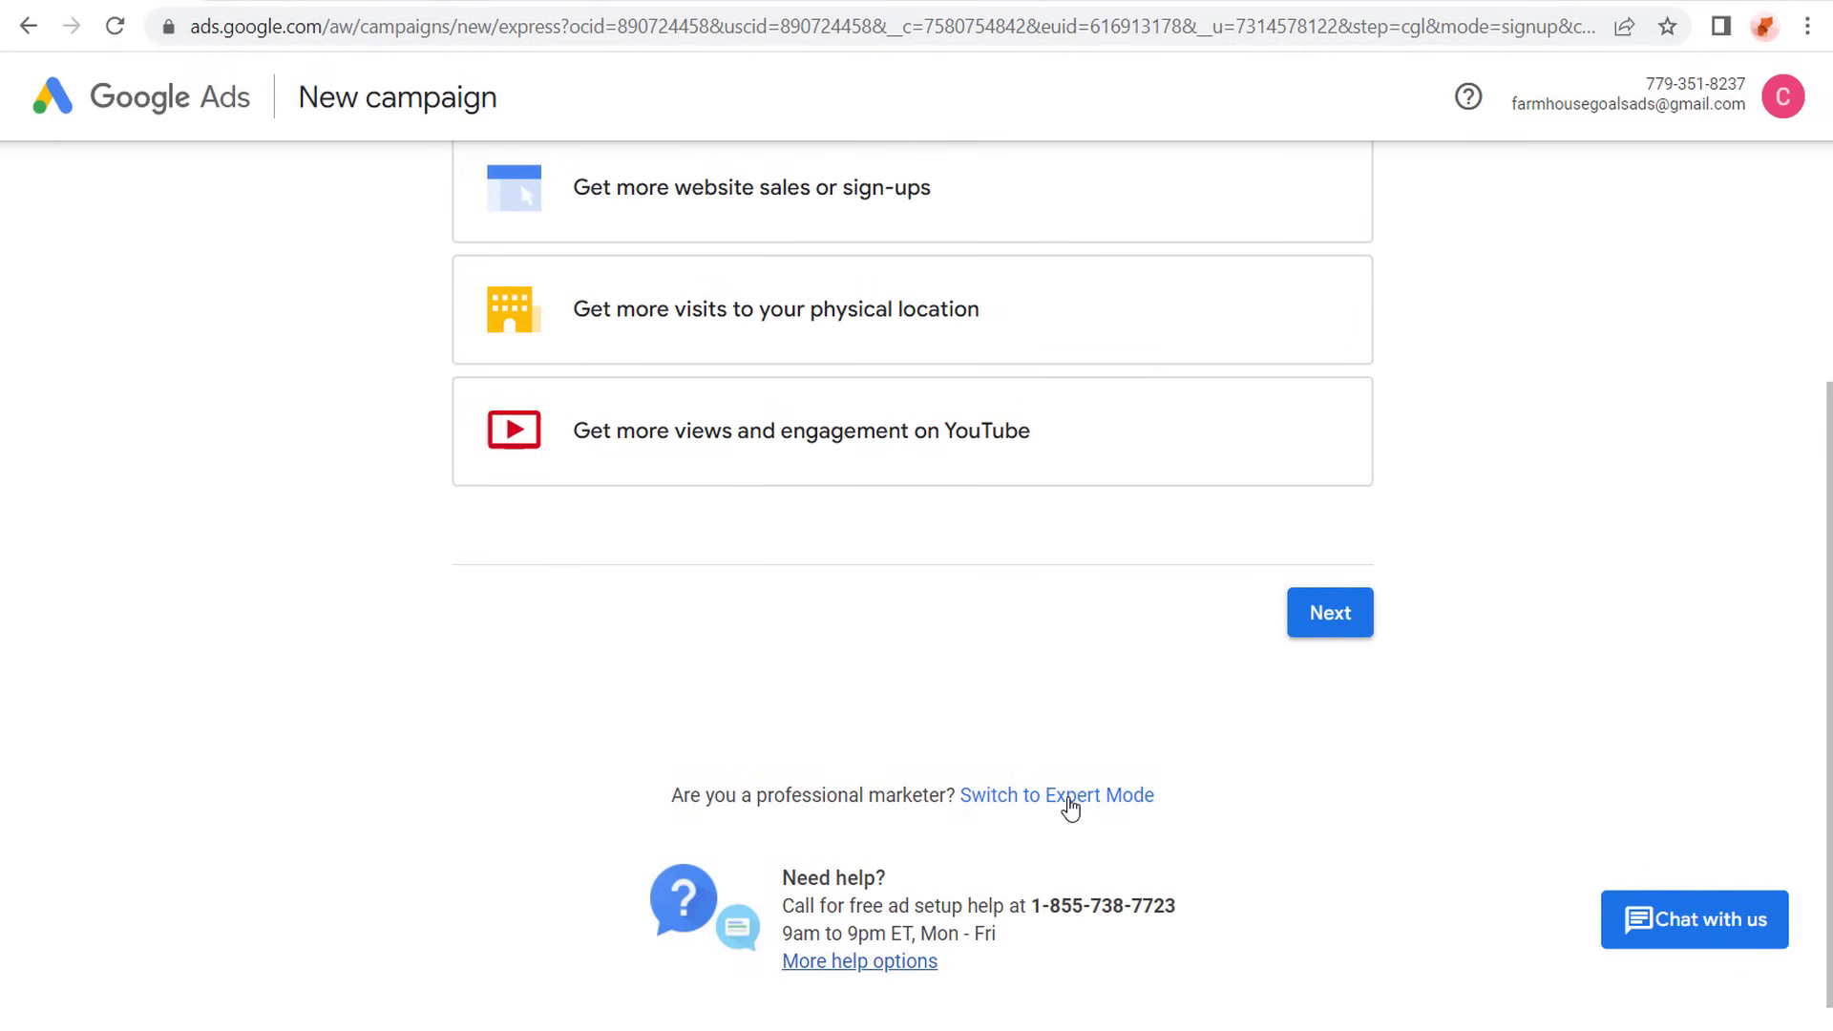
- Switch to Expert Mode and create the account without a campaign, submitting United States, New York time and US Dollar as business information
{"action": "left_click_drag", "start_coordinate": [664, 797], "coordinate": [945, 802]}
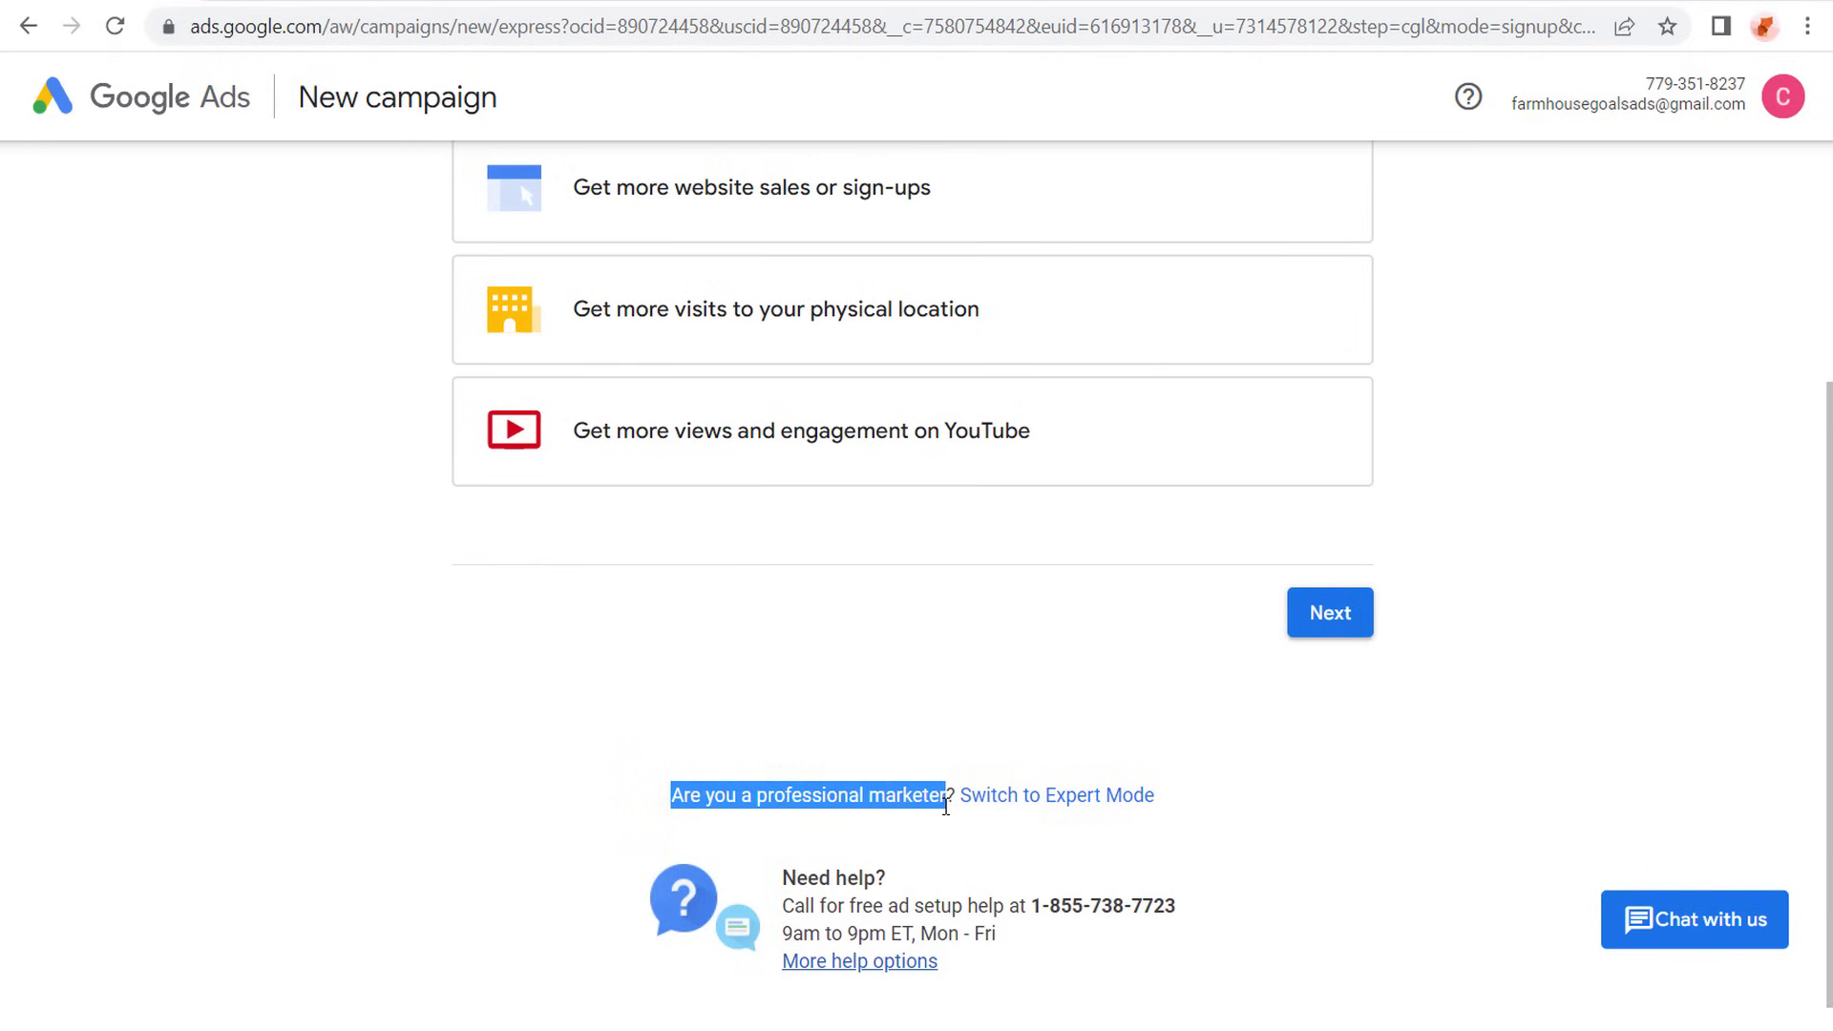
{"action": "left_click", "coordinate": [1078, 804]}
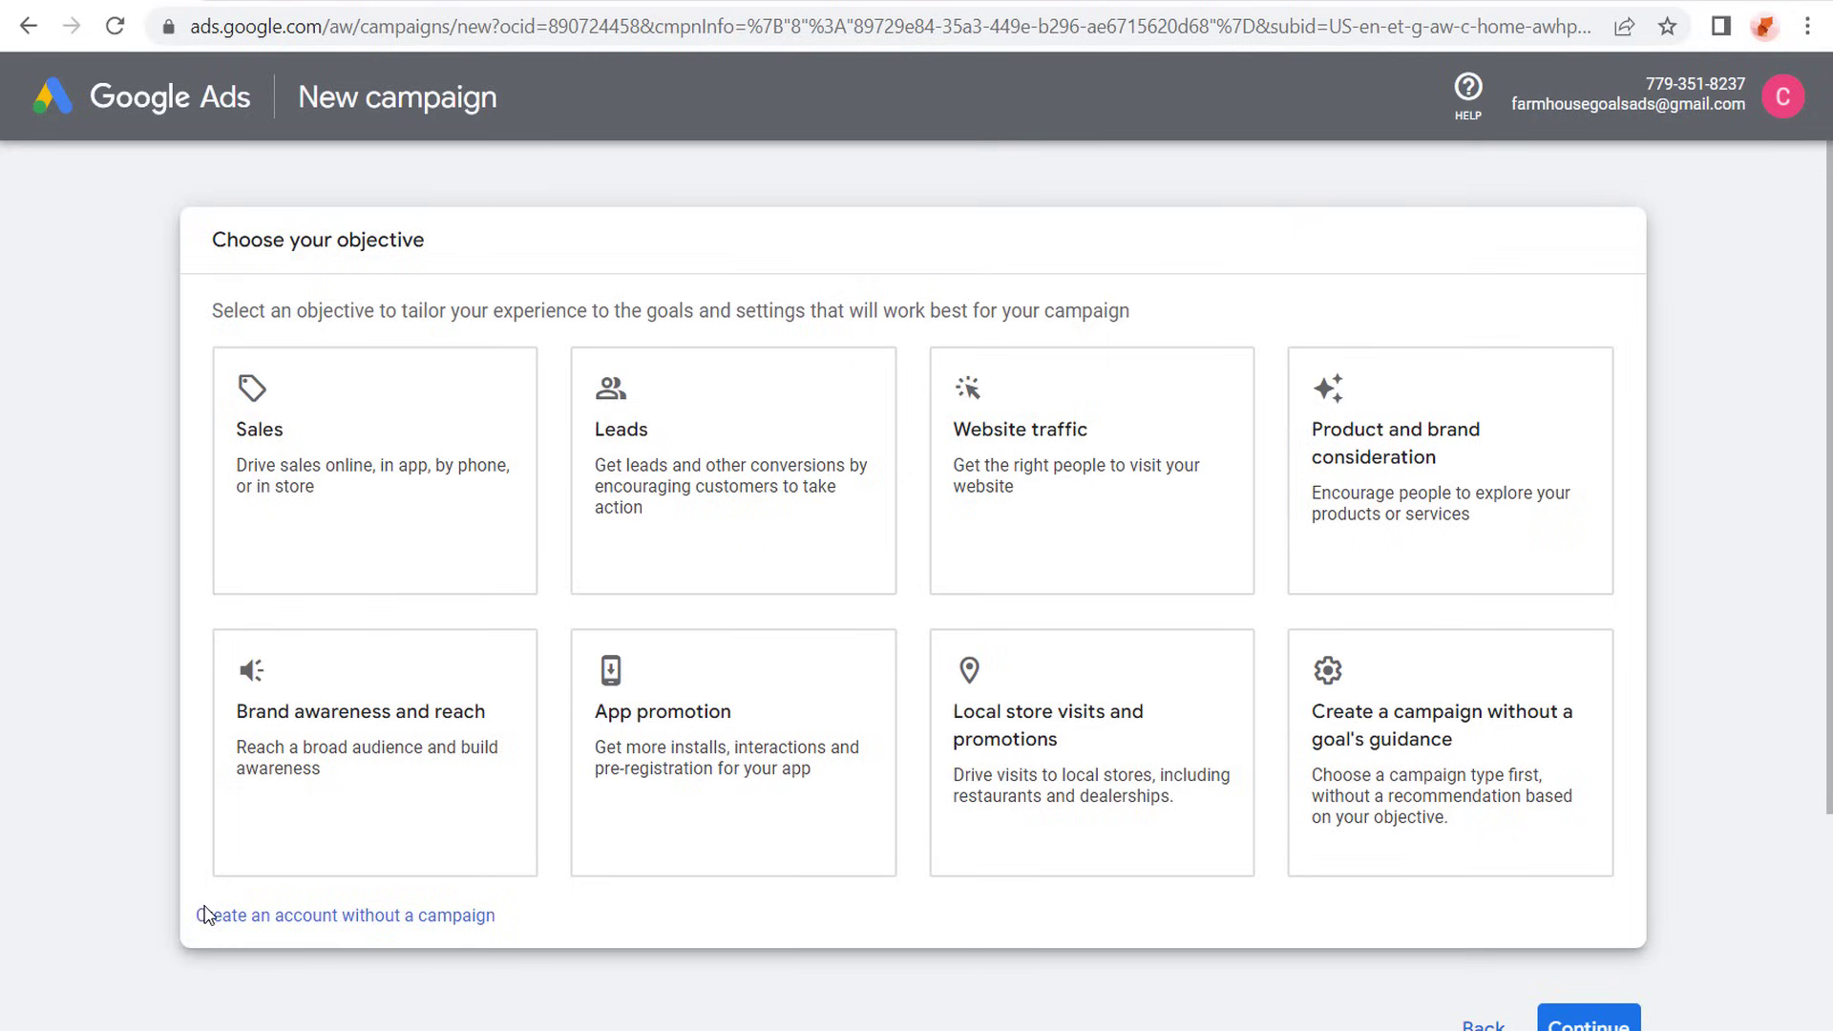
{"action": "left_click", "coordinate": [352, 918]}
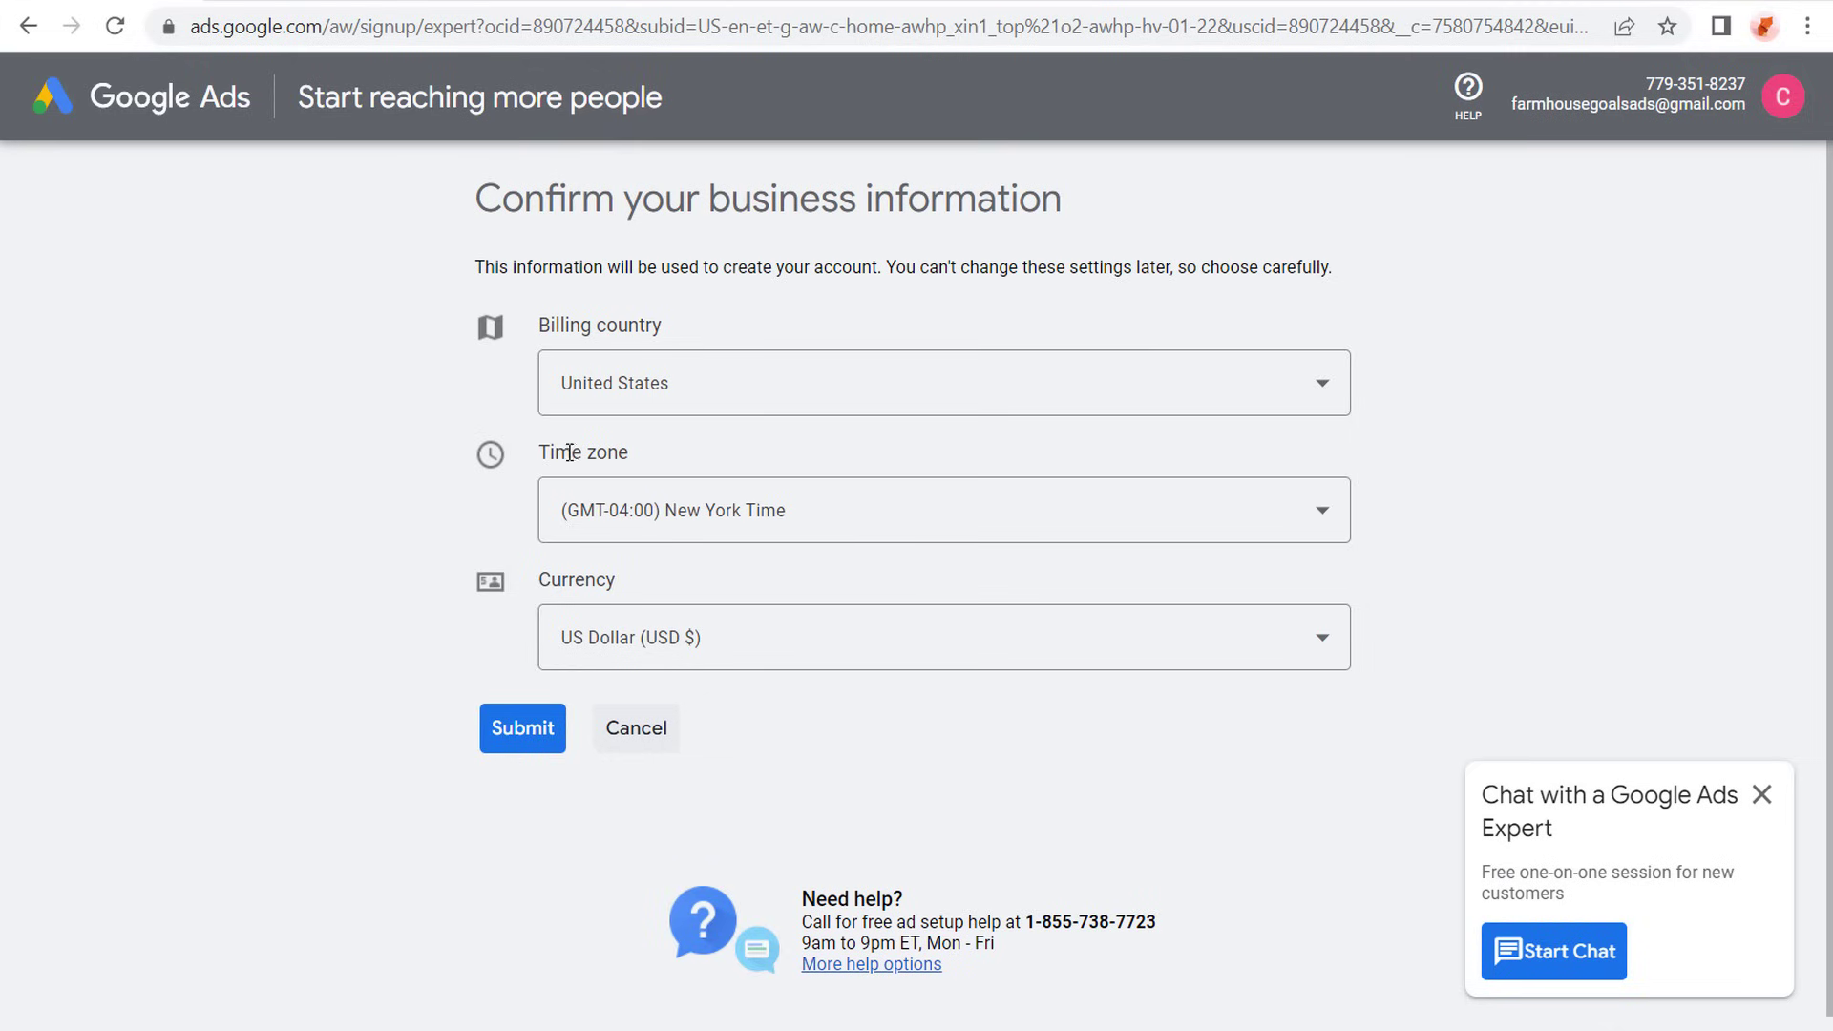
{"action": "left_click", "coordinate": [515, 735]}
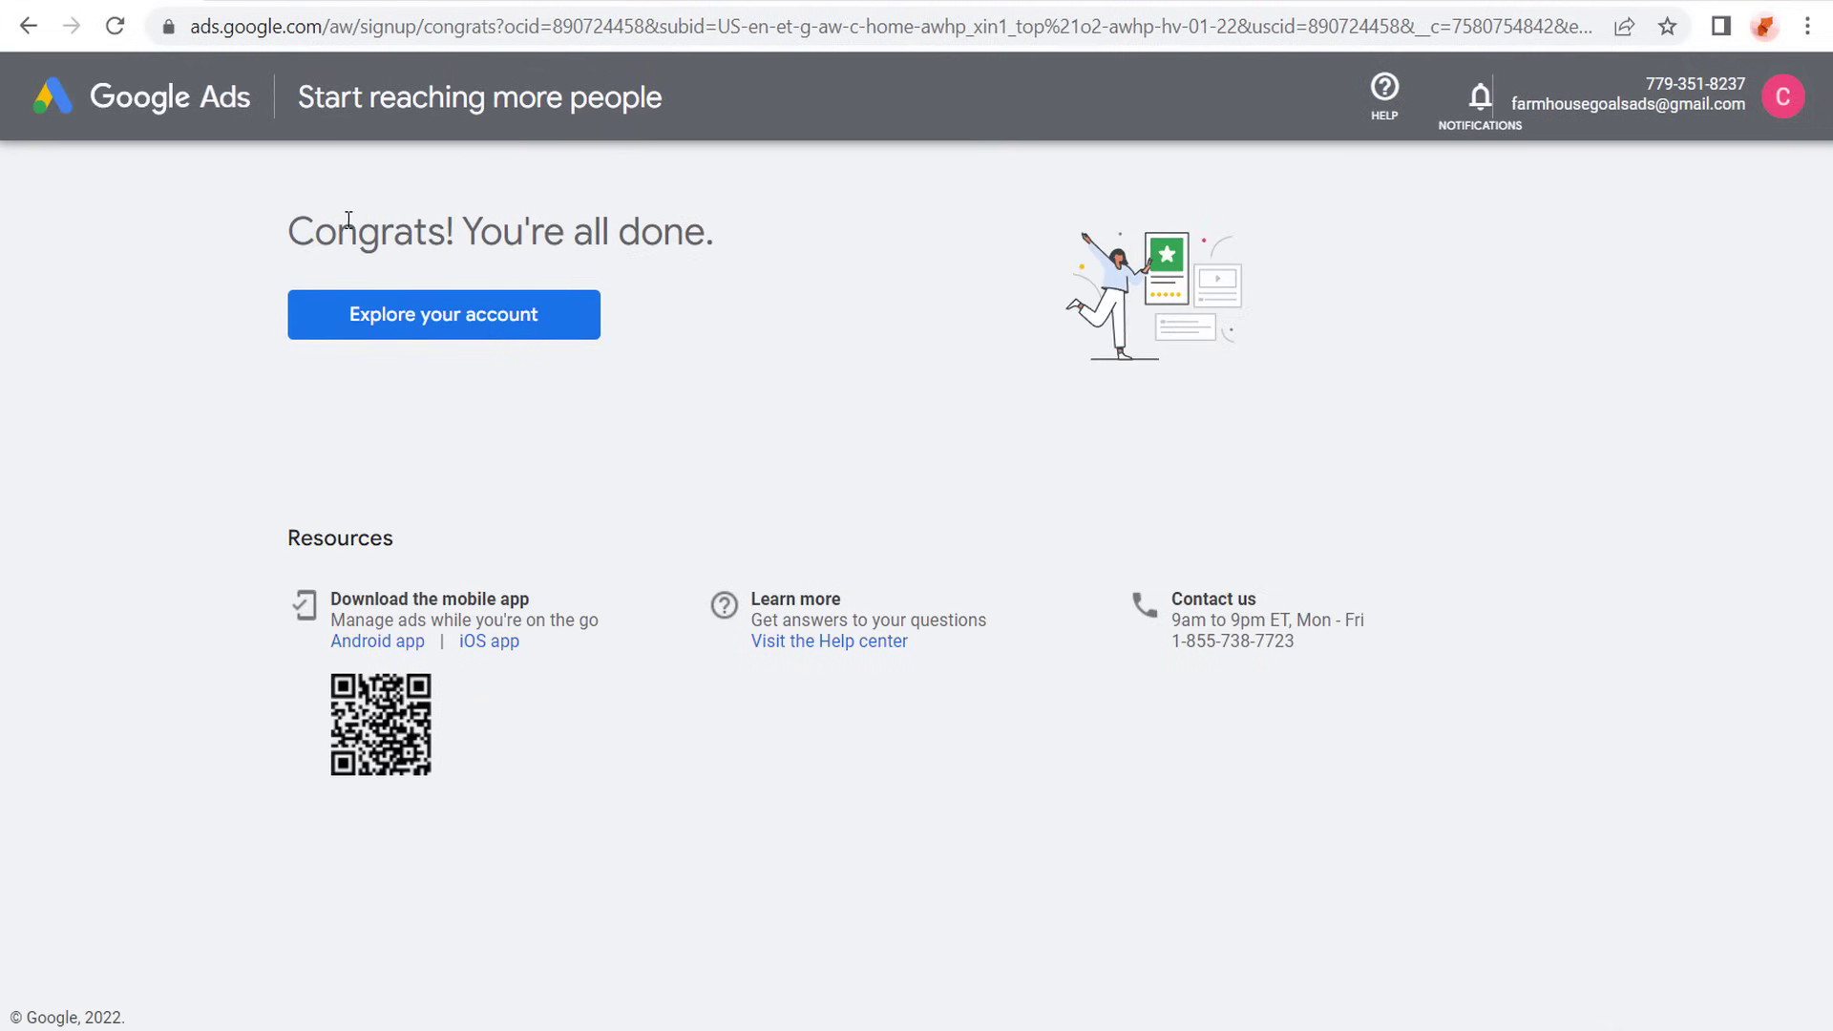
- Explore the new account's overview page and dismiss the tip about discovering insights
{"action": "left_click_drag", "start_coordinate": [299, 226], "coordinate": [721, 237]}
{"action": "left_click", "coordinate": [771, 238]}
{"action": "left_click", "coordinate": [466, 318]}
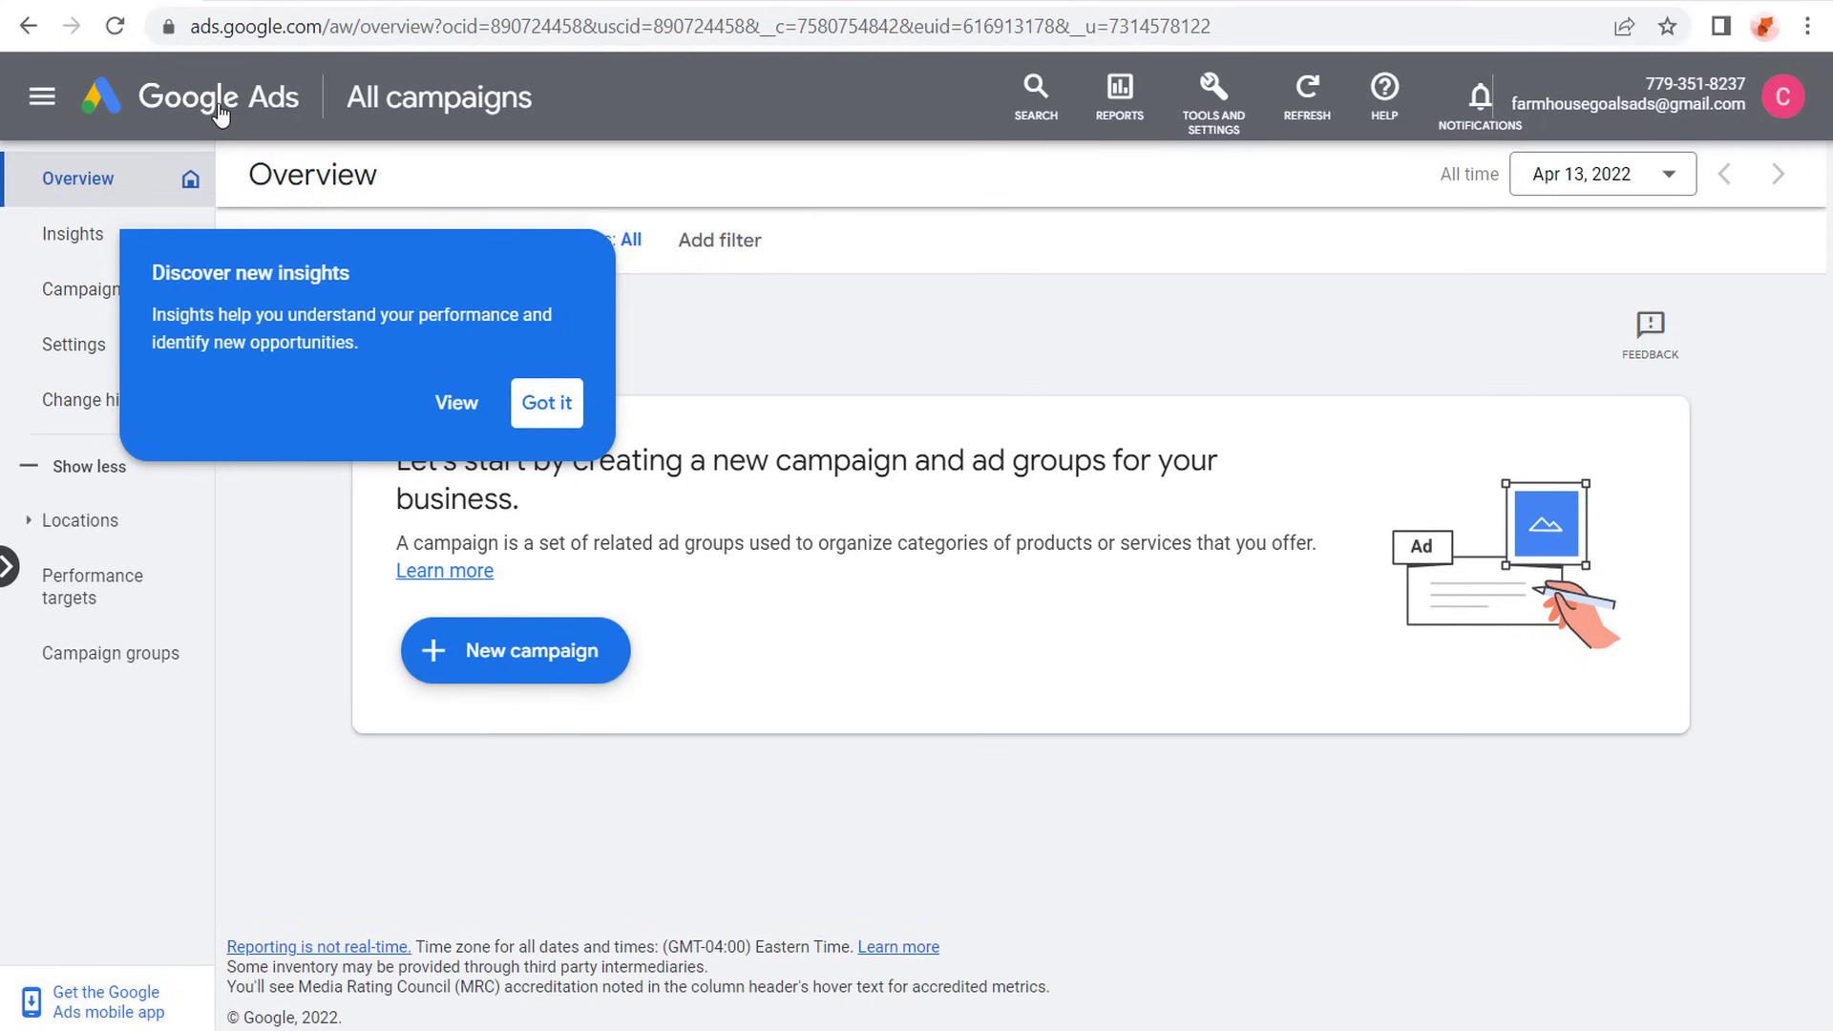
{"action": "left_click", "coordinate": [563, 410]}
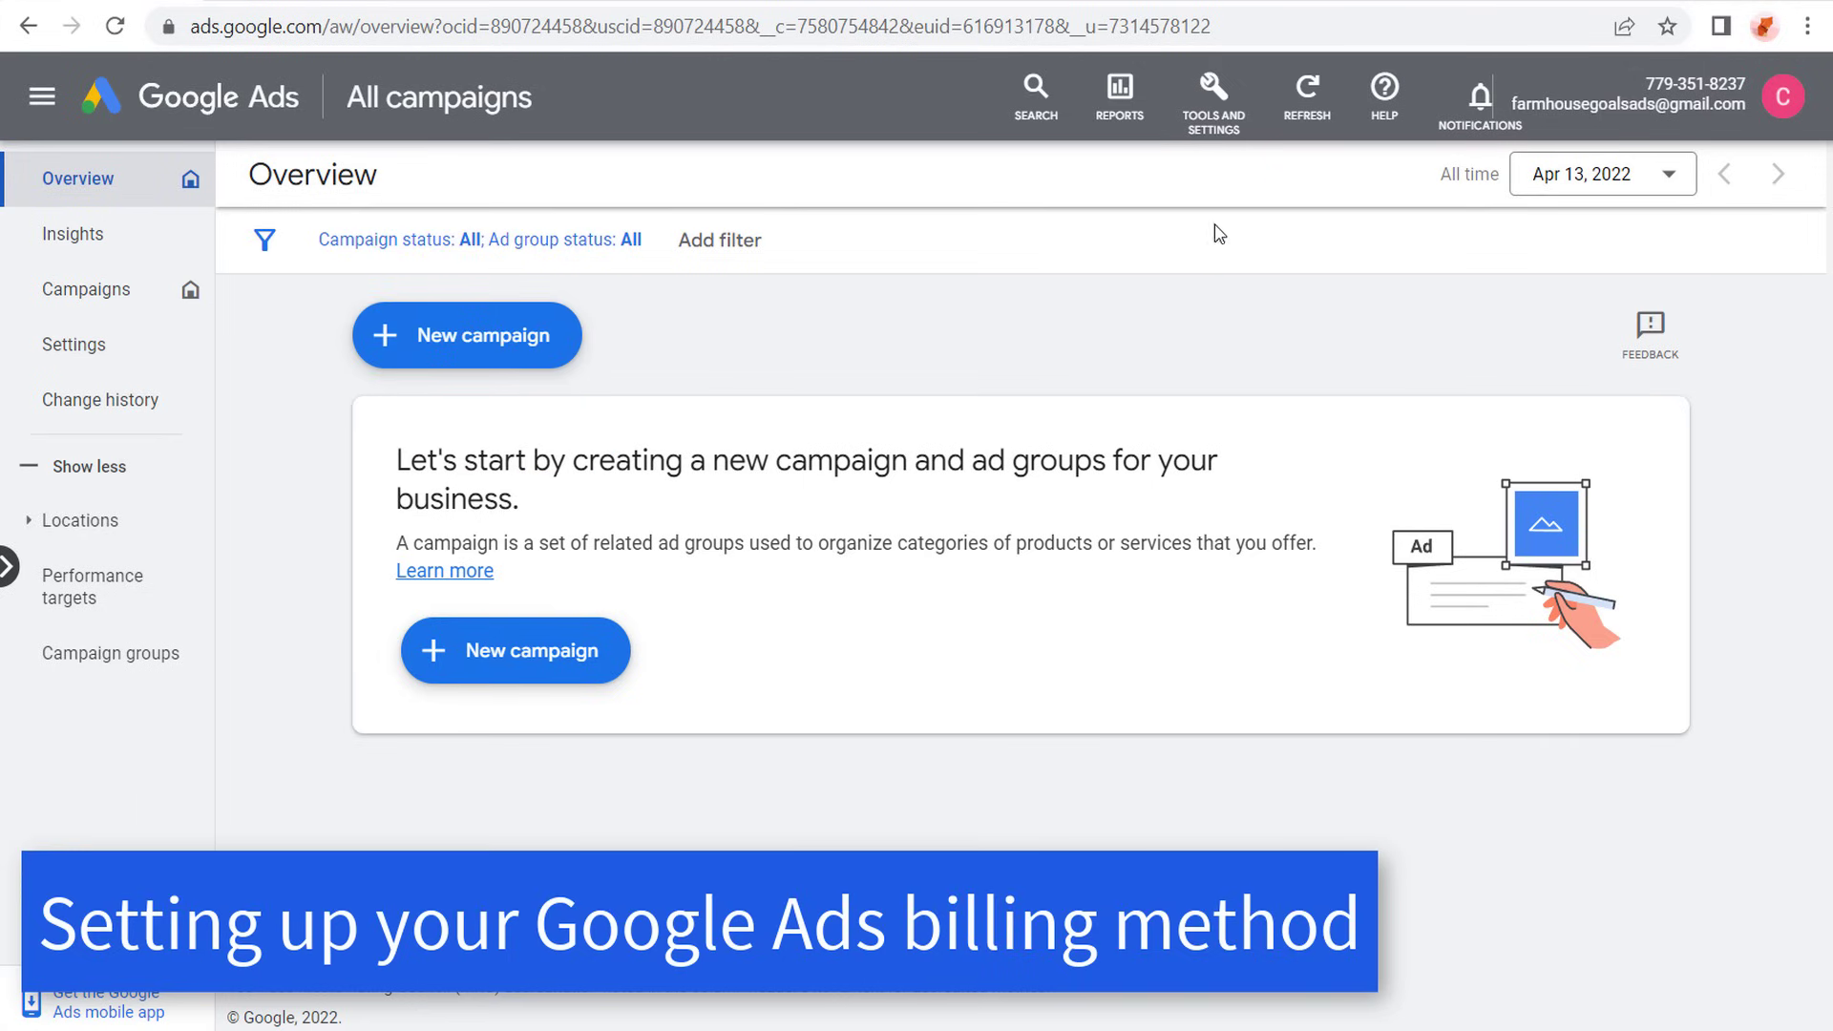
- Open the billing settings and review the billing country section of the payments setup
{"action": "left_click", "coordinate": [1226, 102]}
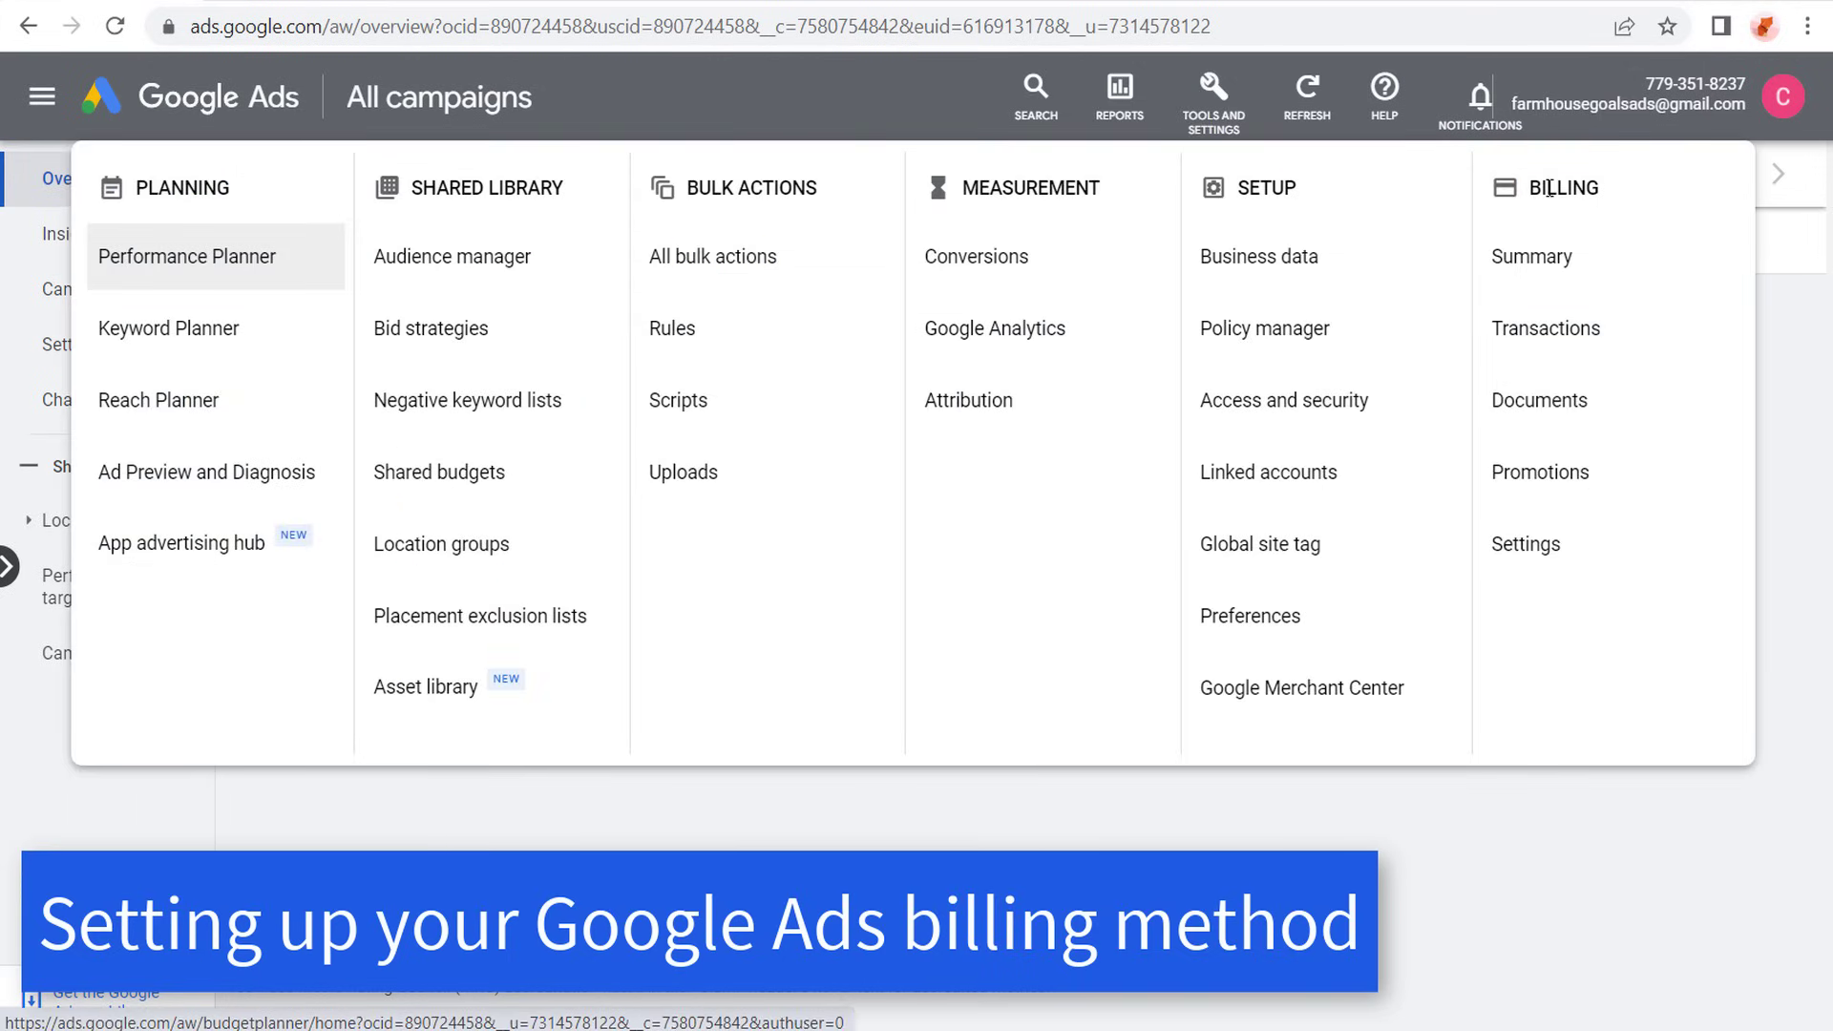
{"action": "left_click", "coordinate": [1542, 544]}
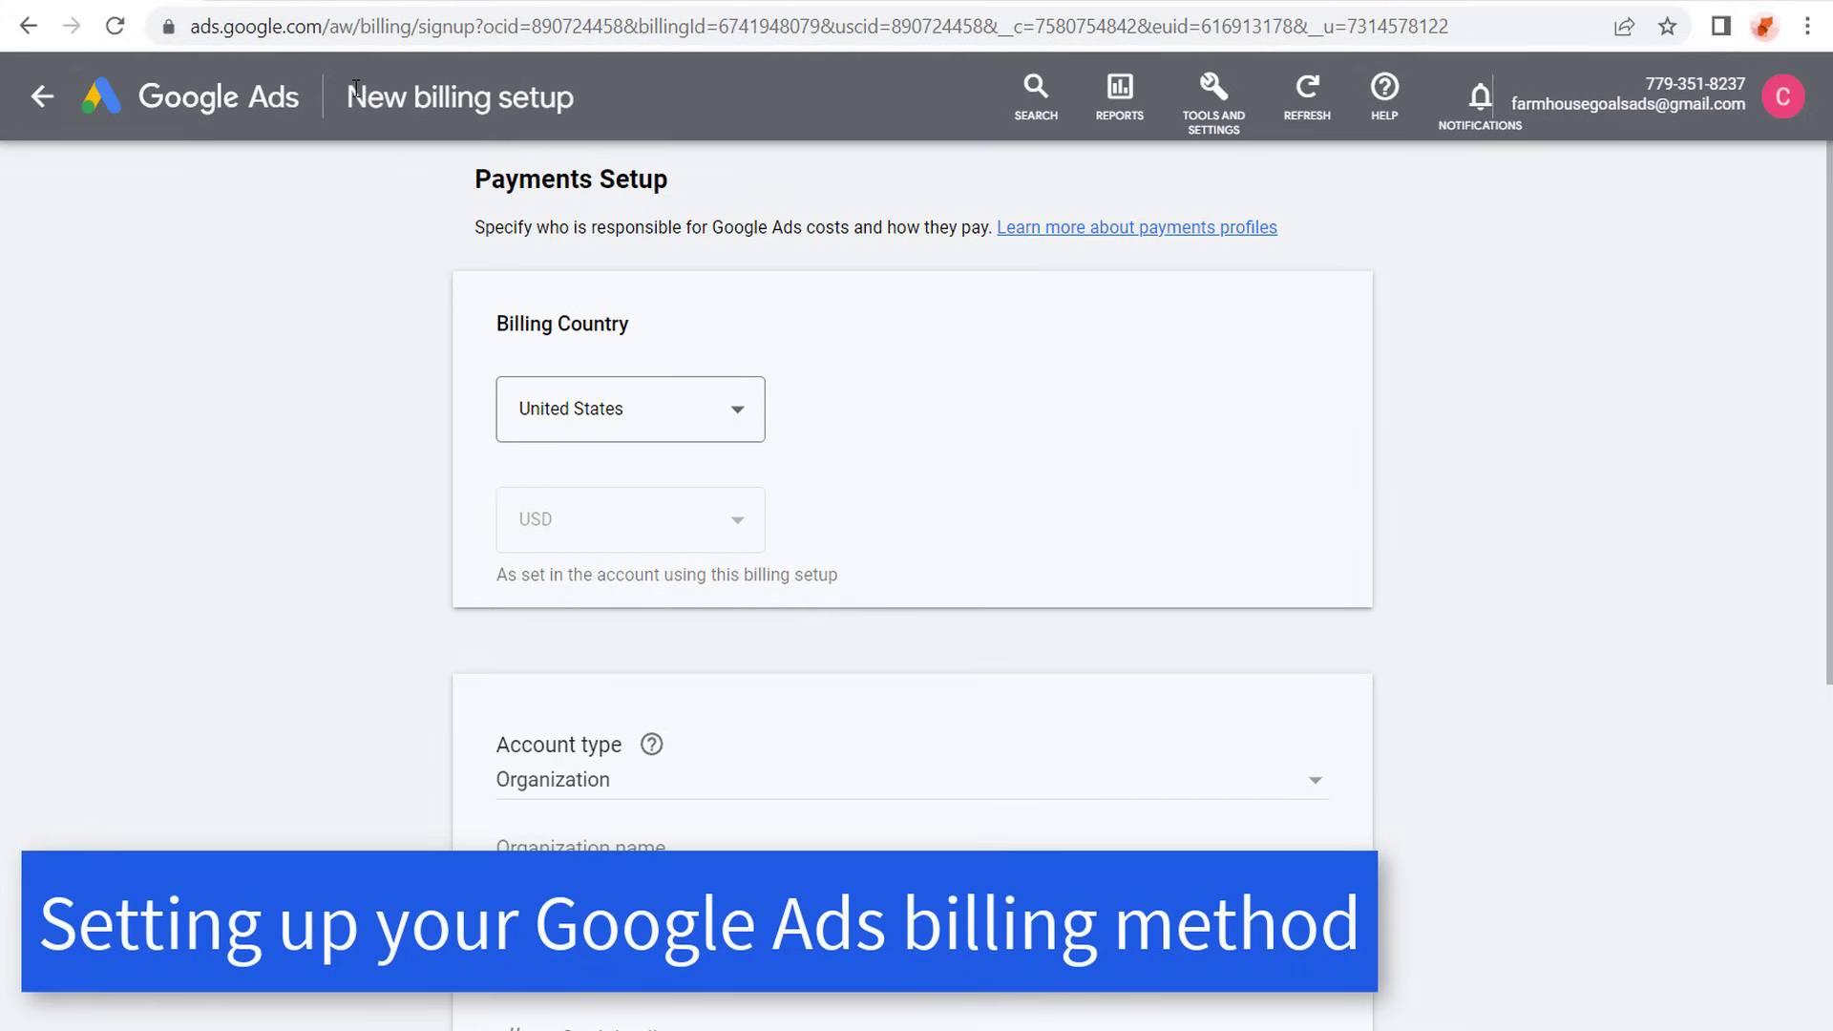
{"action": "left_click_drag", "start_coordinate": [484, 179], "coordinate": [760, 175]}
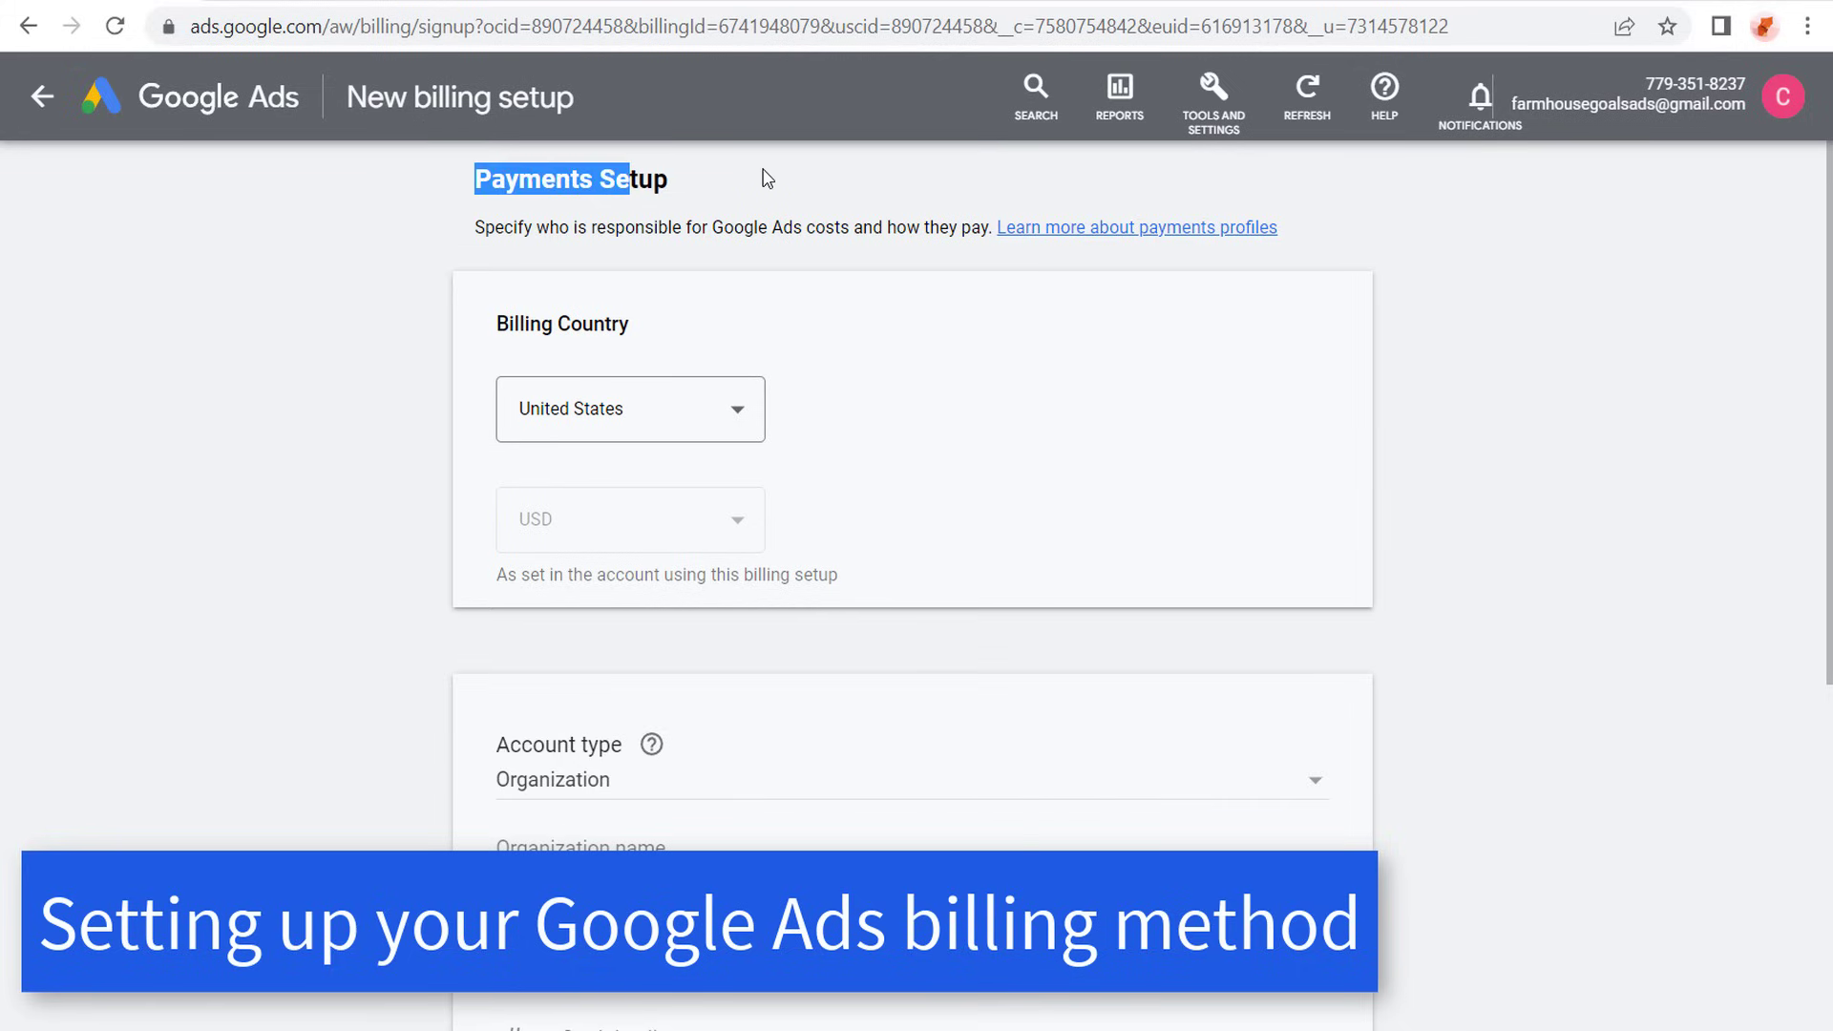
{"action": "left_click", "coordinate": [740, 176]}
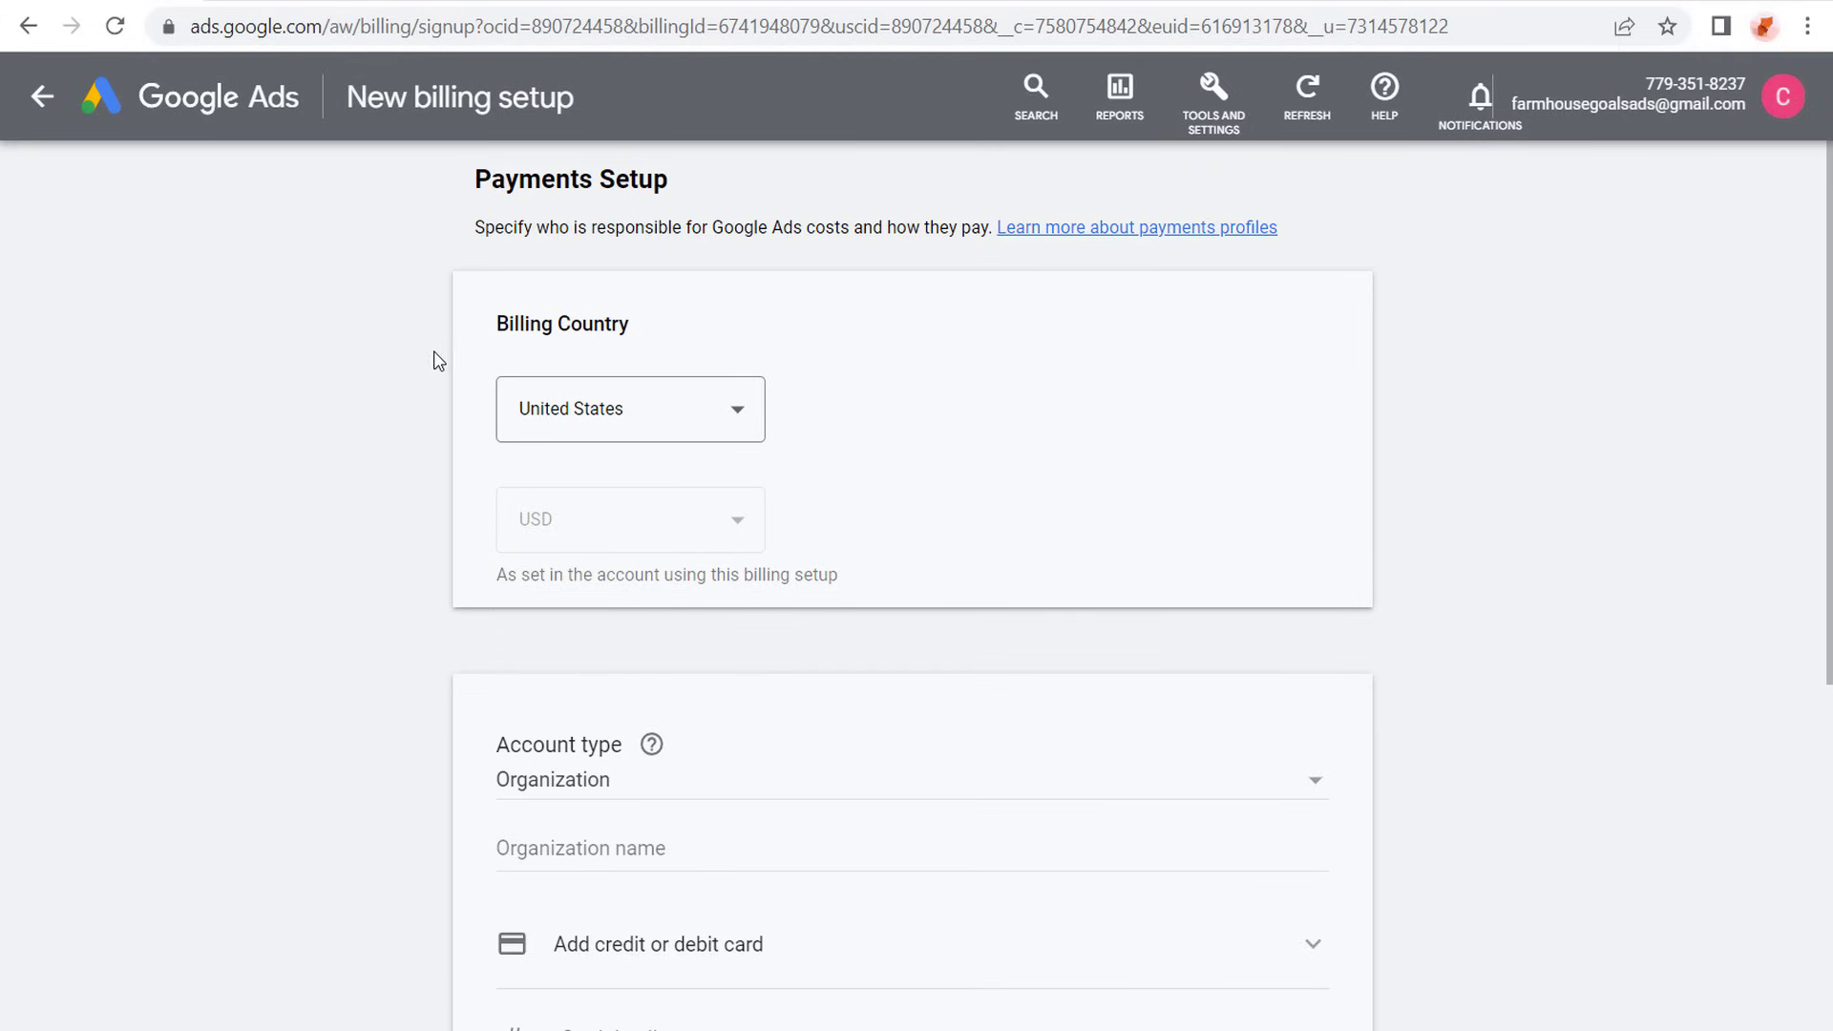
{"action": "left_click_drag", "start_coordinate": [497, 324], "coordinate": [741, 311]}
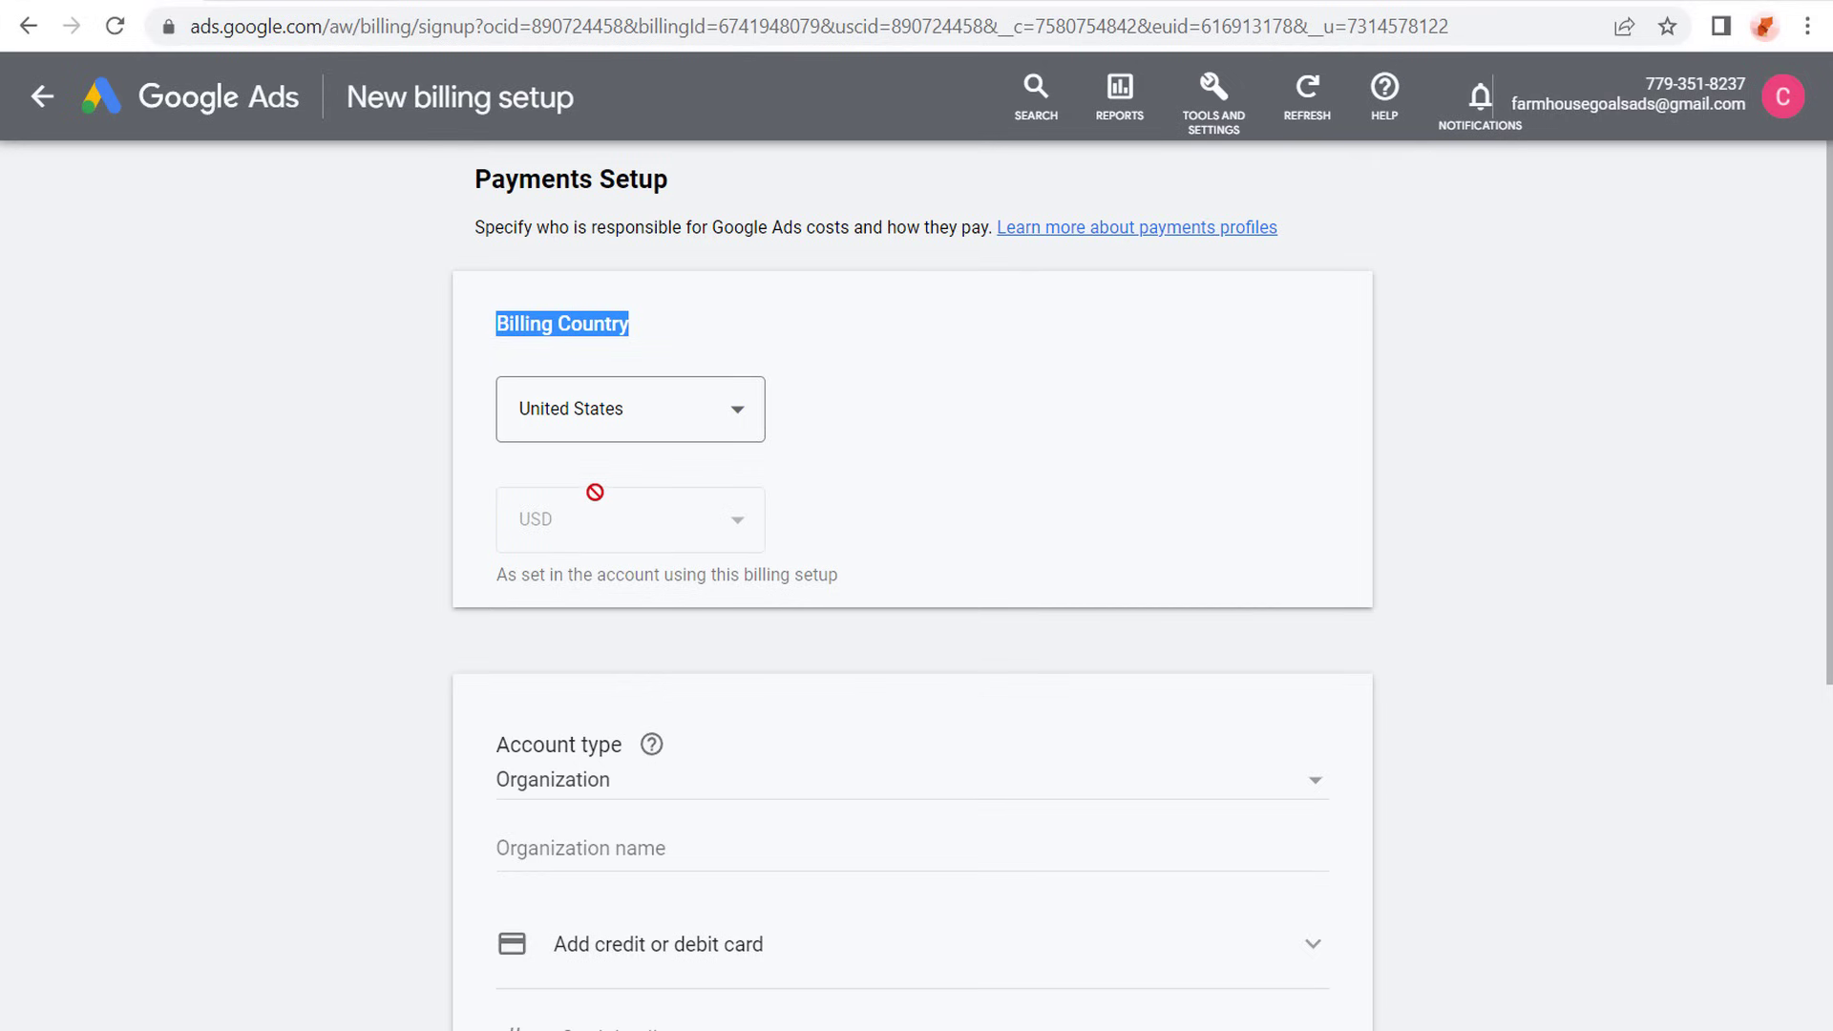
{"action": "scroll", "coordinate": [330, 487], "scroll_direction": "down", "scroll_amount": 3}
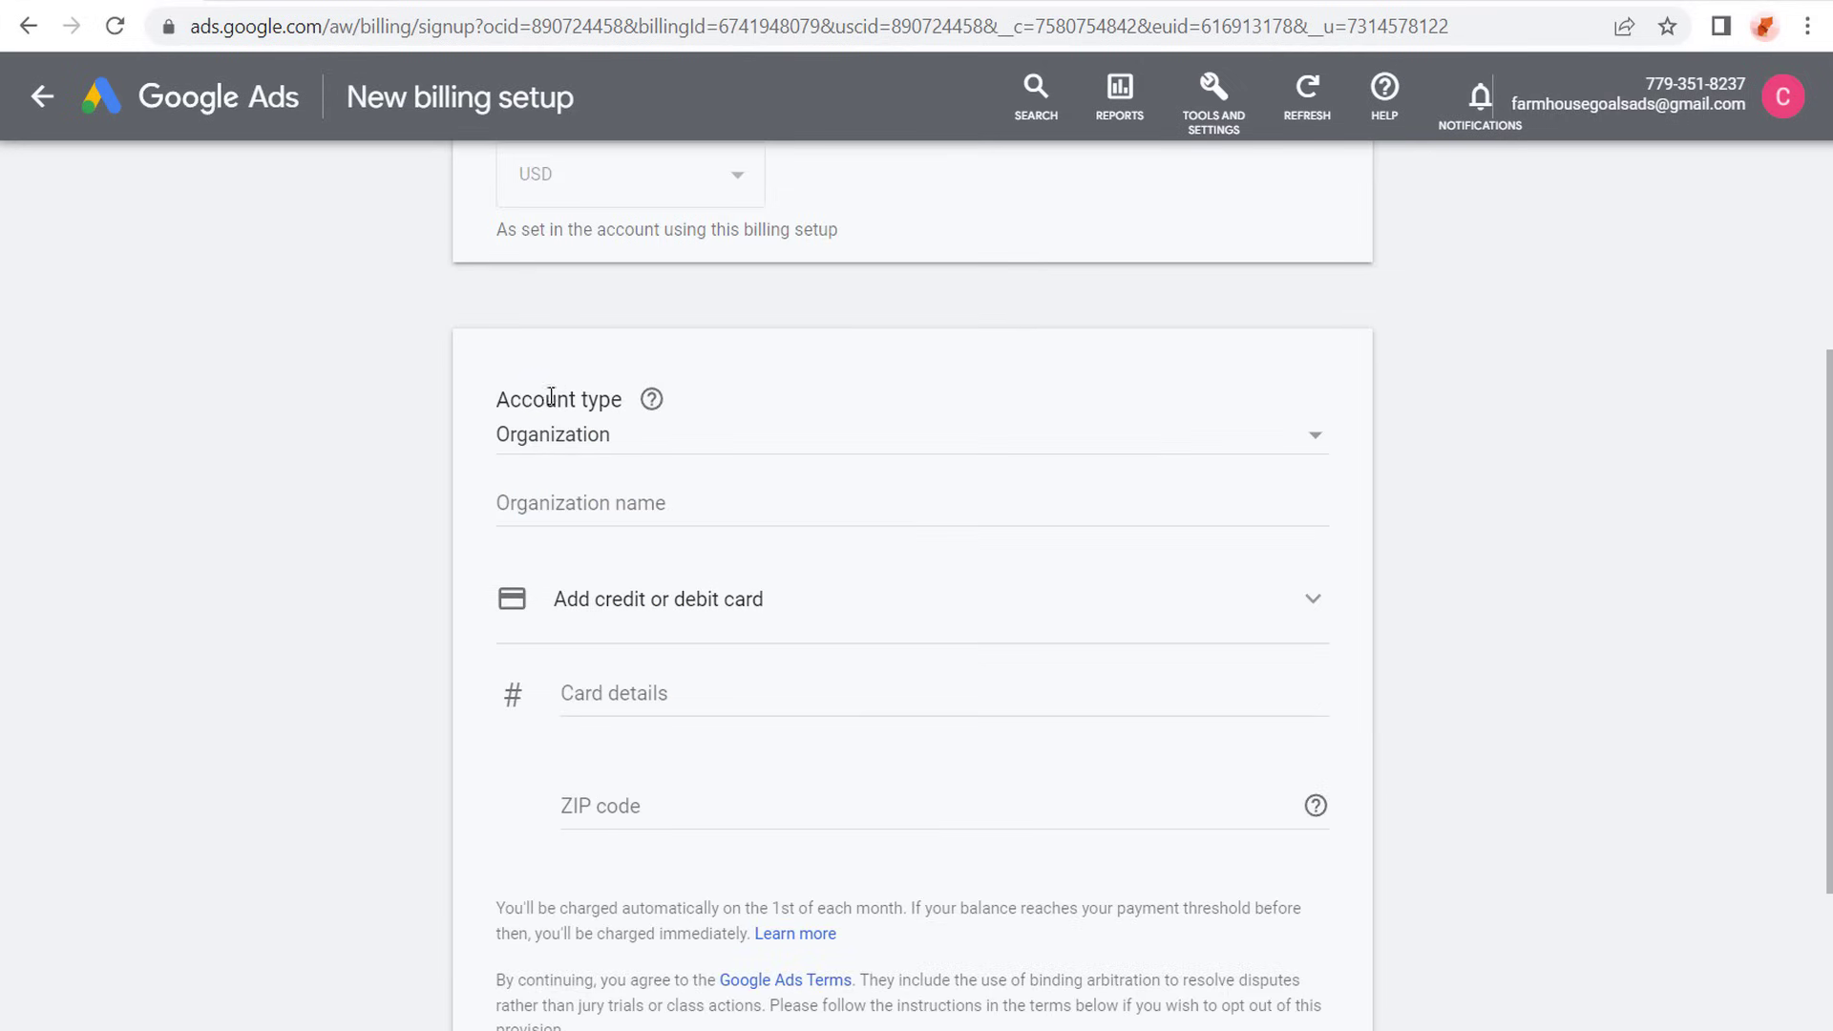
- Try the Individual account type with a blank cardholder name in the payments setup, and cancel the entries
{"action": "left_click", "coordinate": [759, 439]}
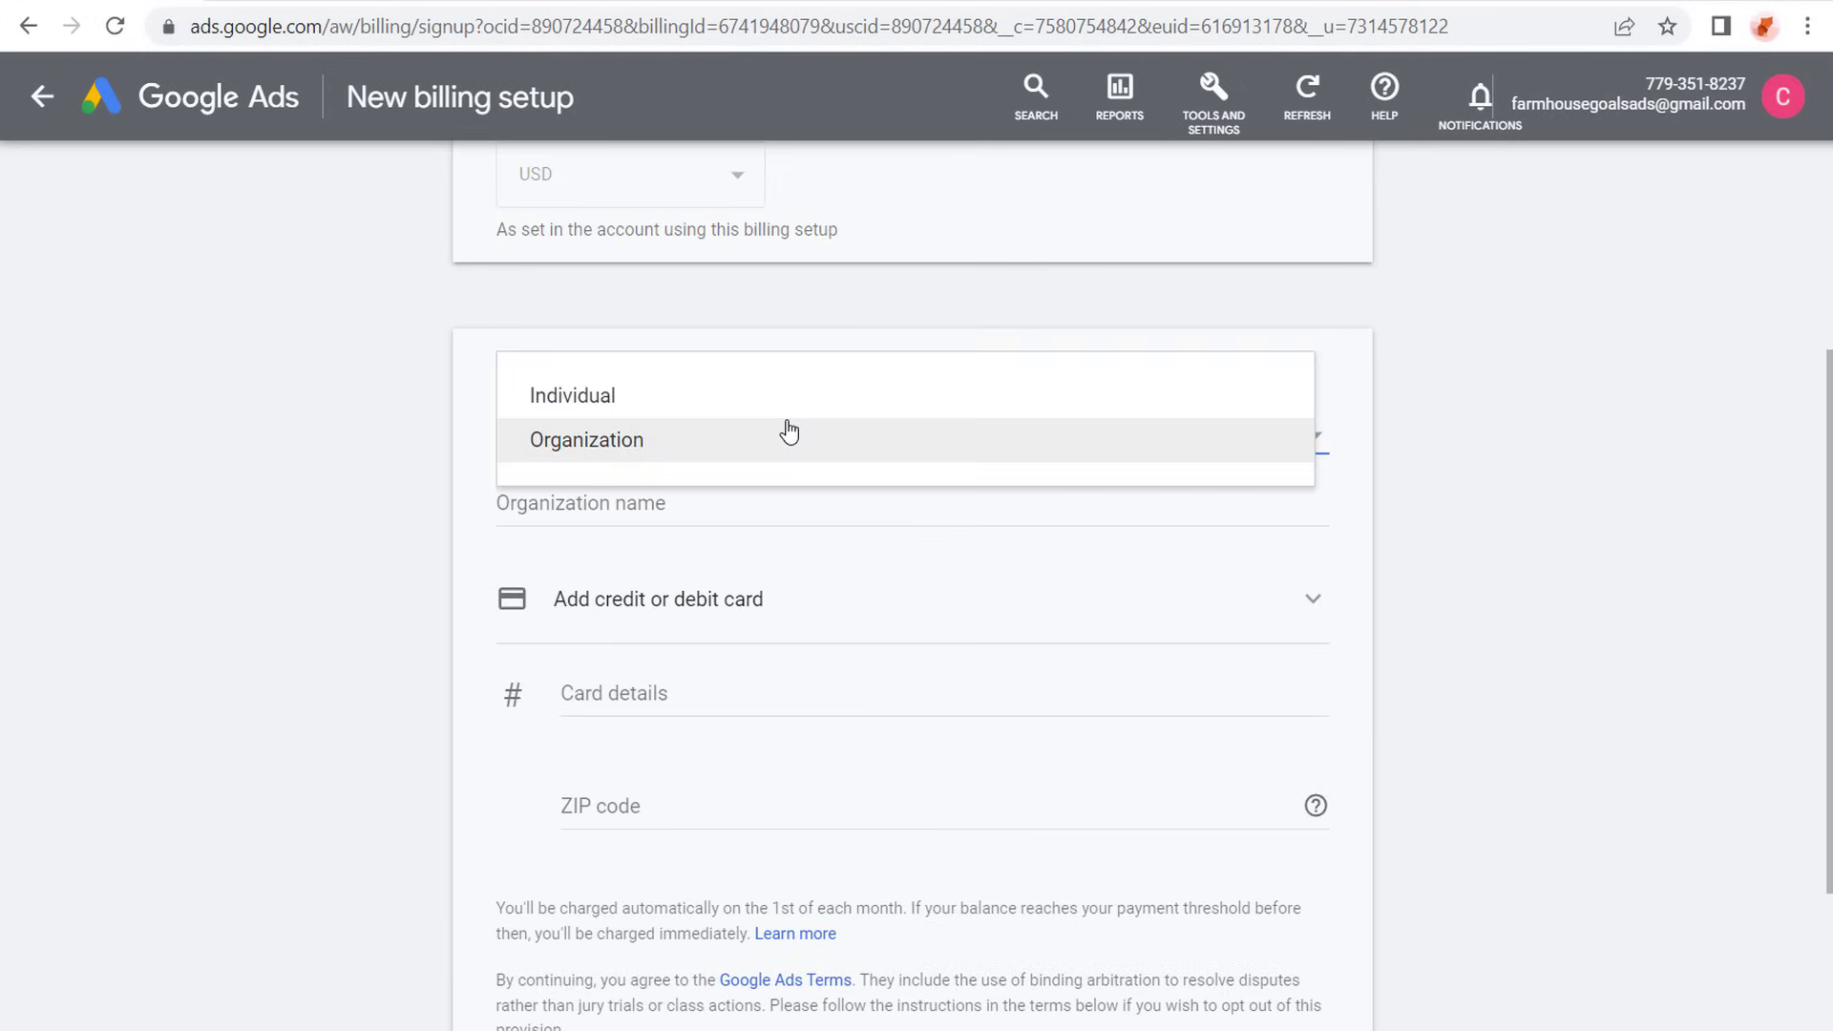
{"action": "left_click", "coordinate": [632, 412]}
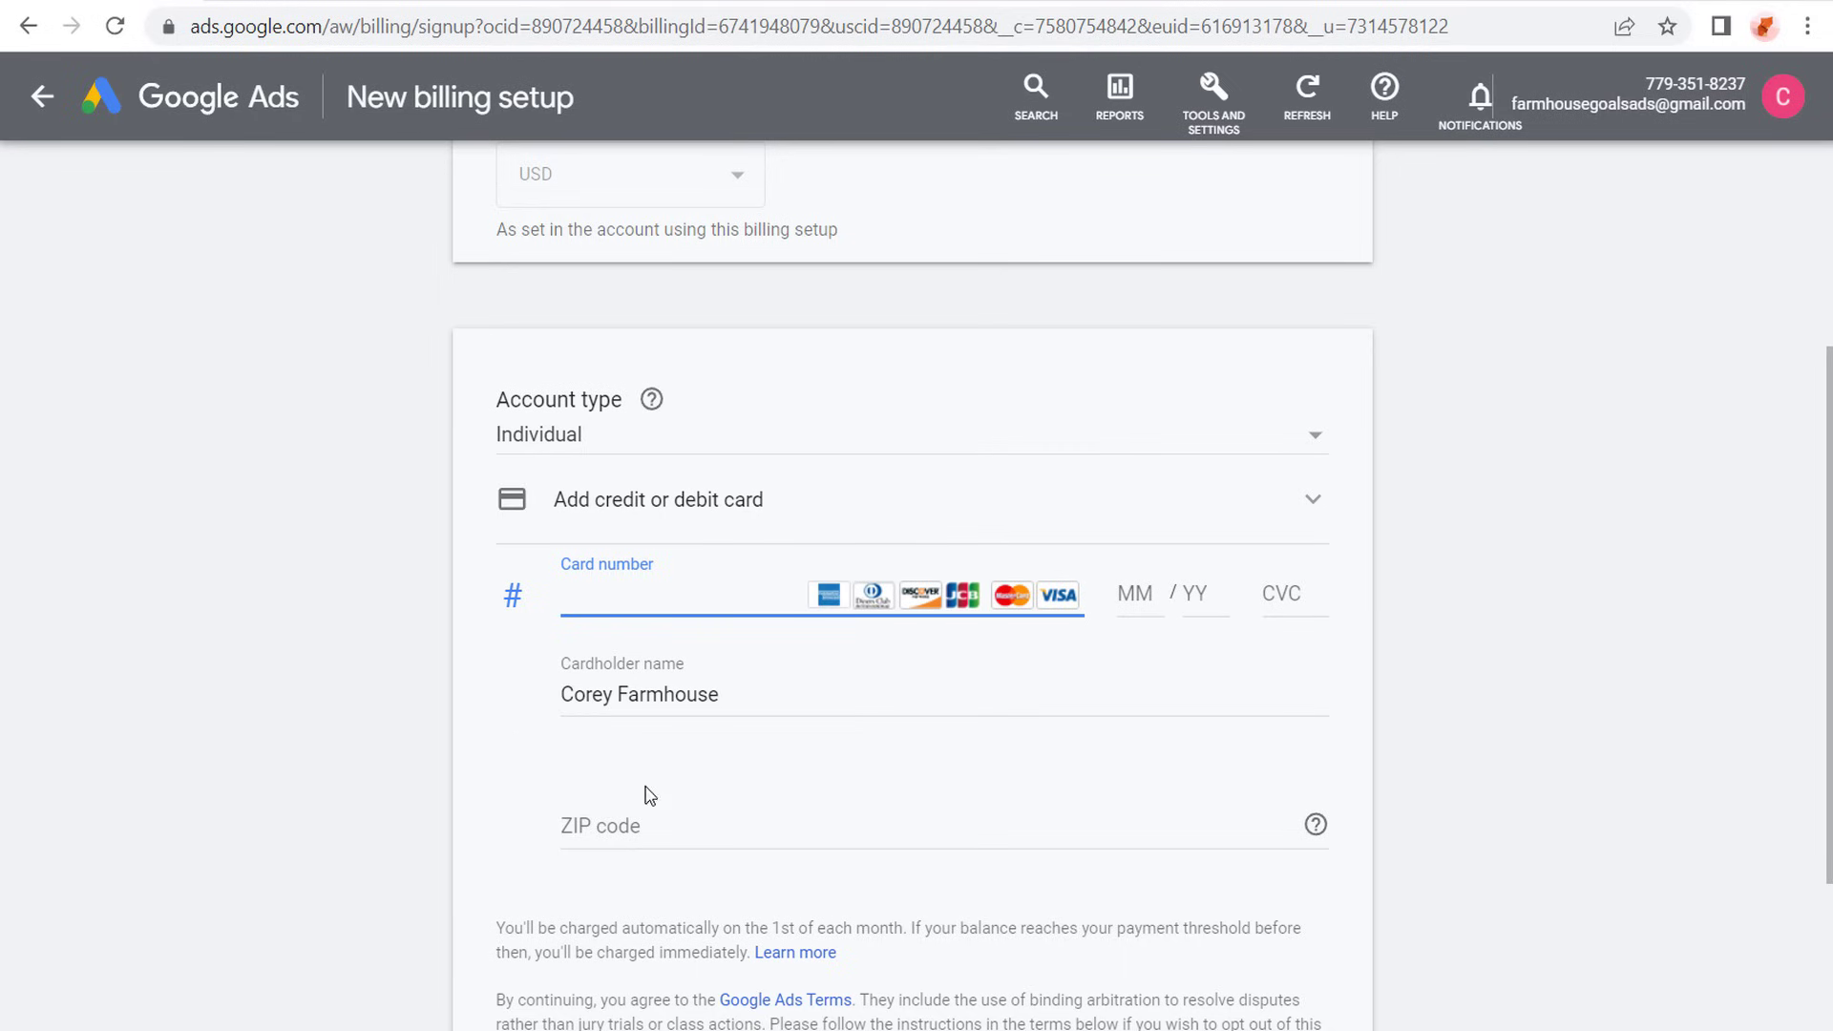
{"action": "left_click_drag", "start_coordinate": [802, 700], "coordinate": [515, 703]}
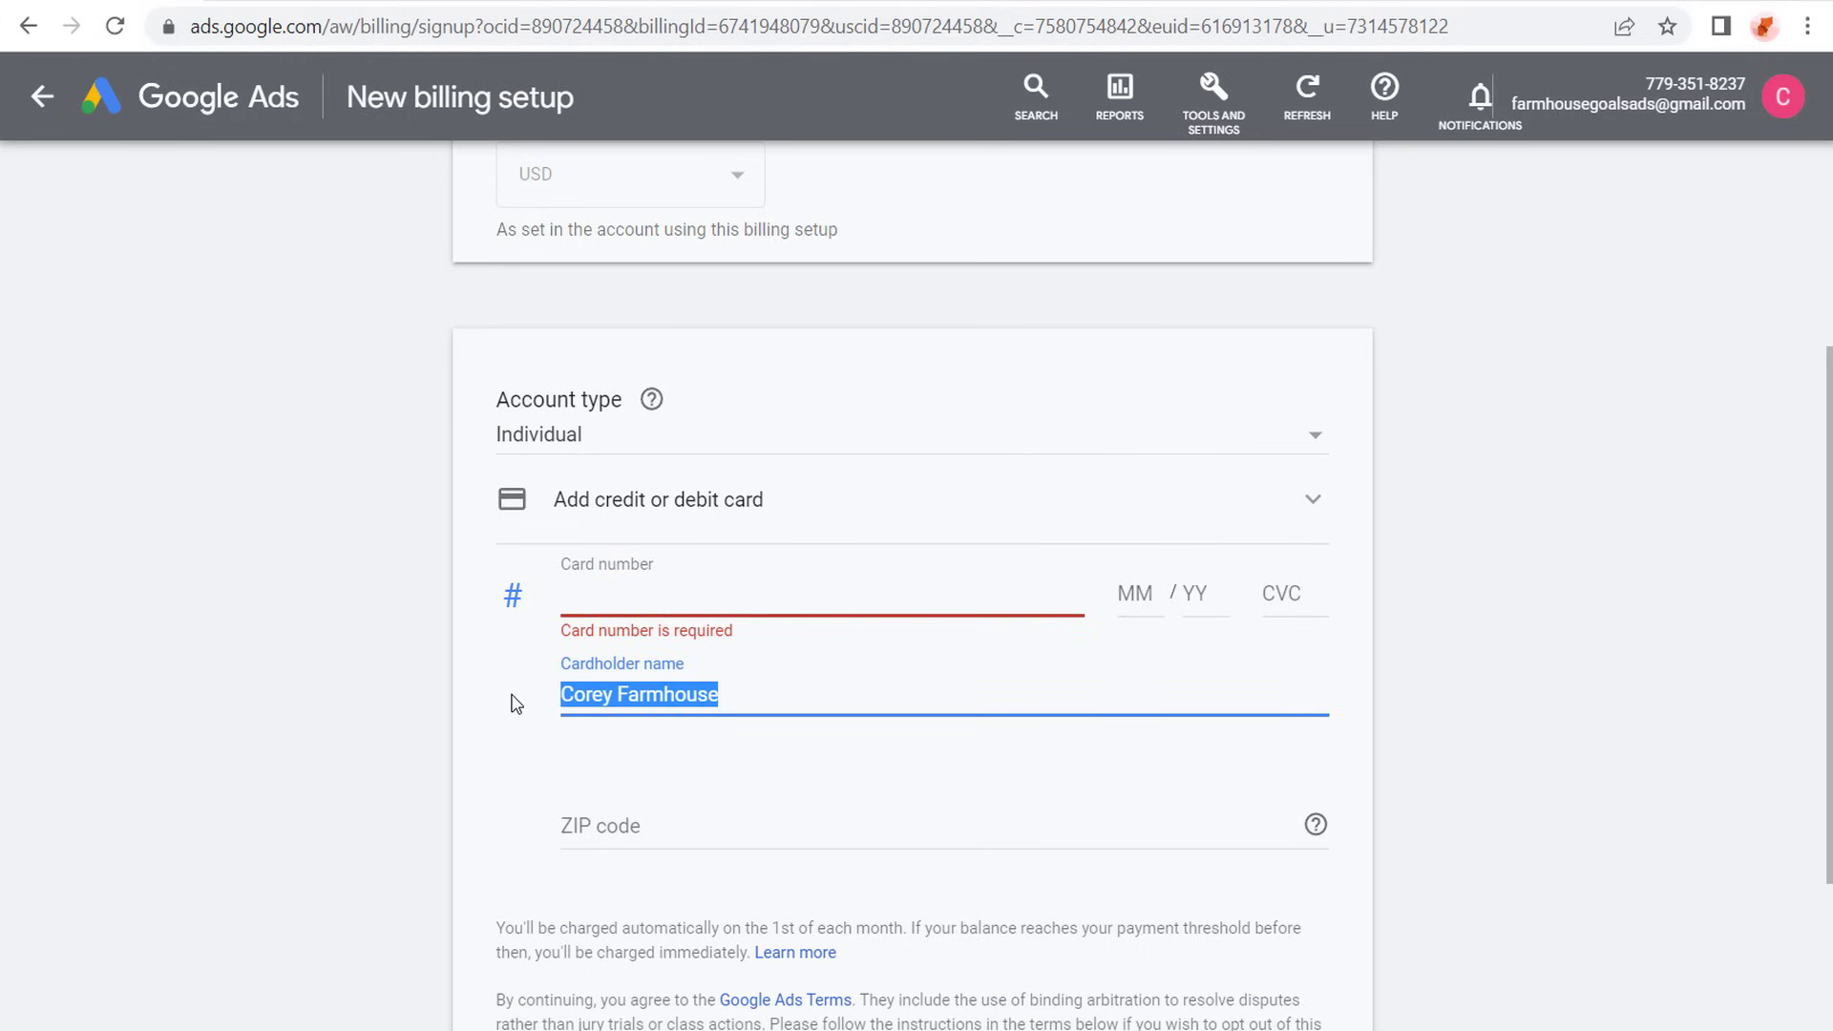
{"action": "key", "text": "BackSpace"}
{"action": "left_click", "coordinate": [282, 714]}
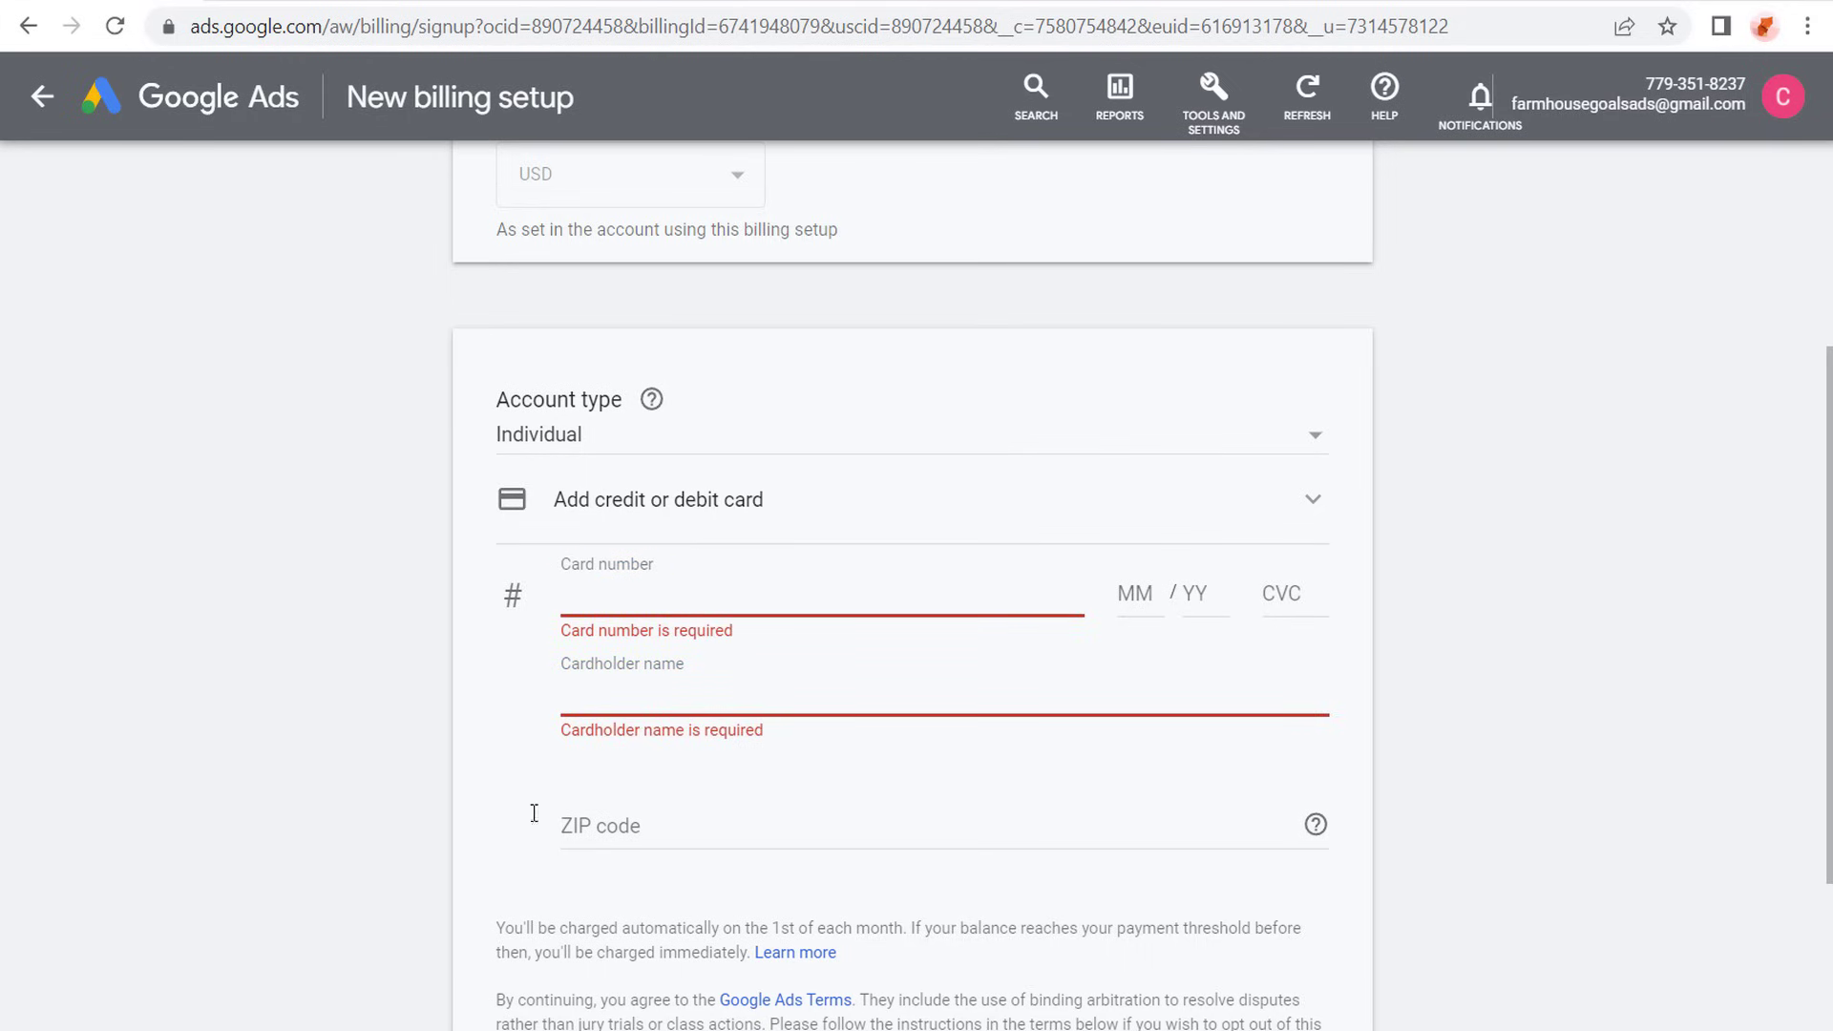
{"action": "scroll", "coordinate": [535, 812], "scroll_direction": "down", "scroll_amount": 3}
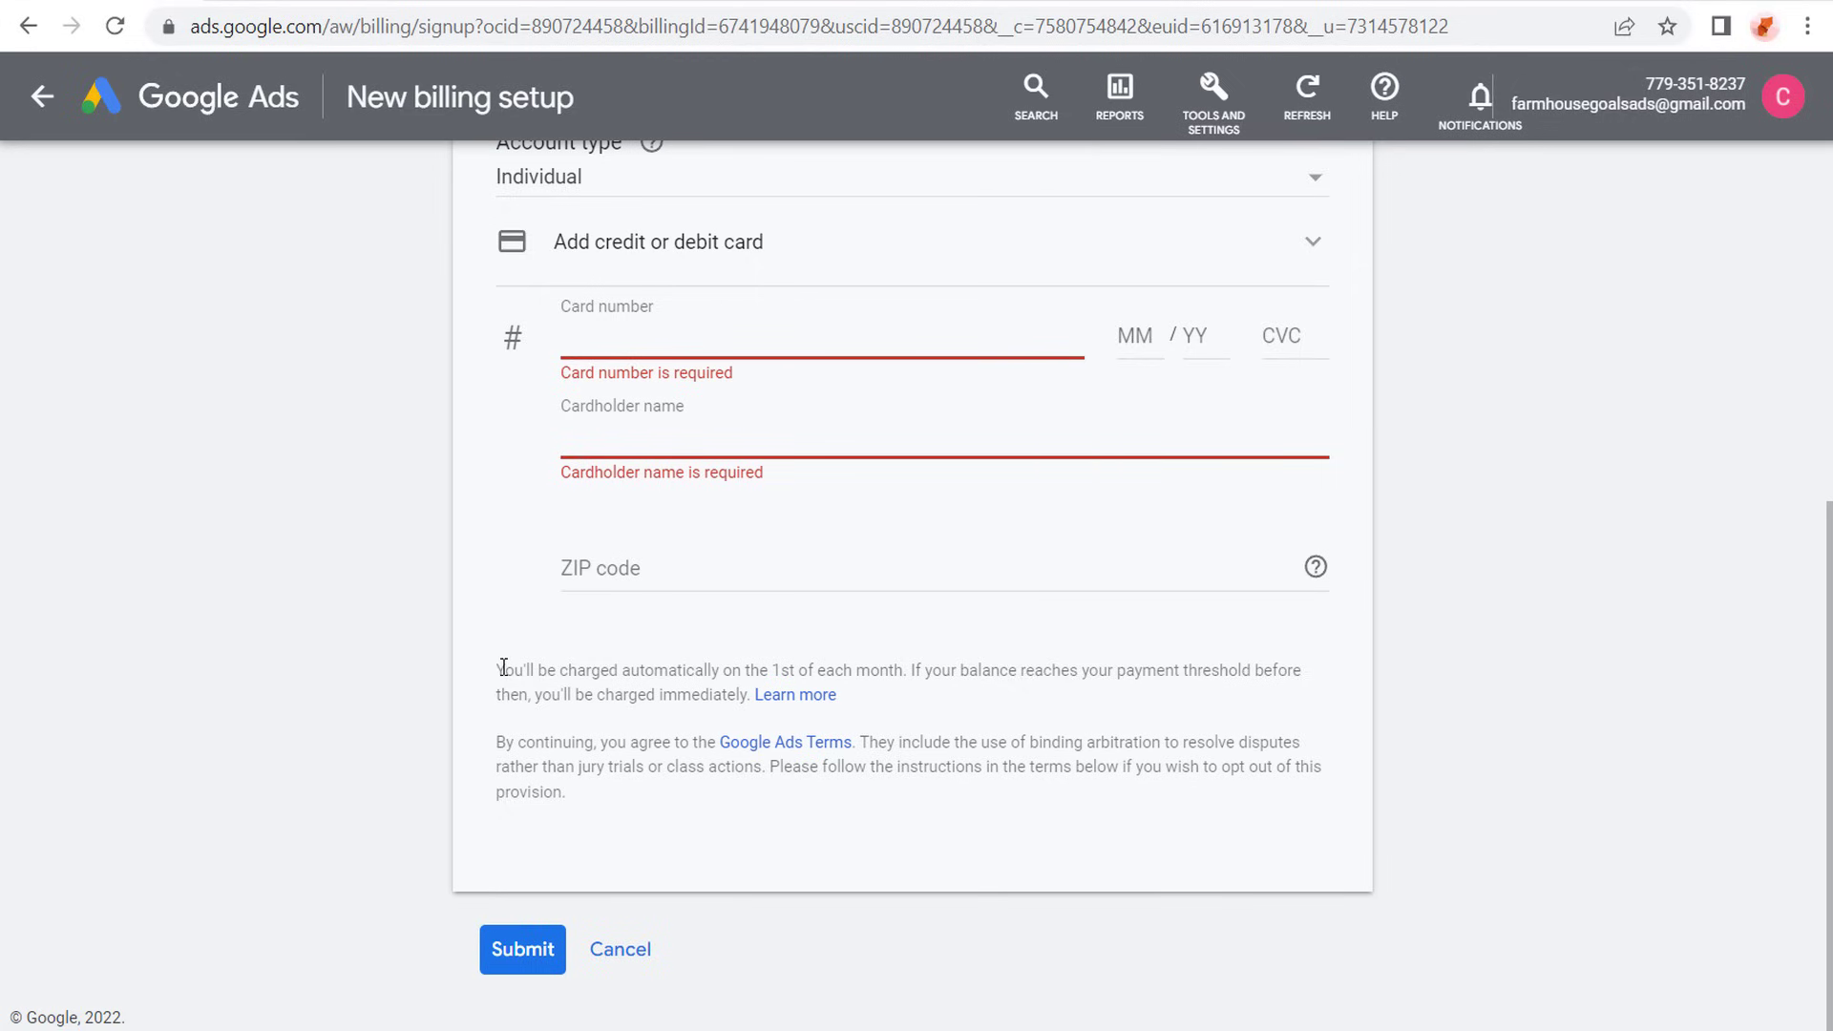
{"action": "left_click_drag", "start_coordinate": [503, 667], "coordinate": [888, 662]}
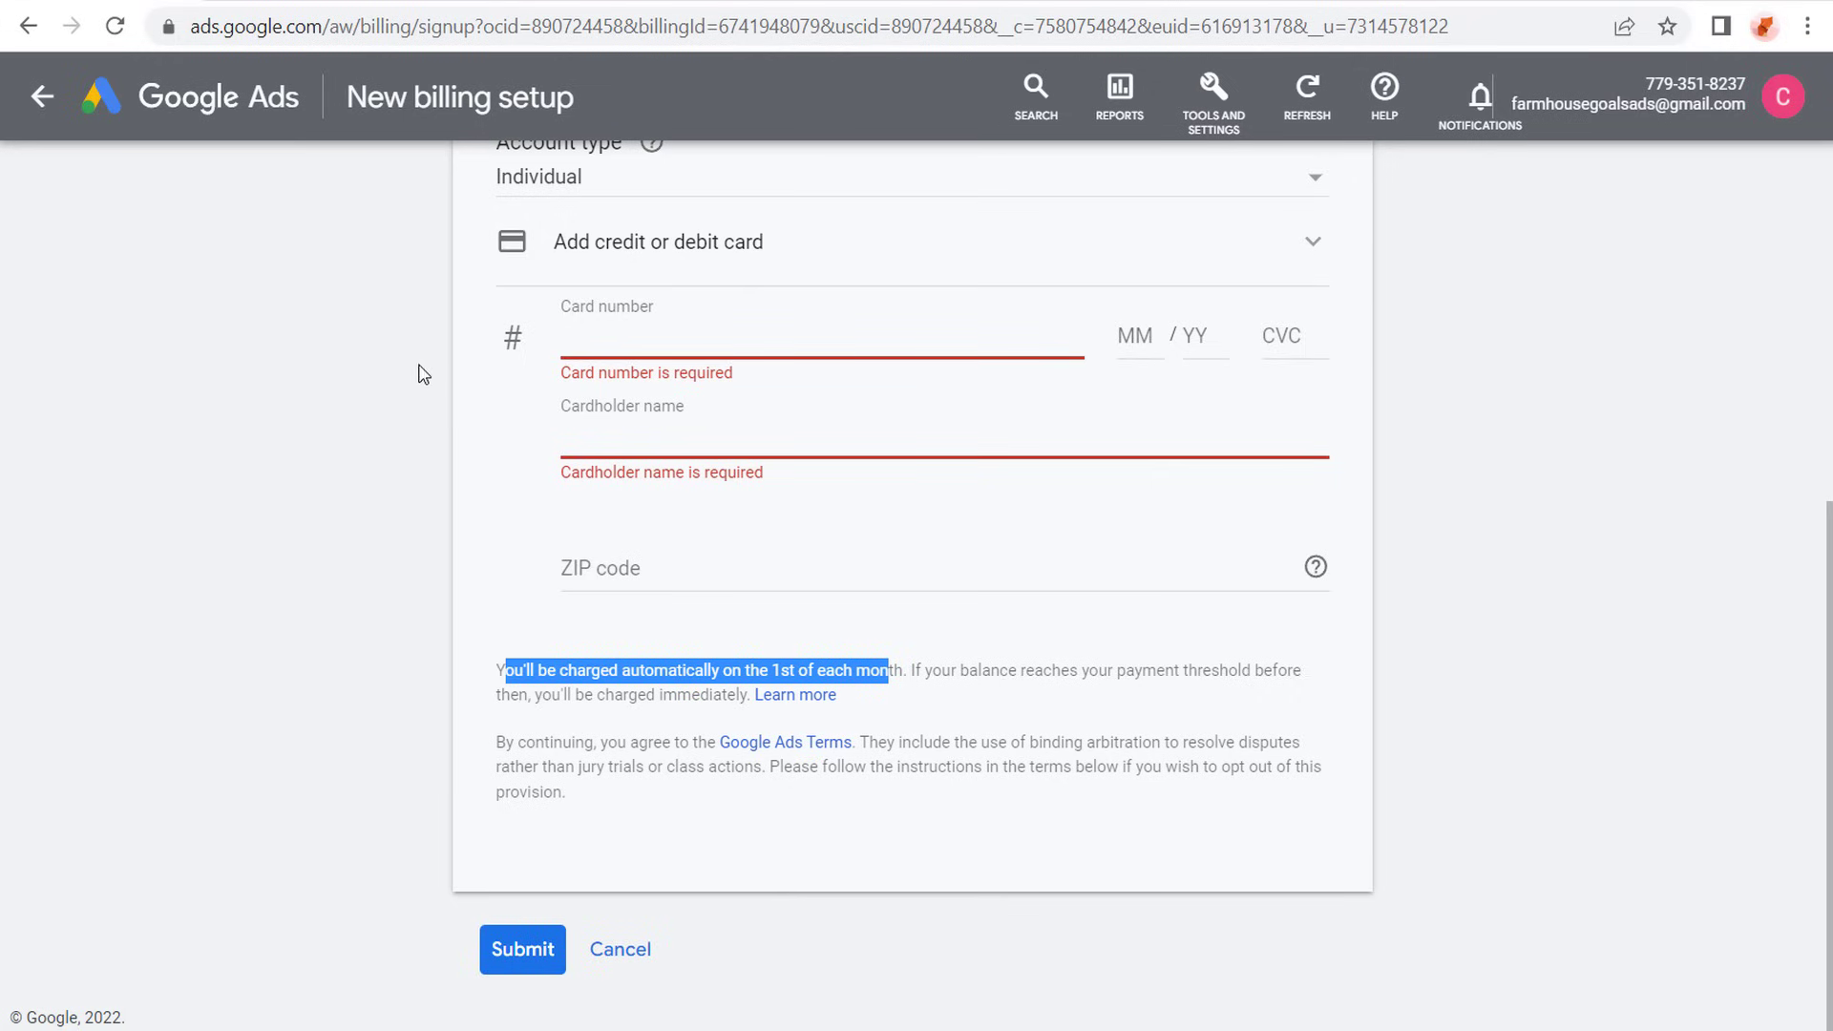
{"action": "left_click", "coordinate": [630, 955]}
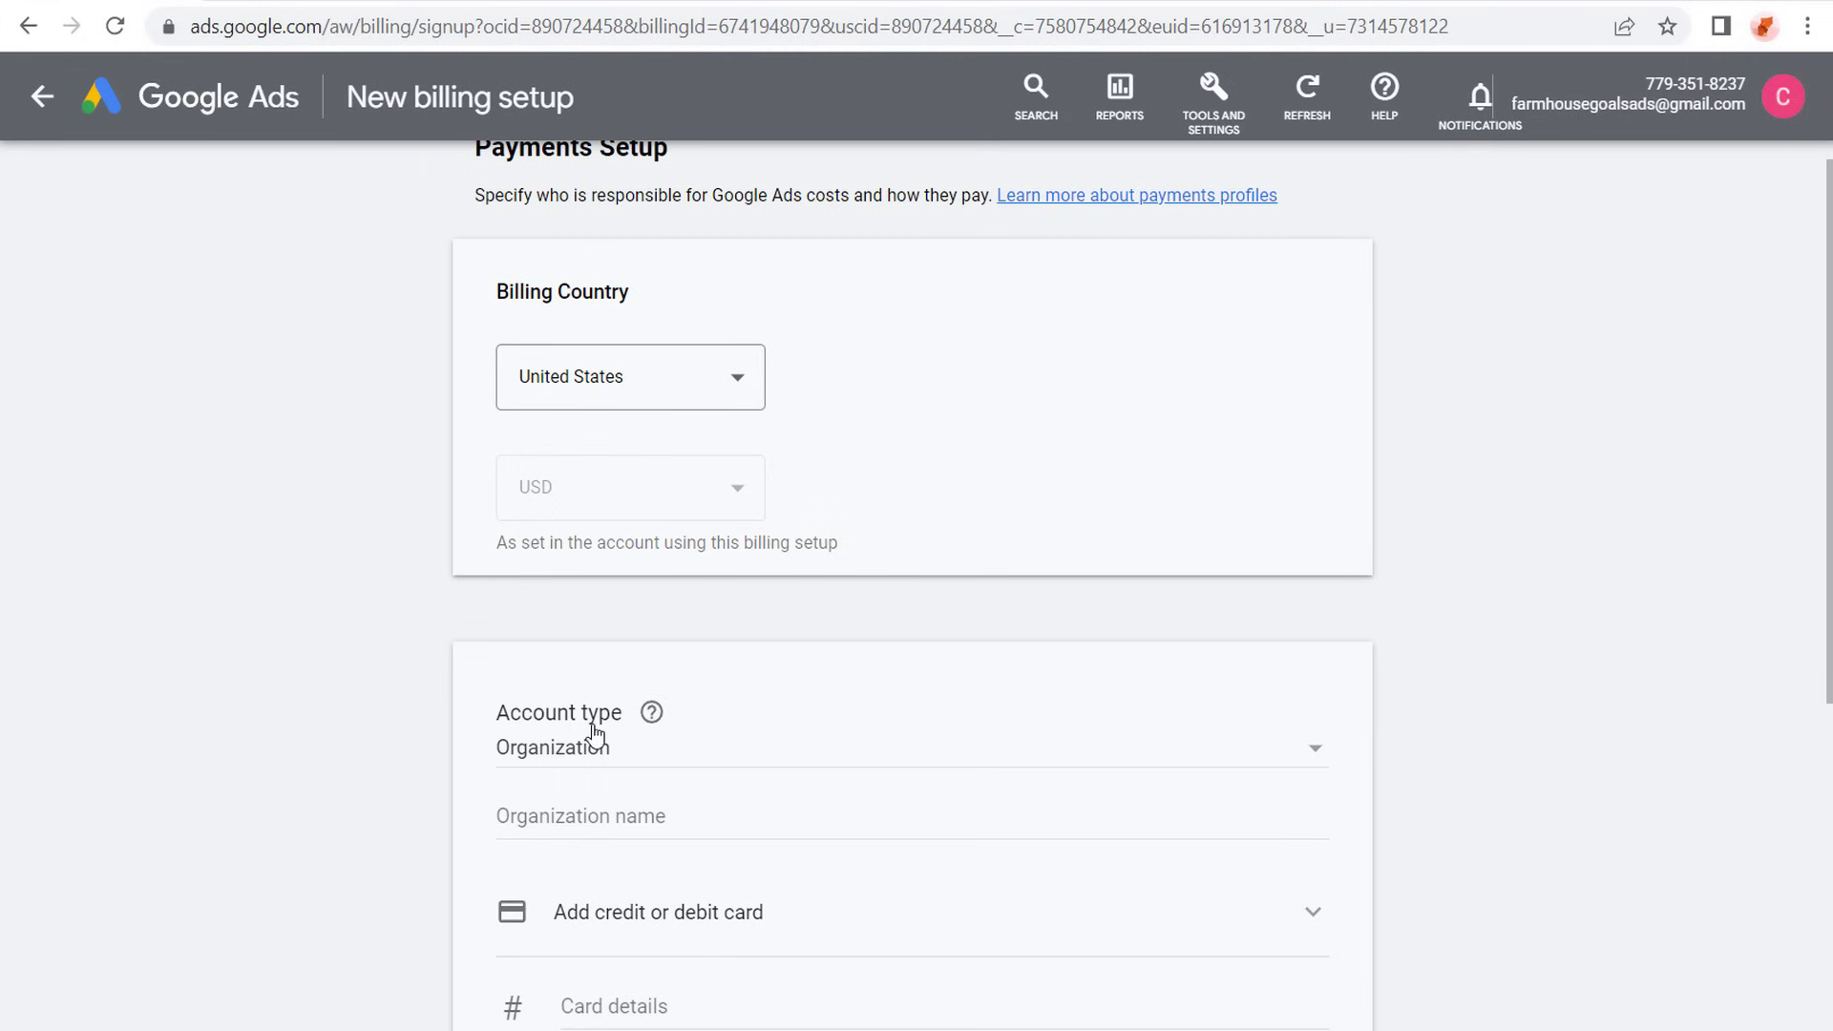
- Return to the account overview and start a new campaign with the Sales objective
{"action": "left_click", "coordinate": [161, 98]}
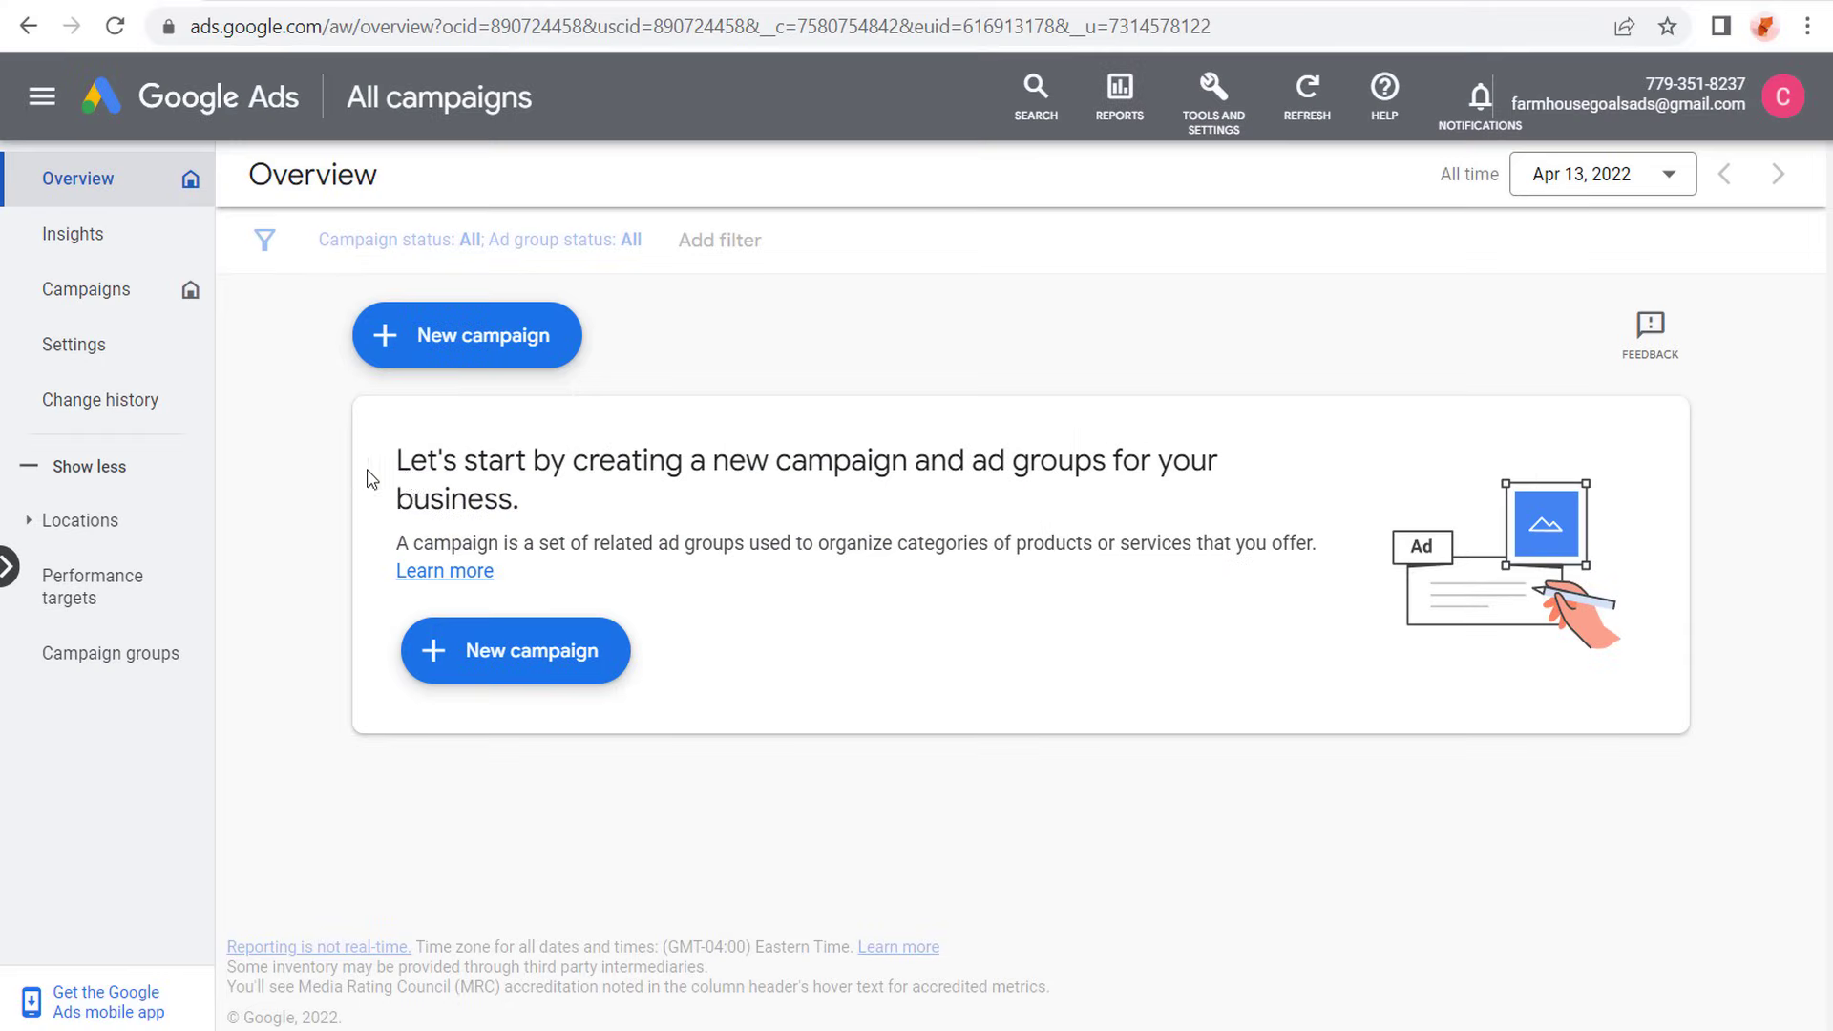
{"action": "left_click_drag", "start_coordinate": [411, 462], "coordinate": [948, 464]}
{"action": "left_click", "coordinate": [1115, 462]}
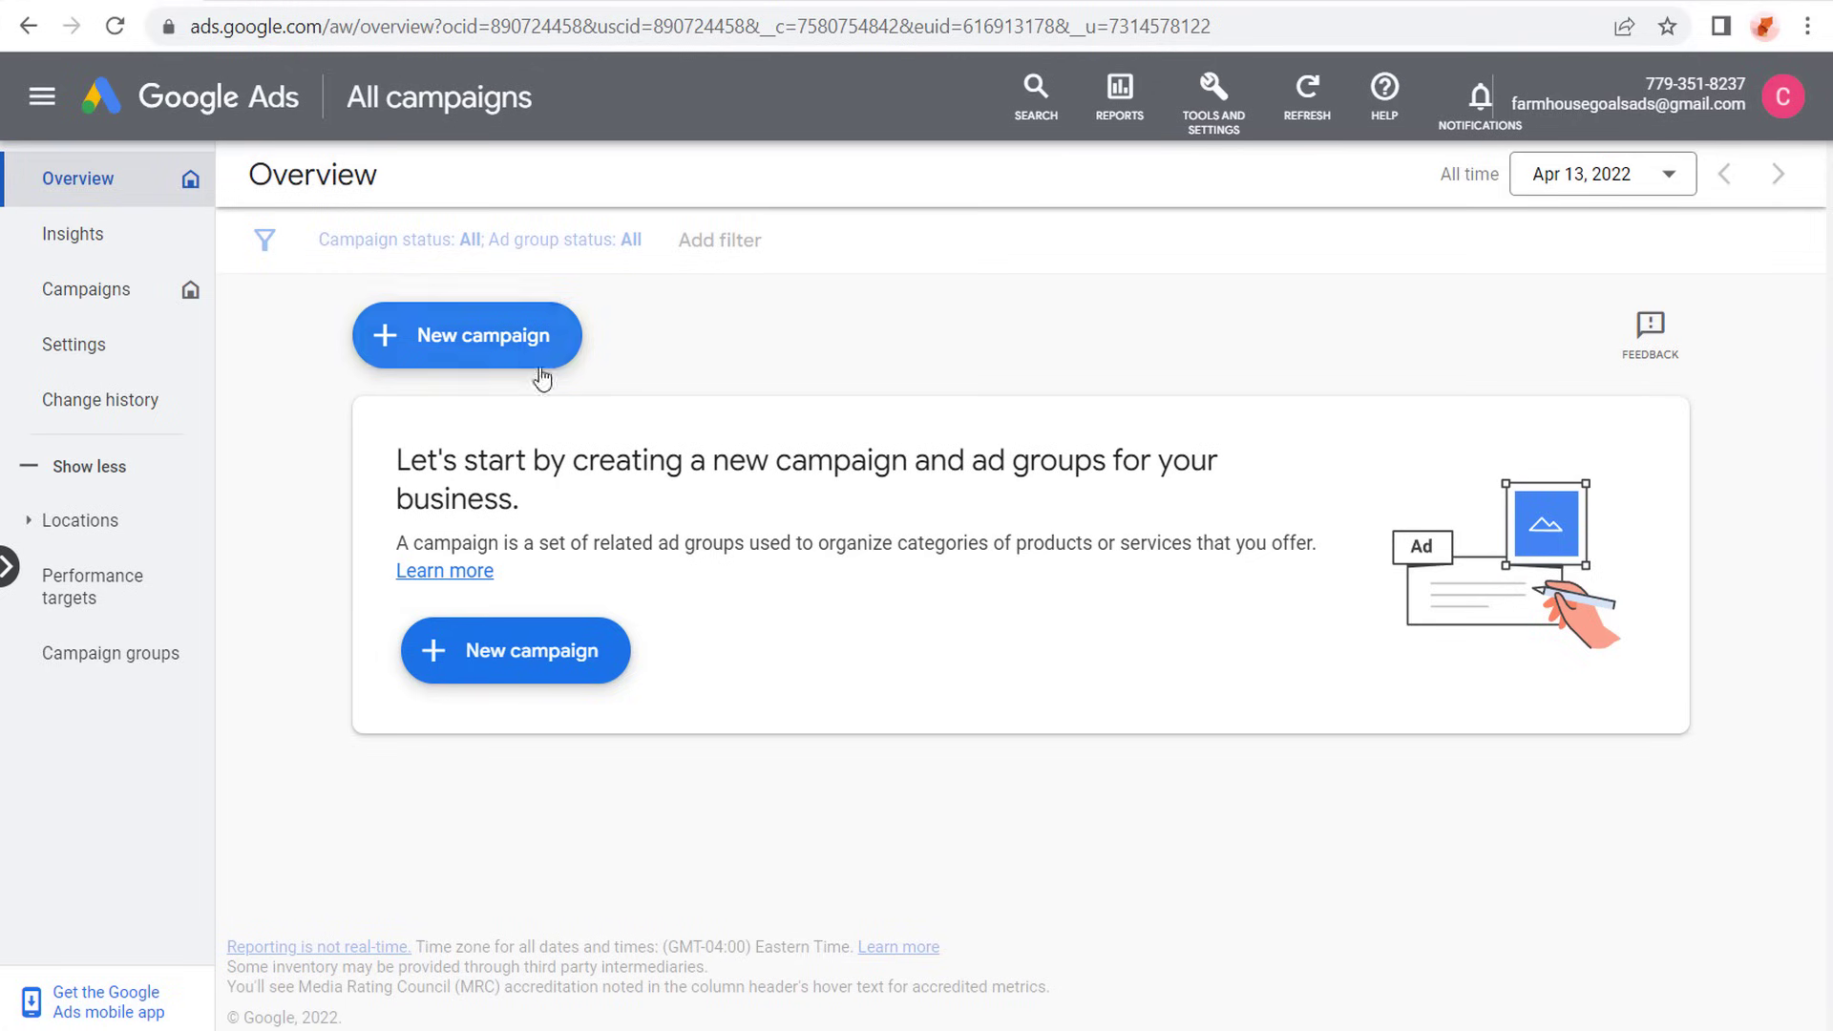
{"action": "left_click", "coordinate": [473, 668]}
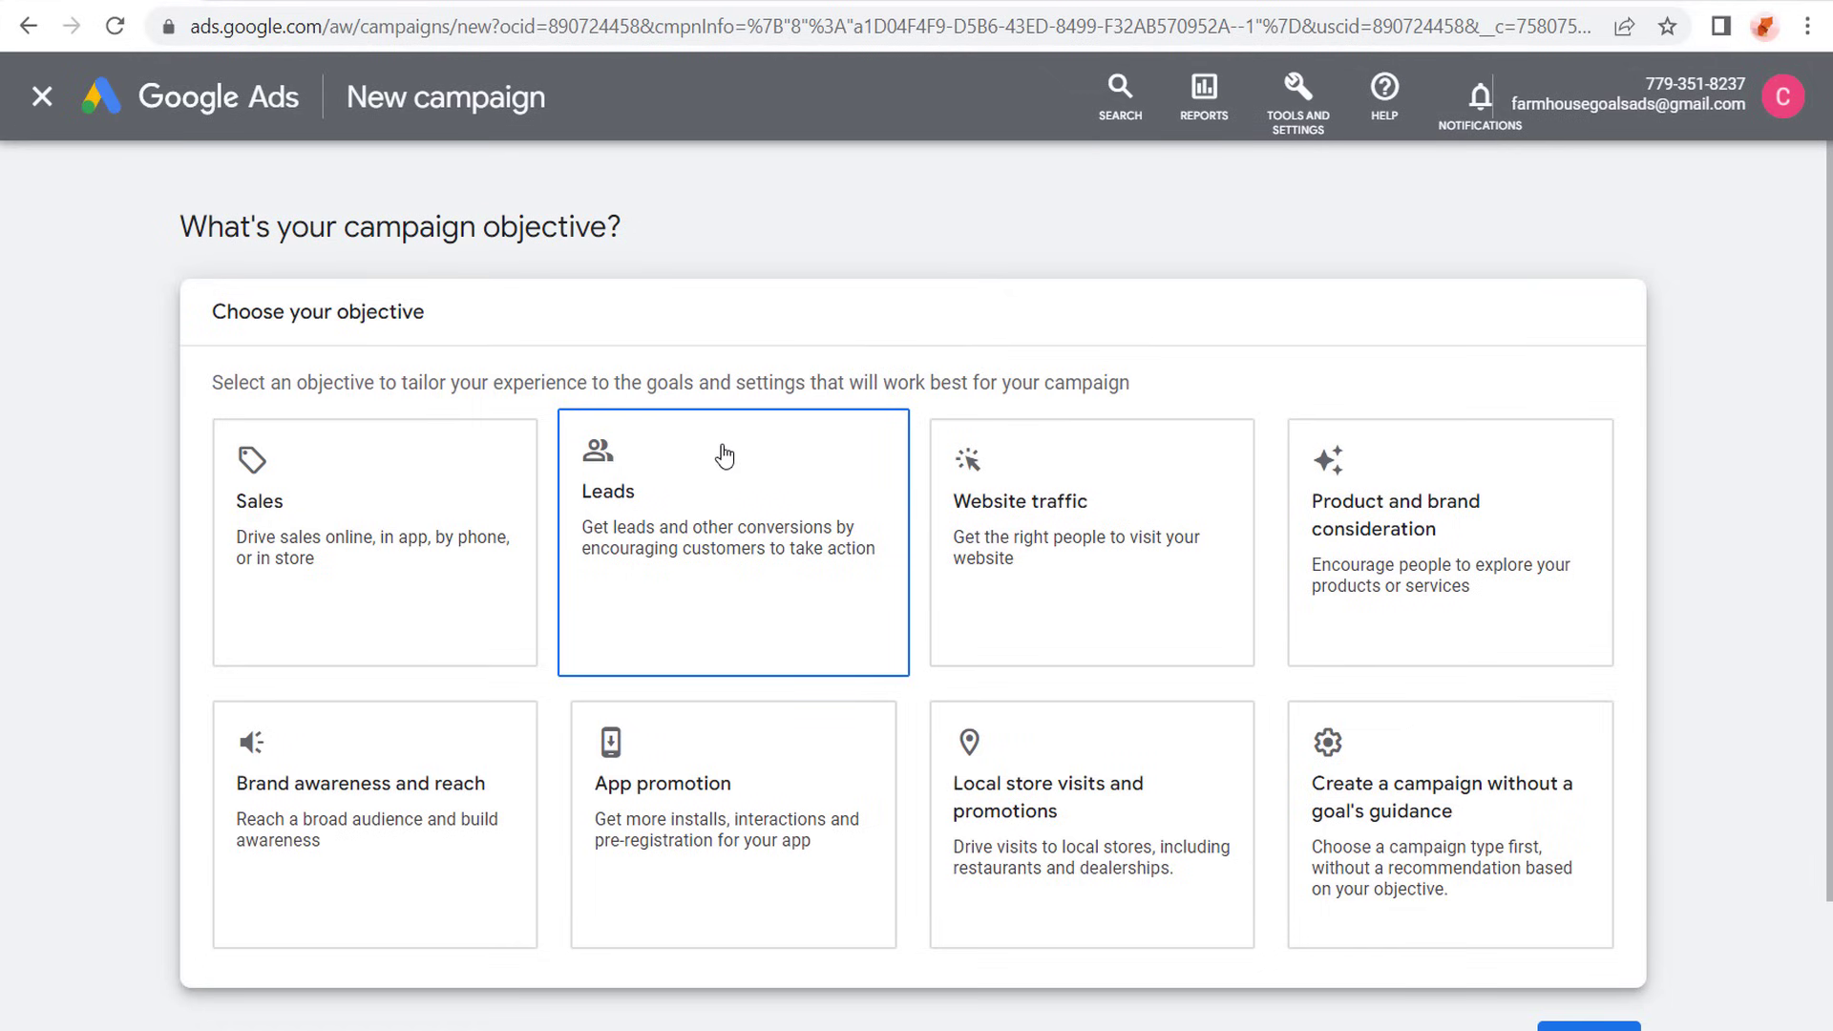
{"action": "left_click", "coordinate": [383, 477]}
{"action": "scroll", "coordinate": [383, 478], "scroll_direction": "down", "scroll_amount": 1}
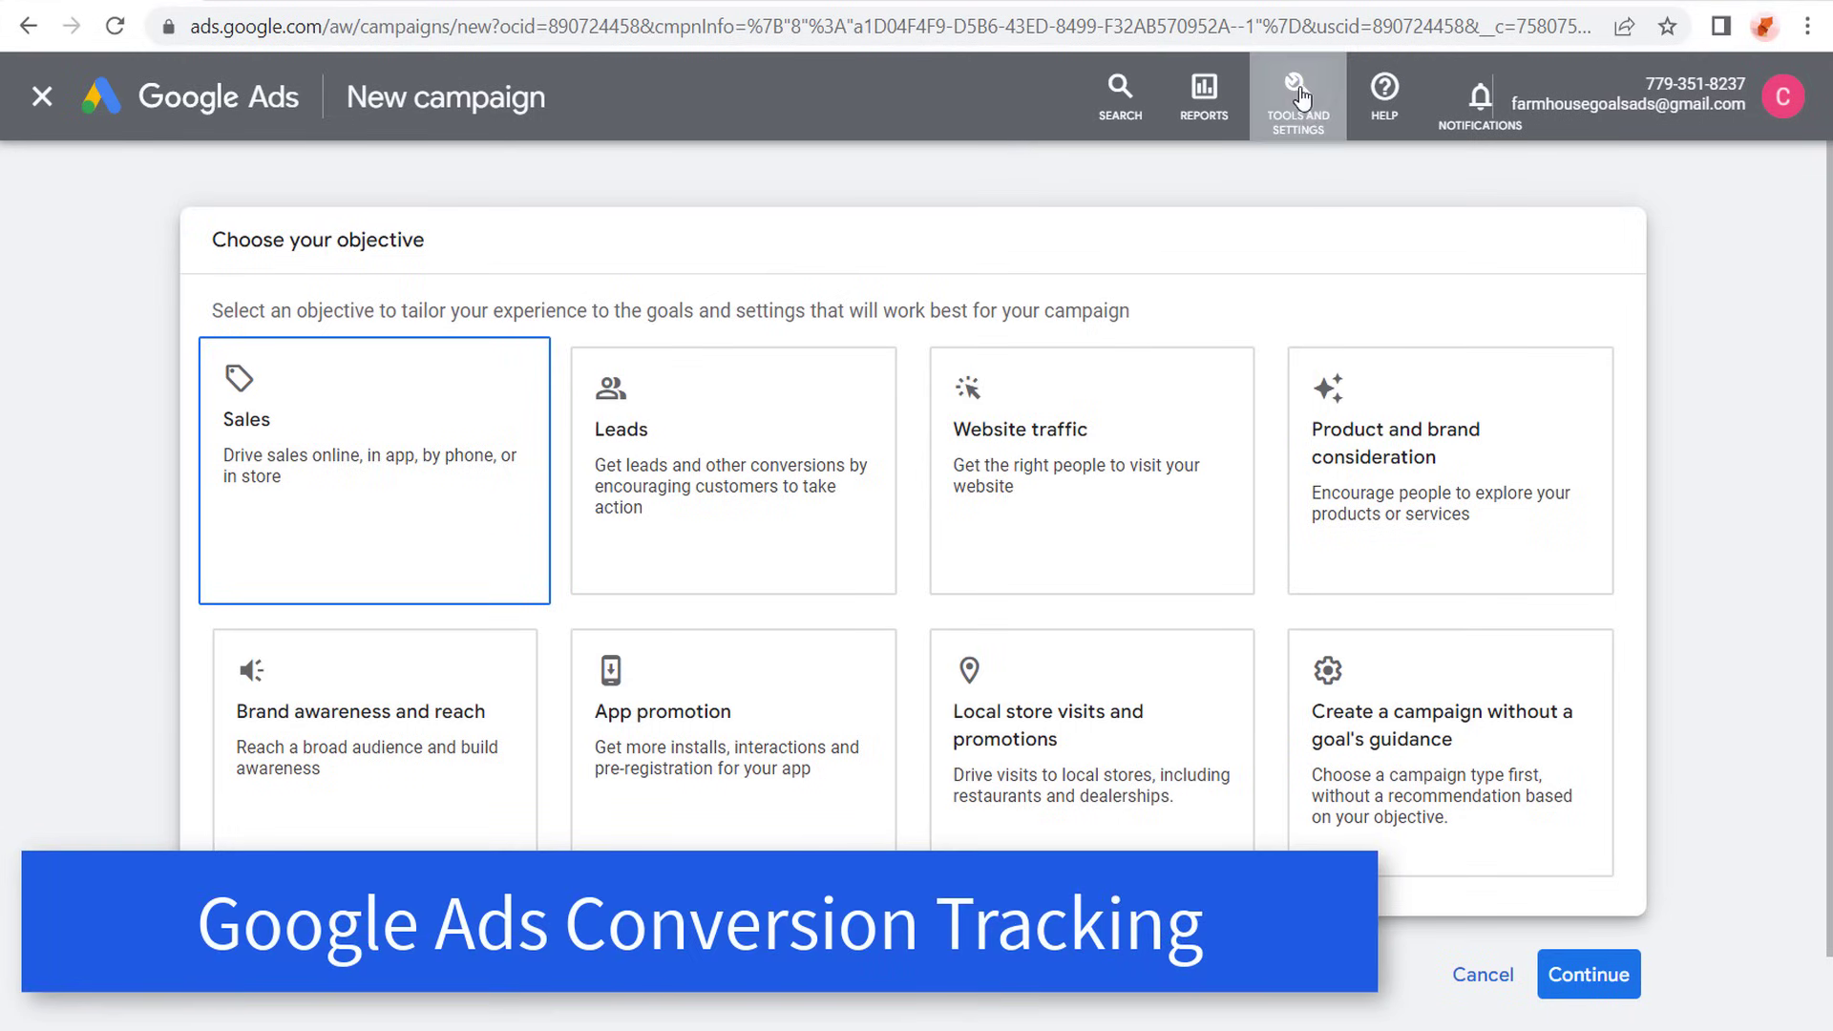
- Open the Conversions page for the account and read its introduction to conversion tracking
{"action": "left_click", "coordinate": [1300, 97]}
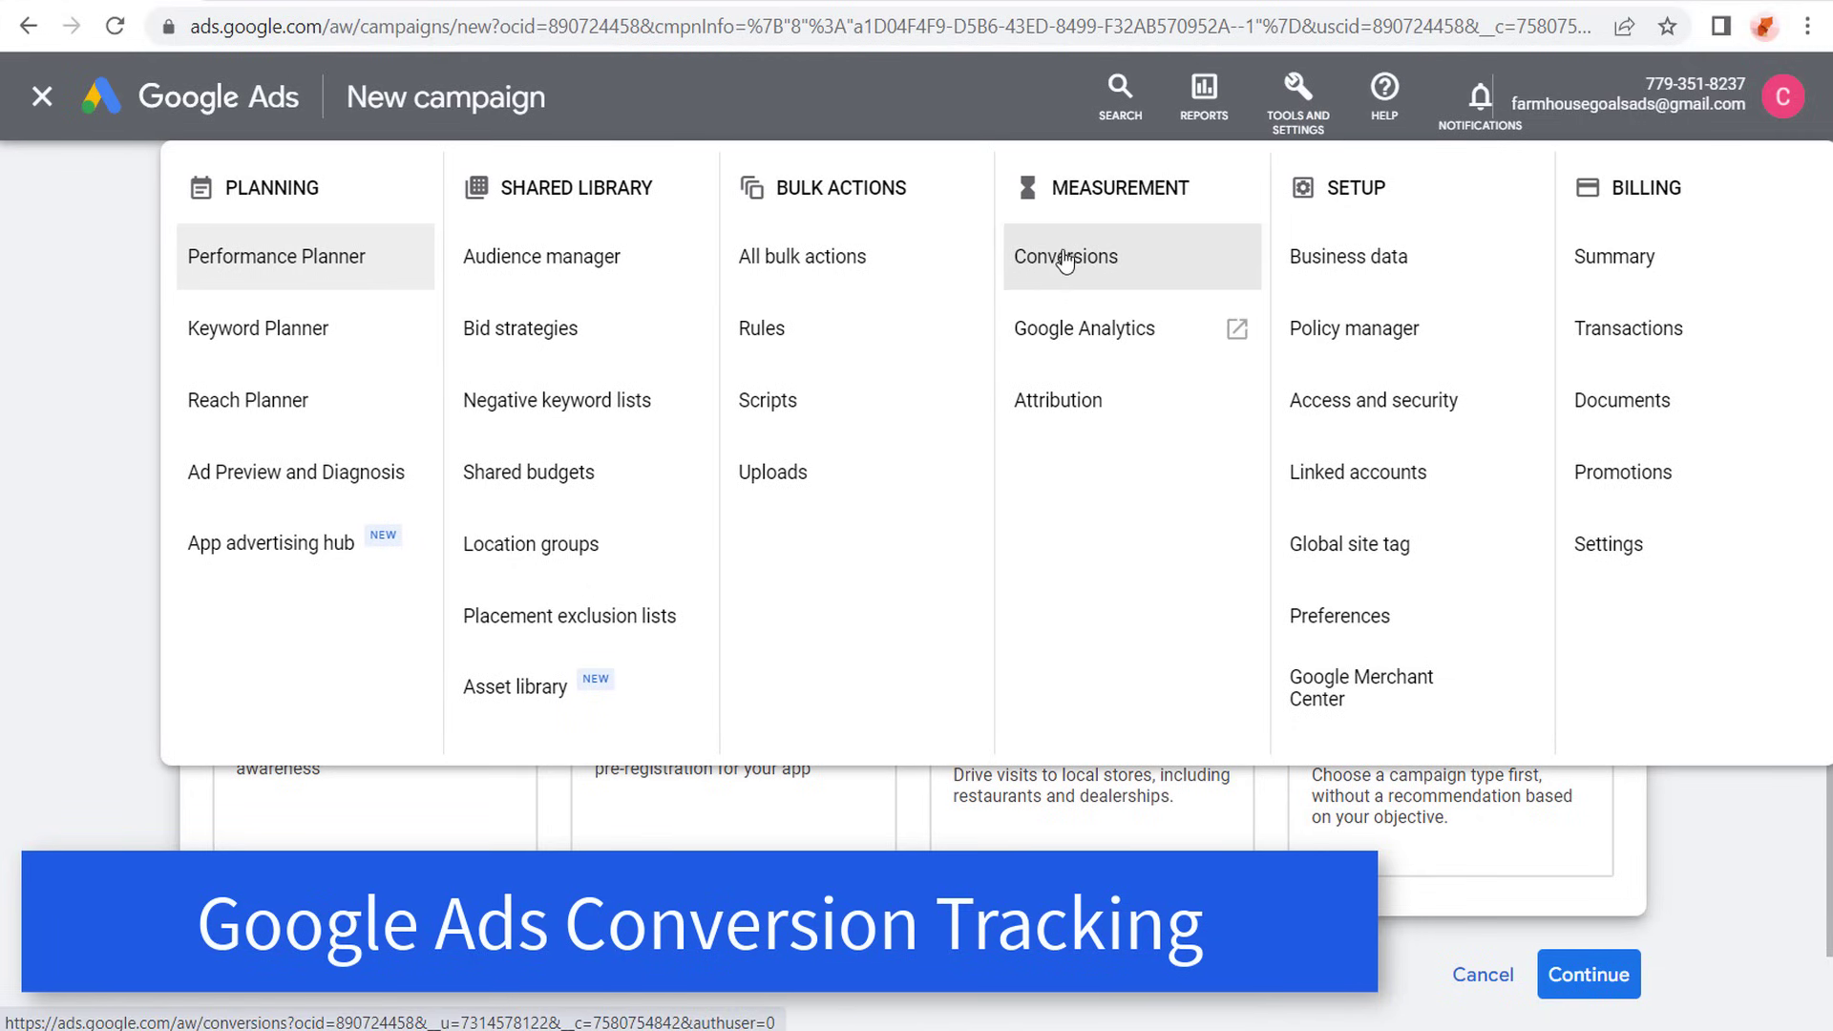
{"action": "left_click", "coordinate": [1100, 272]}
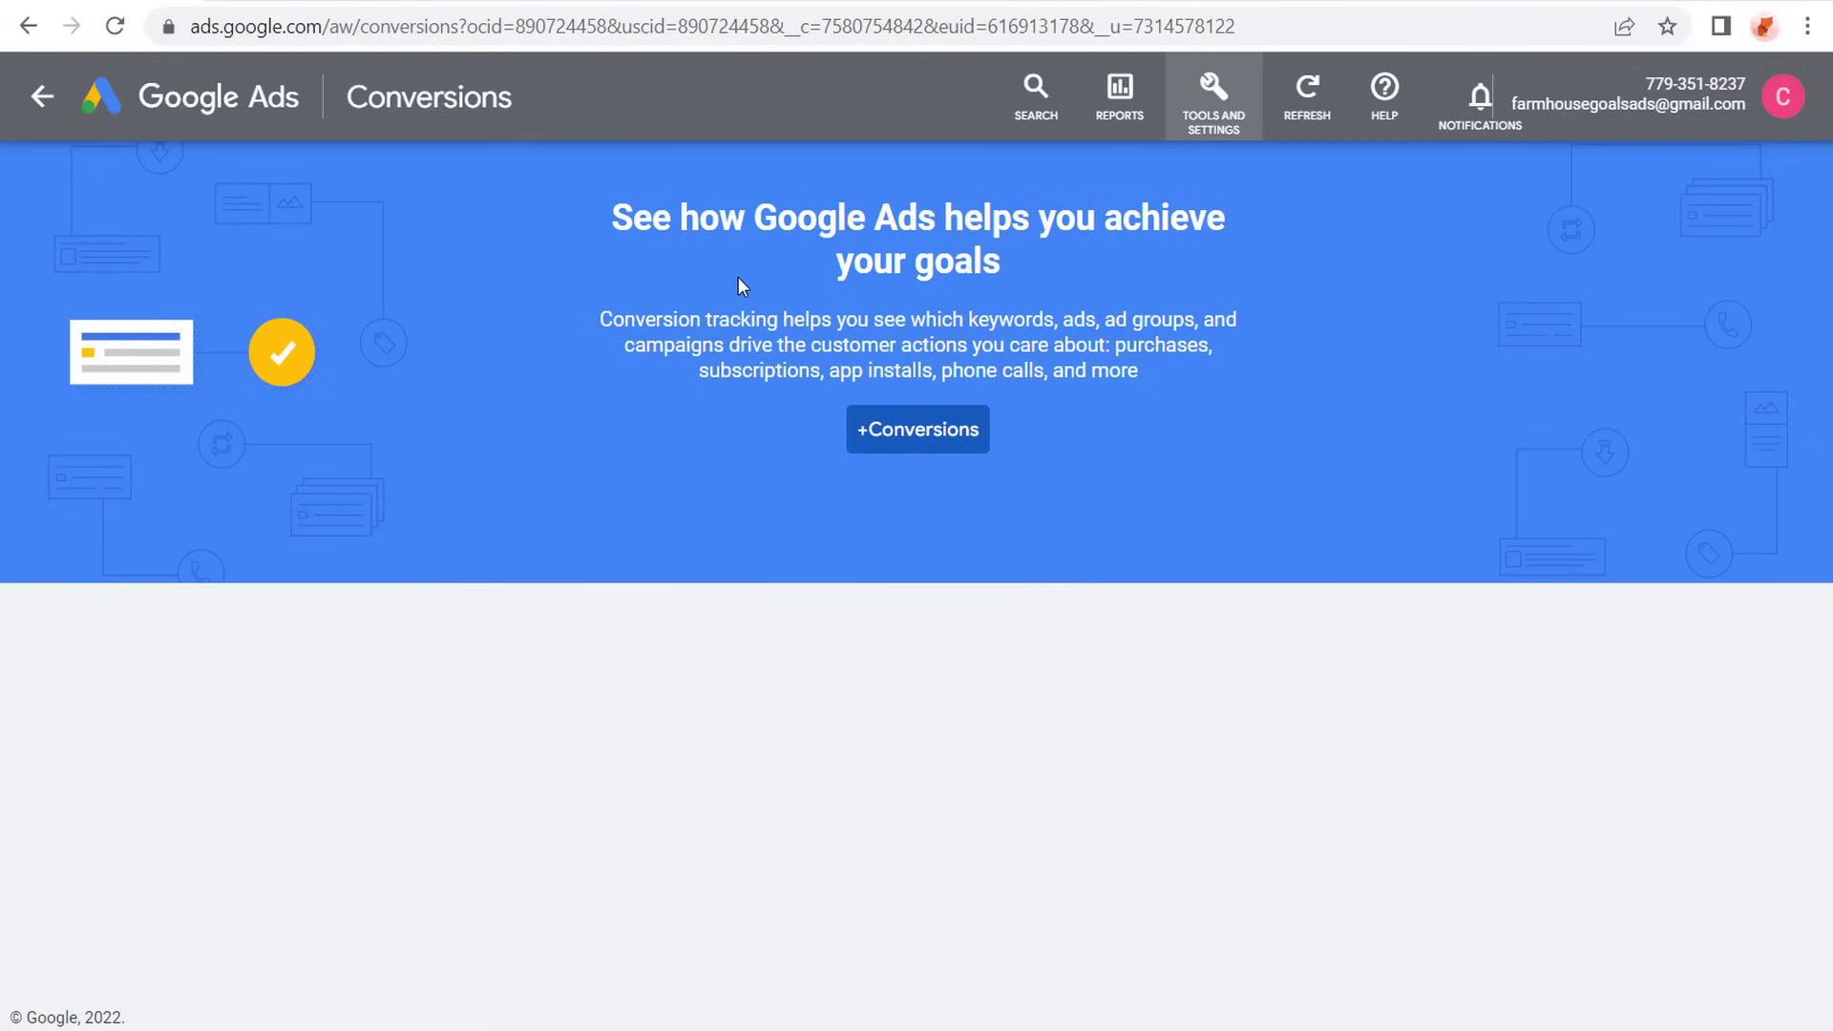
{"action": "left_click_drag", "start_coordinate": [616, 221], "coordinate": [1079, 232]}
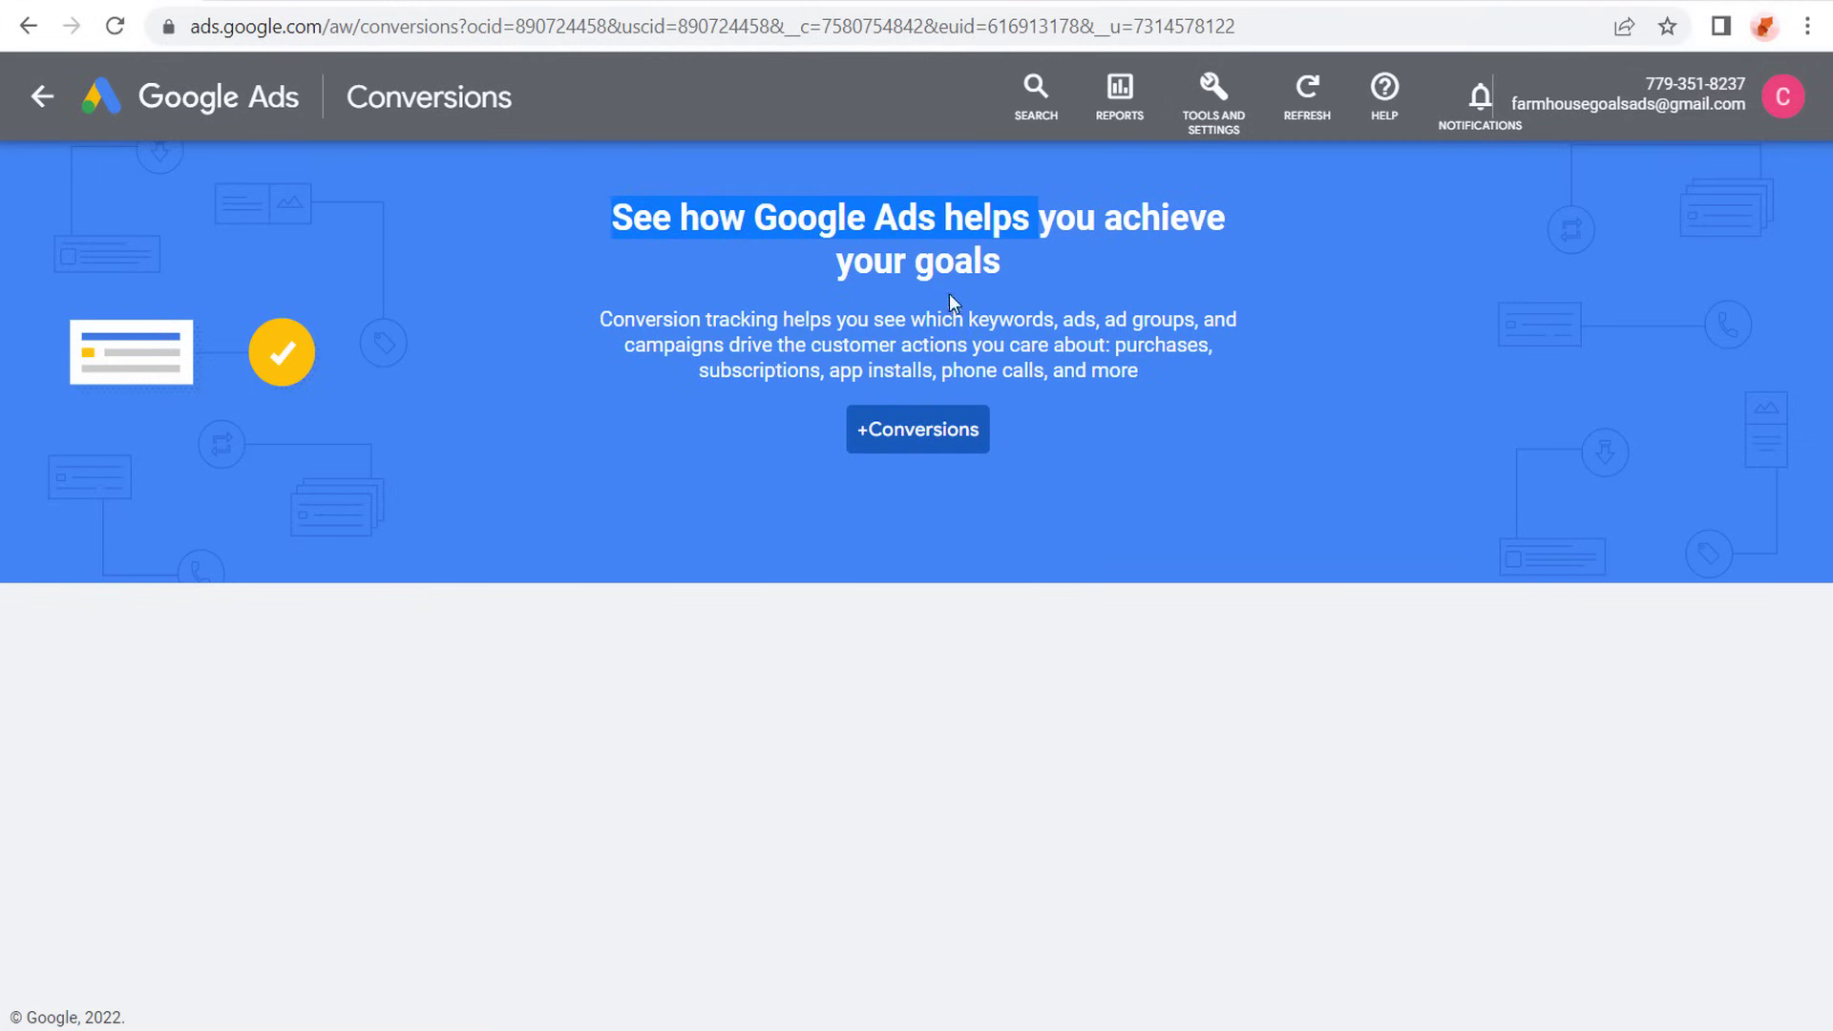
{"action": "left_click_drag", "start_coordinate": [783, 319], "coordinate": [936, 320]}
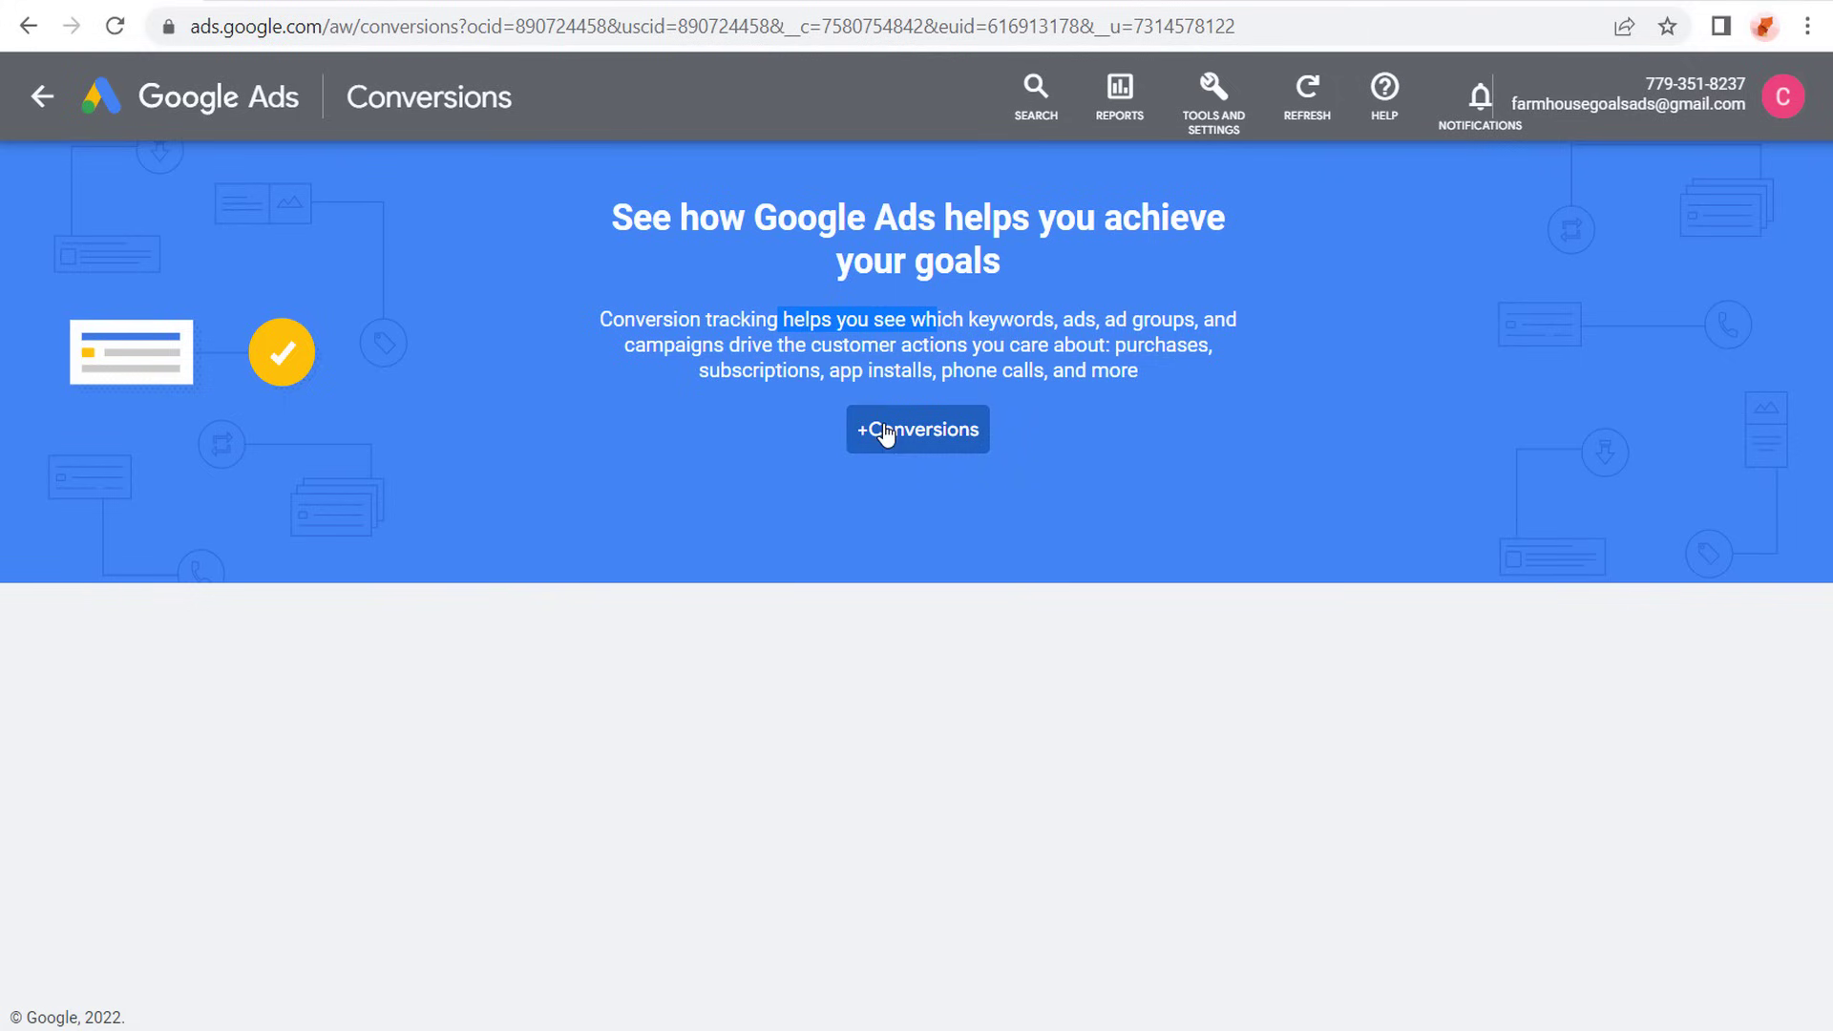
{"action": "left_click", "coordinate": [706, 229]}
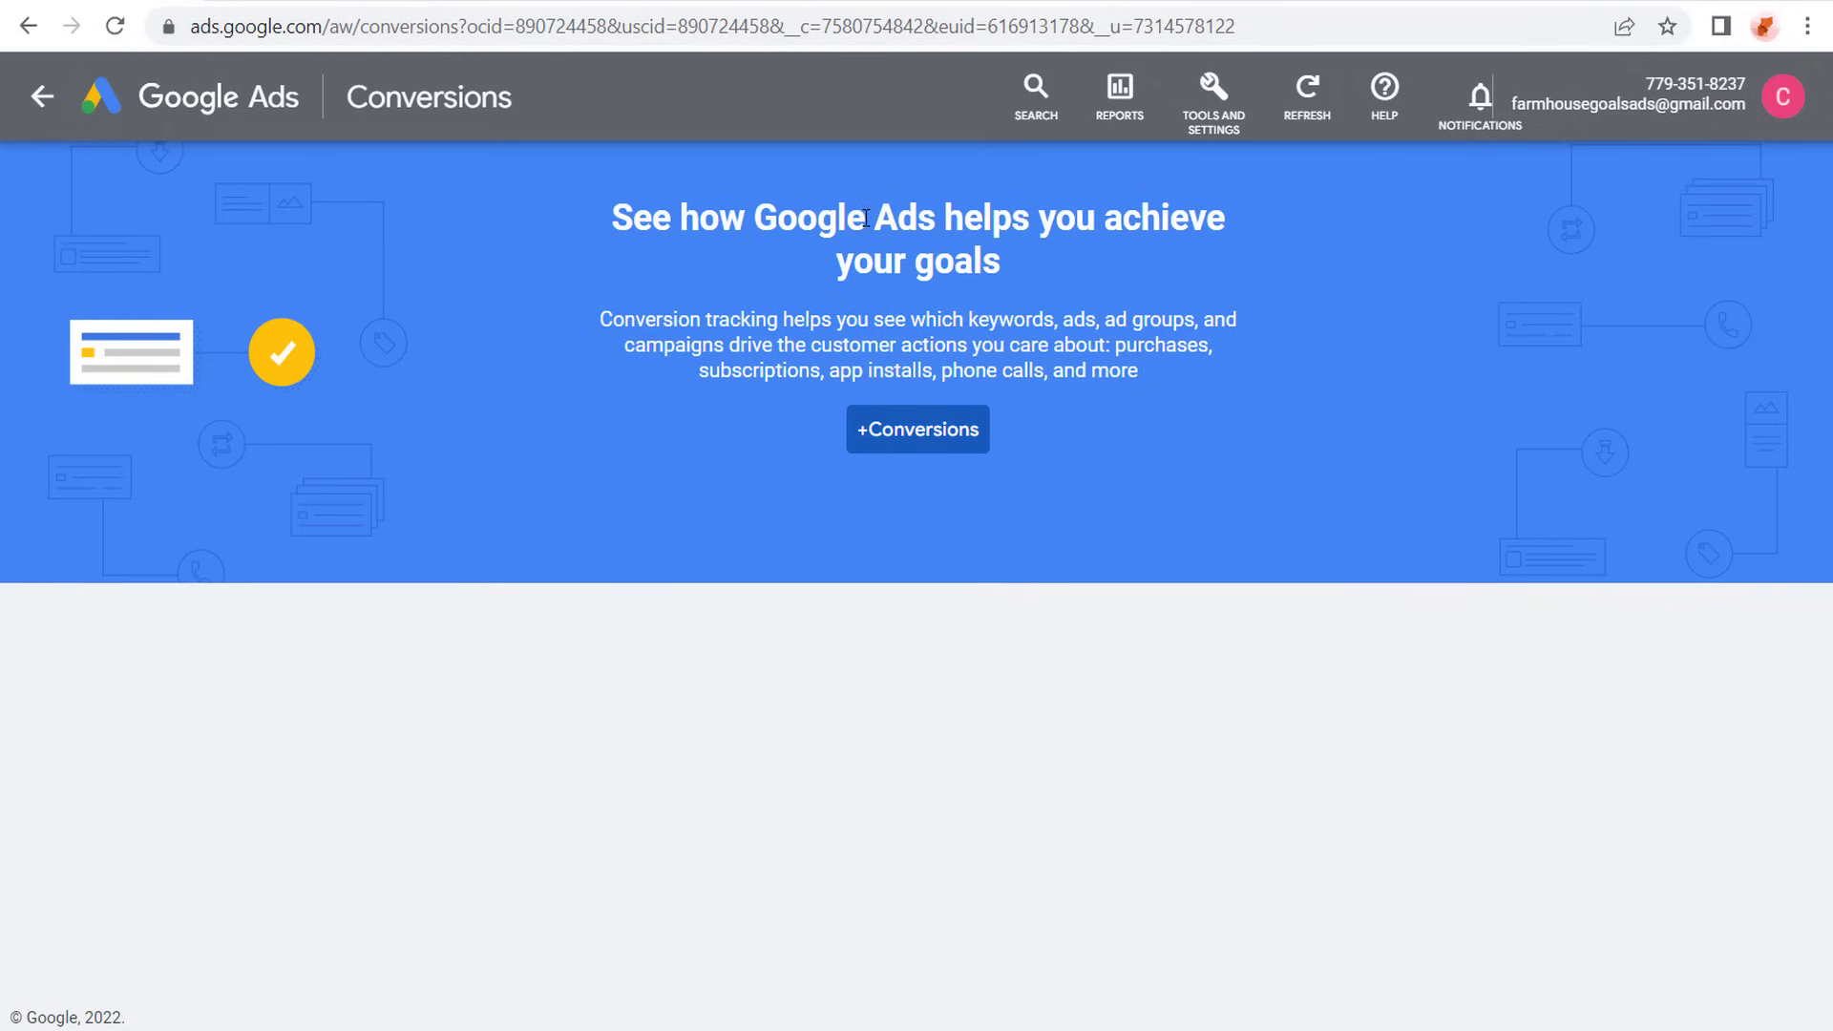
- Switch to Google Analytics and review the conversions and events of the Farmhouse Goals - GA4 property
{"action": "left_click", "coordinate": [301, 3]}
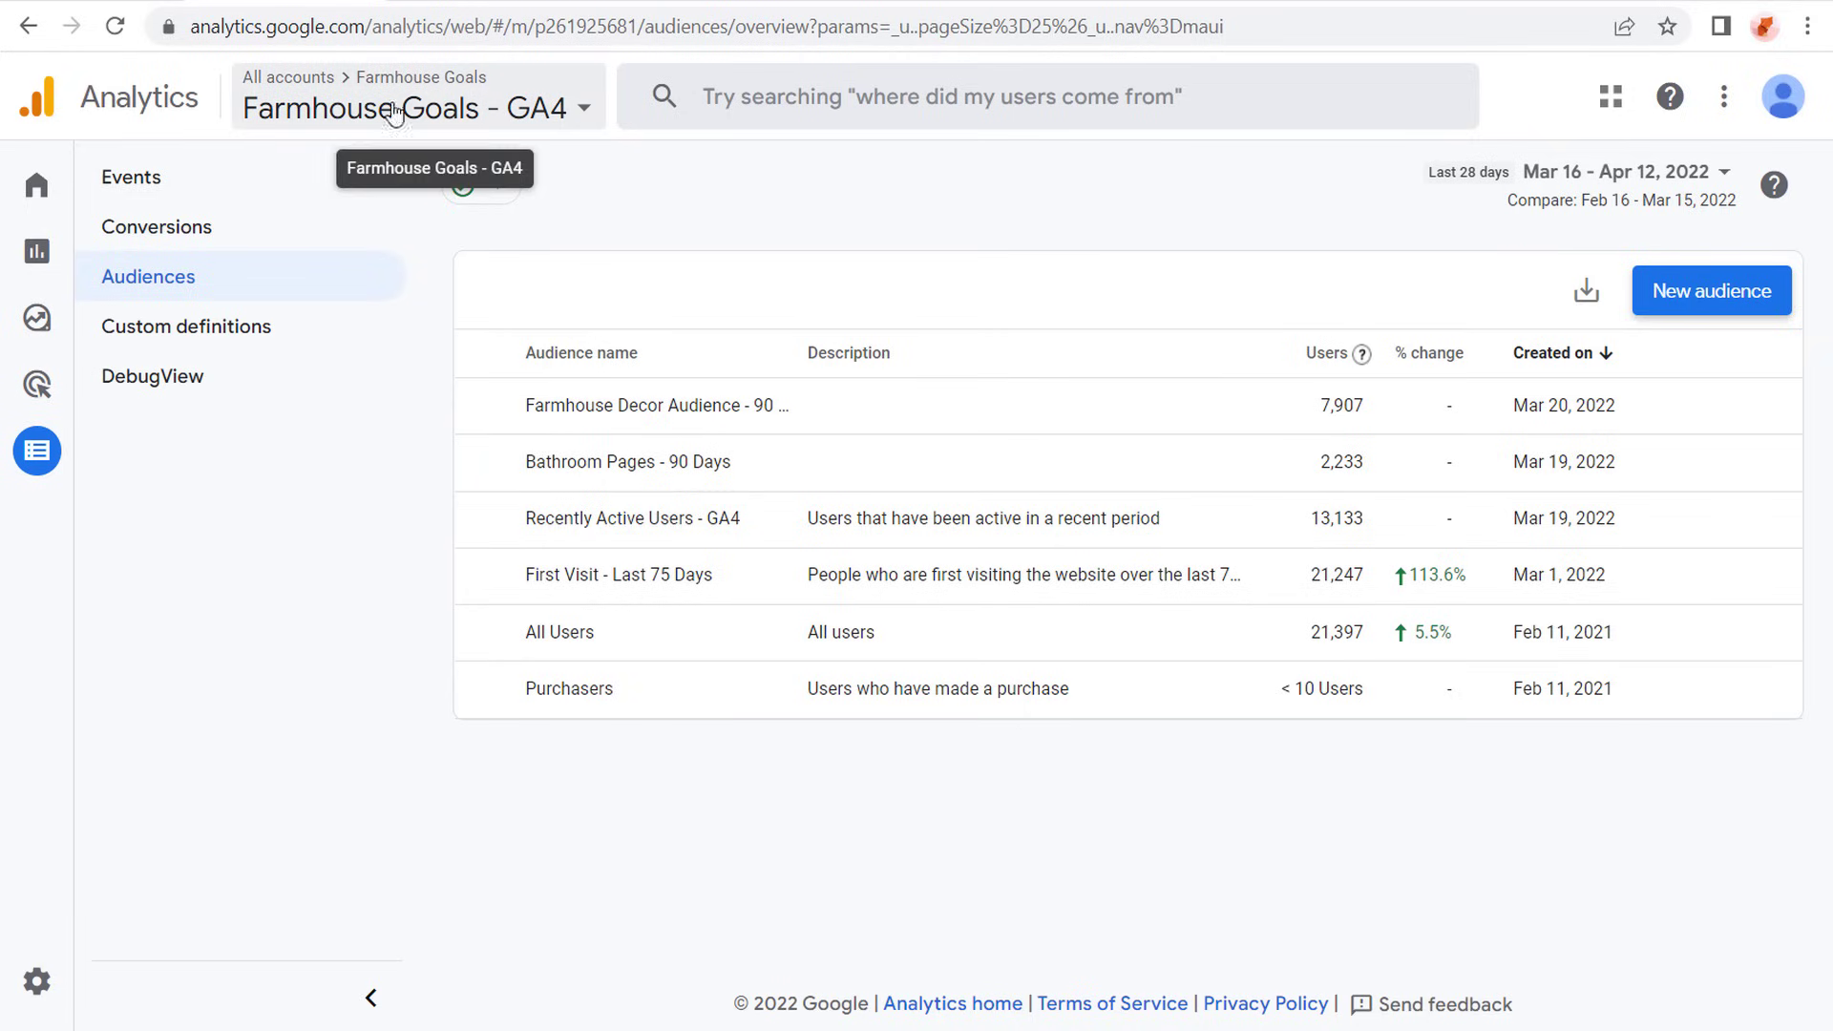
{"action": "left_click", "coordinate": [208, 234]}
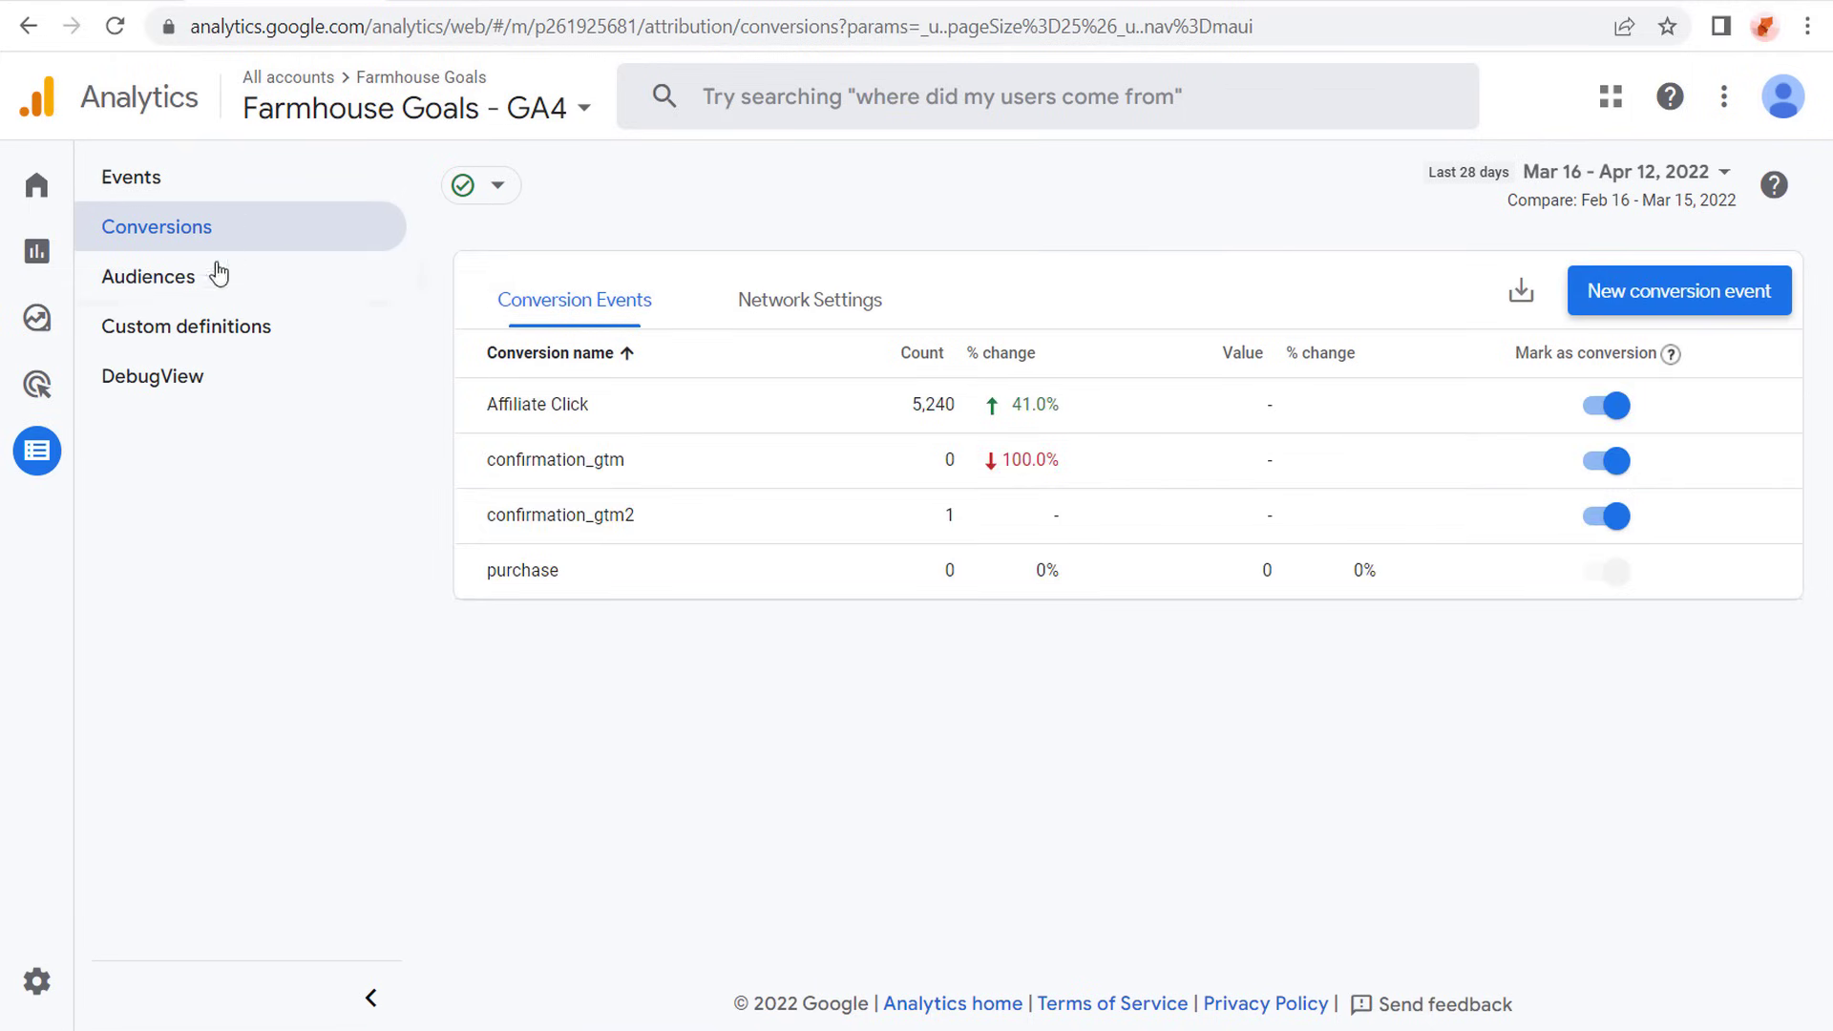
{"action": "left_click", "coordinate": [112, 456]}
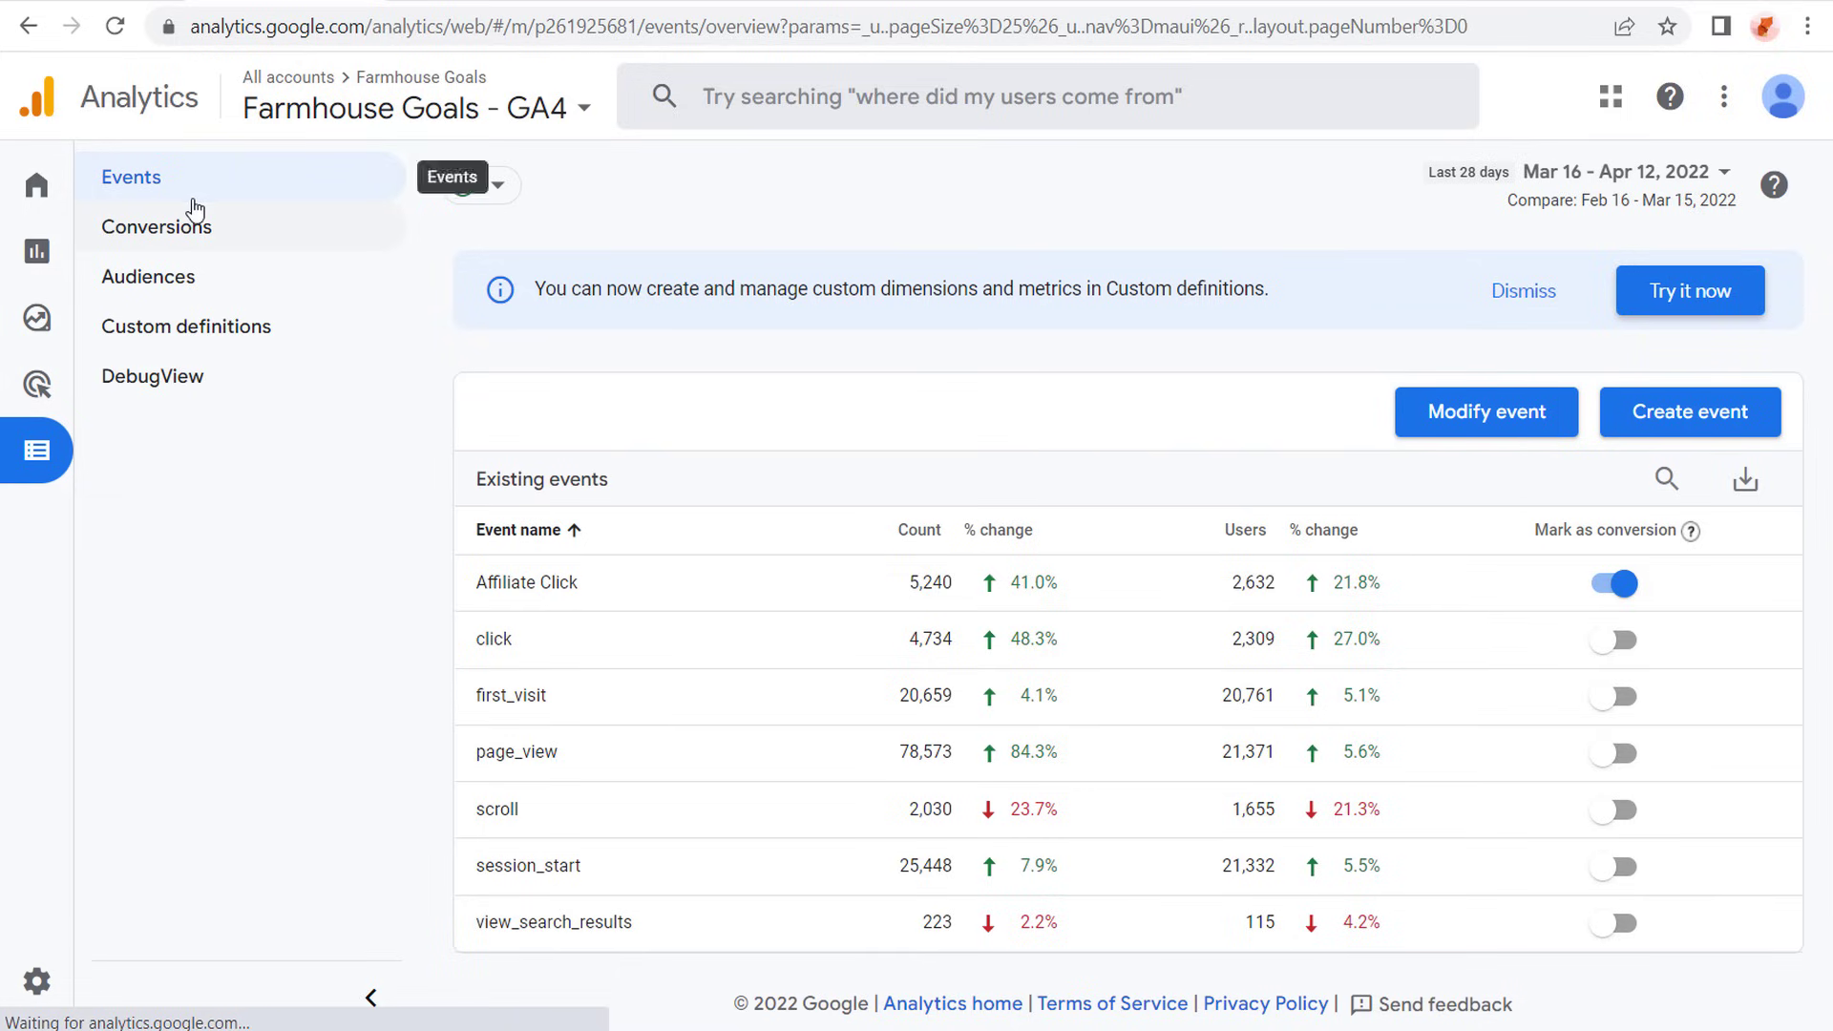
{"action": "left_click", "coordinate": [235, 239]}
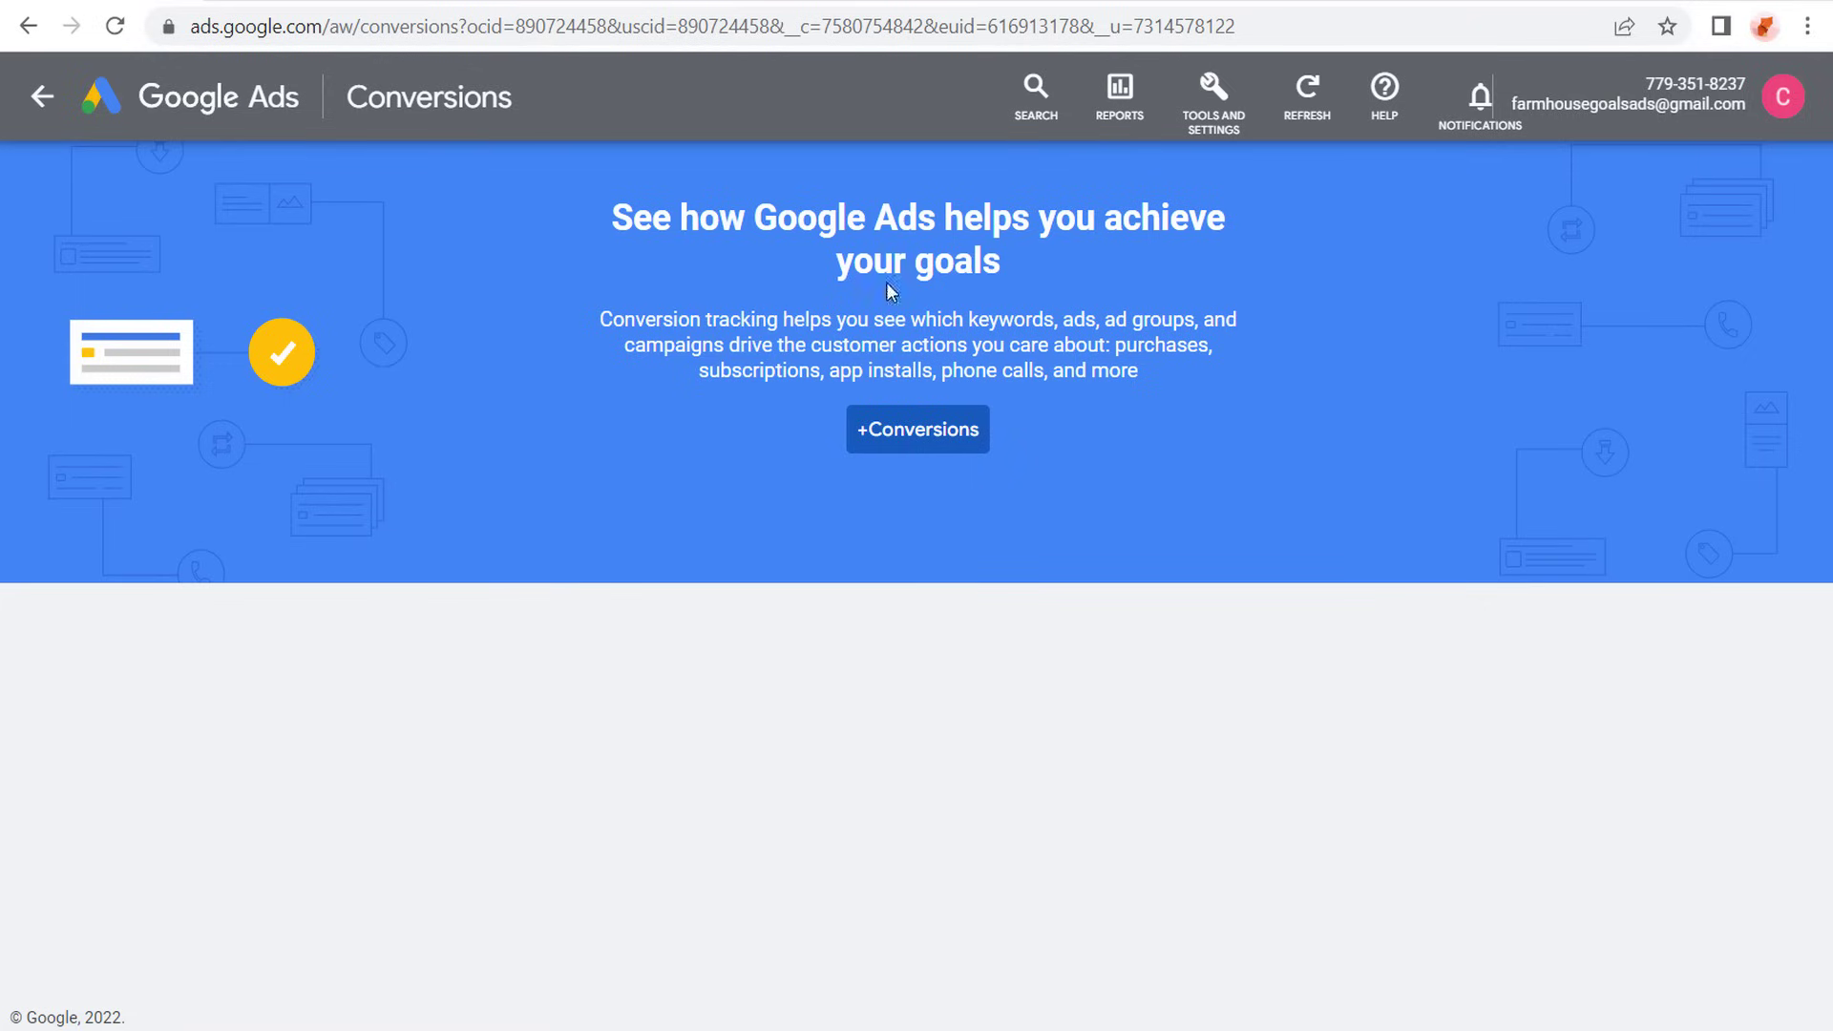
- Switch back to Google Ads and look through the products available under Linked accounts
{"action": "left_click", "coordinate": [1204, 103]}
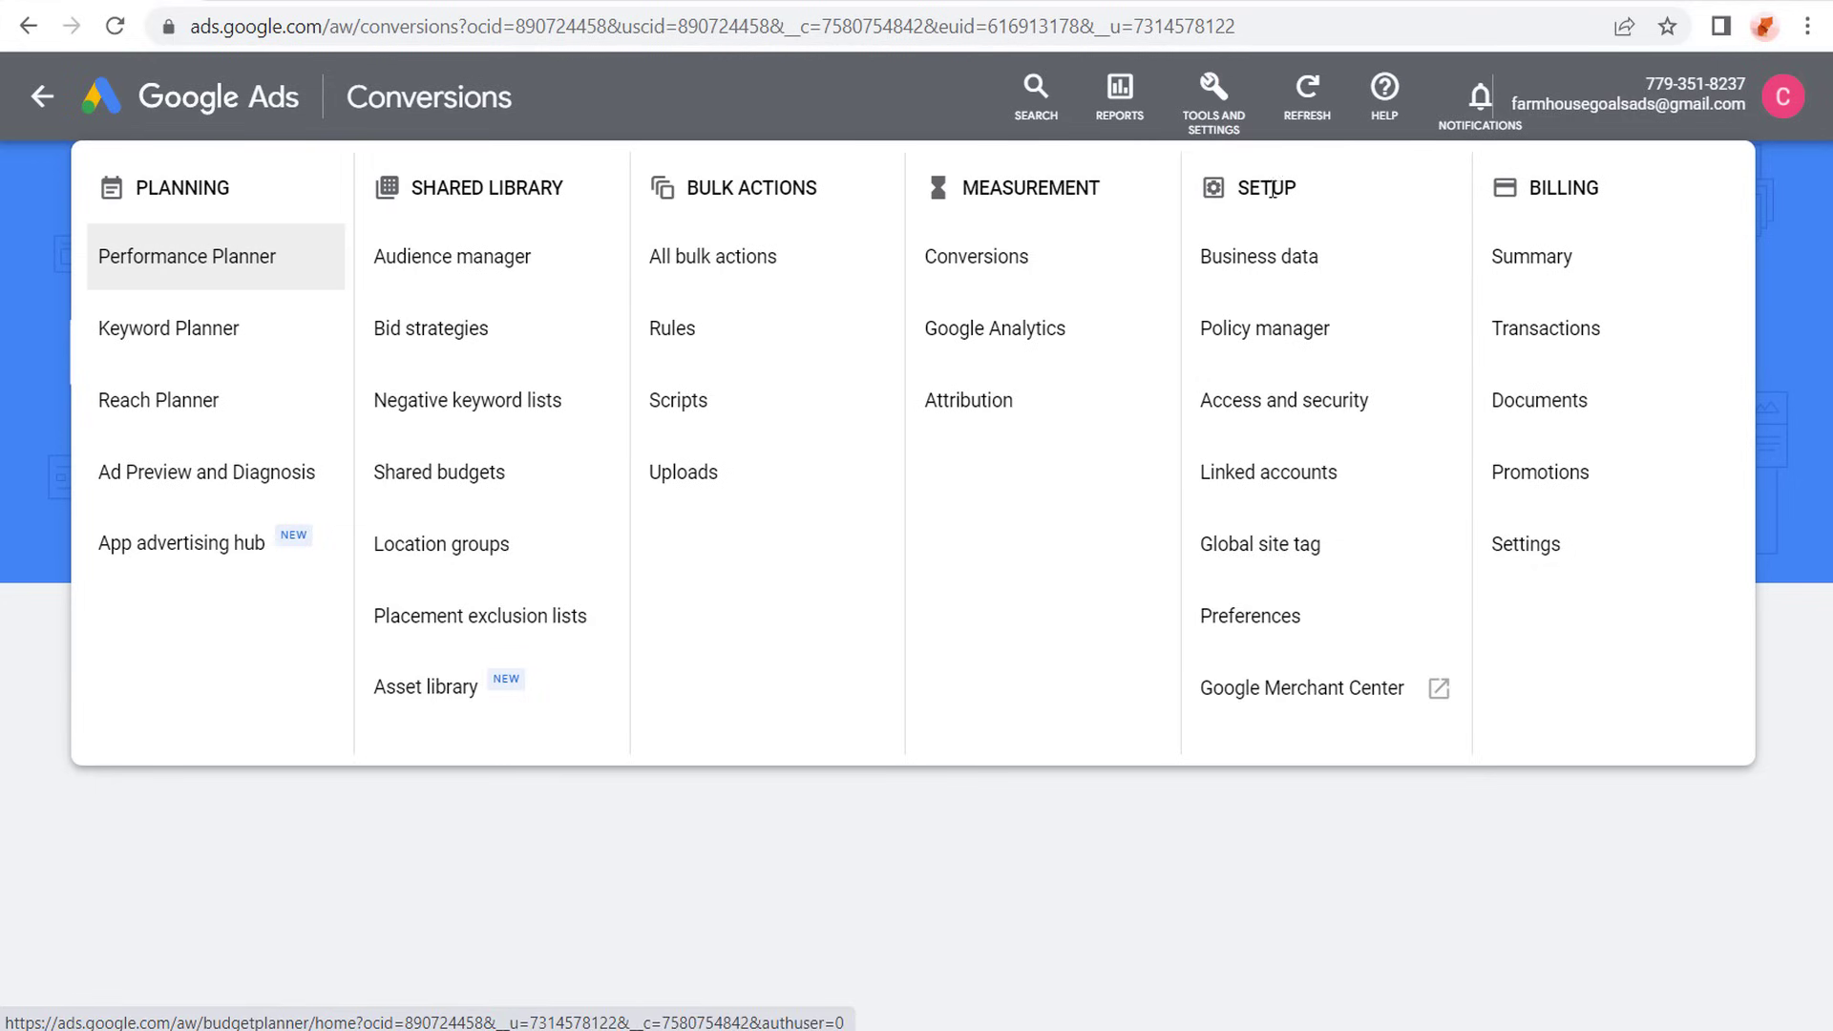
{"action": "left_click", "coordinate": [1288, 474]}
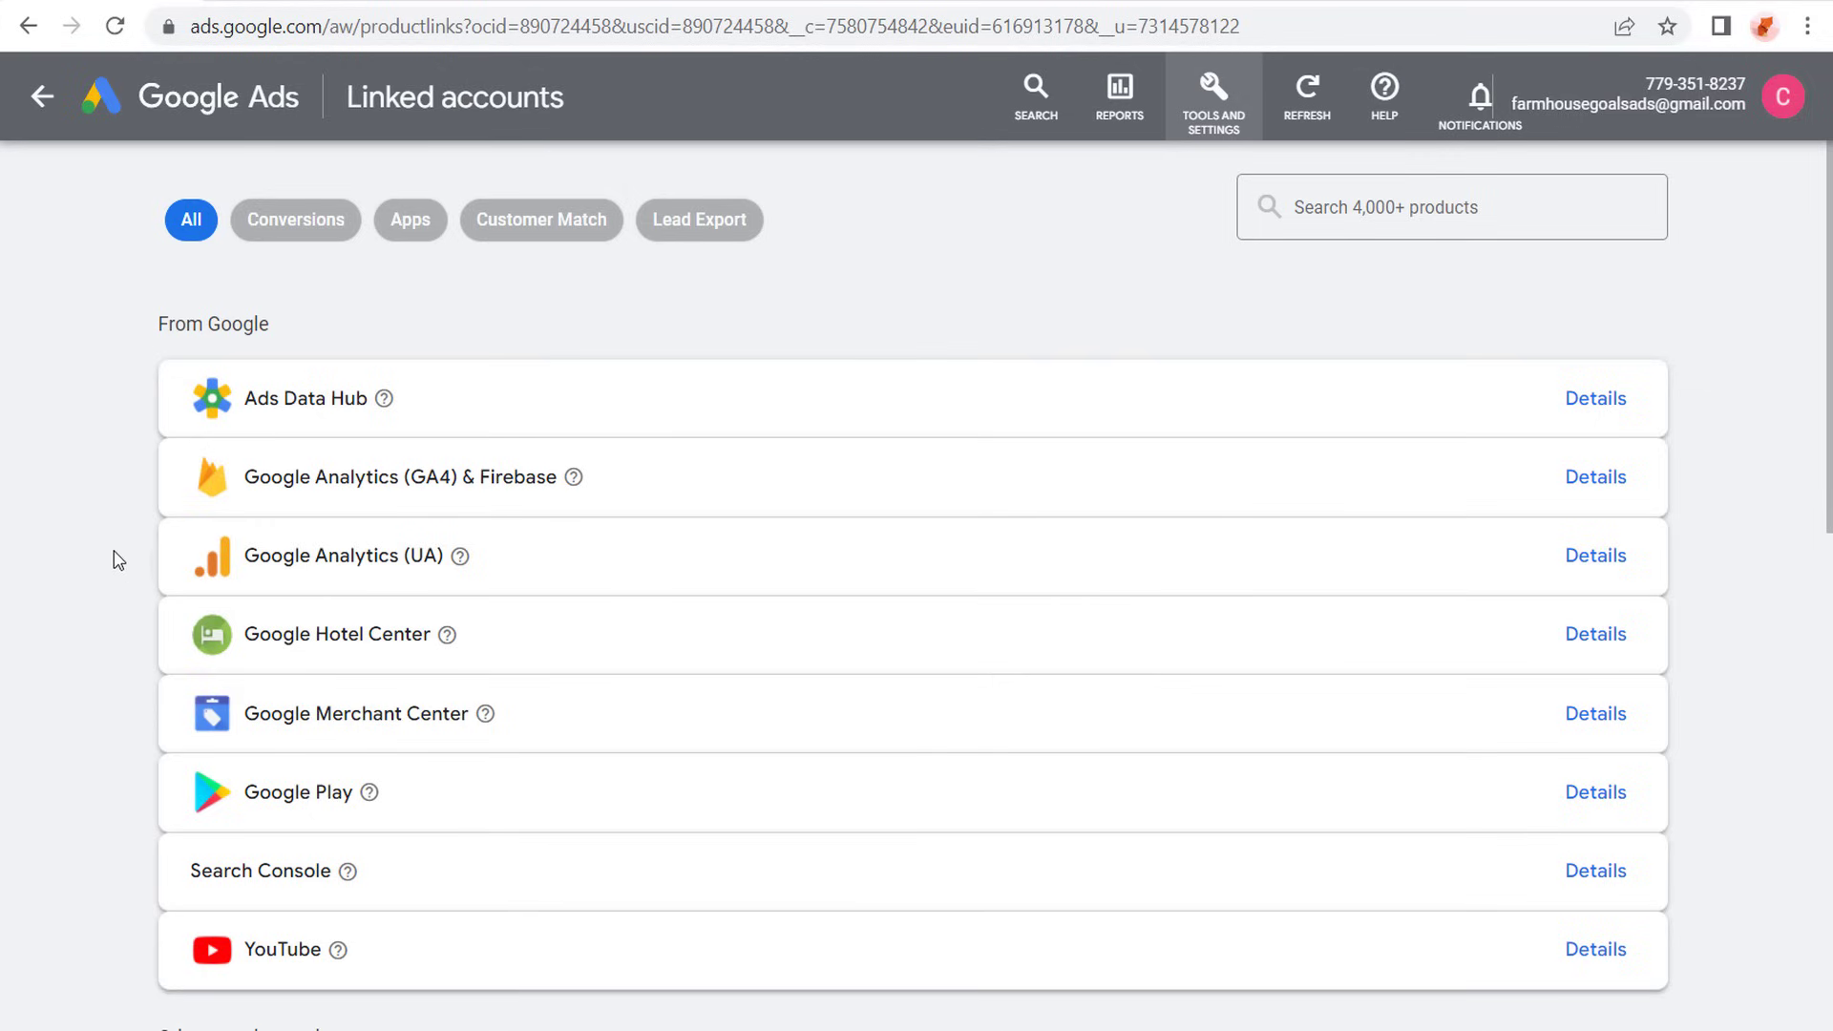
{"action": "scroll", "coordinate": [116, 561], "scroll_direction": "down", "scroll_amount": 2}
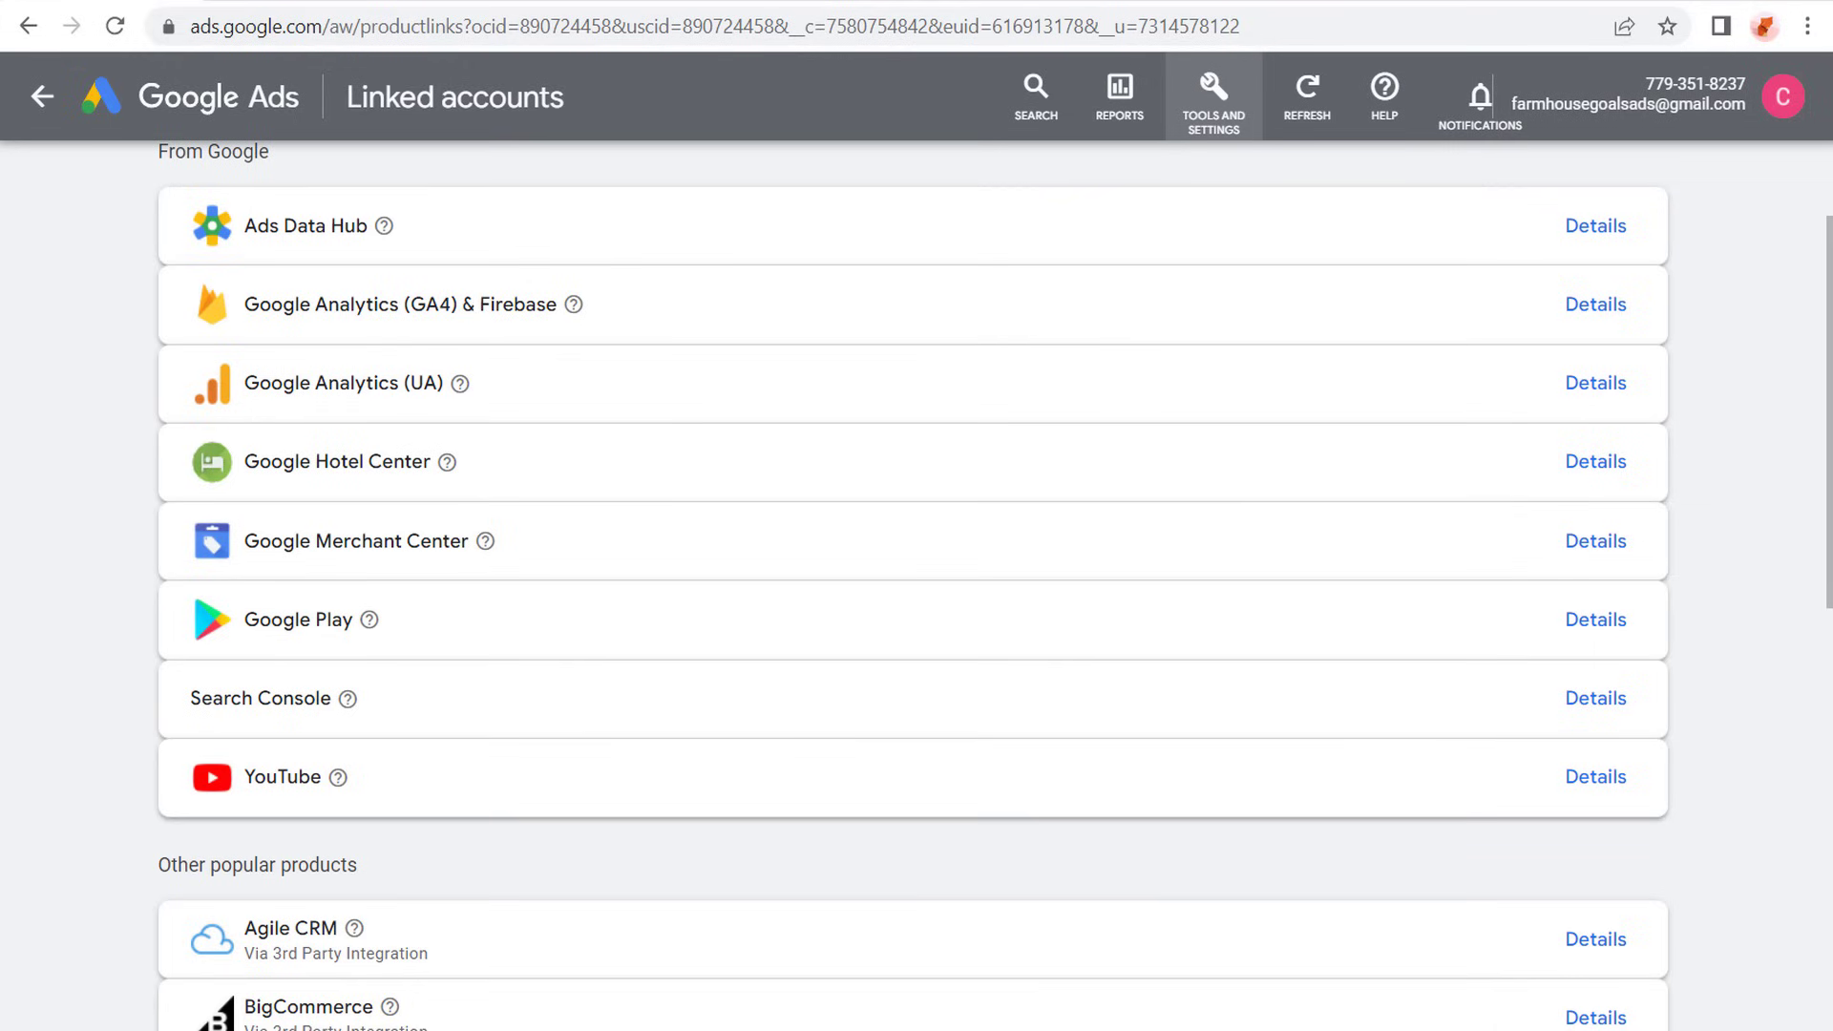
- Check the Farmhouse Goals - GA4 property in Google Analytics, then switch to the WordPress admin and look through the product categories
{"action": "left_click", "coordinate": [321, 6]}
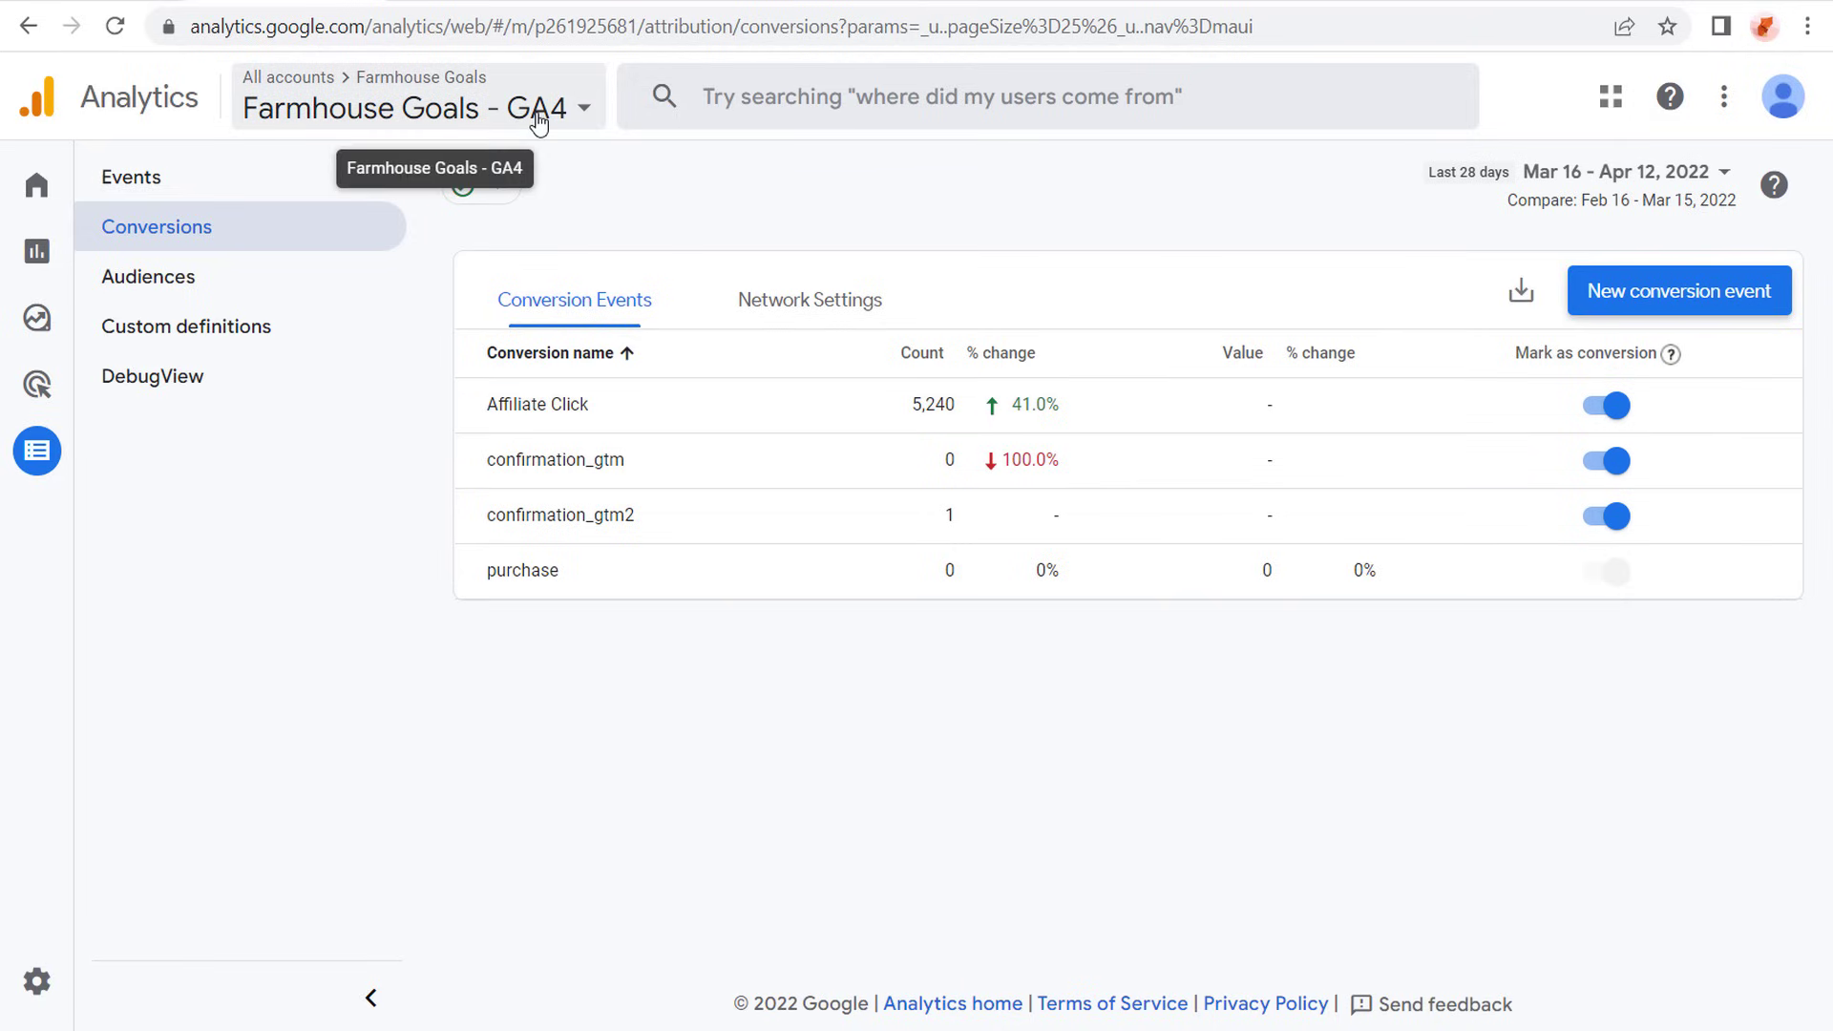
{"action": "left_click", "coordinate": [639, 2]}
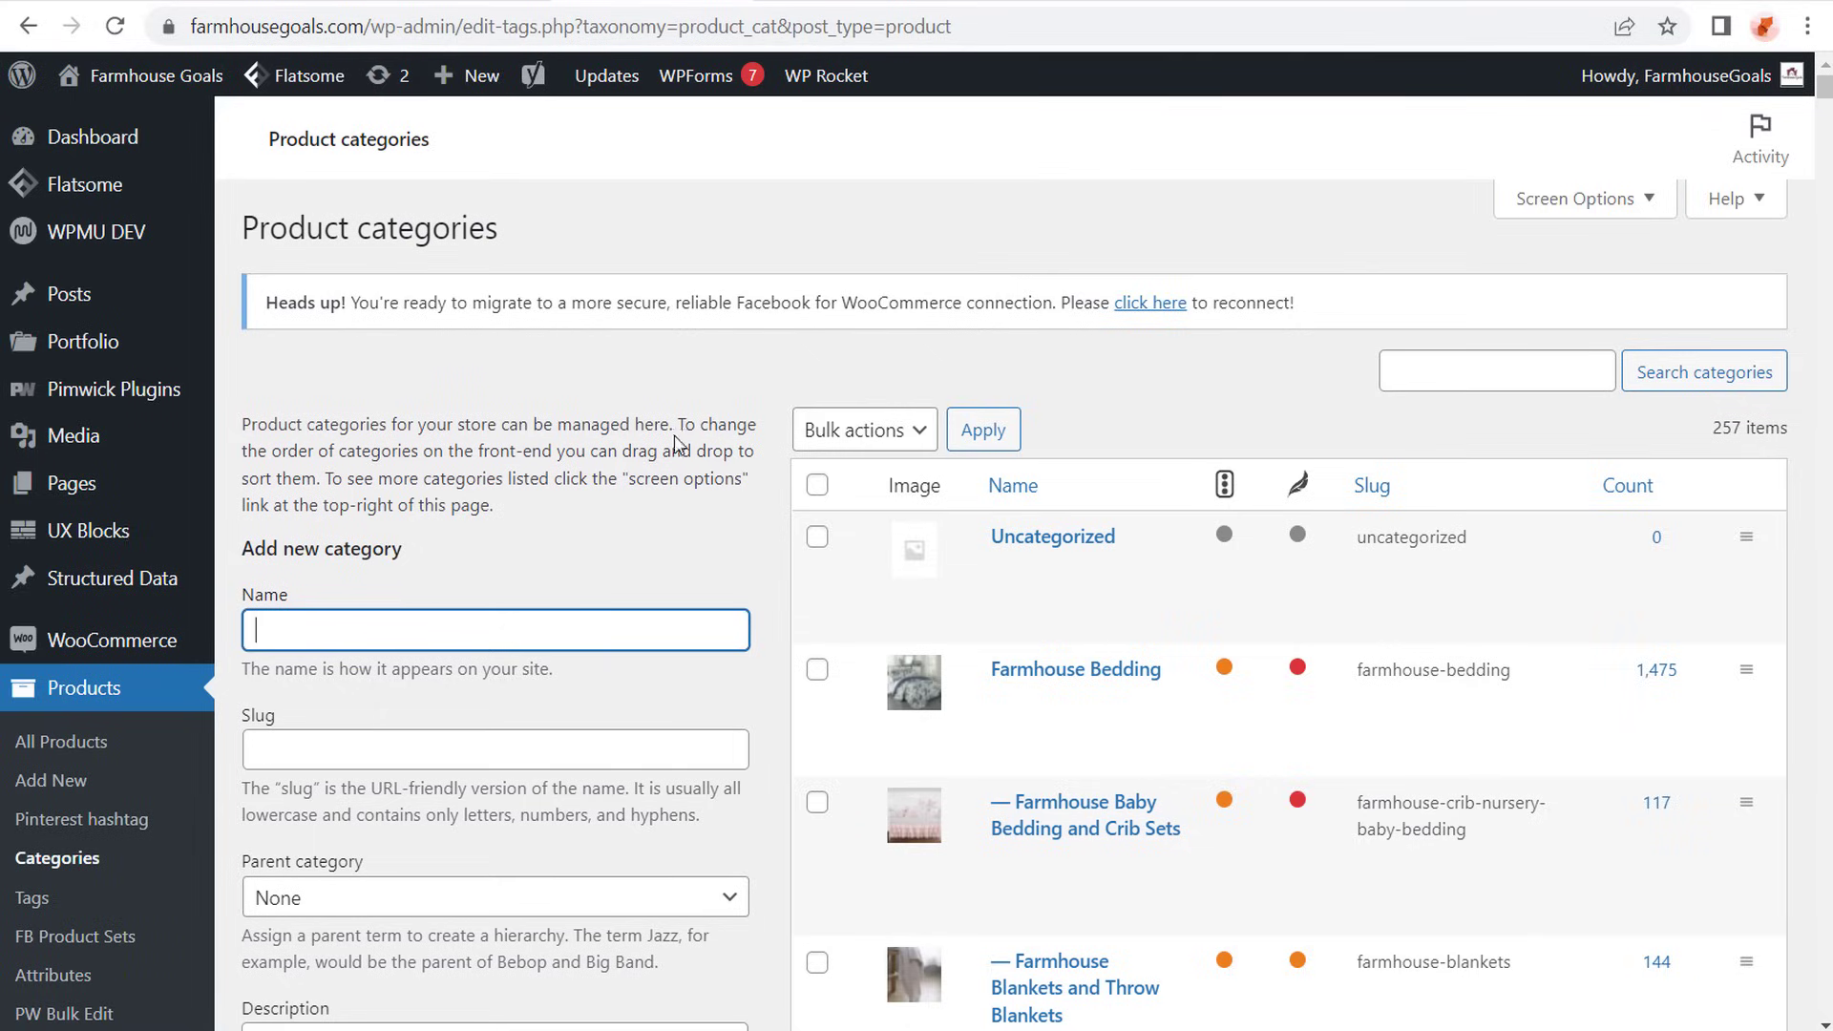
{"action": "scroll", "coordinate": [773, 493], "scroll_direction": "down", "scroll_amount": 6}
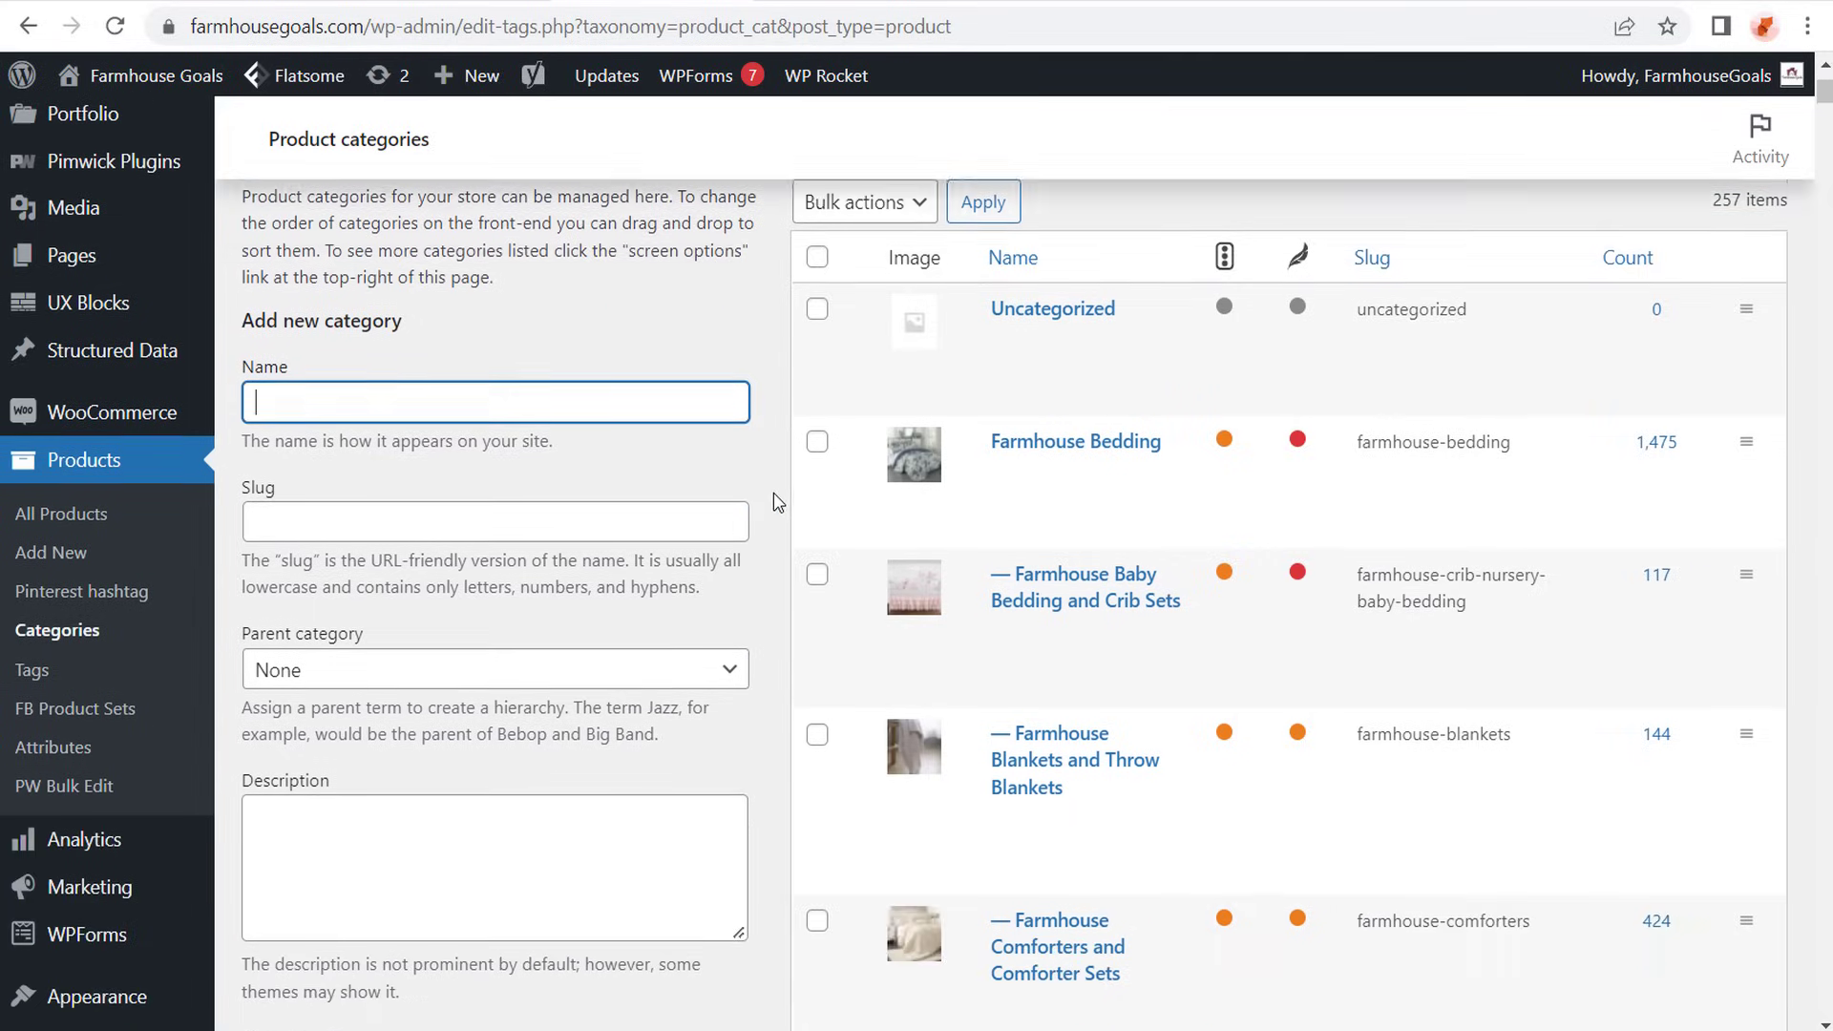
{"action": "scroll", "coordinate": [776, 482], "scroll_direction": "down", "scroll_amount": 3}
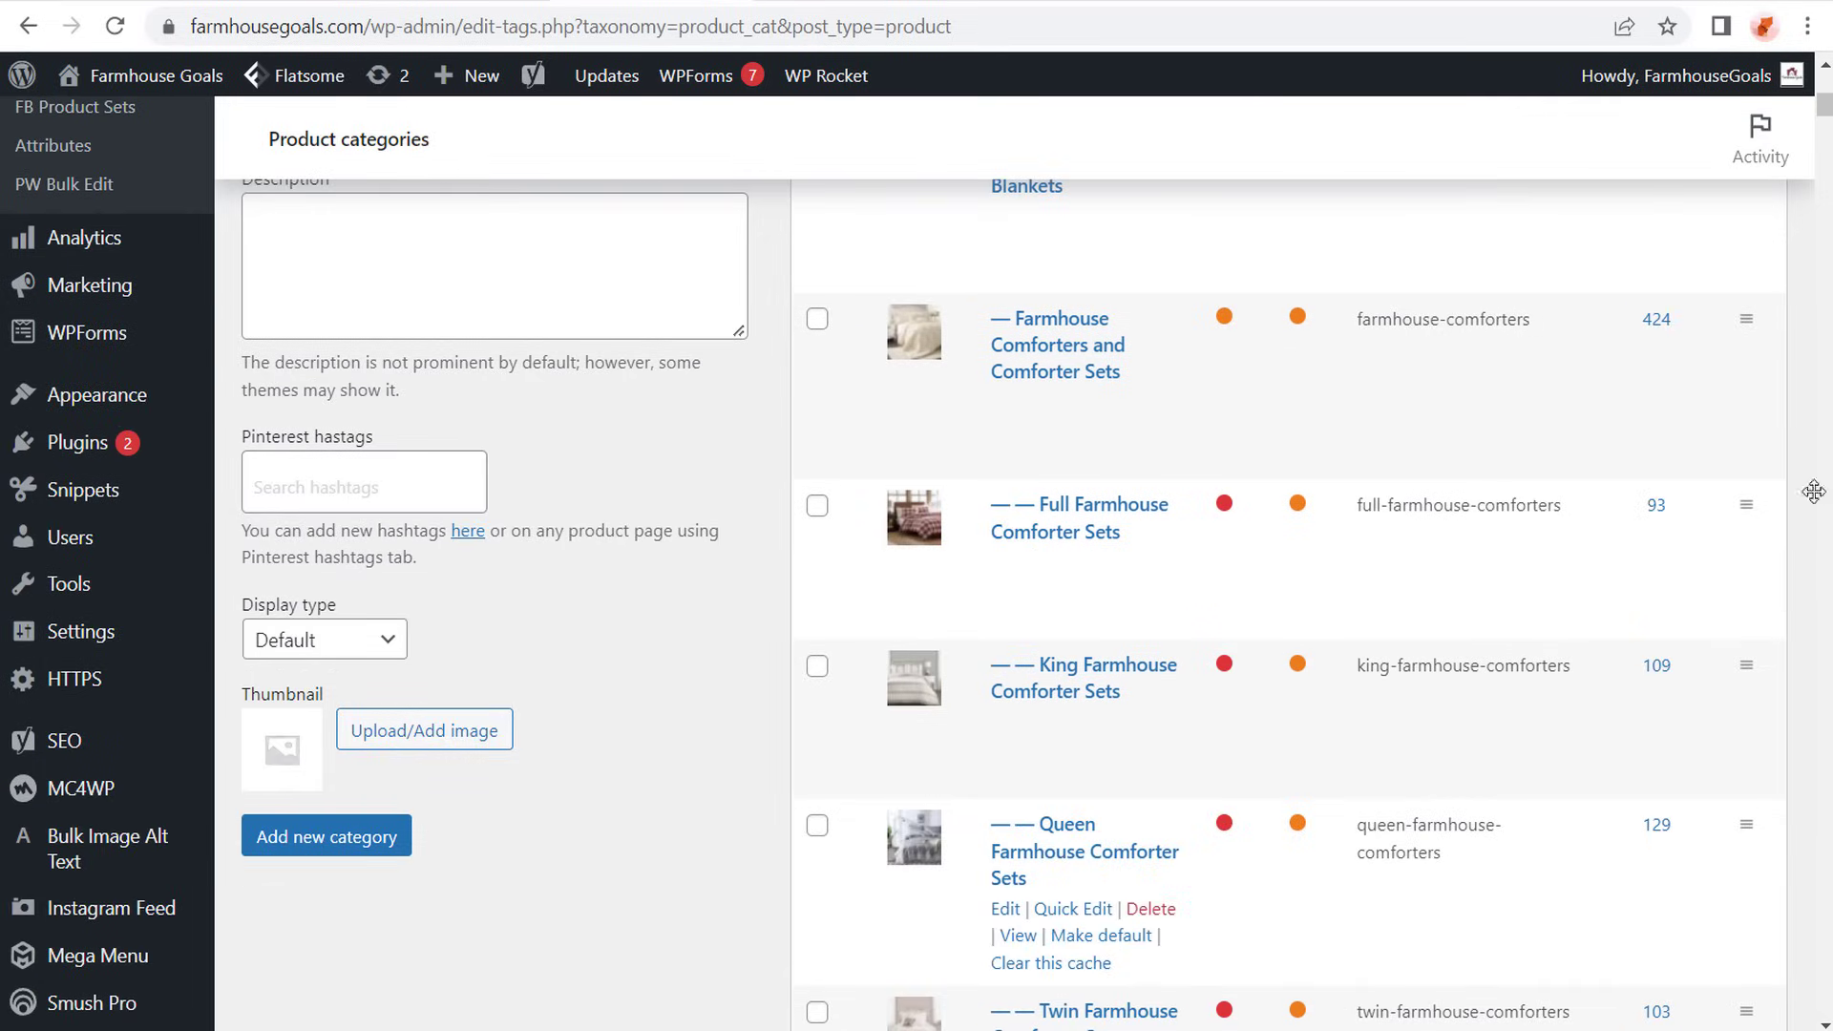
{"action": "scroll", "coordinate": [760, 442], "scroll_direction": "up", "scroll_amount": 9}
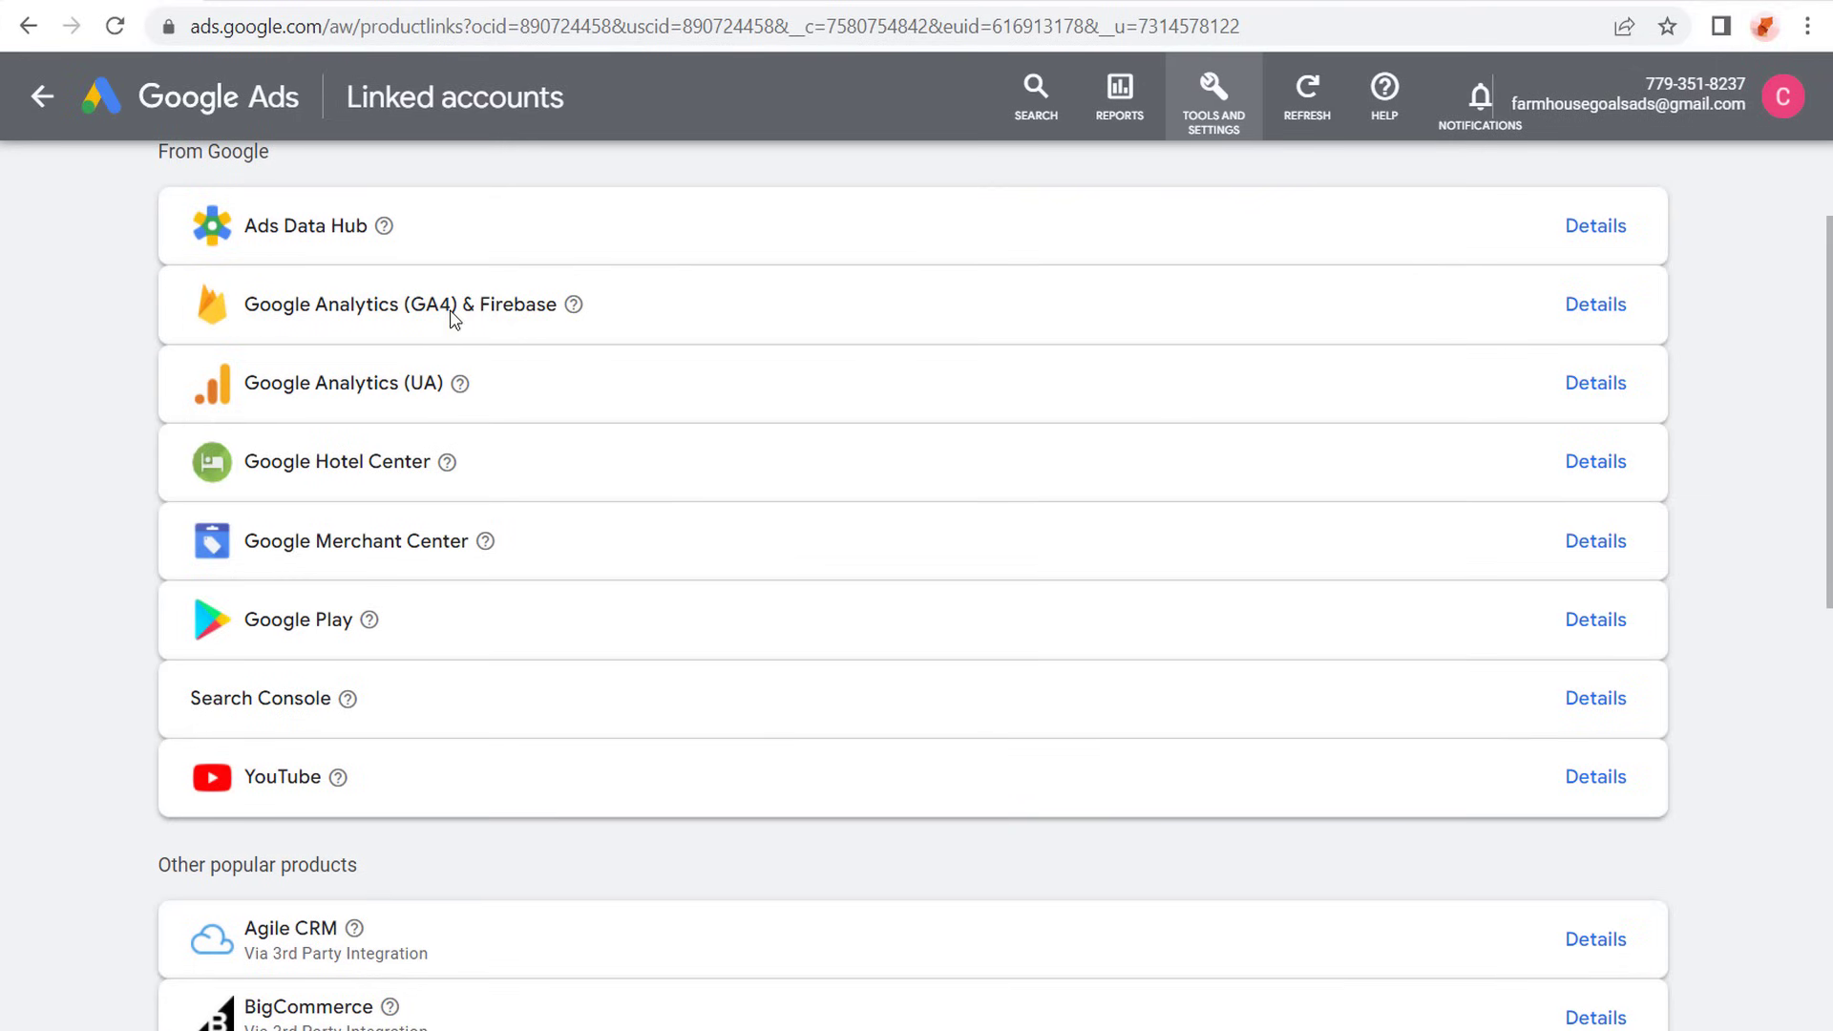
- Switch to Google Analytics and check the signed-in user's permissions in Account Access Management for Farmhouse Goals
{"action": "left_click", "coordinate": [308, 0]}
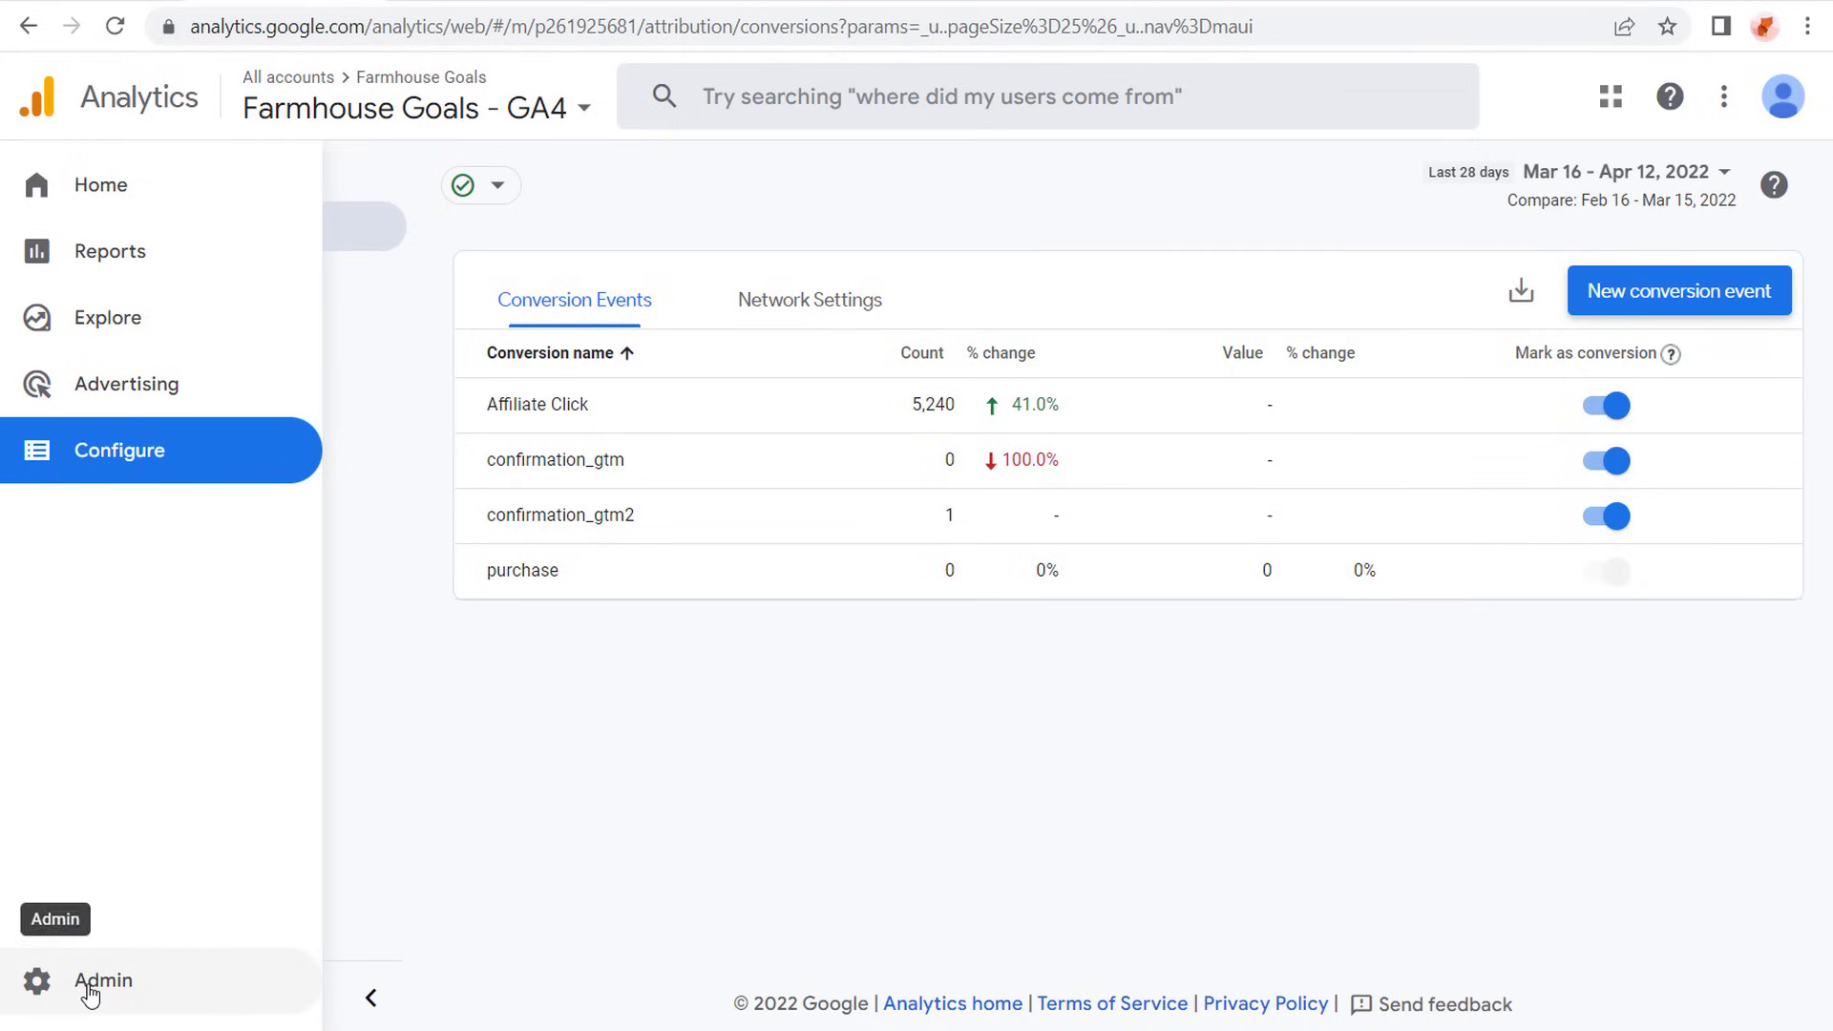
{"action": "left_click", "coordinate": [90, 990]}
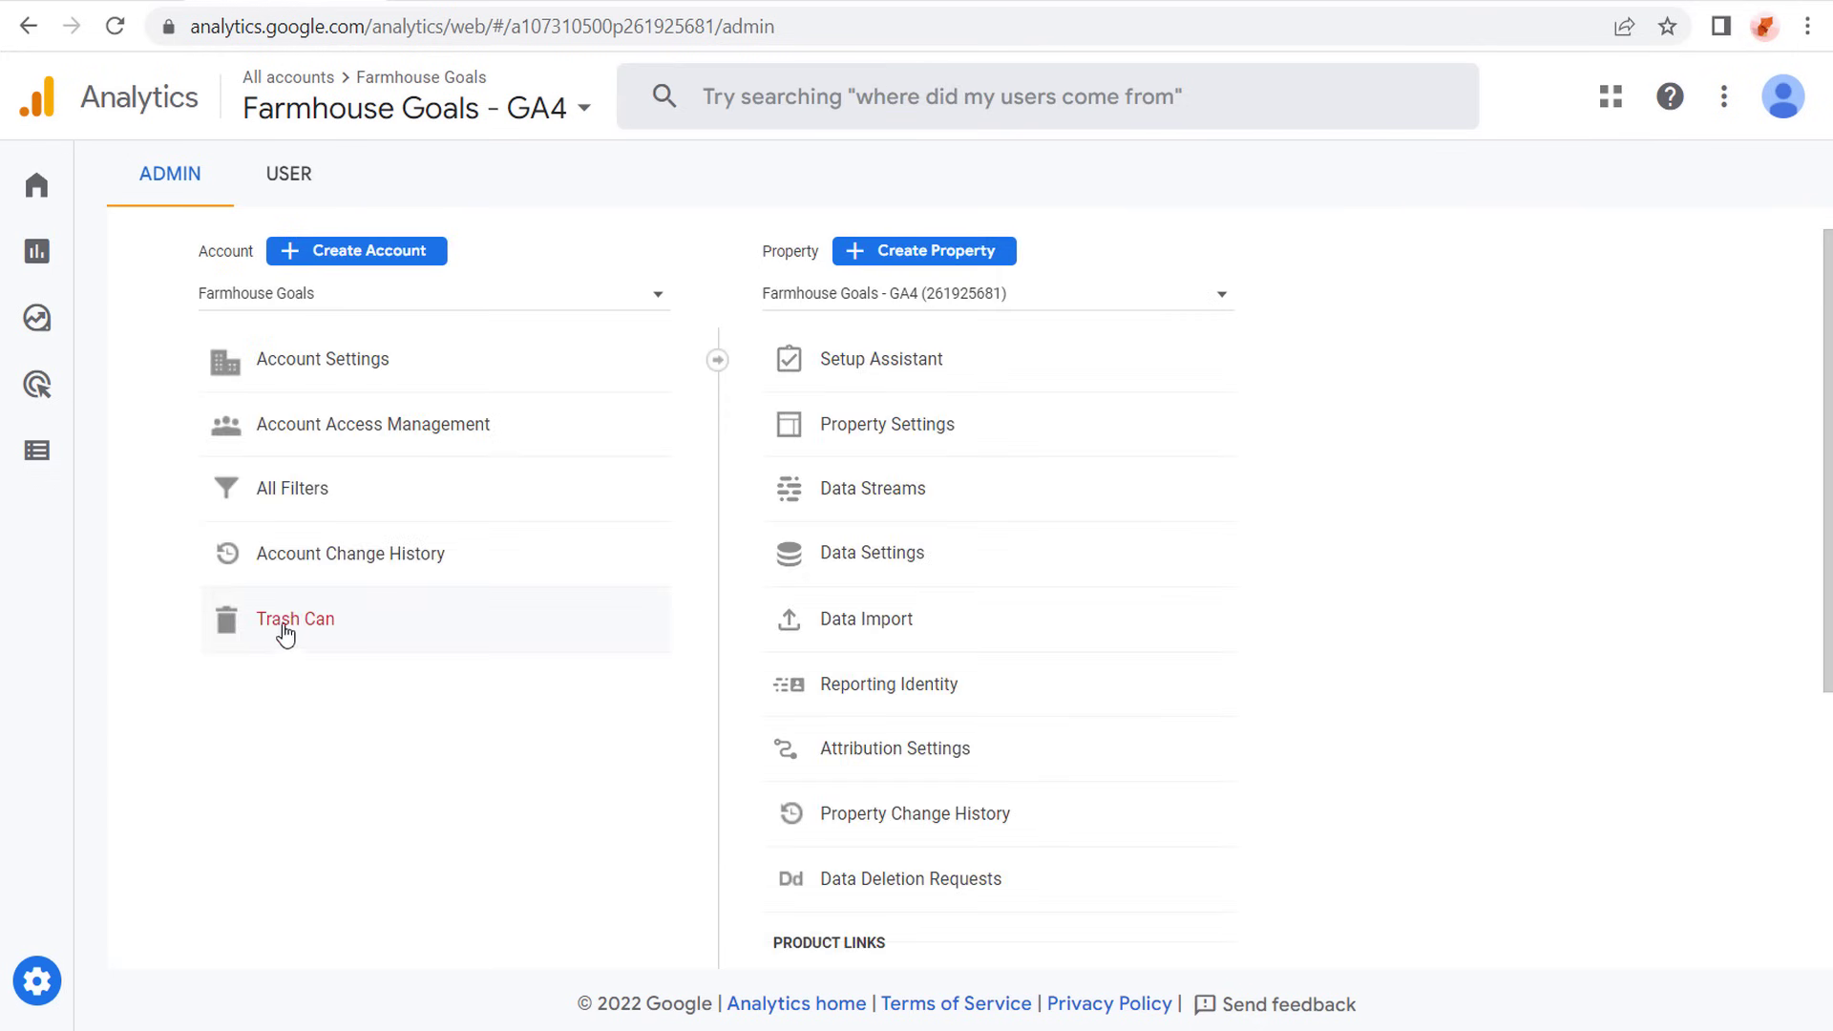
{"action": "left_click", "coordinate": [343, 426]}
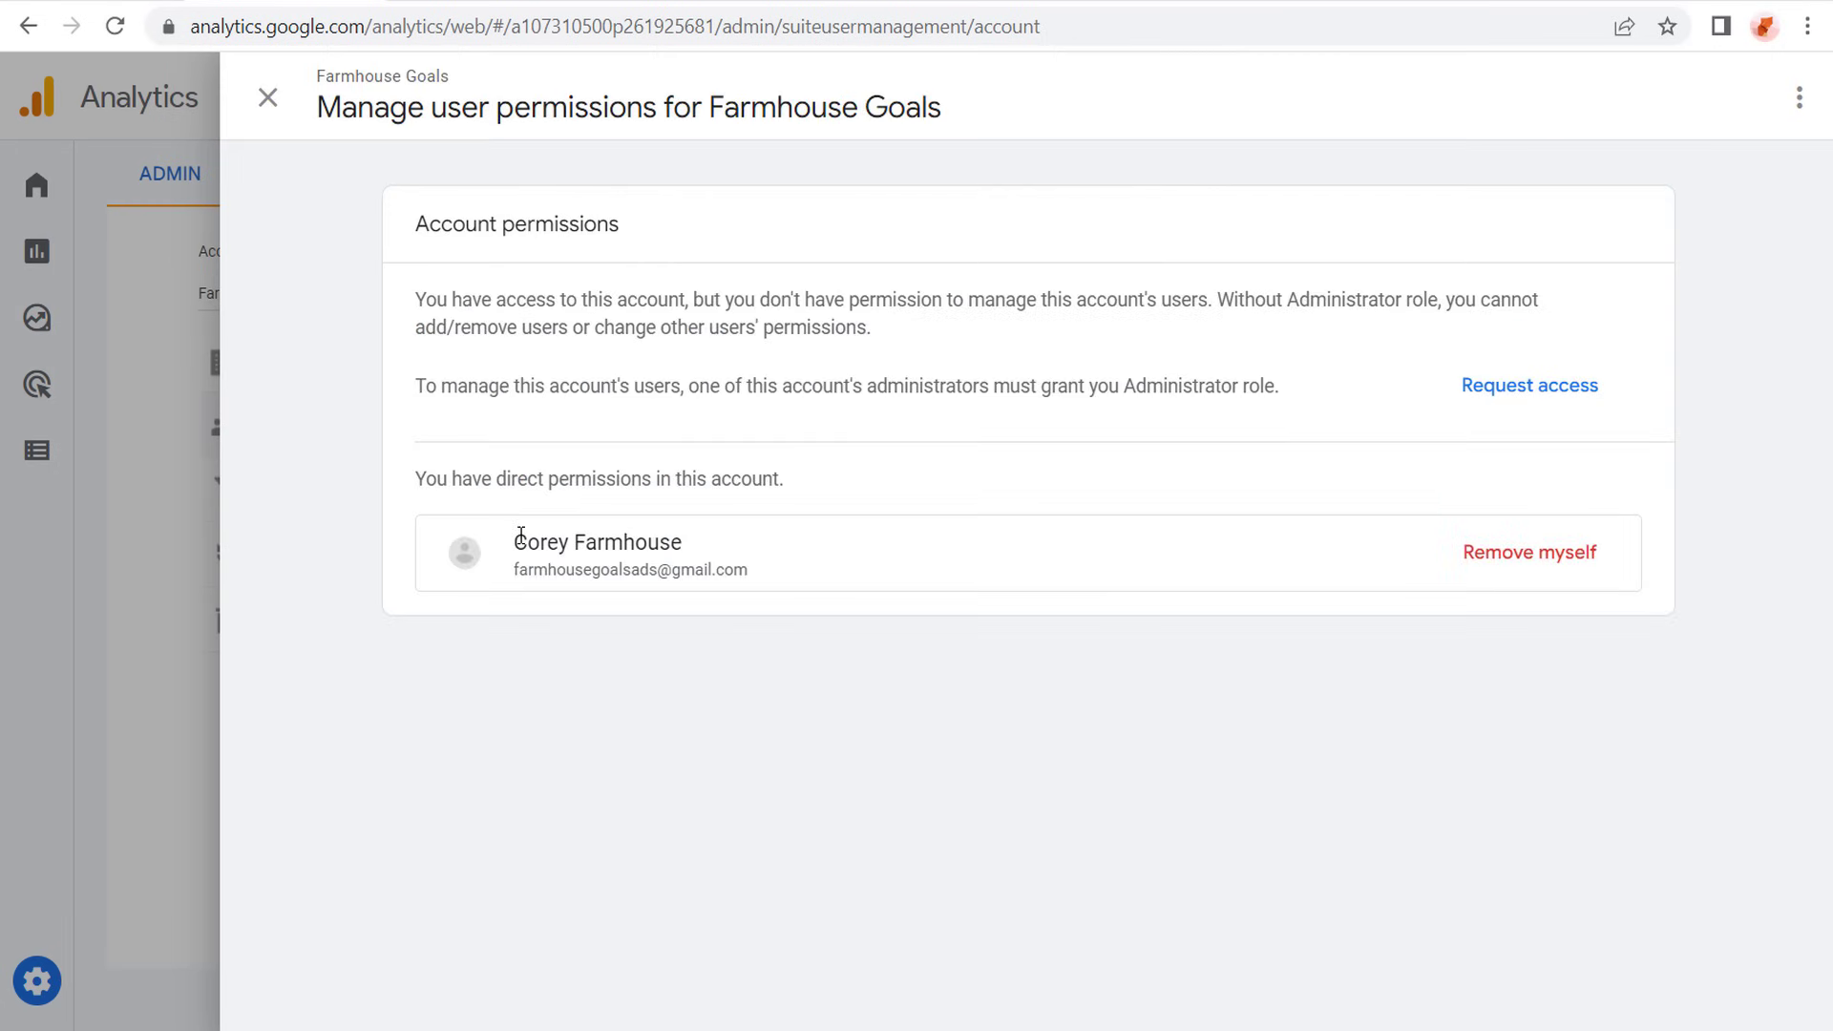
{"action": "left_click_drag", "start_coordinate": [520, 539], "coordinate": [758, 570]}
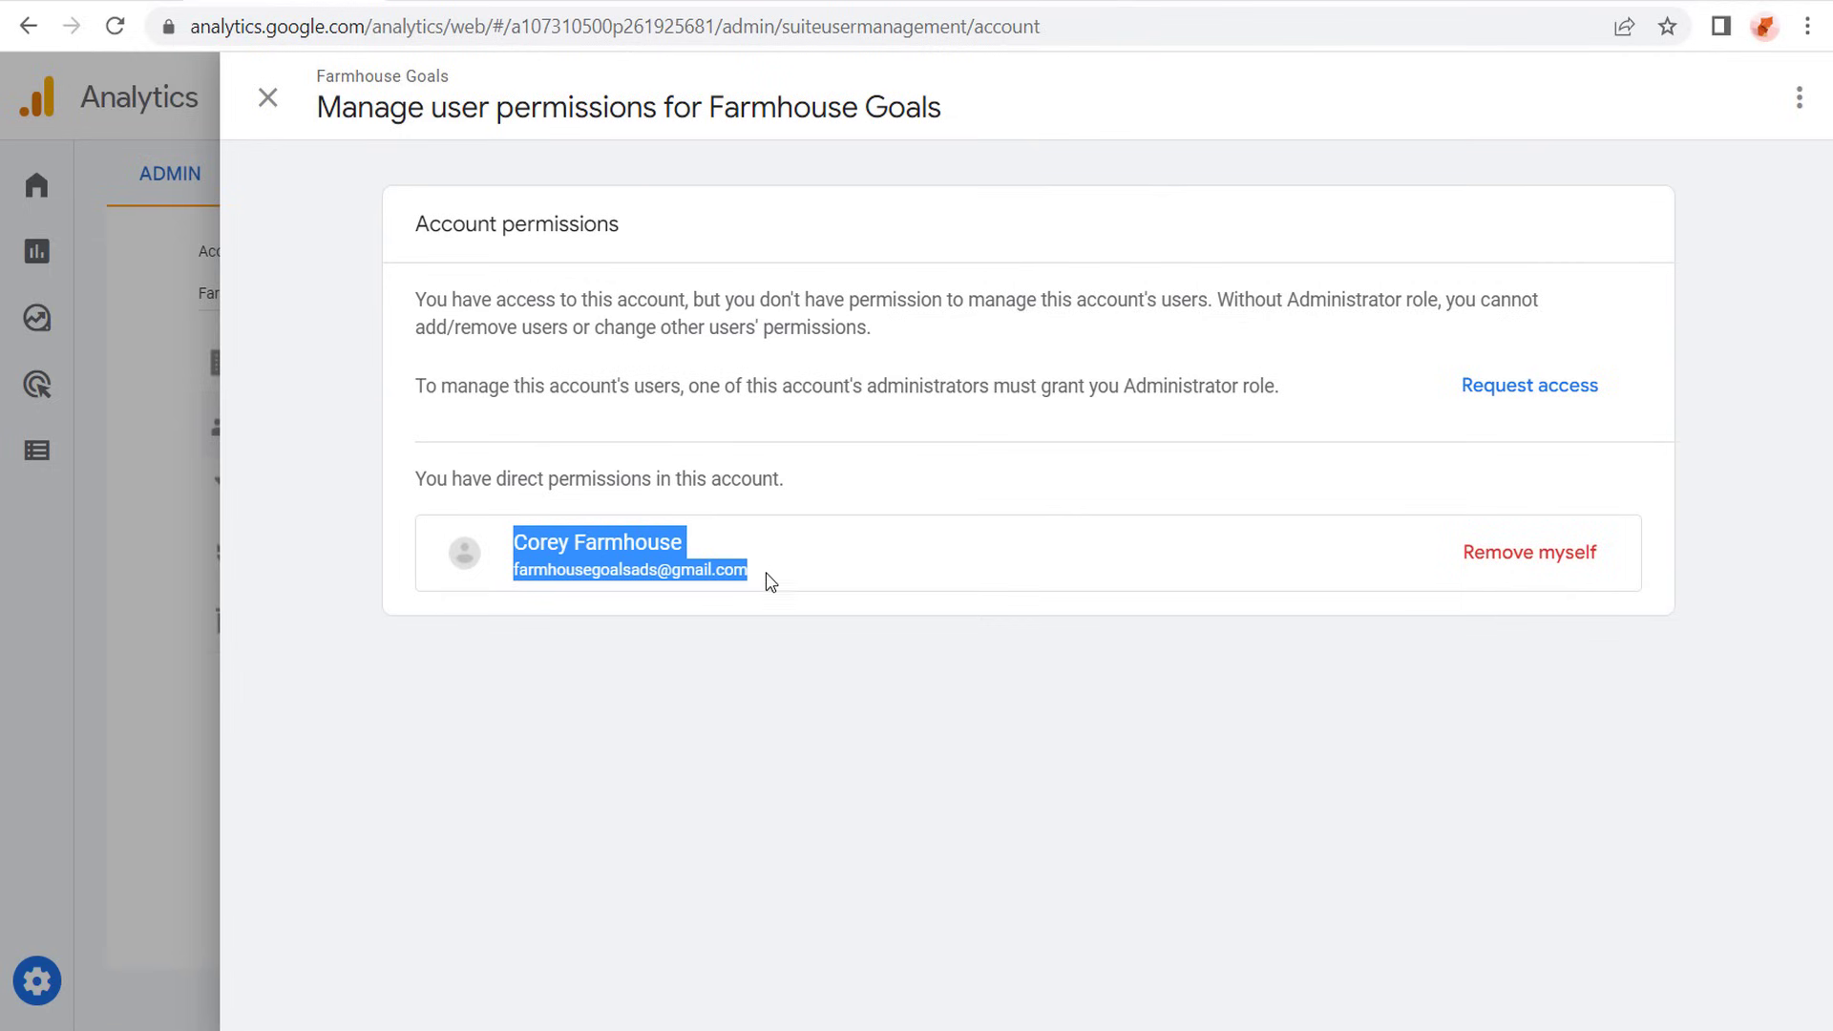
{"action": "left_click", "coordinate": [630, 359]}
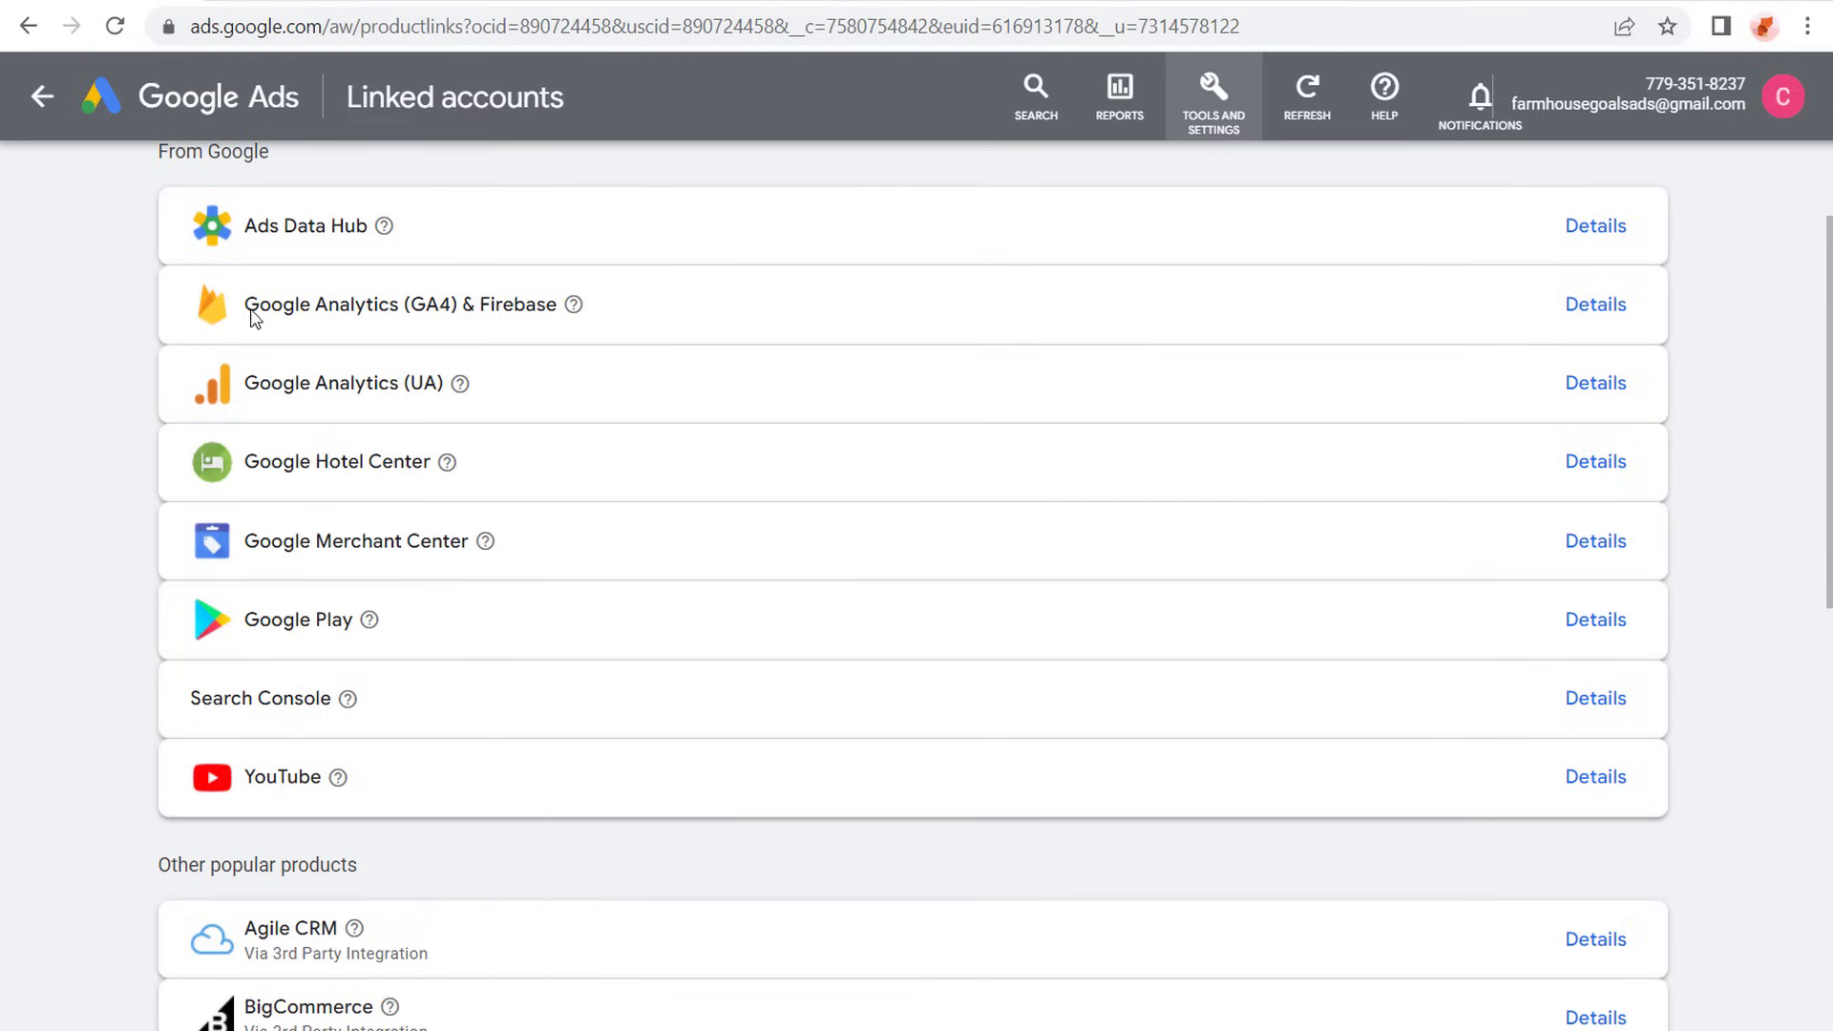
- In Google Ads, open the Google Analytics (GA4) & Firebase link details and turn on auto-tagging
{"action": "left_click", "coordinate": [1606, 313]}
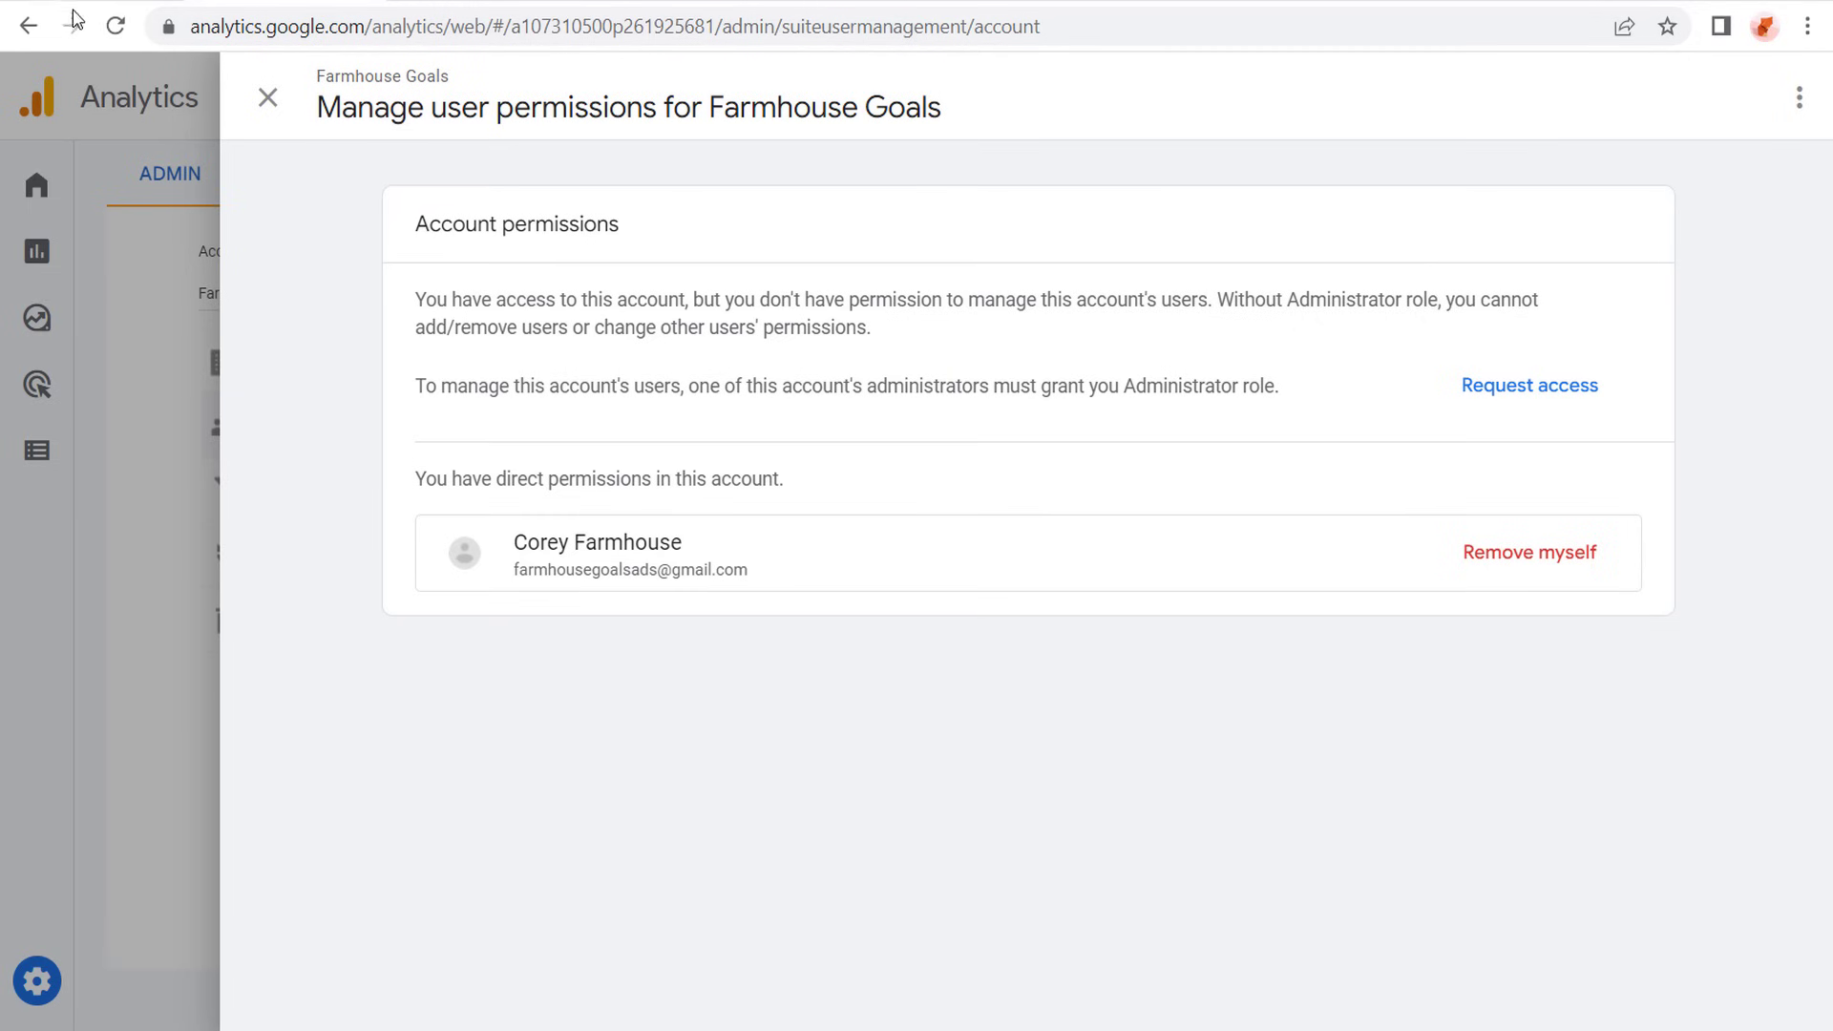
{"action": "left_click", "coordinate": [96, 3]}
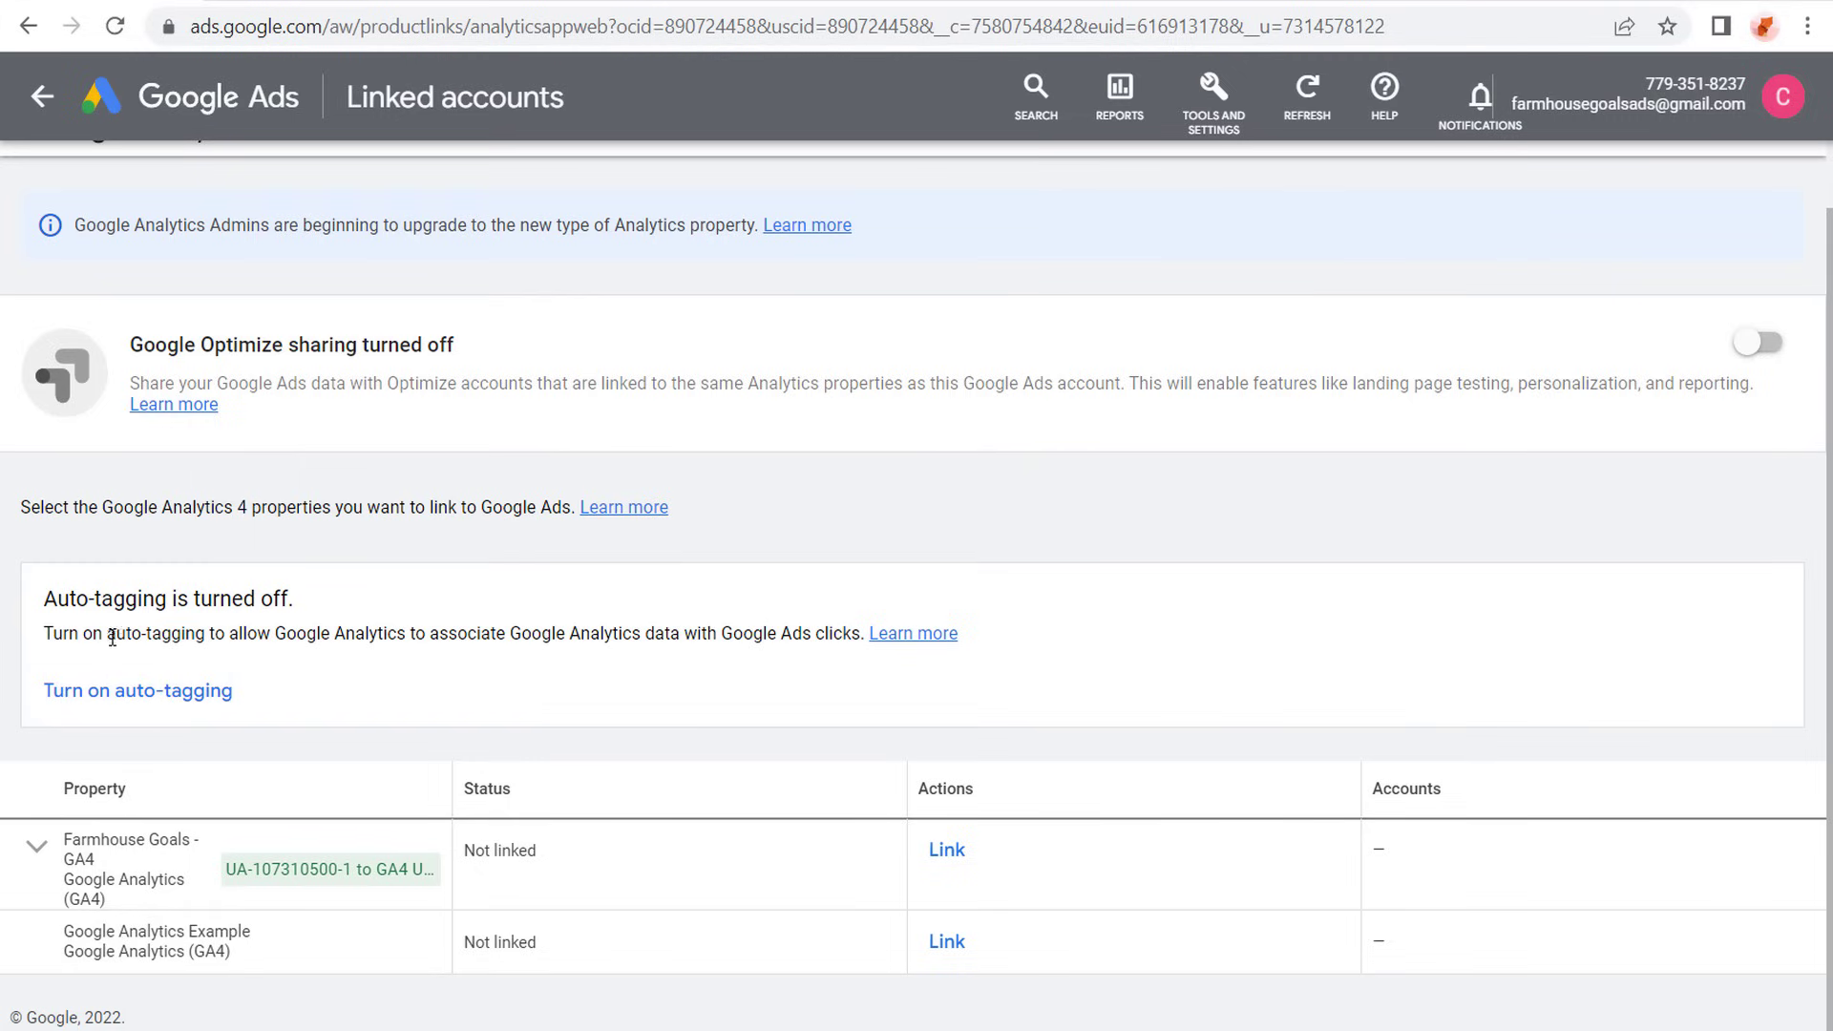
{"action": "left_click_drag", "start_coordinate": [52, 633], "coordinate": [472, 629]}
{"action": "left_click", "coordinate": [619, 644]}
{"action": "left_click", "coordinate": [112, 692]}
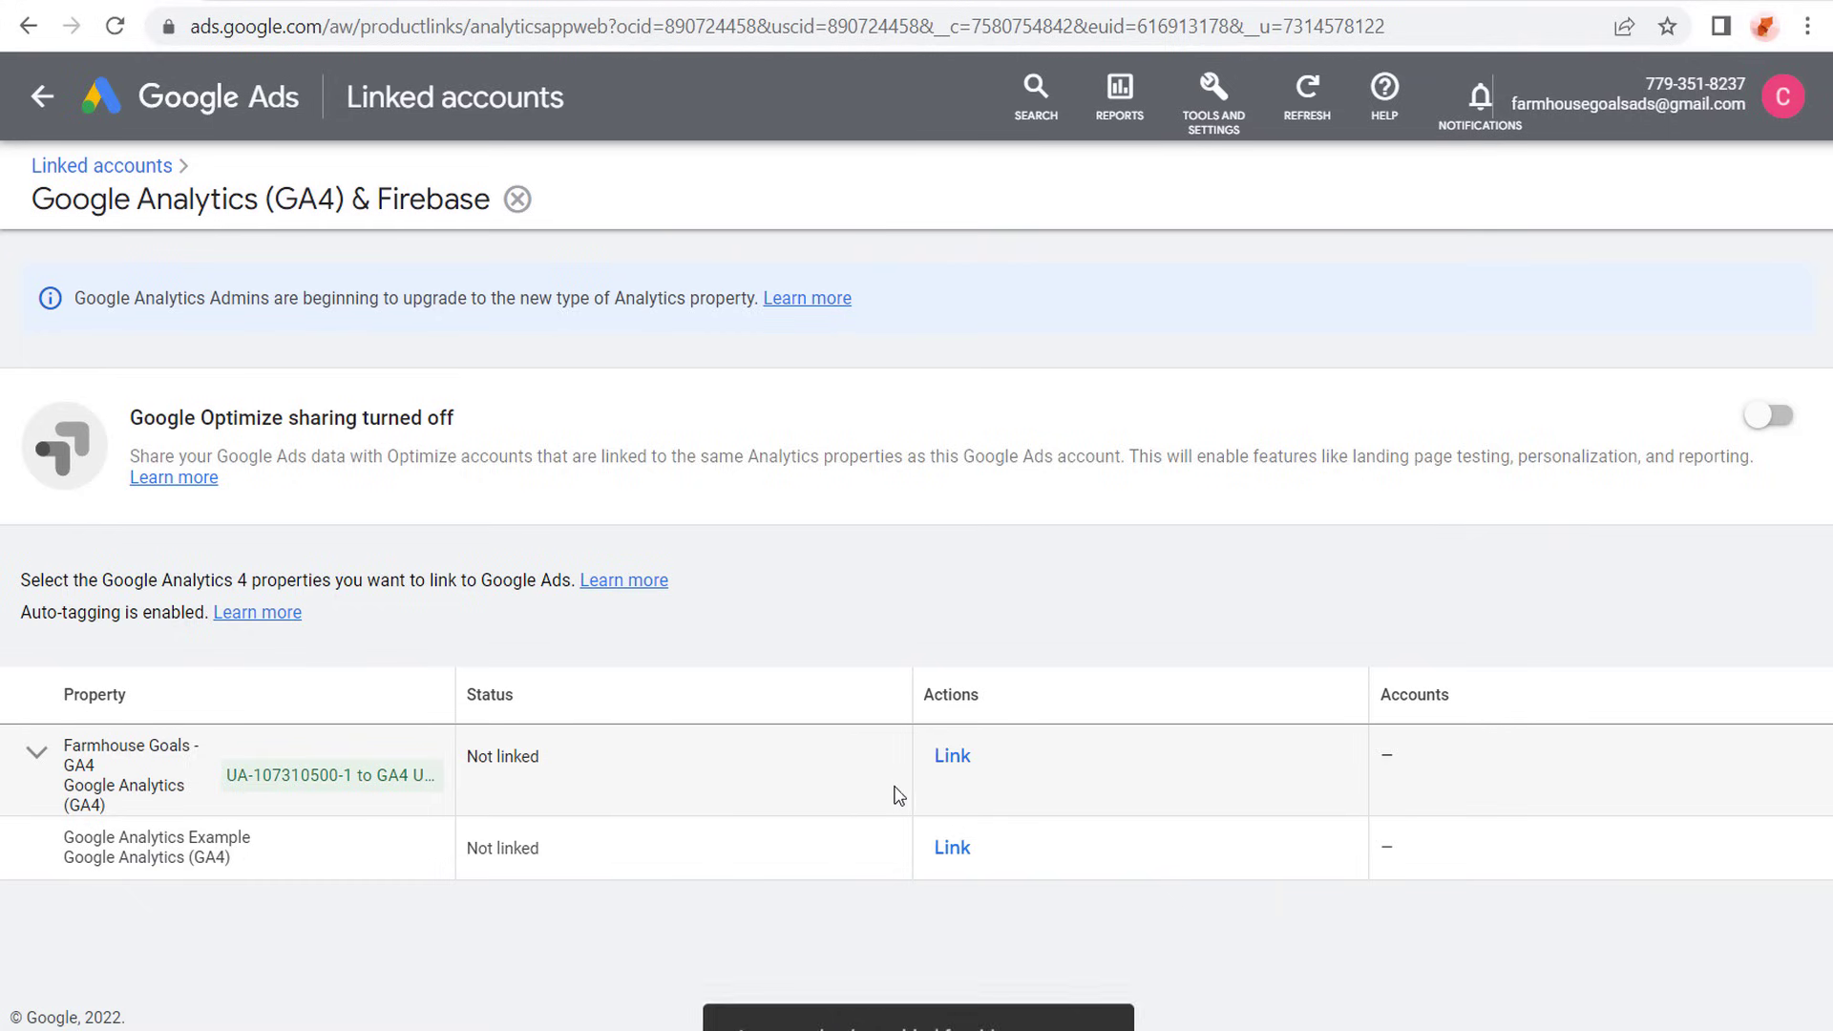
- Link the Farmhouse Goals - GA4 property to Google Ads with the import of Google Analytics audiences turned on
{"action": "left_click", "coordinate": [952, 758]}
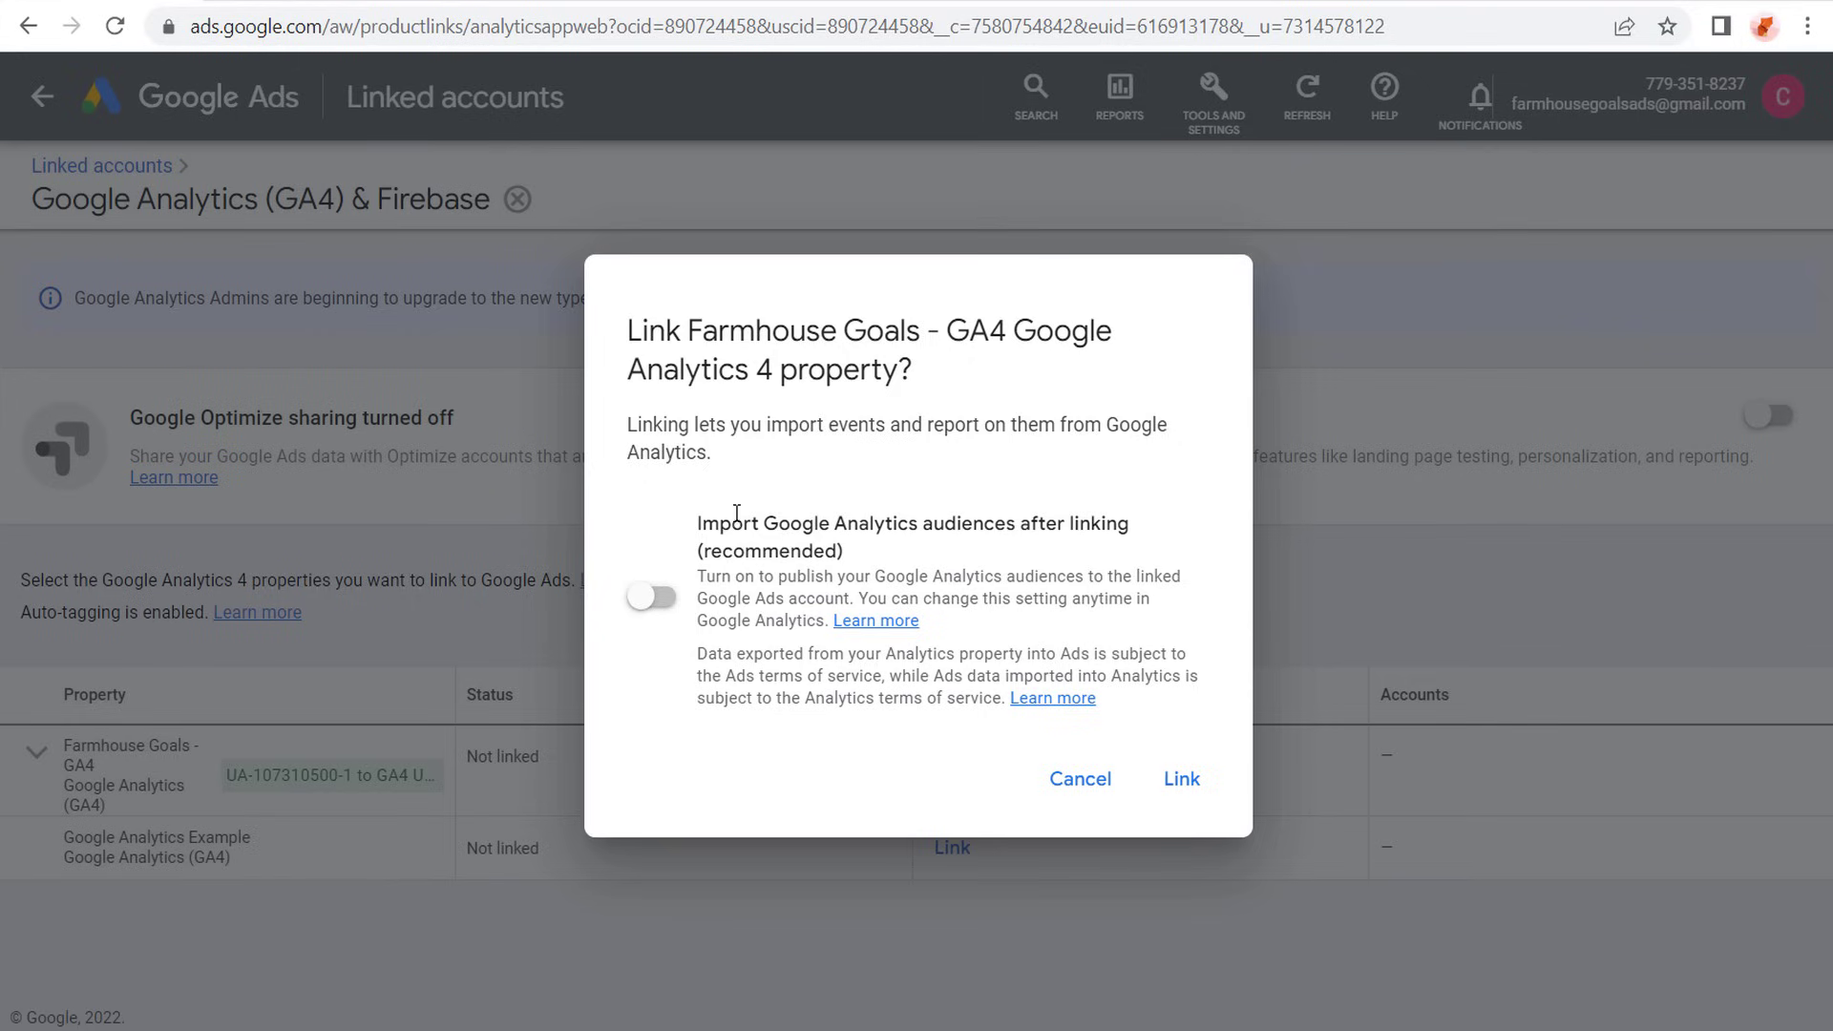
{"action": "left_click_drag", "start_coordinate": [708, 528], "coordinate": [995, 524]}
{"action": "left_click", "coordinate": [1127, 518]}
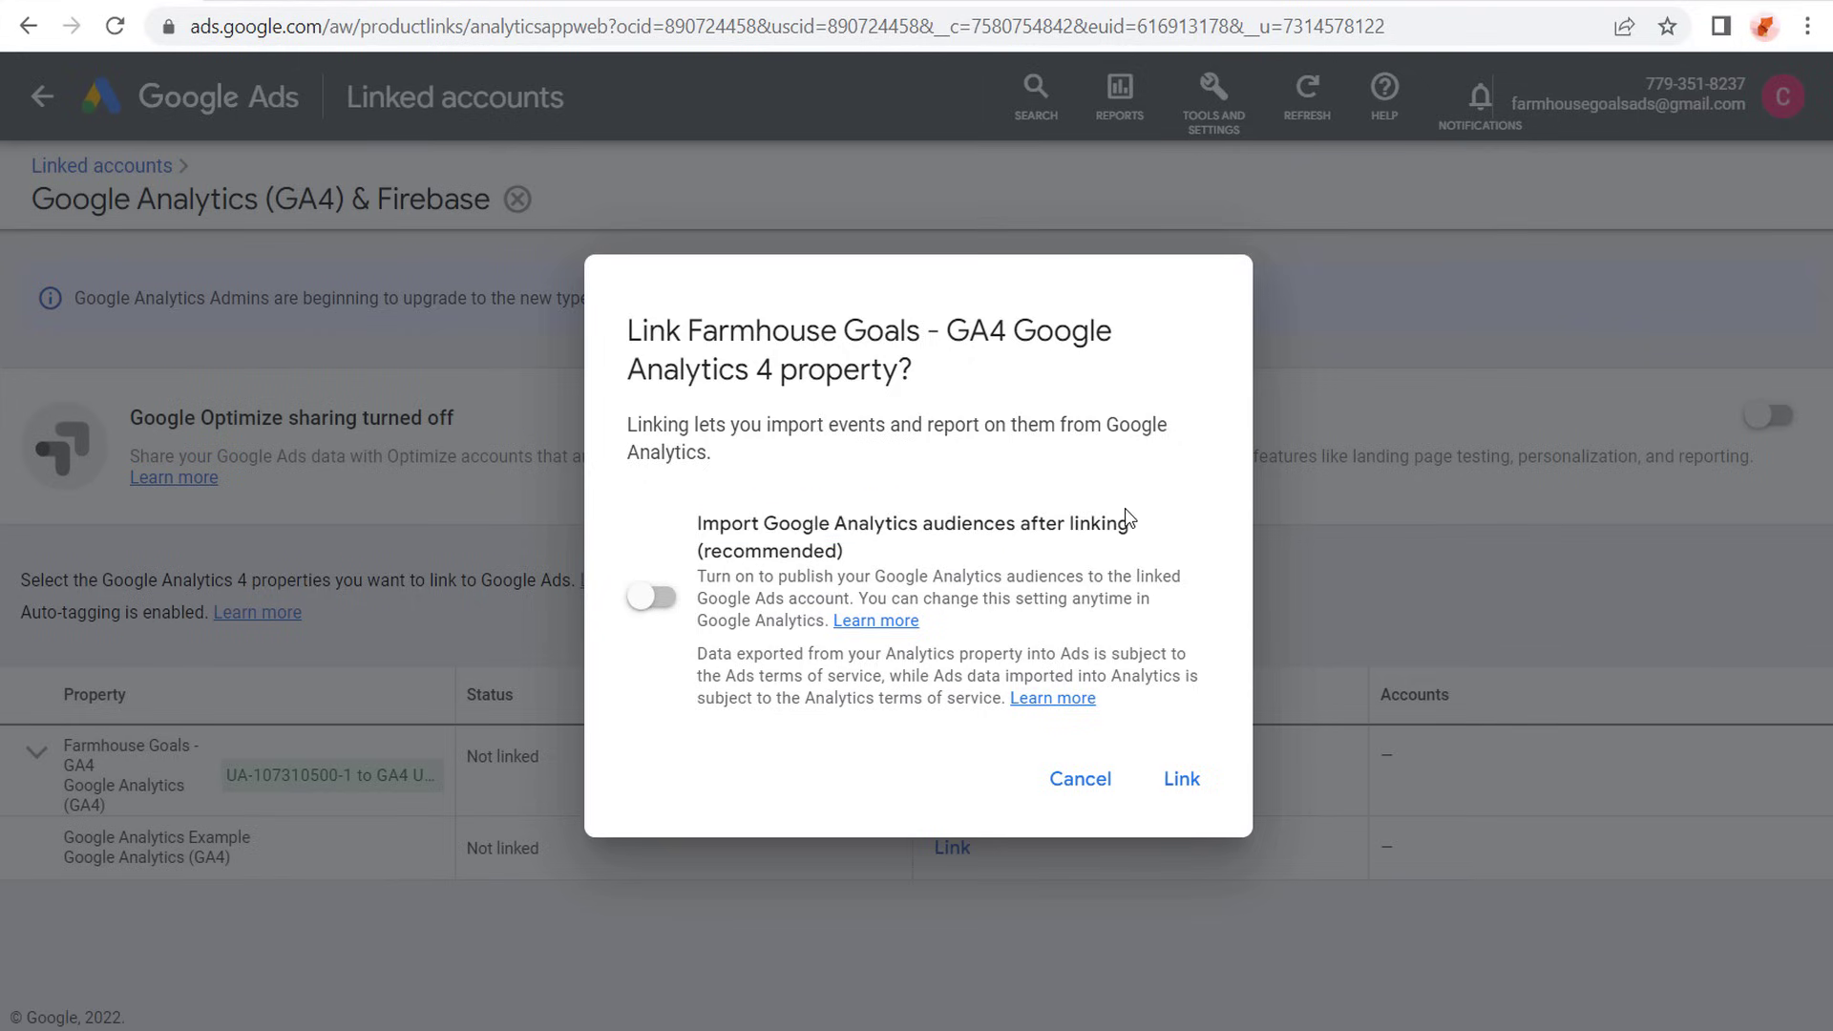
{"action": "left_click", "coordinate": [655, 598]}
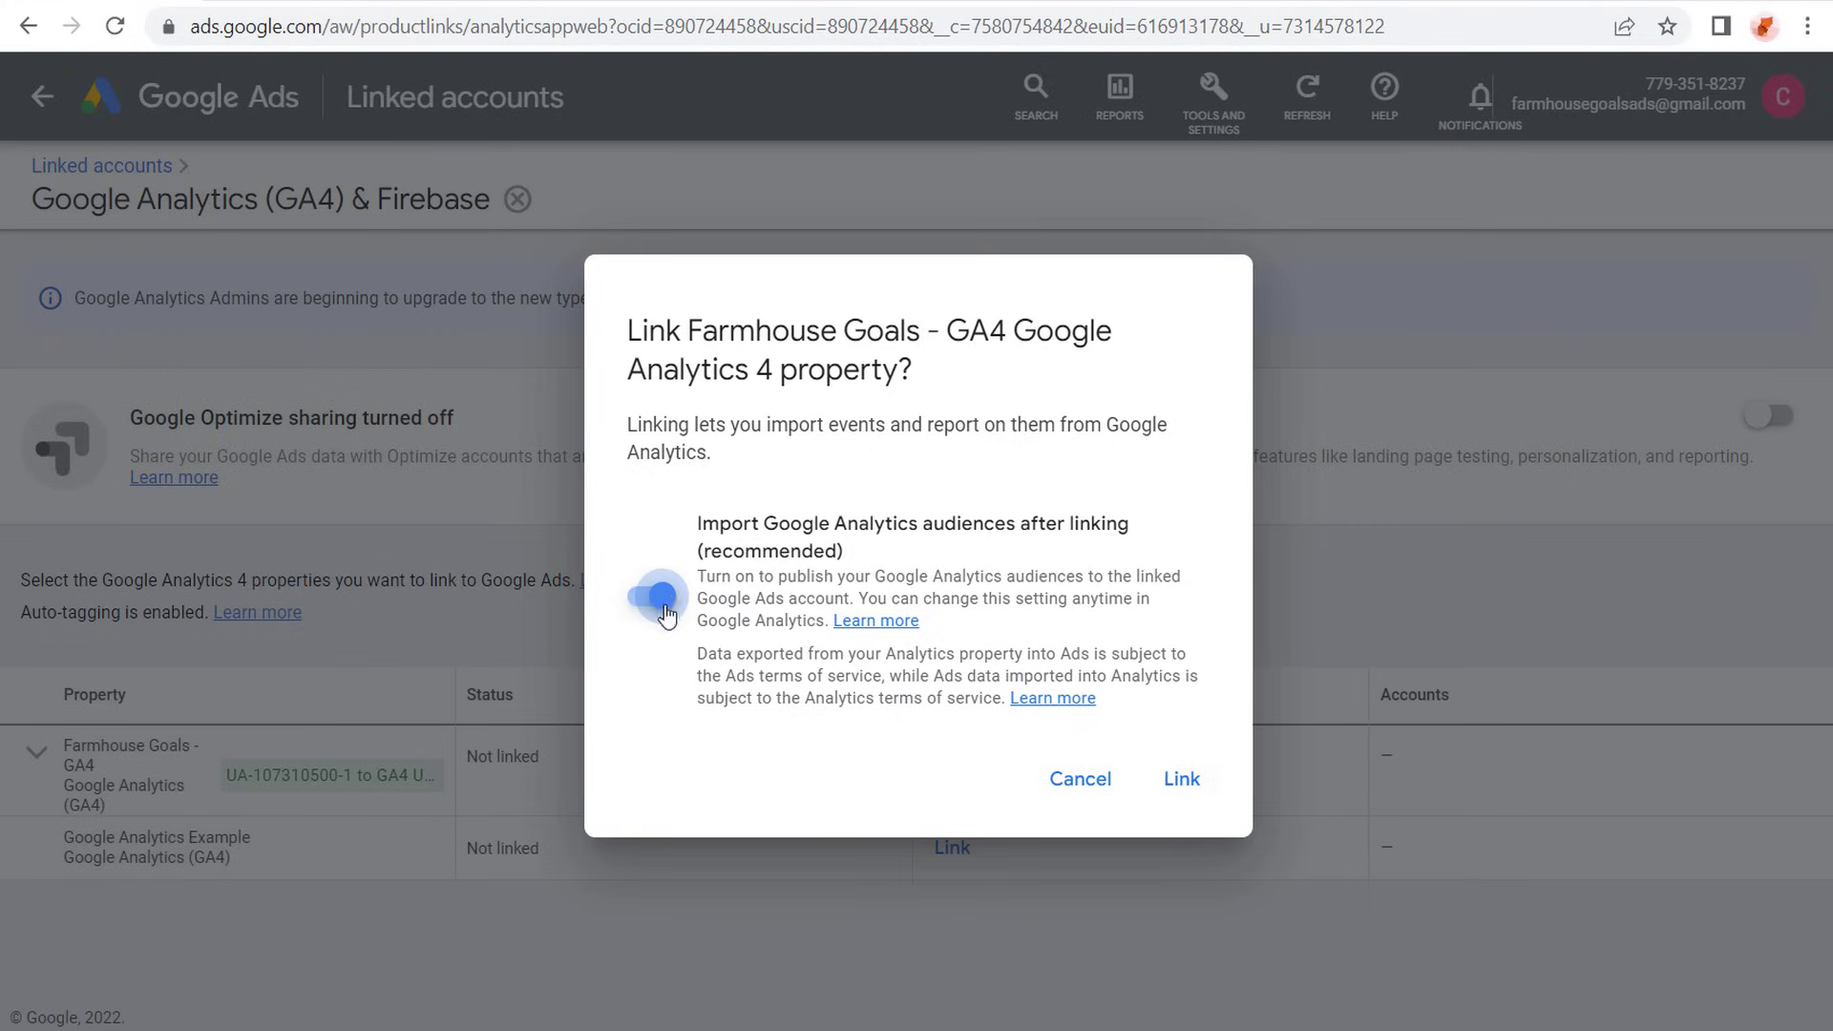
{"action": "left_click", "coordinate": [1195, 788]}
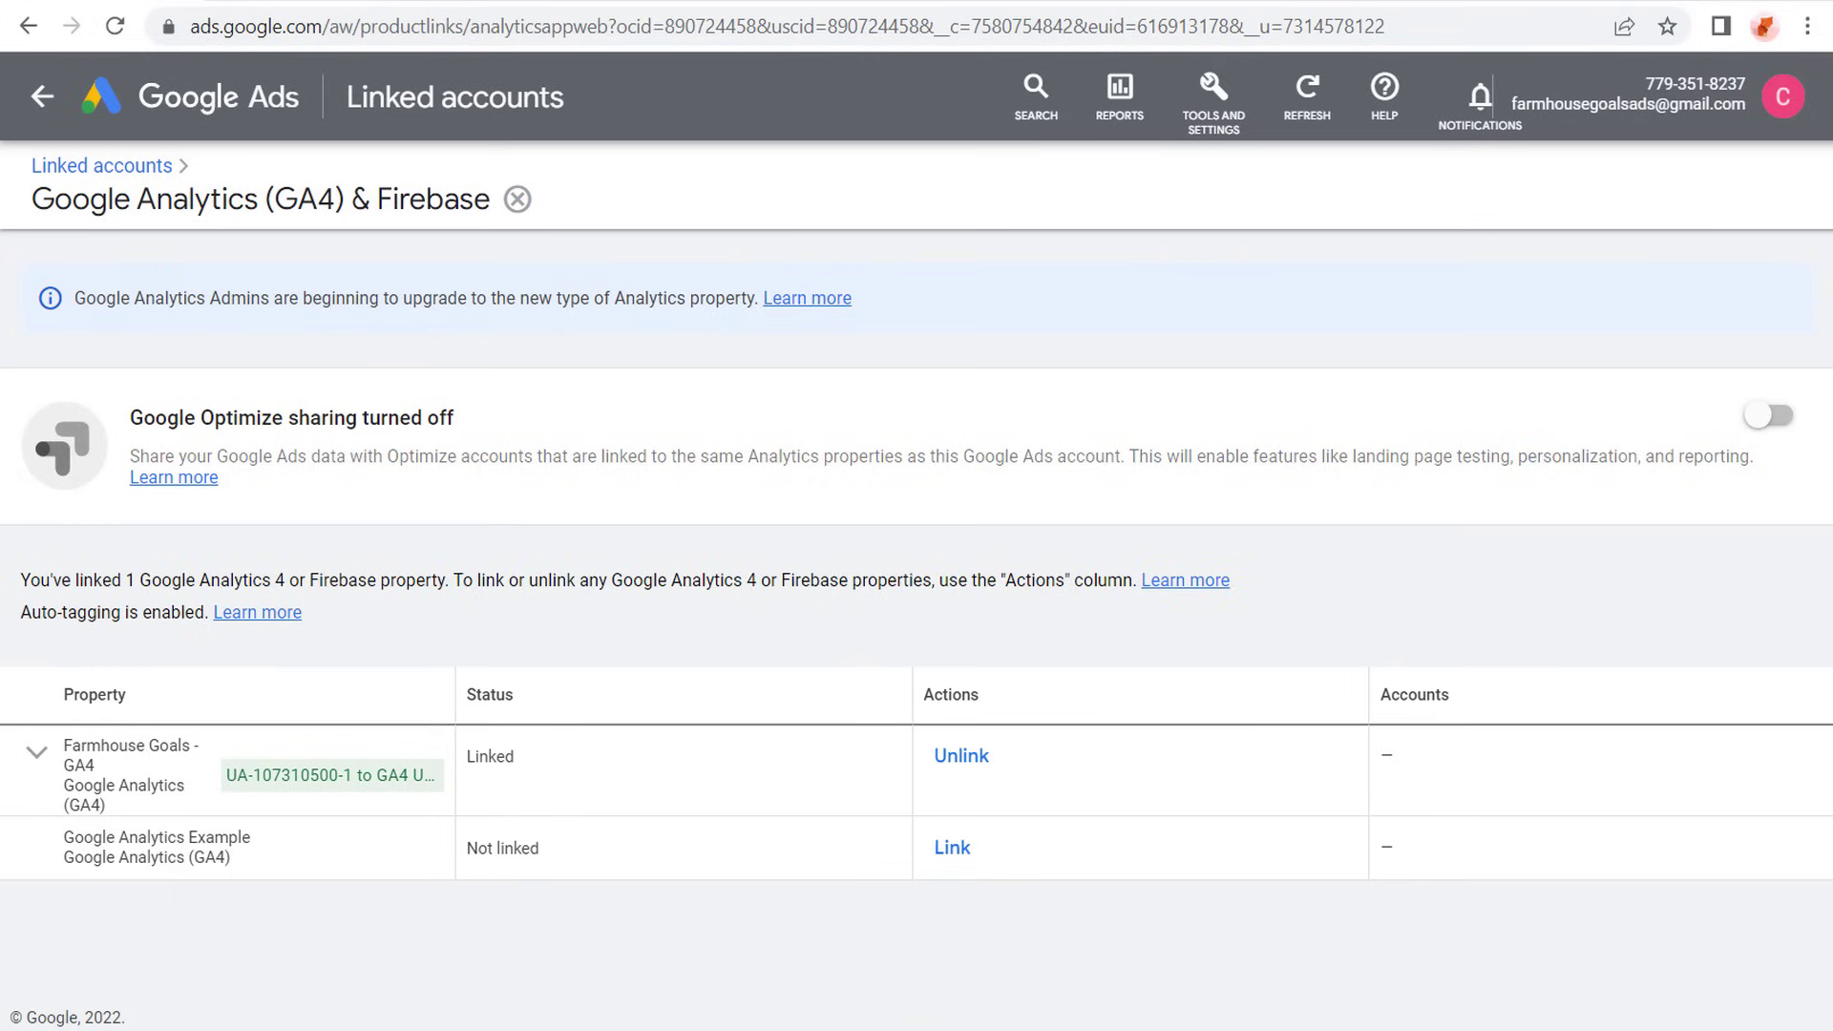
- Switch to Google Analytics, close the user permissions and review the property's existing events and conversion events
{"action": "left_click", "coordinate": [287, 3]}
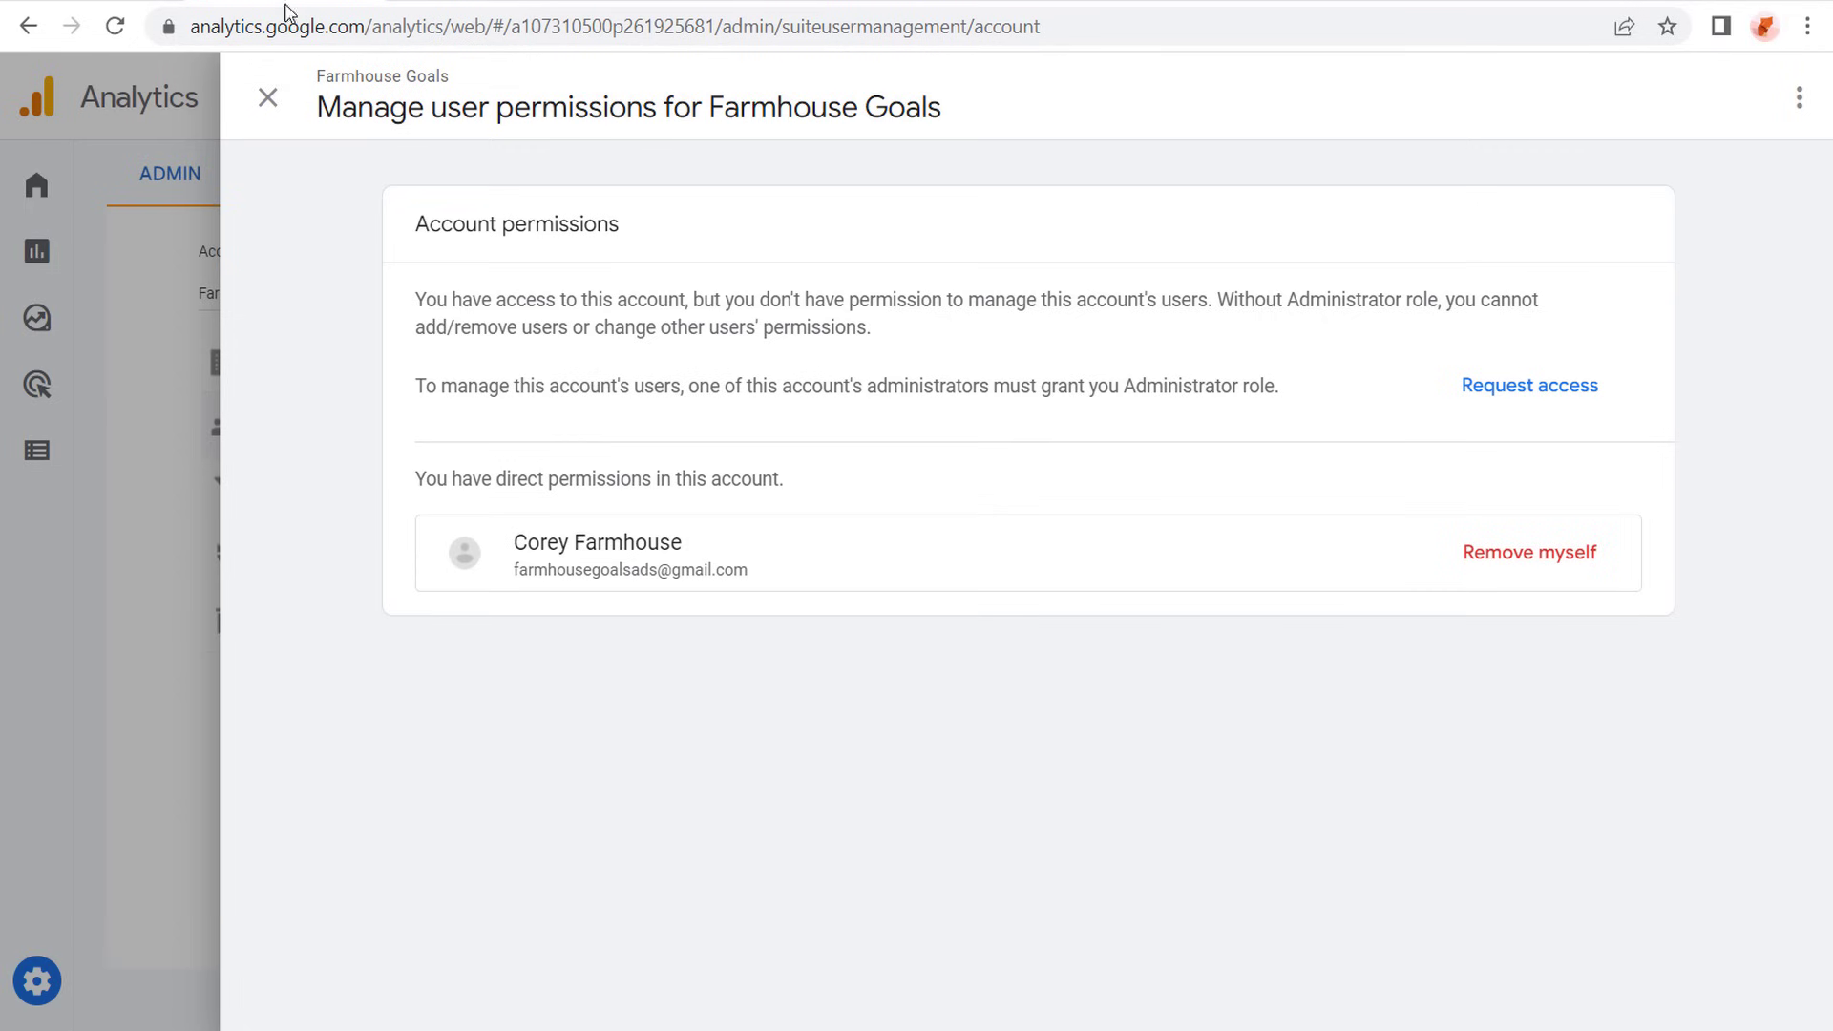
{"action": "left_click", "coordinate": [265, 100]}
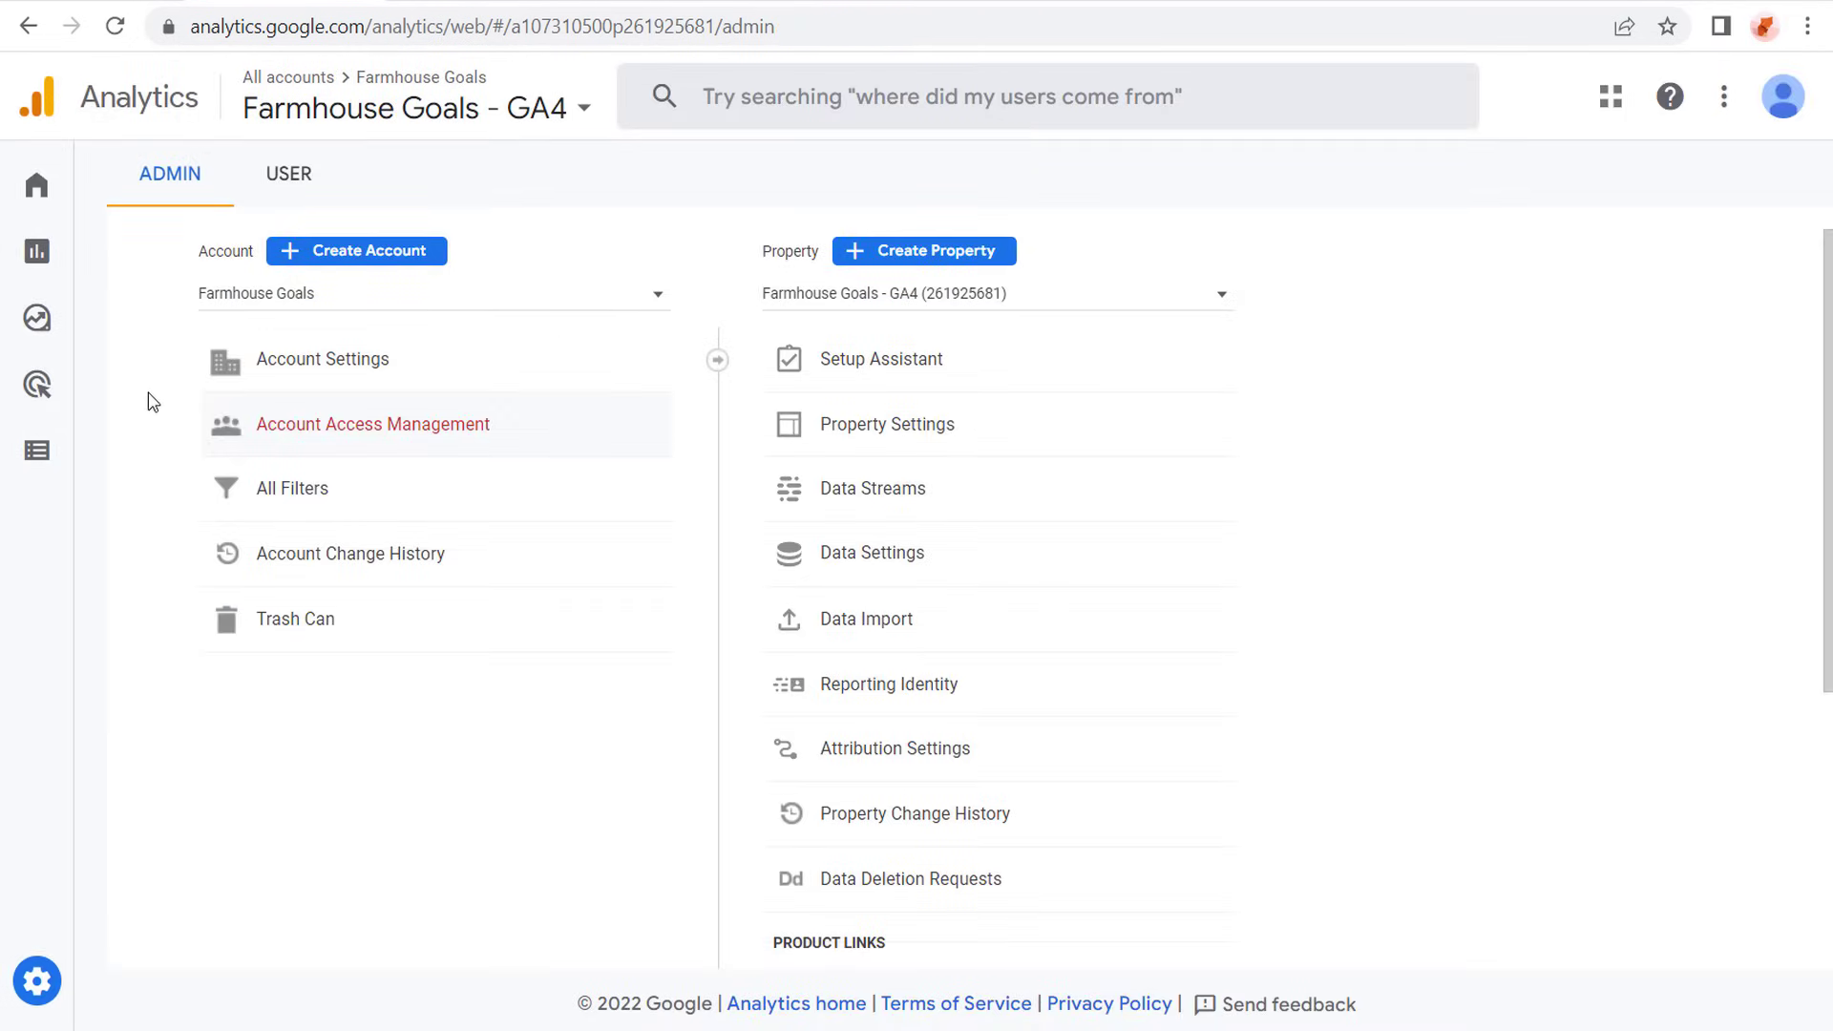
{"action": "mouse_move", "coordinate": [43, 464]}
{"action": "left_click", "coordinate": [125, 449]}
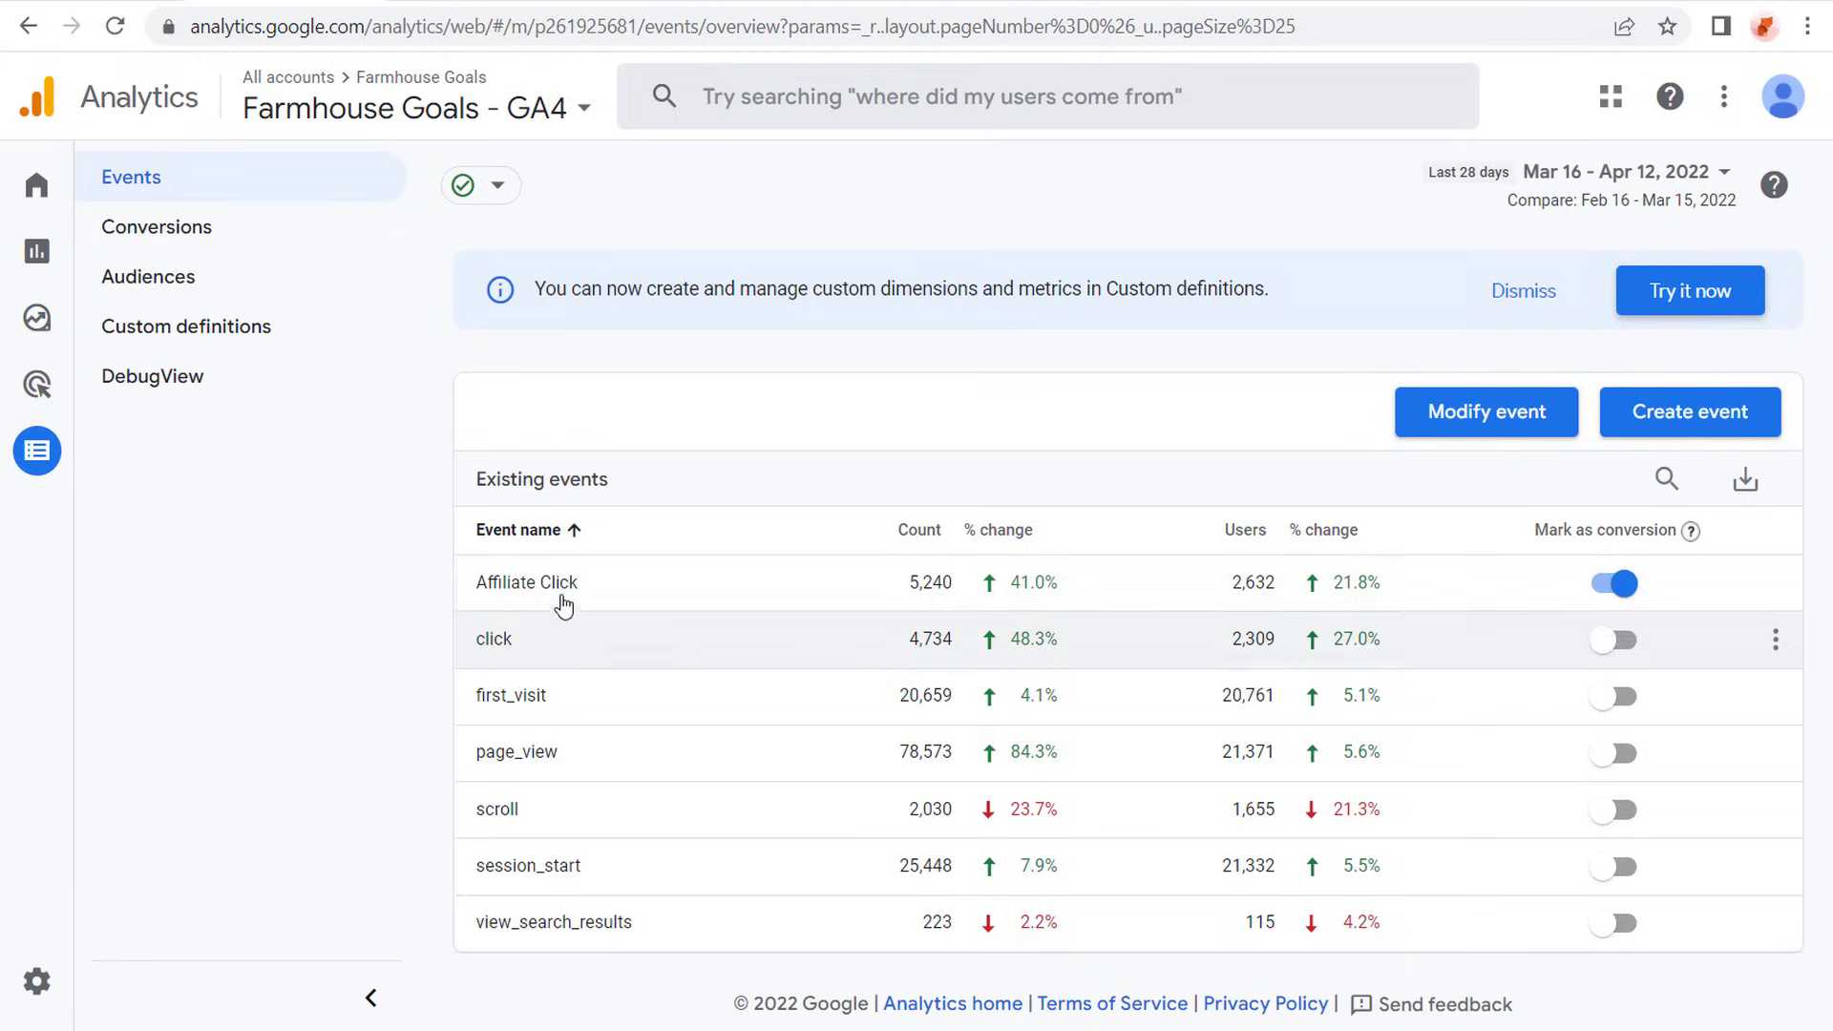
{"action": "left_click", "coordinate": [248, 234]}
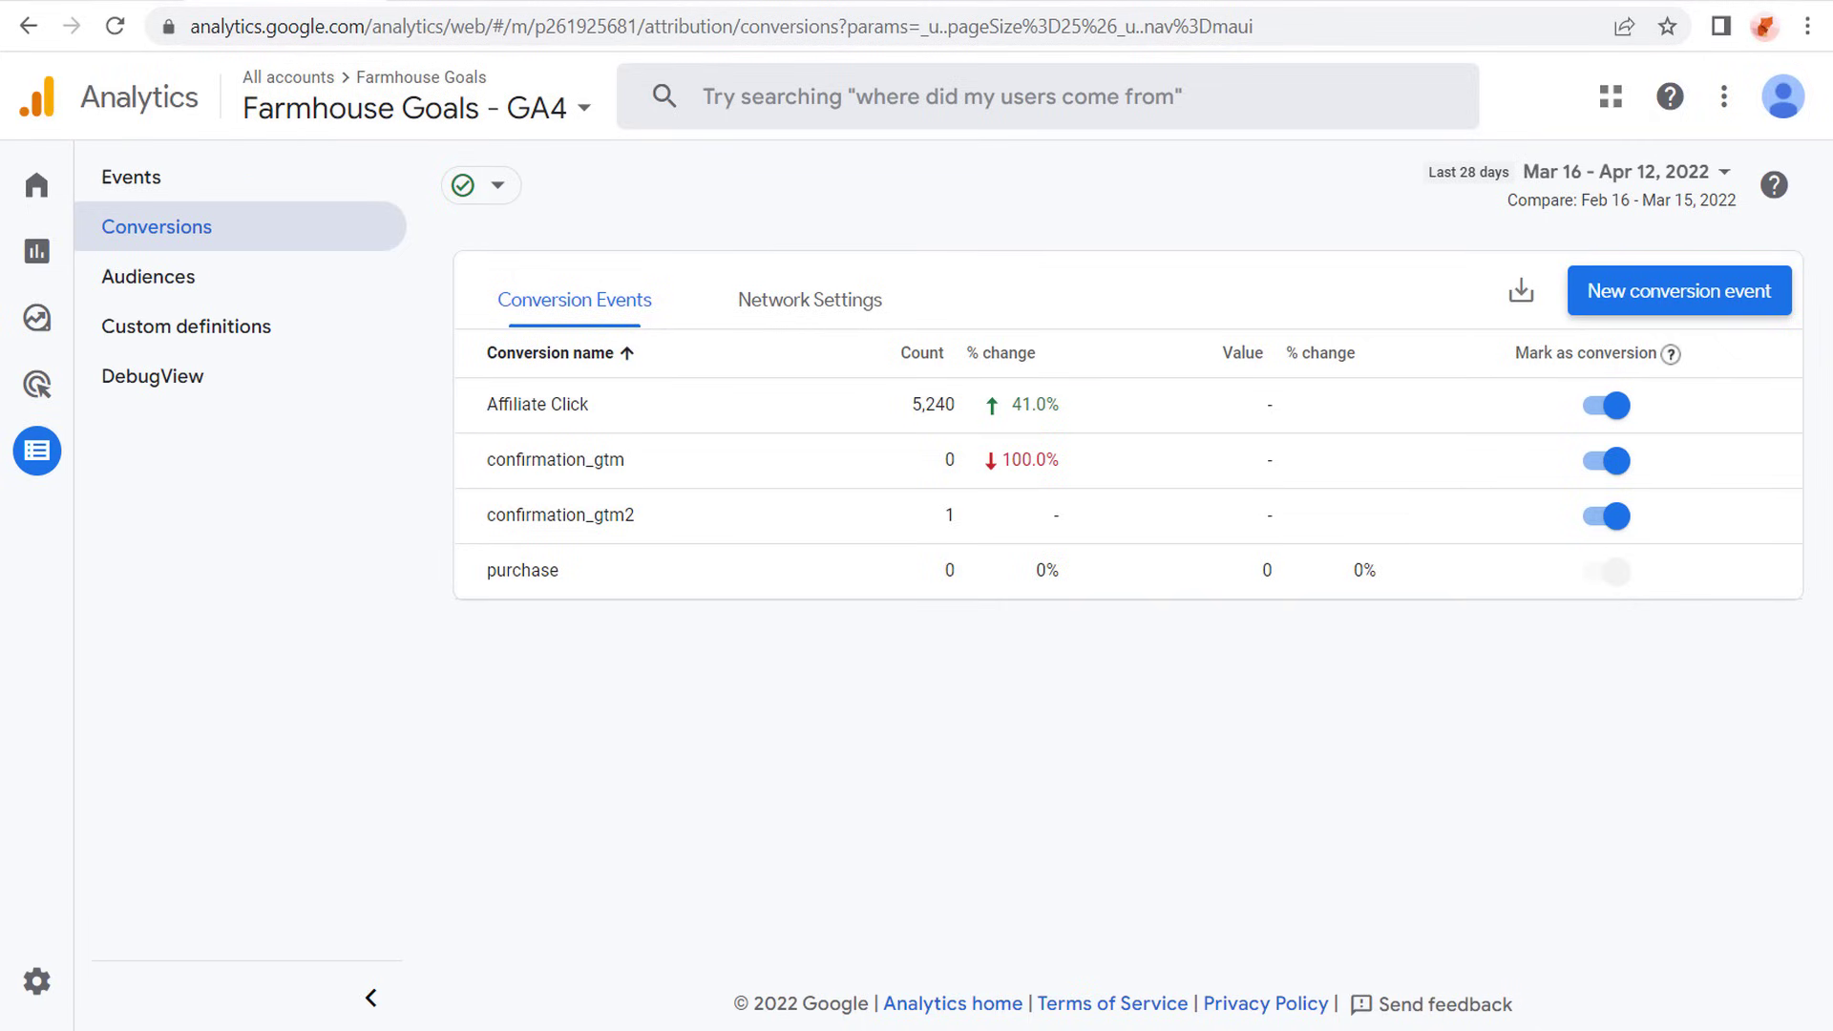
- Switch back to Google Ads and start a new conversion action from the Conversions summary
{"action": "left_click", "coordinate": [122, 1]}
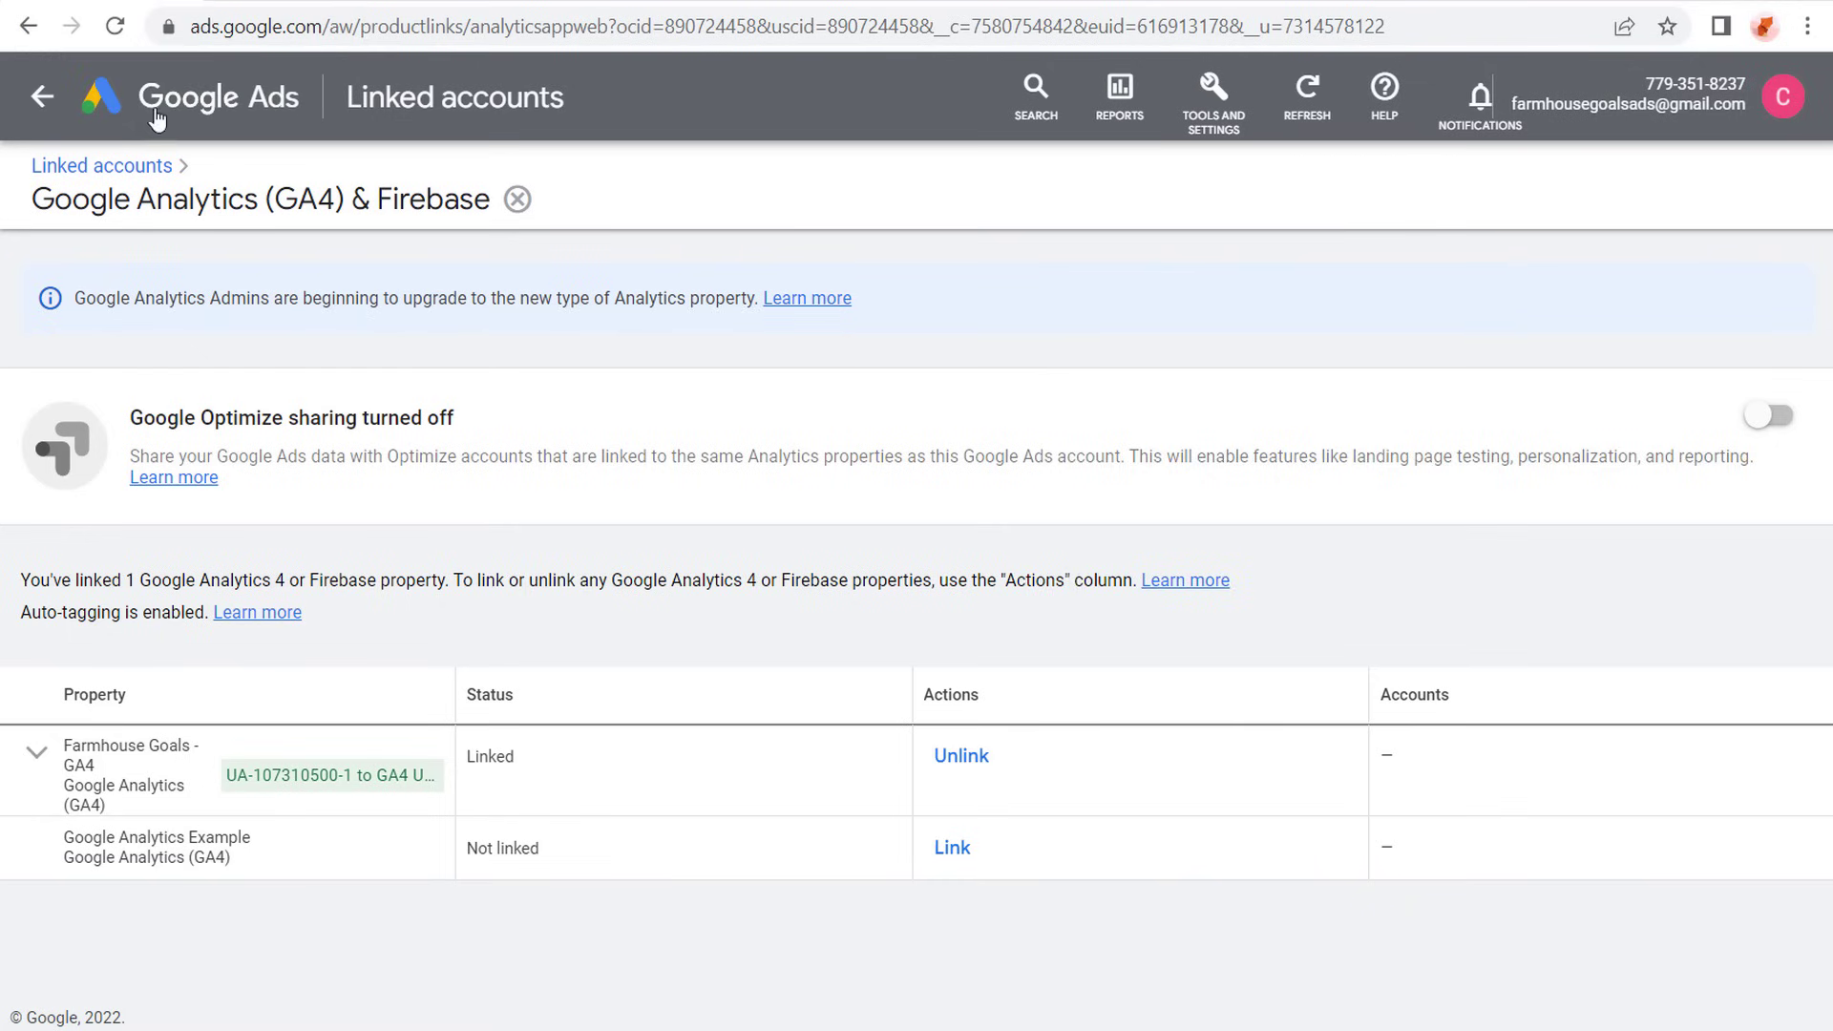
{"action": "left_click", "coordinate": [1198, 88]}
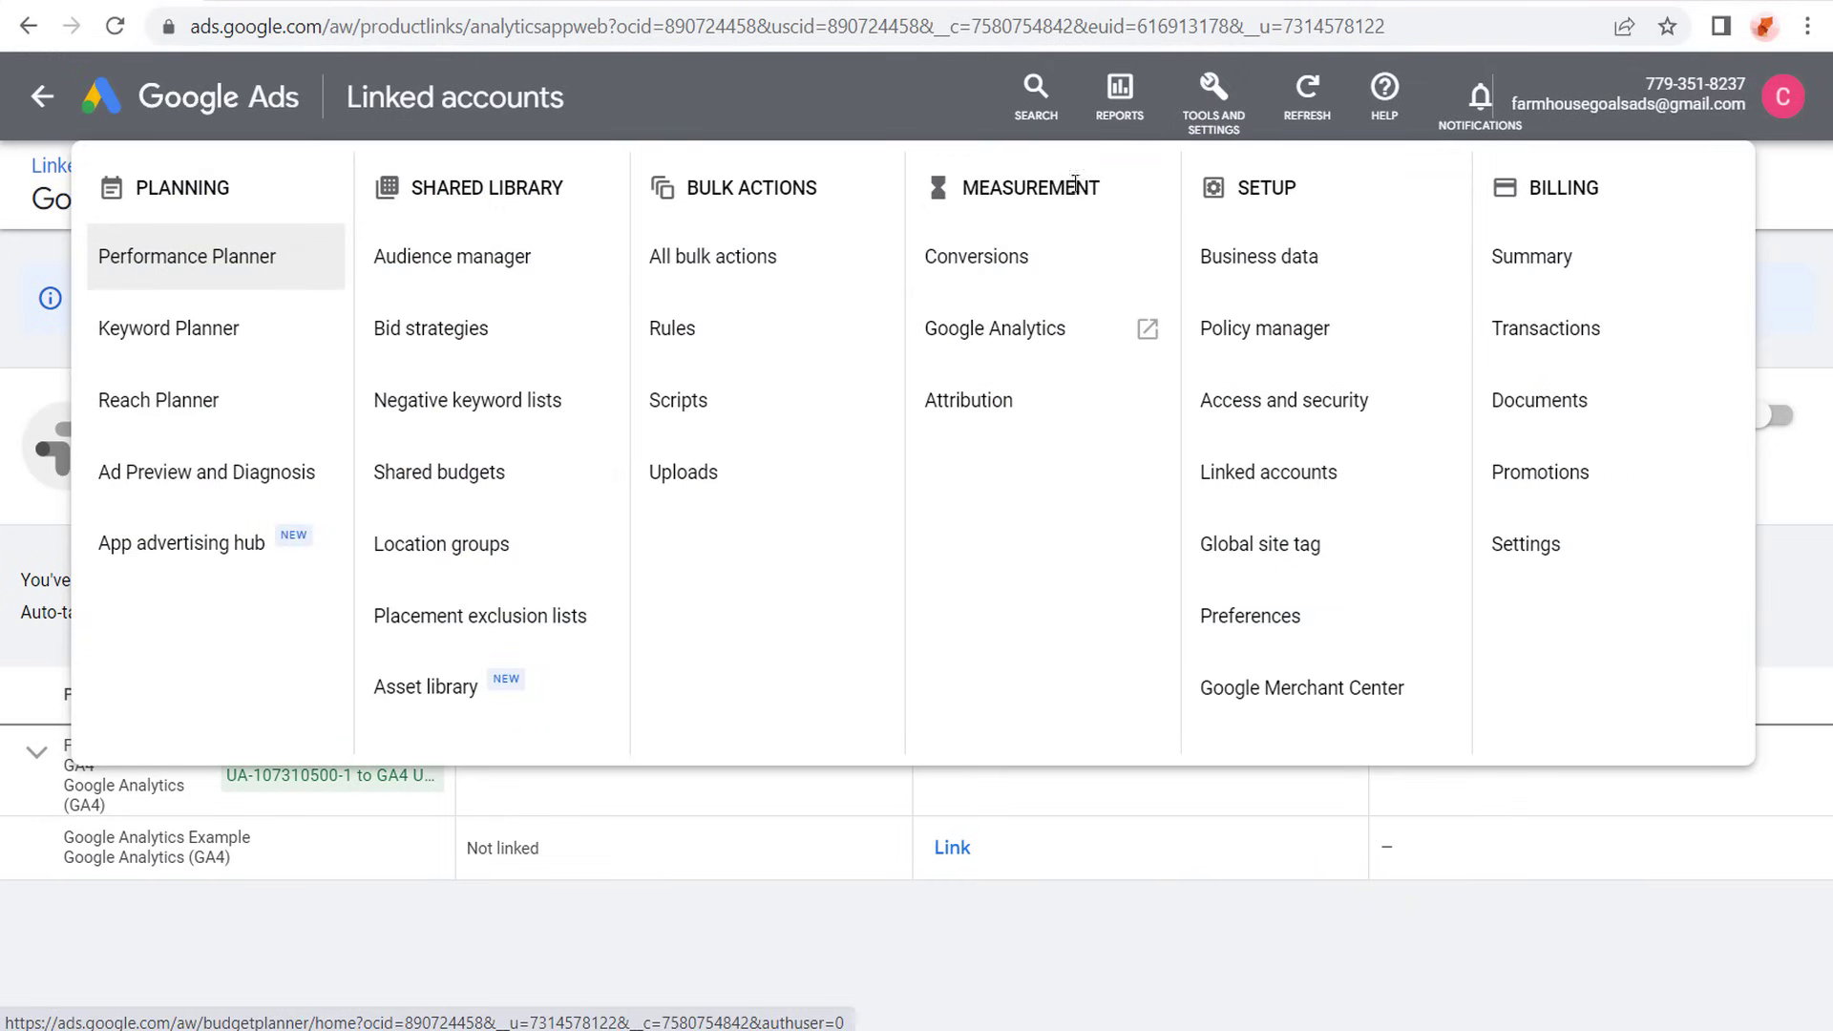
{"action": "left_click", "coordinate": [1012, 260]}
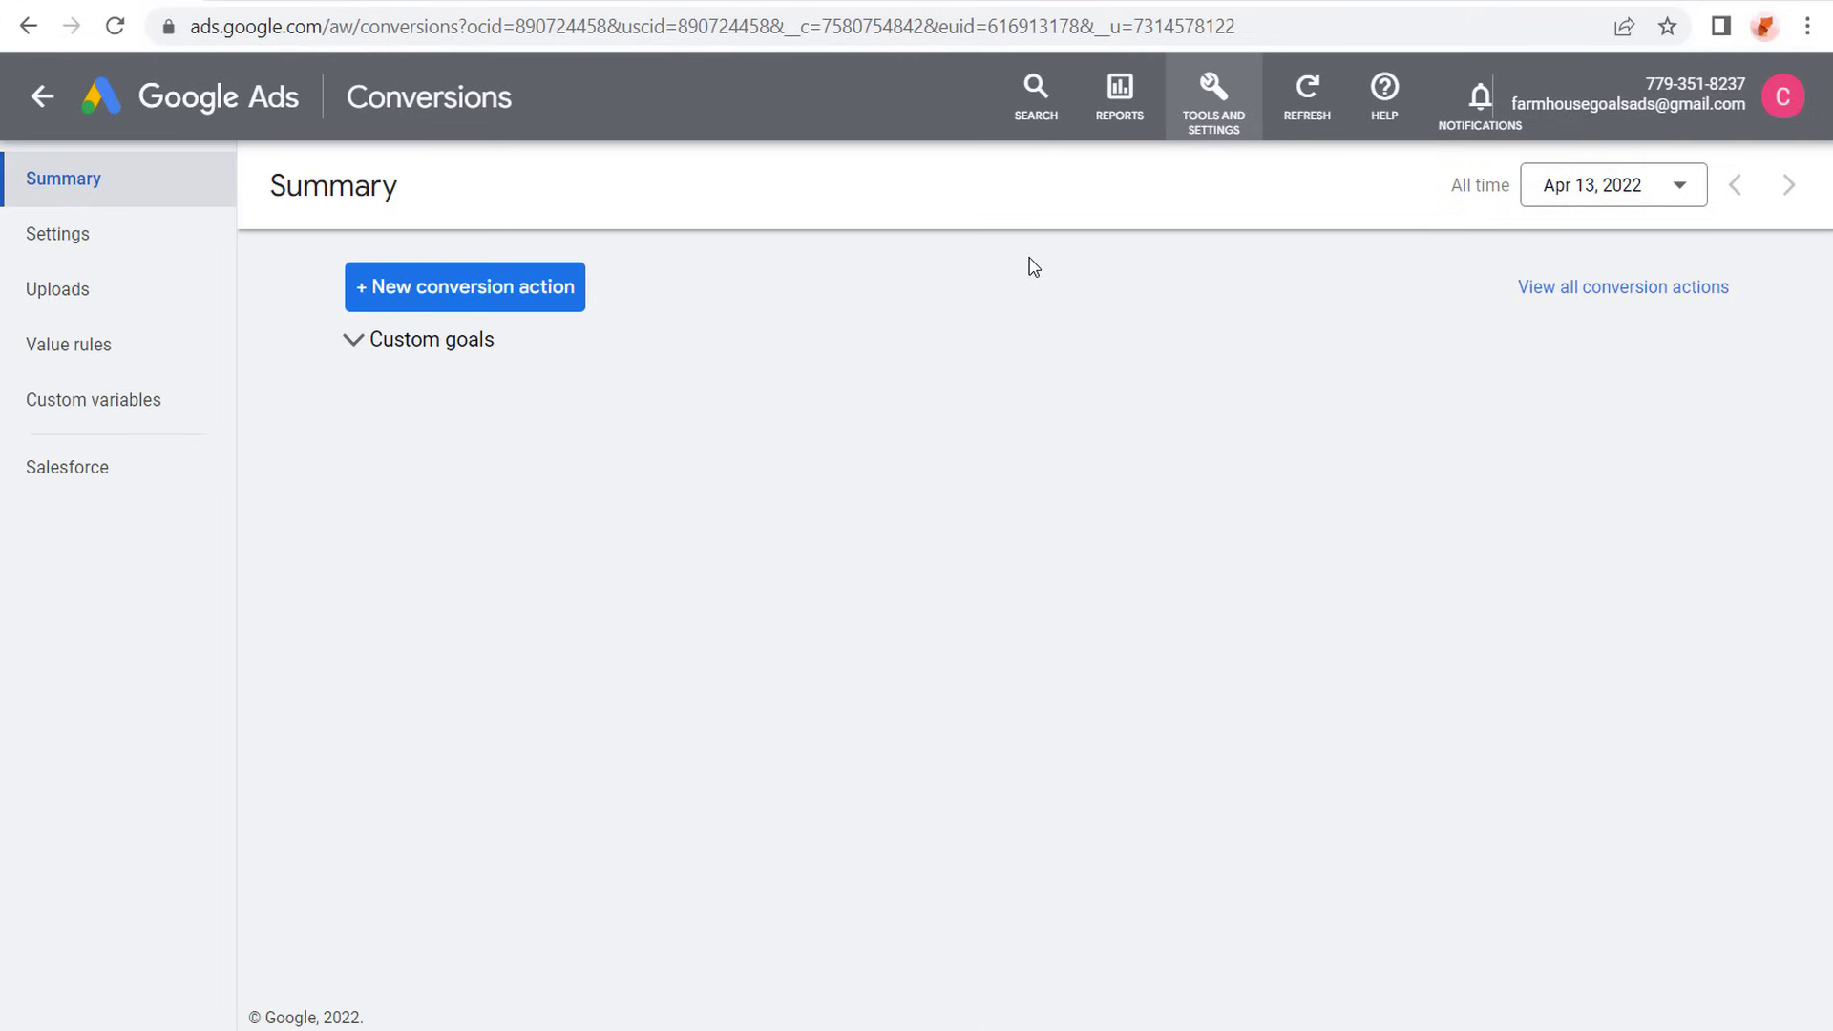
{"action": "left_click", "coordinate": [390, 296]}
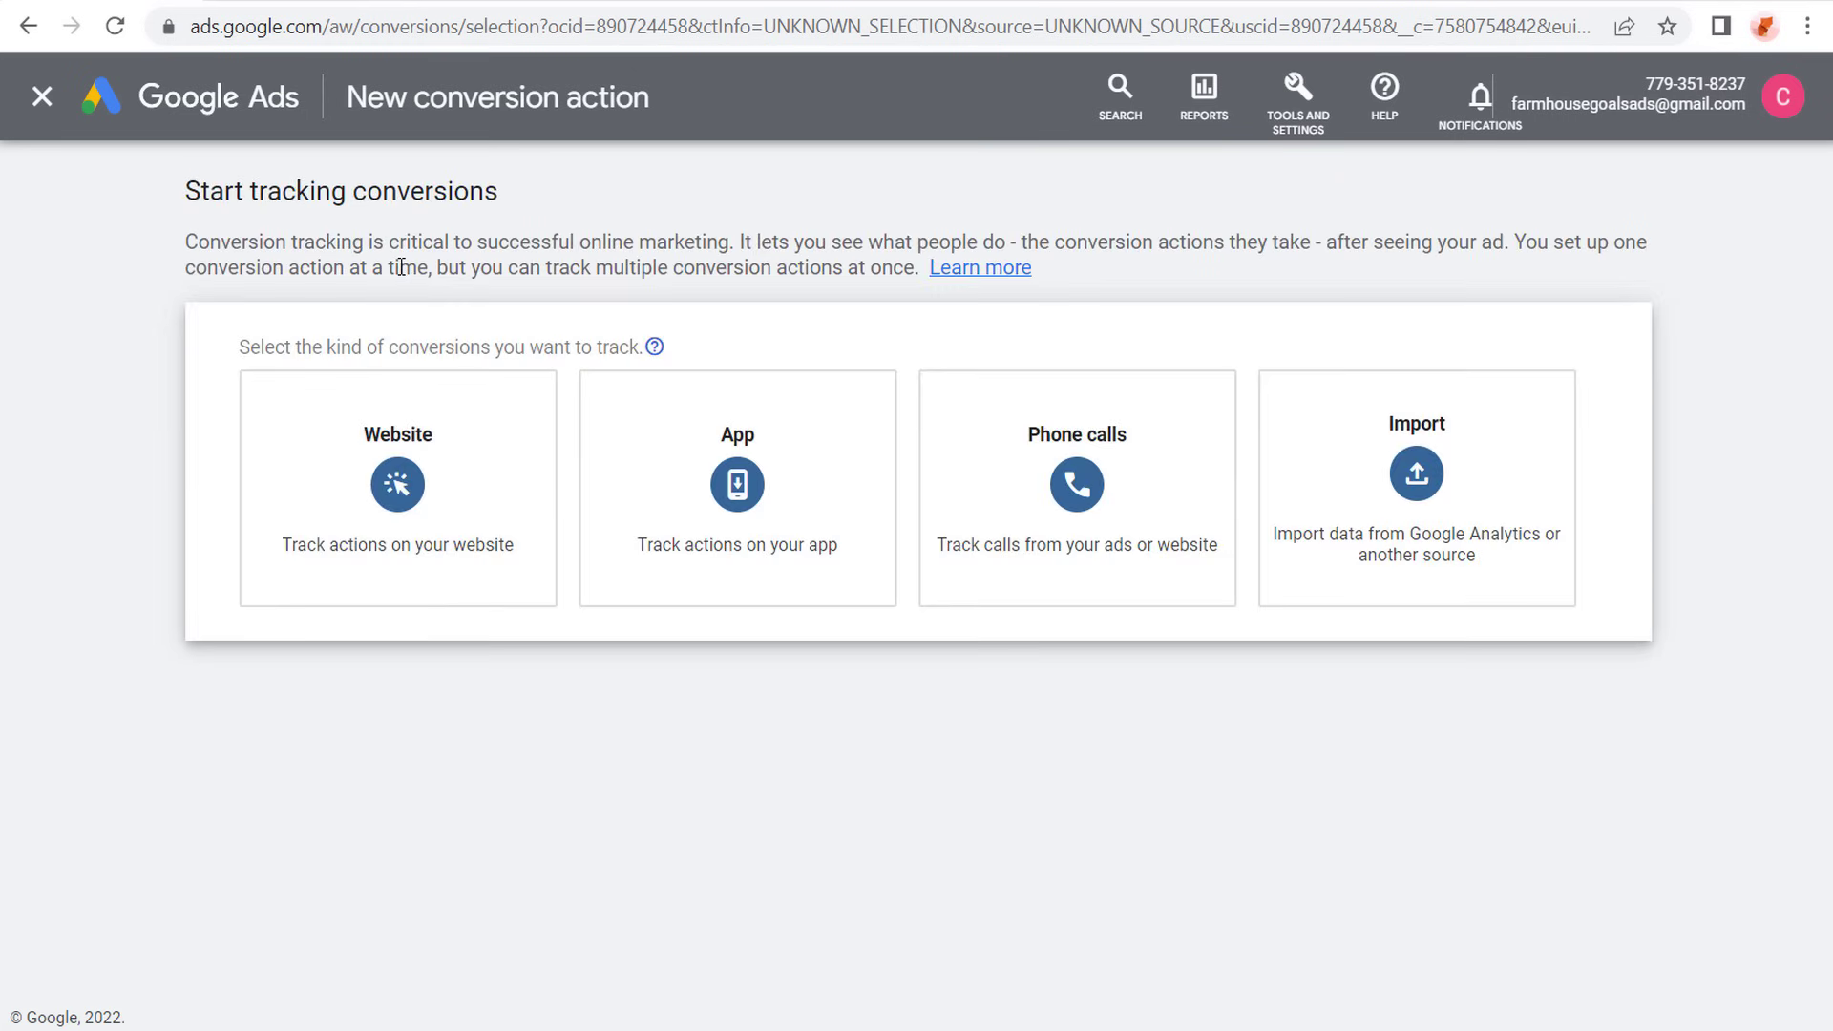
- Choose Import as the conversion kind, with Web from Google Analytics 4 properties as the source, and continue to the event selection
{"action": "mouse_move", "coordinate": [1432, 557]}
{"action": "left_click", "coordinate": [1482, 510]}
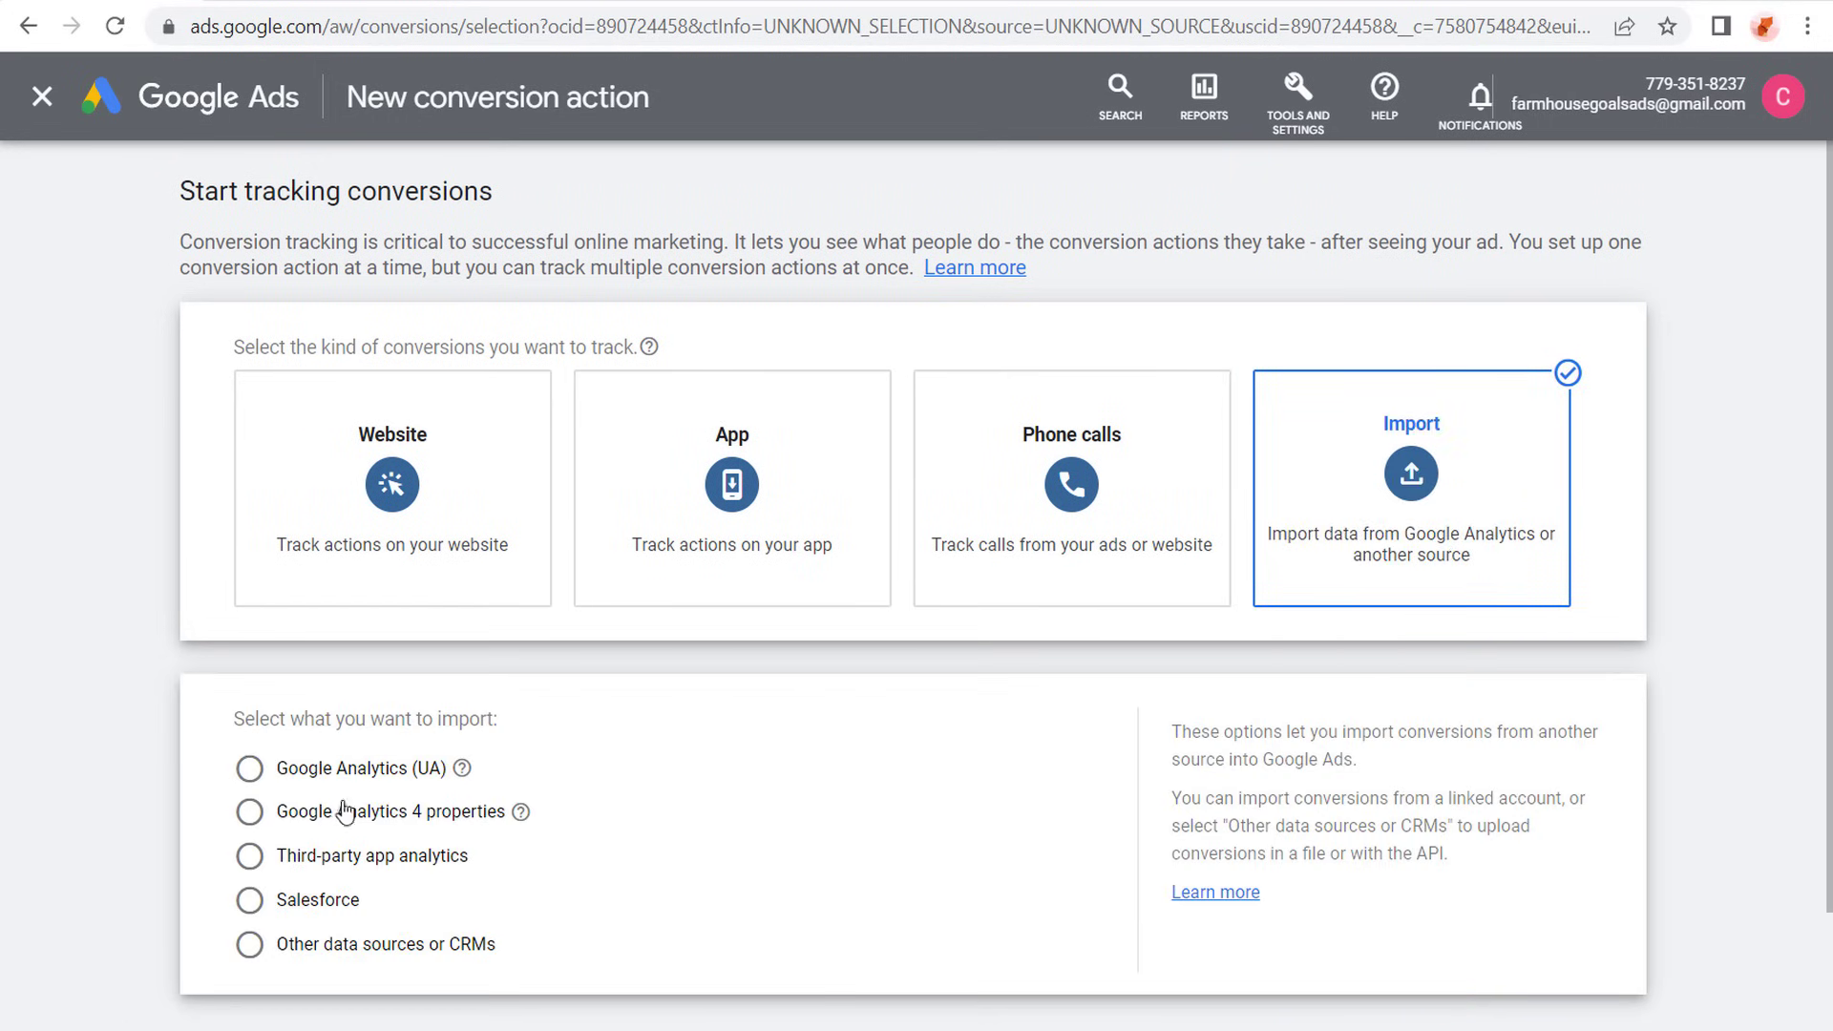
{"action": "left_click", "coordinate": [252, 814]}
{"action": "left_click", "coordinate": [304, 904]}
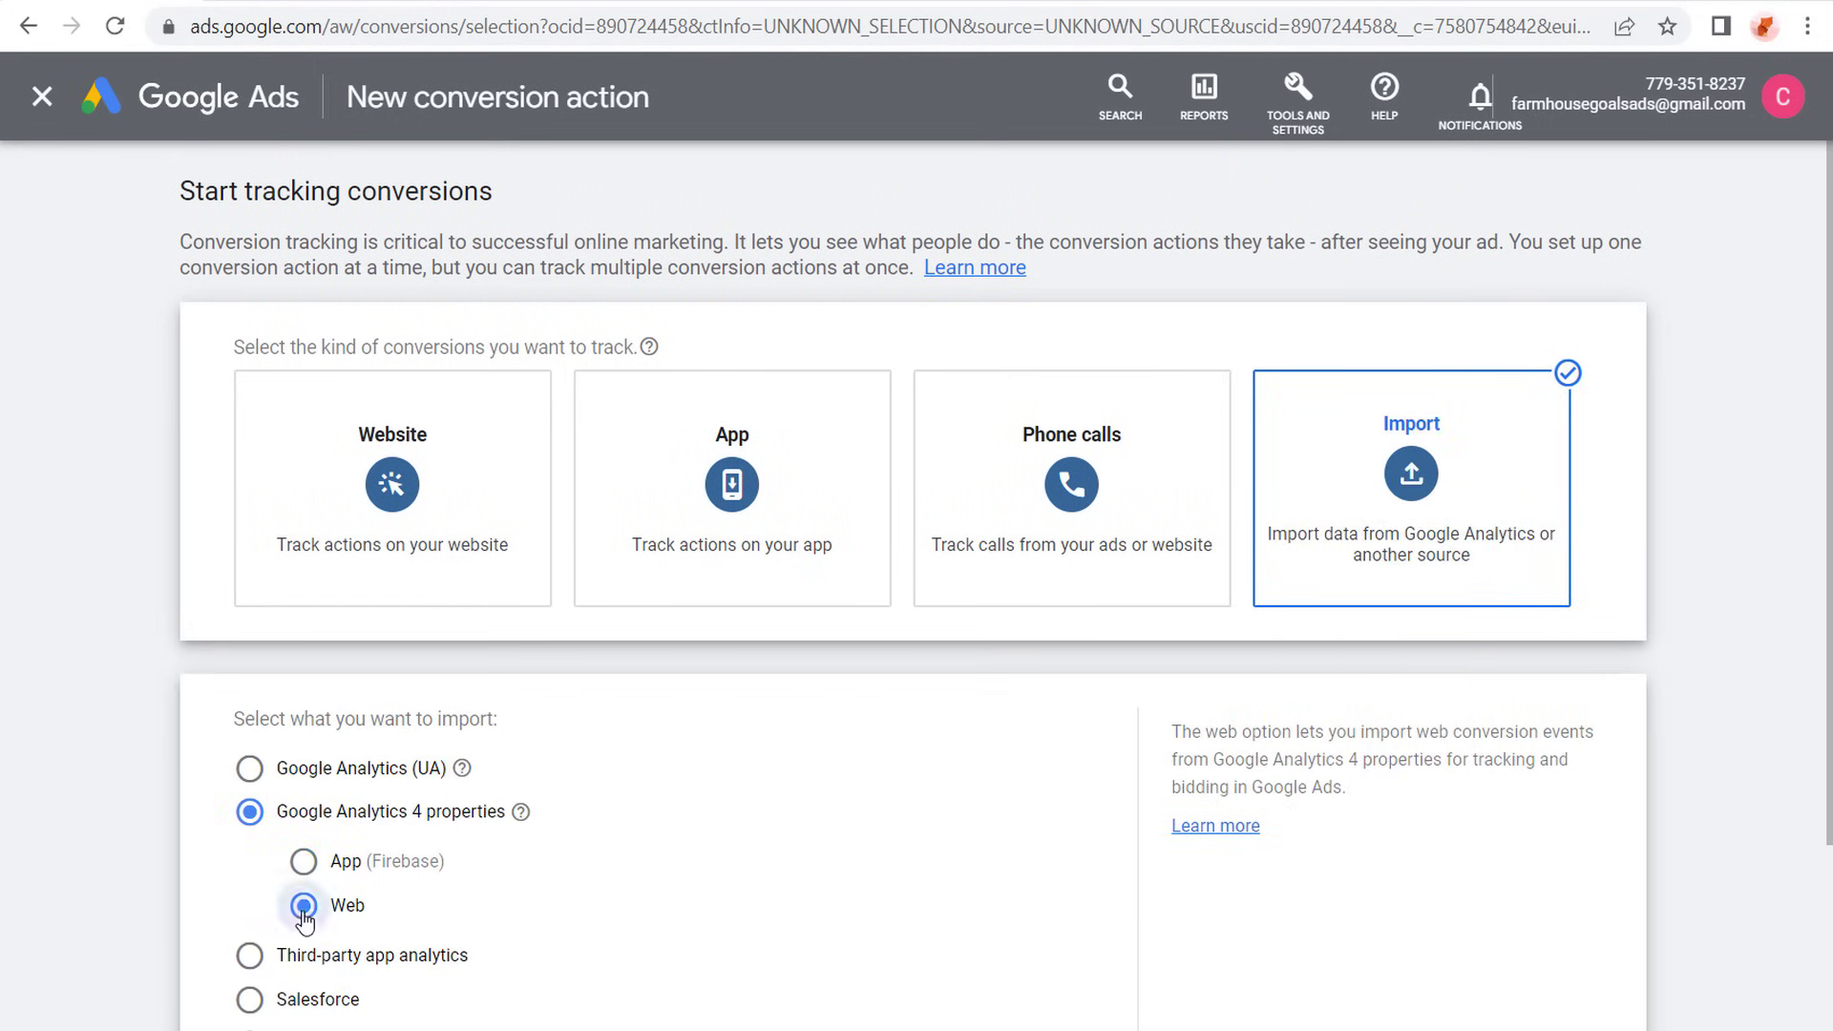
{"action": "scroll", "coordinate": [822, 741], "scroll_direction": "down", "scroll_amount": 3}
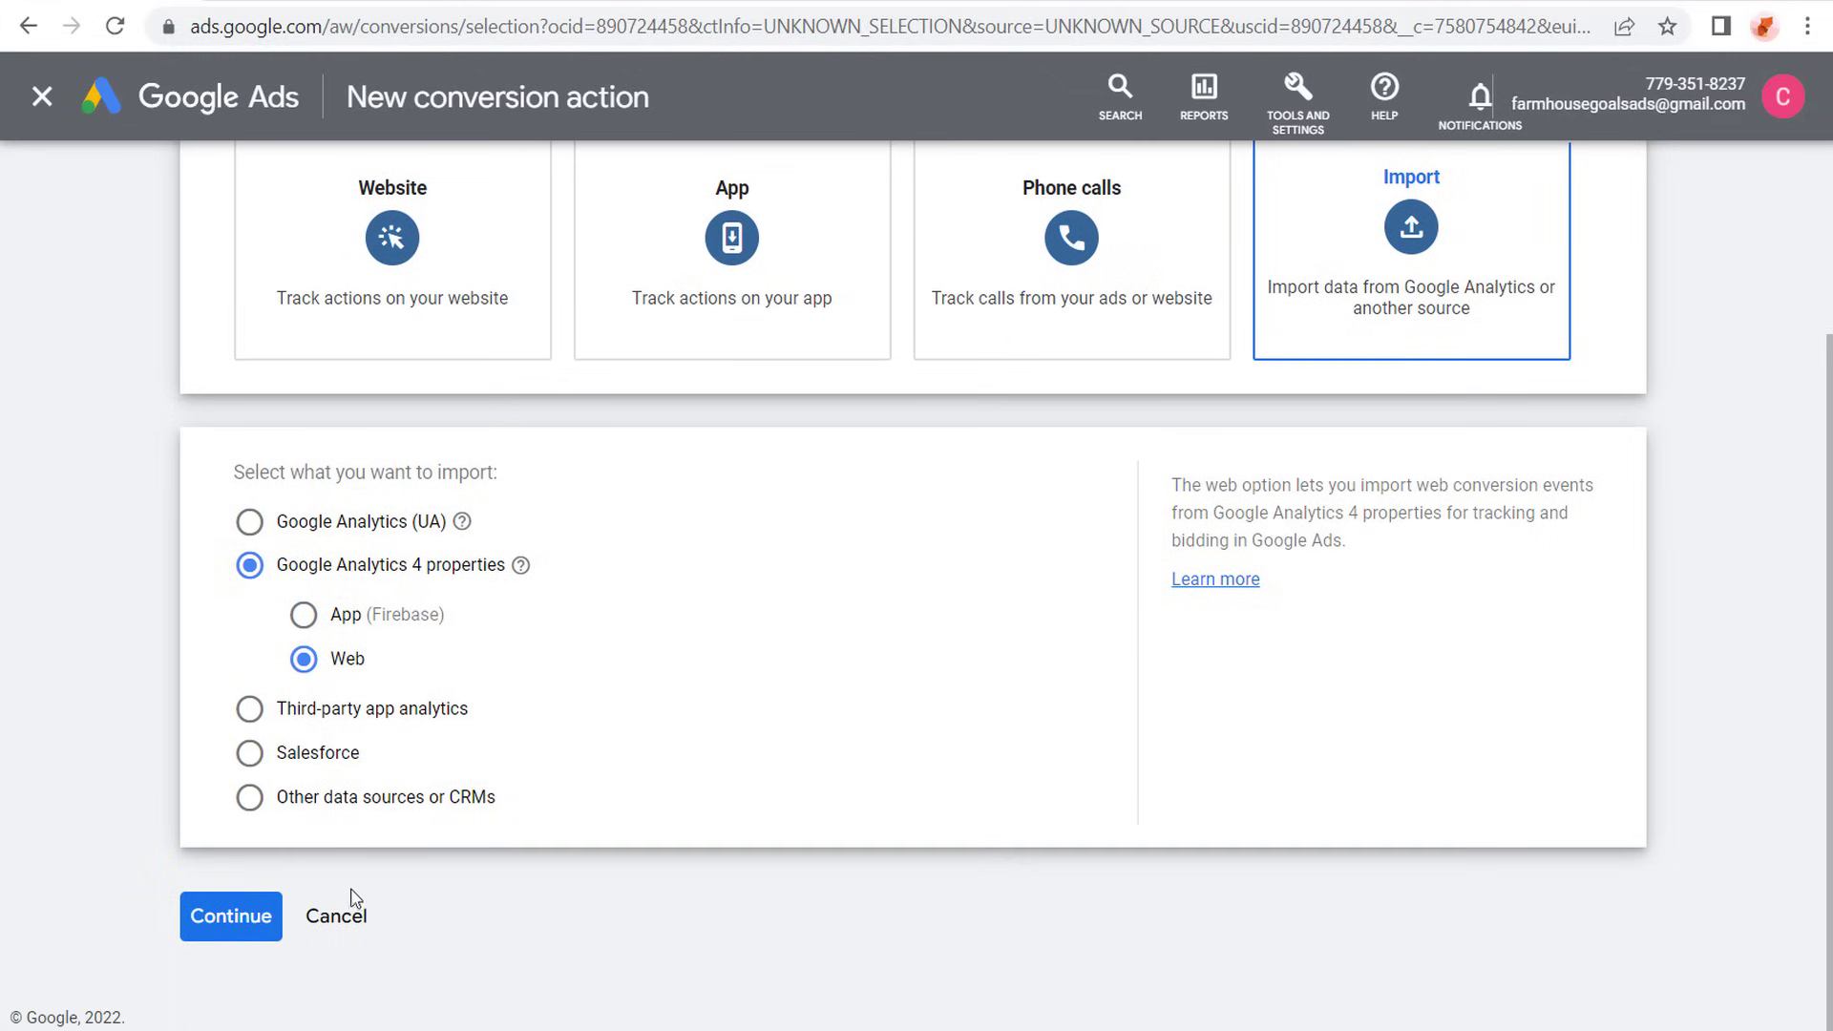
{"action": "left_click", "coordinate": [248, 922]}
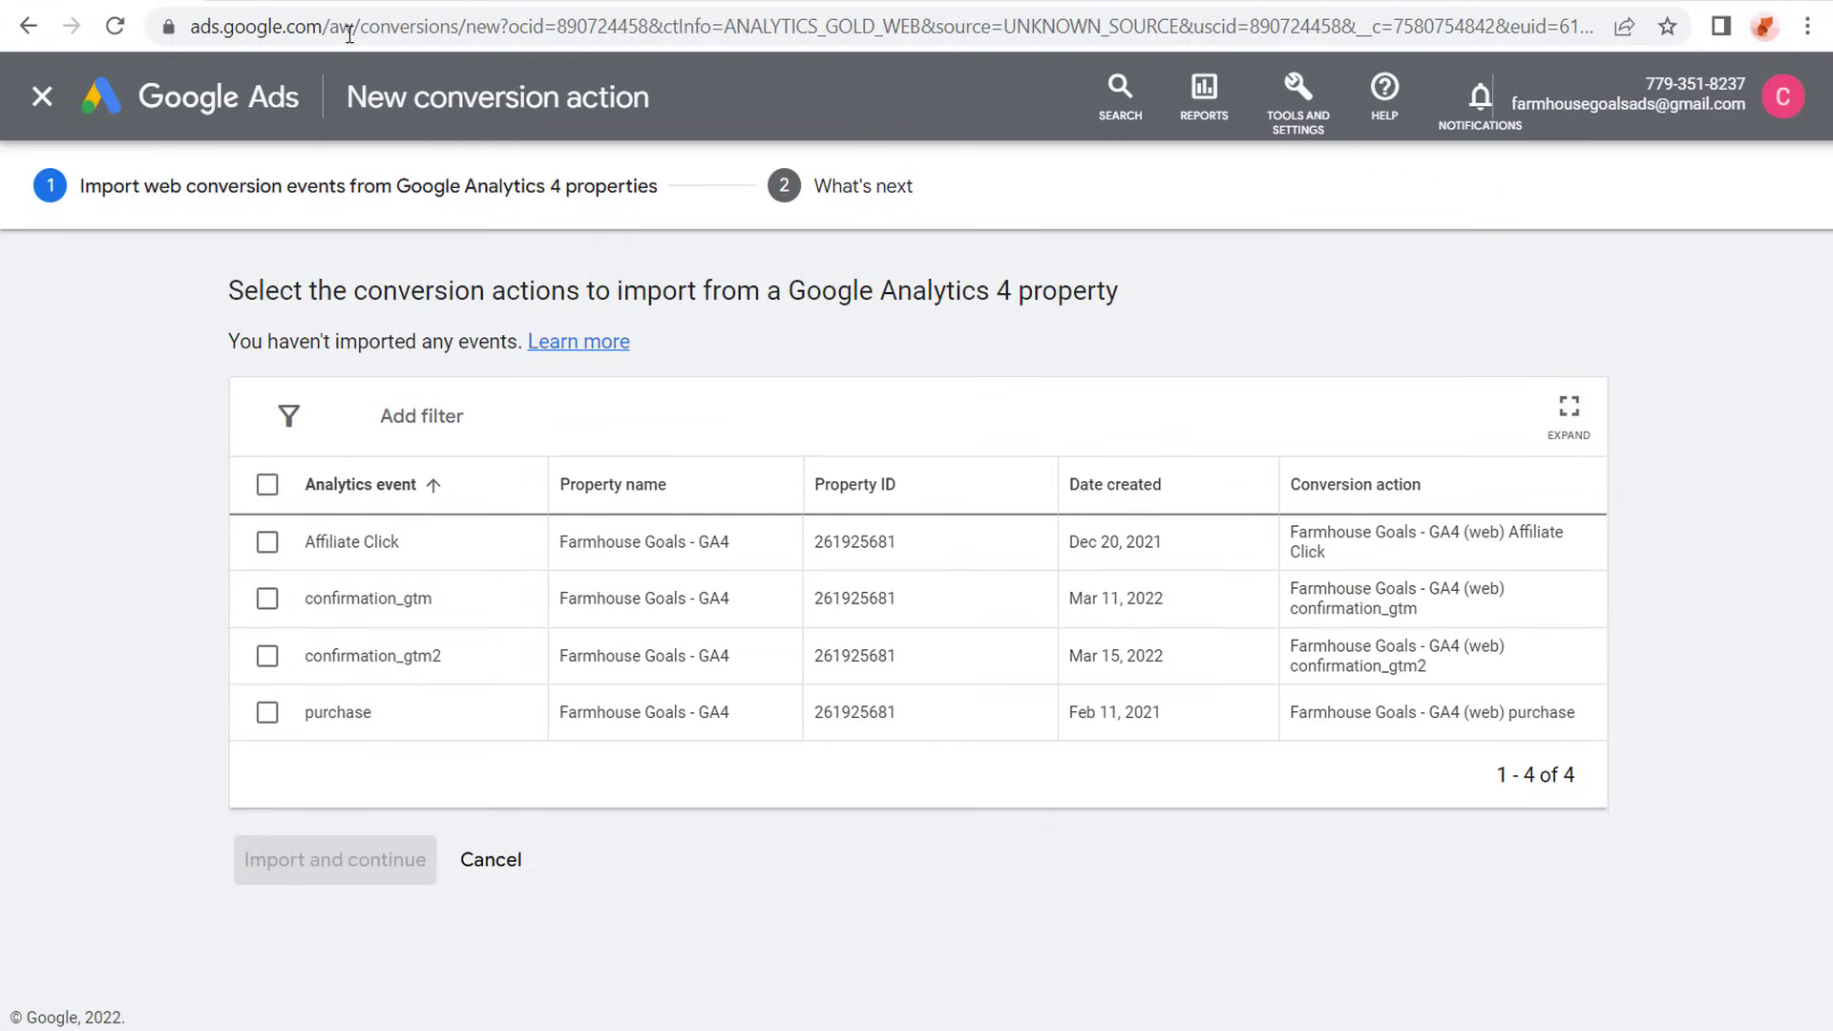
- Check the conversion events in Google Analytics, then import the Affiliate Click event into Google Ads and read the notes on the imported action
{"action": "left_click", "coordinate": [253, 0]}
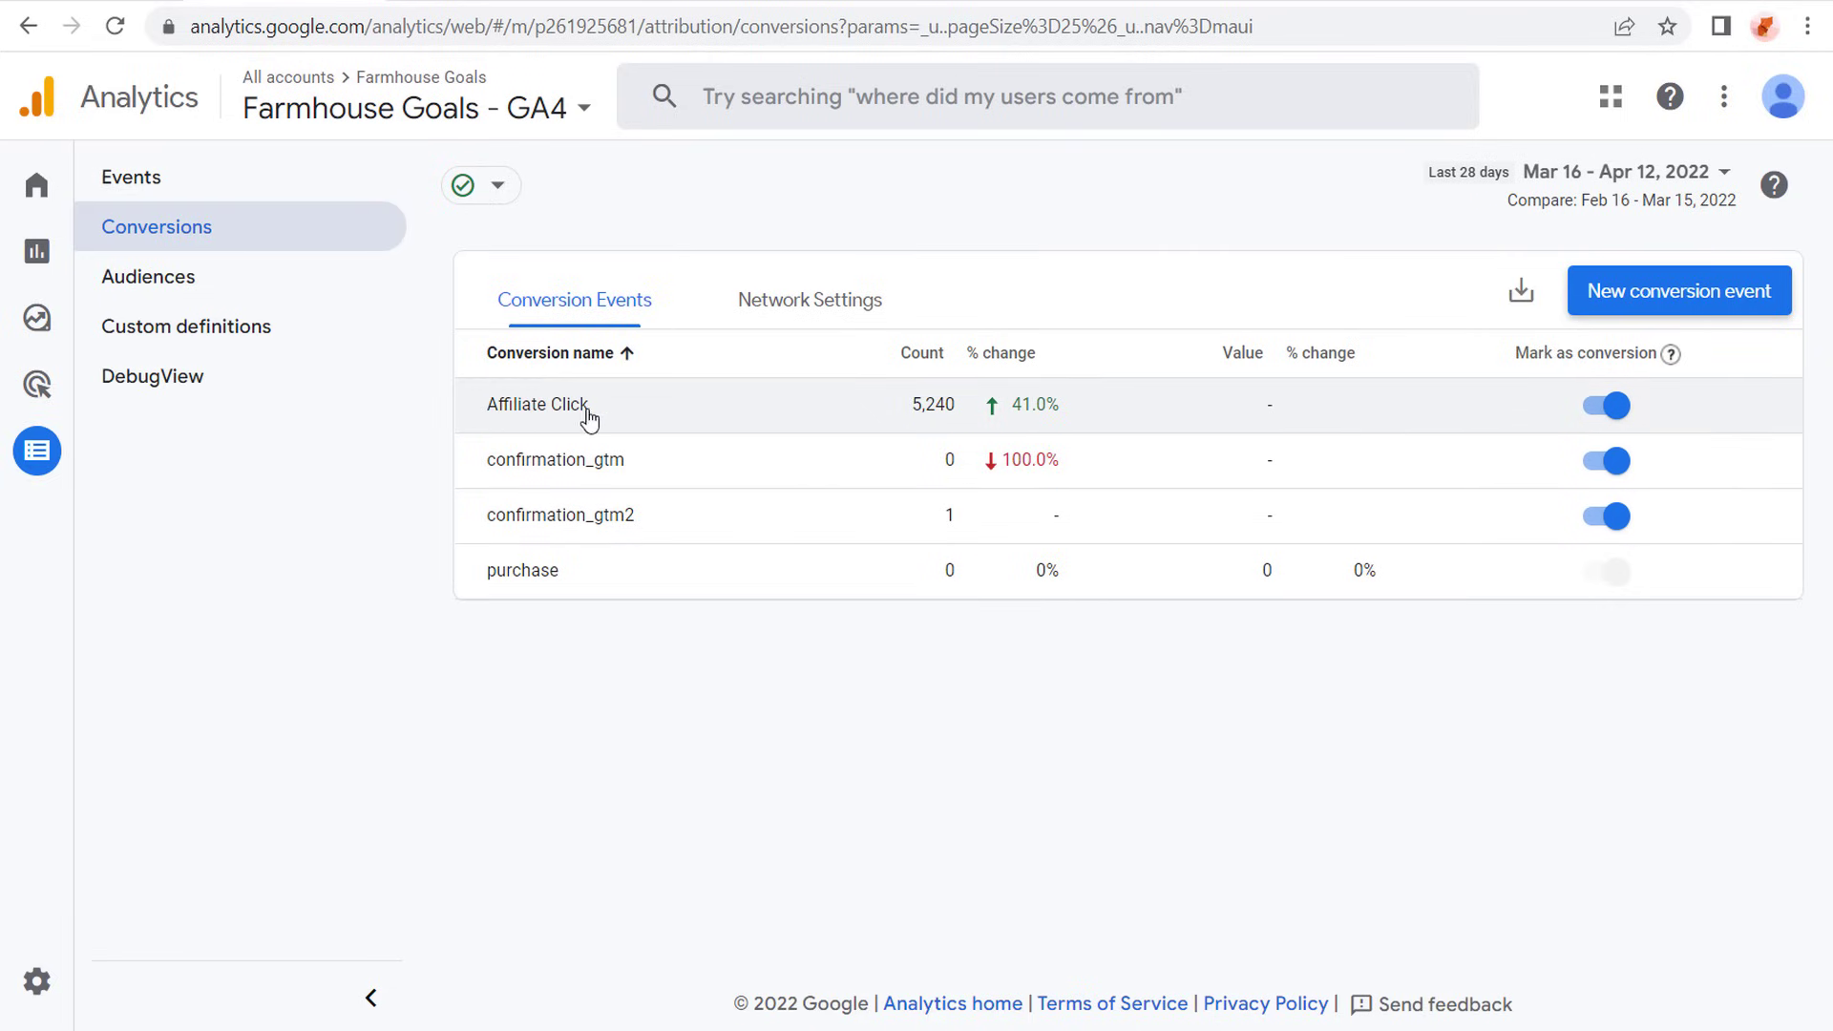
{"action": "left_click", "coordinate": [113, 2]}
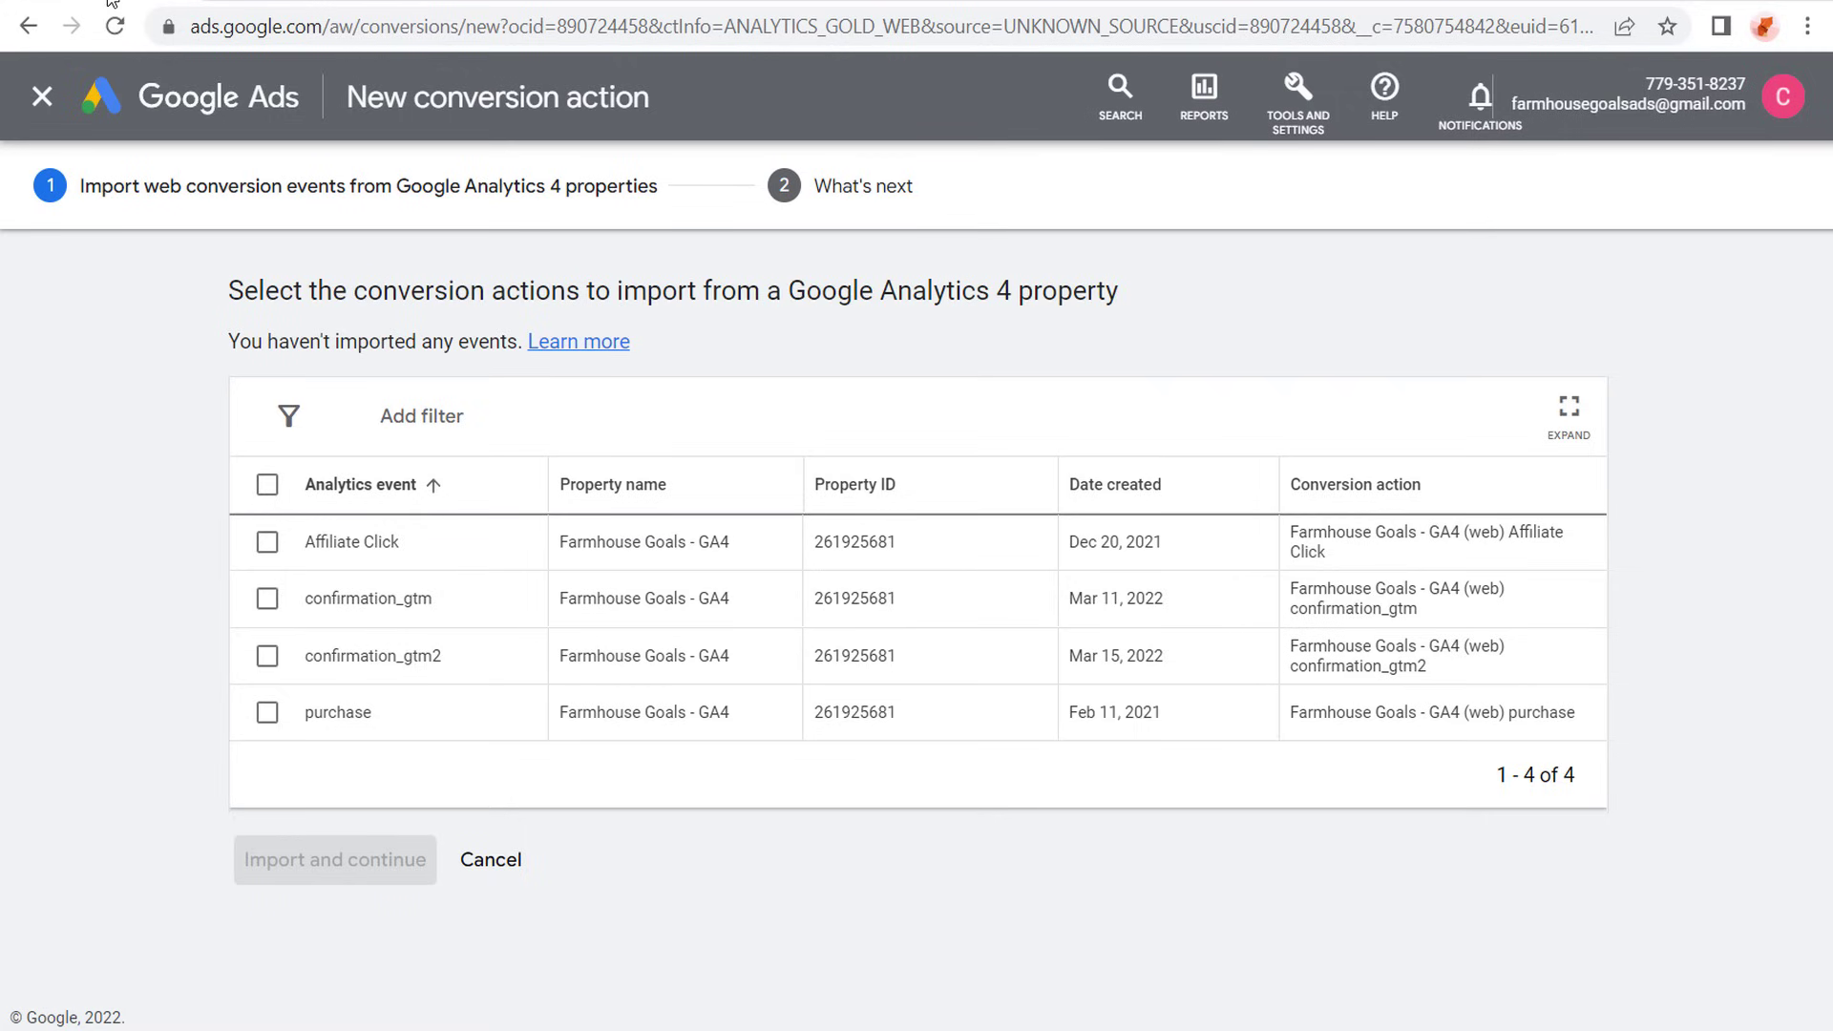
{"action": "left_click", "coordinate": [271, 541]}
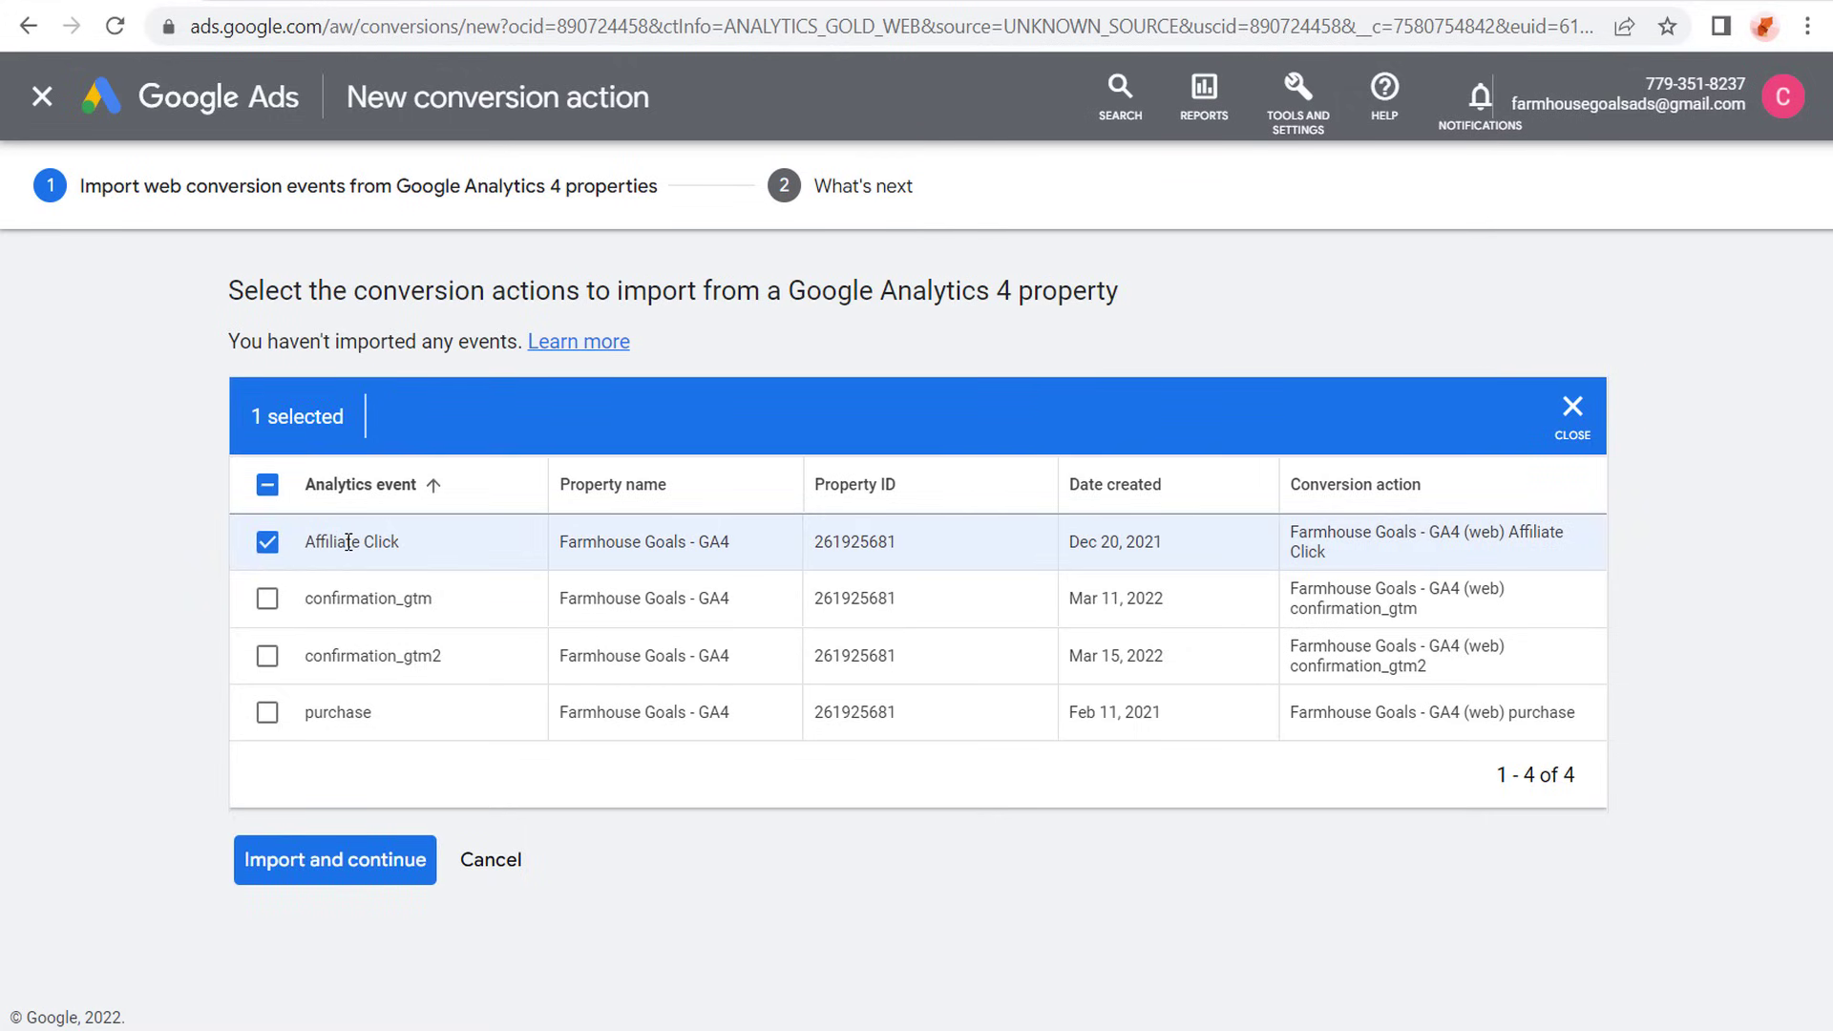
{"action": "left_click", "coordinate": [387, 864]}
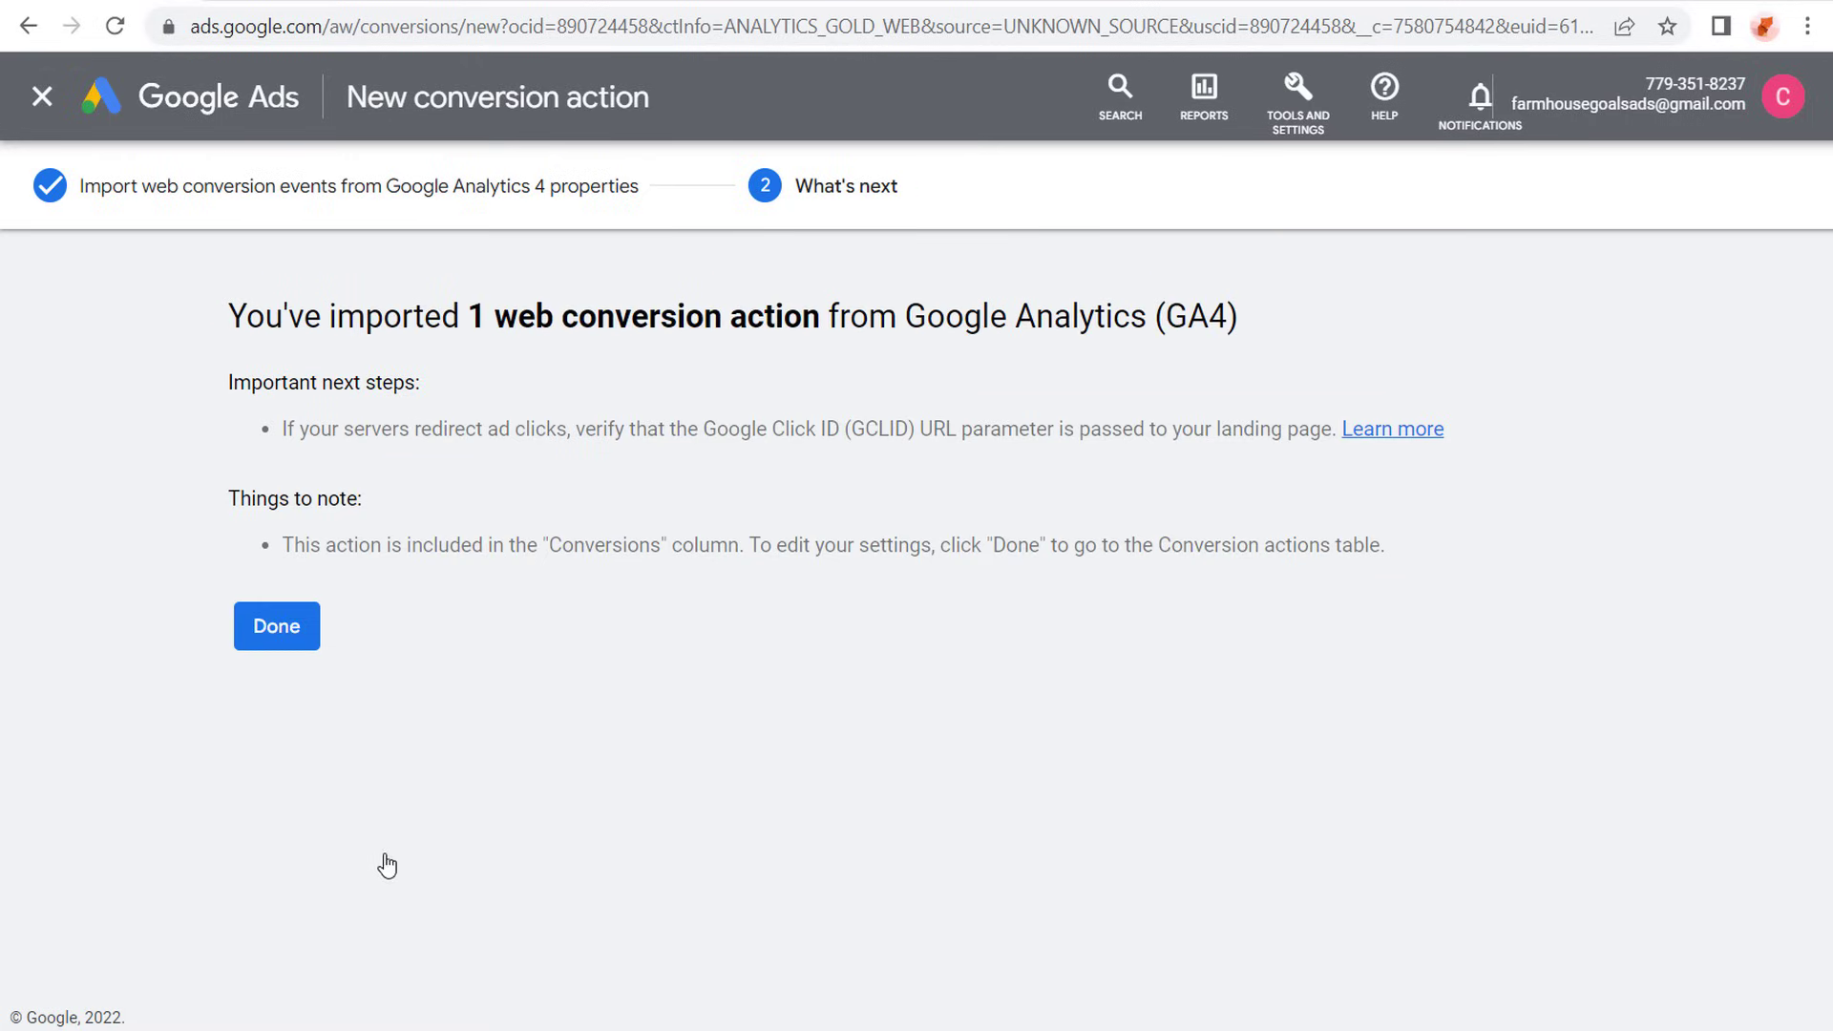
{"action": "left_click_drag", "start_coordinate": [231, 494], "coordinate": [366, 507]}
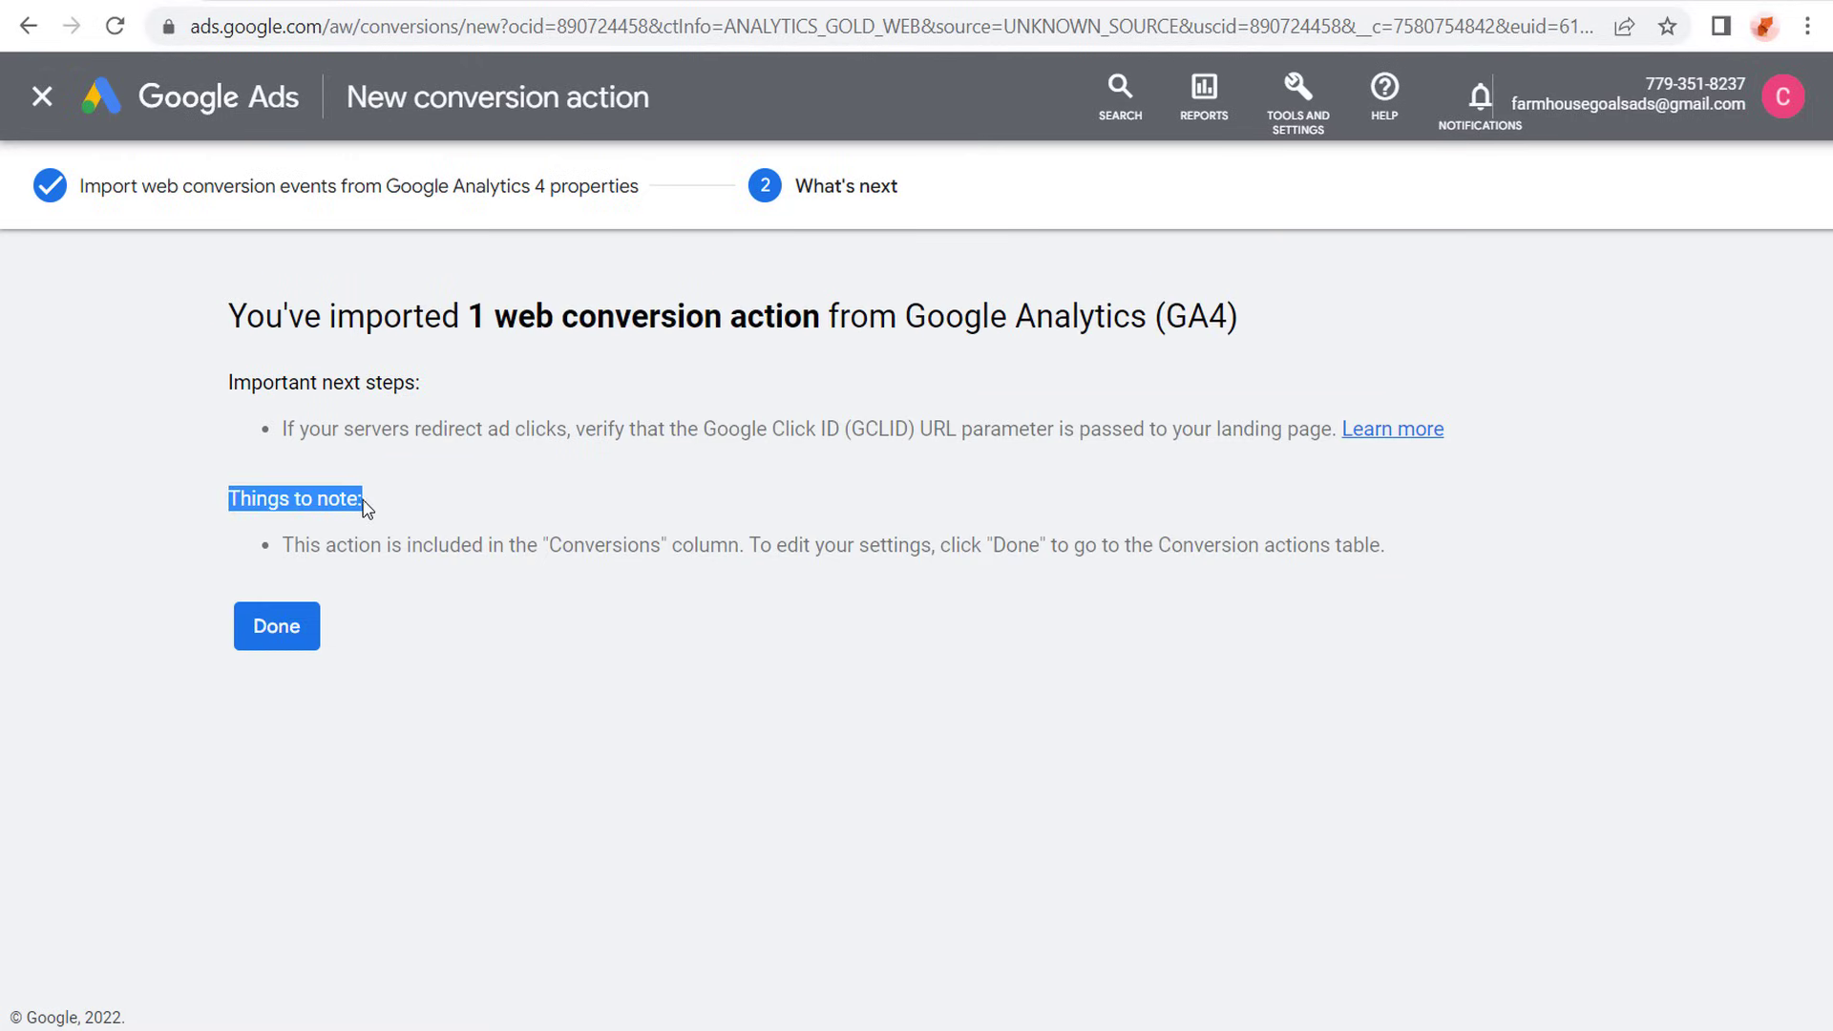
{"action": "left_click_drag", "start_coordinate": [287, 551], "coordinate": [741, 551]}
{"action": "left_click", "coordinate": [762, 547]}
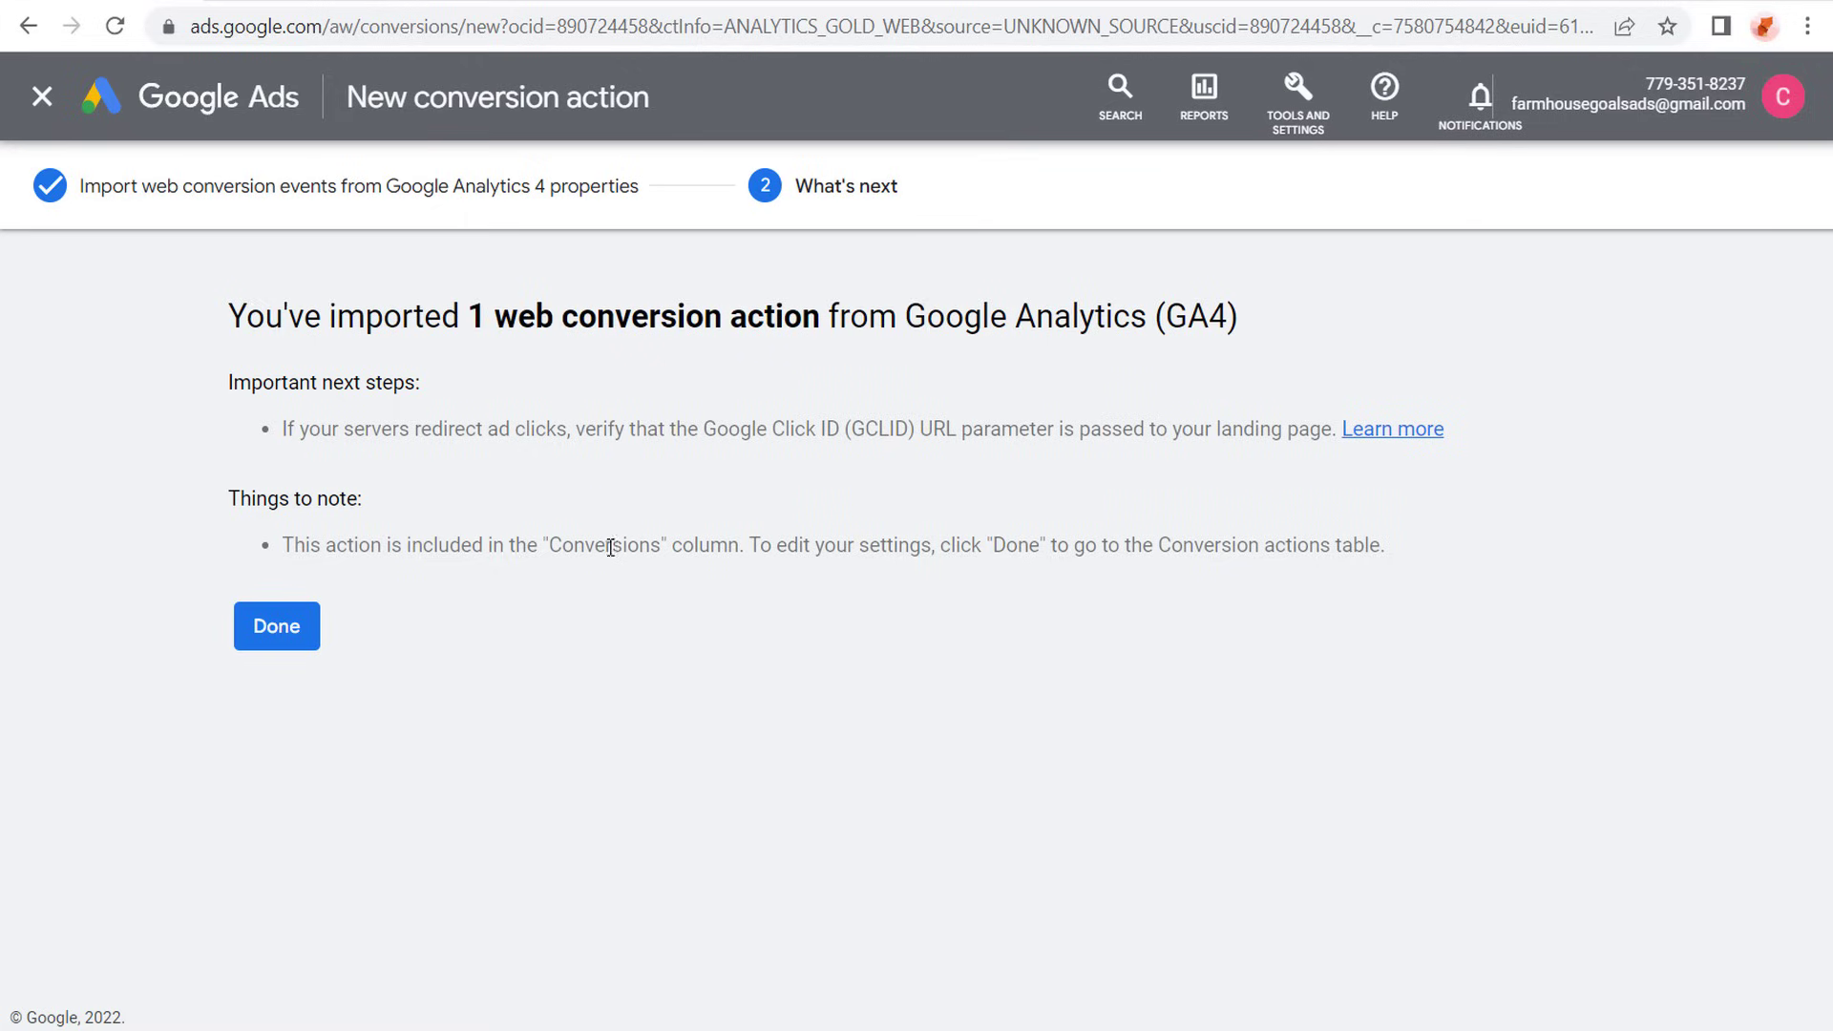
- Finish the import, exit the conversion goals guide and open the settings of the Affiliate Click conversion action for editing
{"action": "left_click", "coordinate": [284, 630]}
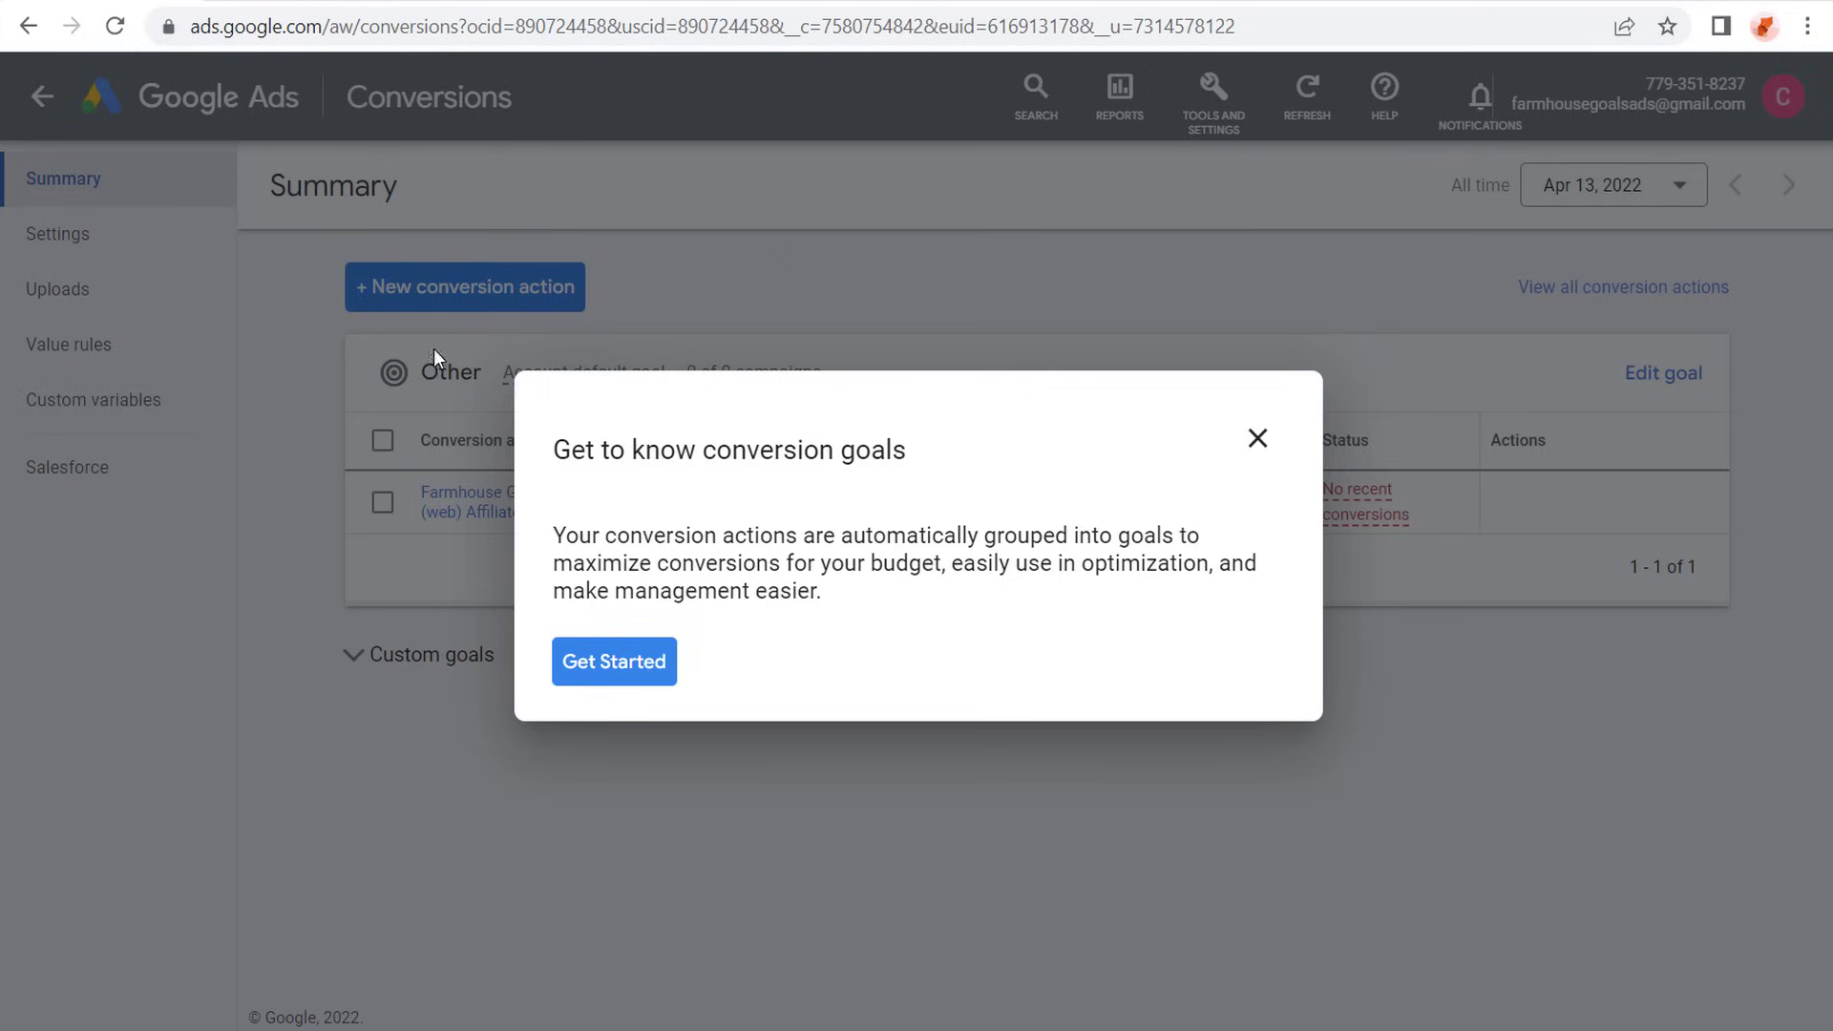
{"action": "left_click", "coordinate": [1257, 438]}
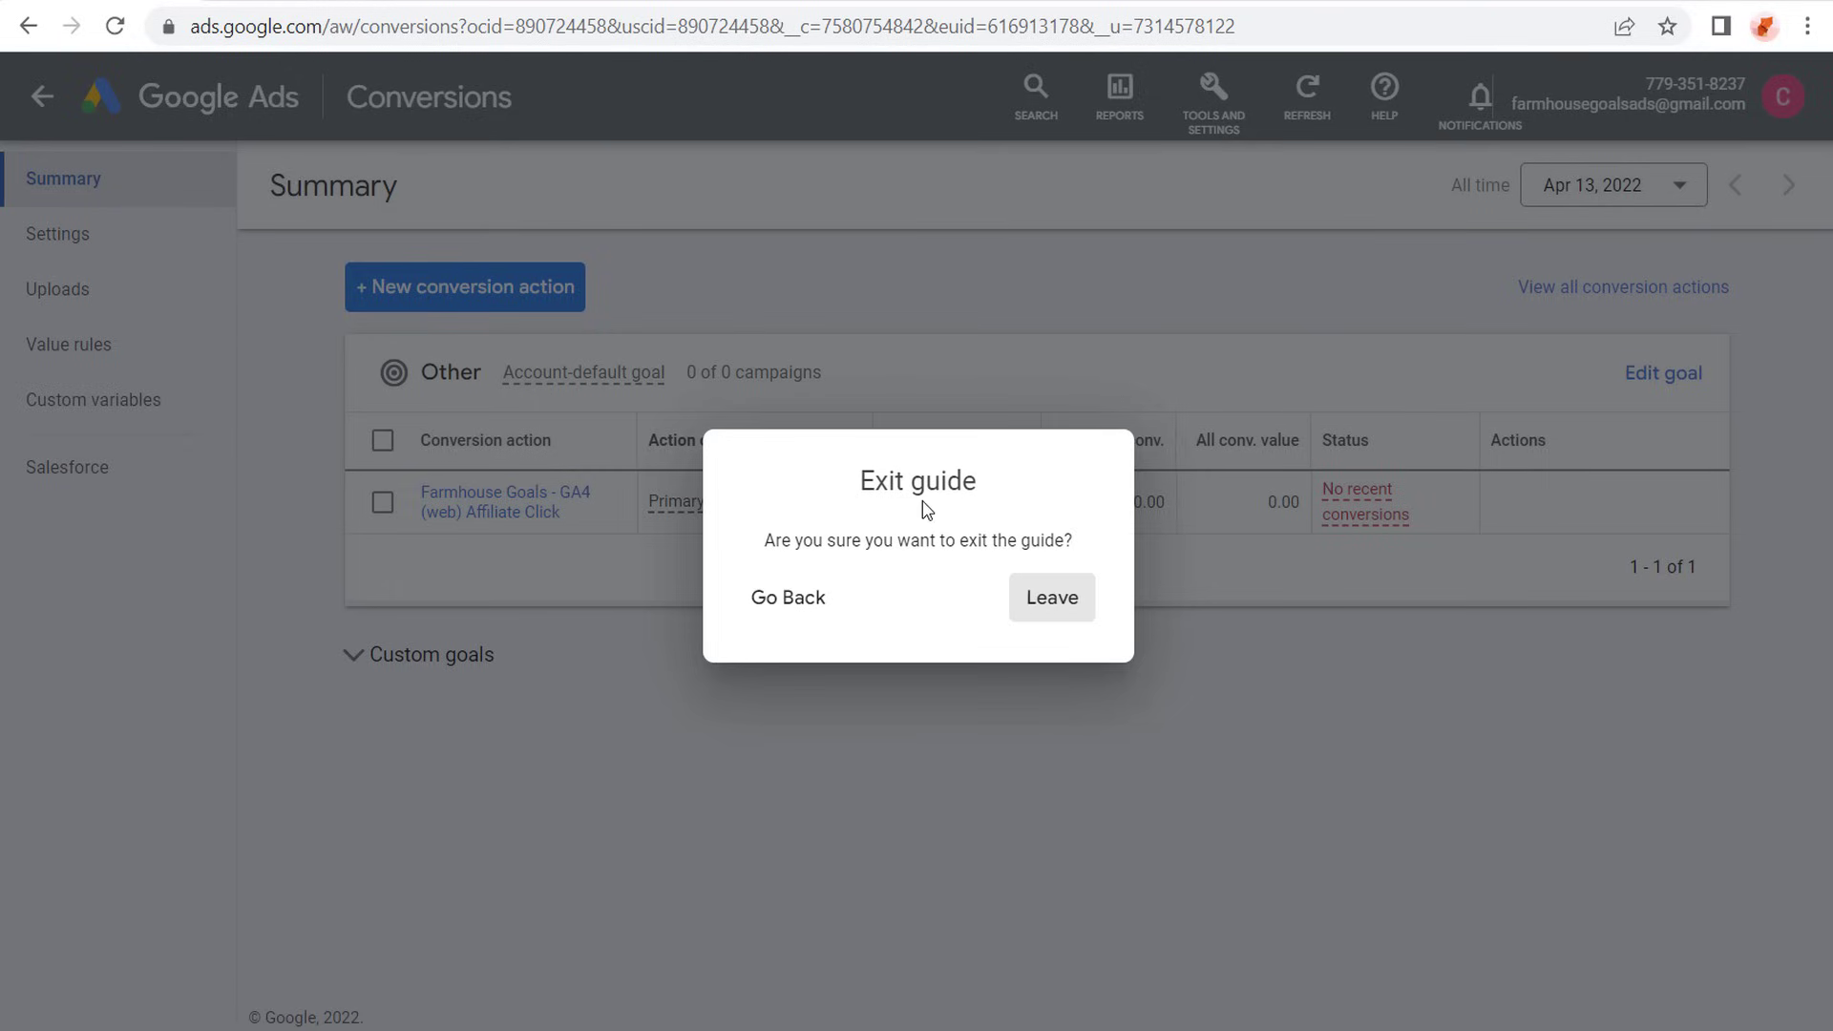
{"action": "left_click", "coordinate": [1050, 611]}
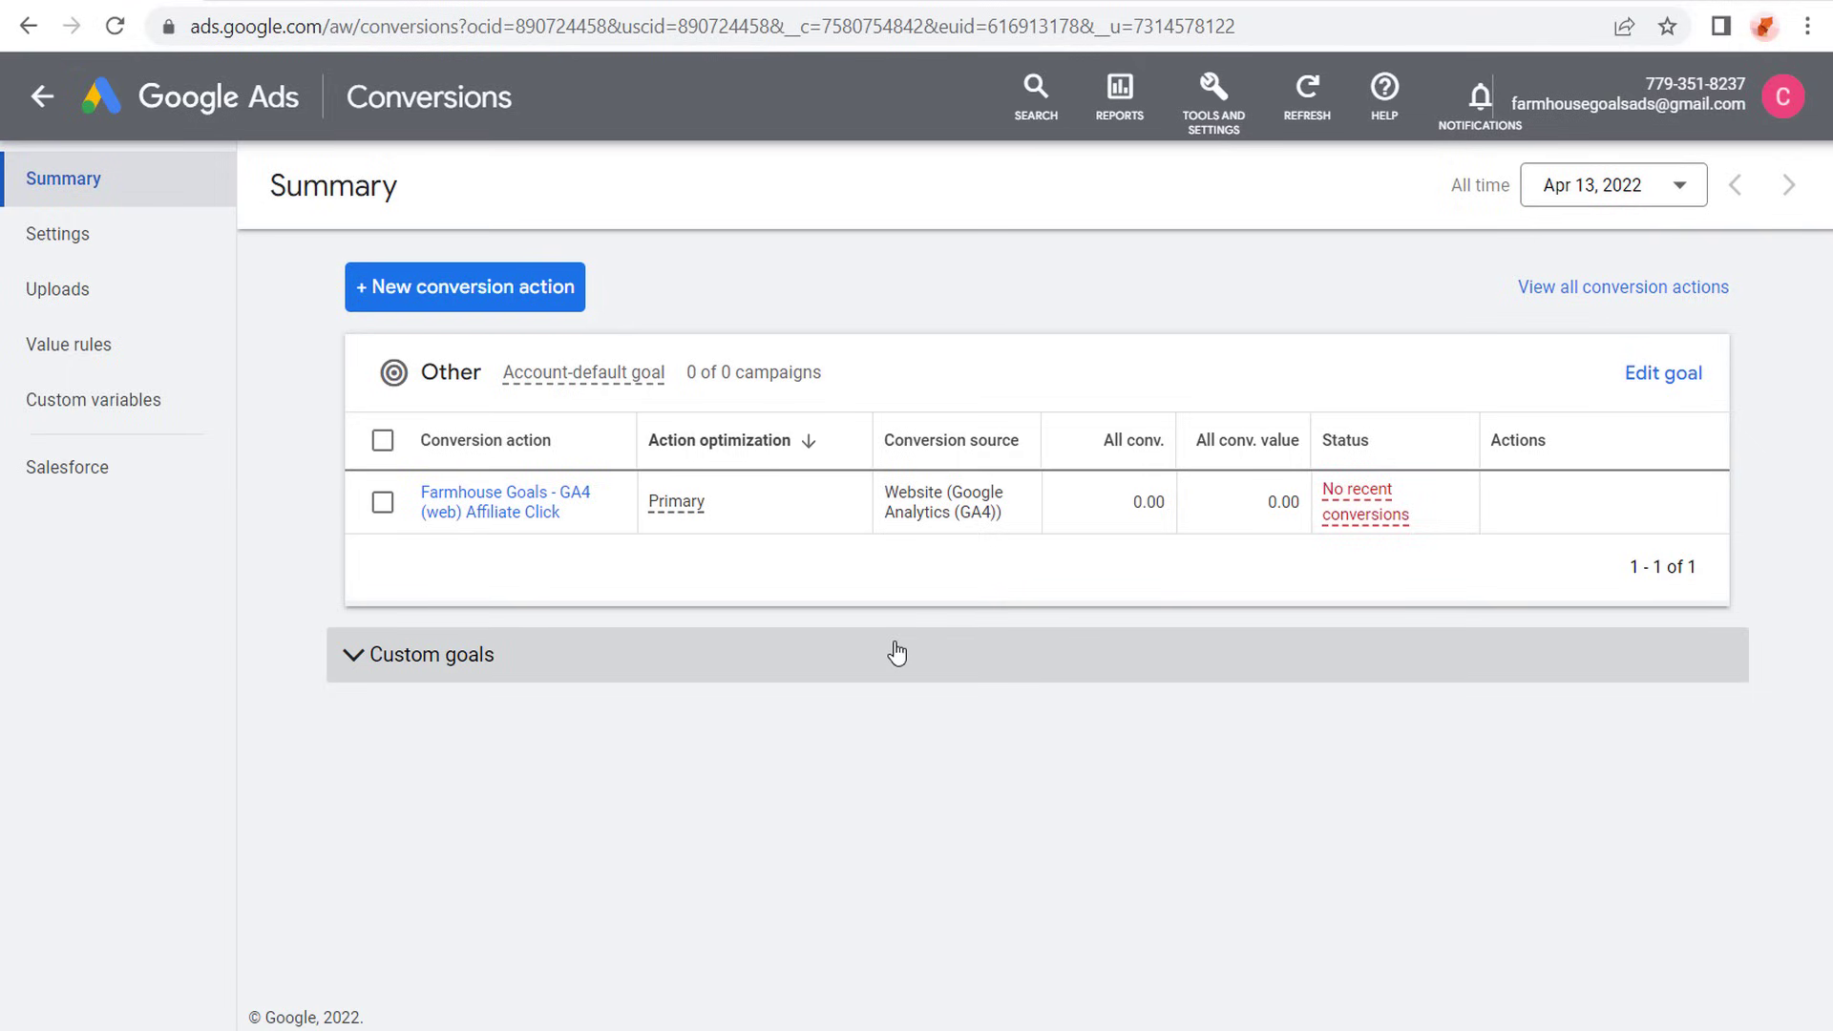
{"action": "left_click", "coordinate": [506, 503]}
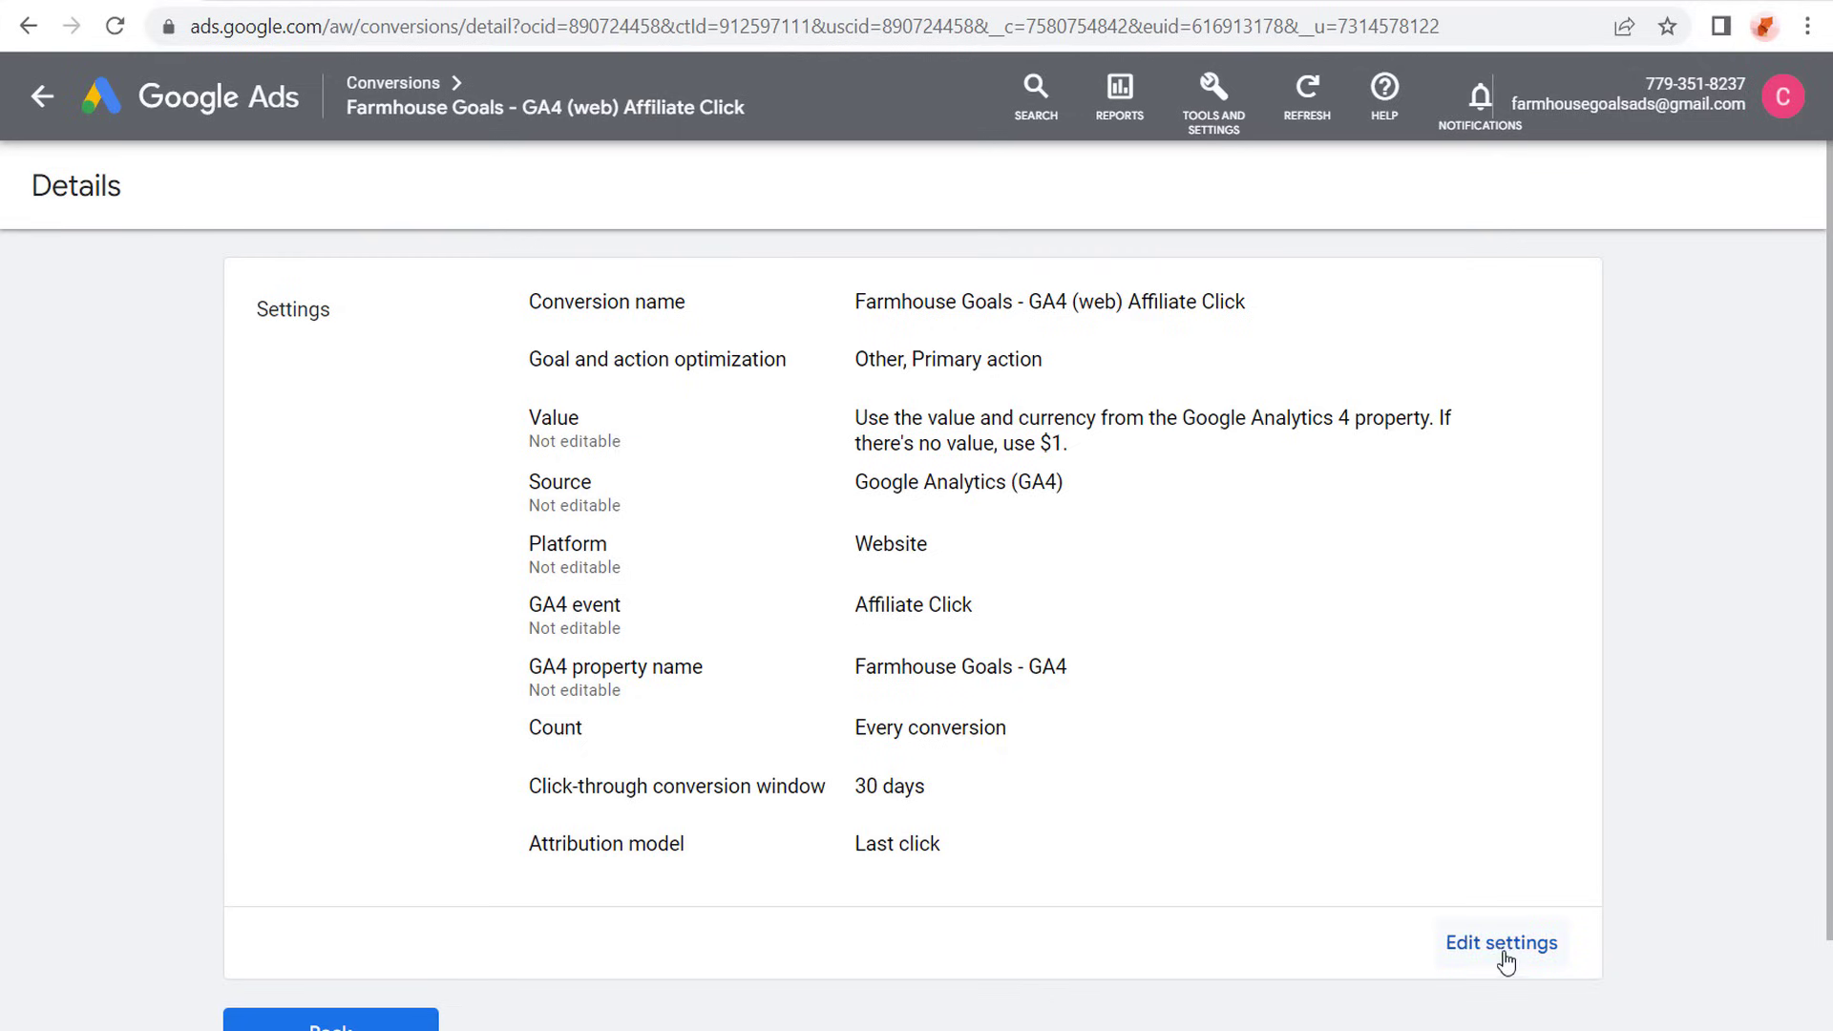
{"action": "left_click", "coordinate": [1501, 945]}
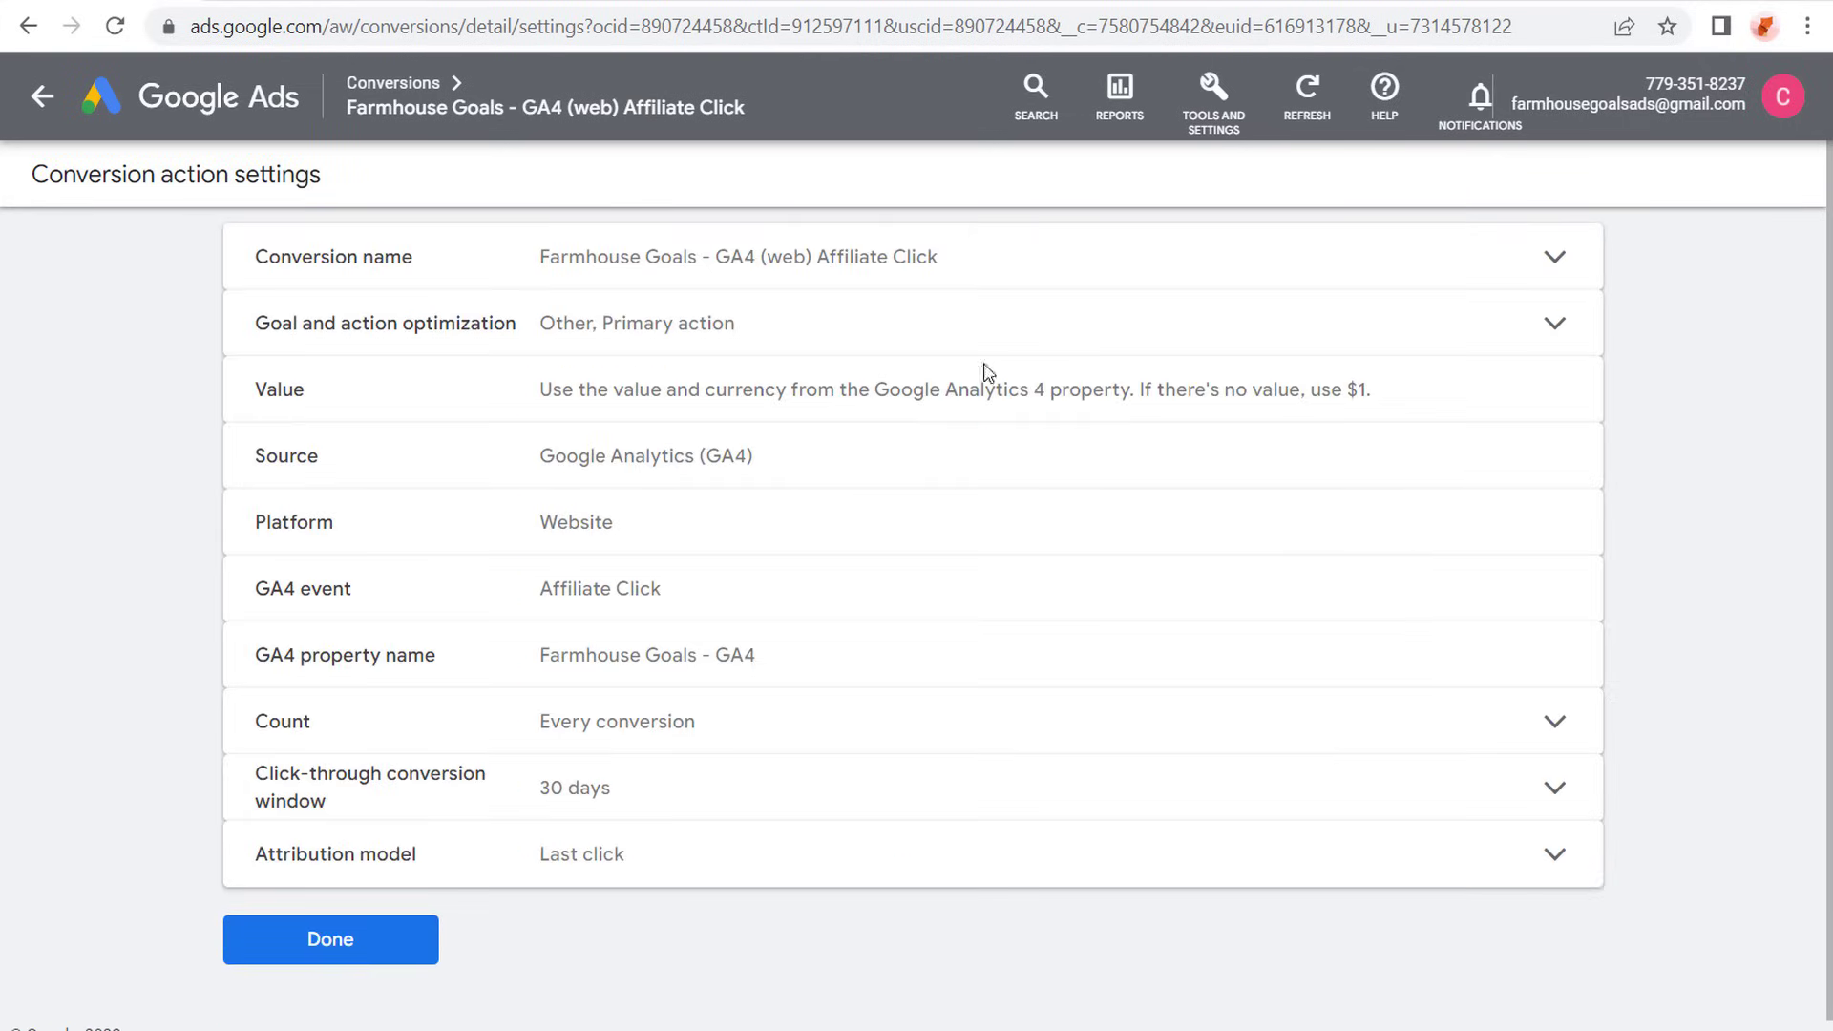
- Review the goal categories available under the conversion's goal and action optimization, then collapse the section without changing it
{"action": "left_click", "coordinate": [894, 330]}
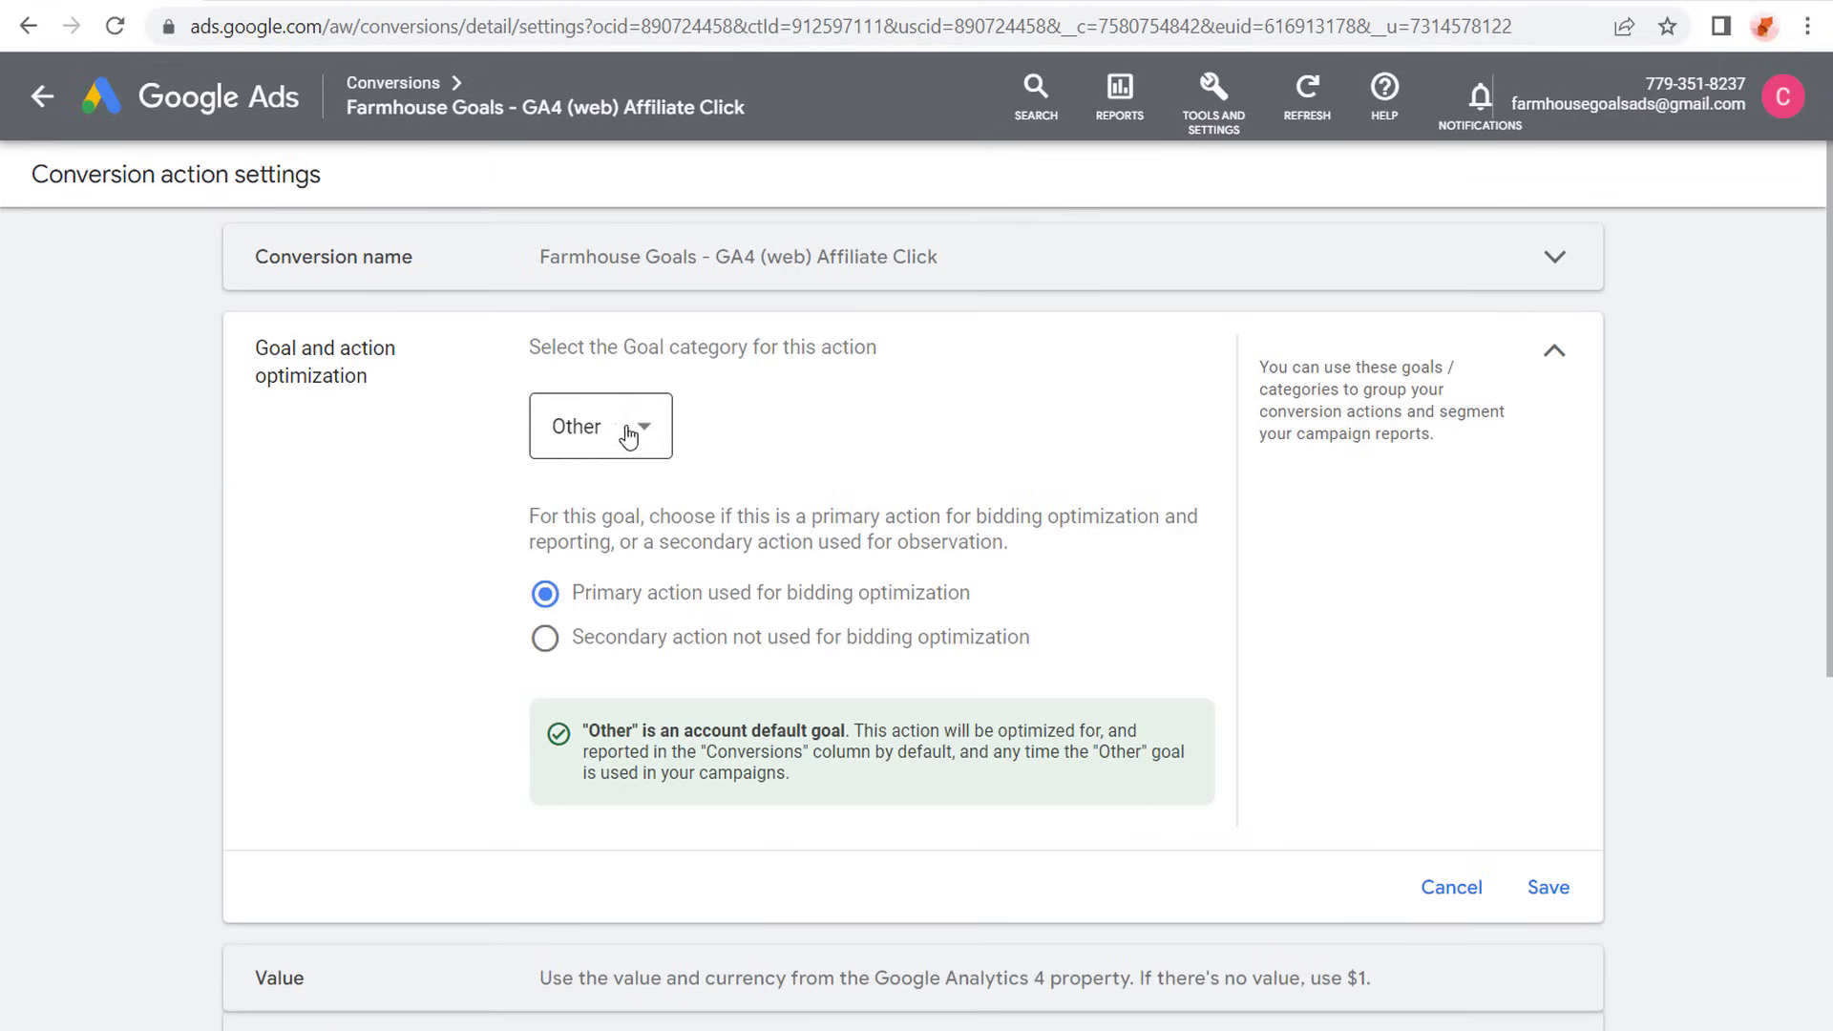
{"action": "left_click", "coordinate": [628, 436]}
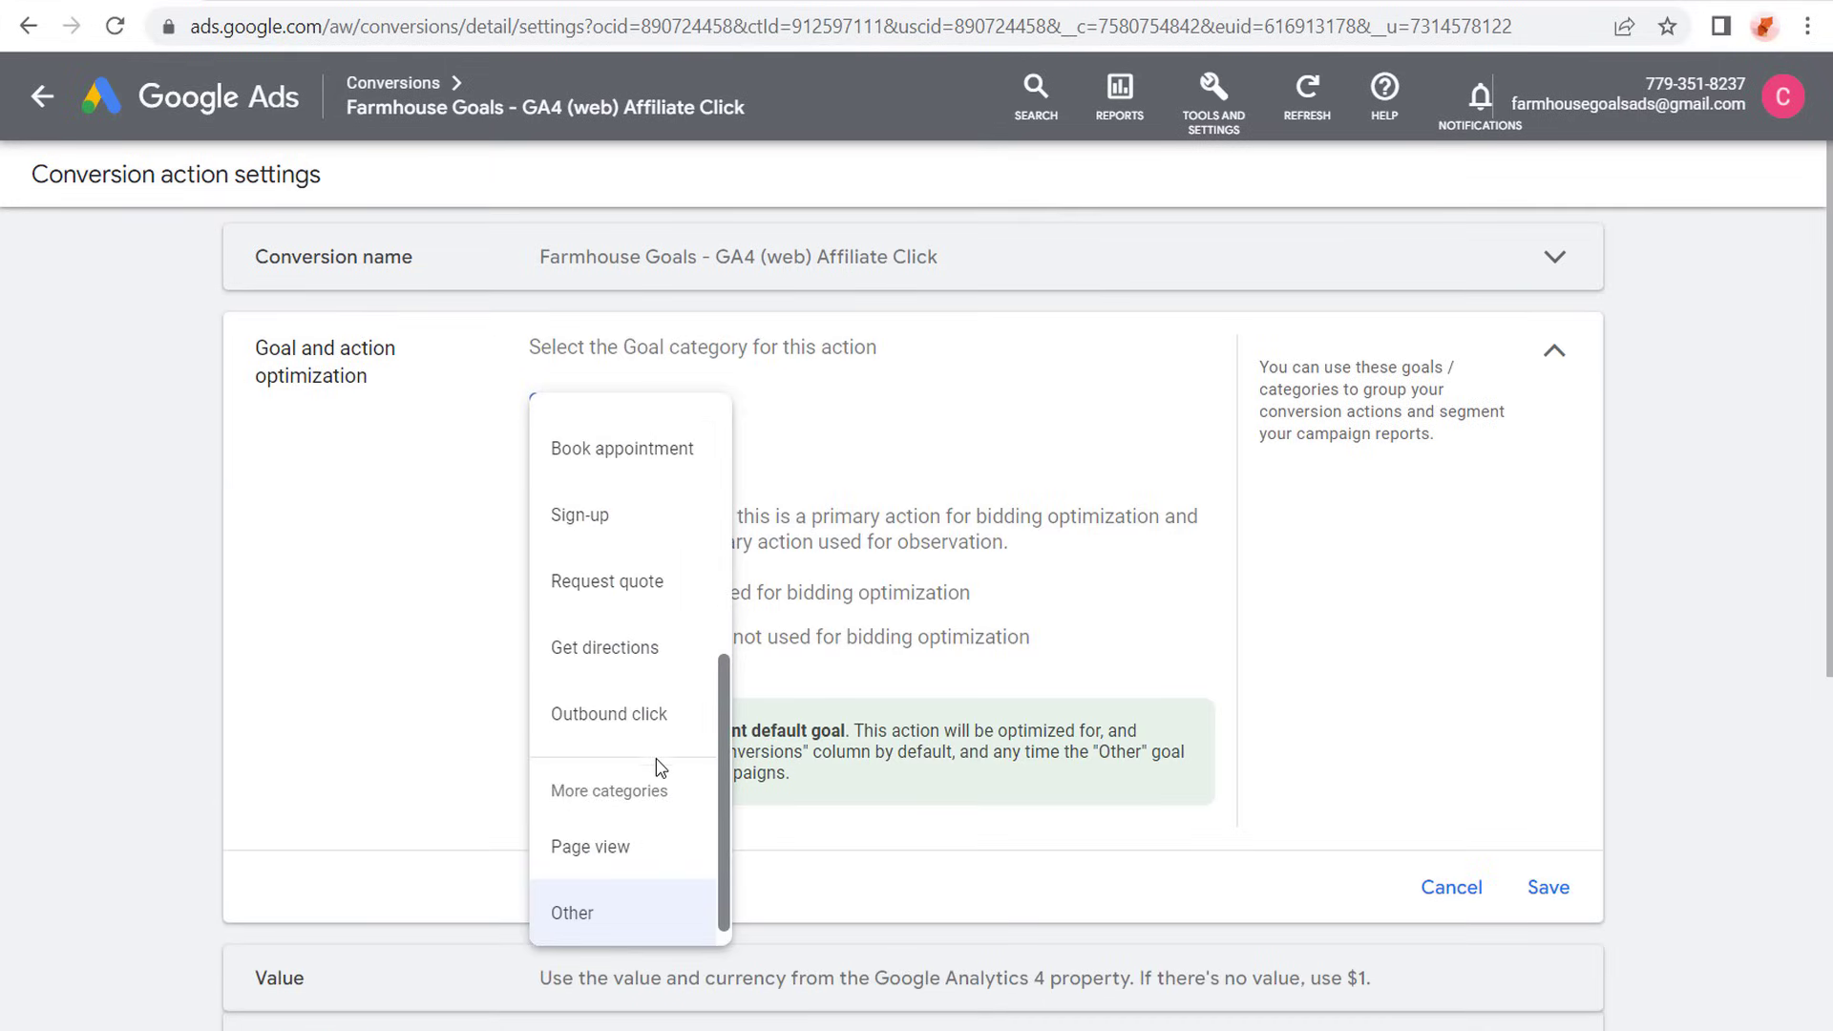
{"action": "scroll", "coordinate": [640, 735], "scroll_direction": "up", "scroll_amount": 3}
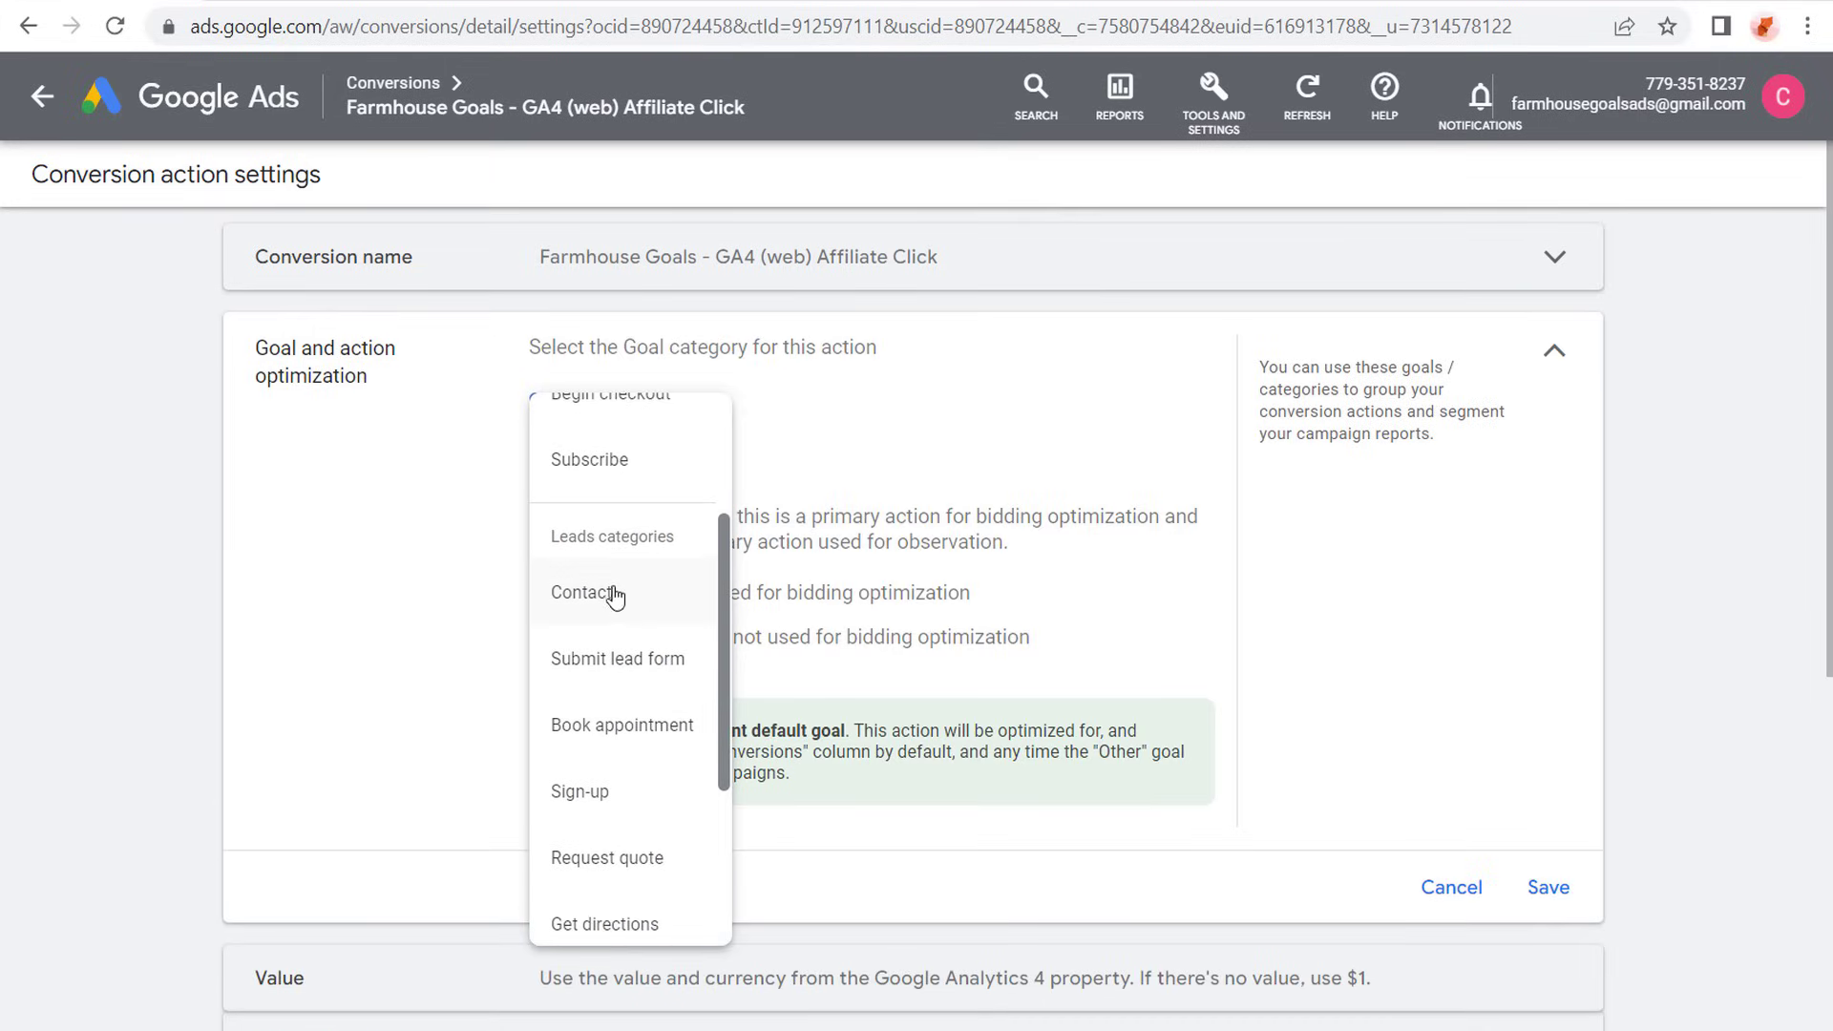
{"action": "scroll", "coordinate": [616, 602], "scroll_direction": "up", "scroll_amount": 2}
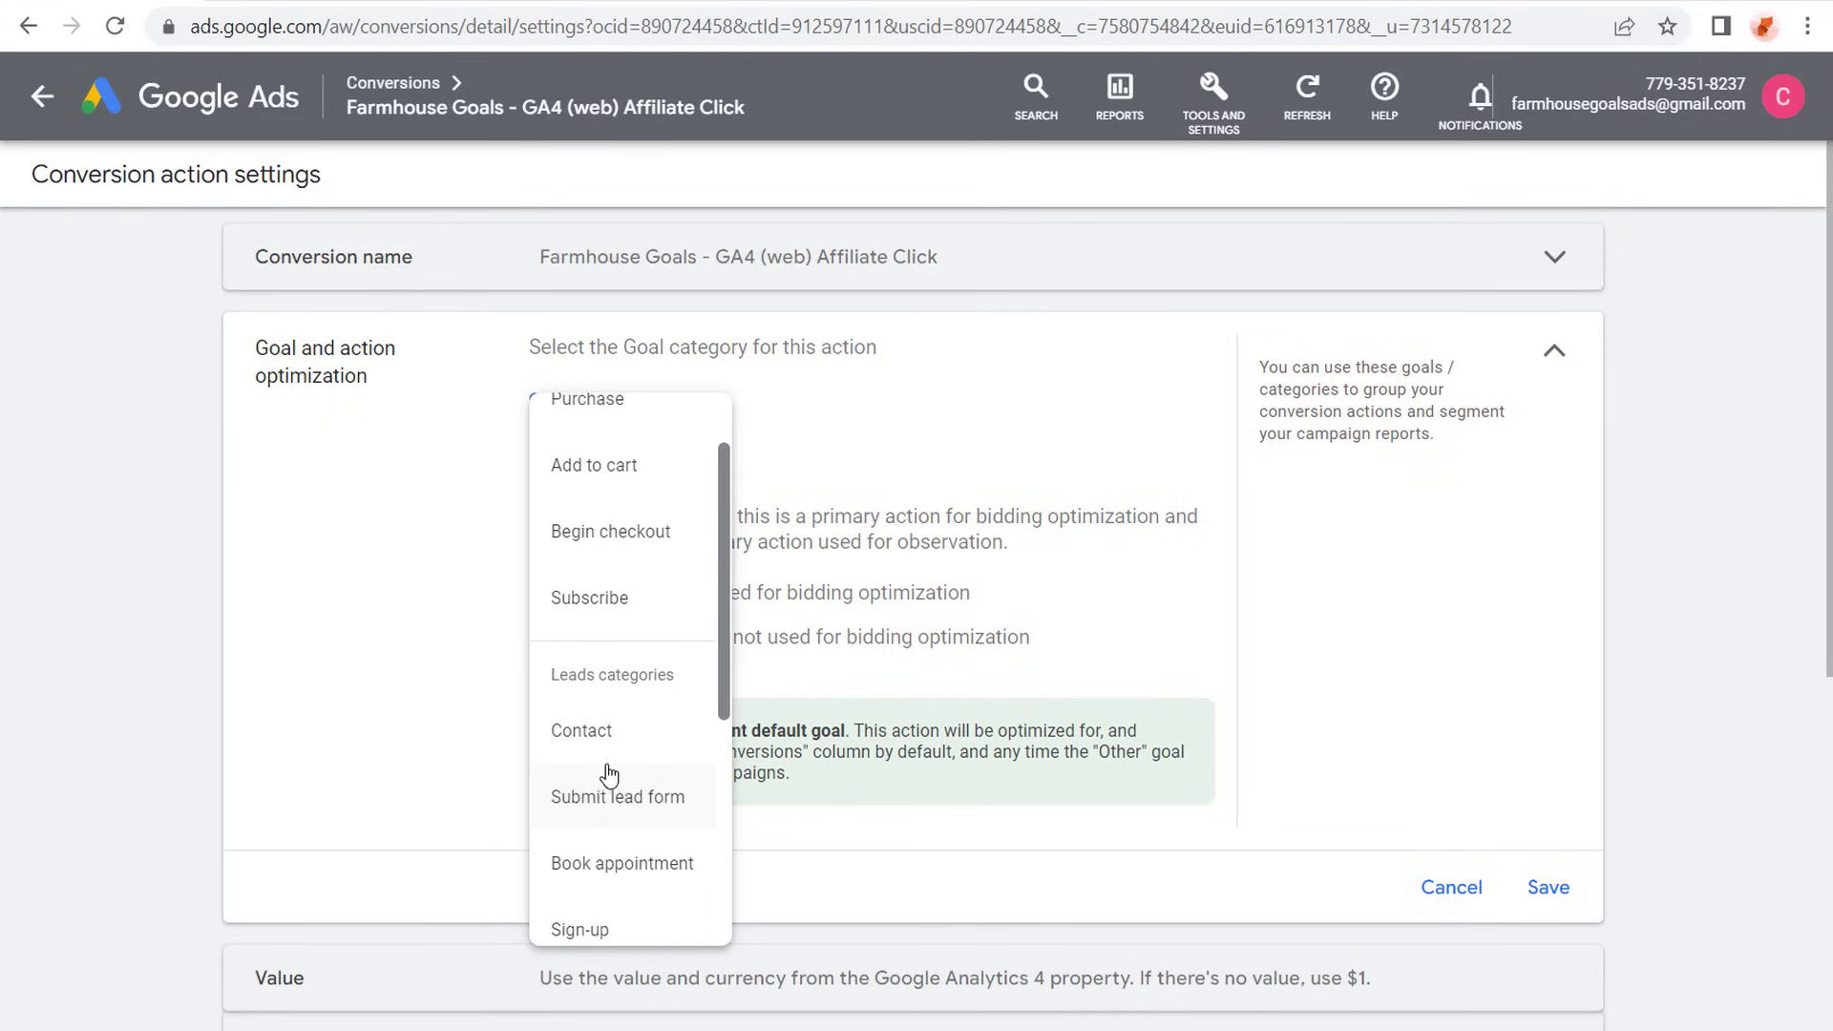
{"action": "scroll", "coordinate": [609, 775], "scroll_direction": "up", "scroll_amount": 1}
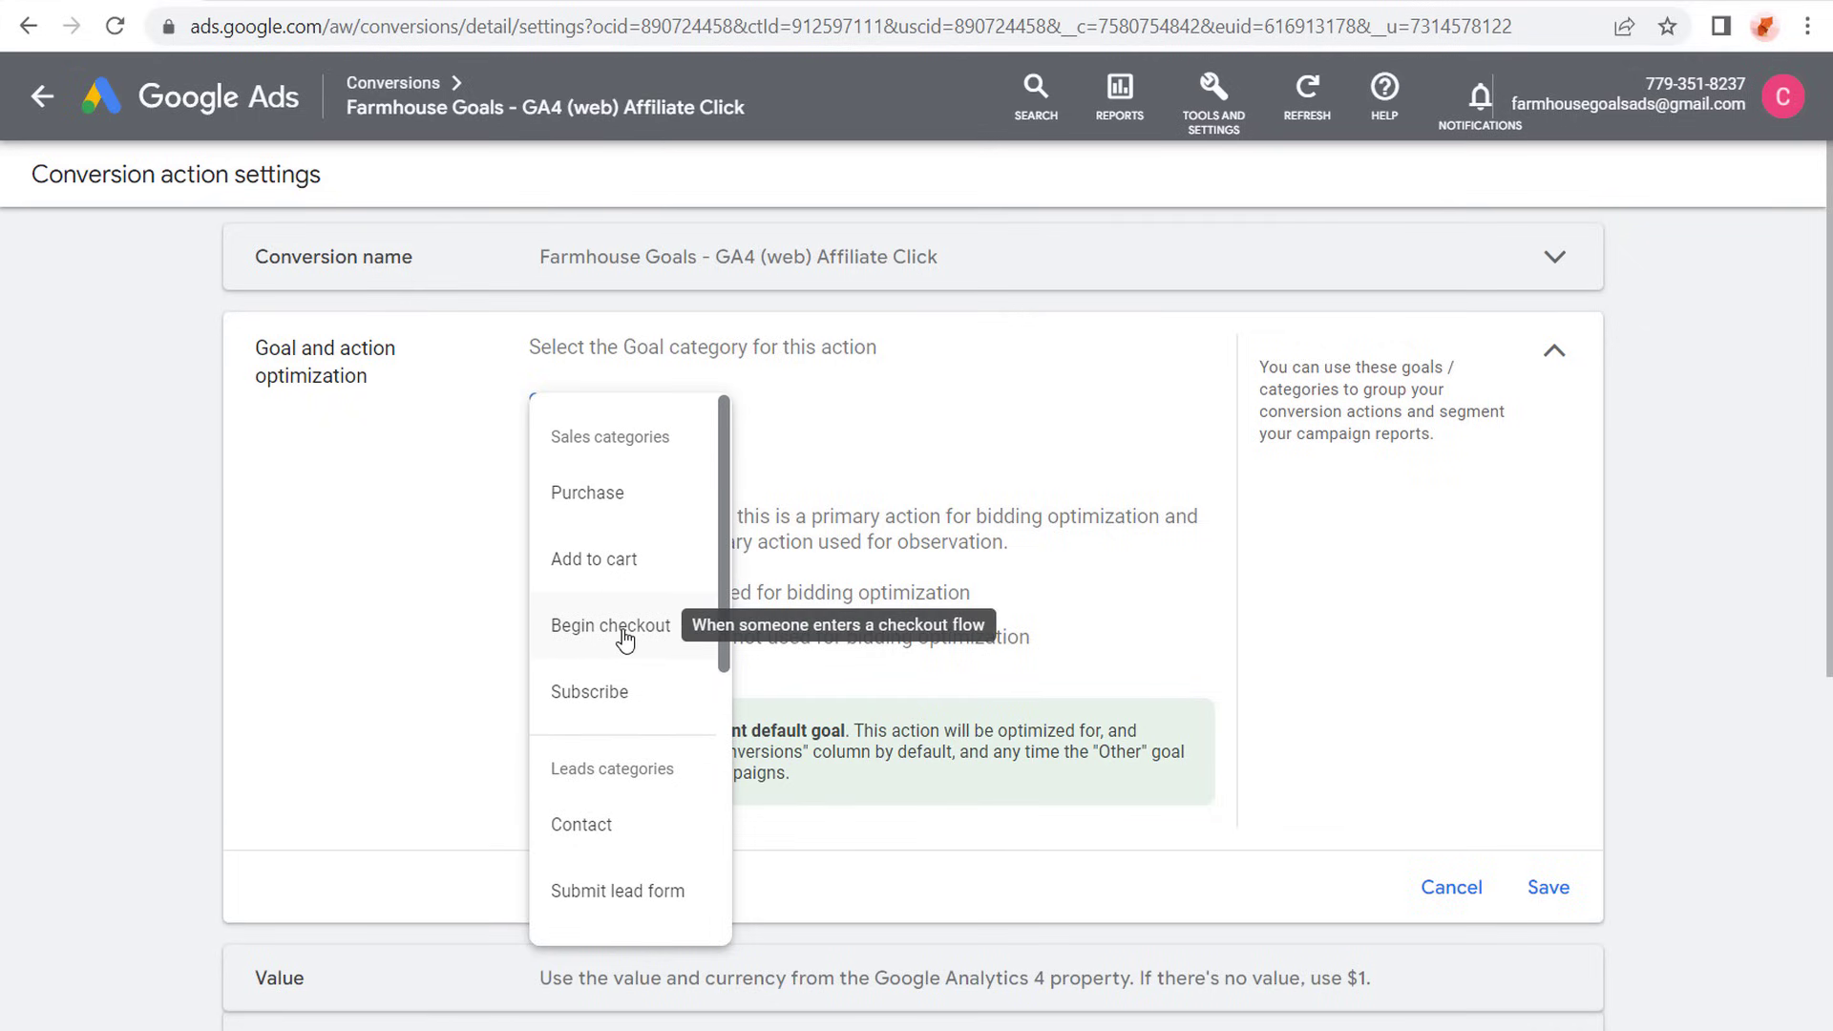
{"action": "scroll", "coordinate": [622, 632], "scroll_direction": "down", "scroll_amount": 1}
{"action": "scroll", "coordinate": [623, 628], "scroll_direction": "down", "scroll_amount": 4}
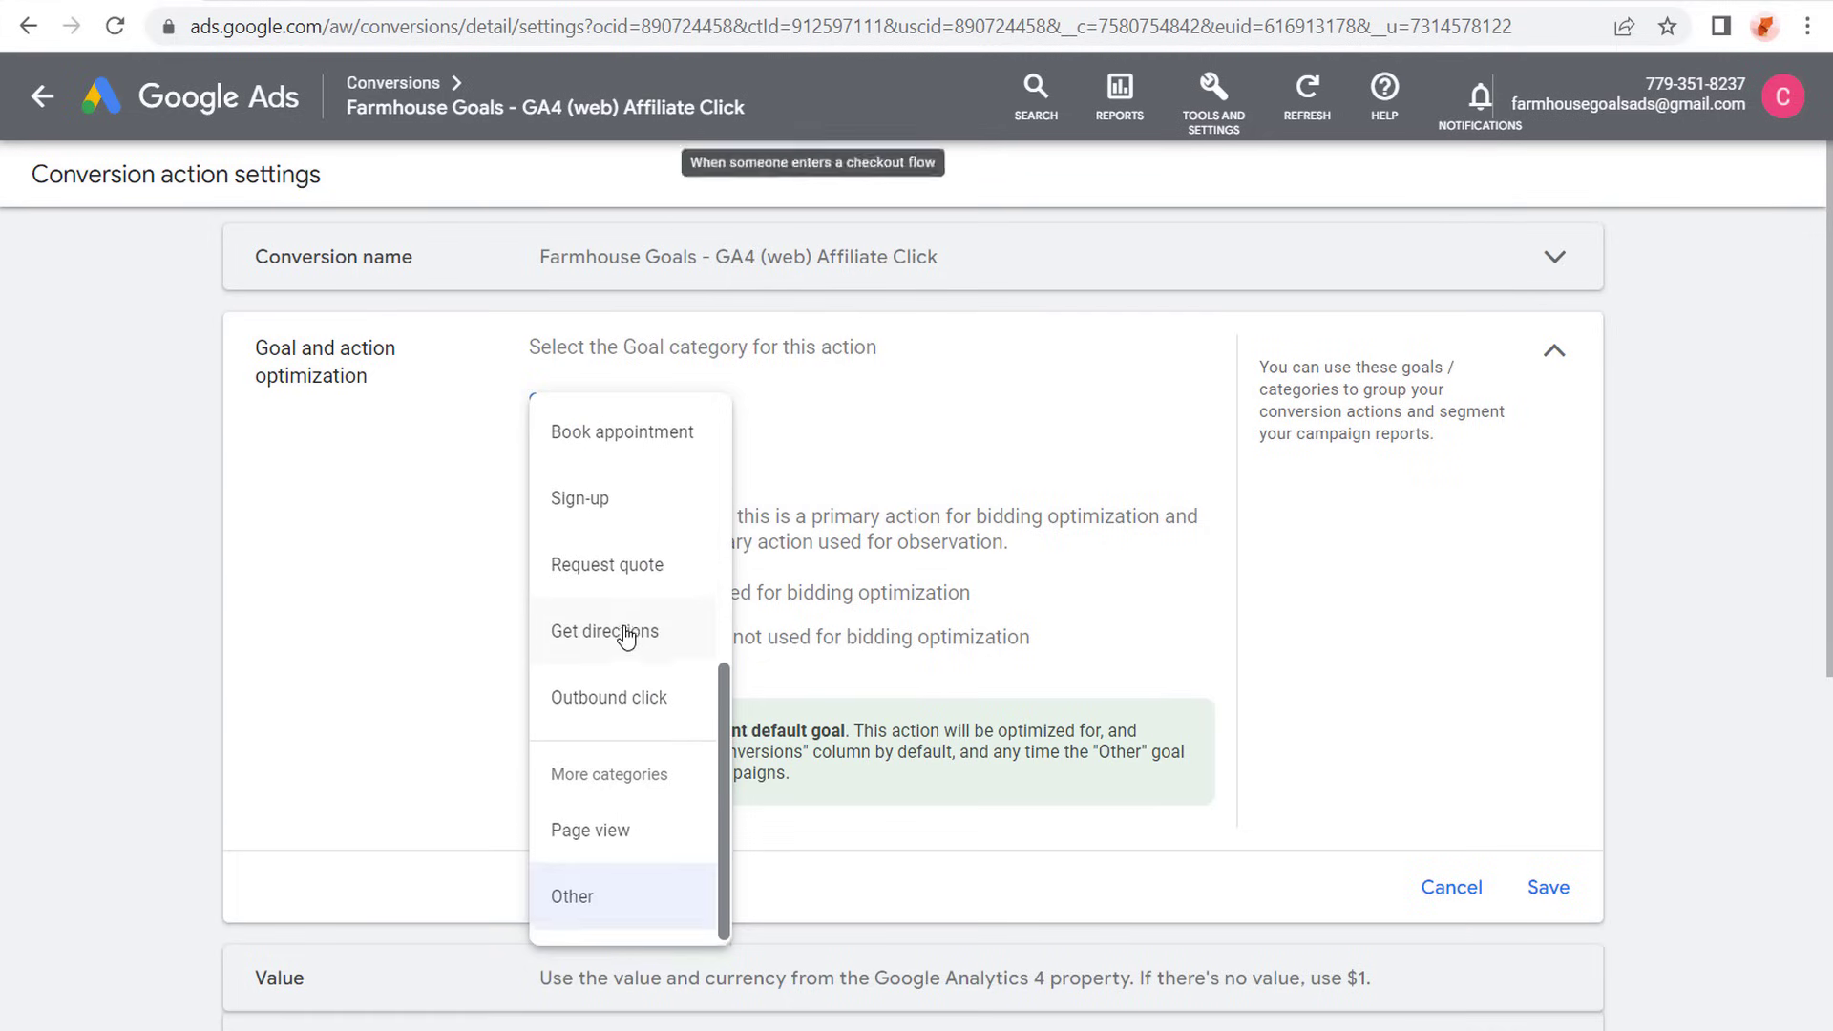
{"action": "left_click", "coordinate": [1431, 678]}
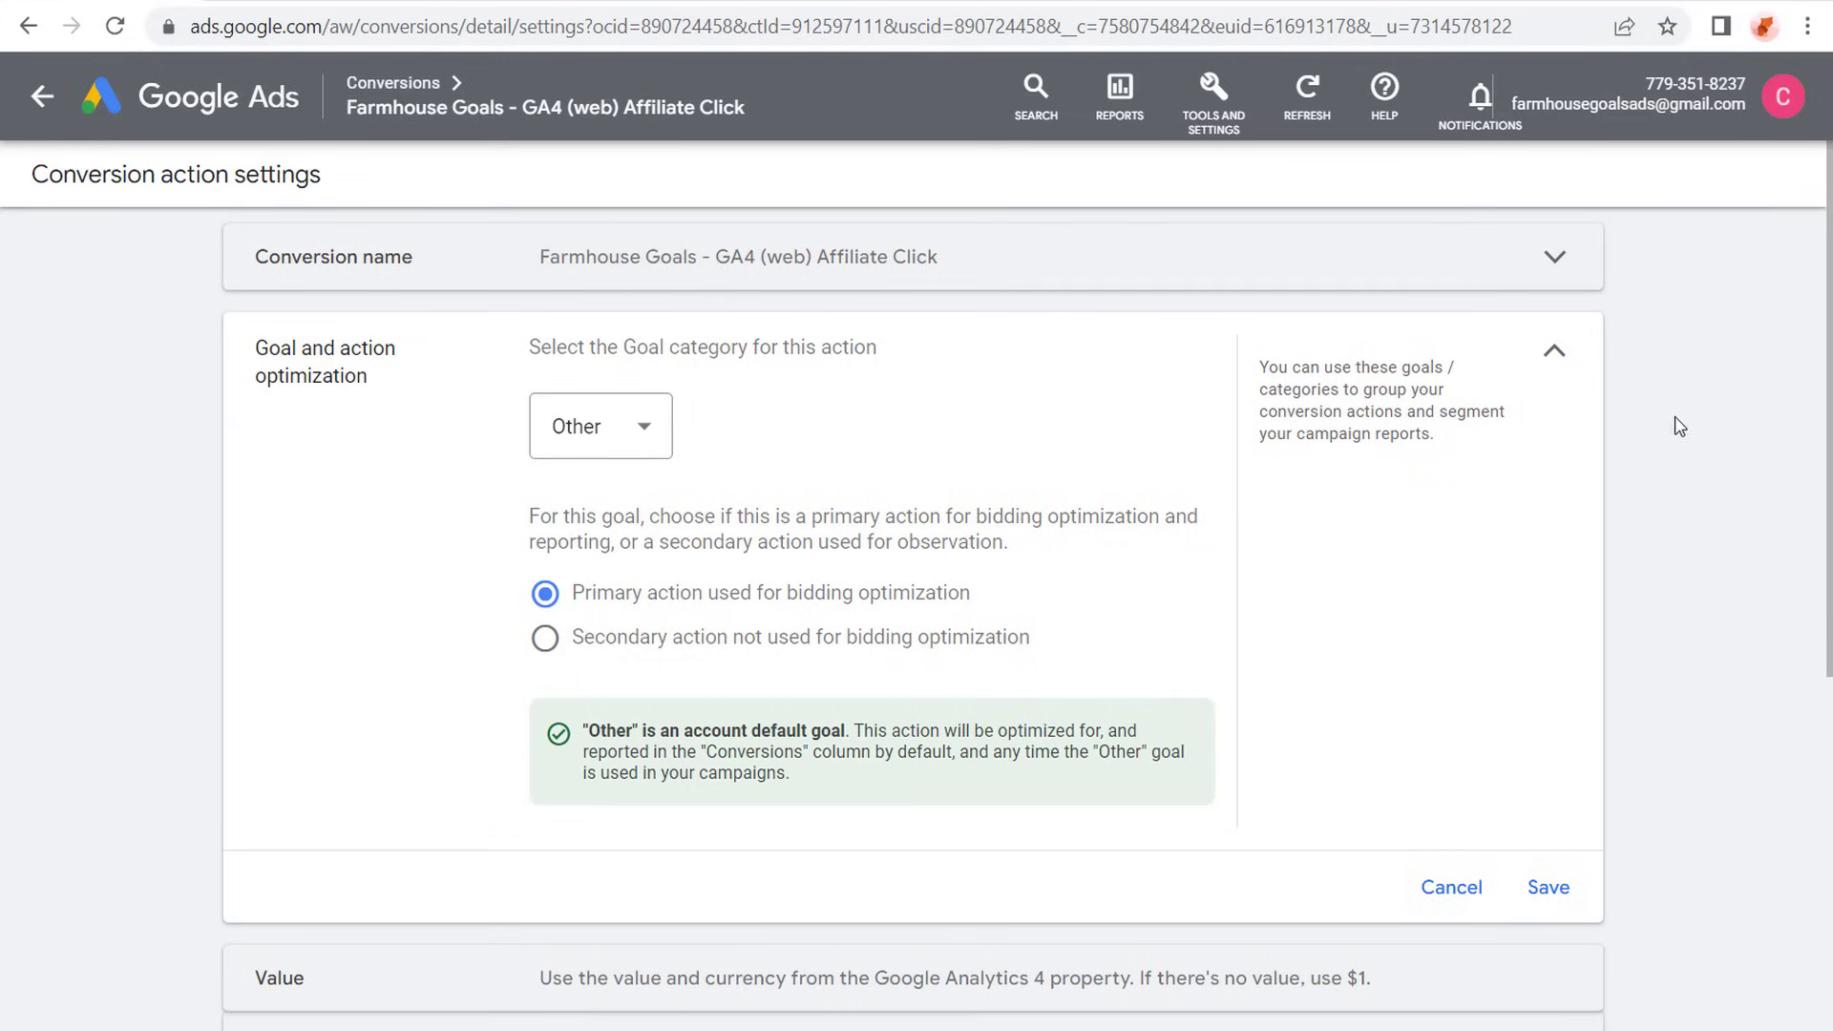
{"action": "left_click", "coordinate": [1553, 352]}
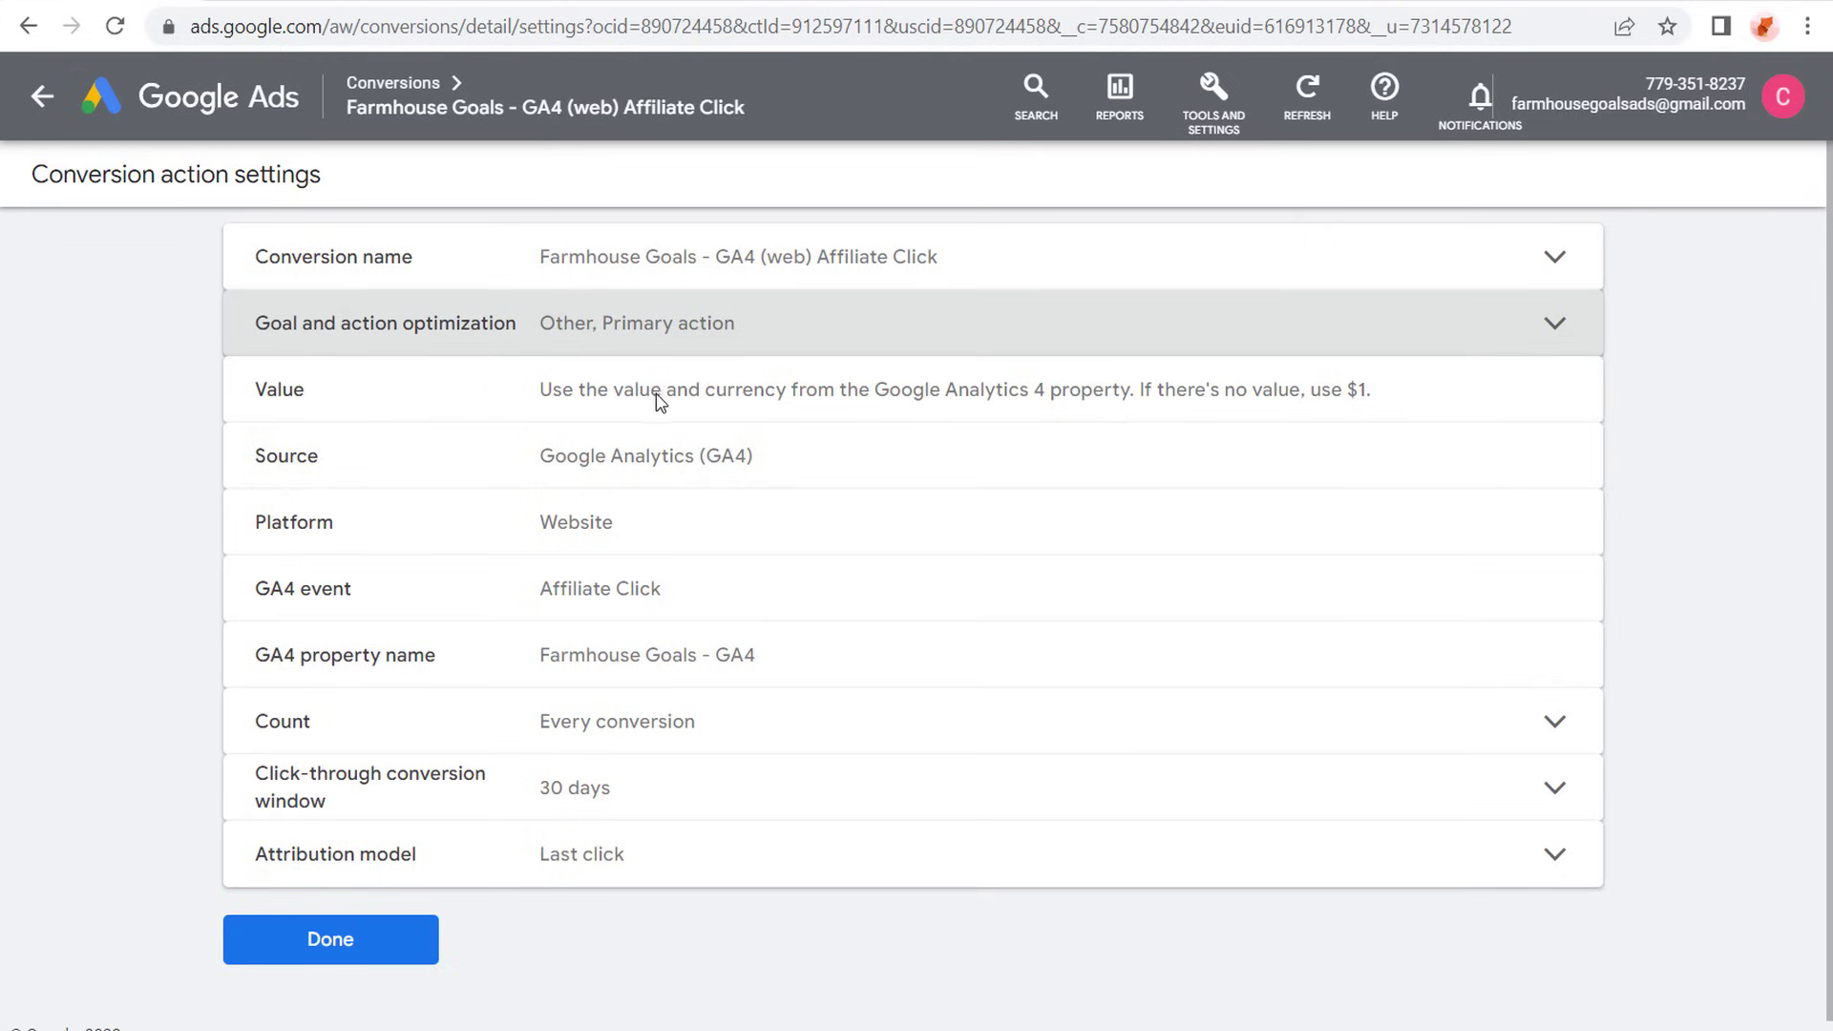
- Read the conversion's value setting, then save its count setting as Every
{"action": "left_click_drag", "start_coordinate": [599, 391], "coordinate": [1145, 402]}
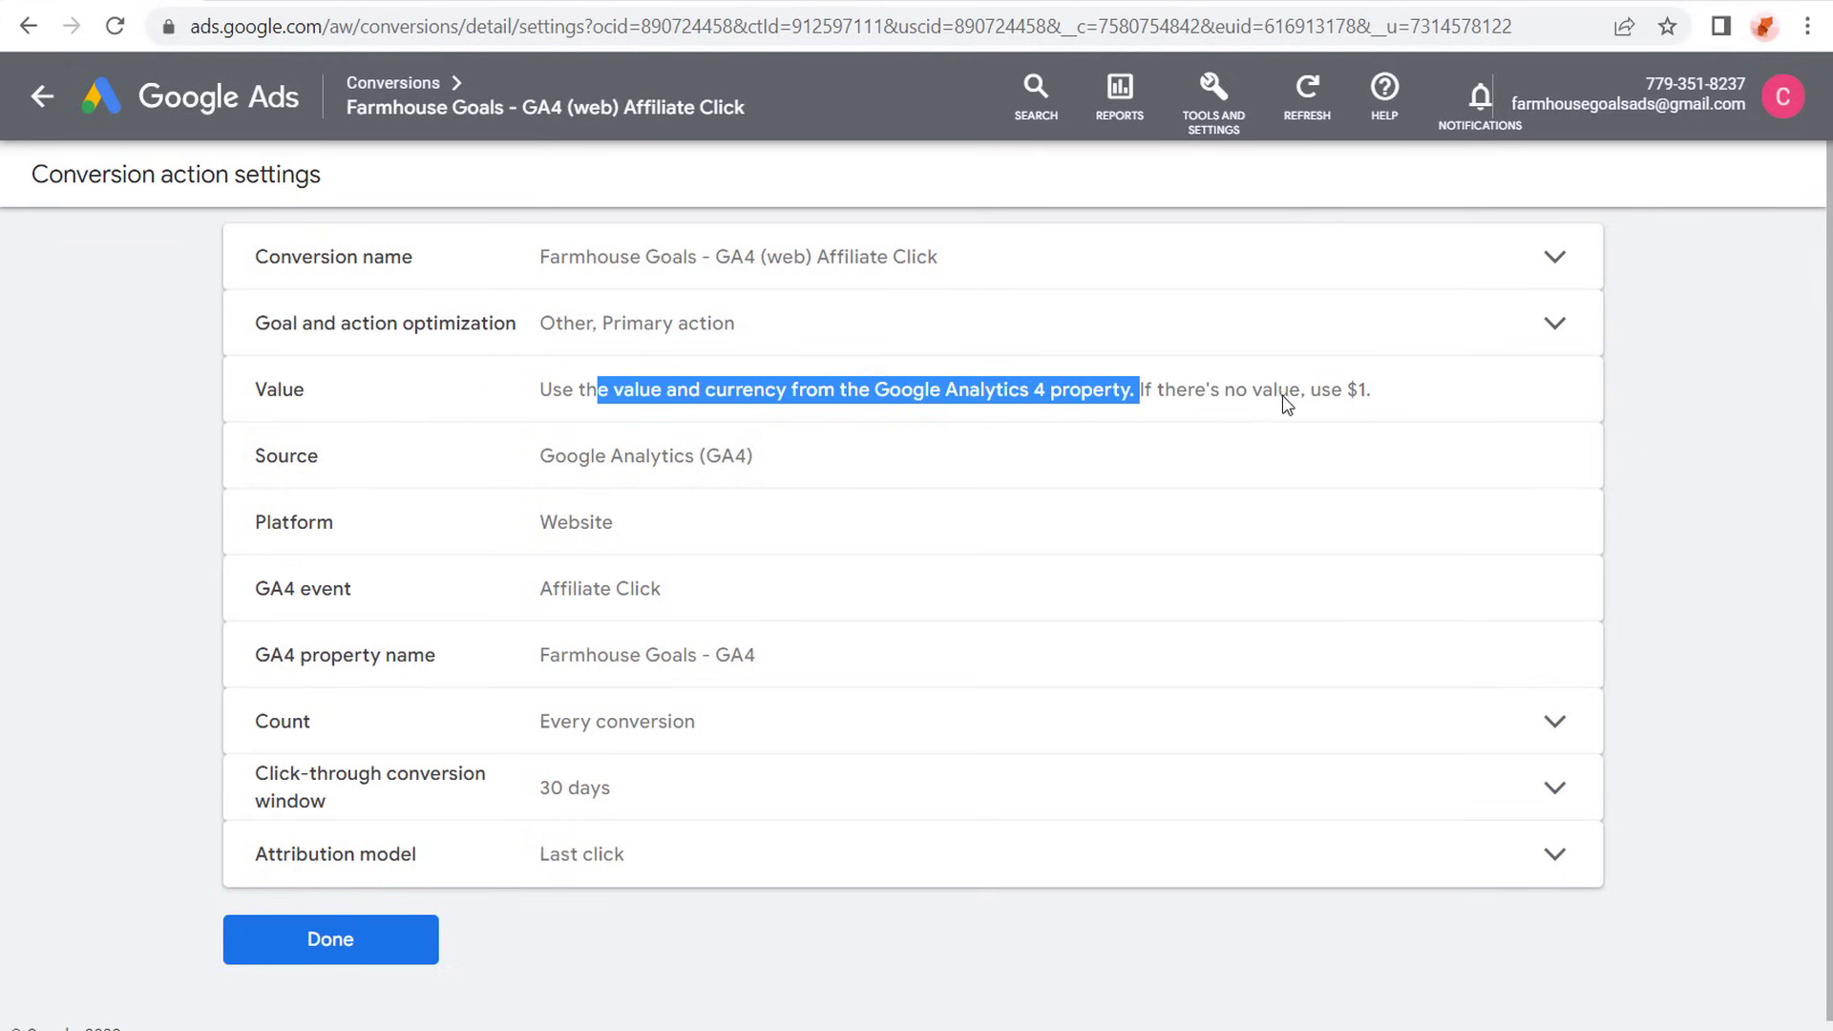
{"action": "left_click", "coordinate": [1286, 403]}
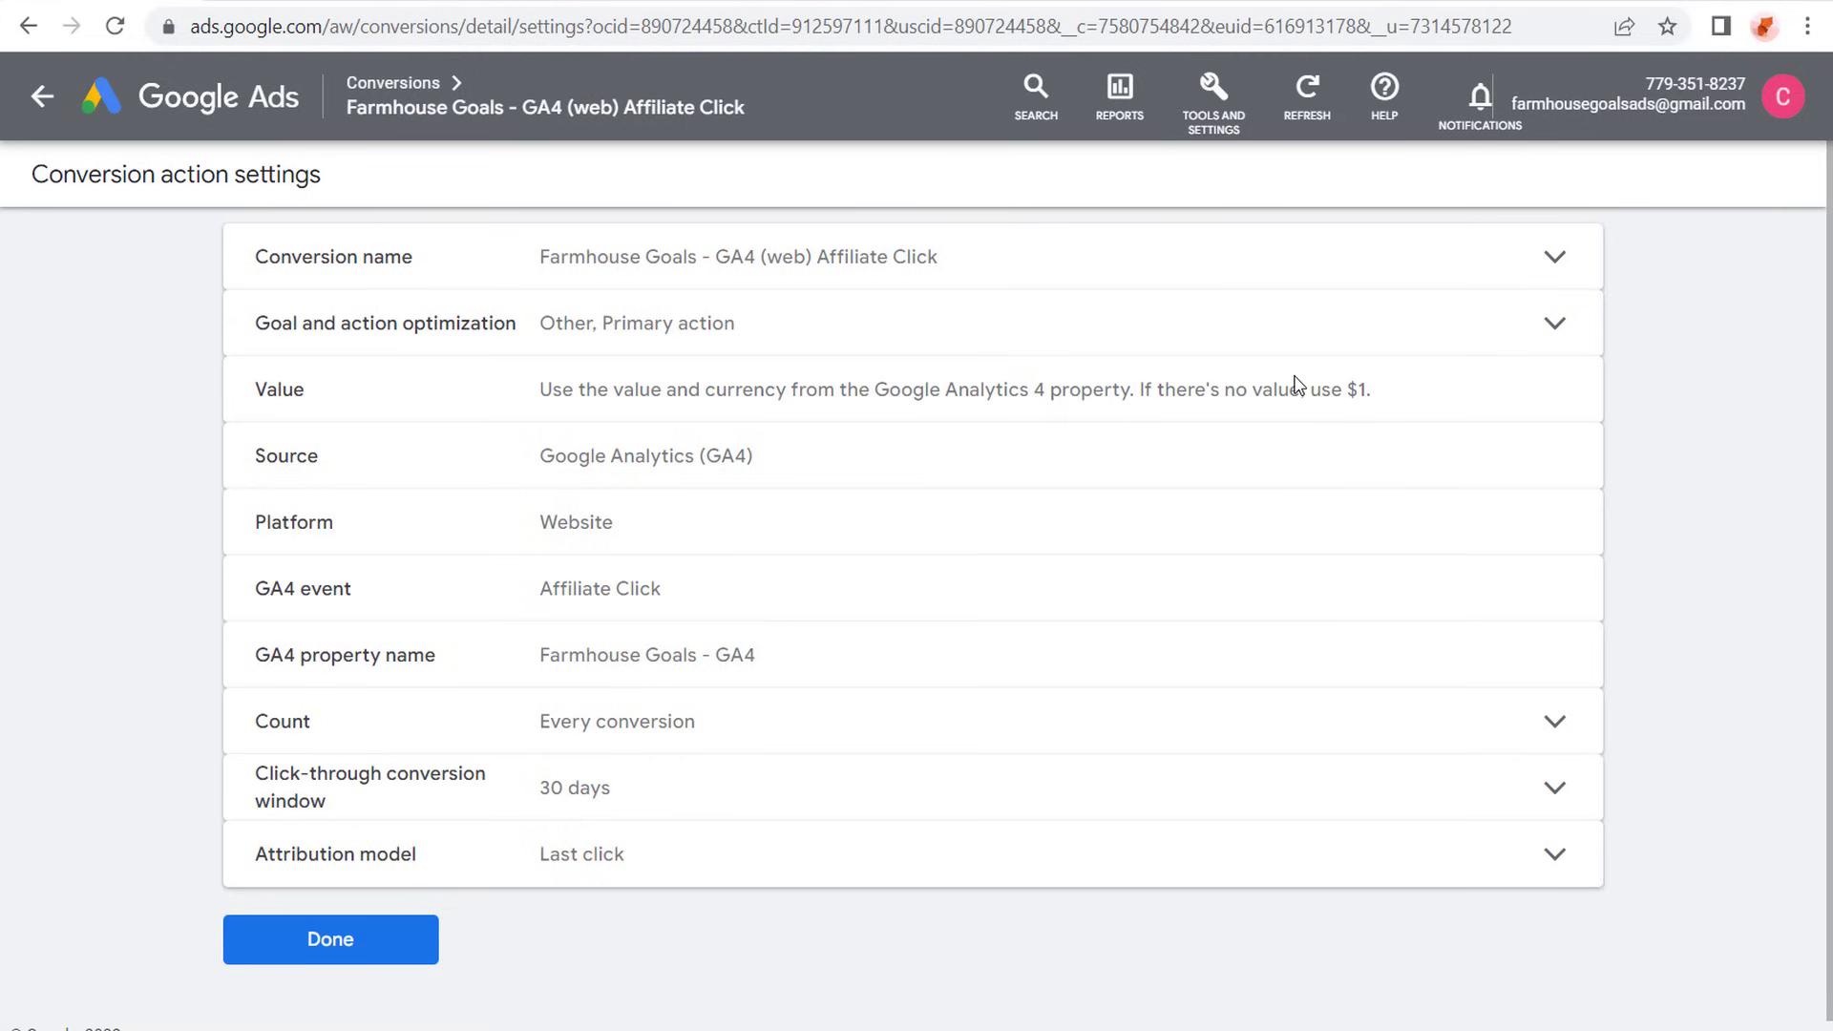
{"action": "scroll", "coordinate": [1204, 411], "scroll_direction": "down", "scroll_amount": 1}
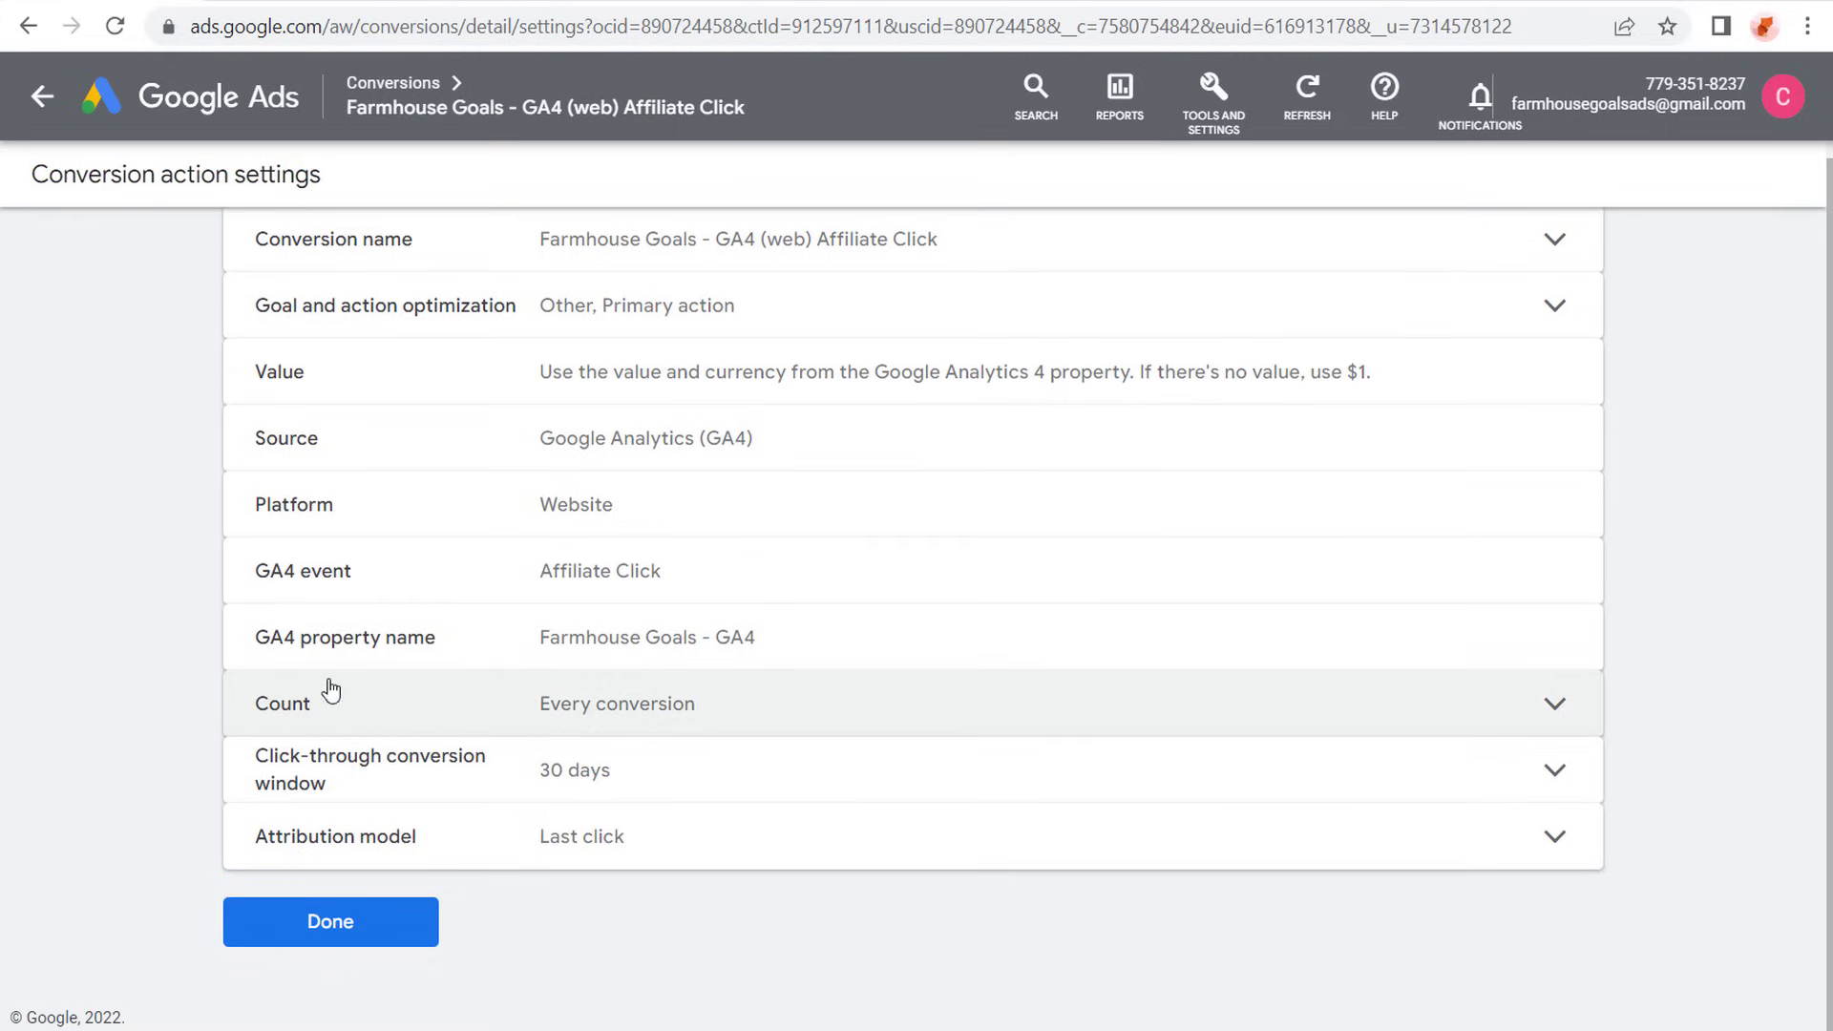
{"action": "left_click", "coordinate": [765, 707]}
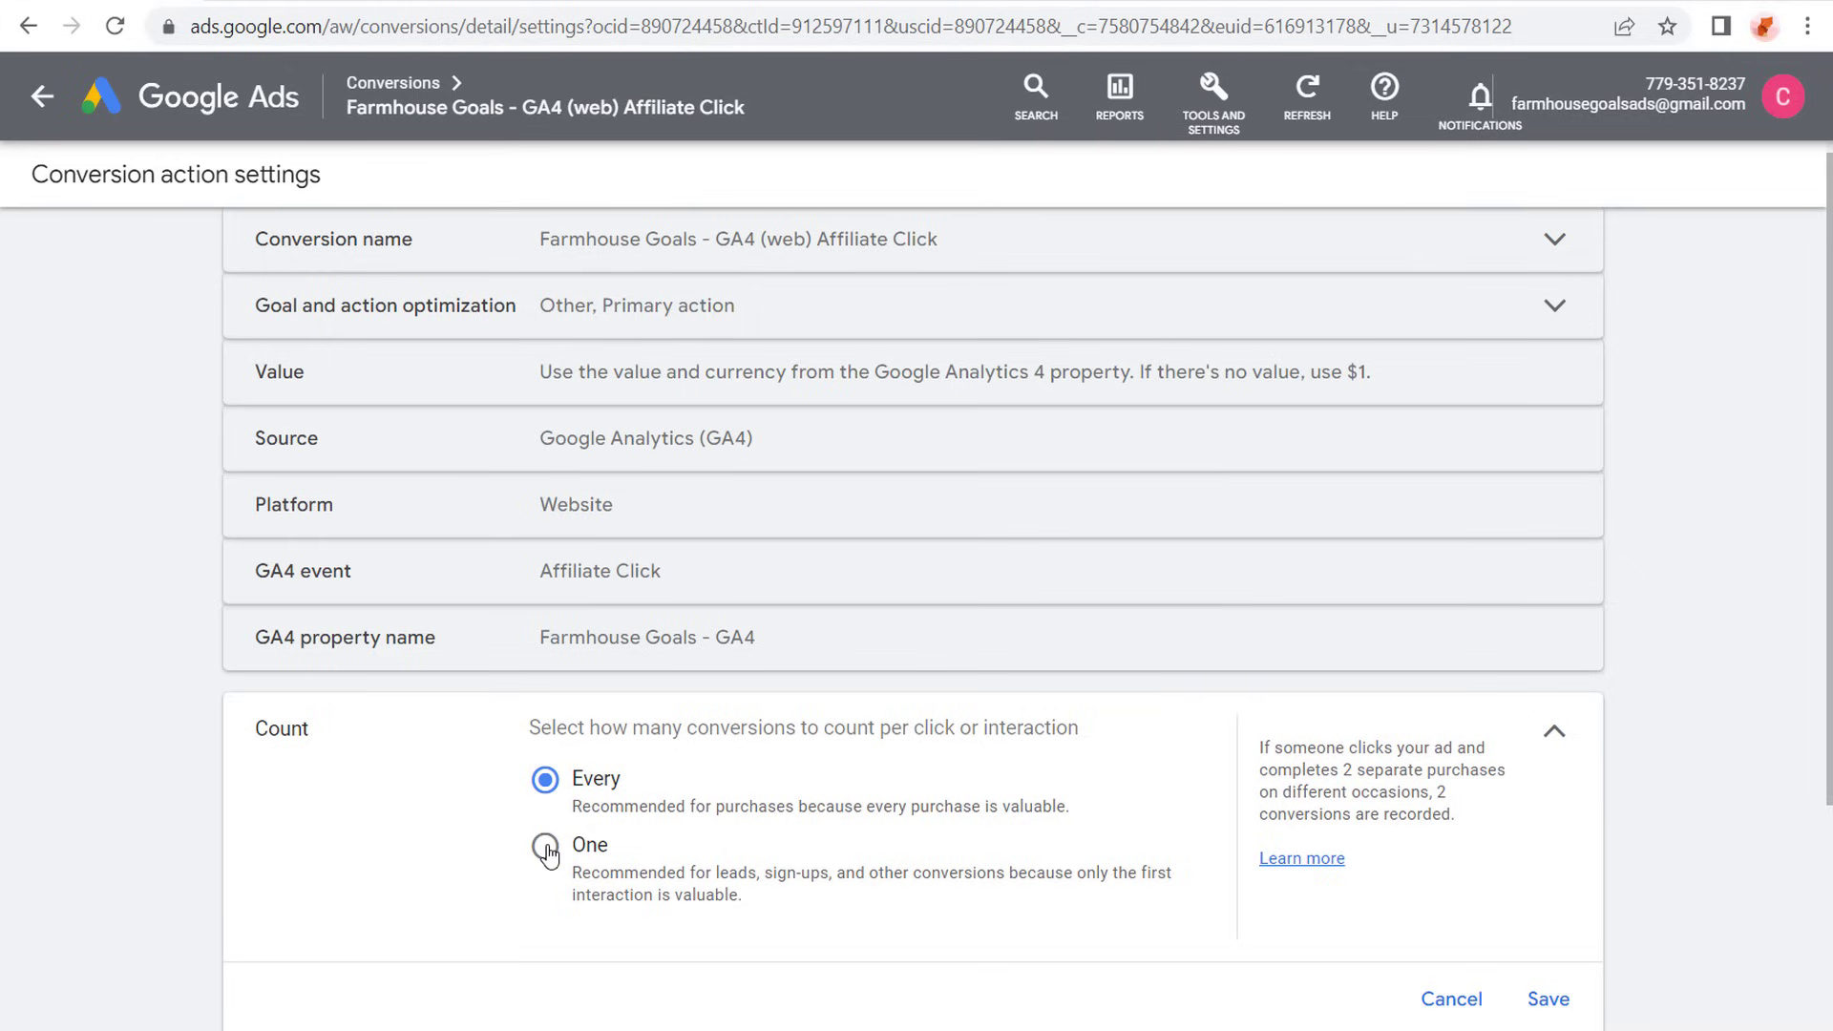
{"action": "left_click", "coordinate": [1550, 1003]}
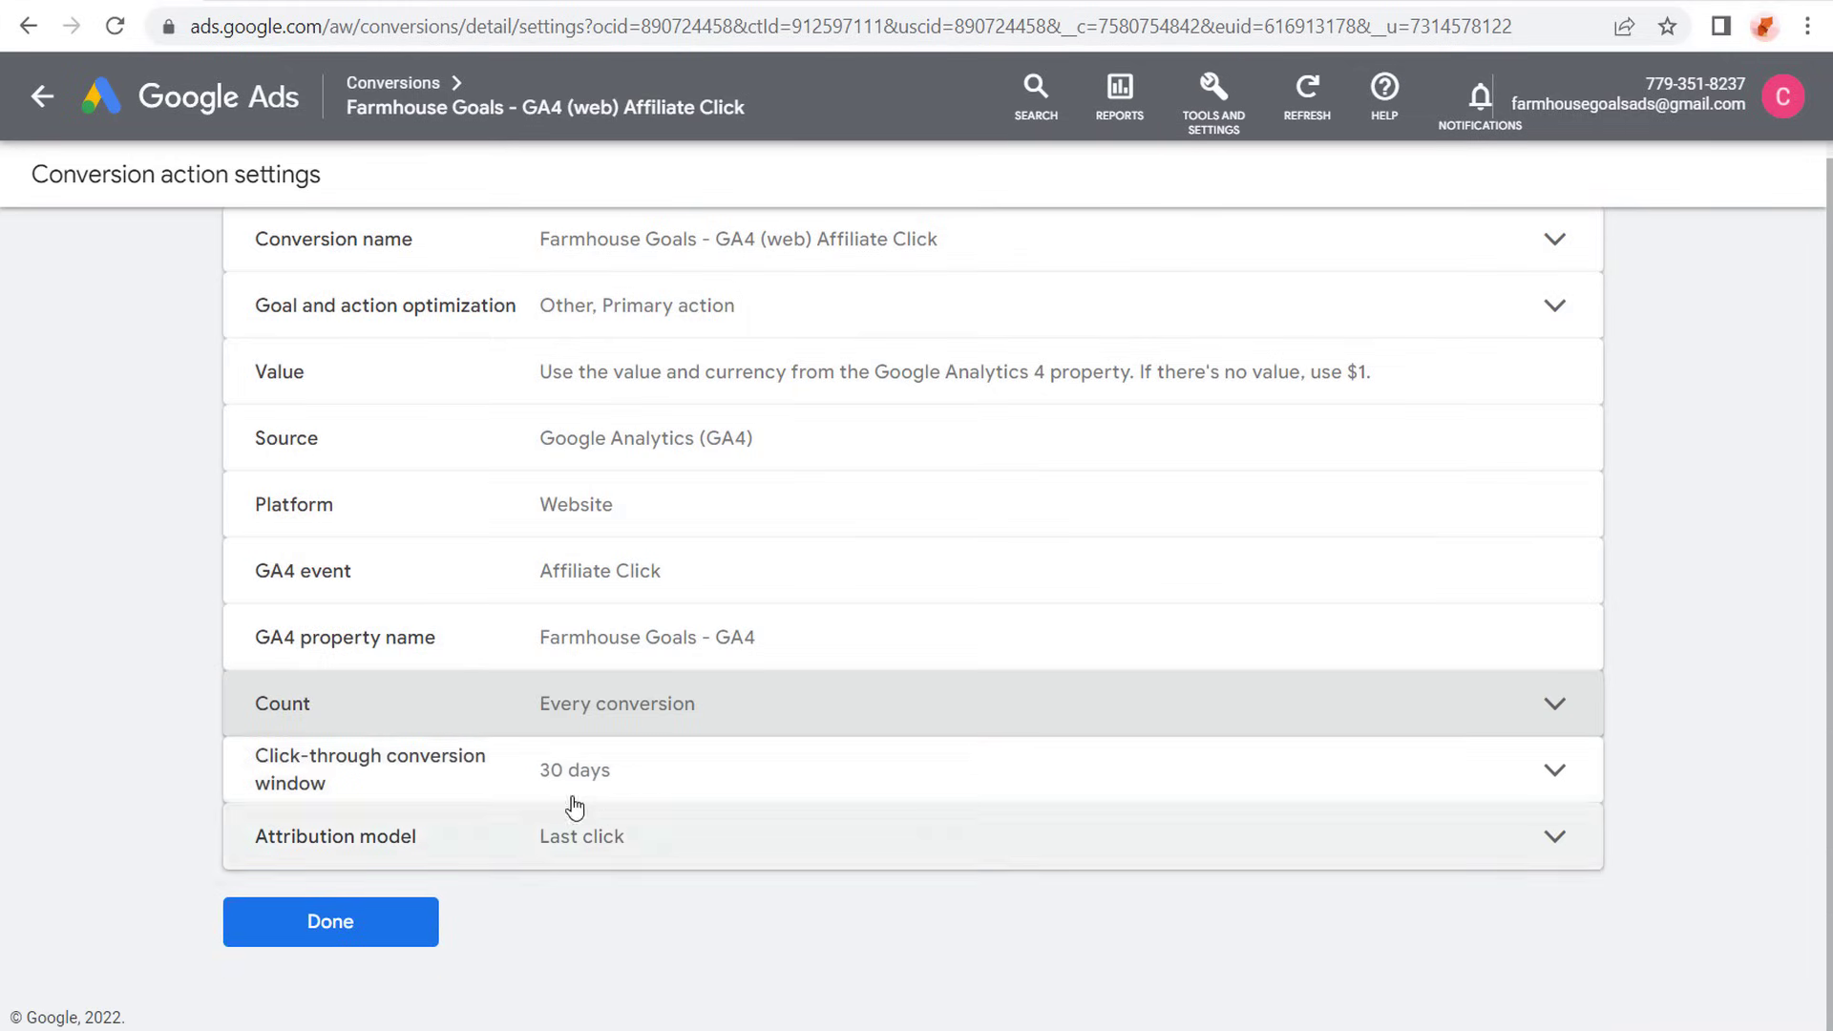
- Read the click-through conversion window description, compare the available durations and save the window as 30 days
{"action": "left_click", "coordinate": [741, 788]}
{"action": "scroll", "coordinate": [884, 806], "scroll_direction": "down", "scroll_amount": 3}
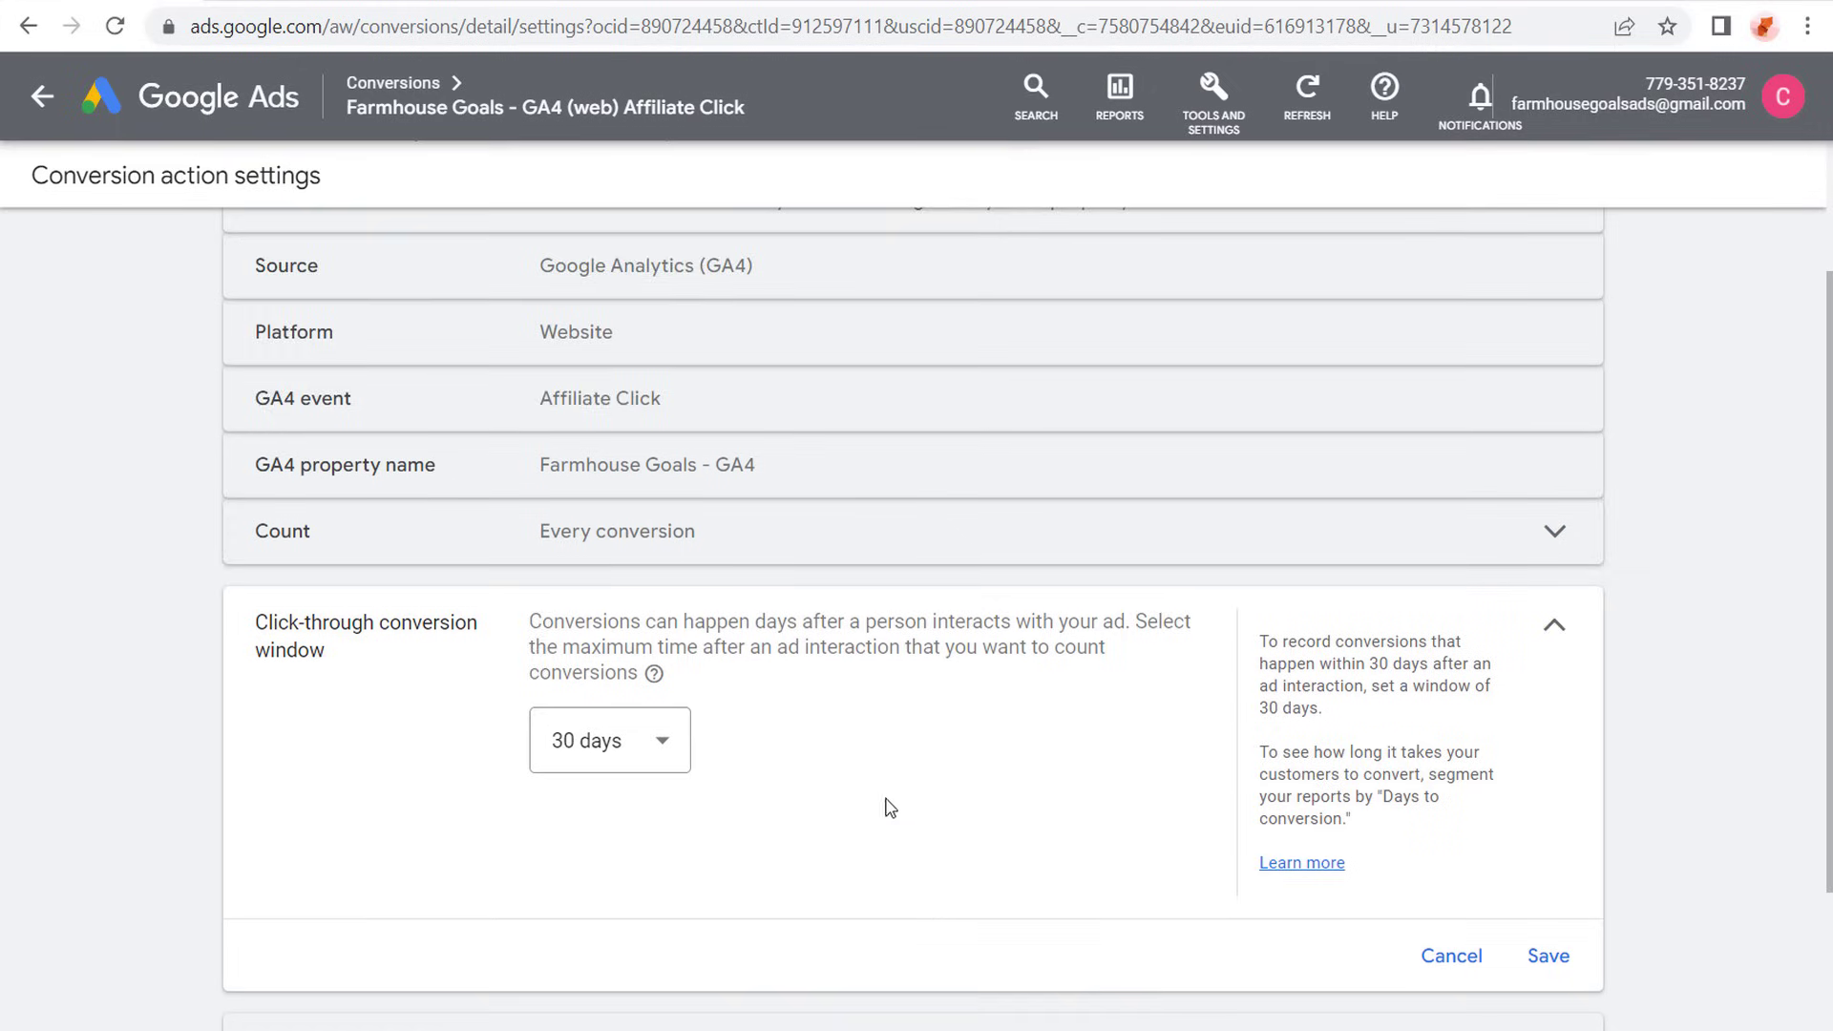
{"action": "left_click_drag", "start_coordinate": [742, 449], "coordinate": [1166, 445]}
{"action": "left_click", "coordinate": [788, 465]}
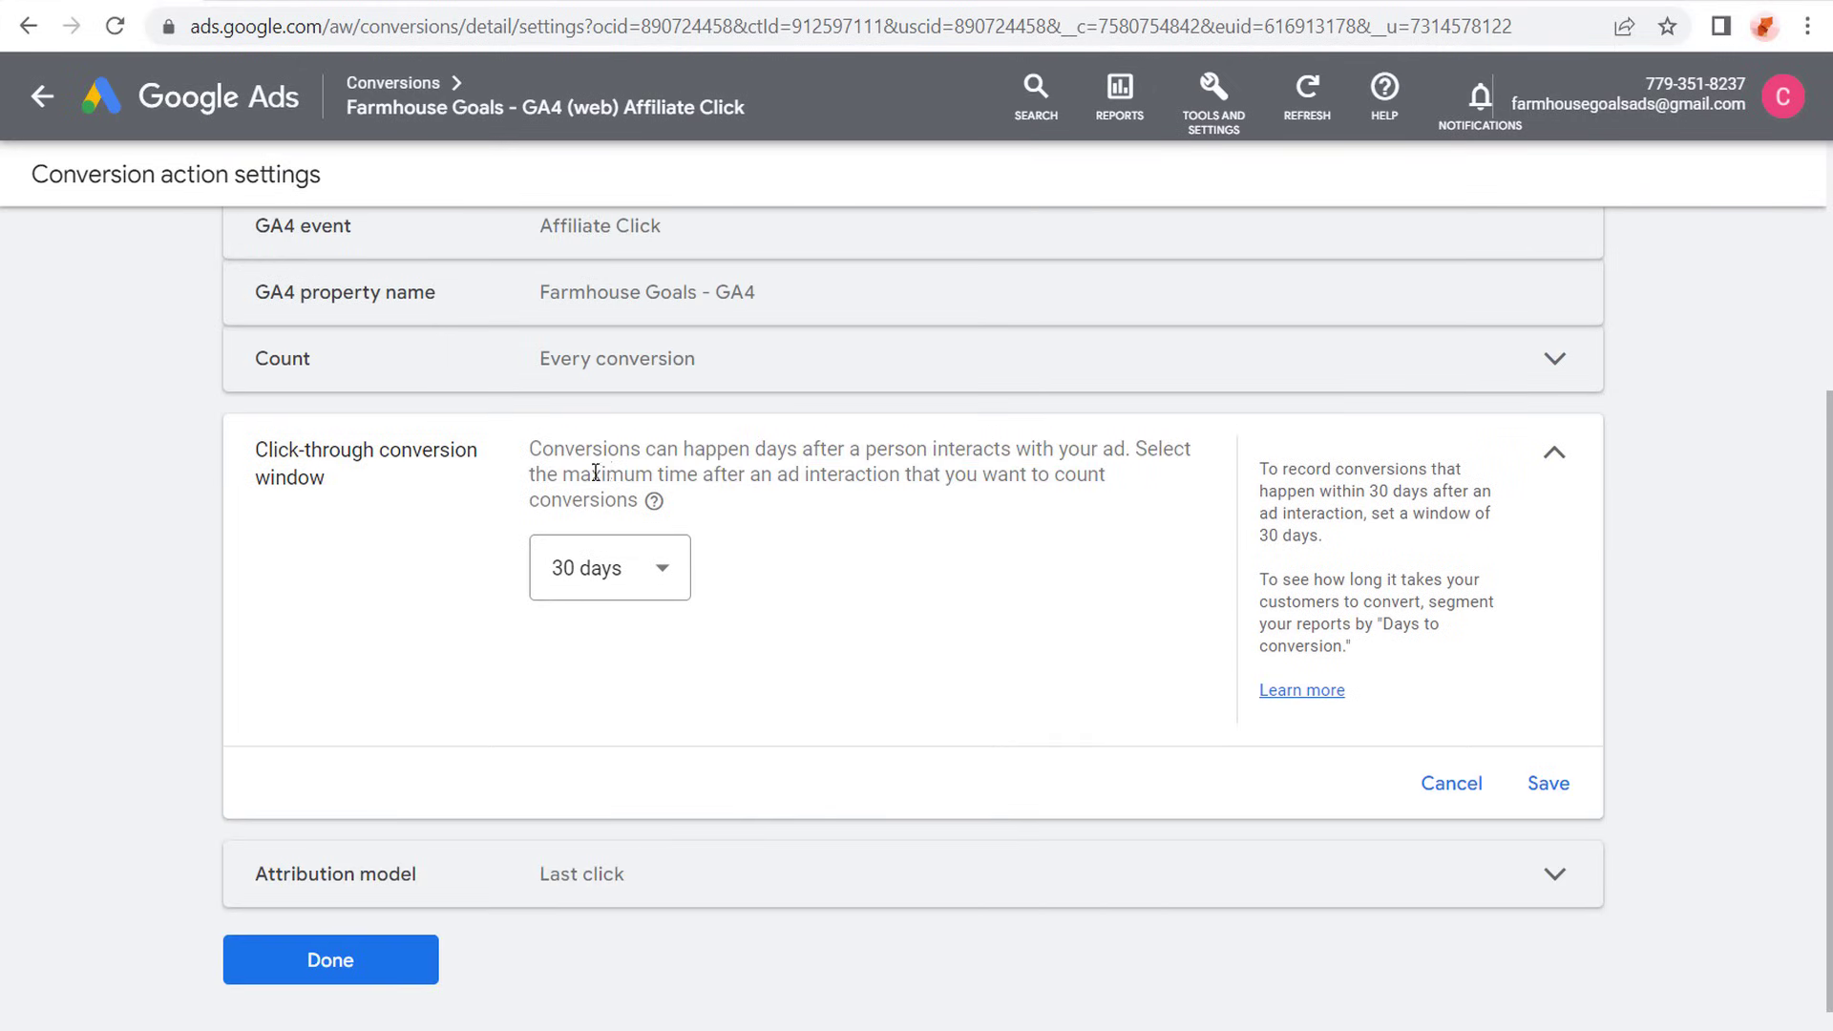
{"action": "left_click_drag", "start_coordinate": [596, 473], "coordinate": [859, 475]}
{"action": "left_click", "coordinate": [912, 477]}
{"action": "left_click", "coordinate": [656, 570]}
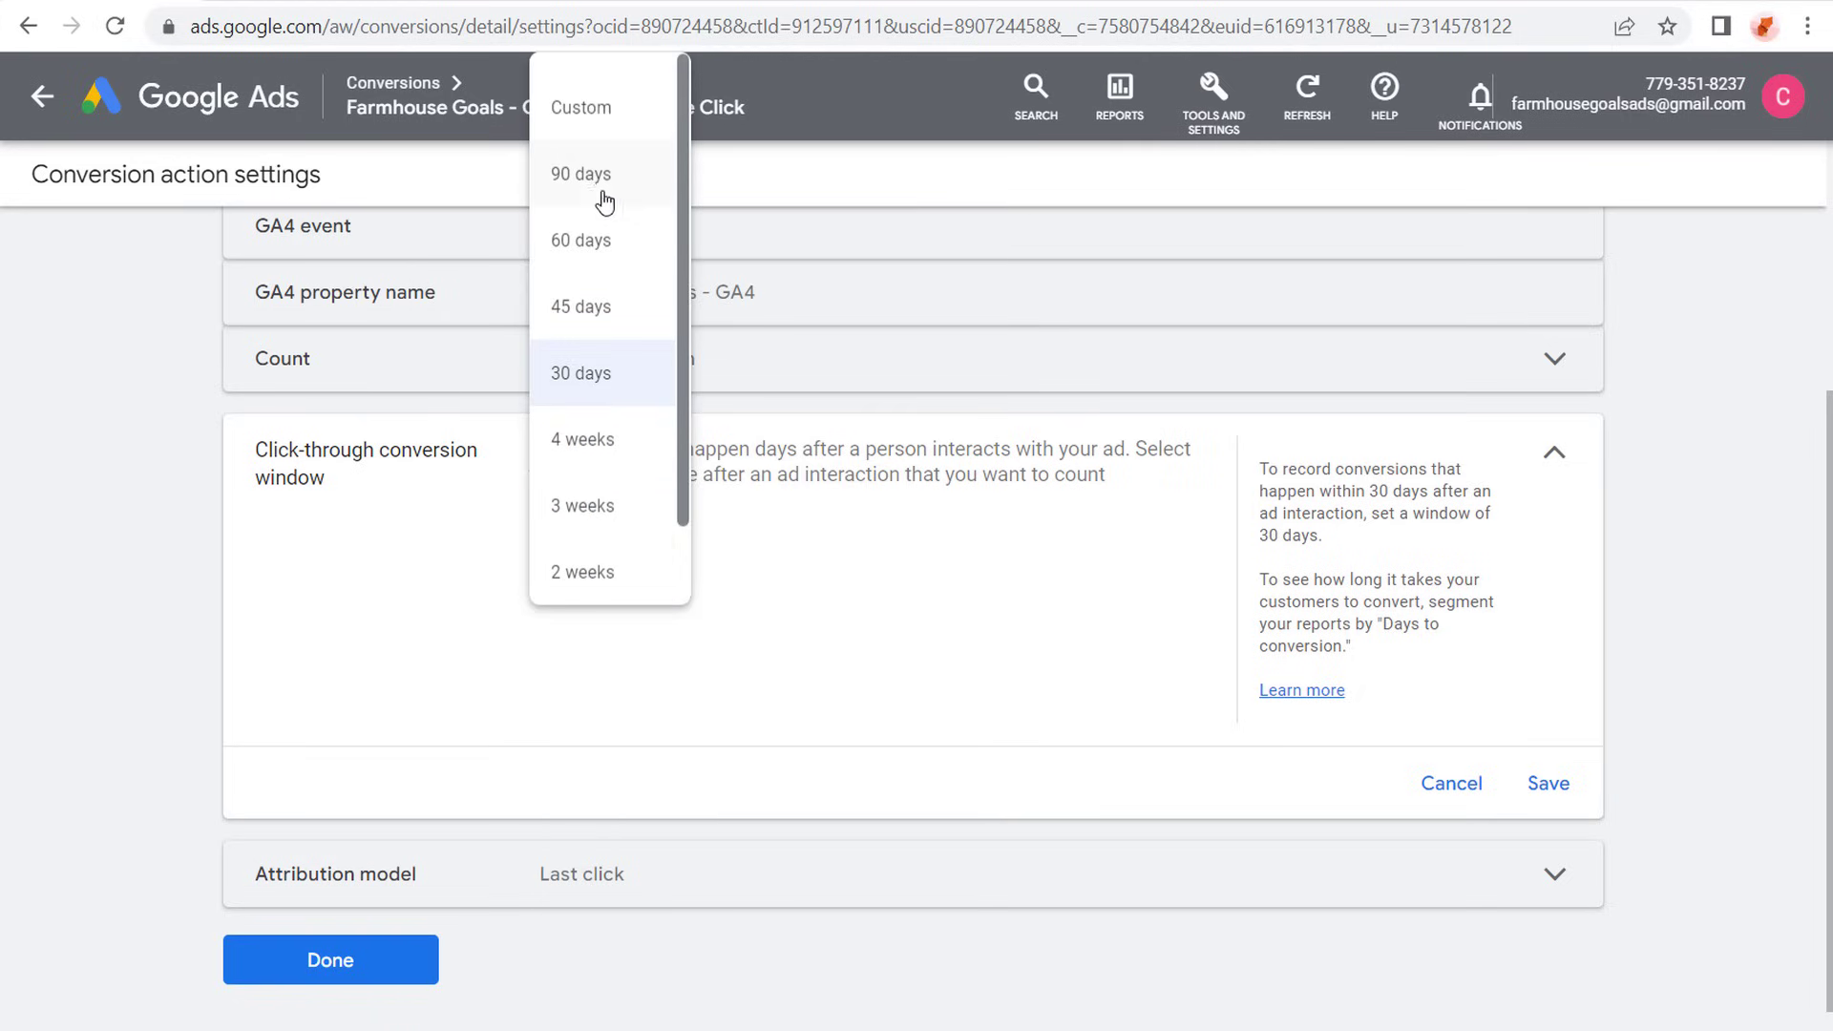
{"action": "scroll", "coordinate": [616, 296], "scroll_direction": "down", "scroll_amount": 1}
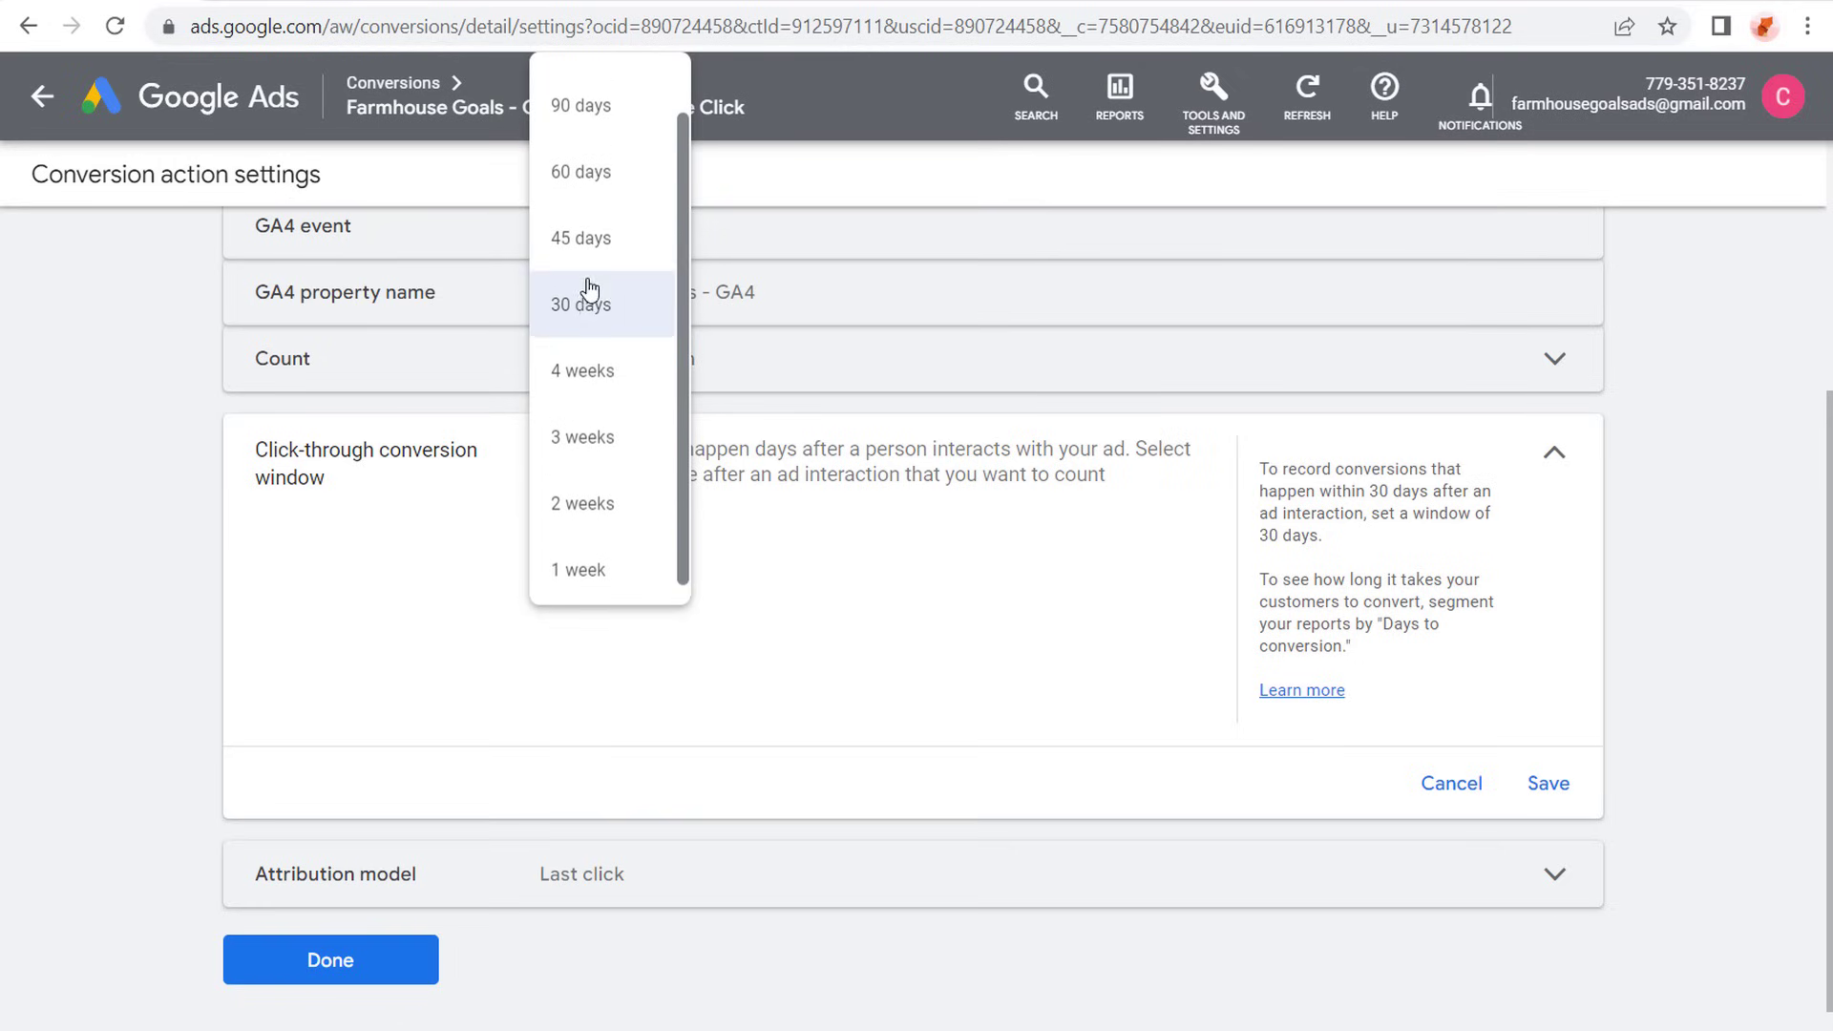
{"action": "scroll", "coordinate": [585, 286], "scroll_direction": "up", "scroll_amount": 1}
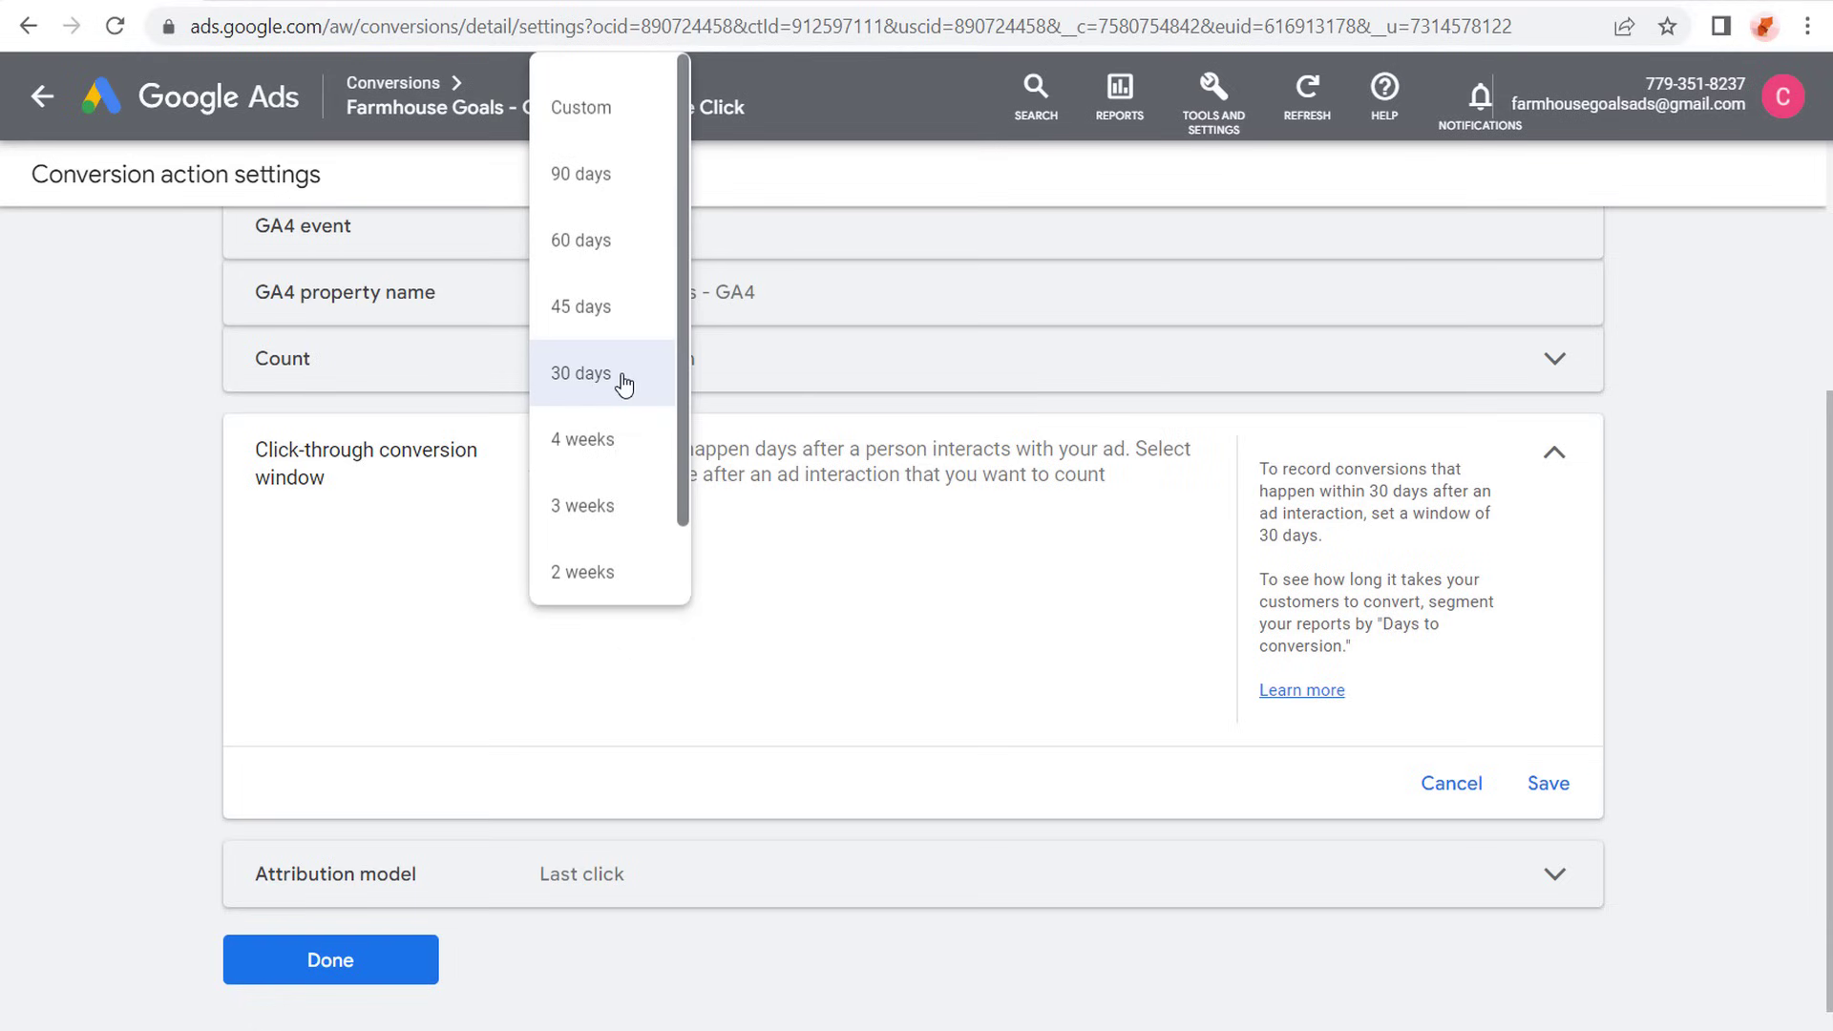
{"action": "scroll", "coordinate": [618, 406], "scroll_direction": "down", "scroll_amount": 1}
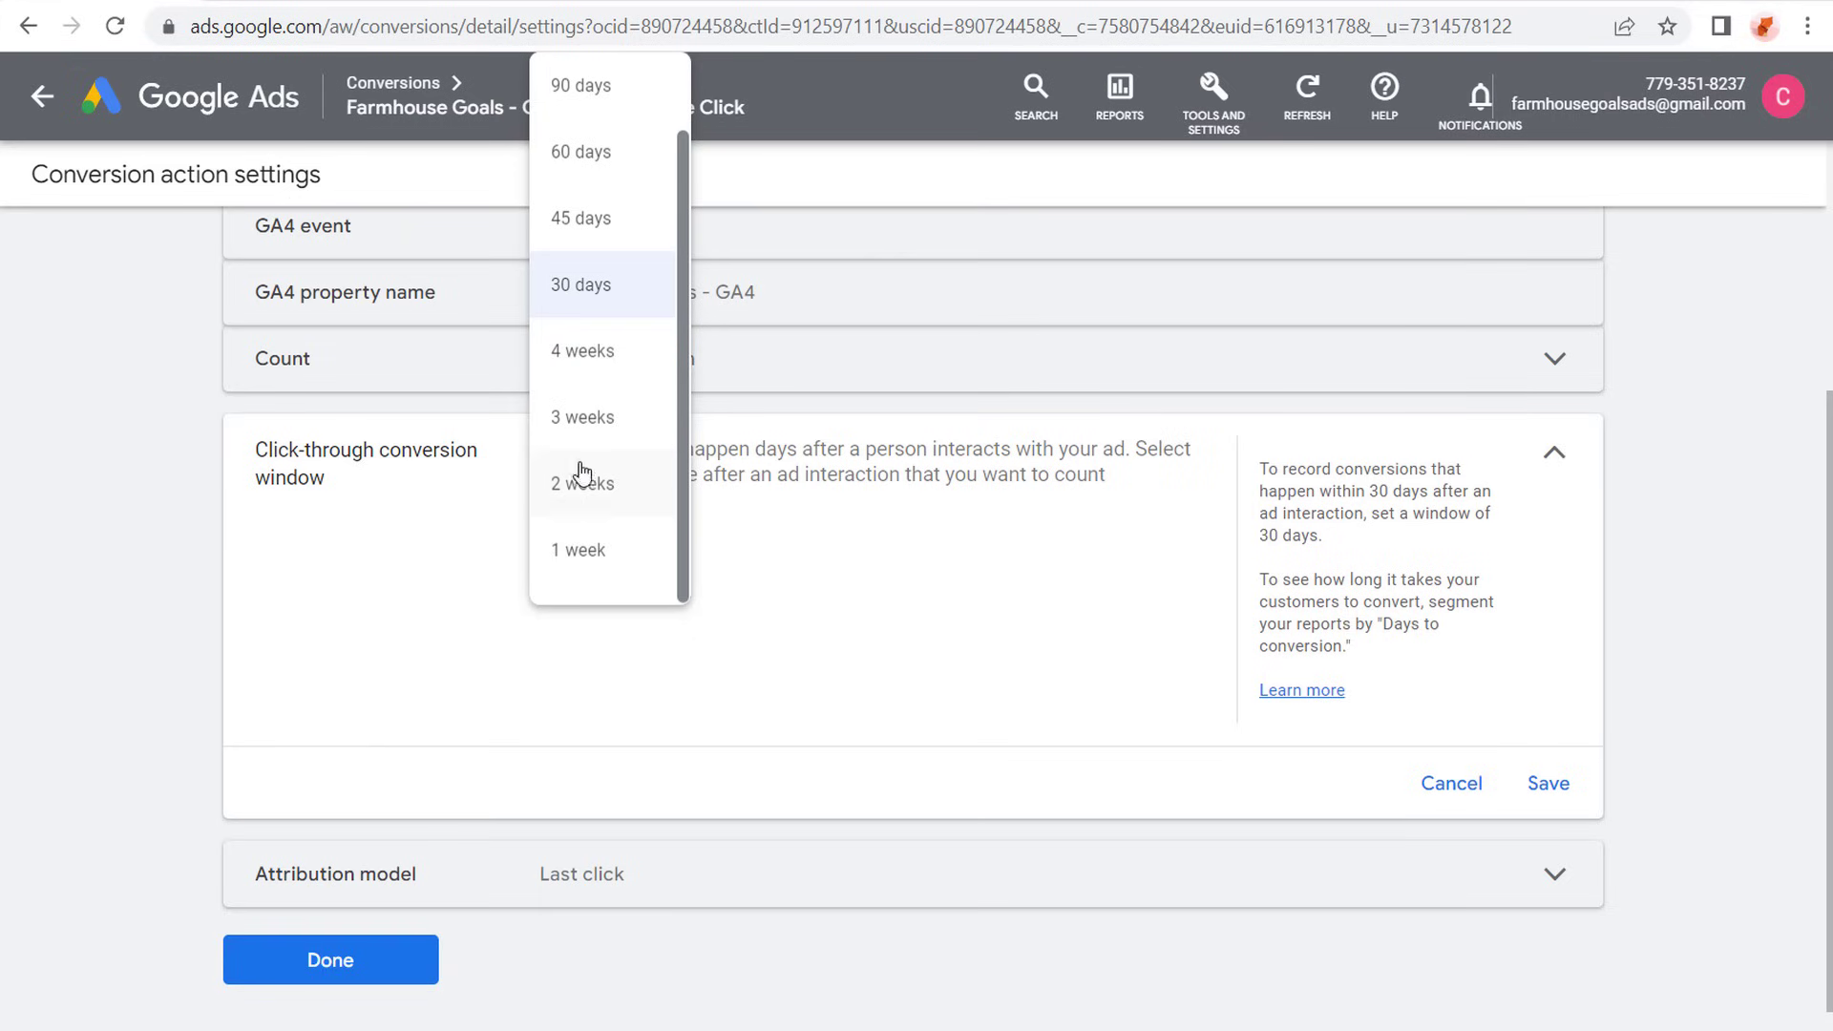
{"action": "left_click", "coordinate": [587, 287]}
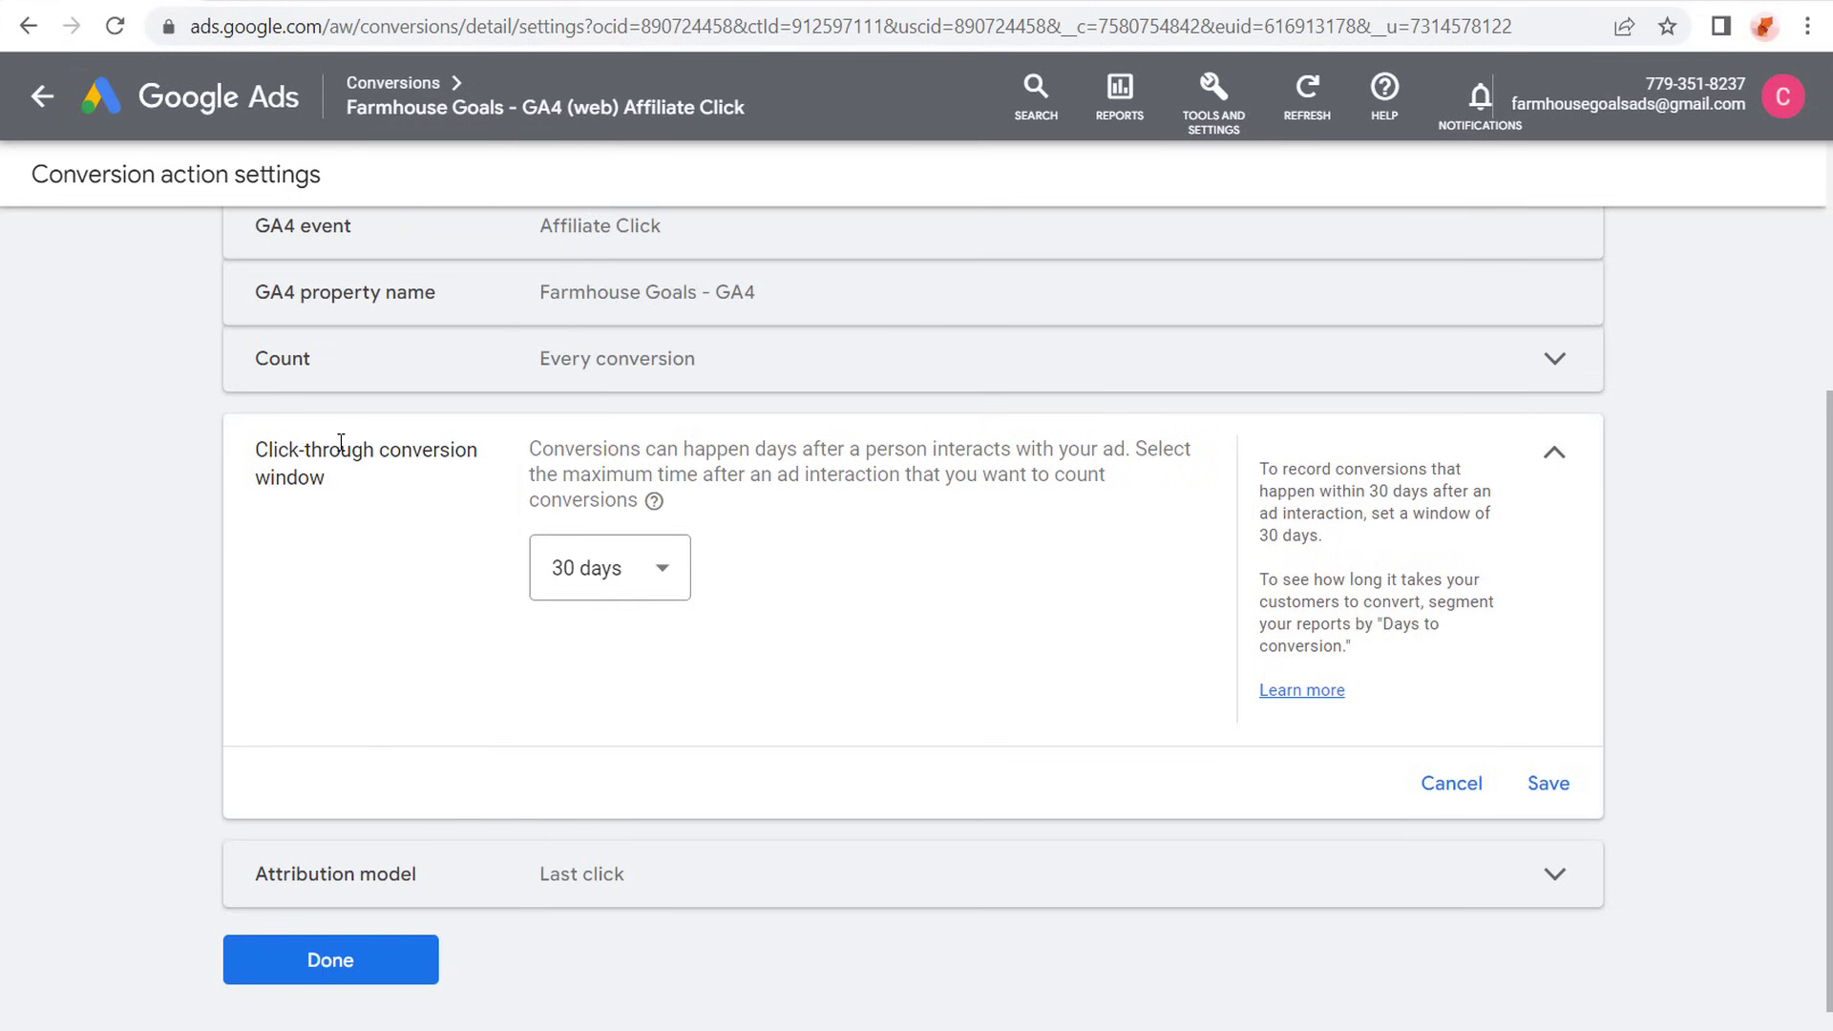
{"action": "left_click", "coordinate": [1553, 797]}
- Compare the attribution models, save Last click for the conversion action and finish editing its settings
{"action": "left_click", "coordinate": [839, 840]}
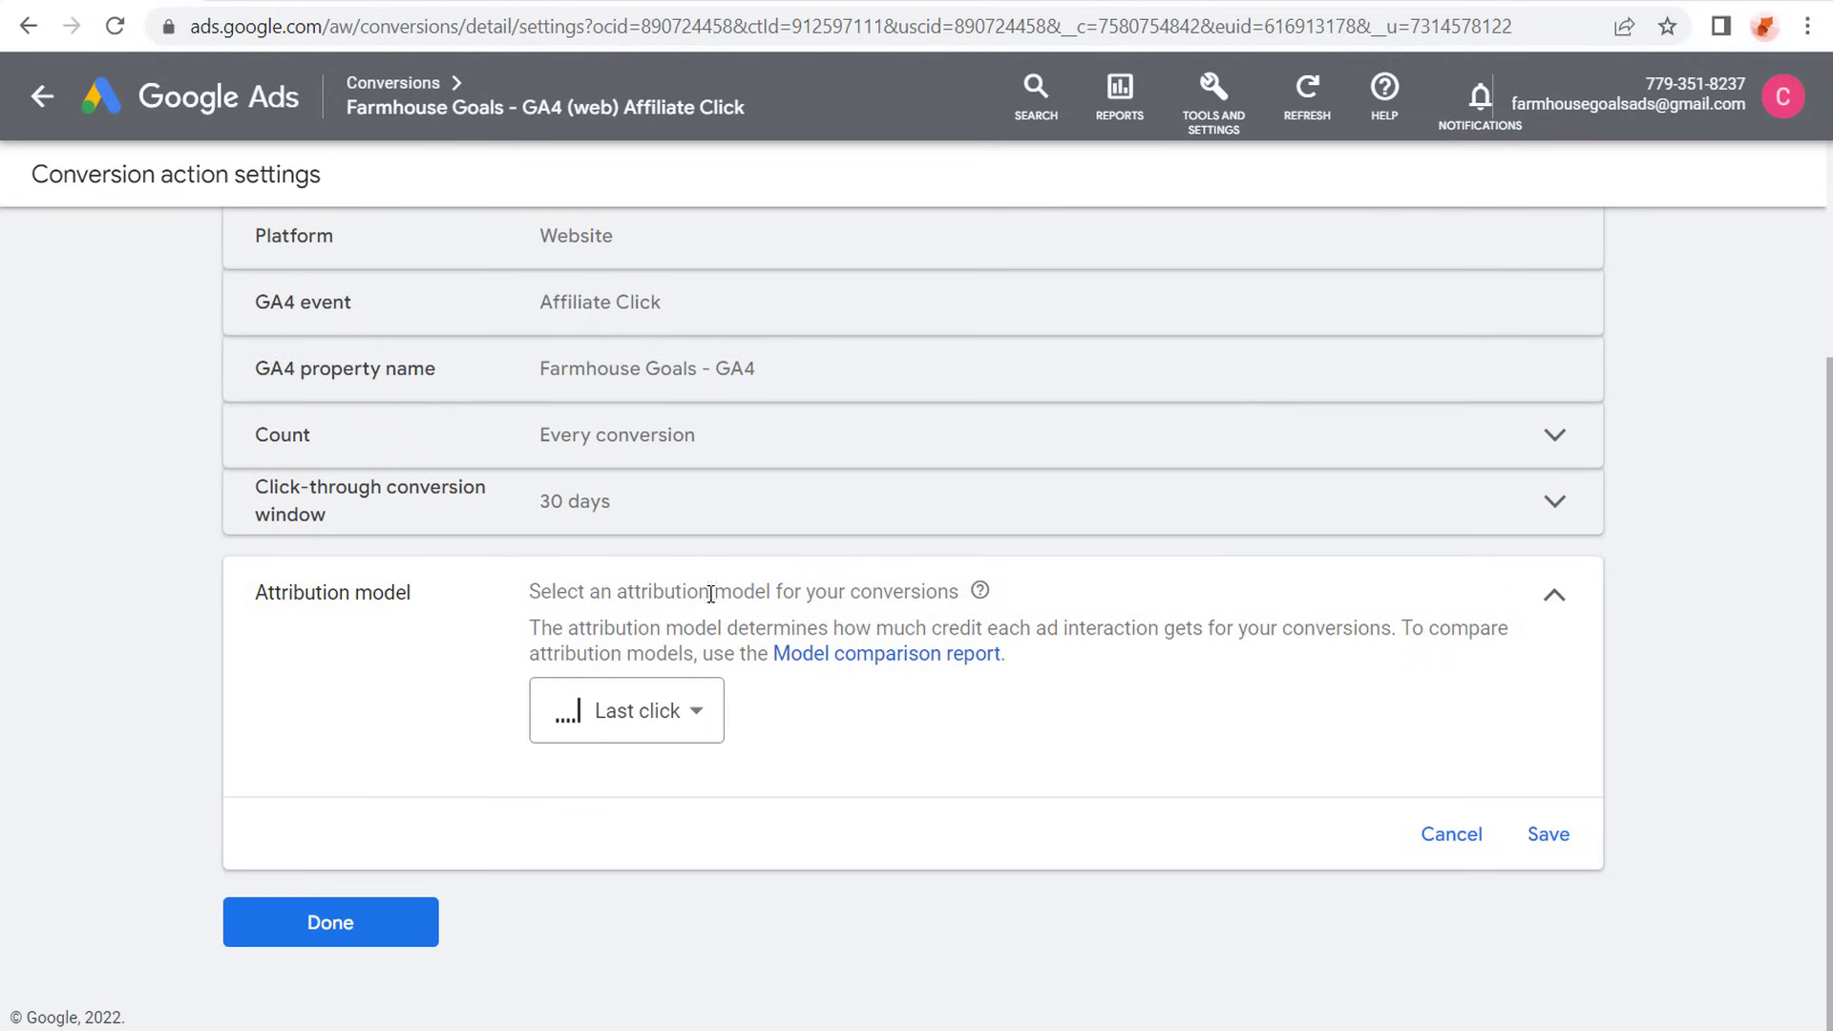
{"action": "left_click", "coordinate": [703, 714]}
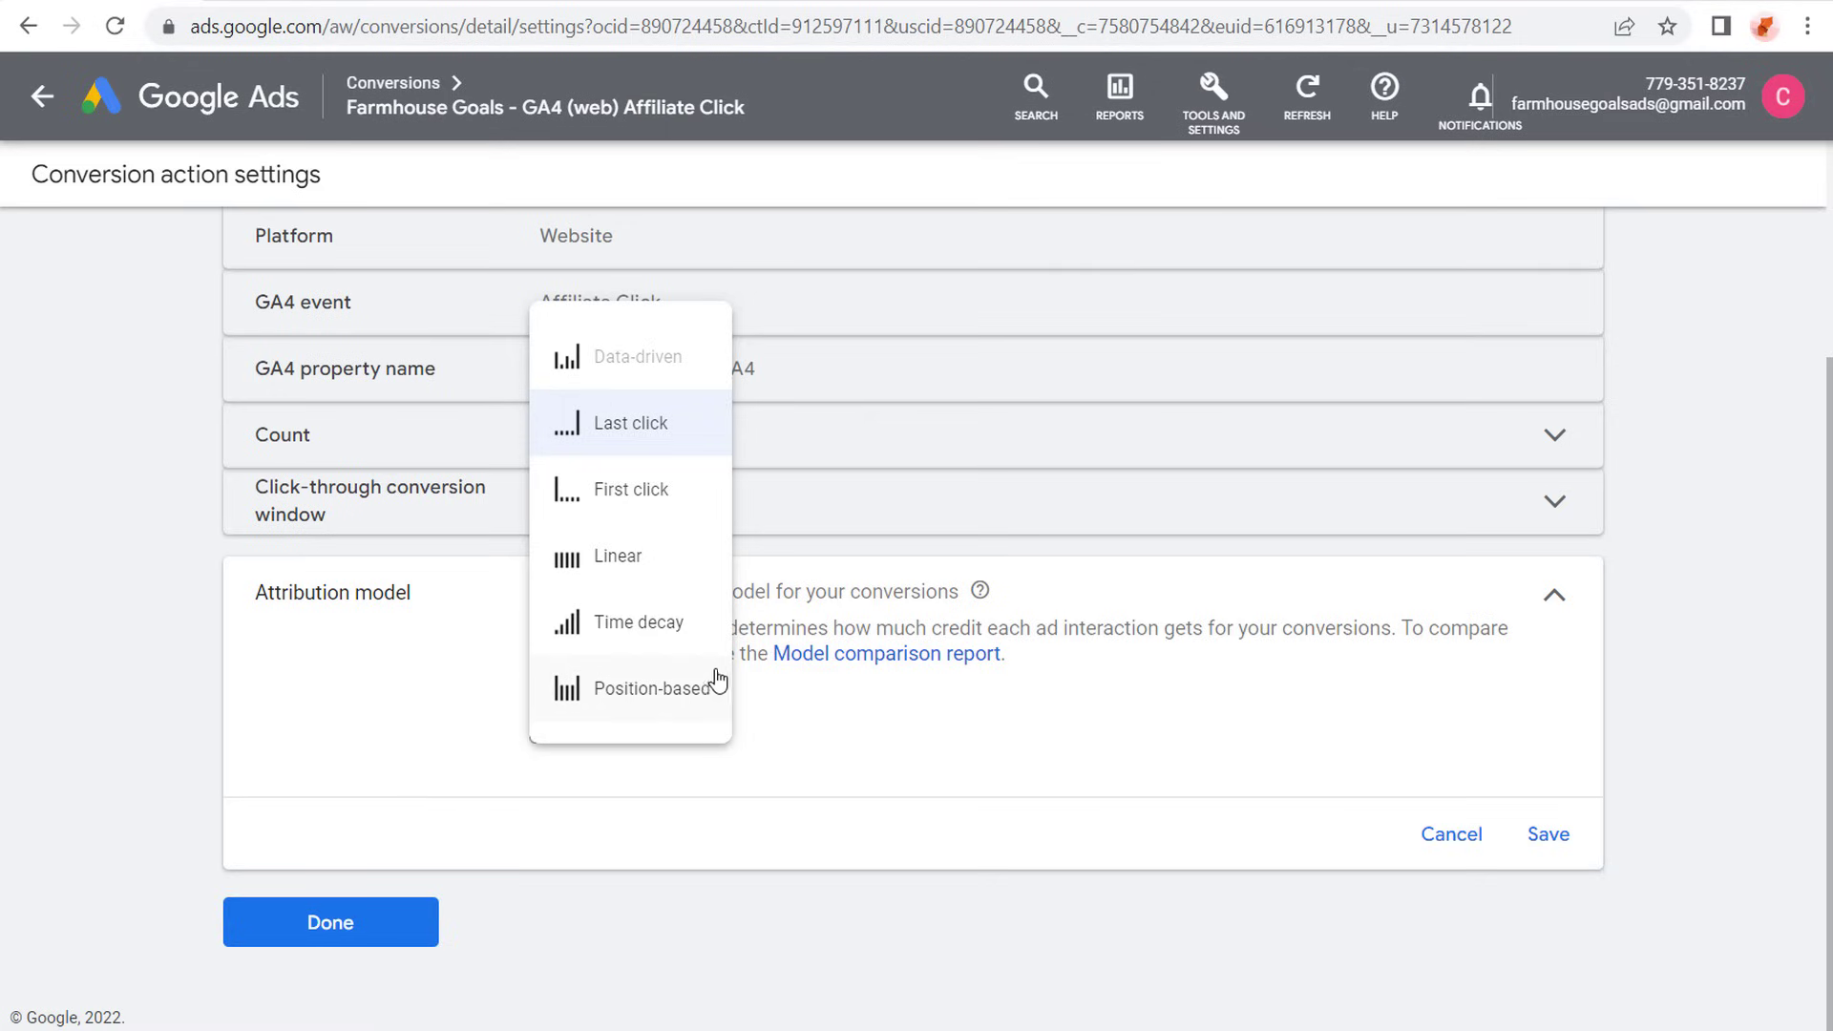
{"action": "mouse_move", "coordinate": [605, 610]}
{"action": "mouse_move", "coordinate": [623, 562]}
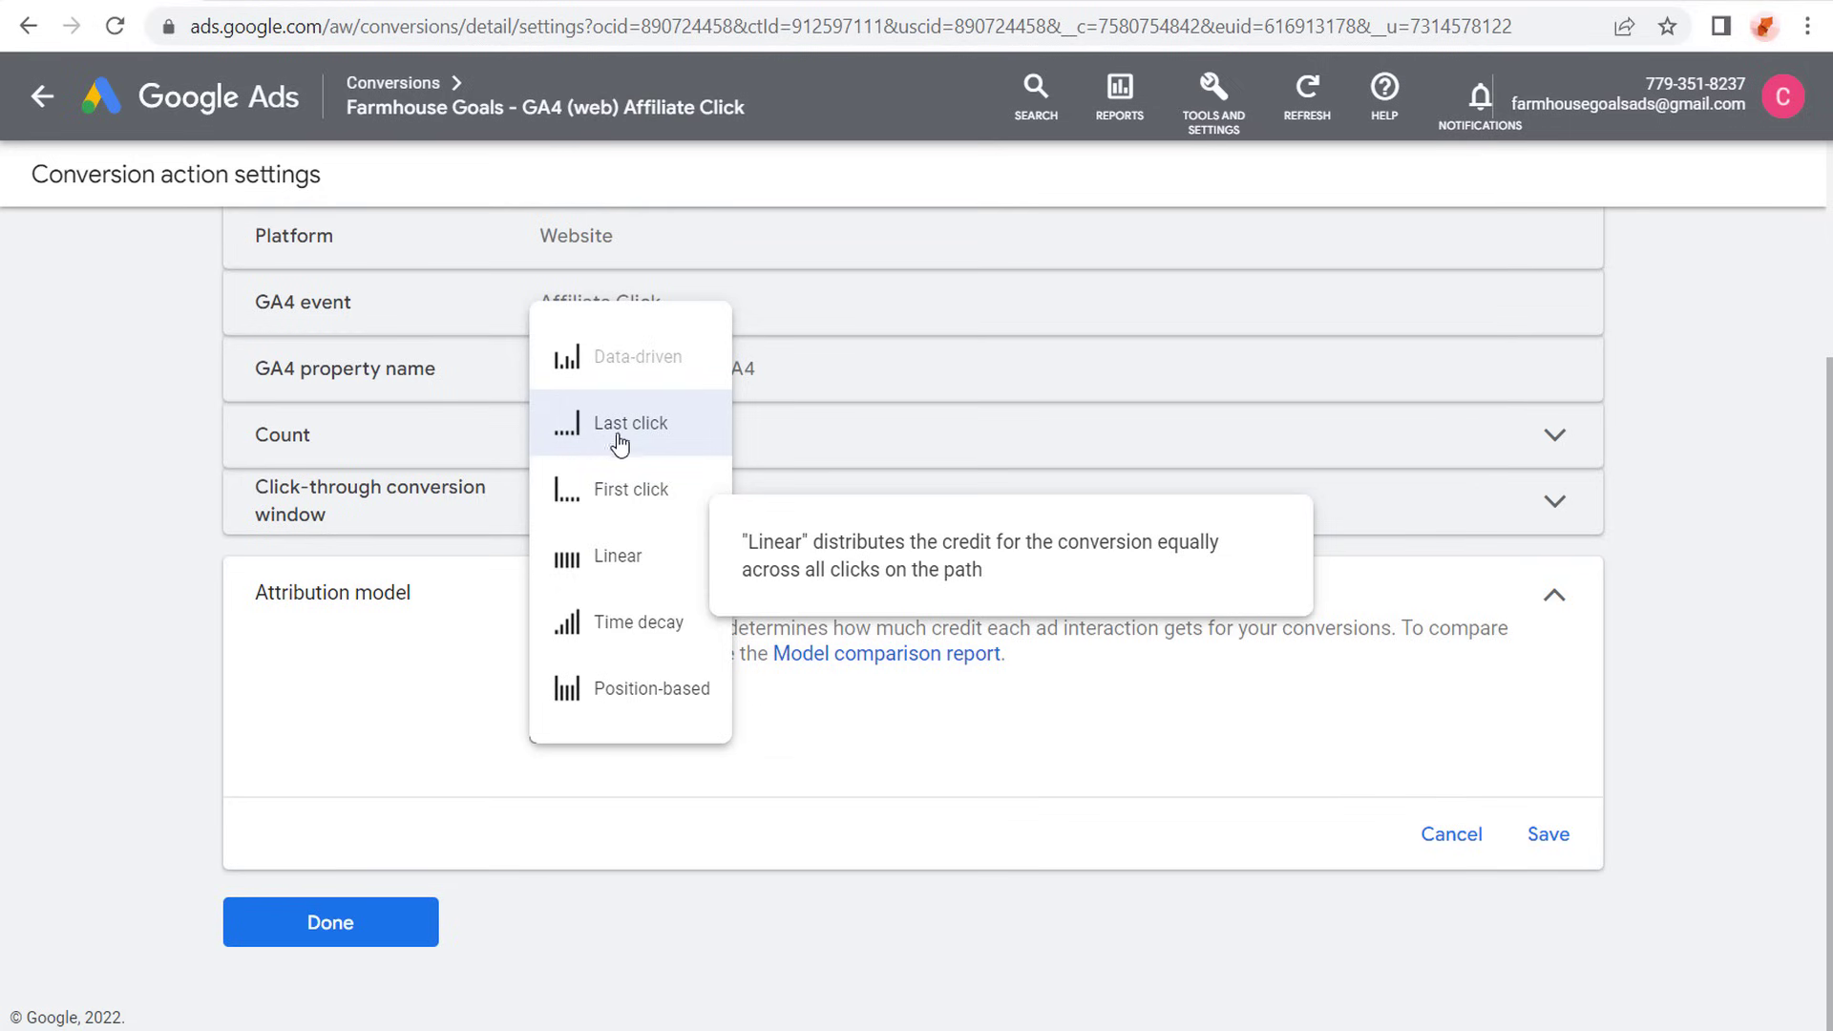
{"action": "mouse_move", "coordinate": [621, 429]}
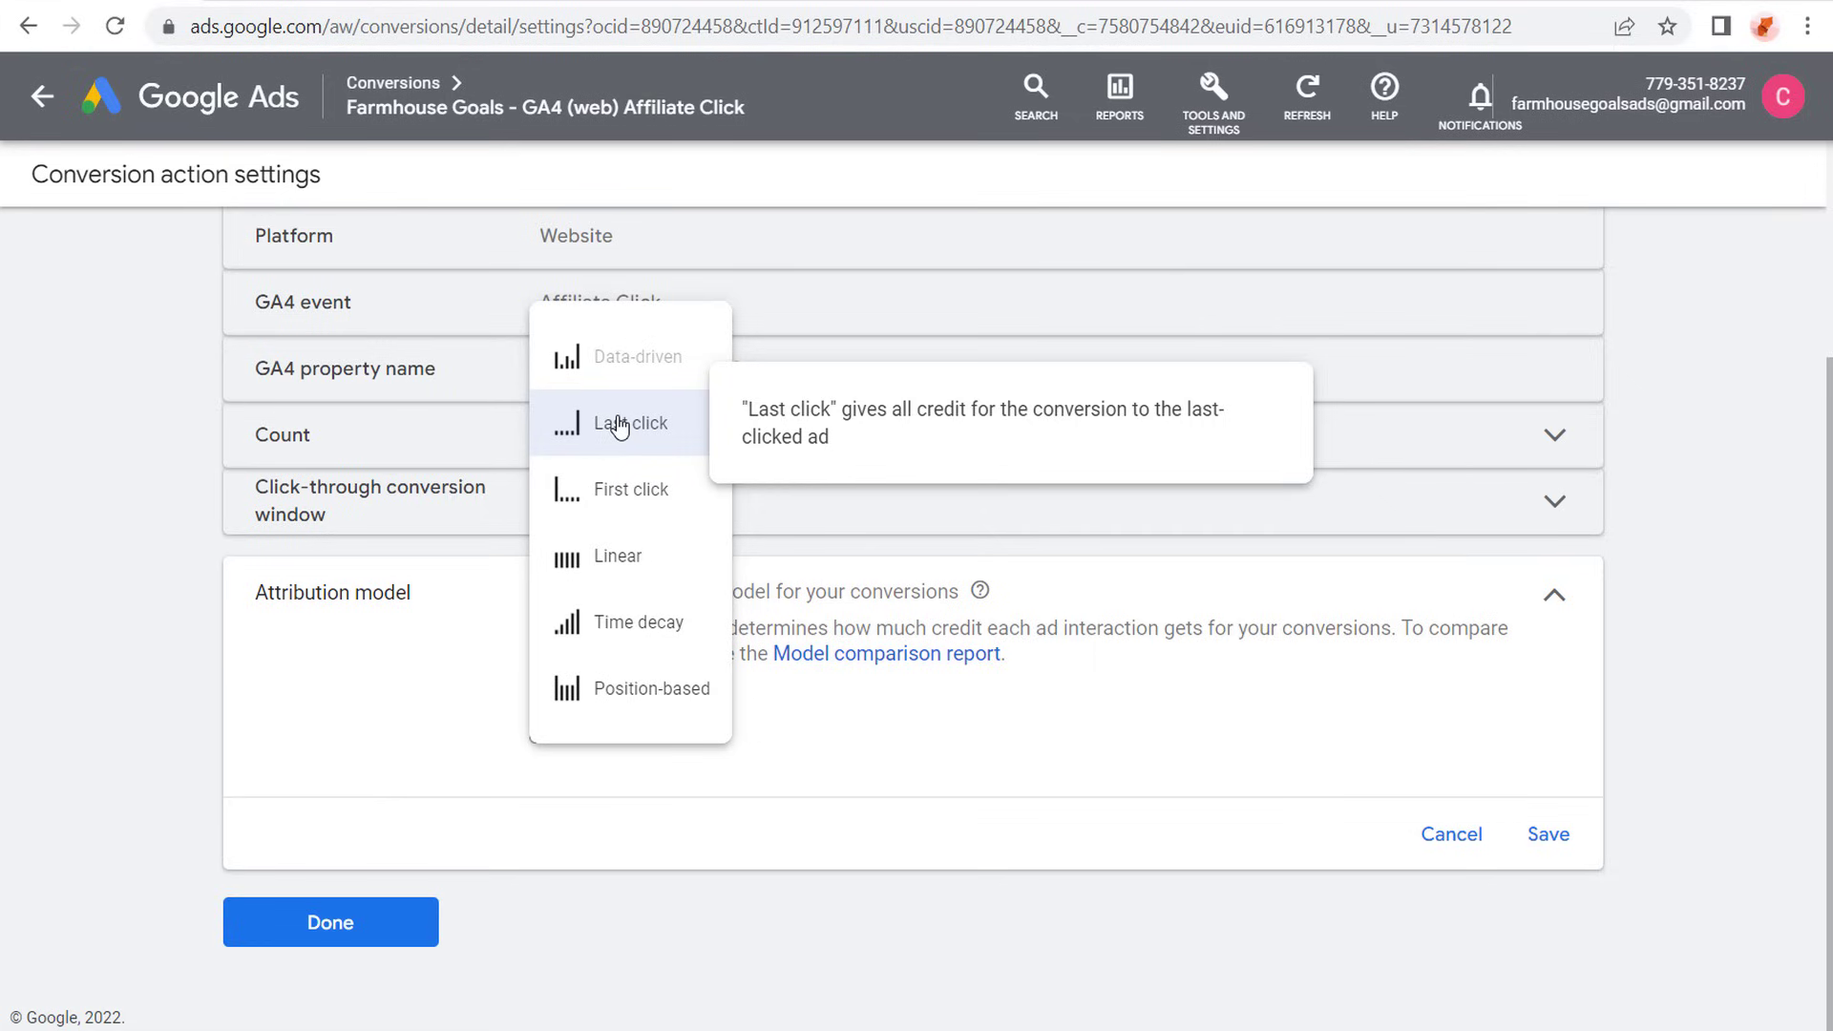
{"action": "left_click", "coordinate": [620, 425]}
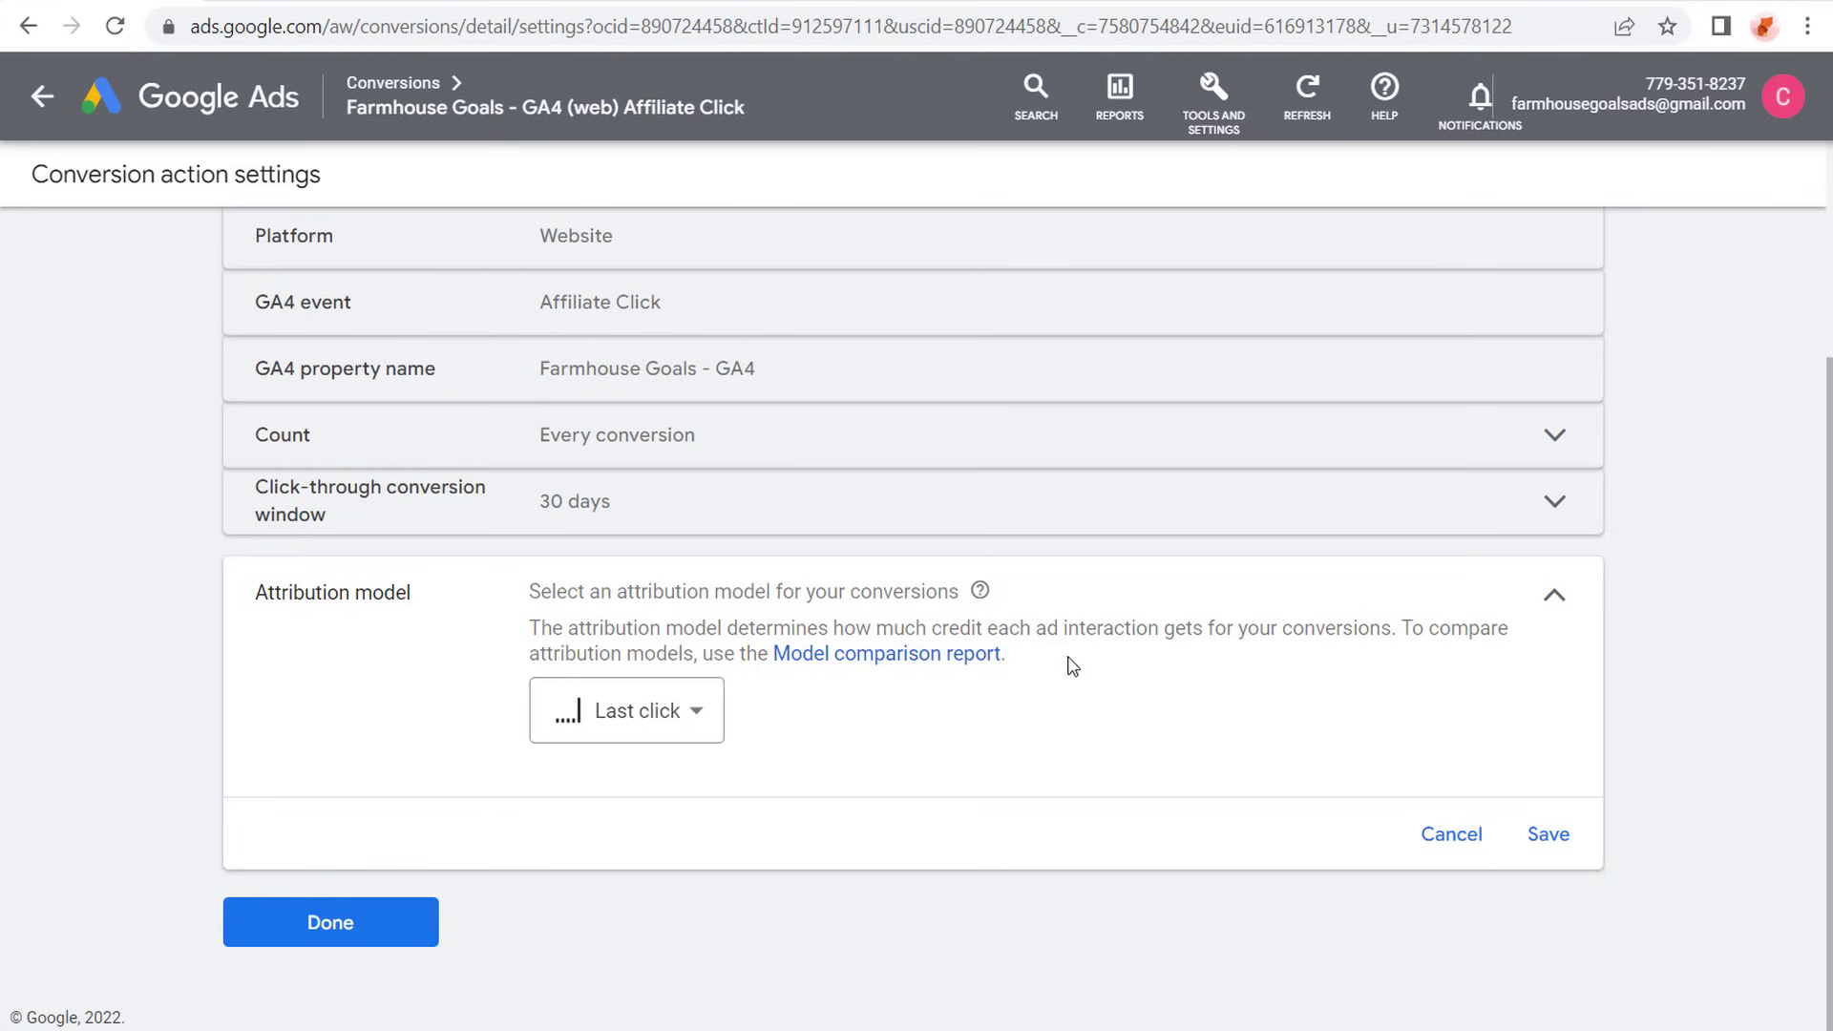
{"action": "left_click", "coordinate": [1551, 839]}
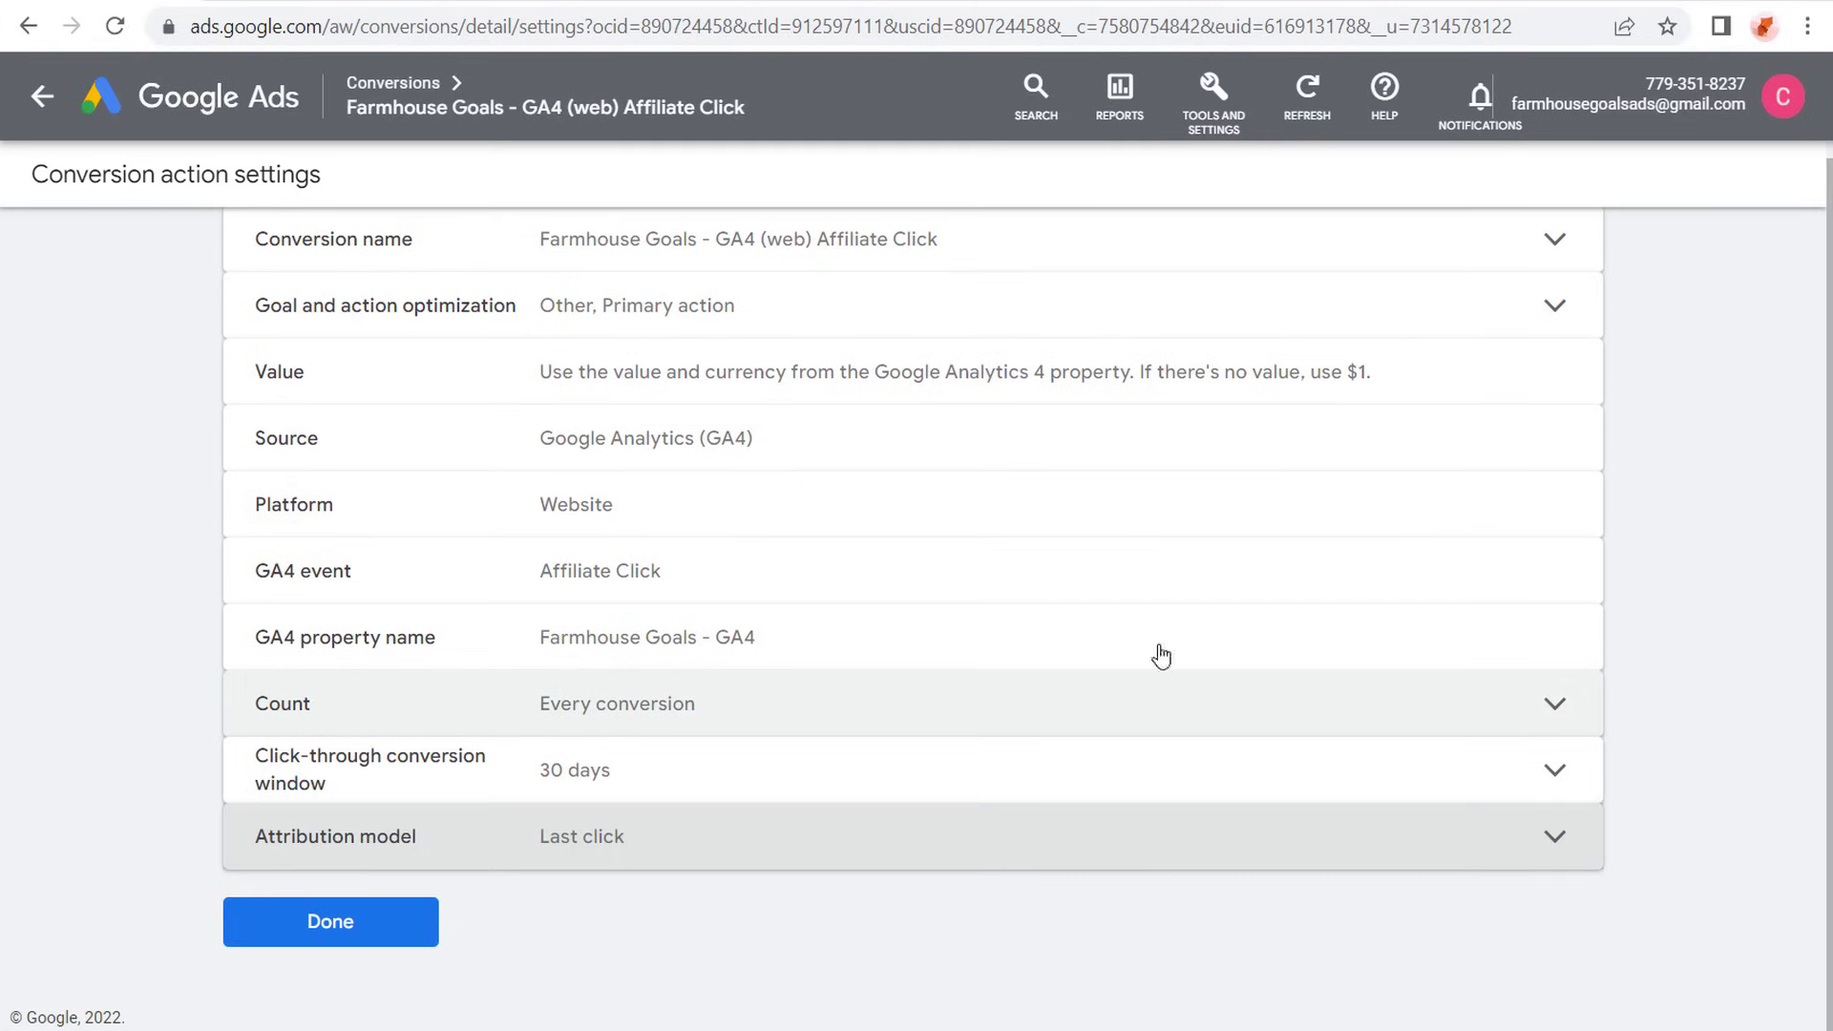
{"action": "left_click", "coordinate": [342, 933]}
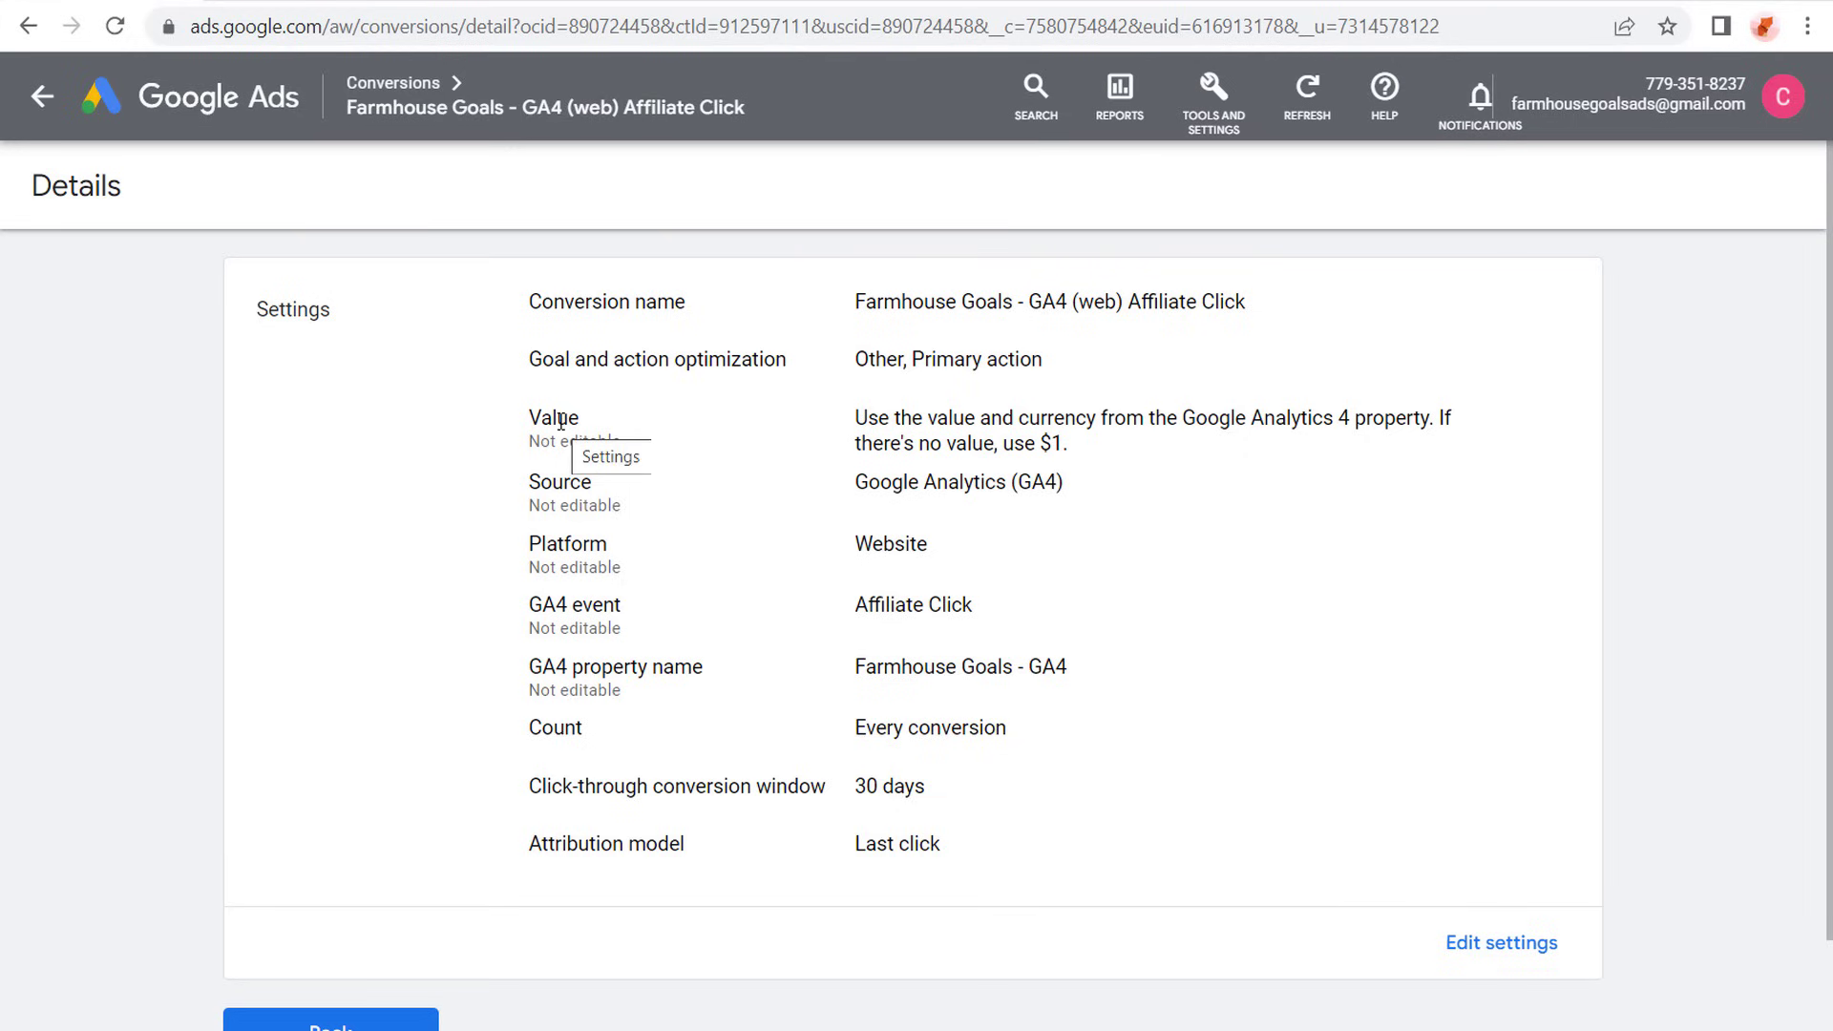
- Switch to the Shopify Help Center article and examine its Google Ads conversion tracking heading
{"action": "left_click", "coordinate": [833, 3]}
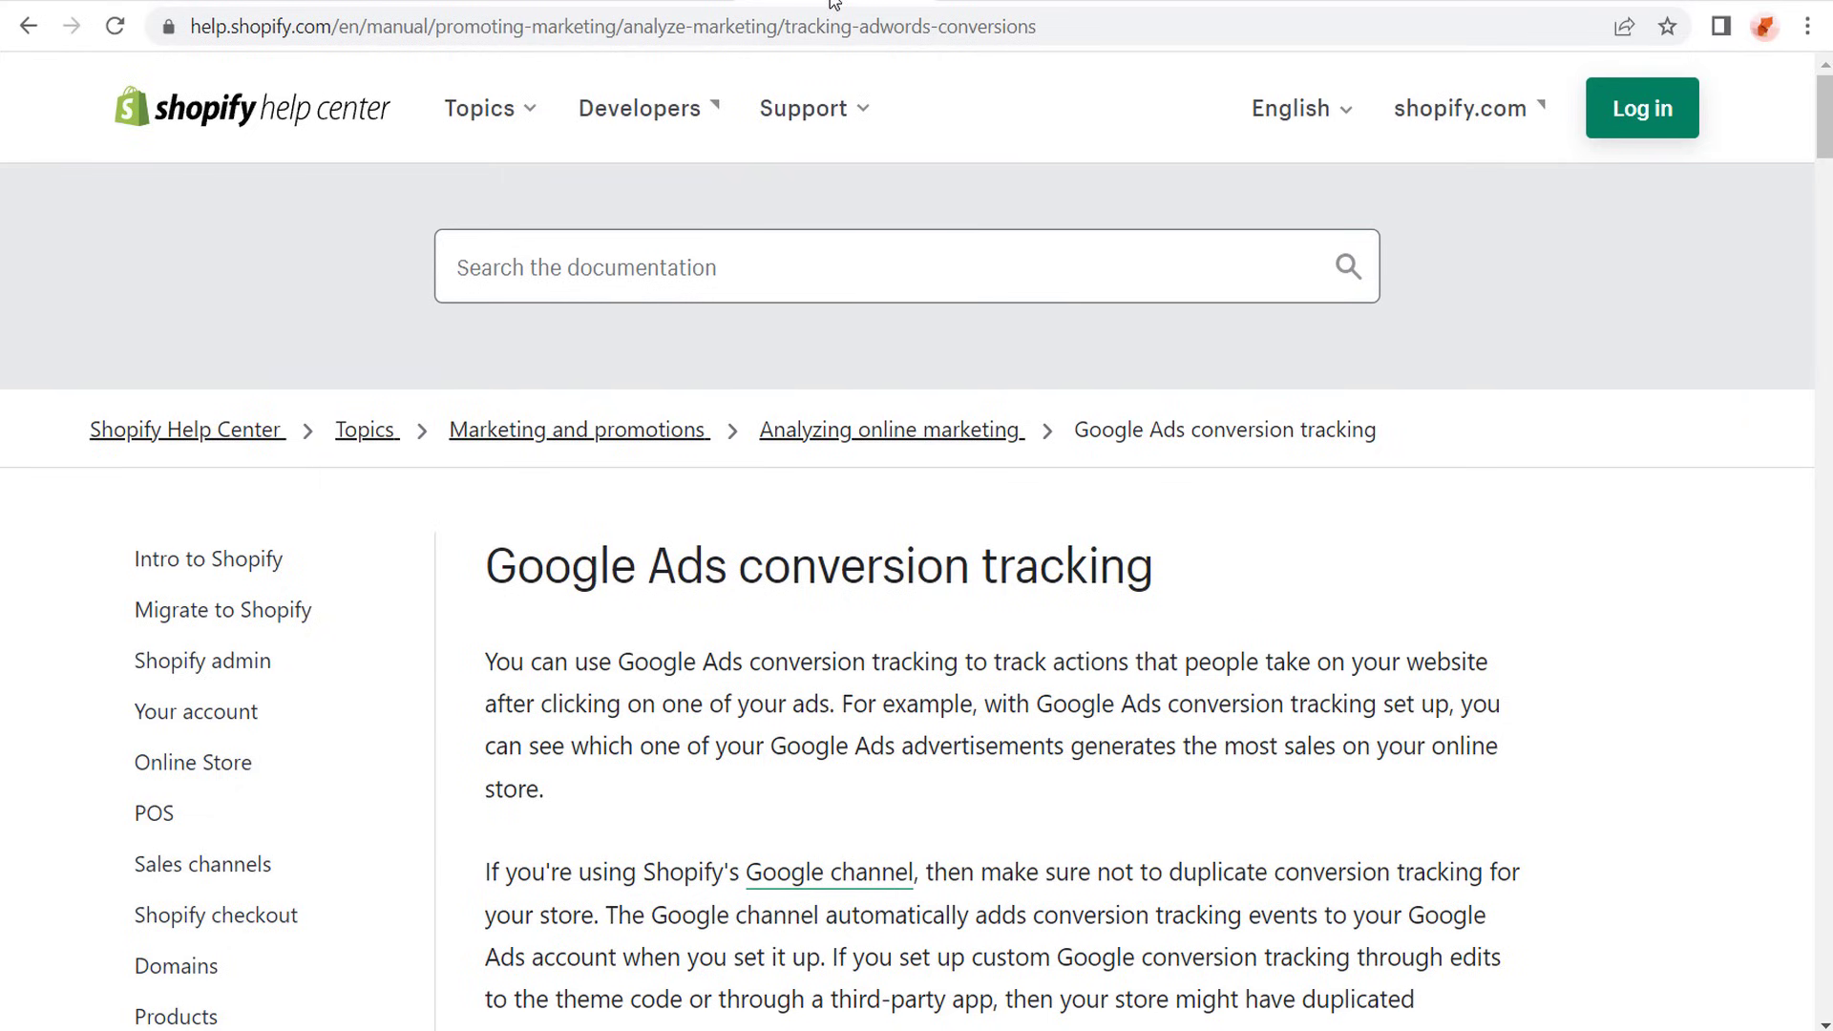
{"action": "left_click_drag", "start_coordinate": [507, 576], "coordinate": [1221, 586]}
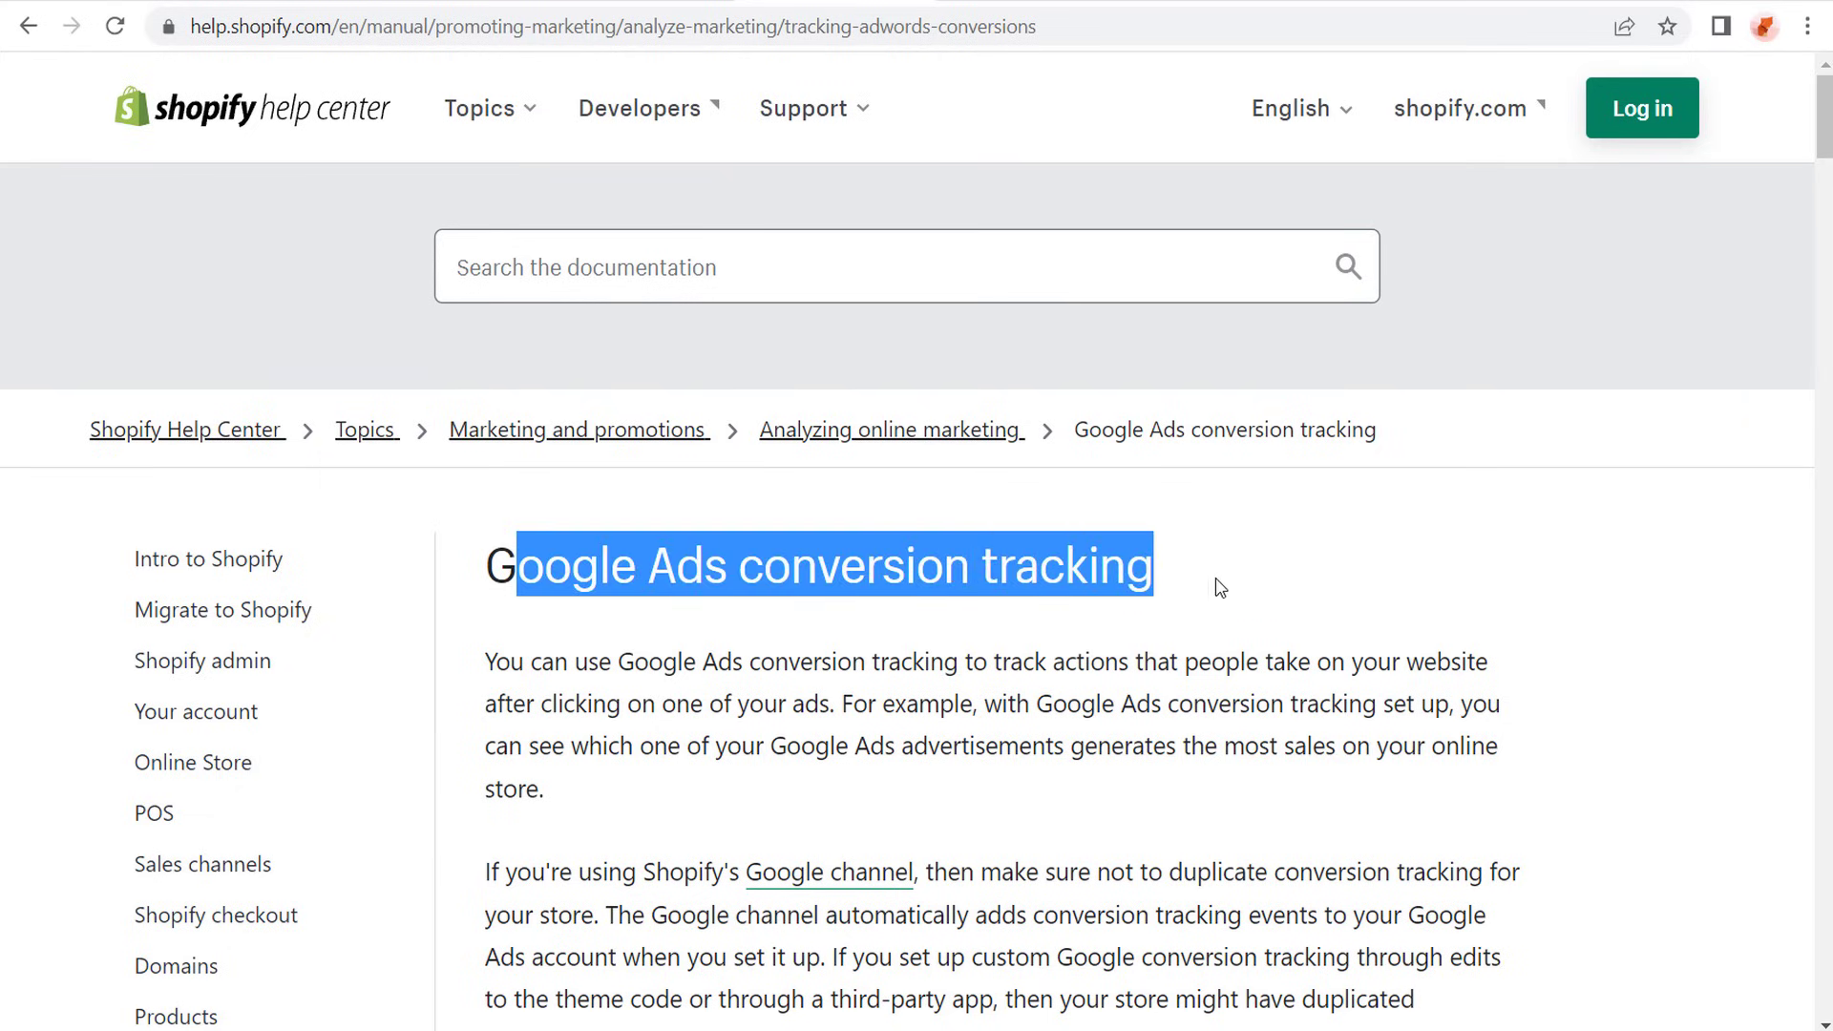
{"action": "left_click", "coordinate": [1221, 586]}
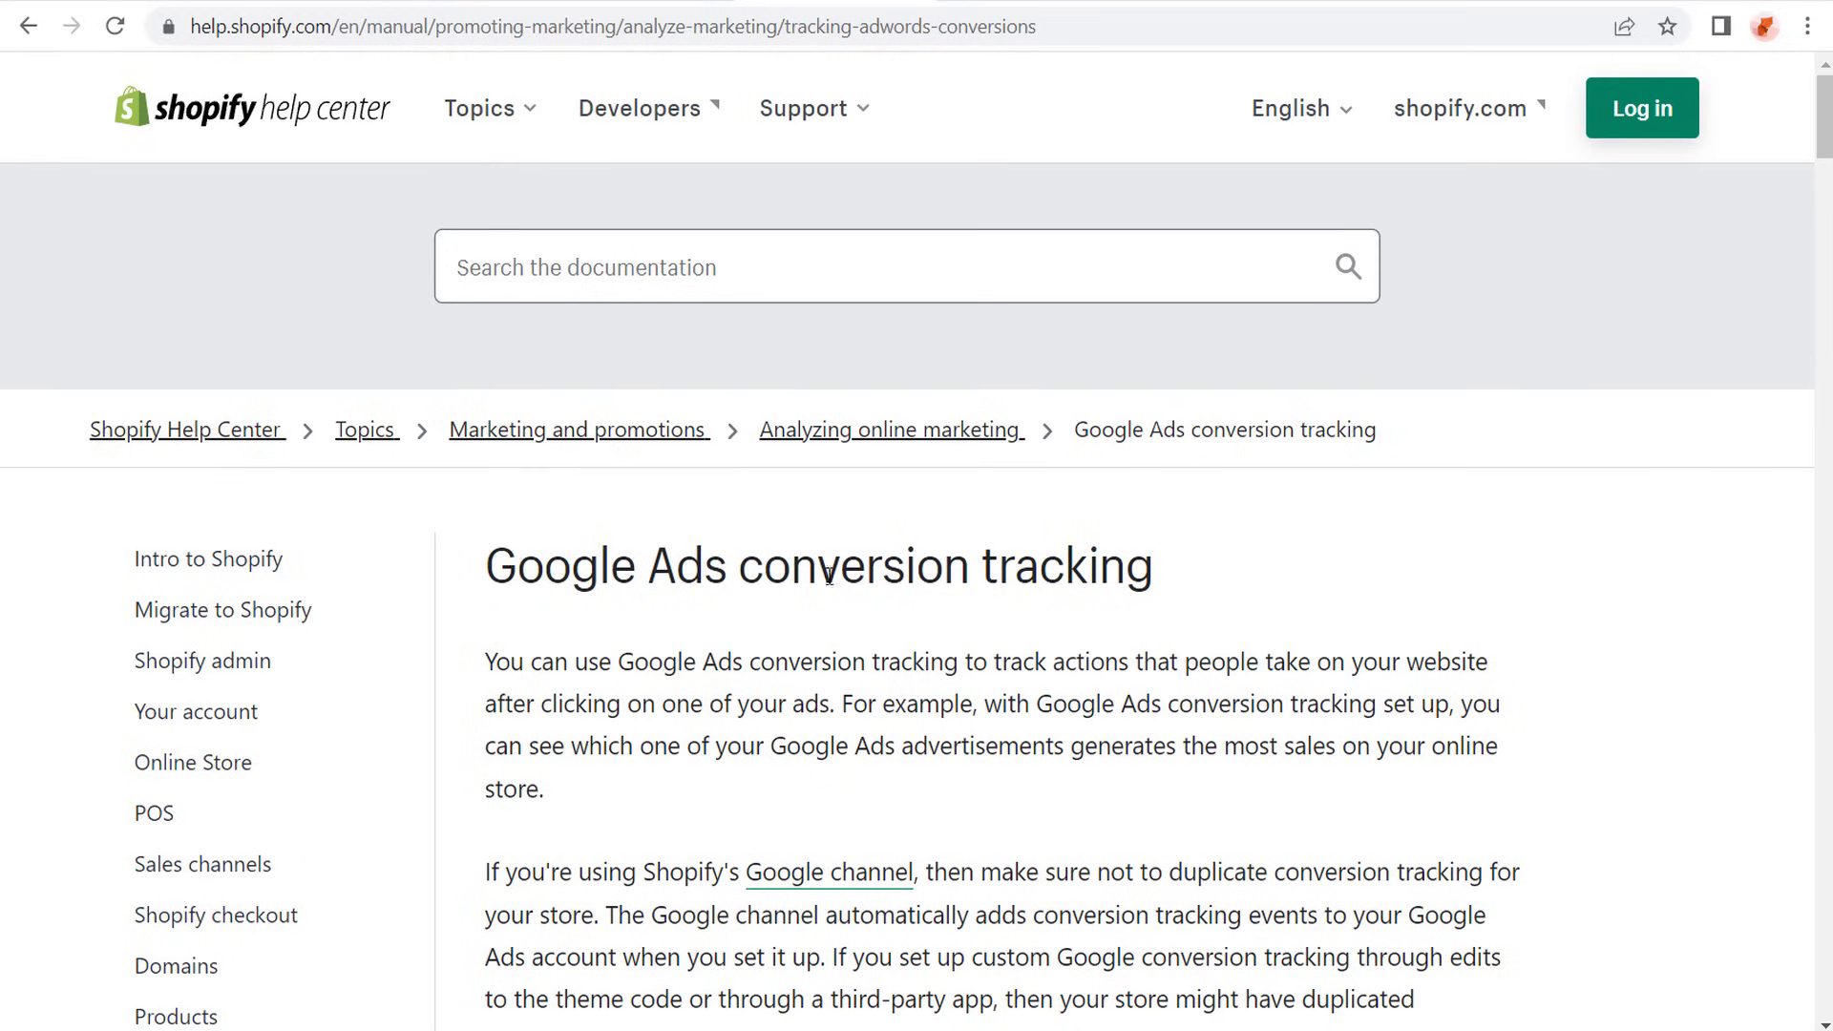
- Read the Shopify article's introduction, then switch to the BigCommerce help article and examine its Conversion Tracking section
{"action": "scroll", "coordinate": [1066, 558], "scroll_direction": "down", "scroll_amount": 3}
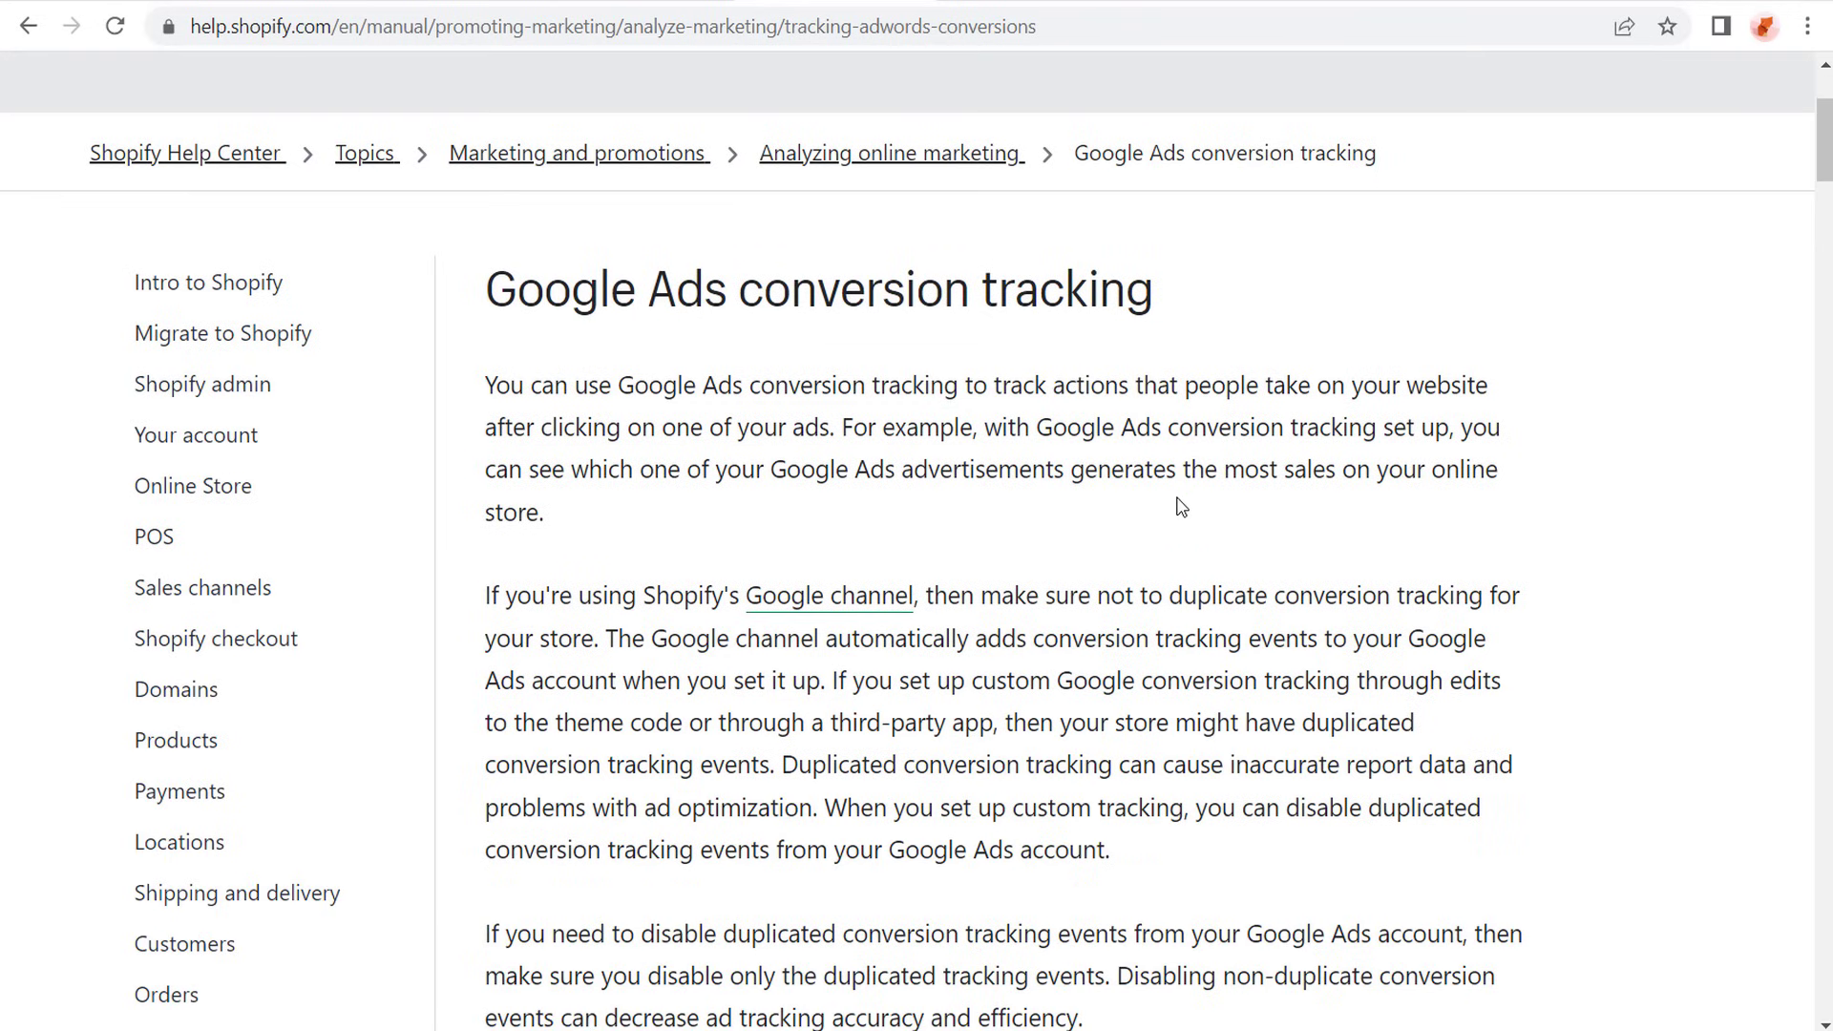
{"action": "left_click", "coordinate": [960, 2]}
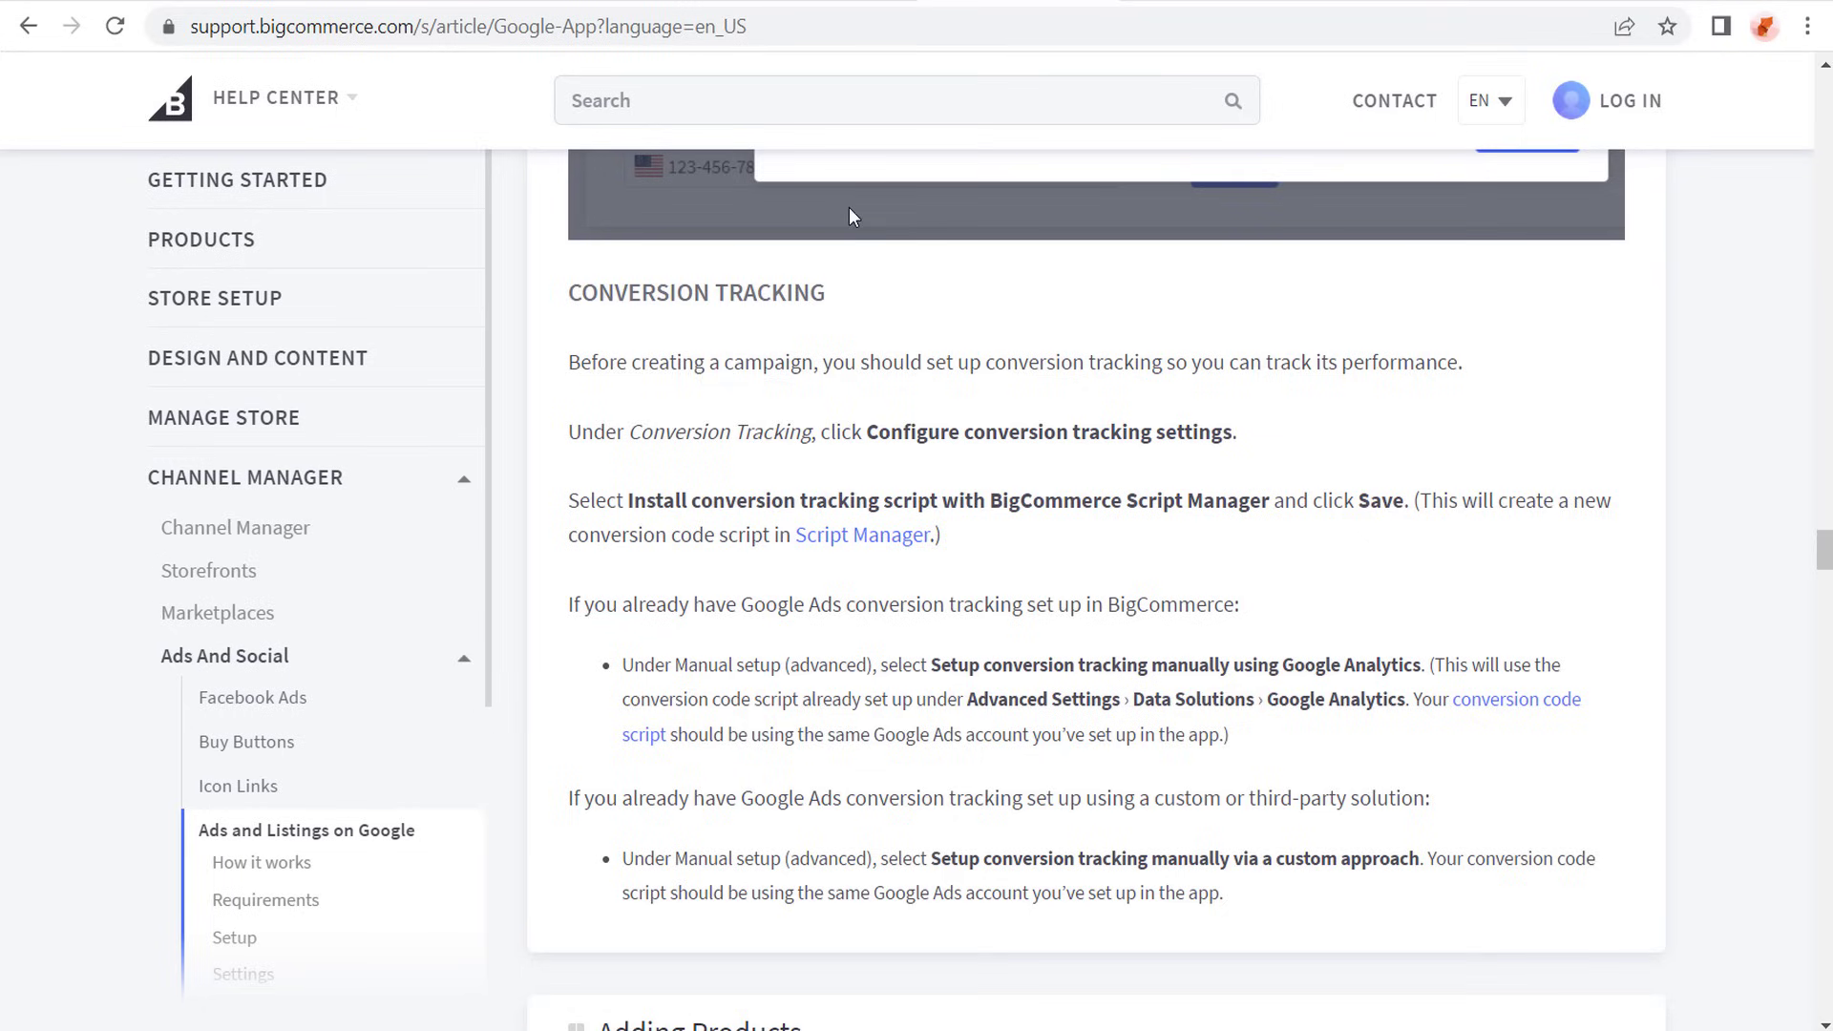
{"action": "left_click_drag", "start_coordinate": [574, 291], "coordinate": [1390, 434]}
{"action": "left_click", "coordinate": [1389, 434]}
- Switch to the Google results for "woocommerce google ads conversion tracking" and examine the WooCommerce Pixel Manager plugin listing
{"action": "left_click", "coordinate": [1184, 2]}
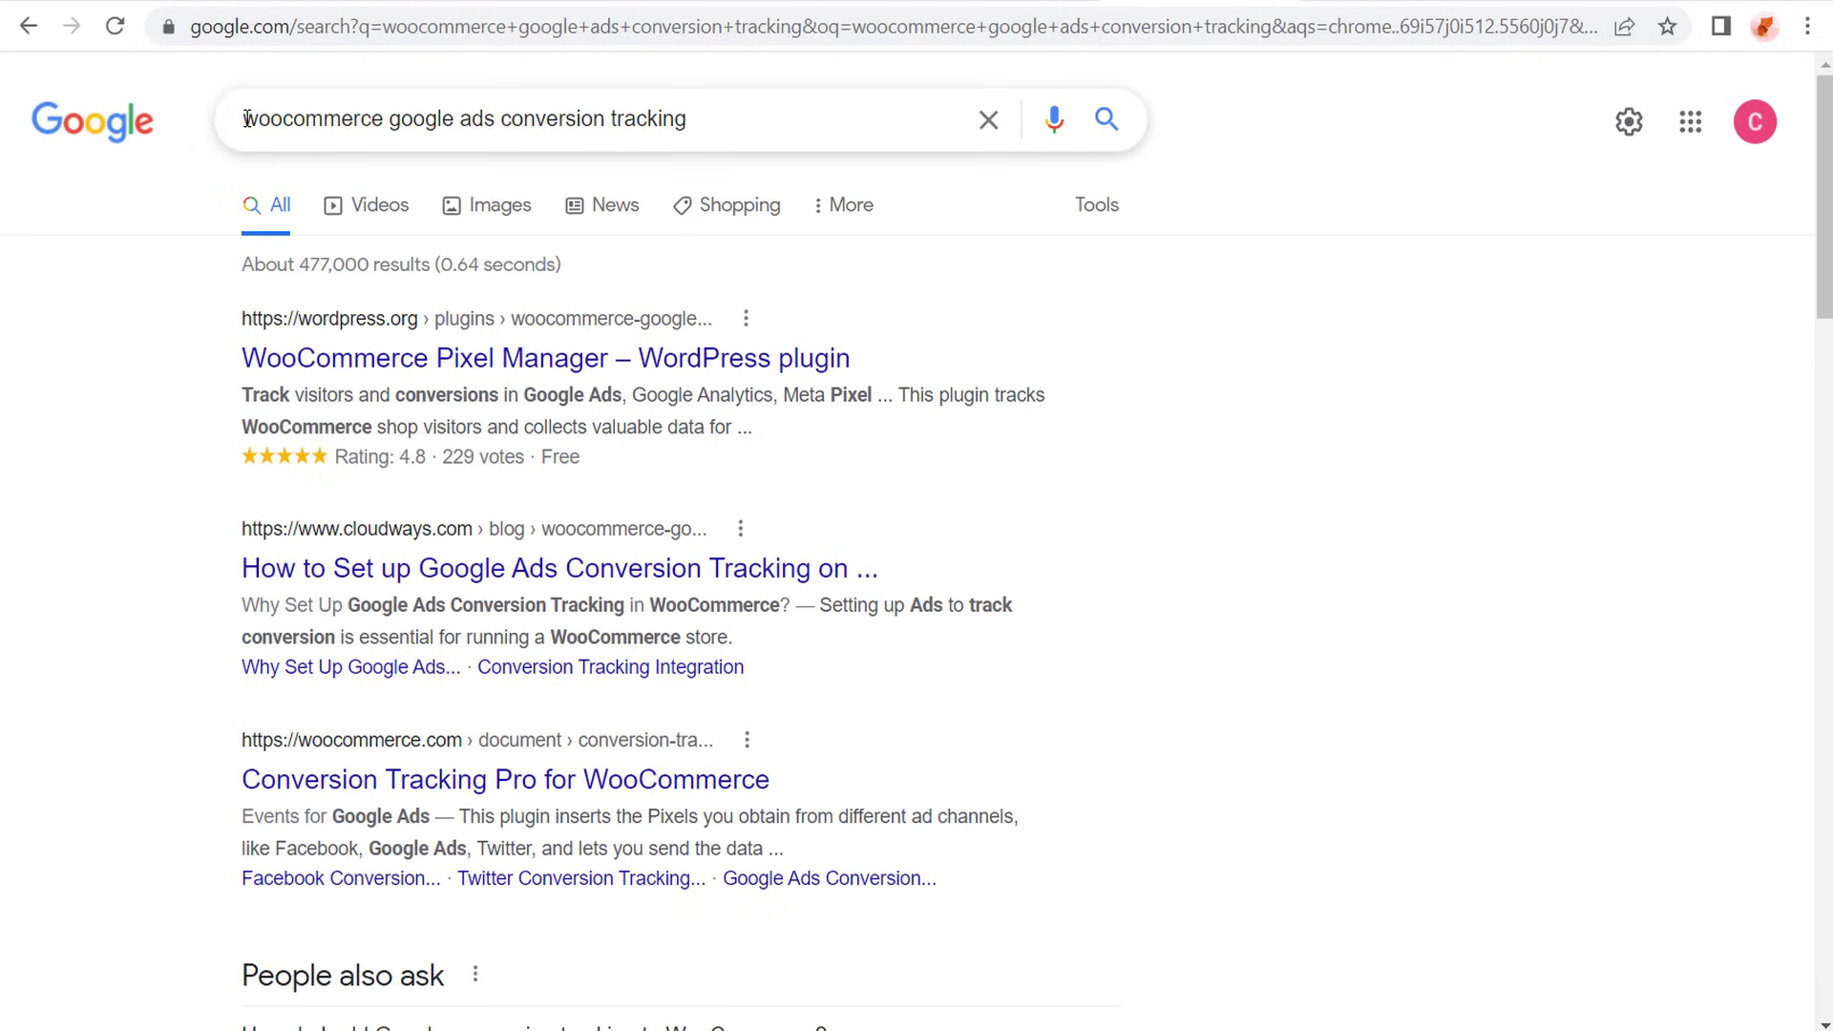
{"action": "left_click_drag", "start_coordinate": [244, 118], "coordinate": [726, 125]}
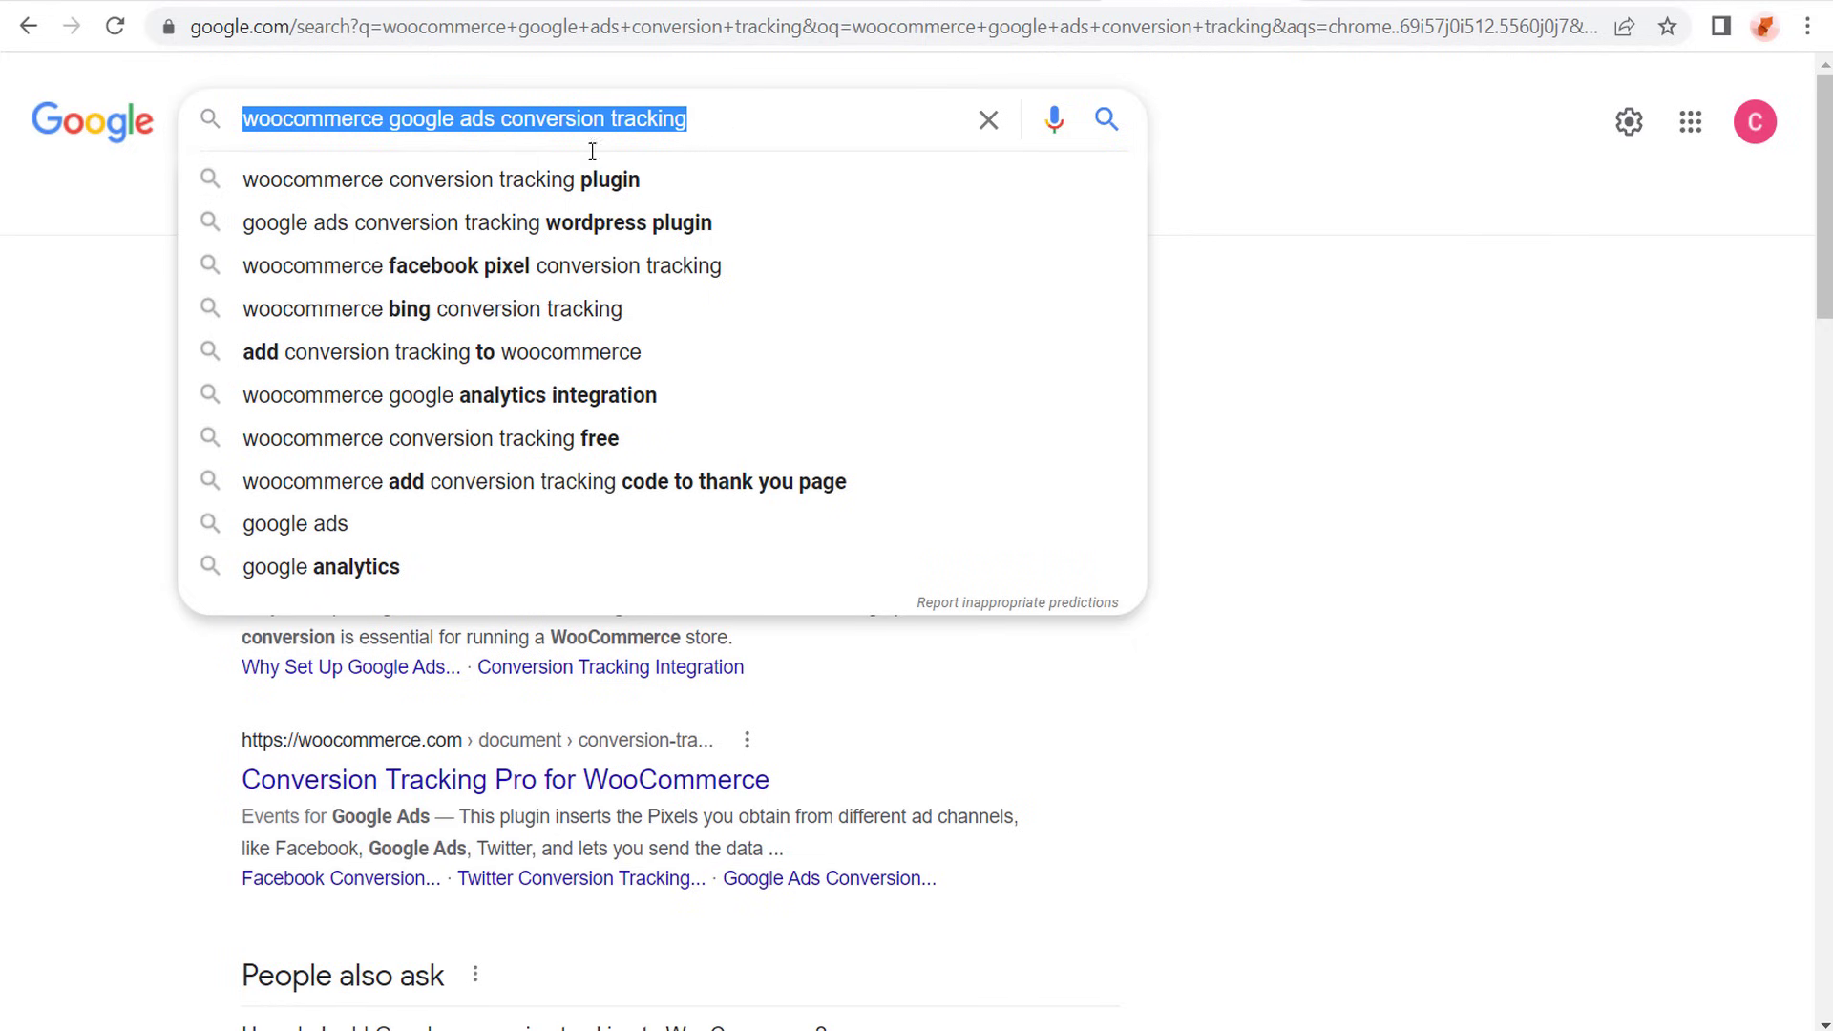
{"action": "left_click", "coordinate": [1723, 451]}
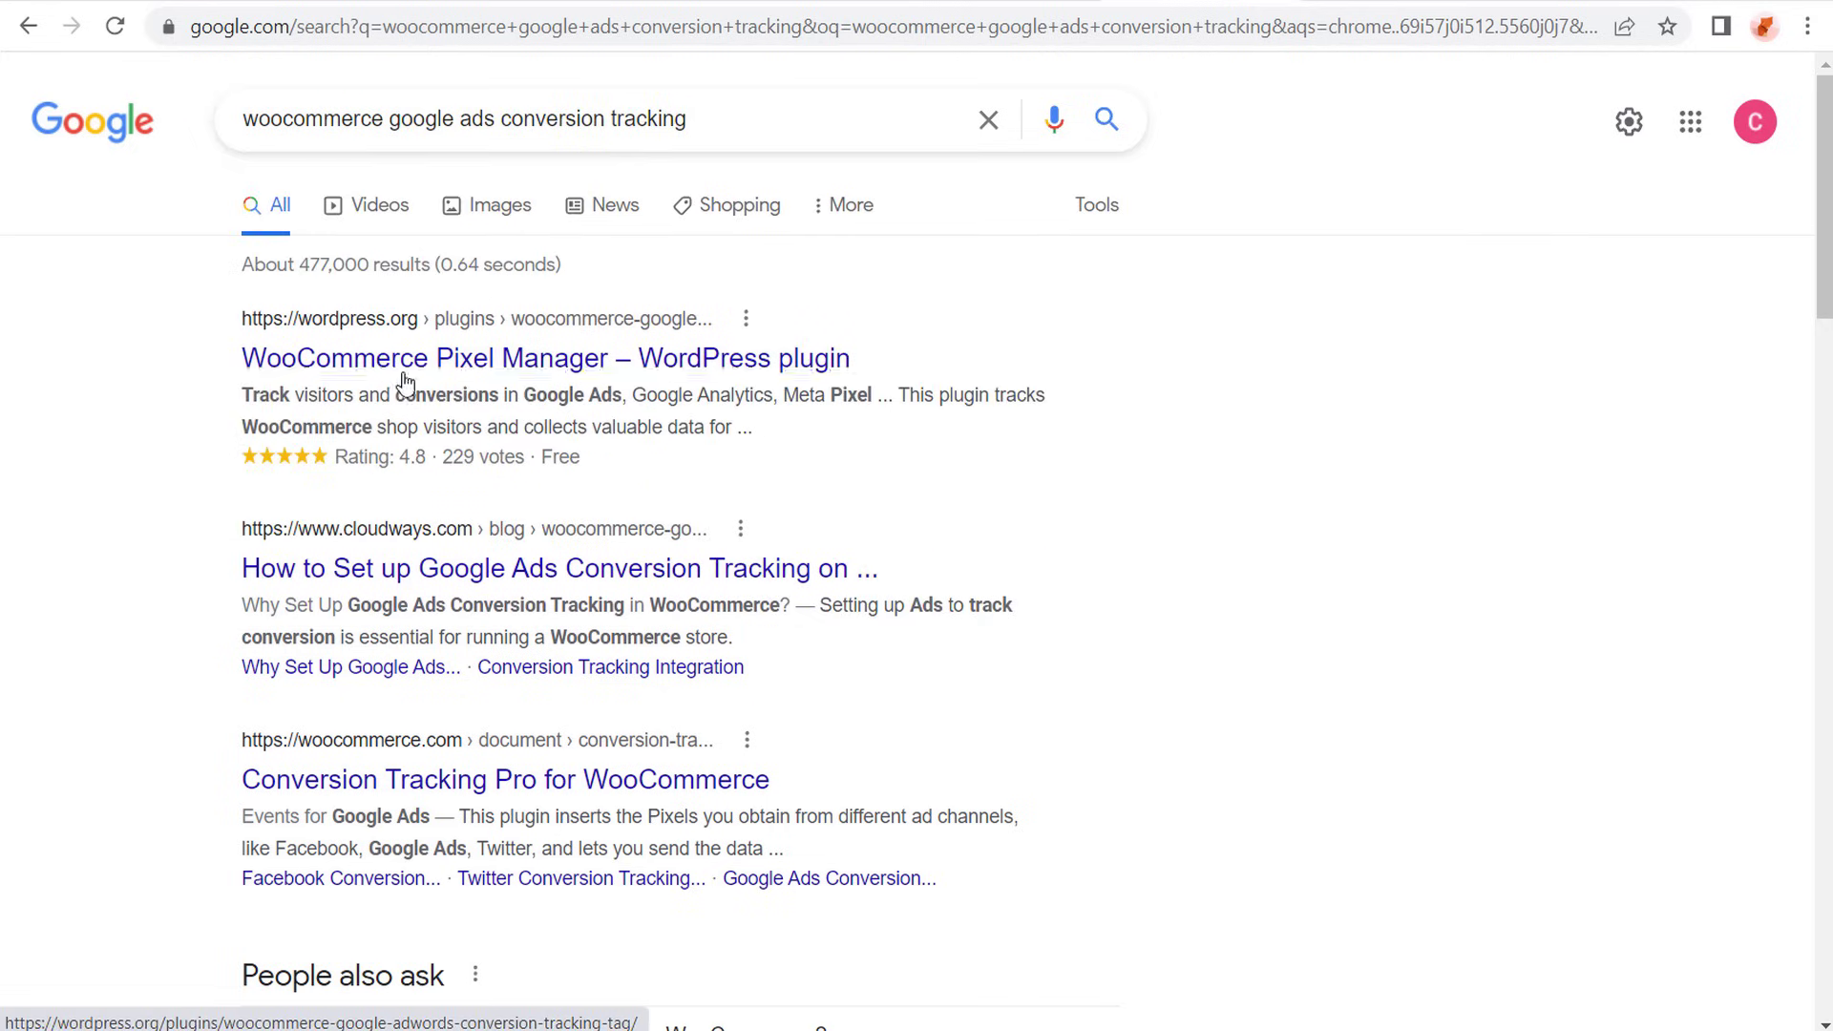
{"action": "left_click_drag", "start_coordinate": [271, 394], "coordinate": [602, 394]}
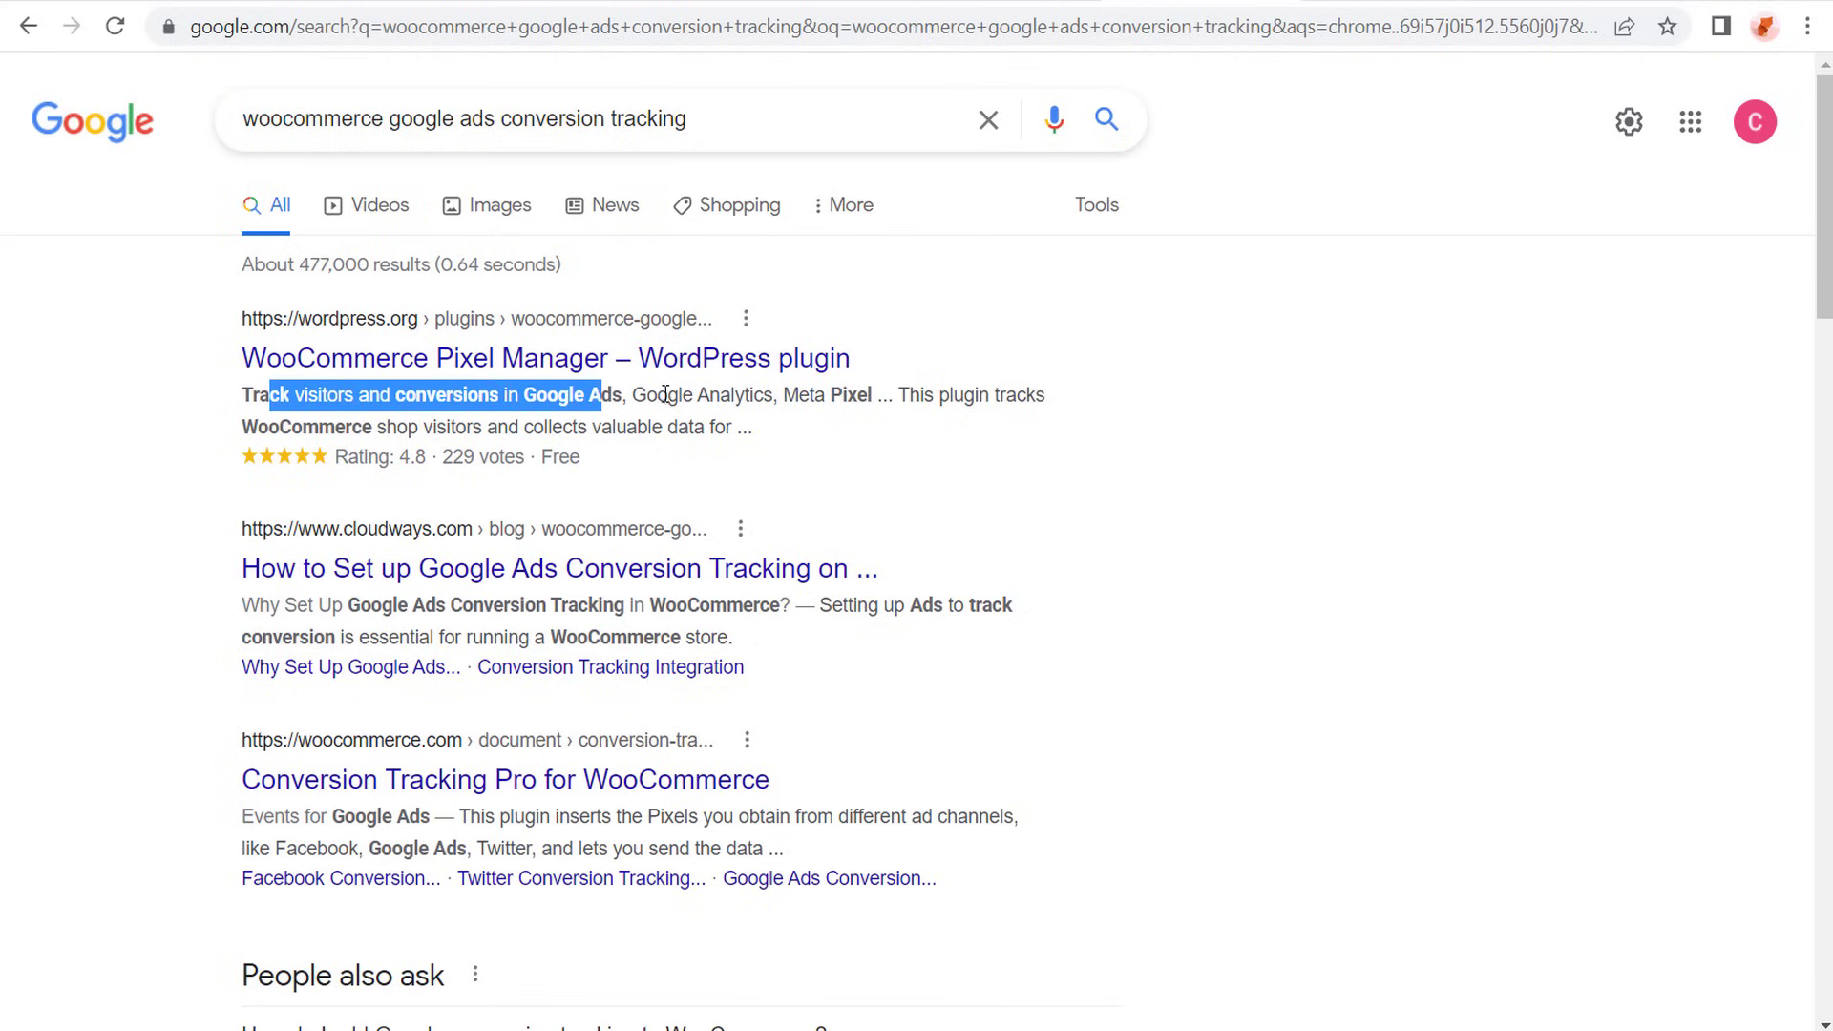
{"action": "left_click_drag", "start_coordinate": [785, 389], "coordinate": [871, 394]}
{"action": "left_click", "coordinate": [1413, 453]}
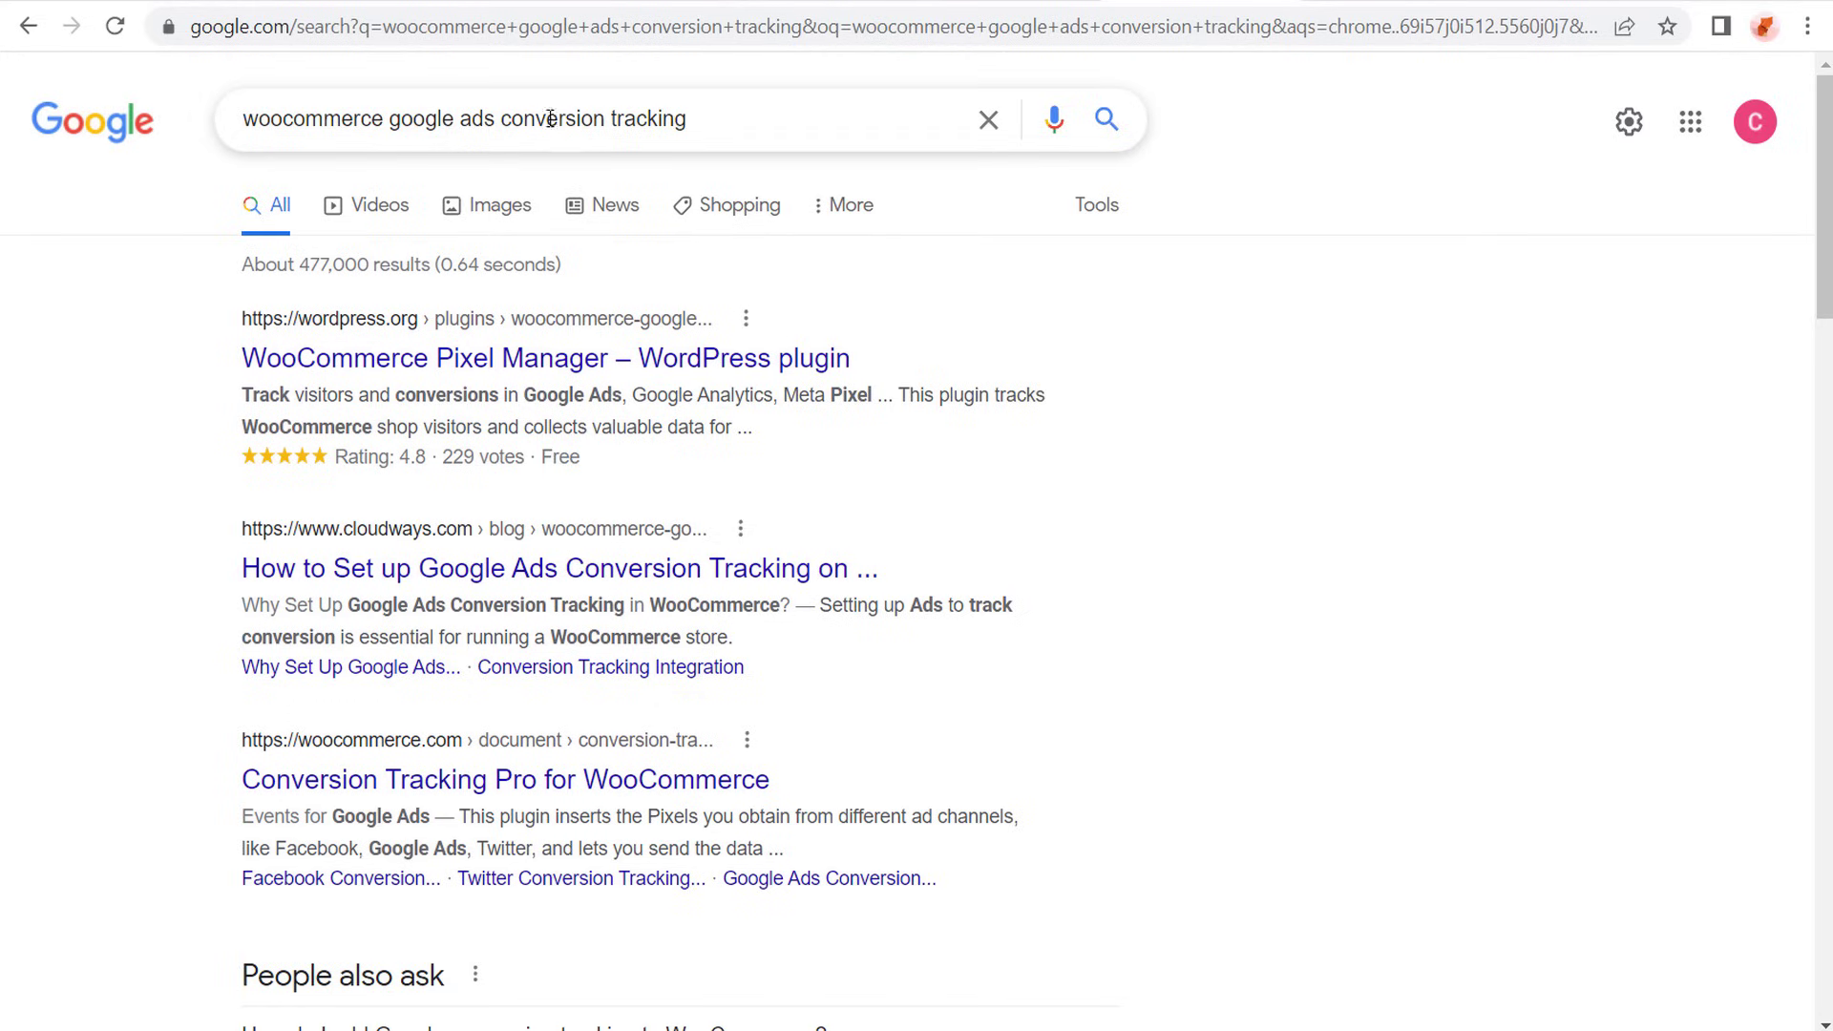
- Check the Conversions list in Google Analytics, then return to Google Ads and leave the Affiliate Click conversion's details
{"action": "left_click", "coordinate": [214, 8]}
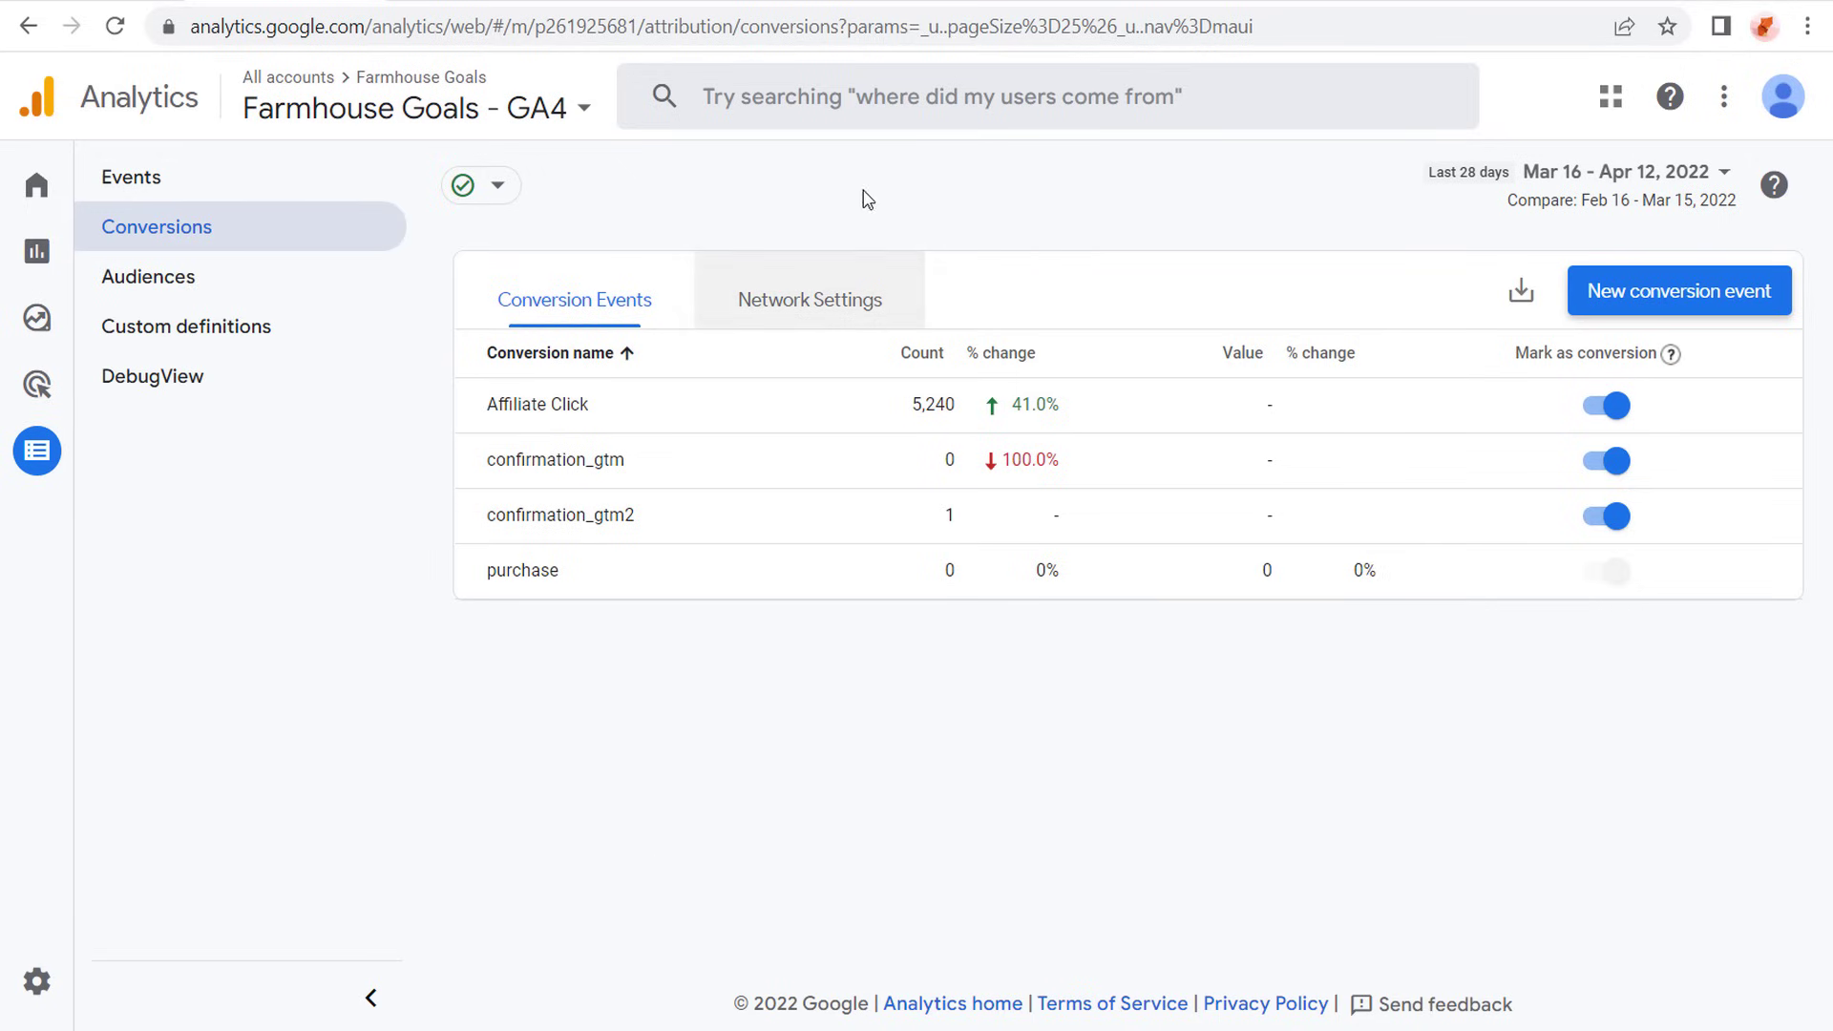
{"action": "left_click", "coordinate": [124, 6]}
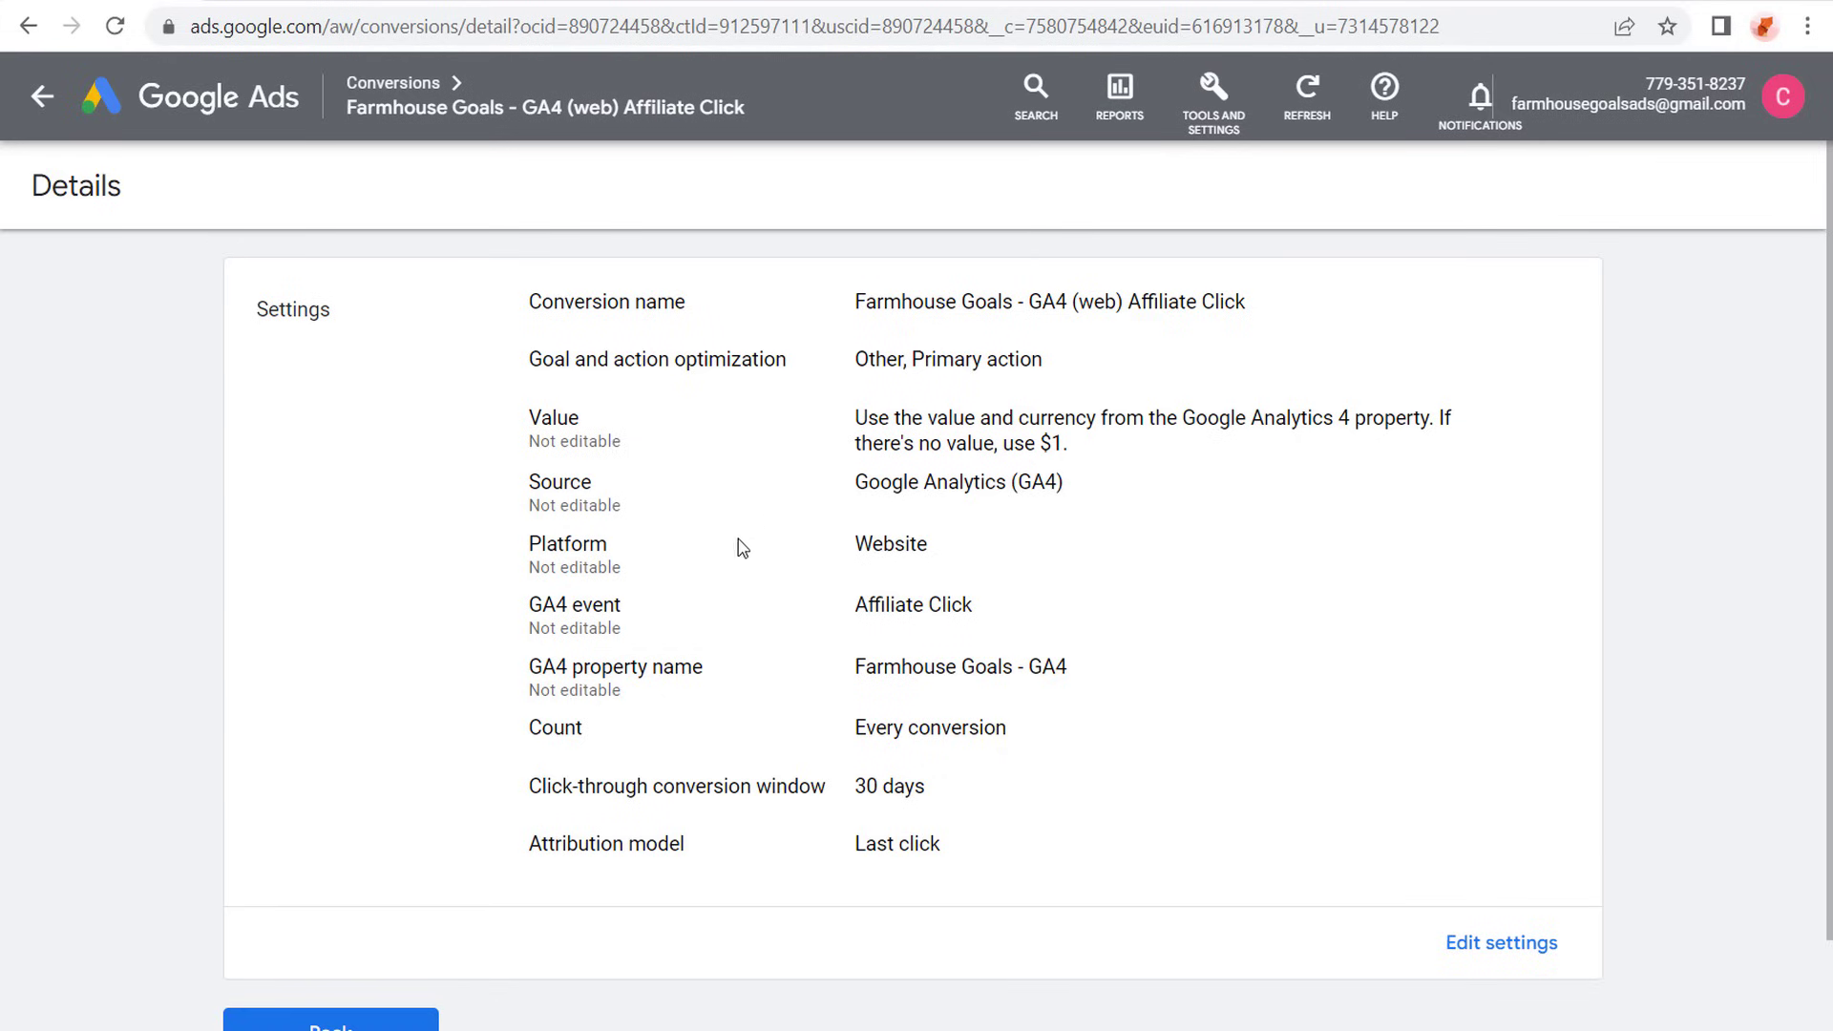
{"action": "scroll", "coordinate": [711, 616], "scroll_direction": "down", "scroll_amount": 1}
{"action": "left_click", "coordinate": [375, 924]}
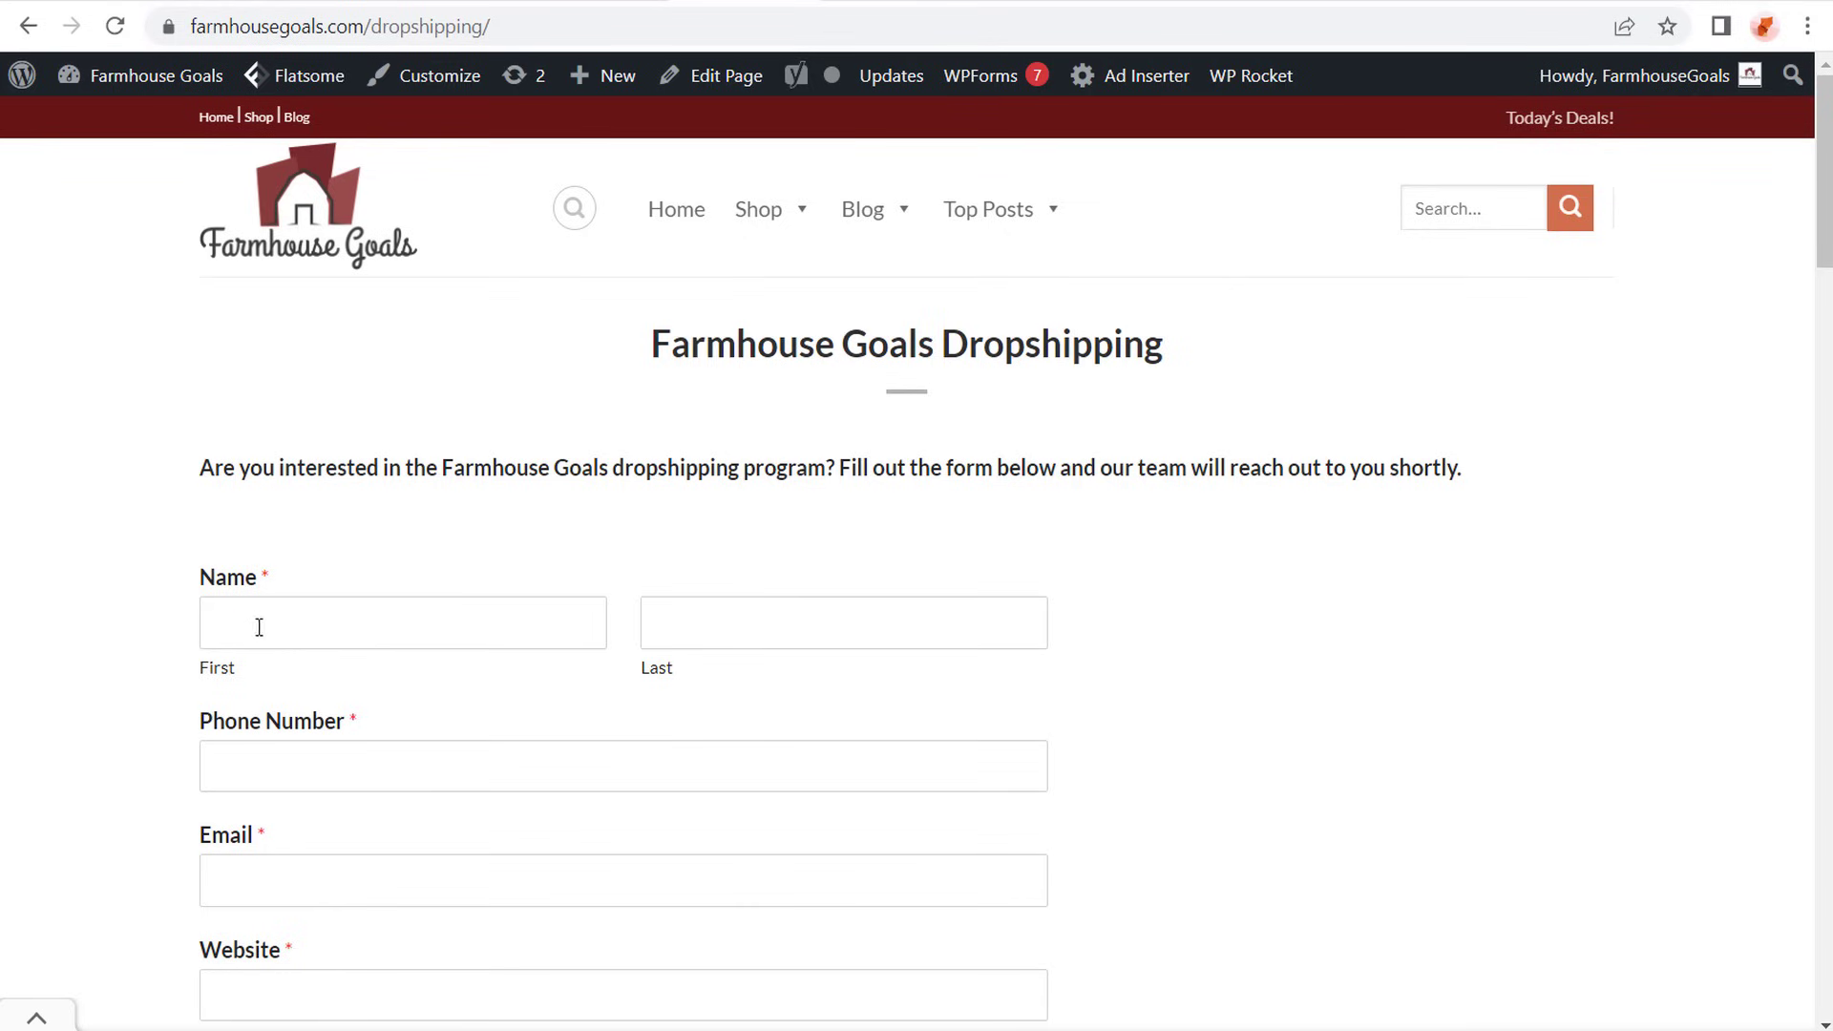
- Examine the contact form on the Farmhouse Goals Dropshipping page
{"action": "scroll", "coordinate": [605, 589], "scroll_direction": "down", "scroll_amount": 1}
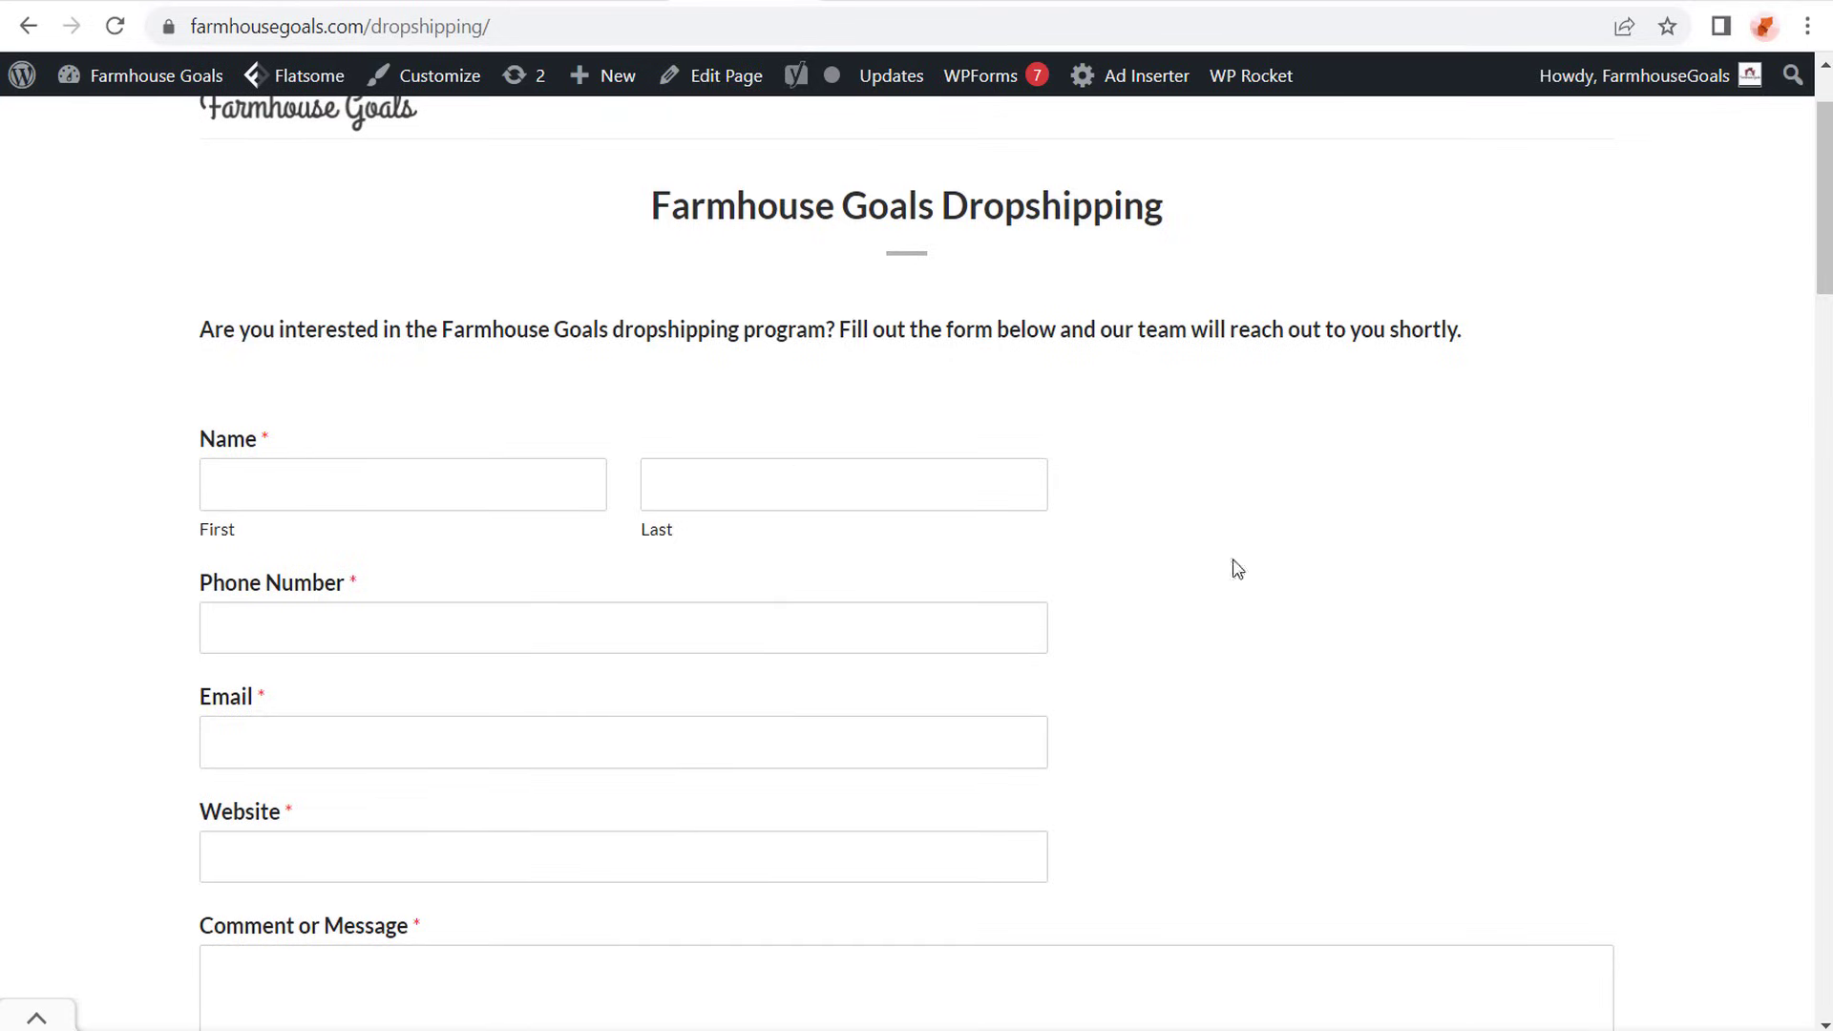
{"action": "scroll", "coordinate": [1039, 699], "scroll_direction": "down", "scroll_amount": 2}
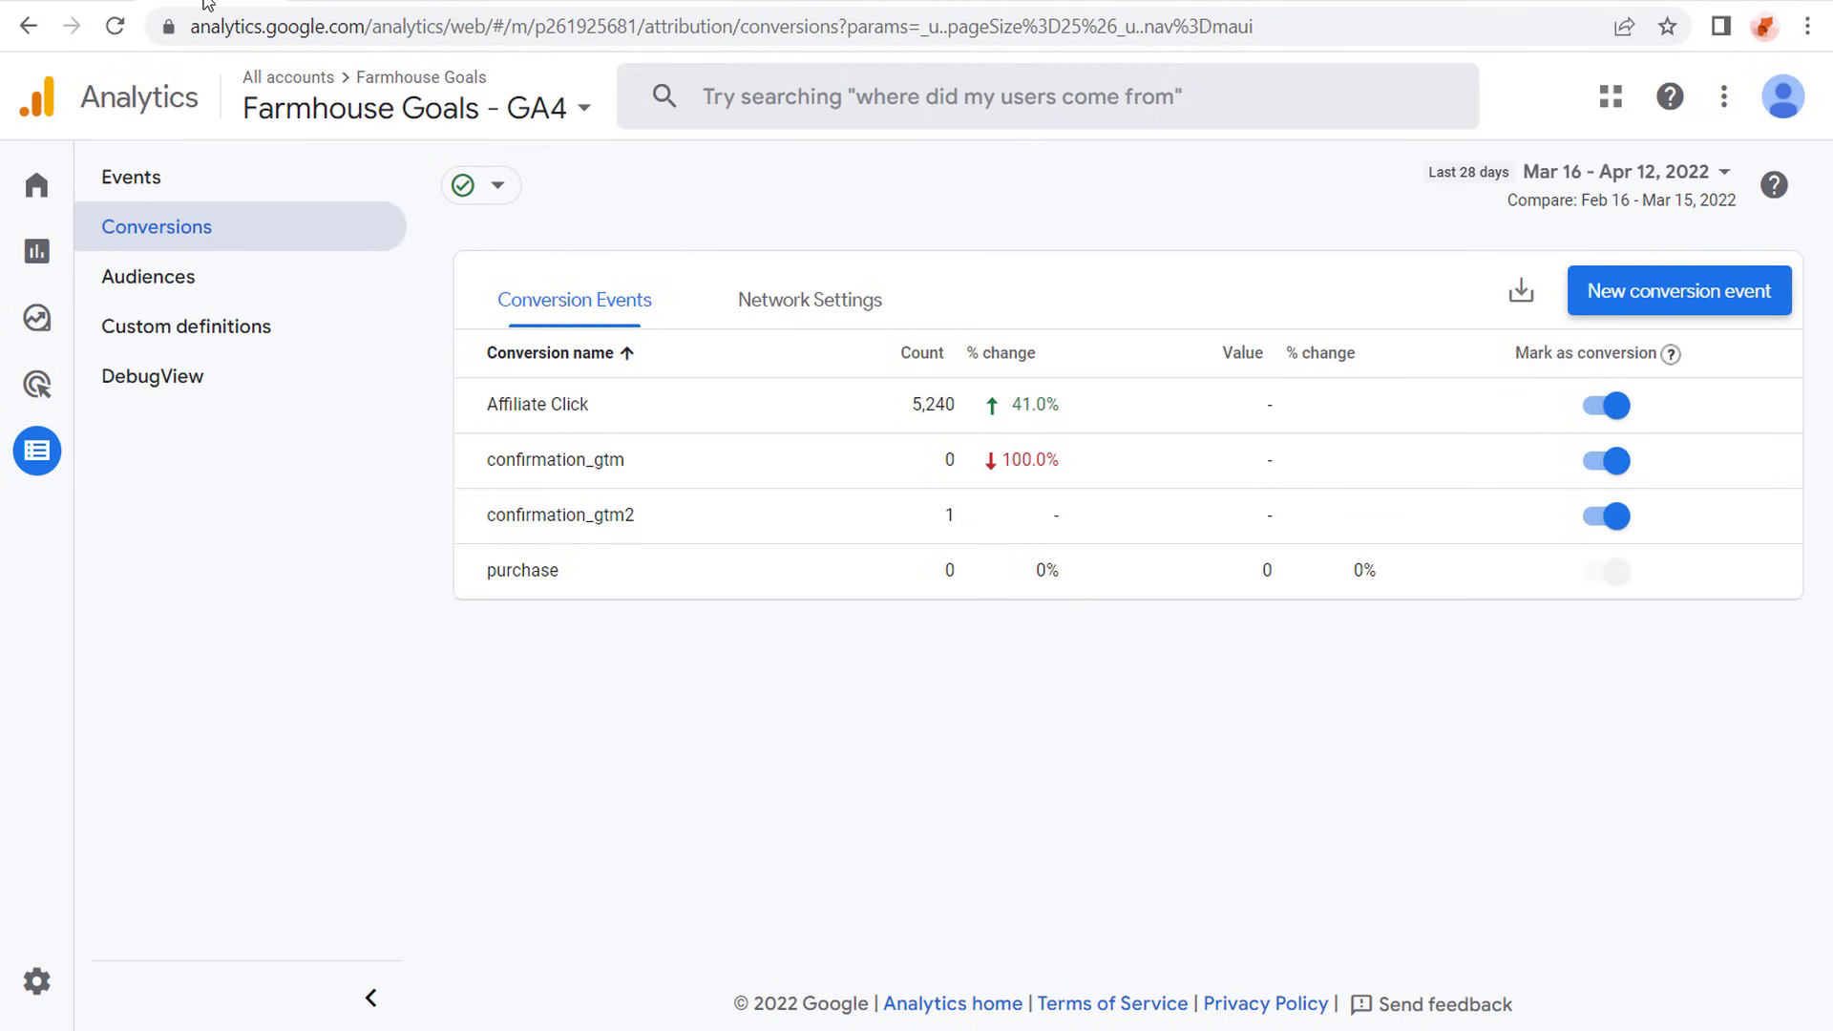
- Start a new custom event in the Farmhouse Goals - GA4 property and name it Dropshipping_Confirmation
{"action": "left_click", "coordinate": [137, 183]}
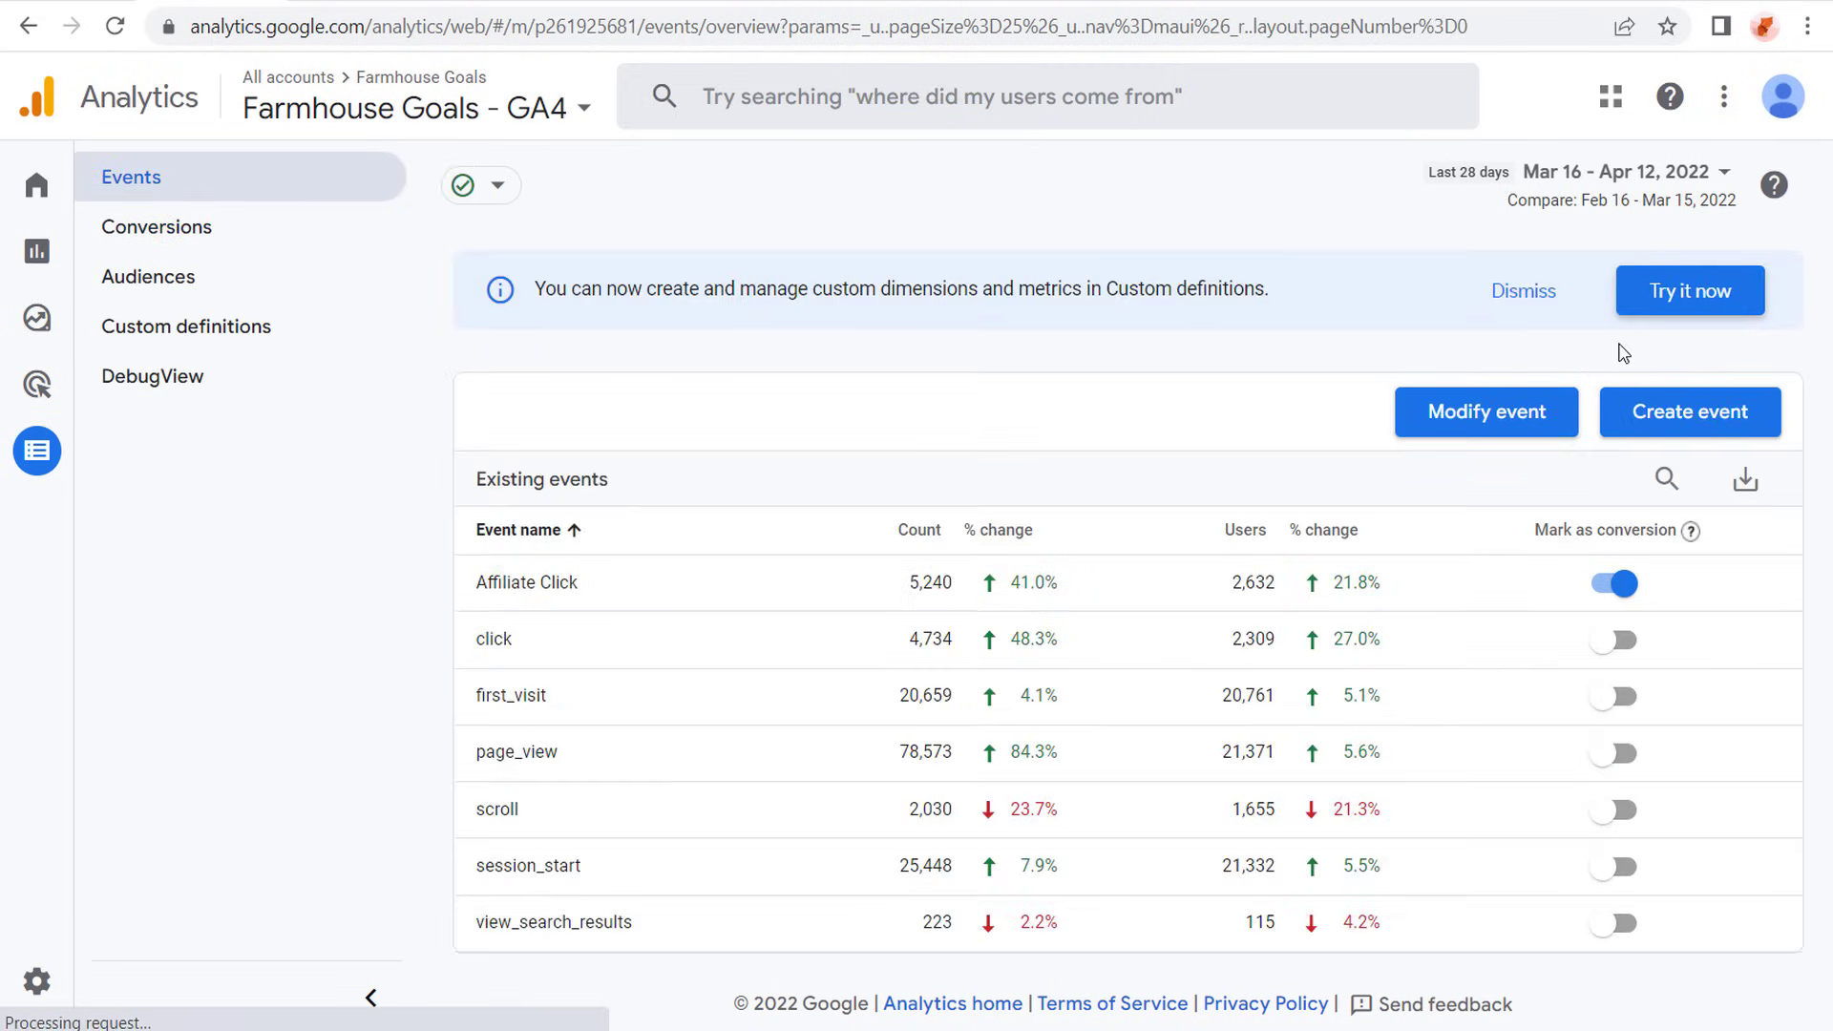
{"action": "left_click", "coordinate": [1656, 410]}
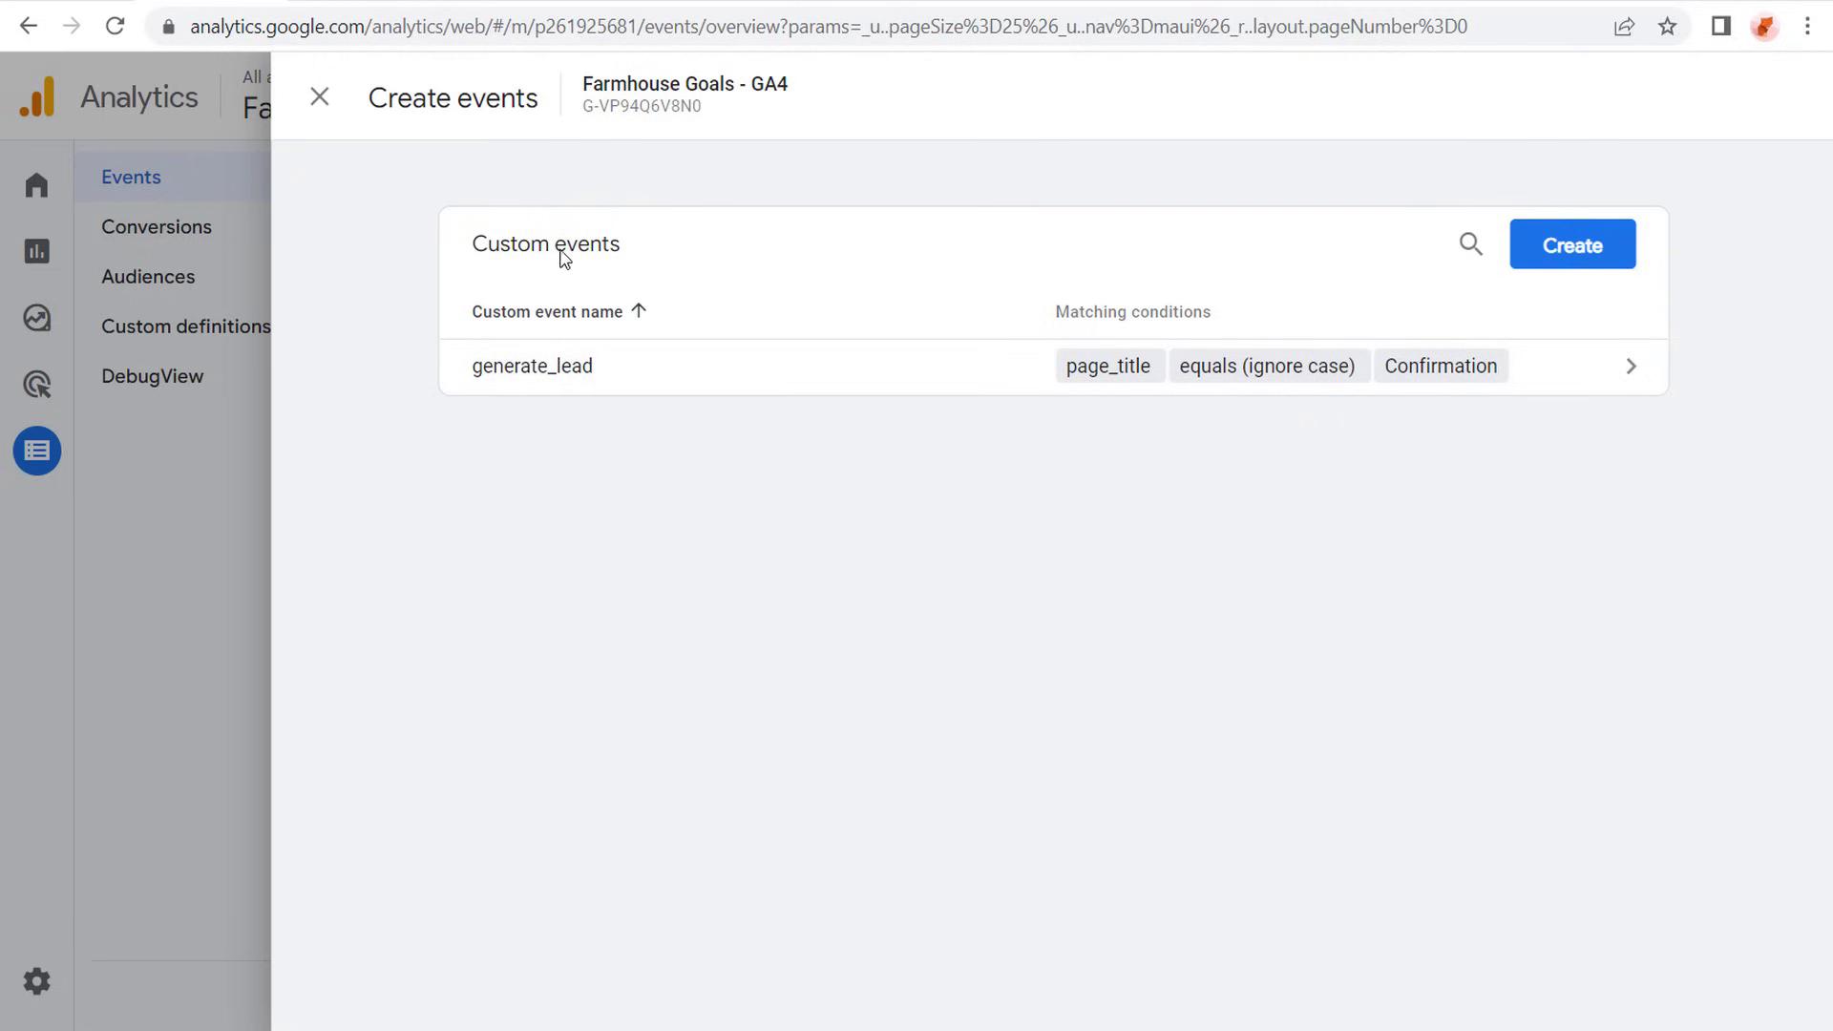
{"action": "left_click", "coordinate": [1575, 250]}
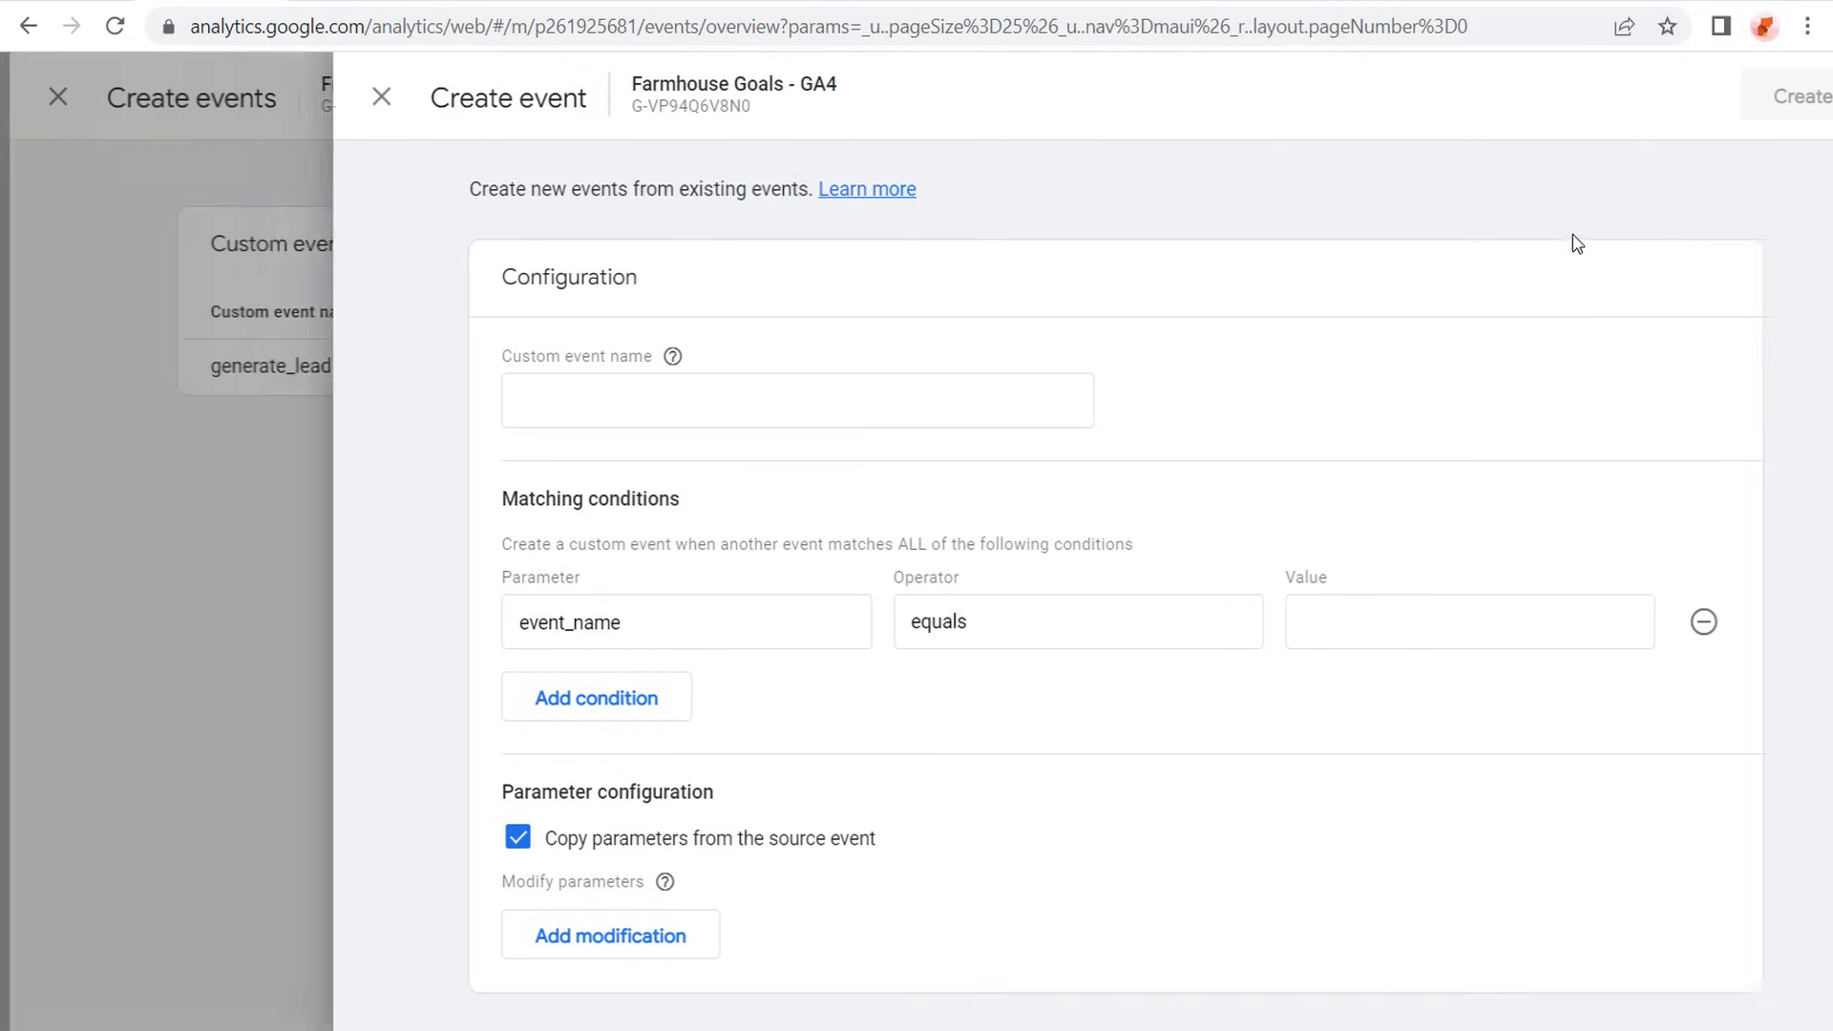
{"action": "left_click", "coordinate": [743, 387]}
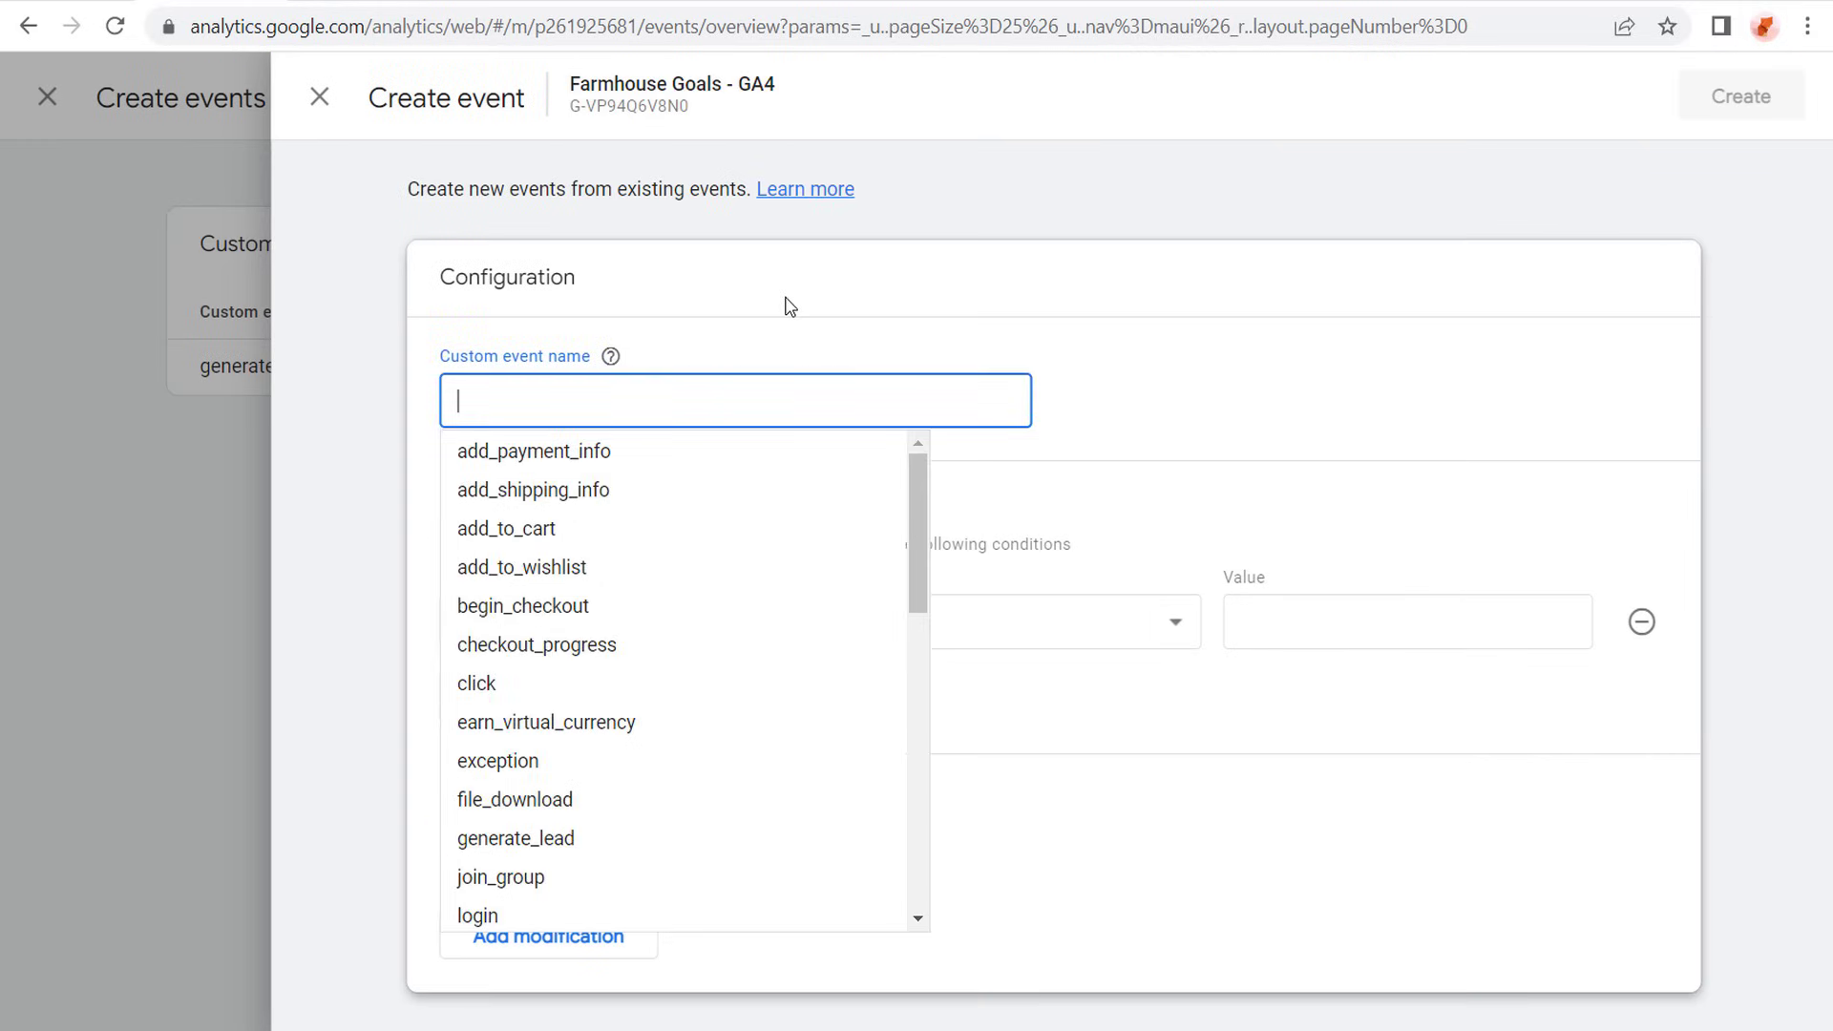
{"action": "type", "text": "Dropshippi"}
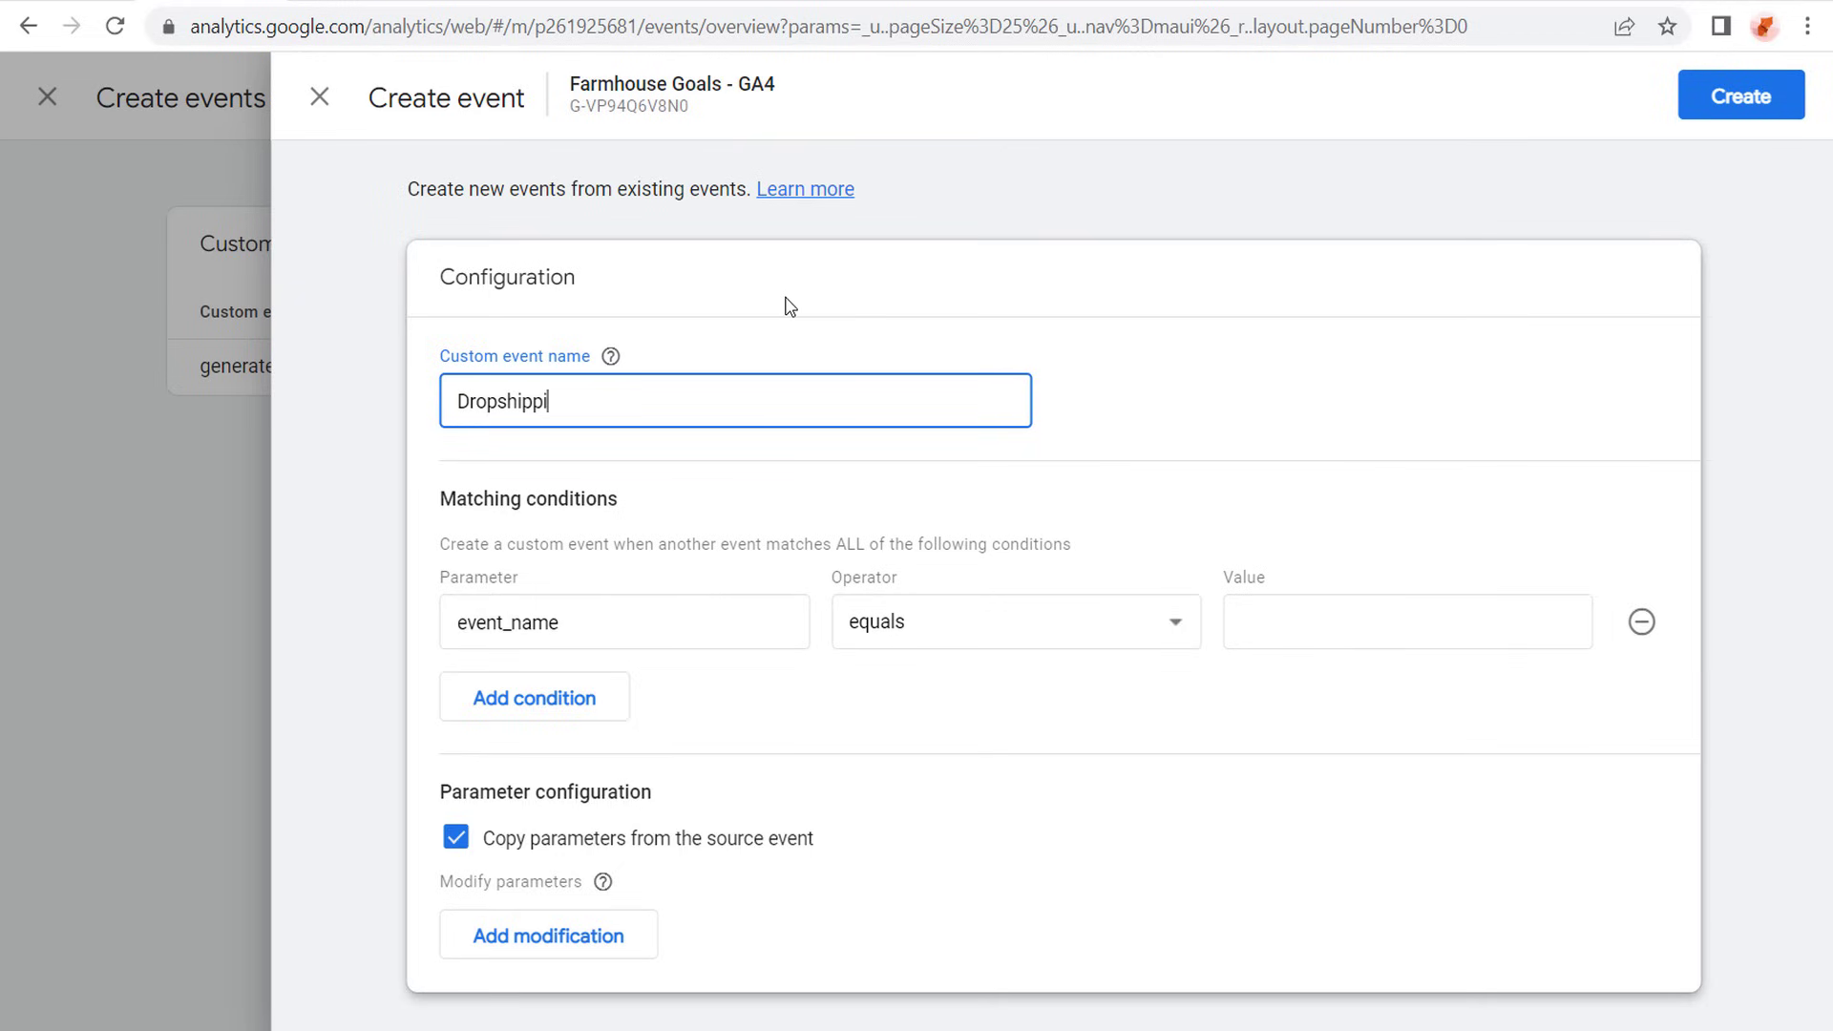
{"action": "type", "text": "ng C"}
{"action": "type", "text": "Confirmation"}
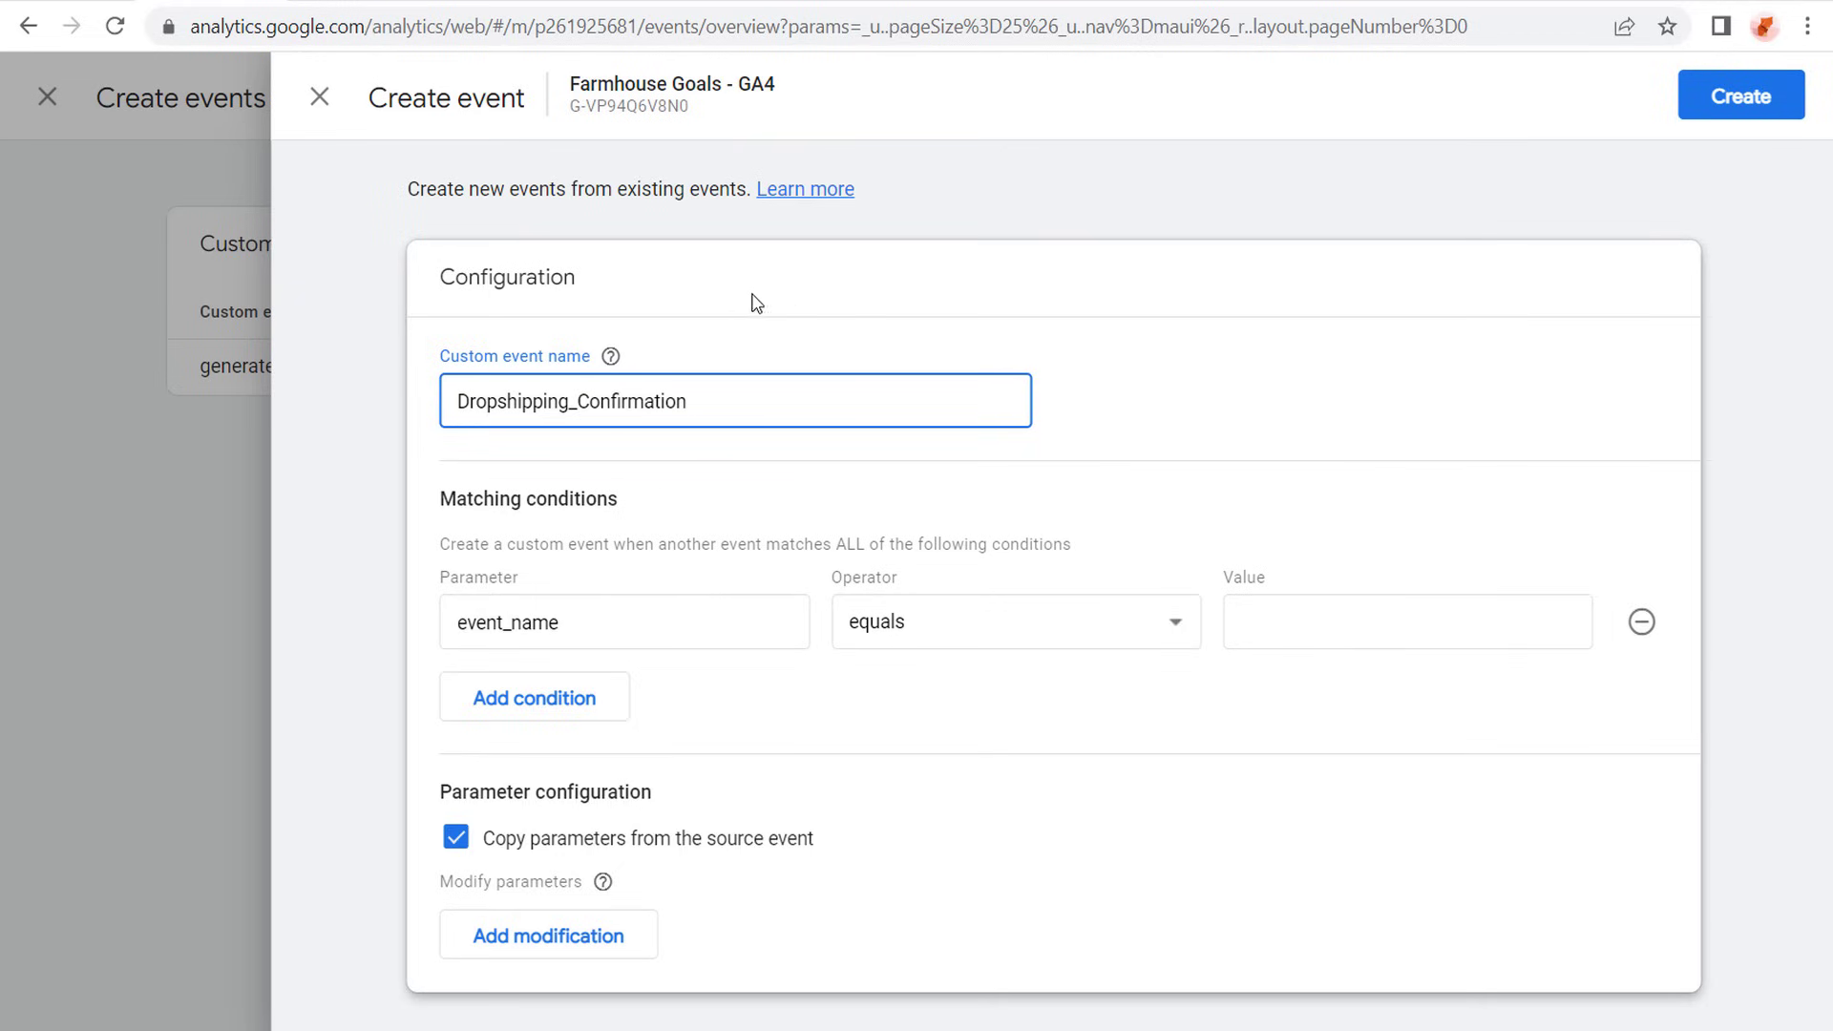
- Change the custom event name to all lowercase, dropshipping_confirmation
{"action": "left_click", "coordinate": [469, 398]}
{"action": "key", "text": "BackSpace"}
{"action": "type", "text": "d"}
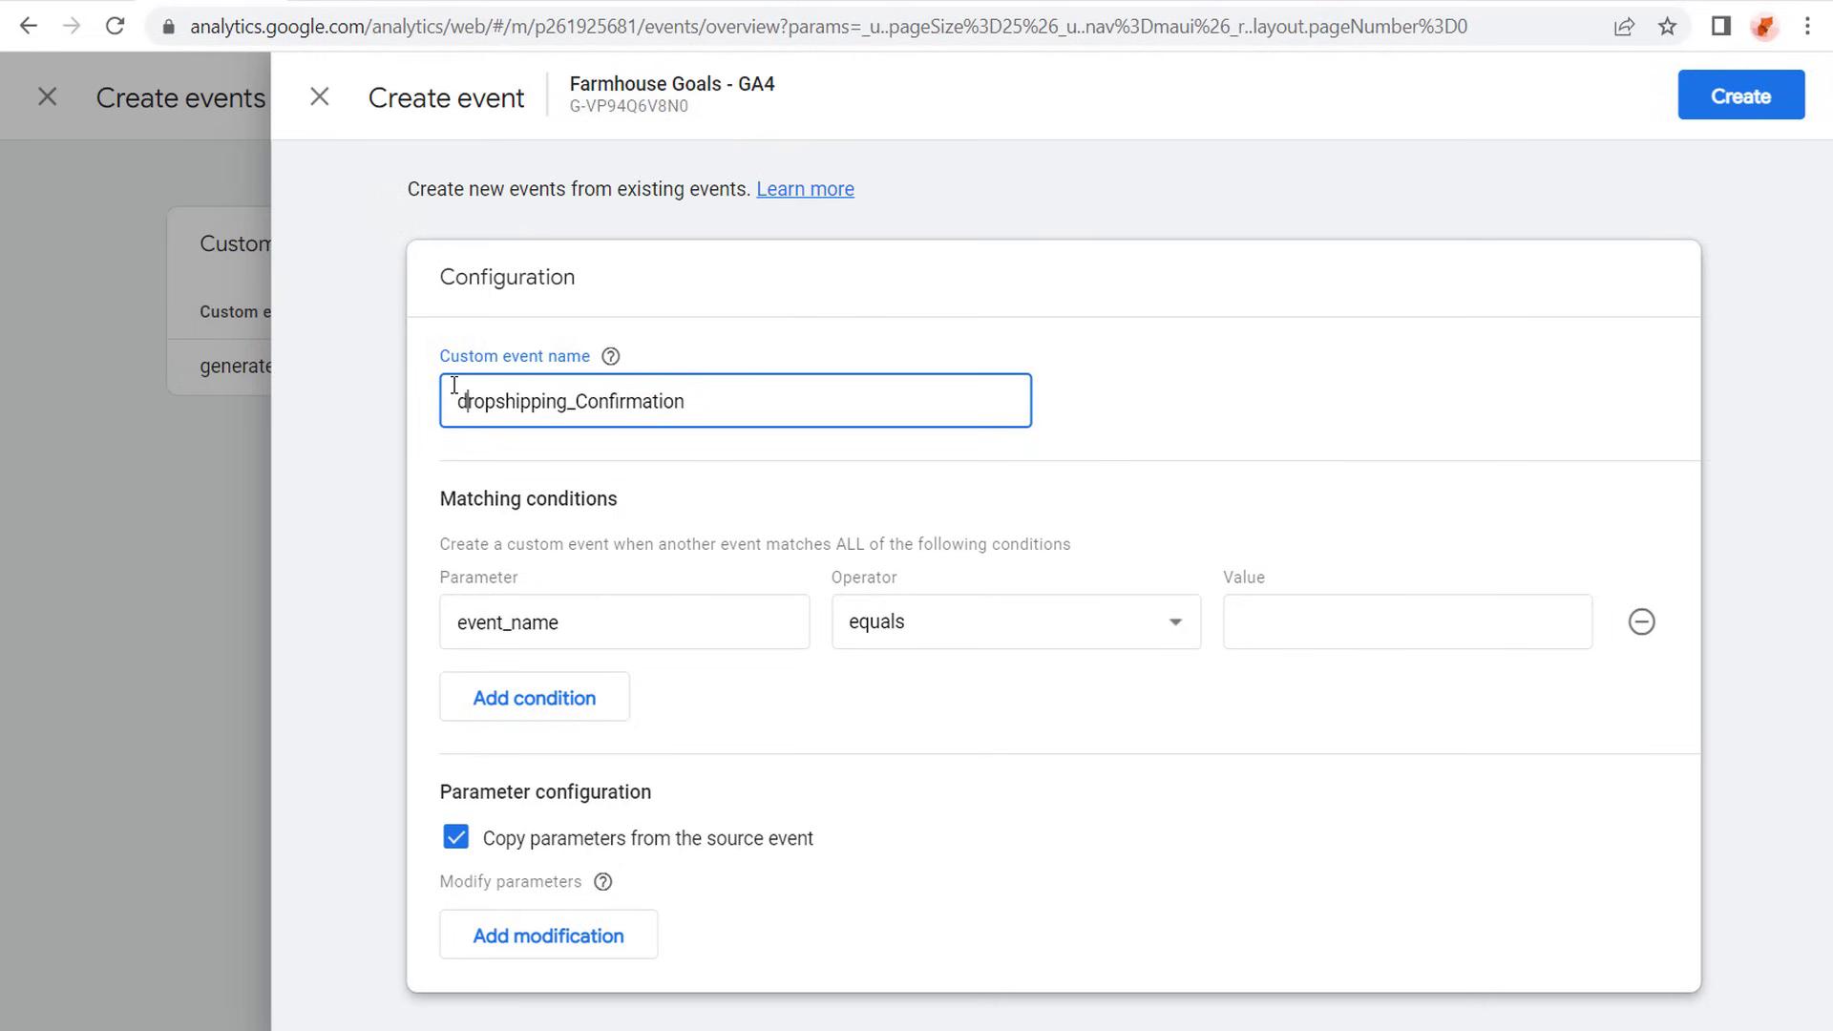
{"action": "left_click", "coordinate": [582, 400]}
{"action": "key", "text": "BackSpace"}
{"action": "type", "text": "c"}
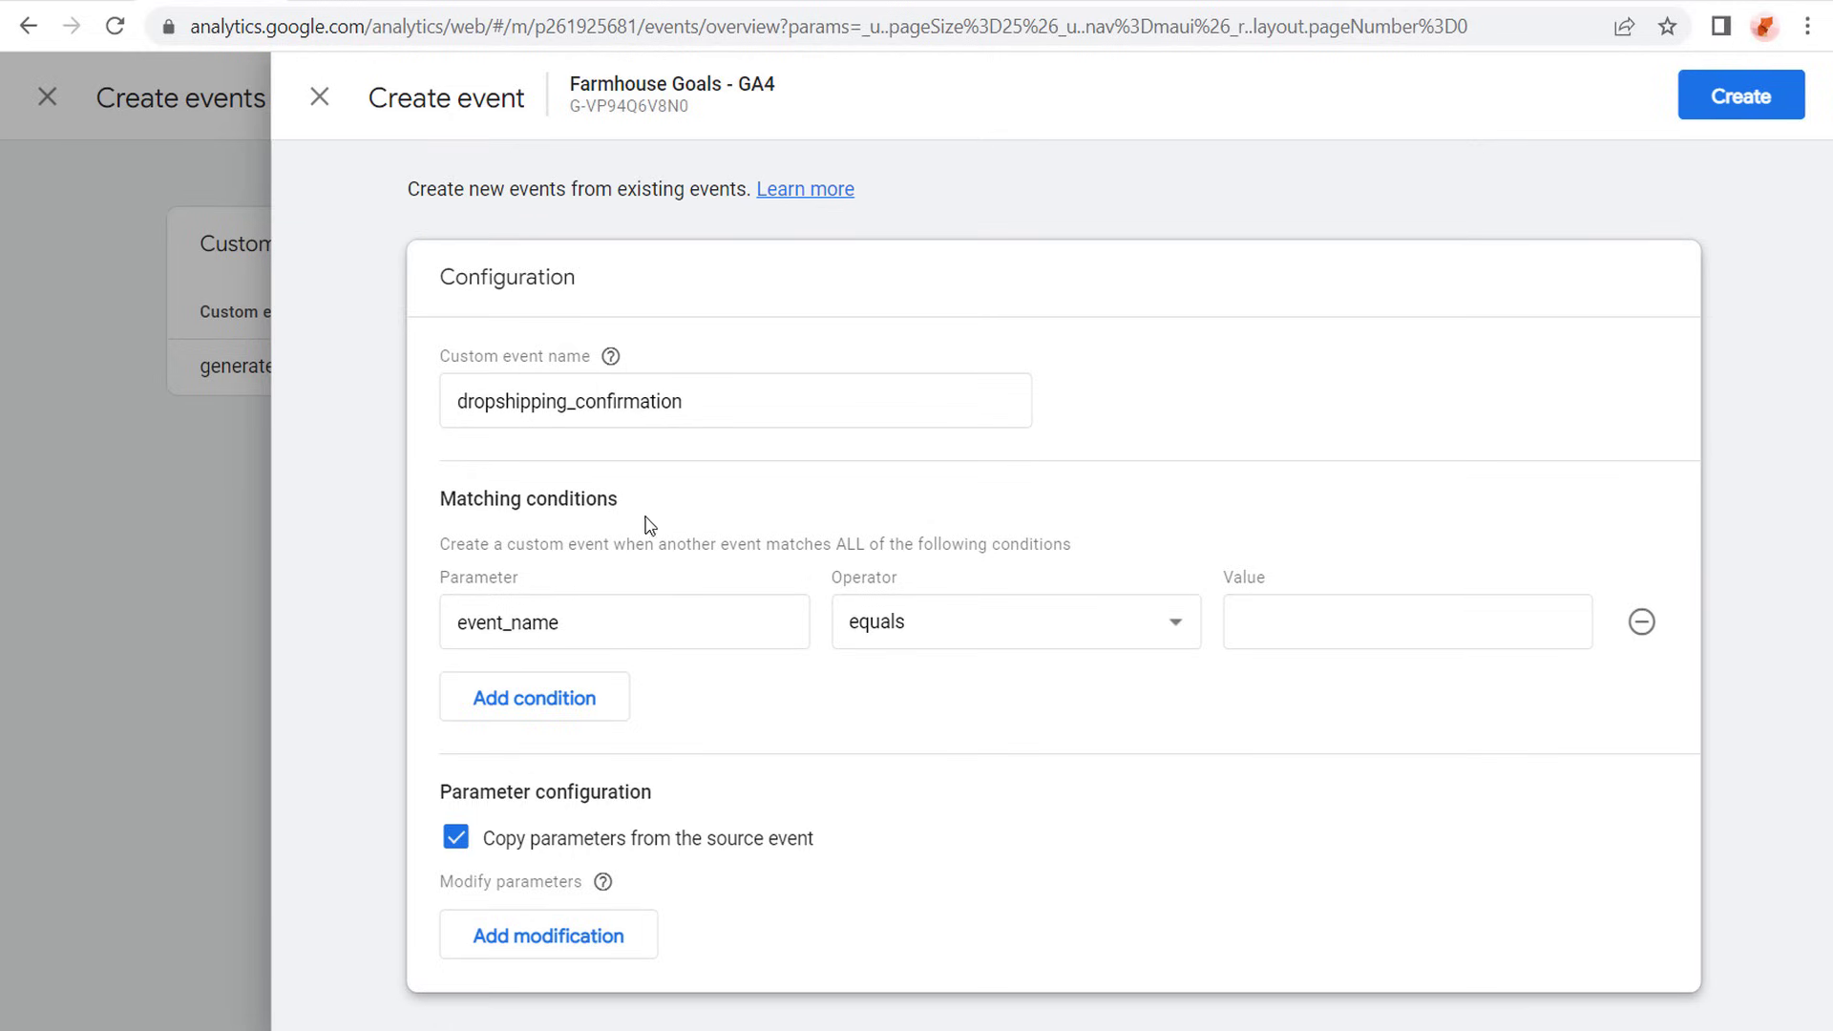
- Set the matching condition's parameter to page_location and its operator to contains
{"action": "left_click", "coordinate": [654, 628]}
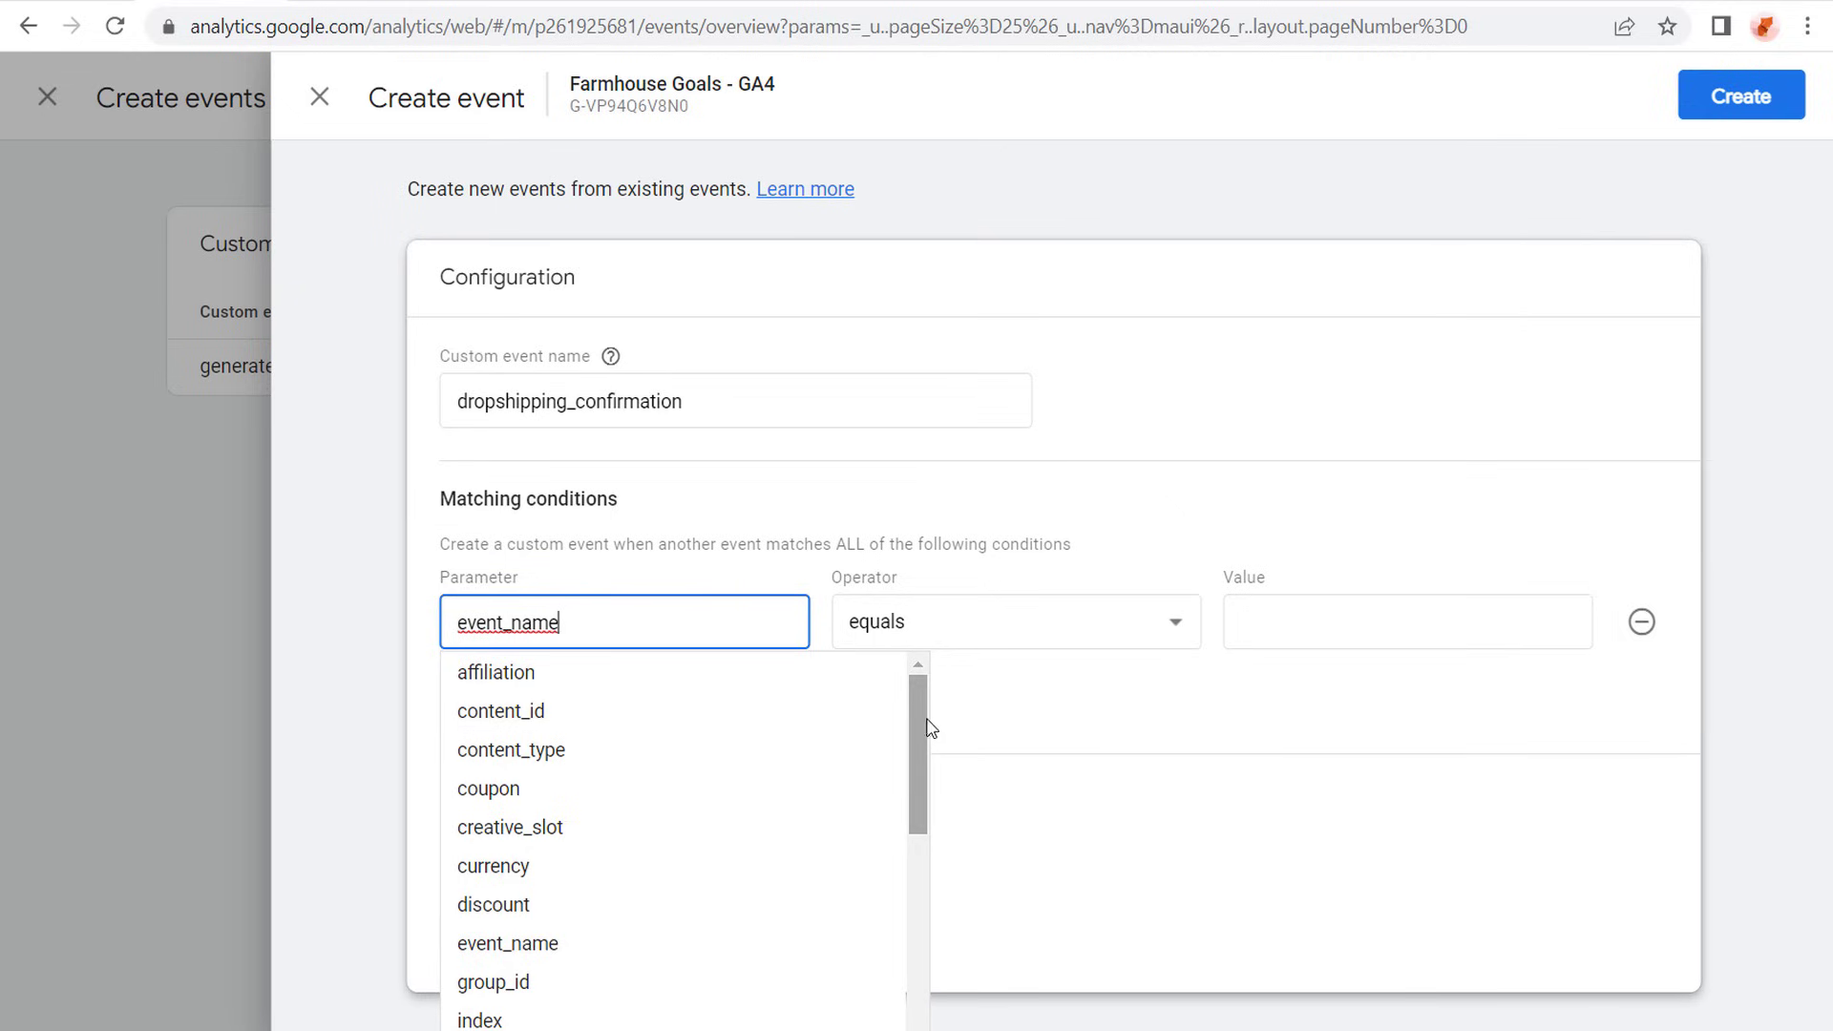
{"action": "left_click_drag", "start_coordinate": [924, 730], "coordinate": [916, 830]}
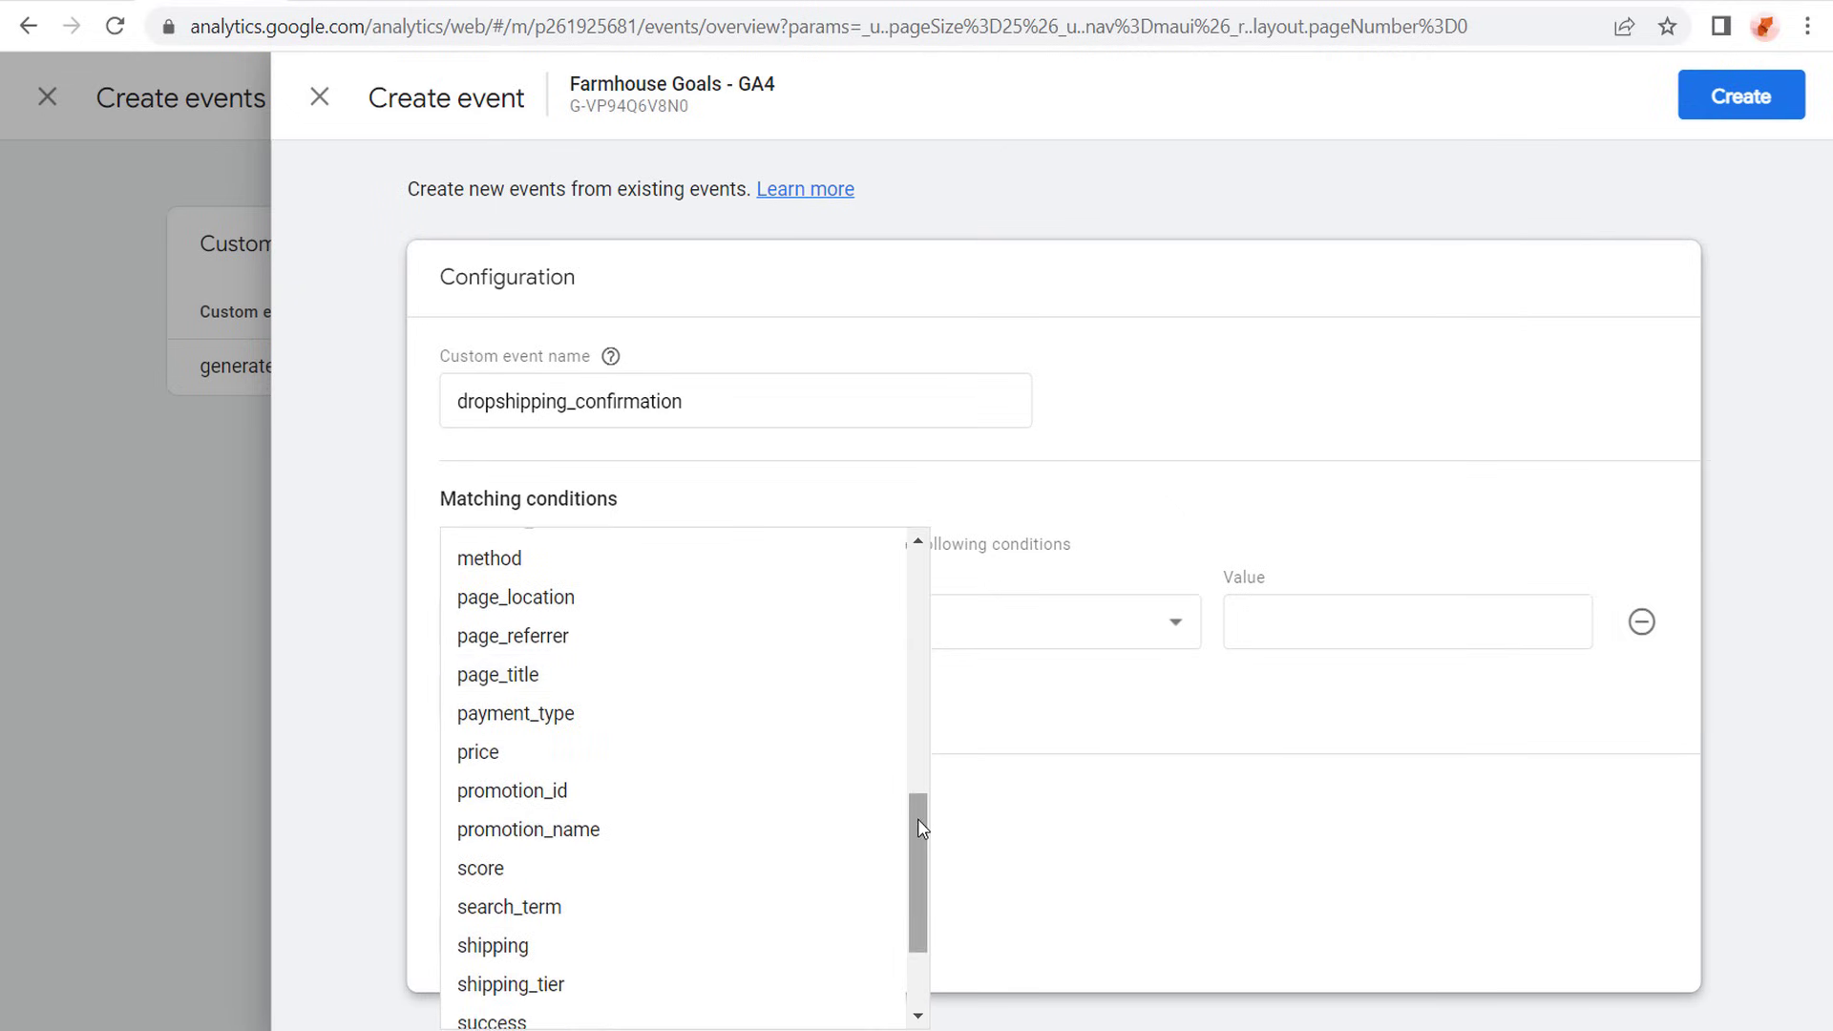
{"action": "left_click", "coordinate": [561, 614]}
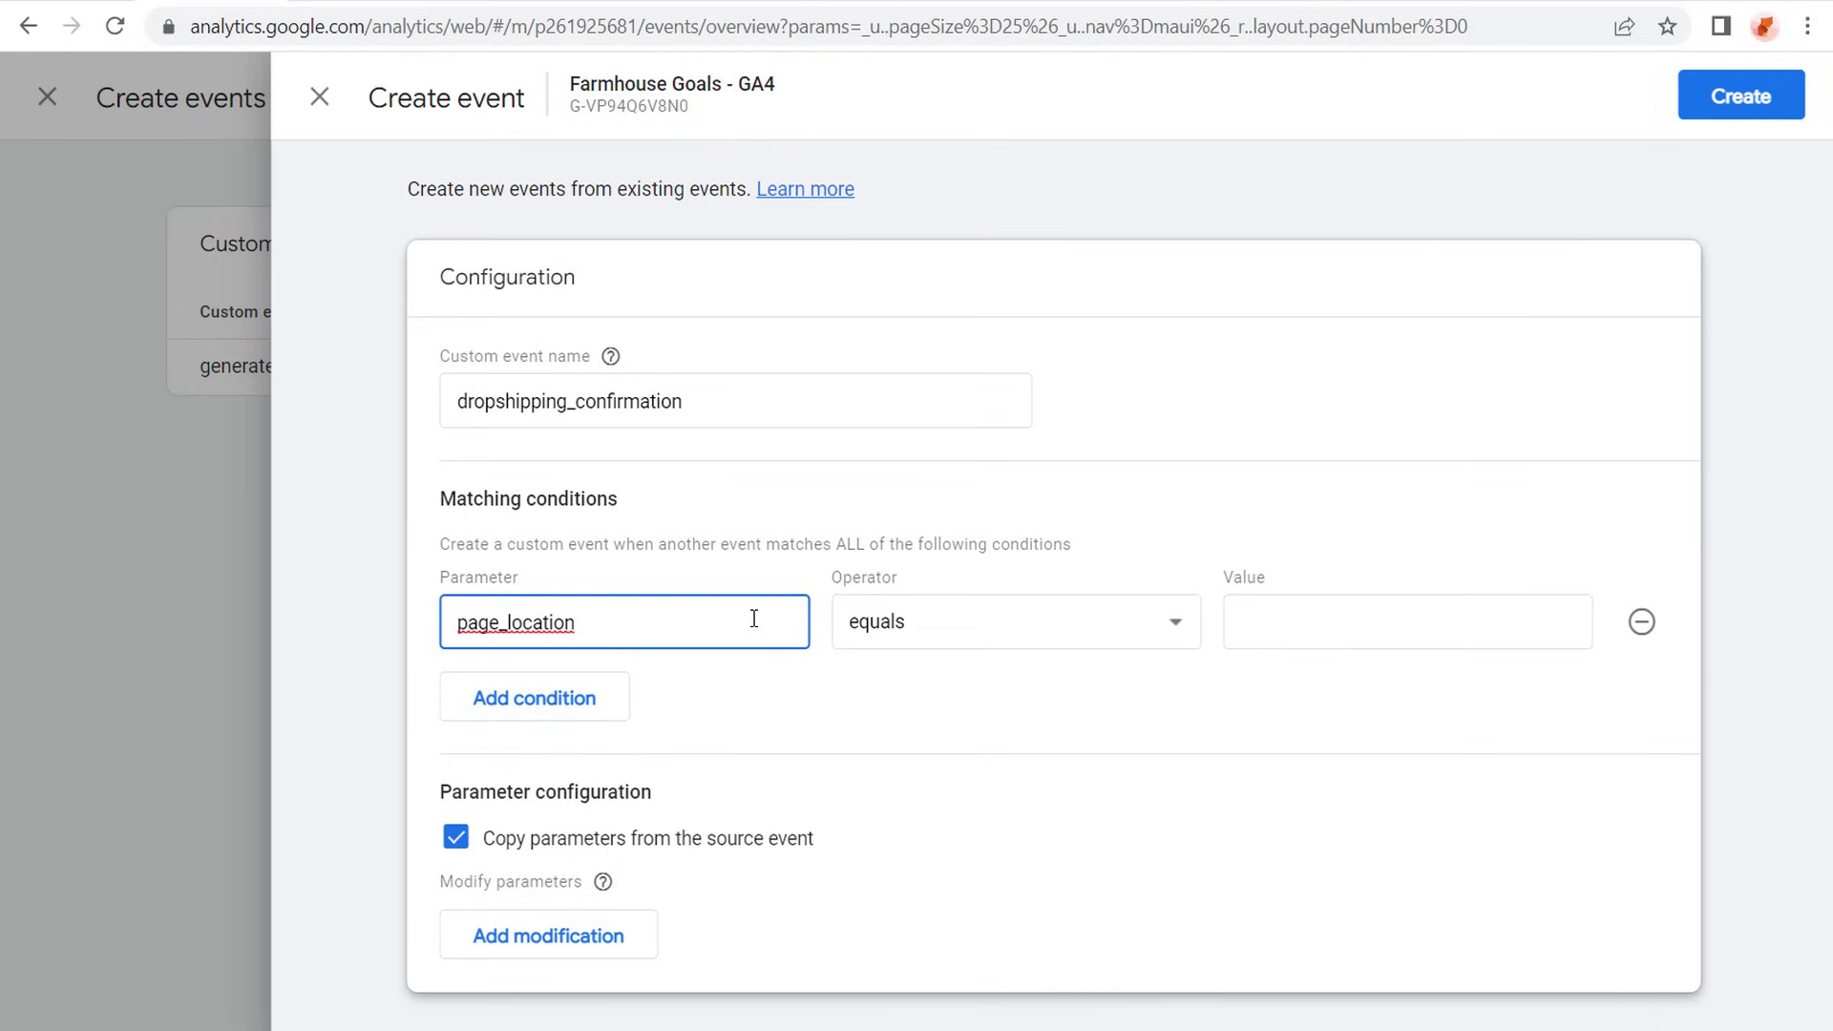
{"action": "left_click", "coordinate": [1107, 630]}
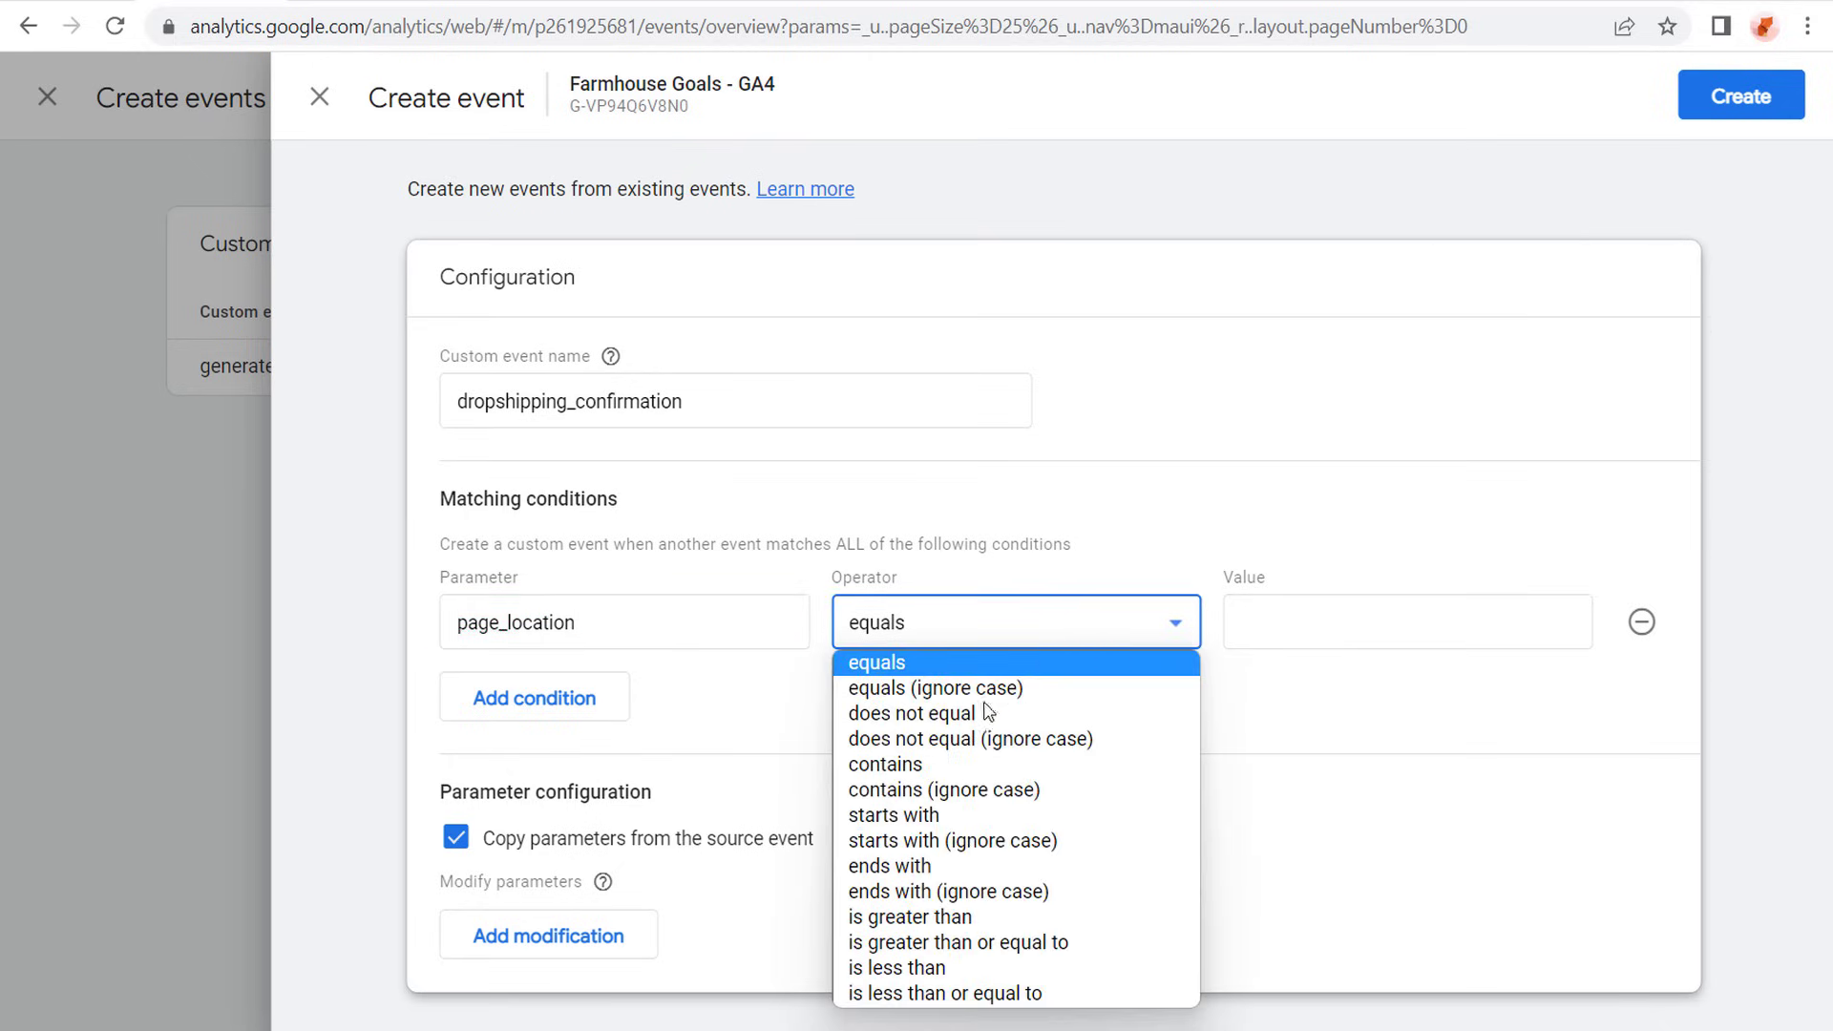
{"action": "left_click", "coordinate": [943, 763]}
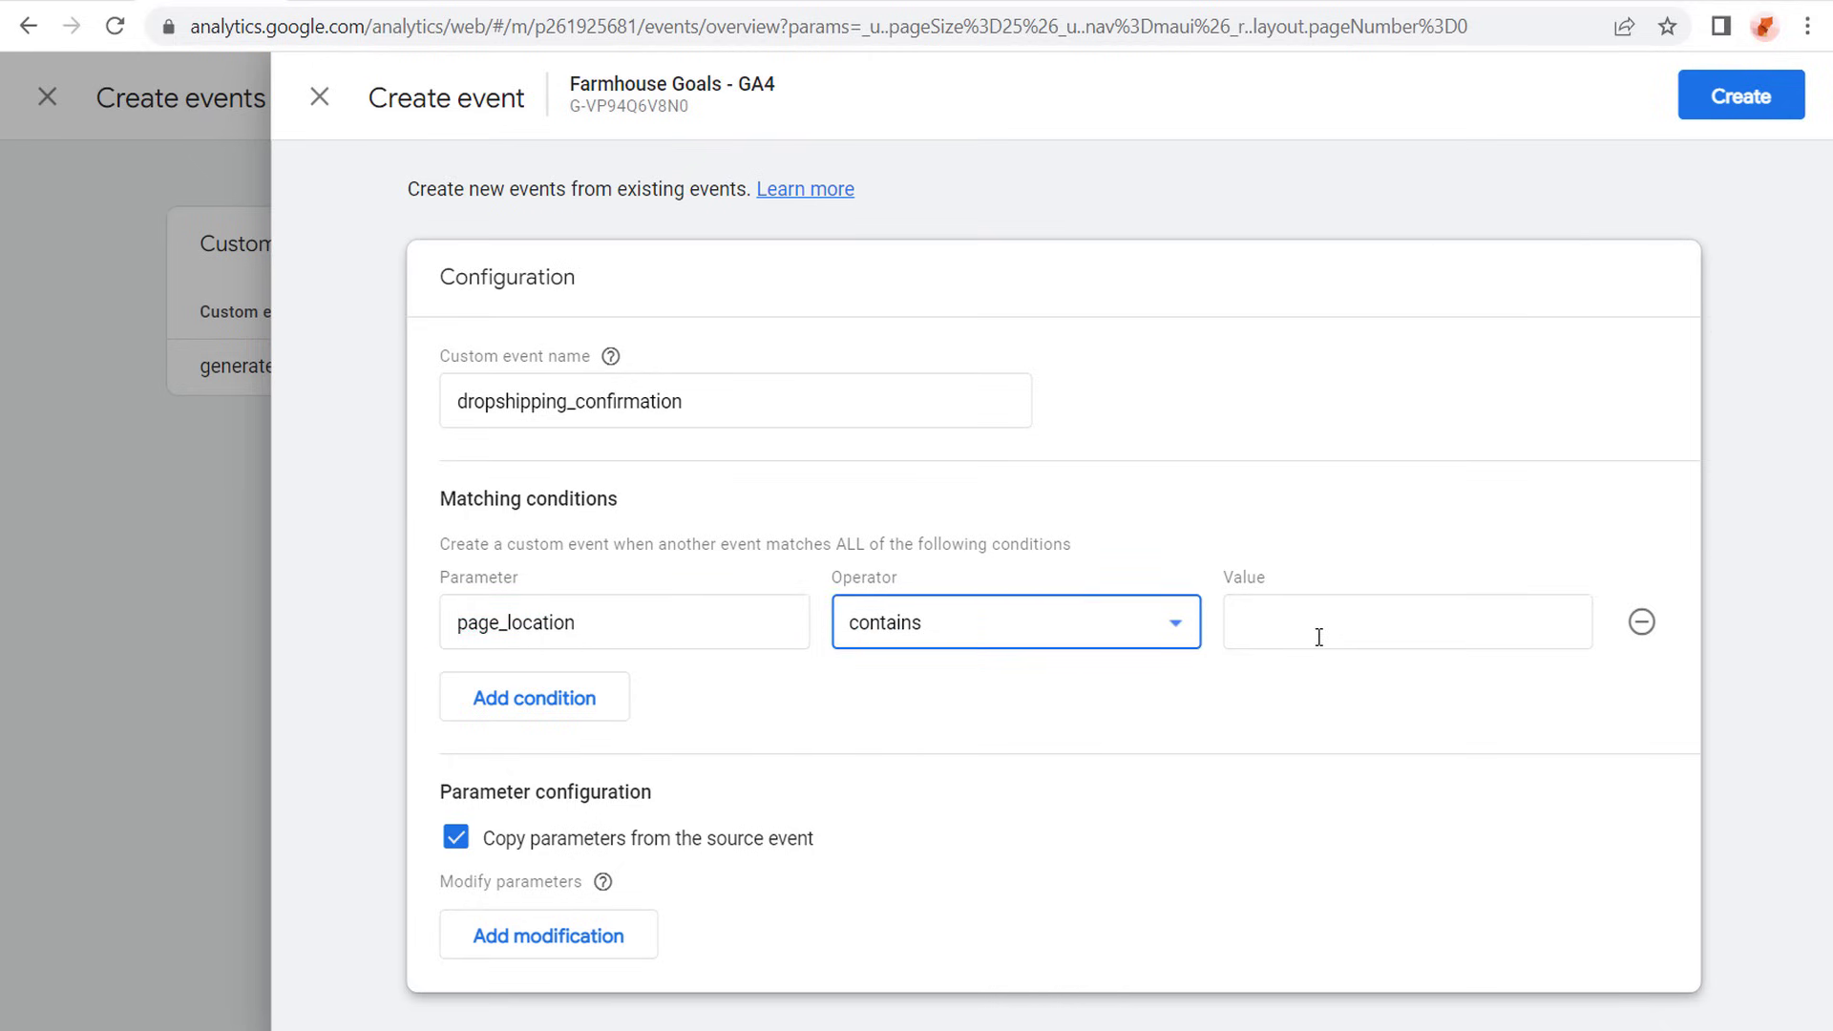
- Copy the /confirmation/ path from the confirmation page's address and paste it as the matching condition's value
{"action": "left_click", "coordinate": [899, 7]}
{"action": "left_click_drag", "start_coordinate": [506, 26], "coordinate": [367, 21]}
{"action": "key", "text": "ctrl+c"}
{"action": "left_click", "coordinate": [214, 7]}
{"action": "left_click", "coordinate": [1350, 634]}
{"action": "key", "text": "ctrl+v"}
{"action": "left_click", "coordinate": [1434, 737]}
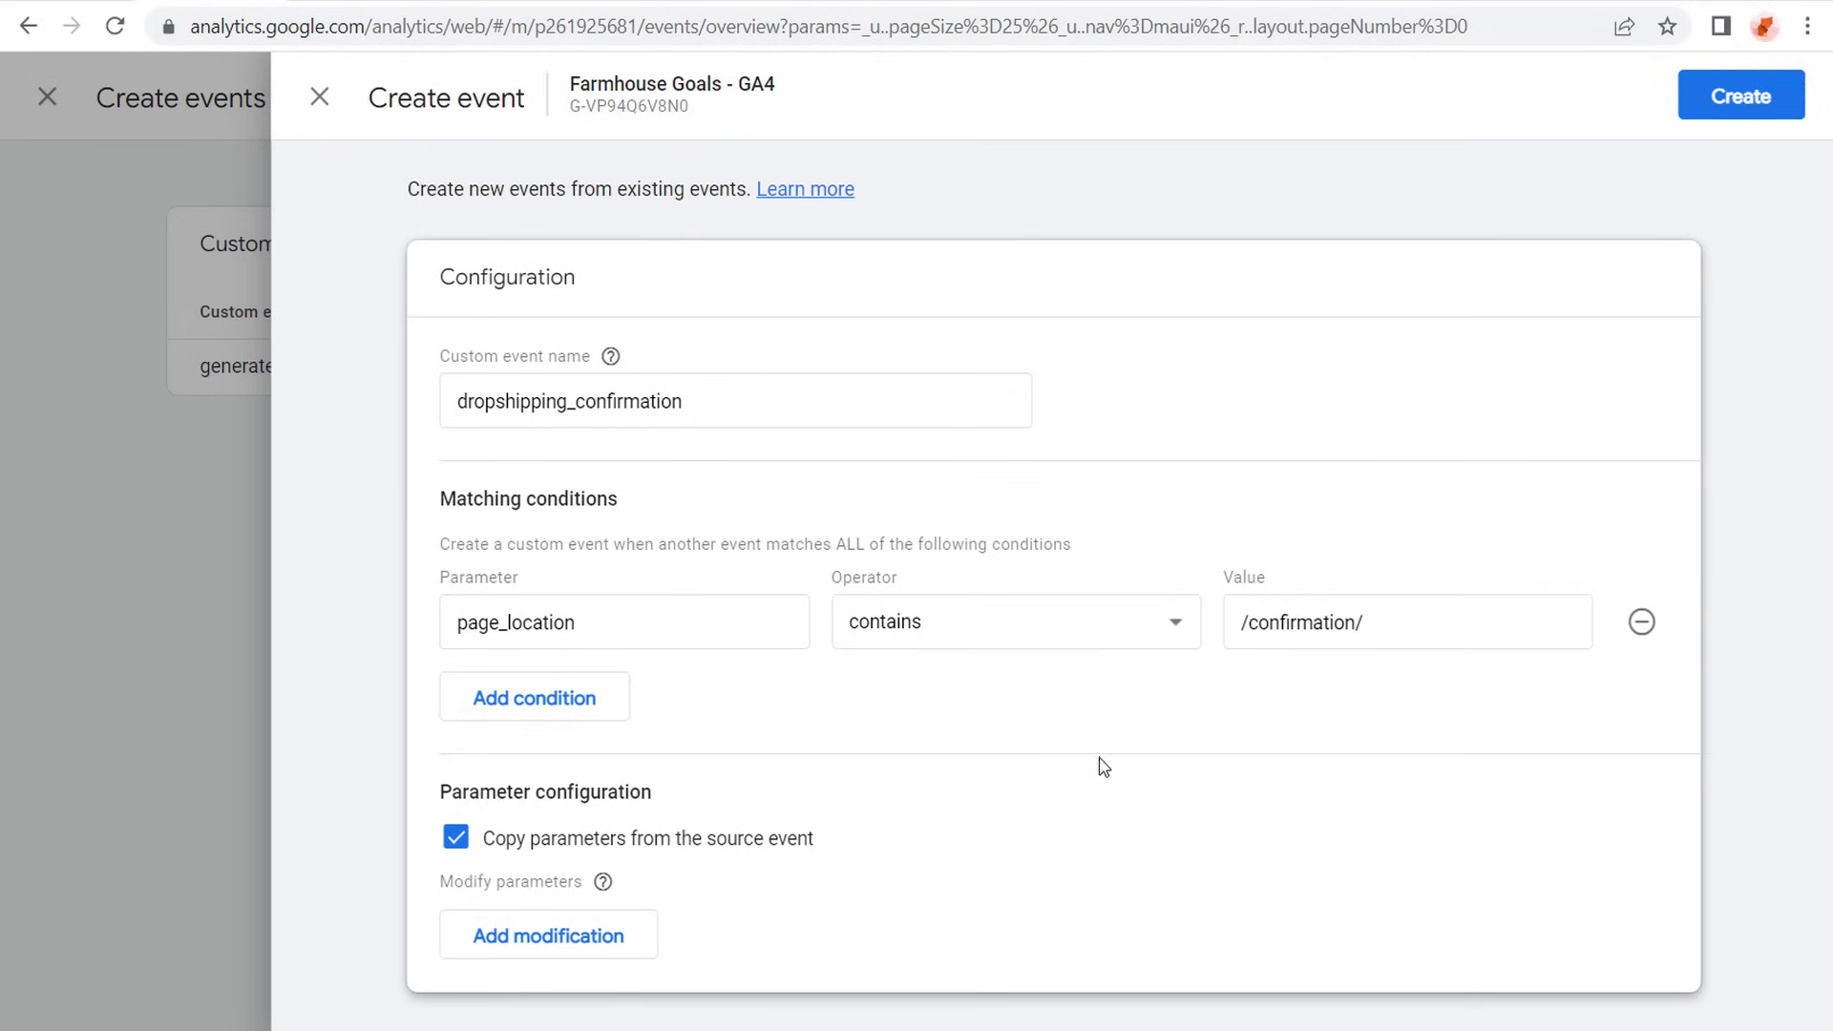
- Check the custom event's name and create the dropshipping_confirmation event
{"action": "left_click", "coordinate": [757, 405]}
{"action": "left_click_drag", "start_coordinate": [757, 405], "coordinate": [421, 425]}
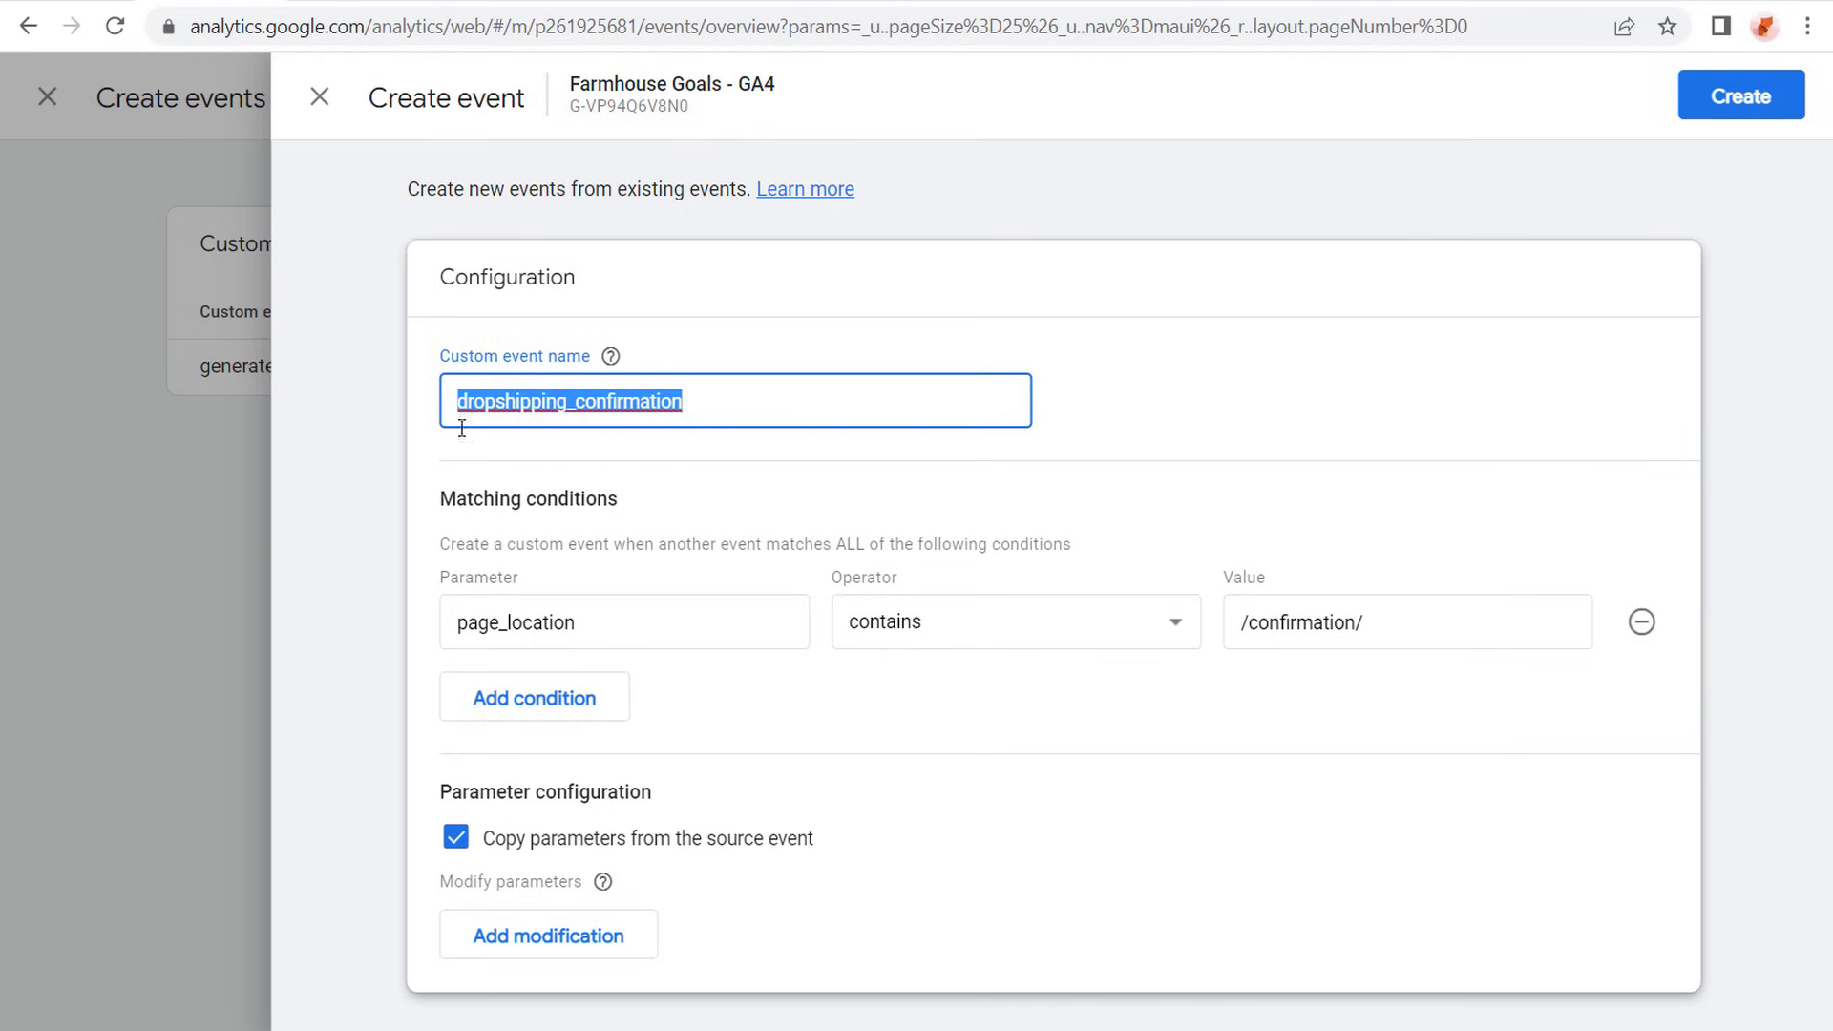
{"action": "left_click", "coordinate": [500, 418]}
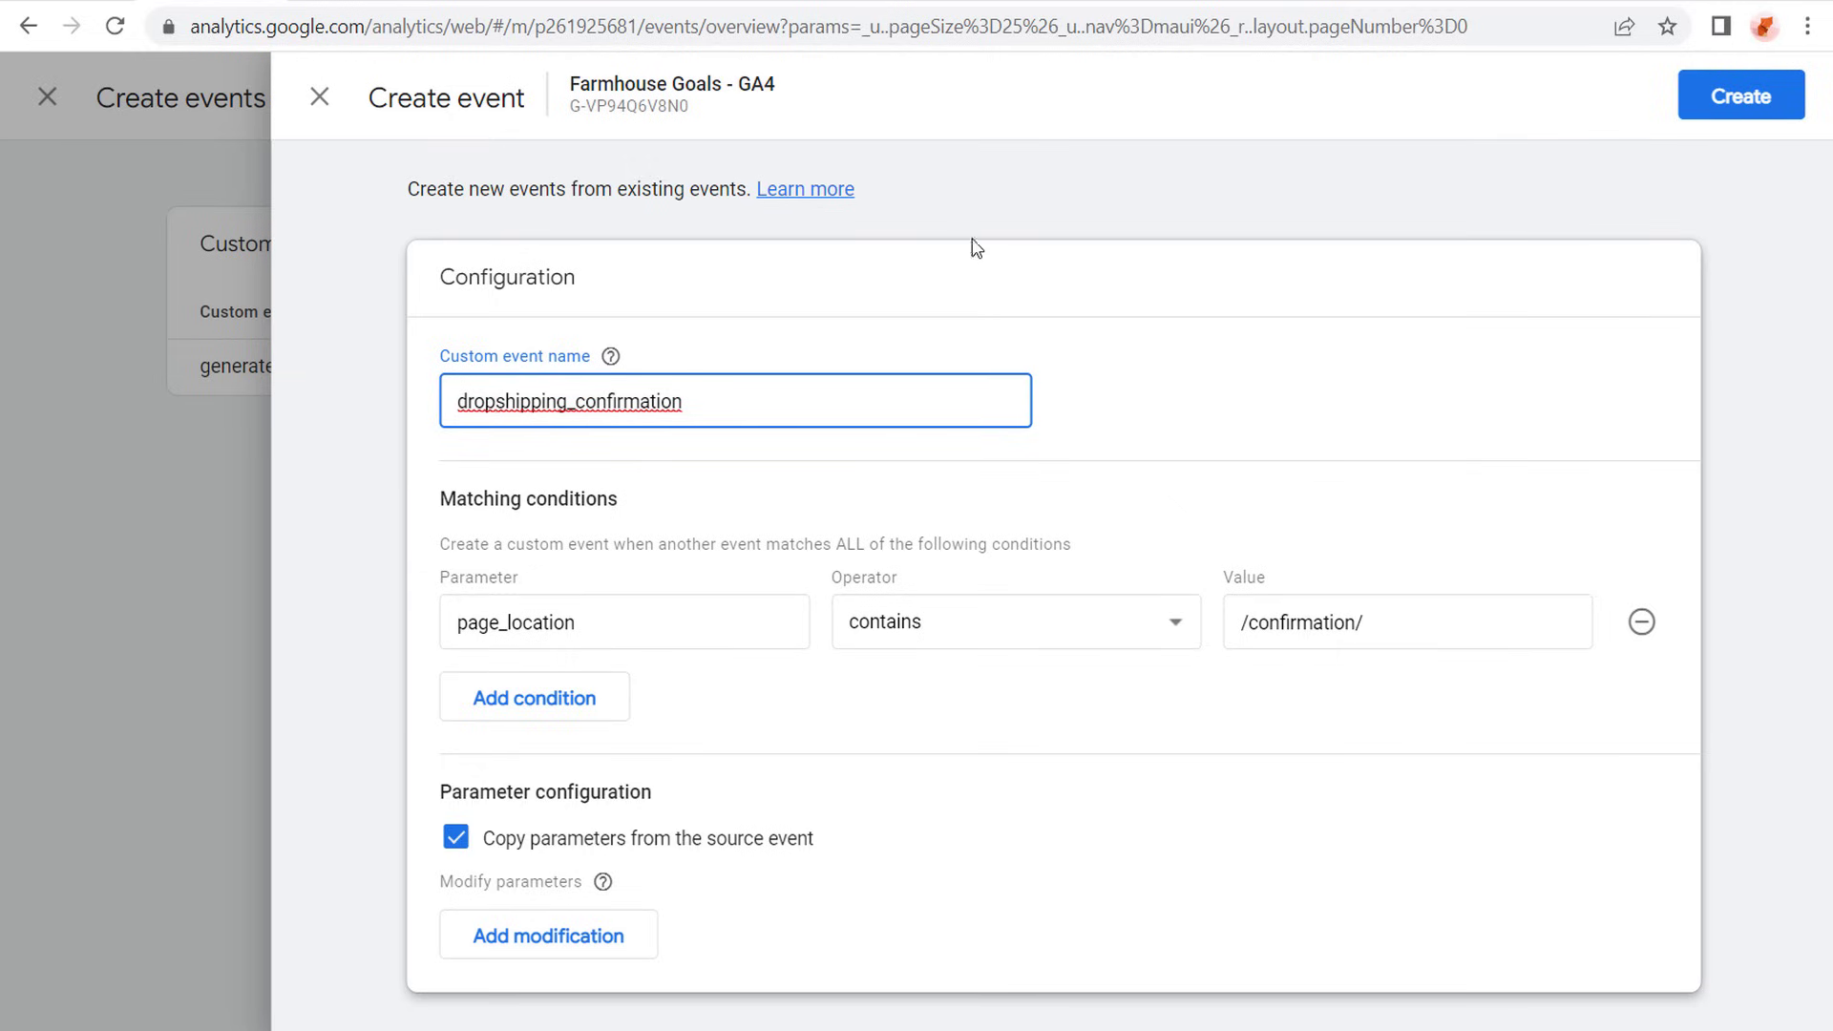
{"action": "left_click", "coordinate": [1724, 111]}
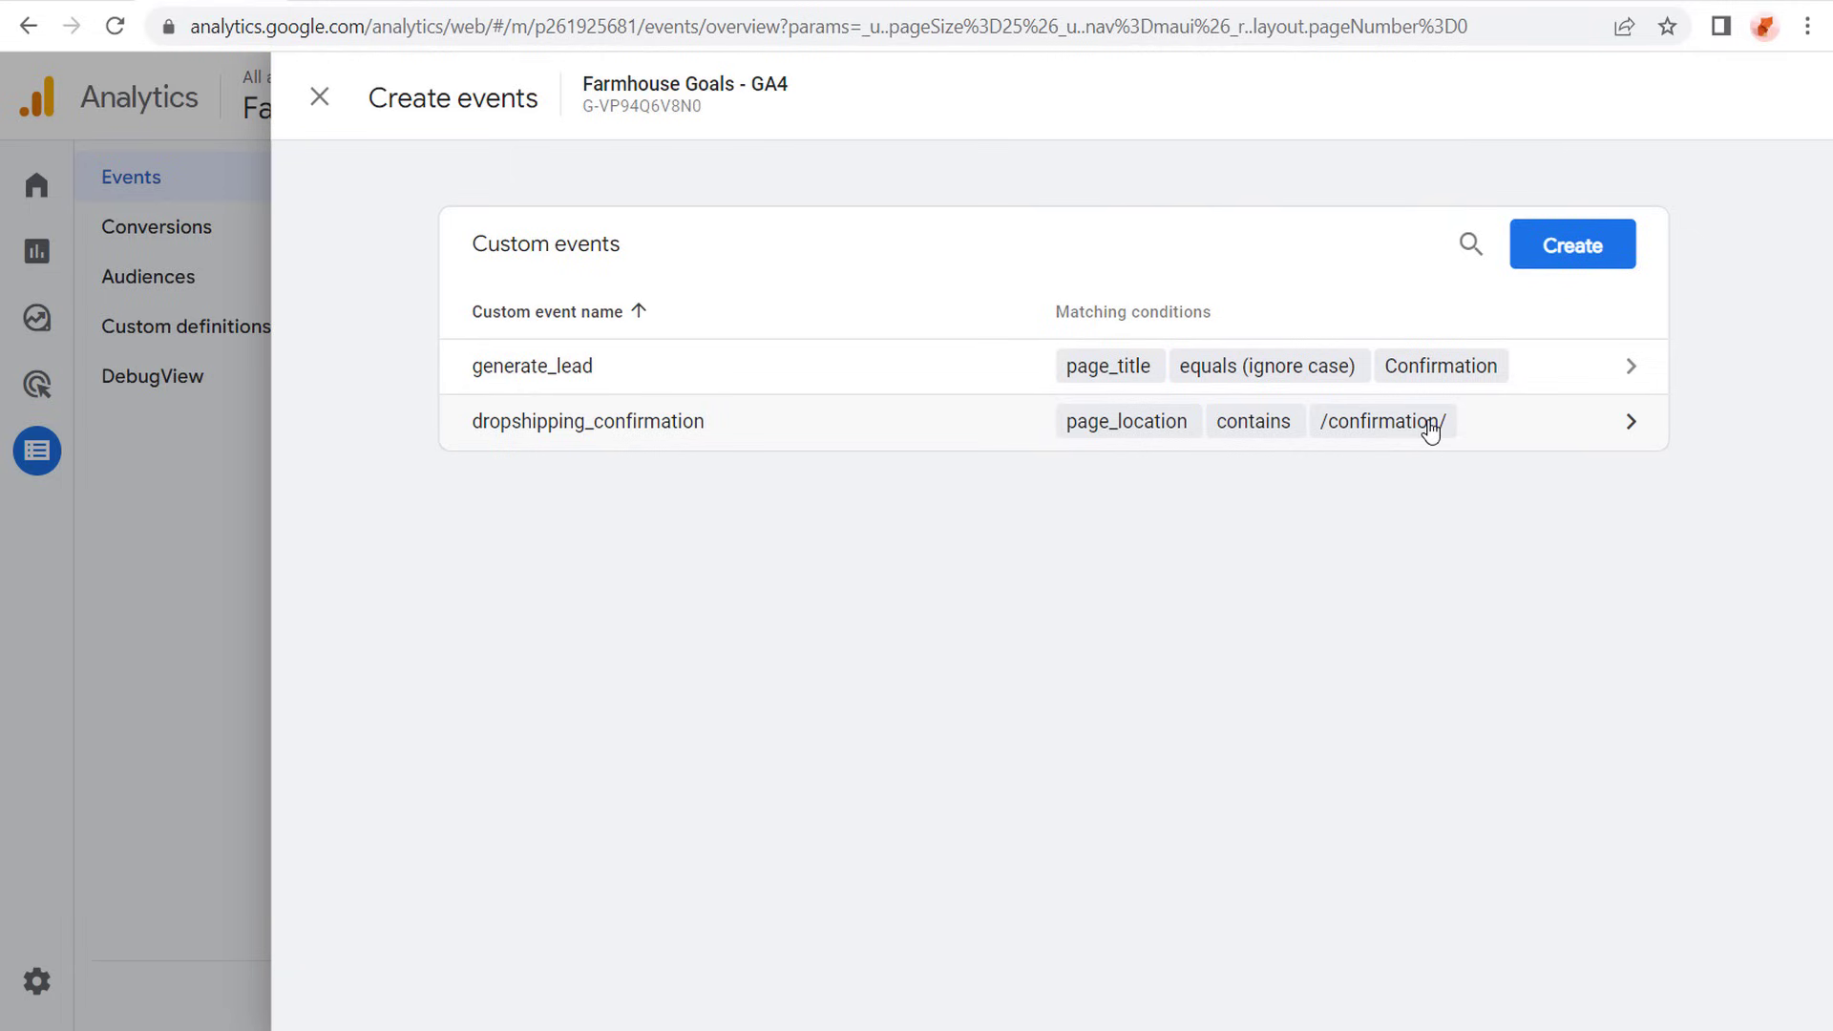
- Close the custom events list and dismiss the conversion tip and the satisfaction survey
{"action": "left_click", "coordinate": [319, 96]}
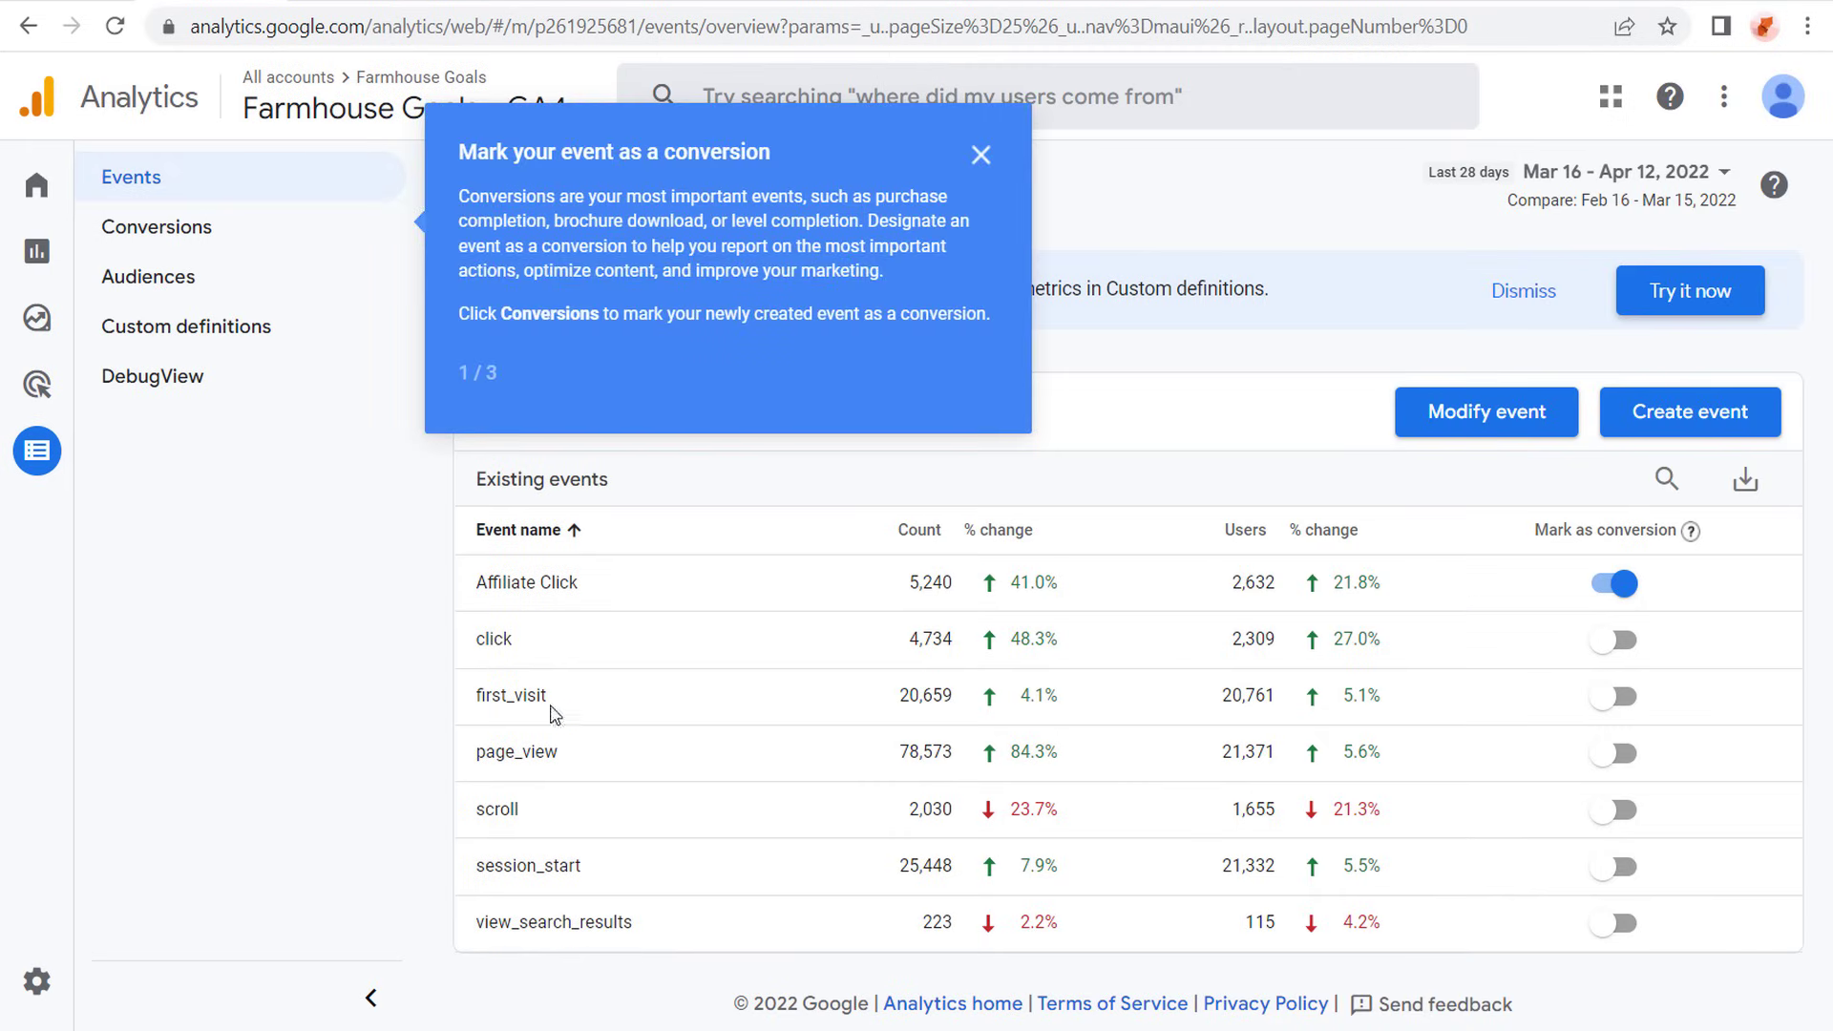
{"action": "left_click", "coordinate": [982, 162]}
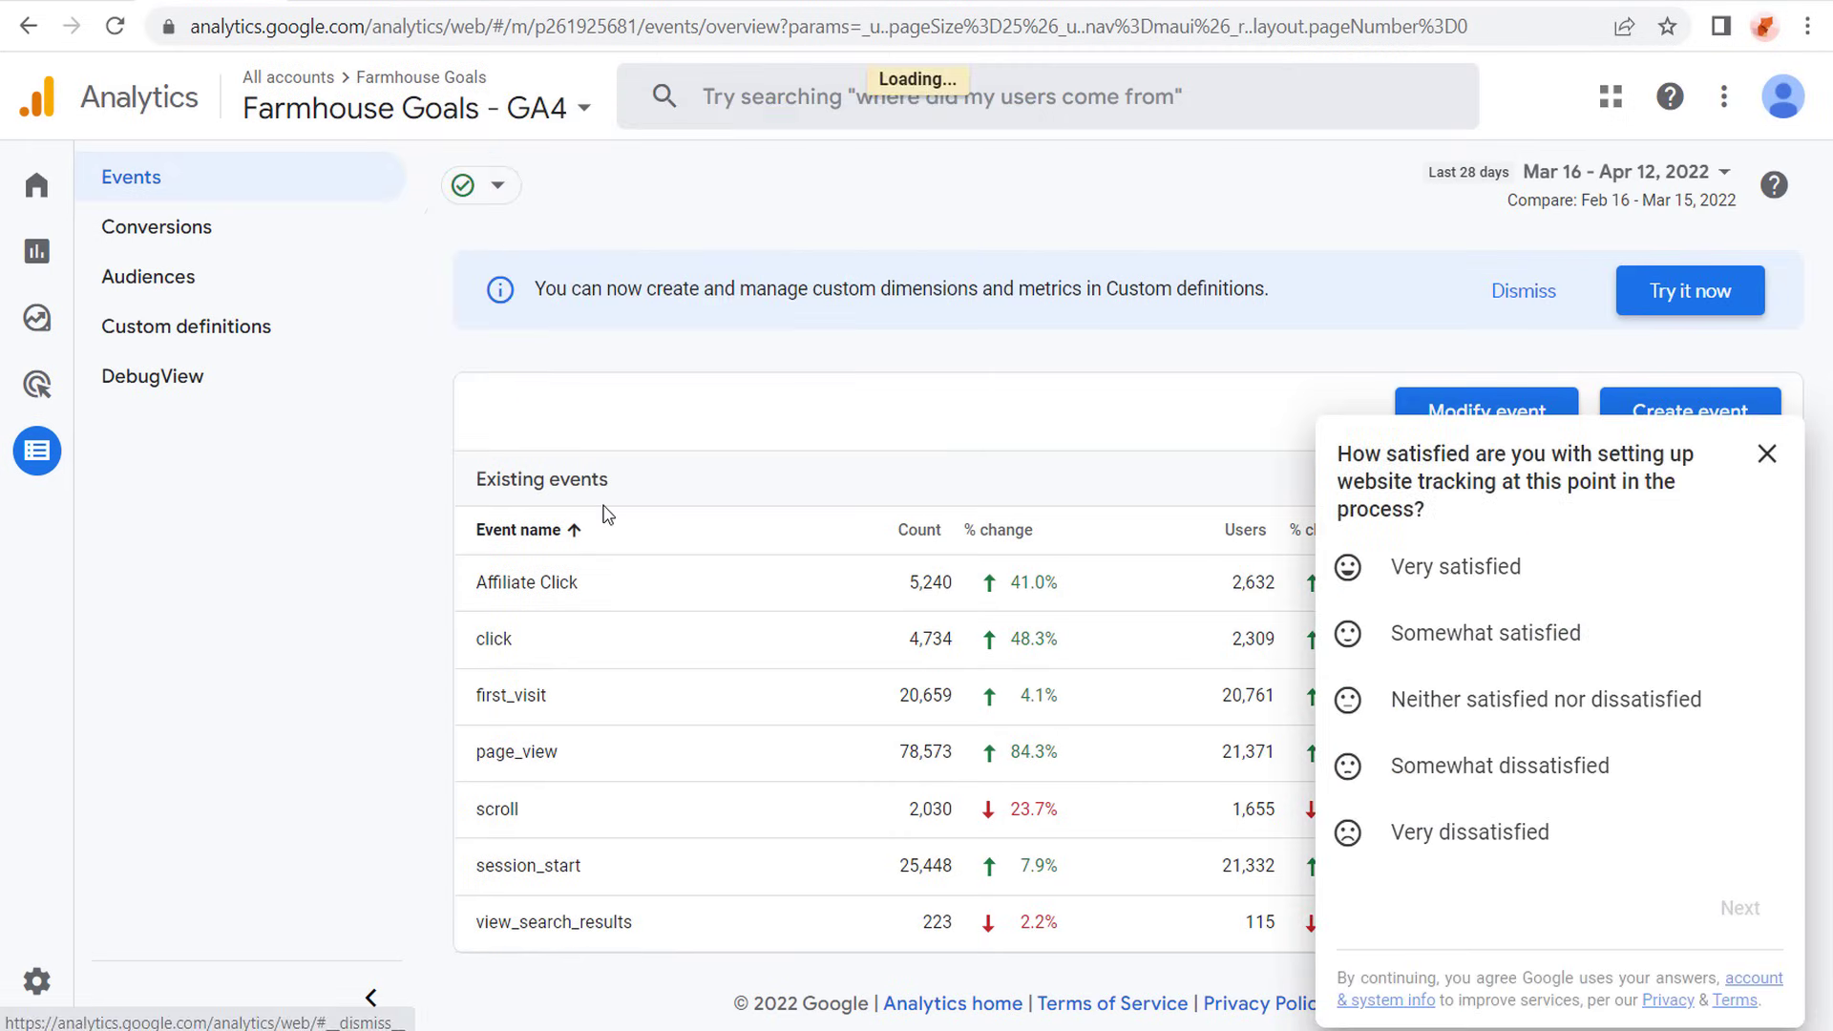
{"action": "left_click", "coordinate": [1767, 454]}
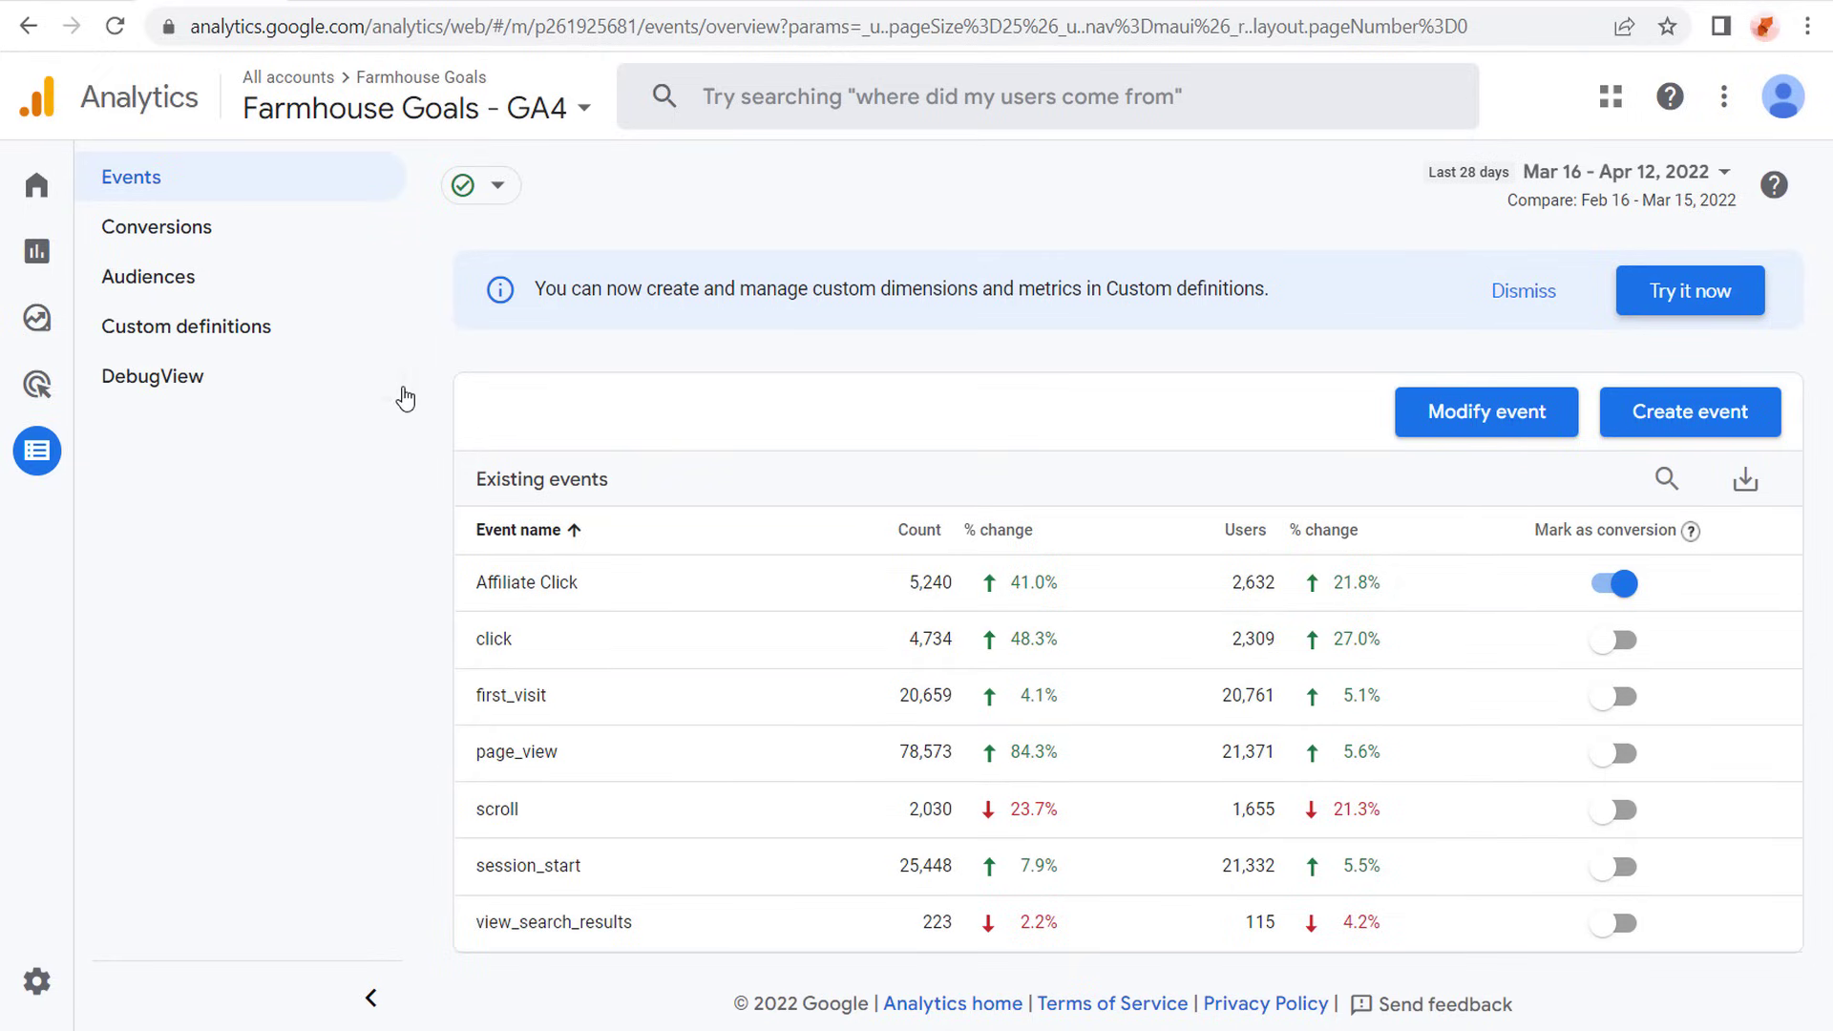
- Add a new conversion event named dropshipping_confirmation to the property's conversions
{"action": "left_click", "coordinate": [238, 229]}
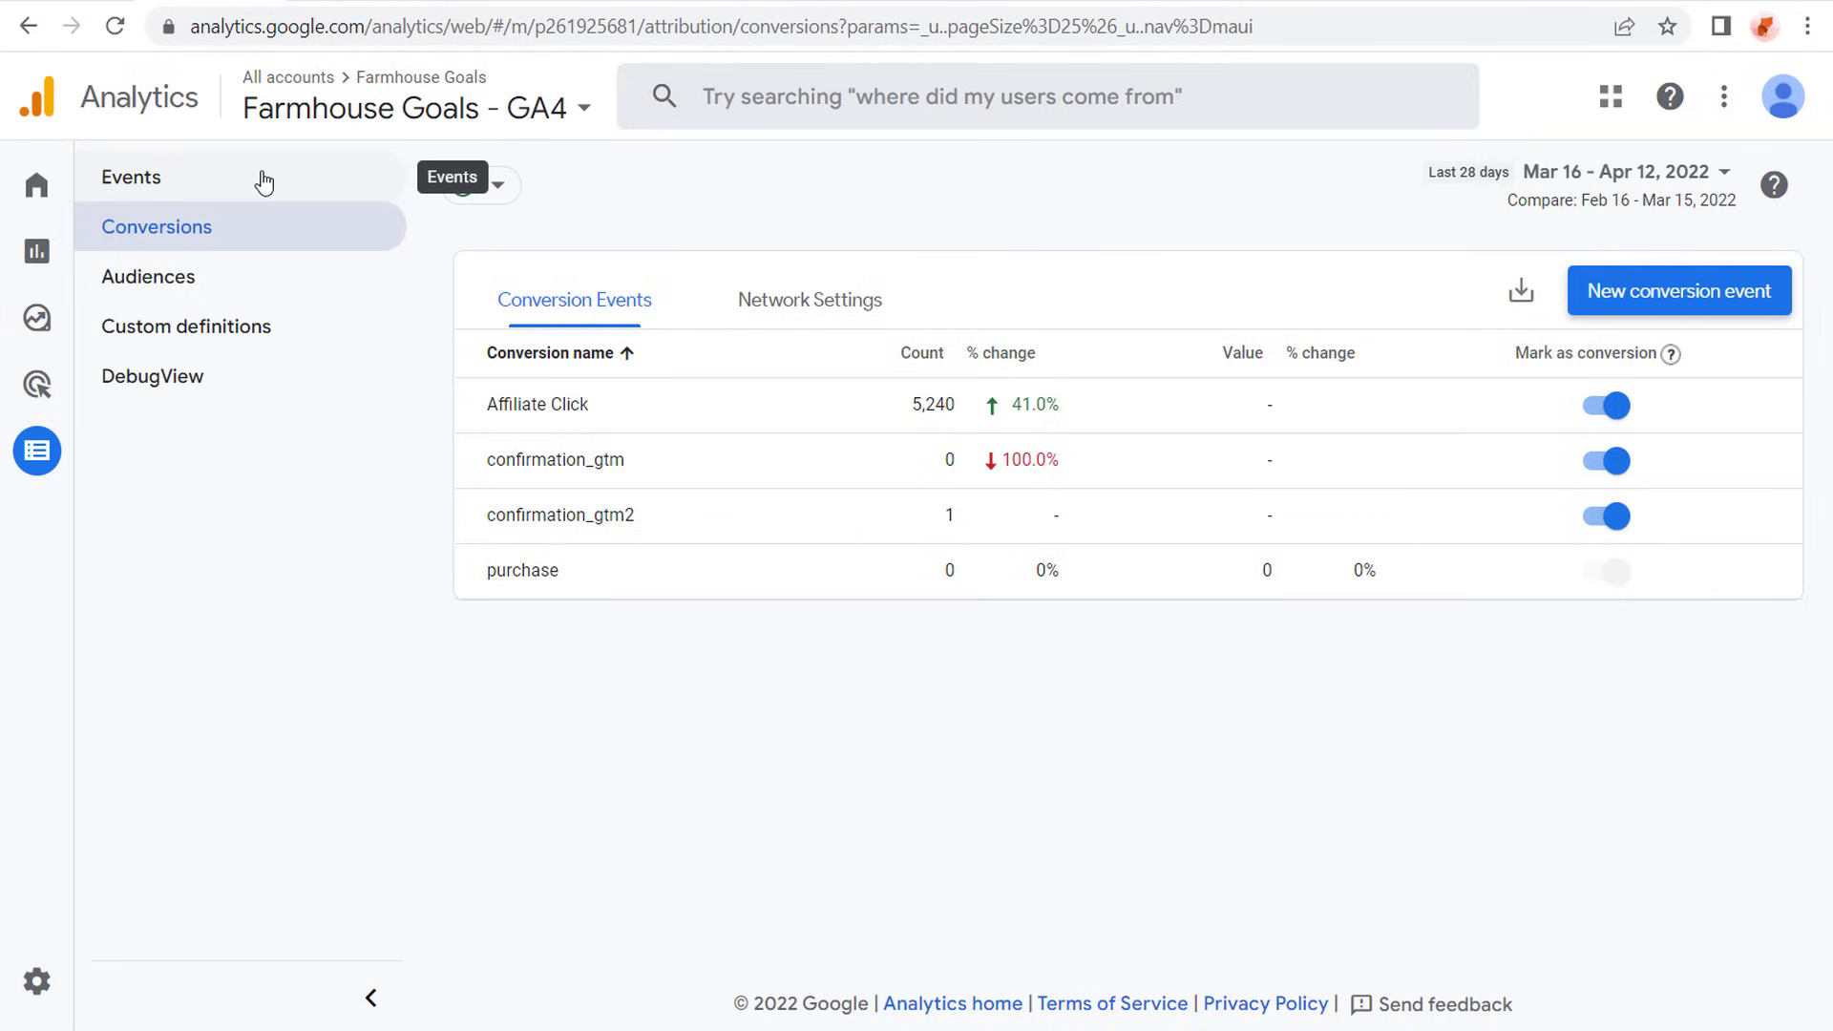
{"action": "left_click", "coordinate": [1732, 292]}
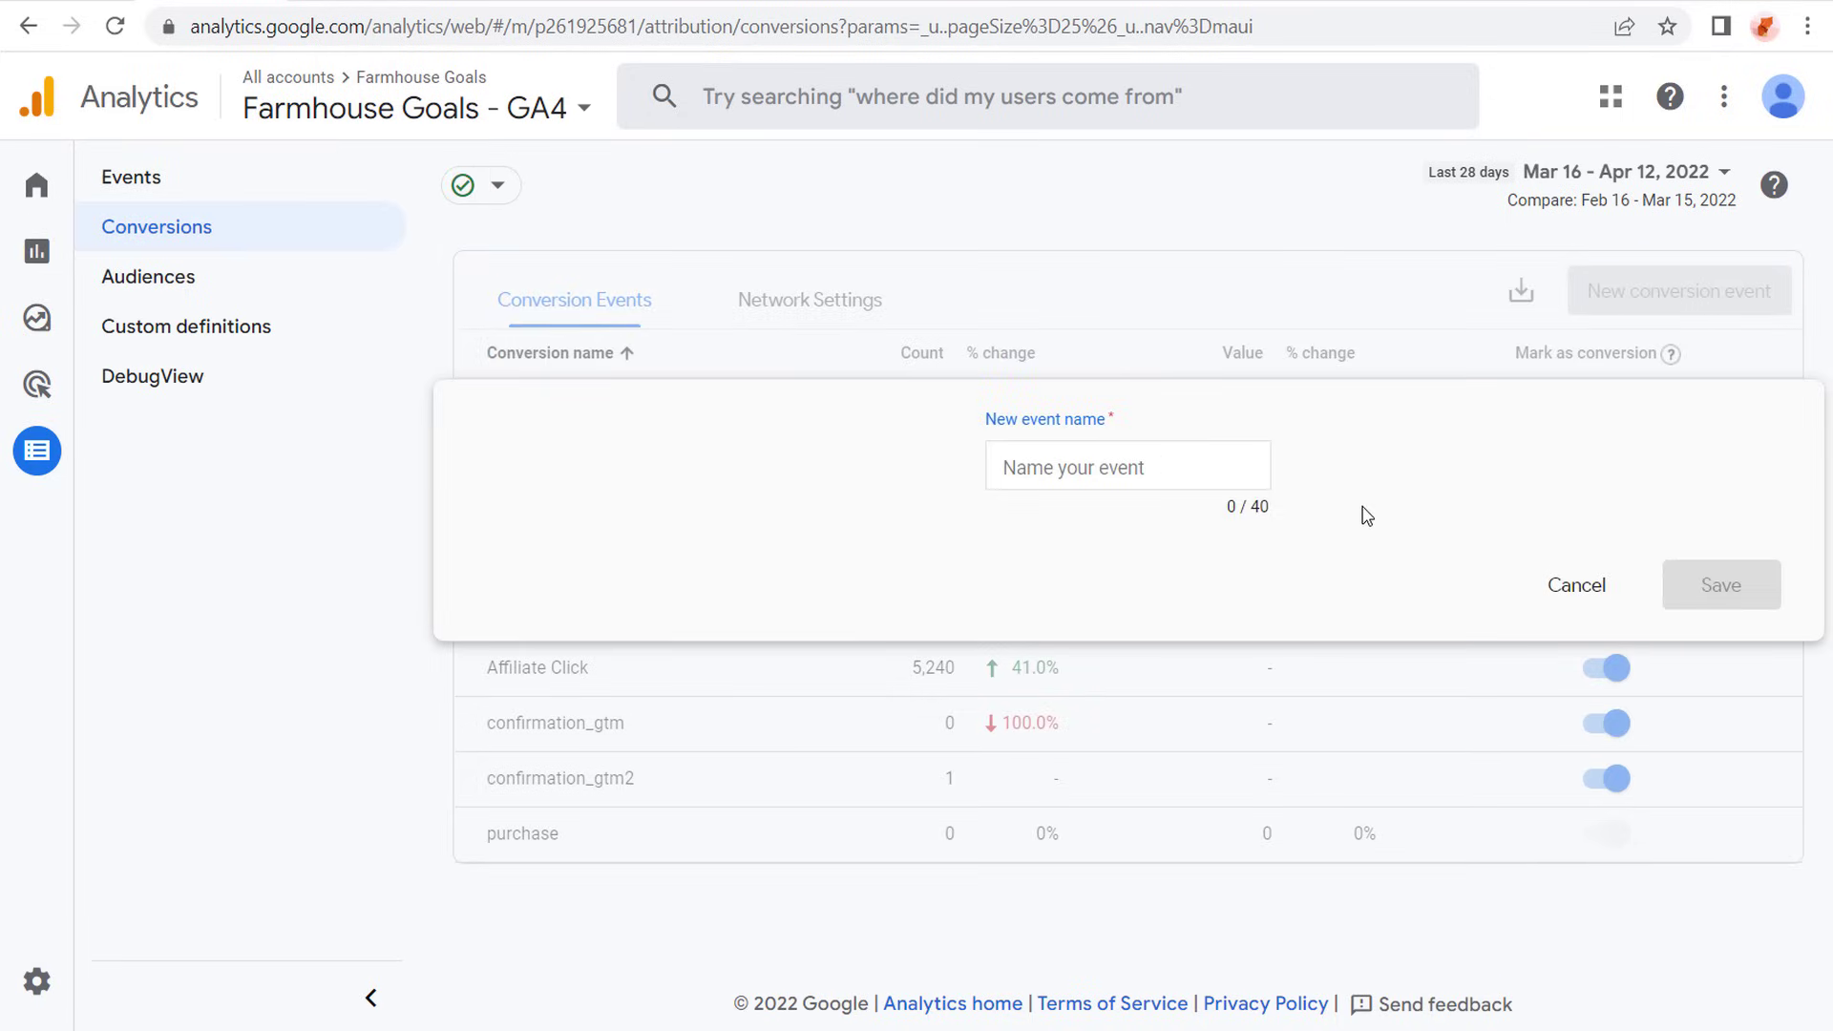
{"action": "type", "text": "dropshi"}
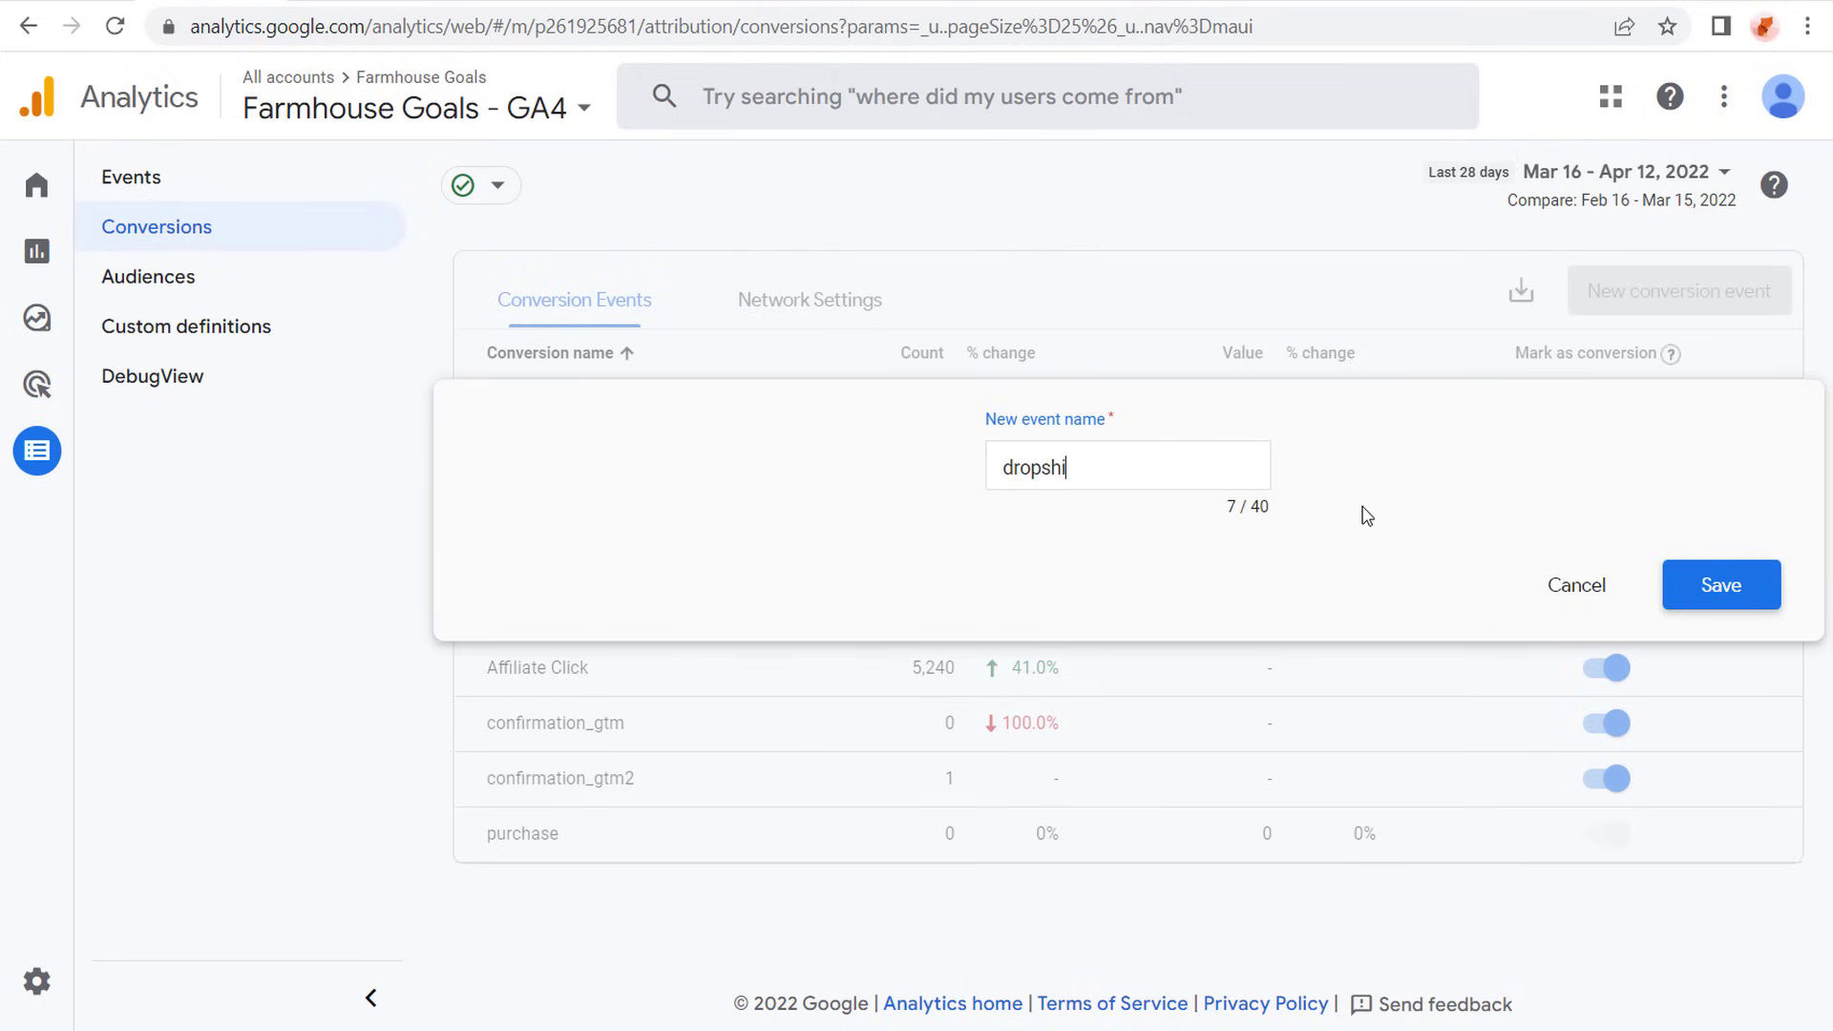
{"action": "type", "text": "pping_confirmation"}
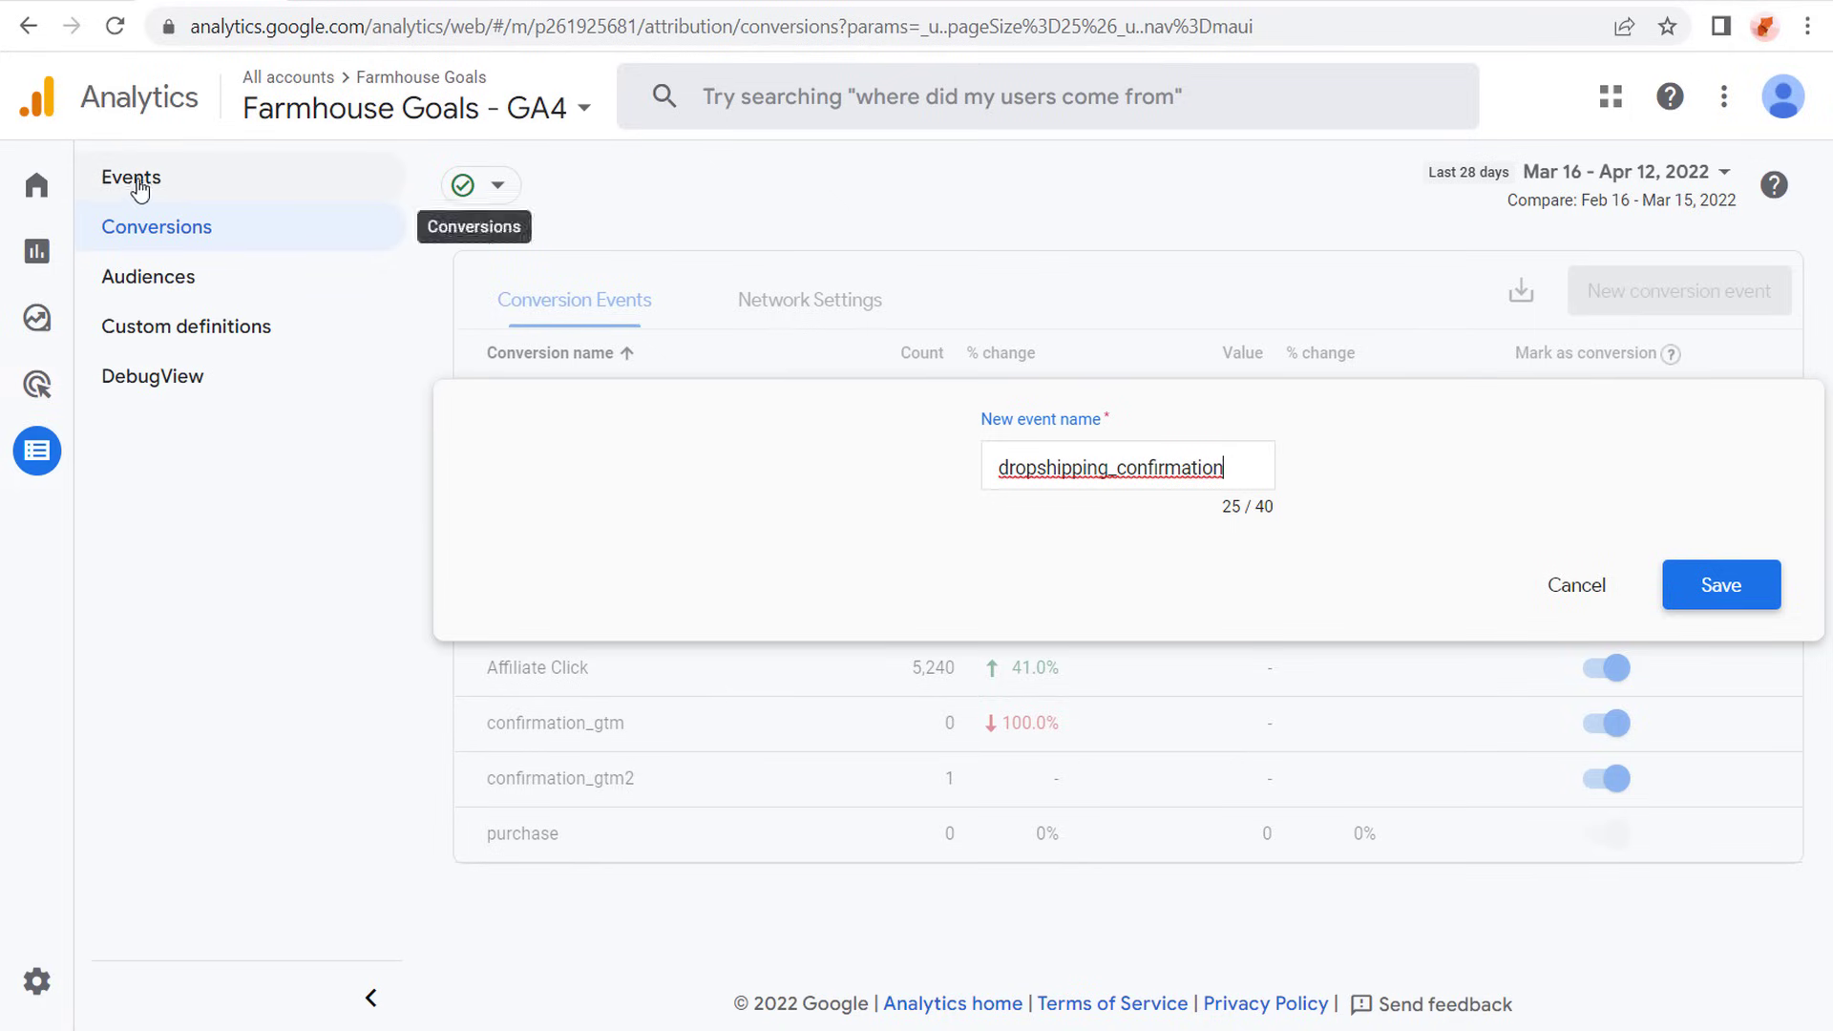
{"action": "left_click", "coordinate": [1720, 588]}
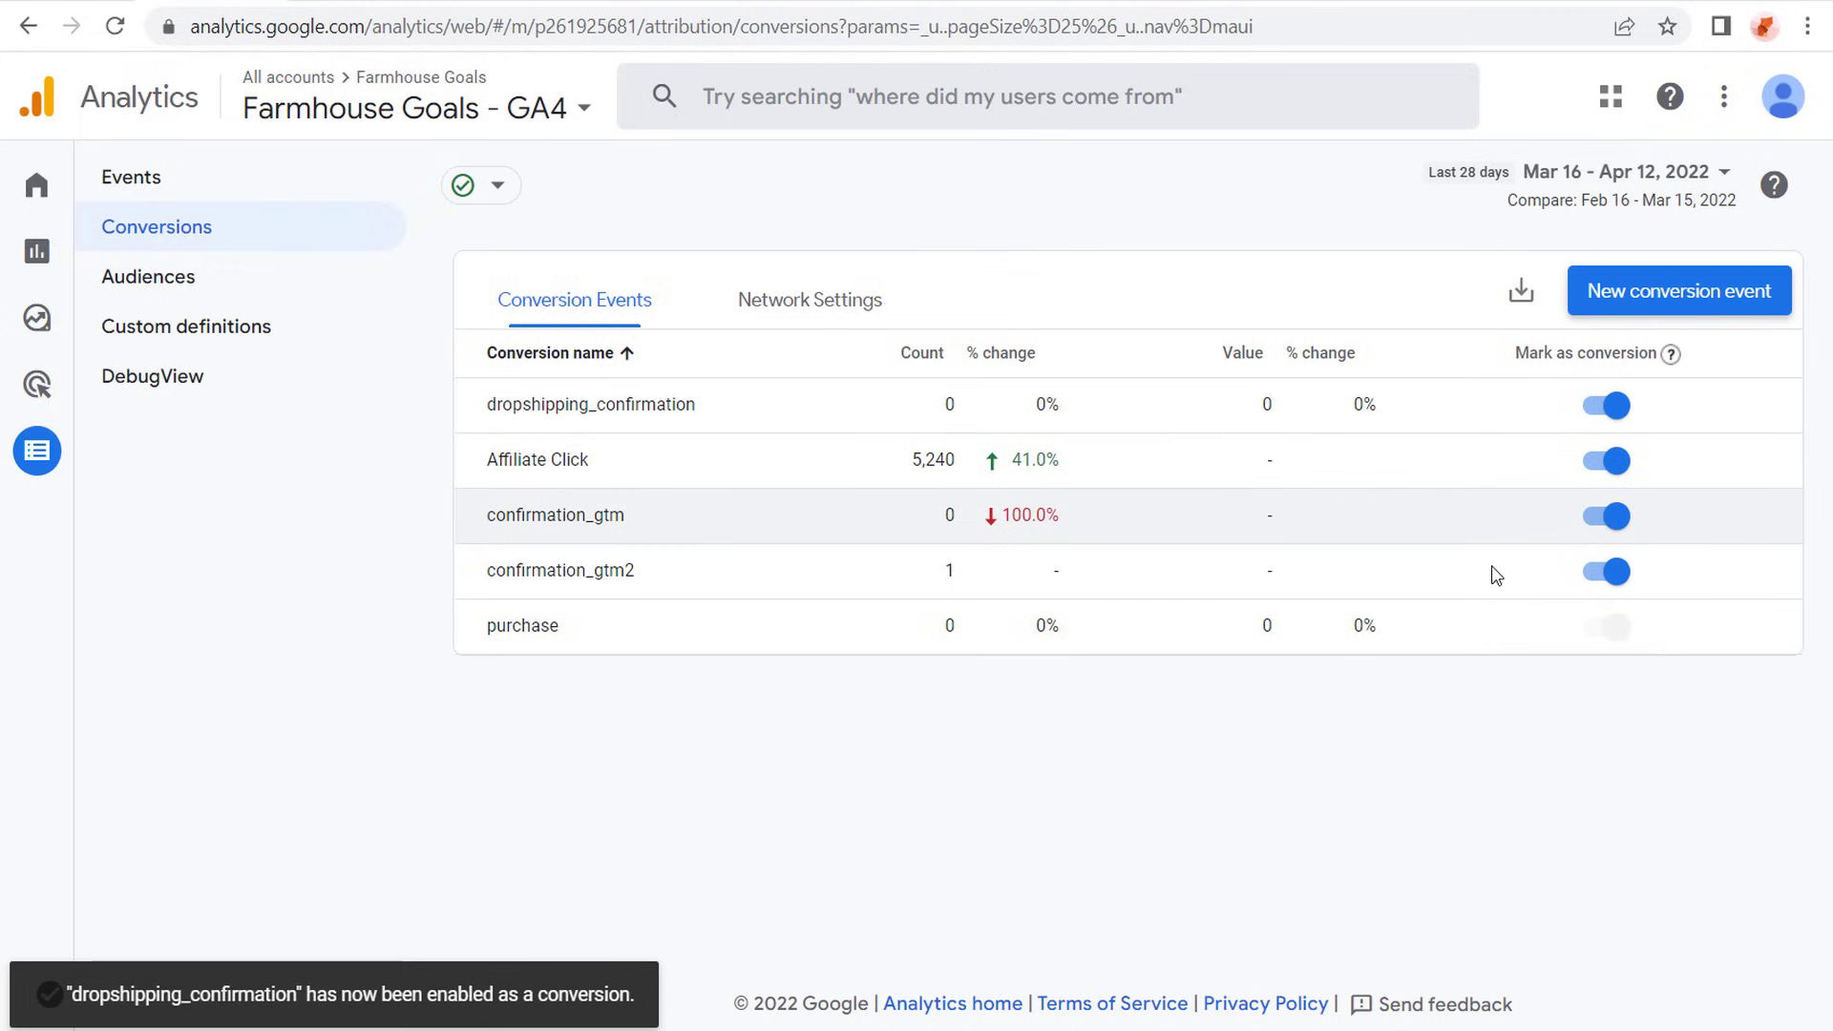
- Compare the dropshipping_confirmation custom event and its matching conditions with its entry among the conversion events
{"action": "left_click", "coordinate": [160, 186]}
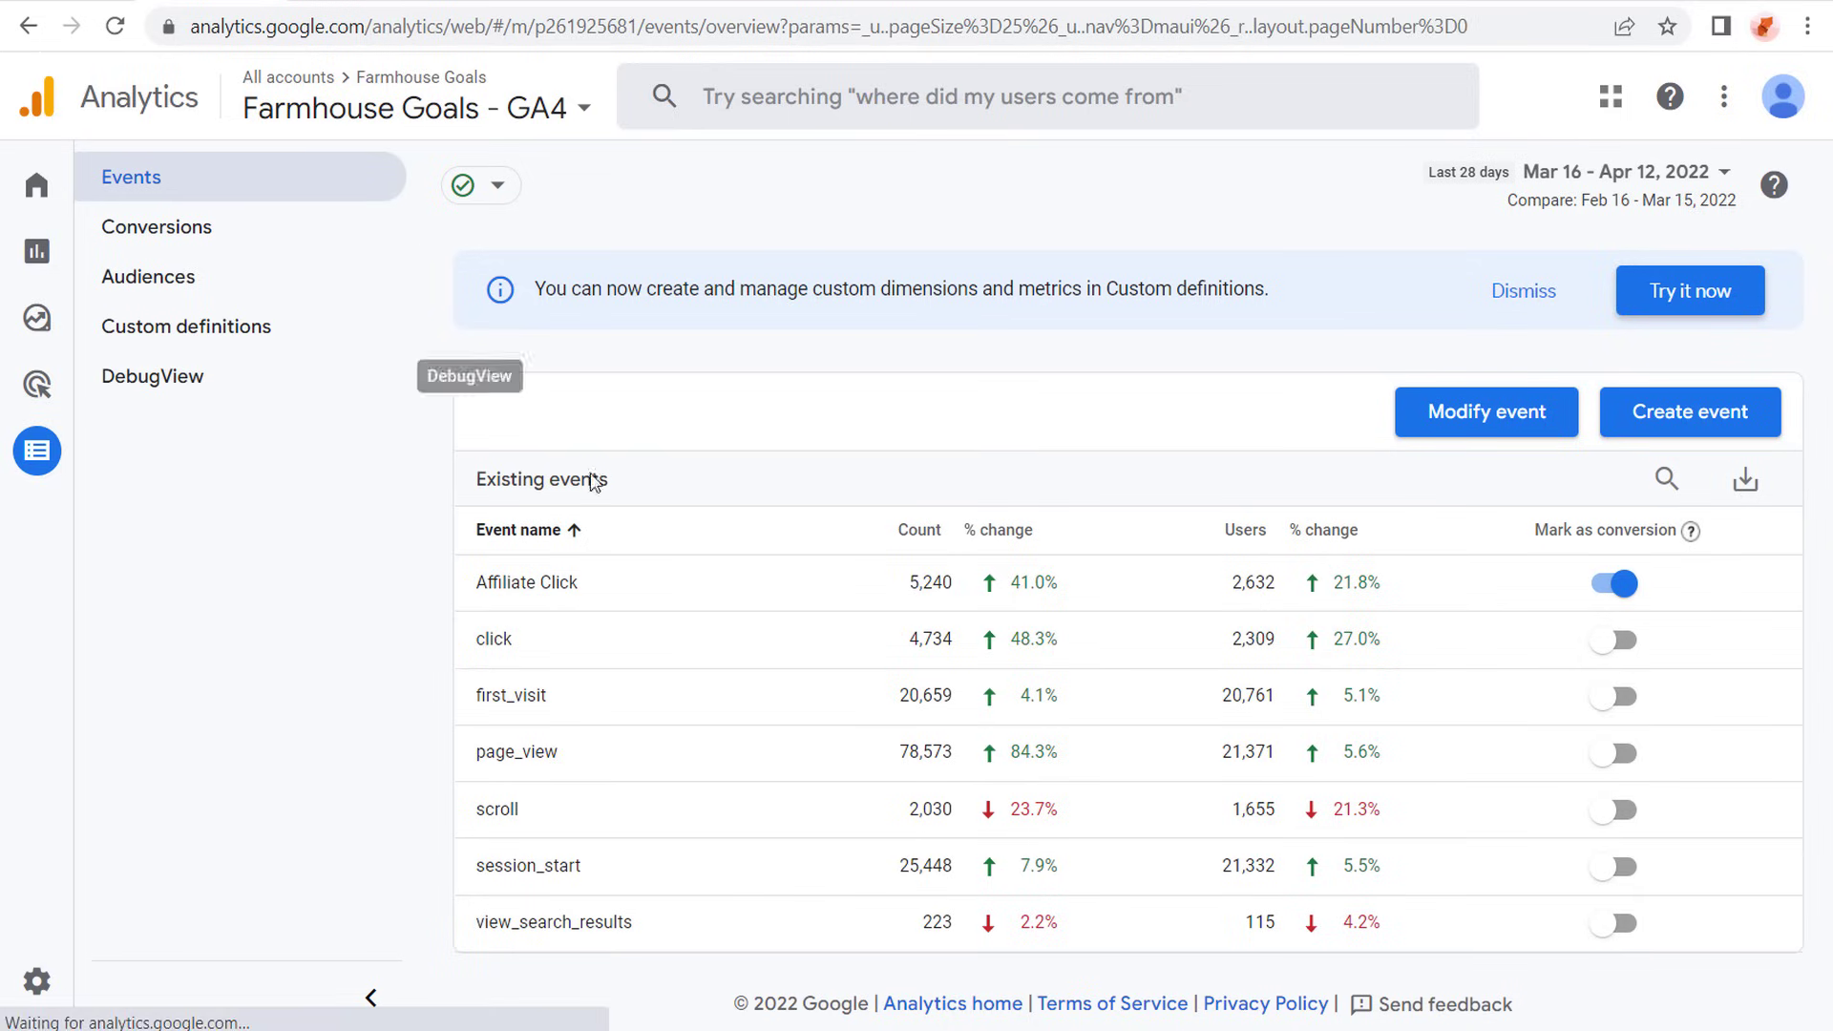
{"action": "left_click", "coordinate": [1648, 410]}
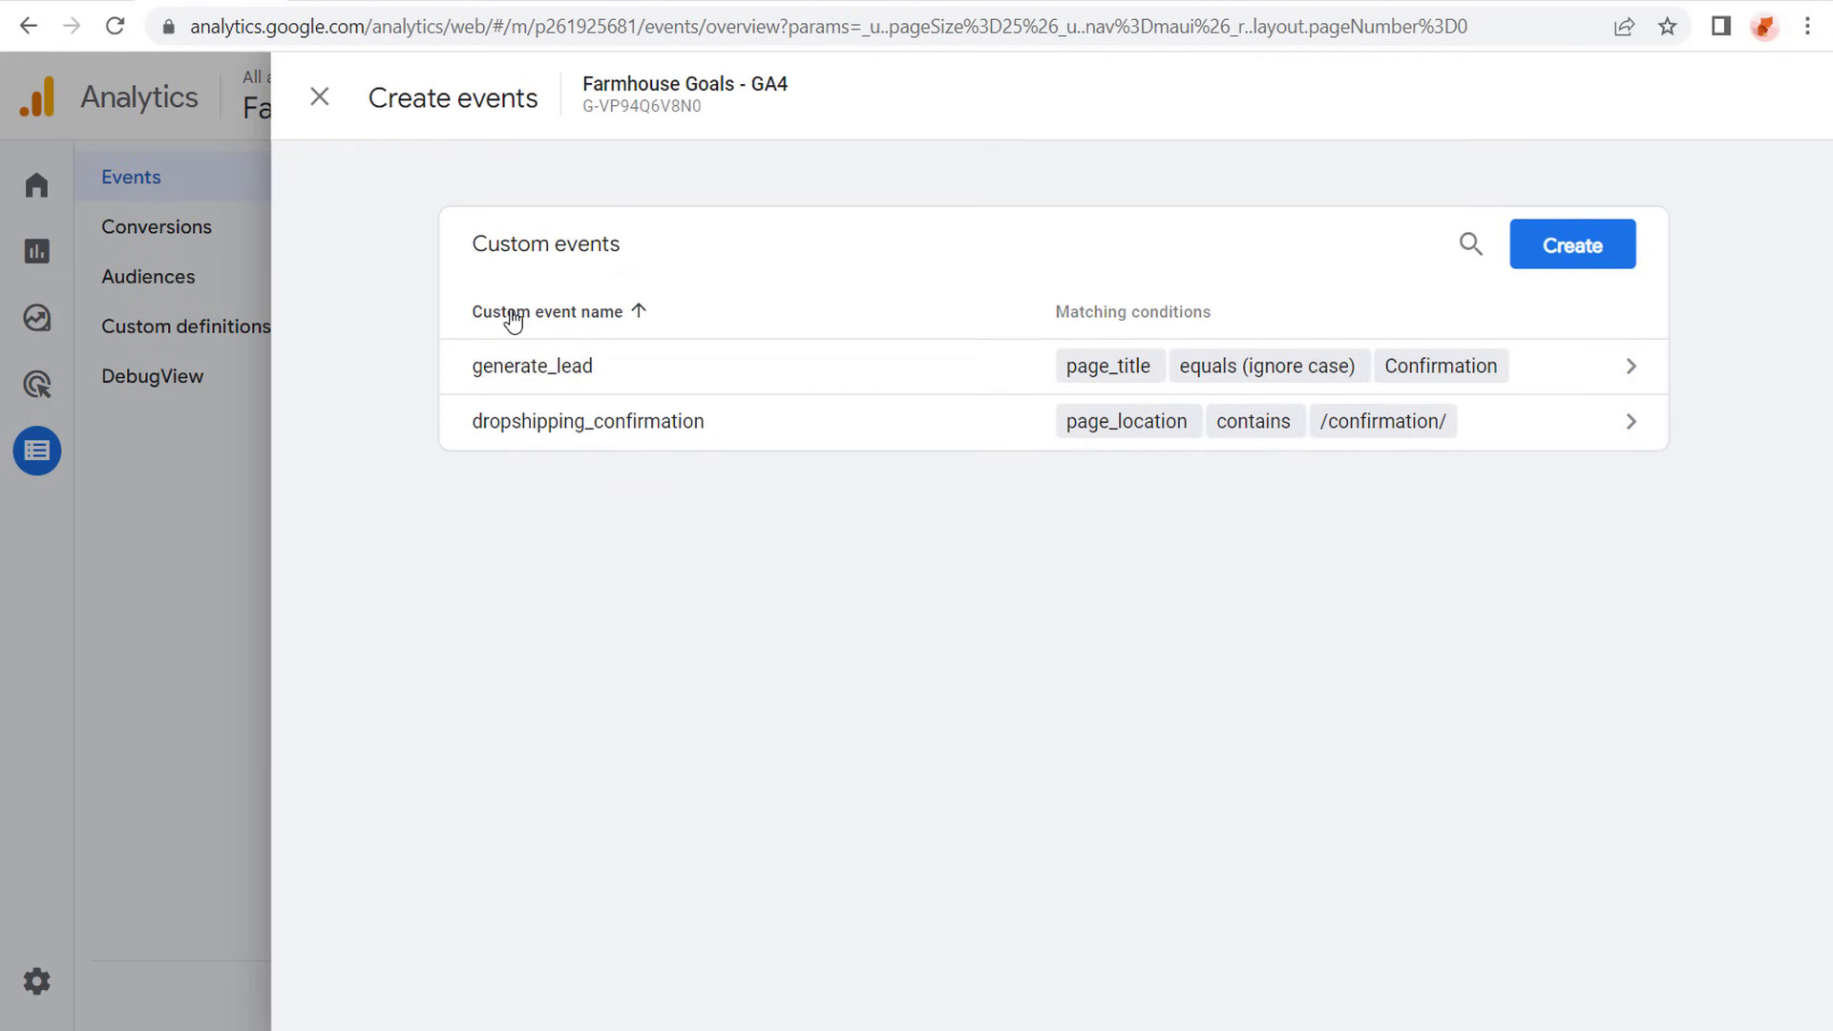
{"action": "left_click", "coordinate": [225, 543]}
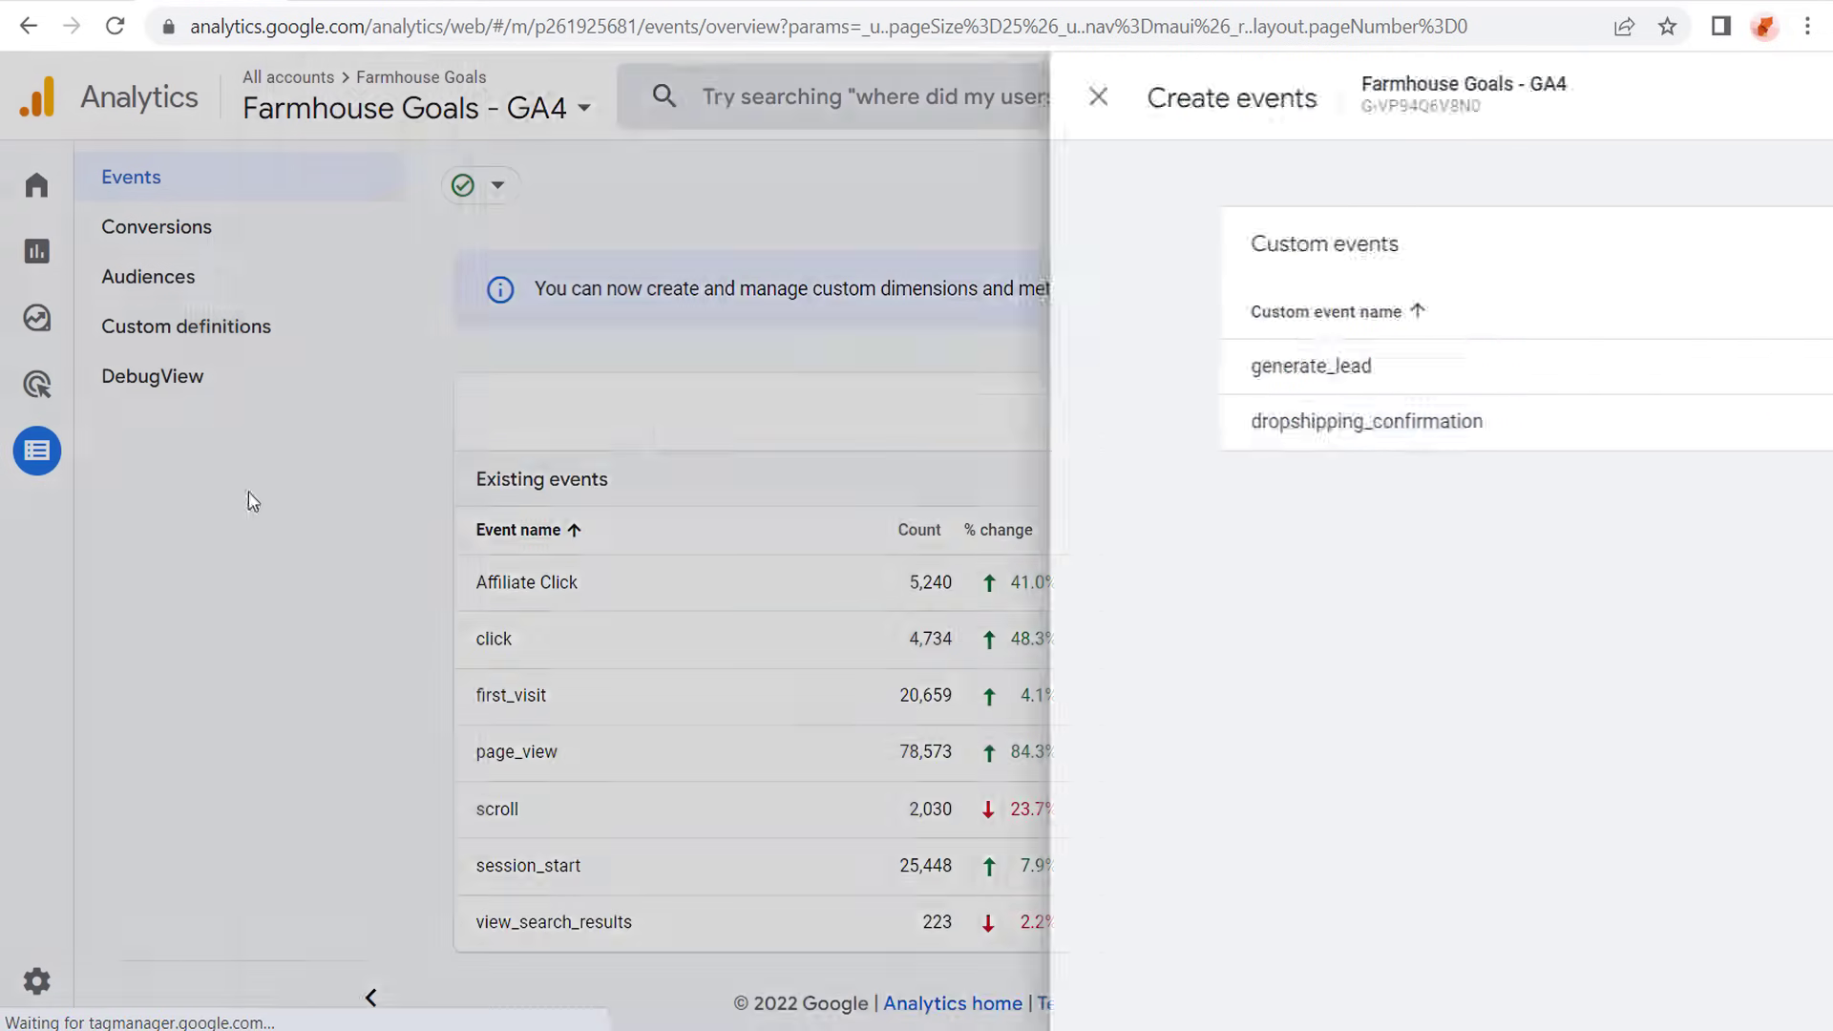
{"action": "left_click", "coordinate": [215, 227]}
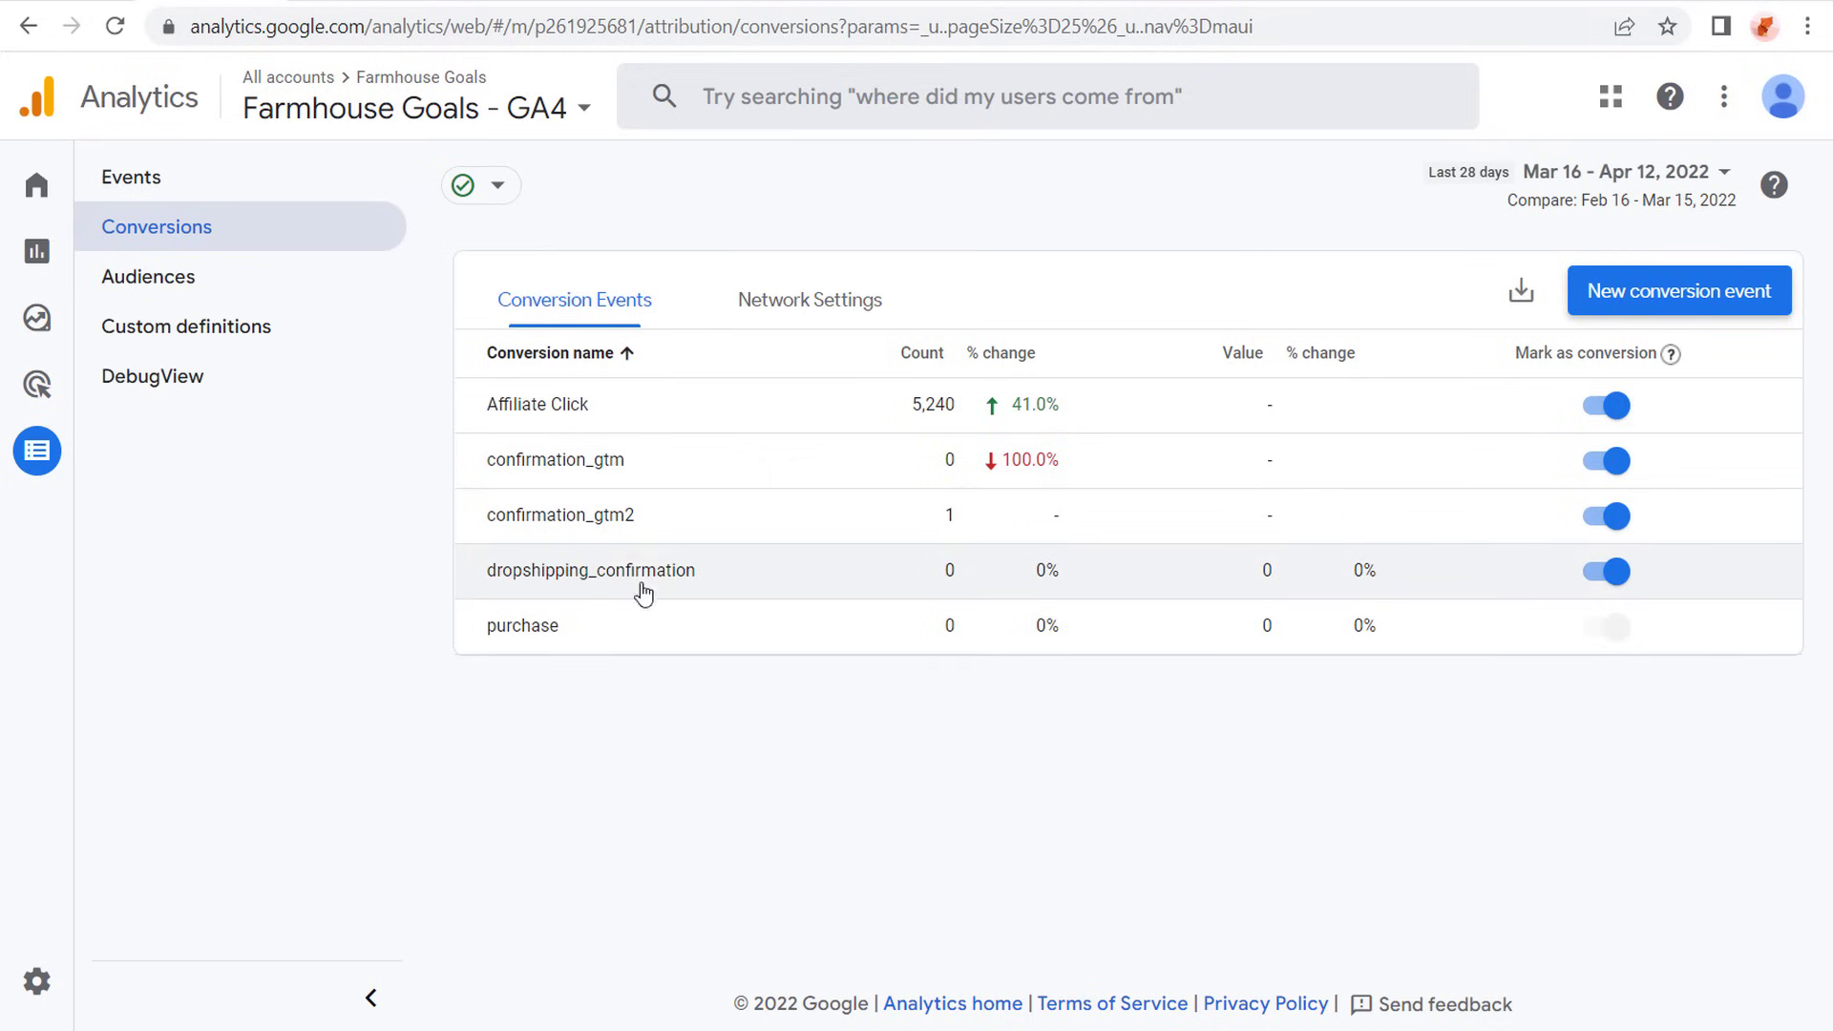
- Reload the website's /confirmation/ page and return to the conversion events in Google Analytics
{"action": "key", "text": "ctrl+Tab"}
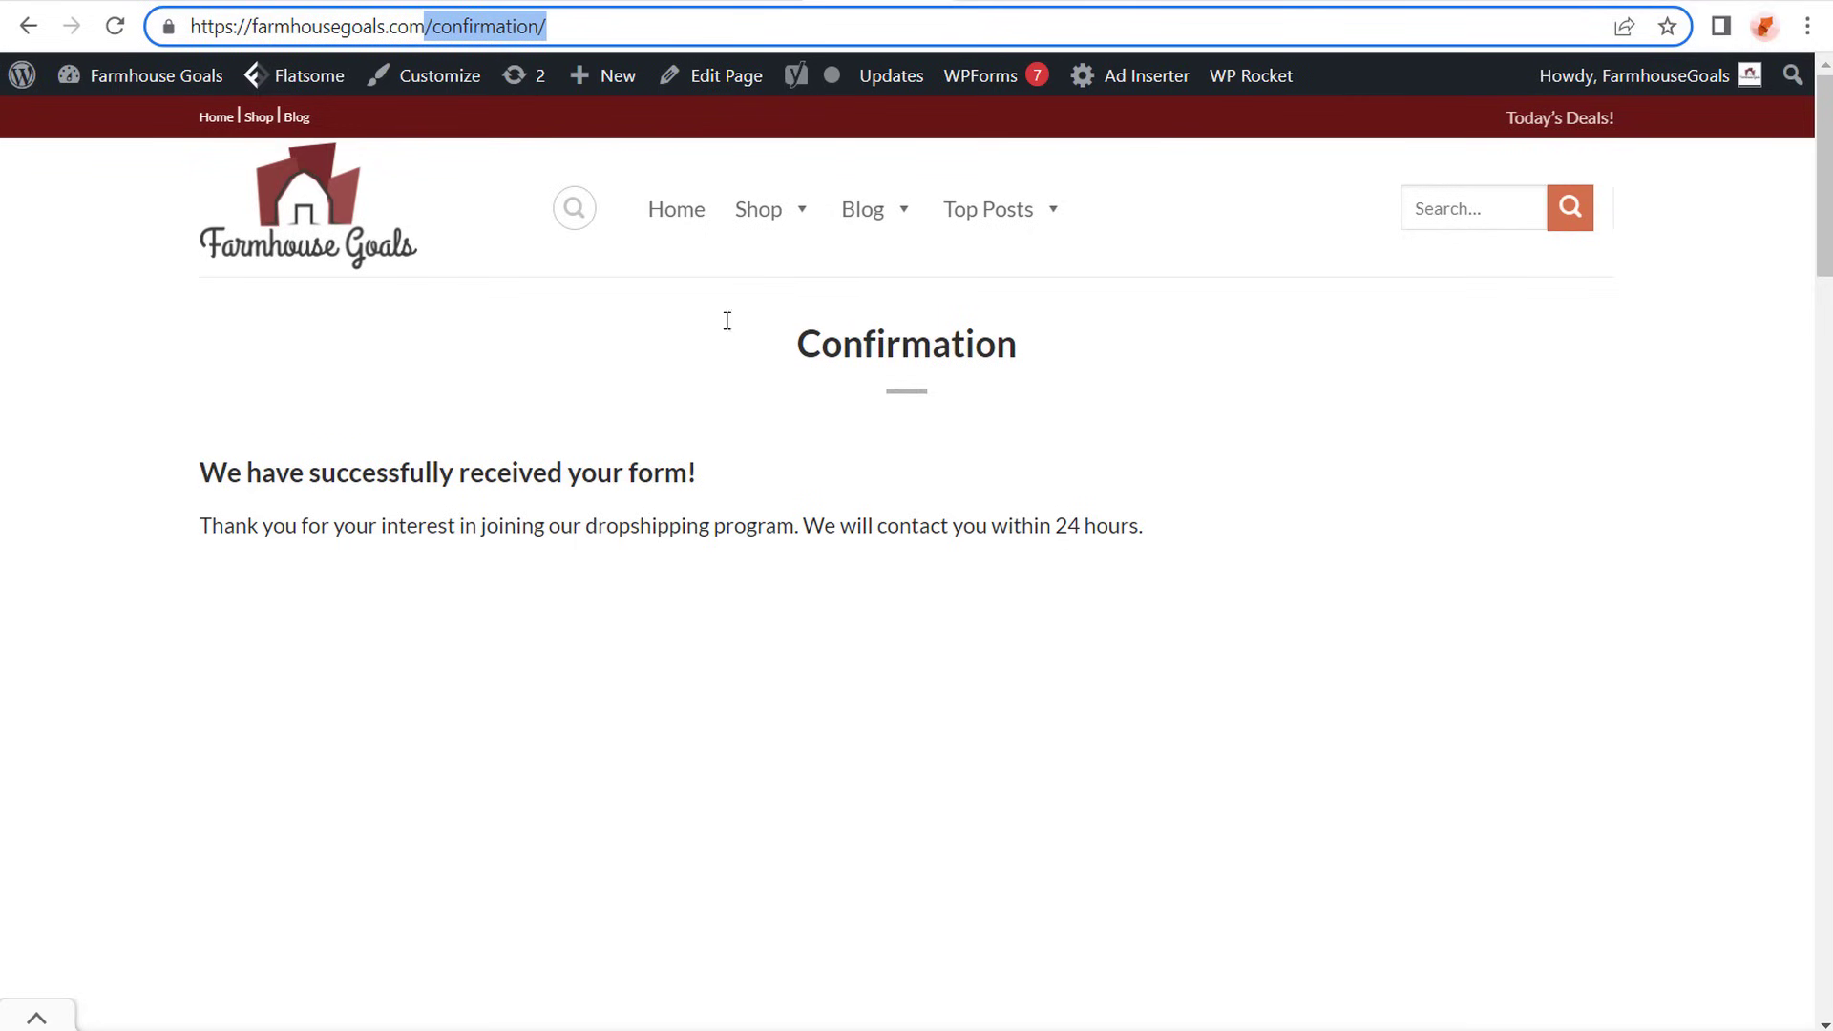
{"action": "left_click", "coordinate": [115, 26]}
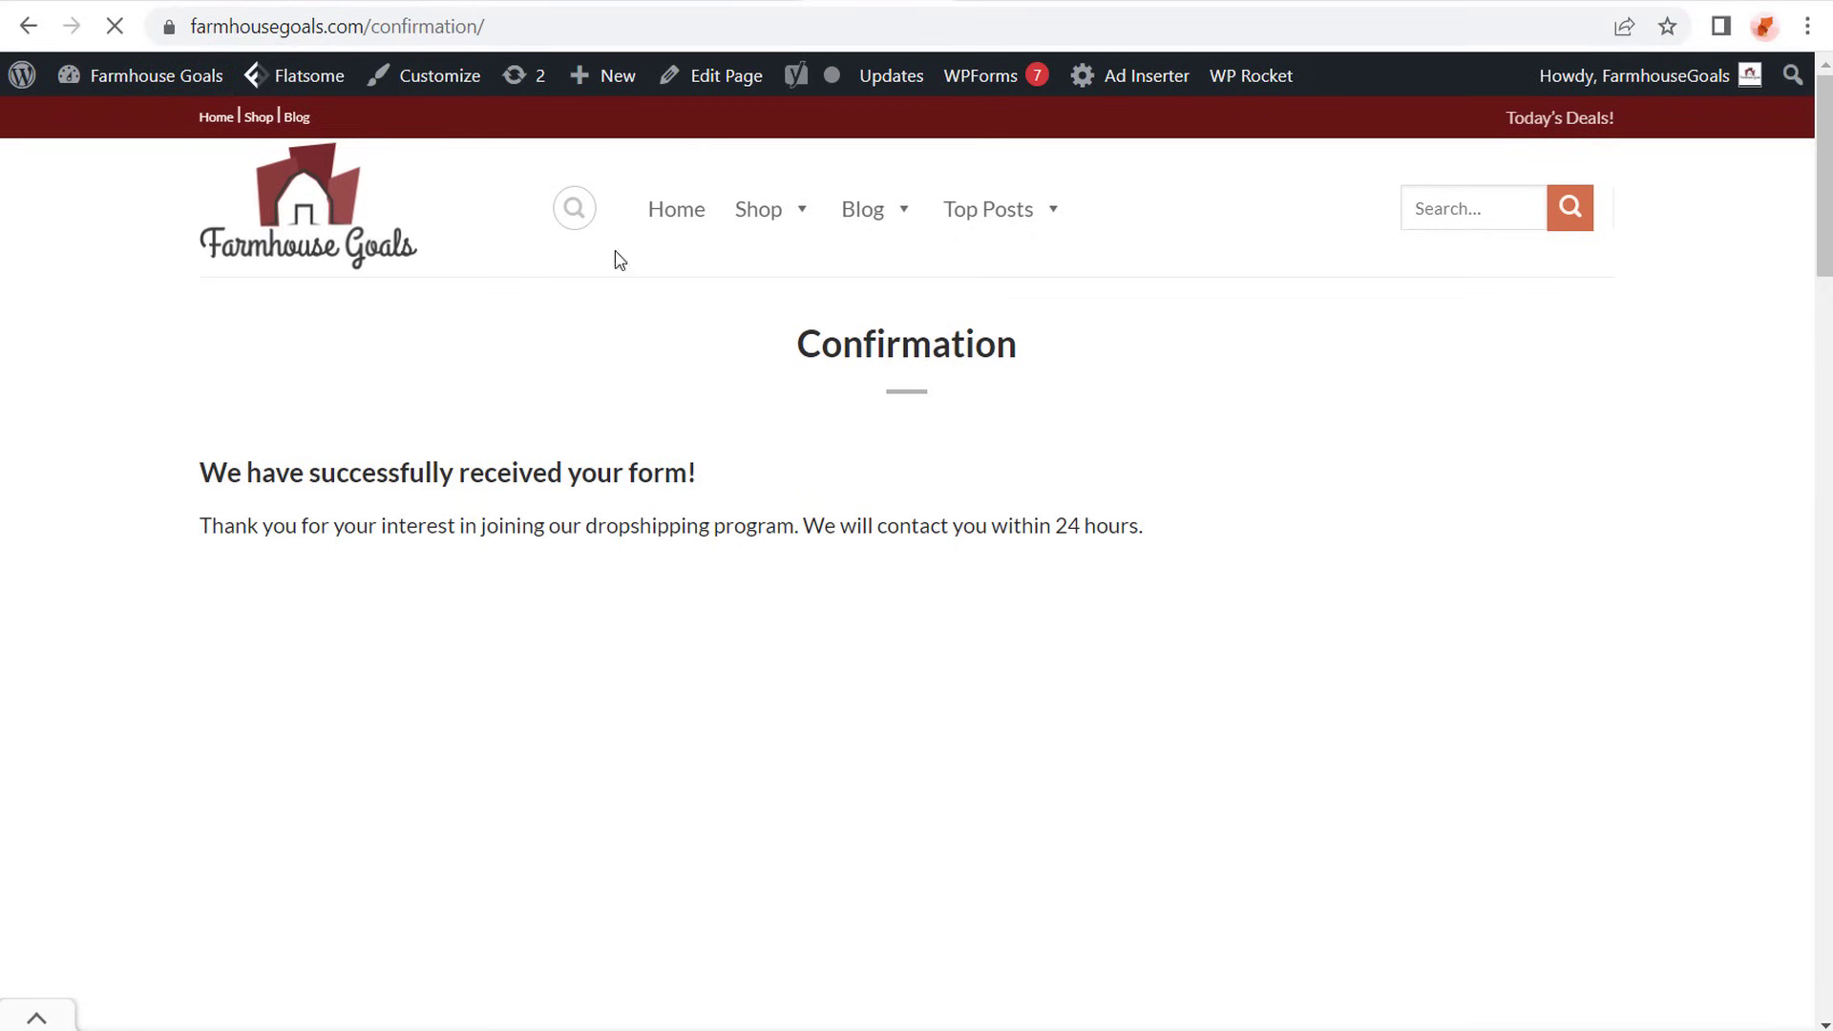
{"action": "left_click", "coordinate": [261, 4]}
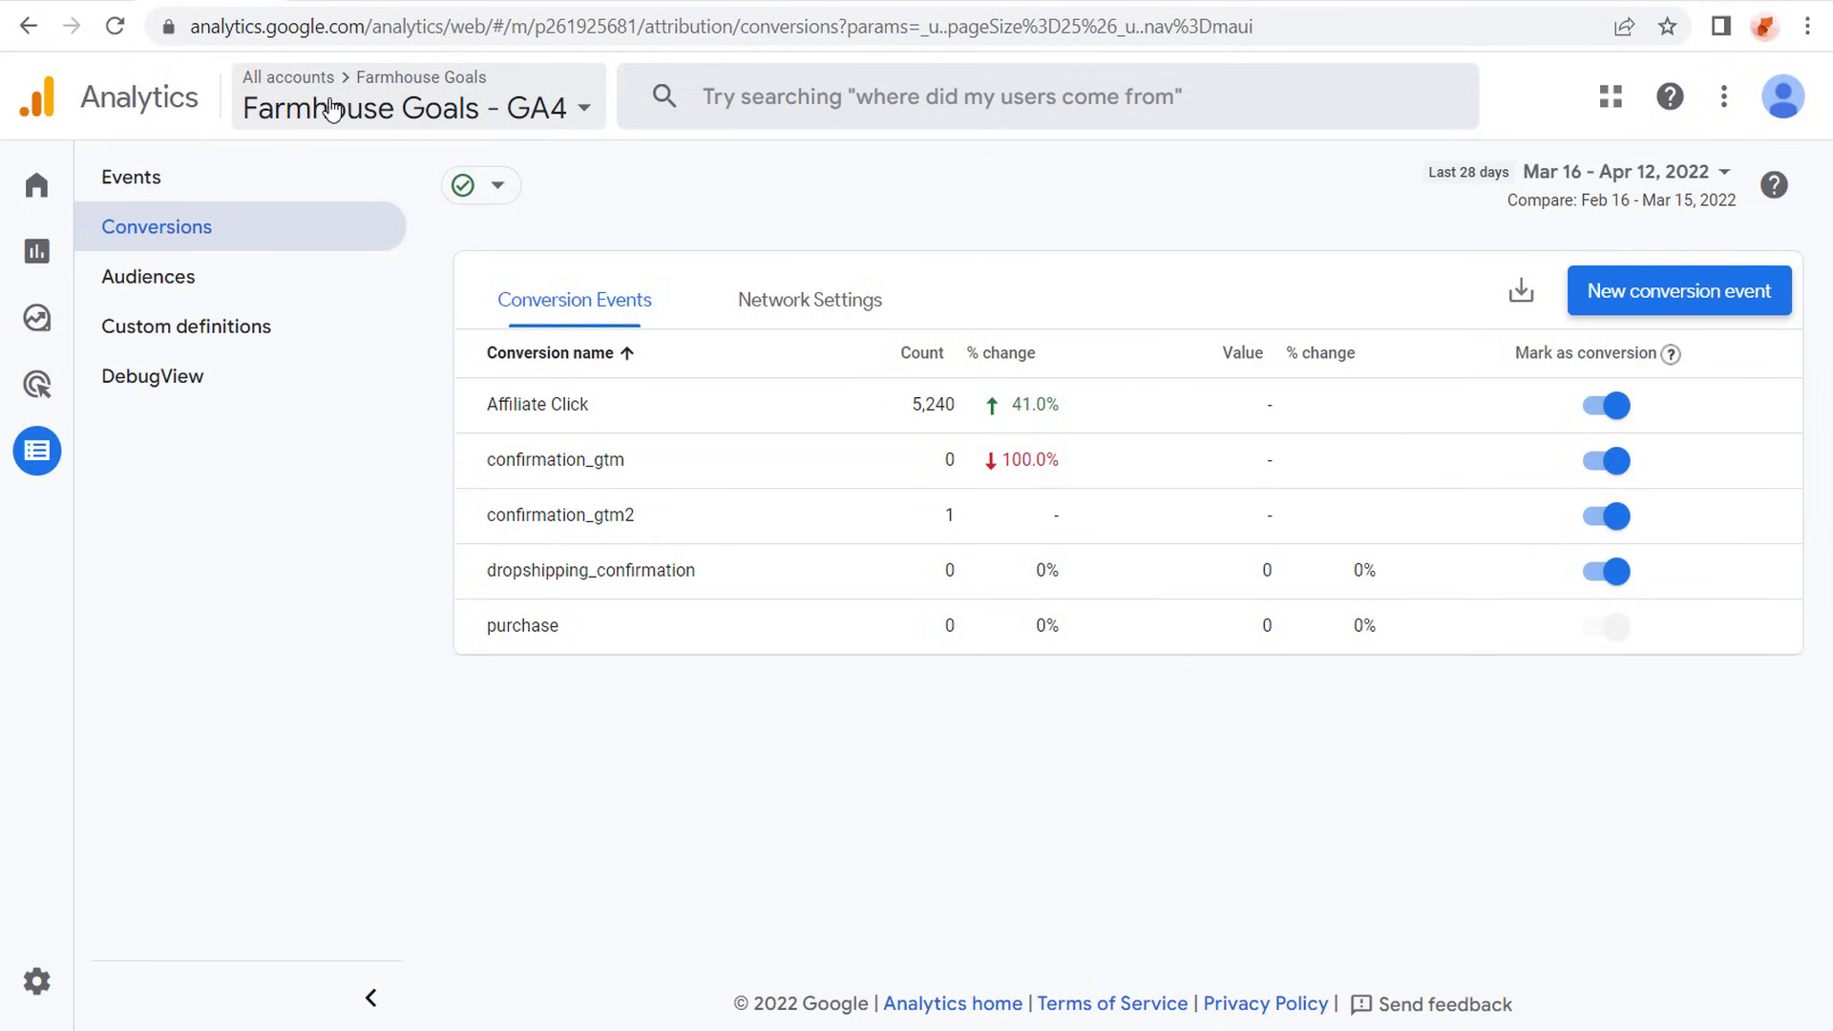
- Switch to Google Ads, start a web conversion import from Google Analytics 4 properties and select the dropshipping_confirmation event
{"action": "left_click", "coordinate": [95, 2]}
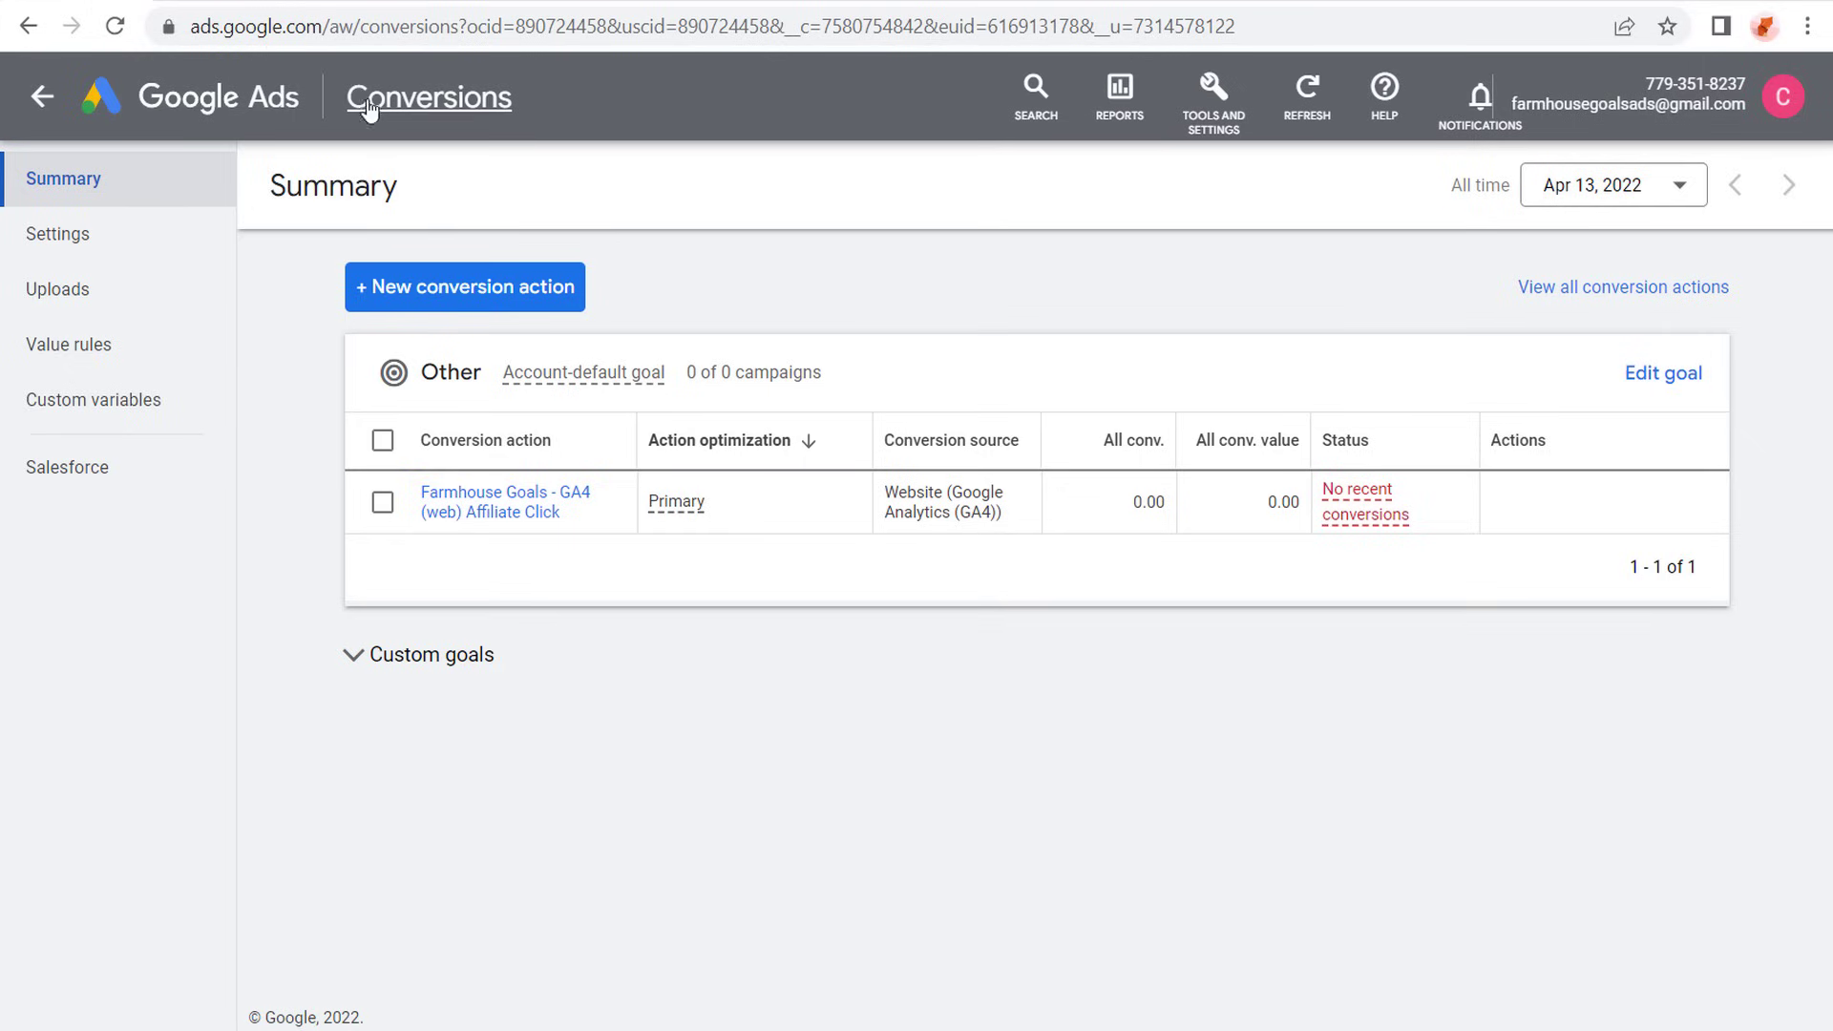
{"action": "left_click", "coordinate": [390, 296]}
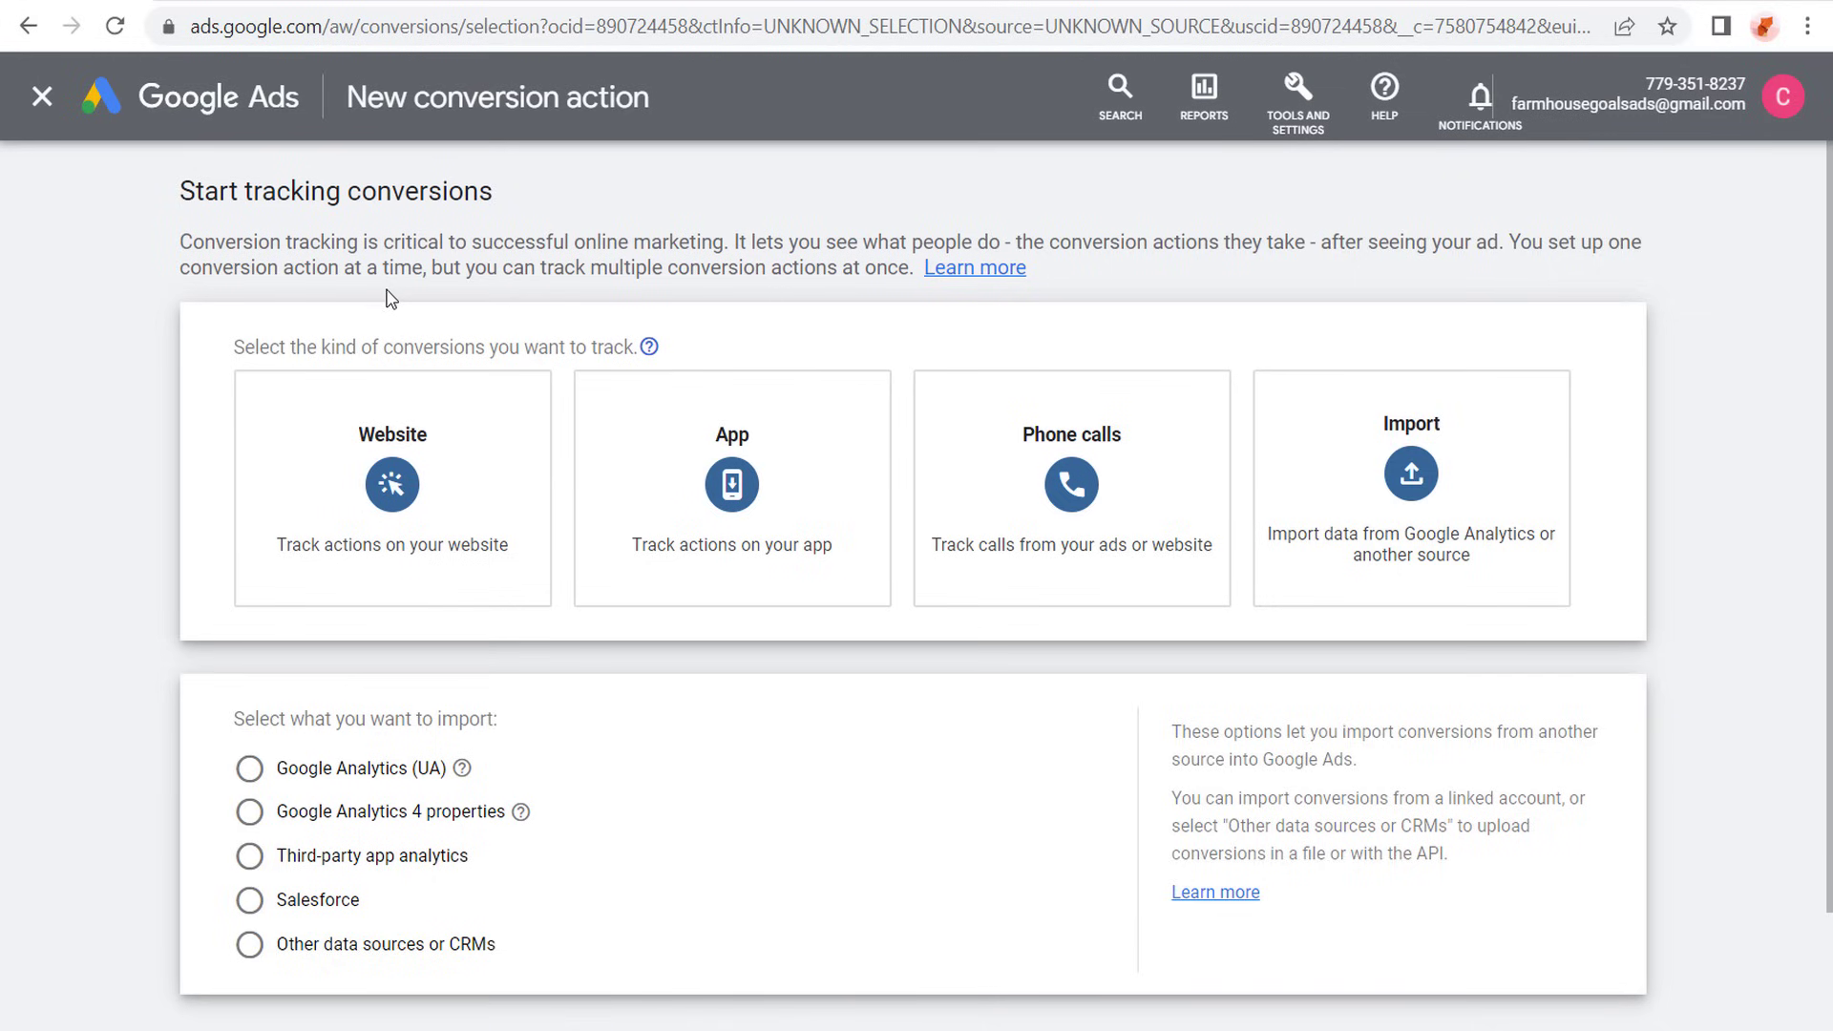
{"action": "left_click", "coordinate": [1408, 441]}
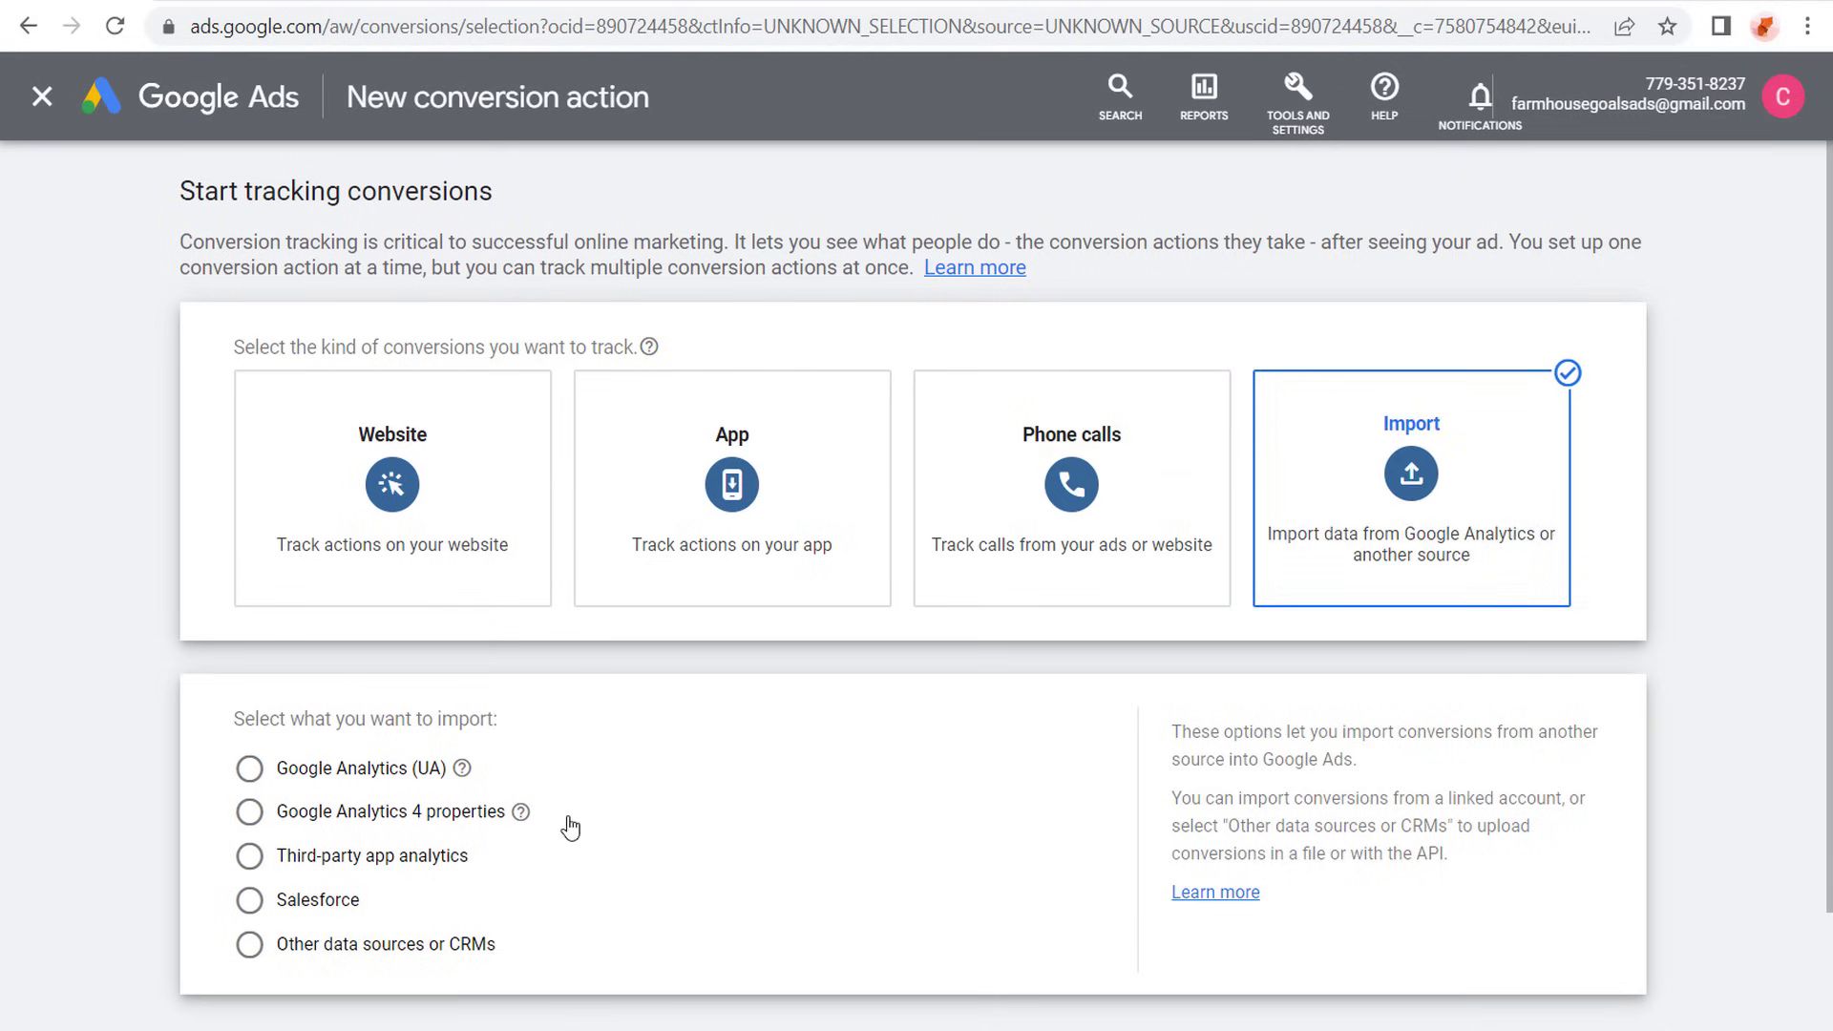
{"action": "left_click", "coordinate": [249, 811]}
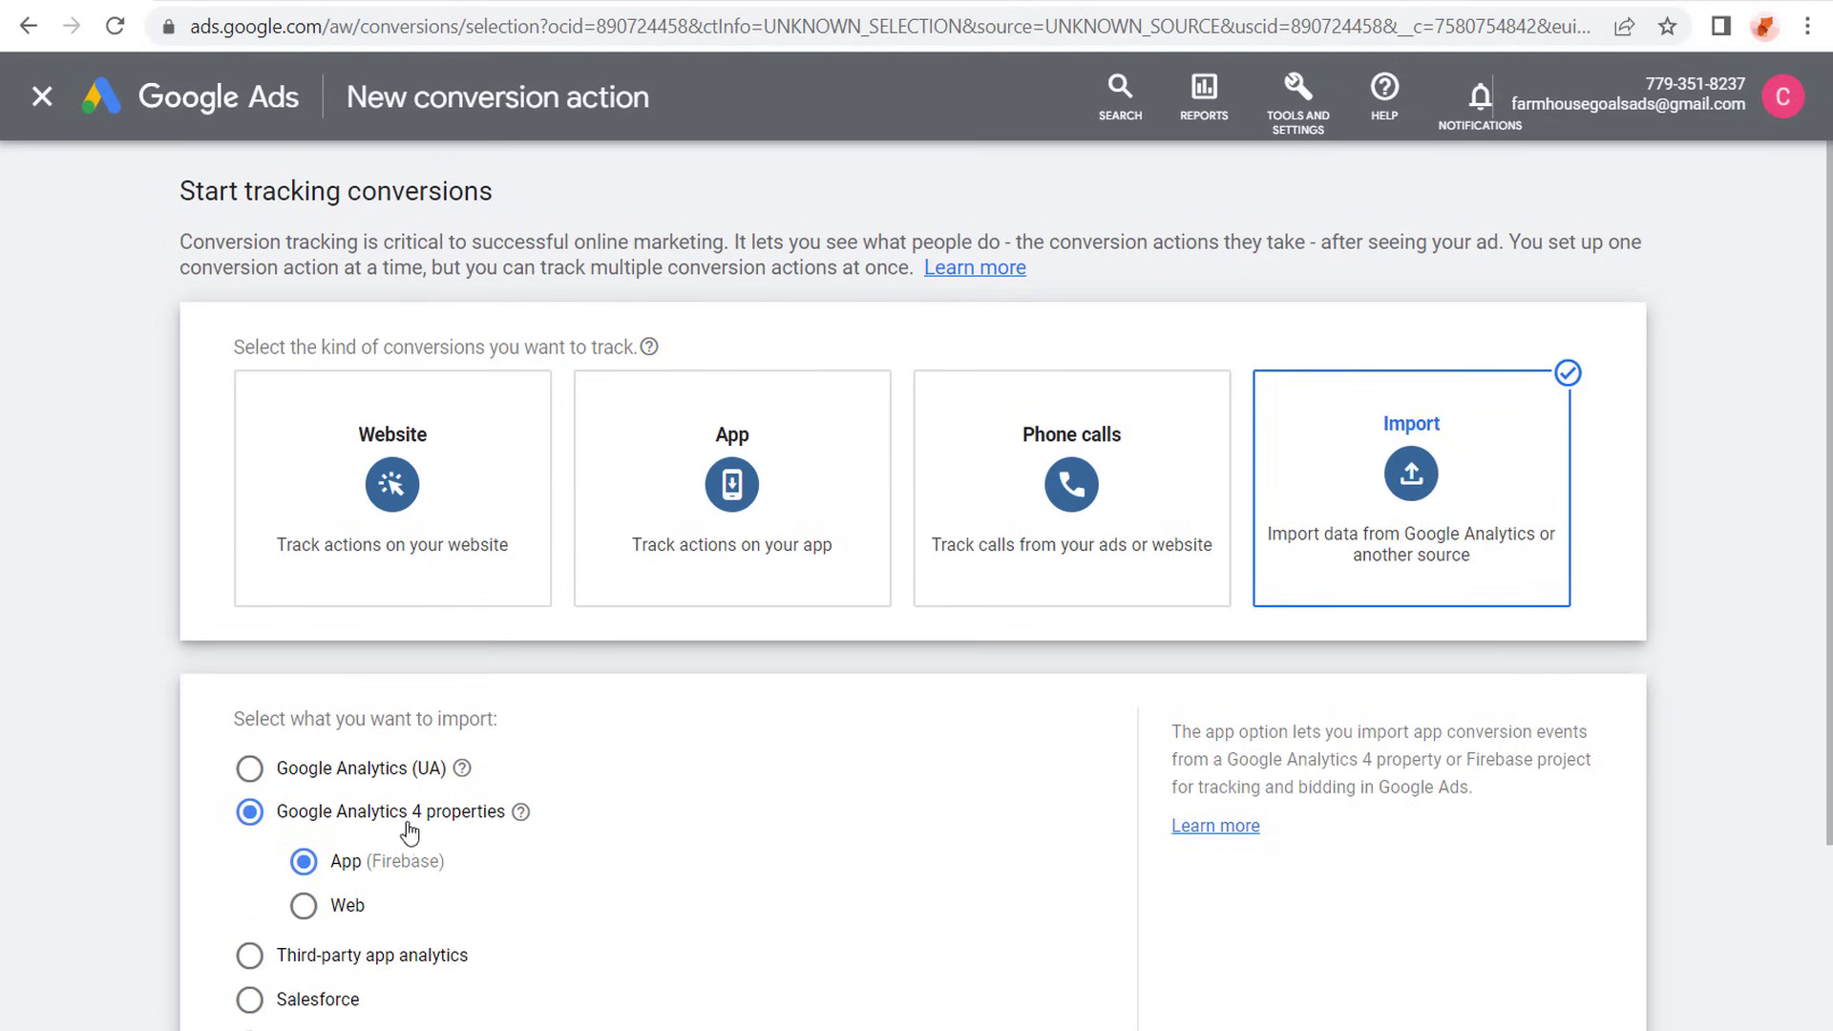
{"action": "left_click", "coordinate": [304, 904]}
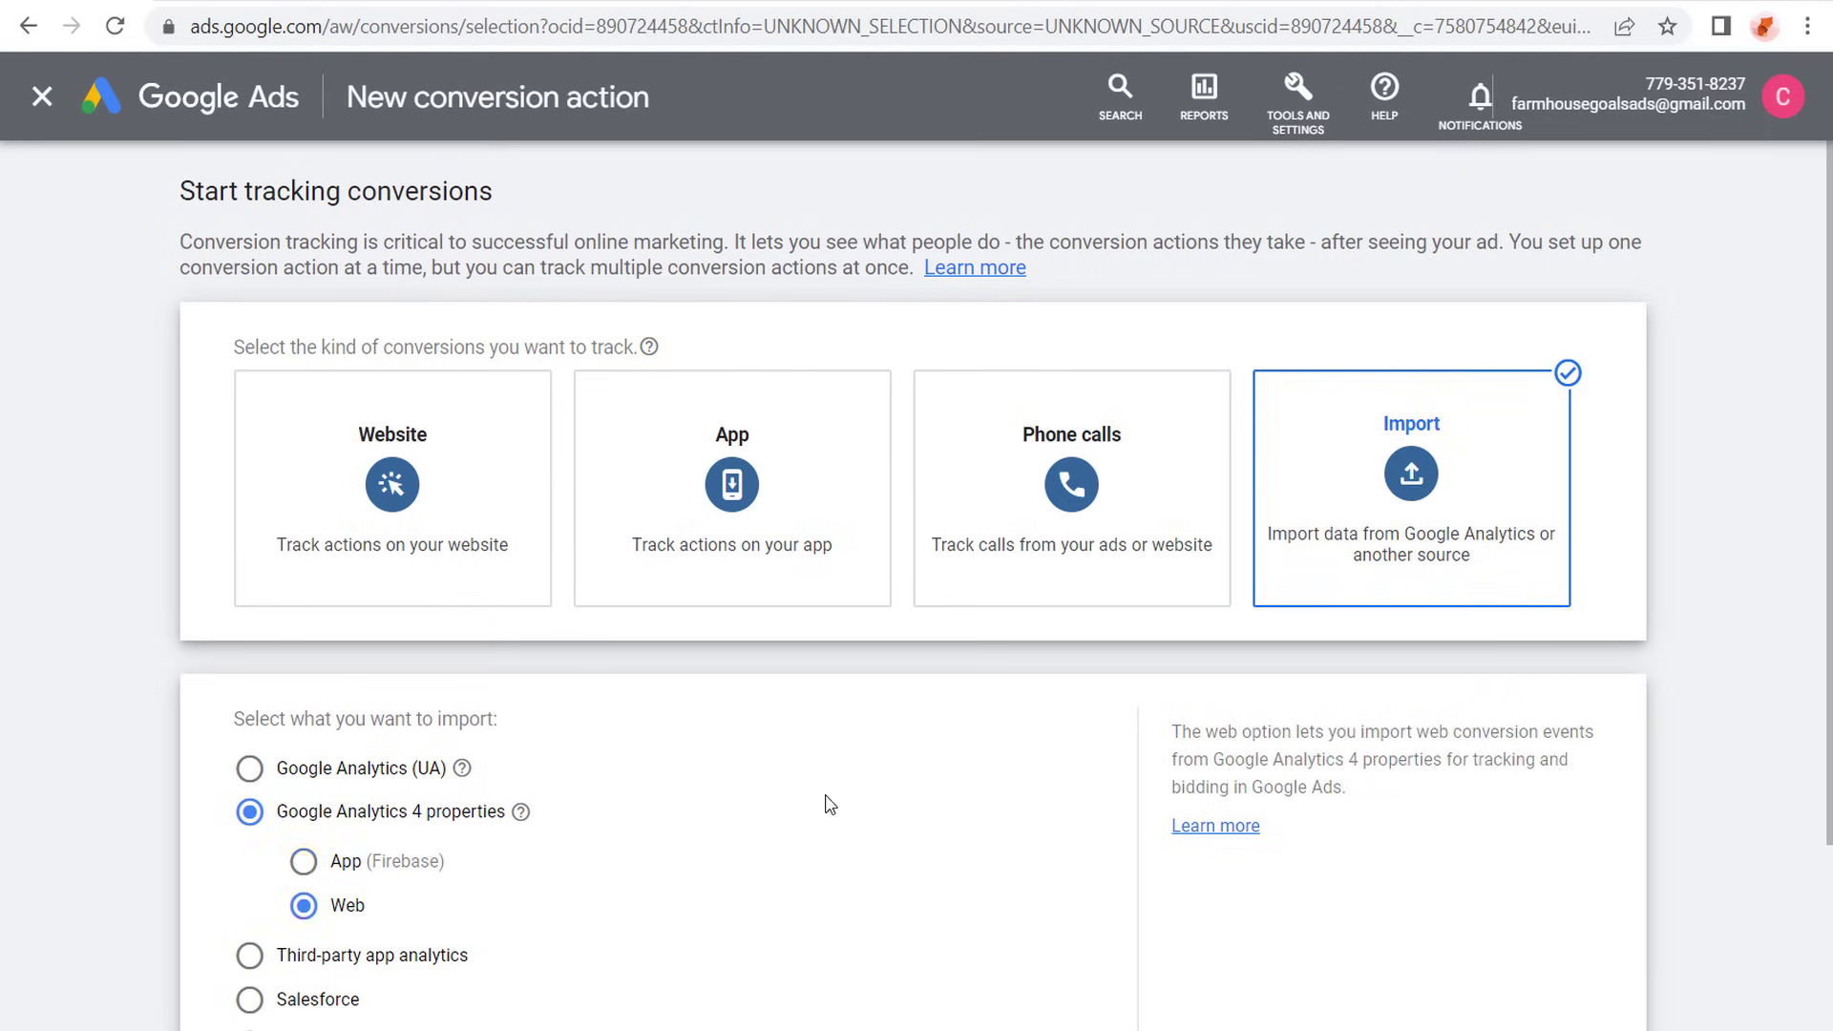
{"action": "scroll", "coordinate": [829, 801], "scroll_direction": "down", "scroll_amount": 3}
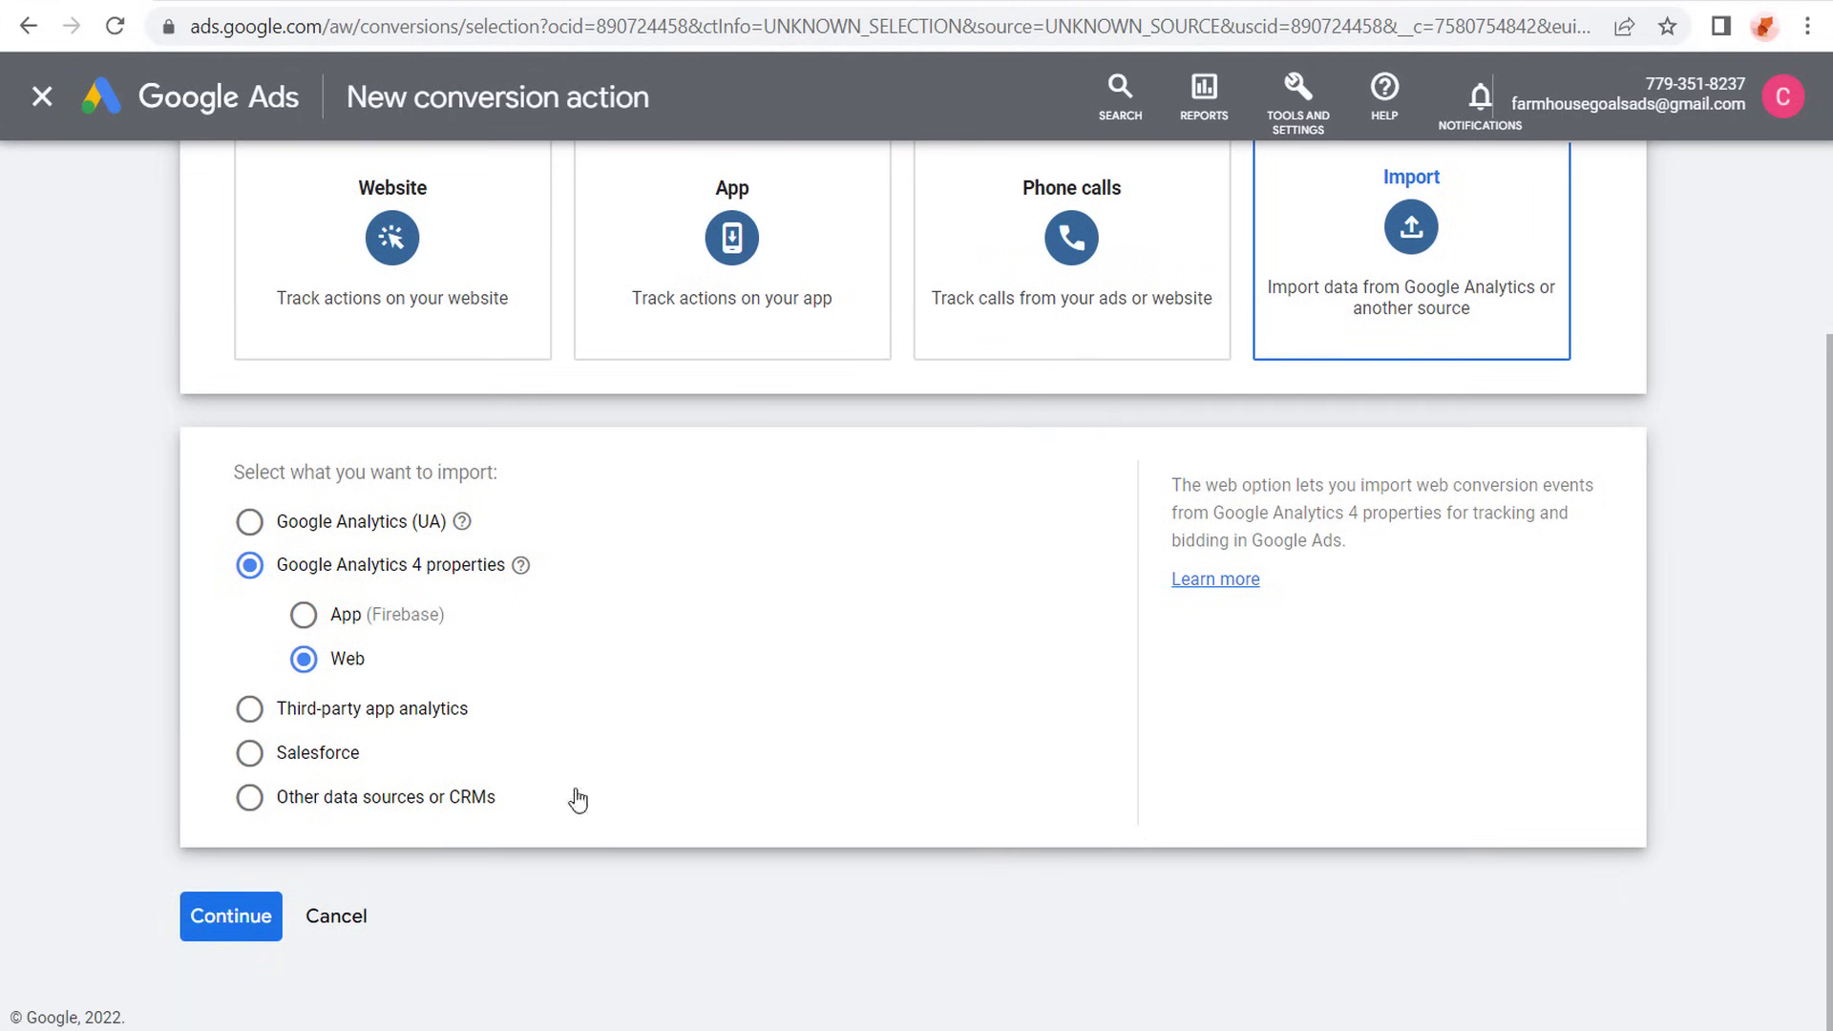
{"action": "left_click", "coordinate": [220, 923]}
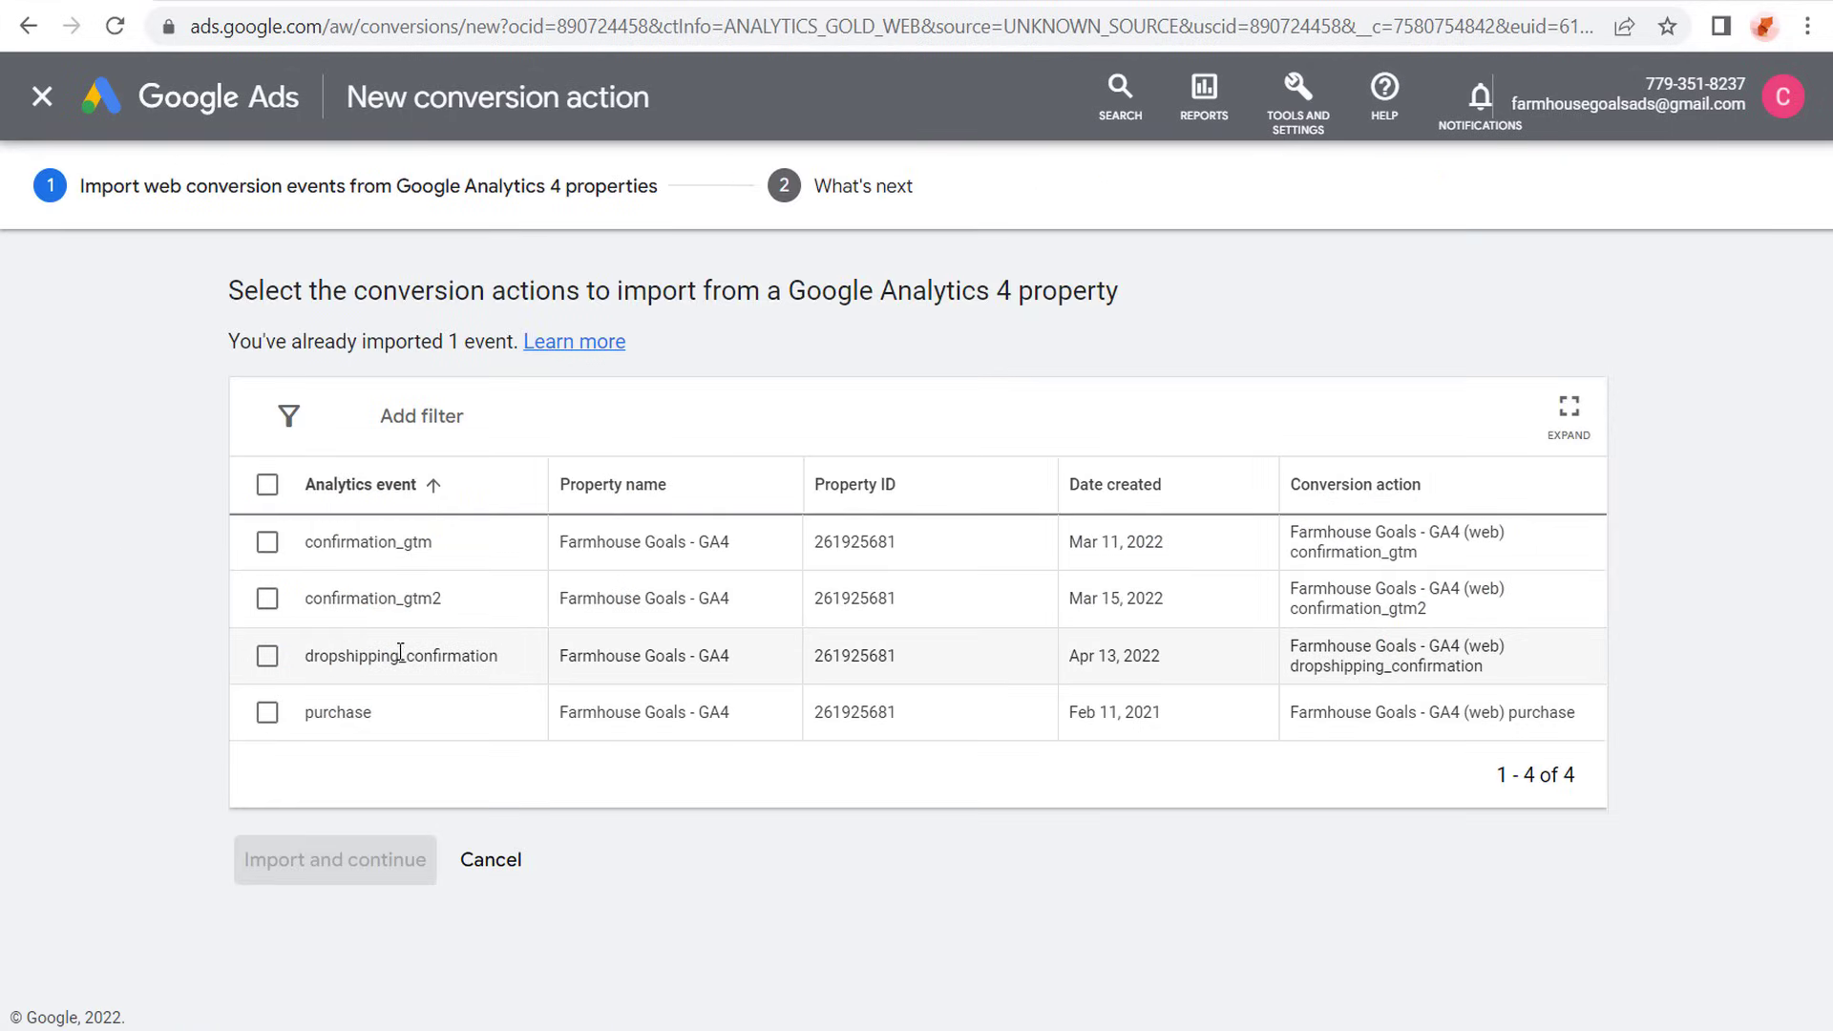
{"action": "left_click", "coordinate": [267, 656]}
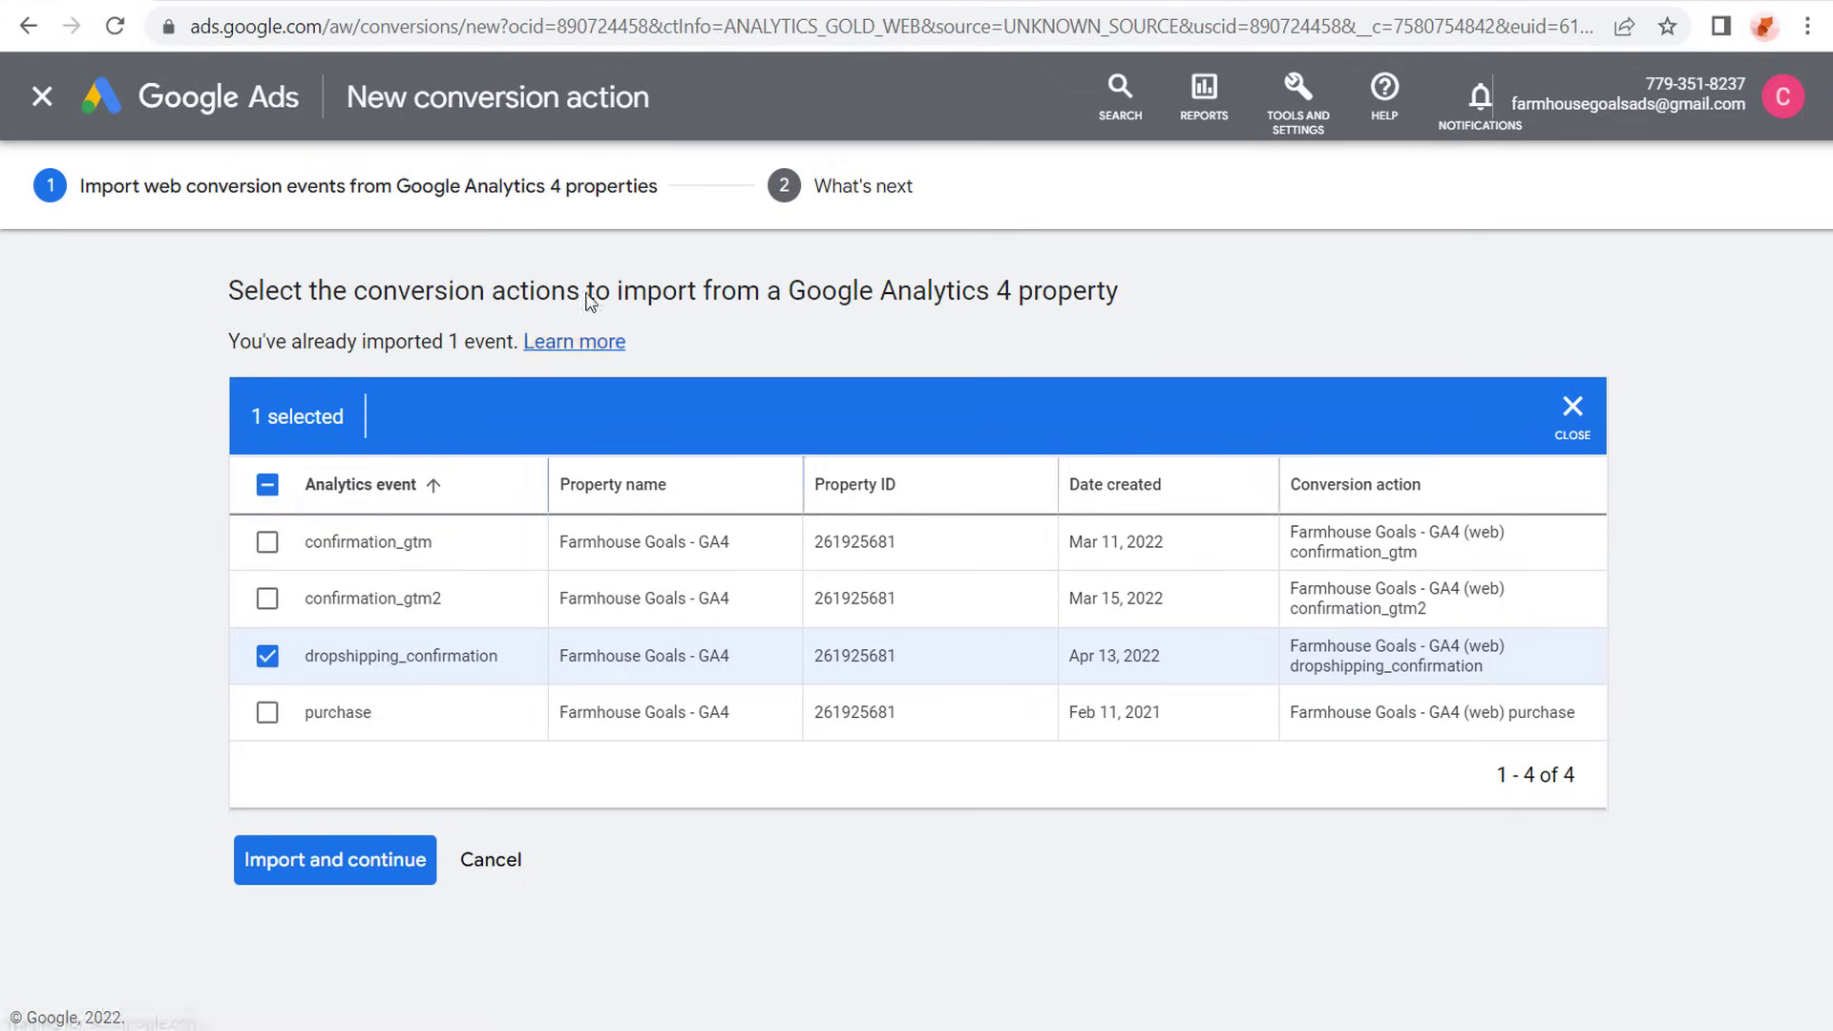
- Review the website's dropshipping form and confirmation pages, and cancel the conversion import in Google Ads
{"action": "left_click", "coordinate": [757, 3]}
{"action": "scroll", "coordinate": [532, 274], "scroll_direction": "up", "scroll_amount": 2}
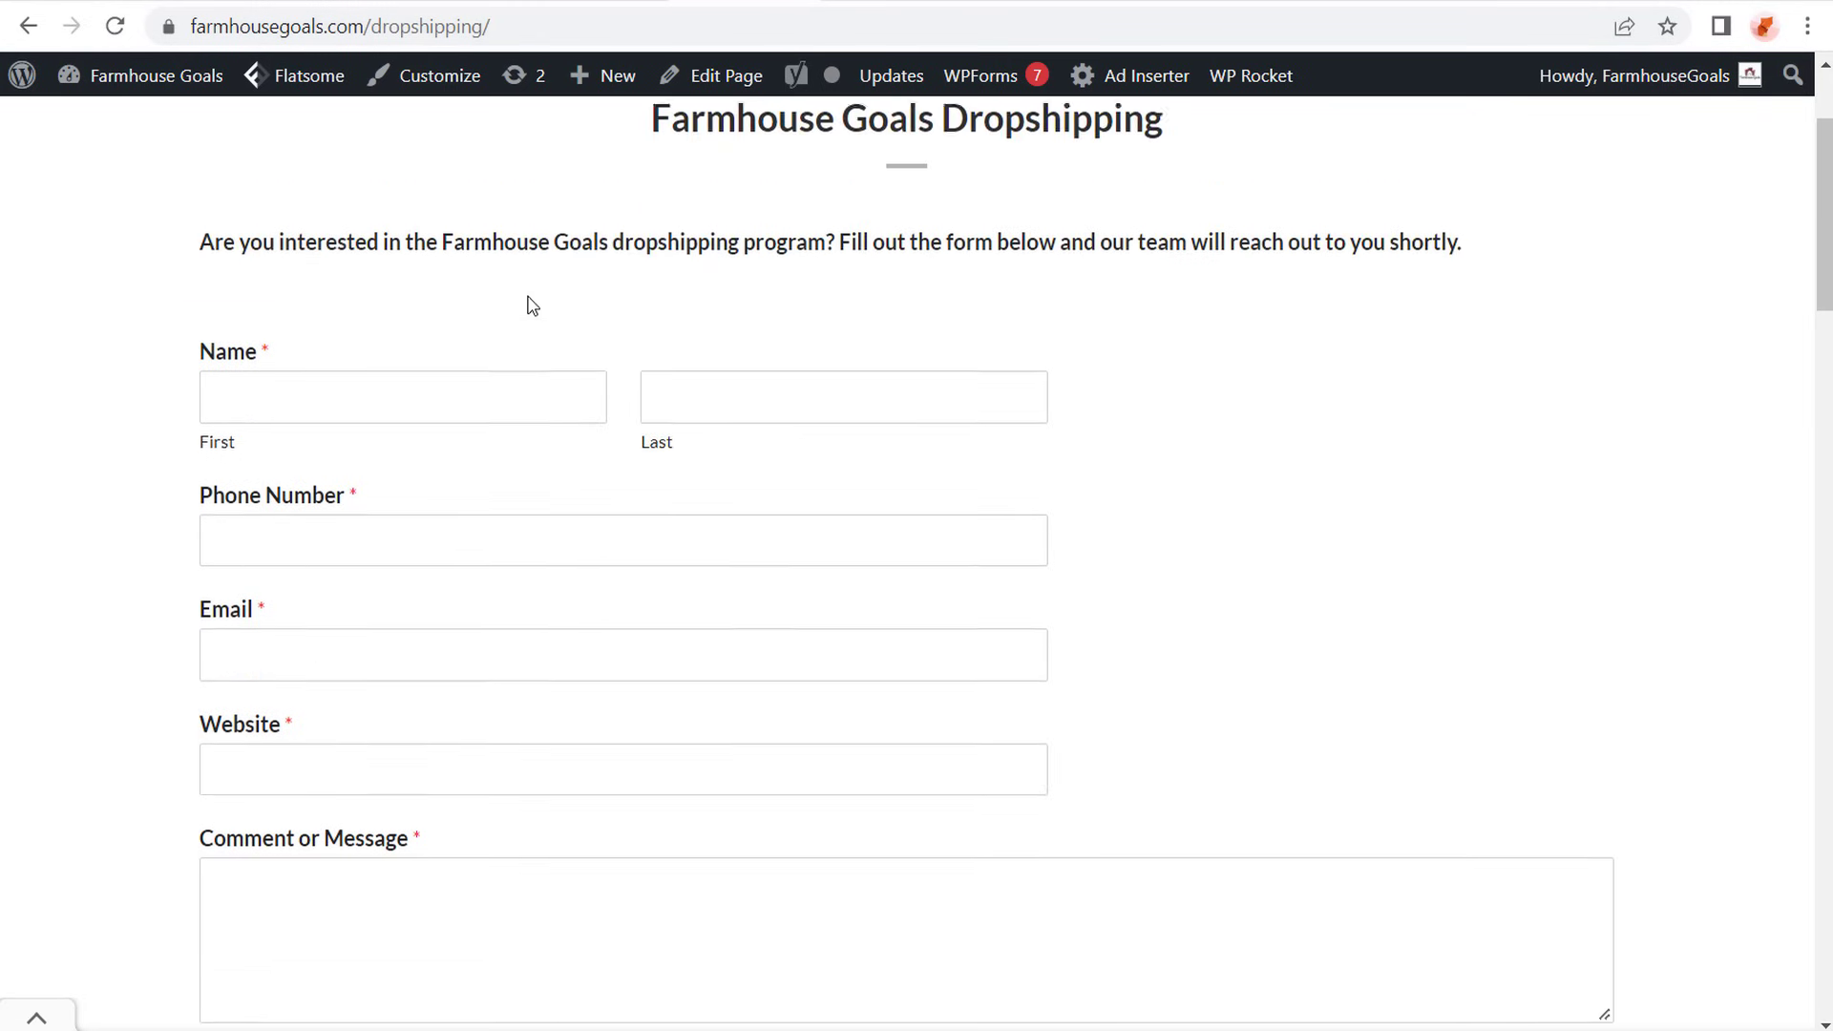
{"action": "scroll", "coordinate": [531, 305], "scroll_direction": "up", "scroll_amount": 1}
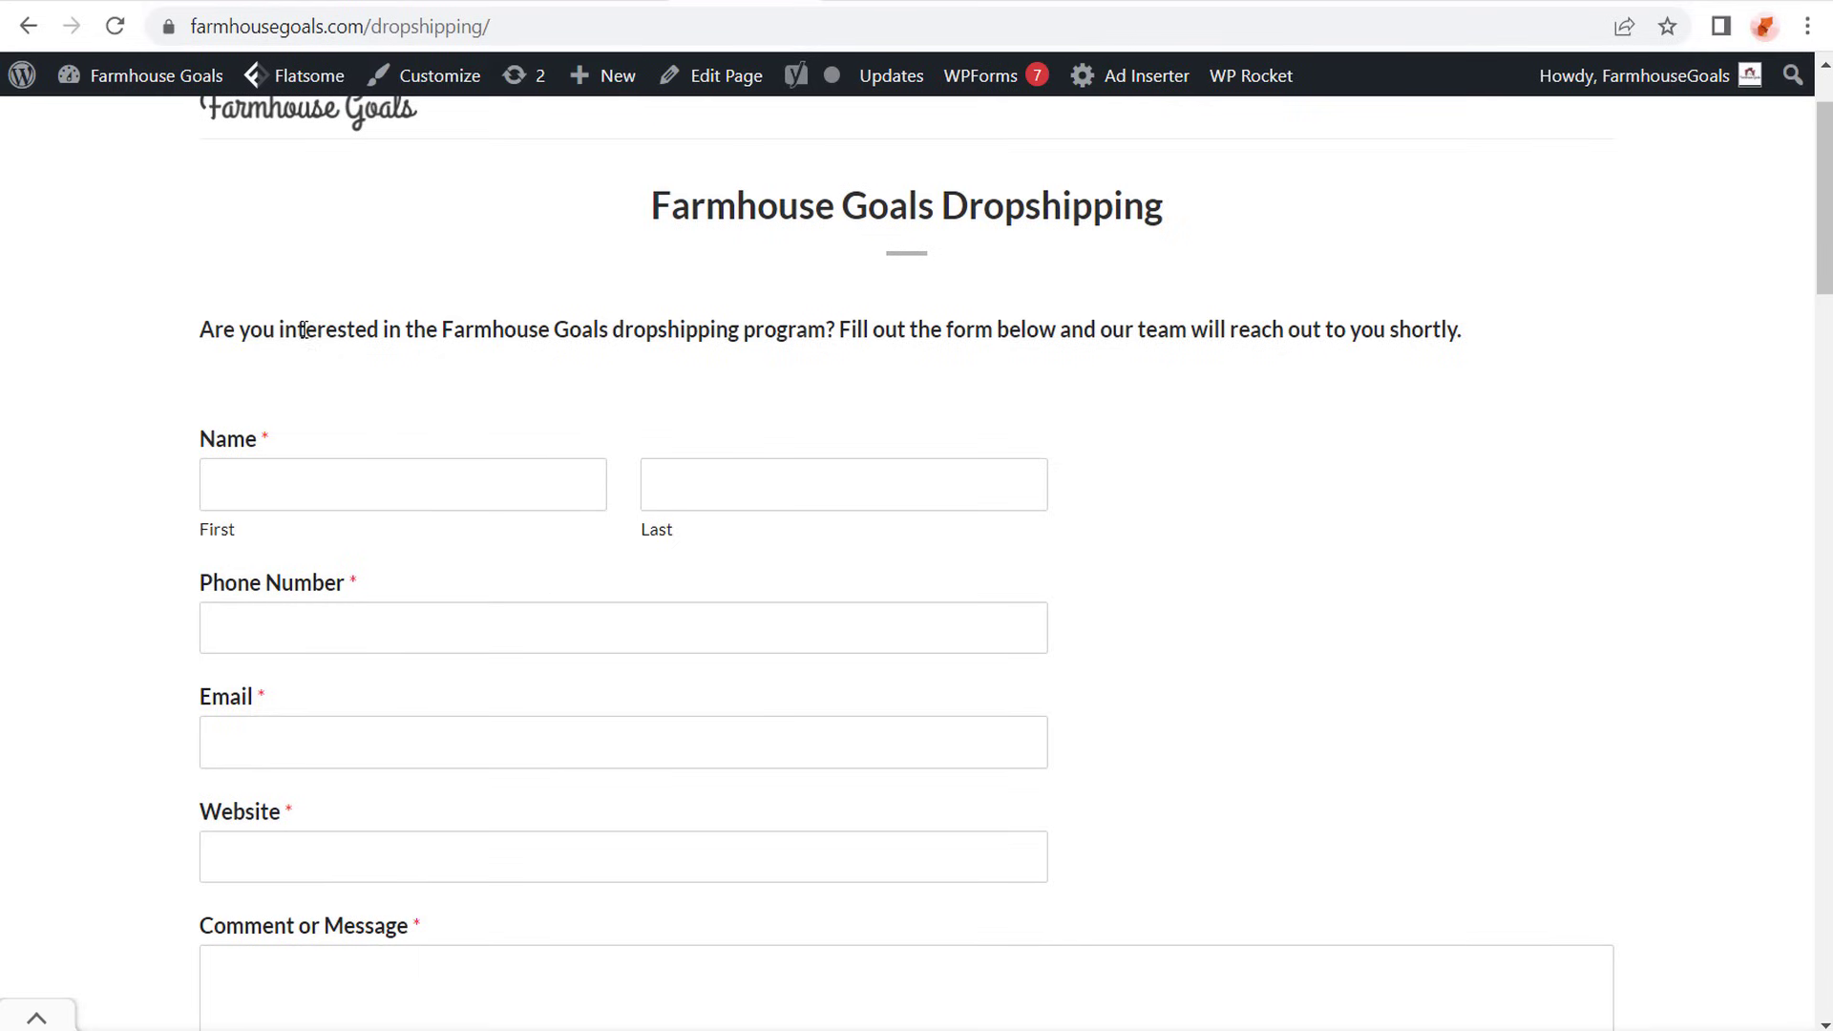
{"action": "scroll", "coordinate": [184, 573], "scroll_direction": "down", "scroll_amount": 3}
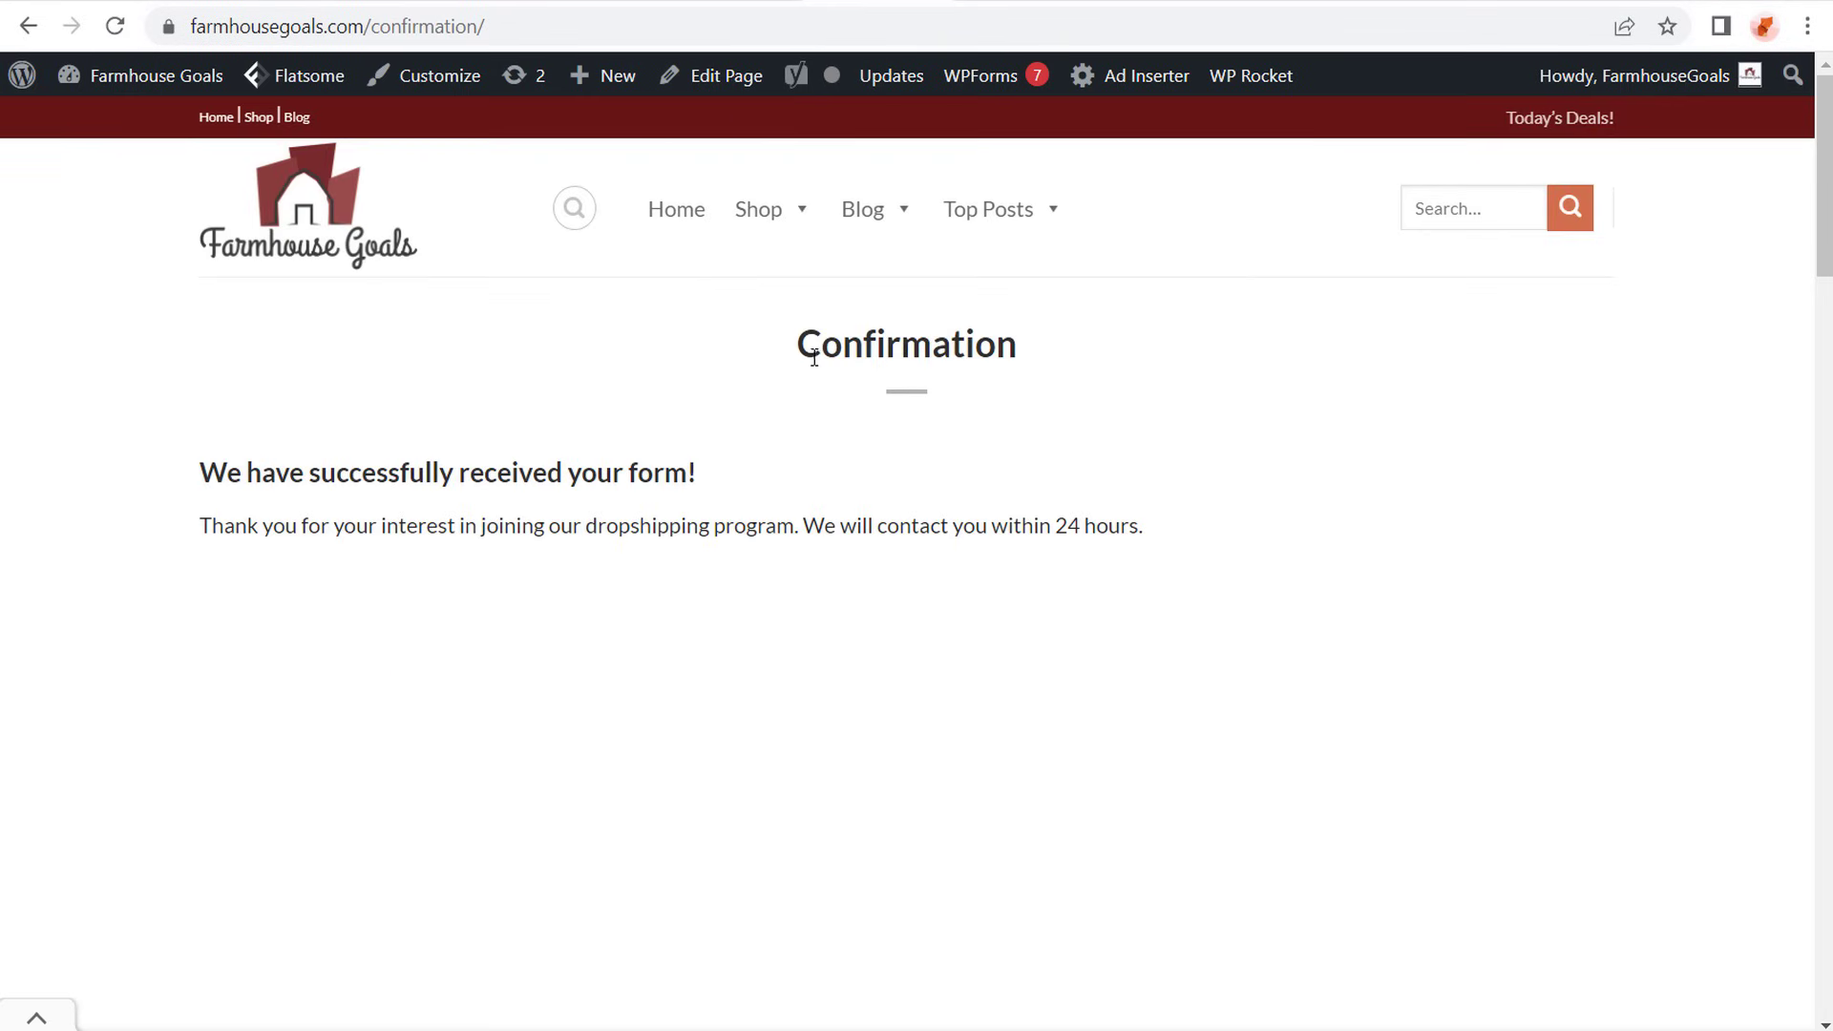
{"action": "left_click_drag", "start_coordinate": [812, 348], "coordinate": [1076, 369]}
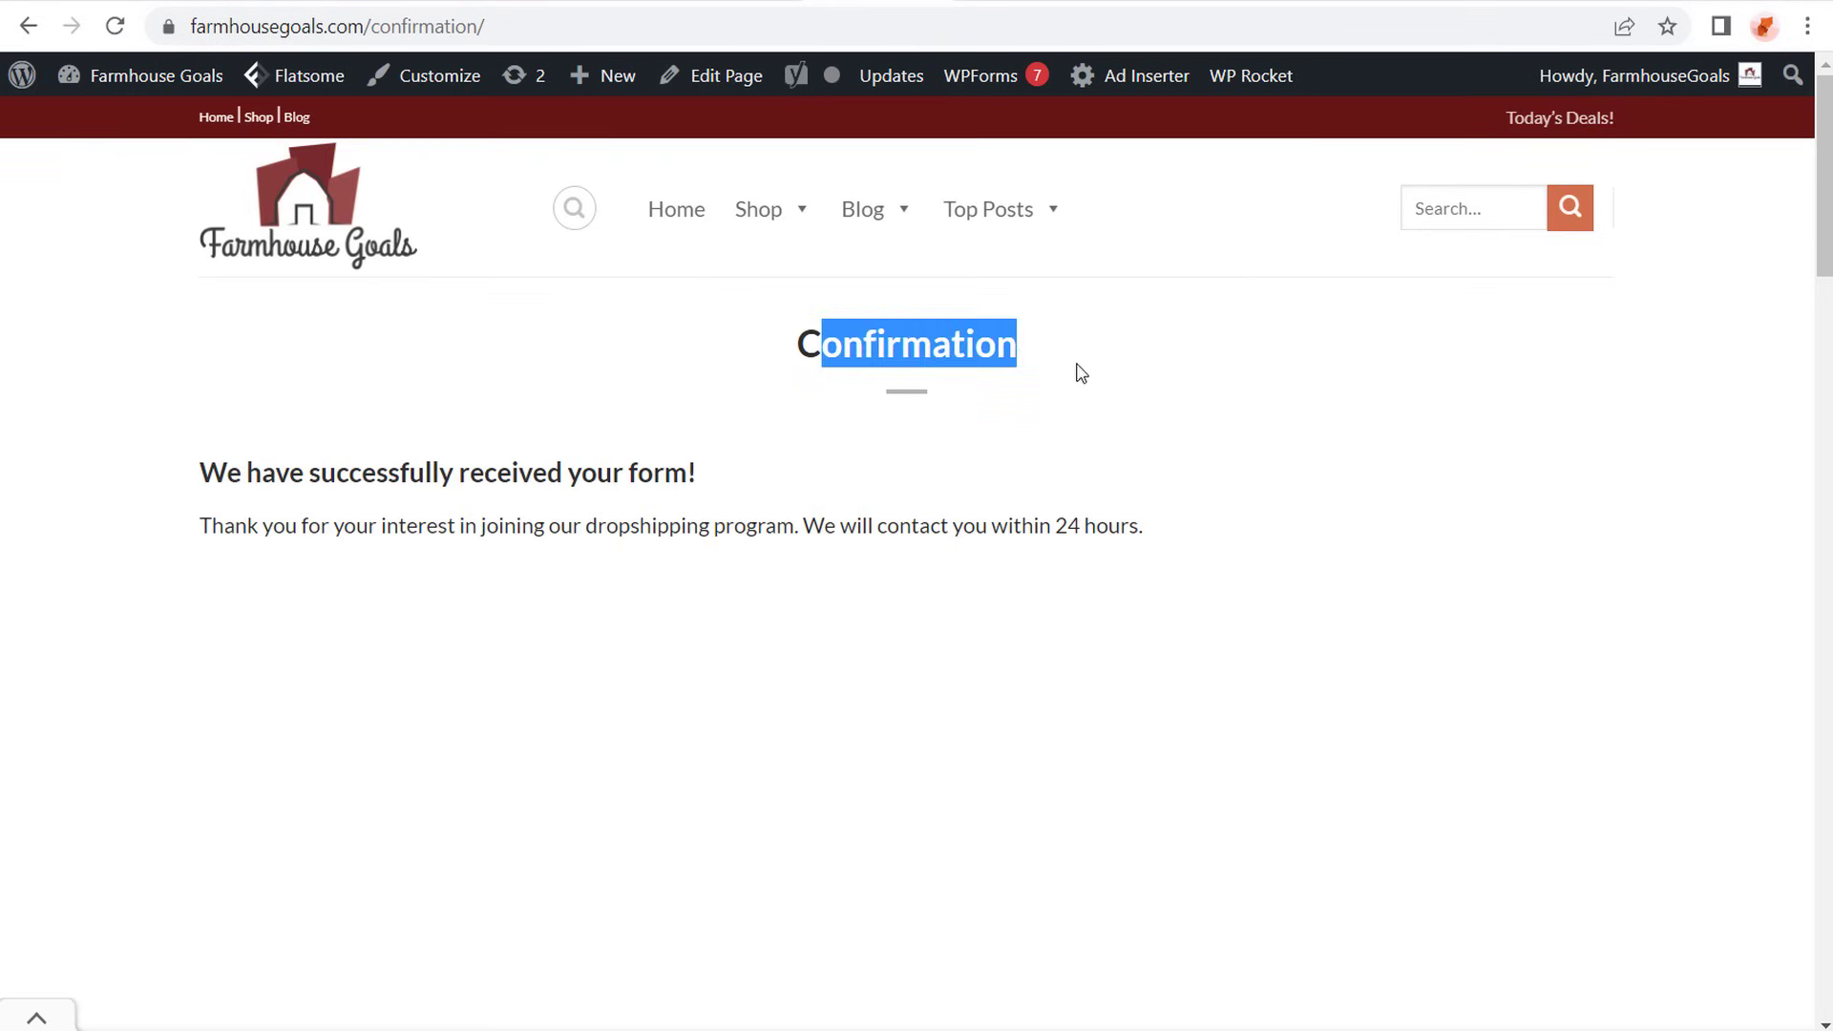
{"action": "left_click", "coordinate": [1280, 373]}
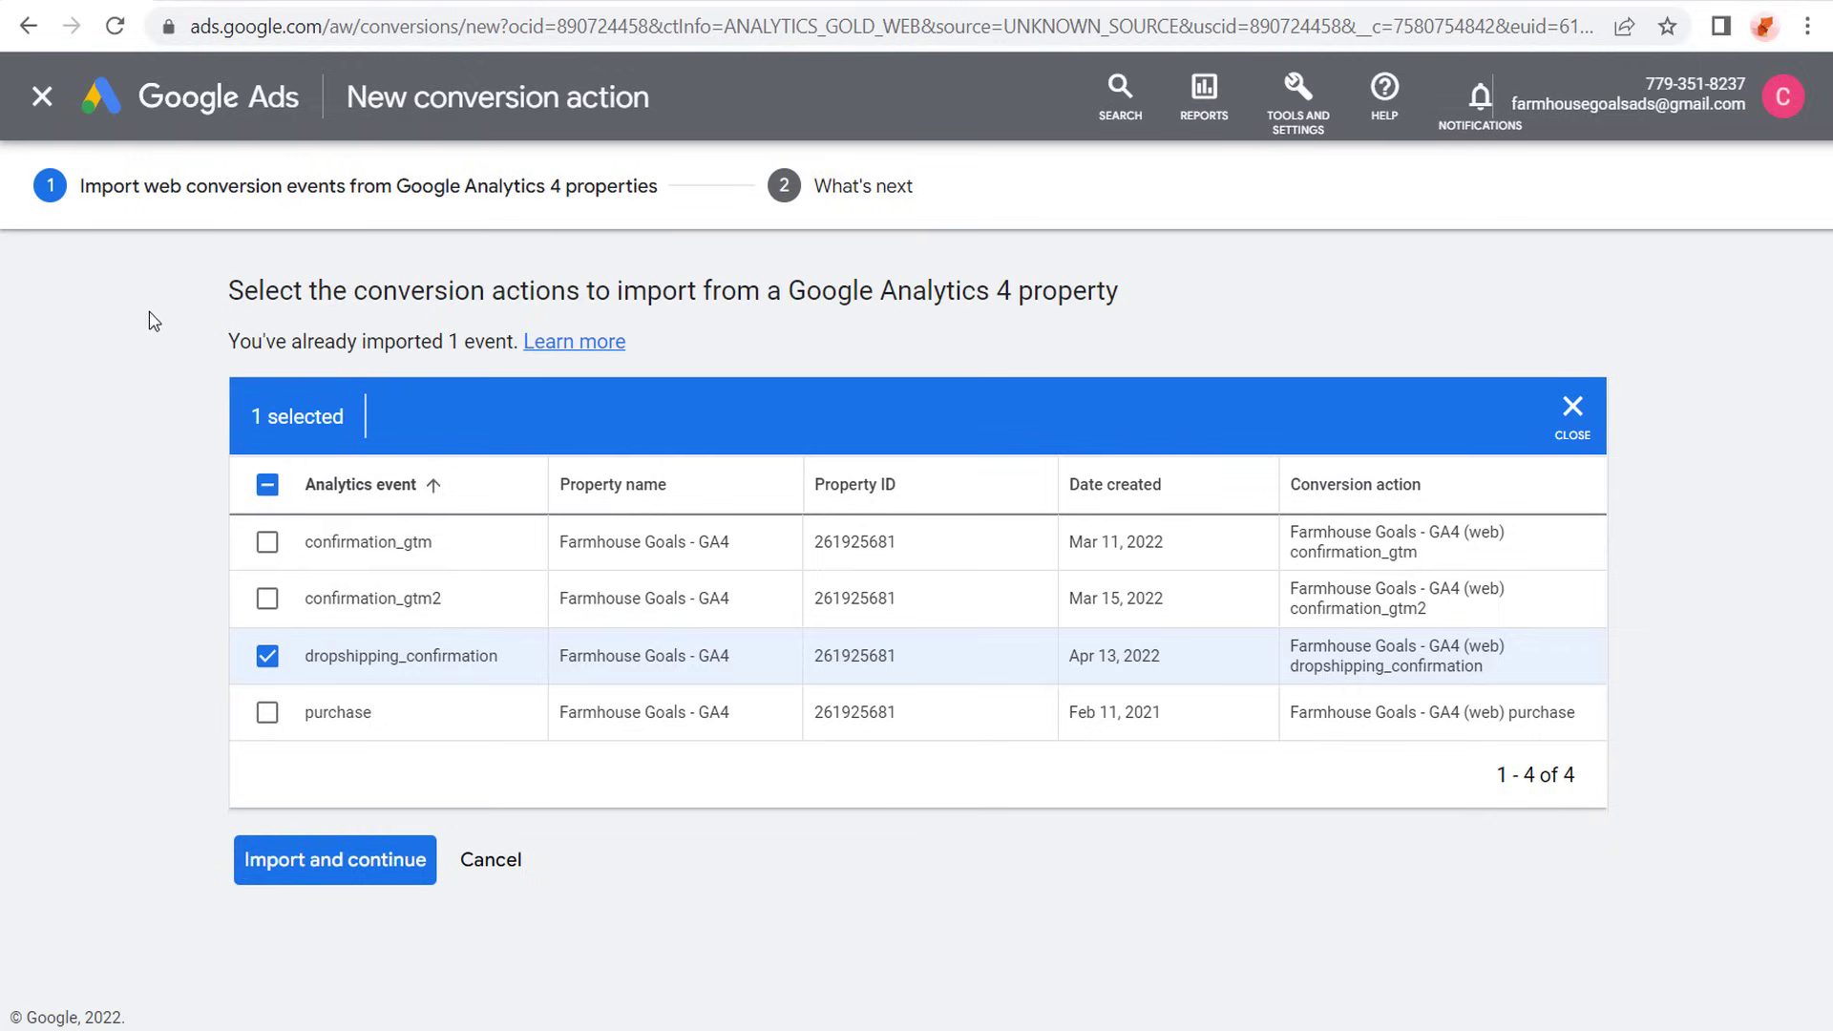
{"action": "left_click", "coordinate": [476, 861]}
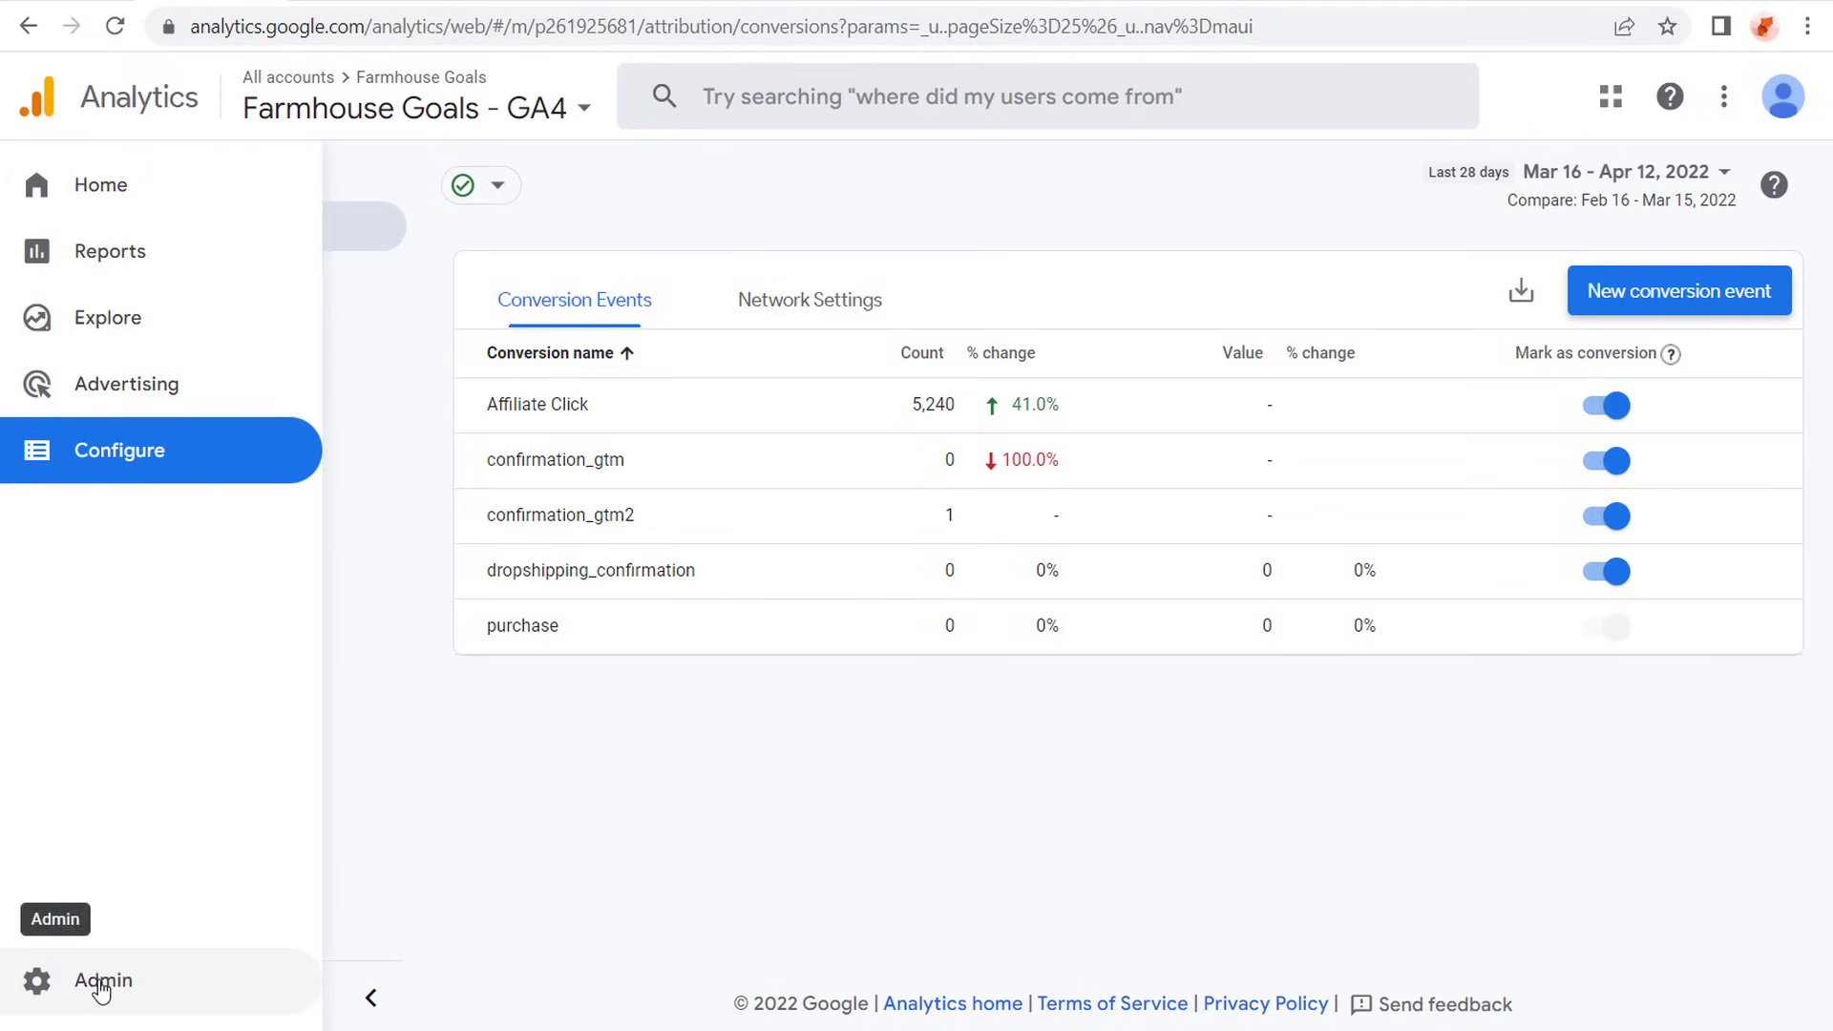
- Open the Google Analytics property's data collection settings and check the Google signals data collection option
{"action": "left_click", "coordinate": [43, 983]}
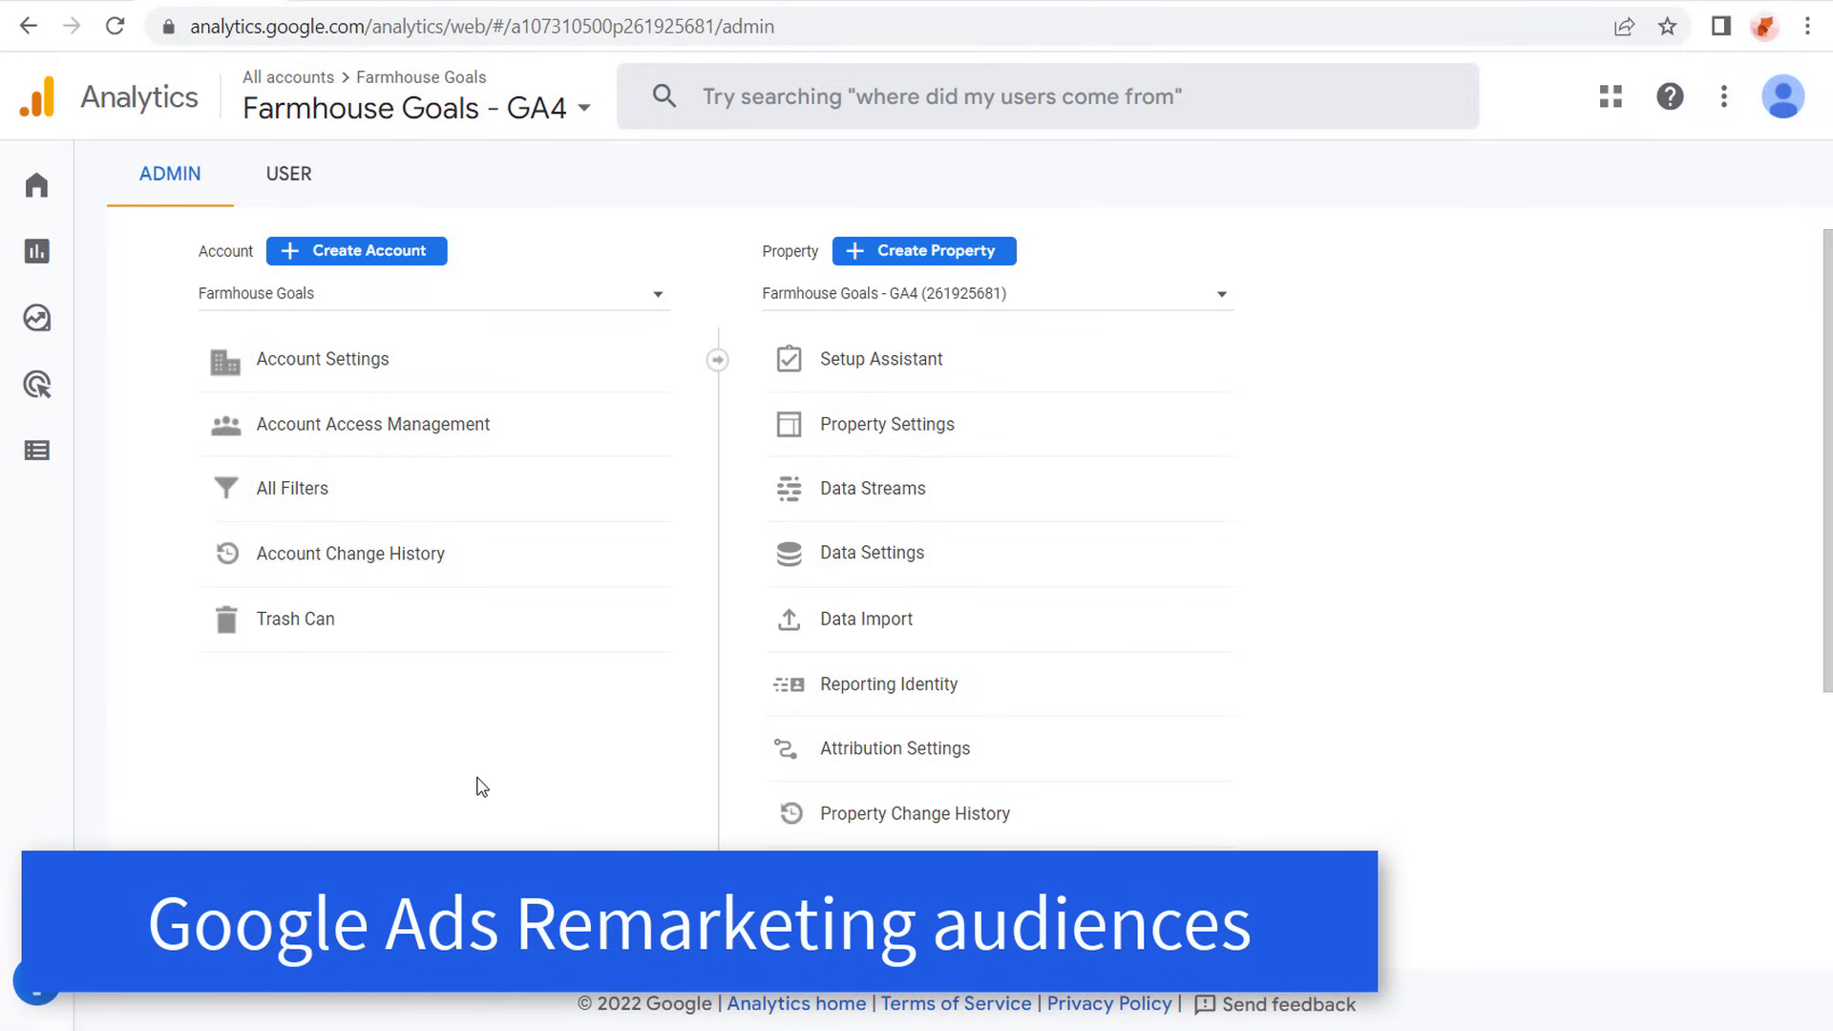
{"action": "left_click", "coordinate": [870, 553]}
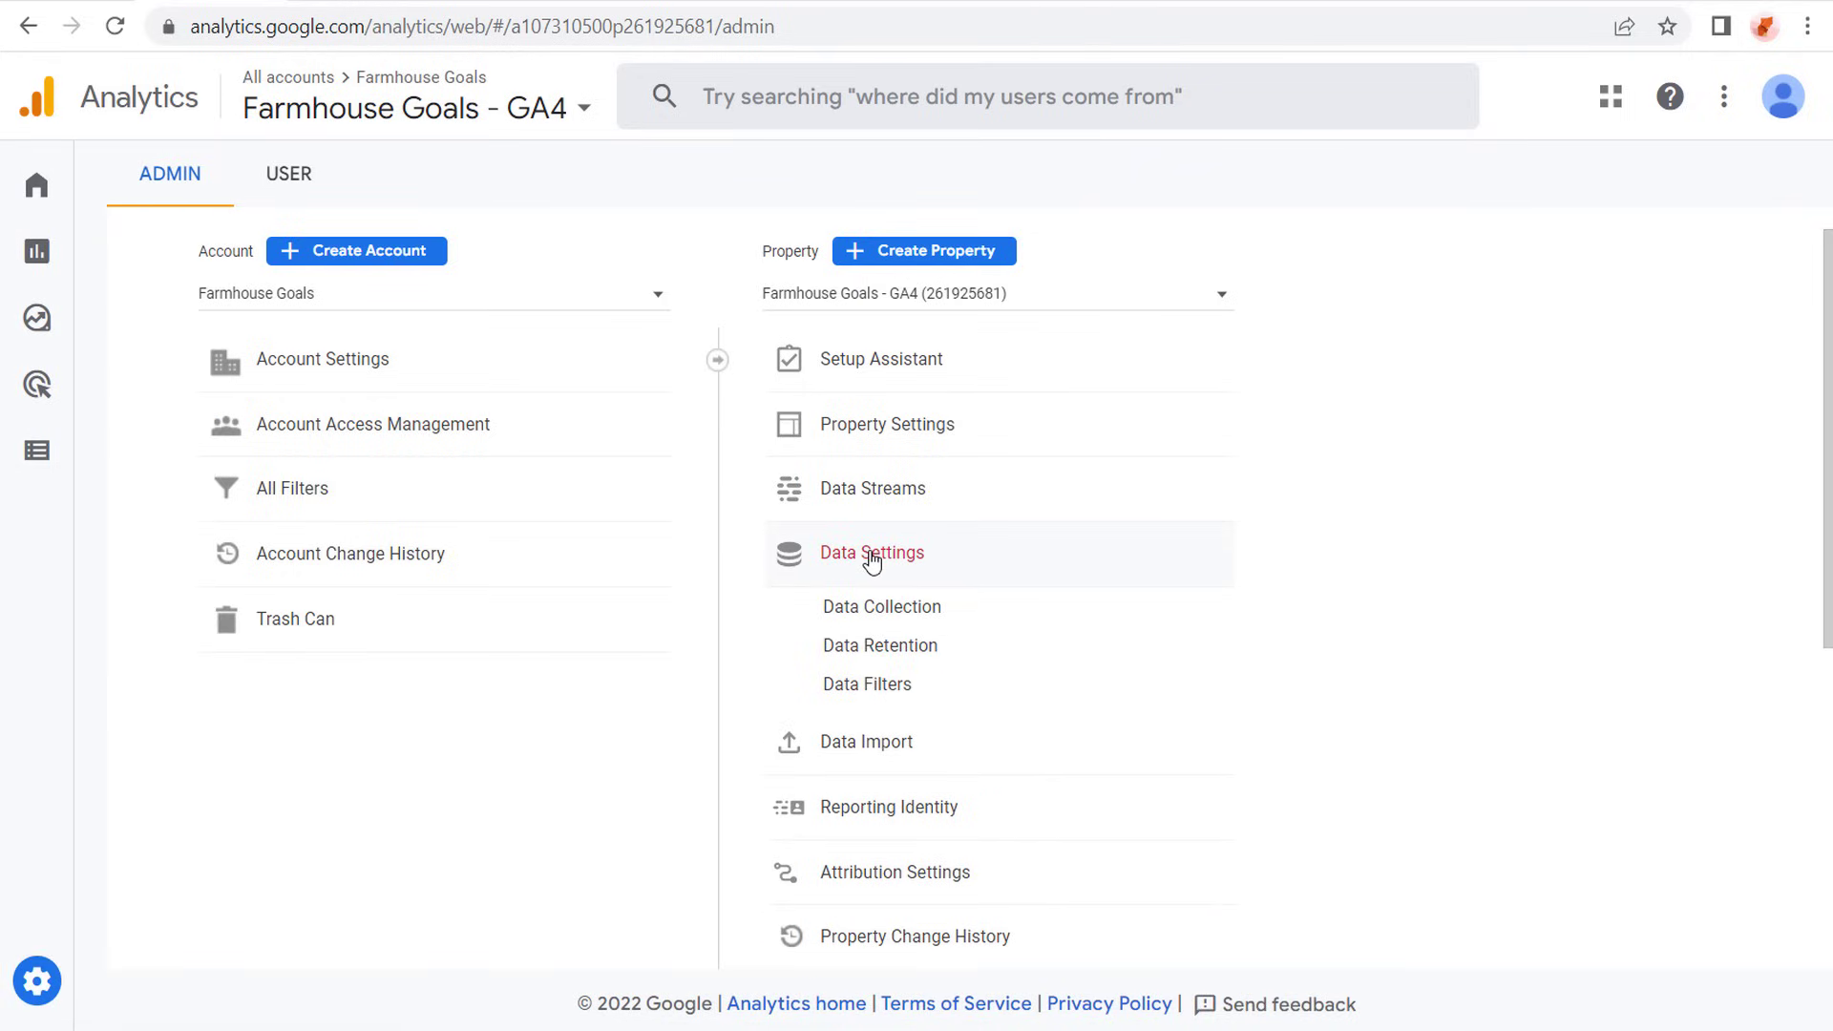
{"action": "left_click", "coordinate": [882, 613]}
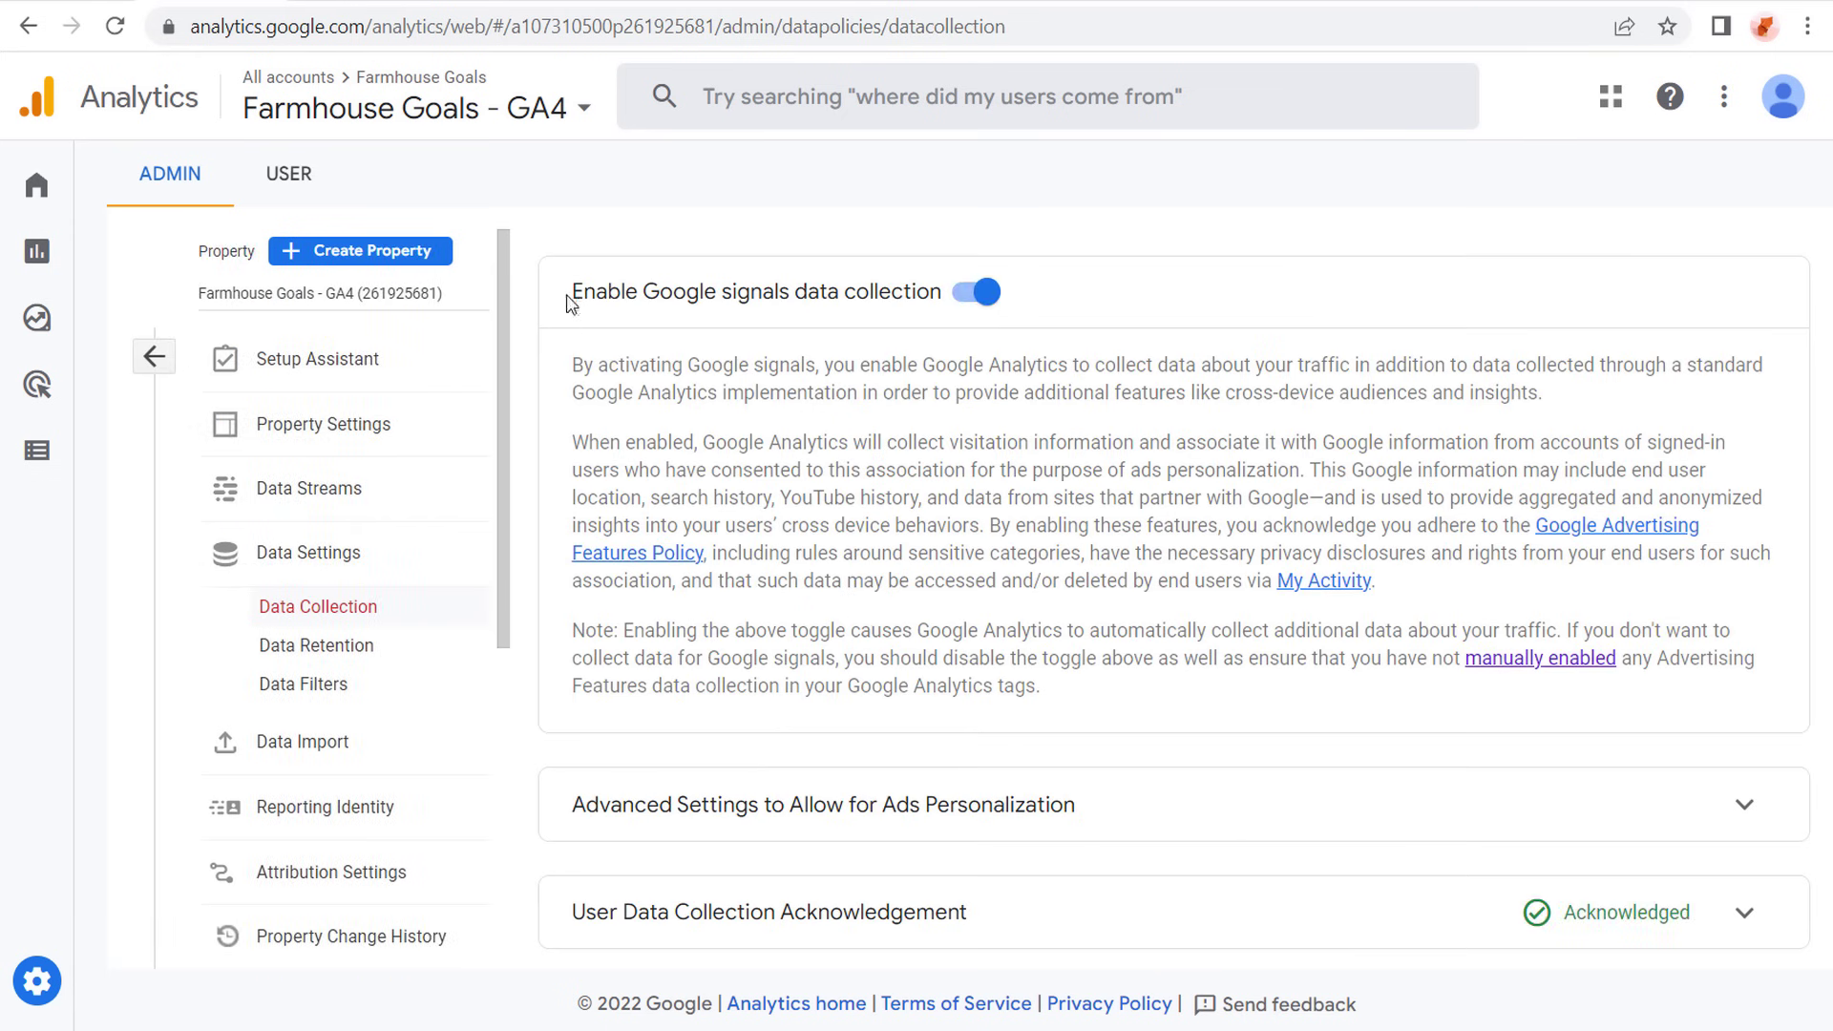
{"action": "left_click_drag", "start_coordinate": [604, 292], "coordinate": [905, 288]}
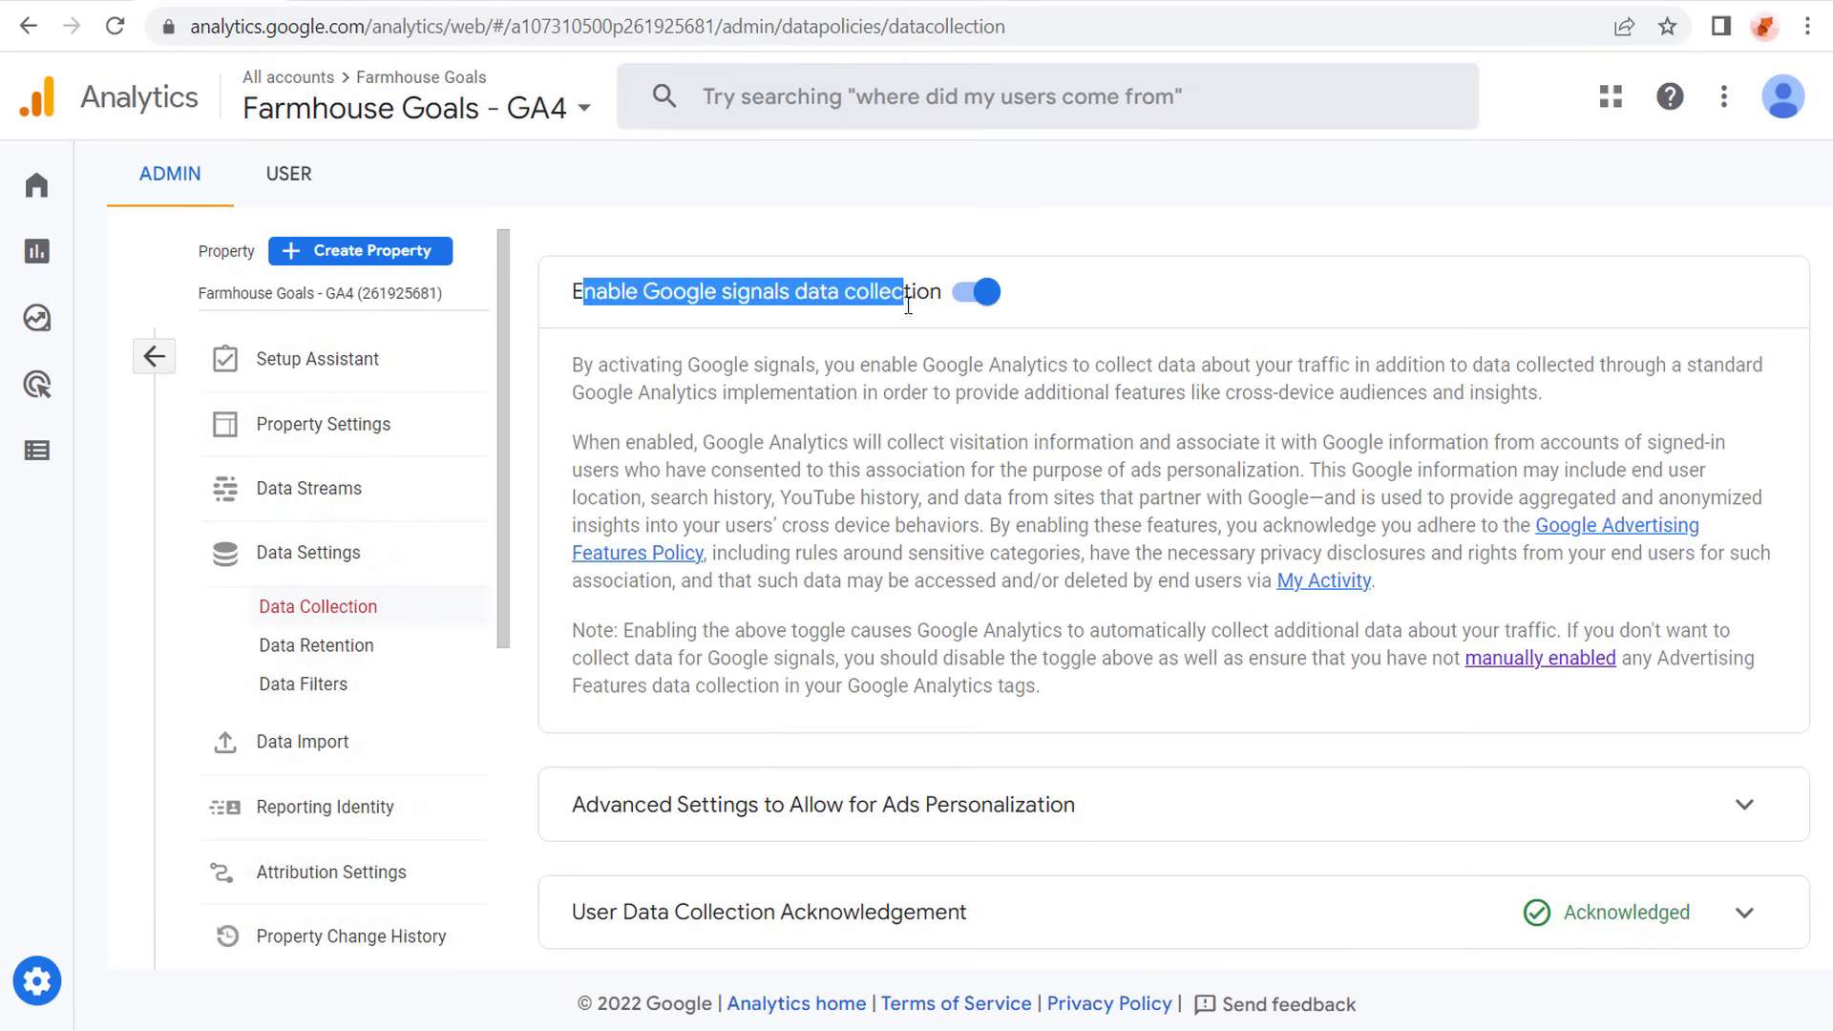
{"action": "left_click", "coordinate": [910, 399]}
- Expand the User Data Collection Acknowledgement, read its statement and collapse it again
{"action": "left_click", "coordinate": [1744, 911]}
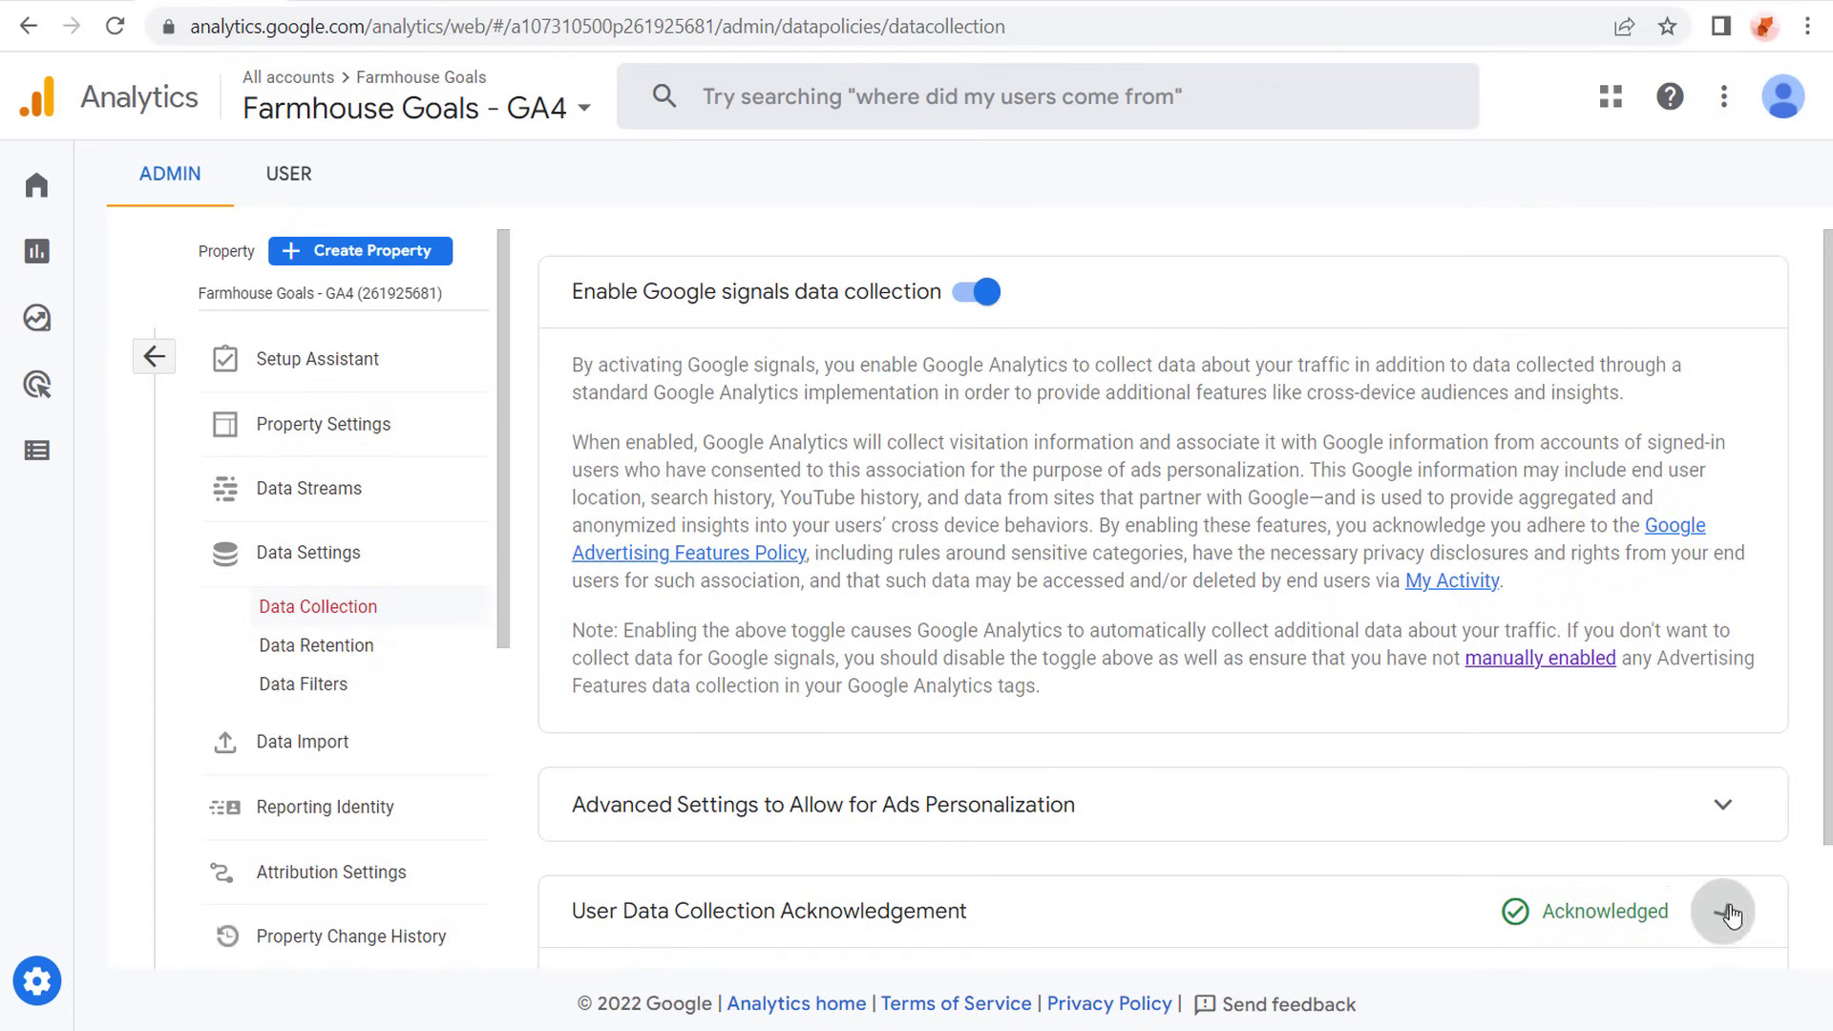
{"action": "scroll", "coordinate": [983, 676], "scroll_direction": "down", "scroll_amount": 2}
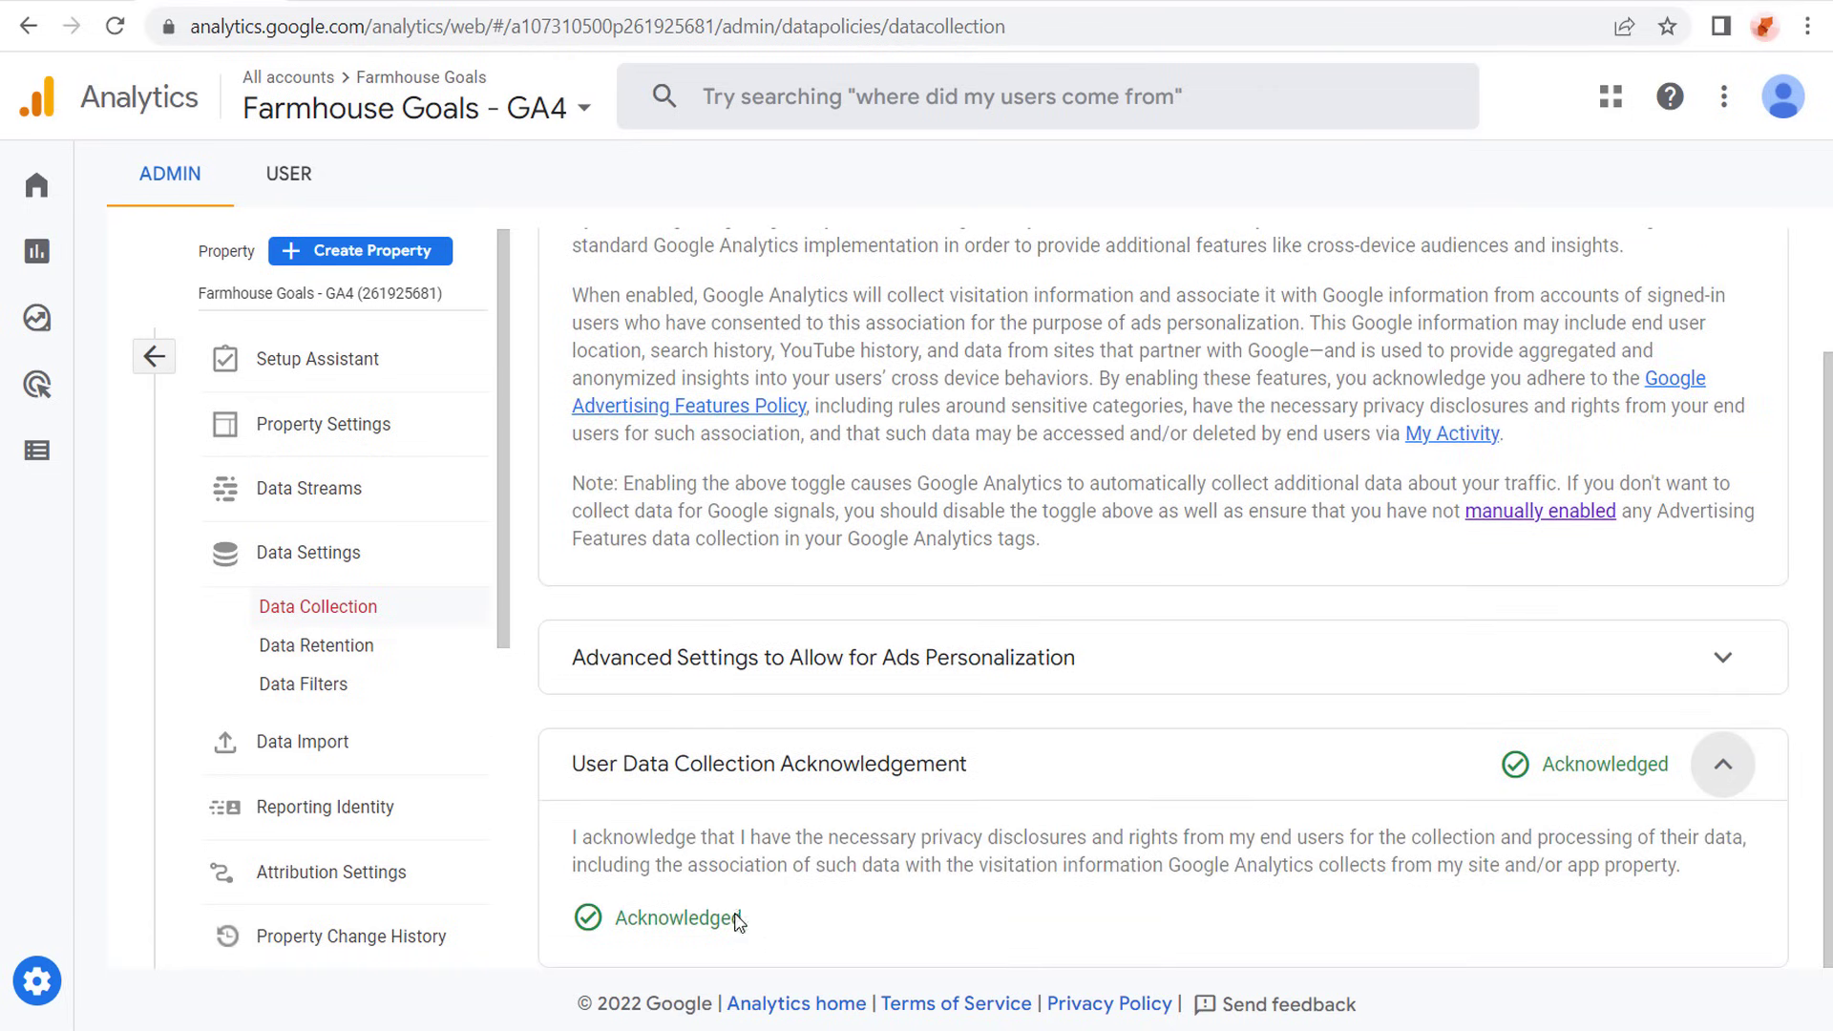
{"action": "left_click", "coordinate": [1721, 763]}
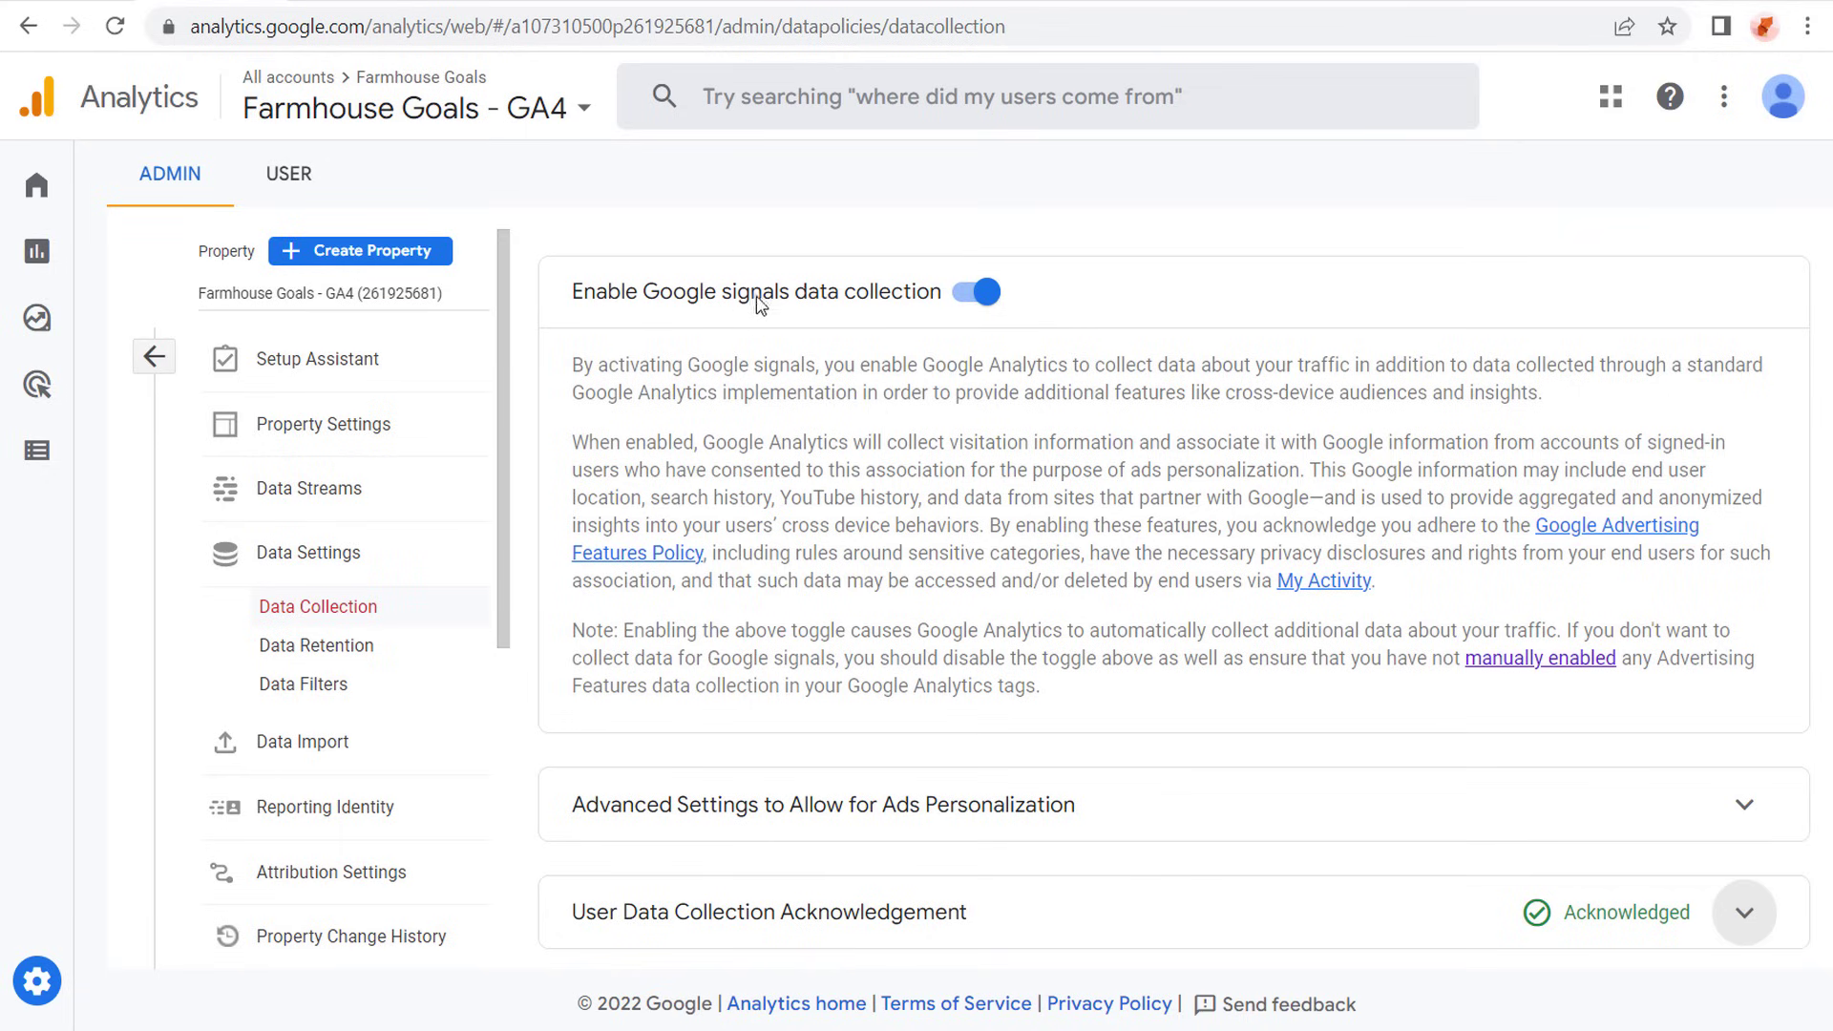
- Switch to Google Ads and open the Google Analytics (GA4) & Firebase connection in the linked accounts for managing
{"action": "left_click", "coordinate": [95, 7]}
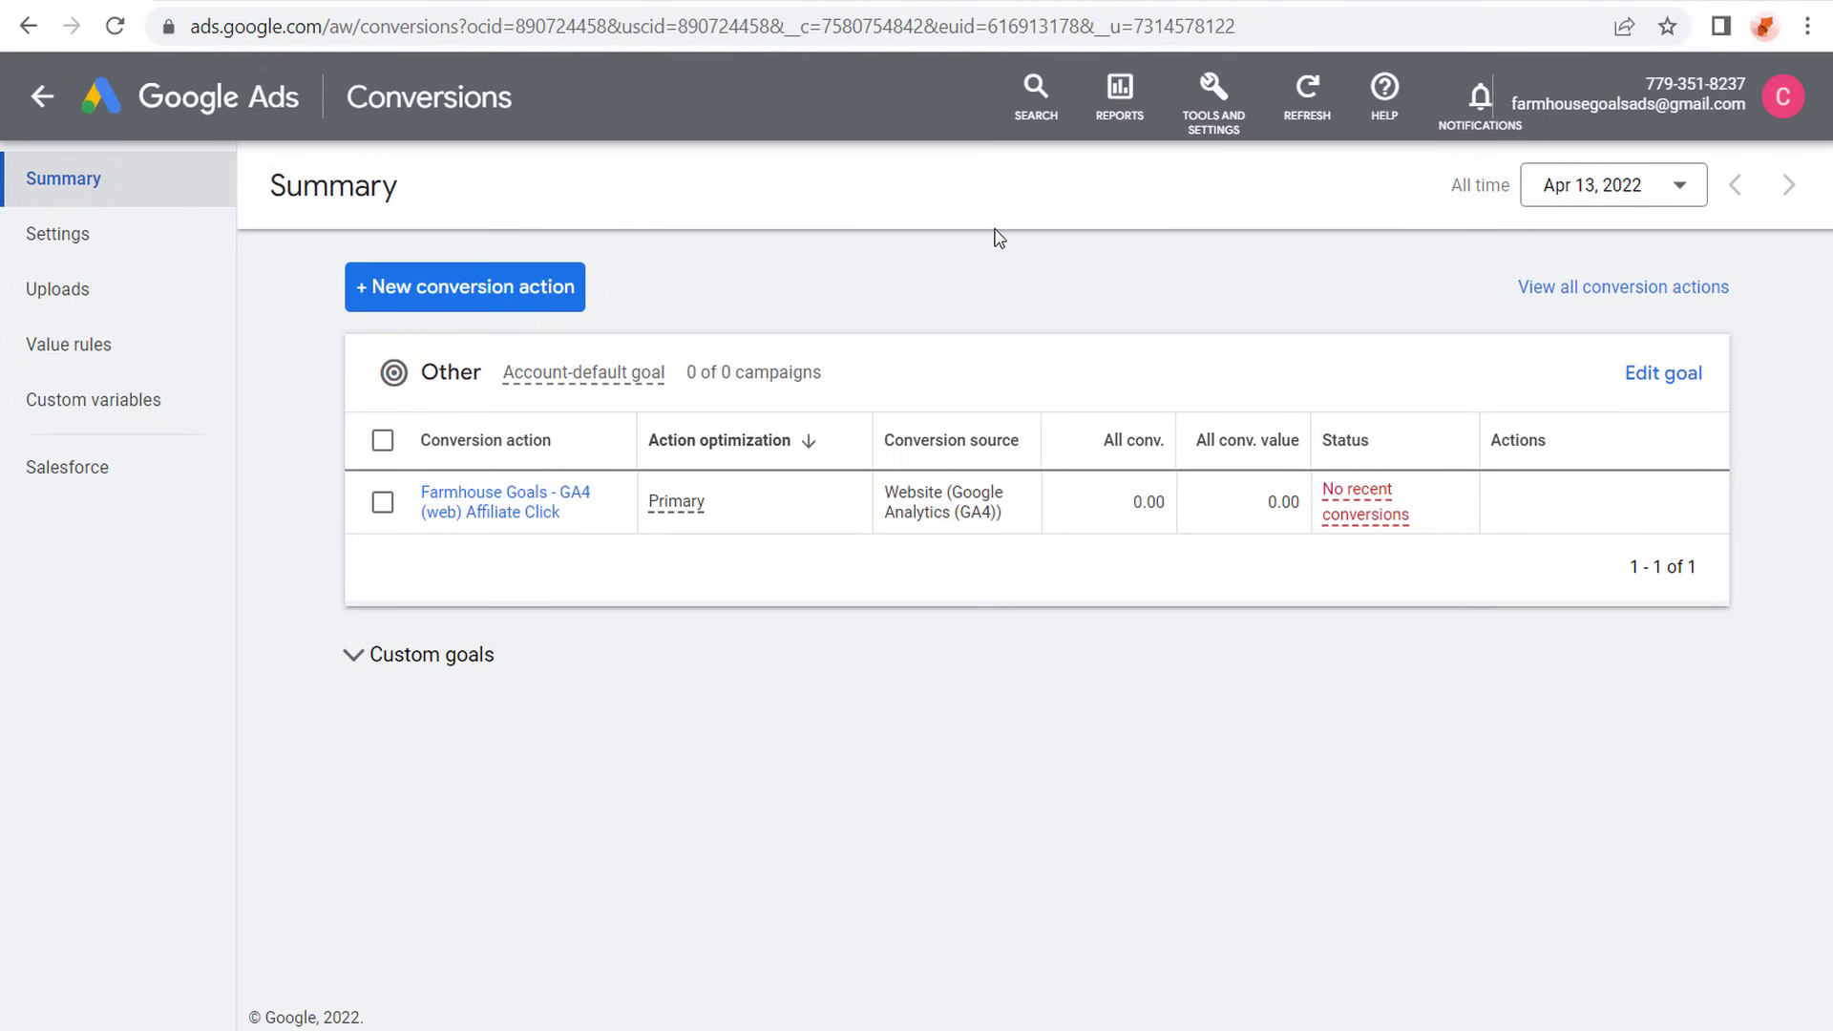
{"action": "left_click", "coordinate": [1202, 91]}
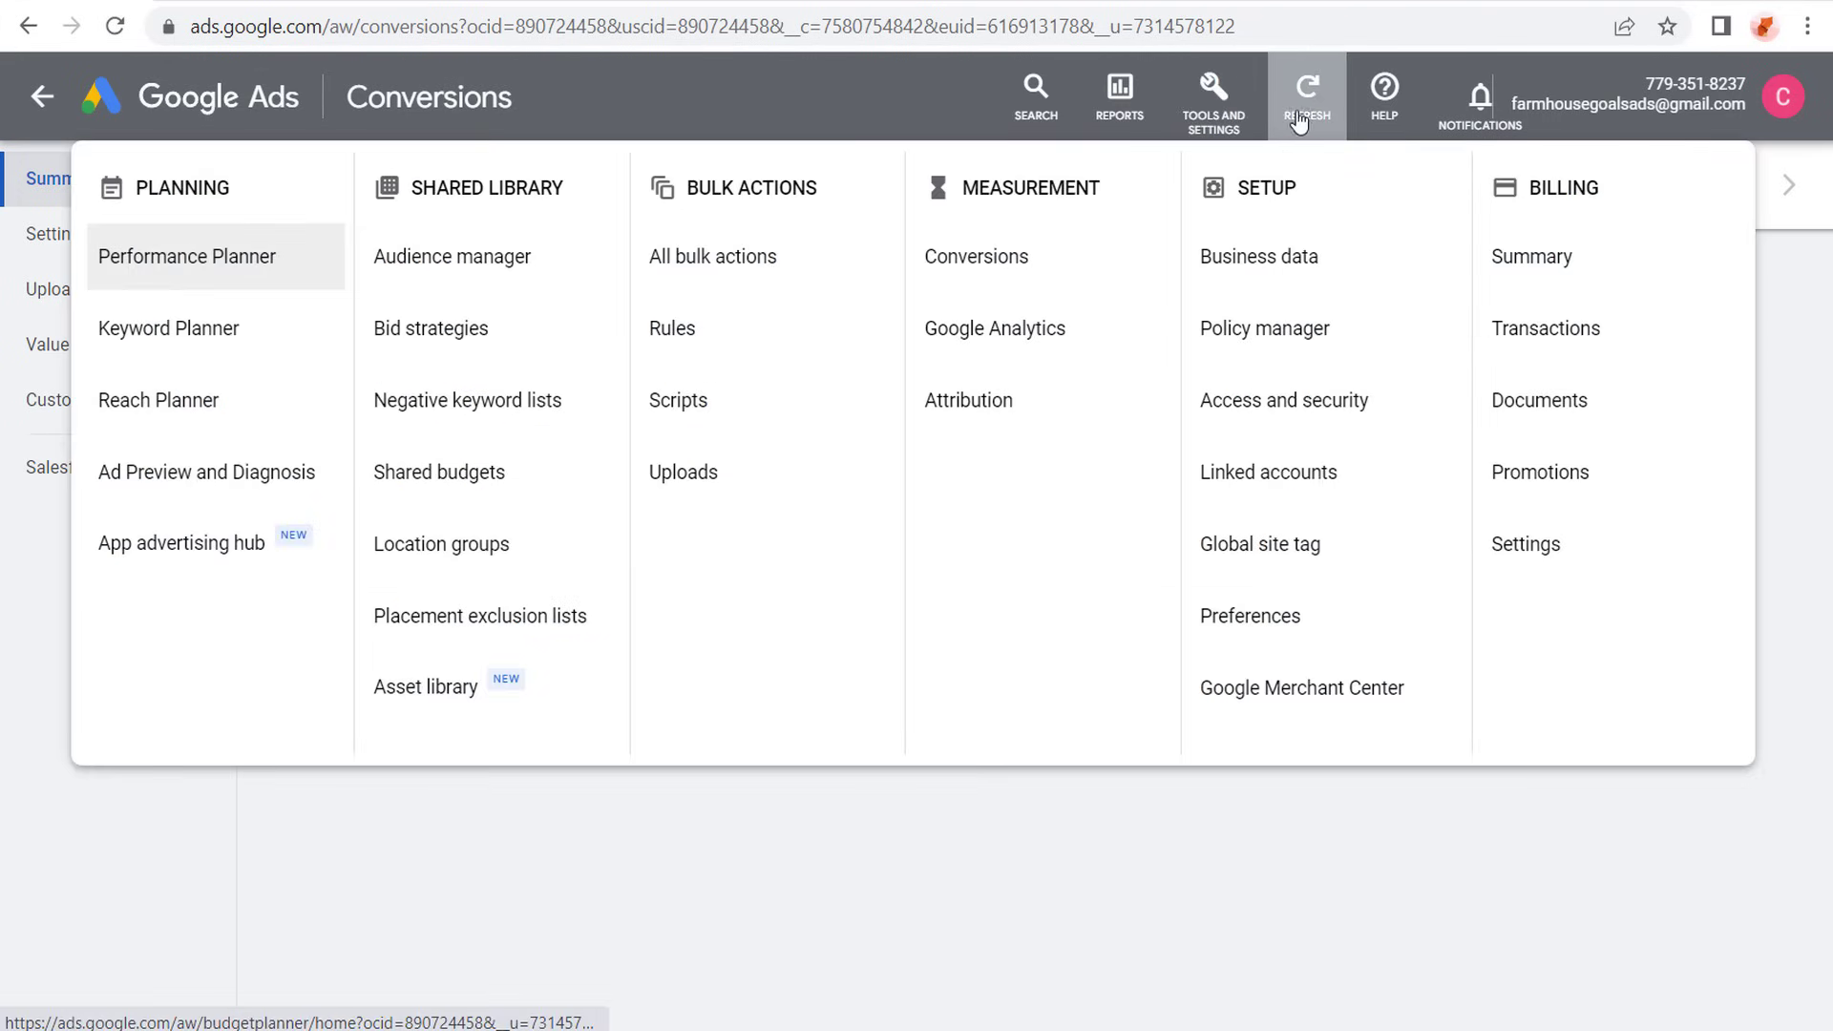
{"action": "left_click", "coordinate": [1292, 475]}
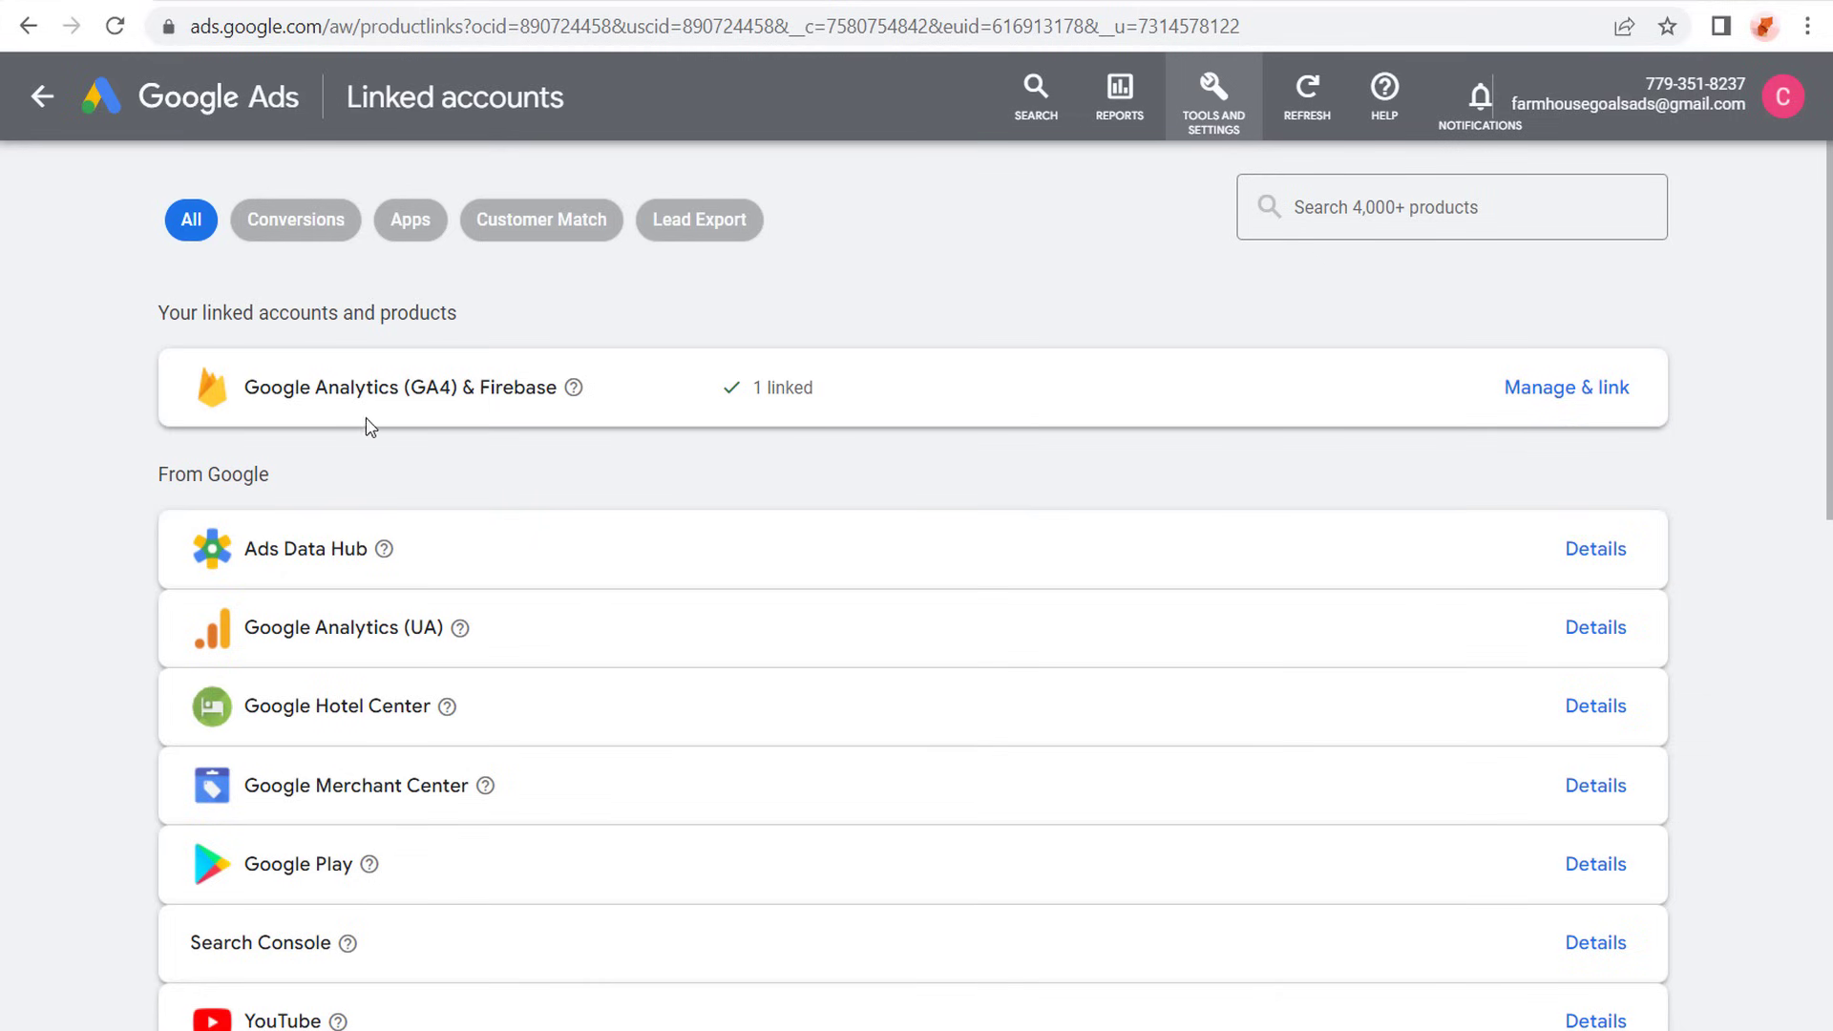
{"action": "left_click_drag", "start_coordinate": [272, 395], "coordinate": [432, 392]}
{"action": "left_click", "coordinate": [523, 387]}
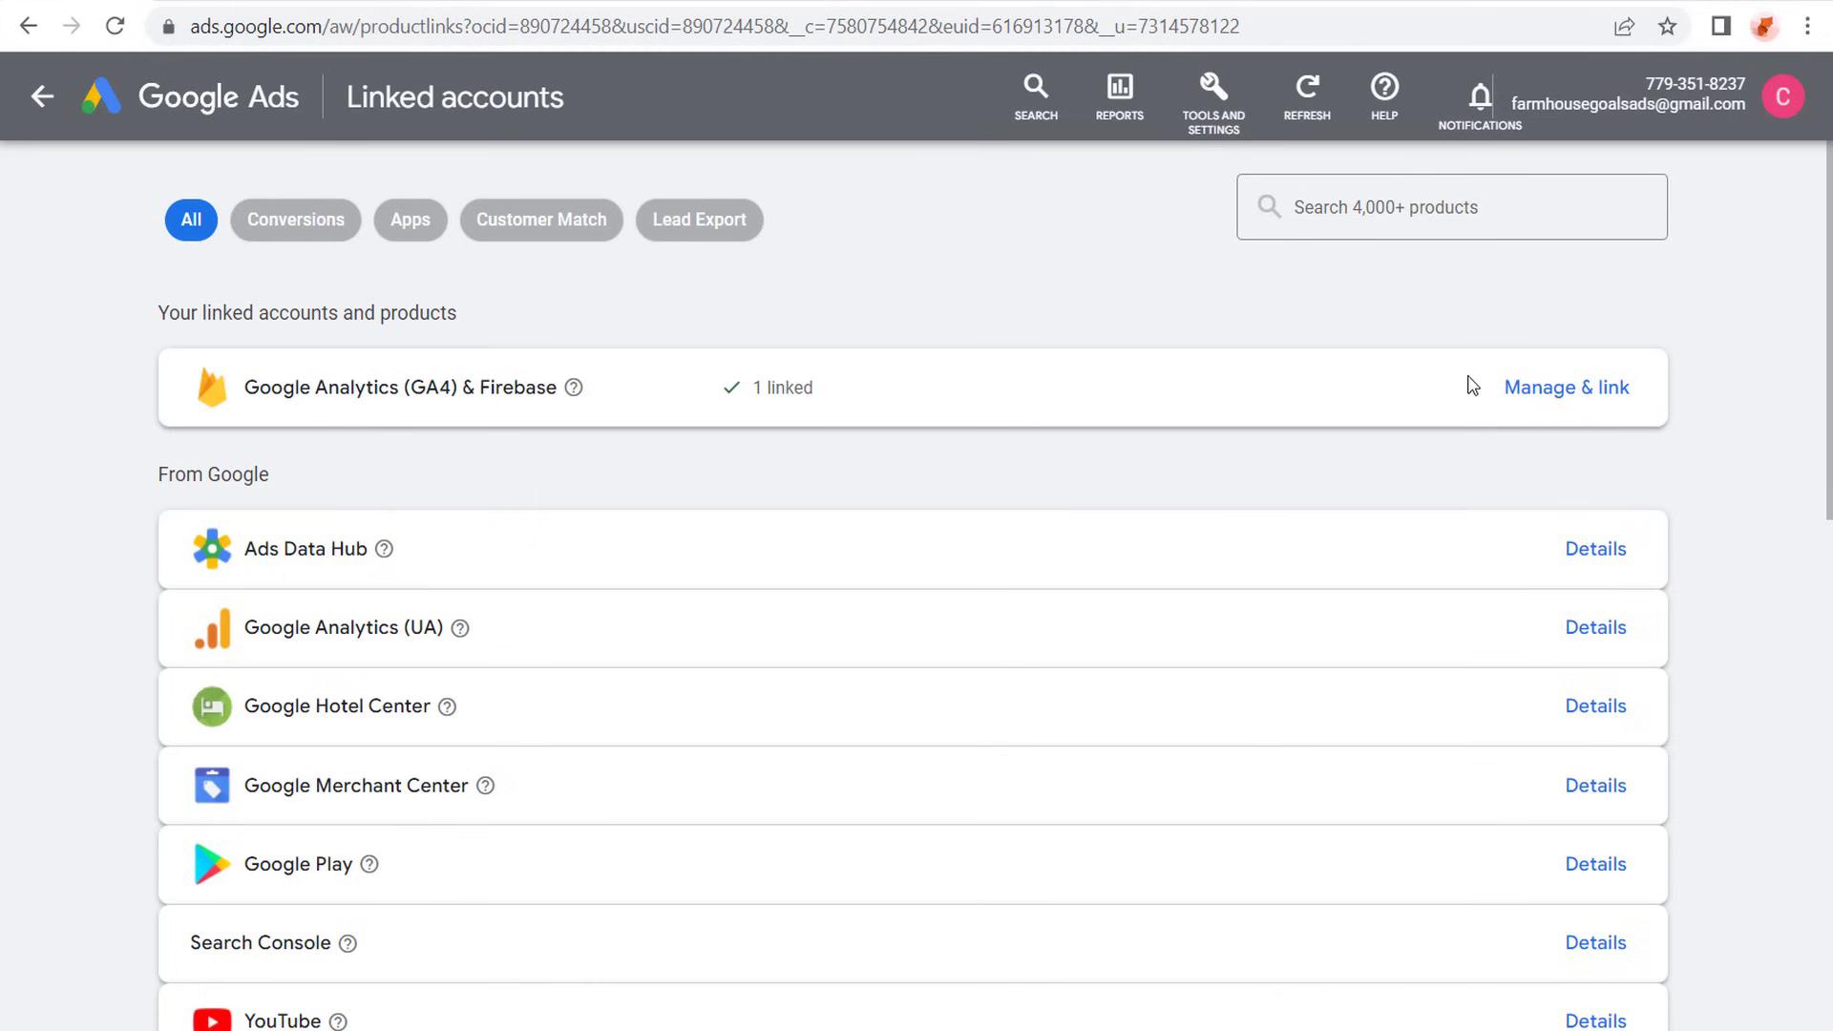
{"action": "left_click", "coordinate": [1537, 388]}
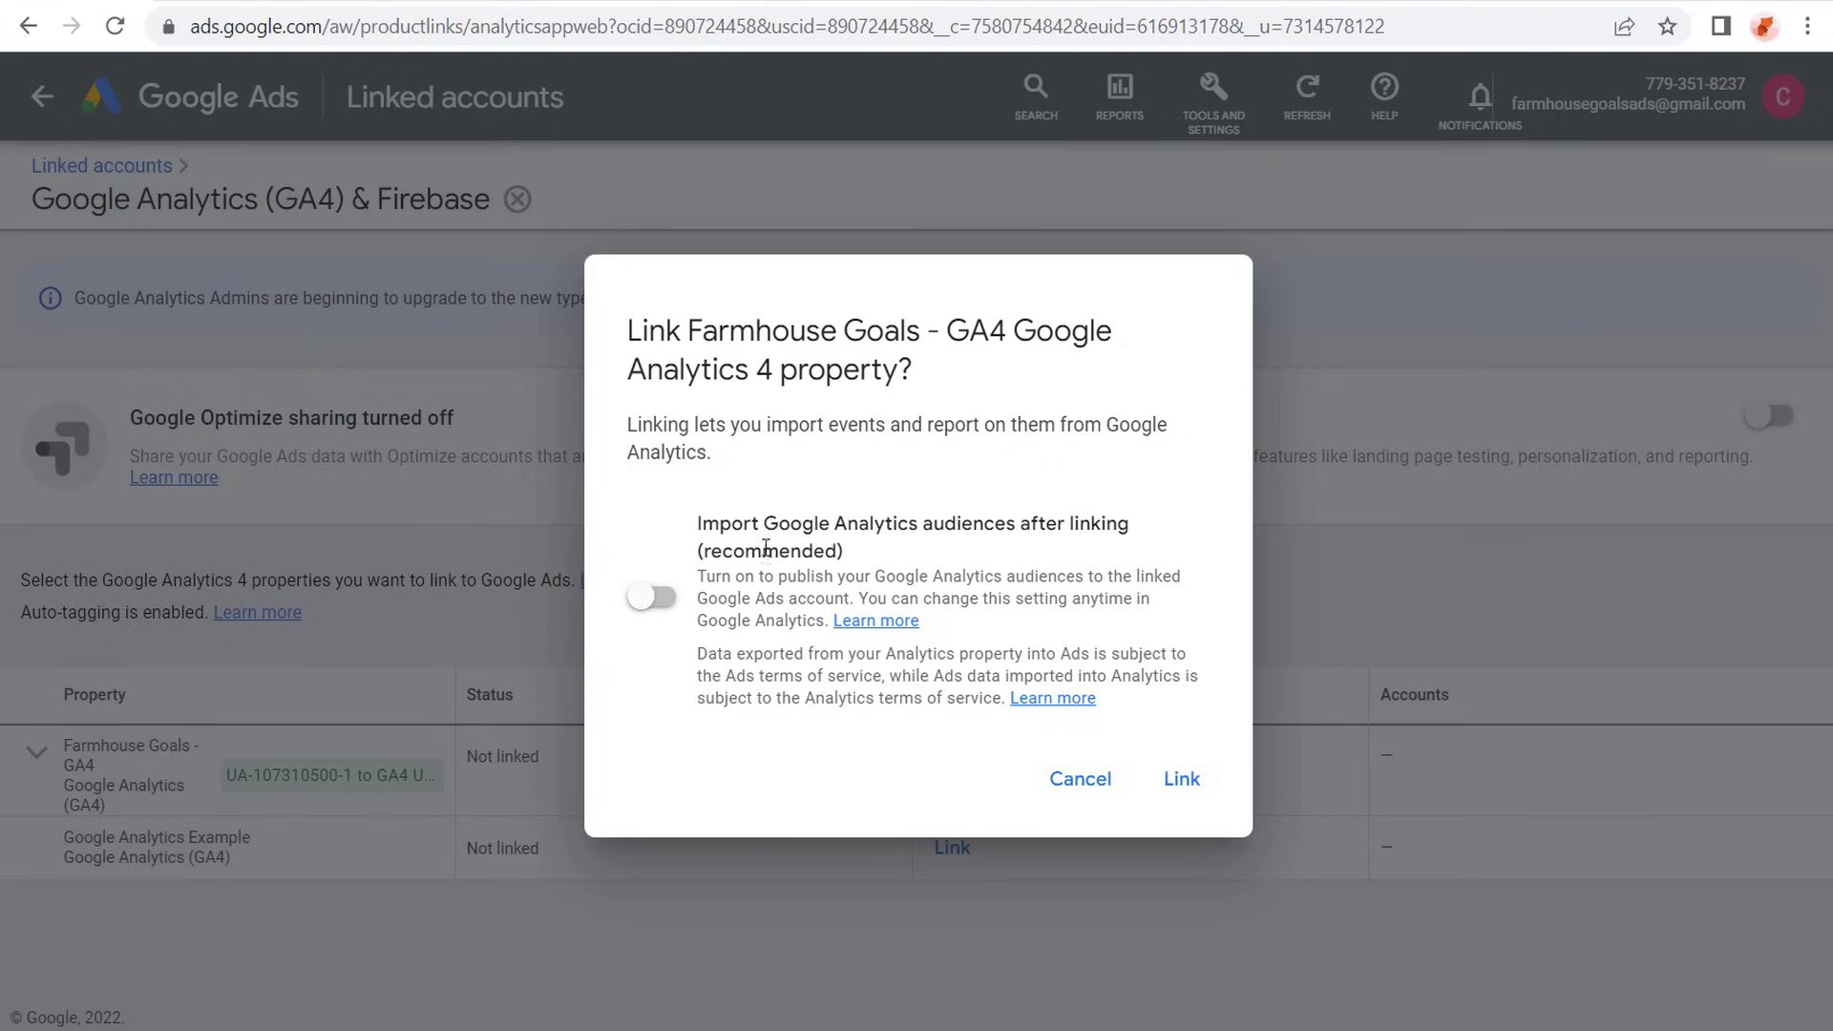
- Link the Farmhouse Goals - GA4 property to Google Ads with importing of Google Analytics audiences turned on
{"action": "left_click", "coordinate": [1065, 805]}
{"action": "left_click", "coordinate": [951, 763]}
{"action": "left_click_drag", "start_coordinate": [702, 525], "coordinate": [1058, 516]}
{"action": "left_click", "coordinate": [1058, 515]}
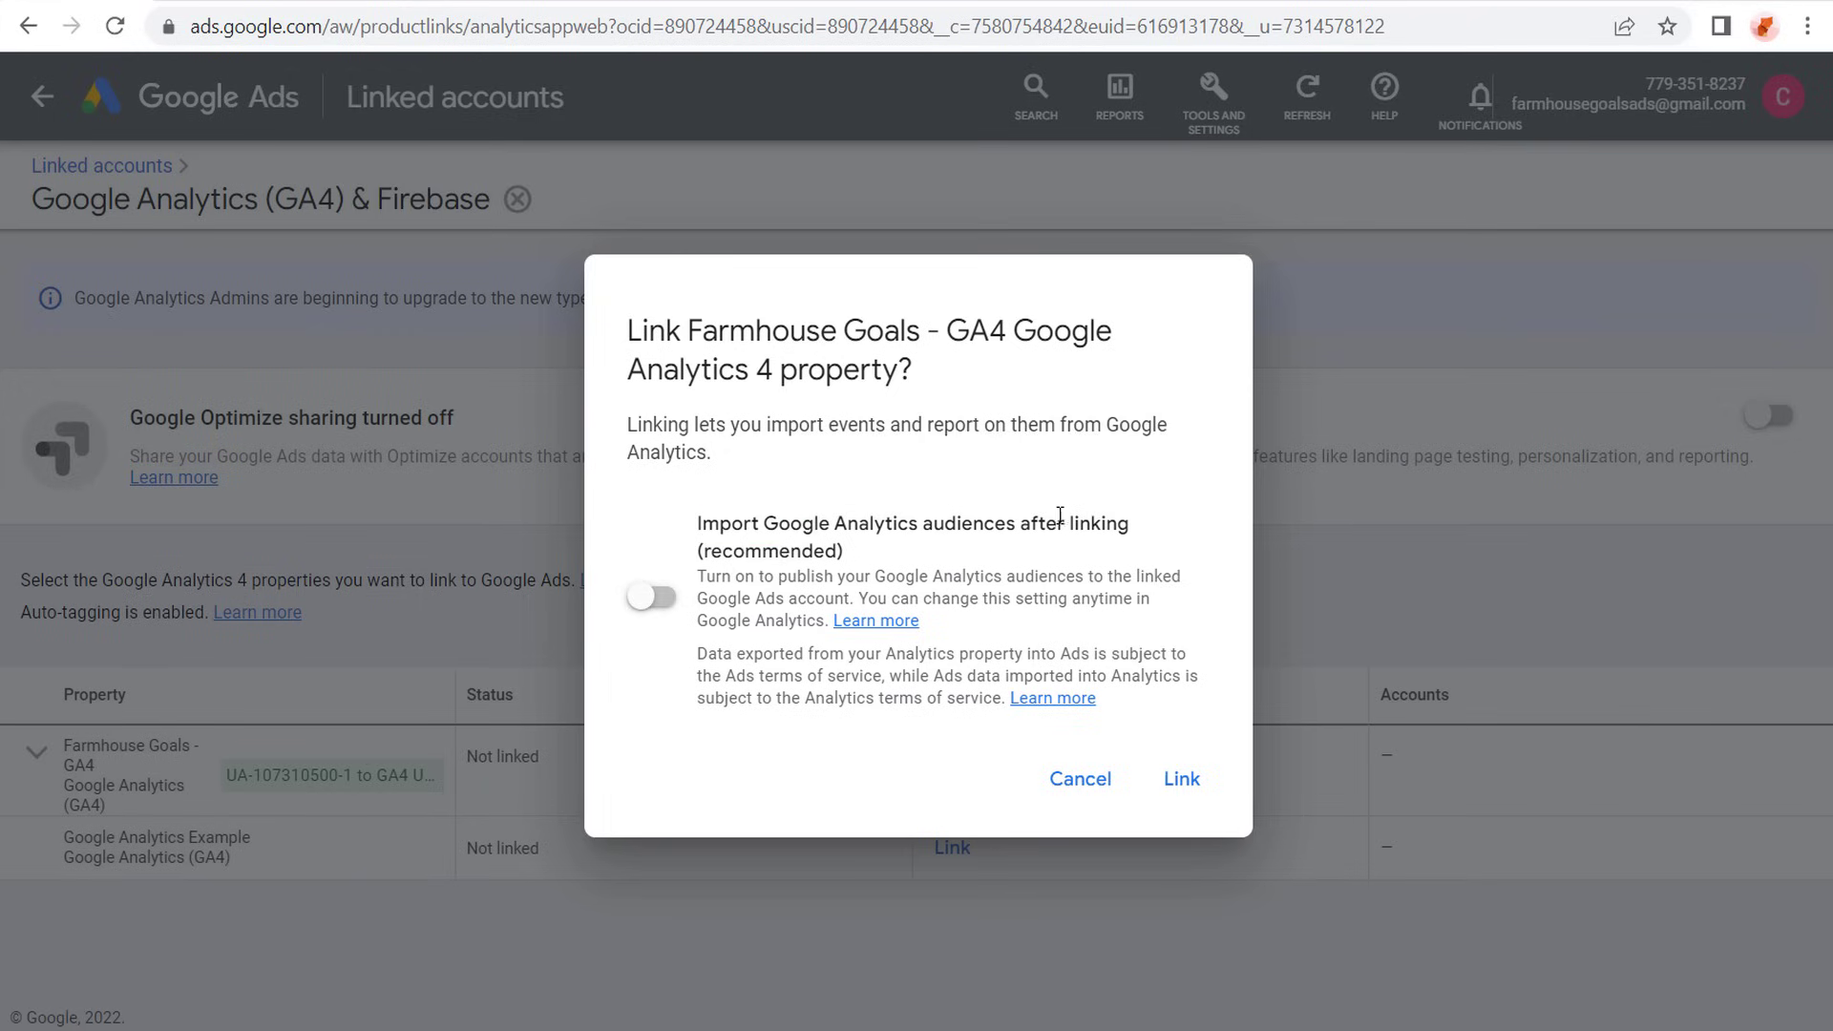
{"action": "left_click", "coordinate": [652, 599]}
{"action": "left_click", "coordinate": [1180, 781]}
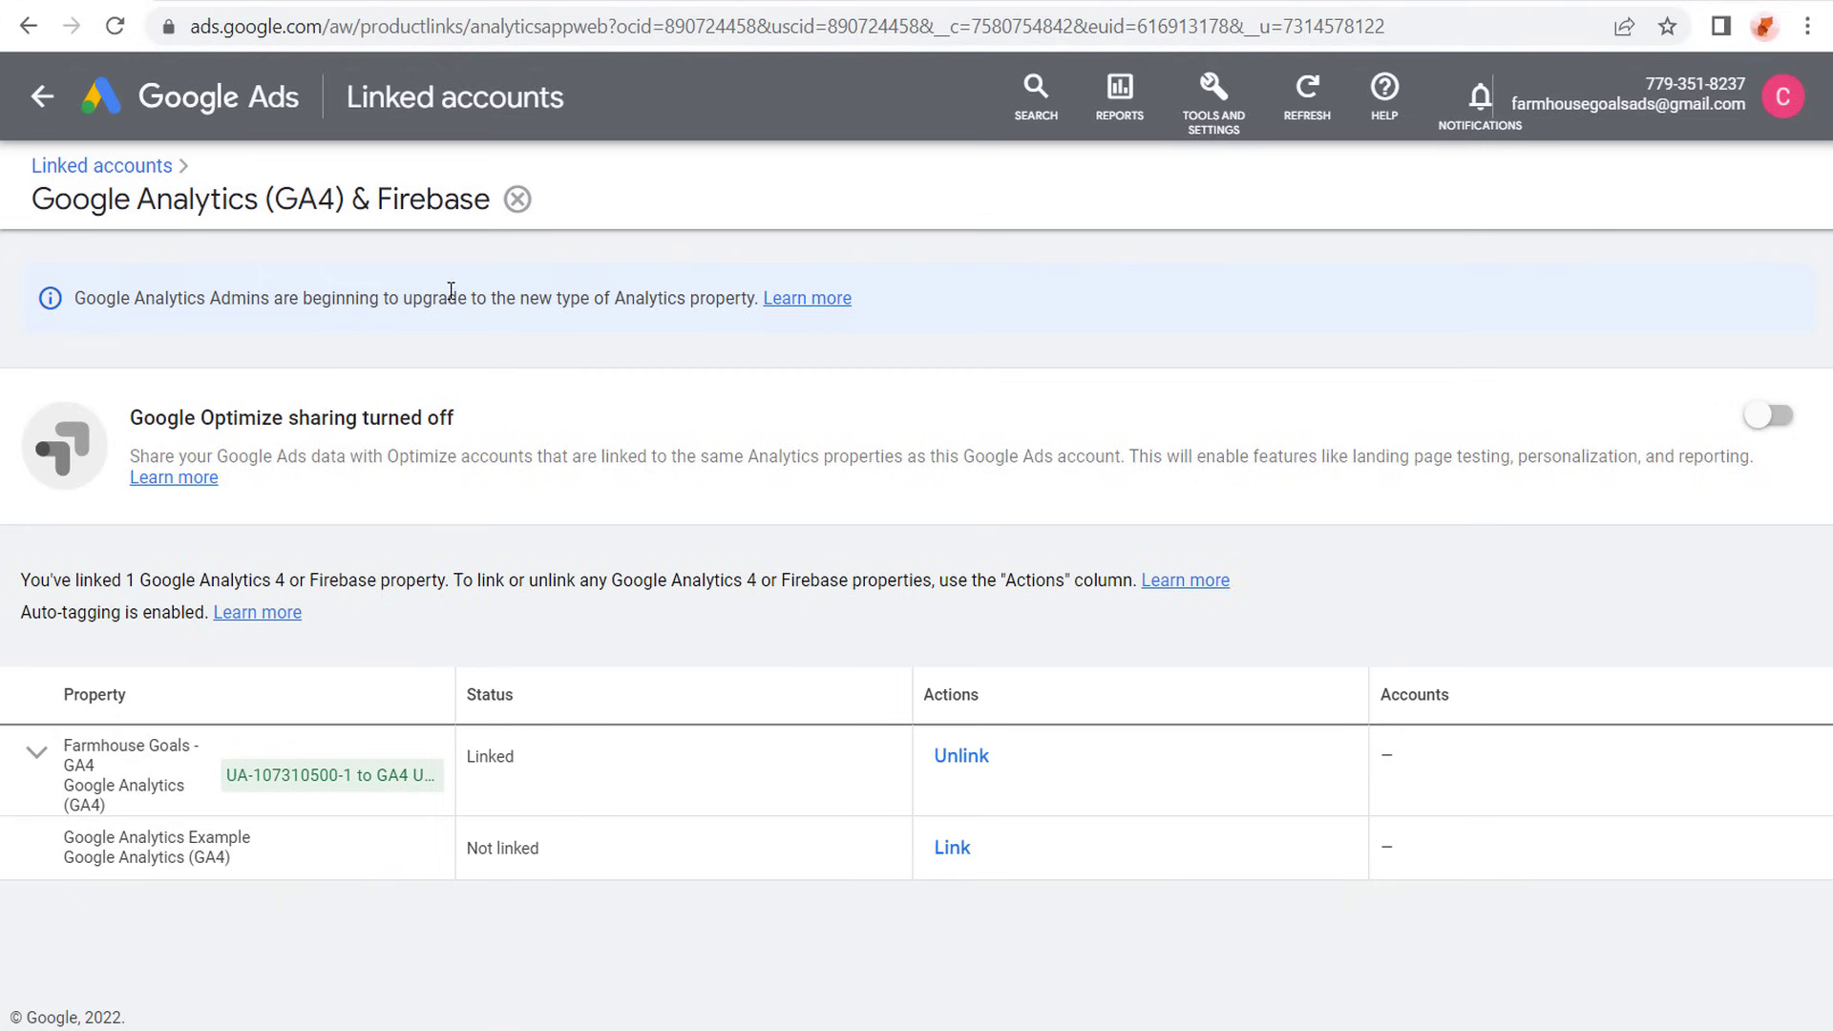
- Open the Audience manager and review the data segments imported from Google Analytics
{"action": "left_click", "coordinate": [1214, 103]}
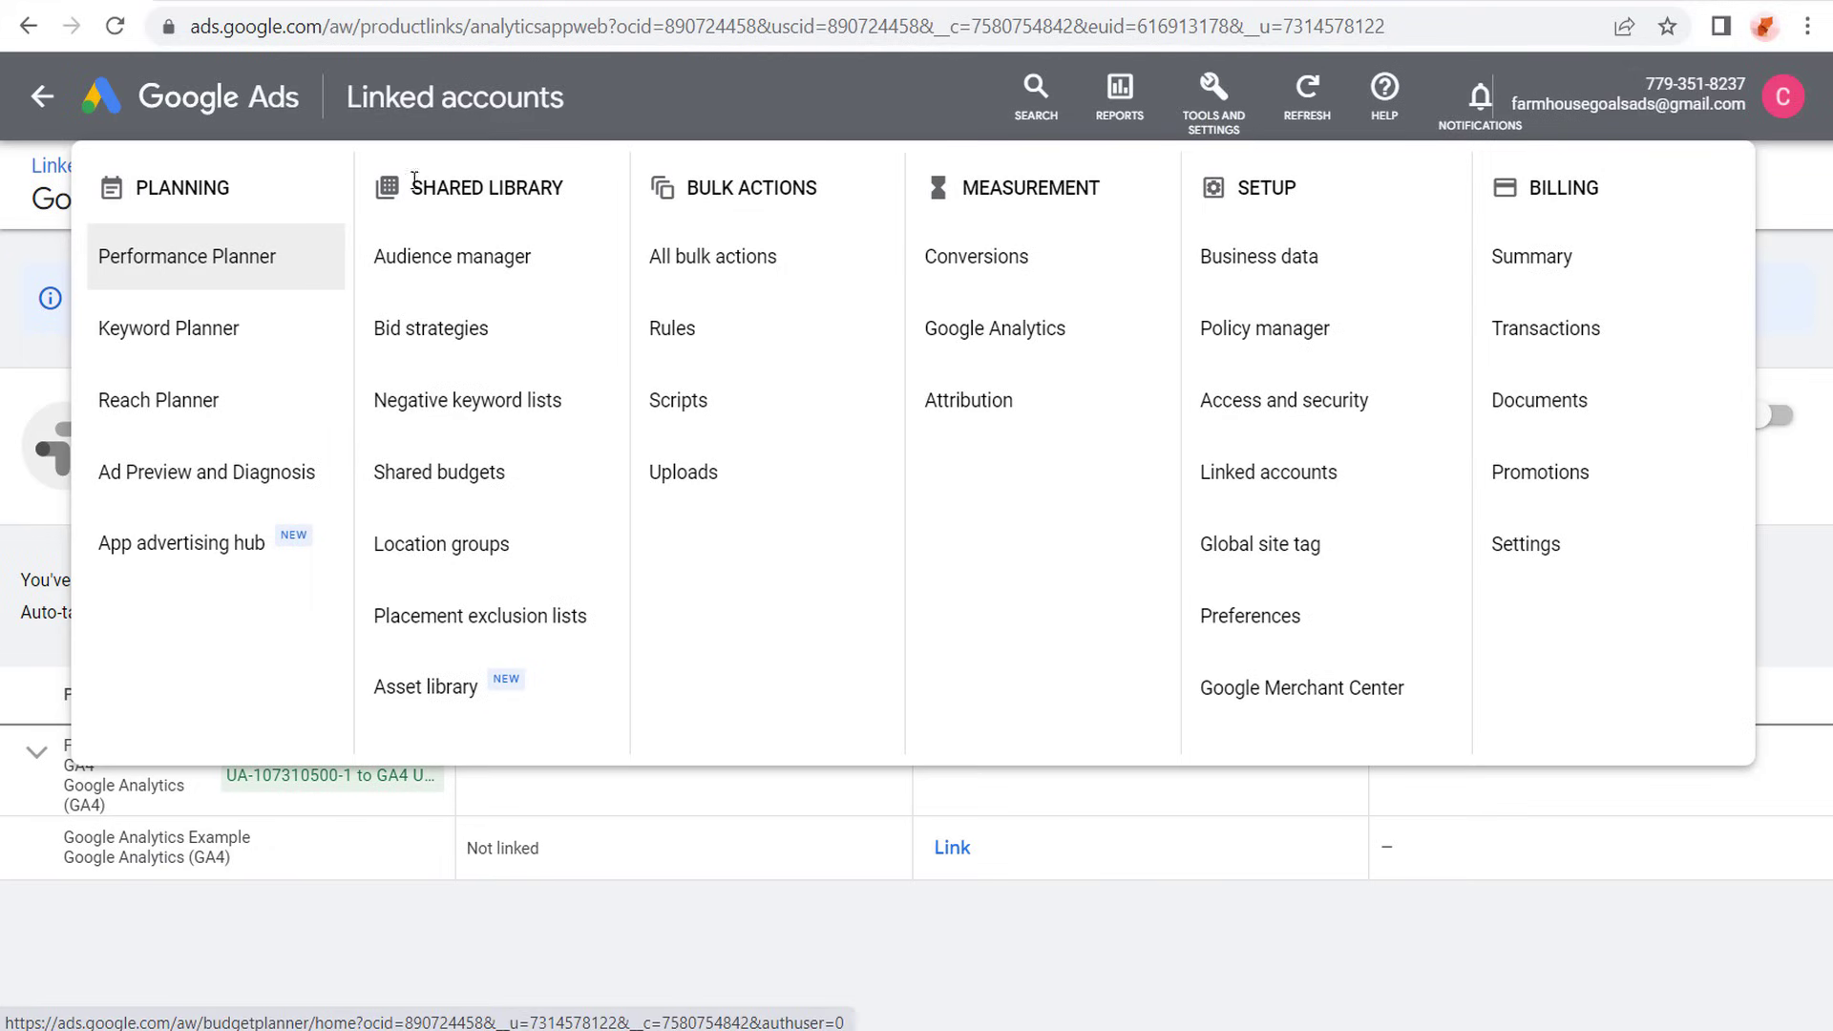
{"action": "left_click", "coordinate": [390, 275]}
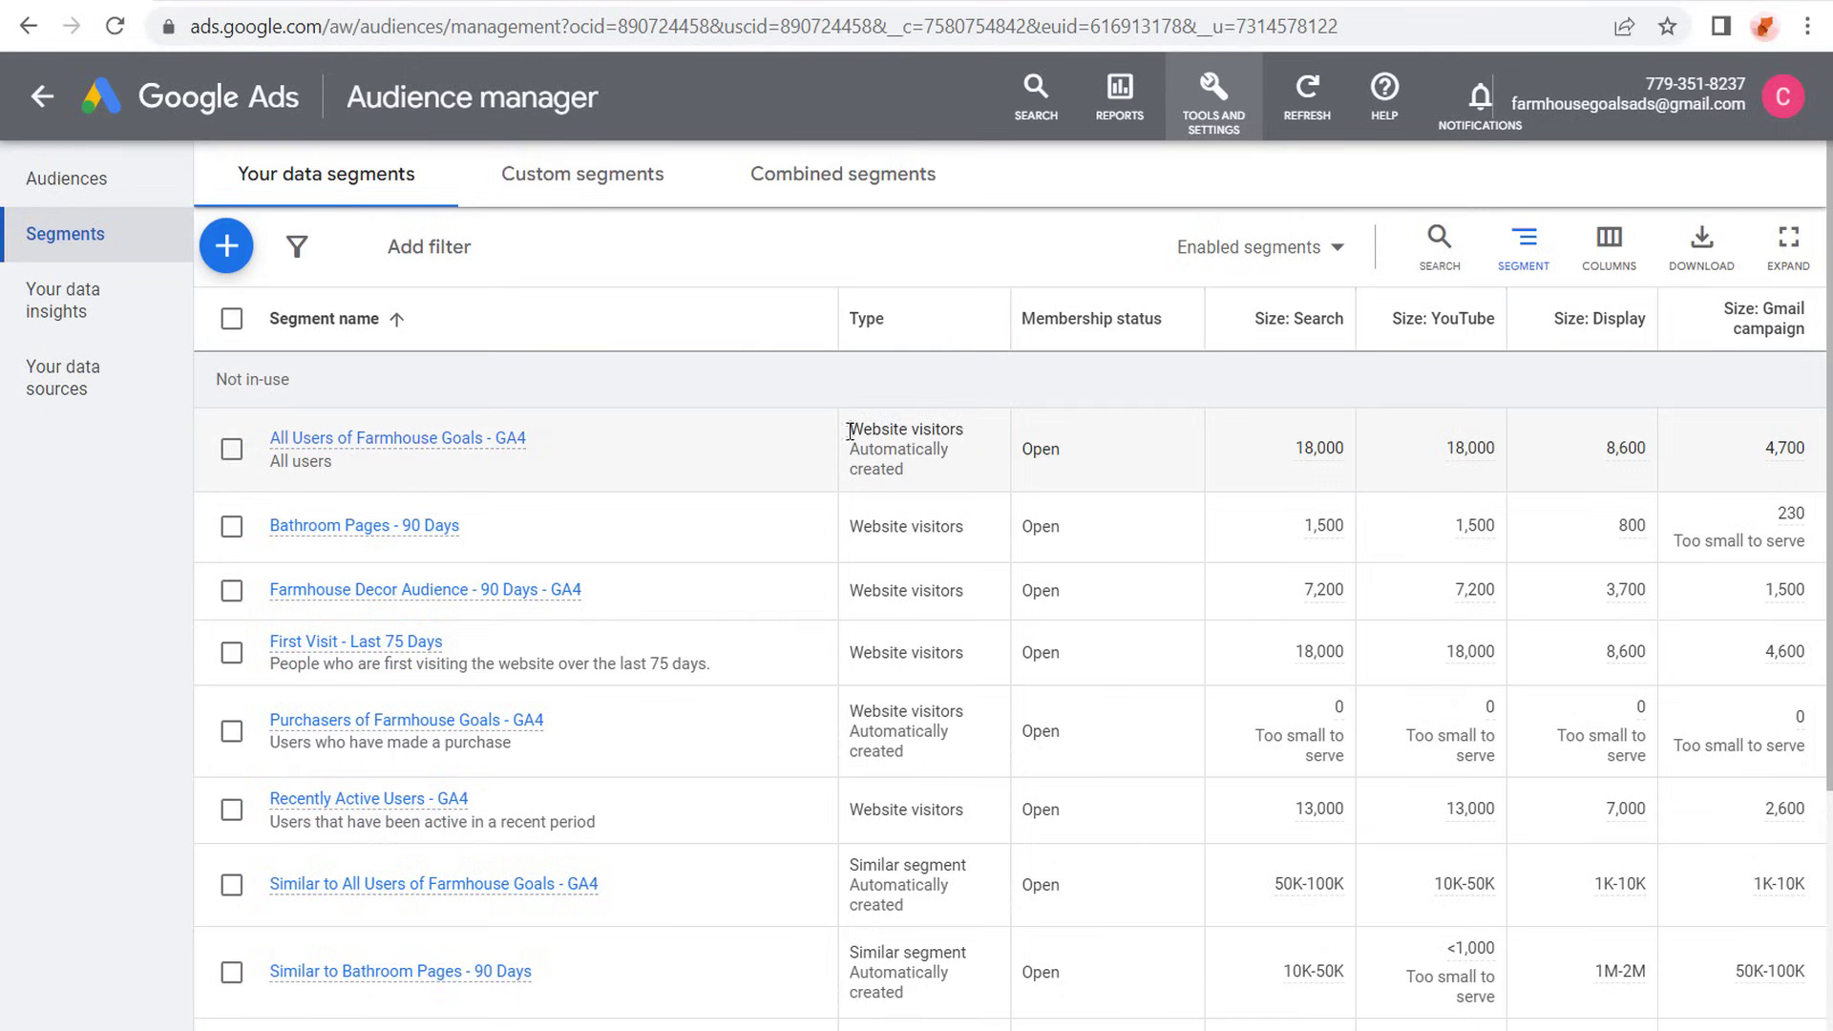
{"action": "scroll", "coordinate": [914, 440], "scroll_direction": "down", "scroll_amount": 2}
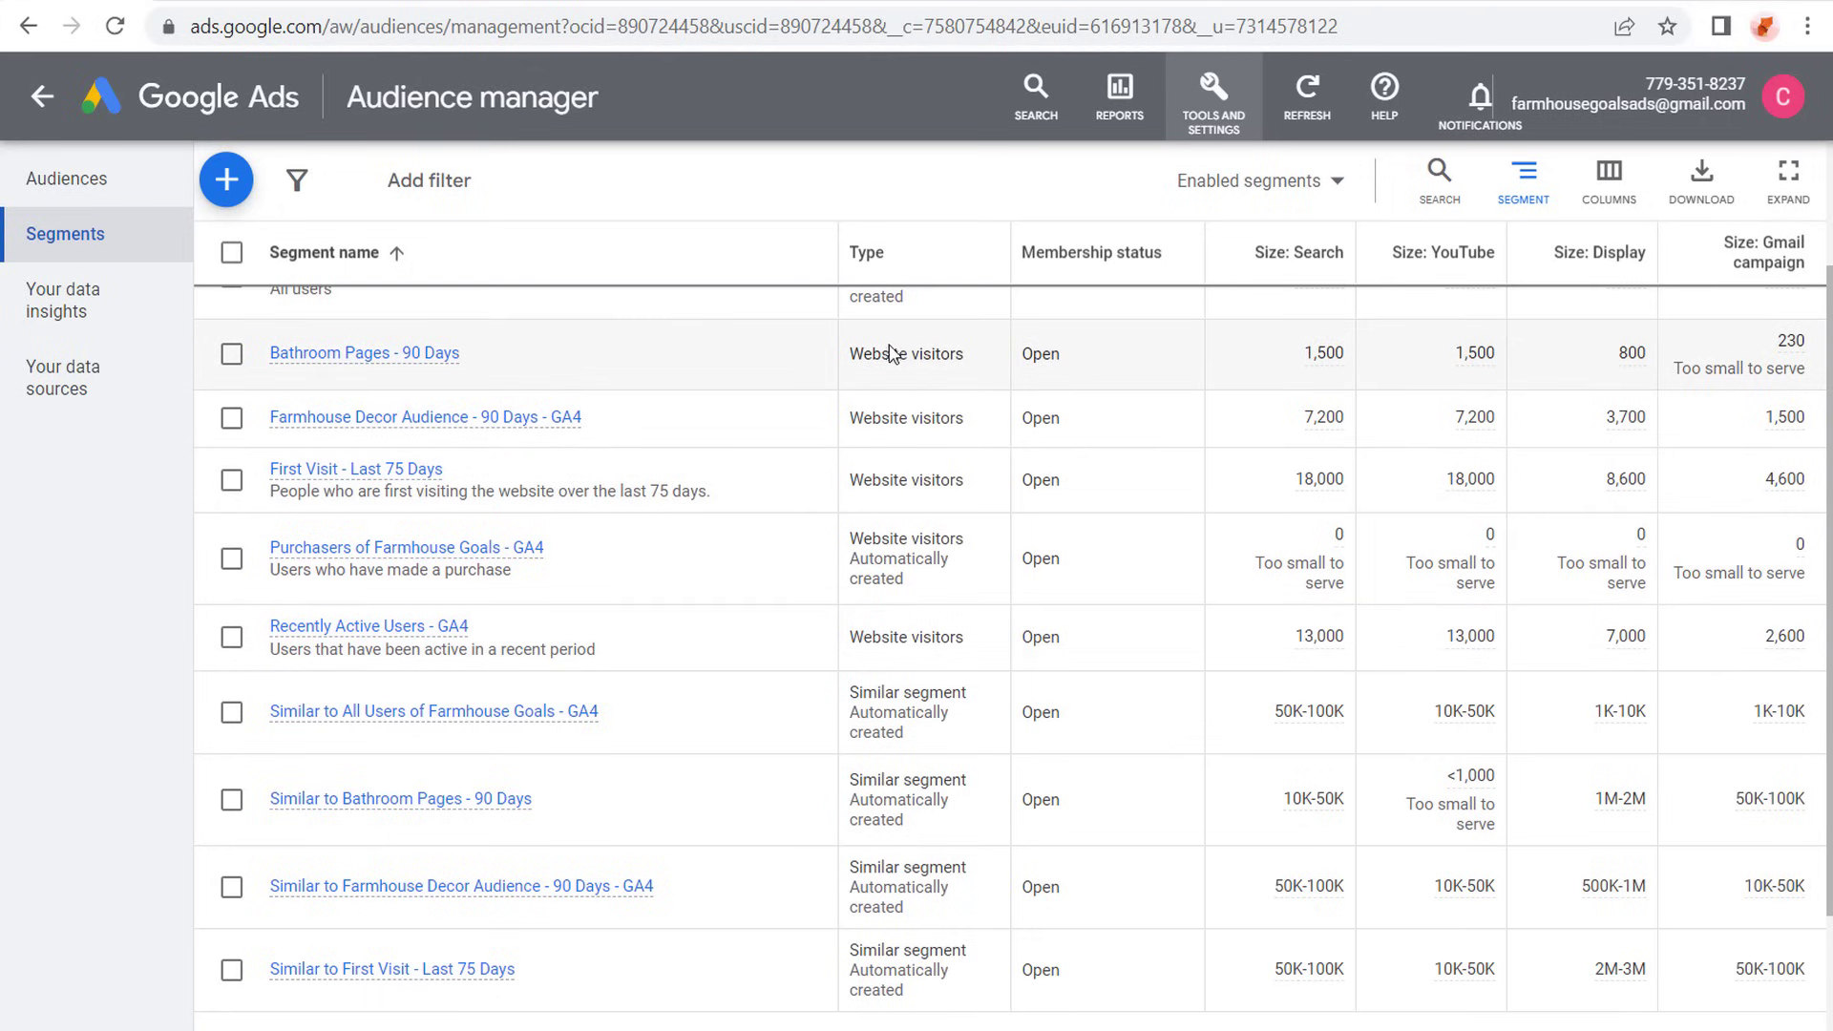
{"action": "scroll", "coordinate": [725, 411], "scroll_direction": "up", "scroll_amount": 2}
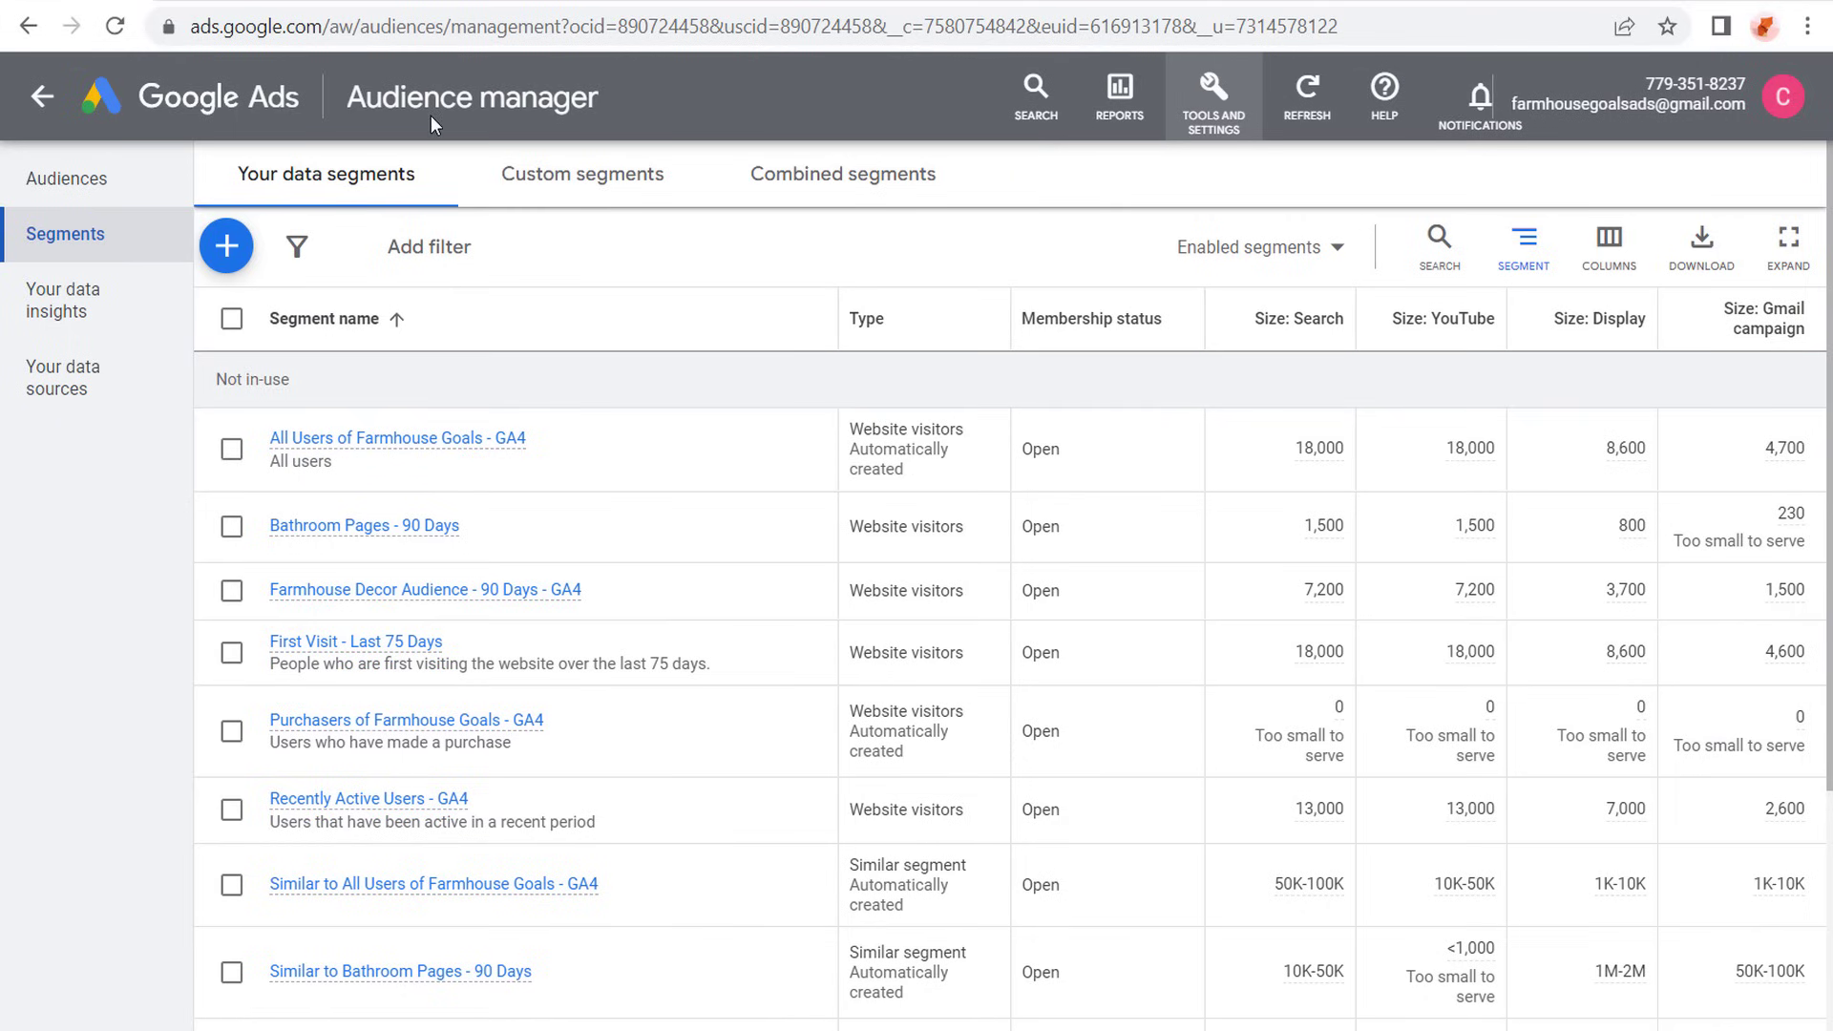
- Switch to Google Analytics and review the property's configured events, conversions and audiences
{"action": "left_click", "coordinate": [221, 0]}
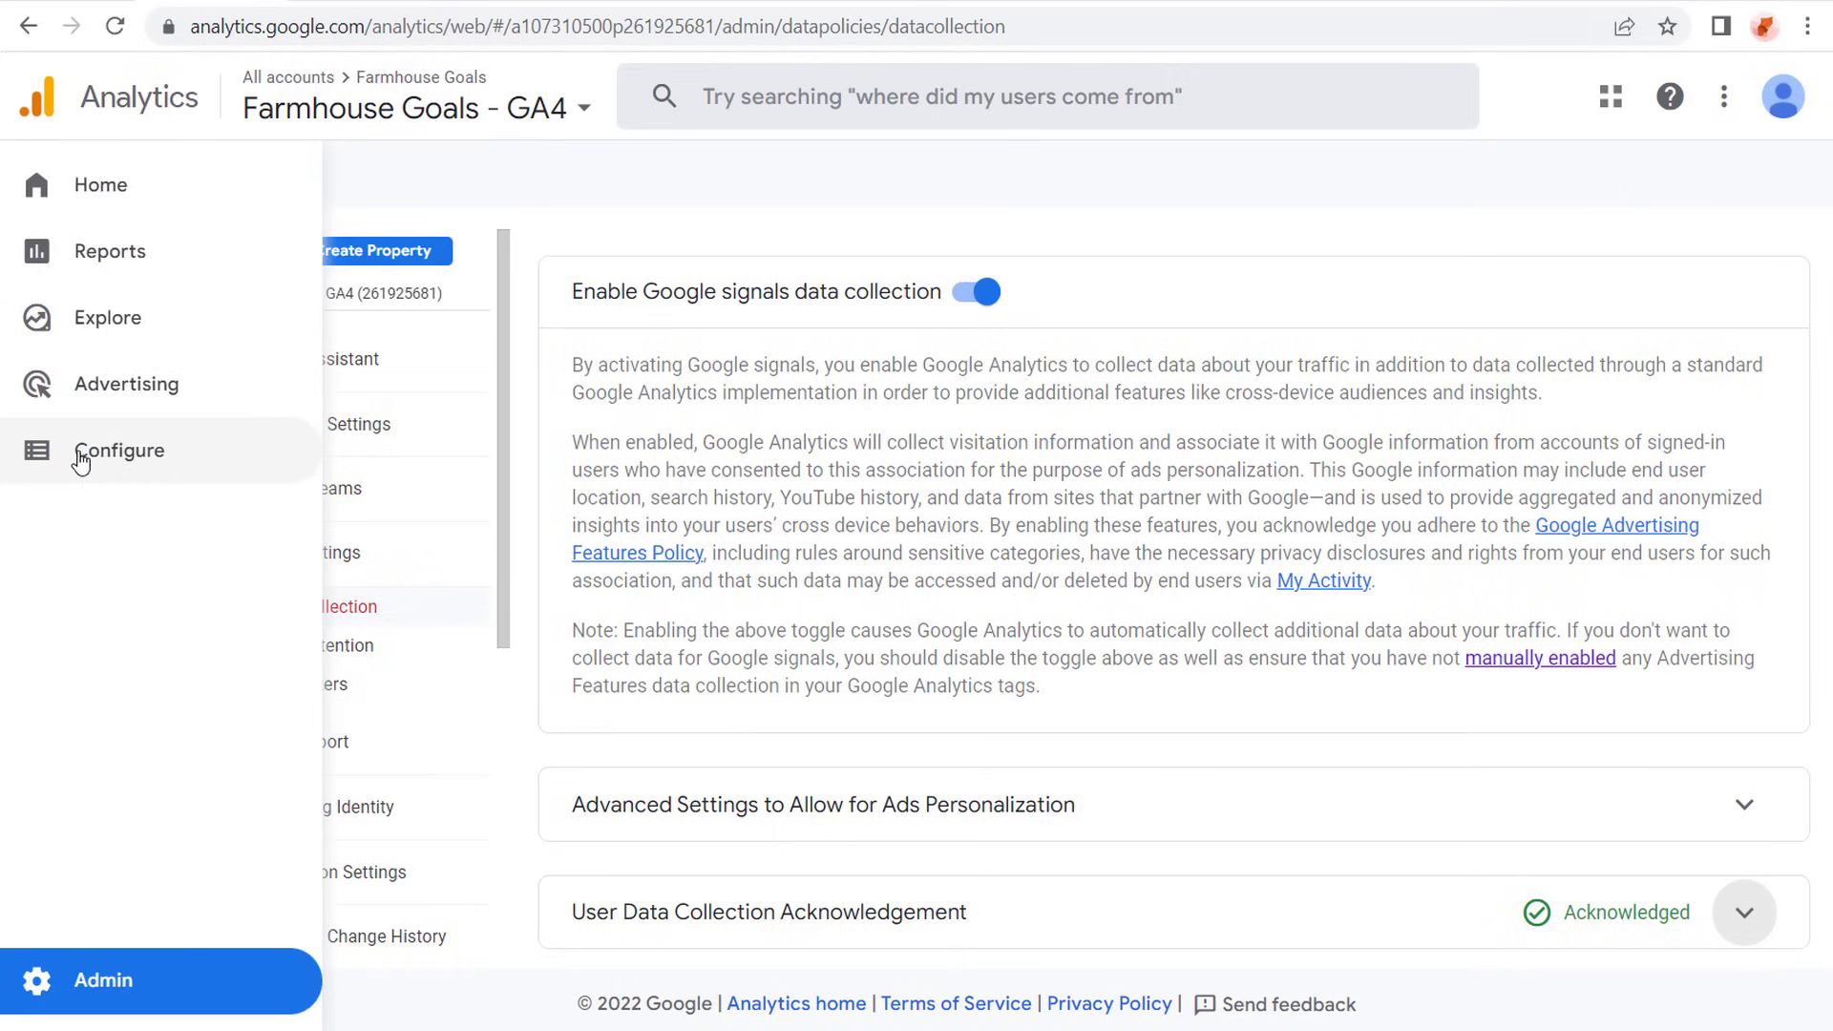
{"action": "left_click", "coordinate": [81, 462]}
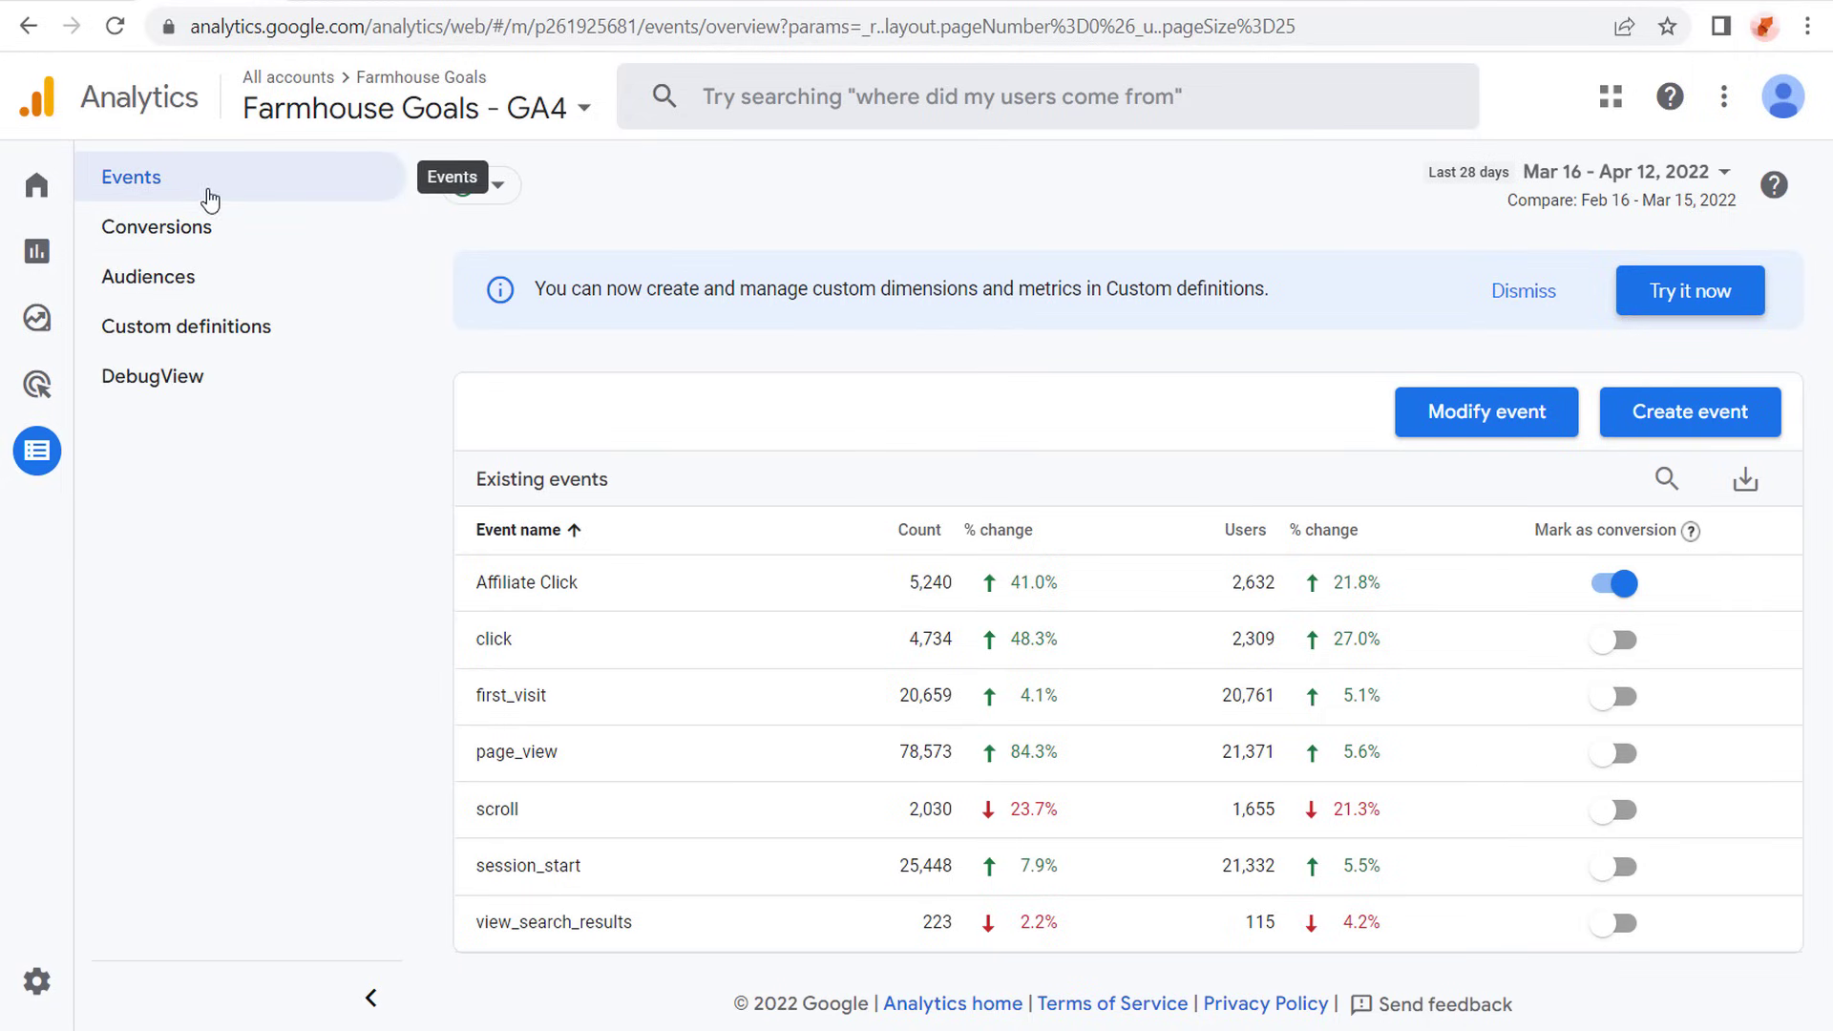
{"action": "right_click", "coordinate": [191, 218]}
{"action": "left_click", "coordinate": [168, 237]}
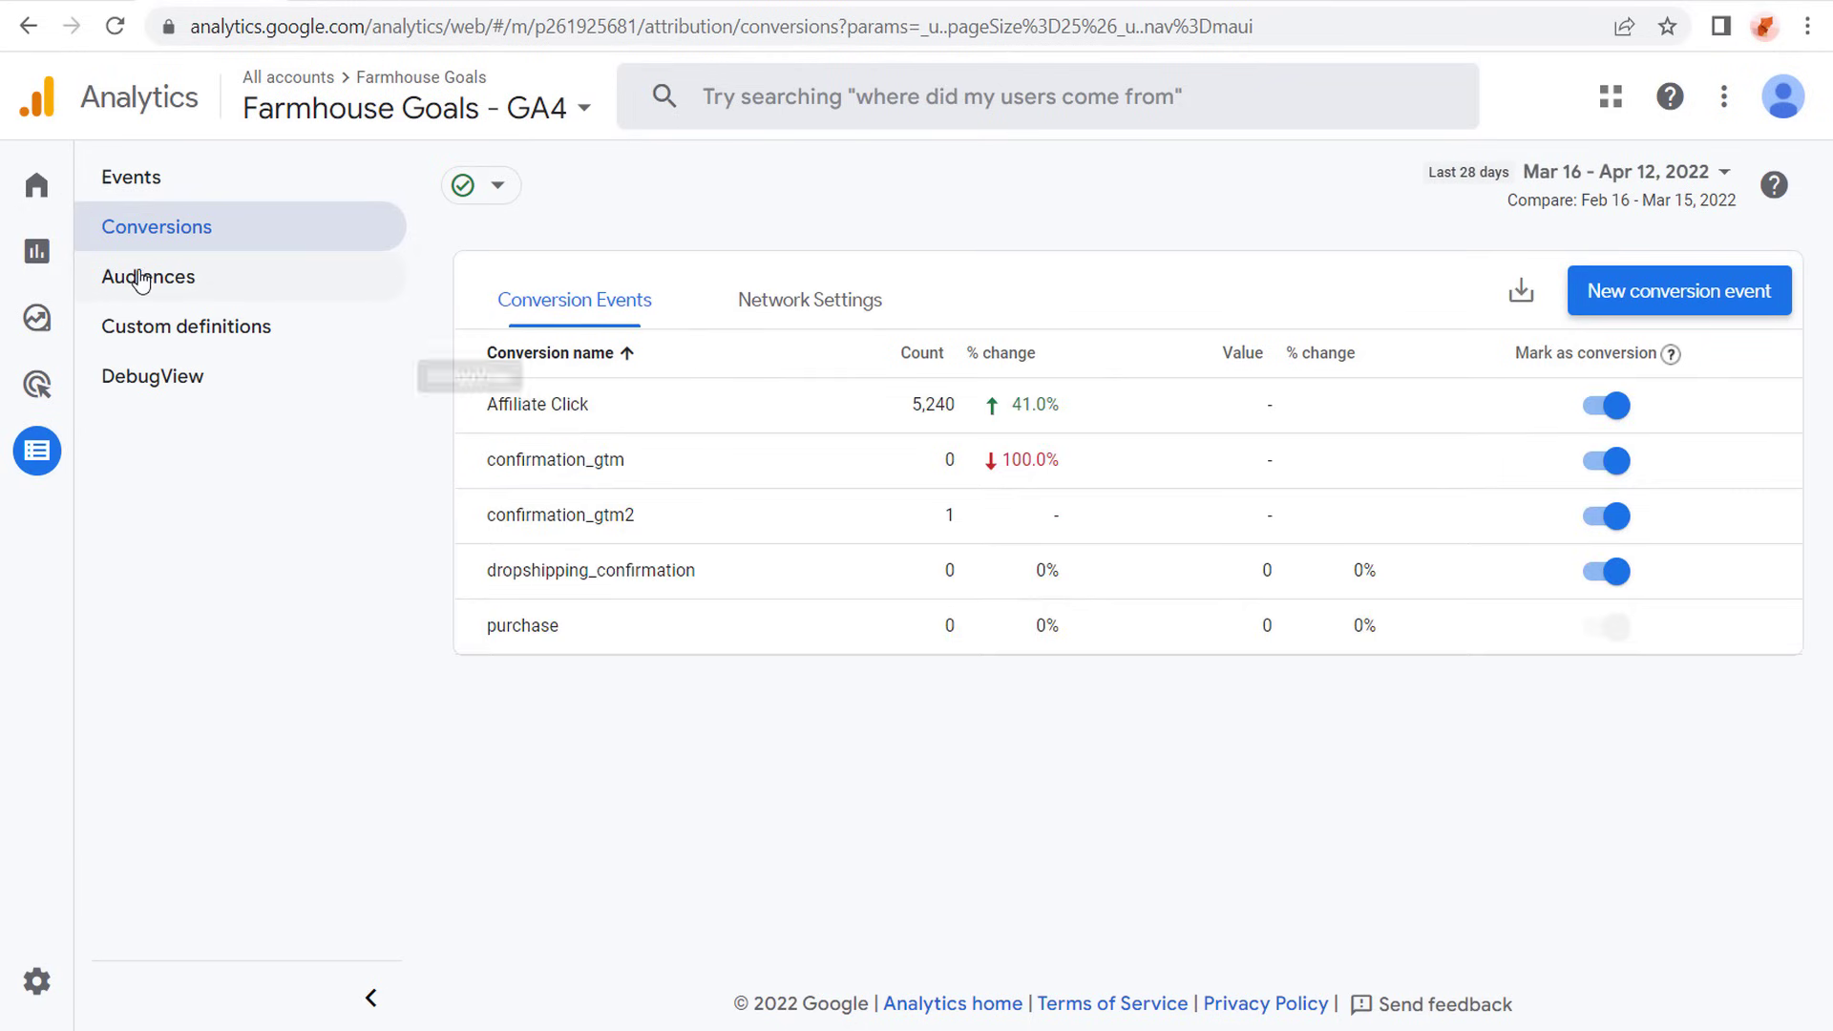
{"action": "left_click", "coordinate": [177, 276]}
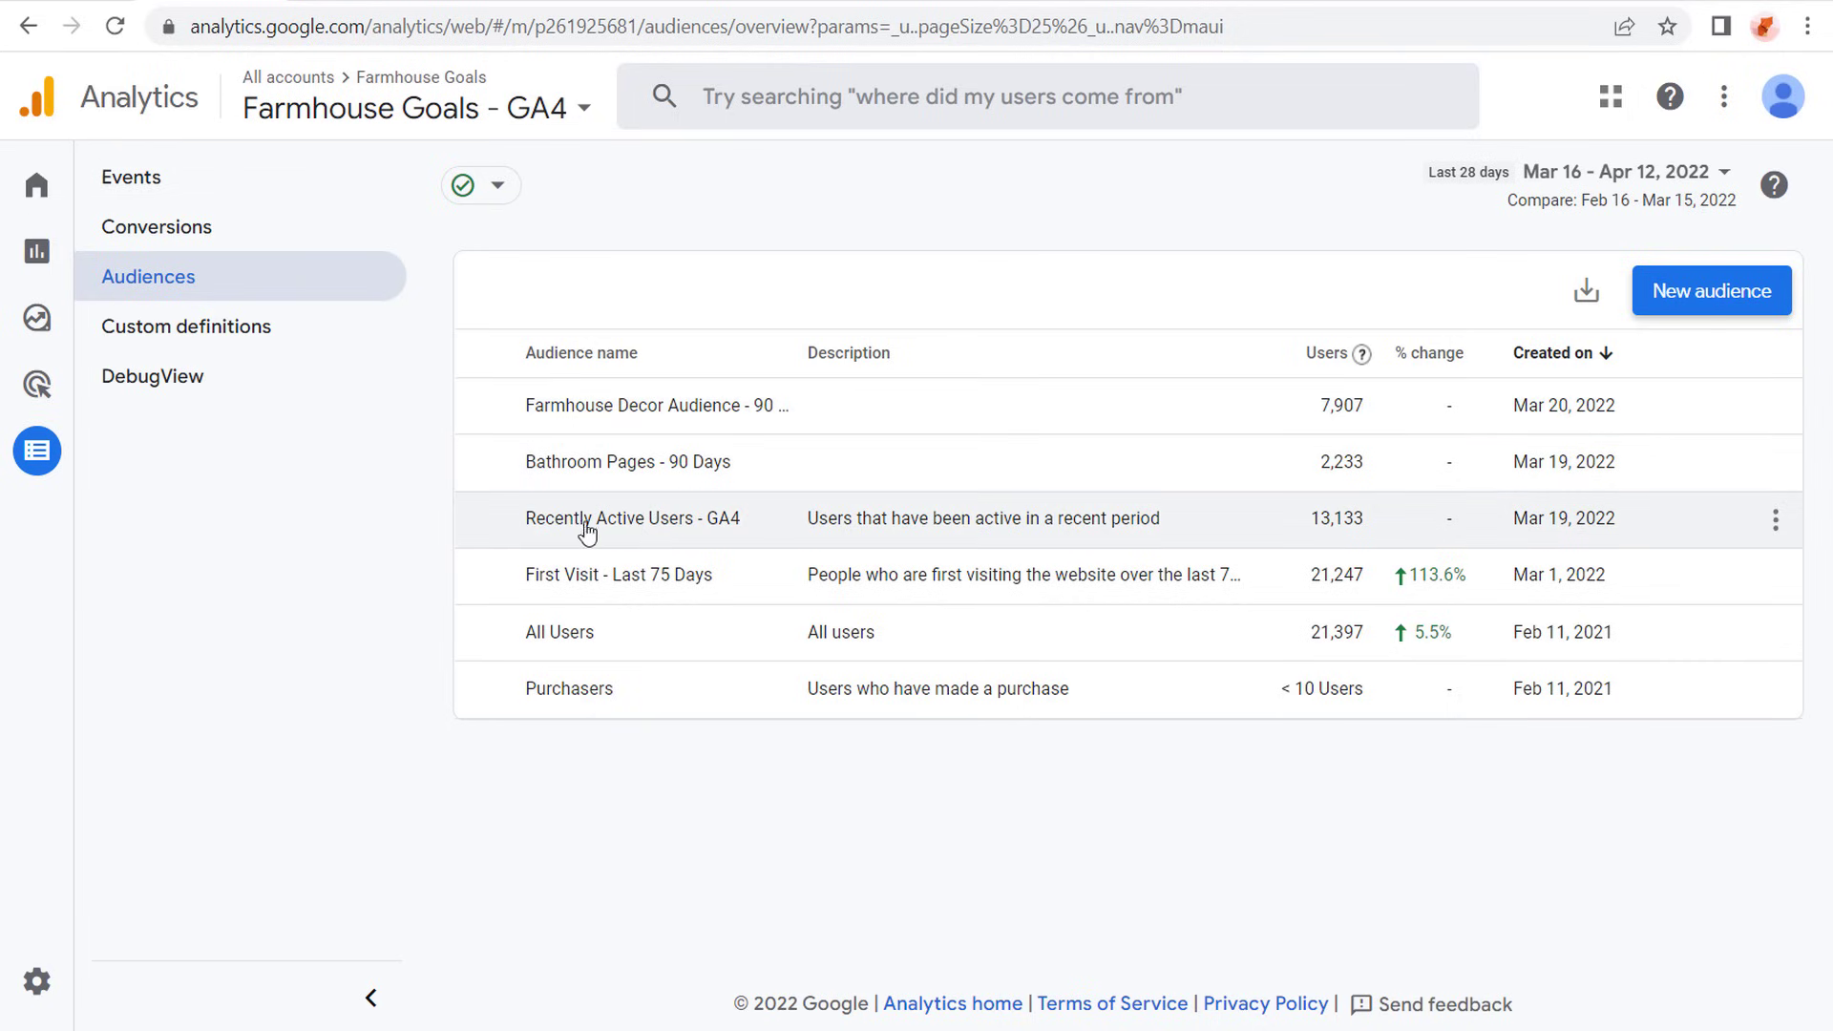
- Start building a new audience and review the template, predictive and general audience suggestions
{"action": "left_click", "coordinate": [1754, 304]}
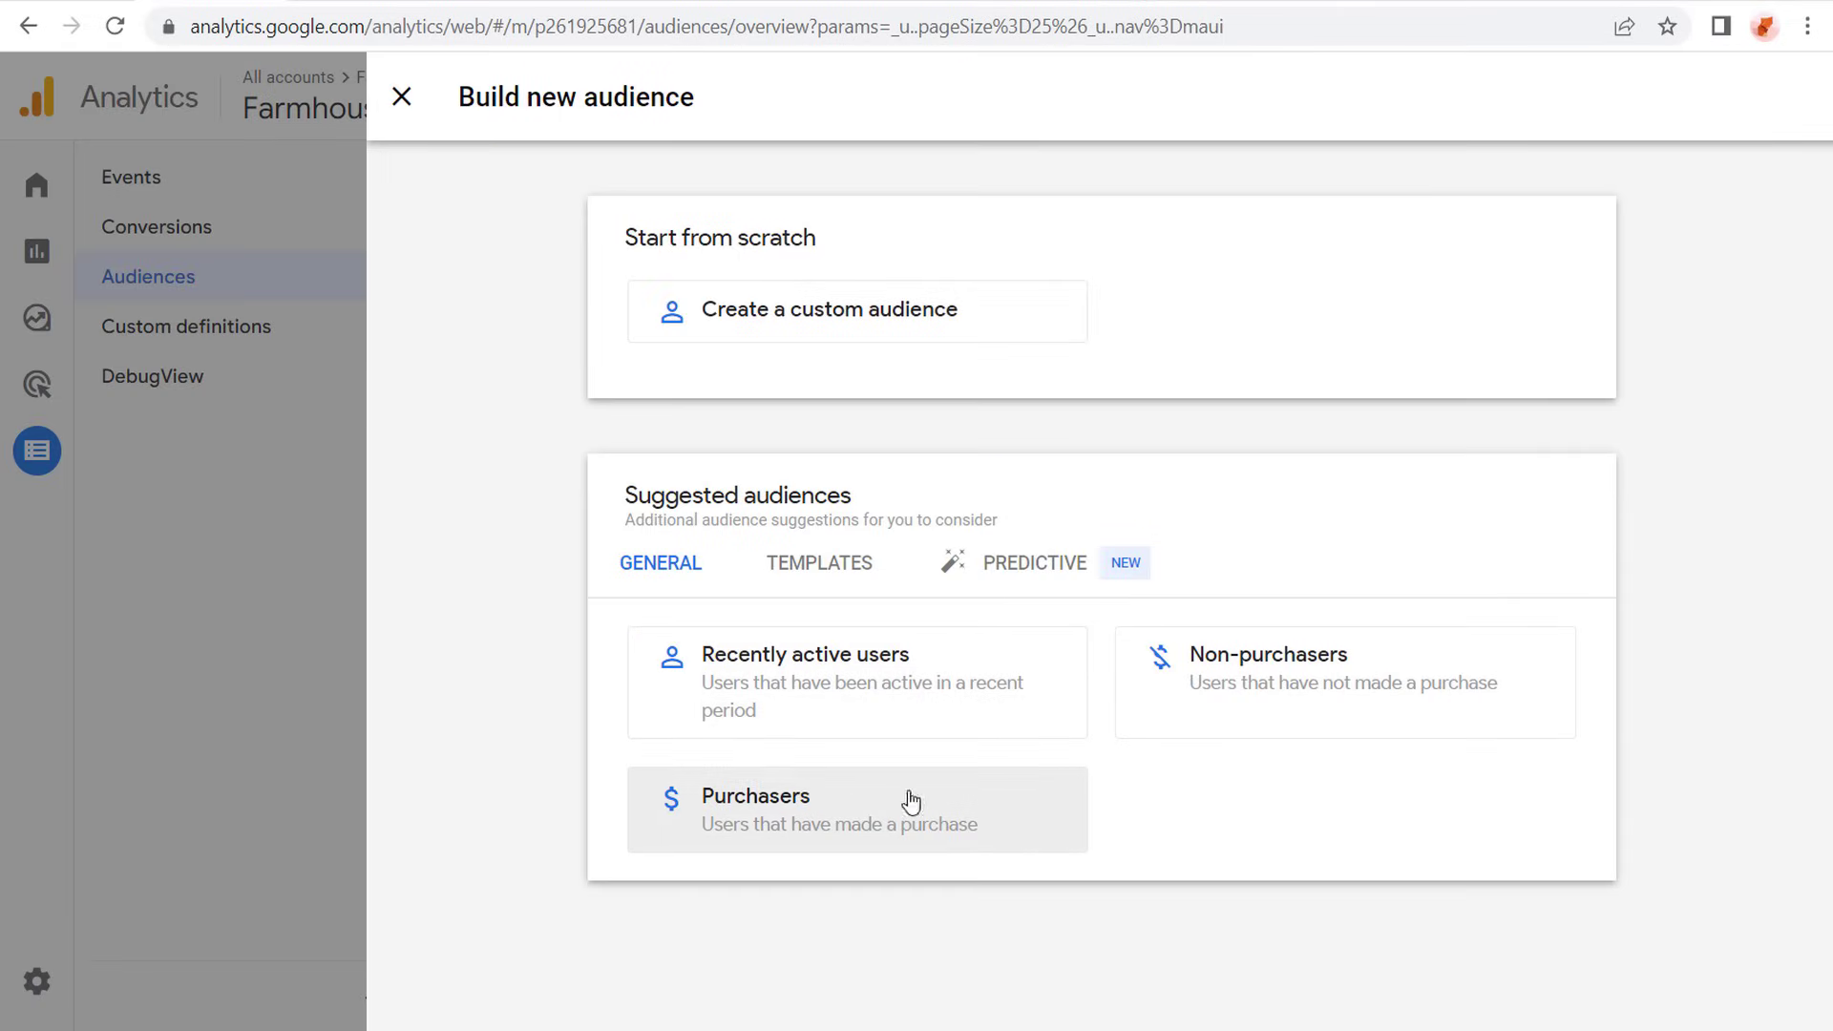
{"action": "left_click", "coordinate": [807, 570]}
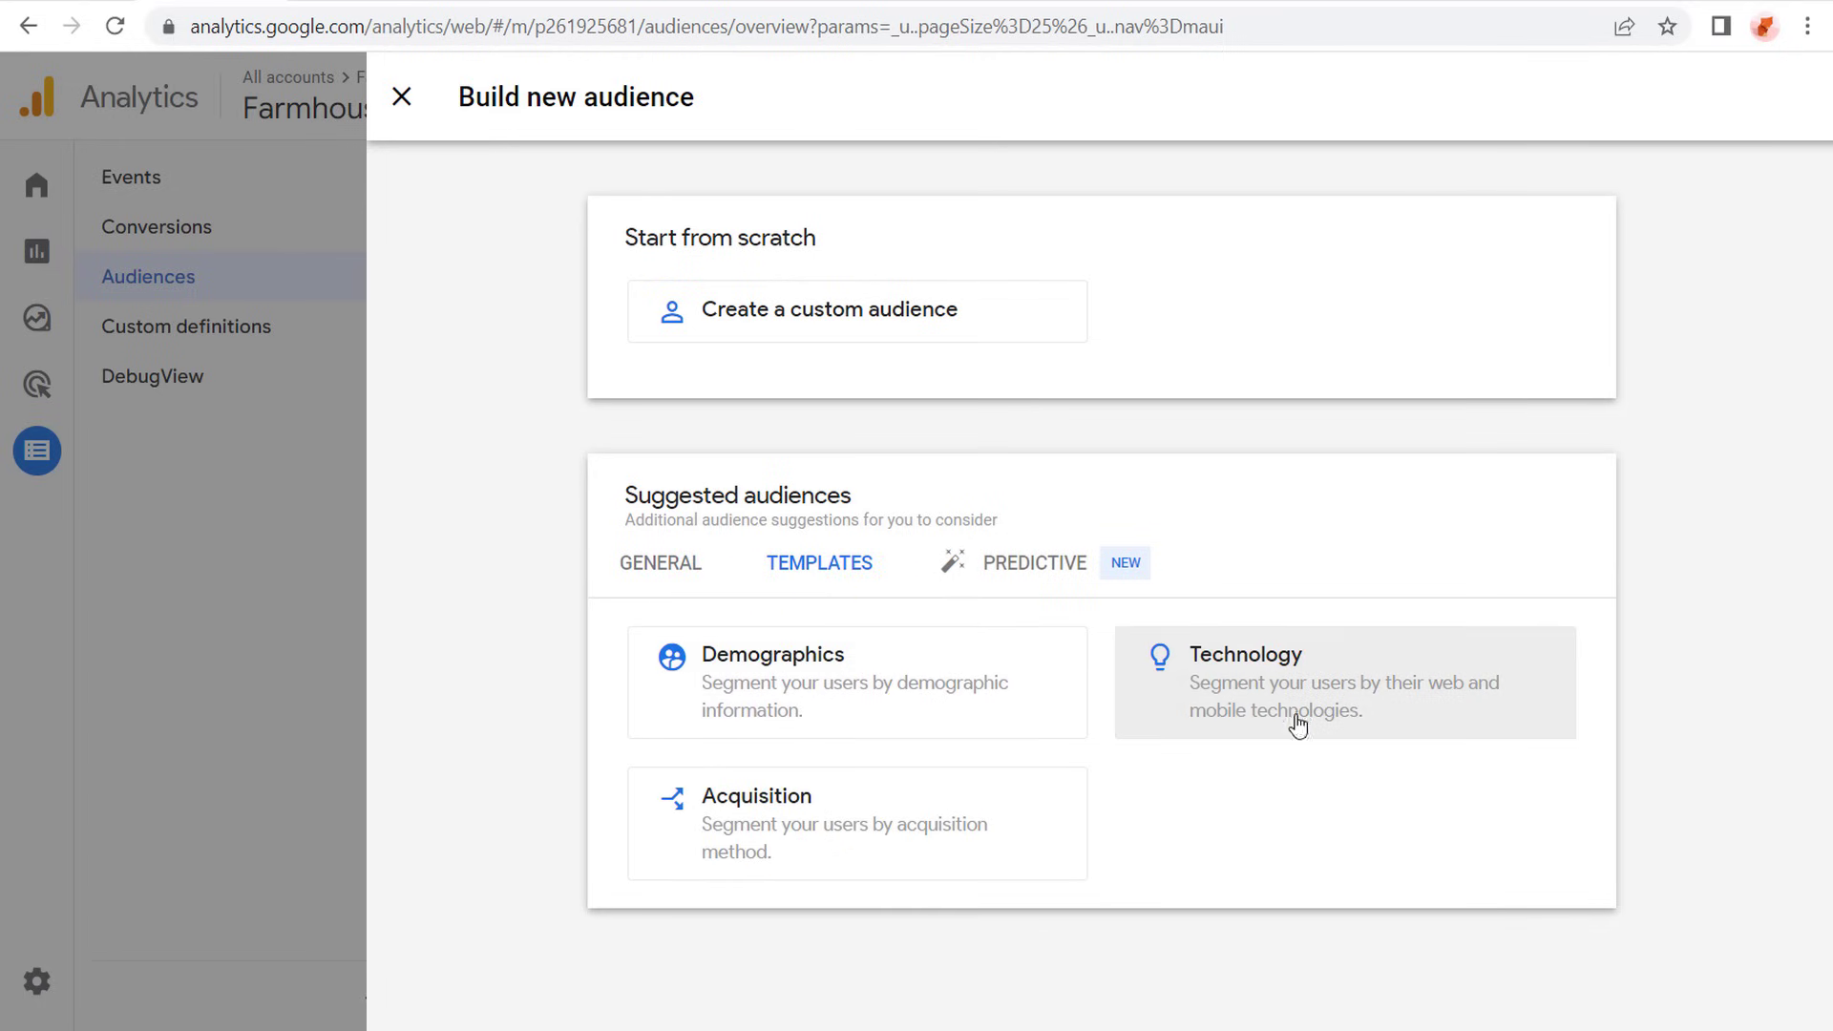
{"action": "left_click", "coordinate": [1023, 563]}
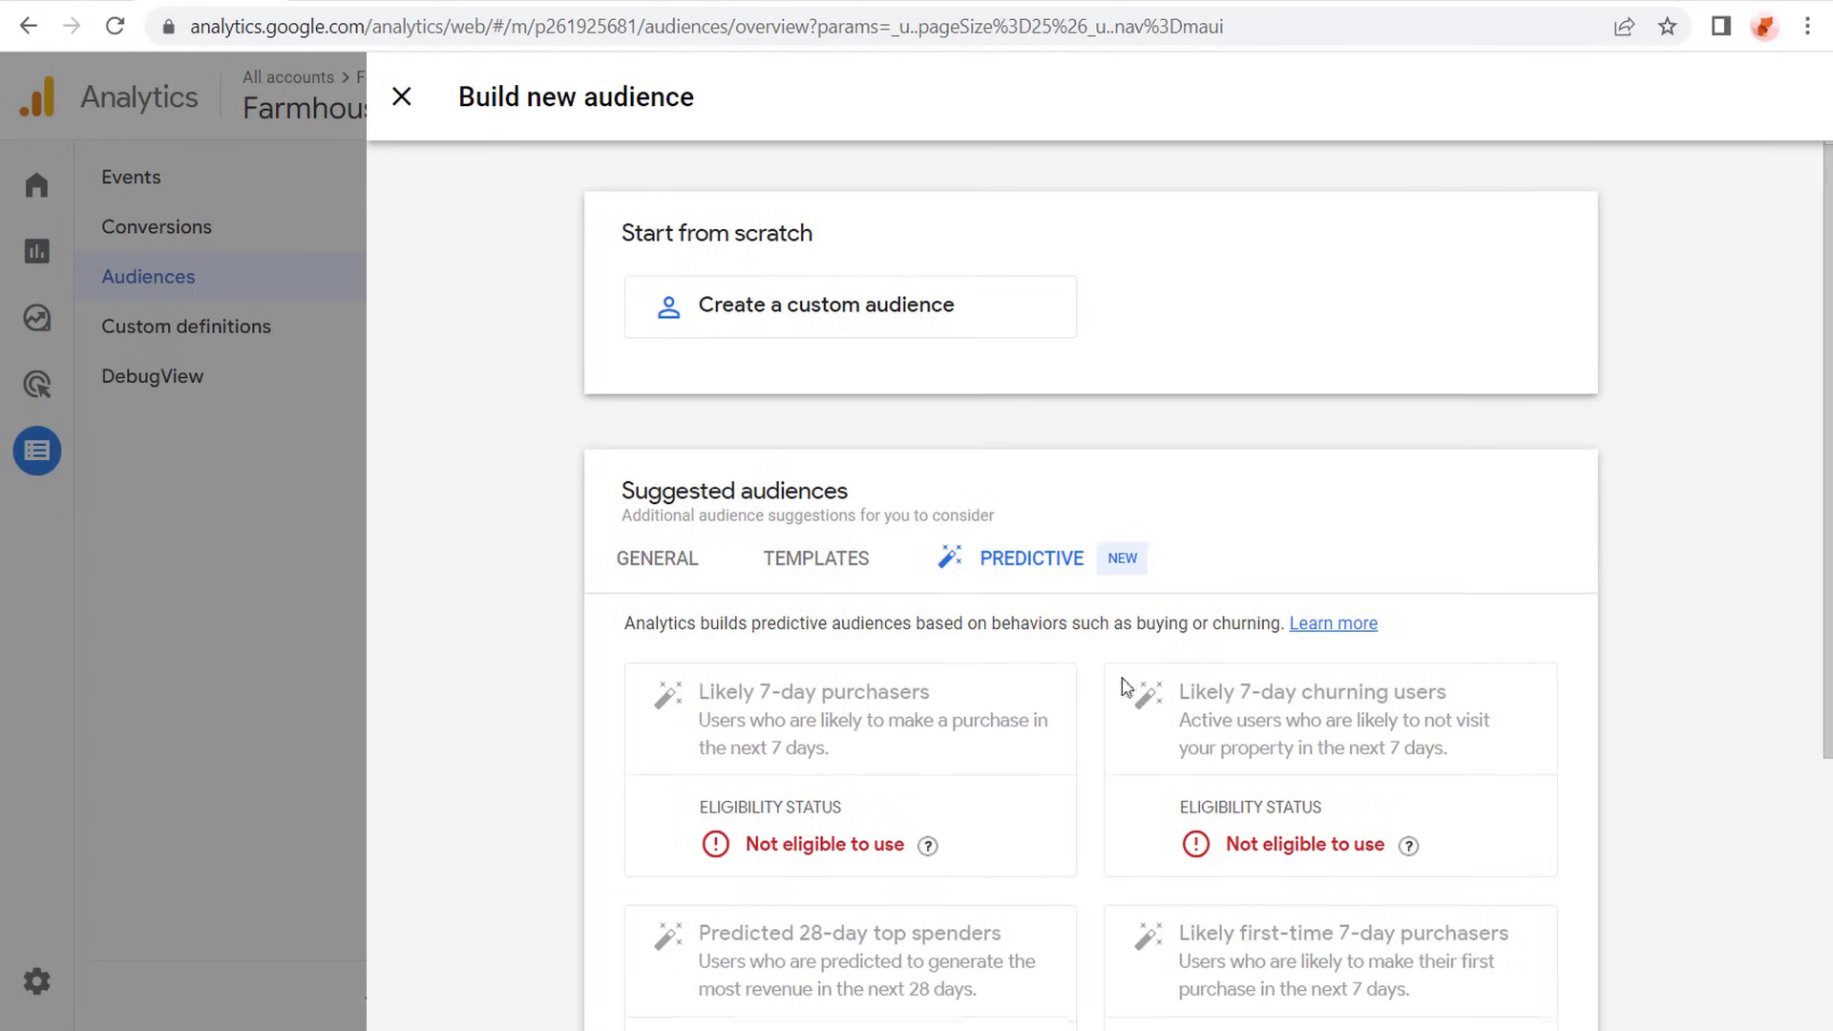
{"action": "scroll", "coordinate": [830, 679], "scroll_direction": "down", "scroll_amount": 3}
{"action": "scroll", "coordinate": [840, 659], "scroll_direction": "up", "scroll_amount": 2}
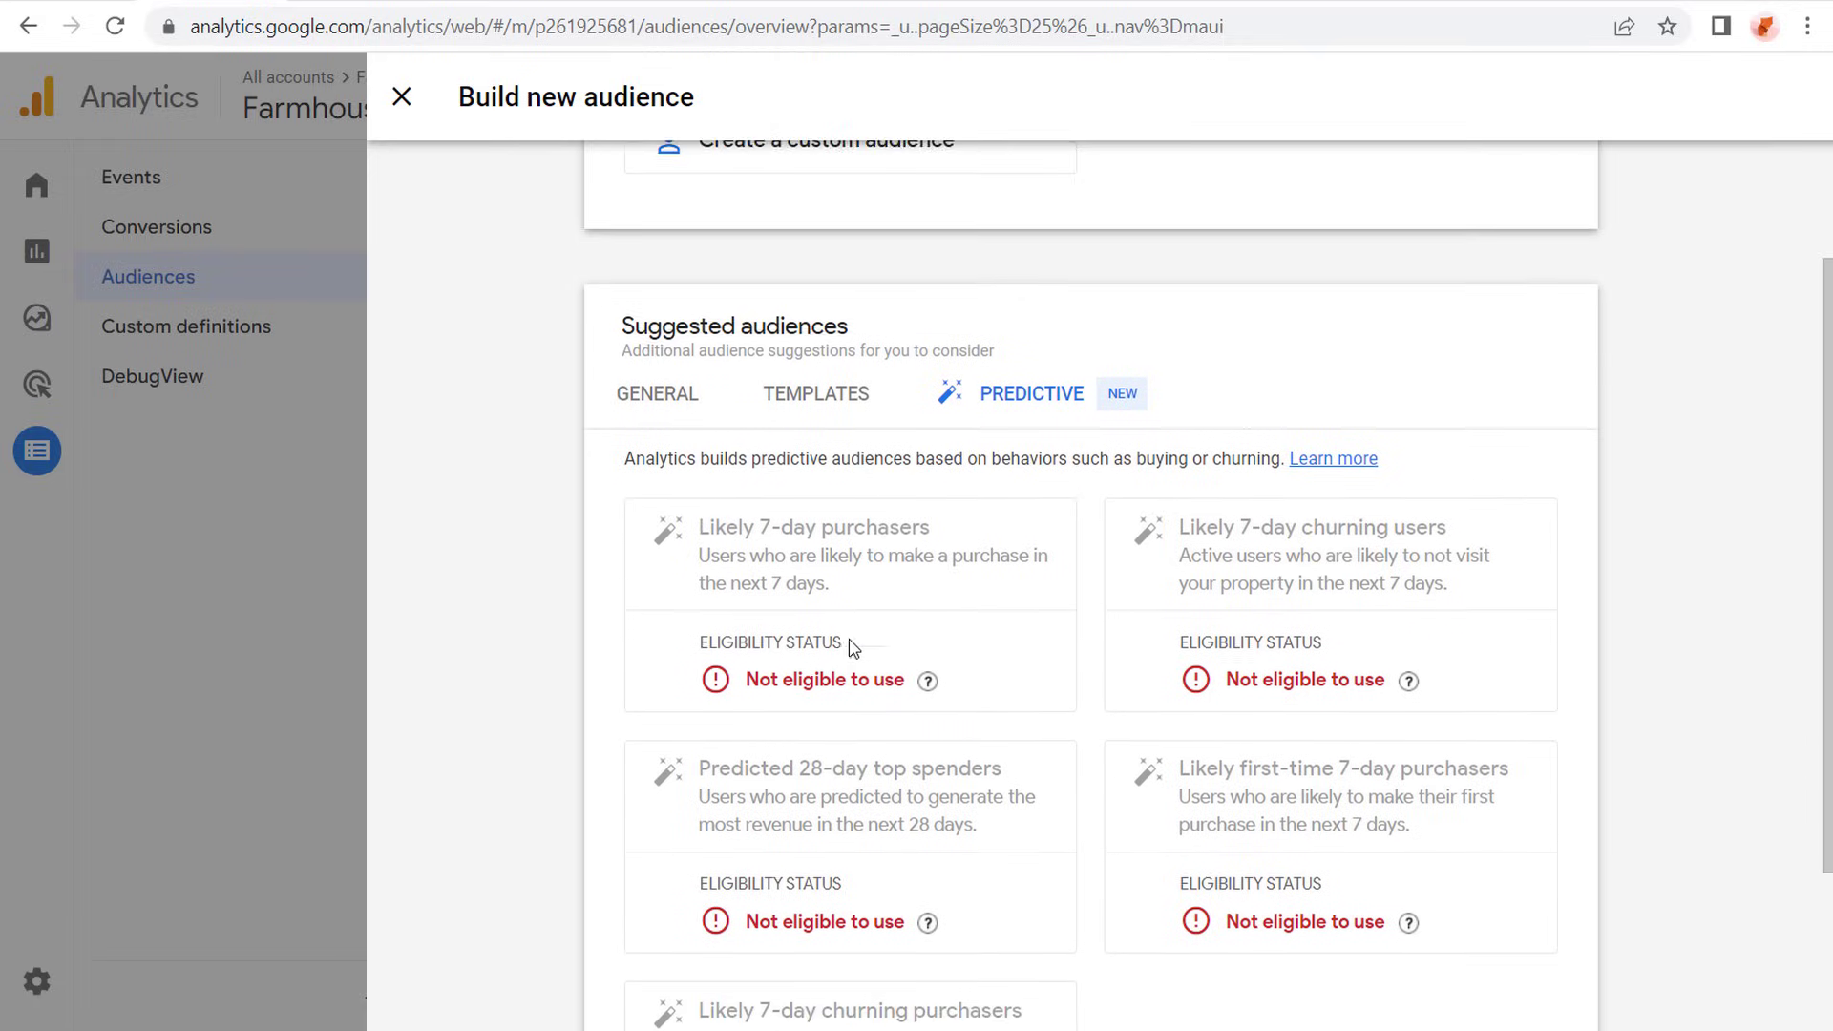
{"action": "left_click", "coordinate": [636, 428]}
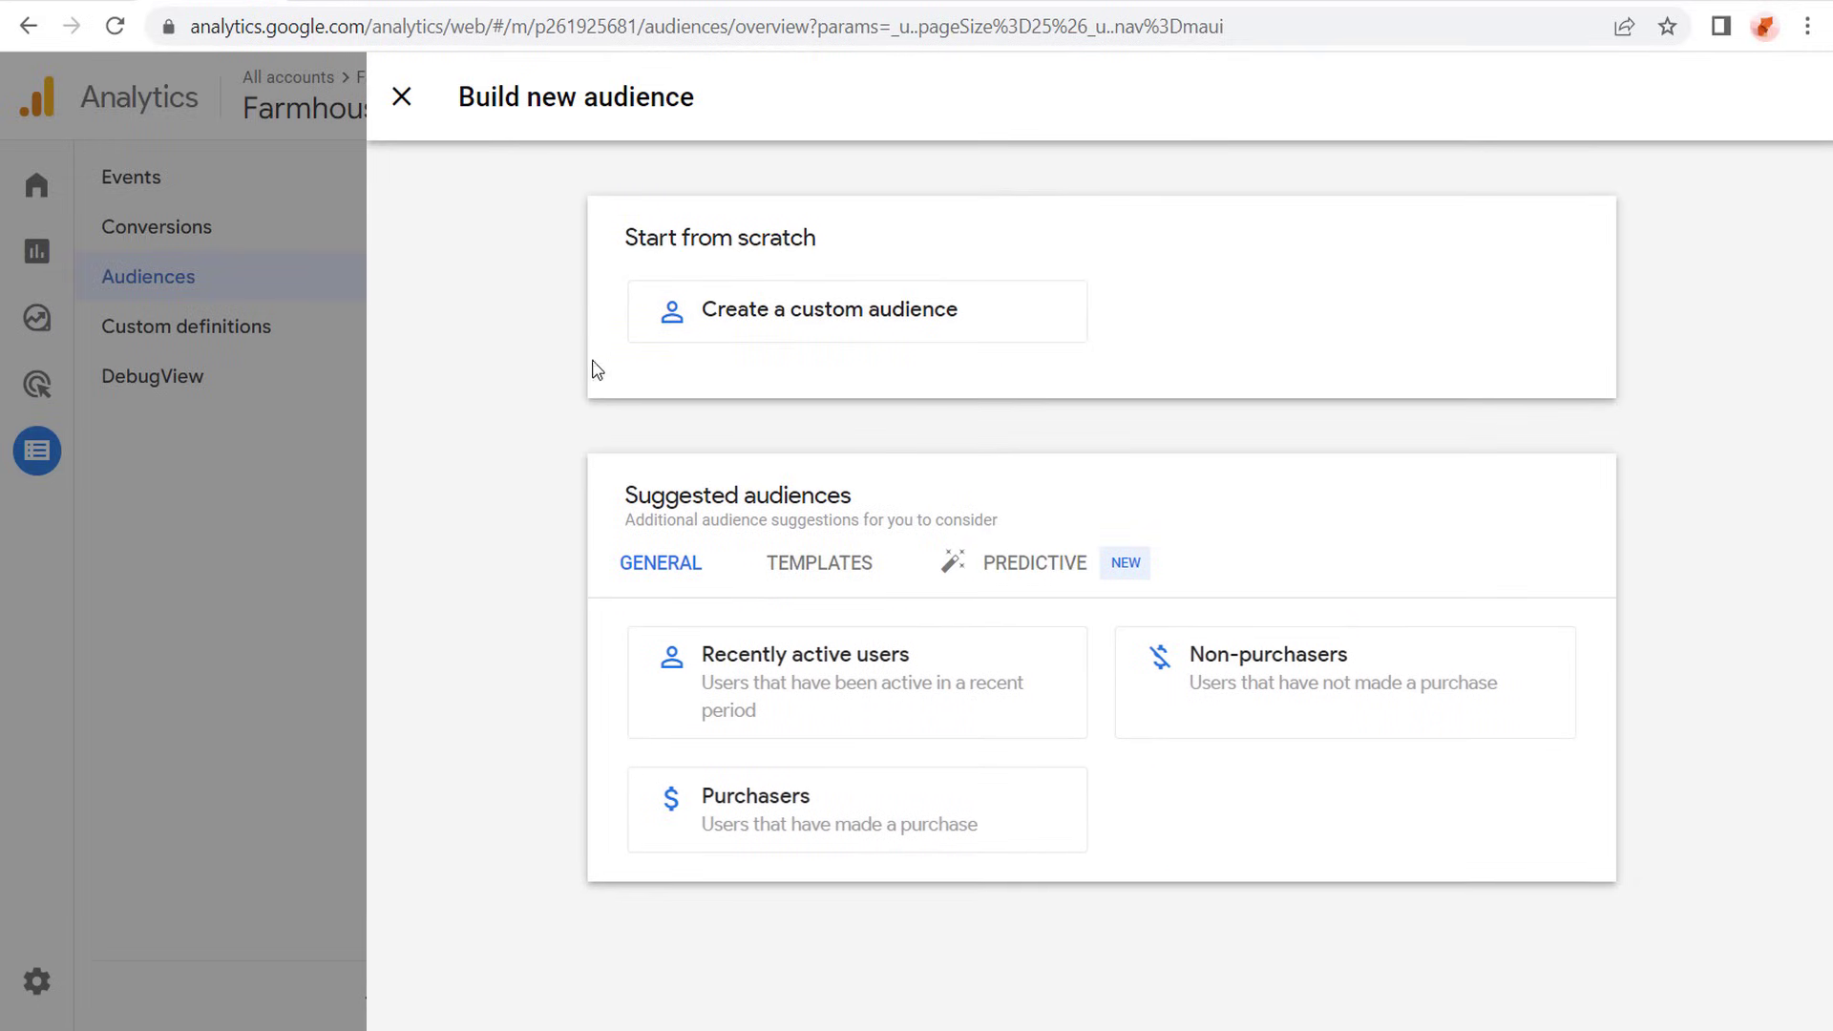
- Create a custom audience from scratch that includes users with the page_view event, and check its user summary
{"action": "left_click", "coordinate": [781, 311]}
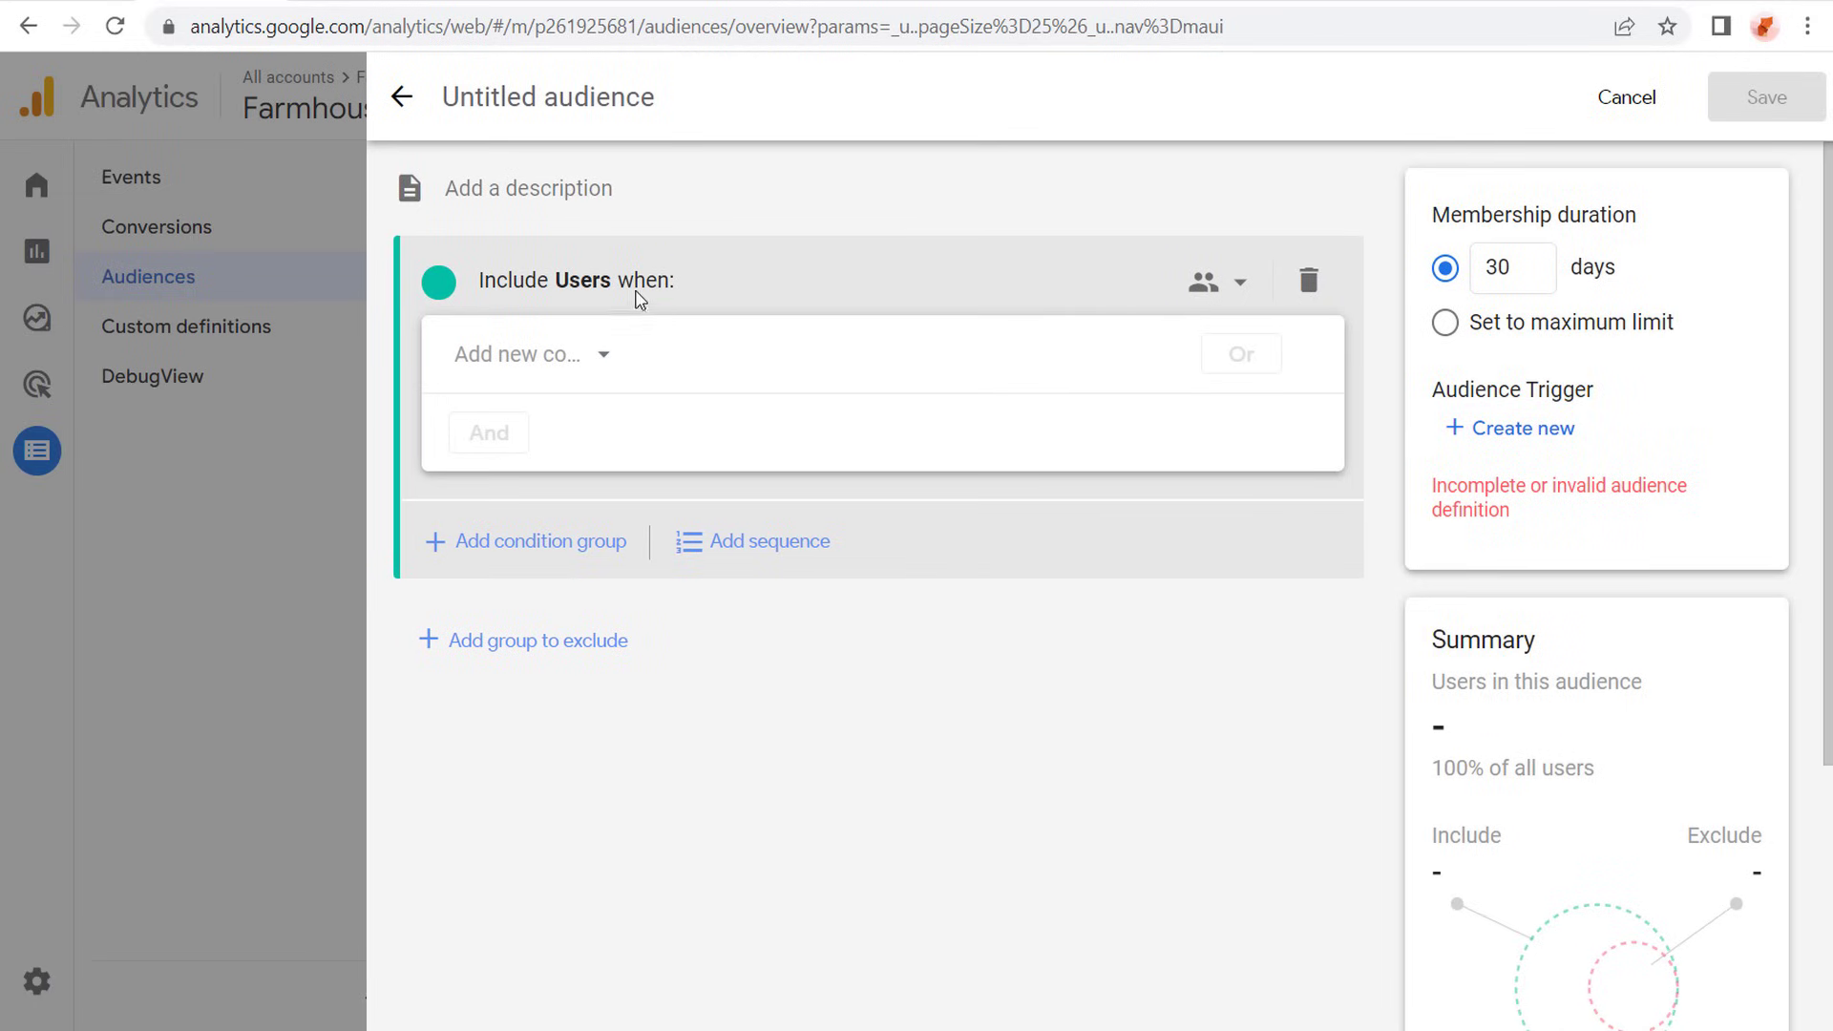
{"action": "left_click", "coordinate": [610, 353]}
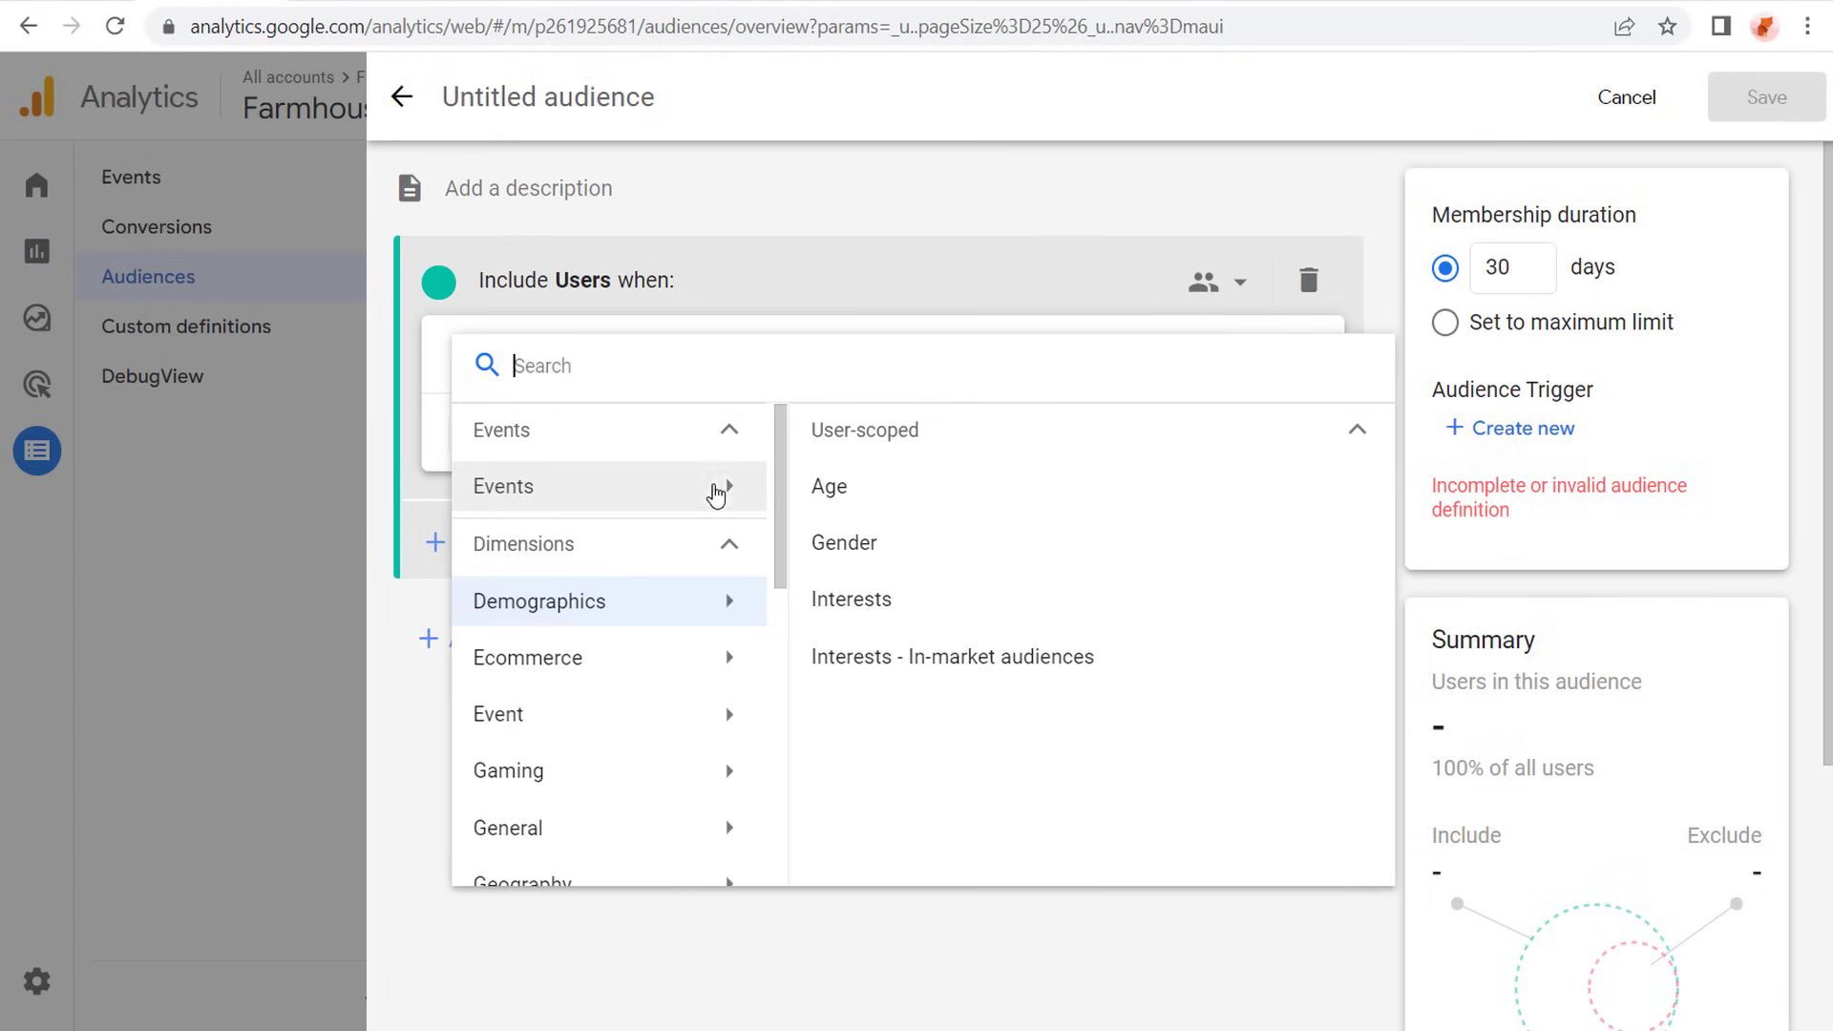
{"action": "left_click", "coordinate": [728, 491]}
{"action": "scroll", "coordinate": [964, 573], "scroll_direction": "down", "scroll_amount": 5}
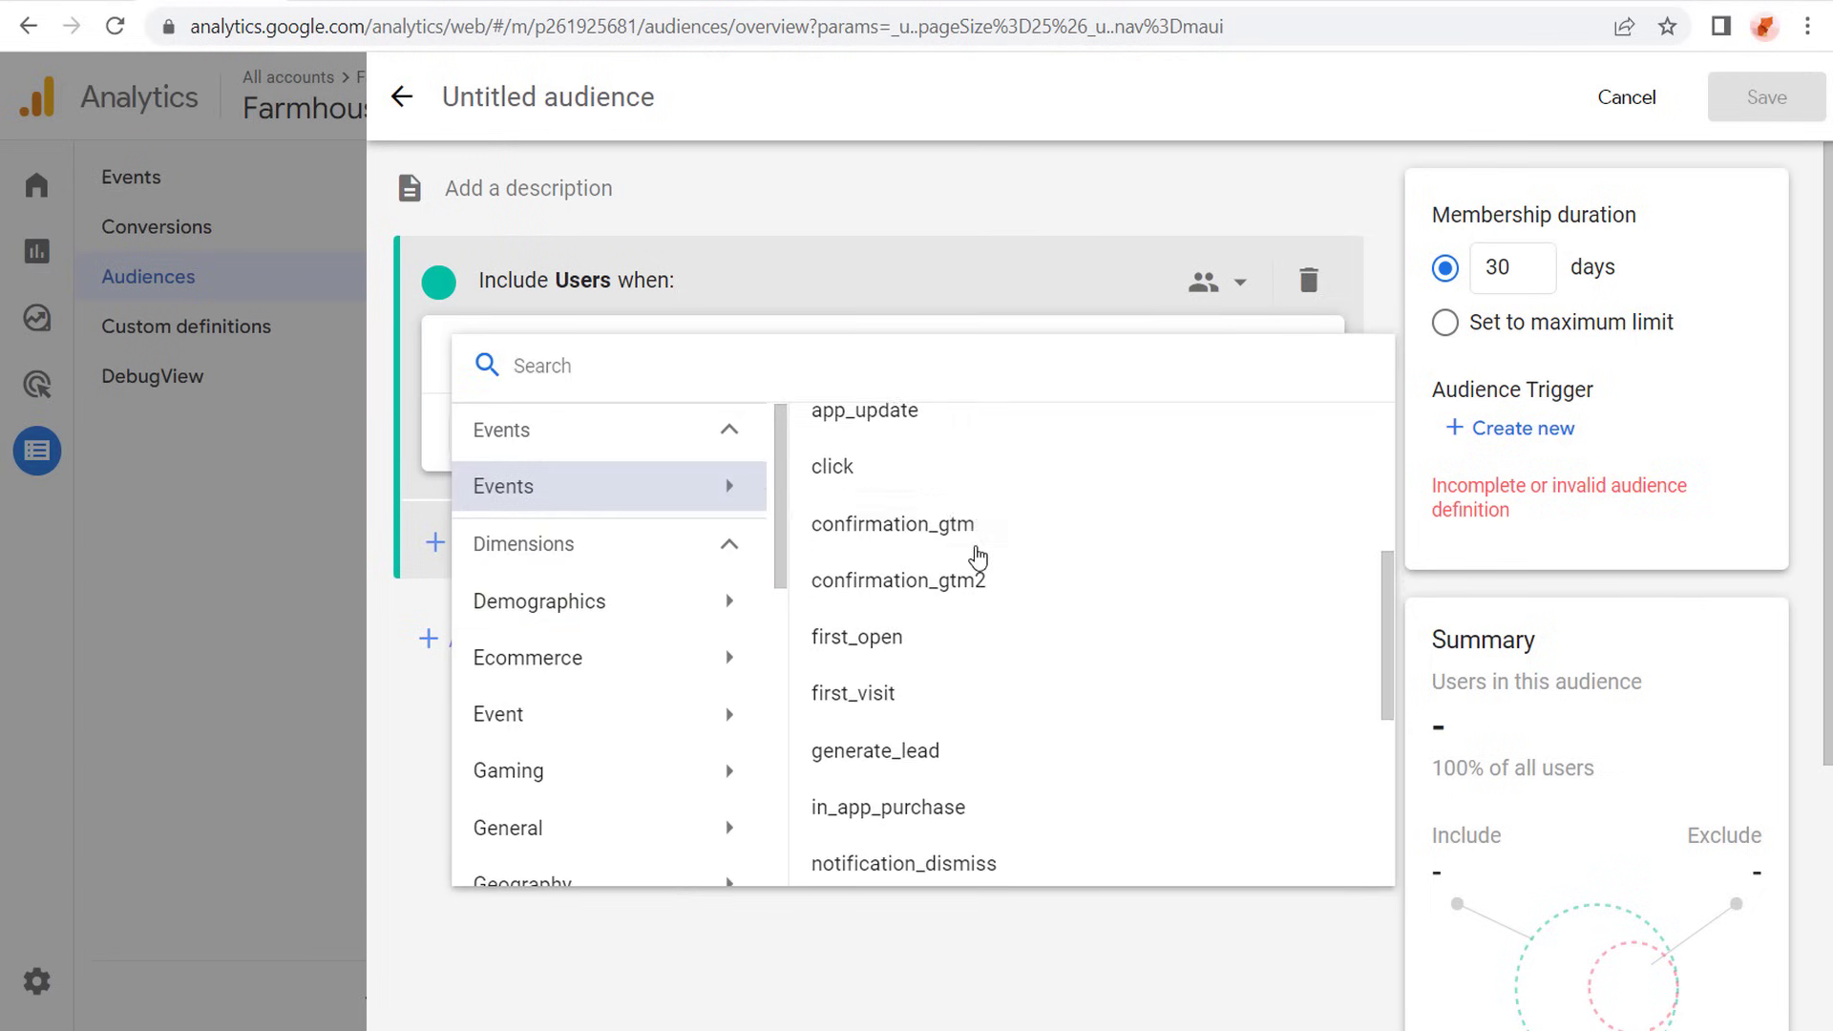
{"action": "scroll", "coordinate": [980, 542], "scroll_direction": "down", "scroll_amount": 4}
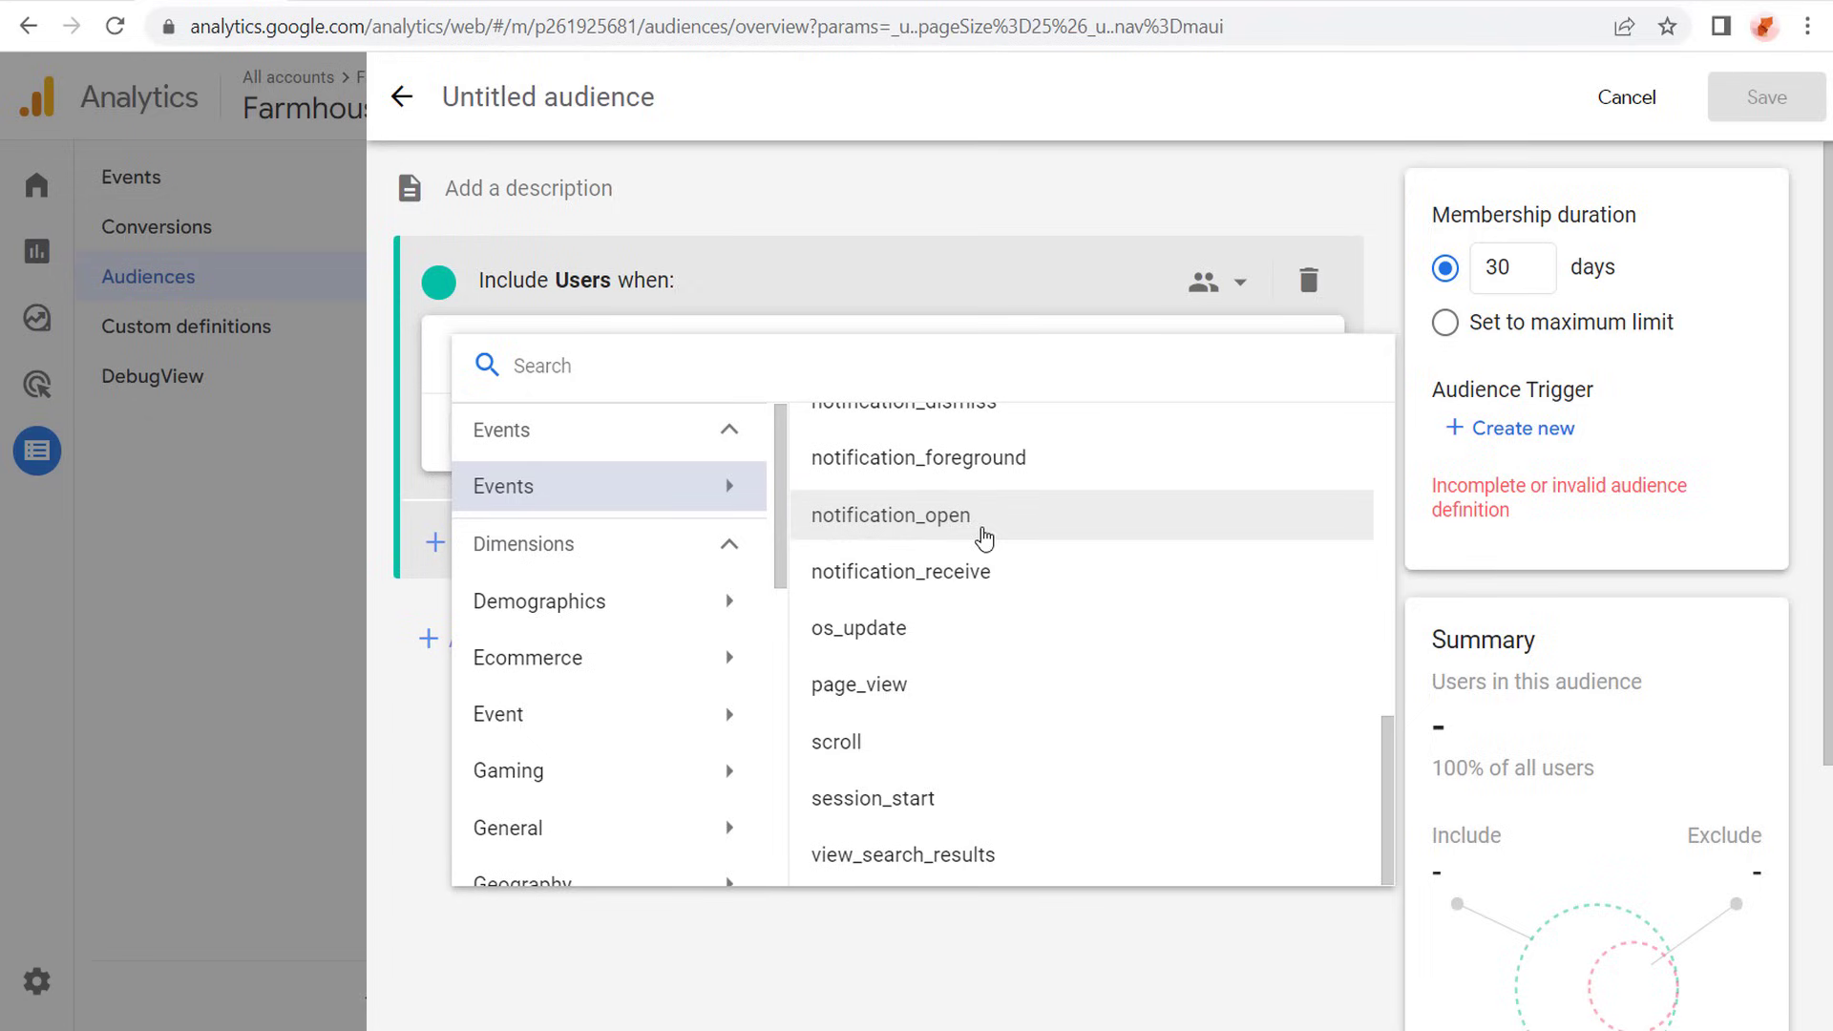
{"action": "left_click", "coordinate": [907, 685]}
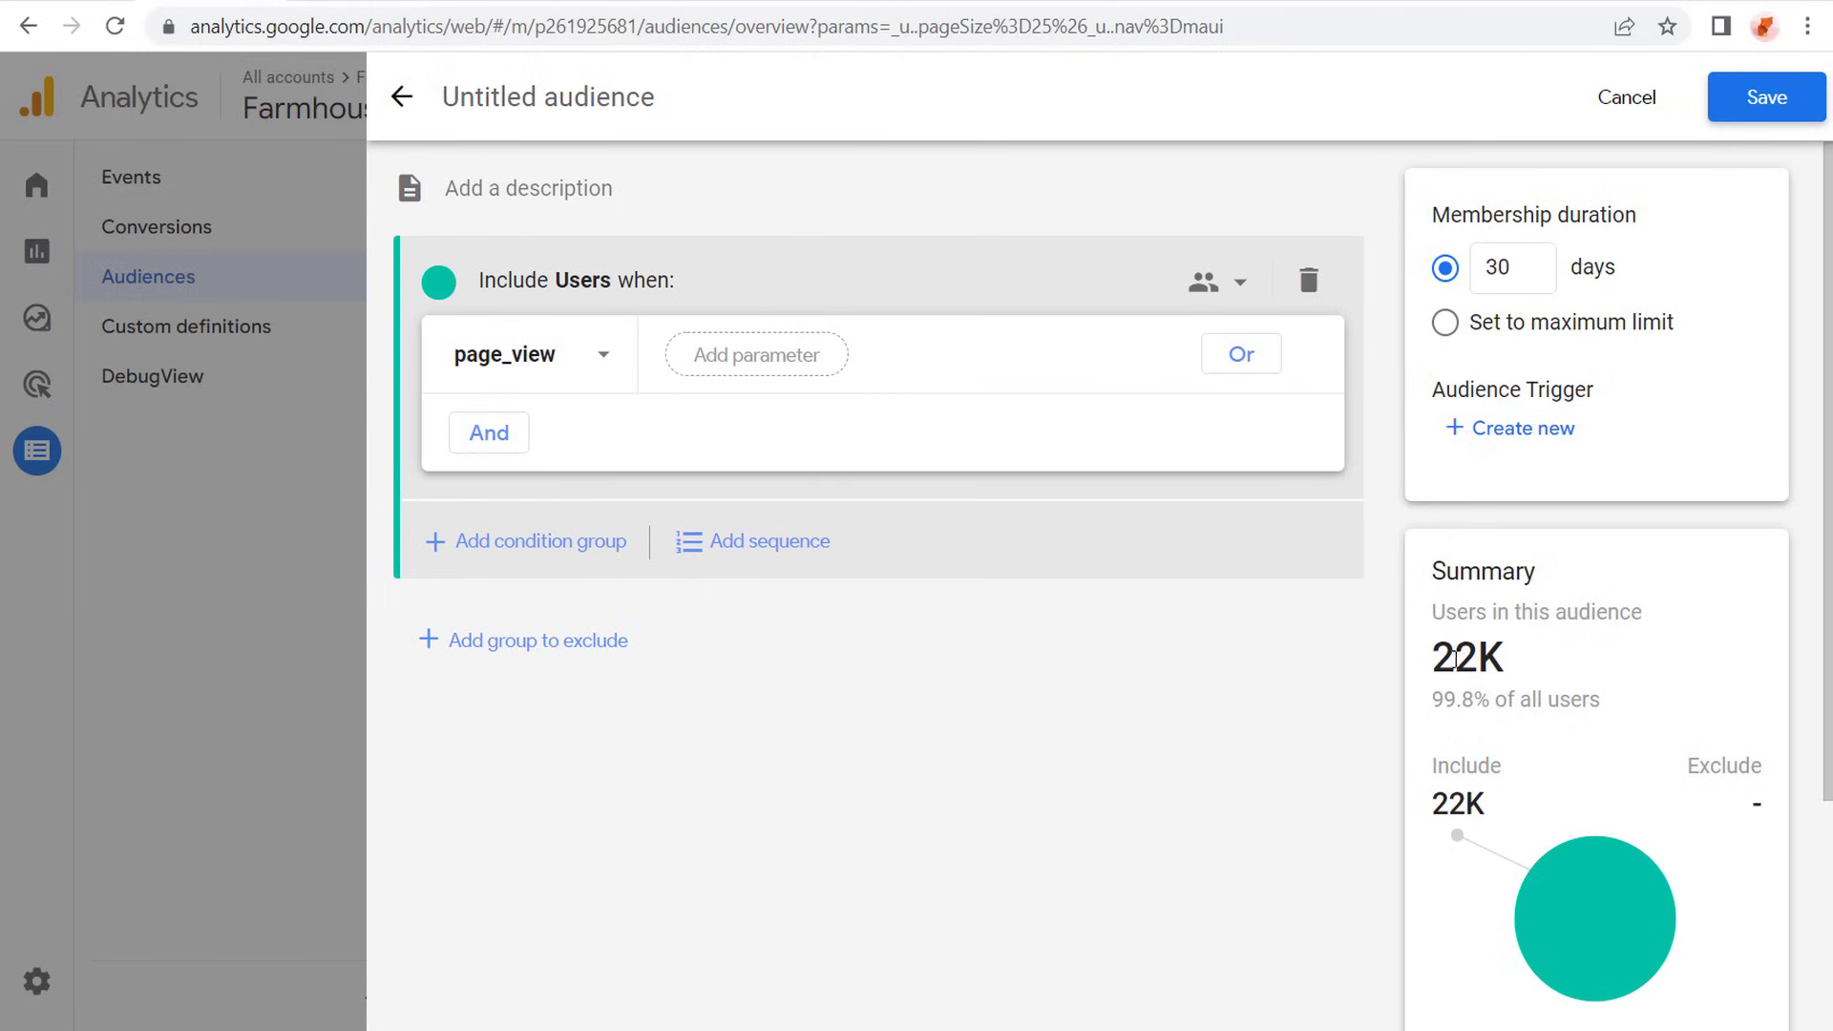
{"action": "left_click_drag", "start_coordinate": [1462, 702], "coordinate": [1539, 702]}
{"action": "left_click", "coordinate": [1581, 700]}
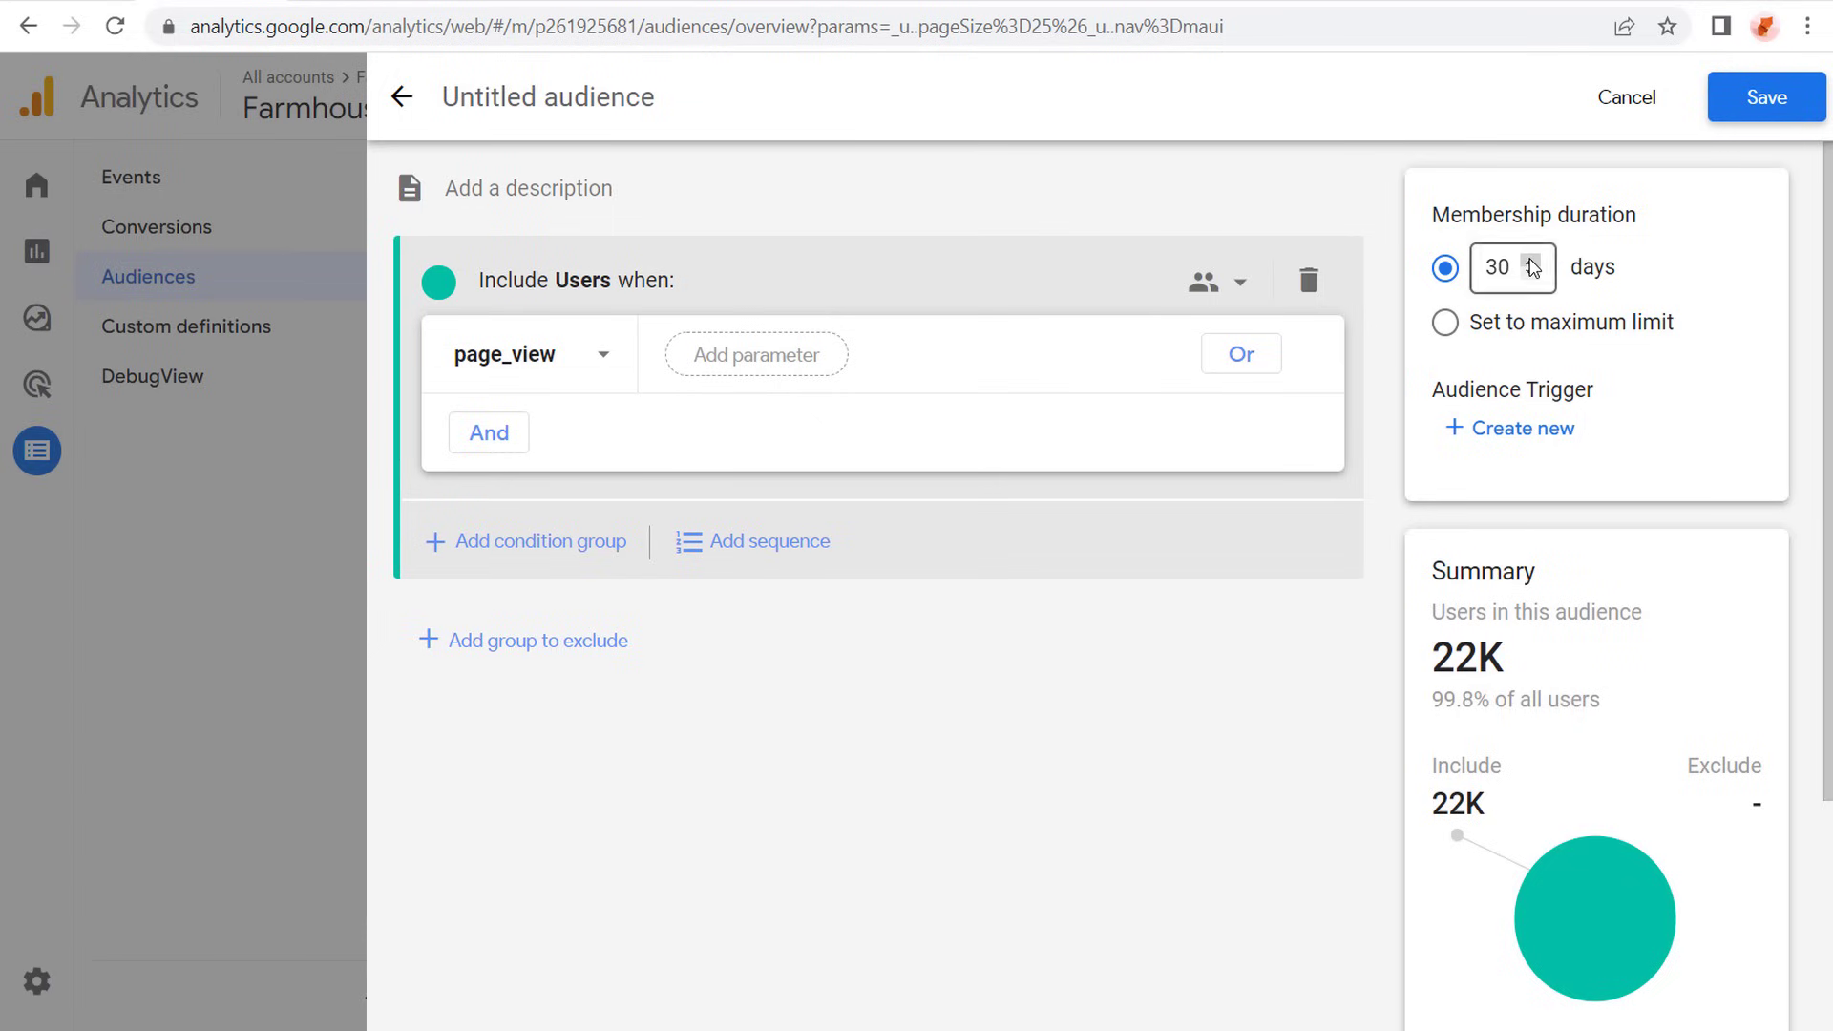
- Set the audience's membership duration to the maximum limit, then leave the audience unnamed and unsaved
{"action": "left_click", "coordinate": [1445, 323]}
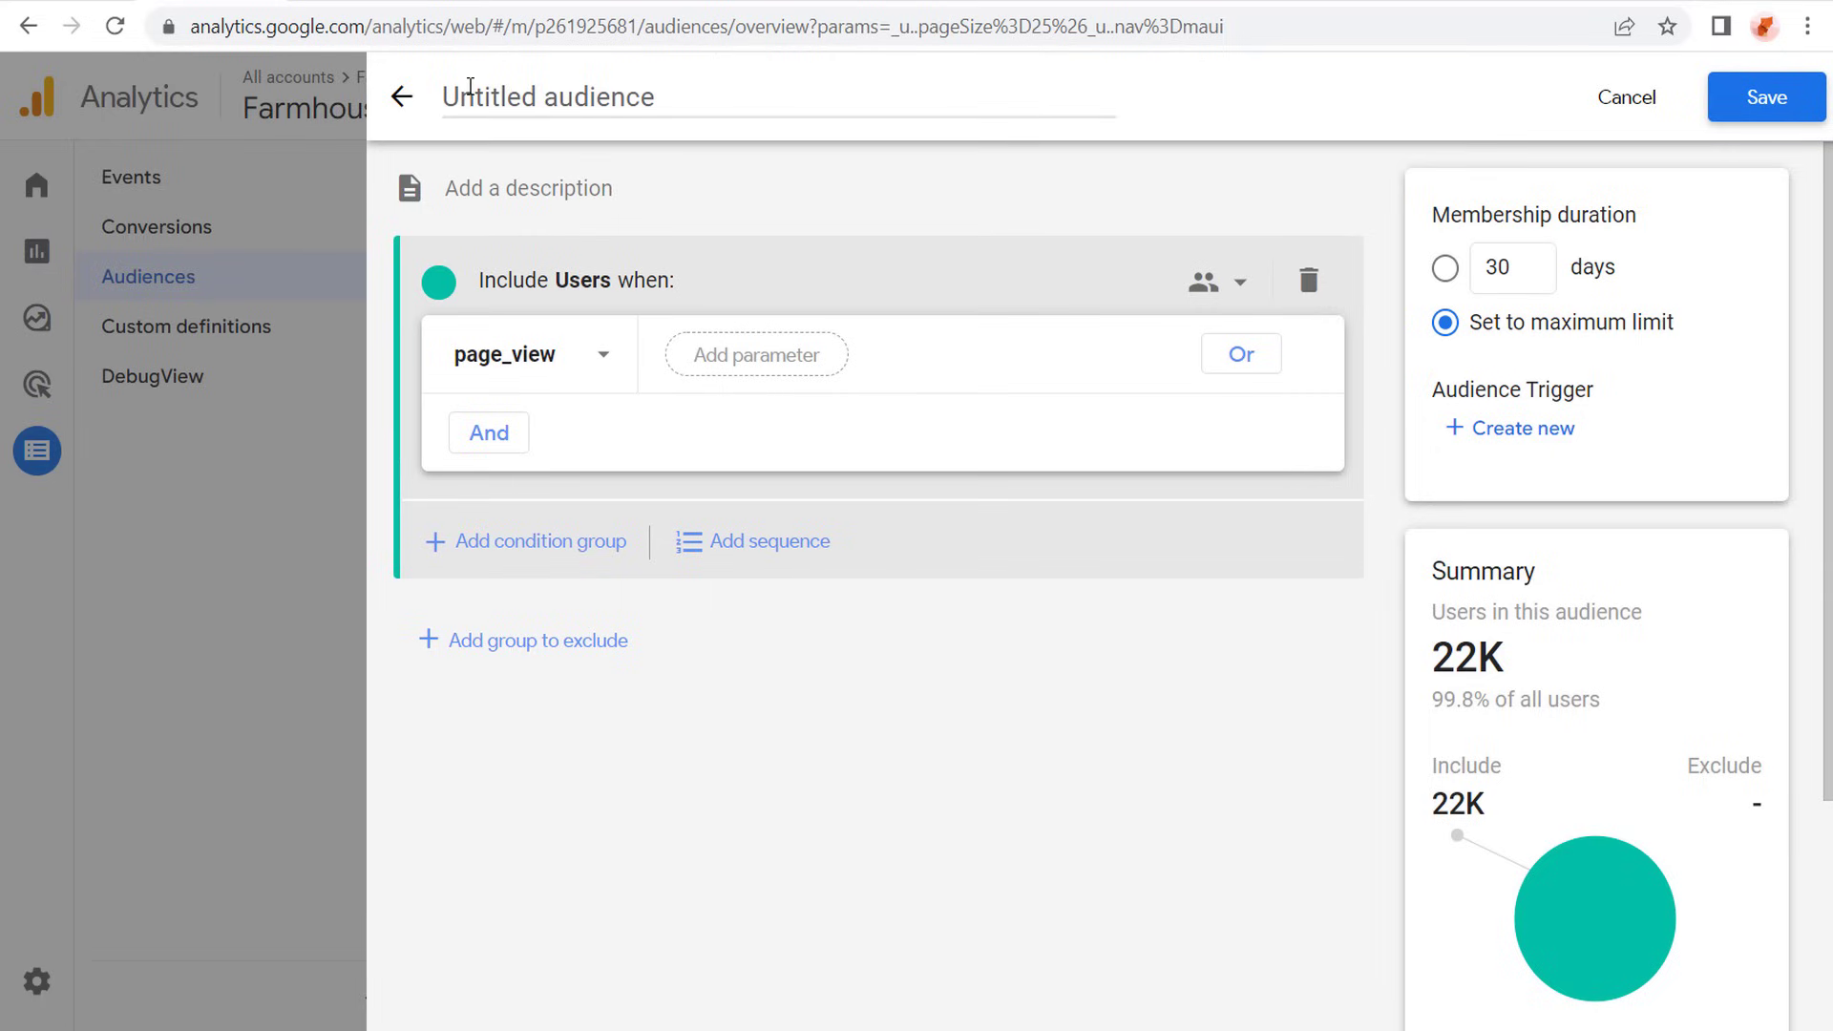
{"action": "left_click", "coordinate": [470, 87]}
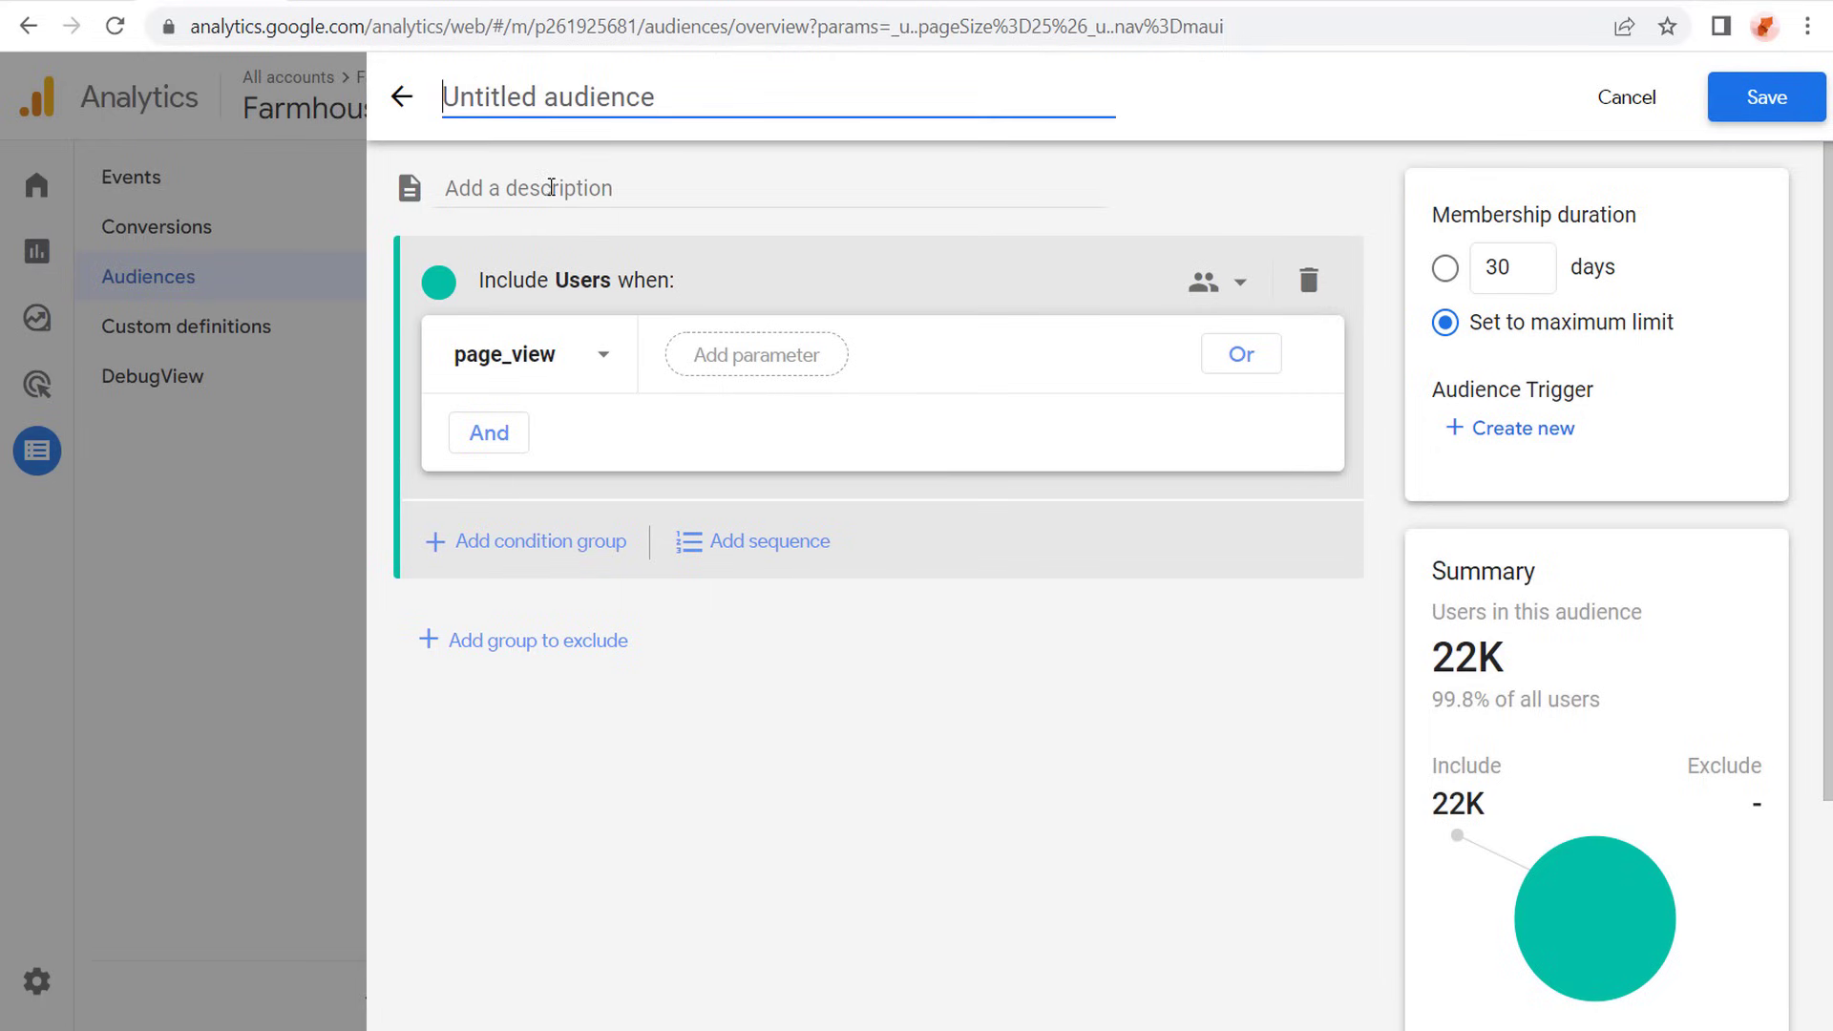
{"action": "left_click", "coordinate": [403, 101]}
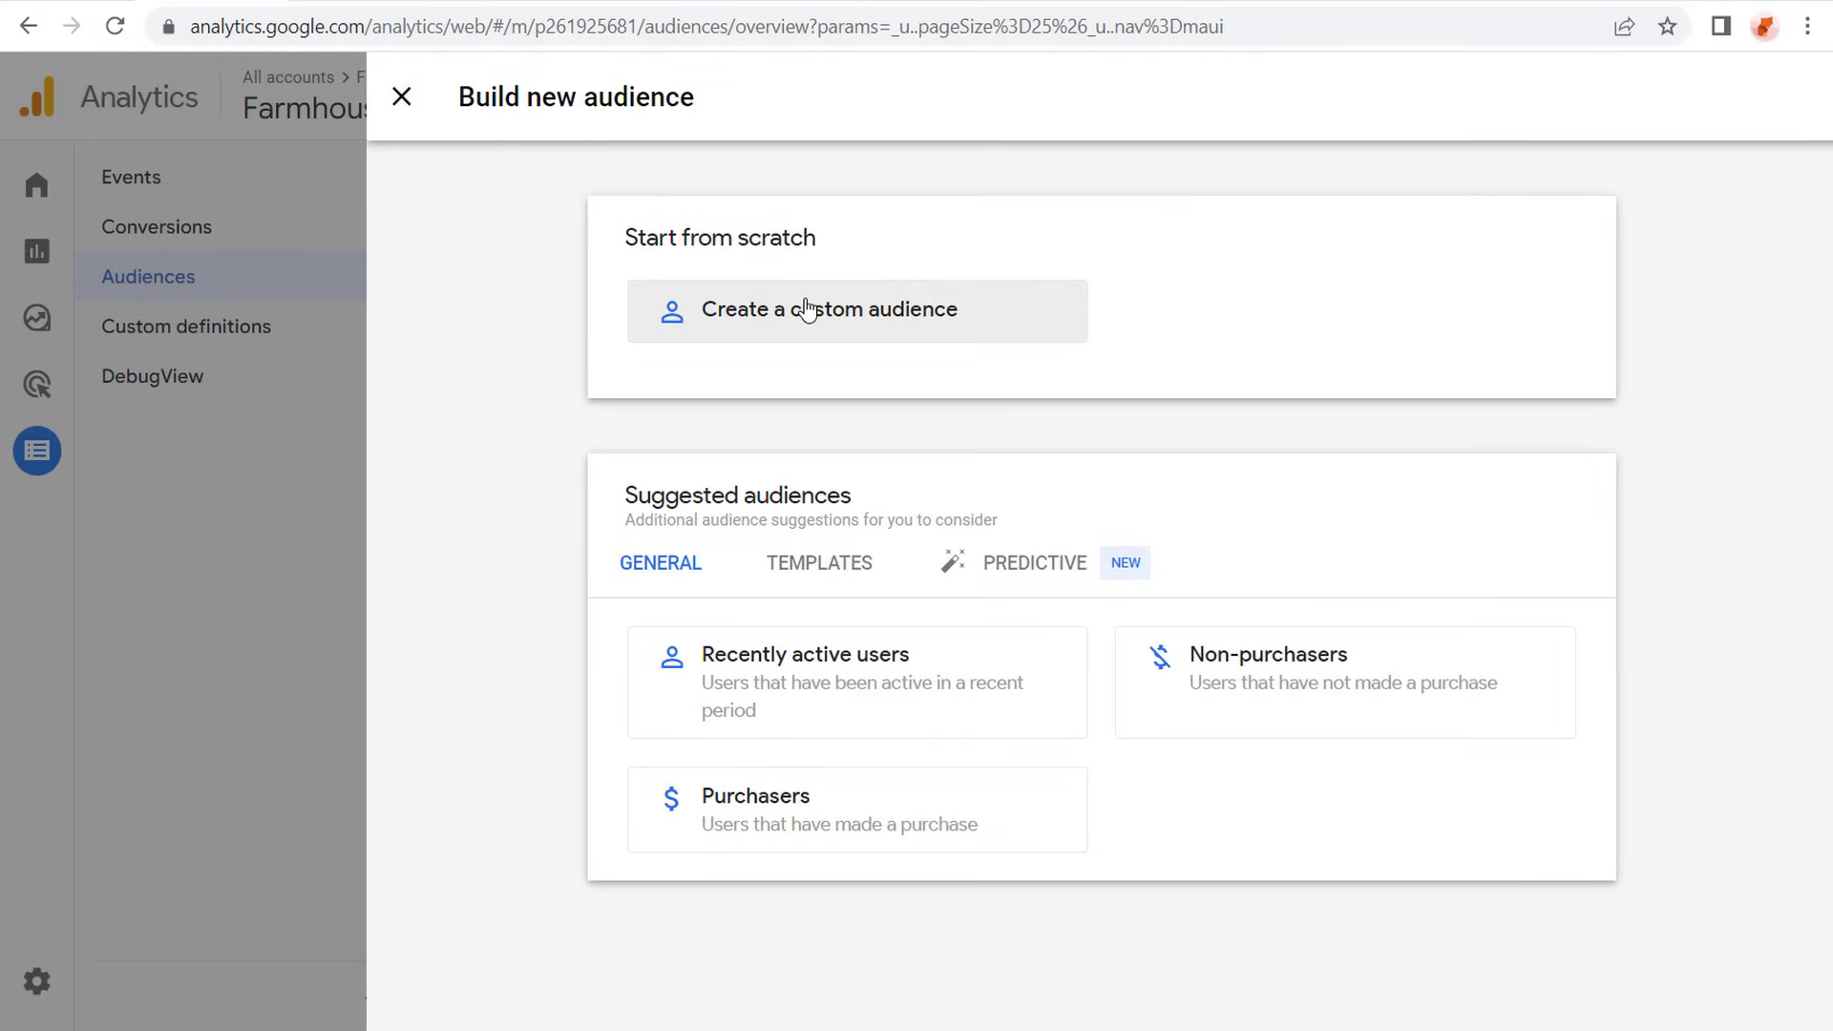
- Start a new custom audience from scratch and browse the Ecommerce, Event, Platform / device and Traffic source dimensions for its include condition
{"action": "left_click", "coordinate": [816, 315]}
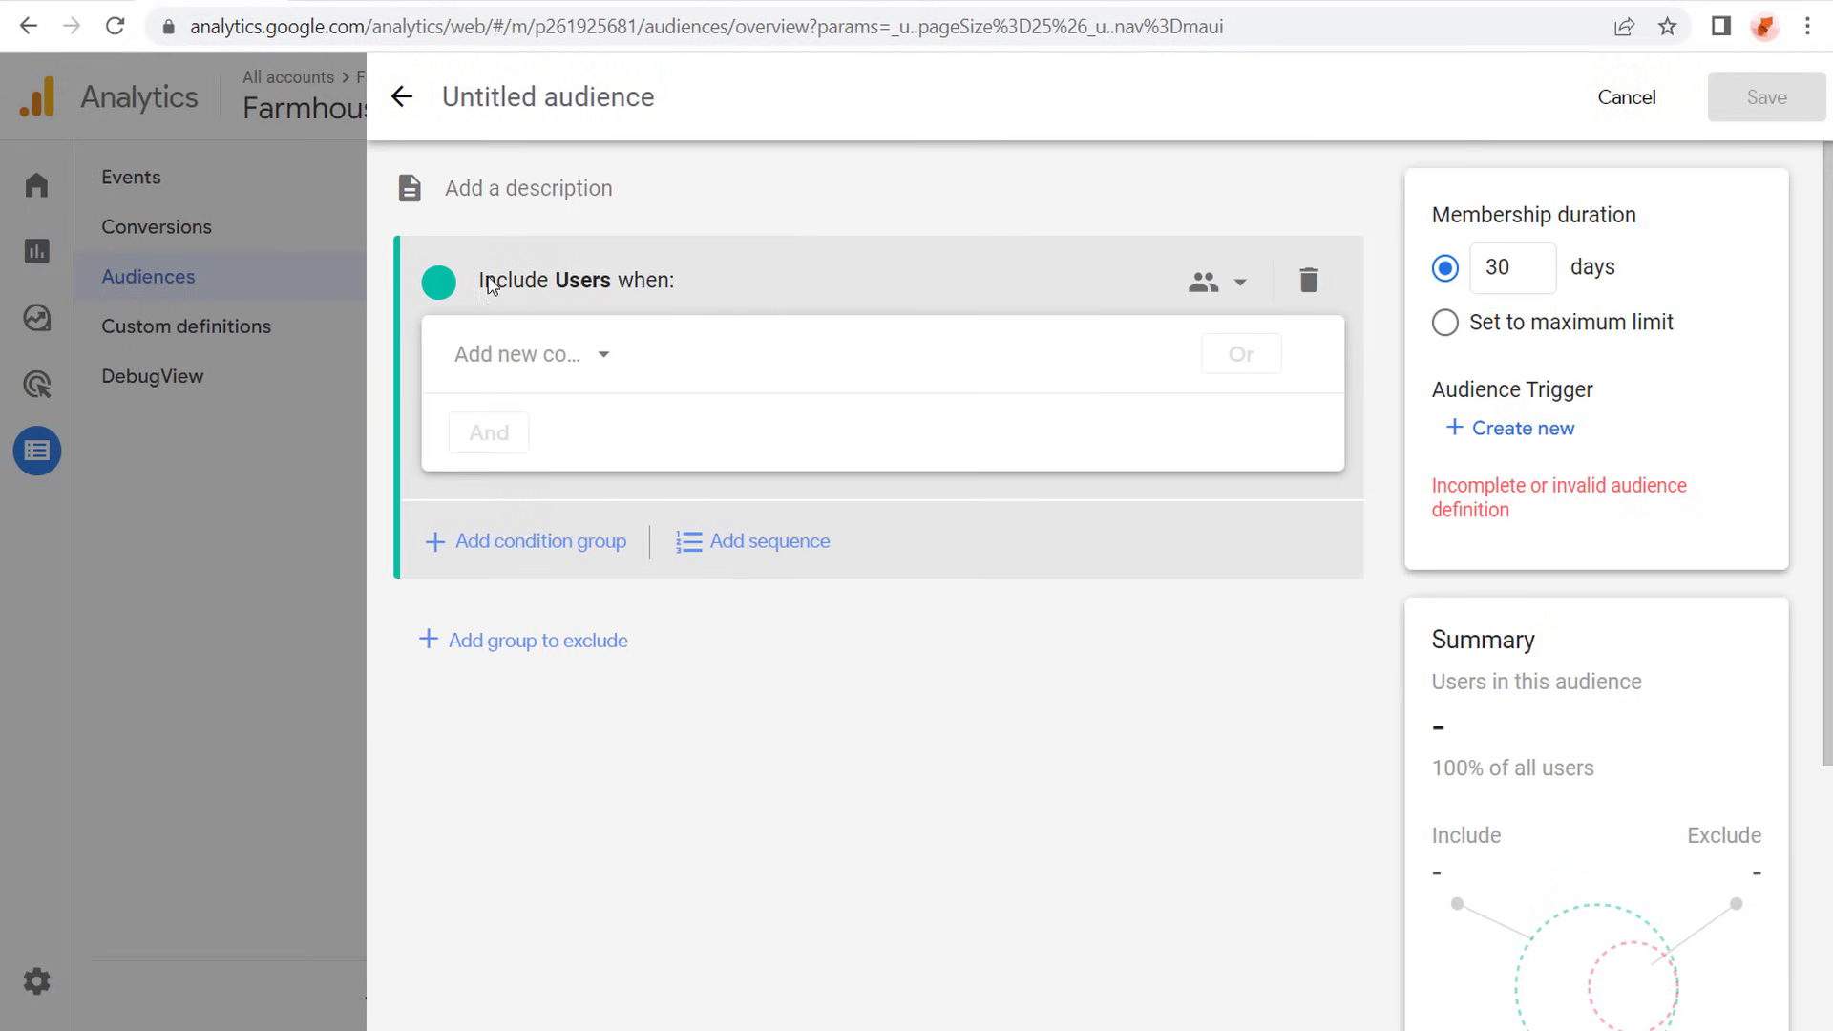
{"action": "left_click", "coordinate": [585, 356]}
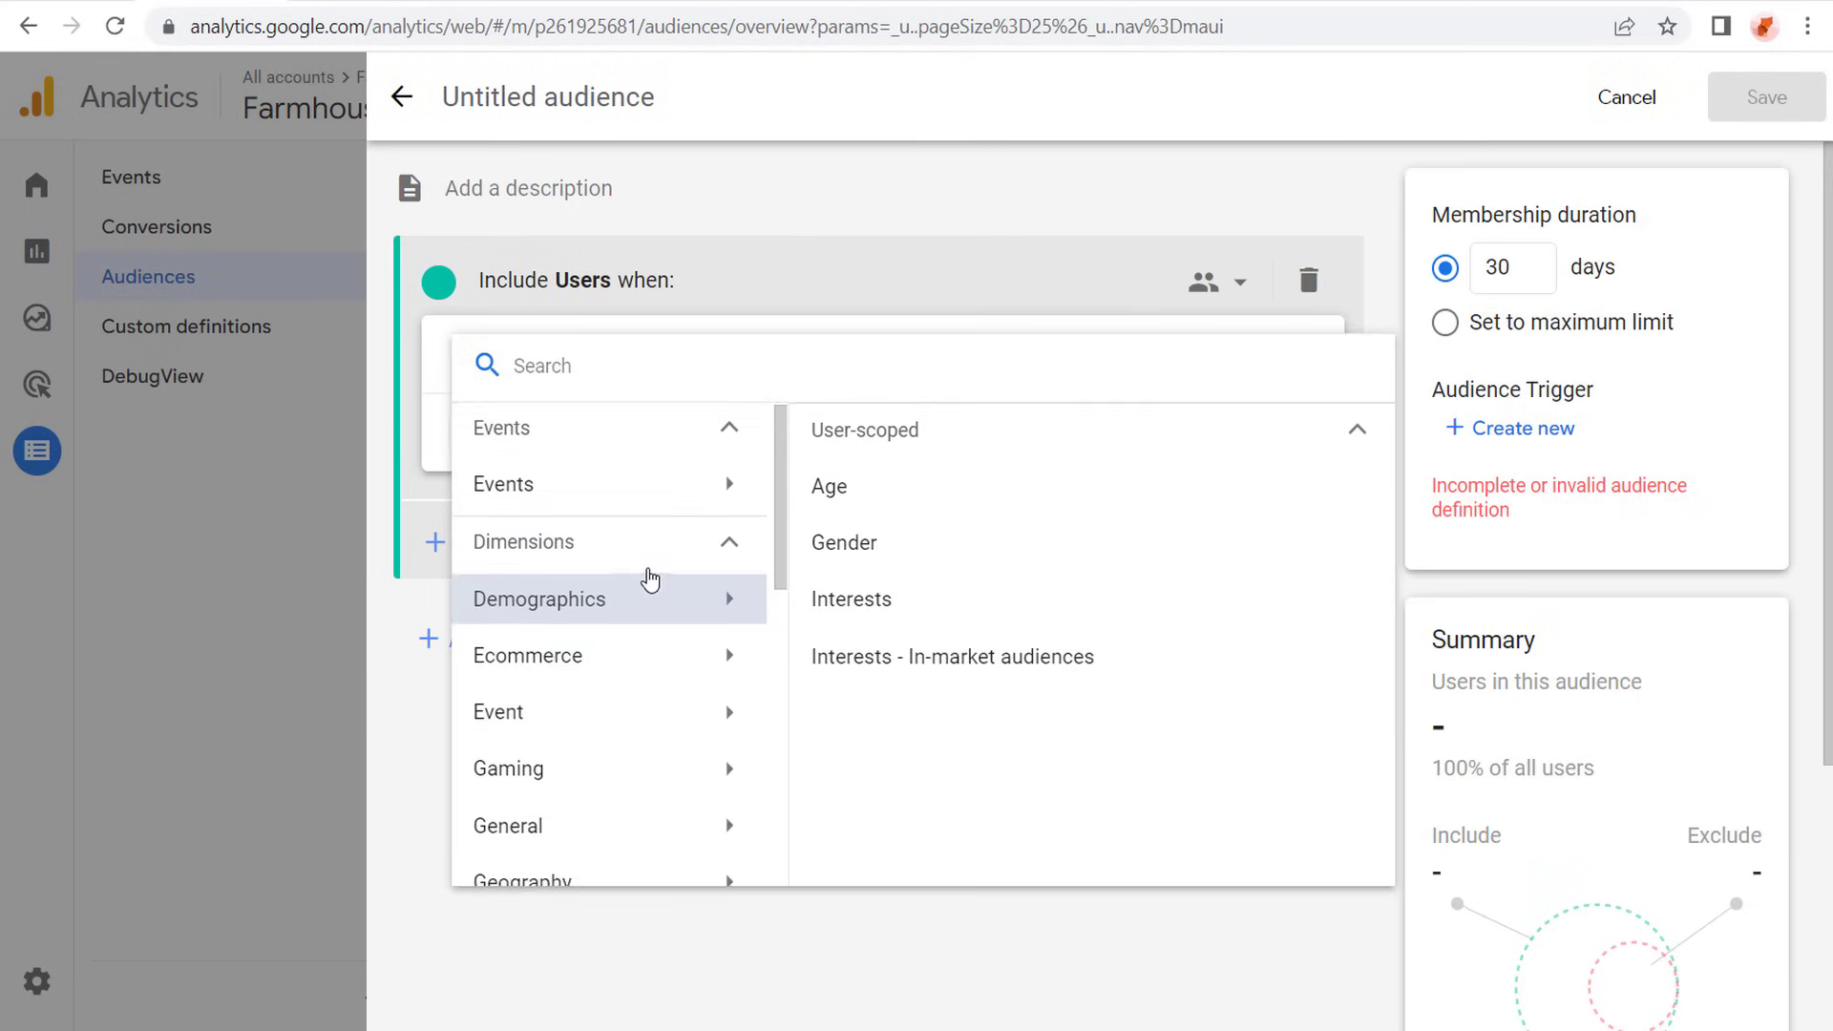
{"action": "scroll", "coordinate": [641, 577], "scroll_direction": "down", "scroll_amount": 1}
{"action": "left_click", "coordinate": [553, 521]}
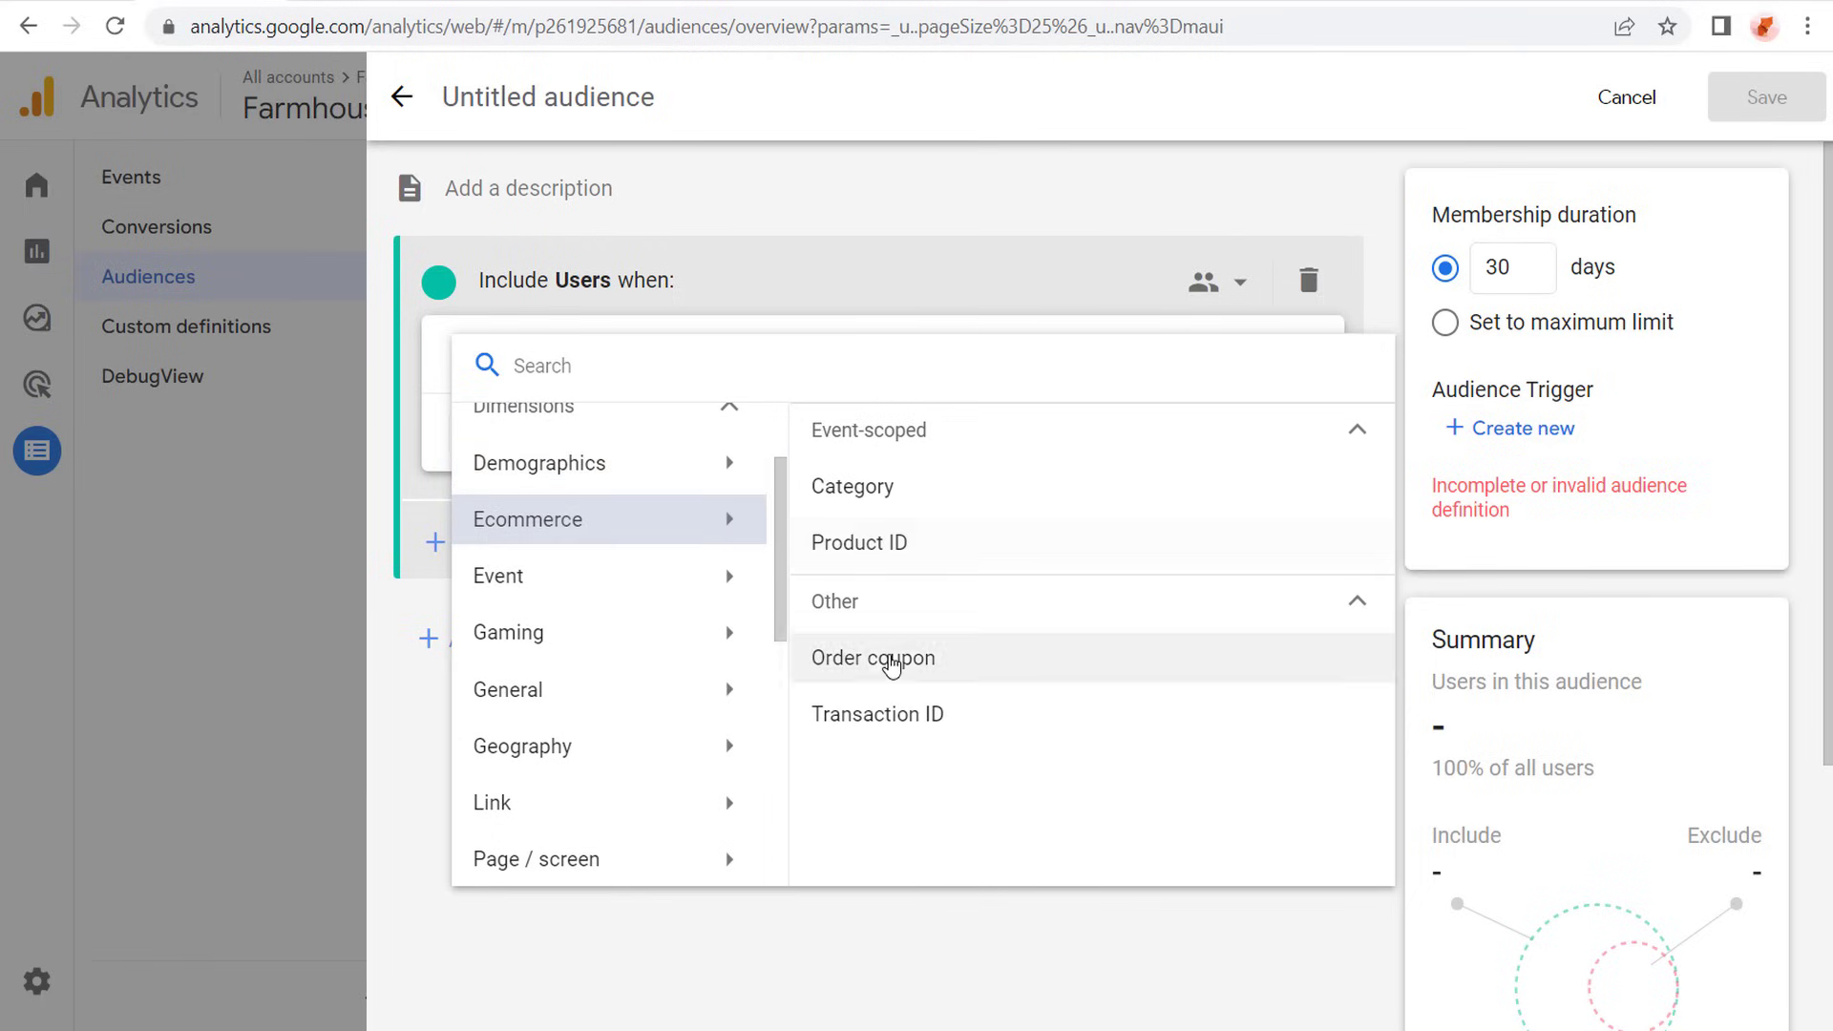
{"action": "left_click", "coordinate": [584, 582]}
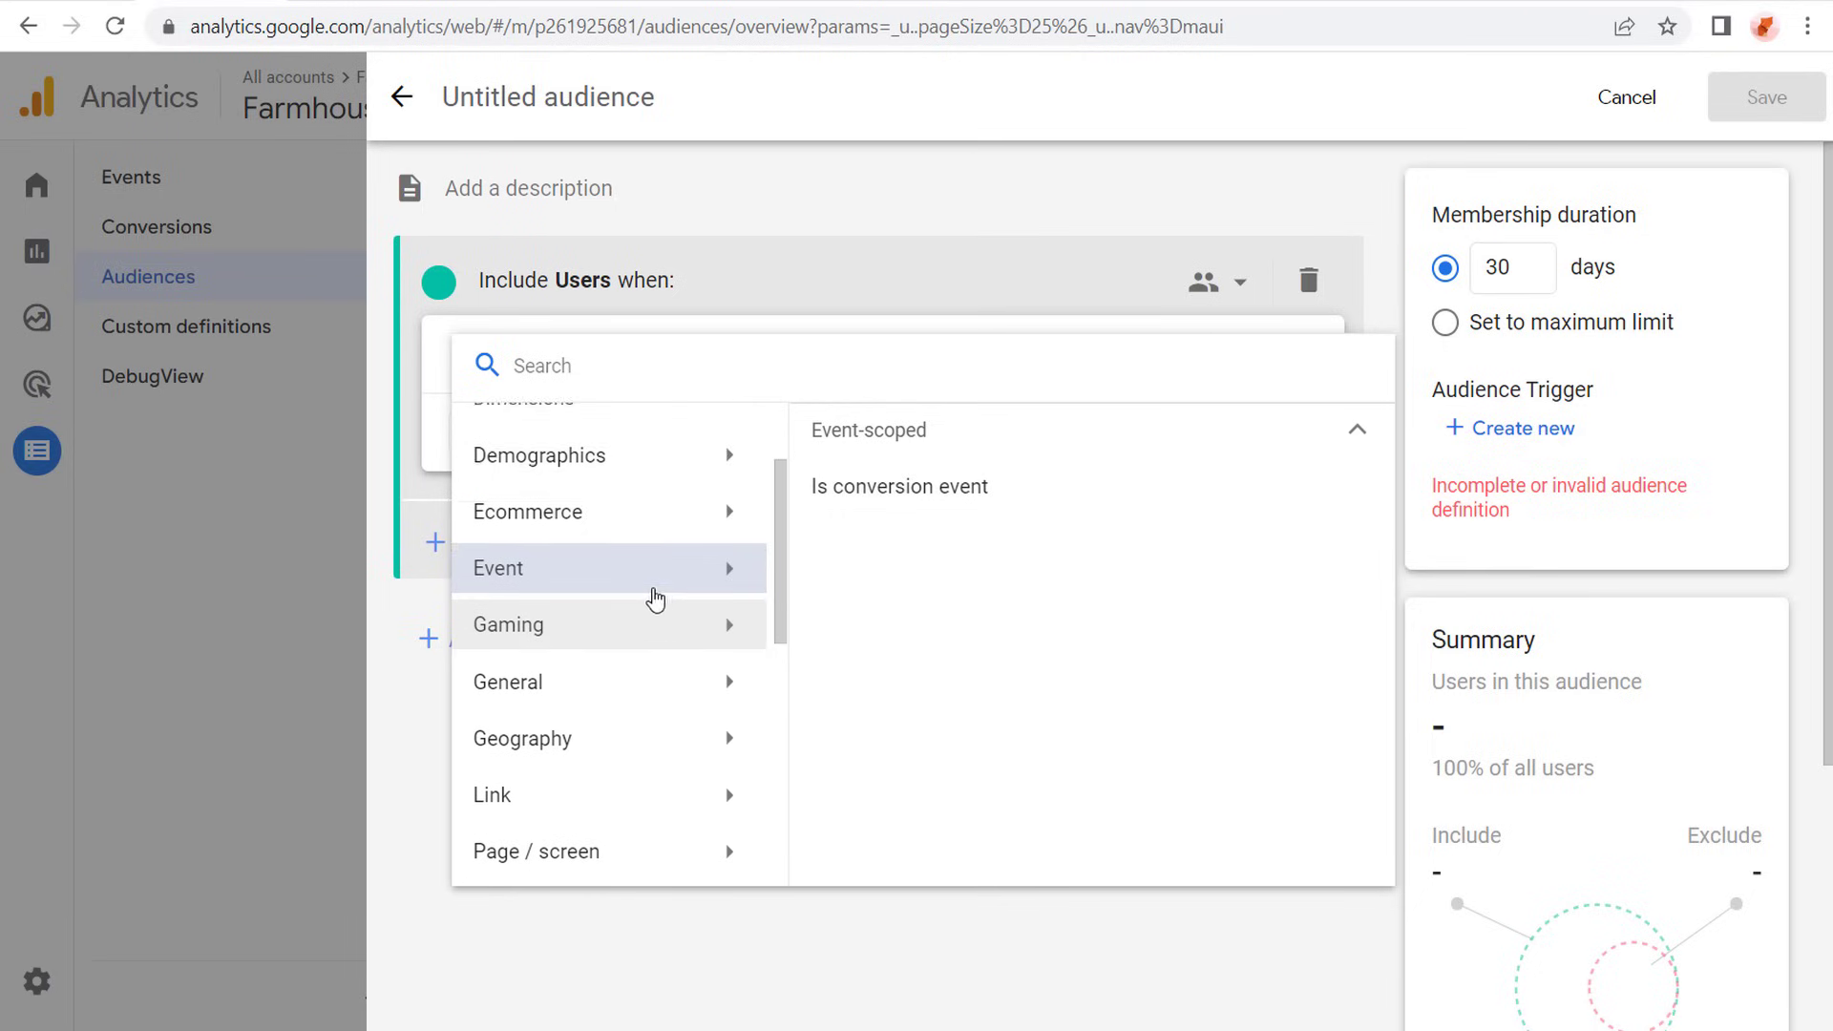
{"action": "scroll", "coordinate": [649, 597], "scroll_direction": "down", "scroll_amount": 3}
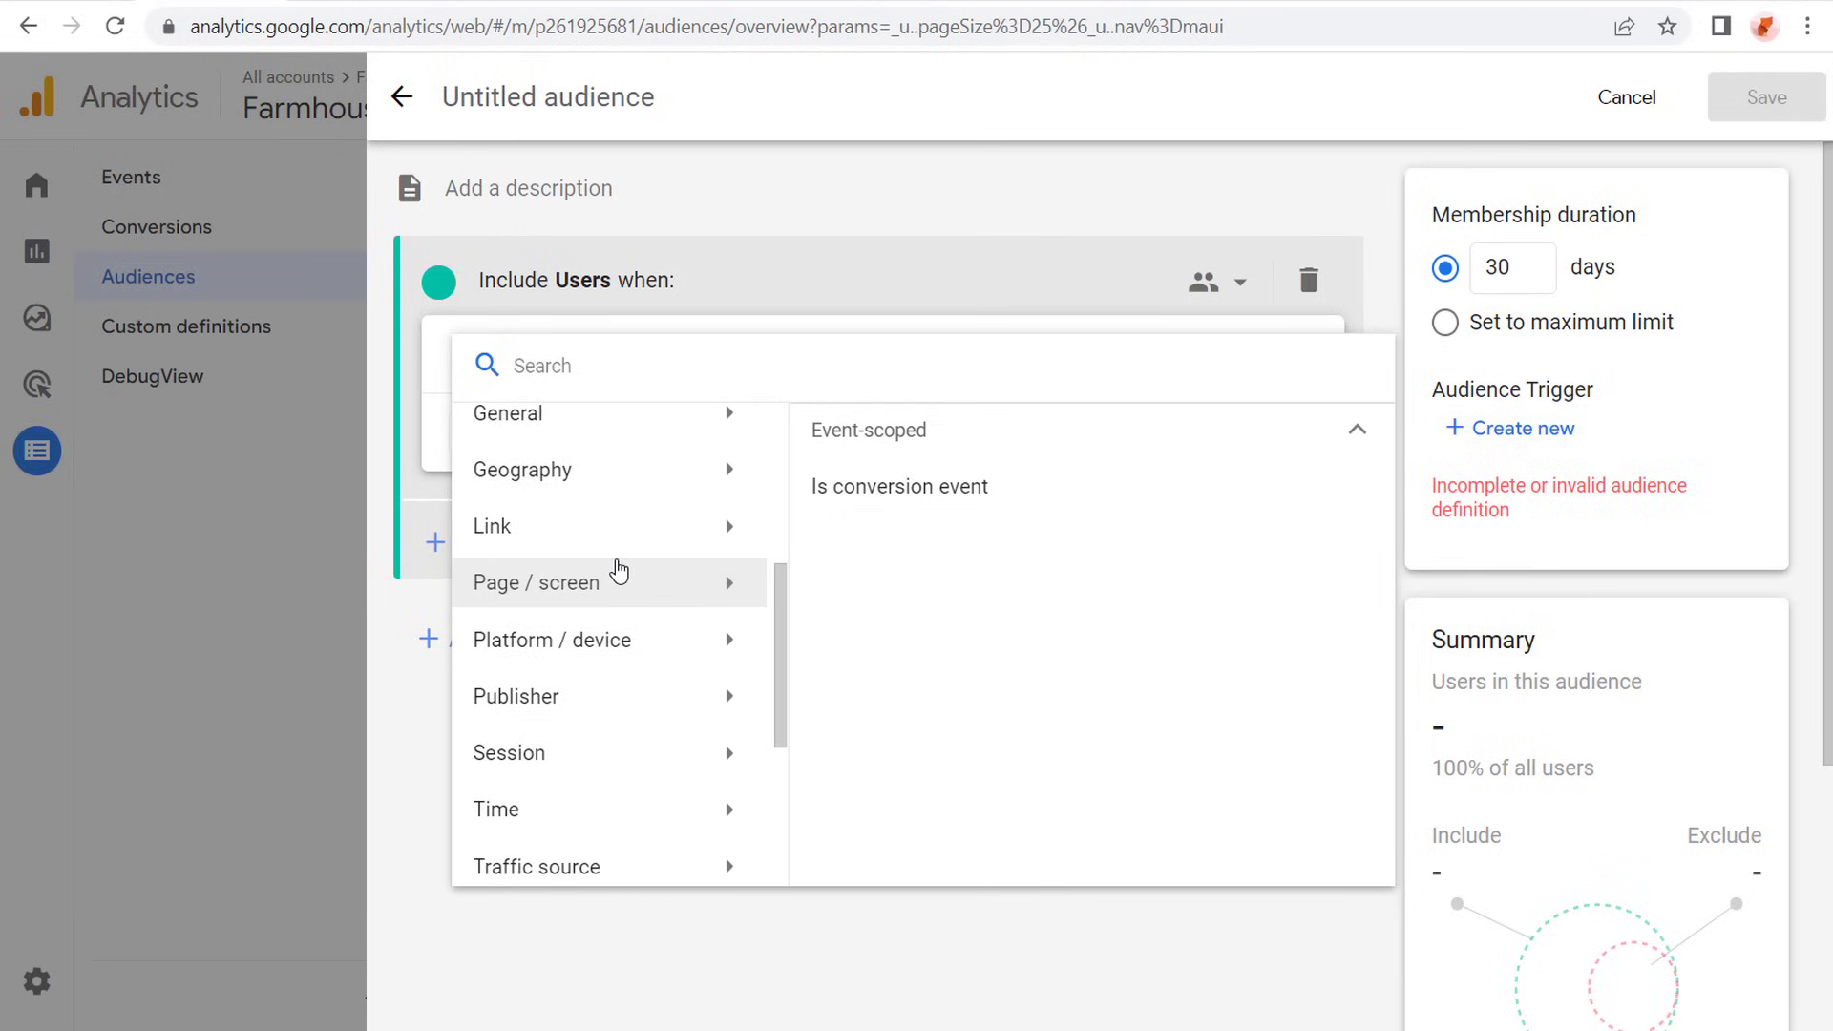
{"action": "left_click", "coordinate": [675, 641]}
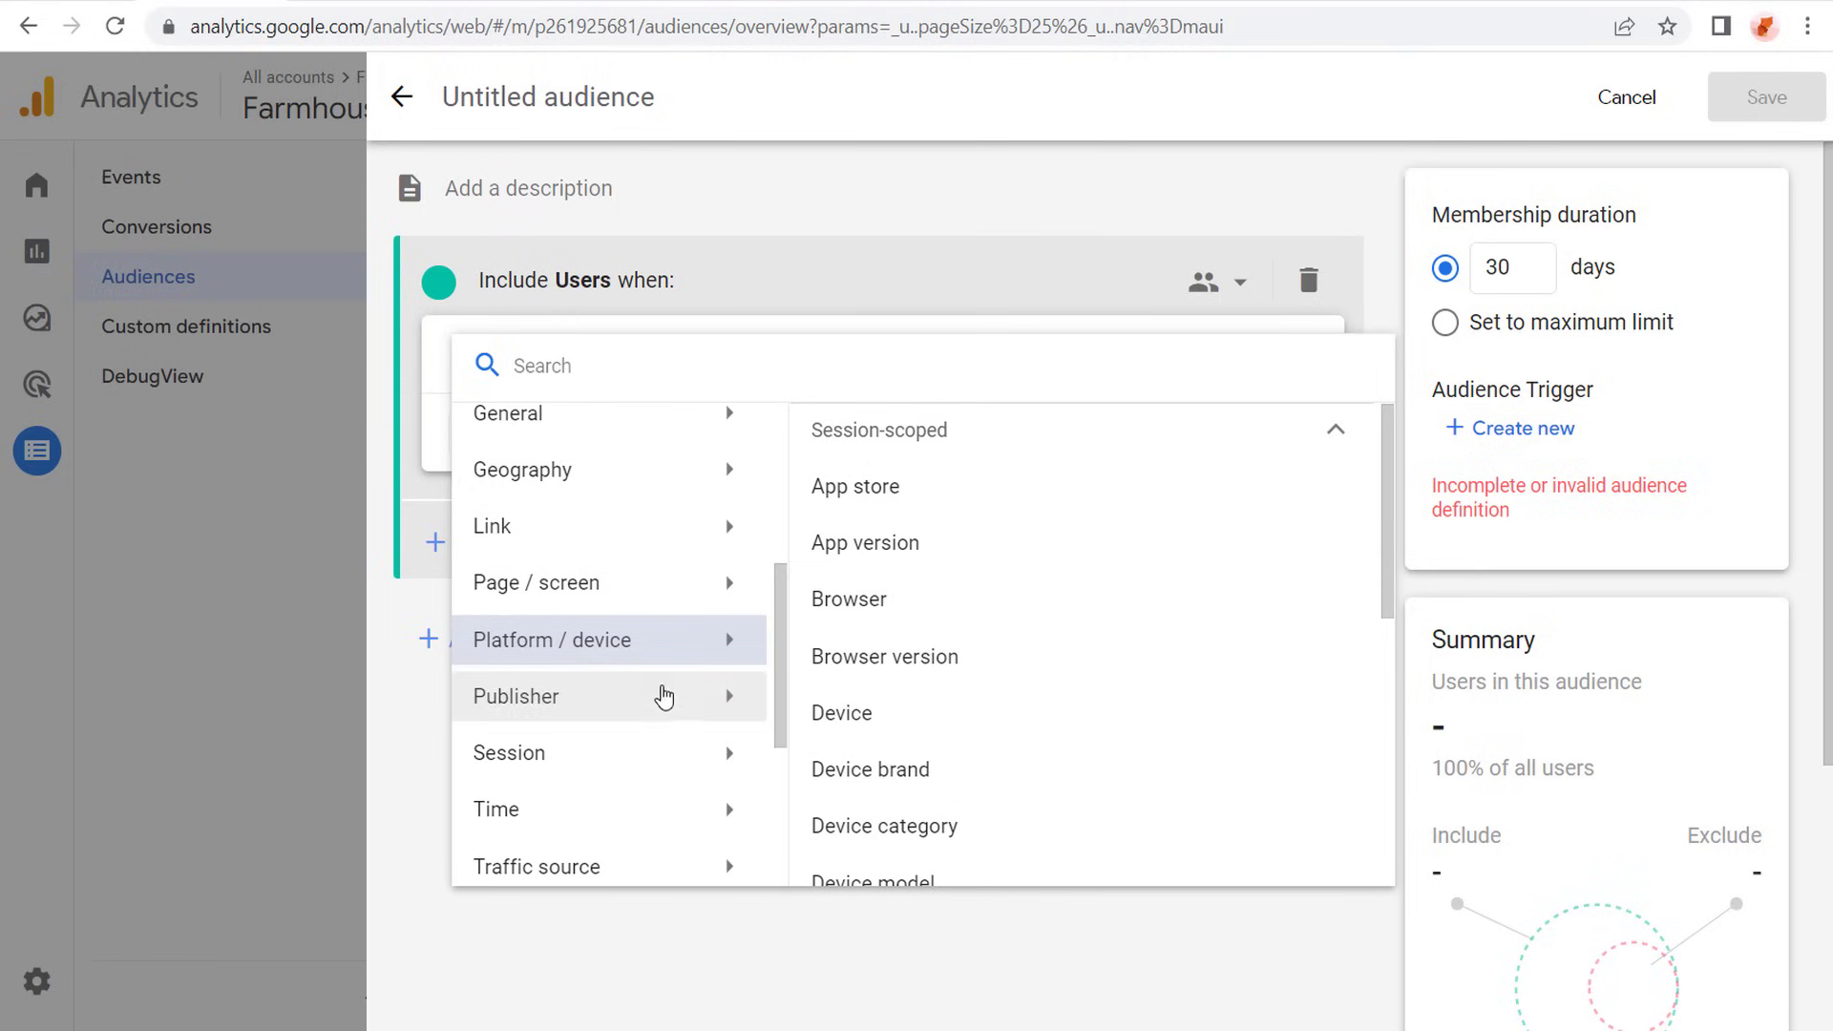
{"action": "scroll", "coordinate": [666, 864], "scroll_direction": "down", "scroll_amount": 1}
{"action": "left_click", "coordinate": [684, 735]}
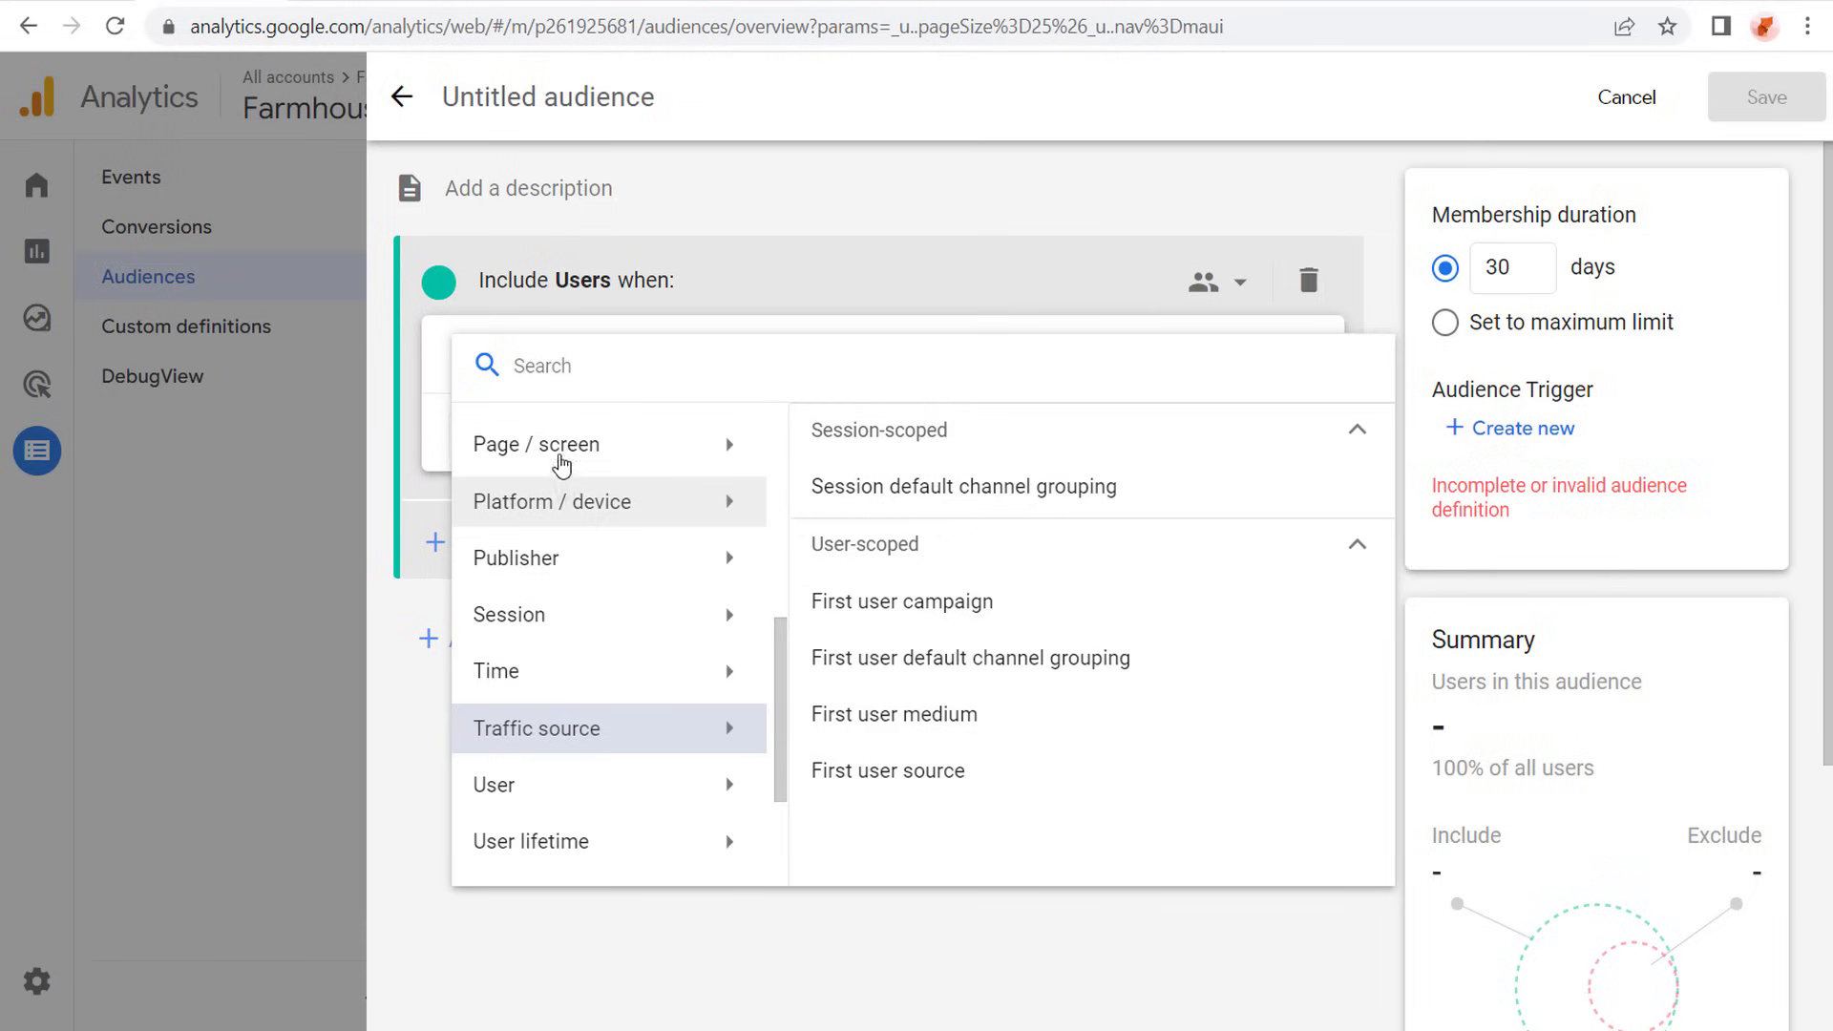
- Examine the Page / screen dimensions available for the include condition, from page location through page title
{"action": "left_click", "coordinate": [672, 450]}
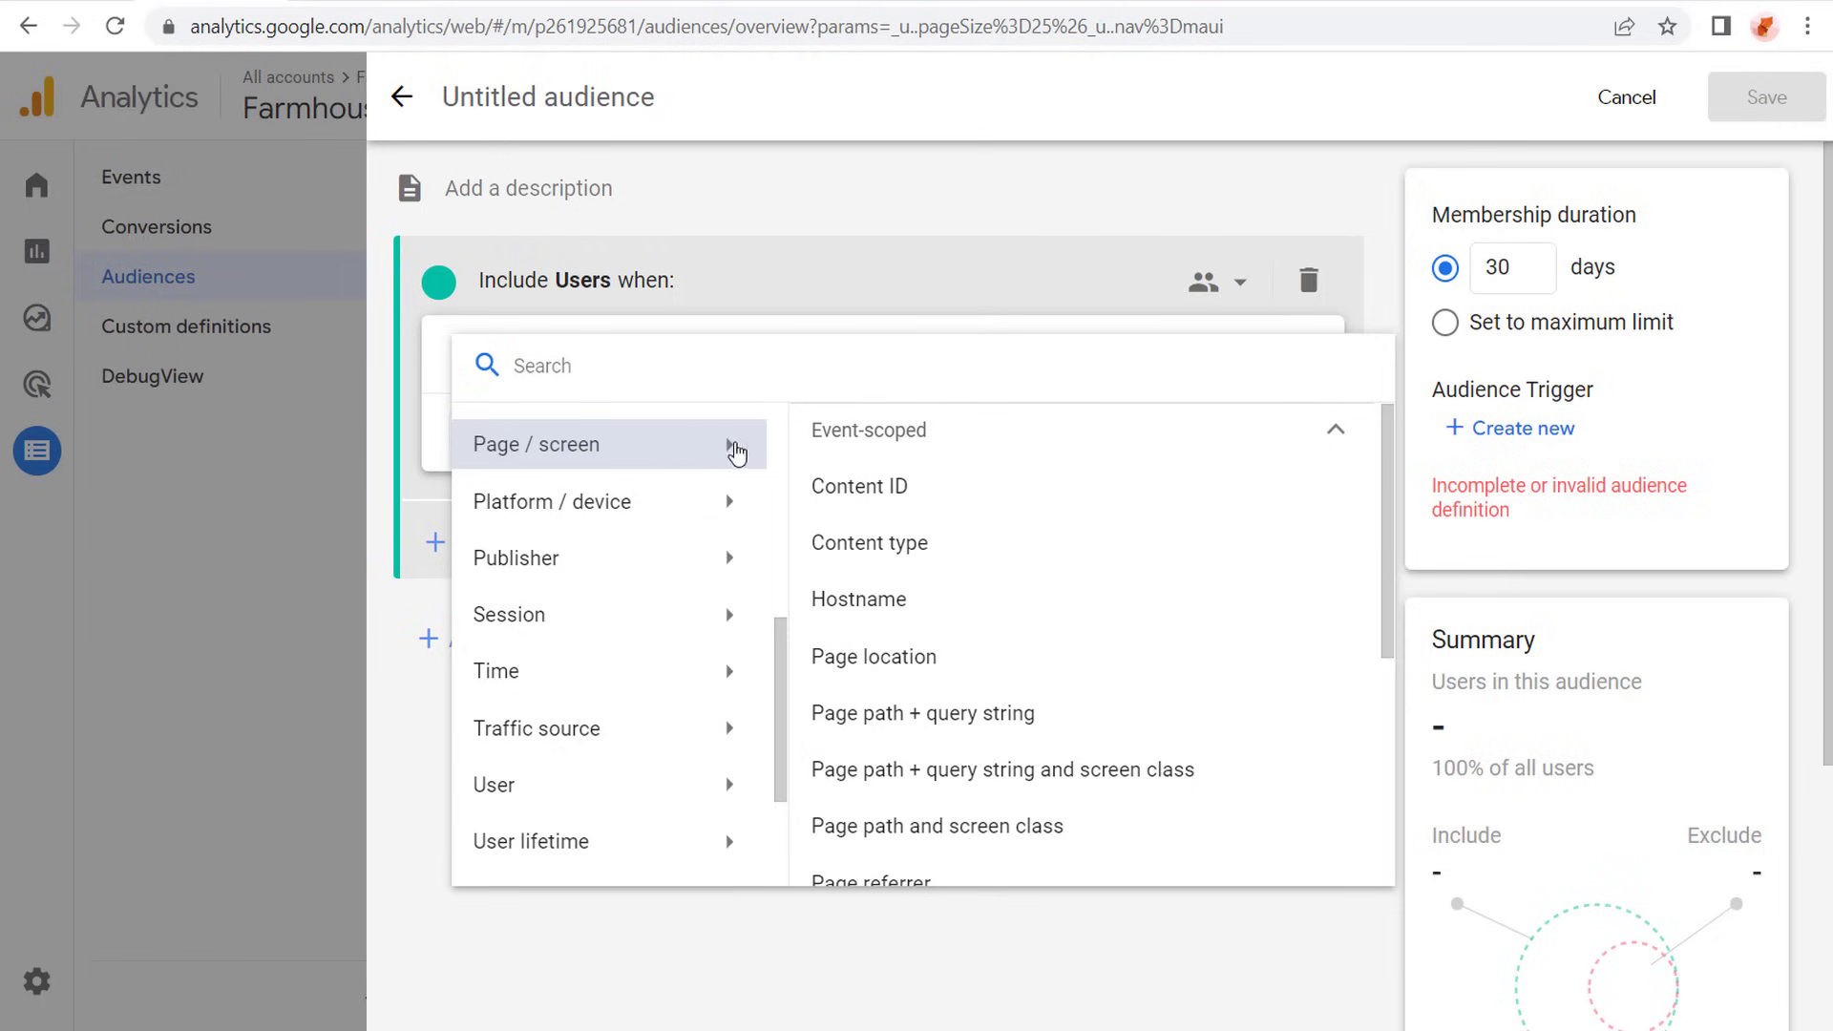
{"action": "scroll", "coordinate": [973, 527], "scroll_direction": "down", "scroll_amount": 1}
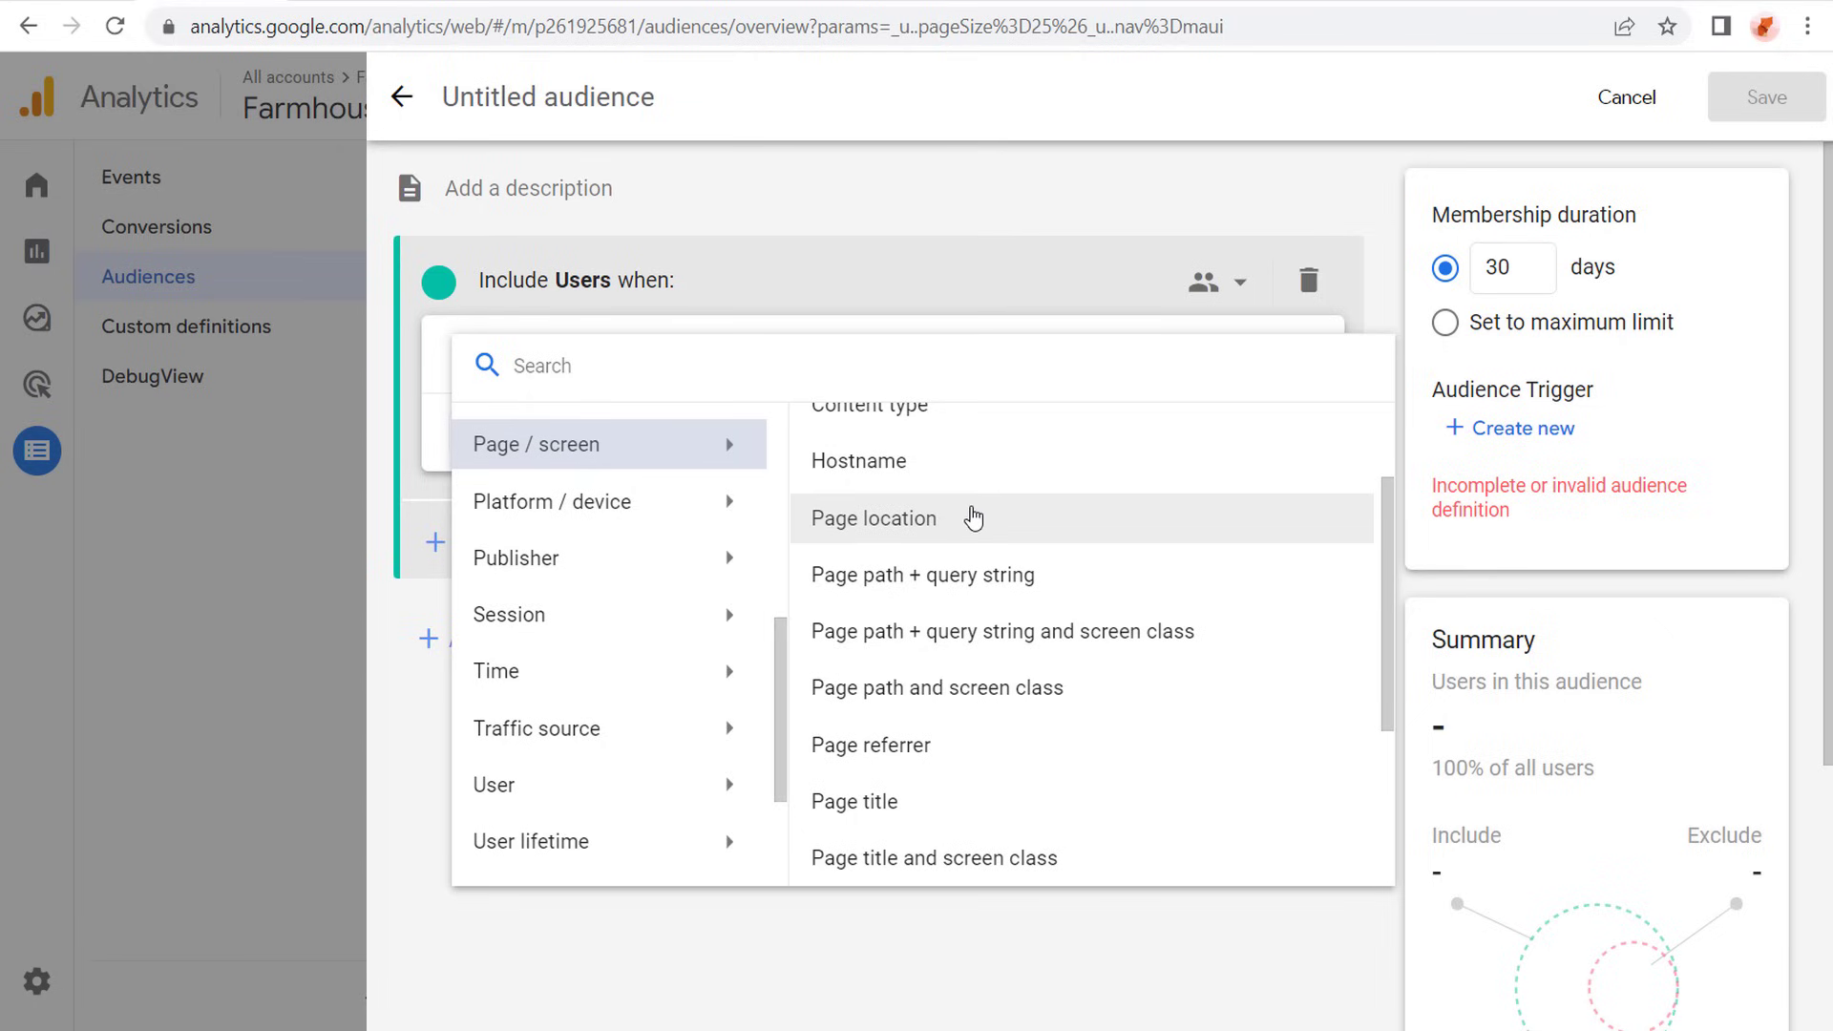
{"action": "scroll", "coordinate": [971, 499], "scroll_direction": "down", "scroll_amount": 1}
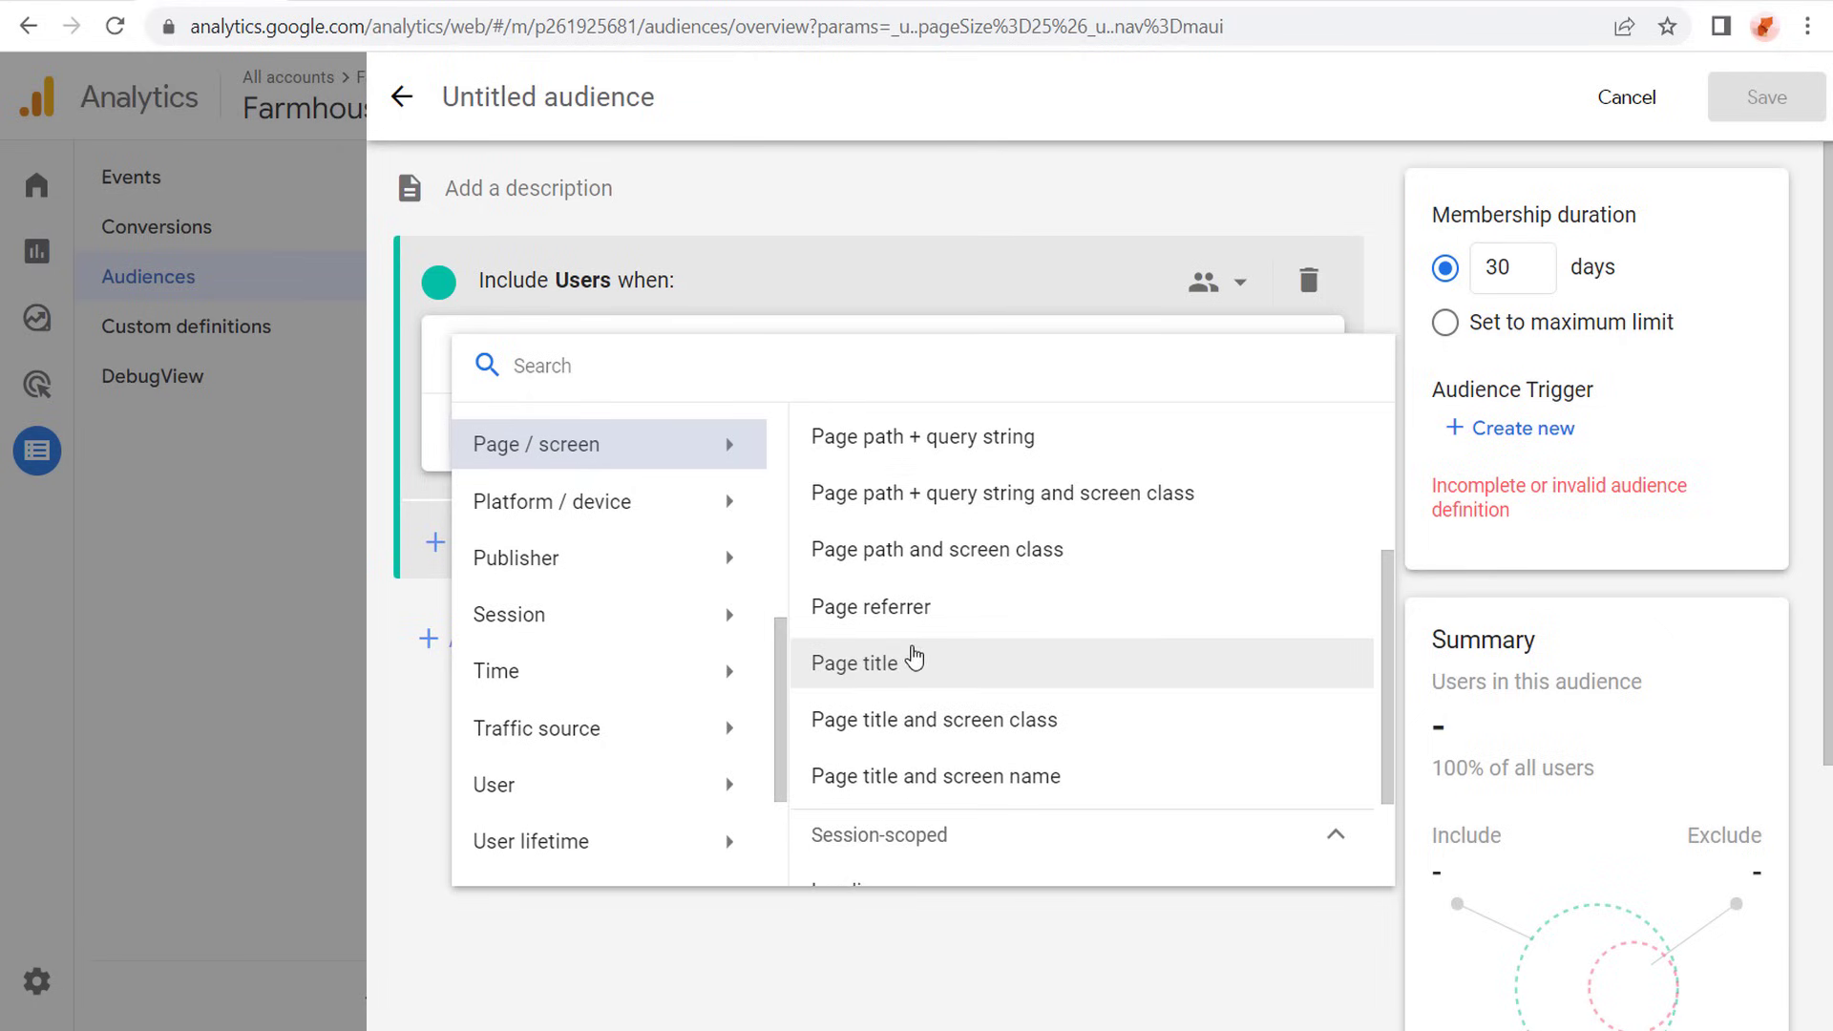
{"action": "scroll", "coordinate": [906, 657], "scroll_direction": "up", "scroll_amount": 1}
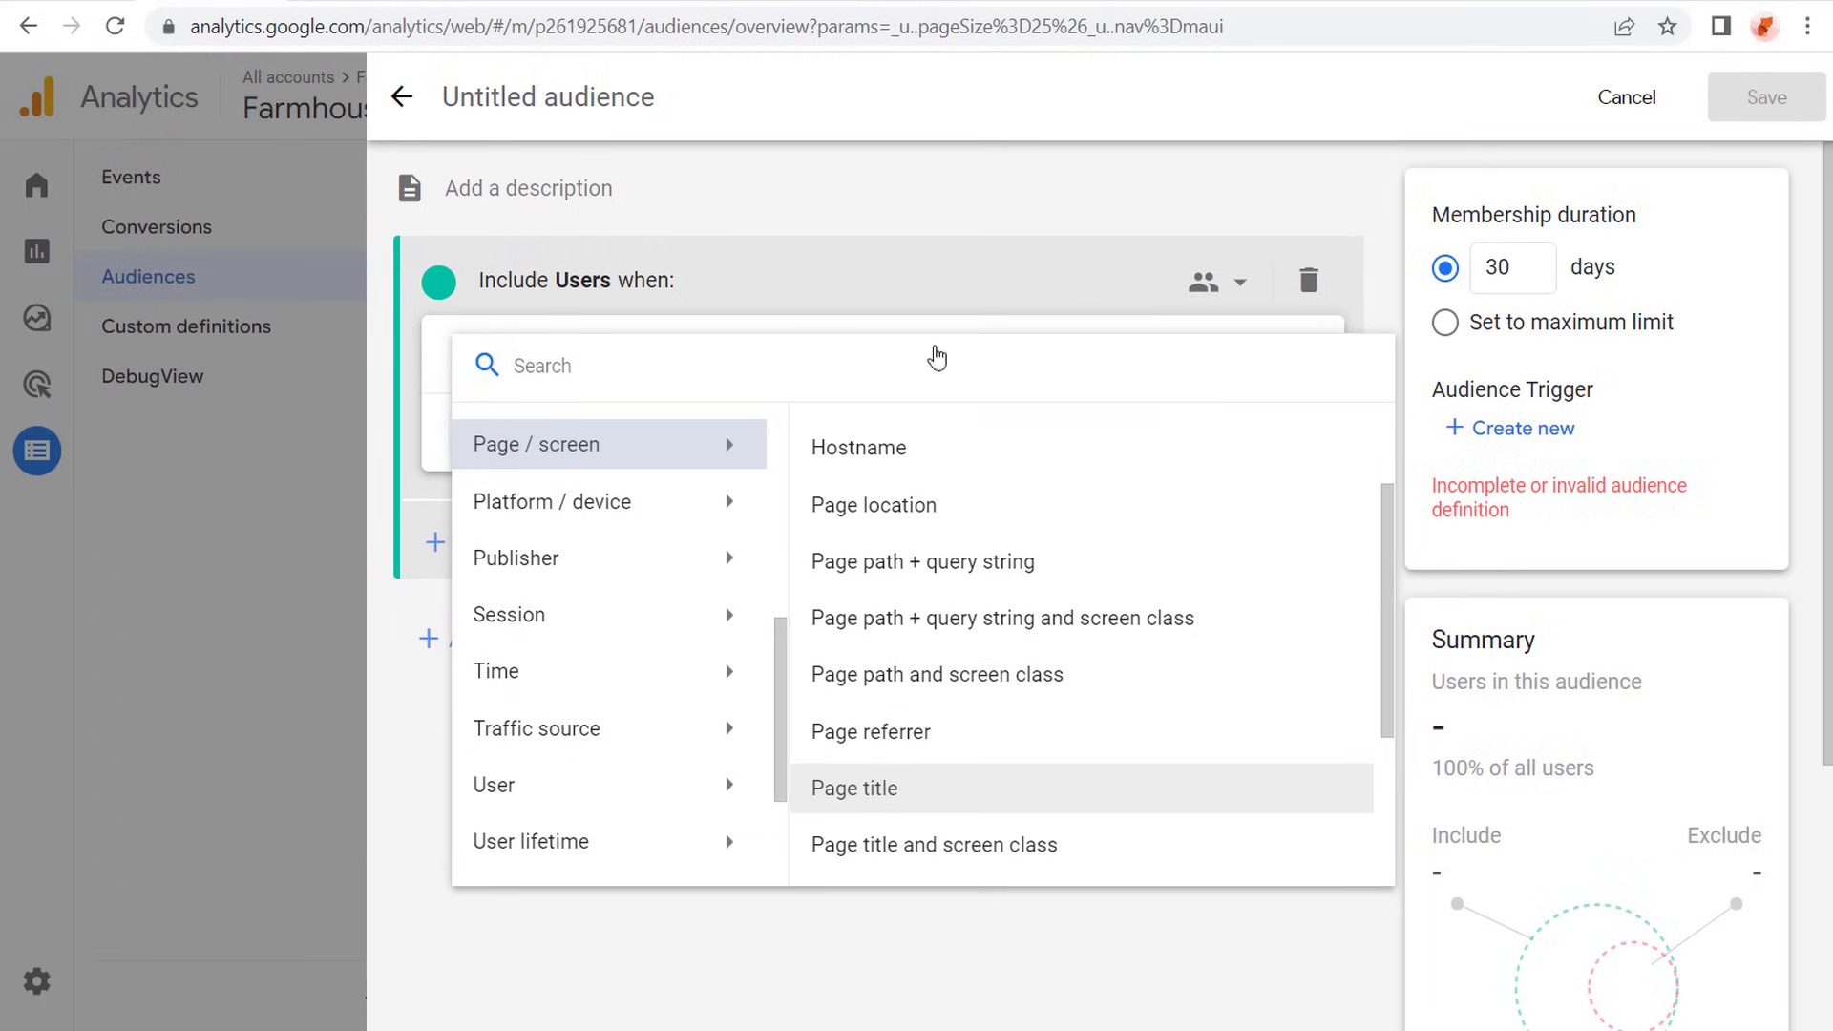
- Check the heading on the website's confirmation page as a page title example, and return to the Analytics audience builder
{"action": "left_click", "coordinate": [890, 2]}
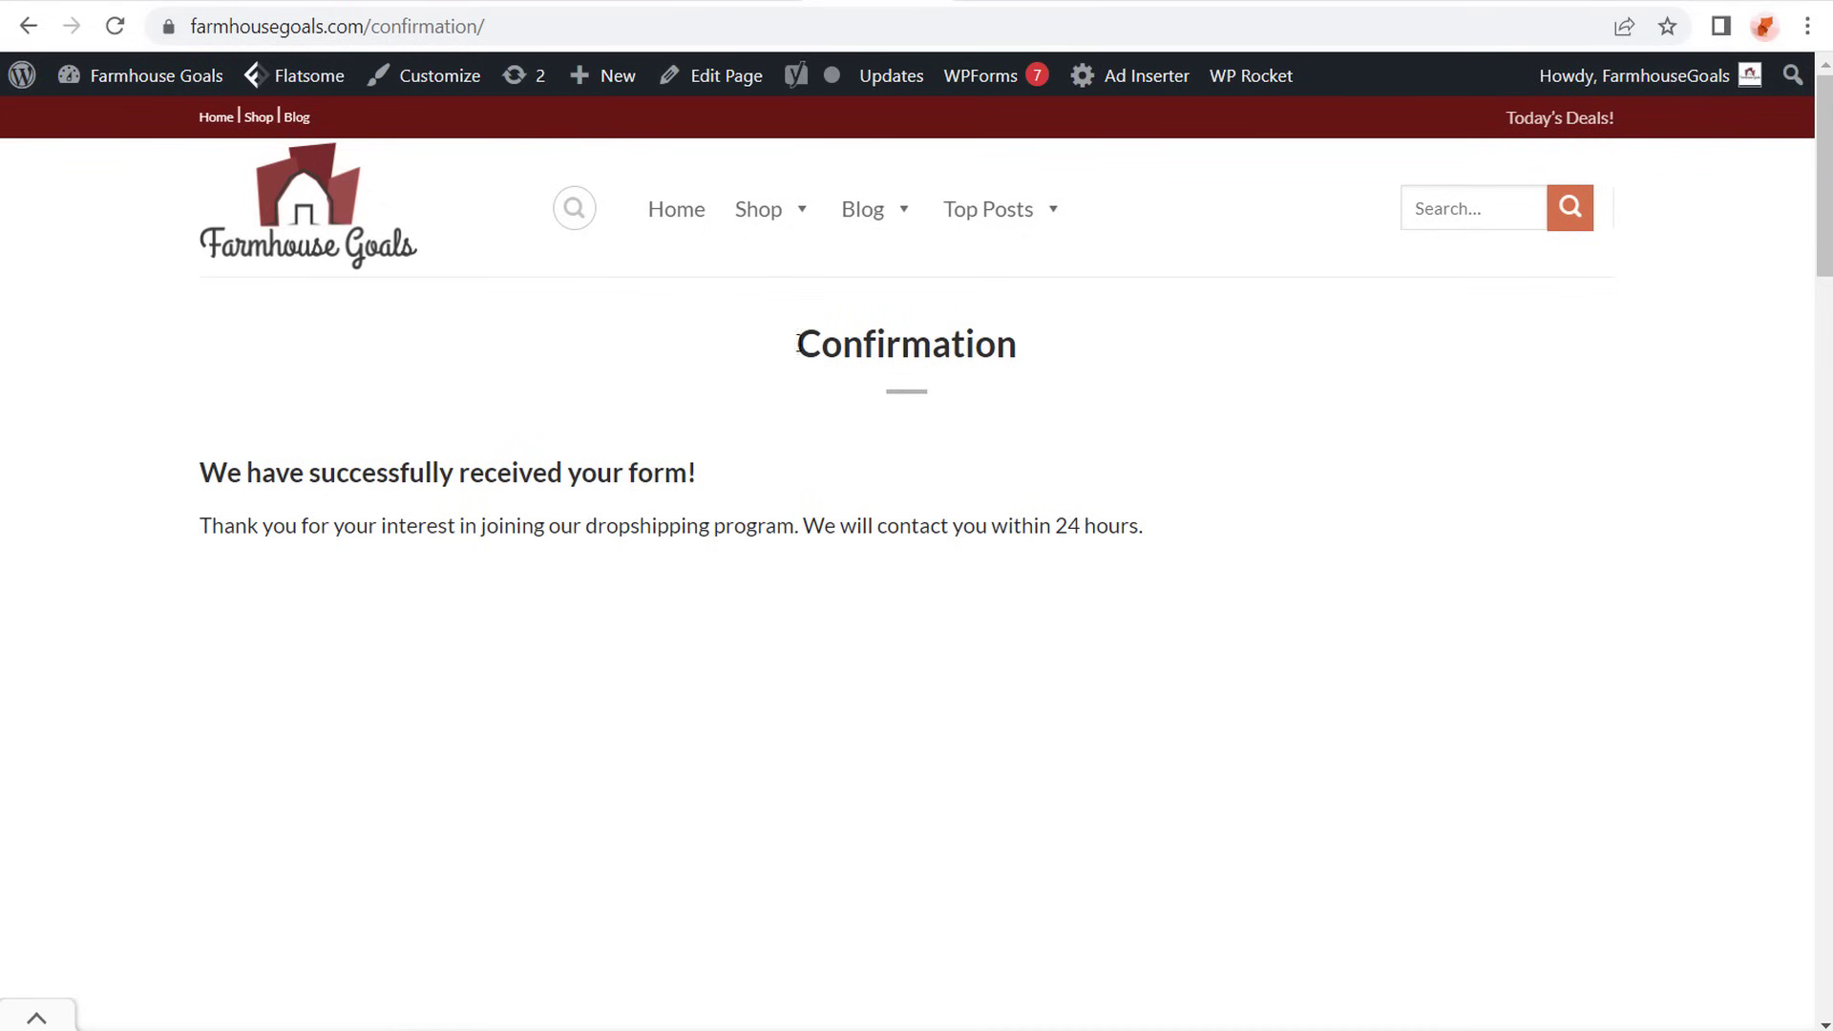
{"action": "left_click_drag", "start_coordinate": [797, 343], "coordinate": [1070, 331]}
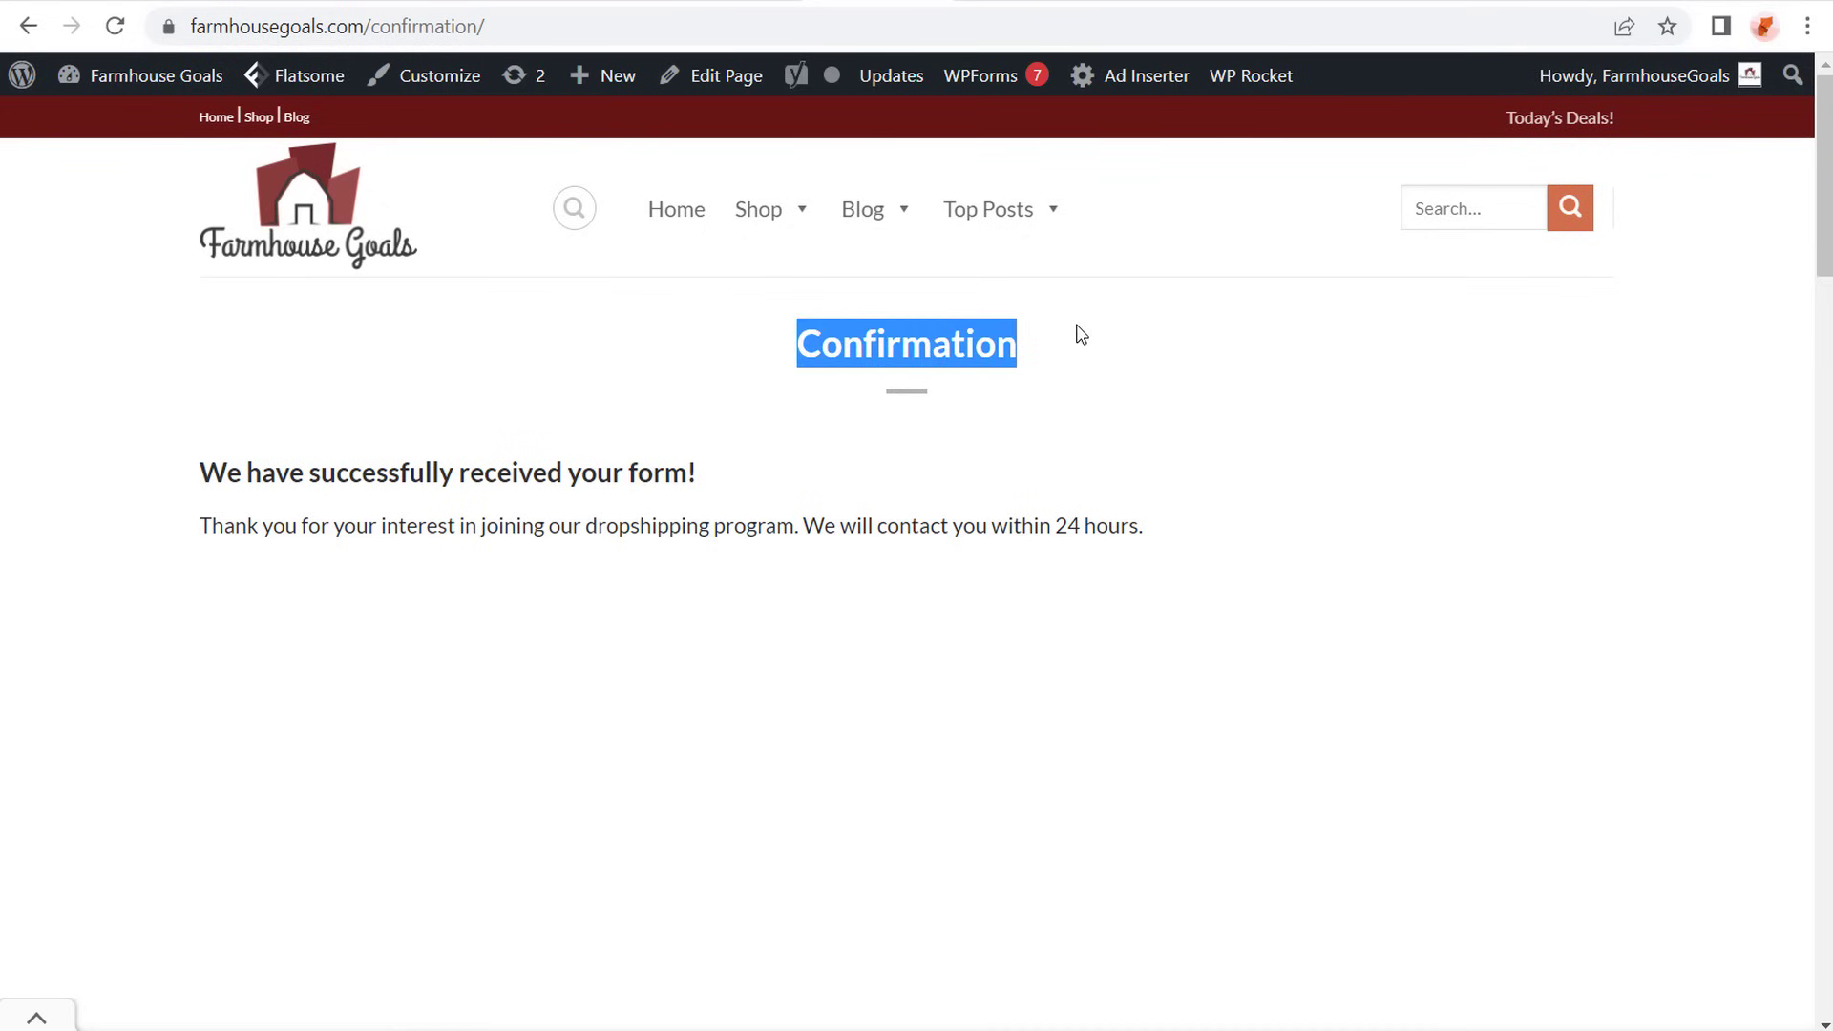
{"action": "left_click", "coordinate": [1080, 335]}
{"action": "left_click", "coordinate": [168, 3]}
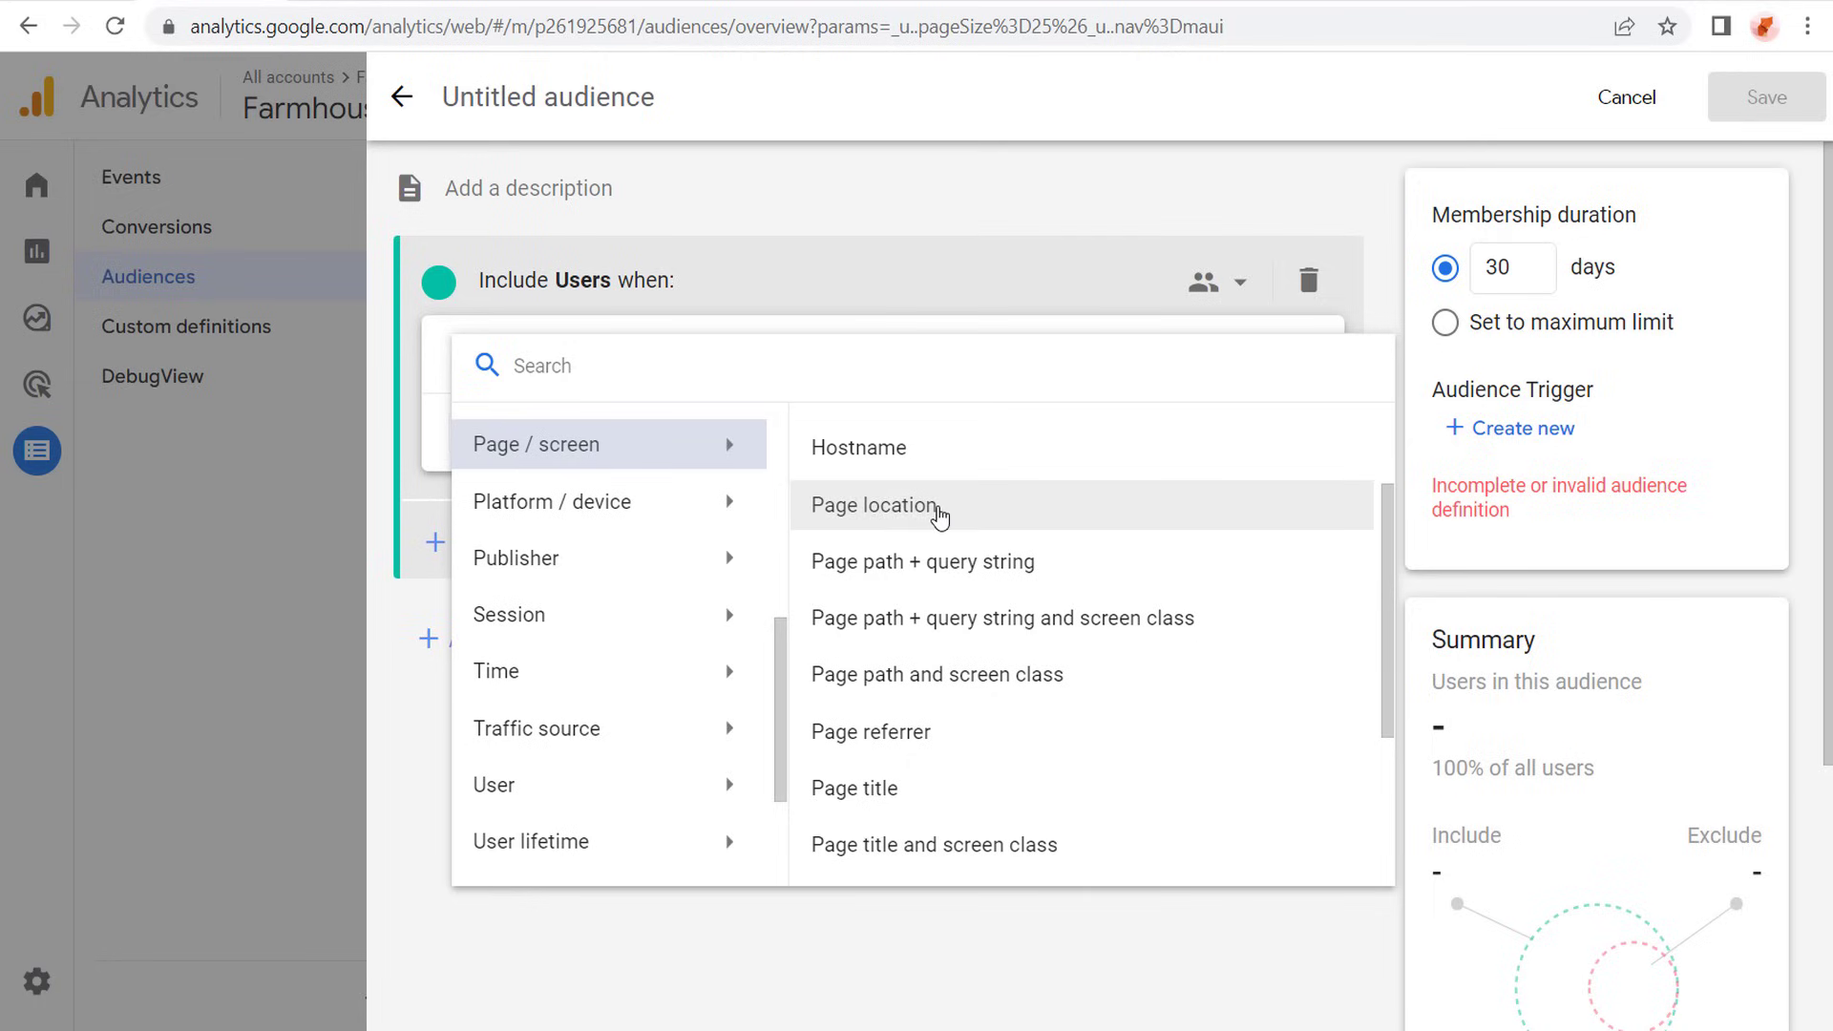
- Include users whose Page location contains "furniture" and apply the condition
{"action": "left_click", "coordinate": [940, 516]}
{"action": "left_click", "coordinate": [717, 360]}
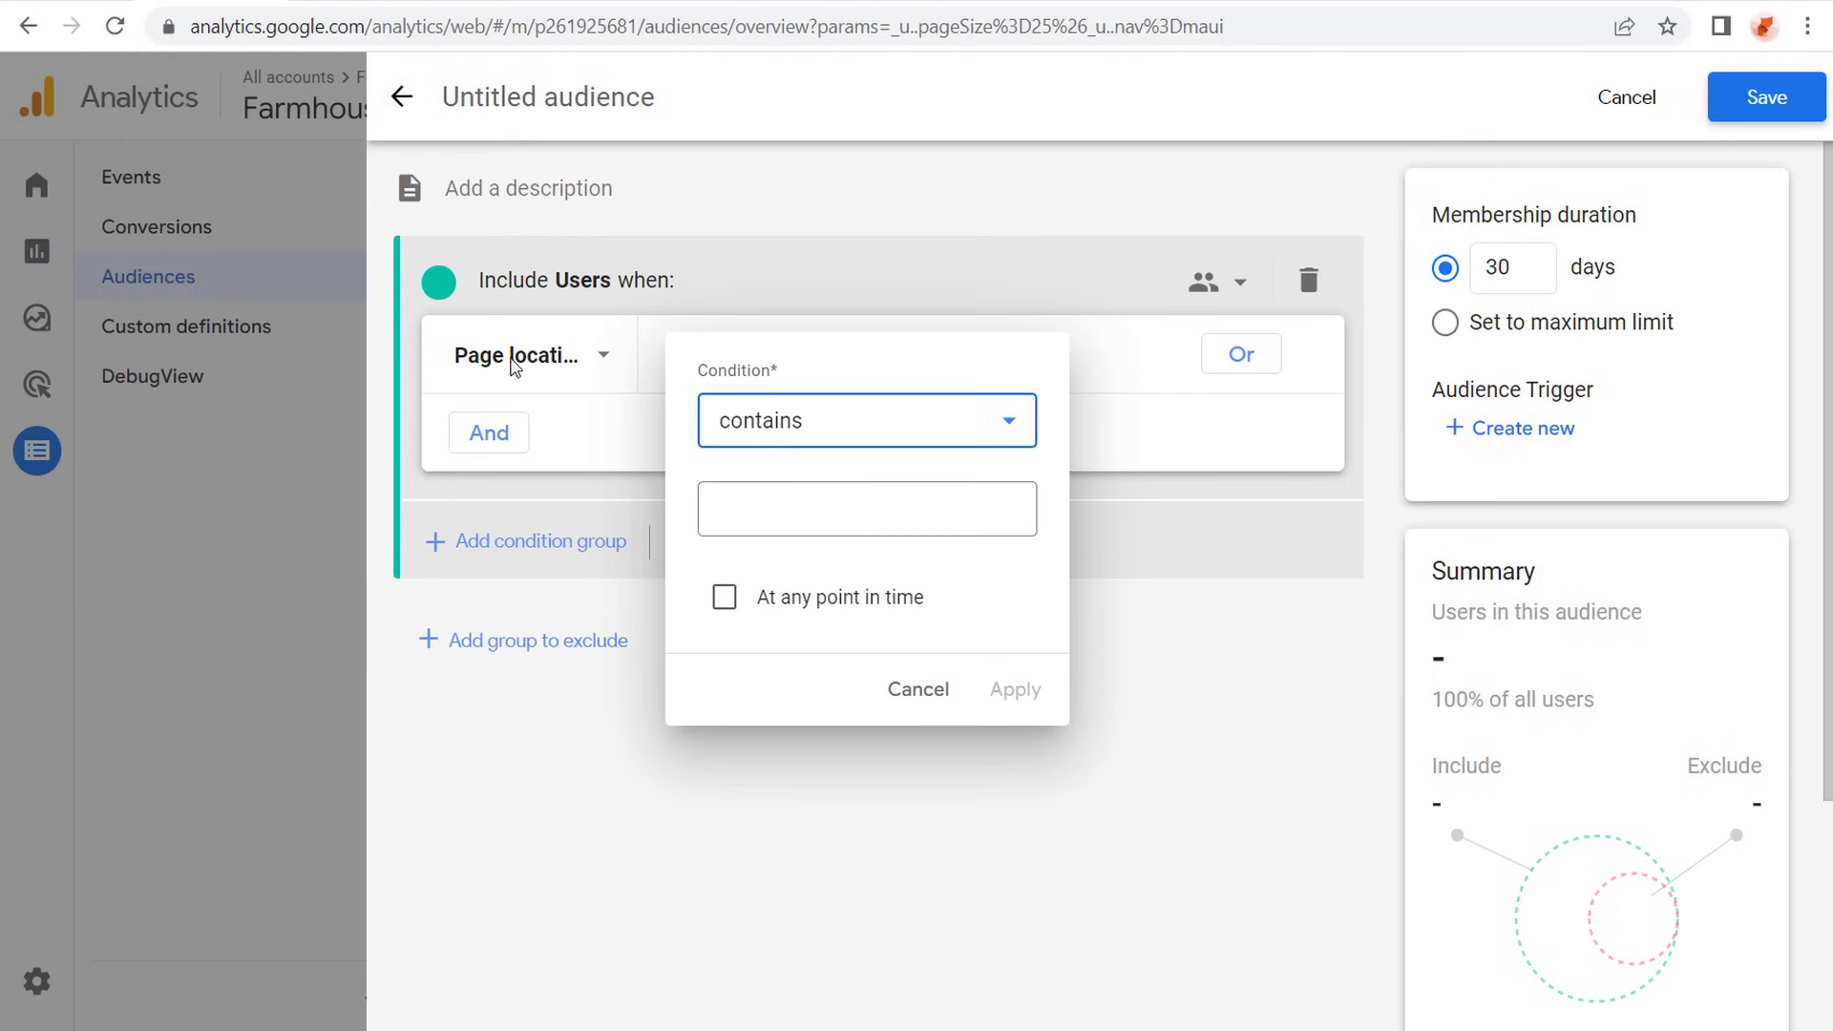
{"action": "left_click", "coordinate": [847, 494]}
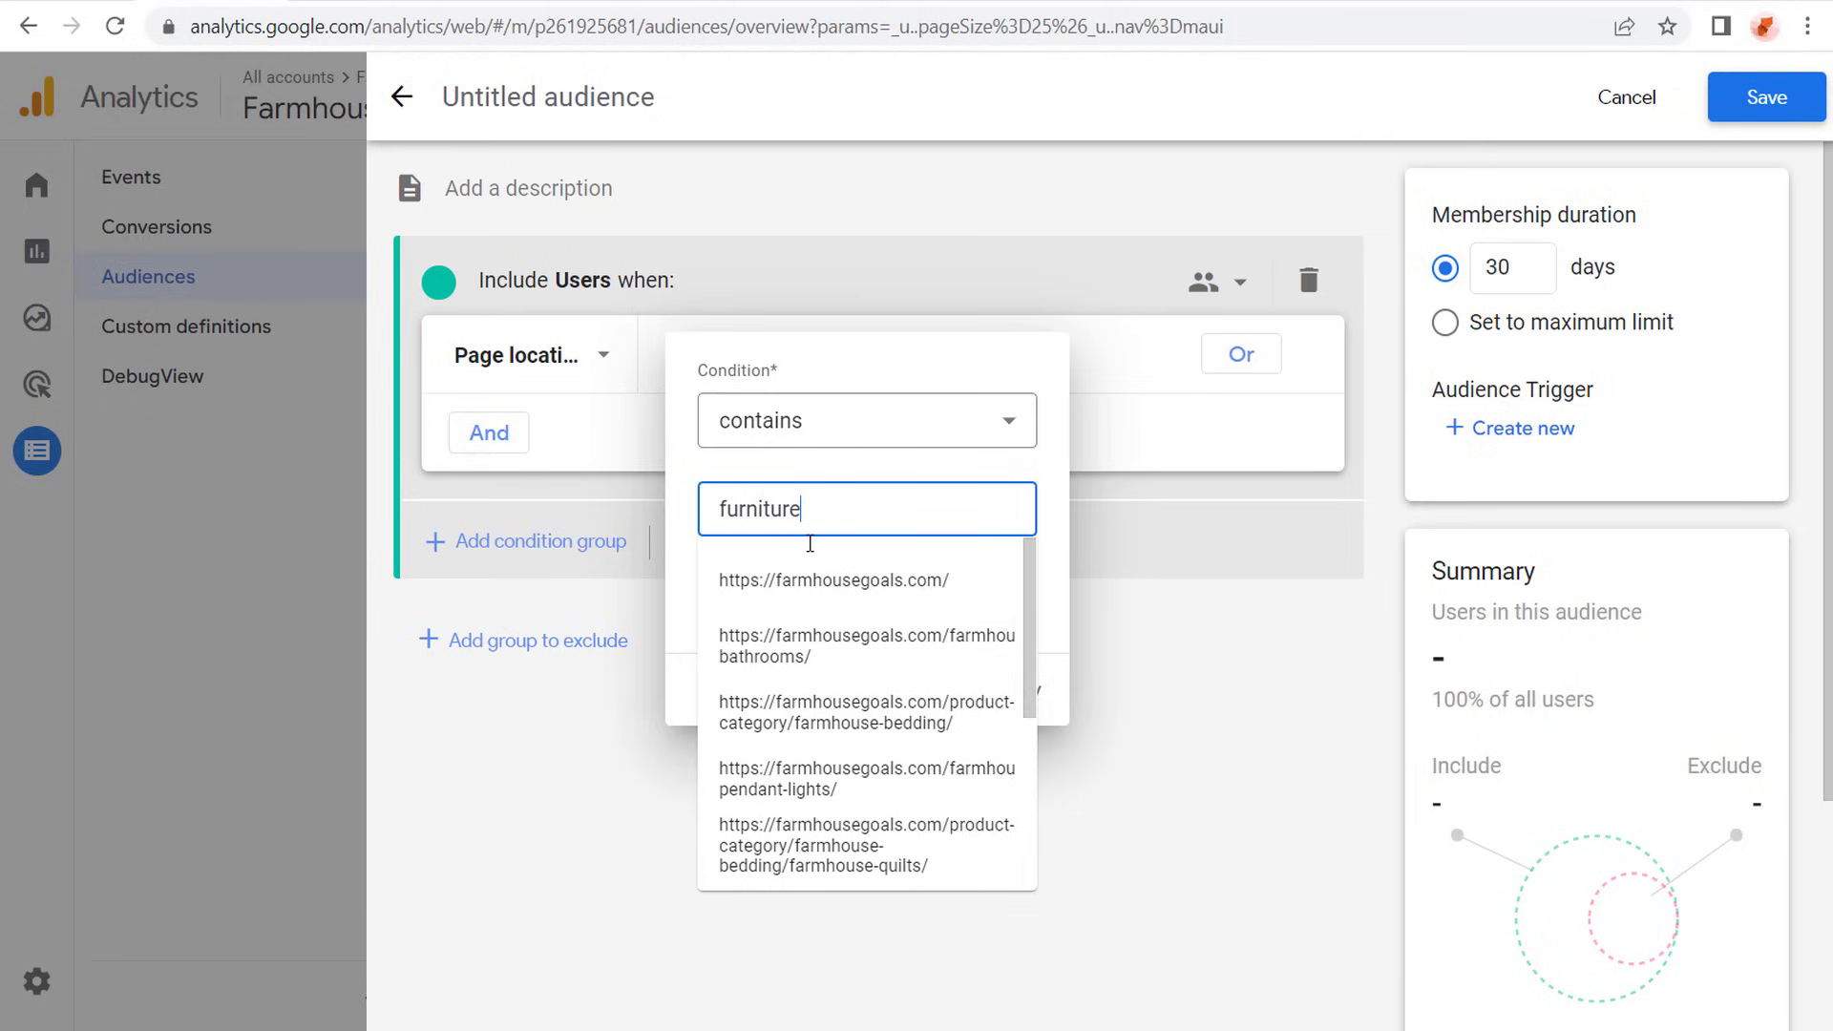
{"action": "left_click", "coordinate": [848, 371]}
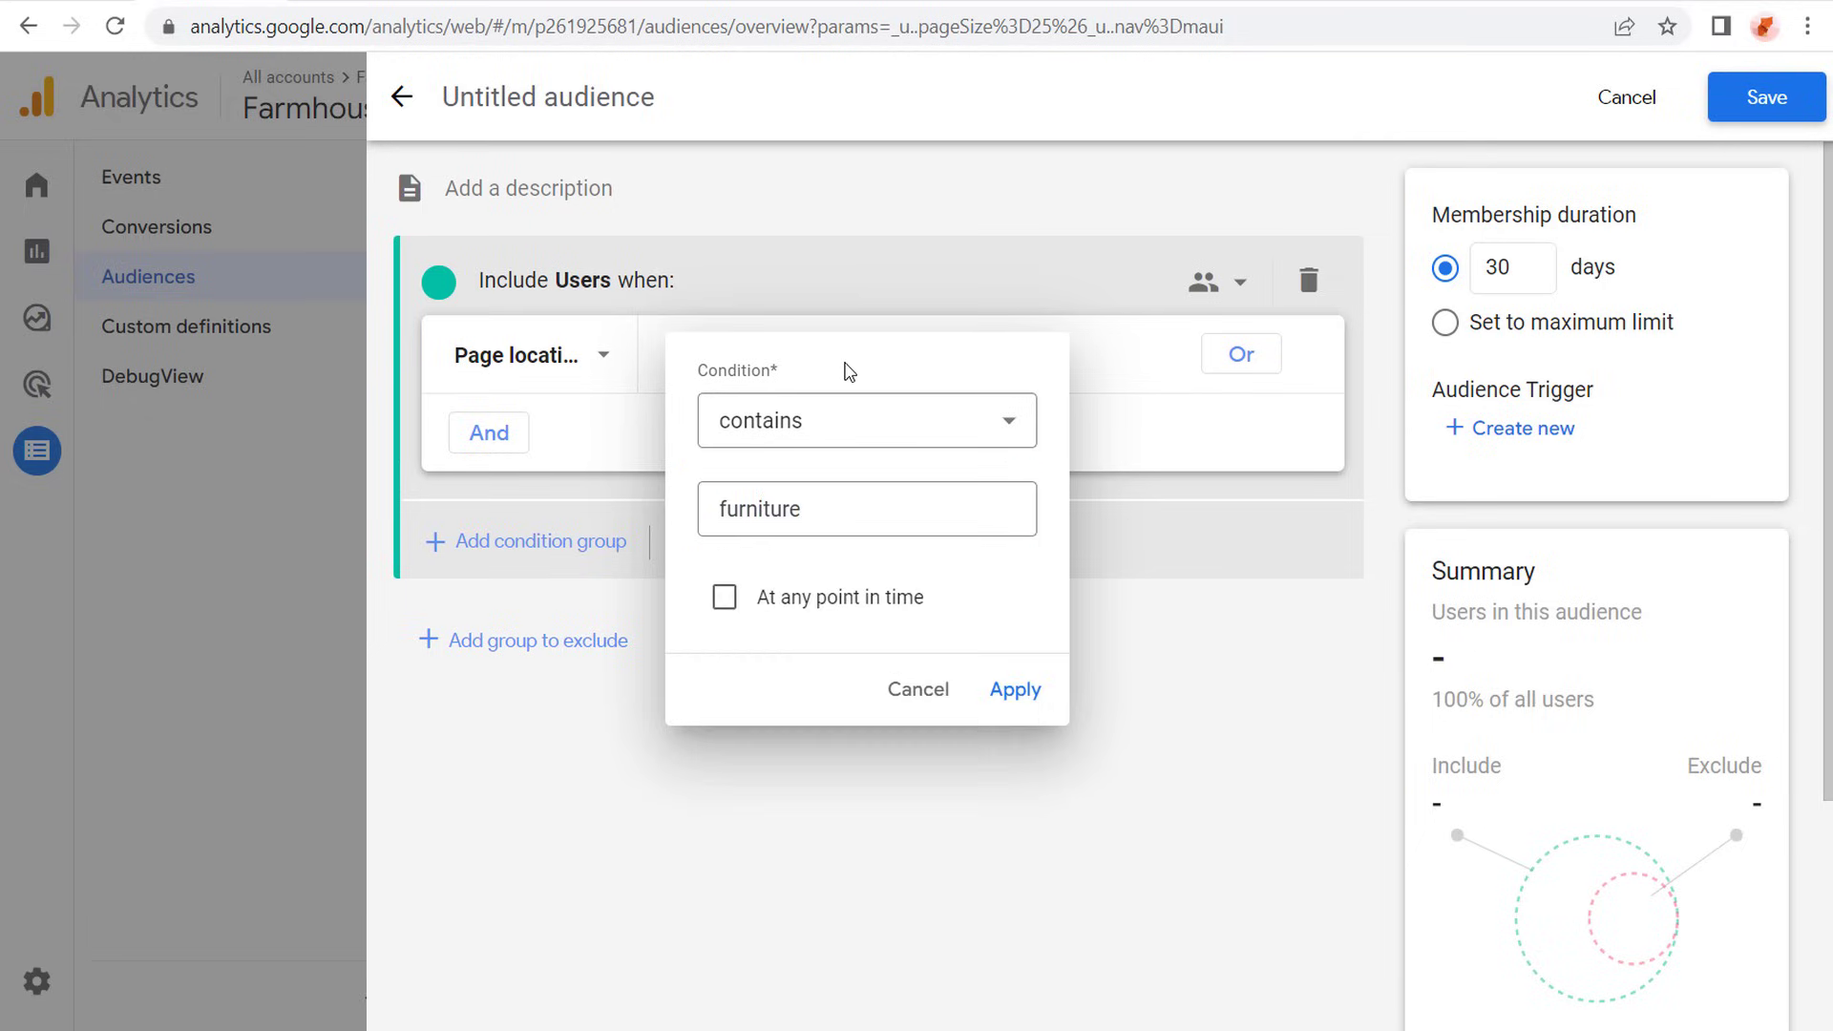
{"action": "left_click", "coordinate": [1015, 694]}
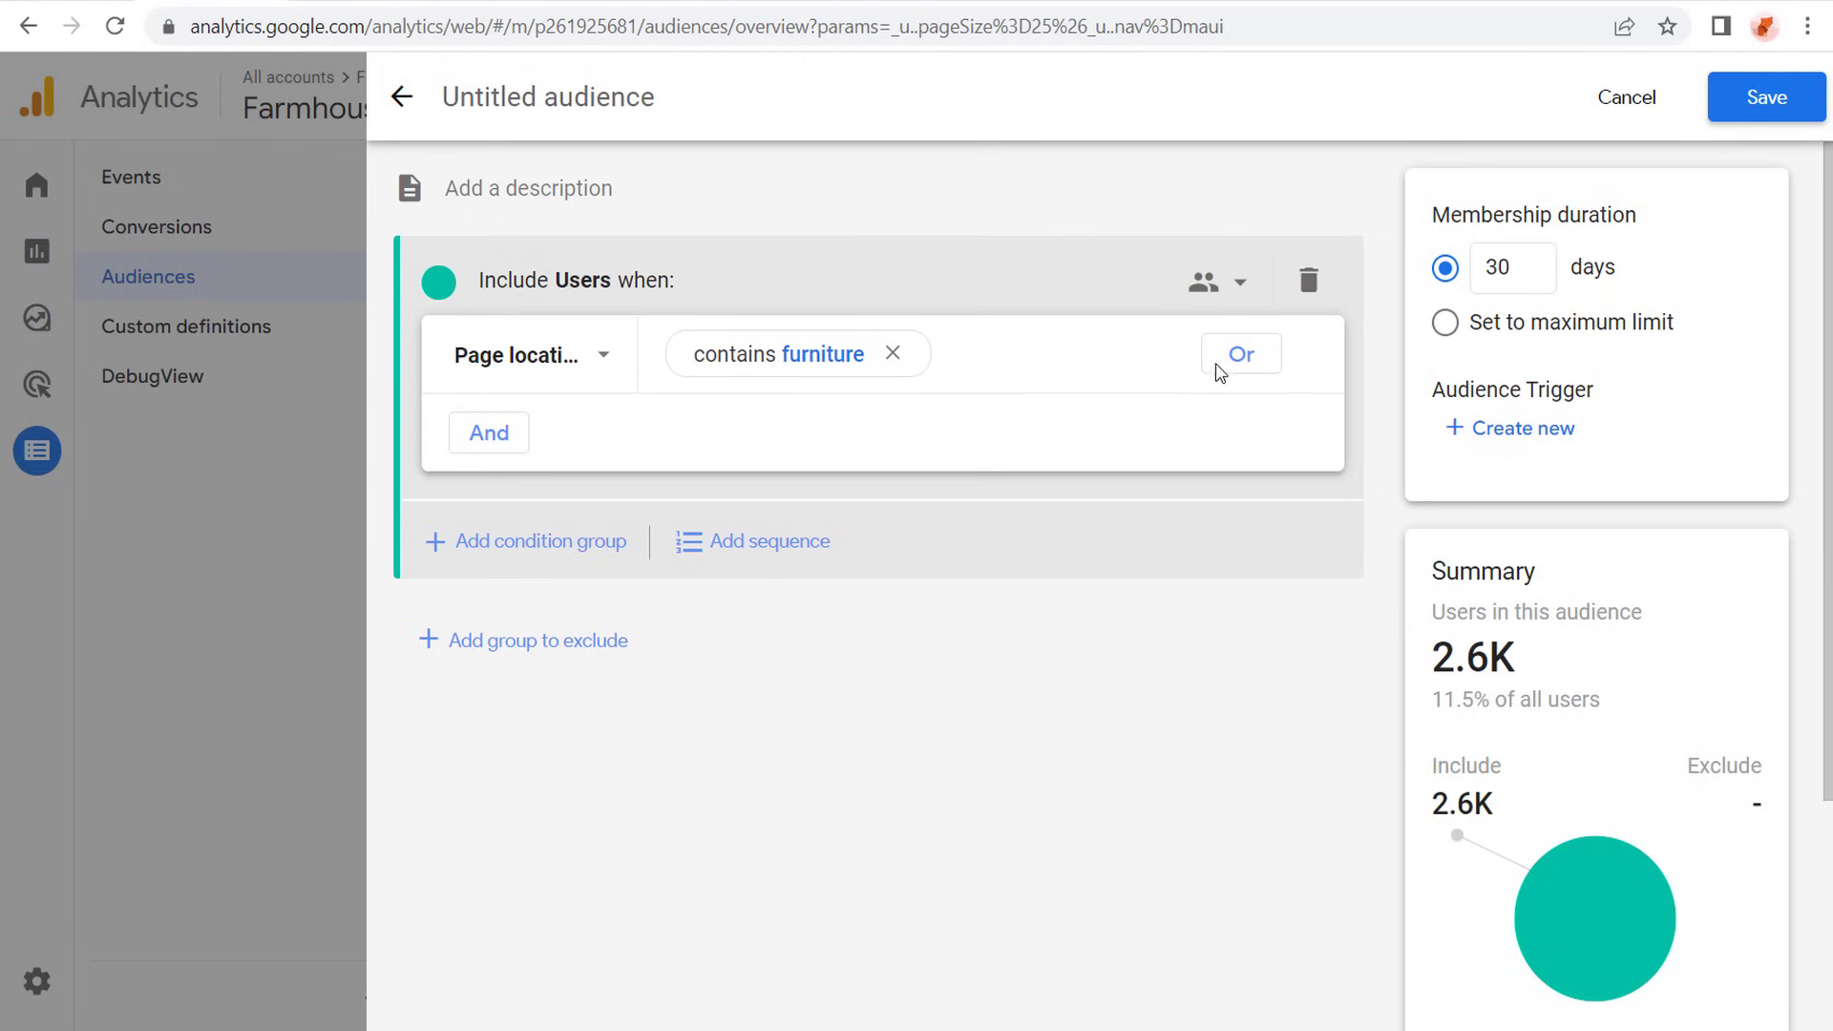
- Add an OR condition that includes users whose Page title contains "Furniture"
{"action": "left_click", "coordinate": [1241, 357]}
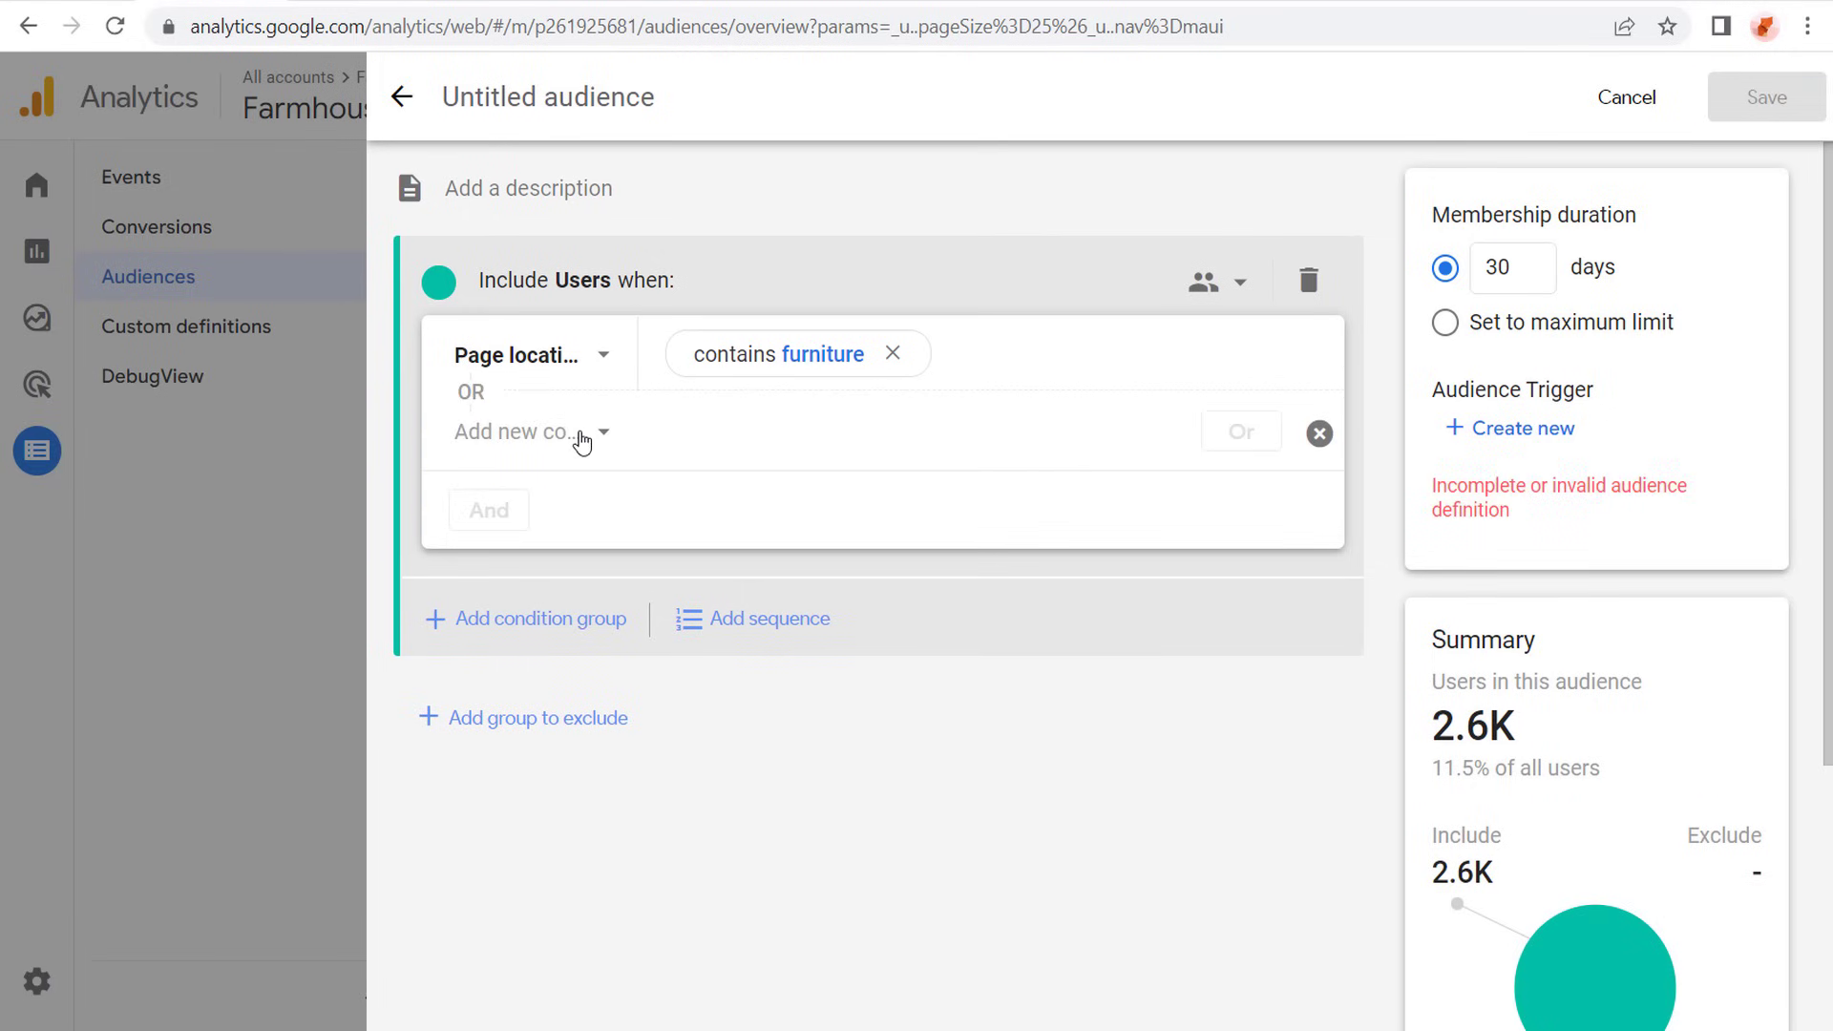
{"action": "left_click", "coordinate": [579, 439]}
{"action": "scroll", "coordinate": [630, 692], "scroll_direction": "down", "scroll_amount": 2}
{"action": "scroll", "coordinate": [632, 745], "scroll_direction": "down", "scroll_amount": 2}
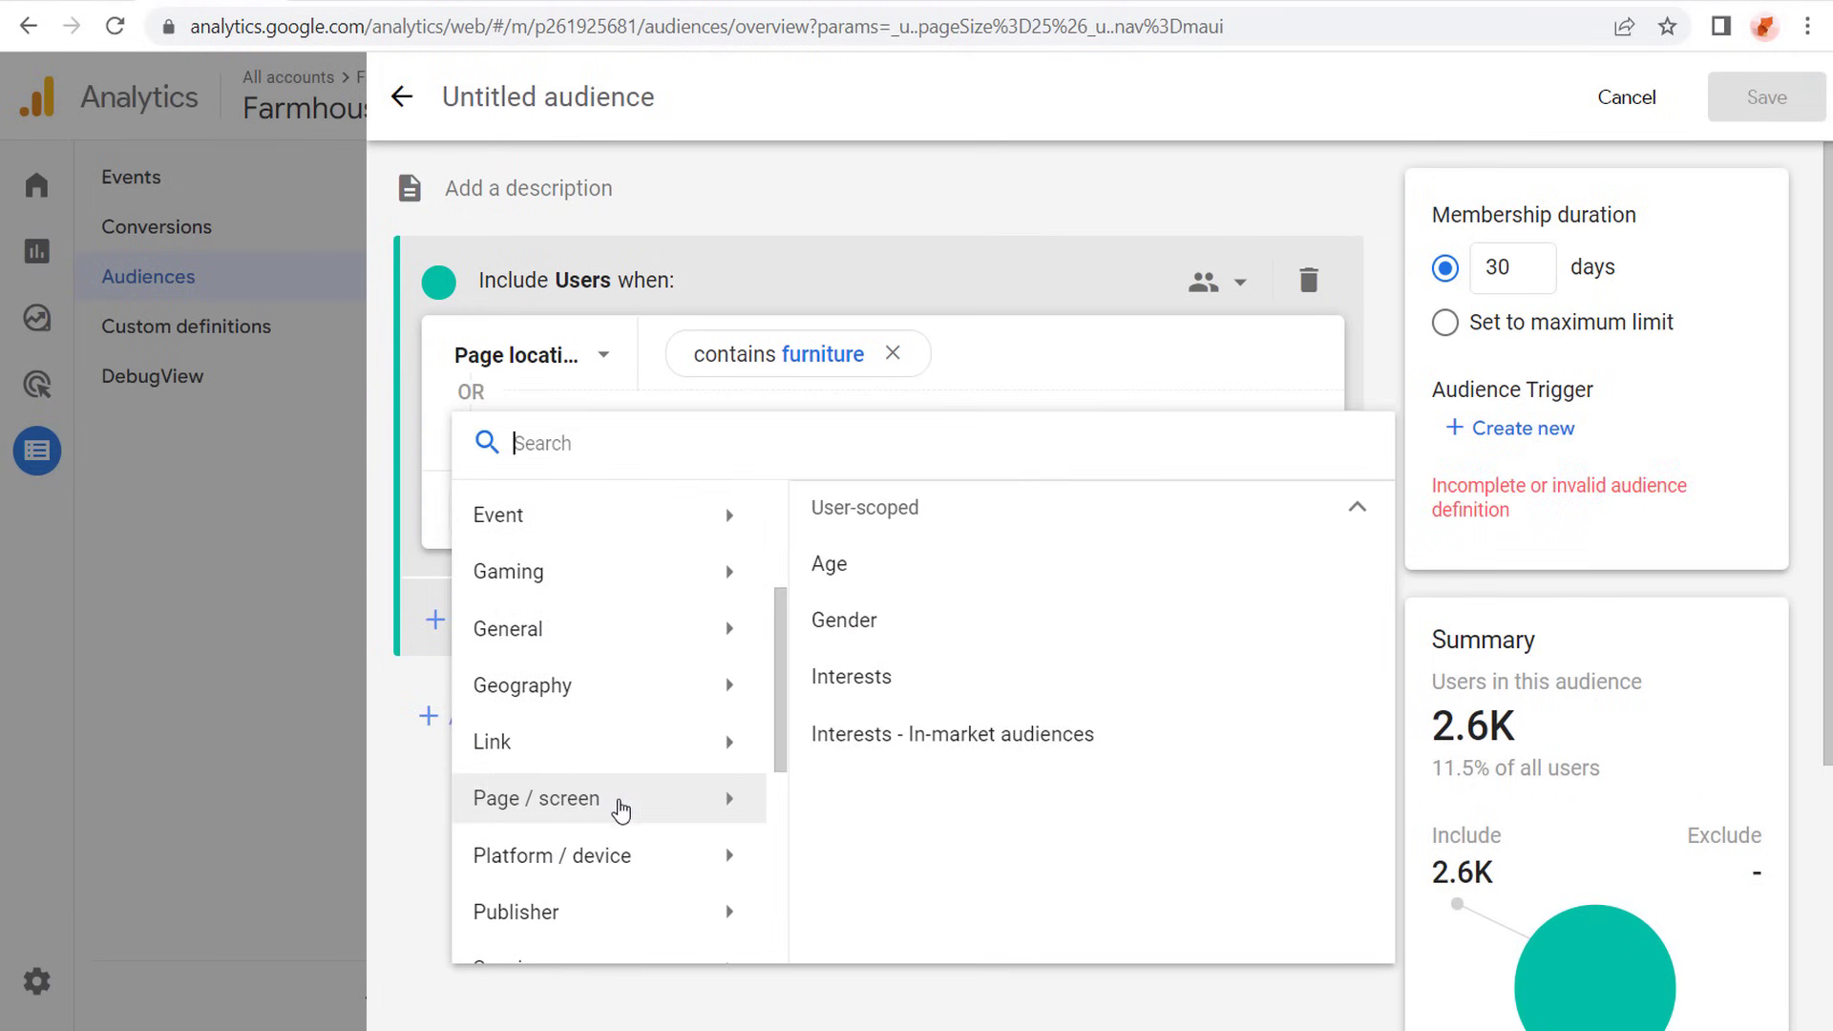
{"action": "left_click", "coordinate": [630, 799]}
{"action": "scroll", "coordinate": [1028, 702], "scroll_direction": "down", "scroll_amount": 3}
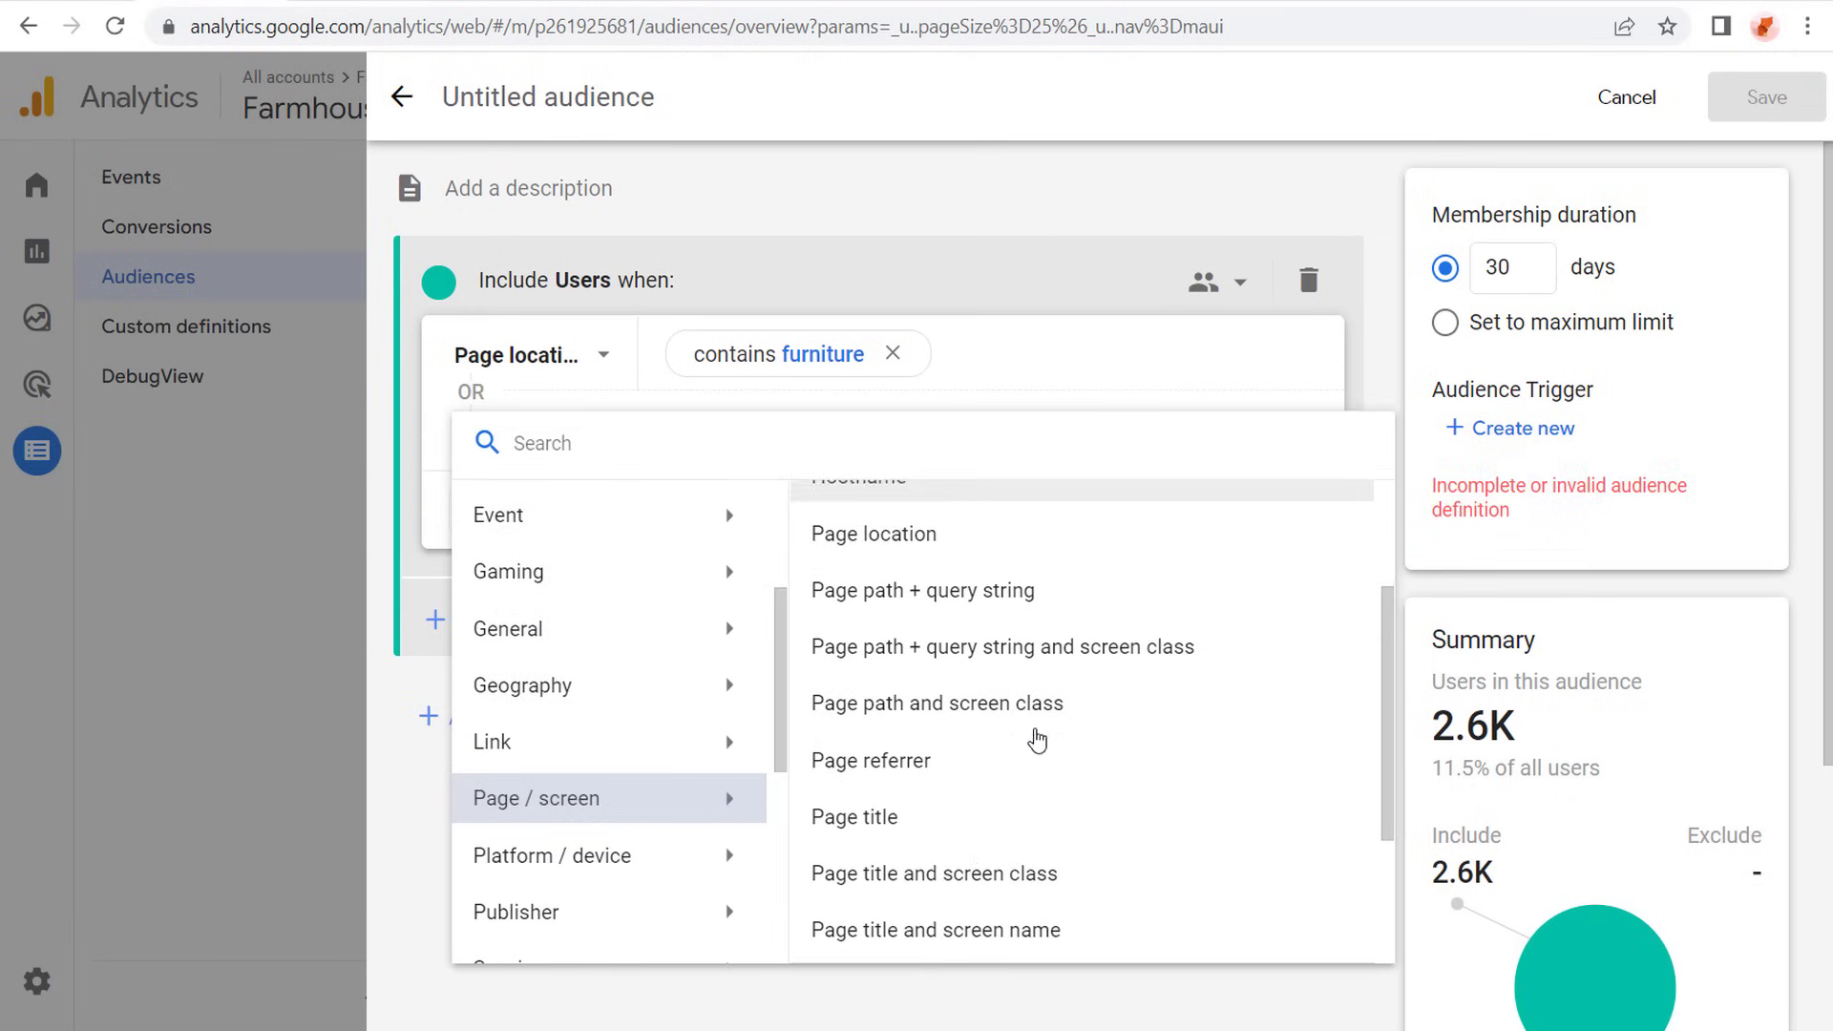
{"action": "left_click", "coordinate": [945, 748]}
{"action": "left_click", "coordinate": [759, 456]}
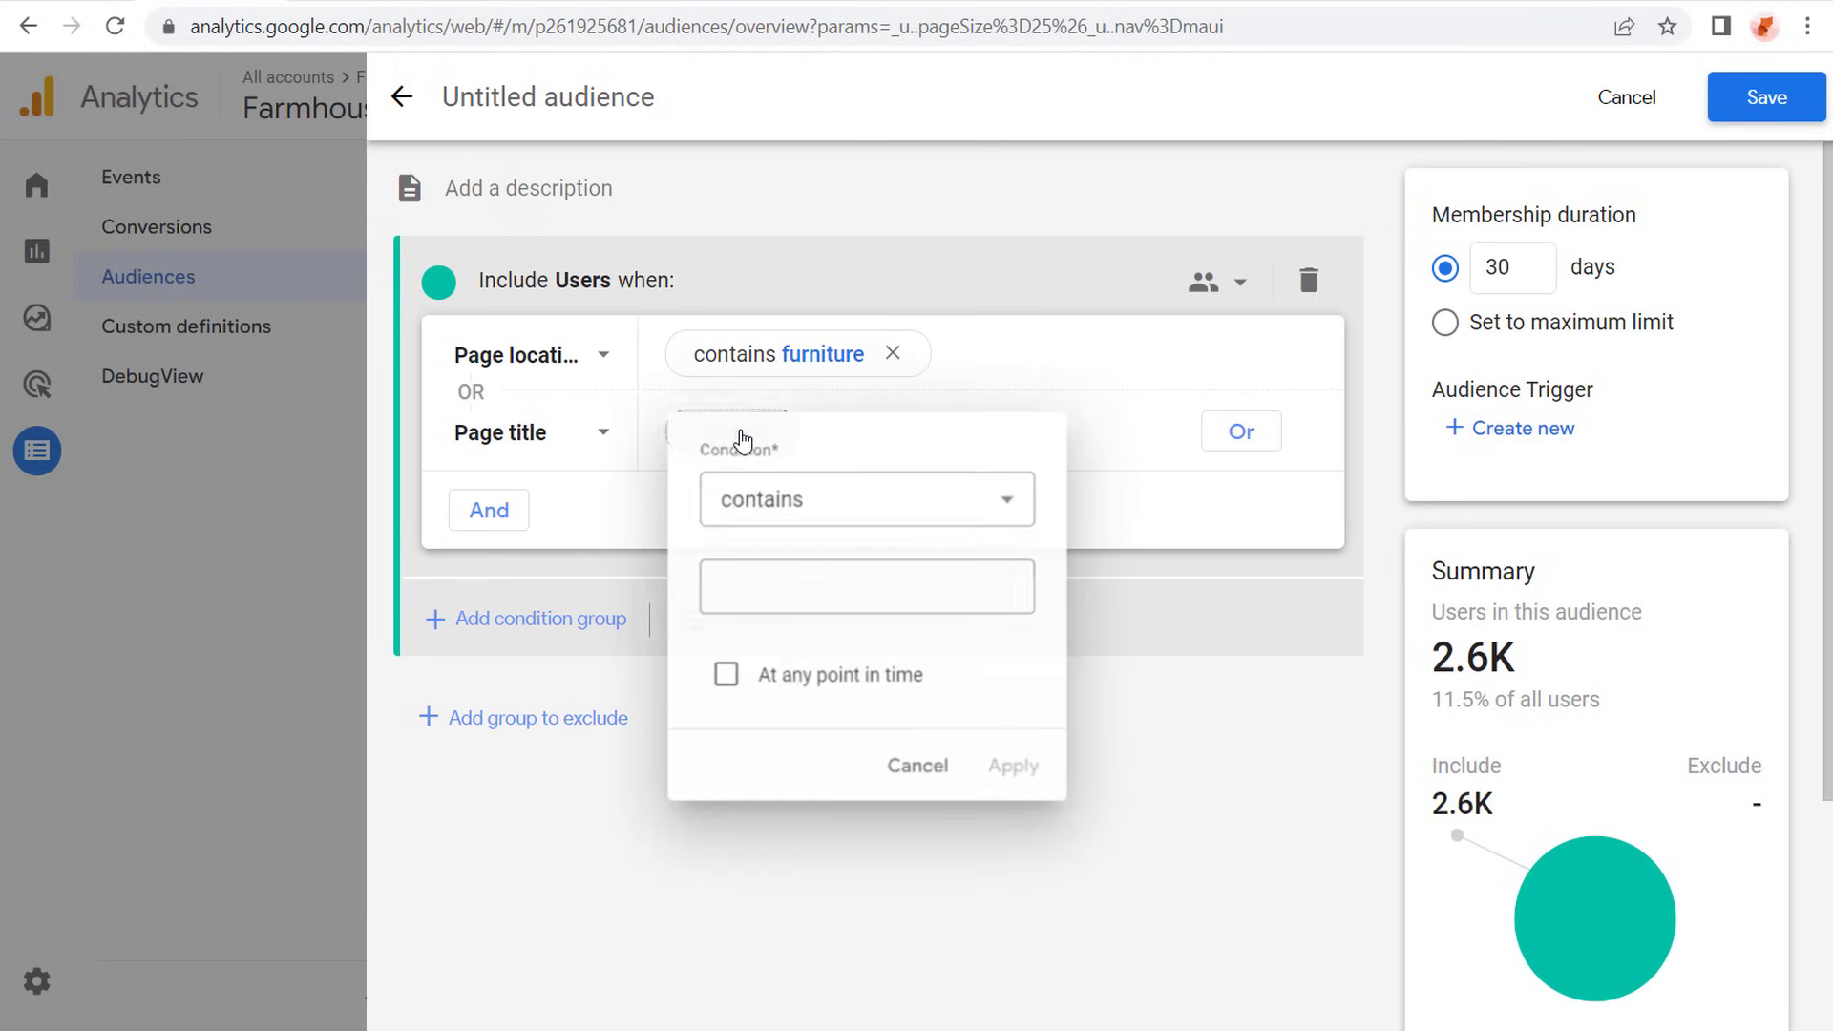
{"action": "left_click", "coordinate": [804, 576]}
{"action": "type", "text": "Furniture"}
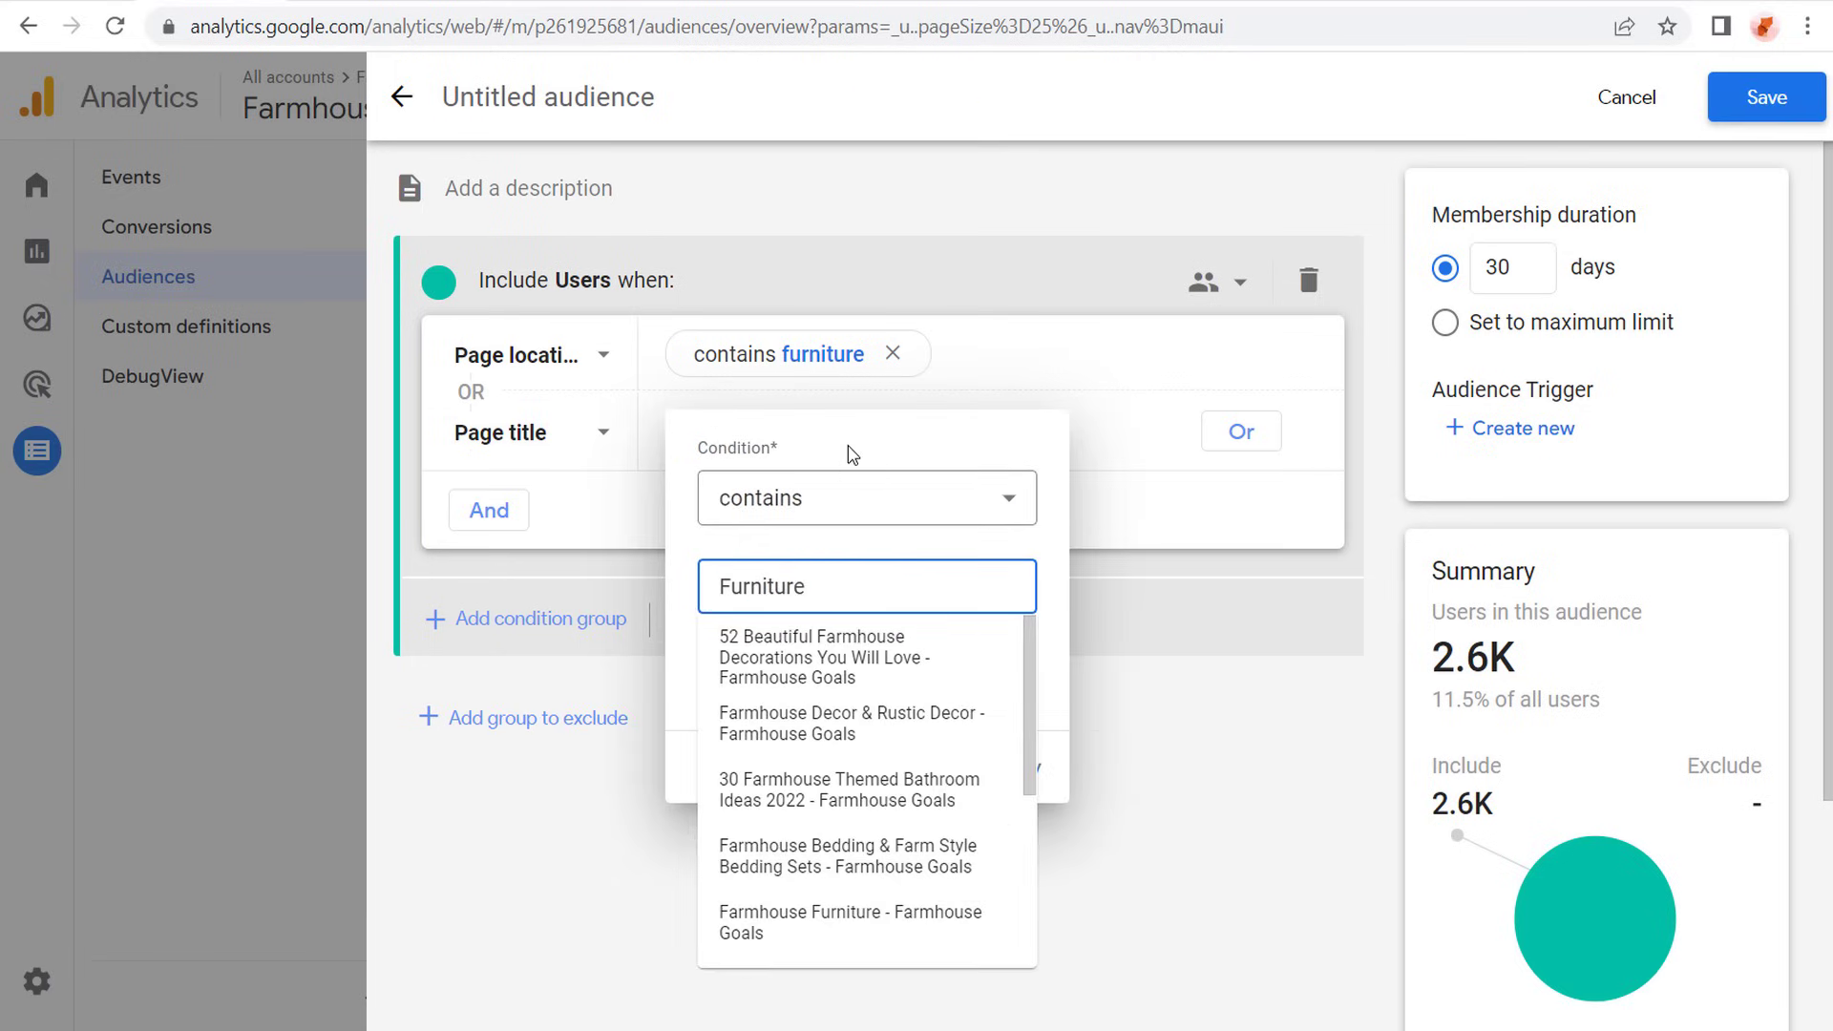
{"action": "left_click", "coordinate": [852, 454]}
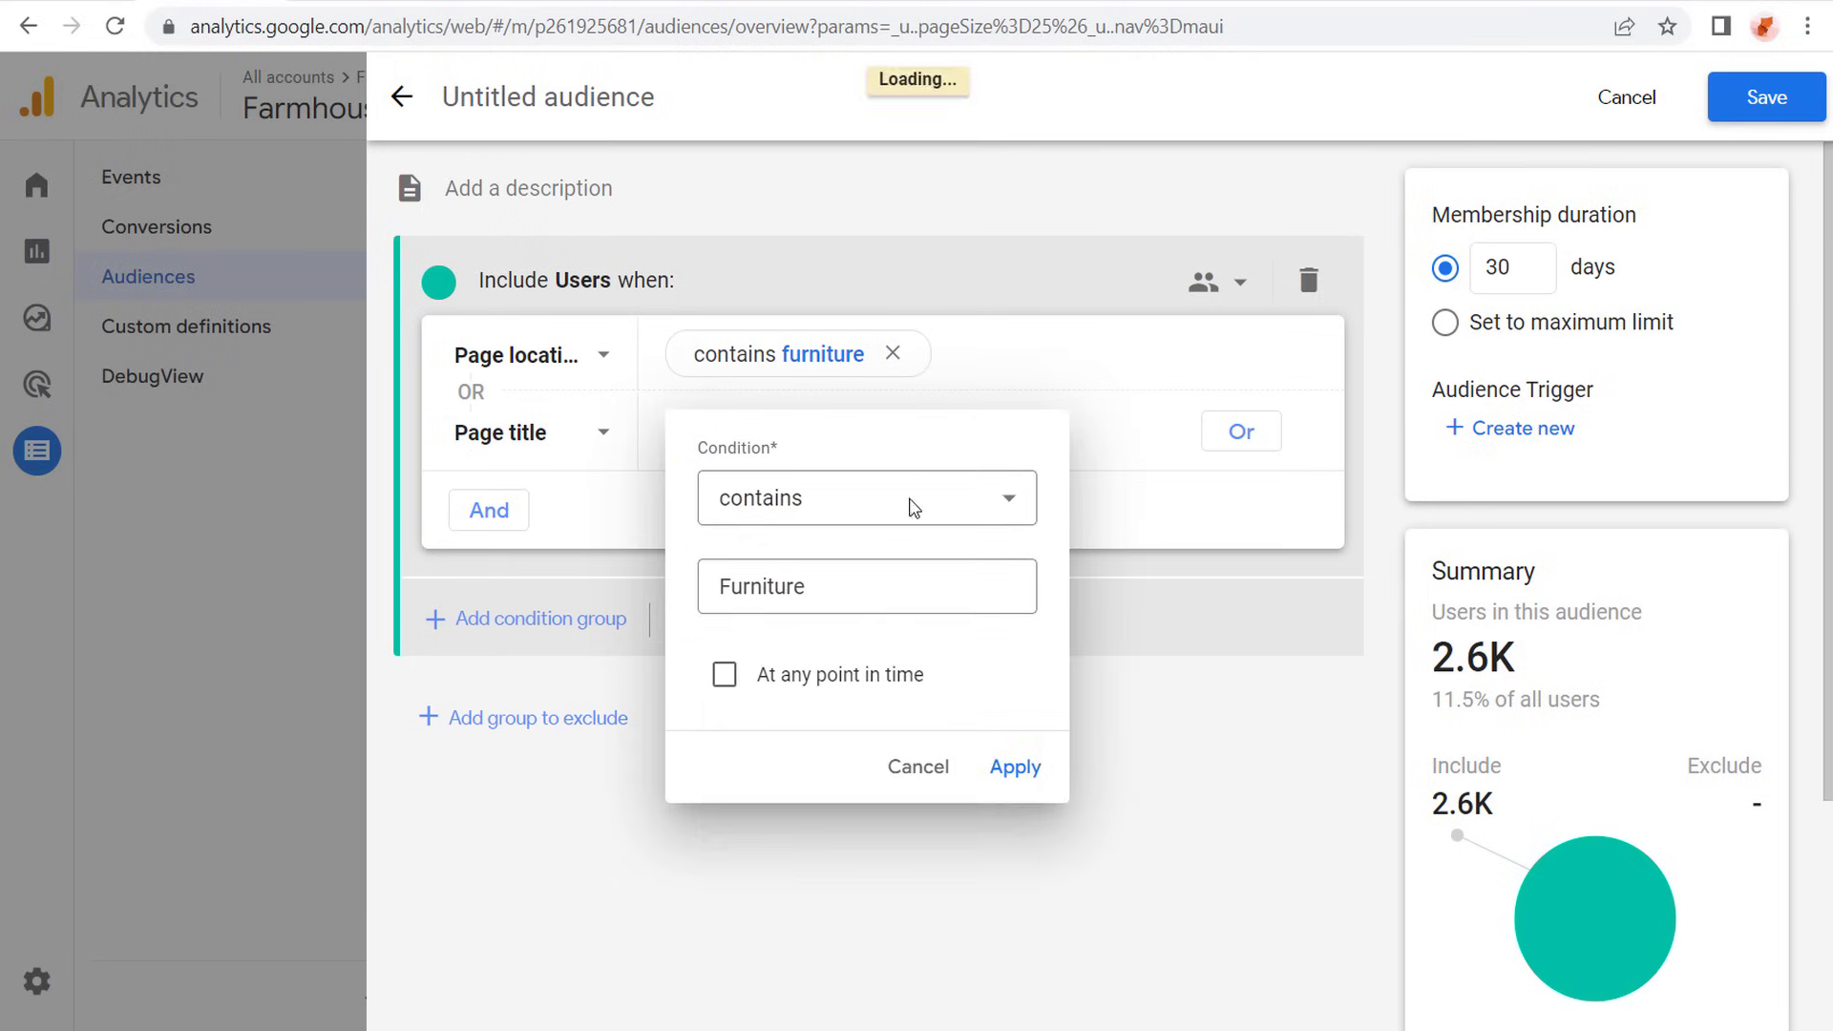
{"action": "left_click", "coordinate": [1014, 765]}
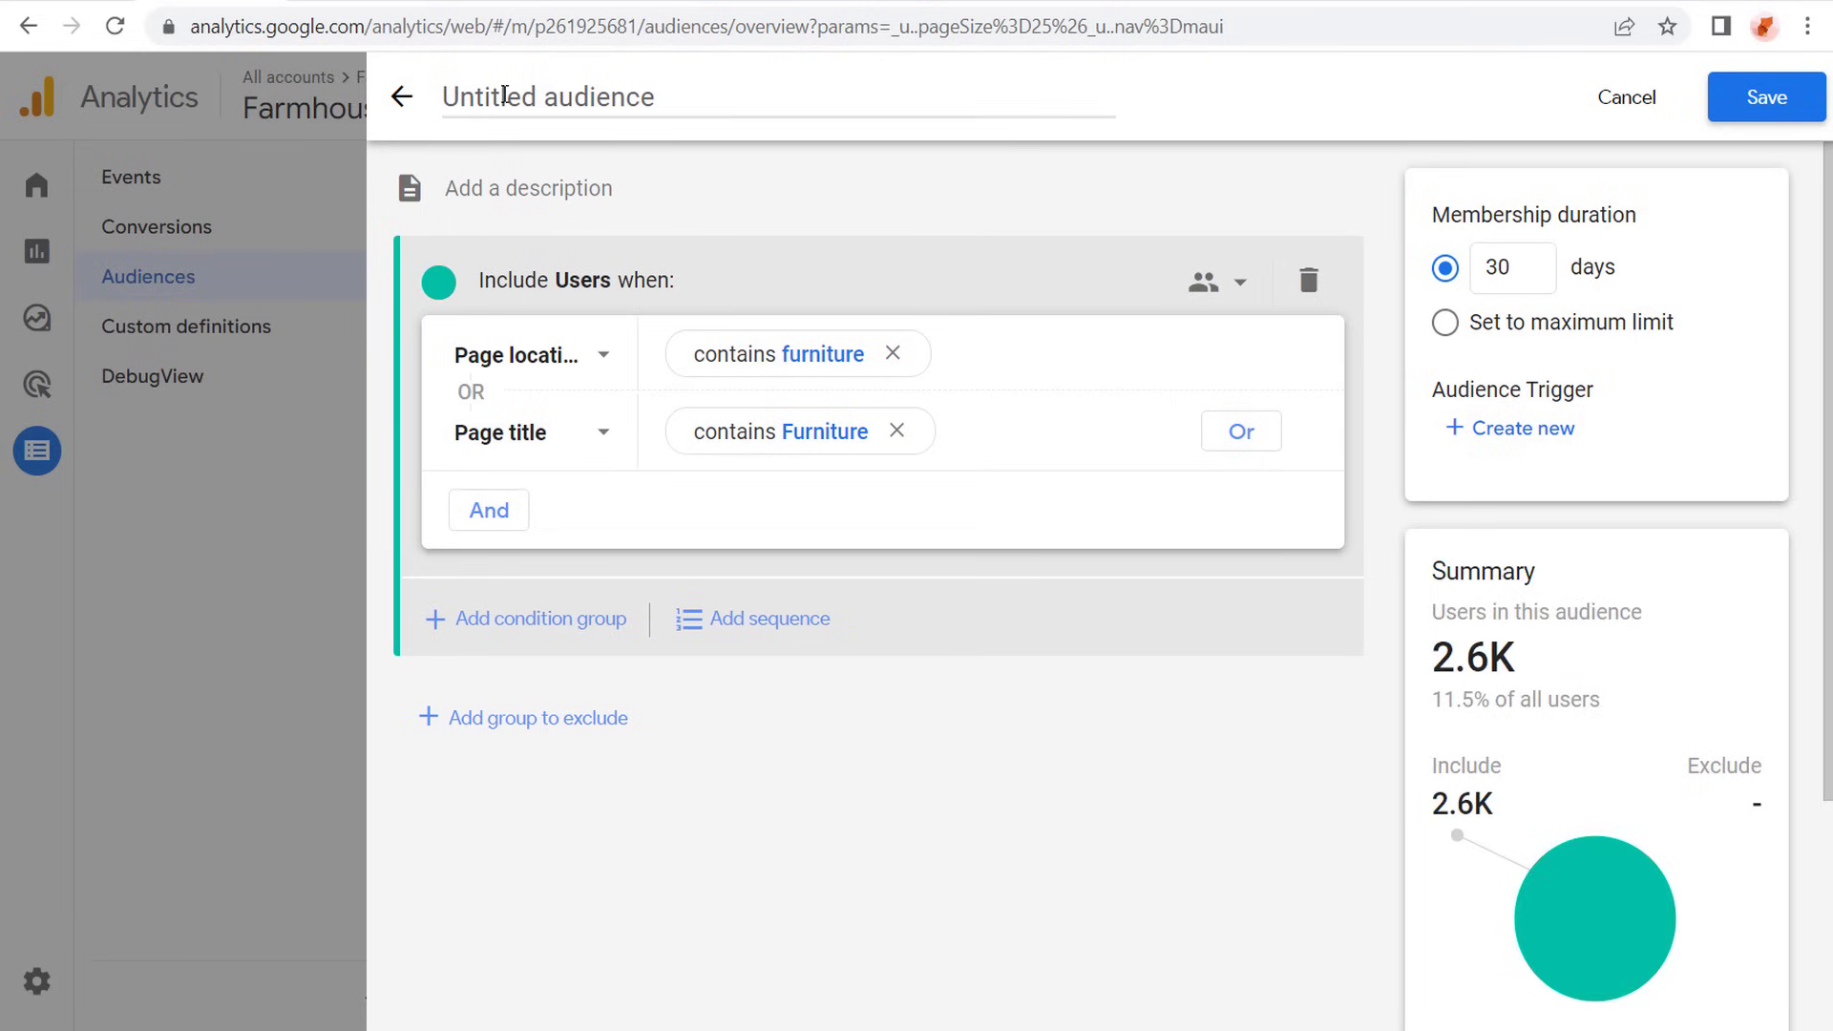
- Name the audience "Furniture Audience" and set its membership duration to 60 days
{"action": "left_click", "coordinate": [505, 95]}
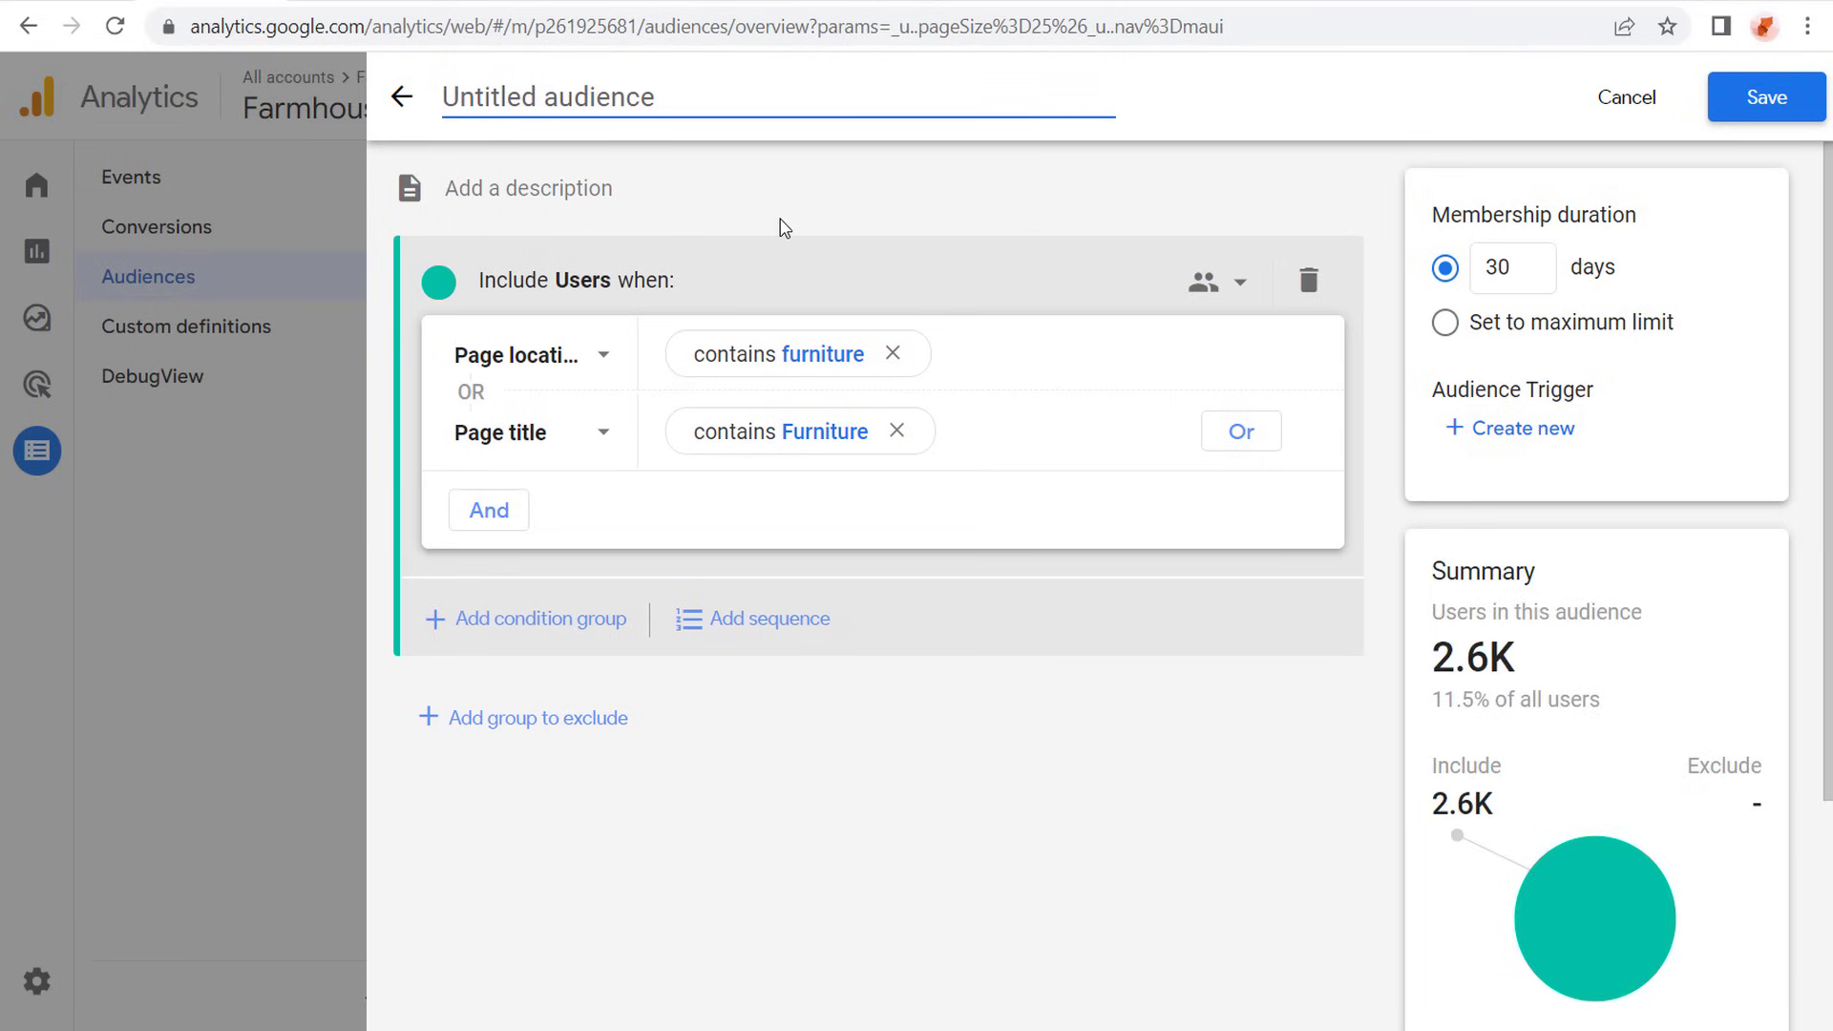
{"action": "type", "text": "Furniture Au"}
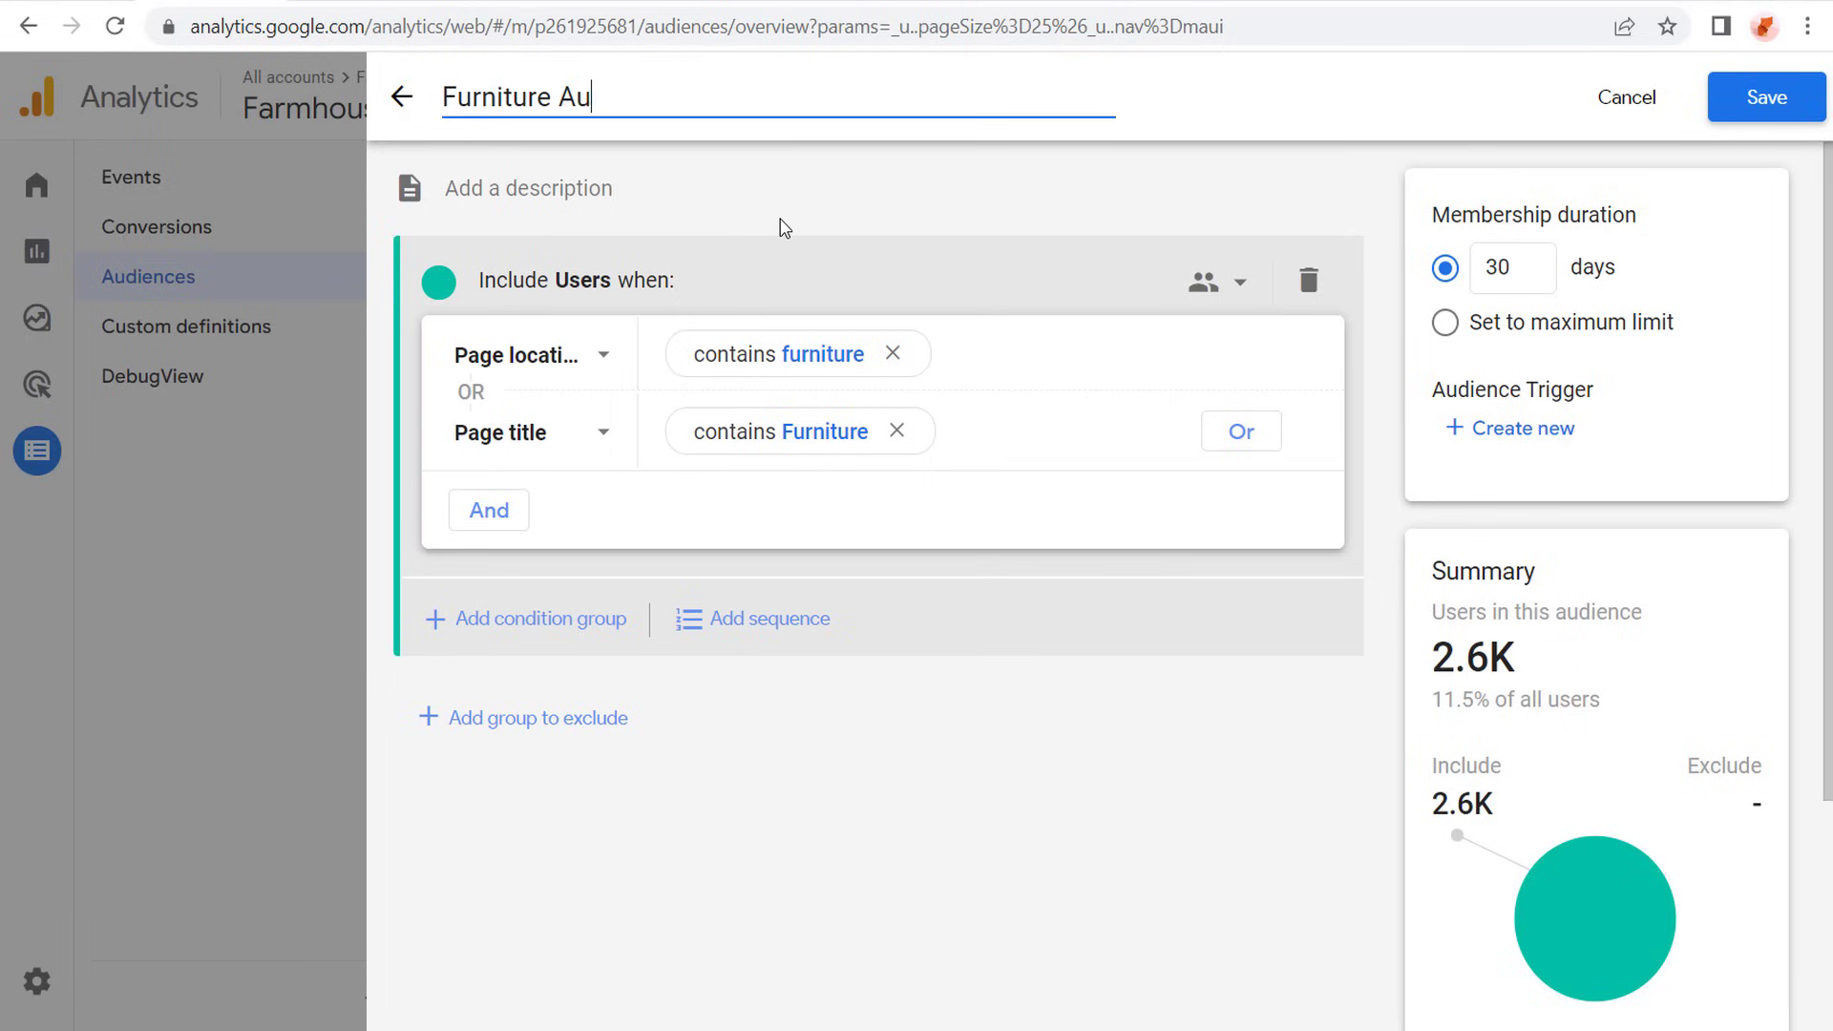
{"action": "type", "text": "dience"}
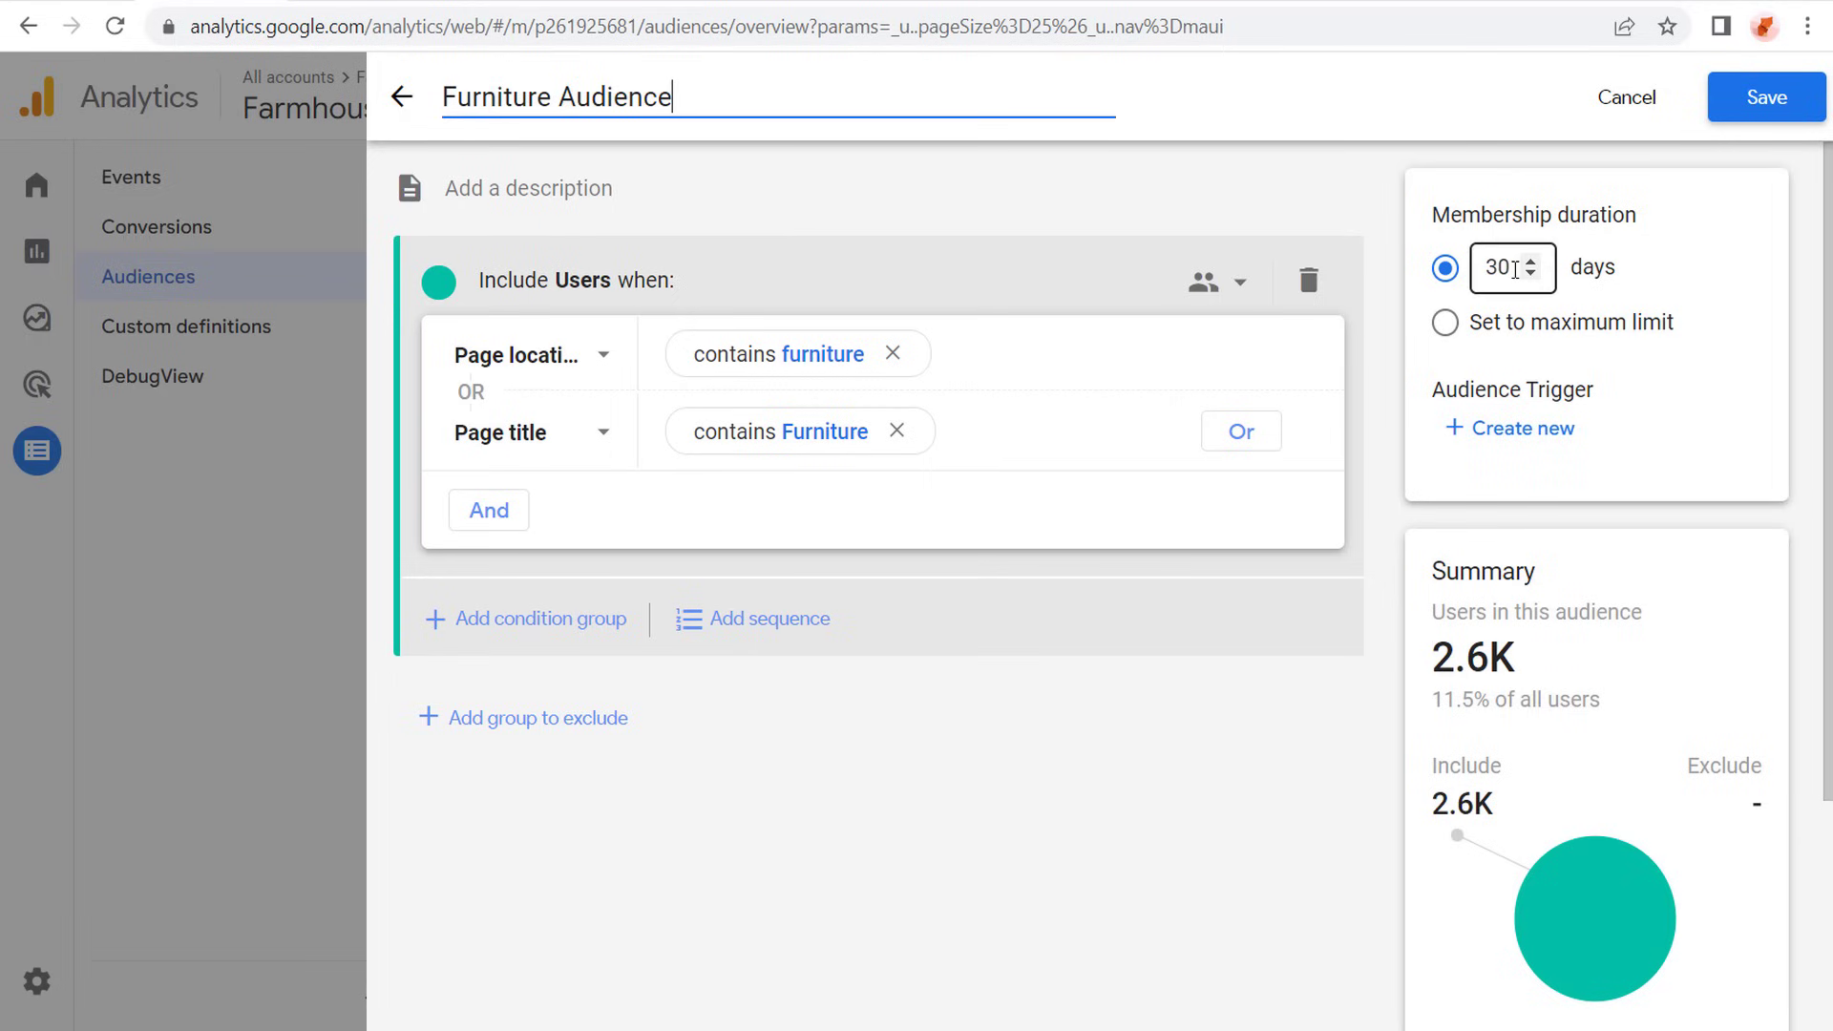
{"action": "left_click", "coordinate": [1475, 280]}
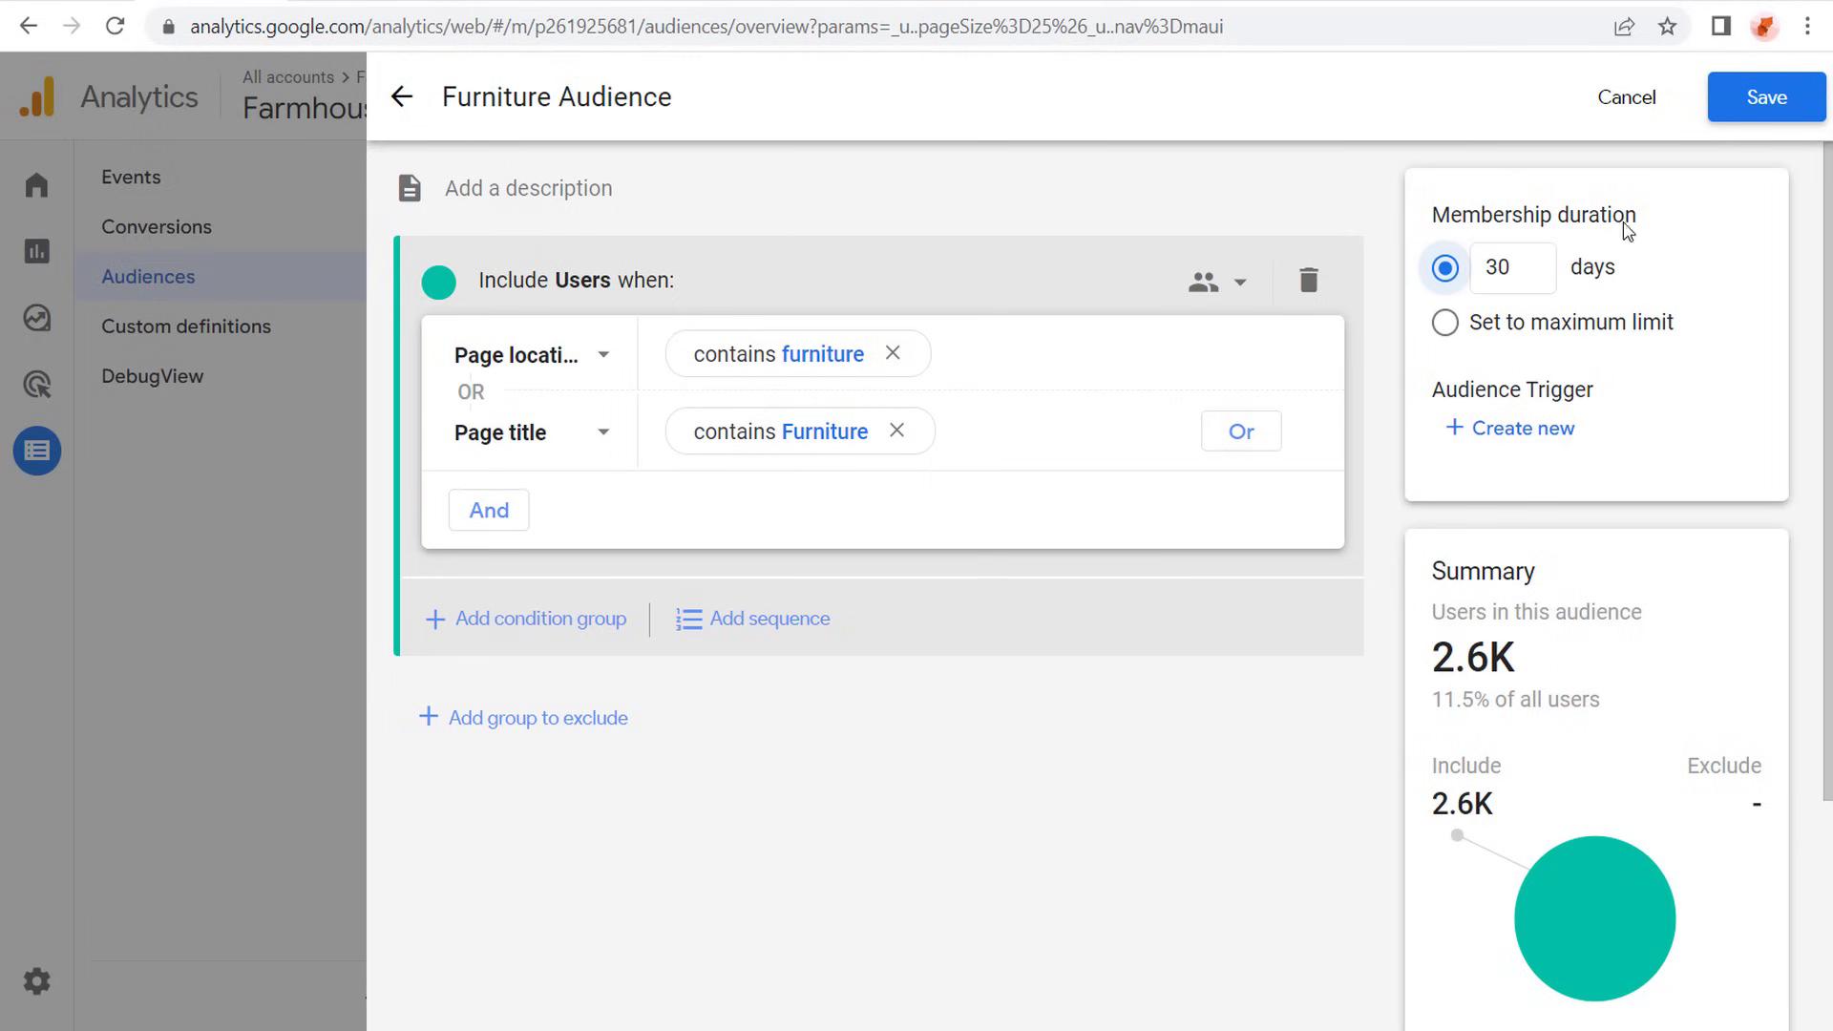
{"action": "left_click", "coordinate": [1515, 269]}
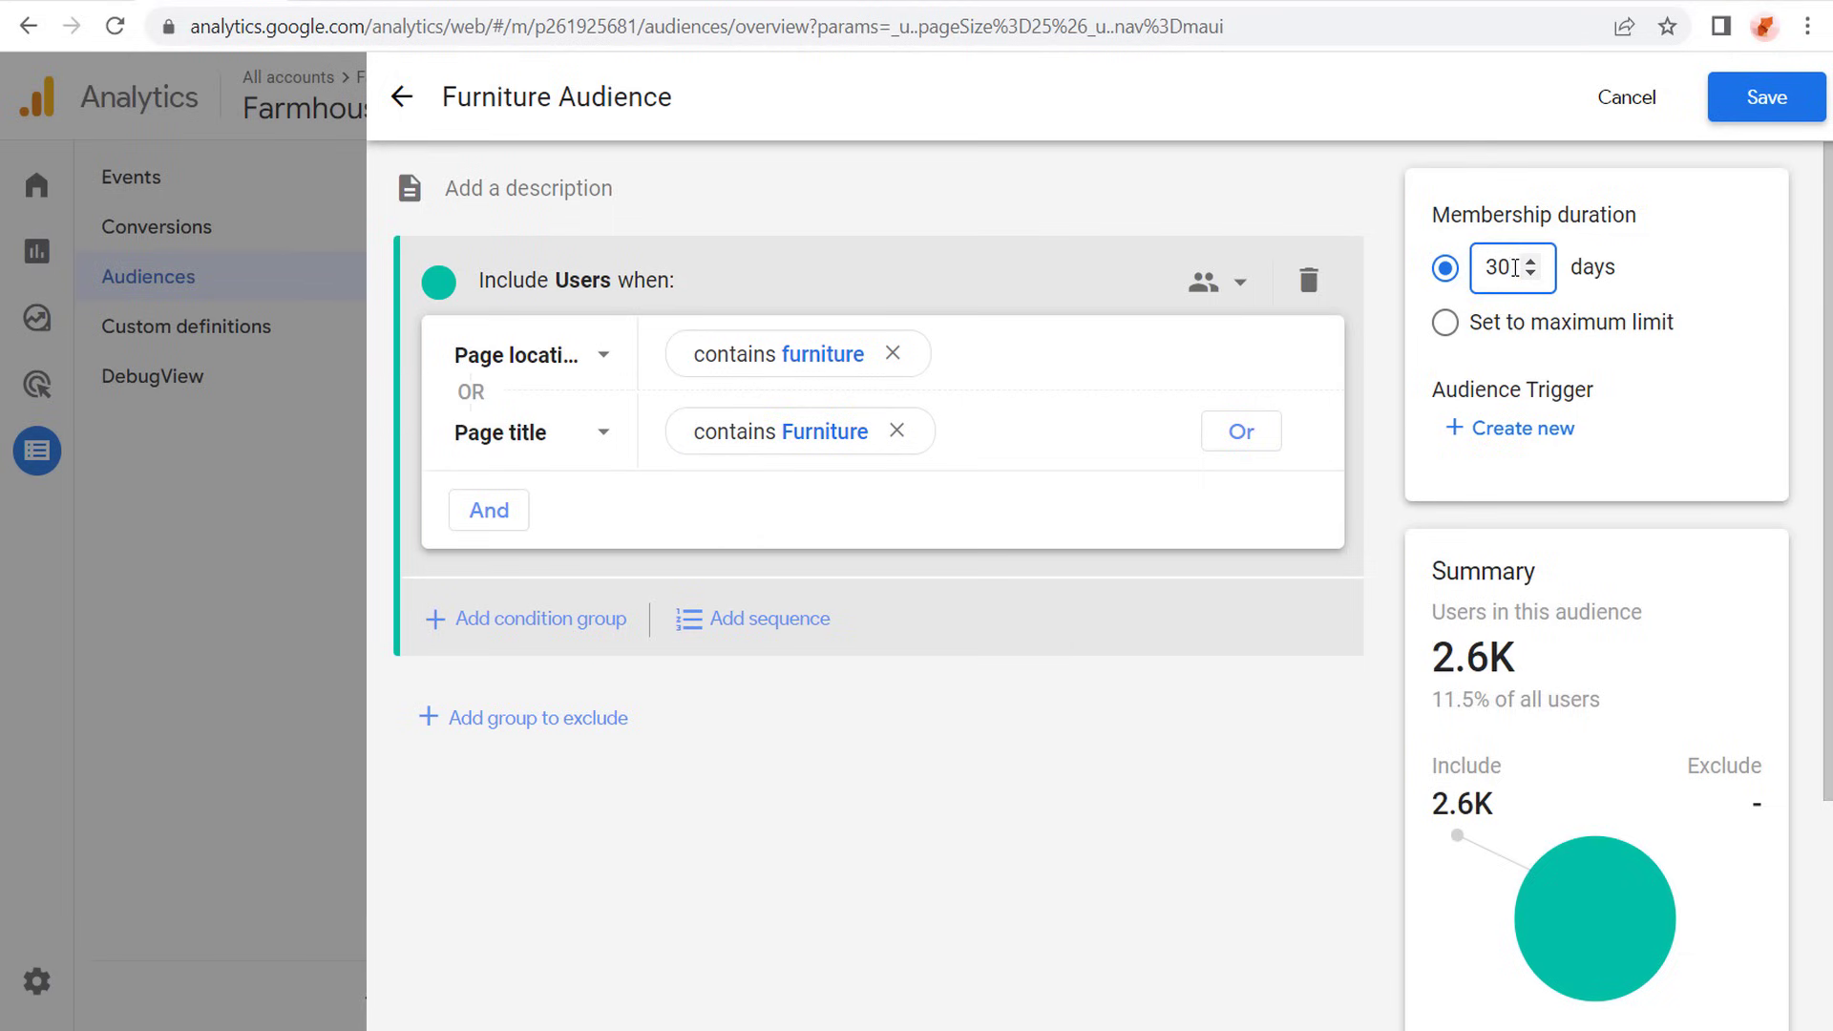
{"action": "key", "text": "BackSpace"}
{"action": "key", "text": "BackSpace"}
{"action": "type", "text": "60"}
{"action": "left_click", "coordinate": [1096, 737]}
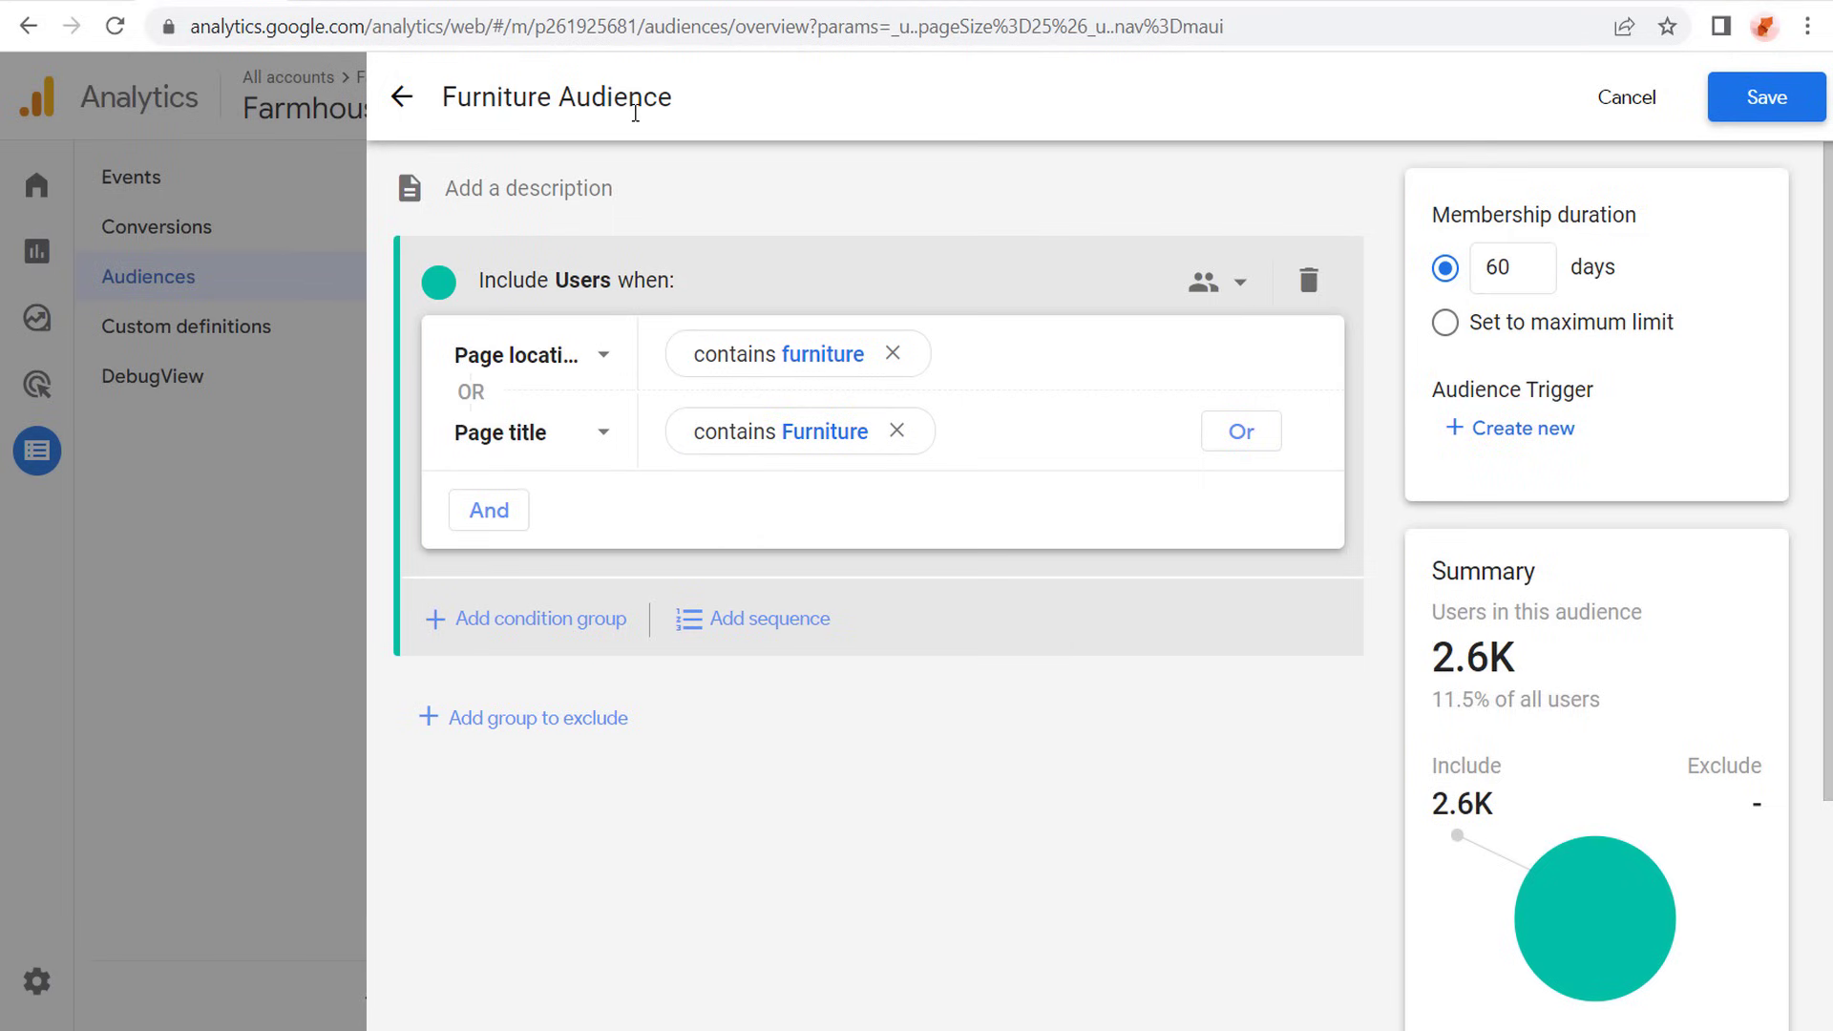
- Extend the audience name to "Furniture Audience - 60 Days" and save the audience
{"action": "left_click", "coordinate": [723, 99]}
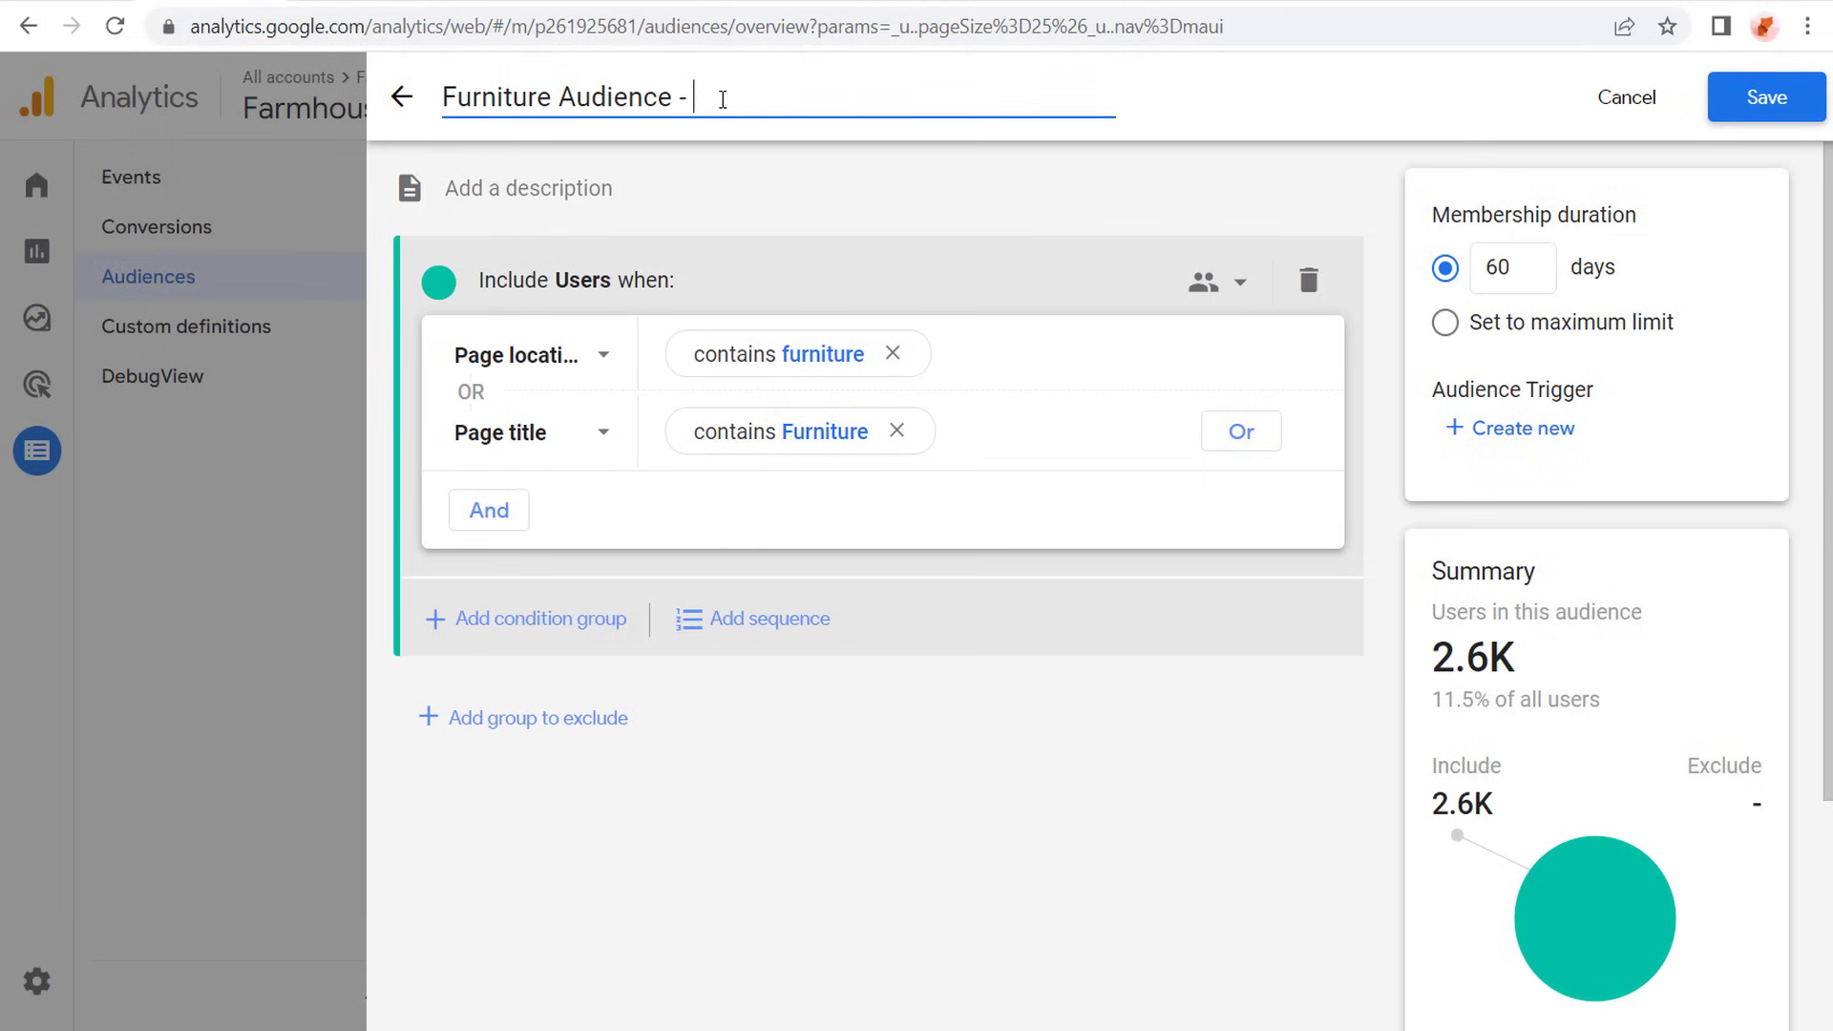
{"action": "type", "text": "60 Days"}
{"action": "left_click", "coordinate": [1768, 101]}
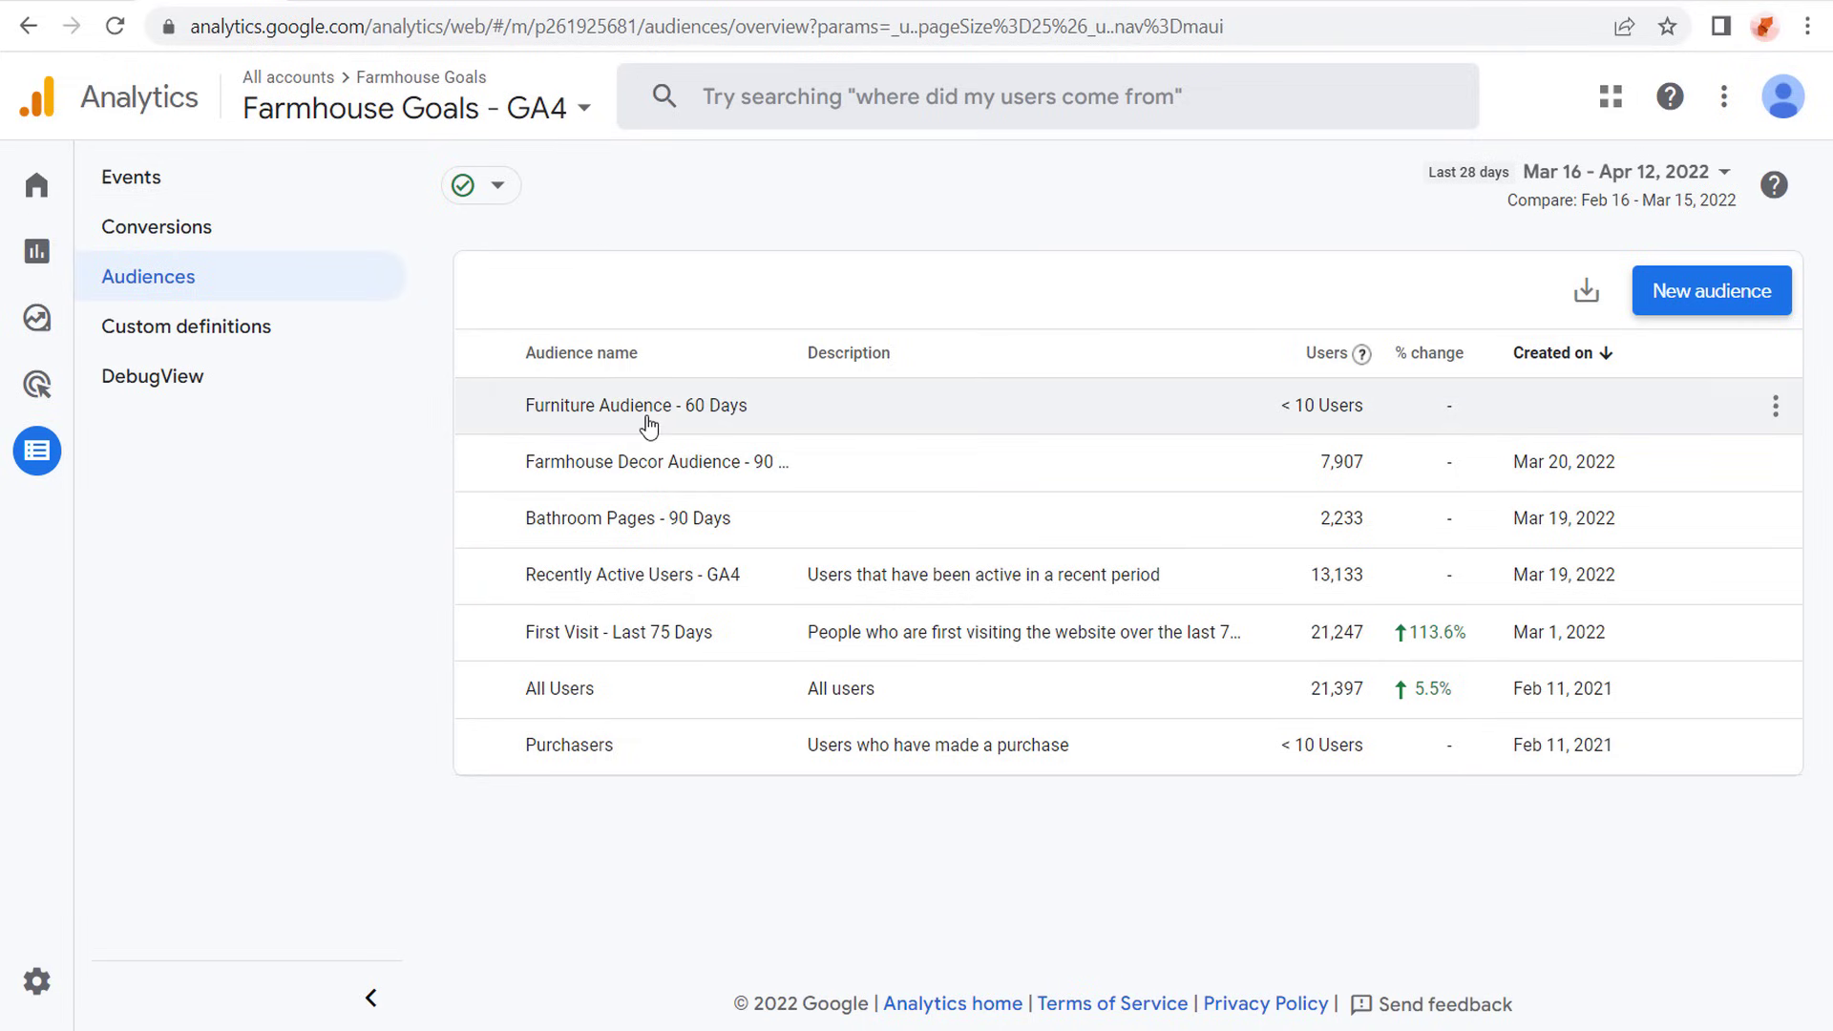
- Switch to the Google Ads Audience manager and review the imported data segments with their types and sizes
{"action": "left_click", "coordinate": [91, 2]}
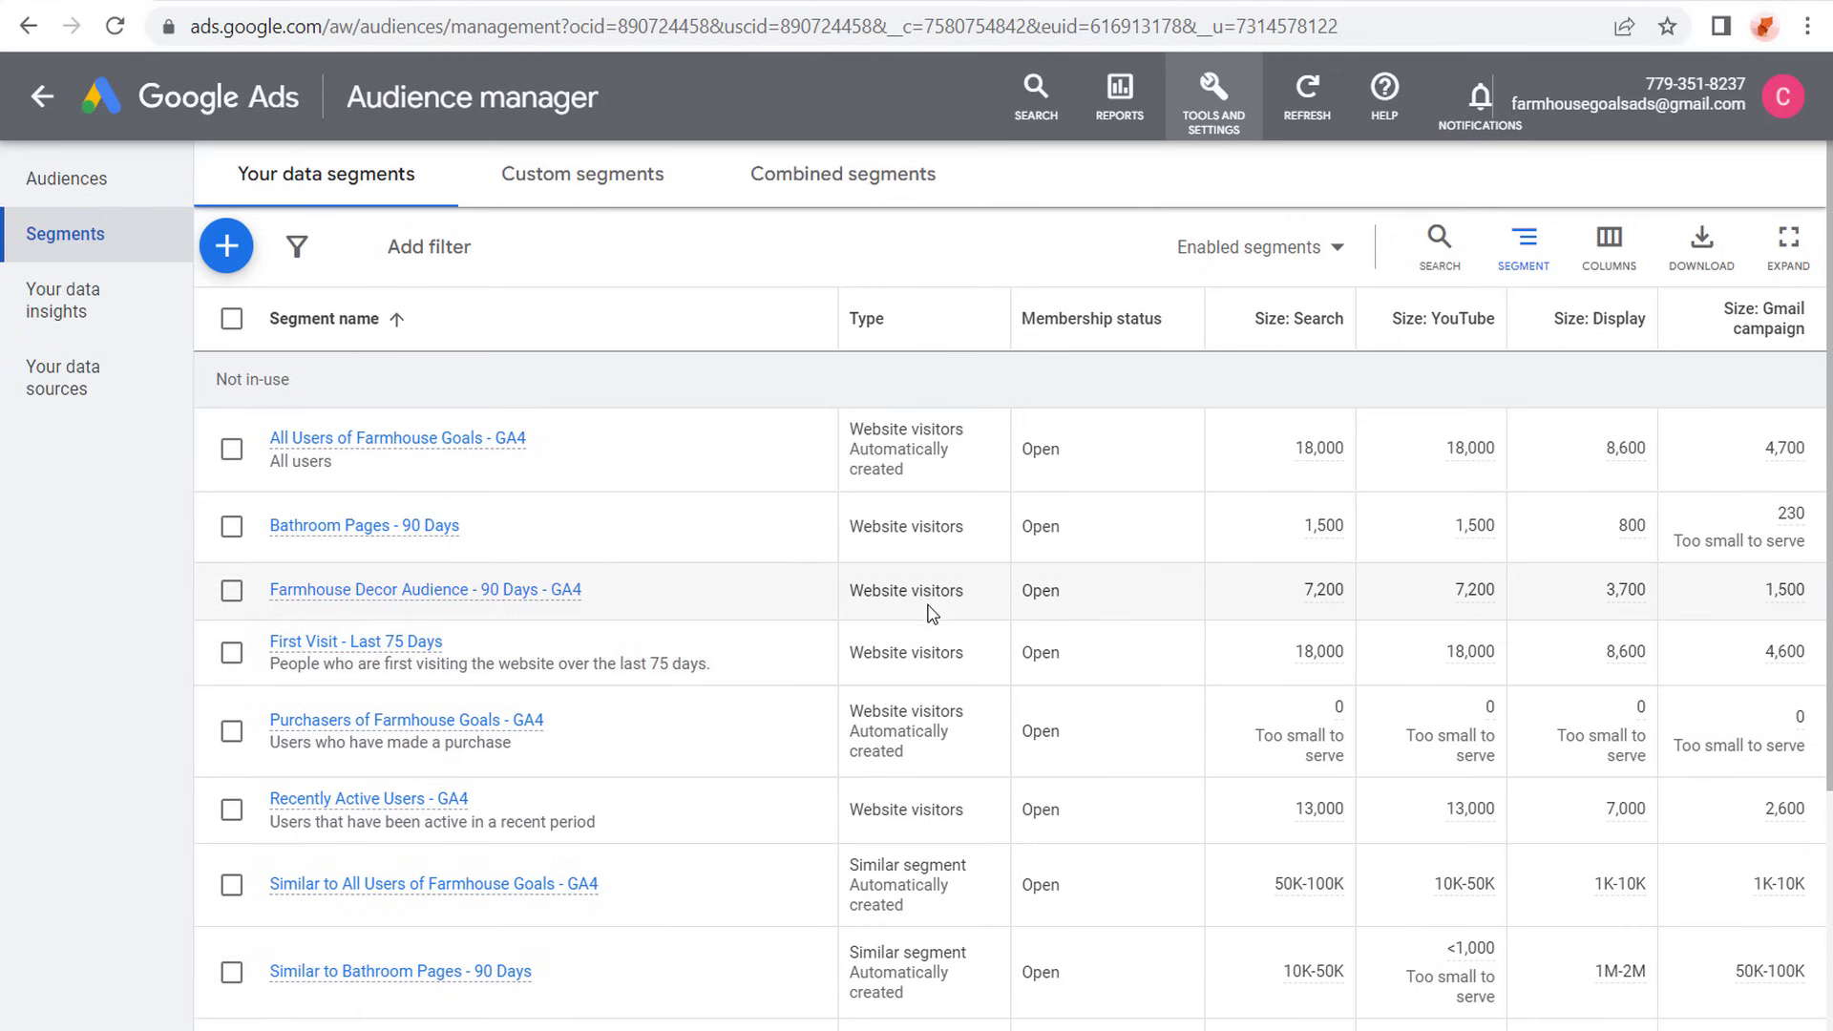
{"action": "scroll", "coordinate": [931, 611], "scroll_direction": "down", "scroll_amount": 3}
{"action": "scroll", "coordinate": [918, 626], "scroll_direction": "up", "scroll_amount": 1}
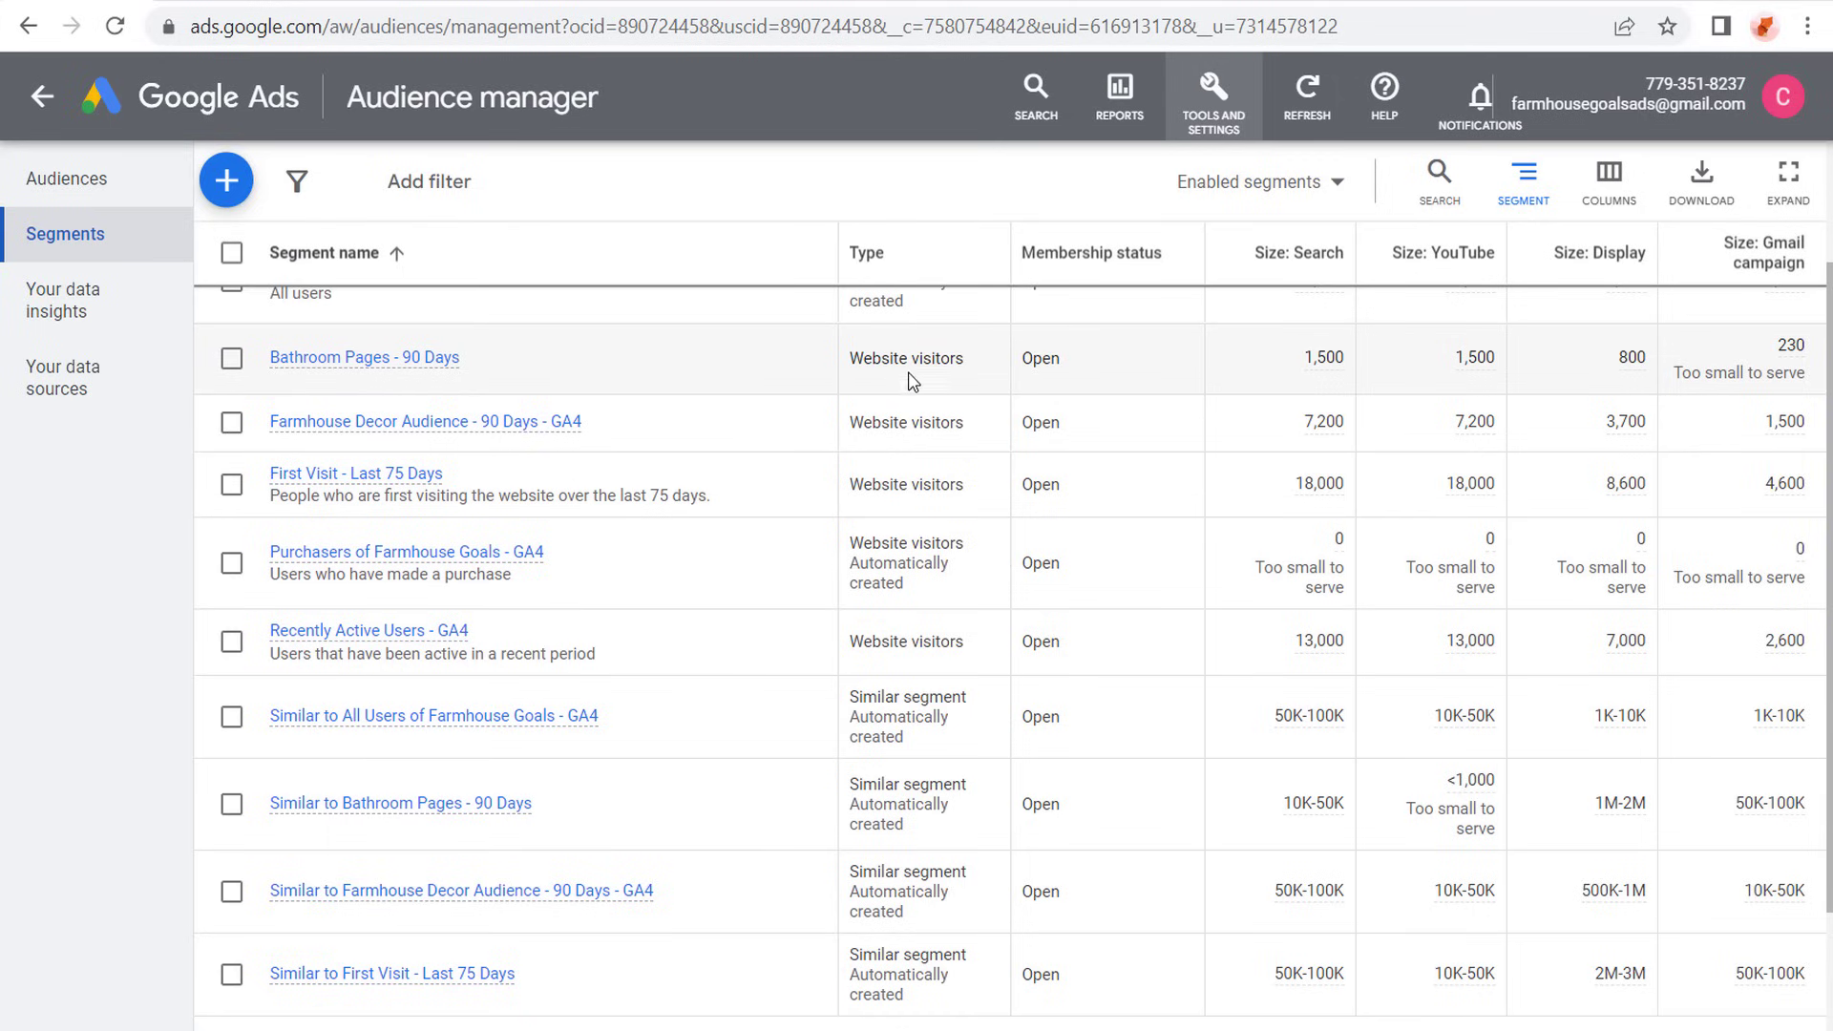
- Compare the automatically created similar segments with the website visitor segments they are based on, including Bathroom Pages - 90 Days
{"action": "scroll", "coordinate": [952, 401], "scroll_direction": "down", "scroll_amount": 2}
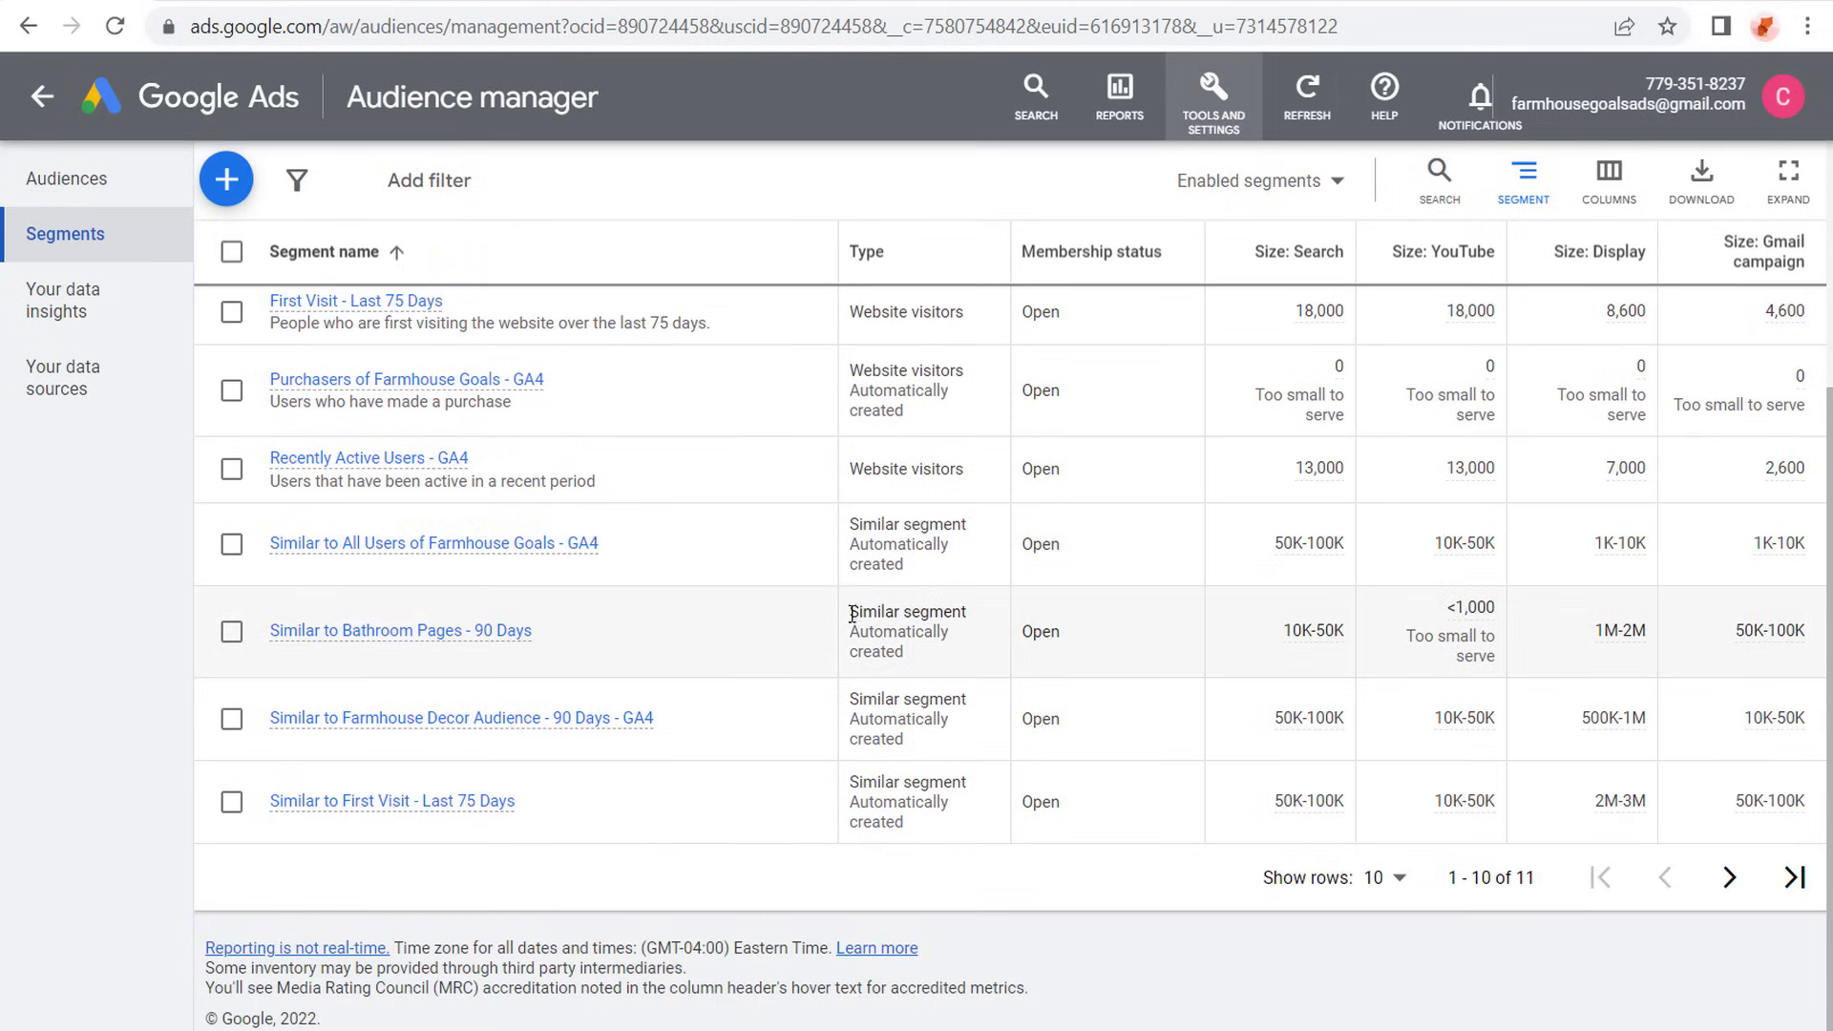
{"action": "left_click_drag", "start_coordinate": [852, 614], "coordinate": [960, 656]}
{"action": "left_click", "coordinate": [913, 660]}
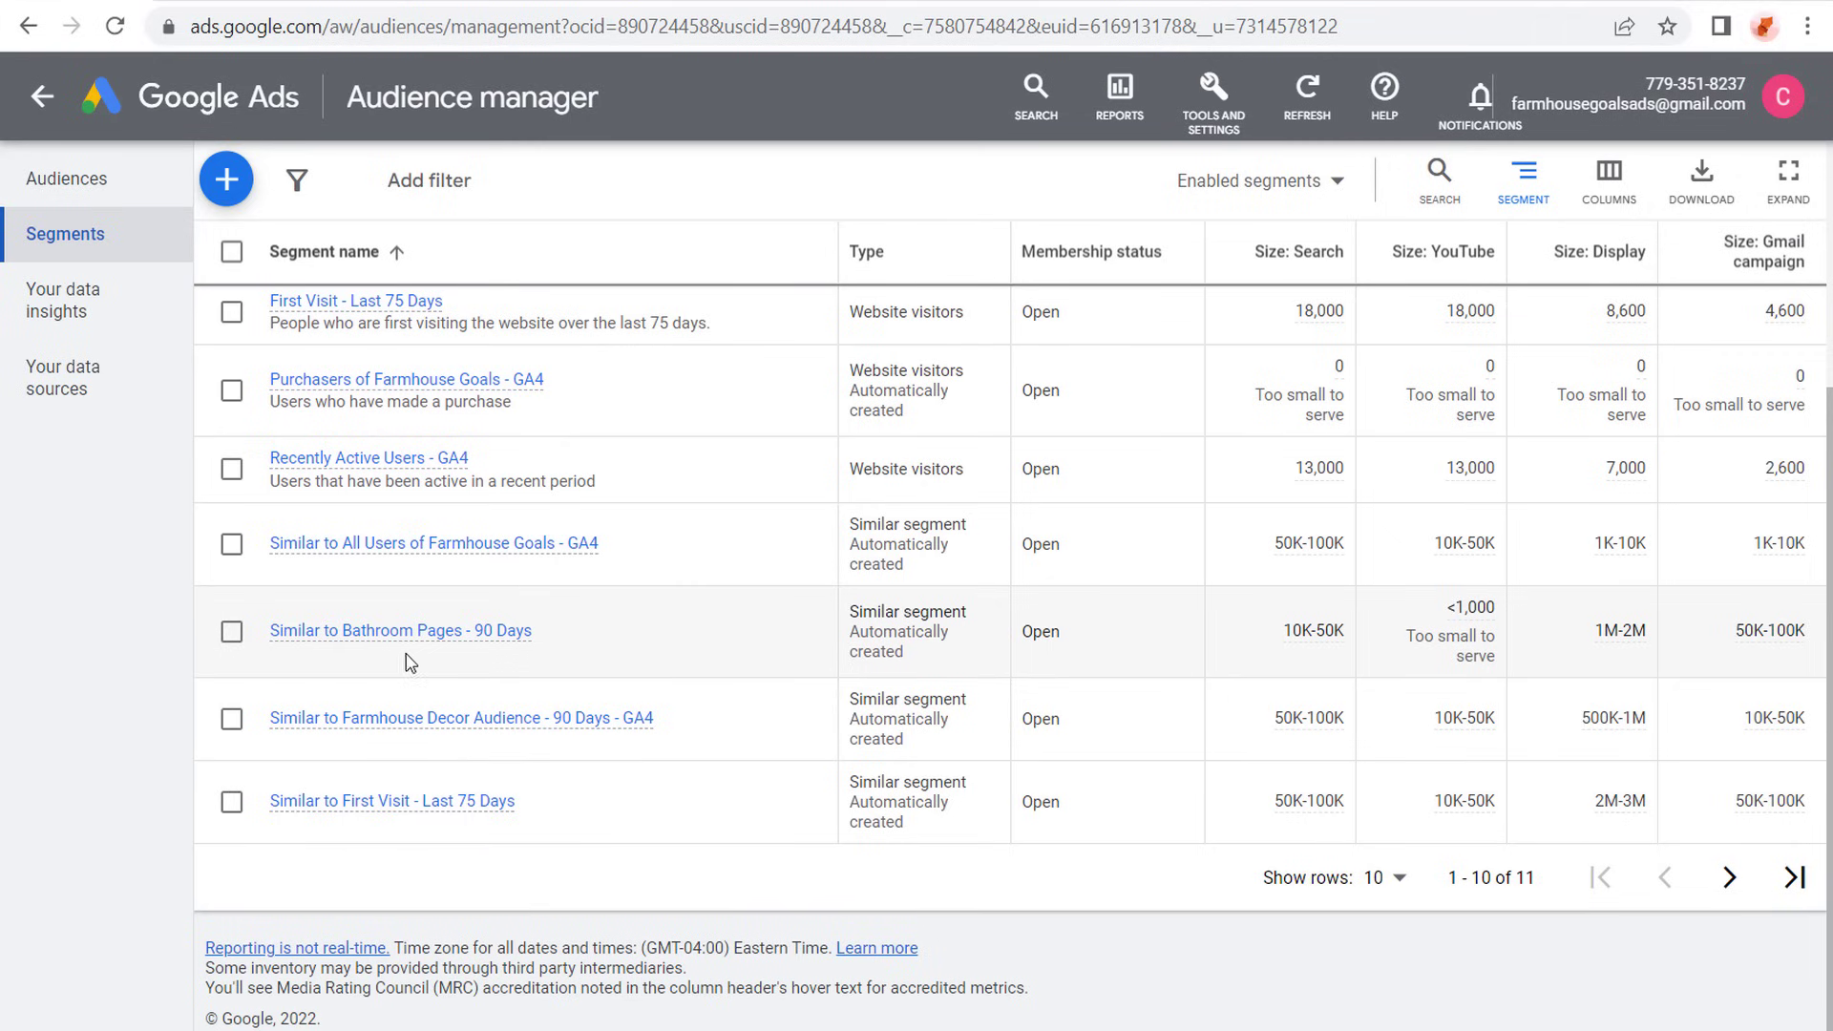
{"action": "mouse_move", "coordinate": [410, 642]}
{"action": "scroll", "coordinate": [792, 642], "scroll_direction": "up", "scroll_amount": 2}
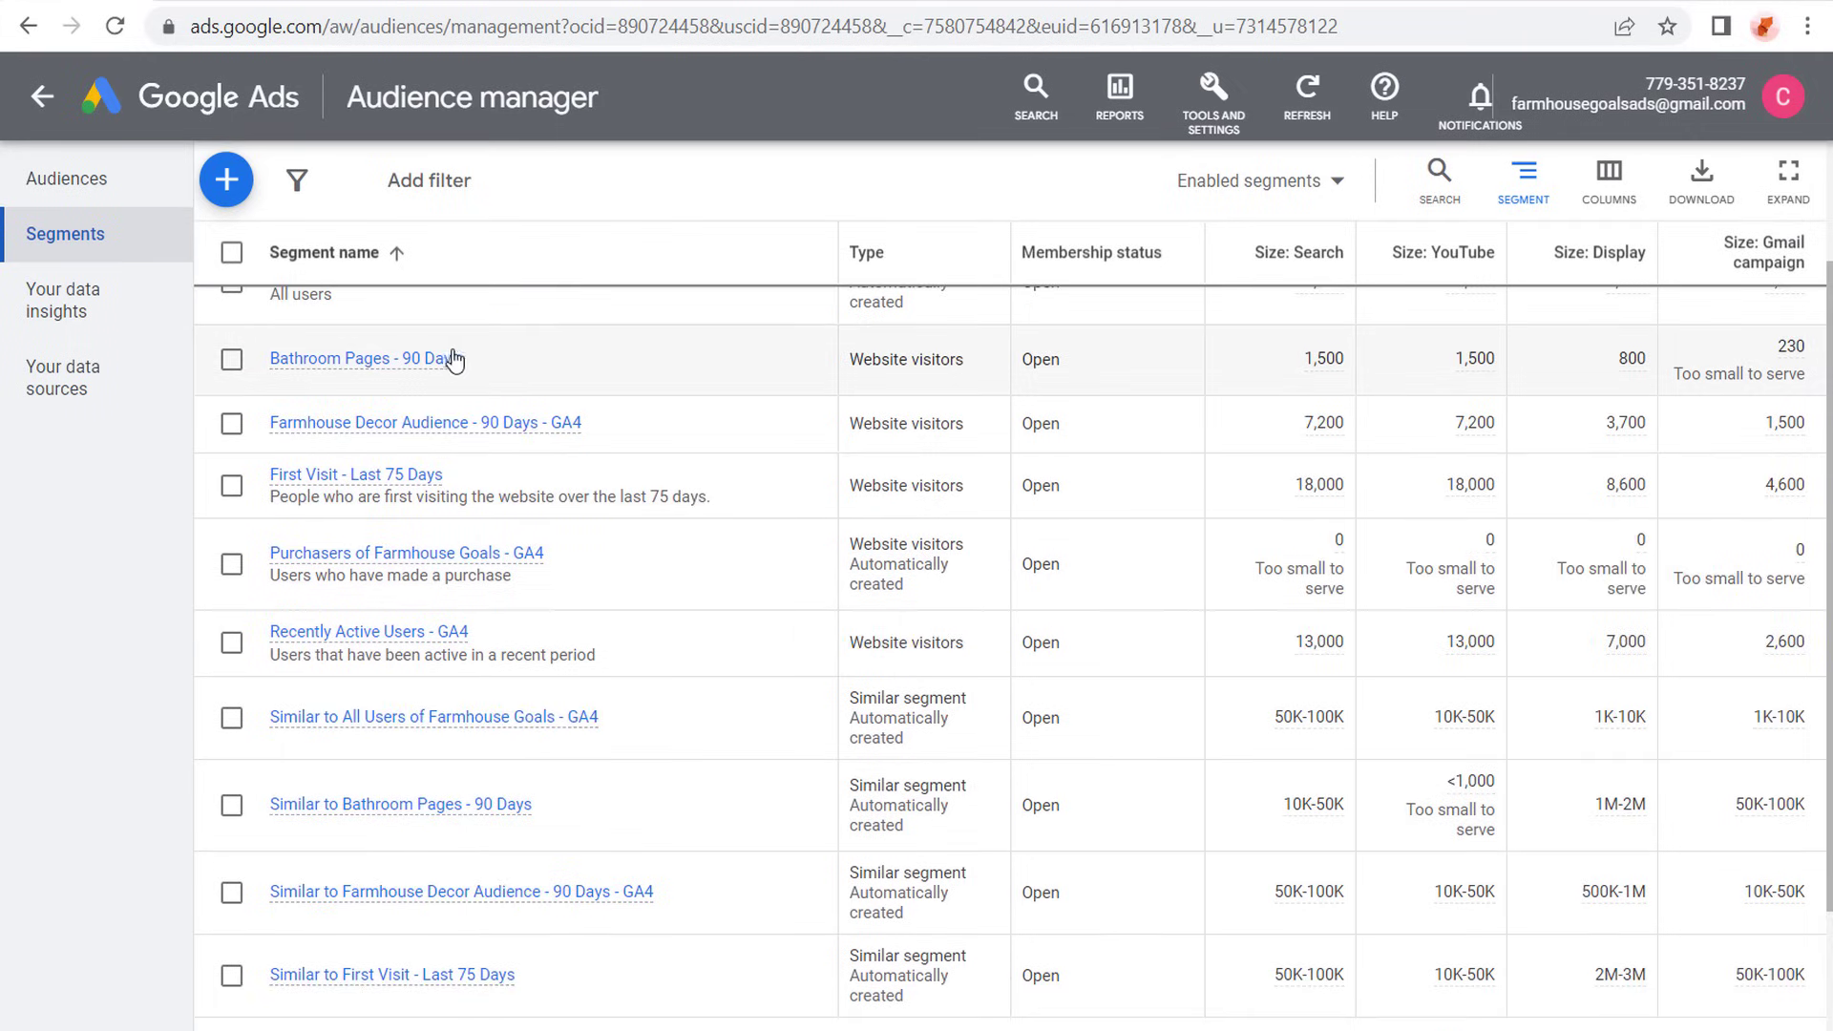
{"action": "scroll", "coordinate": [671, 405], "scroll_direction": "down", "scroll_amount": 2}
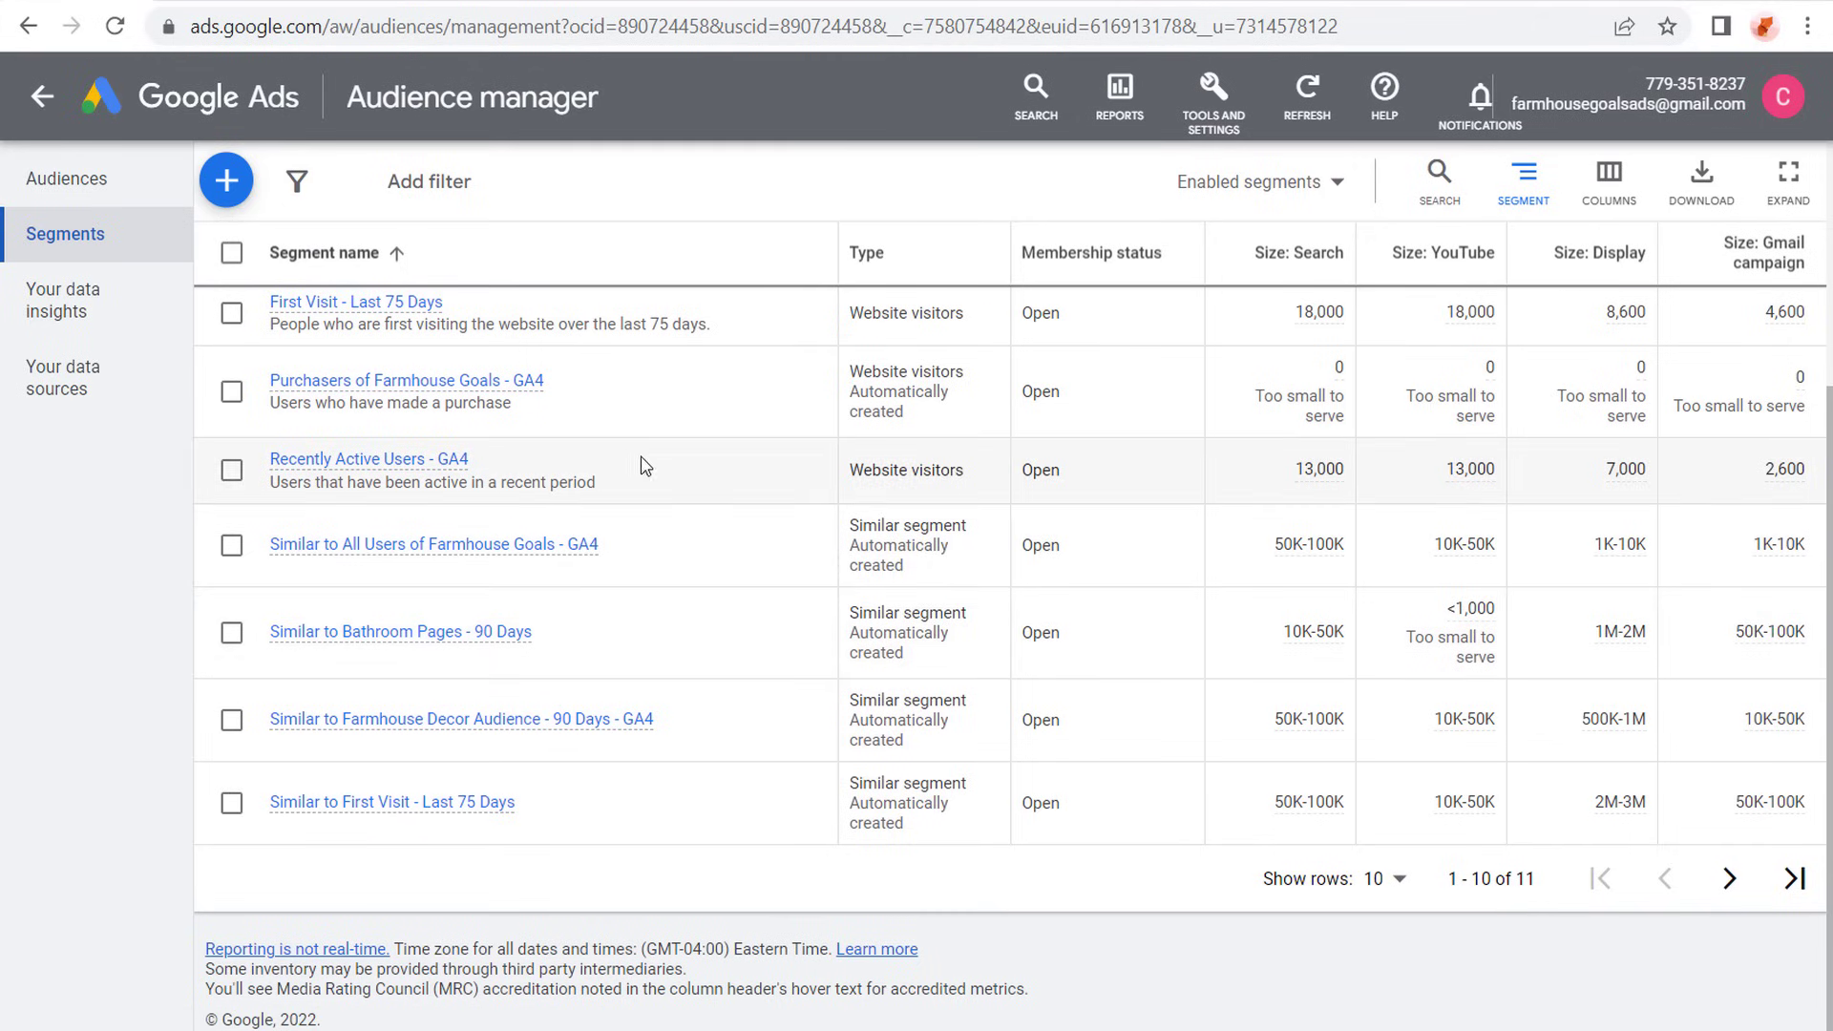
{"action": "scroll", "coordinate": [639, 466], "scroll_direction": "up", "scroll_amount": 4}
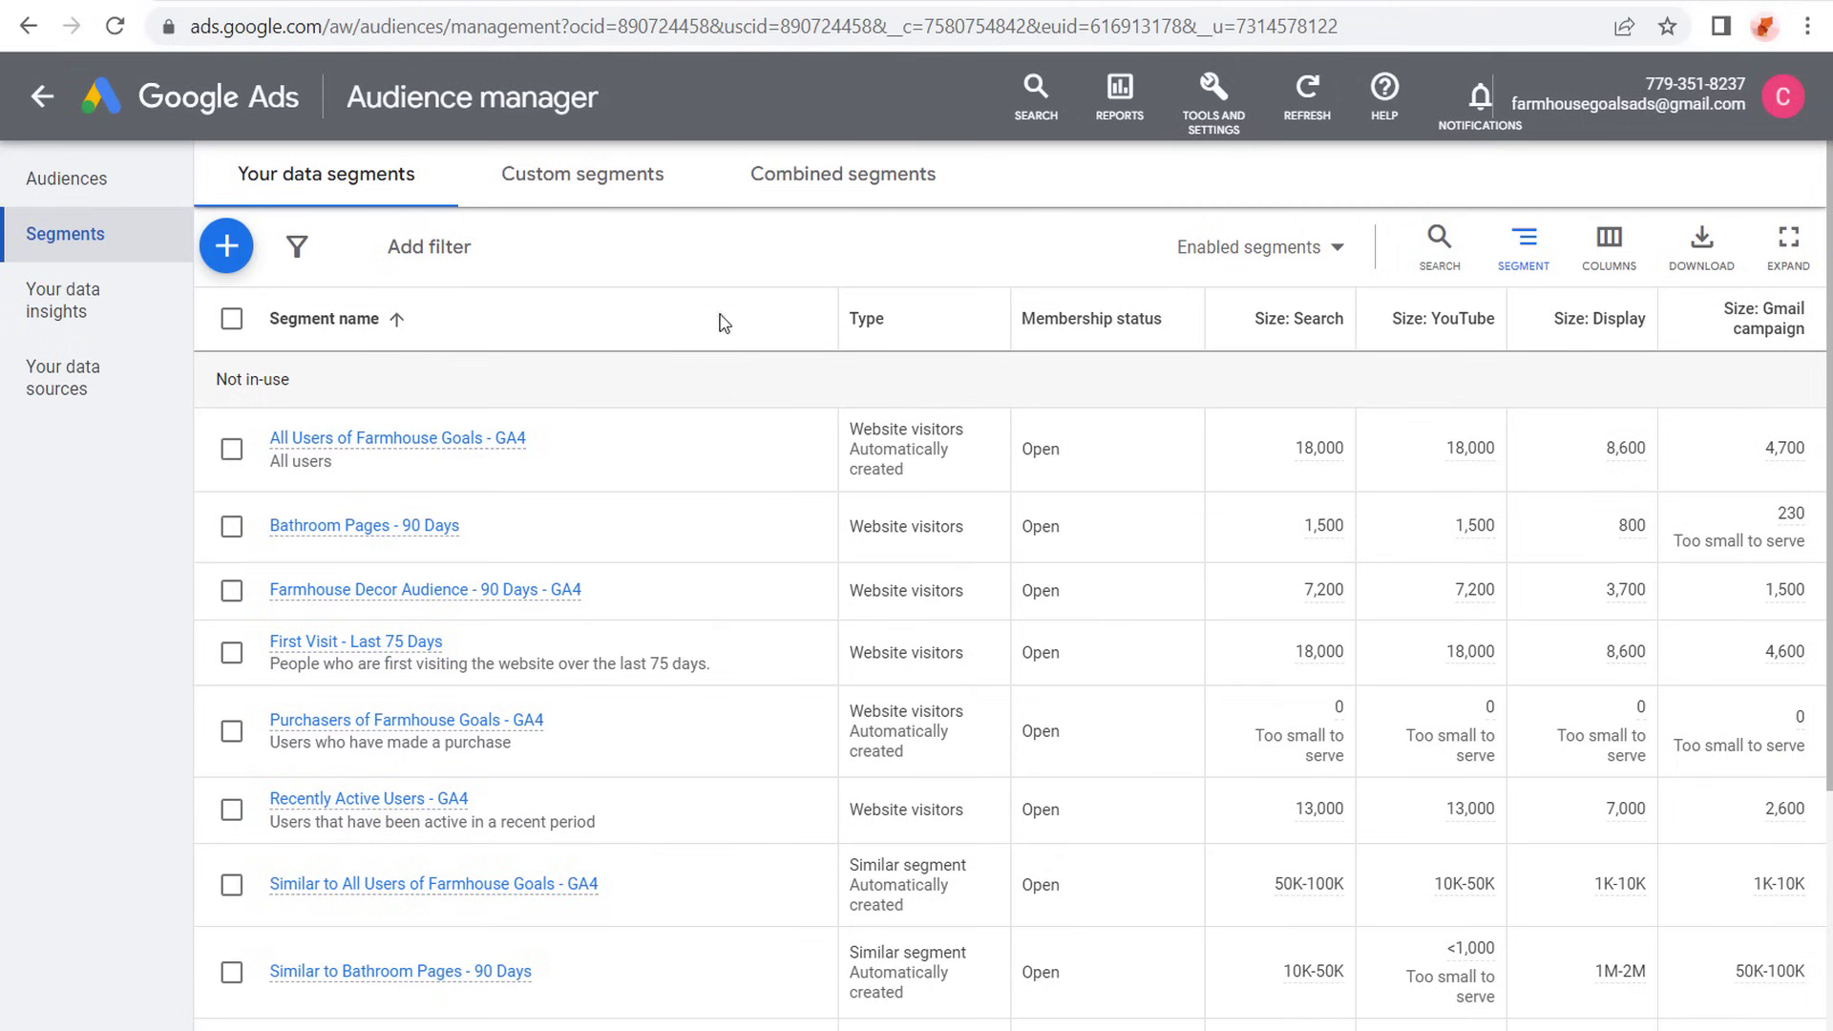
- Leave the Audience manager and return to the All campaigns overview
{"action": "left_click", "coordinate": [1214, 93]}
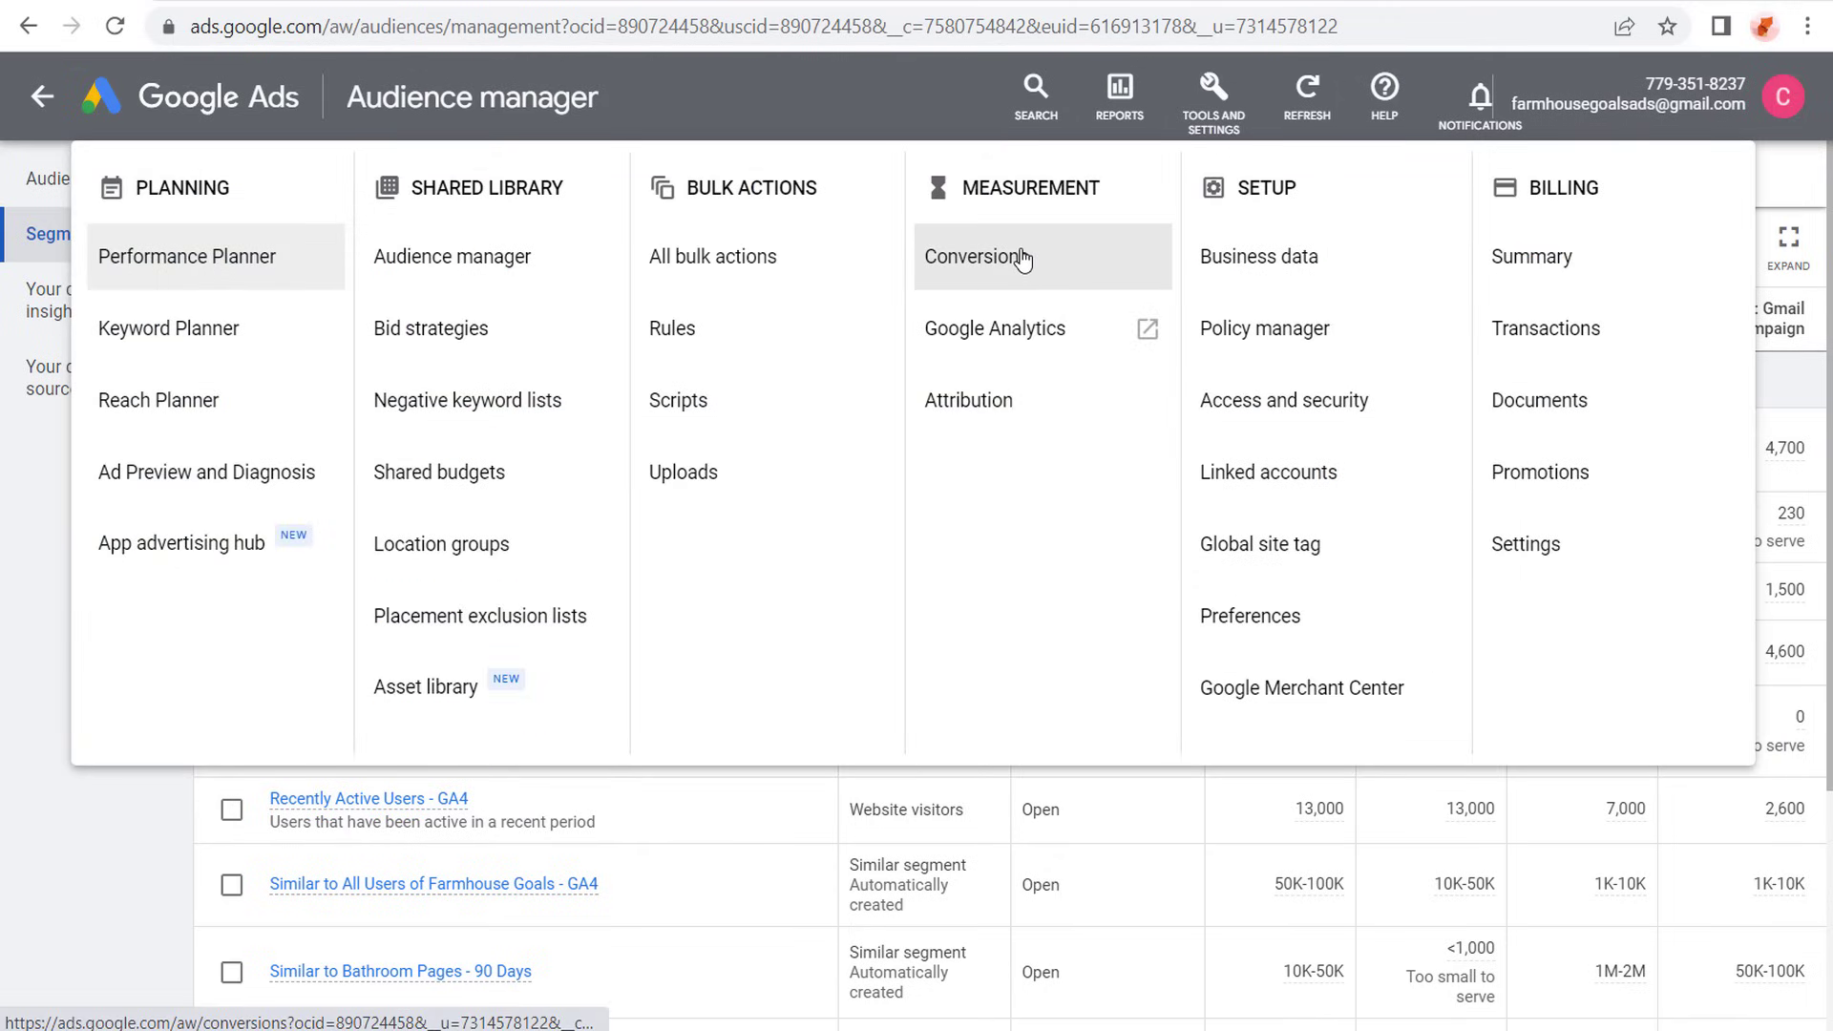
{"action": "left_click", "coordinate": [772, 99]}
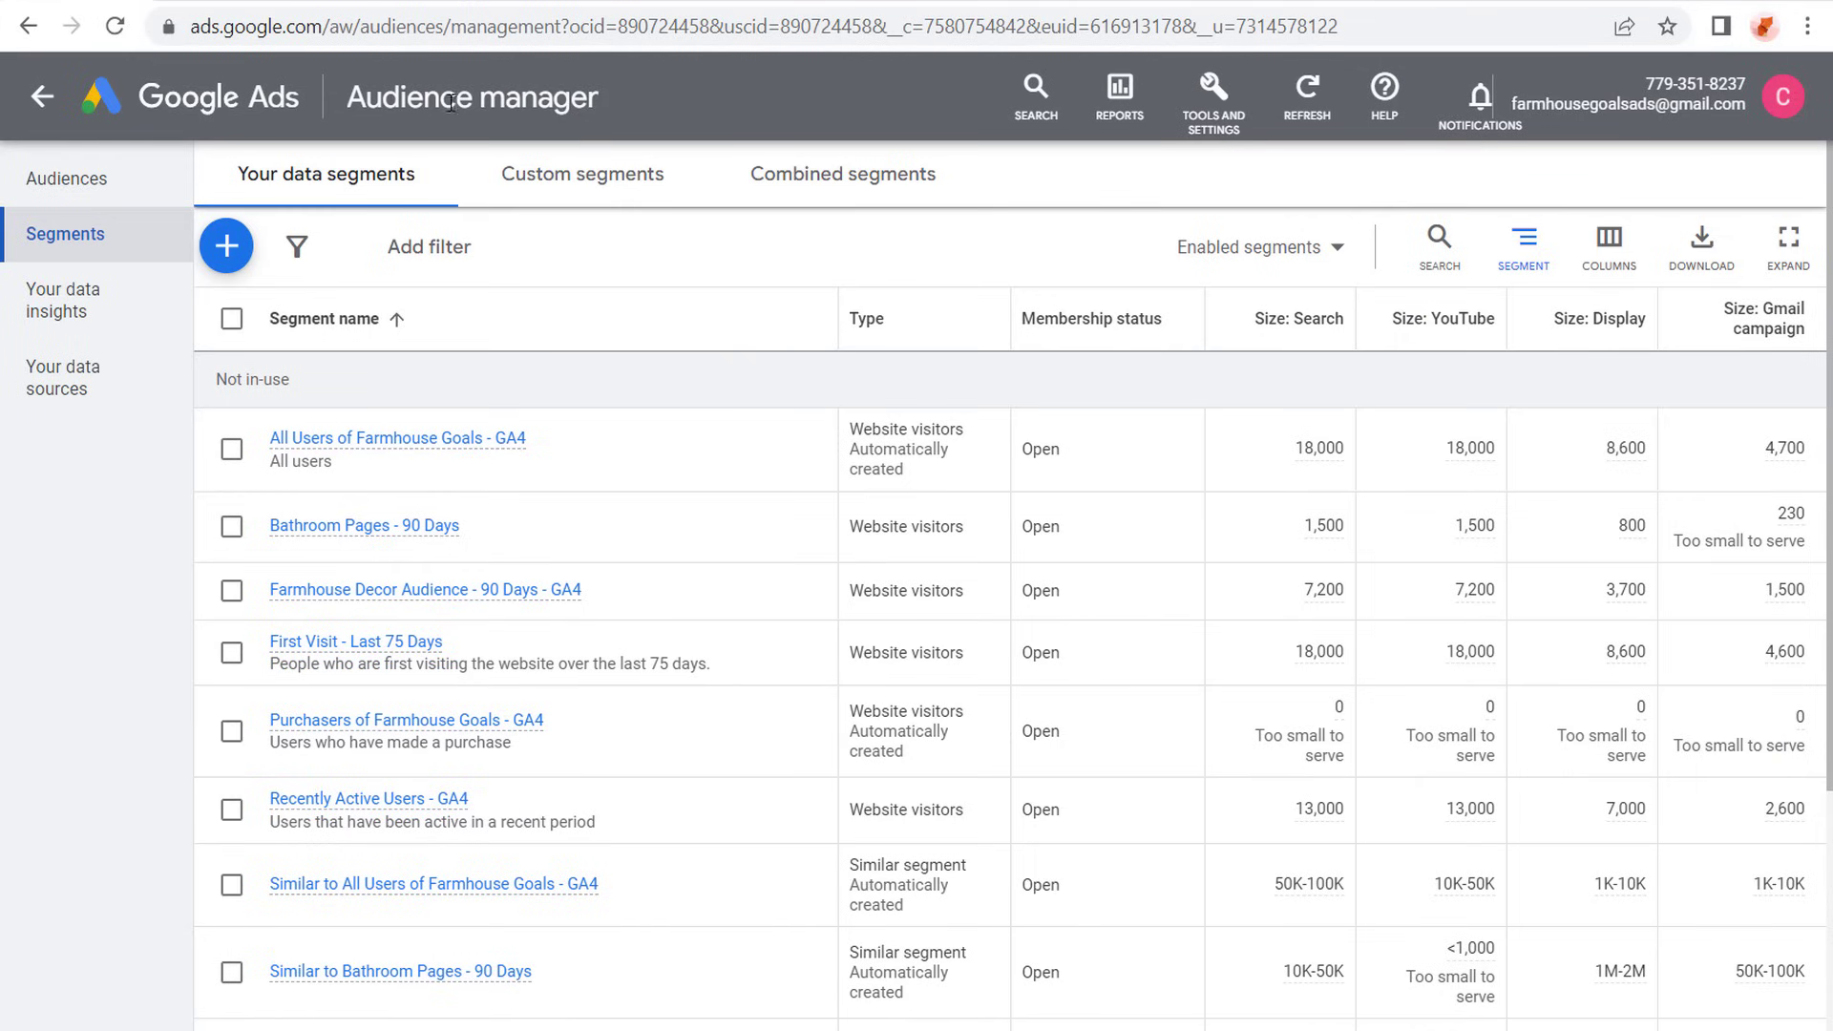
{"action": "left_click", "coordinate": [42, 96]}
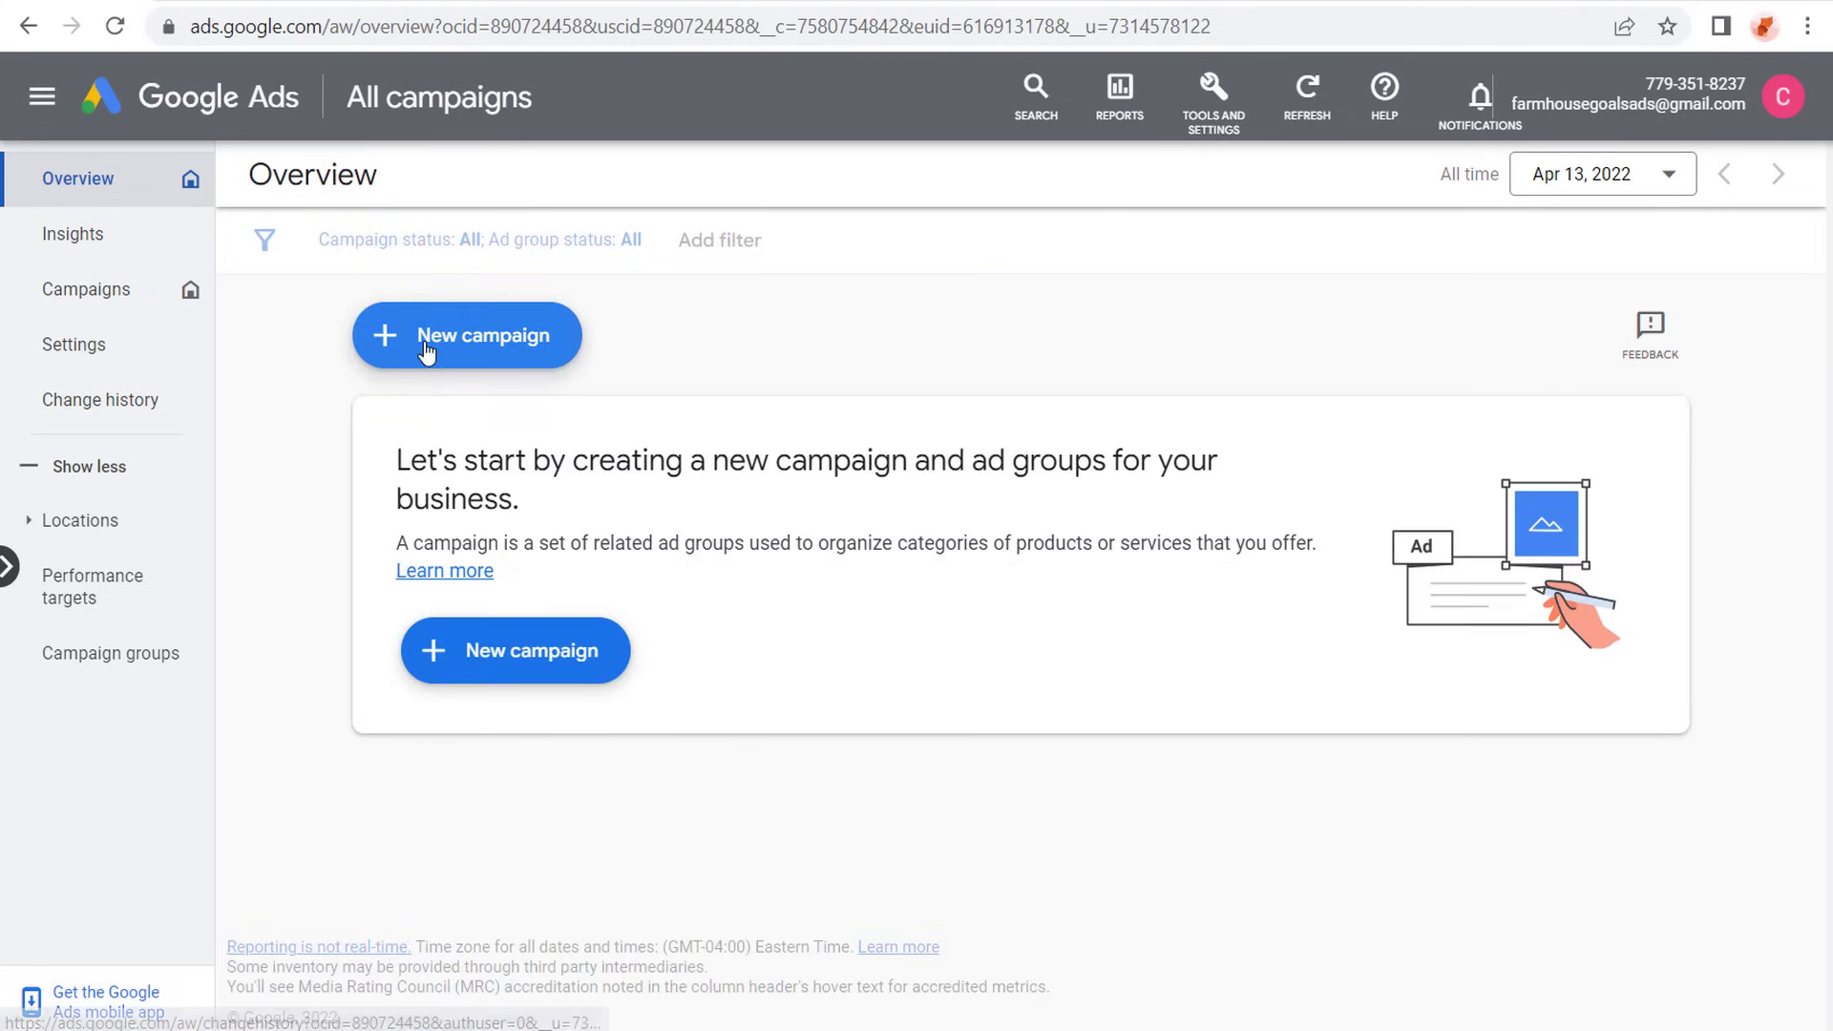
{"action": "left_click", "coordinate": [463, 342]}
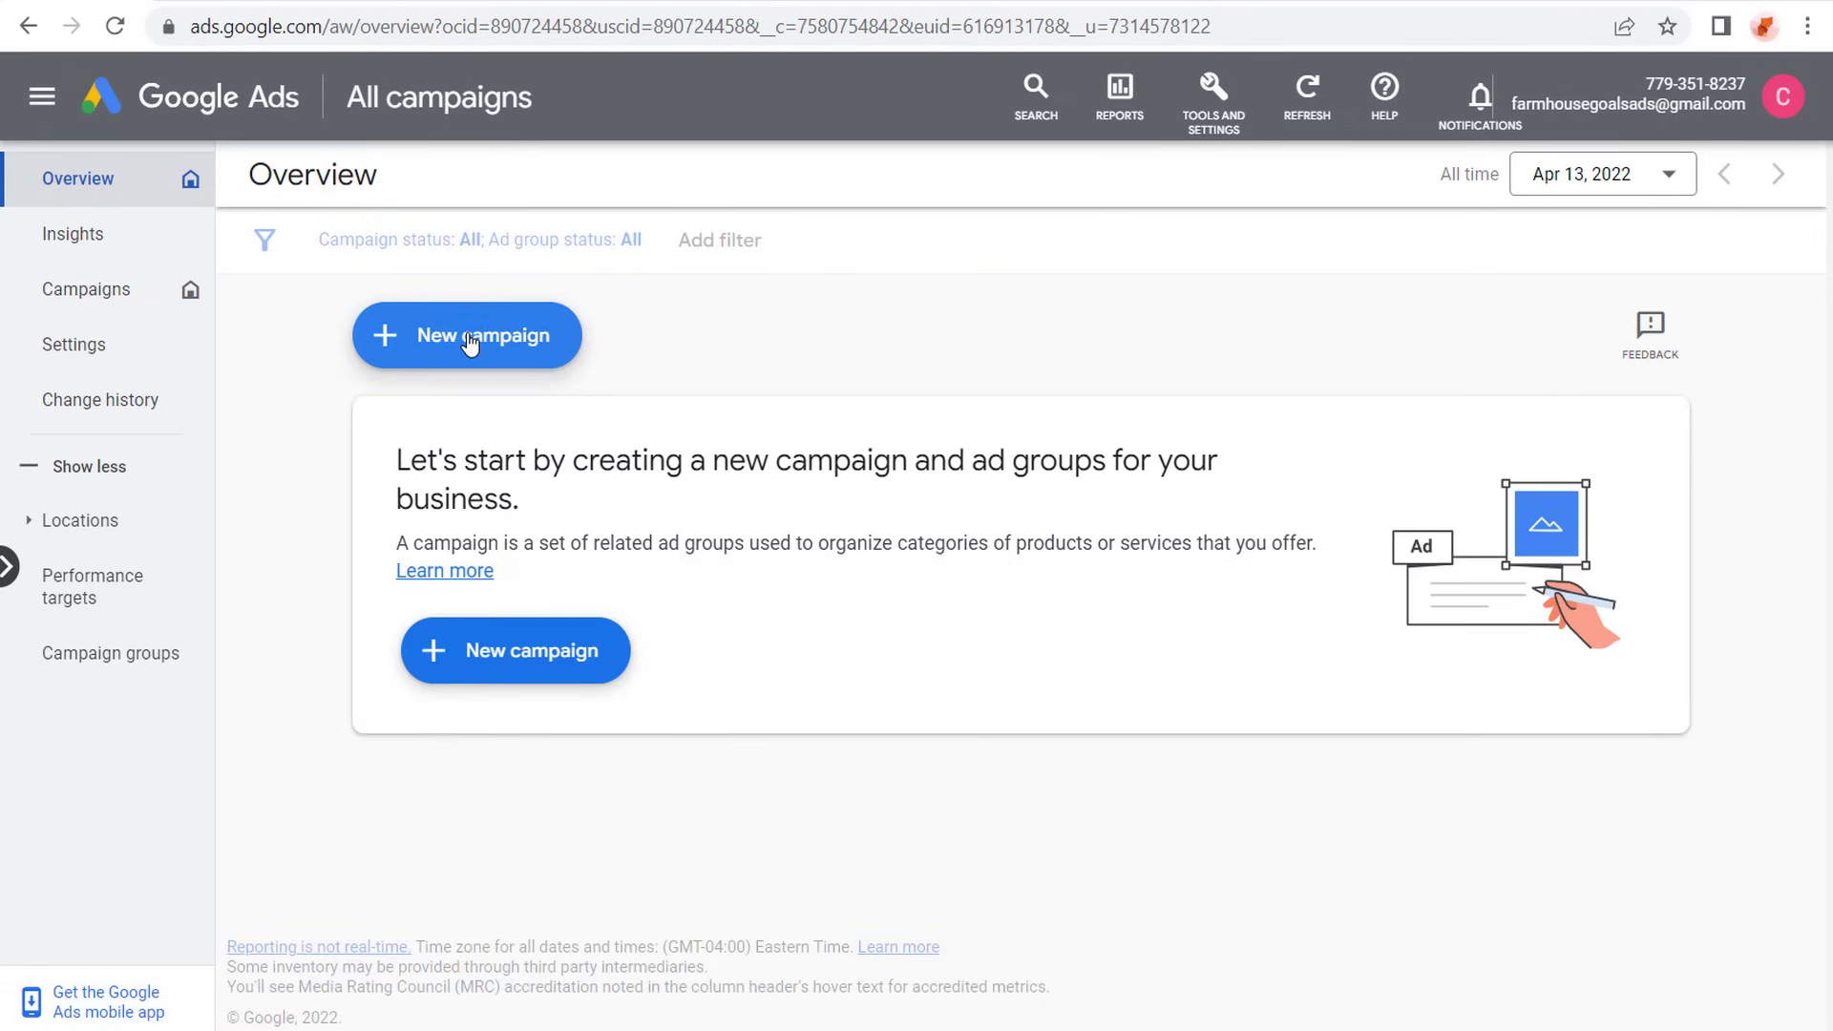
{"action": "left_click", "coordinate": [467, 342]}
- Open the settings of the "Farmhouse Goals - GA4 (web) Affiliate Click" conversion action for editing
{"action": "left_click", "coordinate": [1213, 113]}
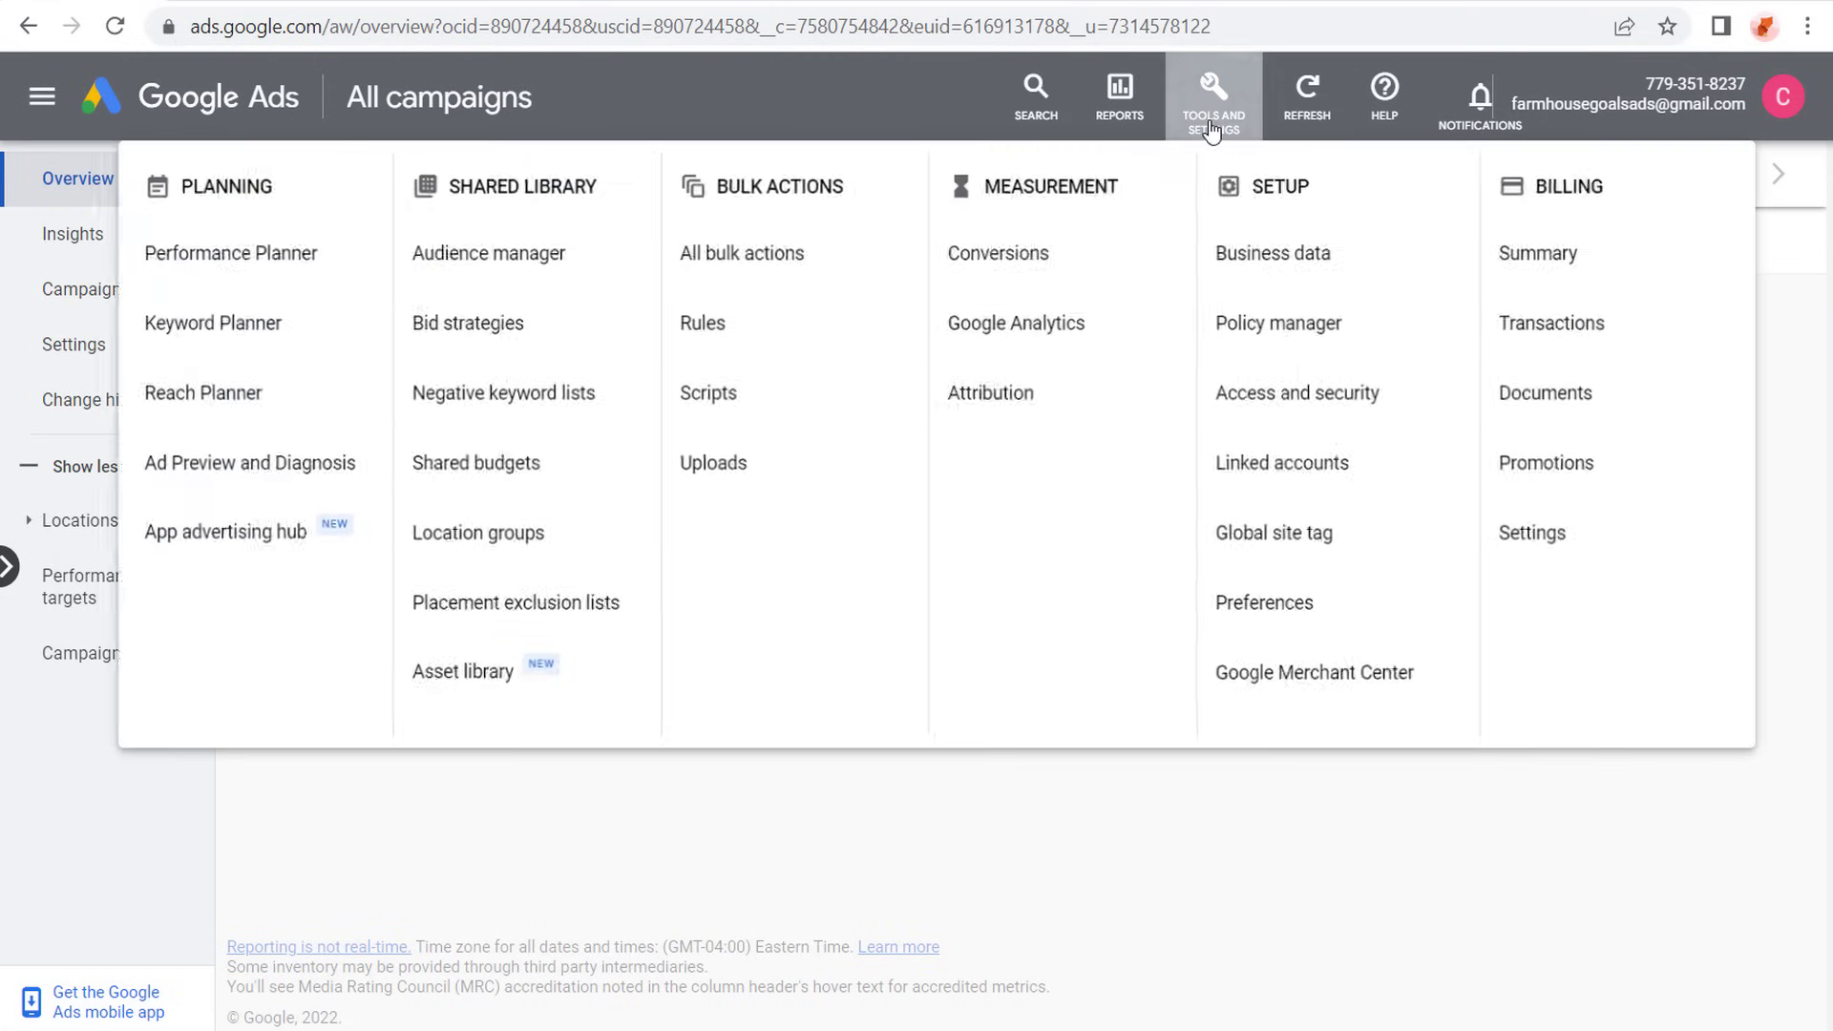
{"action": "left_click", "coordinate": [1057, 267]}
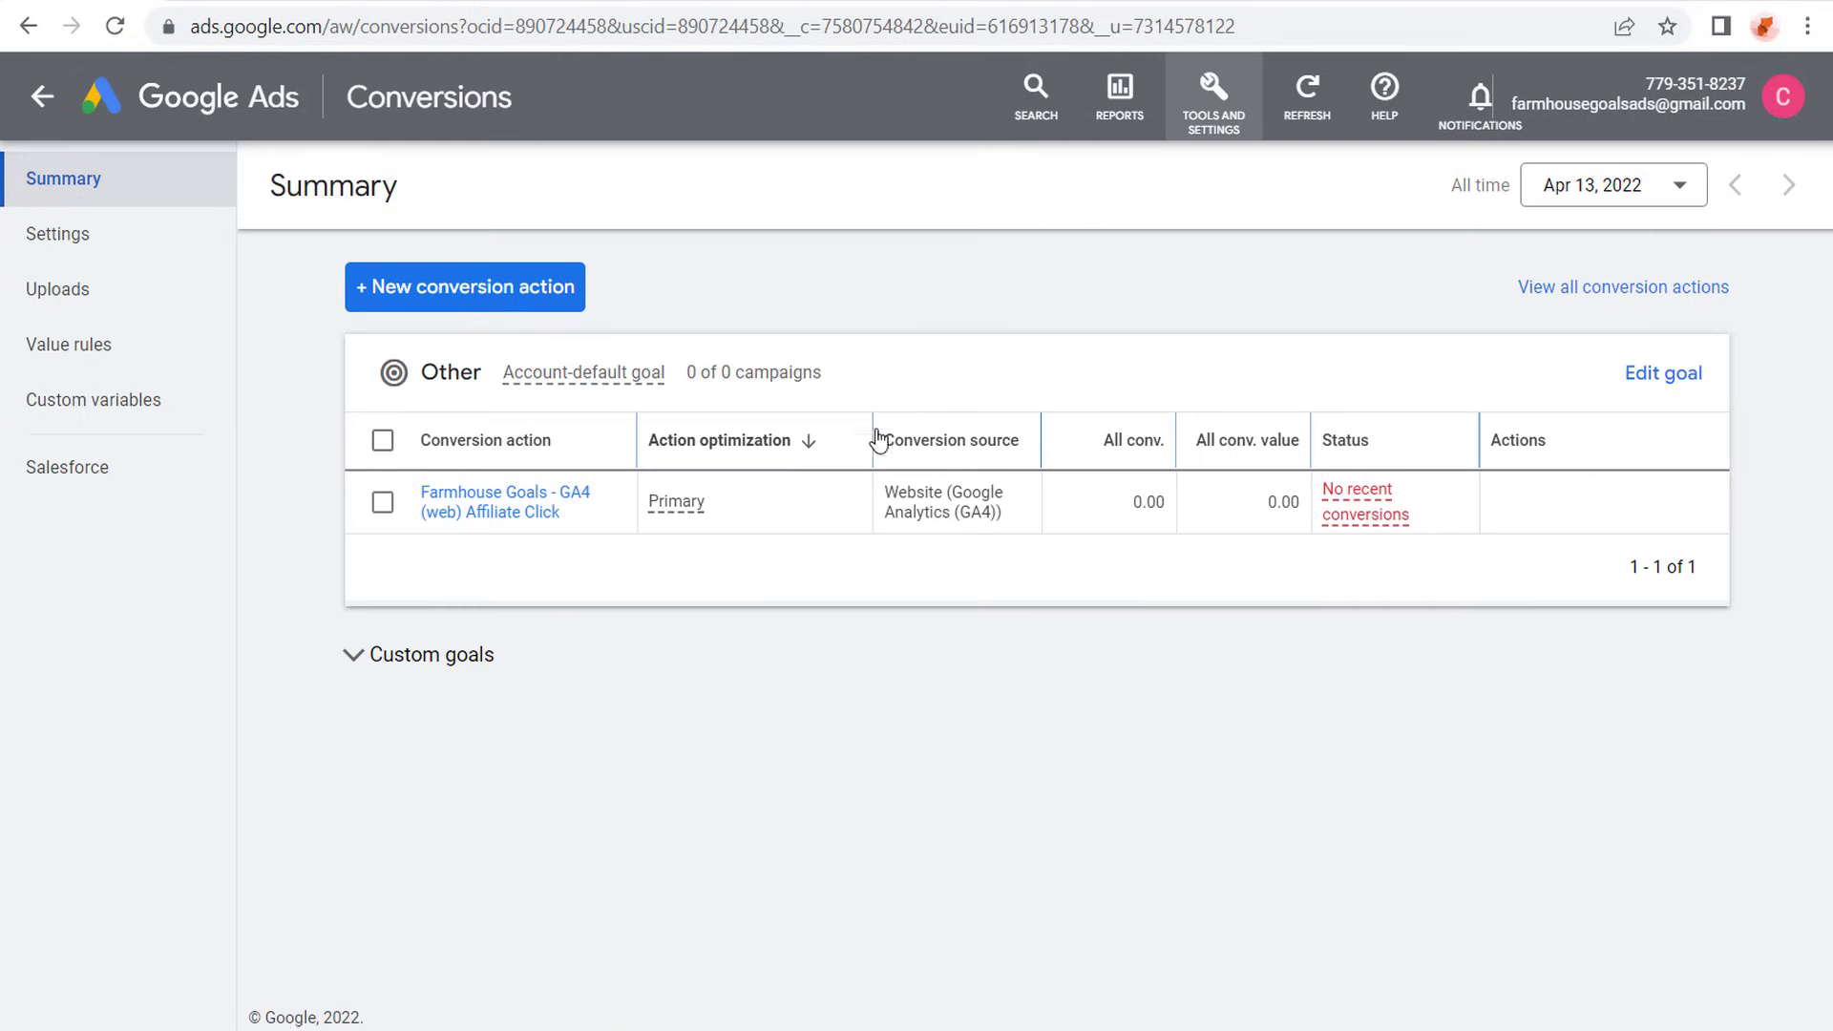
{"action": "left_click", "coordinate": [495, 508]}
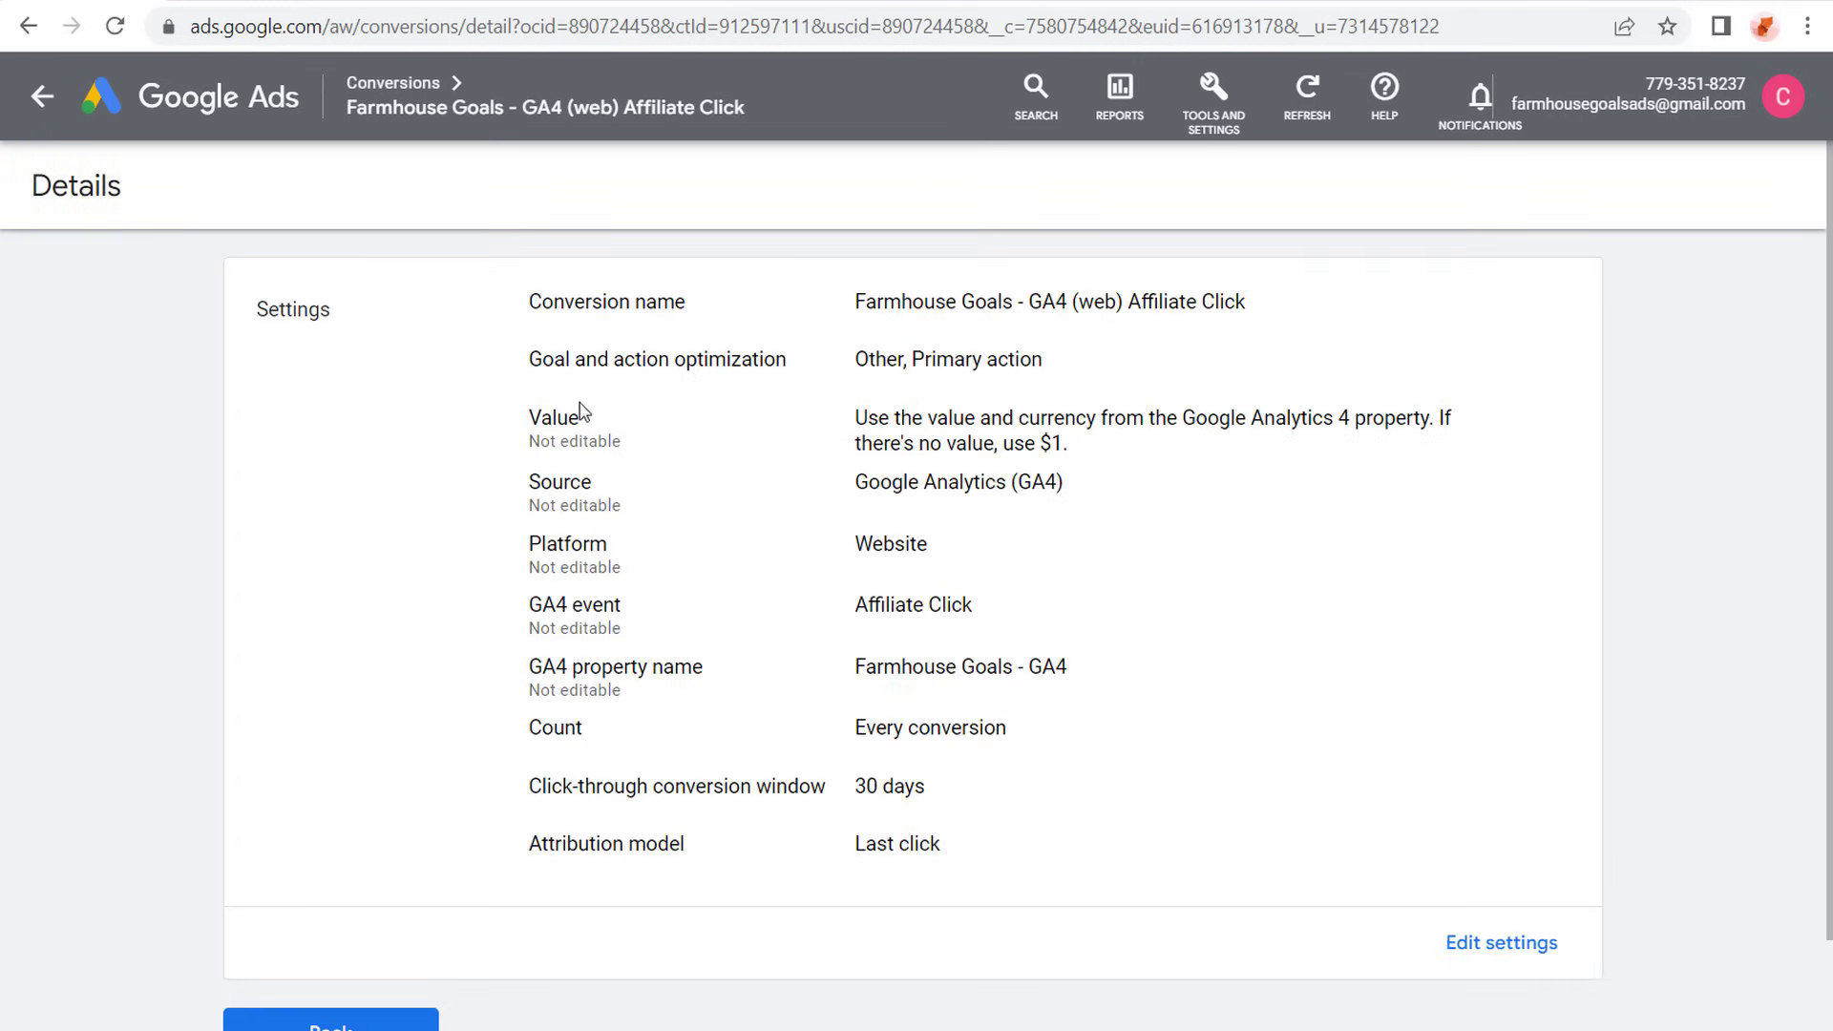
{"action": "left_click", "coordinate": [1464, 949]}
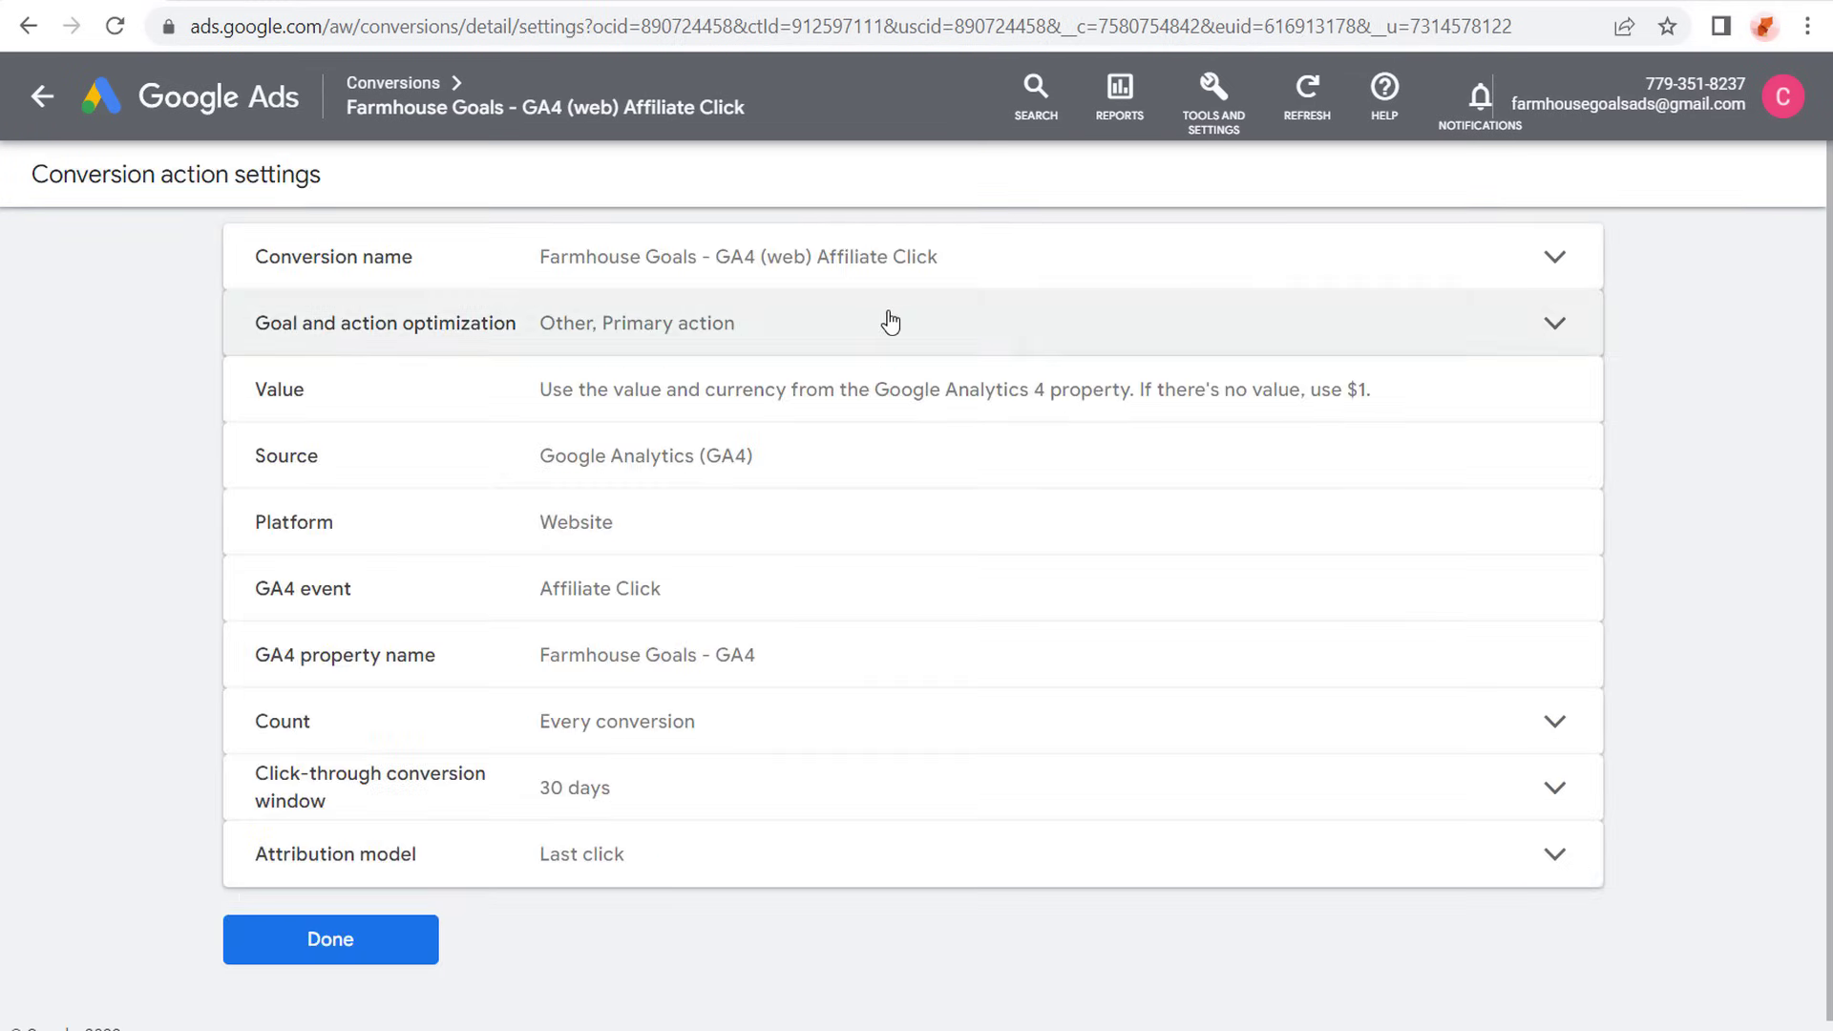
- Set the conversion action's goal category to Outbound click, save the settings, and return to the campaigns overview
{"action": "left_click", "coordinate": [888, 319]}
{"action": "left_click", "coordinate": [649, 431]}
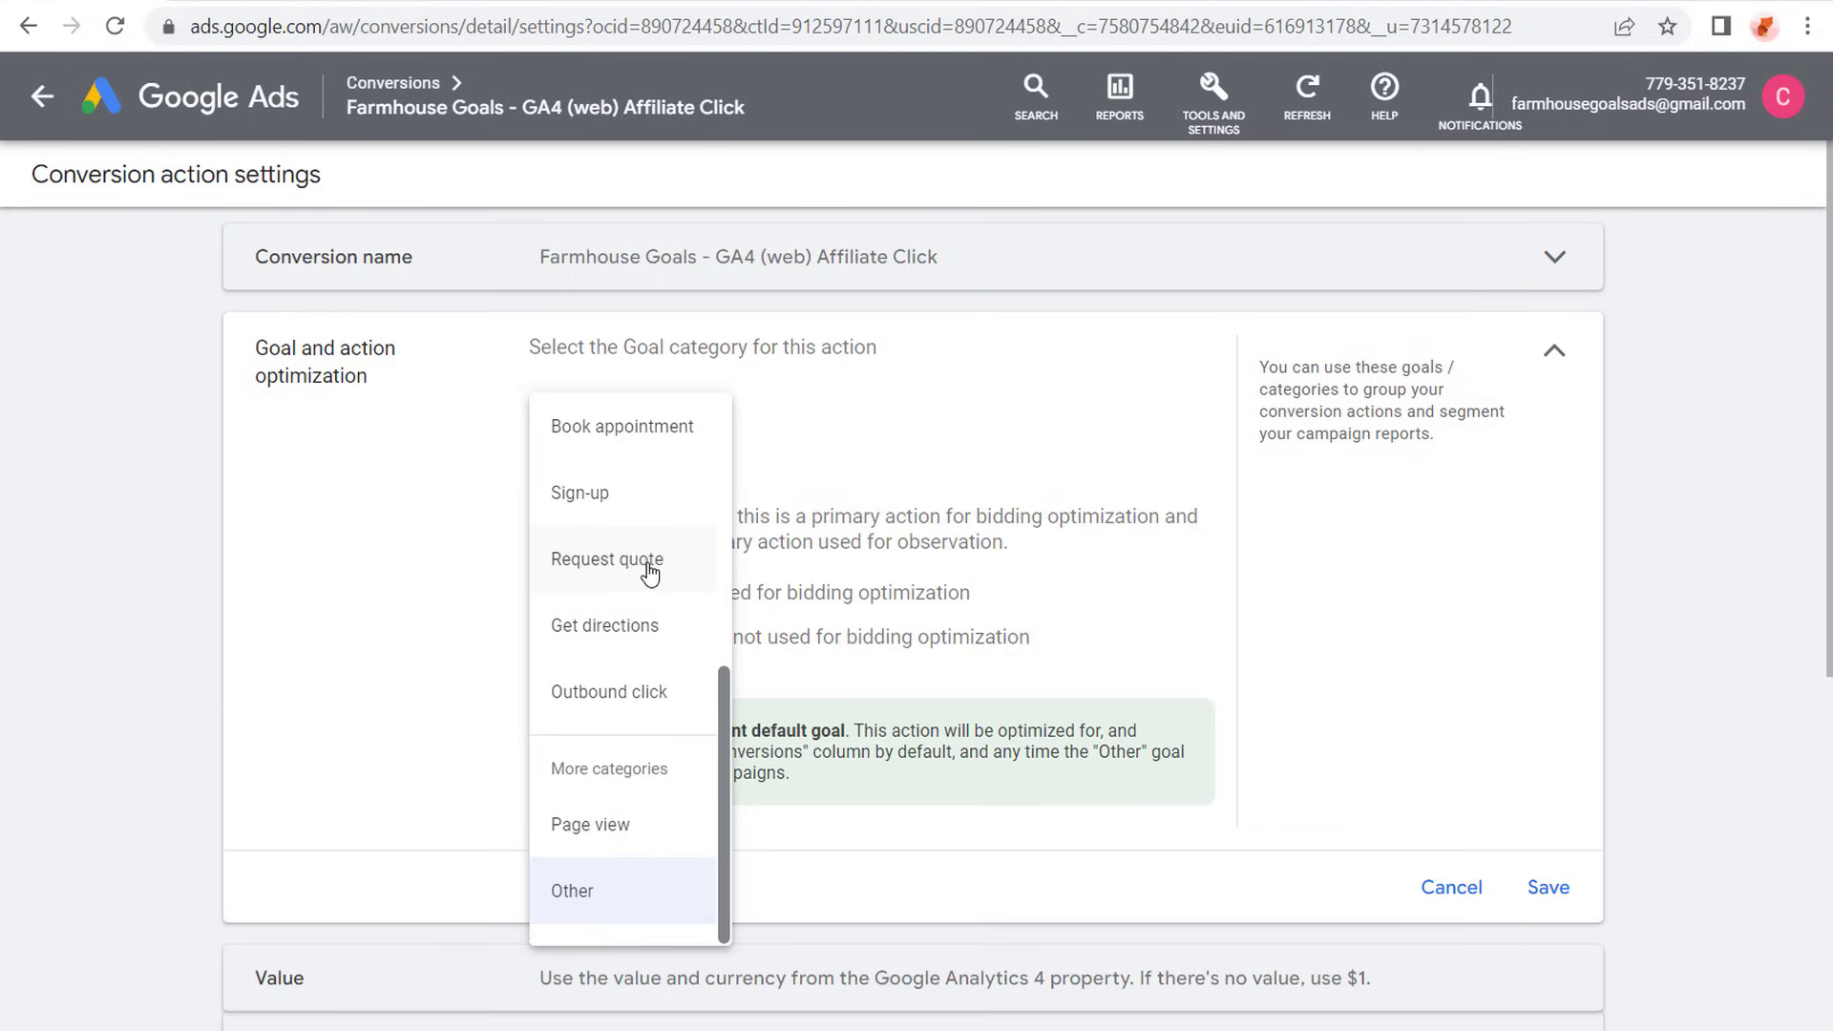
{"action": "scroll", "coordinate": [648, 563], "scroll_direction": "up", "scroll_amount": 4}
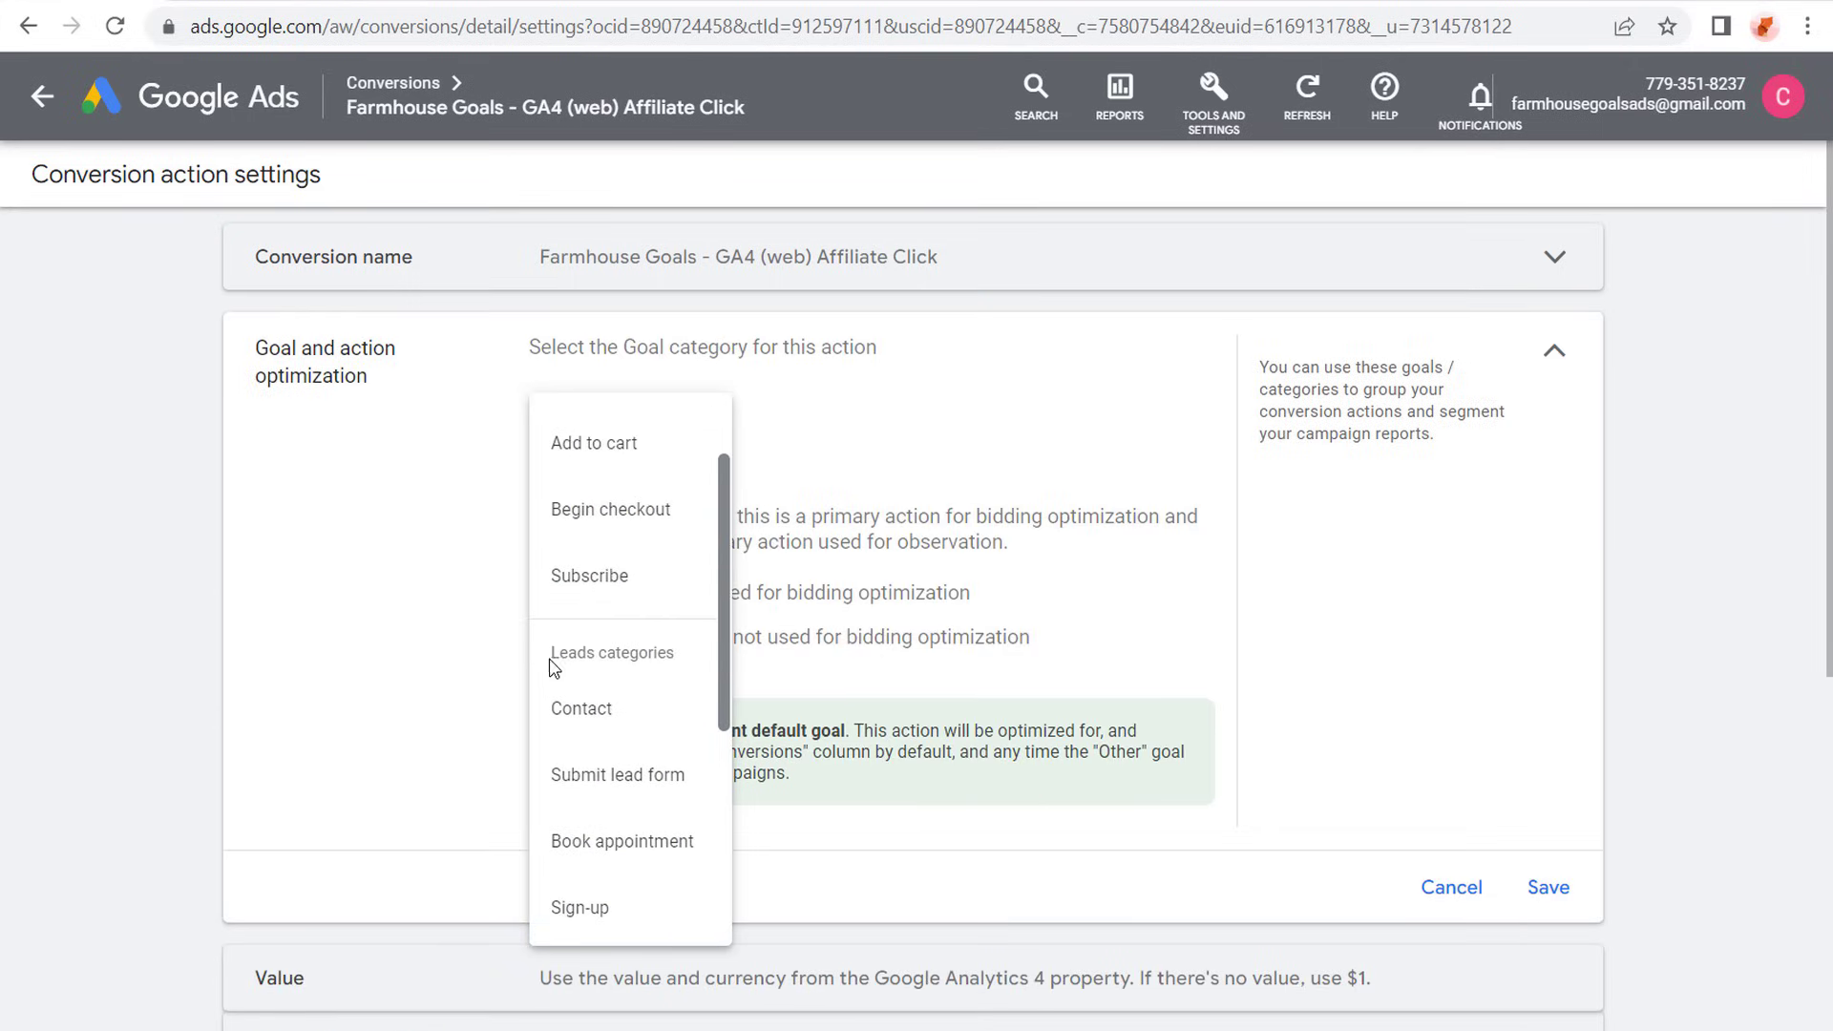
{"action": "scroll", "coordinate": [614, 749], "scroll_direction": "down", "scroll_amount": 3}
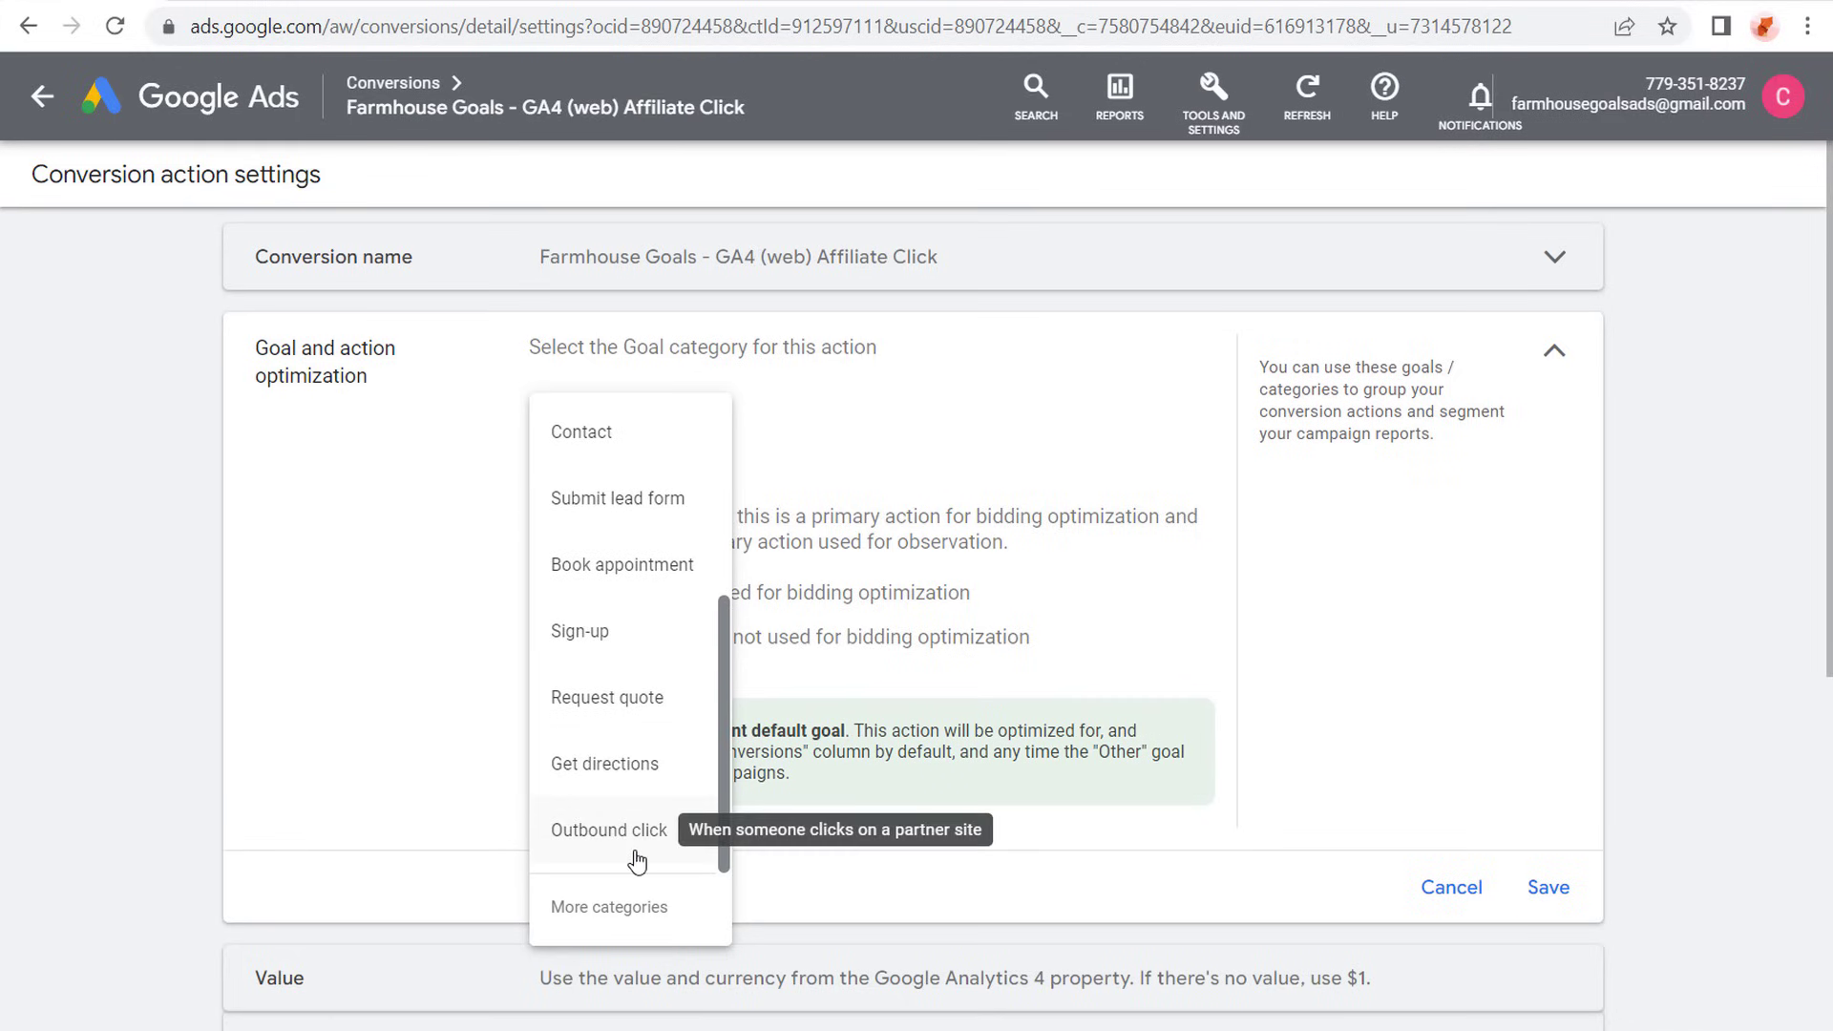
{"action": "left_click", "coordinate": [615, 845]}
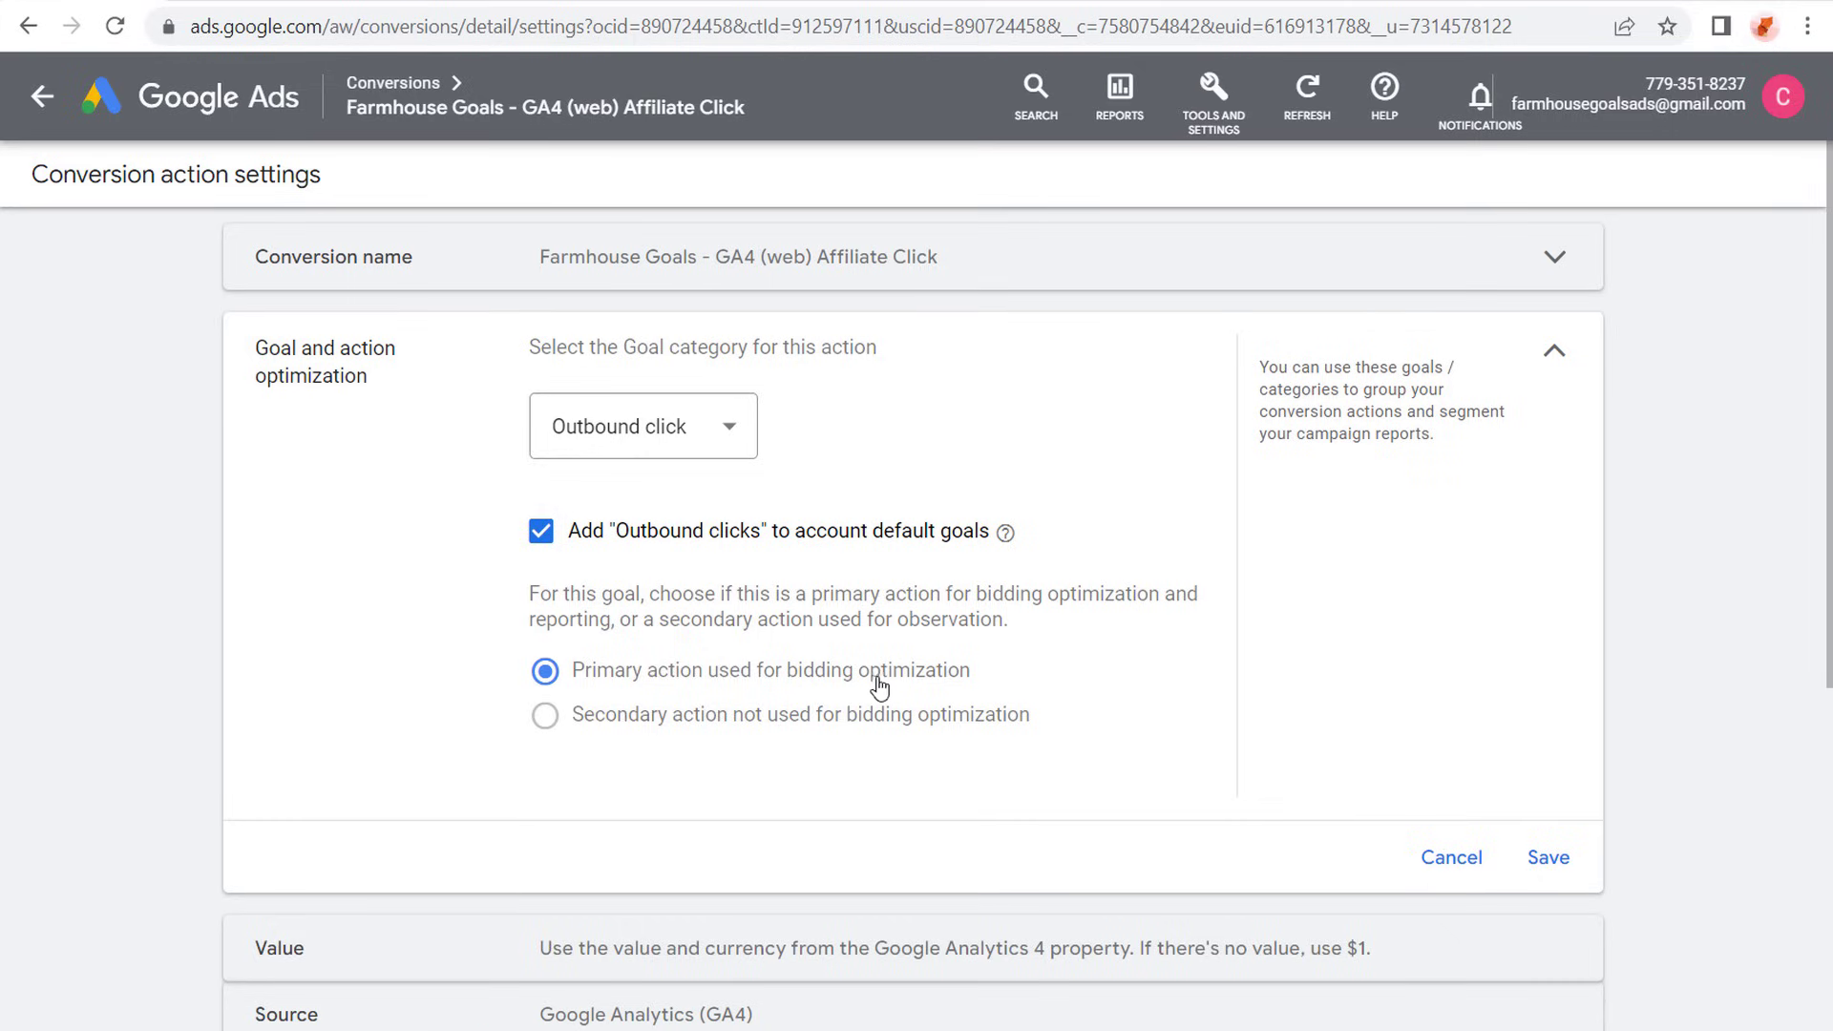
{"action": "left_click", "coordinate": [1548, 856]}
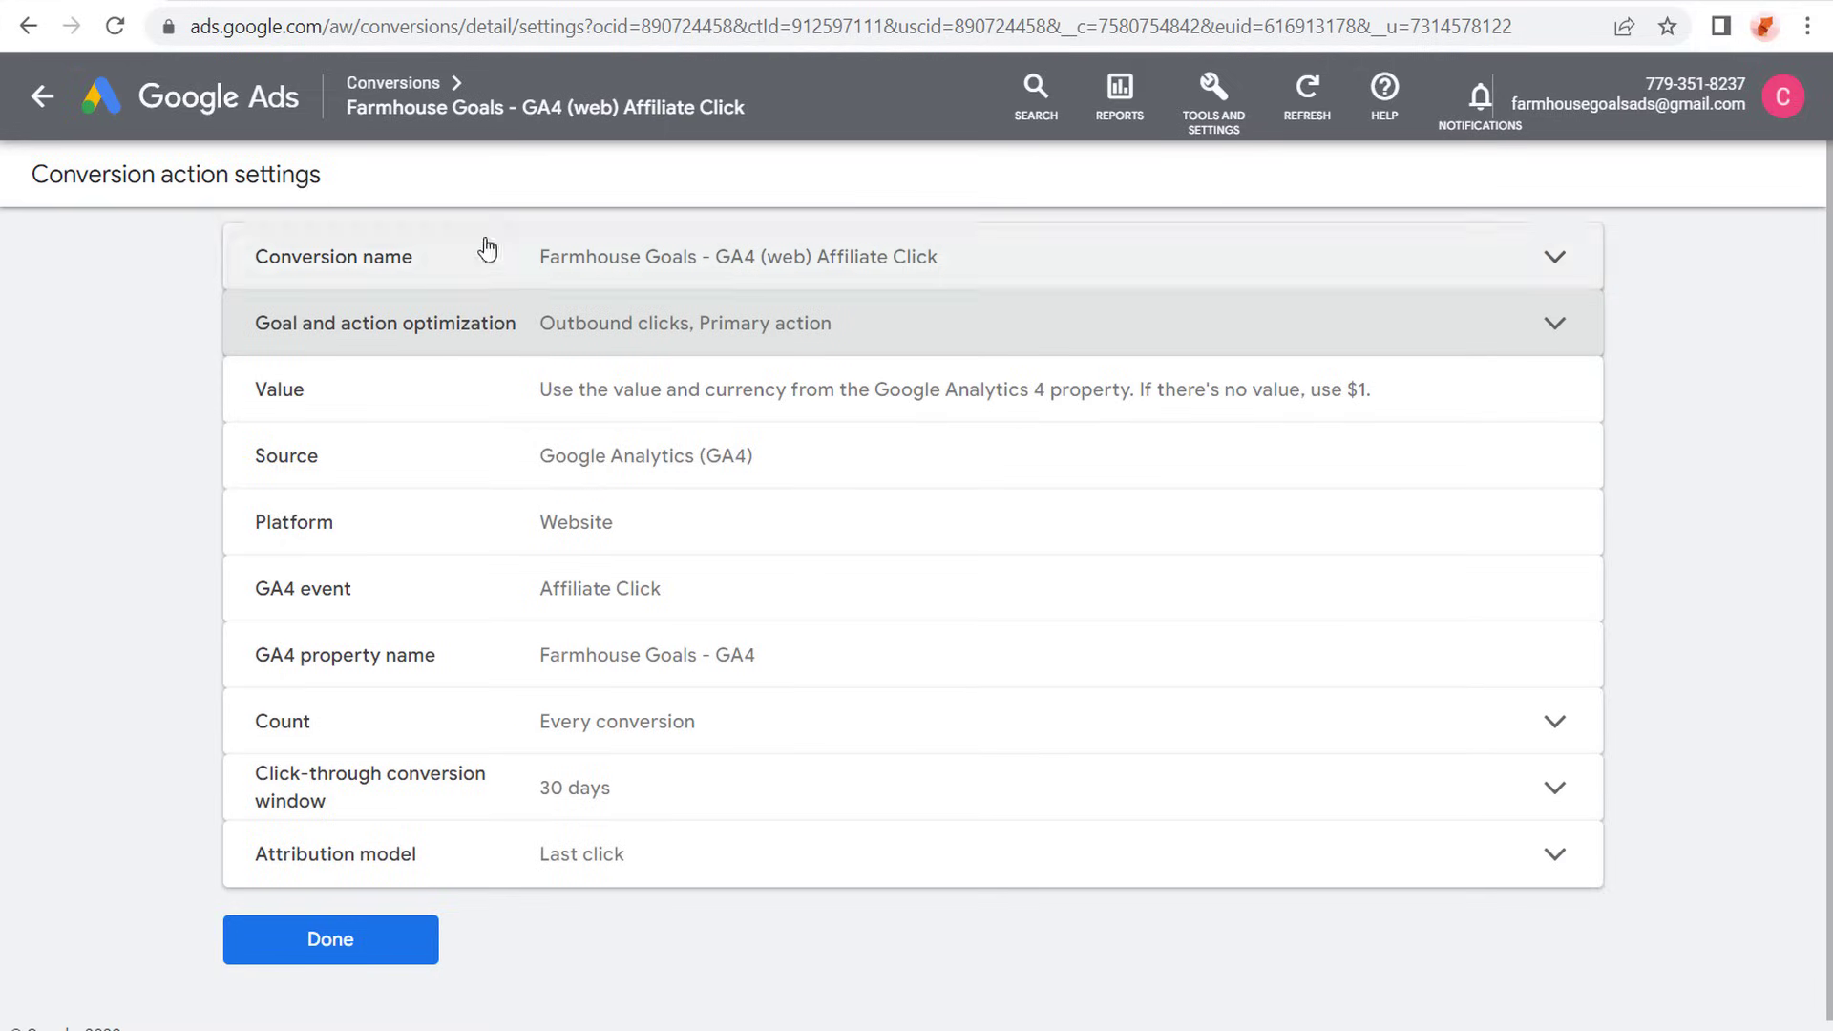
{"action": "left_click", "coordinate": [319, 943]}
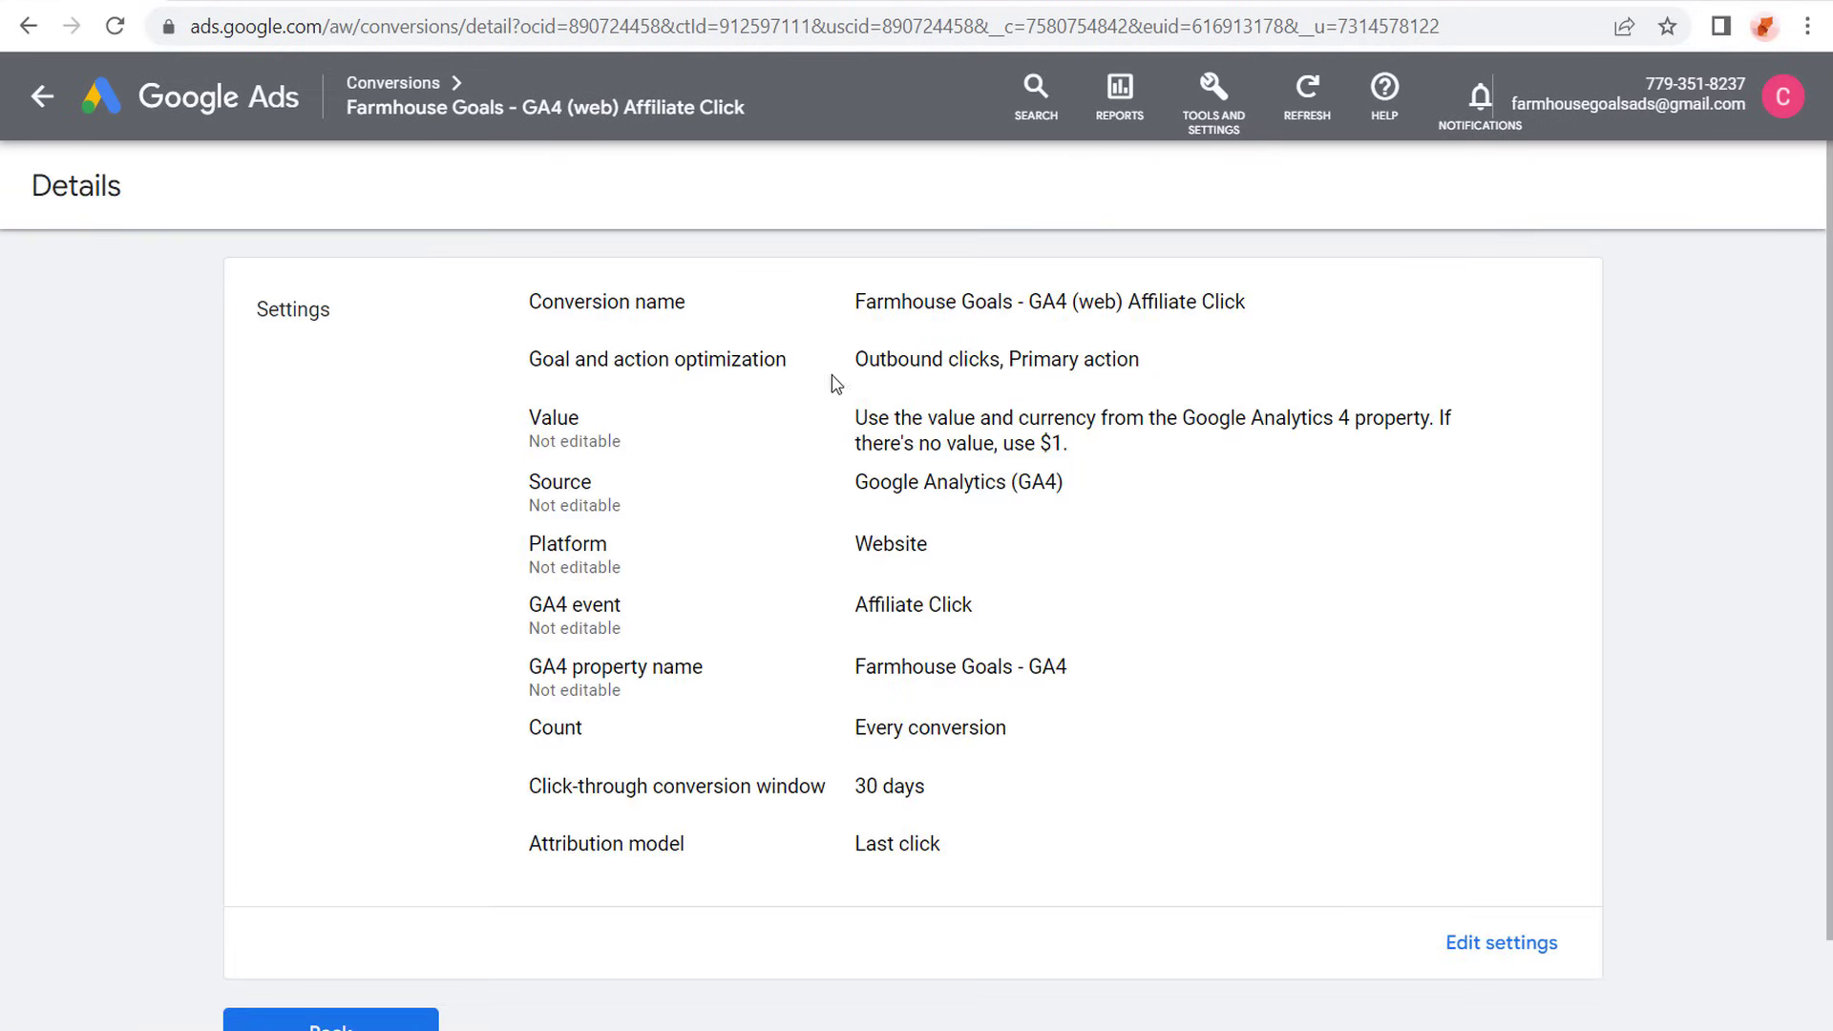
{"action": "left_click_drag", "start_coordinate": [856, 362], "coordinate": [1051, 360]}
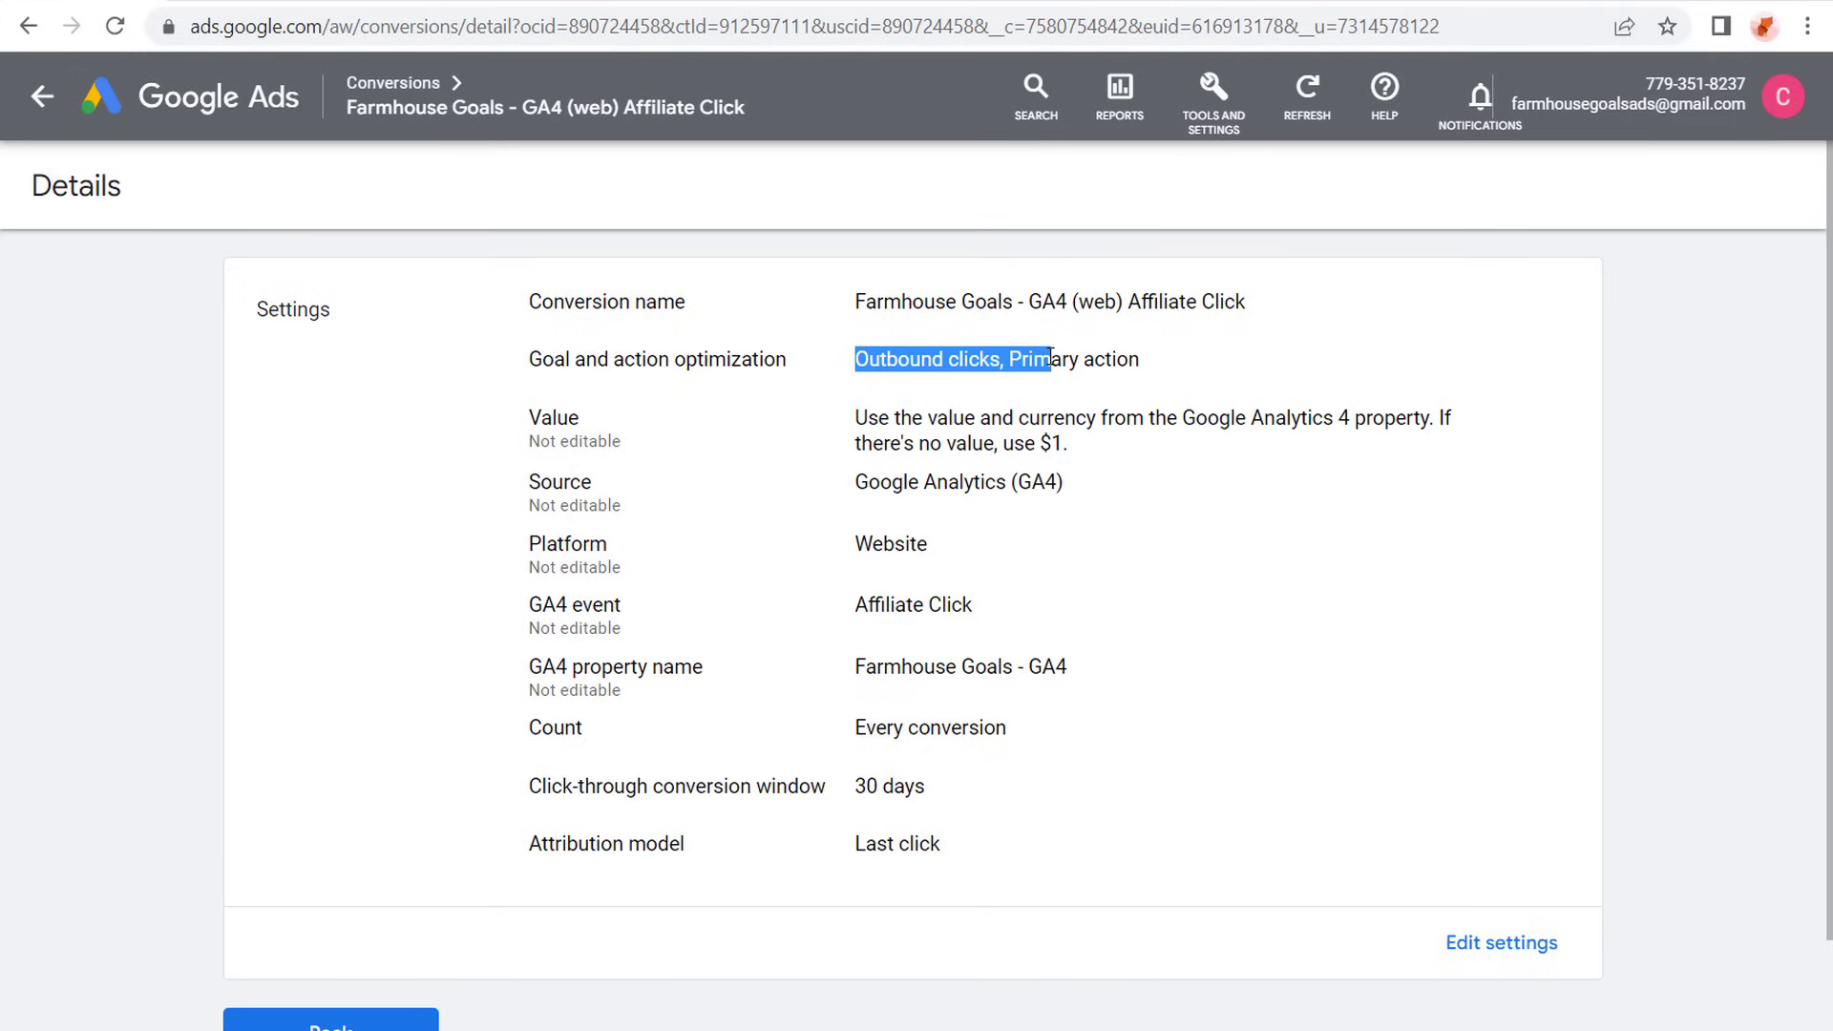
{"action": "left_click", "coordinate": [1247, 355]}
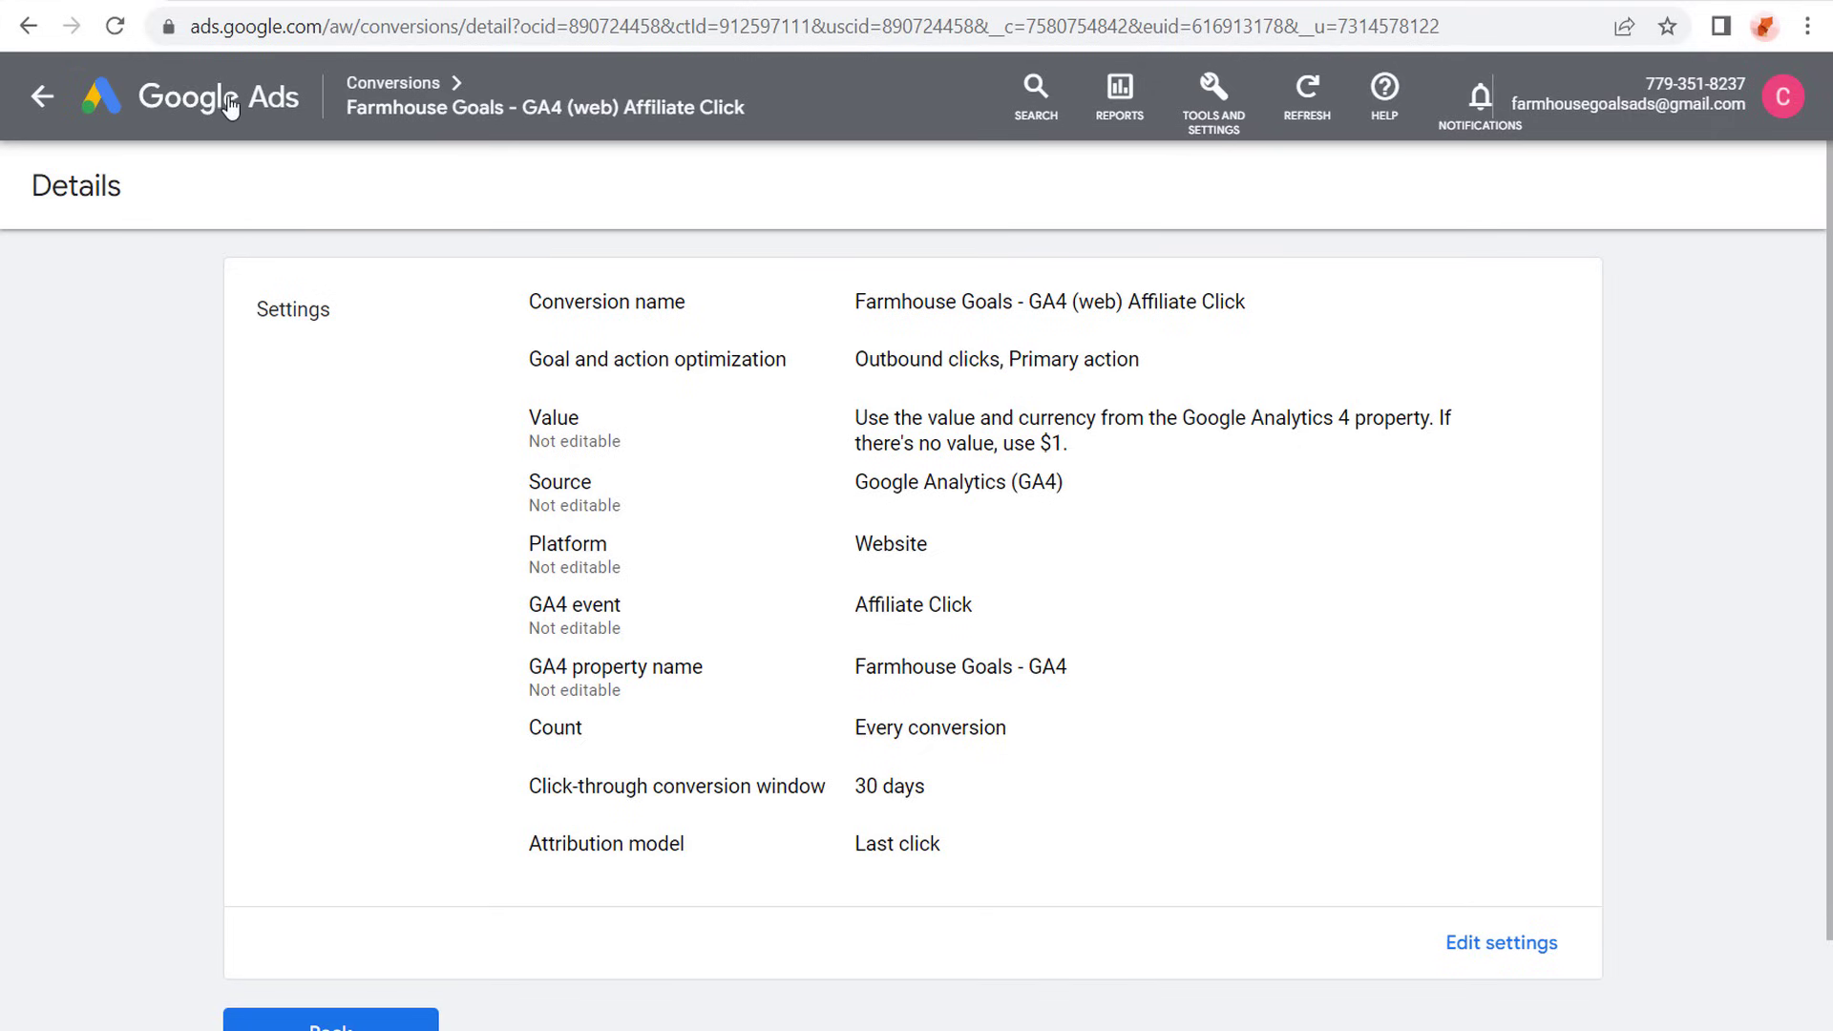
{"action": "left_click", "coordinate": [228, 95]}
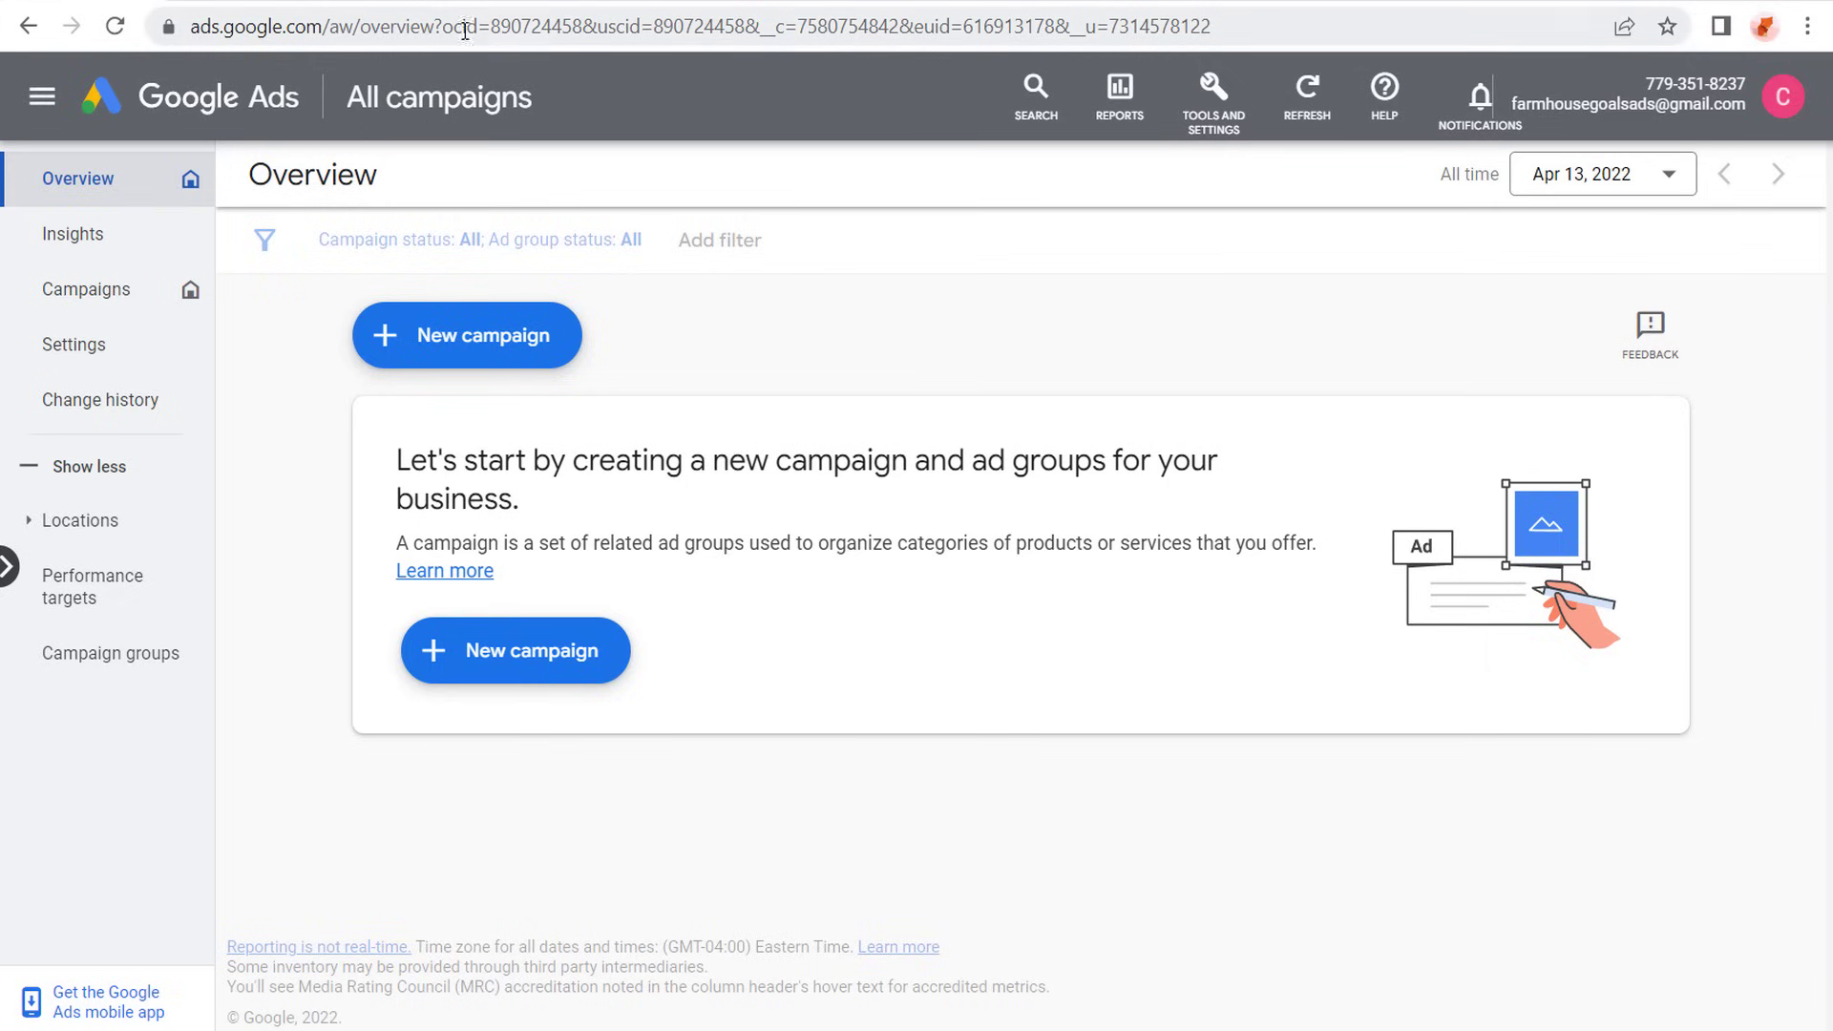
- Switch to the Farmhouse Goals WordPress admin and look through the store's product categories and subcategories
{"action": "left_click", "coordinate": [556, 0]}
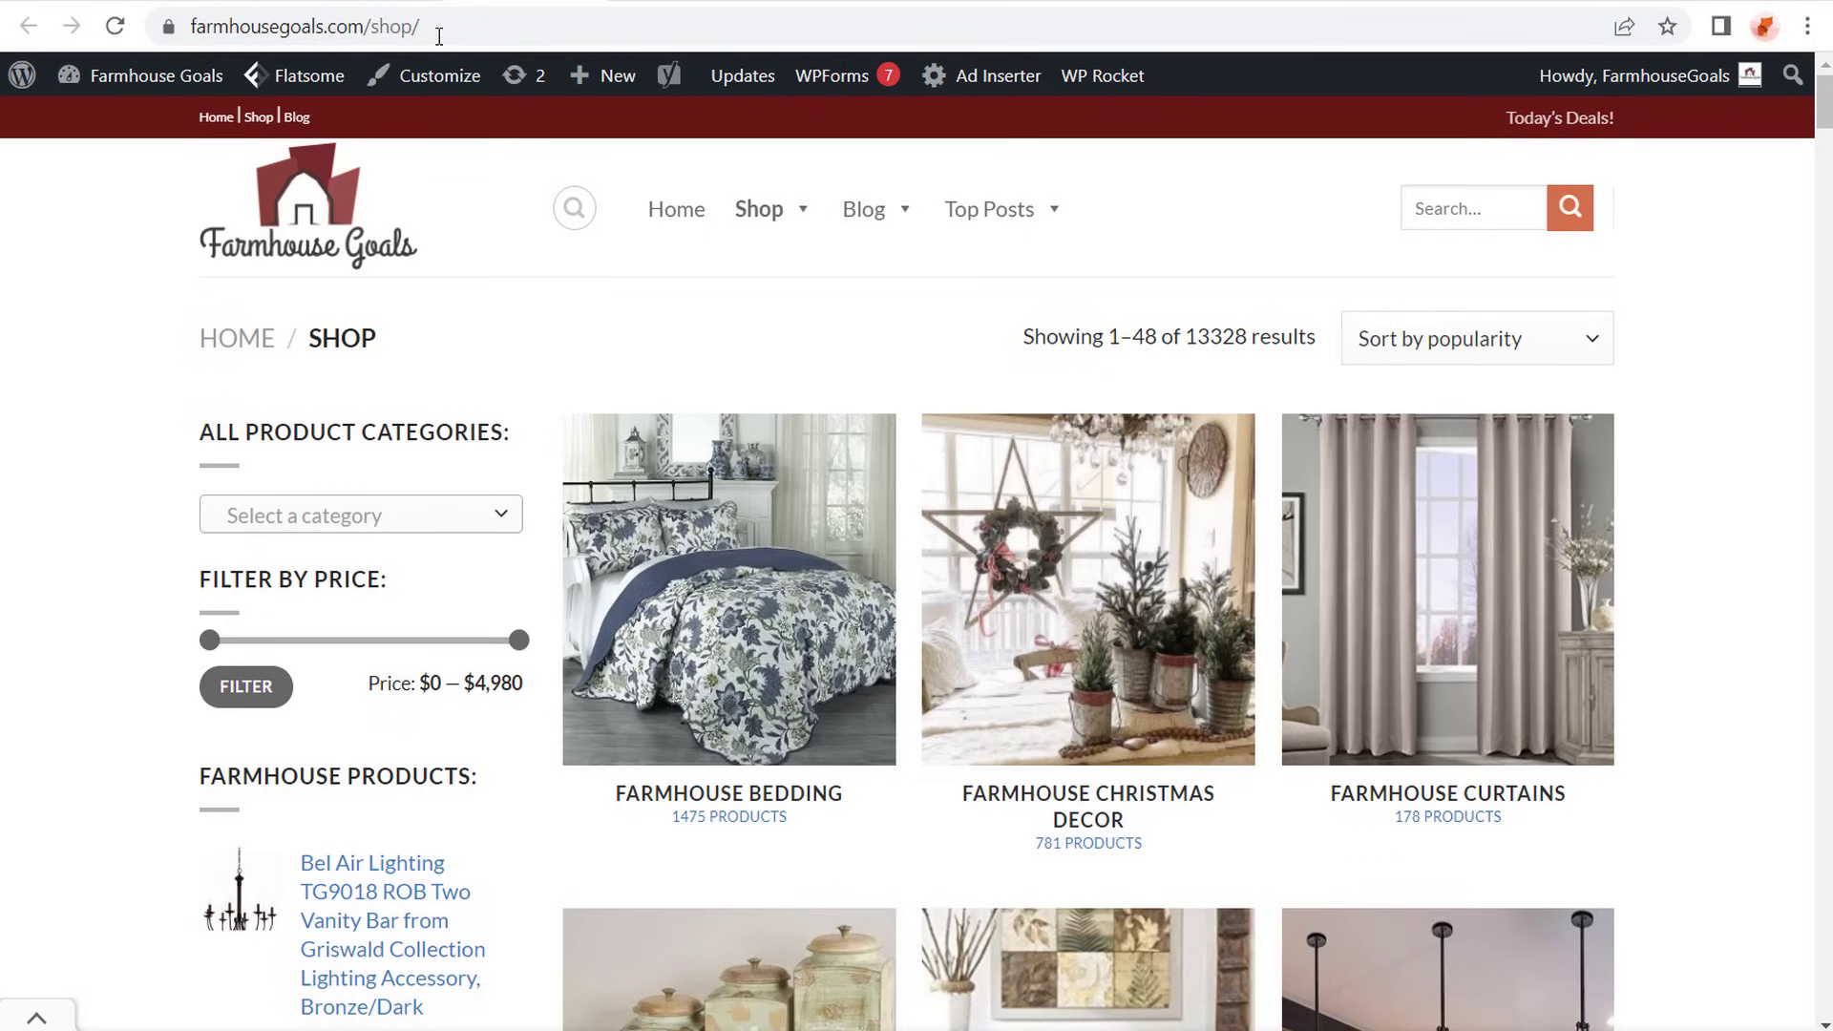
{"action": "left_click", "coordinate": [379, 2]}
{"action": "scroll", "coordinate": [697, 334], "scroll_direction": "down", "scroll_amount": 1}
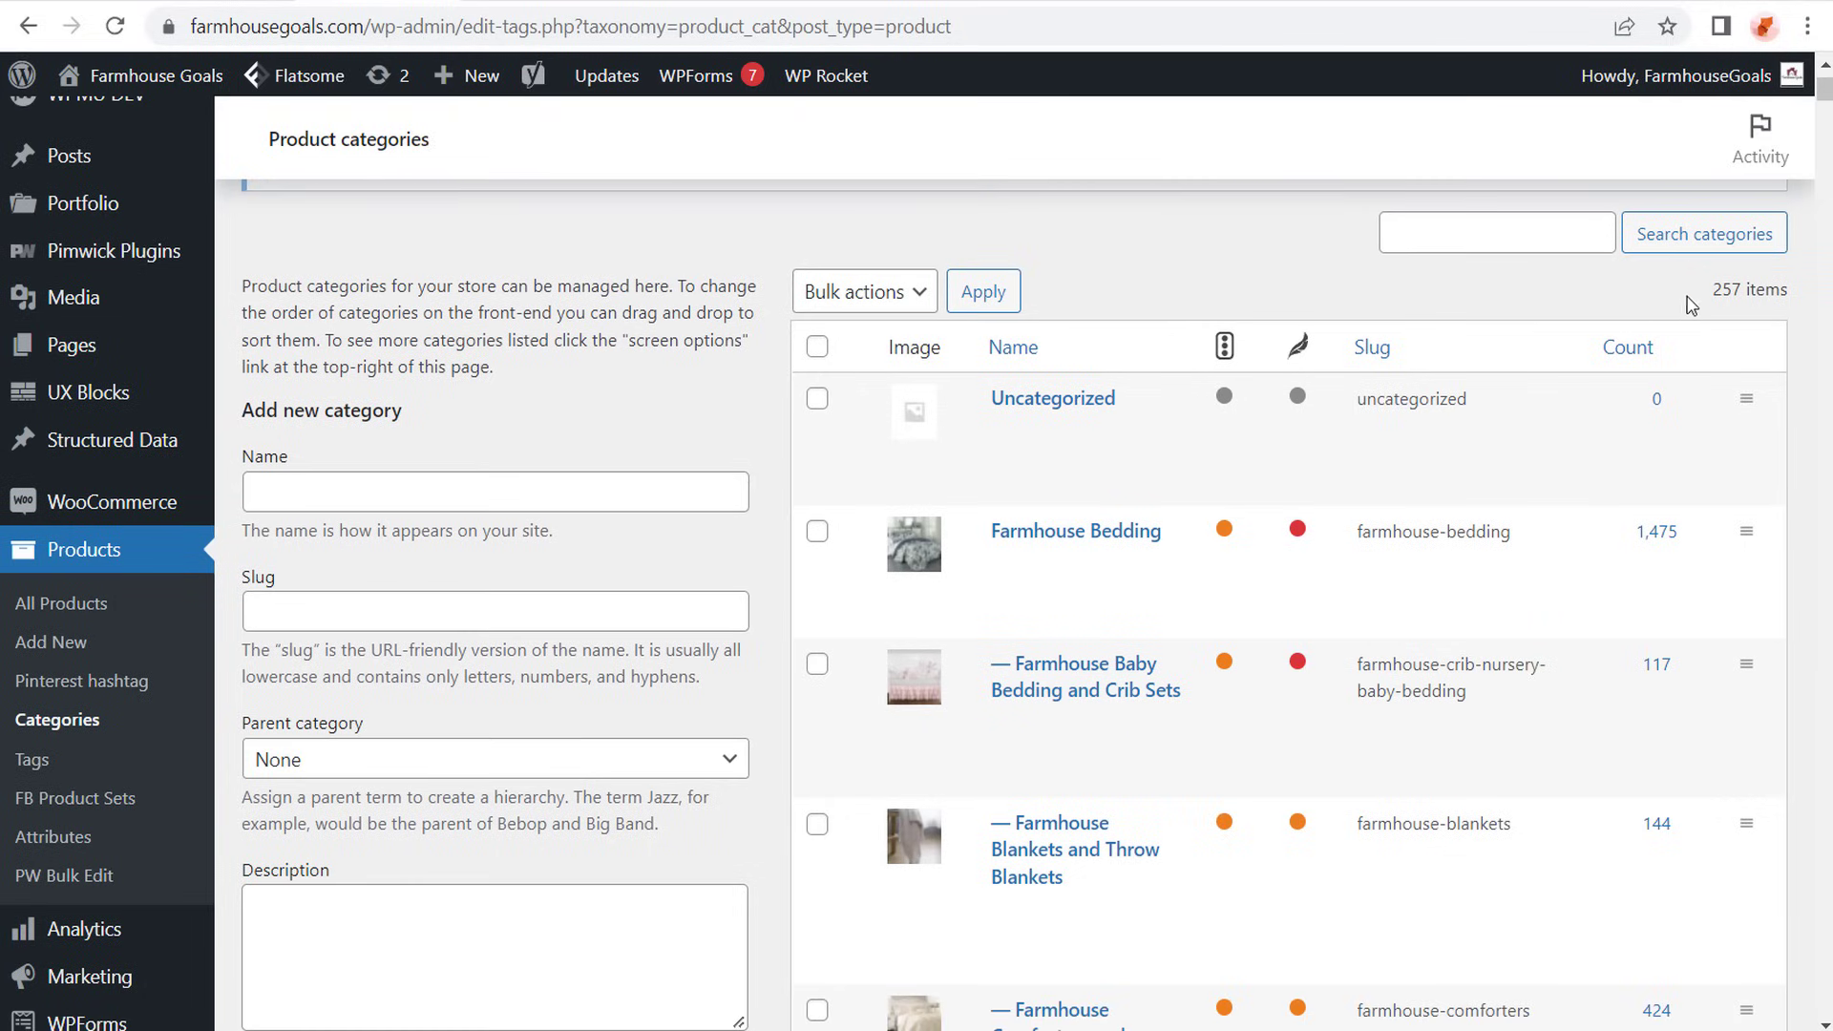
{"action": "mouse_move", "coordinate": [1236, 483]}
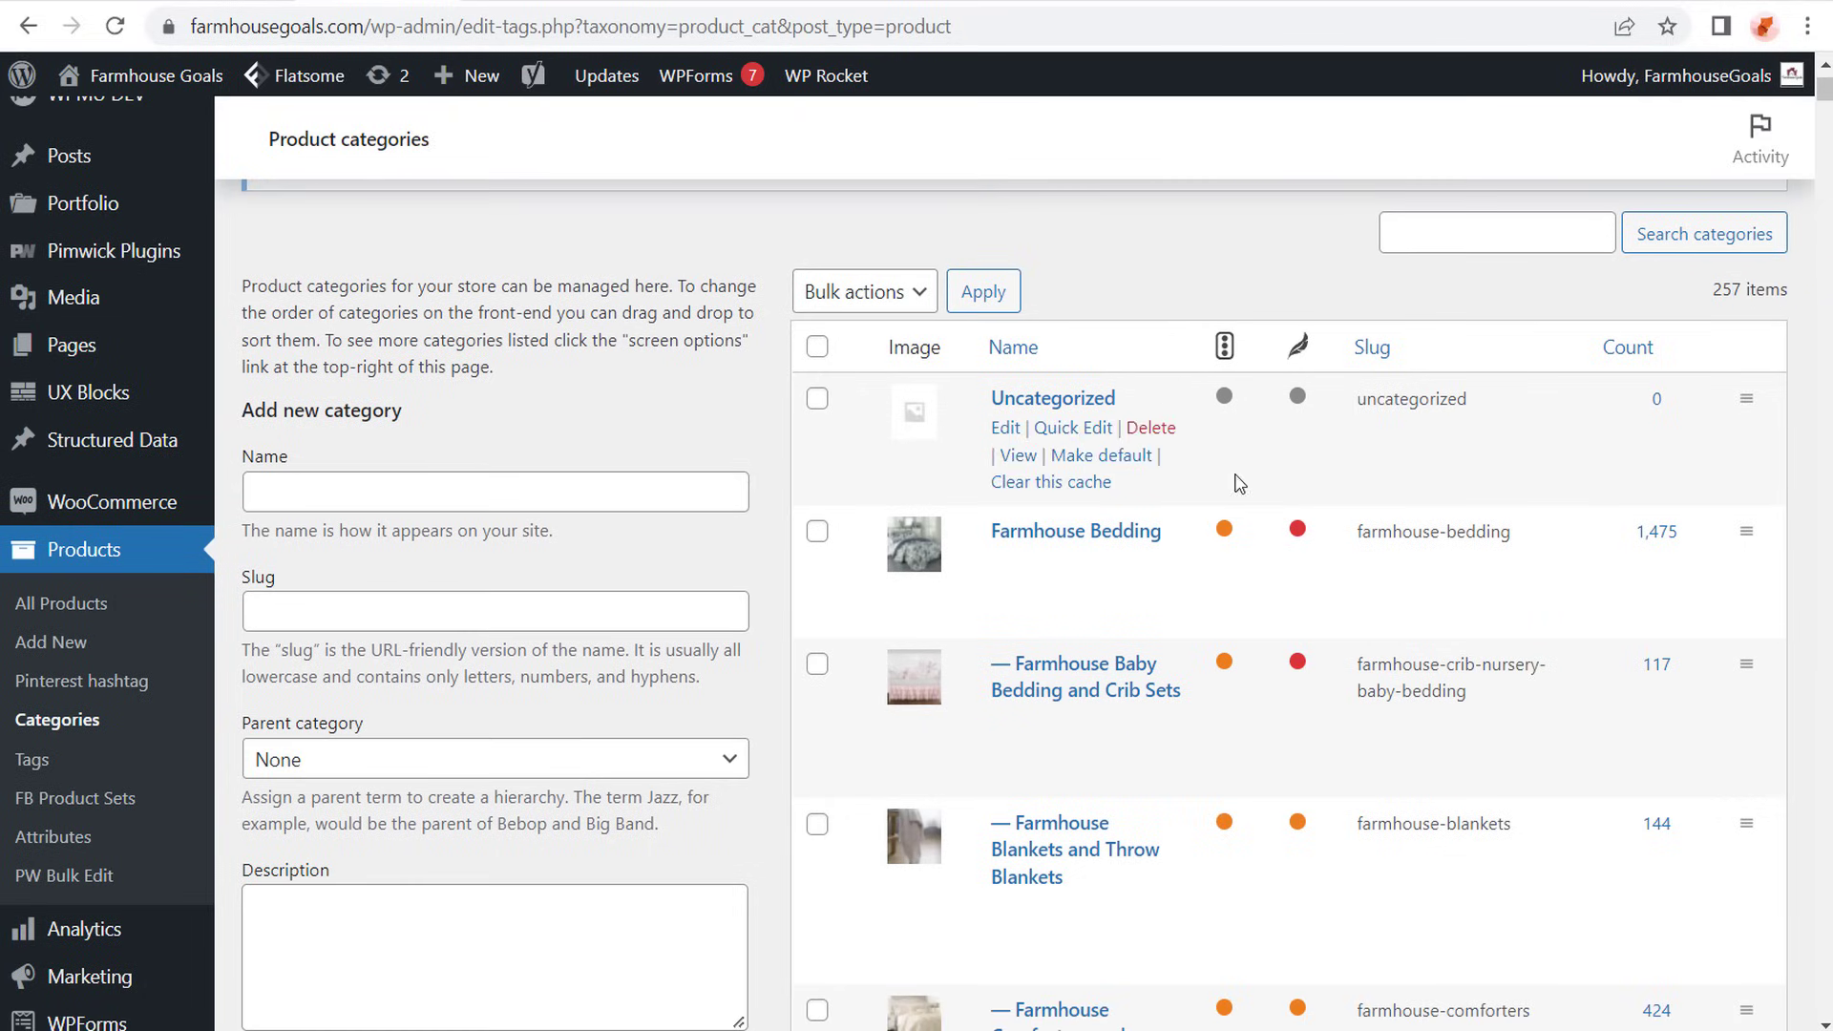
{"action": "scroll", "coordinate": [1145, 573], "scroll_direction": "down", "scroll_amount": 6}
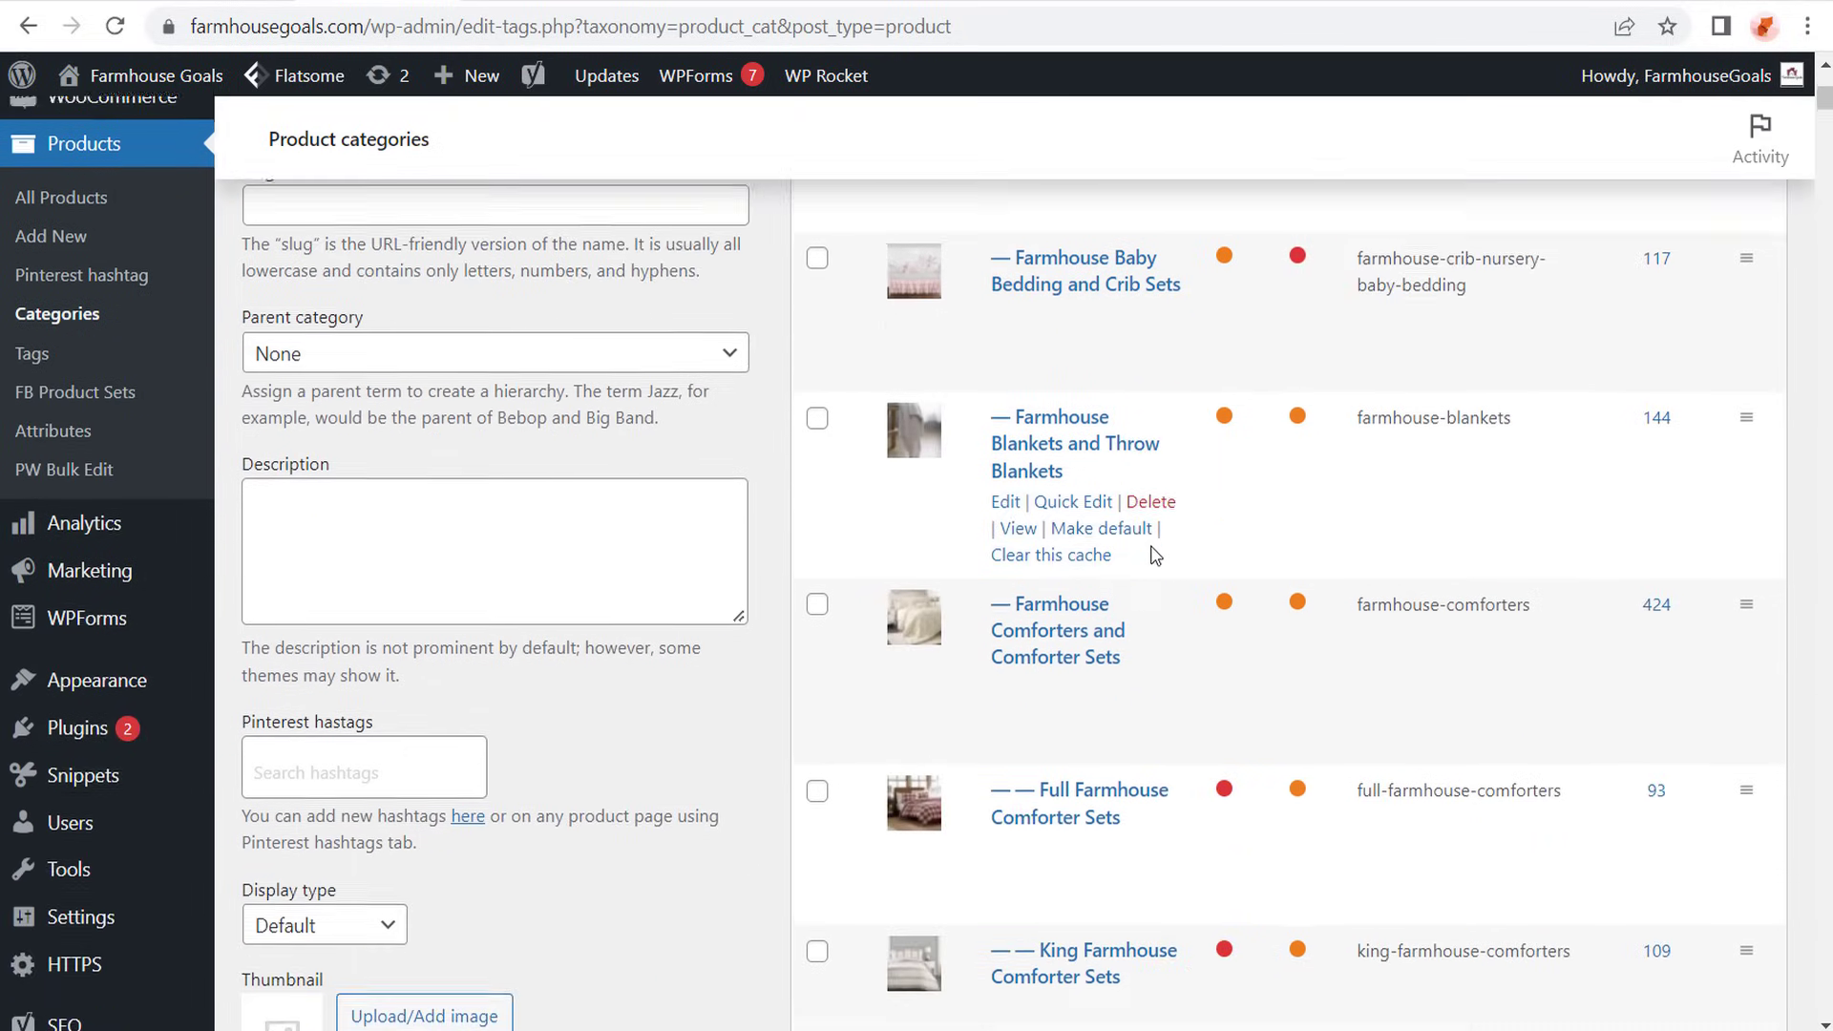
{"action": "scroll", "coordinate": [1202, 549], "scroll_direction": "down", "scroll_amount": 2}
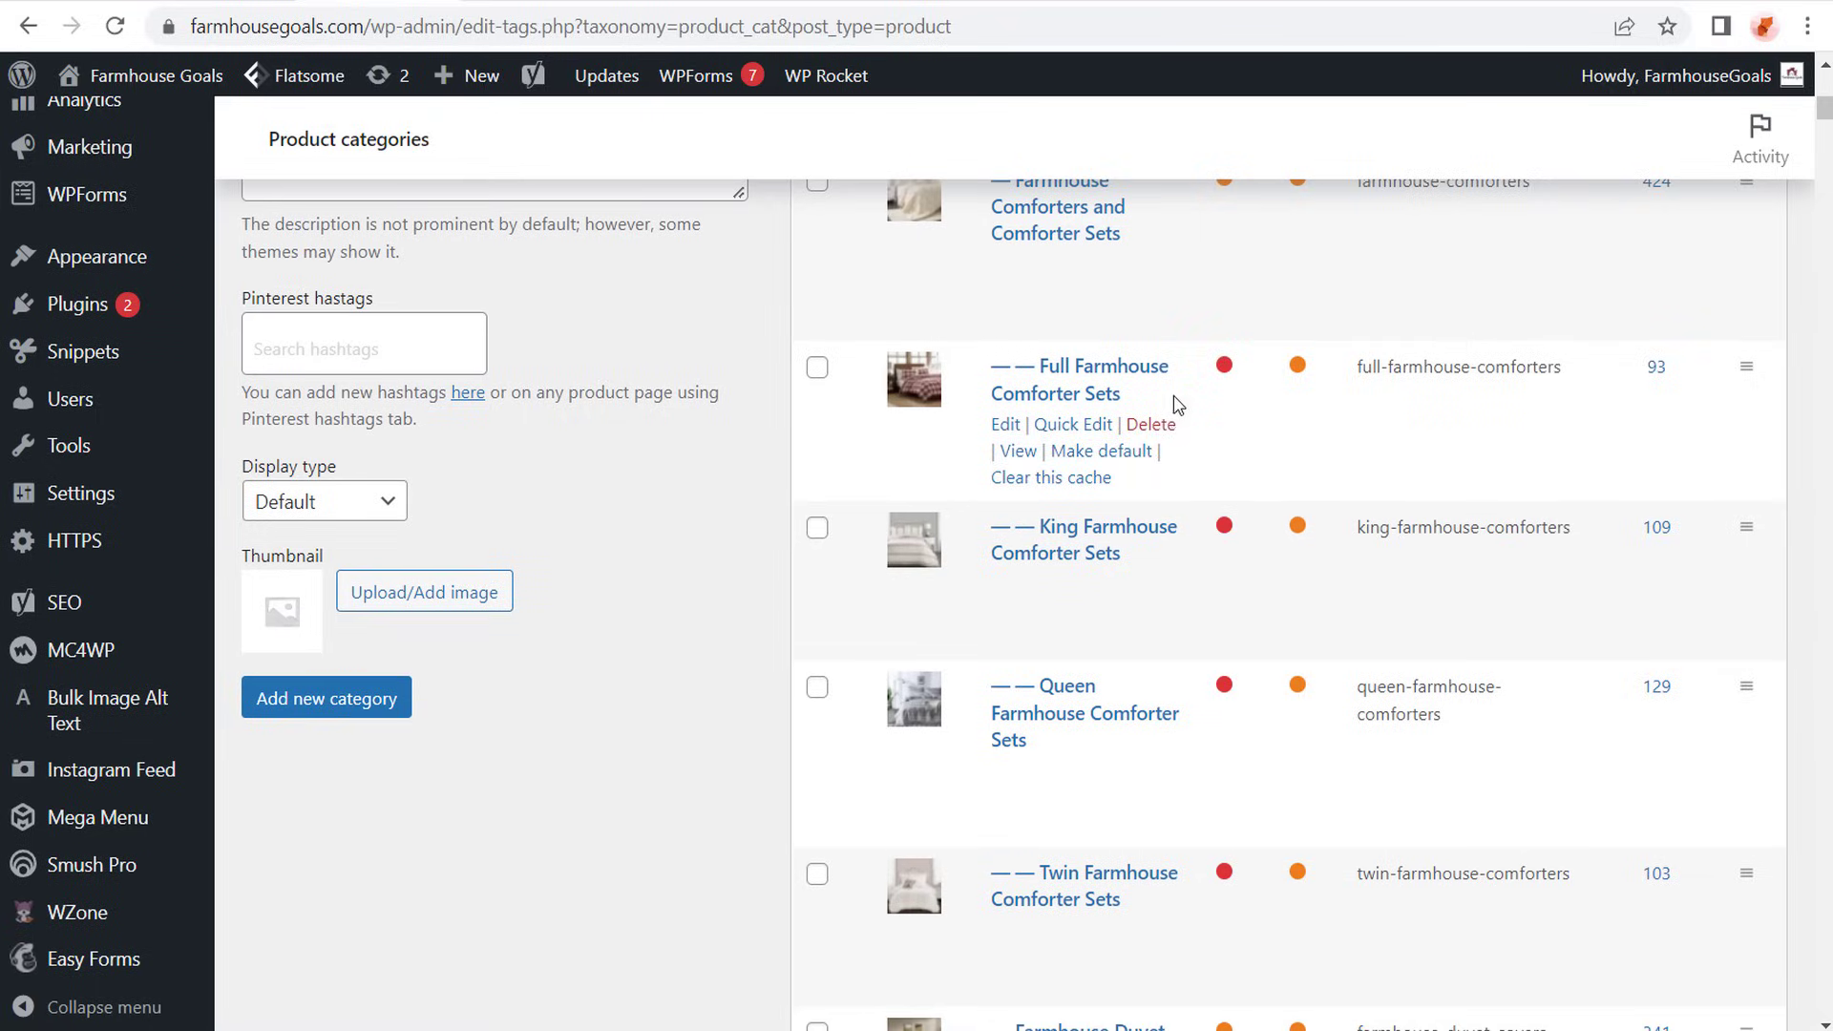
{"action": "scroll", "coordinate": [1174, 458], "scroll_direction": "down", "scroll_amount": 12}
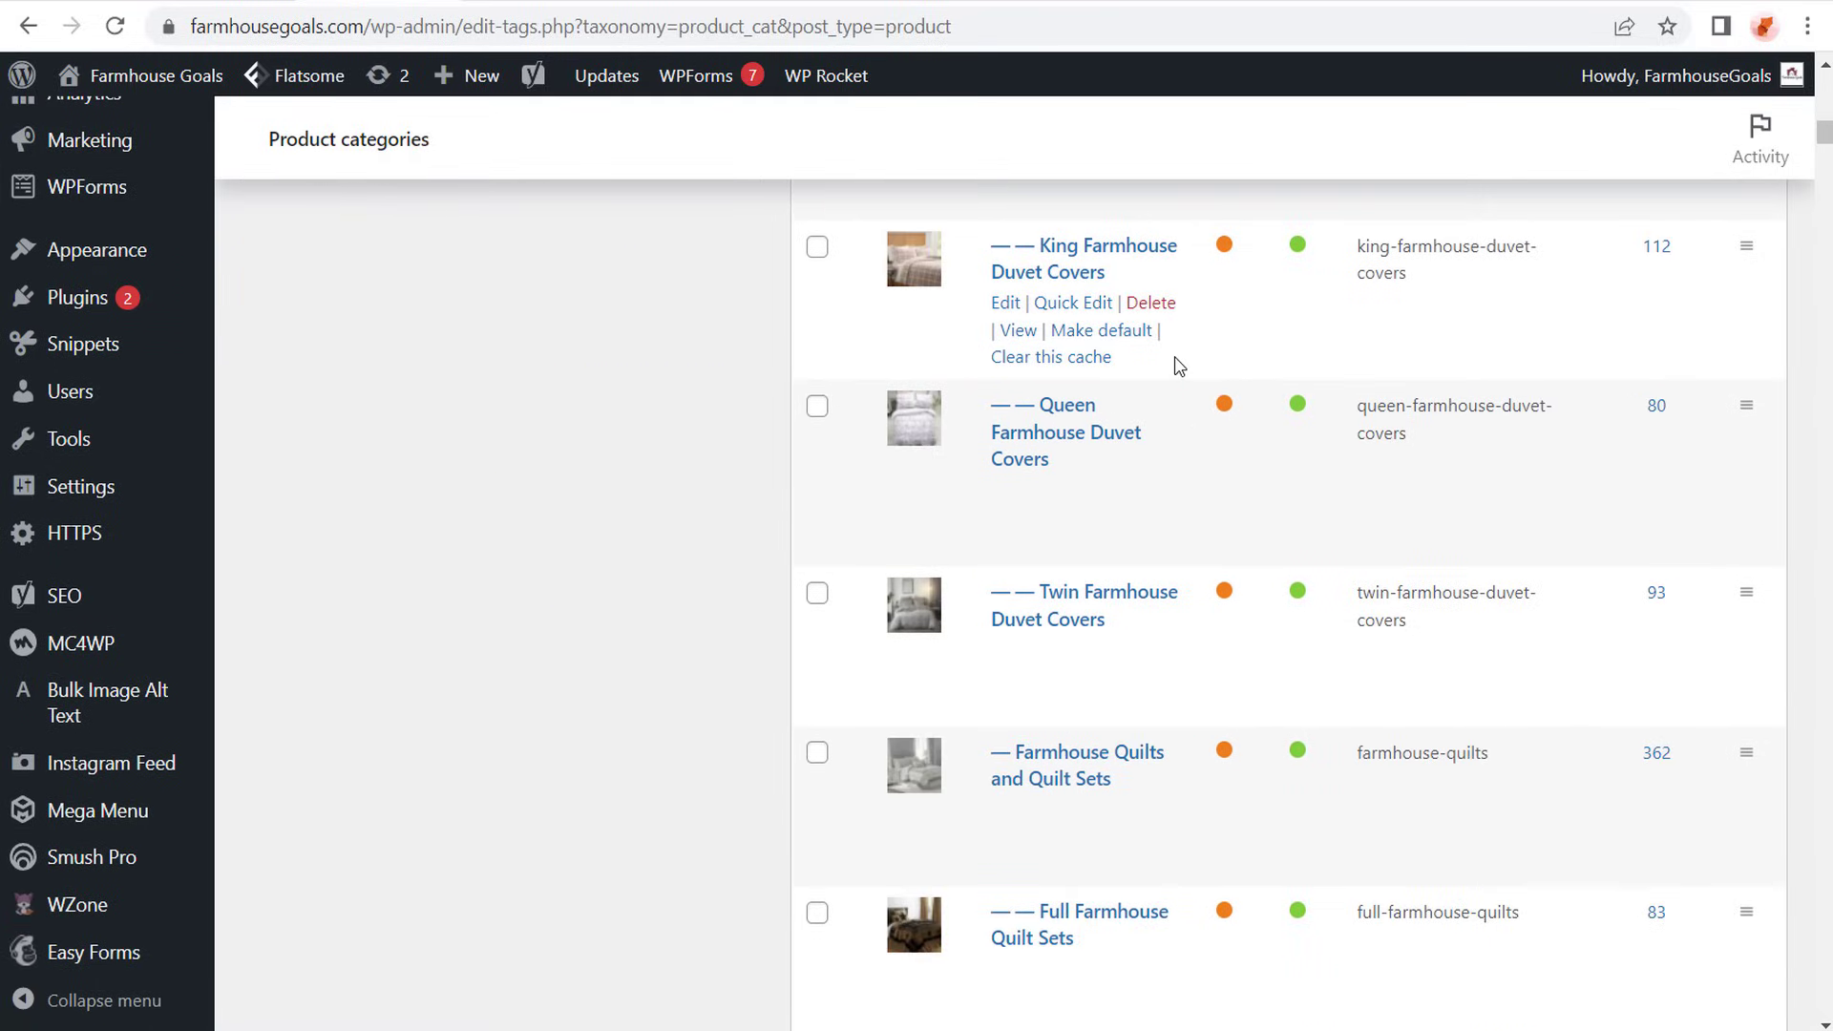
{"action": "scroll", "coordinate": [1165, 352], "scroll_direction": "down", "scroll_amount": 6}
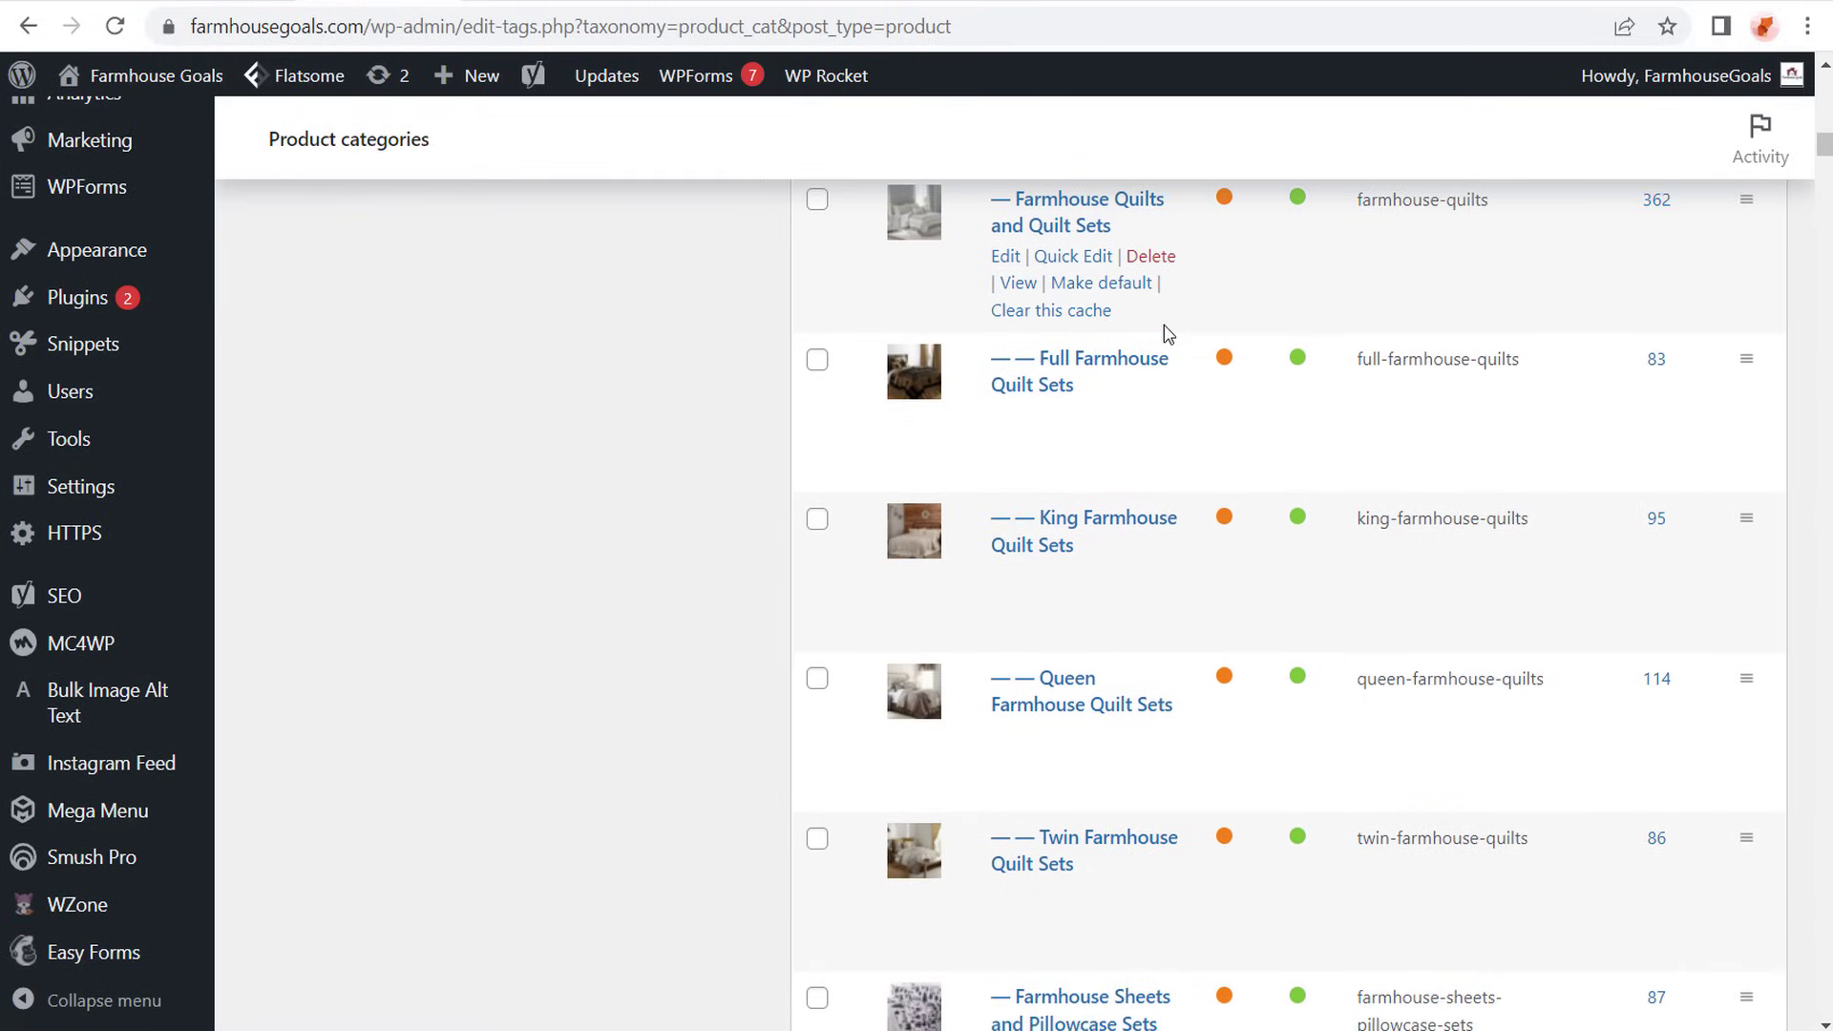
{"action": "scroll", "coordinate": [1212, 353], "scroll_direction": "up", "scroll_amount": 4}
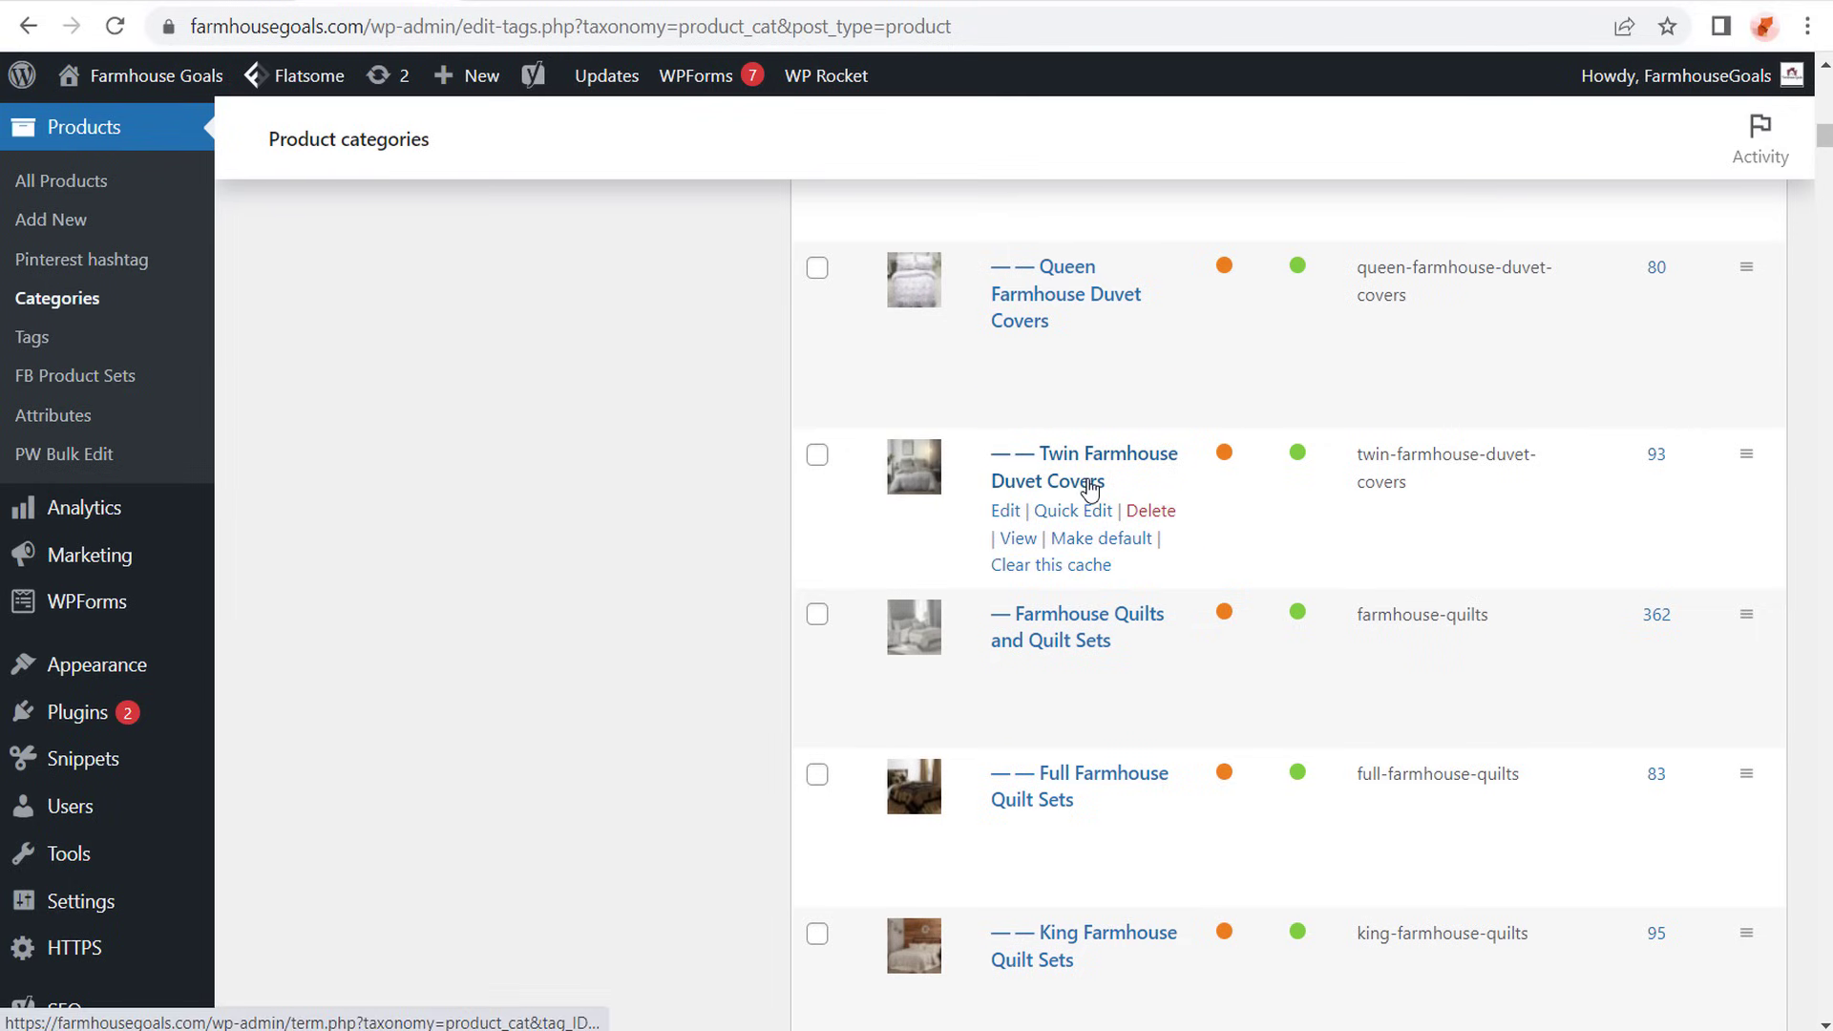
{"action": "scroll", "coordinate": [1088, 482], "scroll_direction": "up", "scroll_amount": 5}
{"action": "scroll", "coordinate": [1119, 503], "scroll_direction": "up", "scroll_amount": 2}
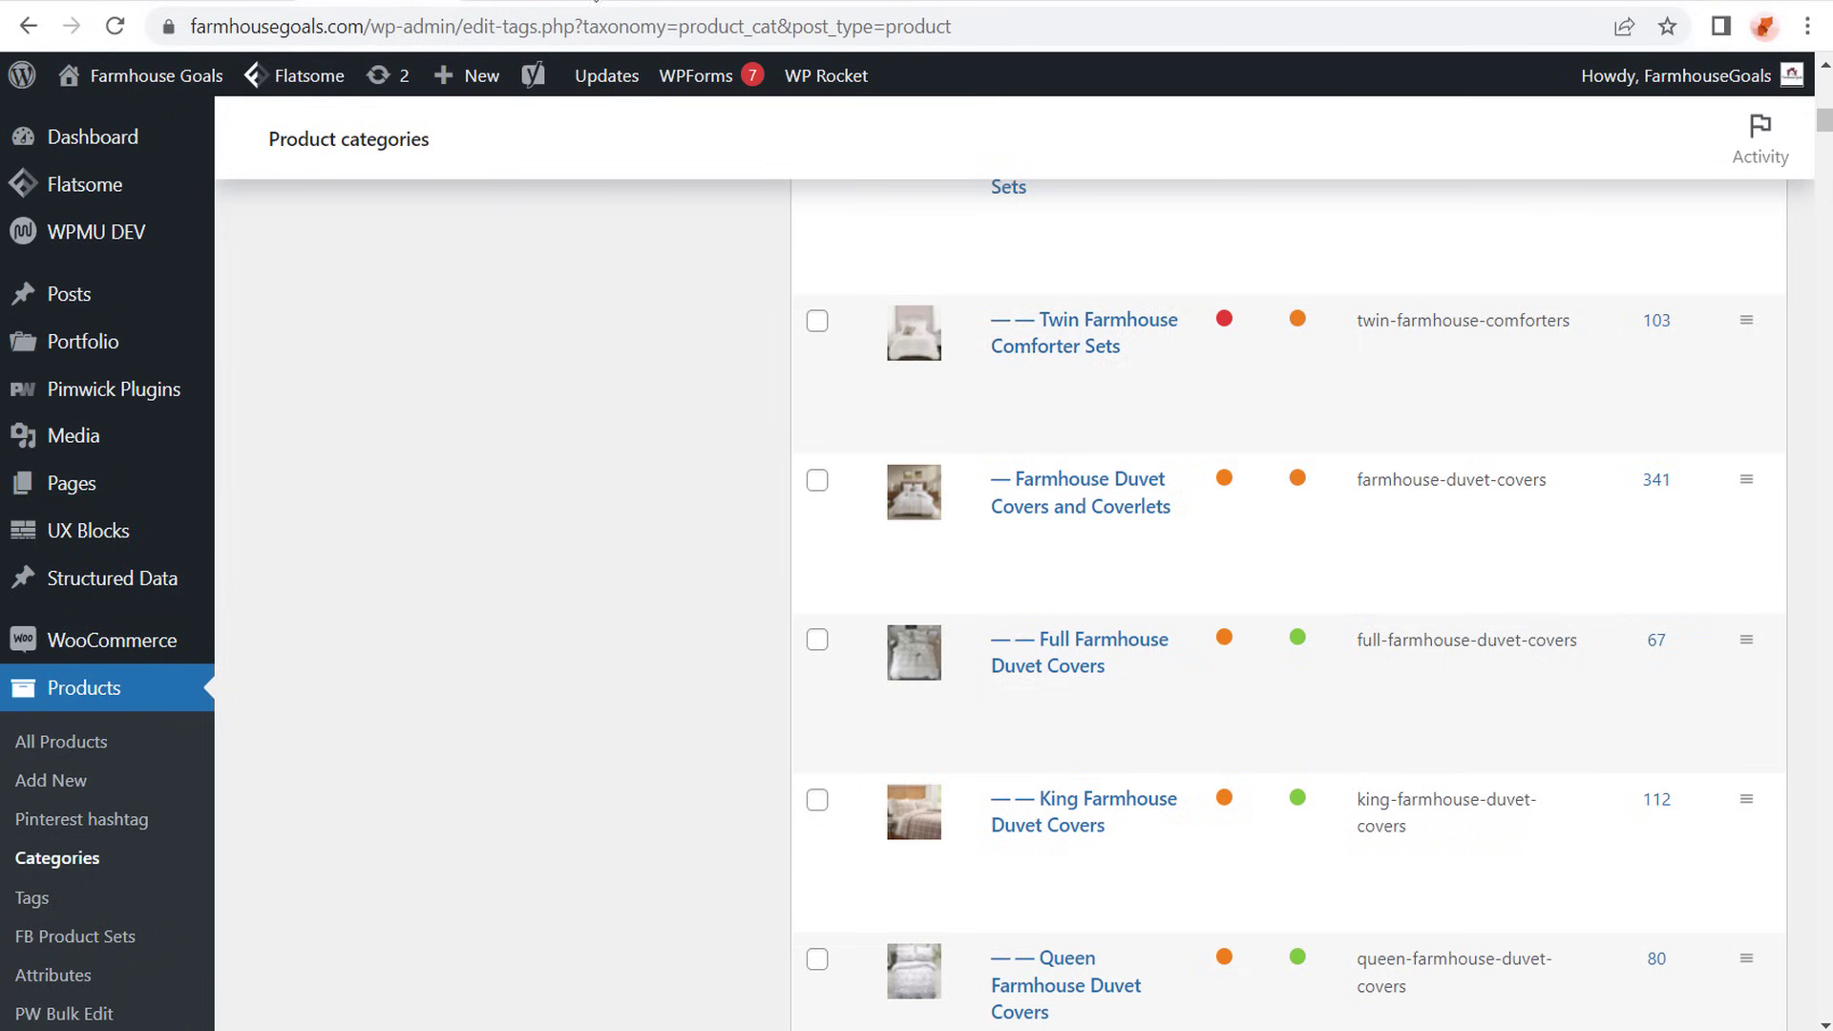
- Switch to the Farmhouse Goals shop page, open the Farmhouse Bedding category and browse its subcategories and products
{"action": "key", "text": "ctrl+Tab"}
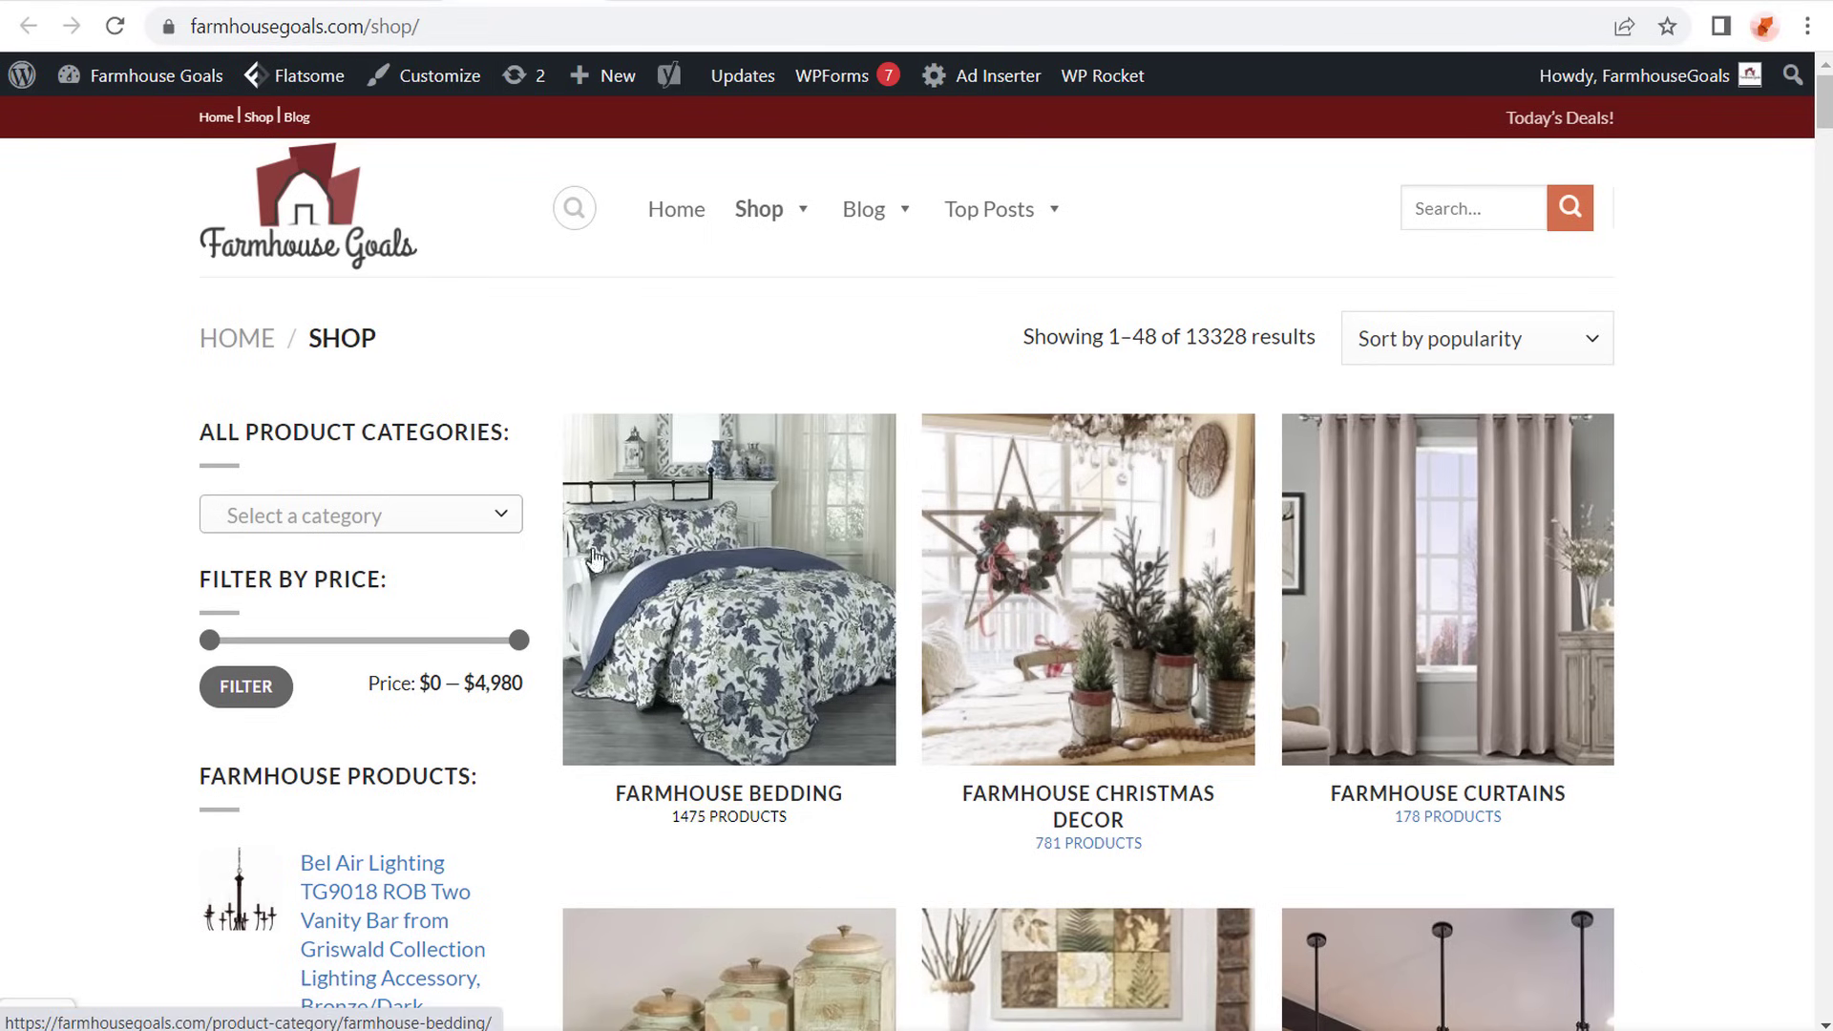
{"action": "left_click", "coordinate": [757, 578]}
{"action": "scroll", "coordinate": [1694, 458], "scroll_direction": "down", "scroll_amount": 1}
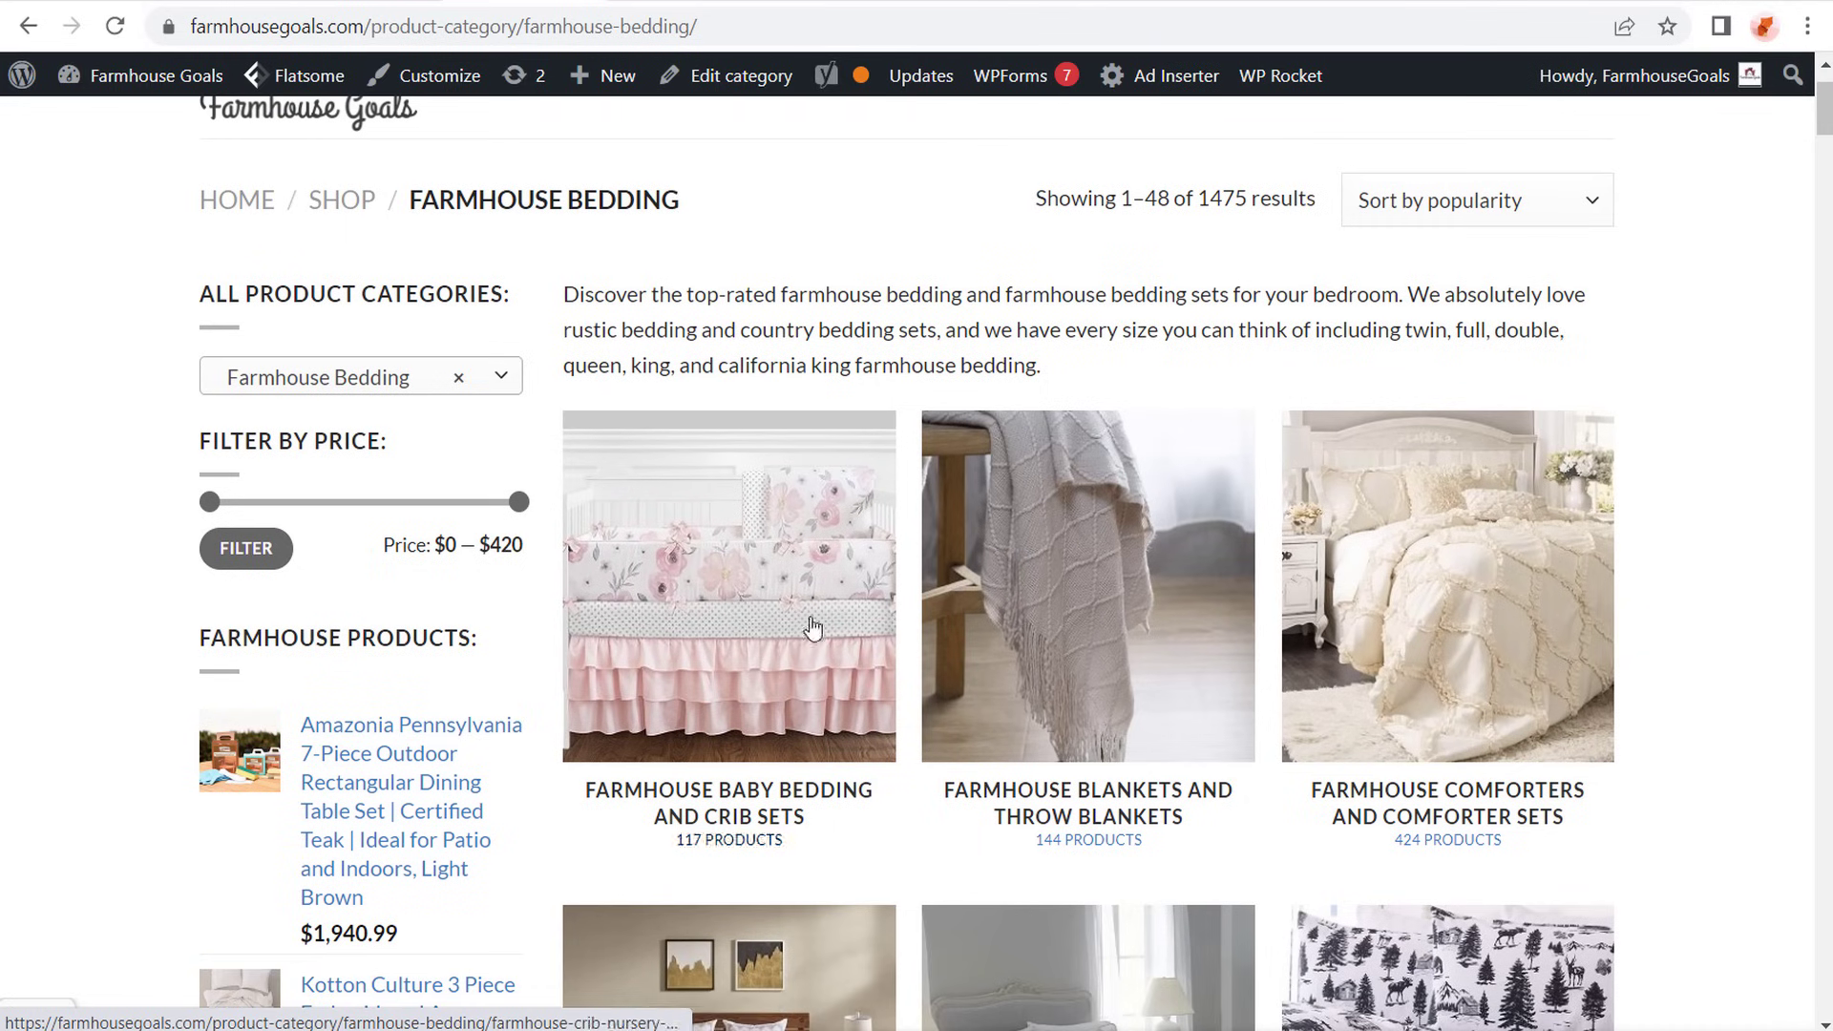
{"action": "scroll", "coordinate": [1709, 420], "scroll_direction": "down", "scroll_amount": 6}
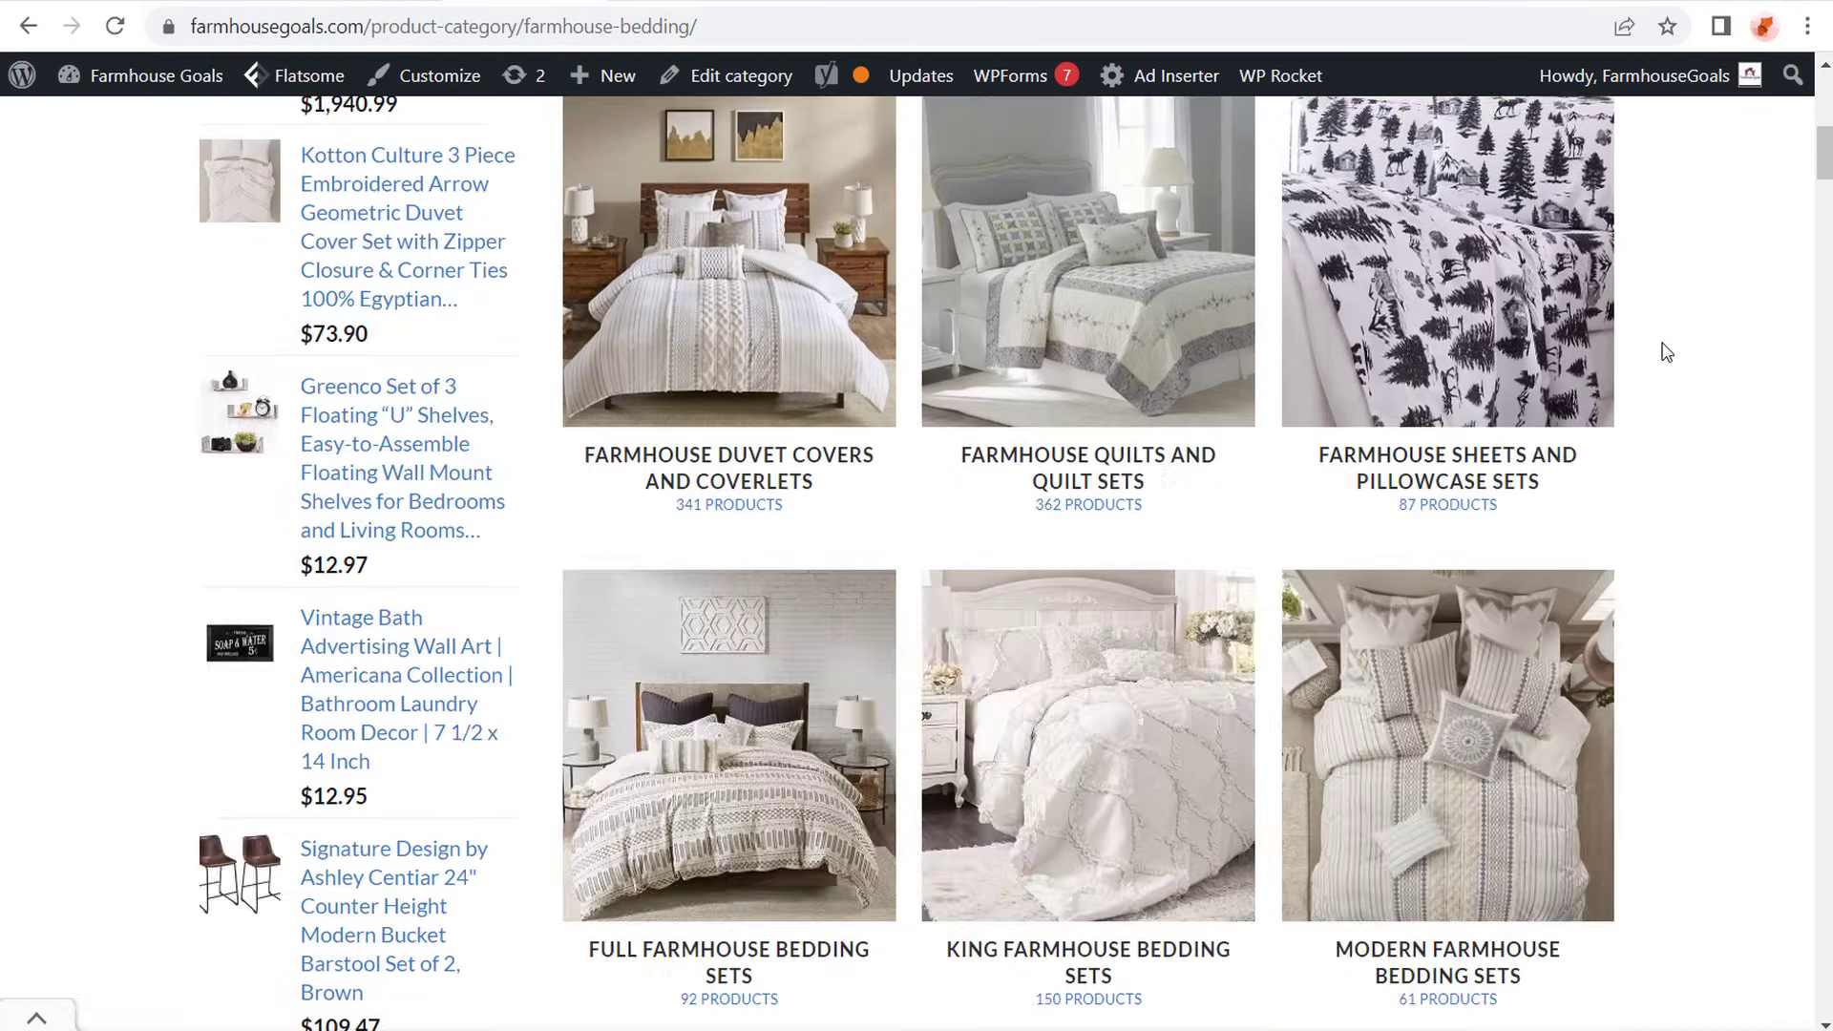
{"action": "scroll", "coordinate": [1670, 344], "scroll_direction": "down", "scroll_amount": 10}
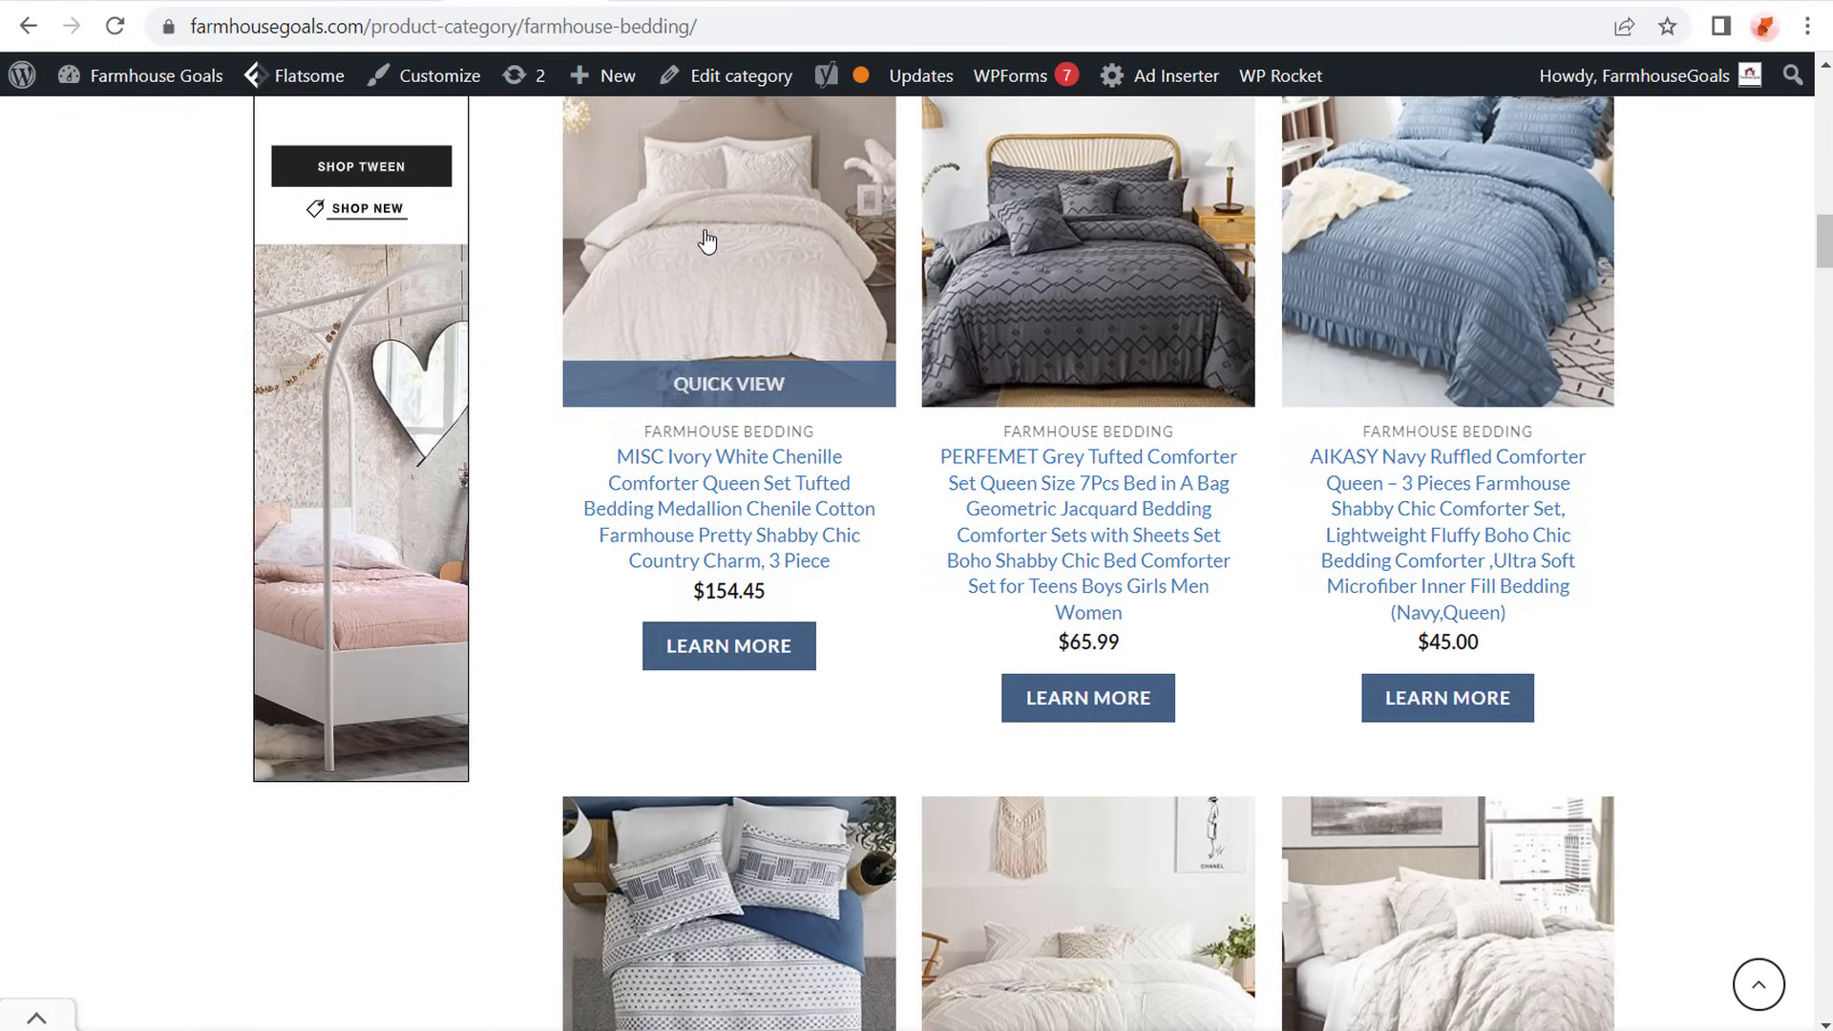
- Open the Amazon affiliate page of the MISC Ivory White Chenille comforter from the Farmhouse Bedding category, and return to the shop page
{"action": "scroll", "coordinate": [707, 241], "scroll_direction": "down", "scroll_amount": 2}
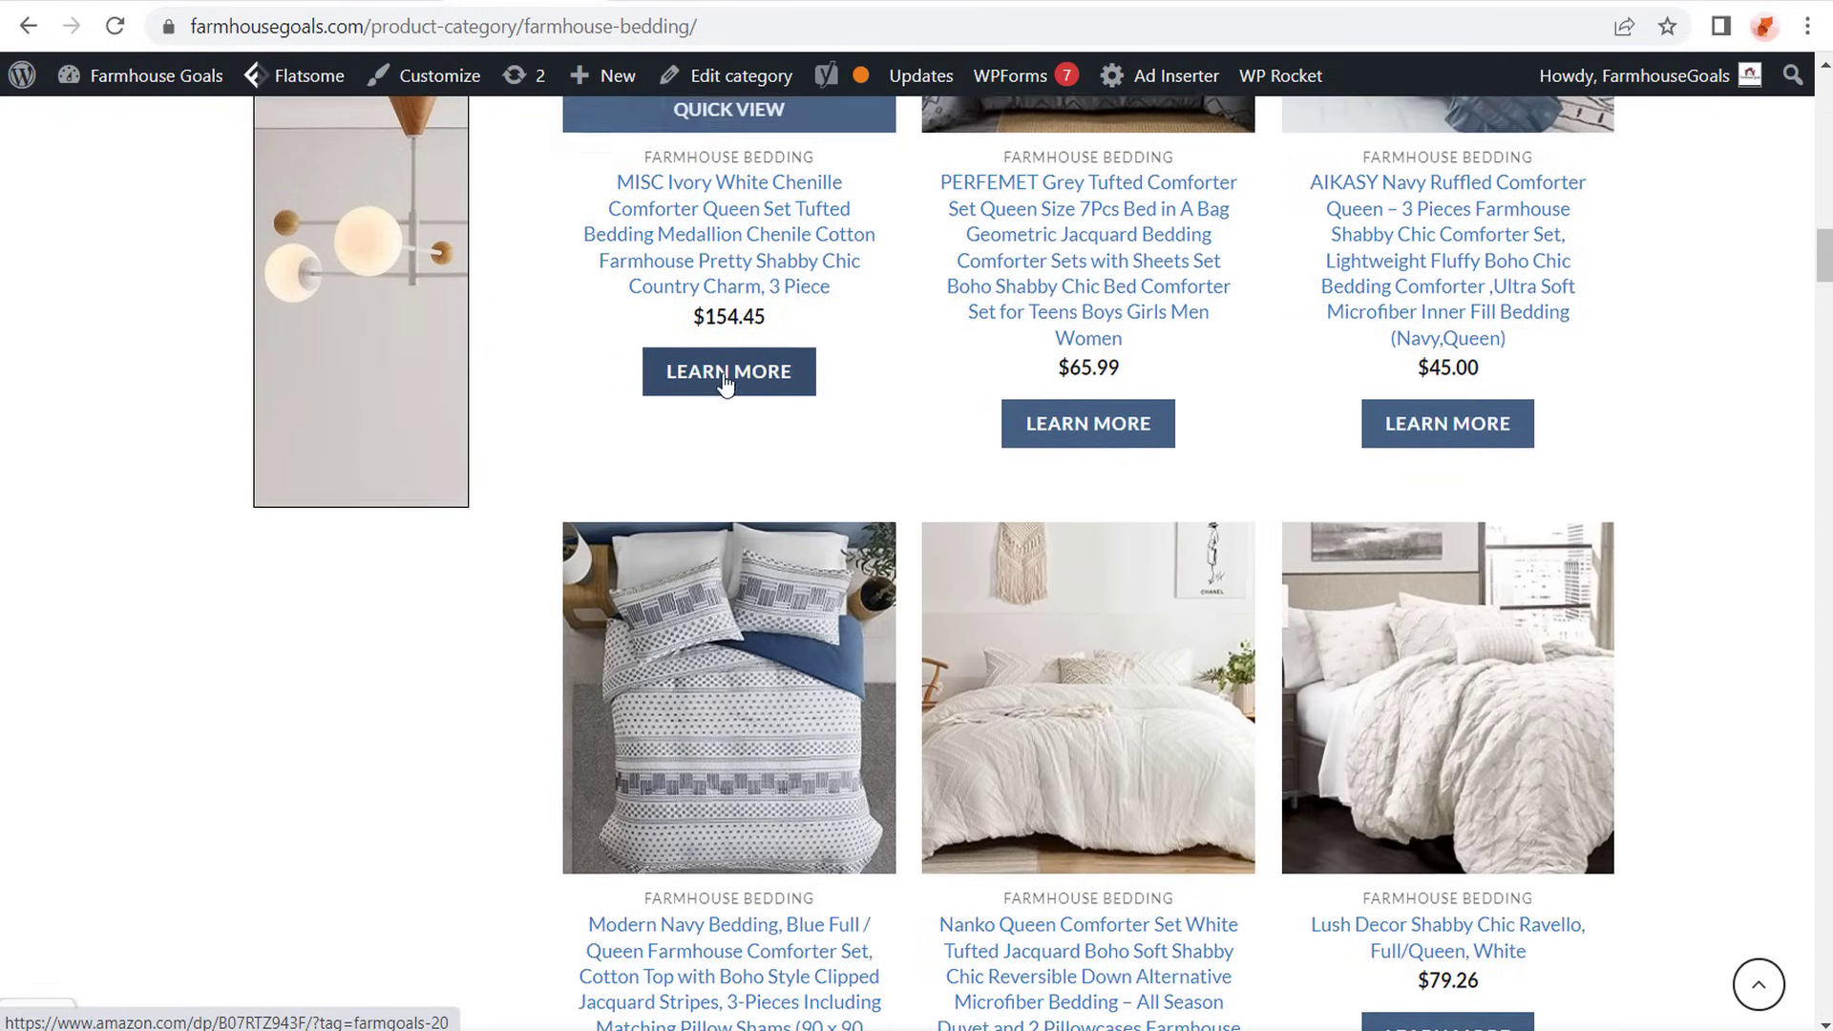
{"action": "scroll", "coordinate": [726, 380], "scroll_direction": "up", "scroll_amount": 1}
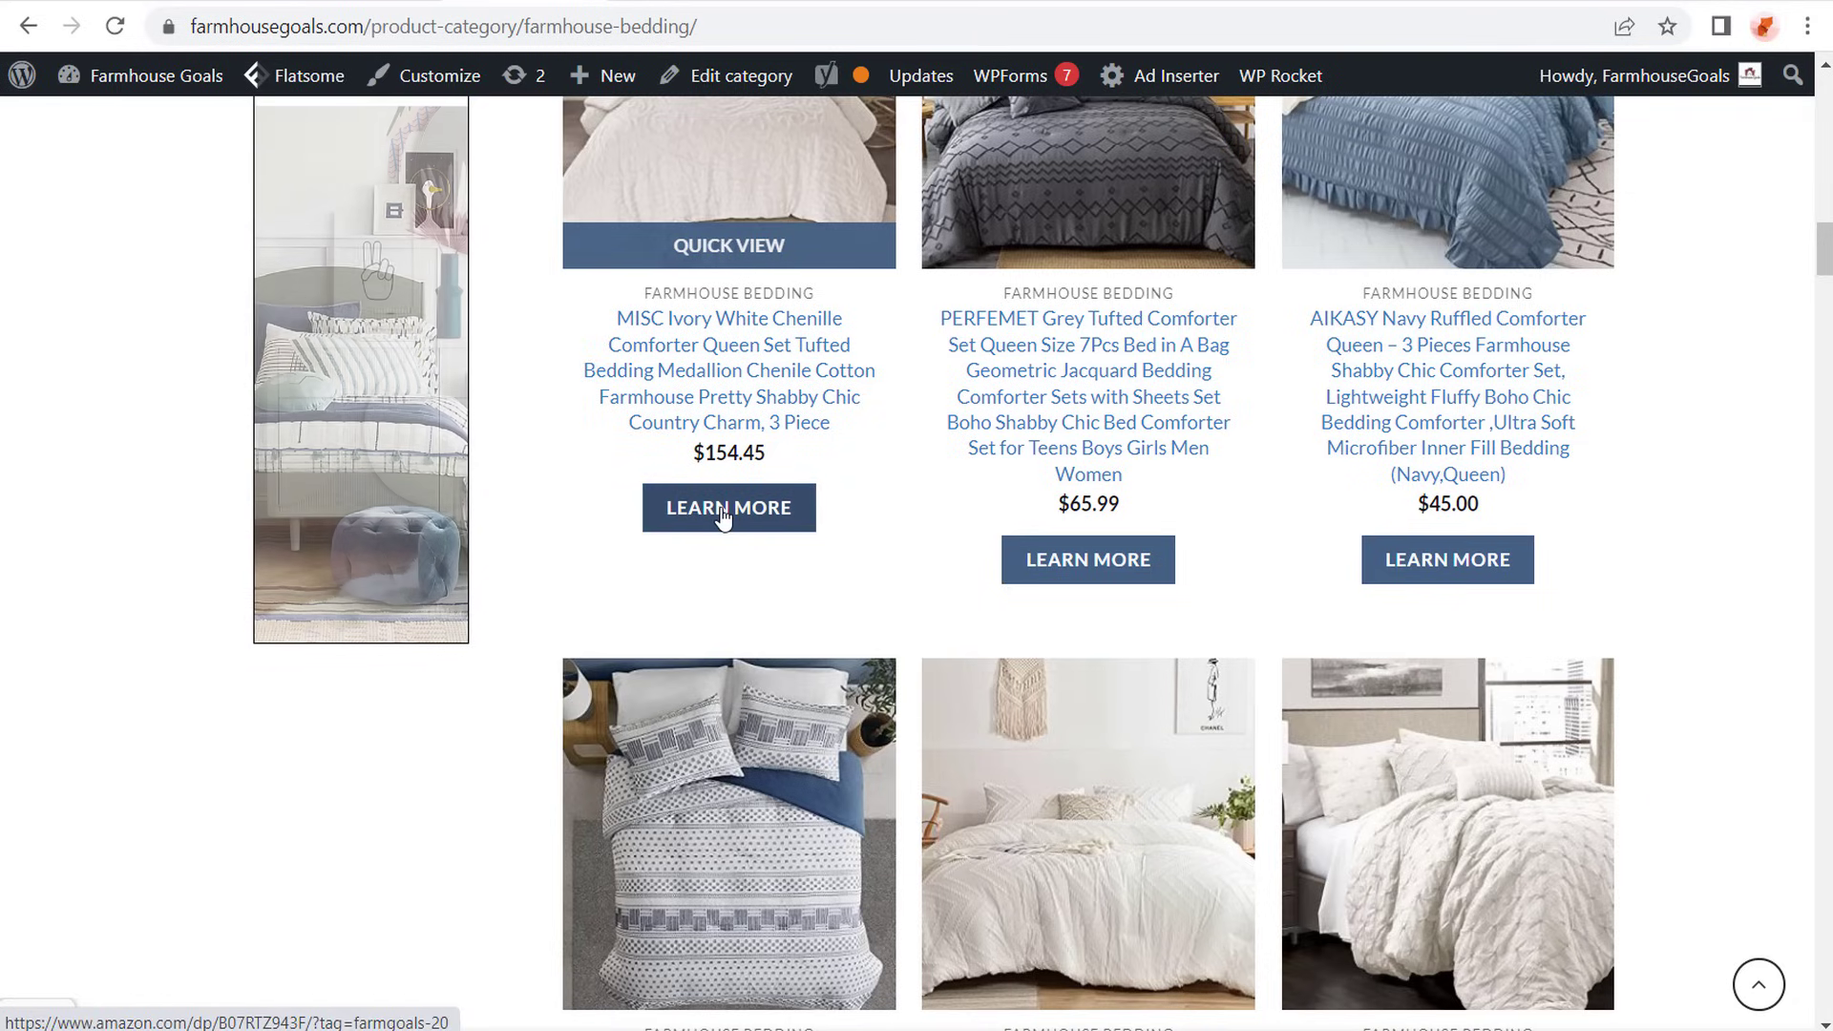
{"action": "left_click", "coordinate": [709, 516]}
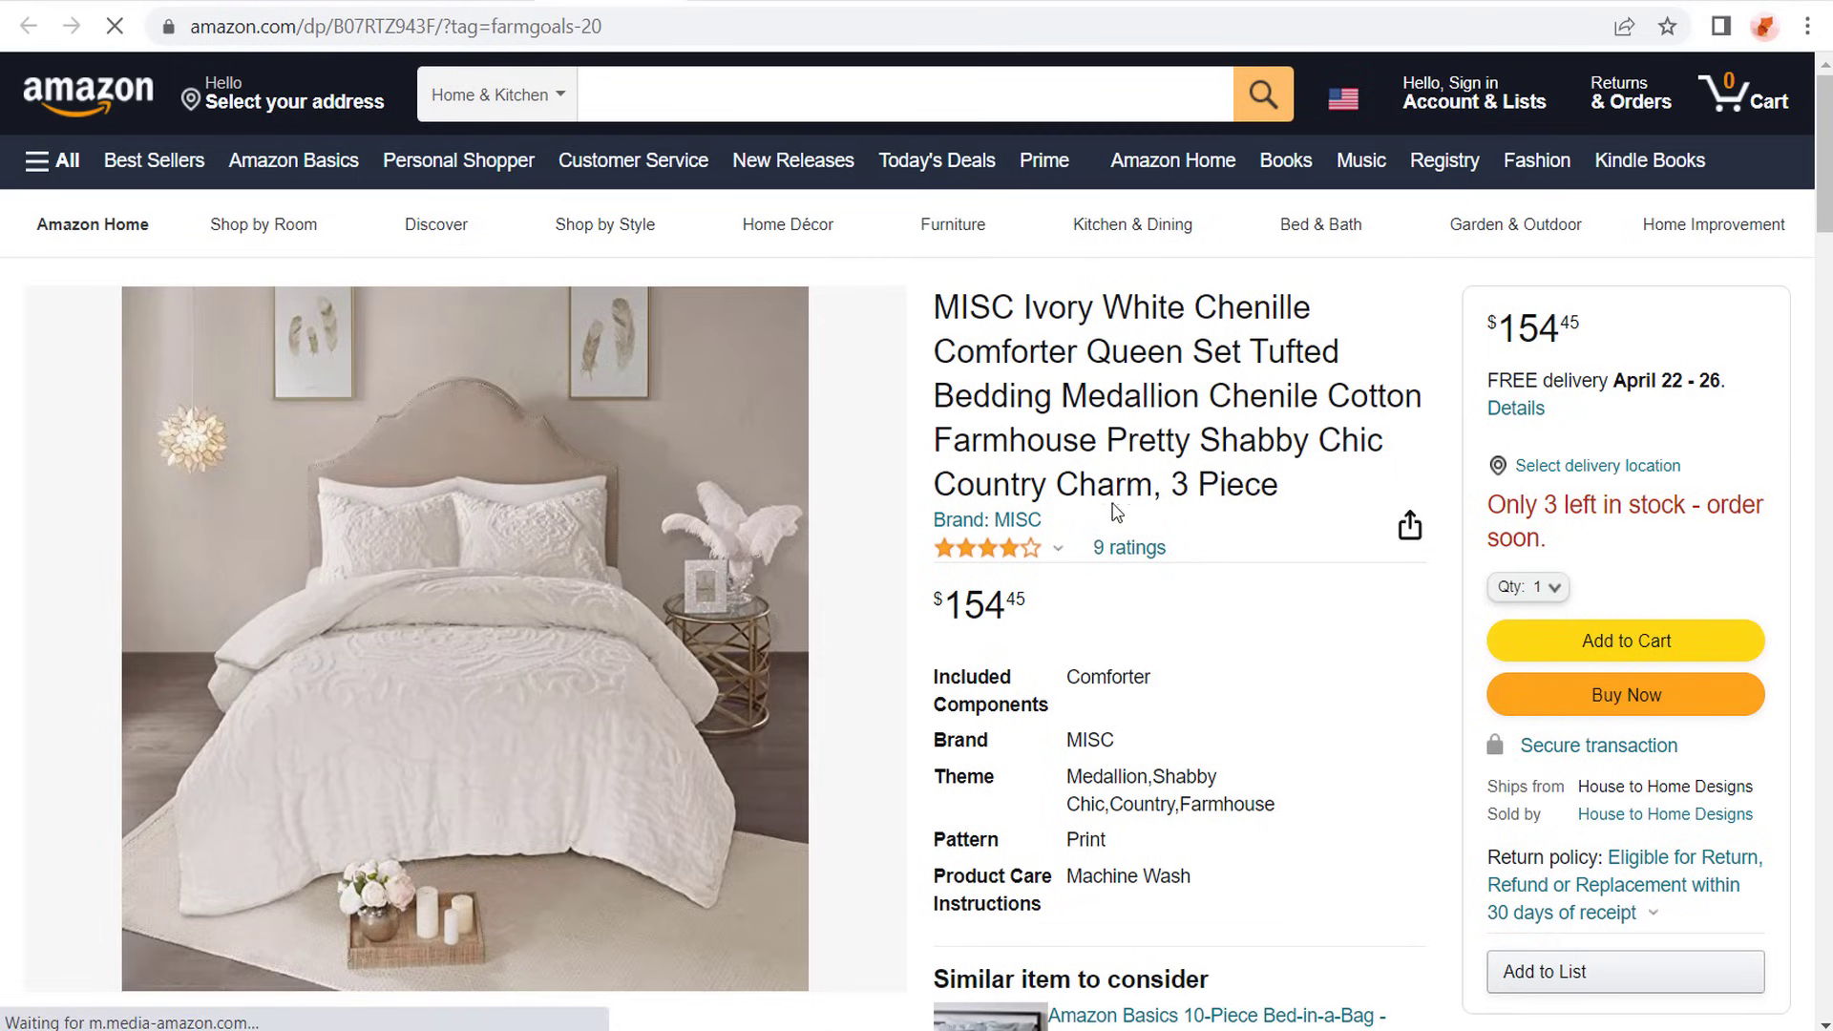
{"action": "key", "text": "alt+Left"}
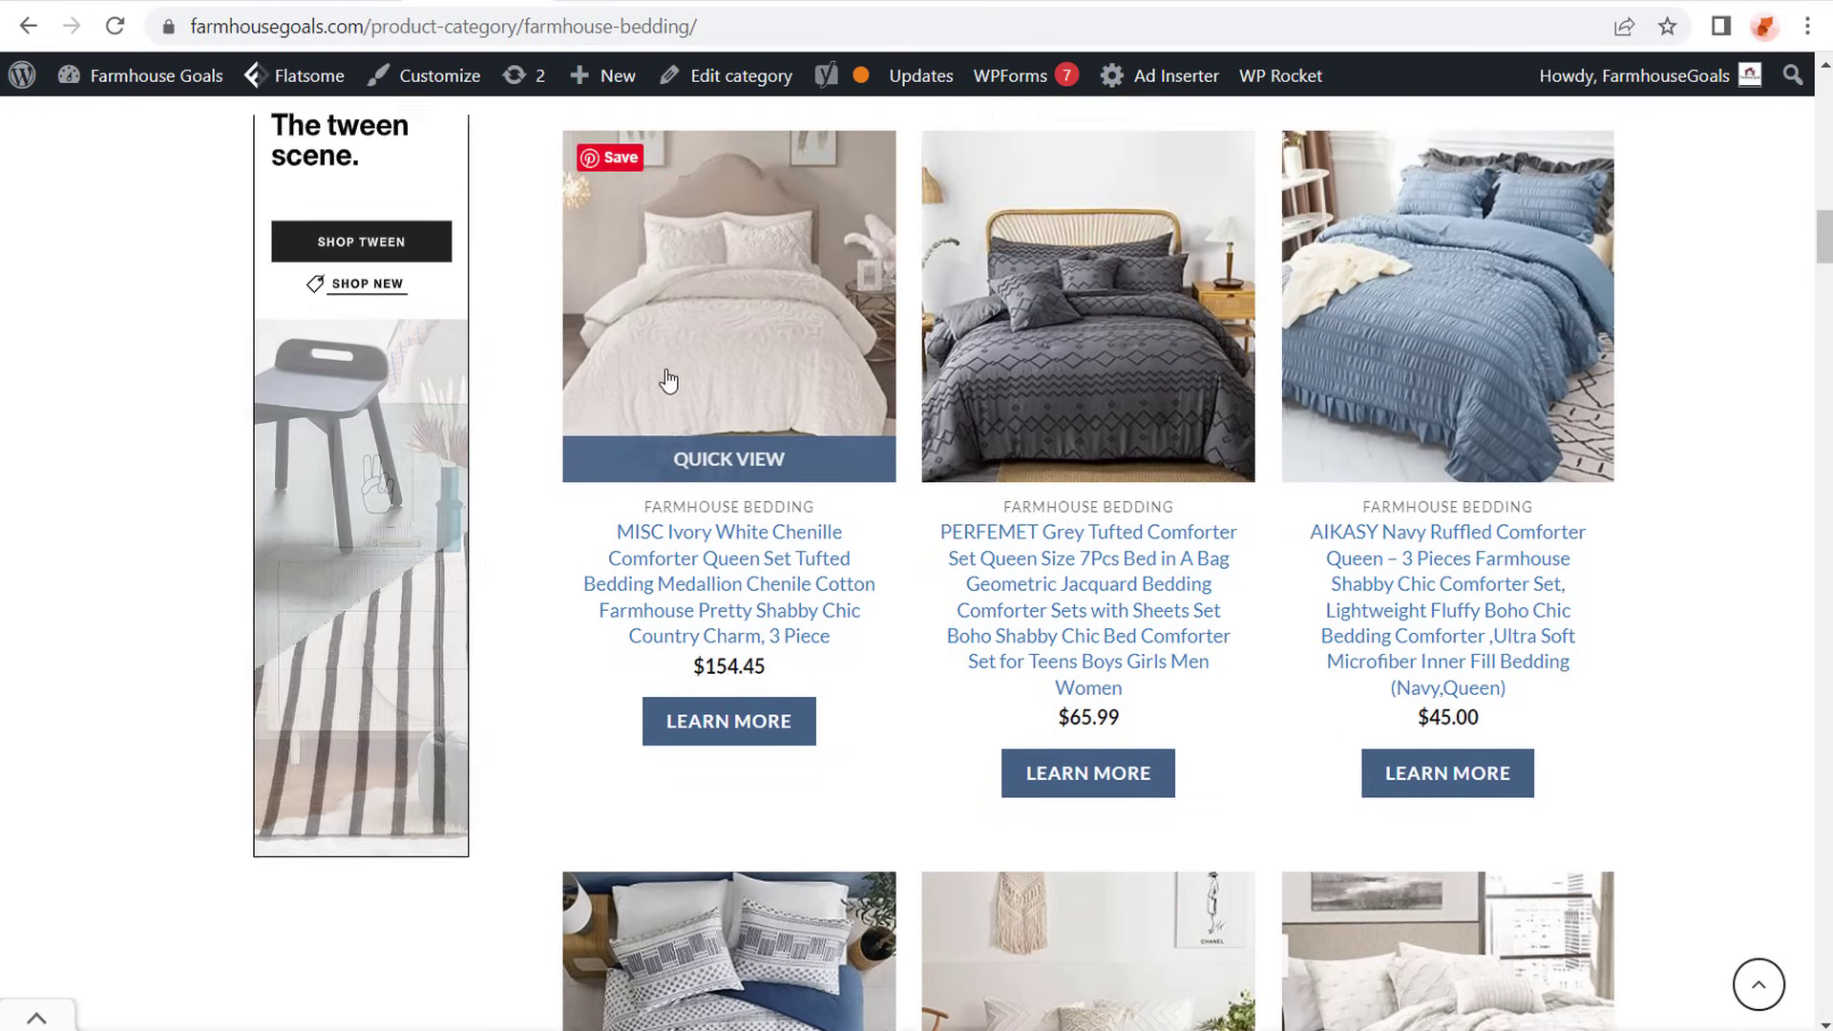
{"action": "key", "text": "ctrl+Tab"}
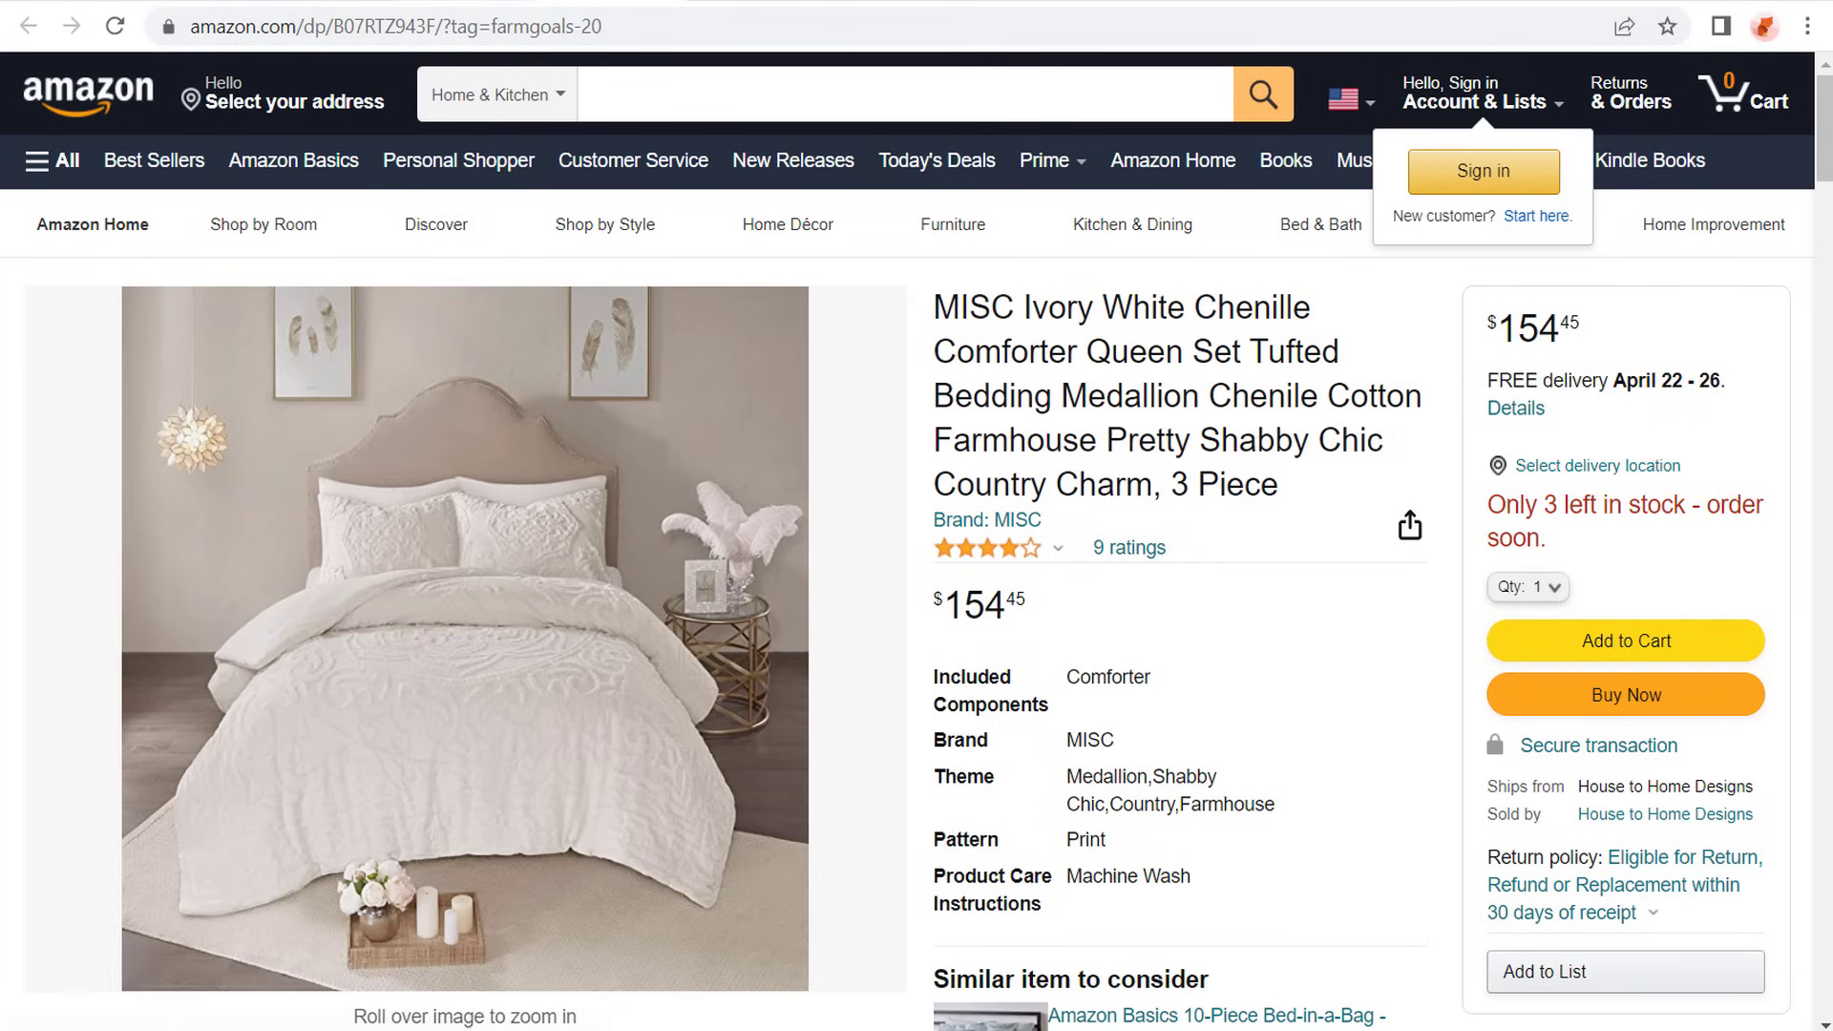
{"action": "key", "text": "ctrl+shift+Tab"}
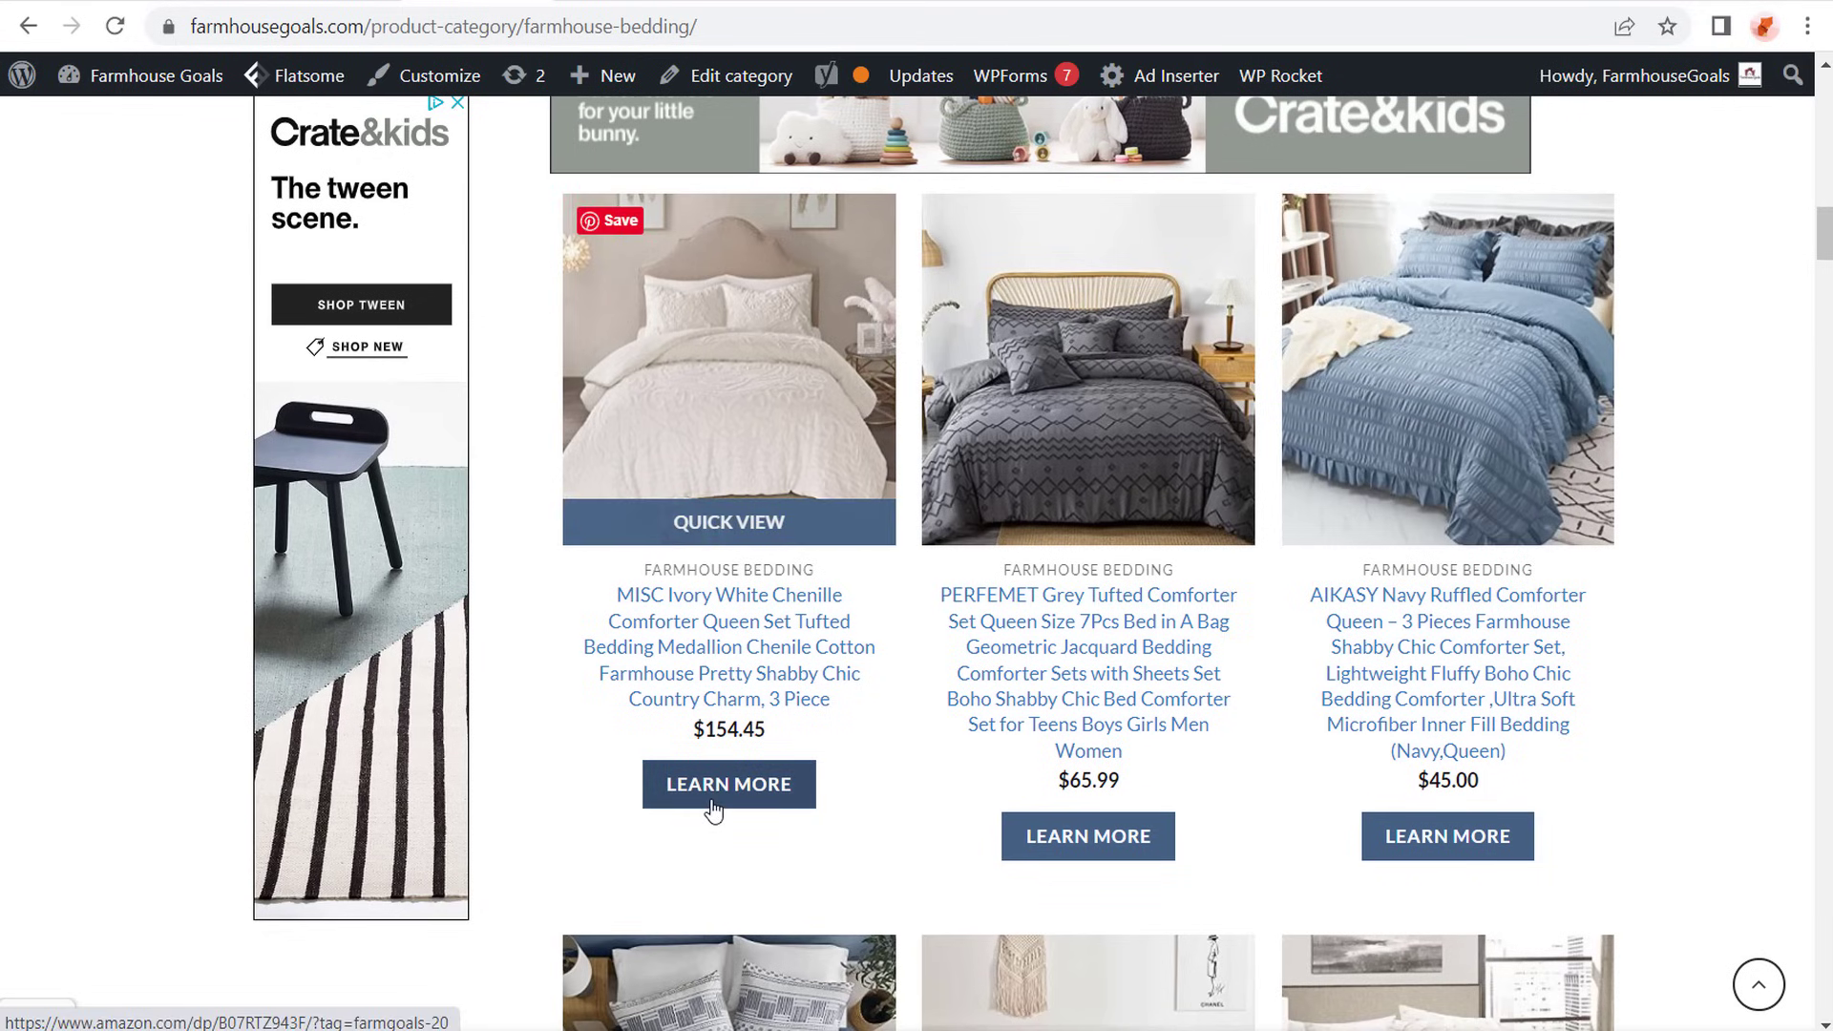
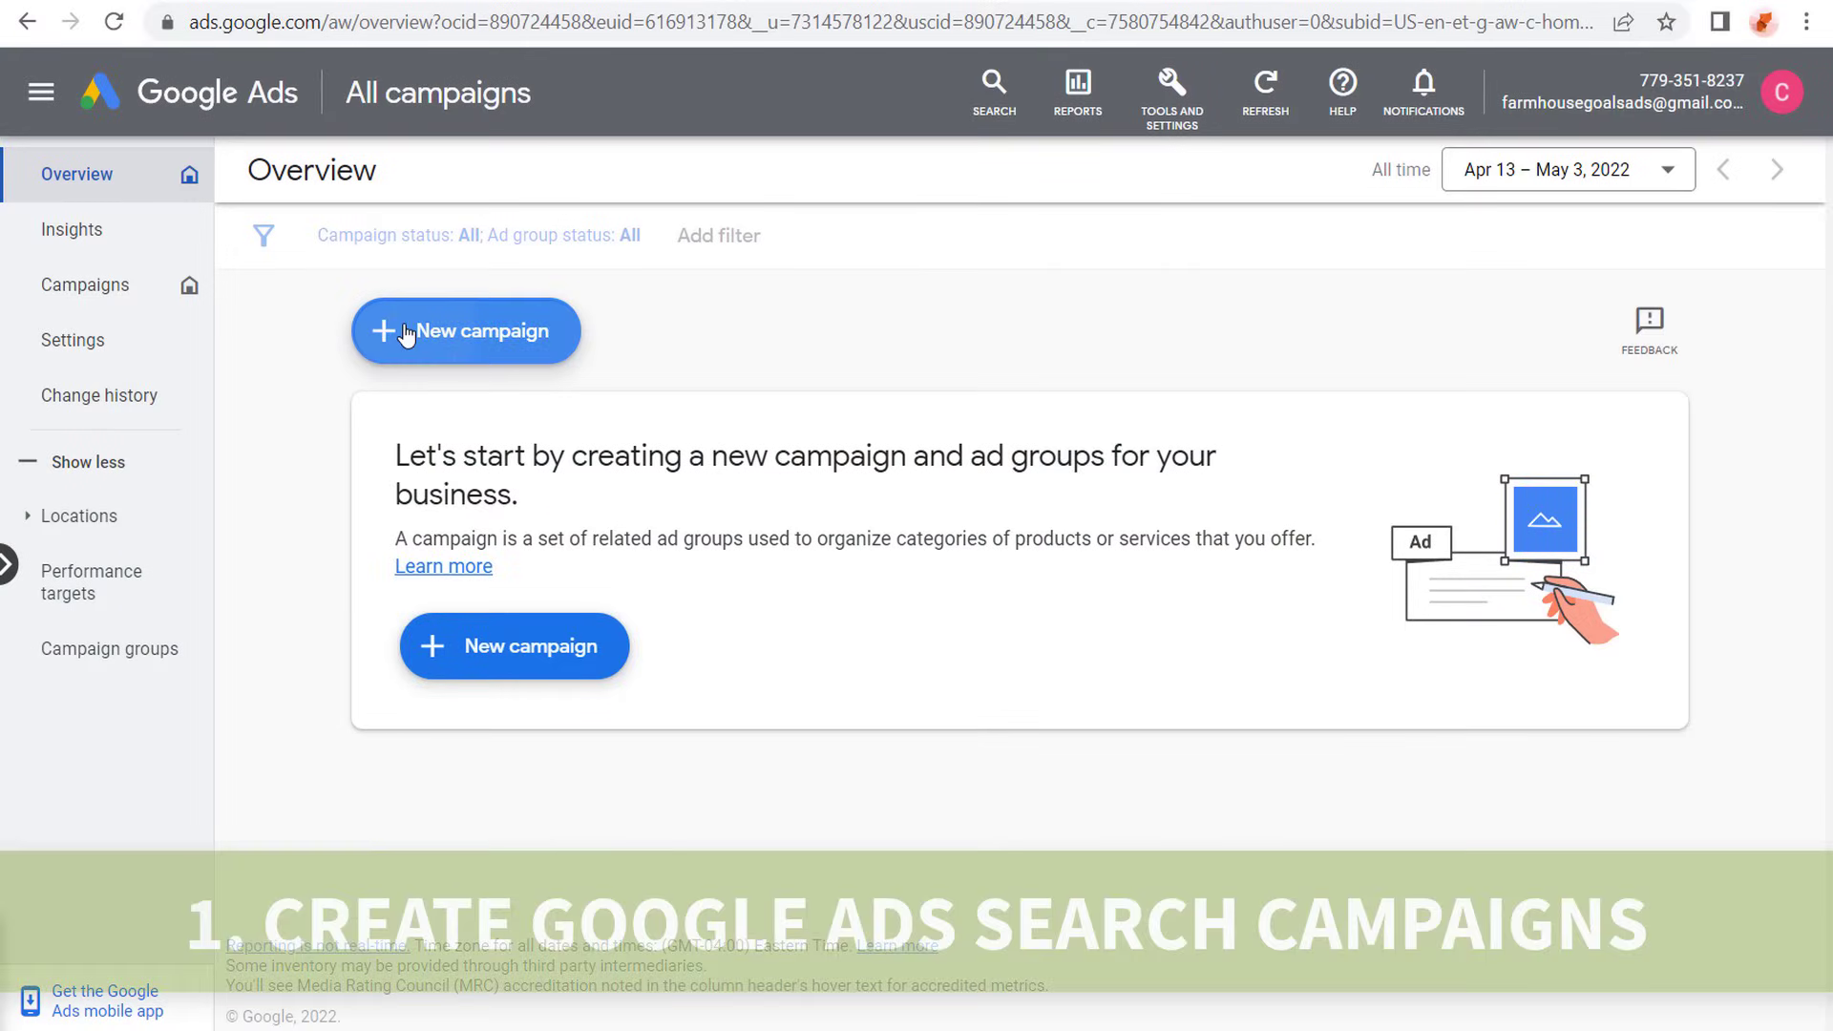
- Start a new Google Ads campaign with the Leads objective, keep the Outbound clicks conversion goal, and choose the Search campaign type
{"action": "left_click", "coordinate": [382, 330]}
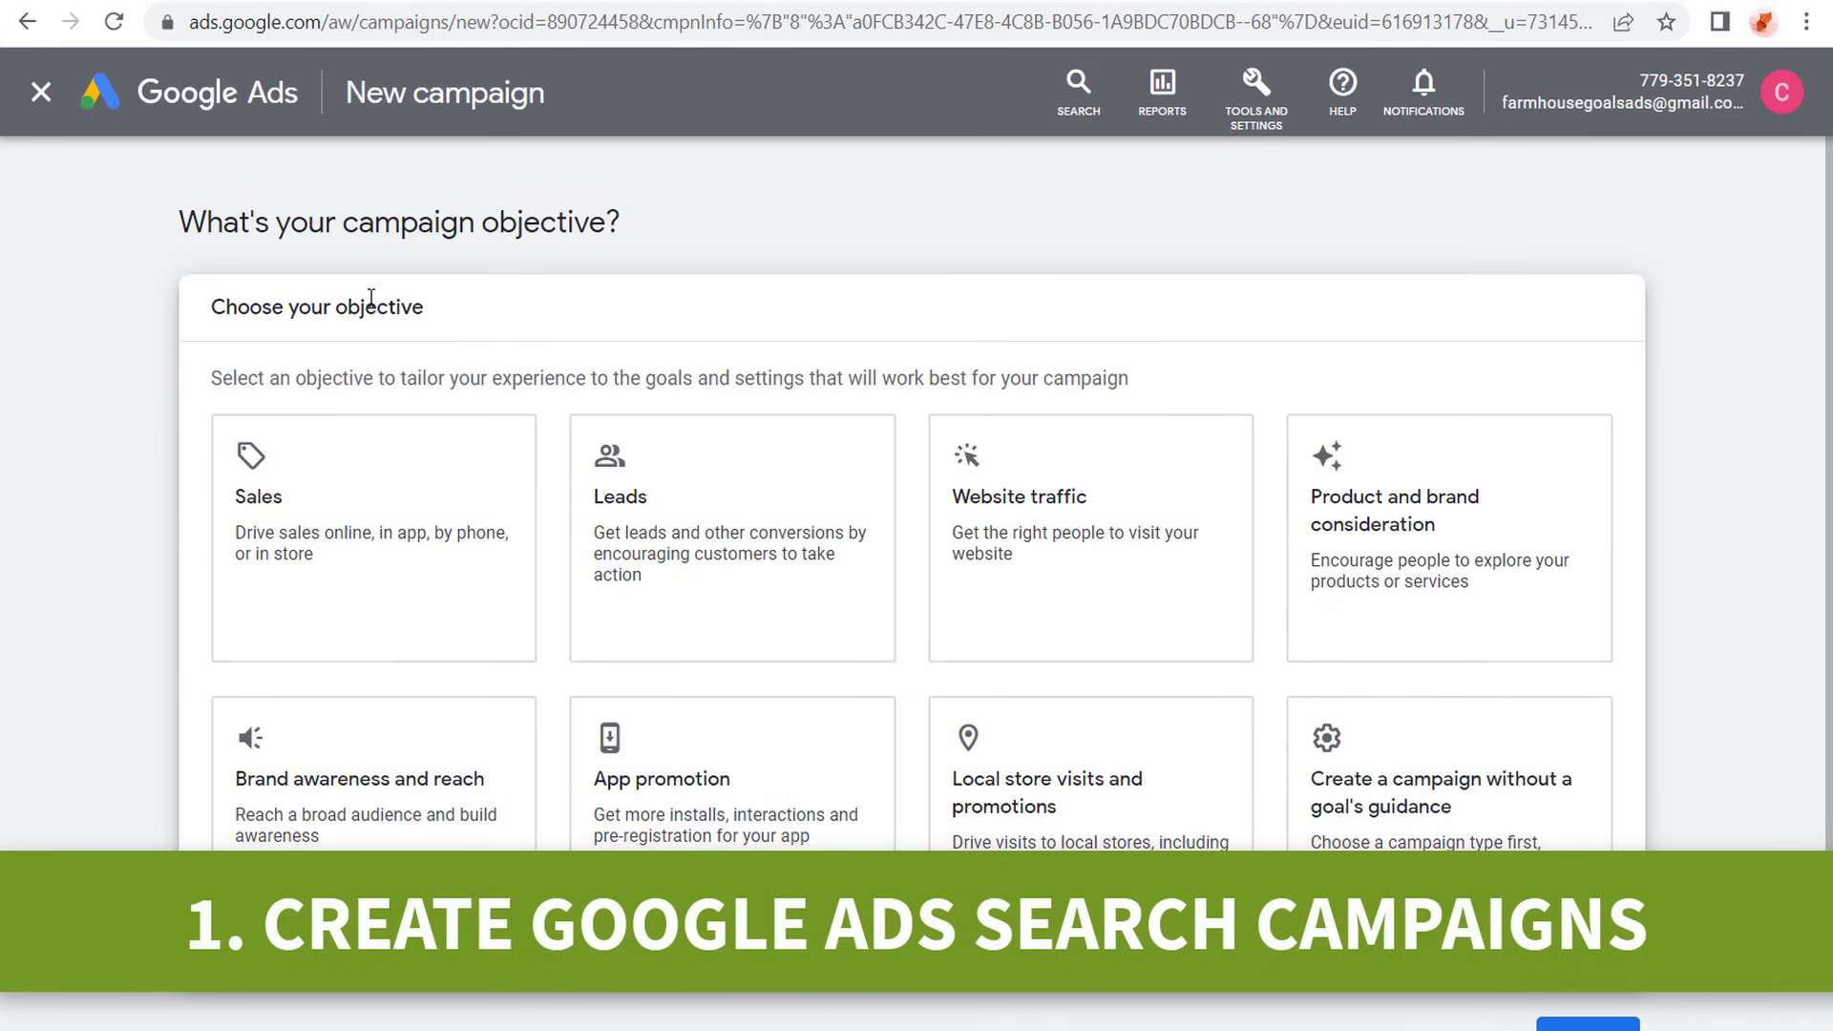
{"action": "left_click", "coordinate": [765, 454]}
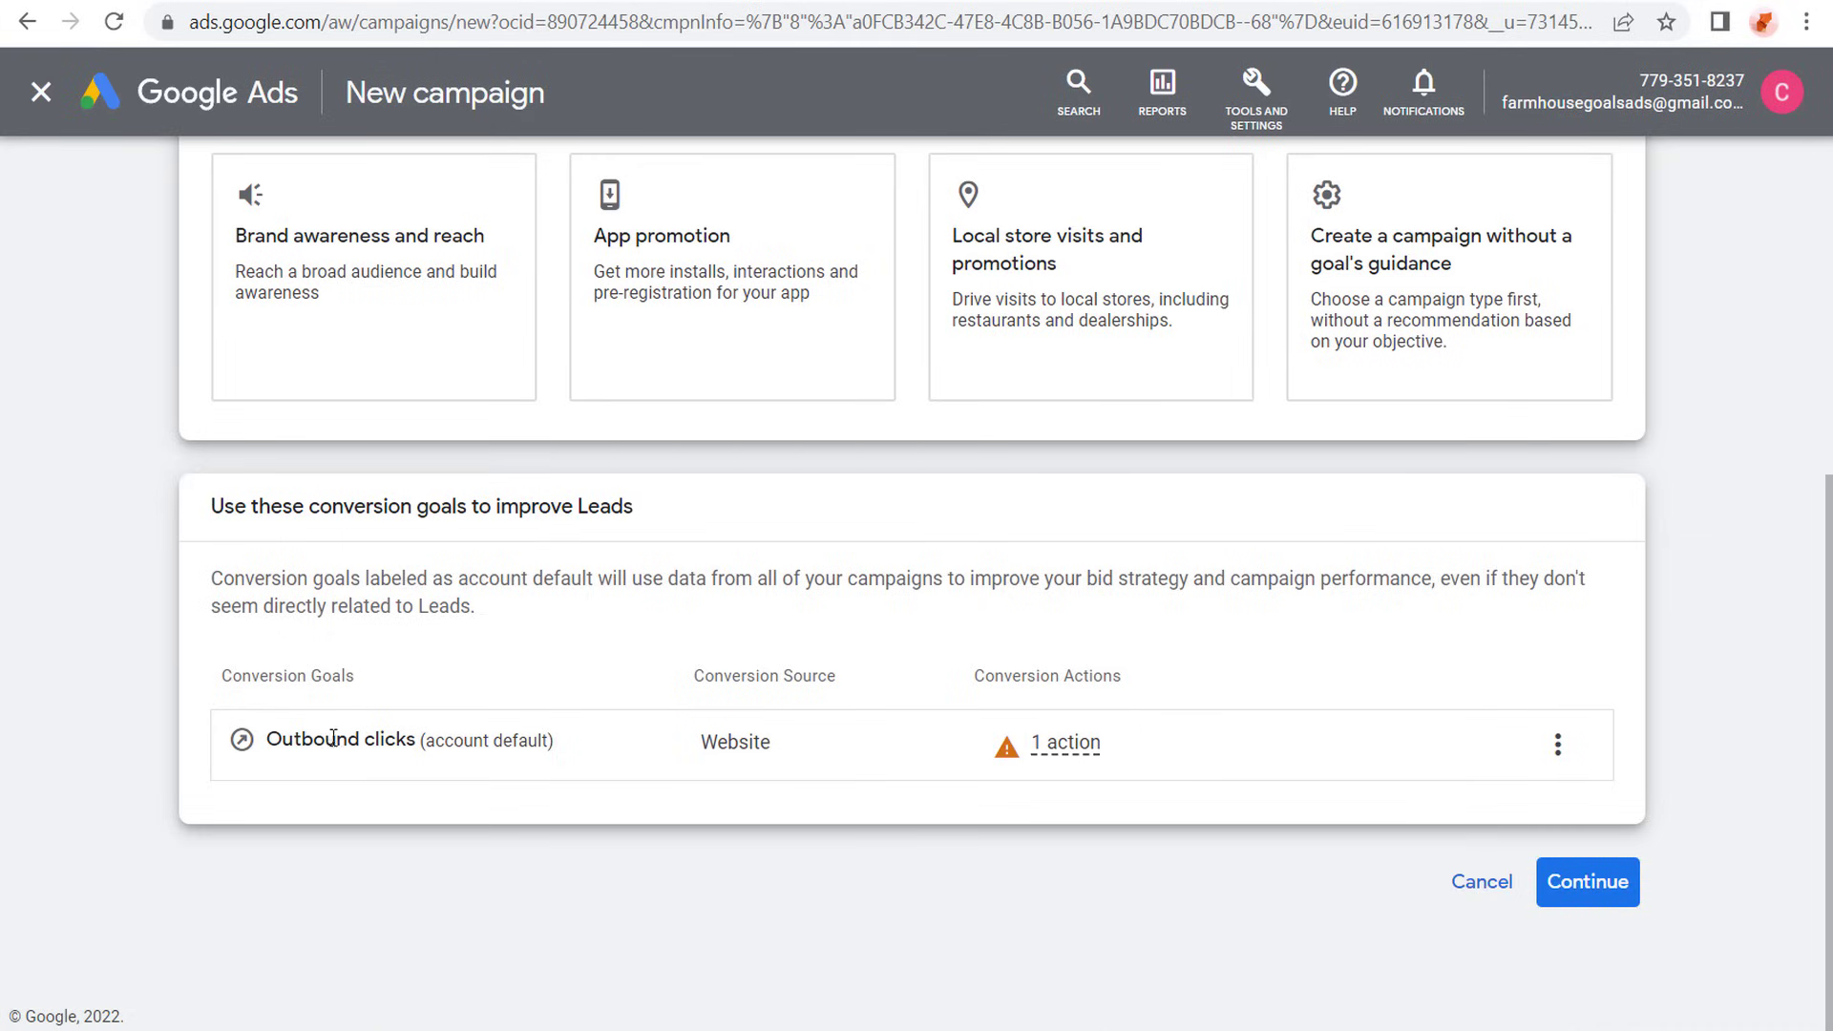
{"action": "mouse_move", "coordinate": [1075, 754]}
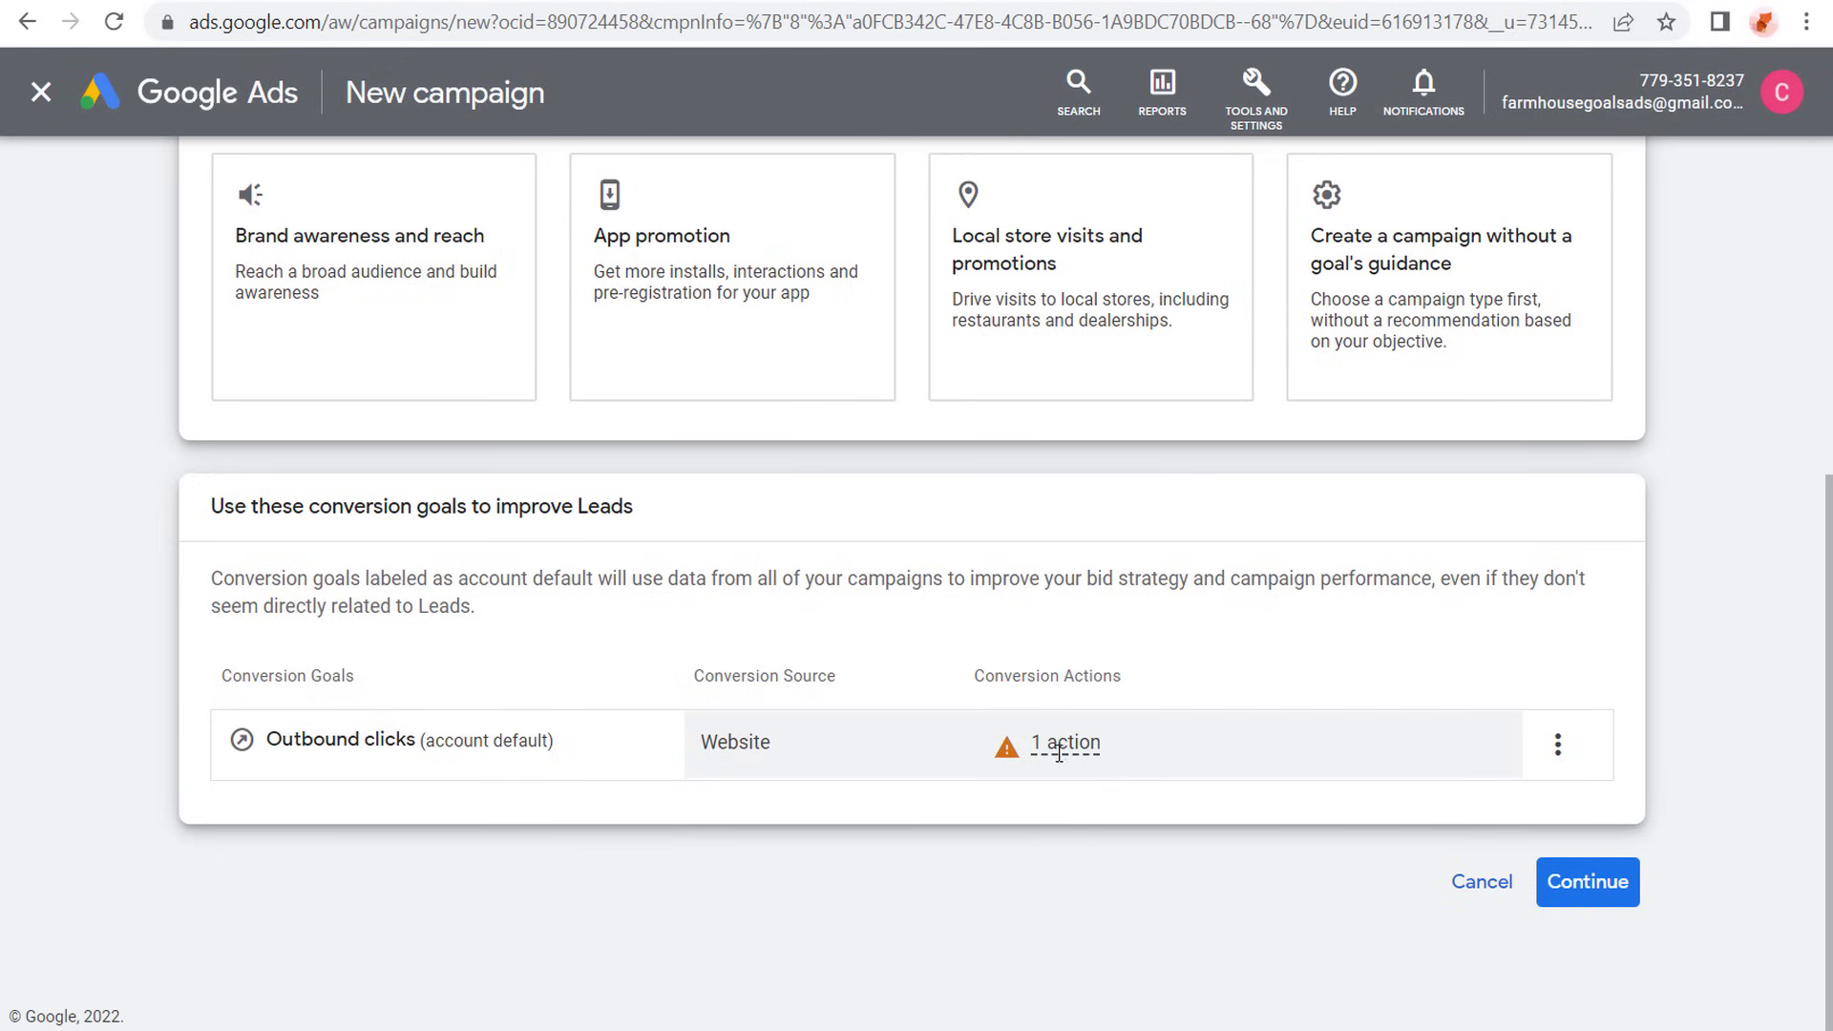
{"action": "mouse_move", "coordinate": [1009, 754]}
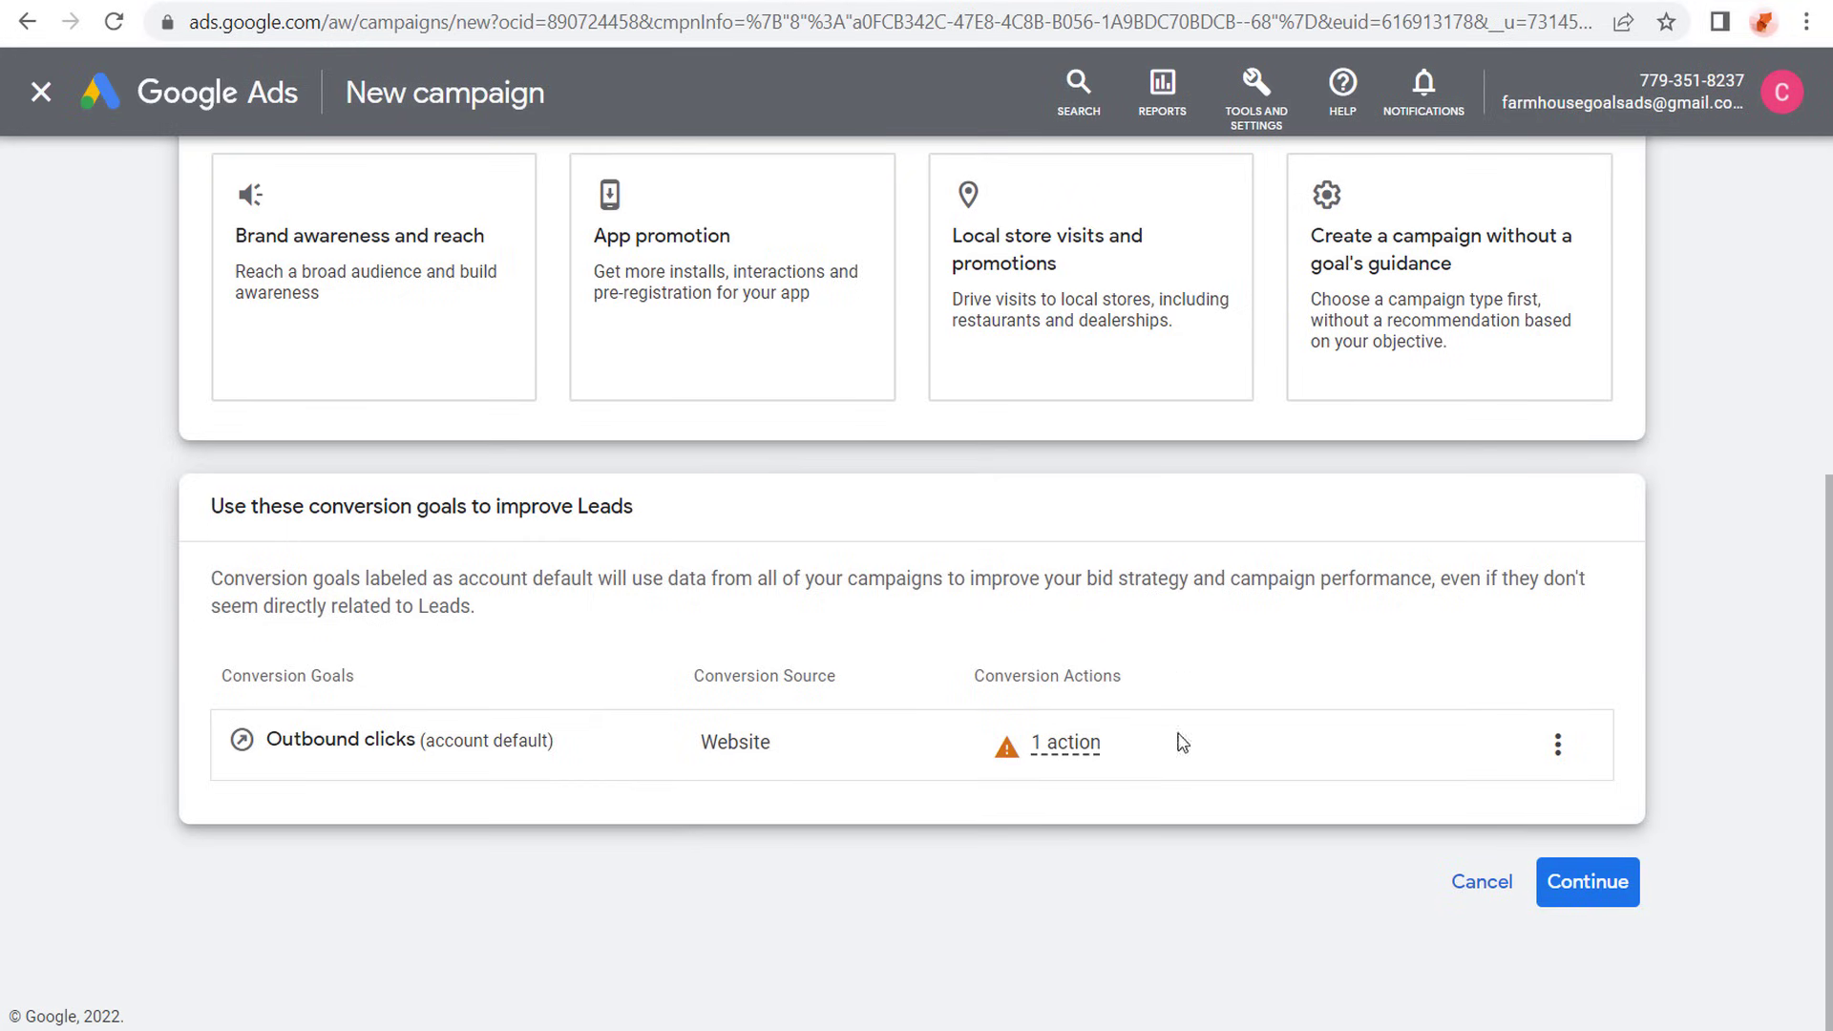
{"action": "left_click", "coordinate": [1595, 882]}
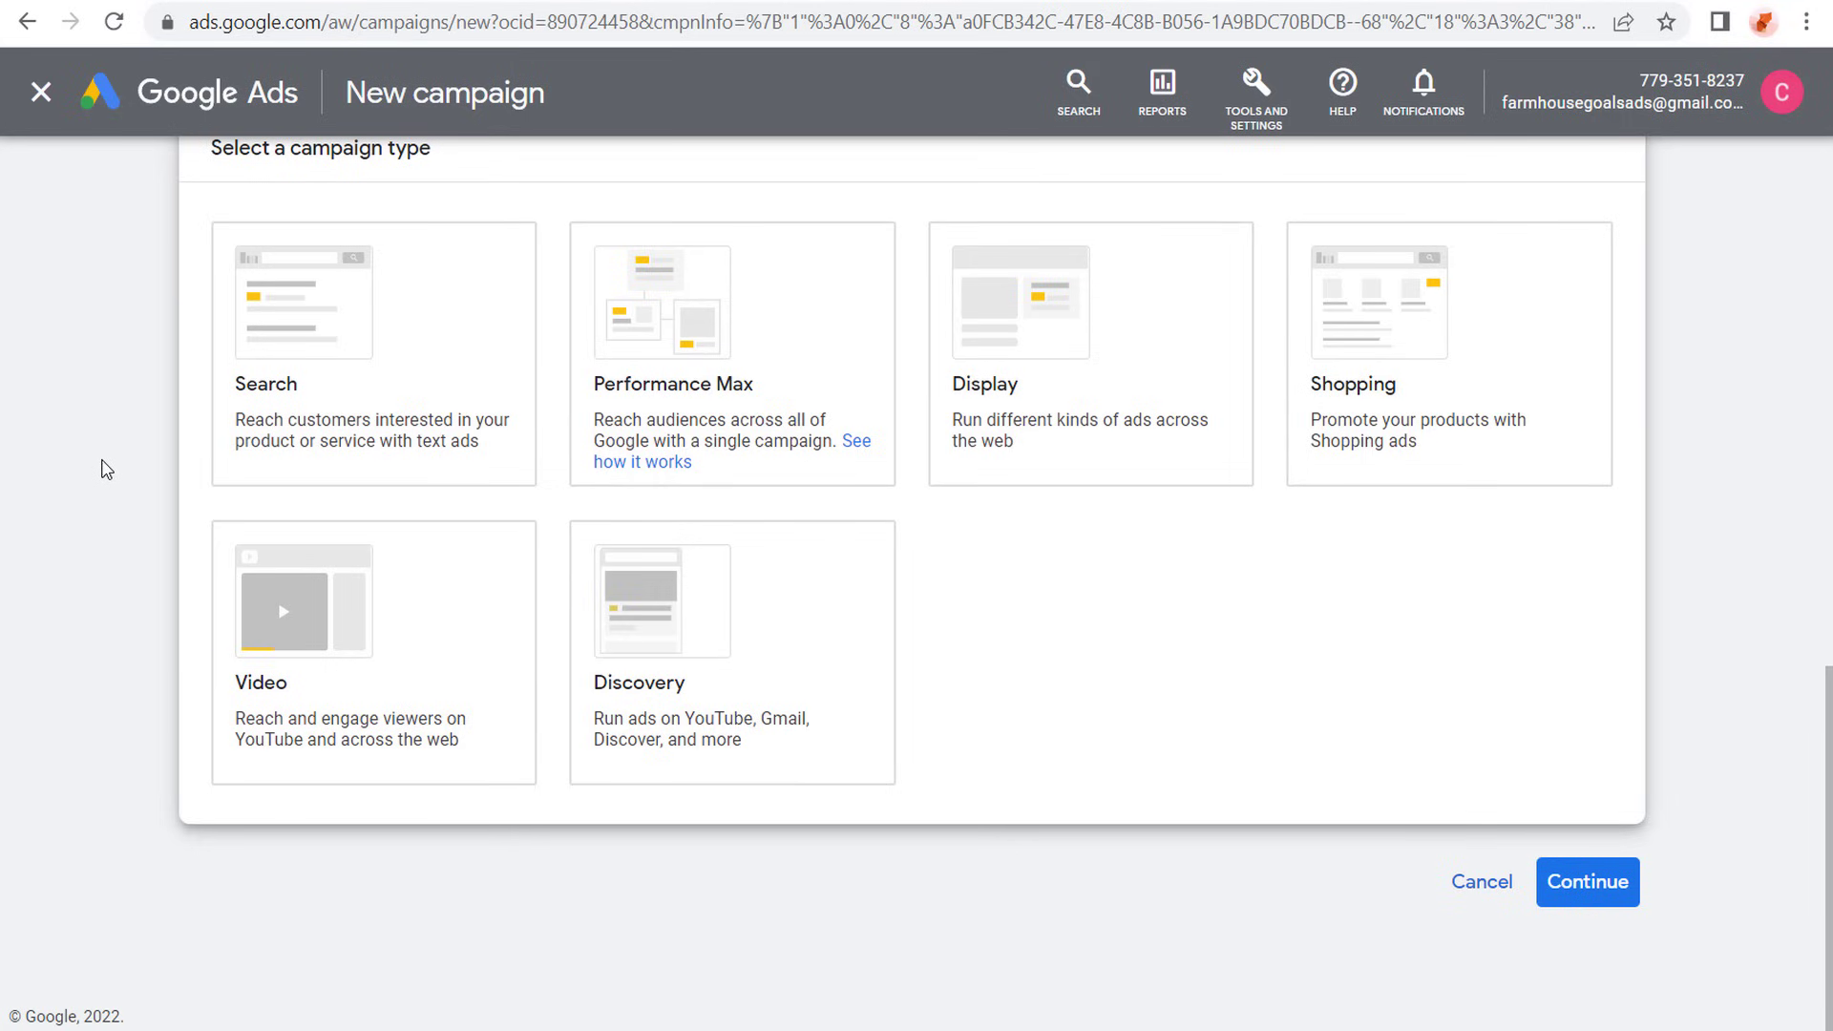
{"action": "left_click", "coordinate": [360, 376]}
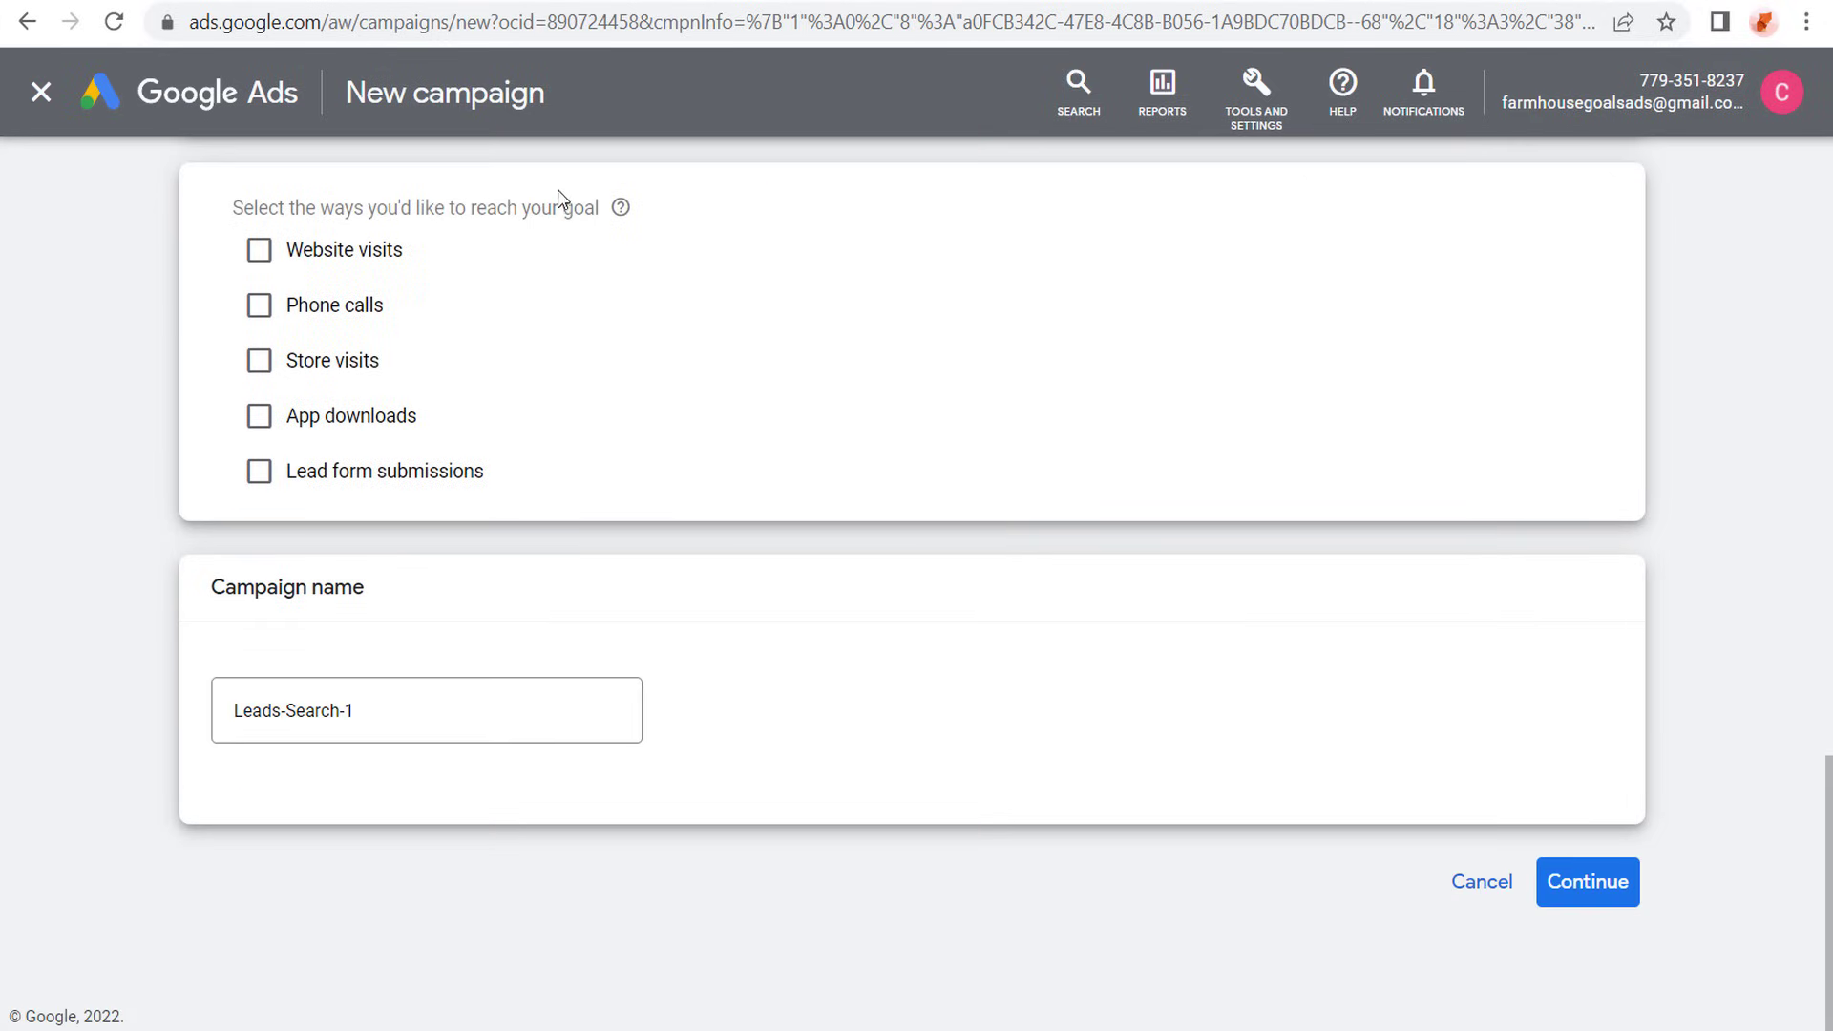
- Select Website visits as the way to reach the goal and enter farmhousegoals.com as the business website
{"action": "left_click", "coordinate": [260, 252]}
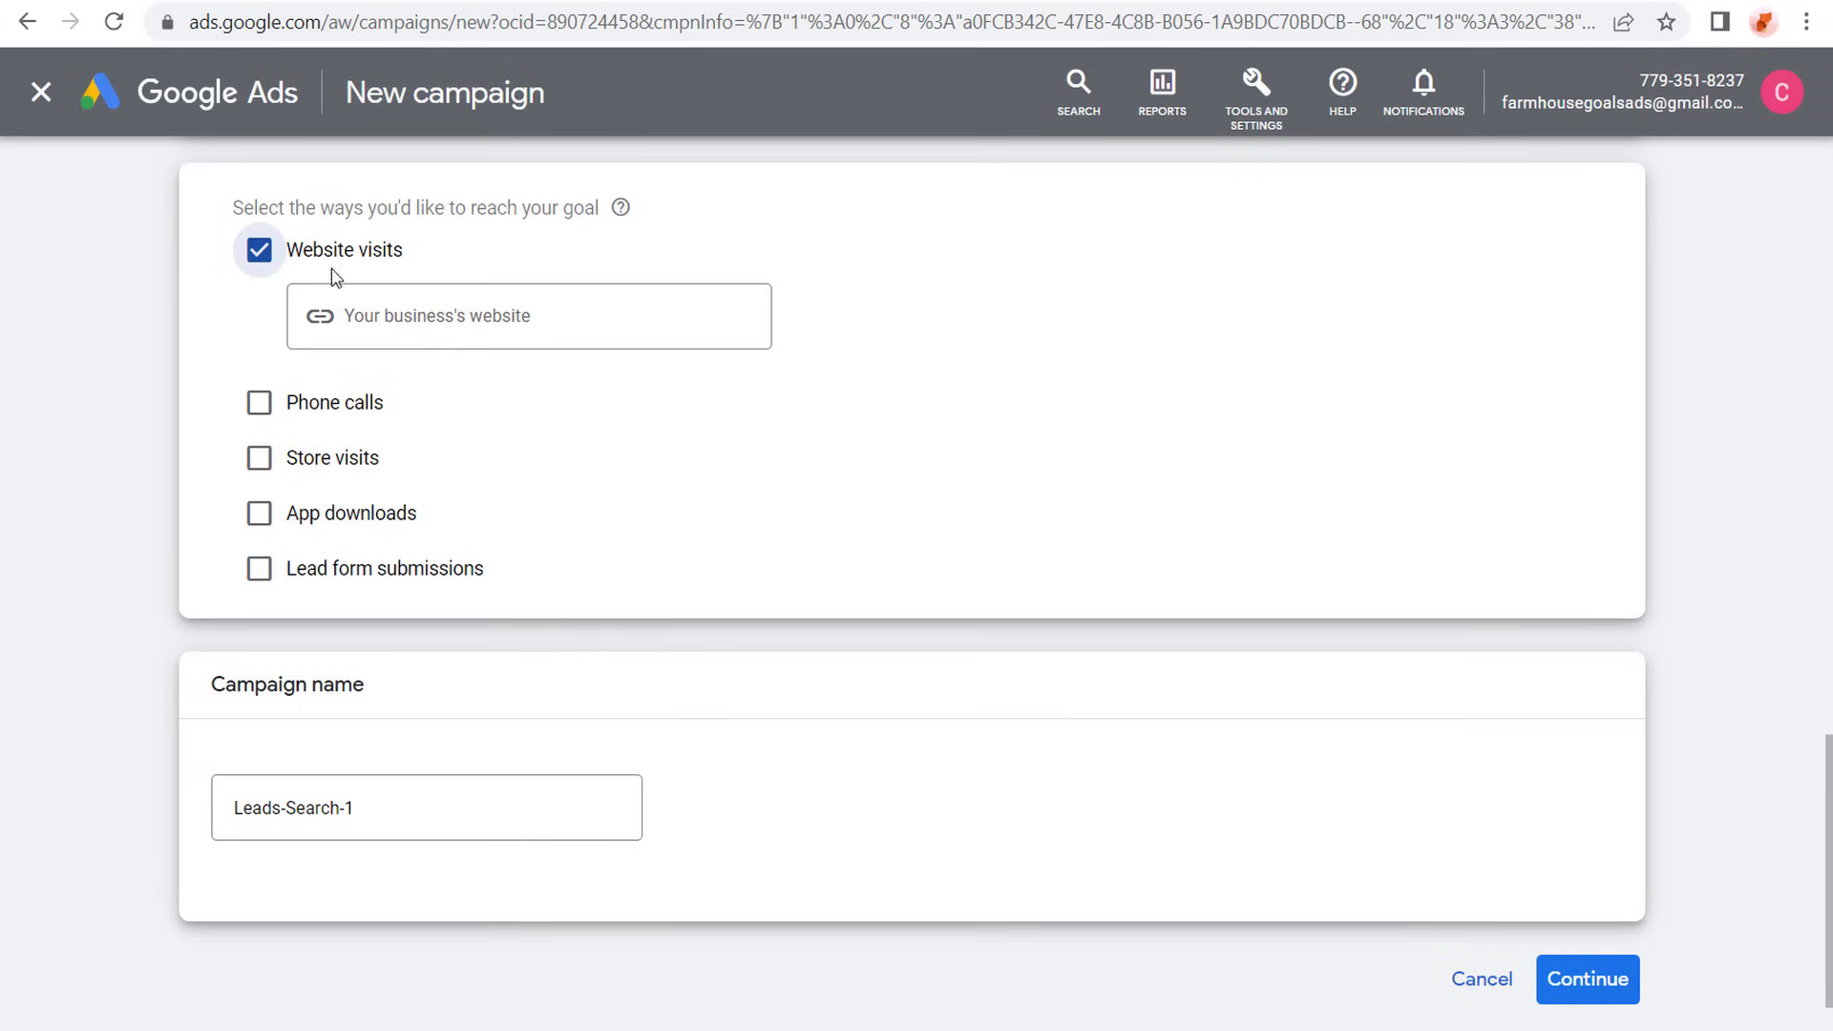
{"action": "left_click", "coordinate": [440, 325]}
{"action": "type", "text": "farmh"}
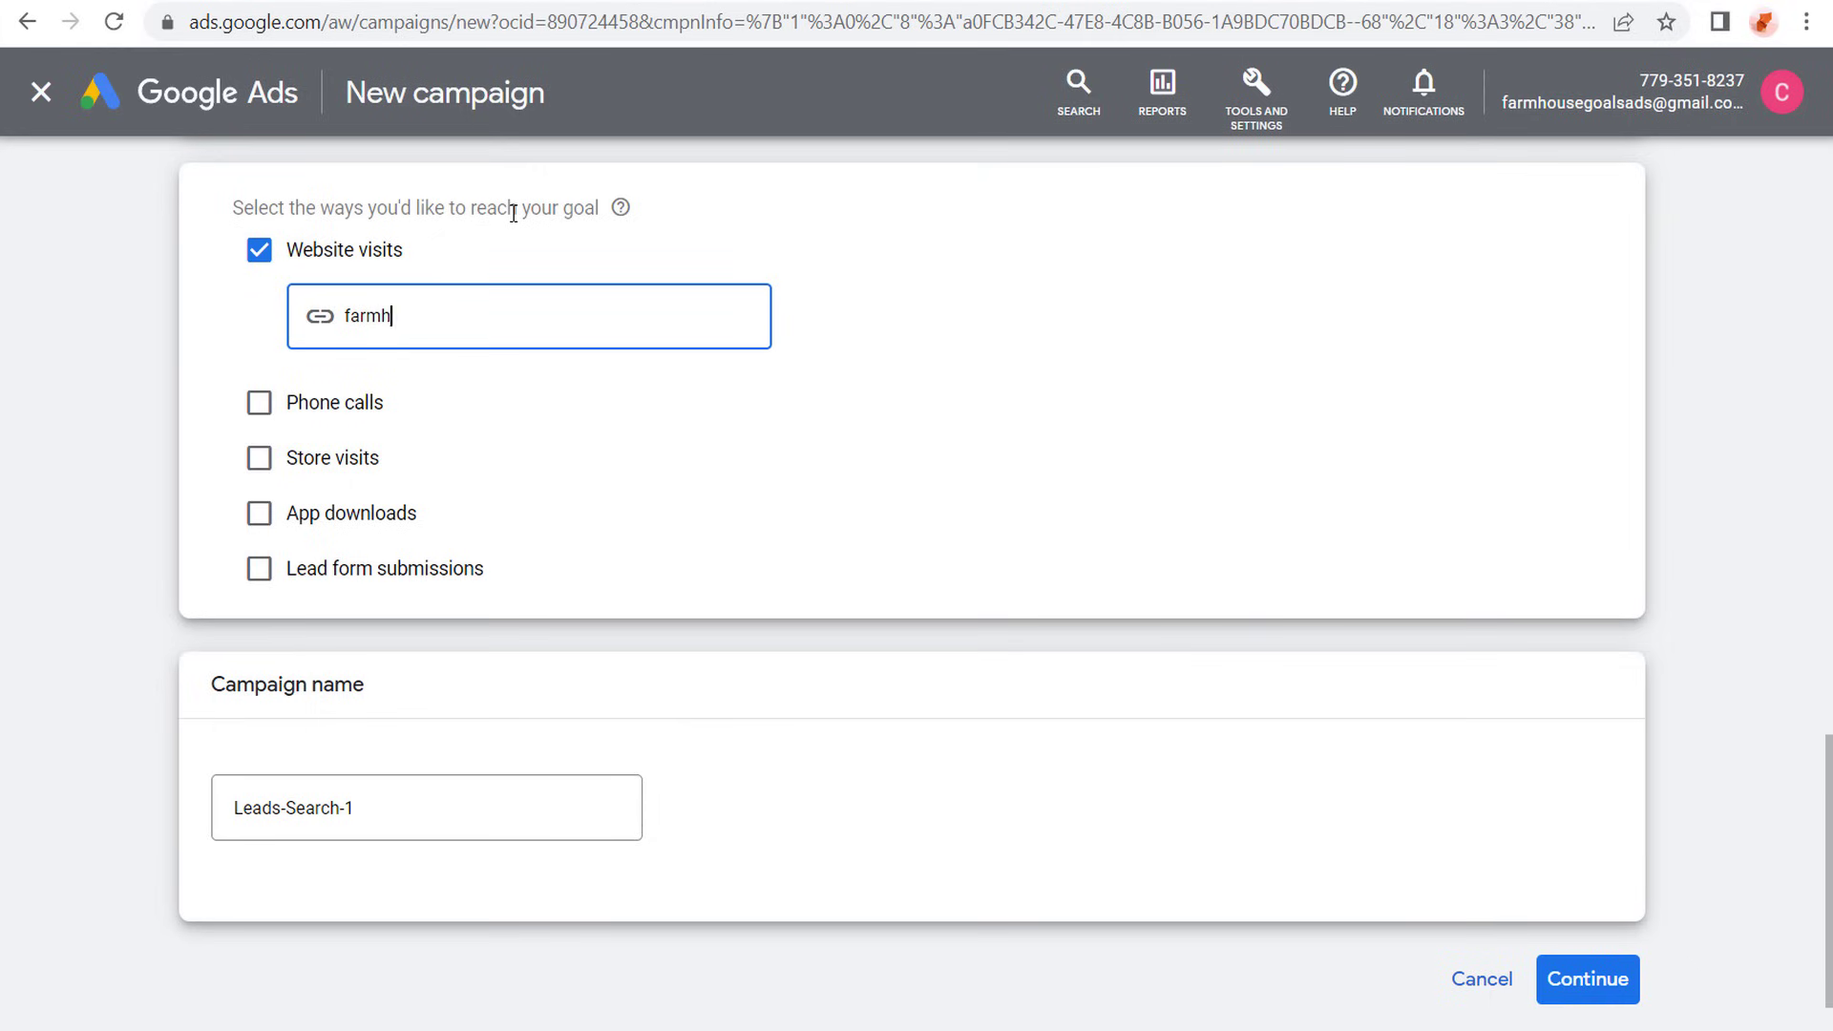
{"action": "type", "text": "ousegoals.com"}
{"action": "left_click", "coordinate": [73, 401]}
- Name the campaign "Farmhouse Goals Google Ads Search Campaign 2022" and continue to the budget and bidding settings
{"action": "scroll", "coordinate": [110, 387], "scroll_direction": "down", "scroll_amount": 1}
{"action": "left_click_drag", "start_coordinate": [390, 708], "coordinate": [156, 716]}
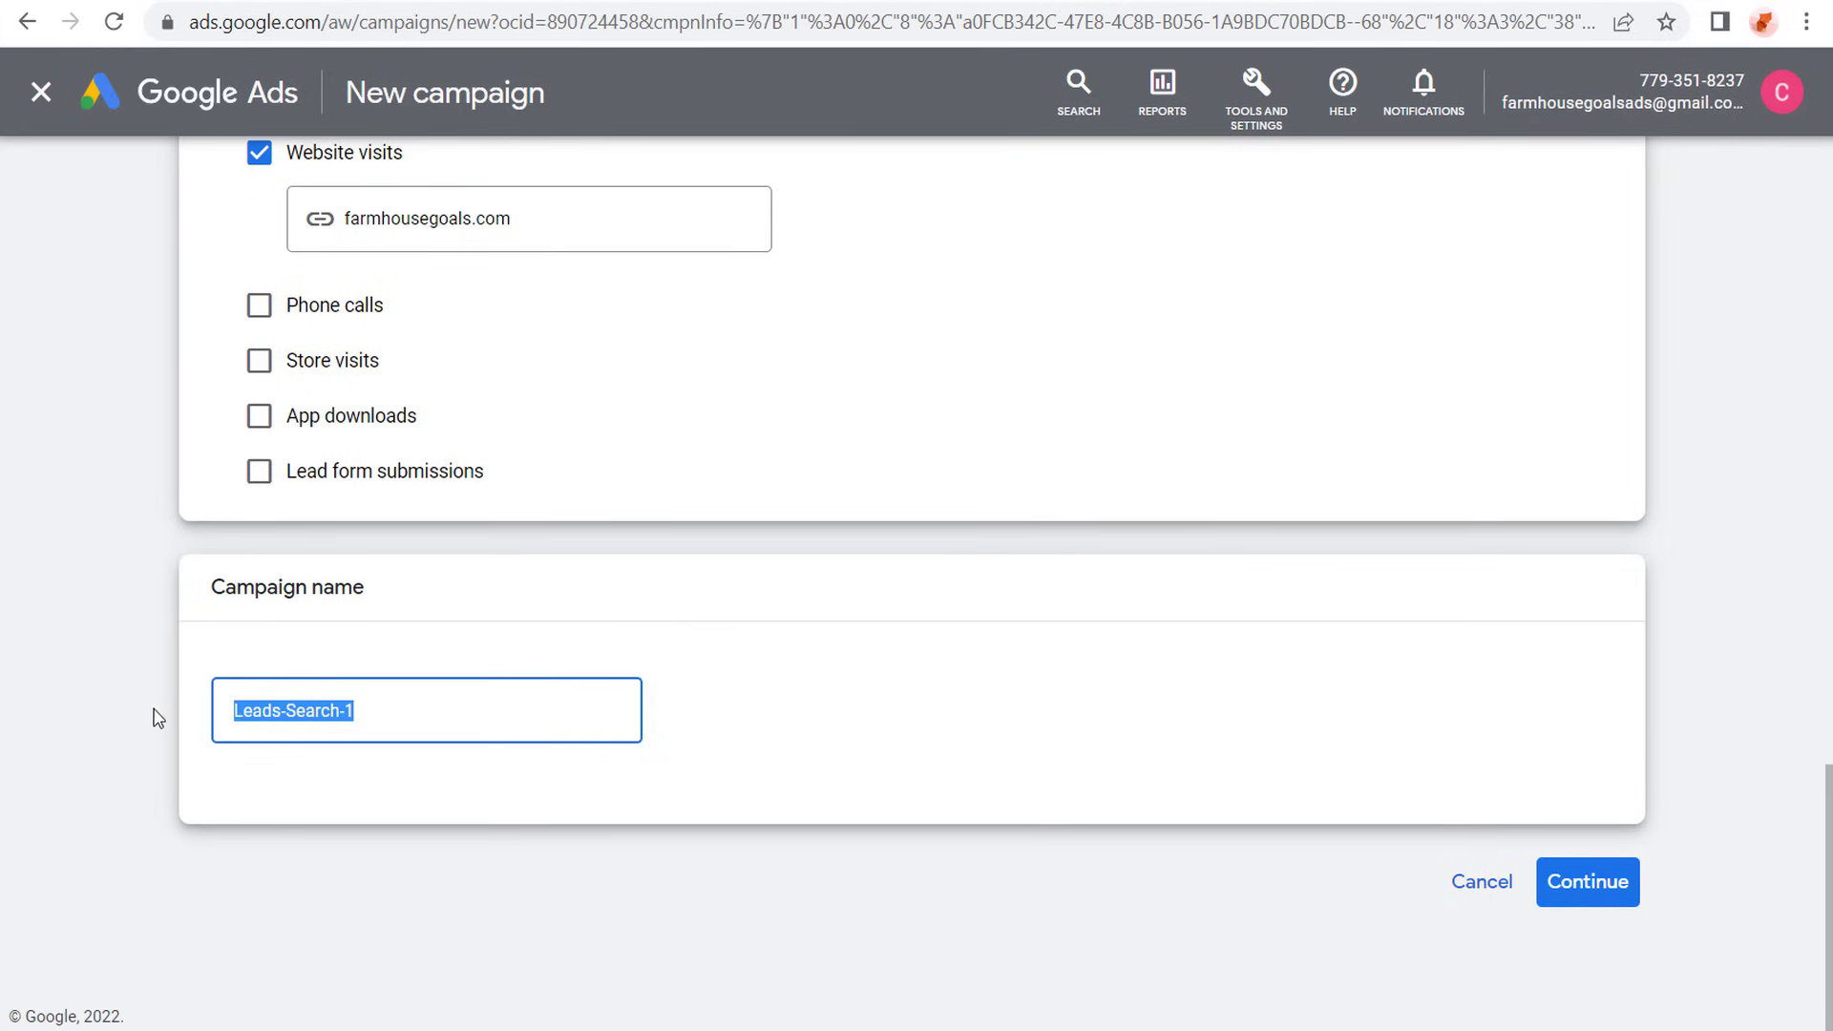
{"action": "type", "text": "Farmhouse G"}
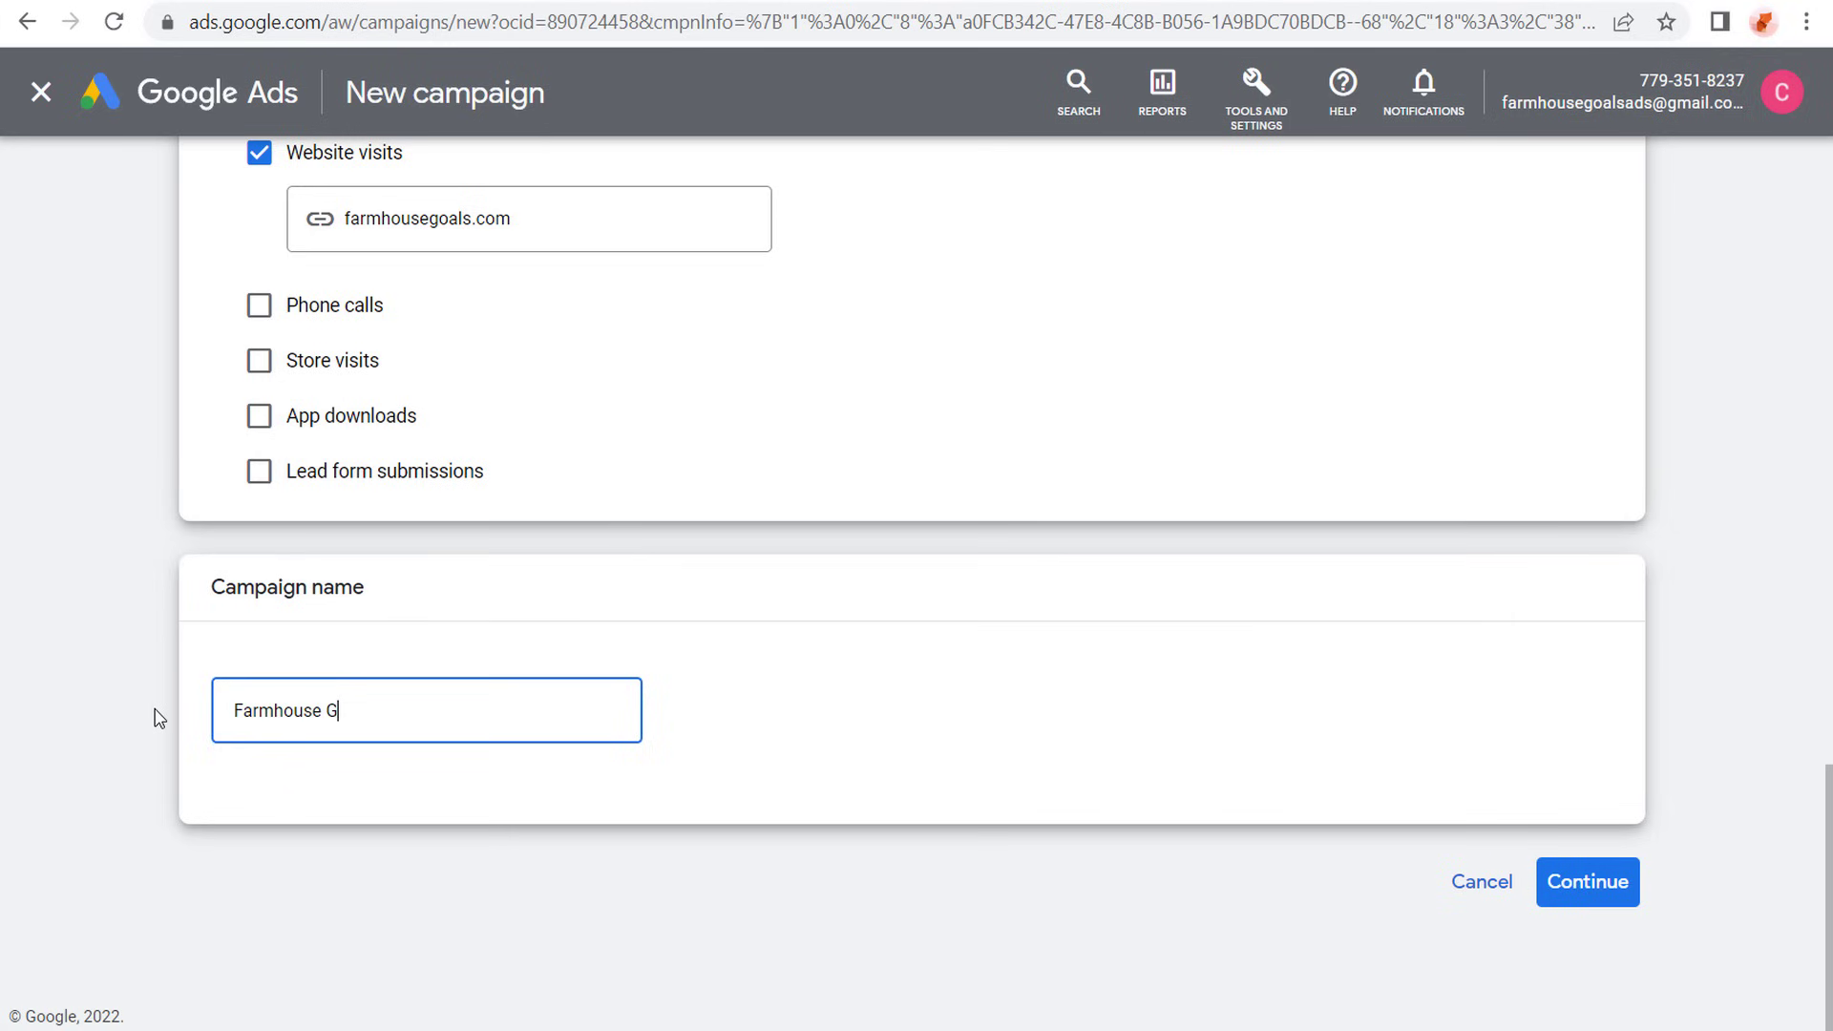
{"action": "type", "text": "oals Google Ads Sea"}
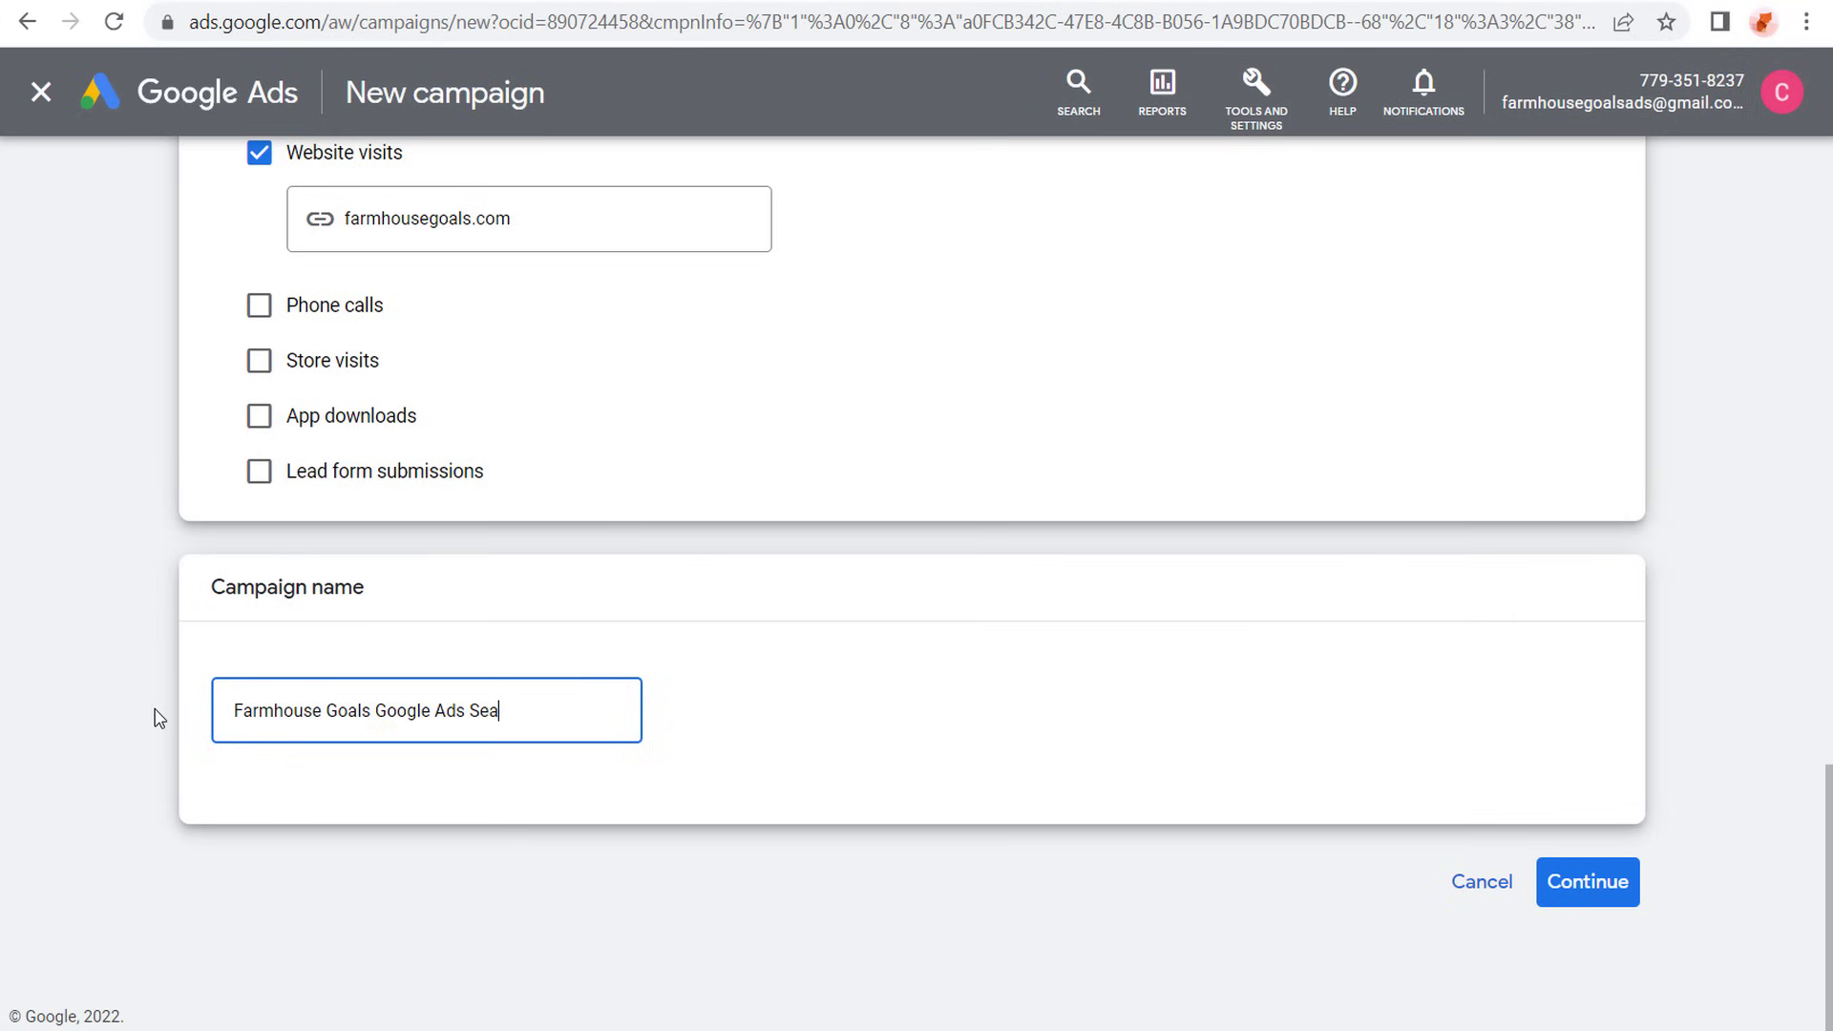
{"action": "type", "text": "rch Campaign 2022"}
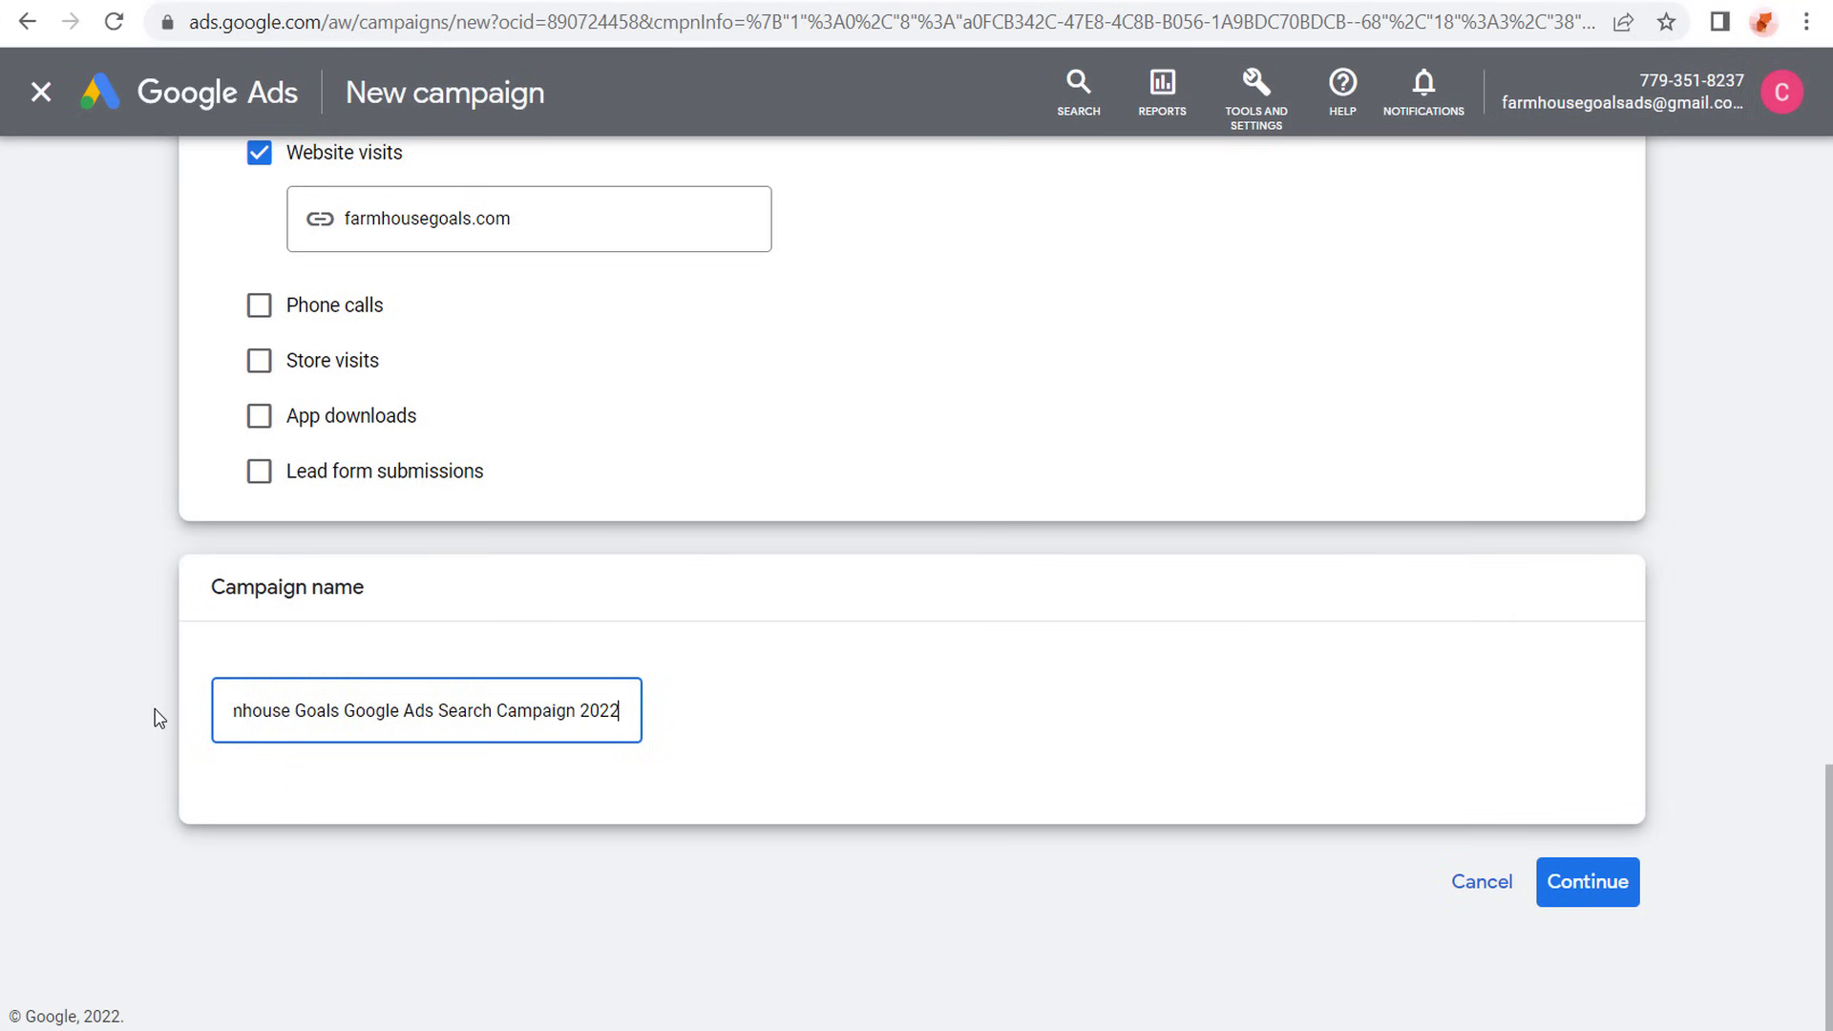
{"action": "left_click", "coordinate": [159, 717]}
{"action": "left_click", "coordinate": [1584, 878]}
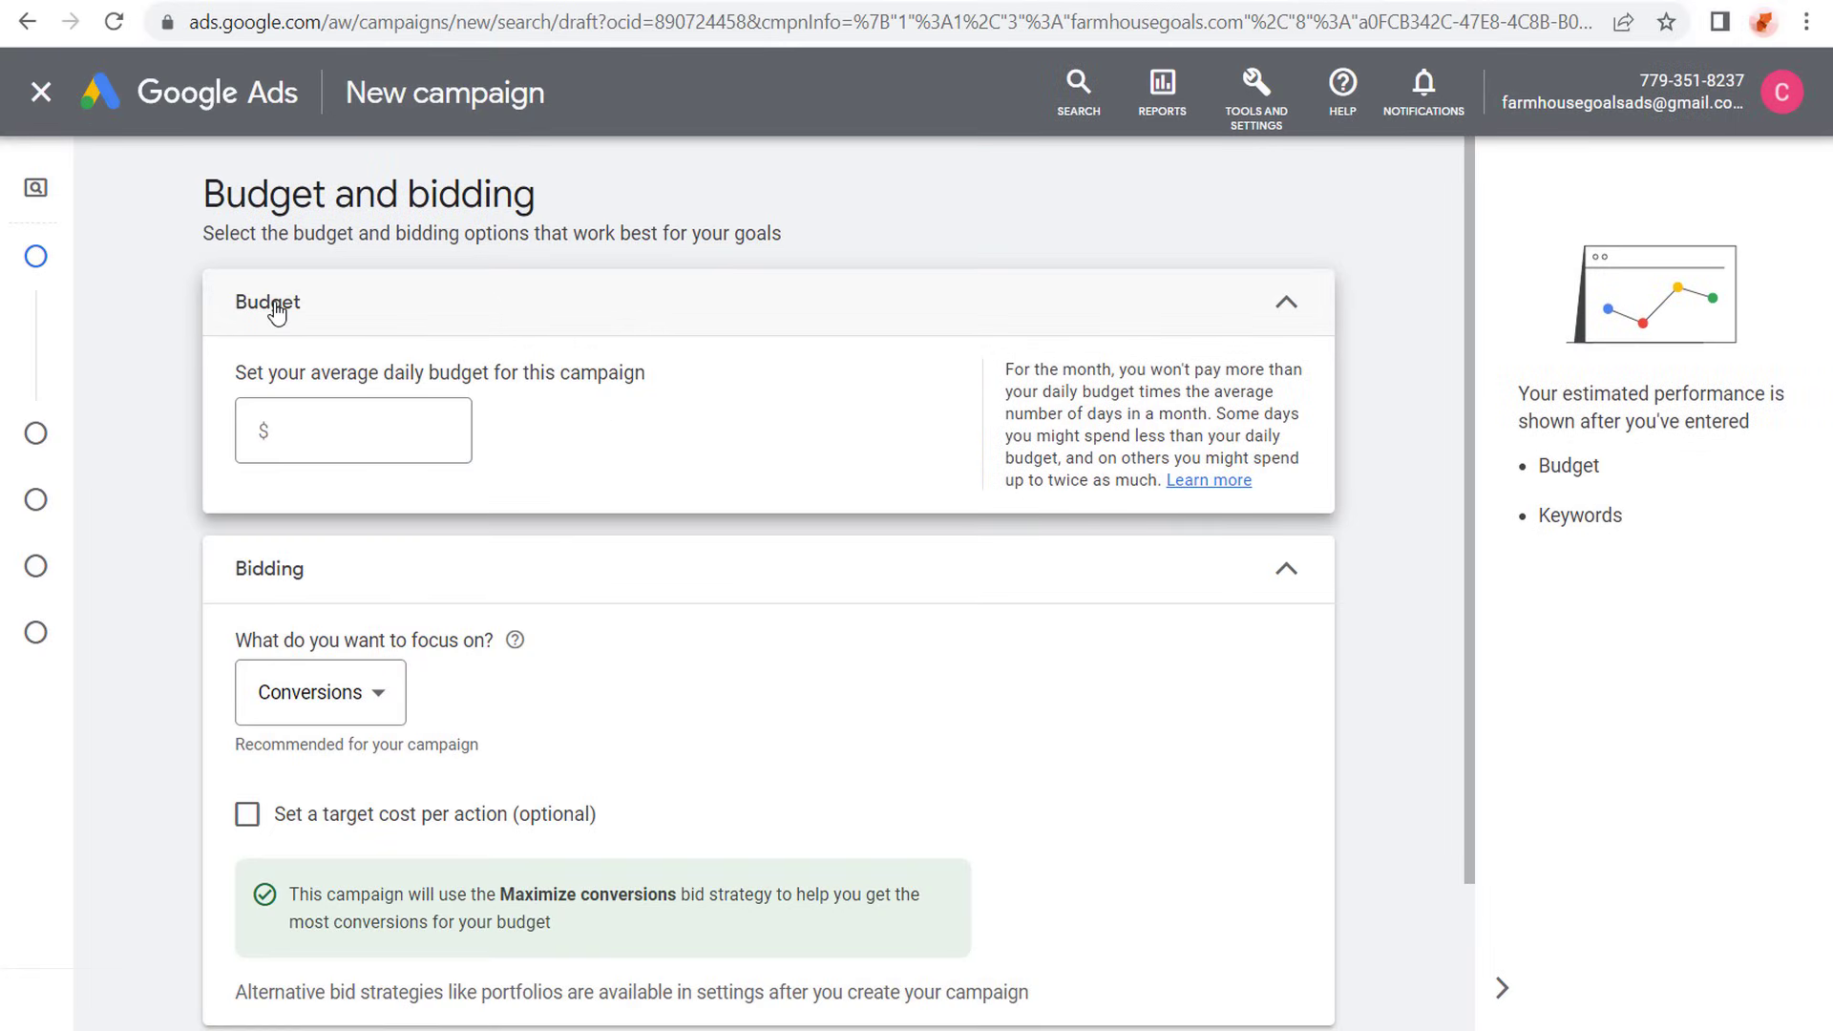
- Try several trial amounts for the campaign's average daily budget, from $10 and $30 to $3,040
{"action": "left_click_drag", "start_coordinate": [1004, 369], "coordinate": [1111, 370]}
{"action": "left_click", "coordinate": [1168, 372]}
{"action": "left_click", "coordinate": [447, 419]}
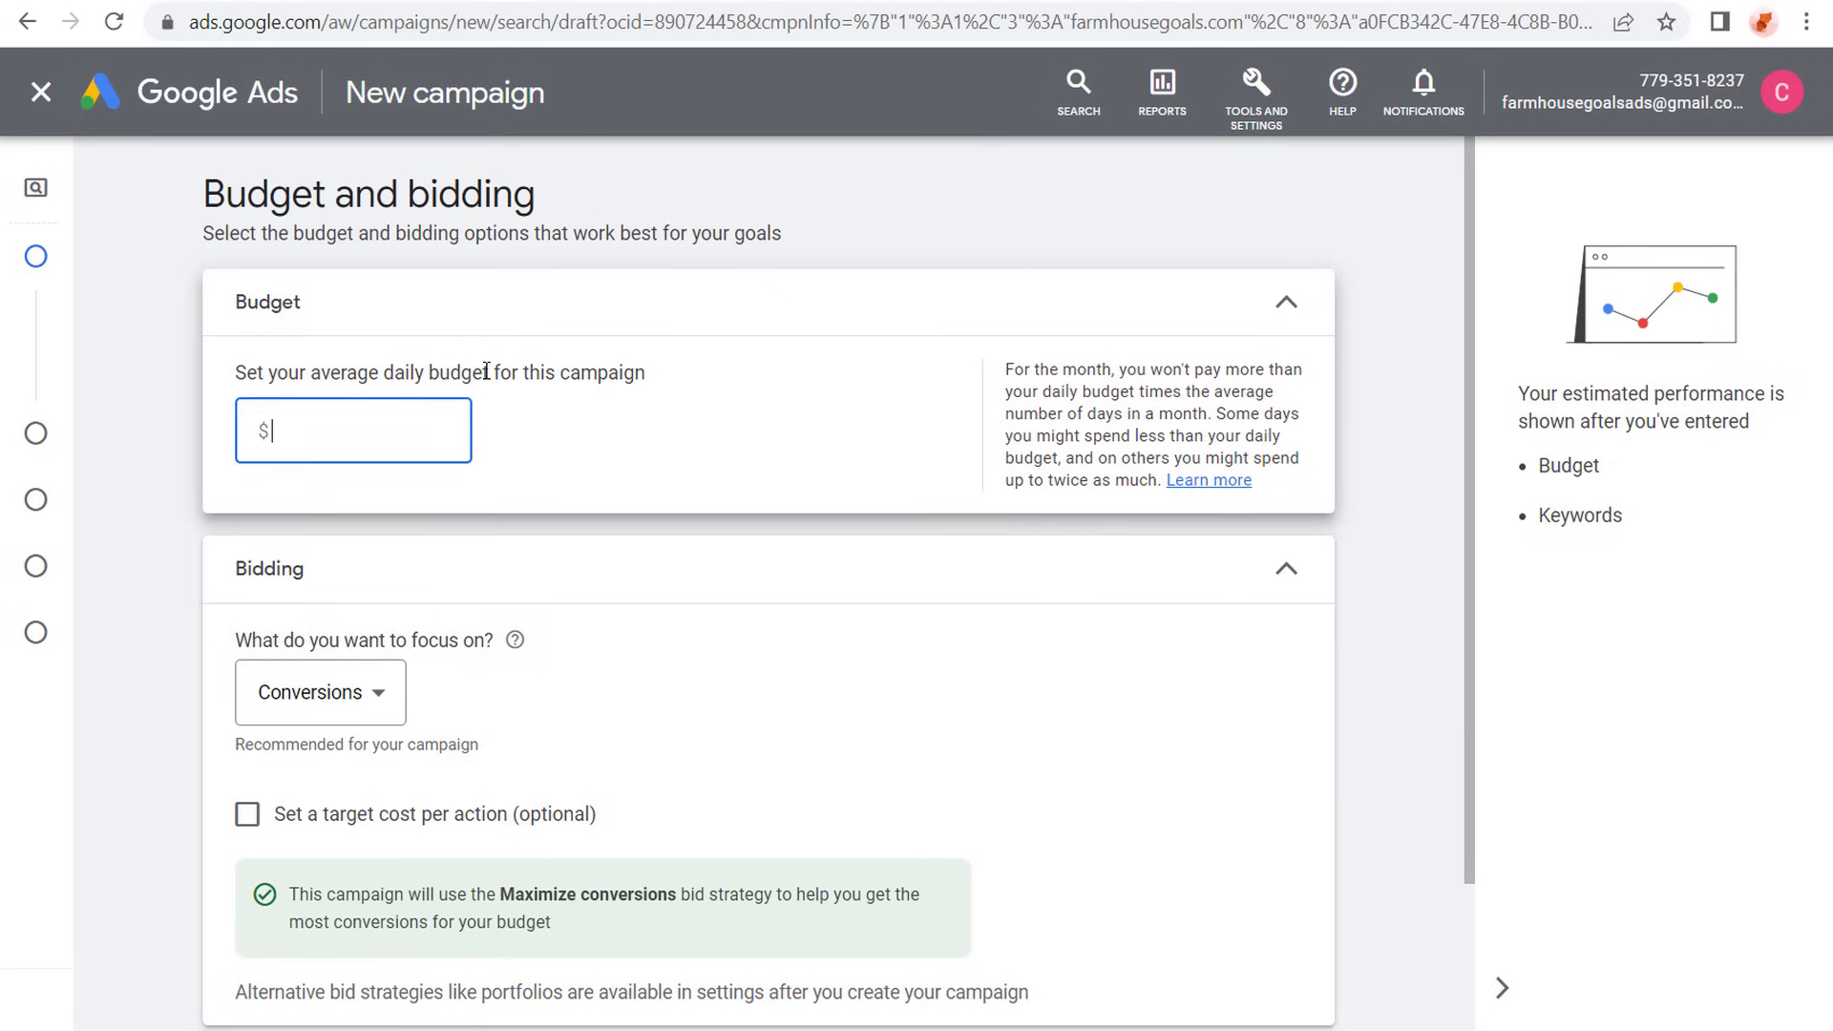
{"action": "type", "text": "10"}
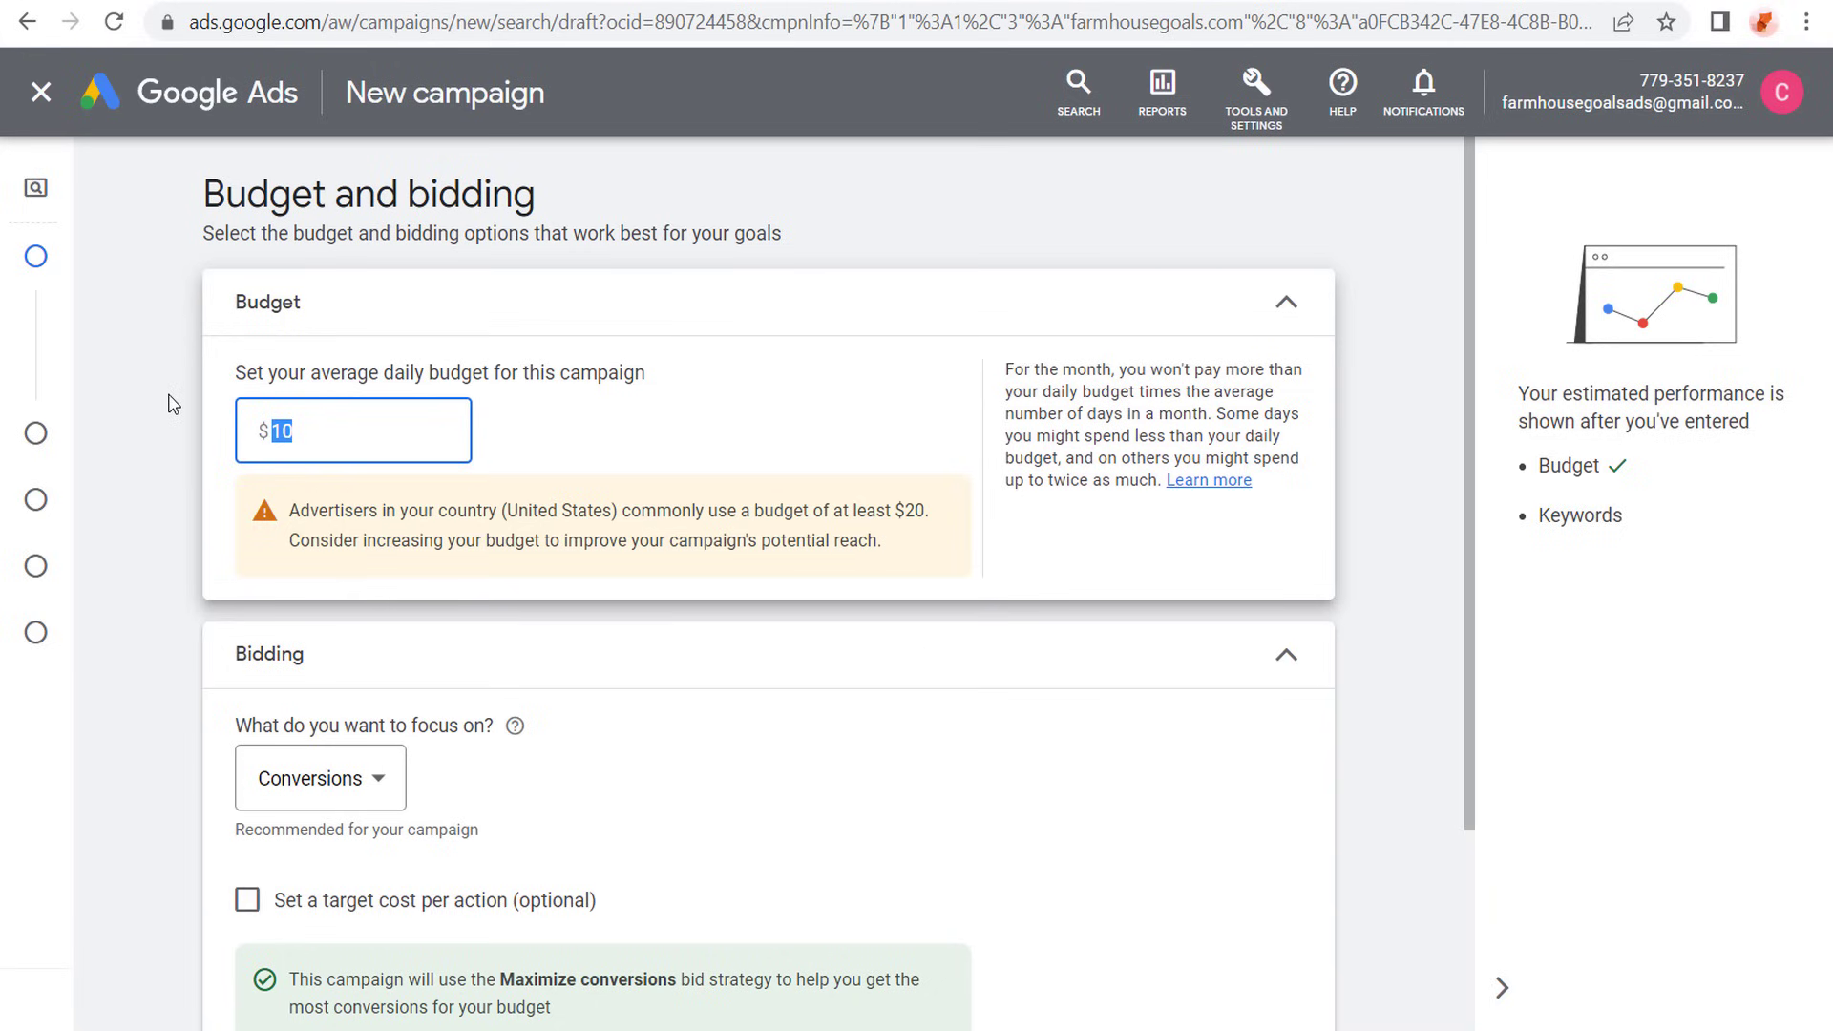
{"action": "type", "text": "304"}
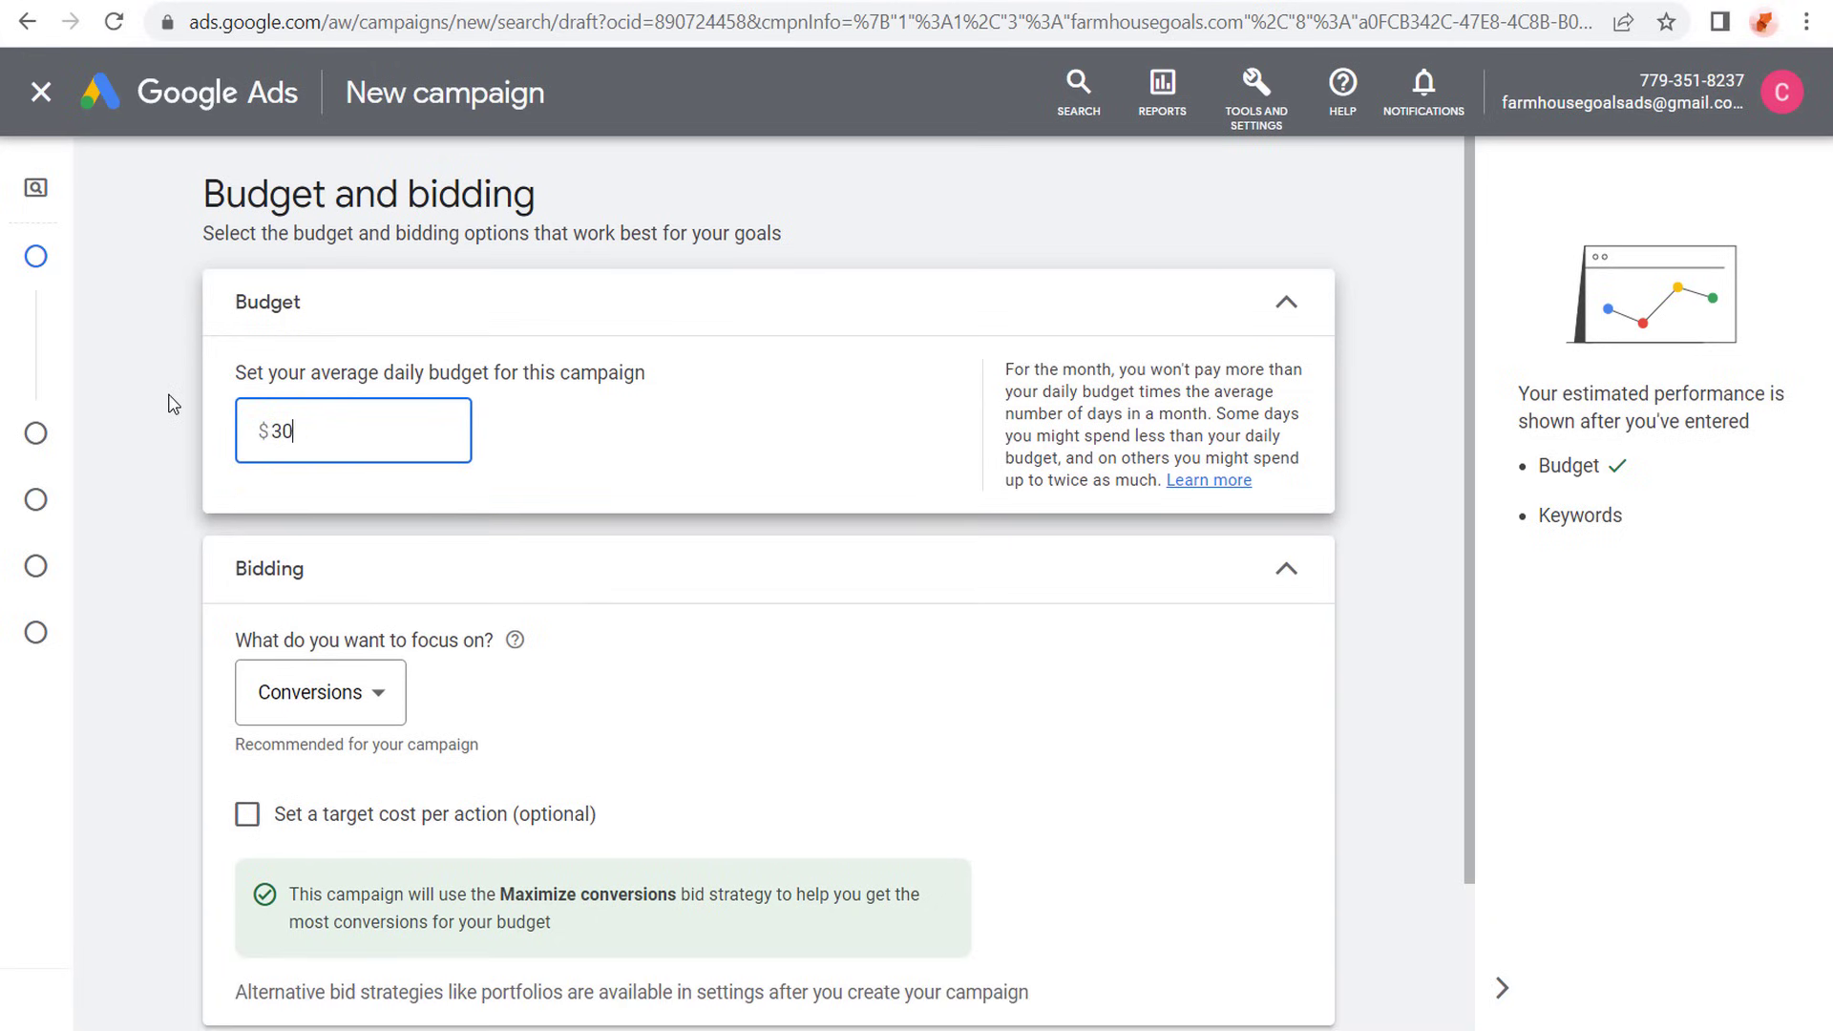
{"action": "key", "text": "BackSpace"}
{"action": "key", "text": "BackSpace"}
{"action": "type", "text": "100"}
{"action": "key", "text": "BackSpace"}
{"action": "key", "text": "BackSpace"}
{"action": "key", "text": "BackSpace"}
{"action": "type", "text": "3040"}
{"action": "left_click", "coordinate": [171, 386]}
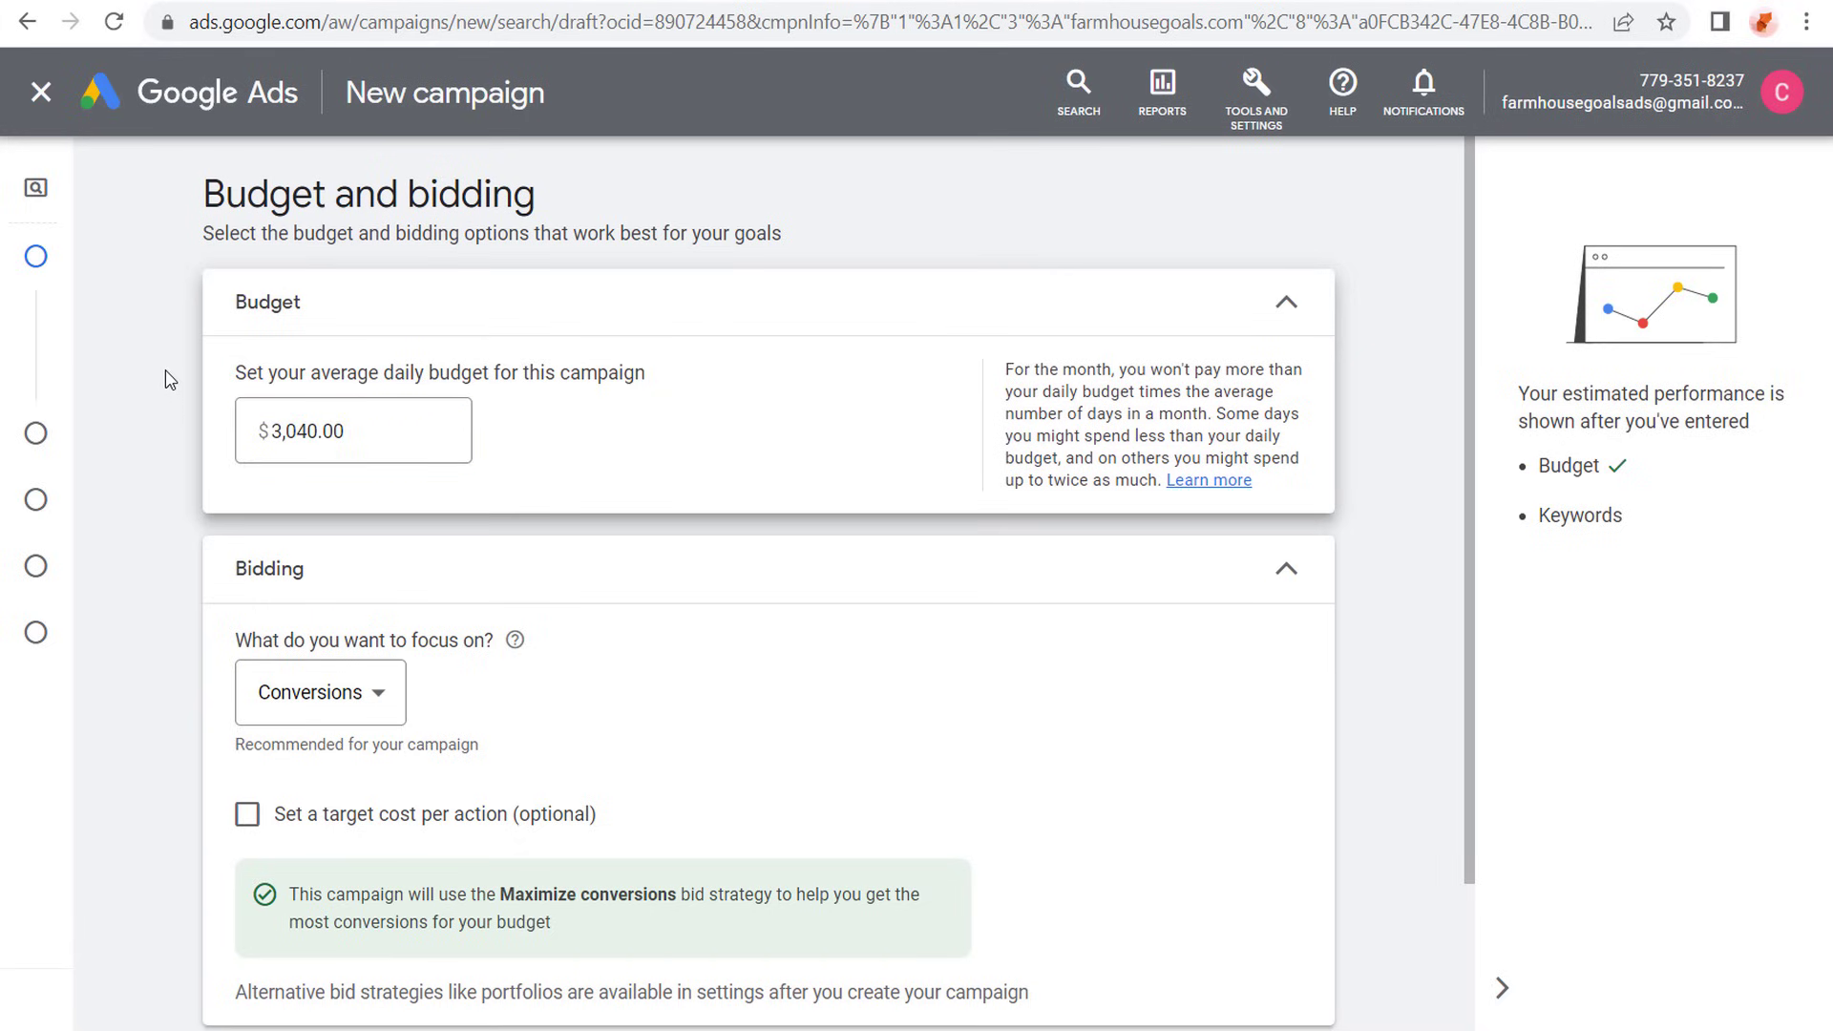
- Calculate 2000 ÷ 30.4 in the Google calculator, and set the campaign's average daily budget to $65.00
{"action": "left_click", "coordinate": [1074, 3]}
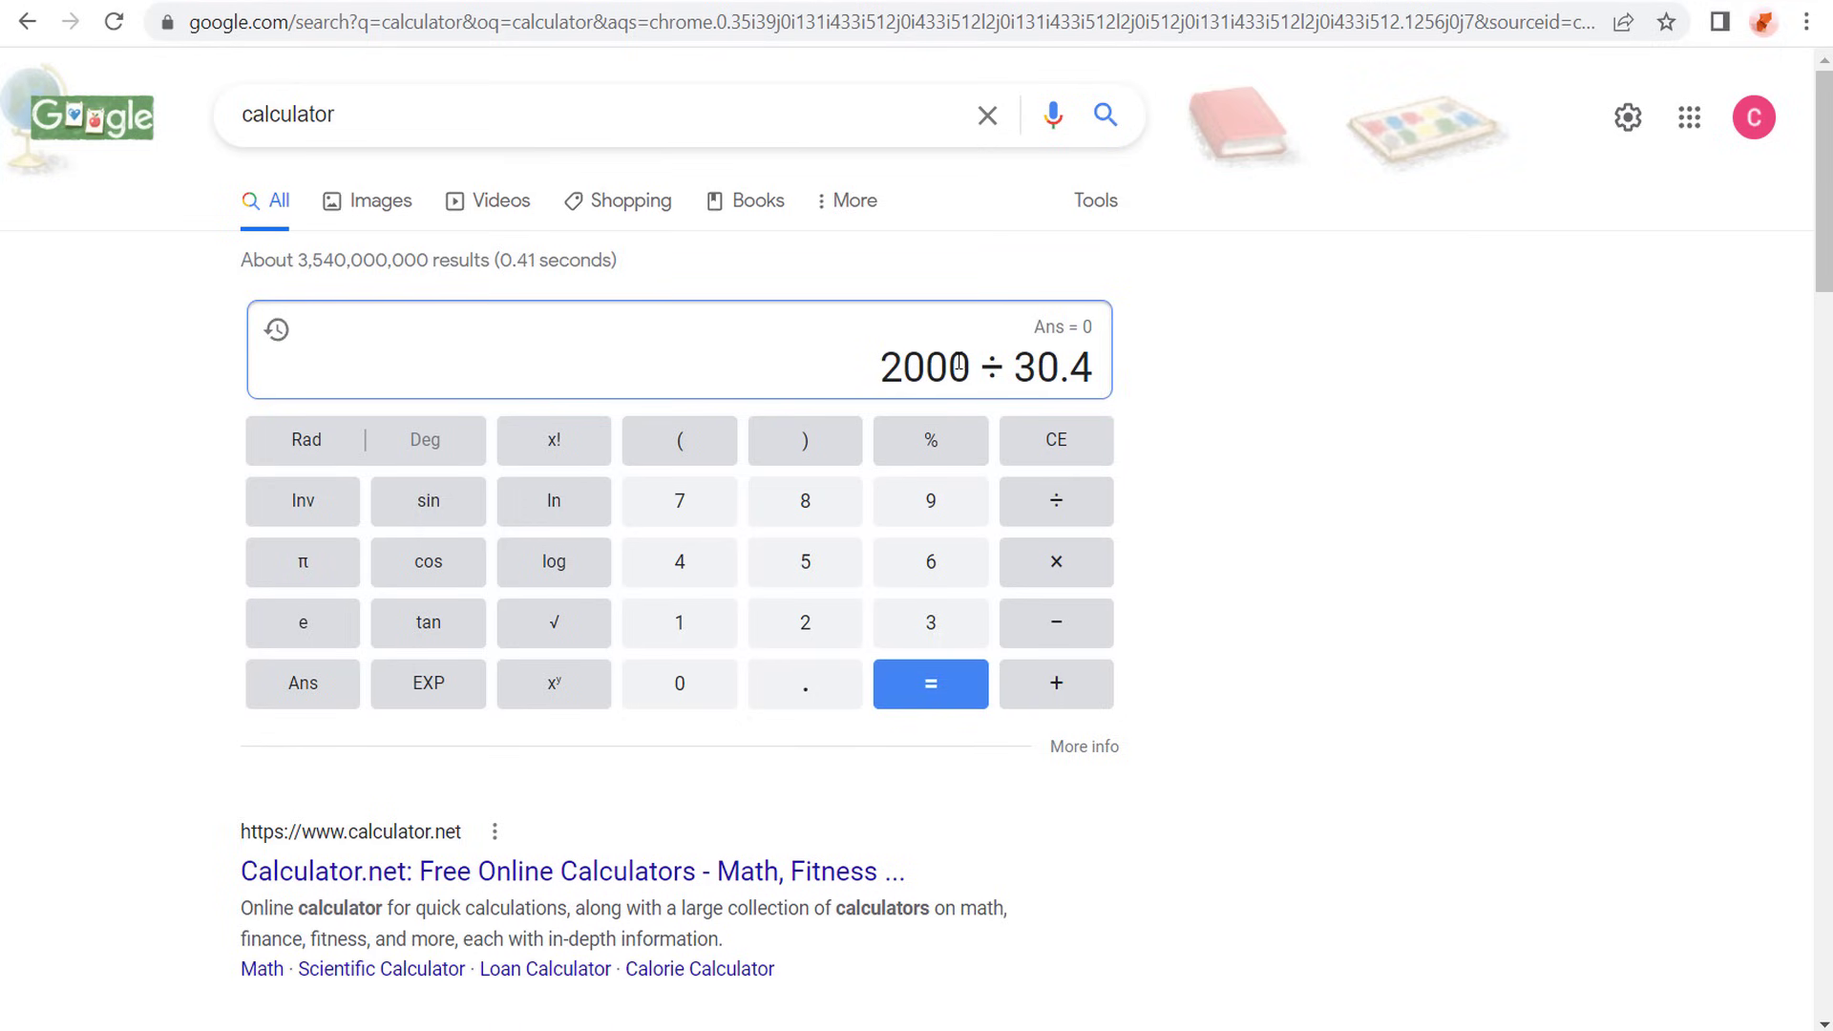
{"action": "left_click", "coordinate": [924, 696]}
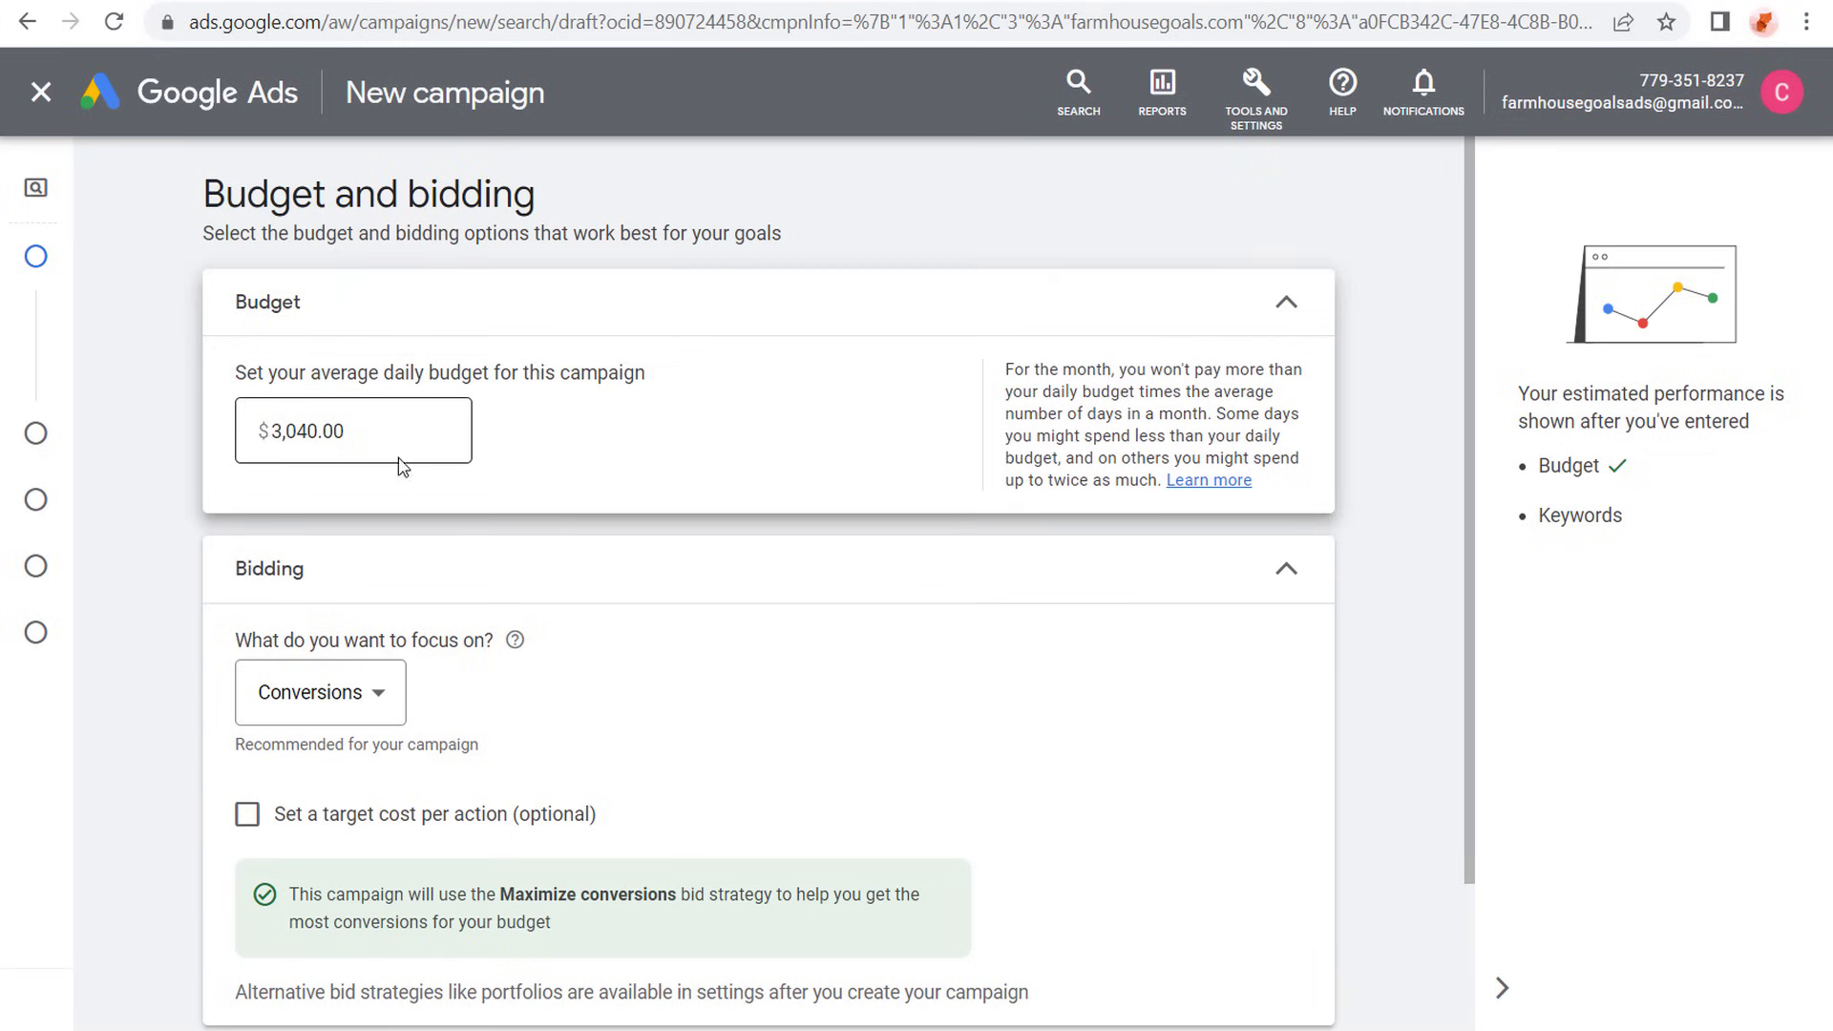
{"action": "left_click_drag", "start_coordinate": [397, 462], "coordinate": [232, 454]}
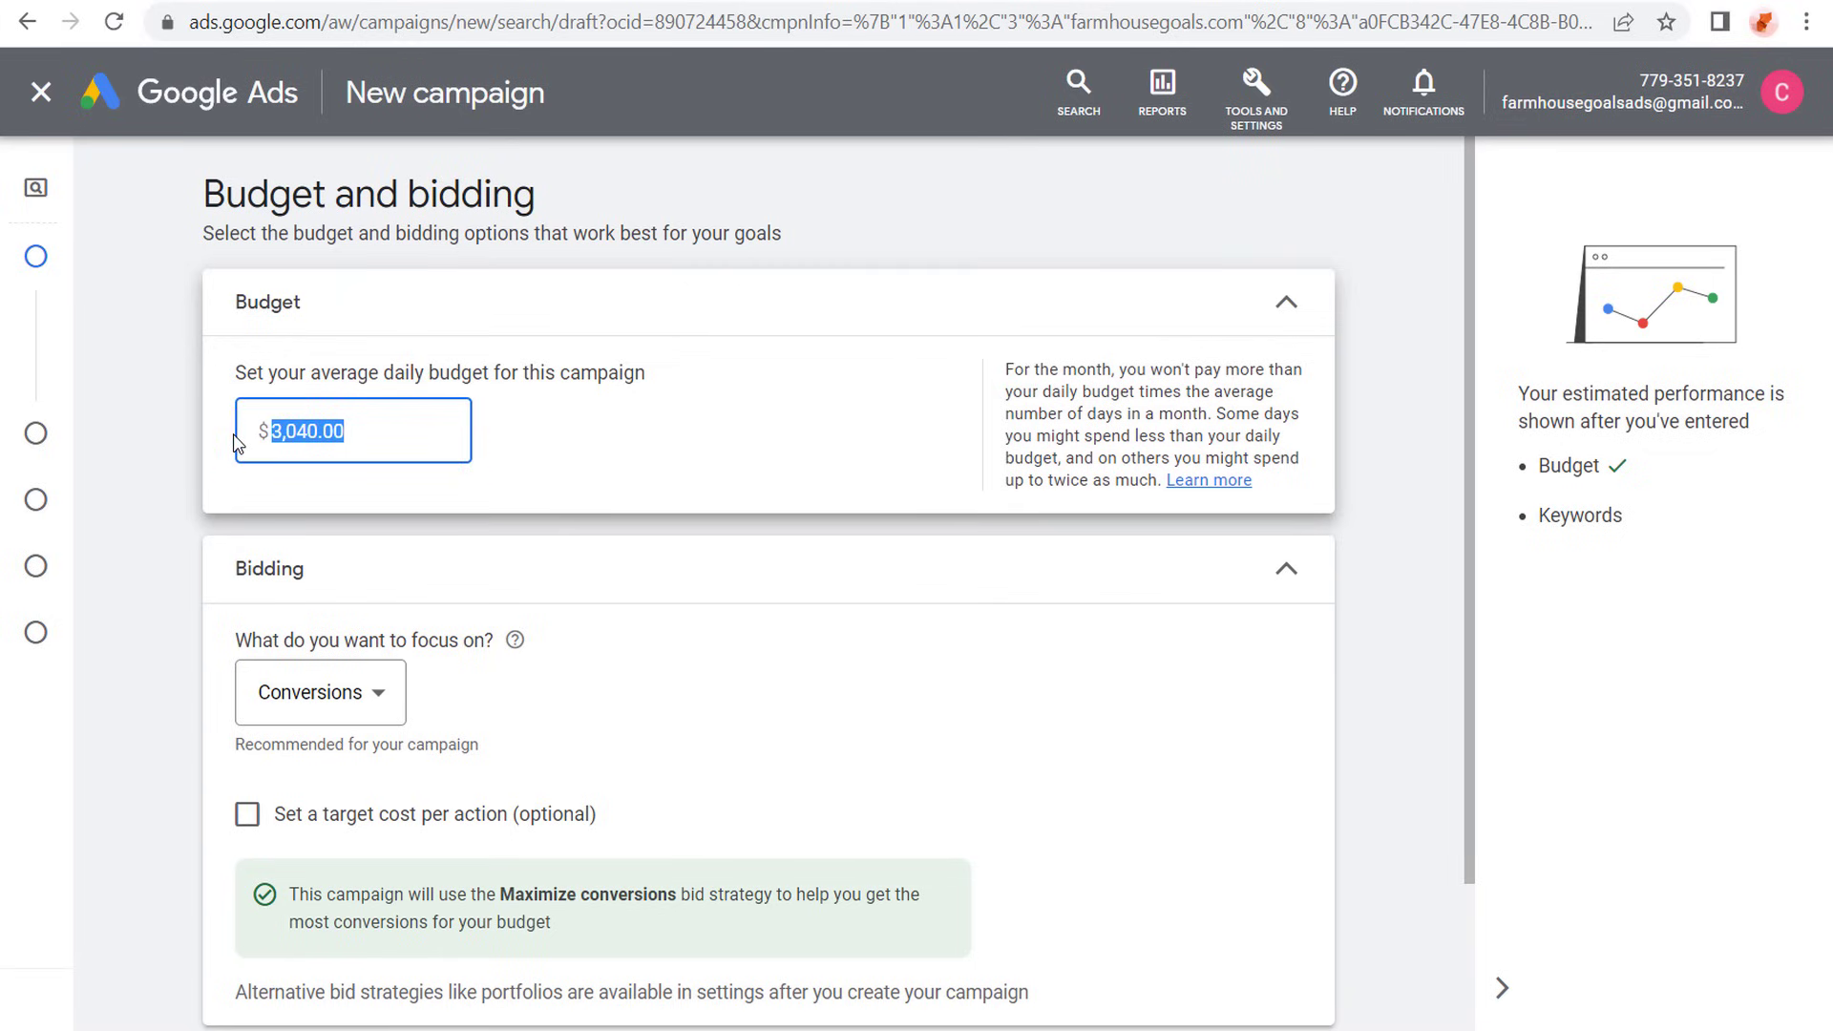
{"action": "type", "text": "65.00"}
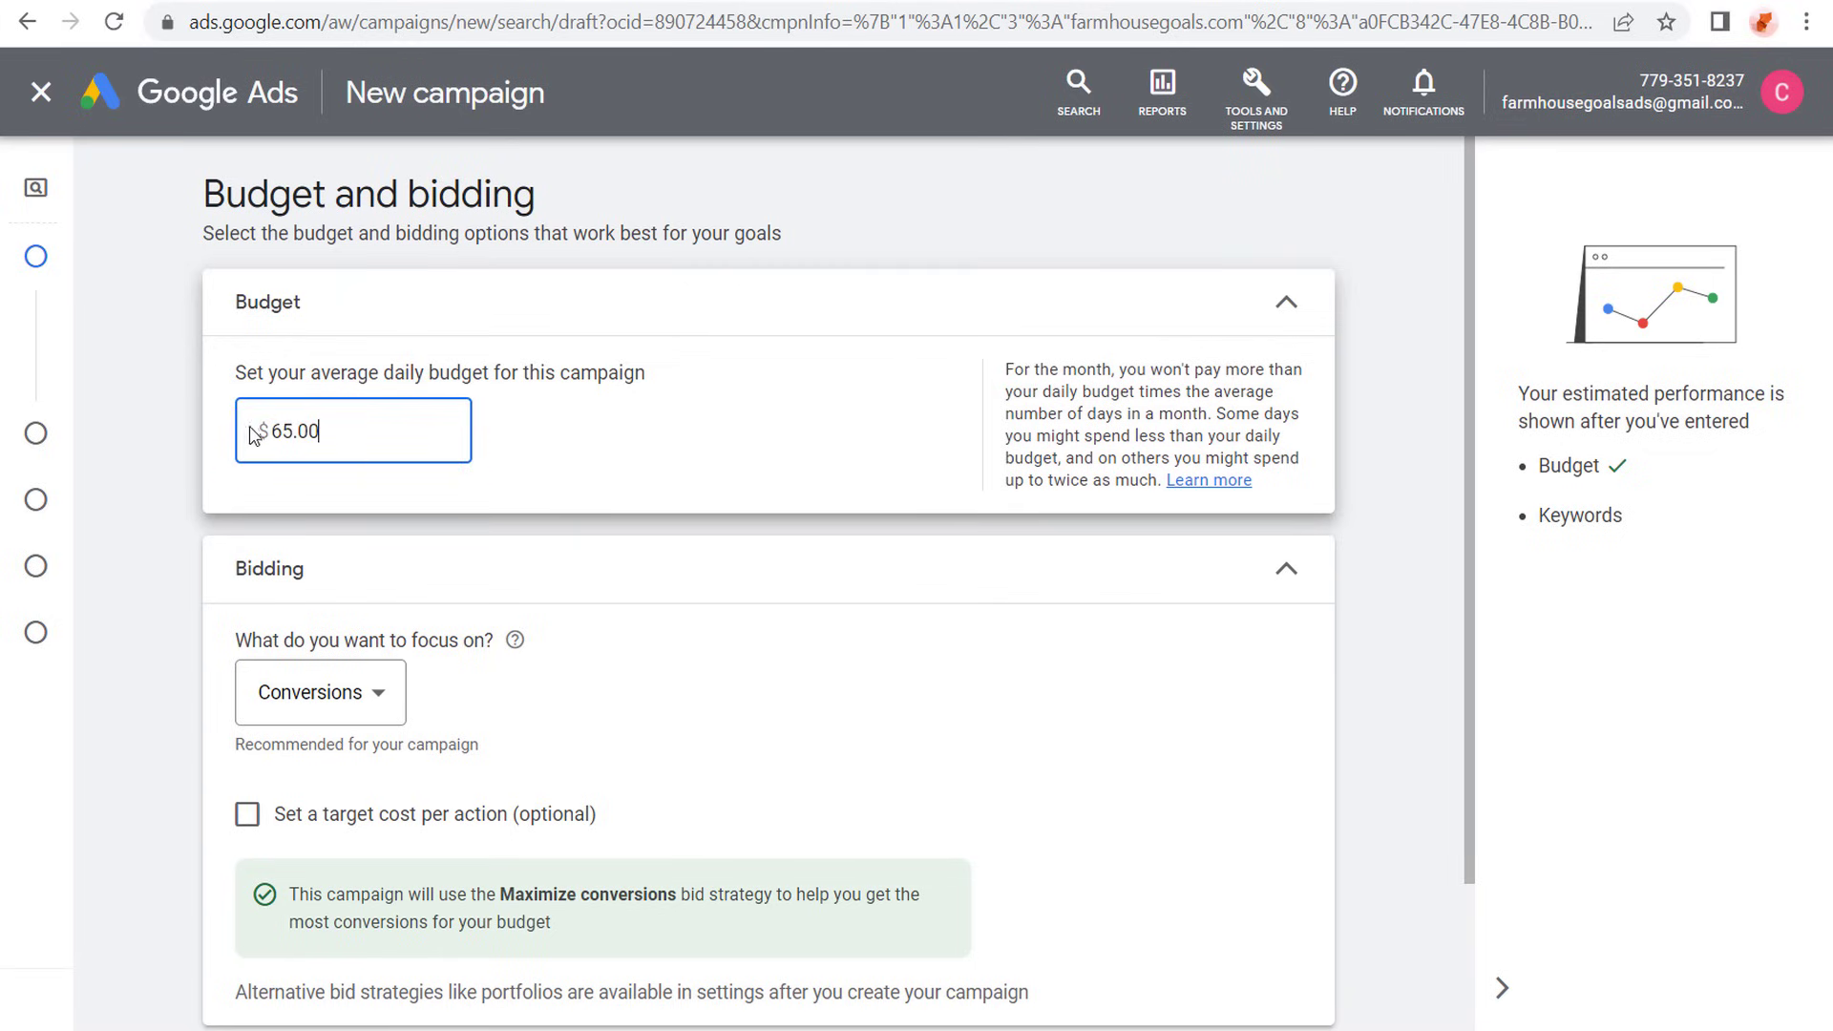
{"action": "left_click", "coordinate": [167, 360]}
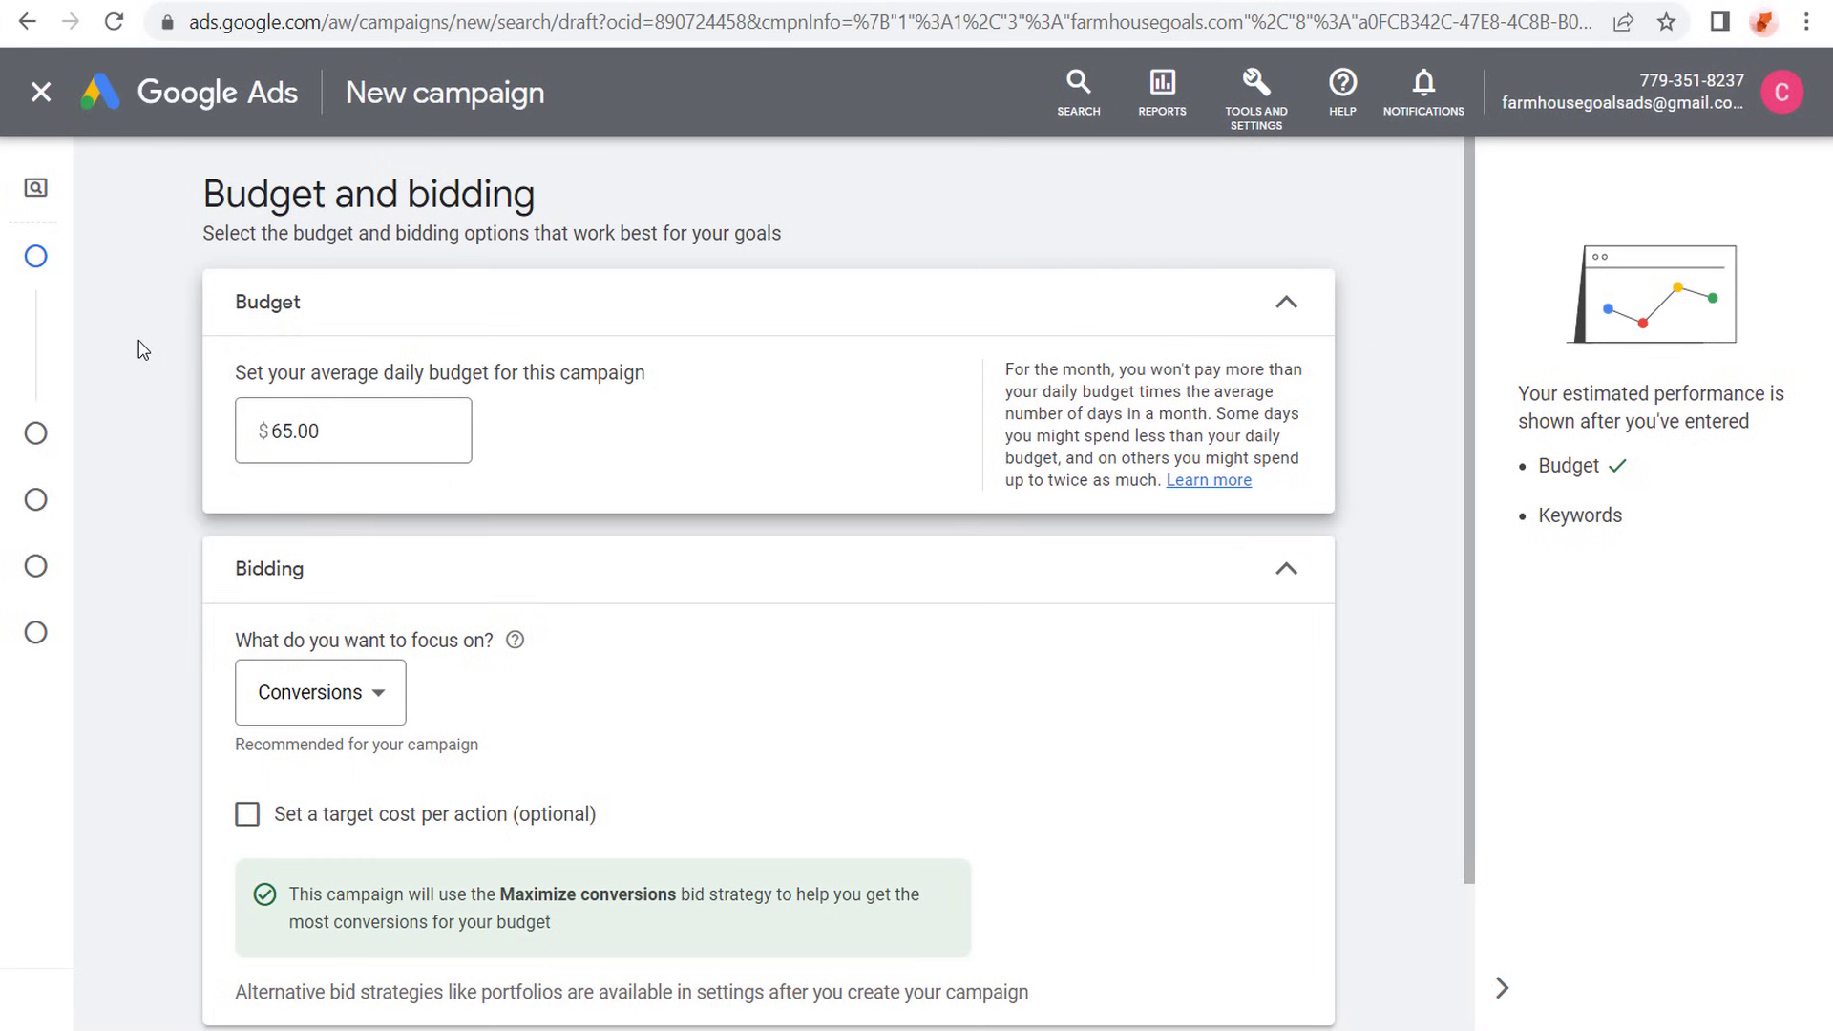
- Choose Conversions as the bidding focus for the campaign
{"action": "scroll", "coordinate": [134, 344], "scroll_direction": "down", "scroll_amount": 3}
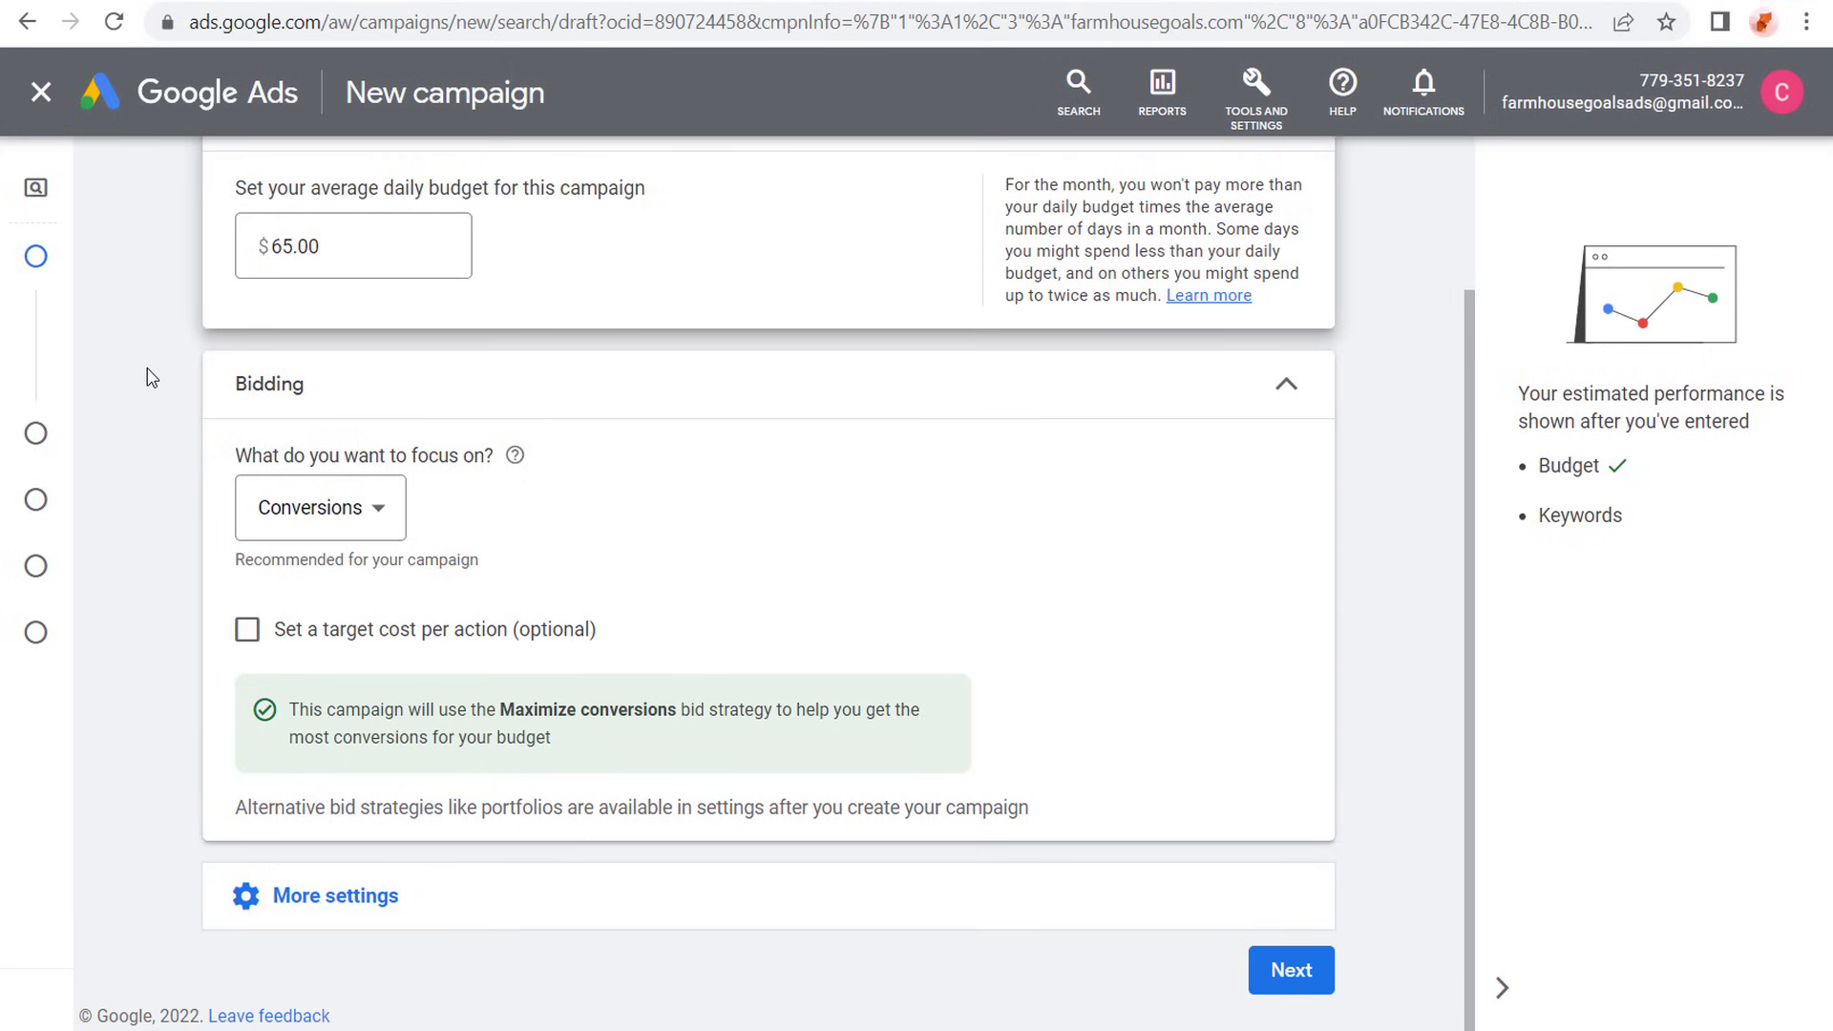
{"action": "left_click", "coordinate": [370, 518]}
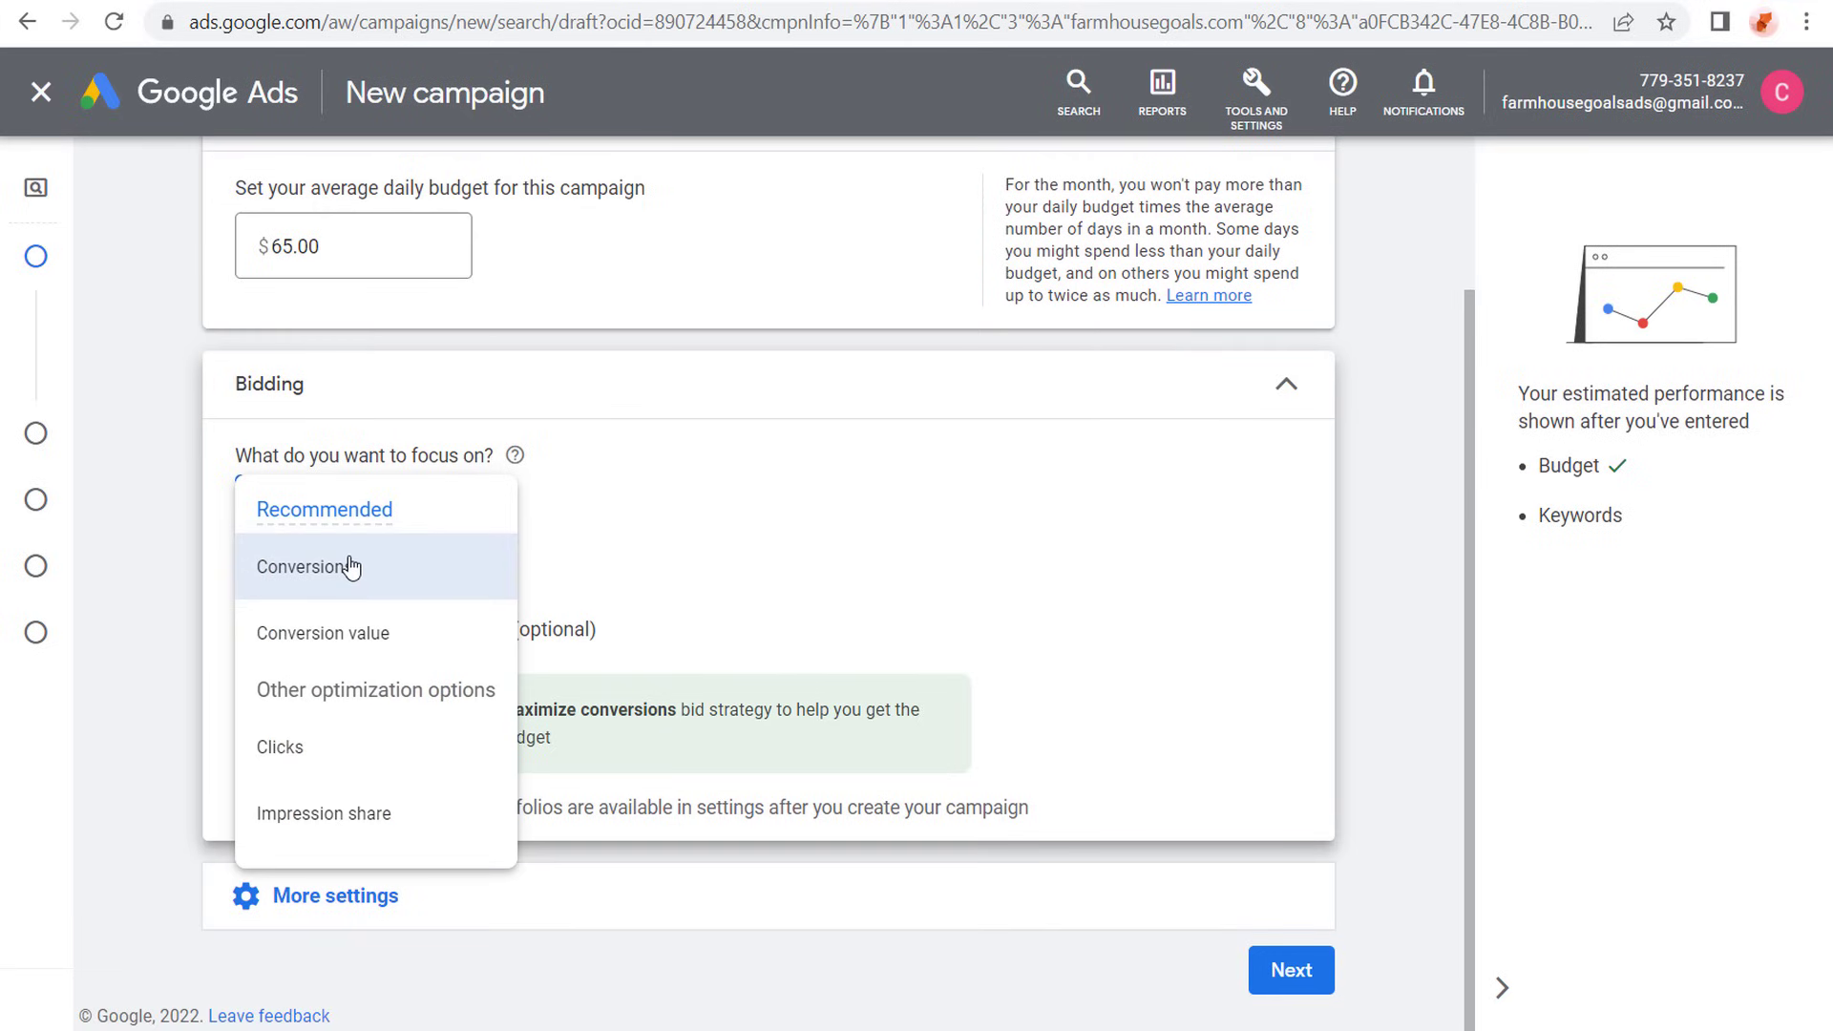
{"action": "left_click", "coordinate": [383, 573]}
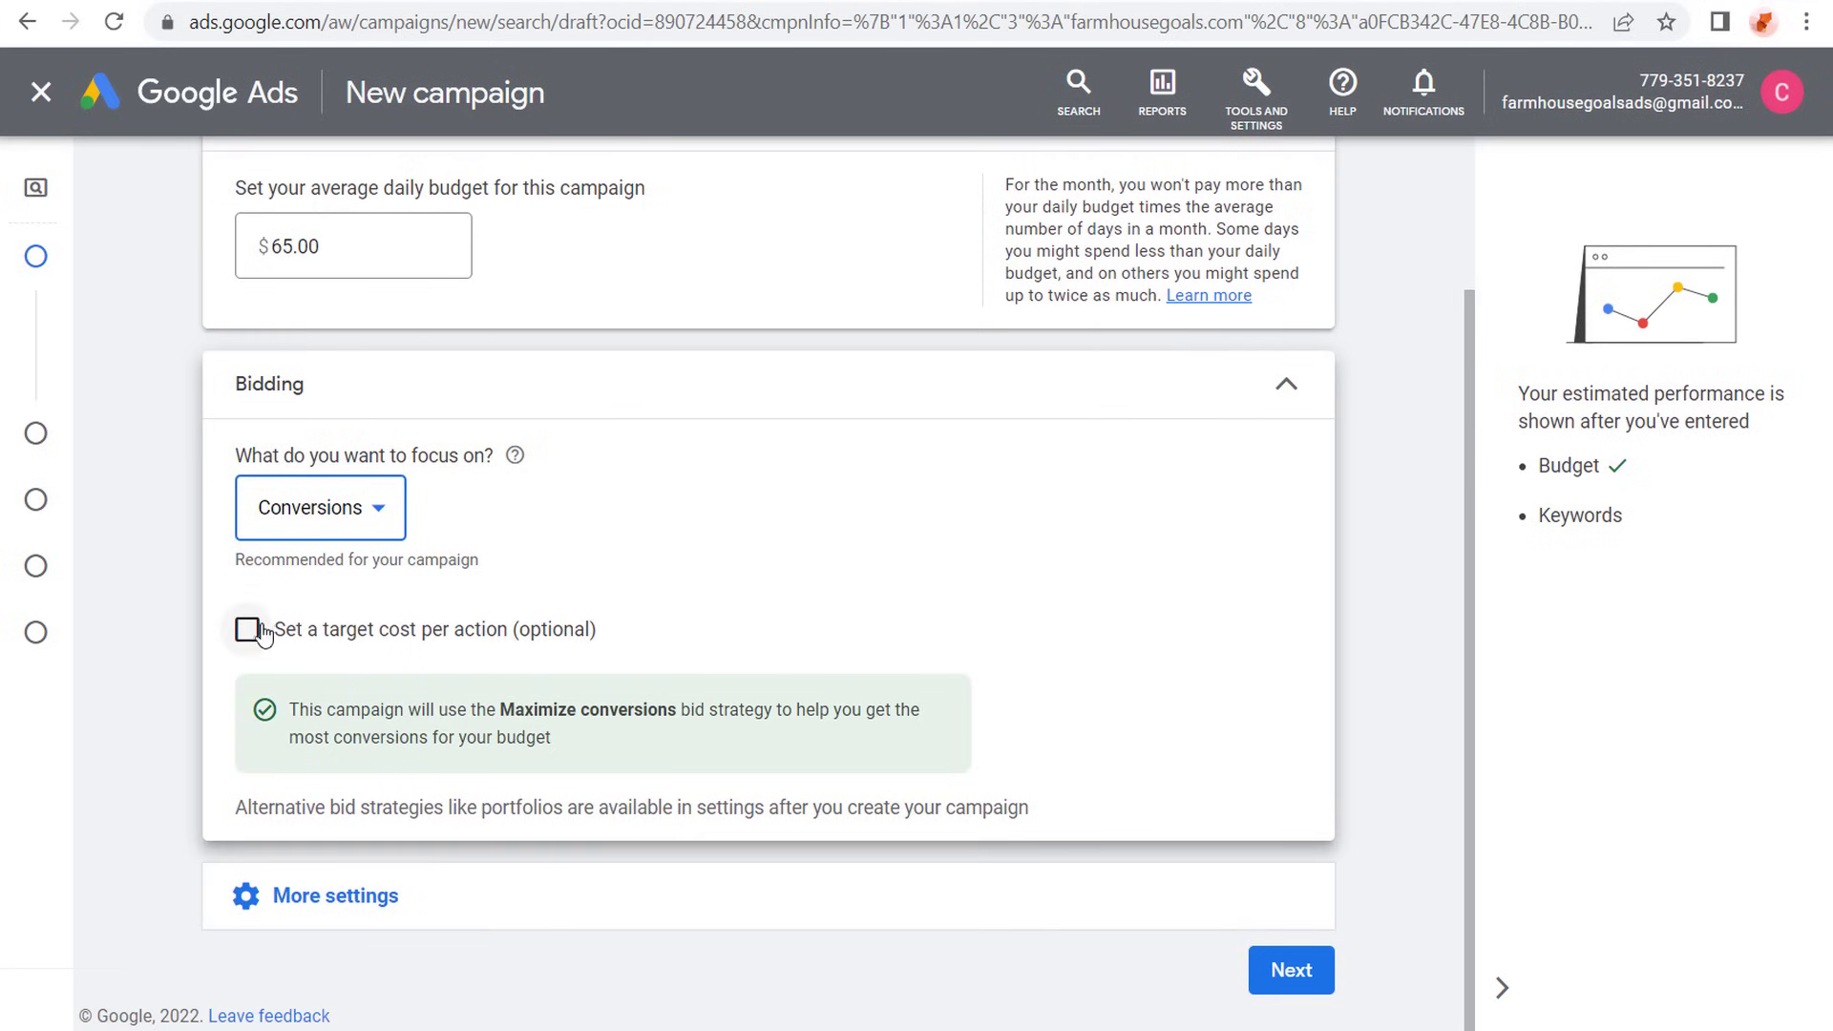
- Enable a target cost per action for the bidding and set the target CPA to $2.00
{"action": "left_click", "coordinate": [247, 631]}
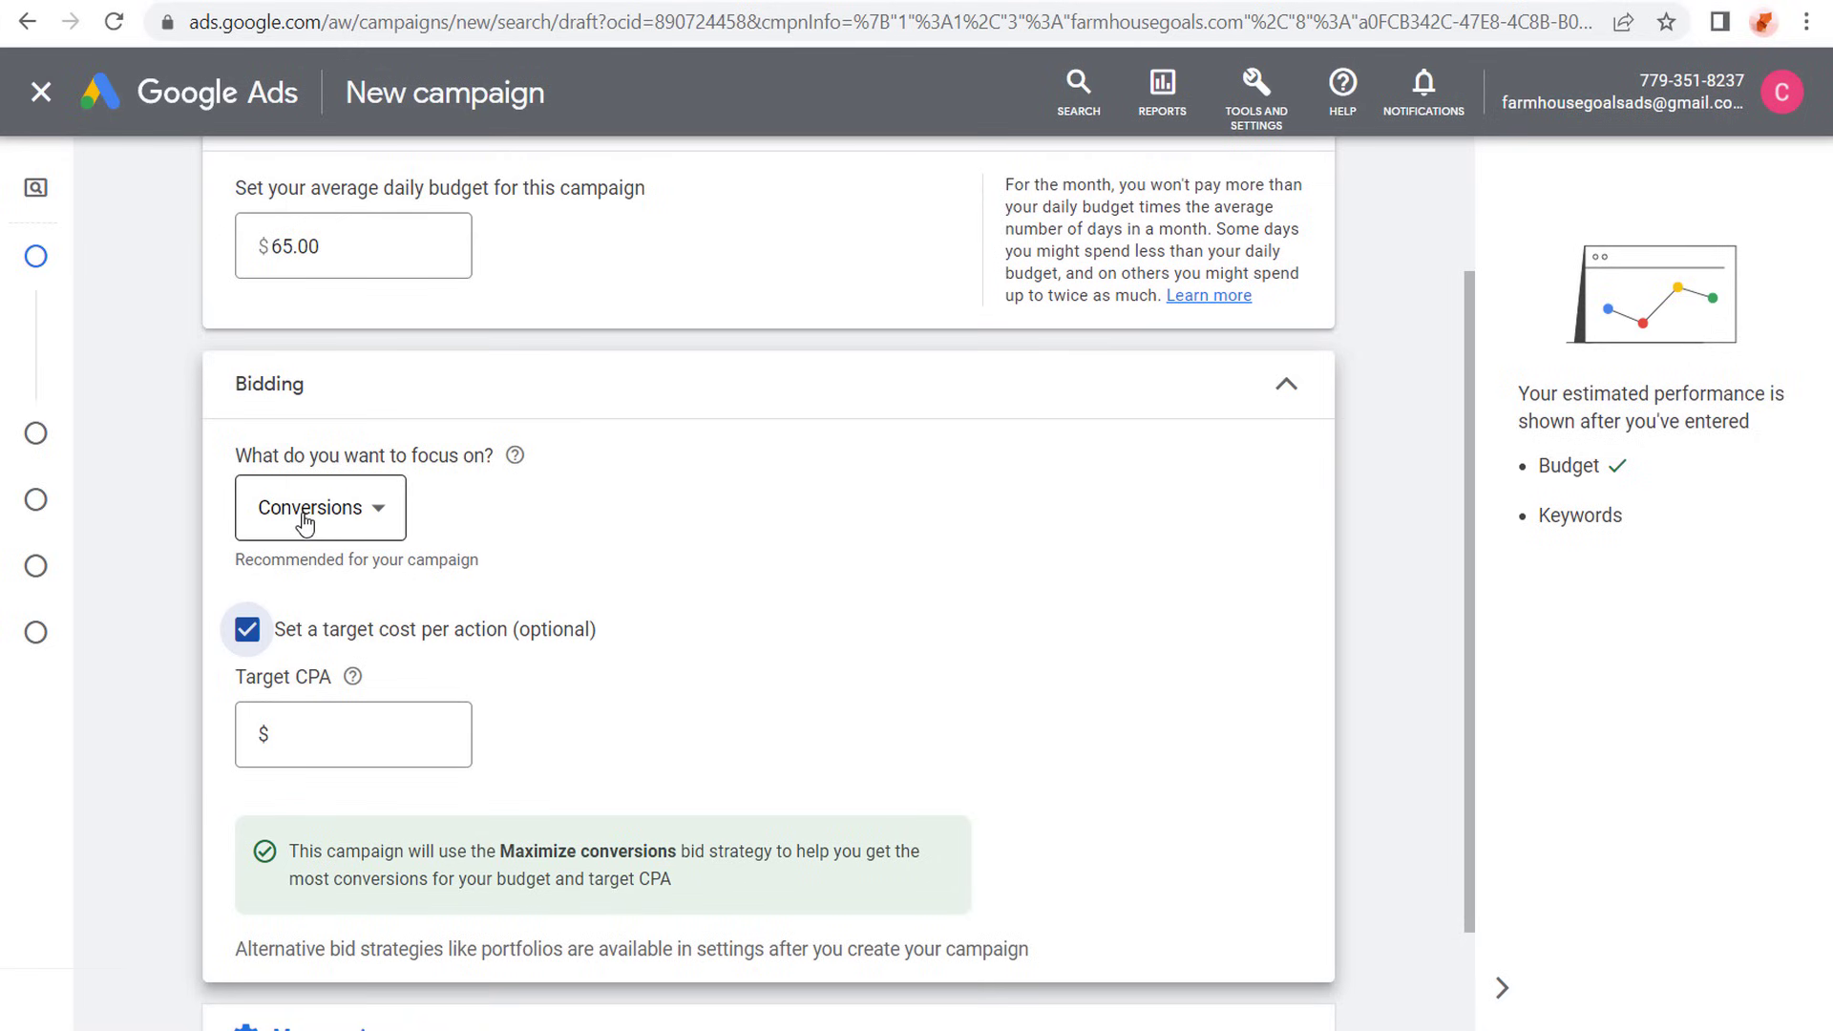
{"action": "left_click", "coordinate": [332, 733]}
{"action": "type", "text": "1"}
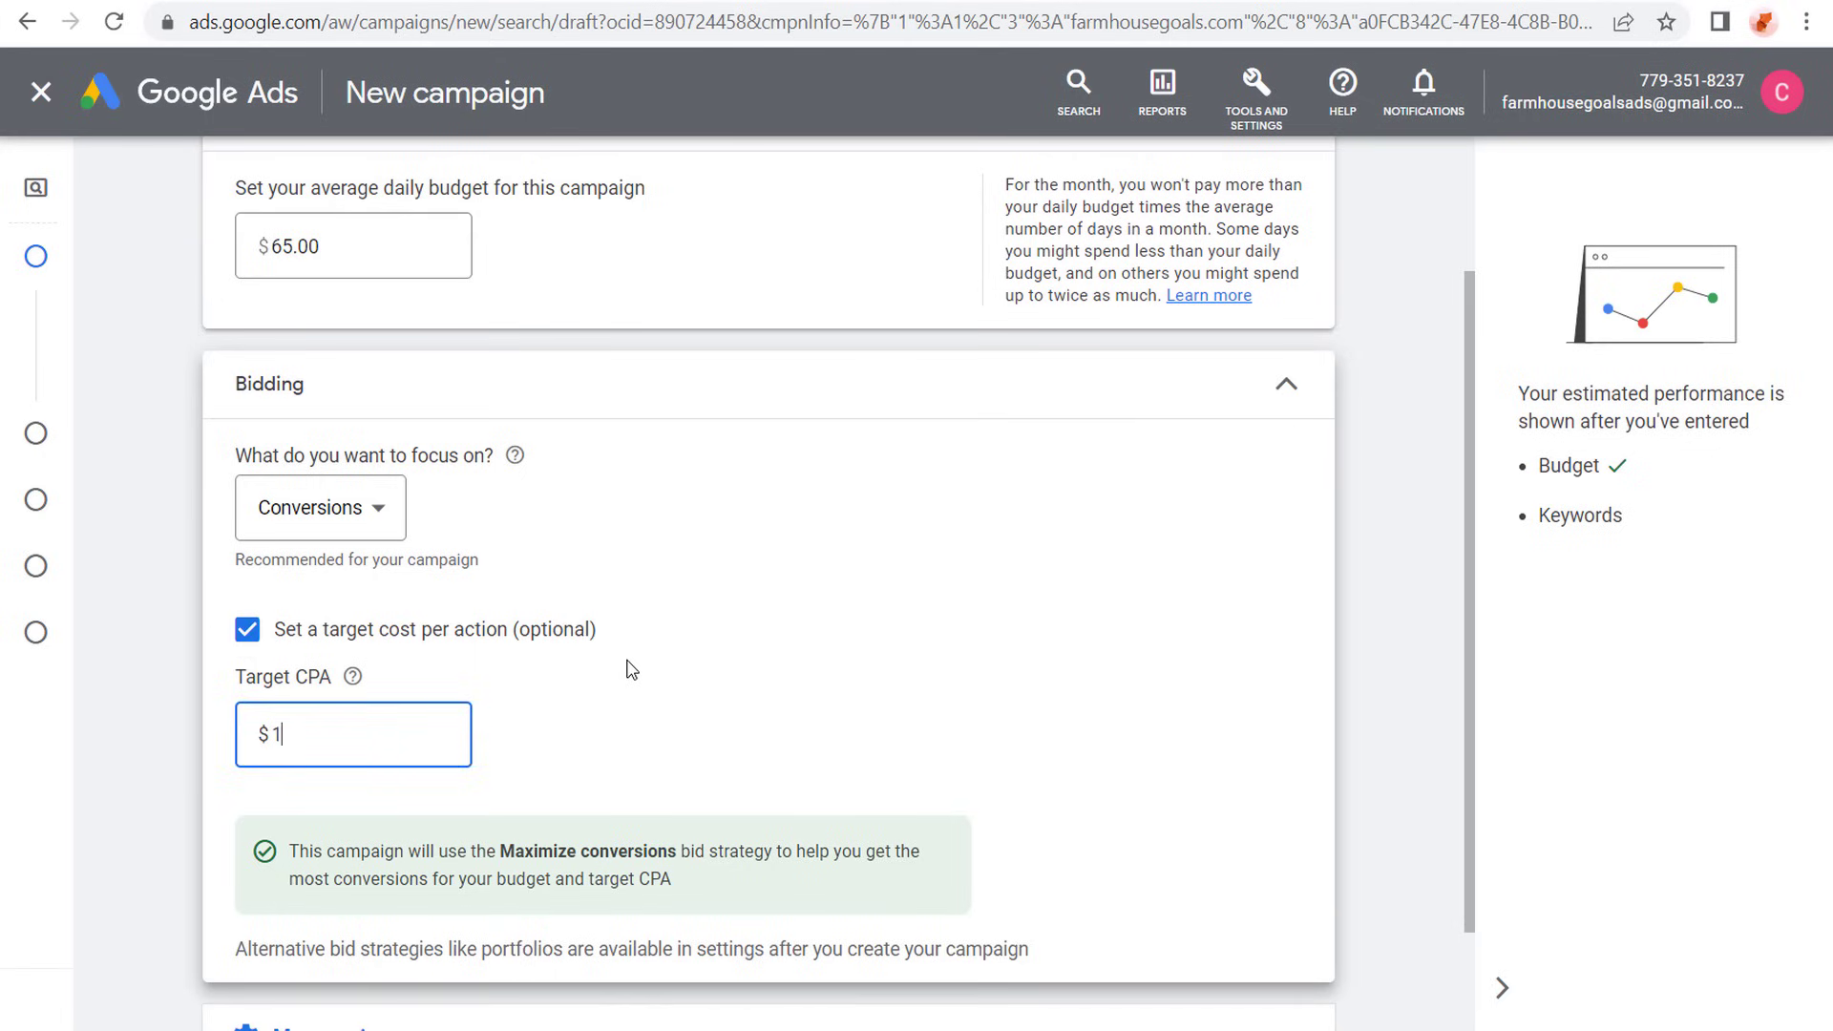
{"action": "type", "text": "00"}
{"action": "left_click_drag", "start_coordinate": [354, 732], "coordinate": [241, 732]}
{"action": "type", "text": "2.00"}
{"action": "left_click", "coordinate": [189, 598]}
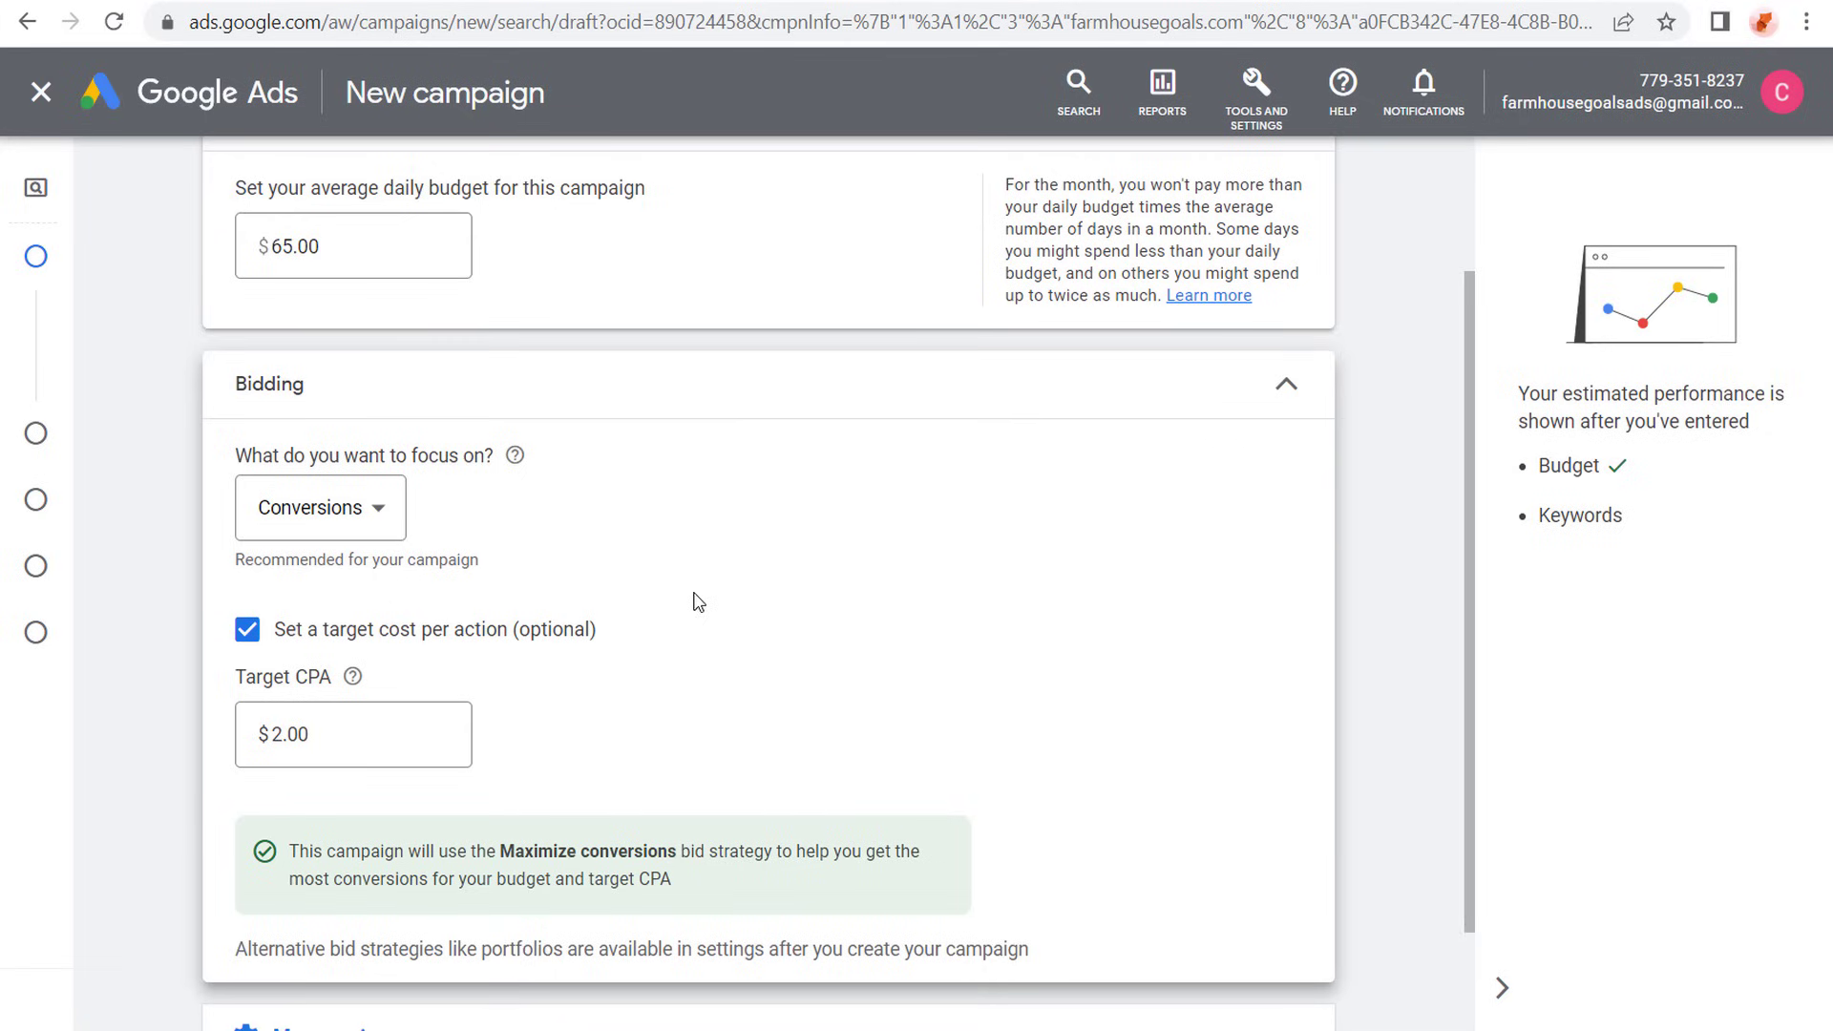
- Check the ad rotation setting, finish the bidding section, and exclude the Google Display Network from the campaign's networks
{"action": "scroll", "coordinate": [697, 599], "scroll_direction": "down", "scroll_amount": 2}
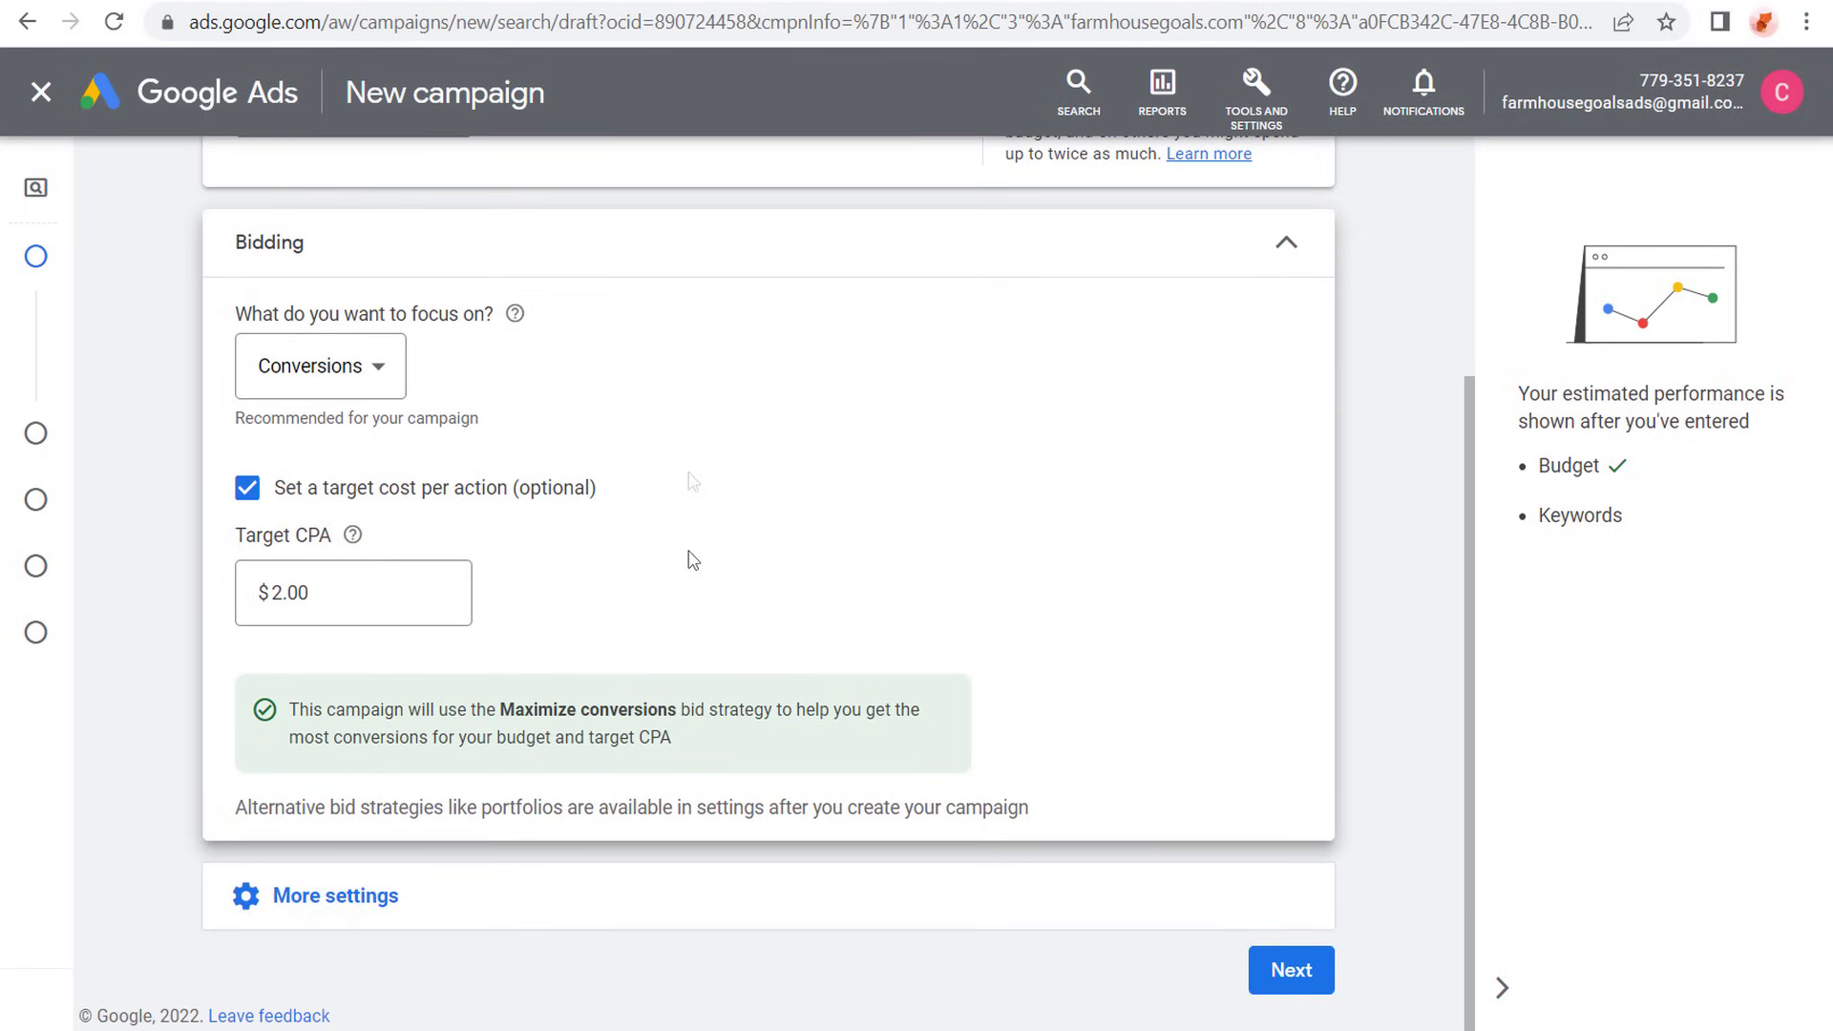
{"action": "left_click", "coordinate": [470, 918]}
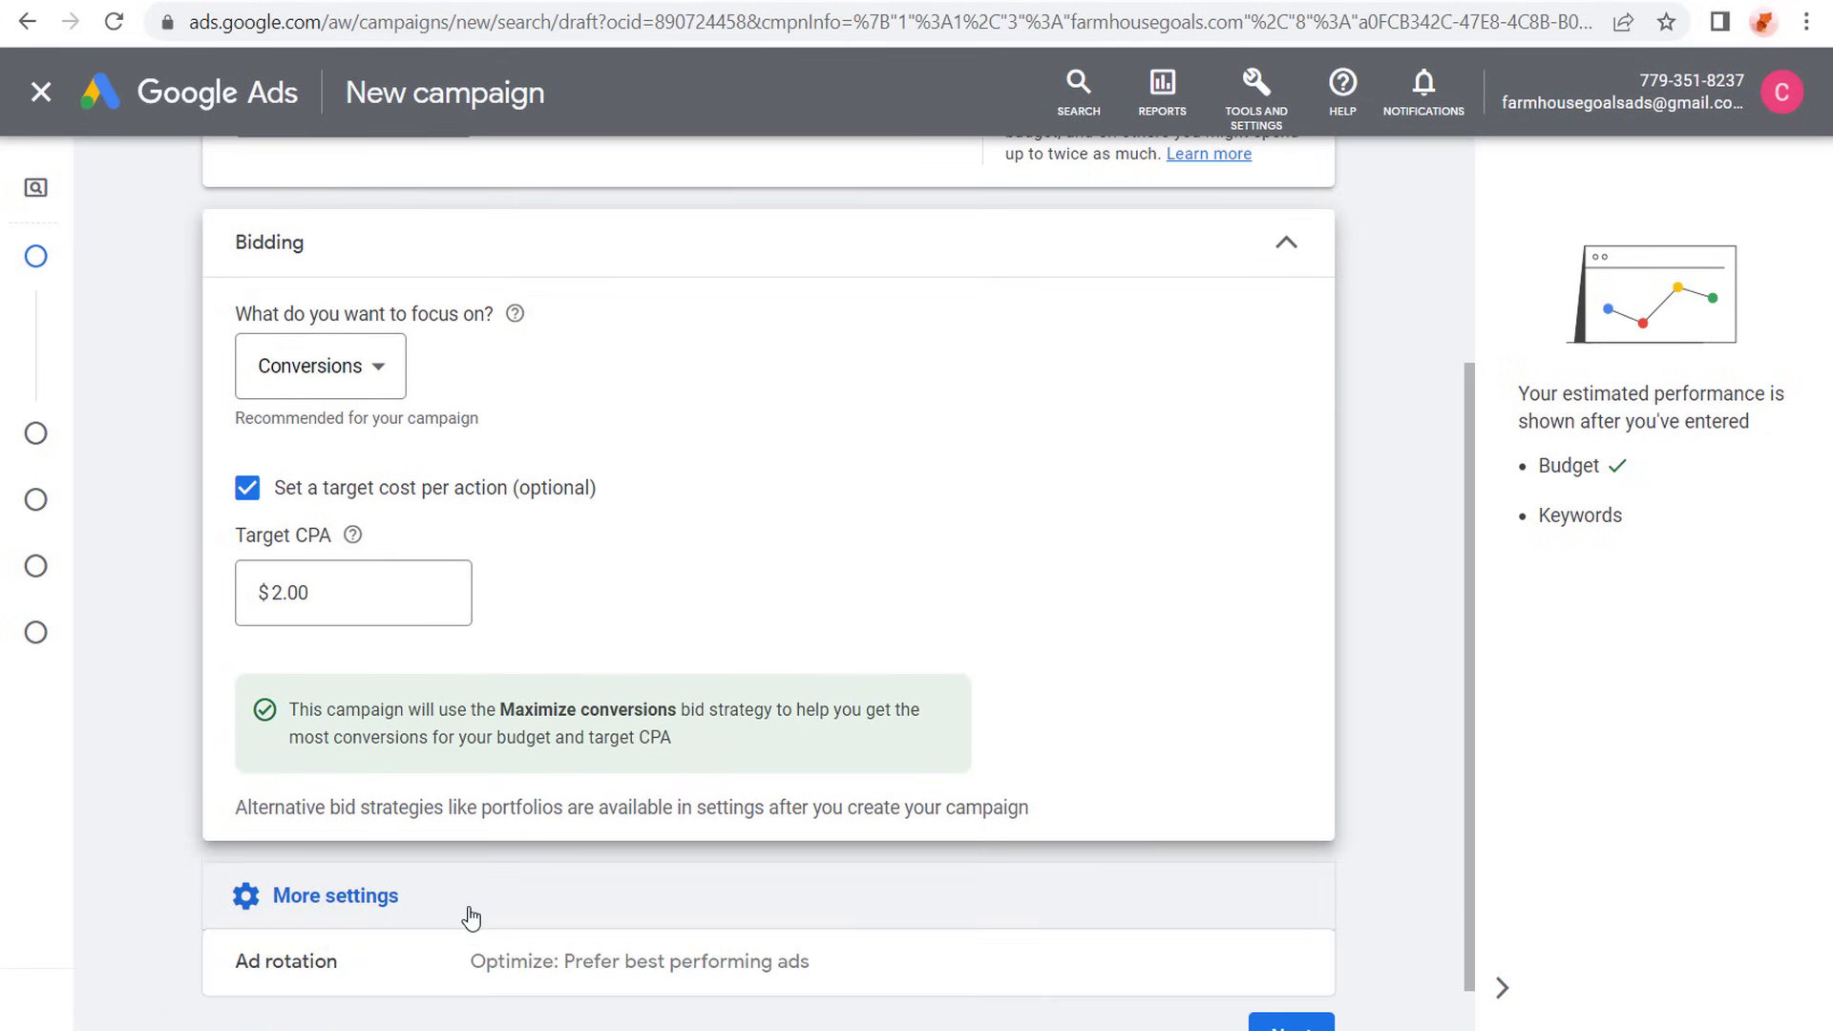
{"action": "scroll", "coordinate": [497, 892], "scroll_direction": "down", "scroll_amount": 1}
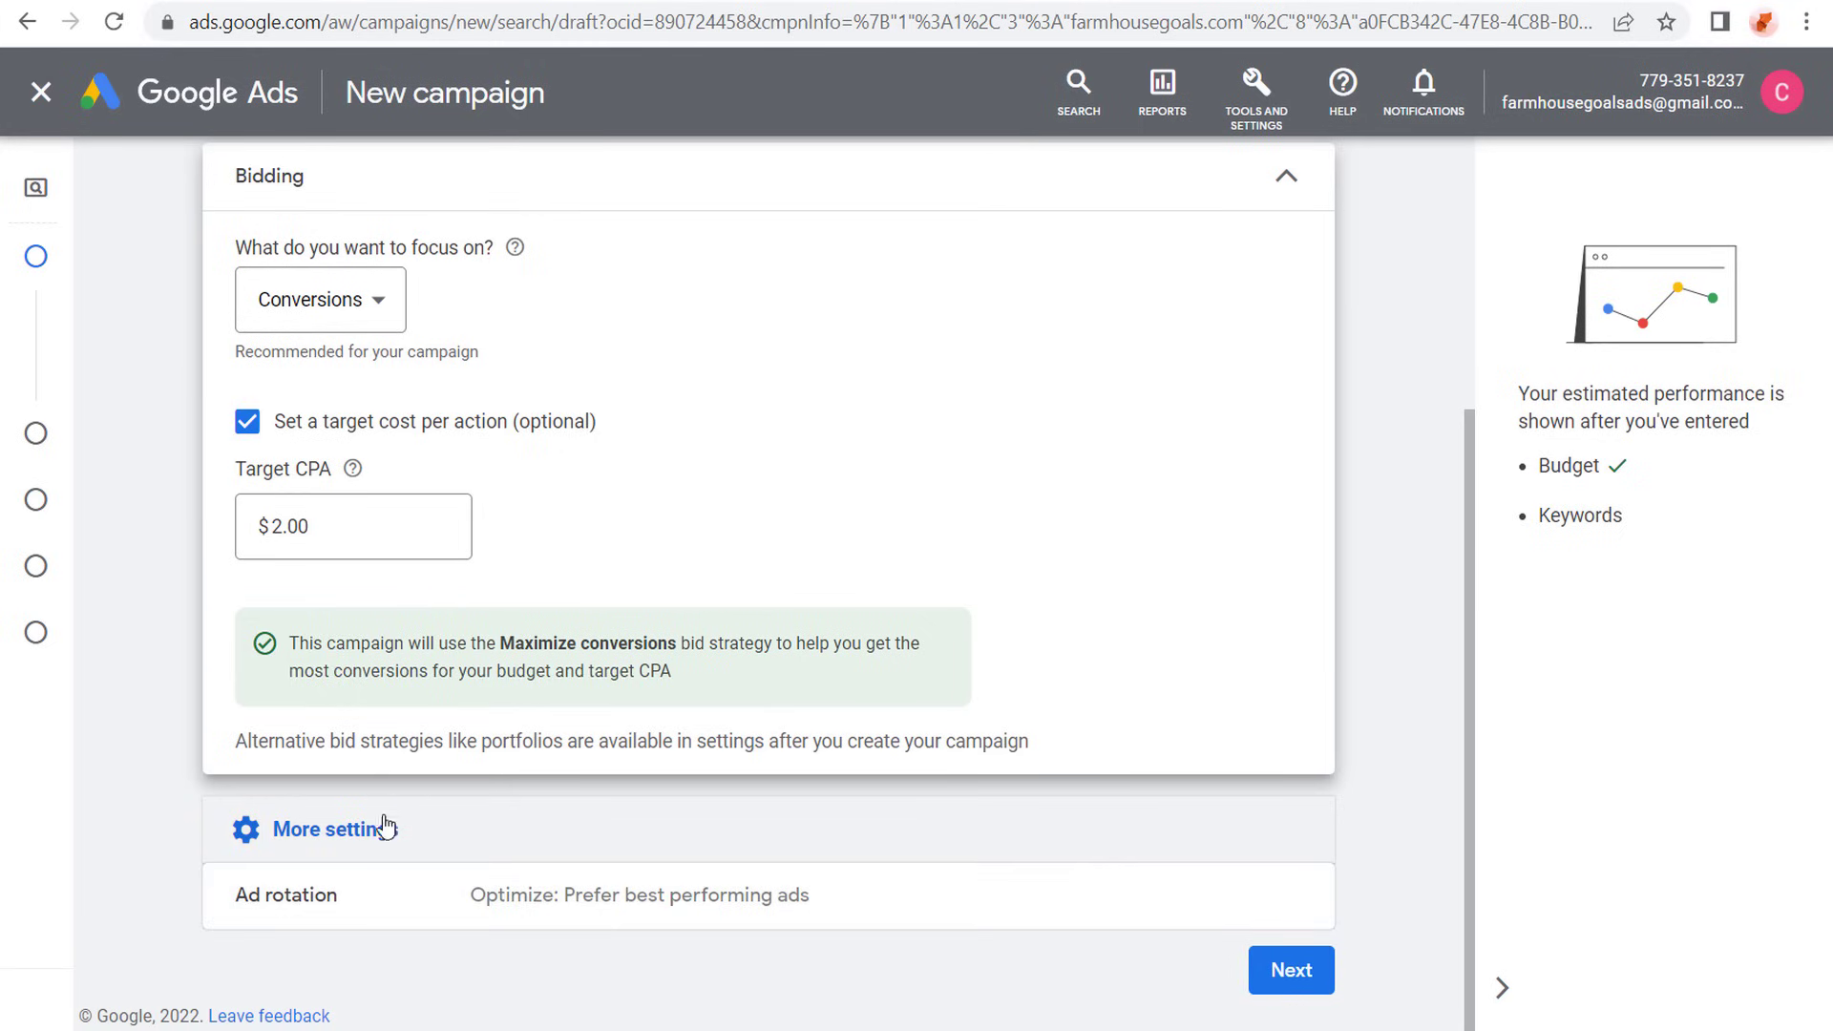
{"action": "left_click", "coordinate": [1293, 969]}
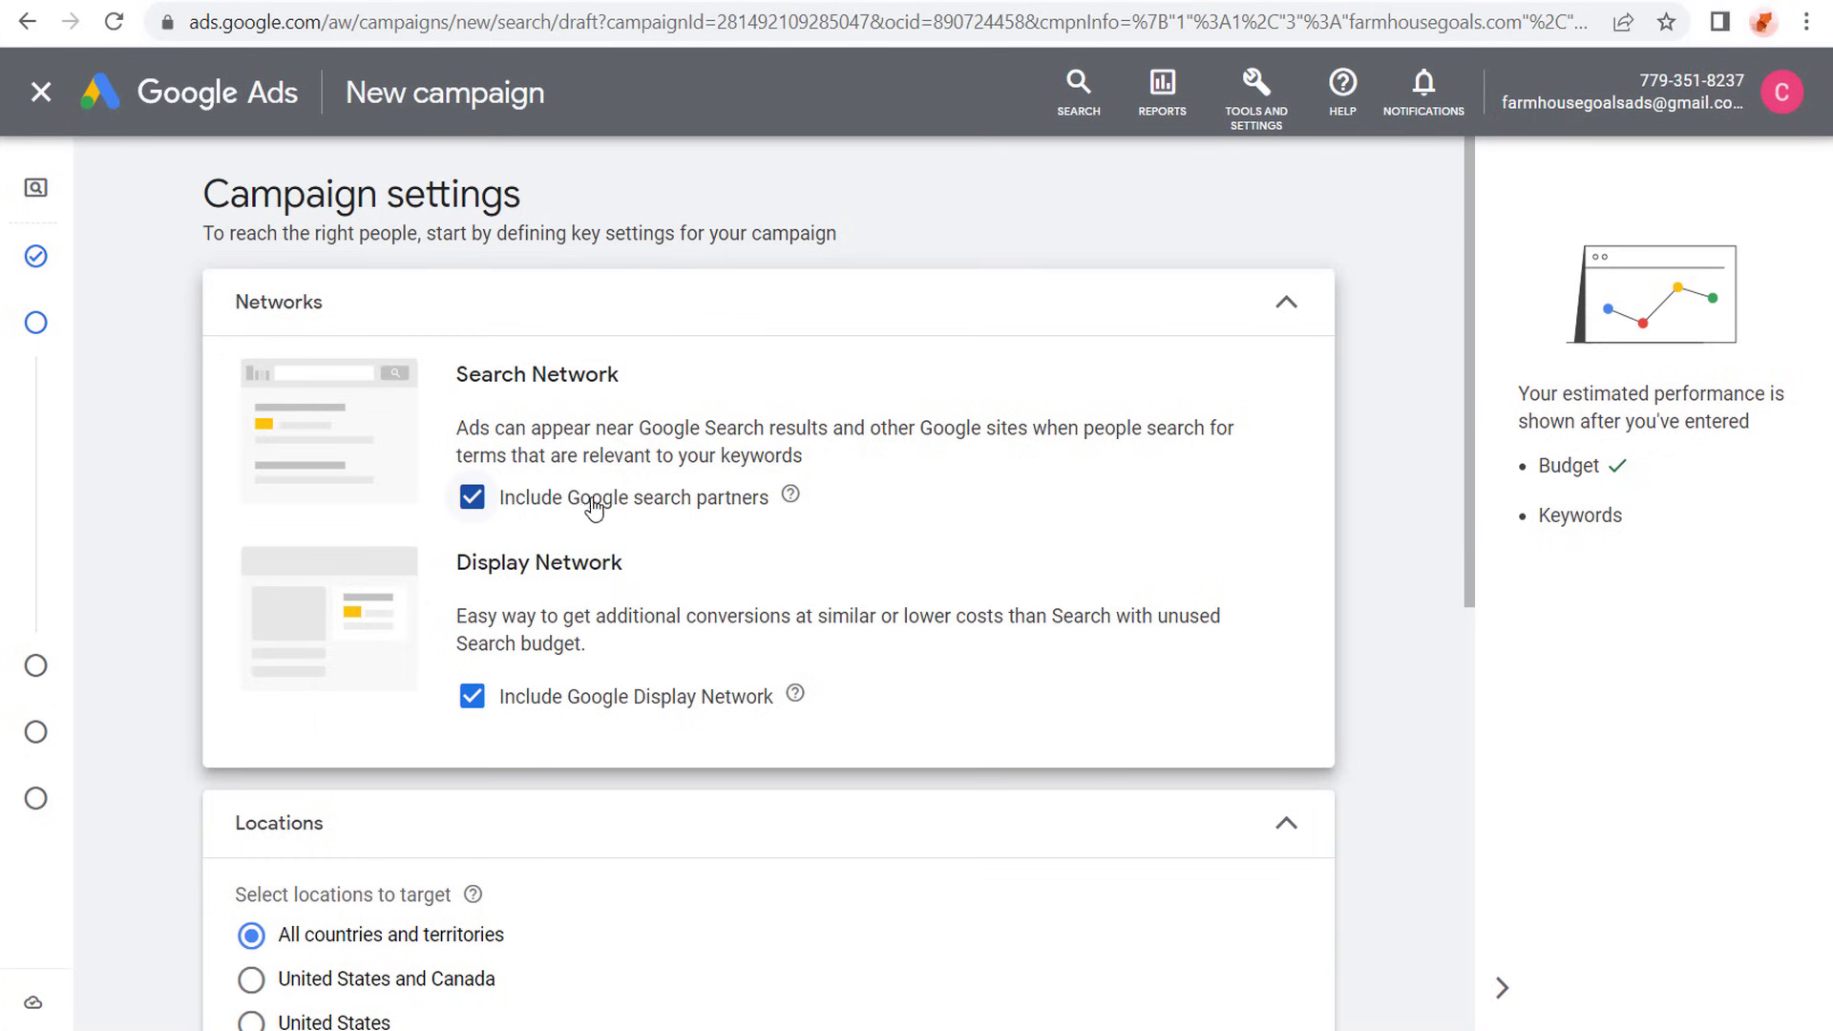
{"action": "left_click", "coordinate": [472, 697]}
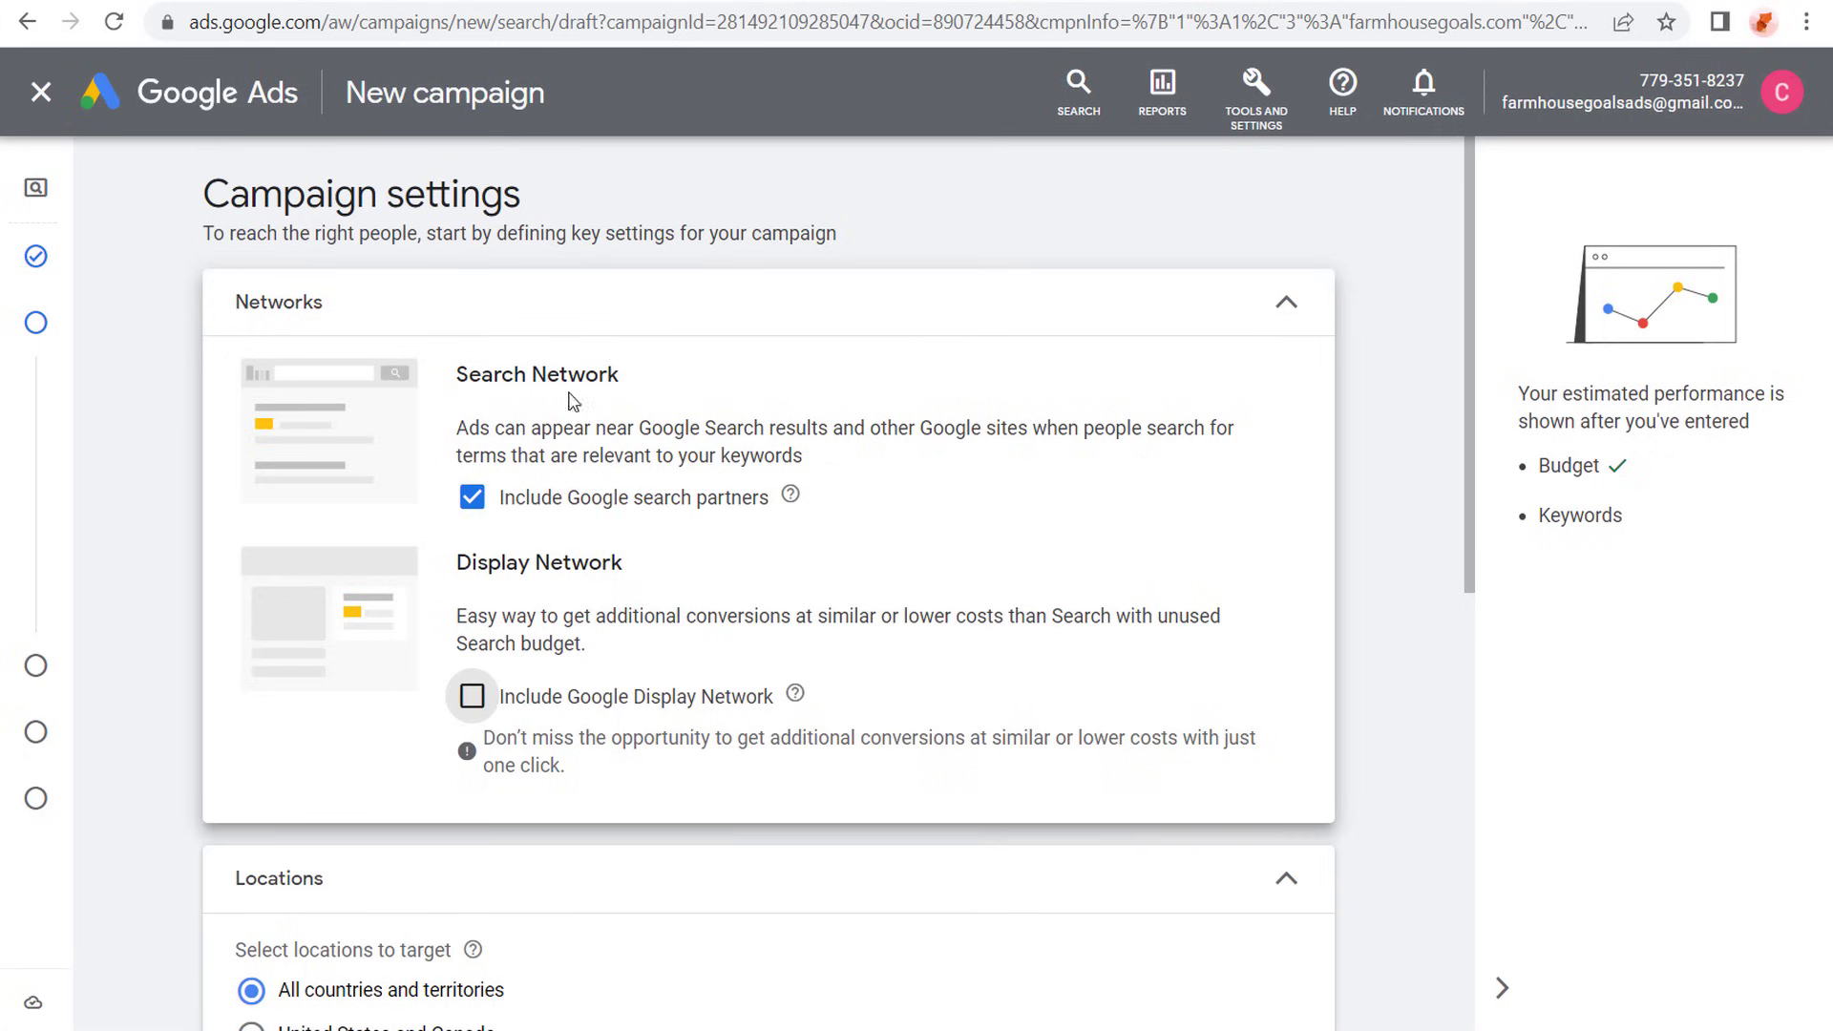
- Target United States and Canada, limited to people present in or regularly in the targeted locations
{"action": "scroll", "coordinate": [186, 399], "scroll_direction": "down", "scroll_amount": 6}
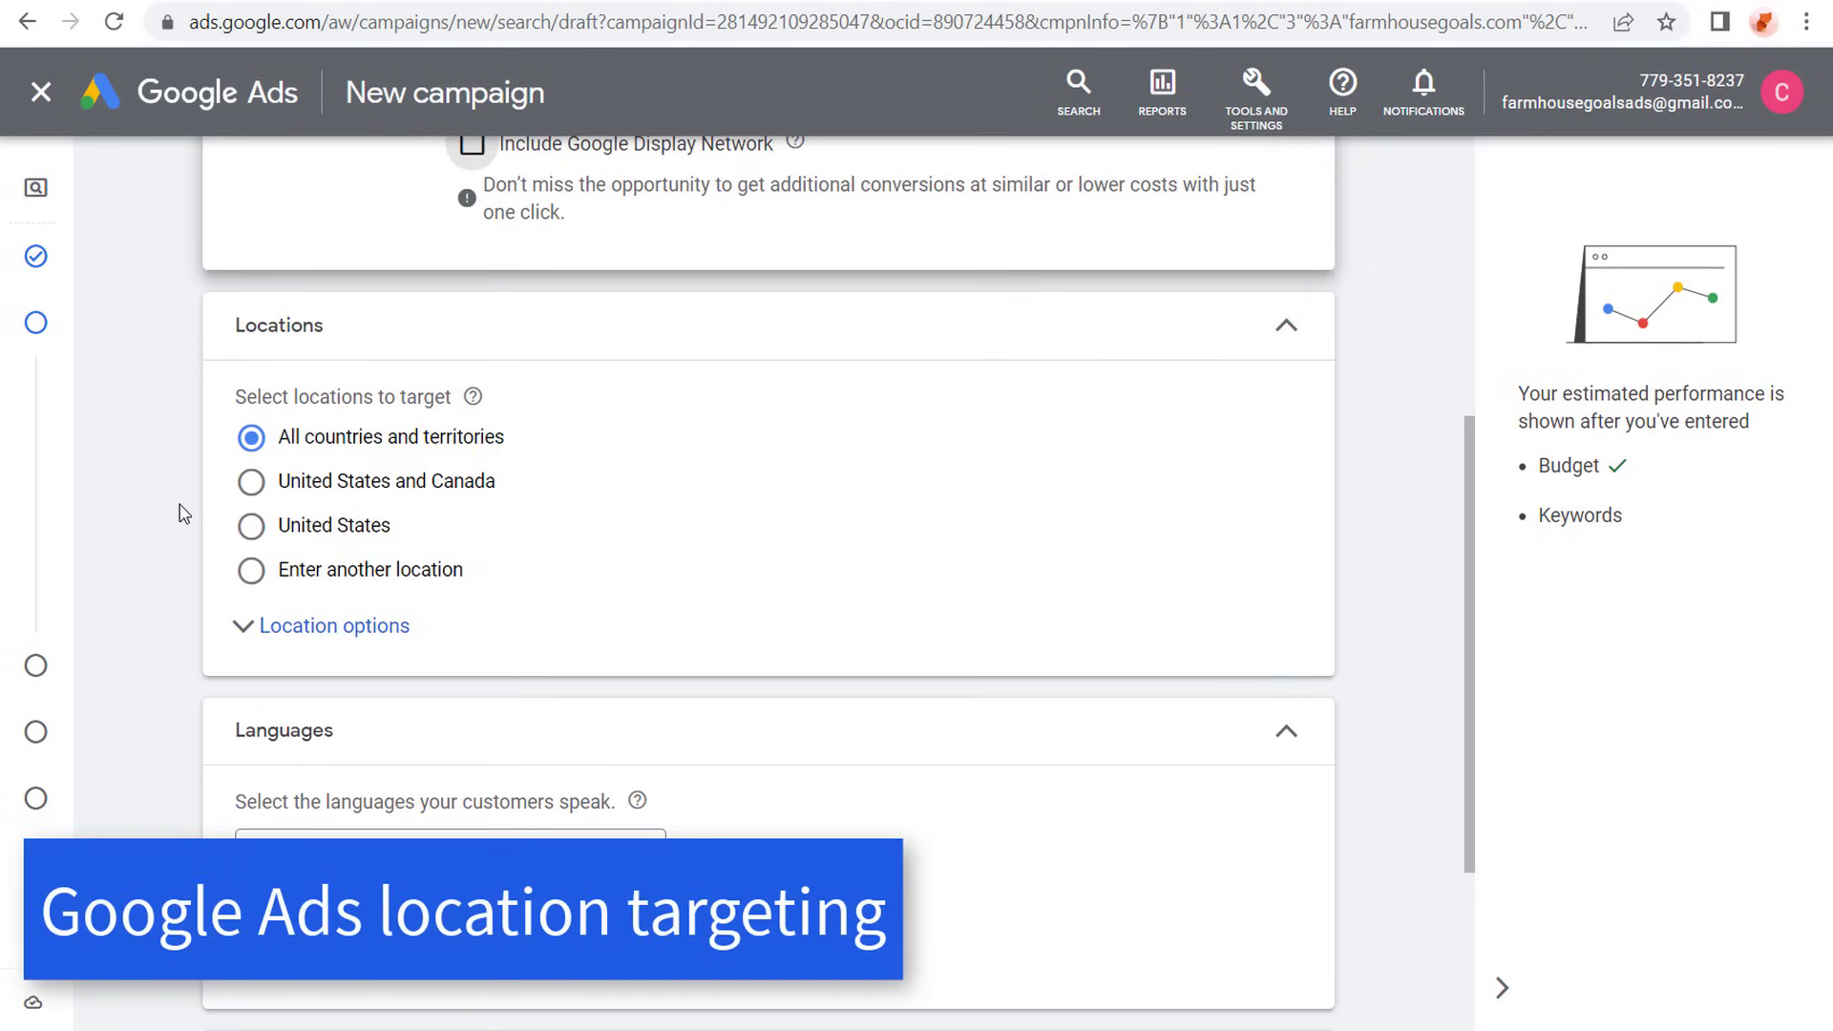
{"action": "left_click", "coordinate": [251, 483]}
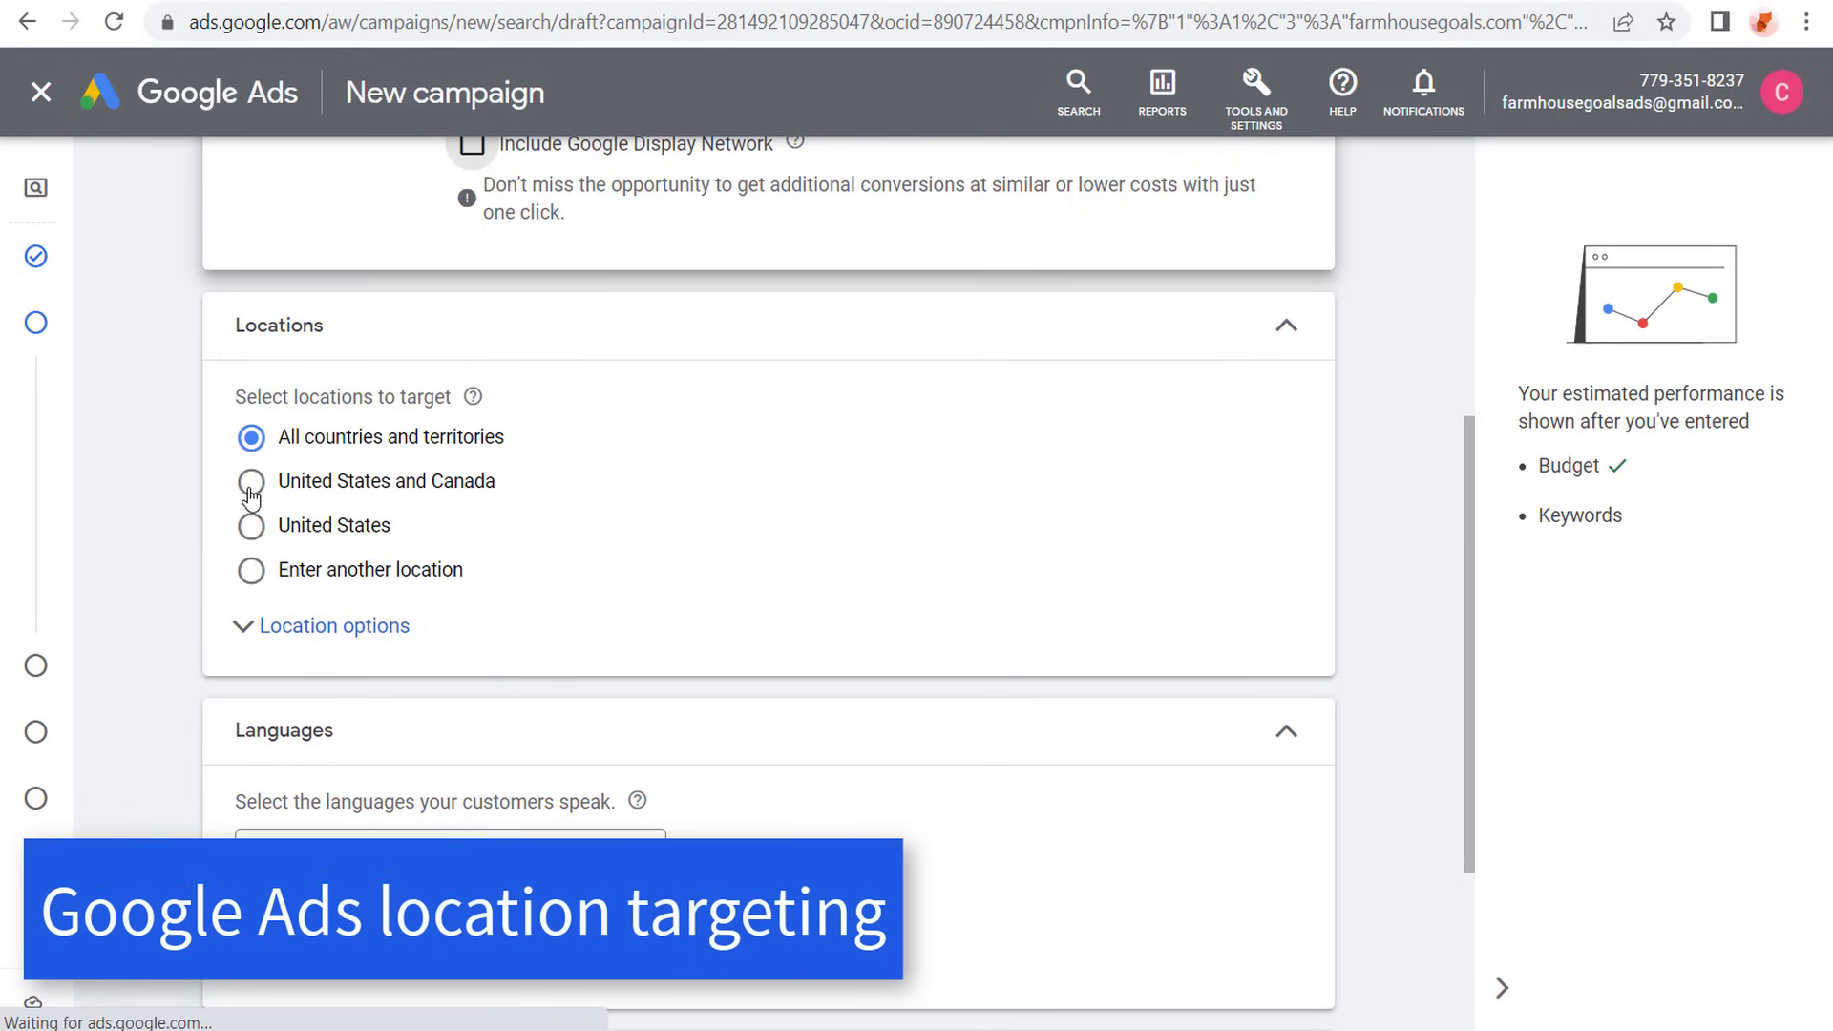
{"action": "left_click", "coordinate": [254, 637]}
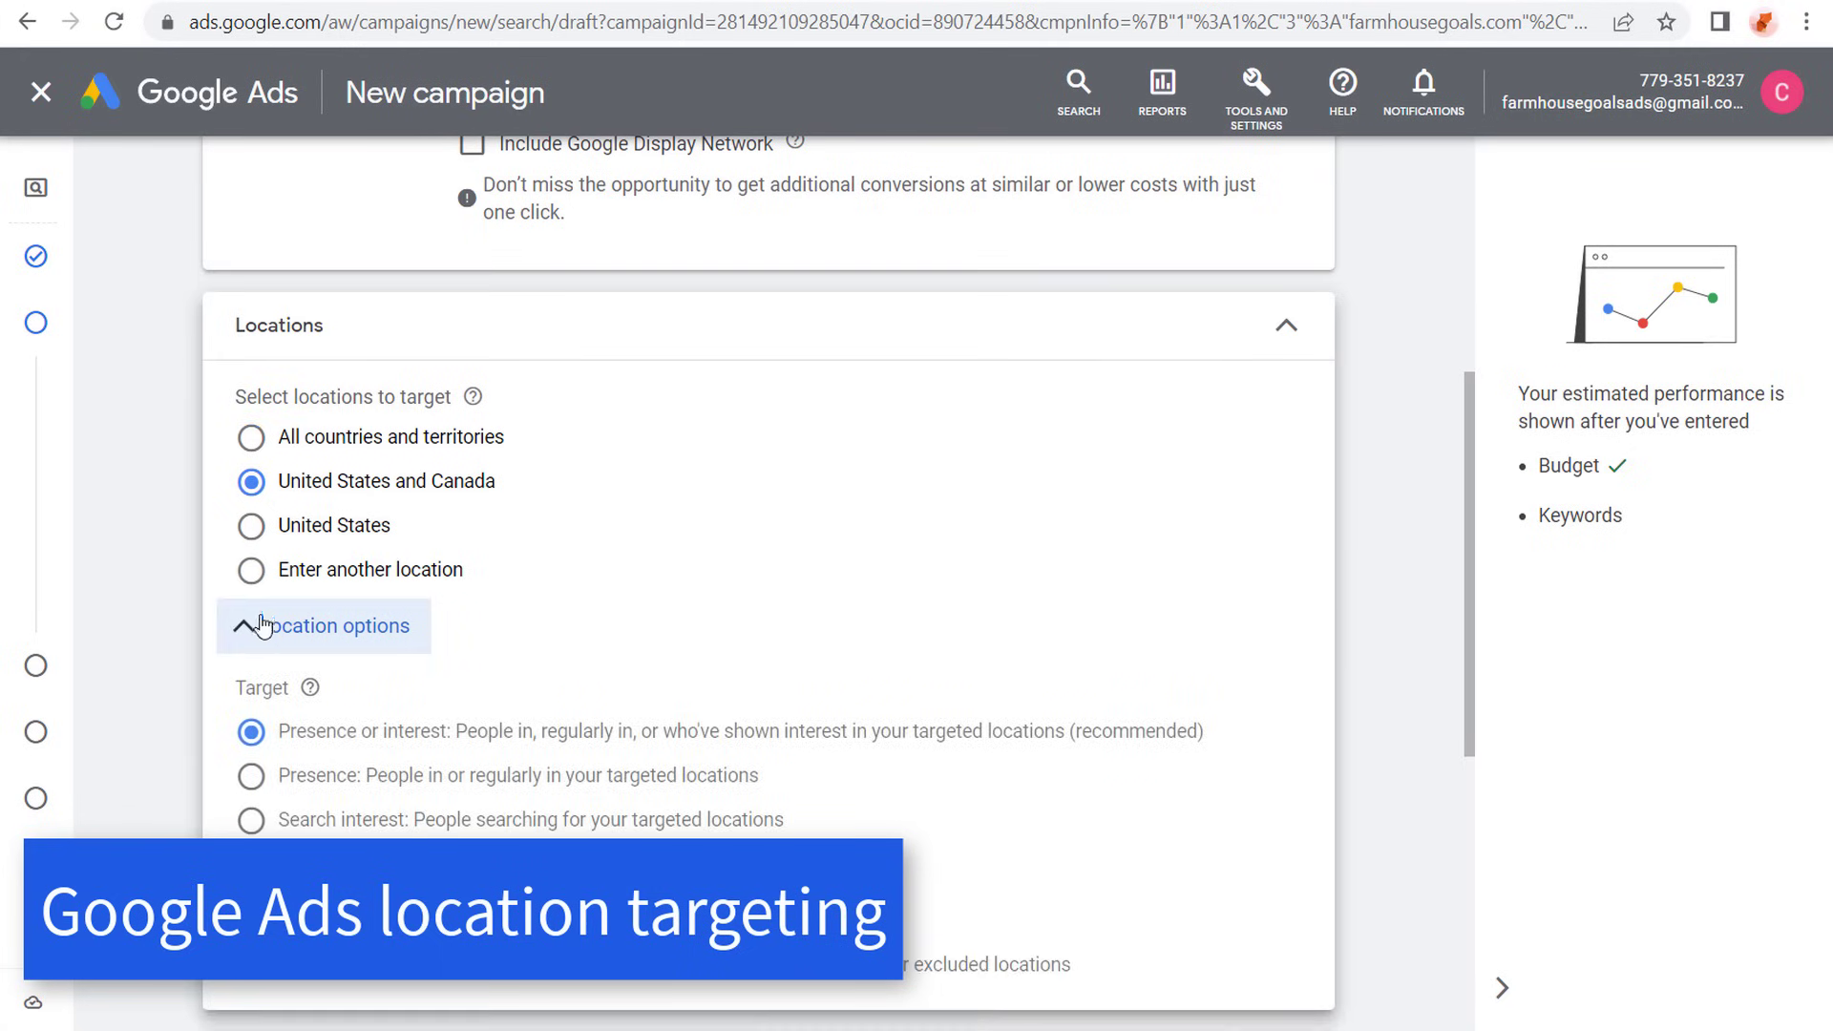
{"action": "scroll", "coordinate": [186, 558], "scroll_direction": "down", "scroll_amount": 1}
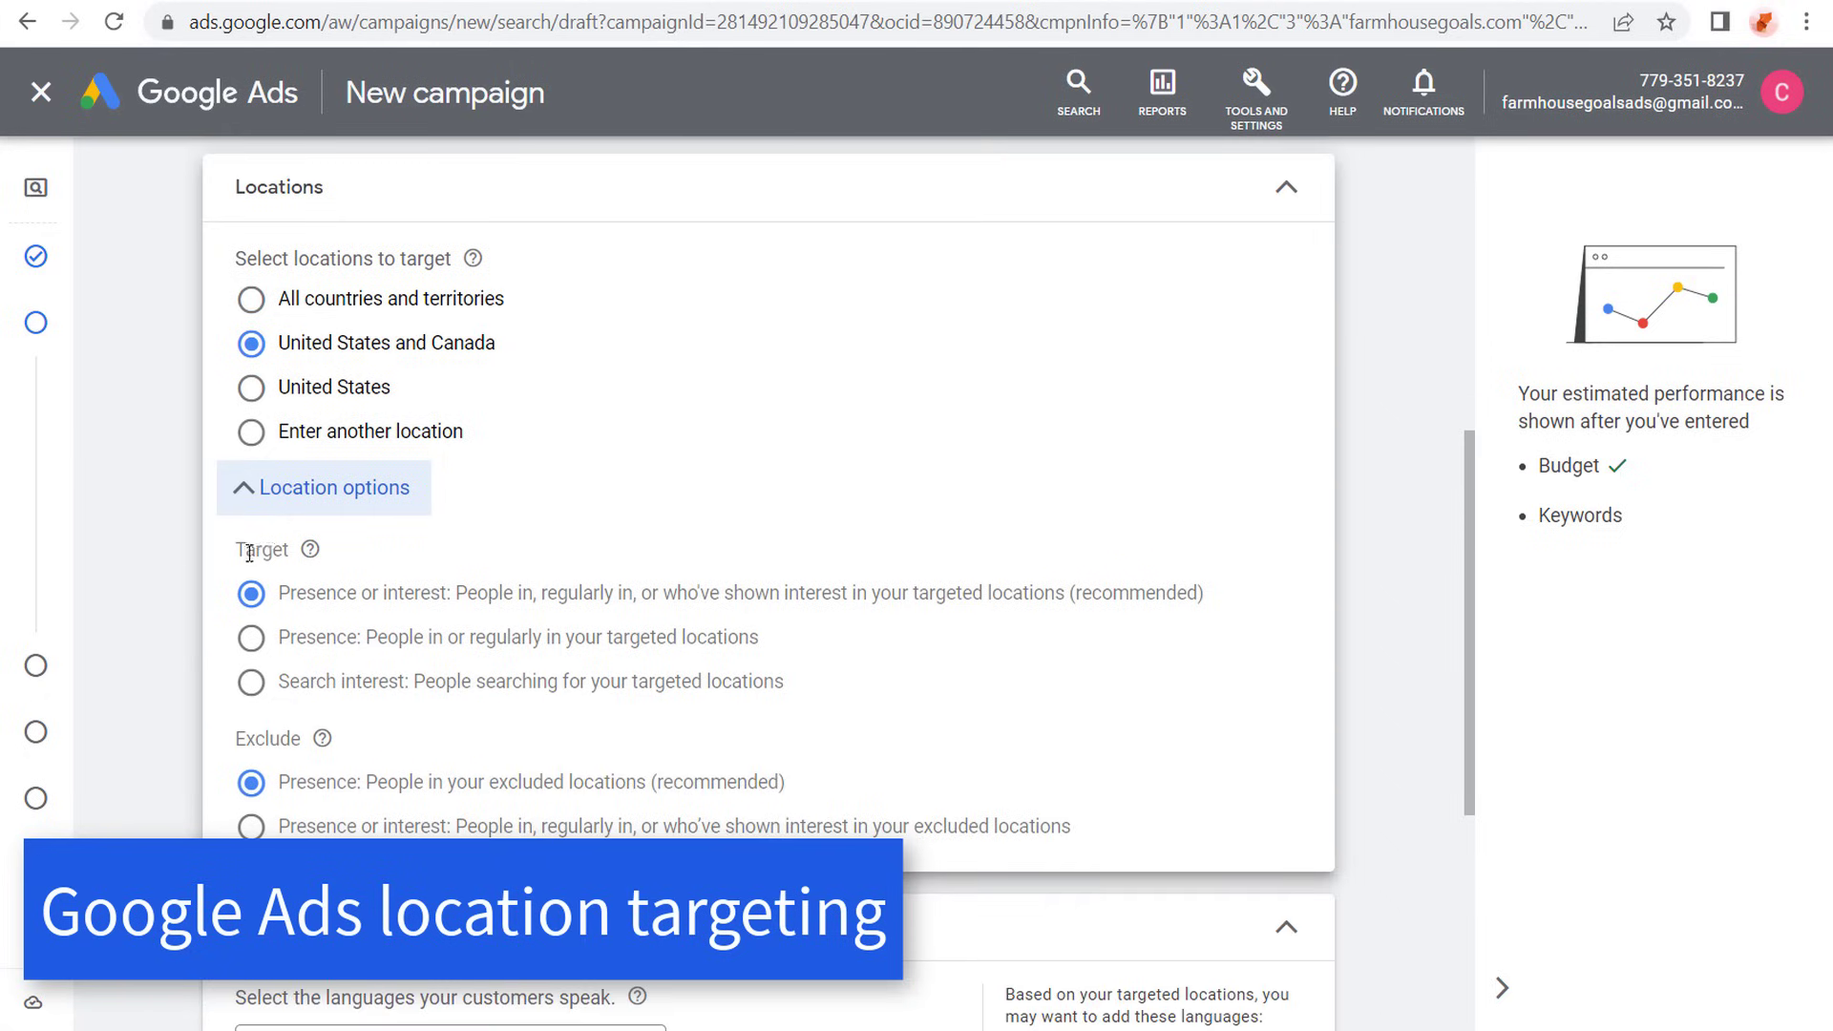
{"action": "left_click", "coordinate": [250, 641]}
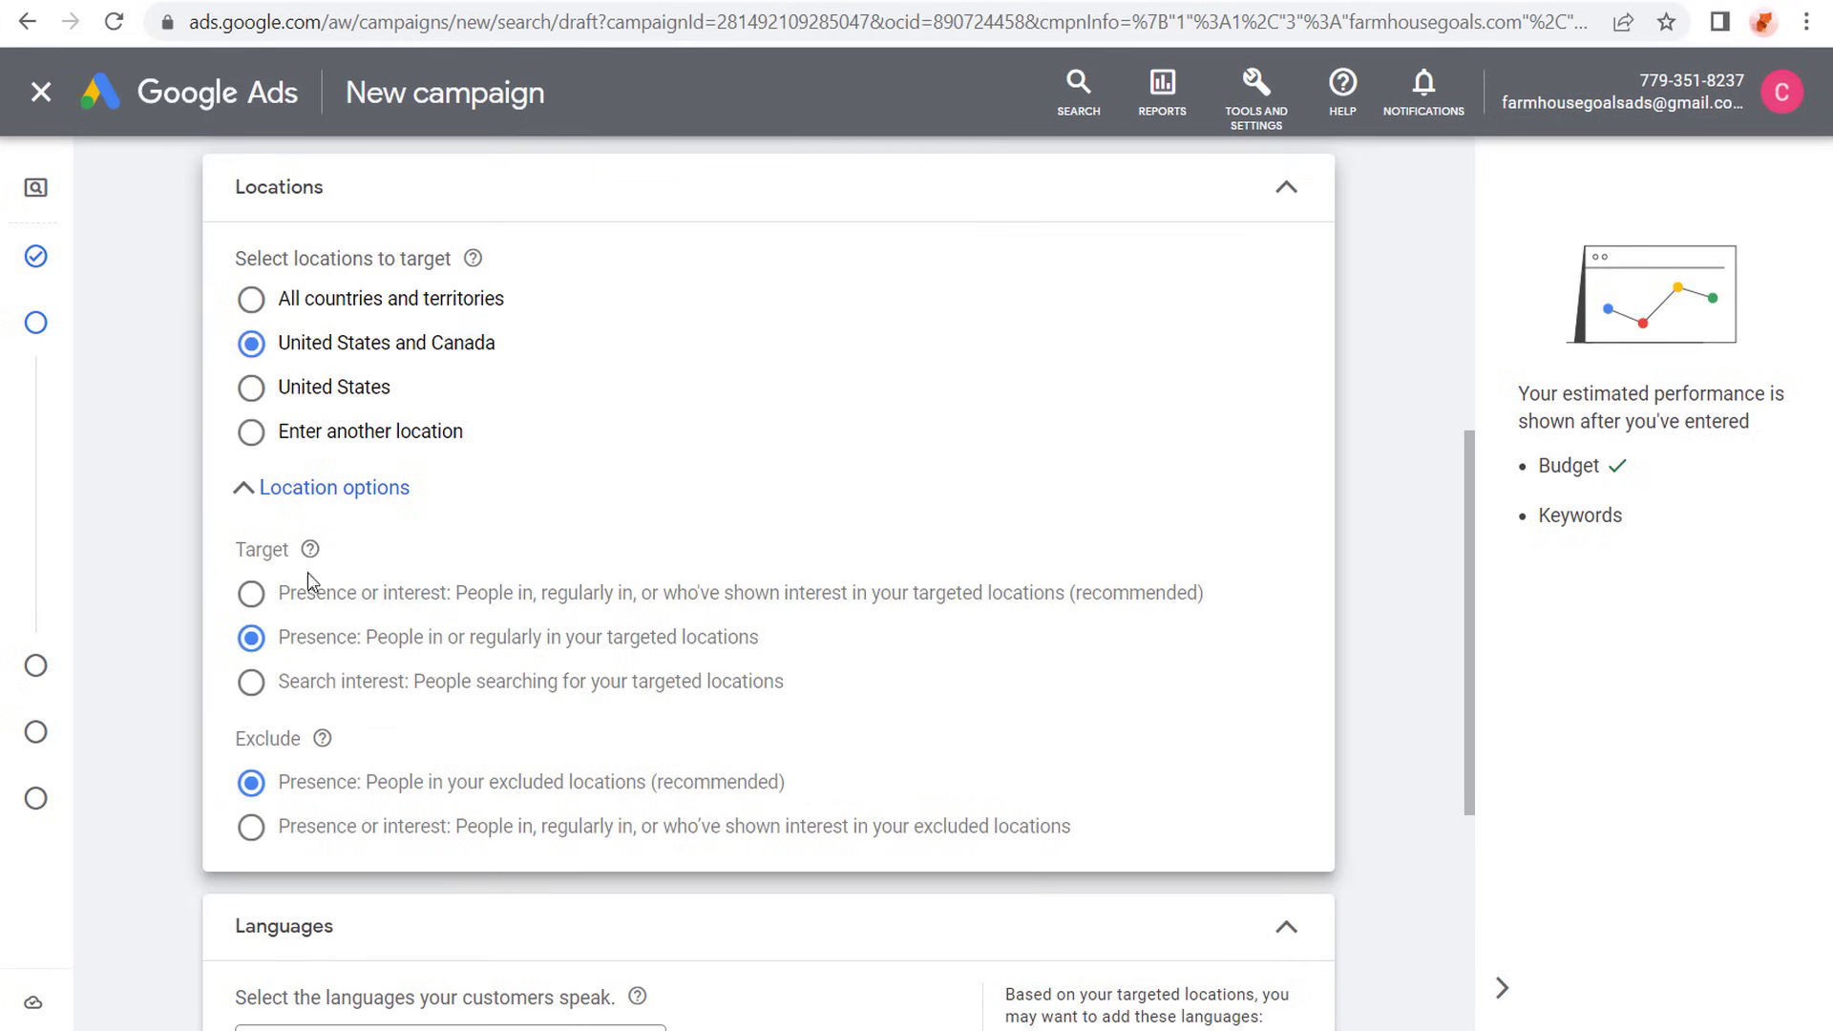
- Switch to entering another location and search for phoenix in the advanced location search
{"action": "left_click", "coordinate": [345, 439]}
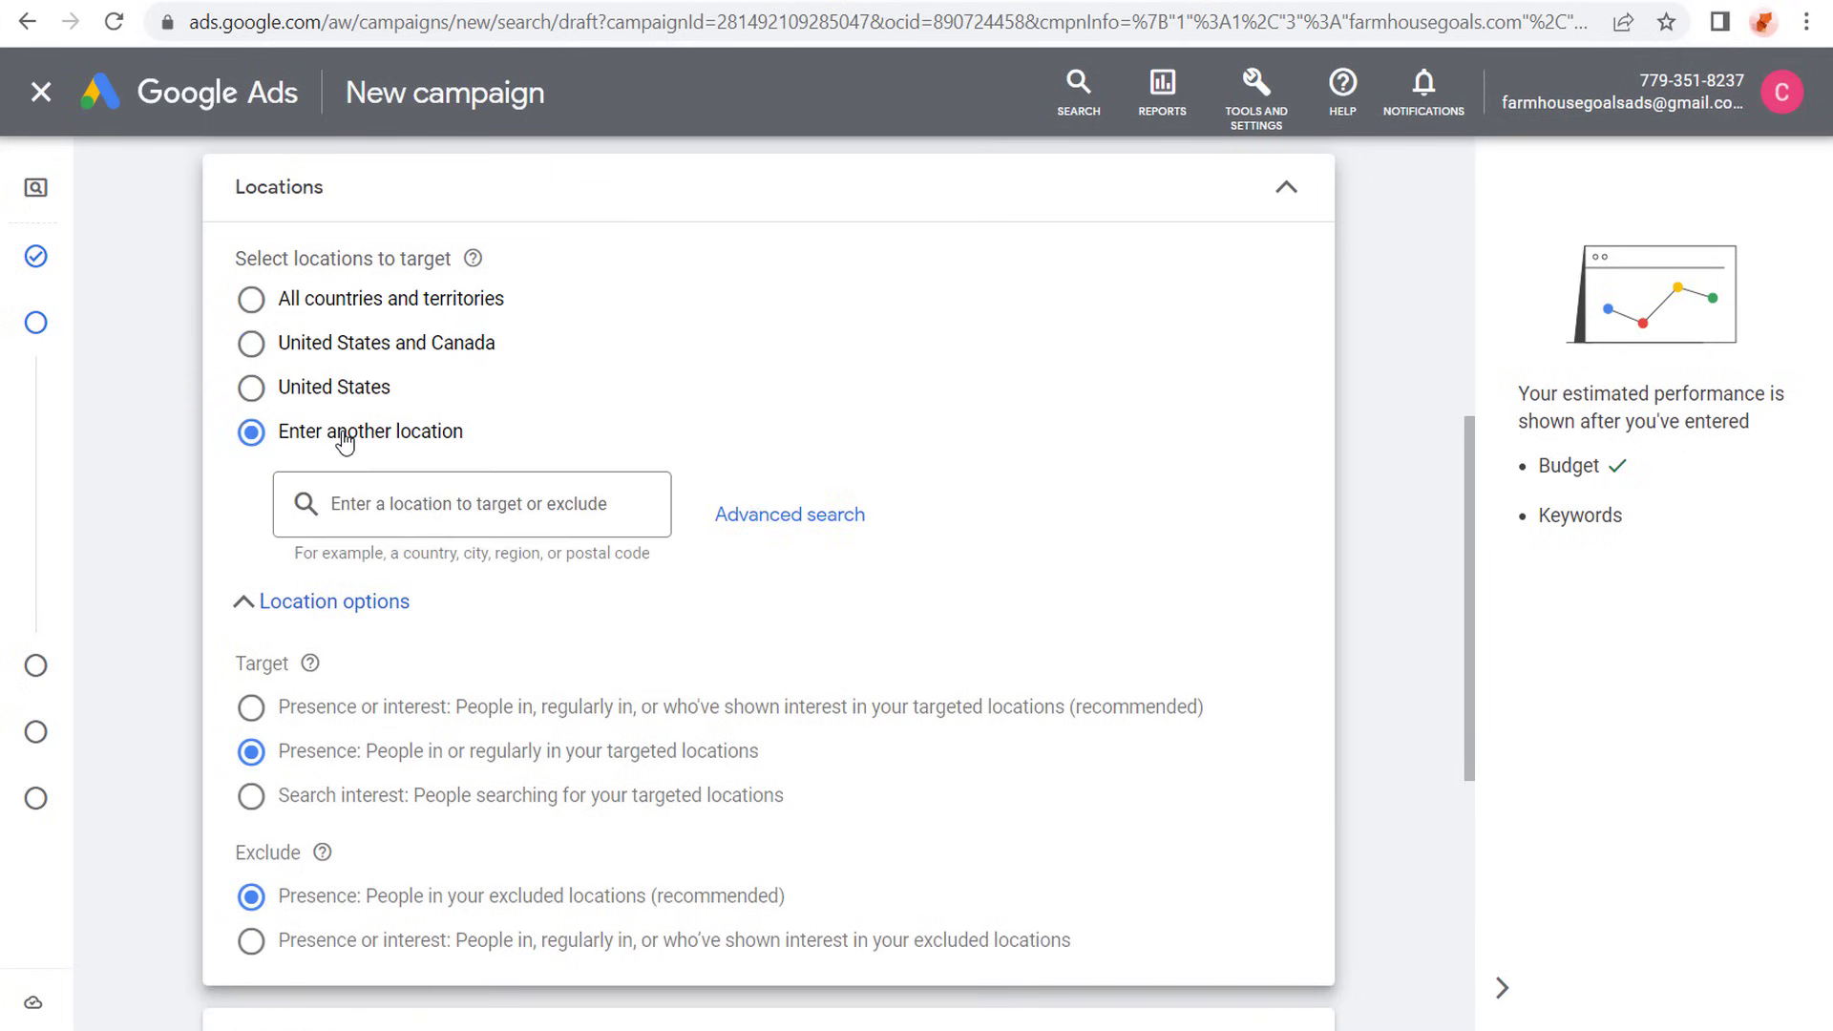
{"action": "left_click", "coordinate": [801, 524]}
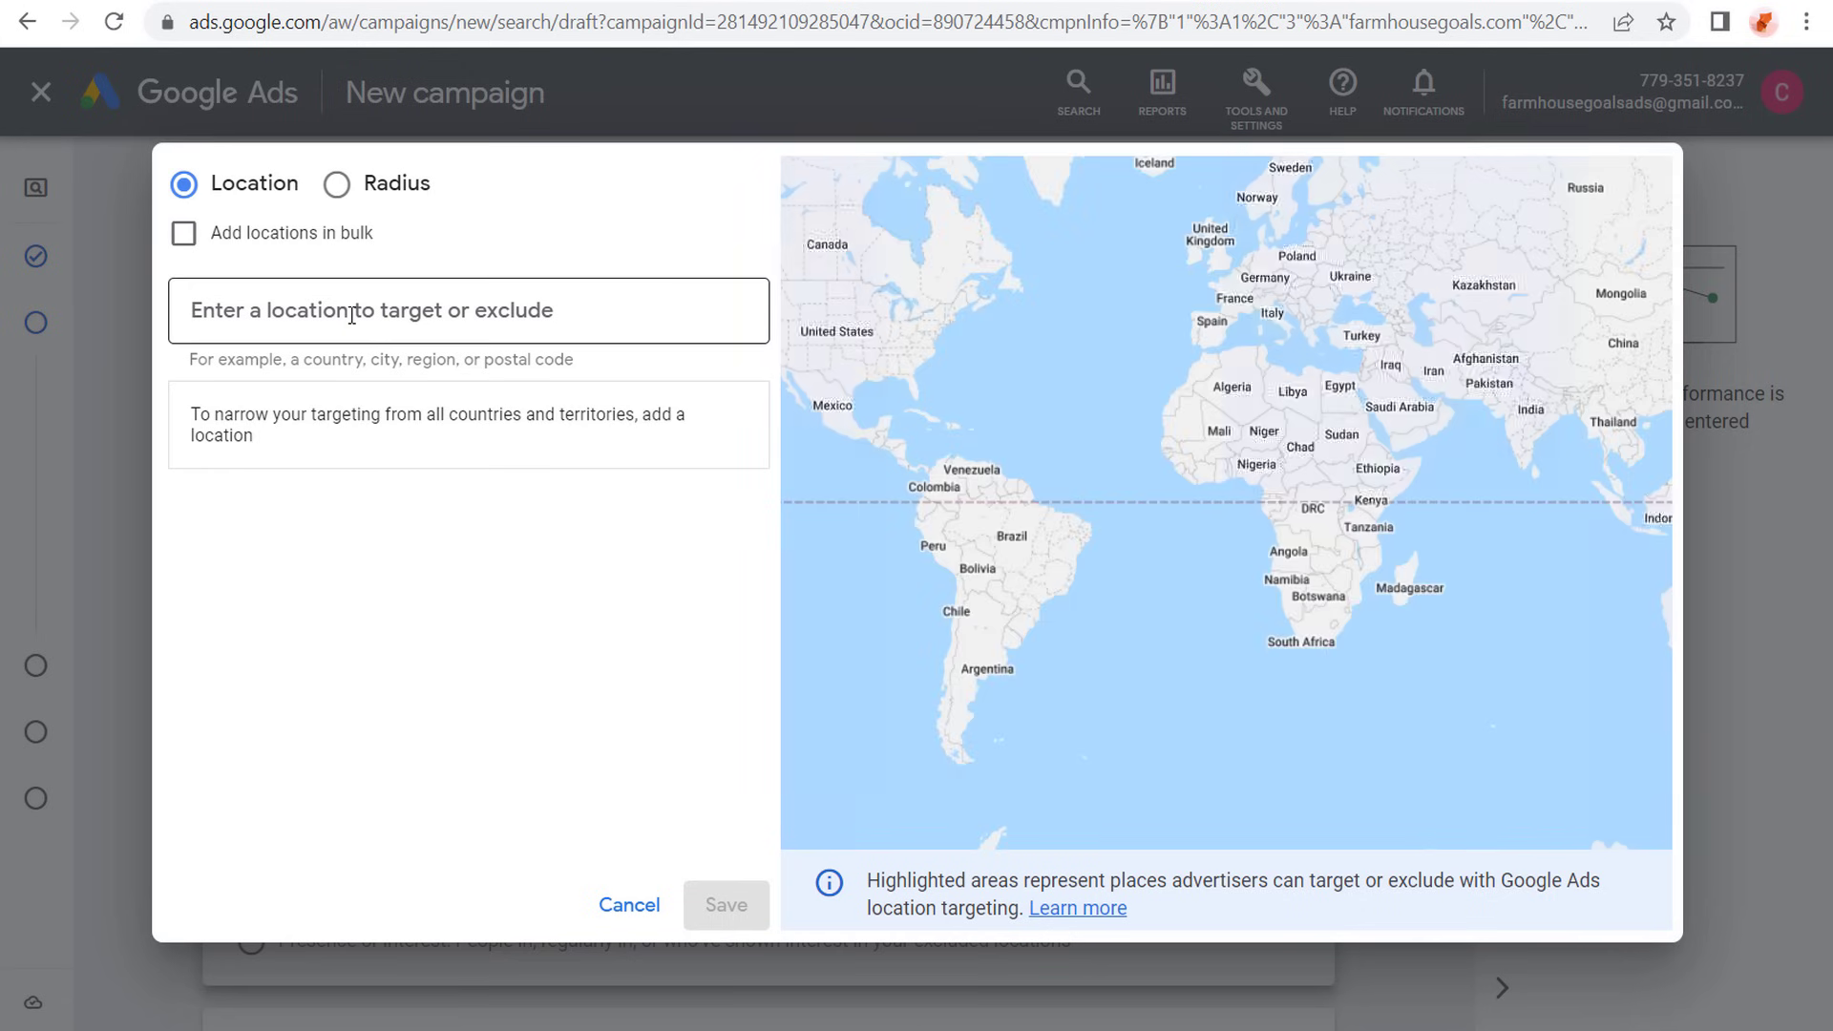
{"action": "type", "text": "p"}
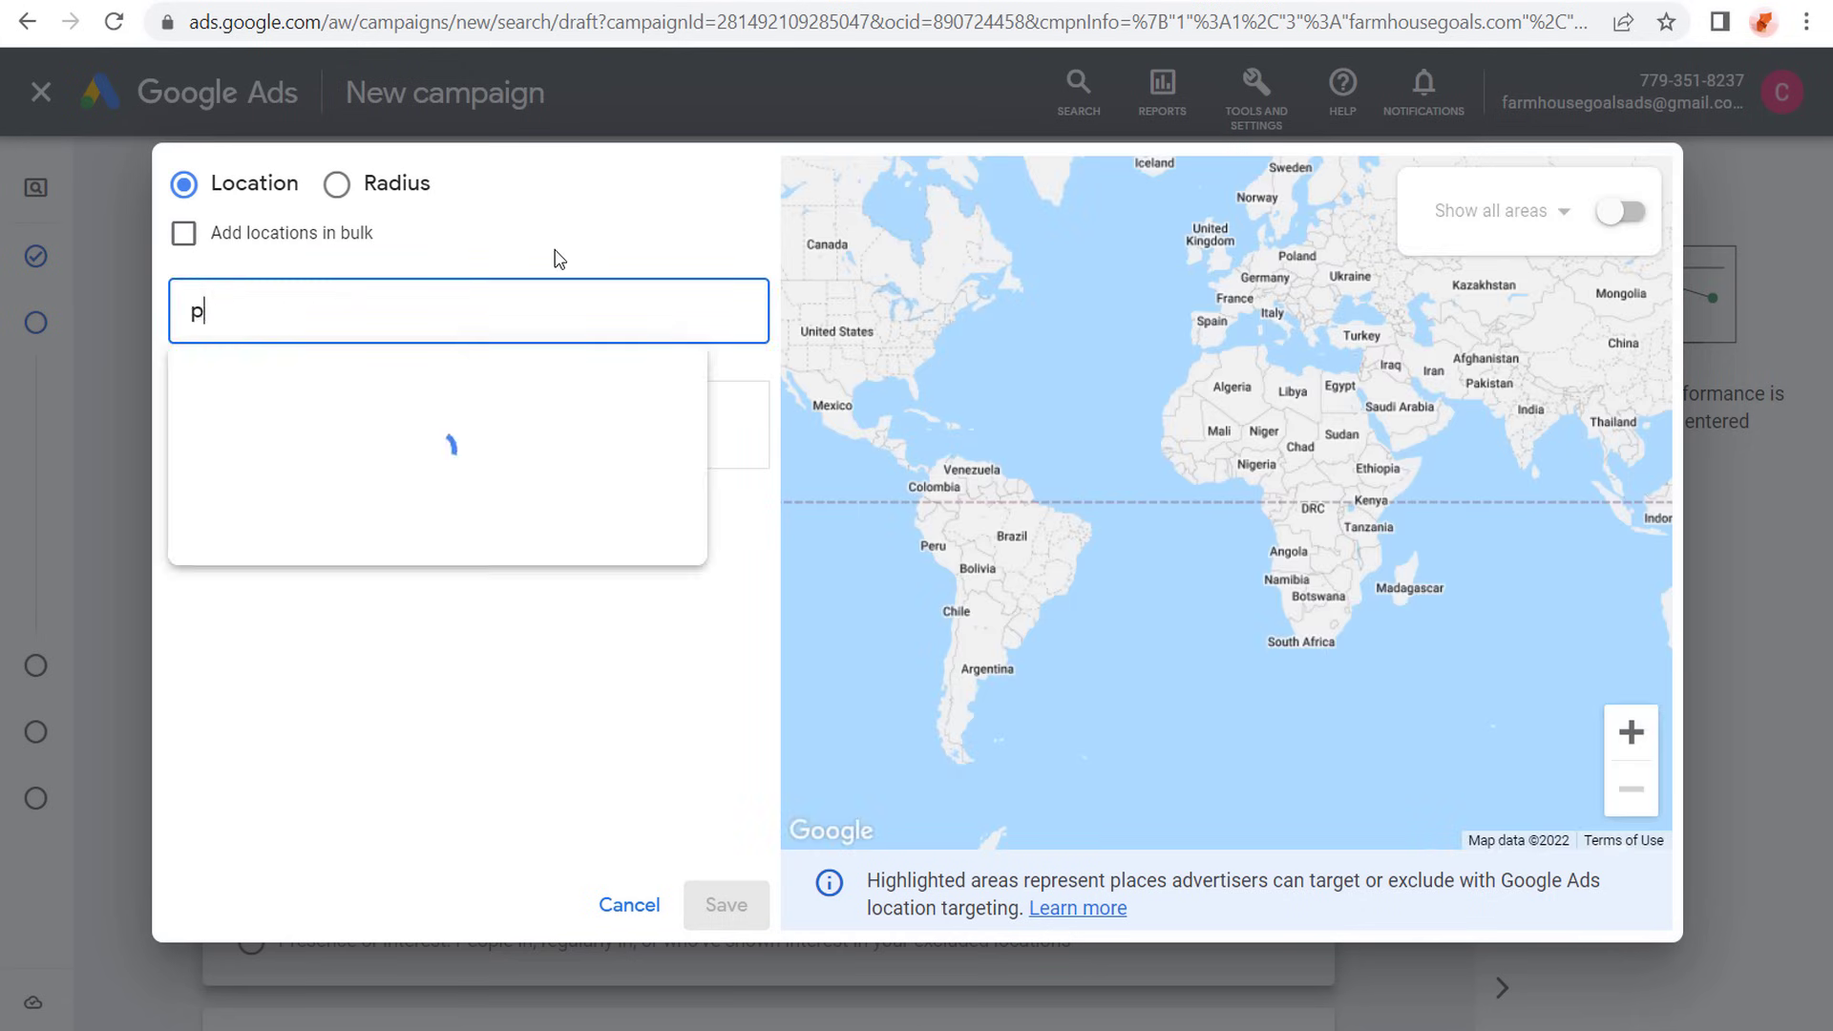
{"action": "type", "text": "hoenix"}
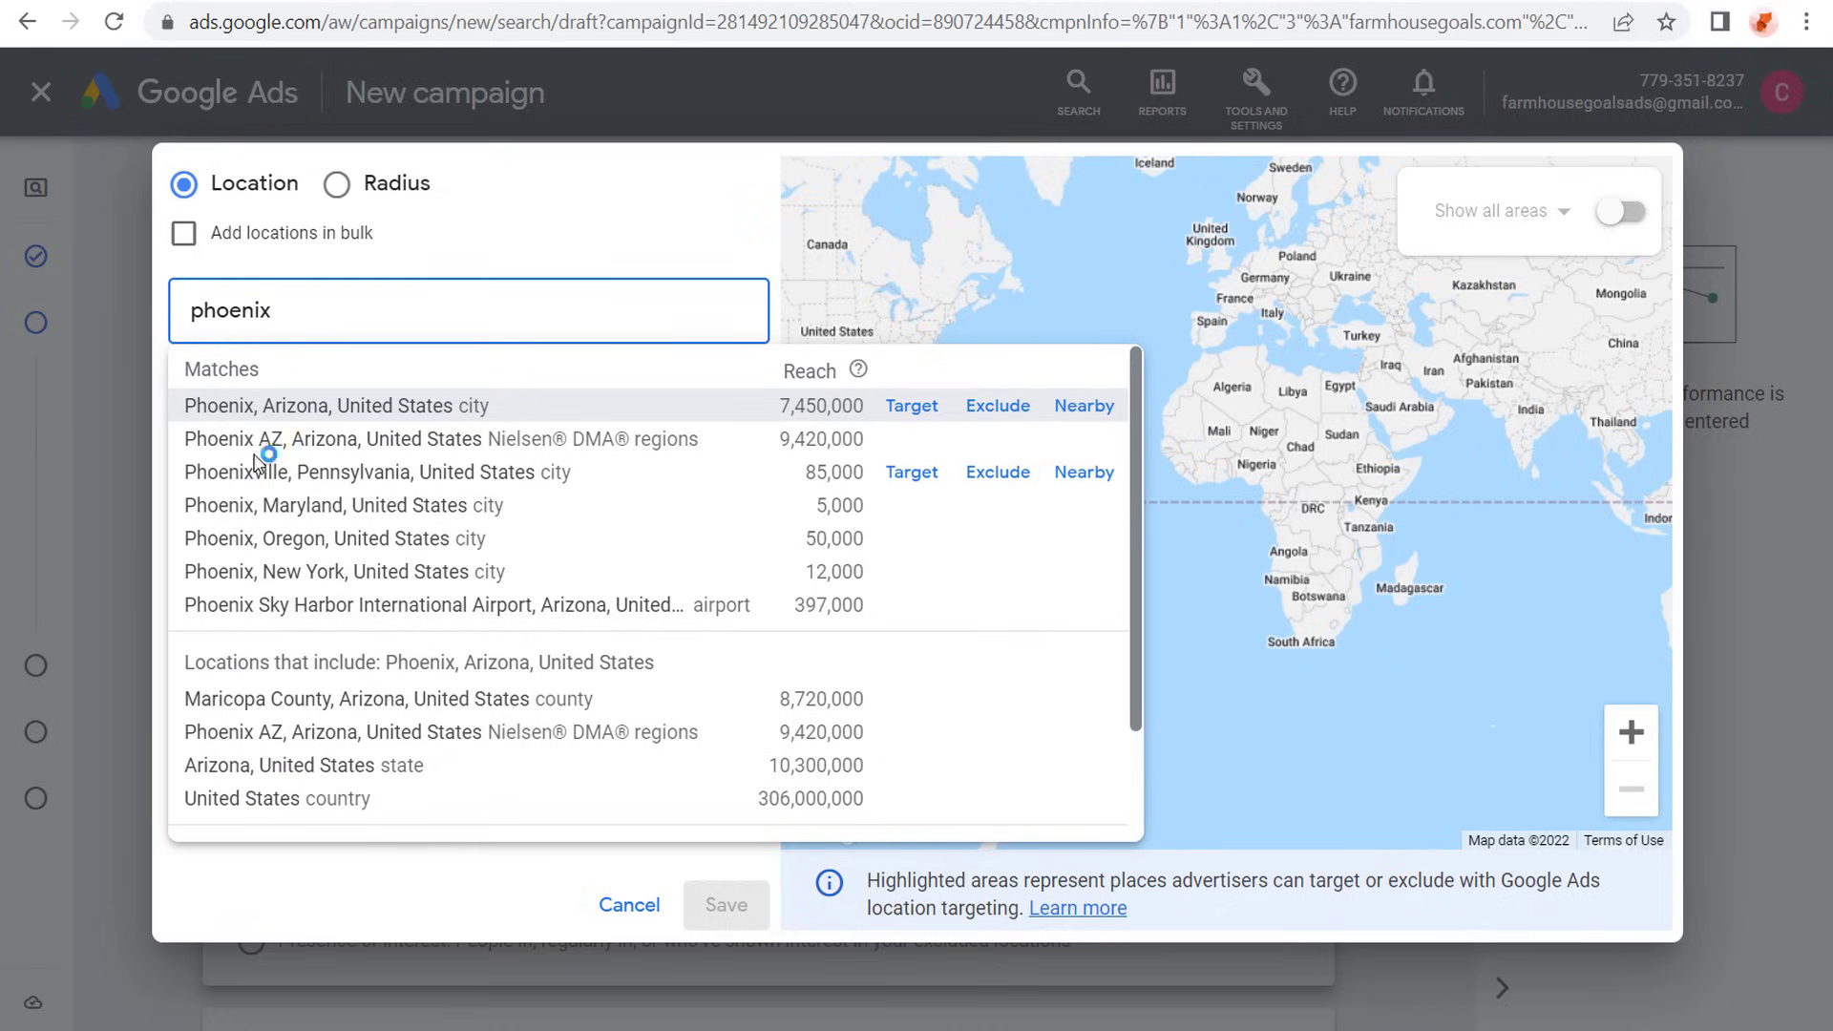
- Try a 20-mile radius pinned on Phoenix on the location map, and dismiss it without targeting it
{"action": "left_click", "coordinate": [337, 187]}
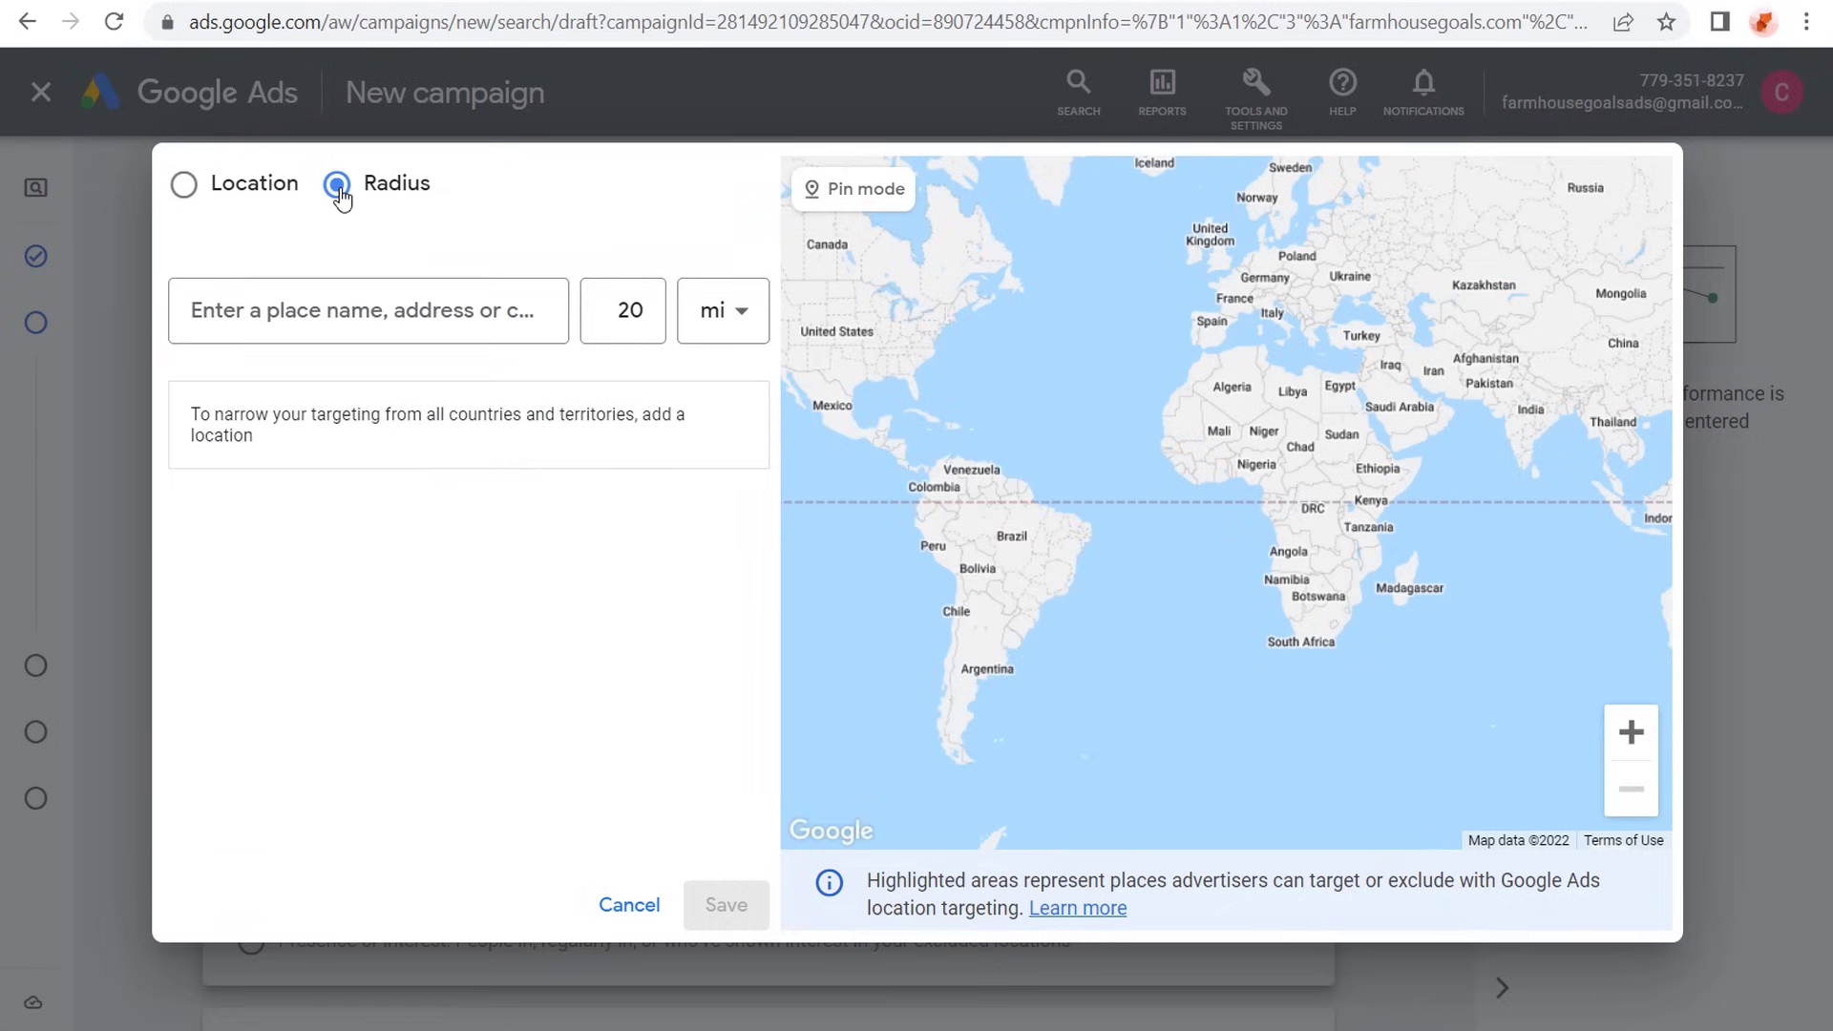
{"action": "scroll", "coordinate": [893, 383], "scroll_direction": "down", "scroll_amount": 2}
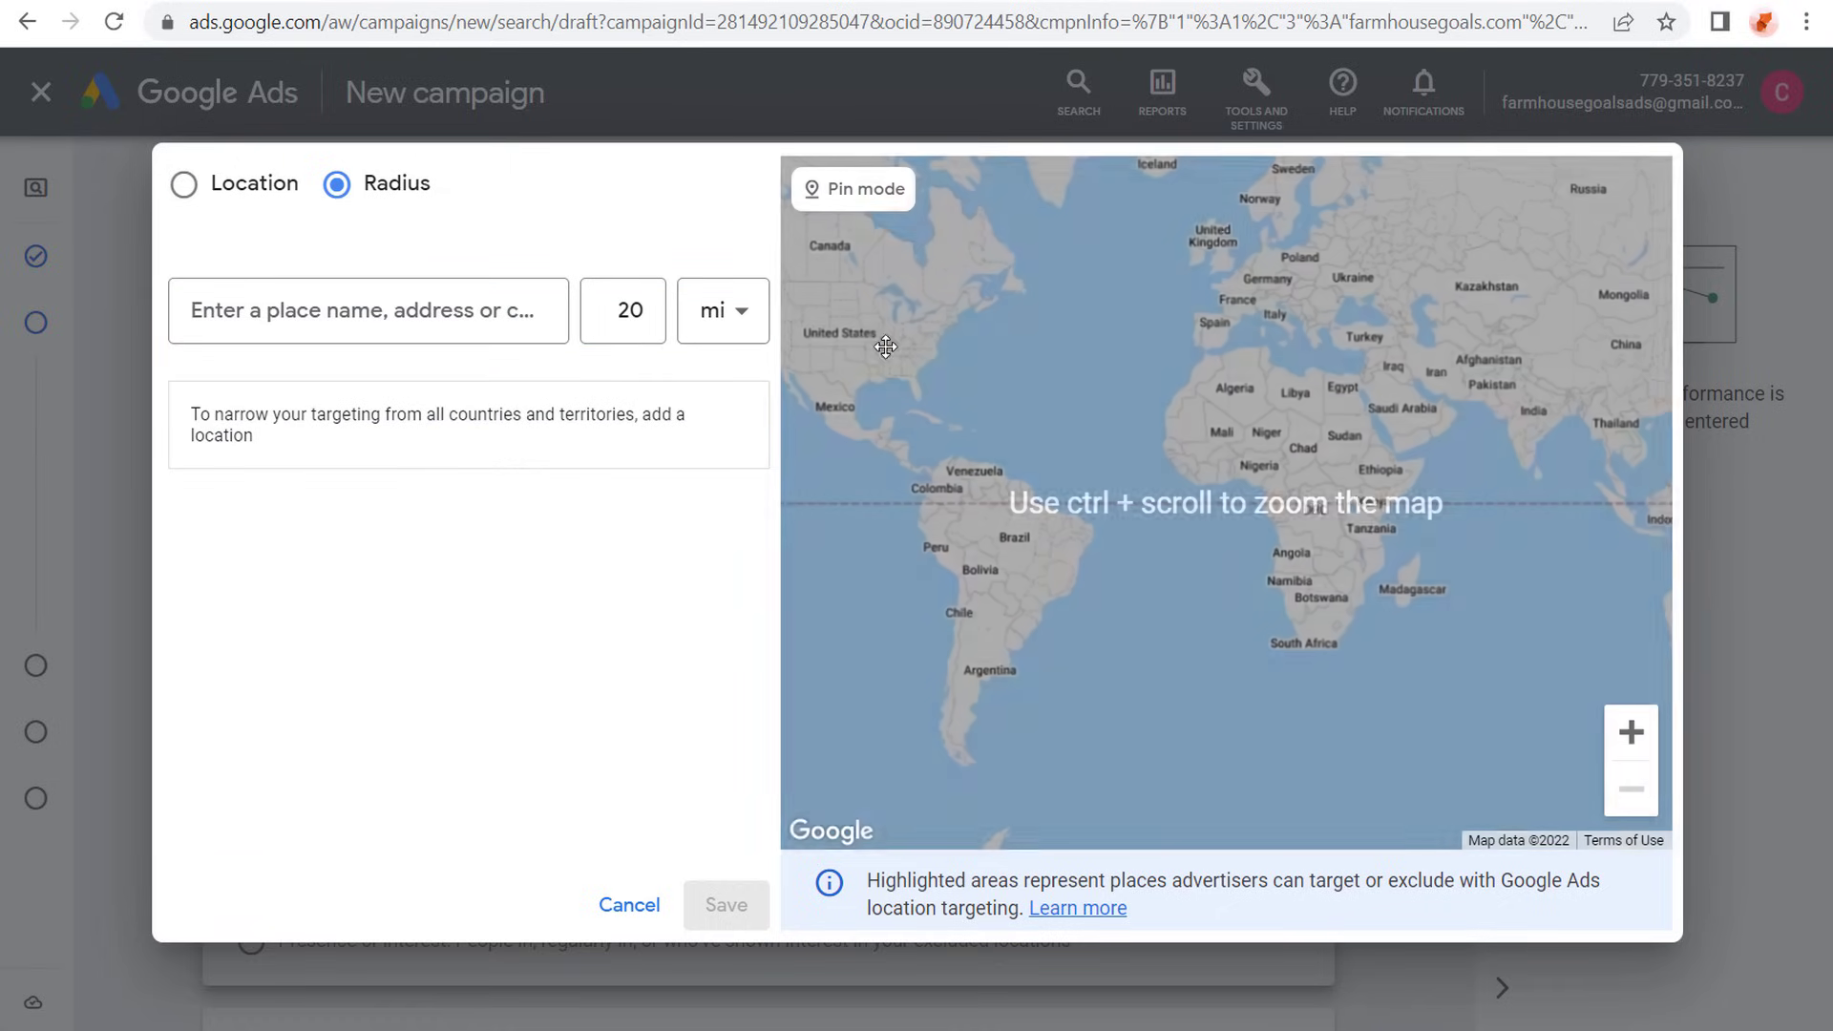
{"action": "scroll", "coordinate": [872, 347], "scroll_direction": "up", "scroll_amount": 5}
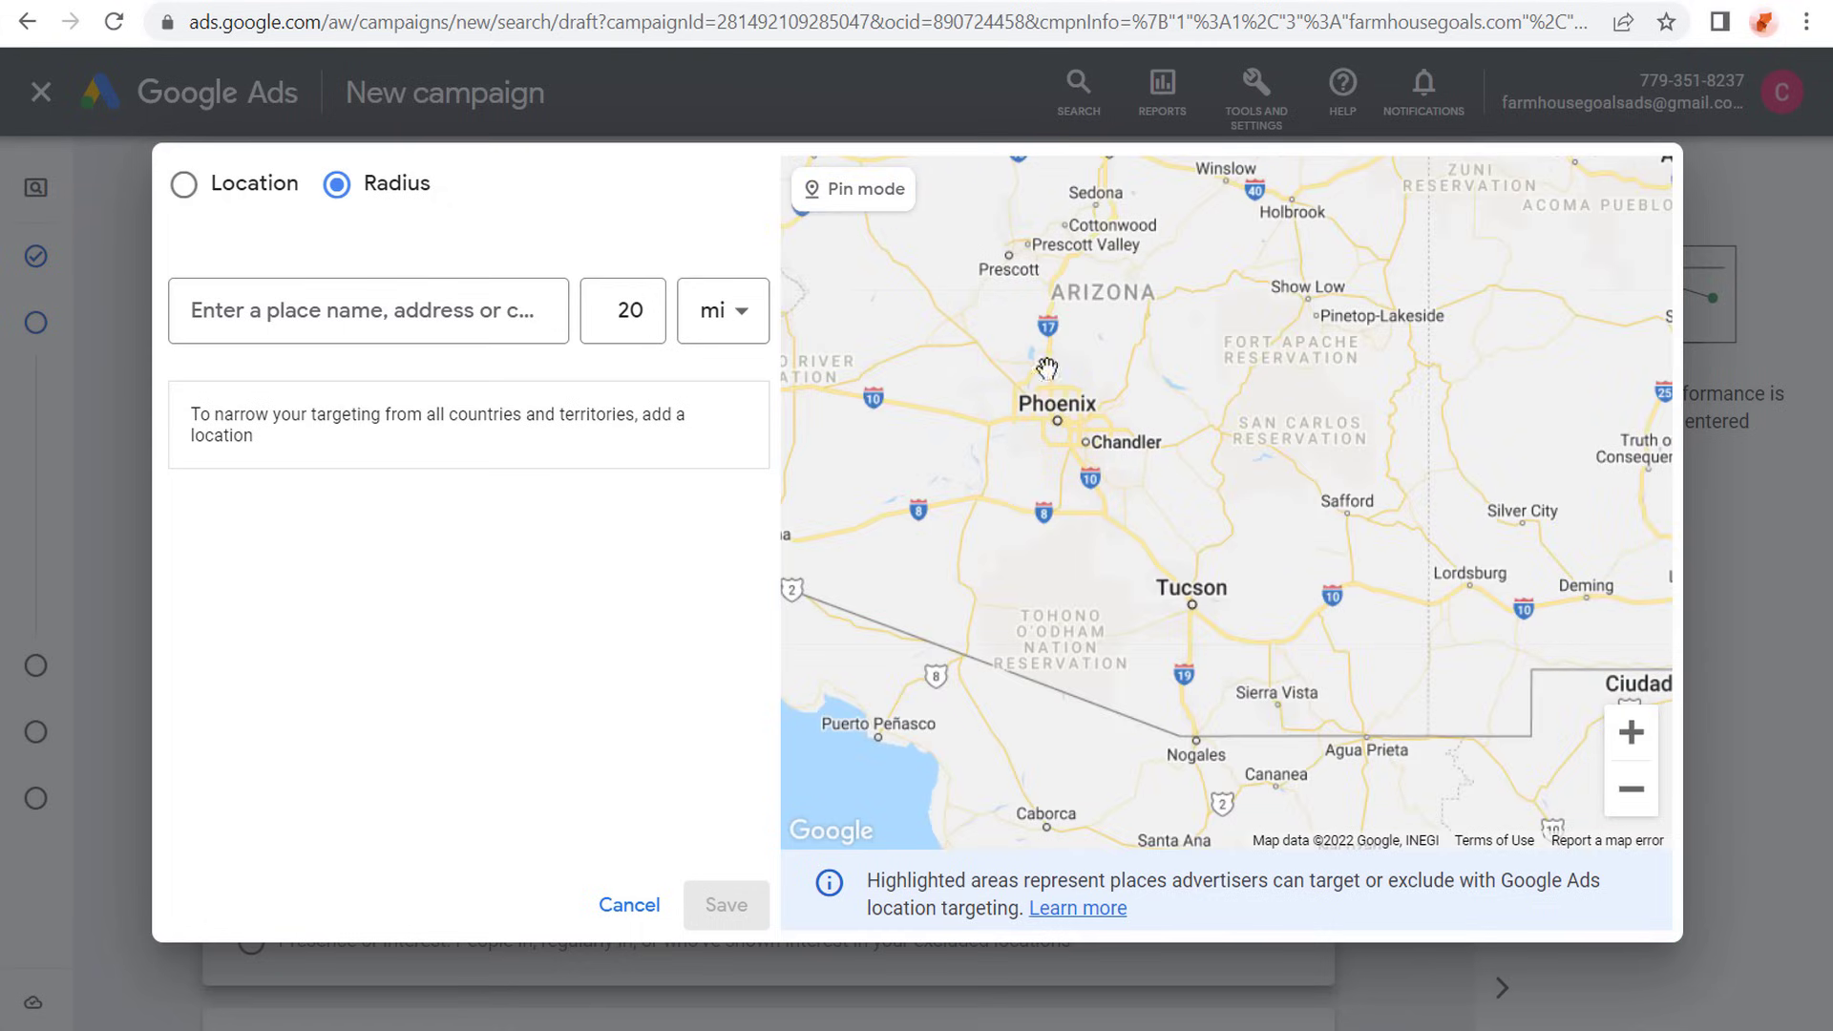
{"action": "left_click", "coordinate": [840, 201]}
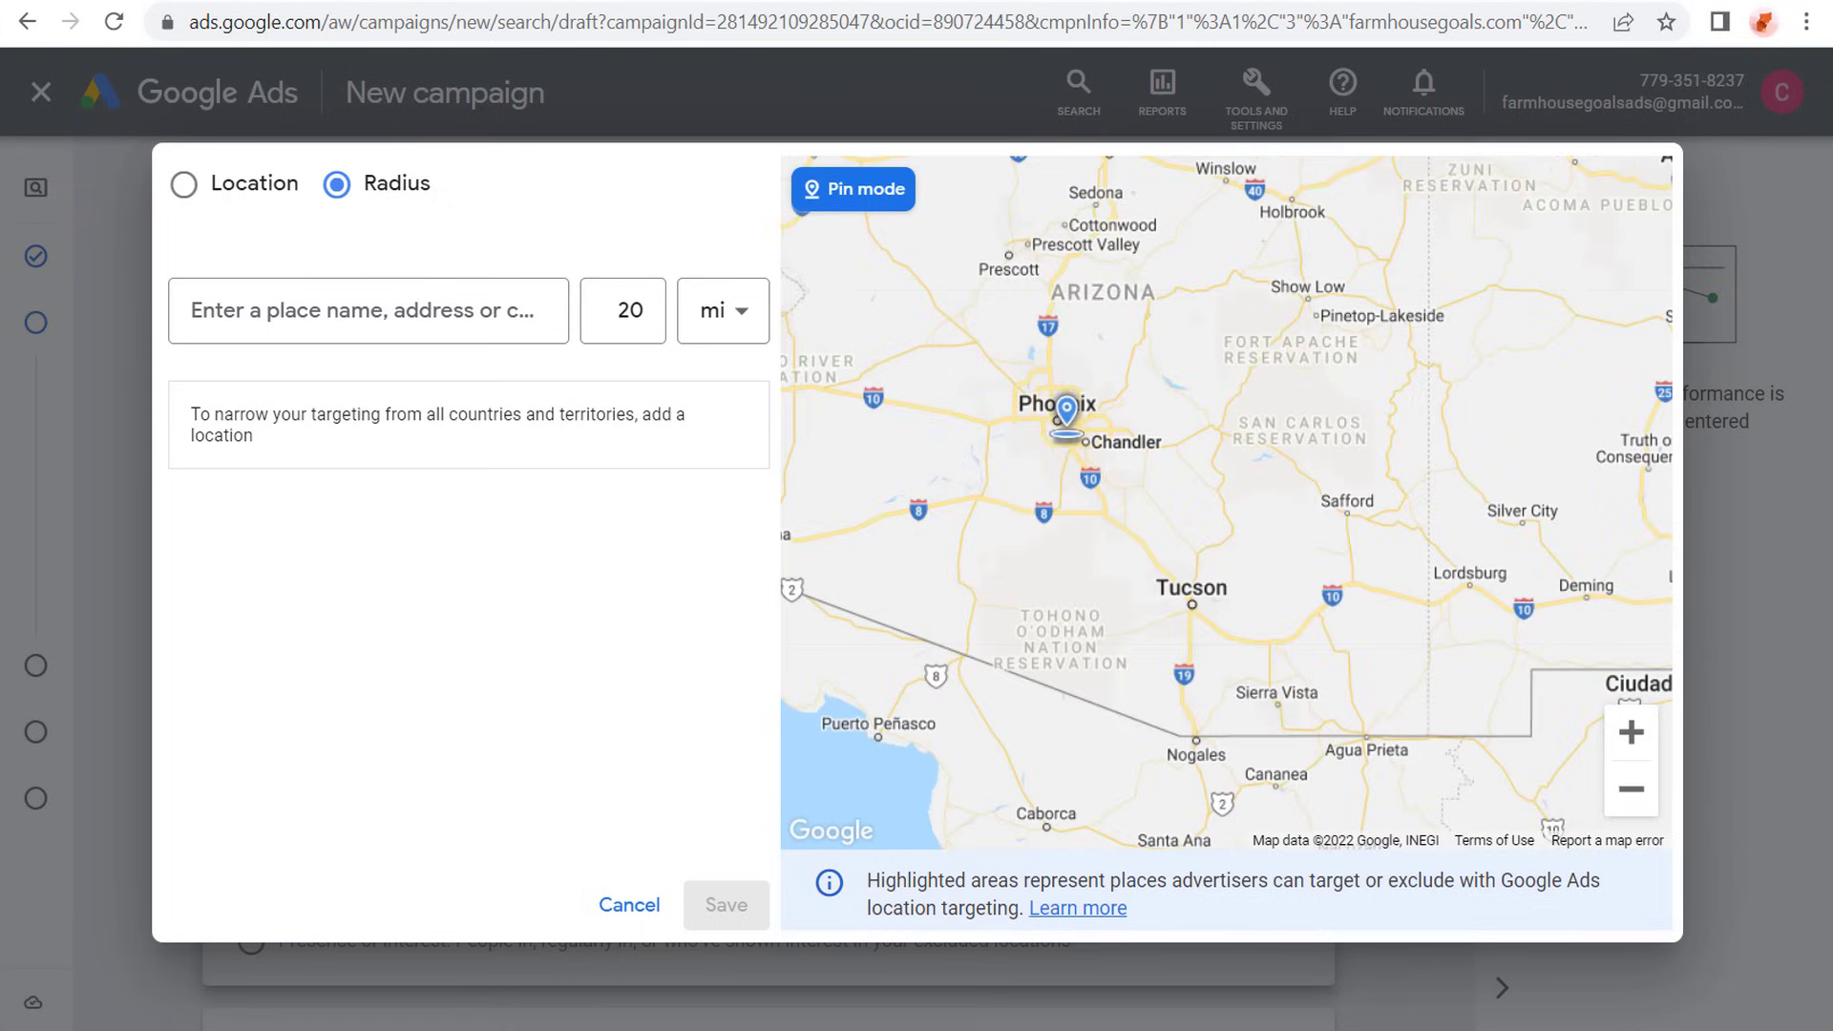
{"action": "left_click", "coordinate": [1057, 431]}
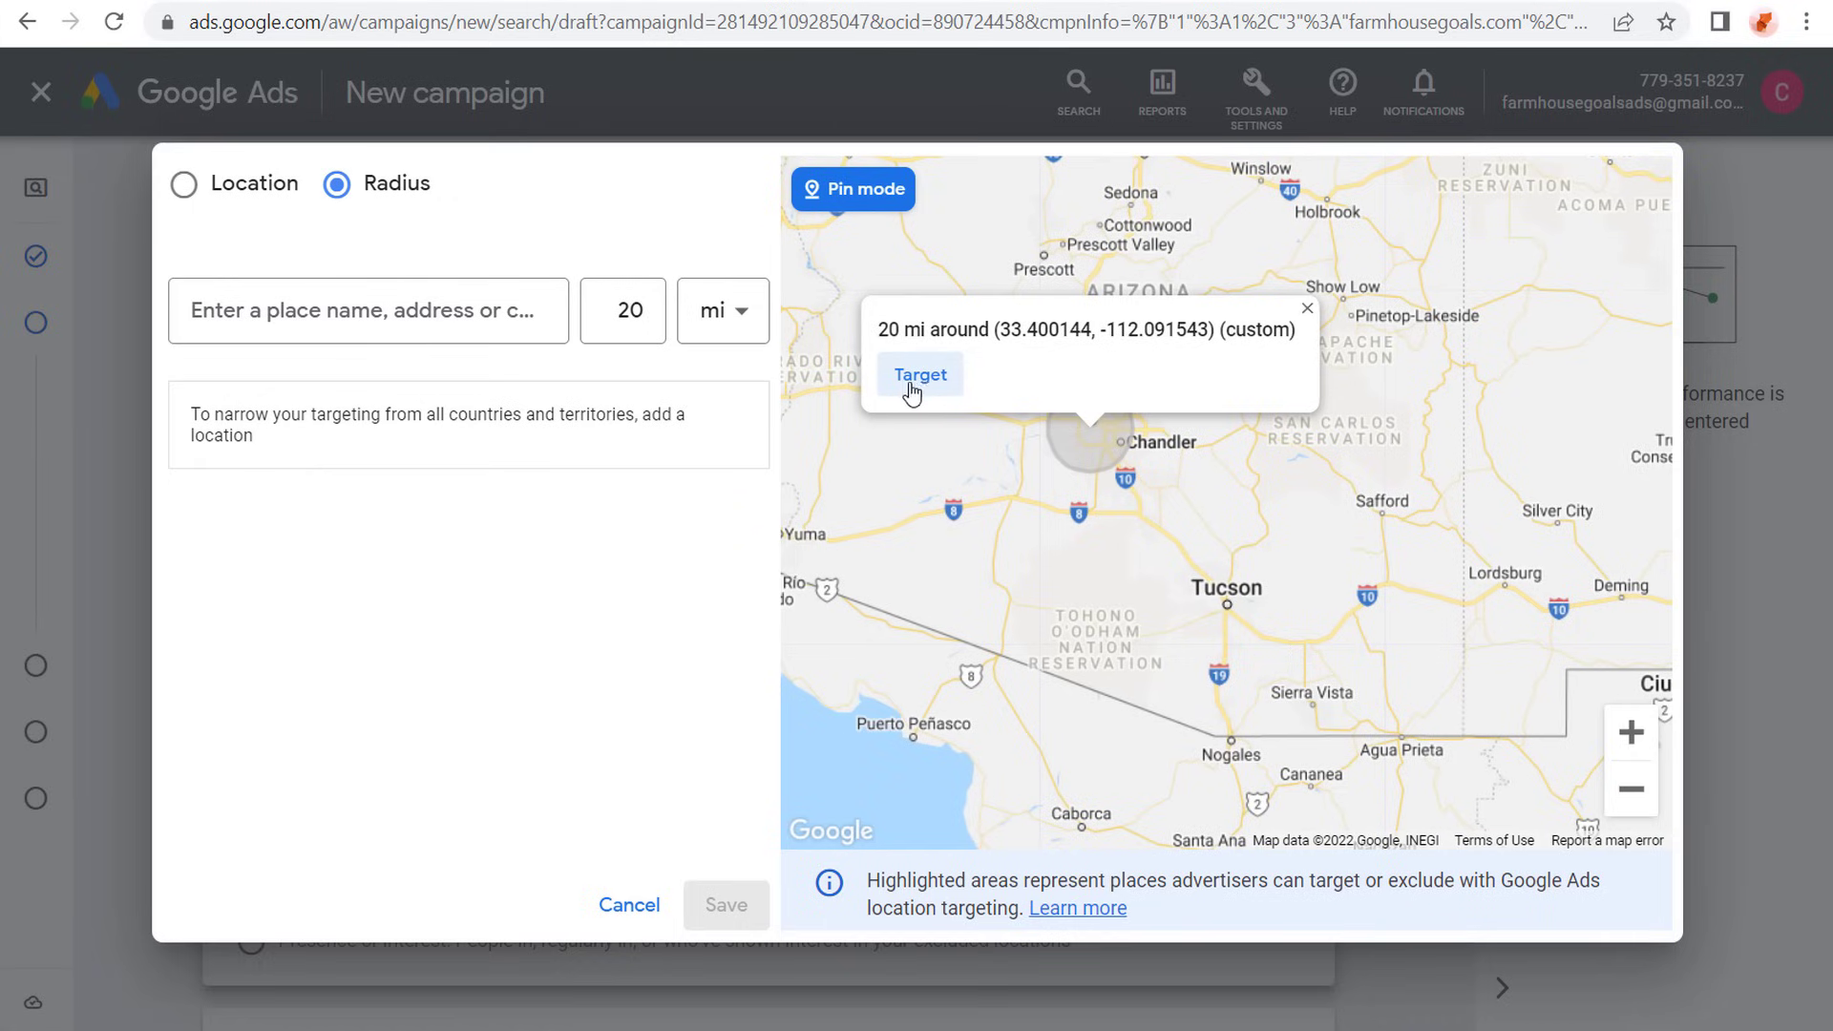
{"action": "left_click", "coordinate": [1307, 309]}
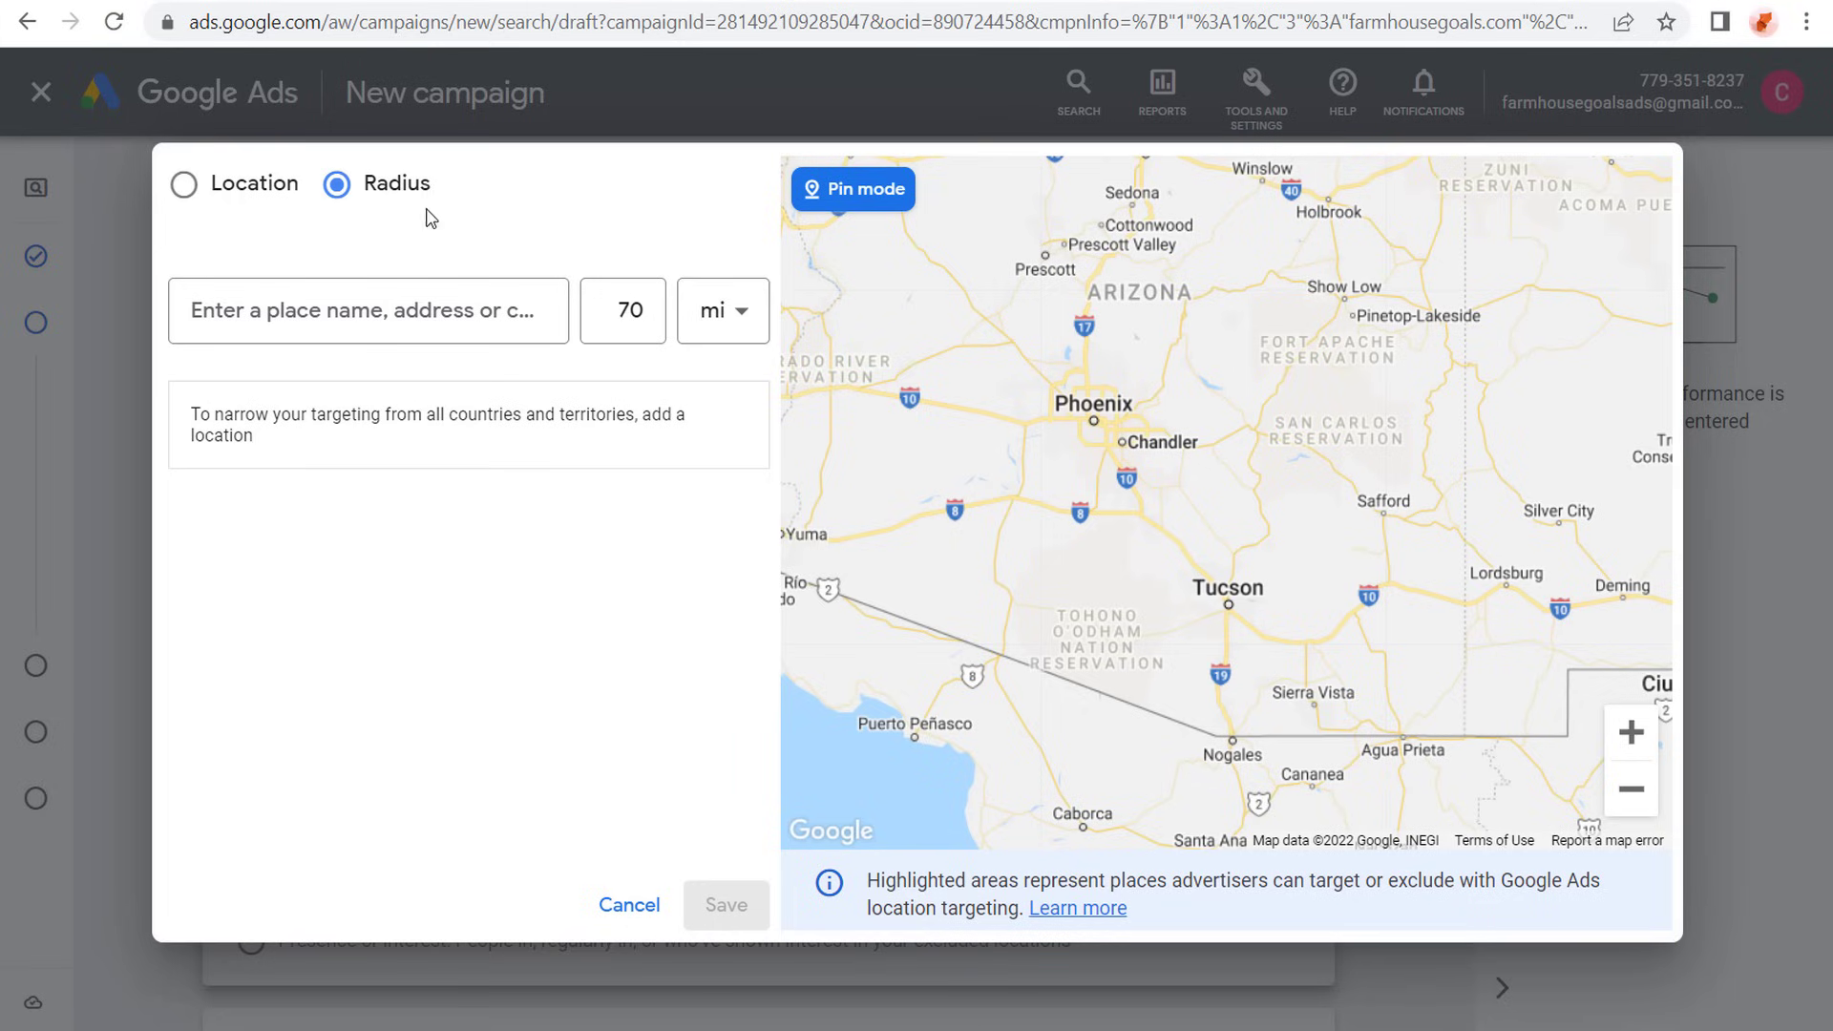
- Pin a 70-mile radius around Phoenix on the map, target it, and save the location selection
{"action": "left_click", "coordinate": [1094, 428]}
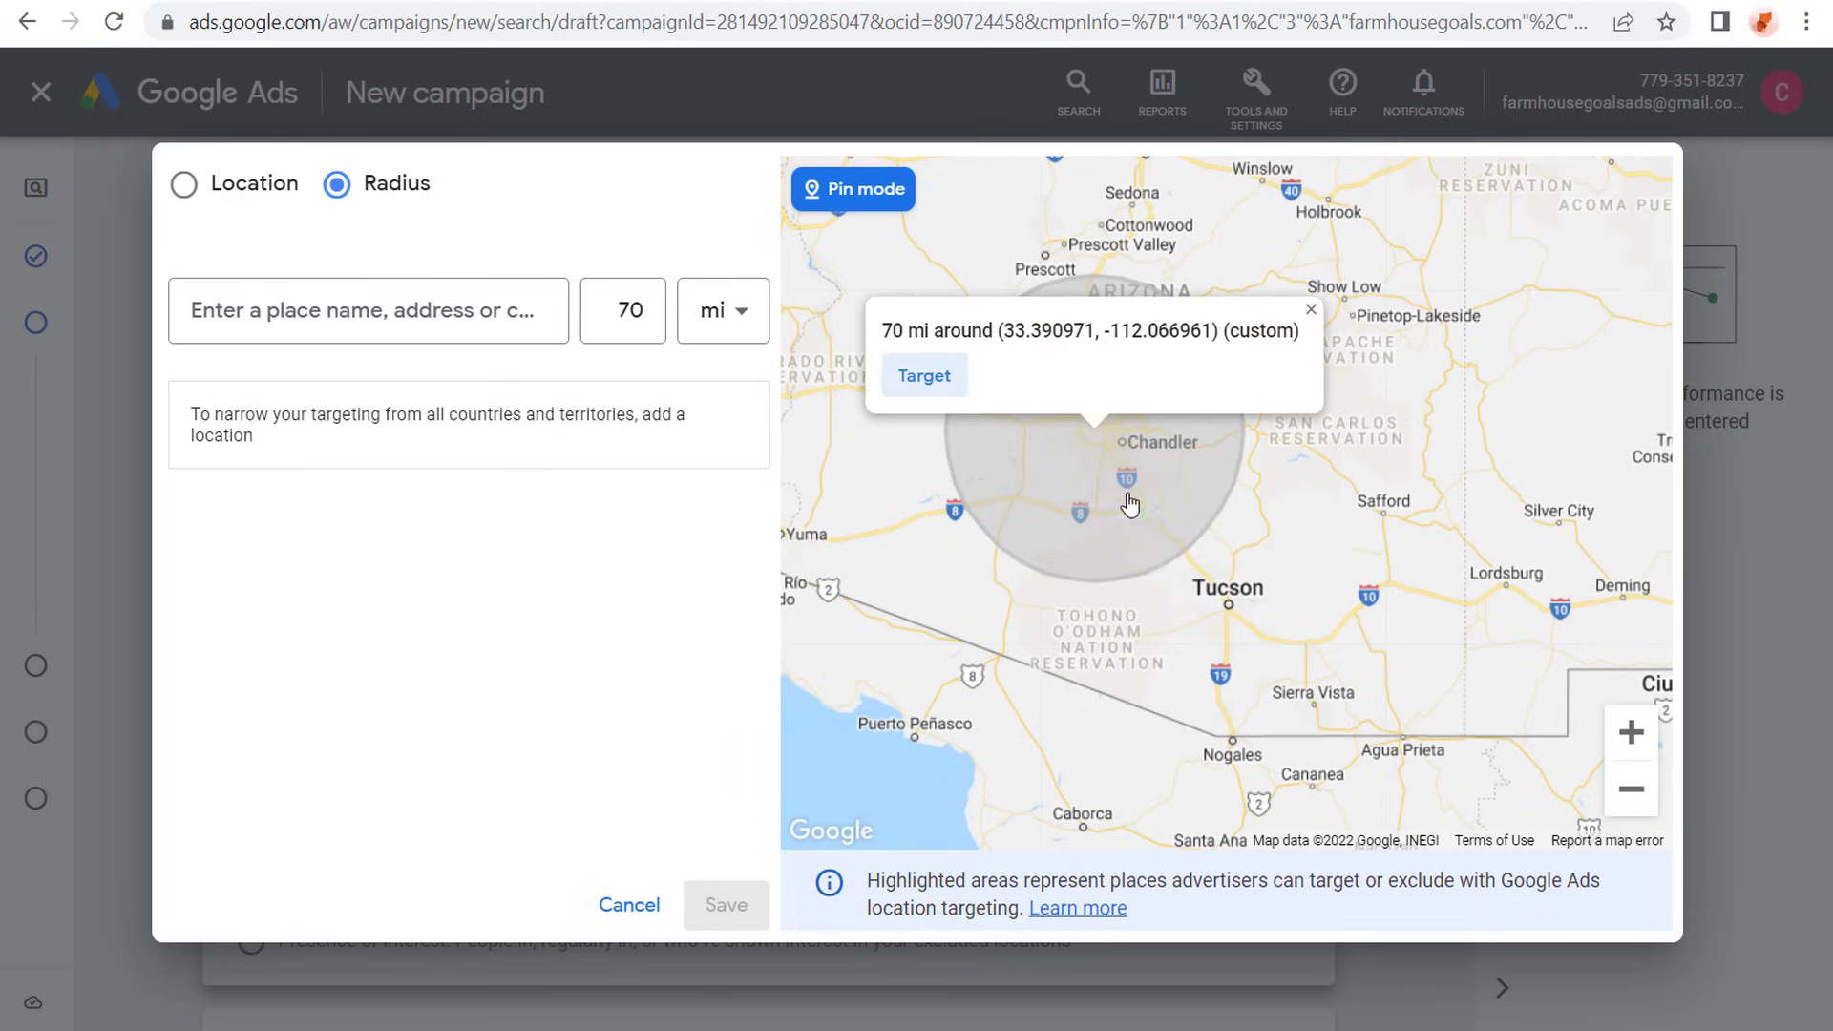
{"action": "left_click", "coordinate": [912, 377]}
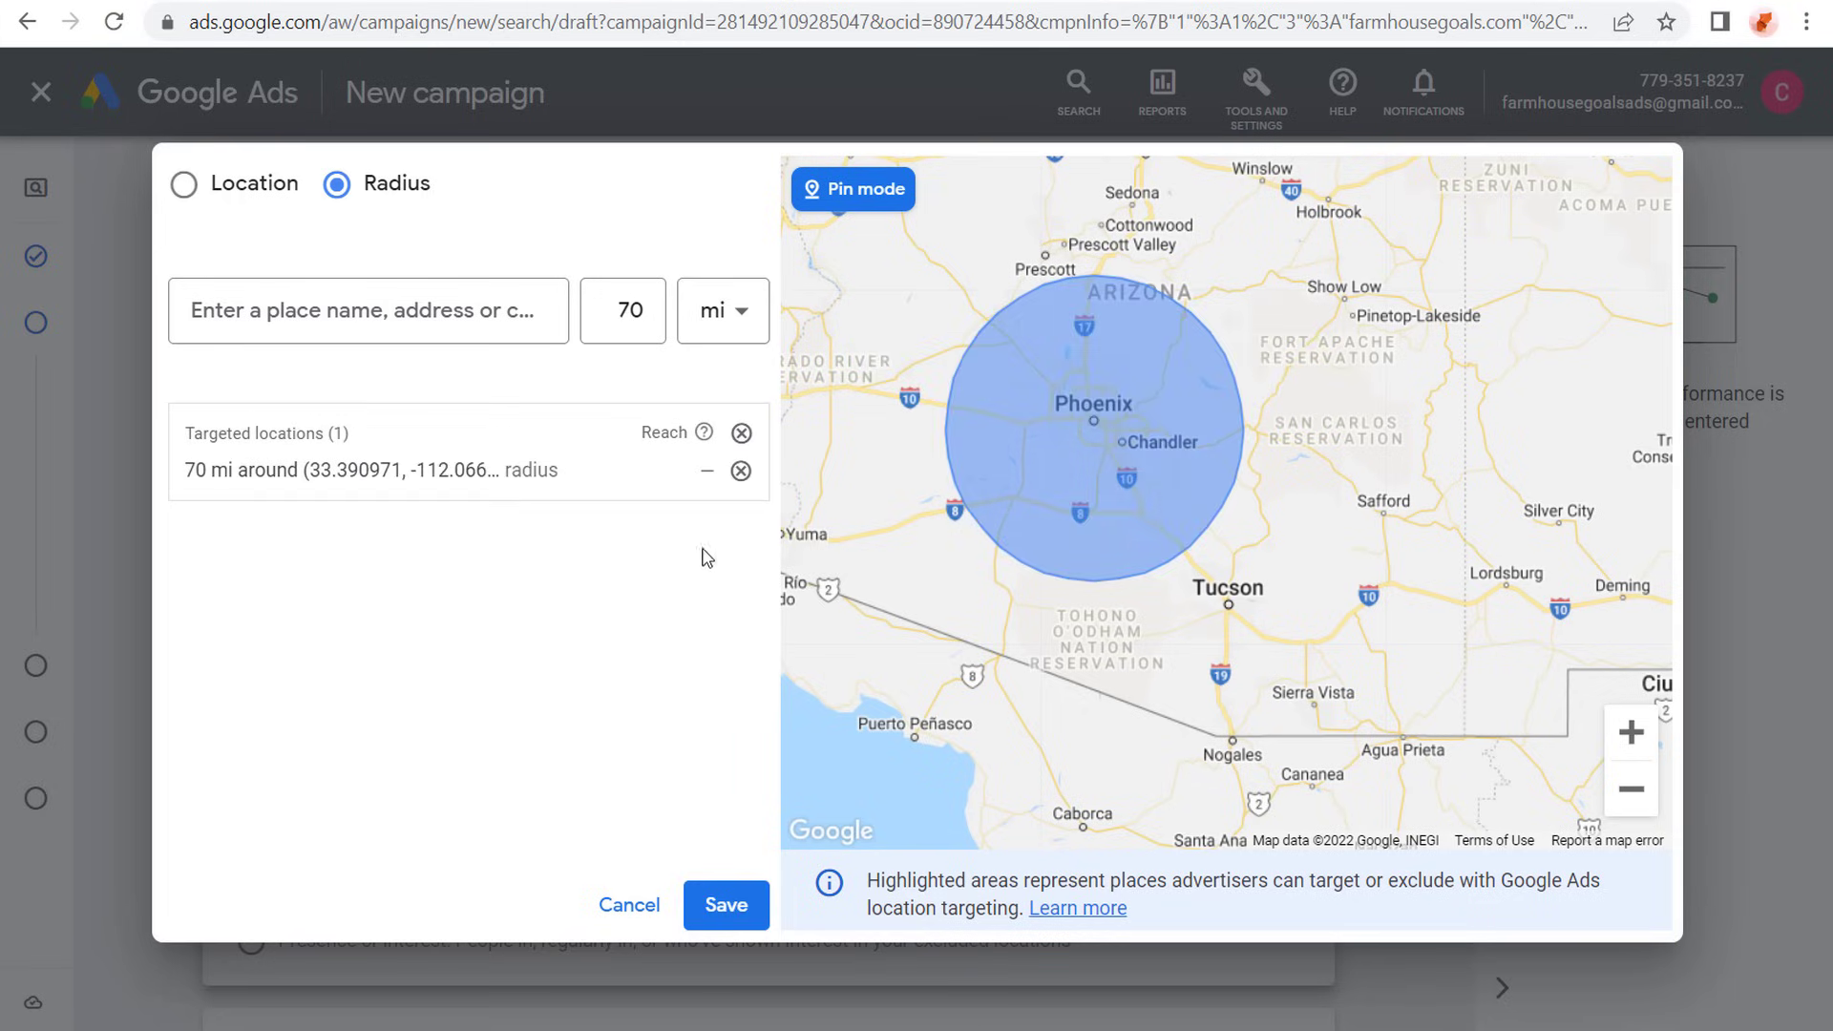
{"action": "left_click", "coordinate": [728, 908]}
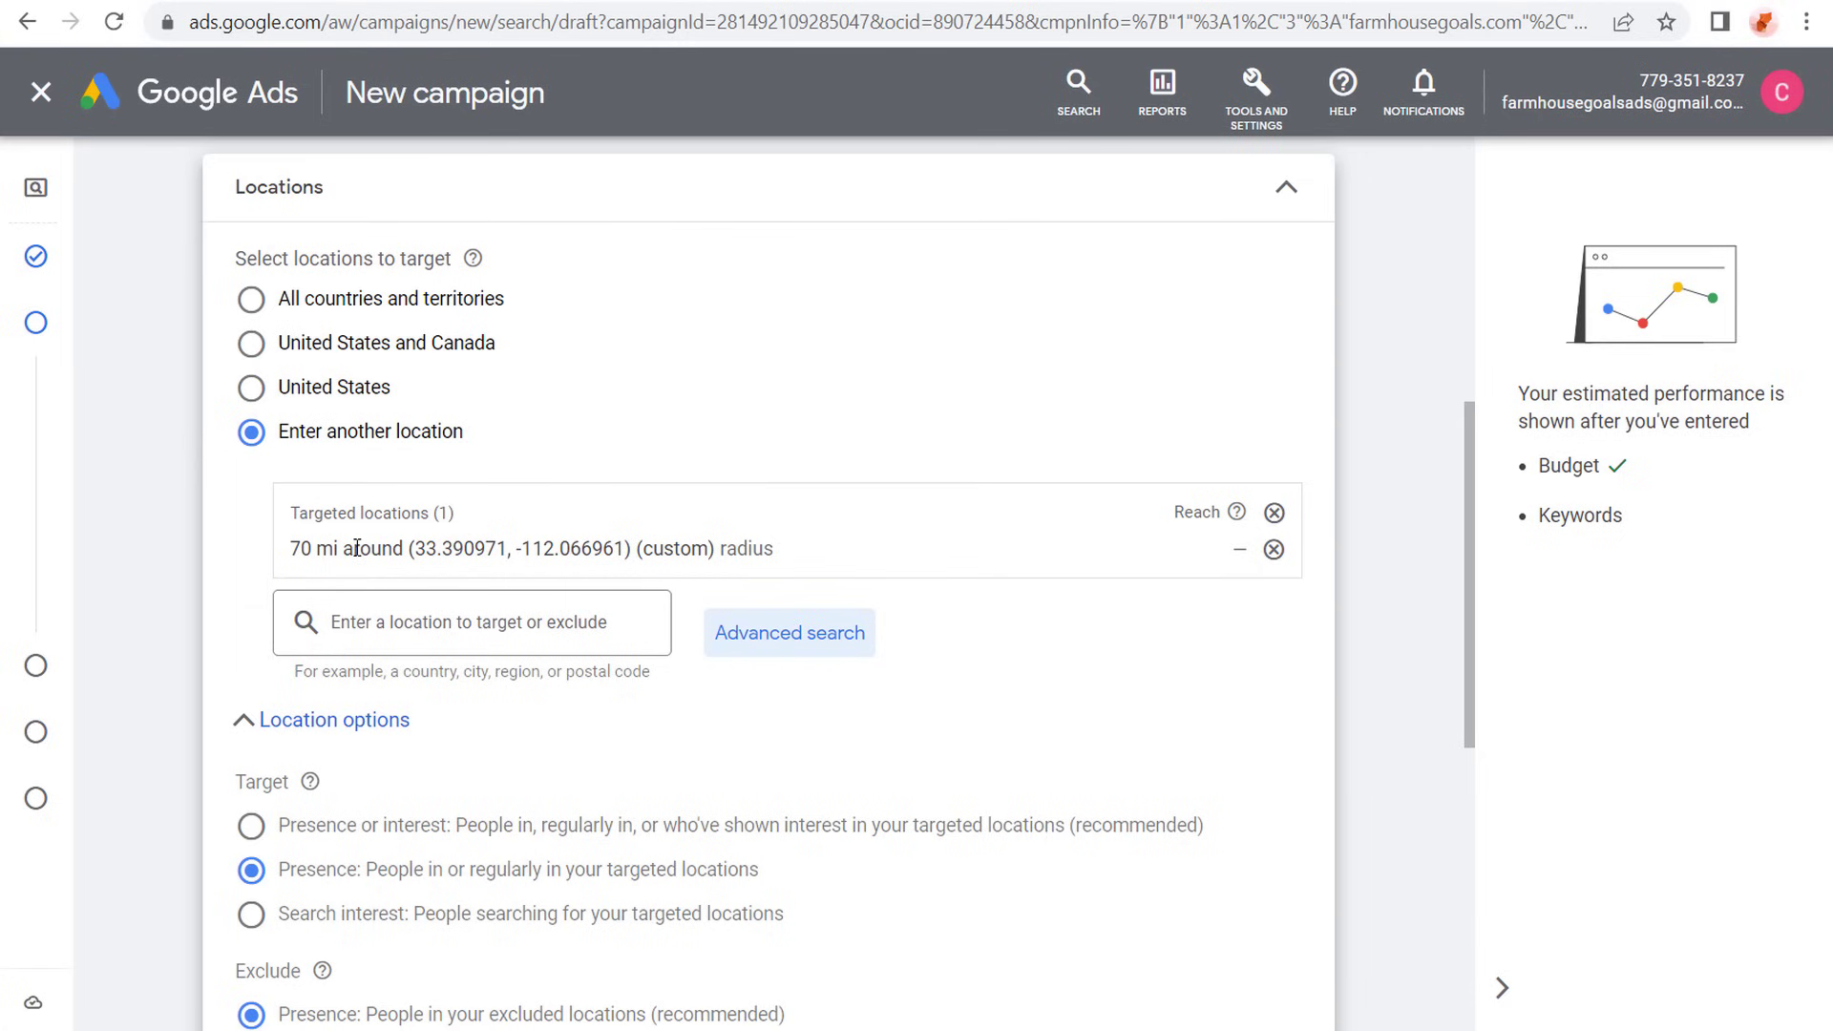
- Remove the custom Phoenix radius target and select United States and Canada as the targeted locations again
{"action": "left_click", "coordinate": [1275, 515]}
{"action": "left_click", "coordinate": [352, 345]}
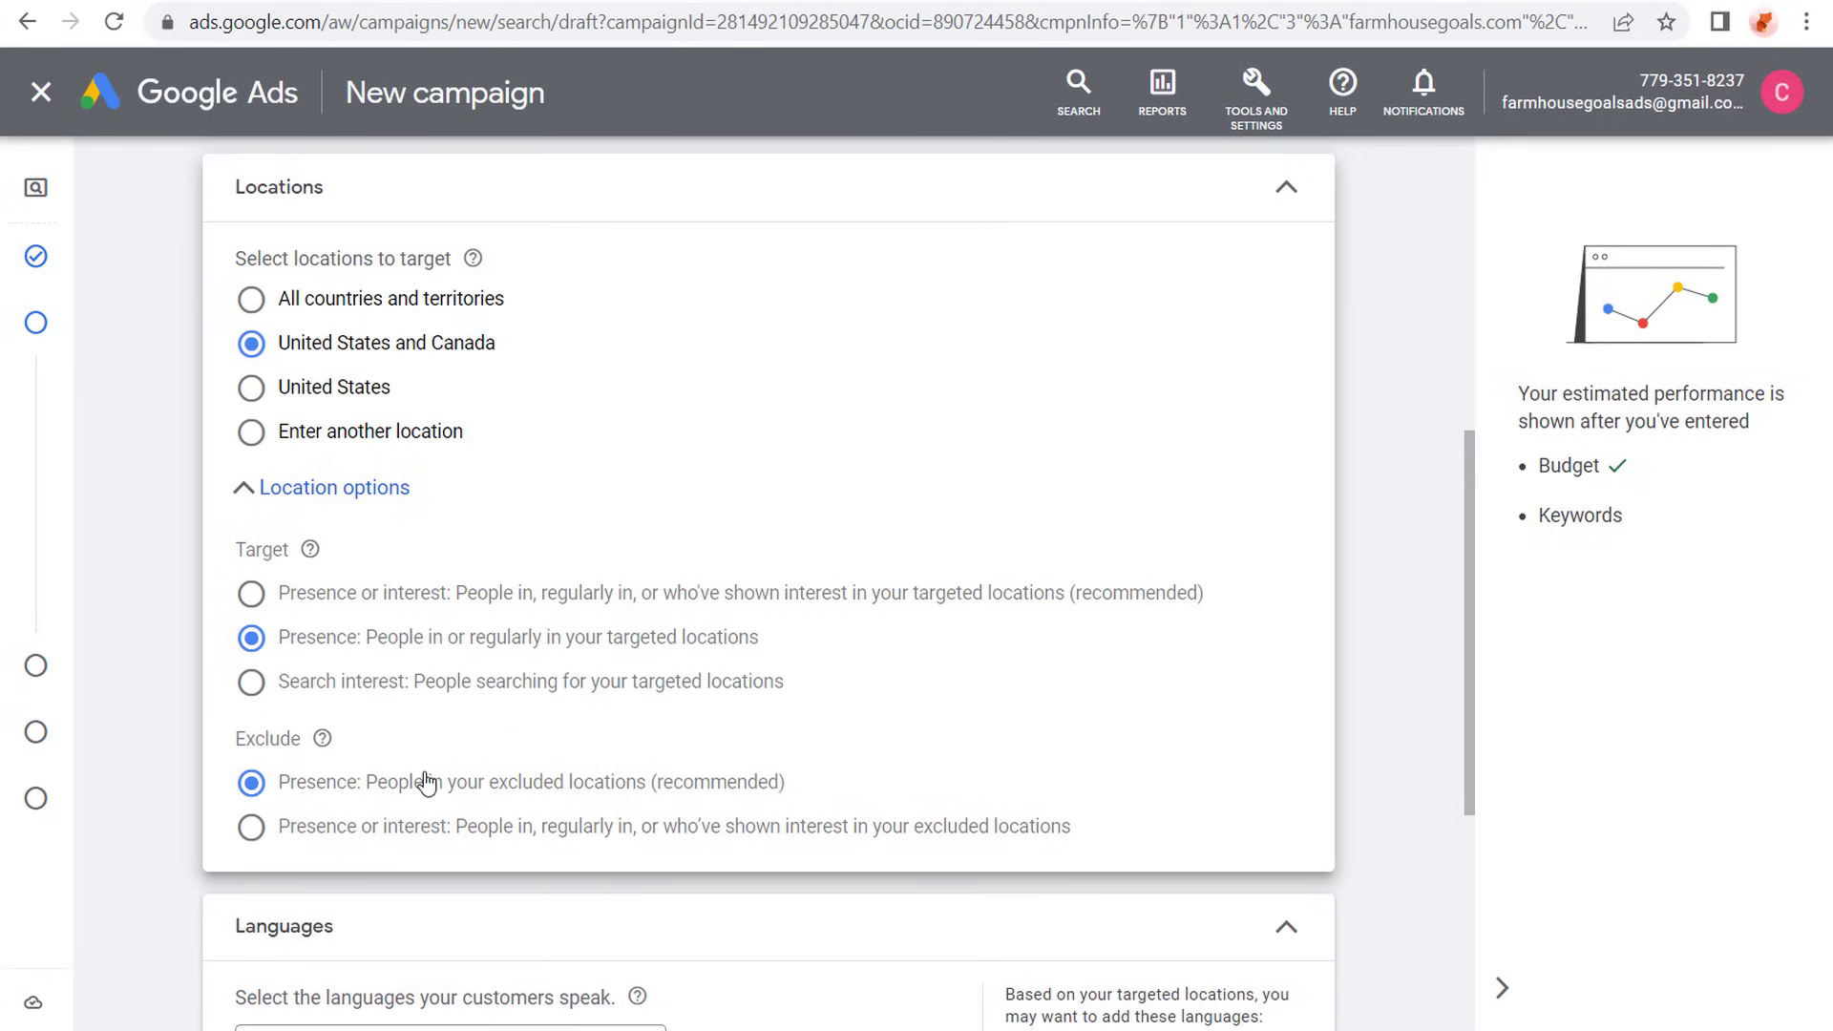
- Add the website visitors segment All Users of Farmhouse Goals - GA4 to the campaign's audience segments
{"action": "left_click", "coordinate": [1285, 195]}
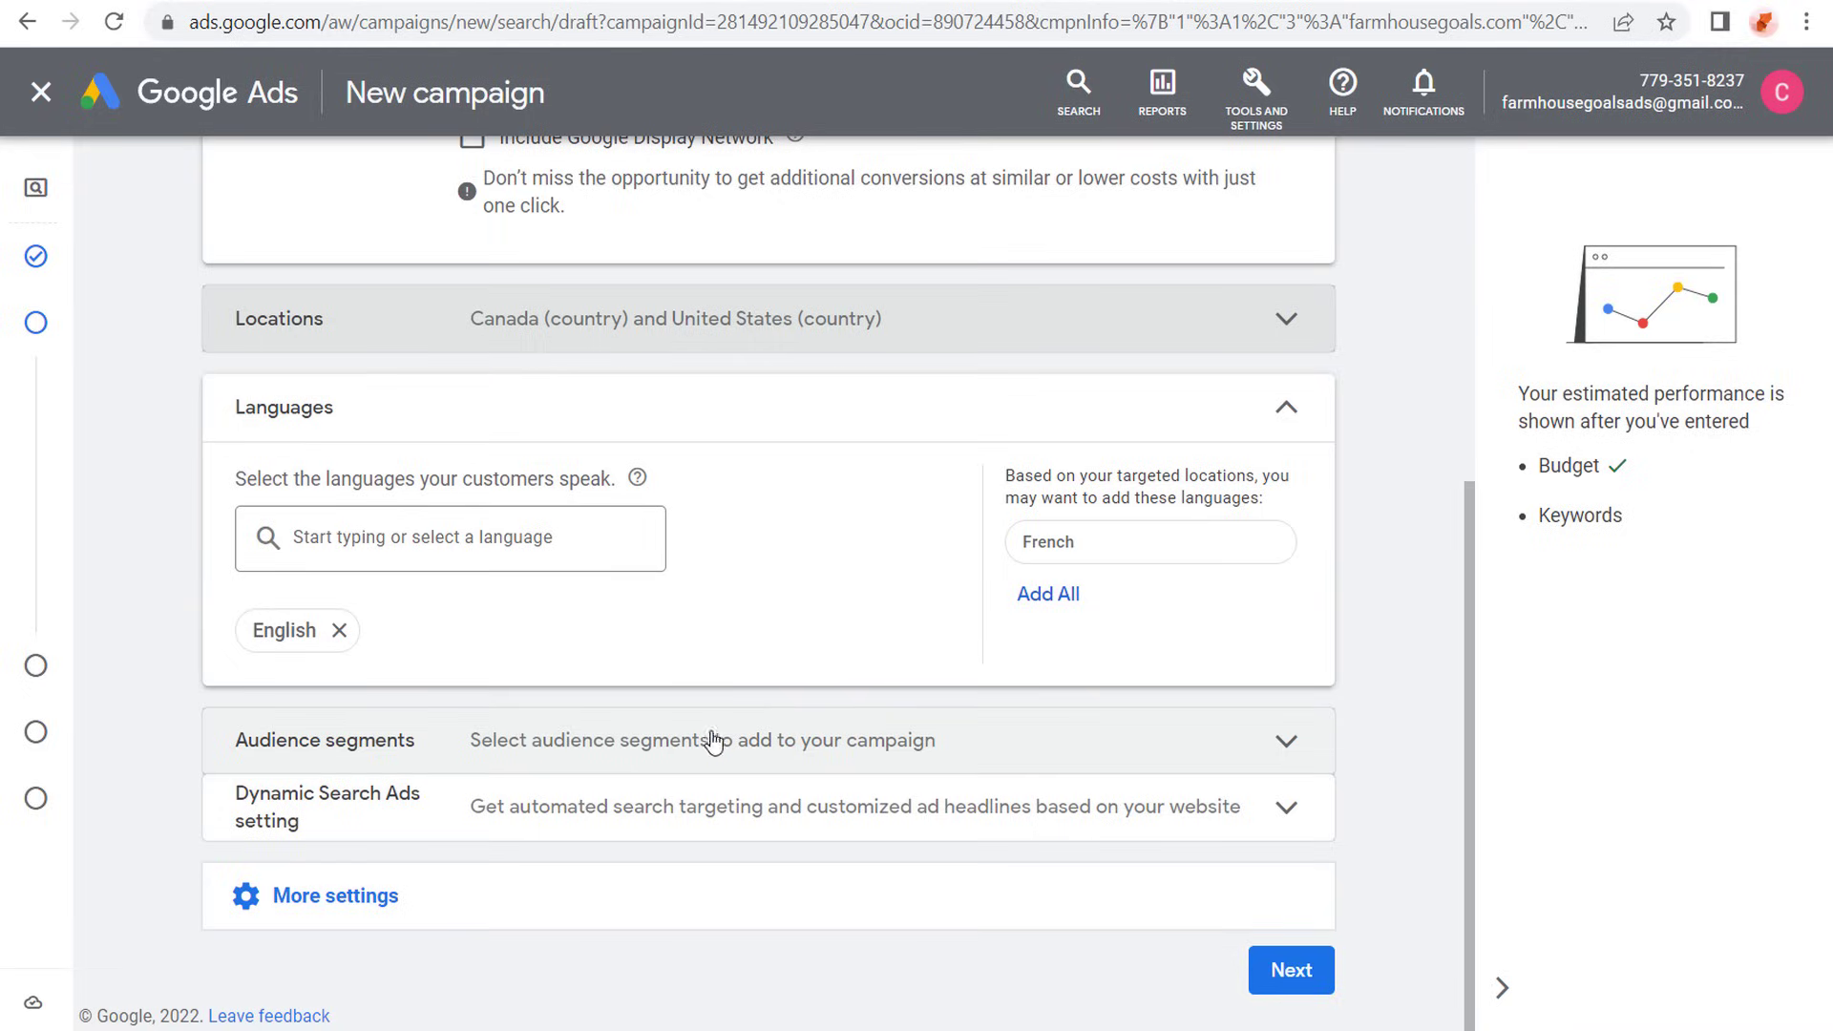
{"action": "left_click", "coordinate": [1281, 749]}
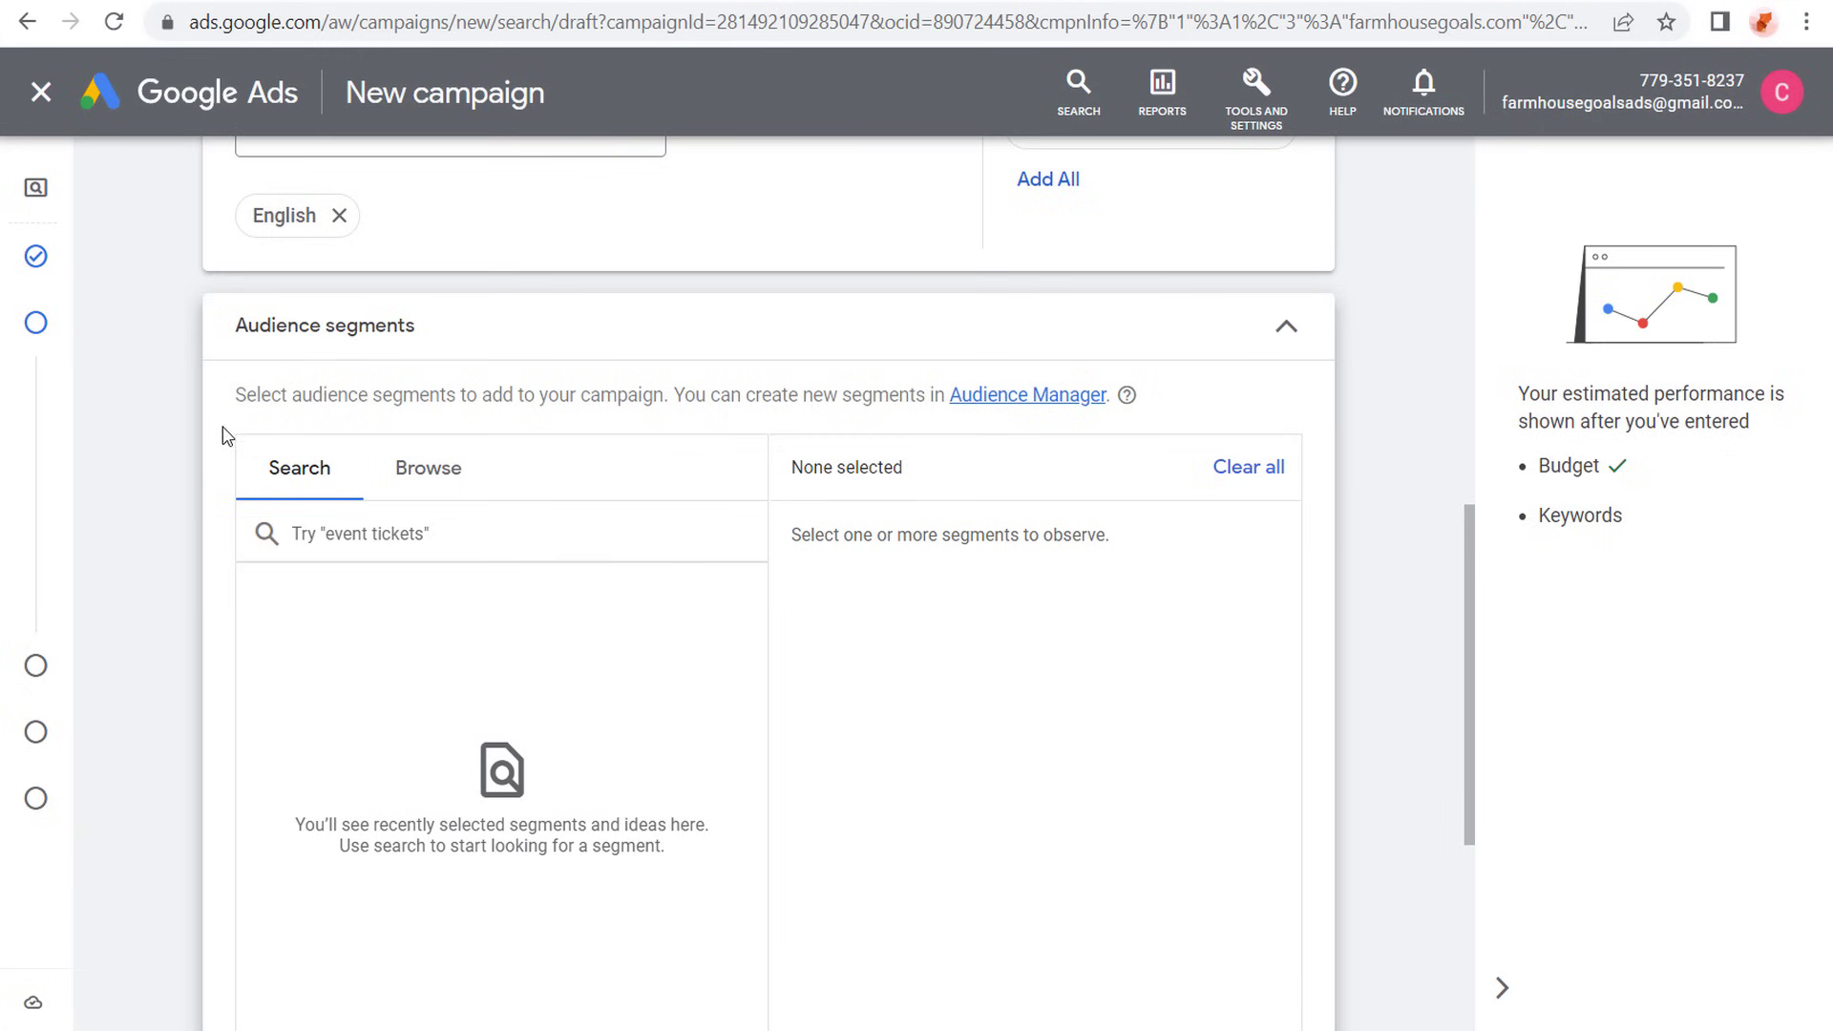
{"action": "left_click", "coordinate": [420, 465]}
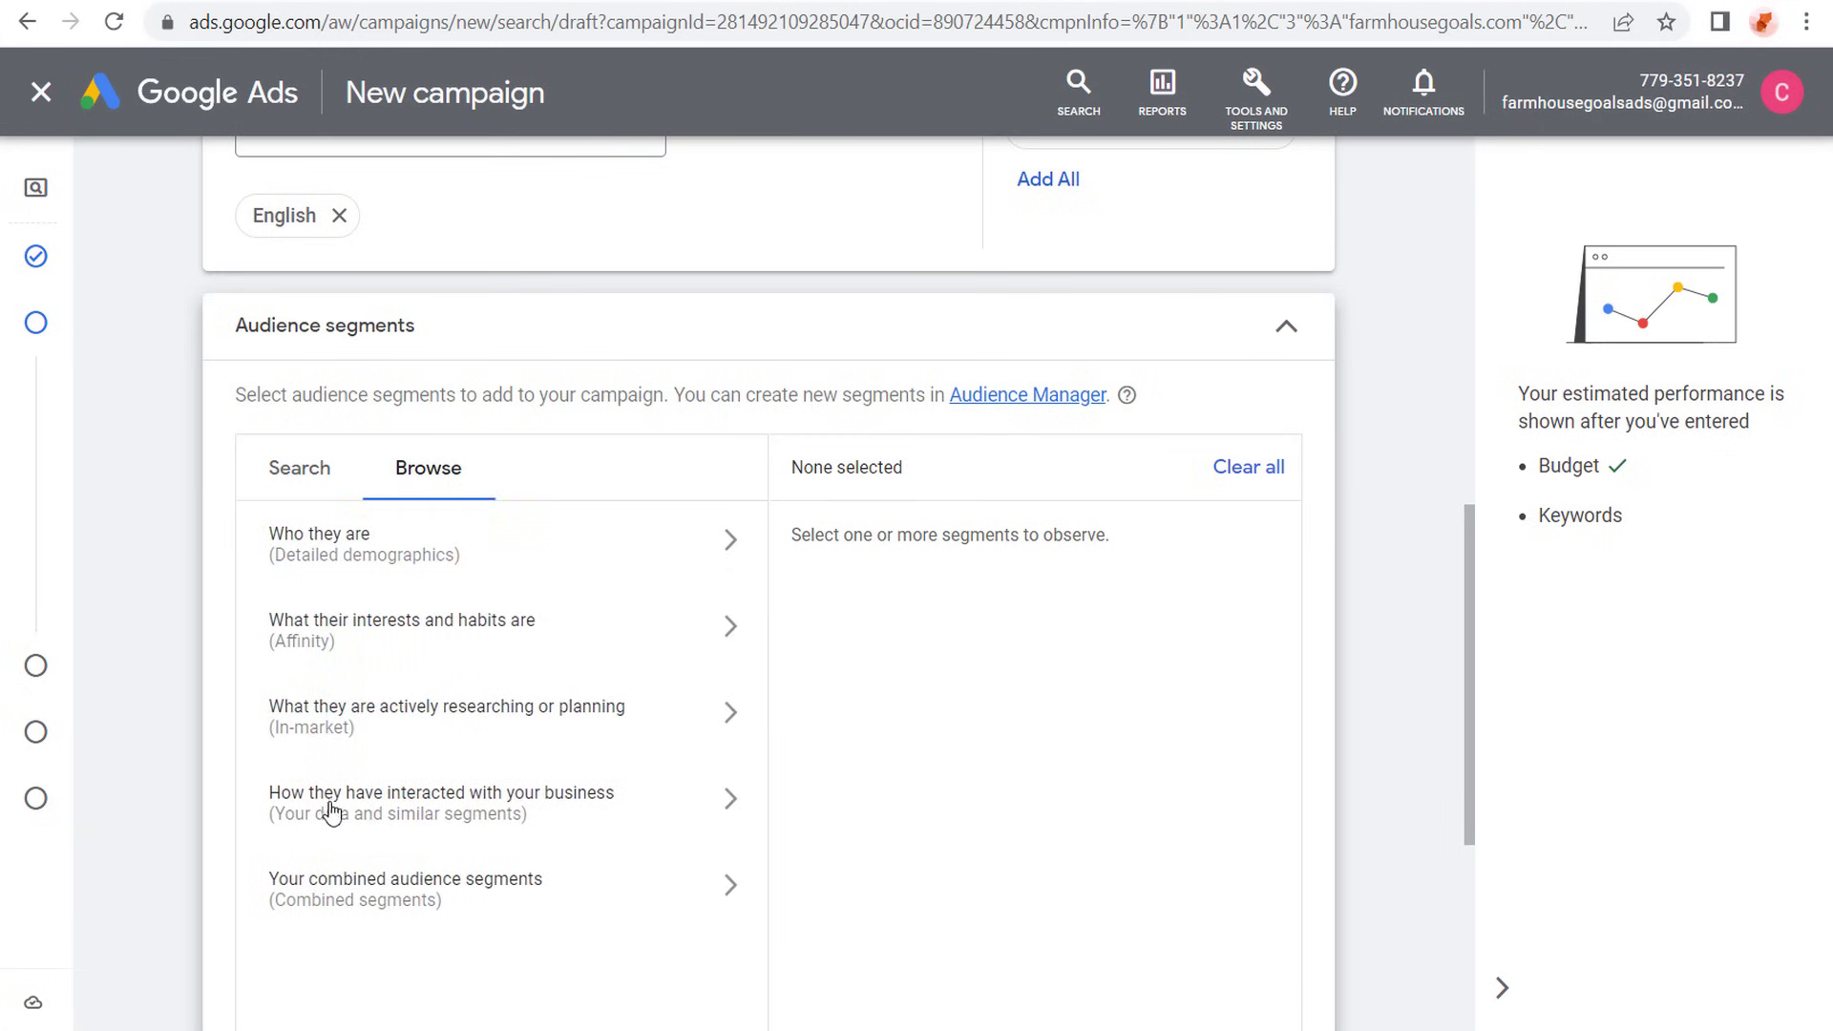
{"action": "left_click", "coordinate": [697, 799]}
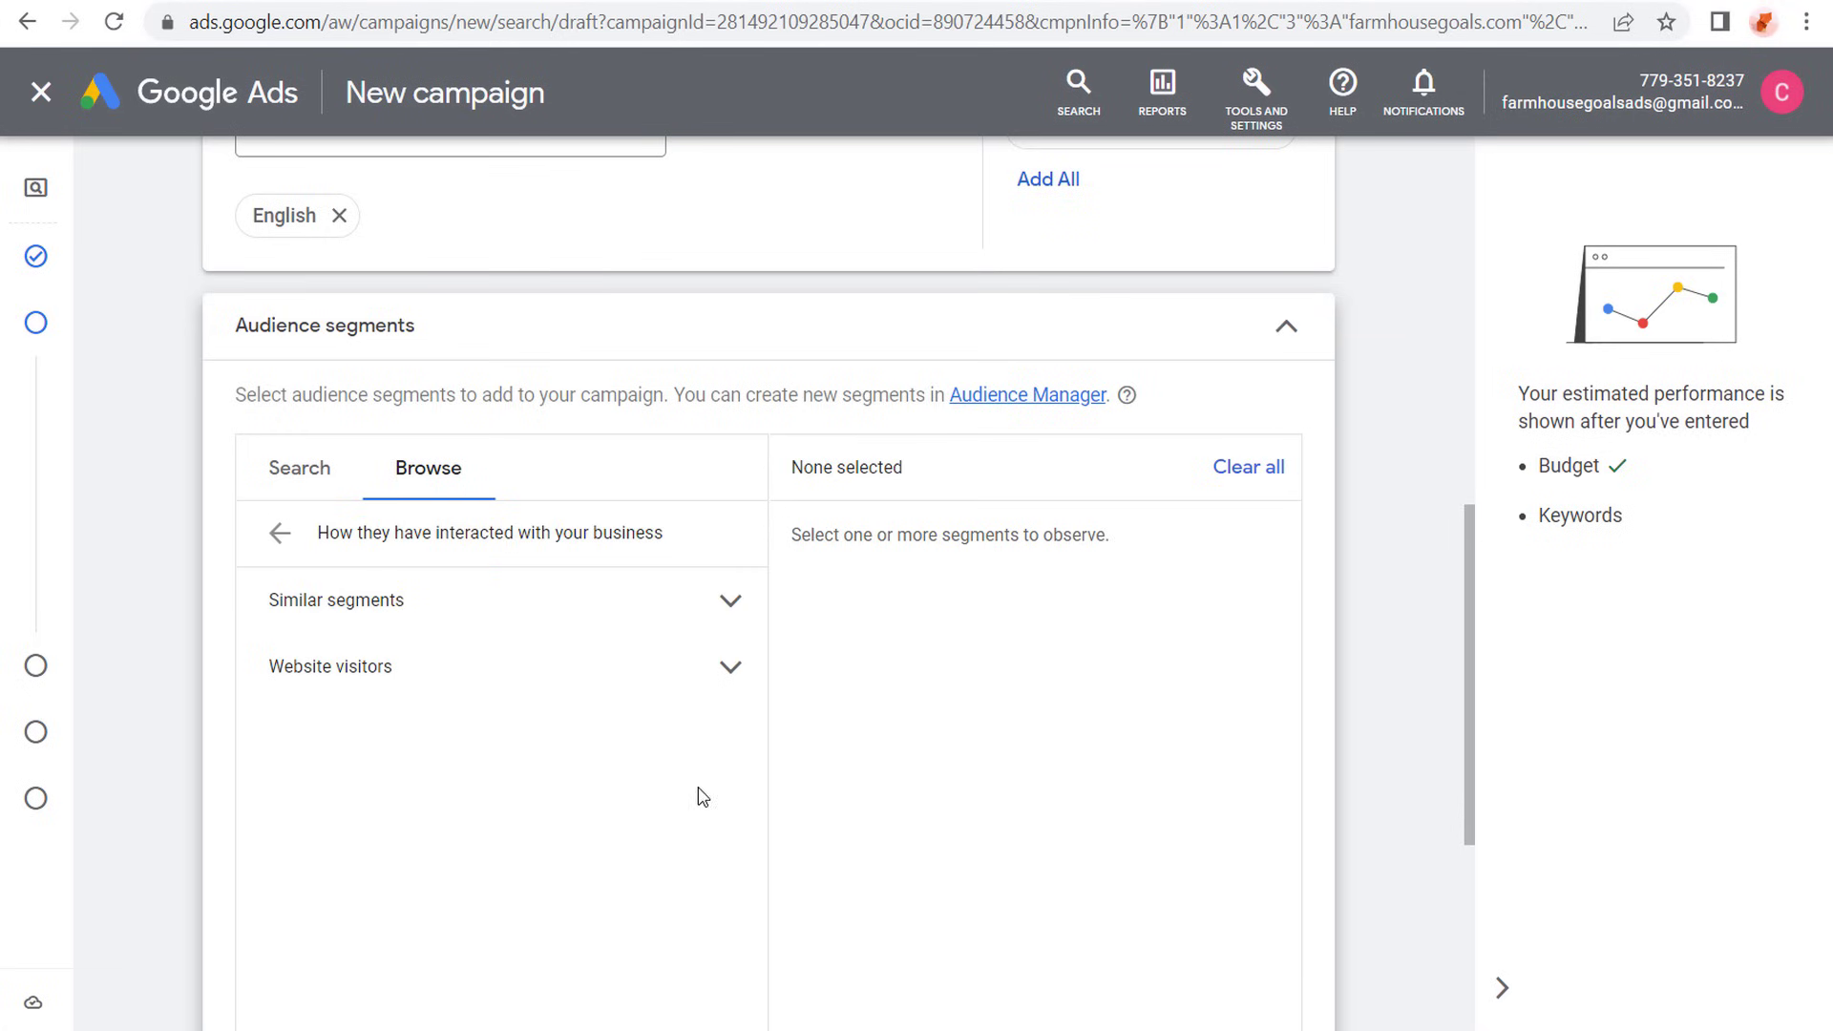
{"action": "left_click", "coordinate": [735, 680]}
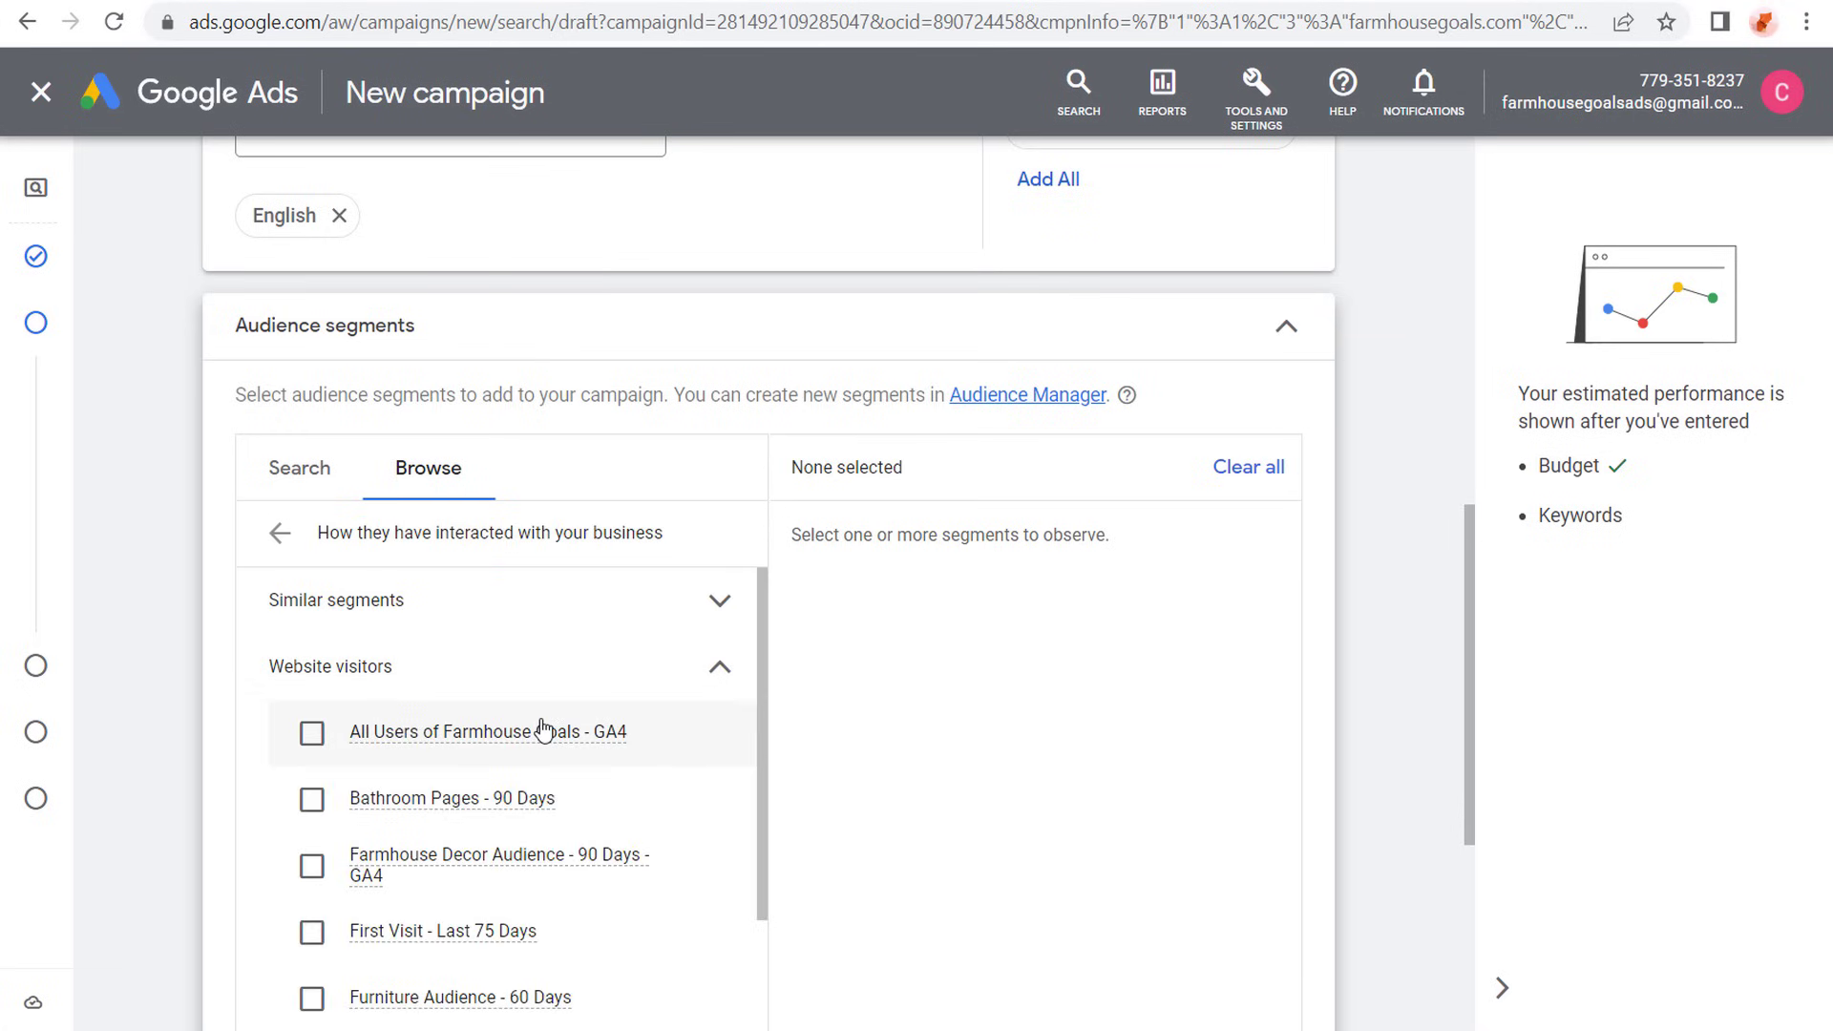
{"action": "left_click", "coordinate": [311, 733]}
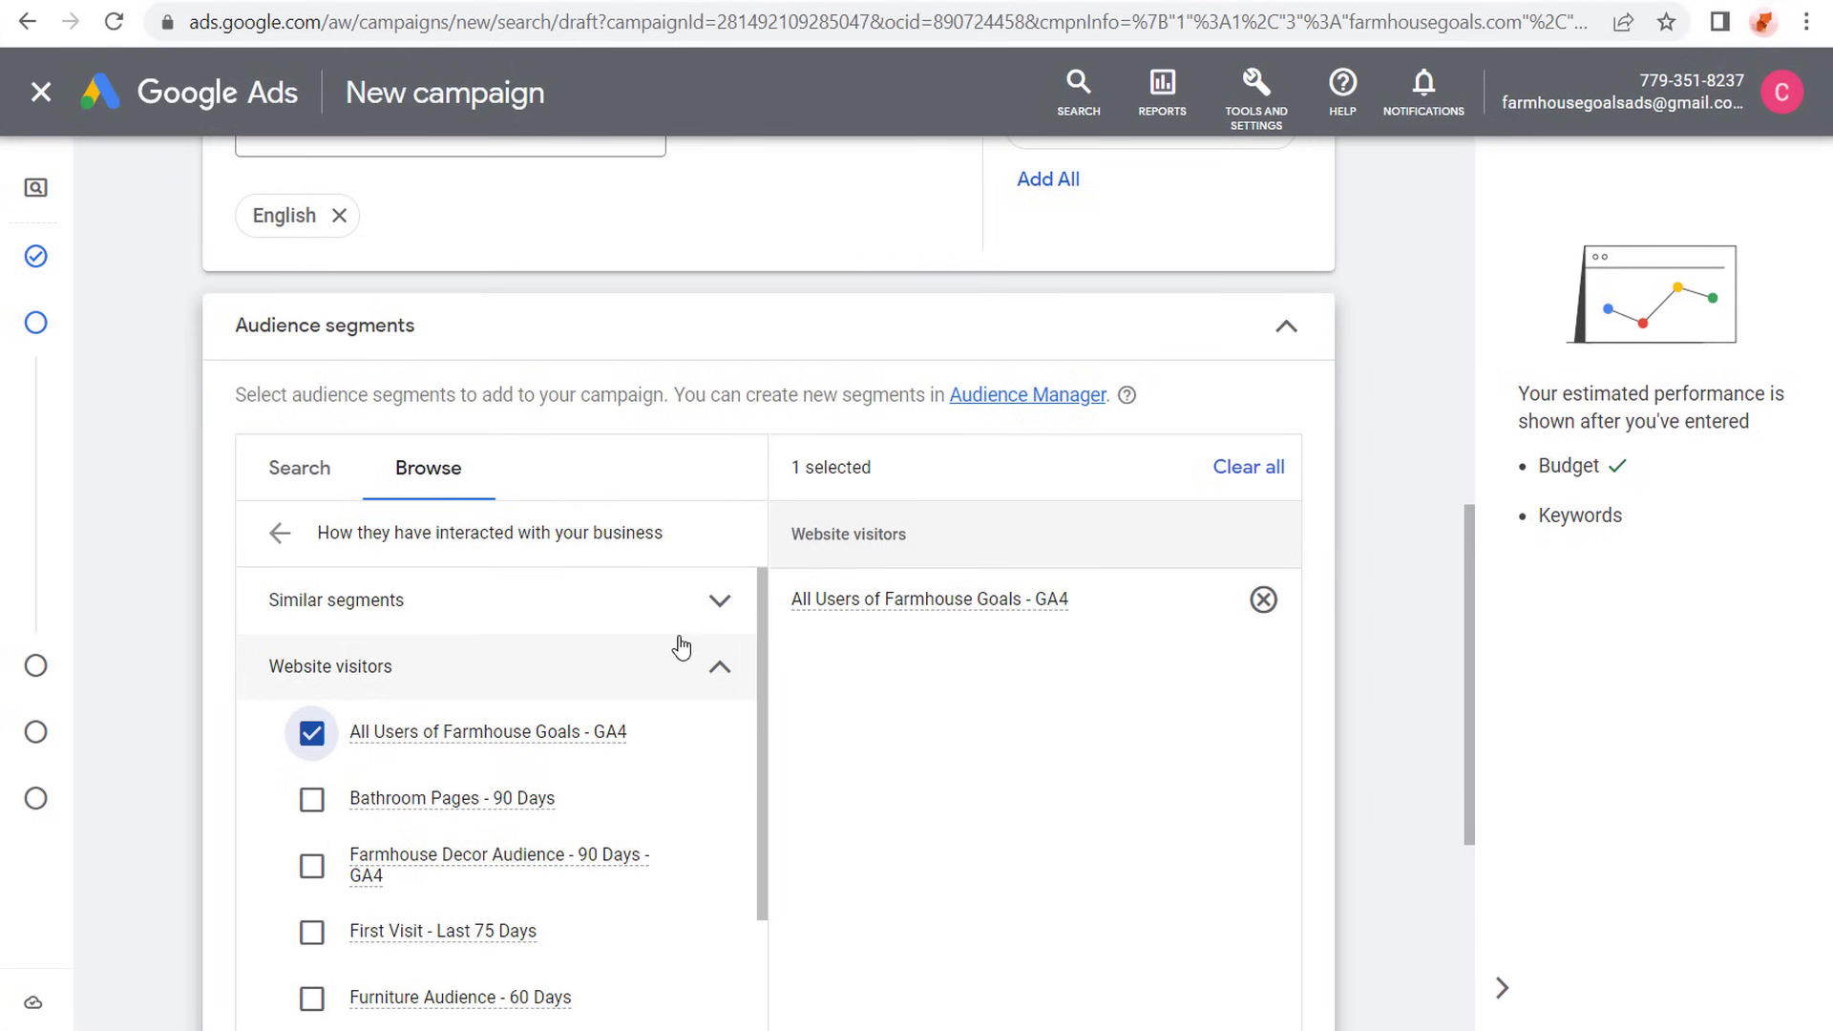
- Add the similar segment Similar to All Users of Farmhouse Goals - GA4 to the audience segments
{"action": "left_click", "coordinate": [711, 666]}
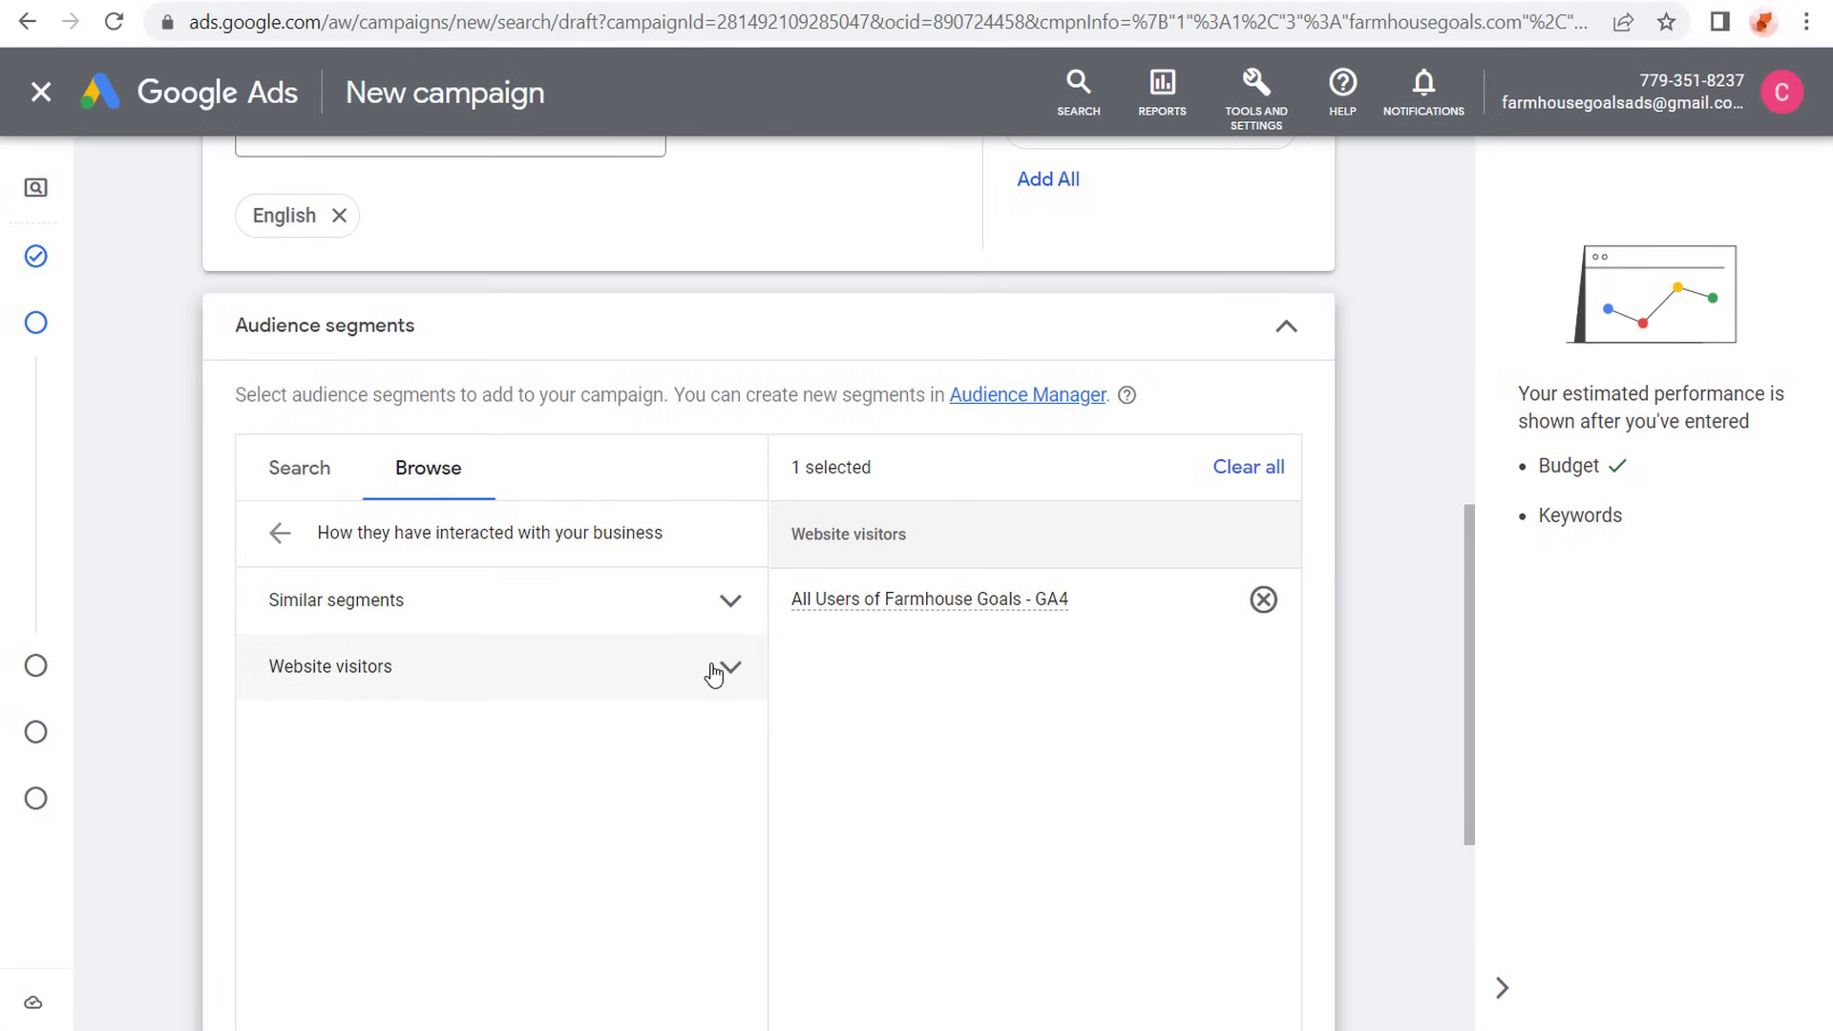
{"action": "left_click", "coordinate": [715, 600]}
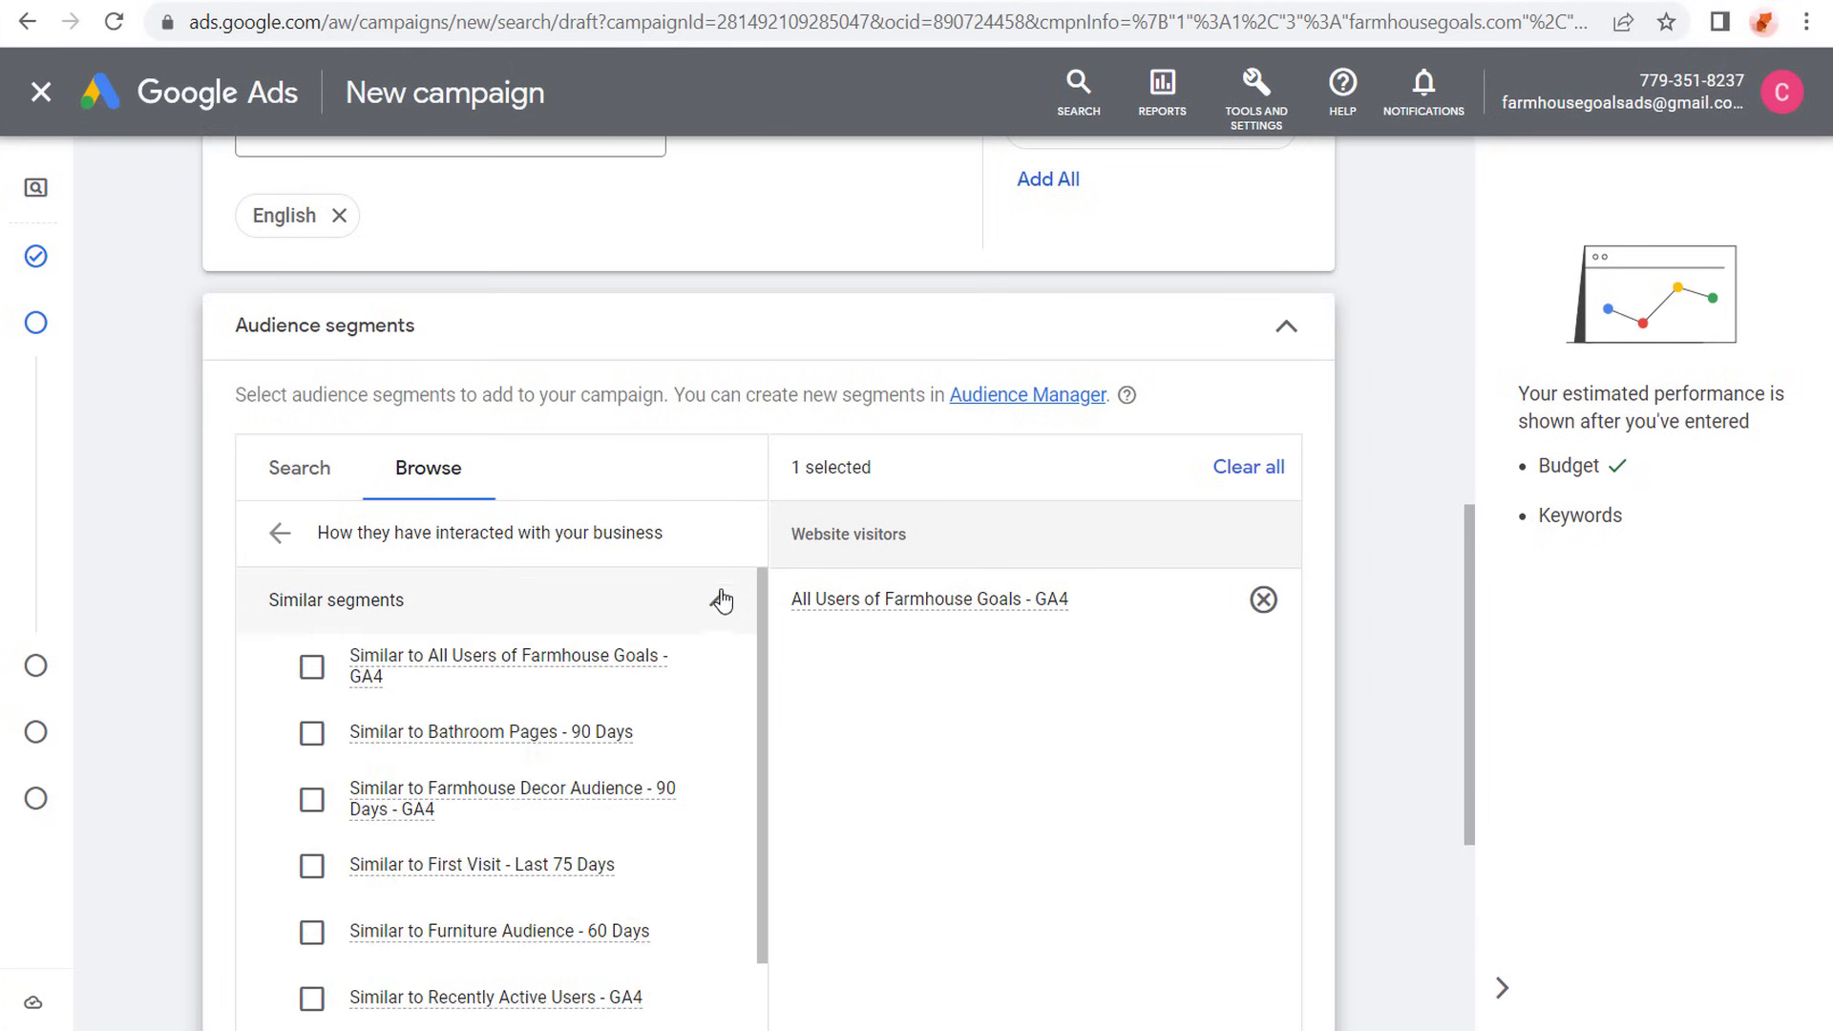
{"action": "left_click", "coordinate": [304, 670]}
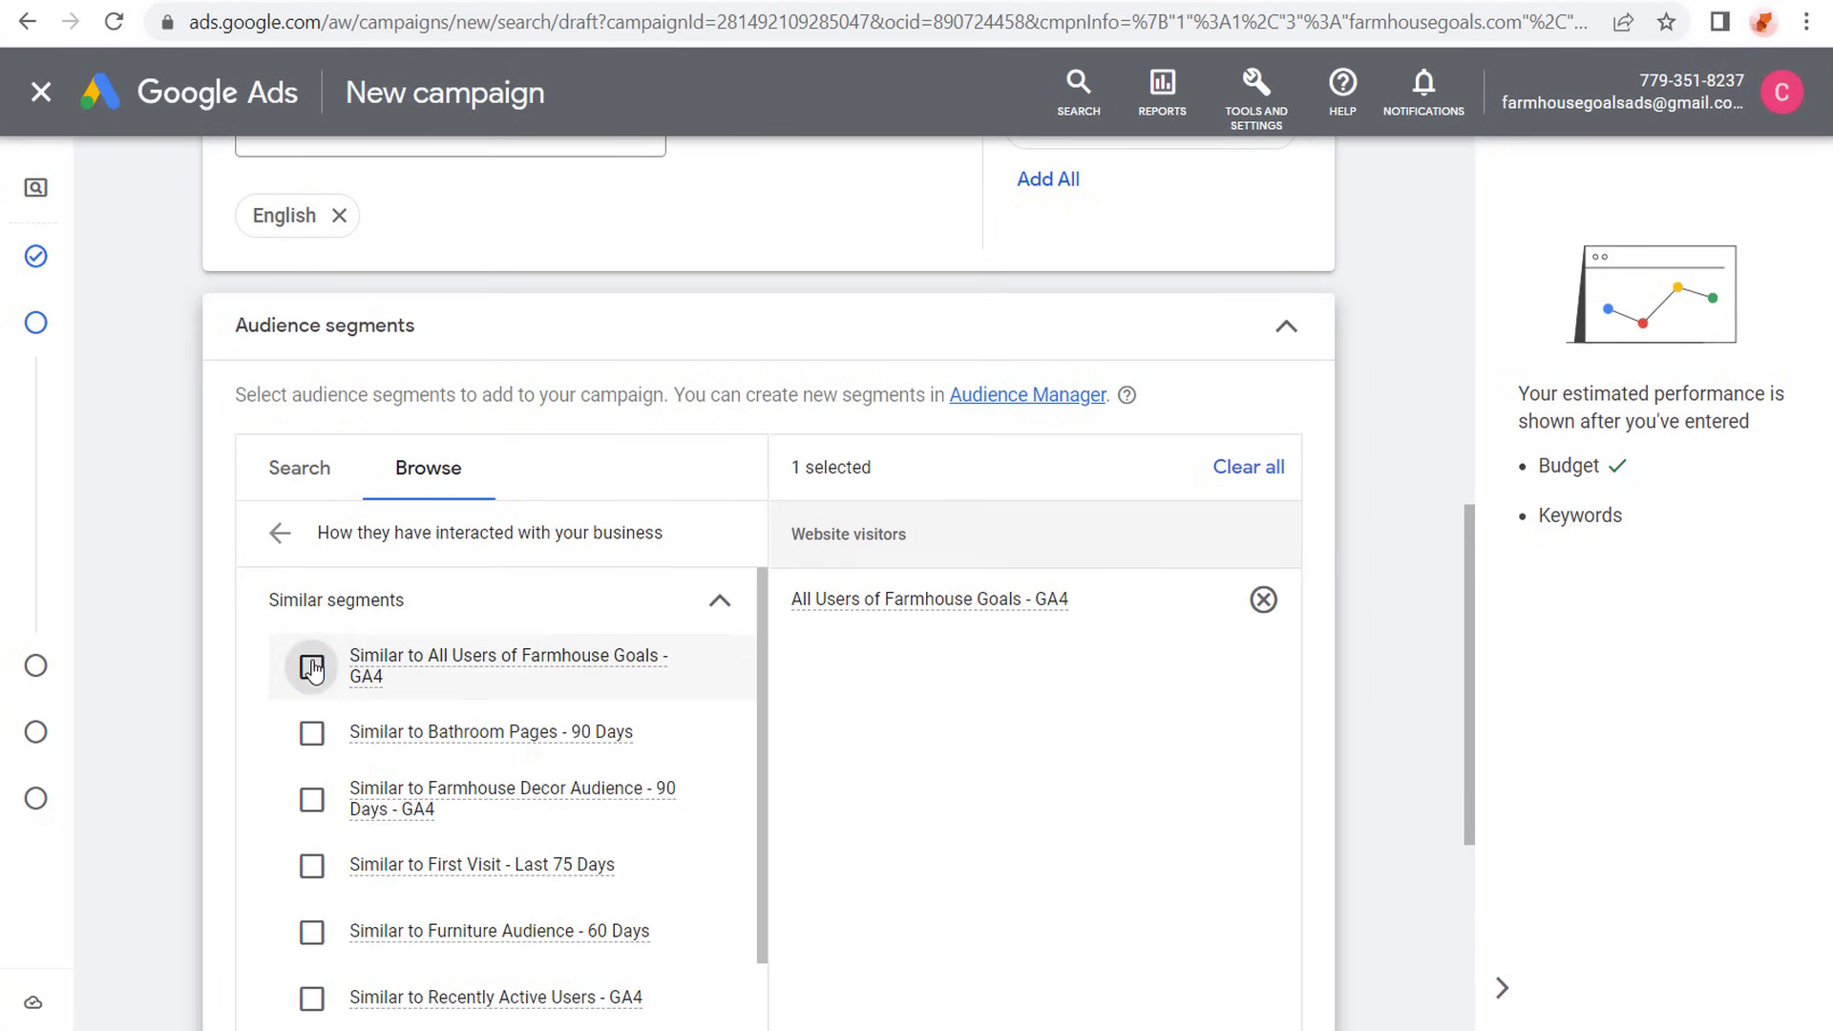
- Search the audience segments for home decor, and add the in-market segments Home Decor and Living Room
{"action": "left_click", "coordinate": [280, 535]}
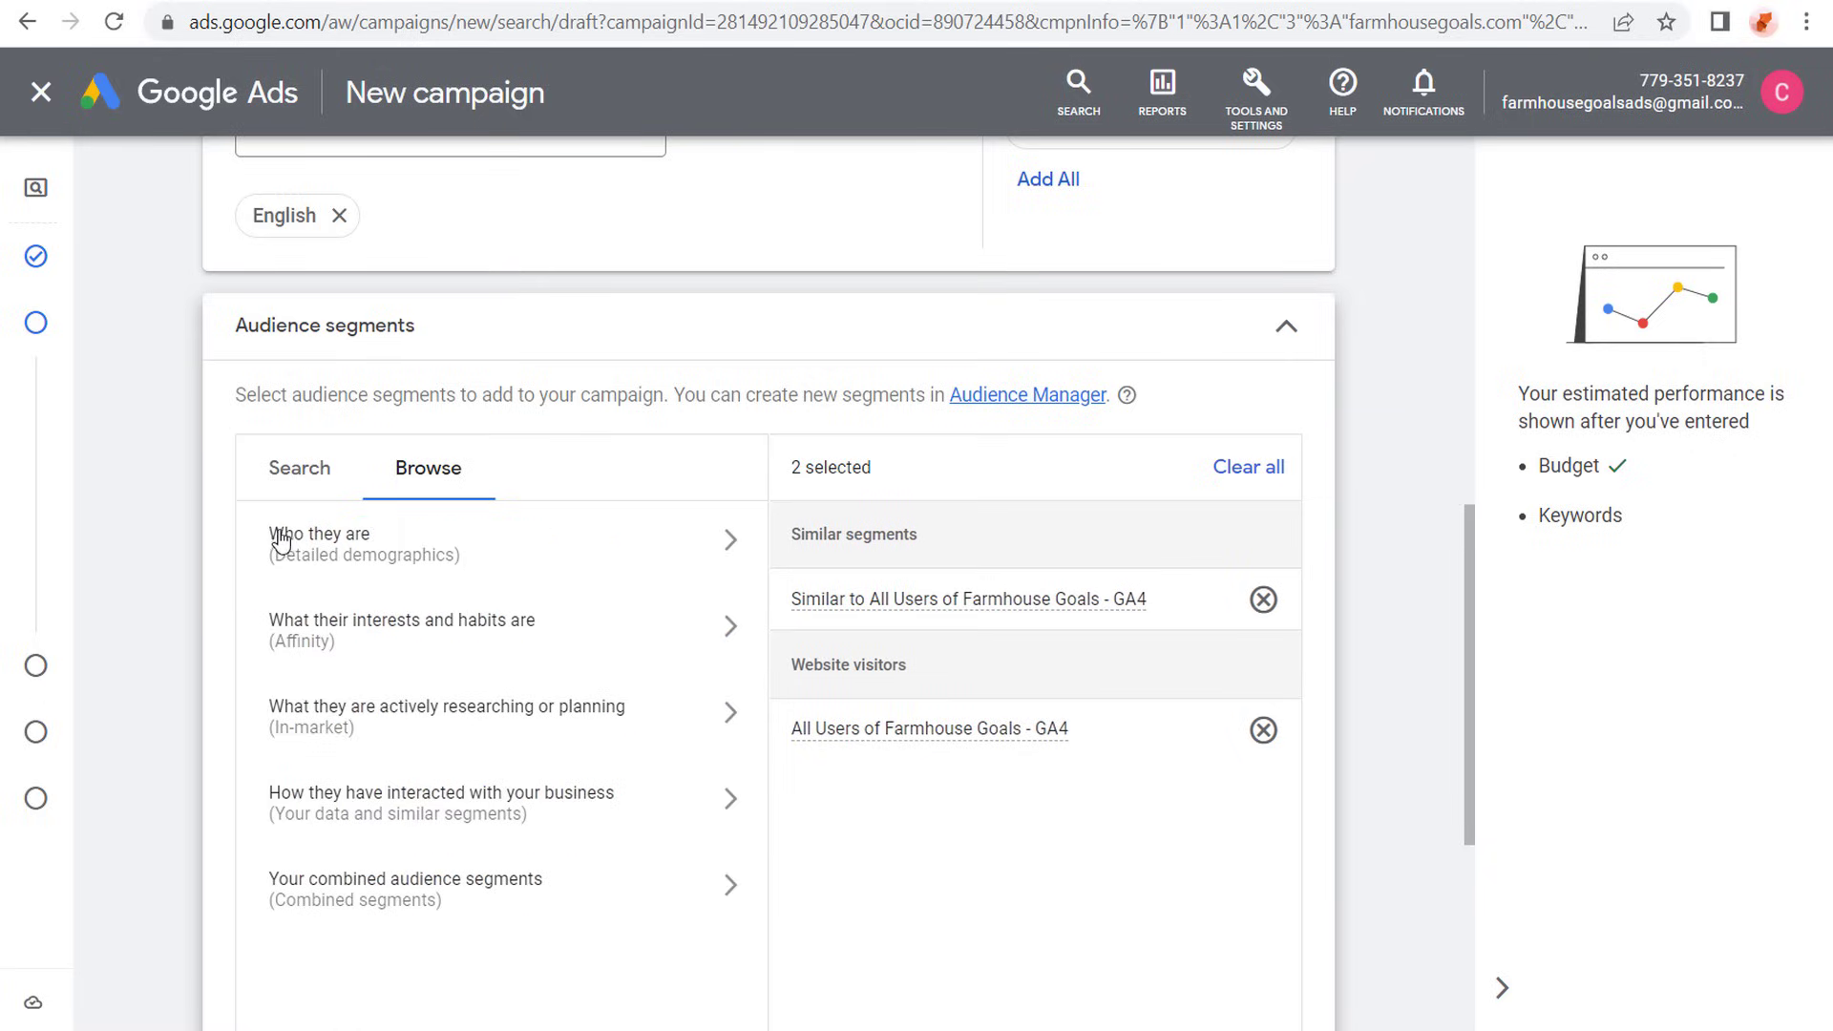
{"action": "left_click", "coordinate": [546, 701]}
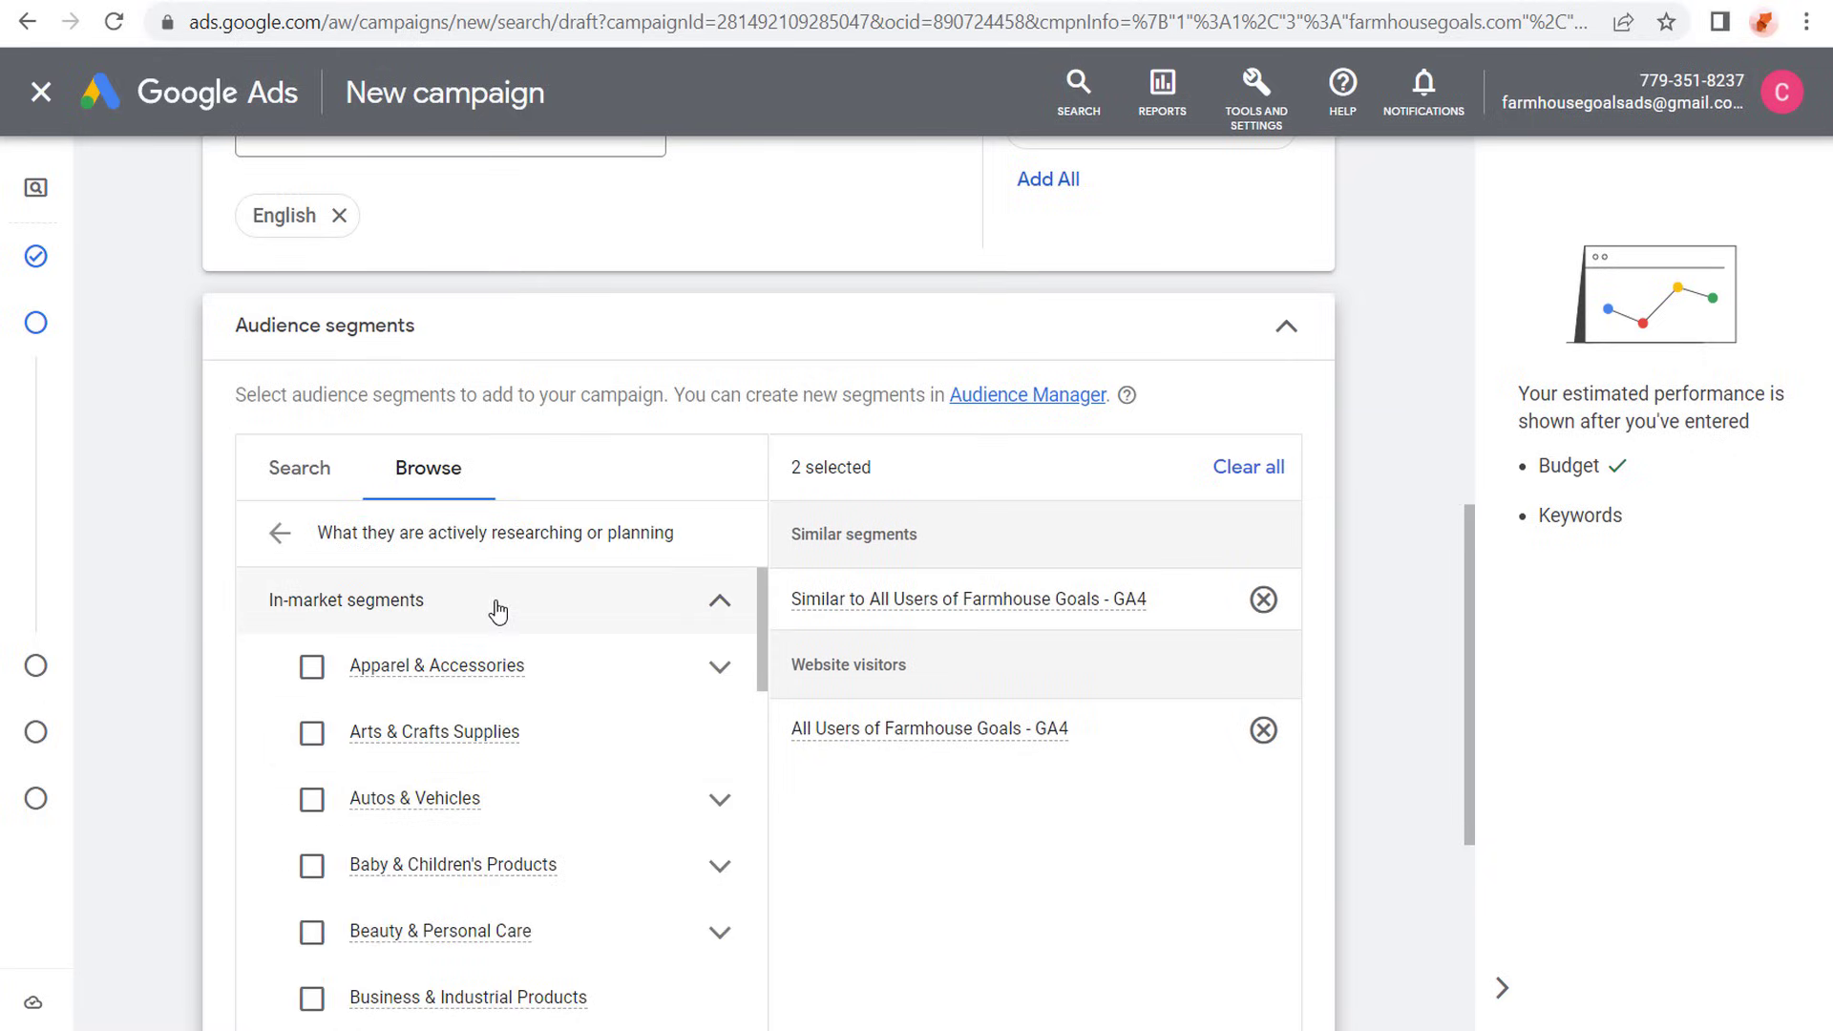
{"action": "left_click", "coordinate": [274, 483]}
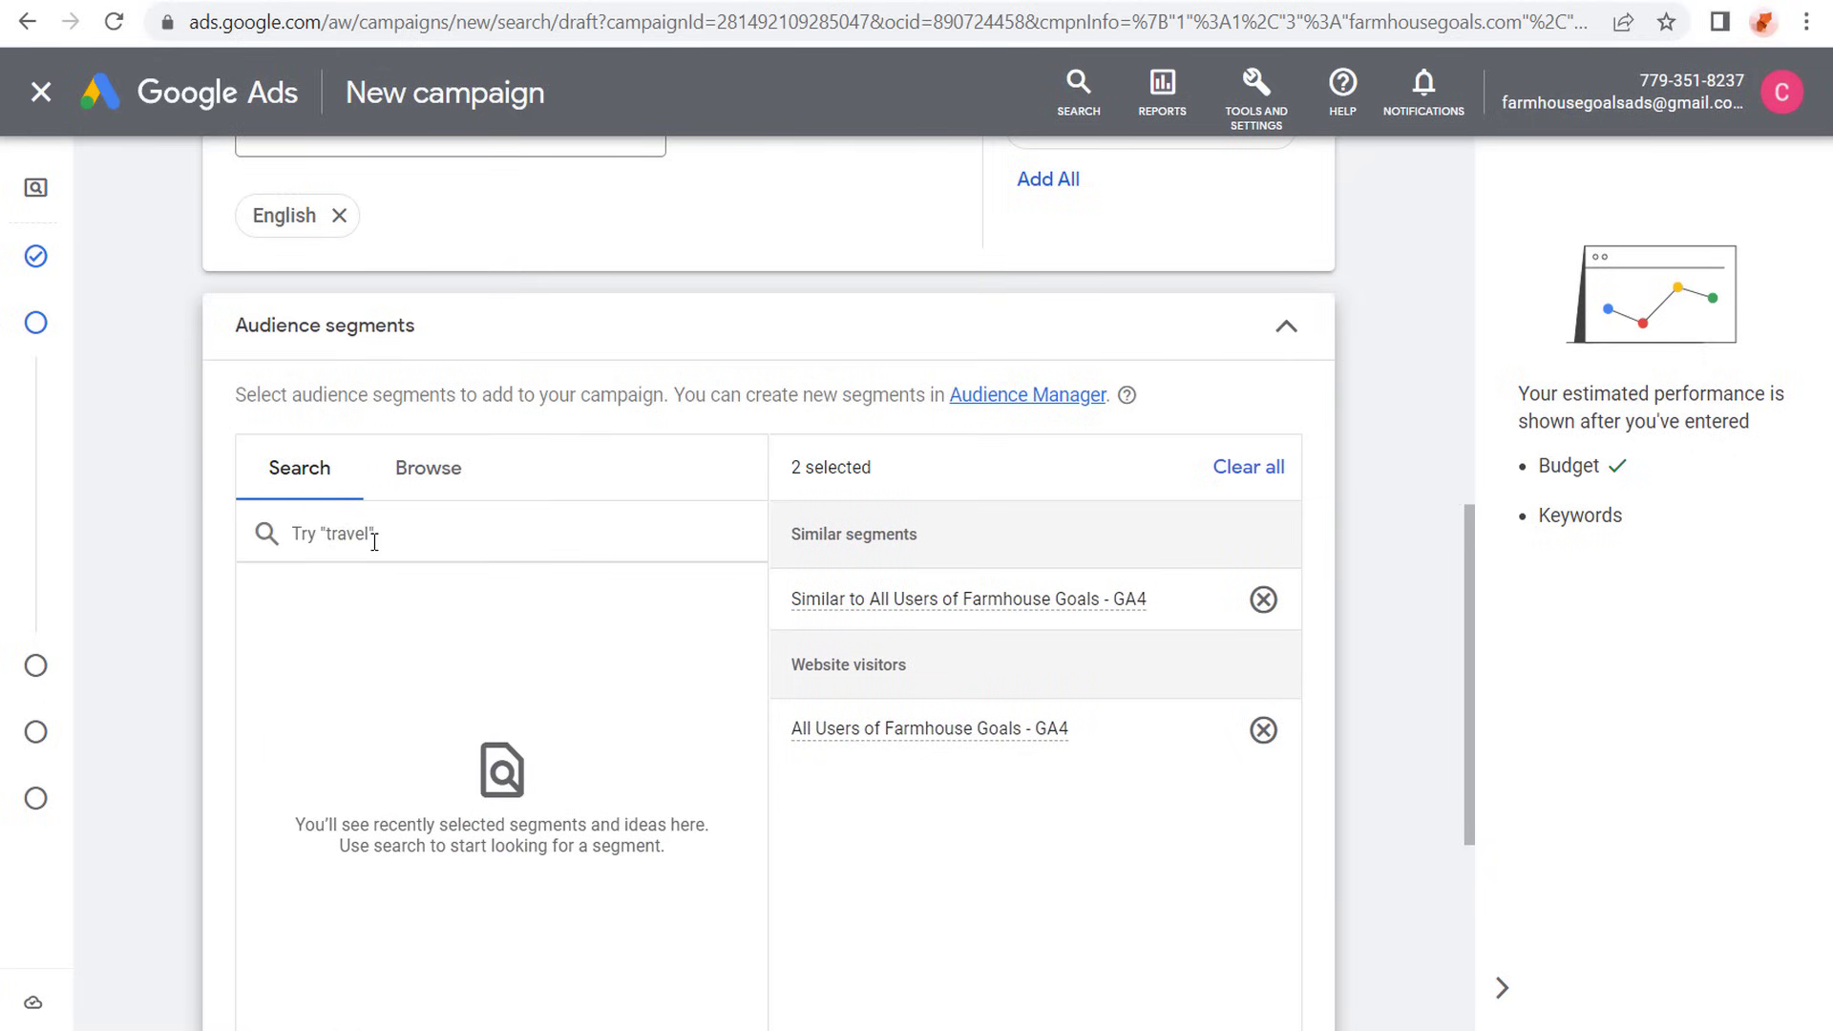
{"action": "type", "text": "home decor"}
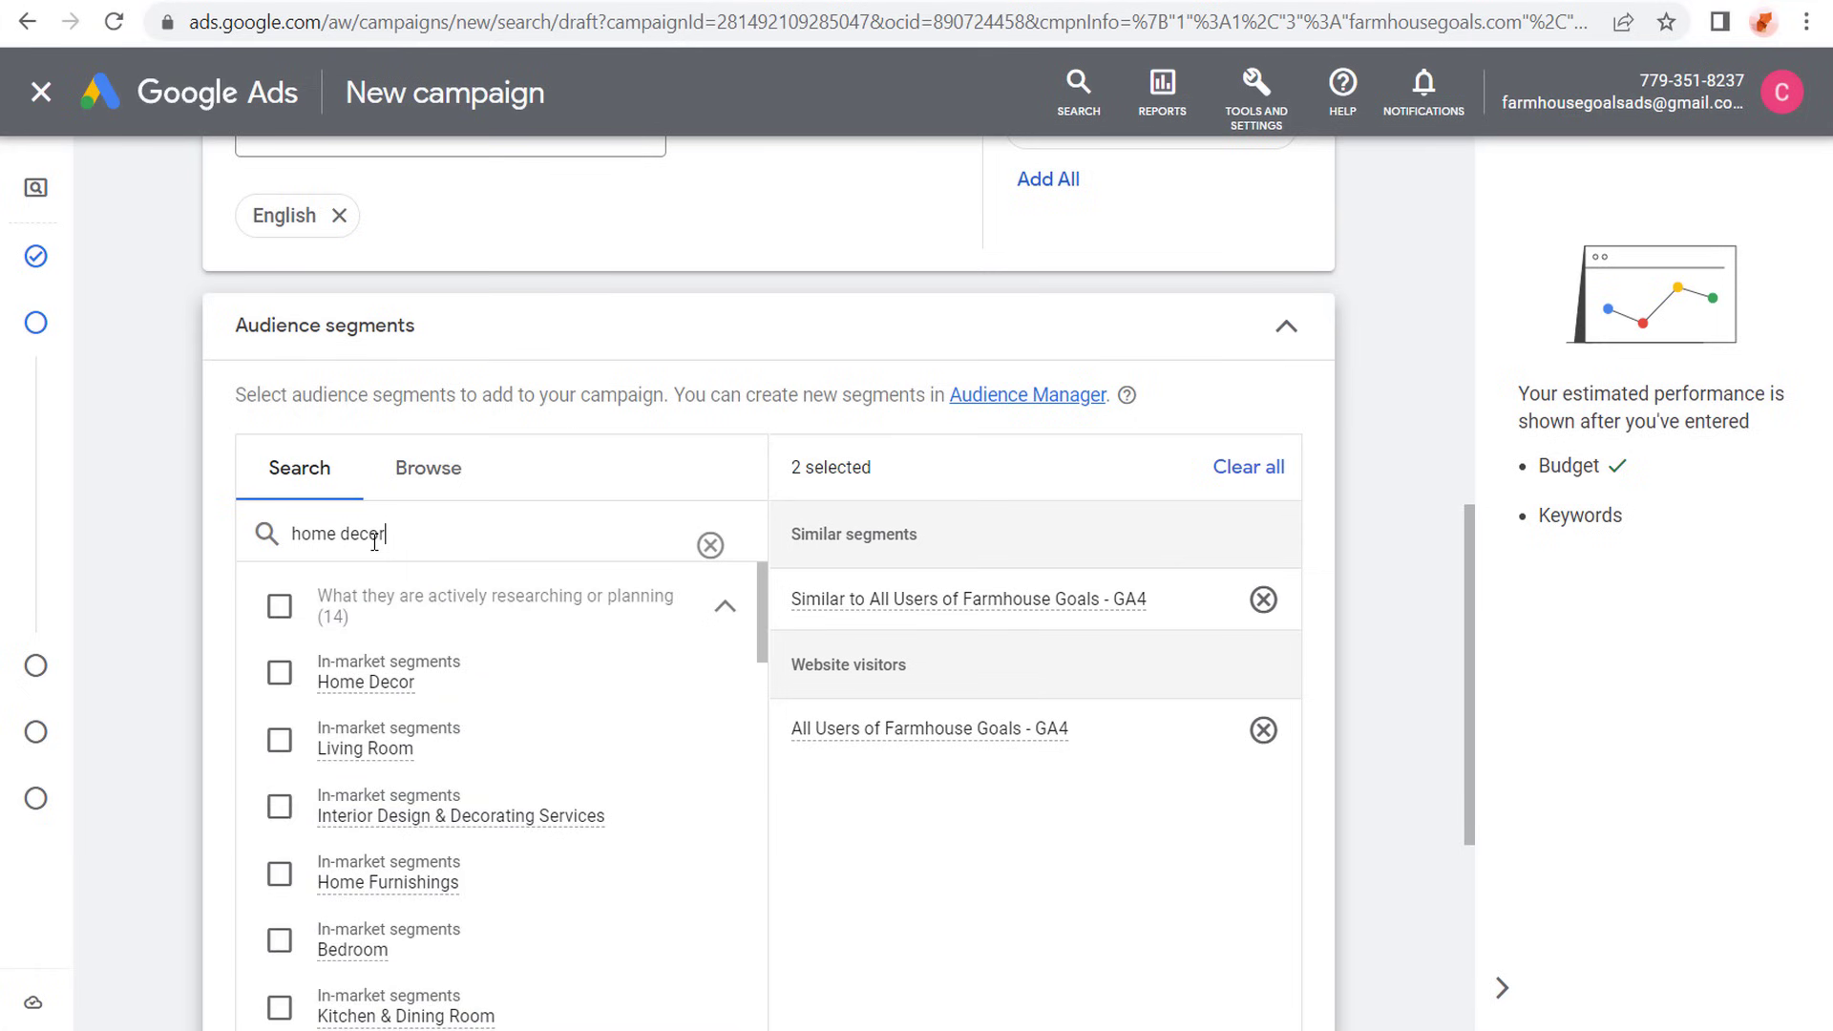
{"action": "left_click", "coordinate": [280, 676]}
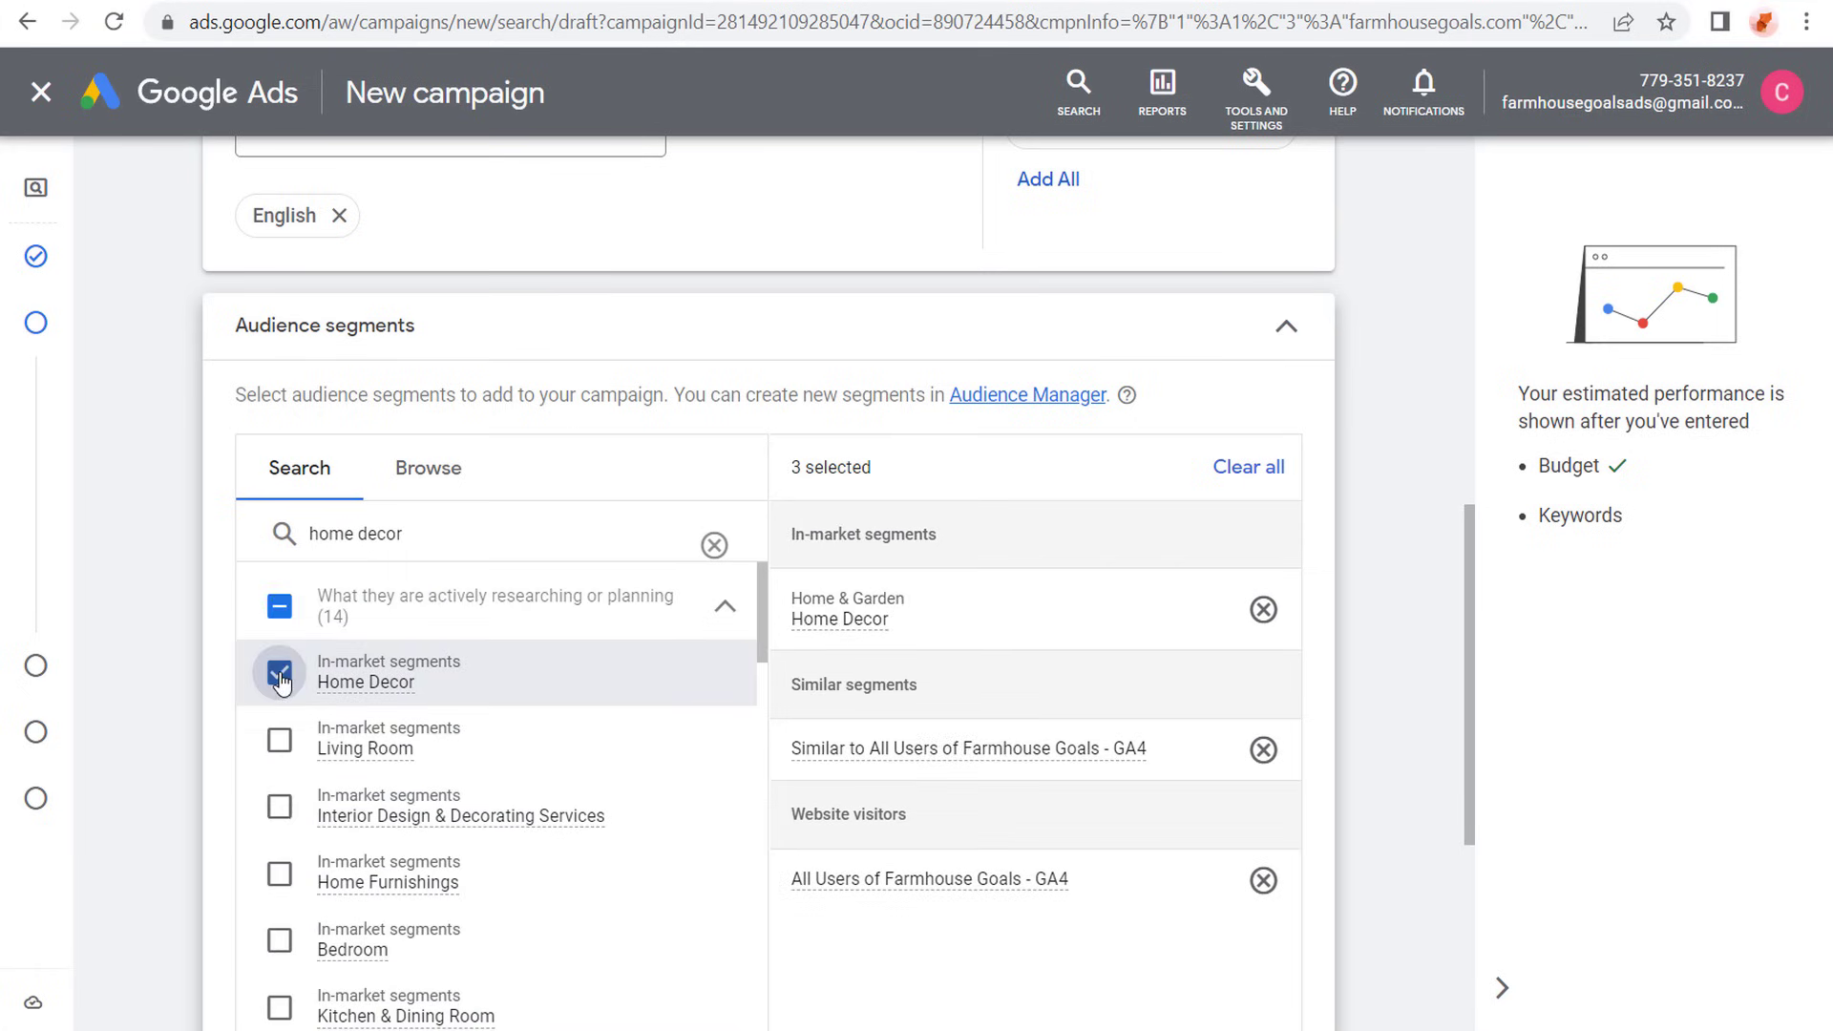
{"action": "left_click", "coordinate": [279, 740]}
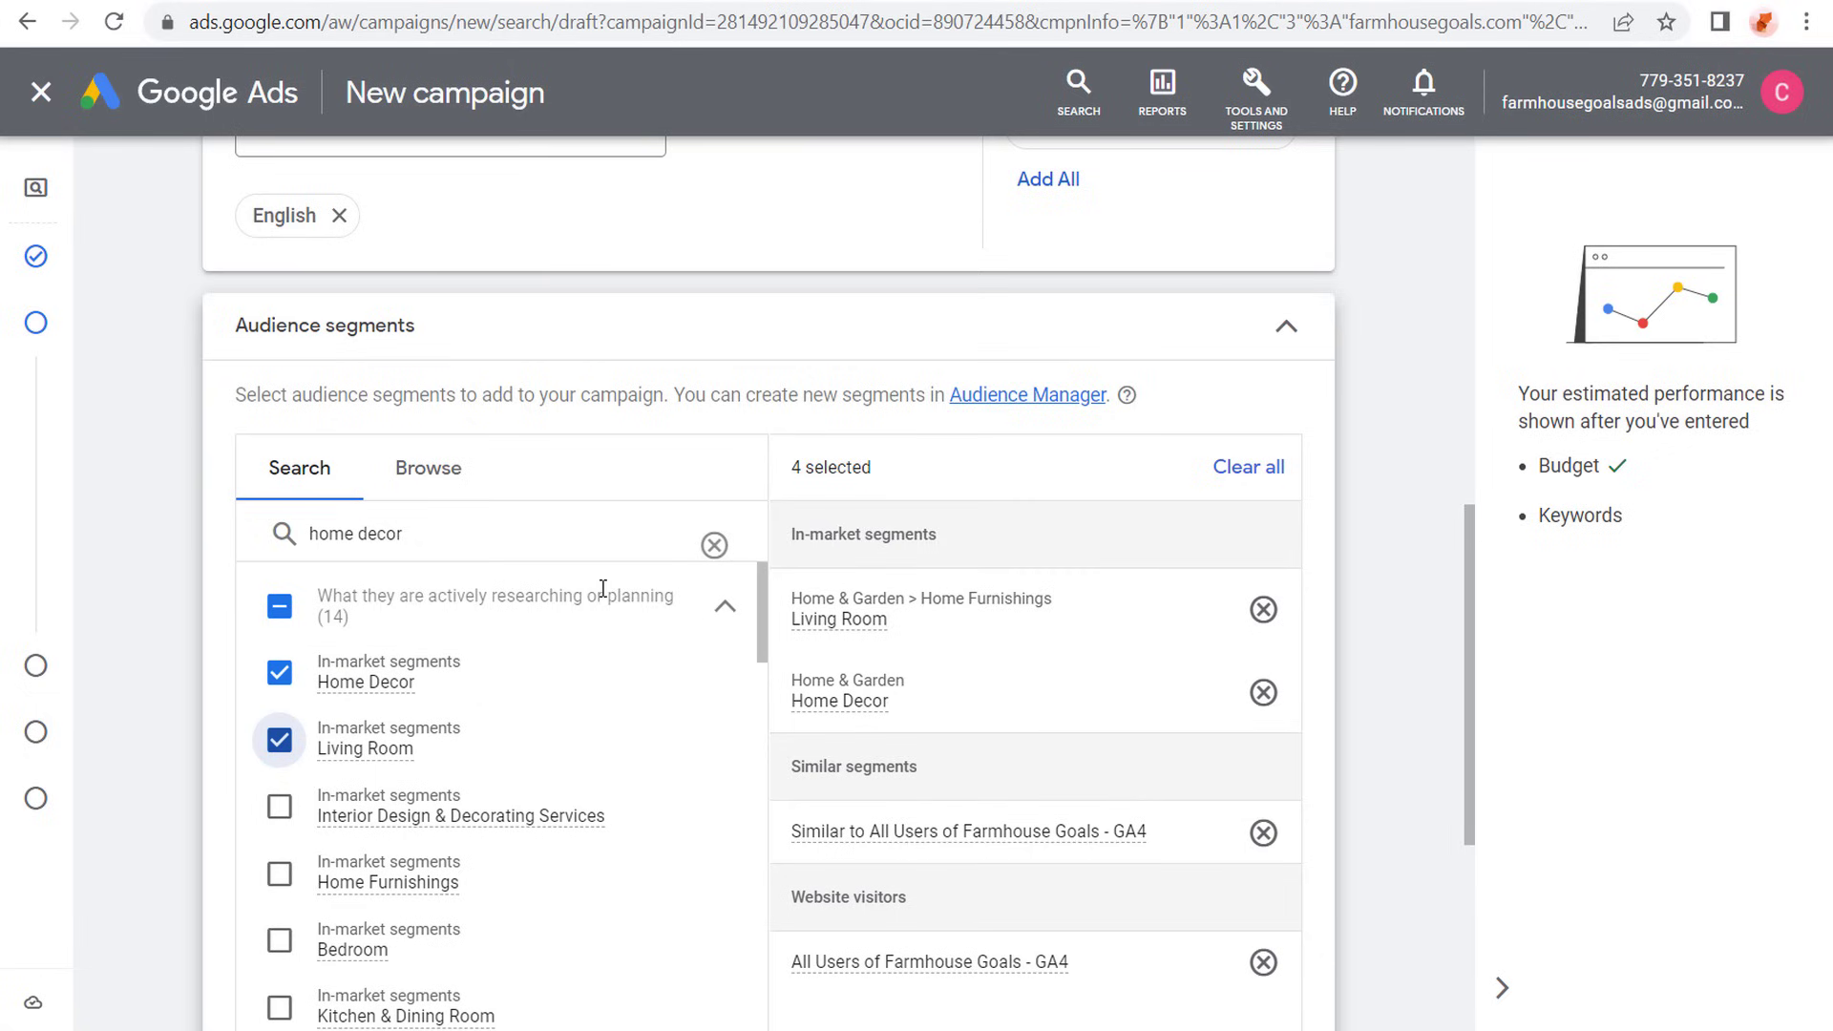
- Look through the in-market segment categories covering what people are actively researching or planning
{"action": "left_click", "coordinate": [439, 470]}
{"action": "scroll", "coordinate": [737, 560], "scroll_direction": "down", "scroll_amount": 2}
{"action": "scroll", "coordinate": [573, 553], "scroll_direction": "up", "scroll_amount": 1}
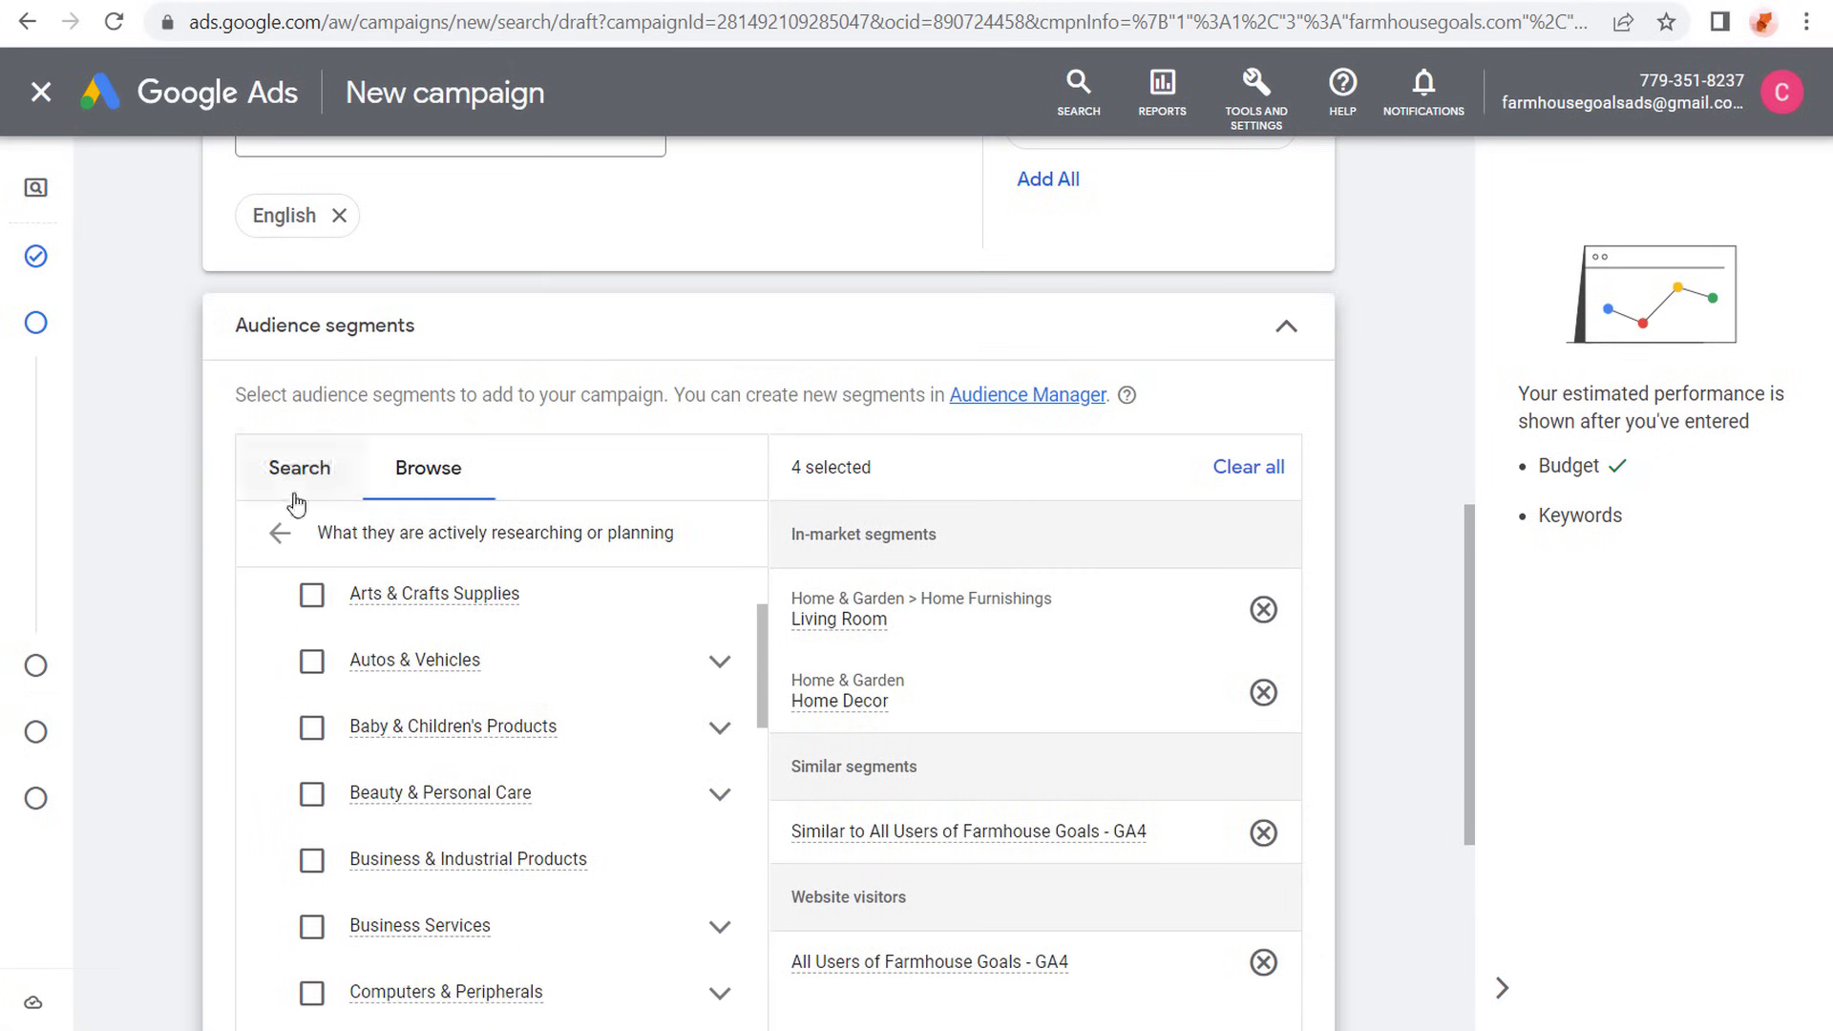
- Add the Home & Garden affinity segment to the campaign's audience segments
{"action": "left_click", "coordinate": [277, 528]}
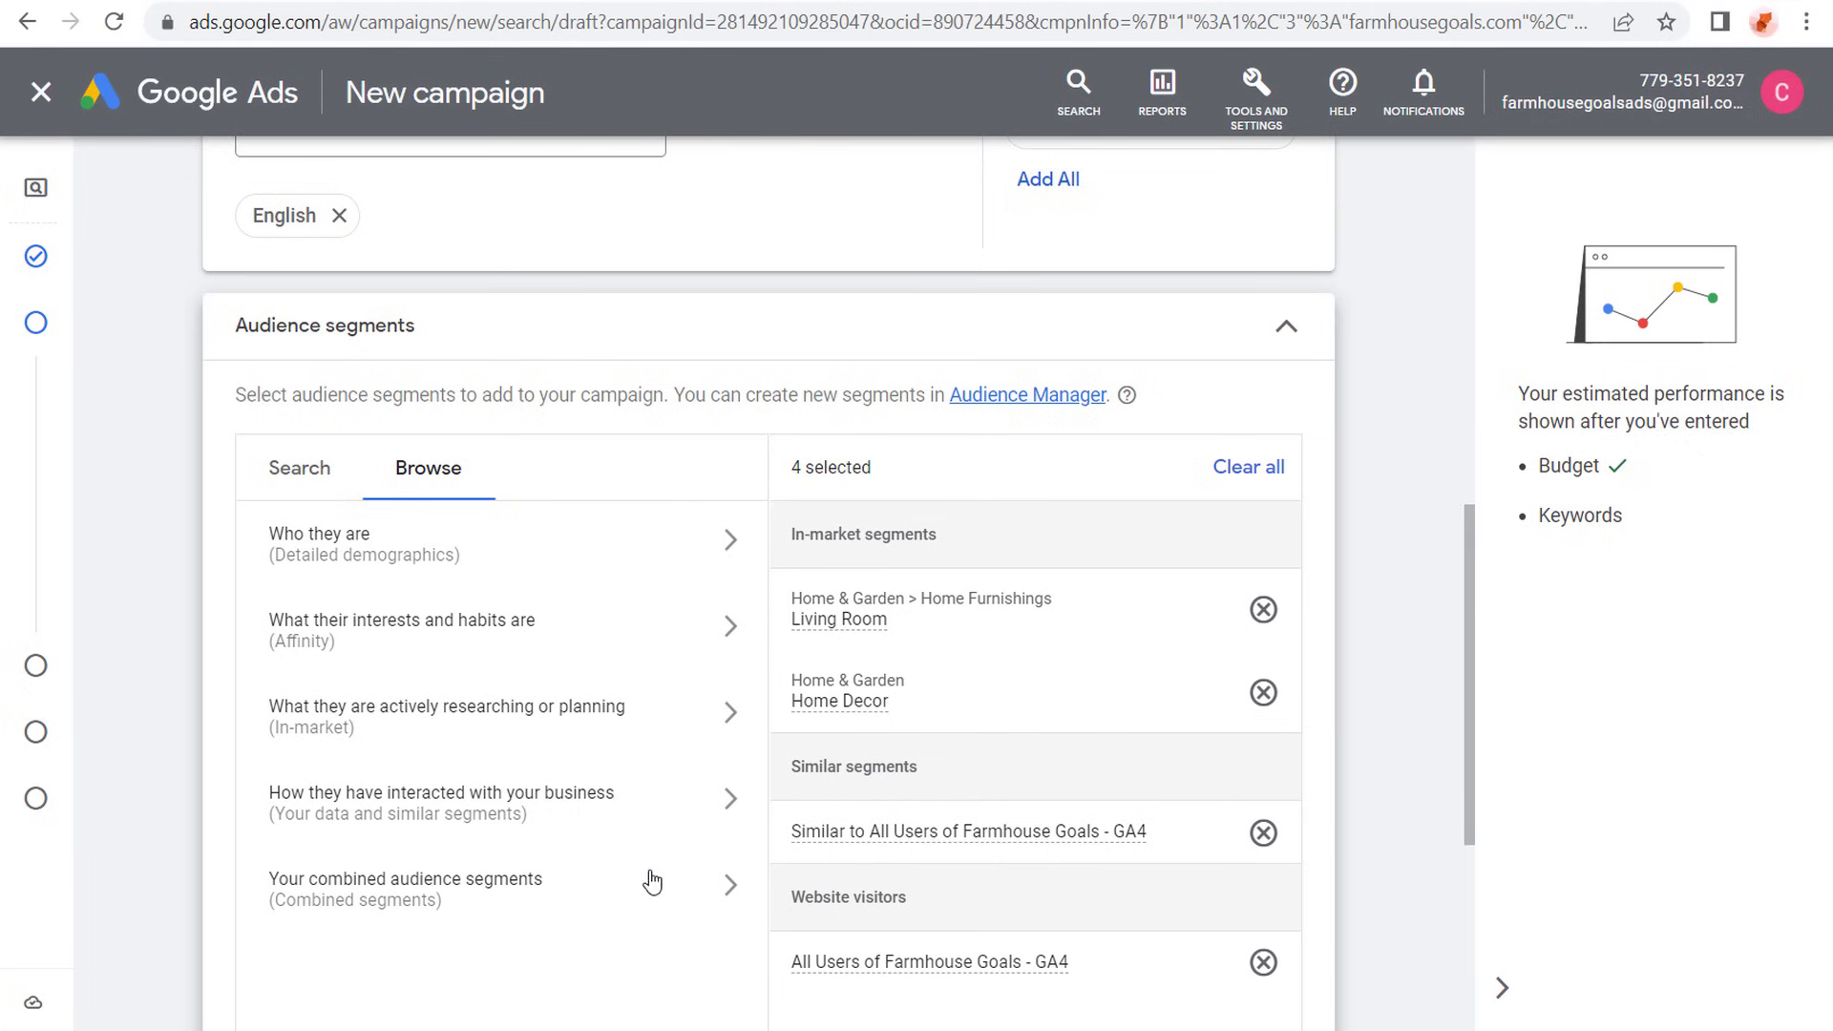
{"action": "left_click", "coordinate": [574, 635]}
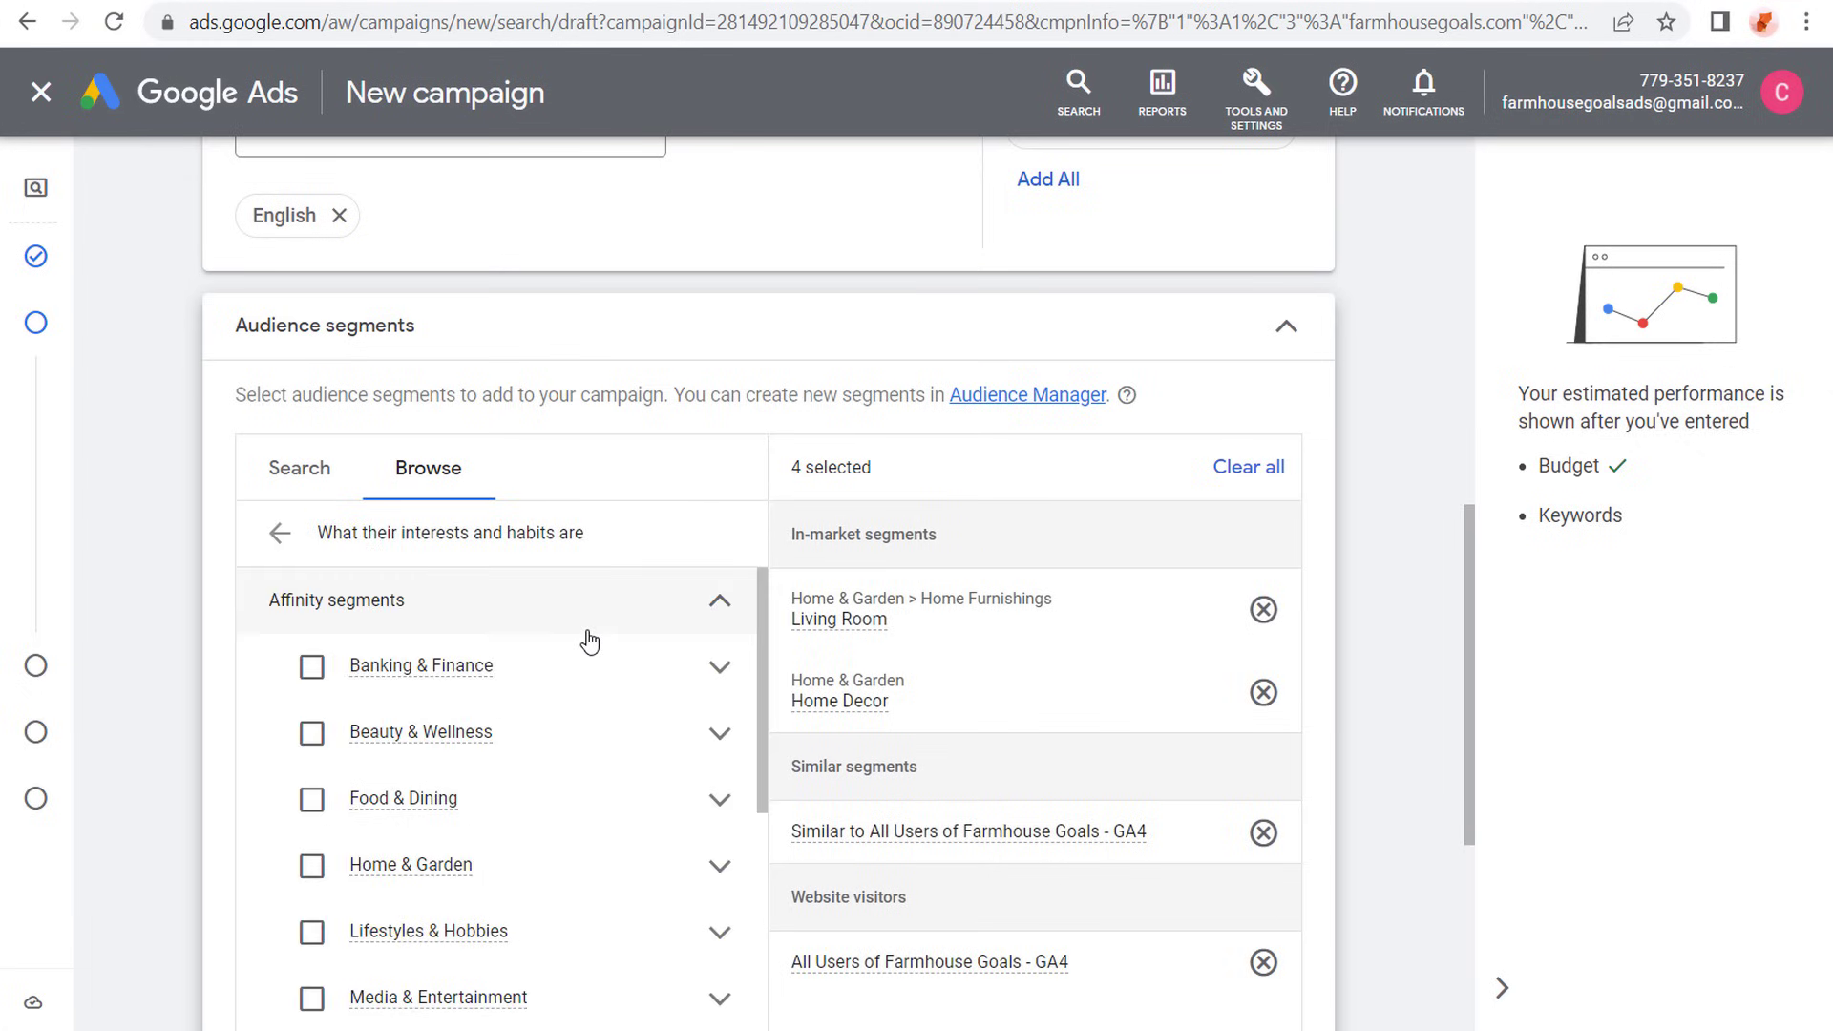
{"action": "left_click", "coordinate": [312, 865]}
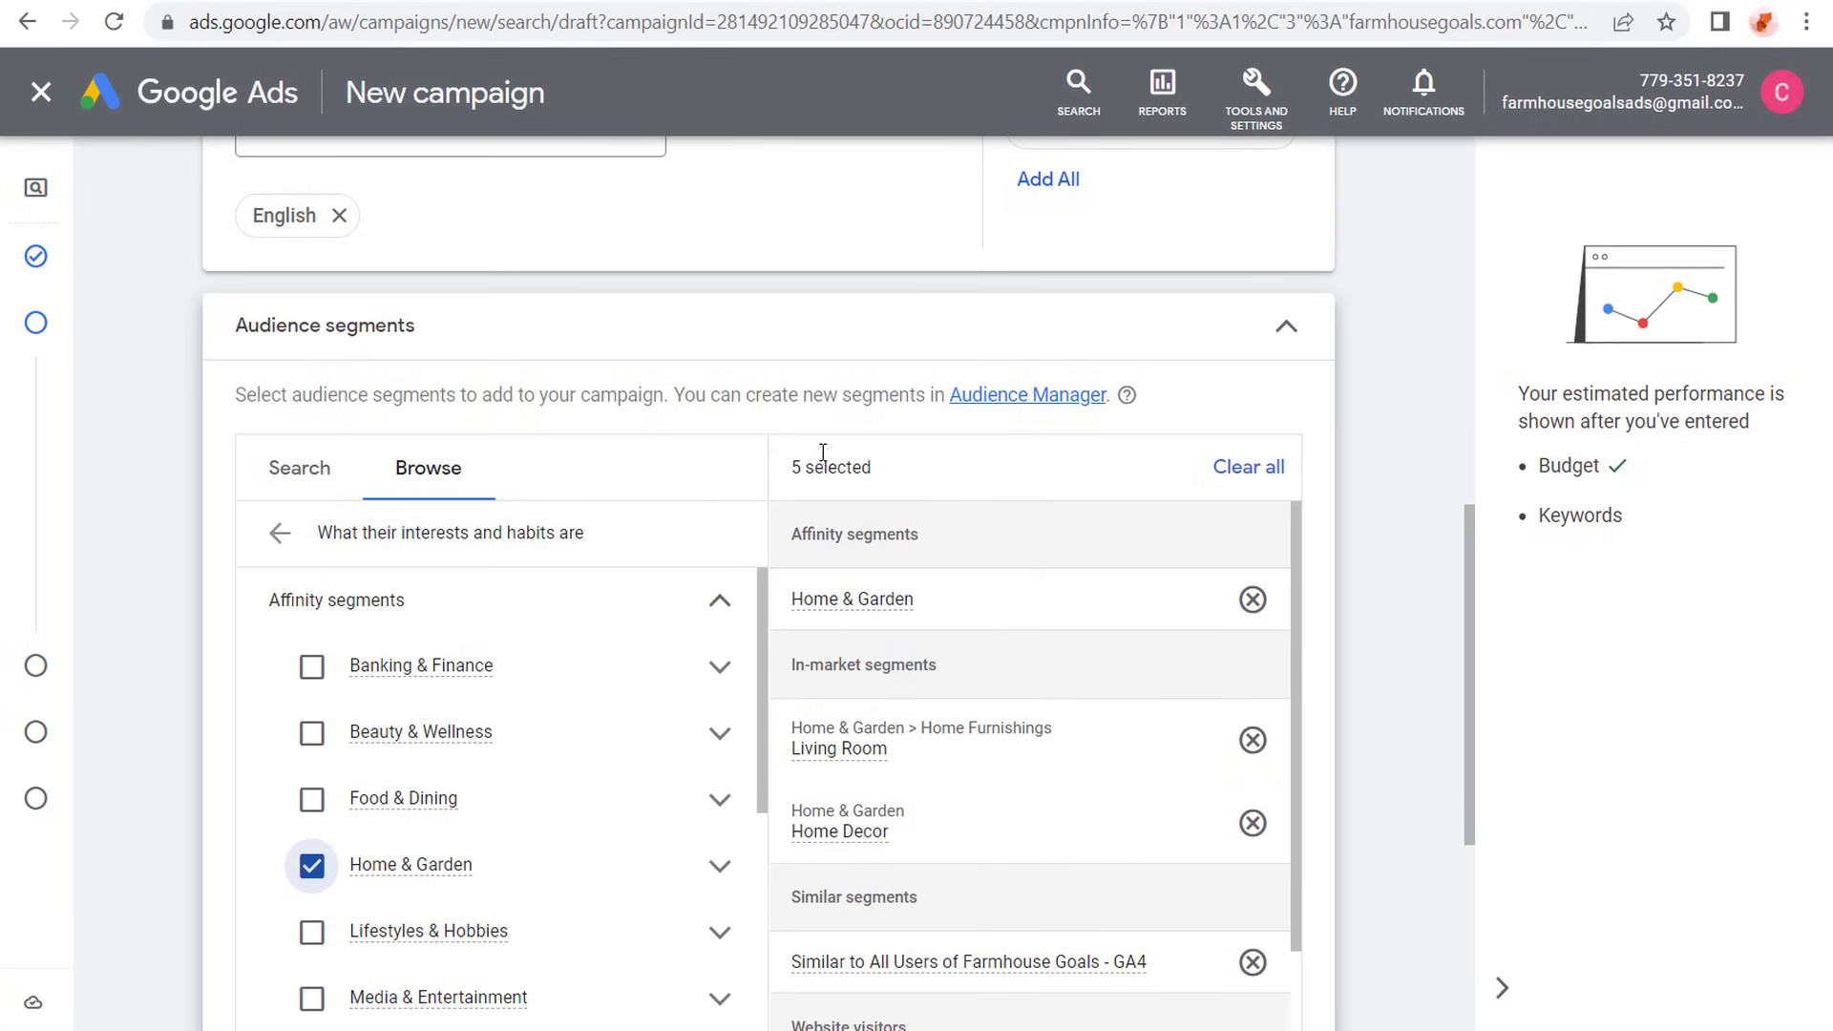
- Review the audience targeting setting, the Dynamic Search Ads setting and the additional campaign settings without changing them
{"action": "scroll", "coordinate": [764, 411], "scroll_direction": "down", "scroll_amount": 1}
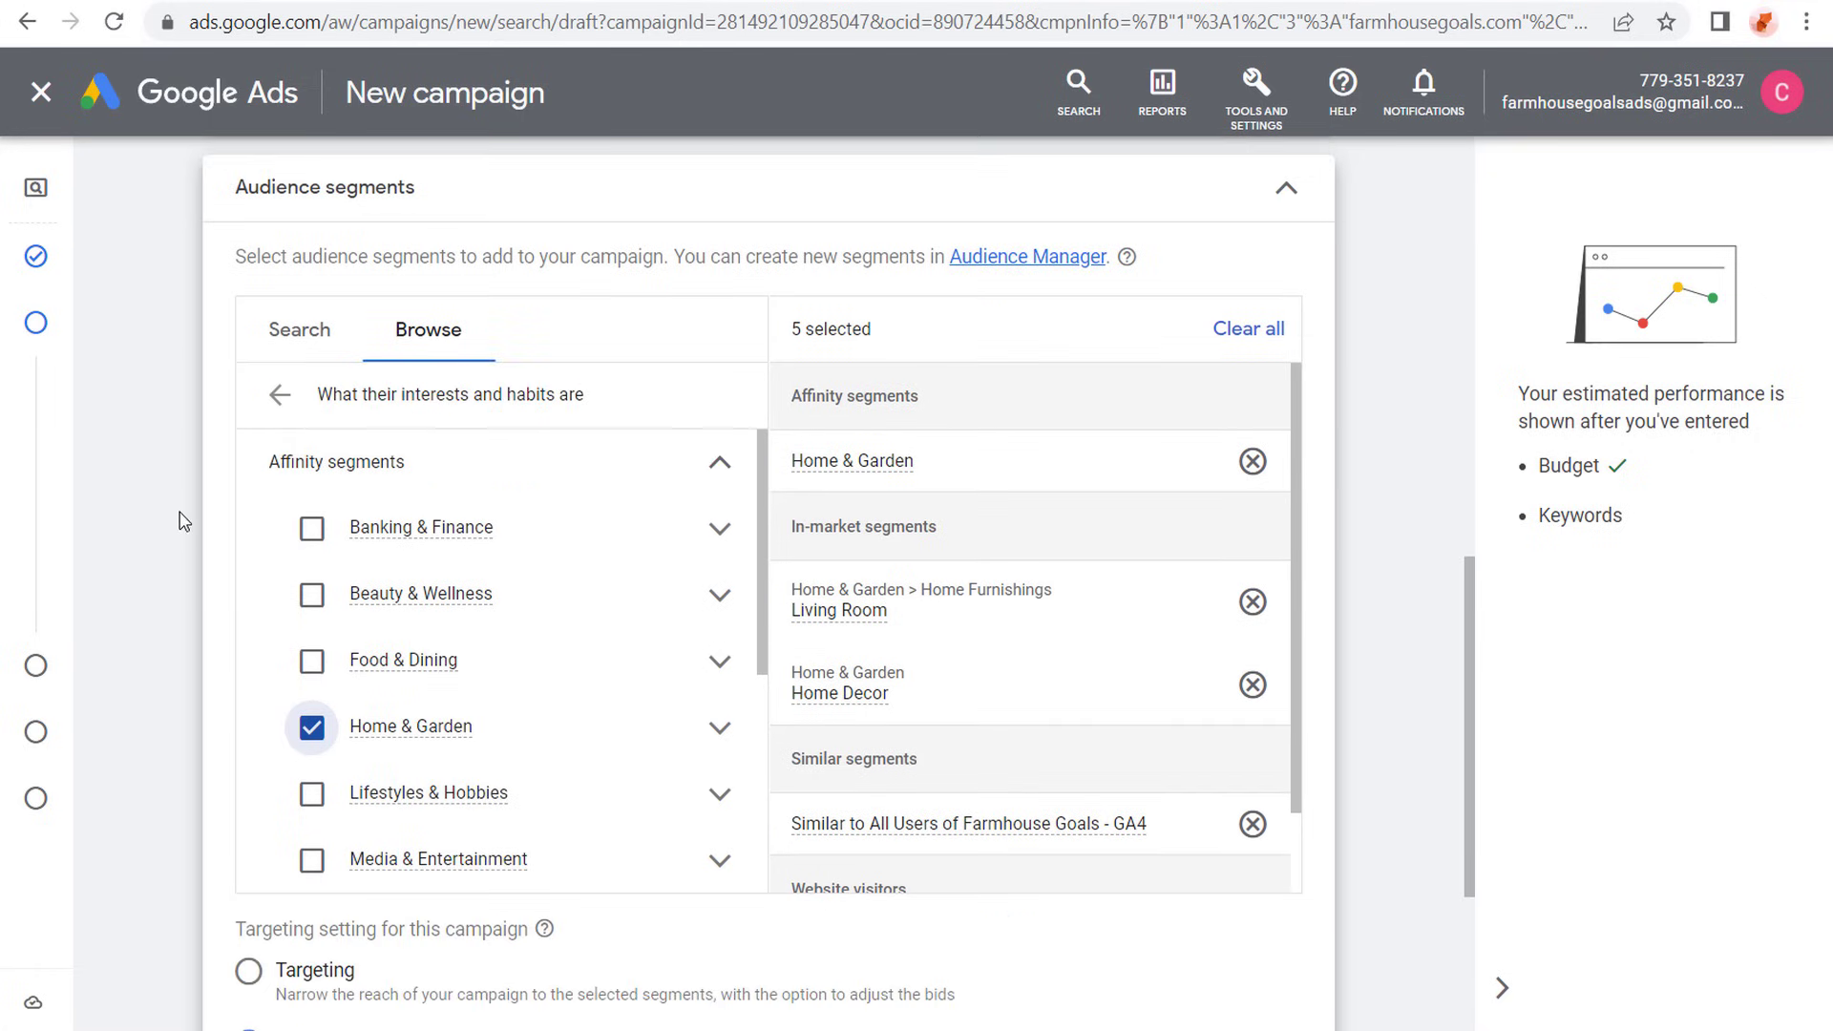
{"action": "scroll", "coordinate": [230, 726], "scroll_direction": "down", "scroll_amount": 1}
{"action": "scroll", "coordinate": [325, 754], "scroll_direction": "down", "scroll_amount": 1}
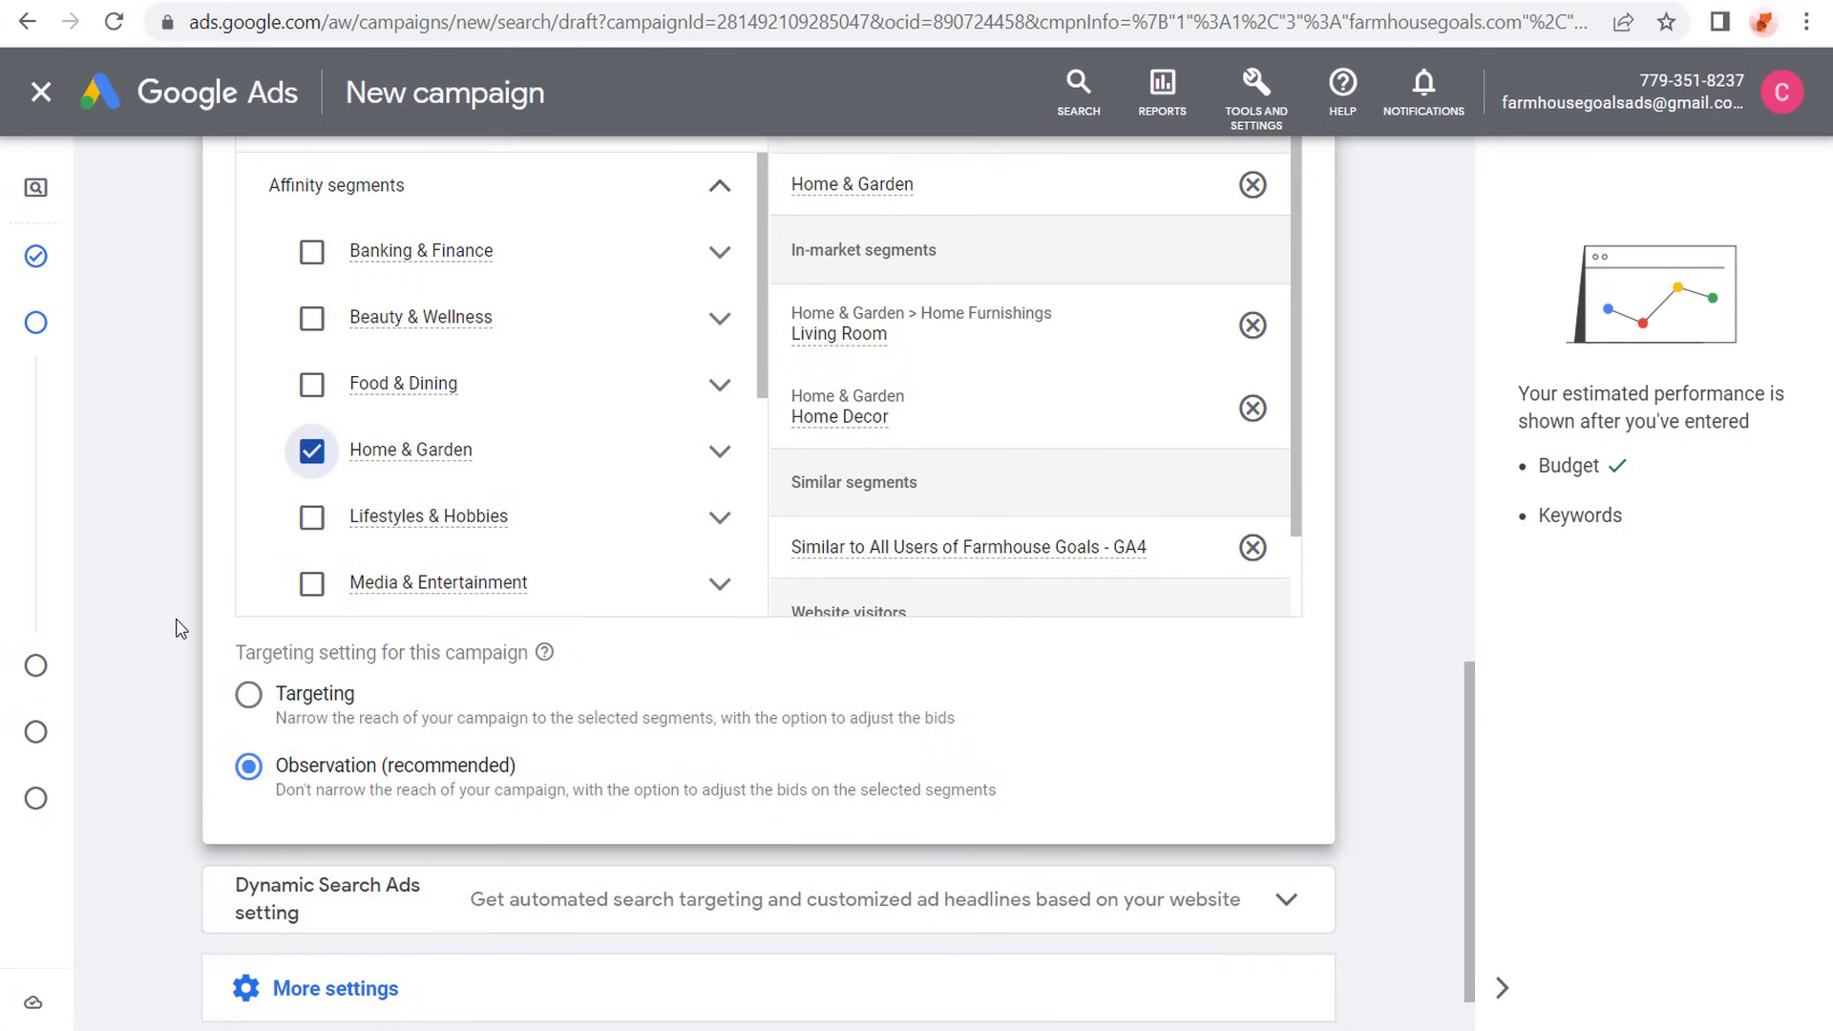
{"action": "scroll", "coordinate": [177, 572], "scroll_direction": "up", "scroll_amount": 1}
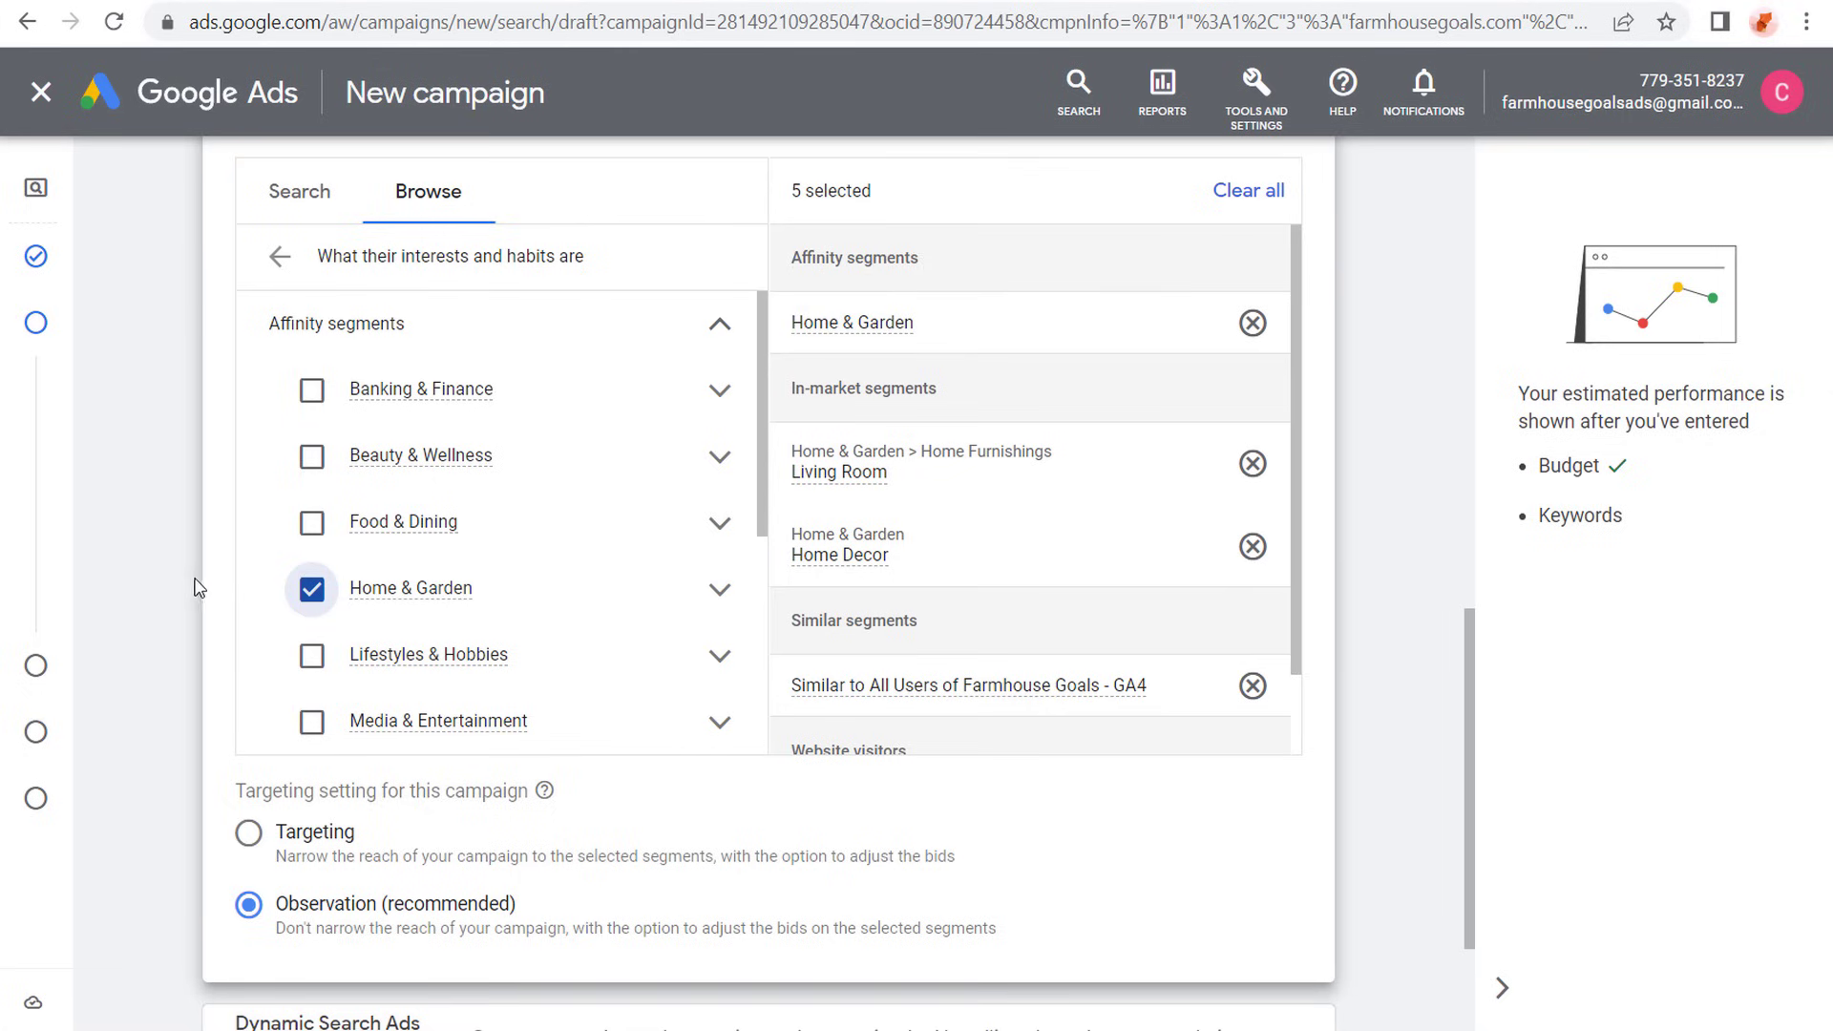
{"action": "scroll", "coordinate": [184, 574], "scroll_direction": "down", "scroll_amount": 3}
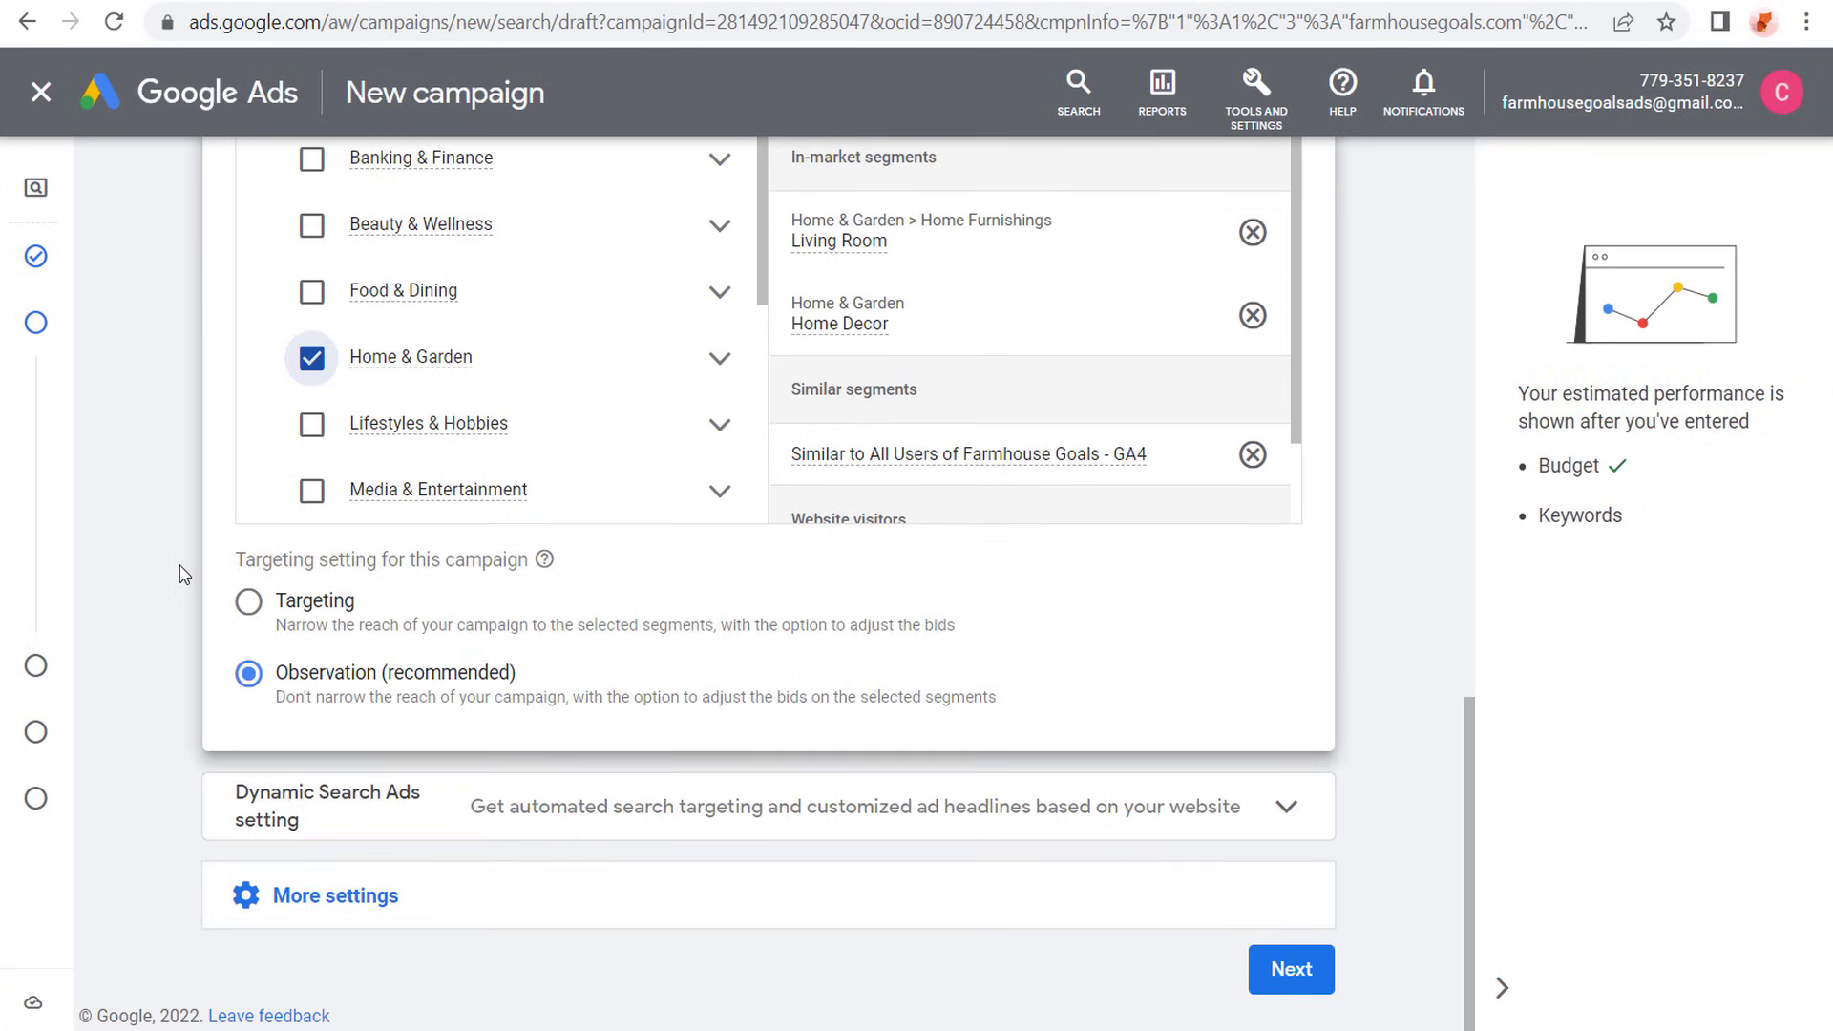
{"action": "left_click", "coordinate": [498, 807]}
{"action": "scroll", "coordinate": [175, 797], "scroll_direction": "down", "scroll_amount": 1}
{"action": "scroll", "coordinate": [176, 800], "scroll_direction": "down", "scroll_amount": 4}
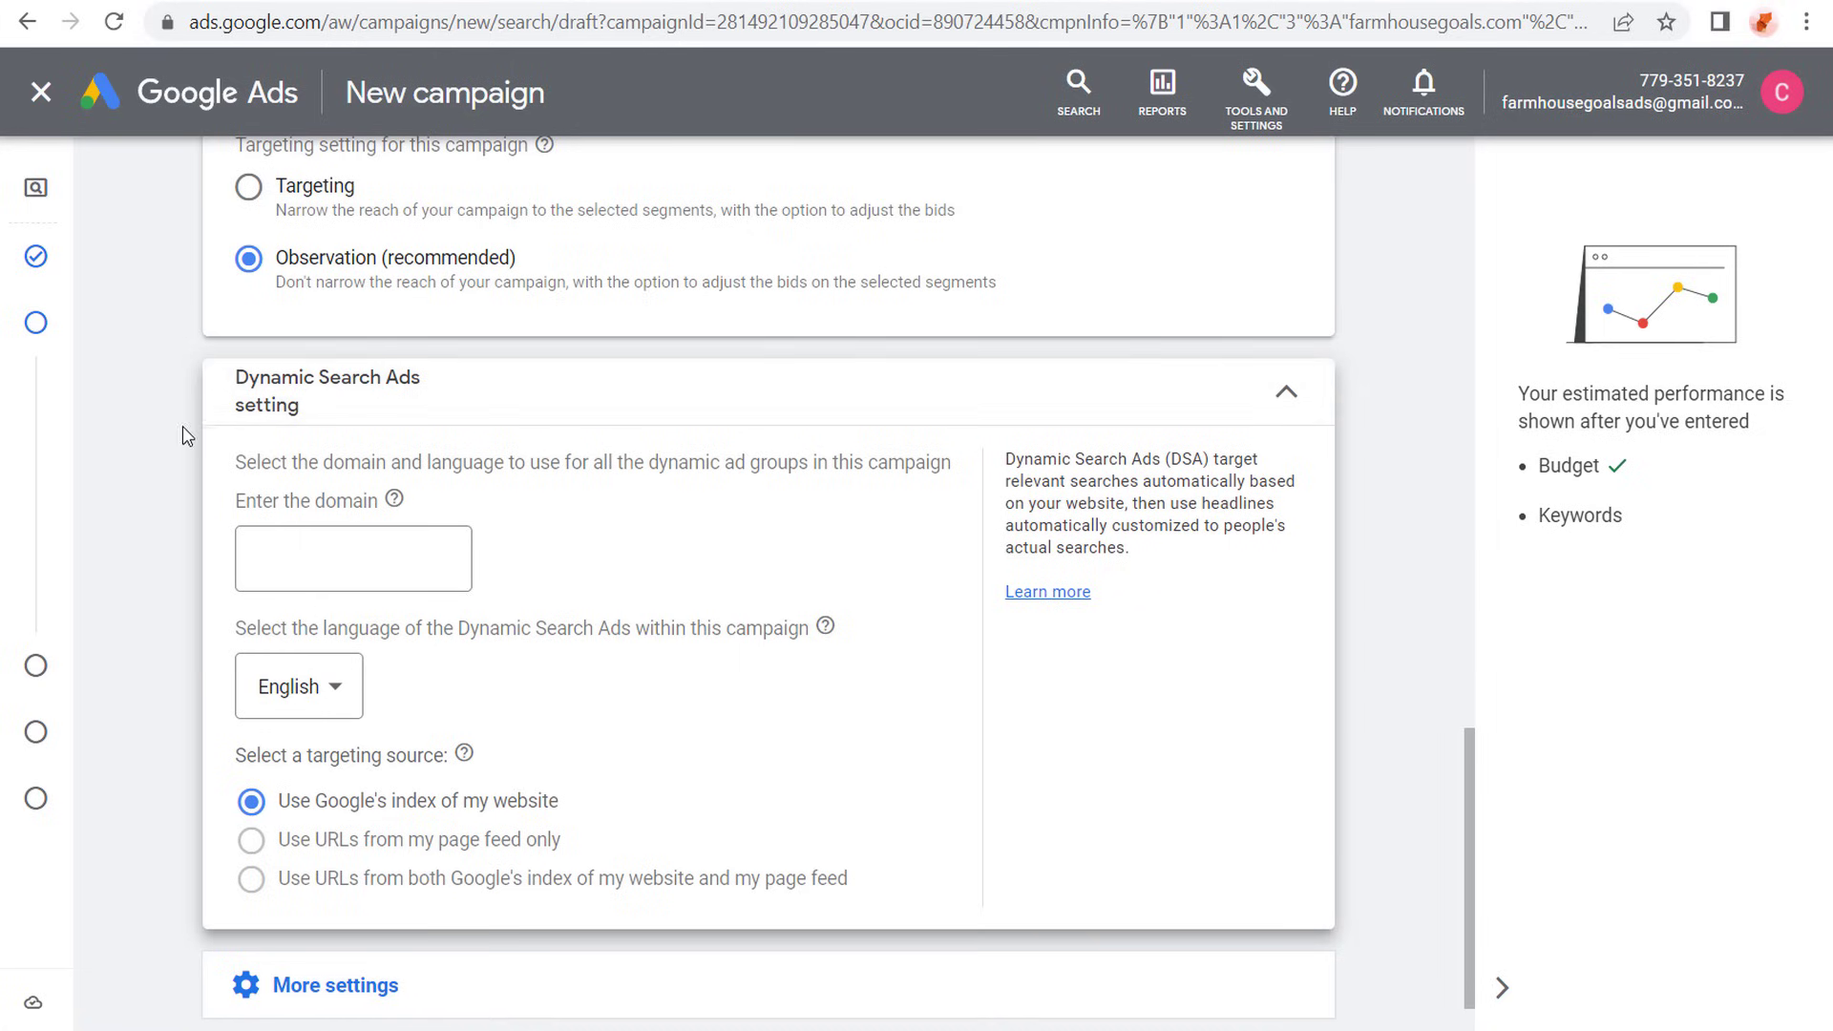
{"action": "left_click", "coordinate": [1286, 391]}
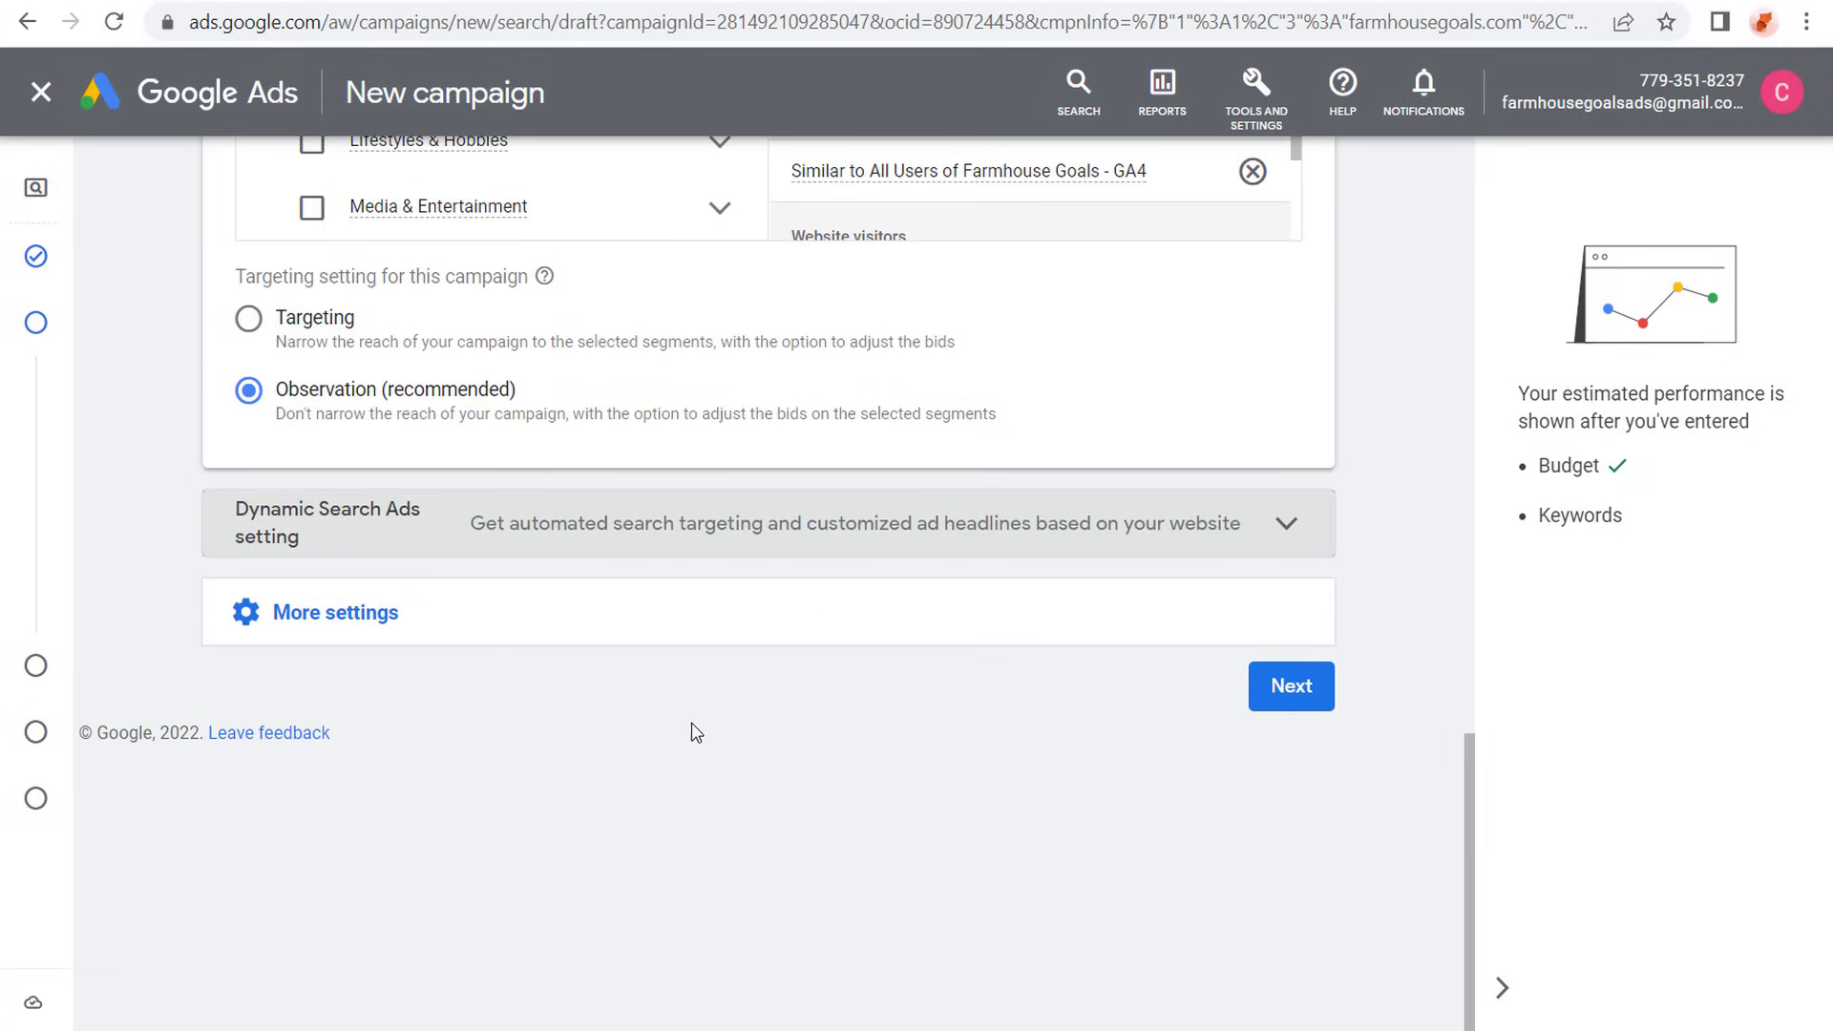
{"action": "left_click", "coordinate": [458, 625]}
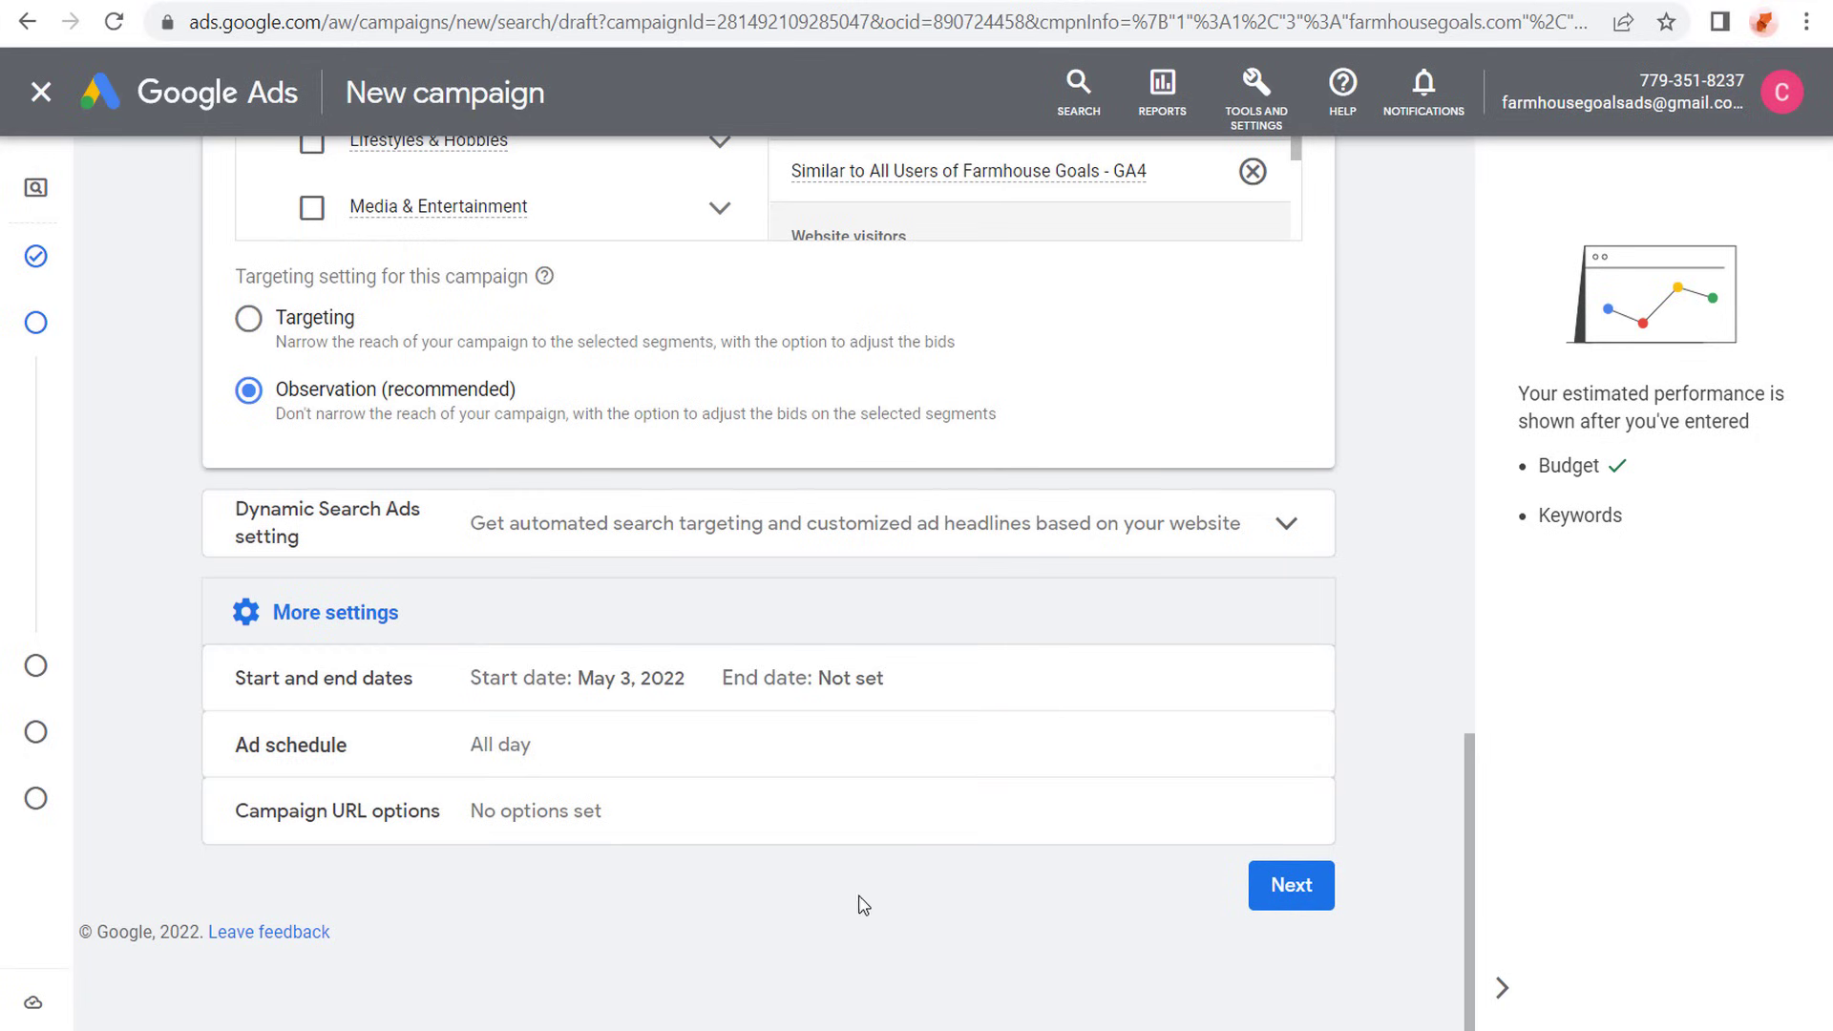
- Proceed to the Keywords and ads page and dismiss the New keywords experience introduction
{"action": "left_click", "coordinate": [1296, 885]}
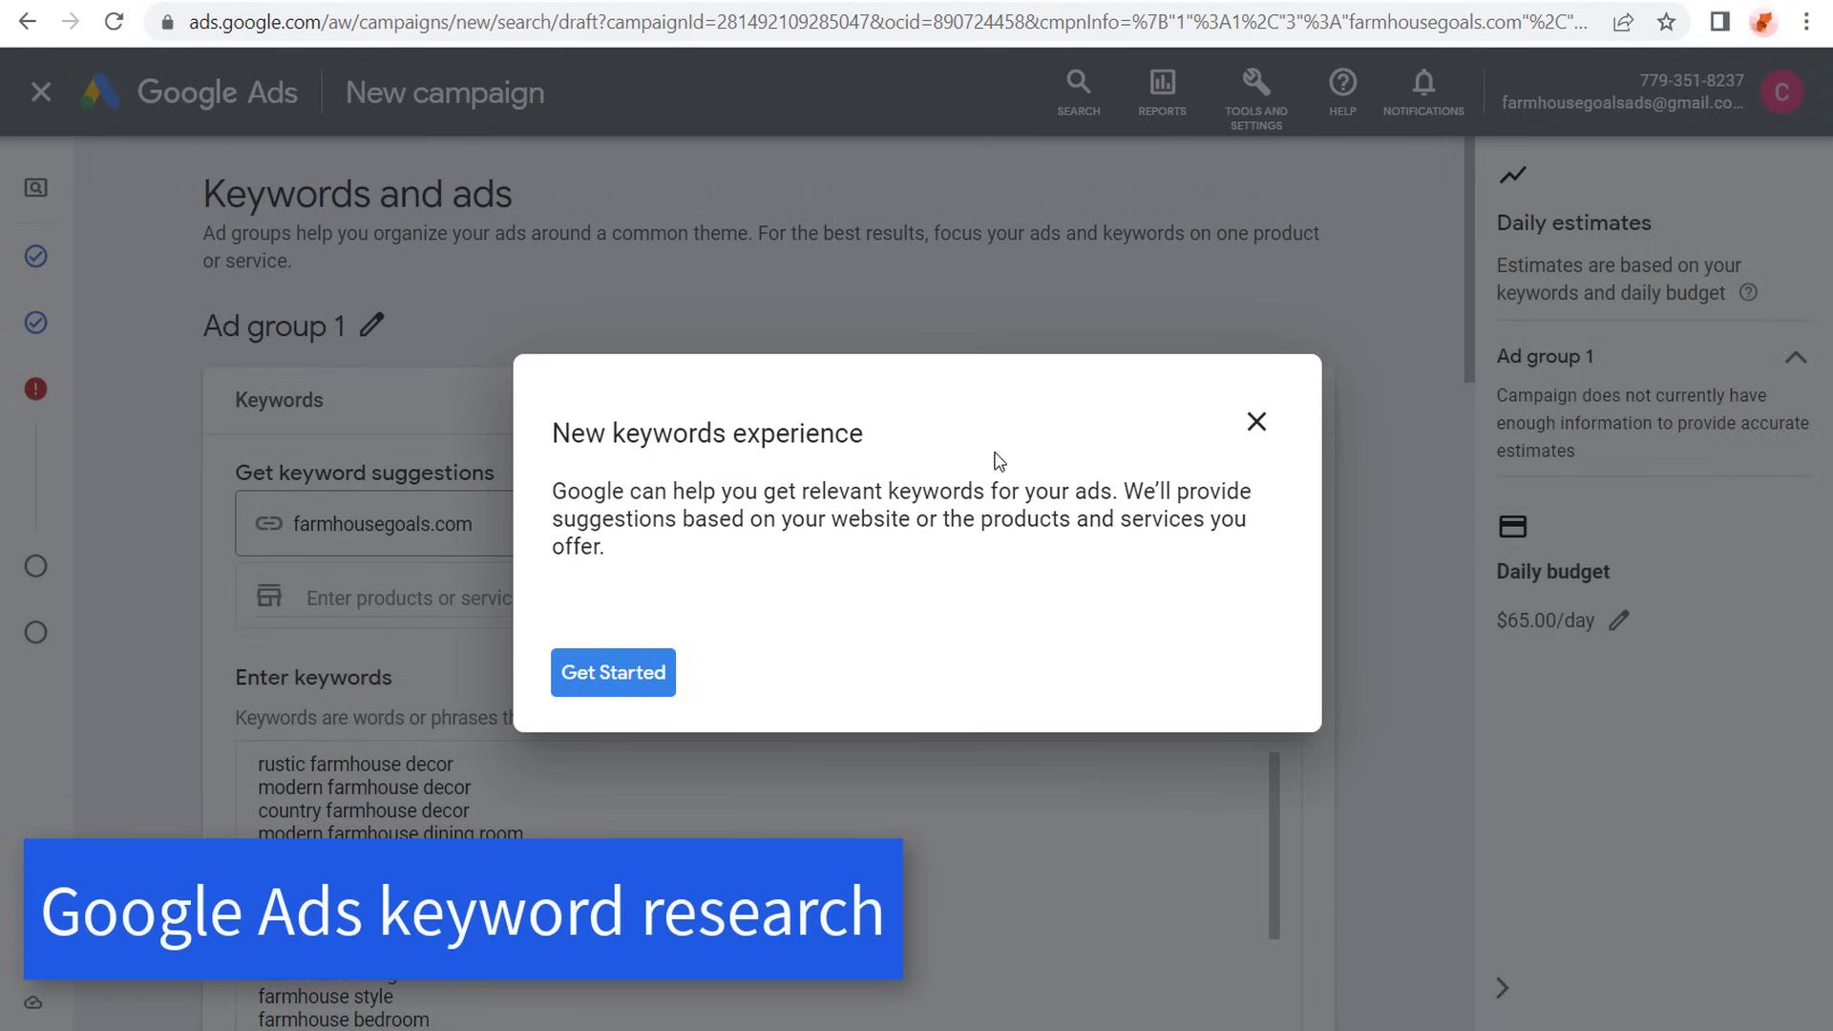
{"action": "left_click", "coordinate": [1256, 422]}
{"action": "left_click", "coordinate": [1060, 603]}
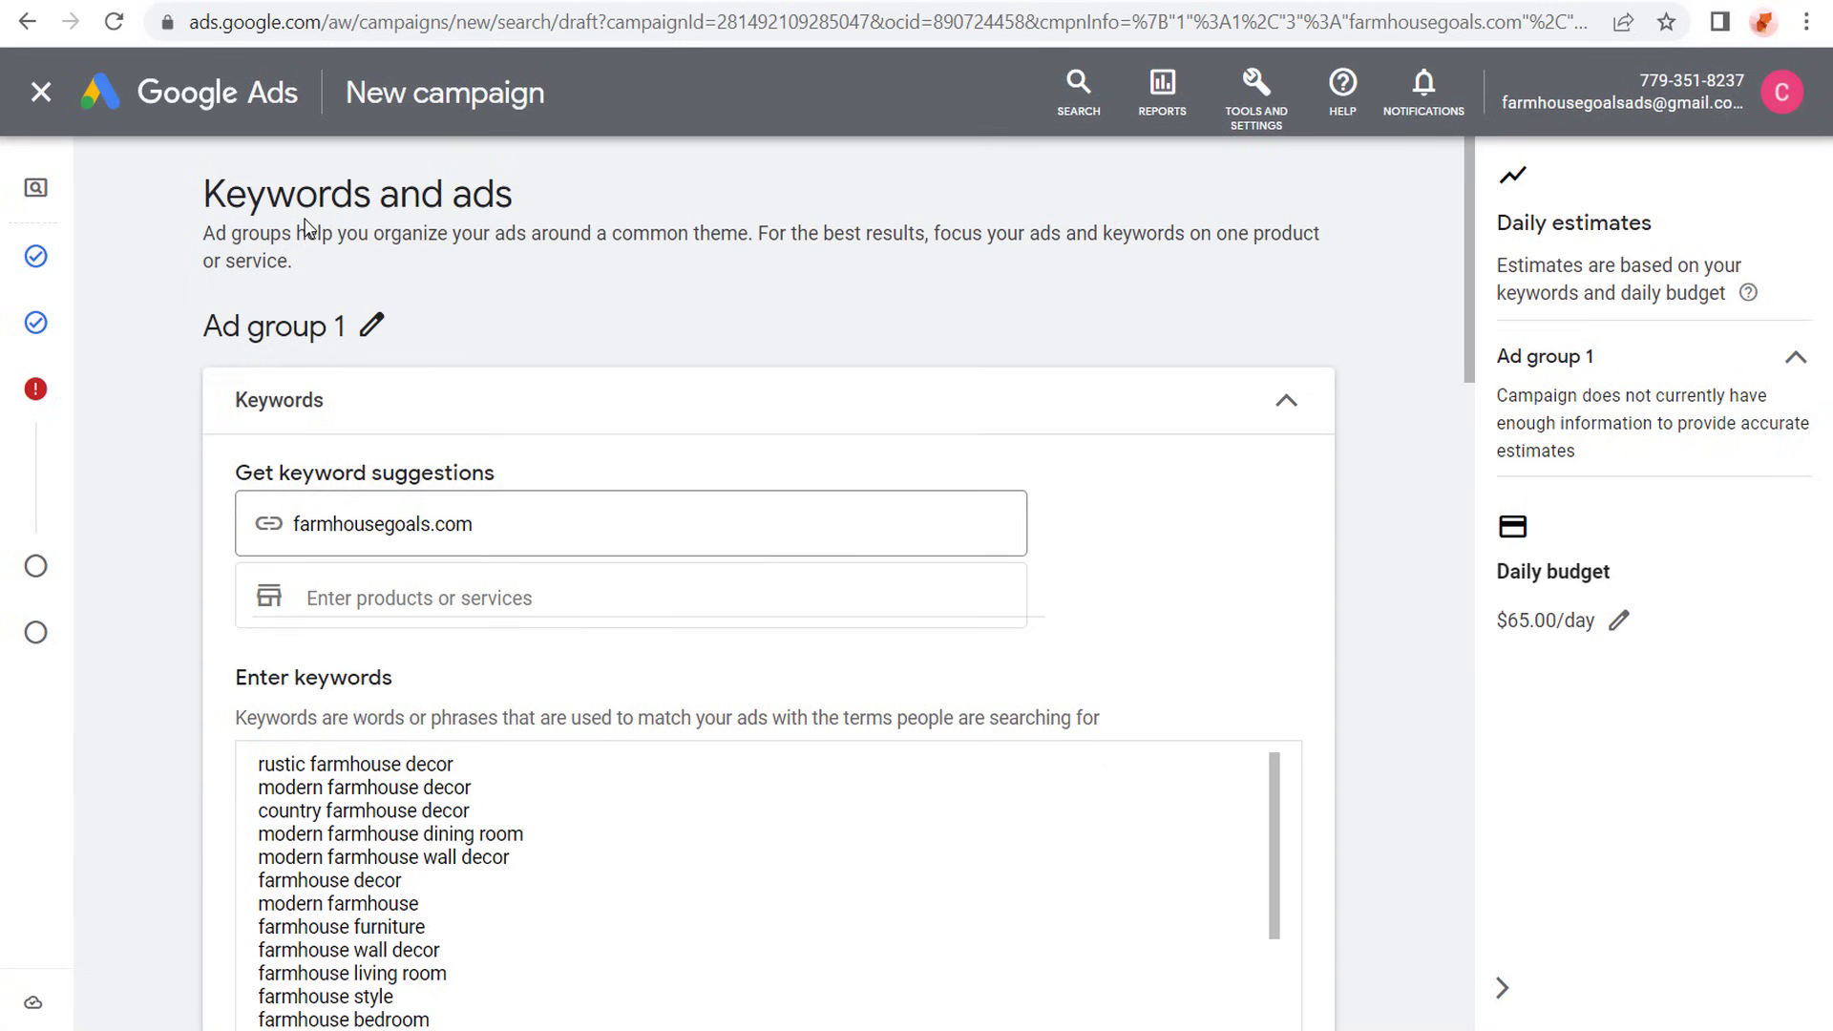
- Switch to the WordPress product categories of Farmhouse Goals and examine the category list and its item total
{"action": "left_click", "coordinate": [507, 1]}
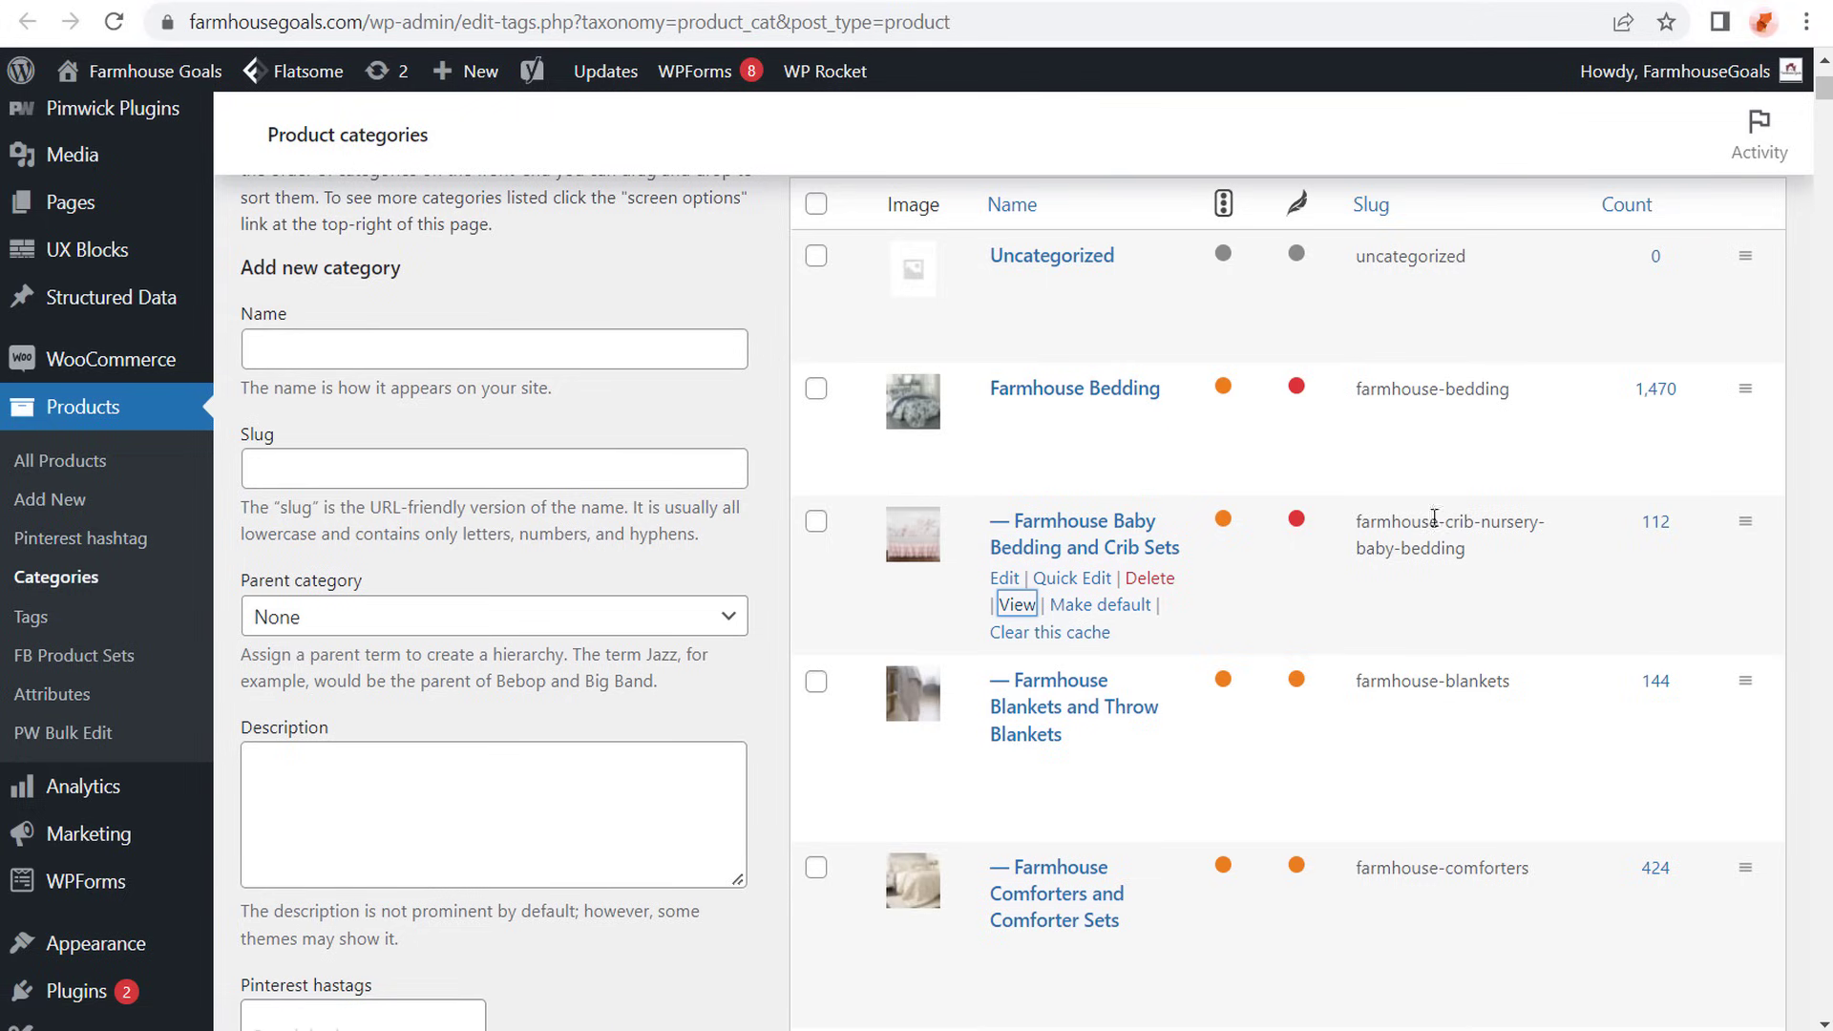
{"action": "scroll", "coordinate": [1355, 531], "scroll_direction": "down", "scroll_amount": 15}
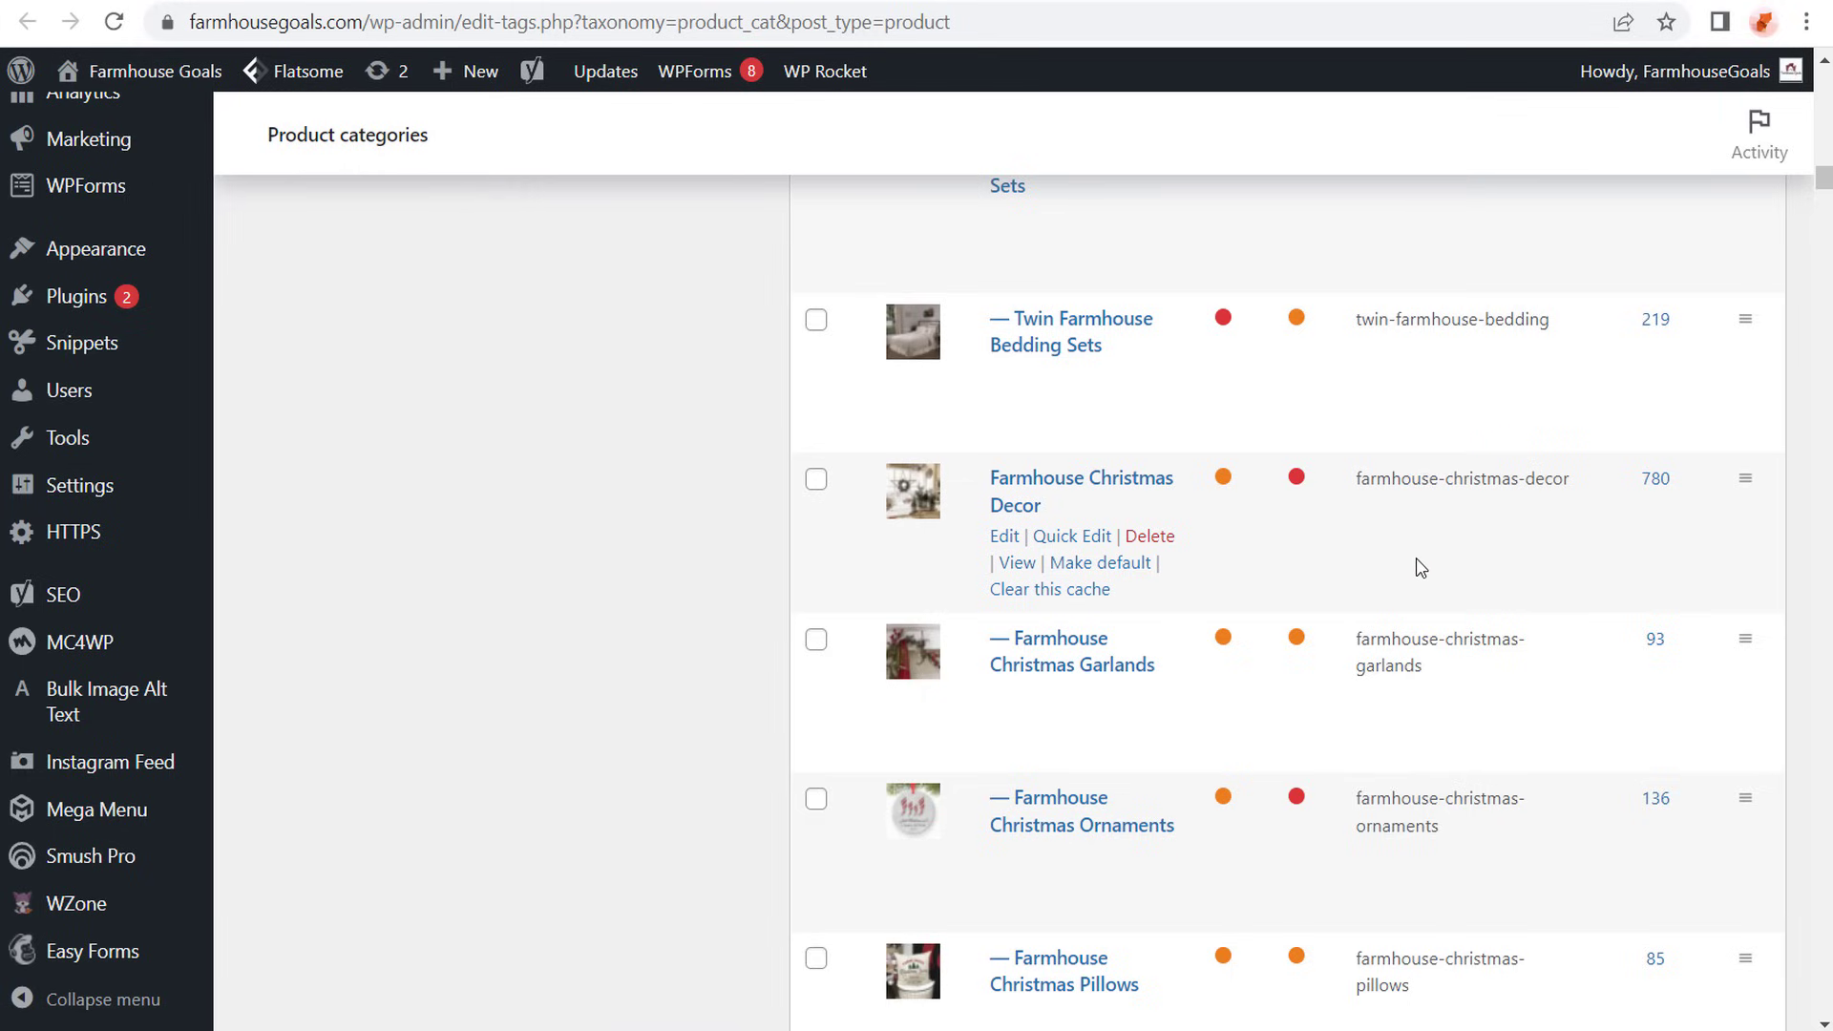
{"action": "scroll", "coordinate": [1423, 558], "scroll_direction": "up", "scroll_amount": 20}
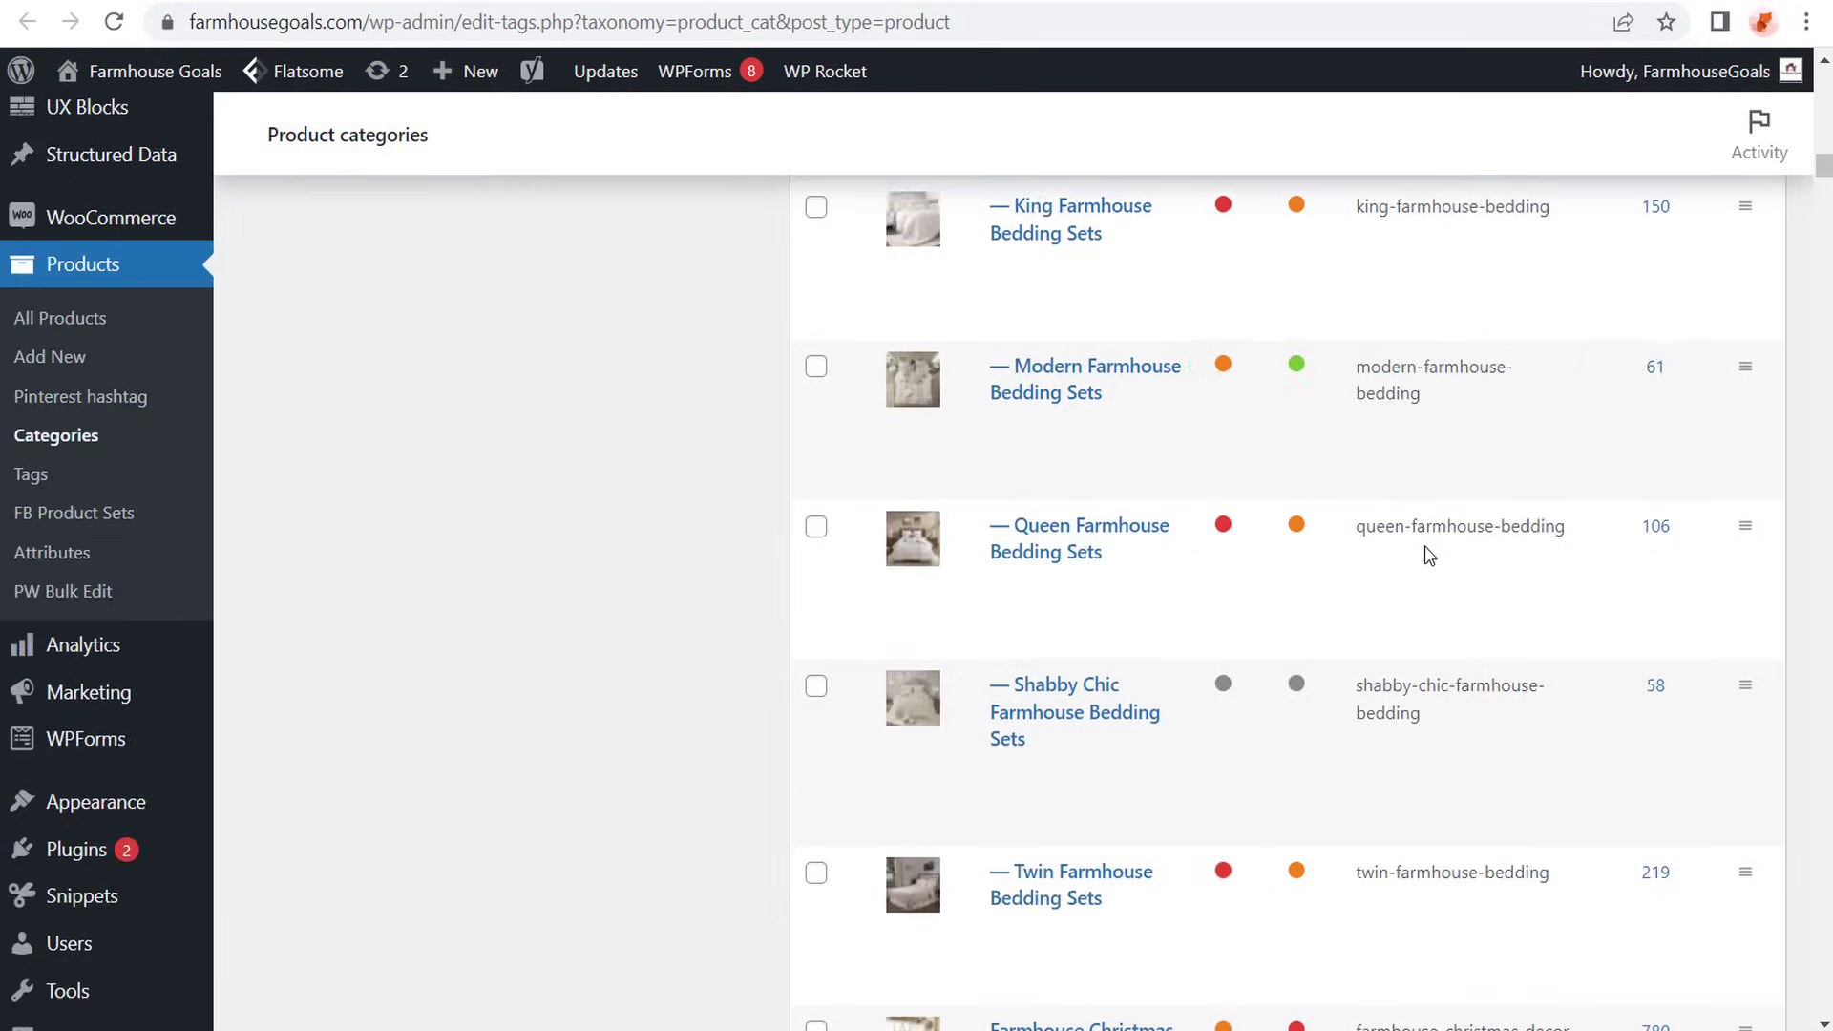
{"action": "scroll", "coordinate": [1438, 580], "scroll_direction": "up", "scroll_amount": 15}
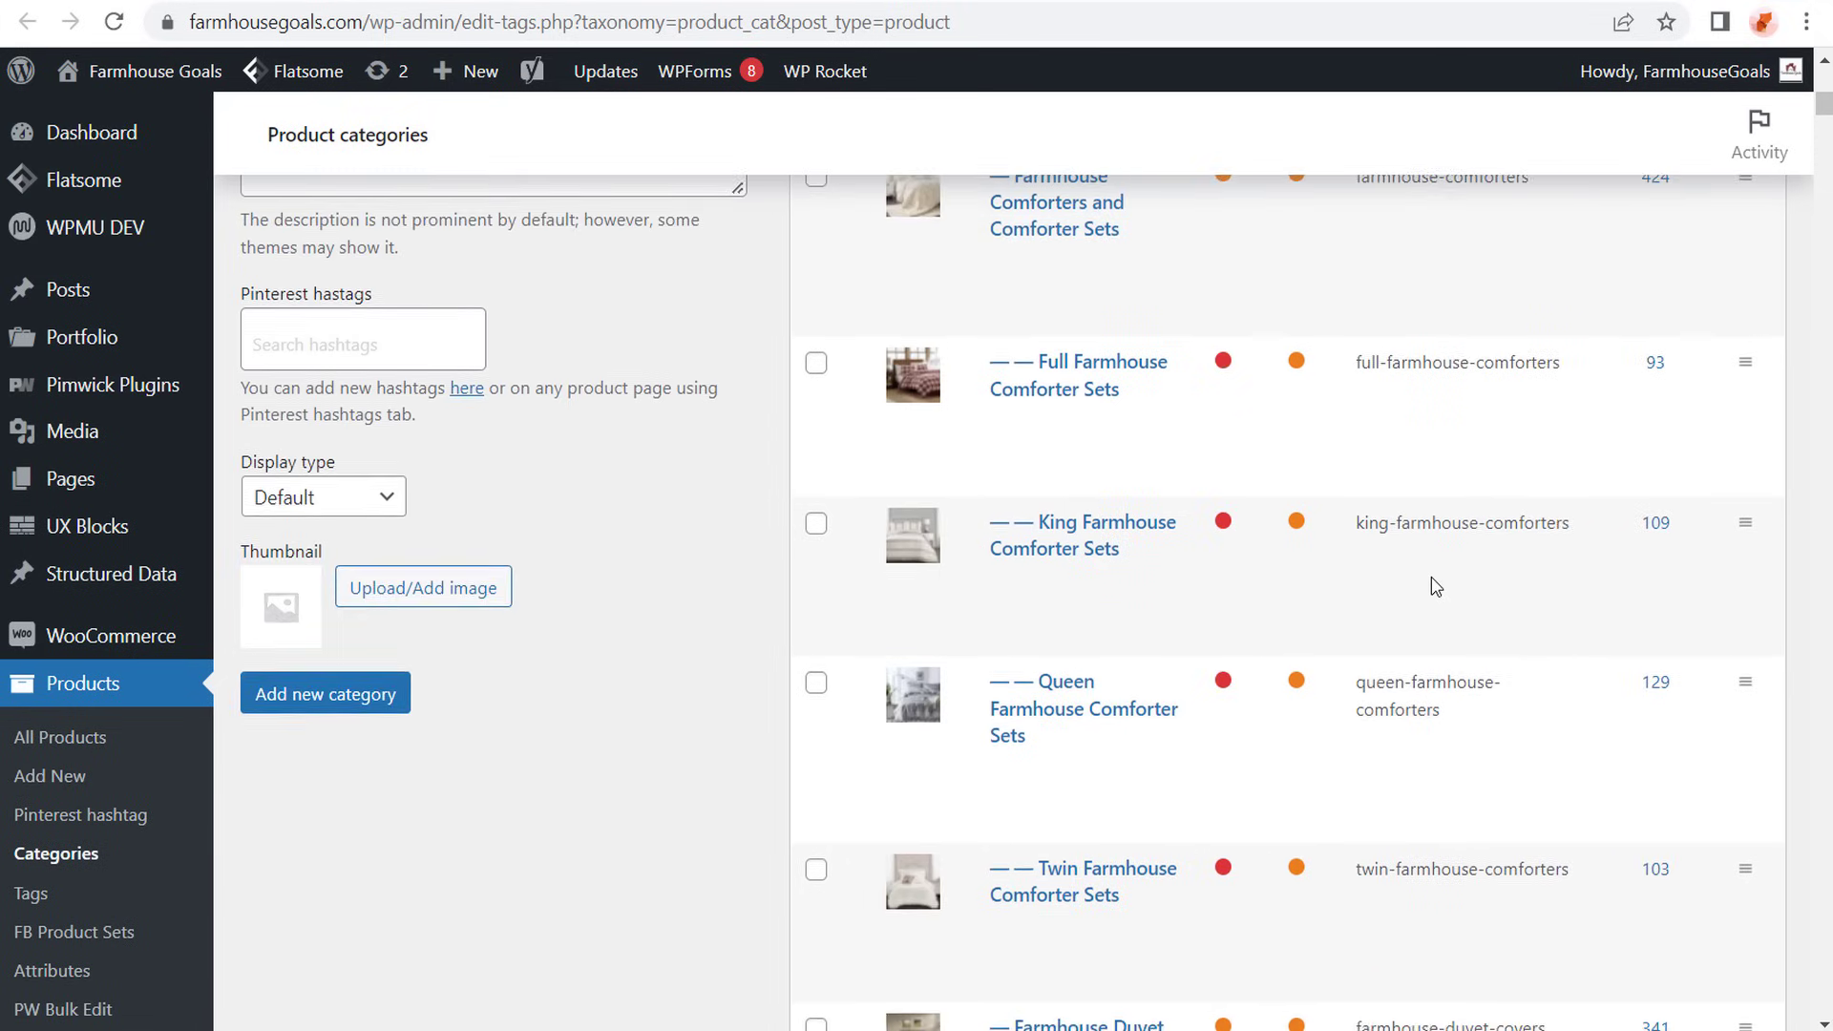
{"action": "scroll", "coordinate": [1443, 553], "scroll_direction": "down", "scroll_amount": 1}
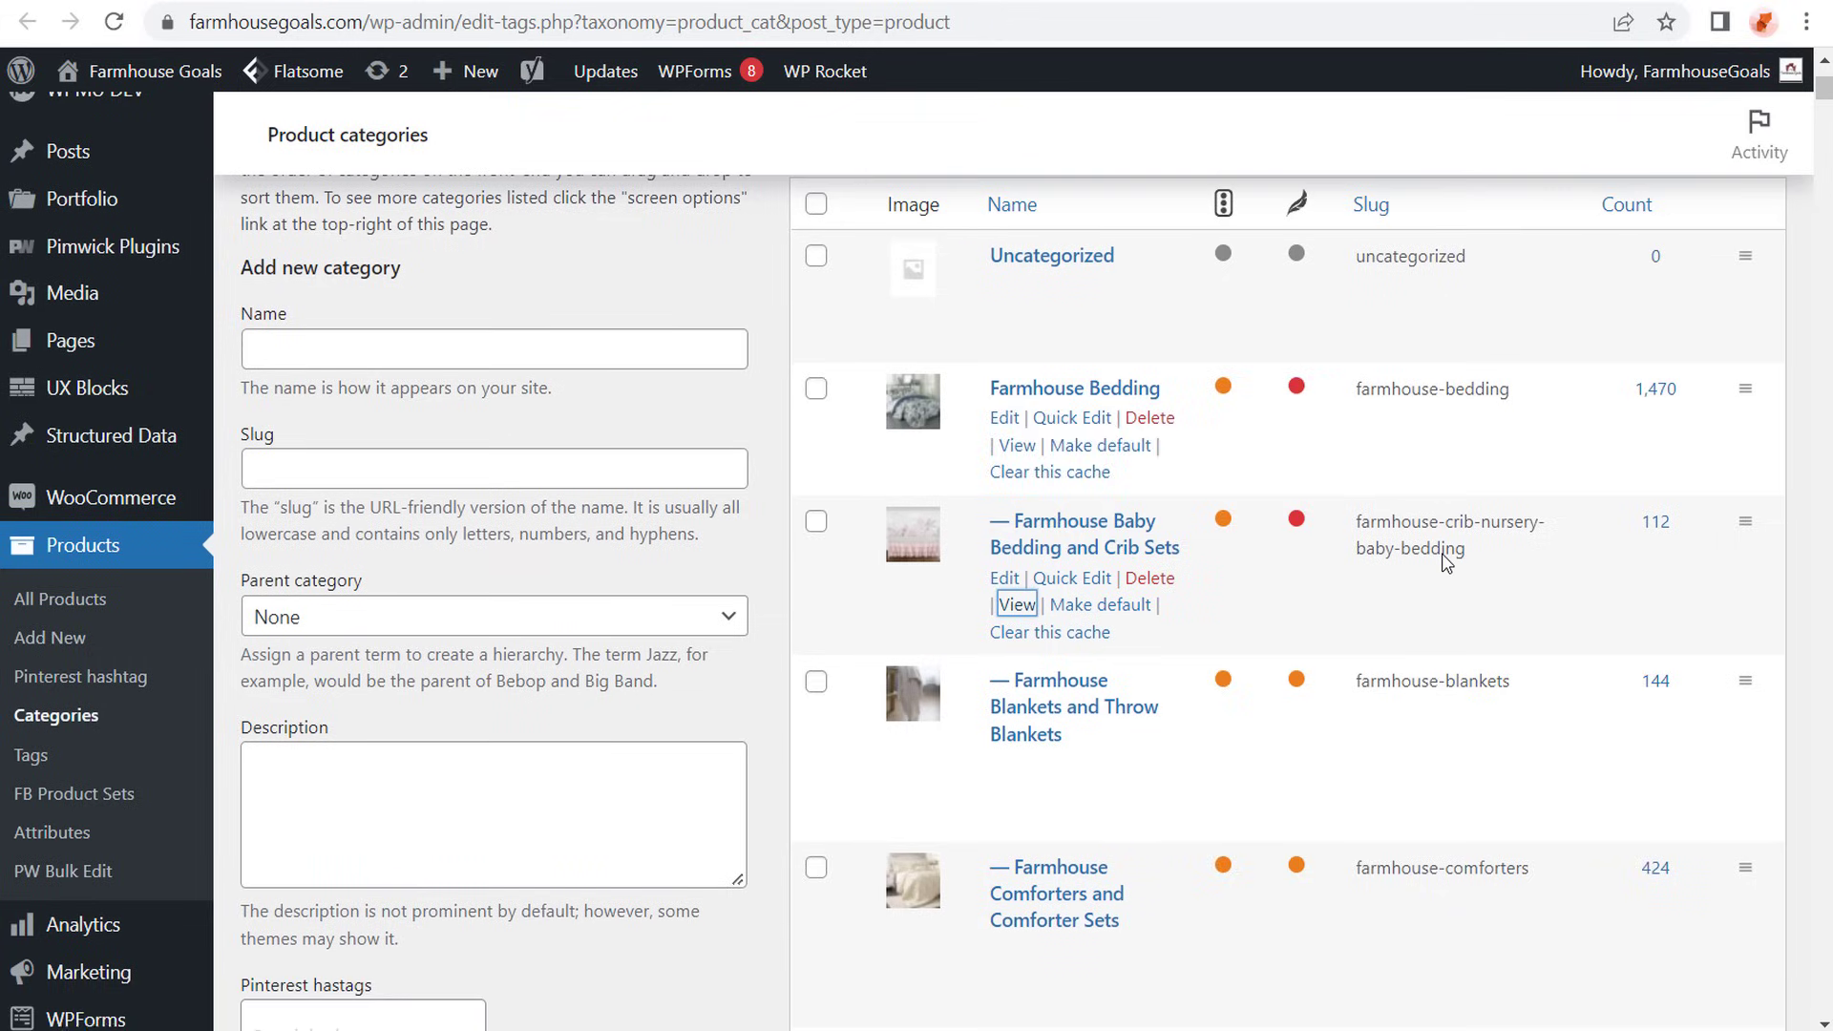
{"action": "scroll", "coordinate": [1460, 534], "scroll_direction": "up", "scroll_amount": 1}
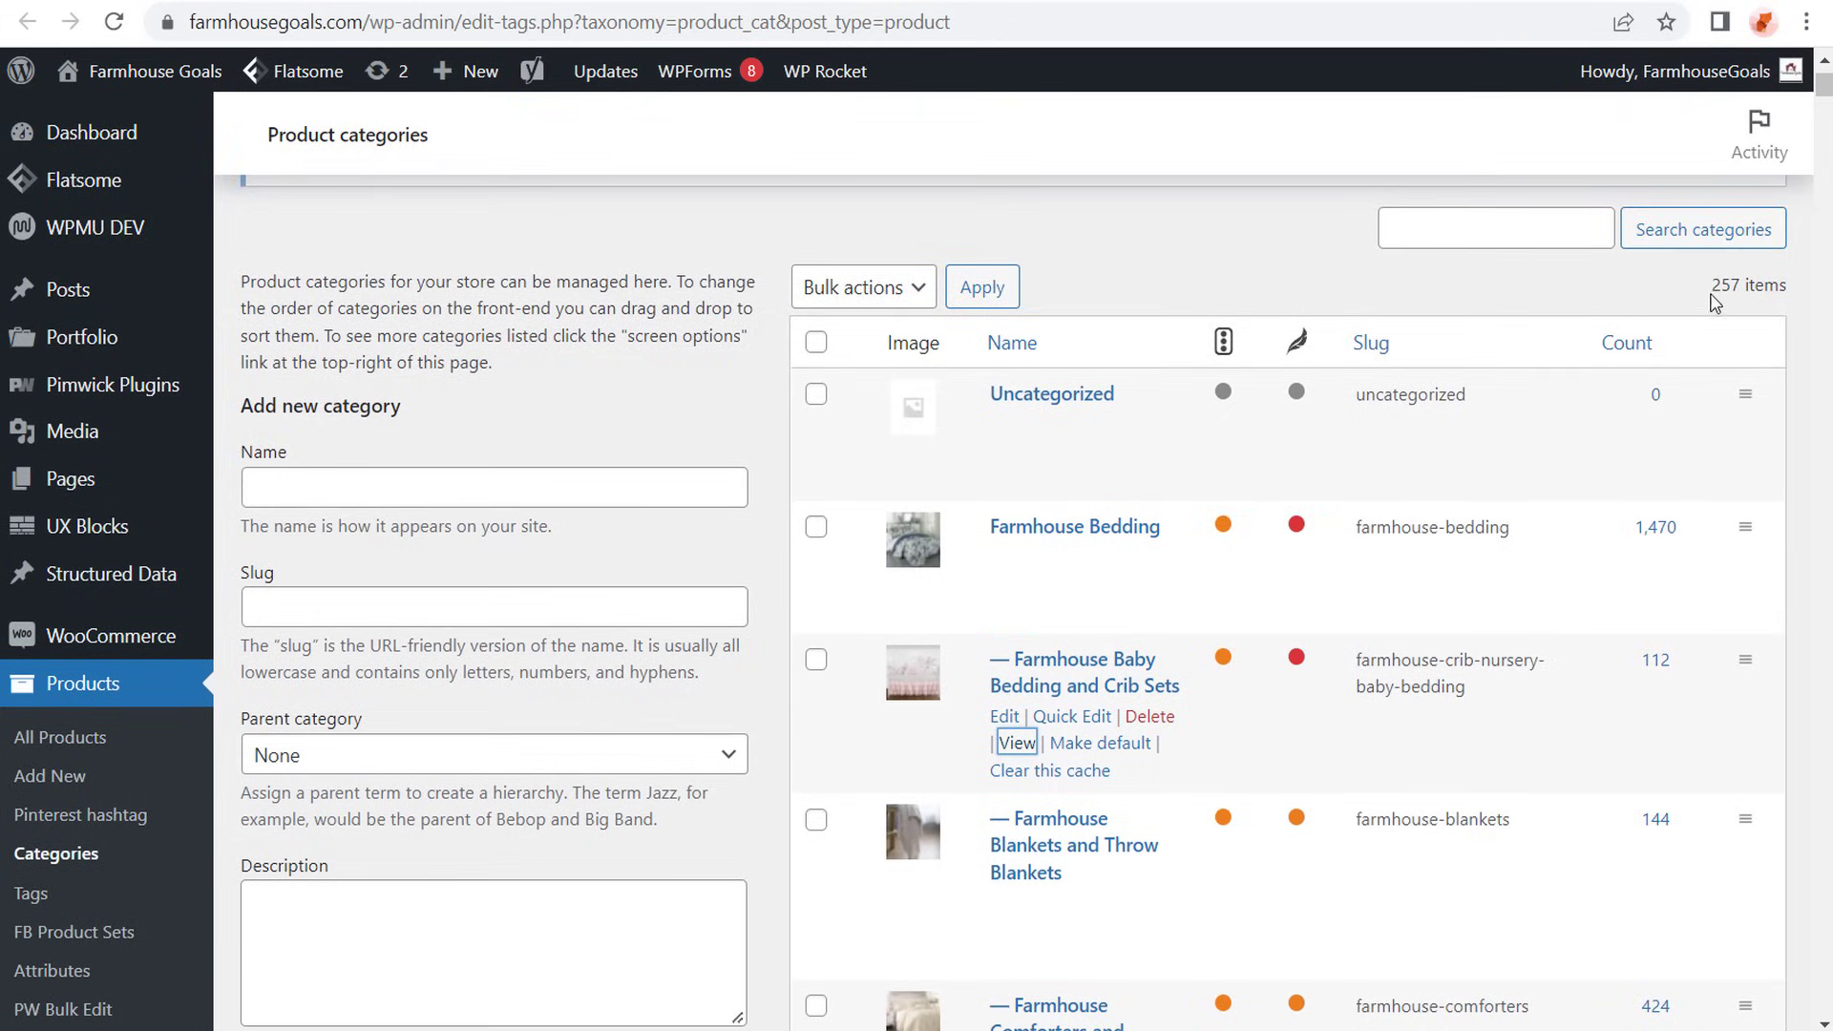
{"action": "double_click", "coordinate": [1723, 285]}
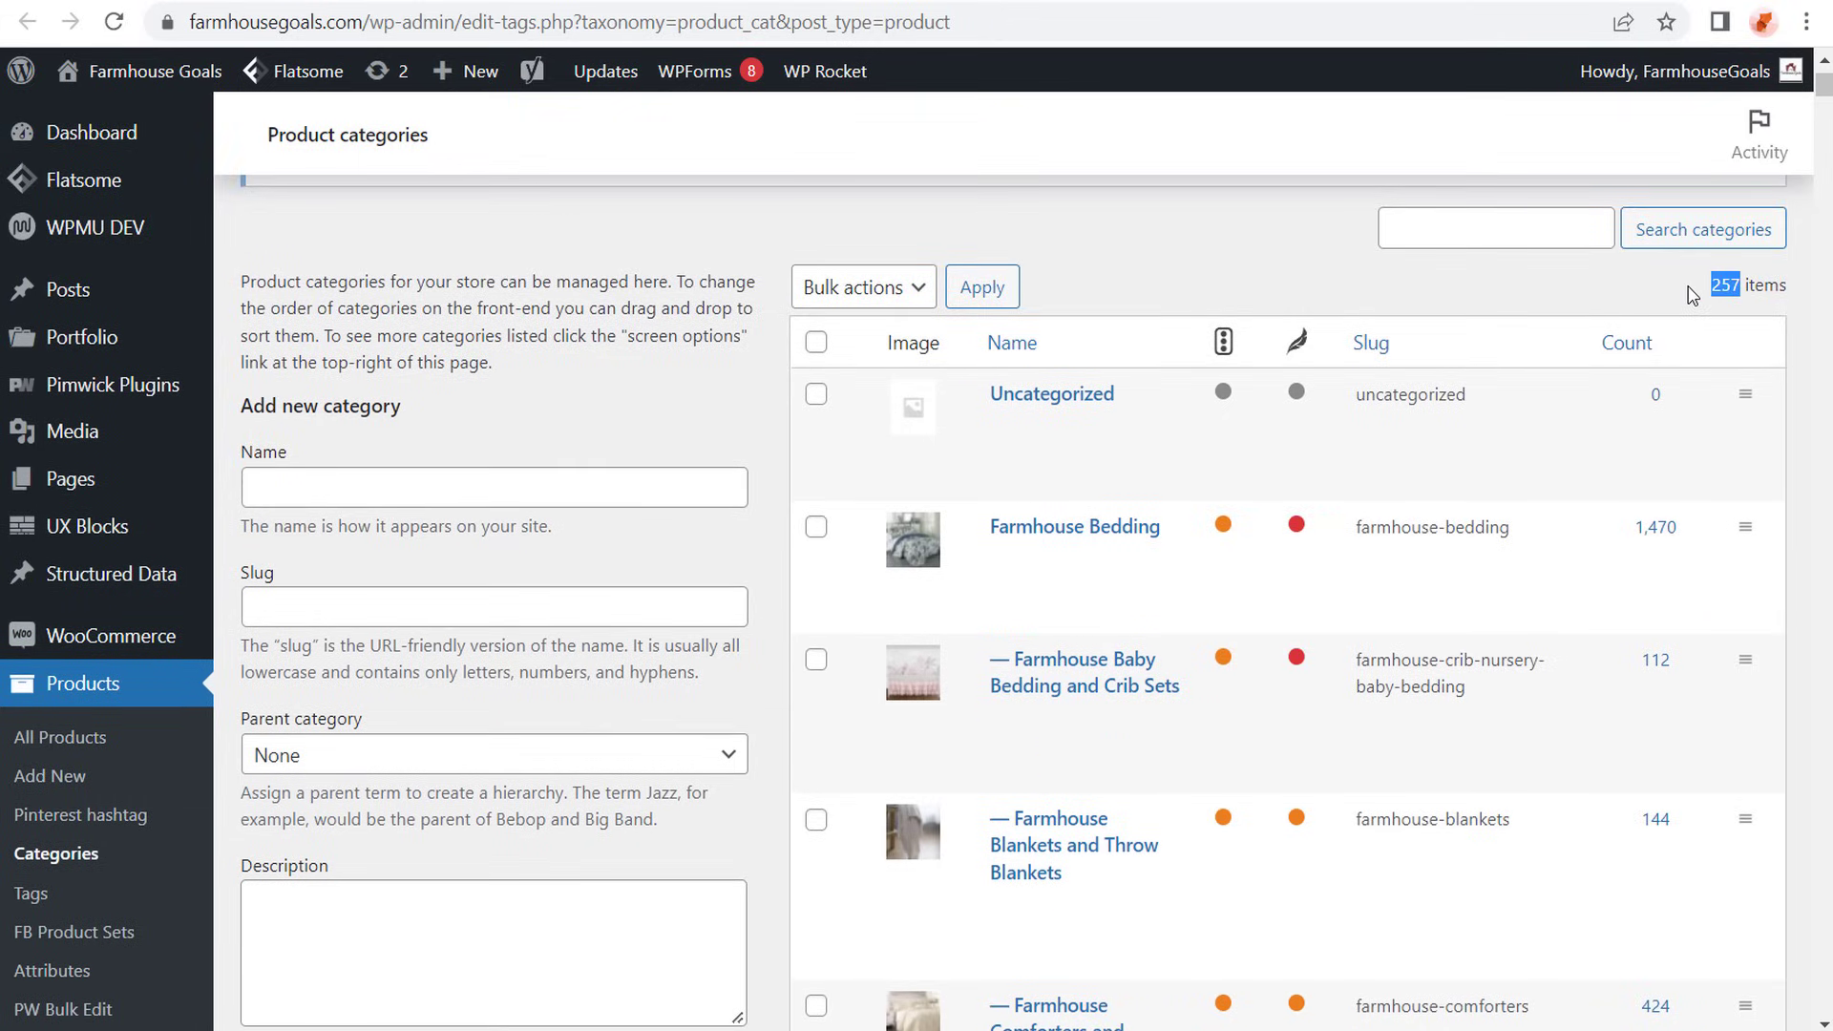
{"action": "left_click", "coordinate": [1695, 296]}
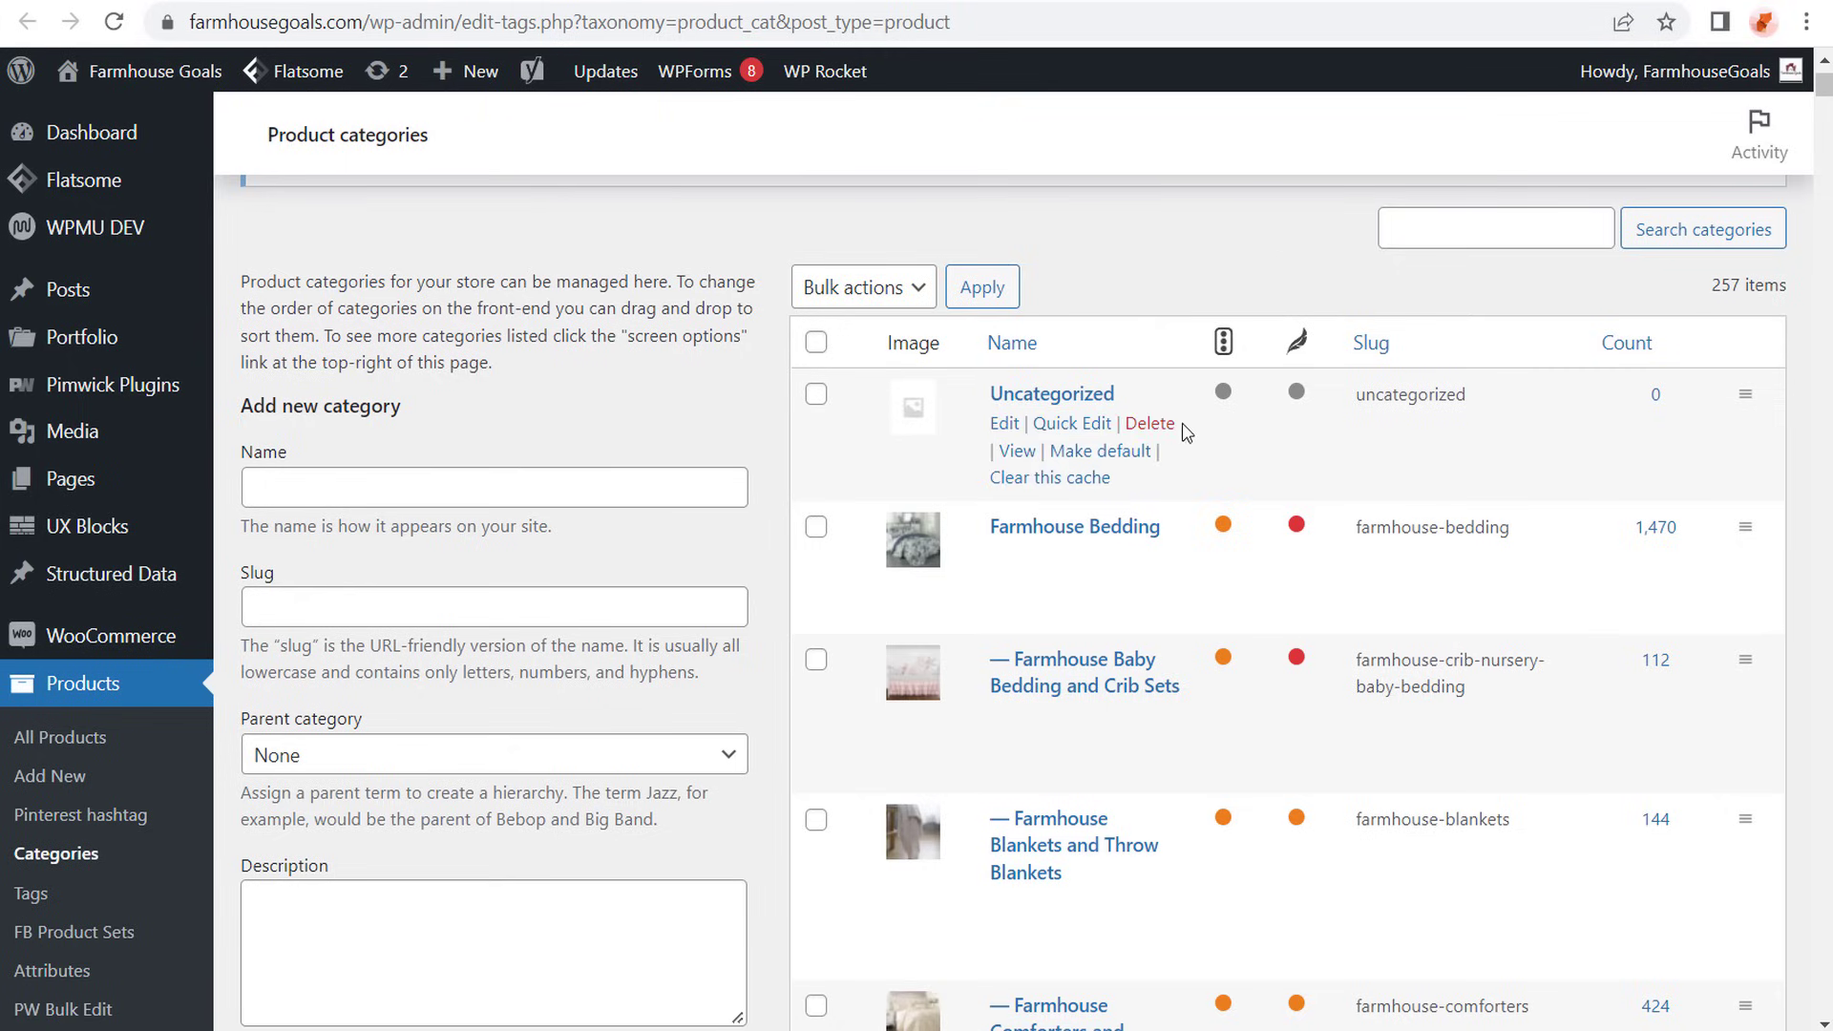
- Examine how the product categories split into subcategories, from comforters, duvet covers and quilts to bar stools and dining furniture
{"action": "scroll", "coordinate": [1473, 528], "scroll_direction": "down", "scroll_amount": 5}
{"action": "scroll", "coordinate": [1485, 523], "scroll_direction": "down", "scroll_amount": 2}
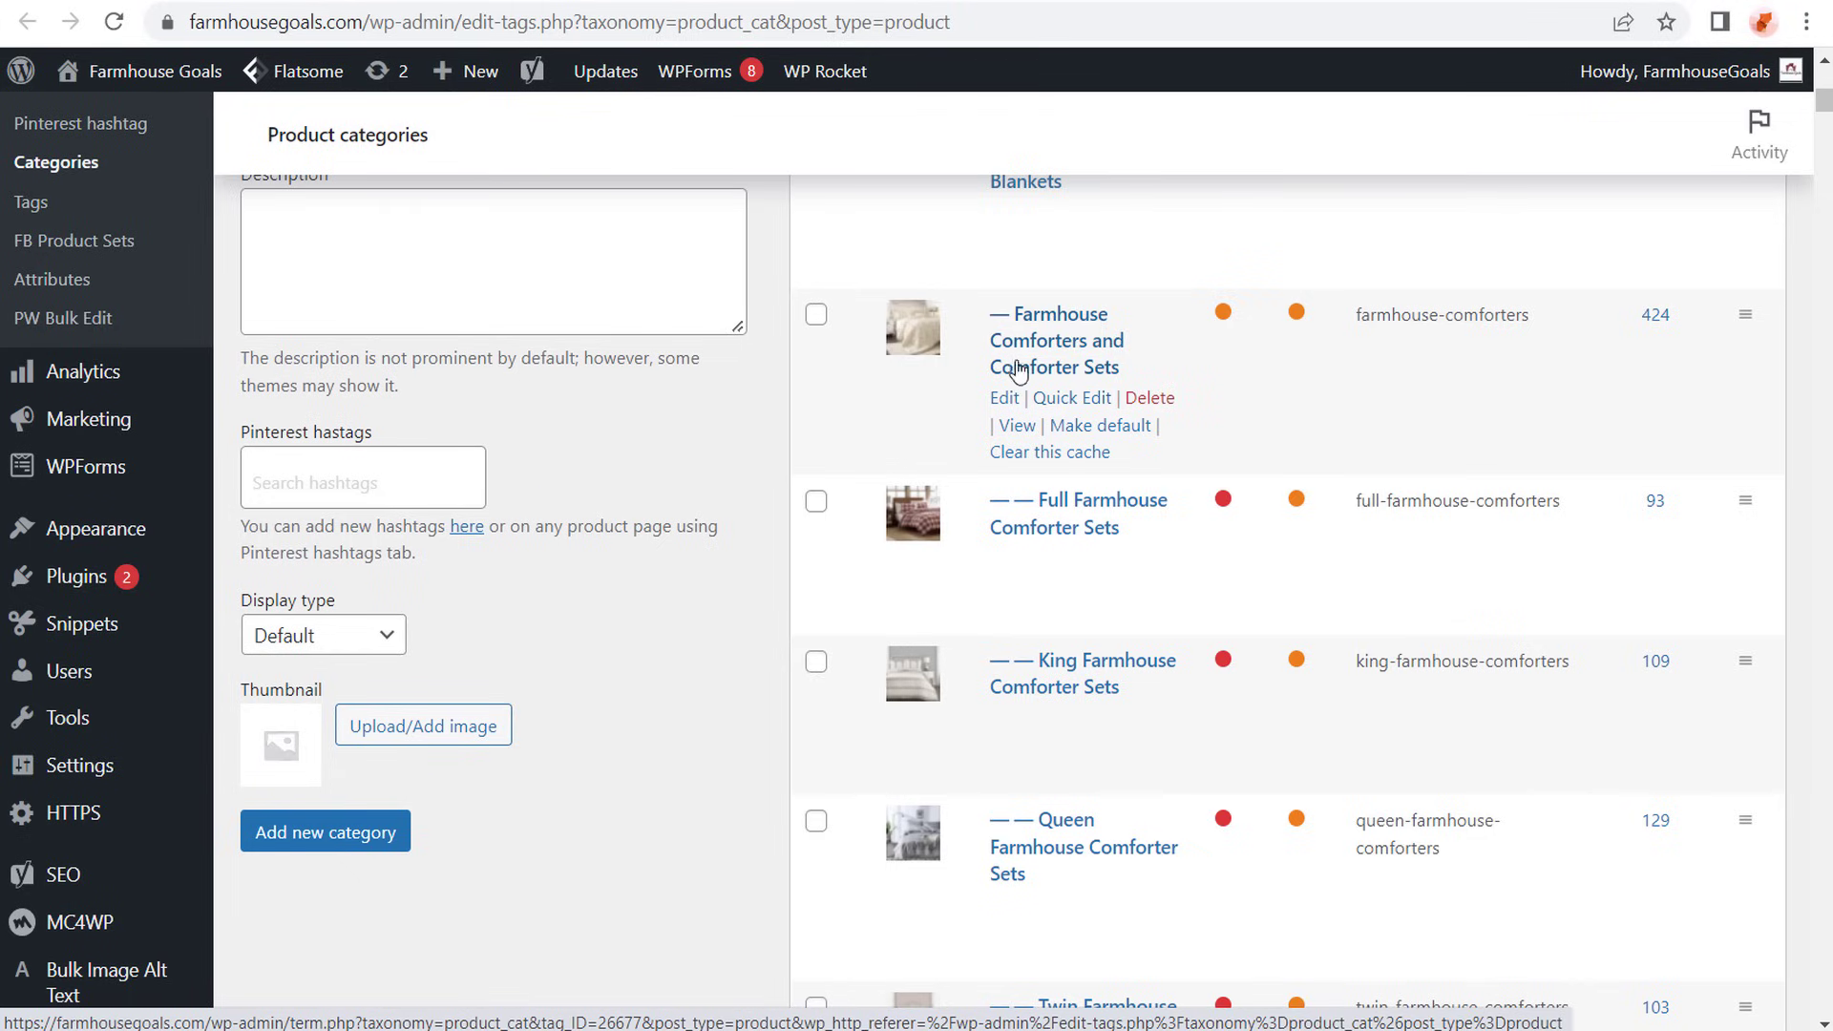
{"action": "scroll", "coordinate": [716, 554], "scroll_direction": "down", "scroll_amount": 4}
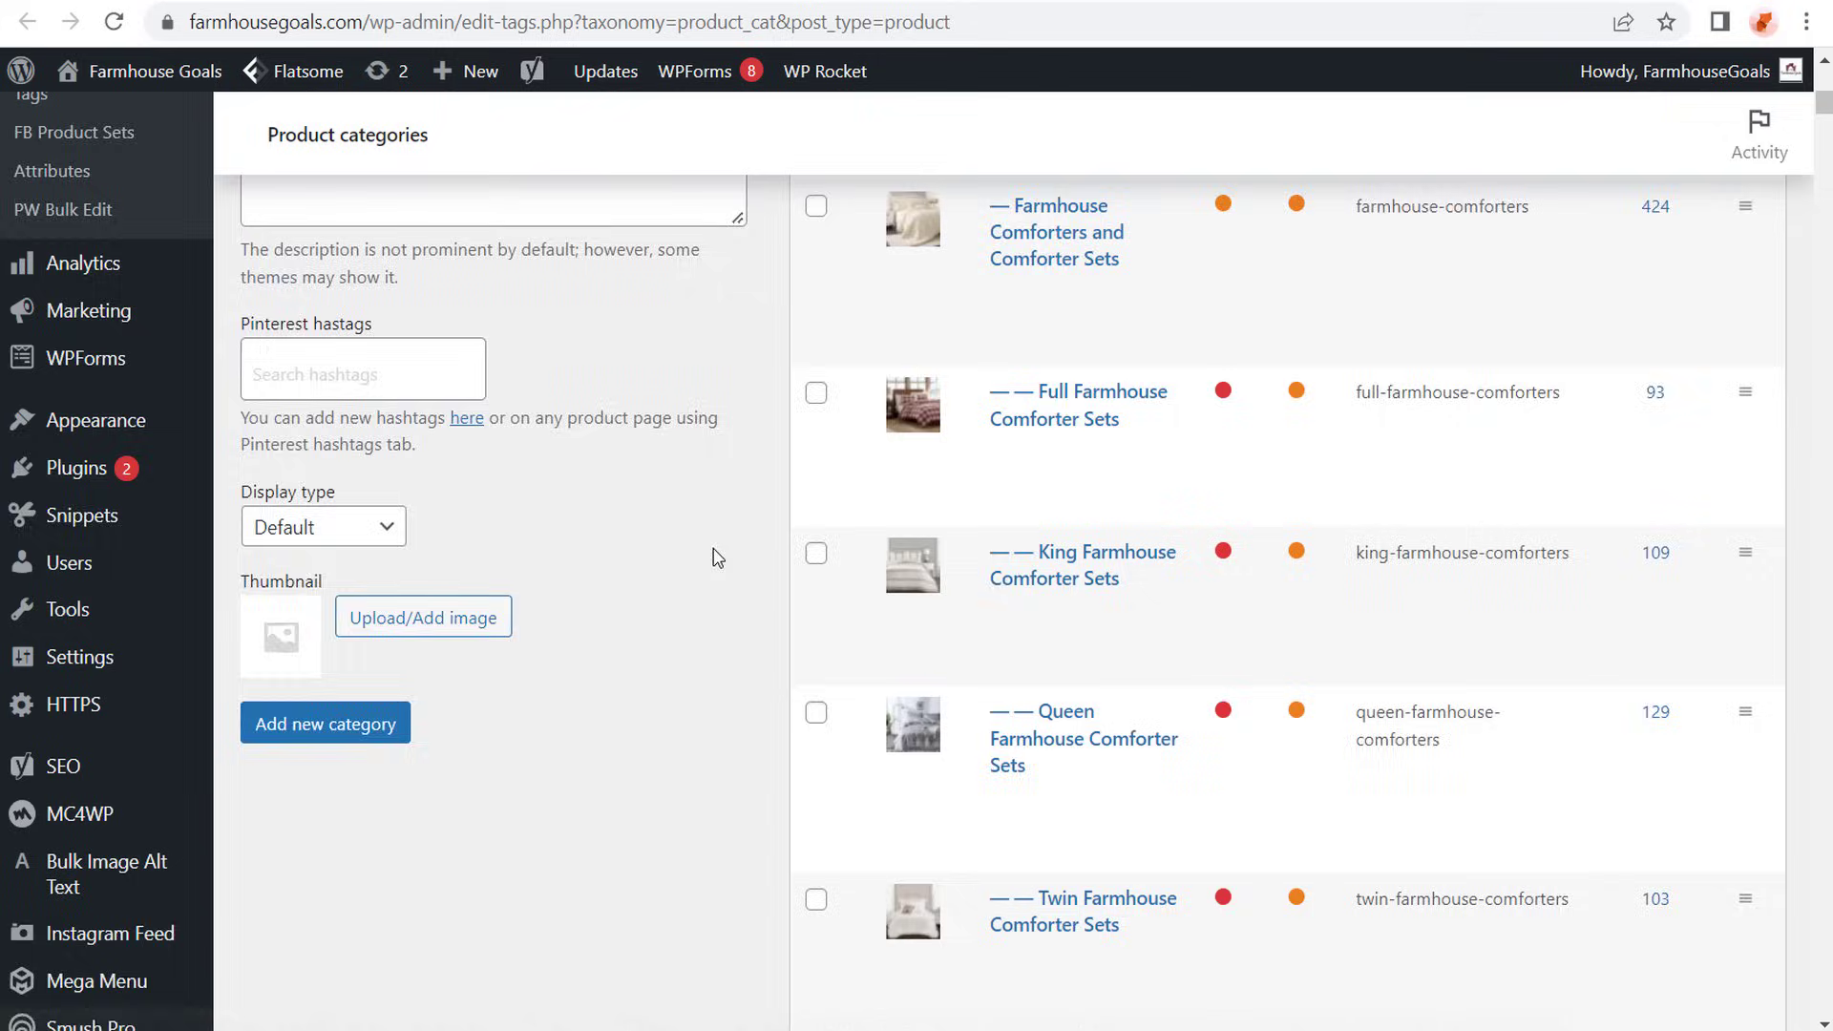
{"action": "scroll", "coordinate": [735, 539], "scroll_direction": "down", "scroll_amount": 4}
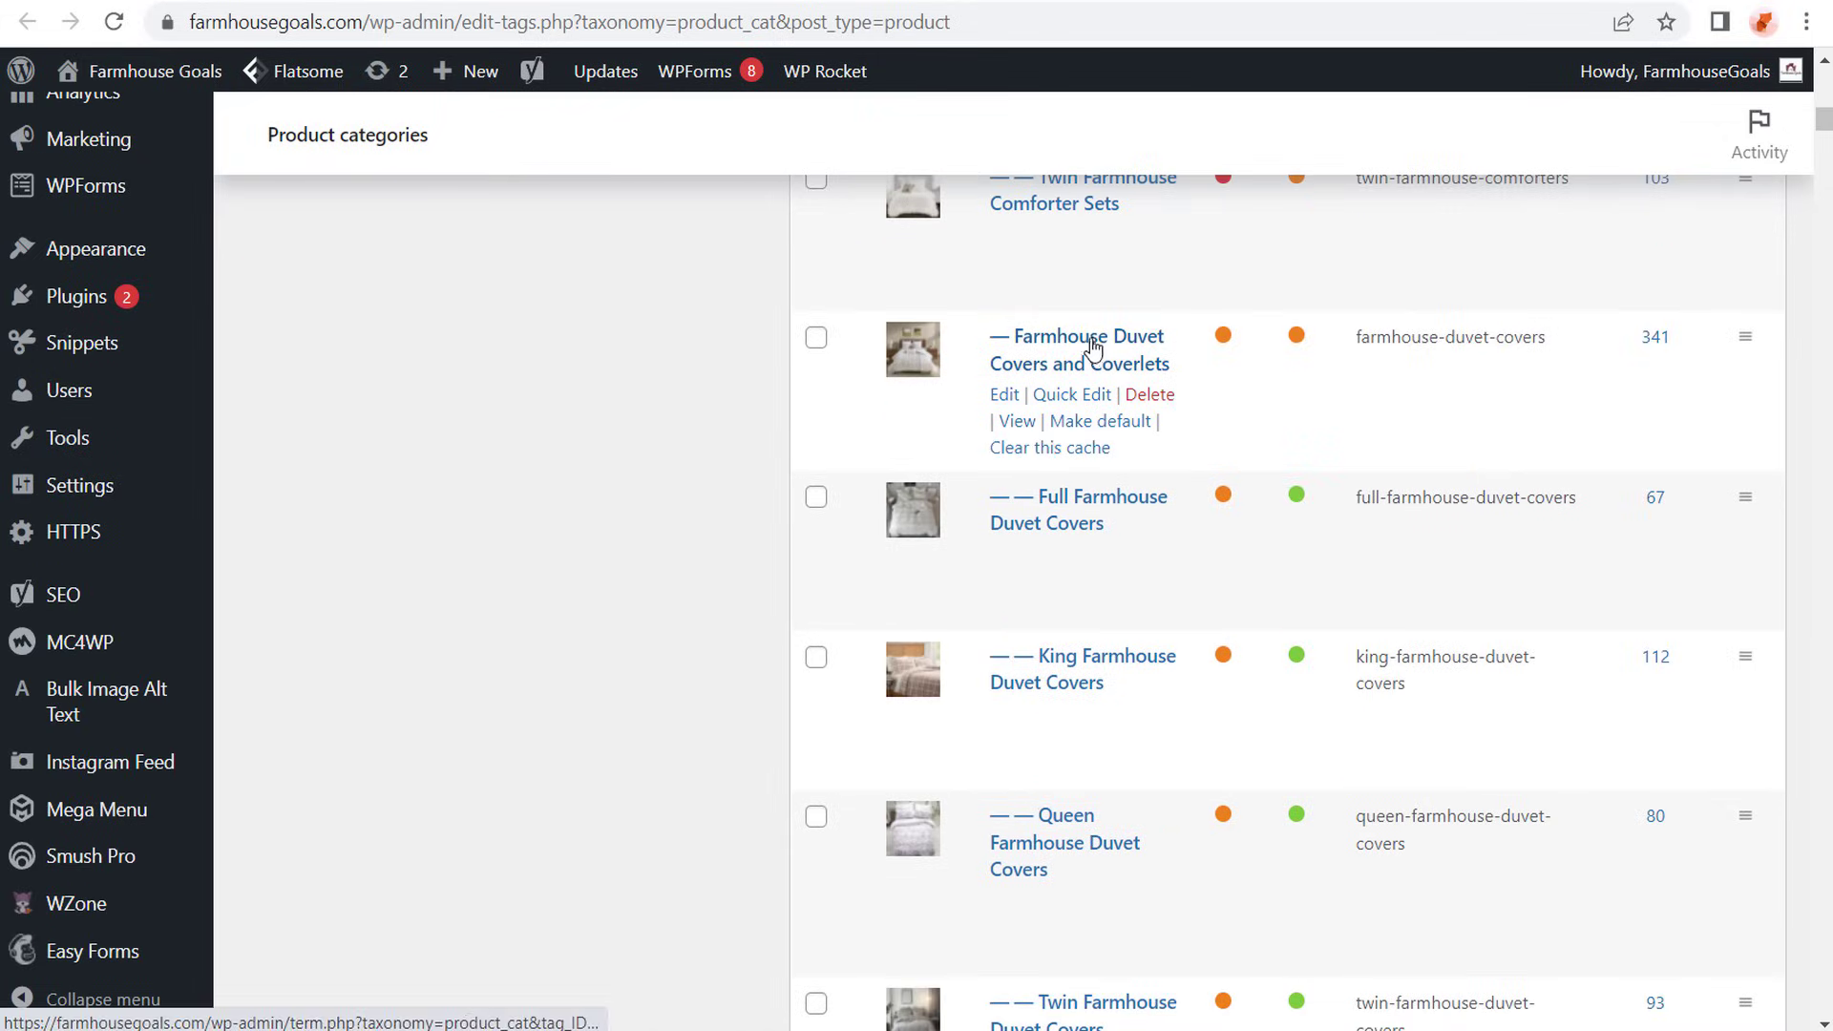
{"action": "scroll", "coordinate": [611, 511], "scroll_direction": "down", "scroll_amount": 4}
{"action": "scroll", "coordinate": [643, 504], "scroll_direction": "down", "scroll_amount": 3}
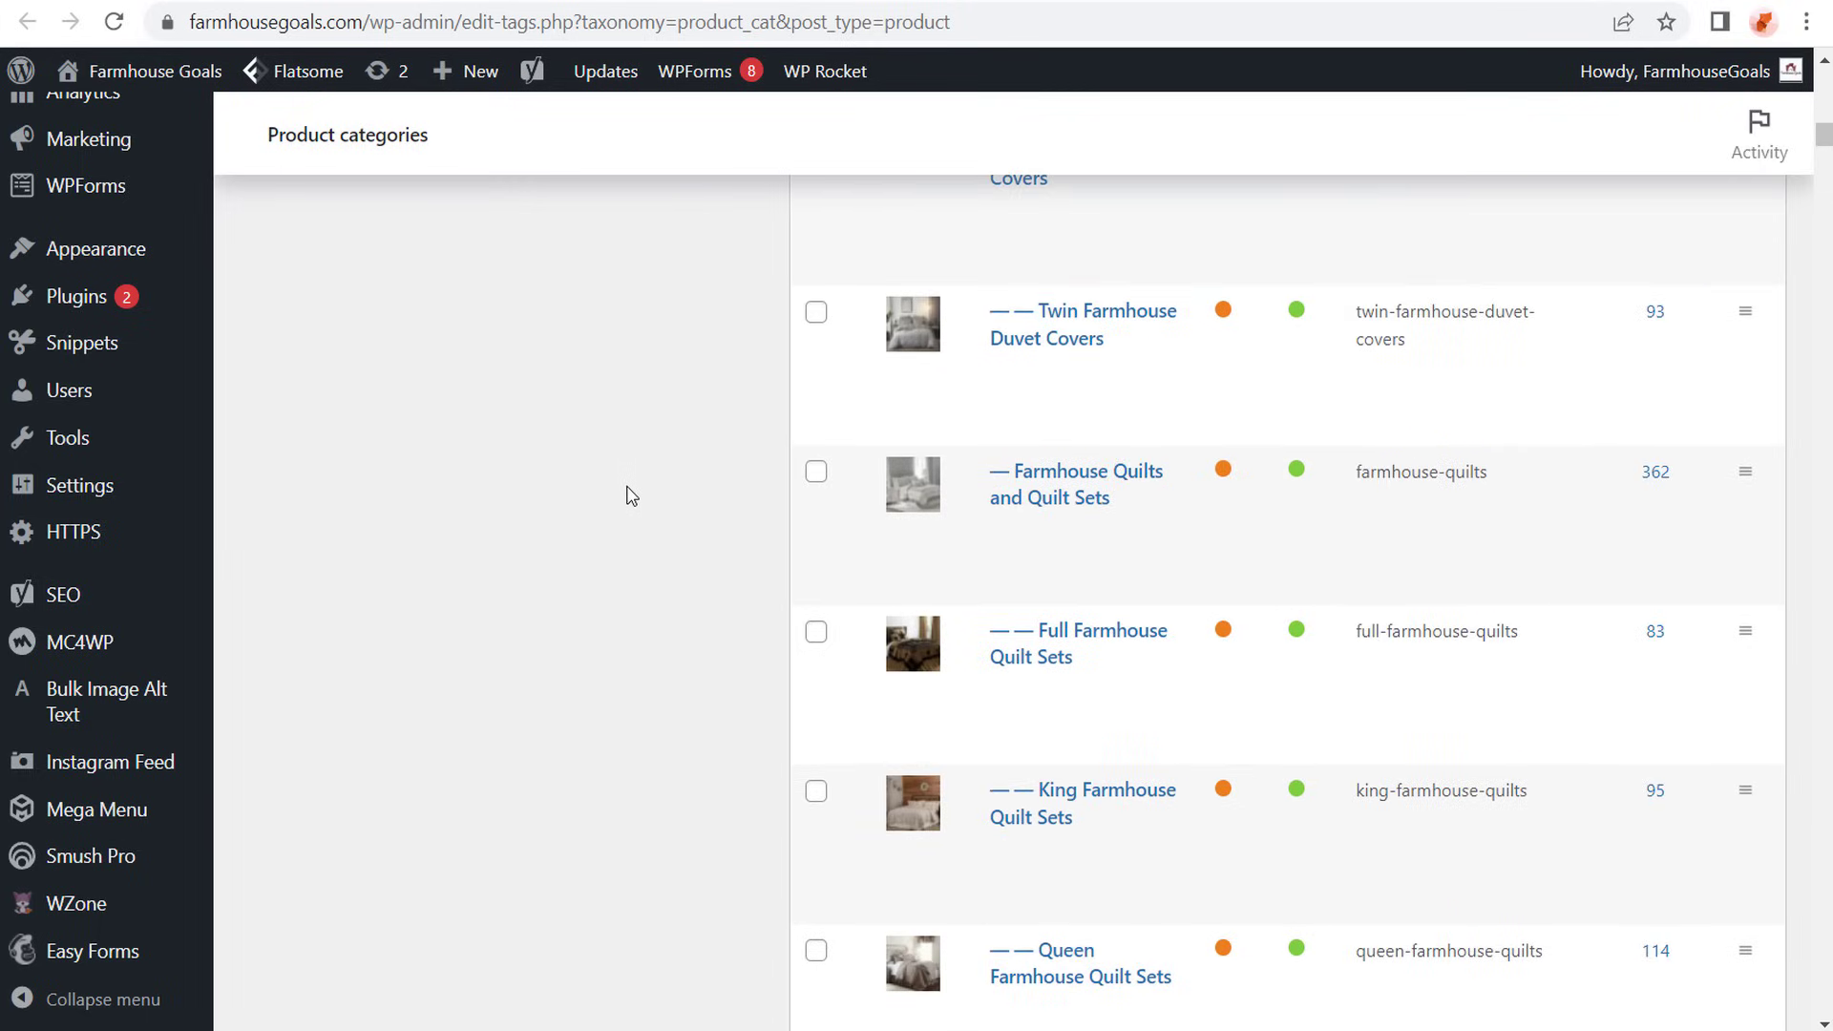
{"action": "scroll", "coordinate": [625, 498], "scroll_direction": "down", "scroll_amount": 3}
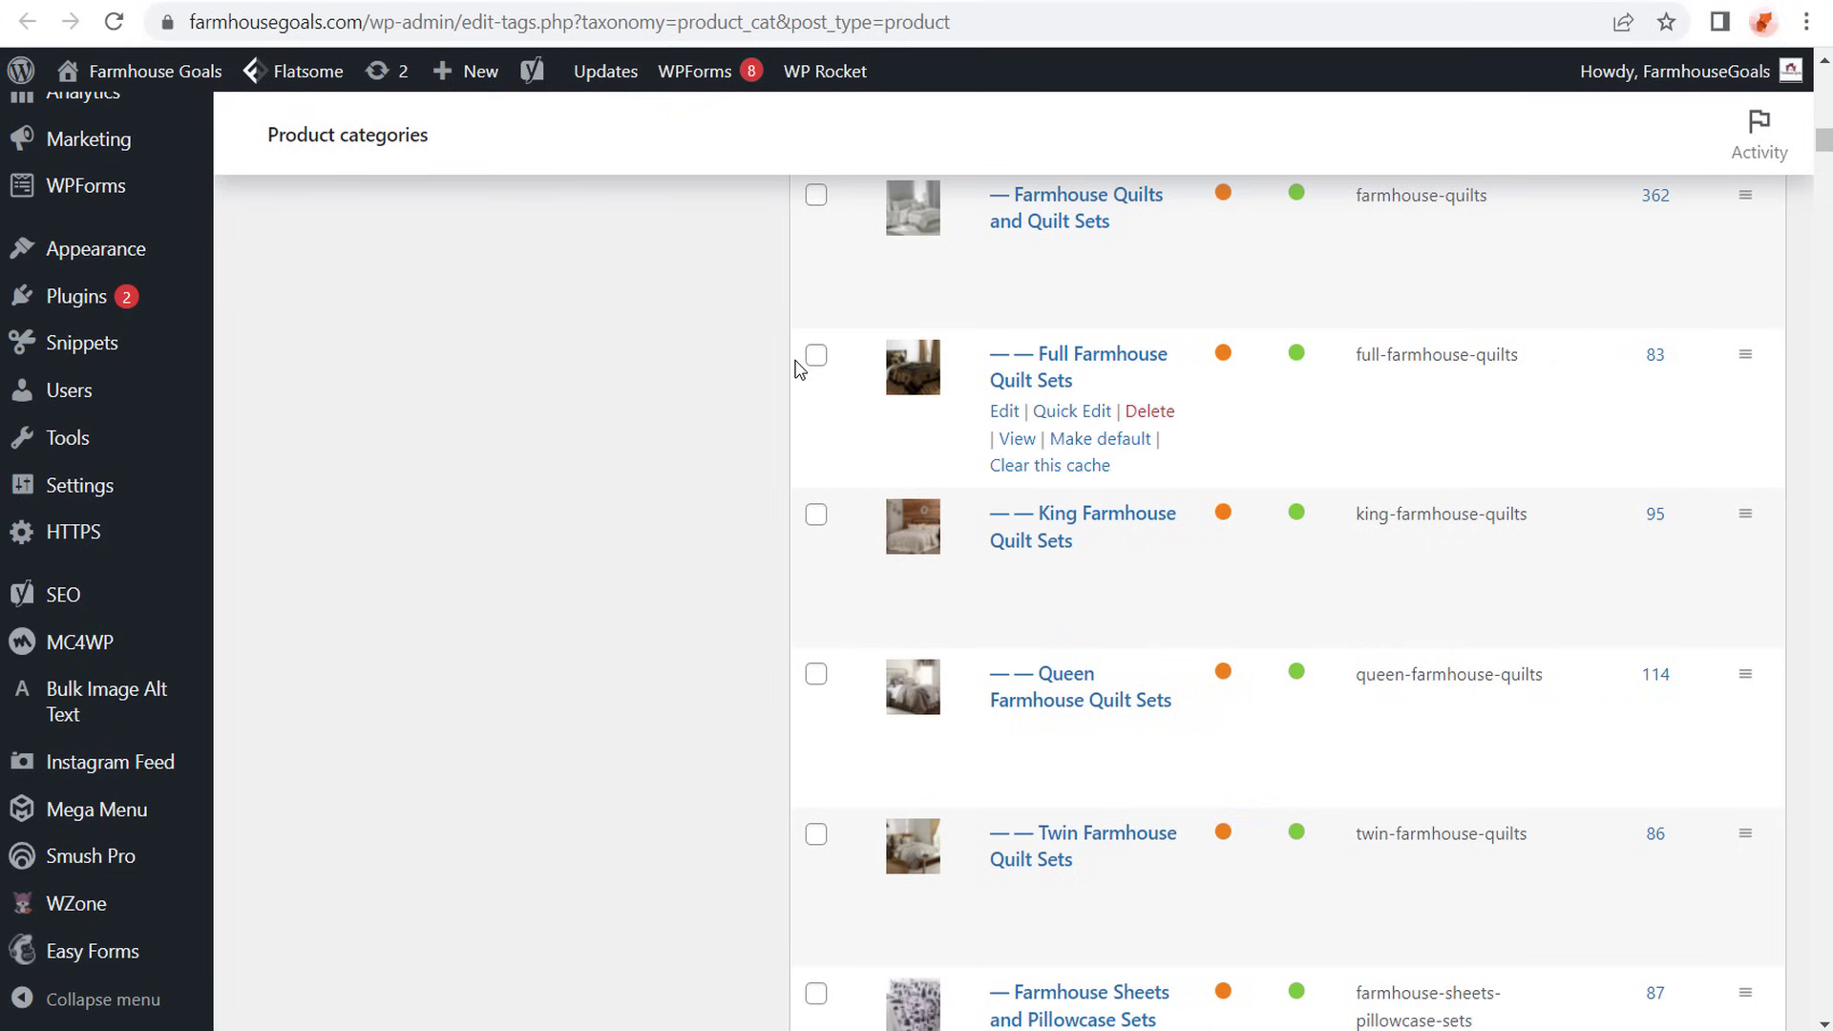
{"action": "scroll", "coordinate": [786, 414], "scroll_direction": "down", "scroll_amount": 10}
{"action": "left_click", "coordinate": [1831, 268]}
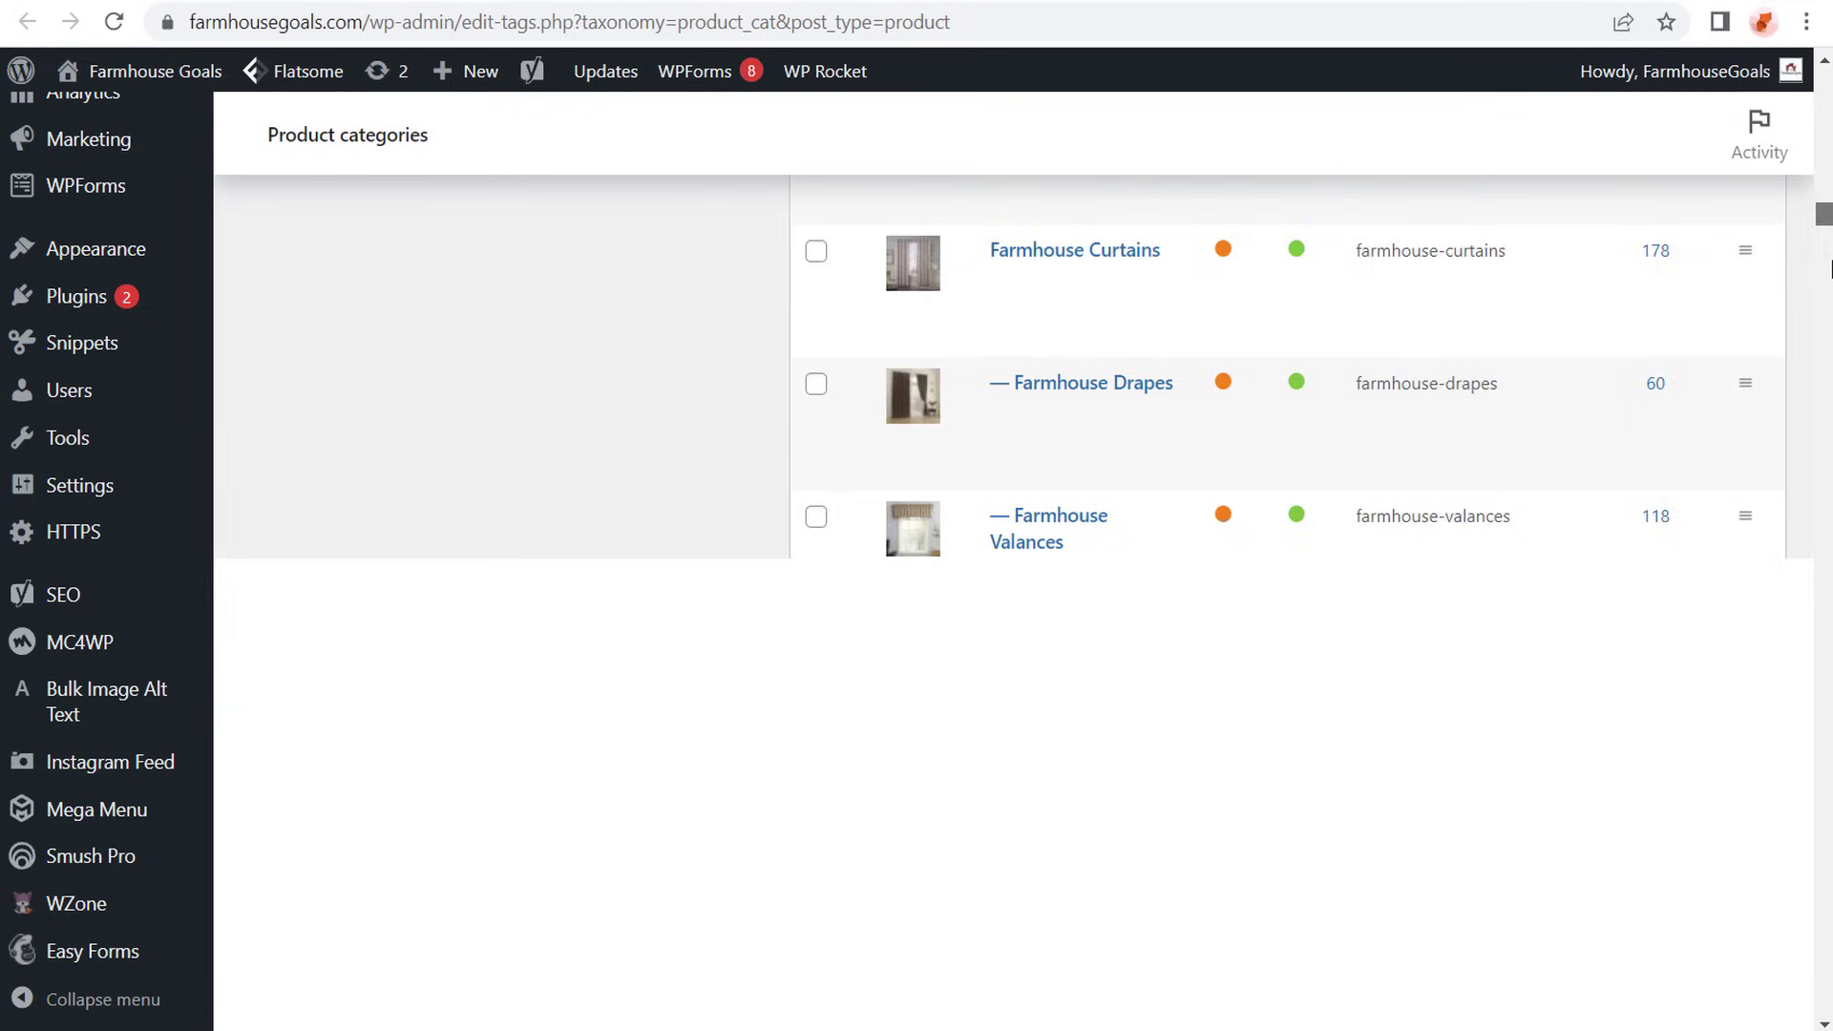
{"action": "left_click_drag", "start_coordinate": [1830, 268], "coordinate": [1822, 496]}
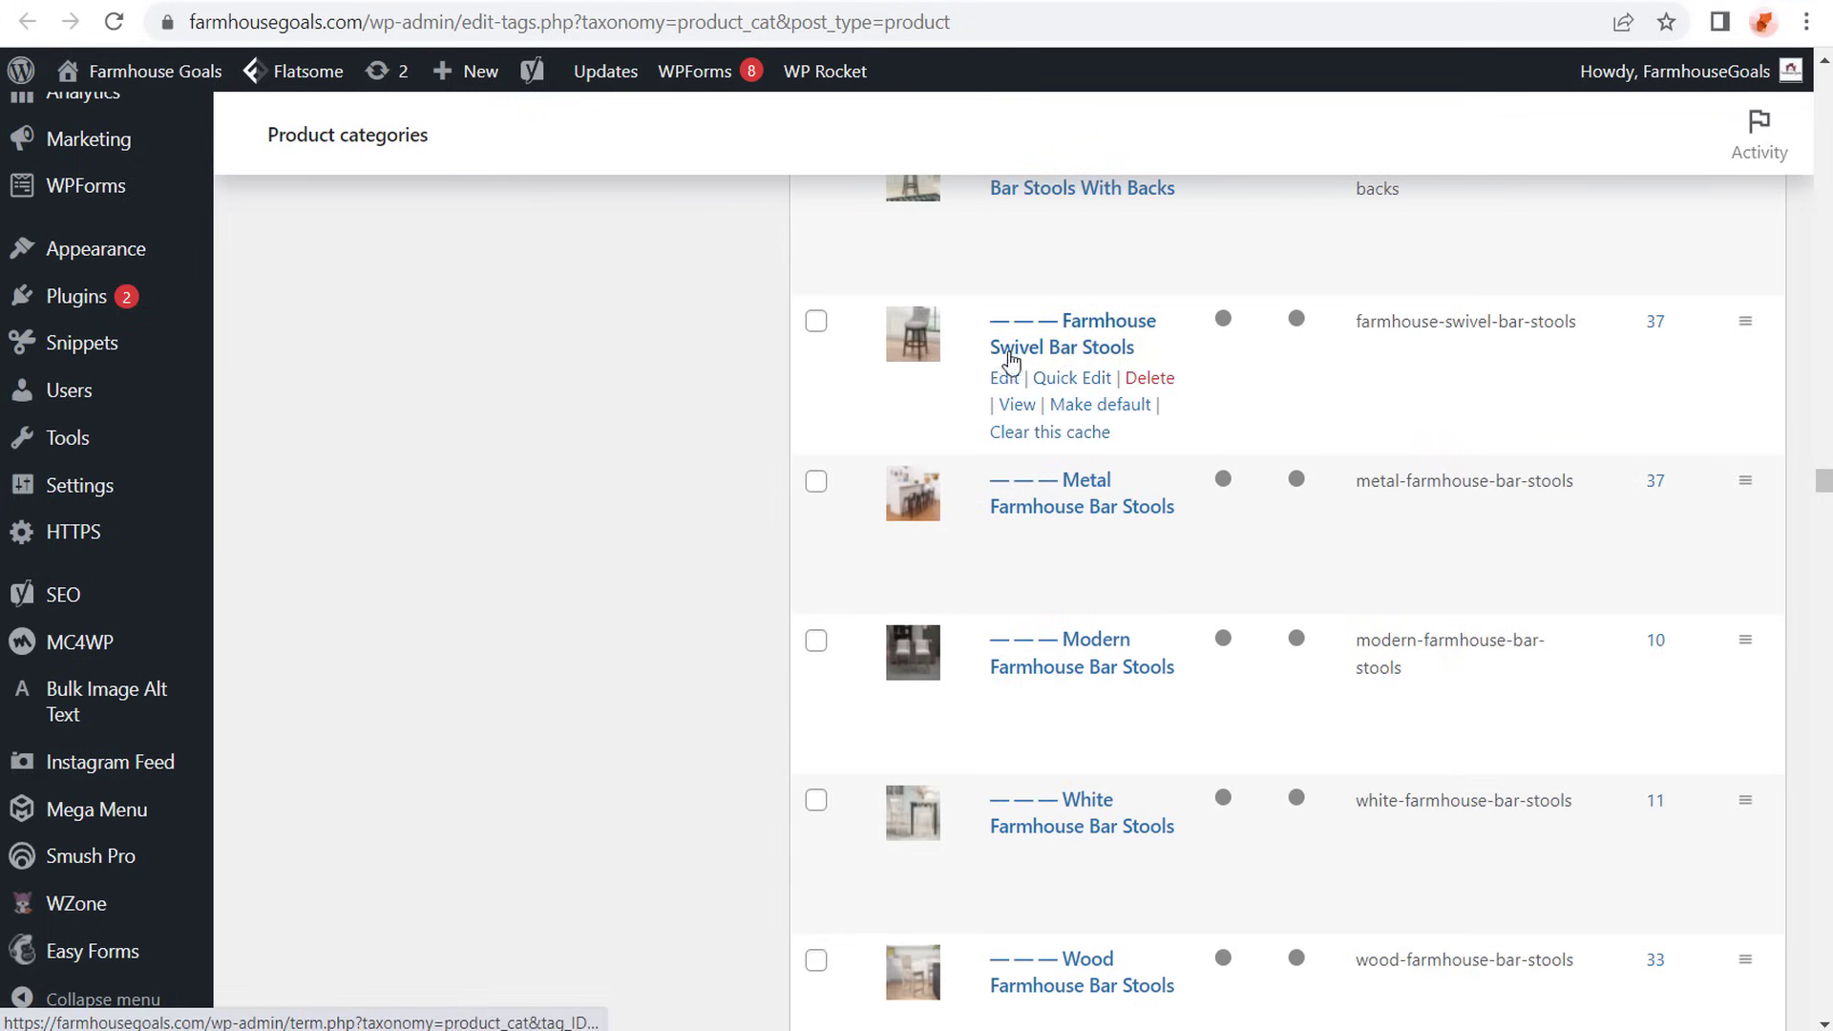
{"action": "scroll", "coordinate": [955, 361], "scroll_direction": "up", "scroll_amount": 3}
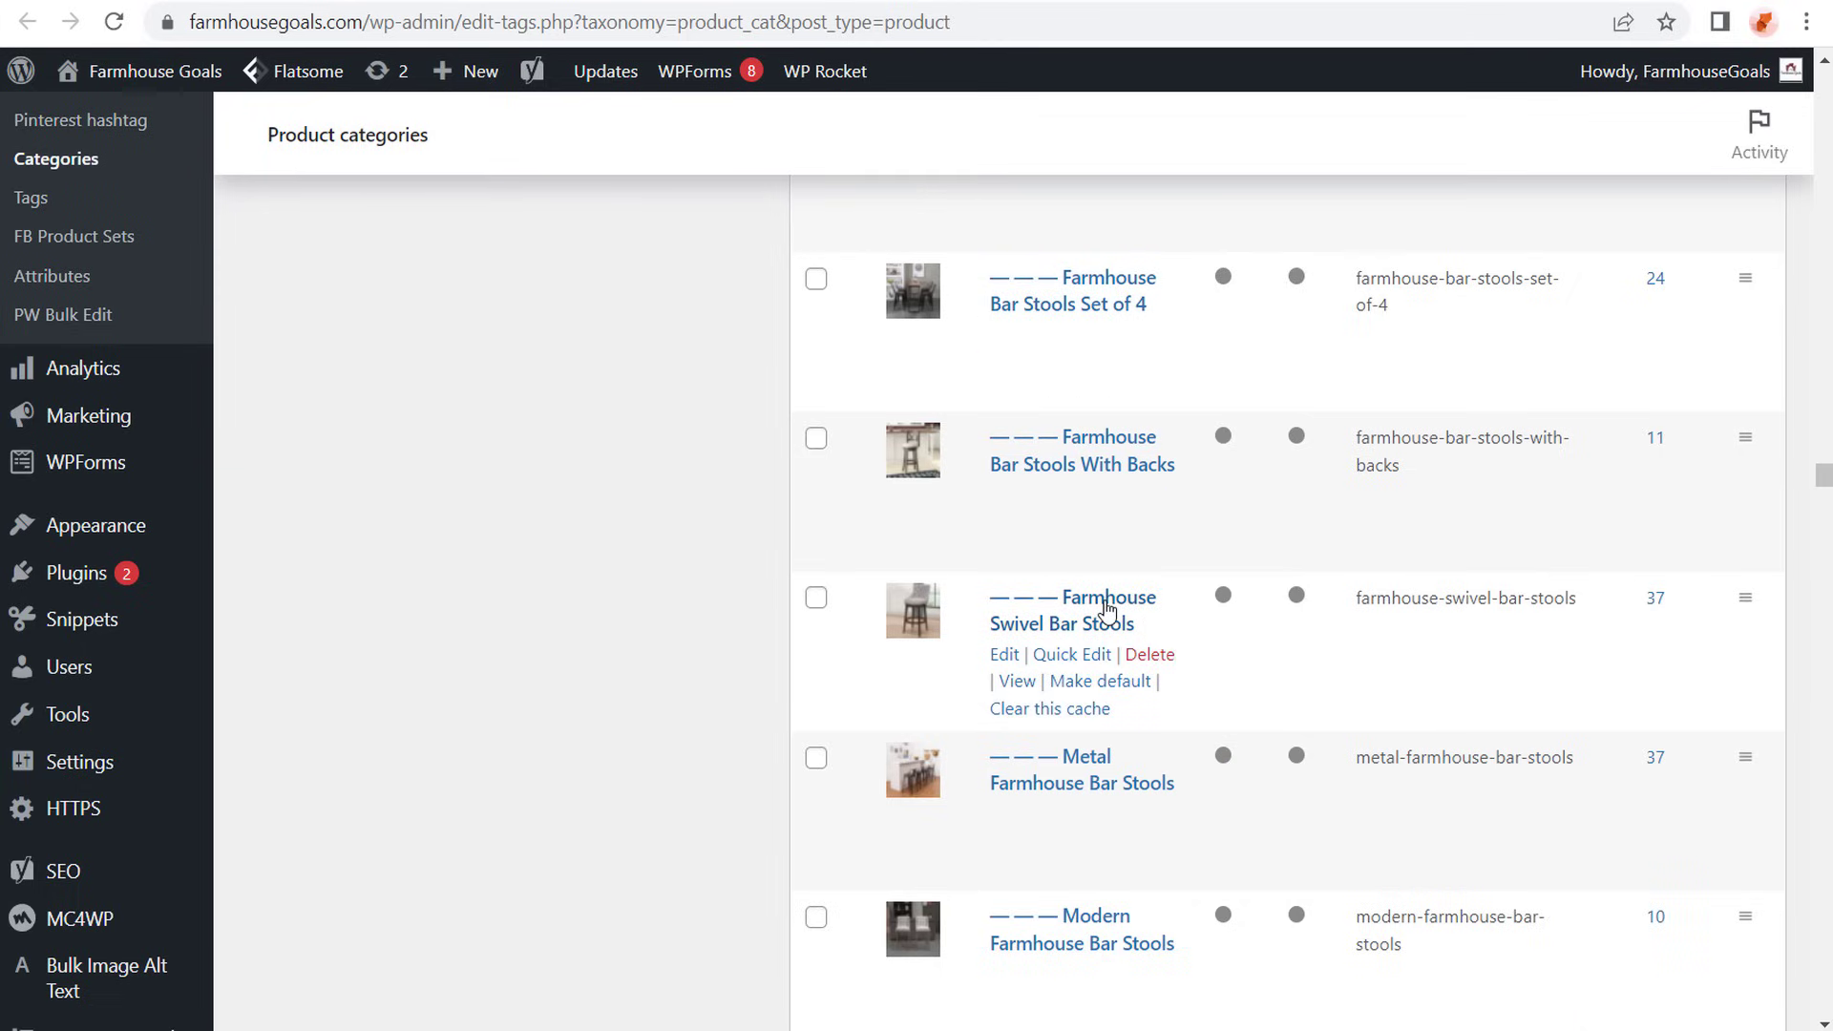
{"action": "scroll", "coordinate": [741, 614], "scroll_direction": "down", "scroll_amount": 10}
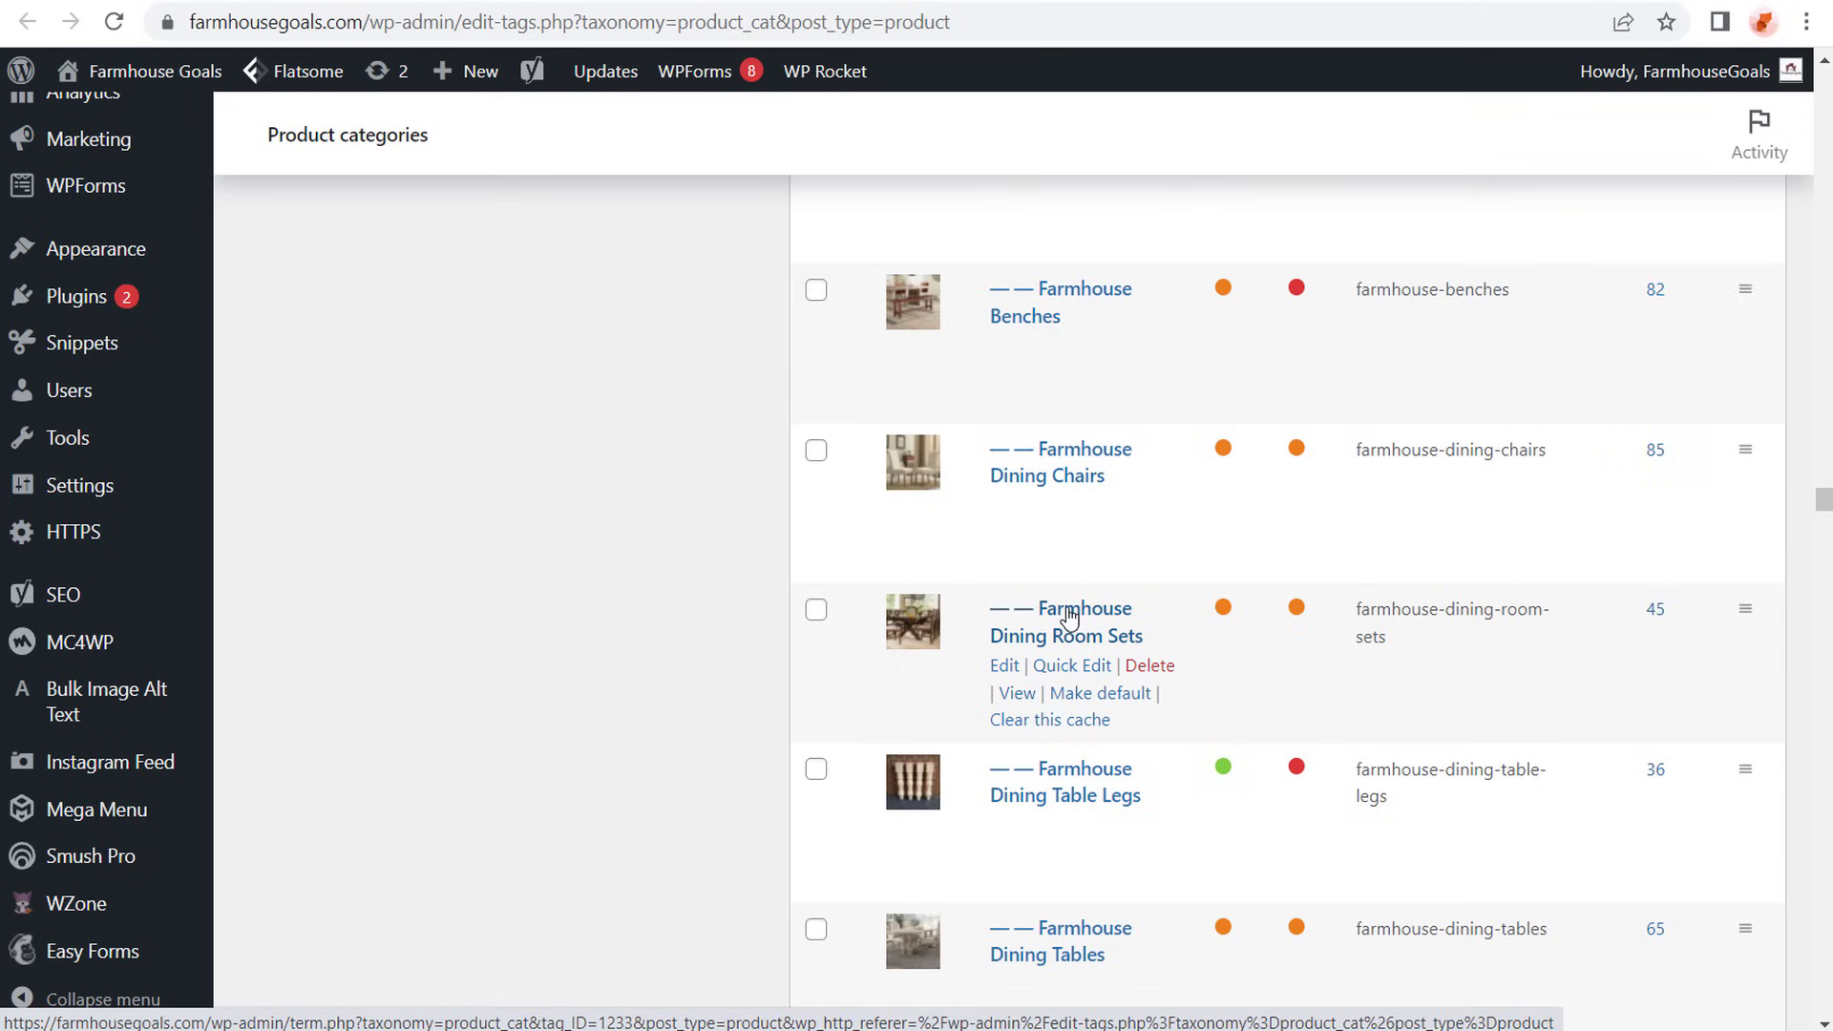
{"action": "left_click_drag", "start_coordinate": [1824, 499], "coordinate": [1800, 88]}
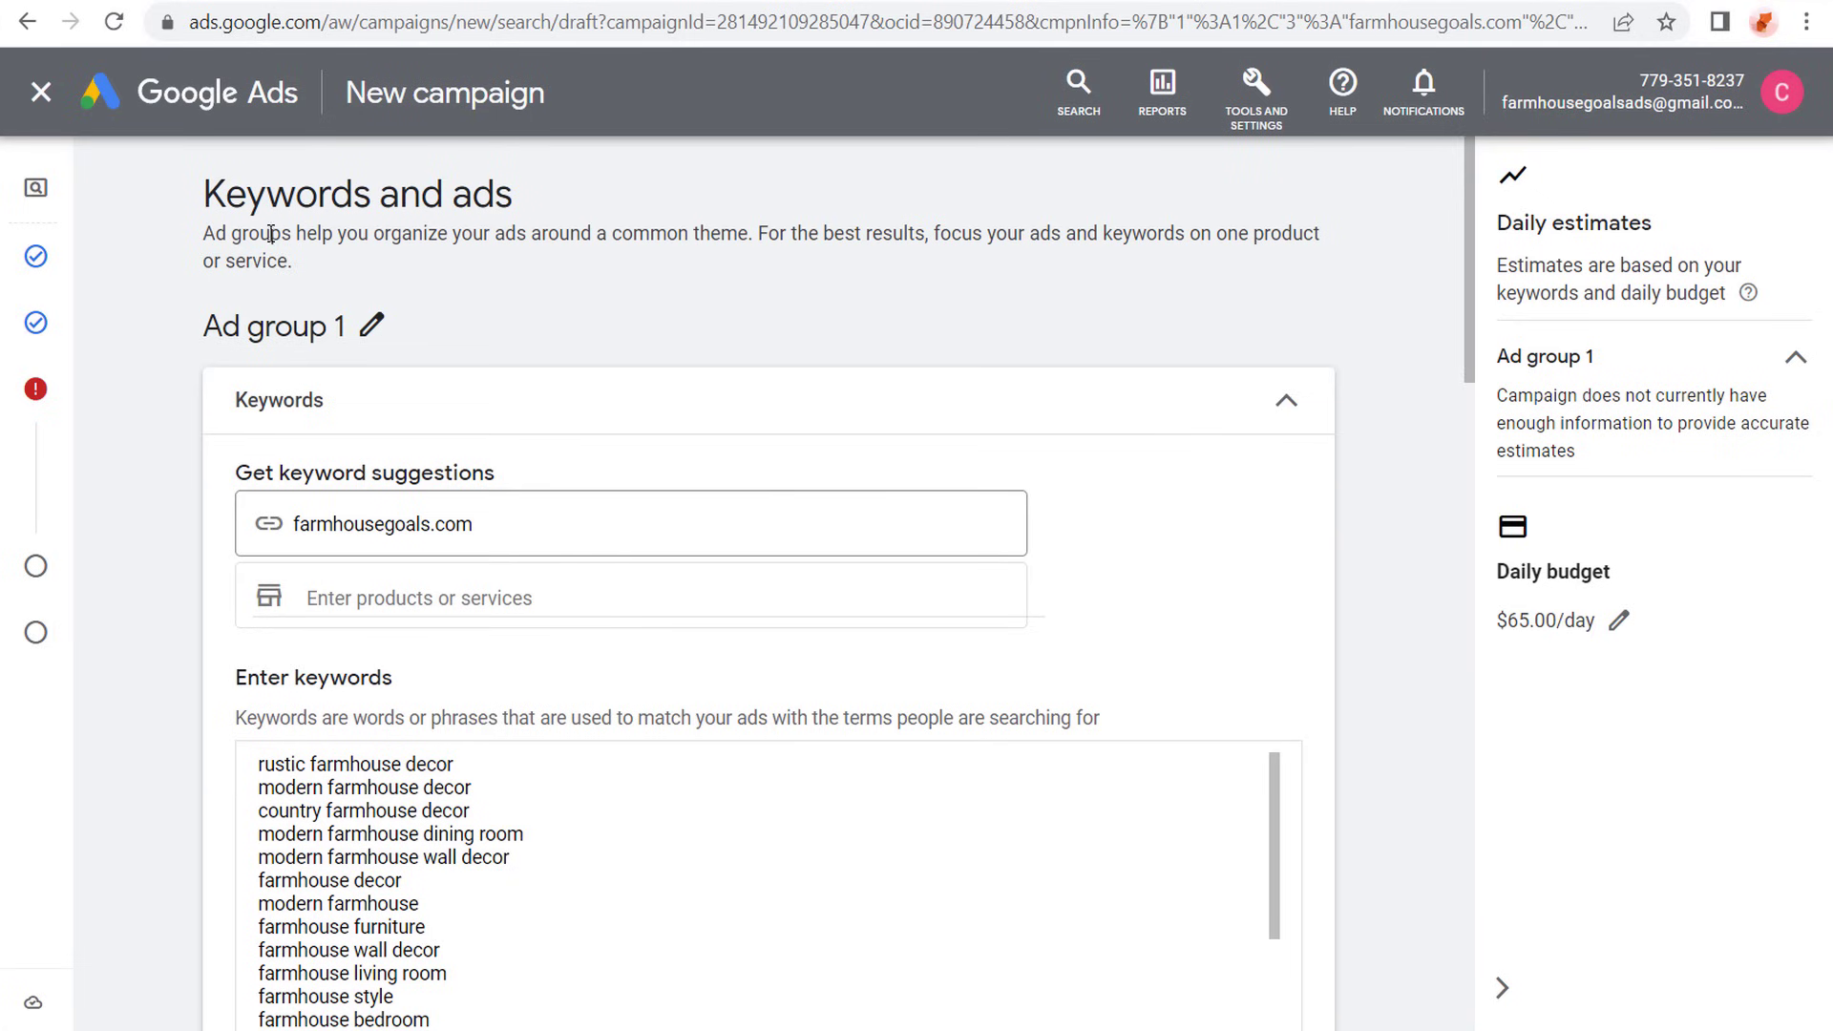
- In the Google Ads campaign draft, rename Ad group 1 to Farmhouse Bedding
{"action": "left_click", "coordinate": [372, 326]}
{"action": "left_click_drag", "start_coordinate": [397, 339], "coordinate": [143, 360]}
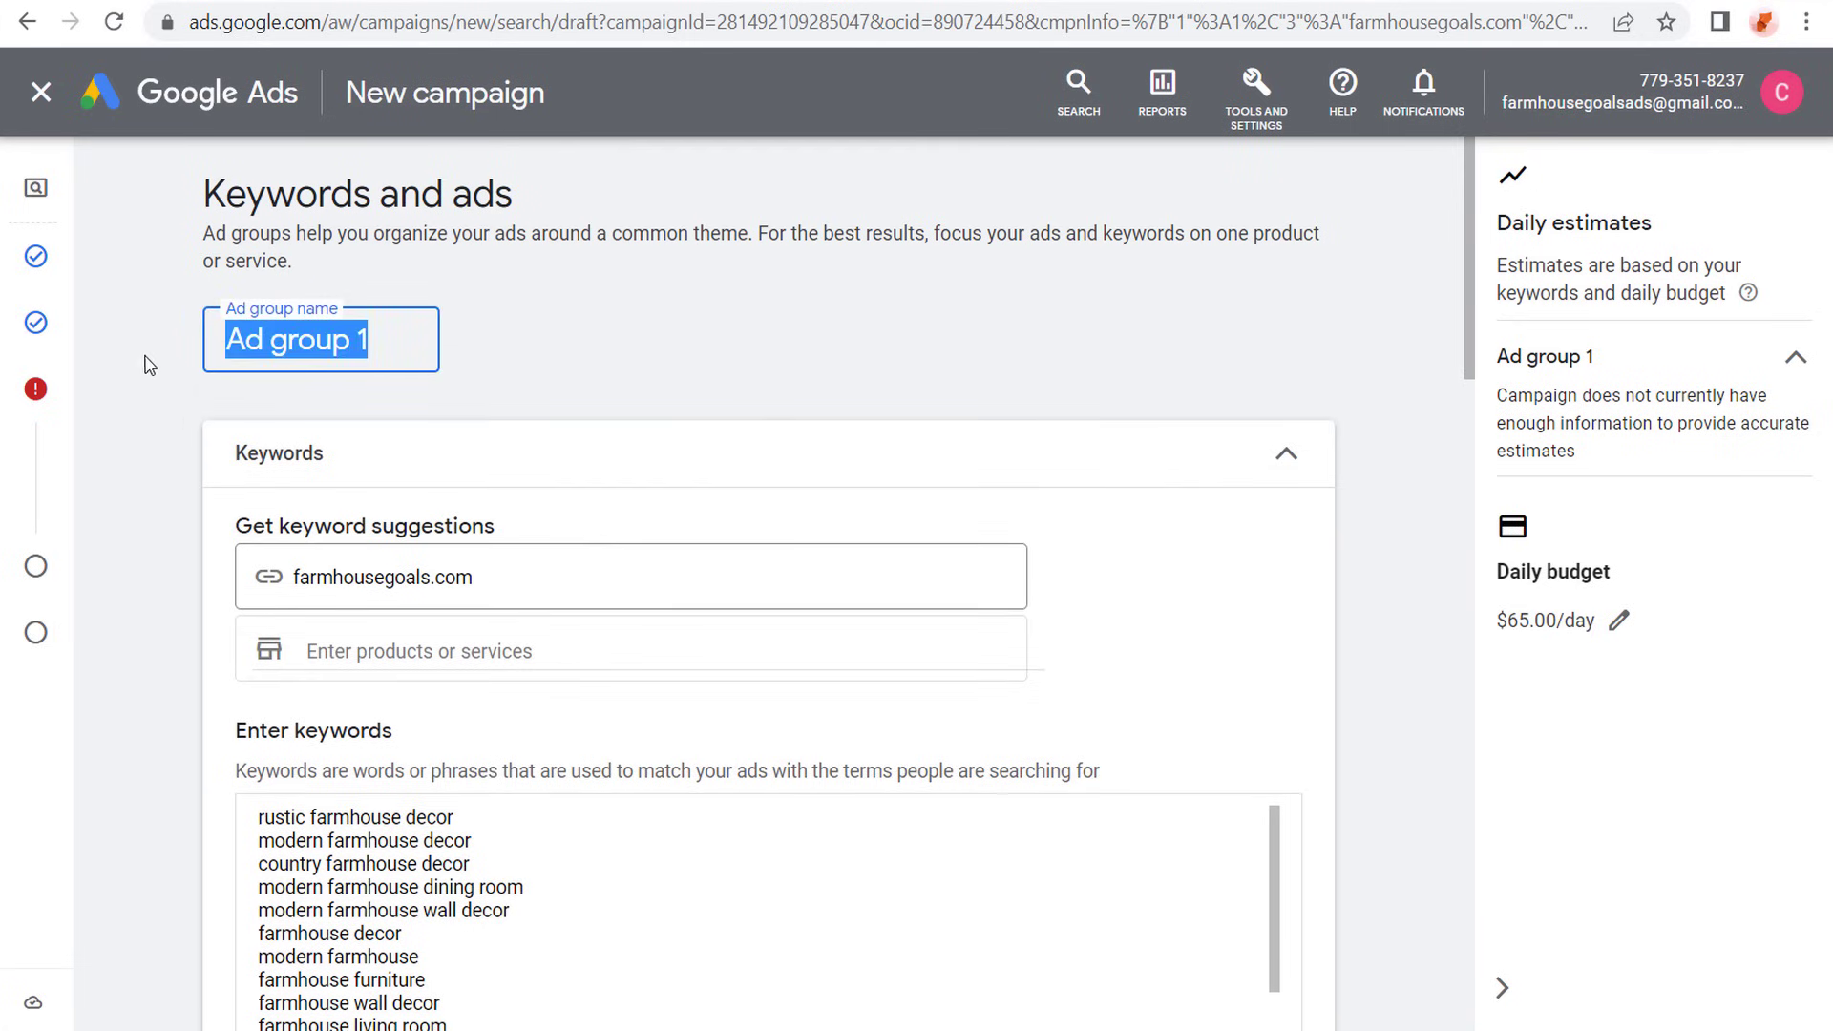
{"action": "type", "text": "Farmhouse Beddin"}
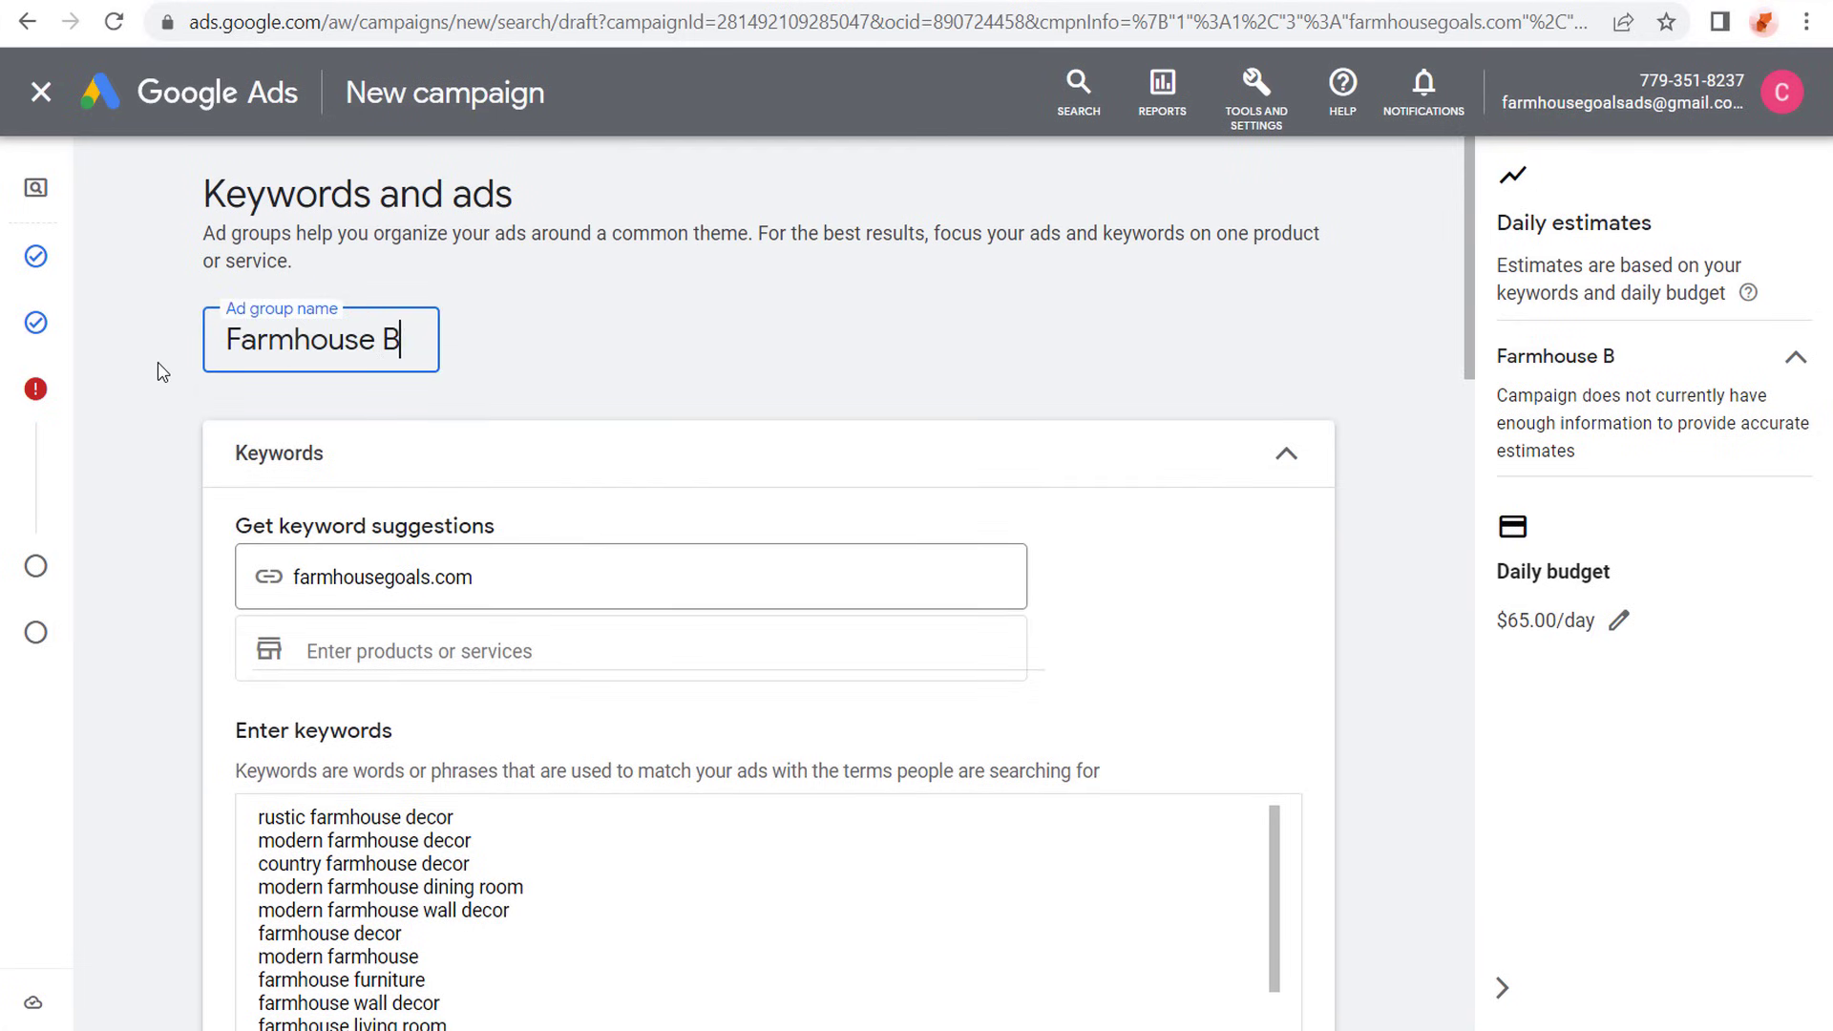
{"action": "type", "text": "g"}
{"action": "key", "text": "Return"}
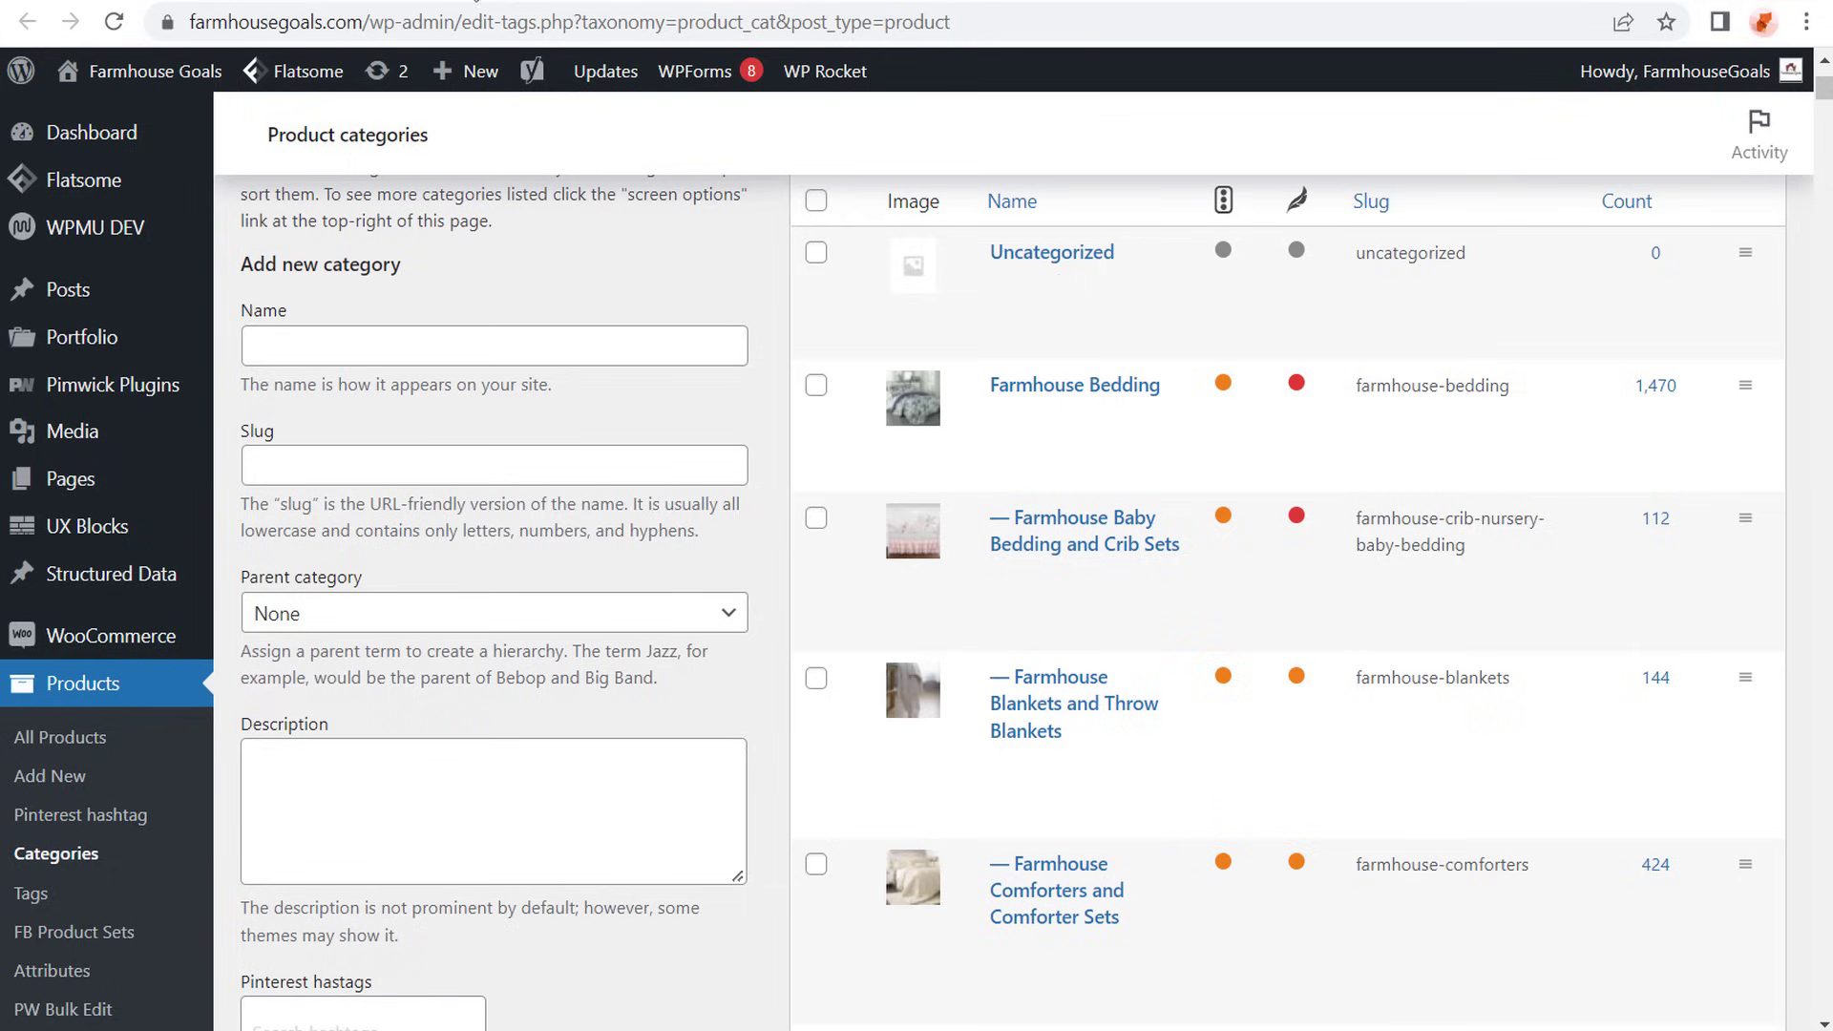
- Copy the link address of the Farmhouse Bedding category page from WordPress and return to the Google Ads campaign draft
{"action": "left_click", "coordinate": [474, 3]}
{"action": "right_click", "coordinate": [1009, 447]}
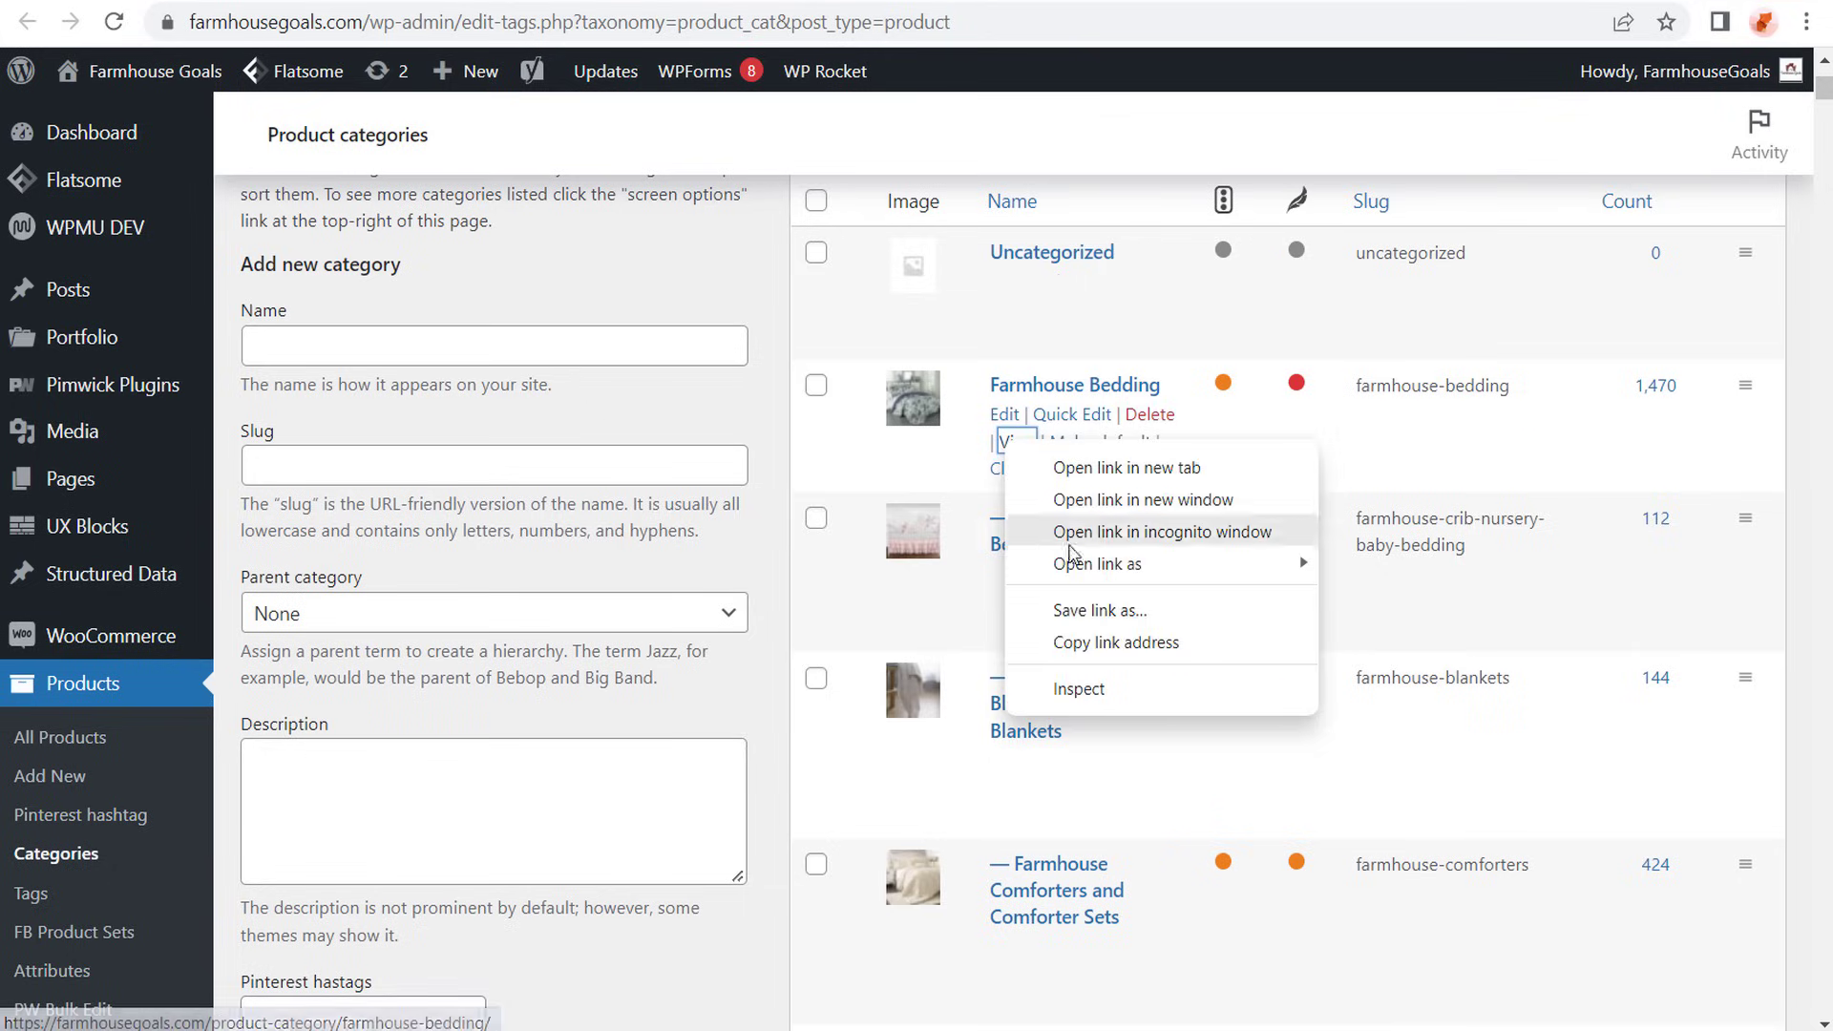
{"action": "left_click", "coordinate": [1069, 634]}
{"action": "left_click", "coordinate": [255, 8]}
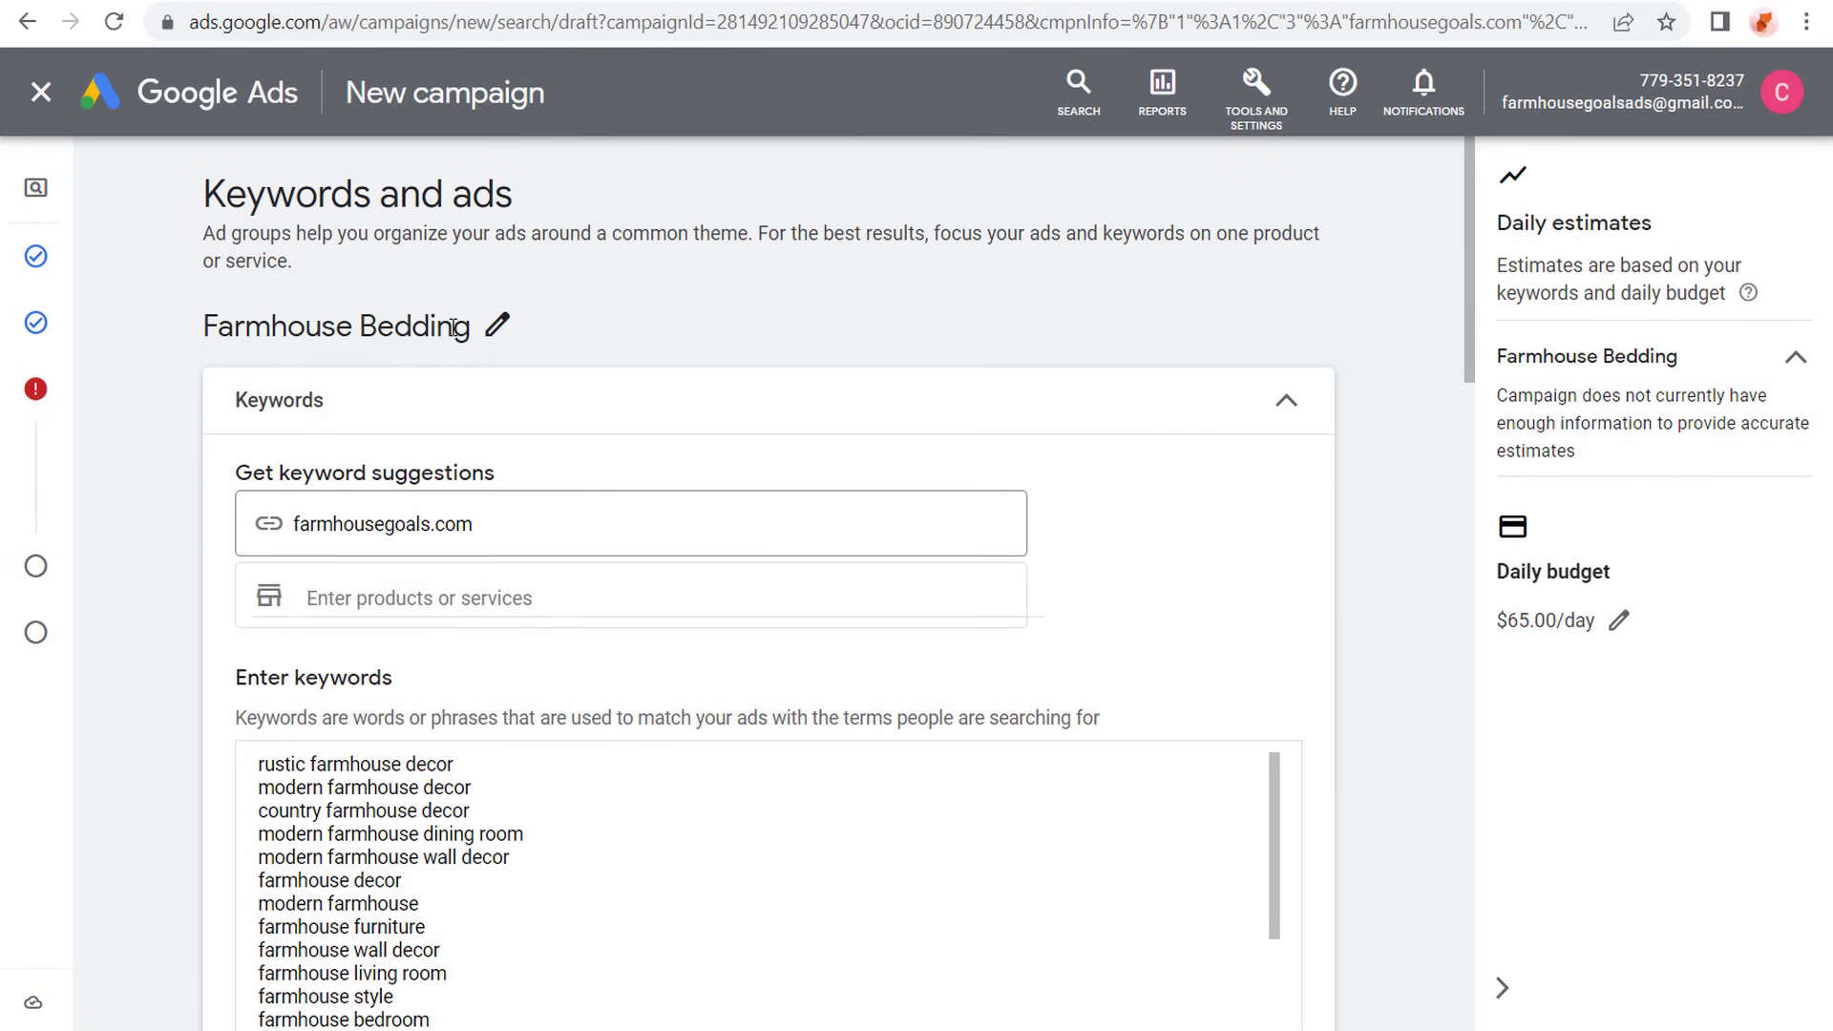
- Replace the current keywords with suggestions for the copied farmhouse-bedding category URL and the product "farmhouse bedding"
{"action": "left_click_drag", "start_coordinate": [503, 524], "coordinate": [171, 524]}
{"action": "key", "text": "ctrl+v"}
{"action": "left_click", "coordinate": [155, 444]}
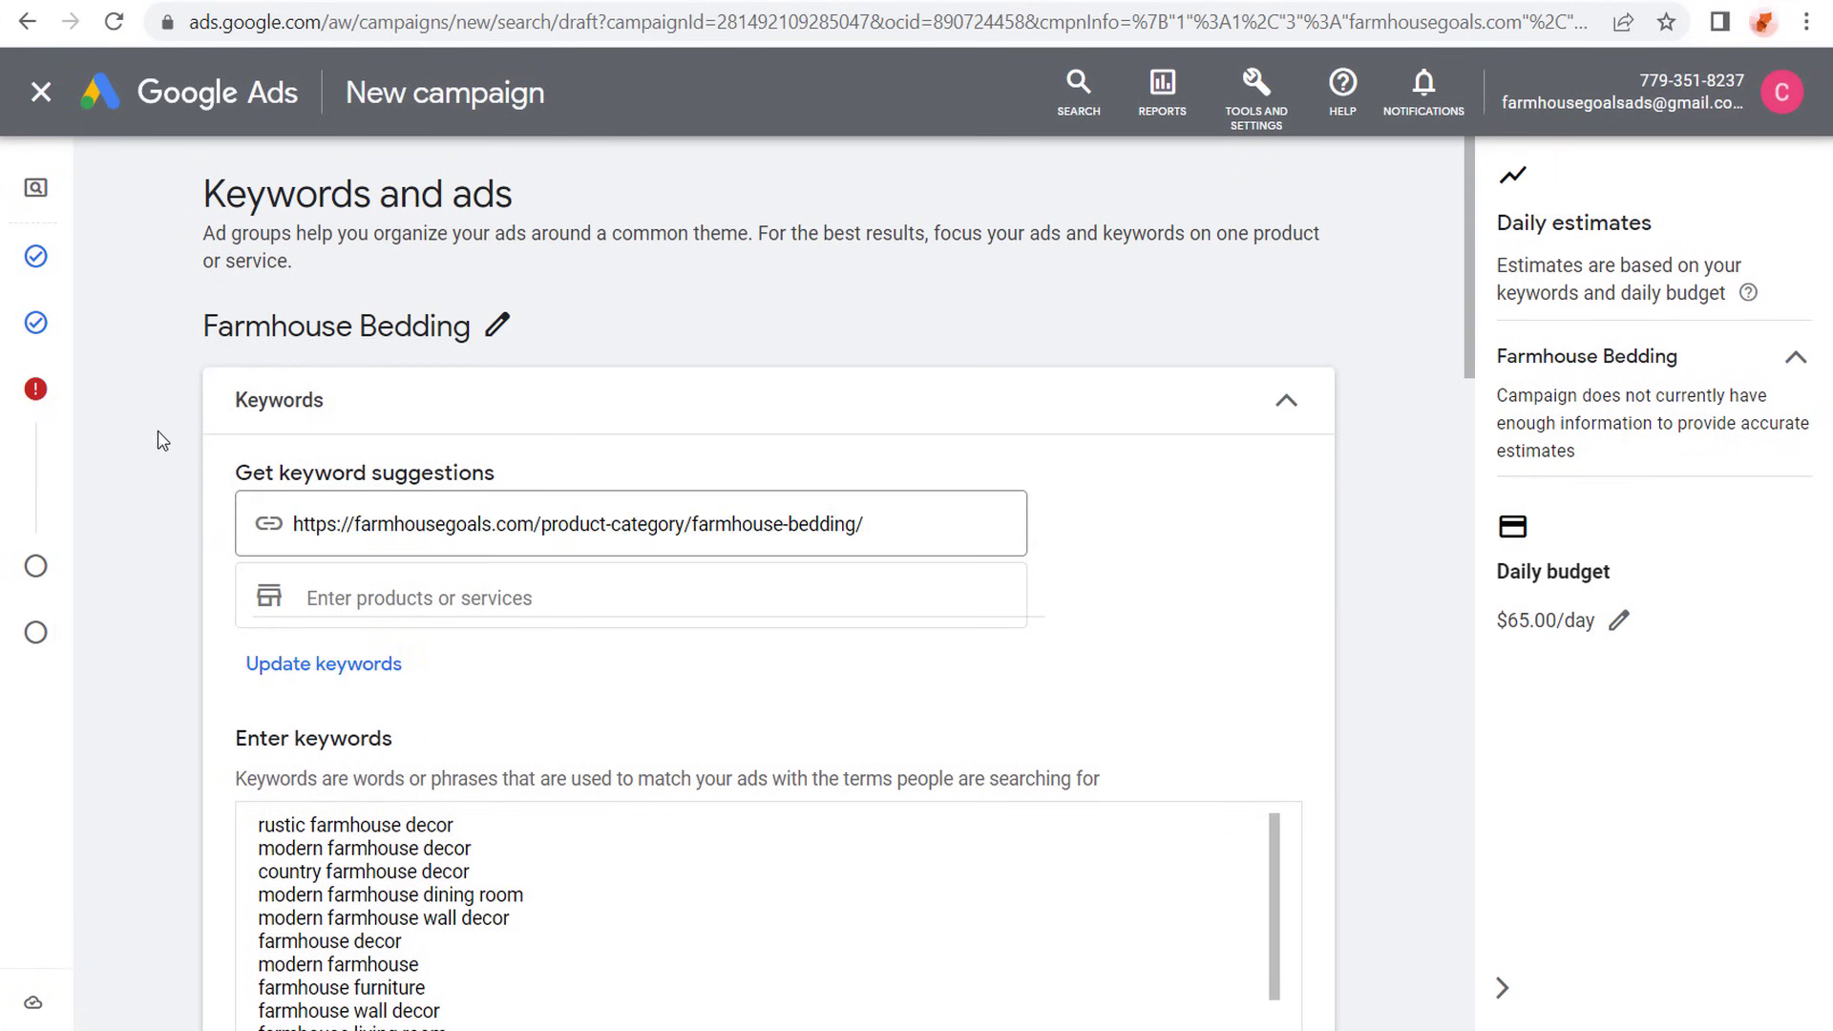
{"action": "scroll", "coordinate": [153, 442], "scroll_direction": "down", "scroll_amount": 2}
{"action": "left_click", "coordinate": [484, 418]}
{"action": "type", "text": "f"}
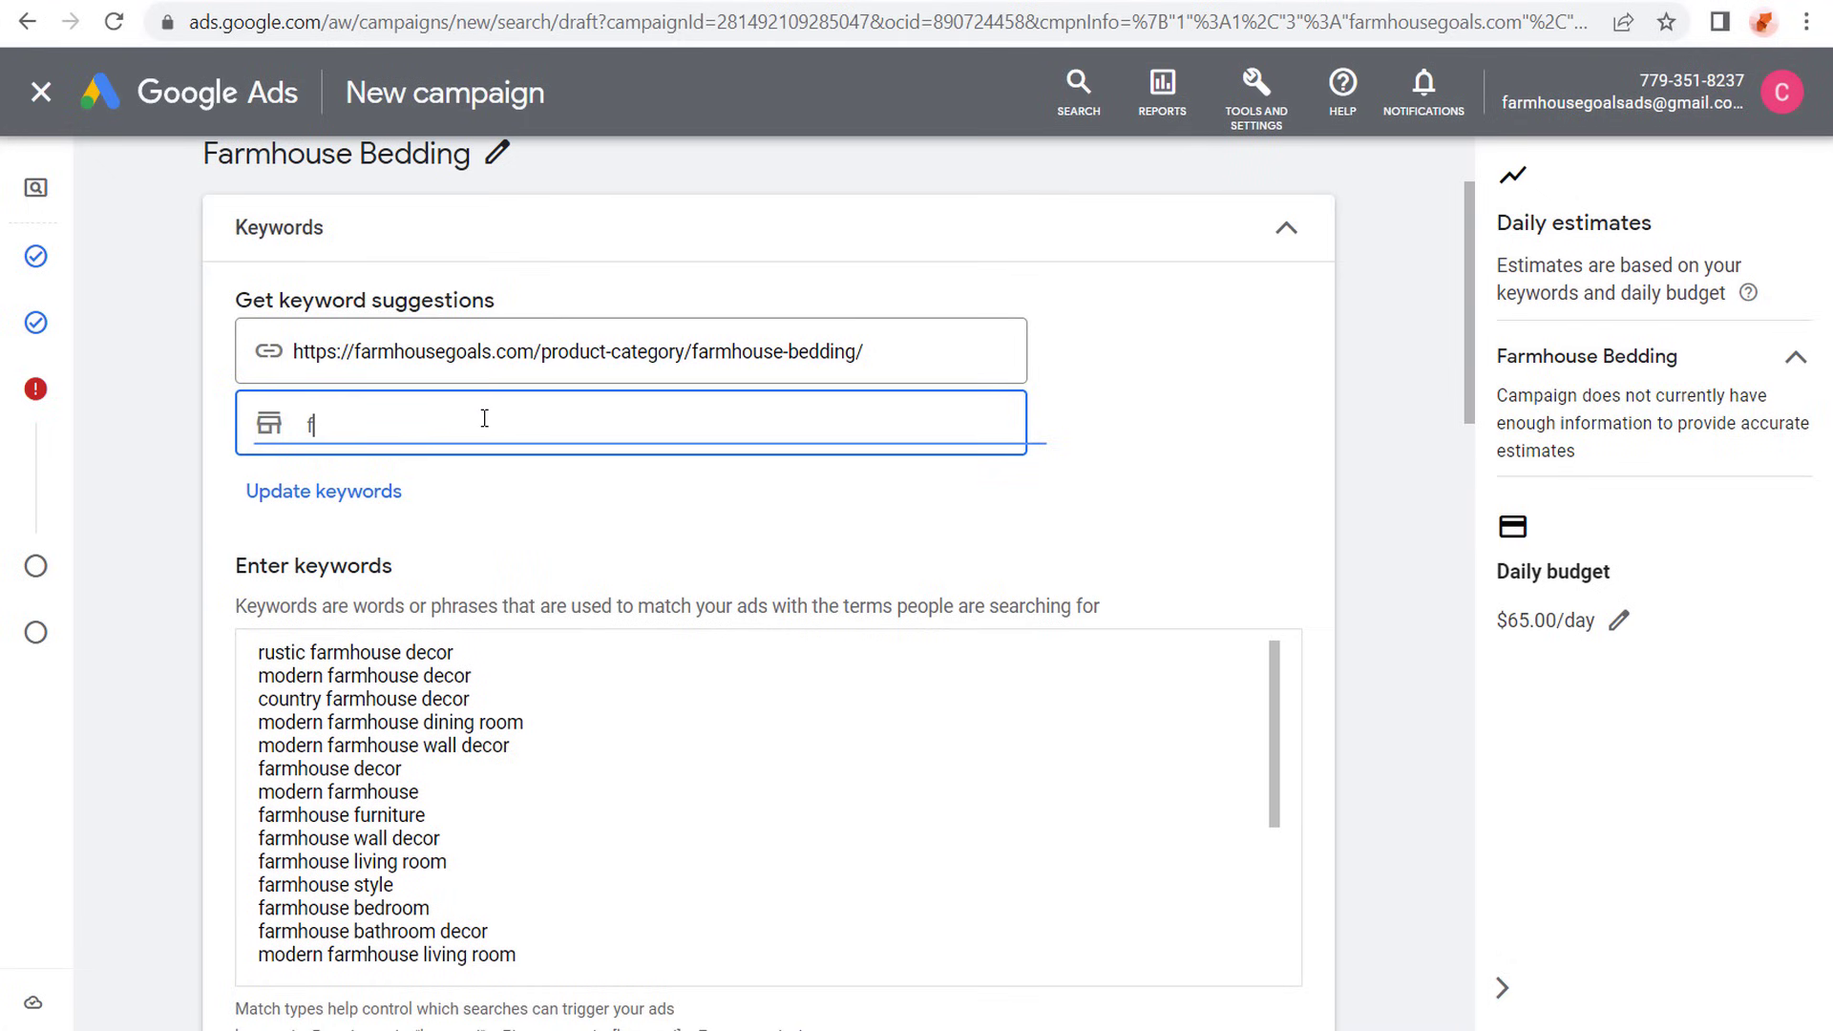
{"action": "type", "text": "armhouse bedding"}
{"action": "left_click", "coordinate": [307, 491]}
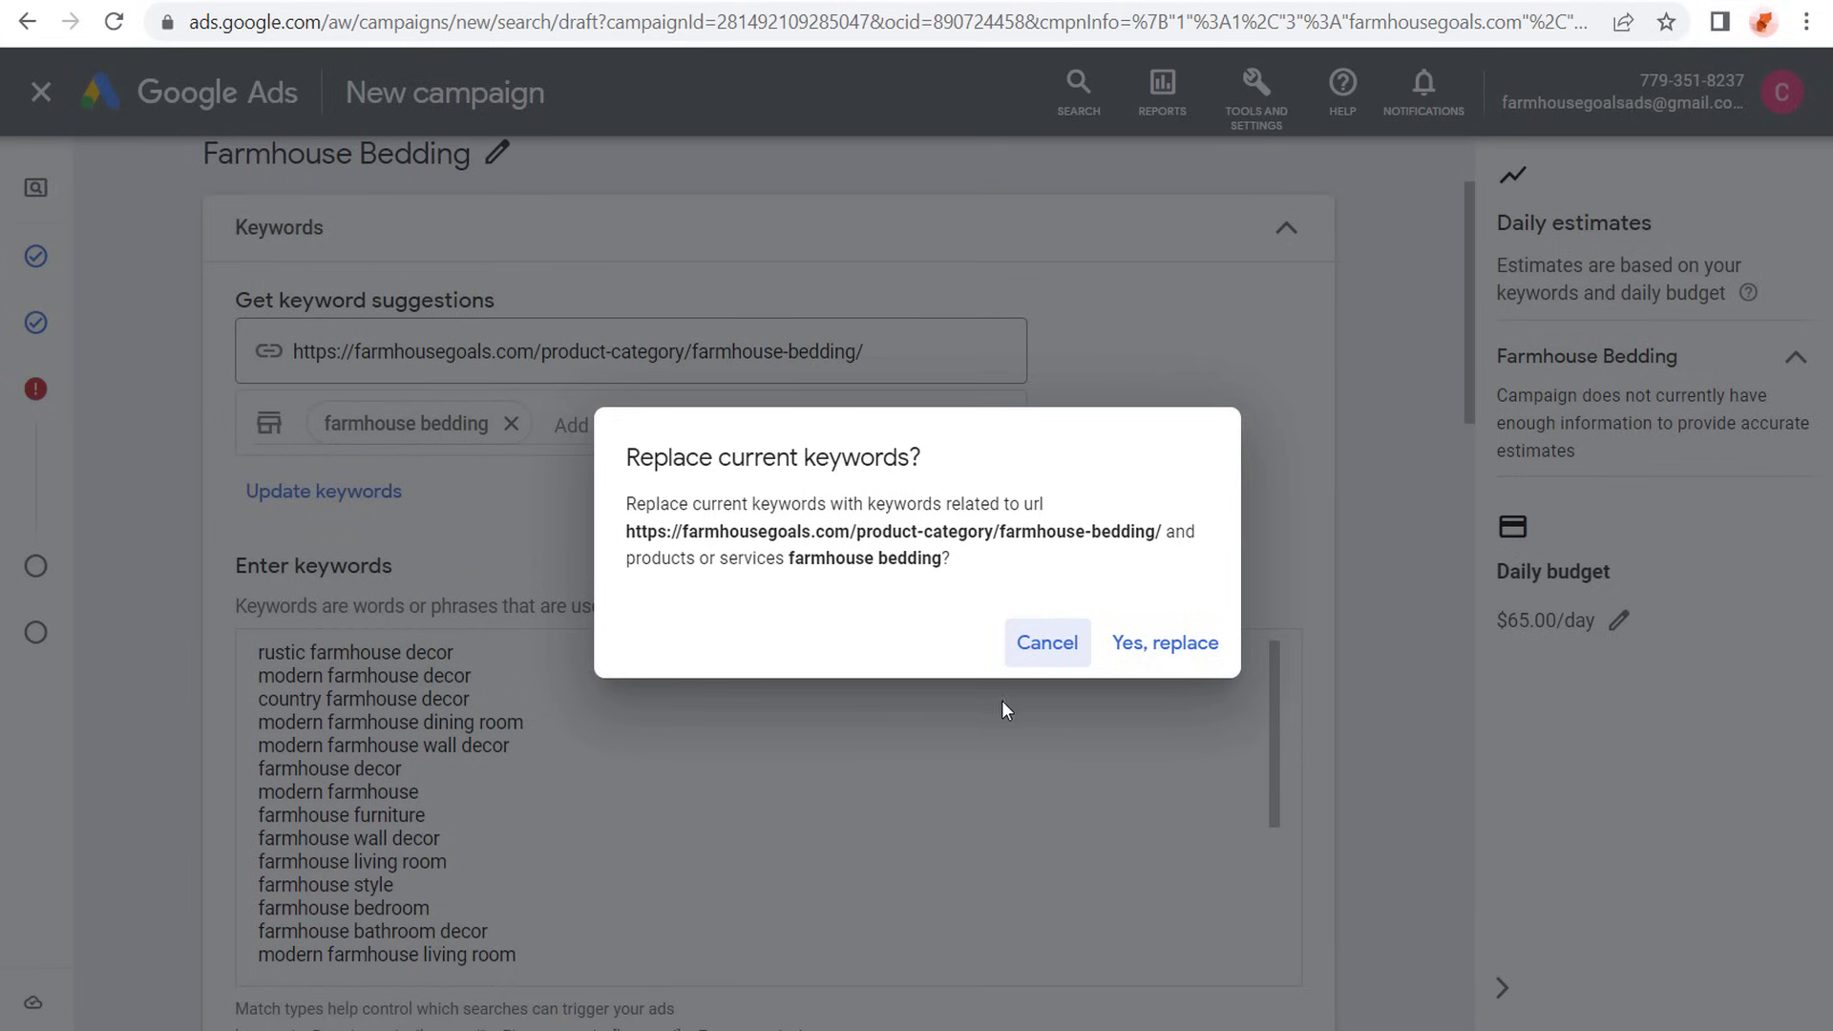
{"action": "left_click", "coordinate": [1172, 659]}
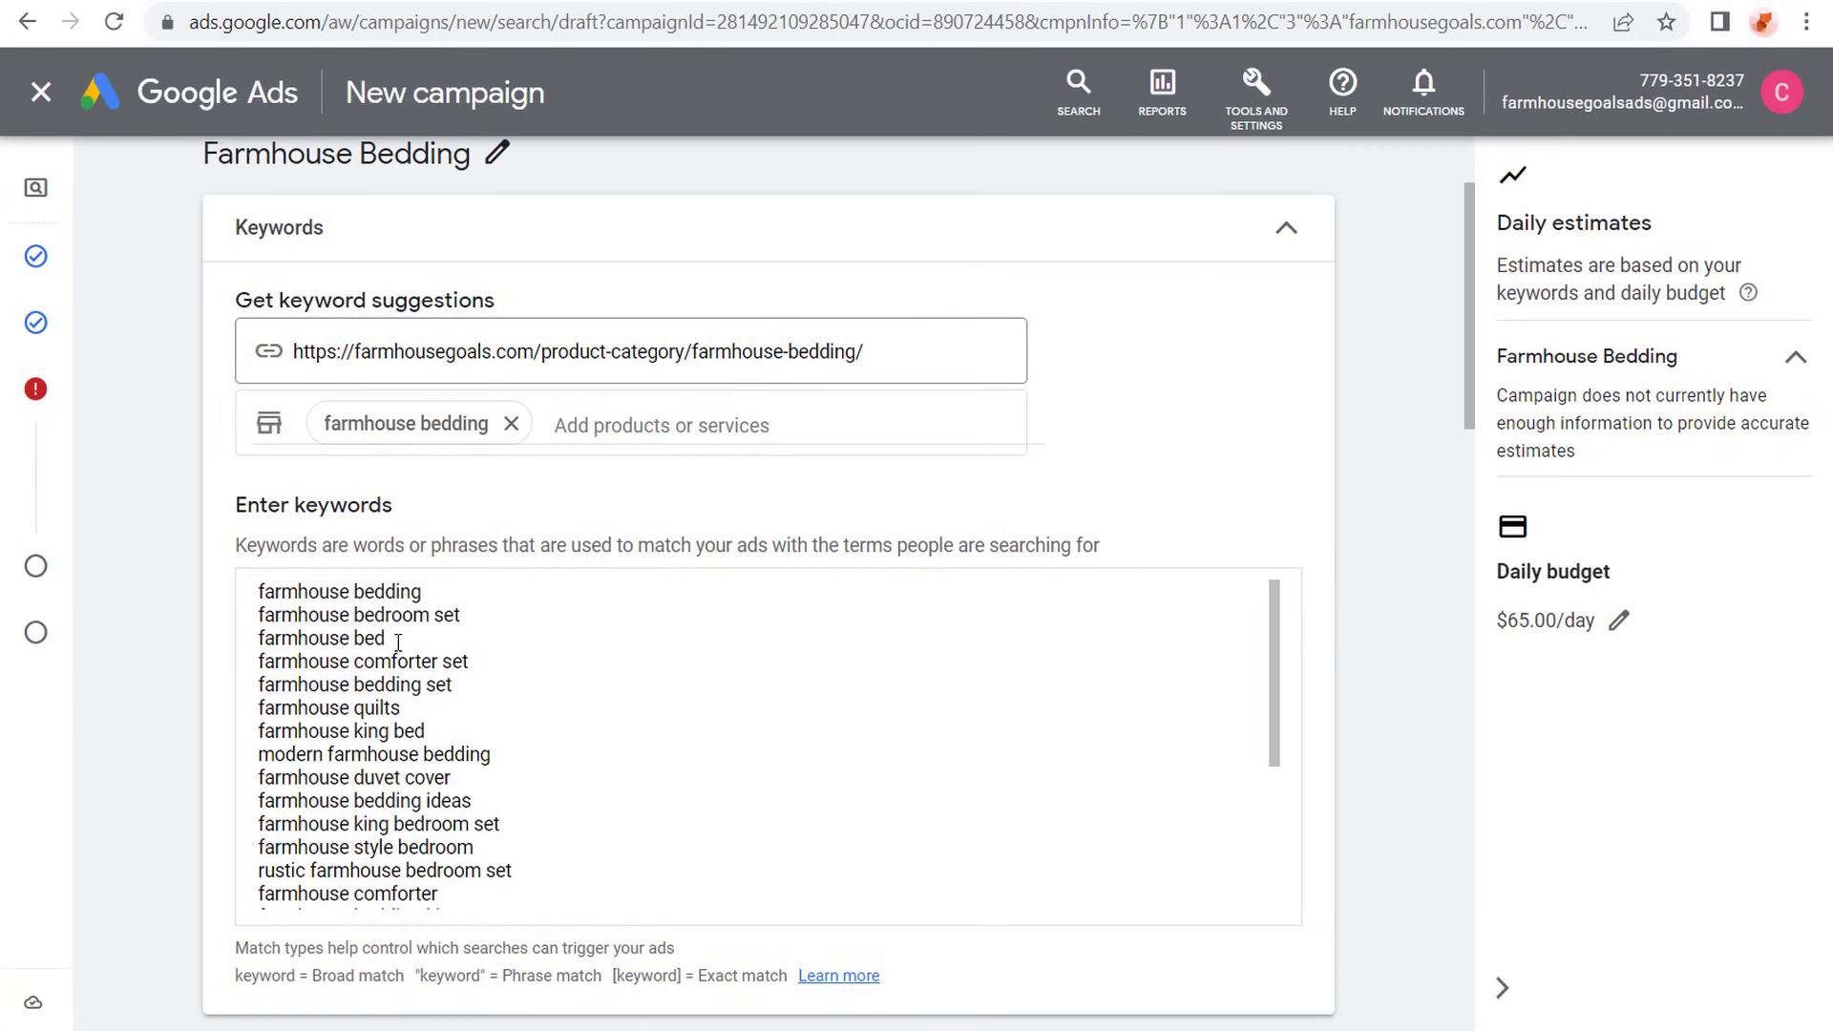
- Delete the keywords farmhouse bedroom set, farmhouse bed and farmhouse comforter set, and insert two blank lines after farmhouse bedding set
{"action": "left_click_drag", "start_coordinate": [386, 638], "coordinate": [225, 614]}
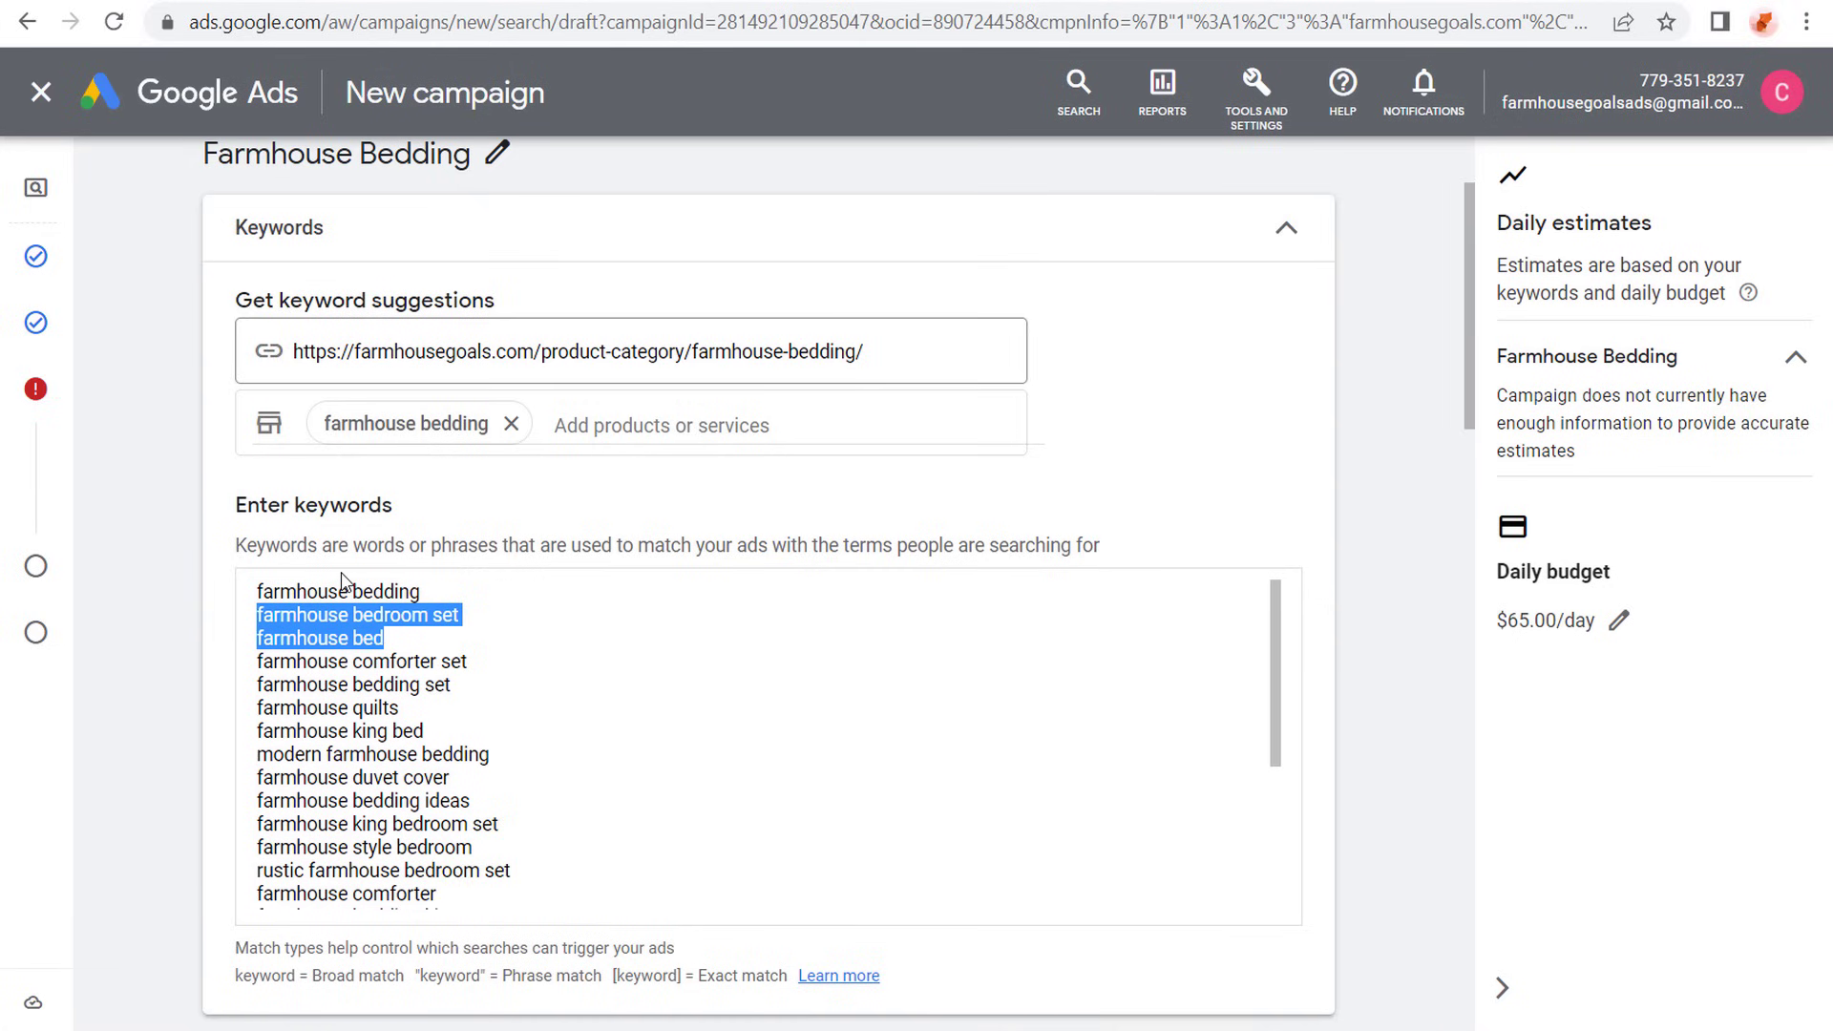
{"action": "key", "text": "BackSpace"}
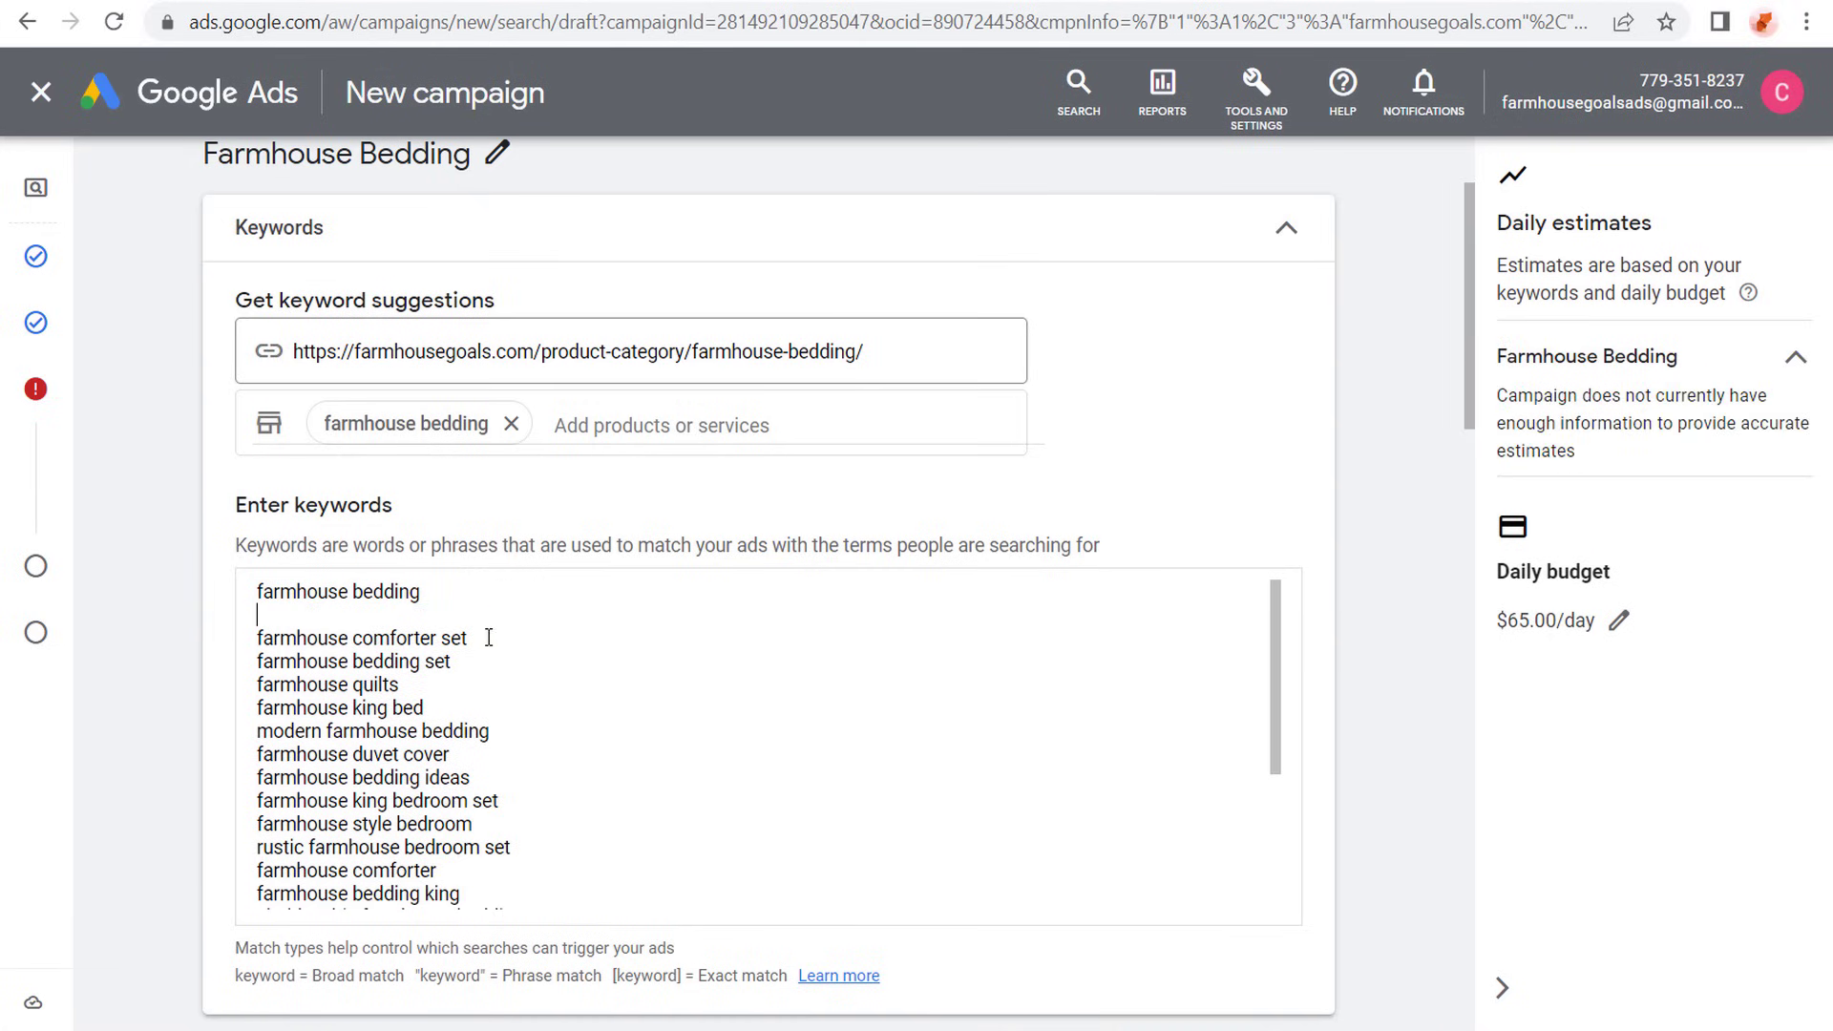
{"action": "left_click_drag", "start_coordinate": [487, 637], "coordinate": [229, 655]}
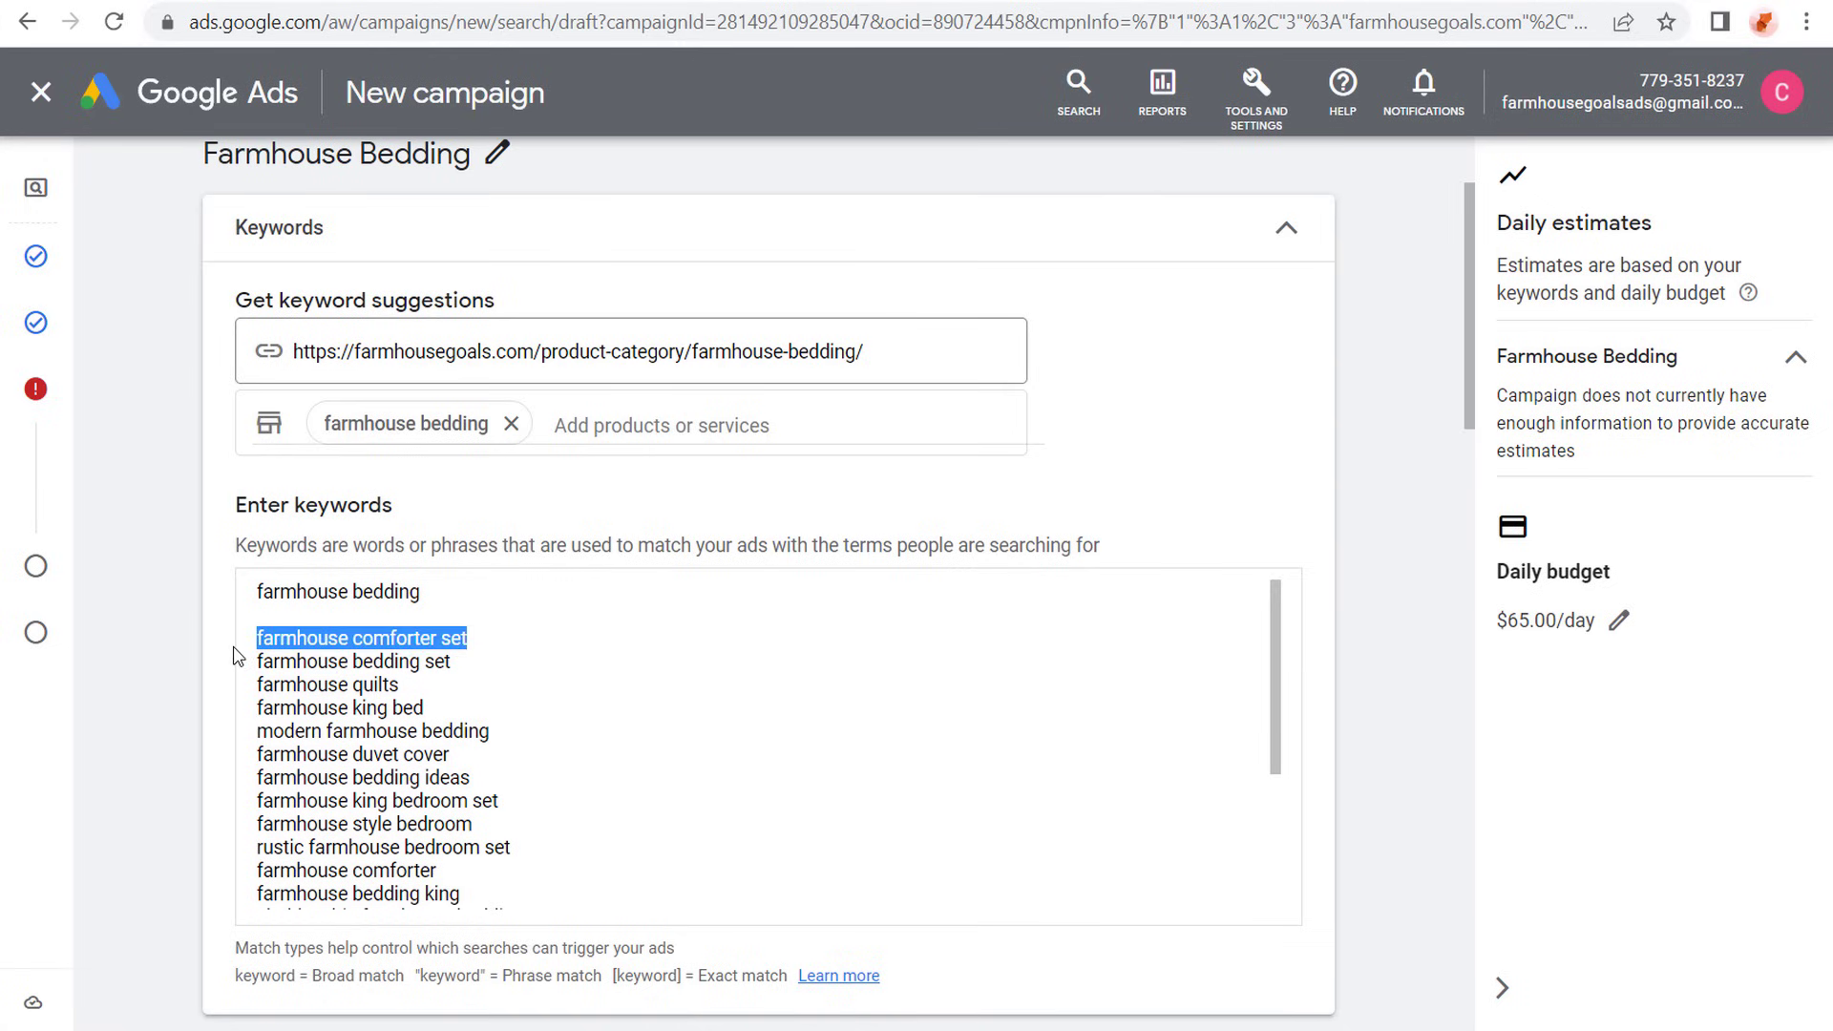
{"action": "key", "text": "BackSpace"}
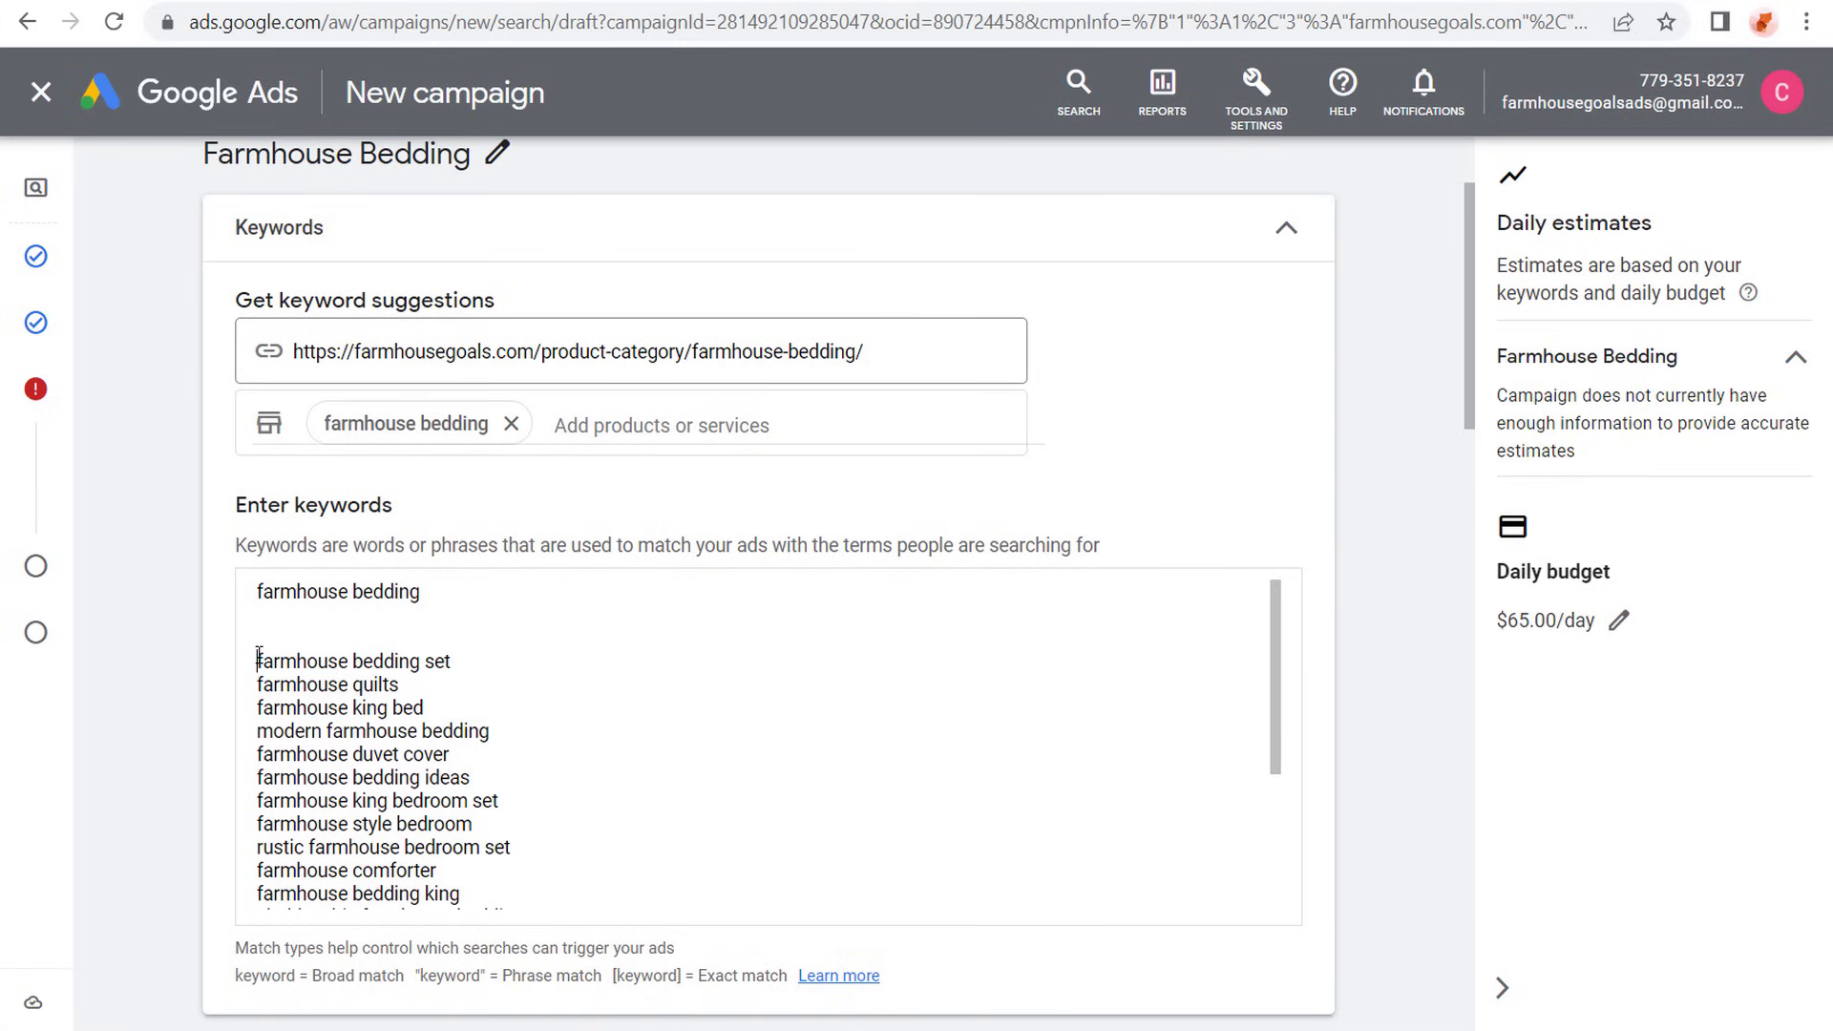
{"action": "key", "text": "BackSpace"}
{"action": "key", "text": "BackSpace"}
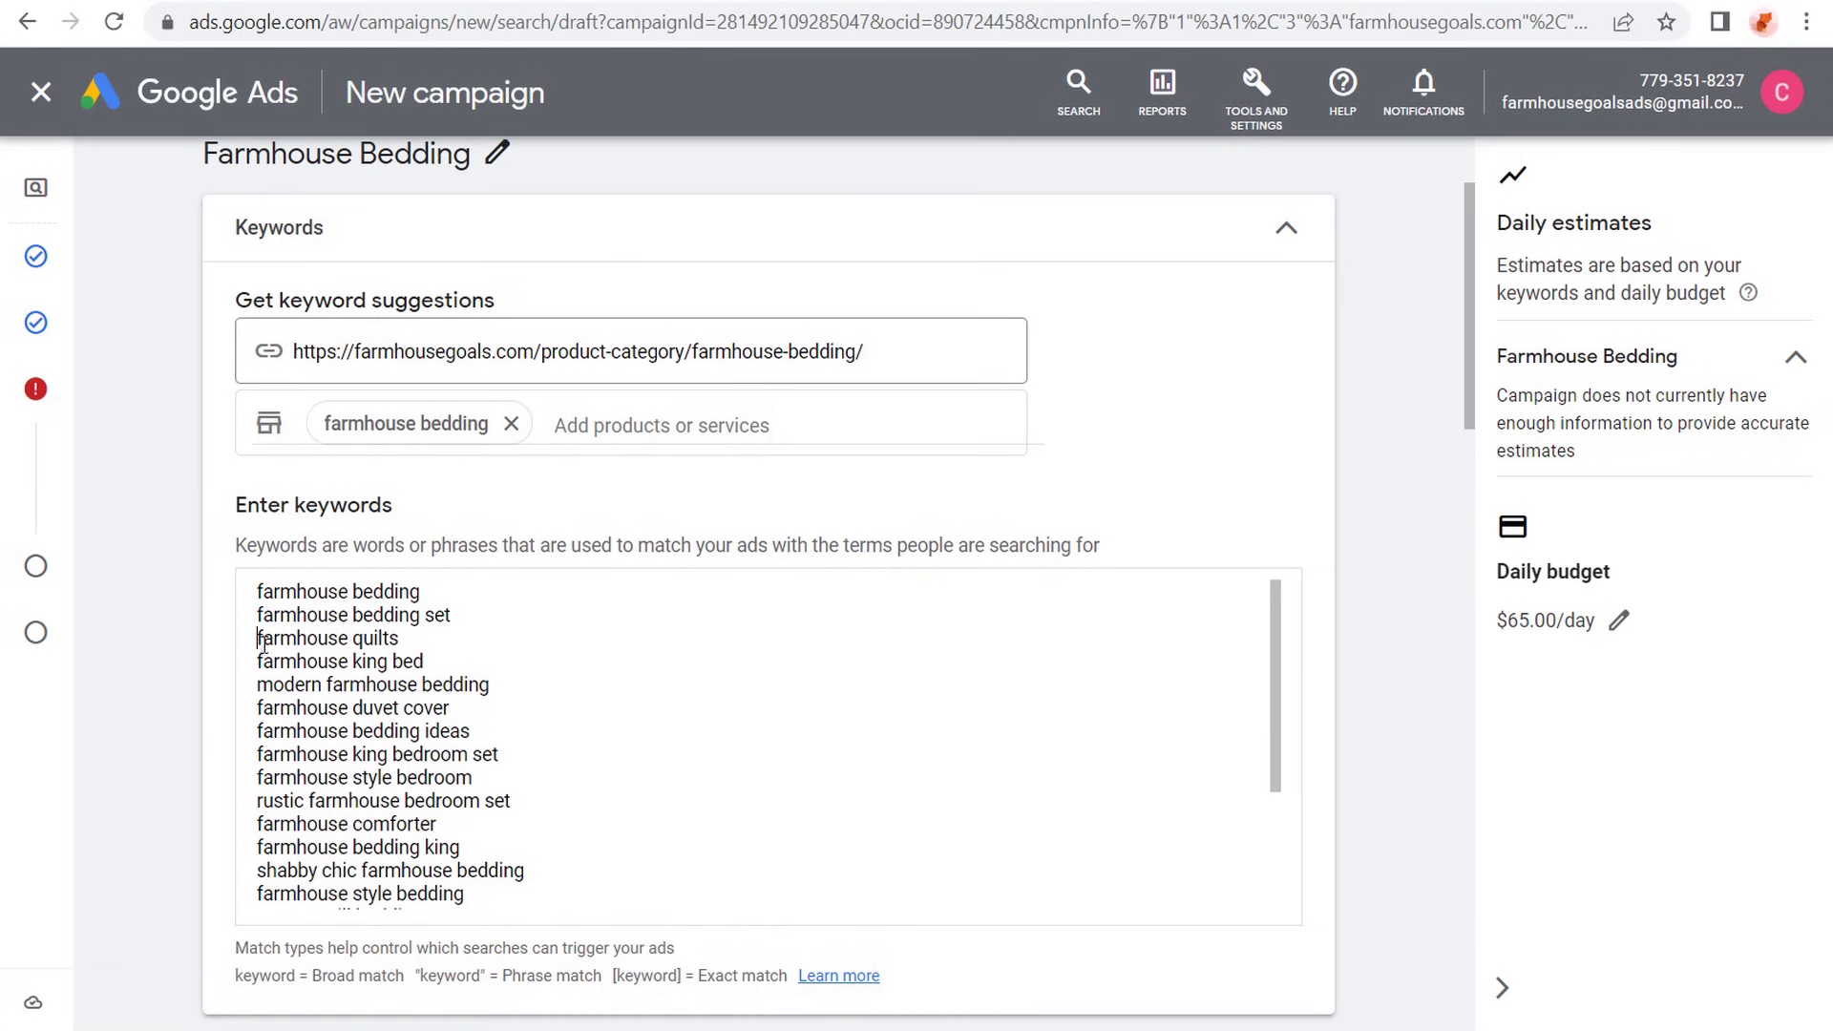
{"action": "key", "text": "Return"}
{"action": "key", "text": "Return"}
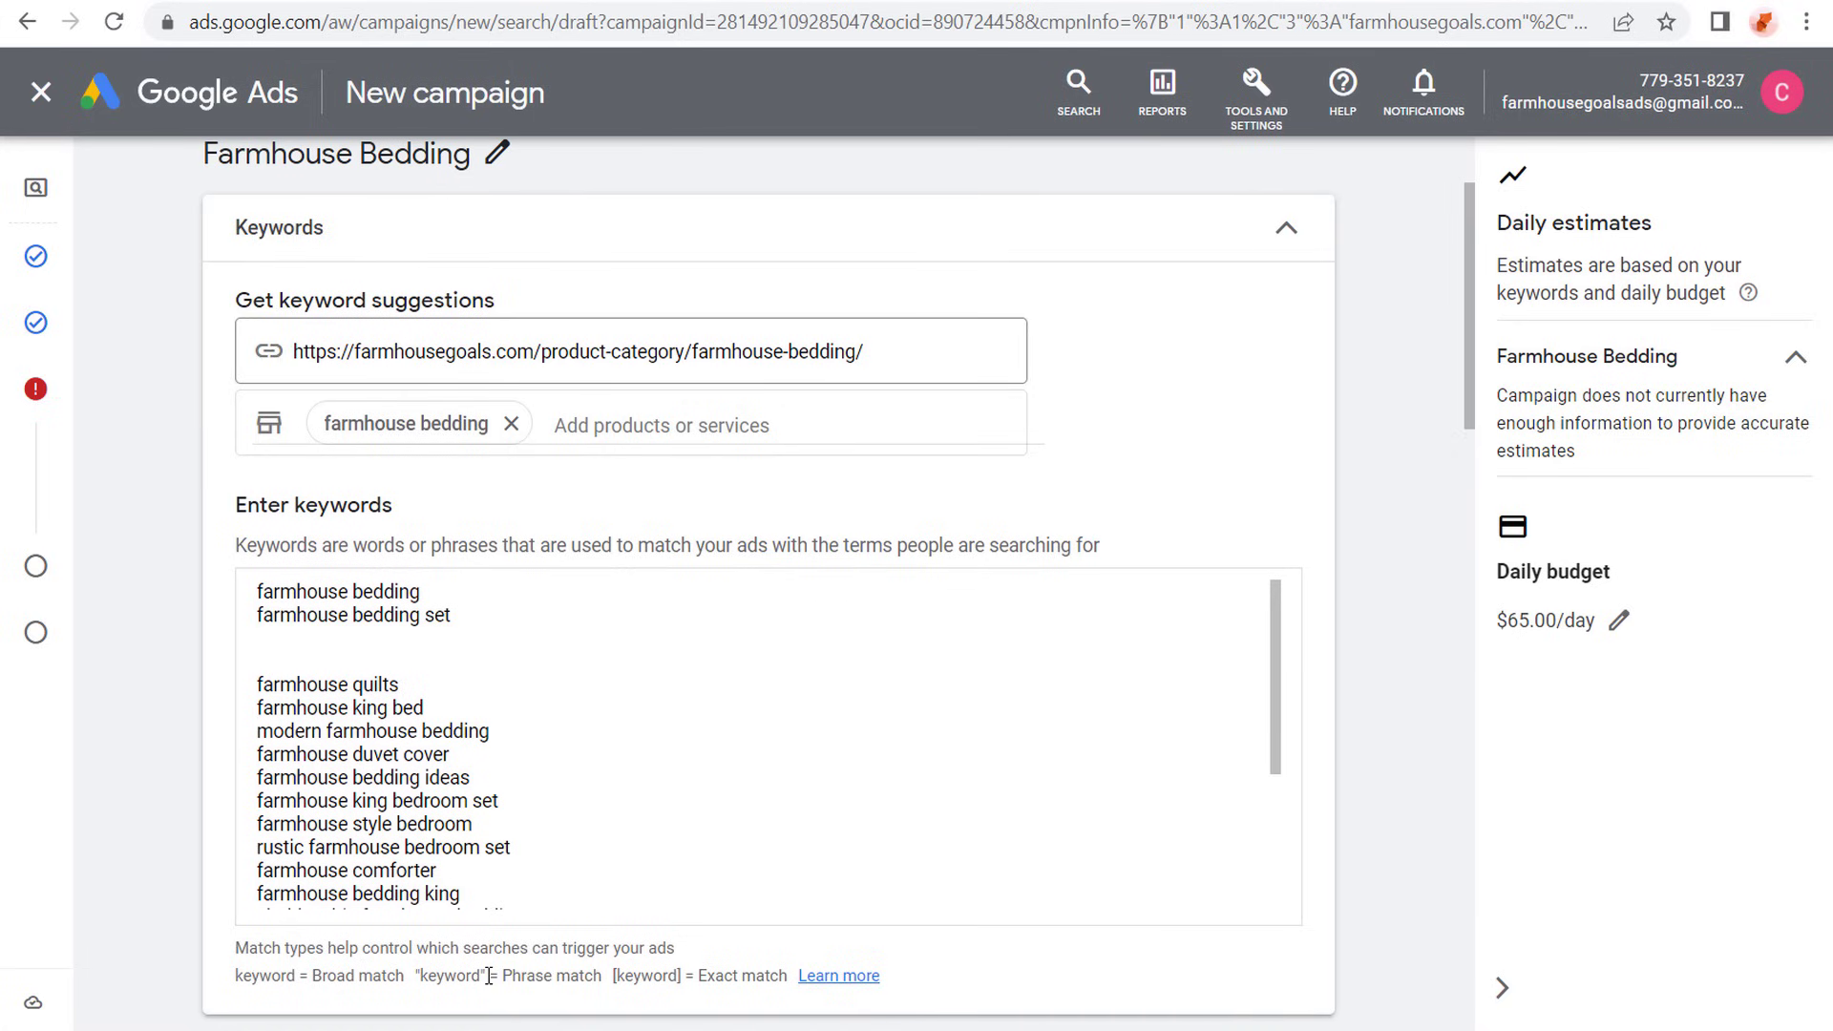
- Review the phrase match notation, and enter the example "farmhouse bedding sets" on a separate line to compare with farmhouse bedding set
{"action": "left_click_drag", "start_coordinate": [487, 973], "coordinate": [410, 975]}
{"action": "left_click", "coordinate": [438, 975]}
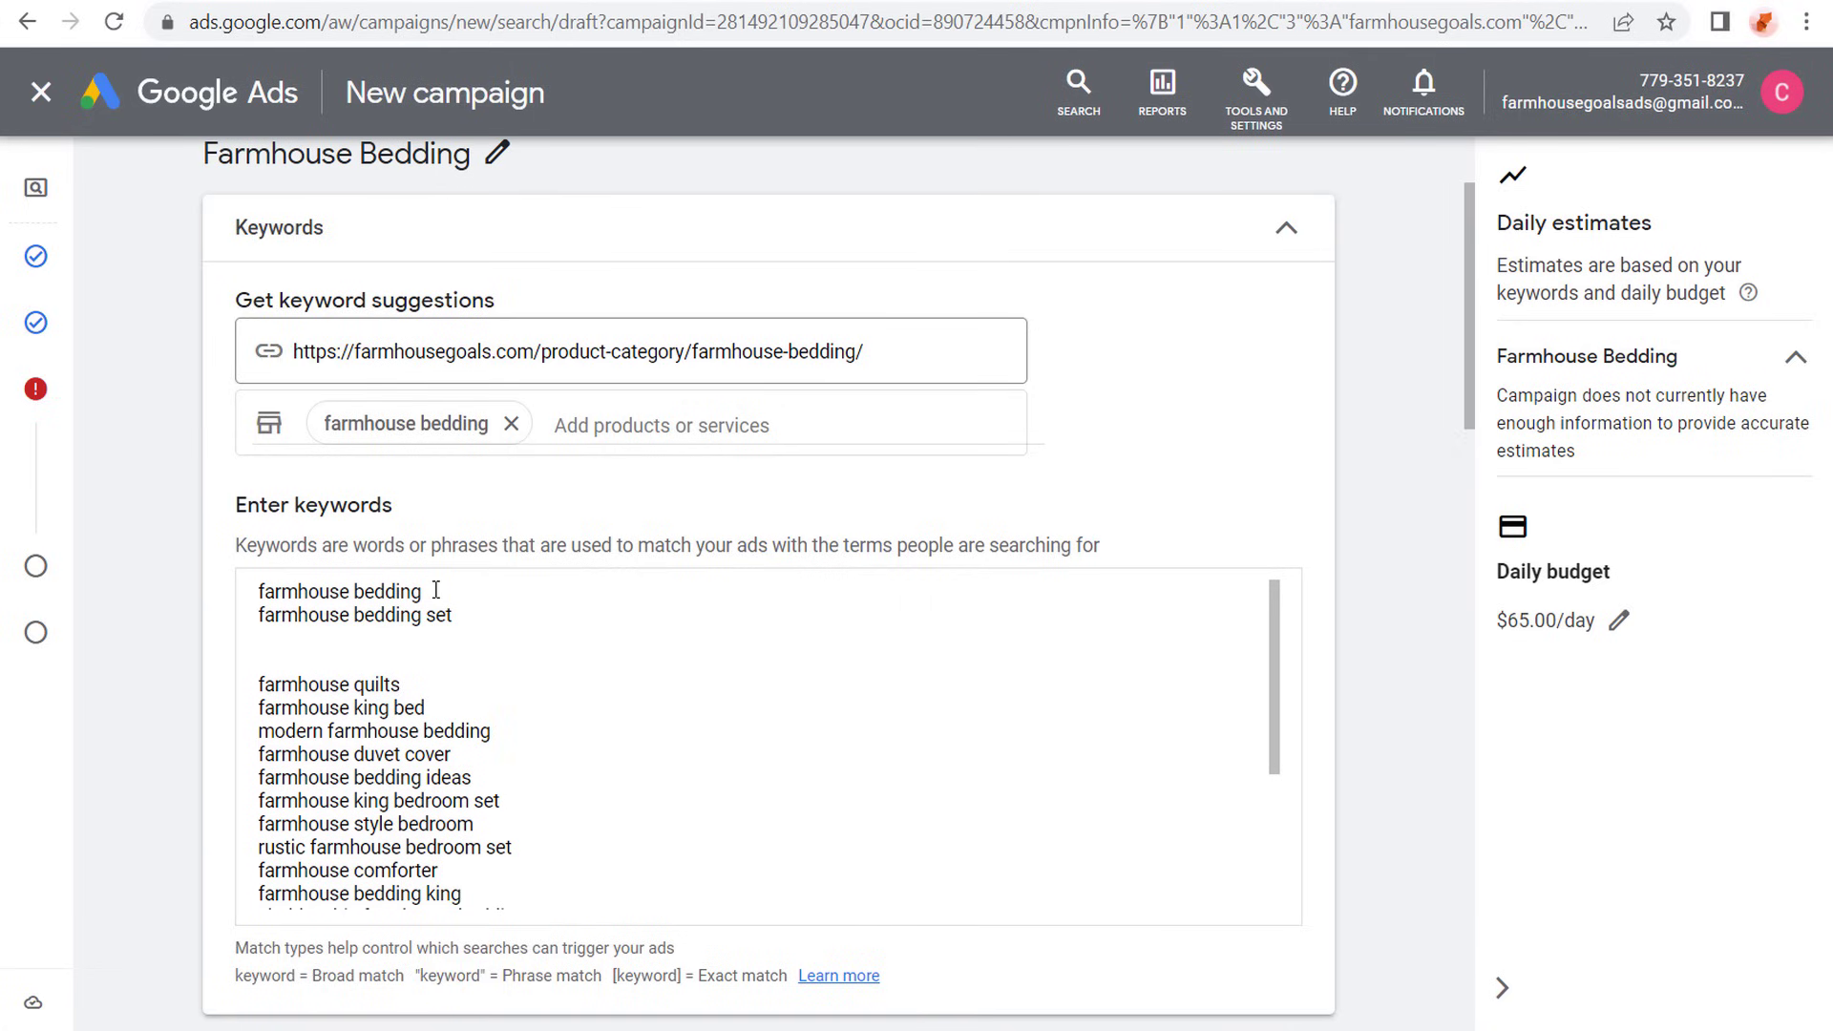
{"action": "left_click_drag", "start_coordinate": [436, 591], "coordinate": [247, 598]}
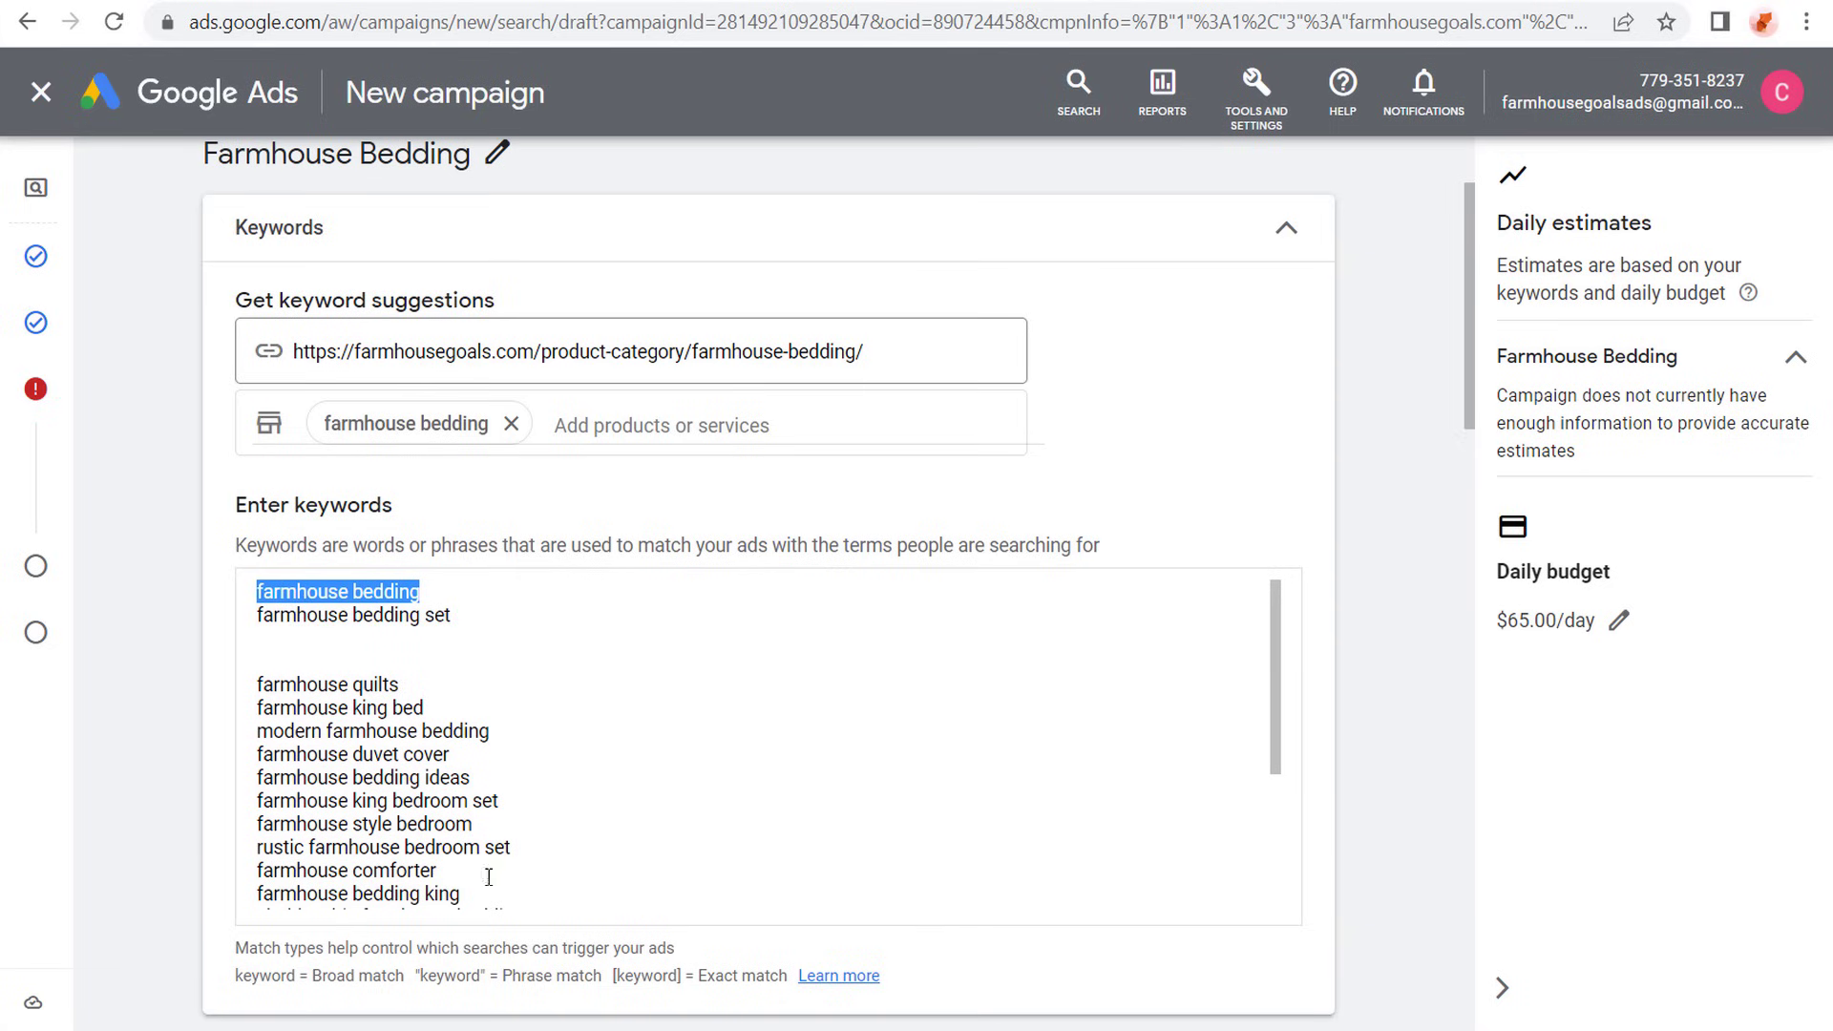
{"action": "left_click", "coordinate": [473, 586]}
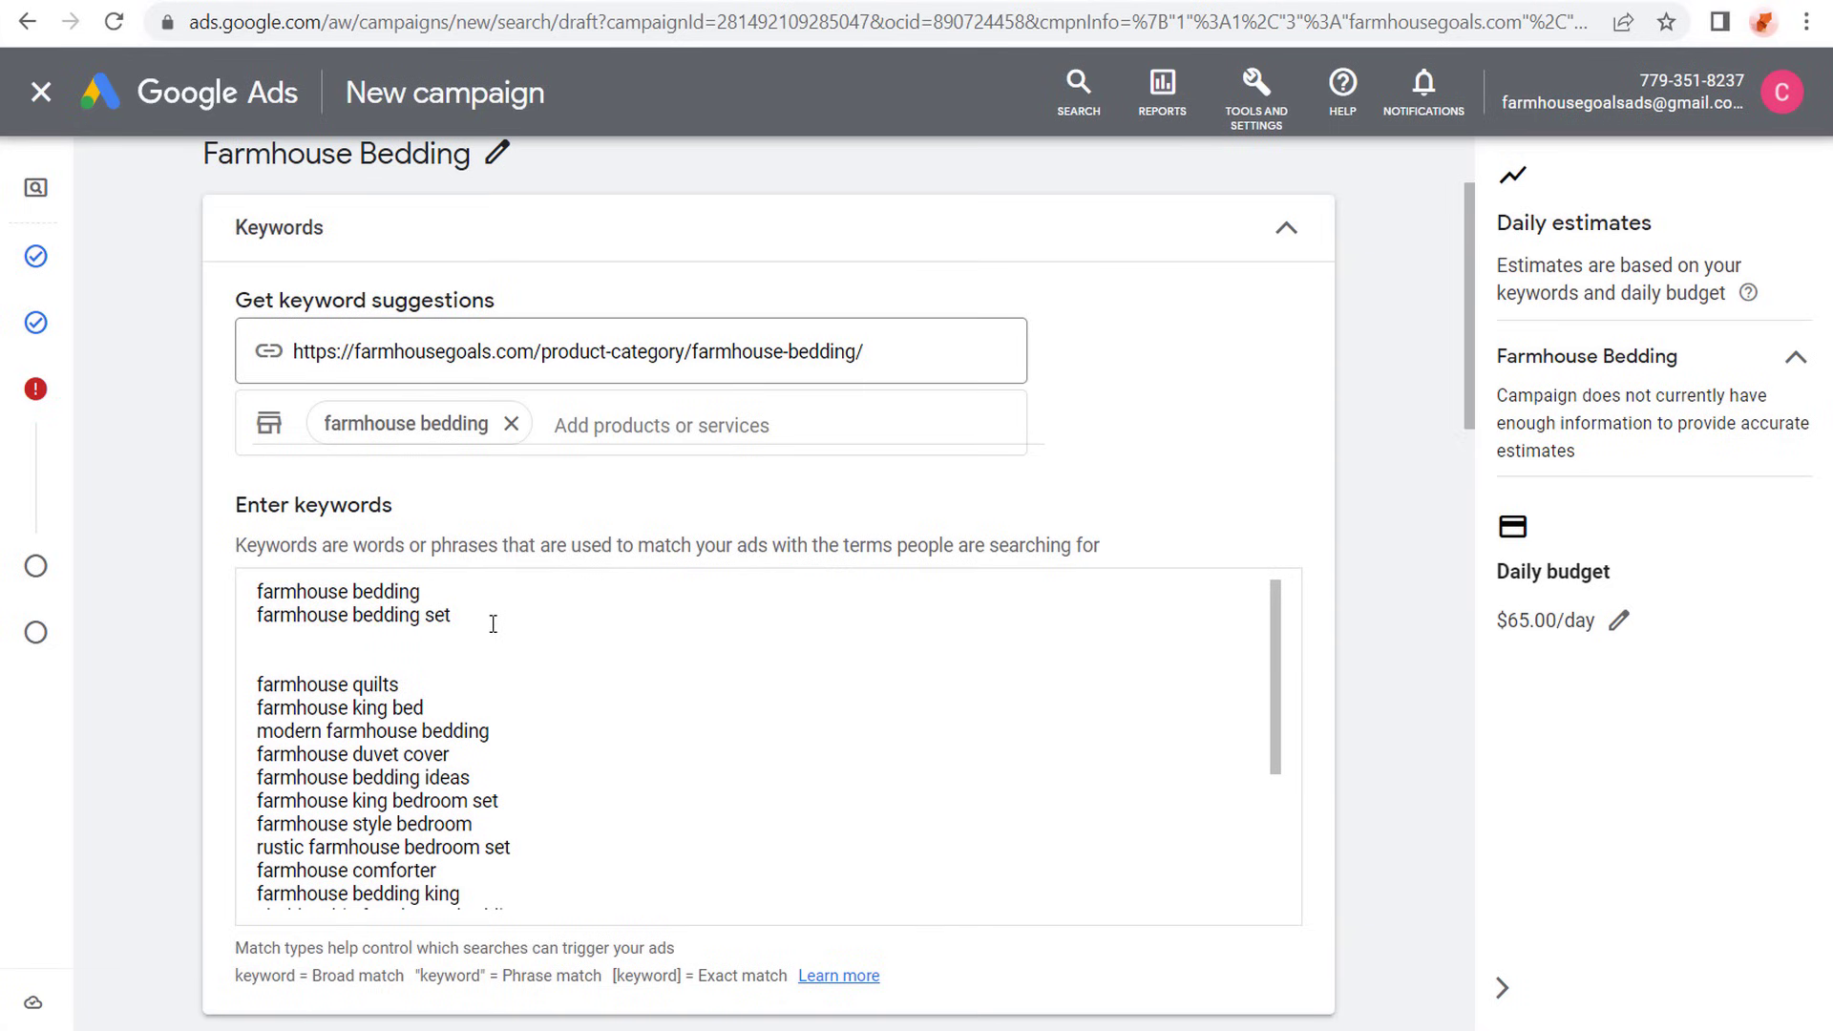
{"action": "left_click", "coordinate": [479, 603]}
{"action": "key", "text": "Return"}
{"action": "key", "text": "Return"}
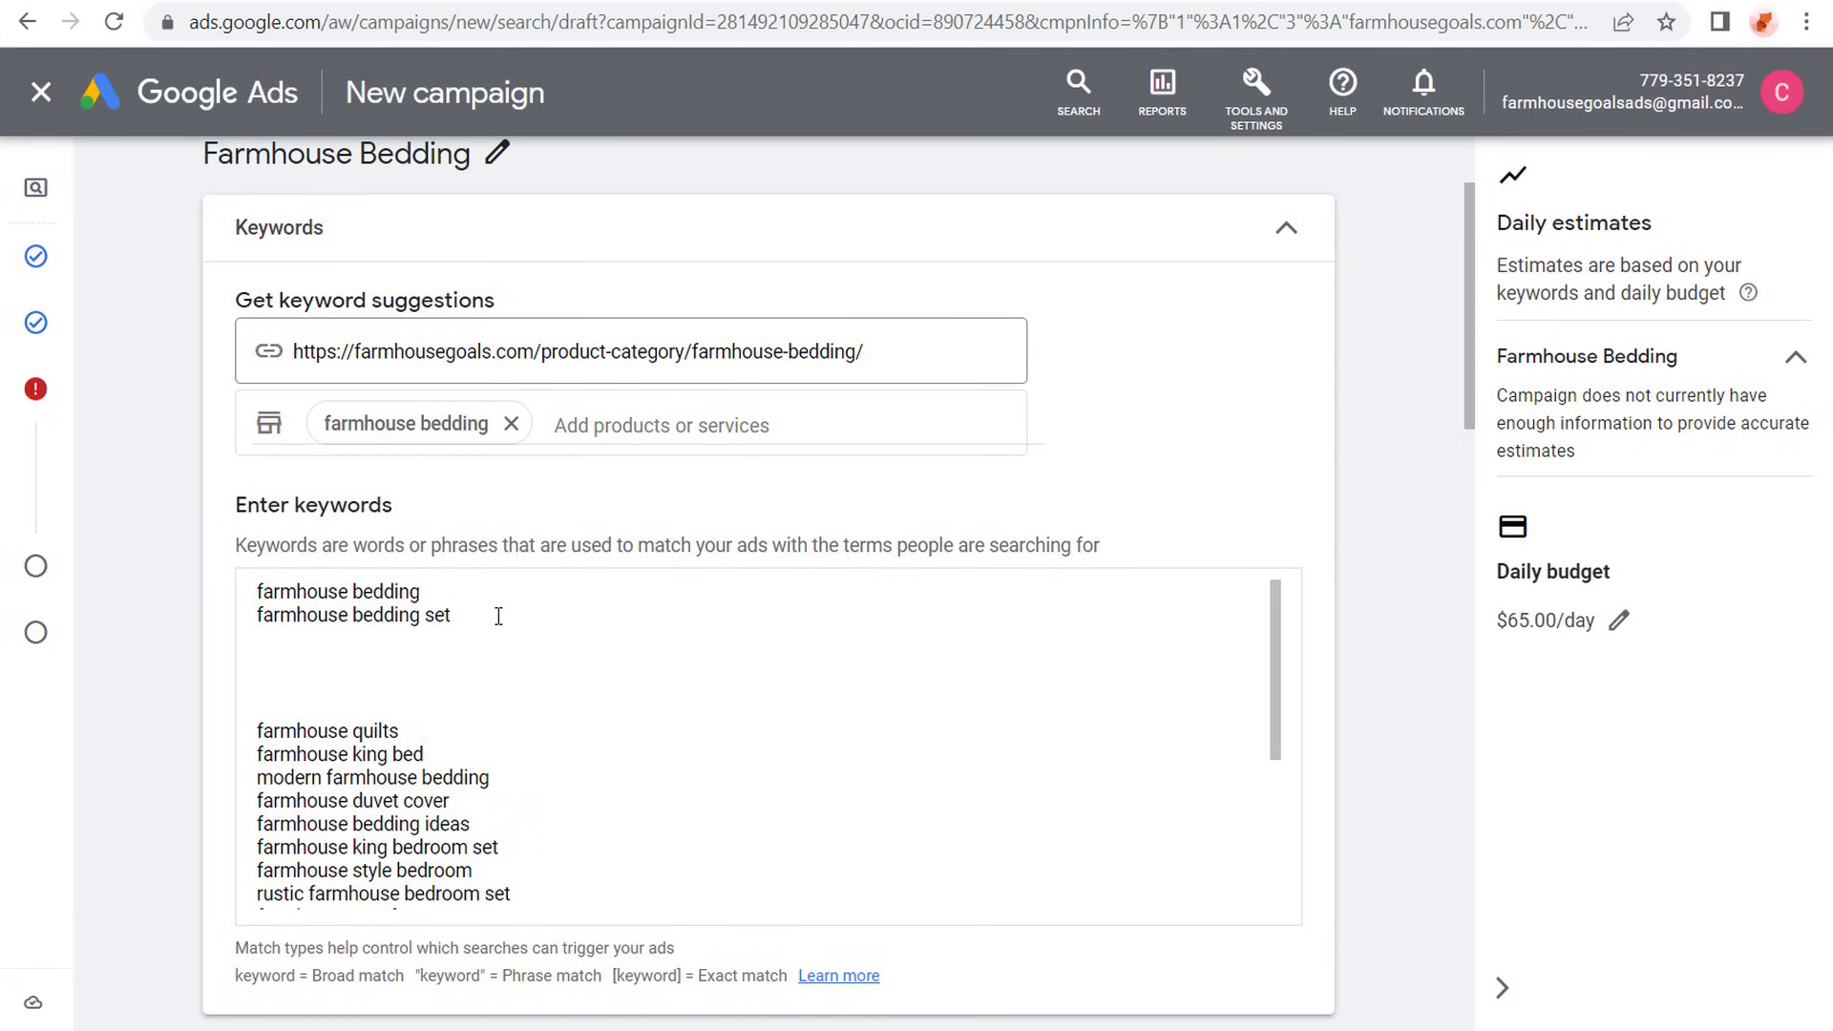
{"action": "type", "text": "farmhouse beding set"}
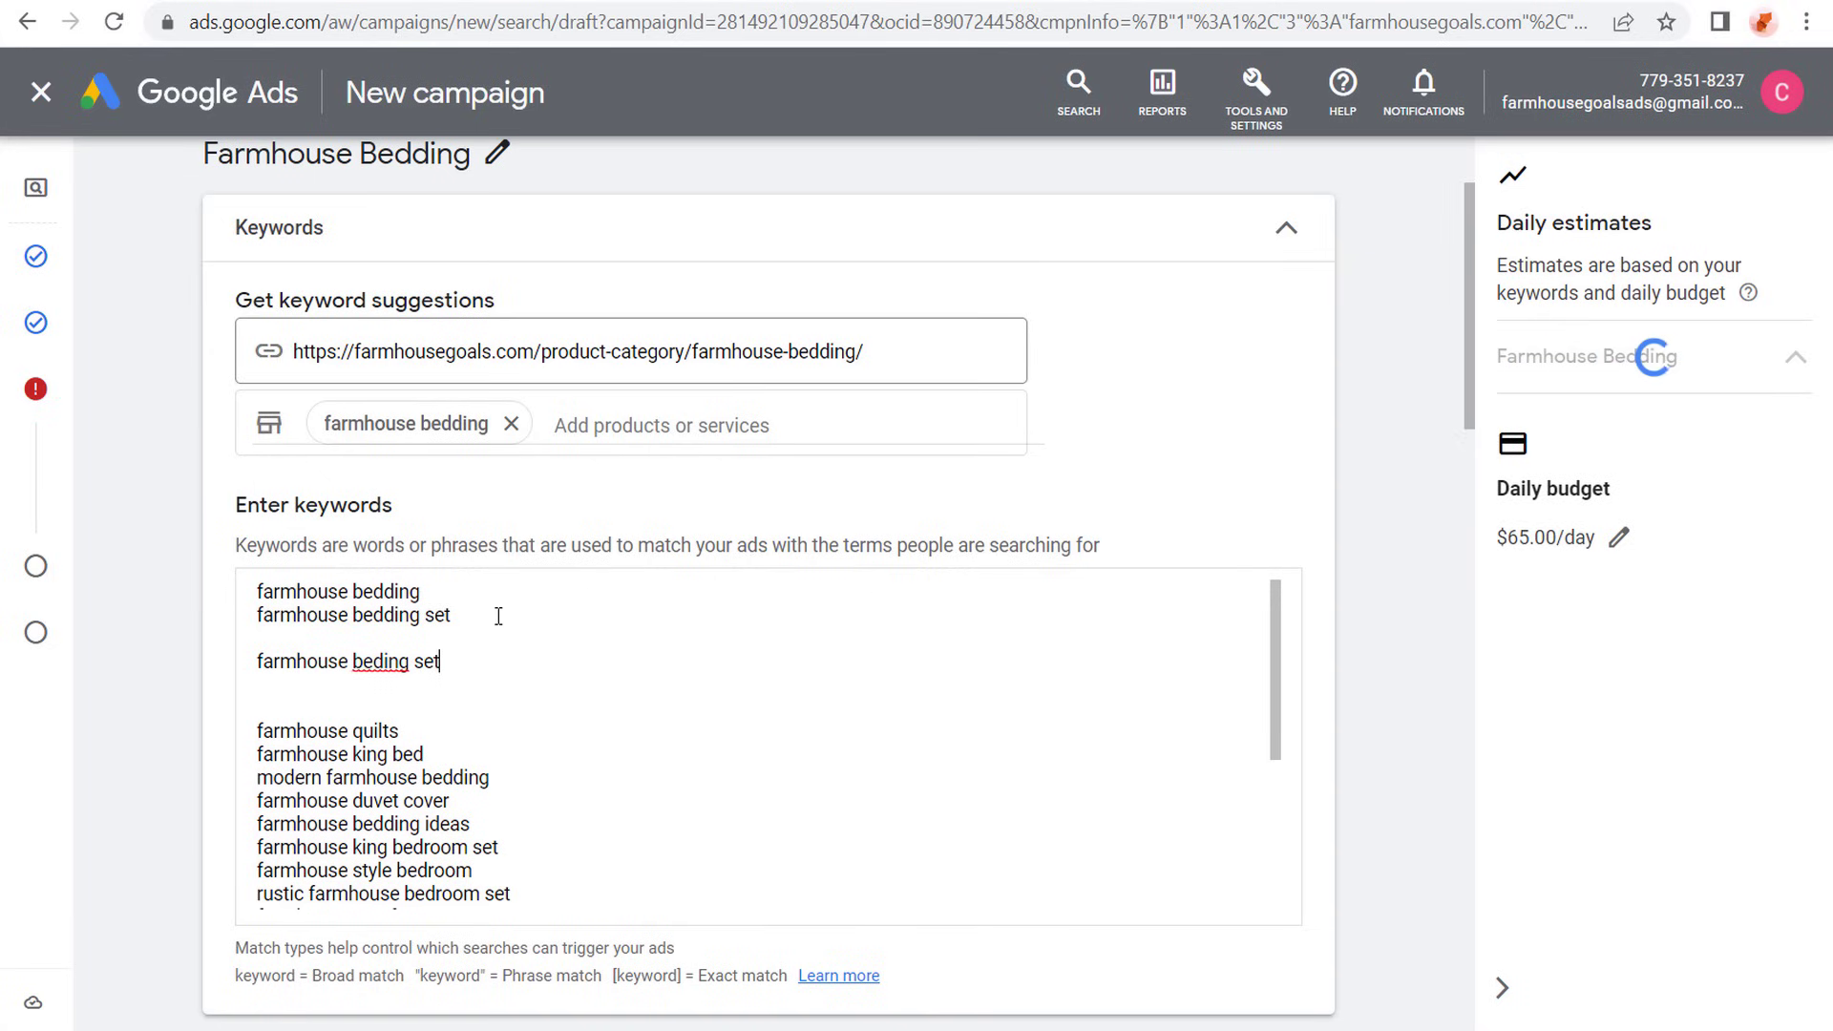
{"action": "key", "text": "BackSpace"}
{"action": "key", "text": "BackSpace"}
{"action": "key", "text": "BackSpace"}
{"action": "key", "text": "BackSpace"}
{"action": "key", "text": "BackSpace"}
{"action": "key", "text": "BackSpace"}
{"action": "key", "text": "BackSpace"}
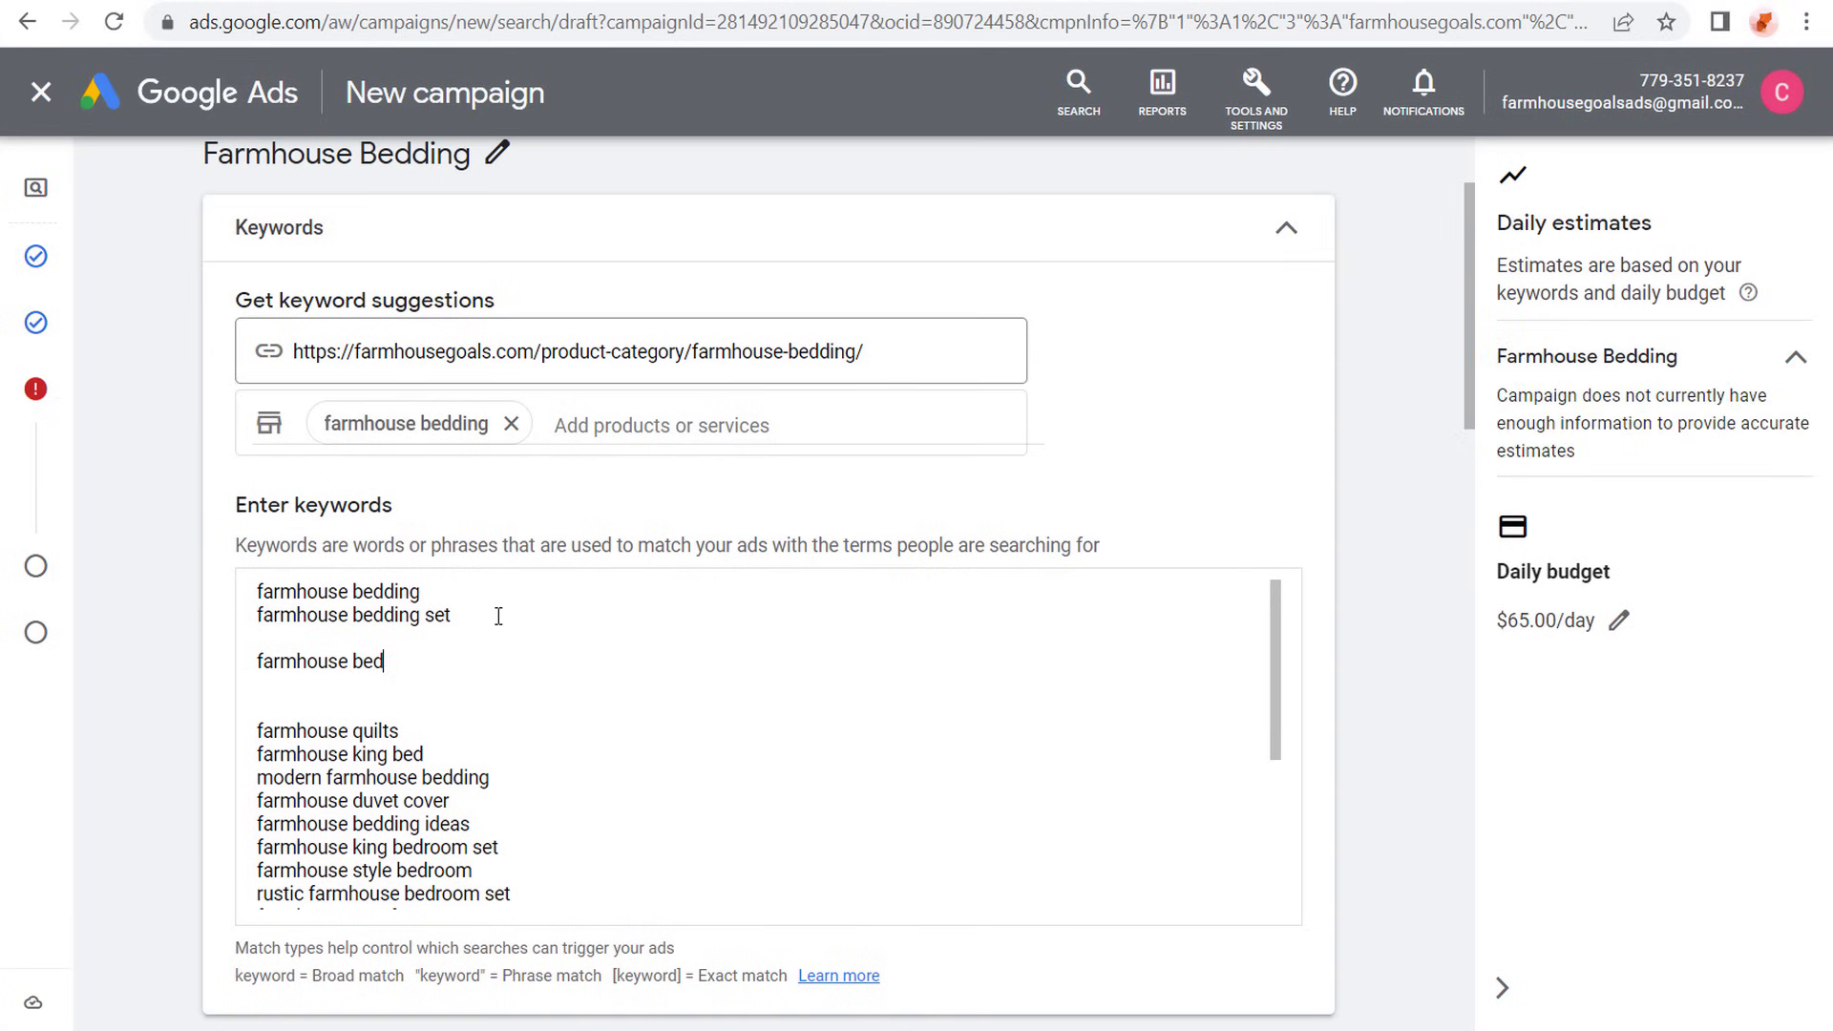
{"action": "type", "text": "ding sets"}
{"action": "left_click", "coordinate": [497, 617]}
{"action": "left_click_drag", "start_coordinate": [482, 615], "coordinate": [243, 623]}
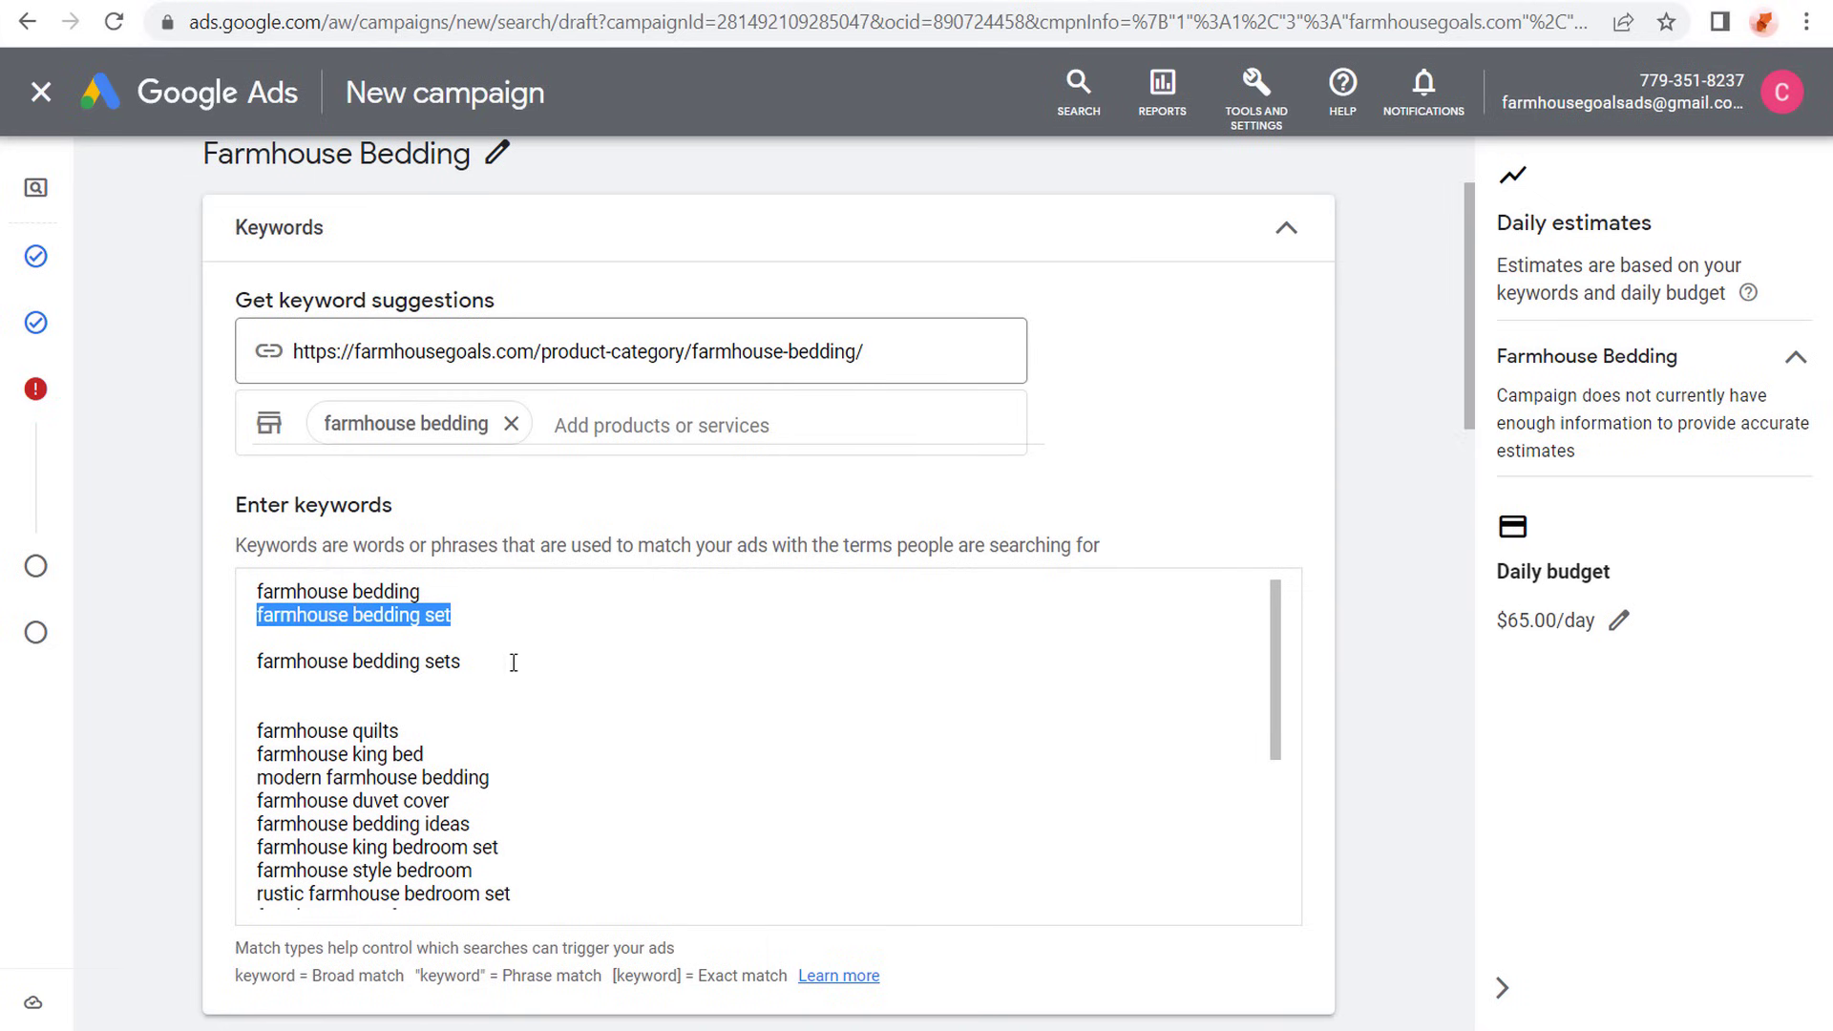
- Change the example line to "farmhouse king bedding set", compare it with farmhouse bedding set, and delete the example
{"action": "left_click_drag", "start_coordinate": [499, 660], "coordinate": [255, 662]}
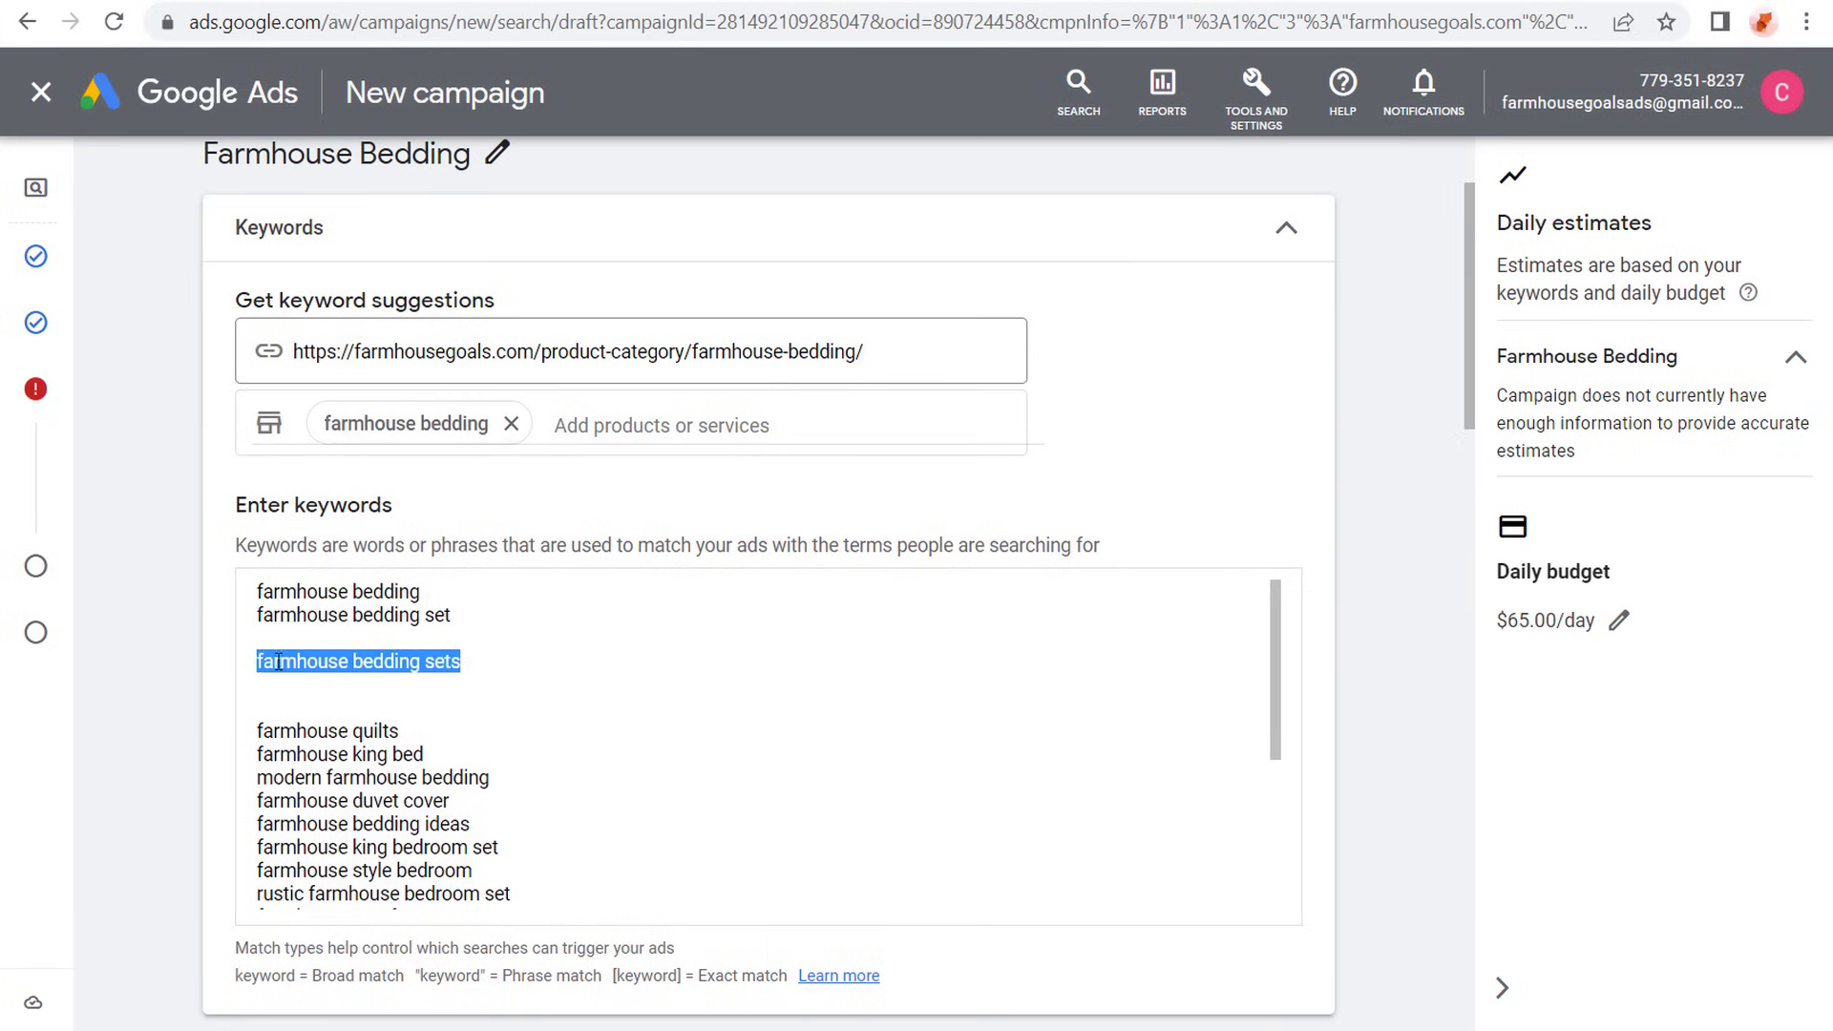
{"action": "key", "text": "BackSpace"}
{"action": "type", "text": "farmhouse "}
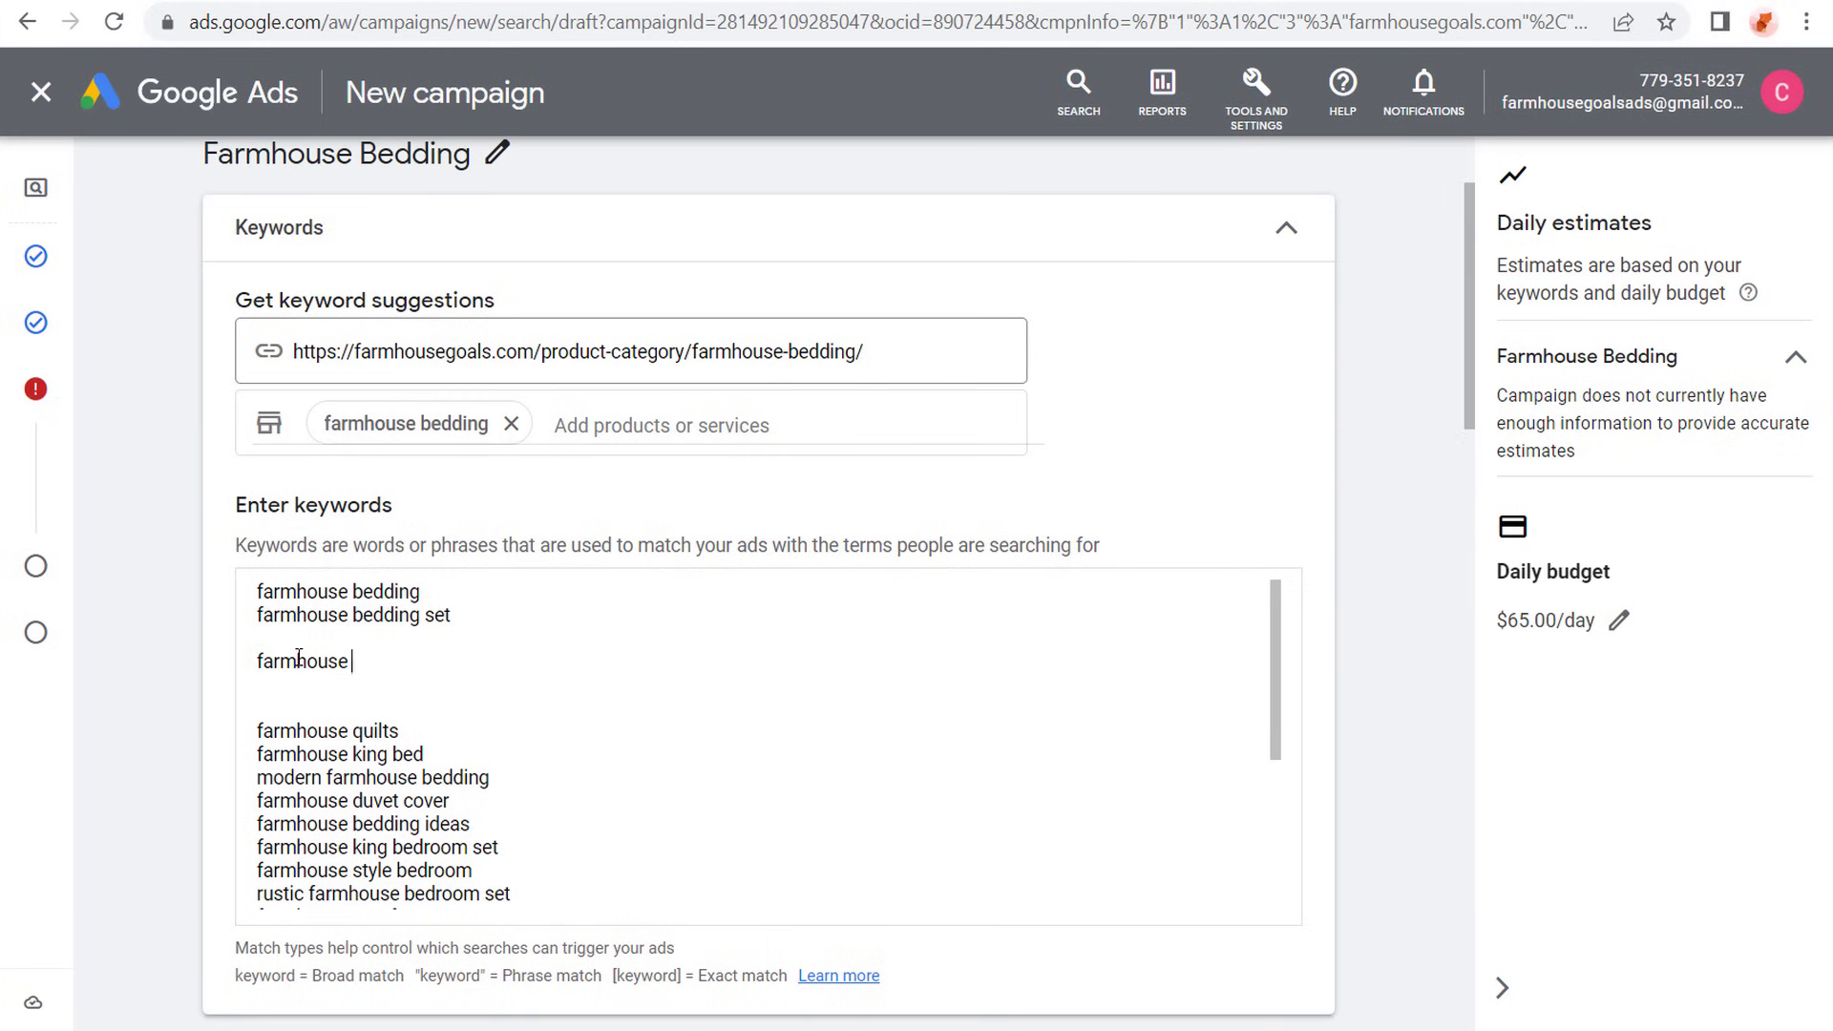
{"action": "type", "text": "king bedding set"}
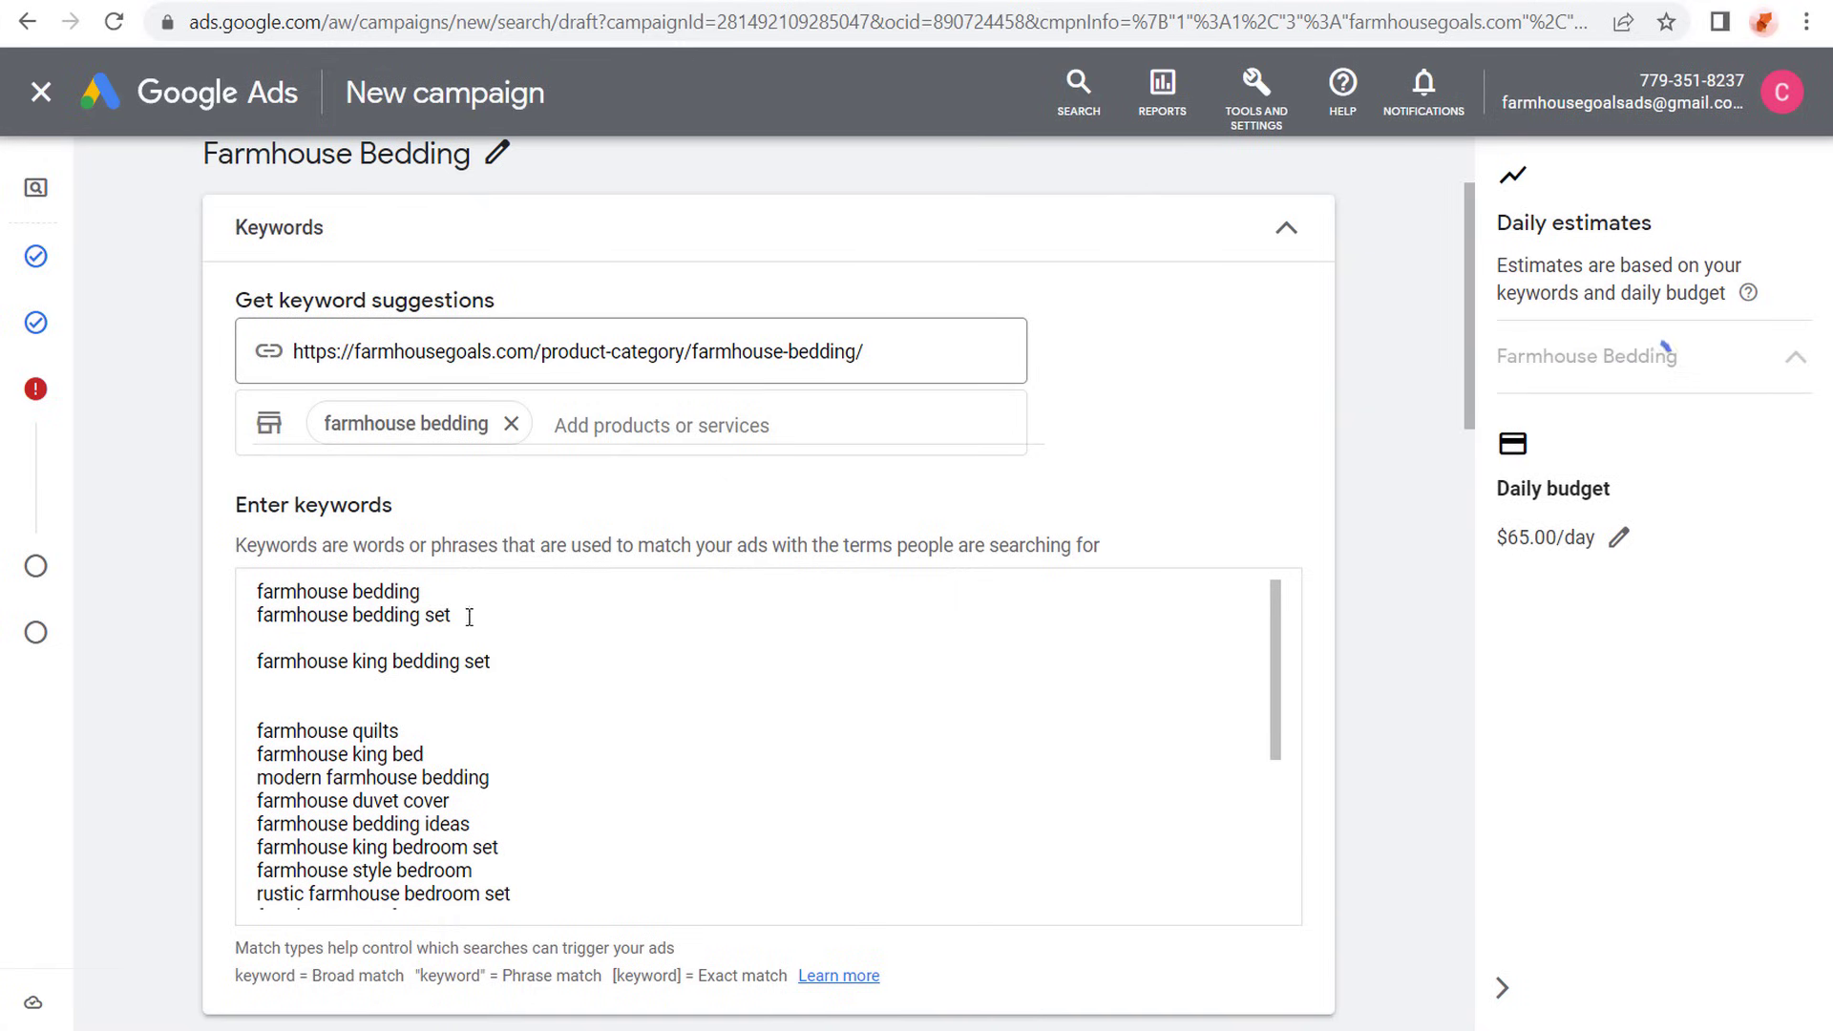
{"action": "left_click_drag", "start_coordinate": [469, 617], "coordinate": [243, 620]}
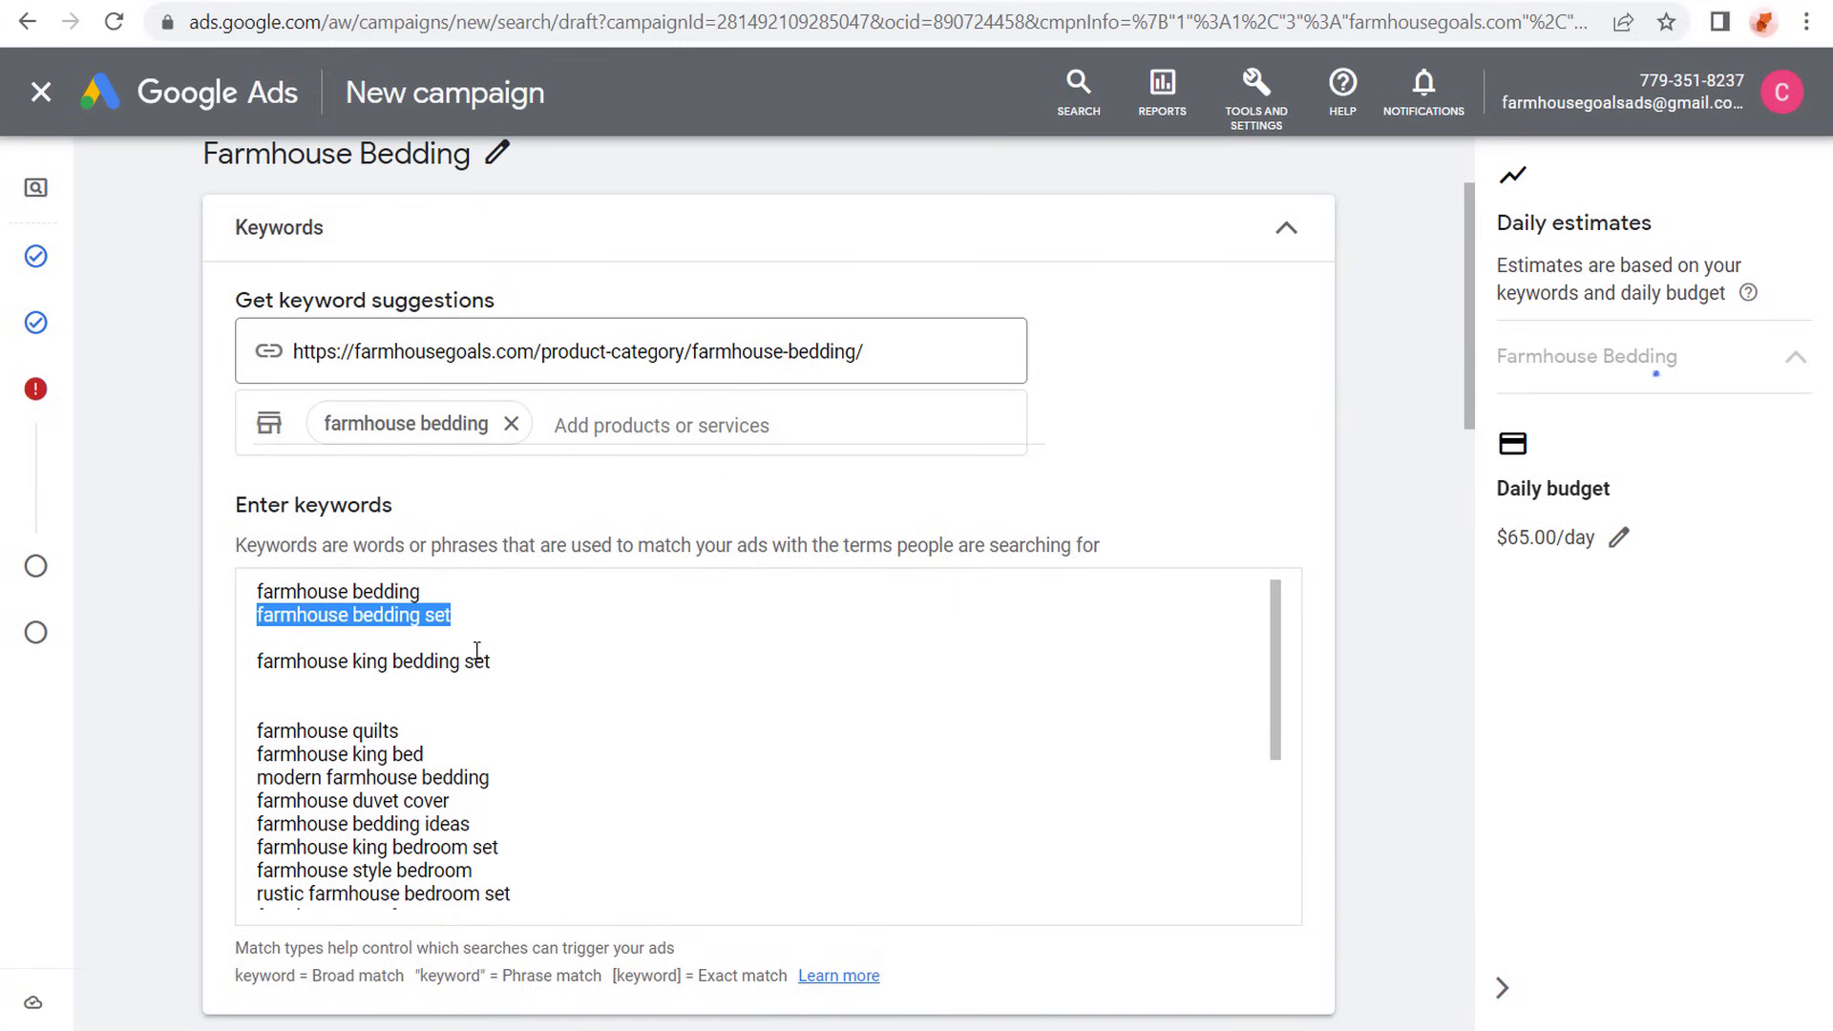
{"action": "left_click_drag", "start_coordinate": [520, 661], "coordinate": [251, 662]}
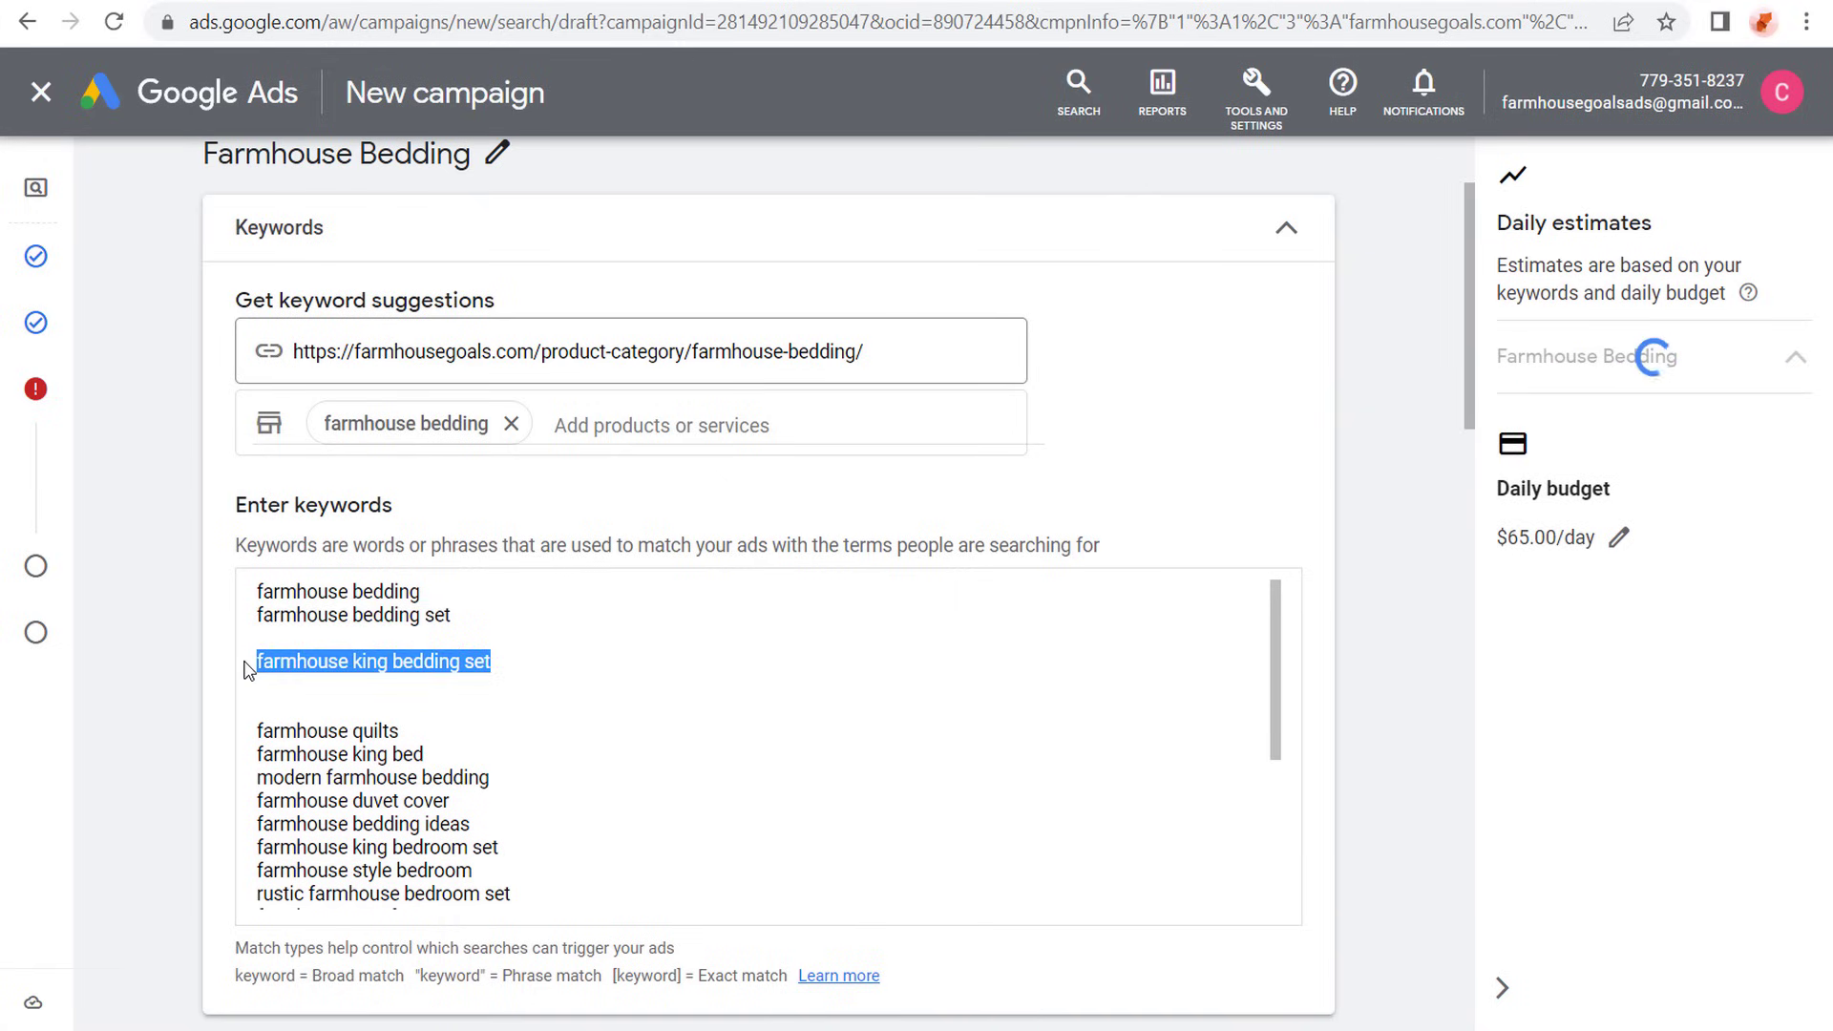
{"action": "key", "text": "BackSpace"}
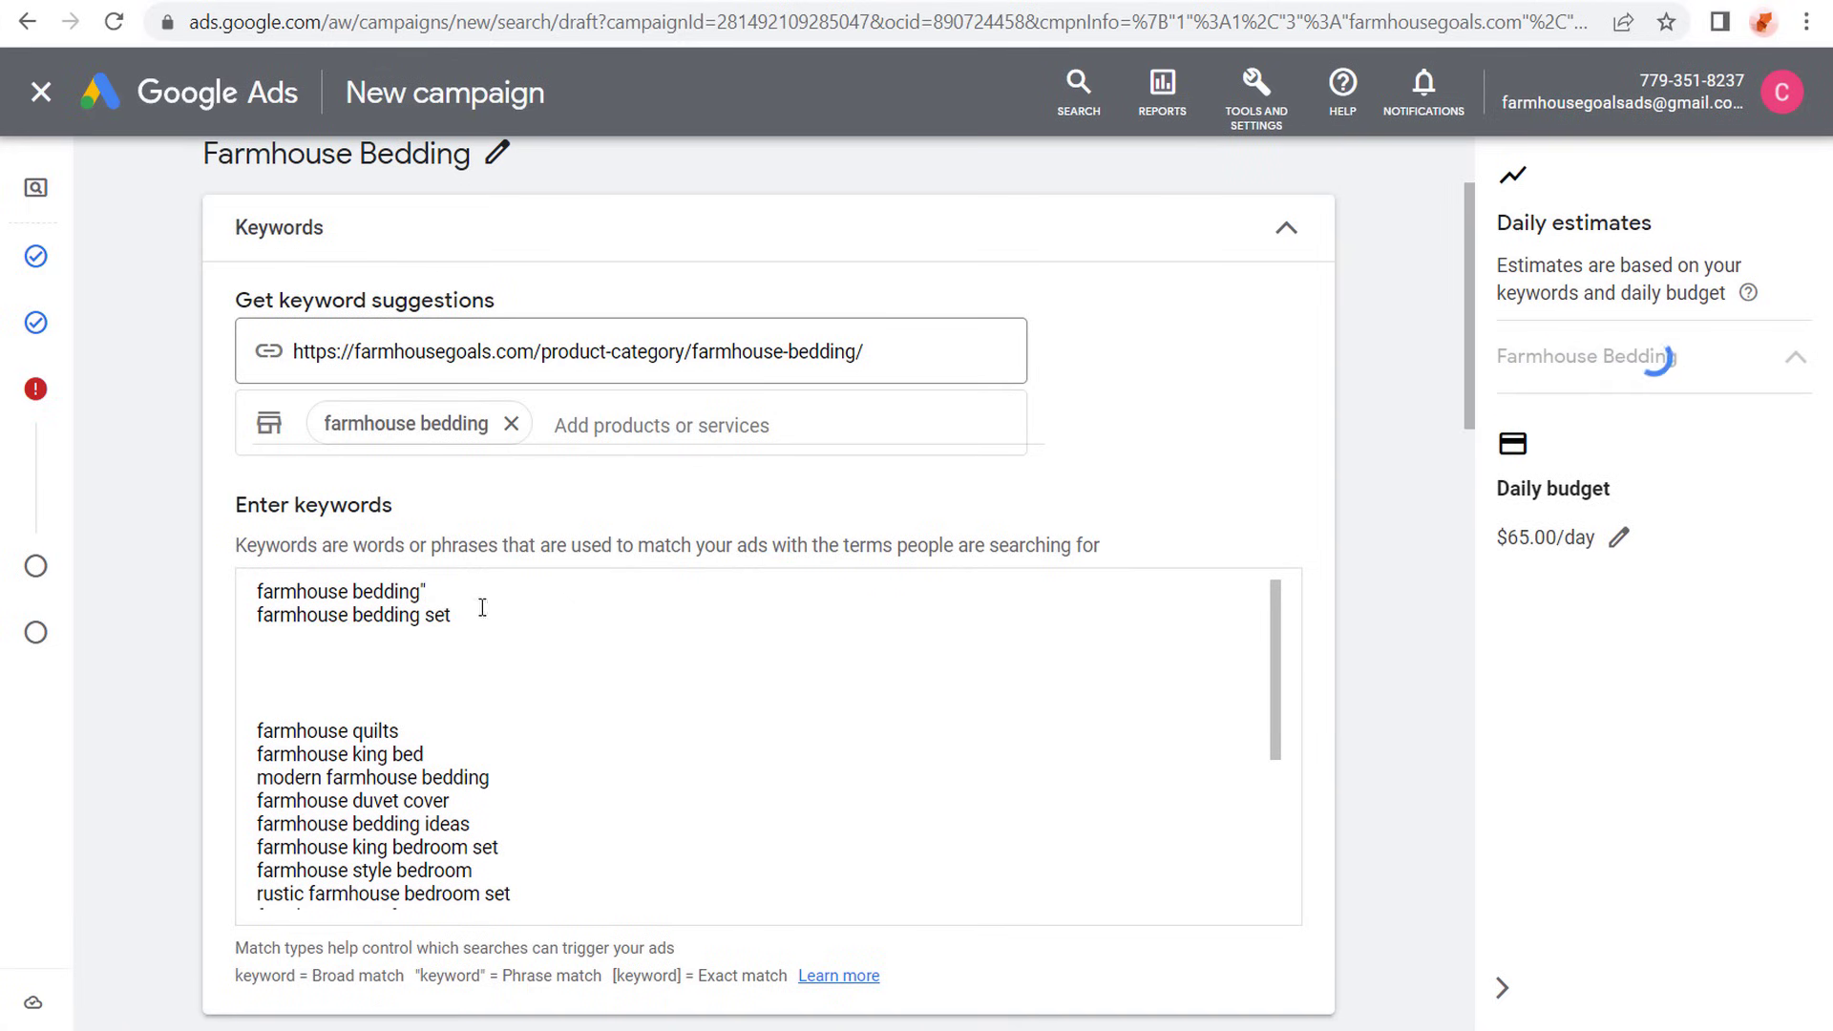
- Put farmhouse bedding and farmhouse bedding set in quotation marks for phrase match, and add "rustic bedding" as a third quoted keyword
{"action": "left_click", "coordinate": [483, 608]}
{"action": "type", "text": "\""}
{"action": "left_click", "coordinate": [259, 590]}
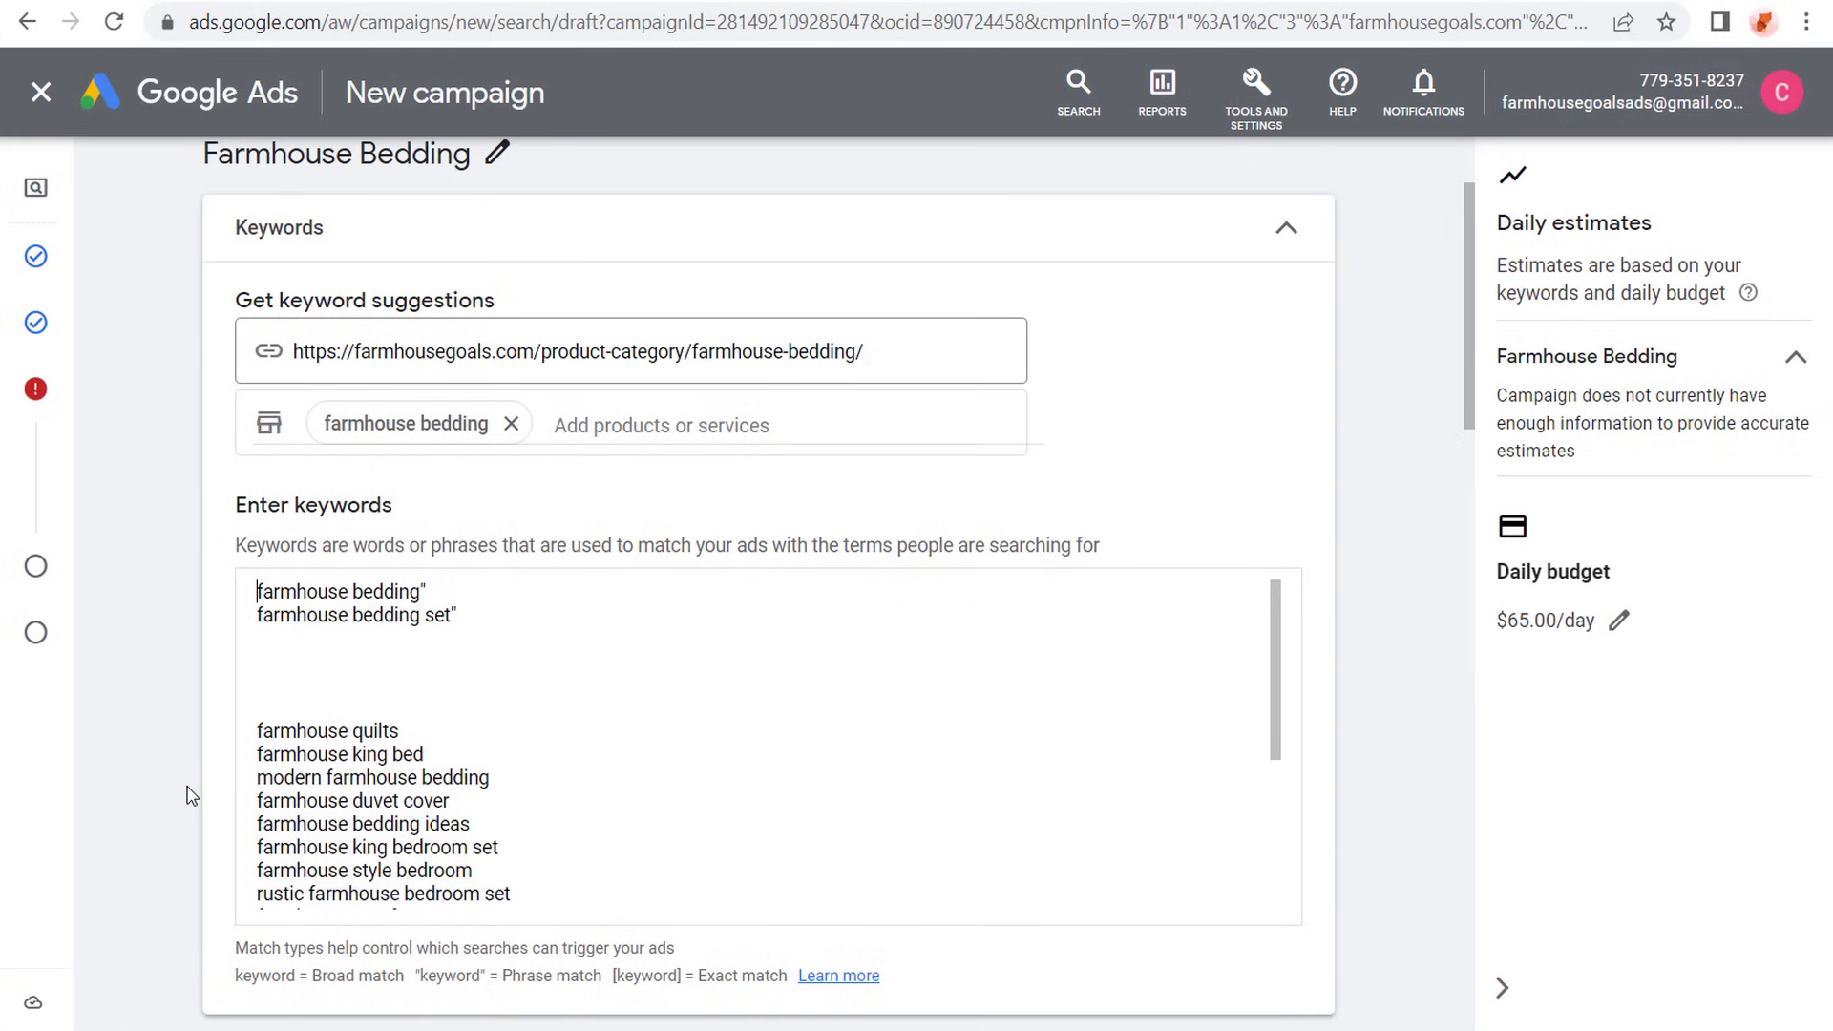
{"action": "type", "text": "\""}
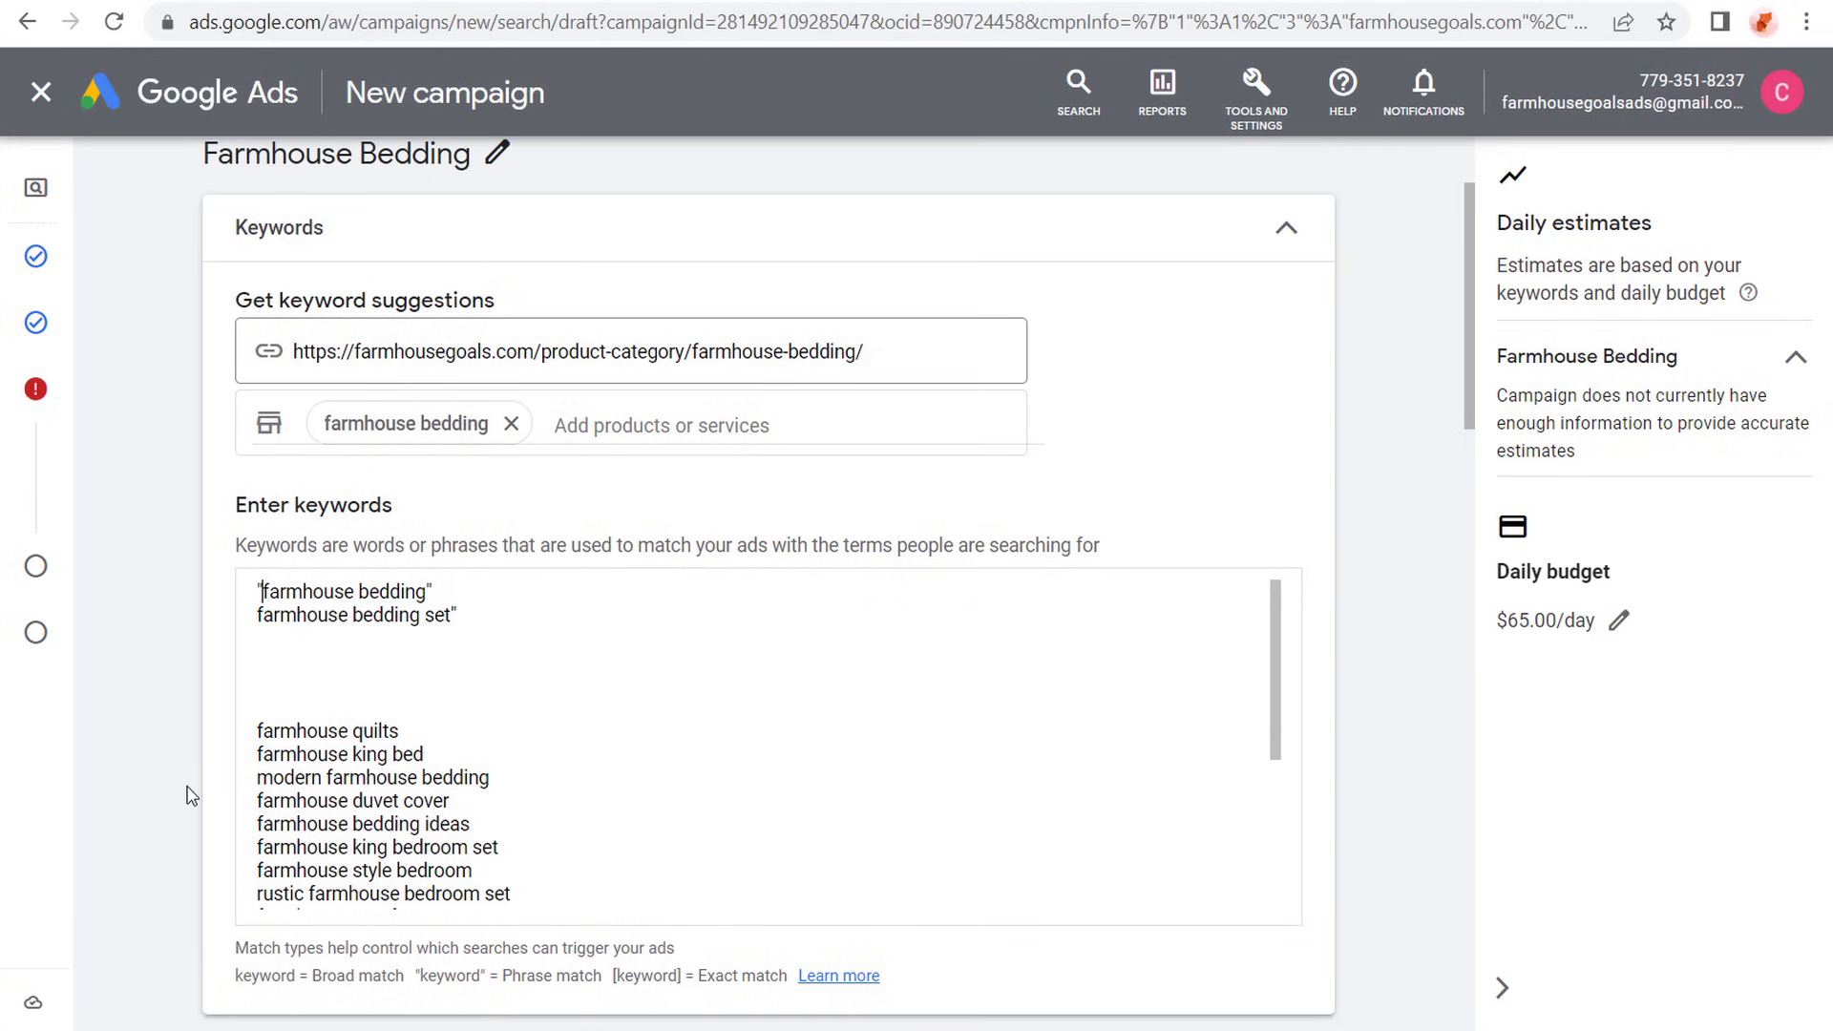
{"action": "left_click", "coordinate": [258, 616]}
{"action": "type", "text": "\""}
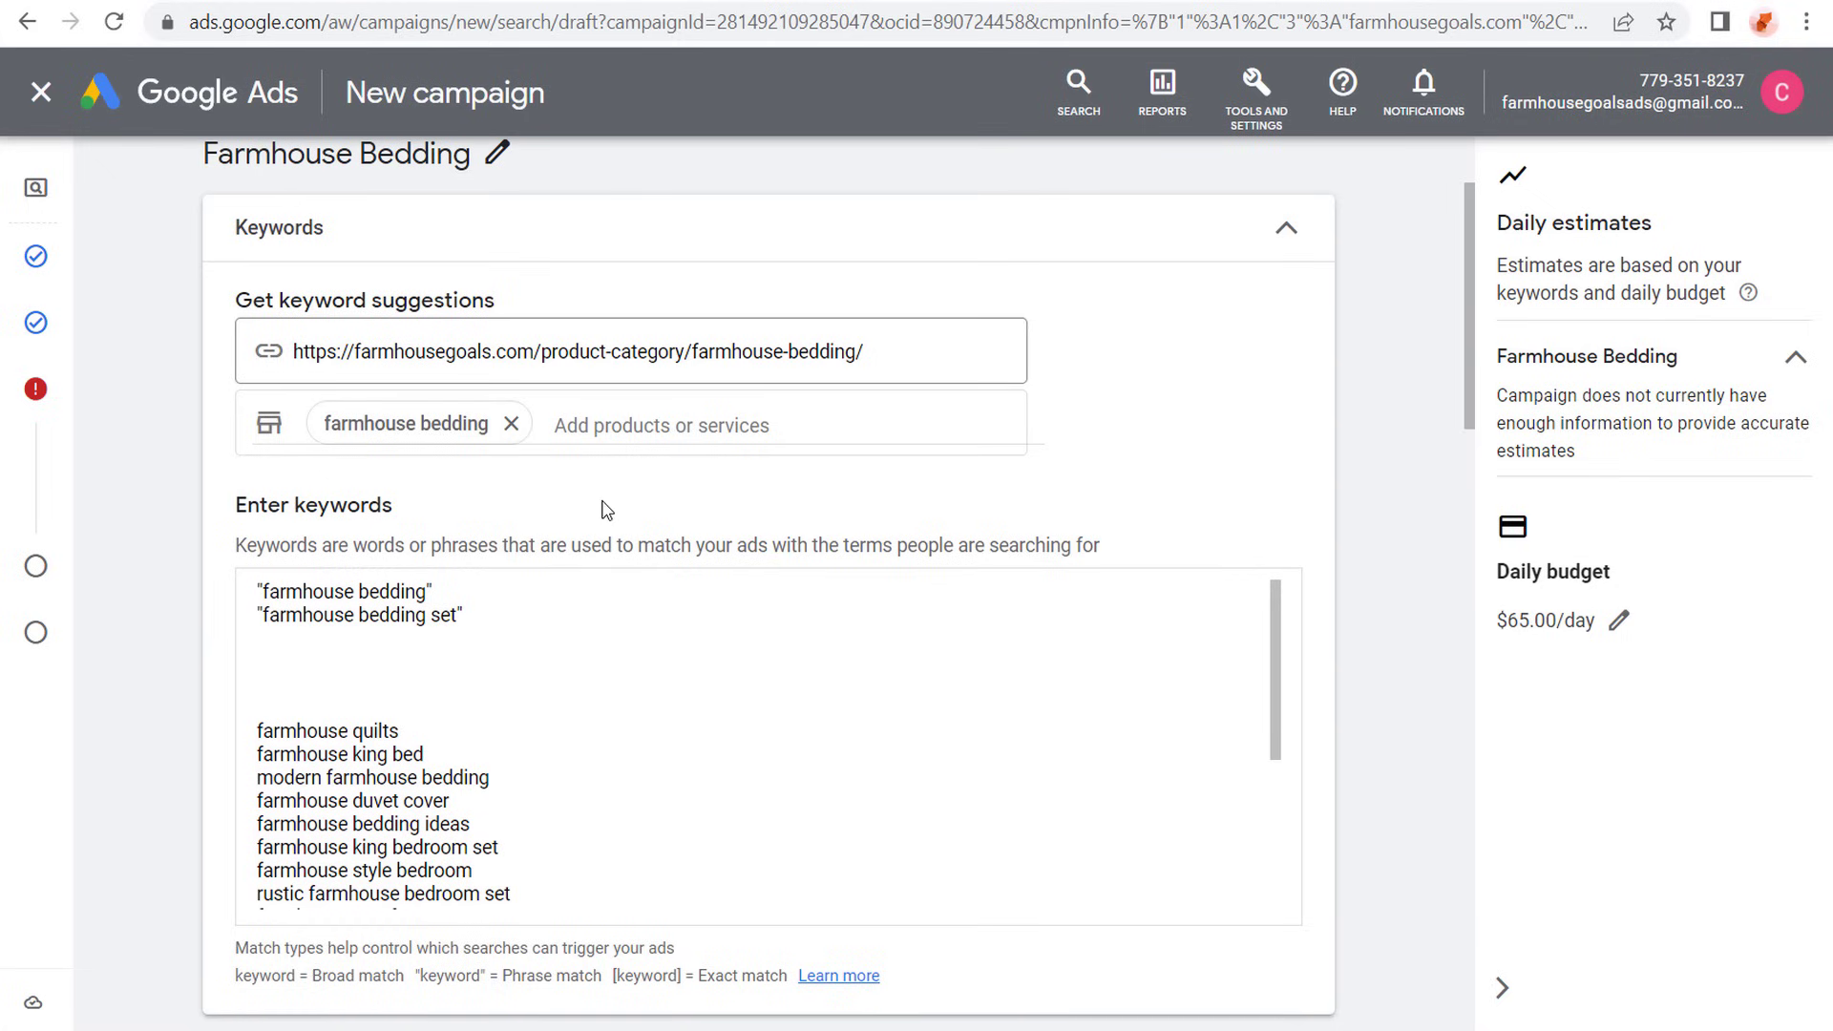
{"action": "key", "text": "Return"}
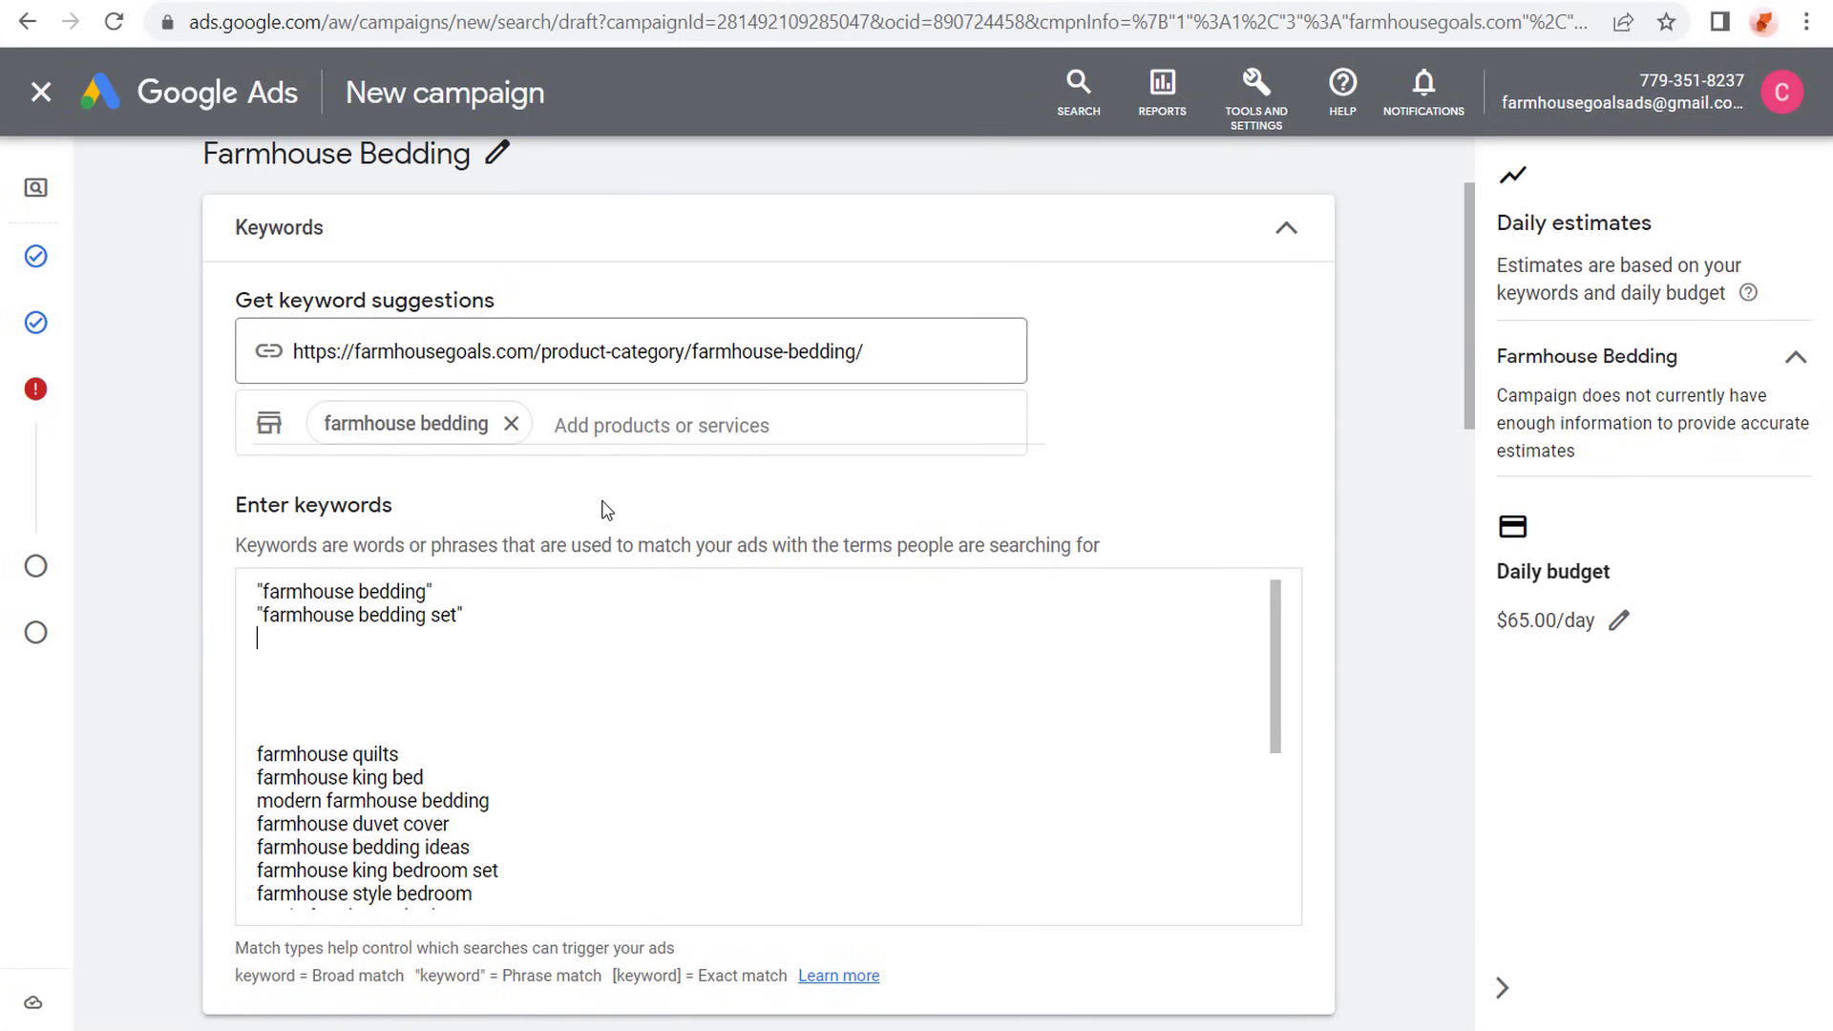
{"action": "type", "text": "\"rustic bedding"}
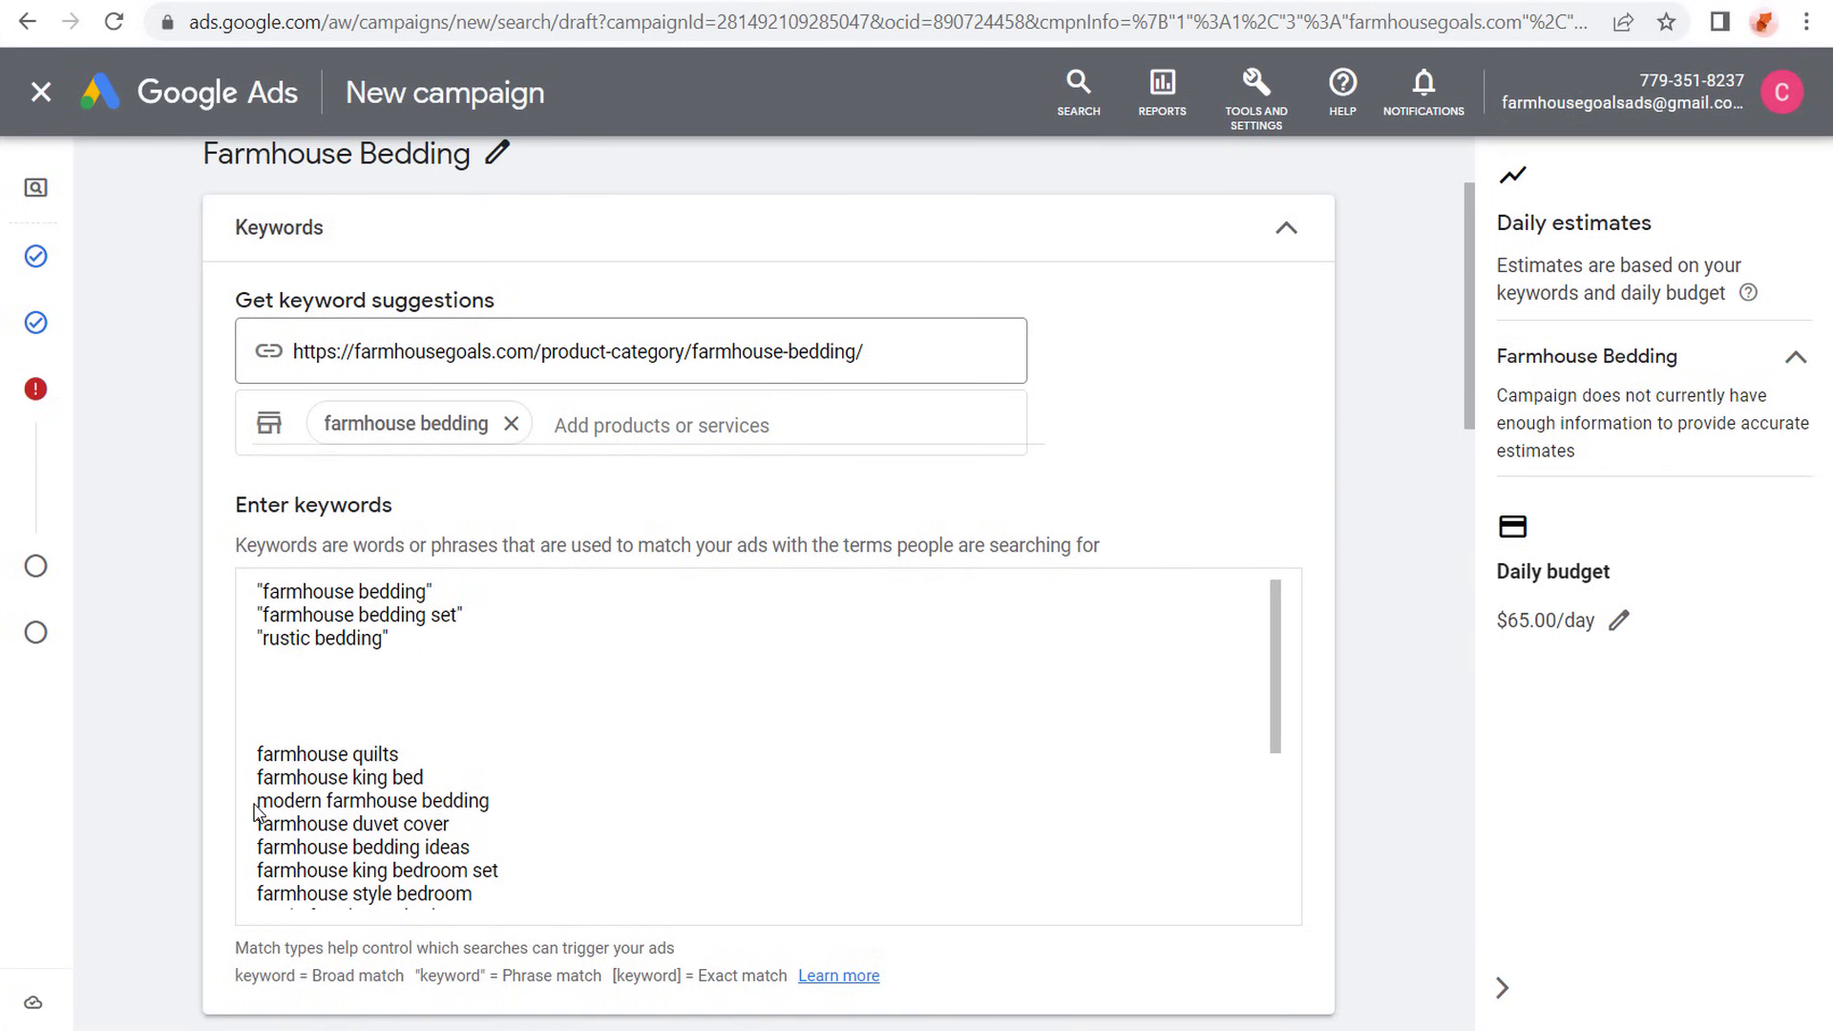
- Copy the suggestions modern farmhouse bedding and farmhouse bedding ideas onto the two lines below "rustic bedding"
{"action": "left_click_drag", "start_coordinate": [258, 805], "coordinate": [559, 801]}
{"action": "left_click", "coordinate": [558, 801]}
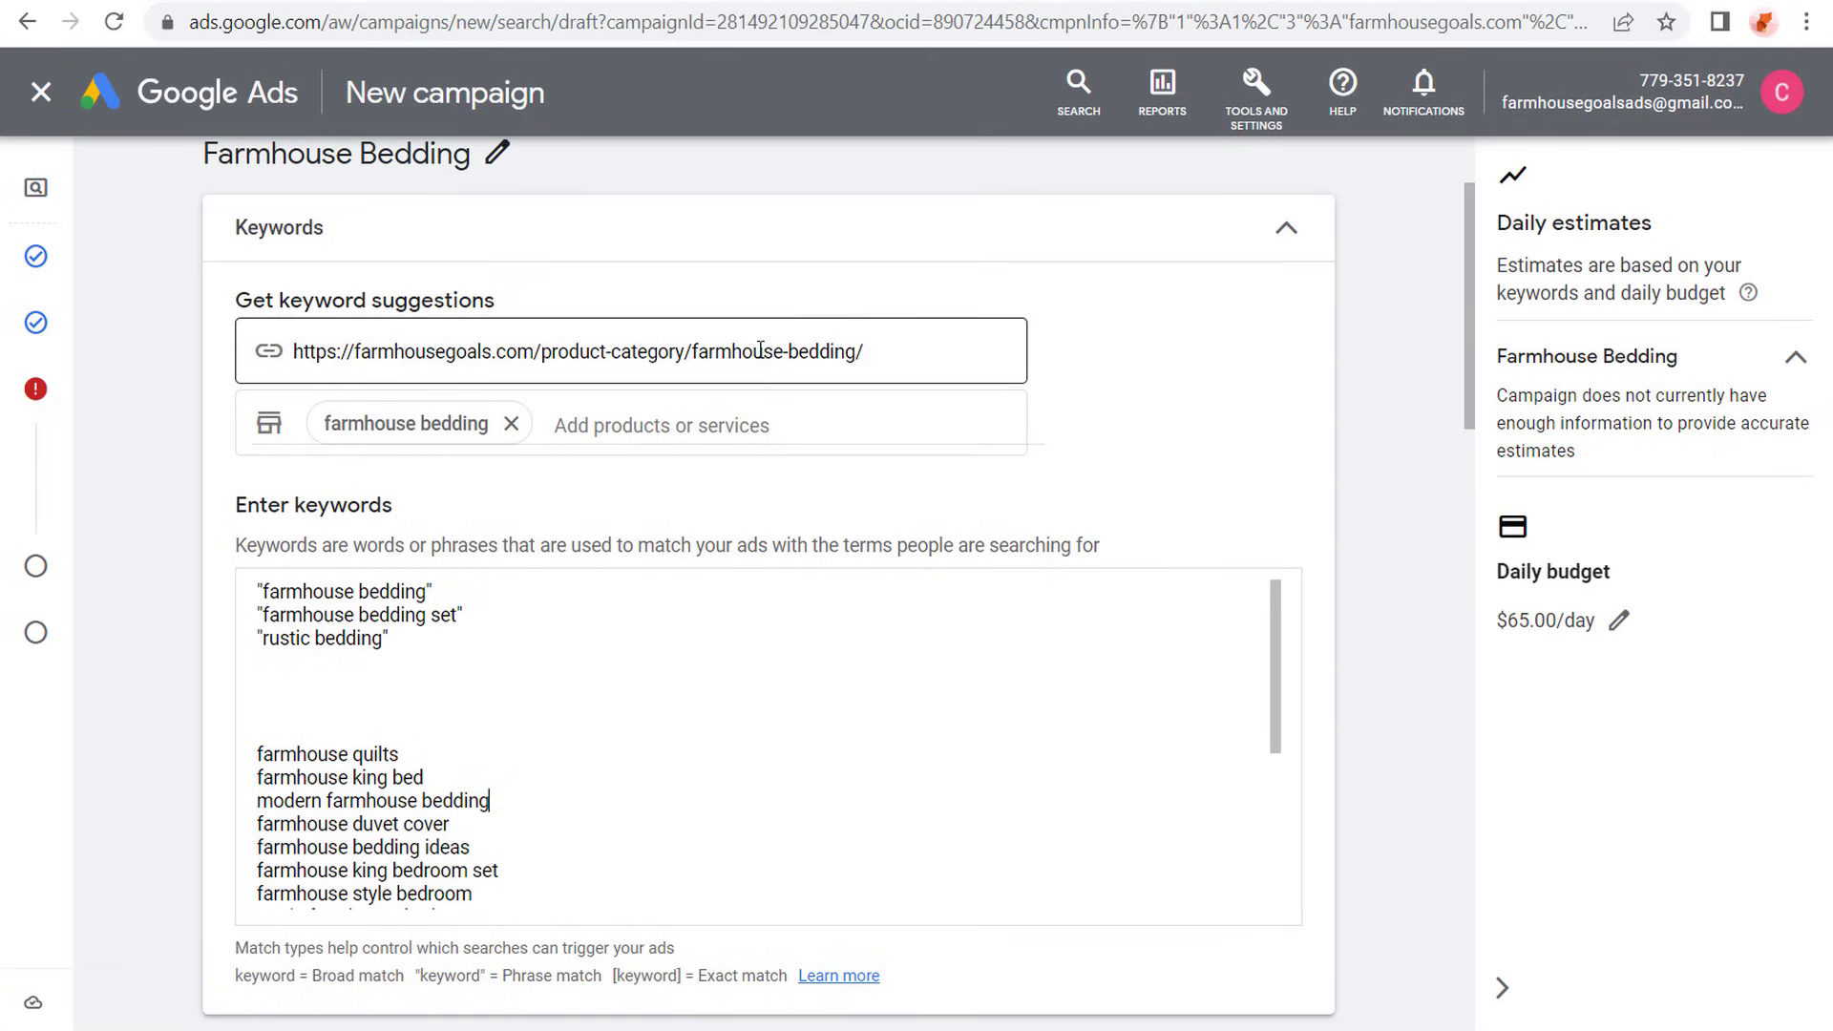
{"action": "left_click_drag", "start_coordinate": [493, 802], "coordinate": [251, 804]}
{"action": "key", "text": "ctrl+c"}
{"action": "left_click", "coordinate": [302, 663]}
{"action": "key", "text": "ctrl+v"}
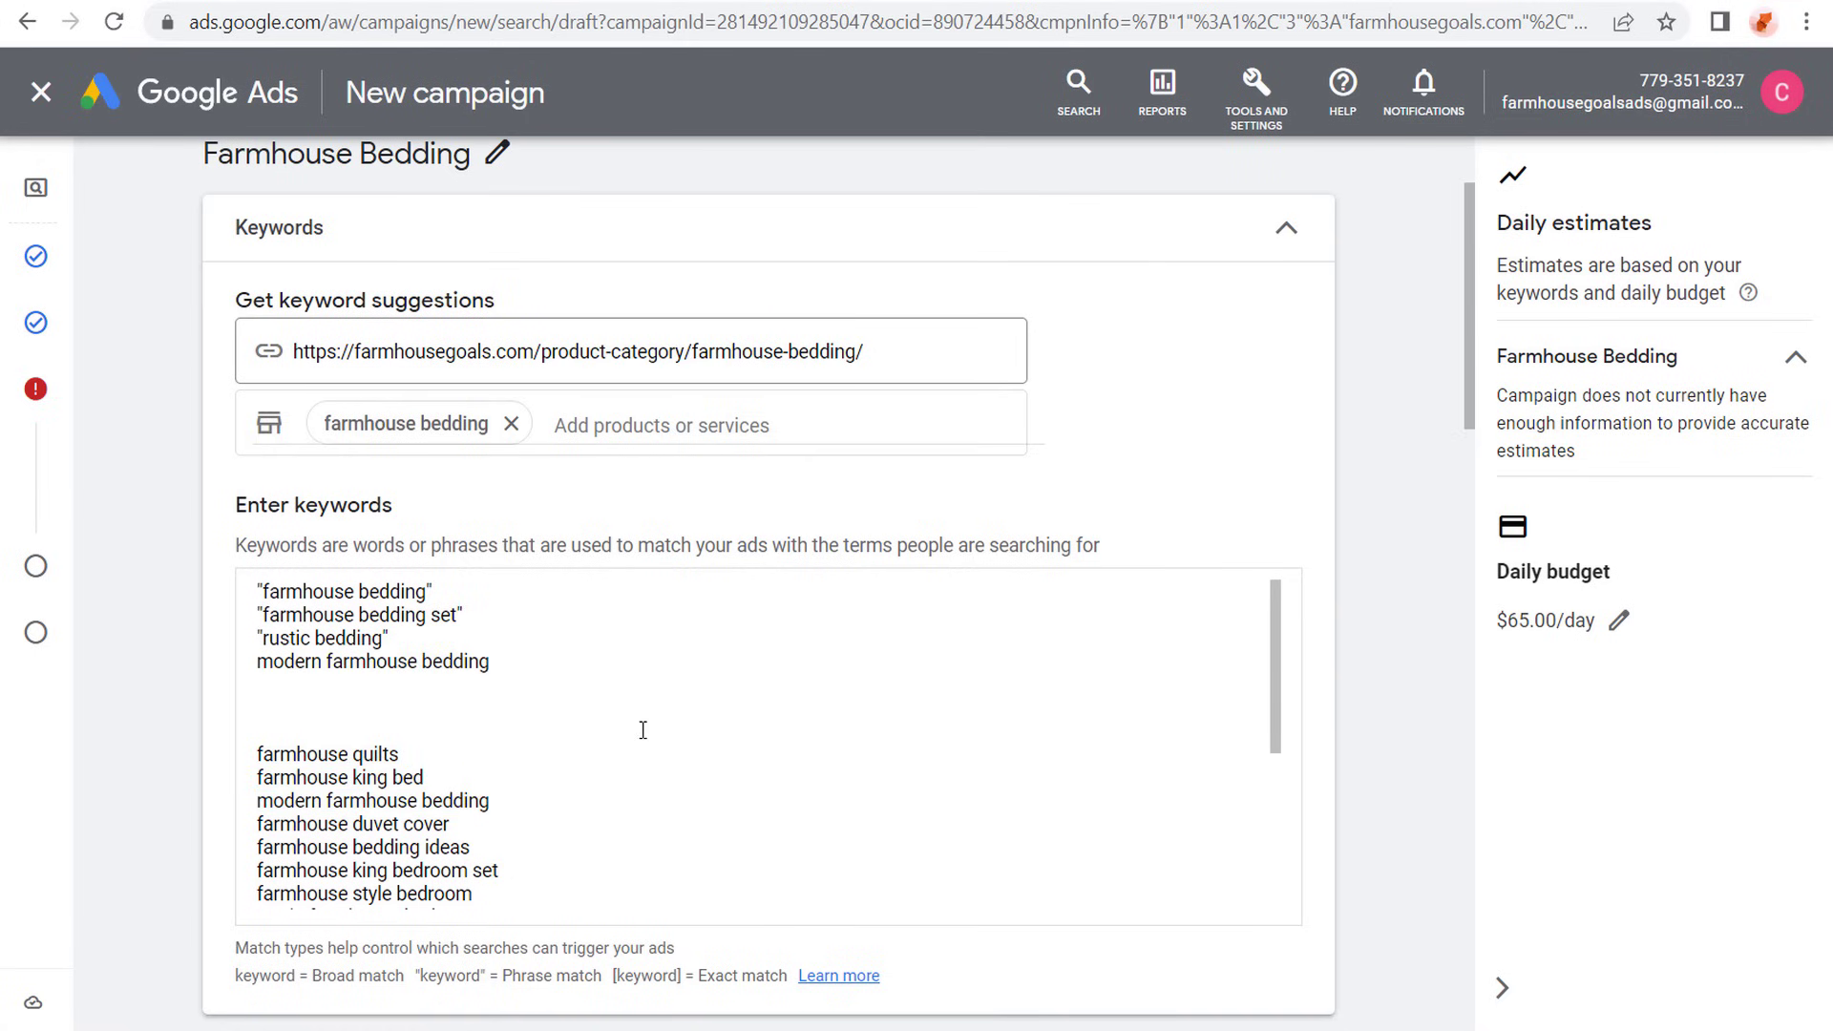
{"action": "scroll", "coordinate": [643, 730], "scroll_direction": "down", "scroll_amount": 3}
{"action": "left_click_drag", "start_coordinate": [474, 708], "coordinate": [253, 708]}
{"action": "key", "text": "ctrl+c"}
{"action": "scroll", "coordinate": [496, 754], "scroll_direction": "up", "scroll_amount": 2}
{"action": "left_click", "coordinate": [499, 694]}
{"action": "key", "text": "ctrl+v"}
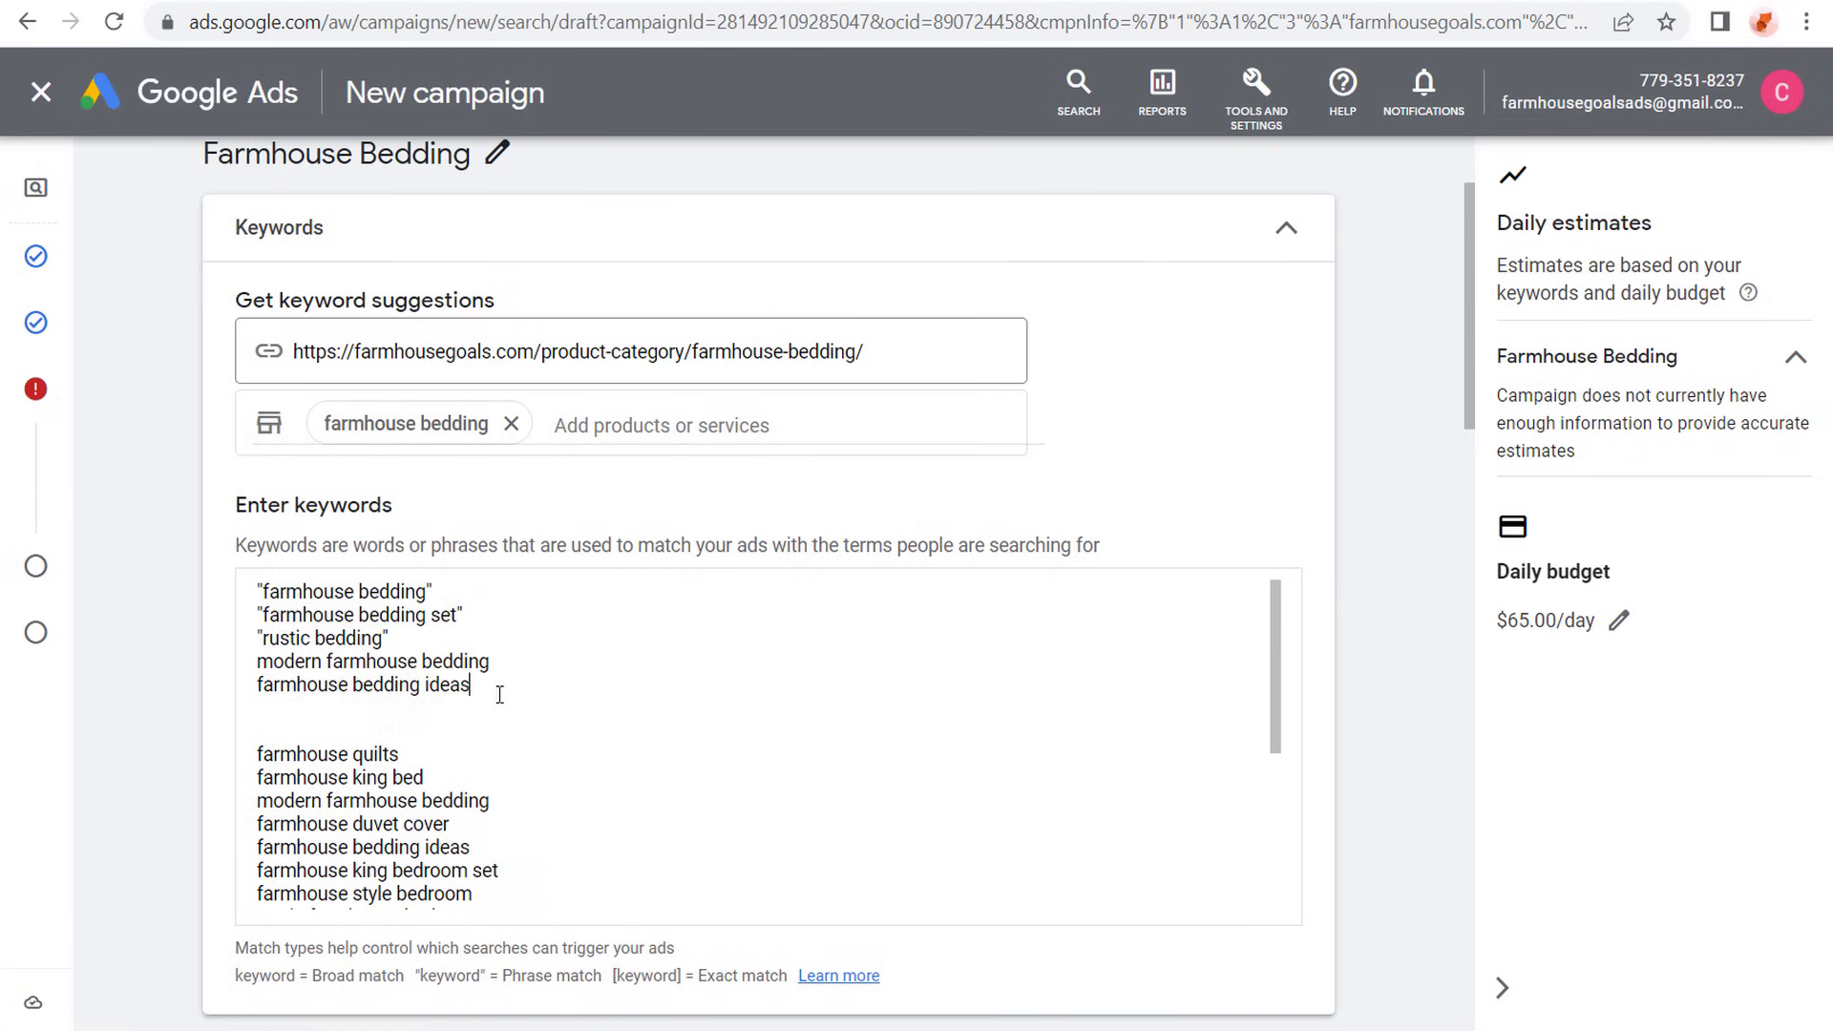
- Review the remaining suggestions for off-topic terms such as farmhouse king bed, farmhouse king bedroom set and farmhouse style bedroom
{"action": "scroll", "coordinate": [499, 694], "scroll_direction": "down", "scroll_amount": 2}
{"action": "left_click_drag", "start_coordinate": [426, 640], "coordinate": [246, 647]}
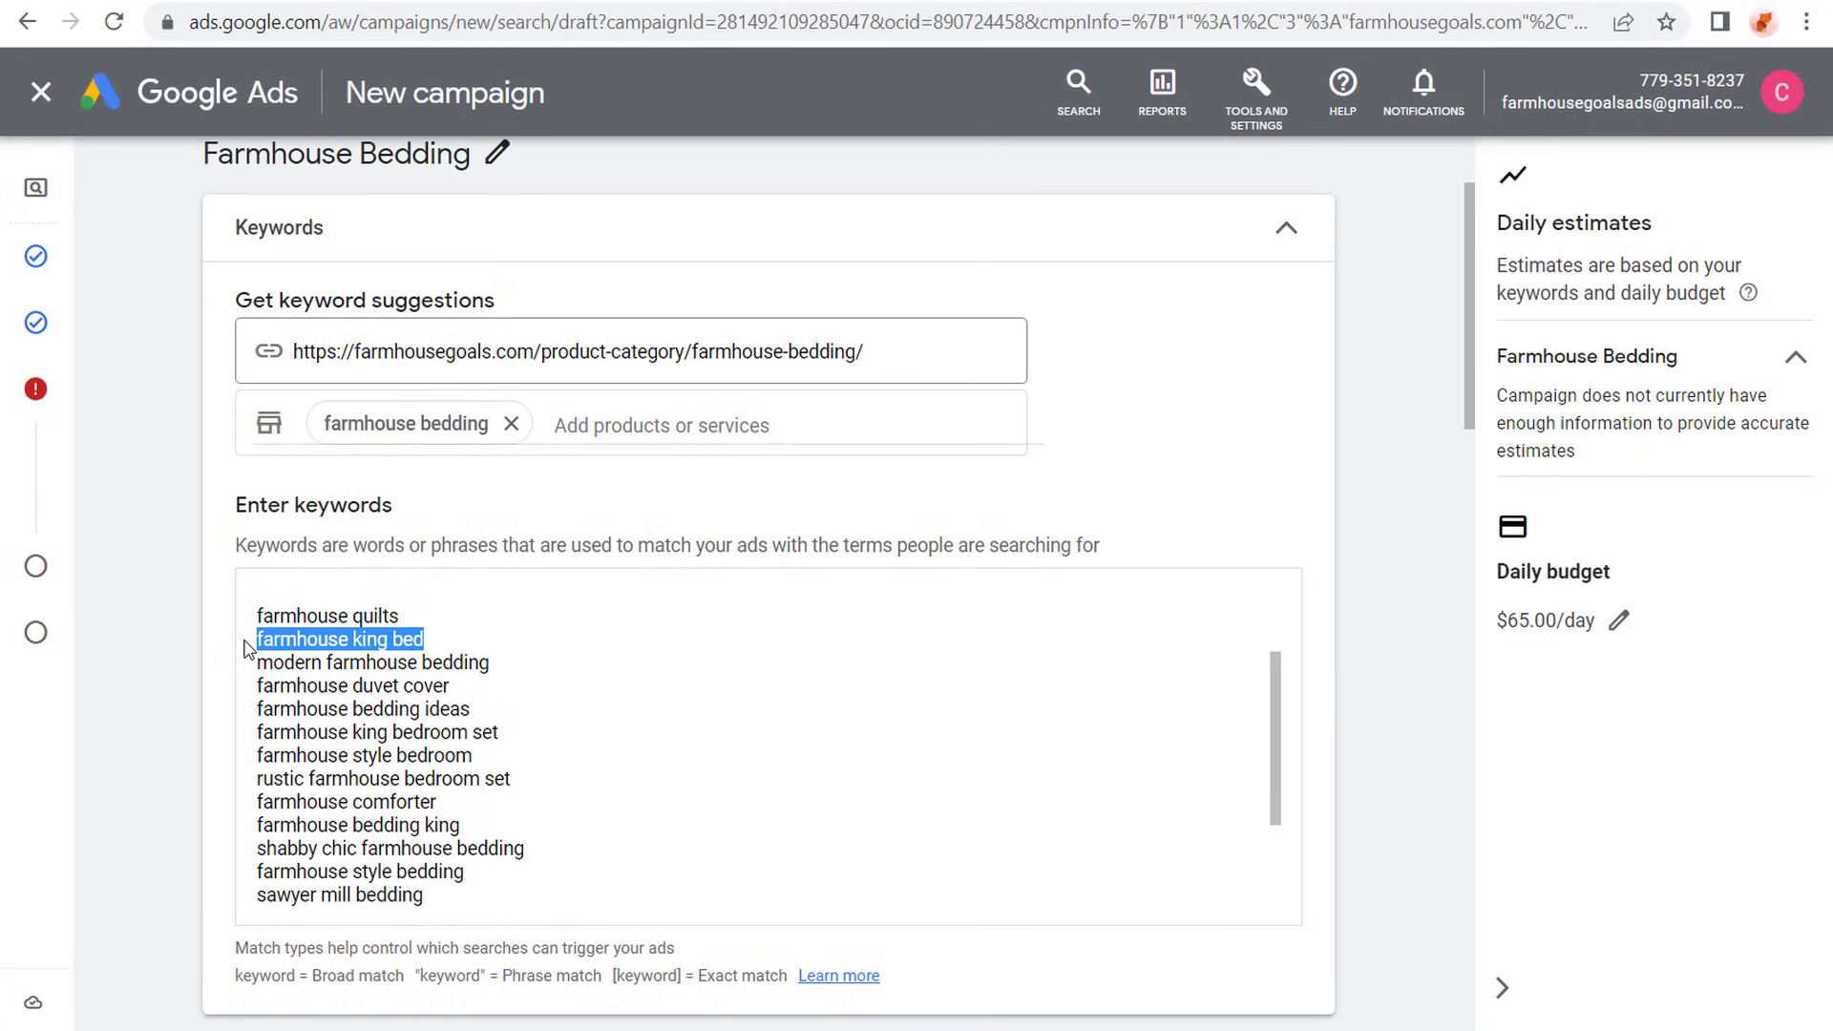
{"action": "left_click_drag", "start_coordinate": [499, 732], "coordinate": [248, 735]}
{"action": "left_click_drag", "start_coordinate": [370, 761], "coordinate": [254, 759]}
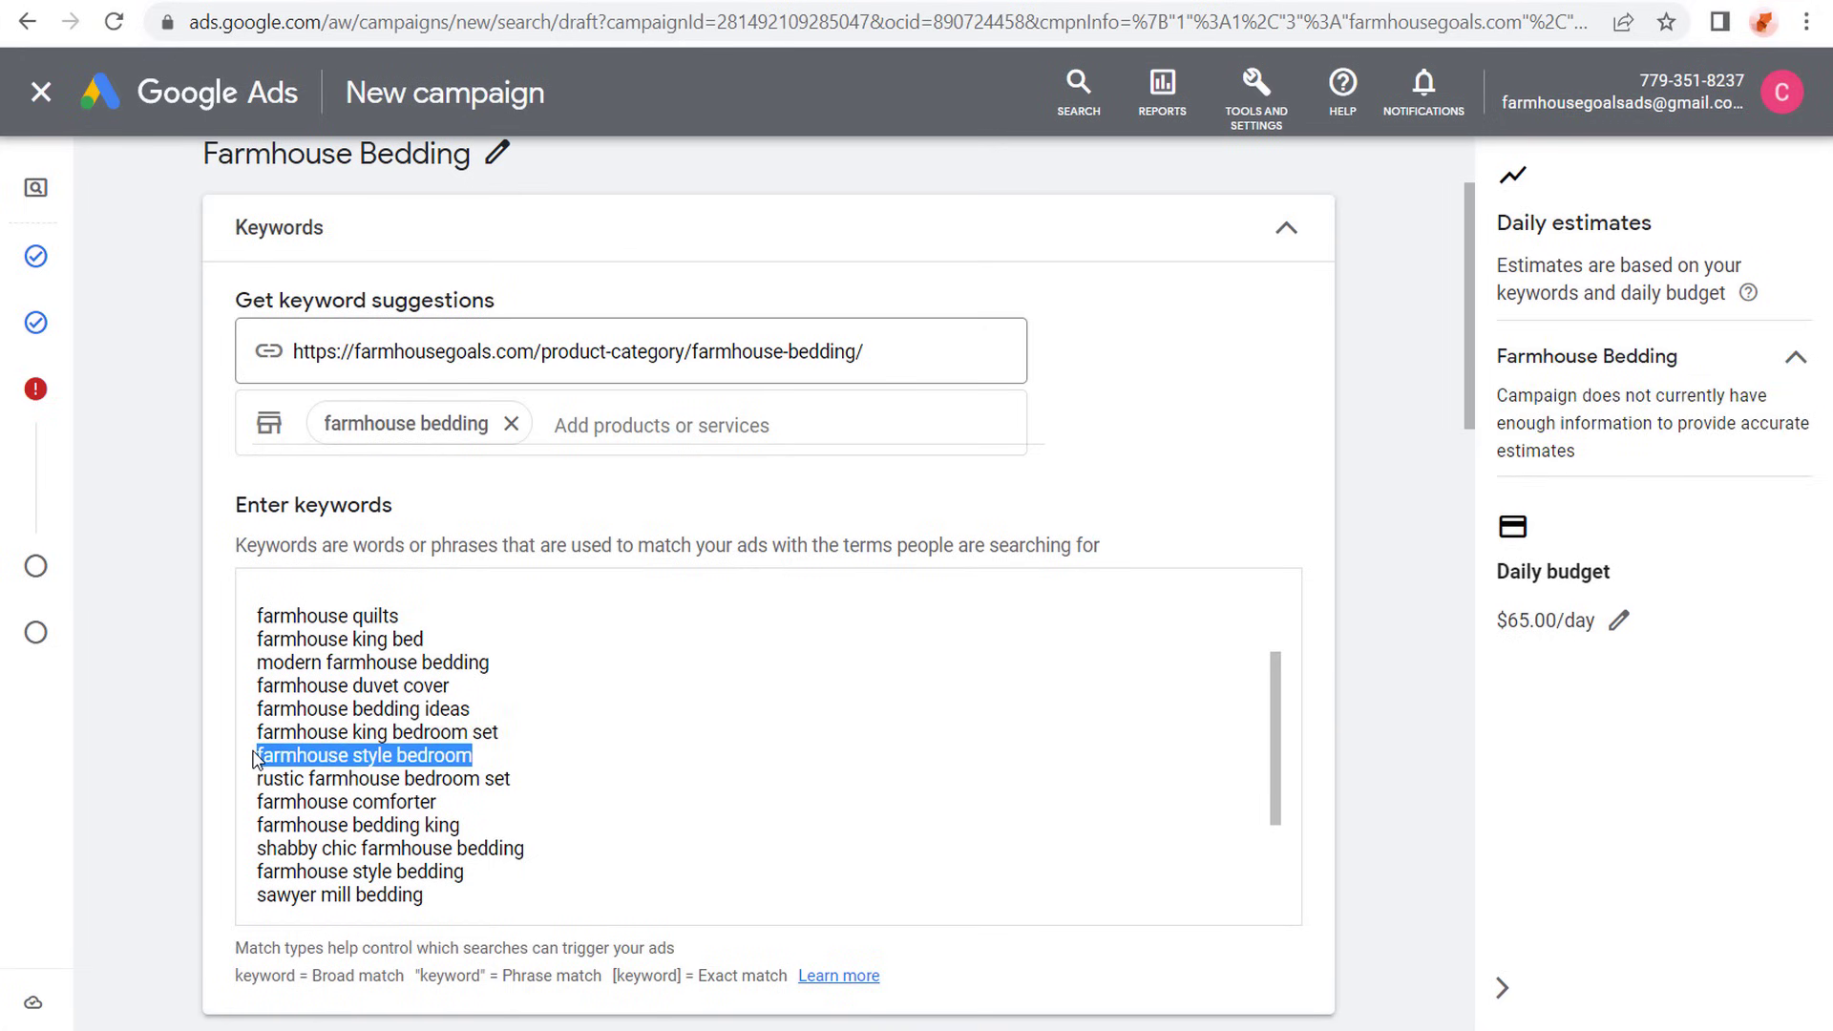
{"action": "left_click", "coordinate": [582, 761]}
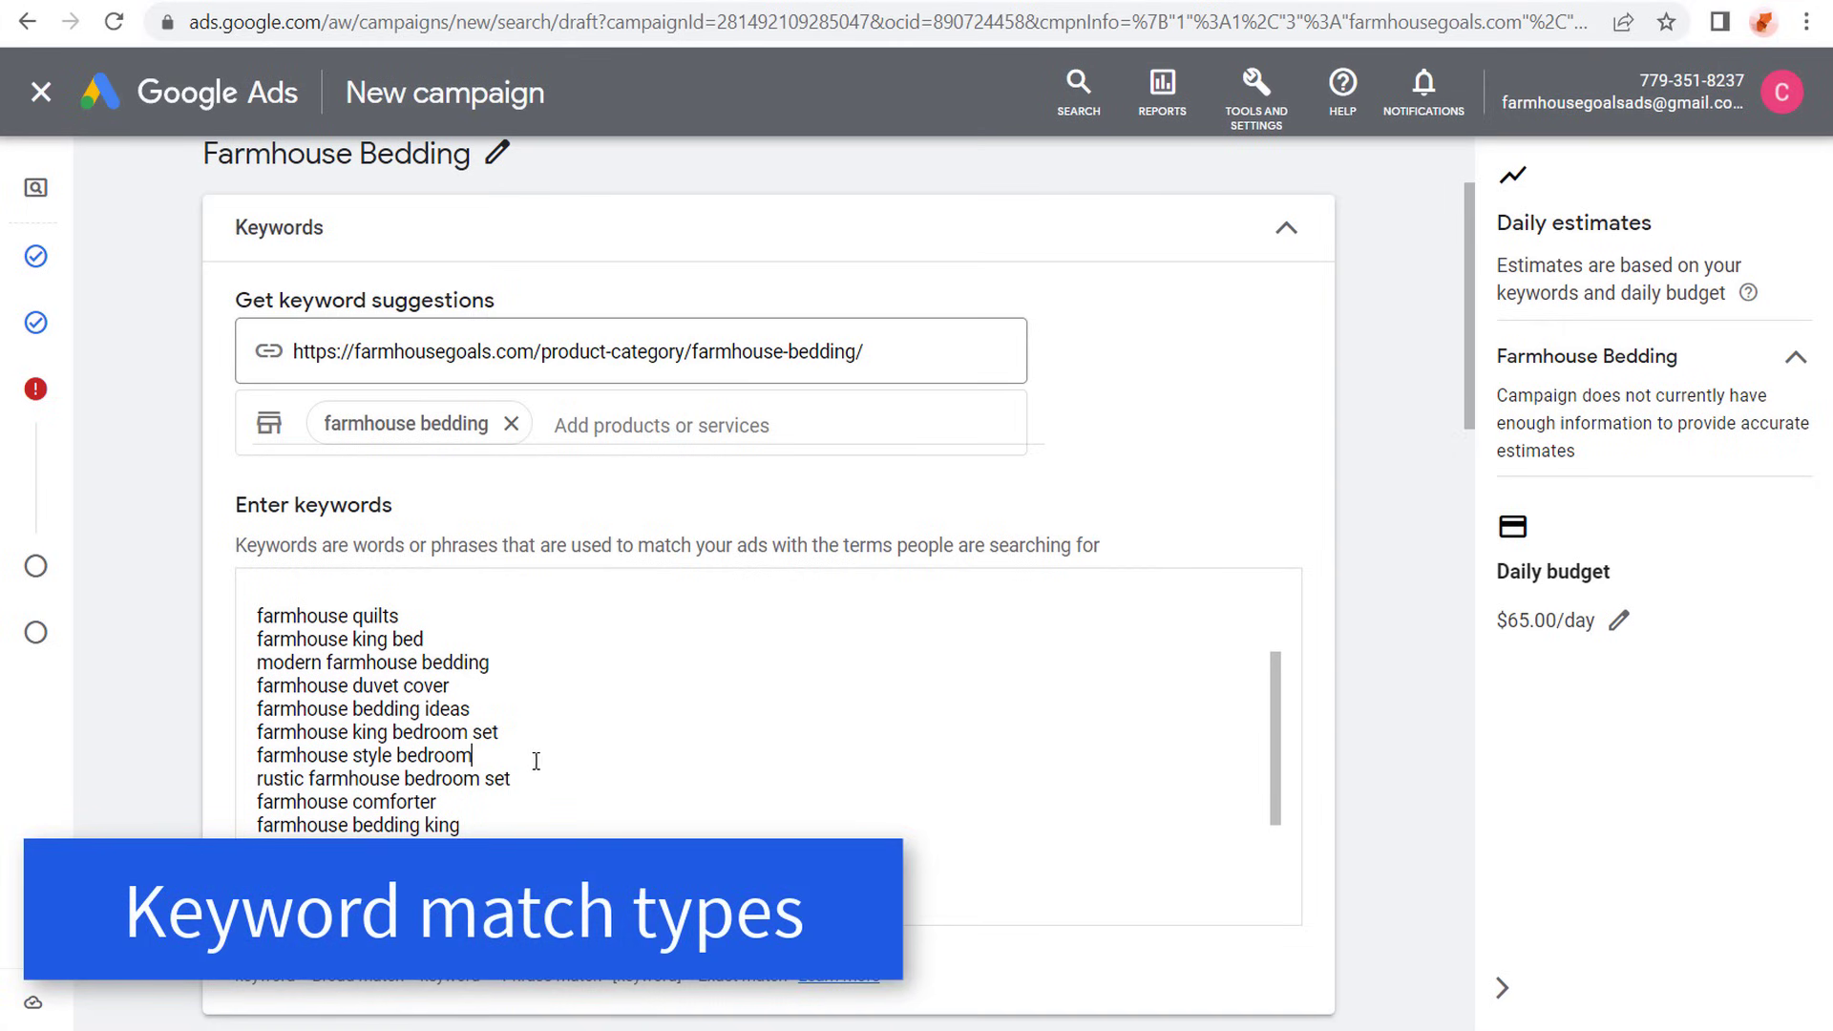
{"action": "scroll", "coordinate": [535, 754], "scroll_direction": "up", "scroll_amount": 2}
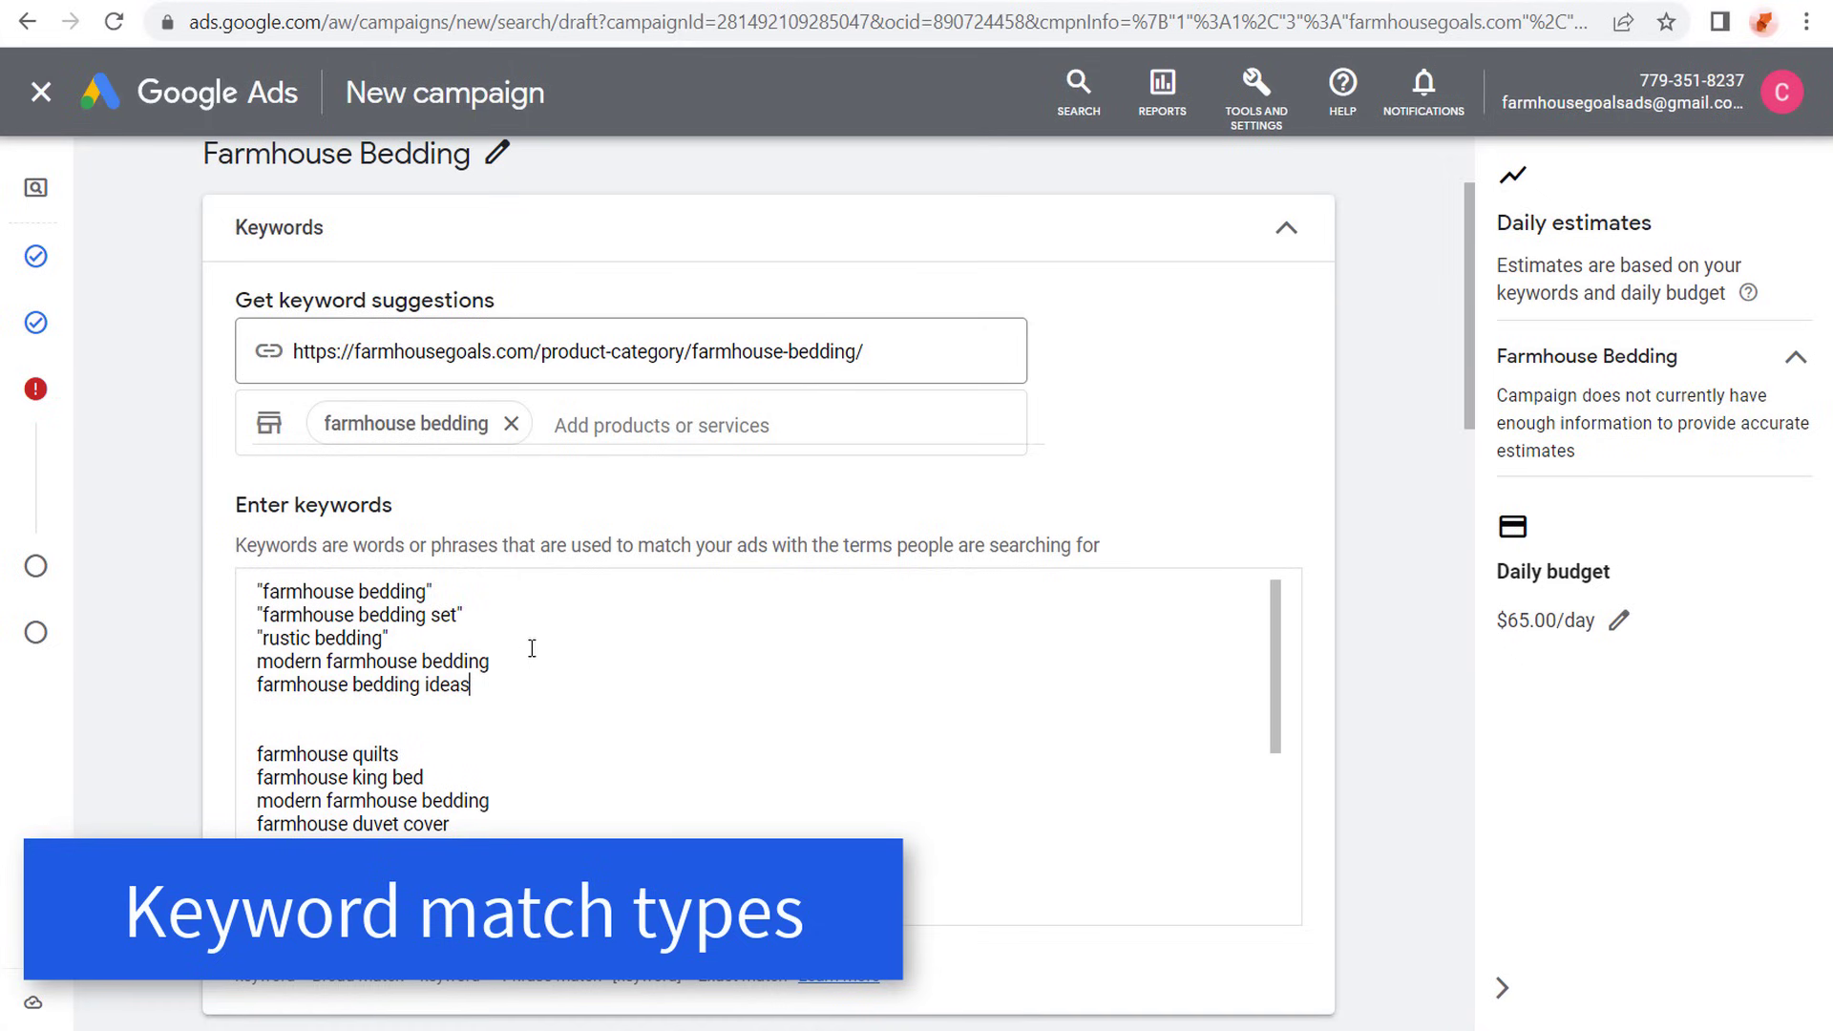
- Copy the suggestions farmhouse bedding king, shabby chic farmhouse bedding and farmhouse style bedding onto the lines below farmhouse bedding ideas
{"action": "scroll", "coordinate": [573, 642], "scroll_direction": "down", "scroll_amount": 2}
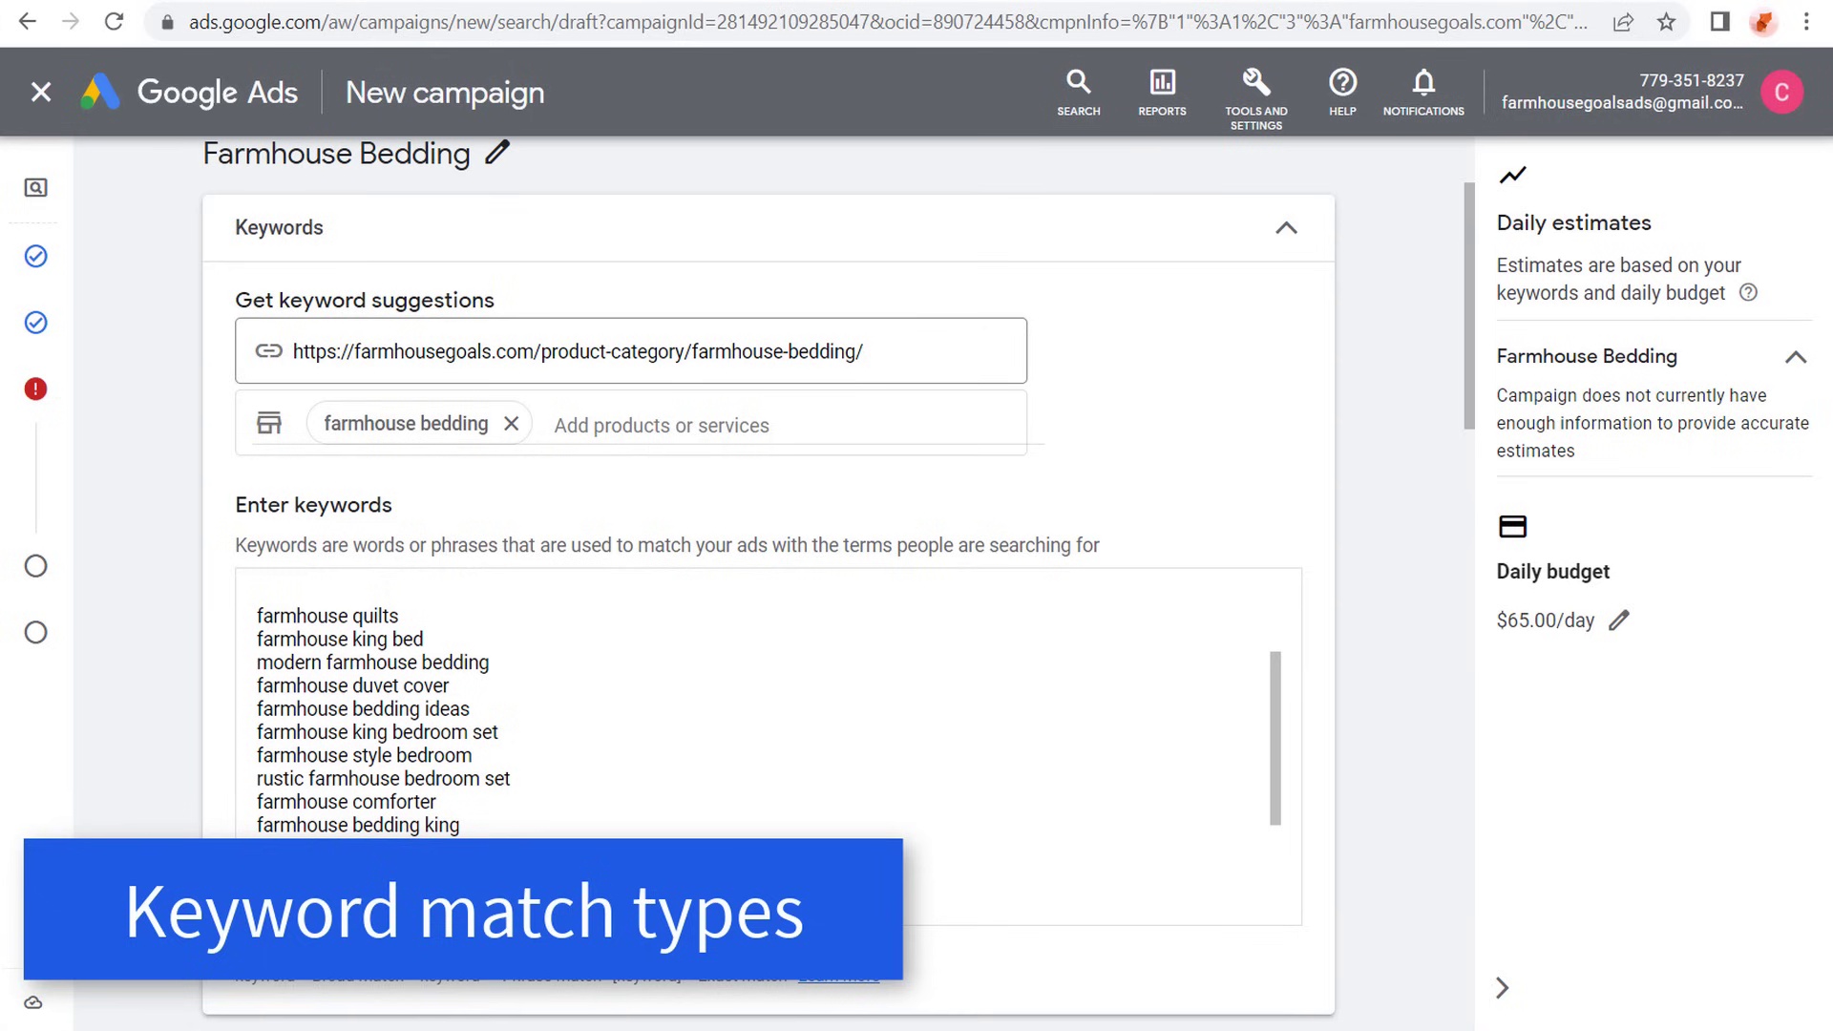
{"action": "left_click_drag", "start_coordinate": [529, 848], "coordinate": [480, 862]}
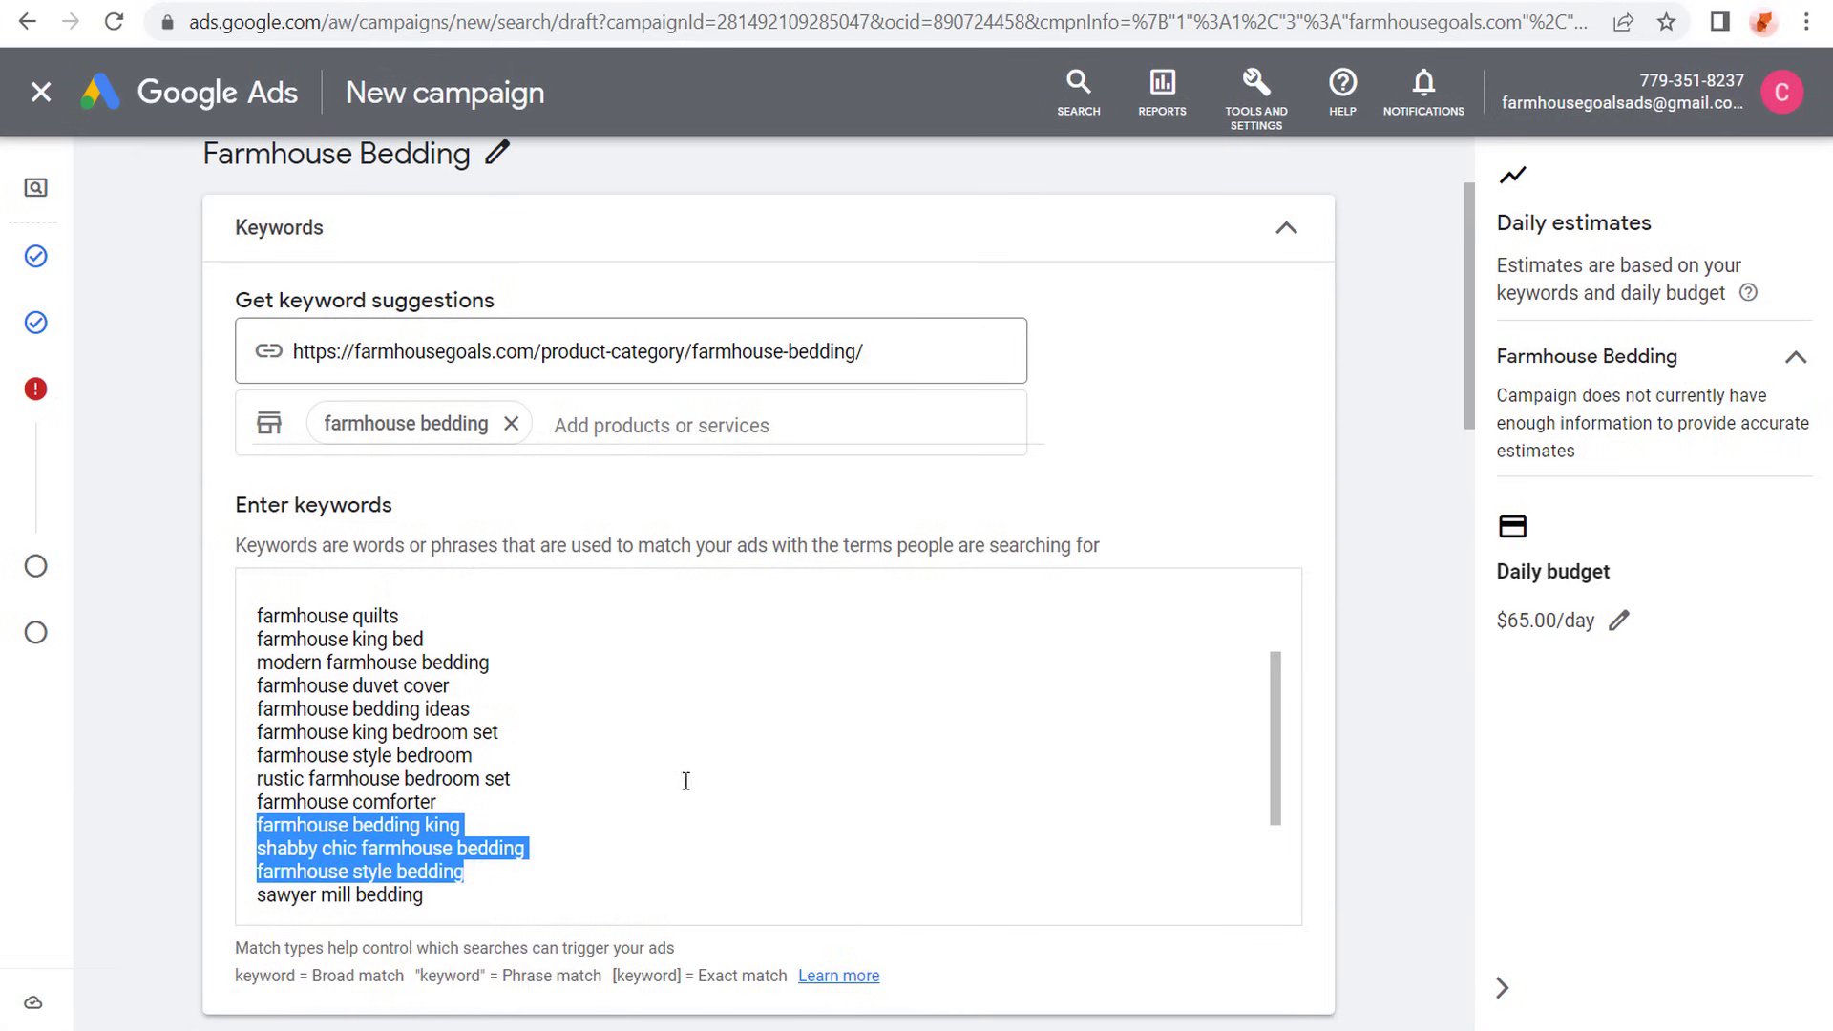
{"action": "scroll", "coordinate": [668, 770], "scroll_direction": "up", "scroll_amount": 3}
{"action": "left_click", "coordinate": [560, 692]}
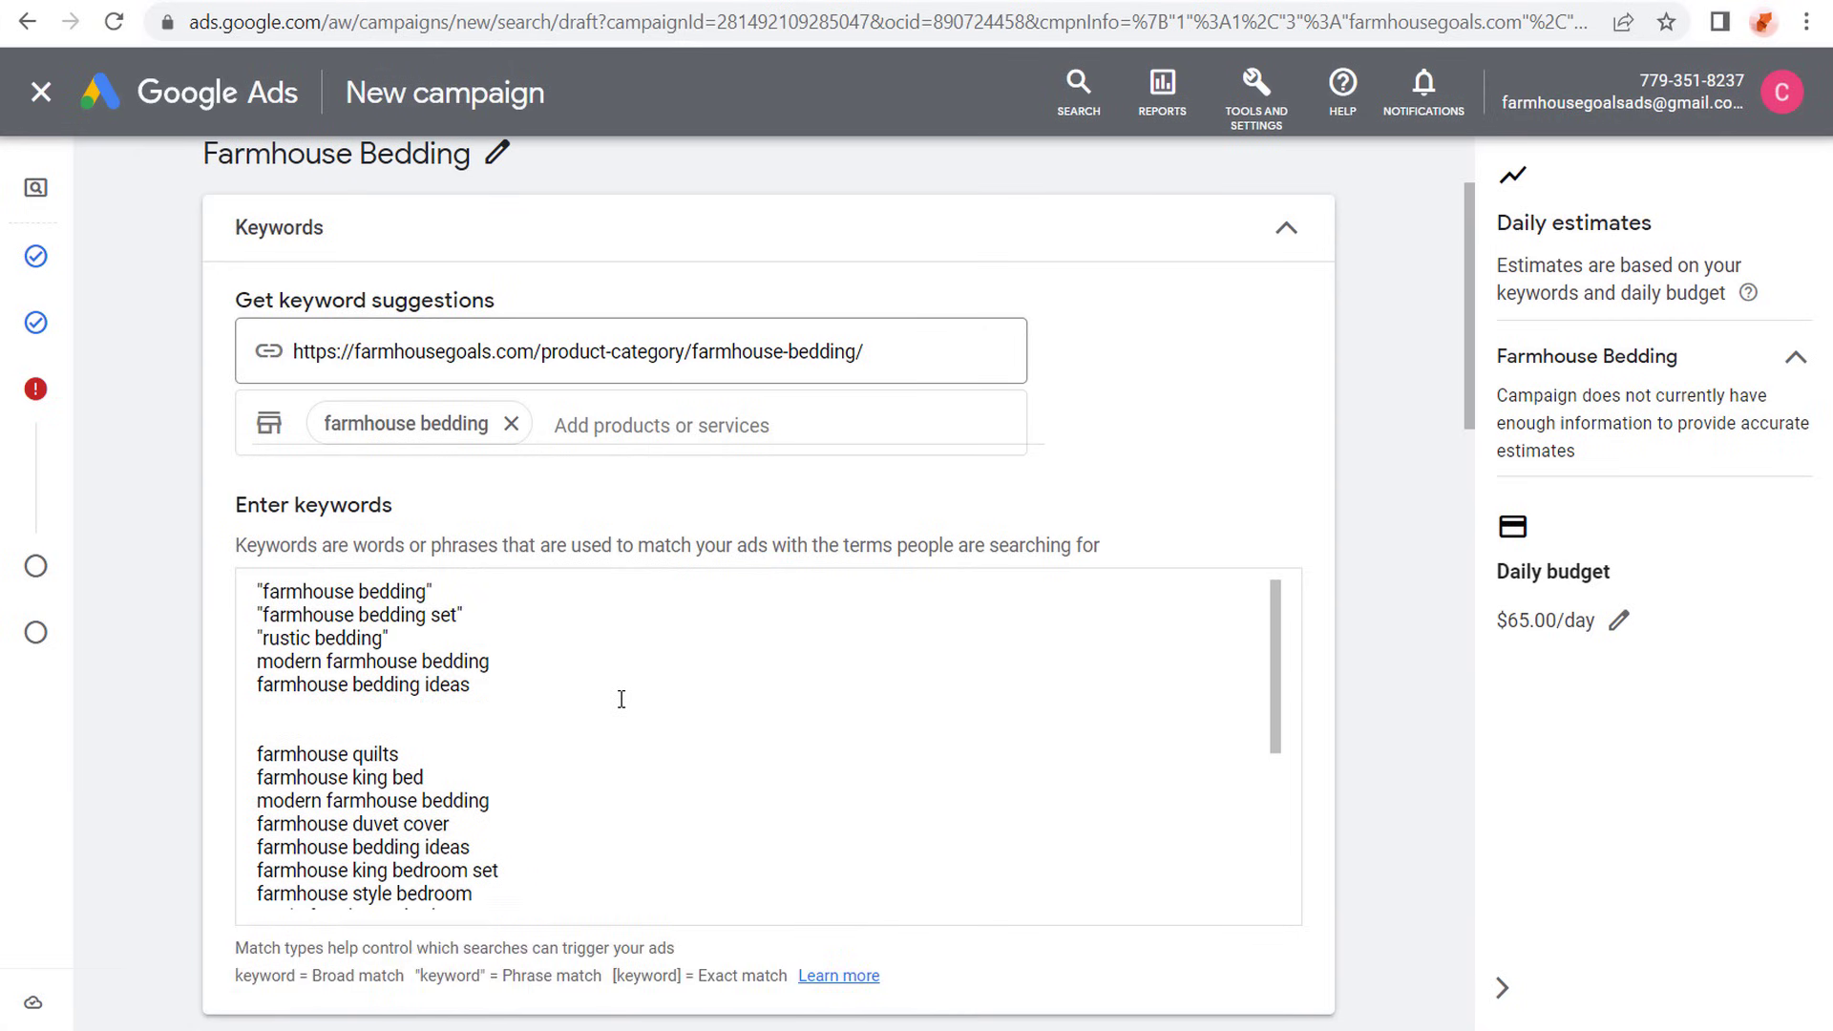
{"action": "key", "text": "Return"}
{"action": "key", "text": "ctrl+v"}
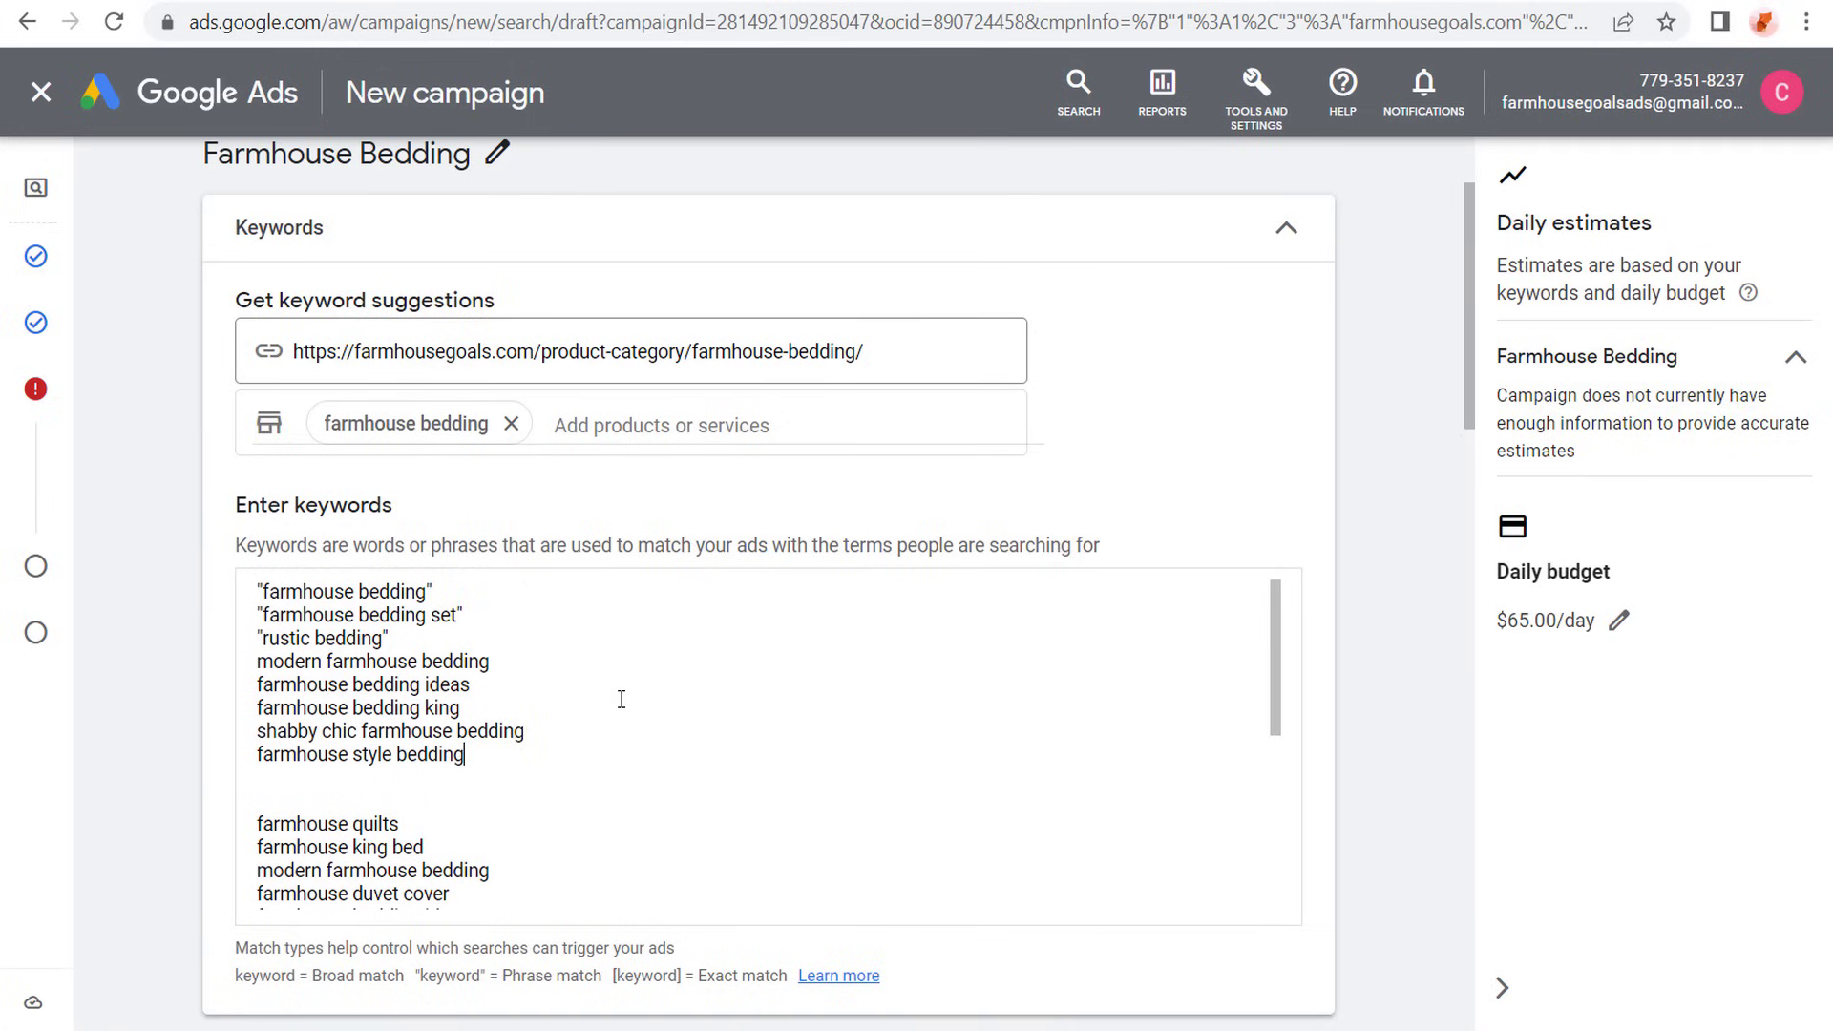
- Replace the whole keyword list with only the eight chosen bedding keywords, each in quotation marks for phrase match
{"action": "left_click", "coordinate": [541, 653]}
{"action": "left_click_drag", "start_coordinate": [424, 592], "coordinate": [270, 592]}
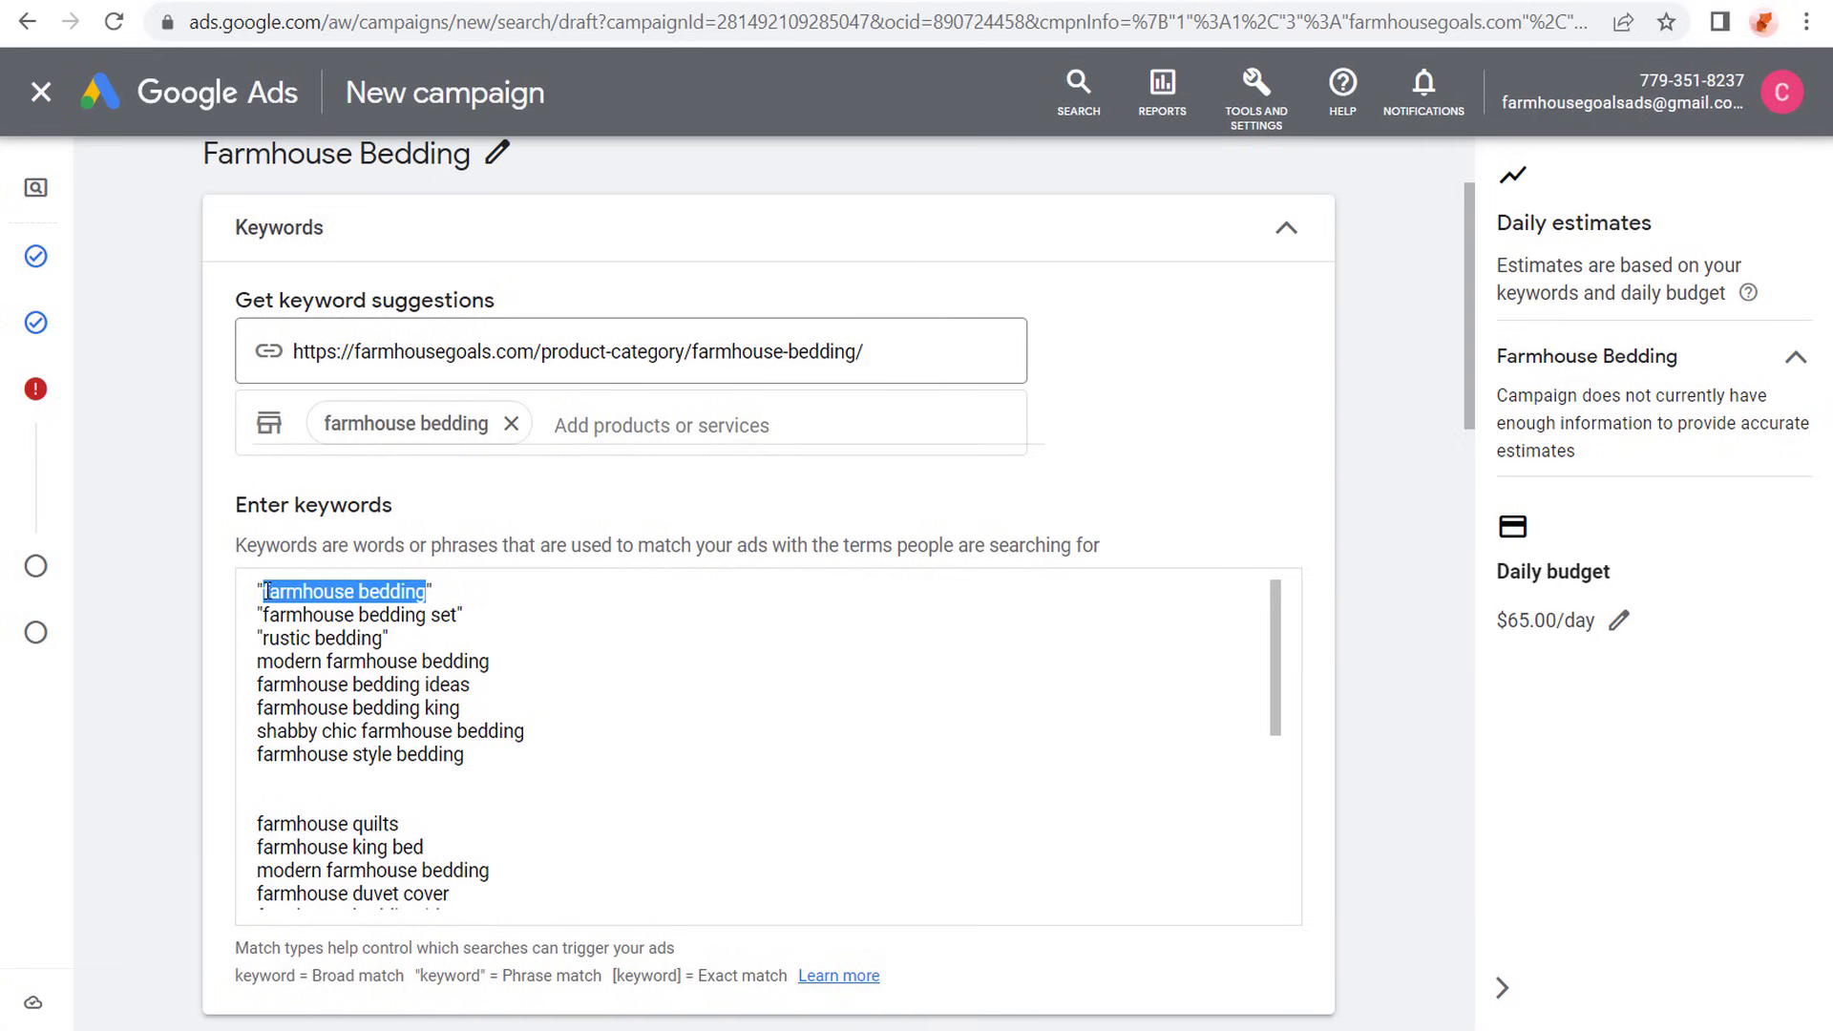
{"action": "left_click_drag", "start_coordinate": [256, 663], "coordinate": [458, 664]}
{"action": "left_click", "coordinate": [469, 665]}
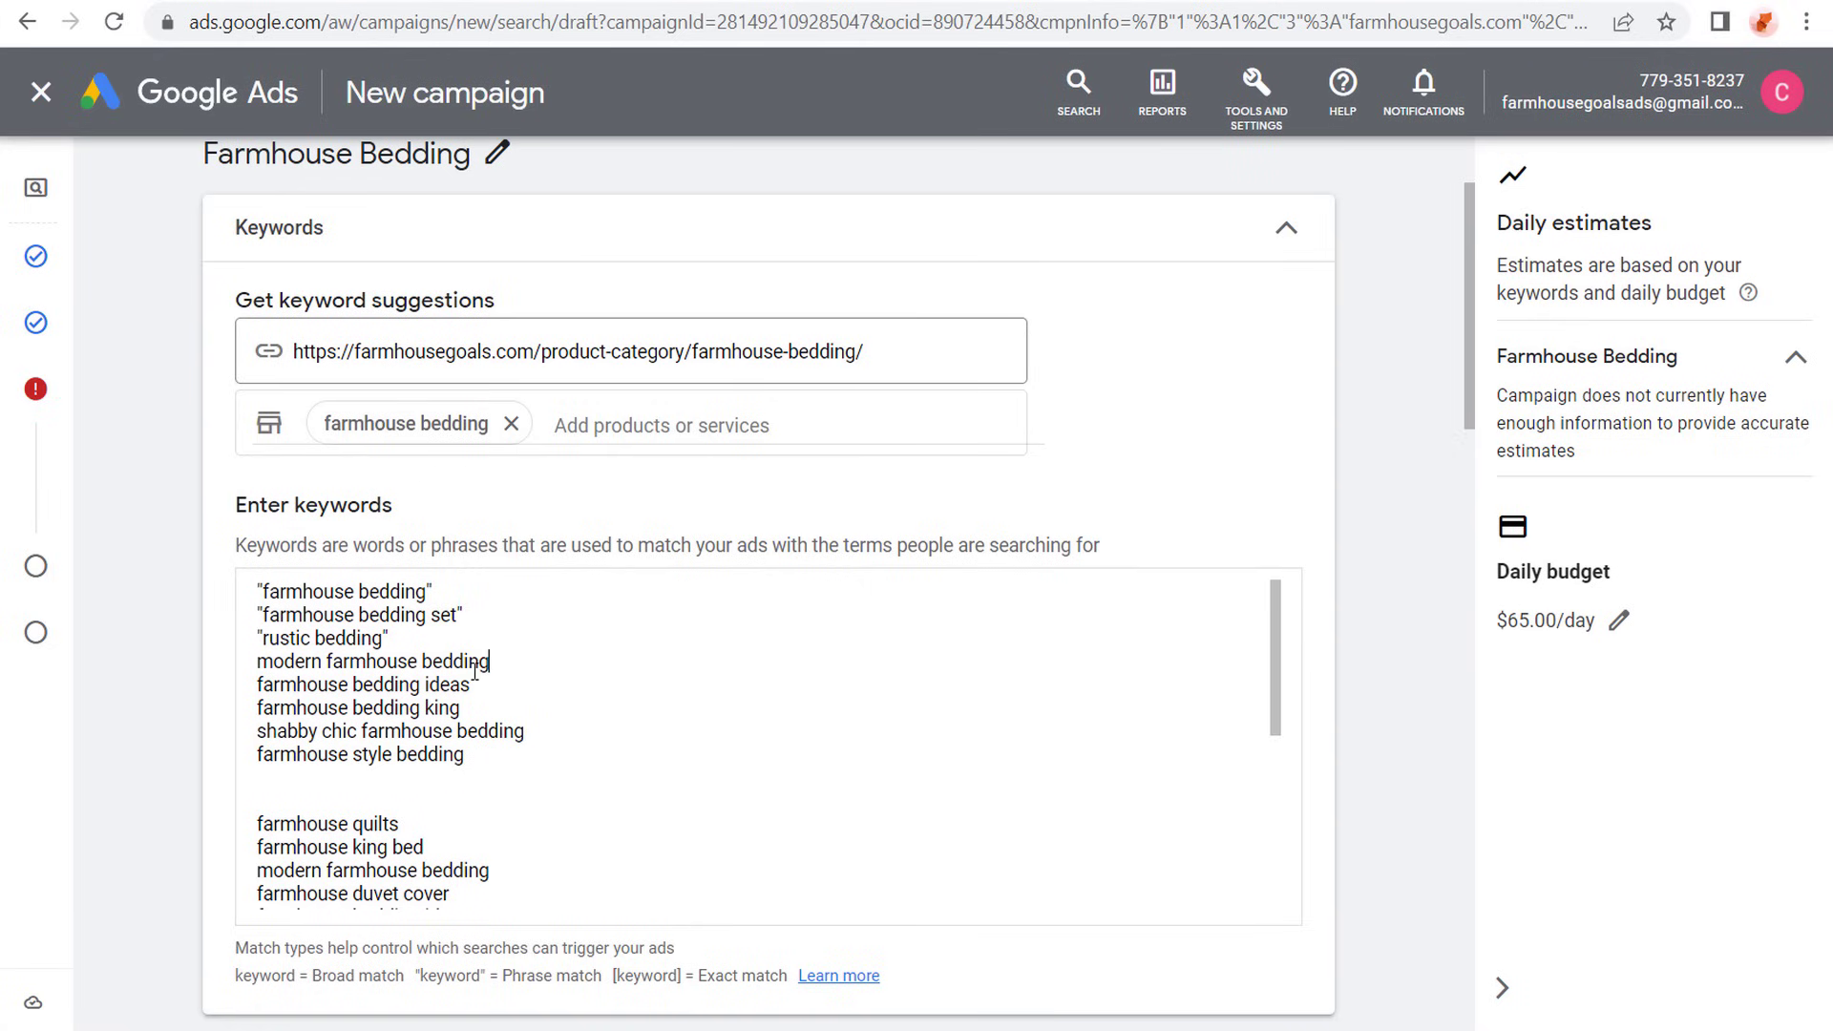
{"action": "scroll", "coordinate": [374, 706], "scroll_direction": "down", "scroll_amount": 5}
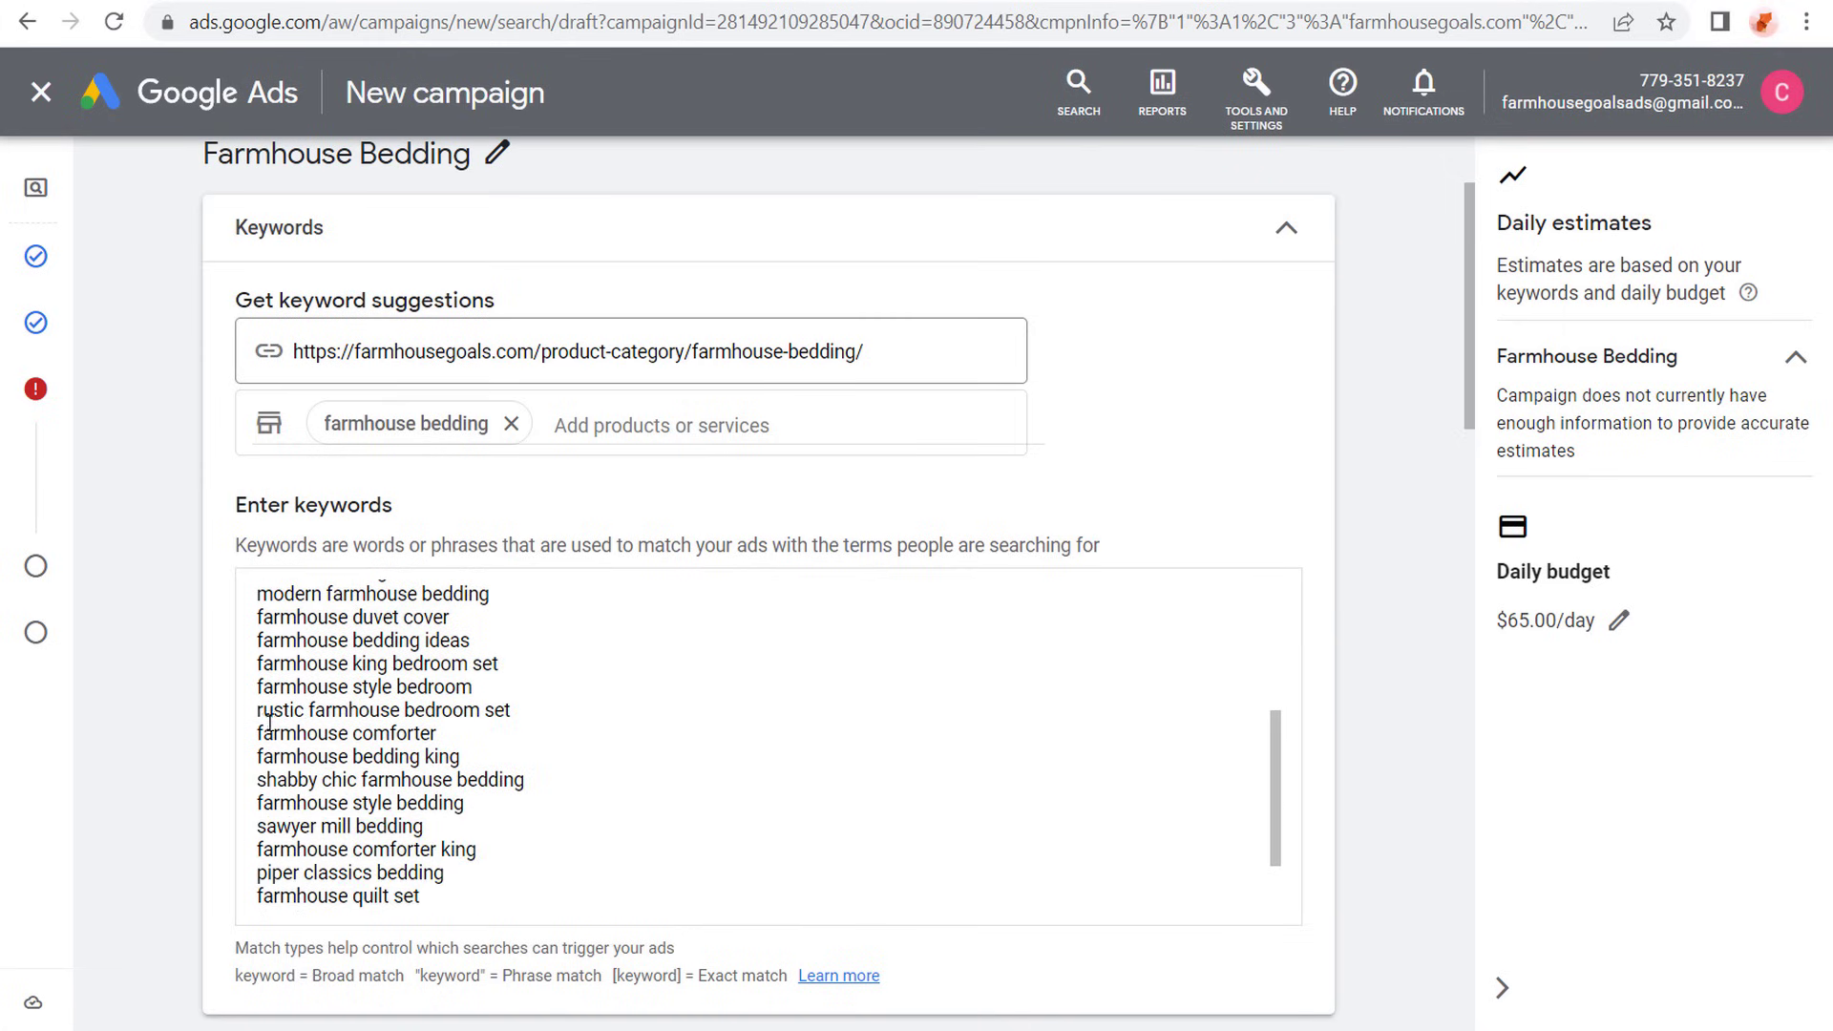
{"action": "key", "text": "ctrl+a"}
{"action": "key", "text": "ctrl+v"}
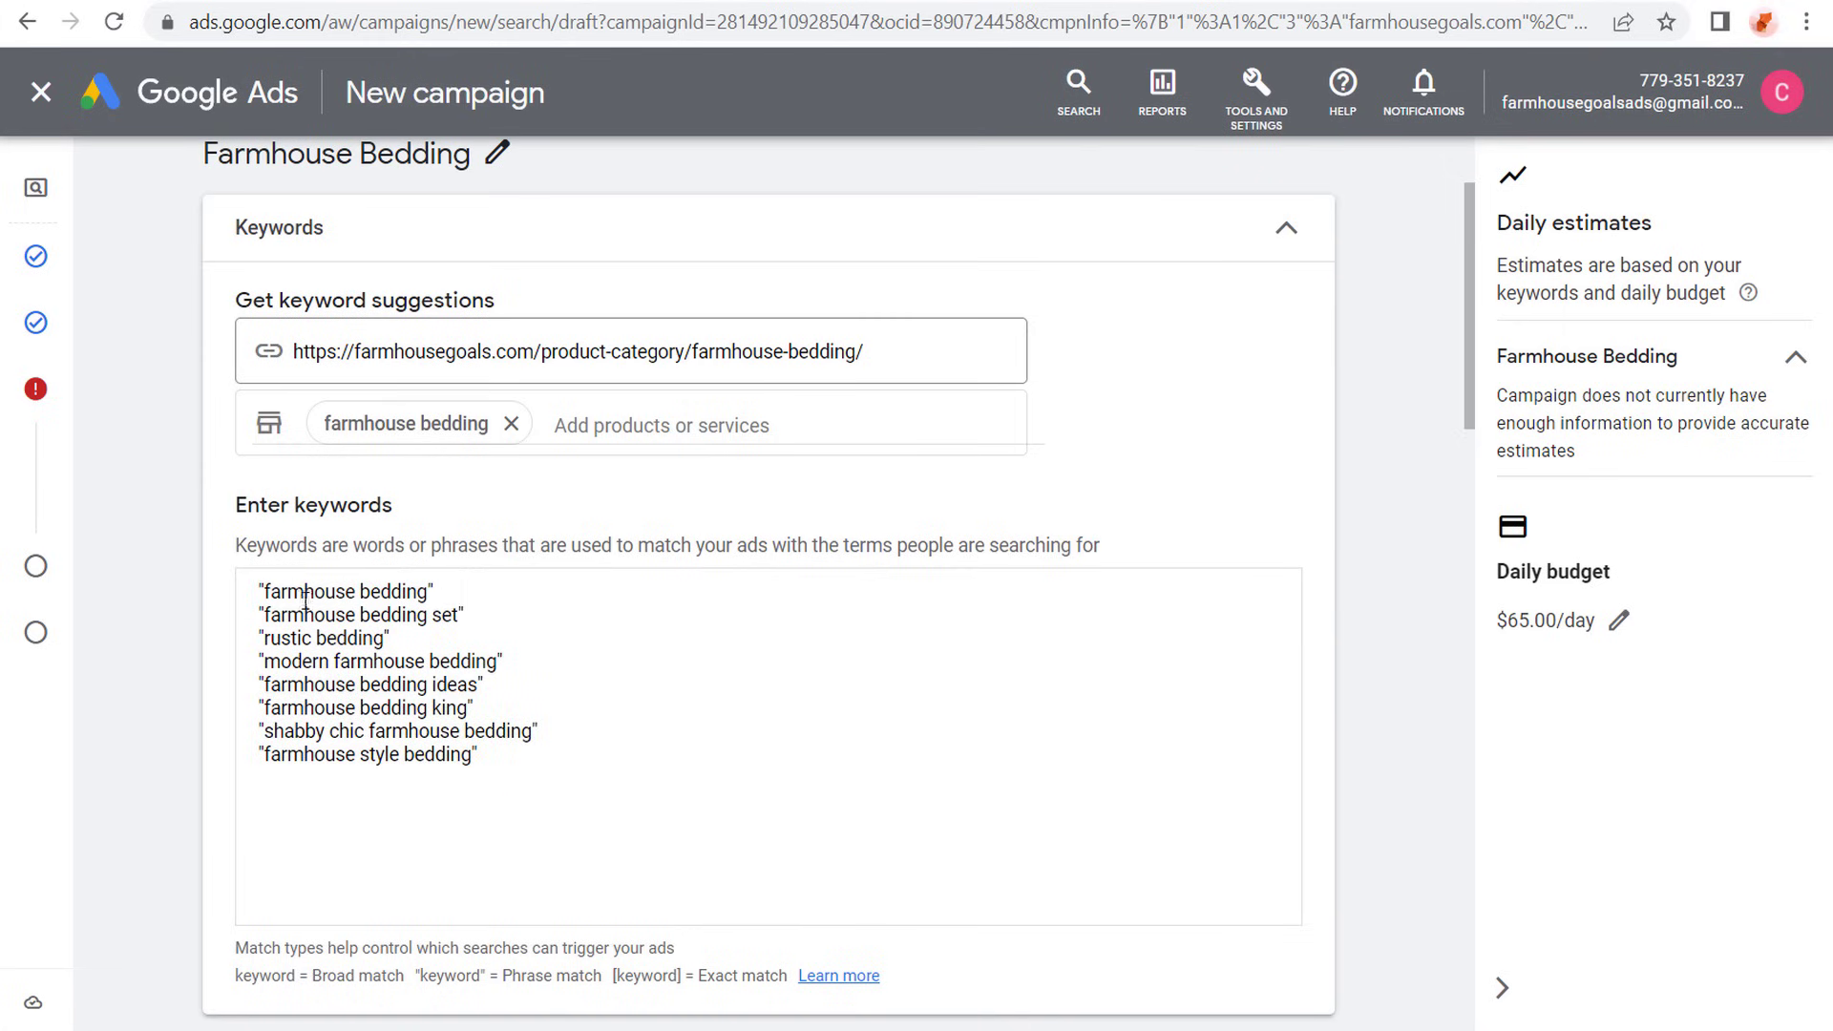
- Compare the quoted keywords with the notation shown for broad match, phrase match and exact match
{"action": "left_click_drag", "start_coordinate": [514, 758], "coordinate": [464, 756]}
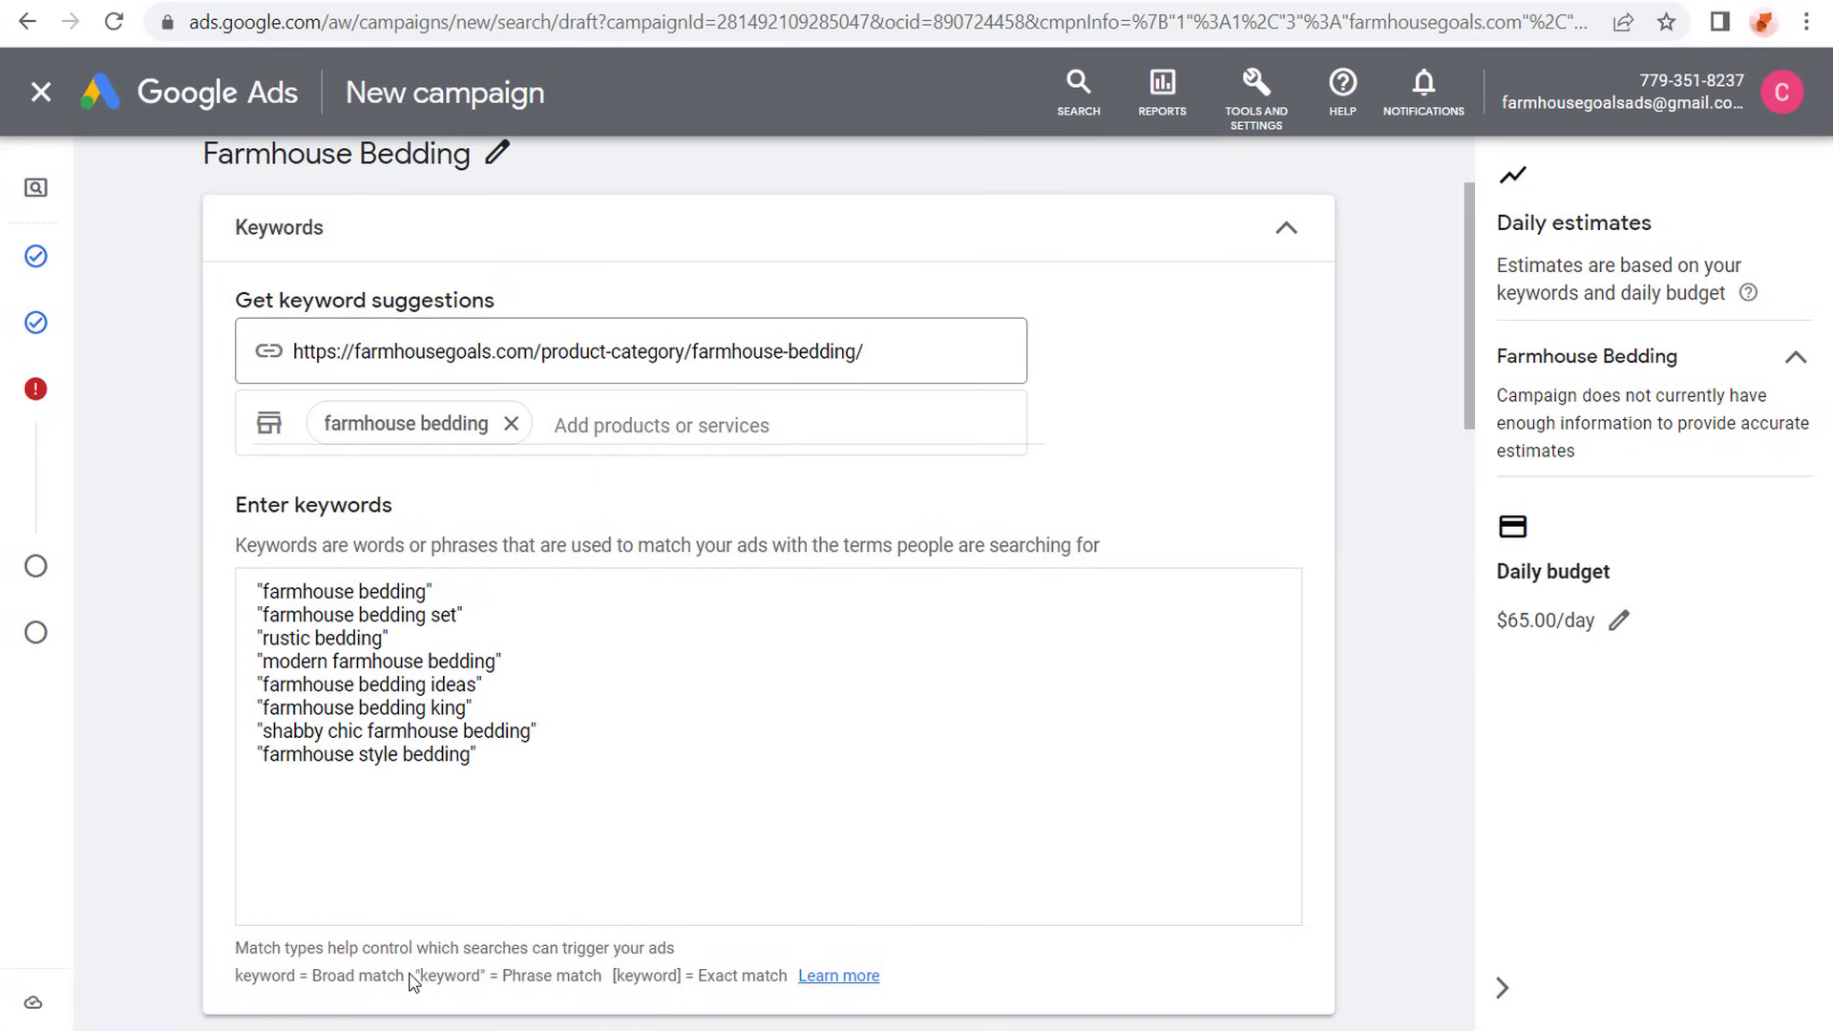
{"action": "left_click_drag", "start_coordinate": [415, 975], "coordinate": [421, 974]}
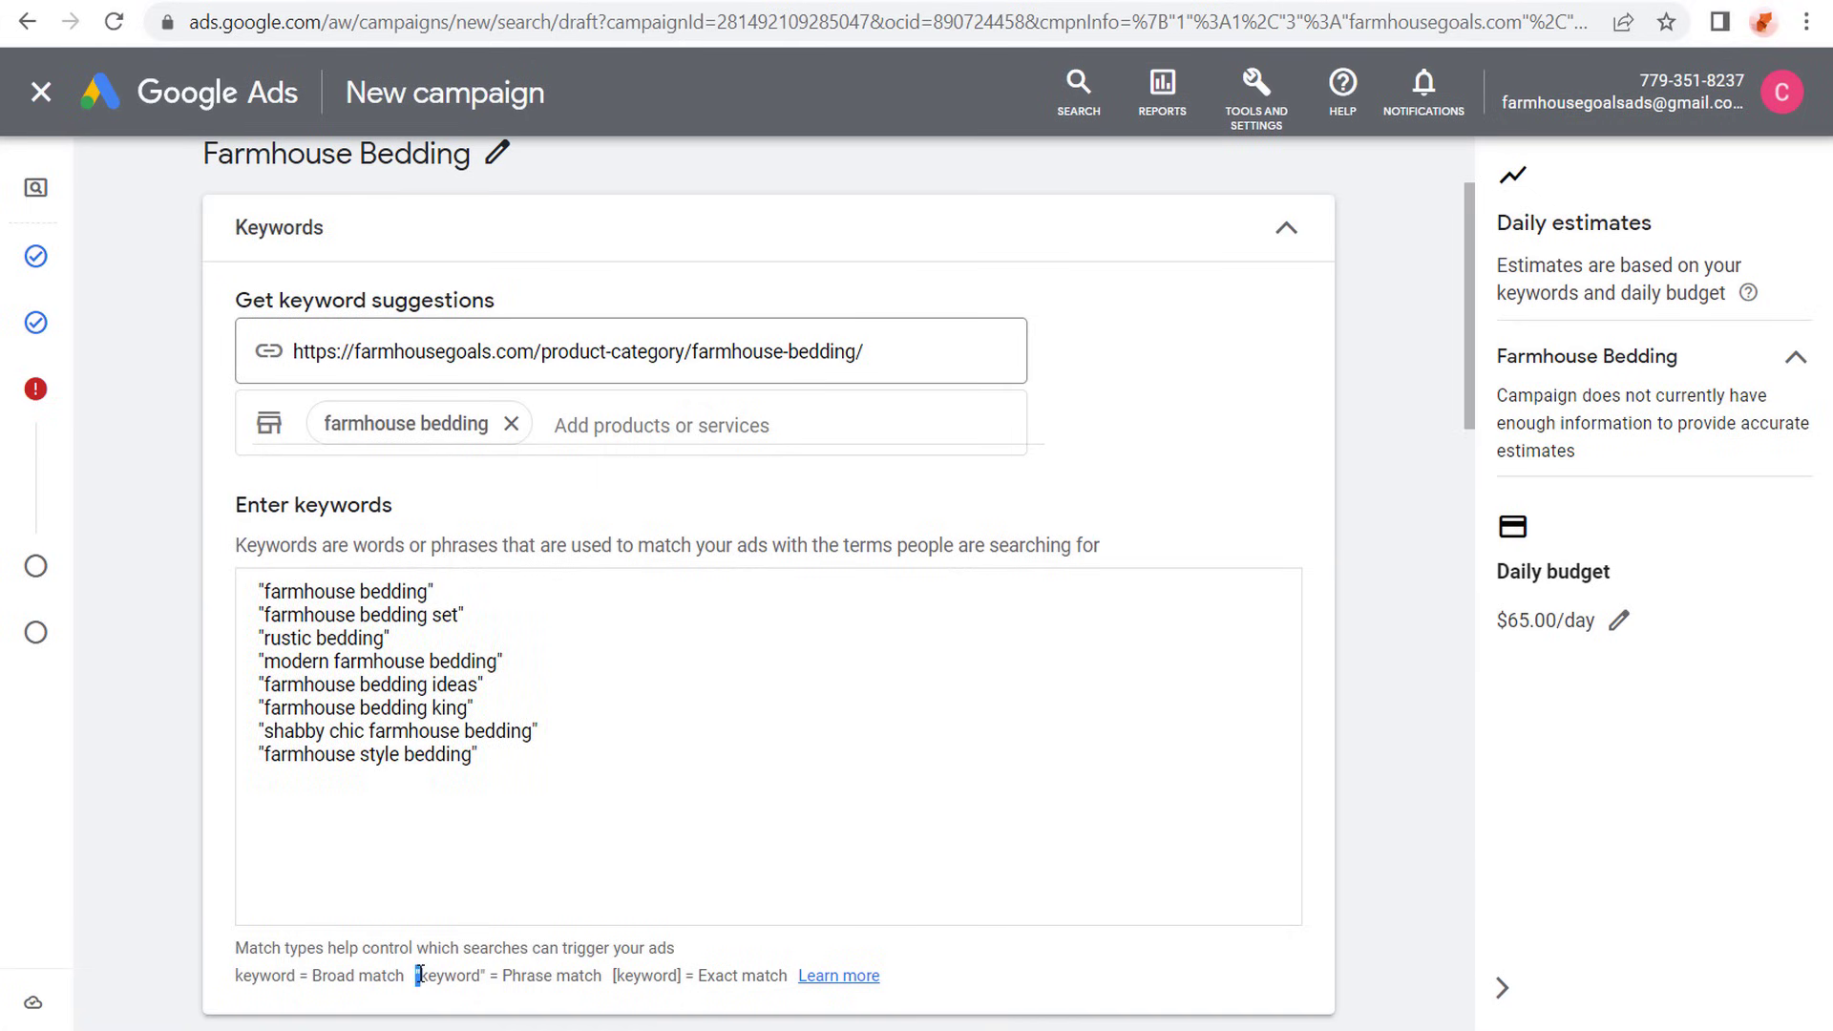
{"action": "left_click_drag", "start_coordinate": [235, 975], "coordinate": [302, 974]}
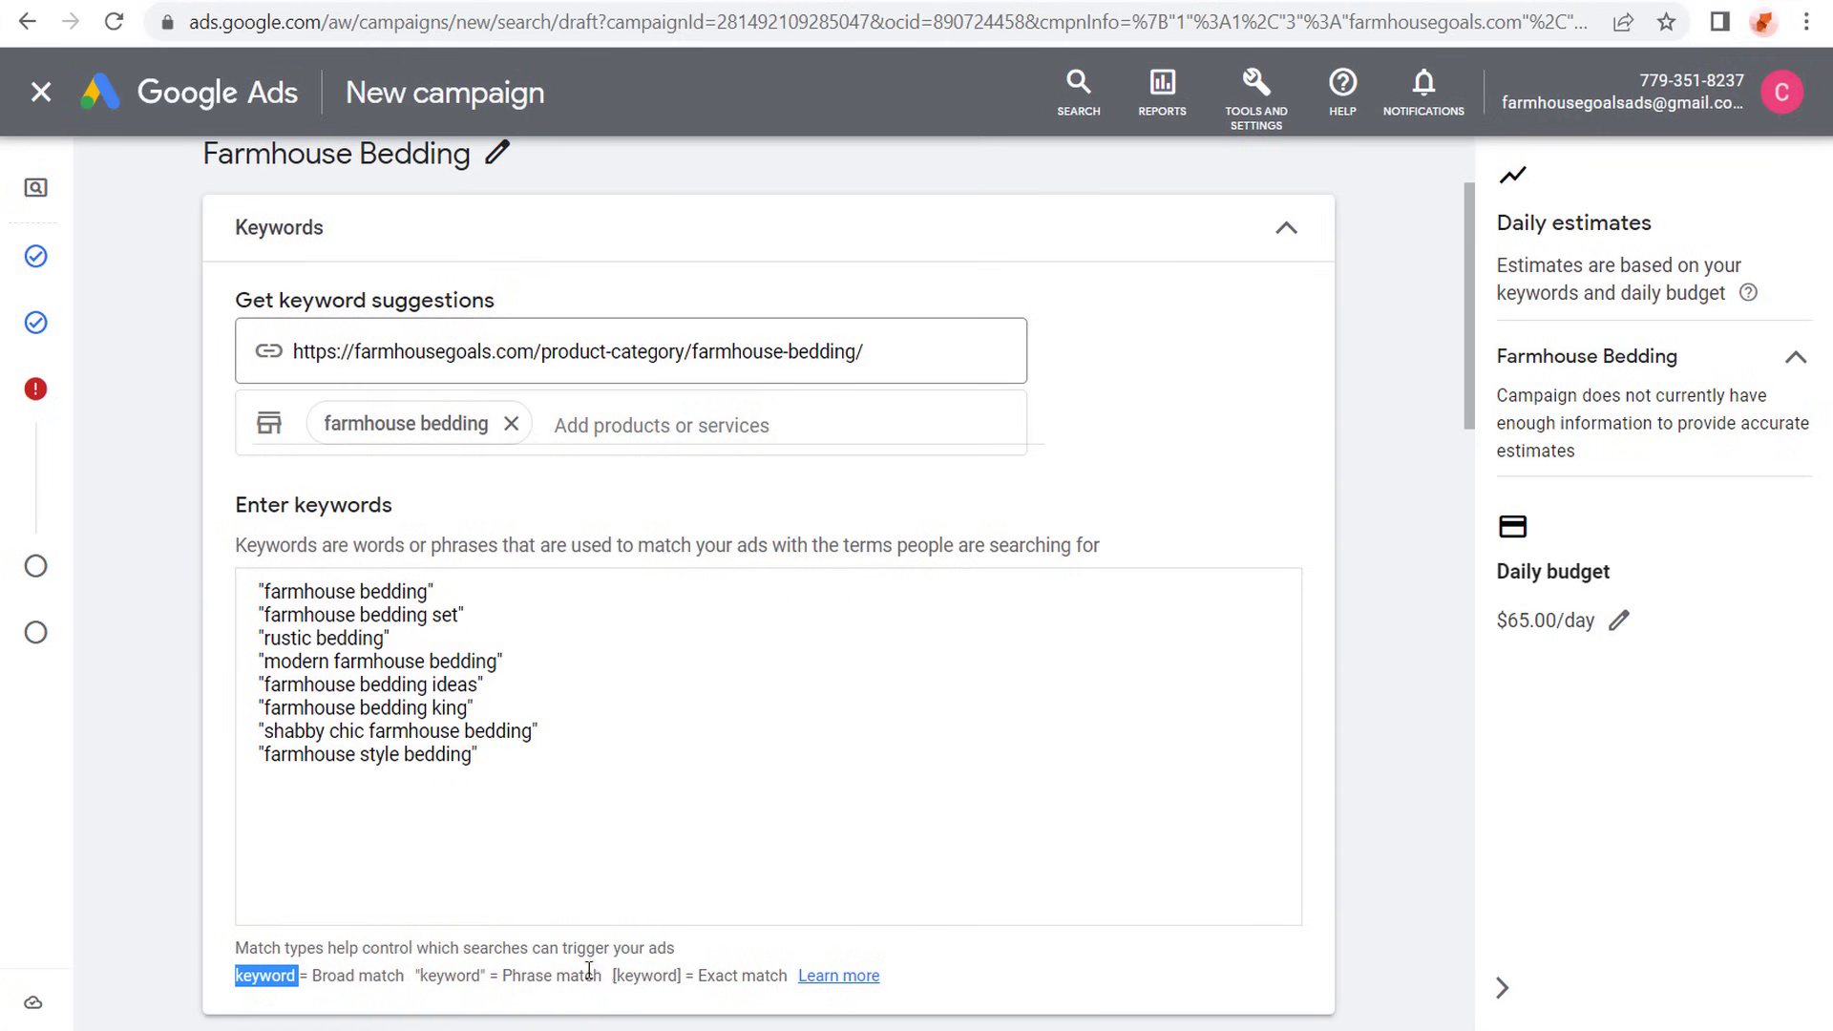
{"action": "left_click_drag", "start_coordinate": [612, 975], "coordinate": [686, 974]}
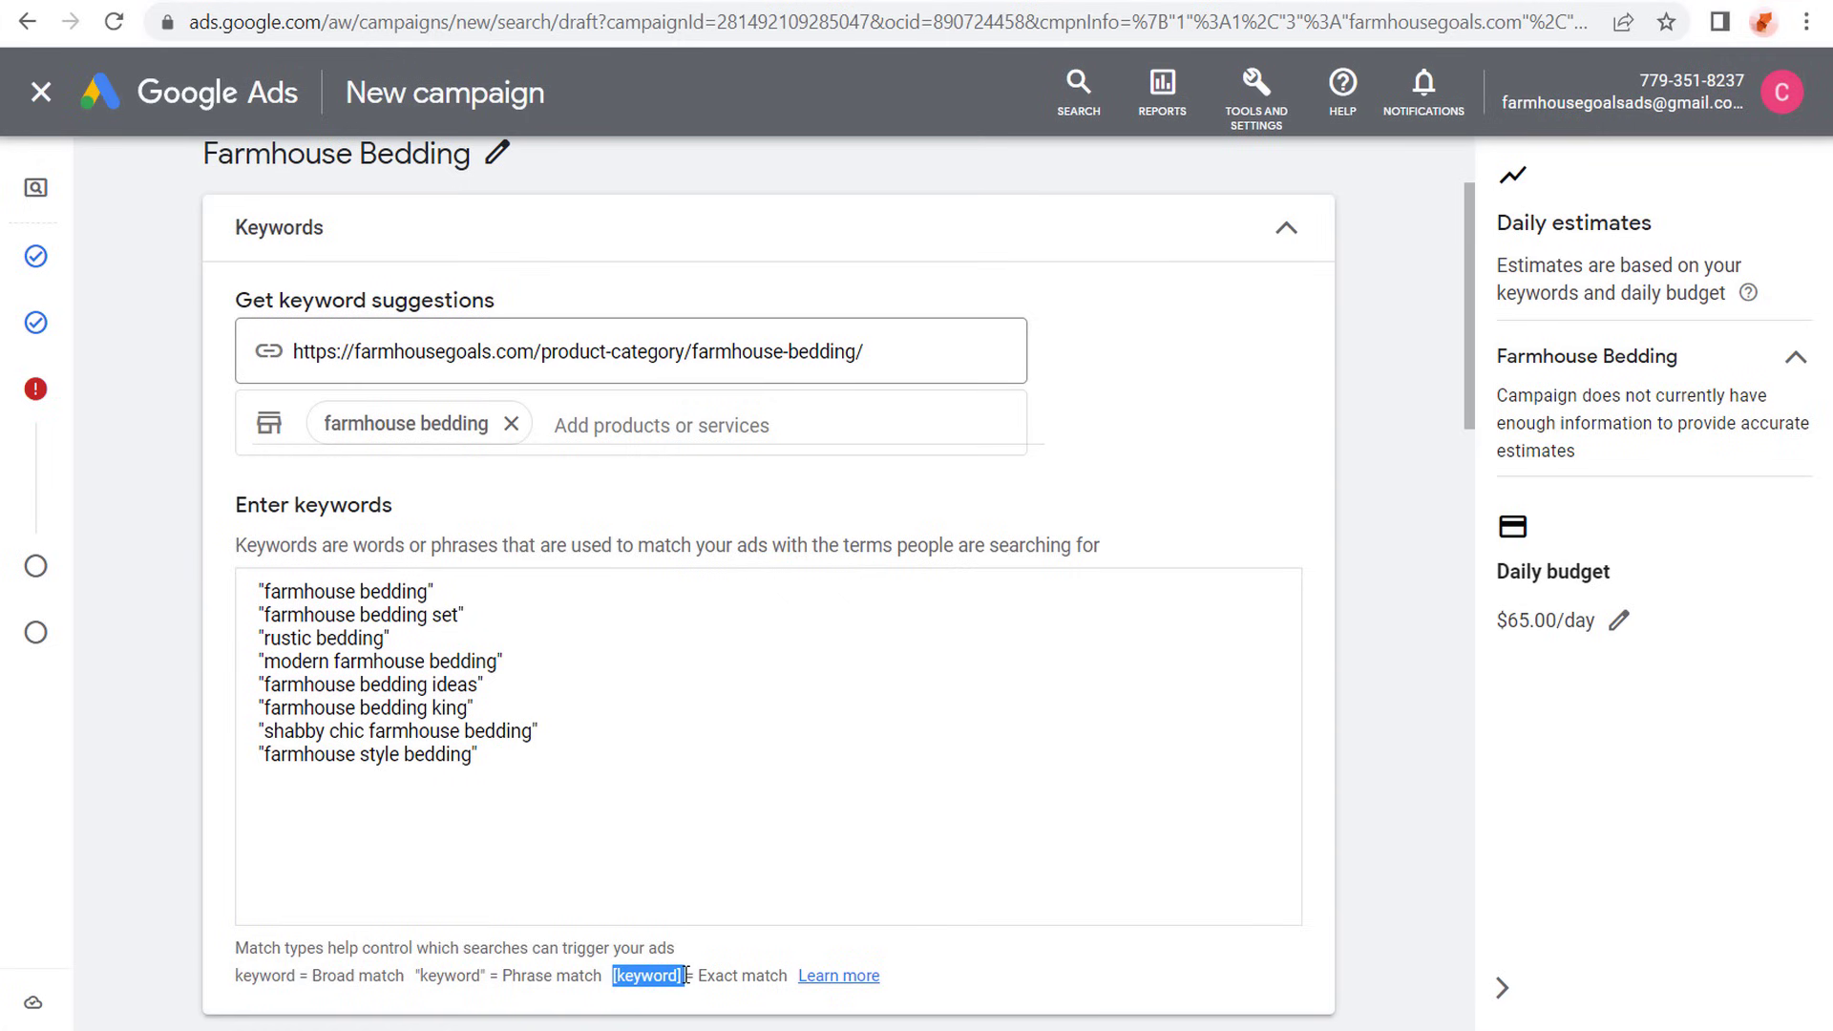
{"action": "left_click", "coordinate": [600, 796]}
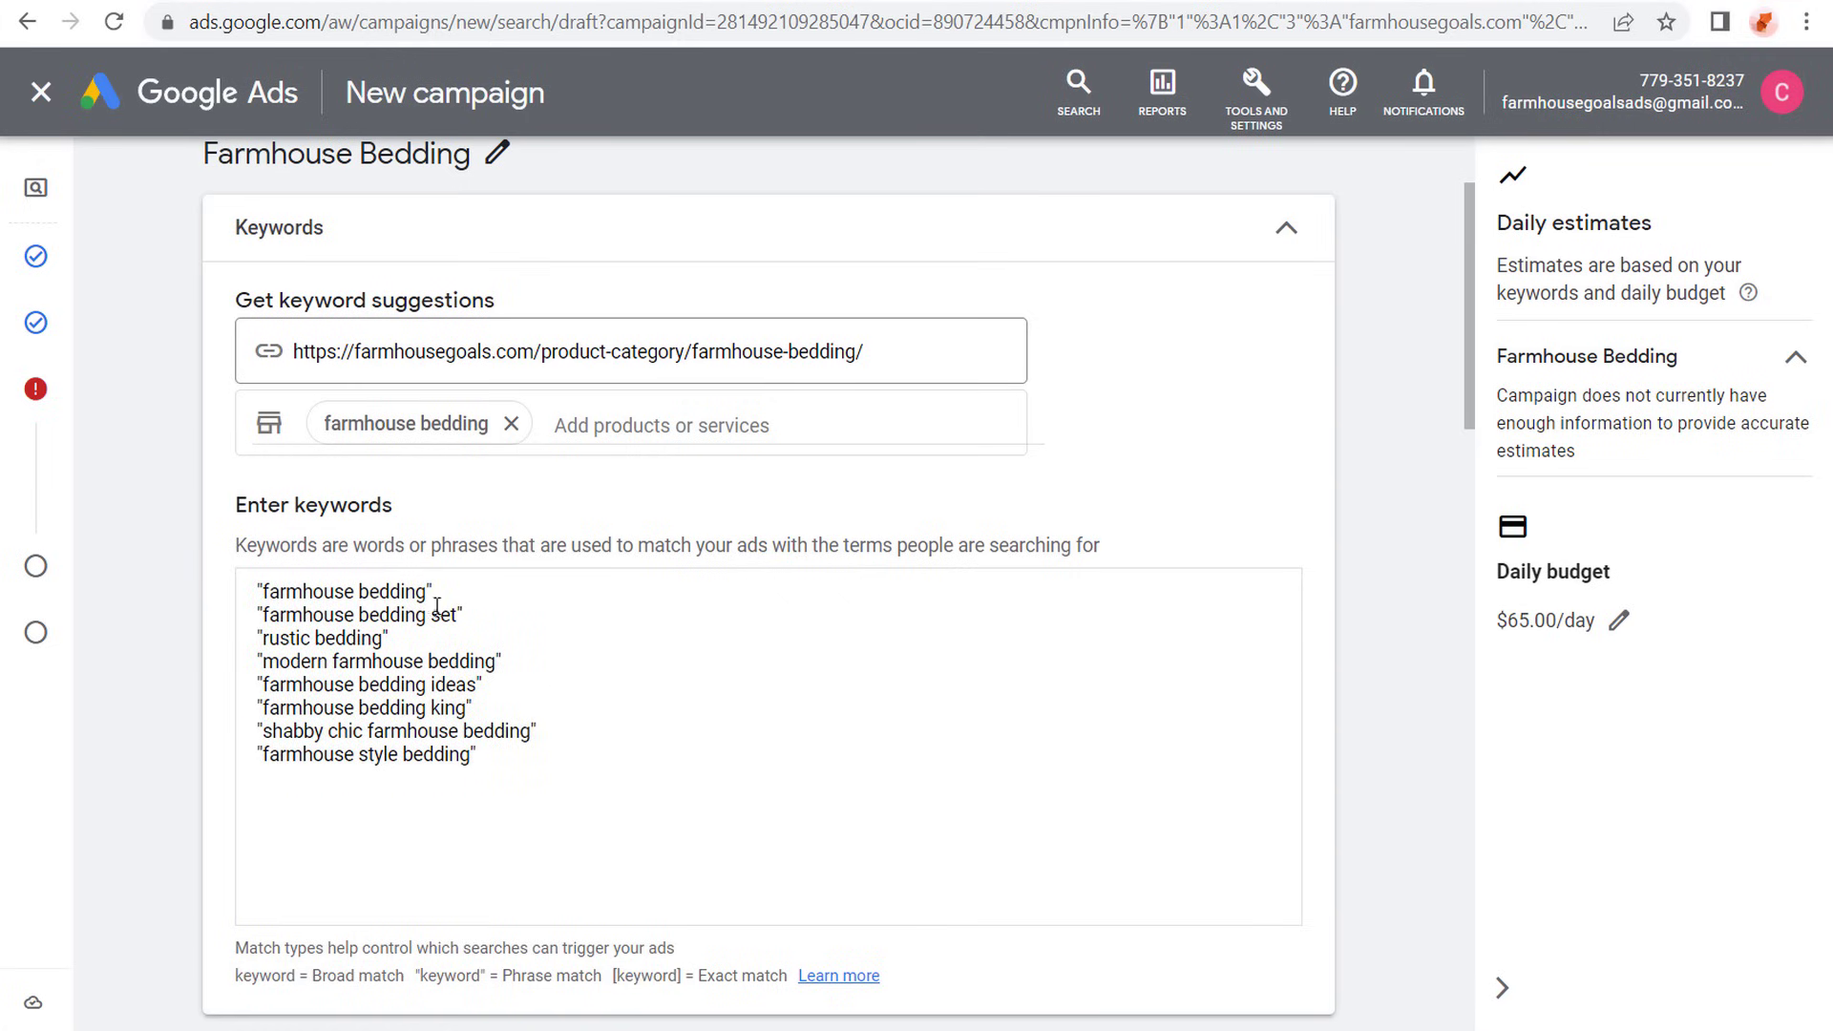
- Copy the farmhouse-bedding category URL from the keyword suggestions and use it as the ad's Final URL in place of farmhousegoals.com
{"action": "scroll", "coordinate": [216, 633], "scroll_direction": "down", "scroll_amount": 3}
{"action": "scroll", "coordinate": [216, 633], "scroll_direction": "down", "scroll_amount": 3}
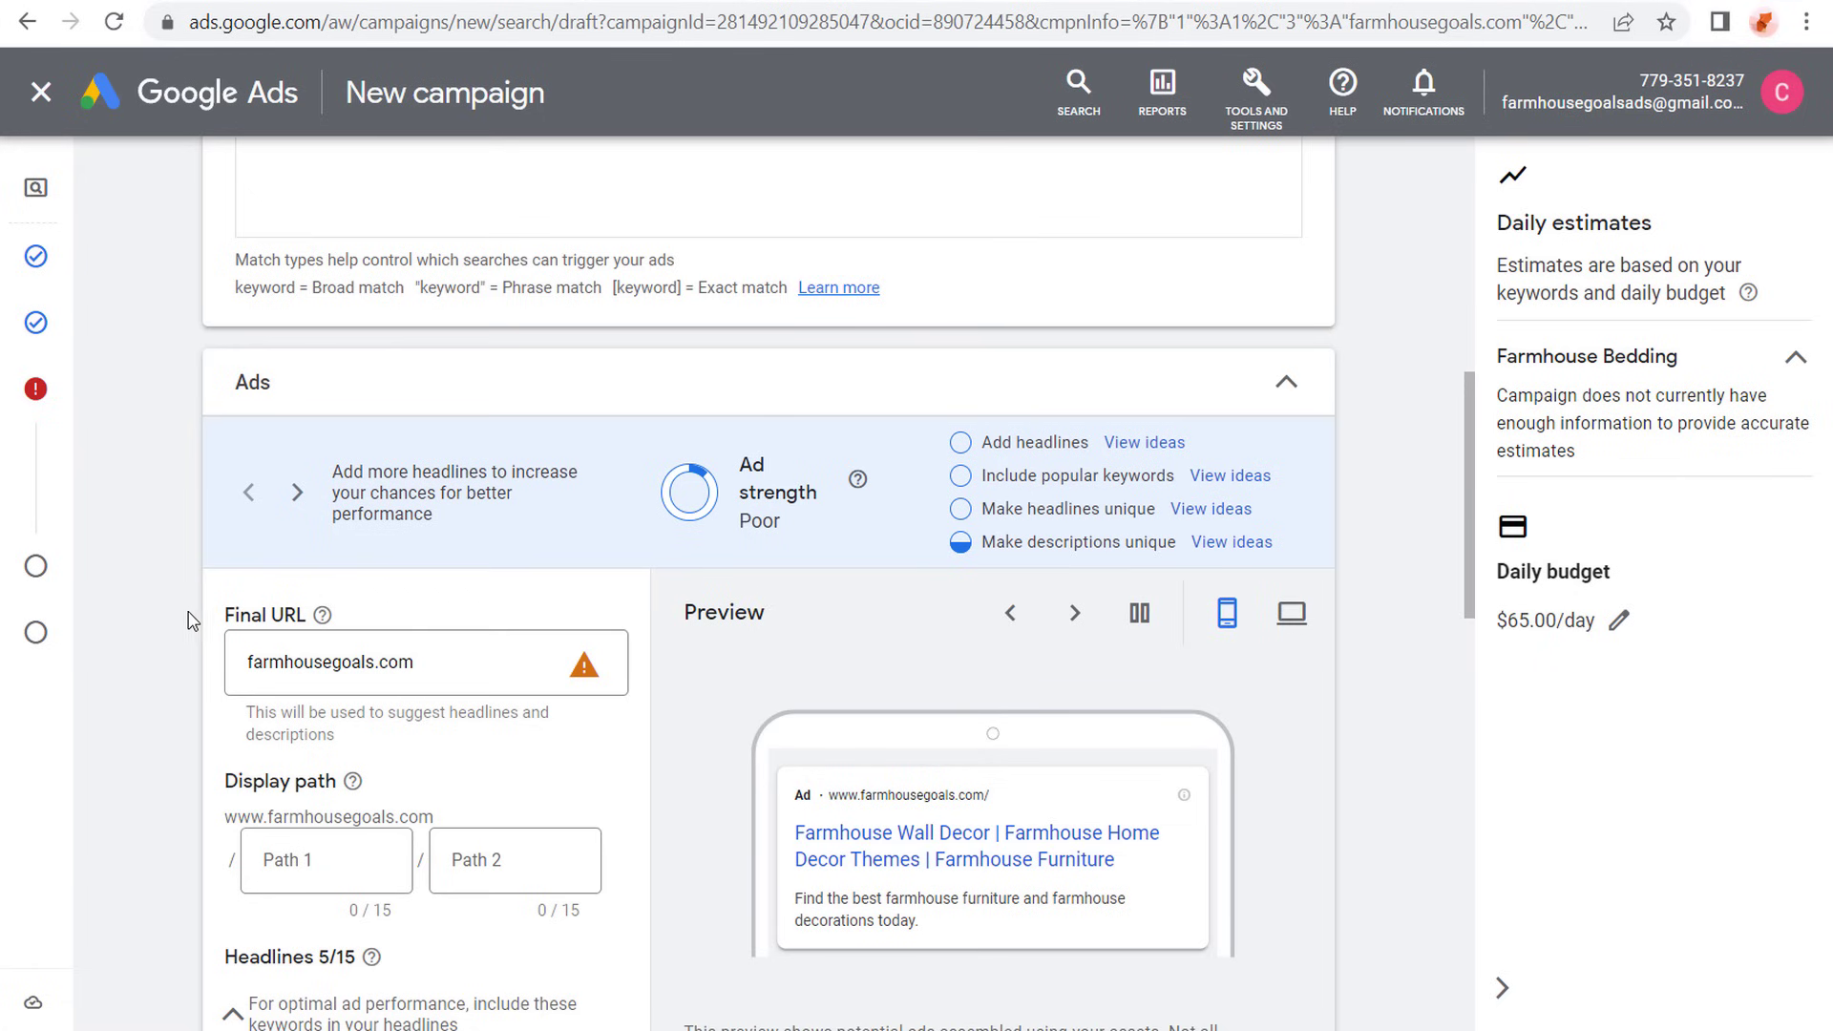
{"action": "scroll", "coordinate": [188, 621], "scroll_direction": "down", "scroll_amount": 2}
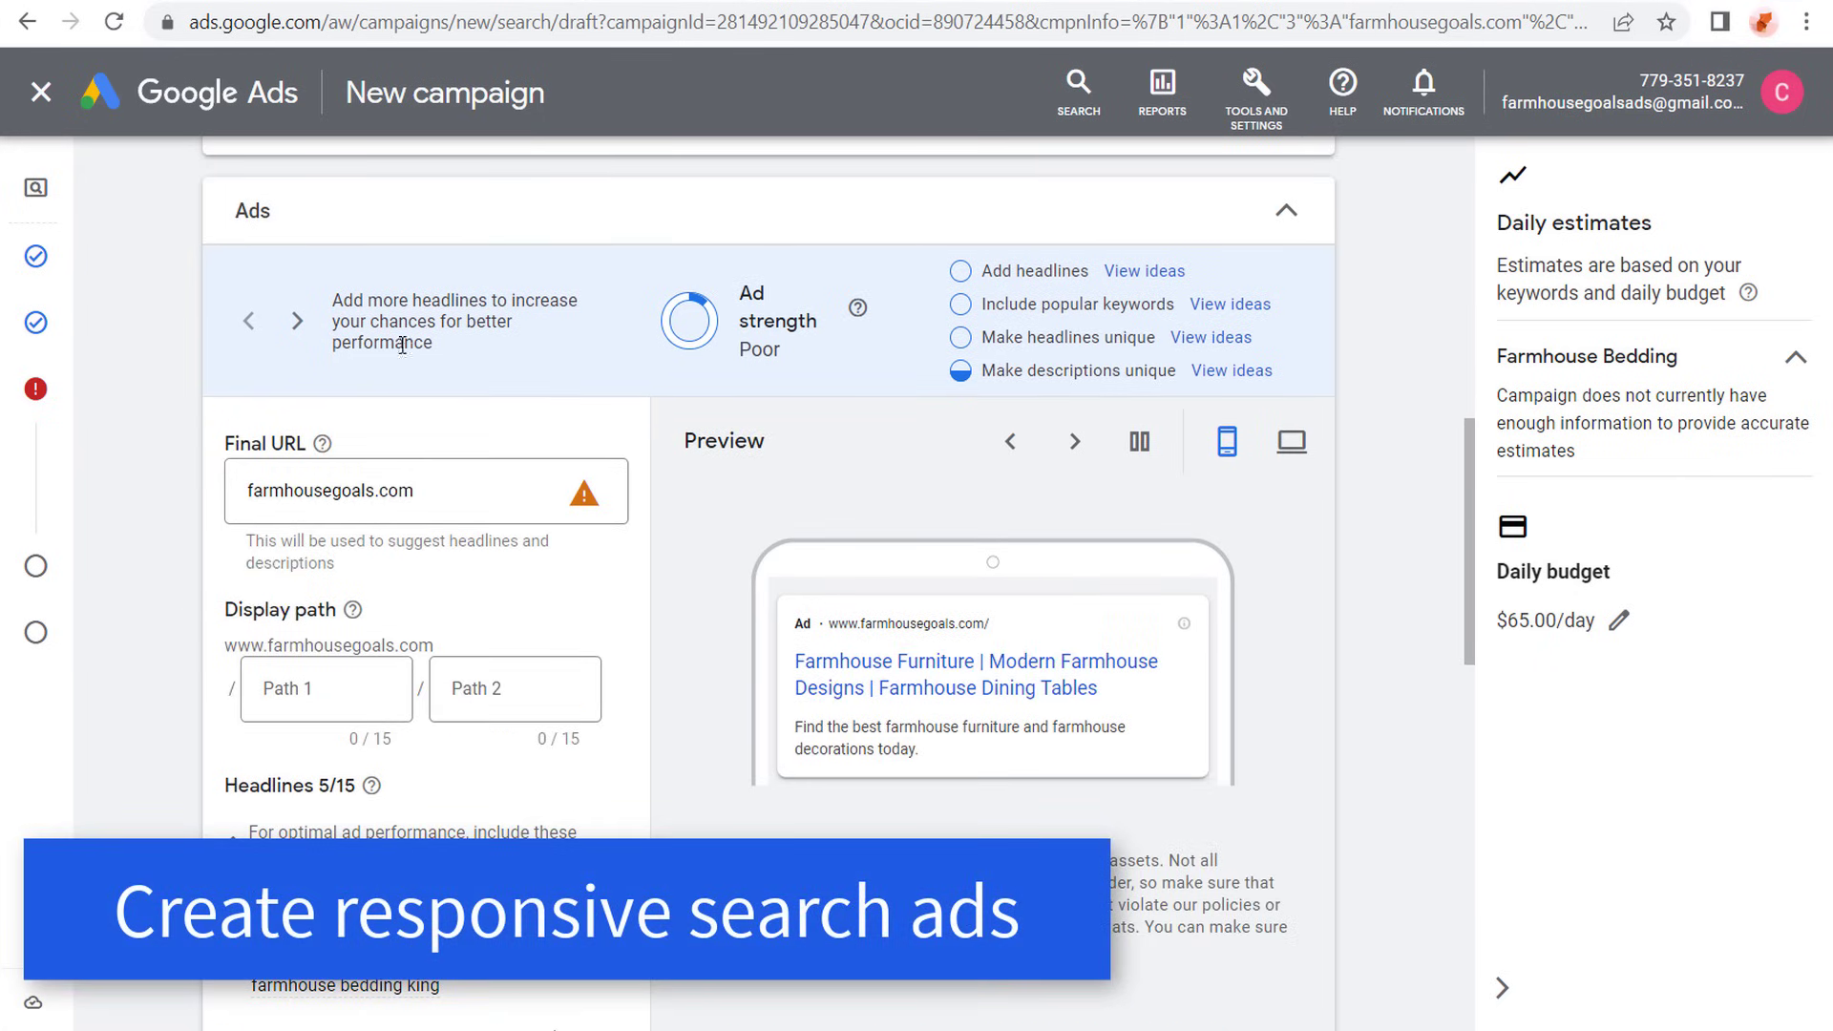
{"action": "scroll", "coordinate": [402, 345], "scroll_direction": "up", "scroll_amount": 7}
{"action": "left_click", "coordinate": [880, 185]}
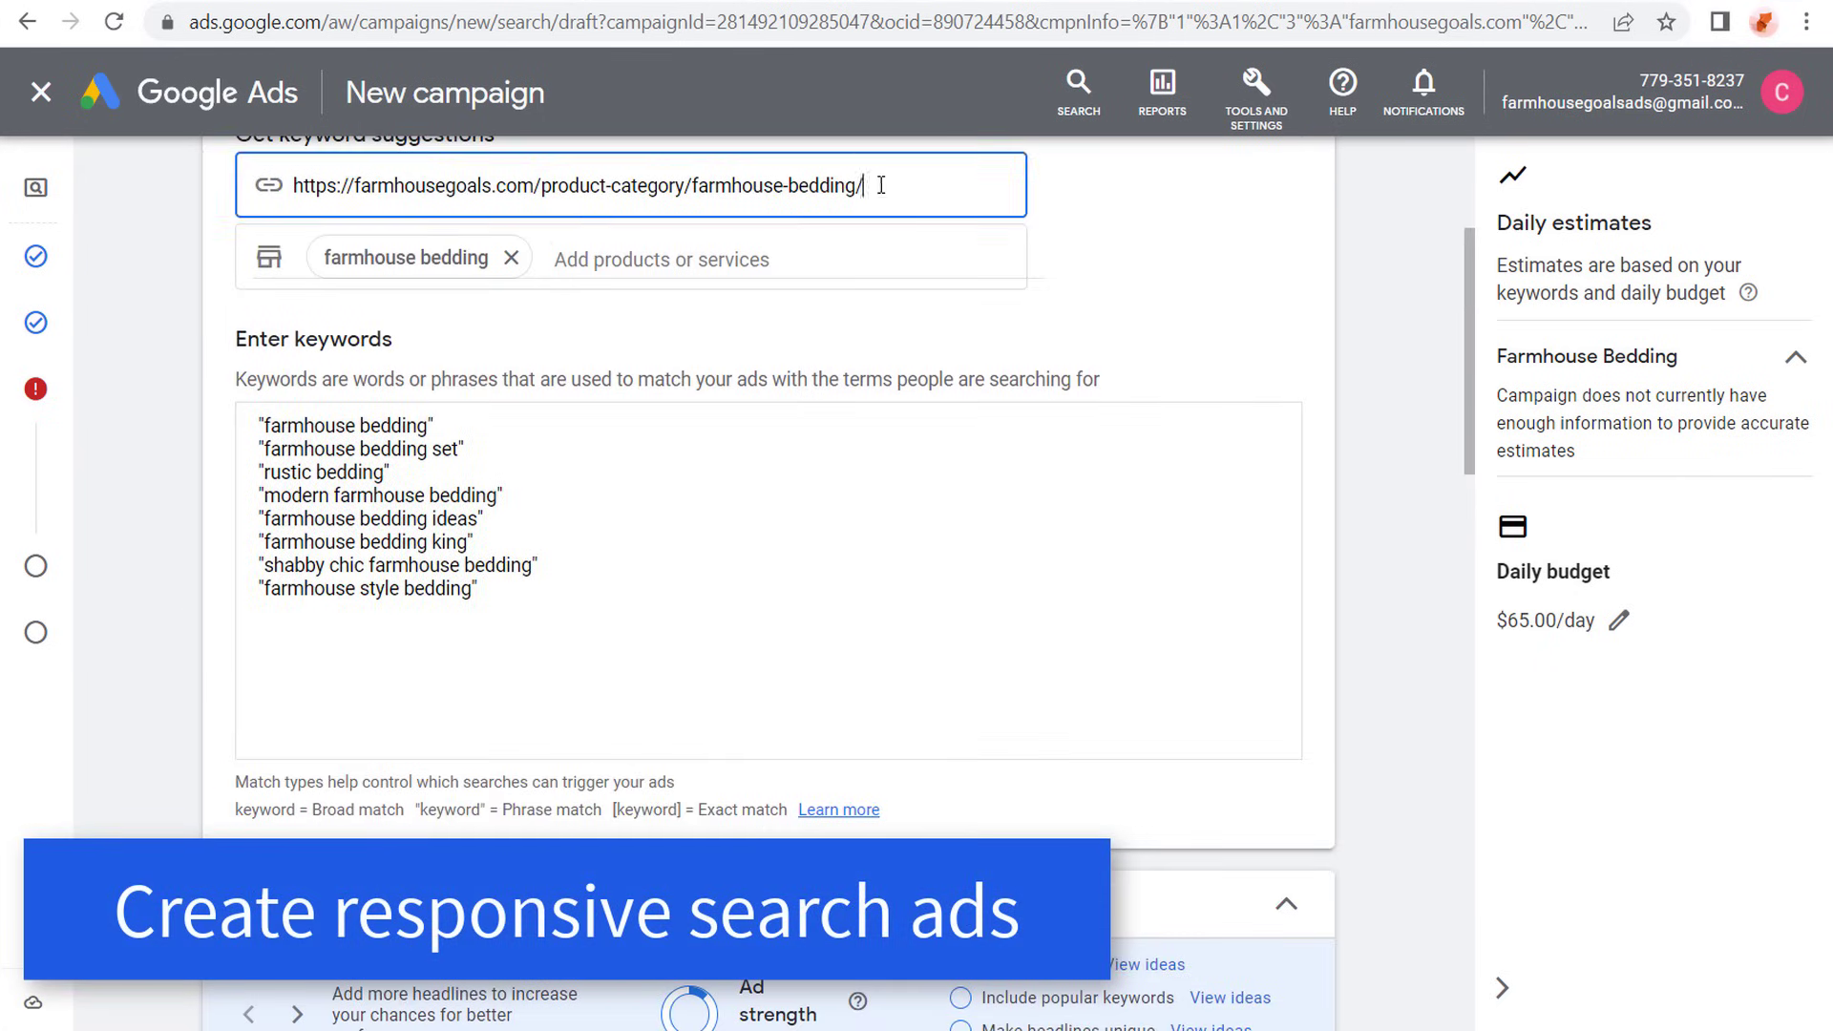
{"action": "left_click_drag", "start_coordinate": [880, 185], "coordinate": [318, 214]}
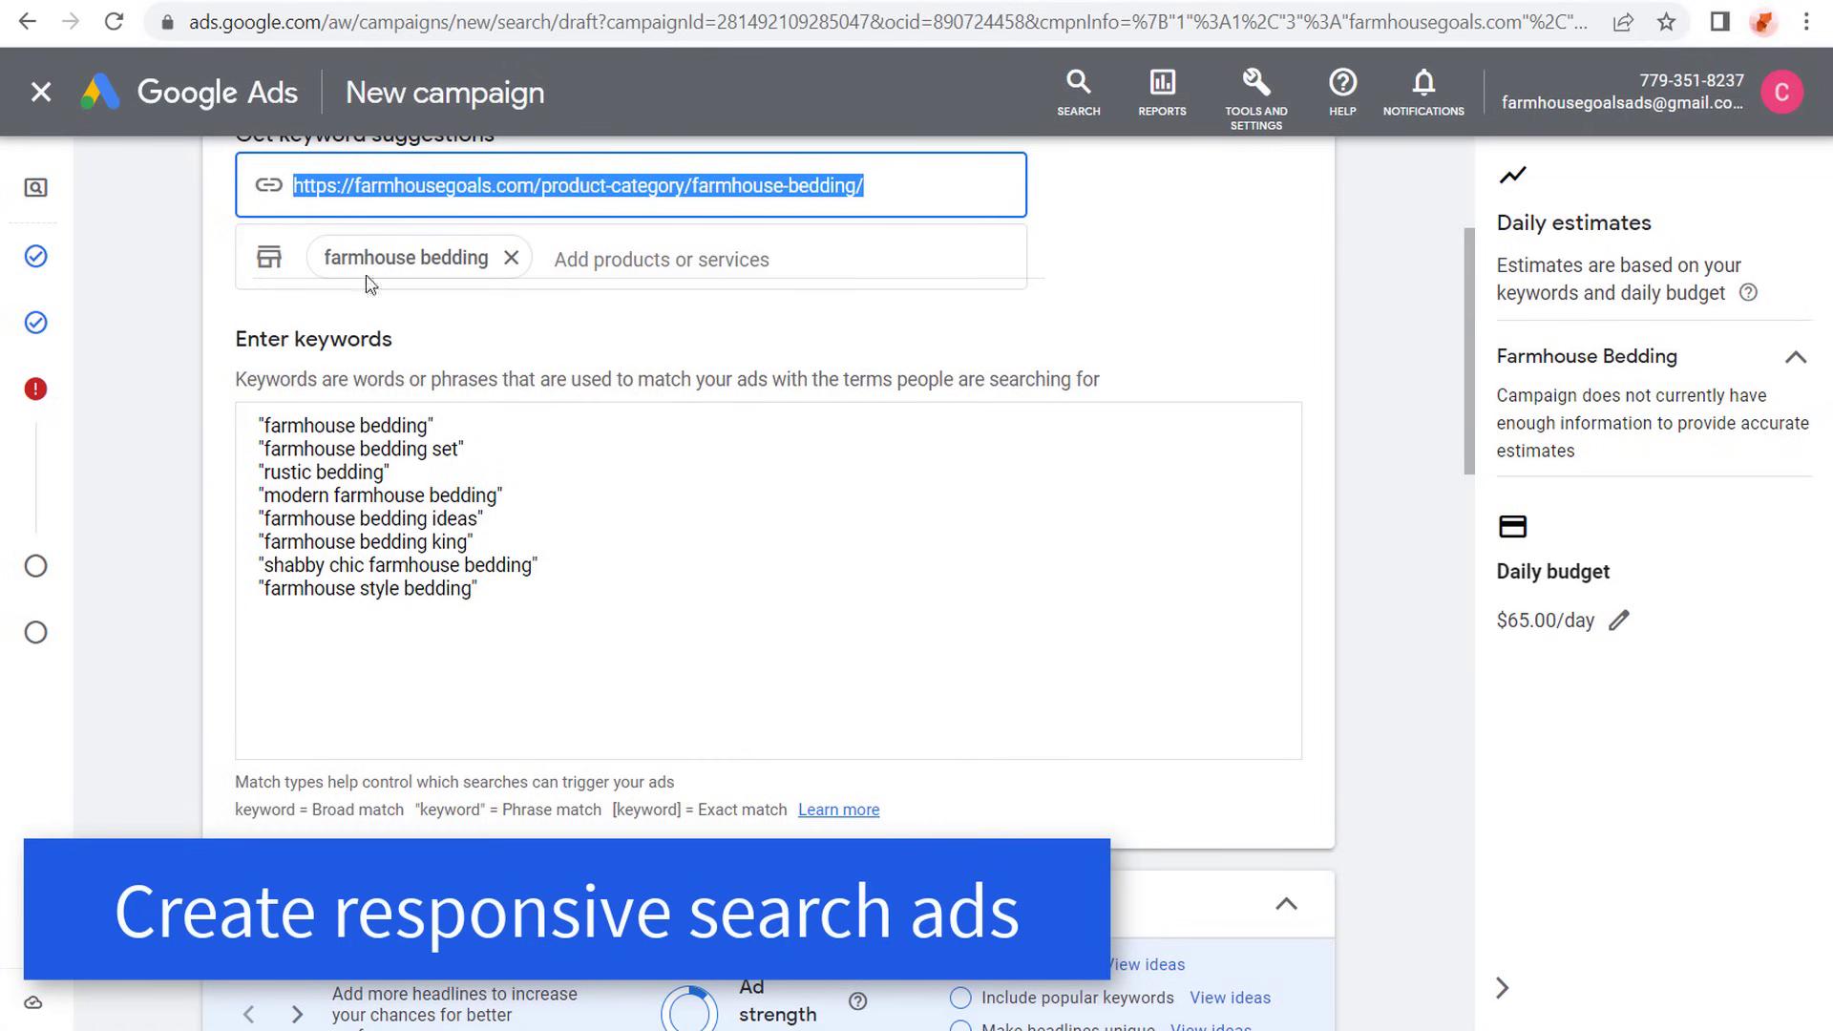
{"action": "scroll", "coordinate": [199, 317], "scroll_direction": "down", "scroll_amount": 5}
{"action": "left_click", "coordinate": [397, 668]}
{"action": "left_click_drag", "start_coordinate": [414, 665], "coordinate": [171, 668]}
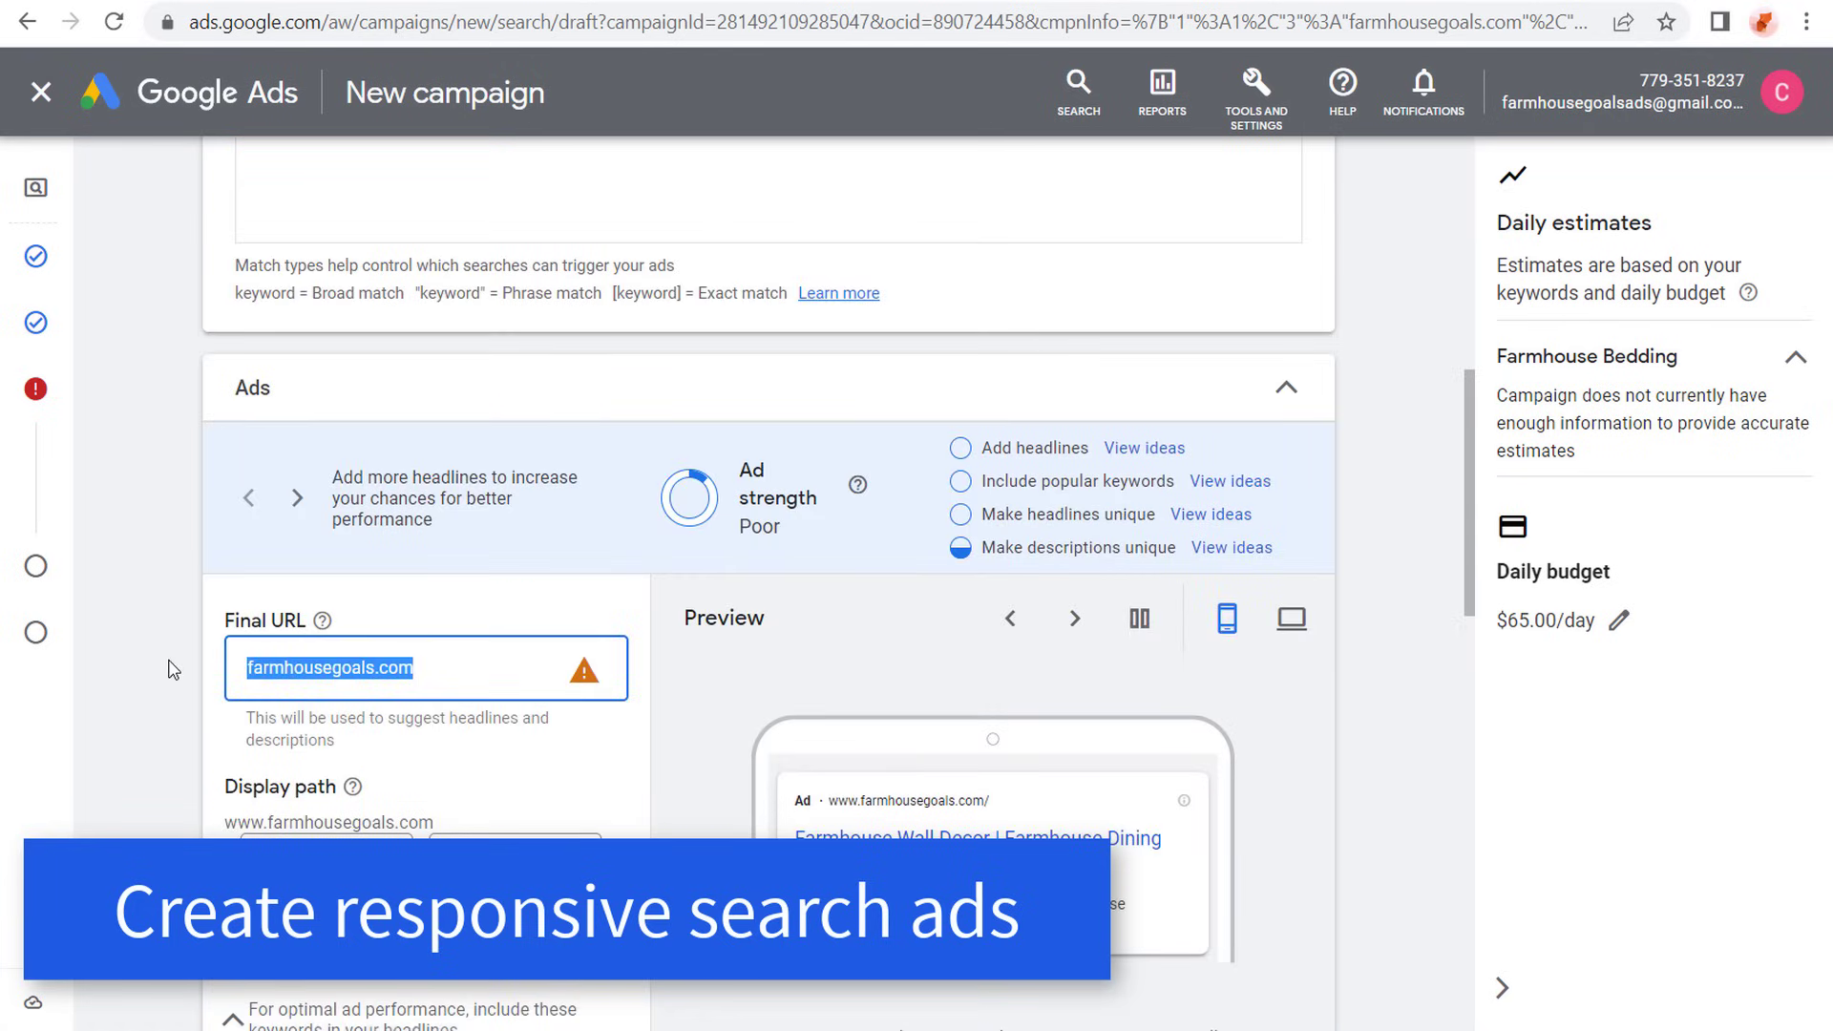
{"action": "key", "text": "ctrl+v"}
{"action": "left_click", "coordinate": [177, 659]}
- Set the first part of the ad's display path to "bedding"
{"action": "scroll", "coordinate": [182, 630], "scroll_direction": "down", "scroll_amount": 2}
{"action": "key", "text": "Tab"}
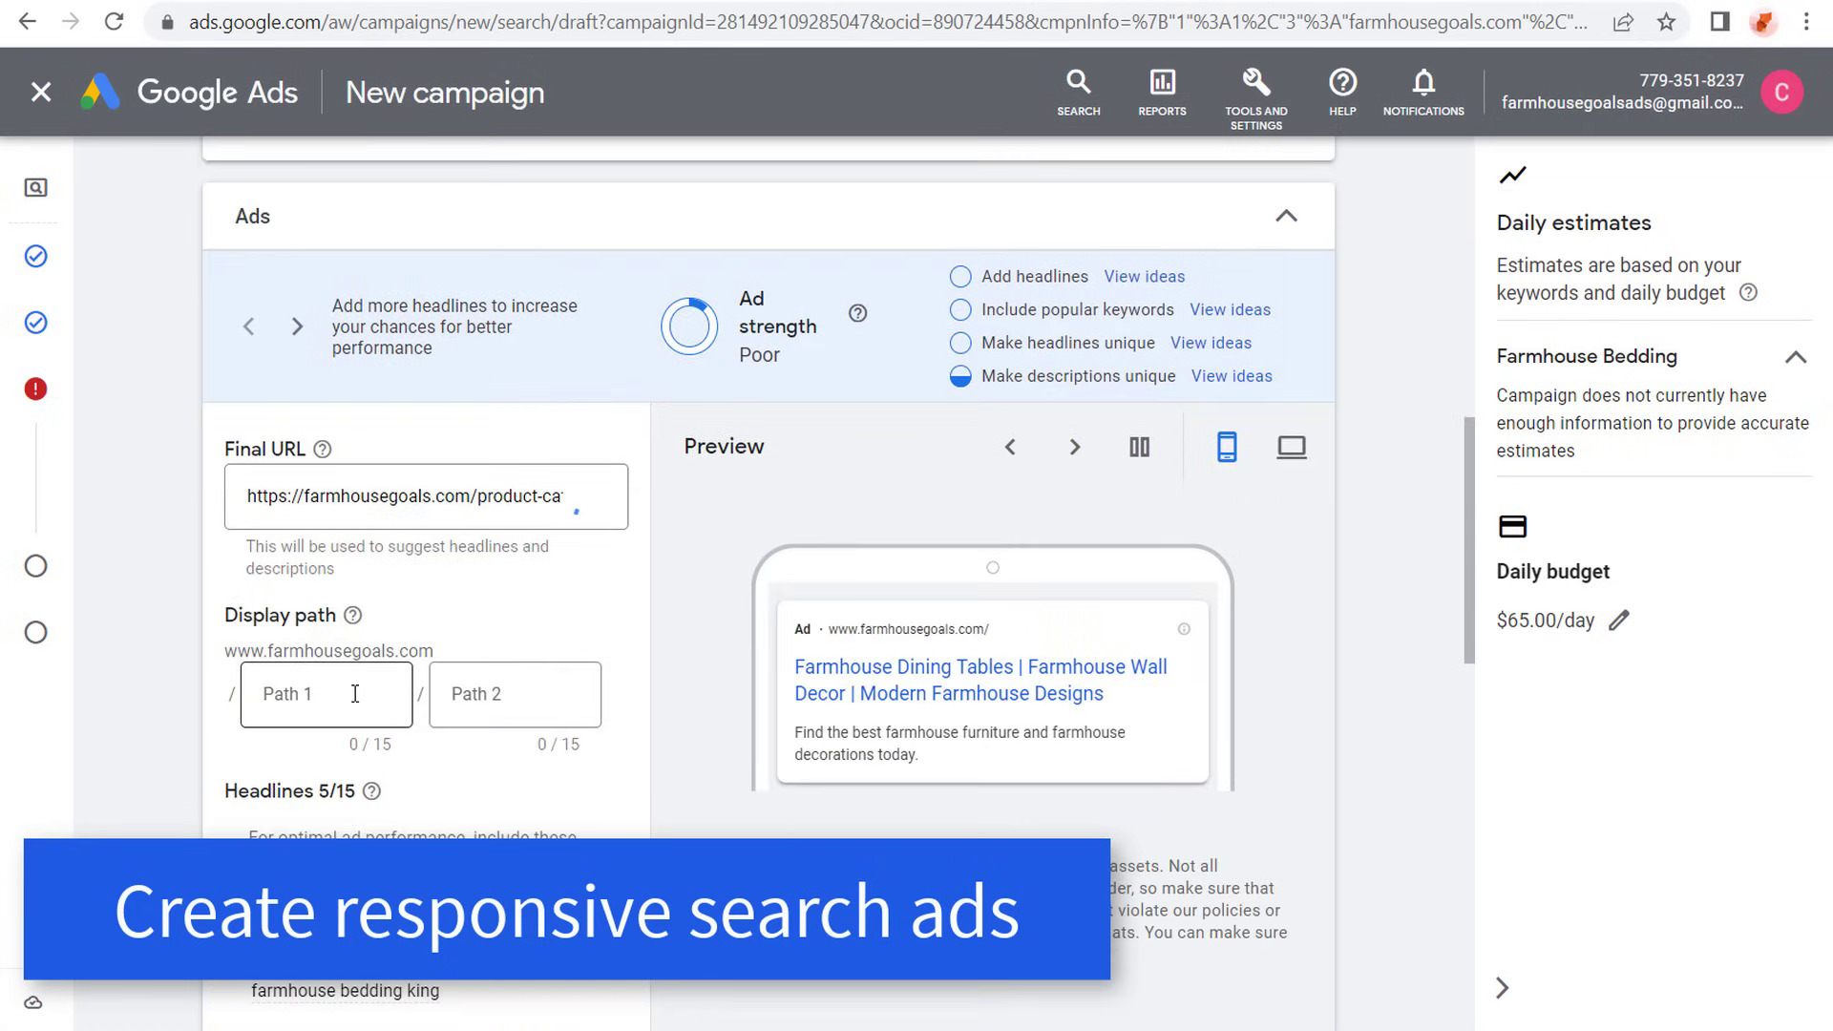
{"action": "type", "text": "bedding"}
{"action": "left_click", "coordinate": [113, 632]}
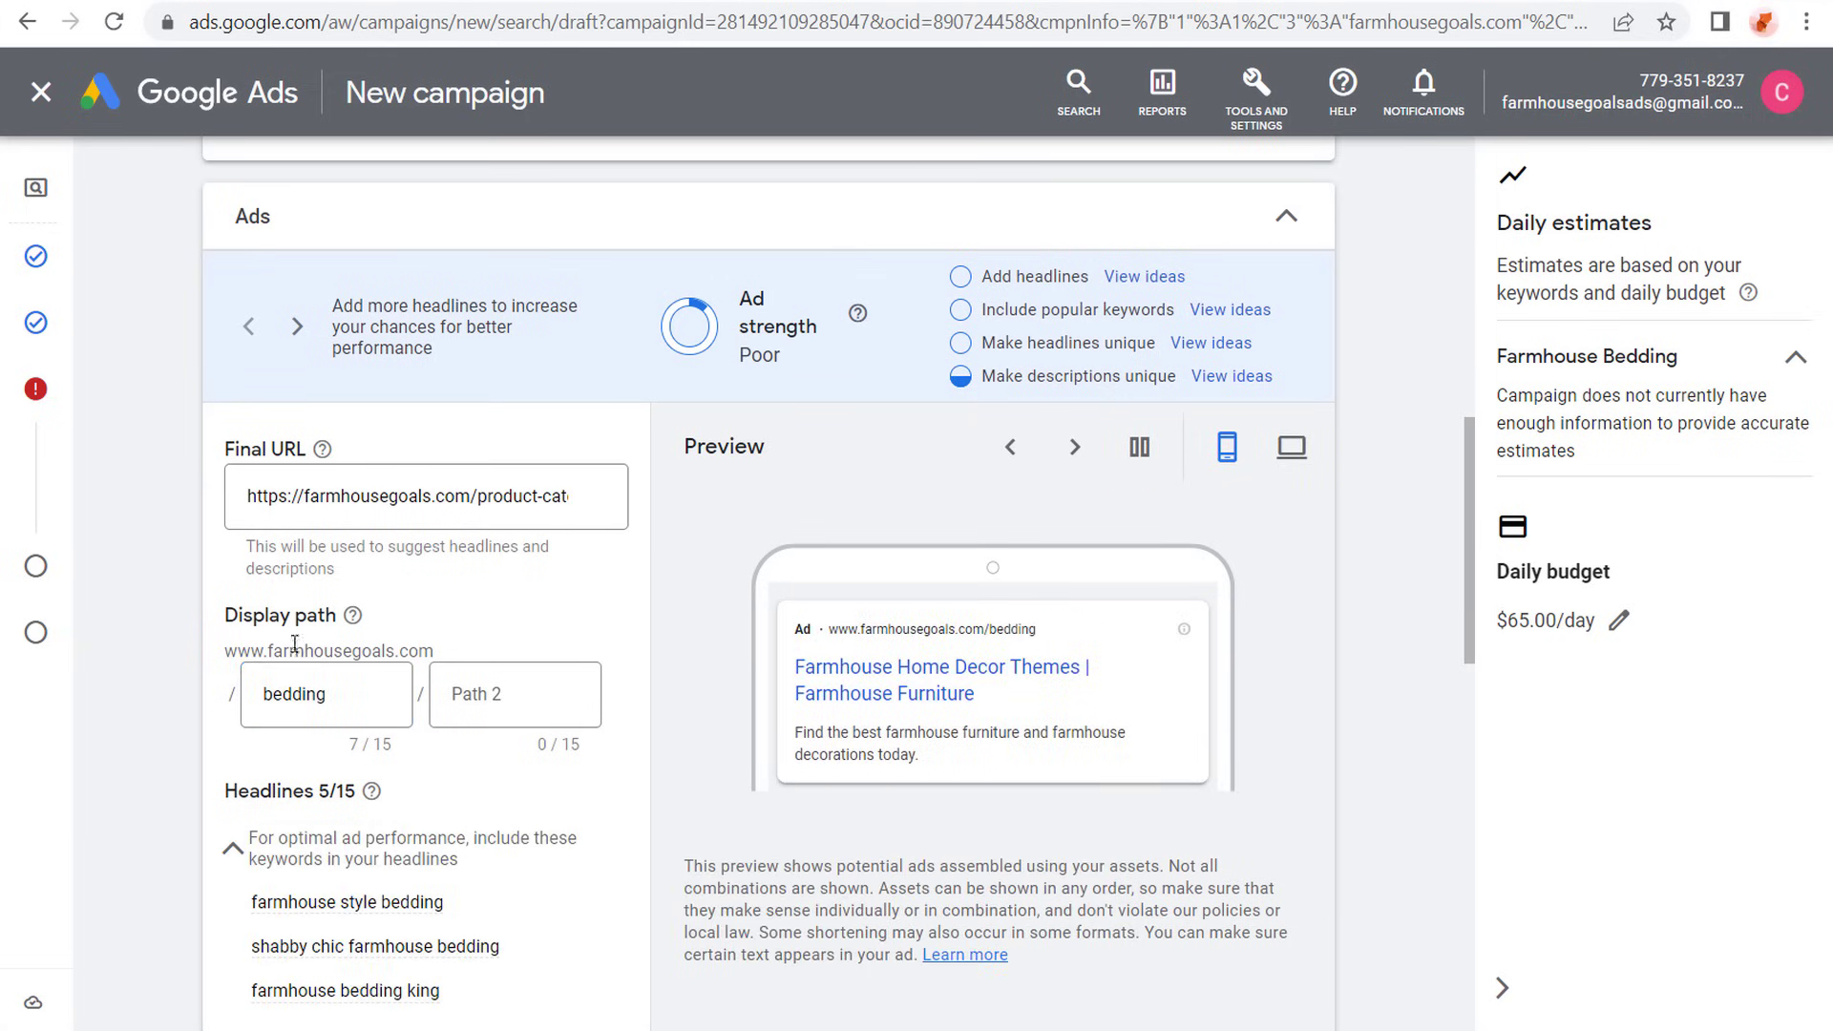
- Replace the existing headlines with bedding headlines, starting with Farmhouse Style Bedding, Shabby Chic Farmhouse Bedding and King Farmhouse Bedding Sets
{"action": "scroll", "coordinate": [156, 618], "scroll_direction": "down", "scroll_amount": 3}
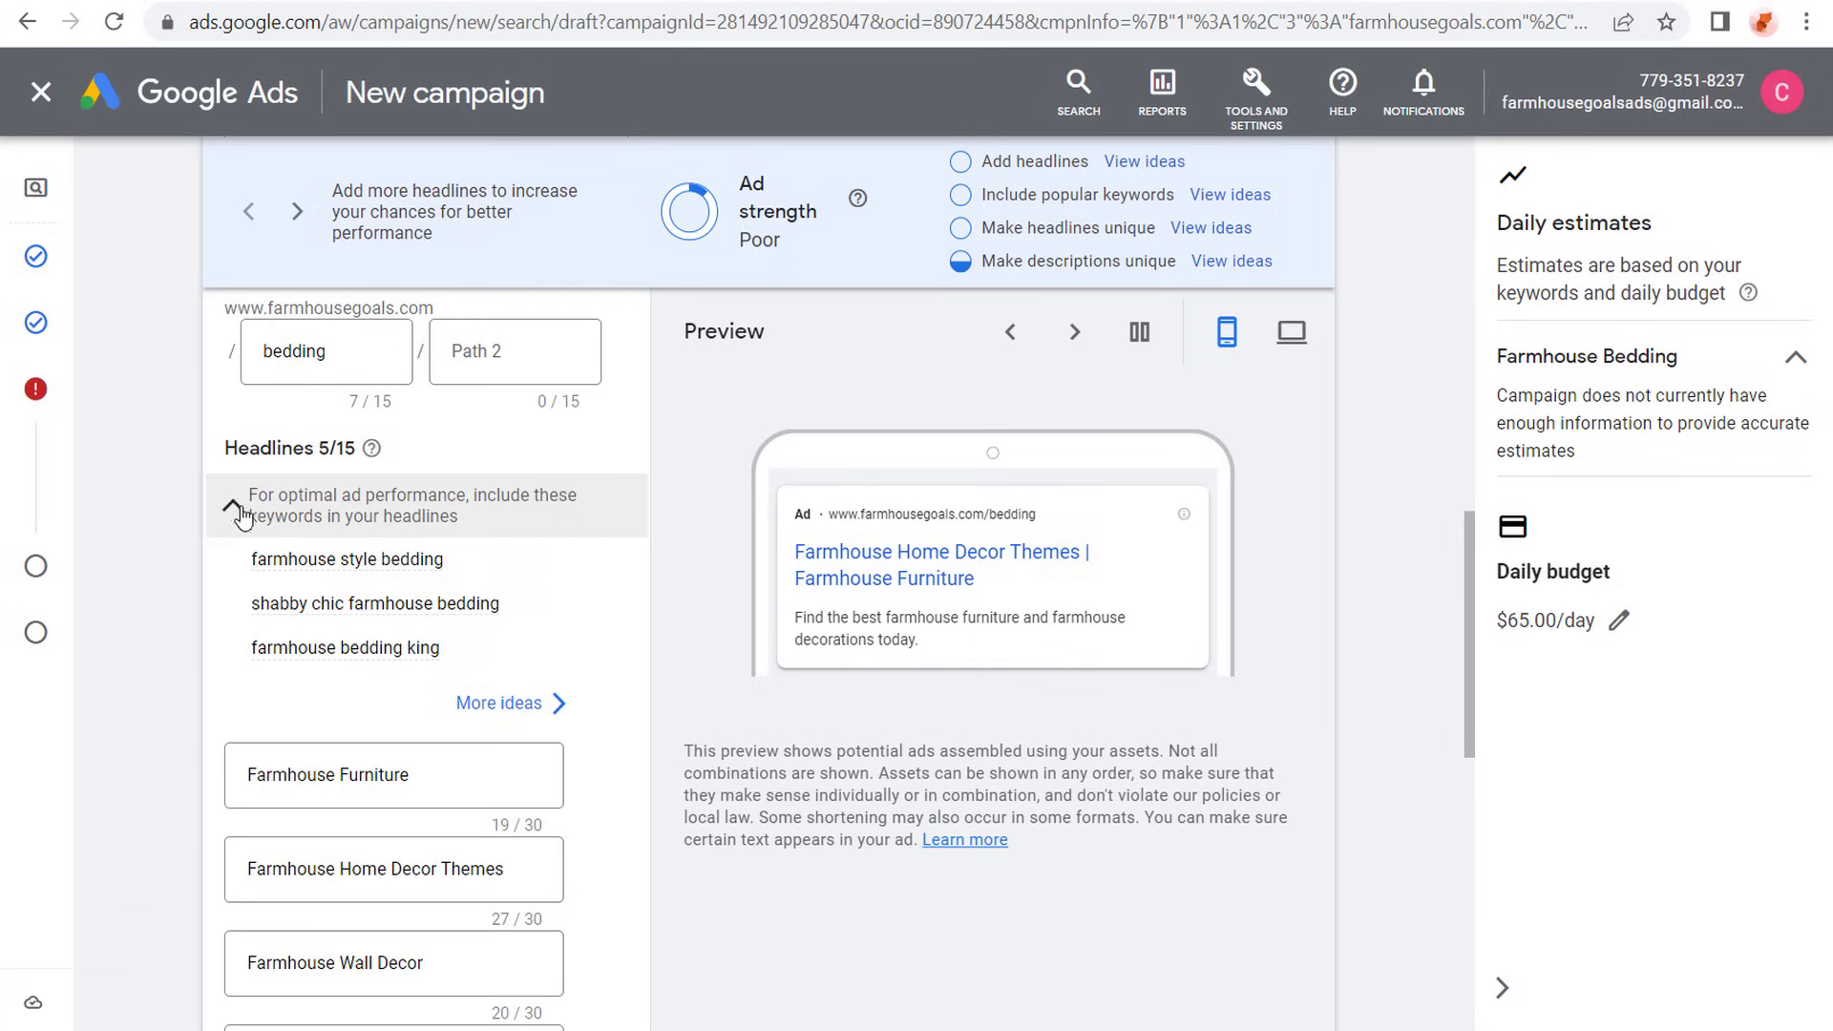
{"action": "scroll", "coordinate": [484, 782], "scroll_direction": "down", "scroll_amount": 2}
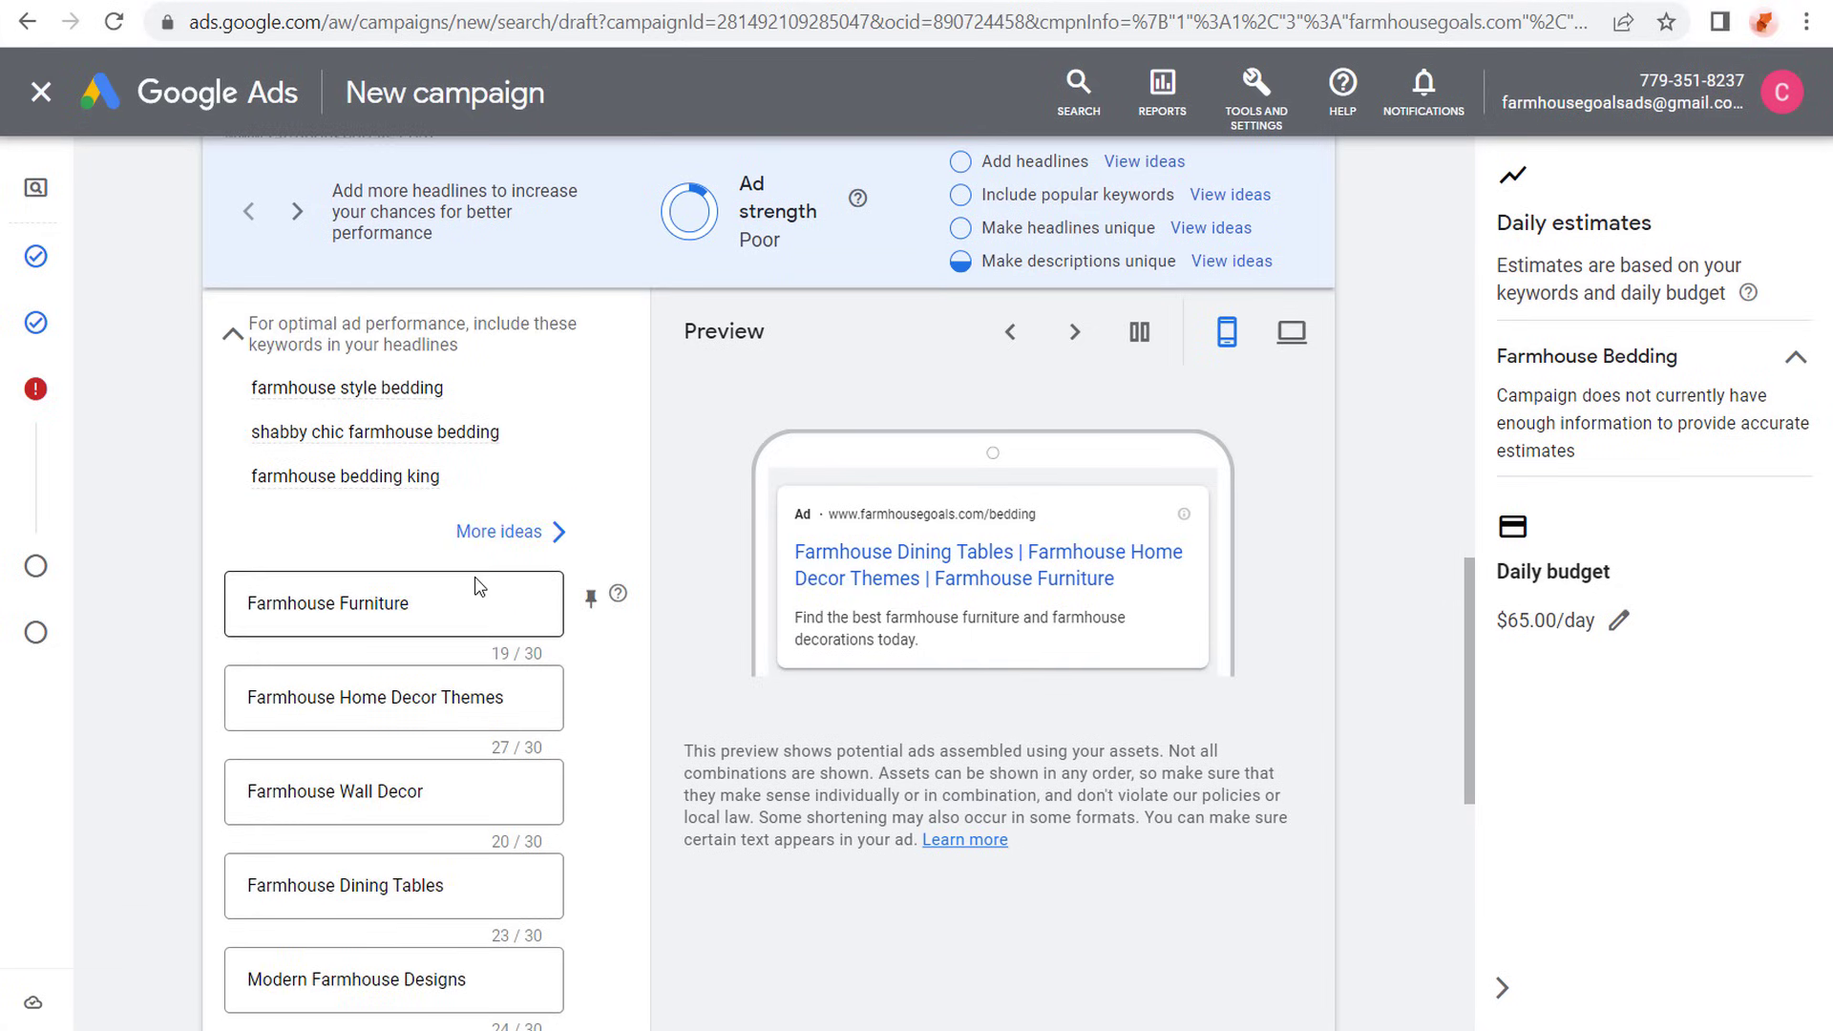
{"action": "scroll", "coordinate": [315, 683], "scroll_direction": "down", "scroll_amount": 3}
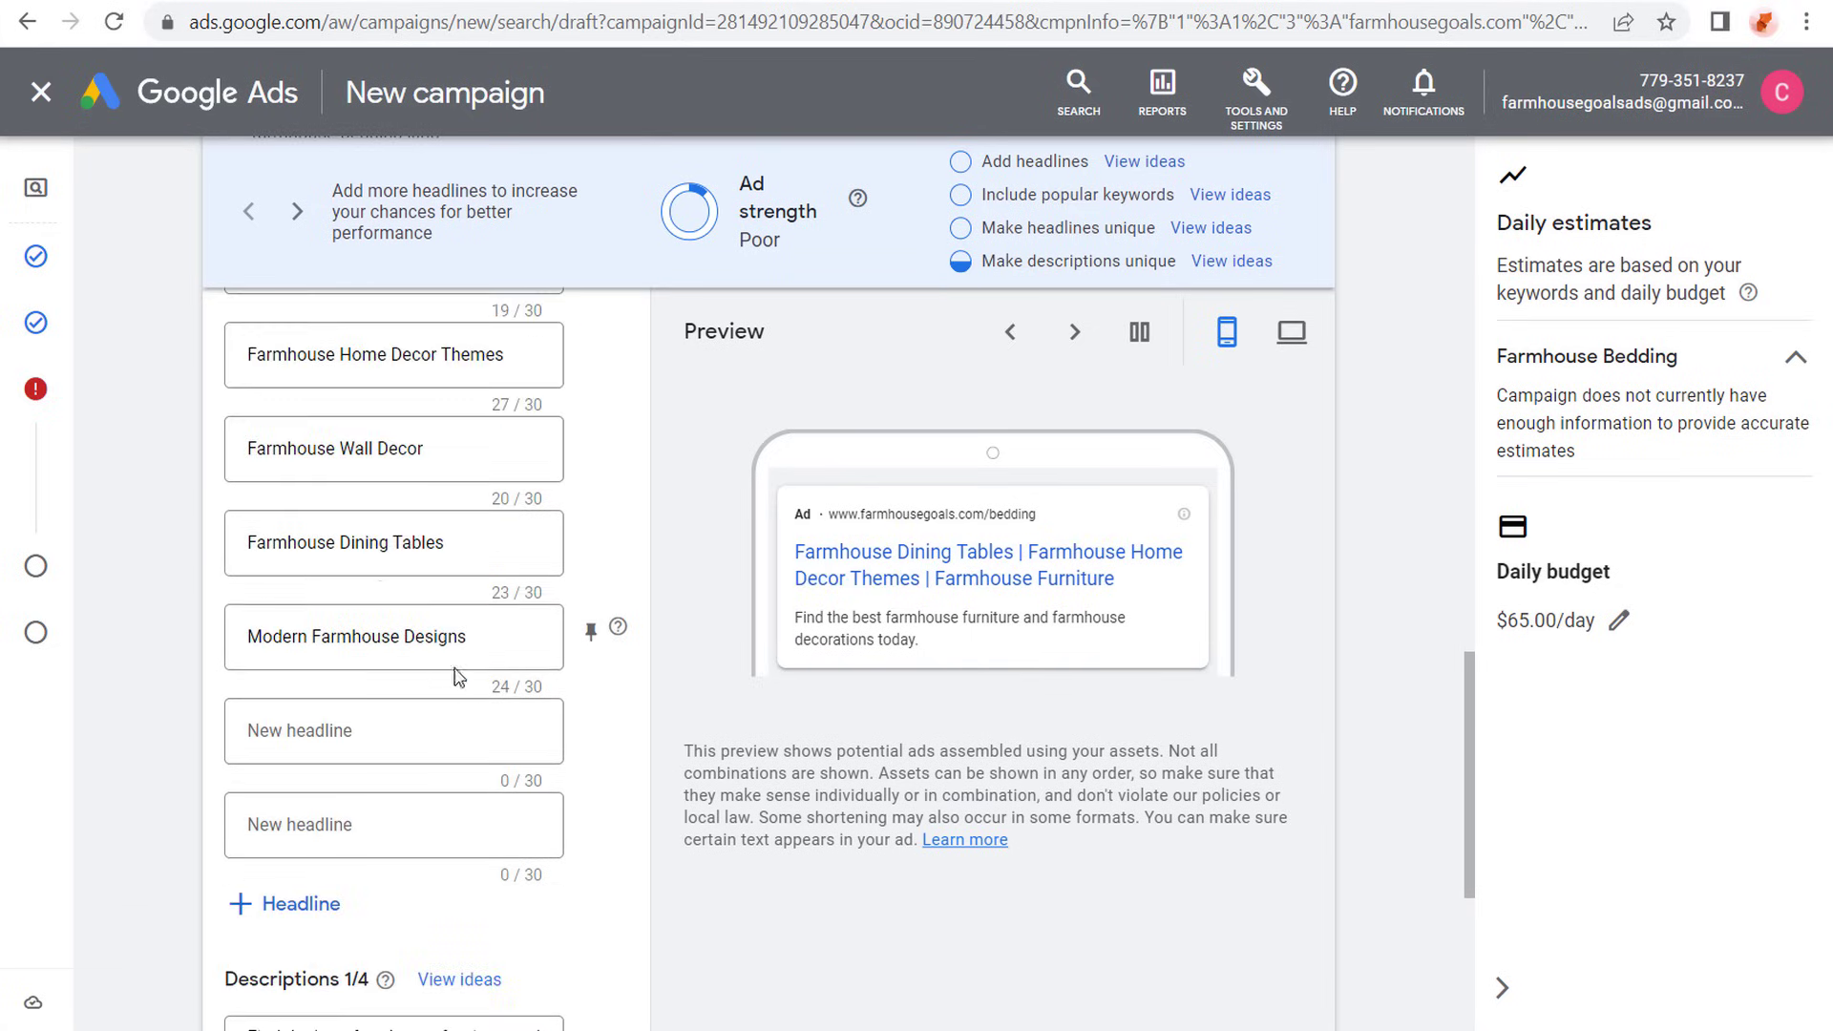
{"action": "scroll", "coordinate": [308, 676], "scroll_direction": "up", "scroll_amount": 3}
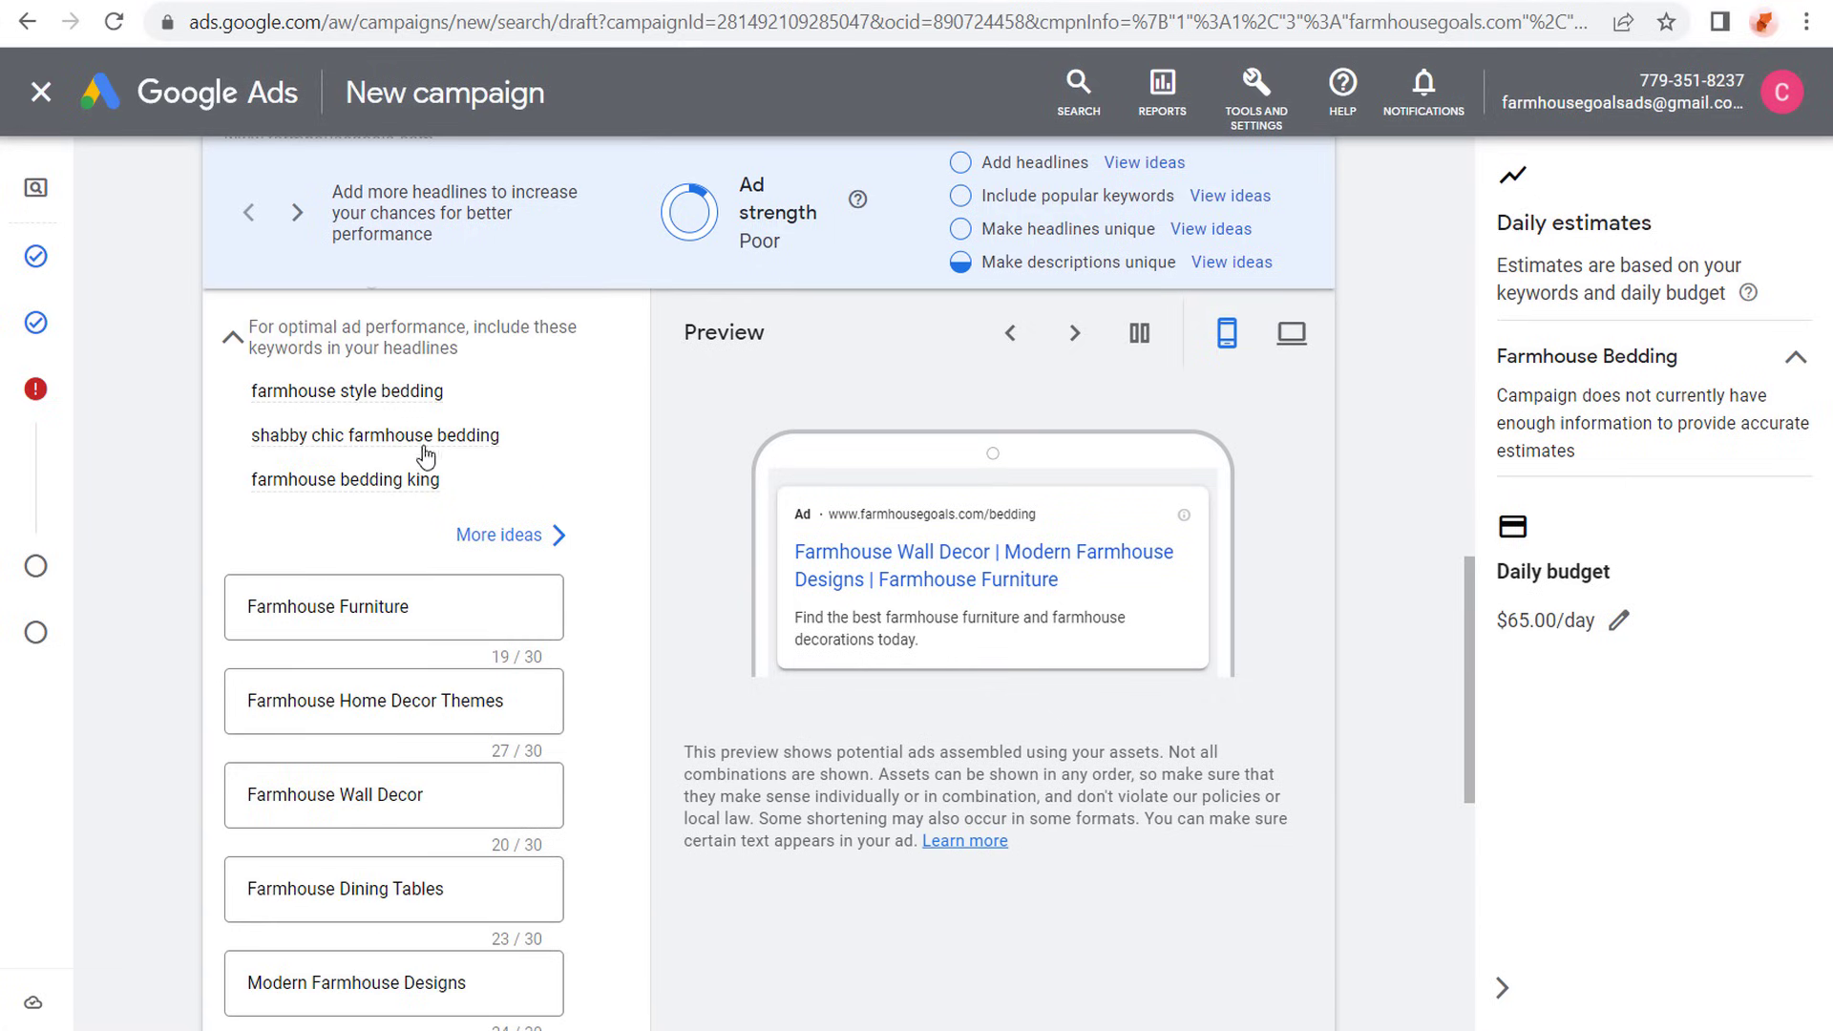
{"action": "left_click_drag", "start_coordinate": [546, 607], "coordinate": [174, 614]}
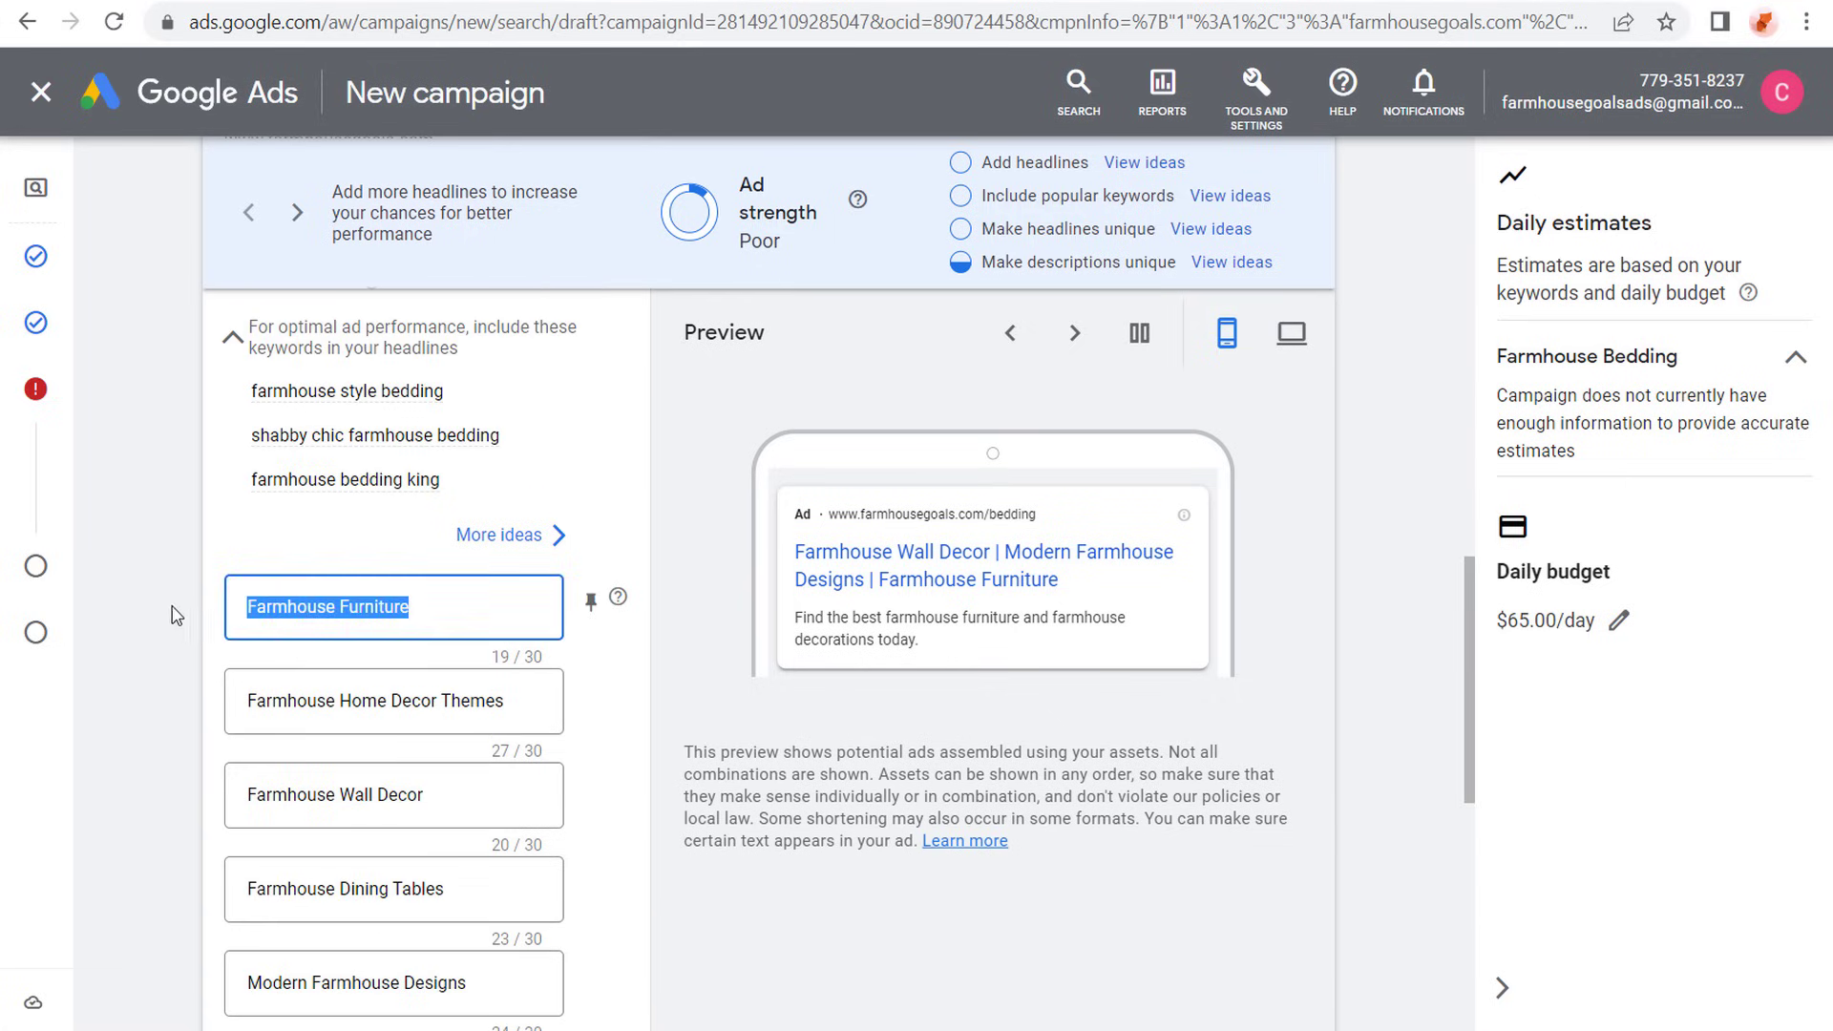
{"action": "type", "text": "Farmhouse Style Bedding"}
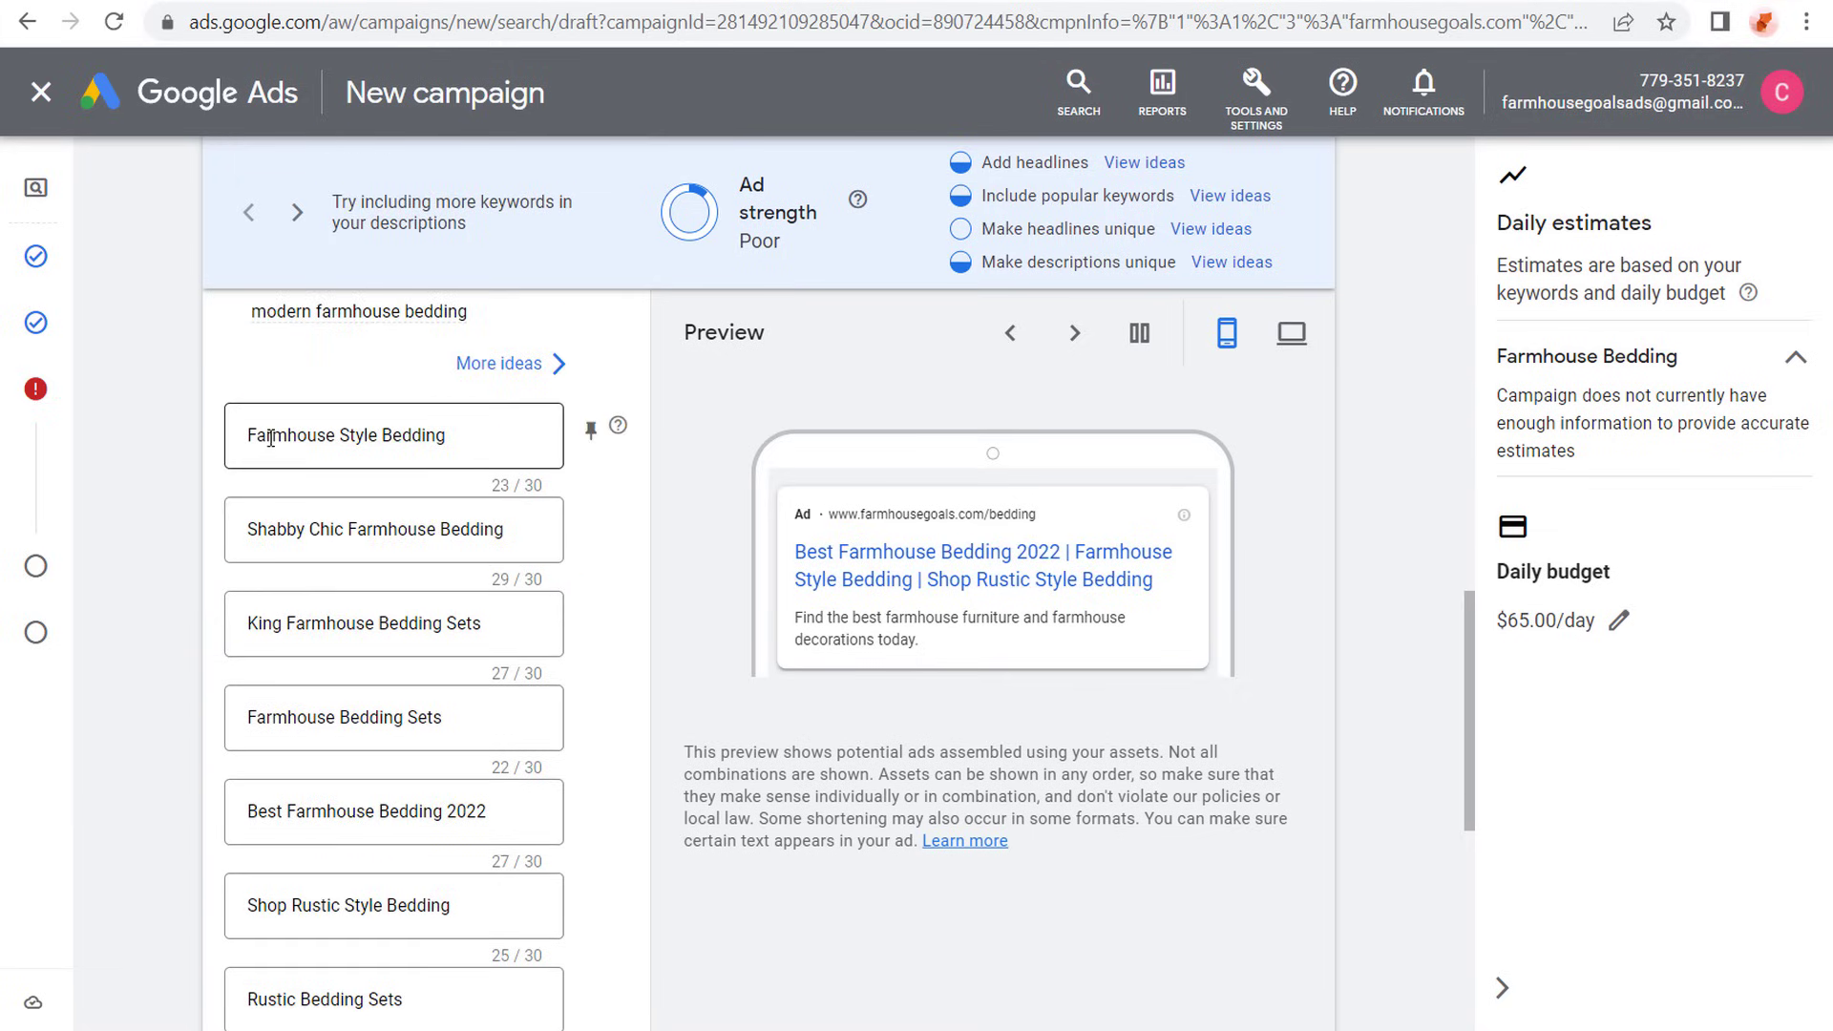
{"action": "left_click", "coordinate": [260, 528]}
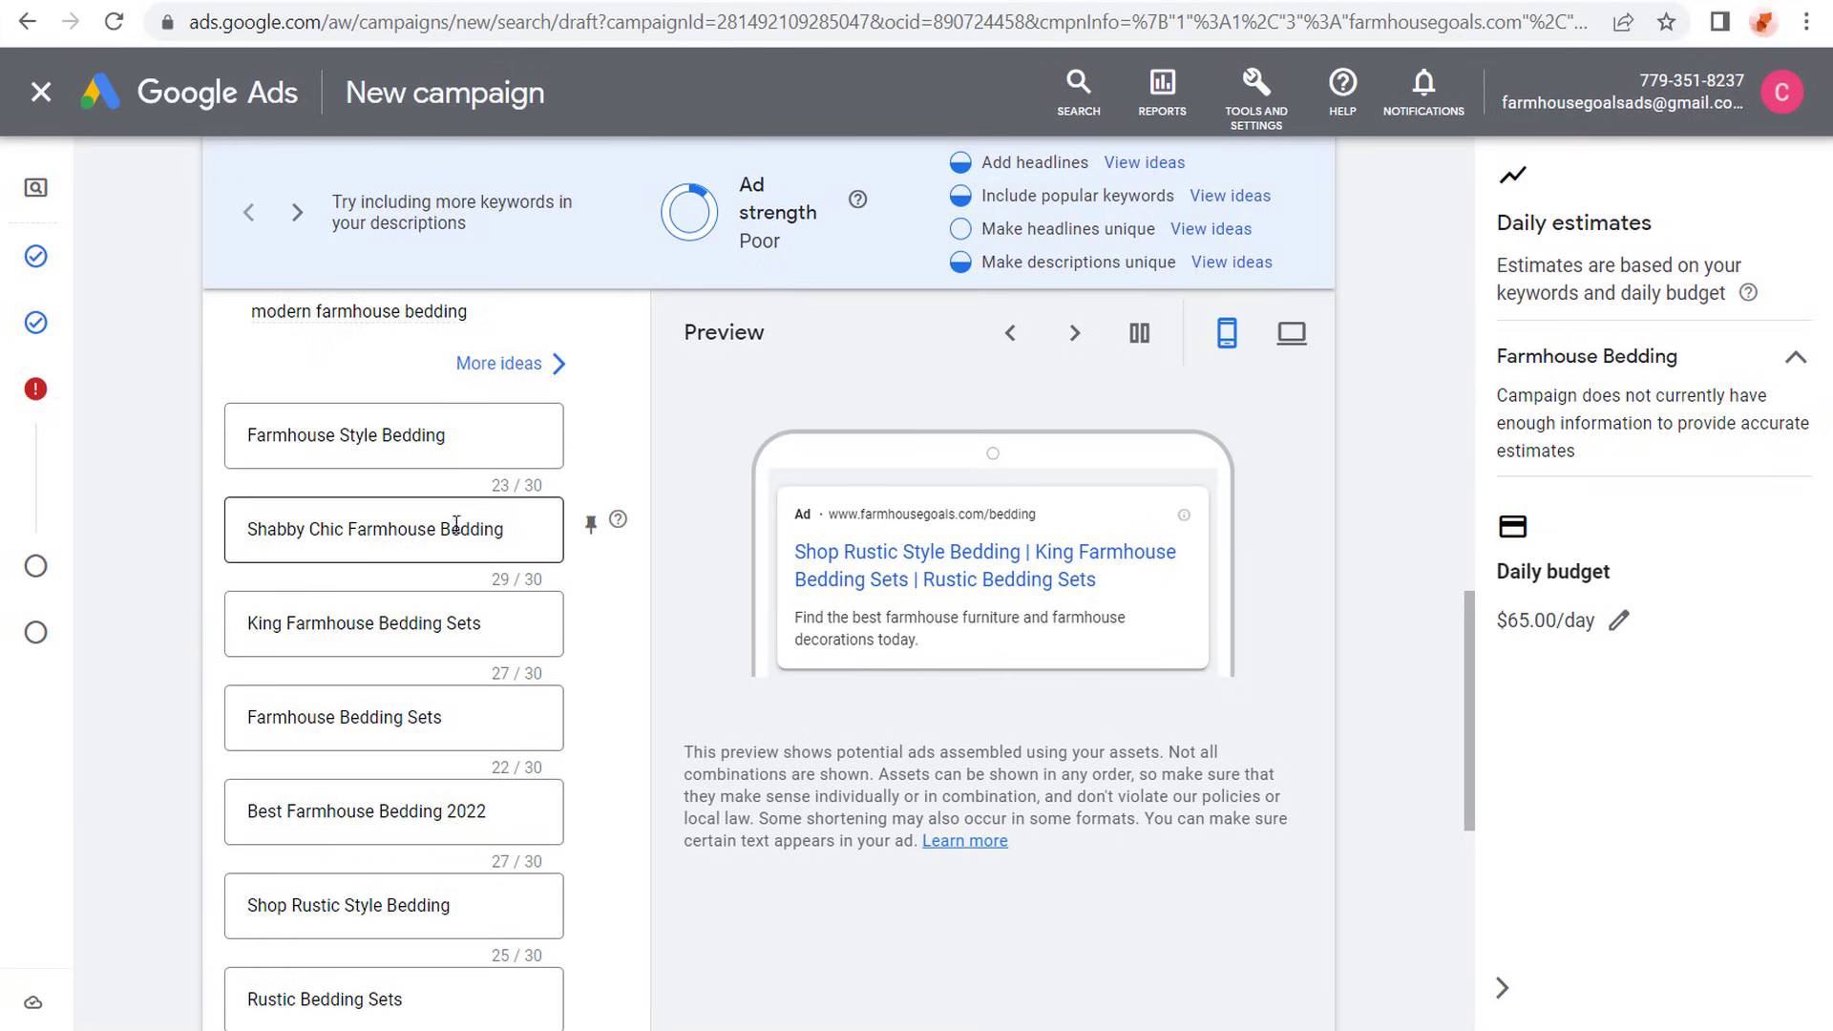
{"action": "left_click", "coordinate": [284, 626]}
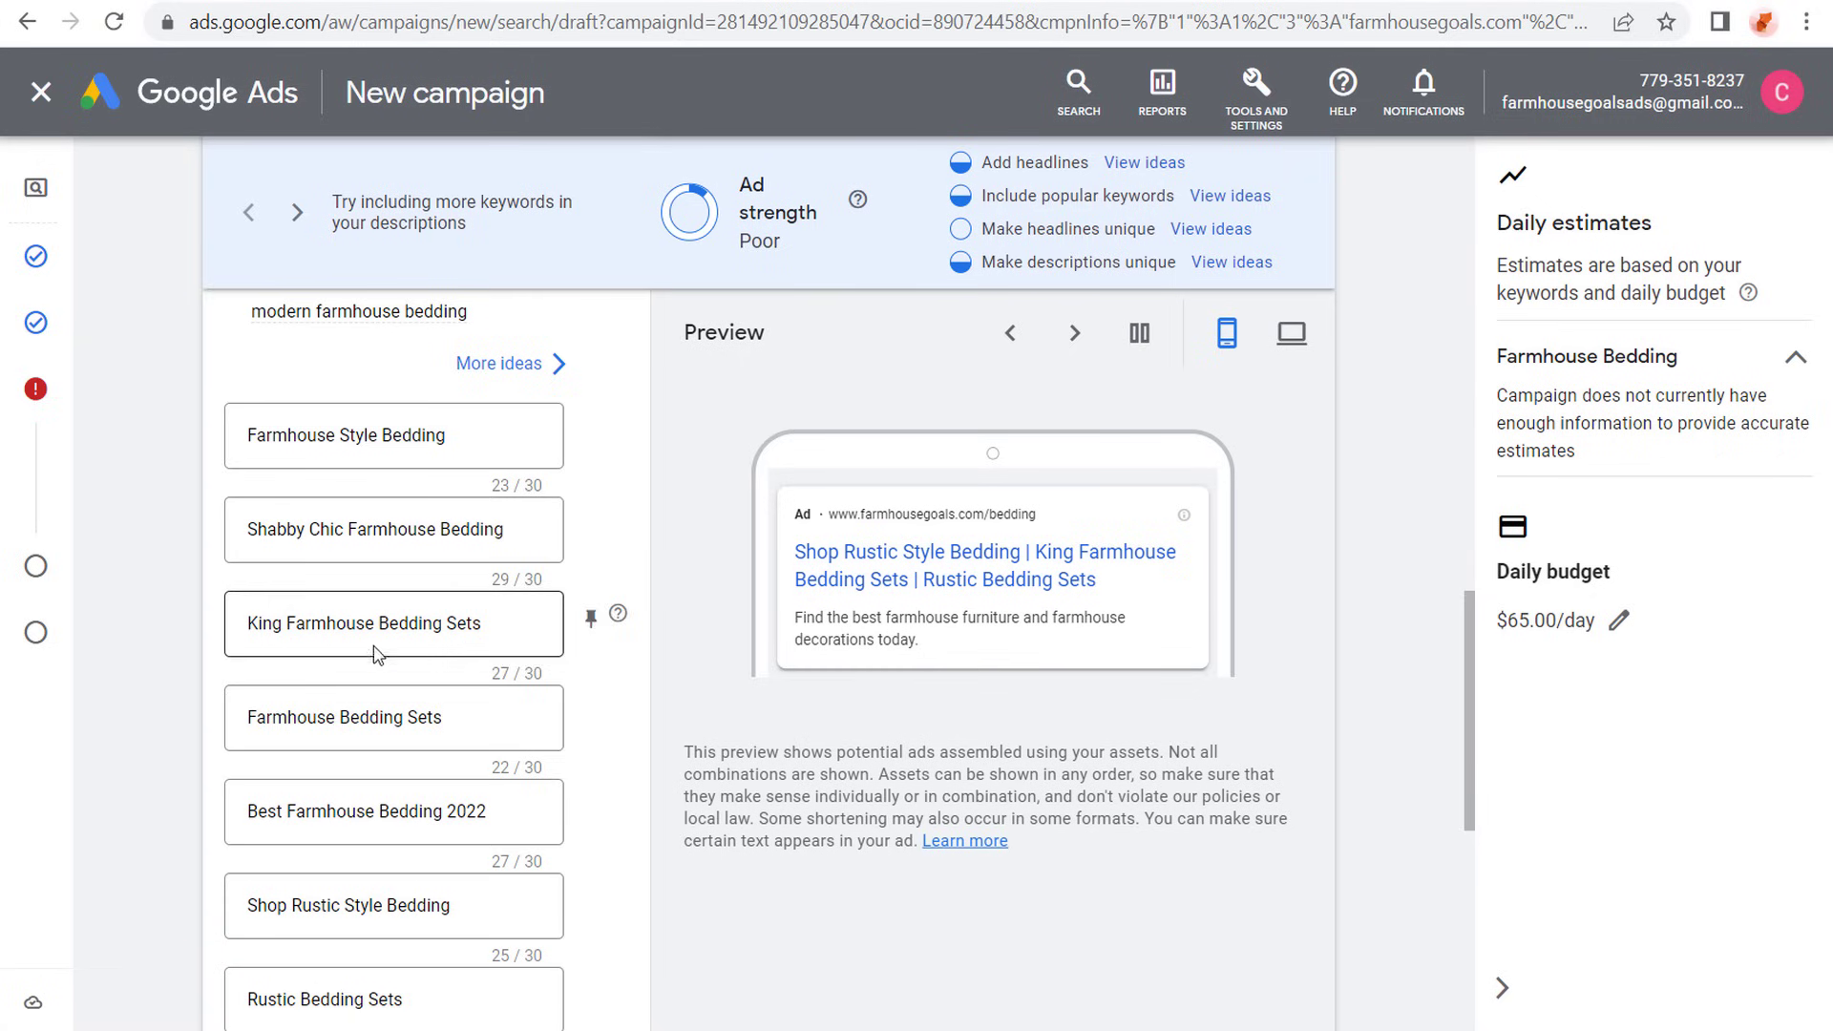
- Add empty headline fields below Rustic Bedding Sets until the ad has the maximum of 15
{"action": "scroll", "coordinate": [381, 656], "scroll_direction": "down", "scroll_amount": 3}
{"action": "scroll", "coordinate": [186, 630], "scroll_direction": "down", "scroll_amount": 1}
{"action": "scroll", "coordinate": [229, 705], "scroll_direction": "down", "scroll_amount": 2}
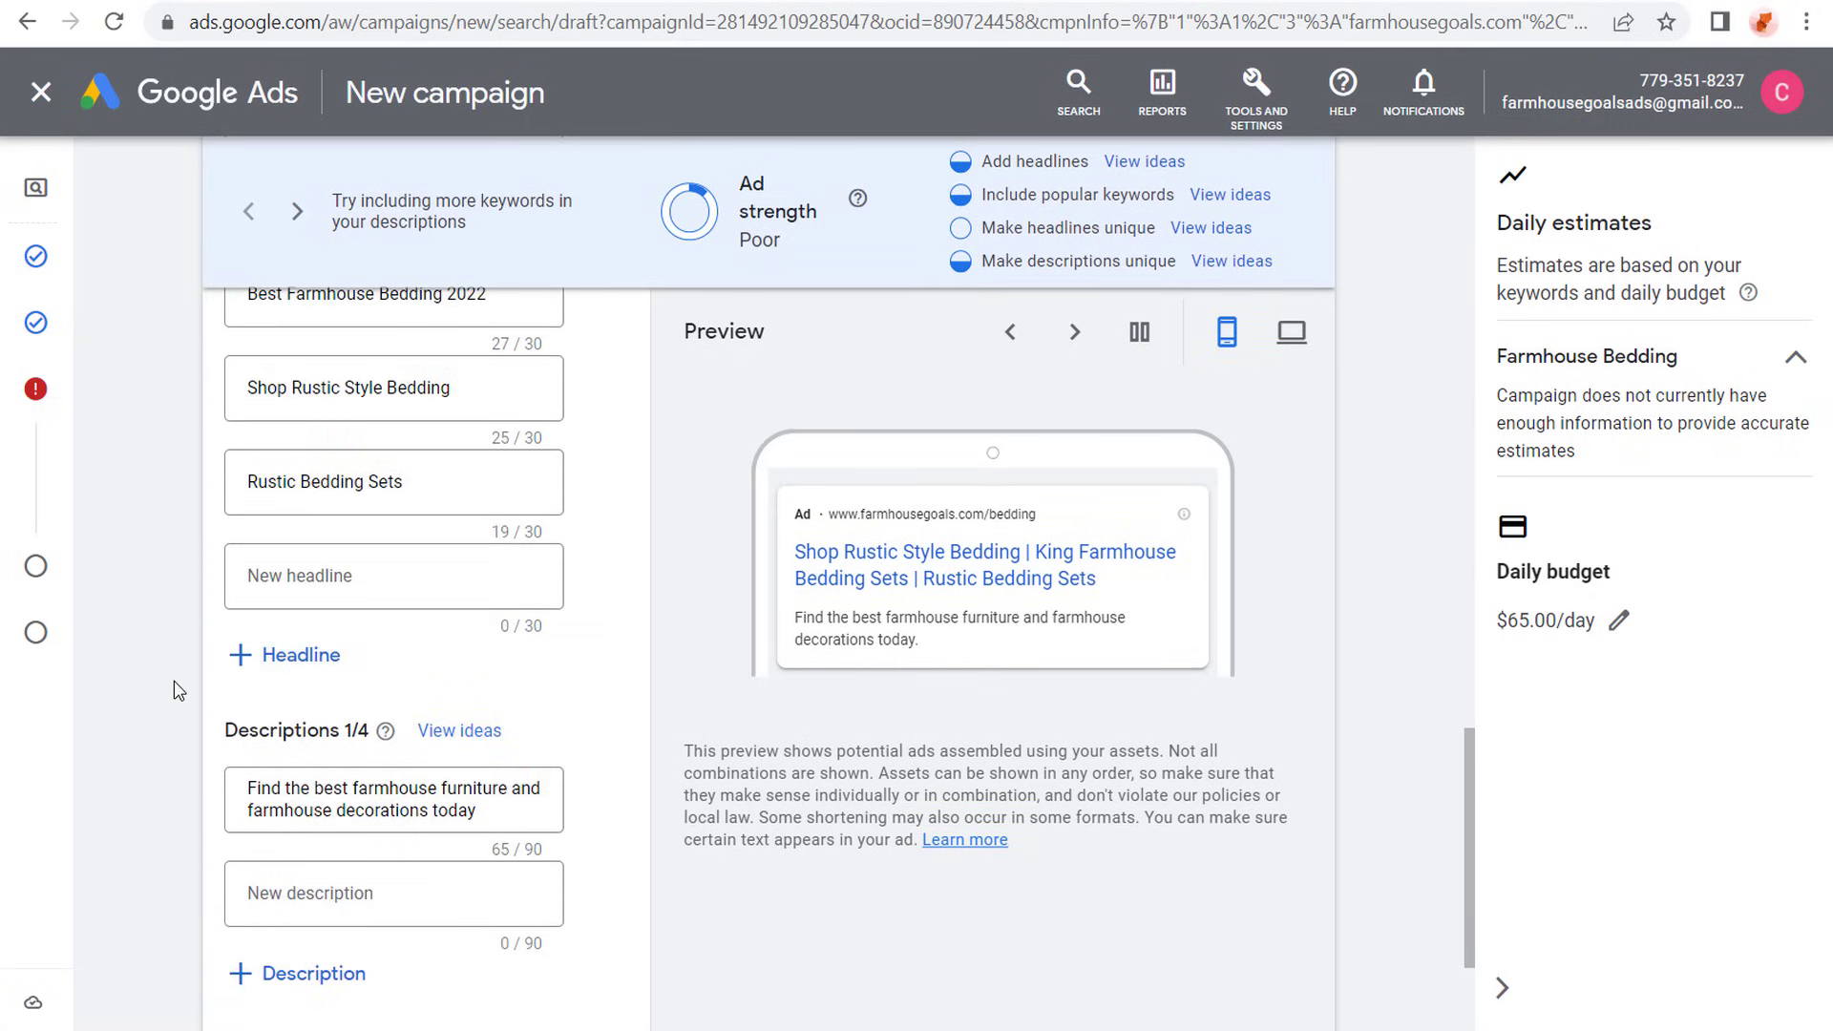
{"action": "left_click", "coordinate": [247, 657]}
{"action": "left_click", "coordinate": [248, 750]}
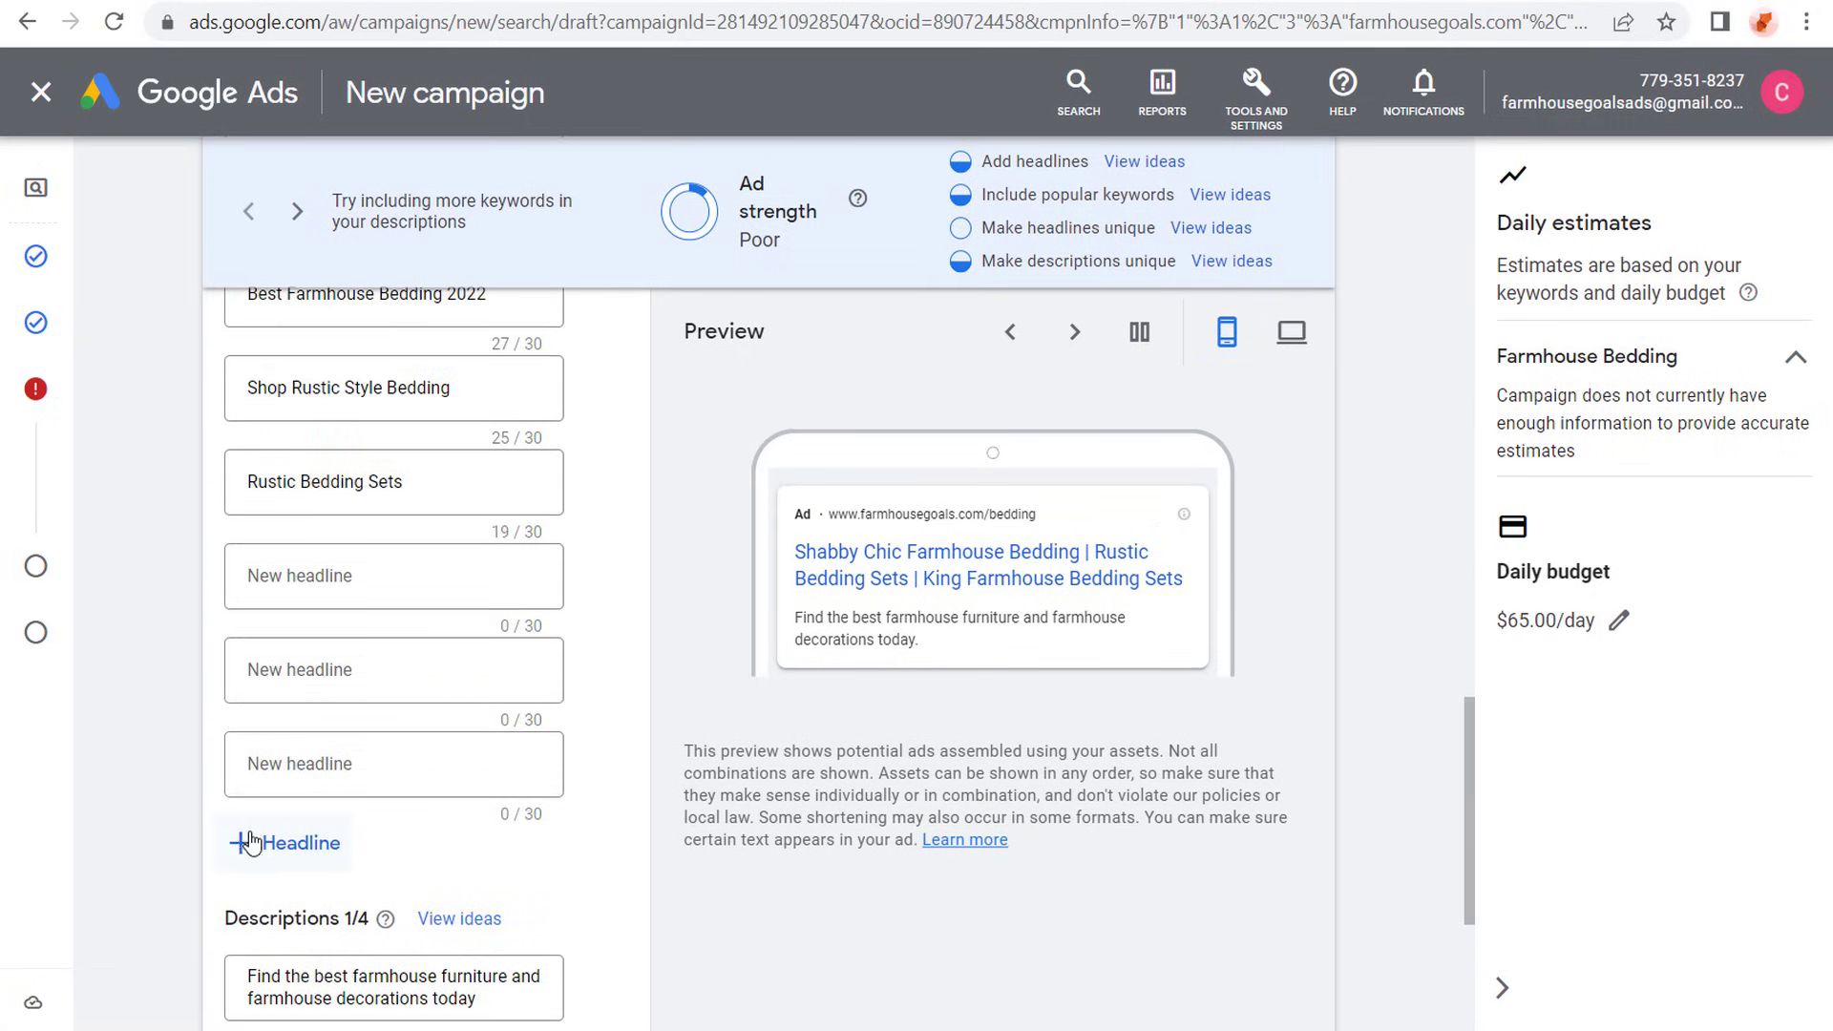
{"action": "left_click", "coordinate": [247, 840]}
{"action": "left_click", "coordinate": [247, 937]}
{"action": "scroll", "coordinate": [135, 765], "scroll_direction": "down", "scroll_amount": 2}
{"action": "left_click", "coordinate": [271, 886]}
{"action": "scroll", "coordinate": [271, 886], "scroll_direction": "down", "scroll_amount": 3}
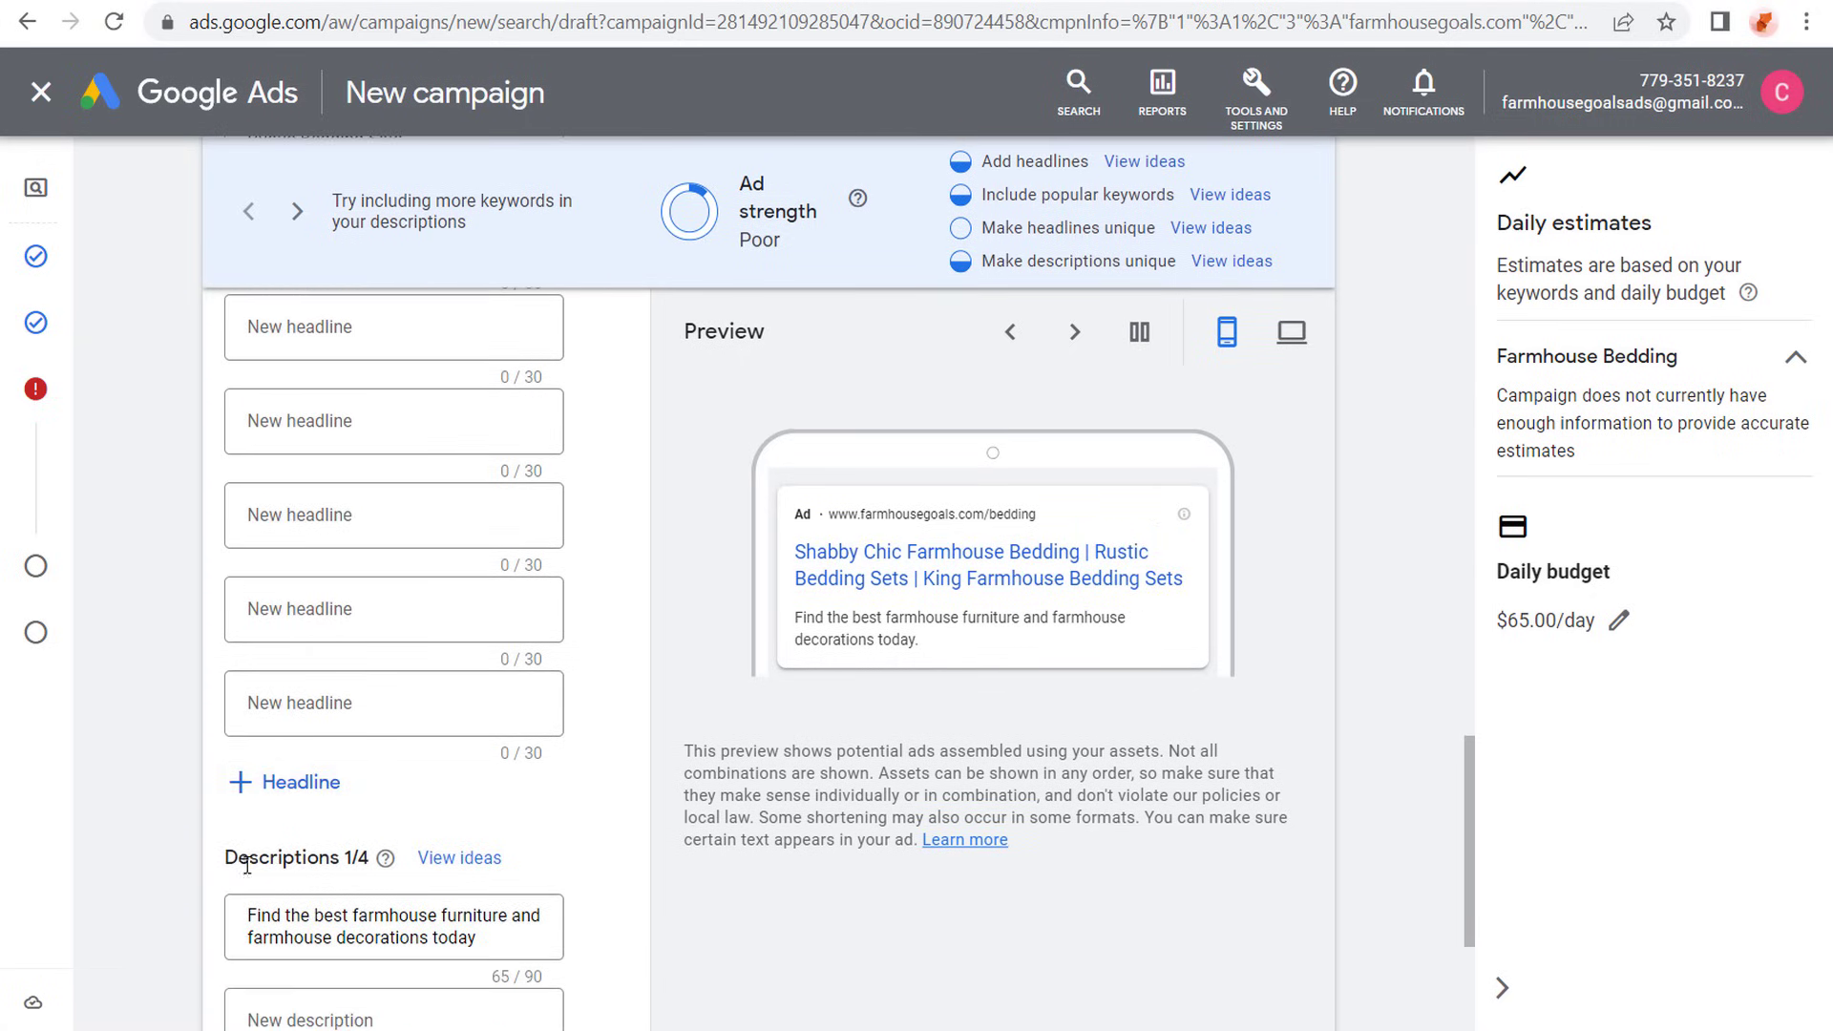
{"action": "left_click", "coordinate": [278, 668]}
{"action": "left_click", "coordinate": [245, 761]}
{"action": "scroll", "coordinate": [134, 809], "scroll_direction": "down", "scroll_amount": 3}
{"action": "scroll", "coordinate": [212, 719], "scroll_direction": "up", "scroll_amount": 4}
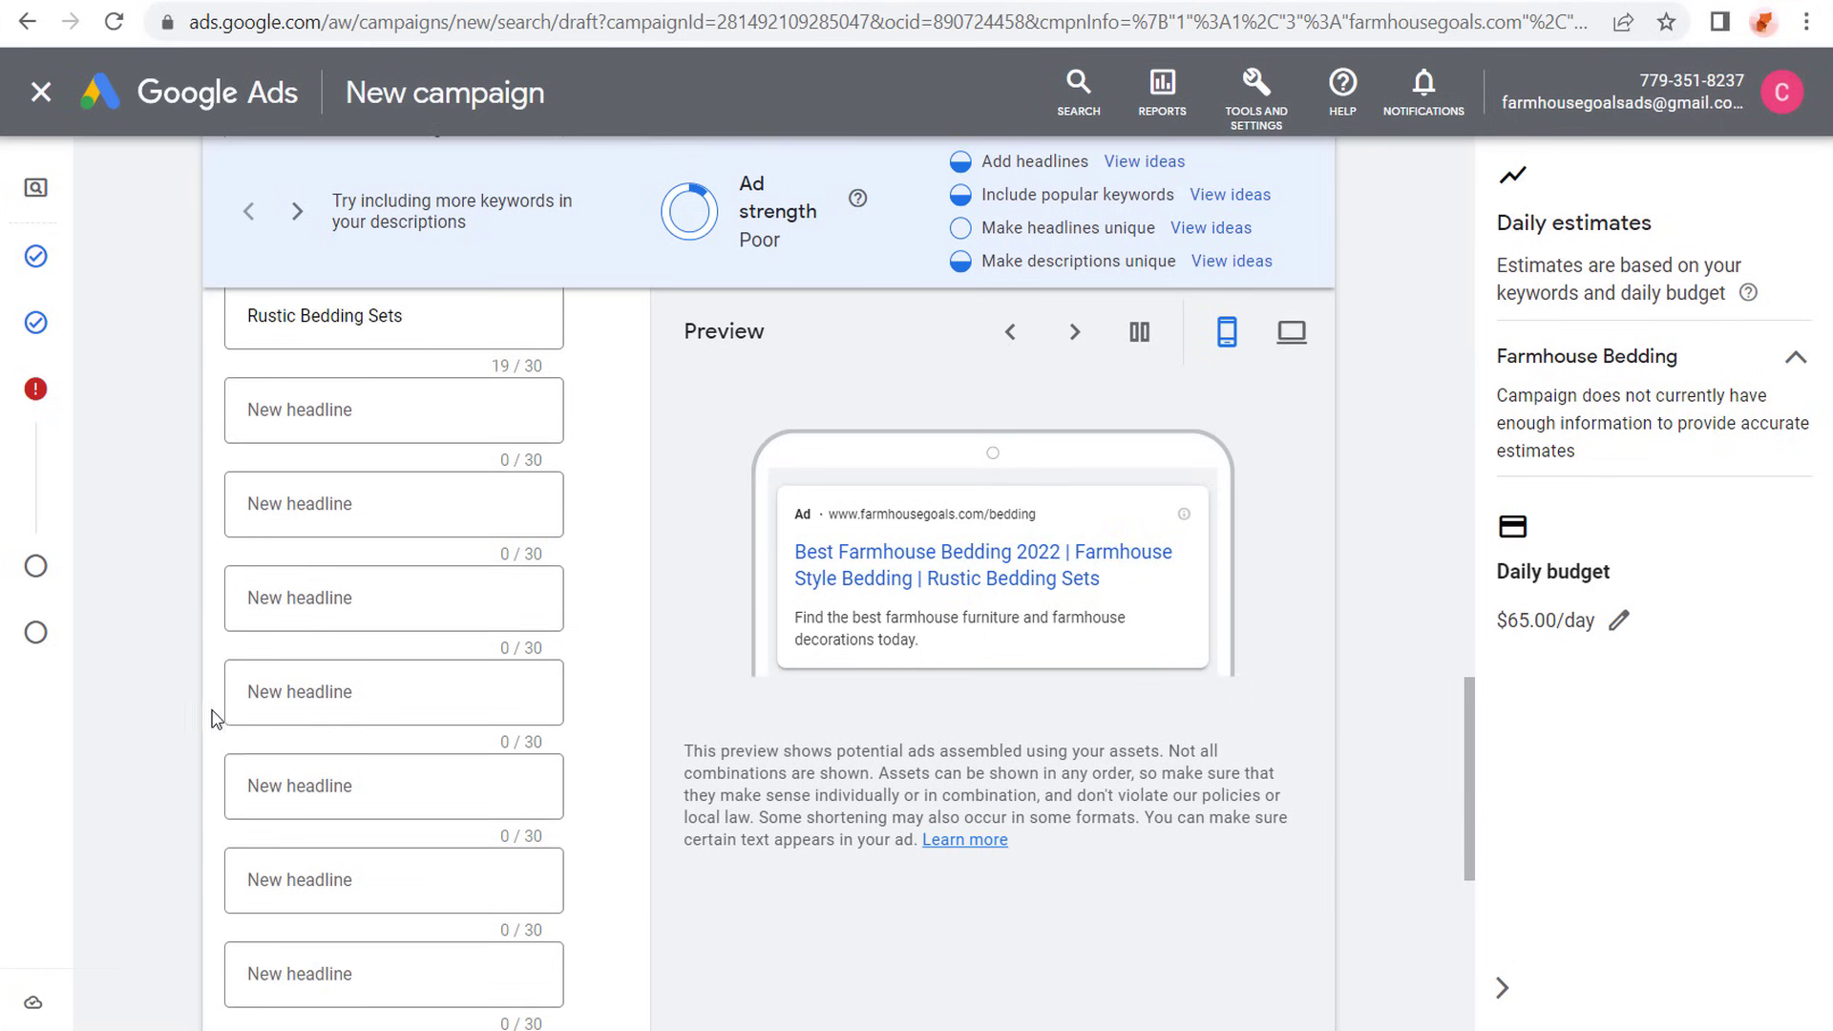
{"action": "scroll", "coordinate": [159, 715], "scroll_direction": "up", "scroll_amount": 2}
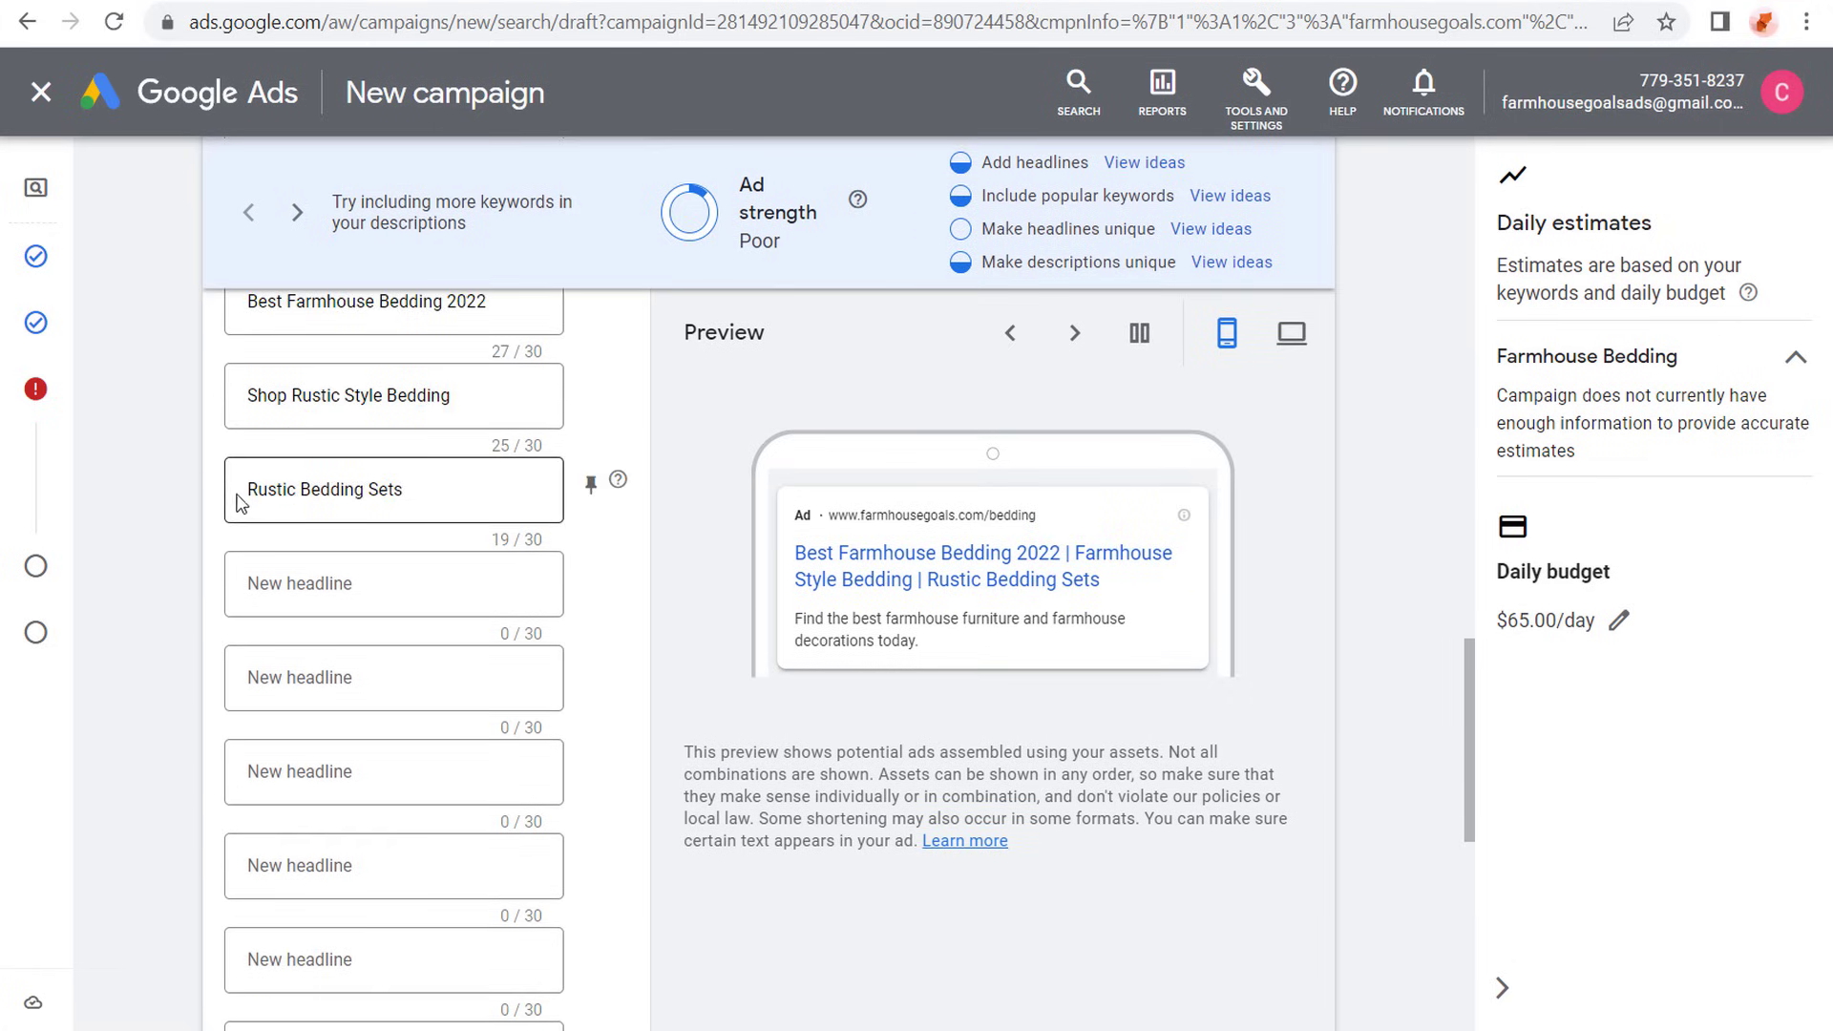
- Fill the empty headline fields, starting with the suggested Country Bedding Sets and Farmhouse Goals and continuing with Farm Style Bedding Sets through Rustic & Shabby Chic Themes
{"action": "left_click", "coordinate": [395, 580]}
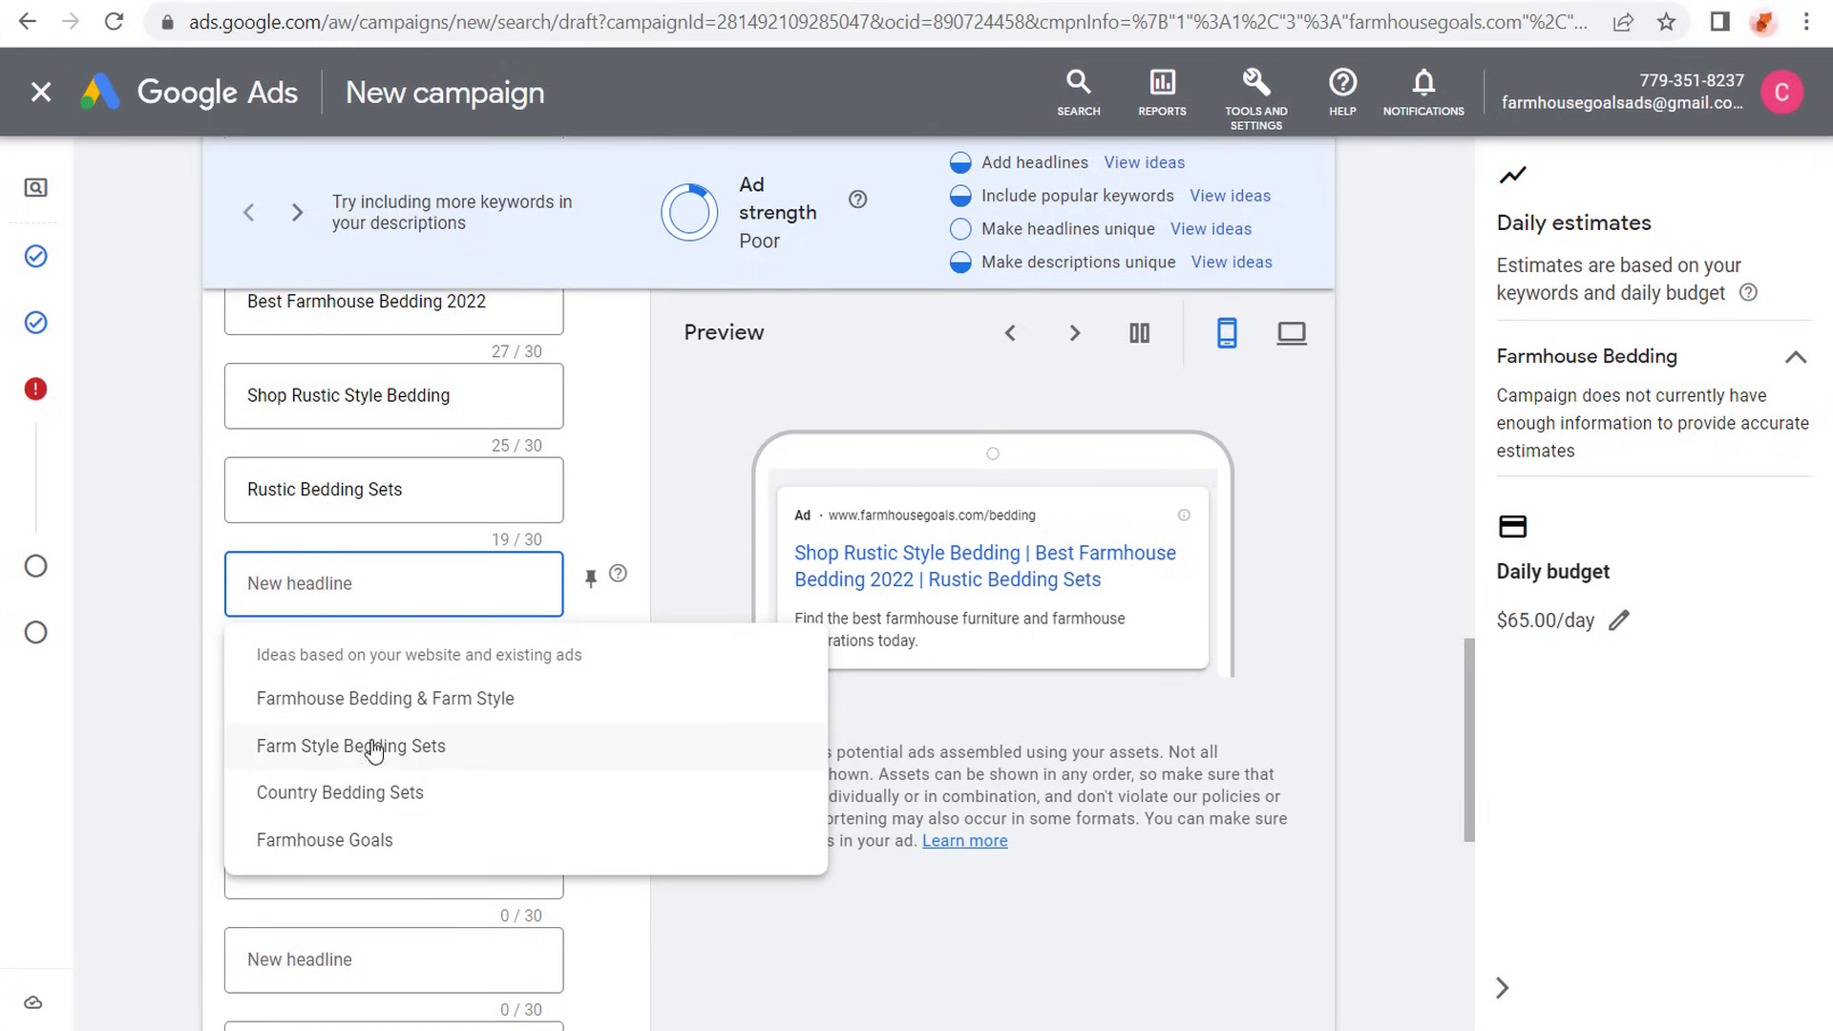
{"action": "left_click", "coordinate": [372, 792]}
{"action": "left_click", "coordinate": [366, 682]}
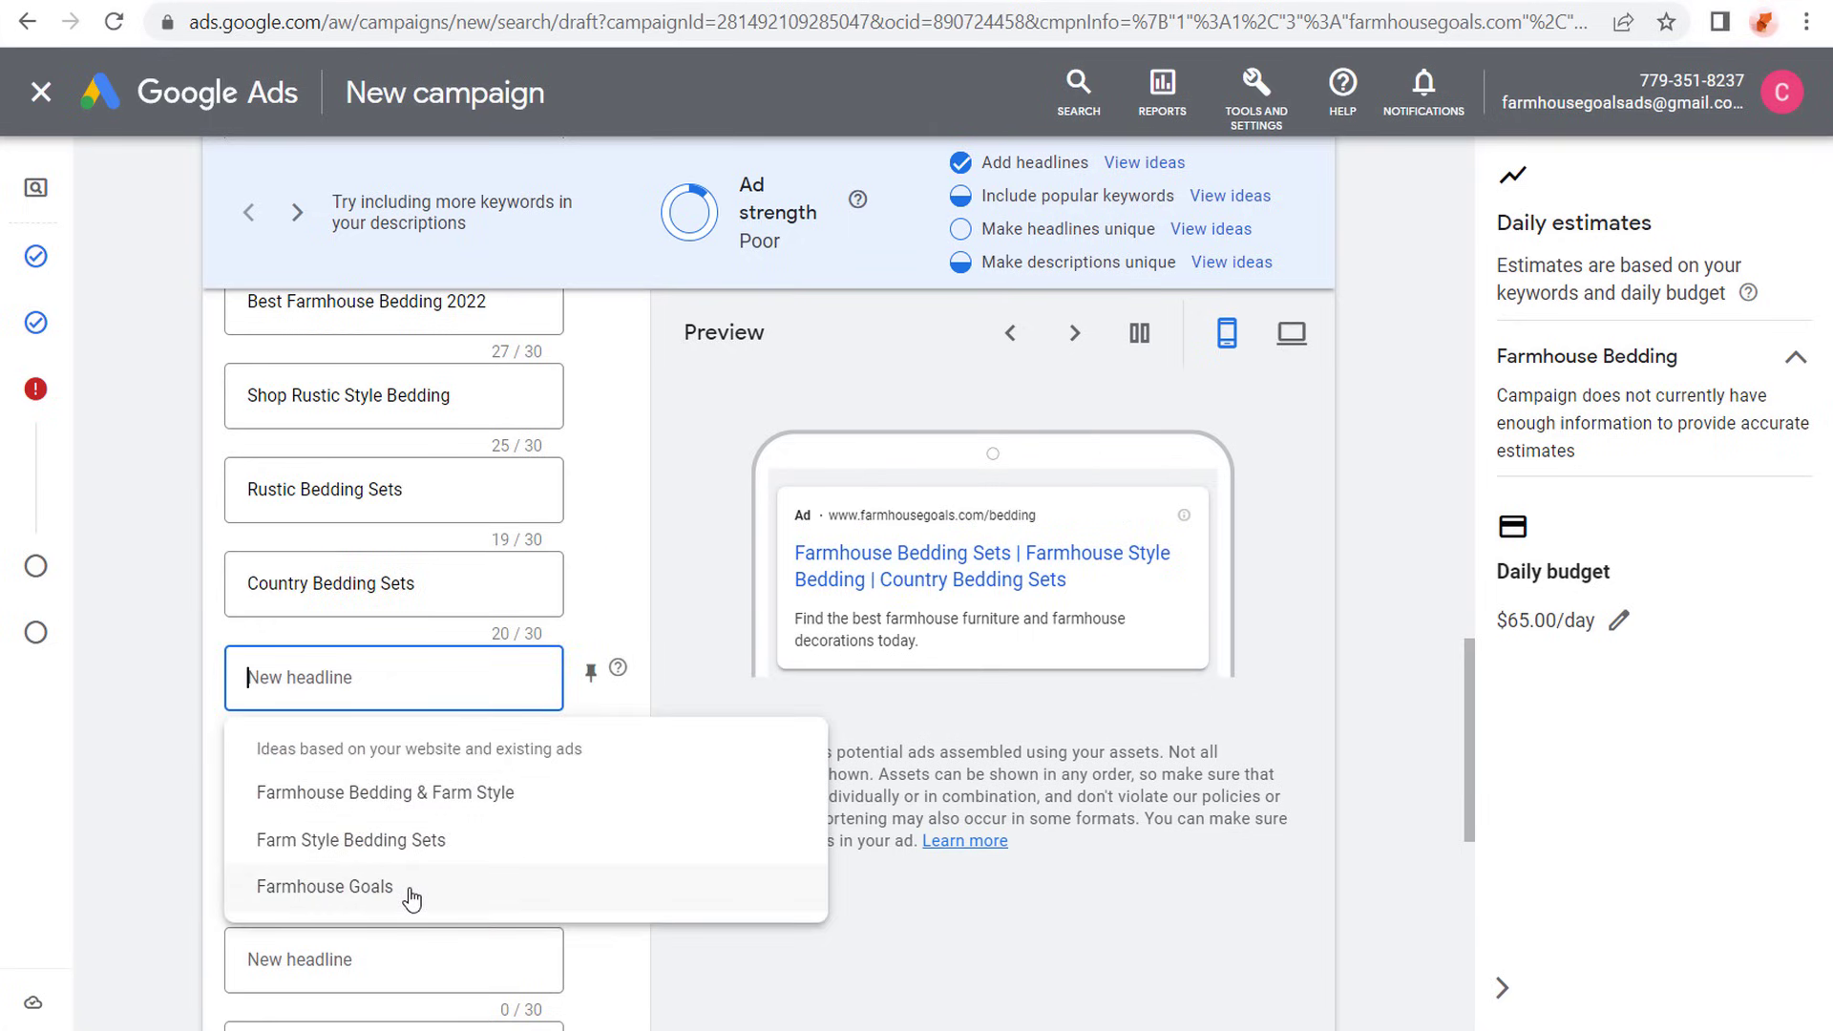
{"action": "left_click", "coordinate": [412, 895]}
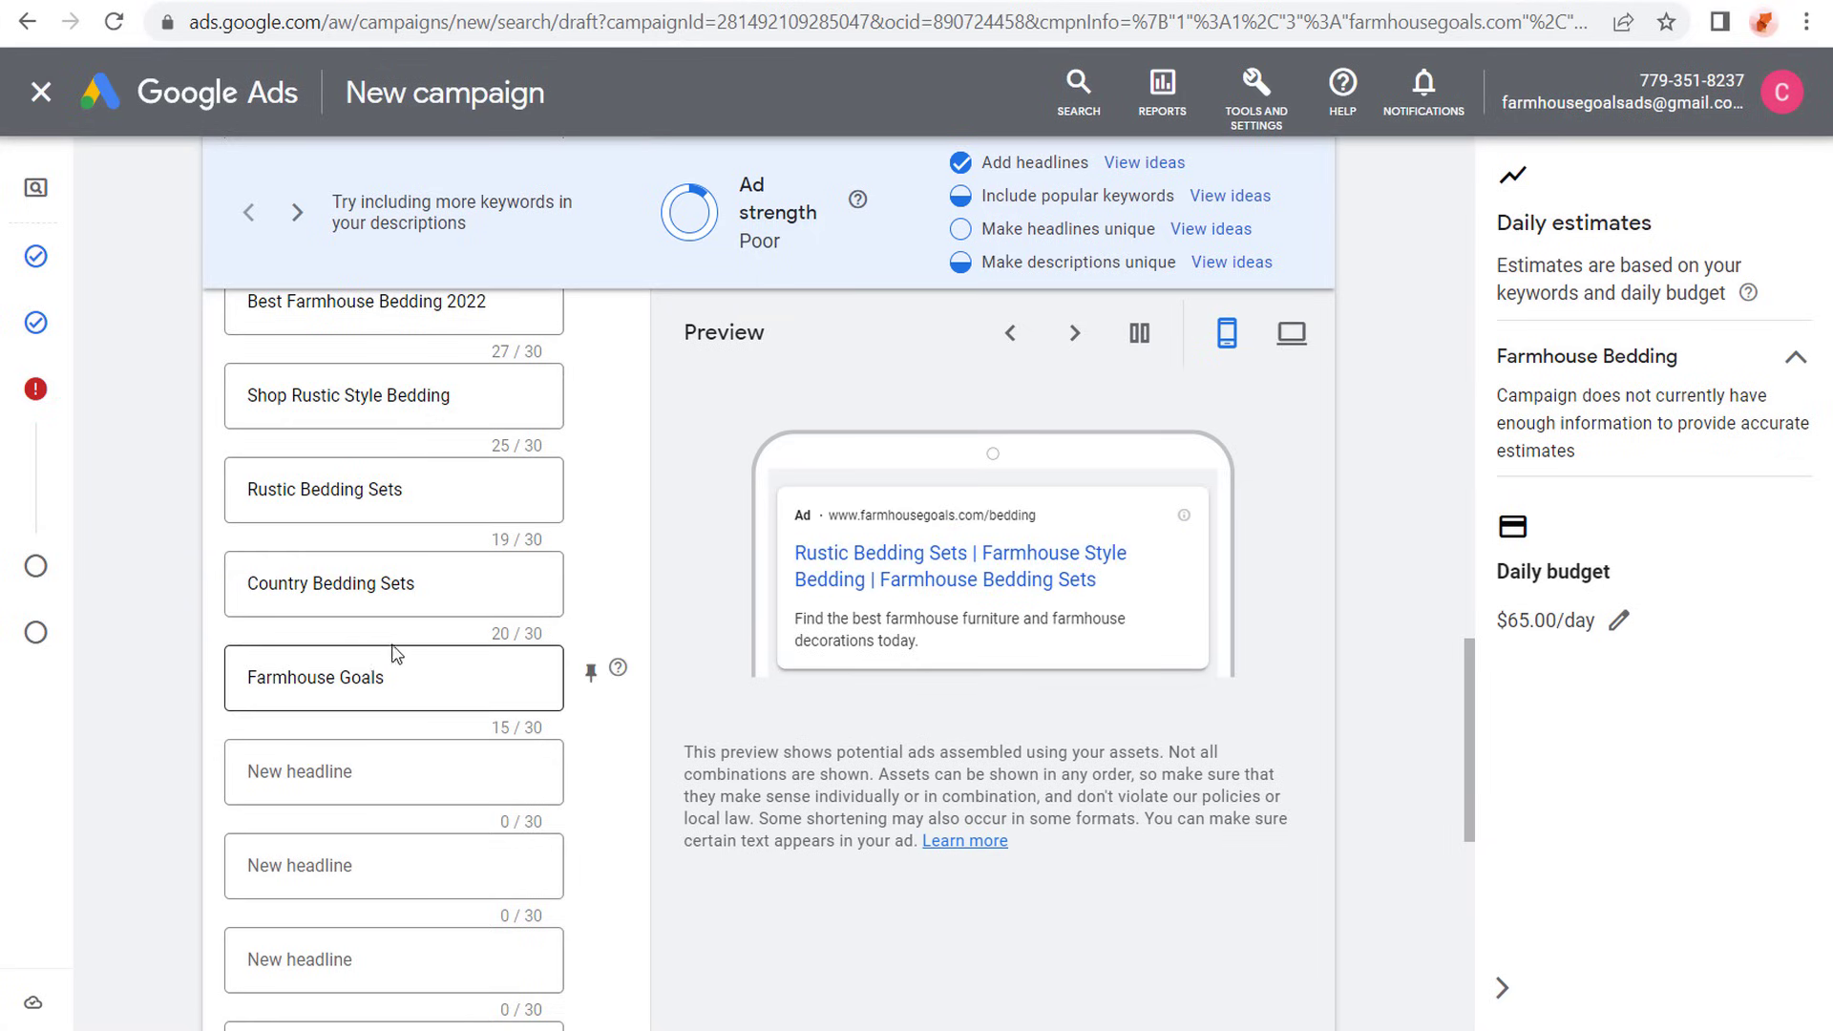
{"action": "left_click_drag", "start_coordinate": [428, 583], "coordinate": [229, 584]}
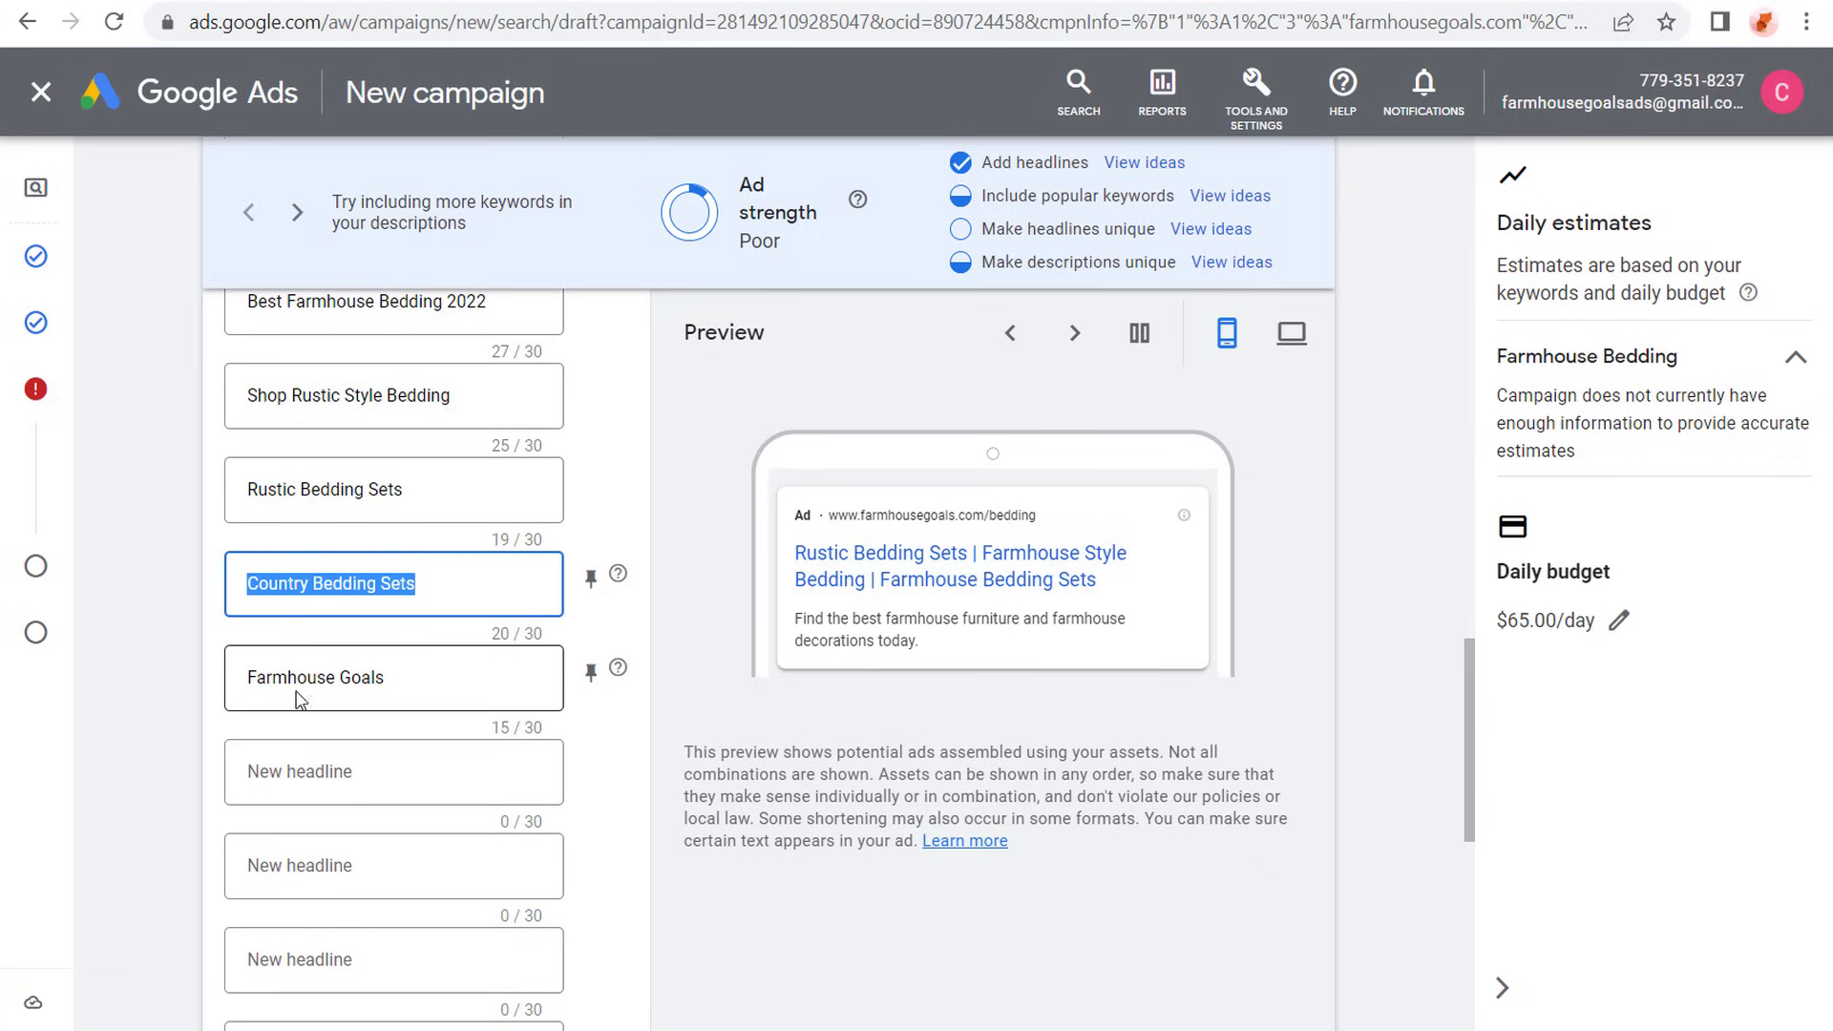
{"action": "left_click", "coordinate": [852, 756]}
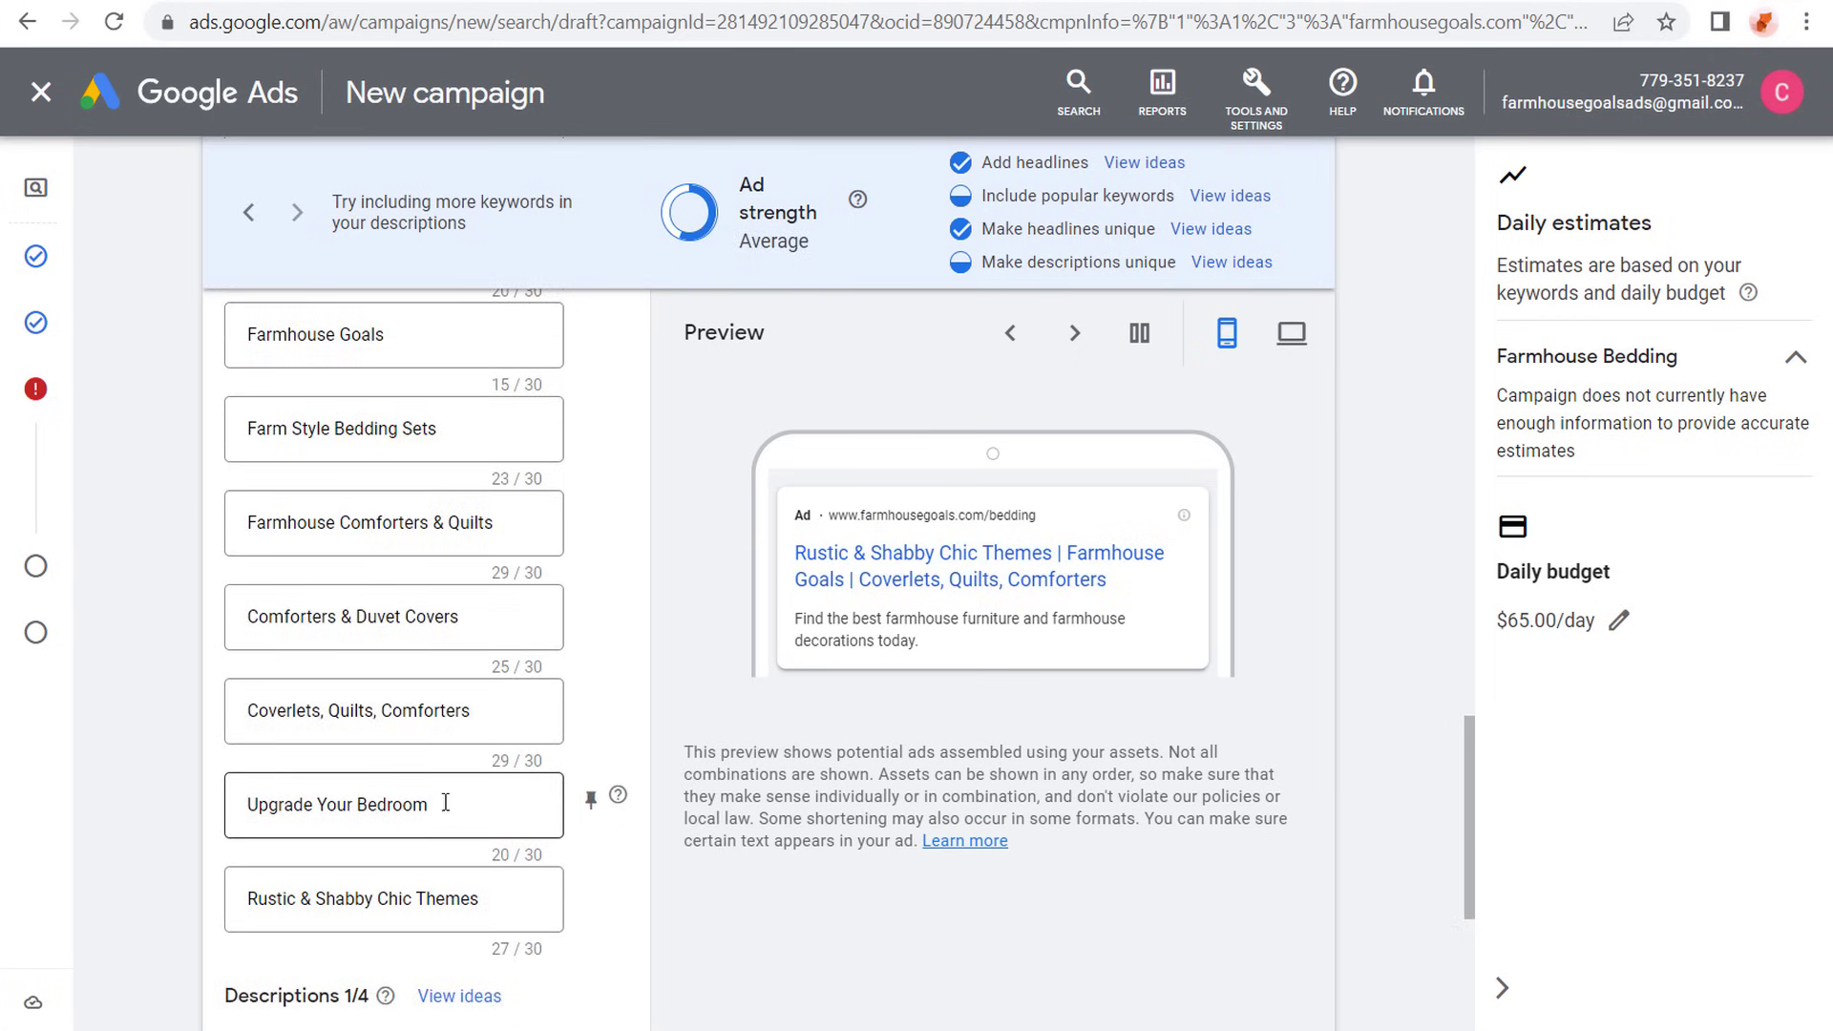
- Review the ad's headlines, including Upgrade Your Bedroom, Coverlets, Quilts, Comforters and Best Farmhouse Bedding 2022, for keyword use and variety
{"action": "left_click_drag", "start_coordinate": [445, 802], "coordinate": [229, 804]}
{"action": "left_click", "coordinate": [179, 767]}
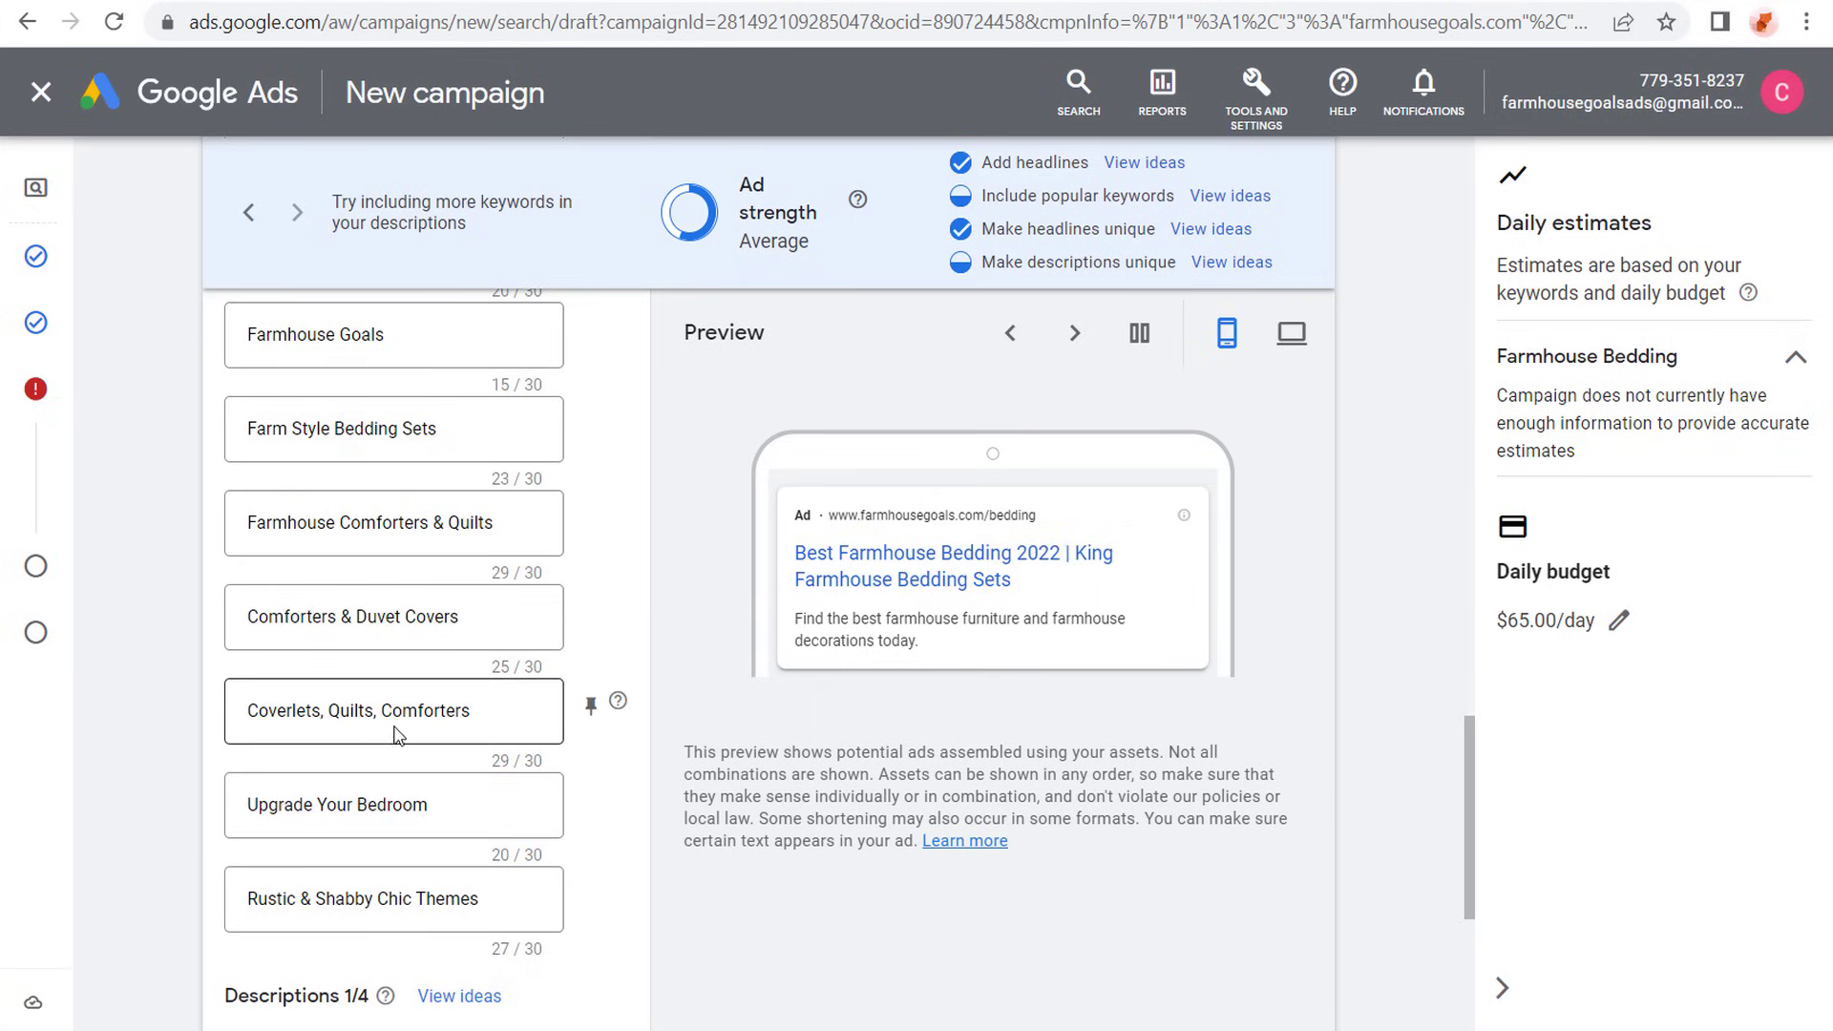
{"action": "left_click_drag", "start_coordinate": [477, 712], "coordinate": [229, 718]}
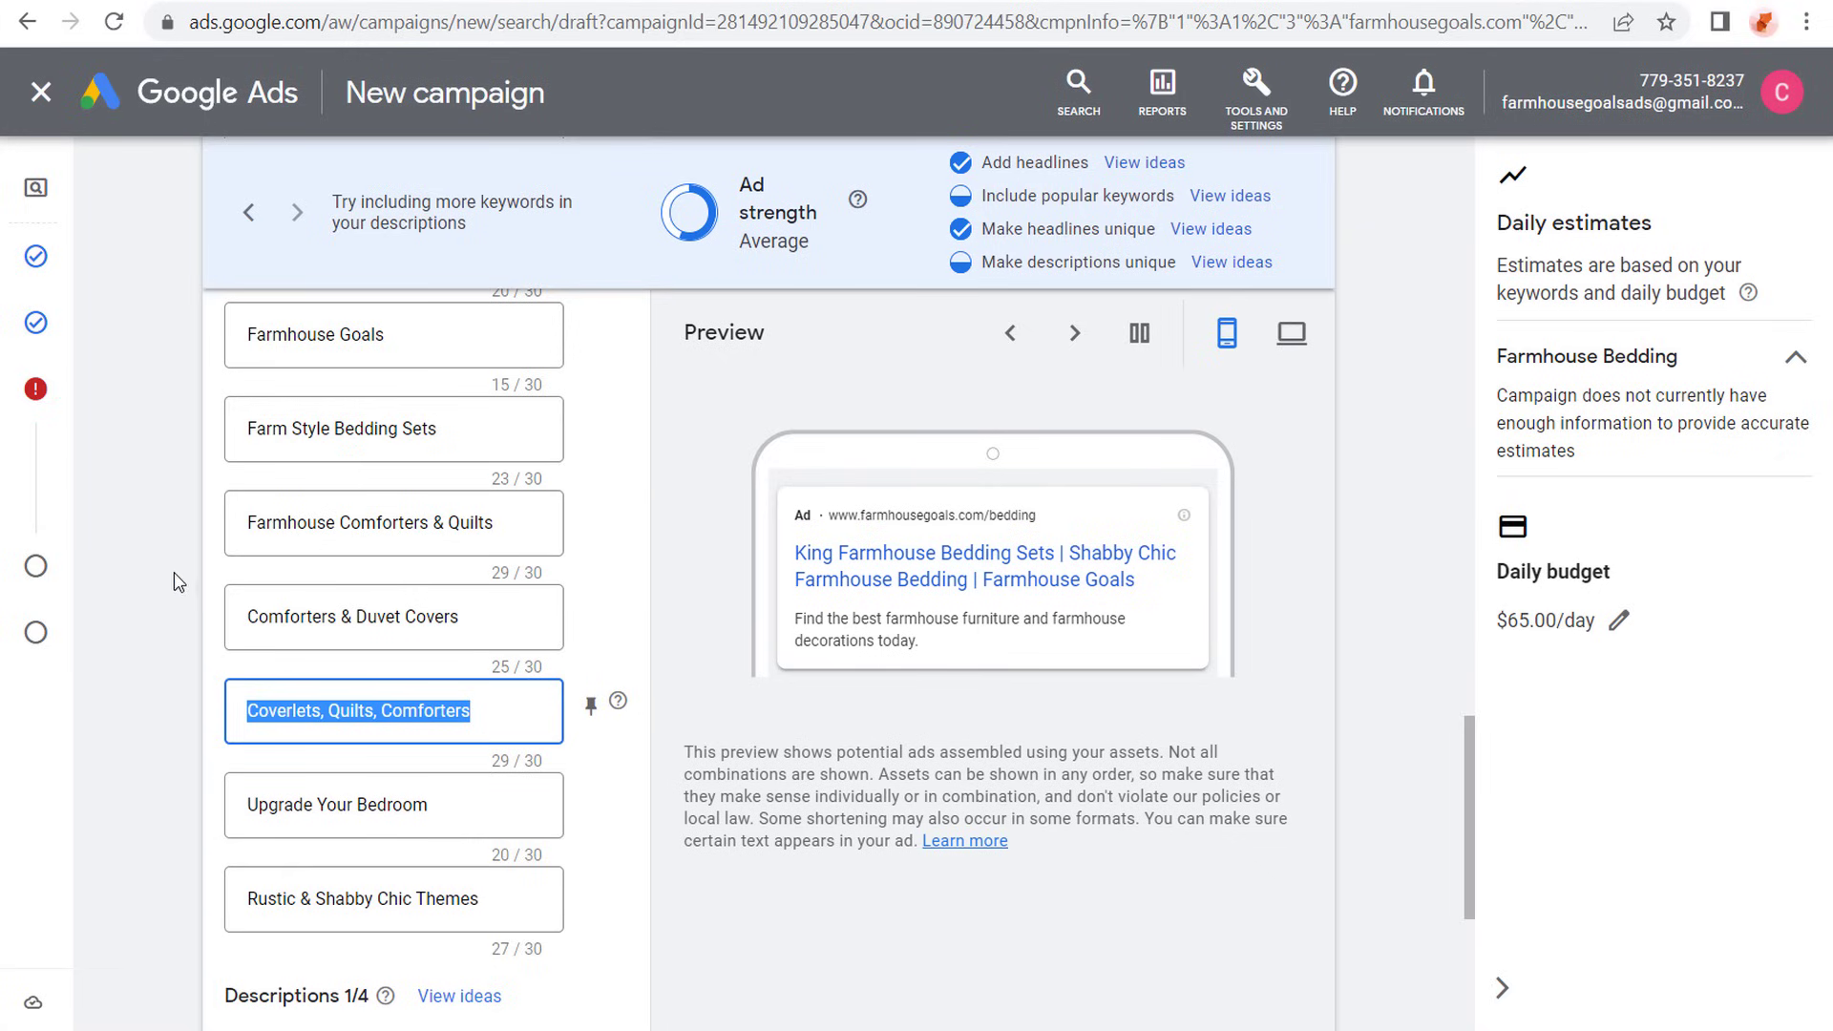
{"action": "left_click", "coordinate": [170, 596]}
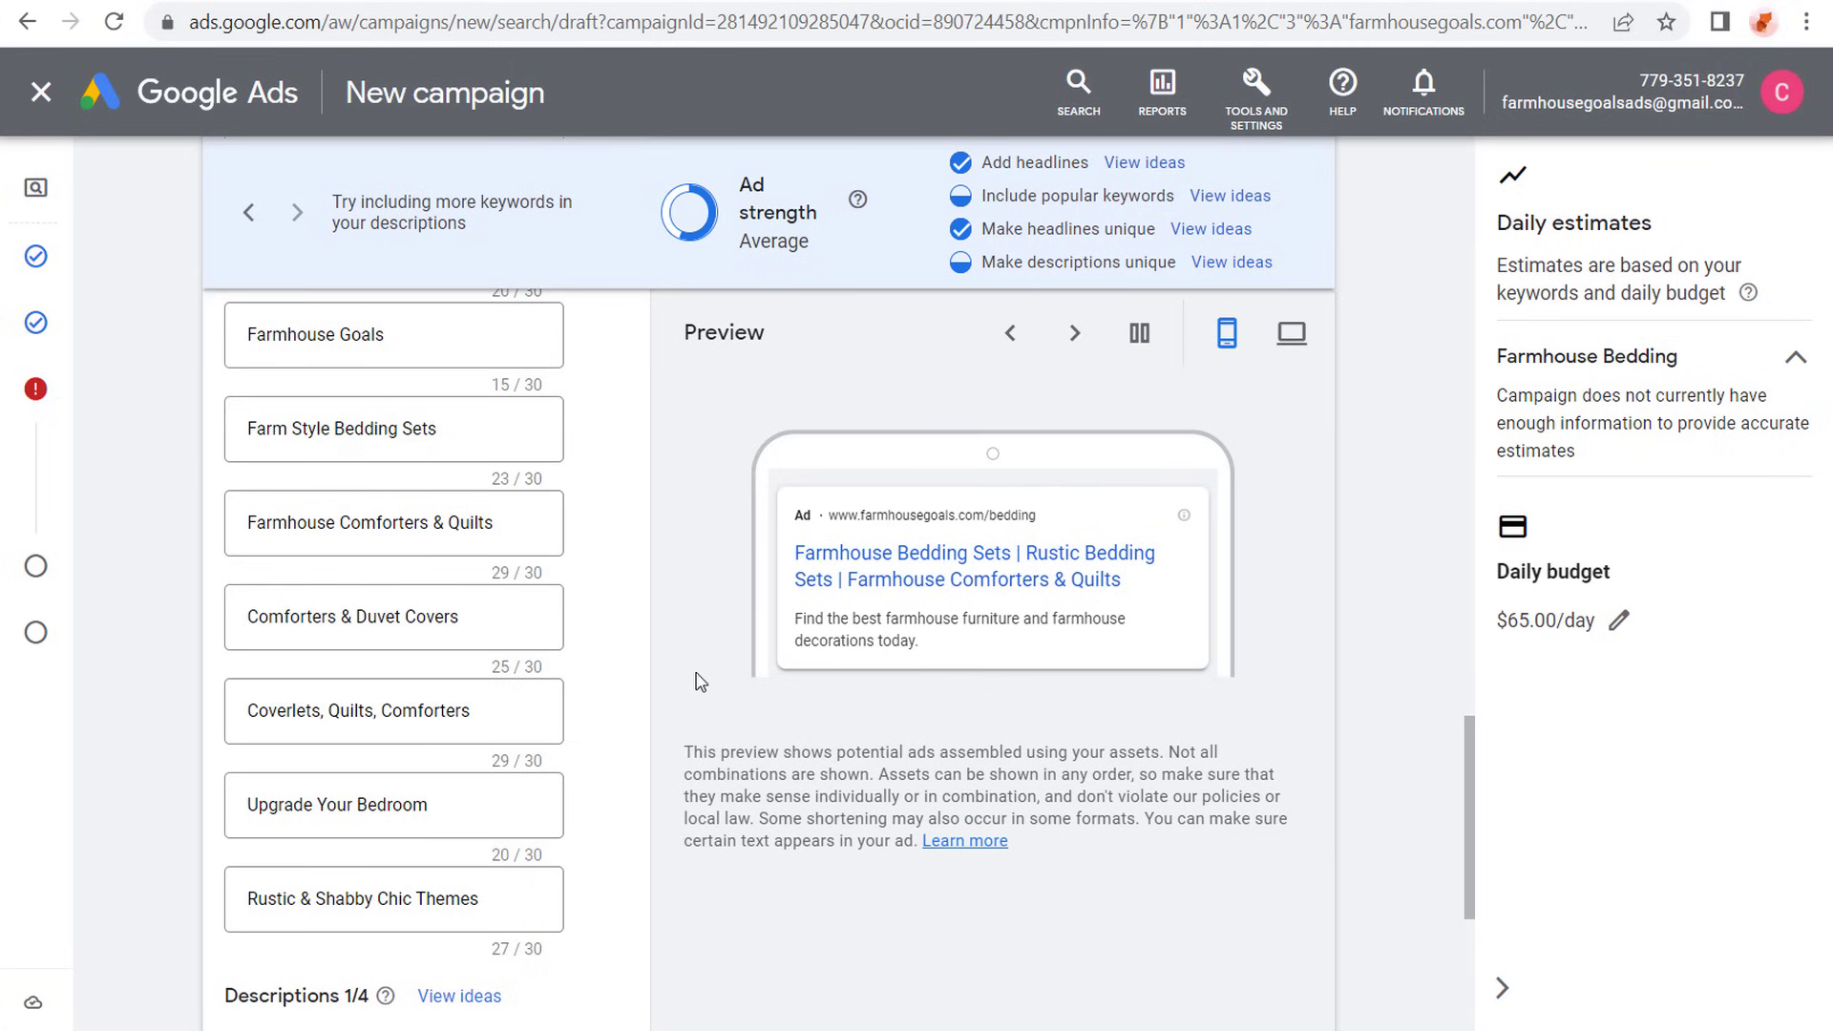
{"action": "scroll", "coordinate": [410, 425], "scroll_direction": "up", "scroll_amount": 3}
{"action": "scroll", "coordinate": [383, 417], "scroll_direction": "up", "scroll_amount": 2}
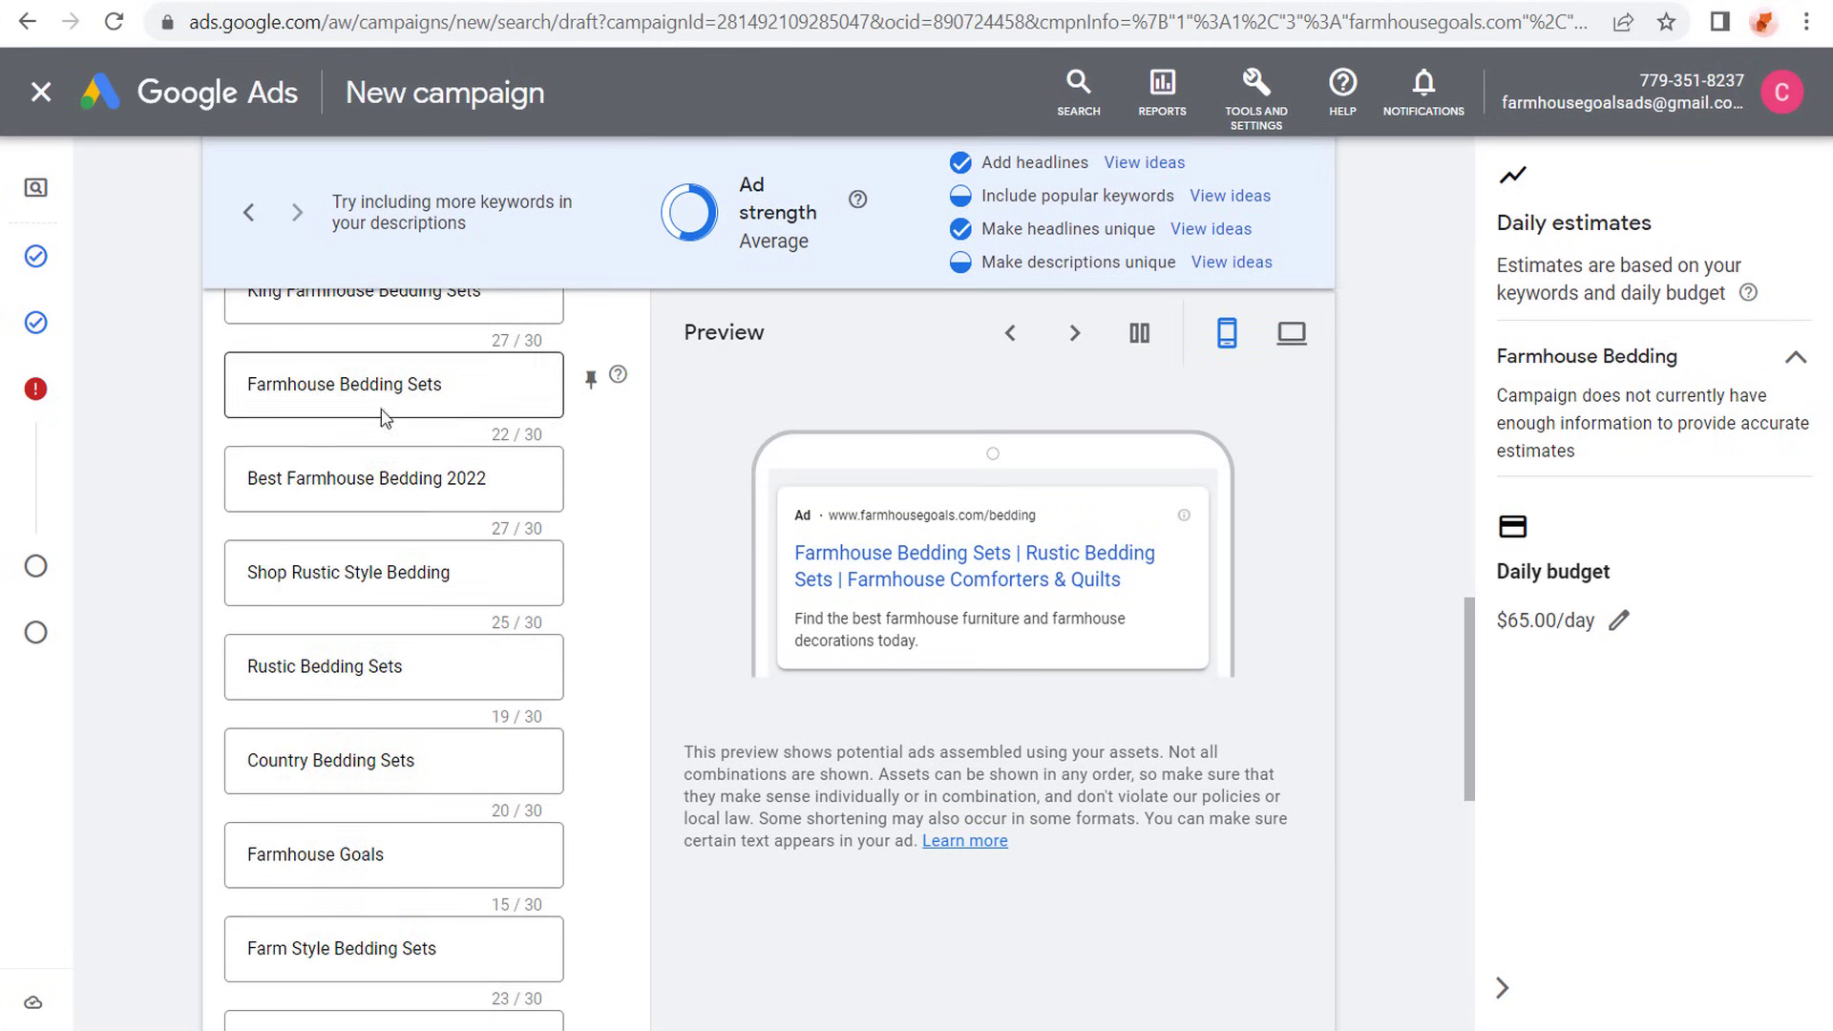
{"action": "scroll", "coordinate": [257, 491], "scroll_direction": "up", "scroll_amount": 4}
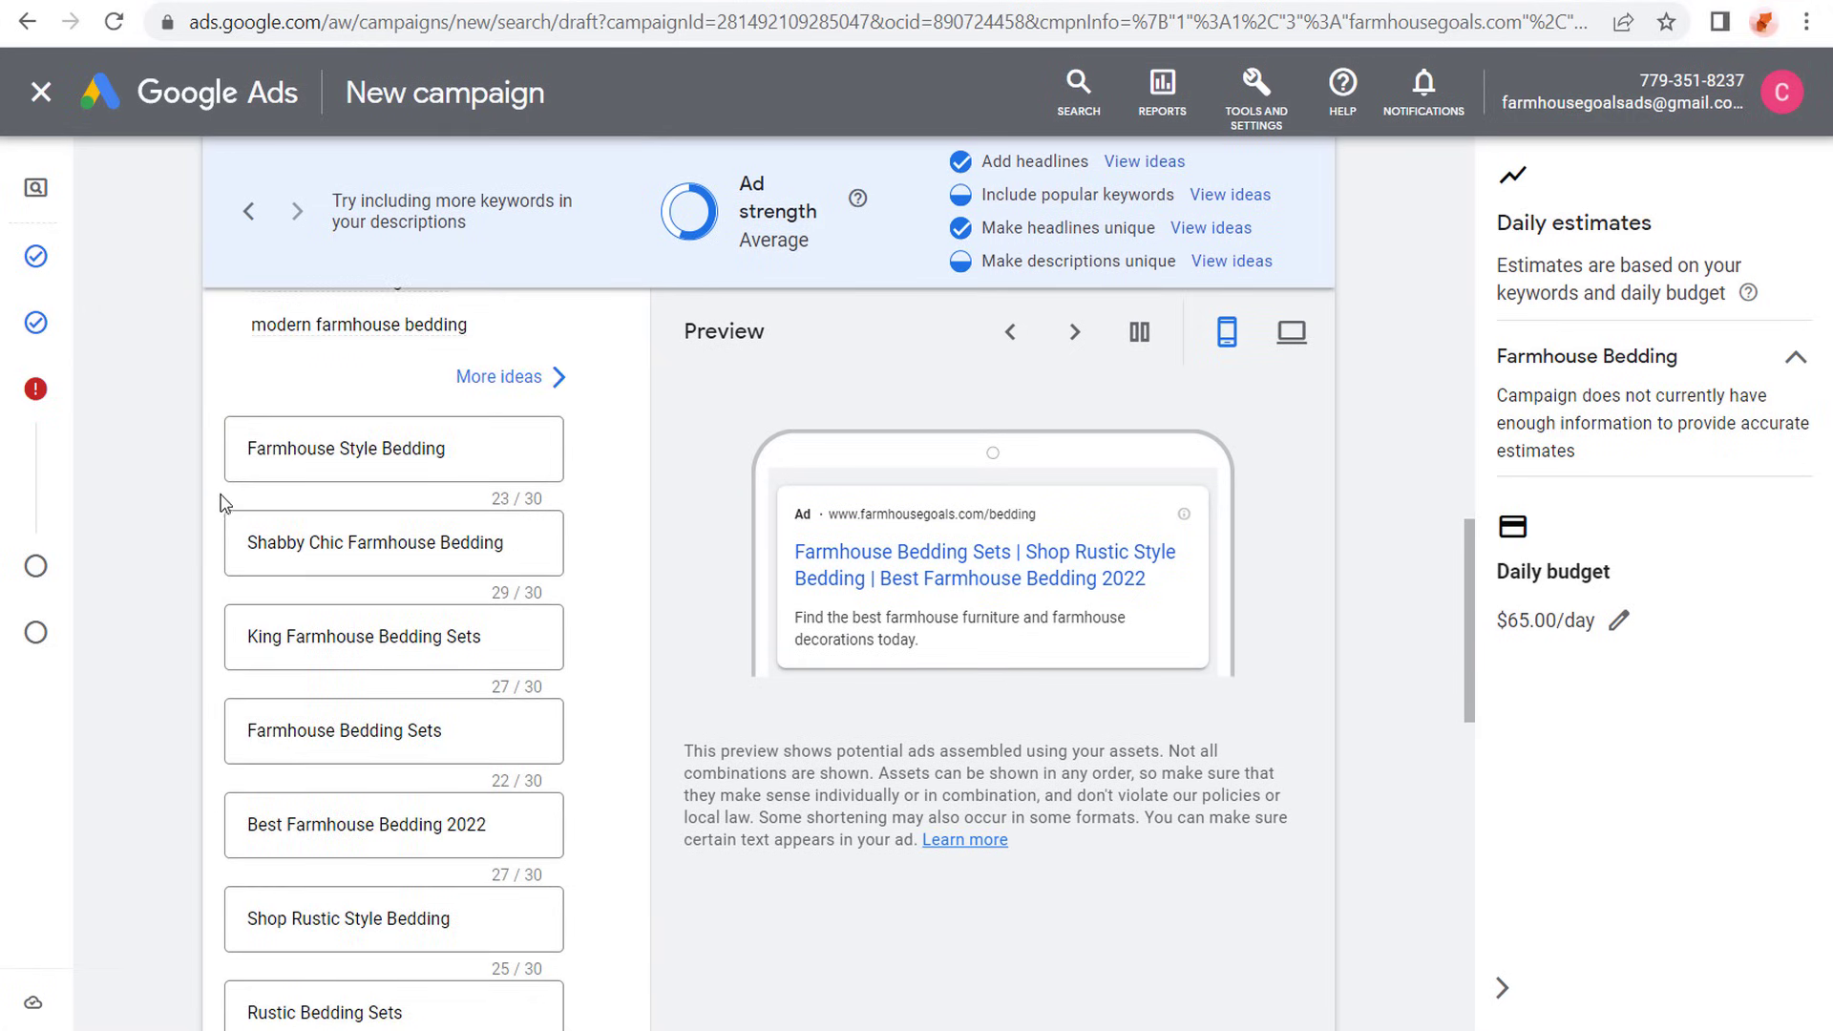
{"action": "left_click", "coordinate": [442, 824]}
{"action": "left_click_drag", "start_coordinate": [490, 825], "coordinate": [229, 821]}
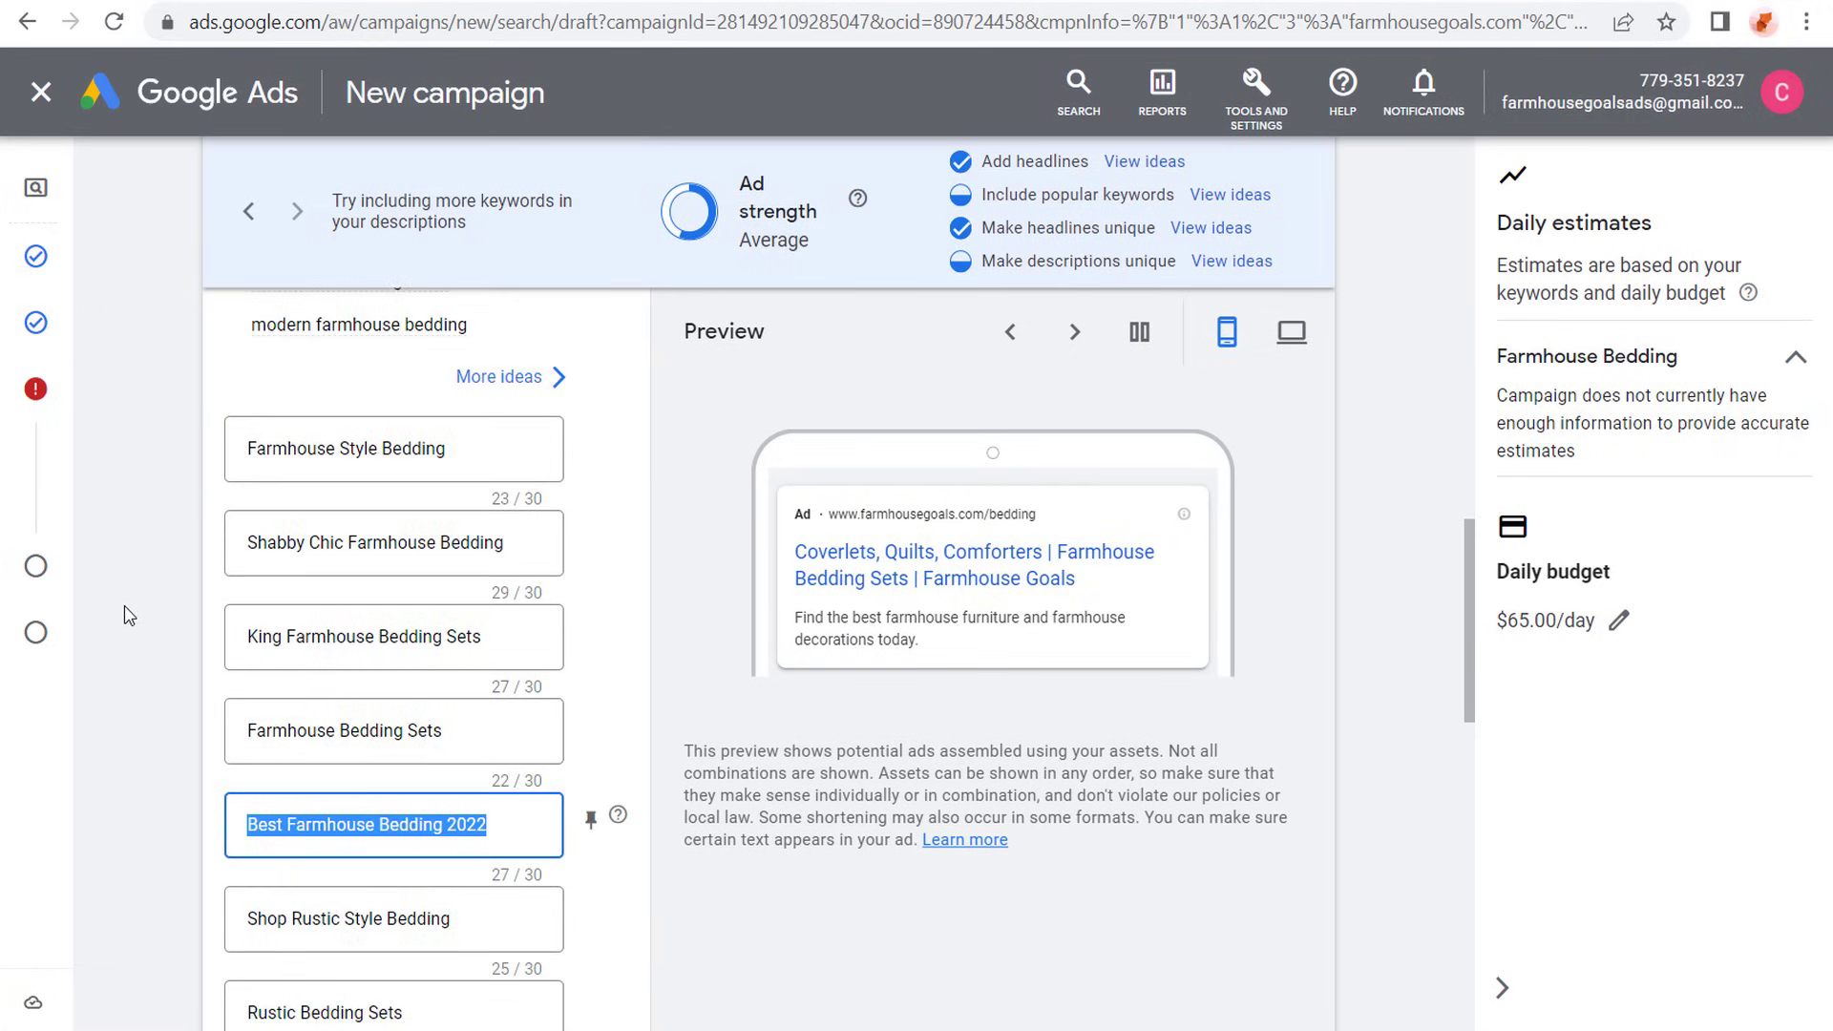
{"action": "left_click", "coordinate": [162, 575]}
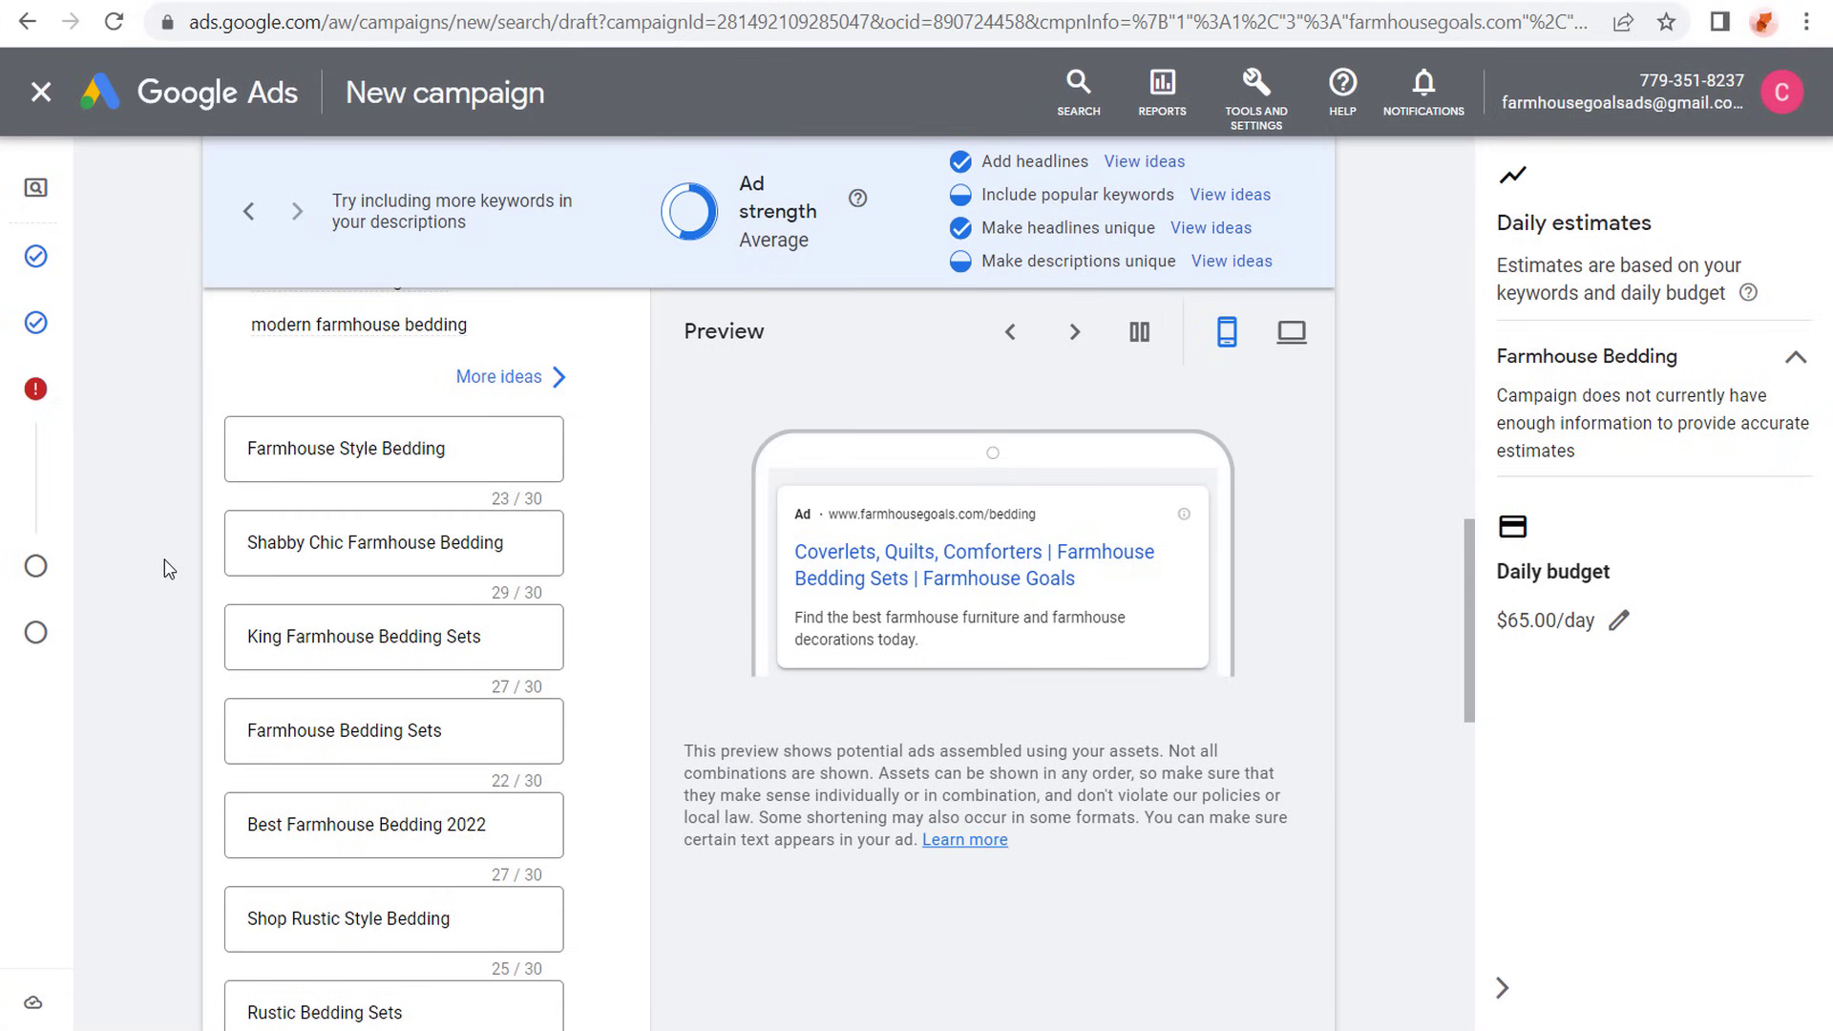
{"action": "scroll", "coordinate": [196, 546], "scroll_direction": "down", "scroll_amount": 2}
{"action": "scroll", "coordinate": [196, 543], "scroll_direction": "down", "scroll_amount": 2}
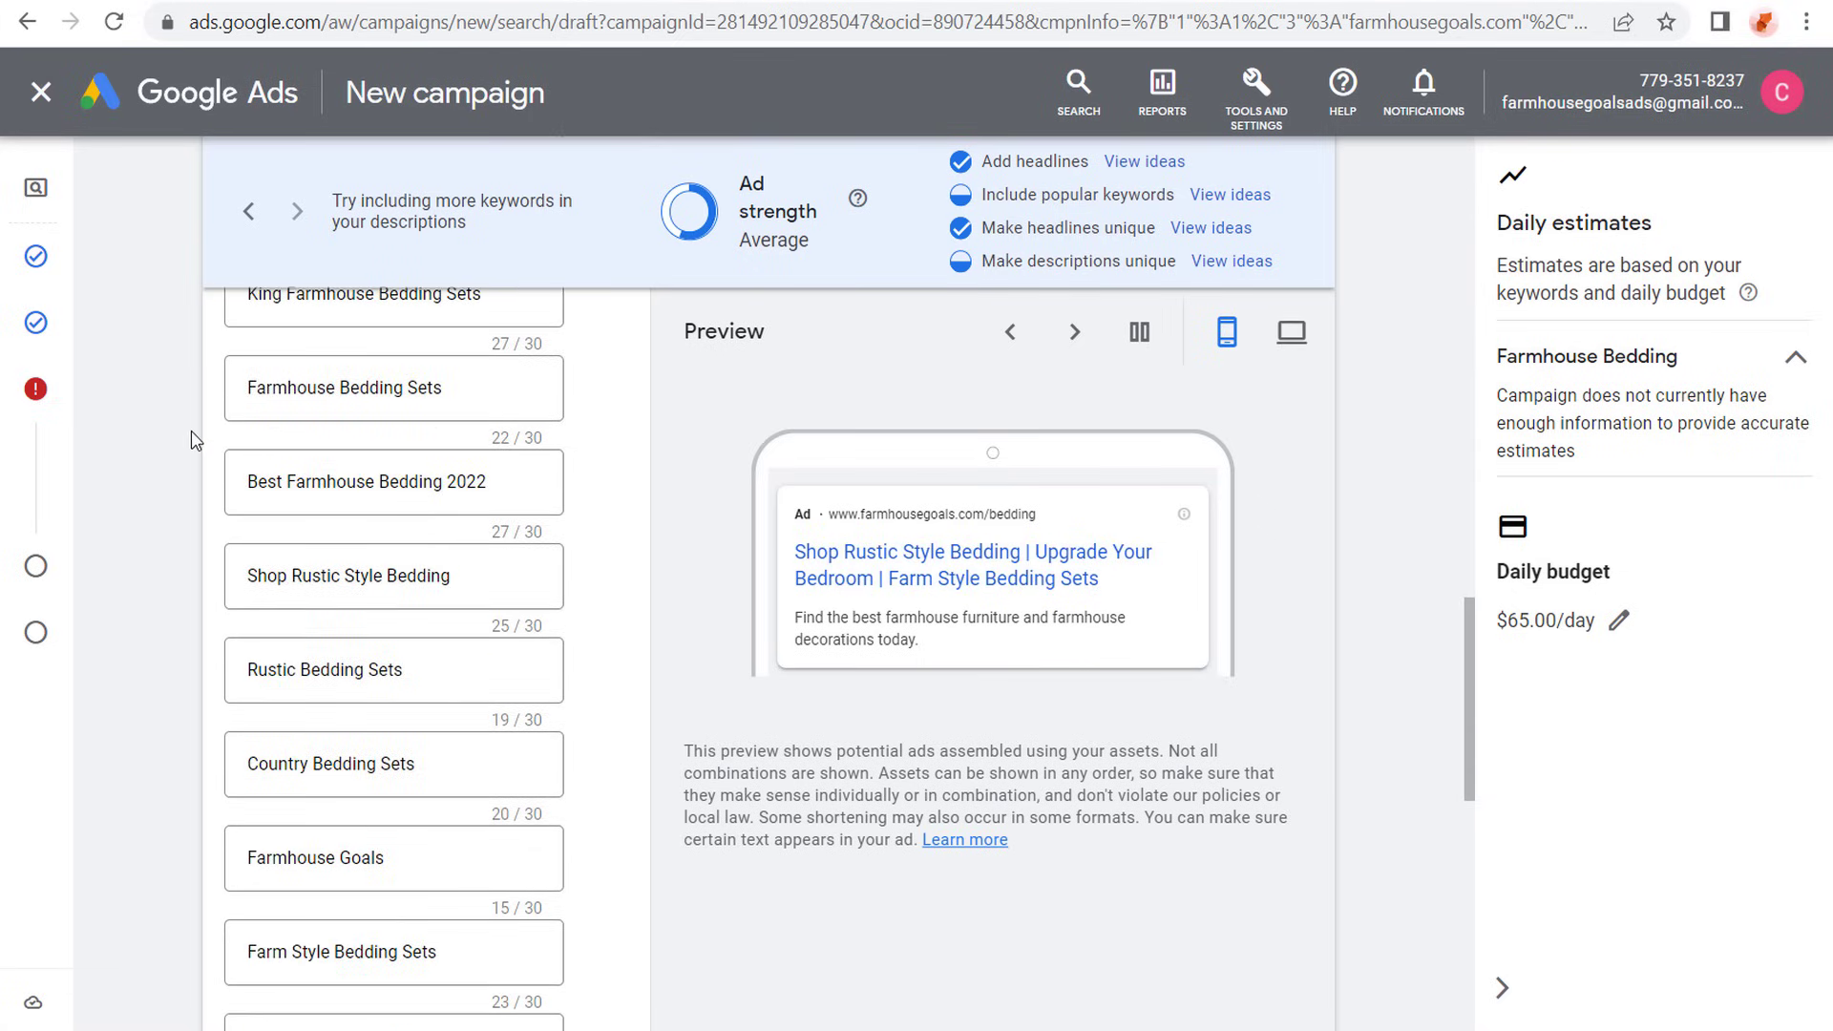
- Add two more empty description fields so the ad has the maximum of four
{"action": "scroll", "coordinate": [189, 435], "scroll_direction": "down", "scroll_amount": 10}
{"action": "scroll", "coordinate": [189, 422], "scroll_direction": "down", "scroll_amount": 2}
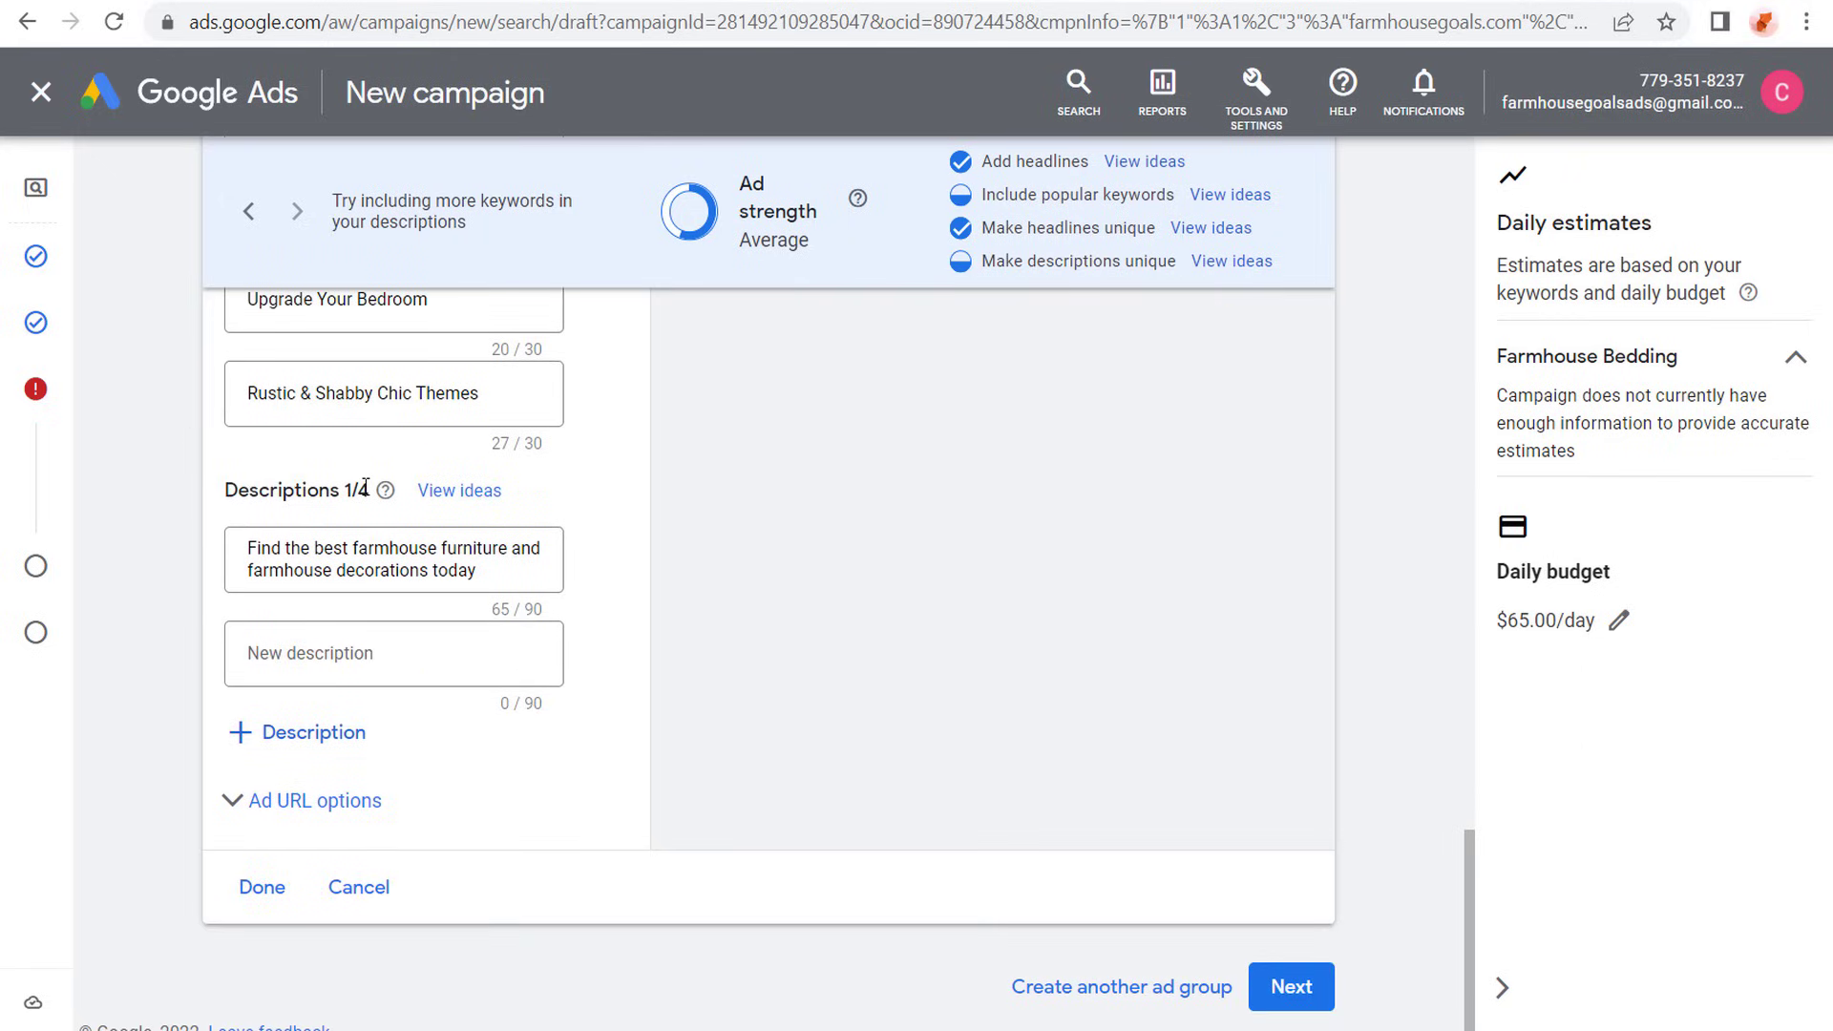
{"action": "left_click", "coordinate": [298, 737]}
{"action": "left_click", "coordinate": [291, 838]}
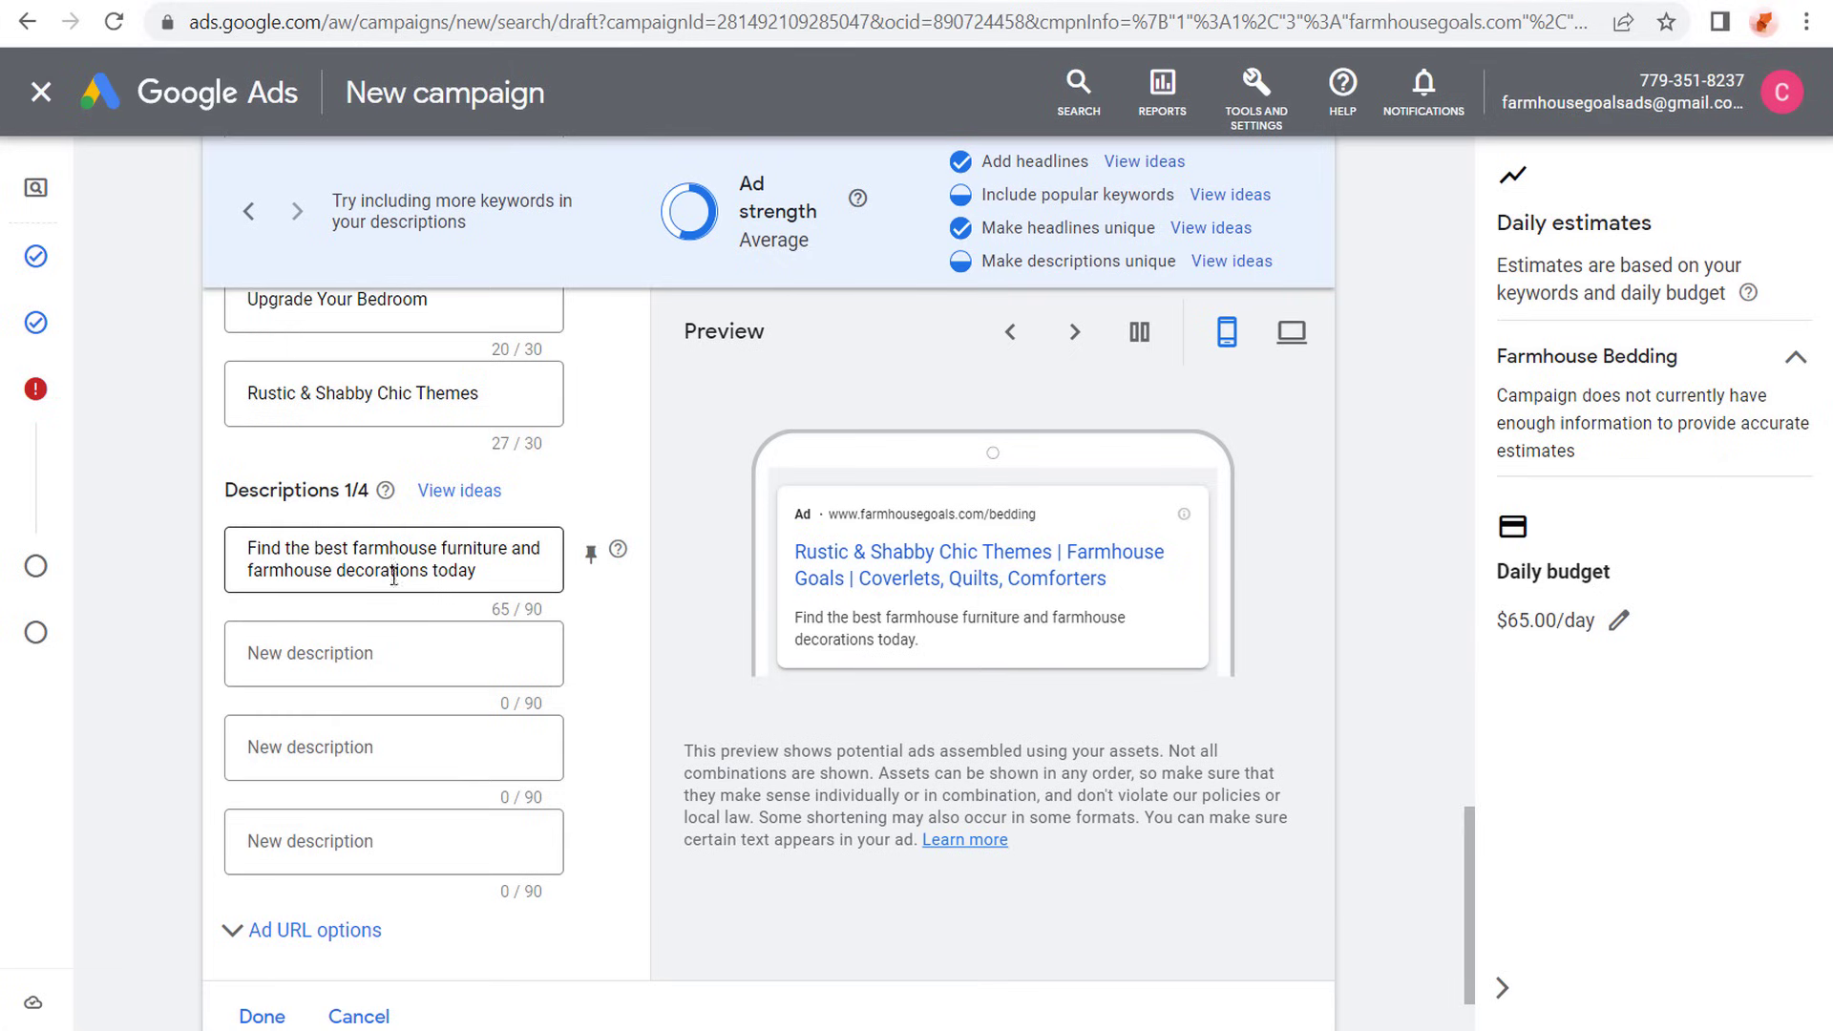
- Replace the first description with "Shop The Top-Rated Farmhouse Style Bedding - Best Prices on Comforters, Quilts, and More!" and fill the other three with bedding copy
{"action": "left_click_drag", "start_coordinate": [465, 570], "coordinate": [221, 548]}
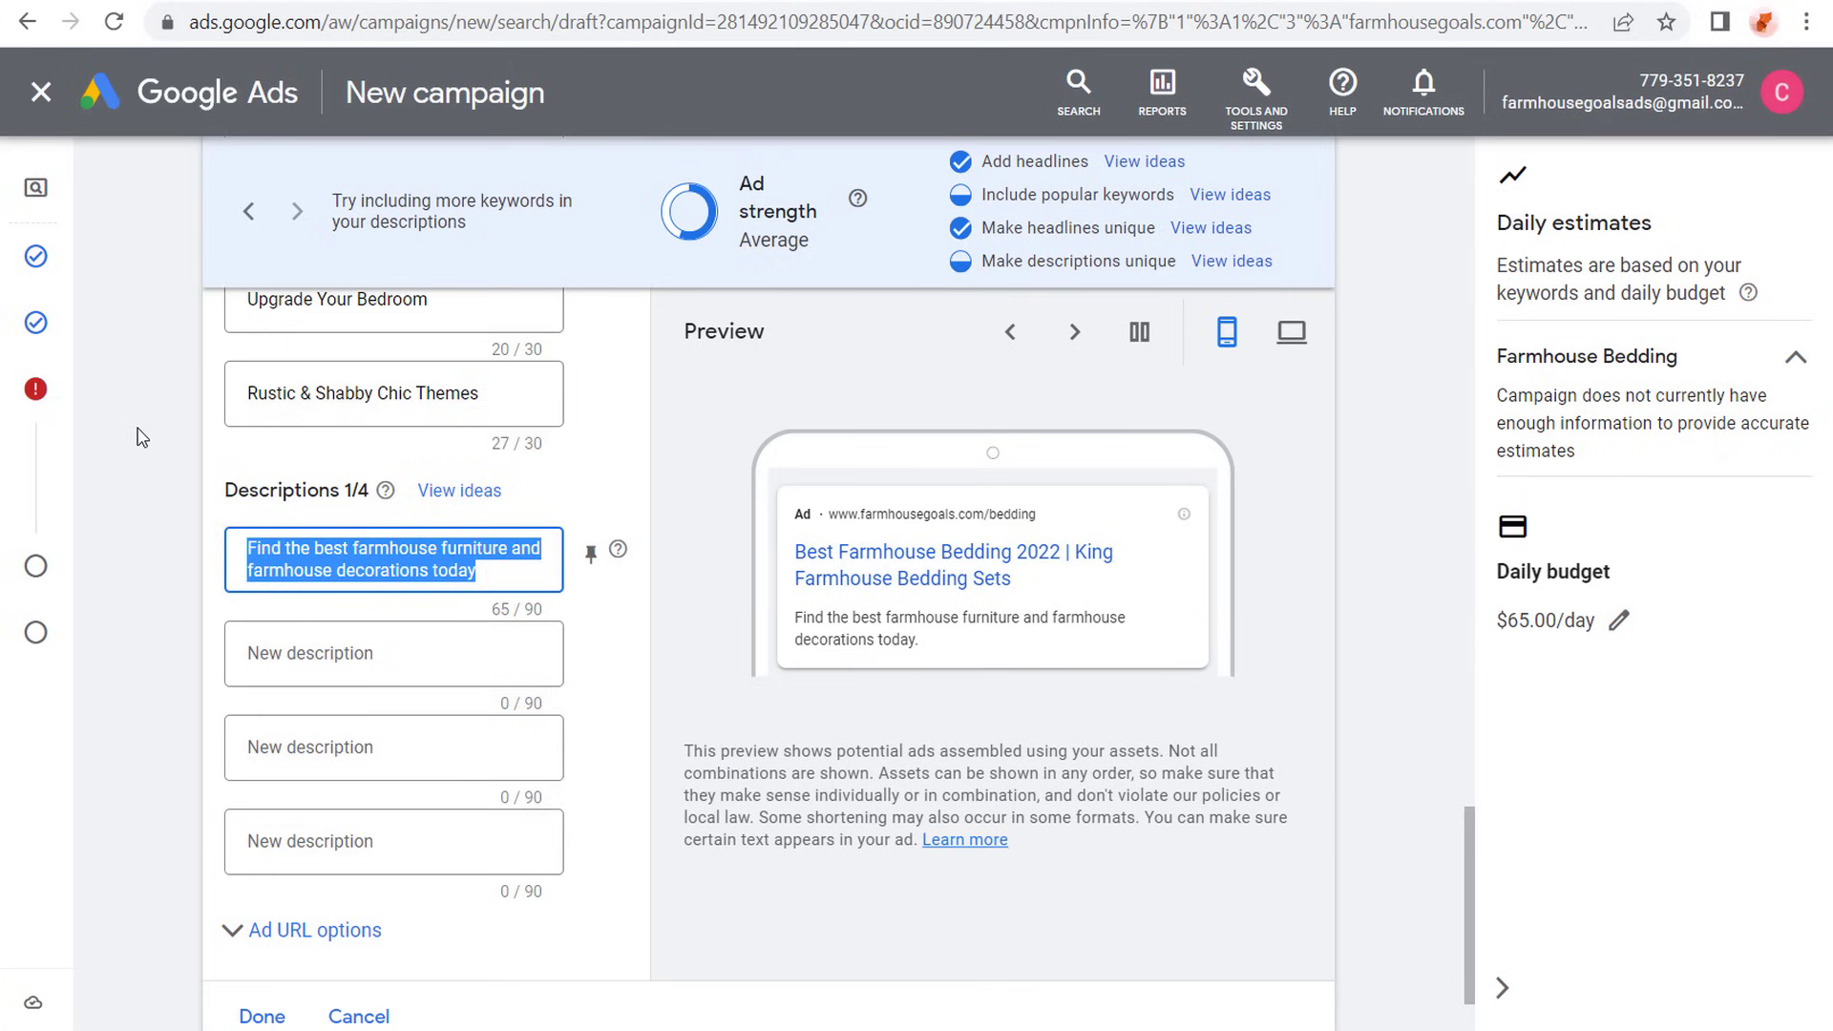
{"action": "type", "text": "Shop The To"}
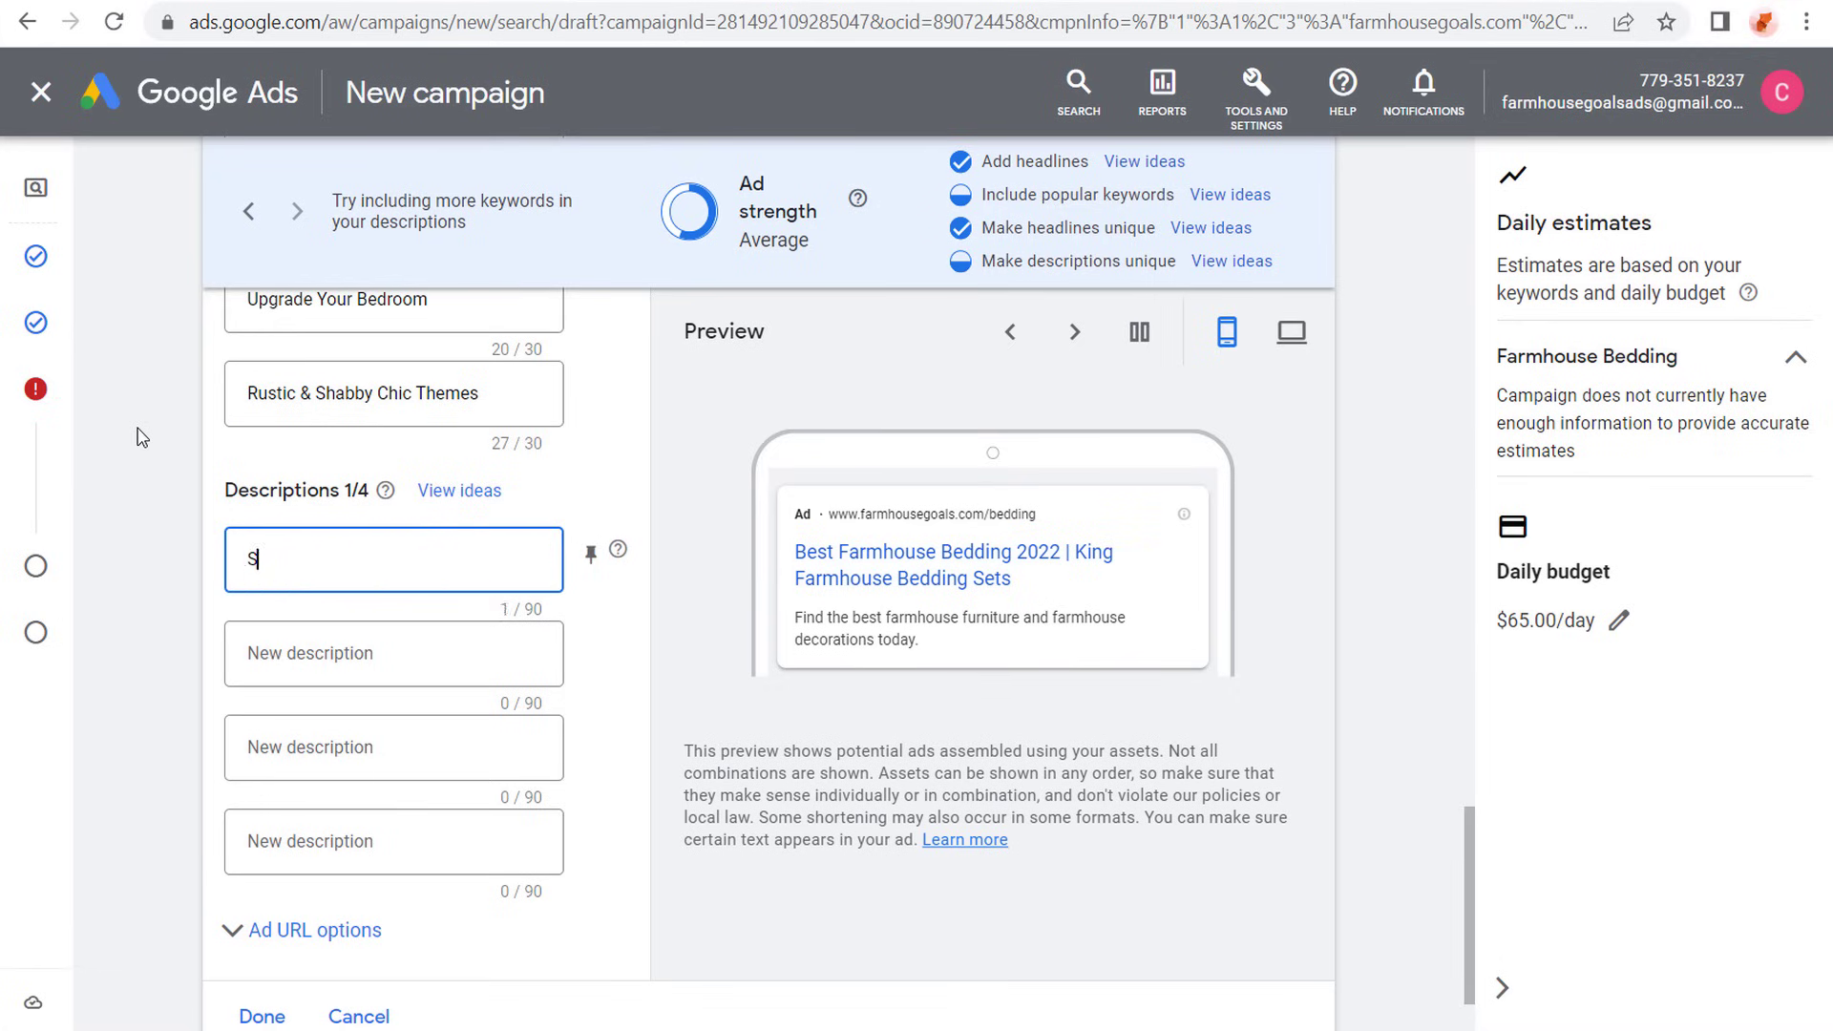
{"action": "type", "text": "p-Rated Farmhouse Style Bedding - Best Prices on Comforters, Quilts, and More!"}
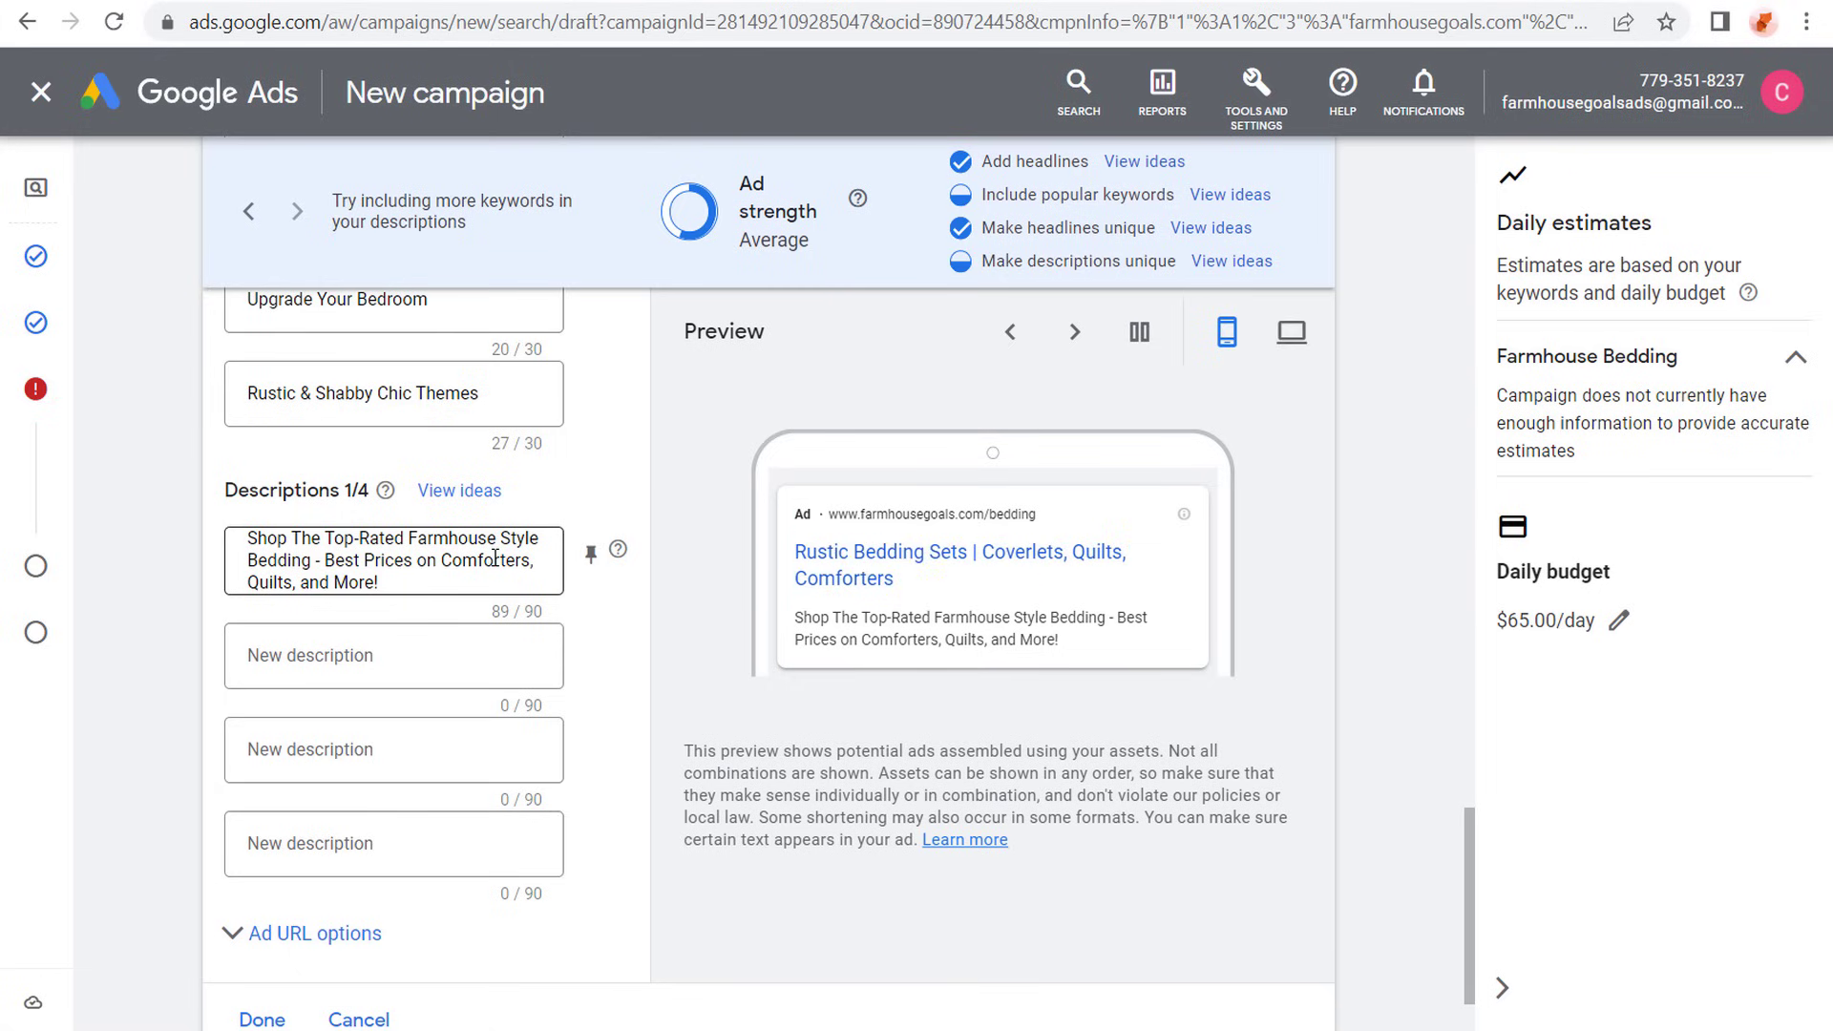
{"action": "left_click", "coordinate": [343, 649]}
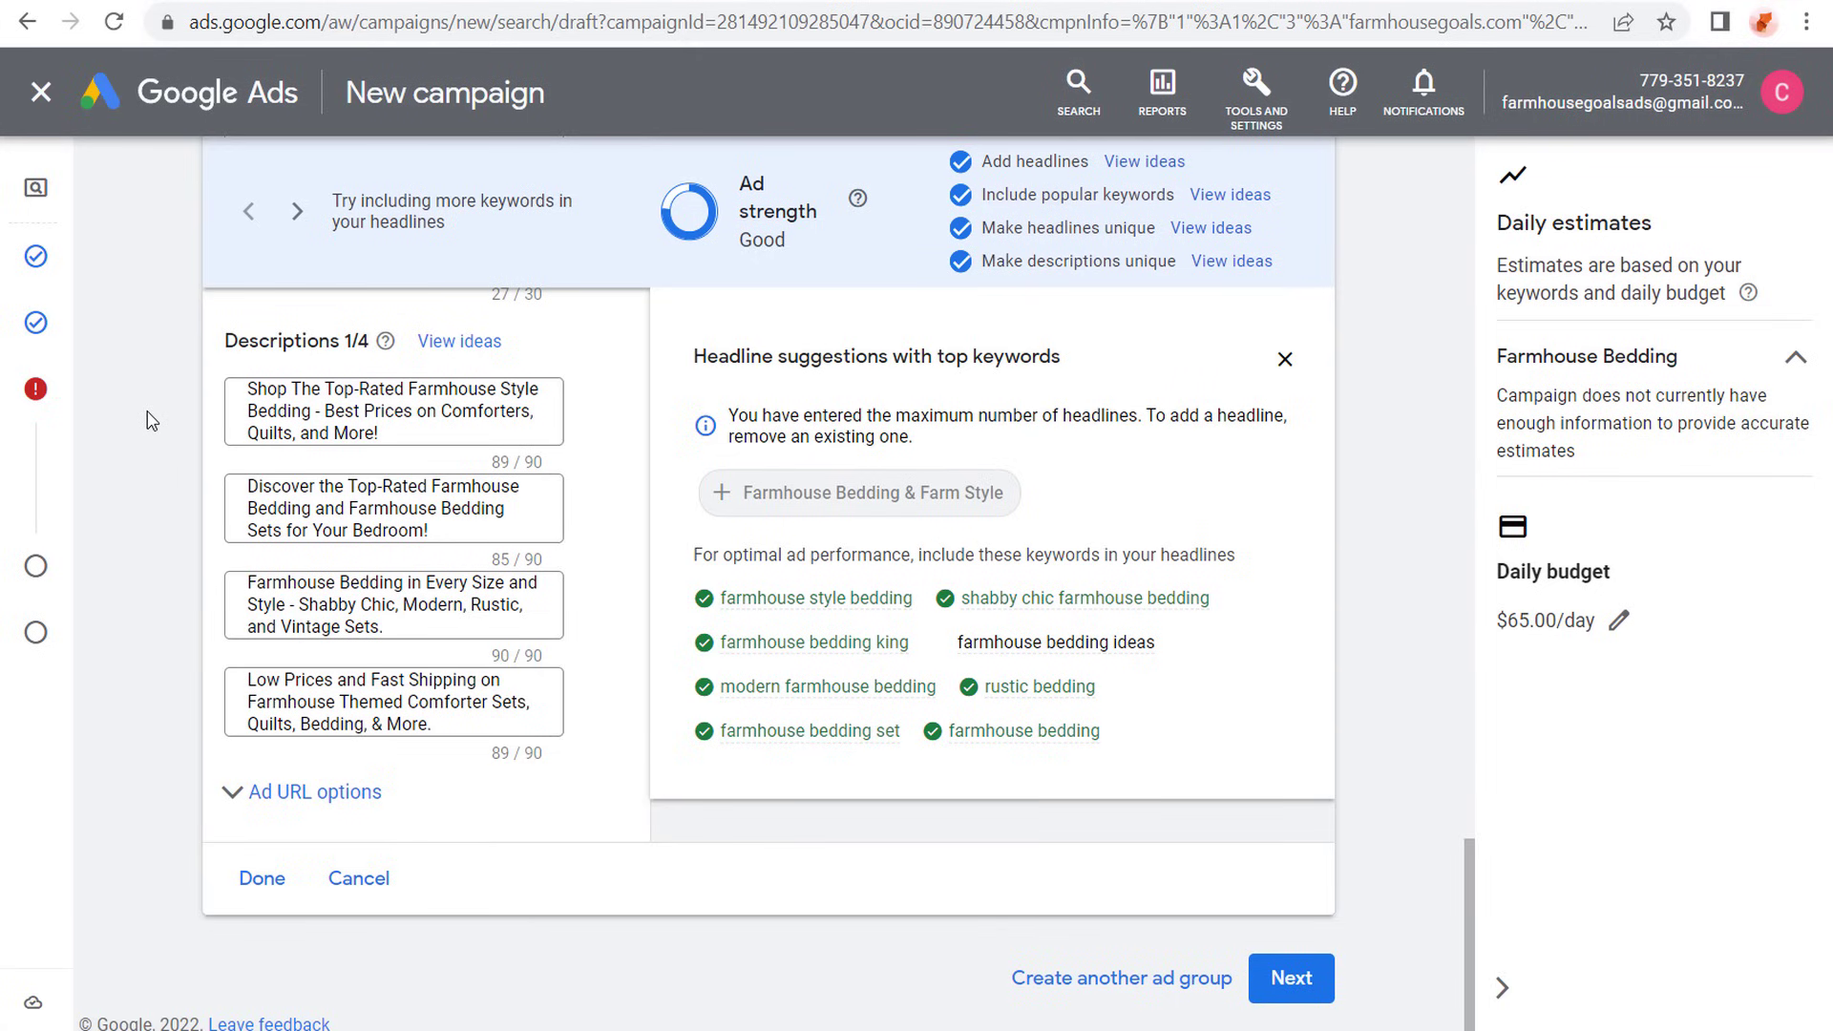
- Replace the Upgrade Your Bedroom headline with the missing keyword phrase "Farmhouse Bedding Ideas"
{"action": "scroll", "coordinate": [151, 468], "scroll_direction": "up", "scroll_amount": 4}
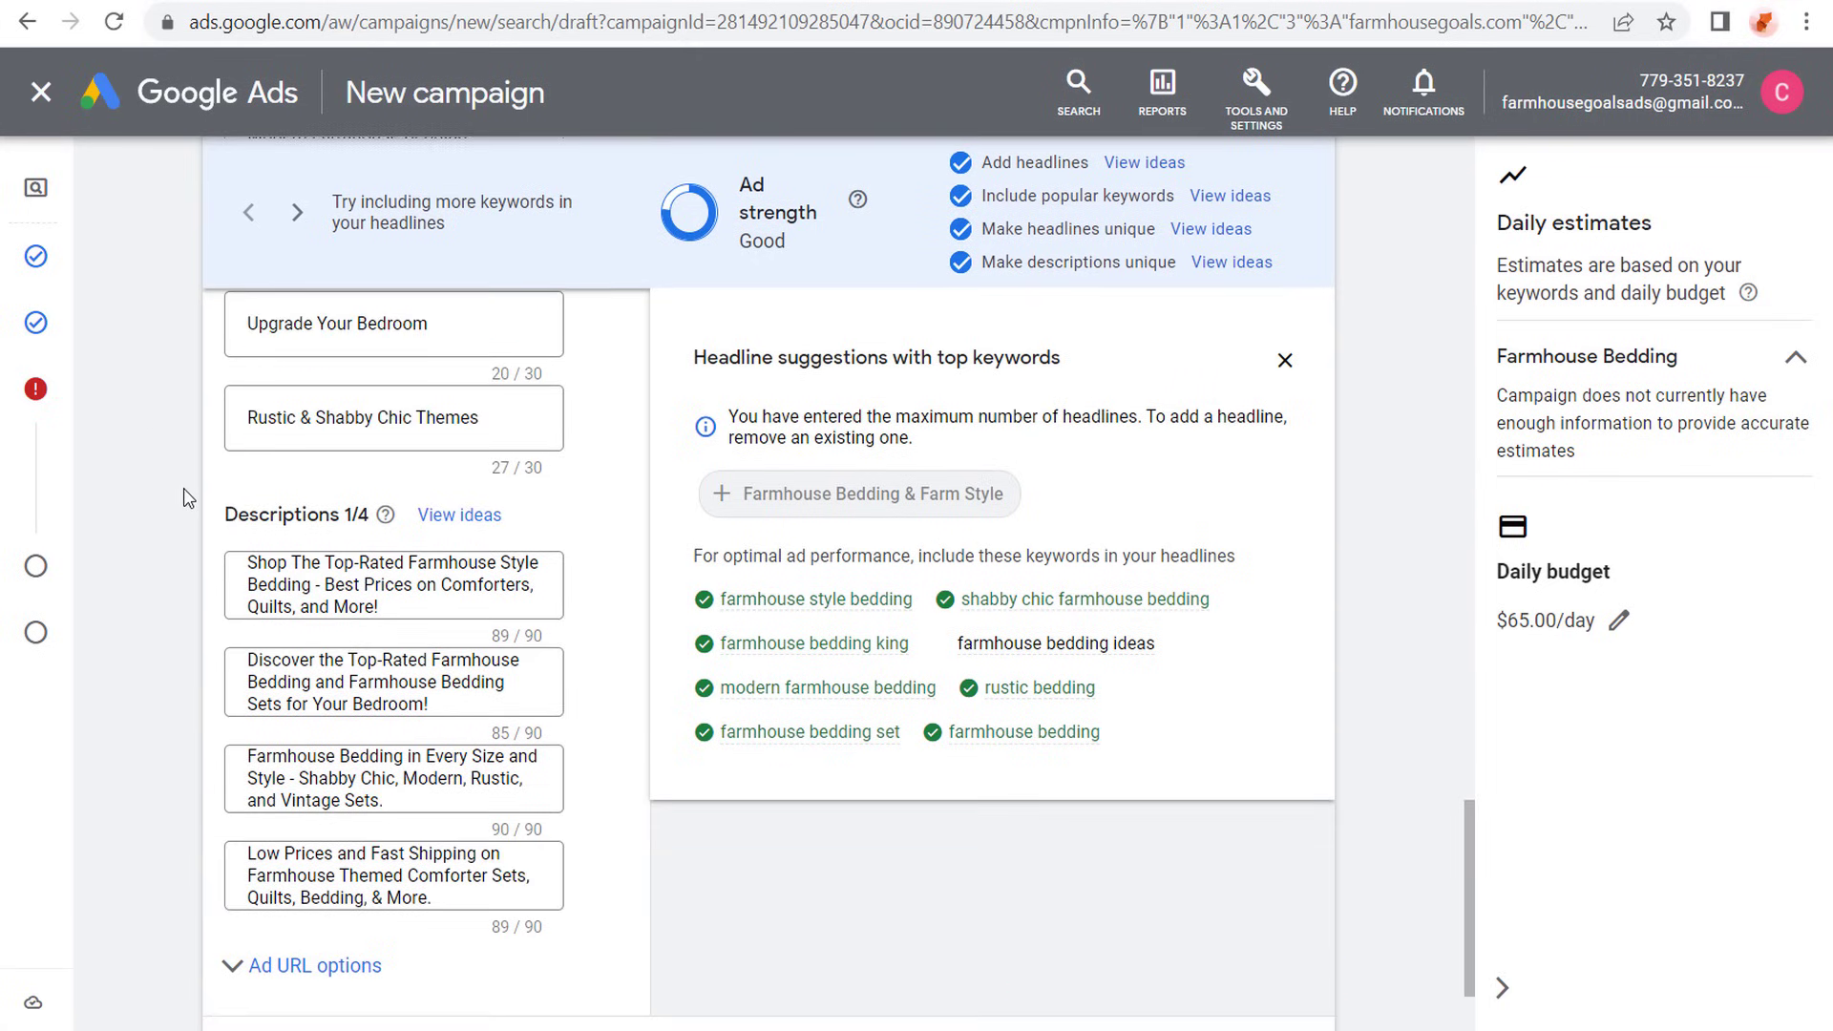
{"action": "scroll", "coordinate": [188, 499], "scroll_direction": "up", "scroll_amount": 2}
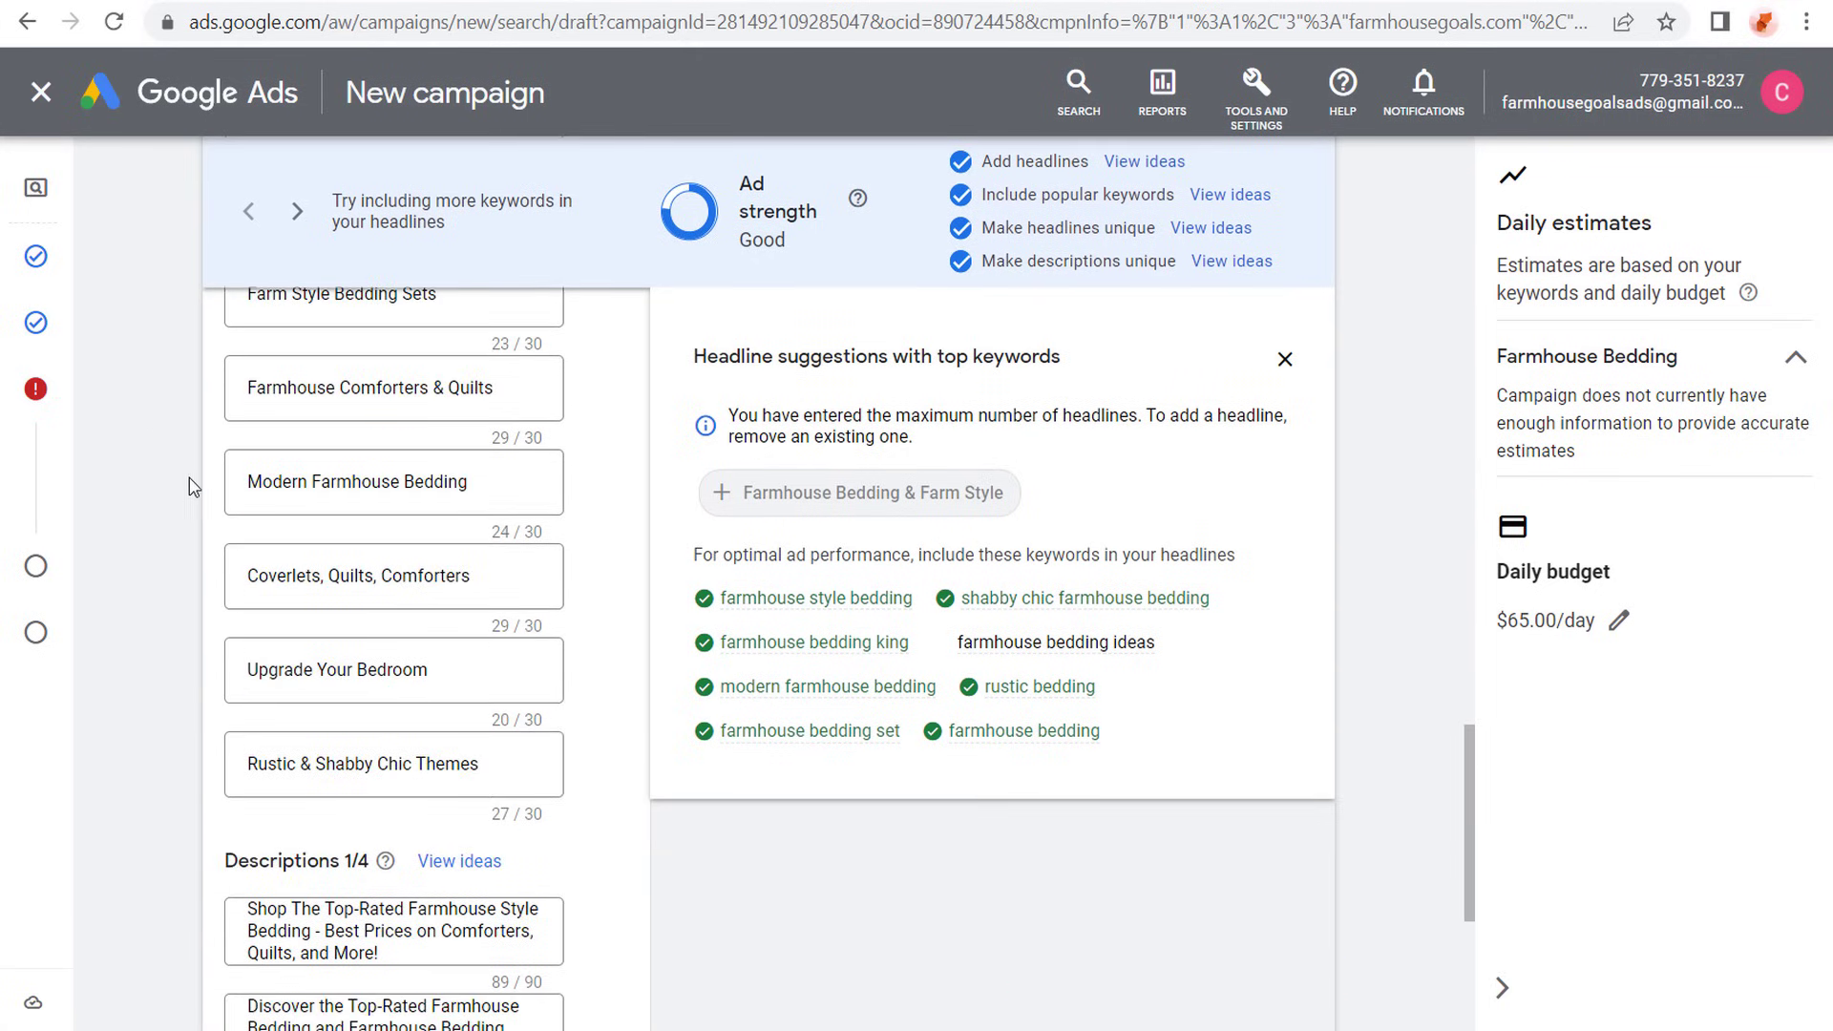
{"action": "scroll", "coordinate": [195, 479], "scroll_direction": "up", "scroll_amount": 2}
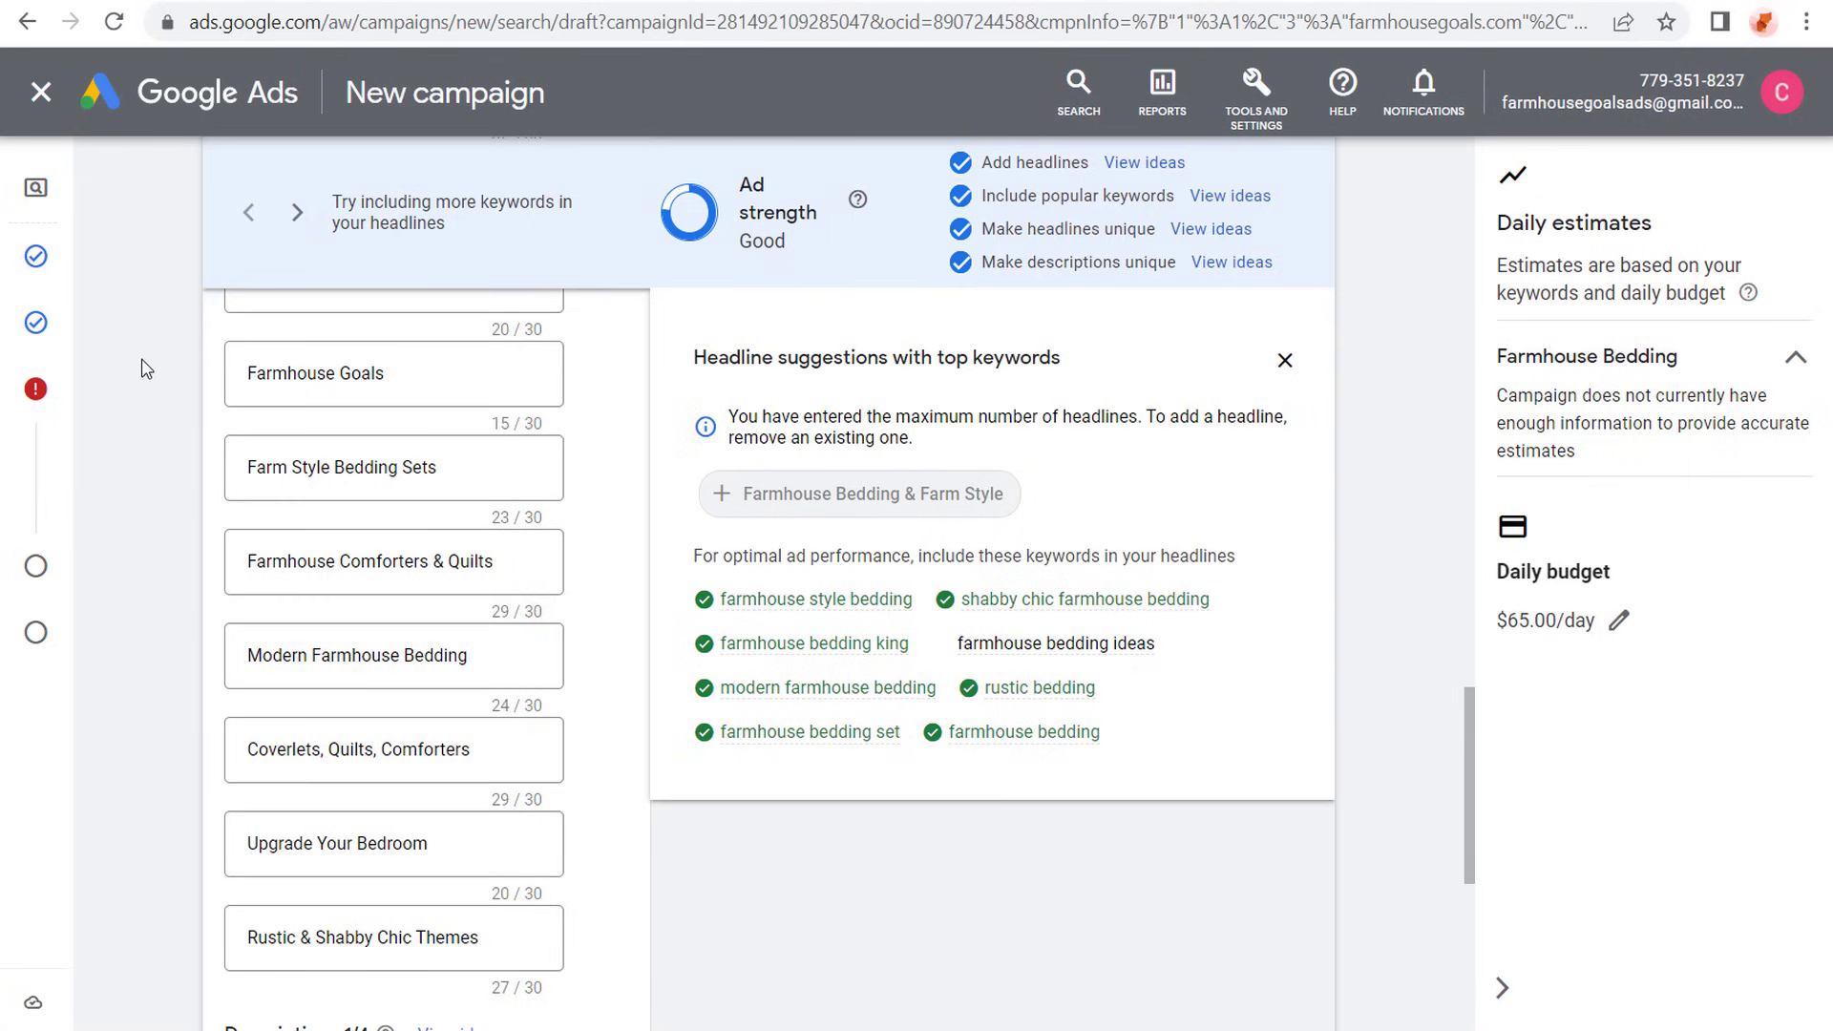
{"action": "scroll", "coordinate": [156, 412], "scroll_direction": "down", "scroll_amount": 2}
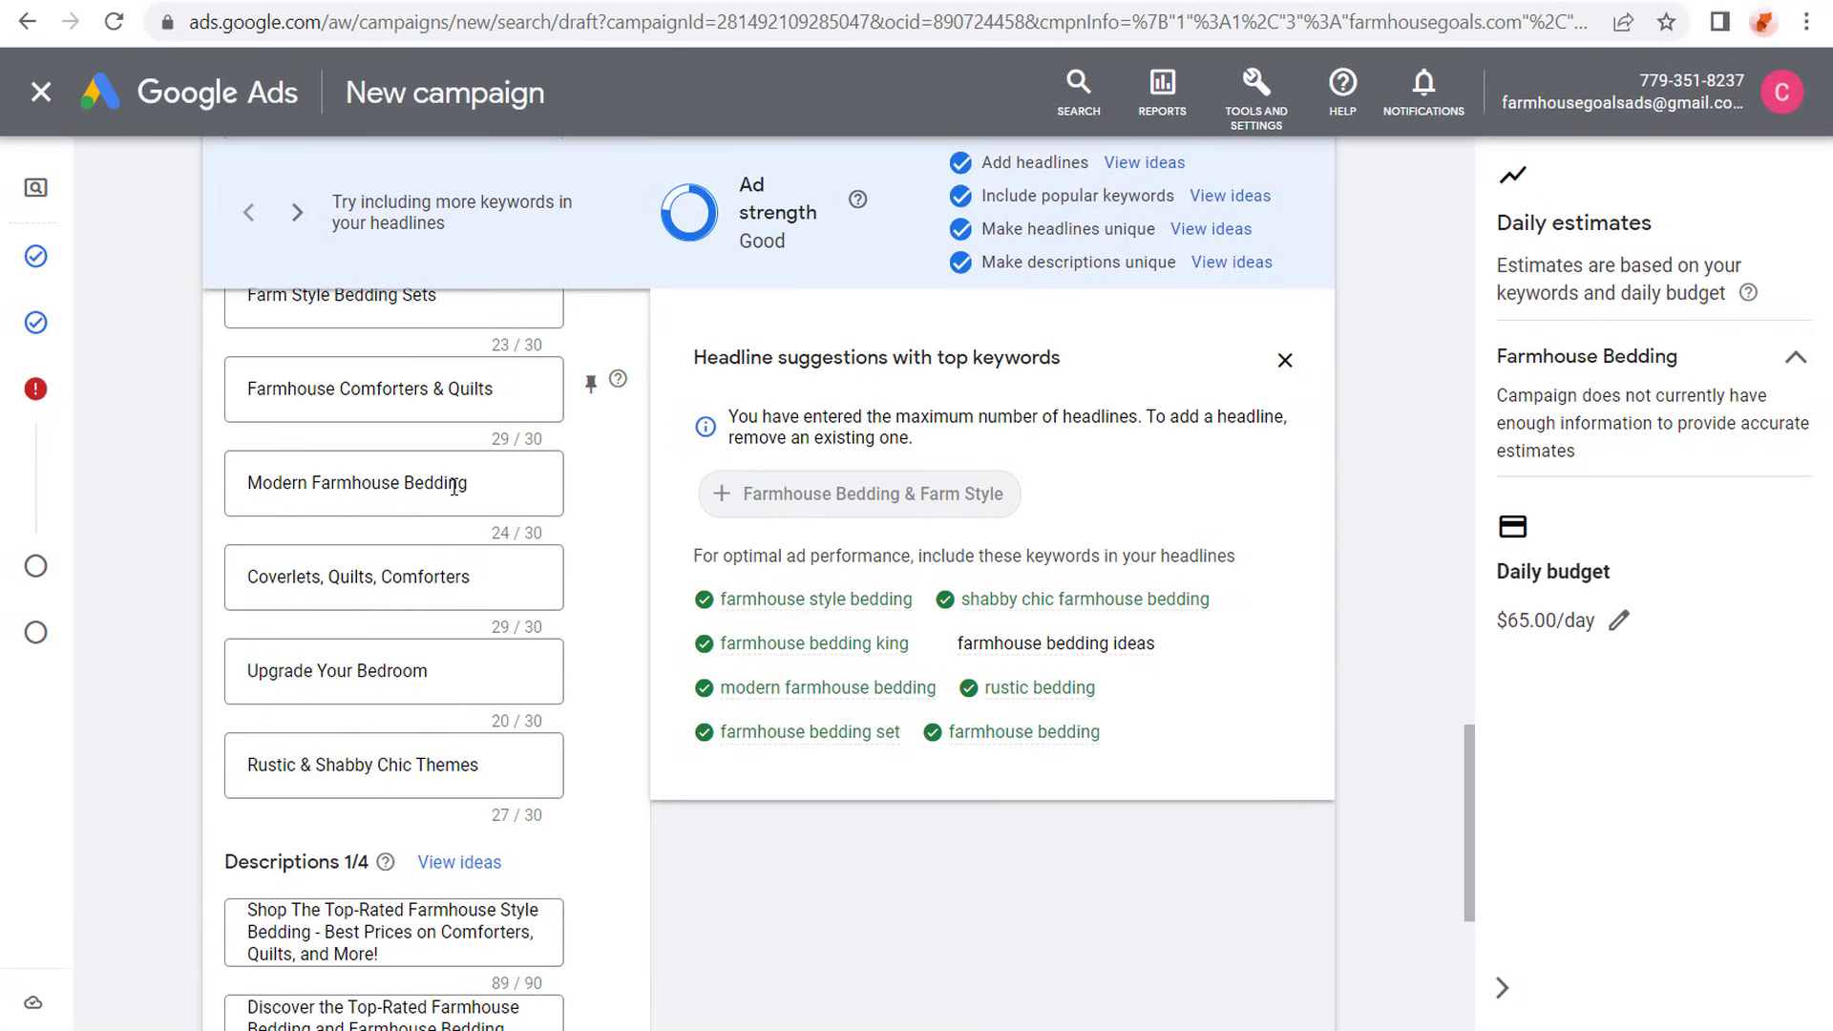
{"action": "left_click", "coordinate": [441, 670]}
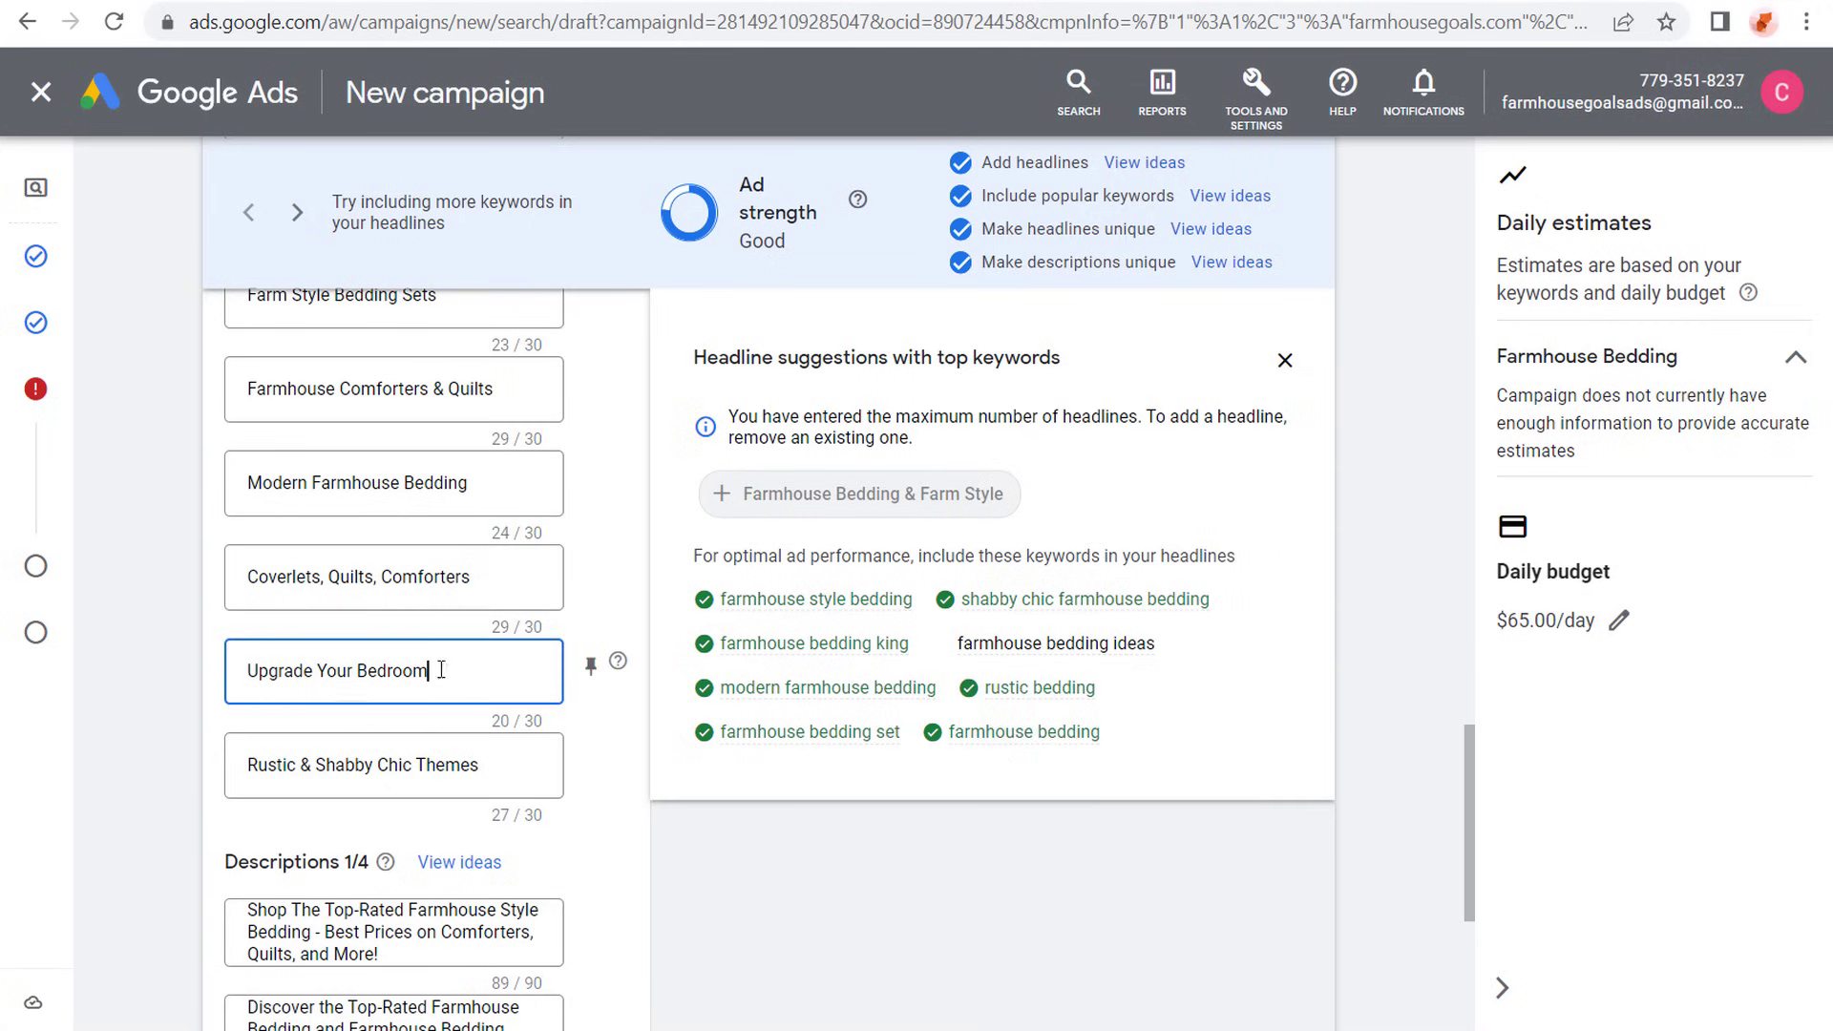
{"action": "left_click_drag", "start_coordinate": [441, 670], "coordinate": [200, 665]}
{"action": "type", "text": "Farmh"}
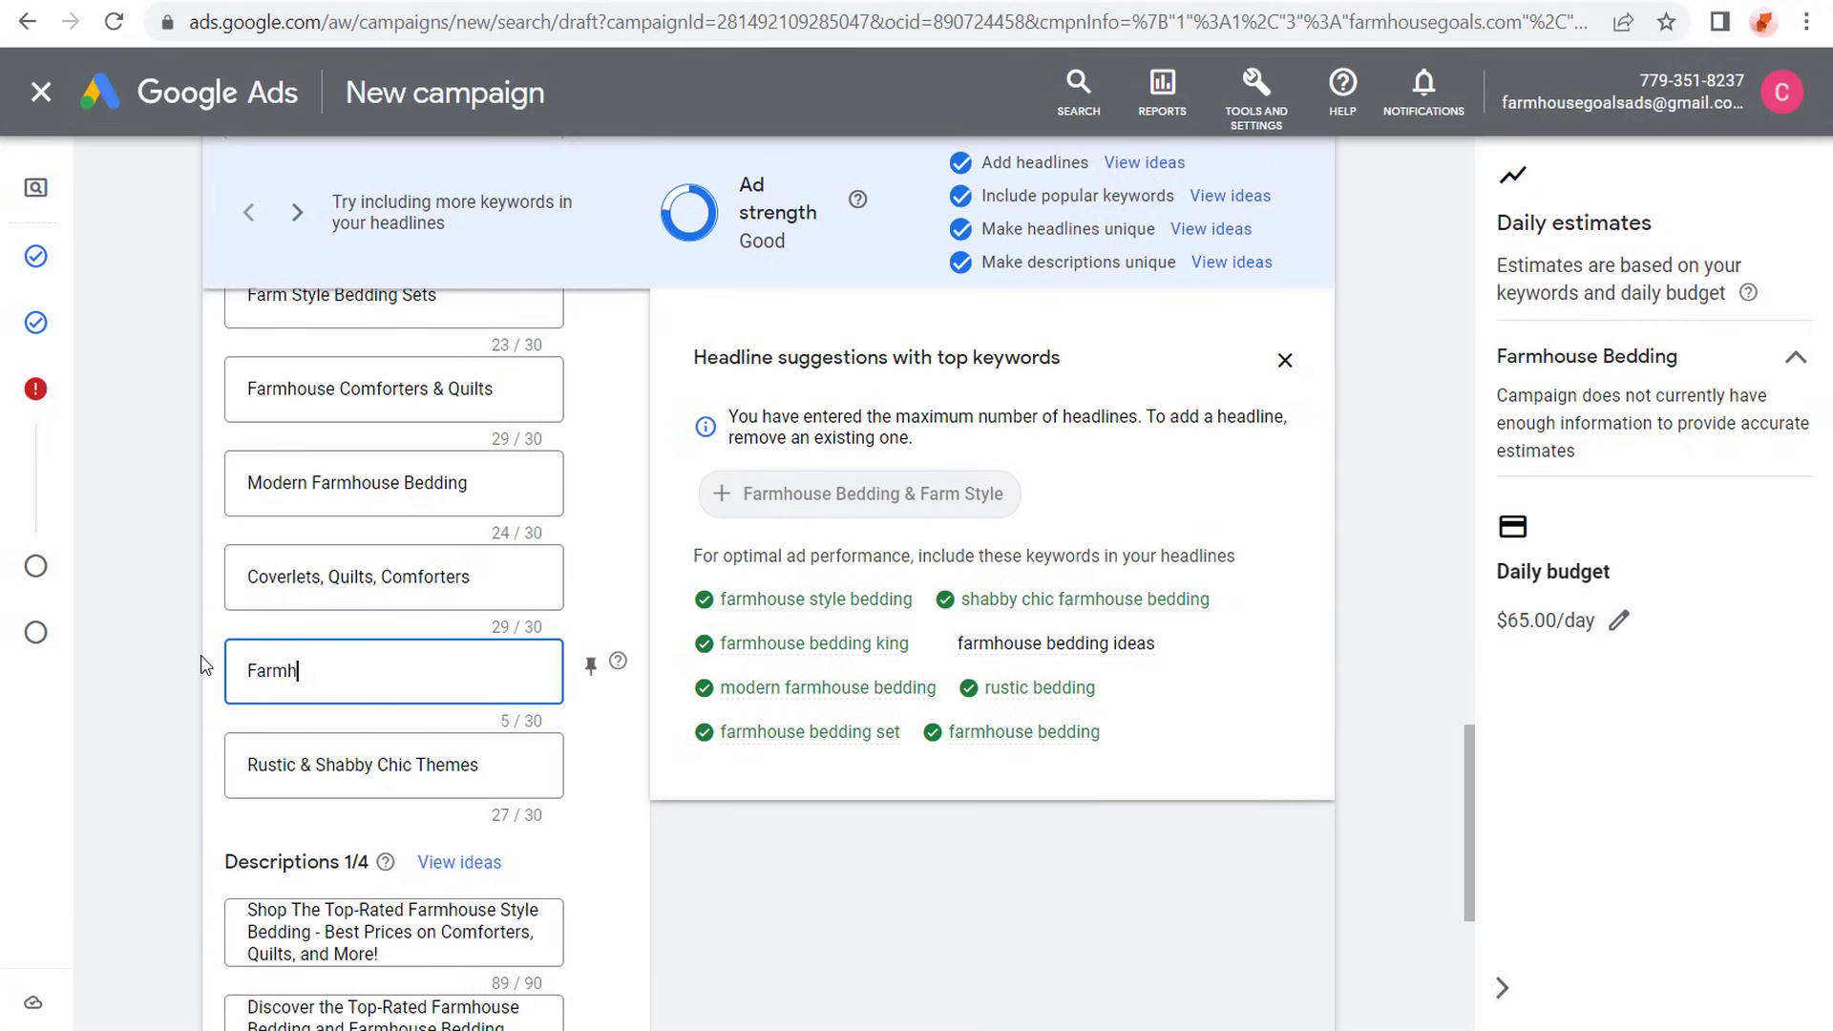
{"action": "type", "text": "ouse Bedding Ideas"}
{"action": "left_click", "coordinate": [753, 318]}
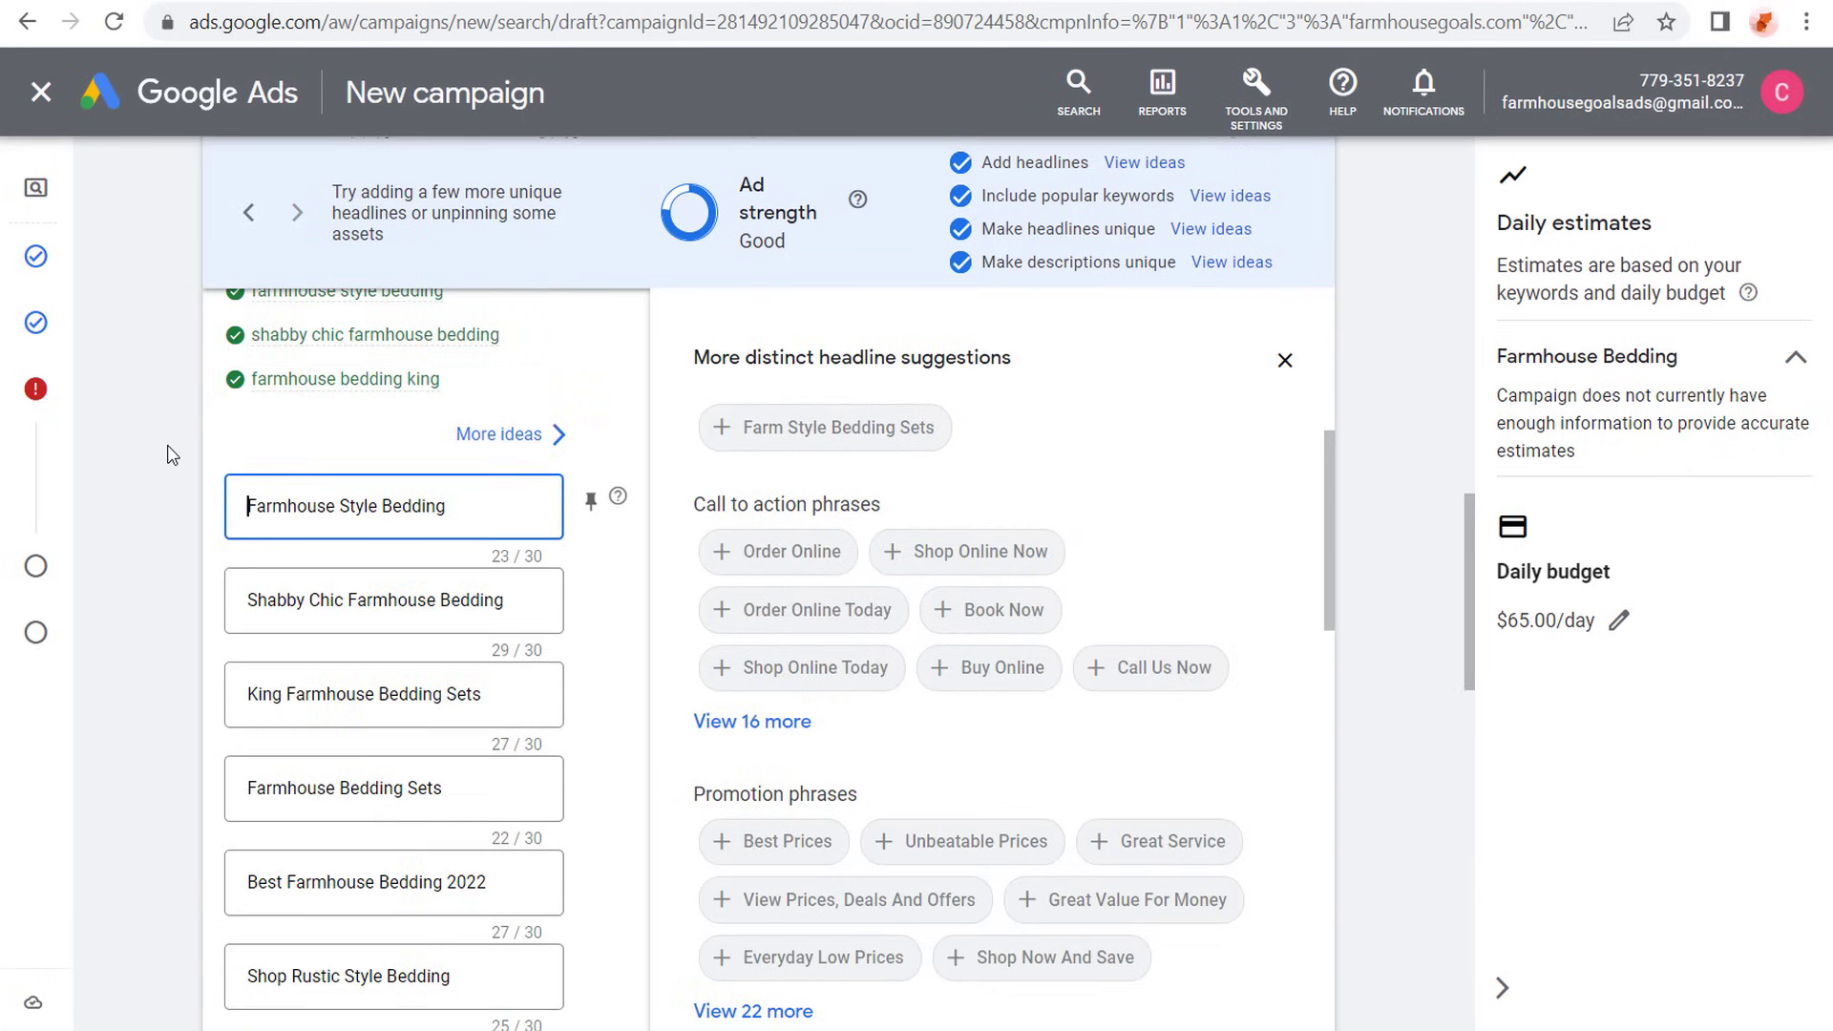
- Look over the revised headlines and check the pin position options for Farmhouse Style Bedding without pinning it
{"action": "scroll", "coordinate": [353, 503], "scroll_direction": "down", "scroll_amount": 15}
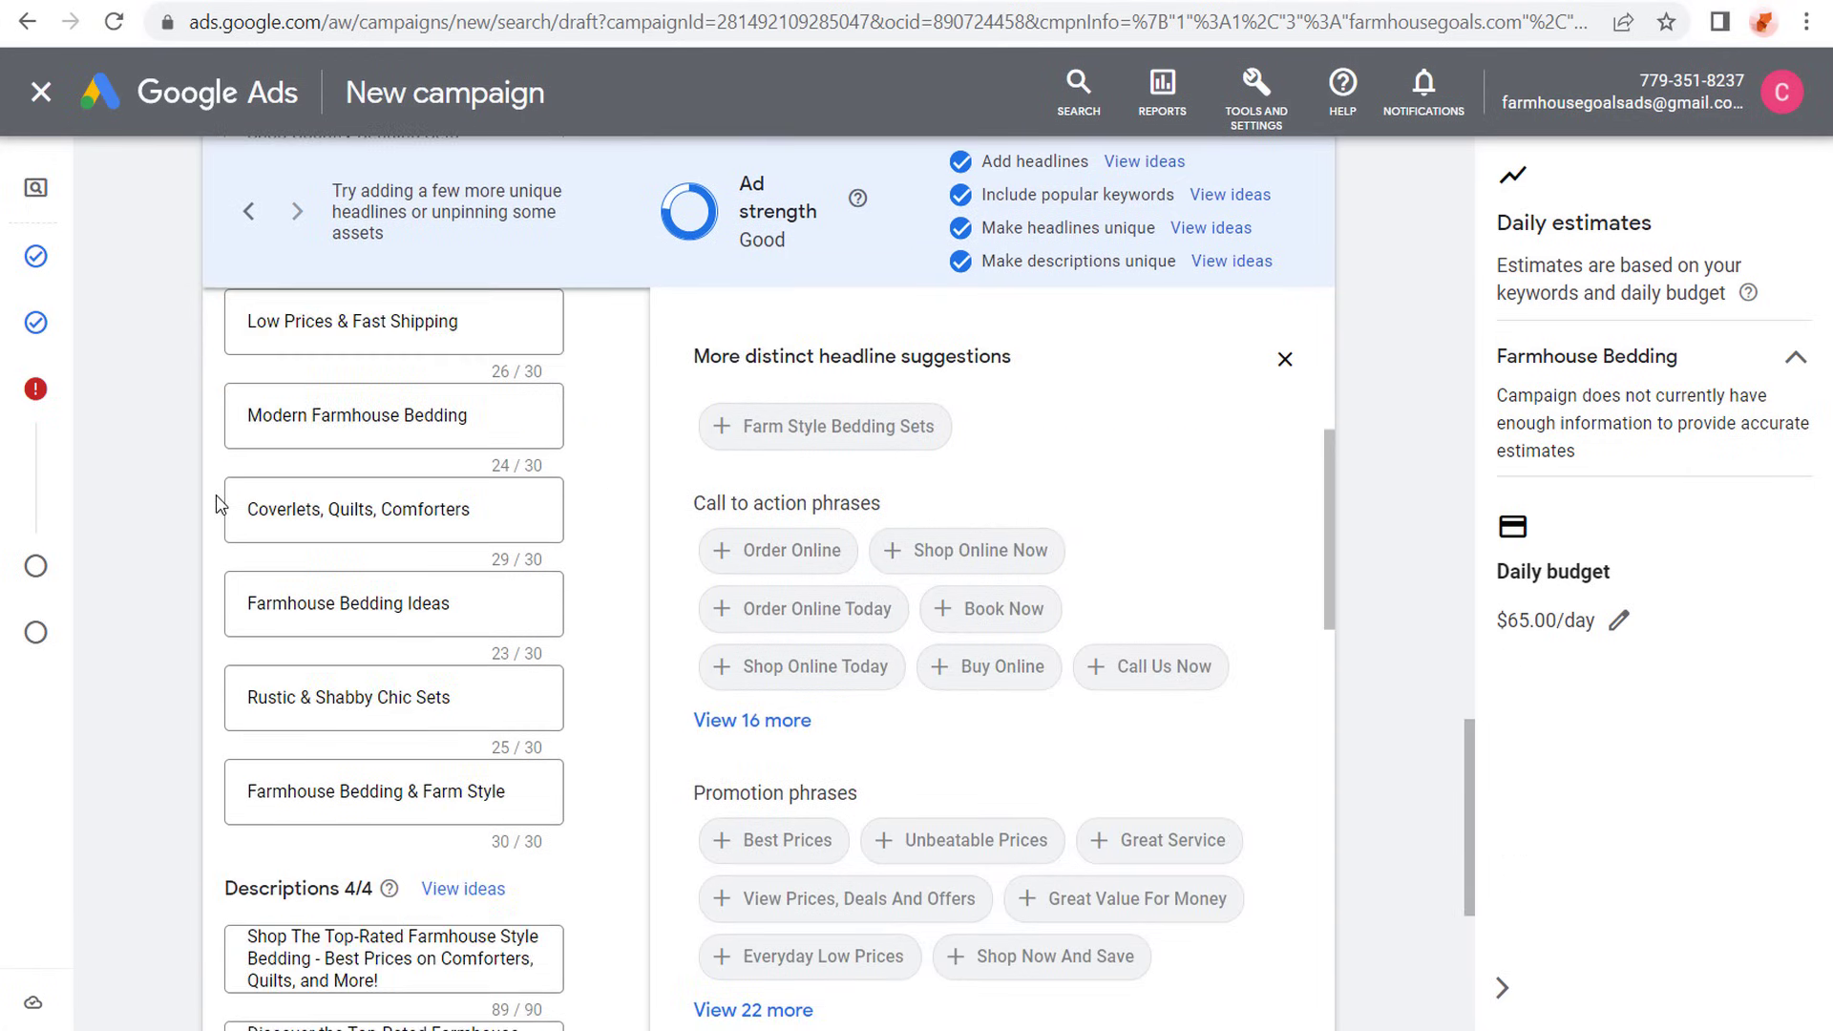
{"action": "scroll", "coordinate": [290, 600], "scroll_direction": "up", "scroll_amount": 4}
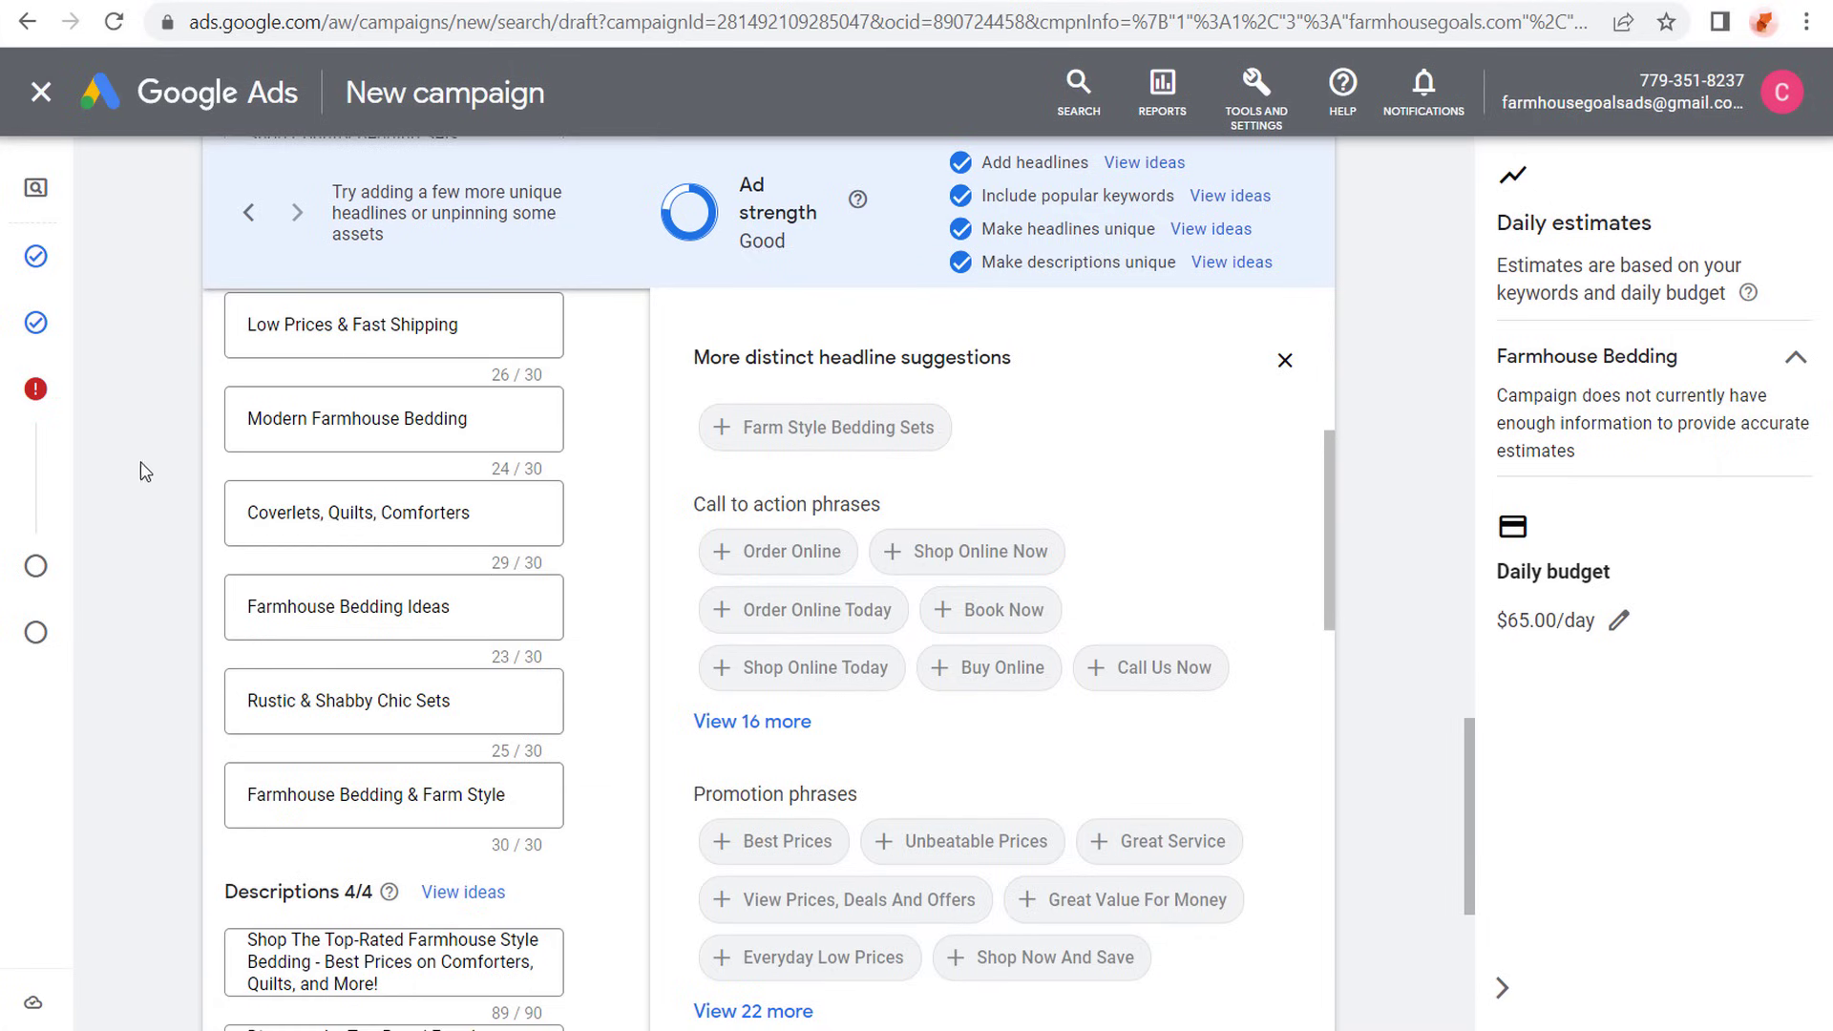
{"action": "scroll", "coordinate": [145, 461], "scroll_direction": "up", "scroll_amount": 2}
{"action": "scroll", "coordinate": [145, 461], "scroll_direction": "up", "scroll_amount": 8}
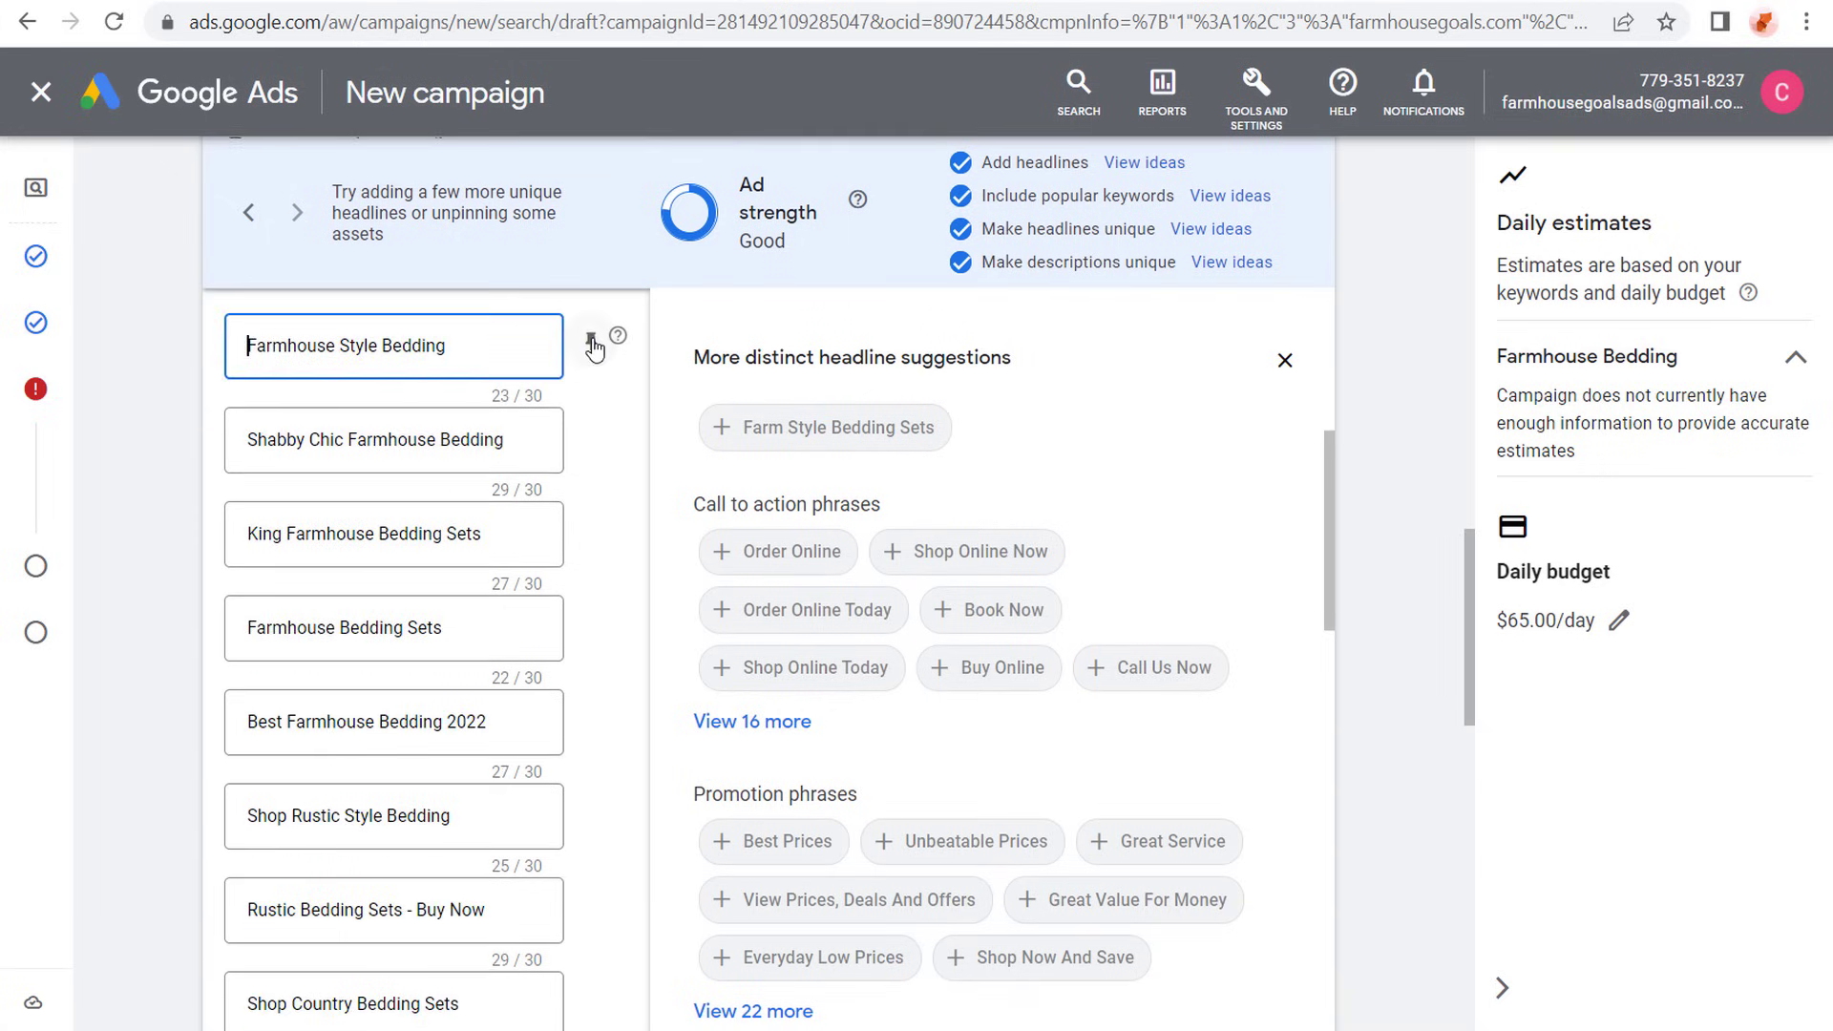
{"action": "left_click", "coordinate": [591, 341]}
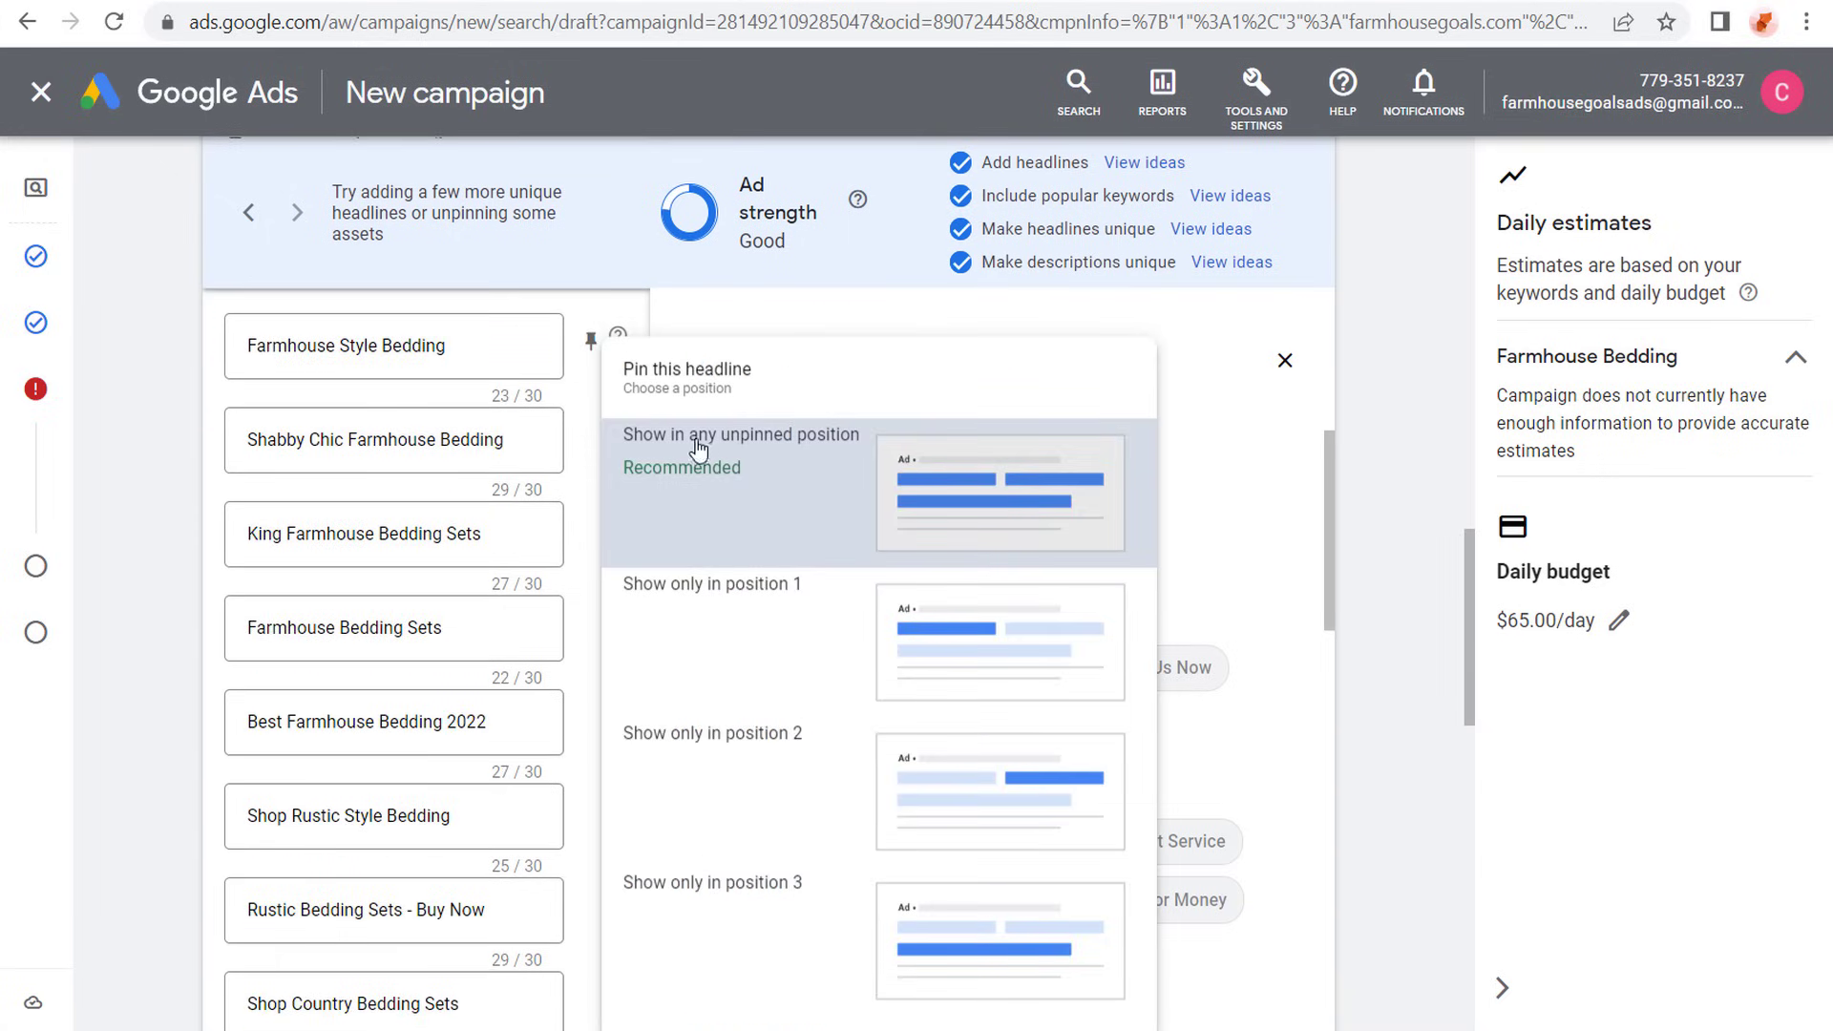
{"action": "left_click", "coordinate": [170, 352]}
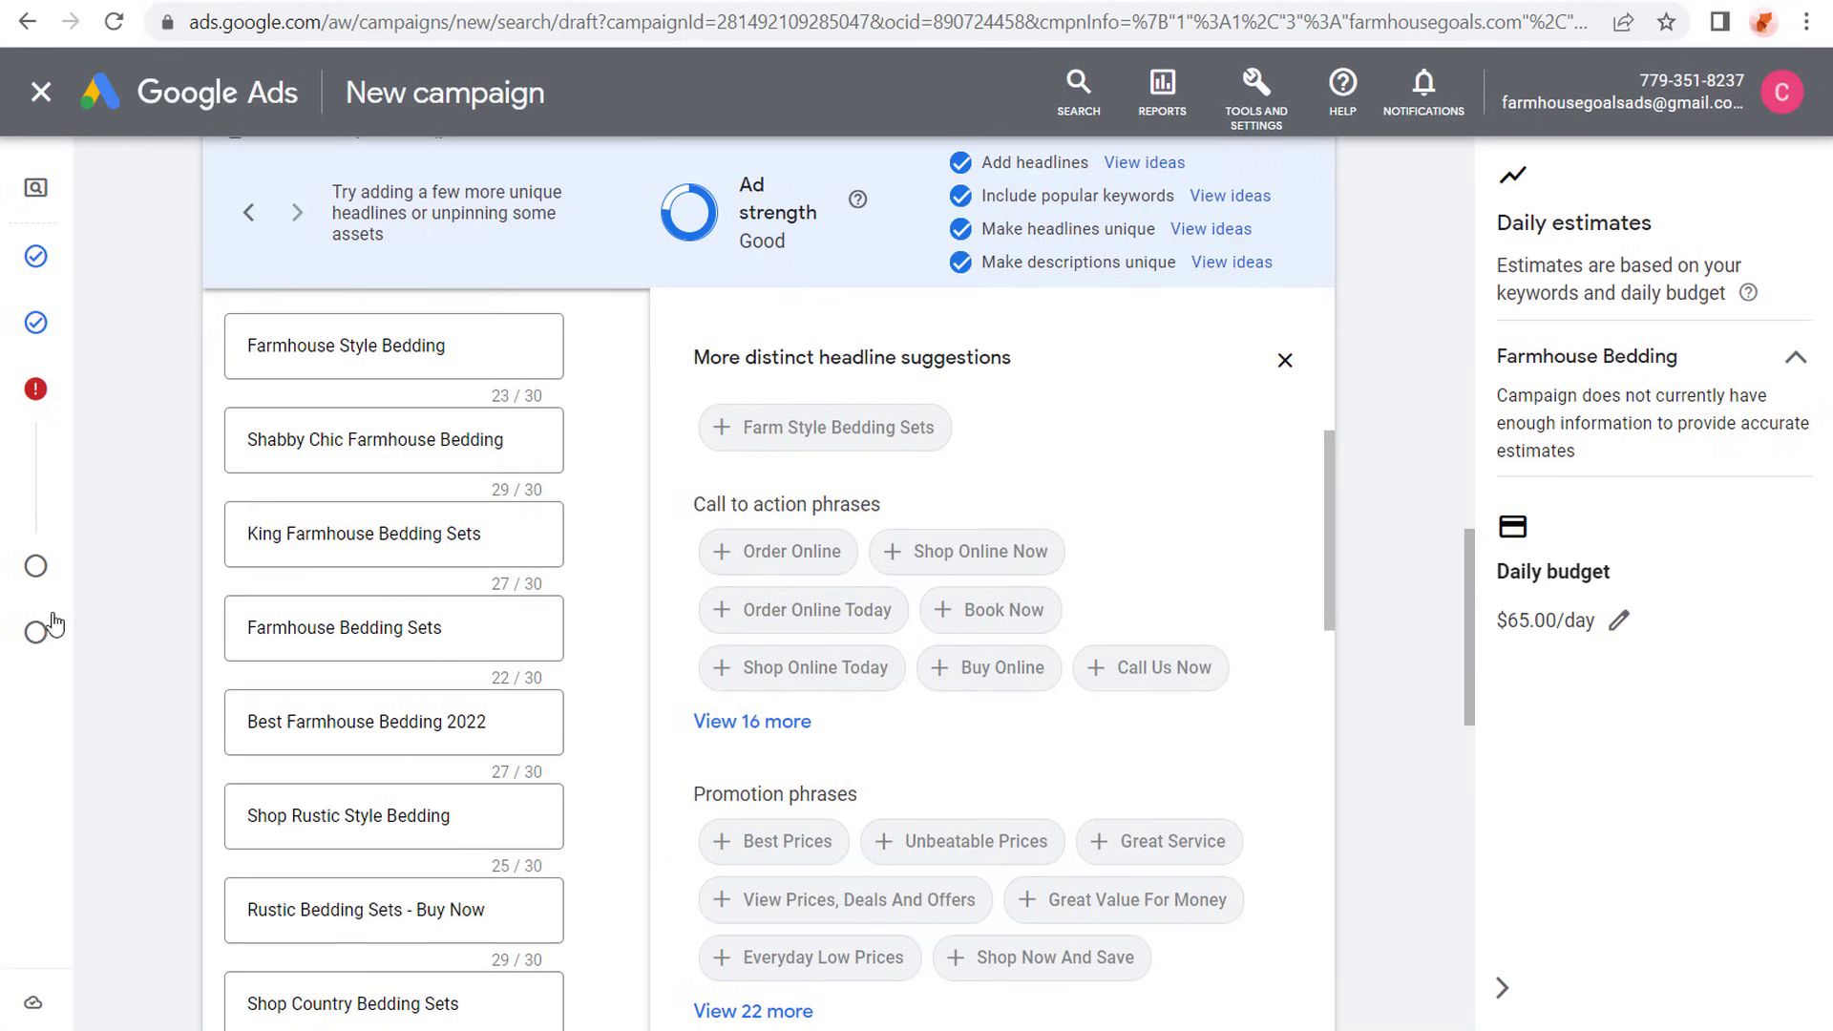
- Check the four descriptions and save the finished responsive search ad in the Farmhouse Bedding ad group
{"action": "scroll", "coordinate": [232, 336], "scroll_direction": "down", "scroll_amount": 7}
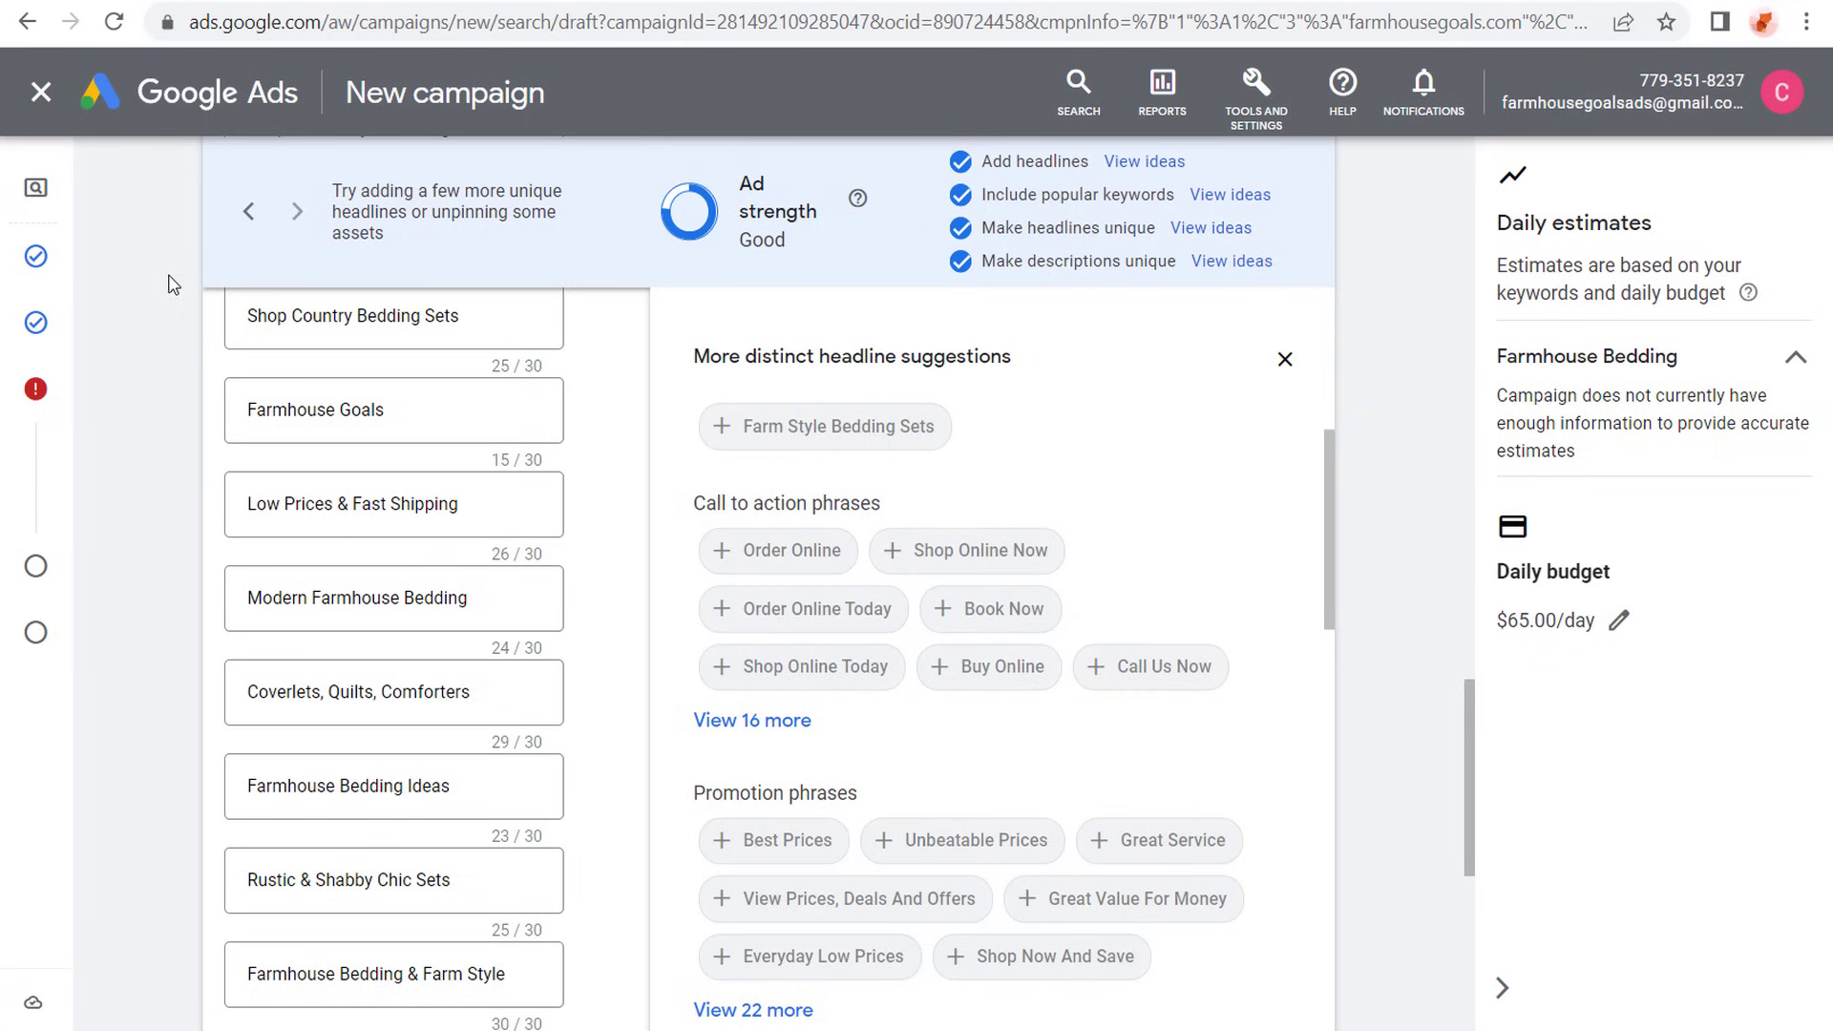
{"action": "scroll", "coordinate": [134, 351], "scroll_direction": "down", "scroll_amount": 7}
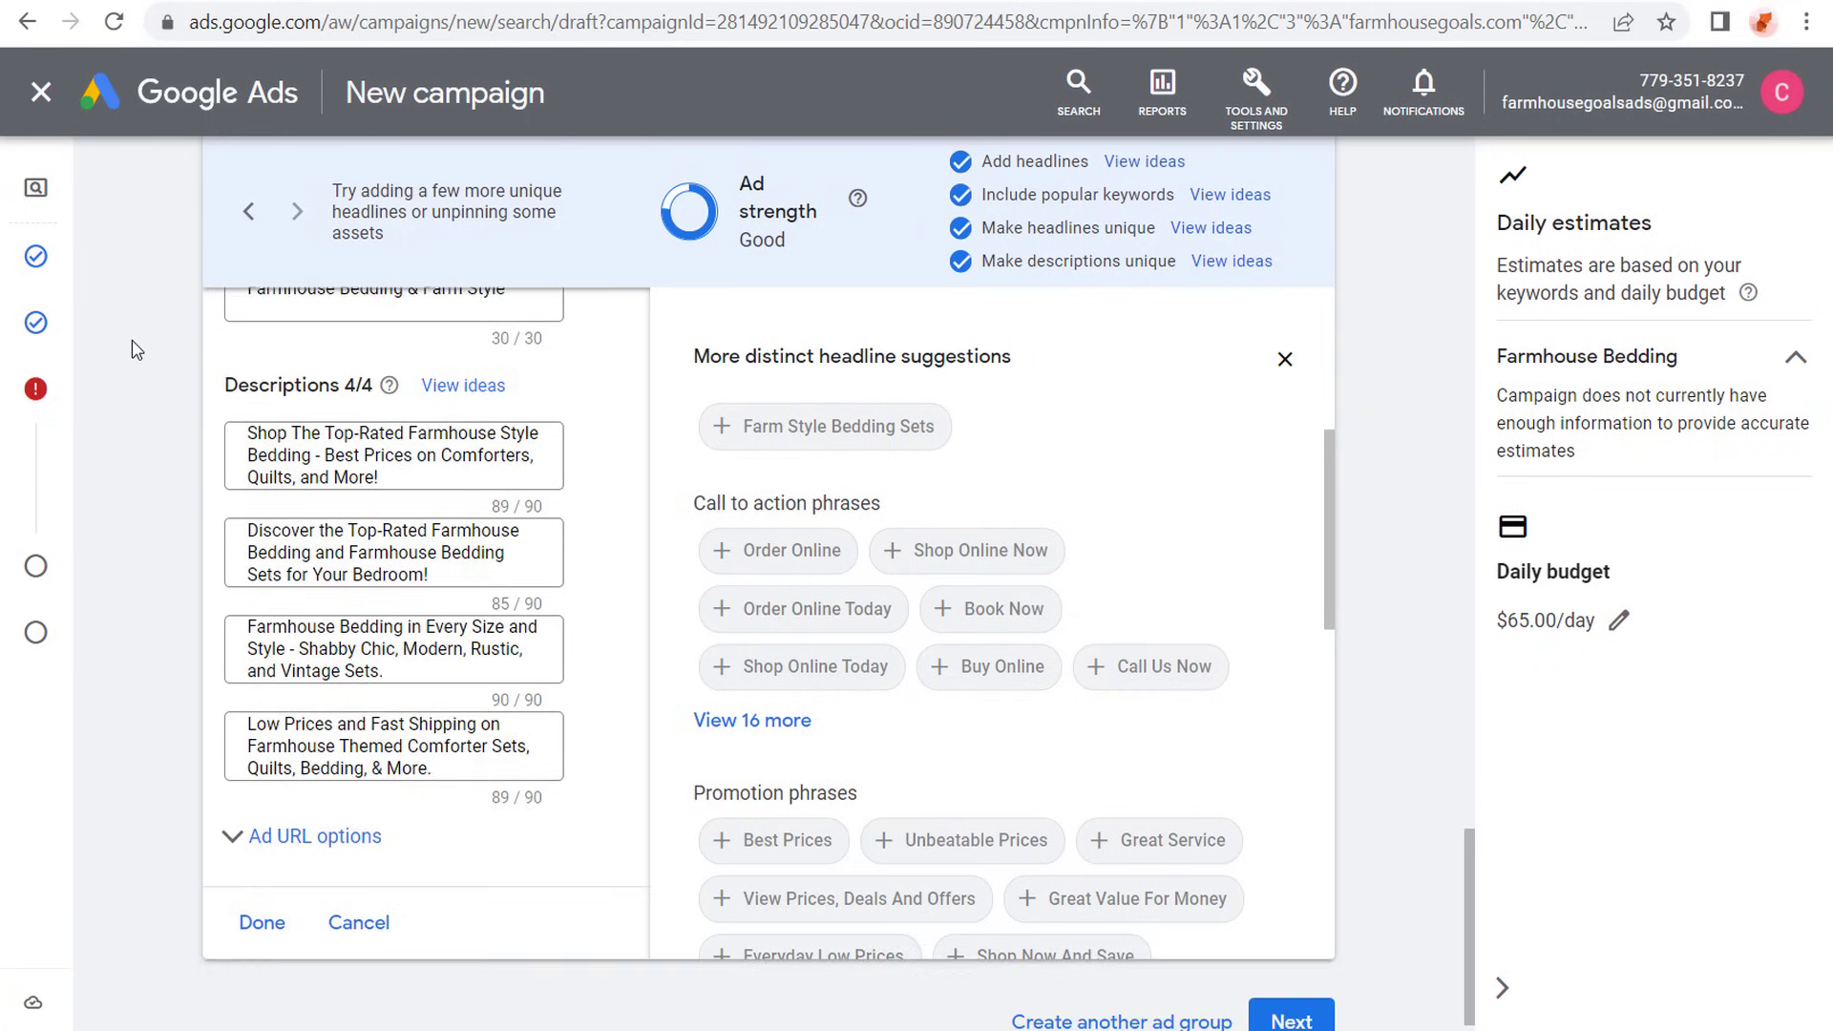
{"action": "left_click", "coordinate": [270, 877]}
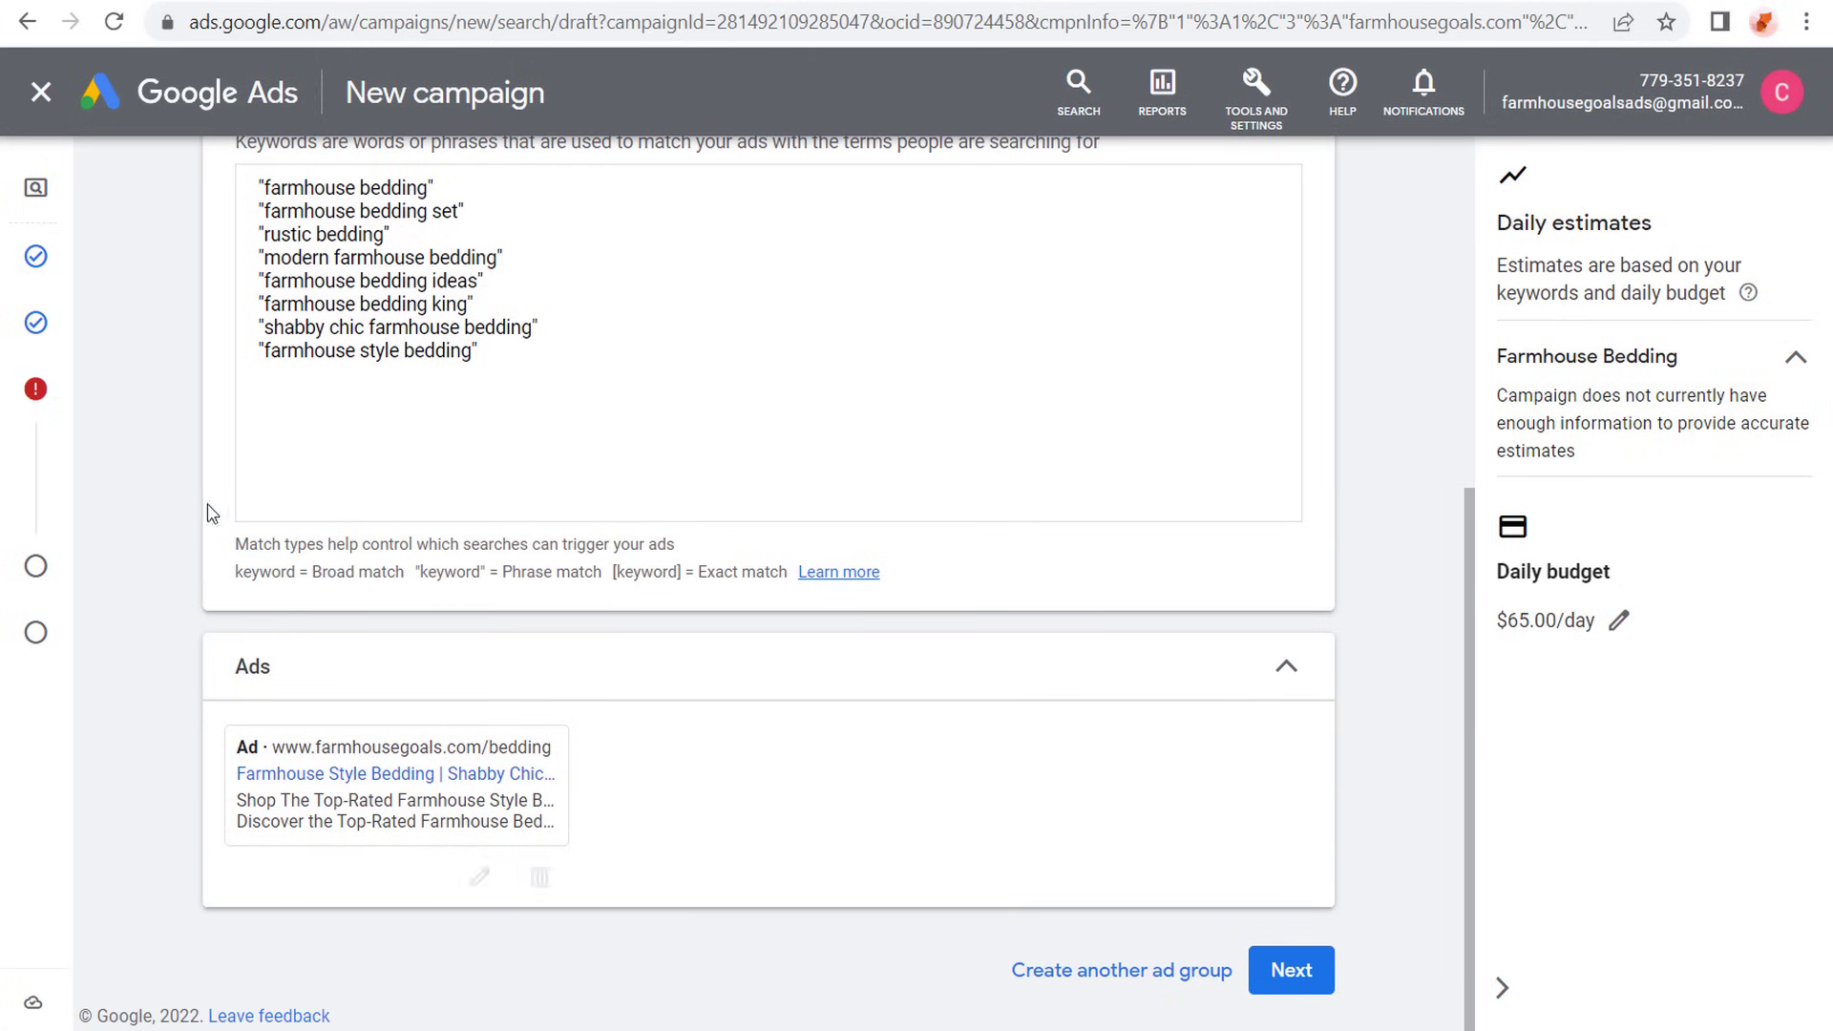
{"action": "scroll", "coordinate": [174, 485], "scroll_direction": "up", "scroll_amount": 6}
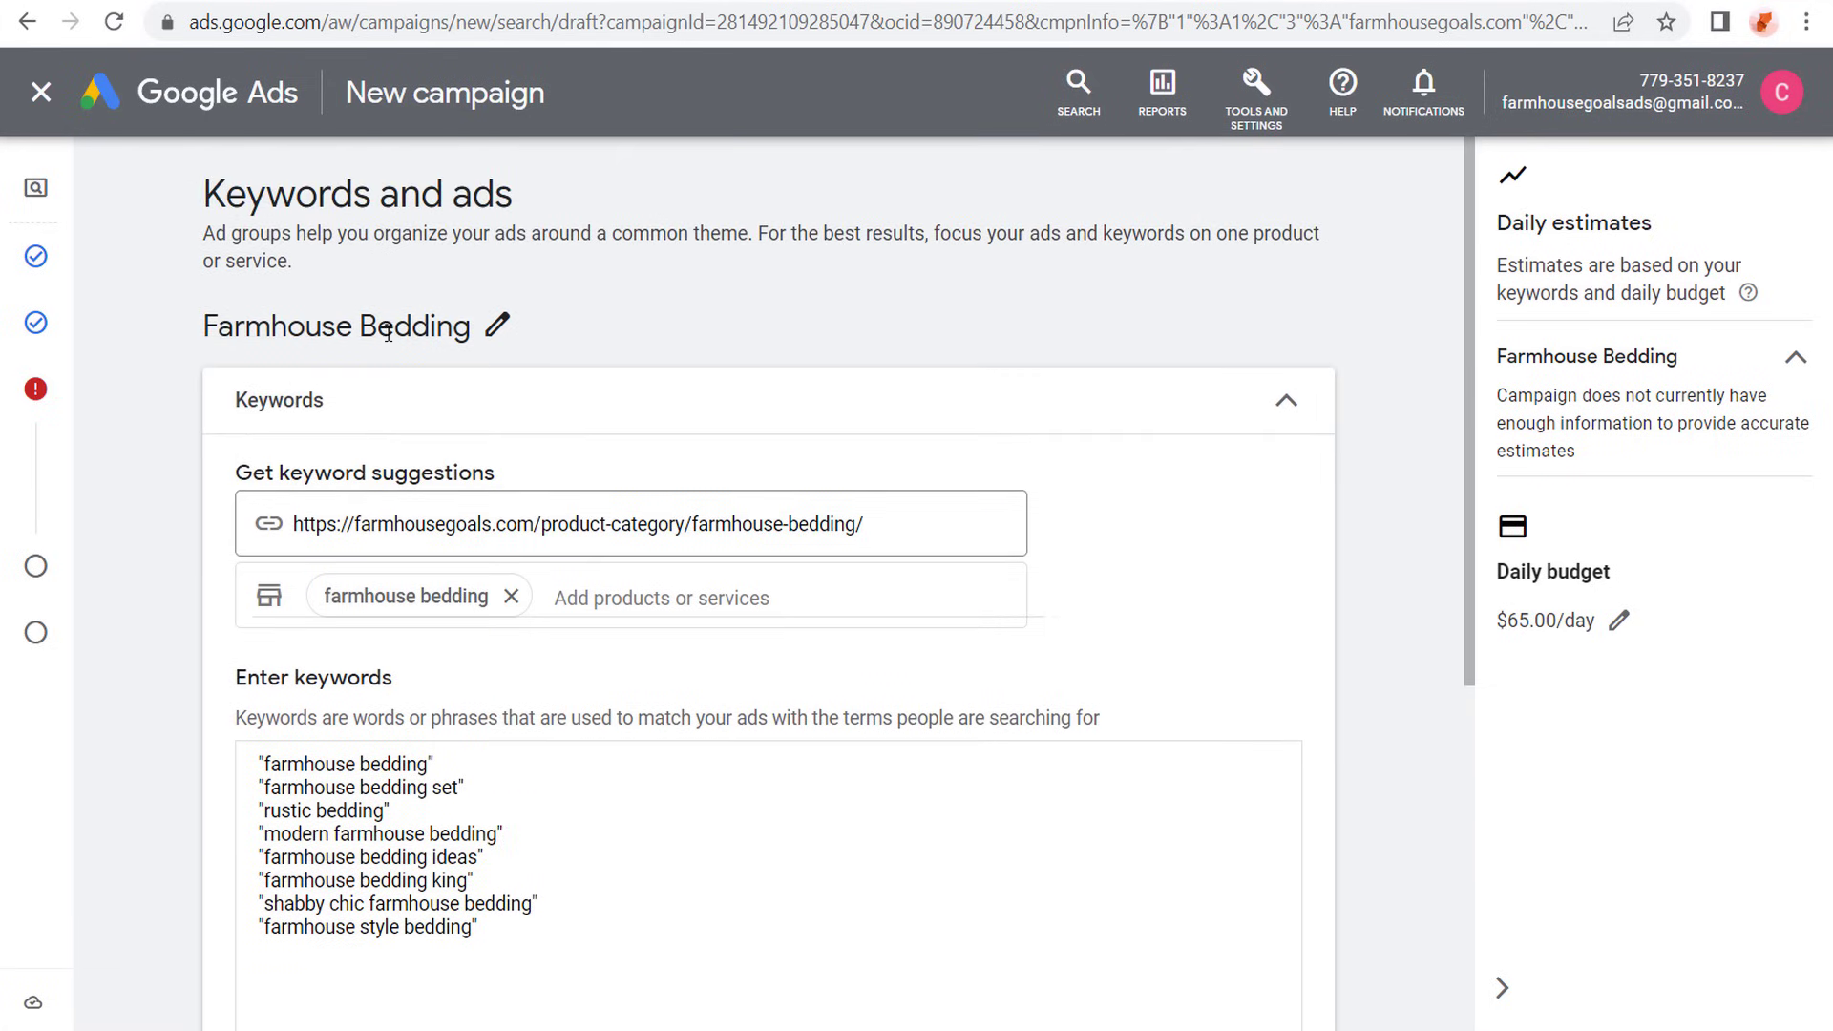
- Check the Farmhouse Bedding ad group's phrase match keywords and its responsive search ad, and continue to the campaign's extensions
{"action": "scroll", "coordinate": [198, 584], "scroll_direction": "down", "scroll_amount": 2}
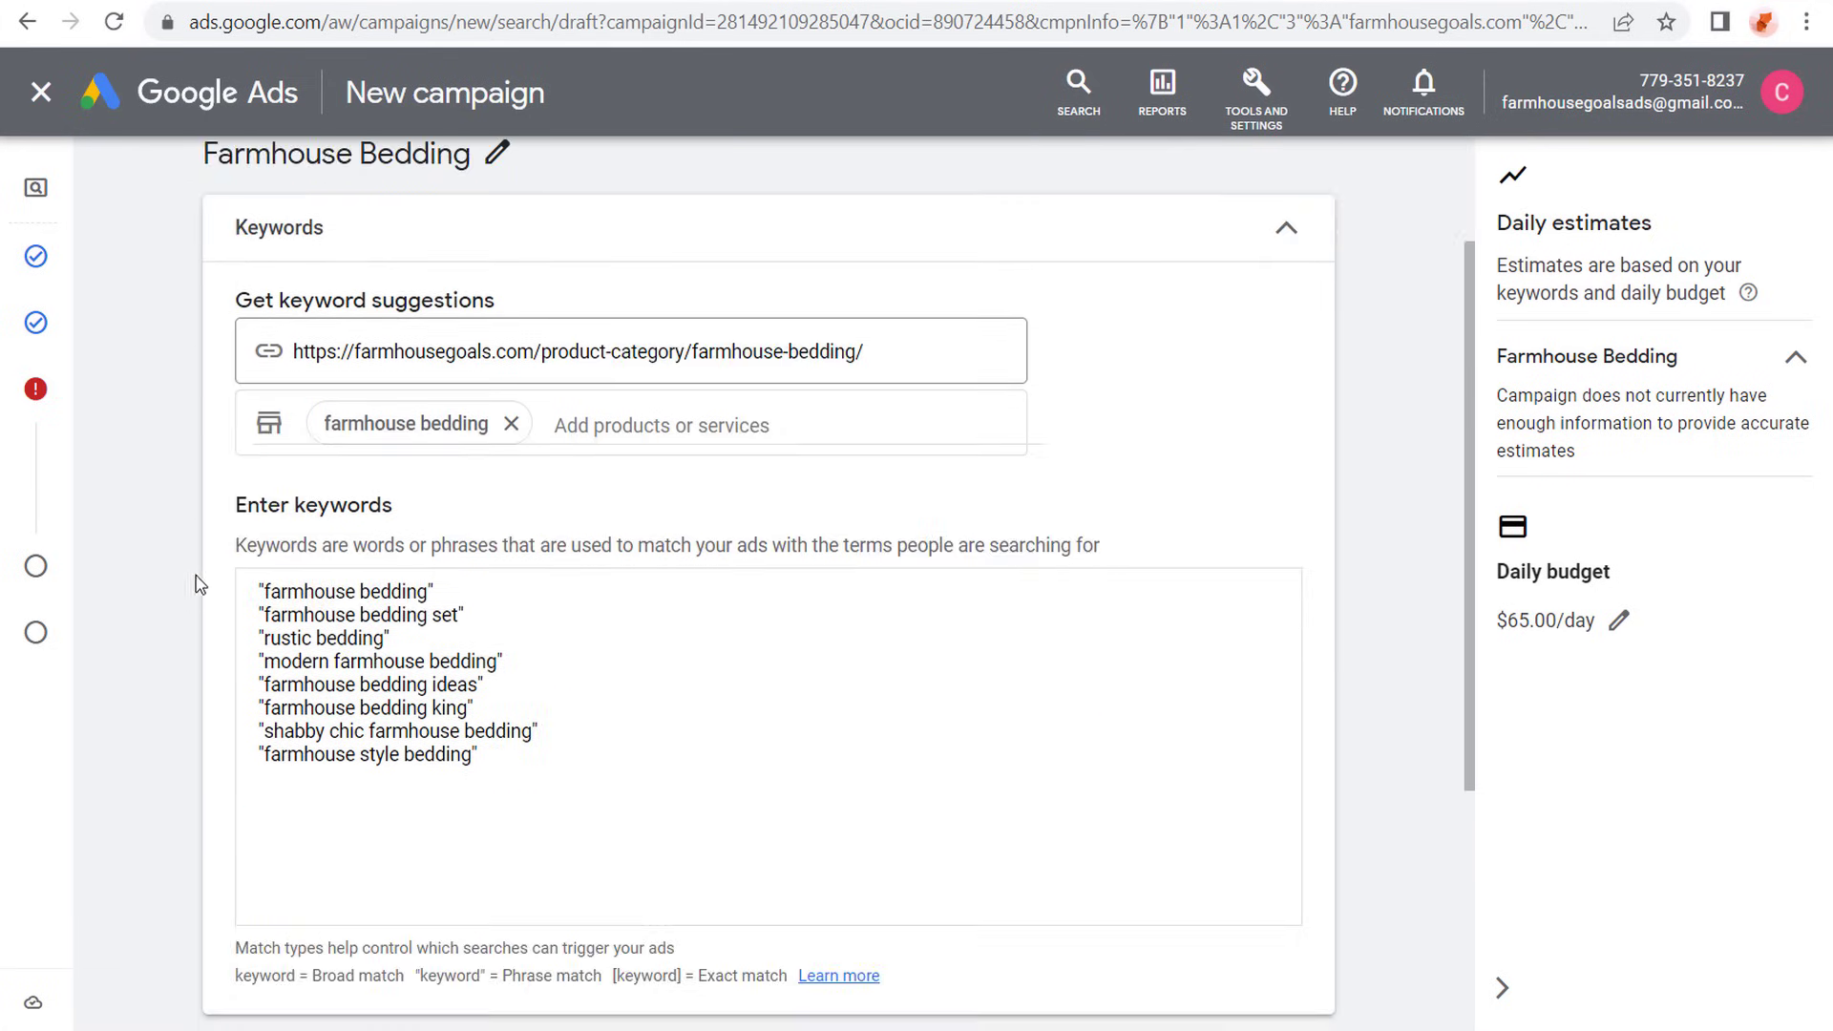
{"action": "scroll", "coordinate": [200, 515], "scroll_direction": "down", "scroll_amount": 4}
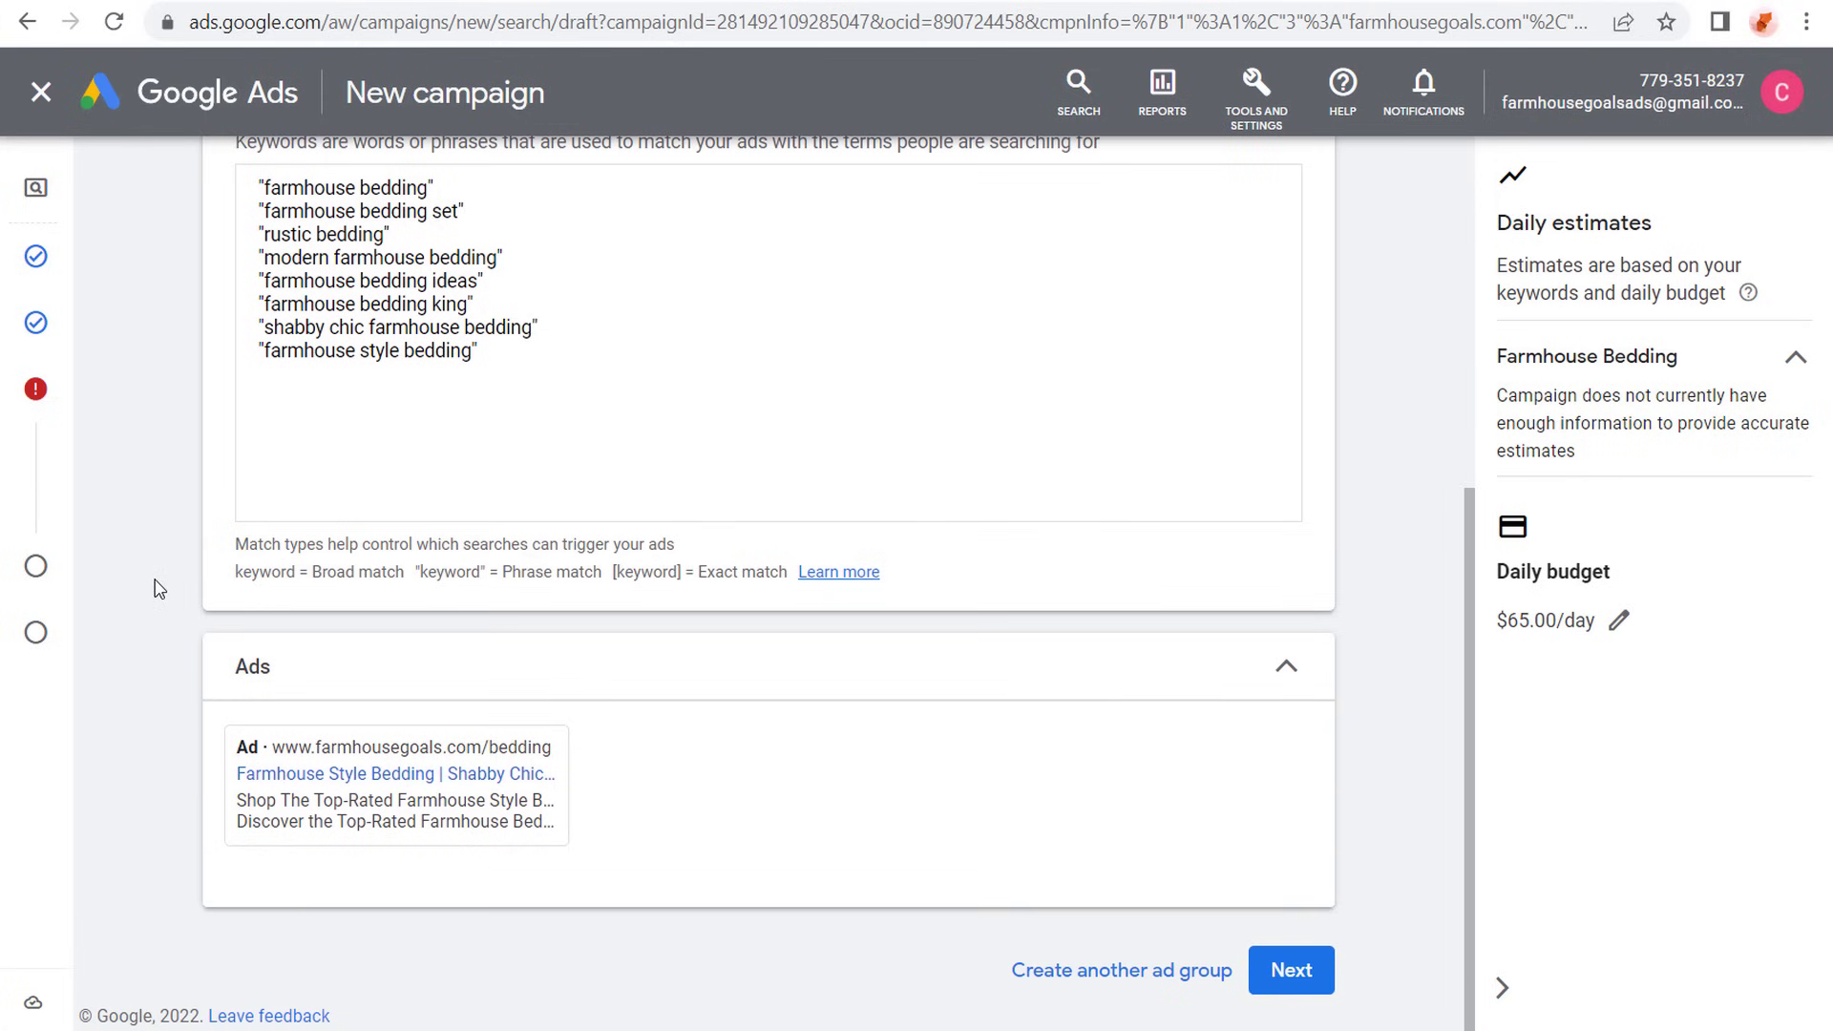
{"action": "mouse_move", "coordinate": [262, 743]}
{"action": "mouse_move", "coordinate": [320, 750]}
{"action": "left_click", "coordinate": [1281, 971]}
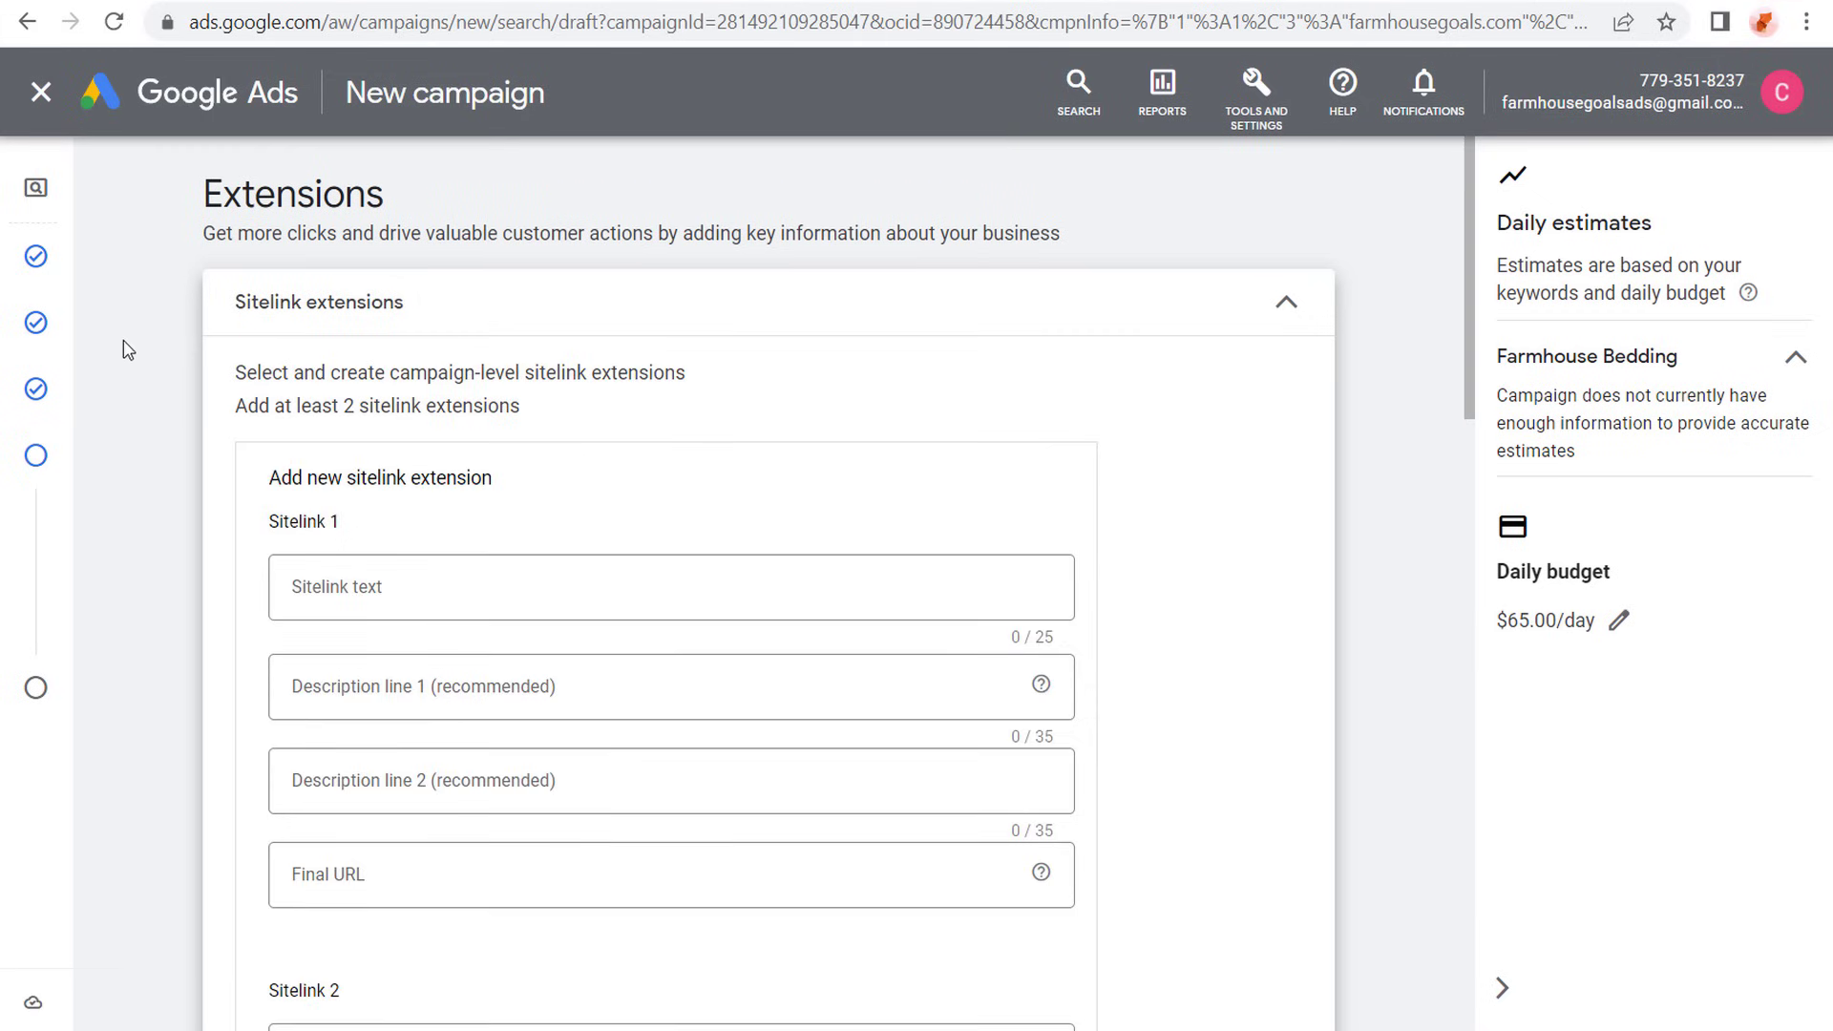
- Look over the sitelink extension form and the ads in the Google results for "farmhouse bedding" as examples
{"action": "scroll", "coordinate": [129, 345], "scroll_direction": "down", "scroll_amount": 2}
{"action": "scroll", "coordinate": [129, 346], "scroll_direction": "up", "scroll_amount": 2}
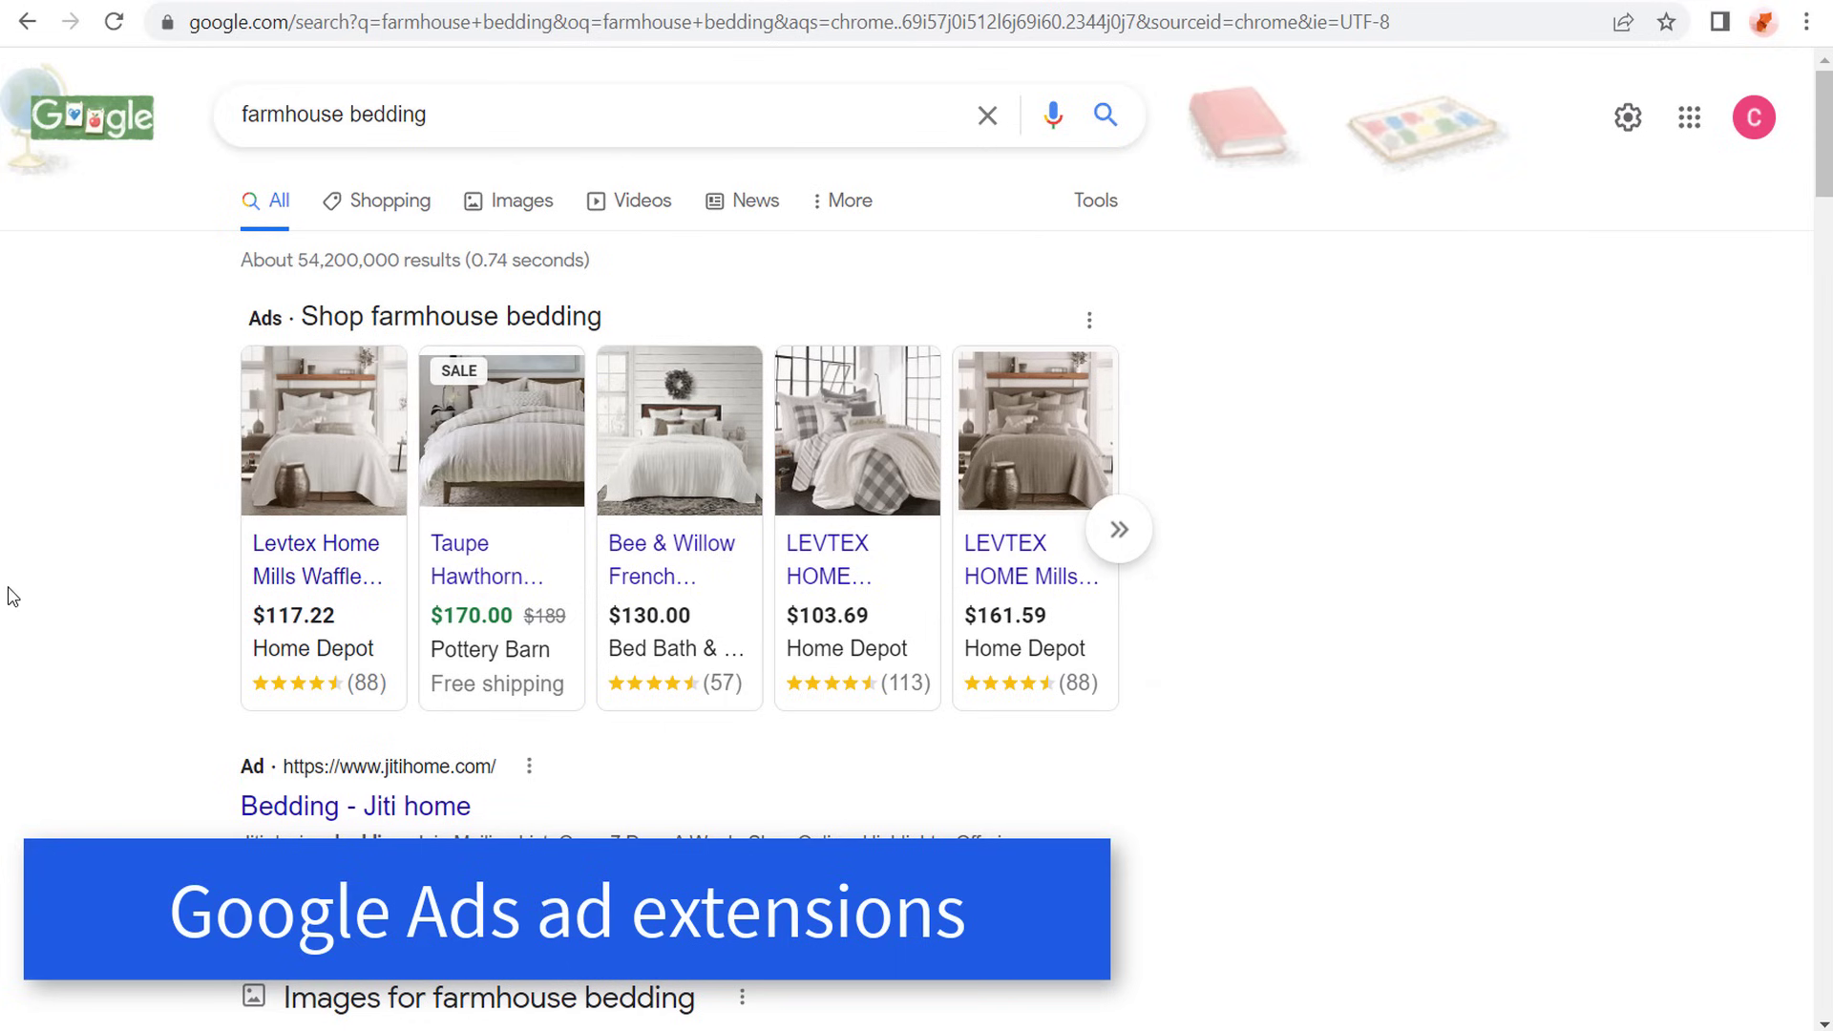
{"action": "scroll", "coordinate": [11, 582], "scroll_direction": "down", "scroll_amount": 1}
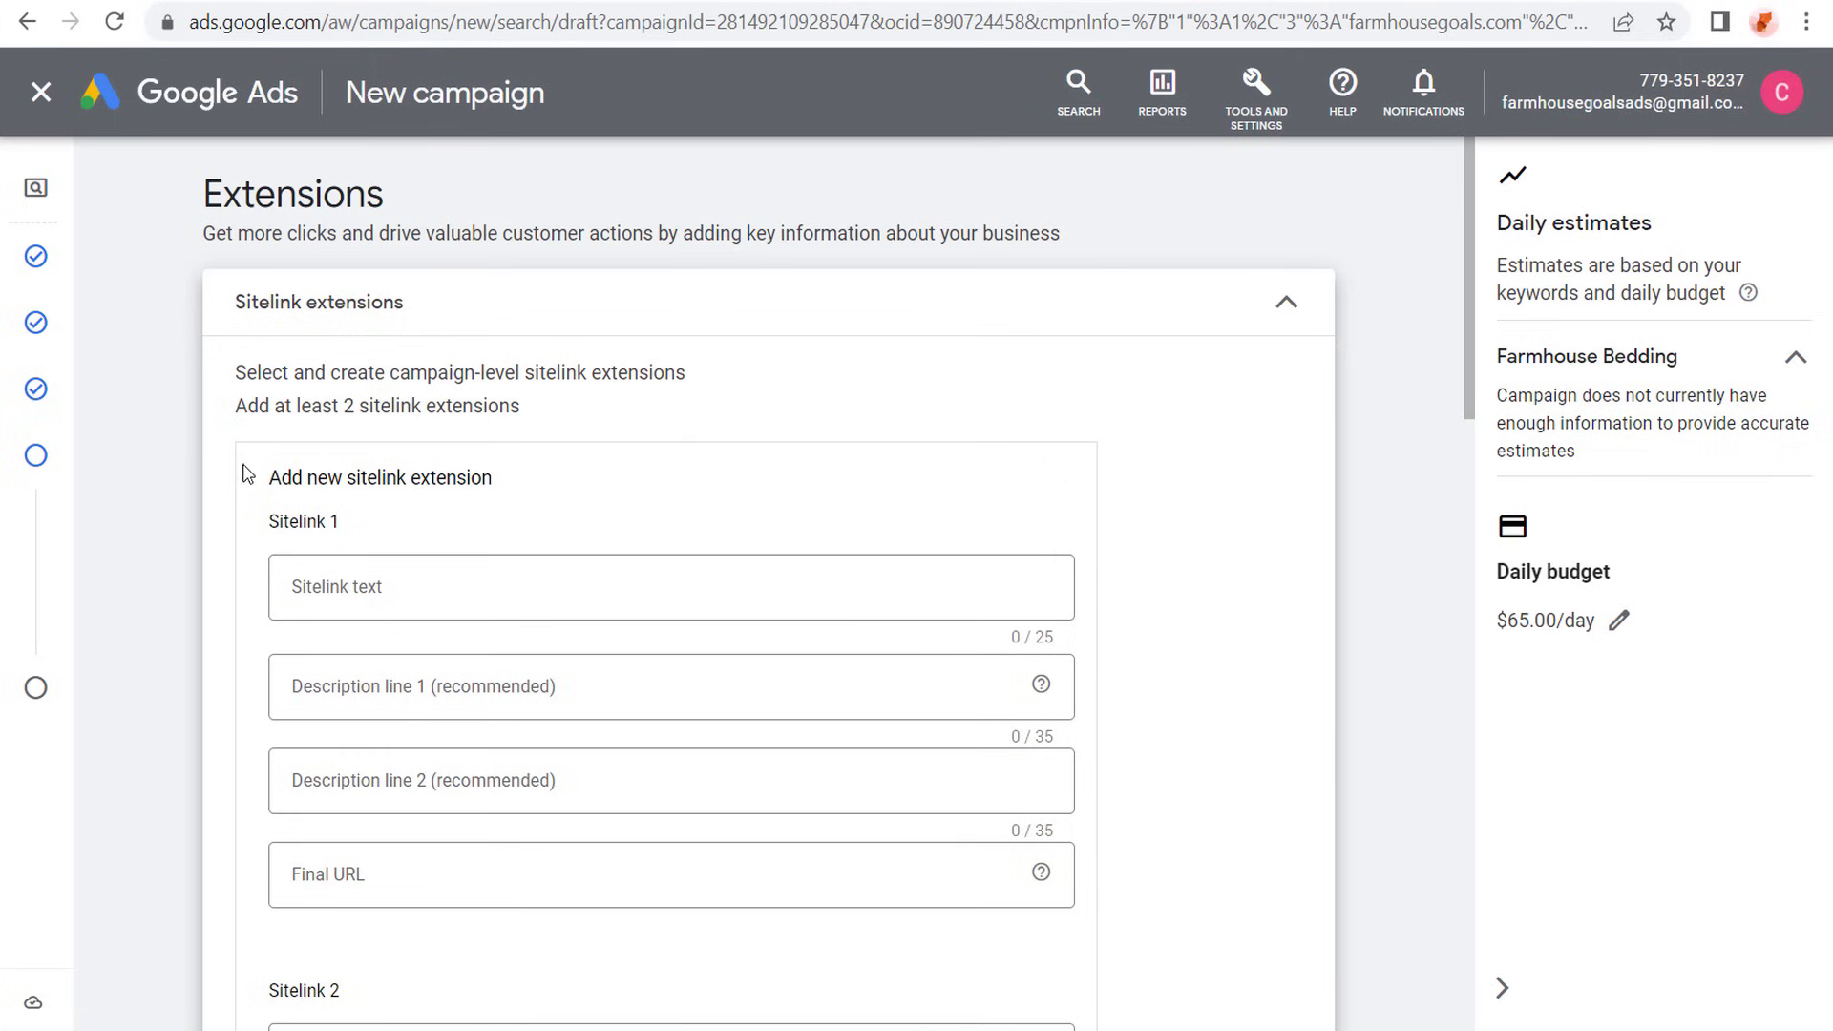
- Enter "Farmhouse Comforter Sets" as the text of Sitelink 1 and "Farmhouse Quilts" as the text of Sitelink 2
{"action": "left_click", "coordinate": [362, 585]}
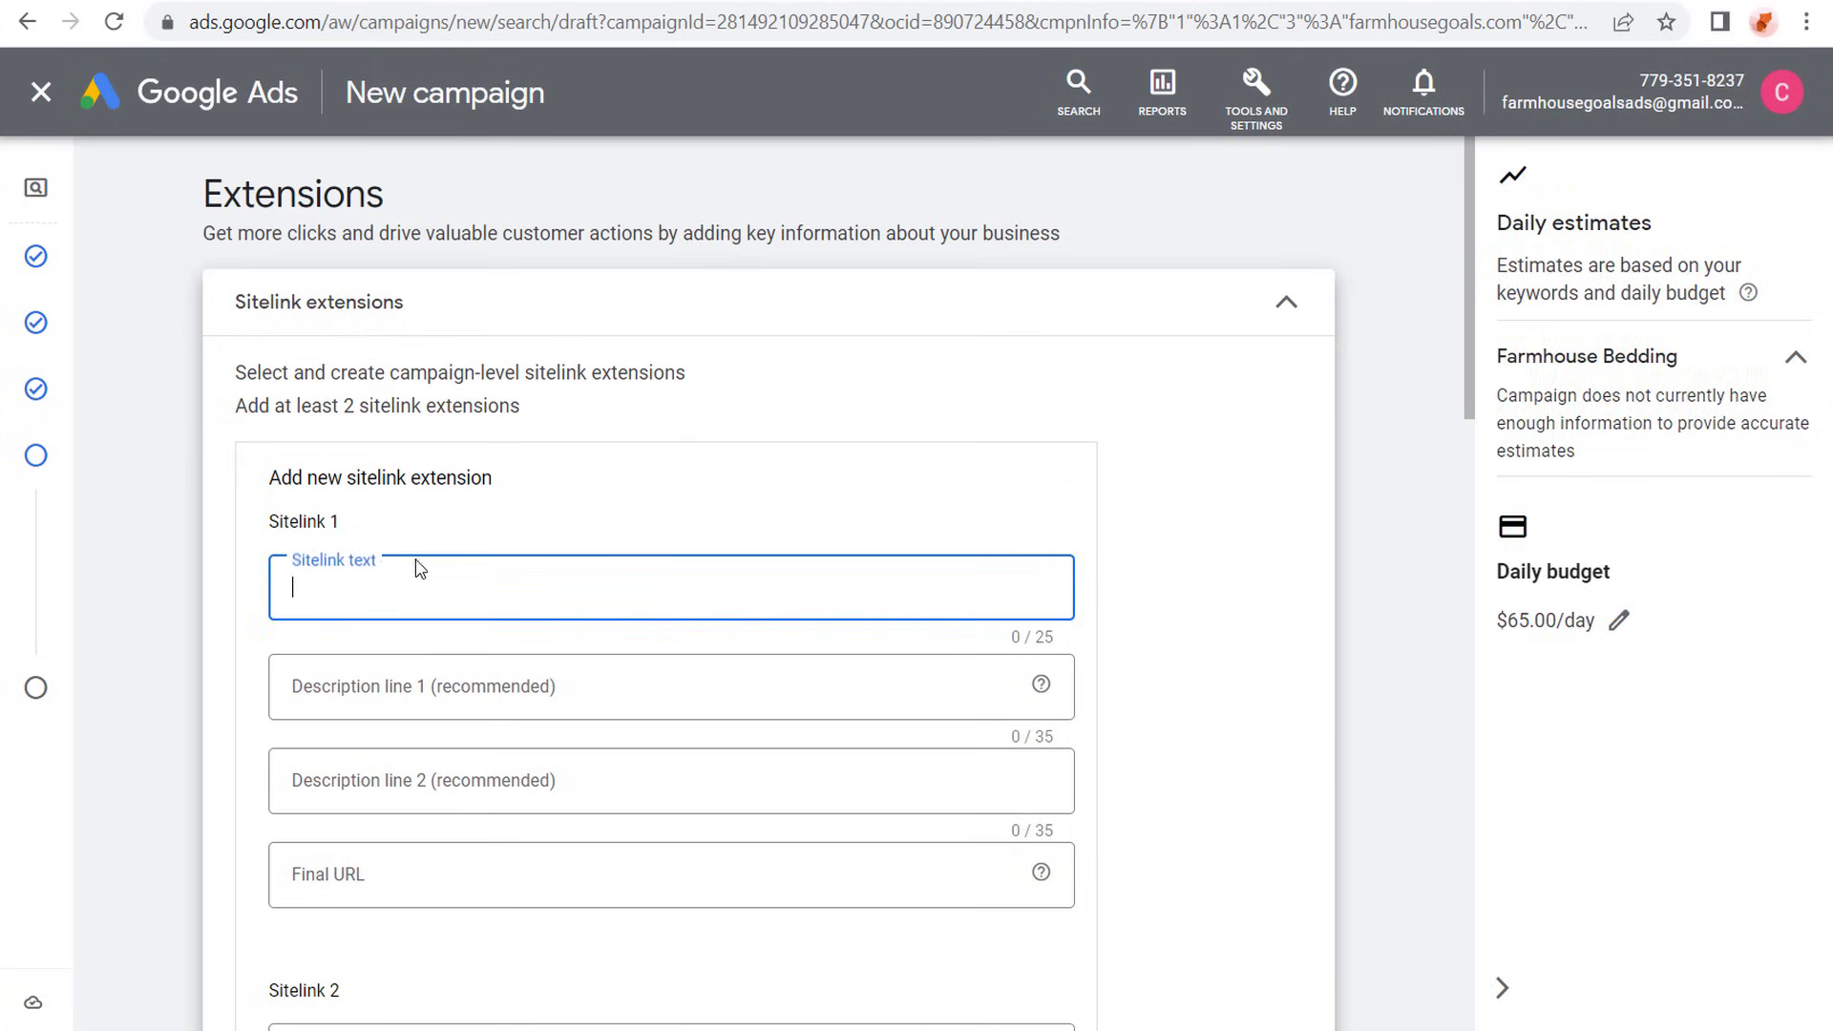
{"action": "type", "text": "Farmhous"}
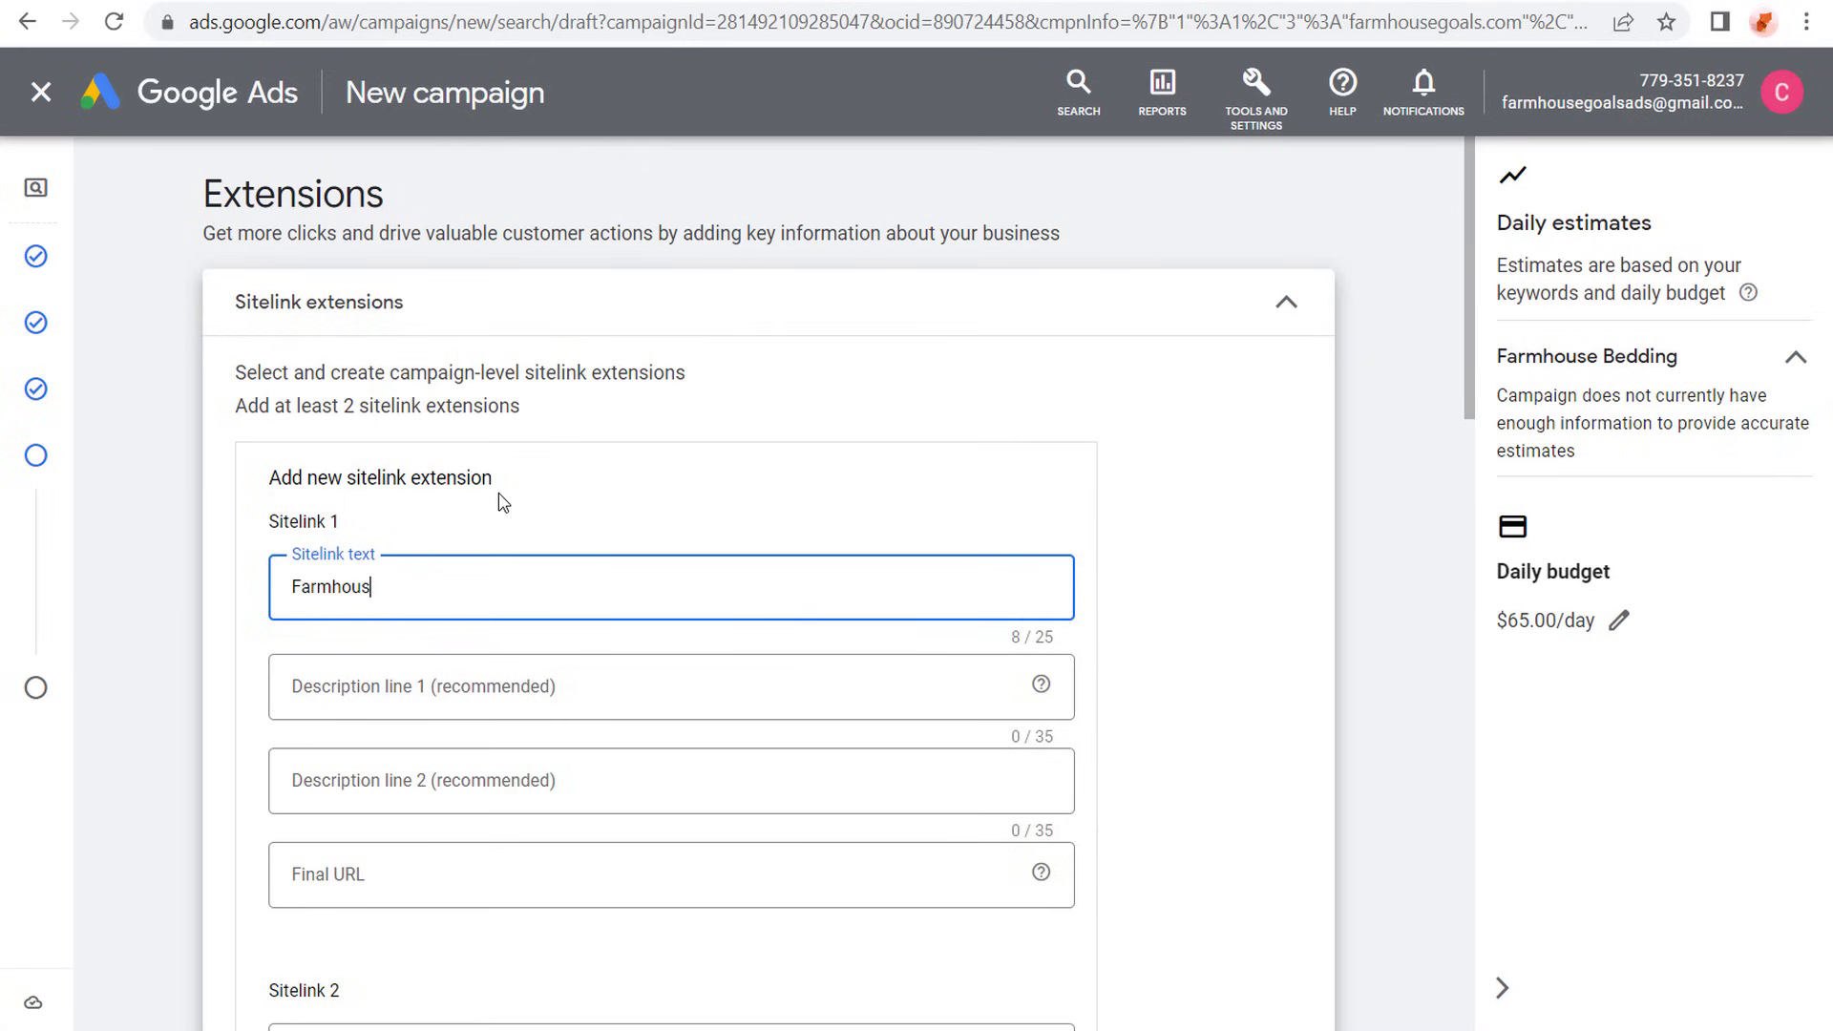
{"action": "type", "text": "e Comforter Sets"}
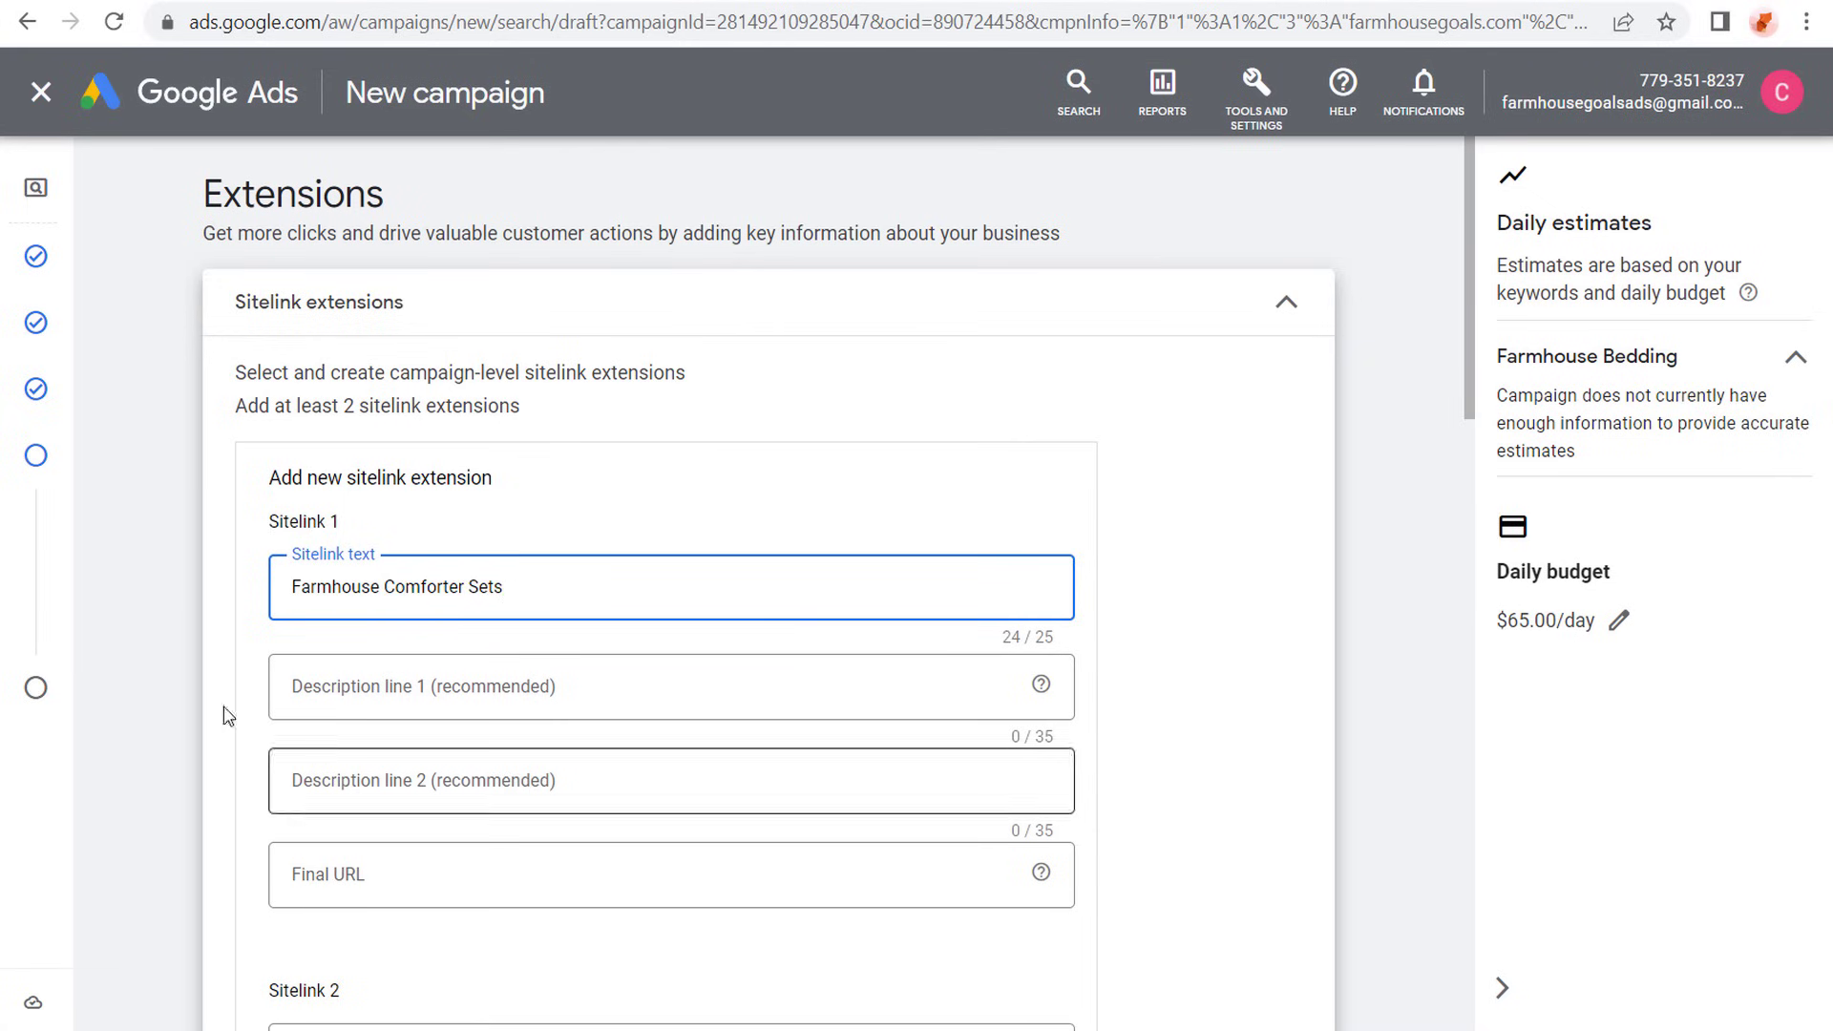
{"action": "scroll", "coordinate": [124, 611], "scroll_direction": "down", "scroll_amount": 4}
{"action": "left_click", "coordinate": [320, 707]}
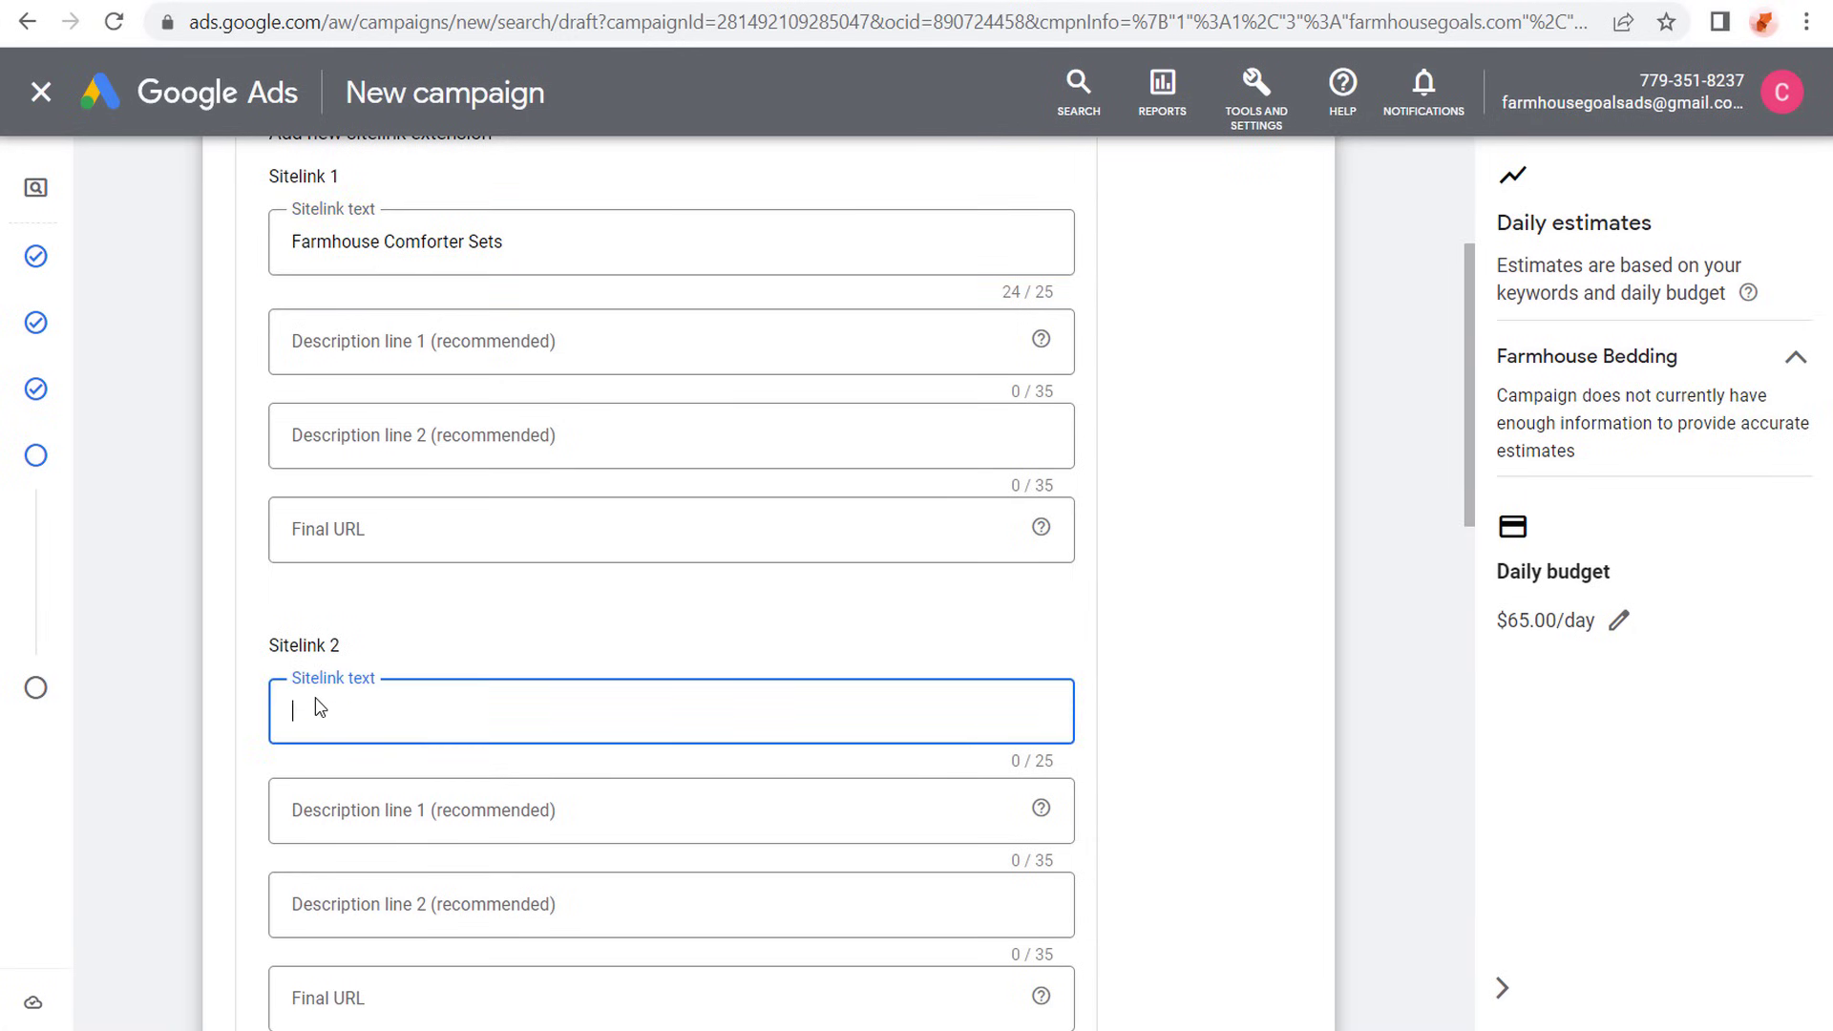
{"action": "type", "text": "Farmhouse Quilts"}
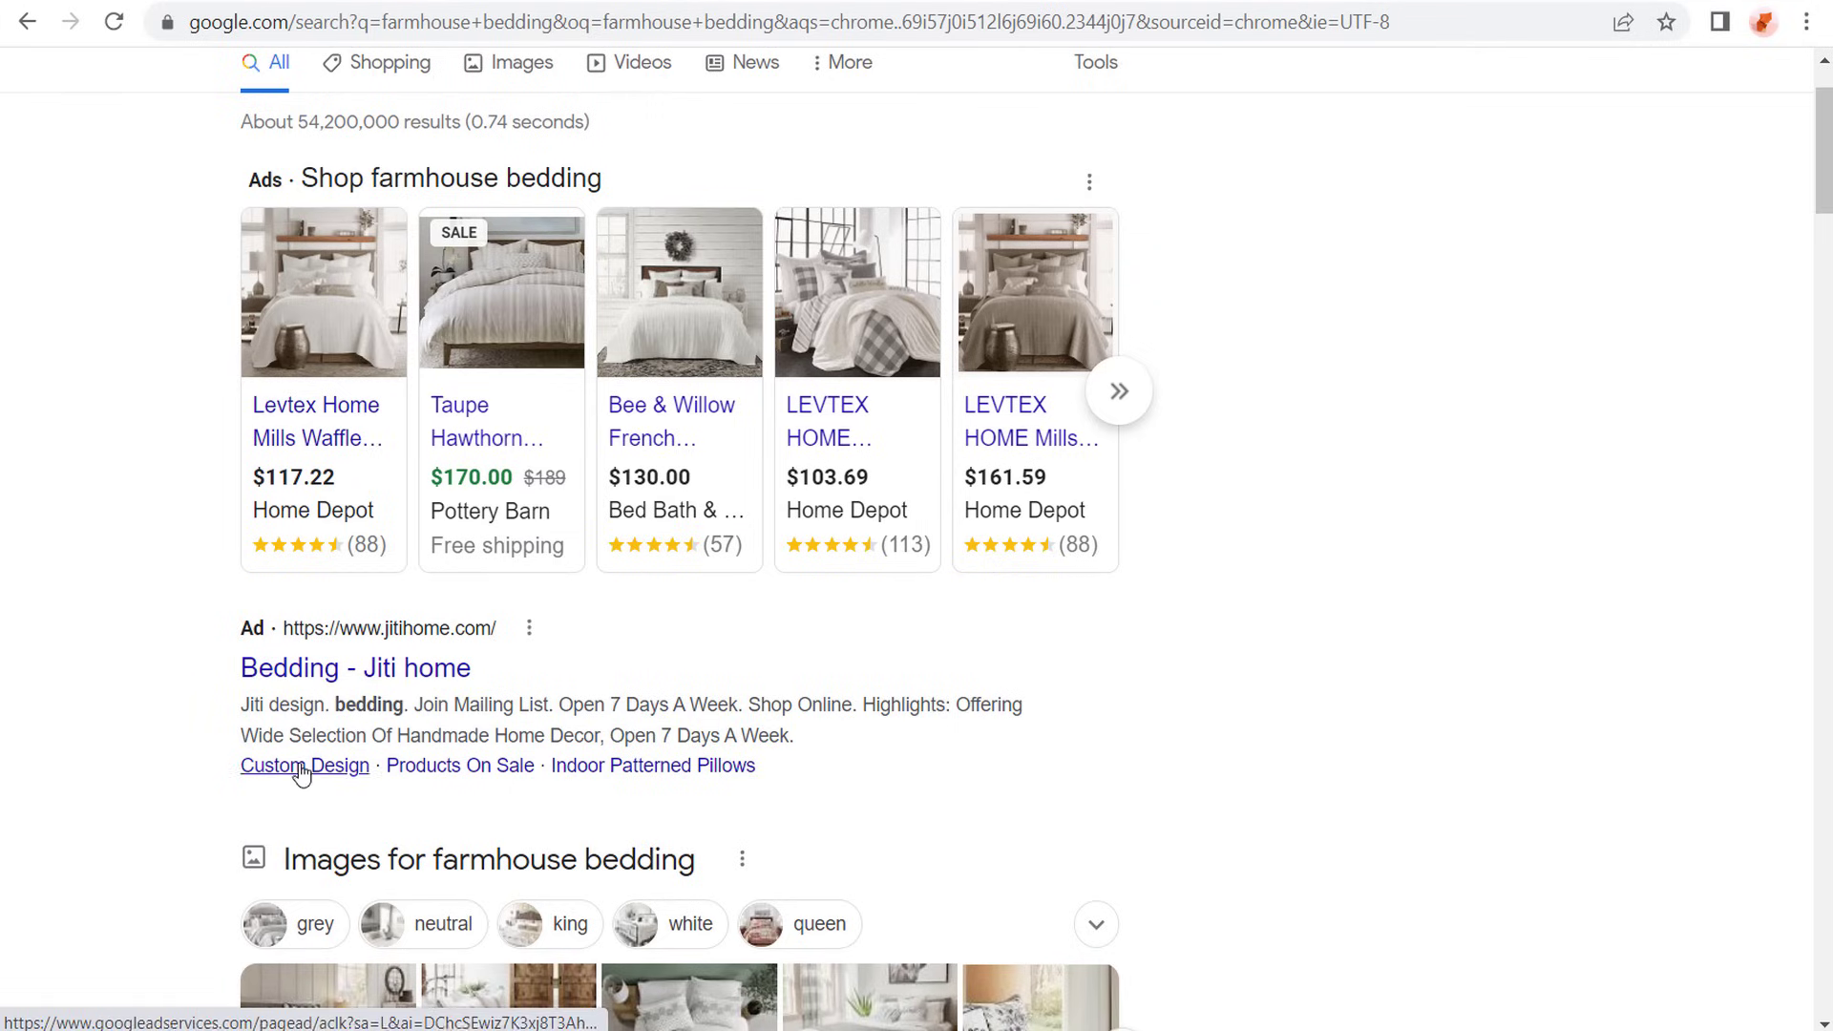
- Check the sitelinks under the Jiti home search ad and enter "Farmhouse Crib Bedding" as the text of Sitelink 3
{"action": "right_click", "coordinate": [636, 773]}
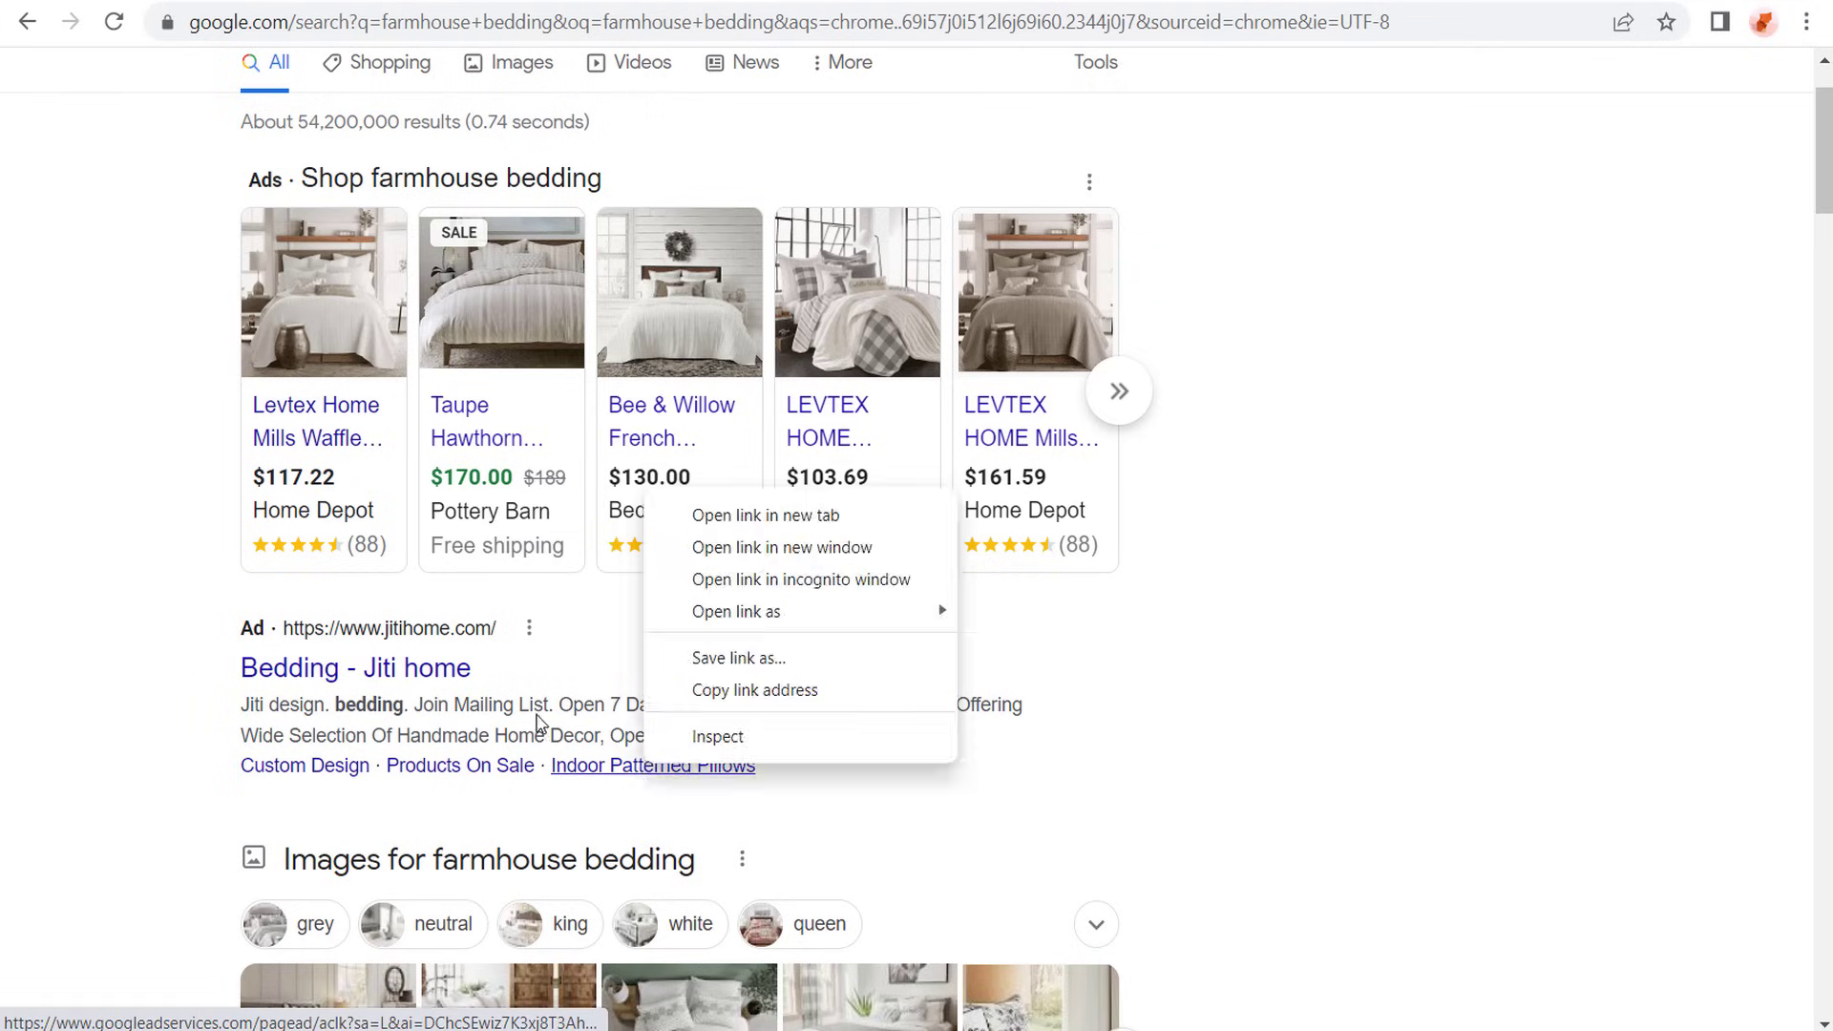
{"action": "key", "text": "Escape"}
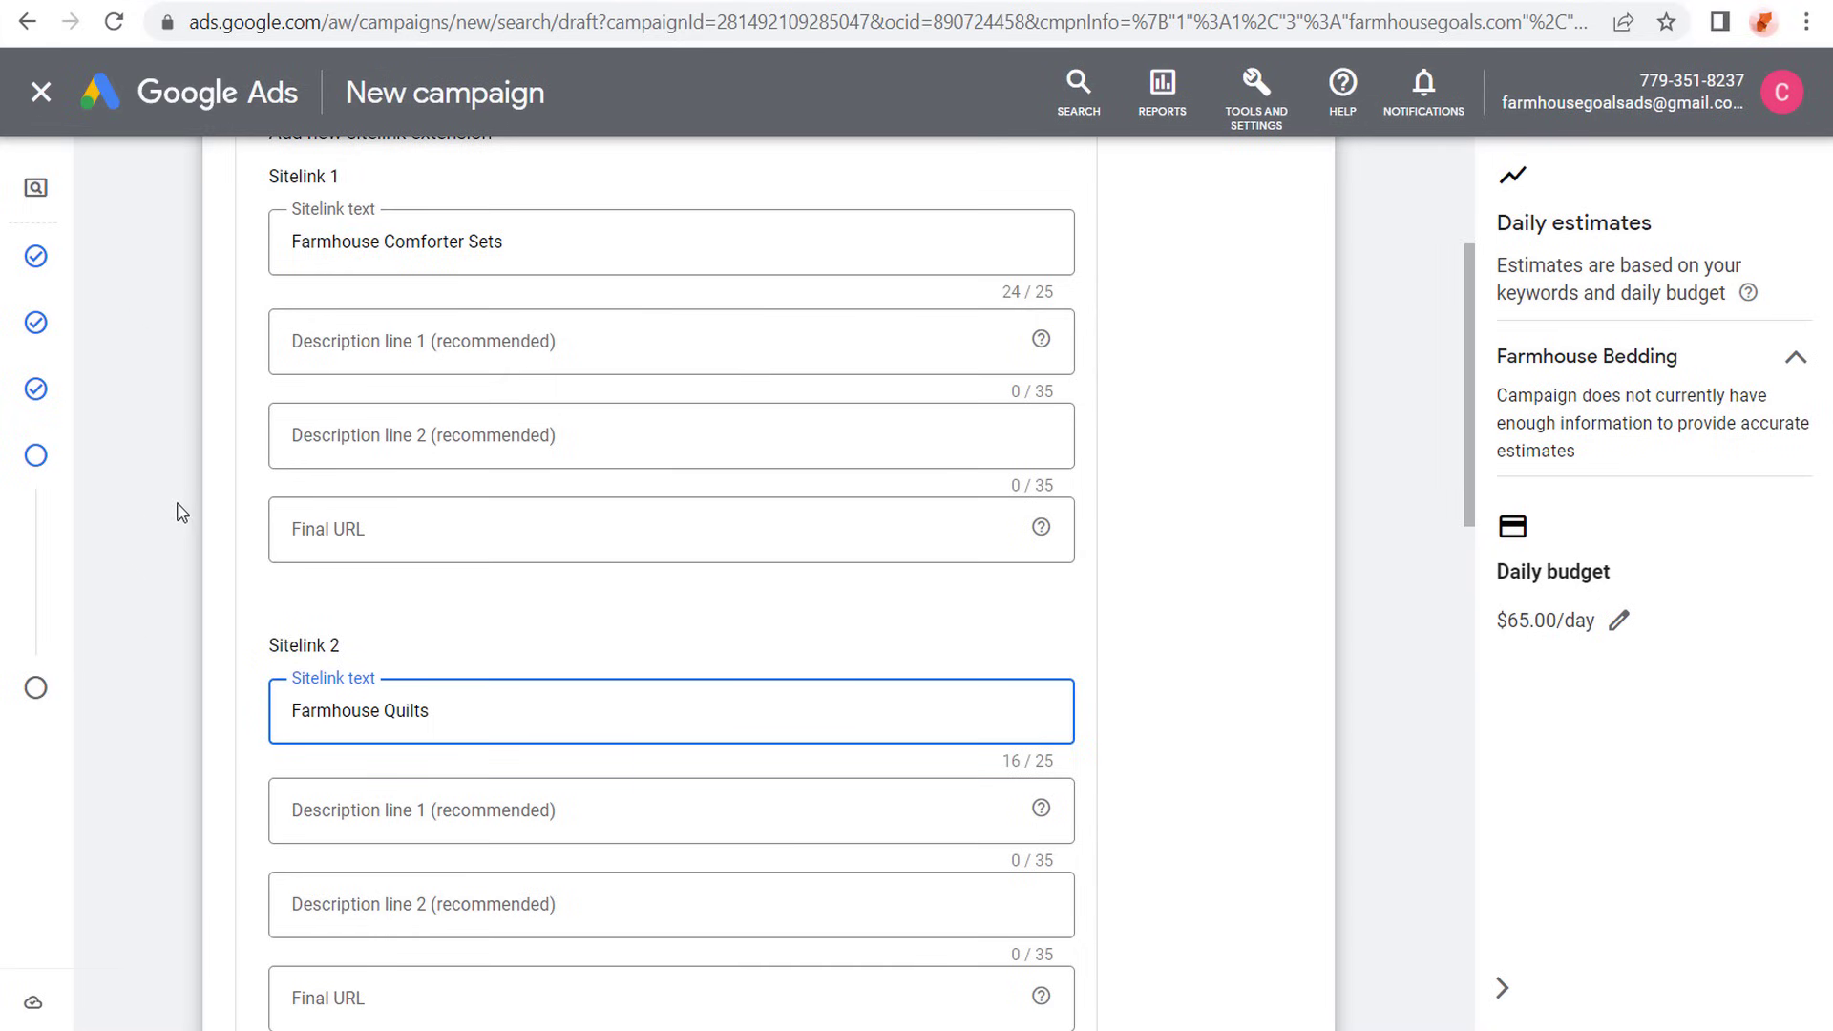
{"action": "scroll", "coordinate": [151, 483], "scroll_direction": "down", "scroll_amount": 3}
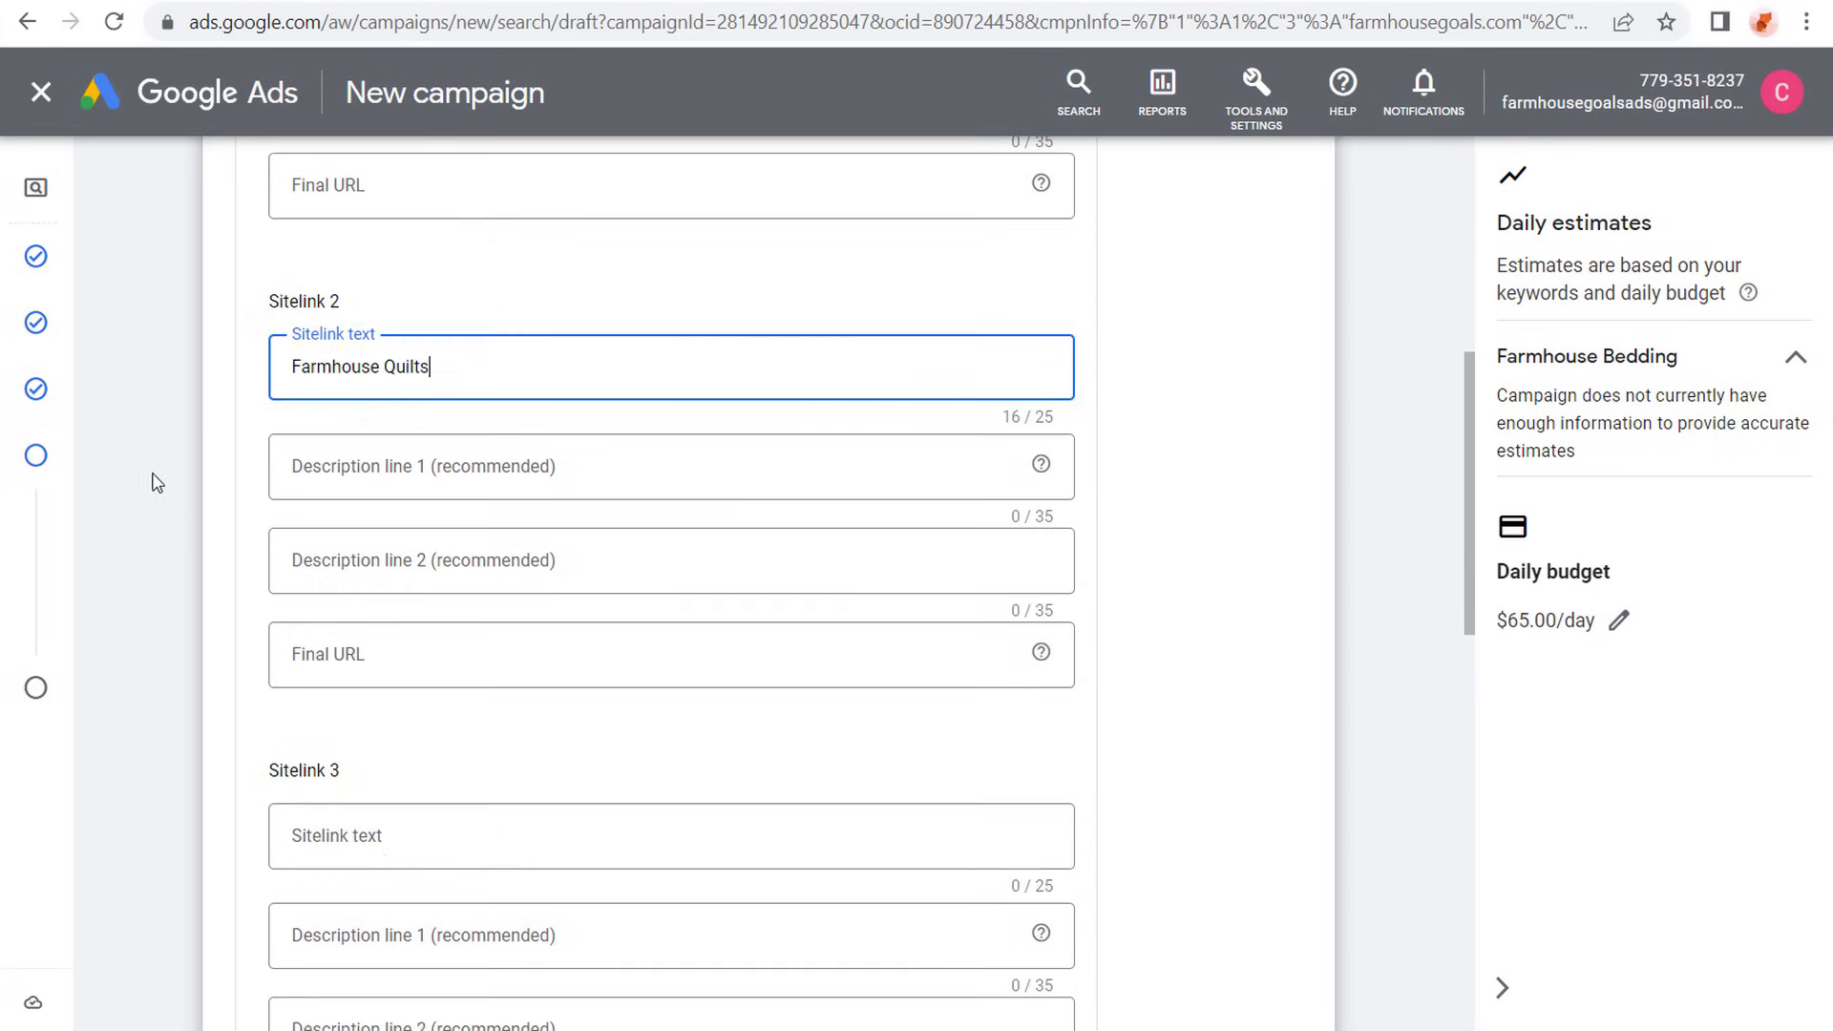
{"action": "left_click", "coordinate": [417, 852]}
{"action": "type", "text": "Farmhouse "}
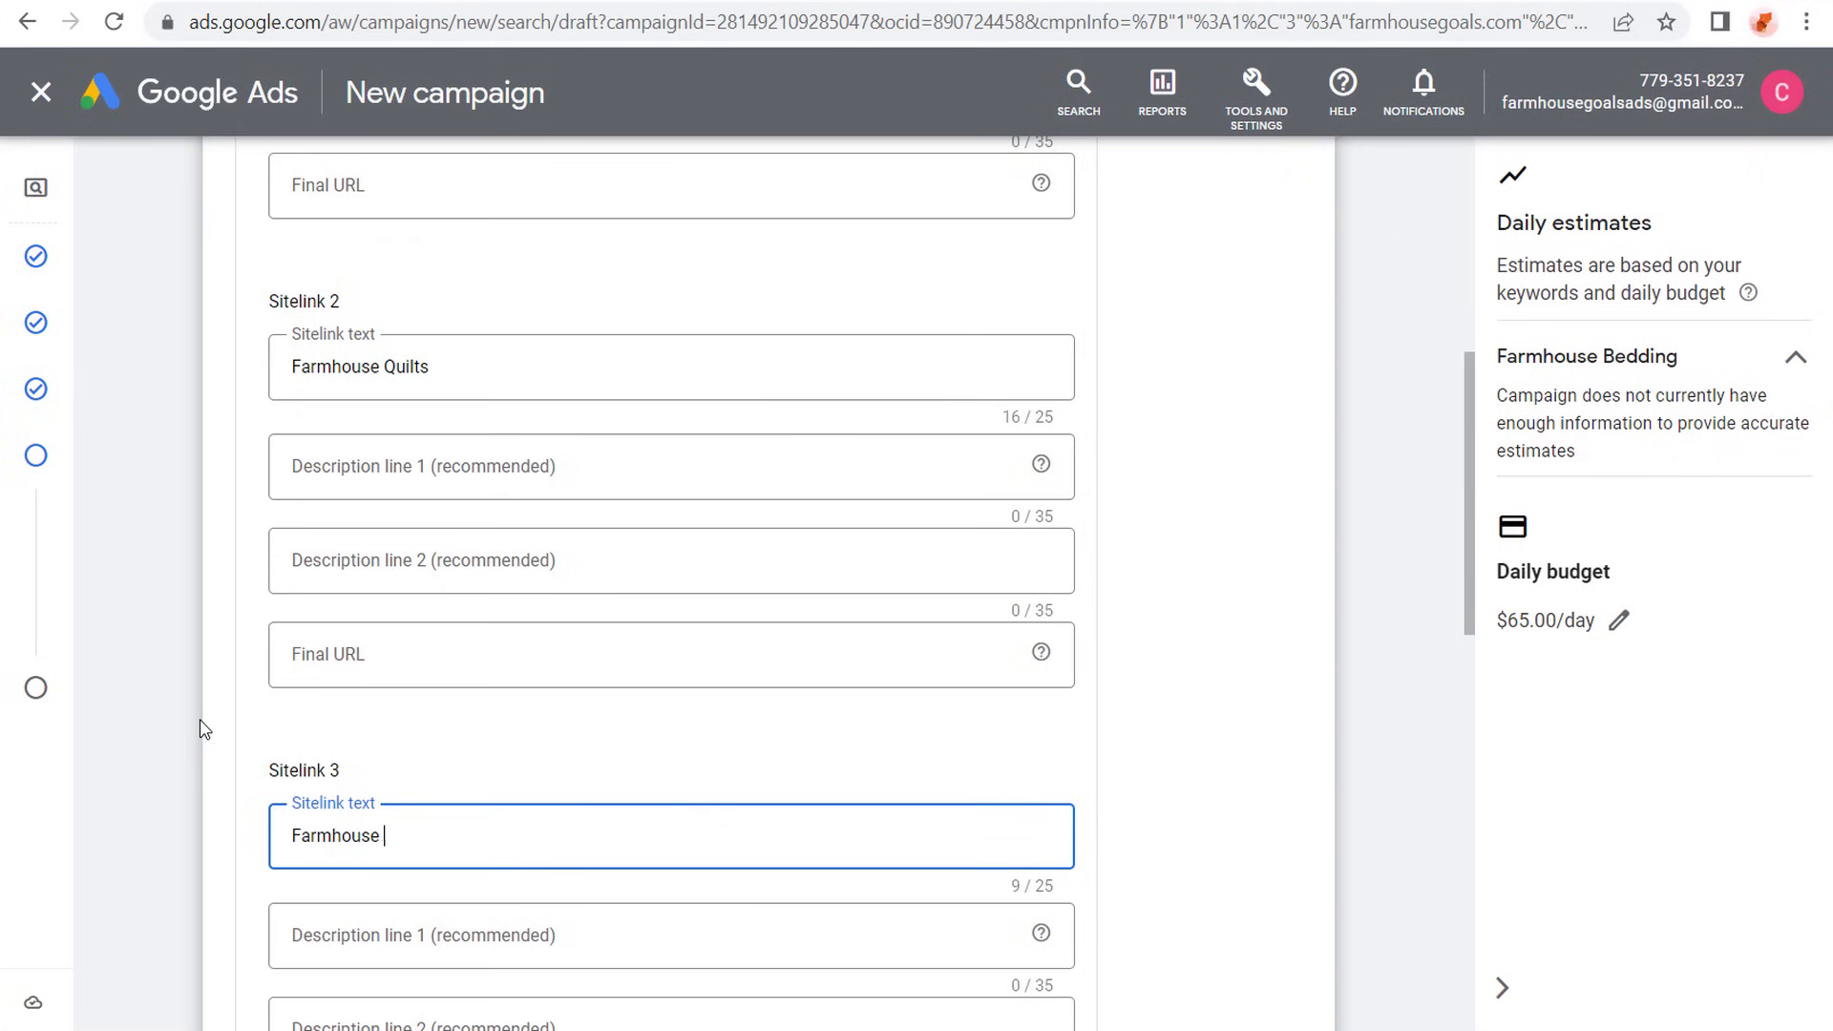
{"action": "type", "text": "Crib Bedding"}
- Change the text of Sitelink 1 to "Farmhouse Furniture" and the text of Sitelink 2 to "Farmhouse Area Rugs"
{"action": "scroll", "coordinate": [165, 467], "scroll_direction": "up", "scroll_amount": 4}
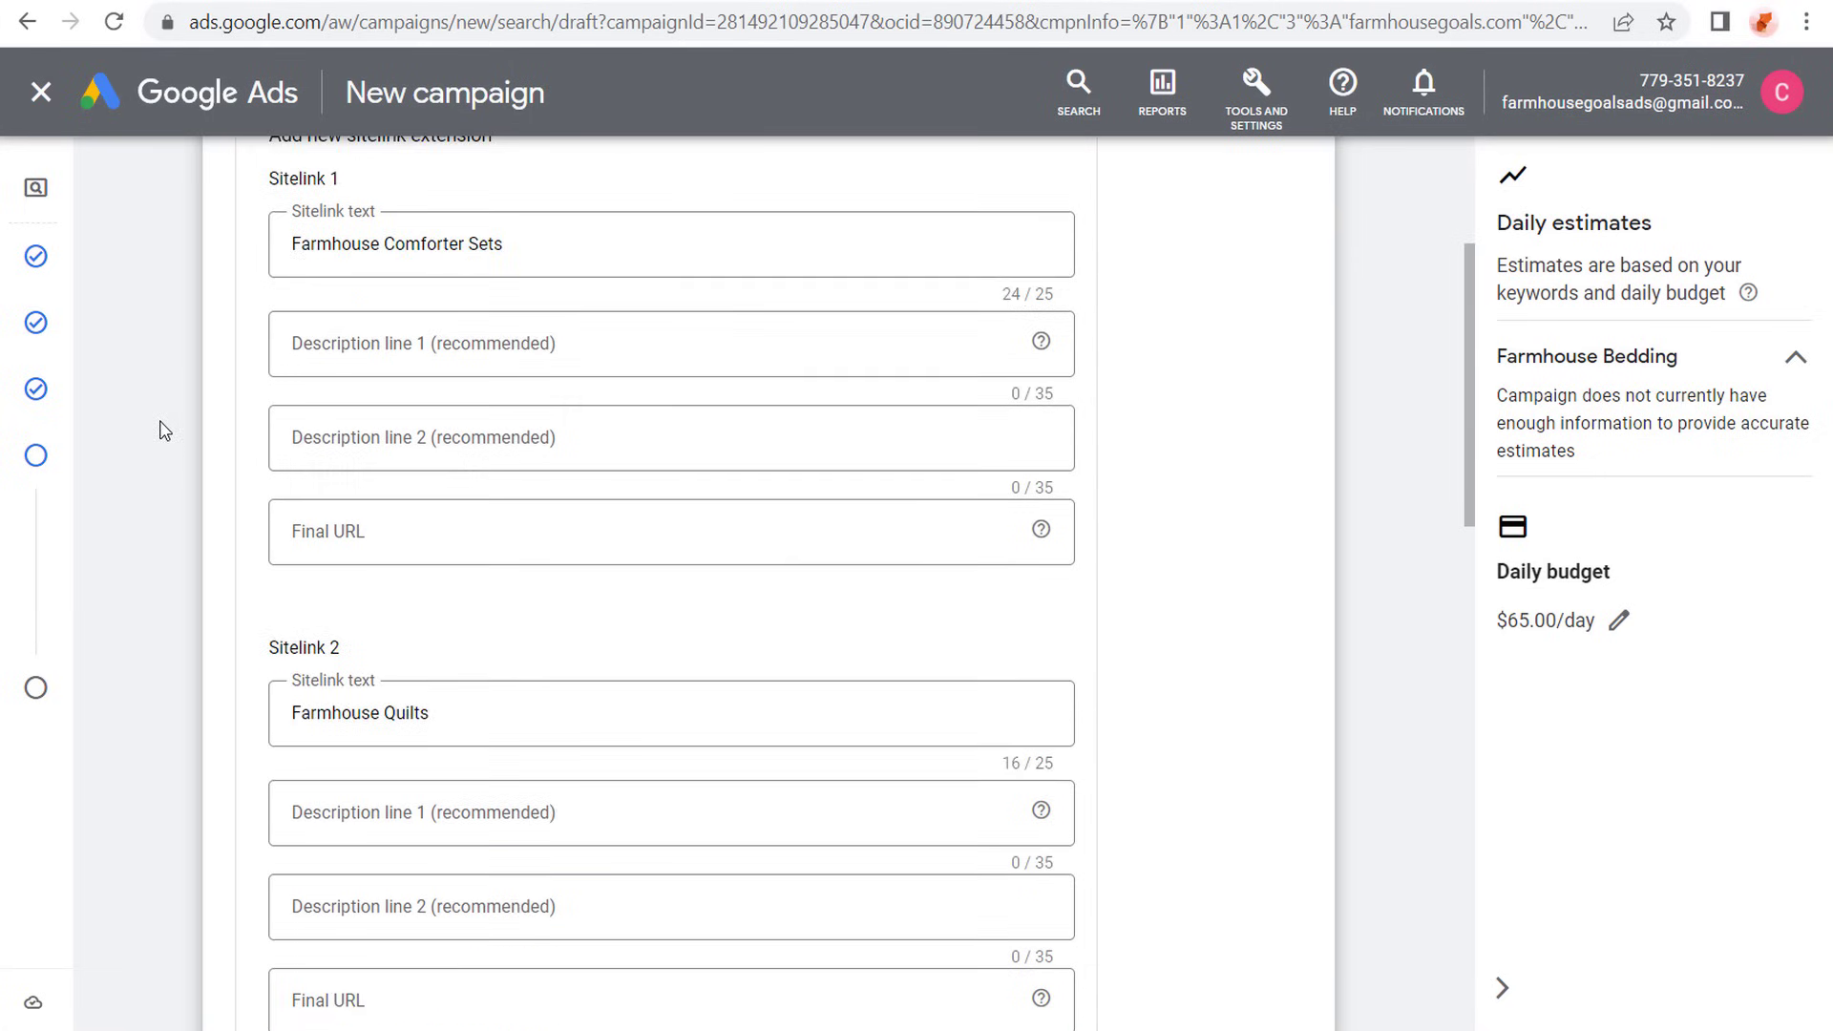
{"action": "scroll", "coordinate": [165, 430], "scroll_direction": "up", "scroll_amount": 2}
{"action": "left_click", "coordinate": [363, 426]}
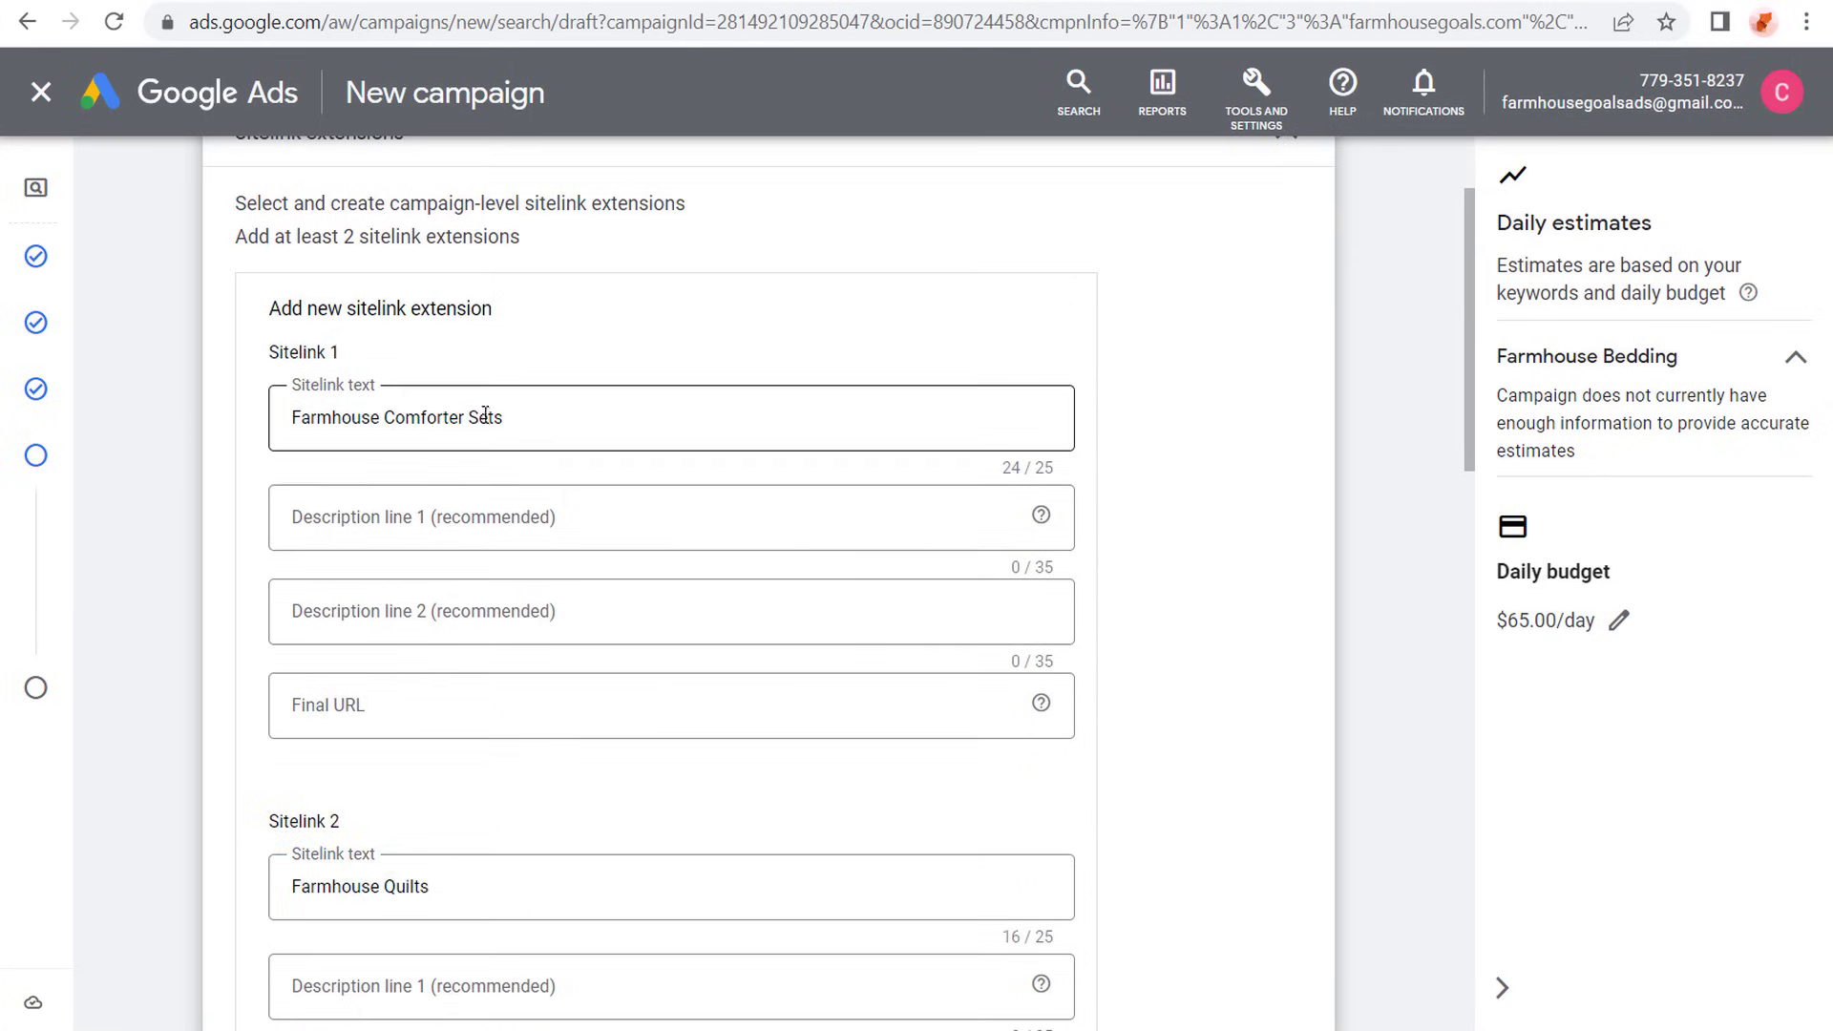
{"action": "left_click_drag", "start_coordinate": [503, 417], "coordinate": [385, 423]}
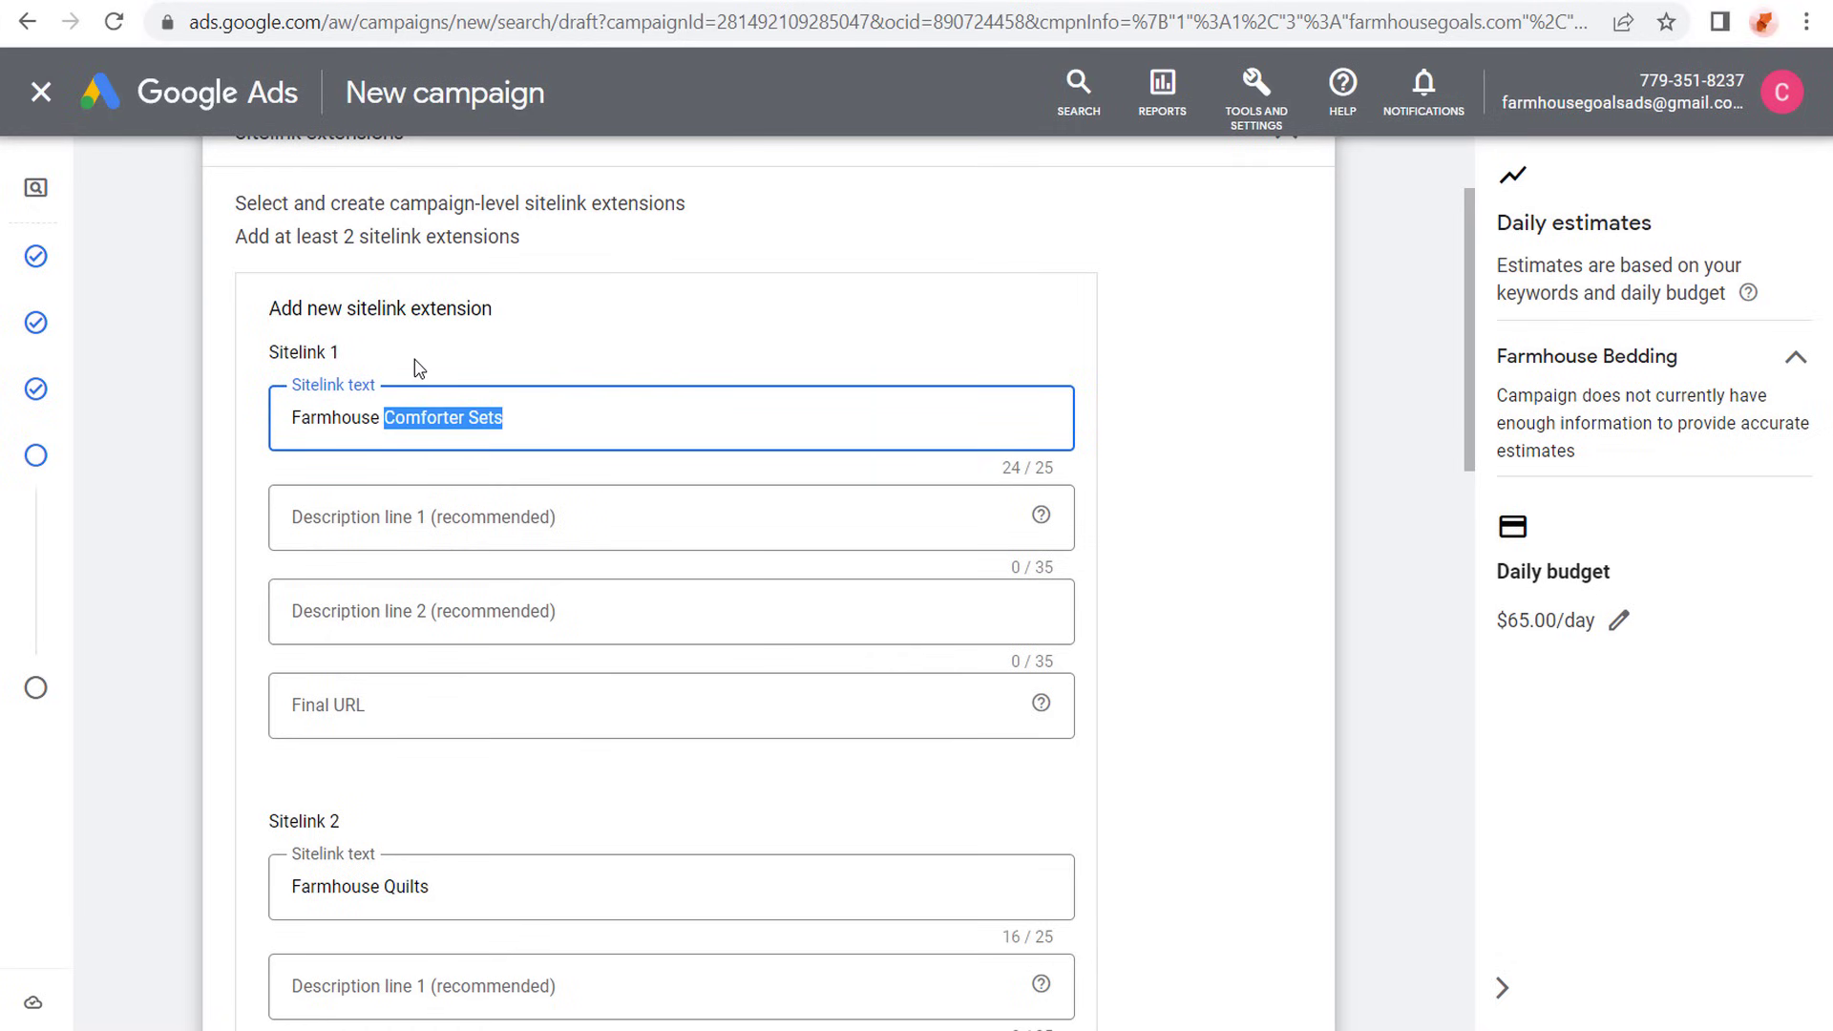
{"action": "type", "text": "Furniture"}
{"action": "scroll", "coordinate": [341, 437], "scroll_direction": "down", "scroll_amount": 2}
{"action": "left_click", "coordinate": [478, 707]}
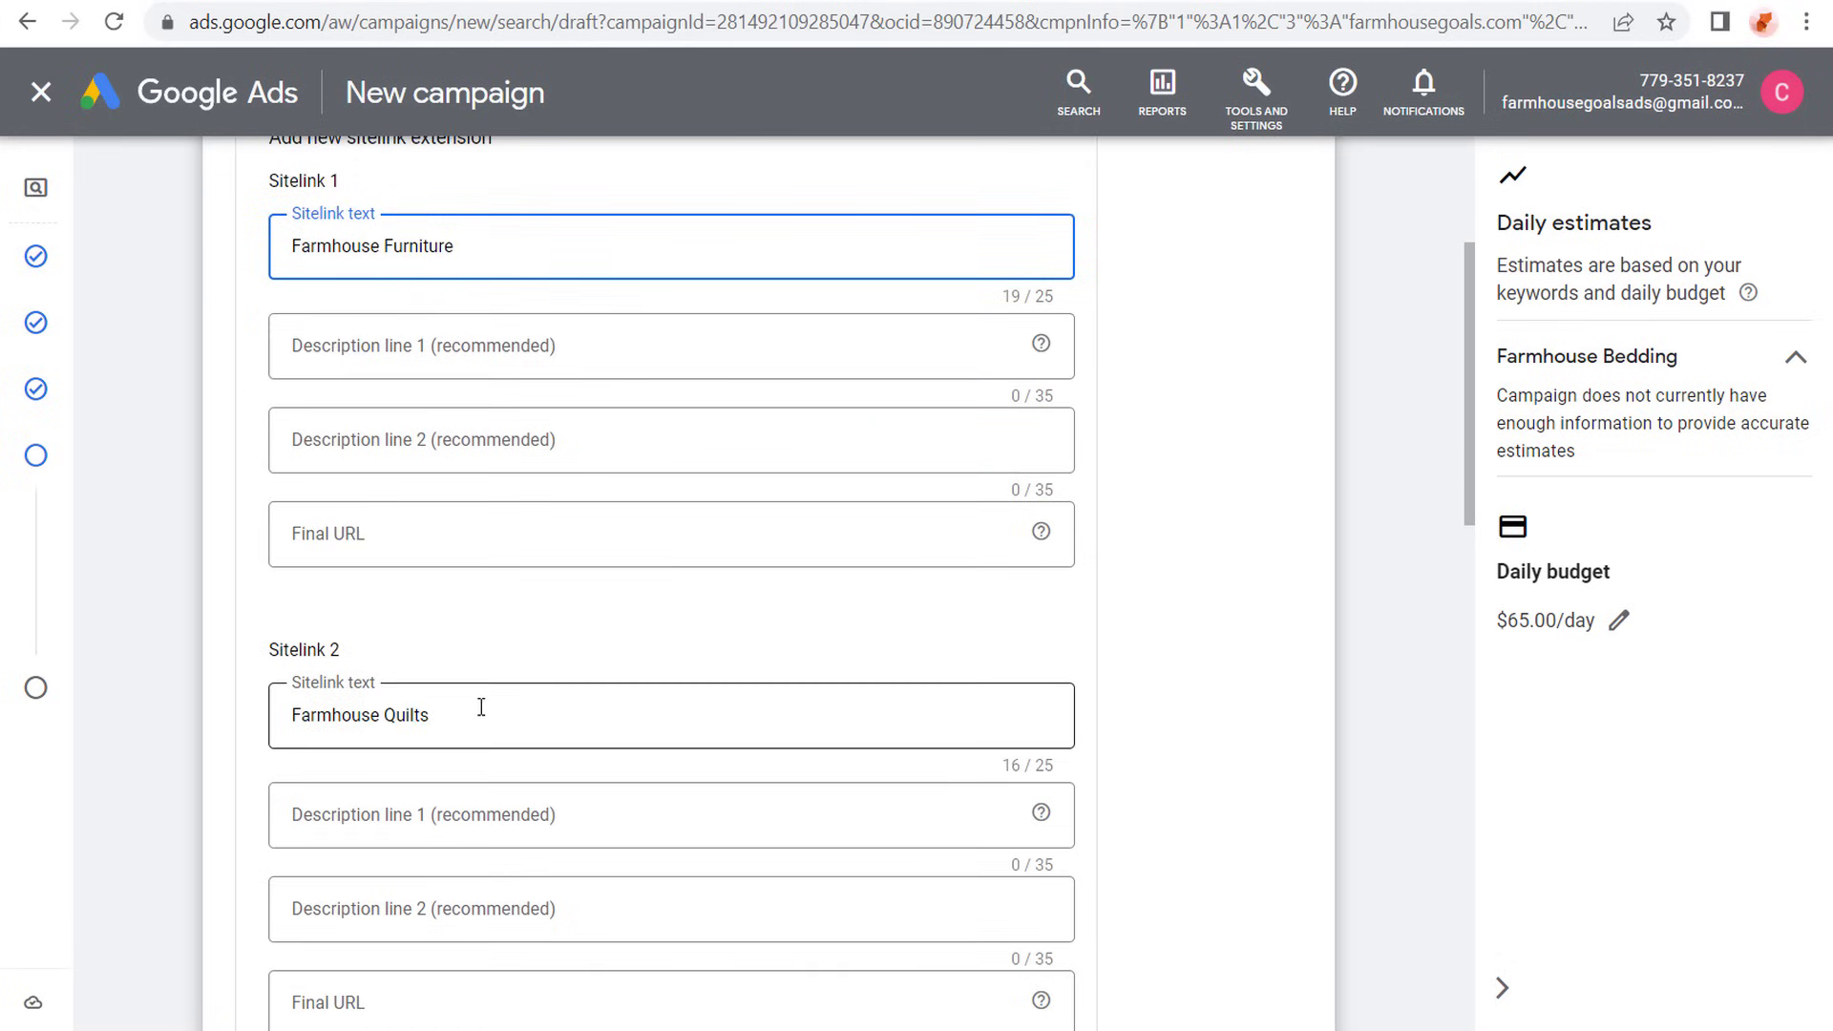
{"action": "left_click_drag", "start_coordinate": [478, 706], "coordinate": [385, 714]}
{"action": "type", "text": "Area Ruhs"}
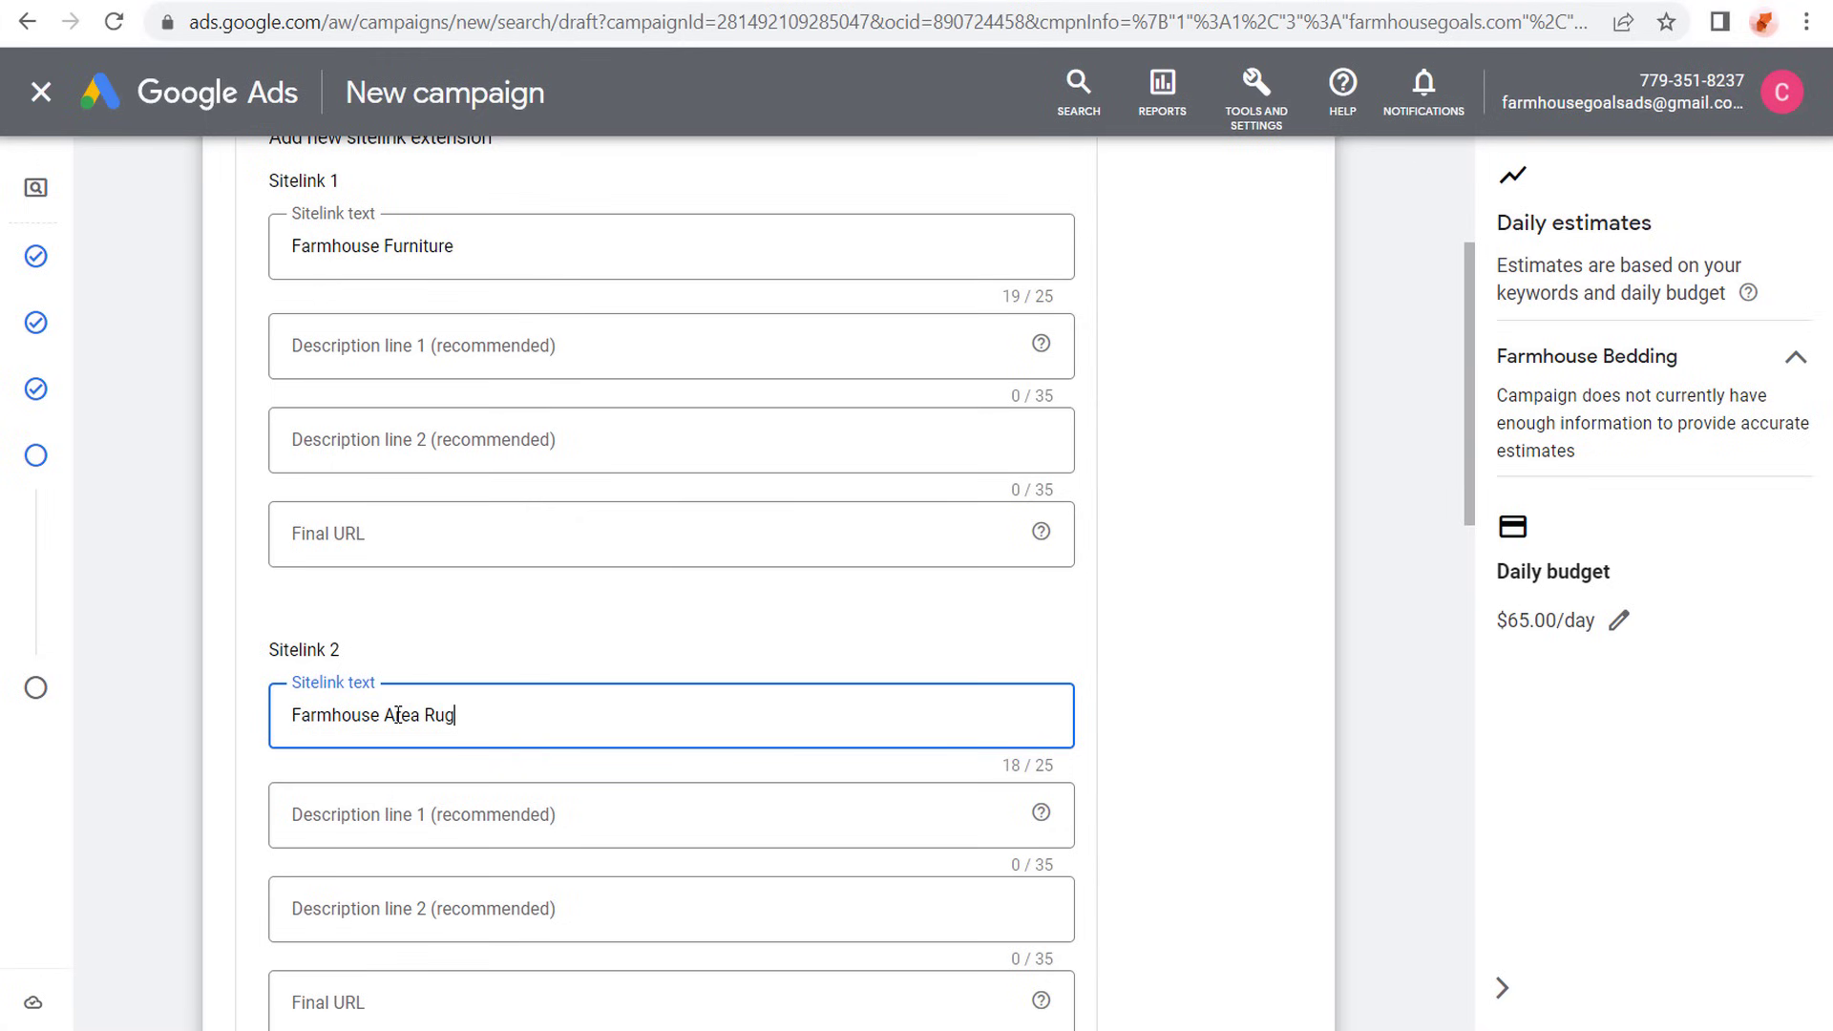
{"action": "type", "text": "s"}
{"action": "scroll", "coordinate": [367, 354], "scroll_direction": "up", "scroll_amount": 2}
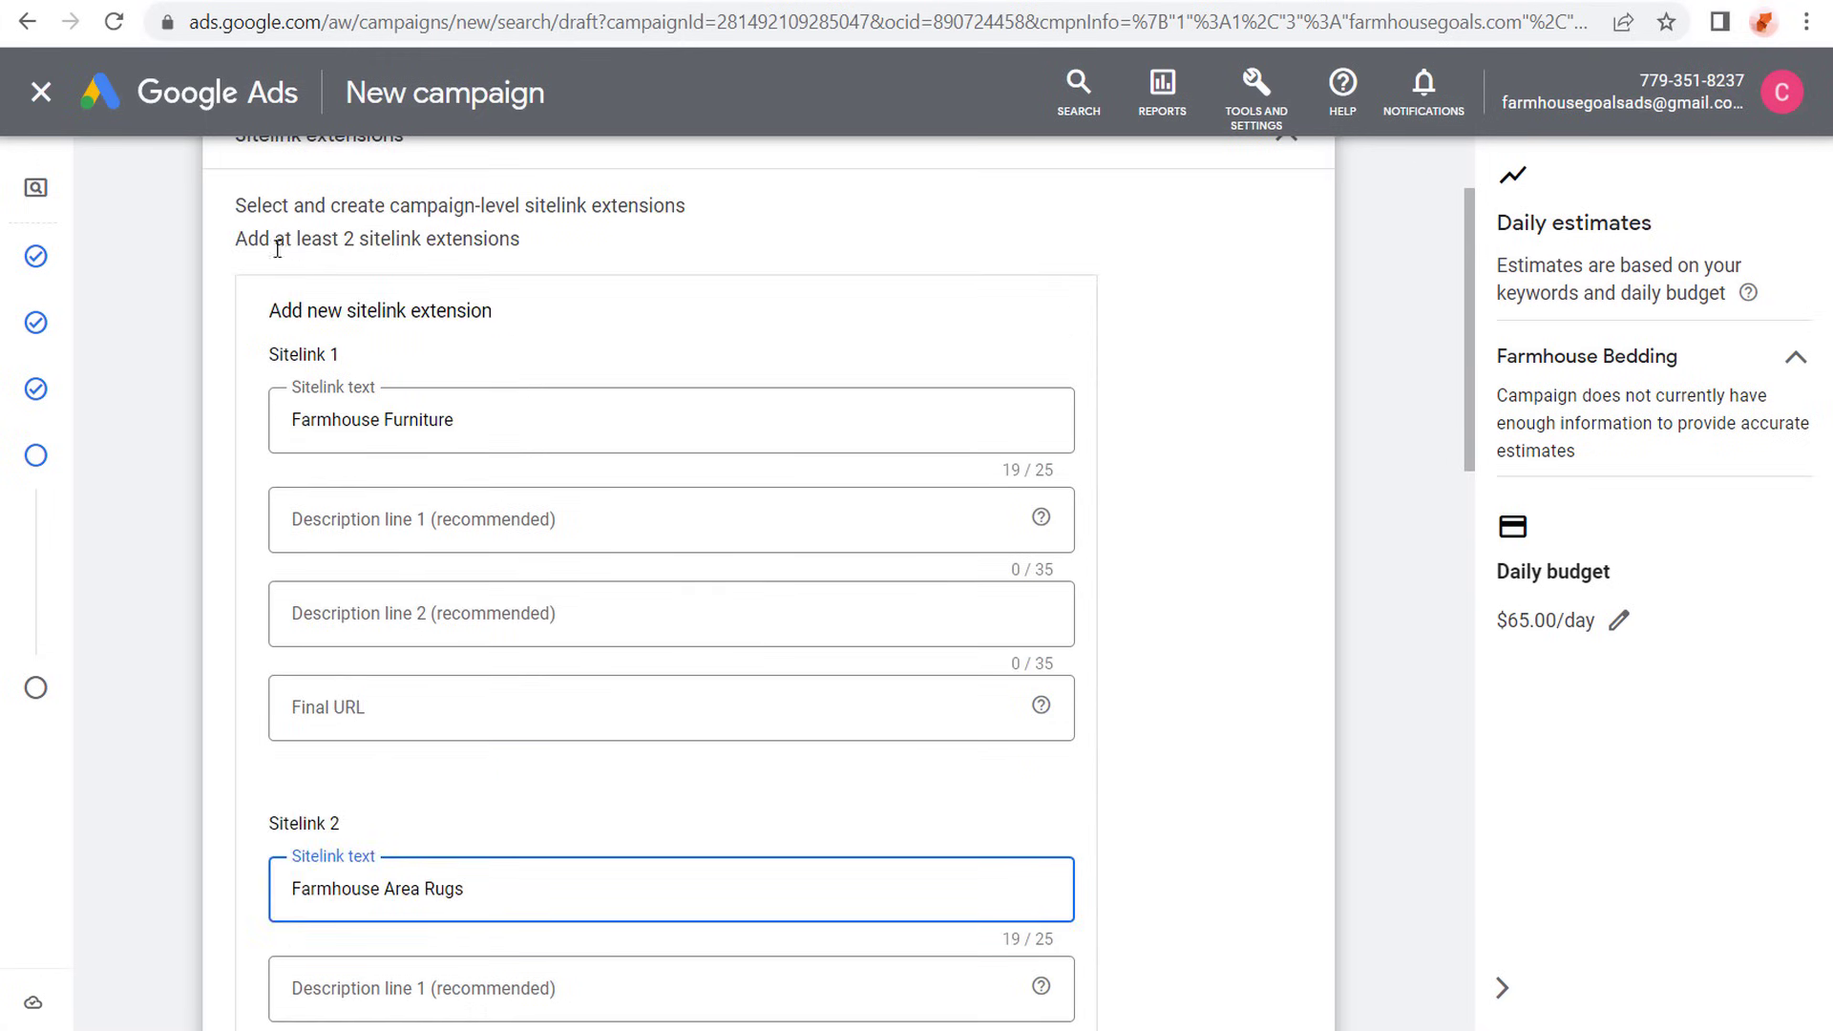
{"action": "left_click_drag", "start_coordinate": [245, 246], "coordinate": [563, 247]}
{"action": "left_click", "coordinate": [567, 238]}
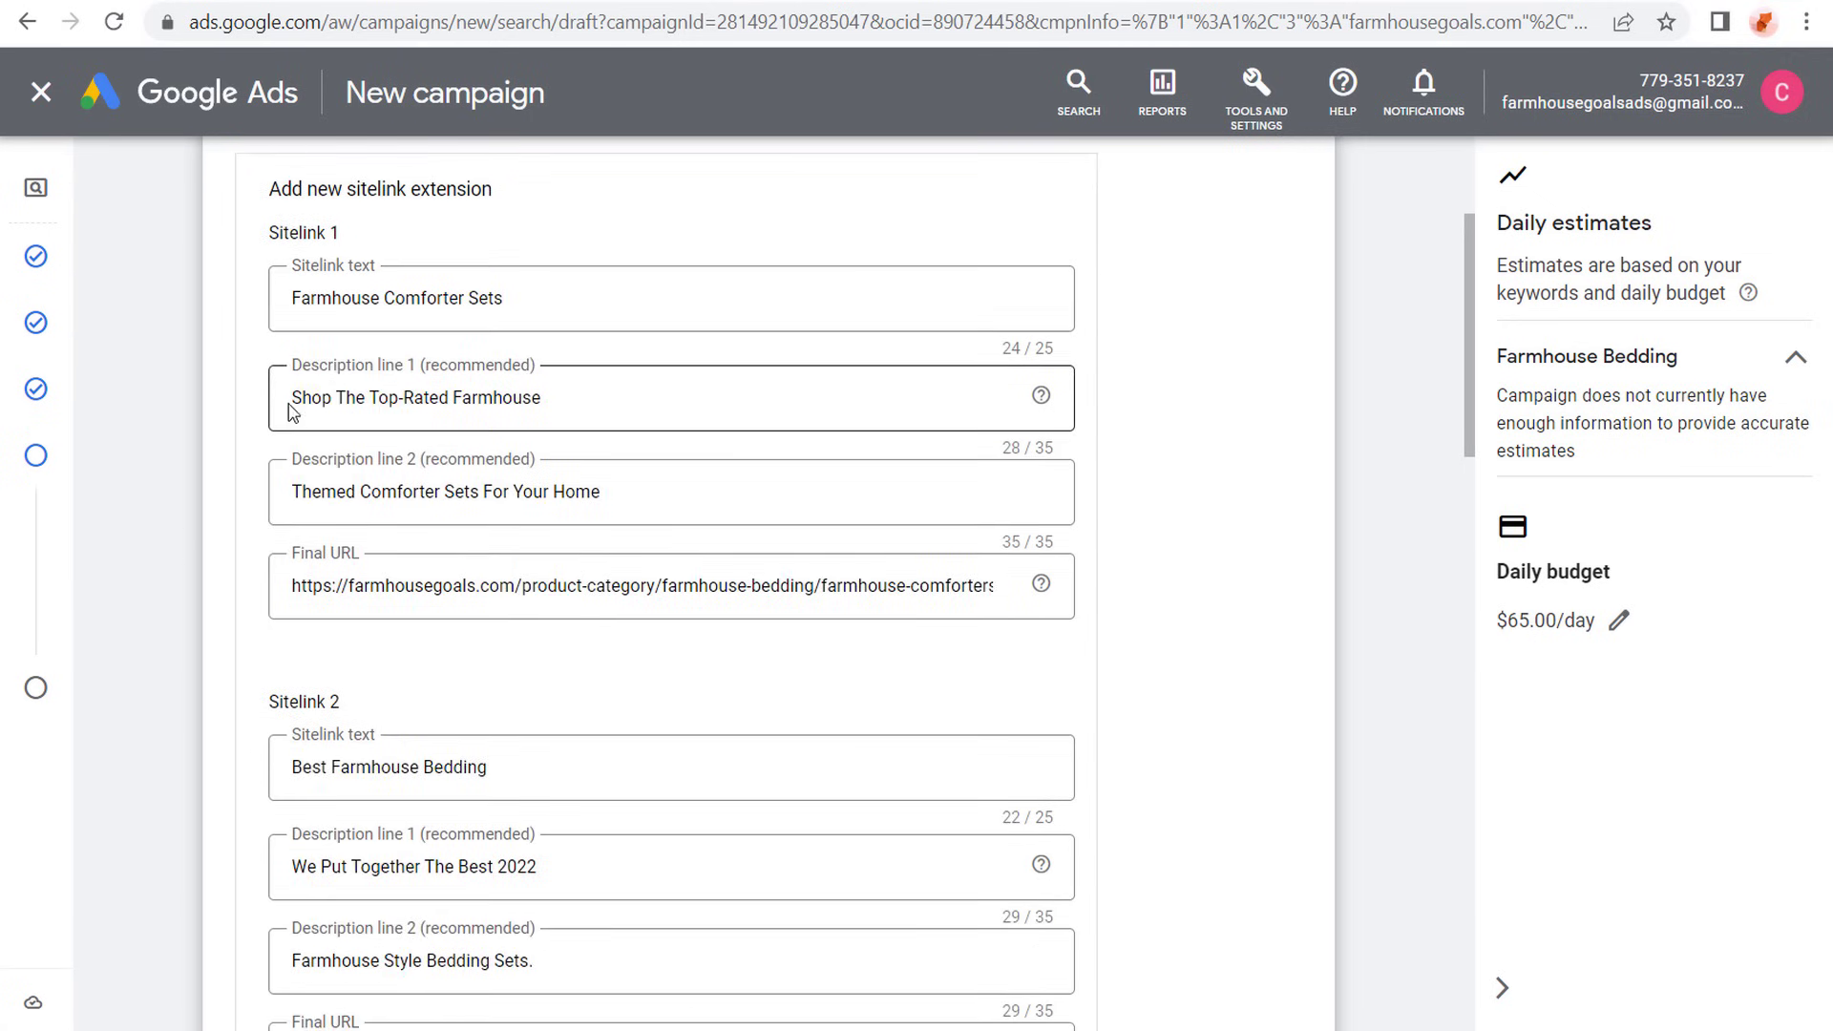
- Review the description lines and final URLs of the Farmhouse Comforter Sets, Best Farmhouse Bedding and Farmhouse Crib Bedding sitelinks
{"action": "left_click_drag", "start_coordinate": [296, 402], "coordinate": [561, 393]}
{"action": "left_click_drag", "start_coordinate": [336, 493], "coordinate": [565, 496]}
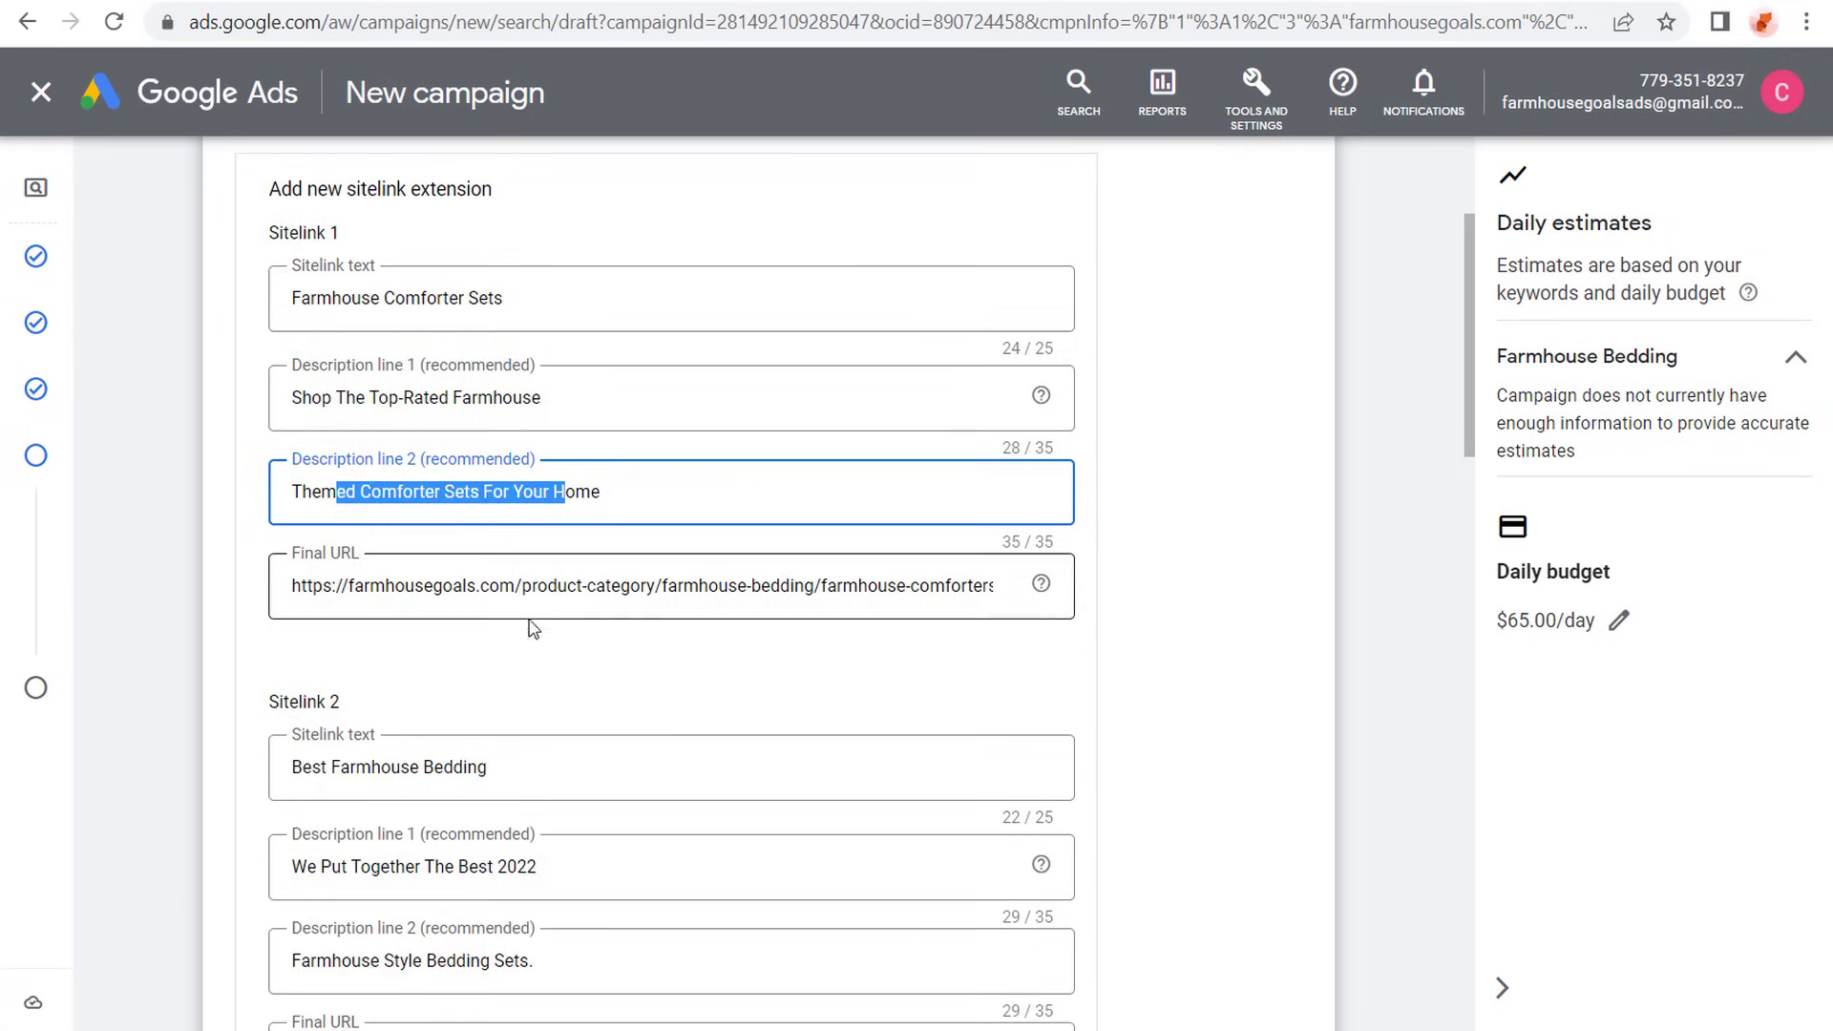
{"action": "left_click_drag", "start_coordinate": [414, 587], "coordinate": [1074, 587]}
{"action": "left_click", "coordinate": [908, 587]}
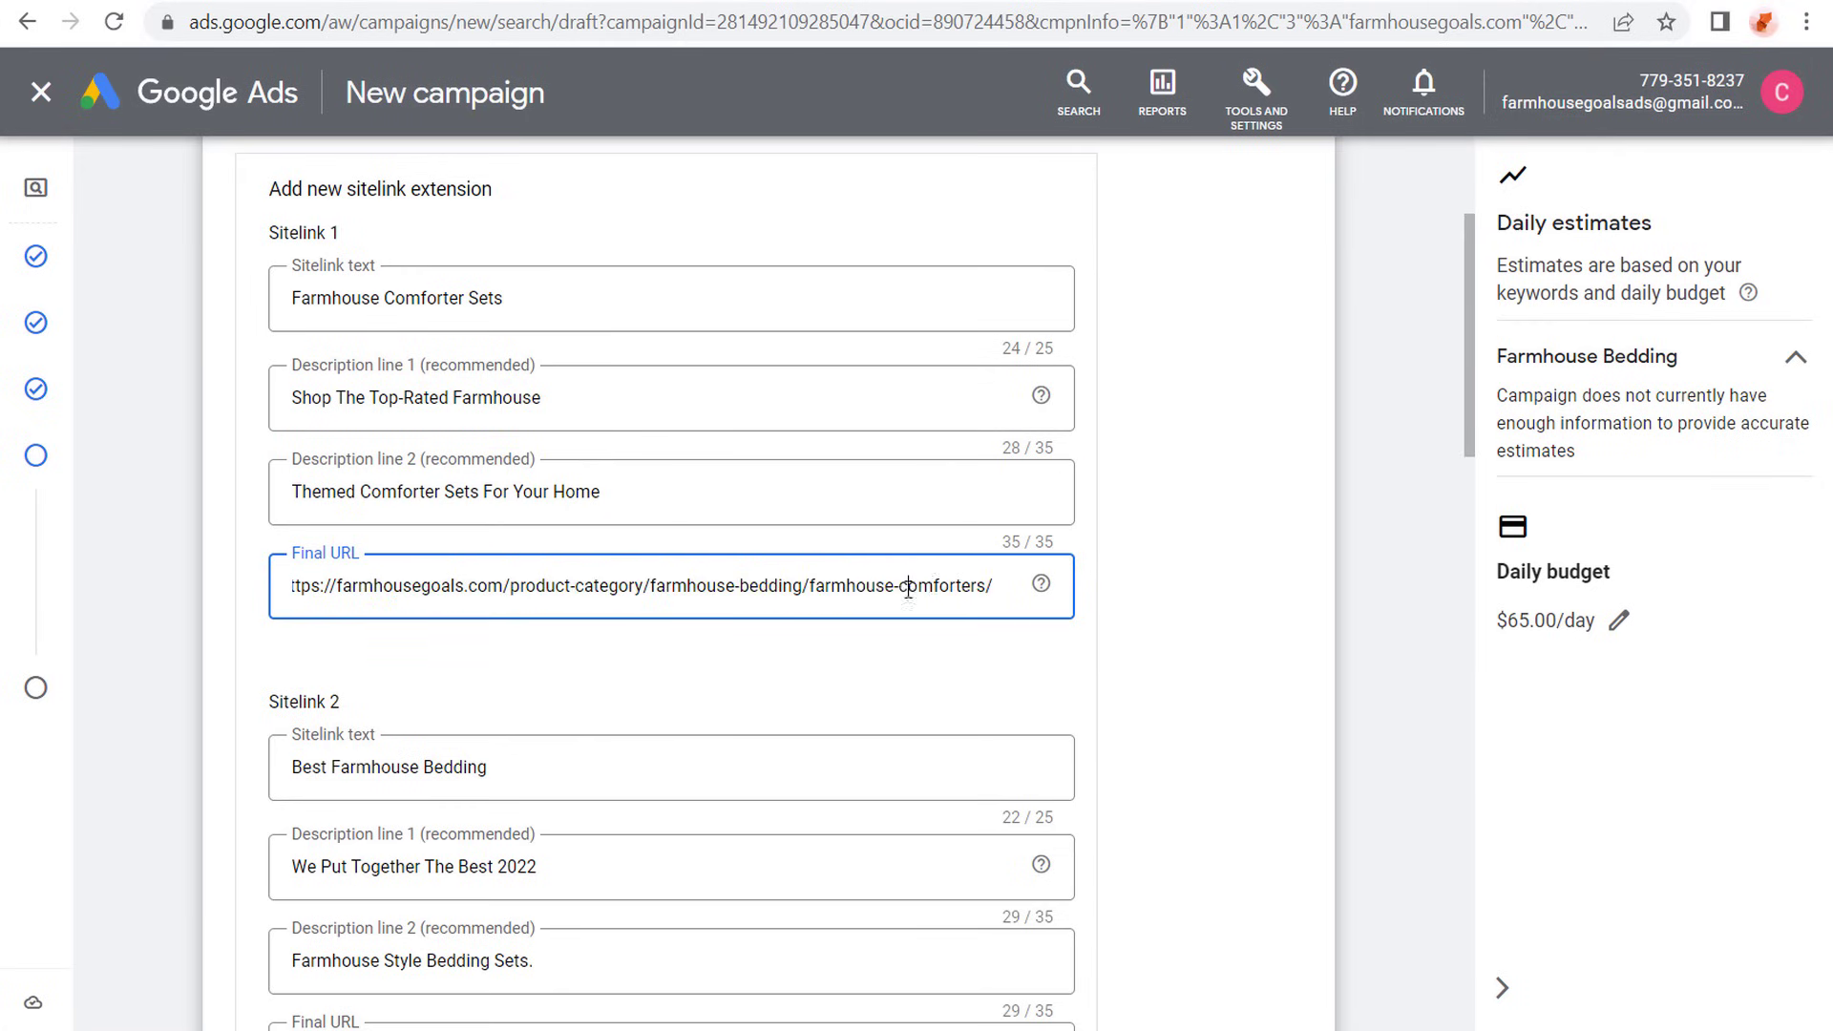
{"action": "scroll", "coordinate": [253, 573], "scroll_direction": "down", "scroll_amount": 3}
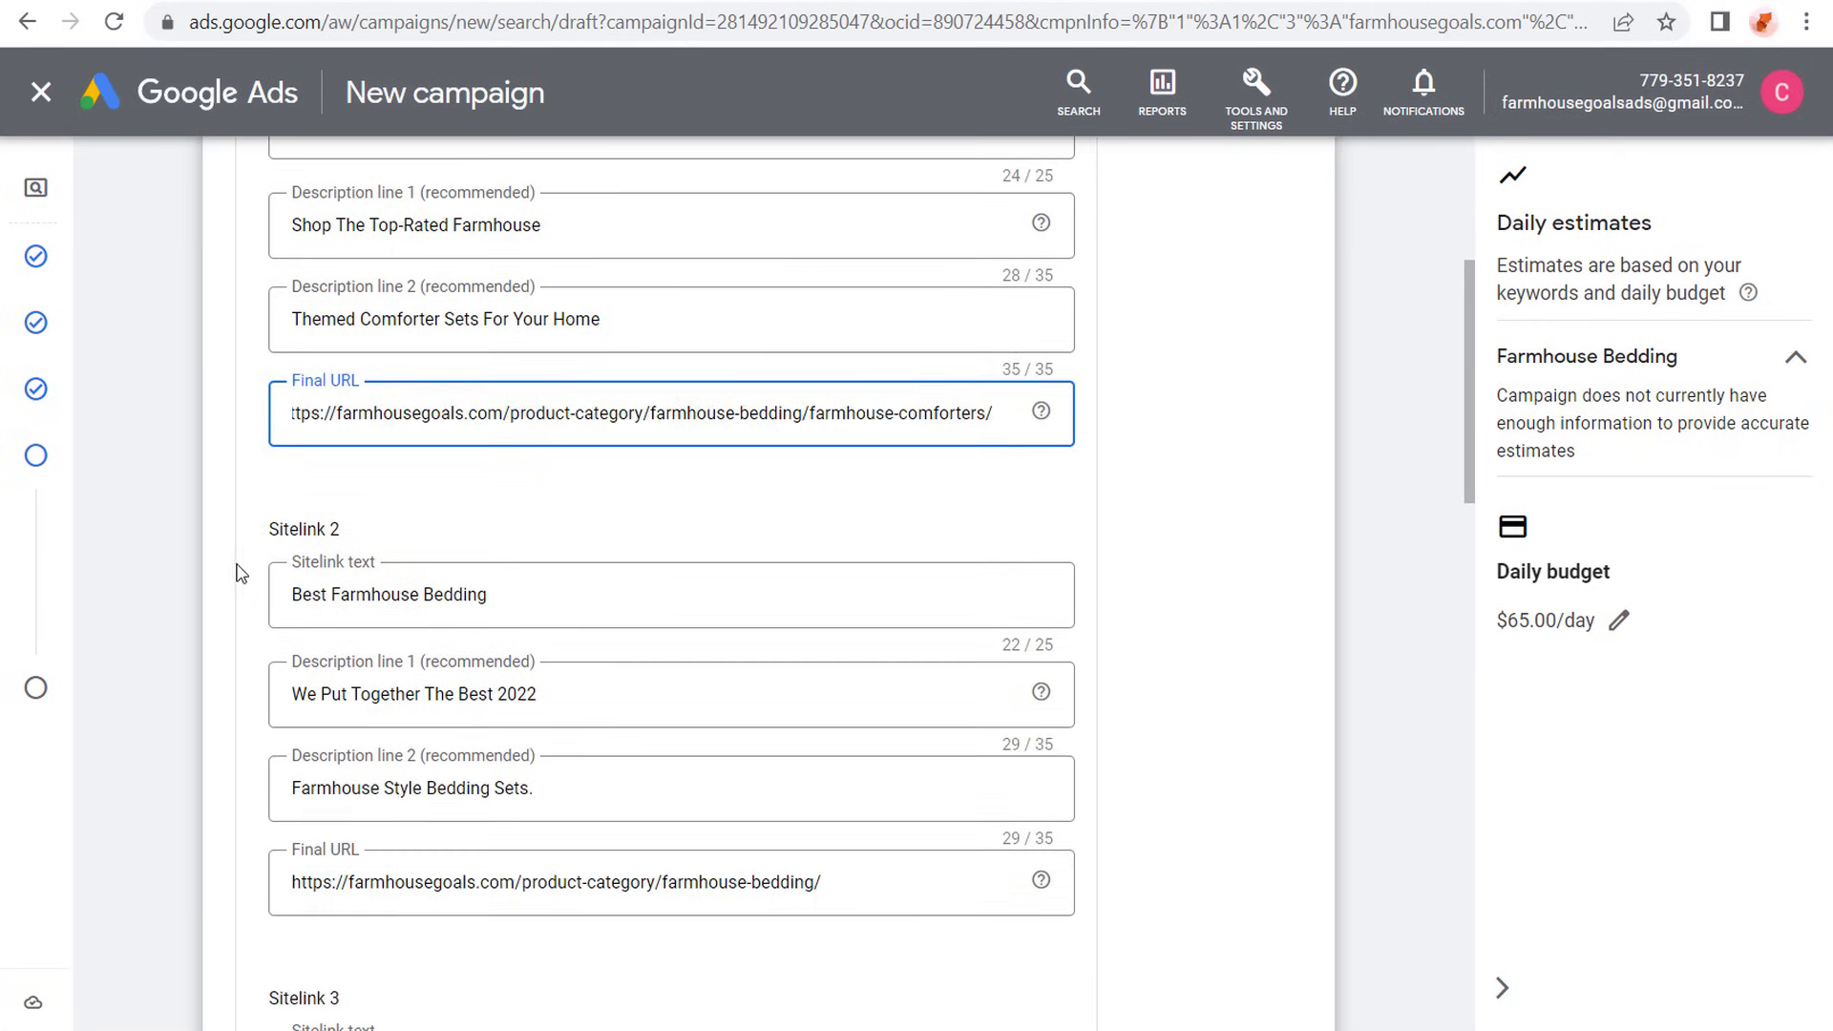
{"action": "left_click", "coordinate": [862, 711]}
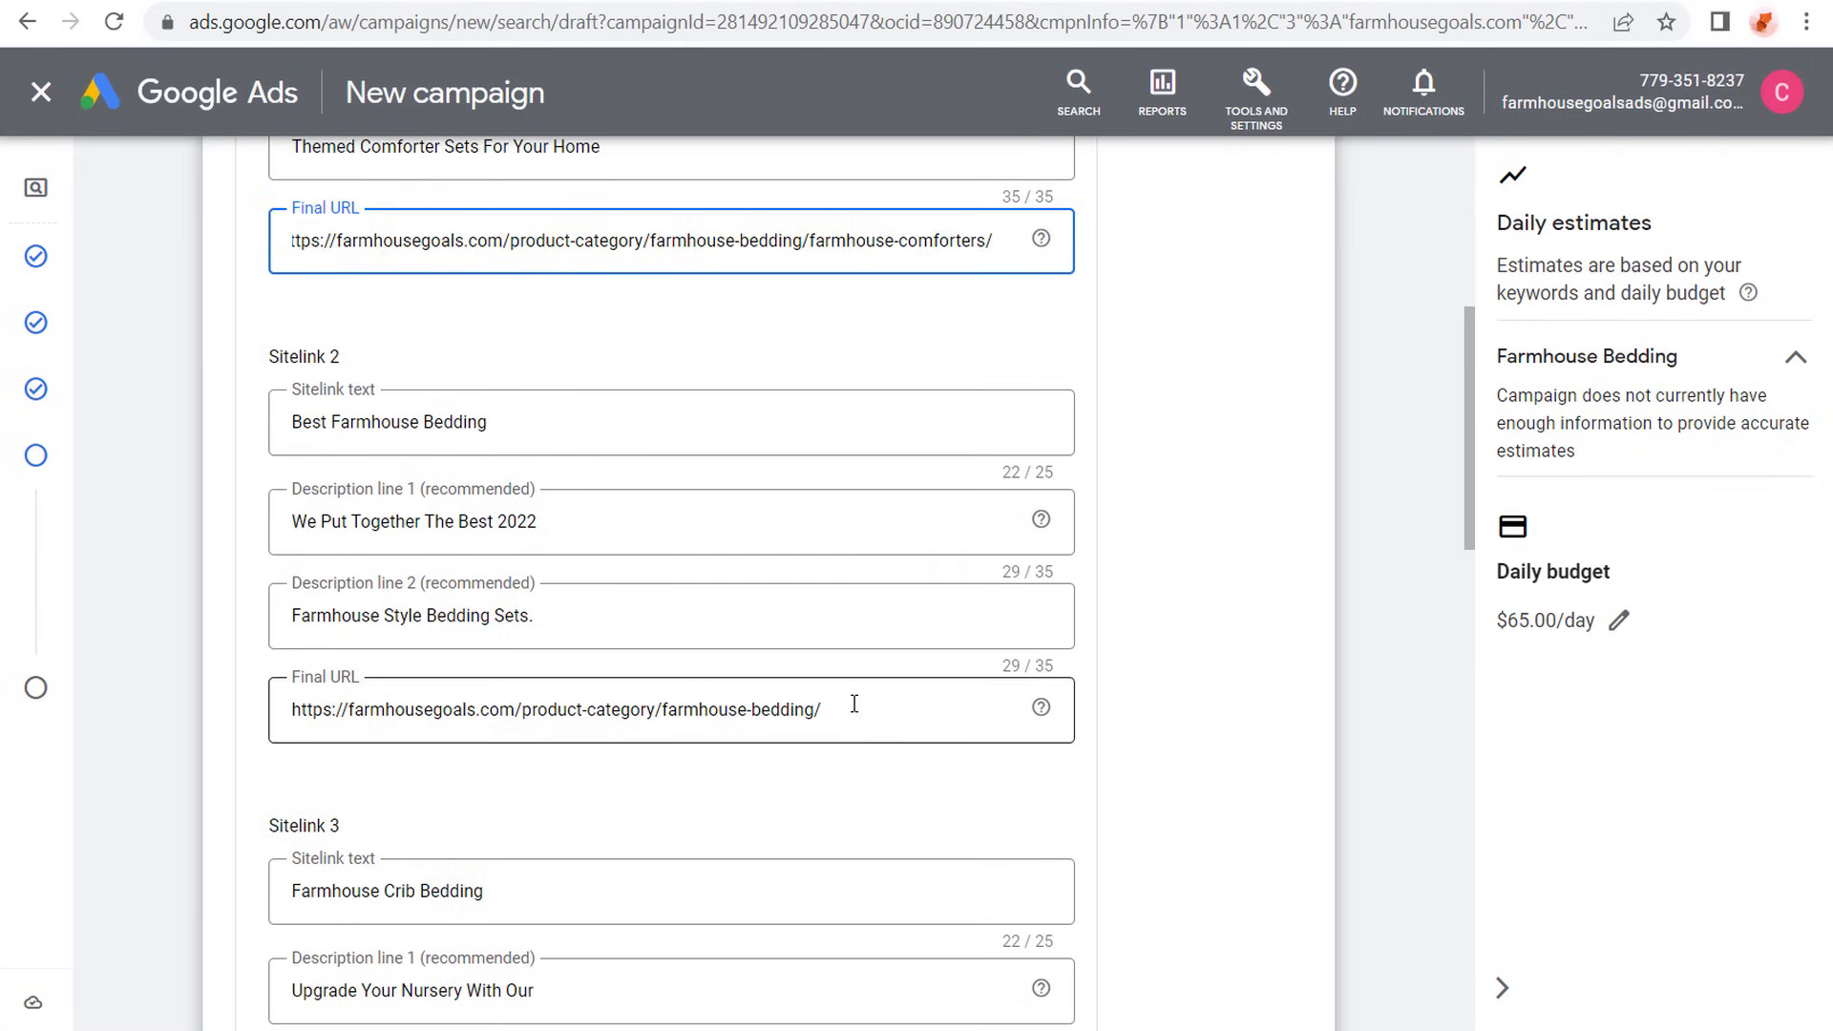
{"action": "left_click_drag", "start_coordinate": [862, 711], "coordinate": [275, 730]}
{"action": "left_click", "coordinate": [239, 646]}
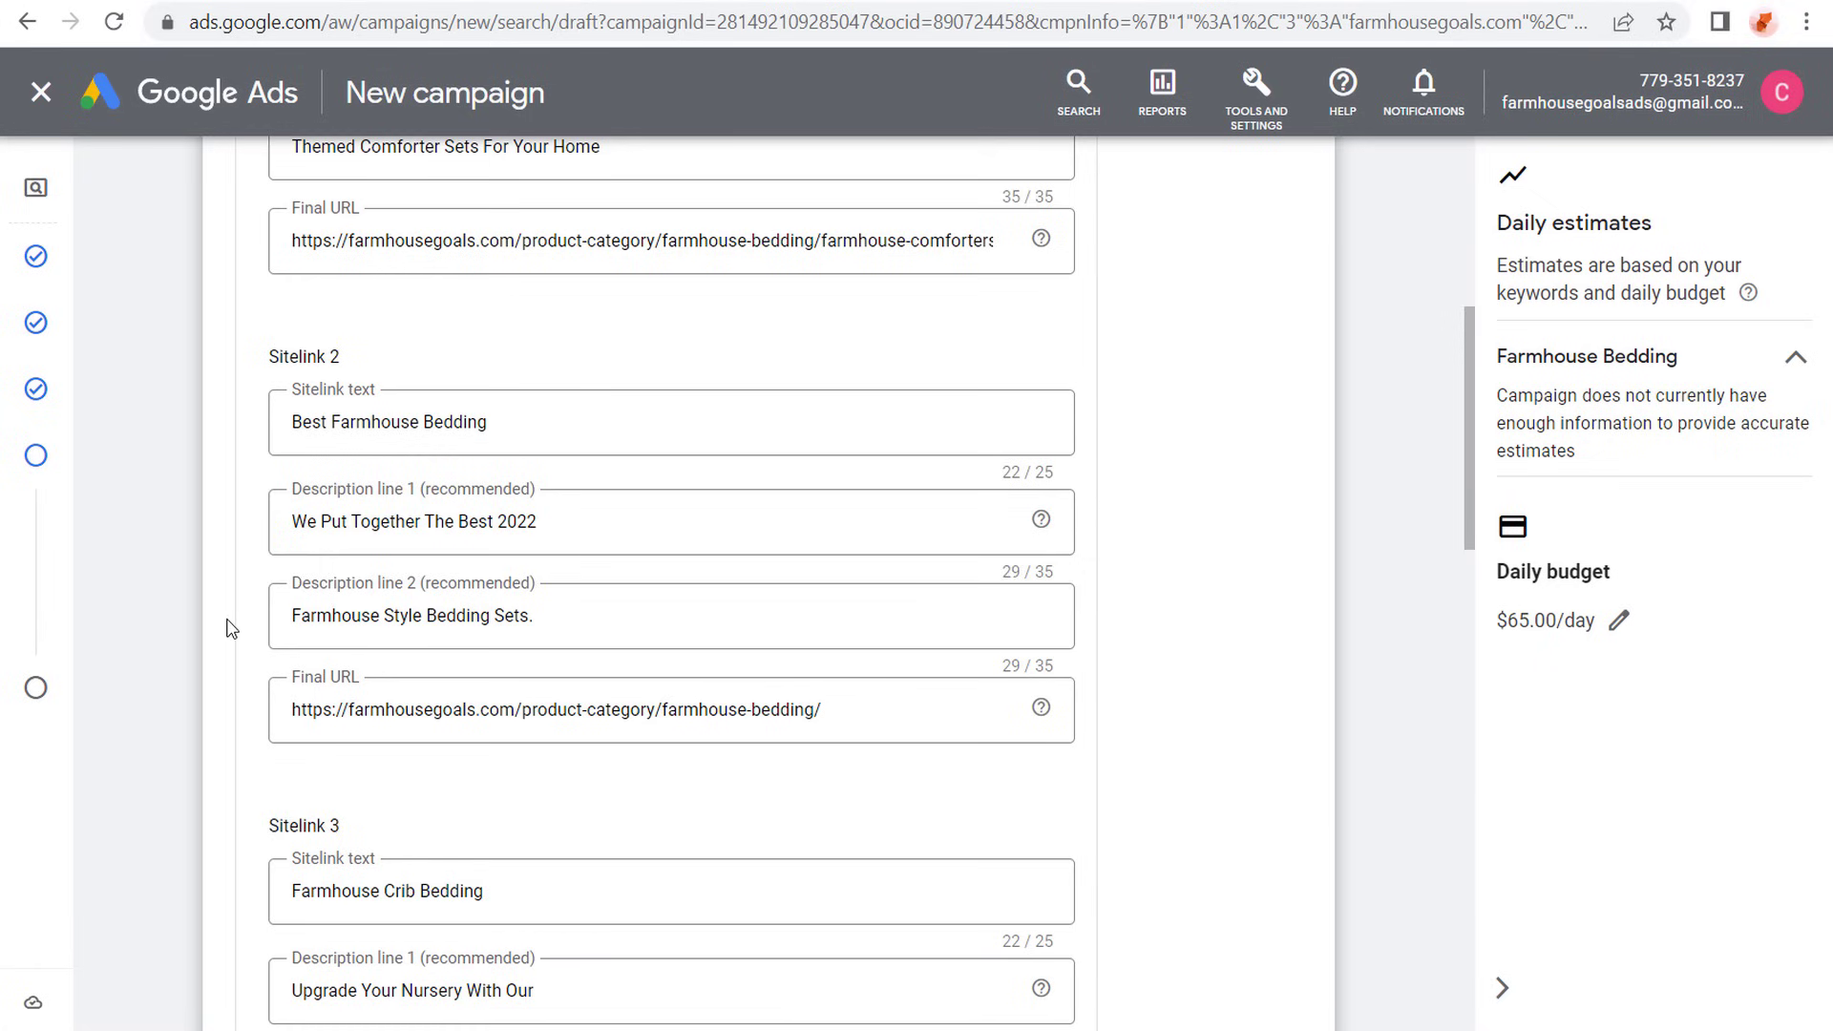
{"action": "left_click", "coordinate": [293, 534]}
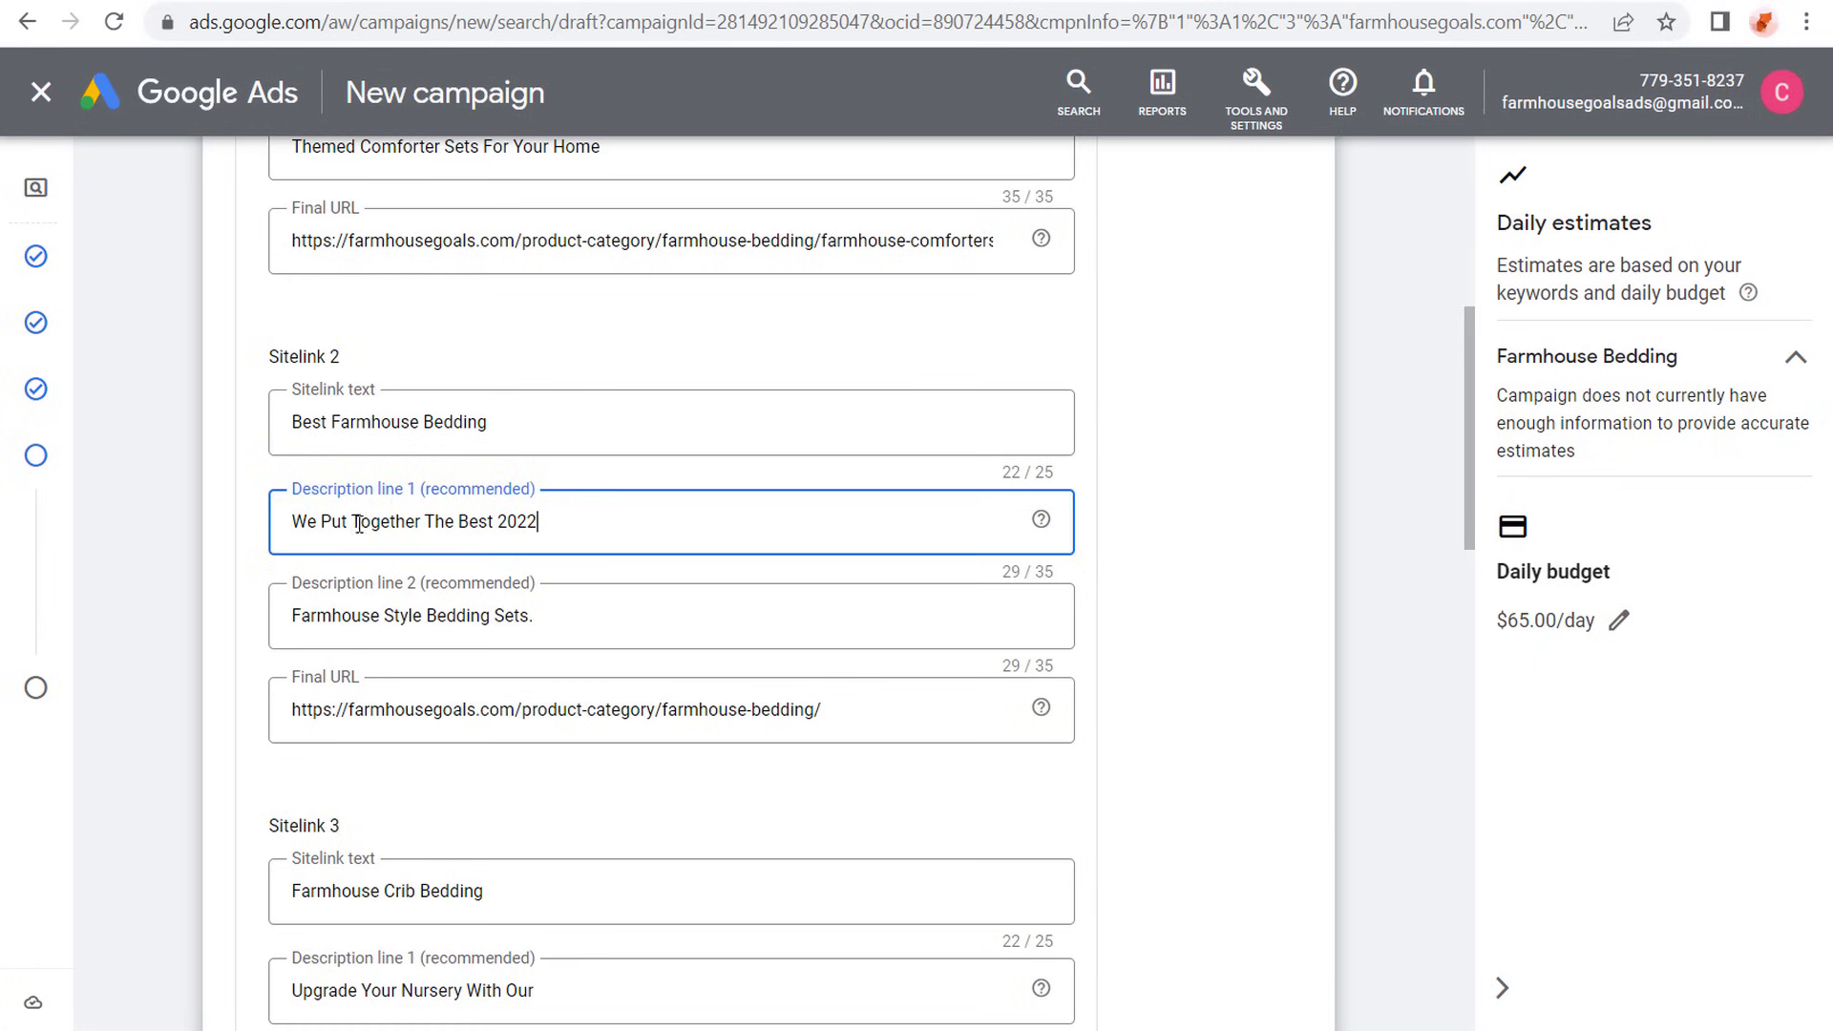
{"action": "scroll", "coordinate": [205, 544], "scroll_direction": "down", "scroll_amount": 3}
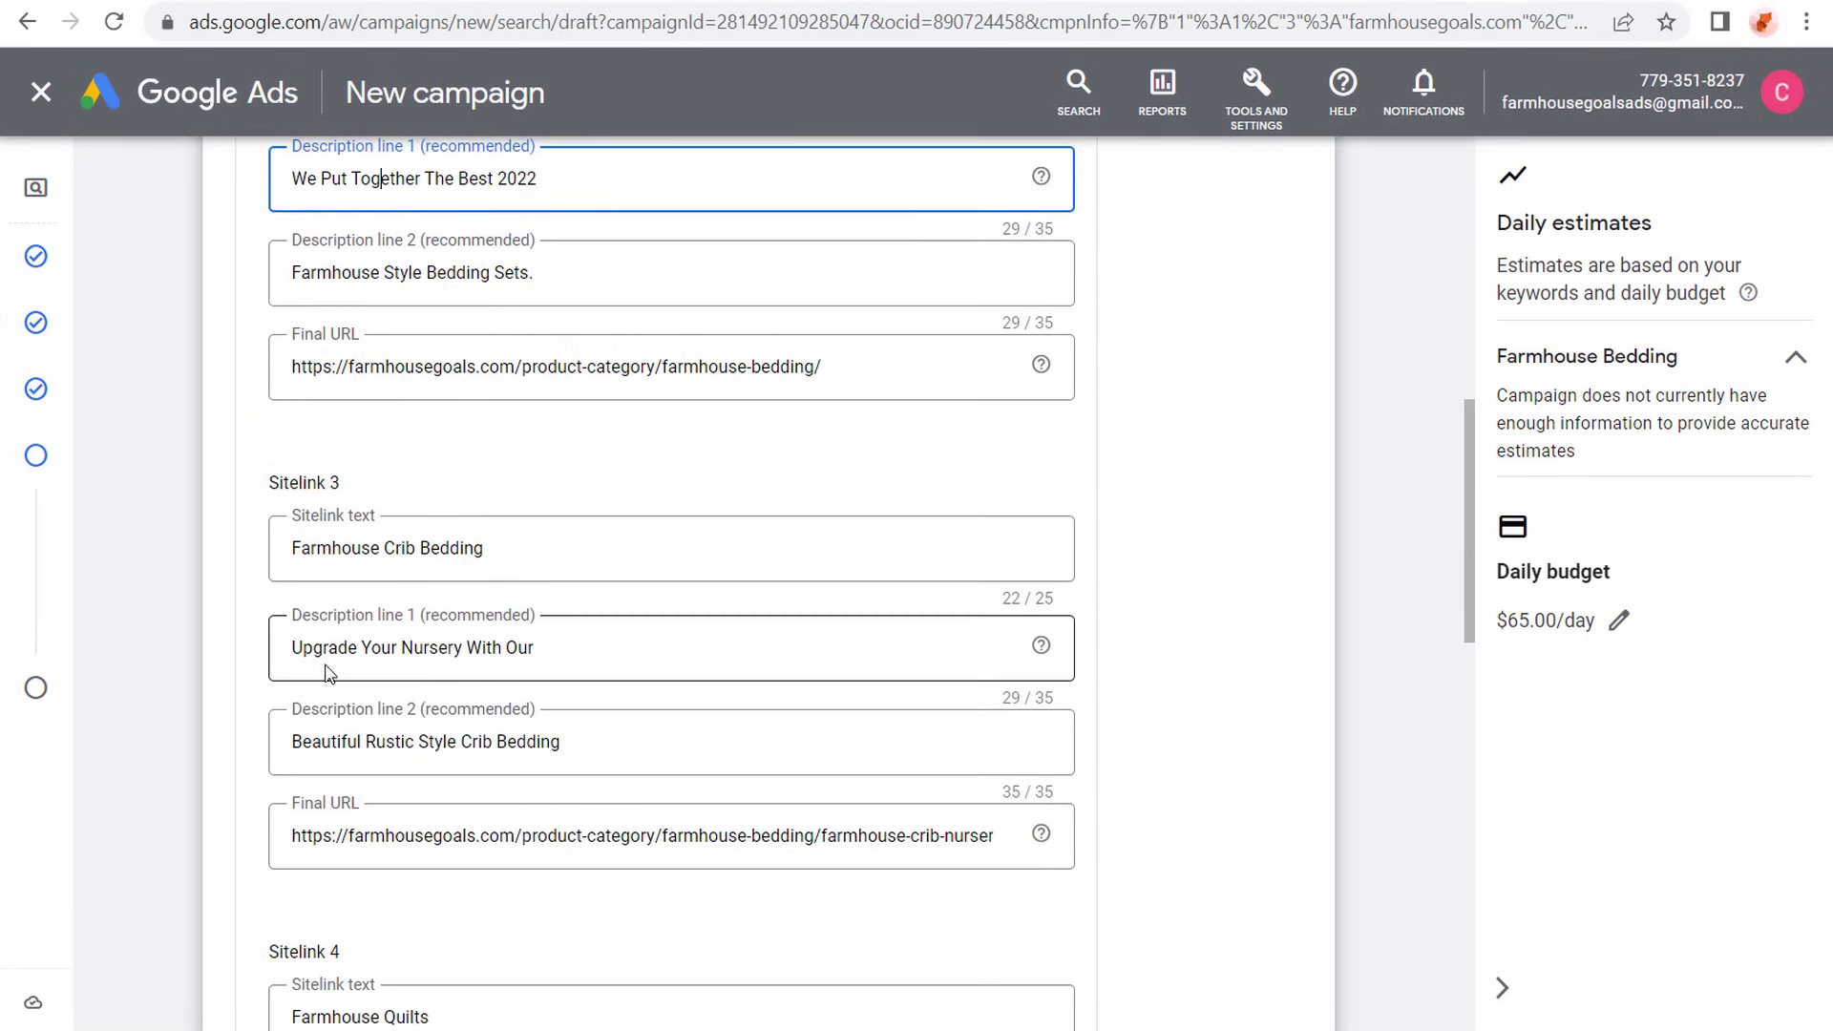
{"action": "left_click_drag", "start_coordinate": [889, 836], "coordinate": [1212, 848]}
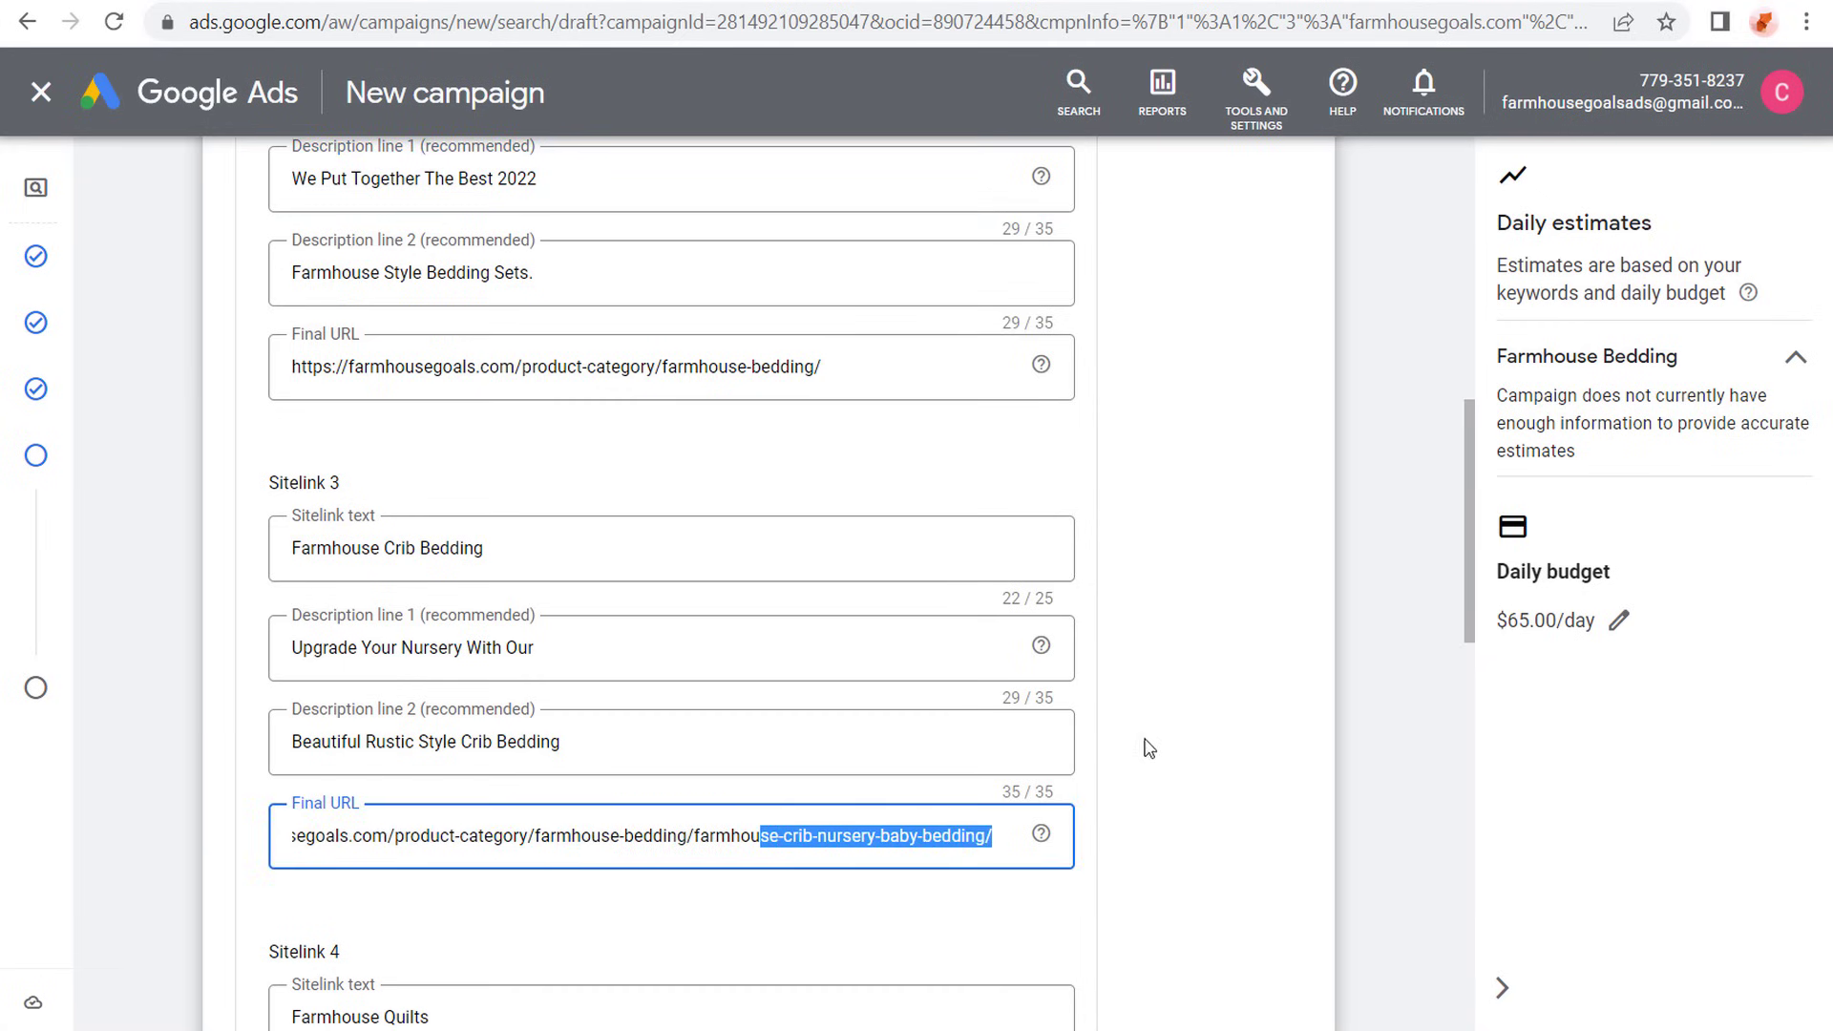
{"action": "left_click", "coordinate": [943, 825]}
- Check the Farmhouse Quilts and Farmhouse Duvet Covers sitelinks and save all five sitelink extensions to the campaign
{"action": "scroll", "coordinate": [172, 592], "scroll_direction": "down", "scroll_amount": 7}
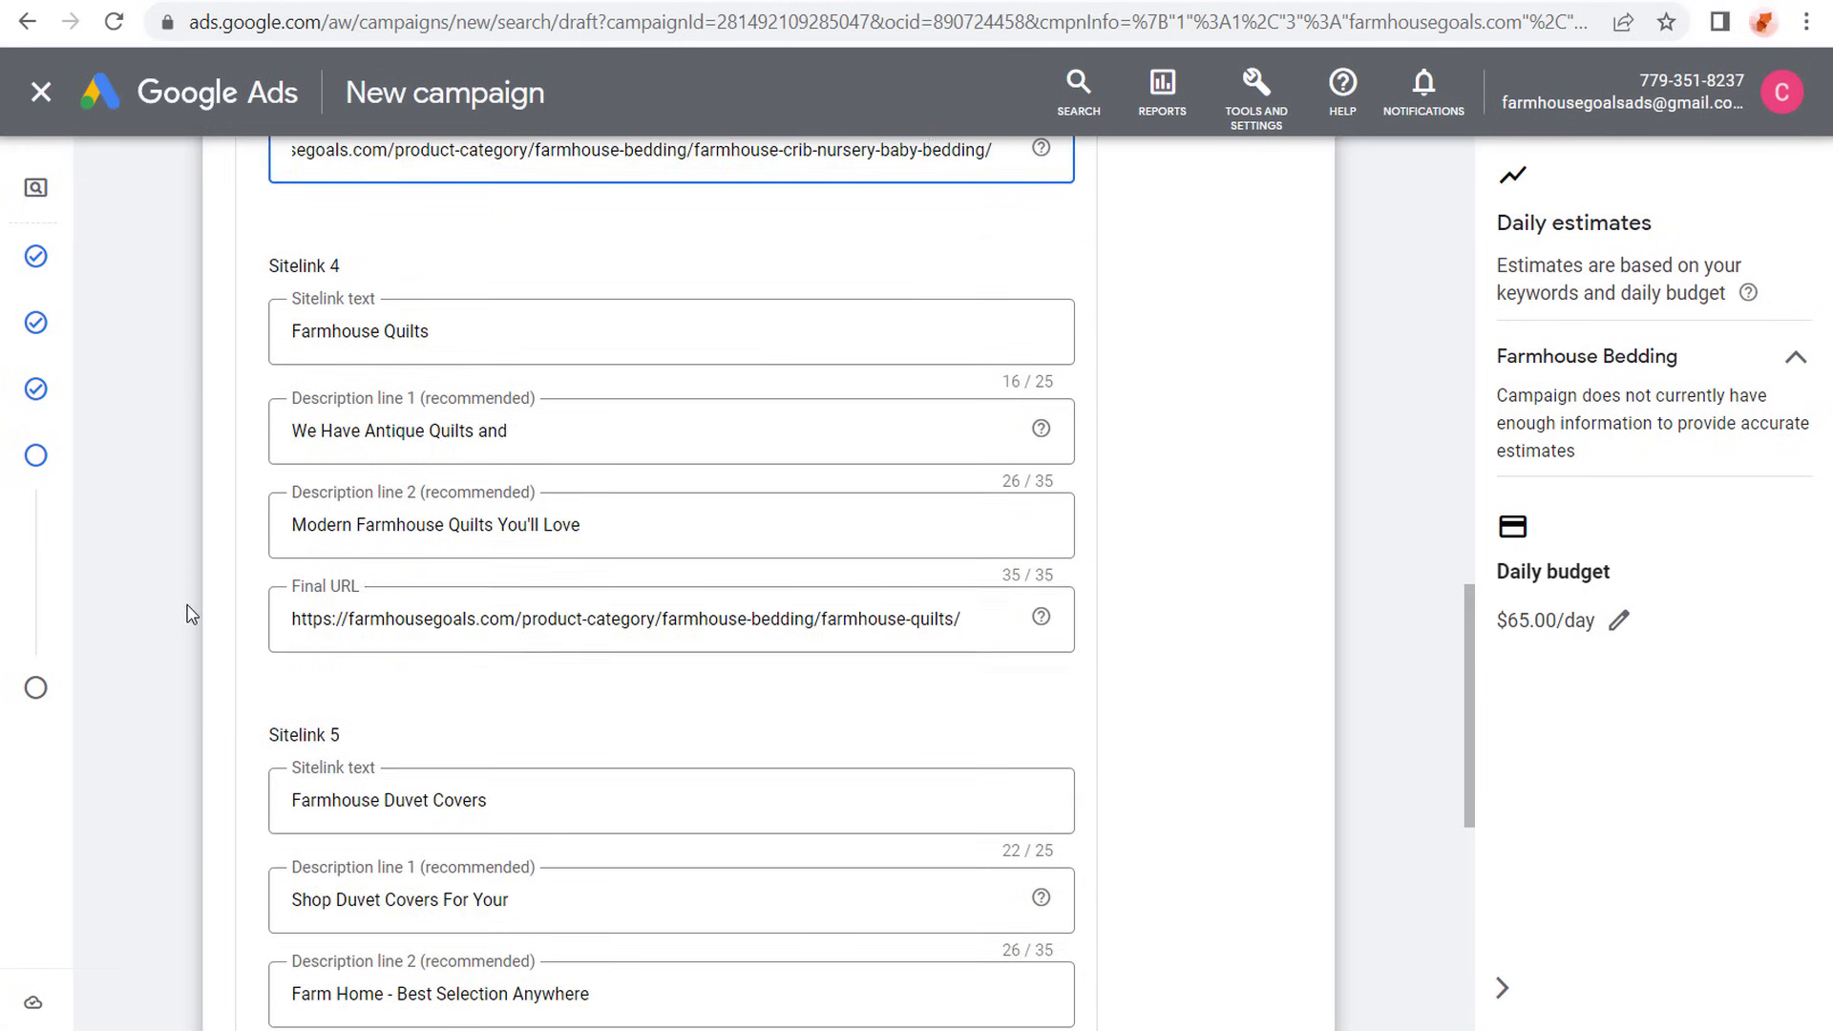
{"action": "scroll", "coordinate": [191, 611], "scroll_direction": "down", "scroll_amount": 4}
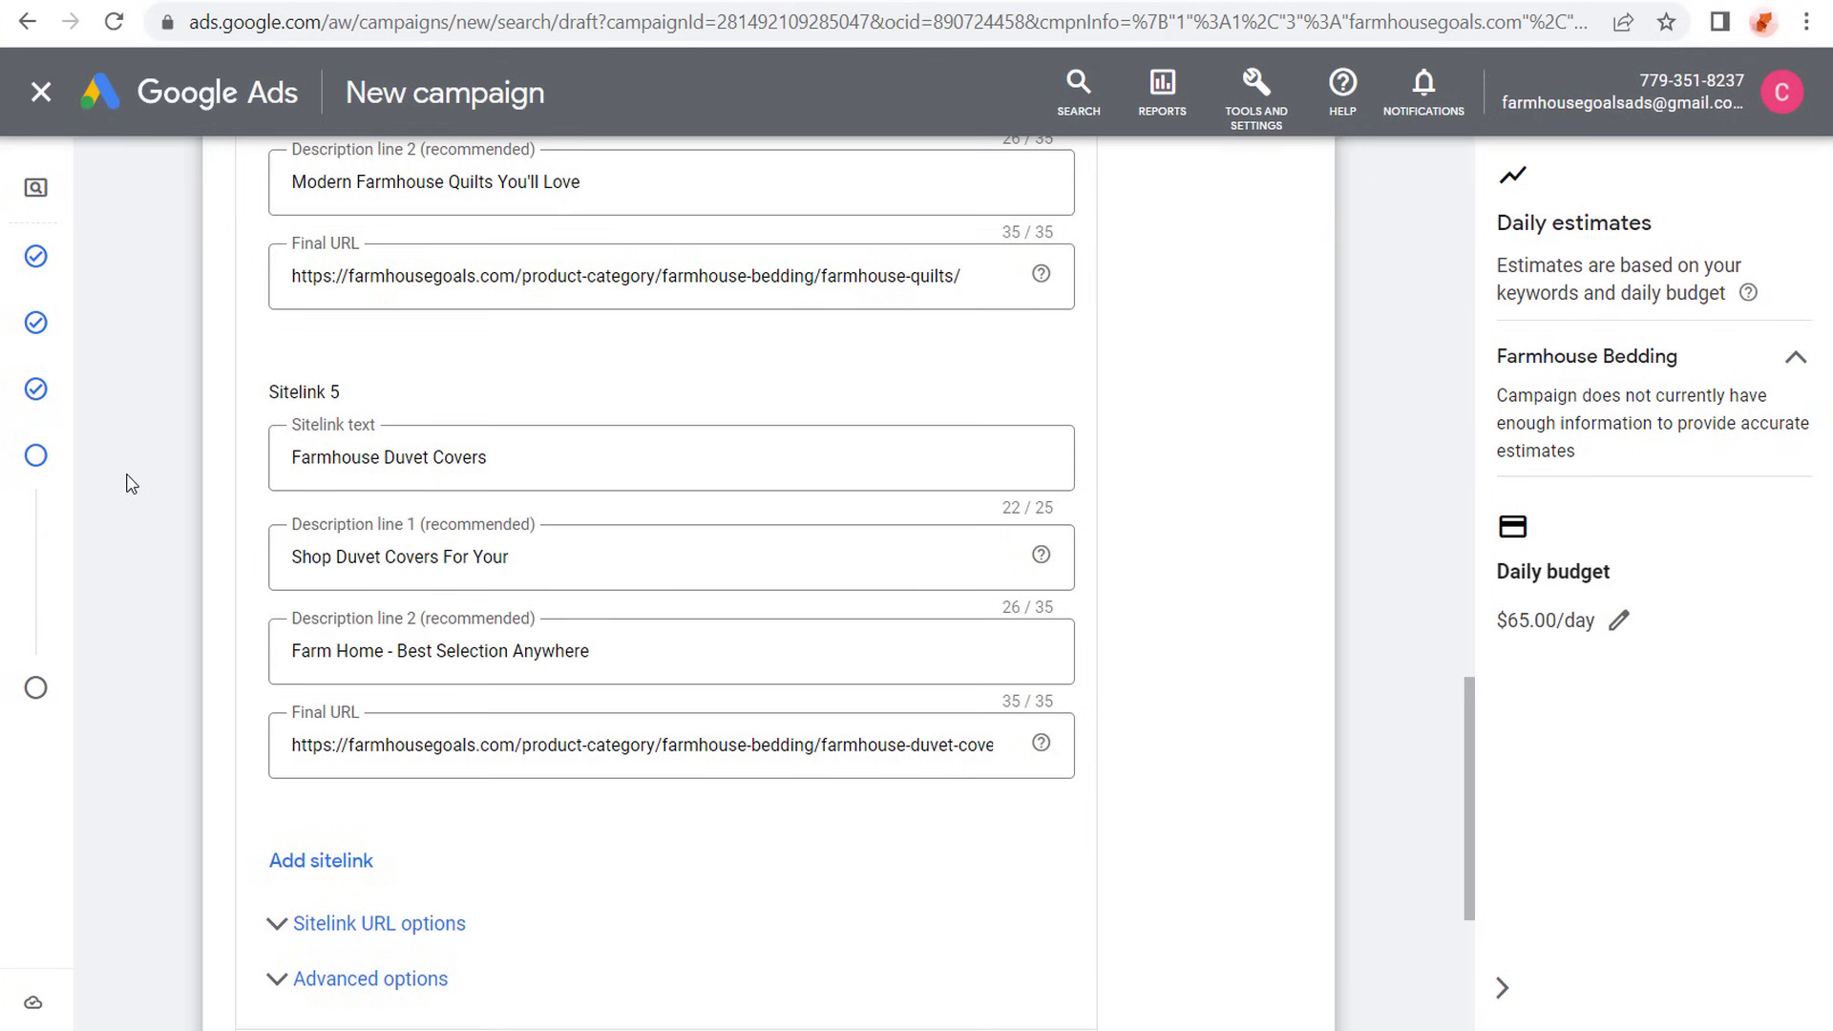
{"action": "scroll", "coordinate": [131, 483], "scroll_direction": "down", "scroll_amount": 3}
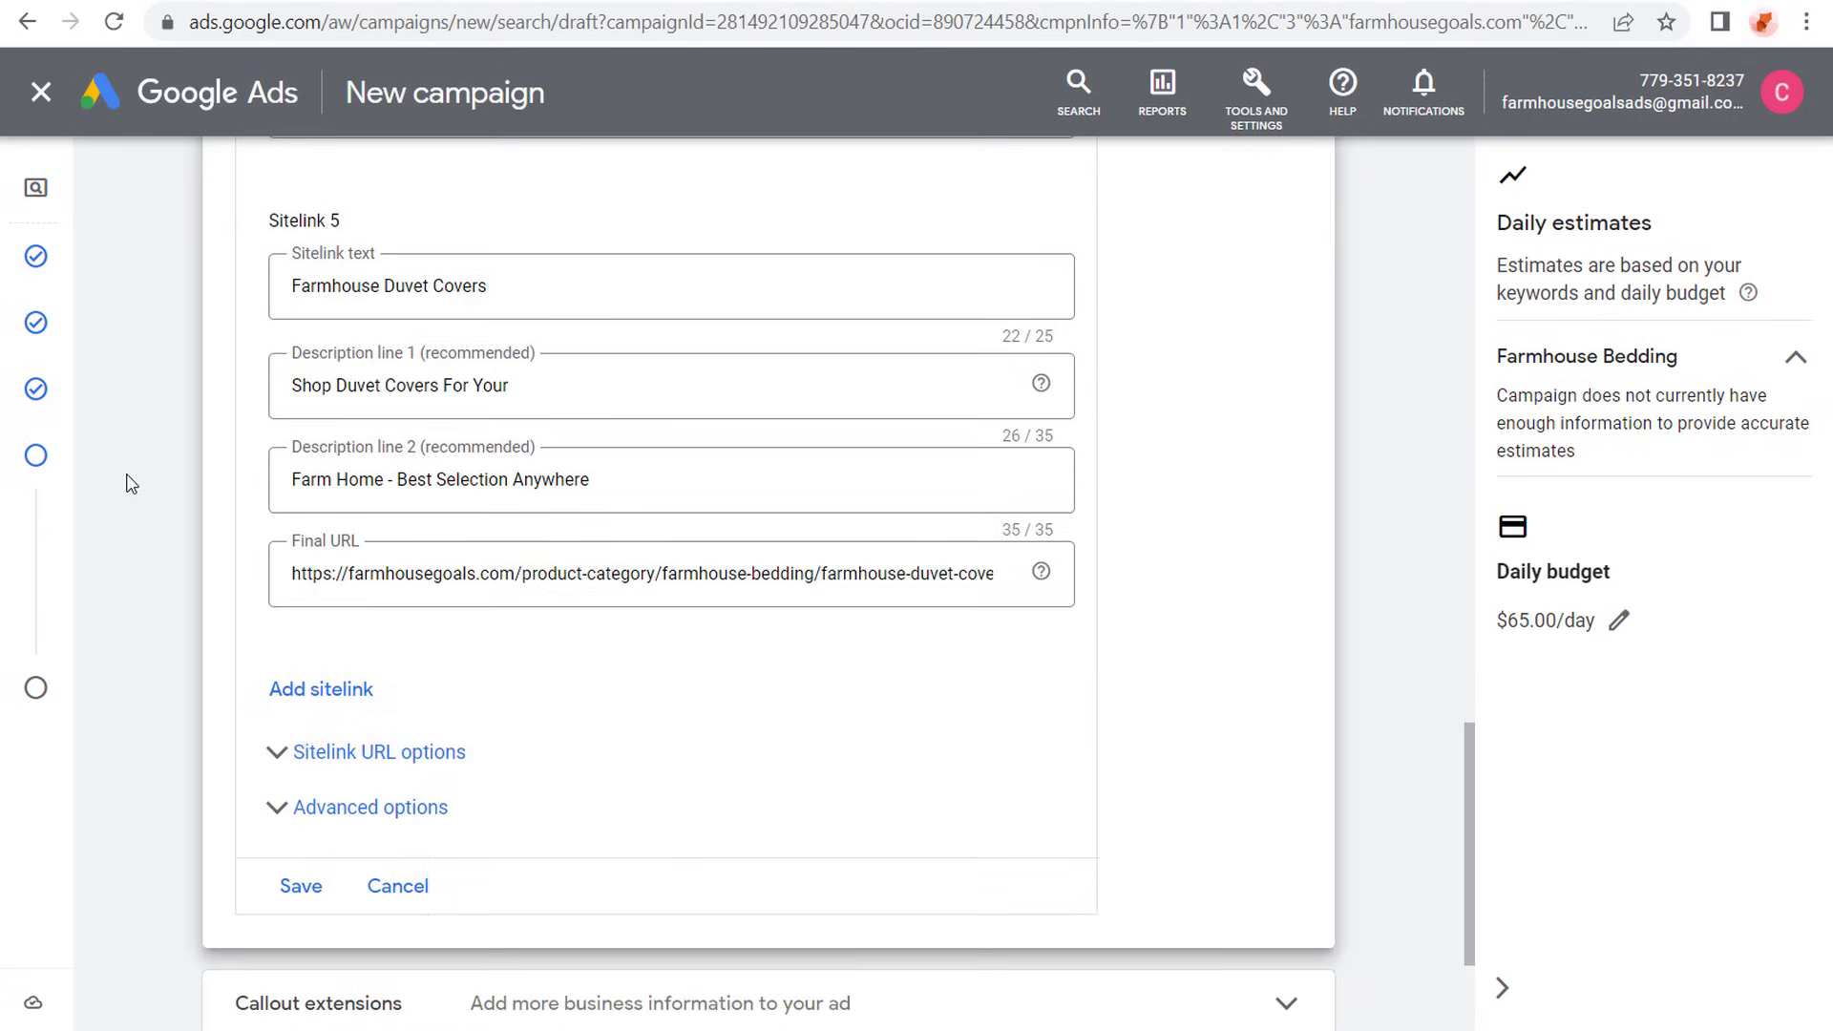
{"action": "left_click", "coordinate": [299, 715]}
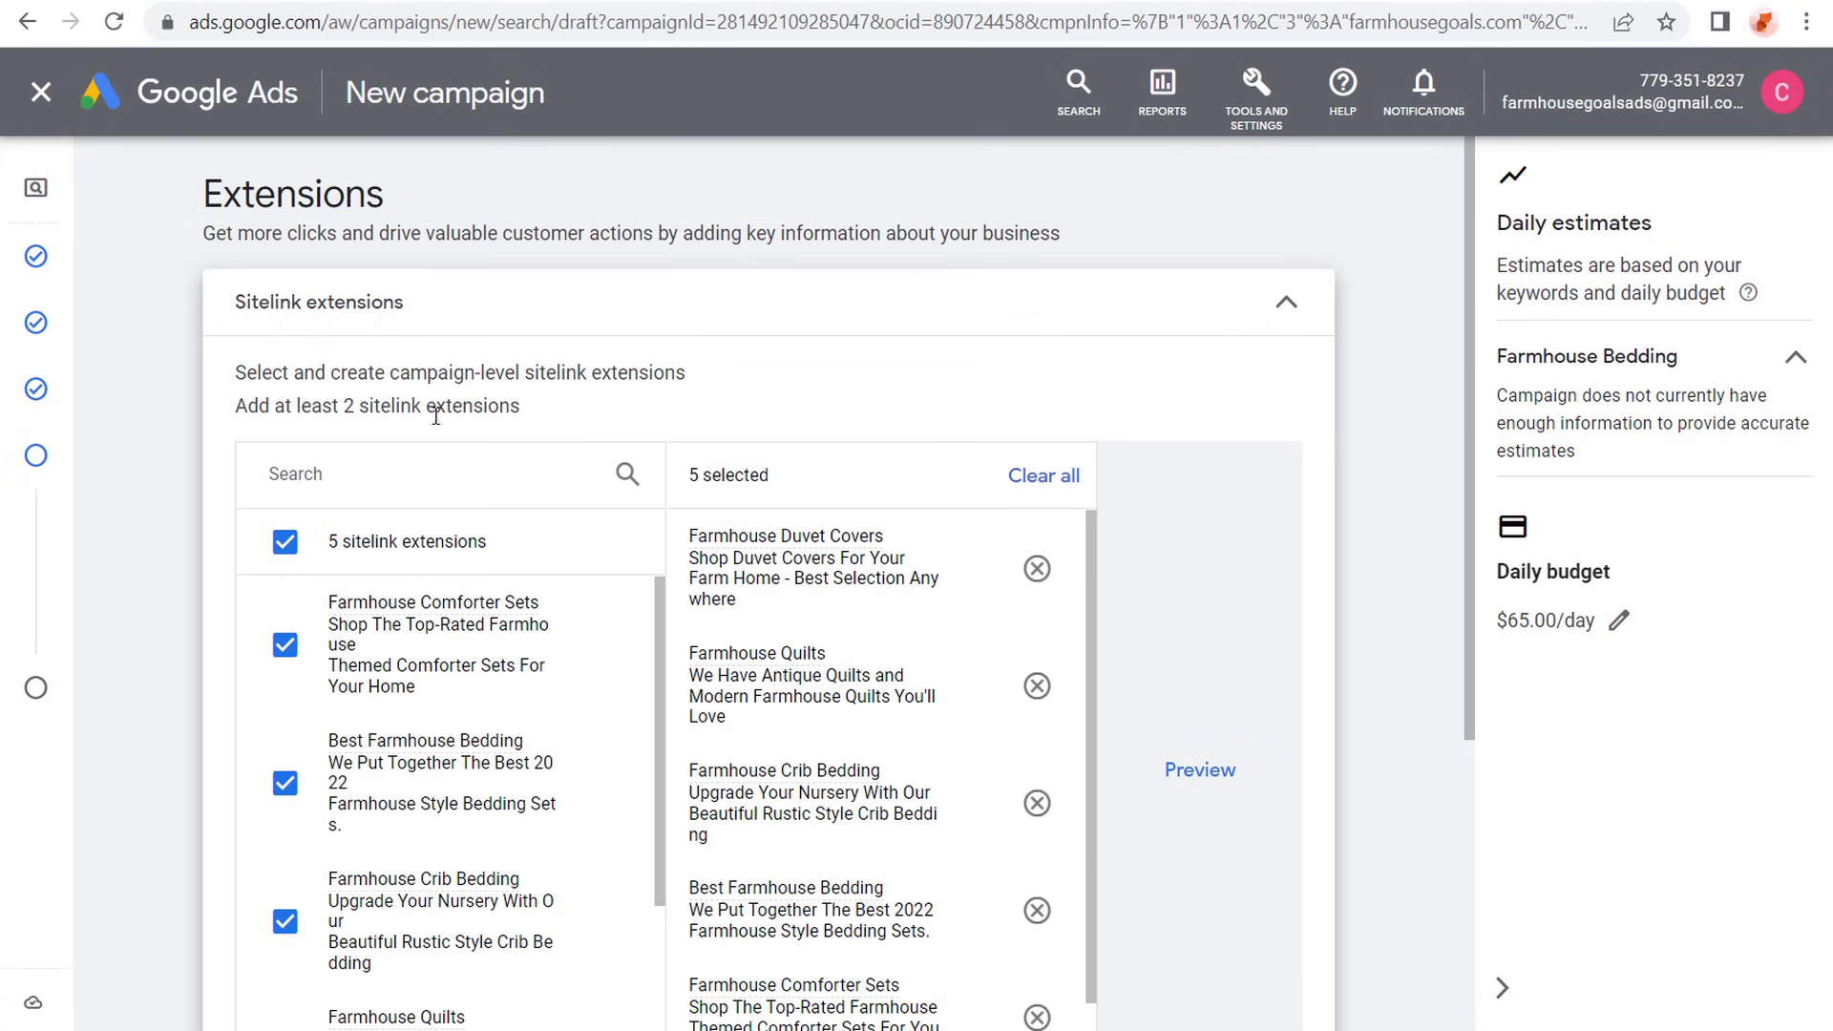
{"action": "scroll", "coordinate": [191, 305], "scroll_direction": "down", "scroll_amount": 3}
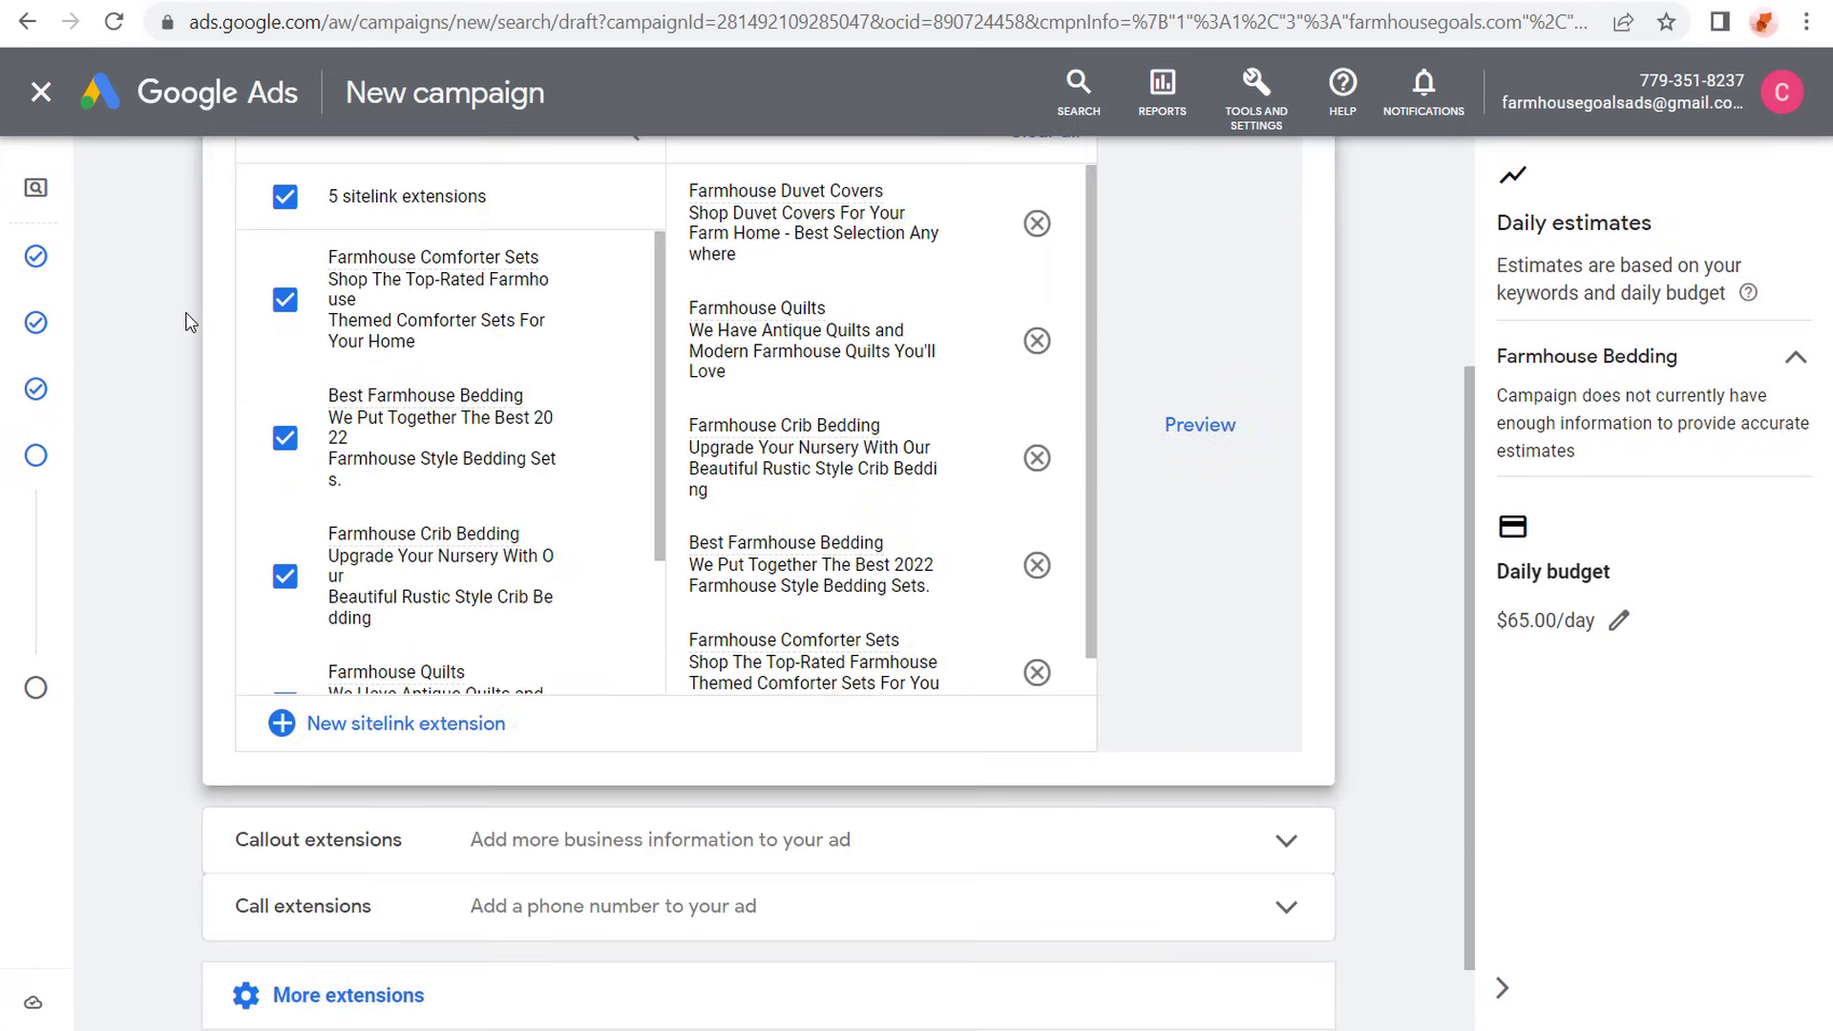
{"action": "scroll", "coordinate": [186, 410], "scroll_direction": "up", "scroll_amount": 2}
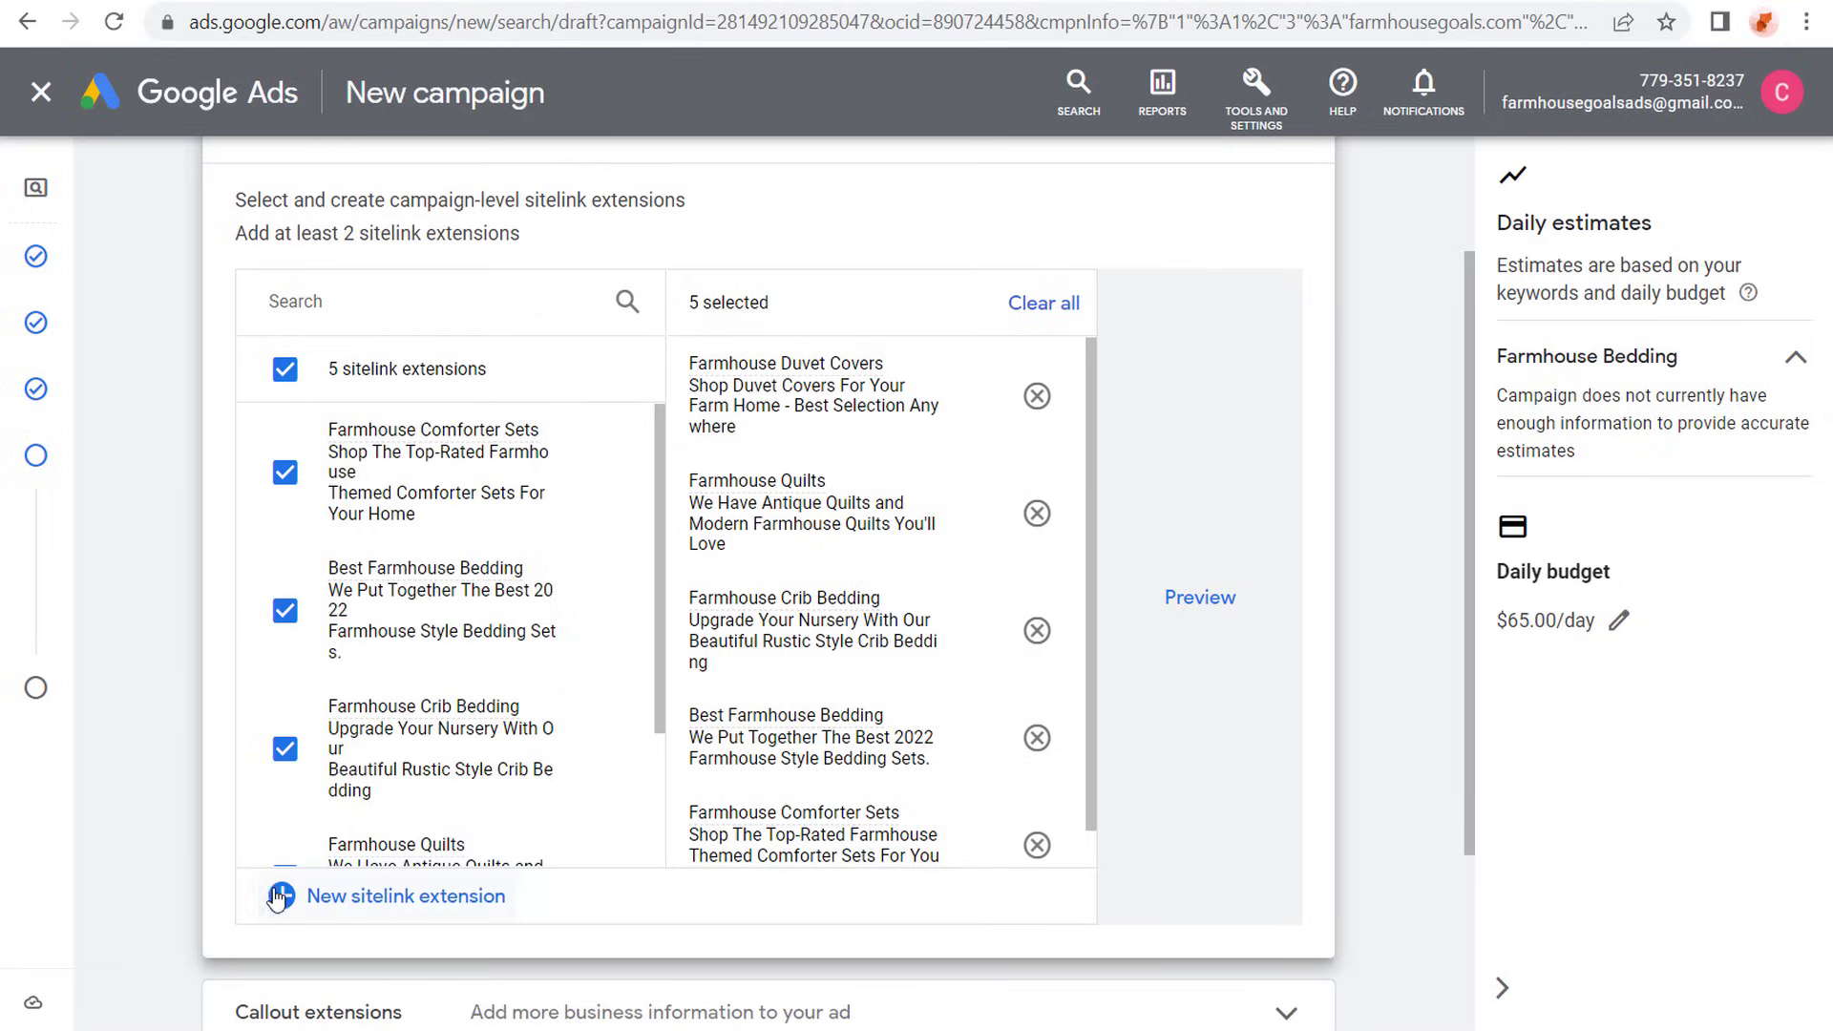
- Examine the text, description and final URL fields of a new sitelink extension form, and close it without adding sitelinks
{"action": "left_click", "coordinate": [315, 898]}
{"action": "left_click", "coordinate": [346, 457]}
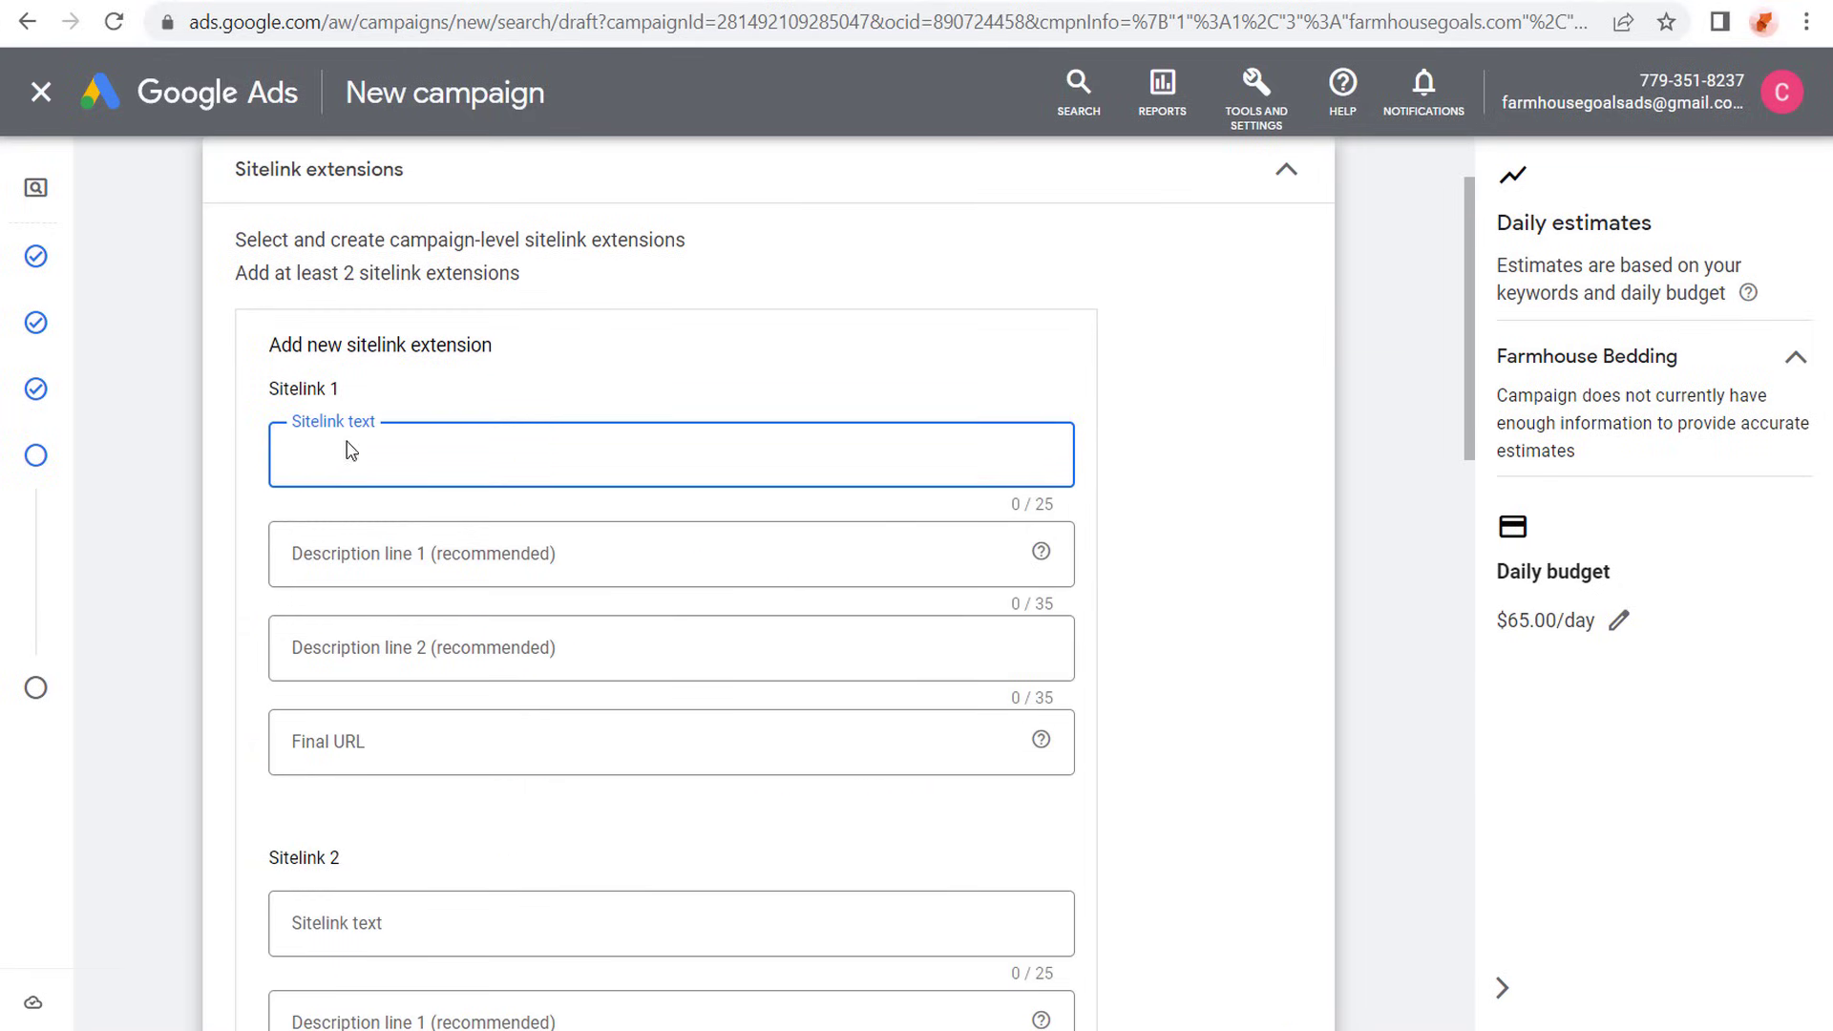
{"action": "scroll", "coordinate": [544, 458], "scroll_direction": "down", "scroll_amount": 2}
{"action": "left_click", "coordinate": [491, 749]}
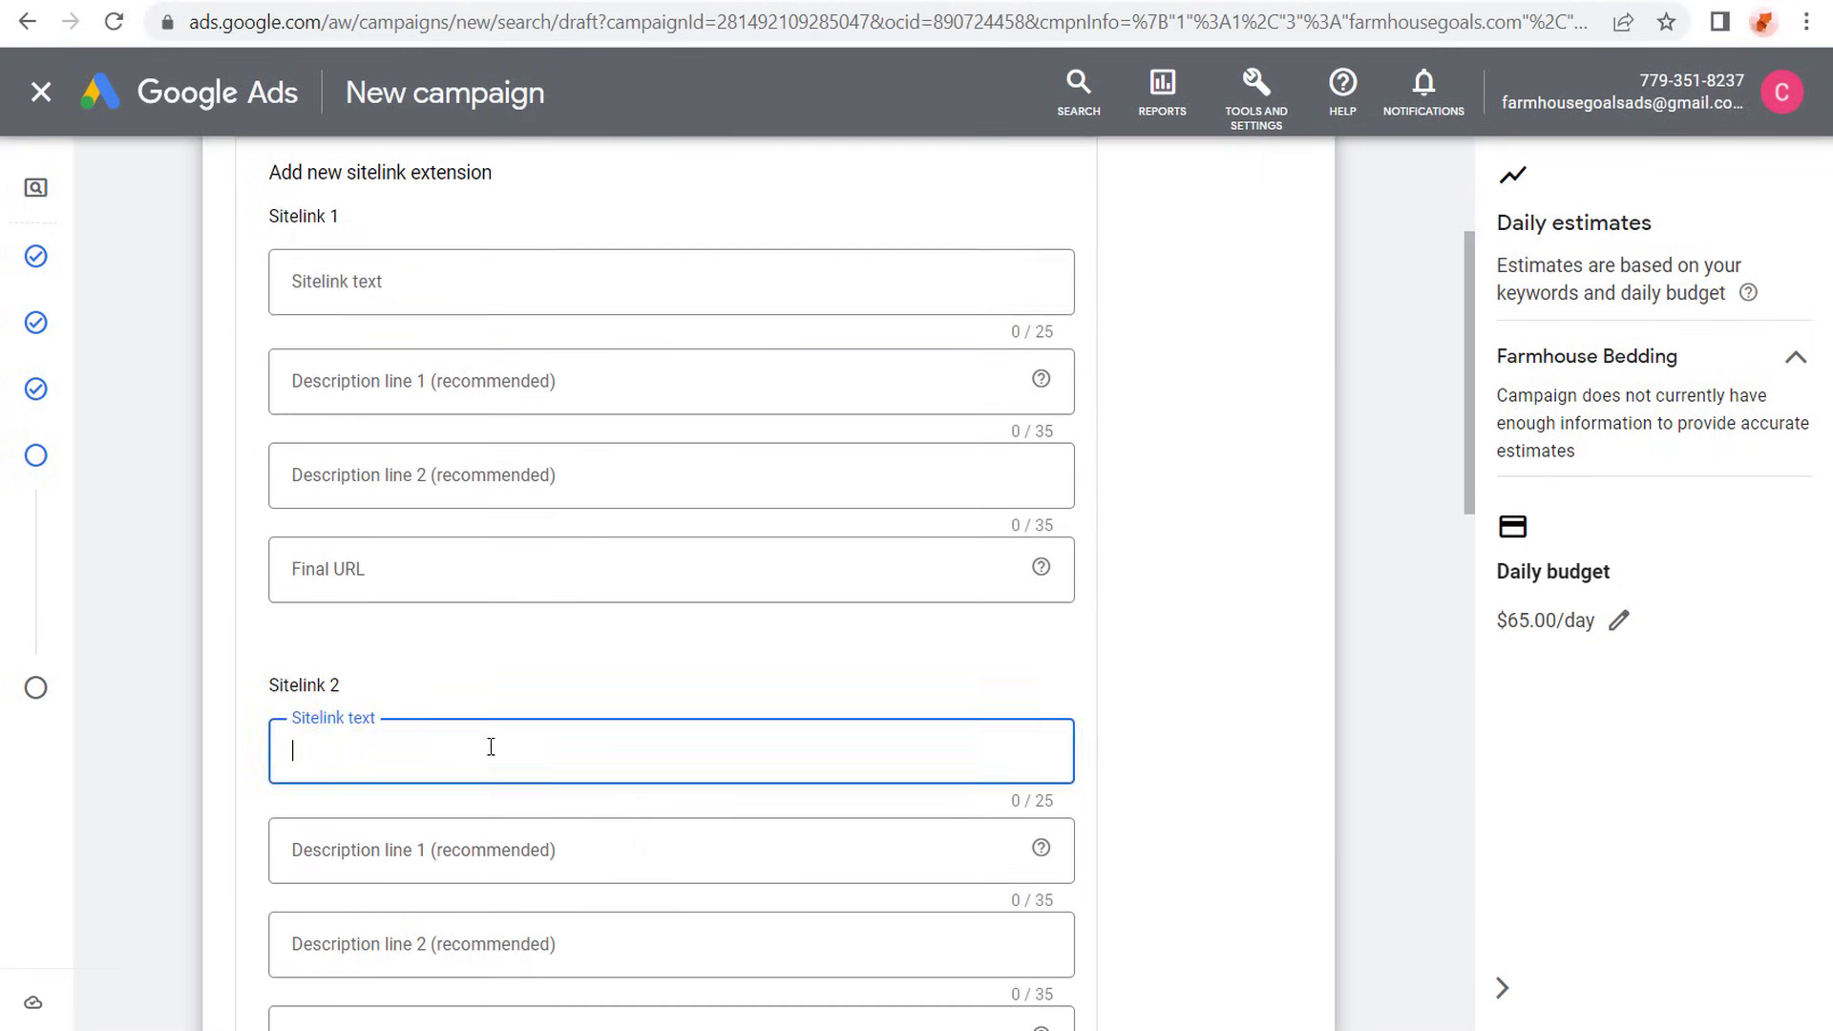
{"action": "scroll", "coordinate": [532, 649], "scroll_direction": "down", "scroll_amount": 5}
{"action": "left_click", "coordinate": [505, 699]}
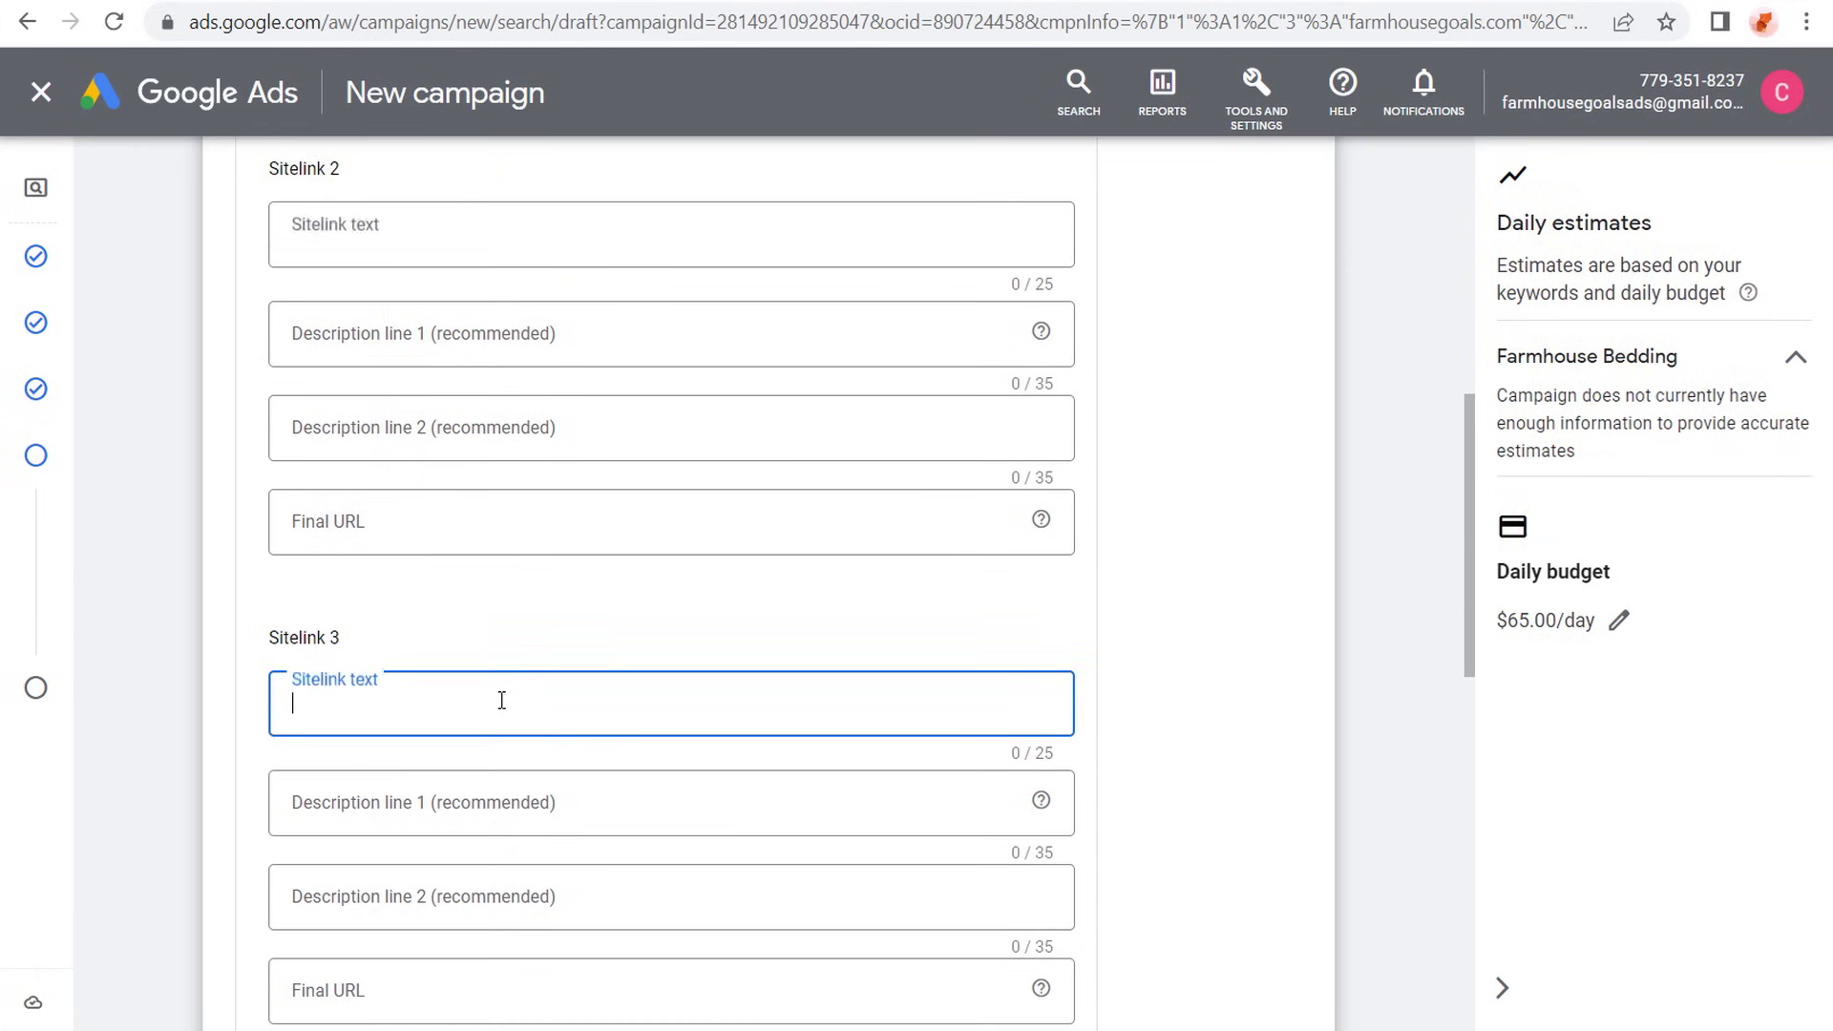
{"action": "scroll", "coordinate": [274, 532], "scroll_direction": "down", "scroll_amount": 10}
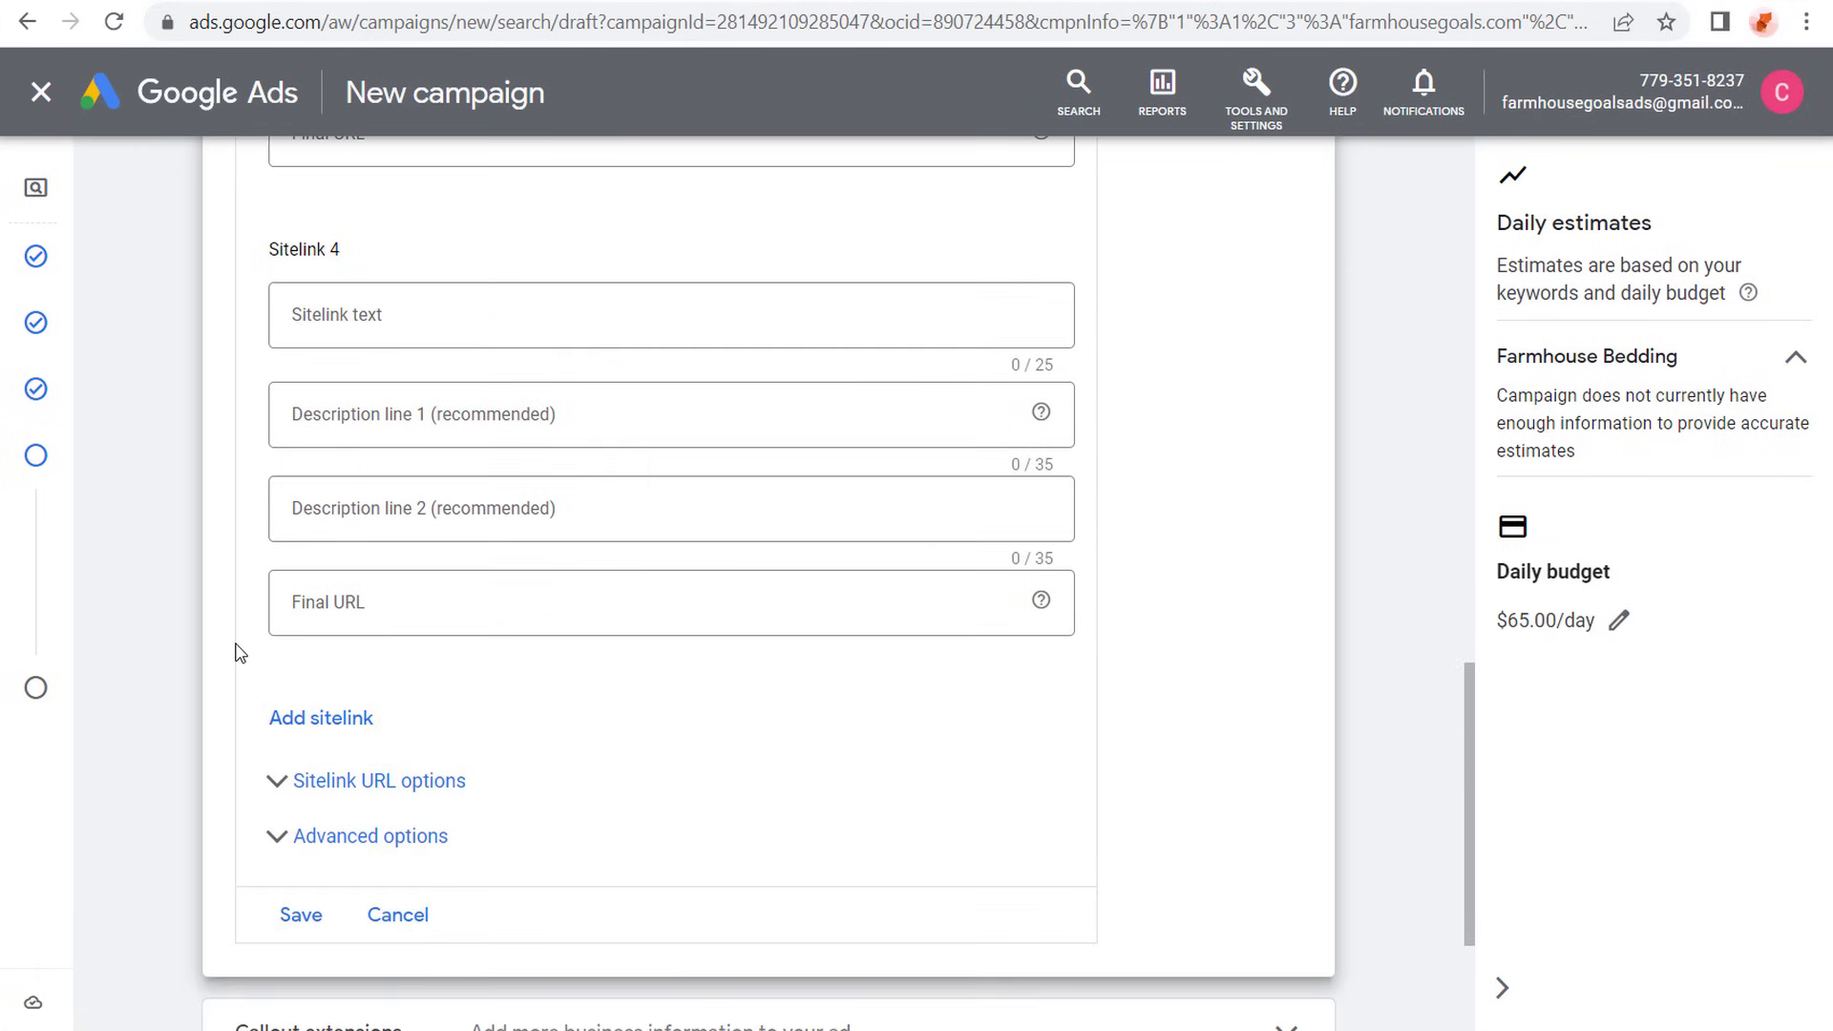
{"action": "left_click", "coordinate": [392, 743]}
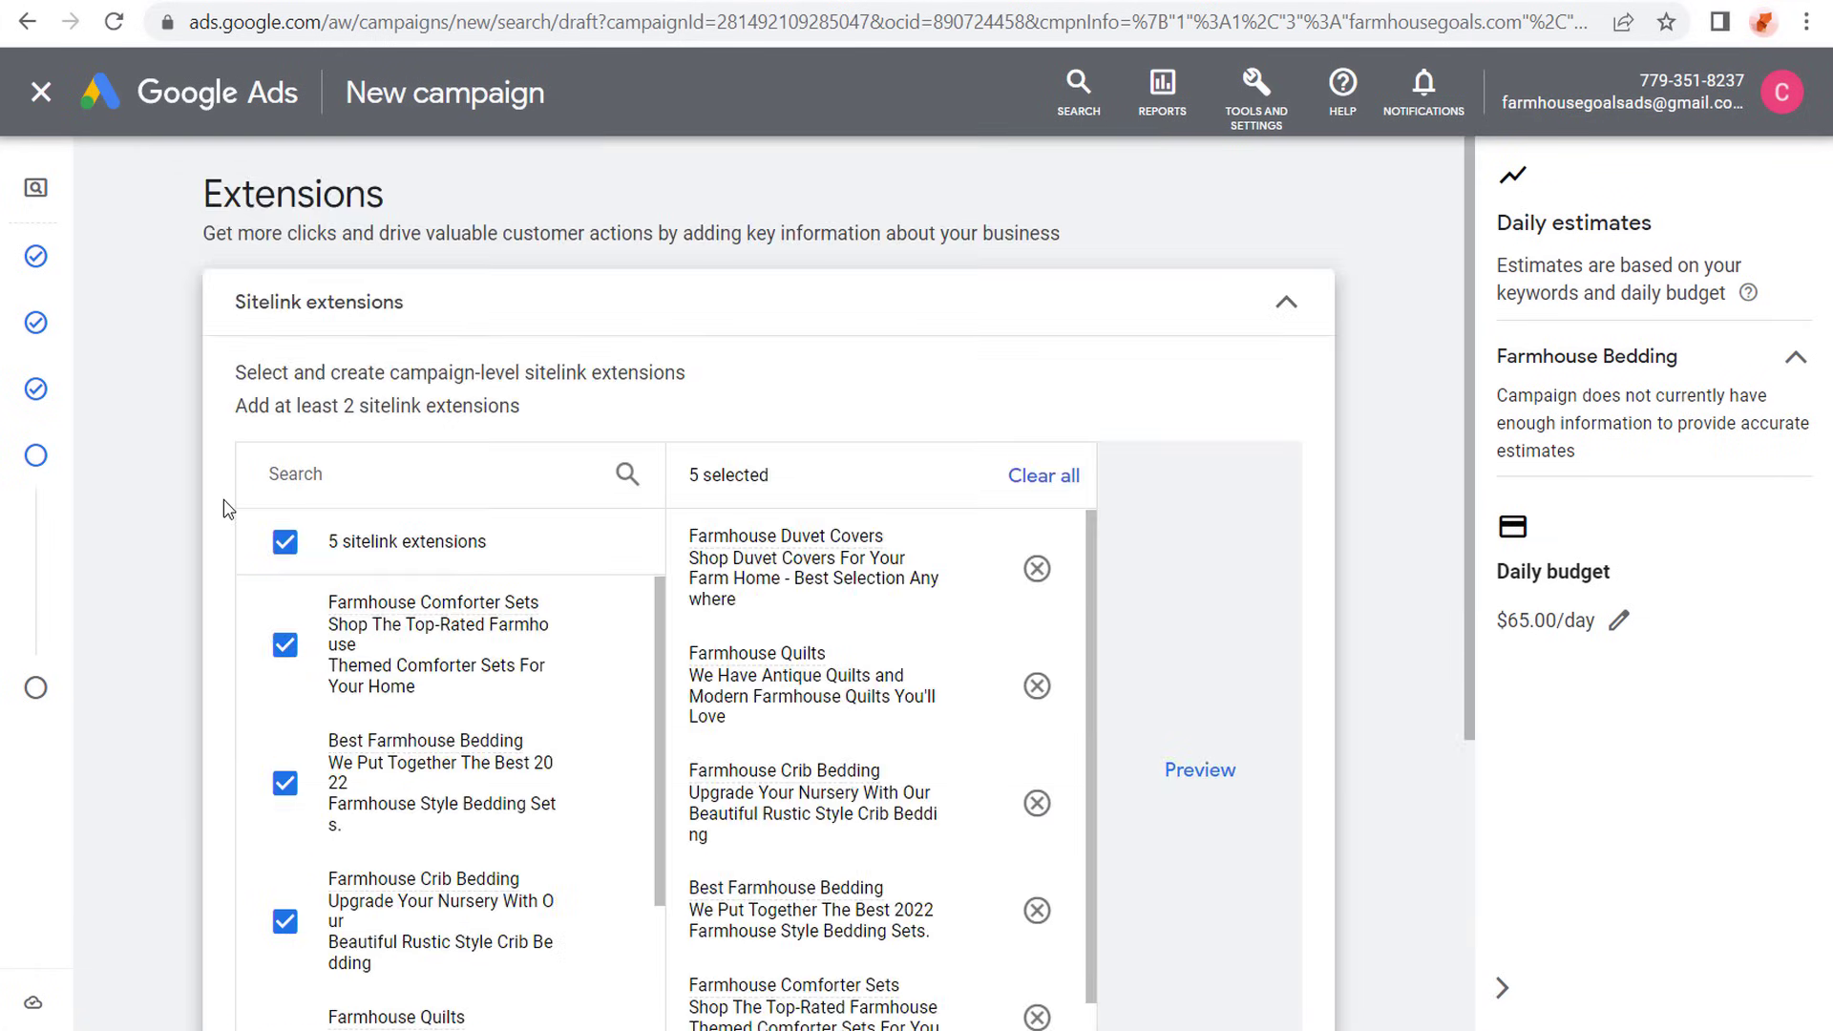
- Review the selected campaign-level sitelinks and show the additional extension types available for the campaign
{"action": "scroll", "coordinate": [208, 532], "scroll_direction": "down", "scroll_amount": 2}
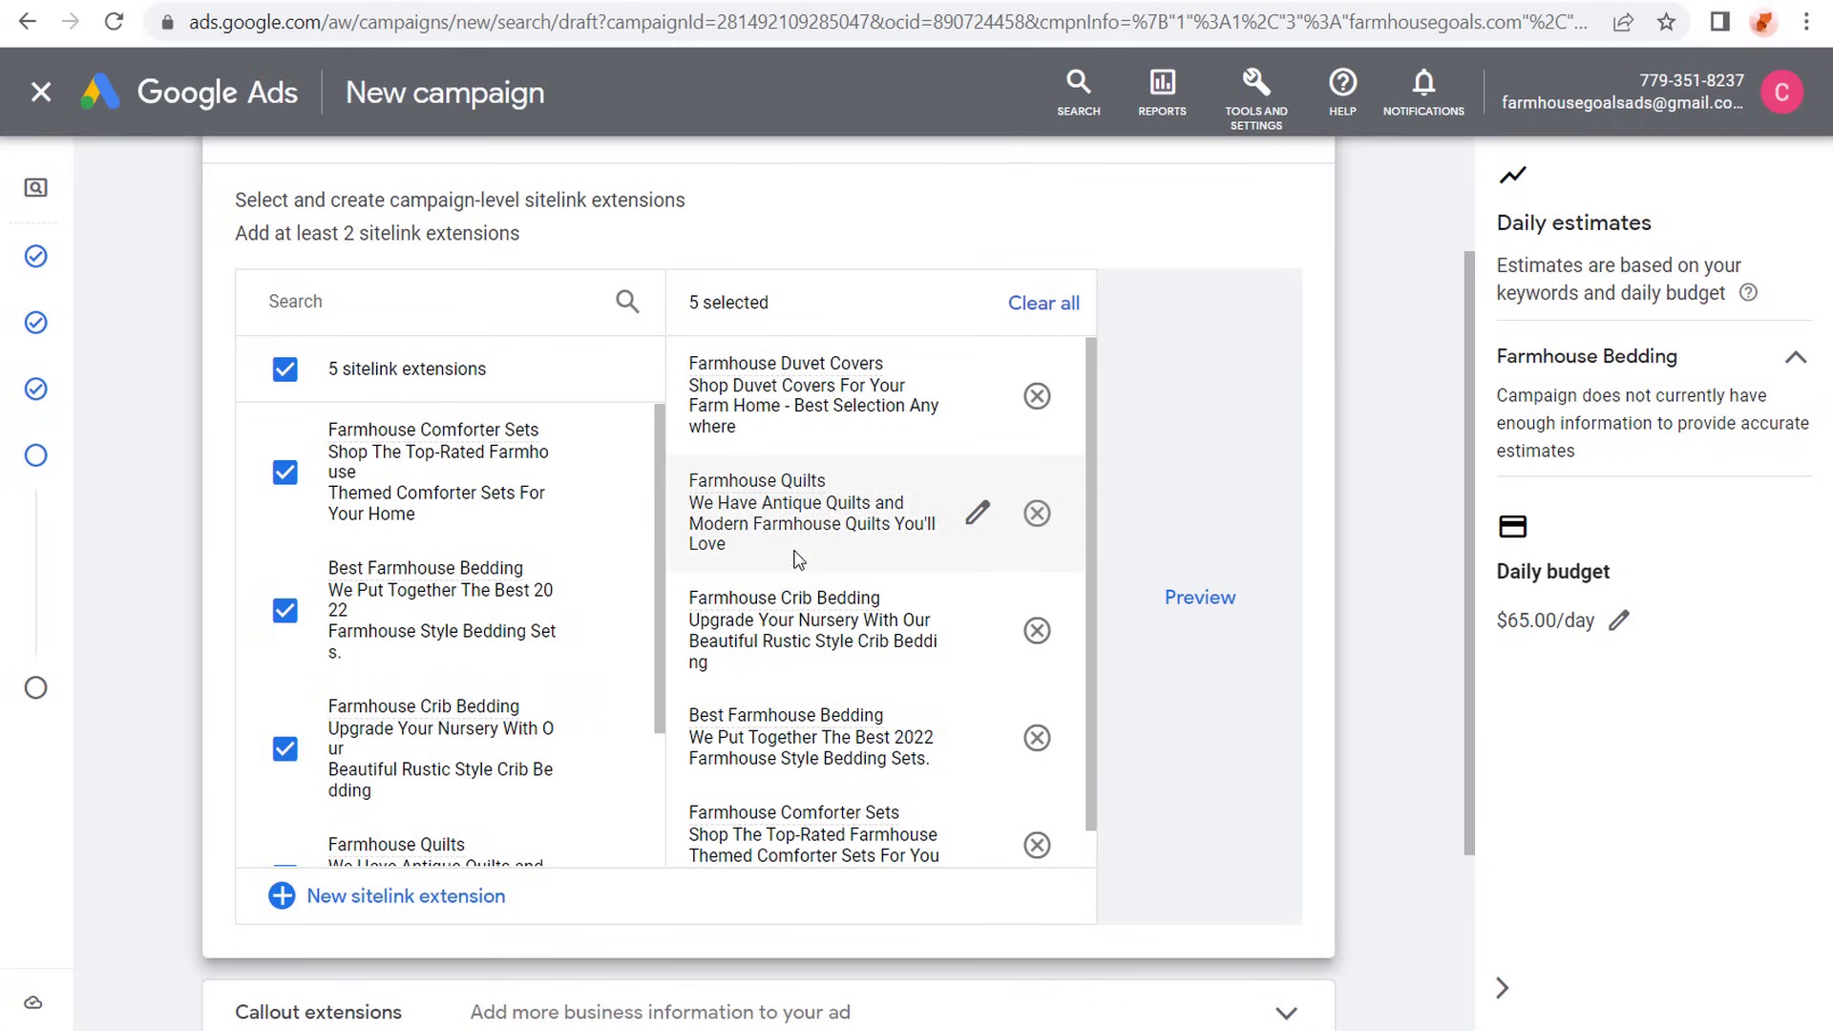
{"action": "left_click_drag", "start_coordinate": [285, 199], "coordinate": [541, 200]}
{"action": "left_click", "coordinate": [749, 212]}
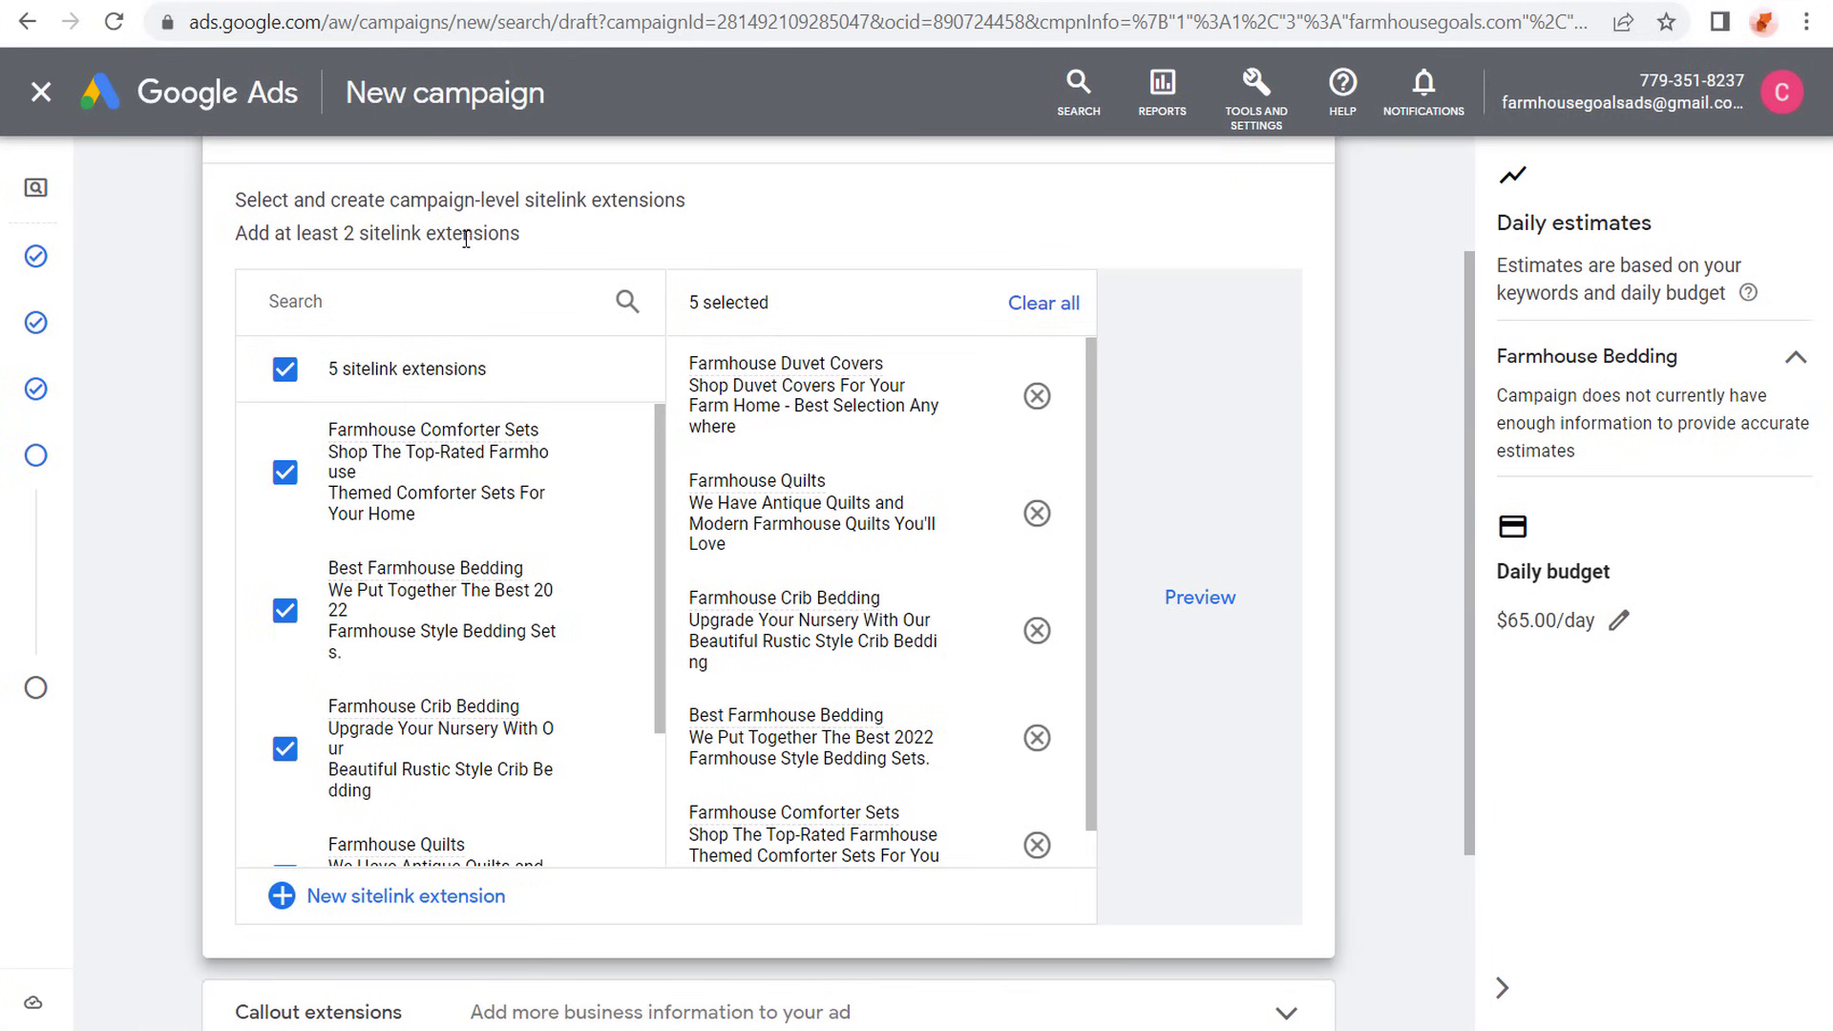
{"action": "scroll", "coordinate": [153, 334], "scroll_direction": "down", "scroll_amount": 3}
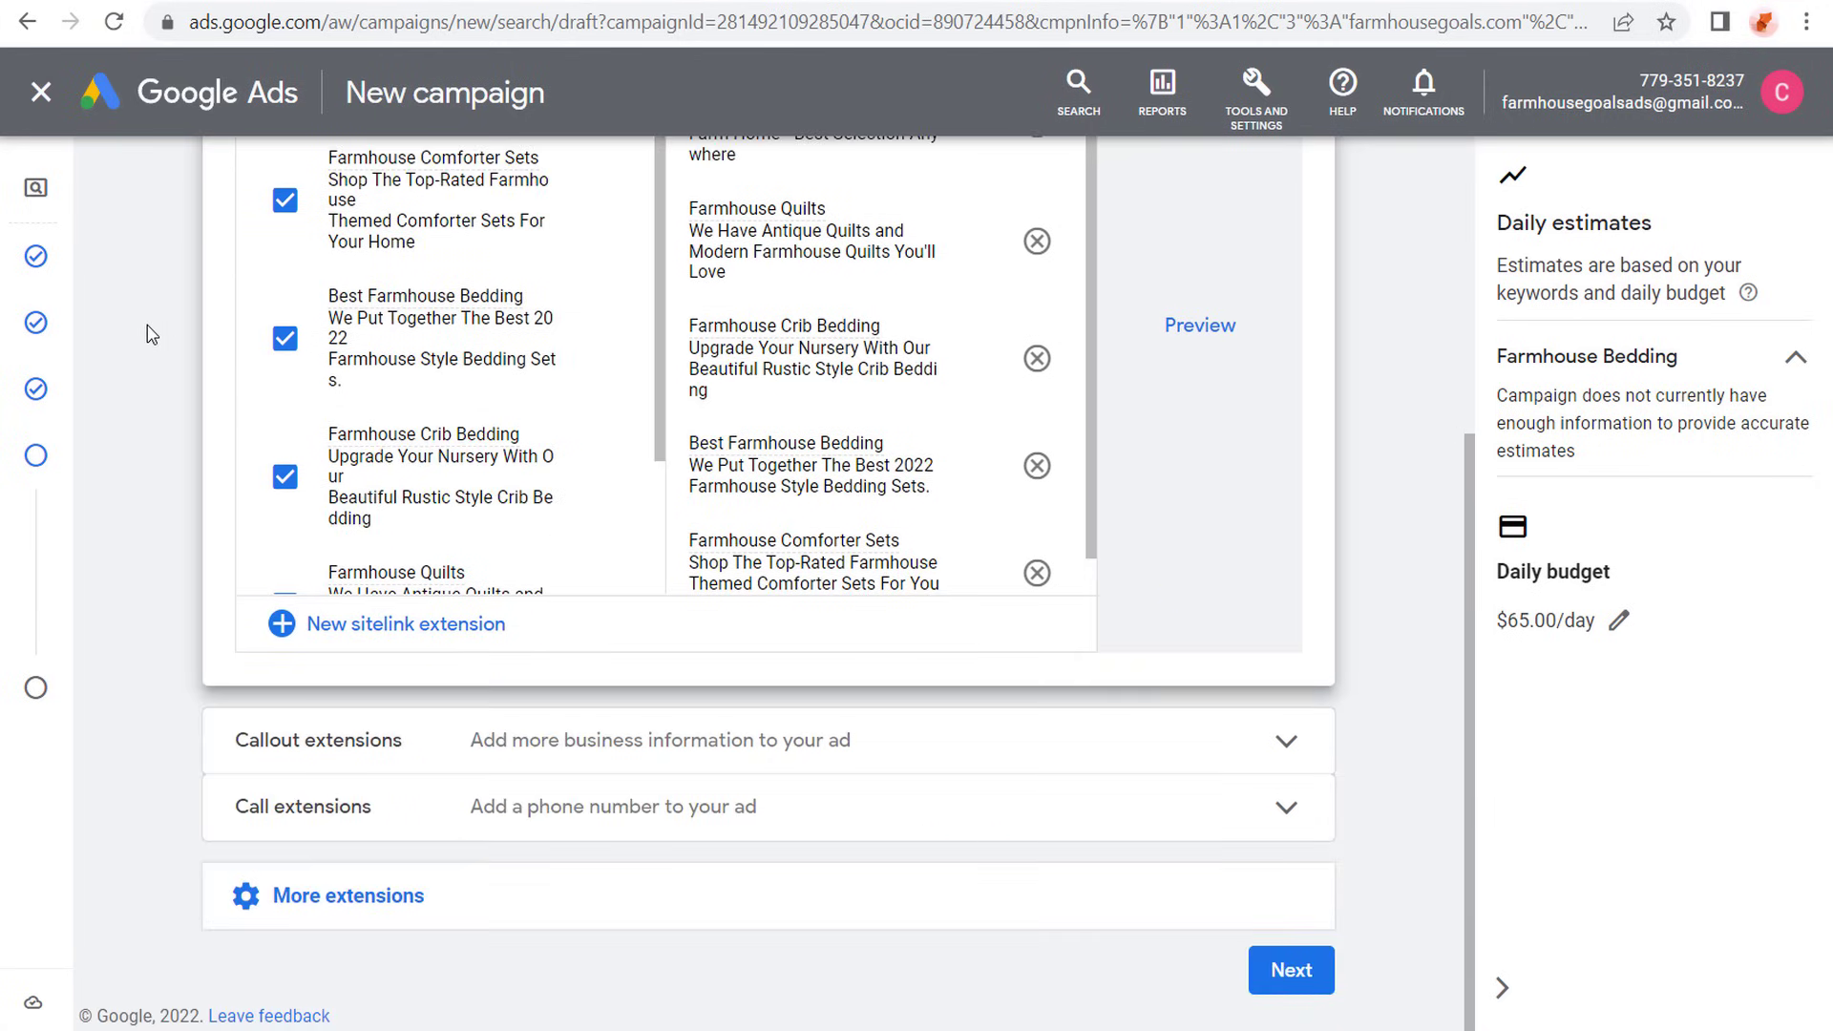
{"action": "left_click", "coordinate": [246, 898]}
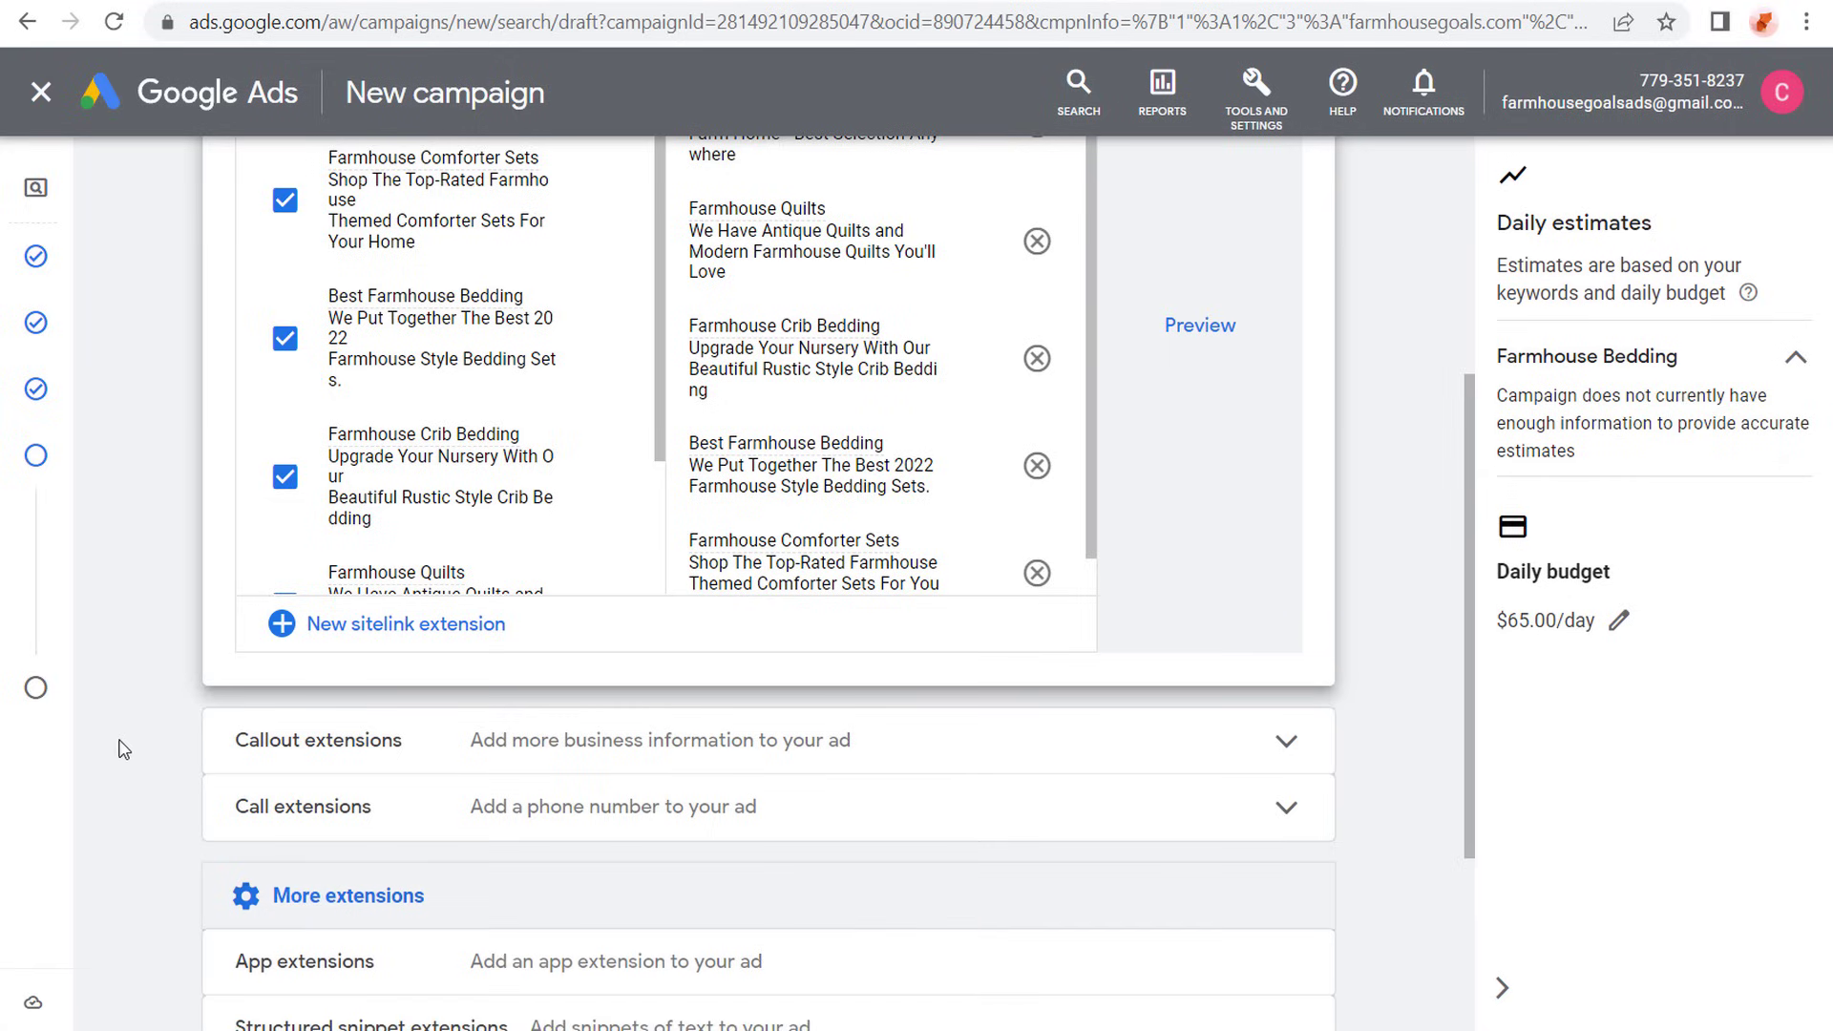
{"action": "scroll", "coordinate": [120, 735], "scroll_direction": "down", "scroll_amount": 3}
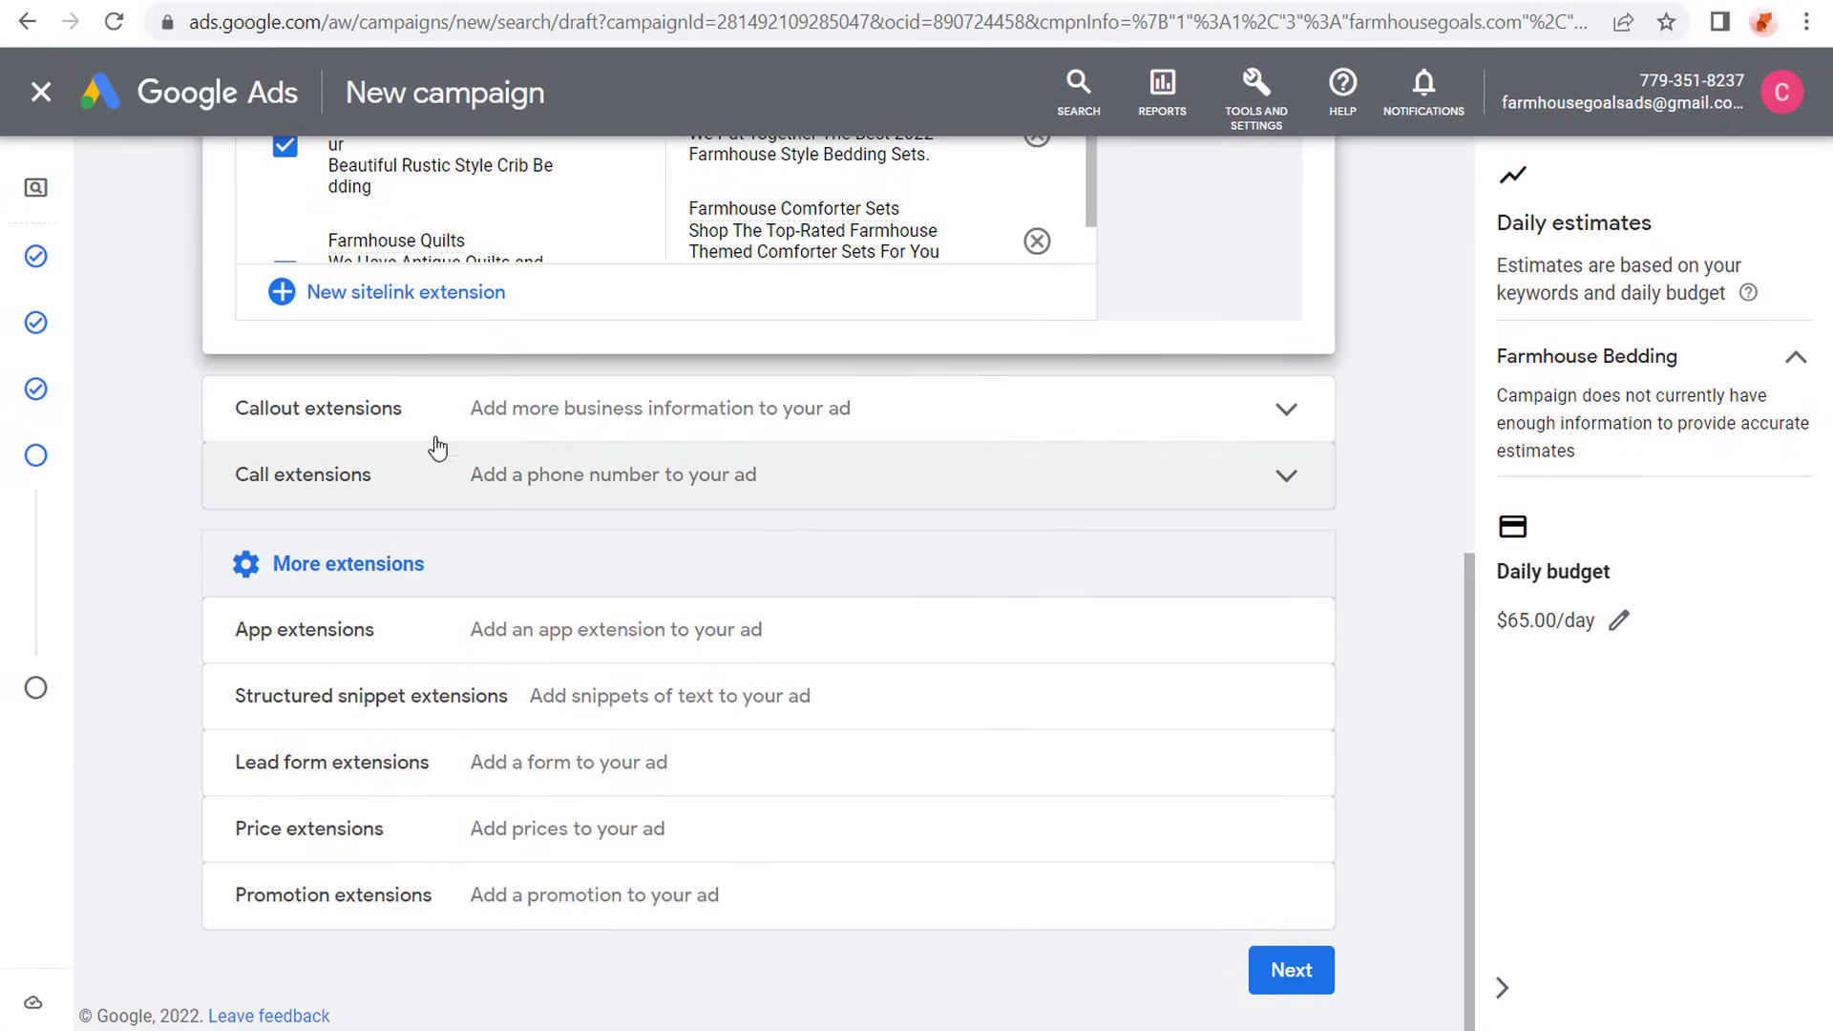
- Start a new callout extension with "Fast & Free Shipping" as Callout text 1 and "No Hassle Returns" as Callout text 2
{"action": "left_click", "coordinate": [583, 415]}
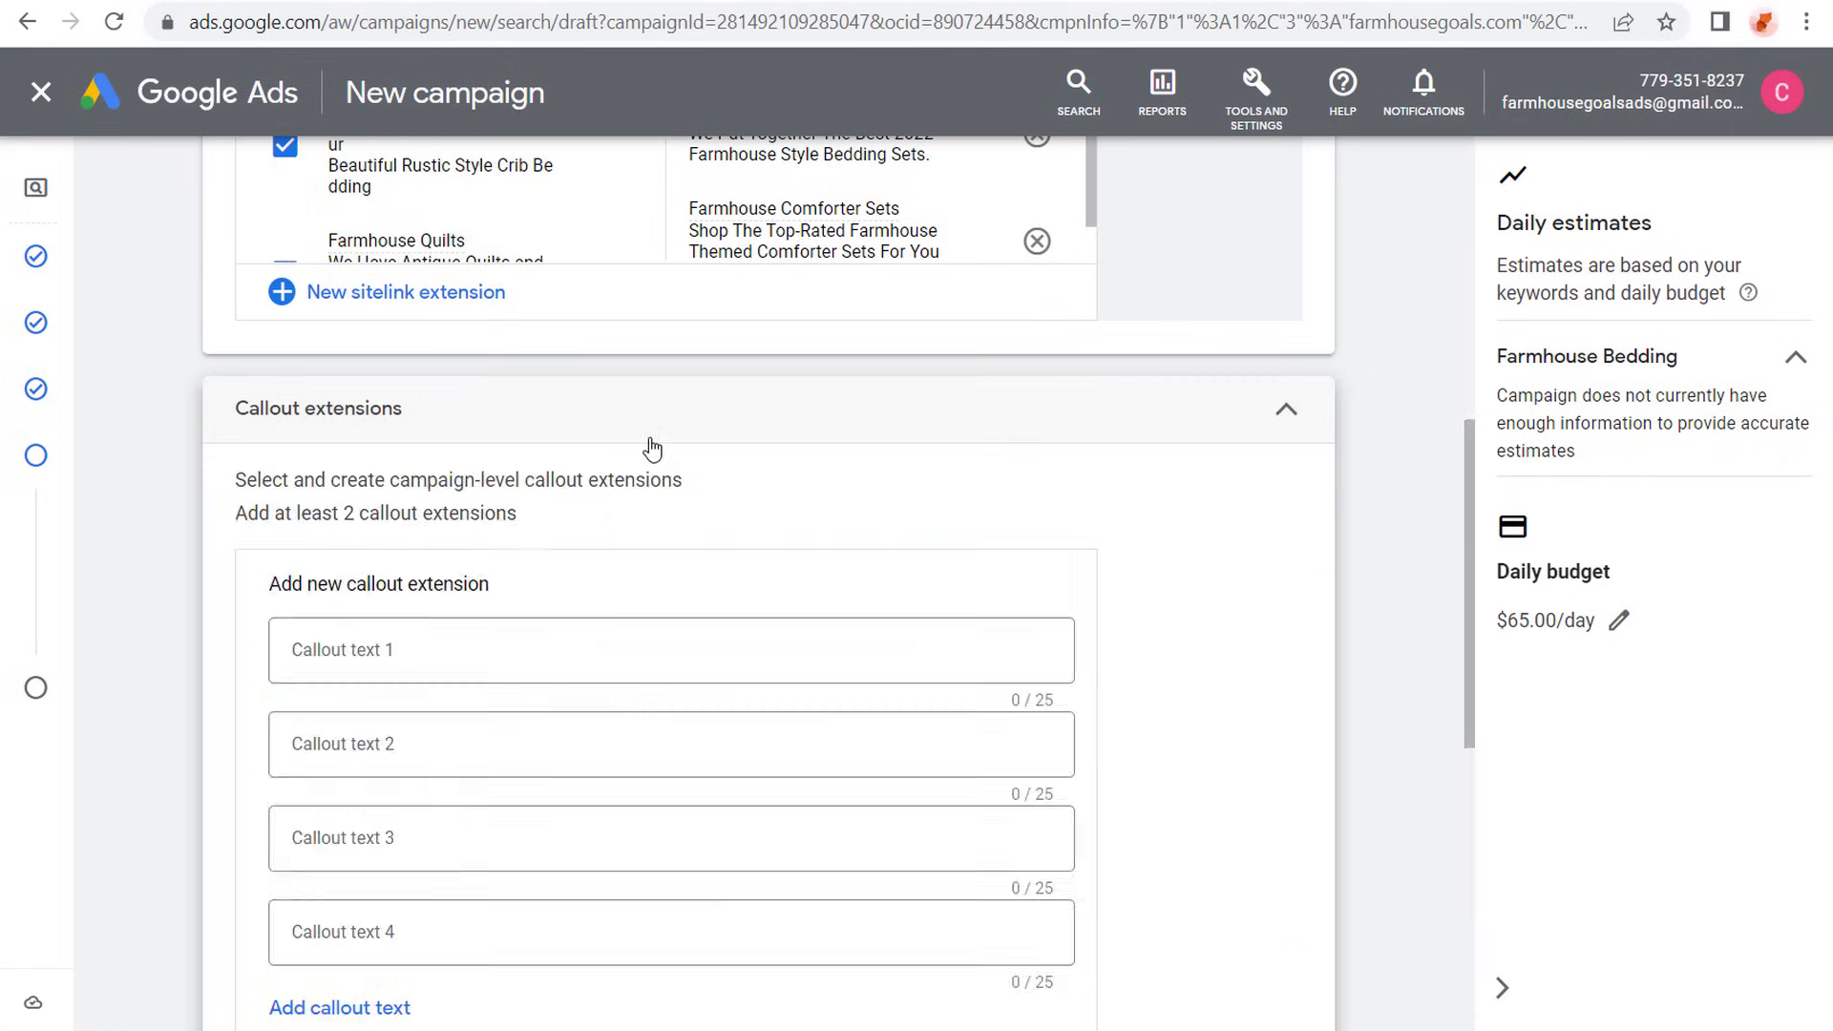
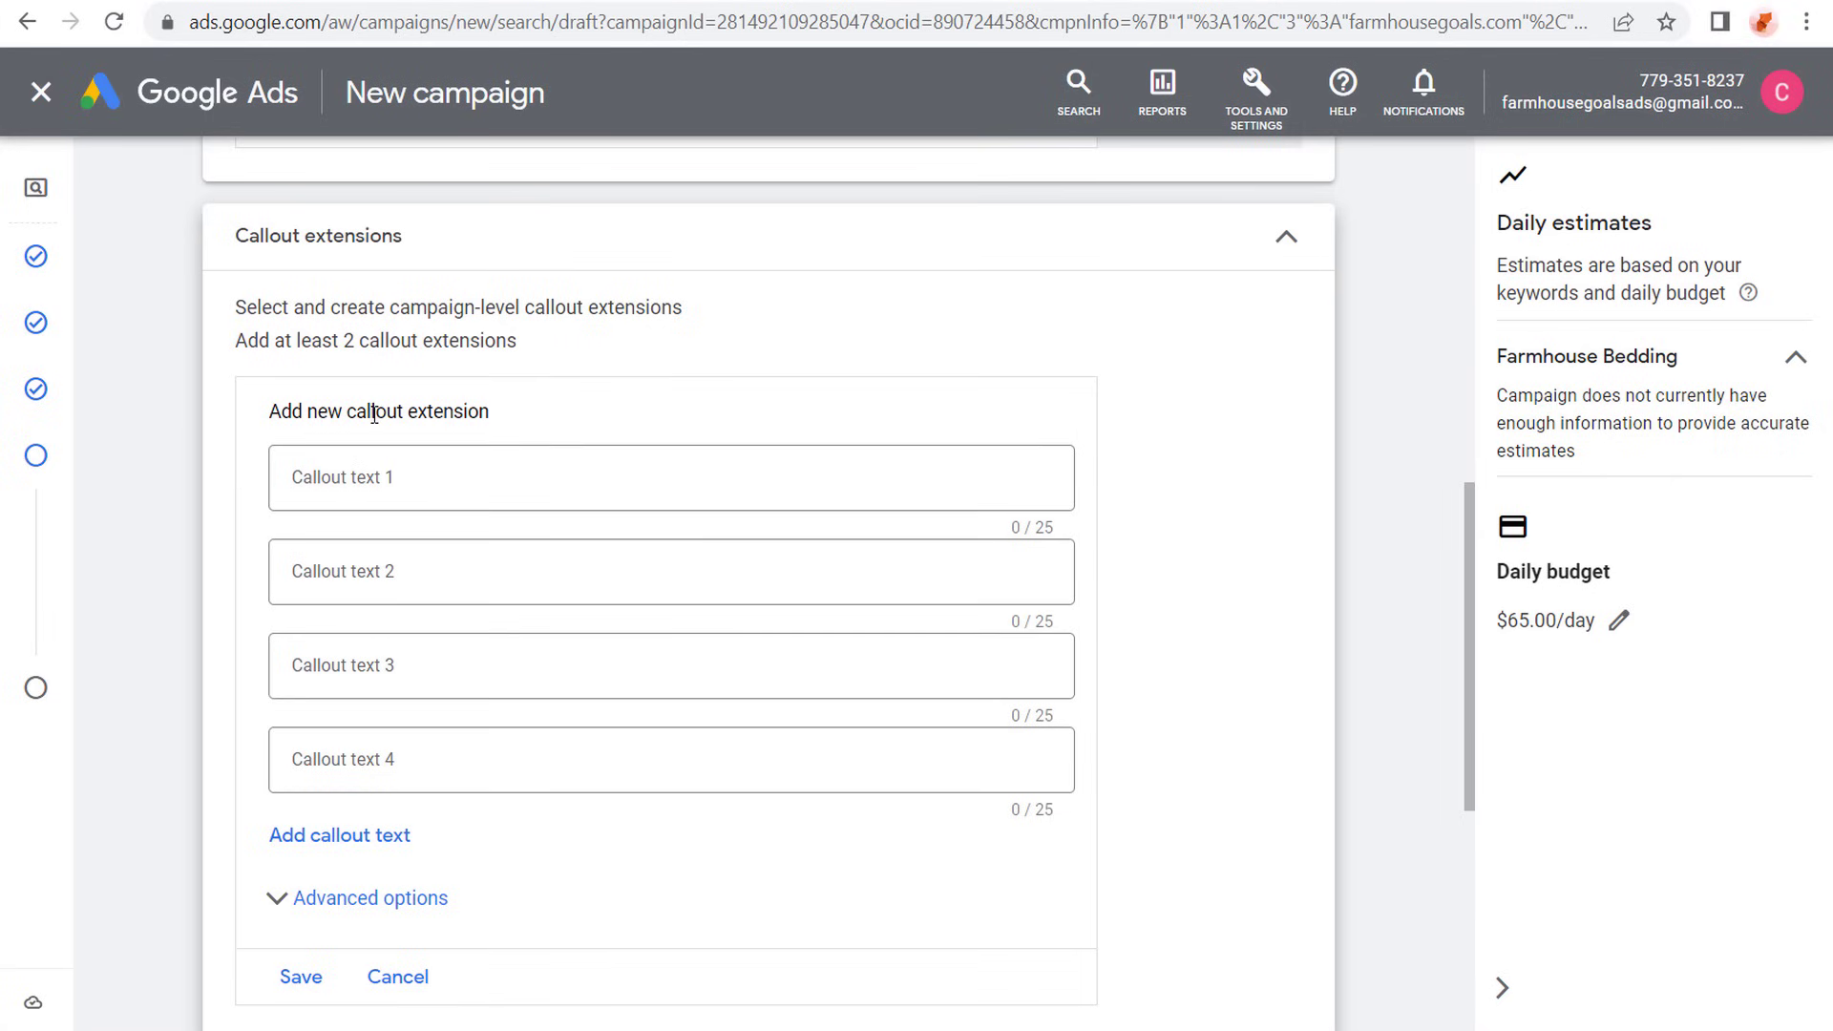
{"action": "left_click", "coordinate": [368, 477]}
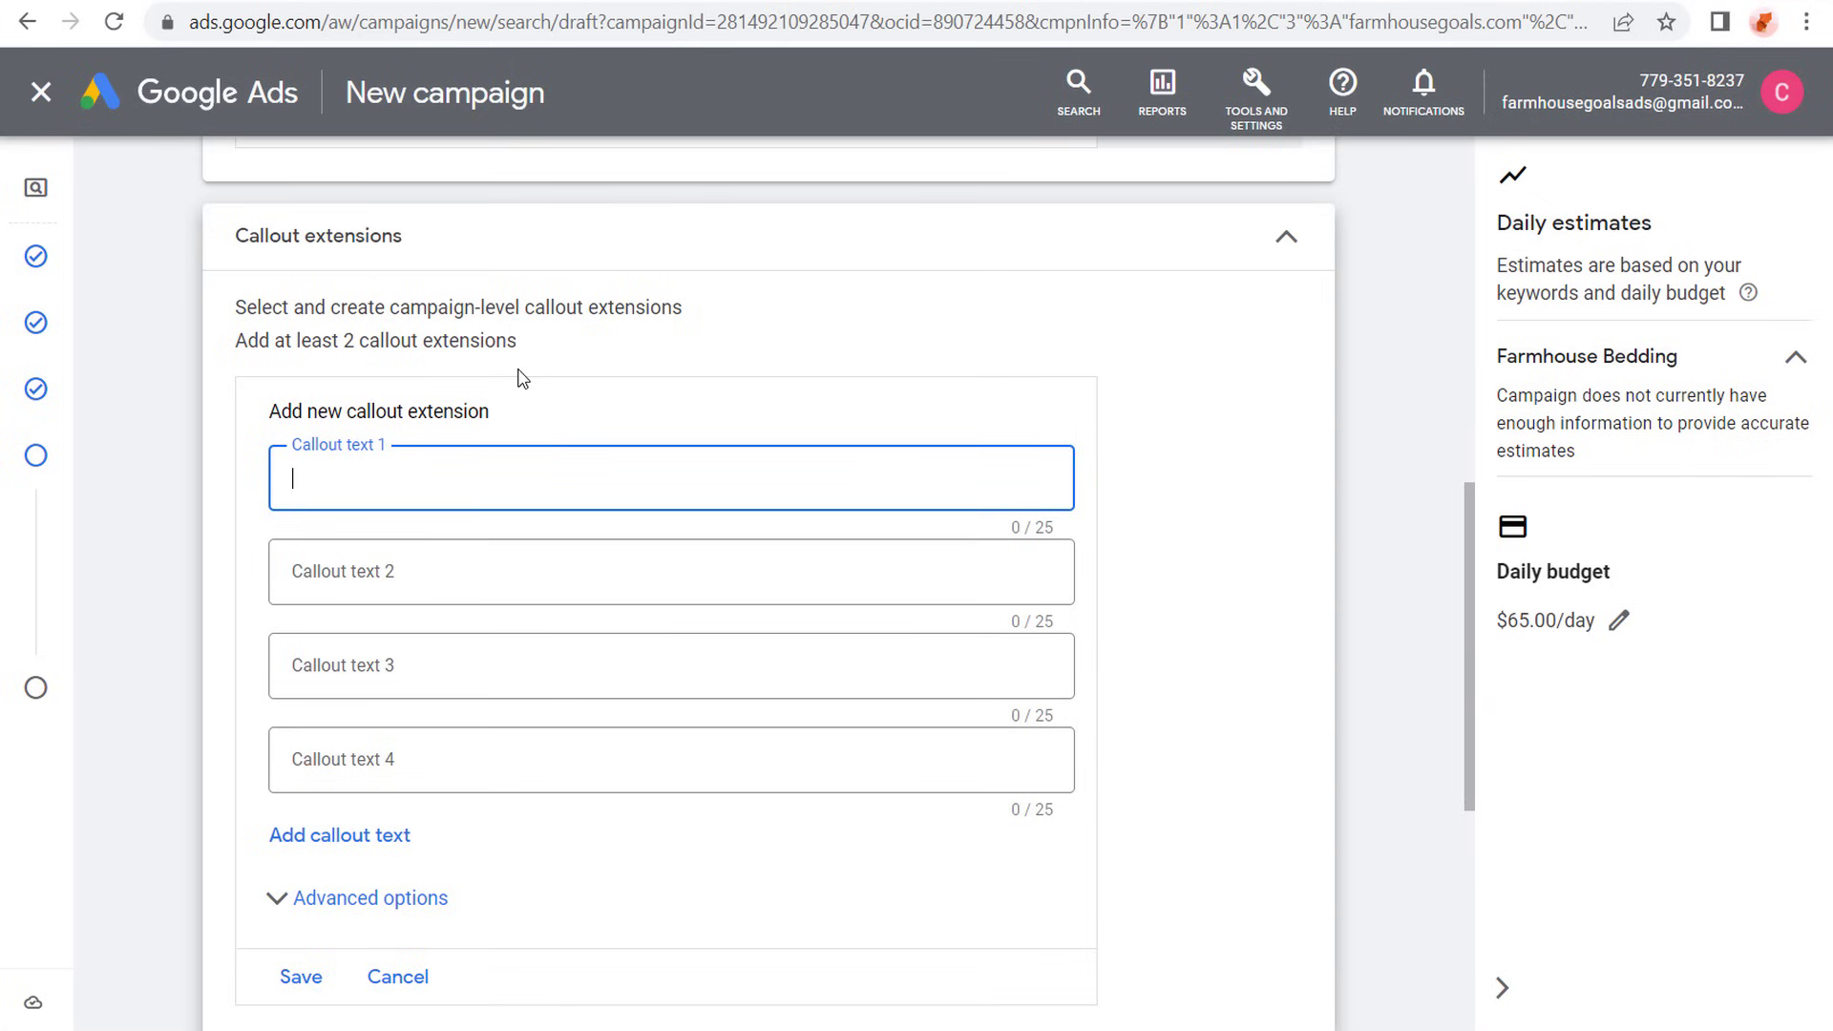
{"action": "type", "text": "Fast & Free Shipping"}
{"action": "key", "text": "Tab"}
{"action": "type", "text": "No Hass"}
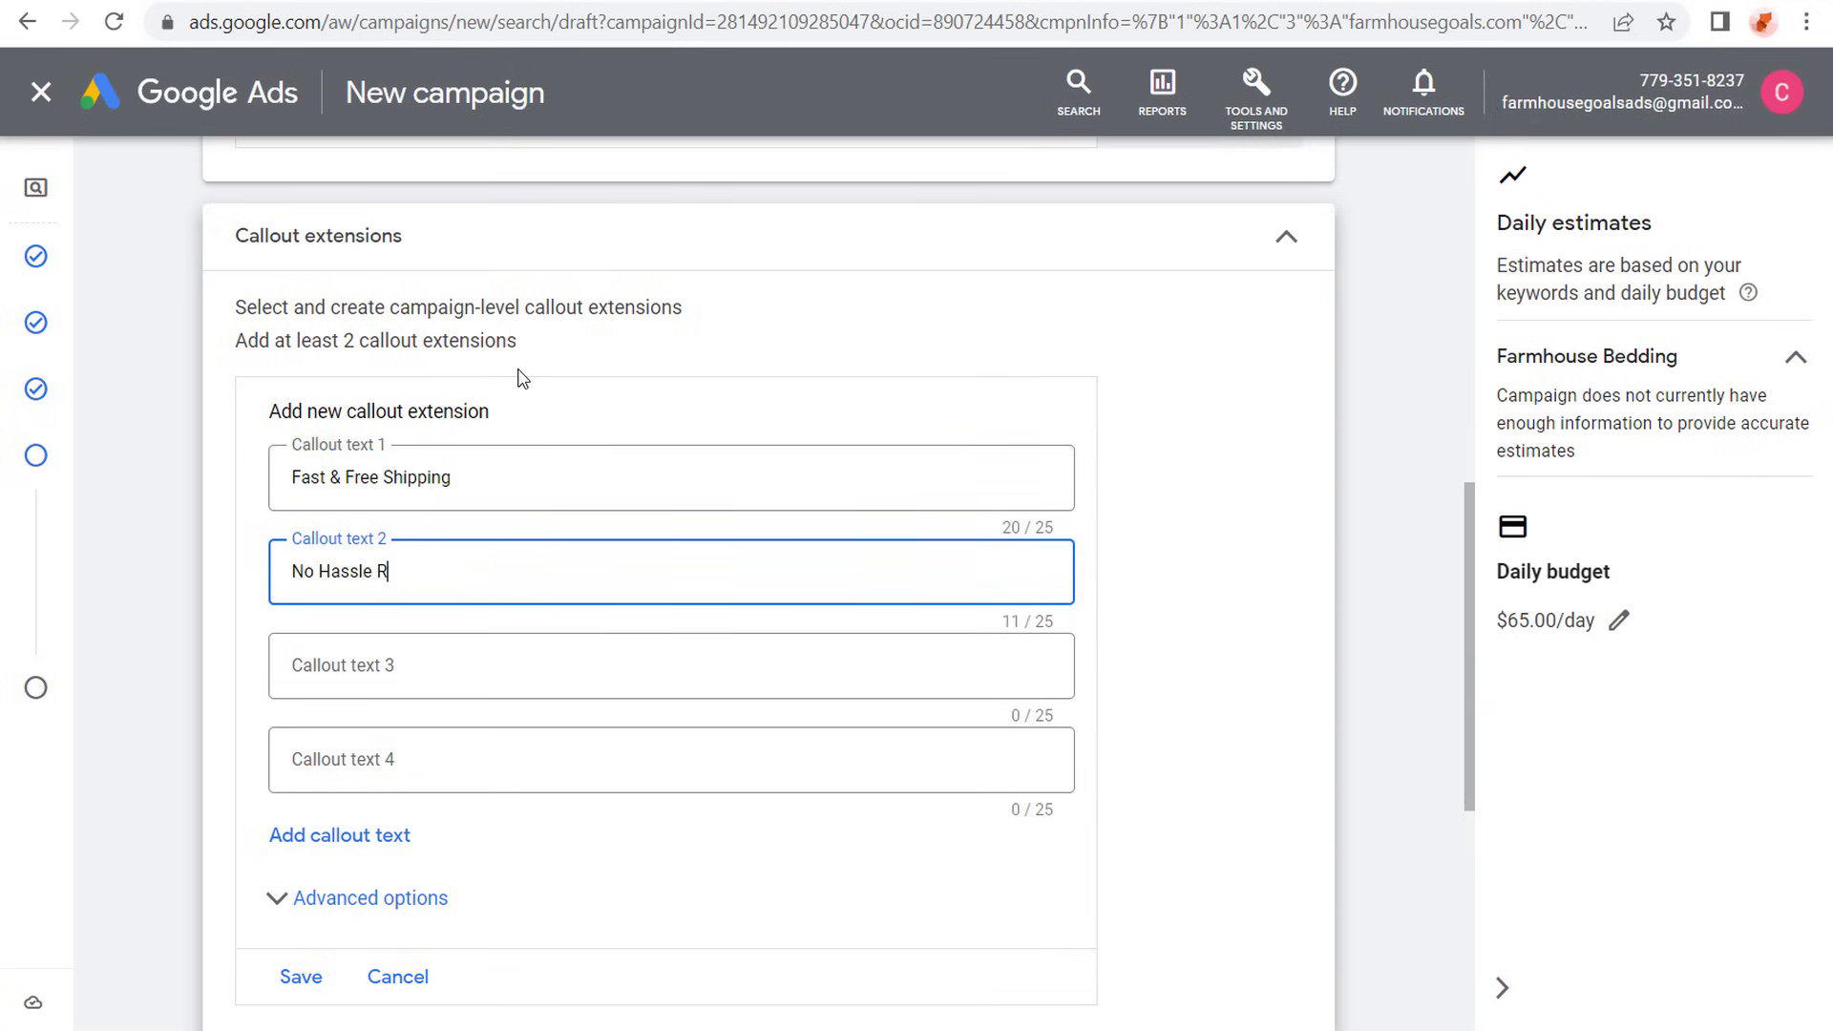
{"action": "type", "text": "le Returns"}
- Enter "Top-Rated Products" as Callout text 3 and "Shop Now & Save" as Callout text 4, and save the callouts to the campaign
{"action": "key", "text": "Tab"}
{"action": "type", "text": "Top-Rated"}
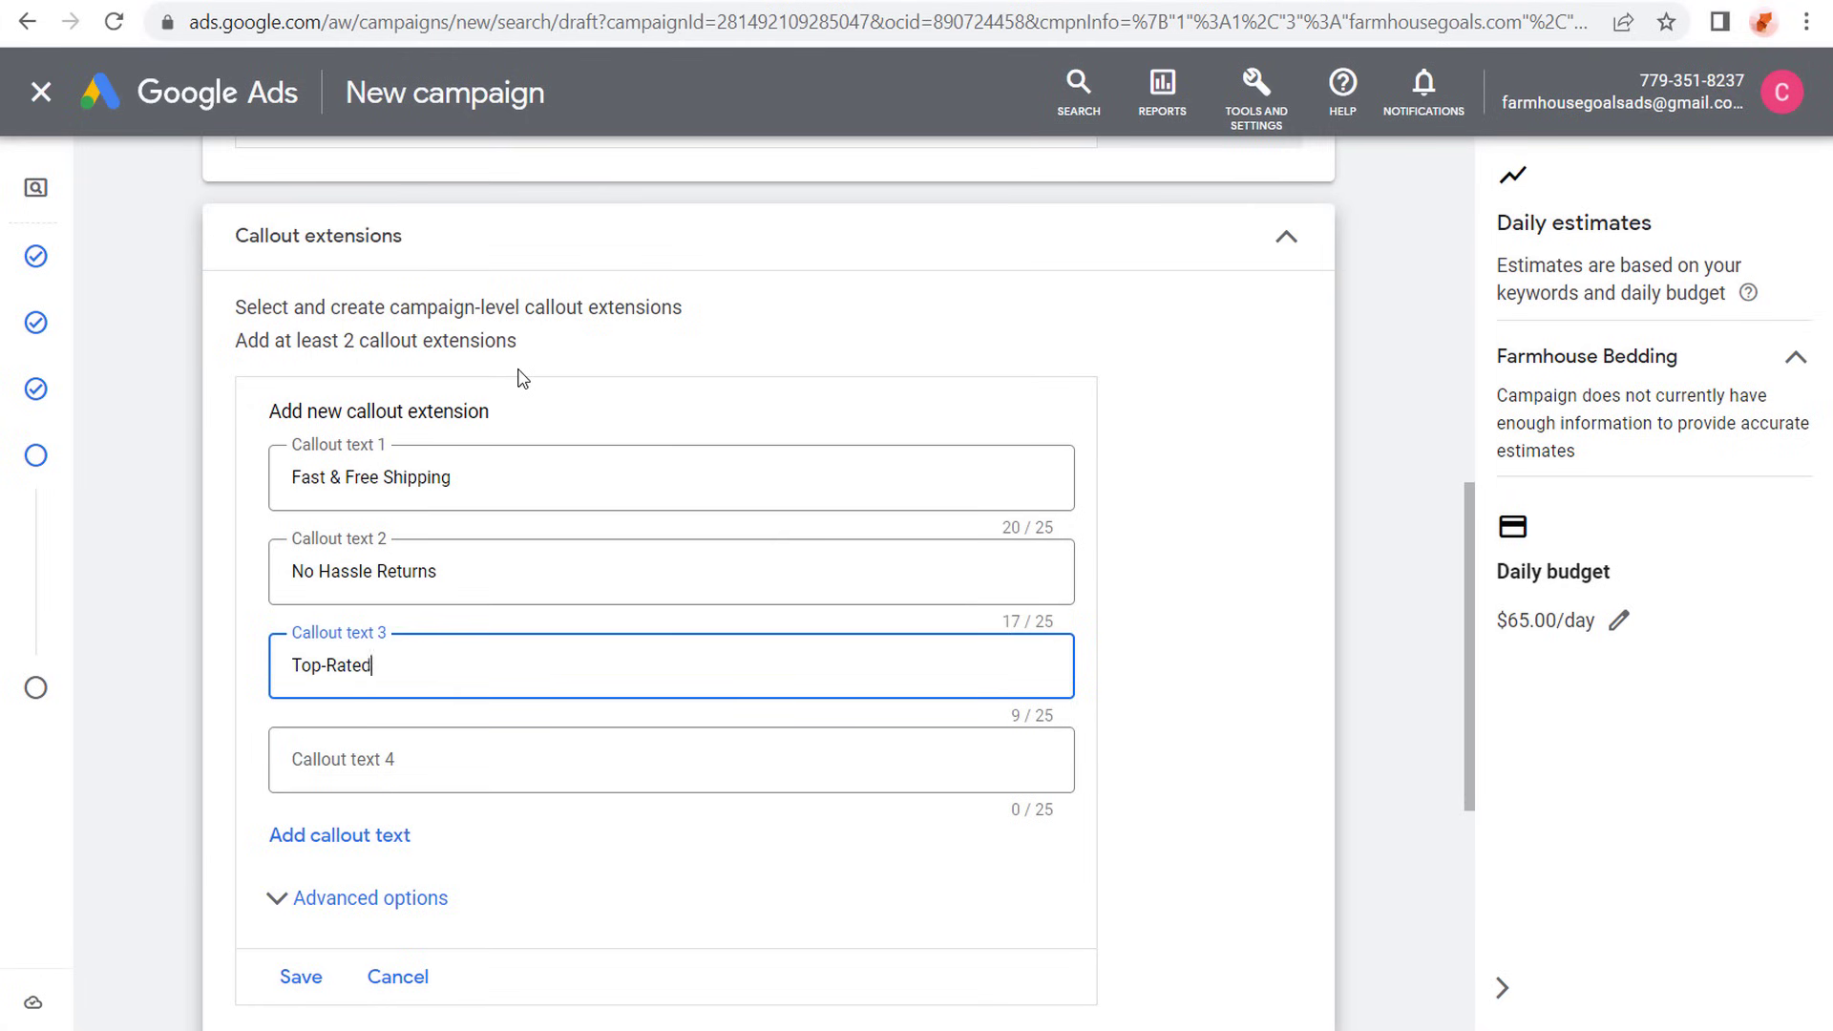
{"action": "type", "text": " Products"}
{"action": "key", "text": "Tab"}
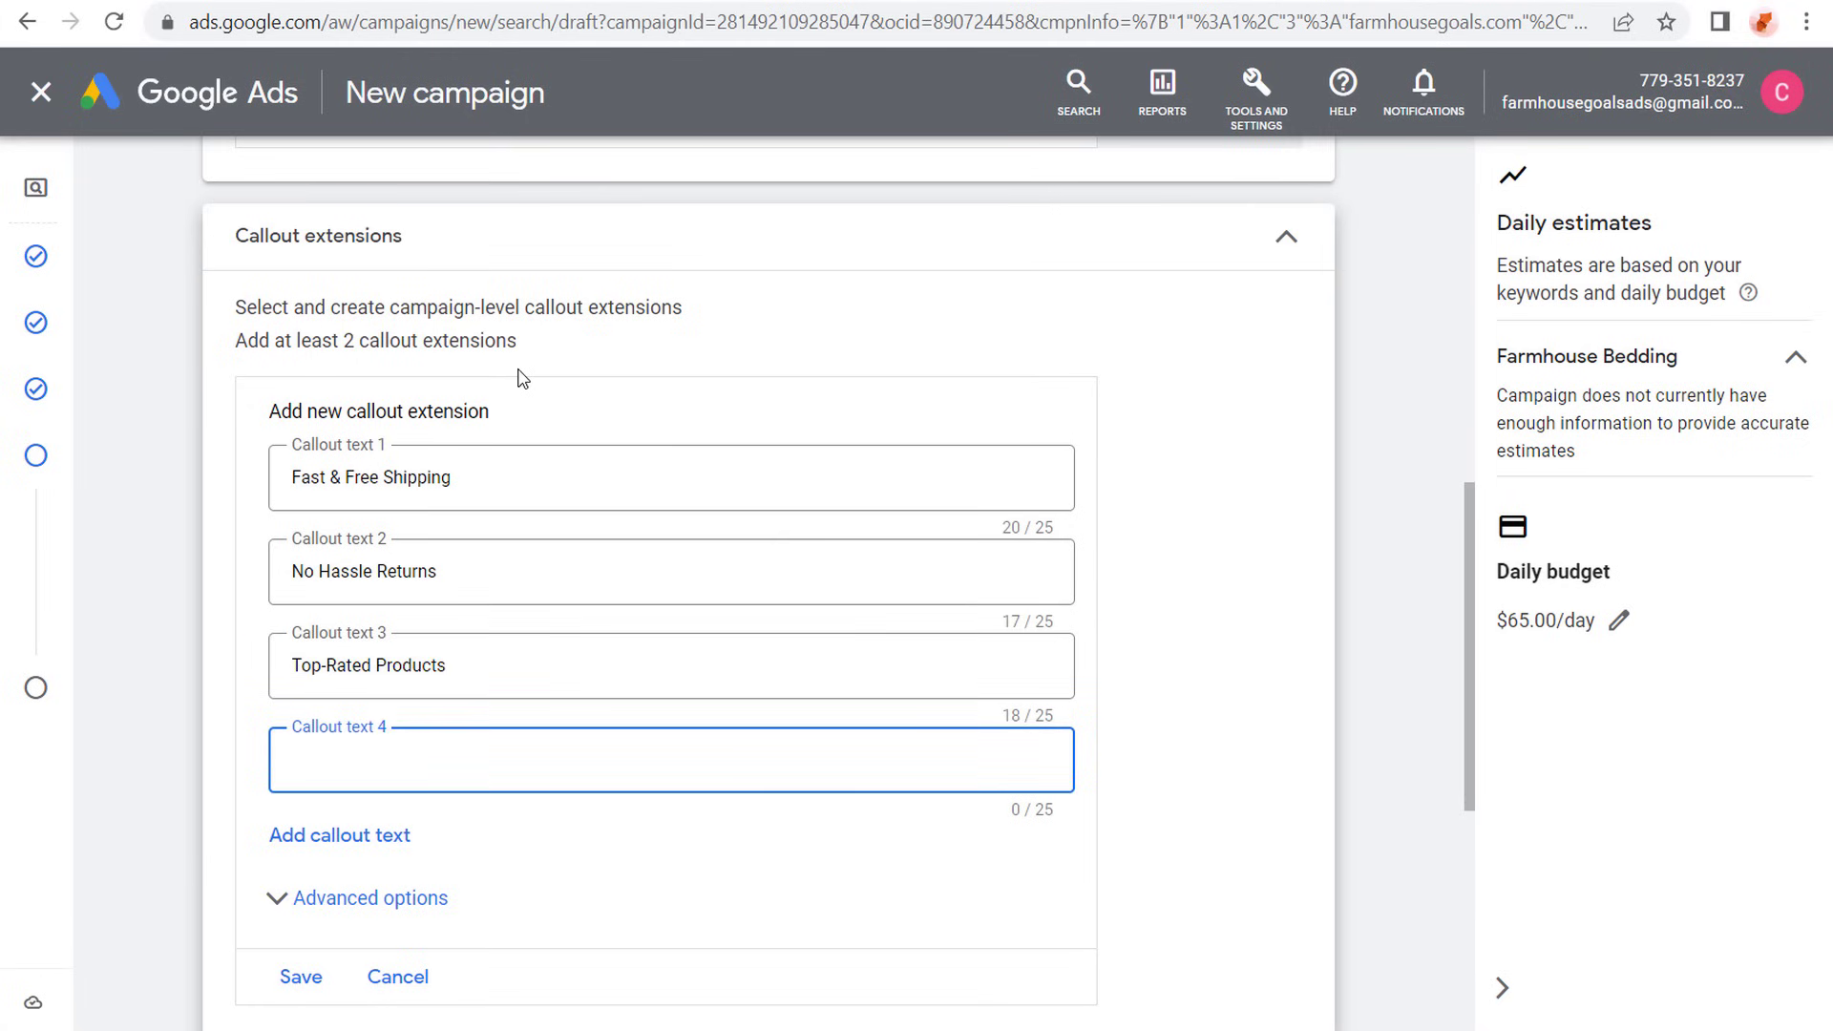
{"action": "type", "text": "Shop Now & Save"}
{"action": "left_click", "coordinate": [226, 477]}
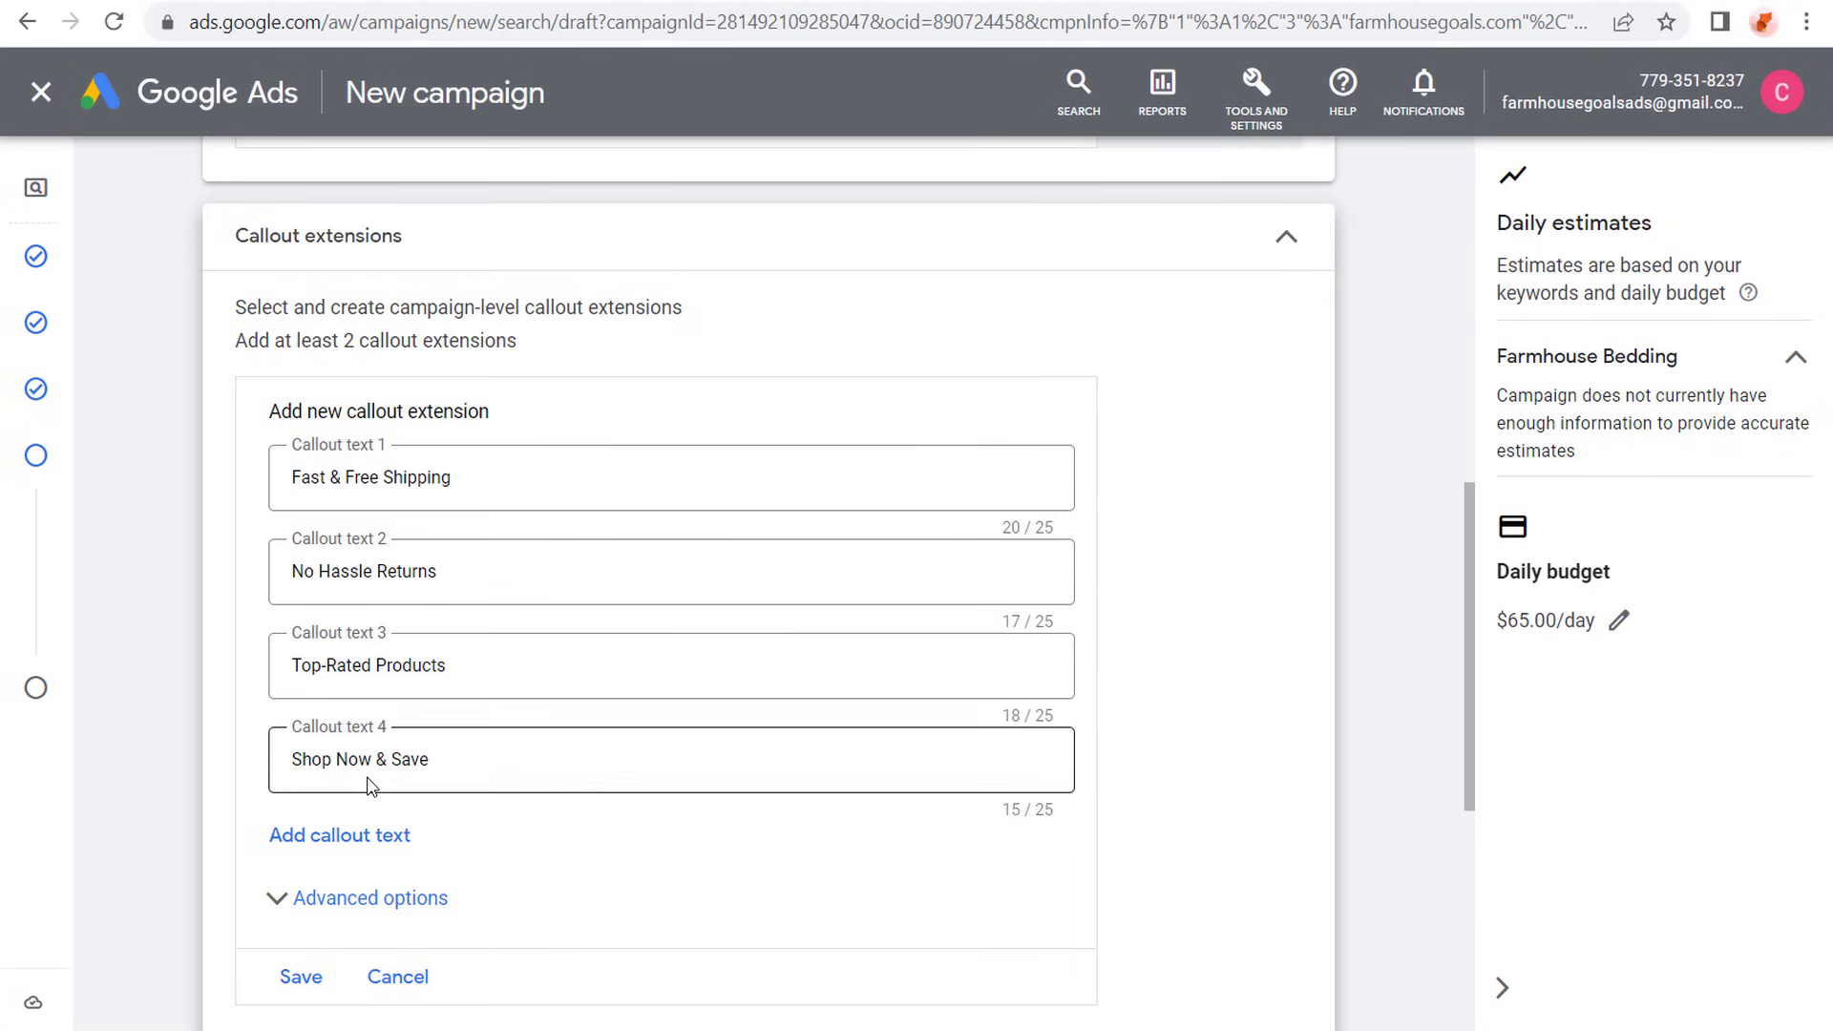
{"action": "left_click", "coordinate": [296, 977]}
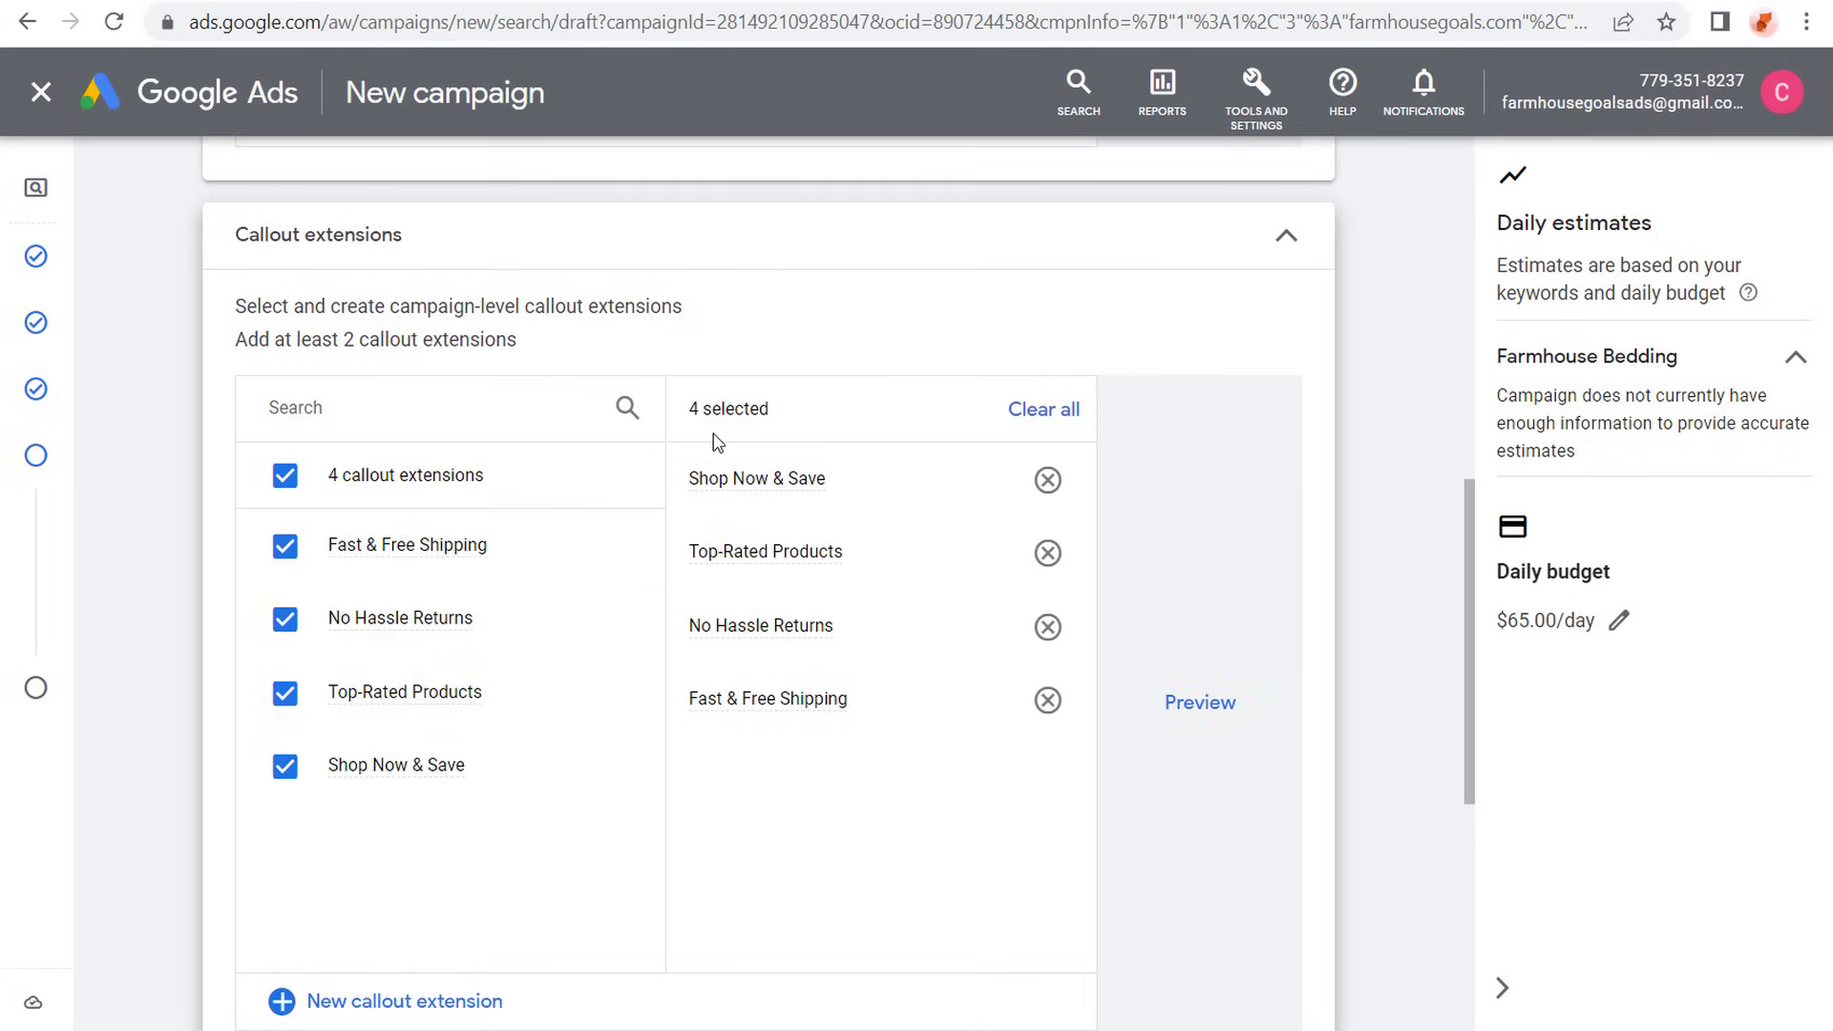
- Examine the phone number, call reporting and conversion action settings of a call extension, and leave without adding one
{"action": "scroll", "coordinate": [182, 533], "scroll_direction": "down", "scroll_amount": 5}
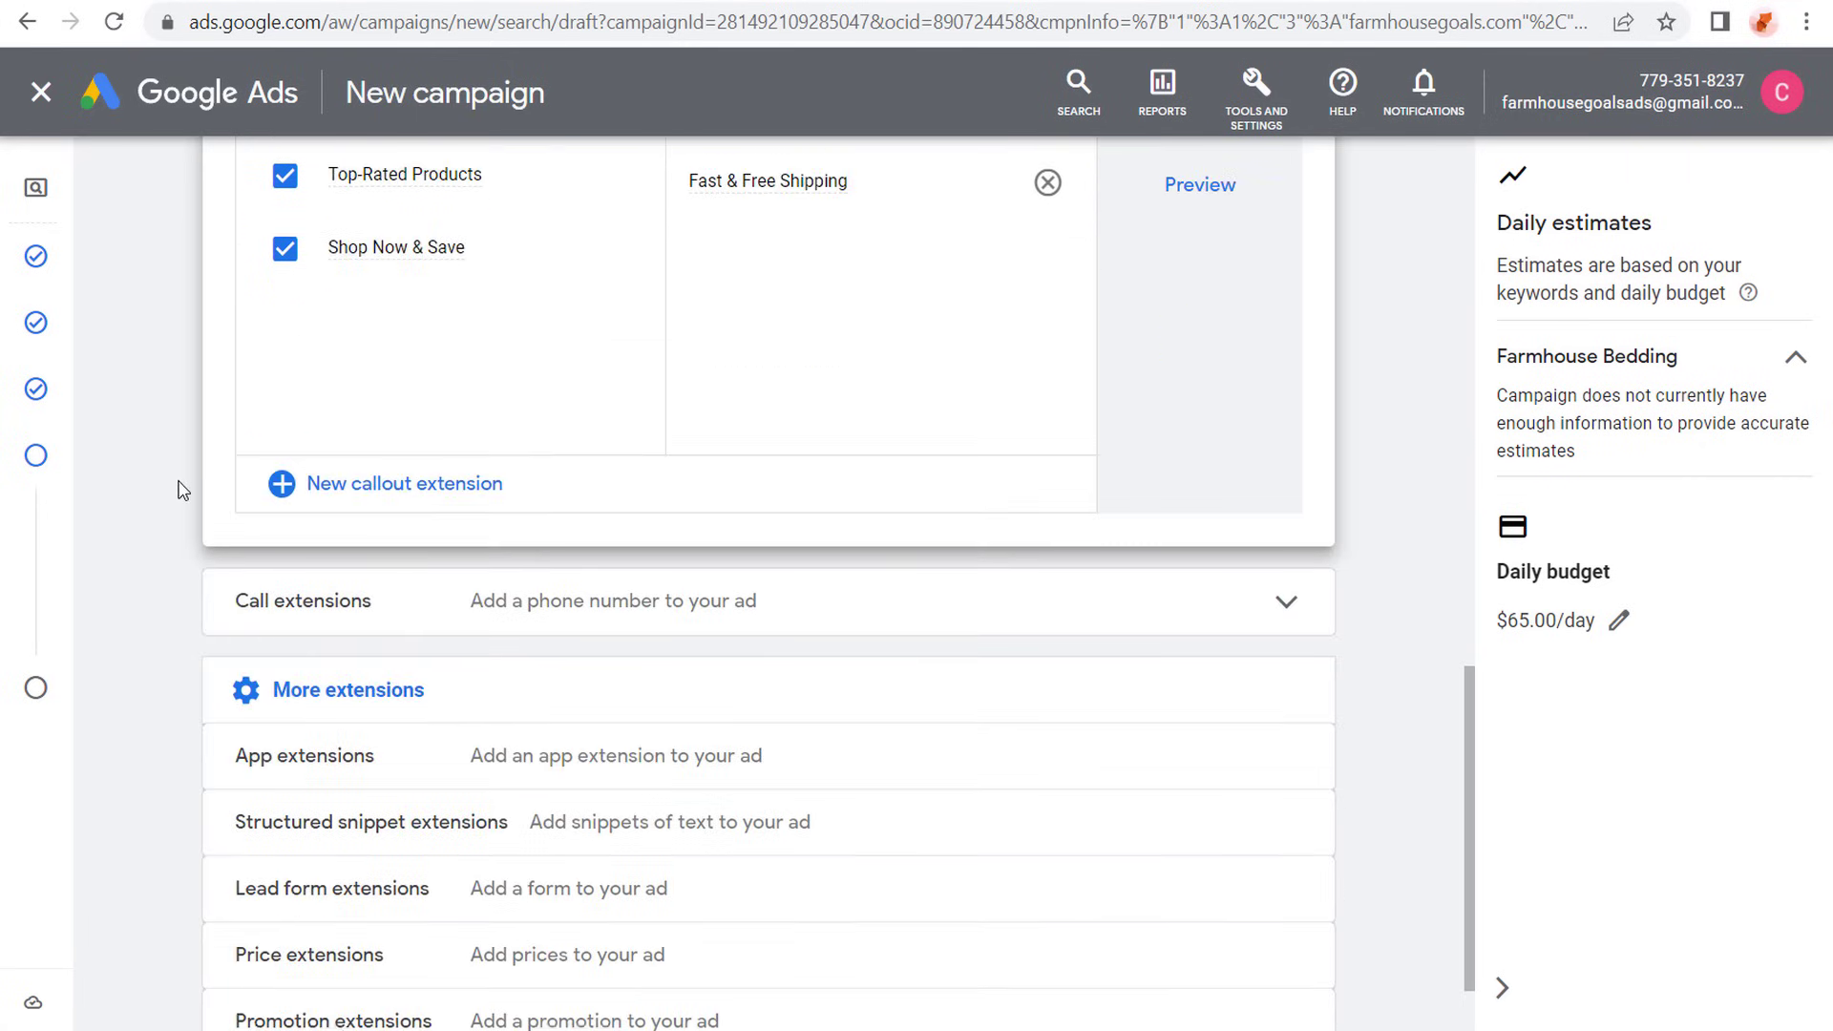
{"action": "left_click", "coordinate": [561, 613]}
{"action": "scroll", "coordinate": [153, 515], "scroll_direction": "down", "scroll_amount": 2}
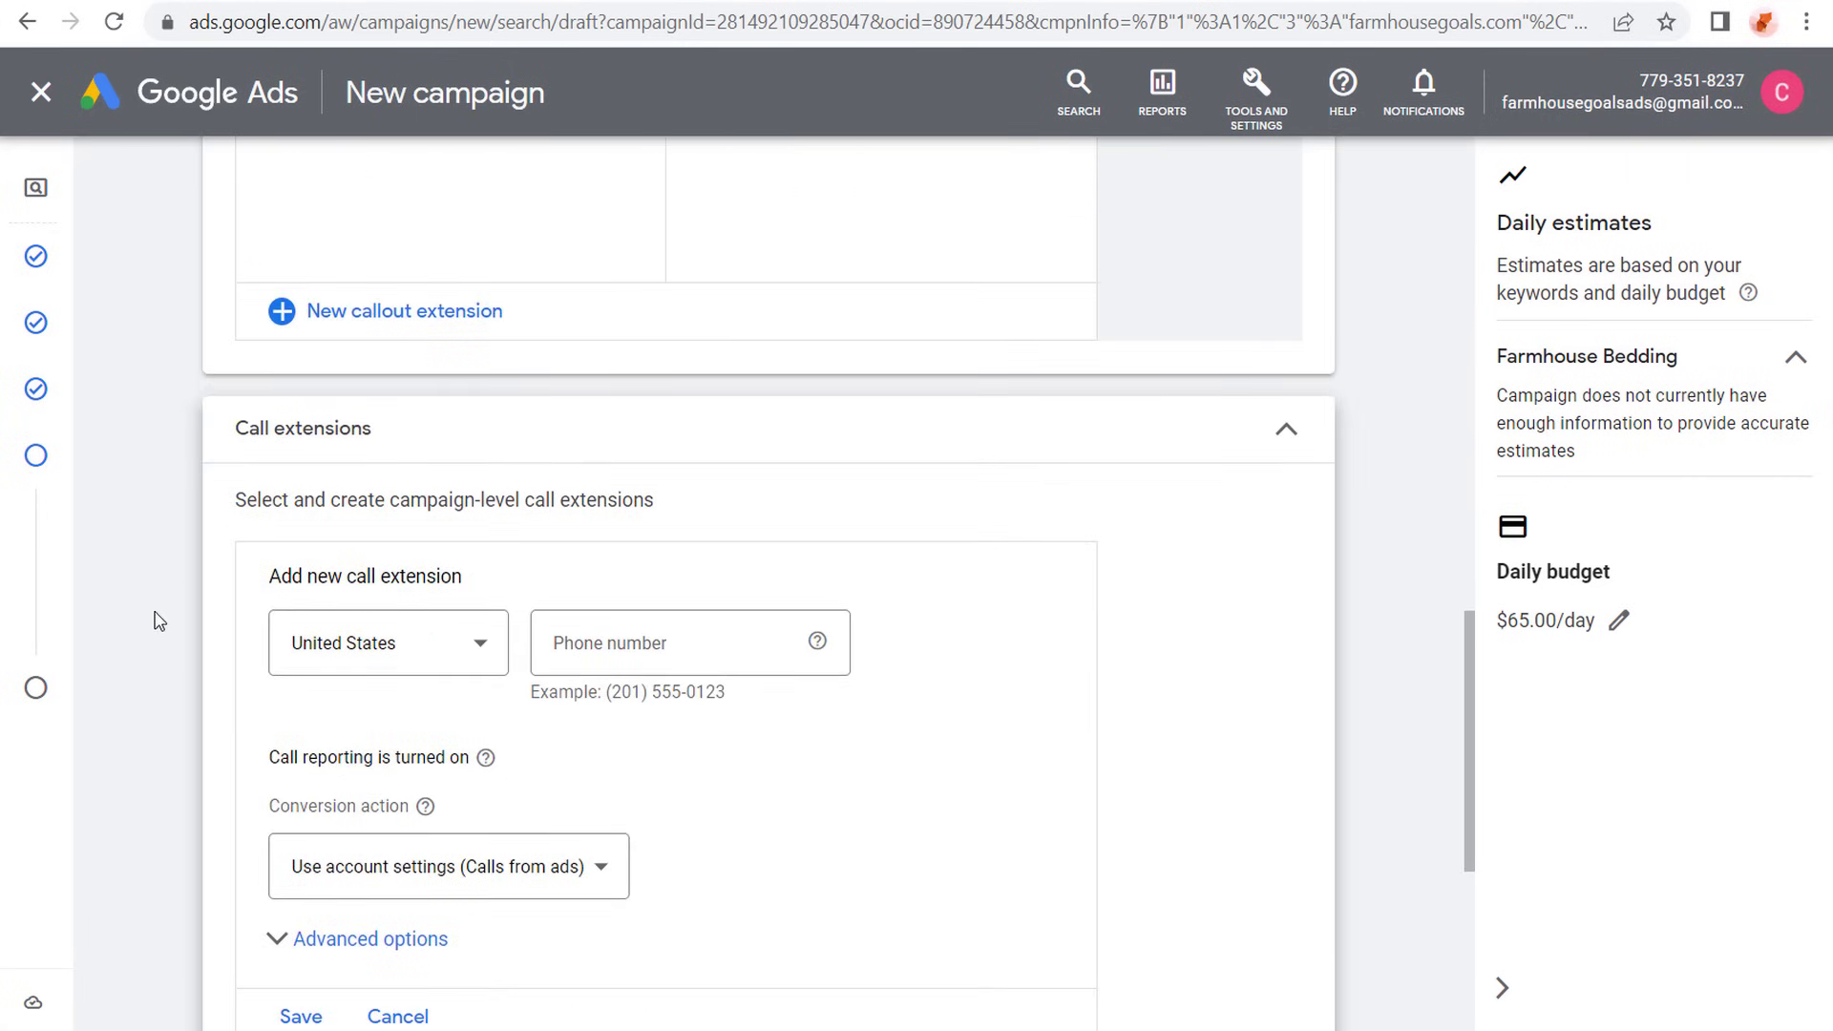
{"action": "scroll", "coordinate": [929, 628], "scroll_direction": "down", "scroll_amount": 2}
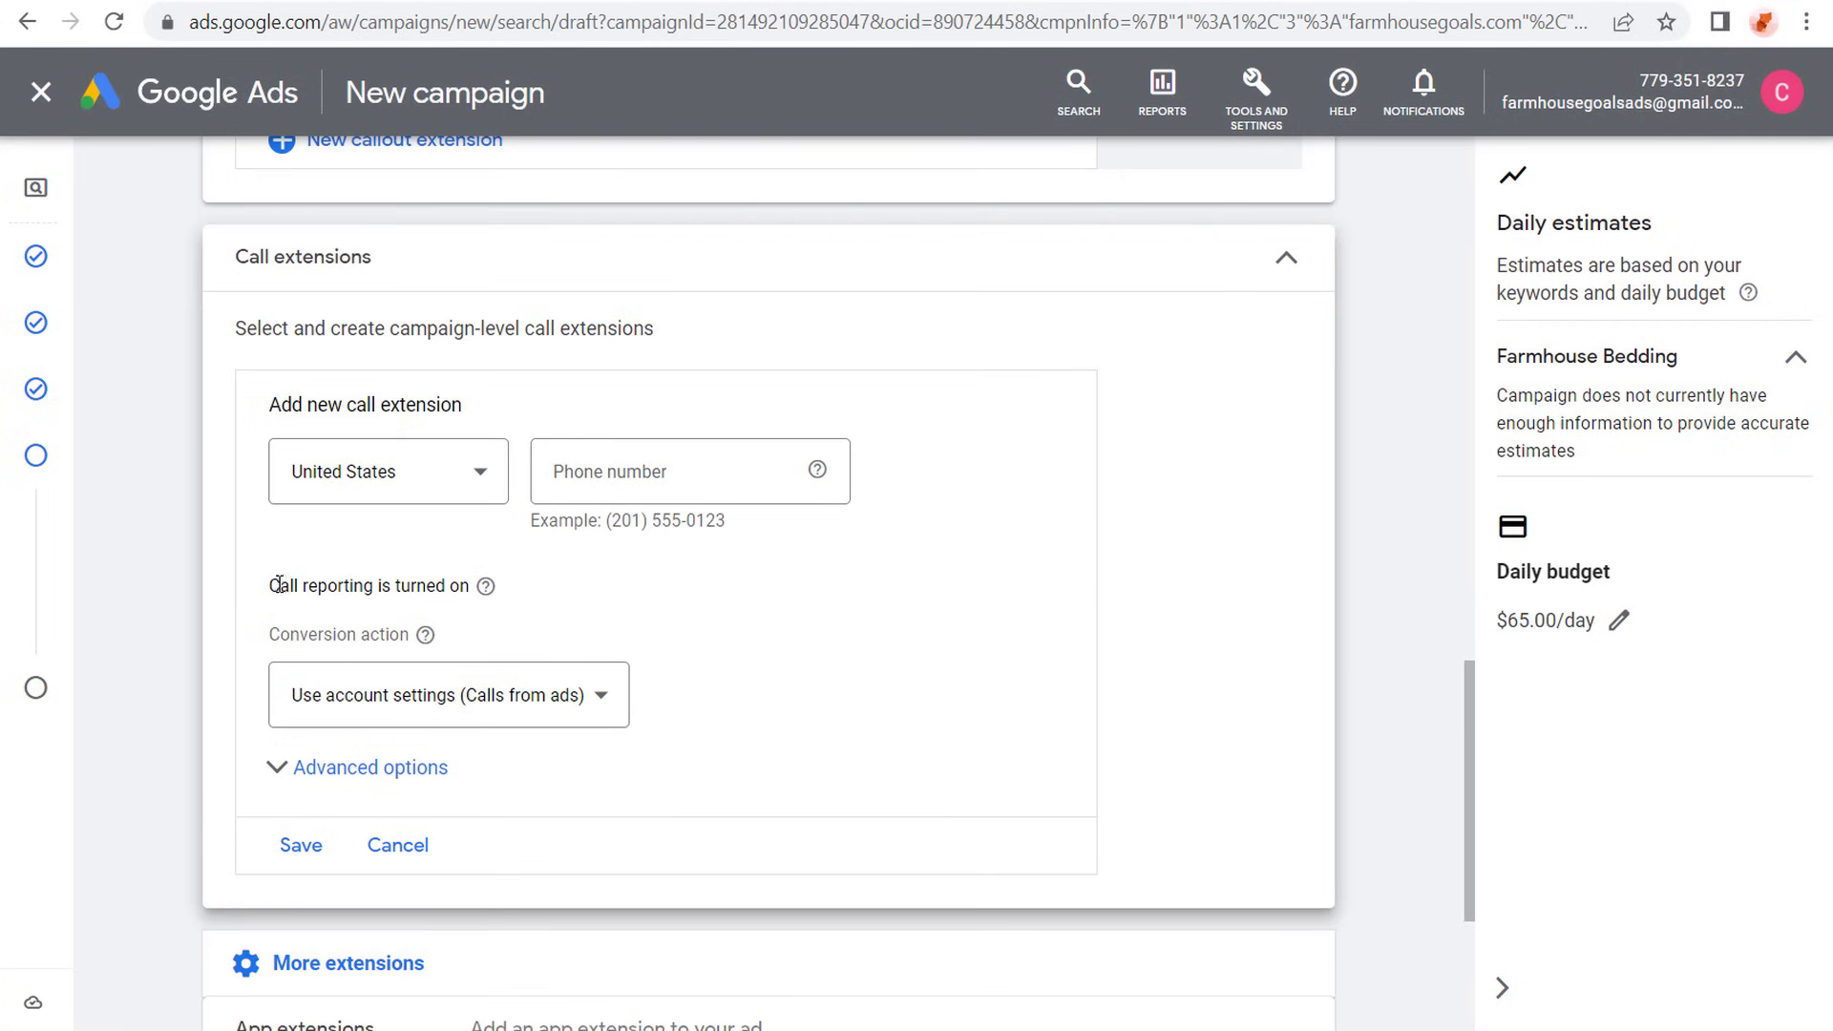
{"action": "left_click_drag", "start_coordinate": [278, 586], "coordinate": [420, 584]}
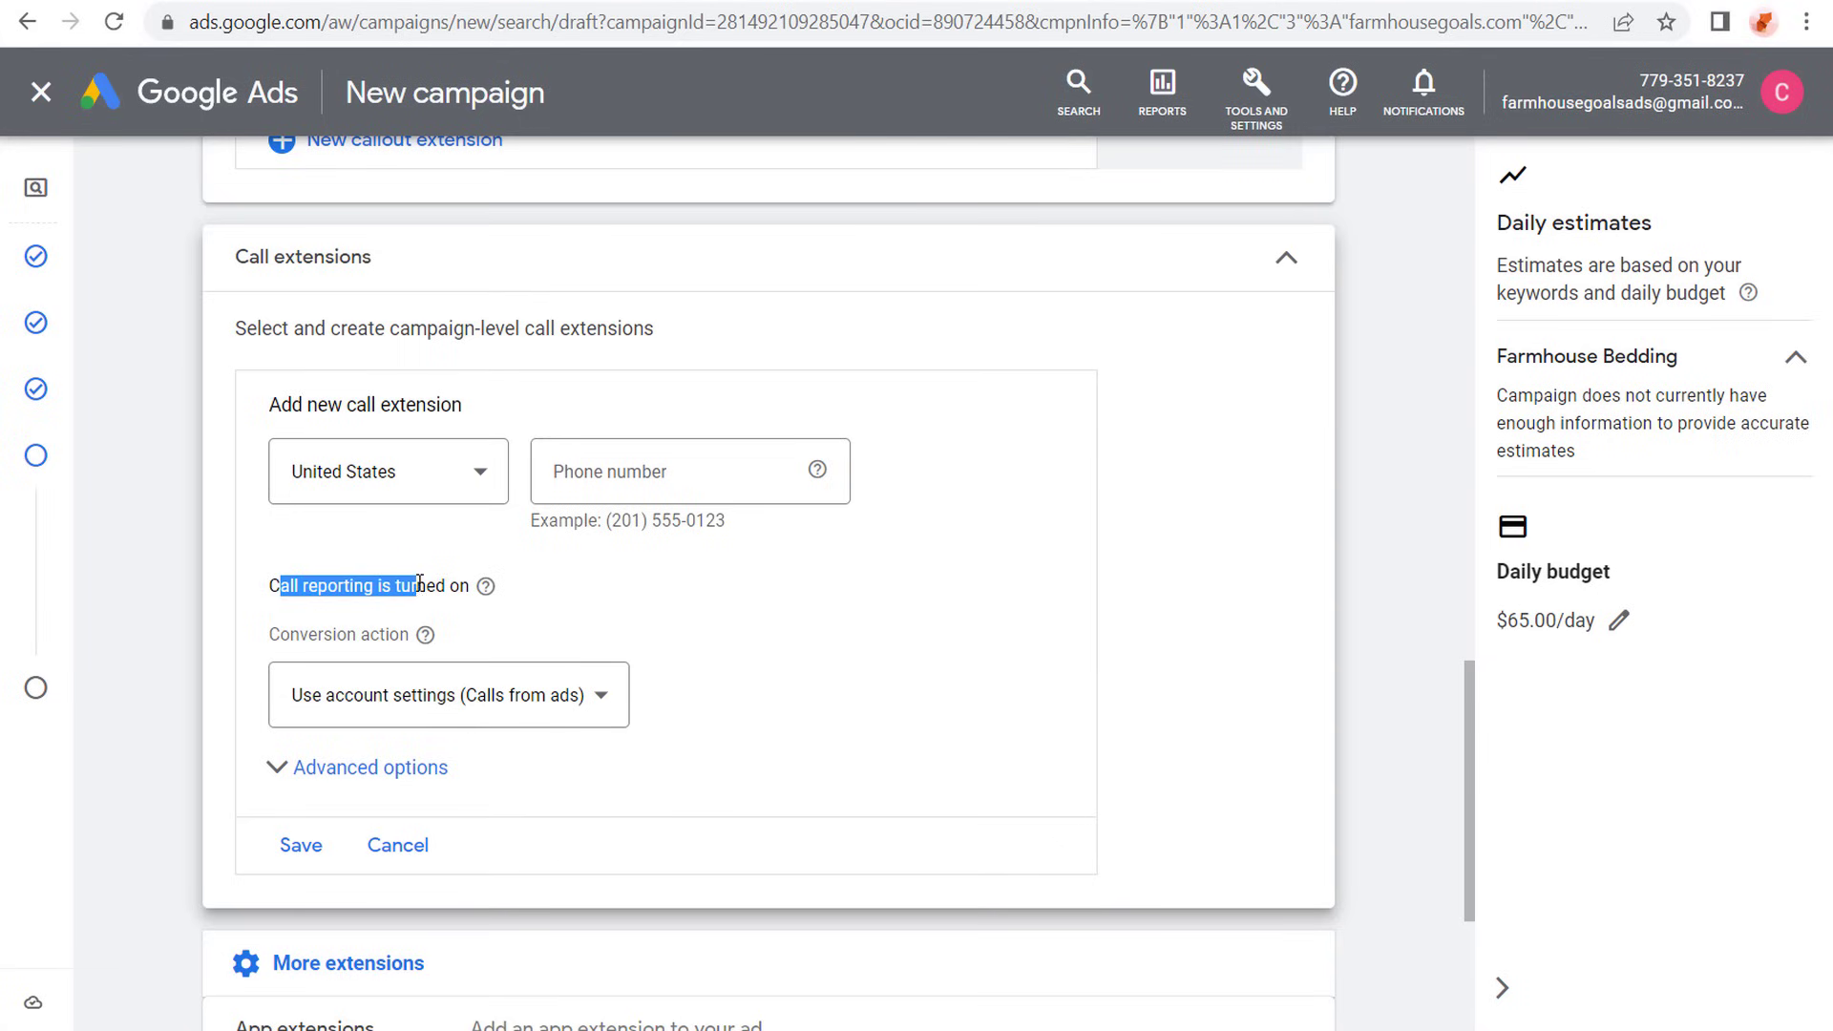
{"action": "left_click", "coordinate": [438, 583]}
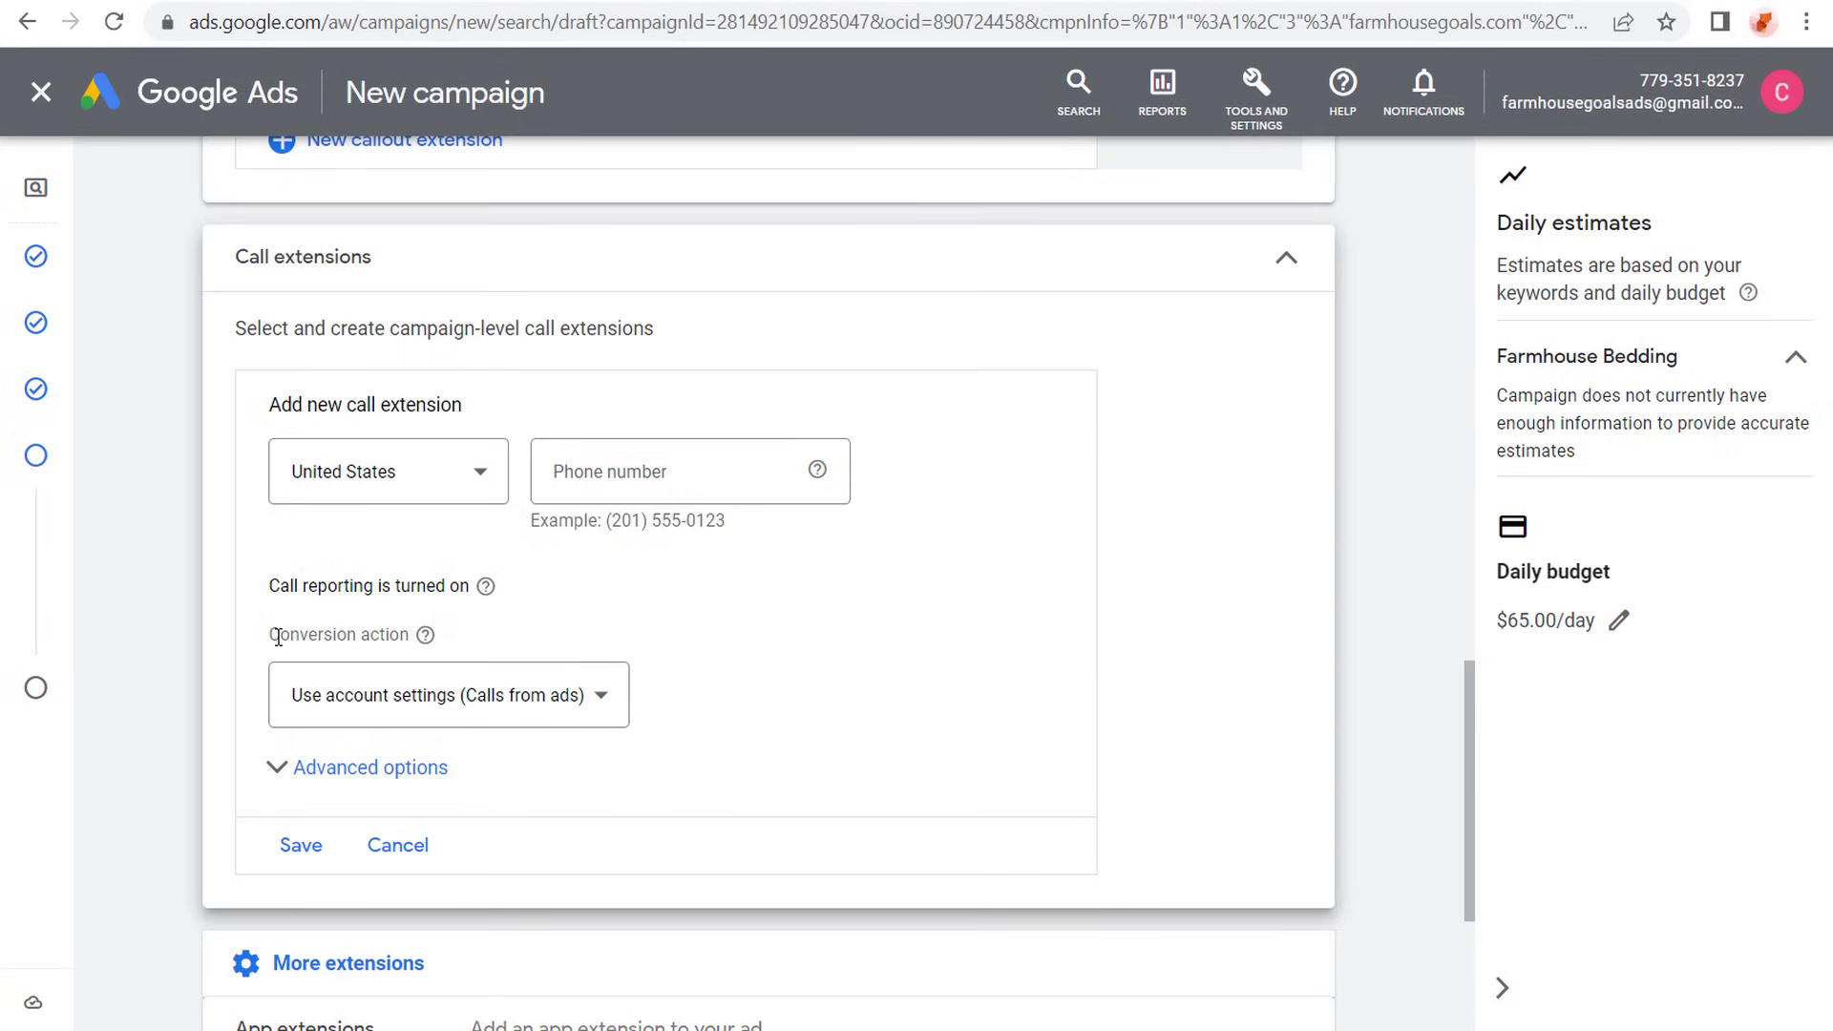
{"action": "left_click_drag", "start_coordinate": [277, 637], "coordinate": [542, 680]}
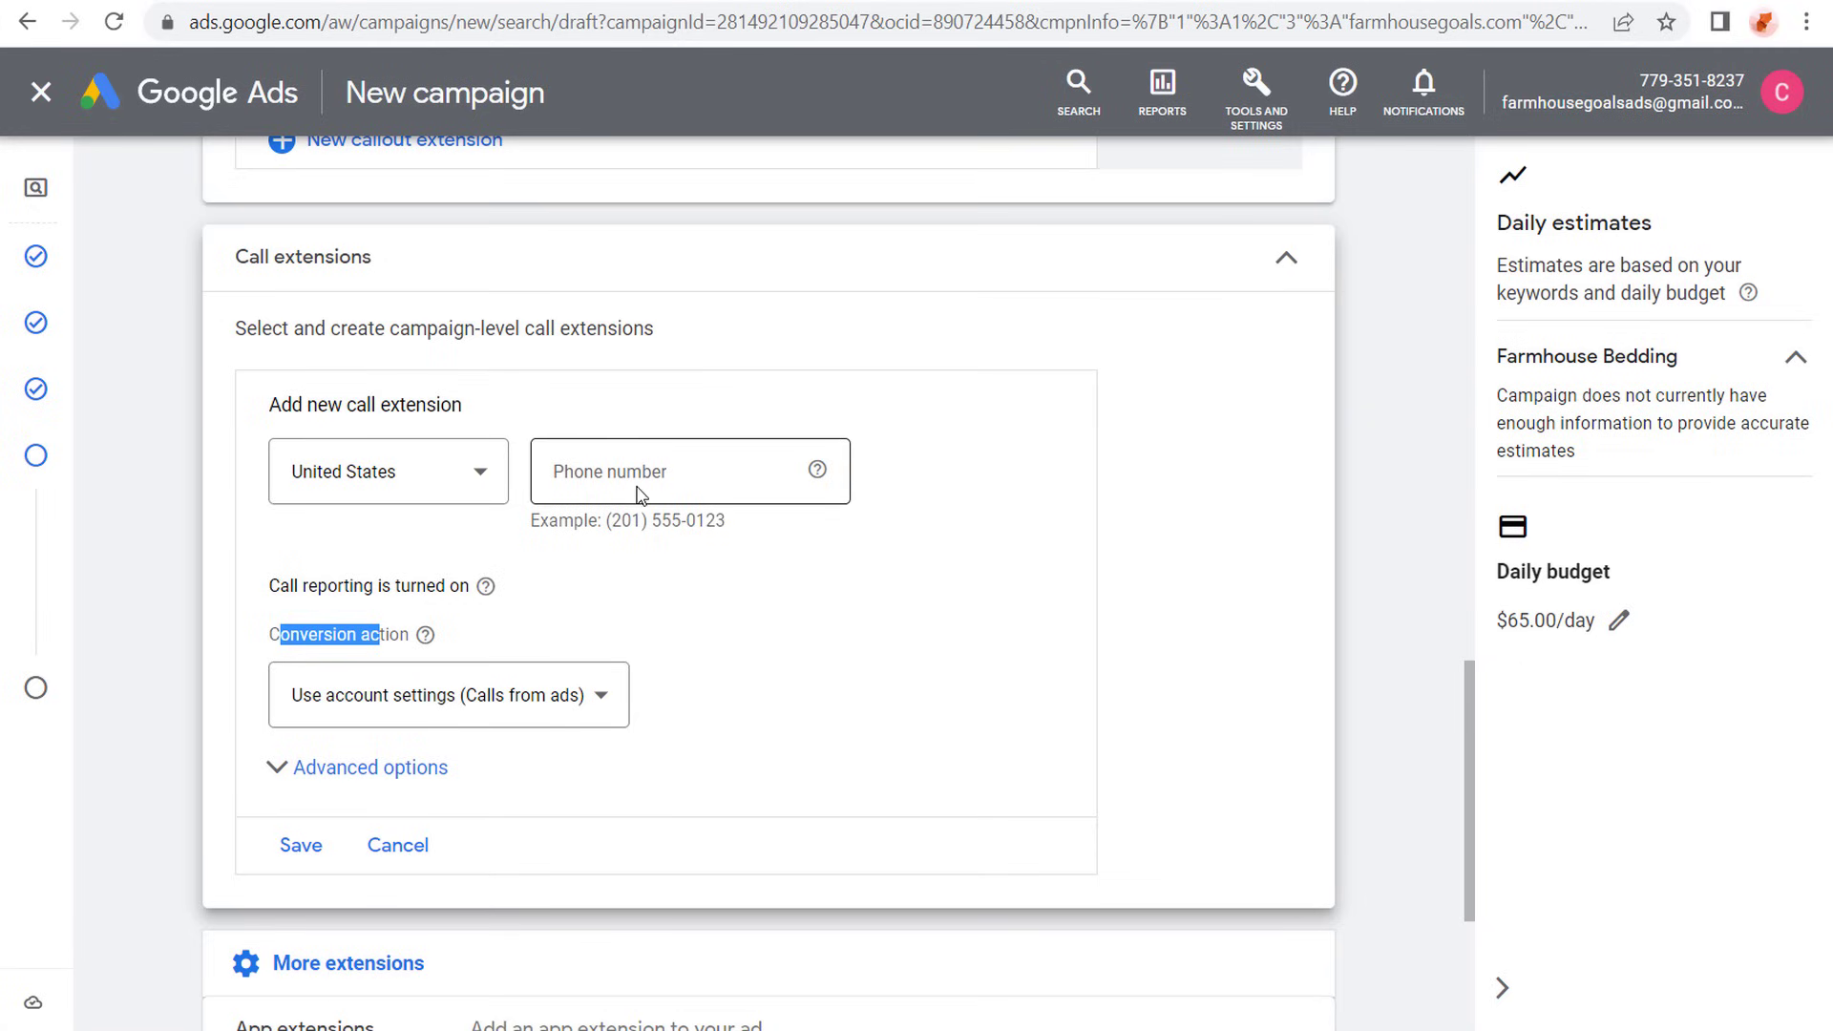
{"action": "left_click", "coordinate": [406, 852]}
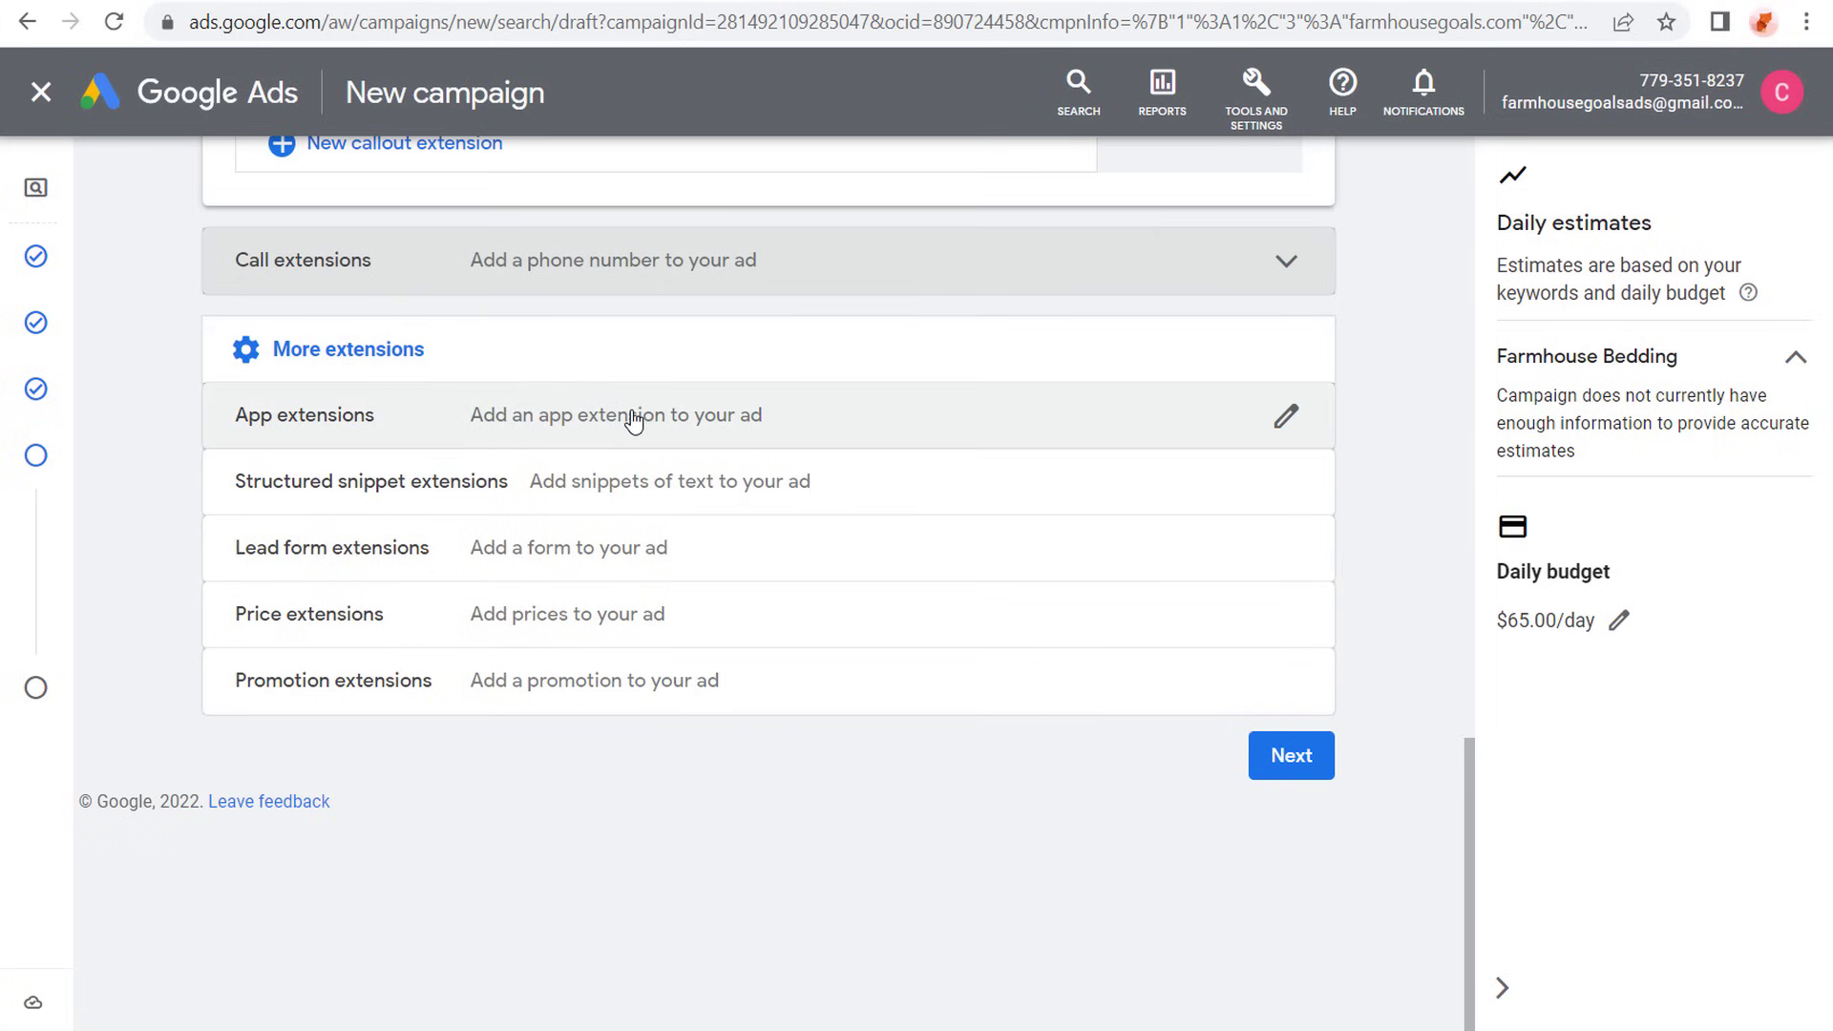
- Start a new structured snippet extension in English and choose Types as its header type
{"action": "left_click", "coordinate": [612, 493]}
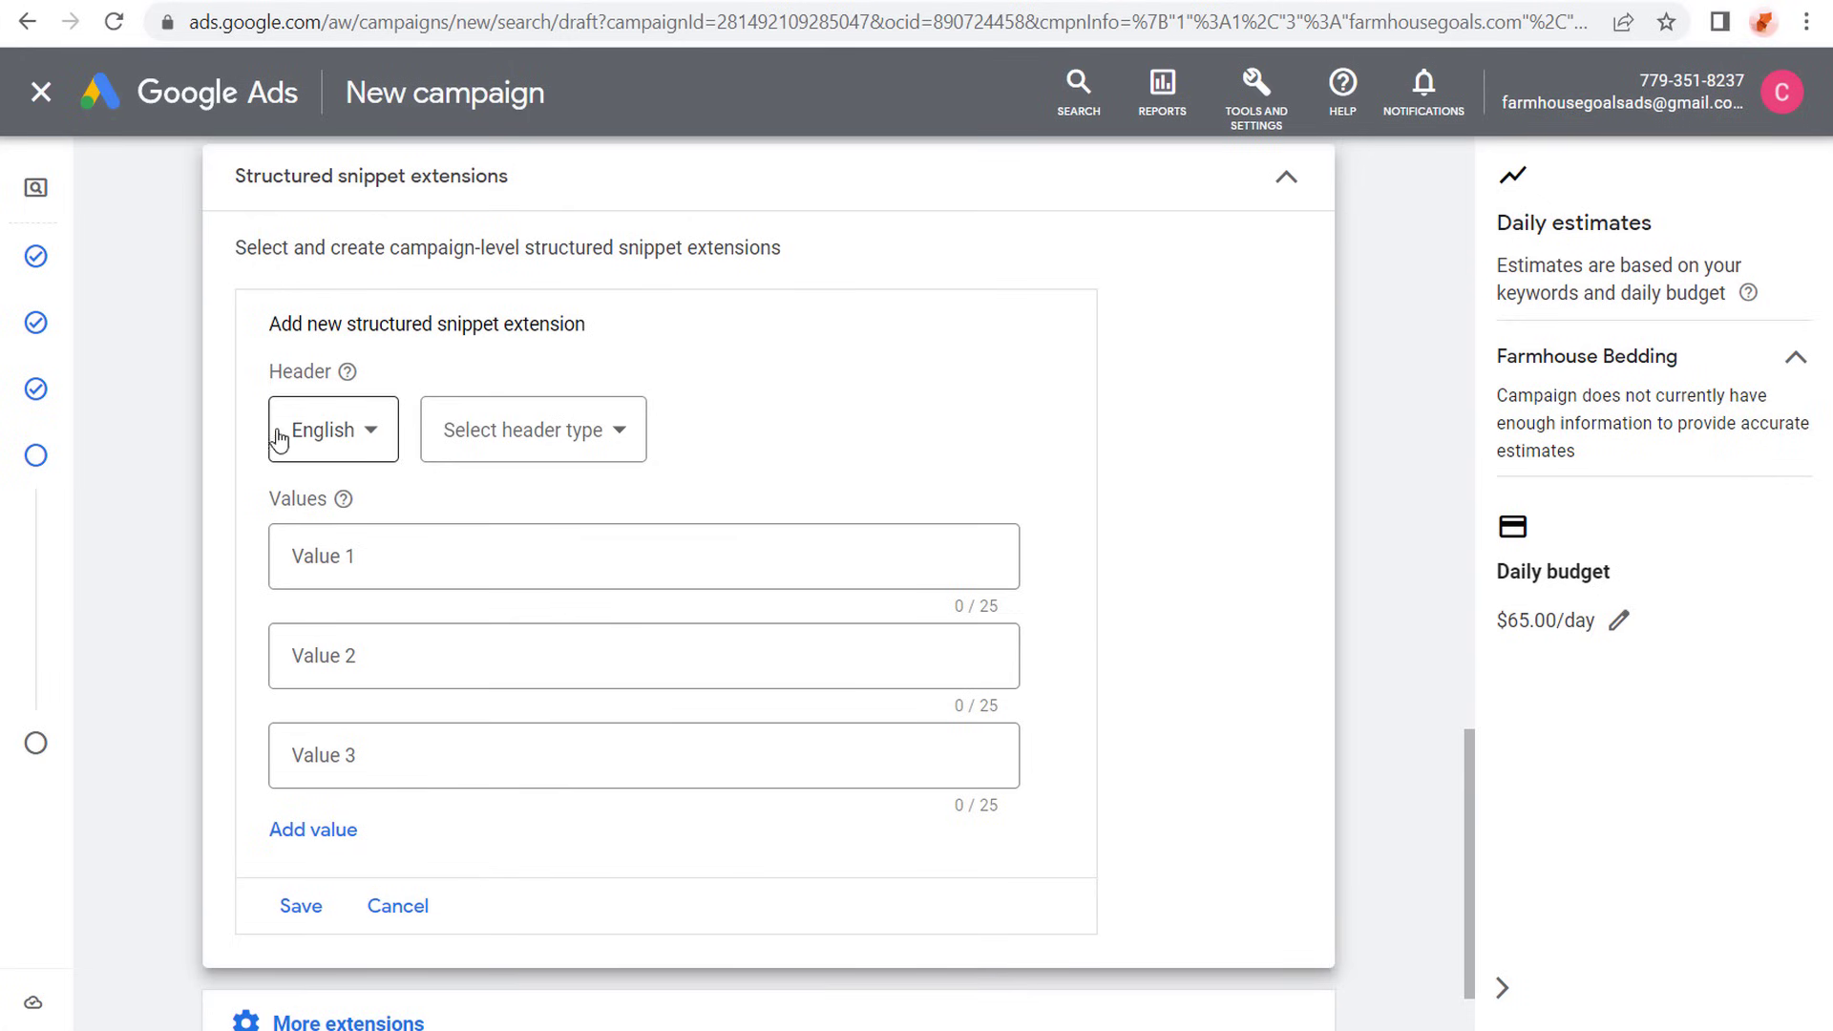
{"action": "left_click", "coordinate": [612, 430]}
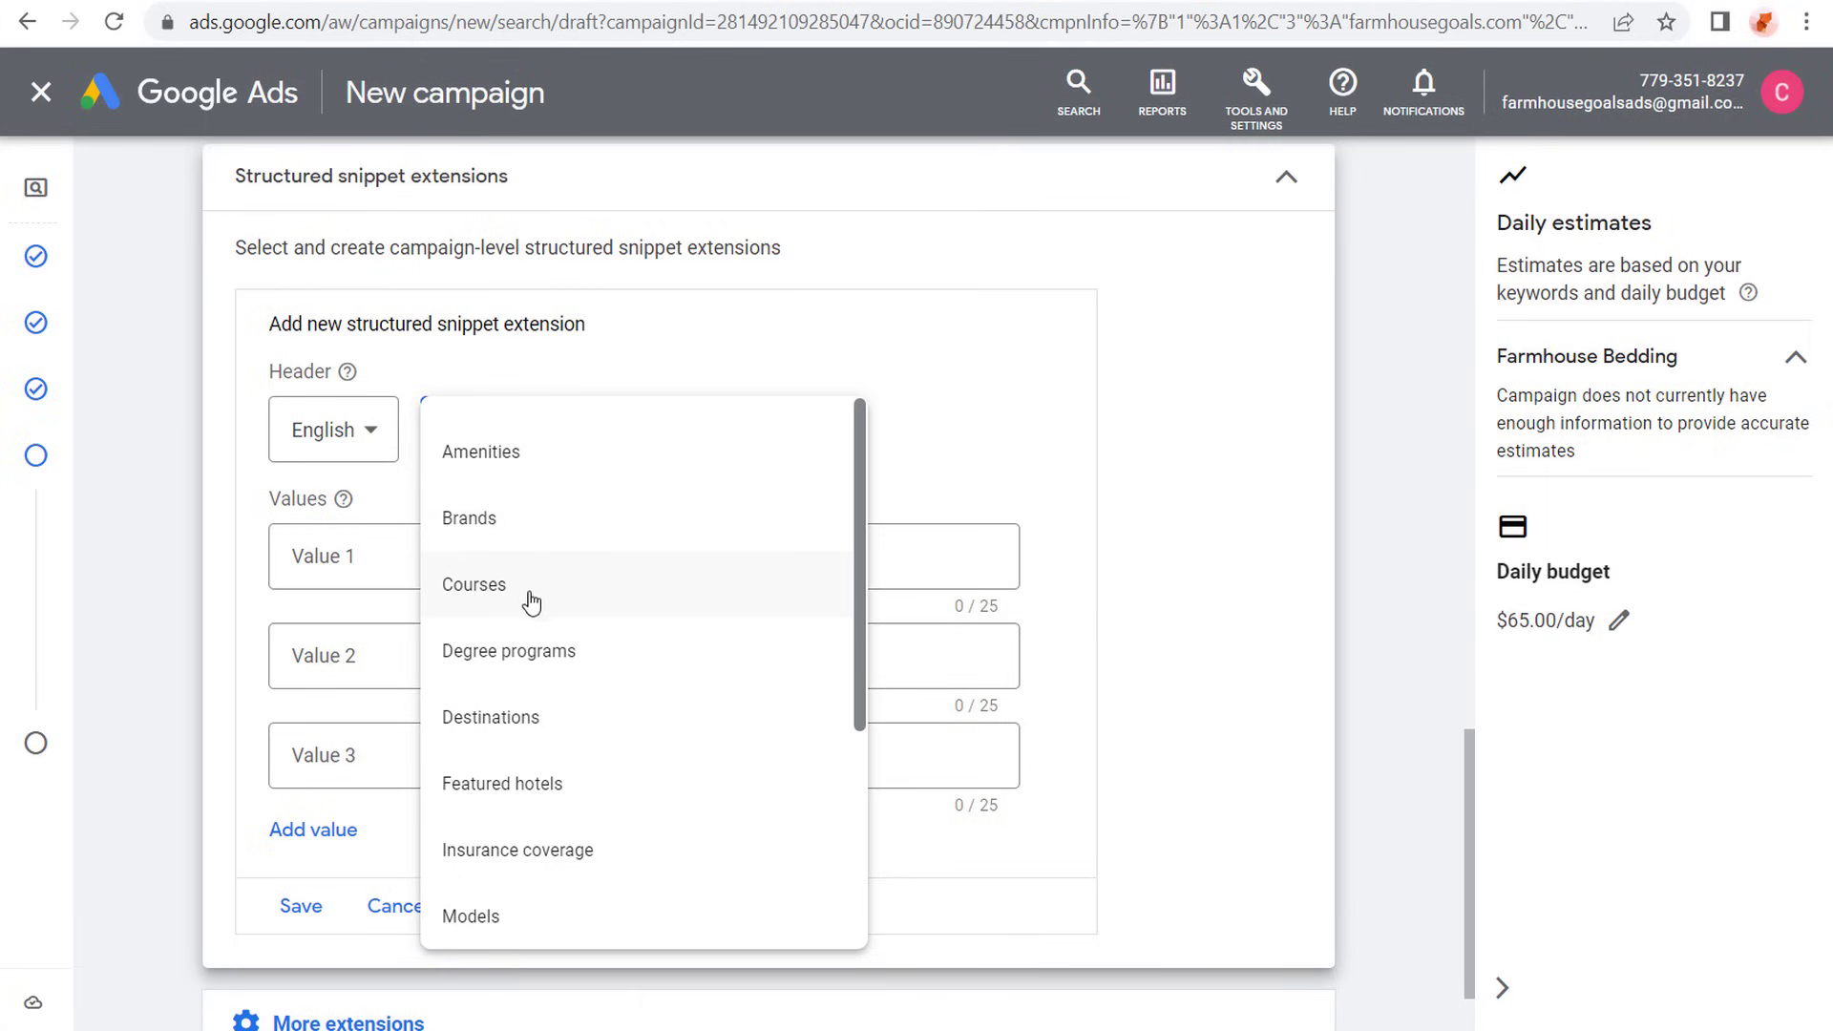
{"action": "scroll", "coordinate": [623, 625], "scroll_direction": "down", "scroll_amount": 3}
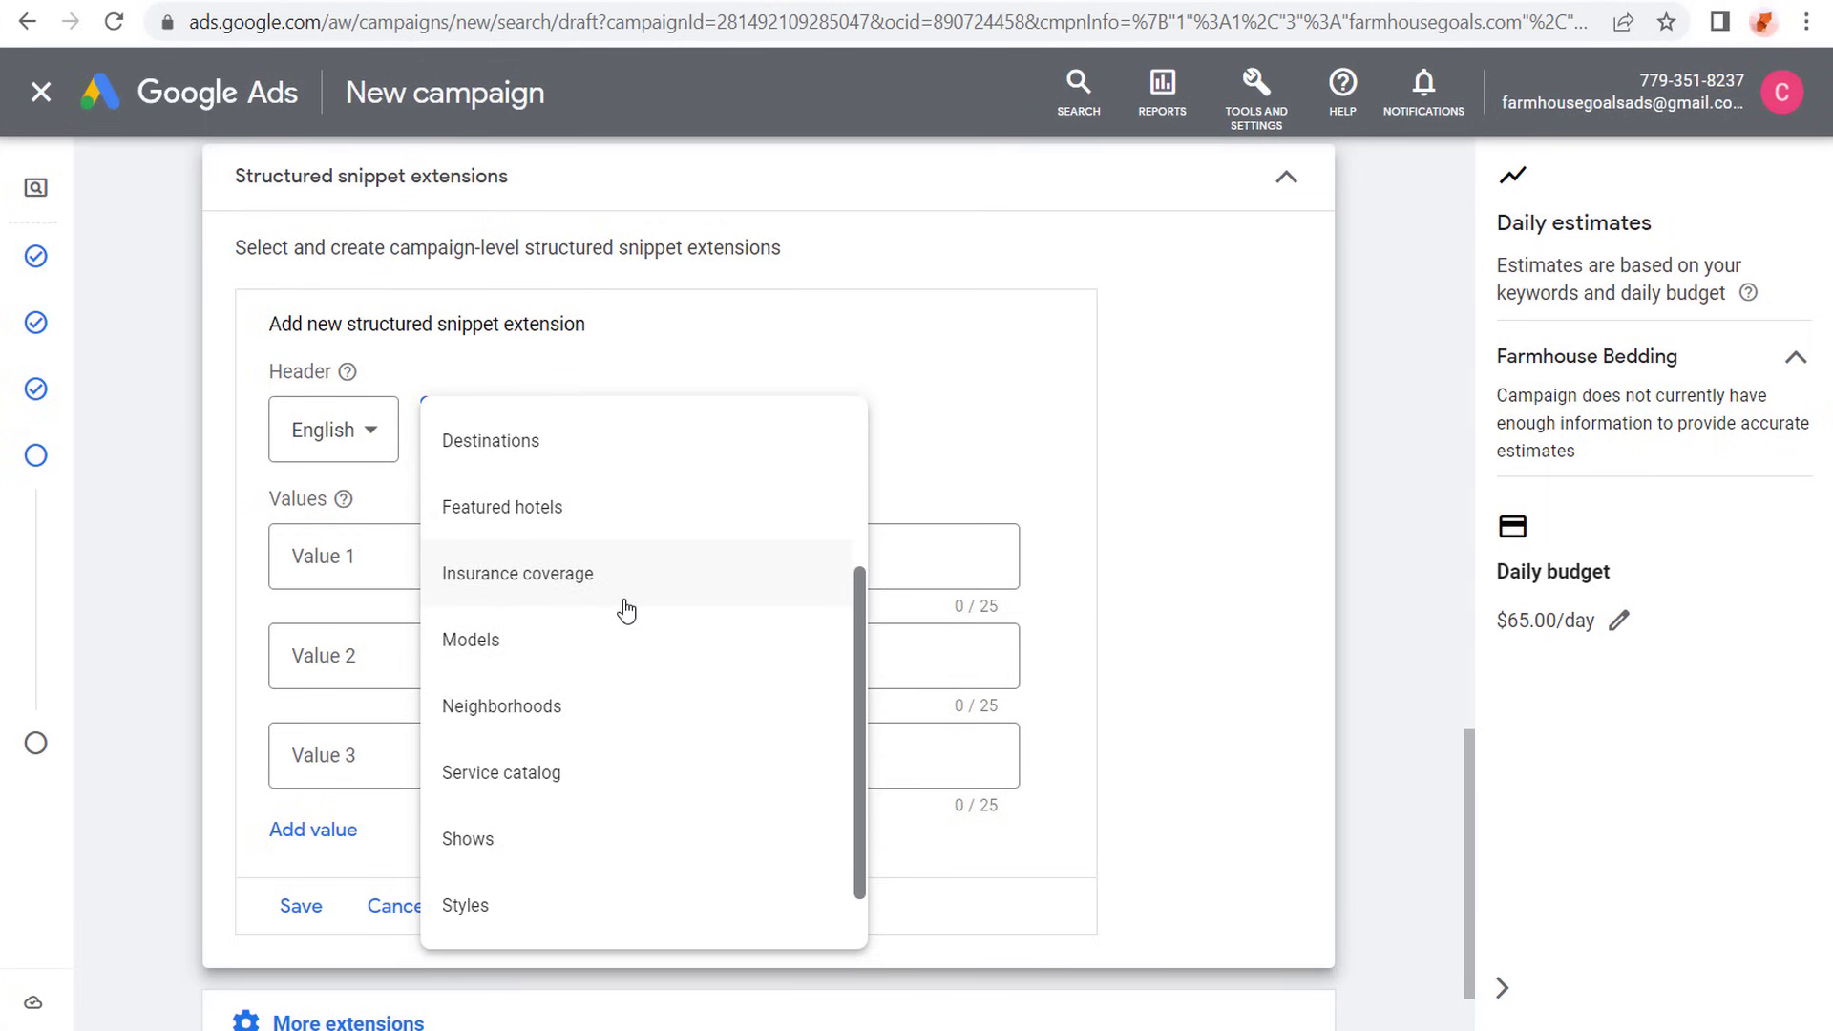
{"action": "scroll", "coordinate": [626, 610], "scroll_direction": "down", "scroll_amount": 1}
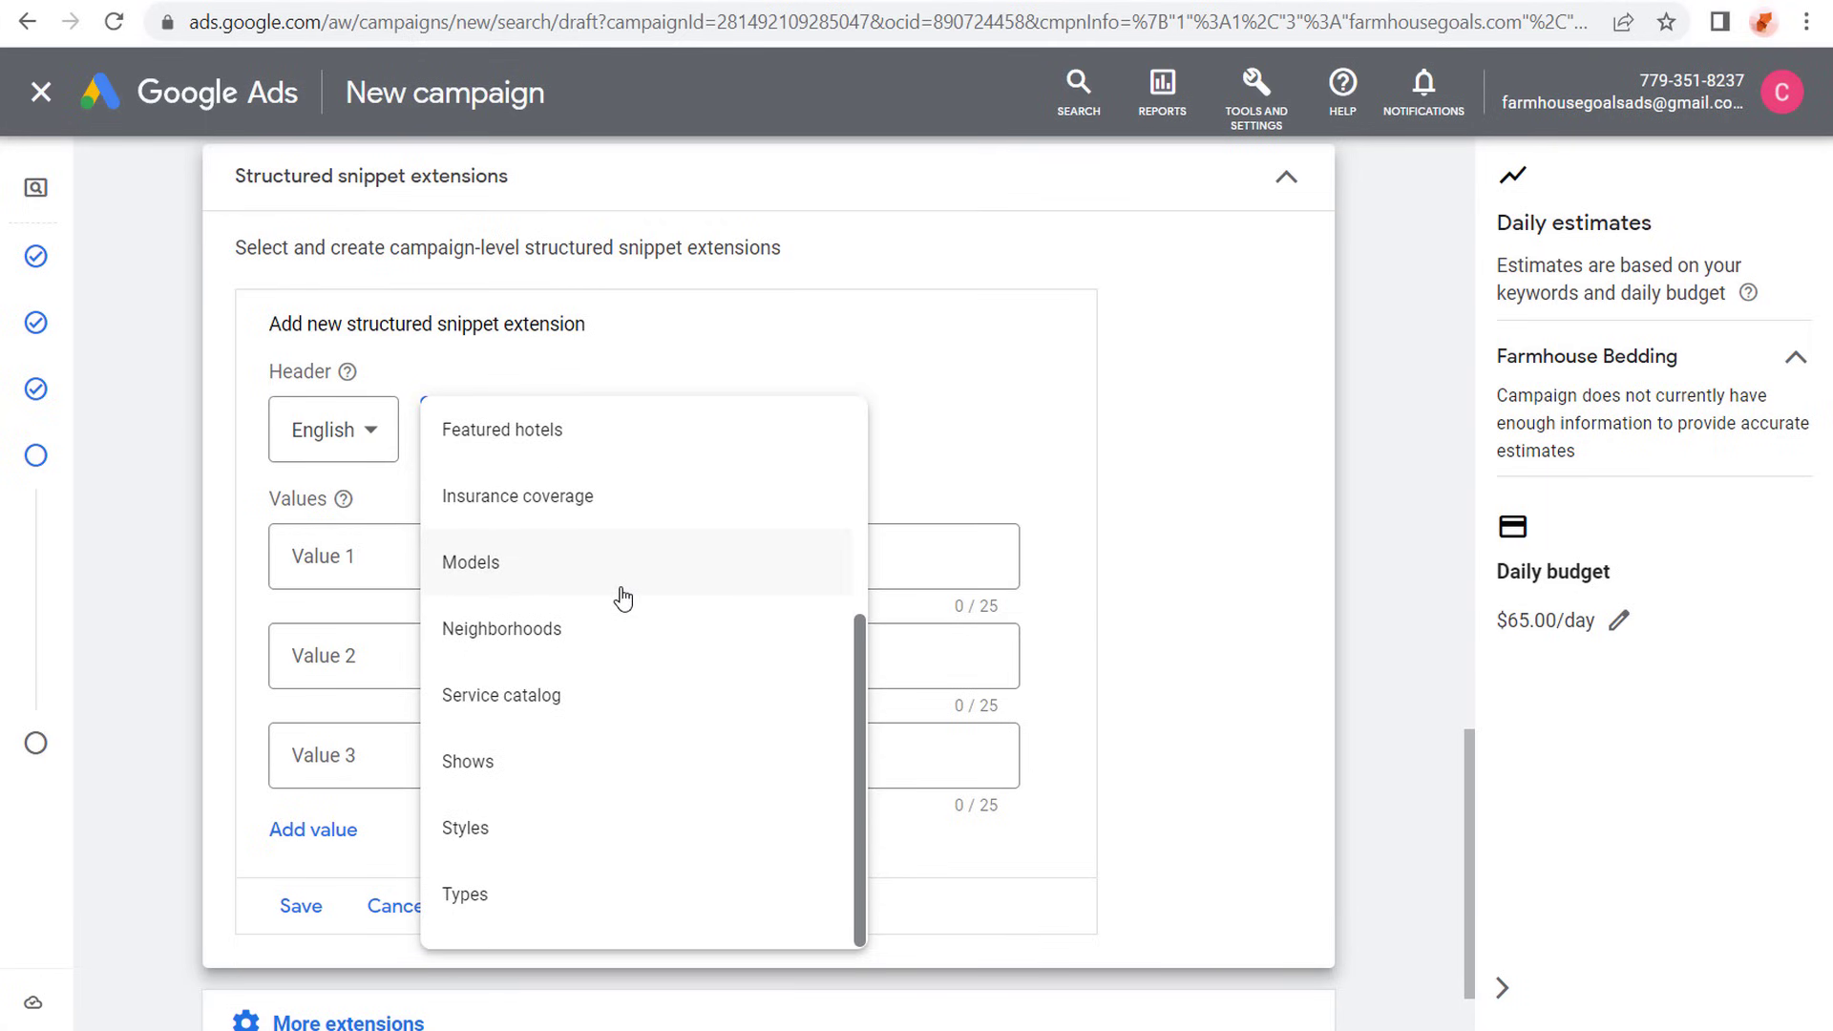
{"action": "scroll", "coordinate": [623, 598], "scroll_direction": "up", "scroll_amount": 2}
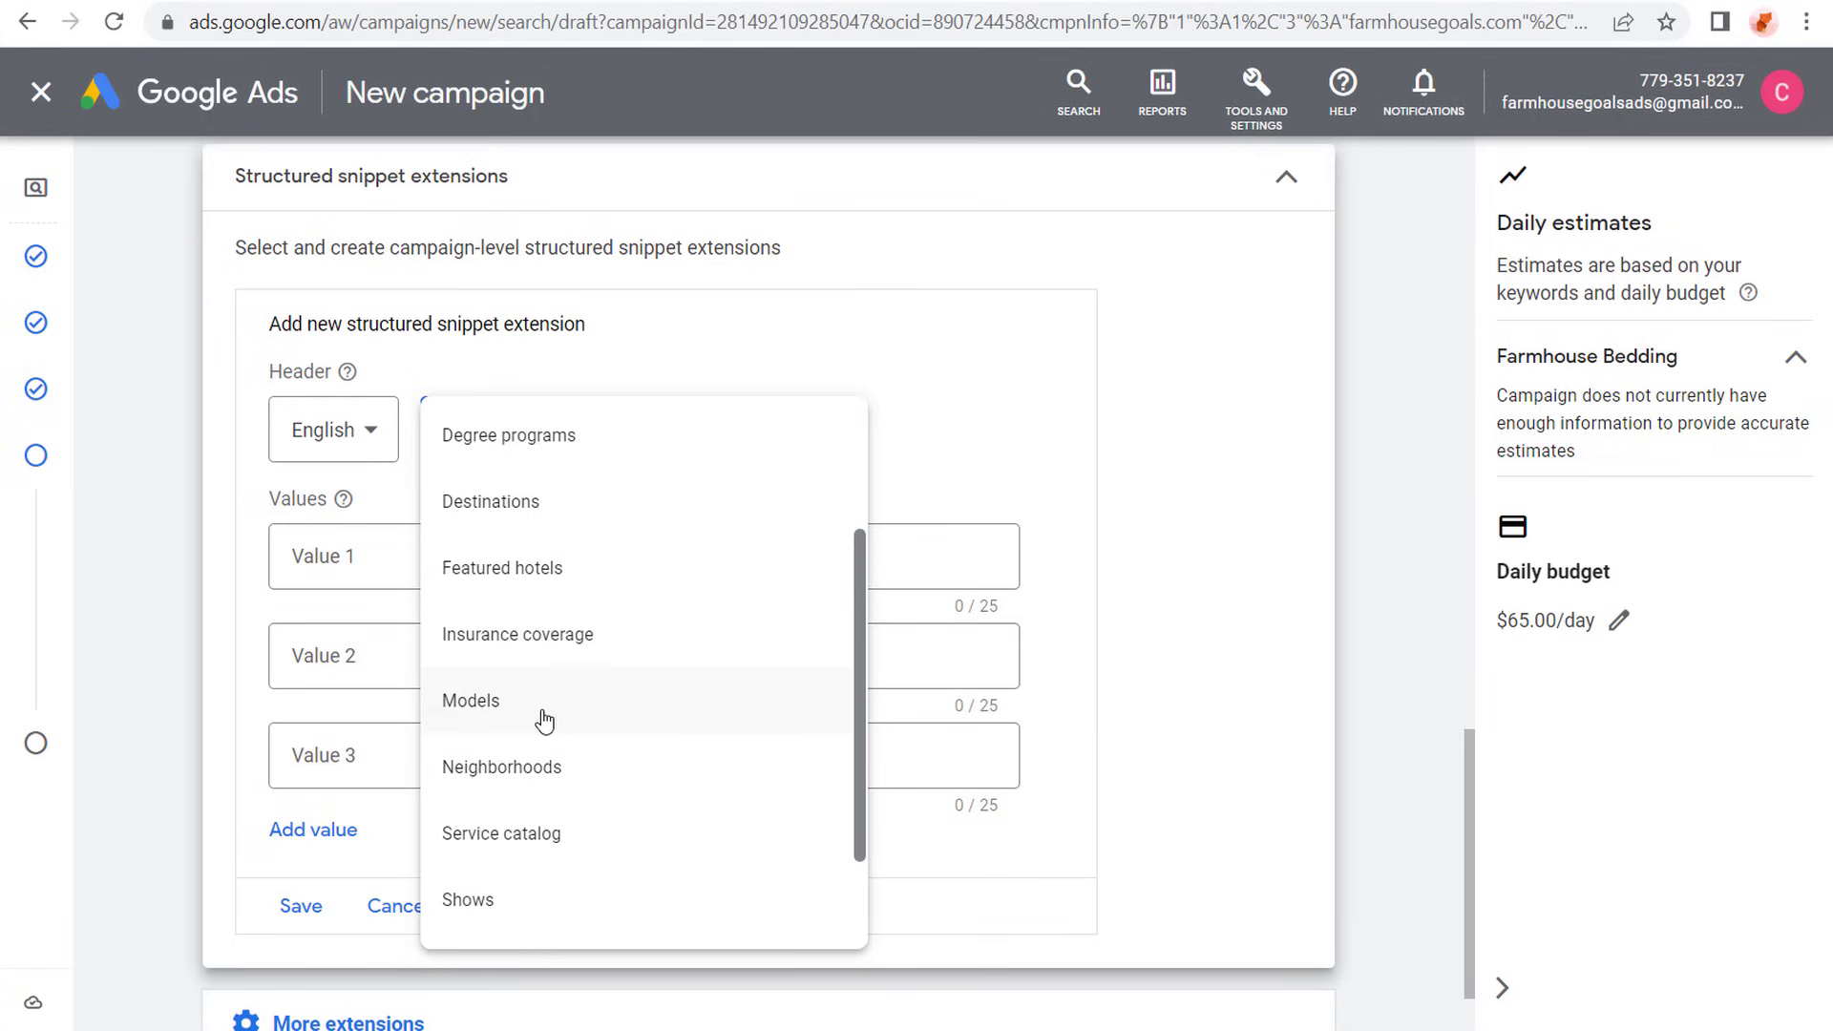
{"action": "scroll", "coordinate": [545, 730], "scroll_direction": "down", "scroll_amount": 2}
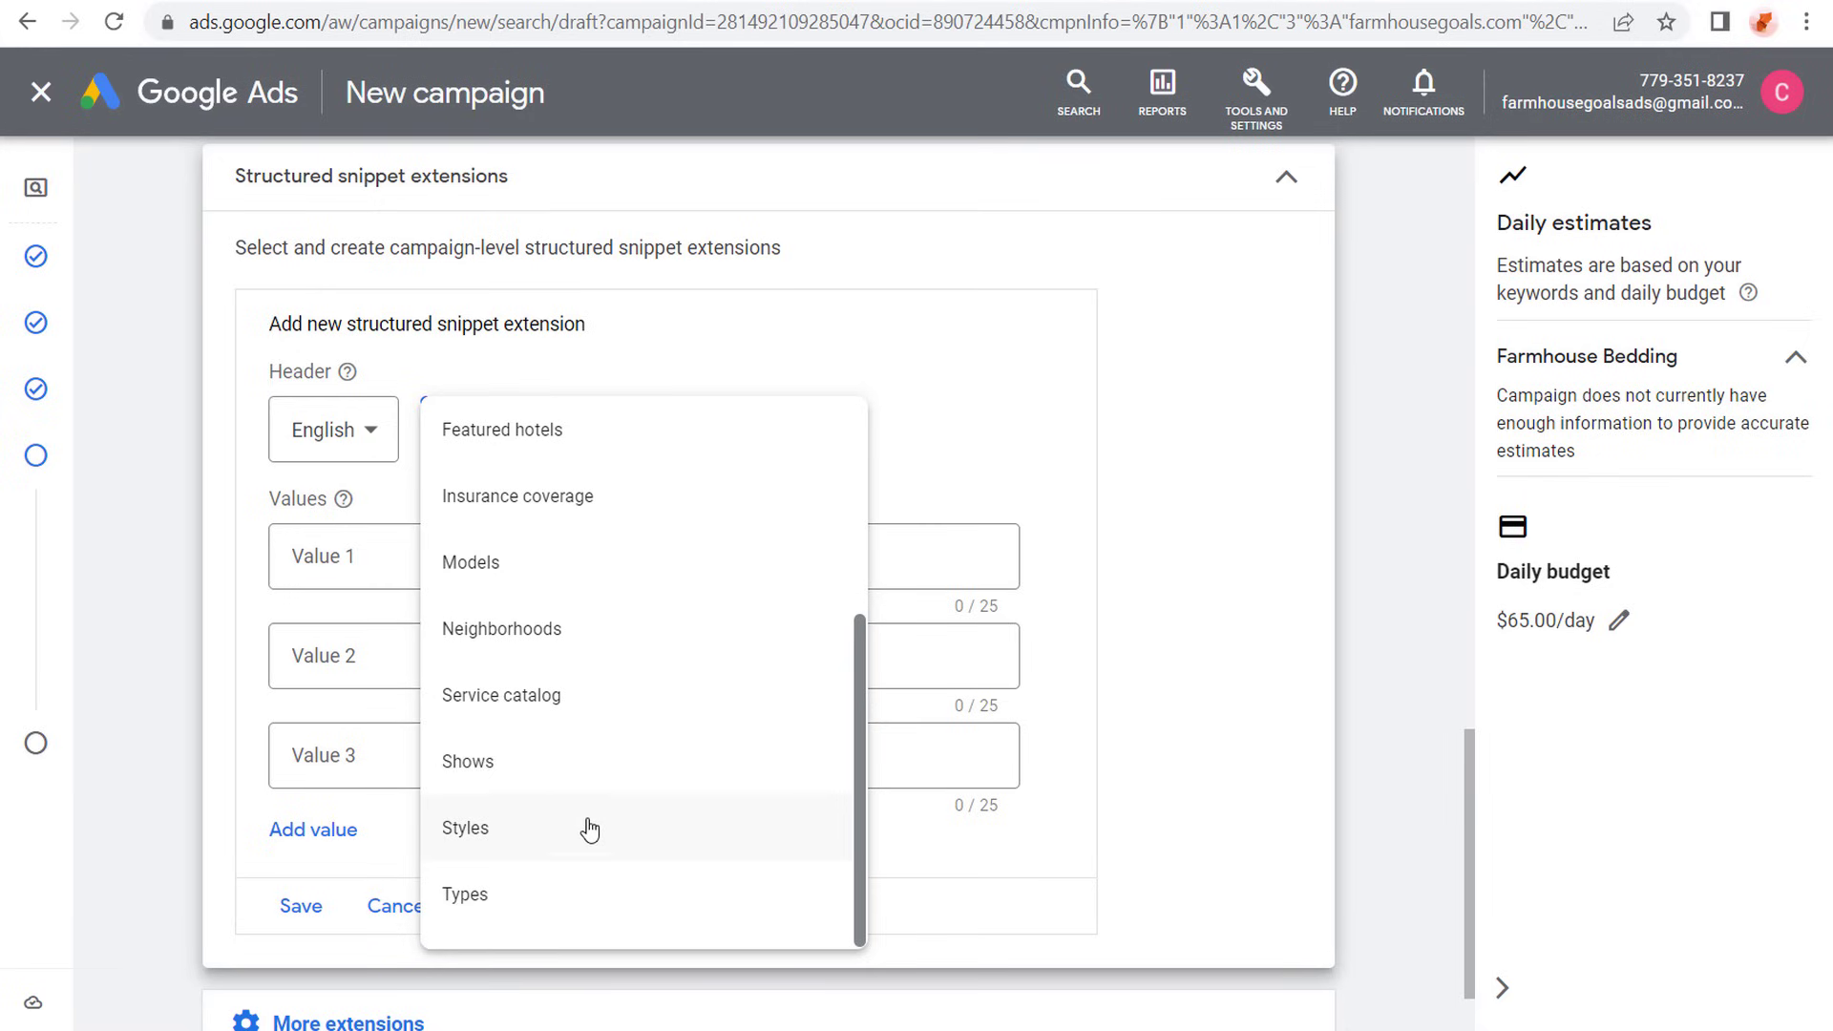
{"action": "left_click", "coordinate": [549, 894]}
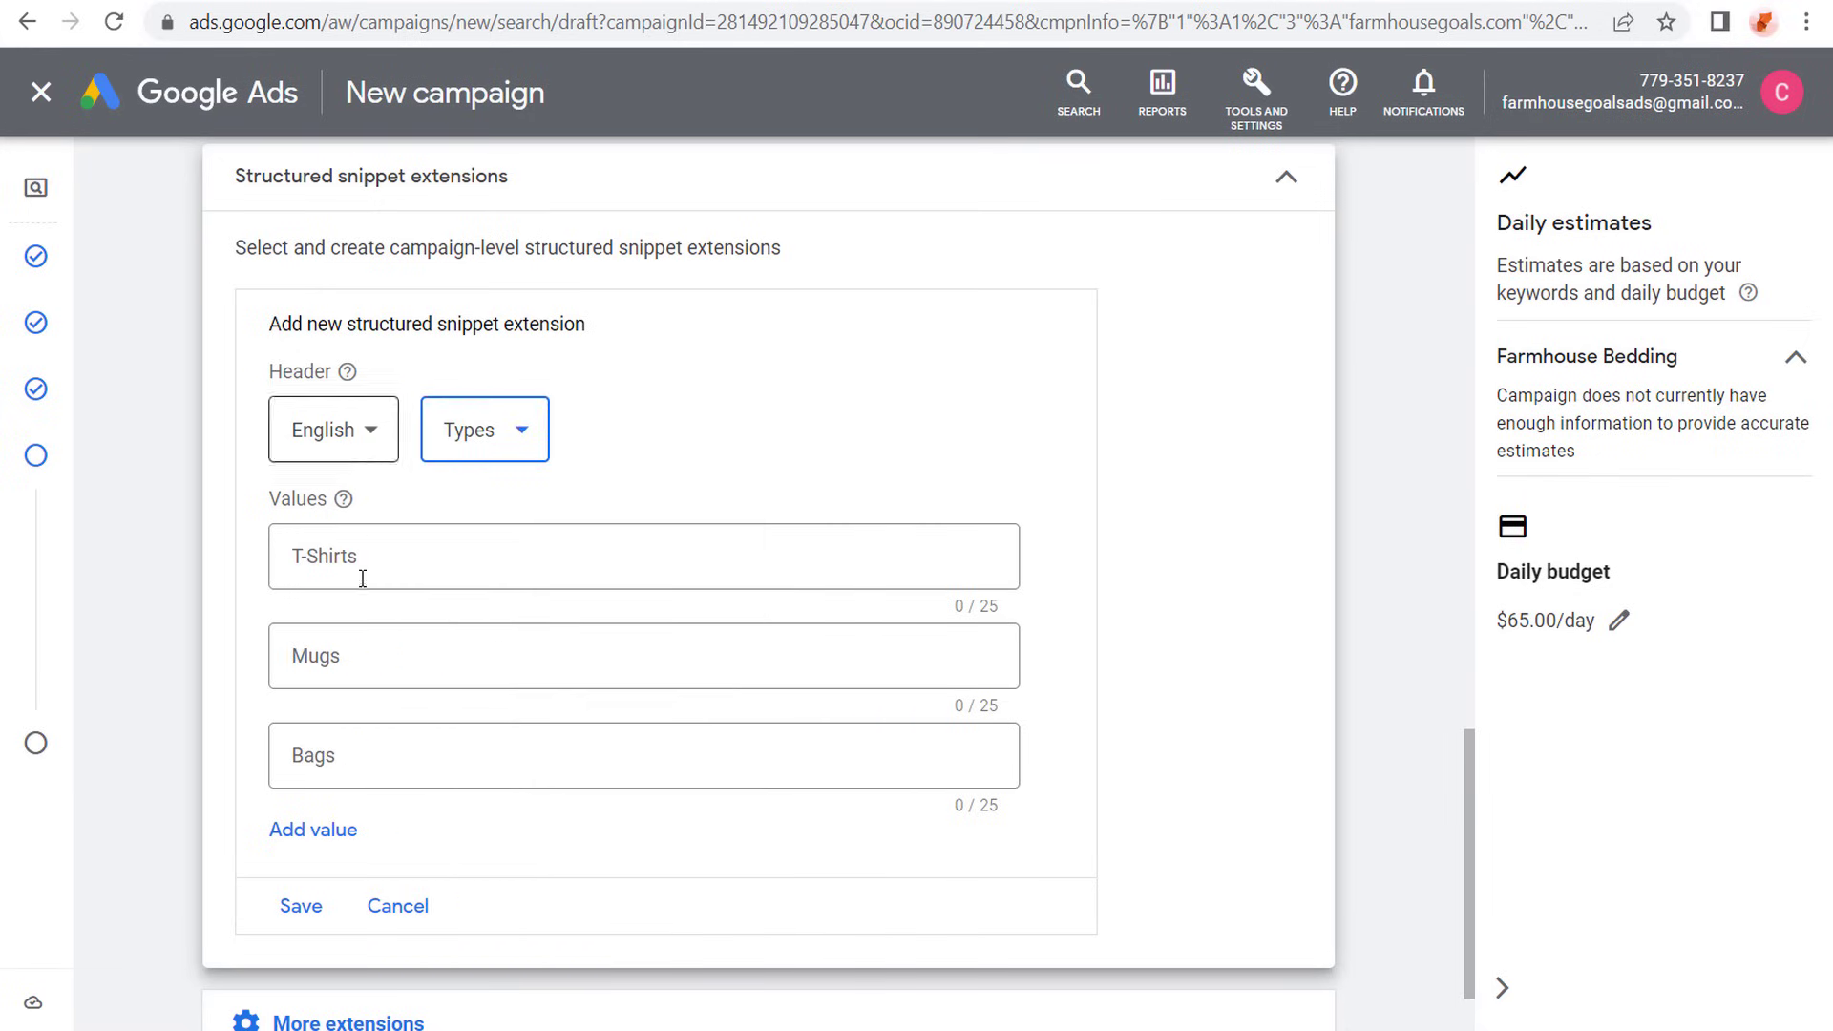
- Enter "Comforters", "Quilts" and "Sheets" as the three values of the structured snippet
{"action": "left_click", "coordinate": [390, 558]}
{"action": "type", "text": "Comforters"}
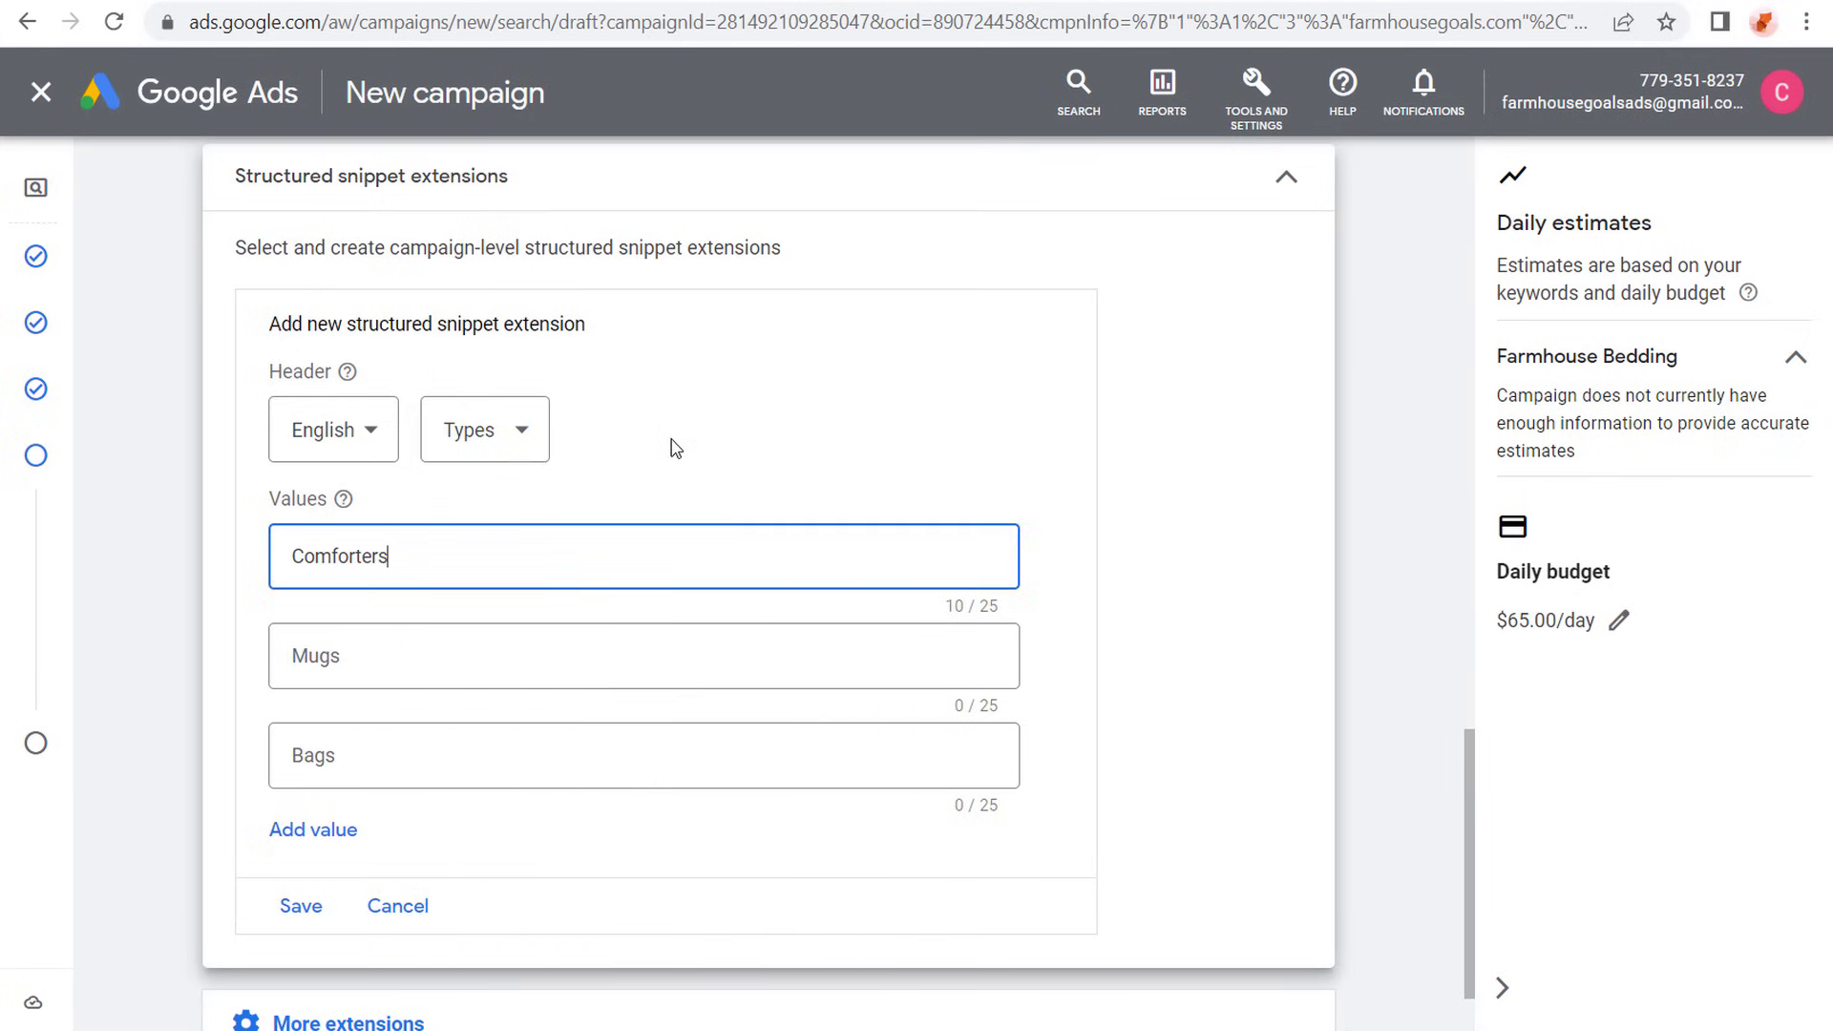
{"action": "left_click", "coordinate": [597, 649]}
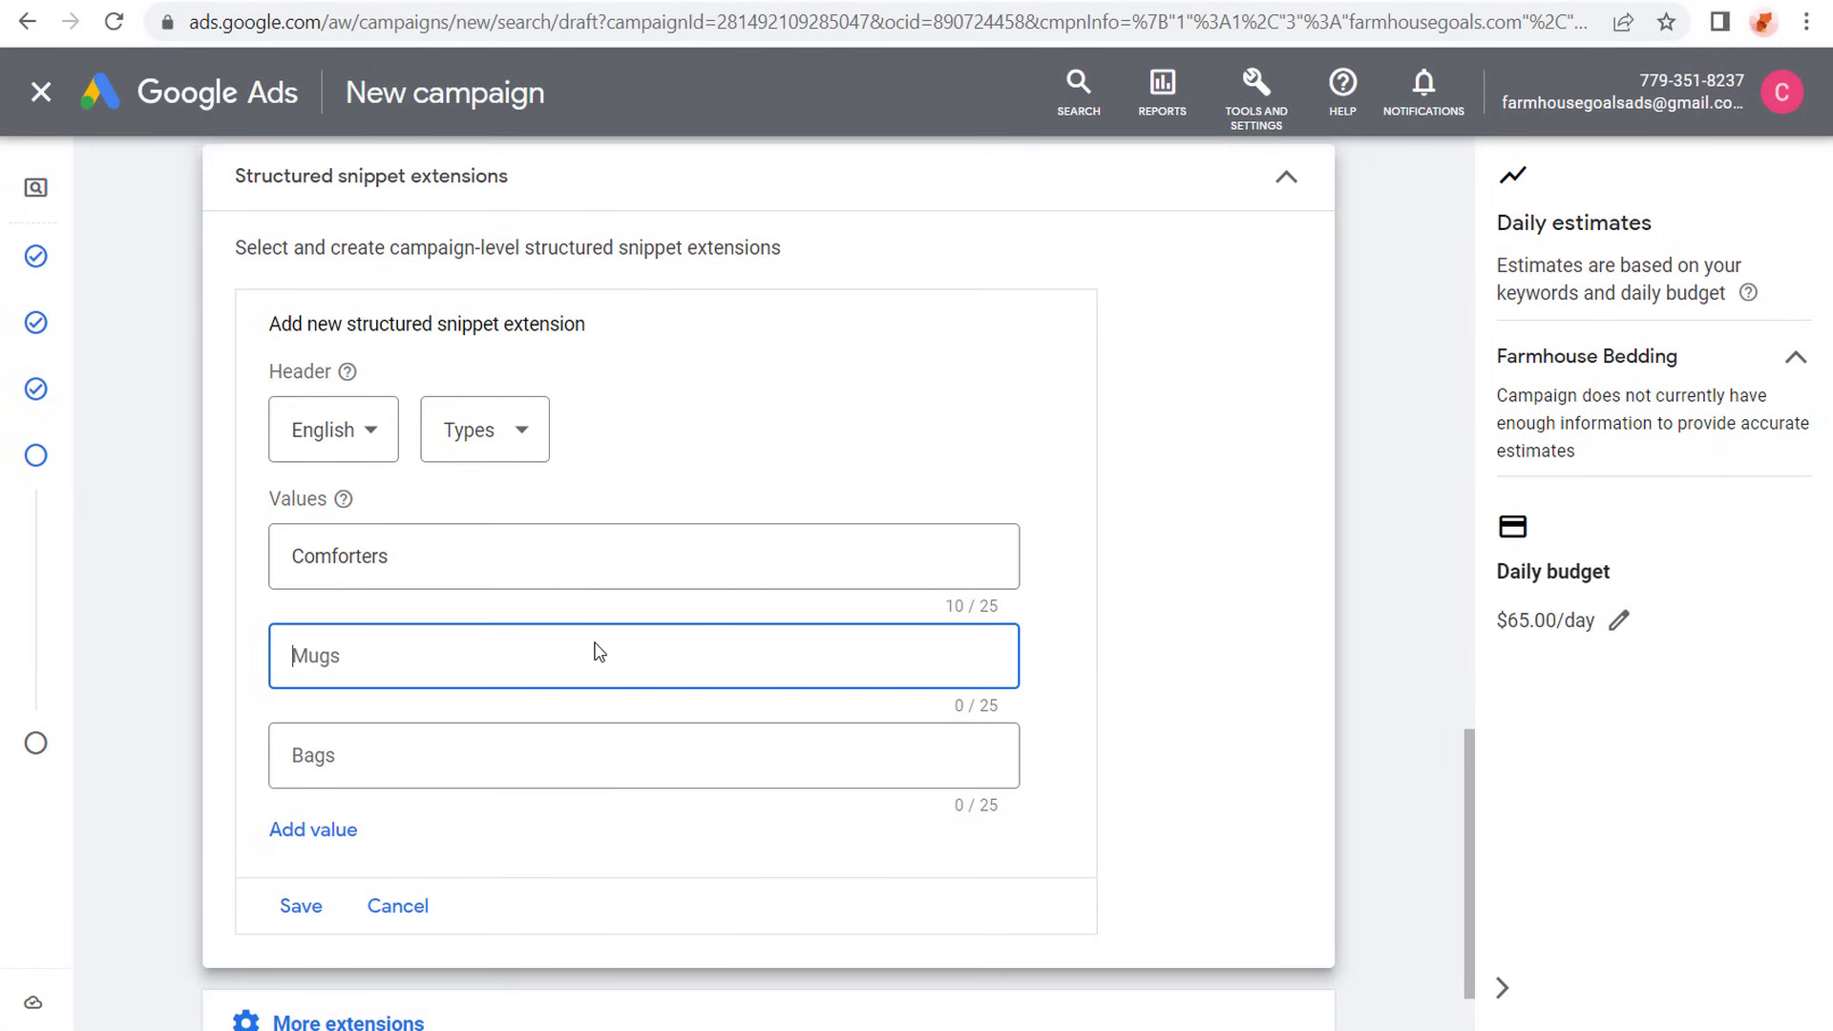
{"action": "type", "text": "Quilts"}
{"action": "key", "text": "Tab"}
{"action": "type", "text": "Sheets"}
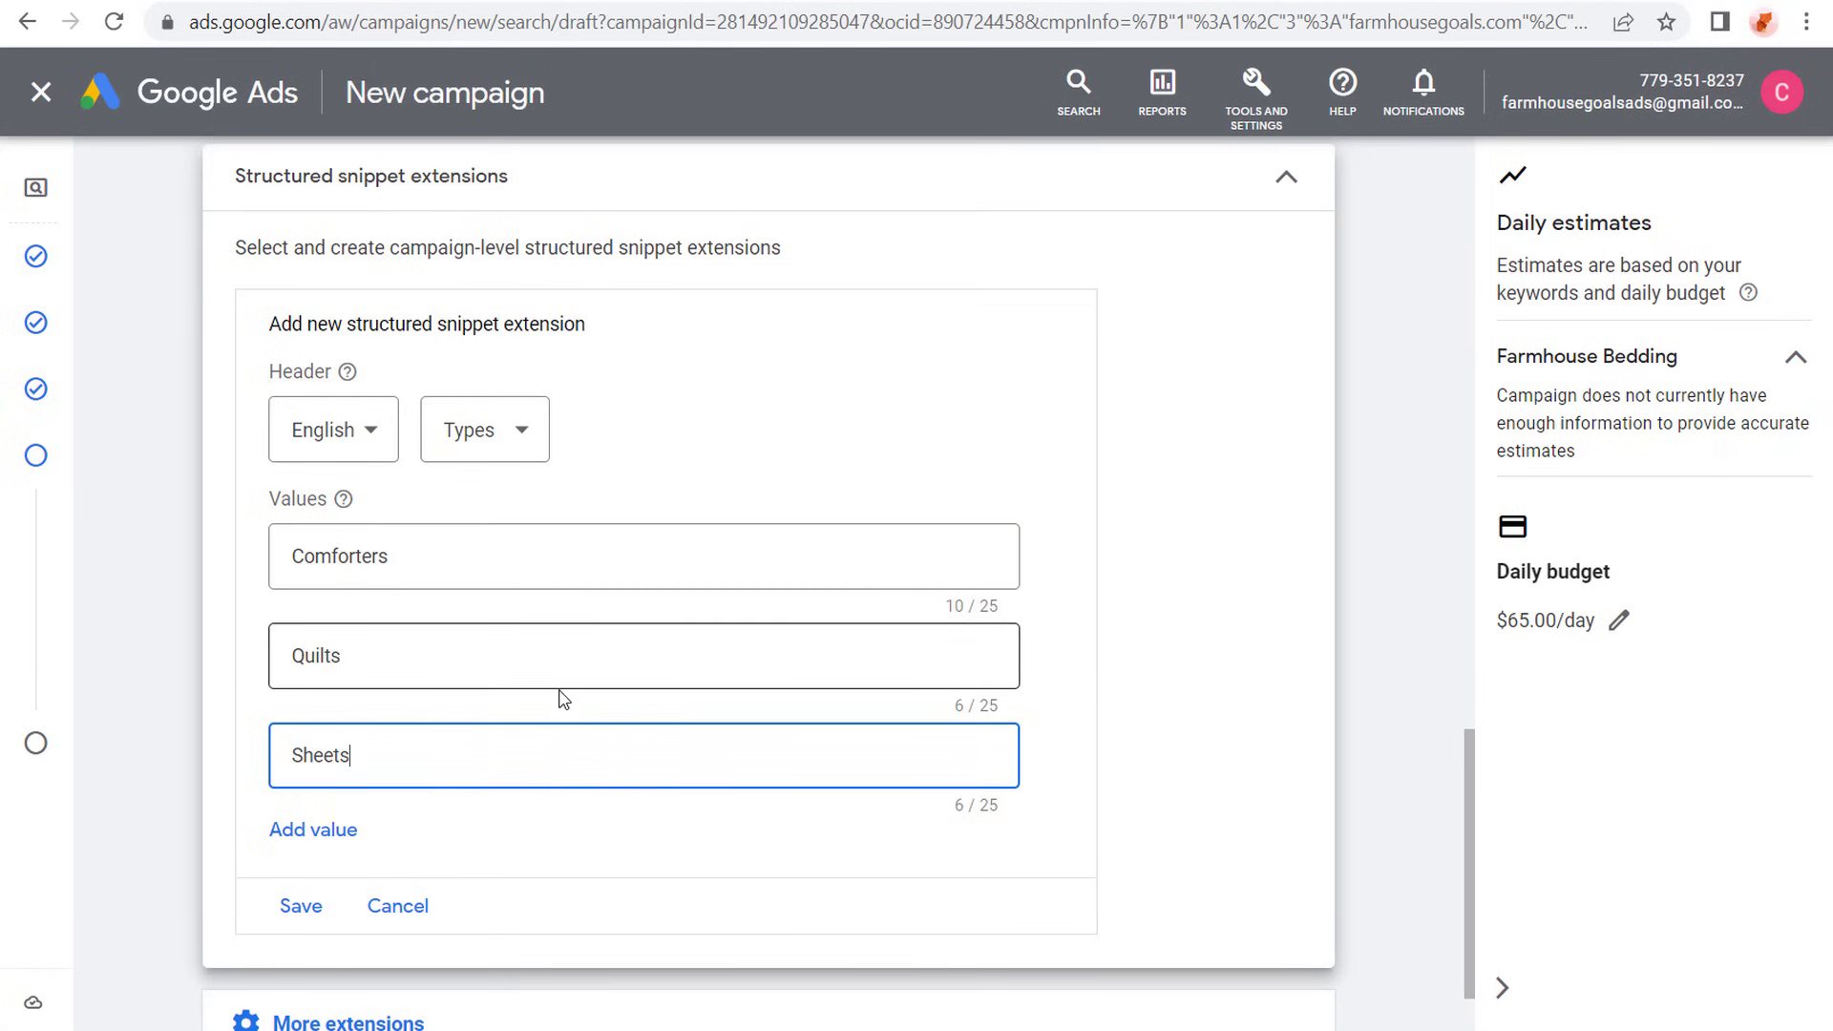
- Add "Duvet Covers" and "Crib Bedding" as the fourth and fifth values of the structured snippet
{"action": "left_click", "coordinate": [315, 829]}
{"action": "left_click", "coordinate": [379, 854]}
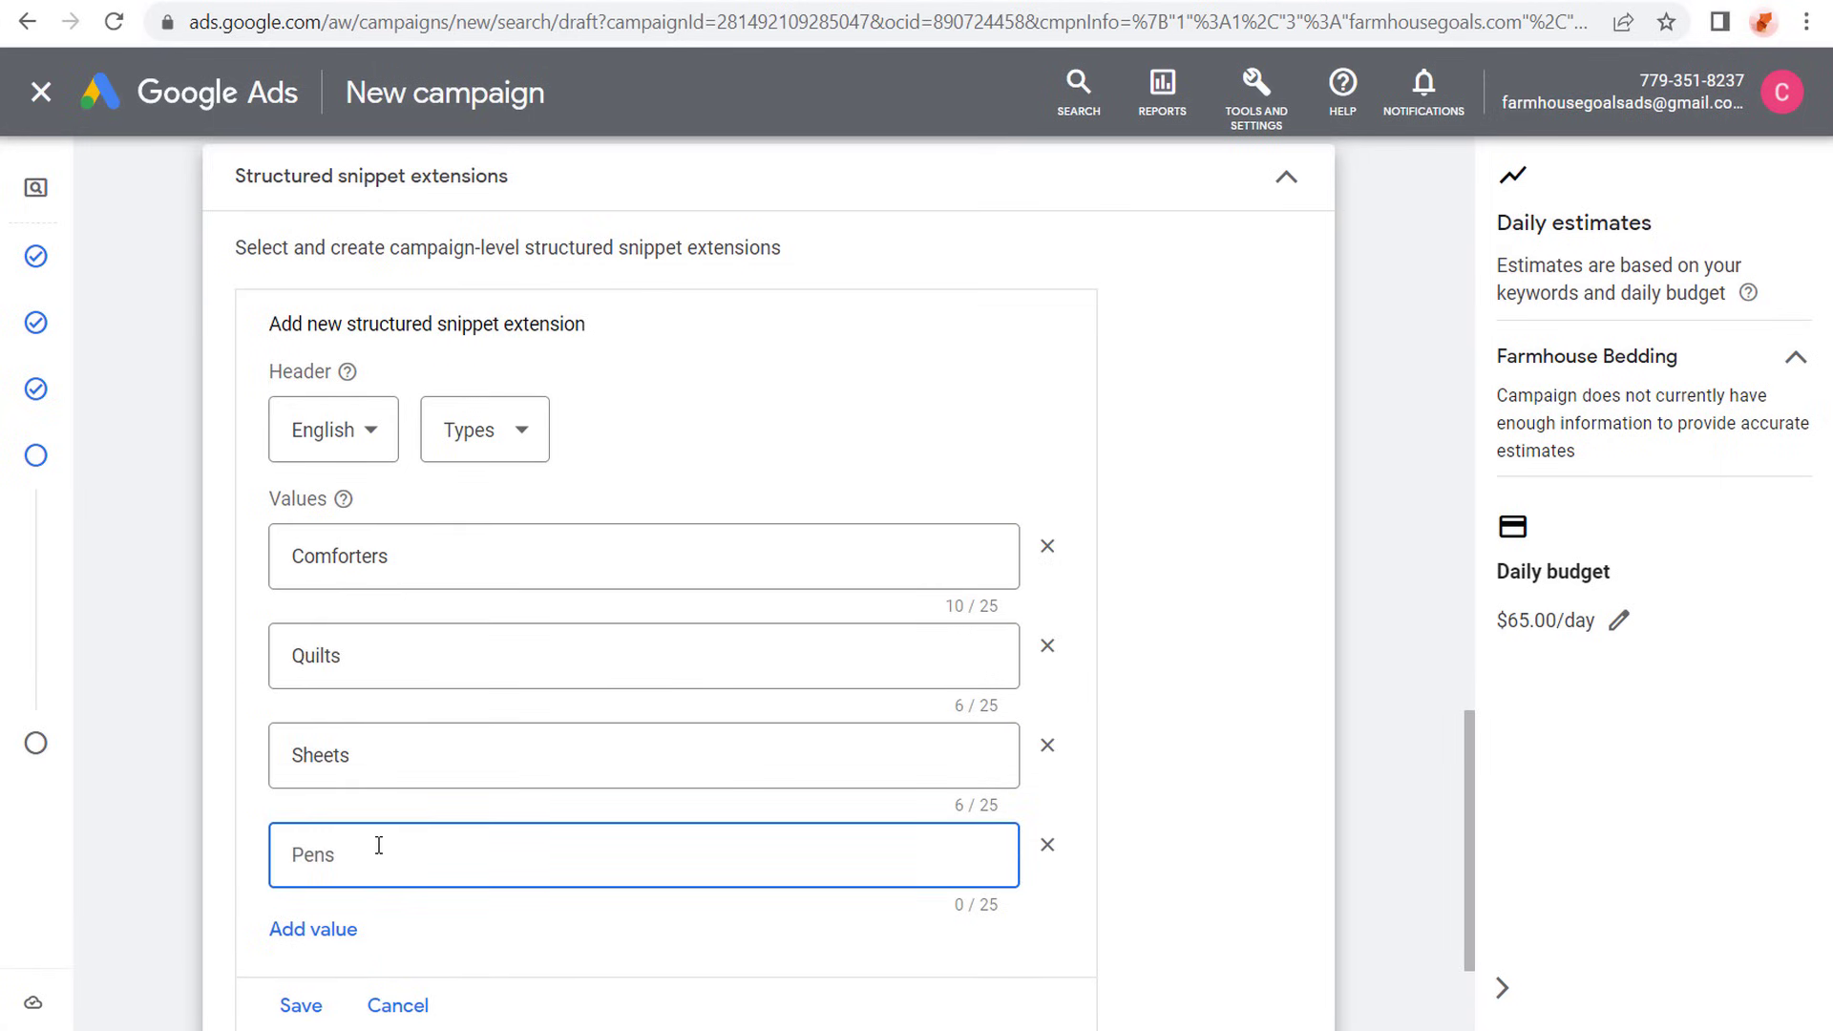
{"action": "type", "text": "Duvet Covers"}
{"action": "left_click", "coordinate": [175, 604]}
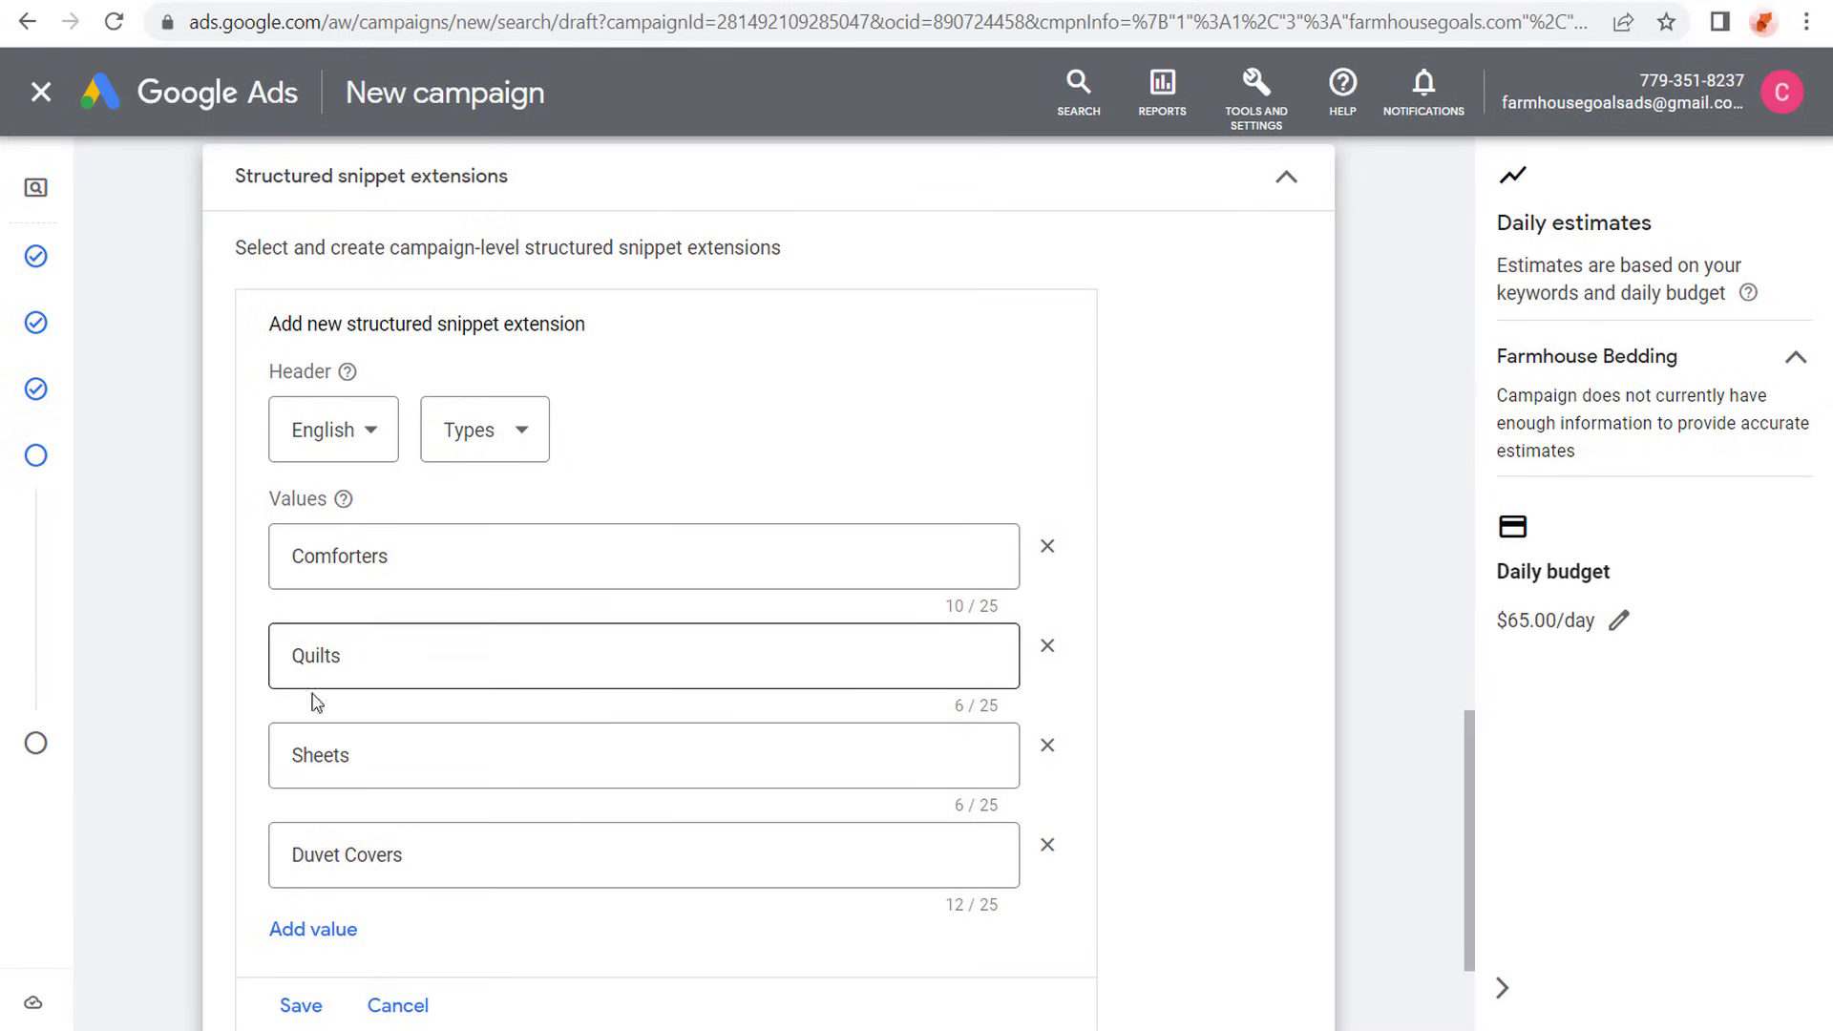
{"action": "left_click", "coordinate": [325, 945]}
{"action": "scroll", "coordinate": [212, 849], "scroll_direction": "down", "scroll_amount": 2}
{"action": "left_click", "coordinate": [393, 792]}
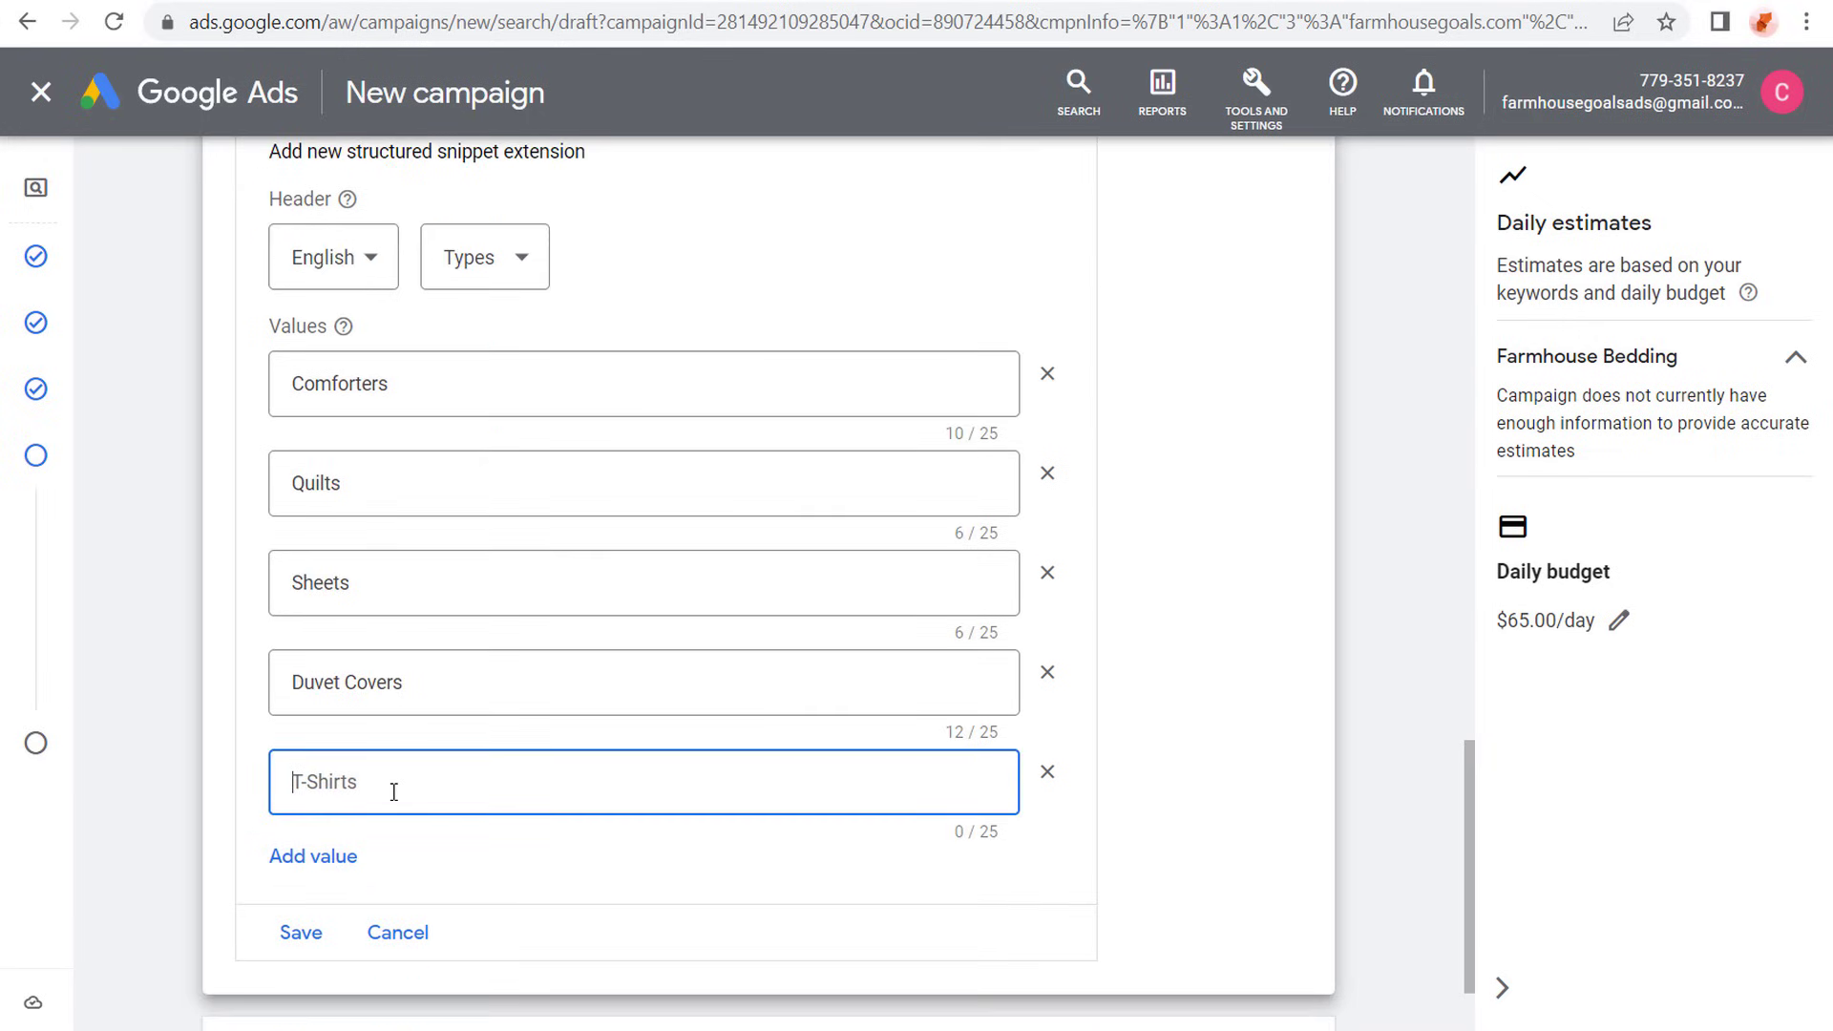
{"action": "type", "text": "Crib Bedding"}
{"action": "left_click", "coordinate": [212, 710]}
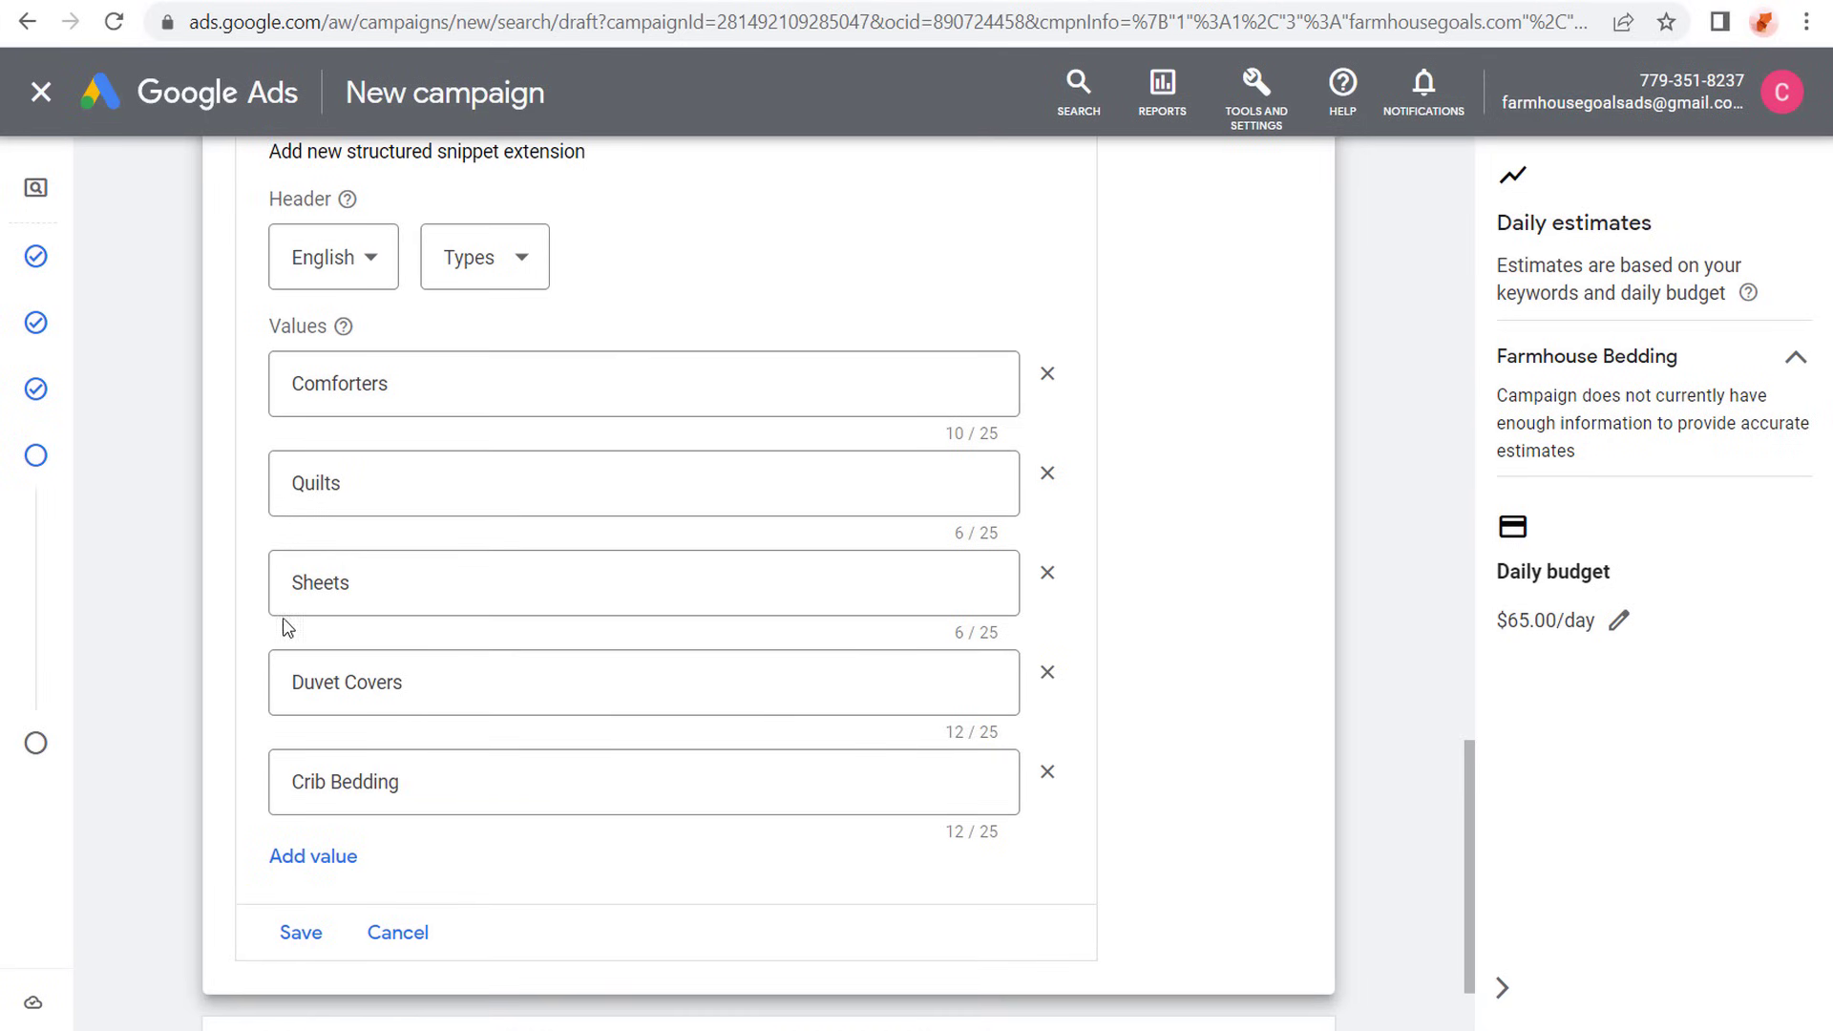
- Check the available header types, keep Types, and save the structured snippet extension to the campaign
{"action": "left_click", "coordinate": [498, 284]}
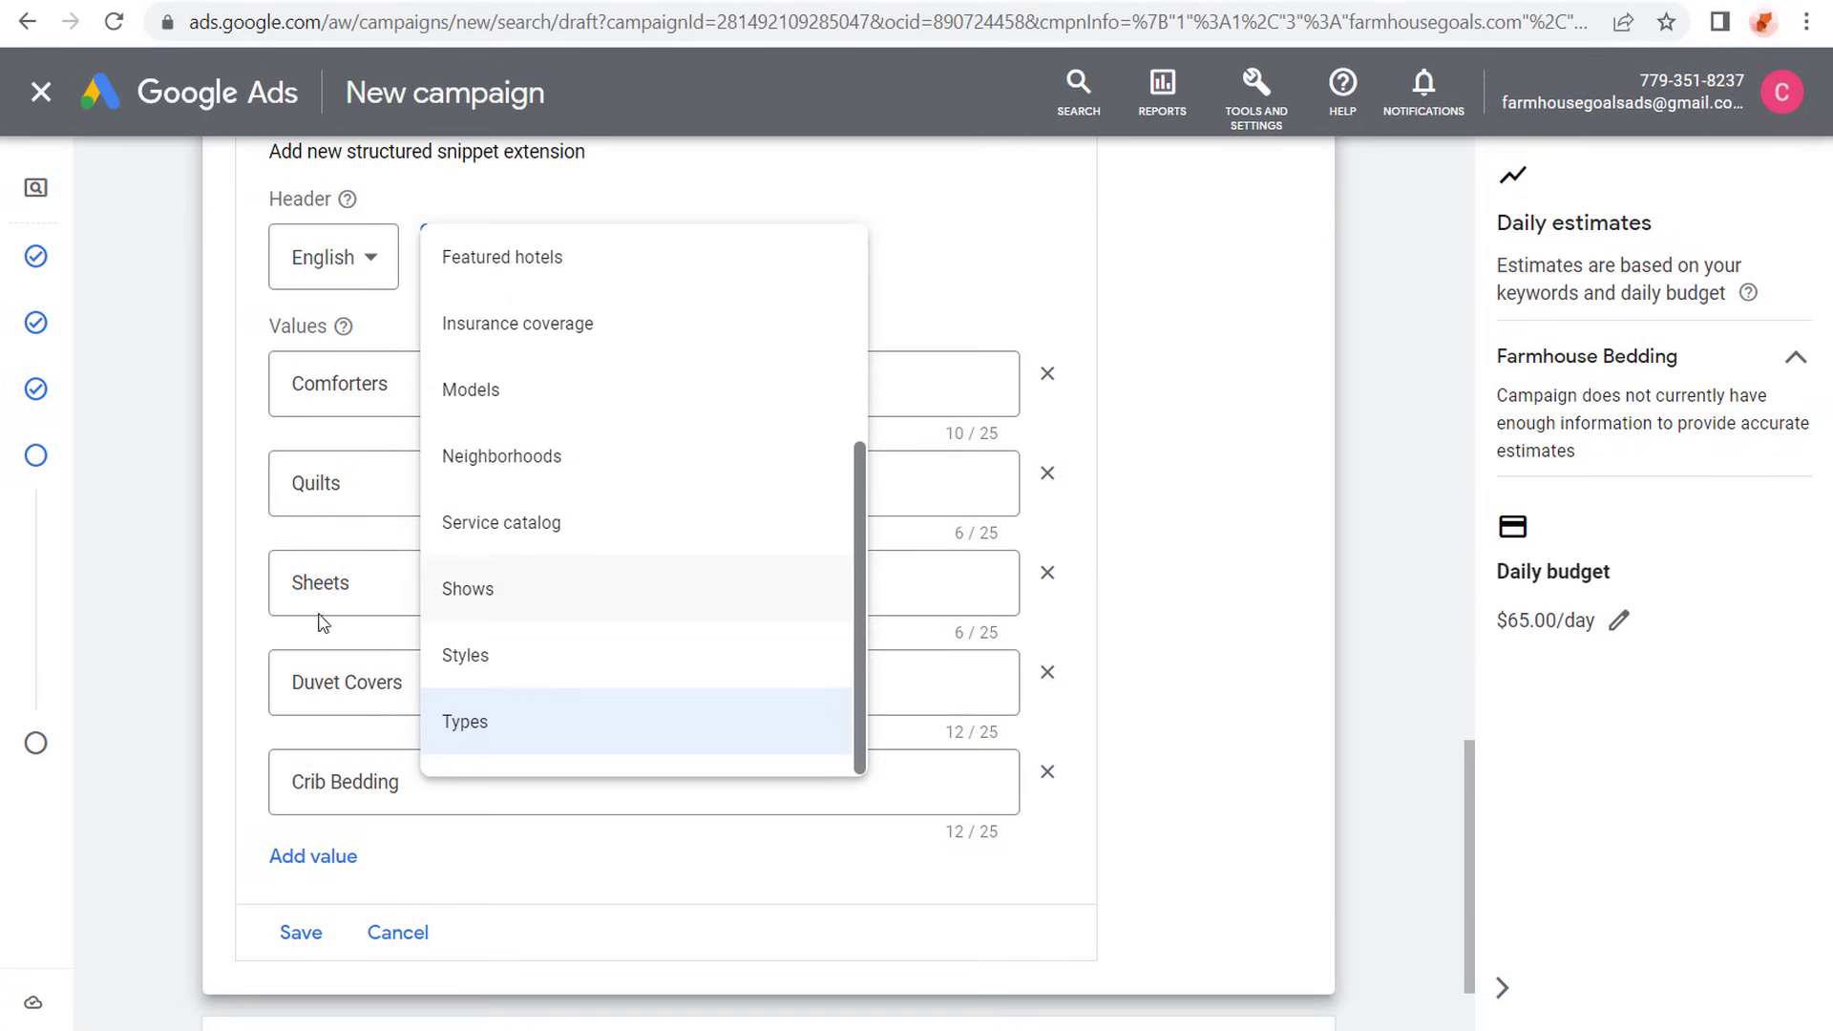
{"action": "left_click", "coordinate": [167, 495]}
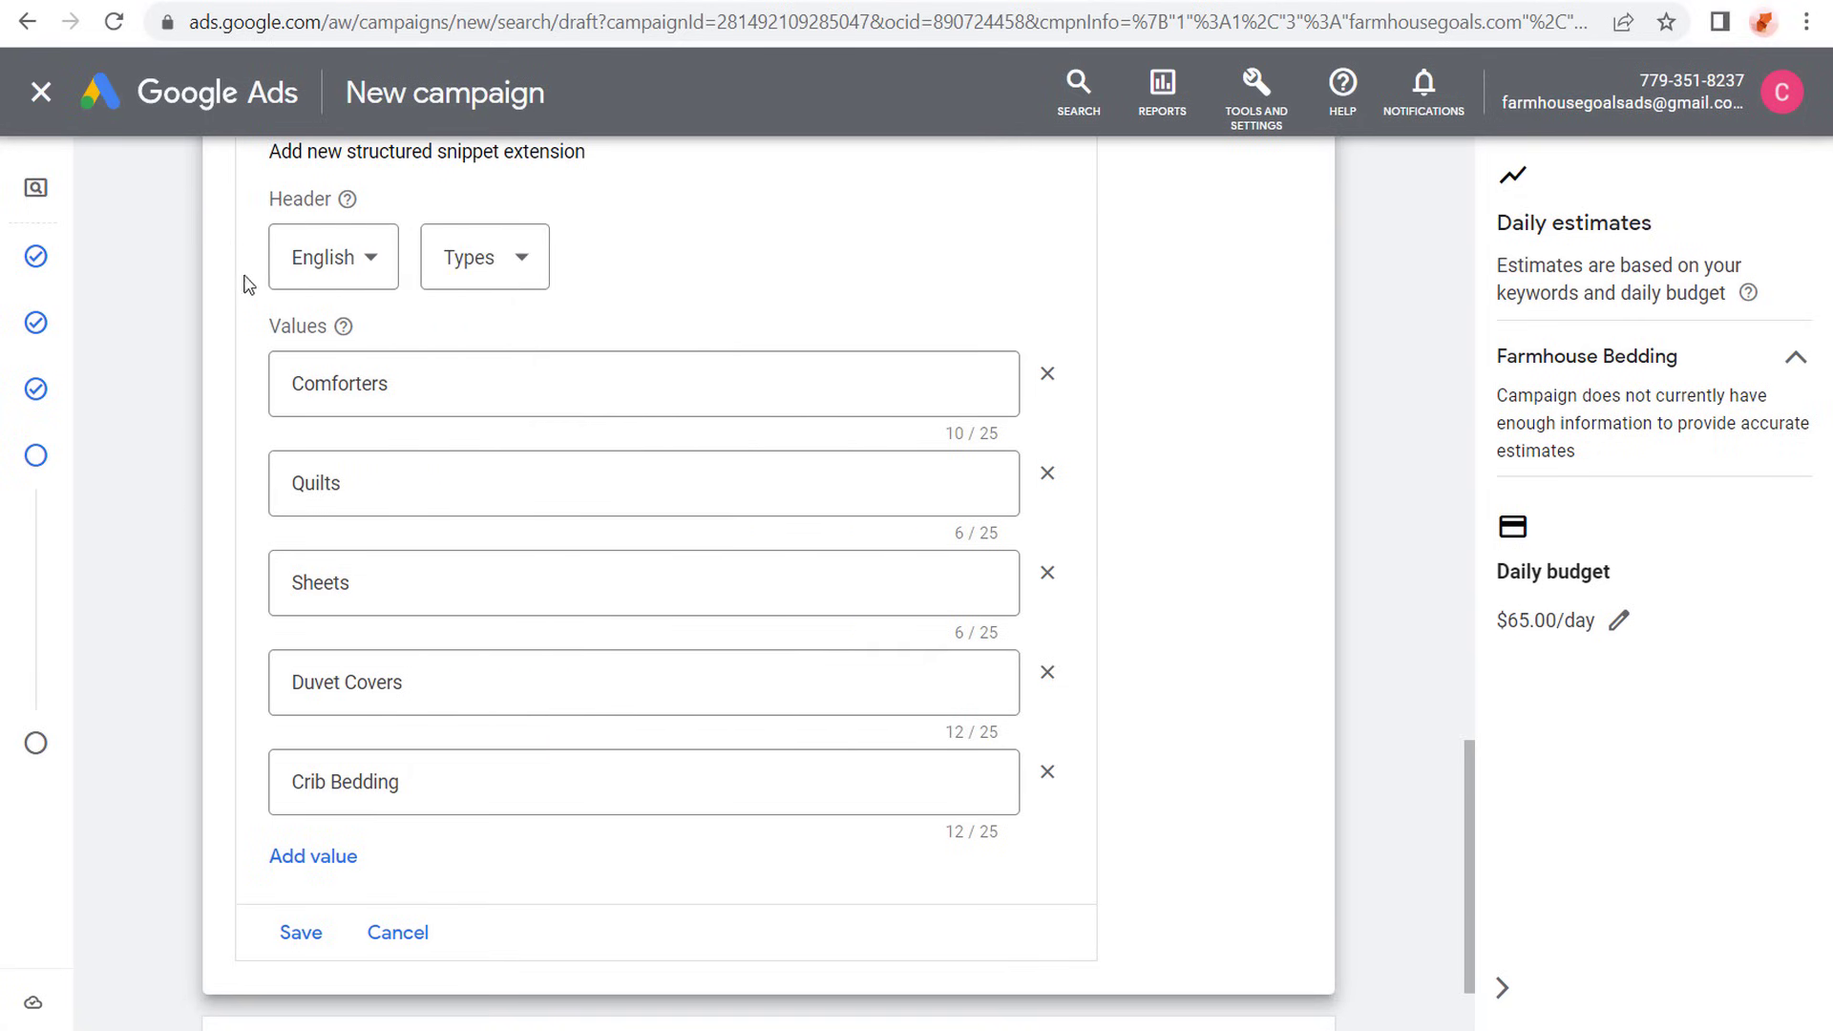
{"action": "left_click", "coordinate": [289, 933]}
{"action": "scroll", "coordinate": [175, 442], "scroll_direction": "down", "scroll_amount": 3}
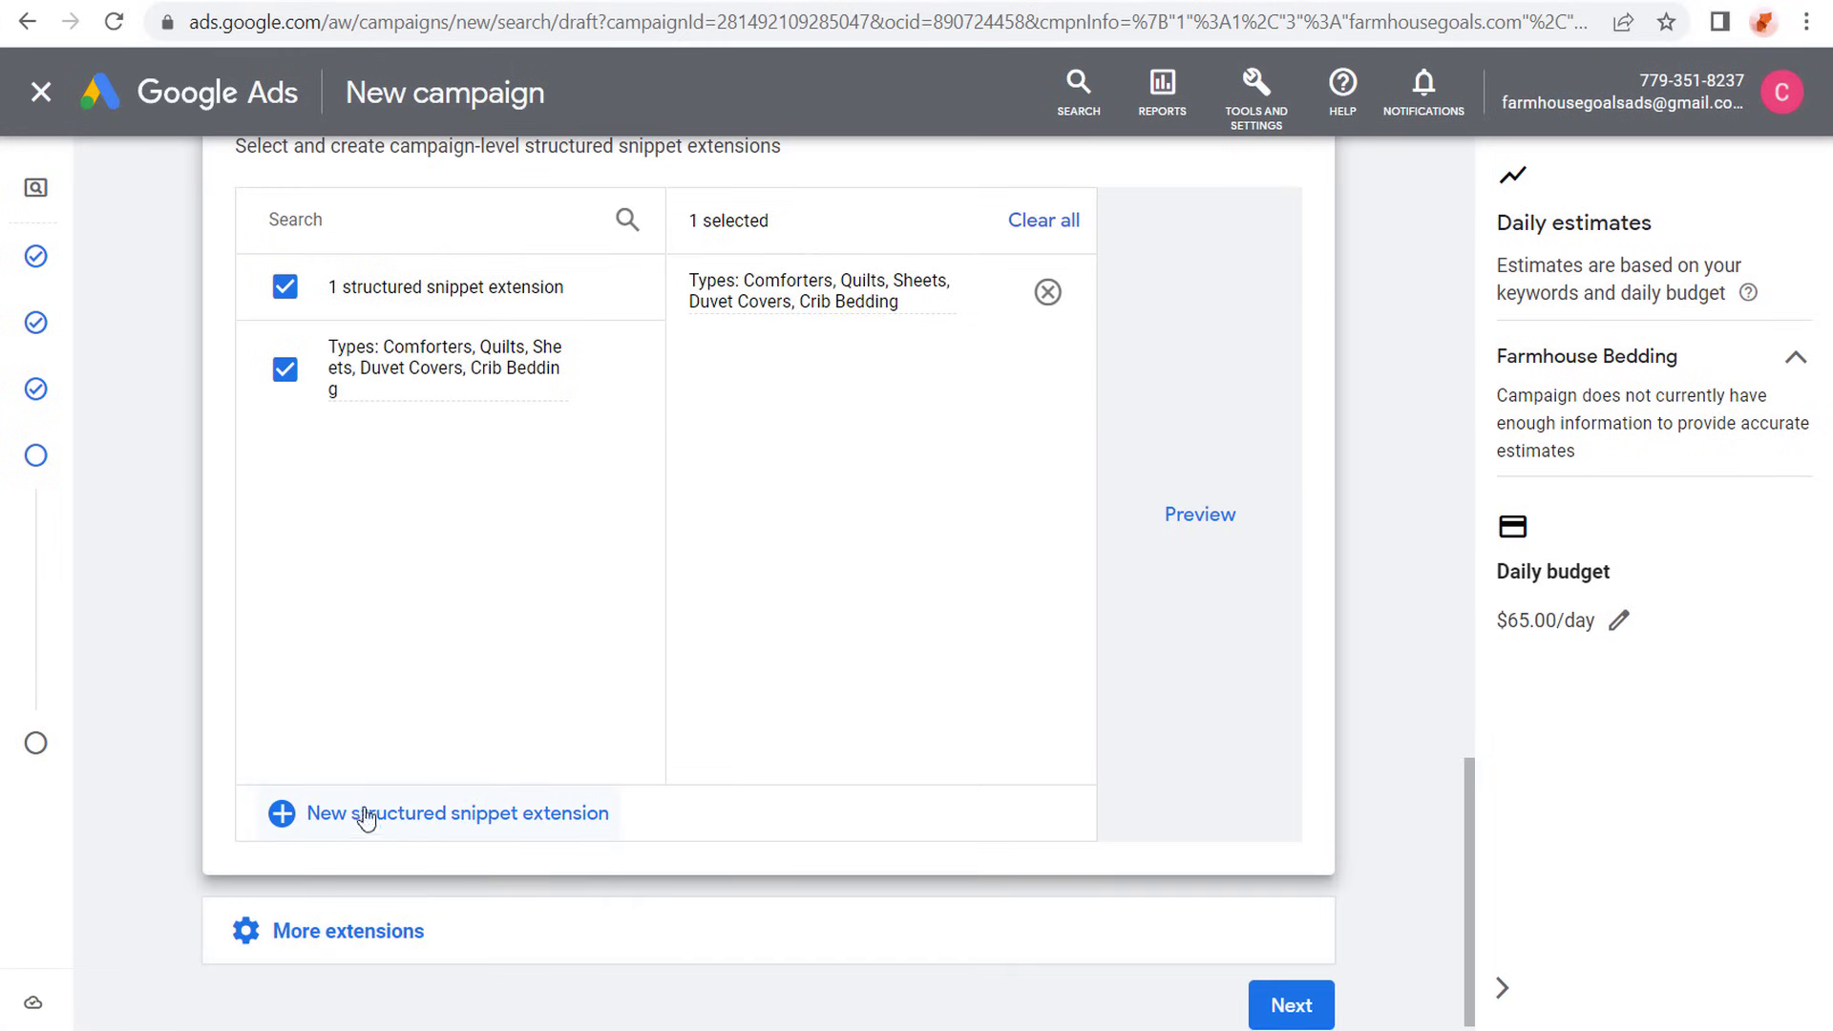
{"action": "scroll", "coordinate": [482, 778], "scroll_direction": "up", "scroll_amount": 1}
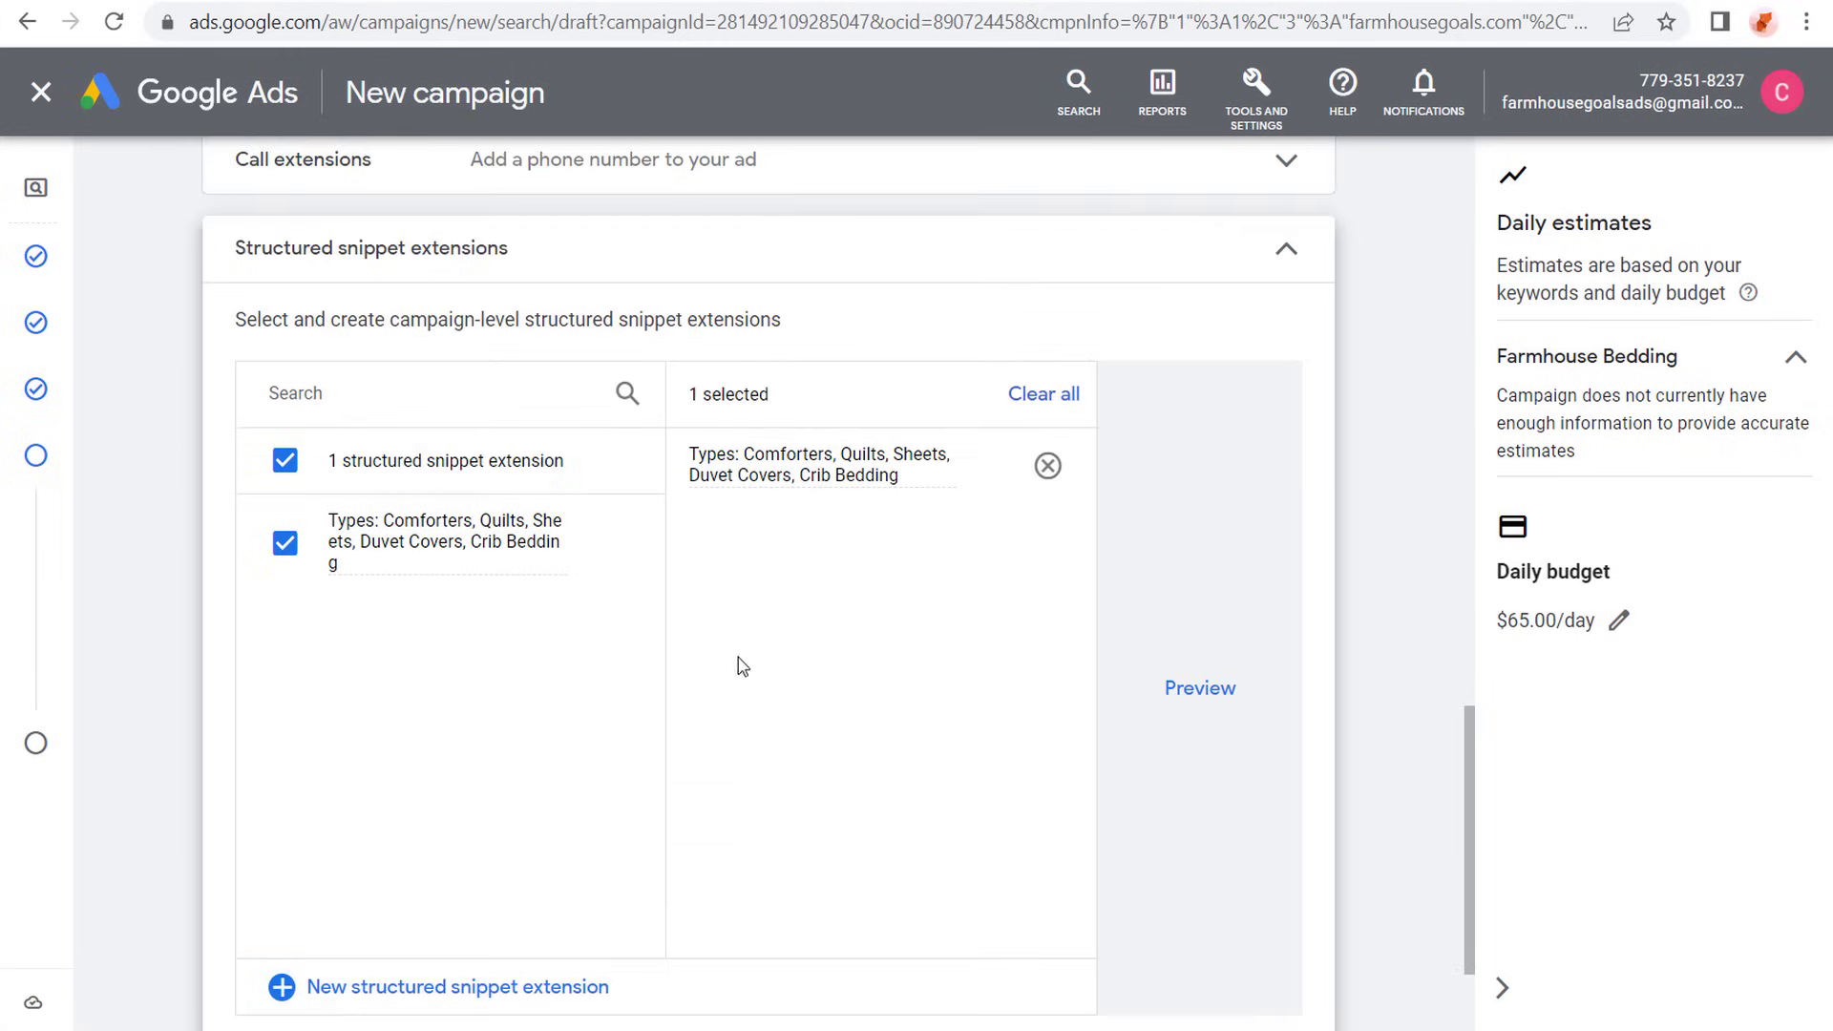
{"action": "left_click", "coordinate": [1282, 247]}
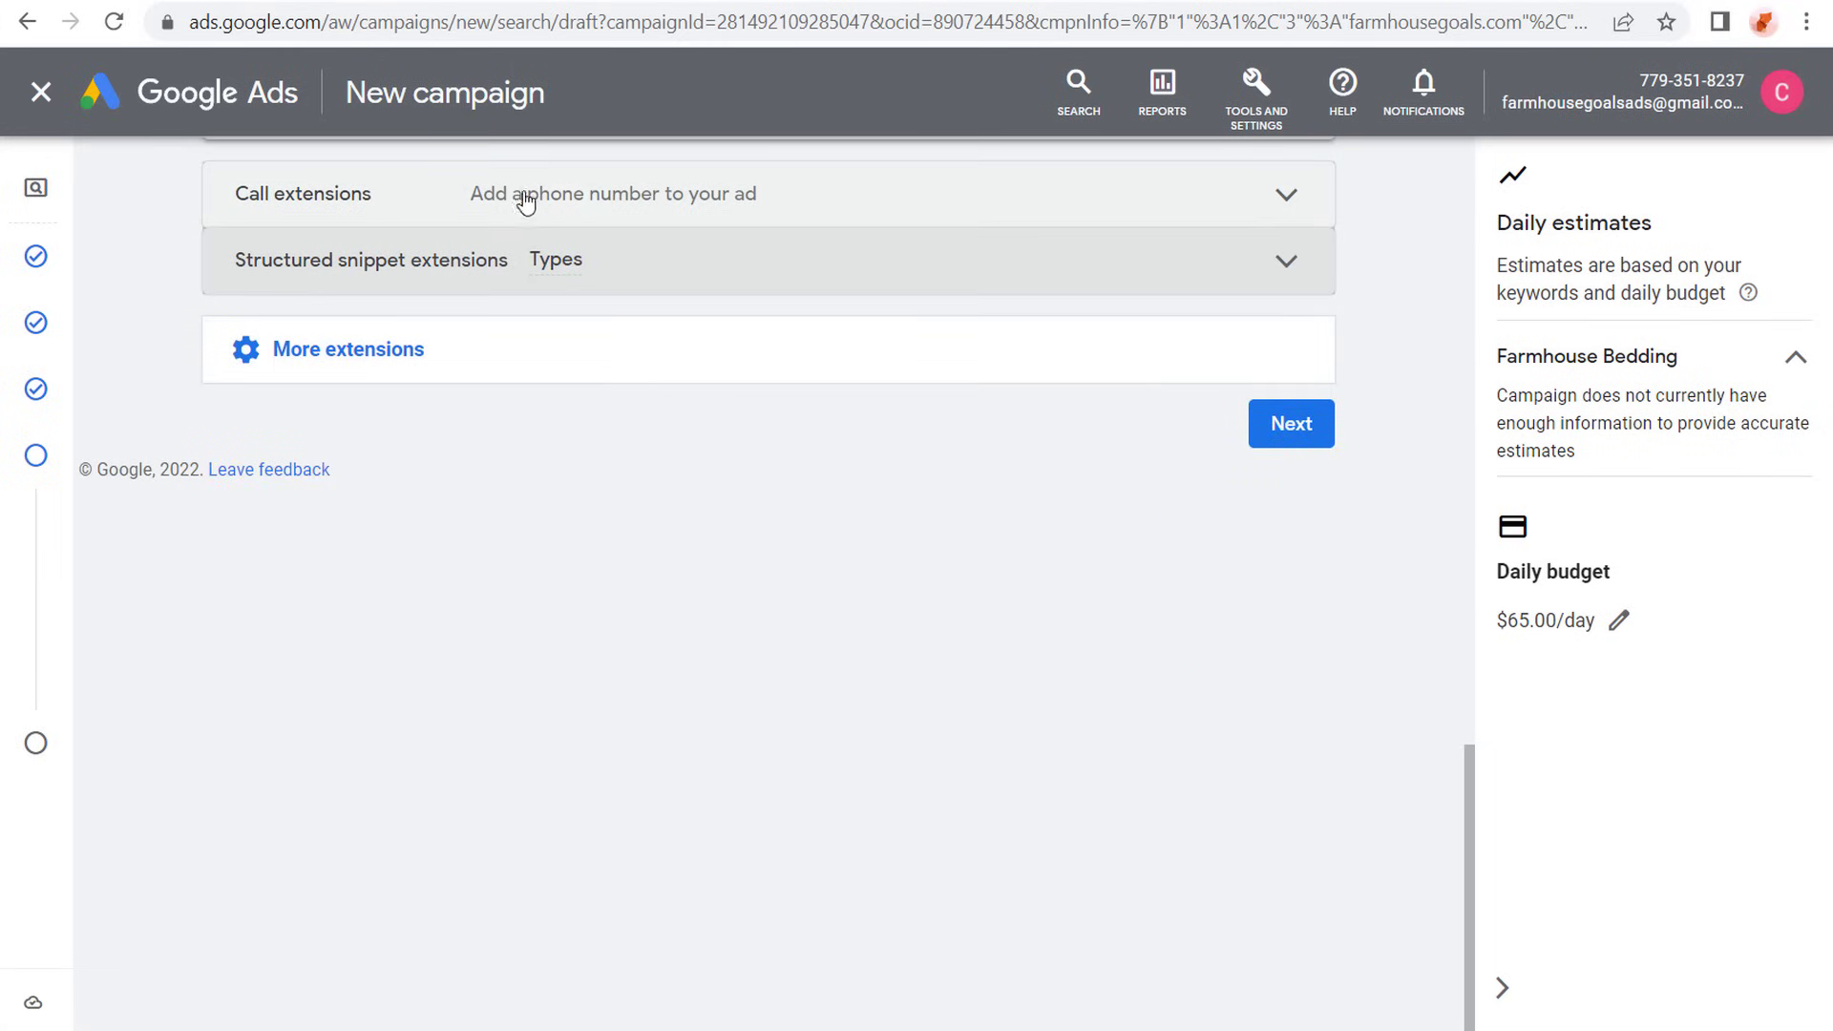
- Examine the settings of a new price extension among the additional extension types, and leave without adding one
{"action": "left_click", "coordinate": [486, 360]}
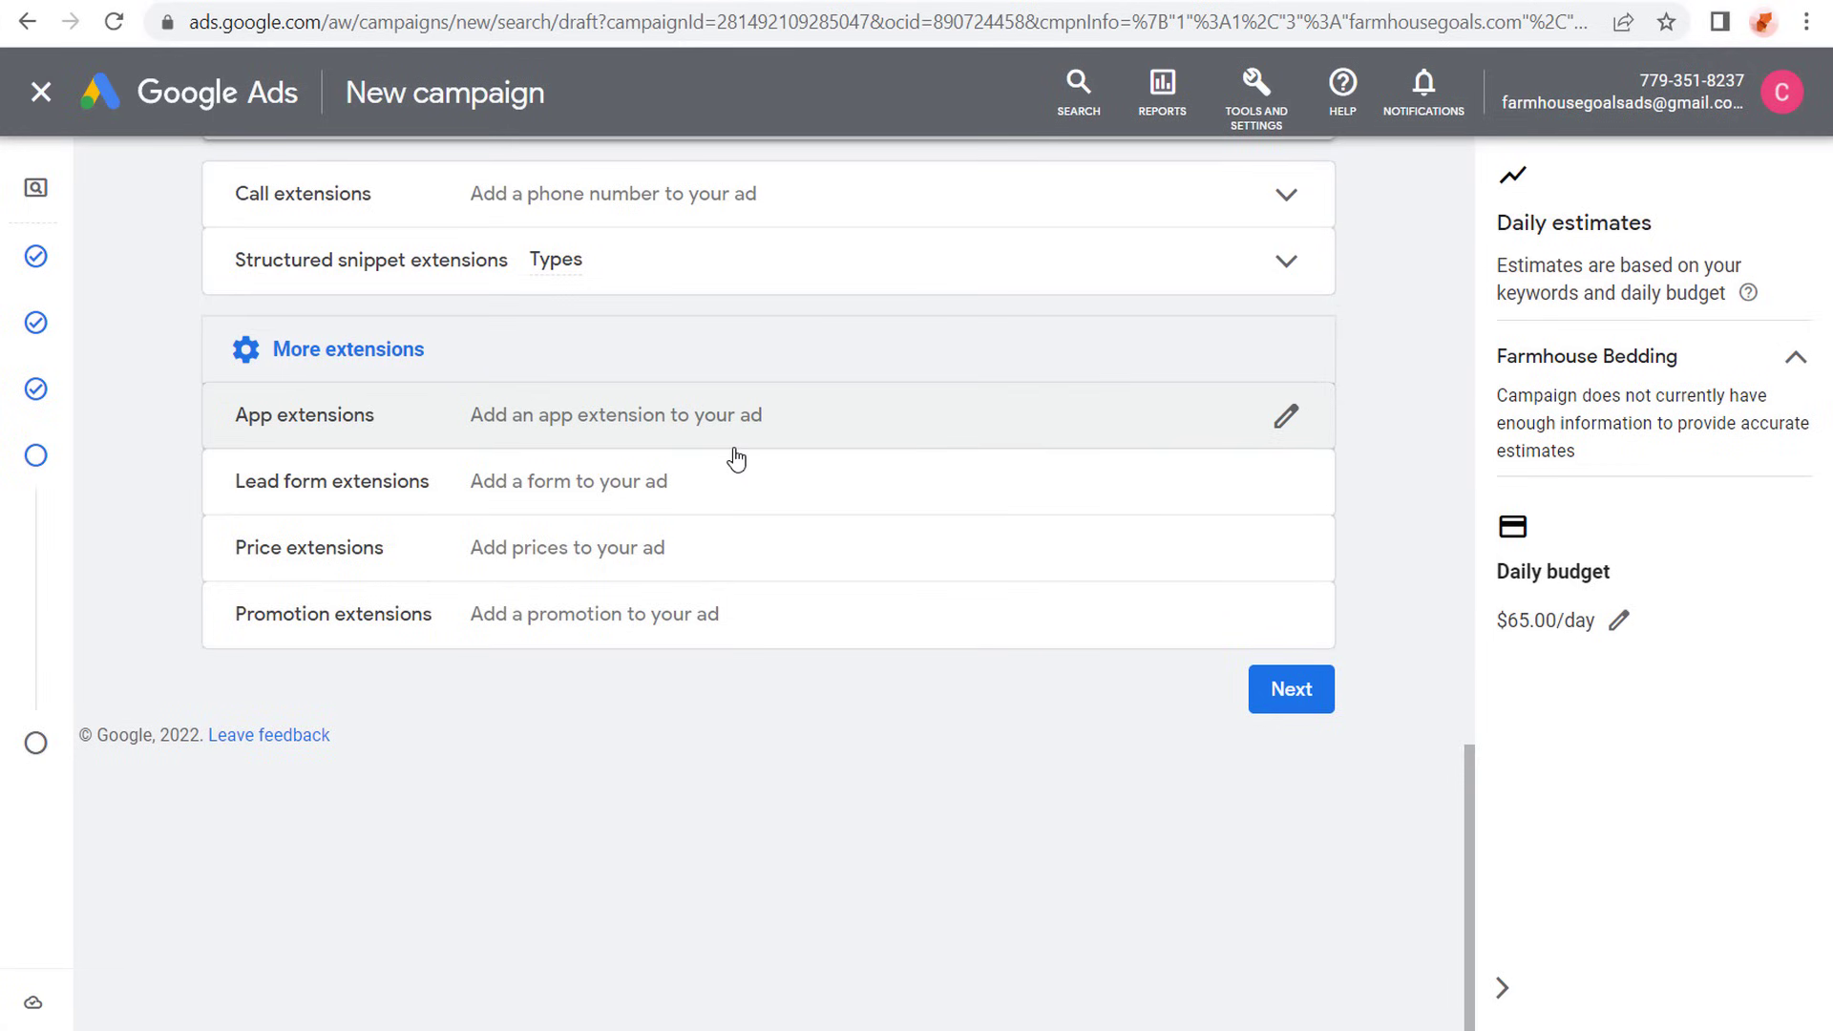
{"action": "left_click", "coordinate": [683, 545]}
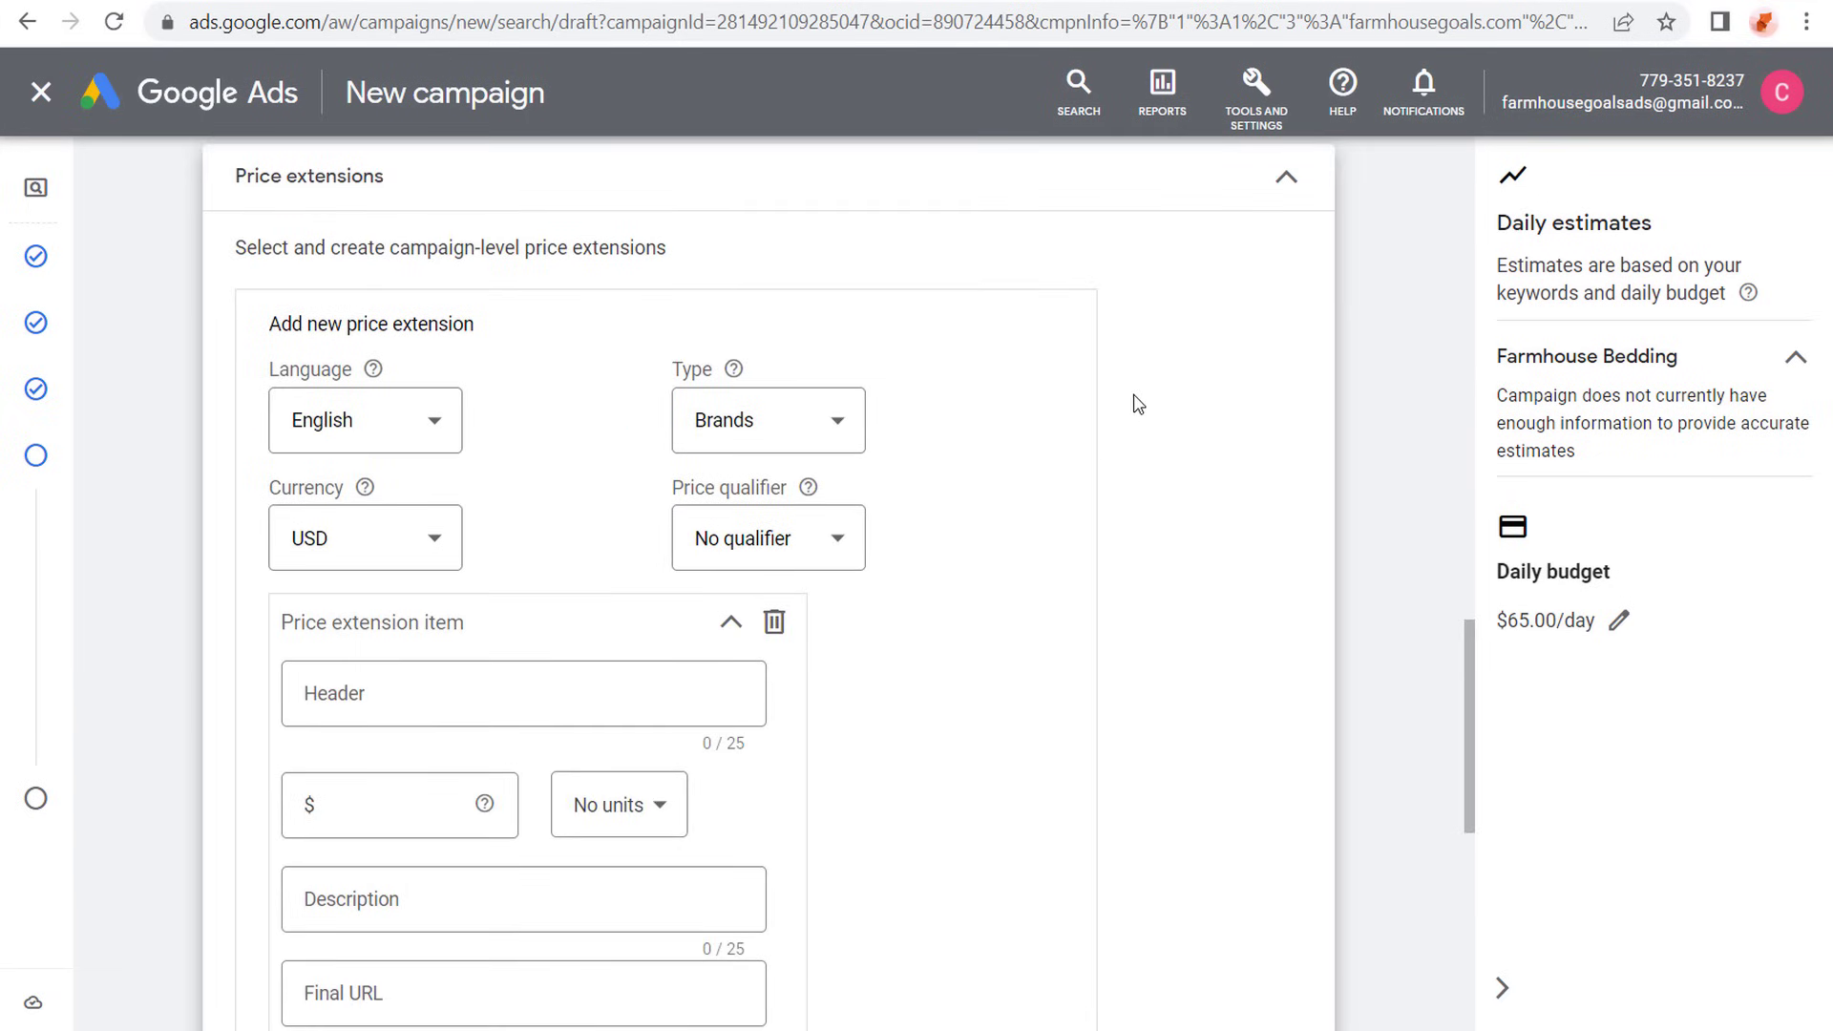
{"action": "scroll", "coordinate": [1145, 401], "scroll_direction": "up", "scroll_amount": 2}
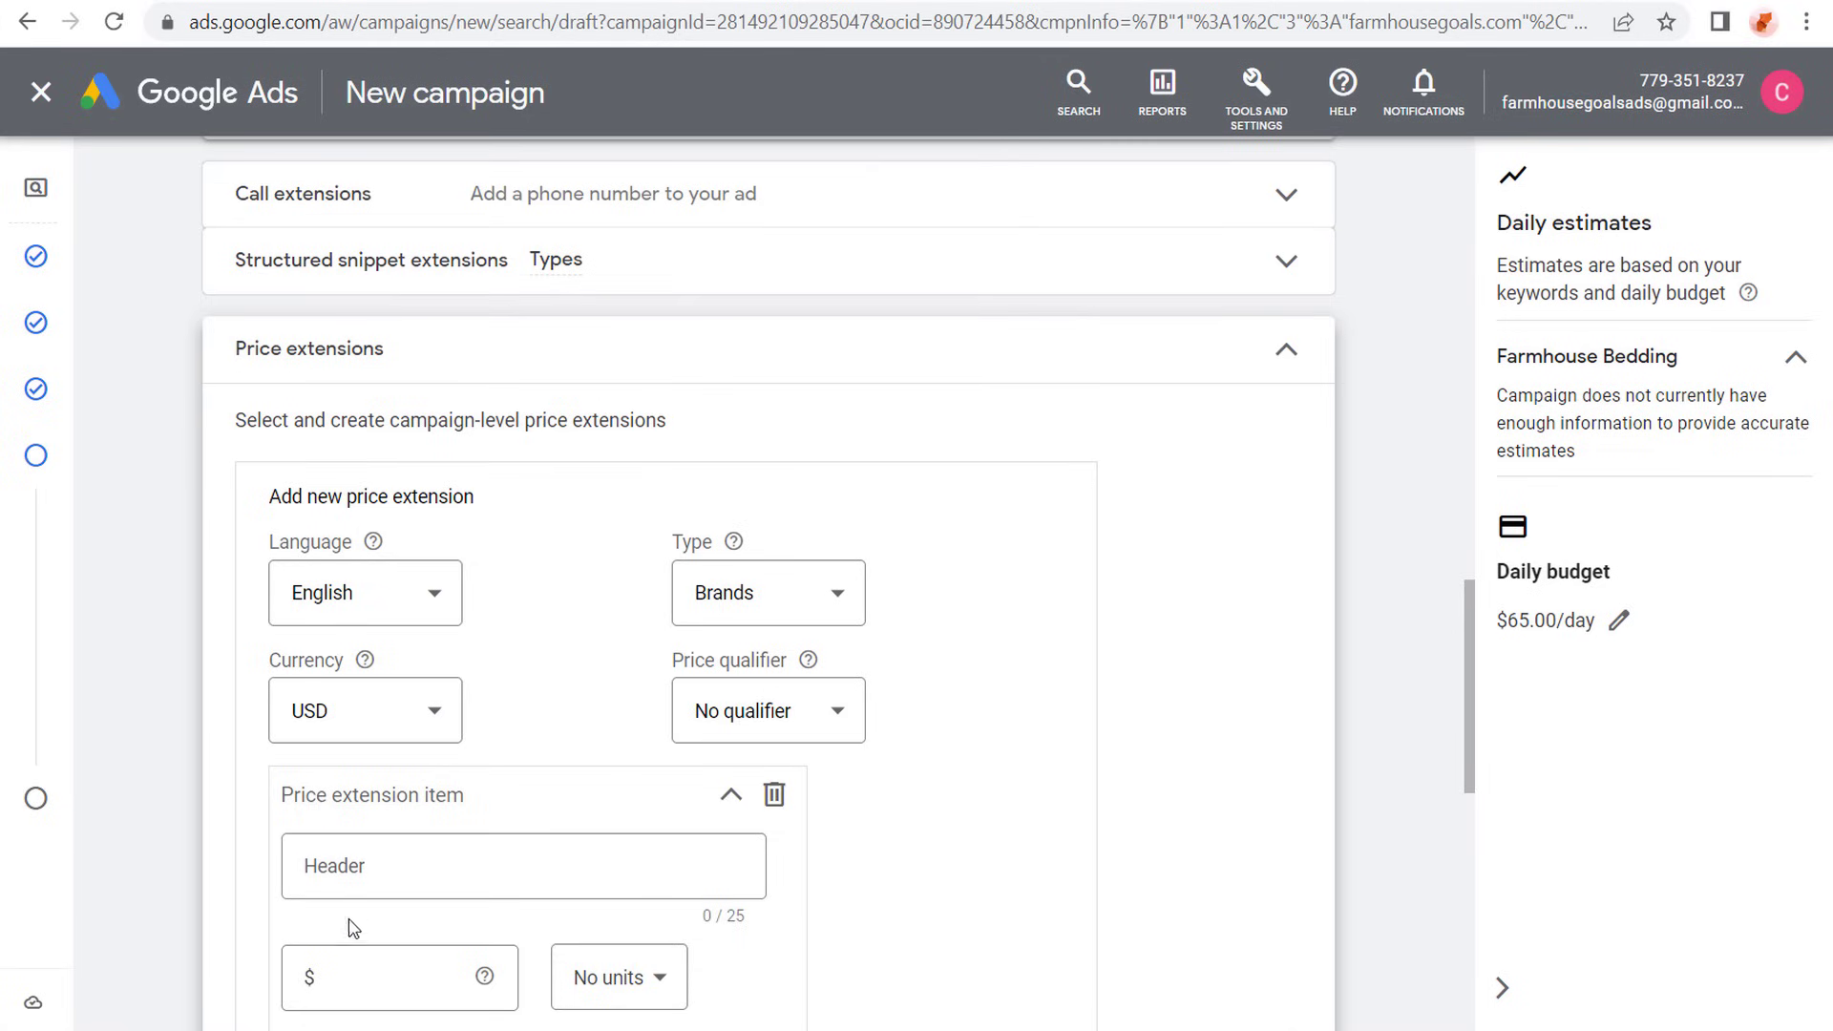
{"action": "left_click", "coordinate": [1287, 353]}
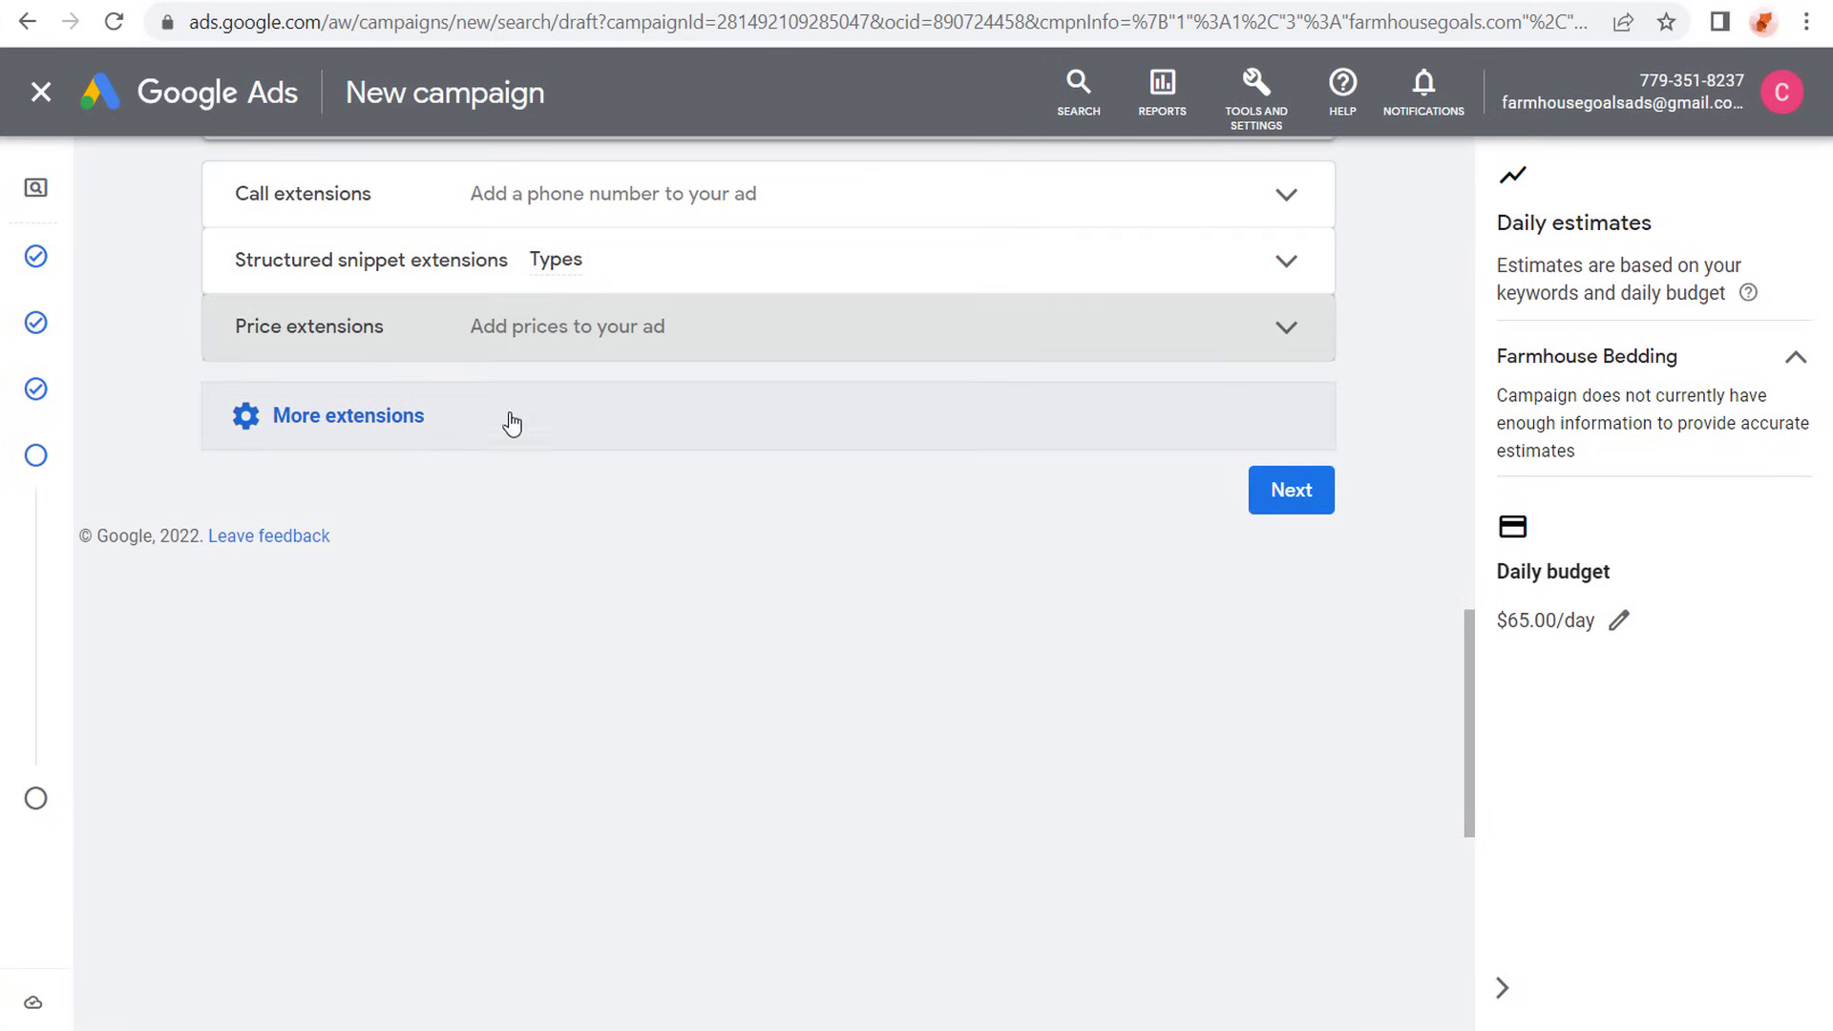
- Examine the promotion extension settings and the list of available occasions, and leave without adding a promotion
{"action": "left_click", "coordinate": [408, 417]}
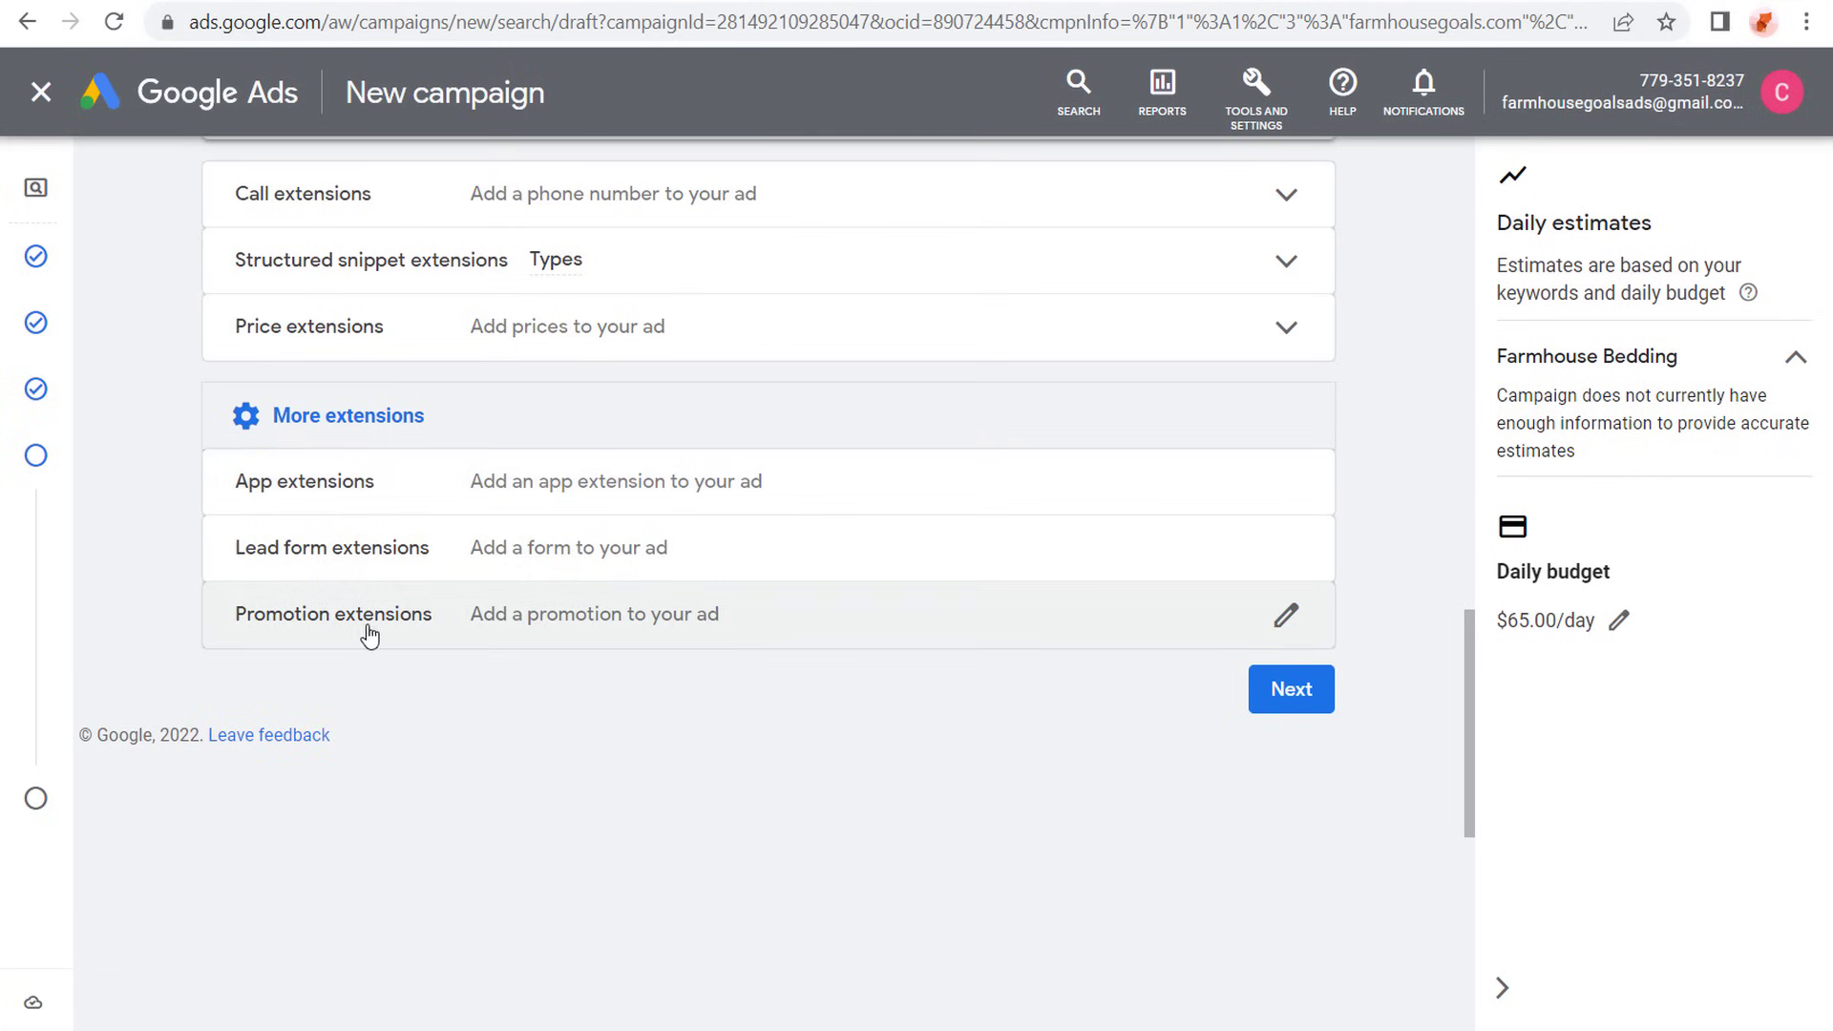
{"action": "left_click", "coordinate": [644, 618]}
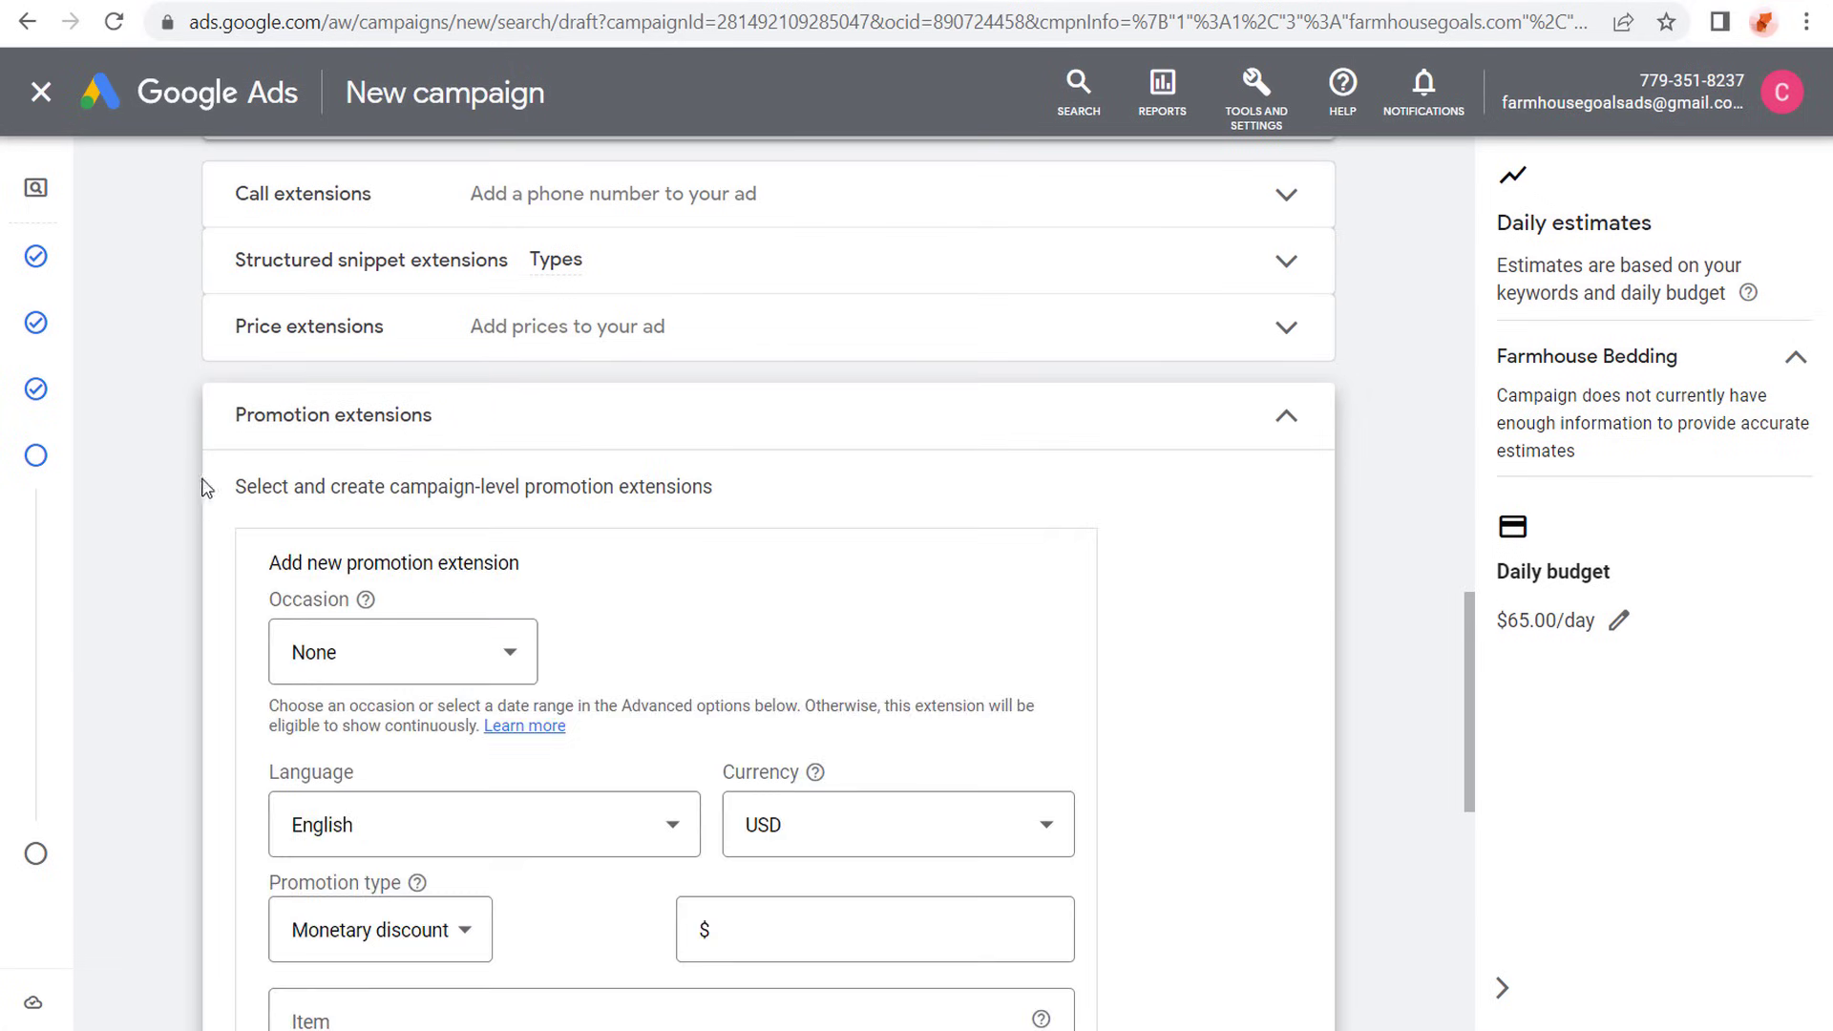
{"action": "scroll", "coordinate": [185, 464], "scroll_direction": "down", "scroll_amount": 2}
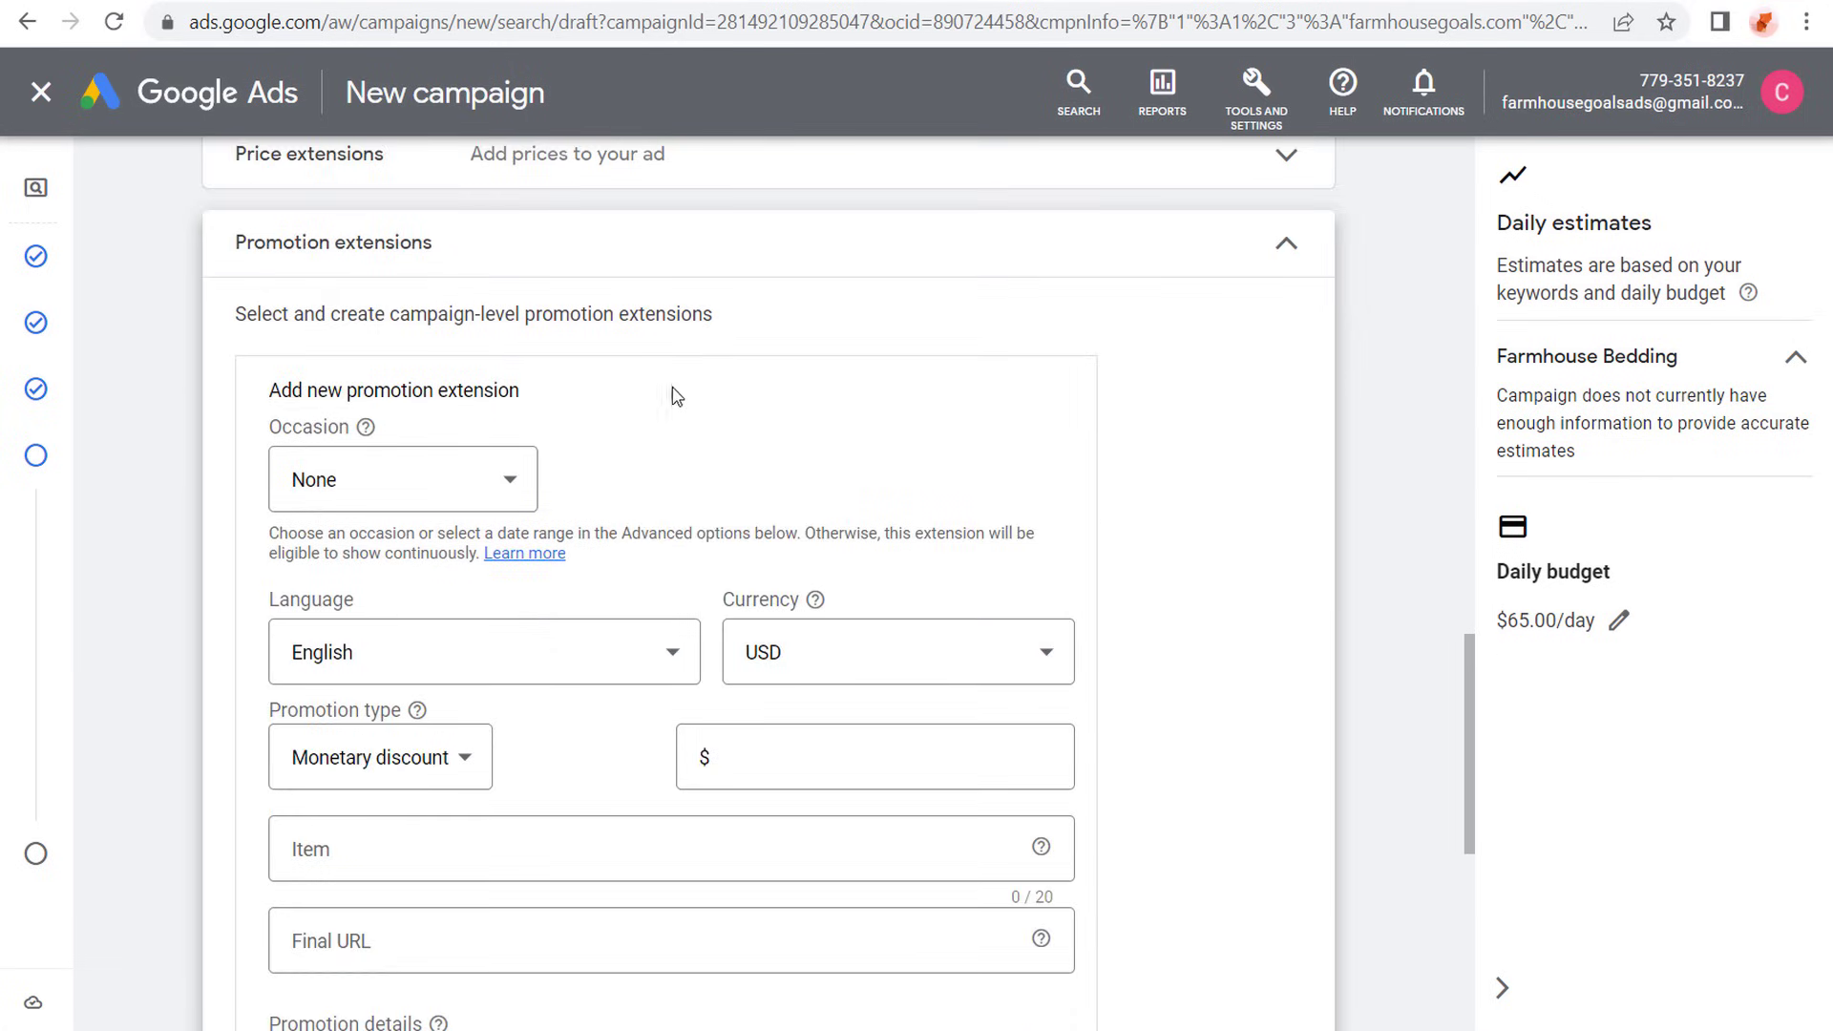
{"action": "left_click", "coordinate": [496, 478]}
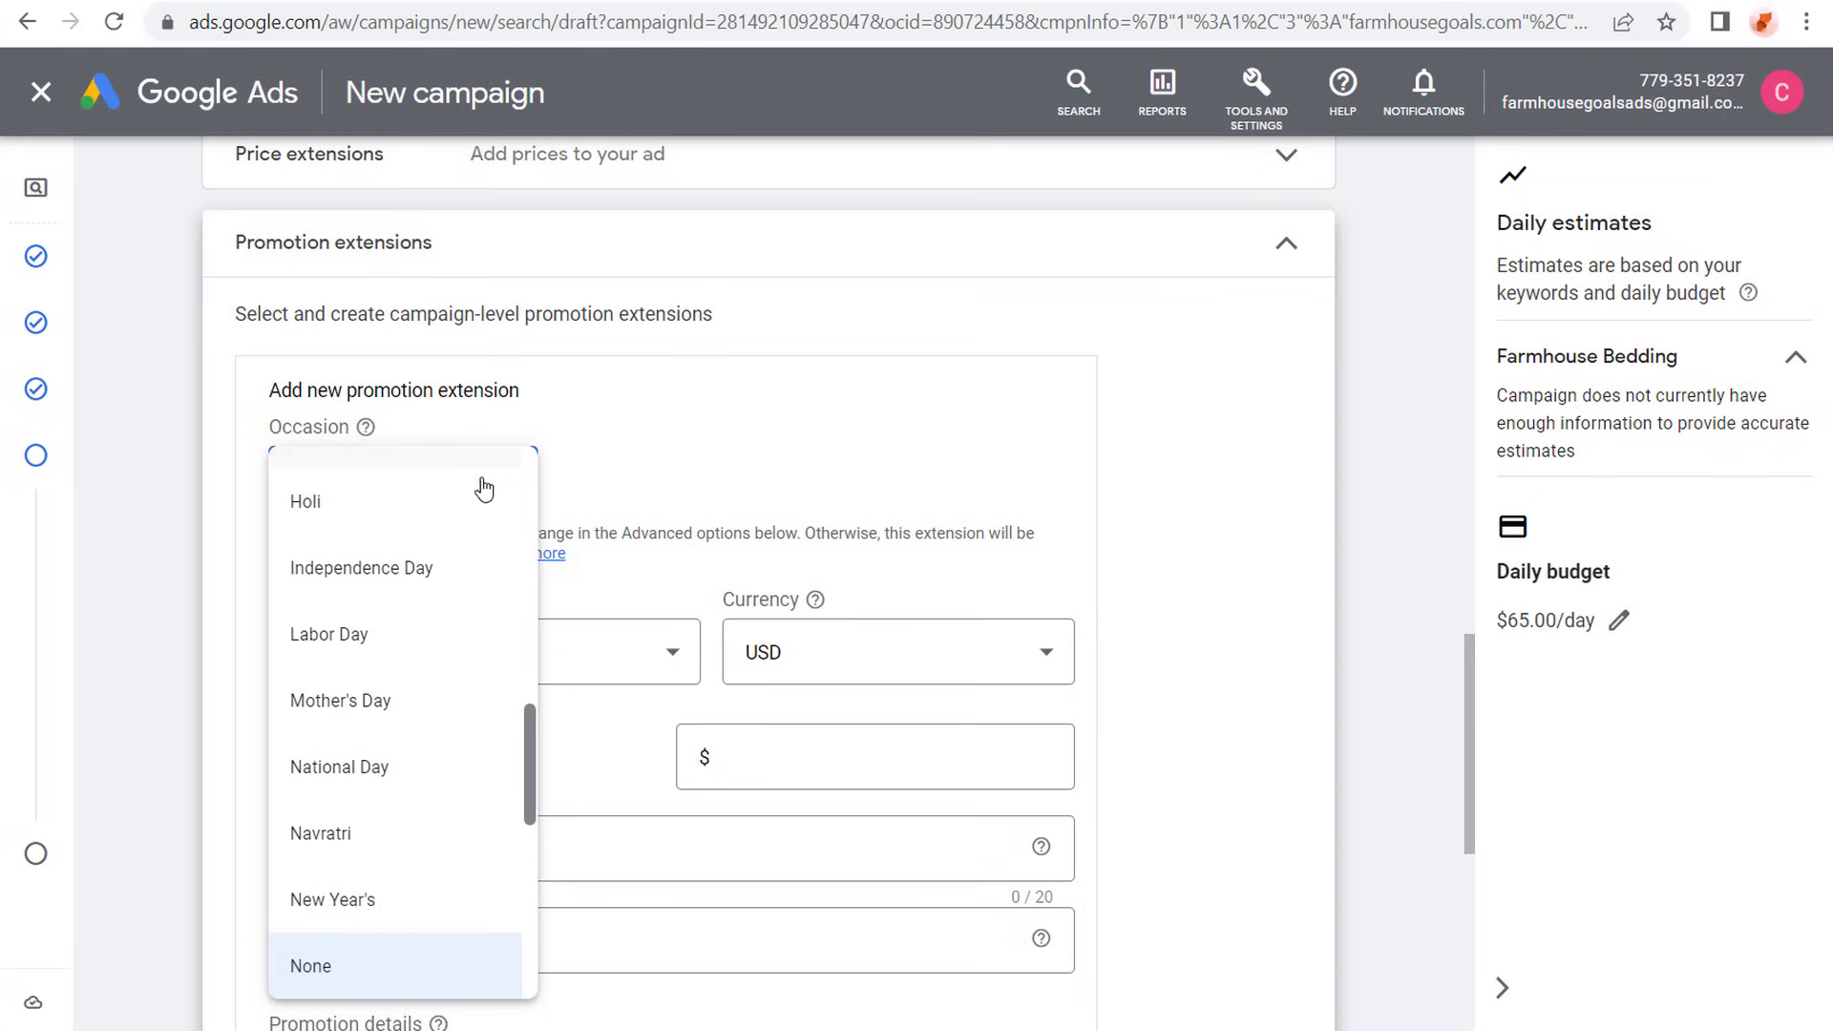
{"action": "scroll", "coordinate": [434, 534], "scroll_direction": "down", "scroll_amount": 6}
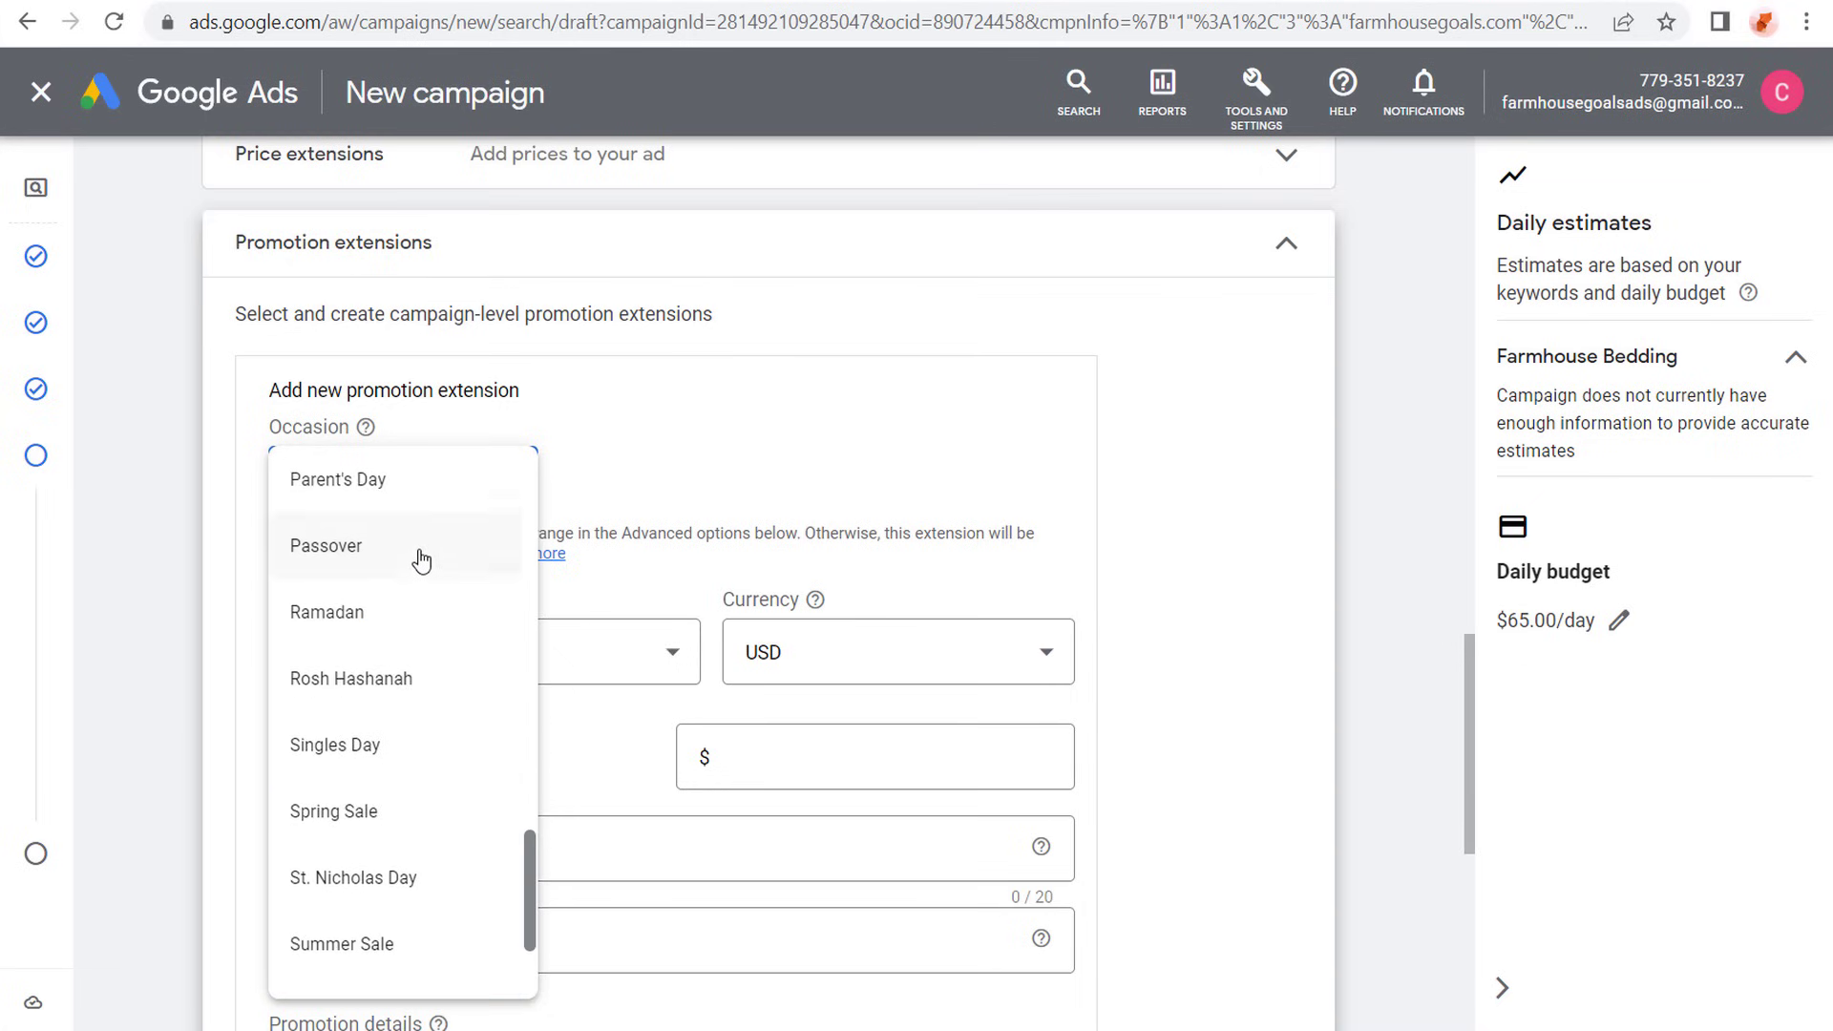
{"action": "scroll", "coordinate": [410, 535], "scroll_direction": "down", "scroll_amount": 2}
{"action": "scroll", "coordinate": [406, 573], "scroll_direction": "up", "scroll_amount": 8}
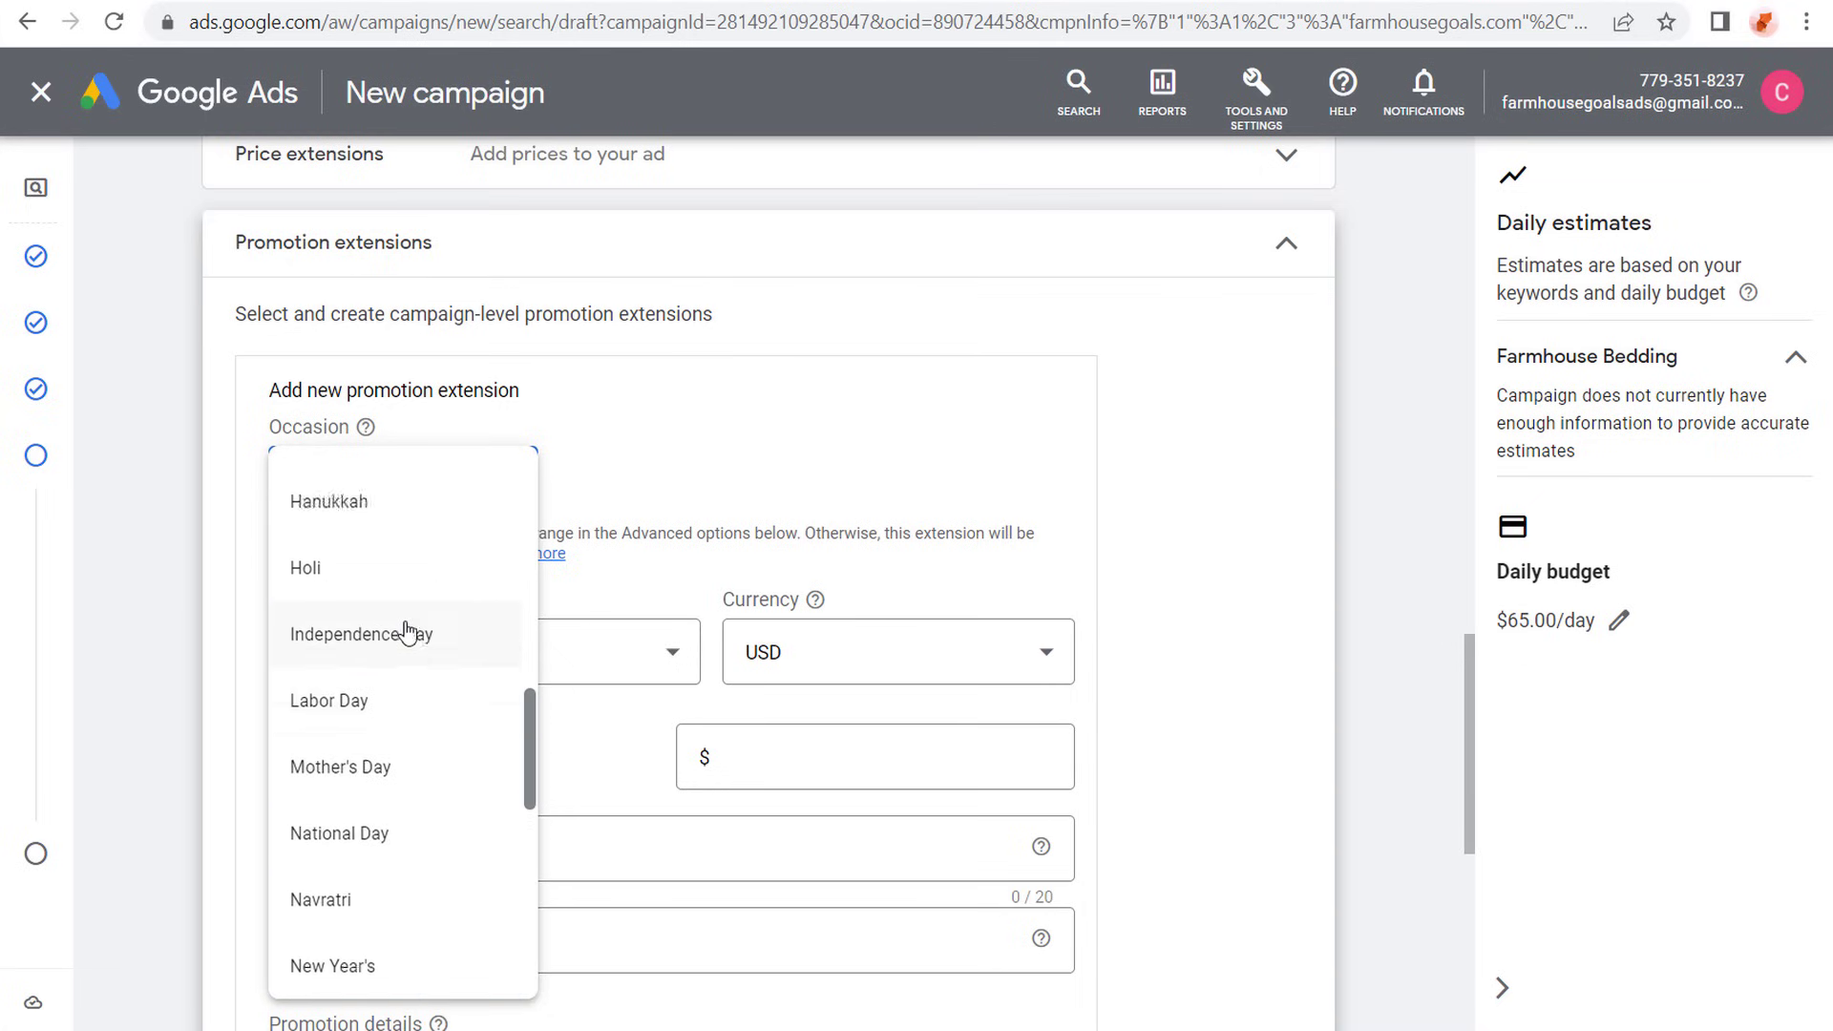
{"action": "scroll", "coordinate": [401, 620], "scroll_direction": "up", "scroll_amount": 5}
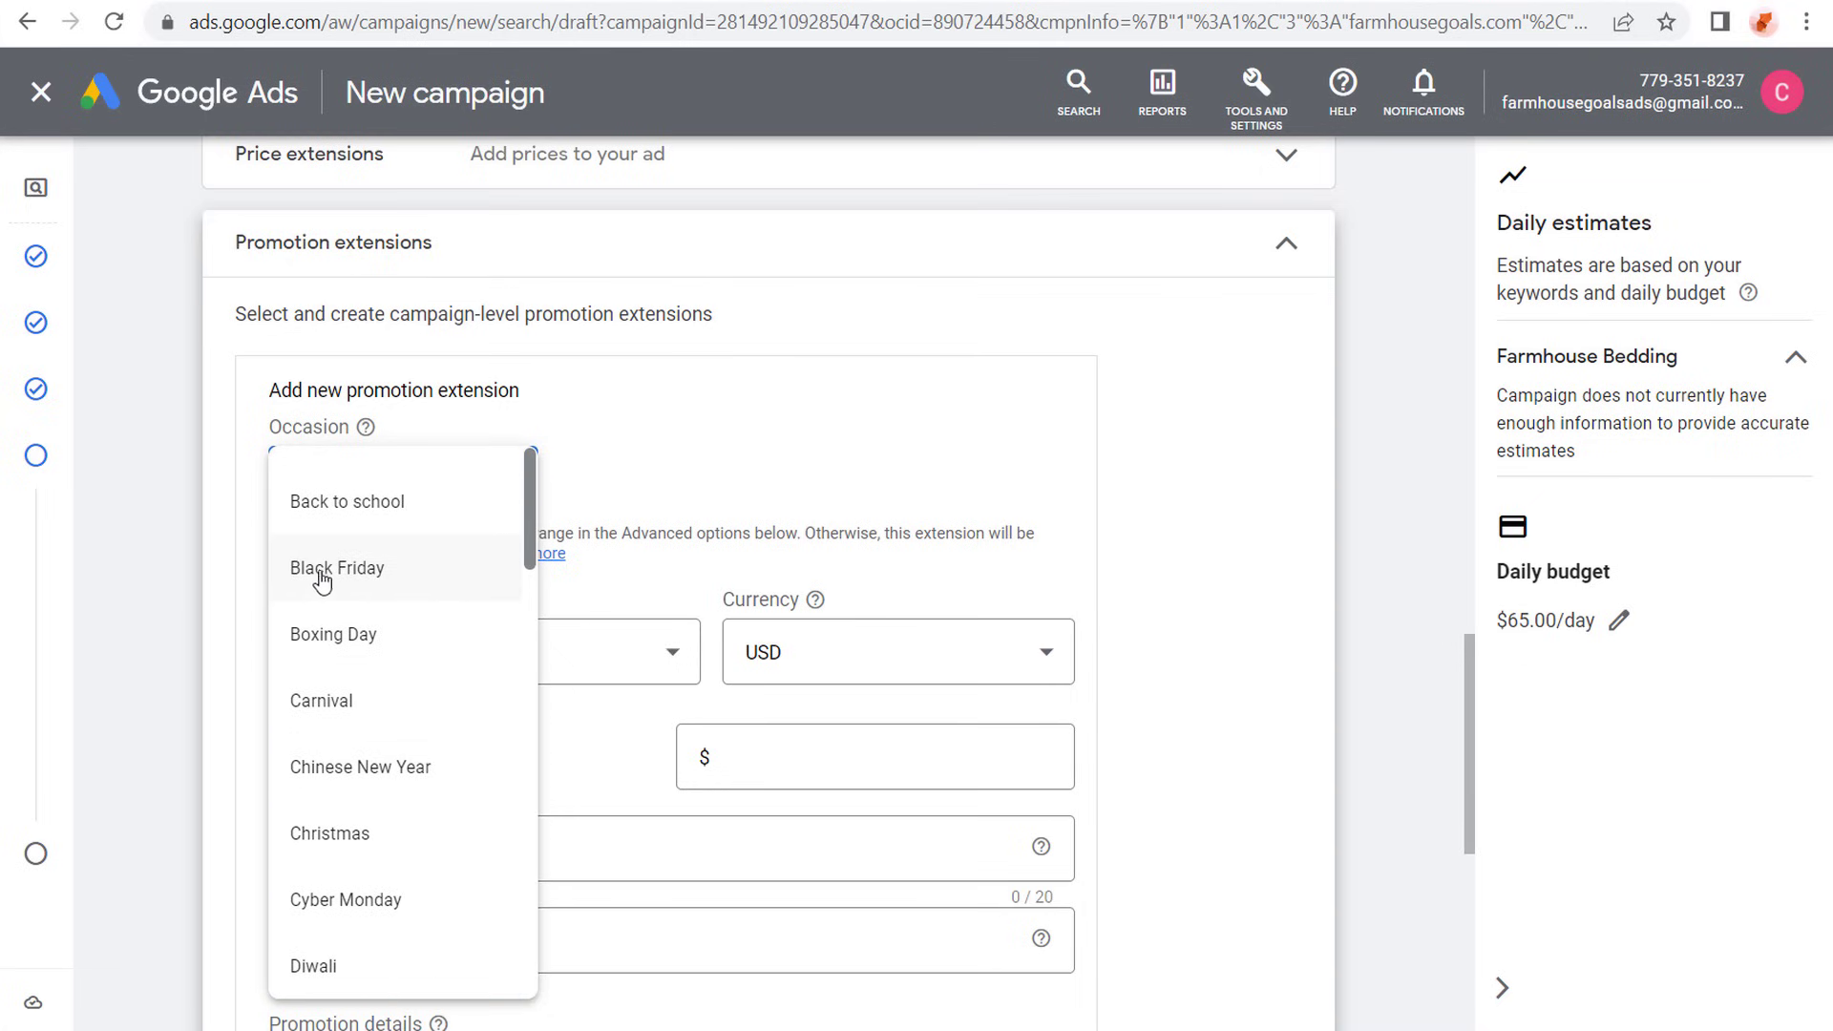
{"action": "left_click", "coordinate": [823, 430]}
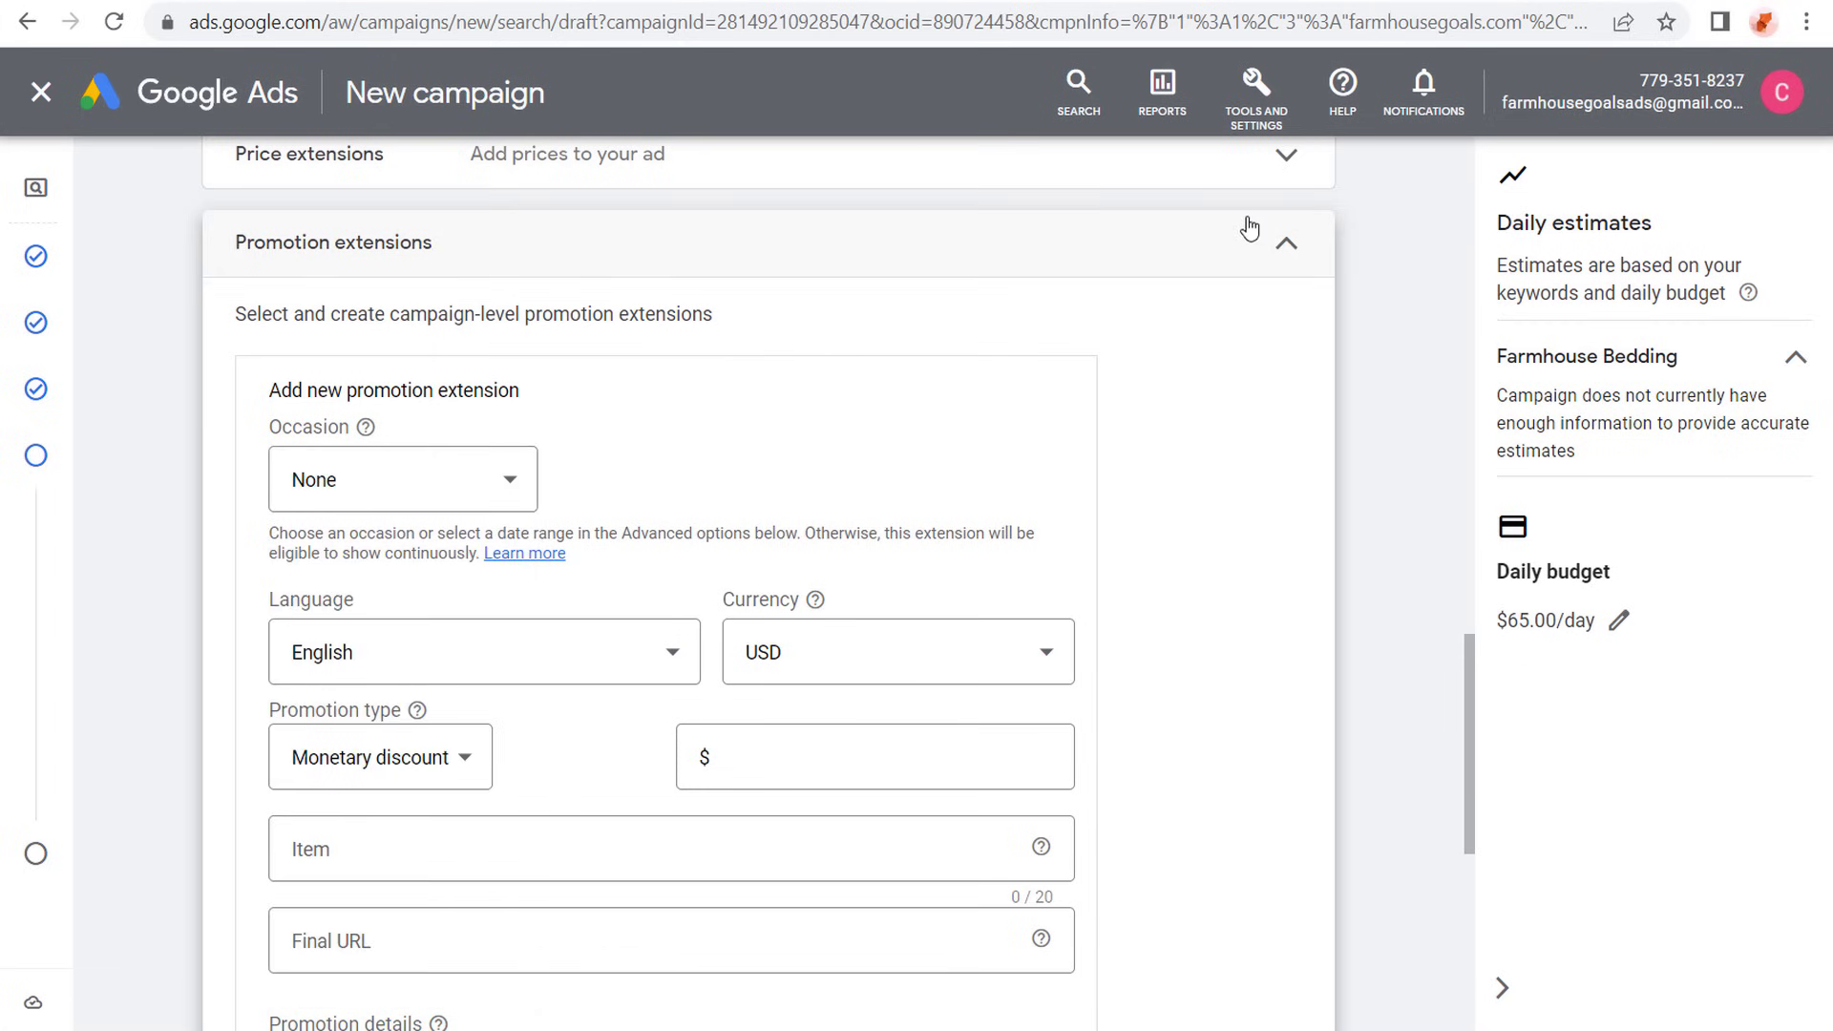
{"action": "left_click", "coordinate": [1292, 254]}
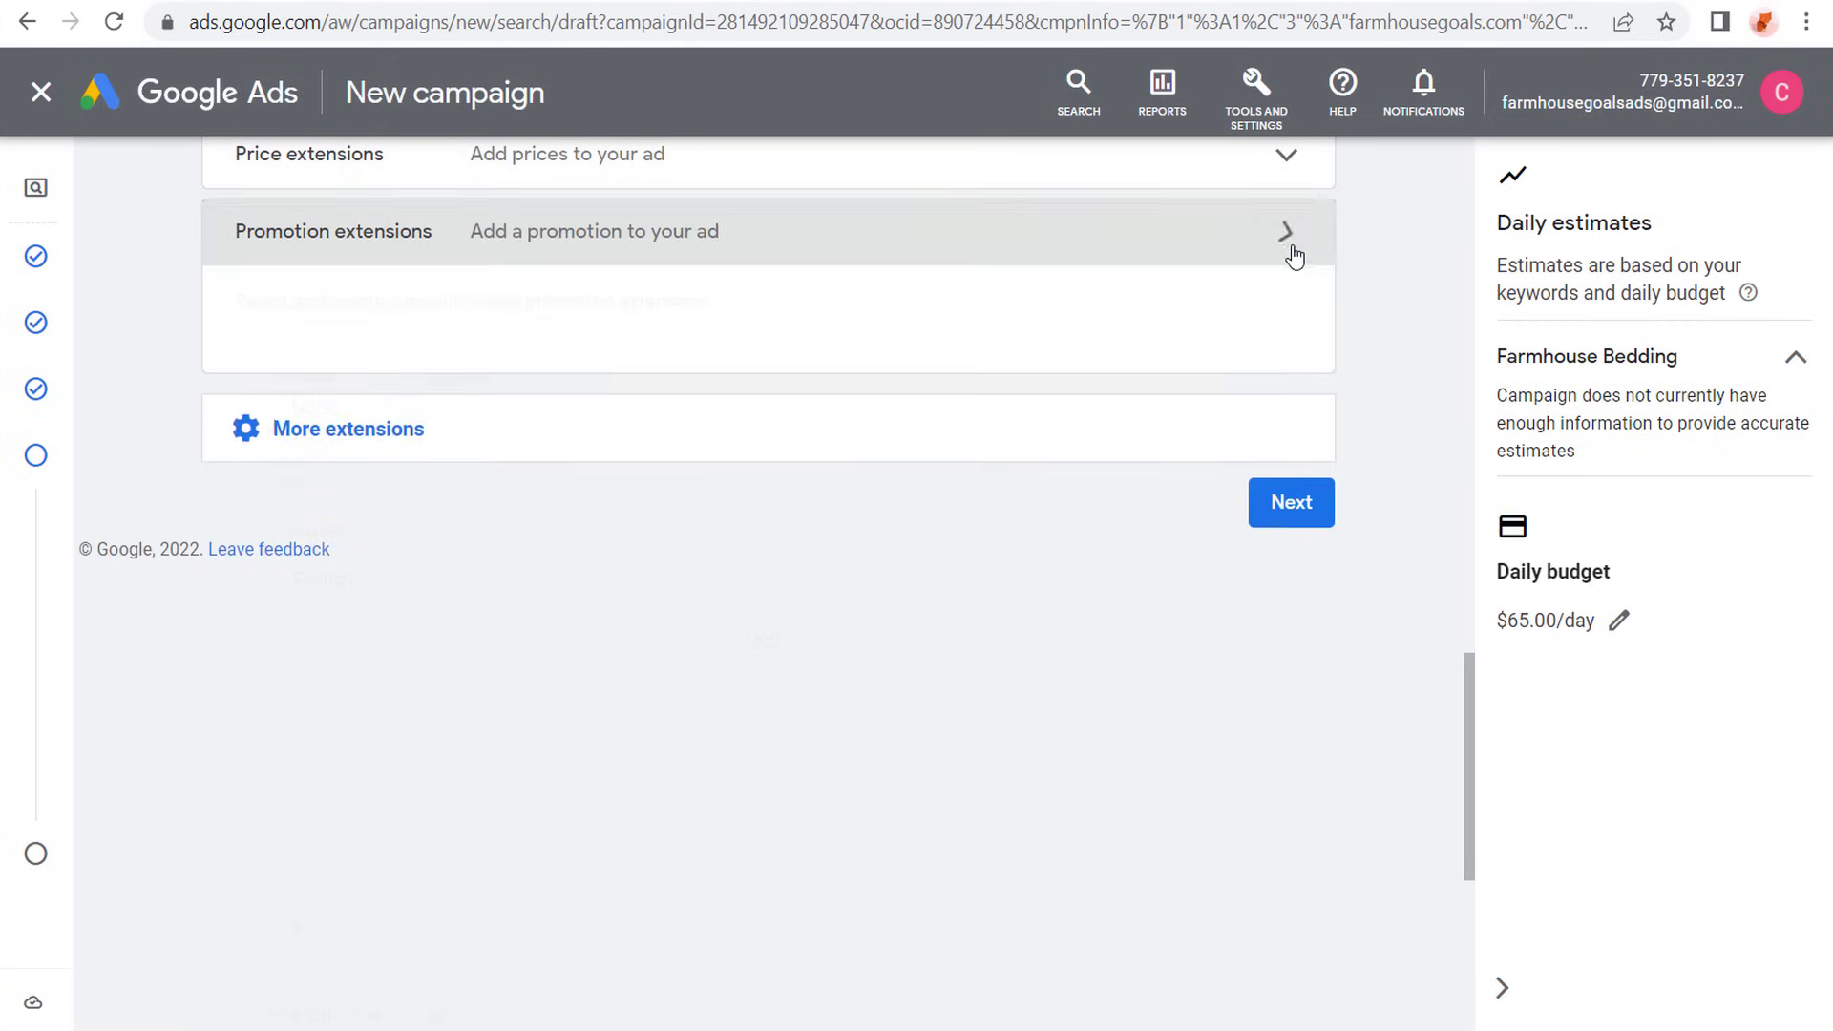
- Proceed to the campaign review, check its budget, bidding, settings, keywords and extensions, and publish the campaign
{"action": "scroll", "coordinate": [196, 329], "scroll_direction": "up", "scroll_amount": 3}
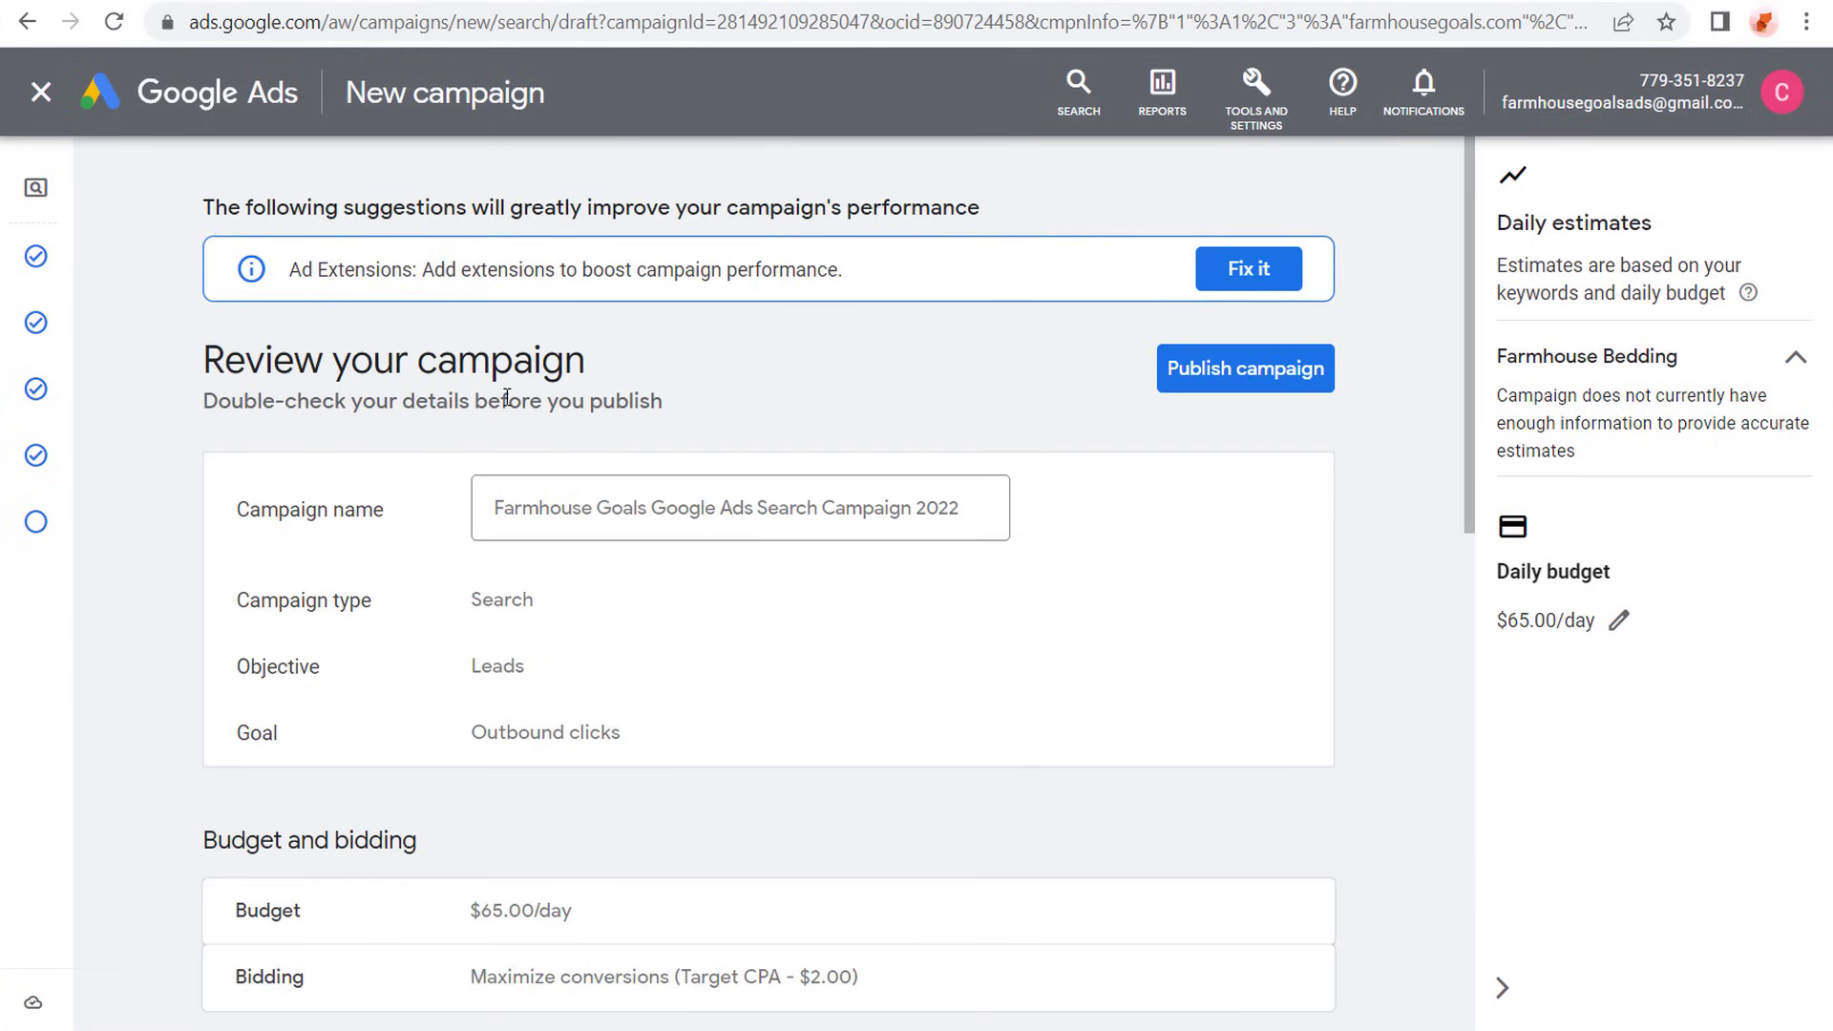
{"action": "left_click", "coordinate": [378, 8]}
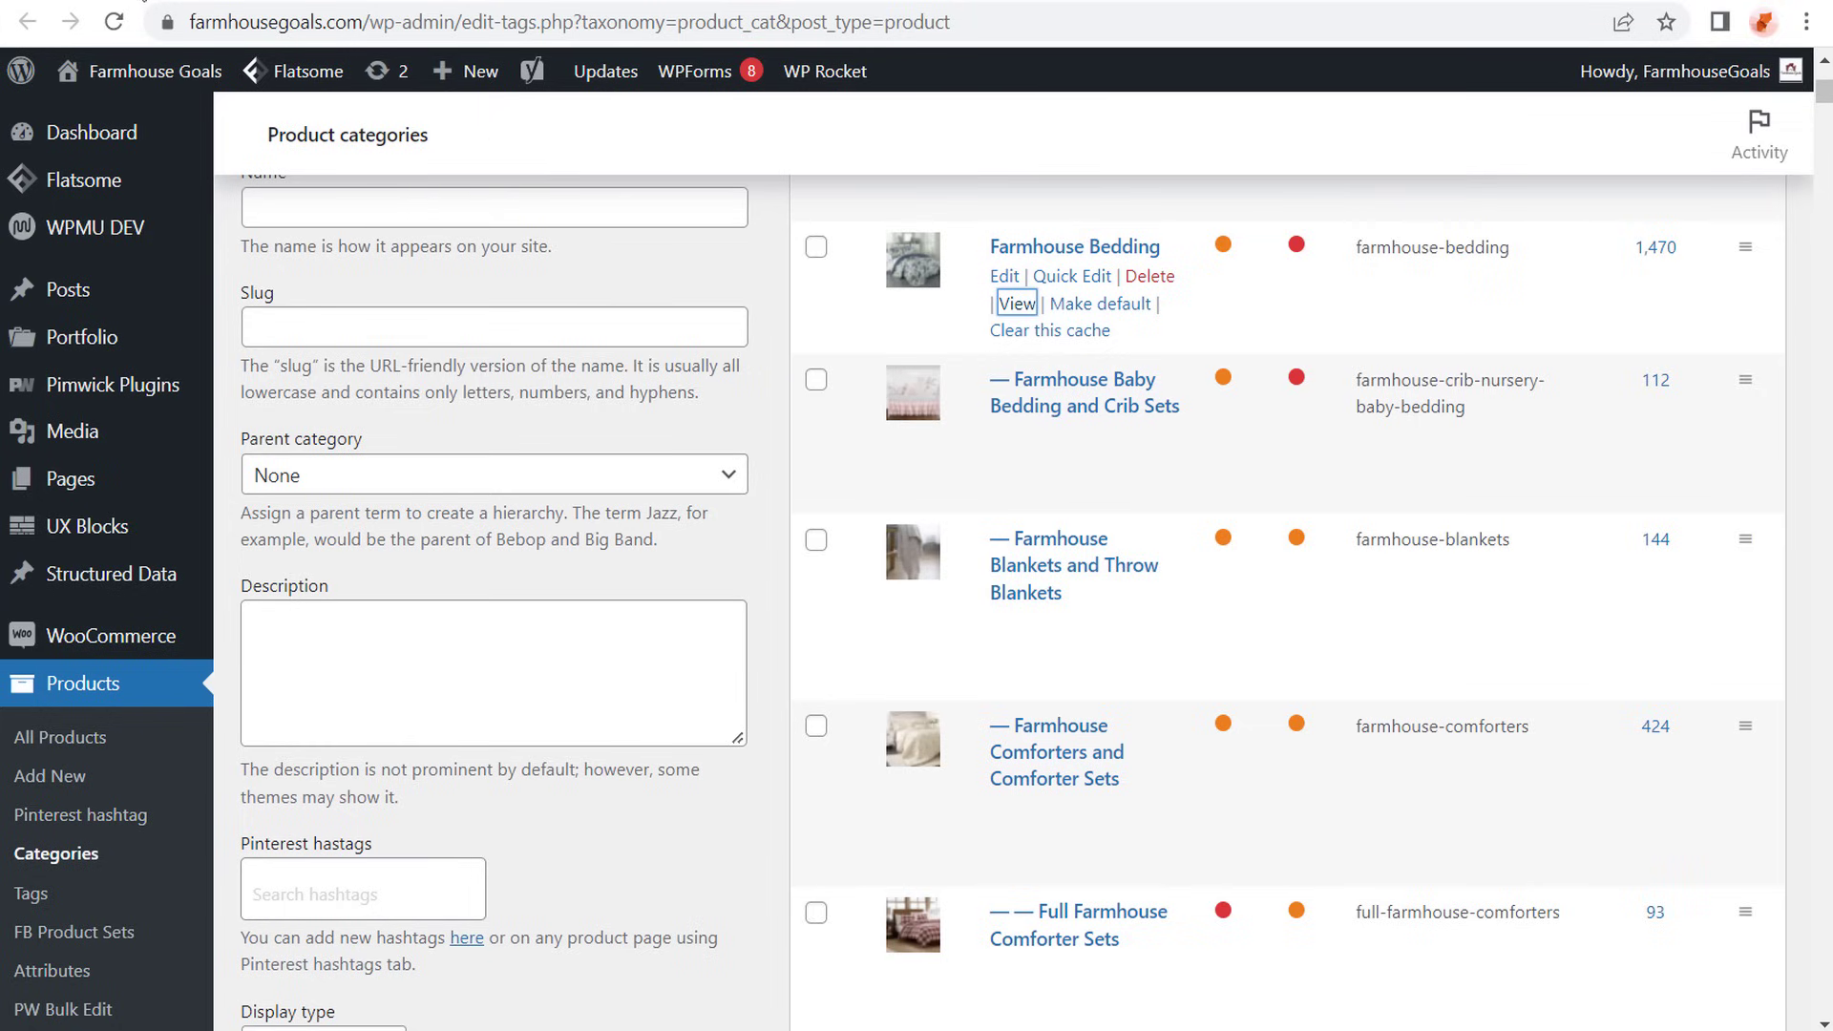
{"action": "left_click", "coordinate": [145, 4]}
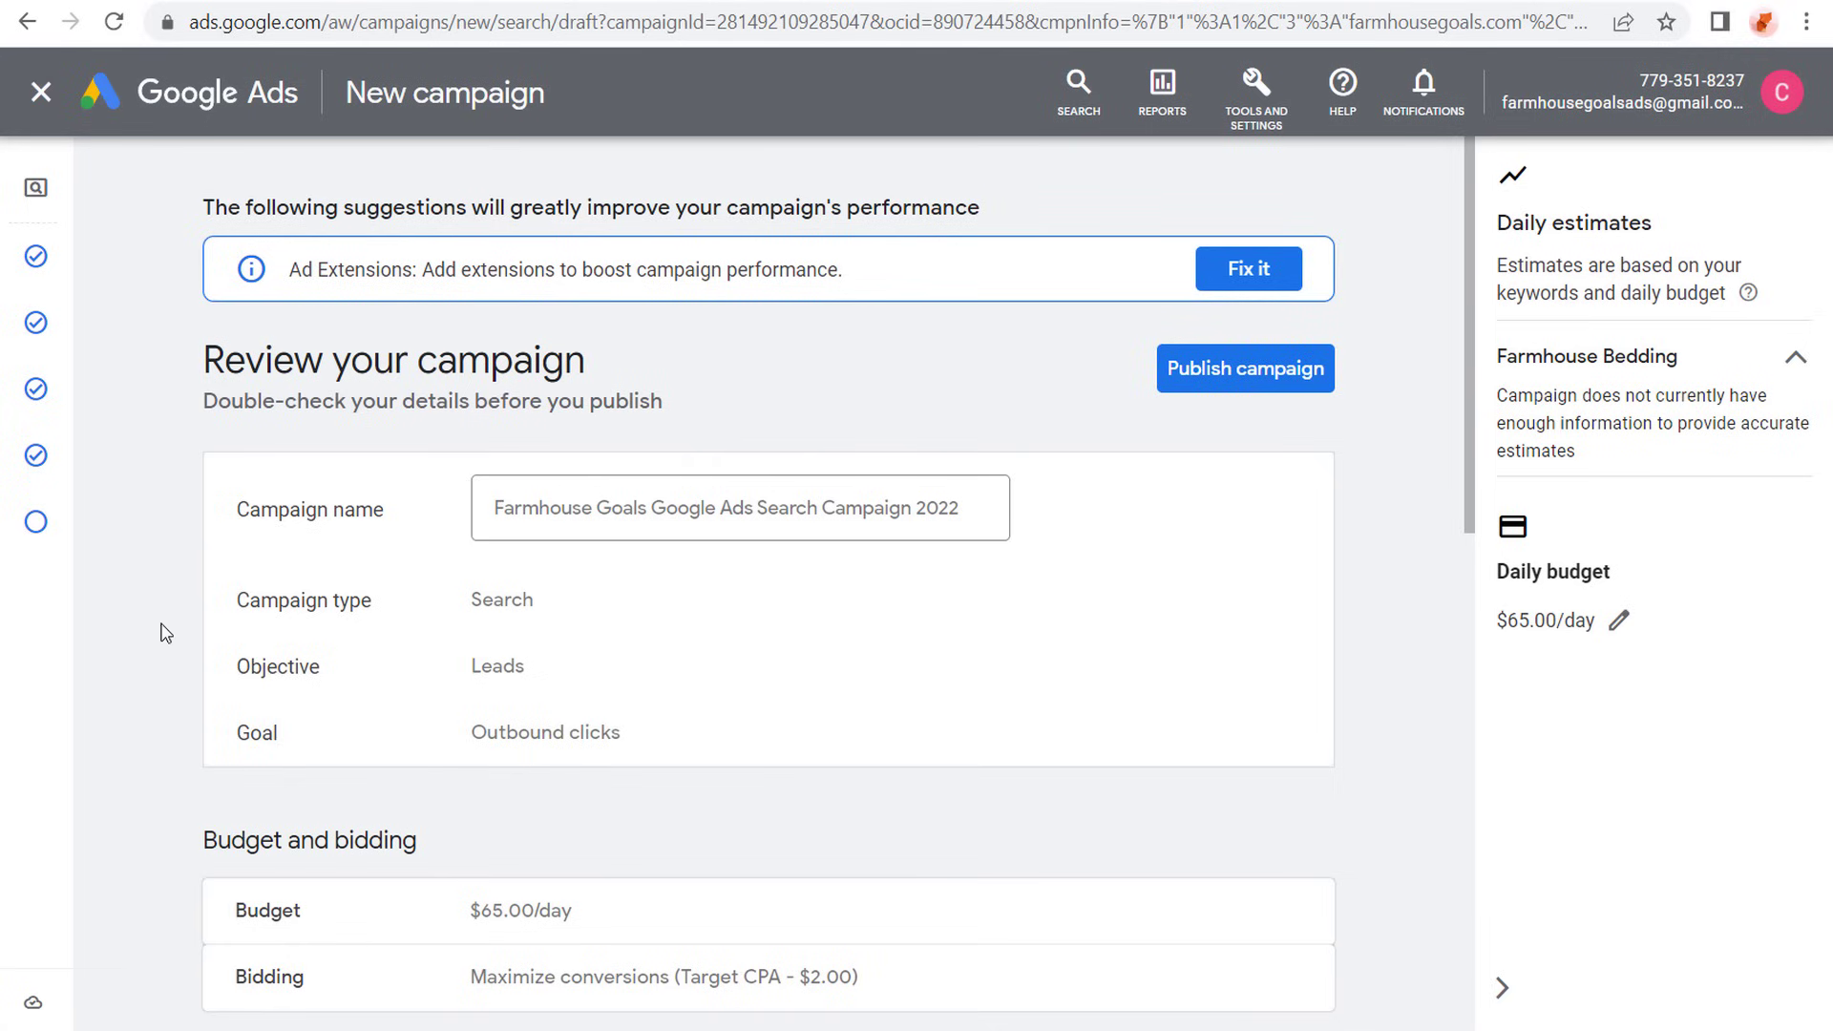
{"action": "scroll", "coordinate": [158, 611], "scroll_direction": "down", "scroll_amount": 5}
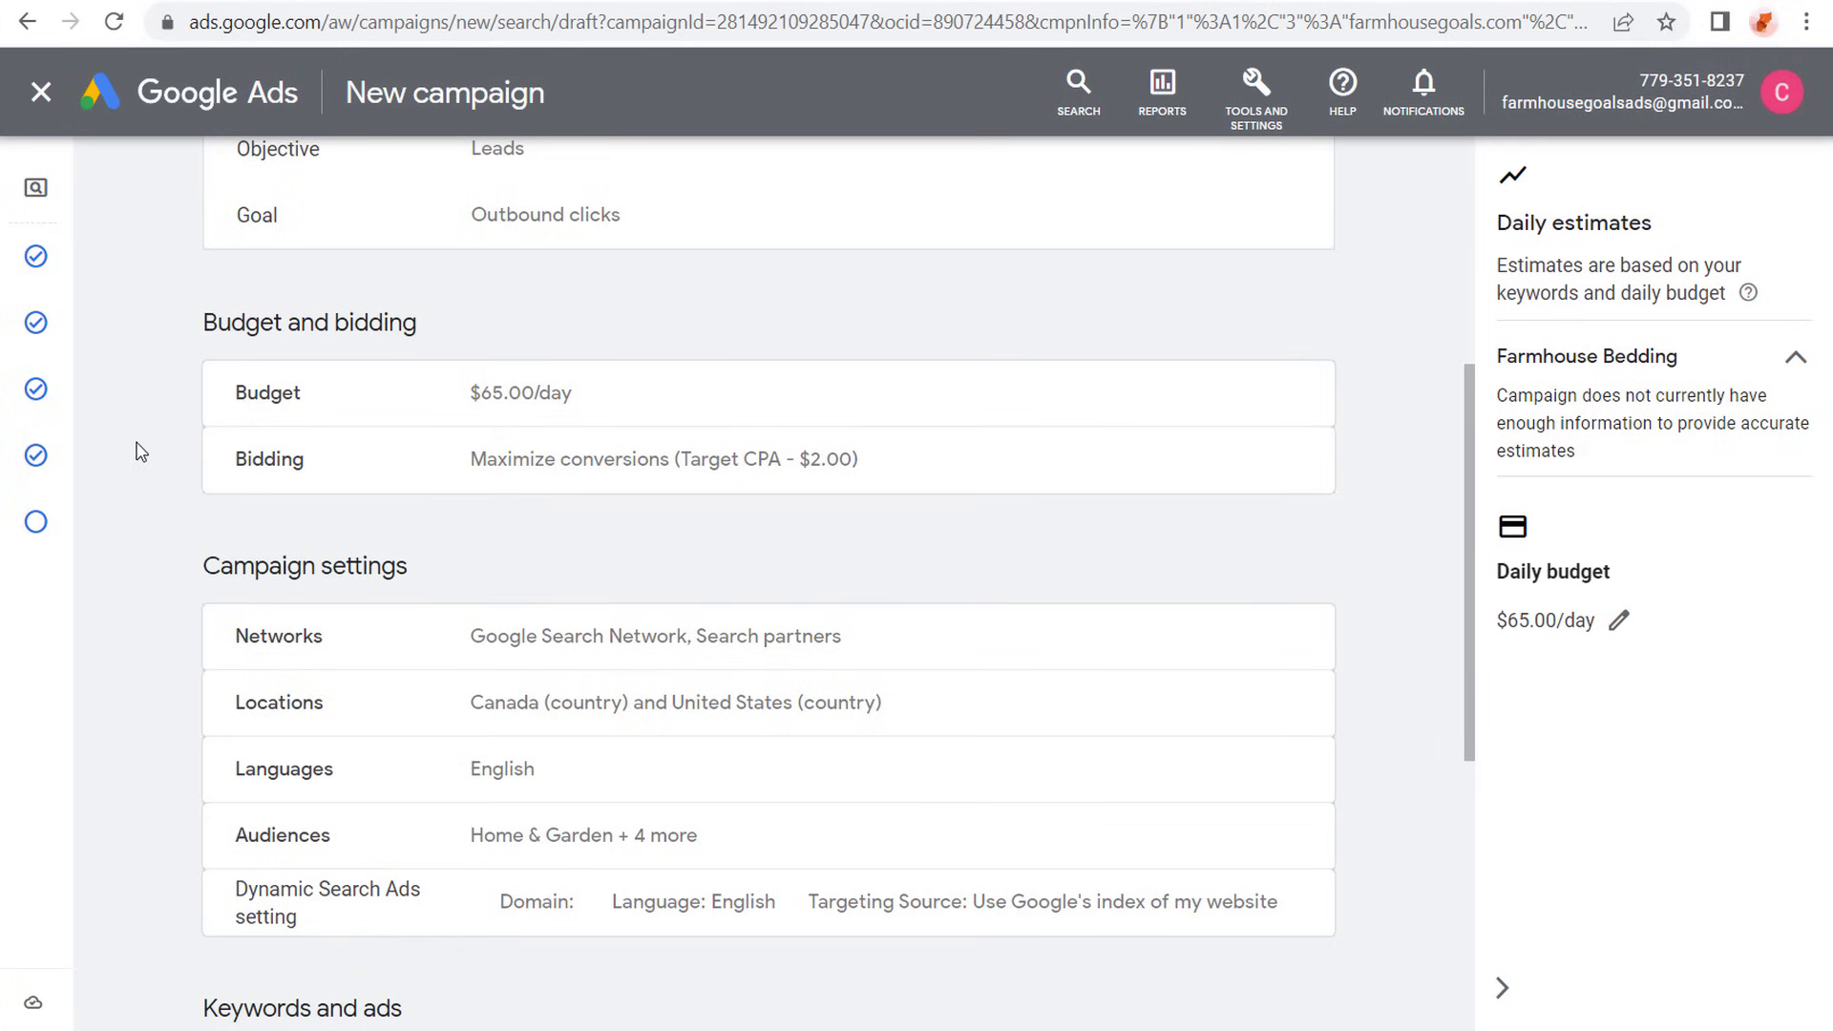
{"action": "scroll", "coordinate": [143, 439], "scroll_direction": "down", "scroll_amount": 2}
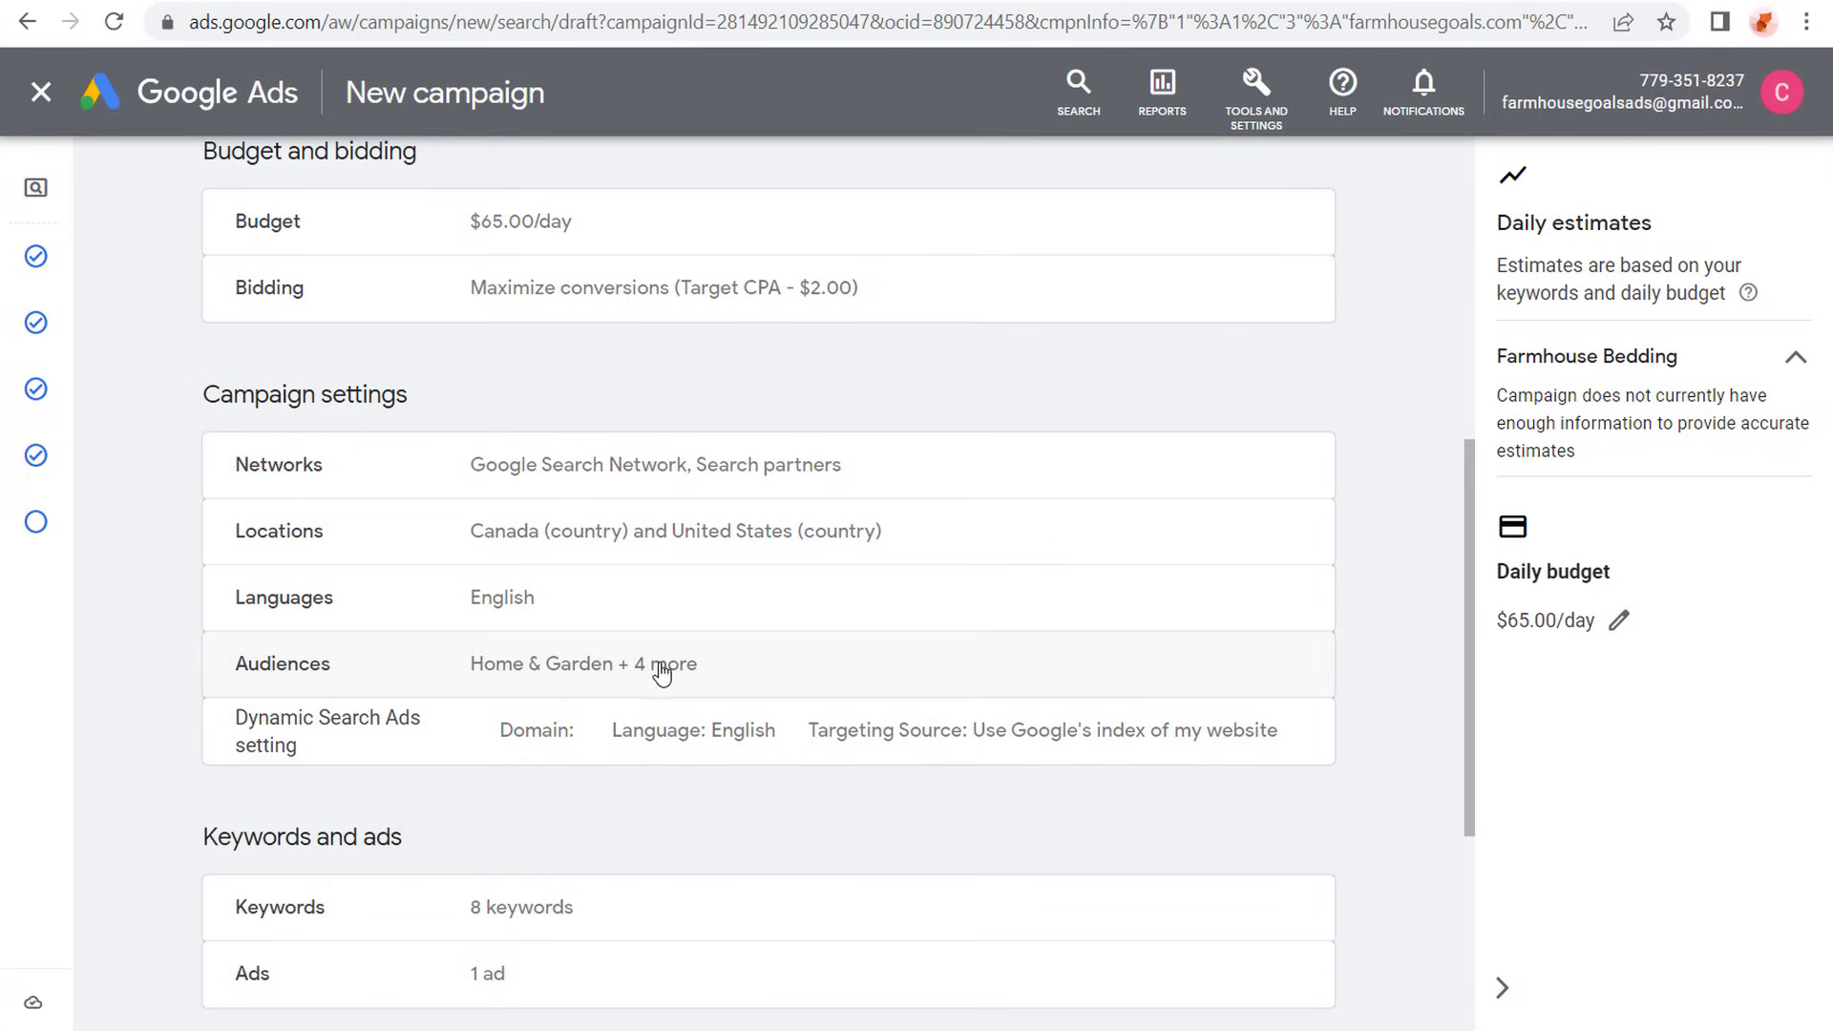
{"action": "scroll", "coordinate": [186, 611], "scroll_direction": "down", "scroll_amount": 3}
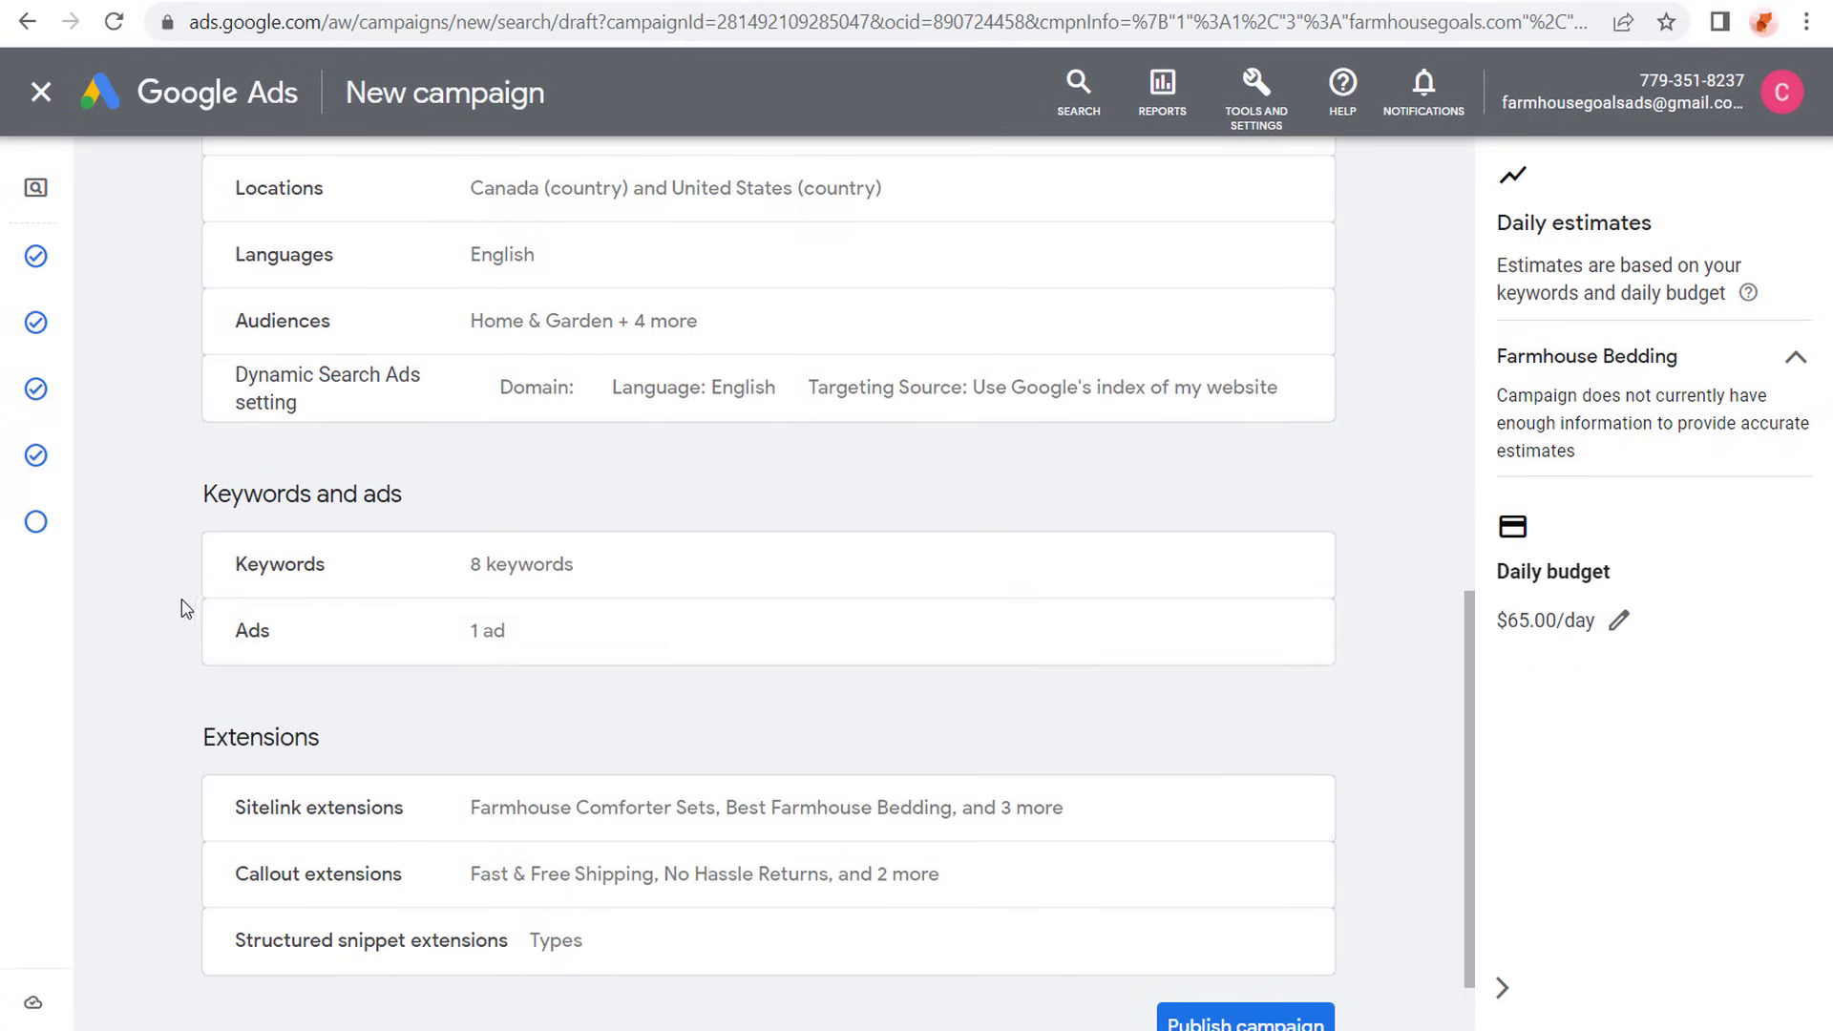
{"action": "scroll", "coordinate": [186, 611], "scroll_direction": "down", "scroll_amount": 2}
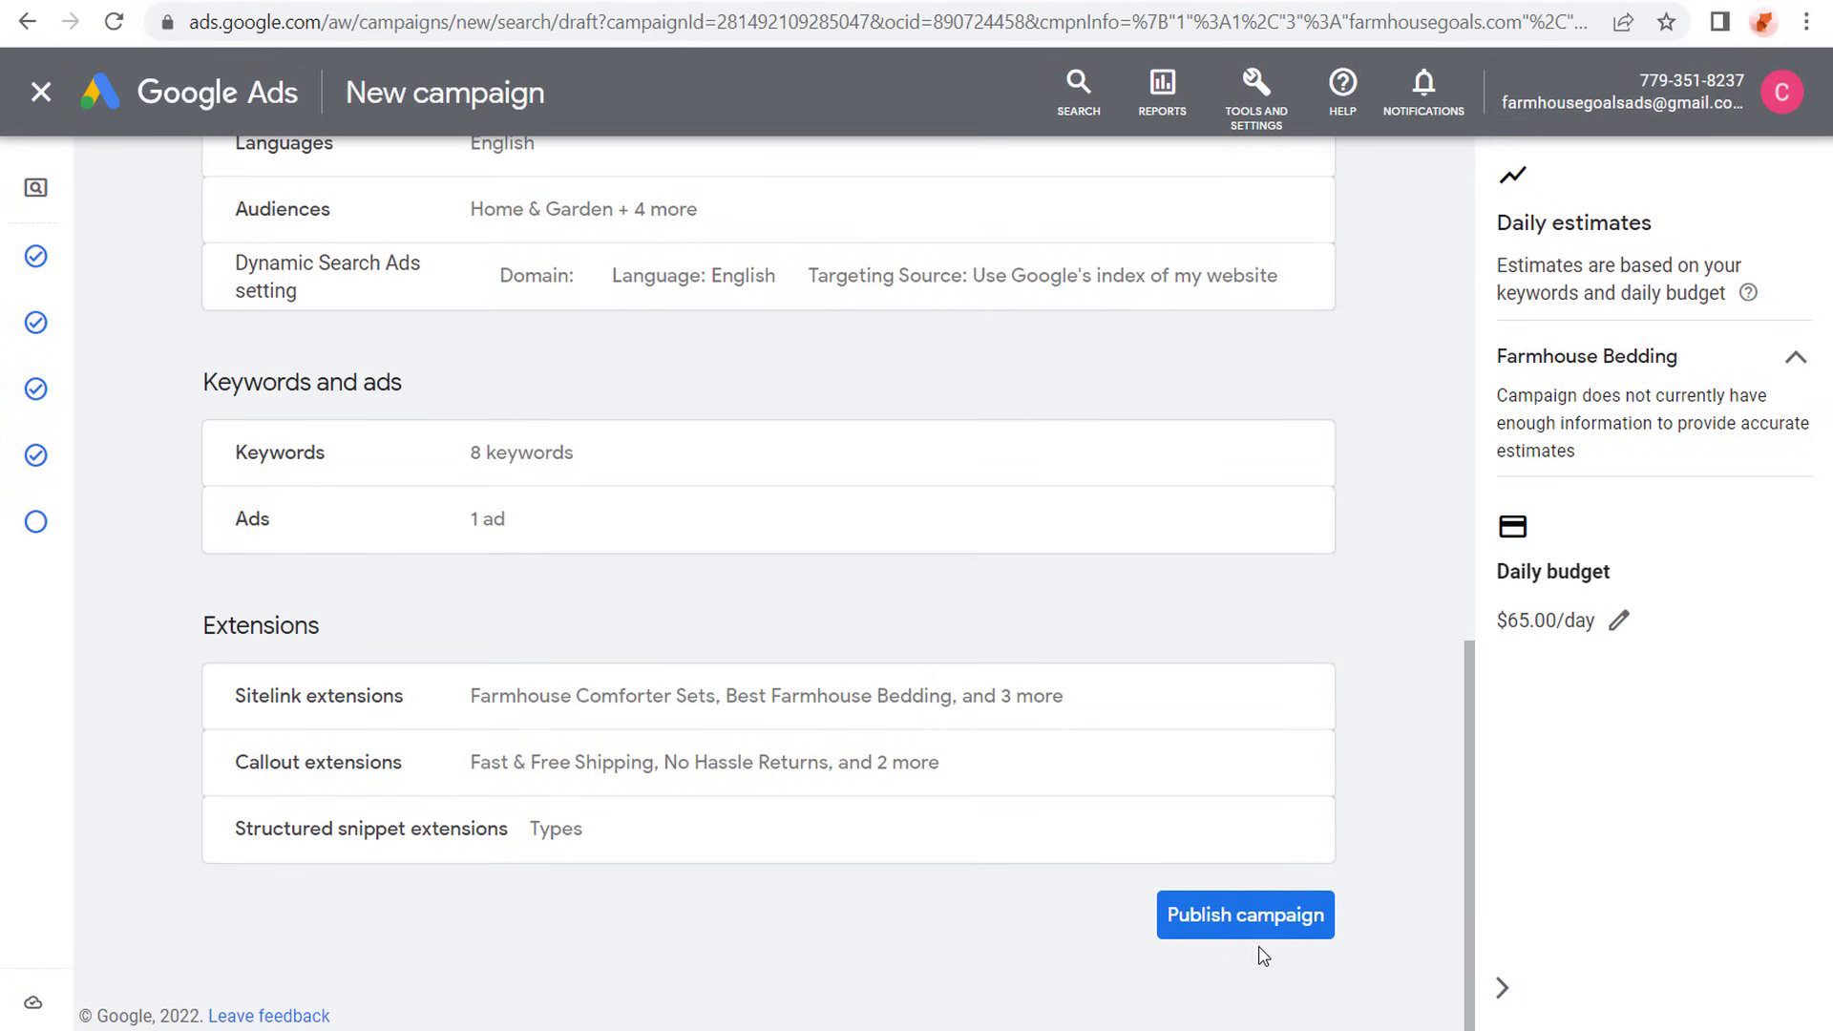
{"action": "left_click", "coordinate": [1279, 921]}
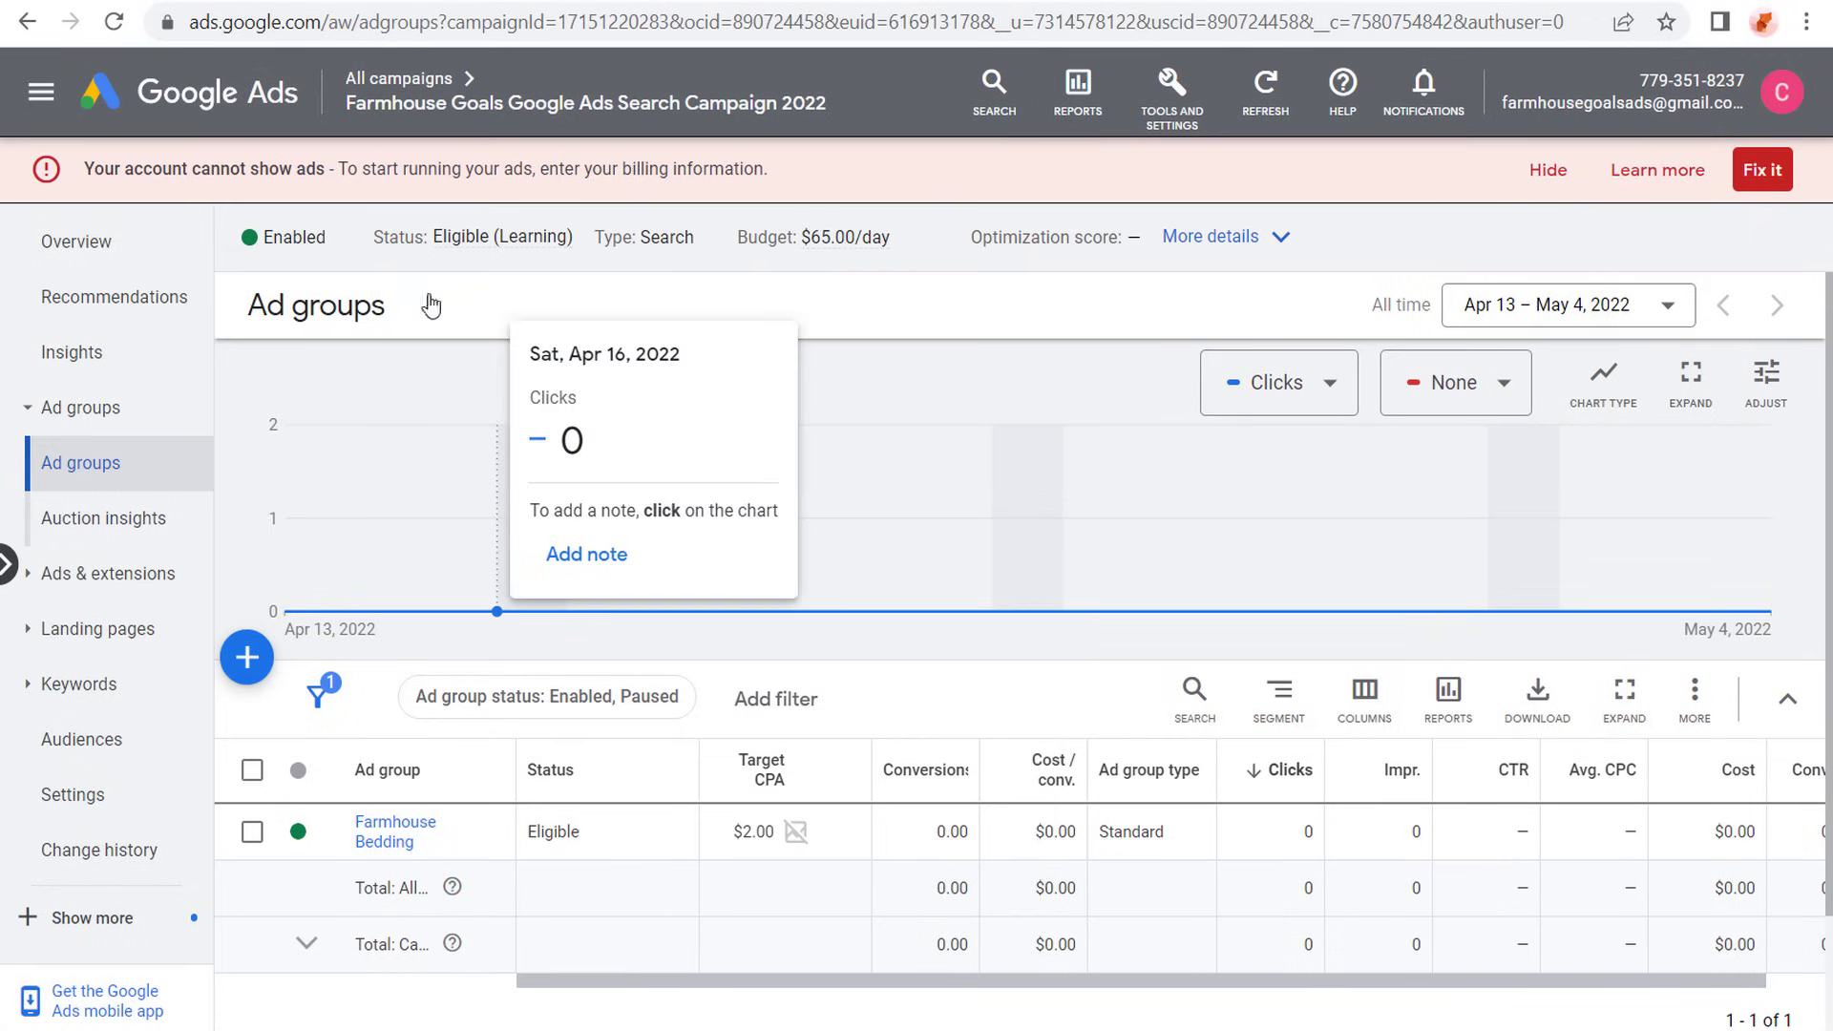
- Read the billing information warning on the published campaign's ad groups page and hide it
{"action": "left_click_drag", "start_coordinate": [102, 171], "coordinate": [681, 163]}
{"action": "left_click", "coordinate": [735, 163]}
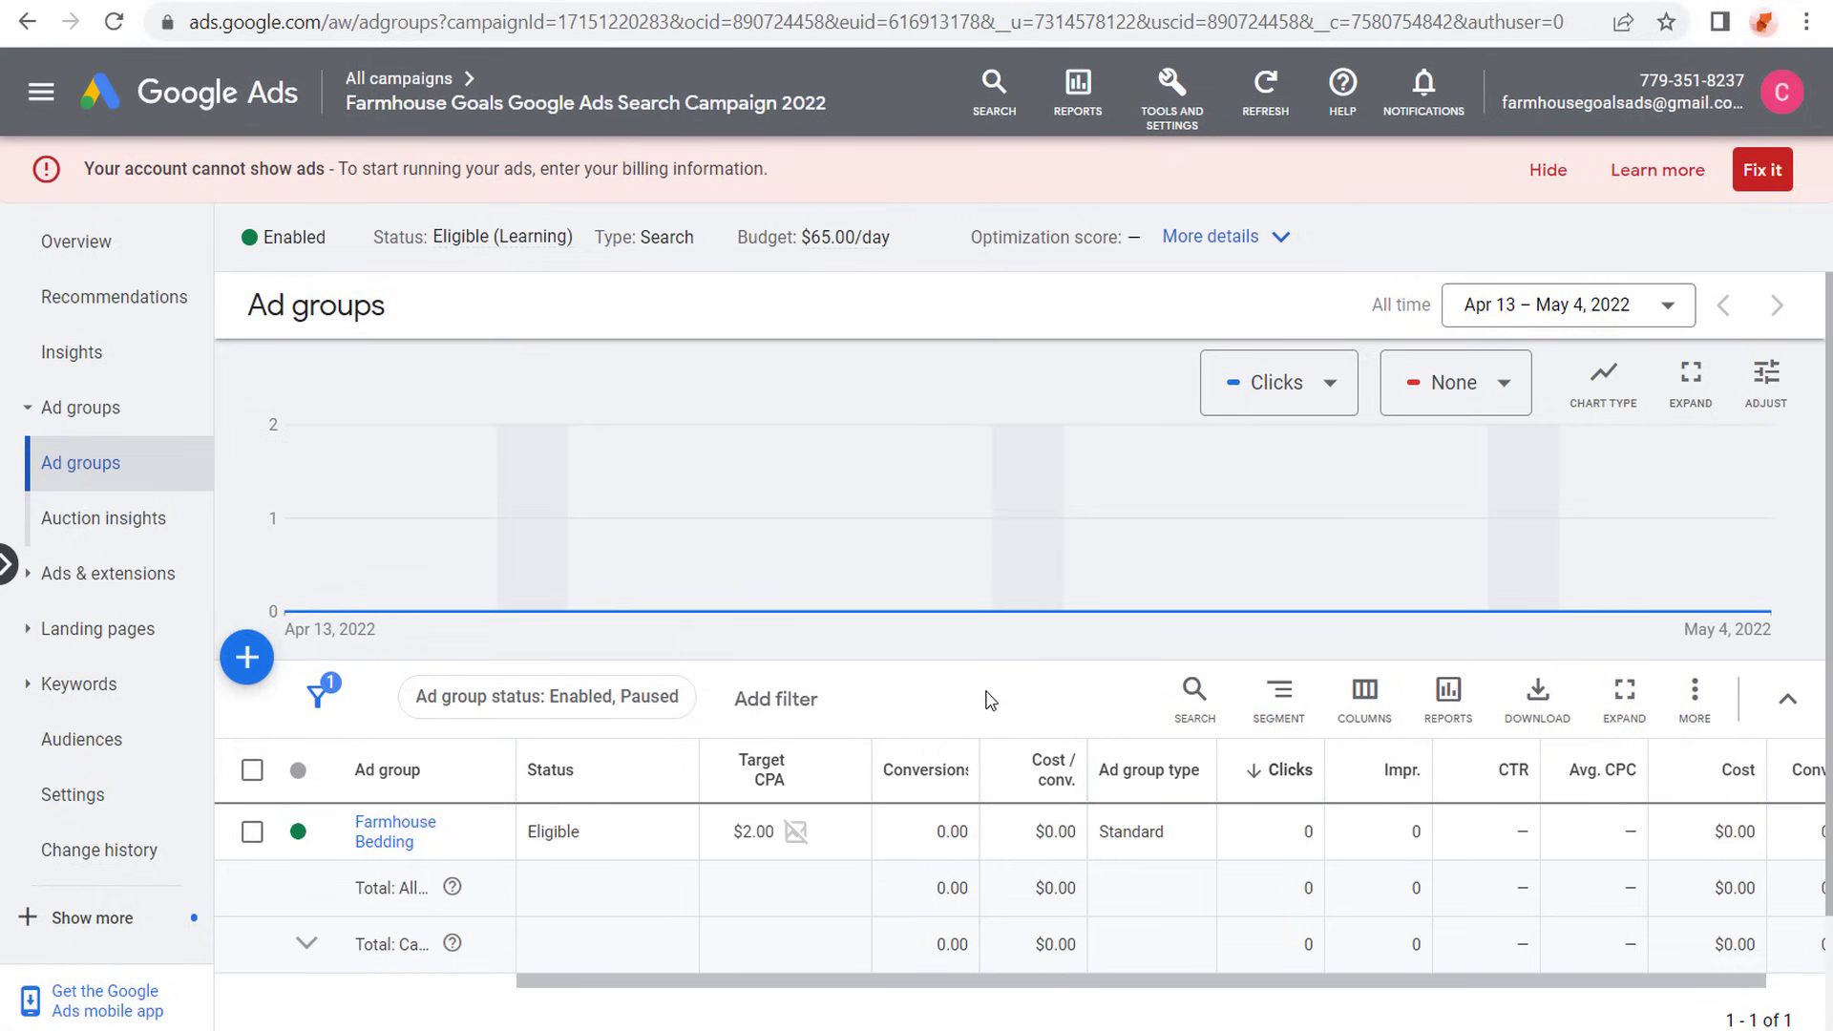
{"action": "left_click", "coordinate": [1550, 170]}
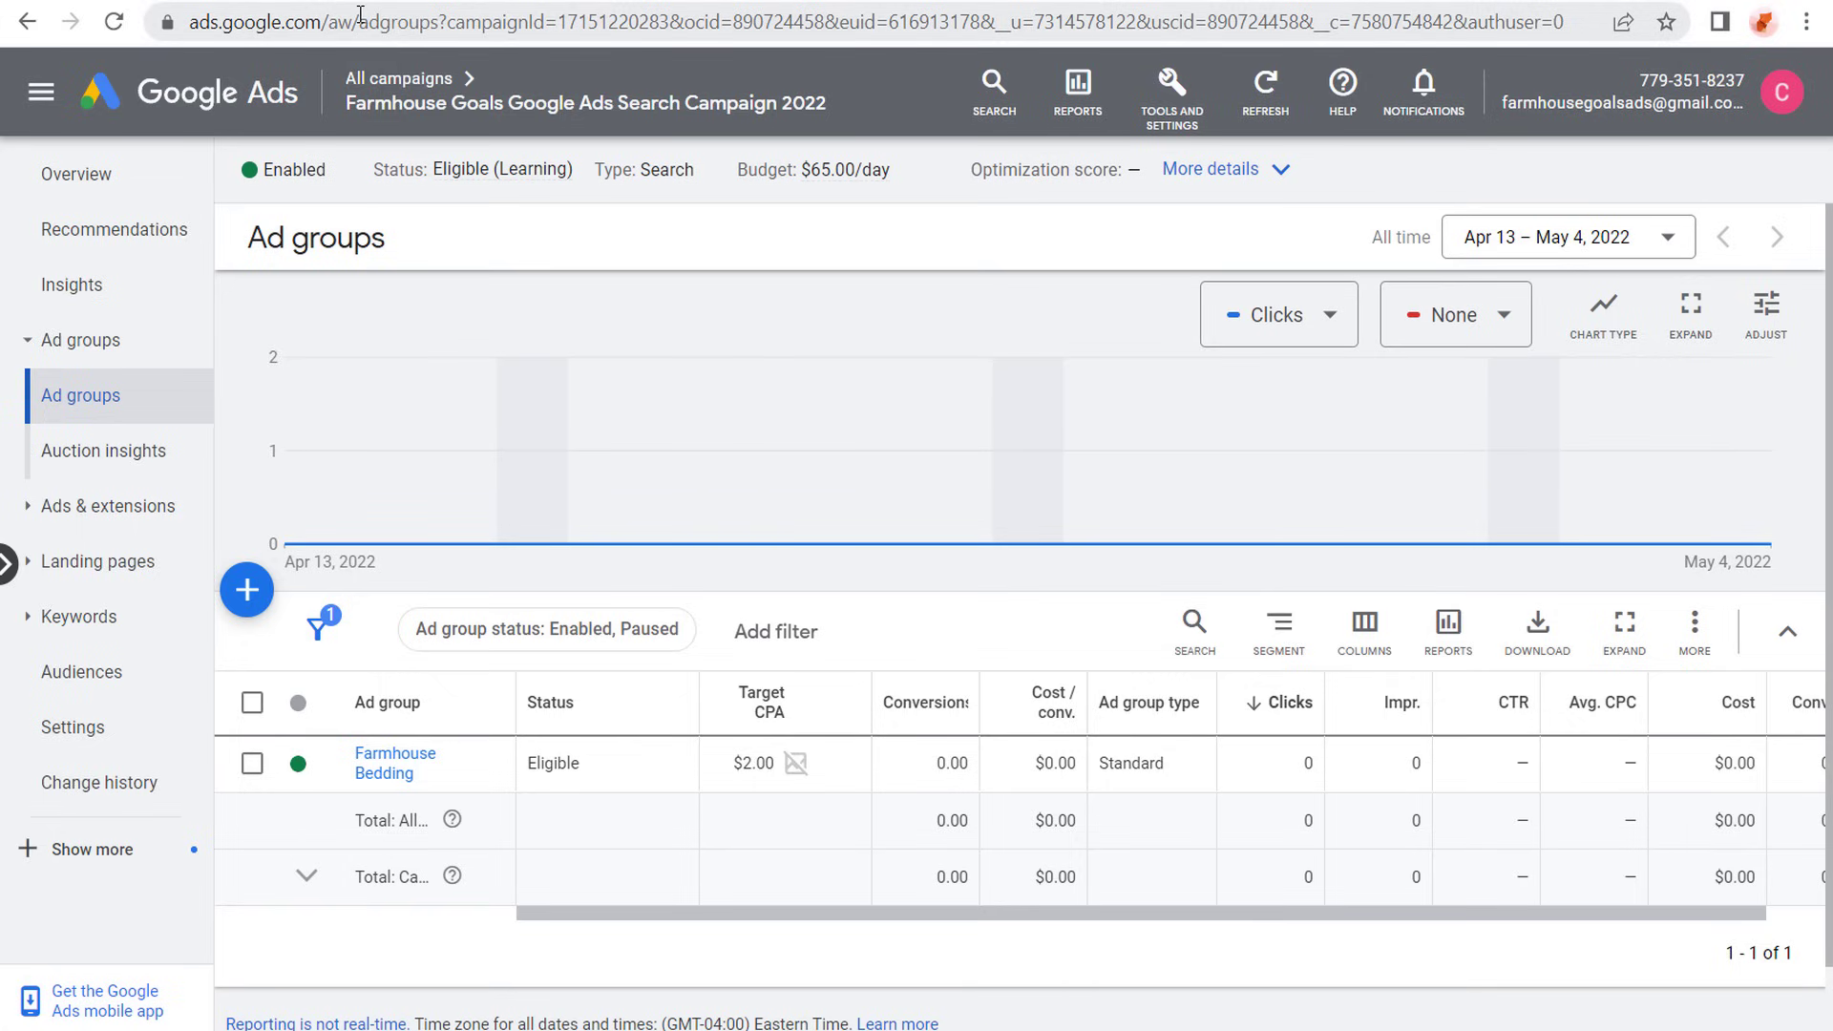
- View the list of all campaigns in the account and the ad groups across all campaigns
{"action": "mouse_move", "coordinate": [381, 89]}
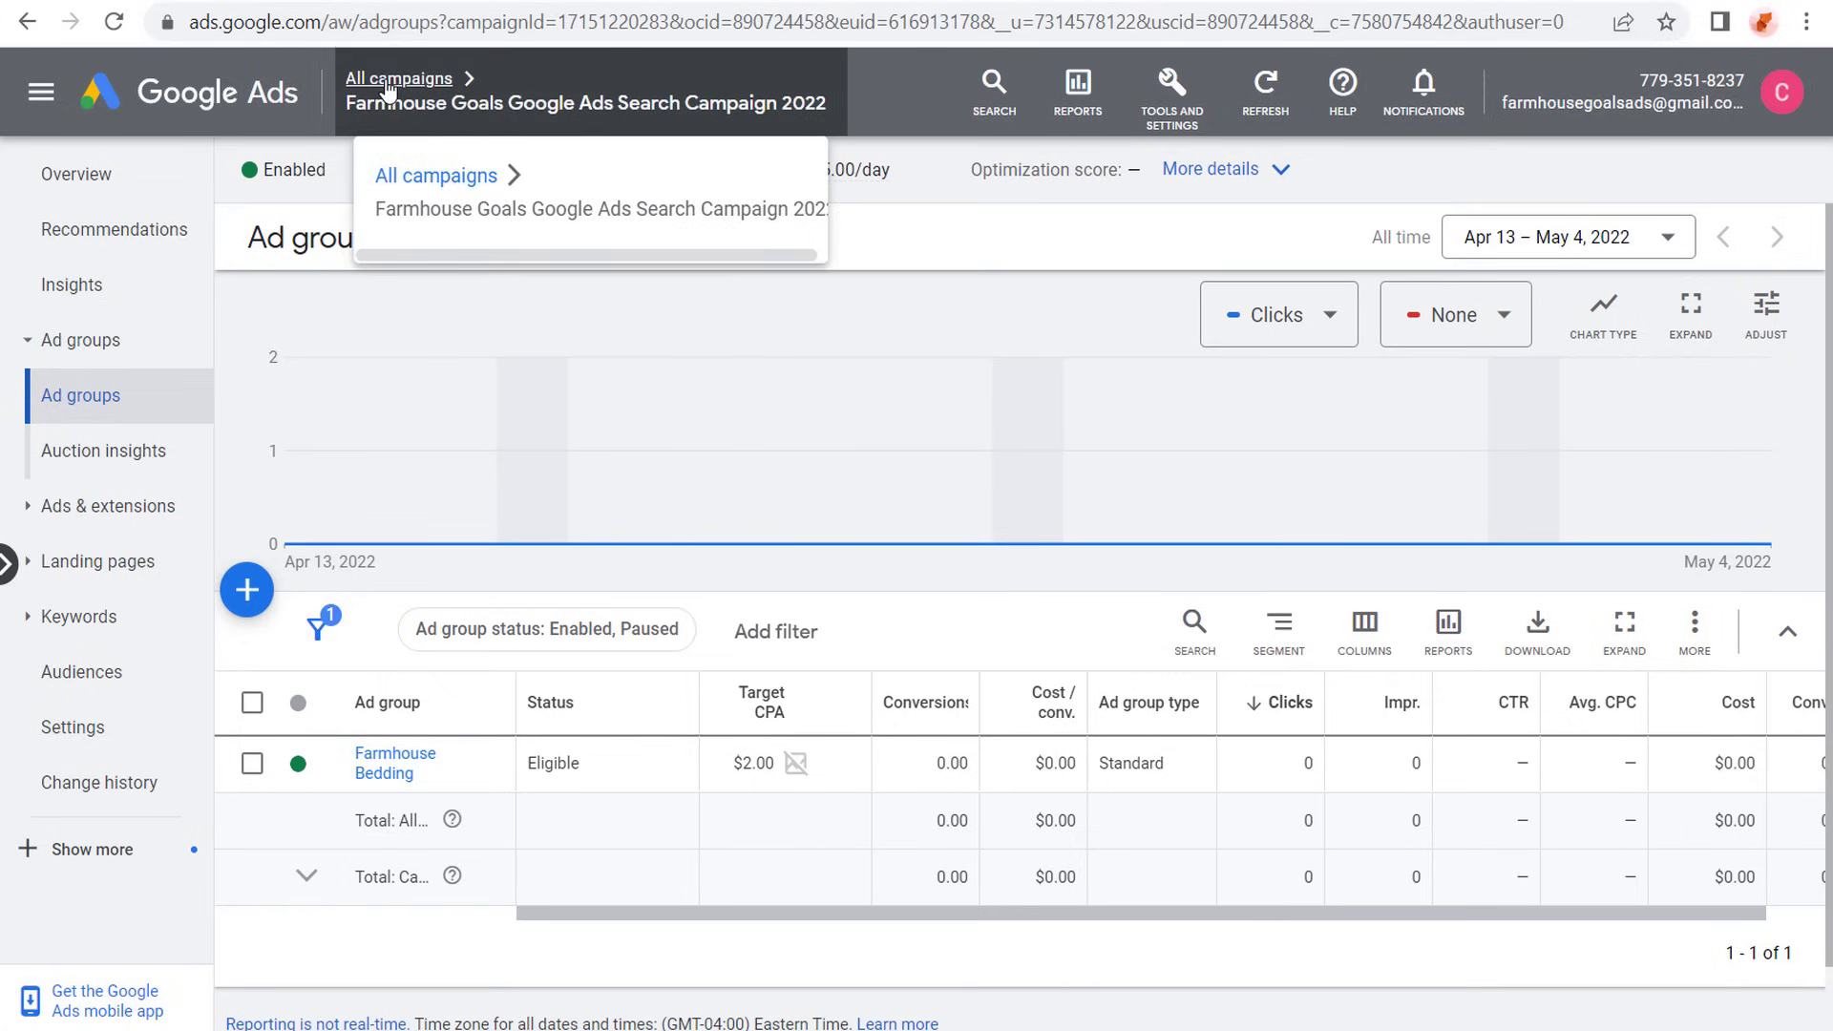
{"action": "left_click", "coordinate": [387, 84]}
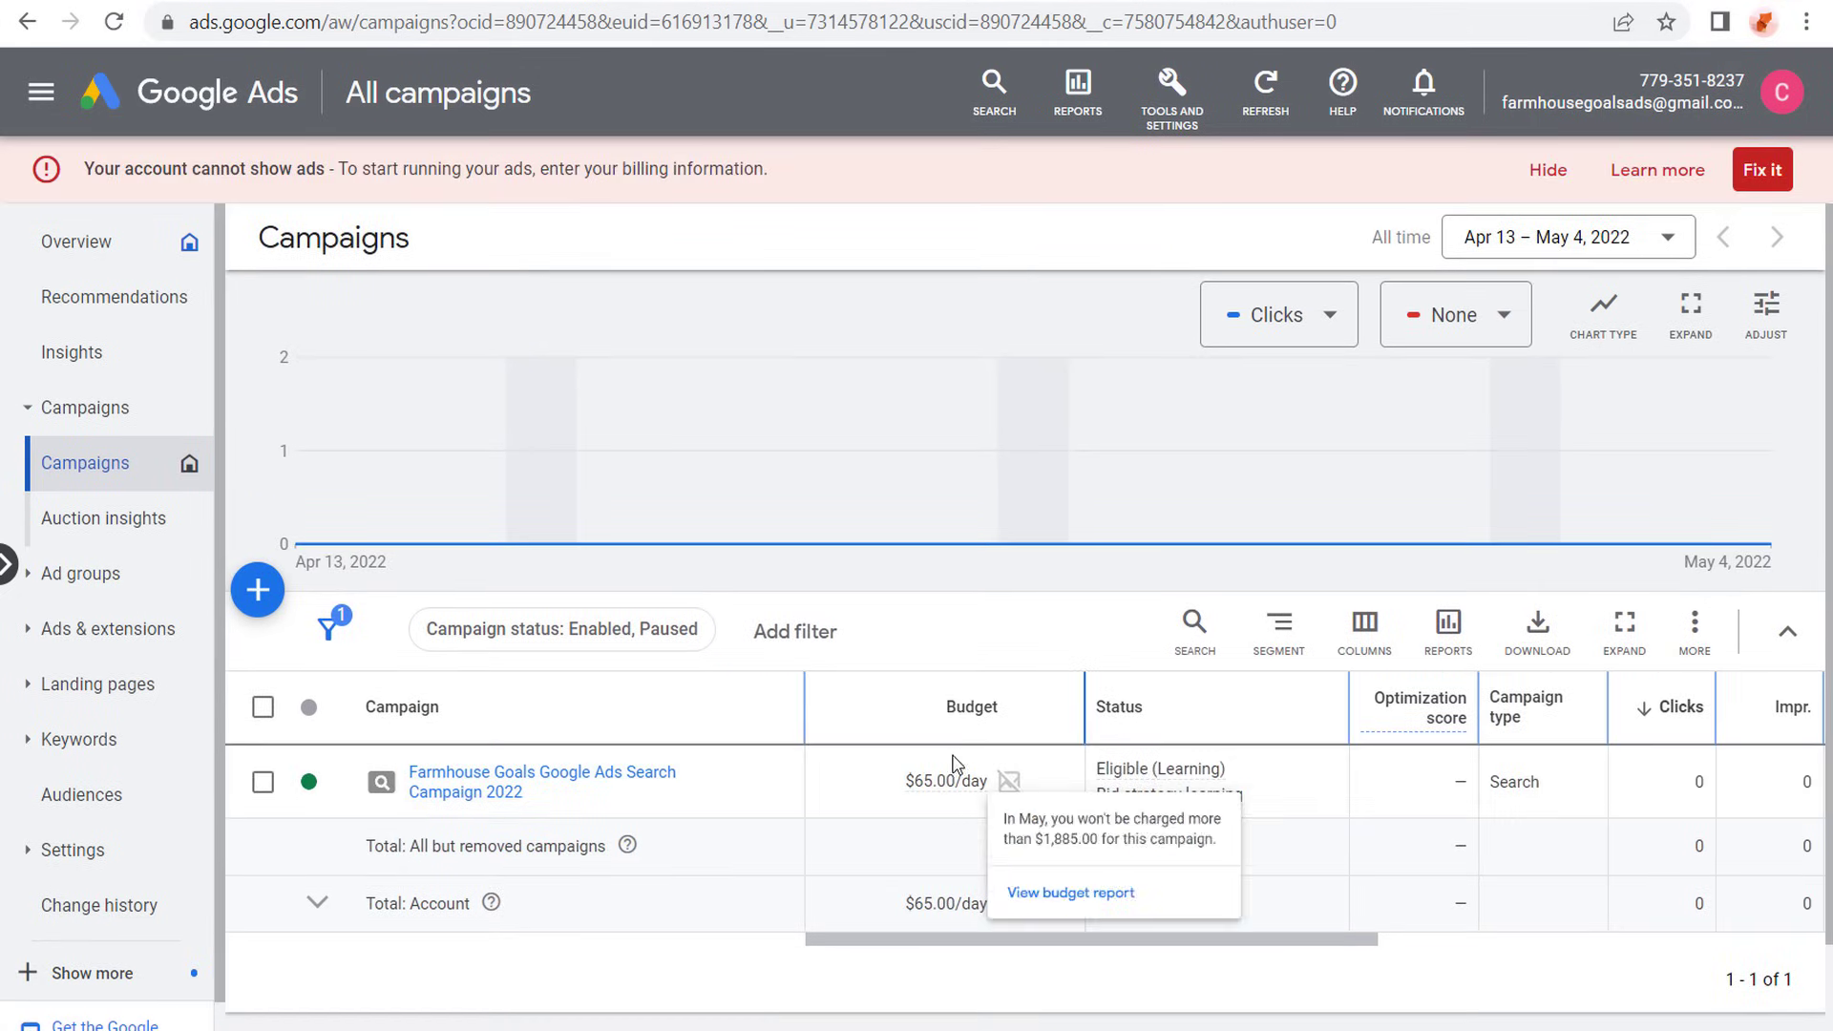
{"action": "left_click", "coordinate": [81, 572]}
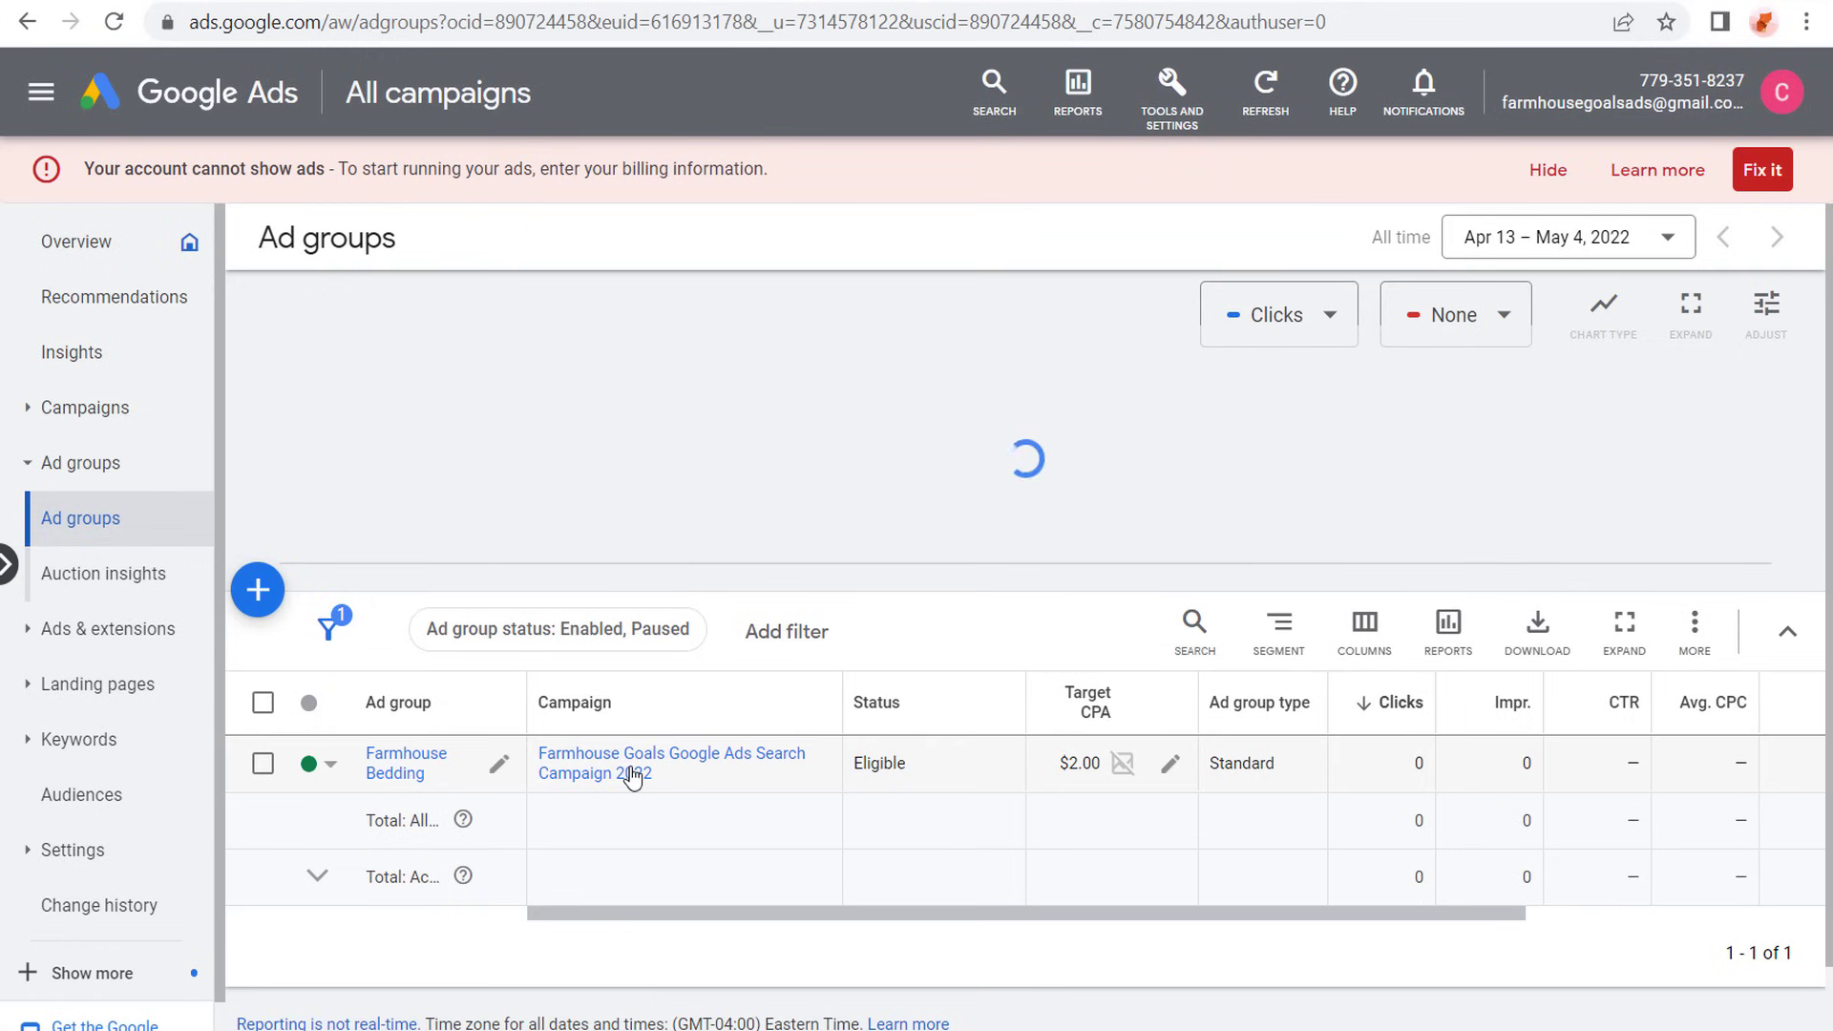
- View the campaign list, go to the settings of Farmhouse Goals Google Ads Search Campaign 2022 and examine its bidding section
{"action": "left_click", "coordinate": [72, 401]}
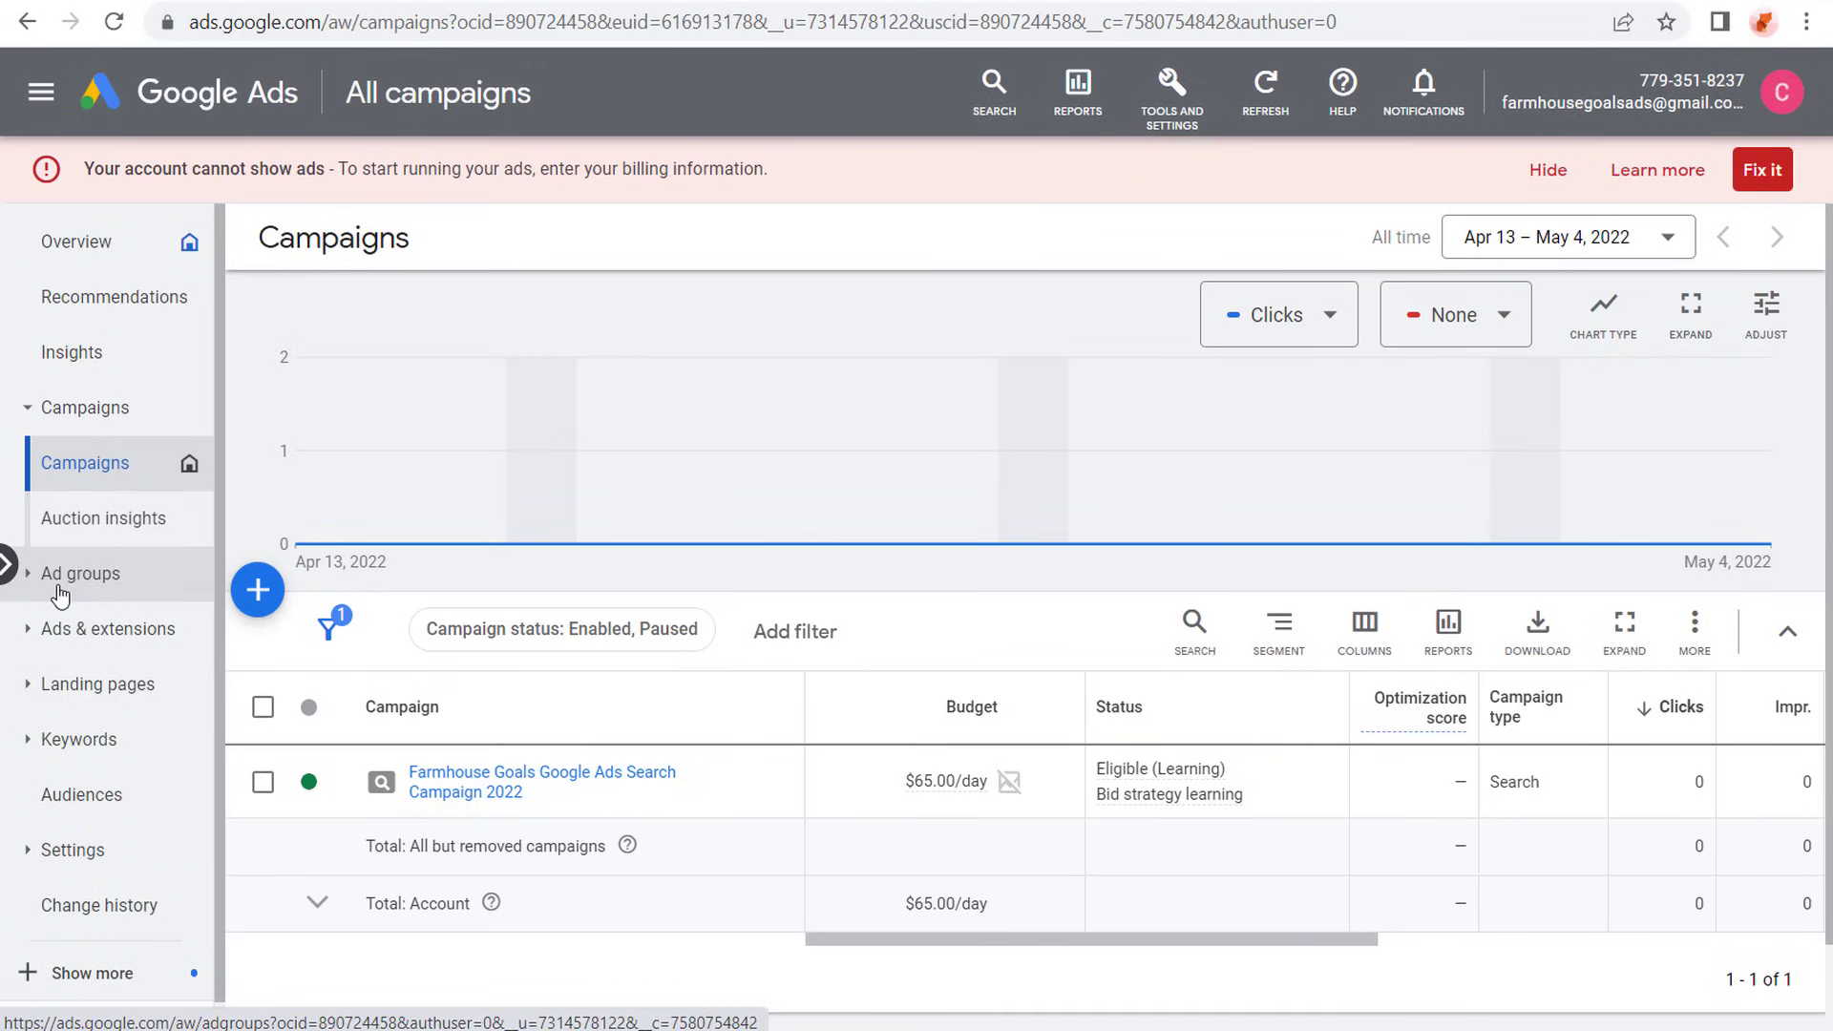
{"action": "scroll", "coordinate": [59, 594], "scroll_direction": "down", "scroll_amount": 1}
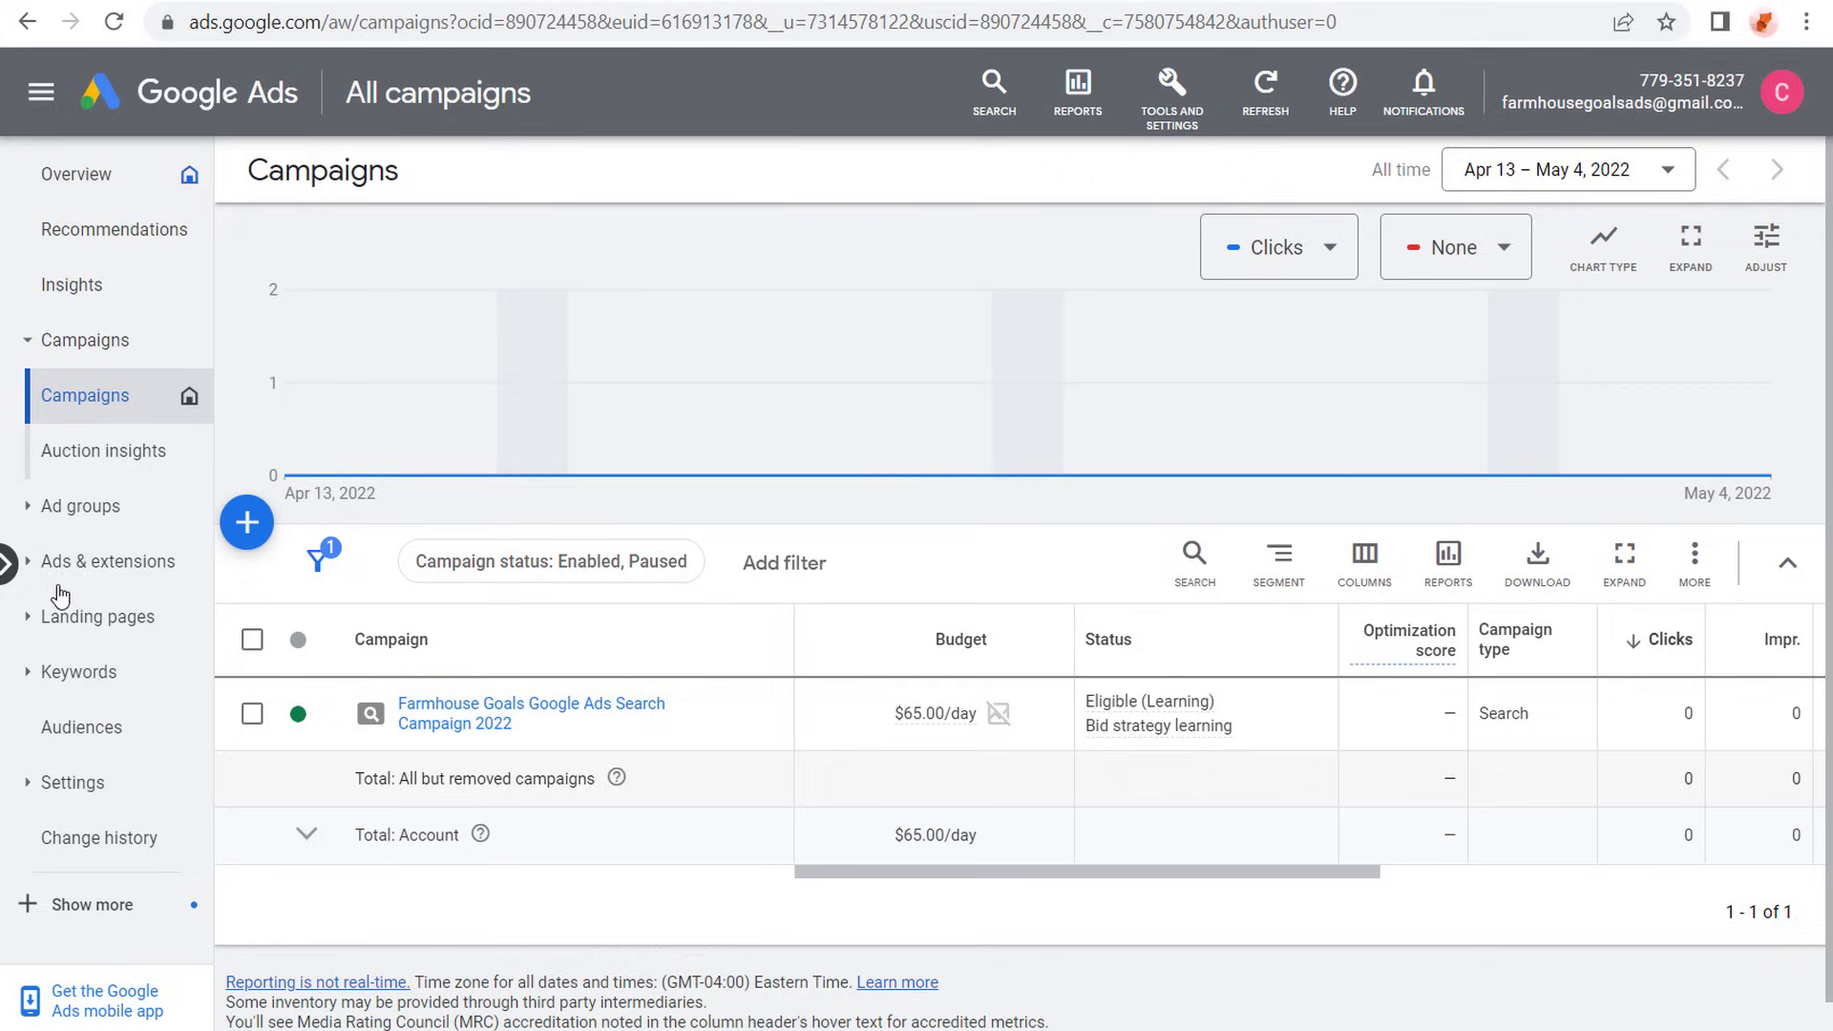
{"action": "left_click", "coordinate": [49, 790]}
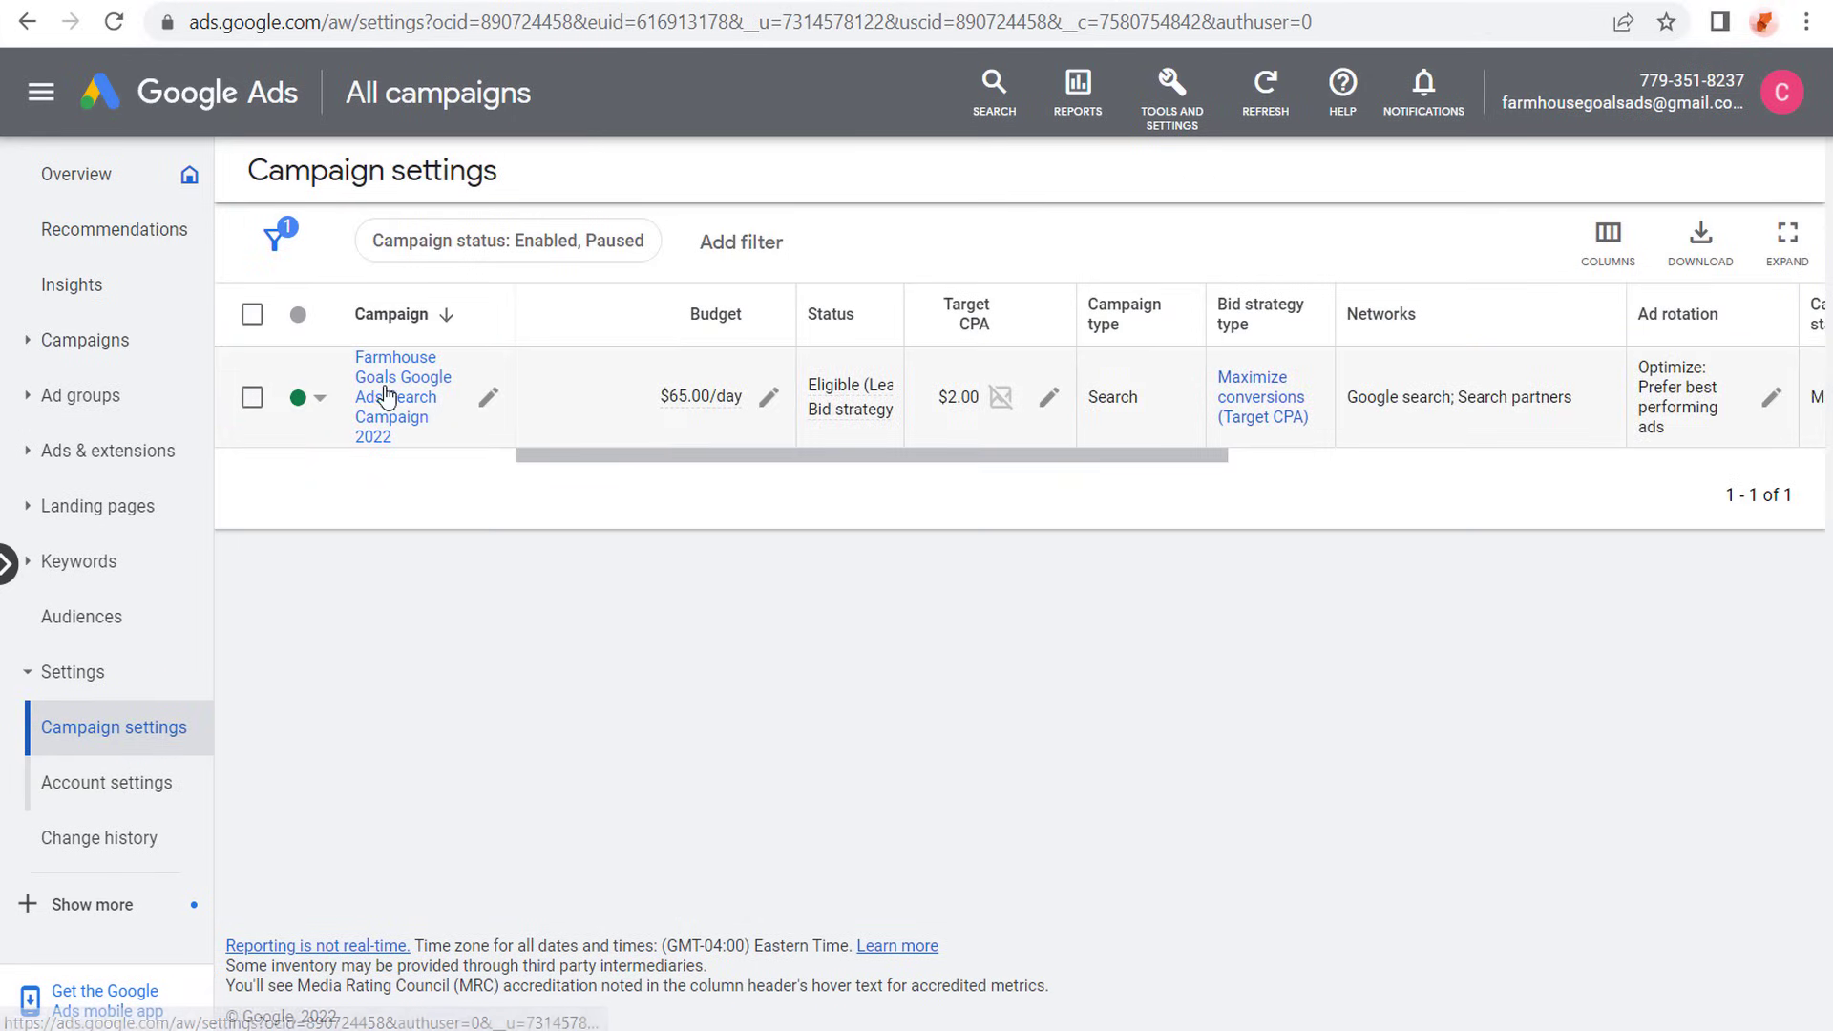
{"action": "left_click", "coordinate": [401, 403]}
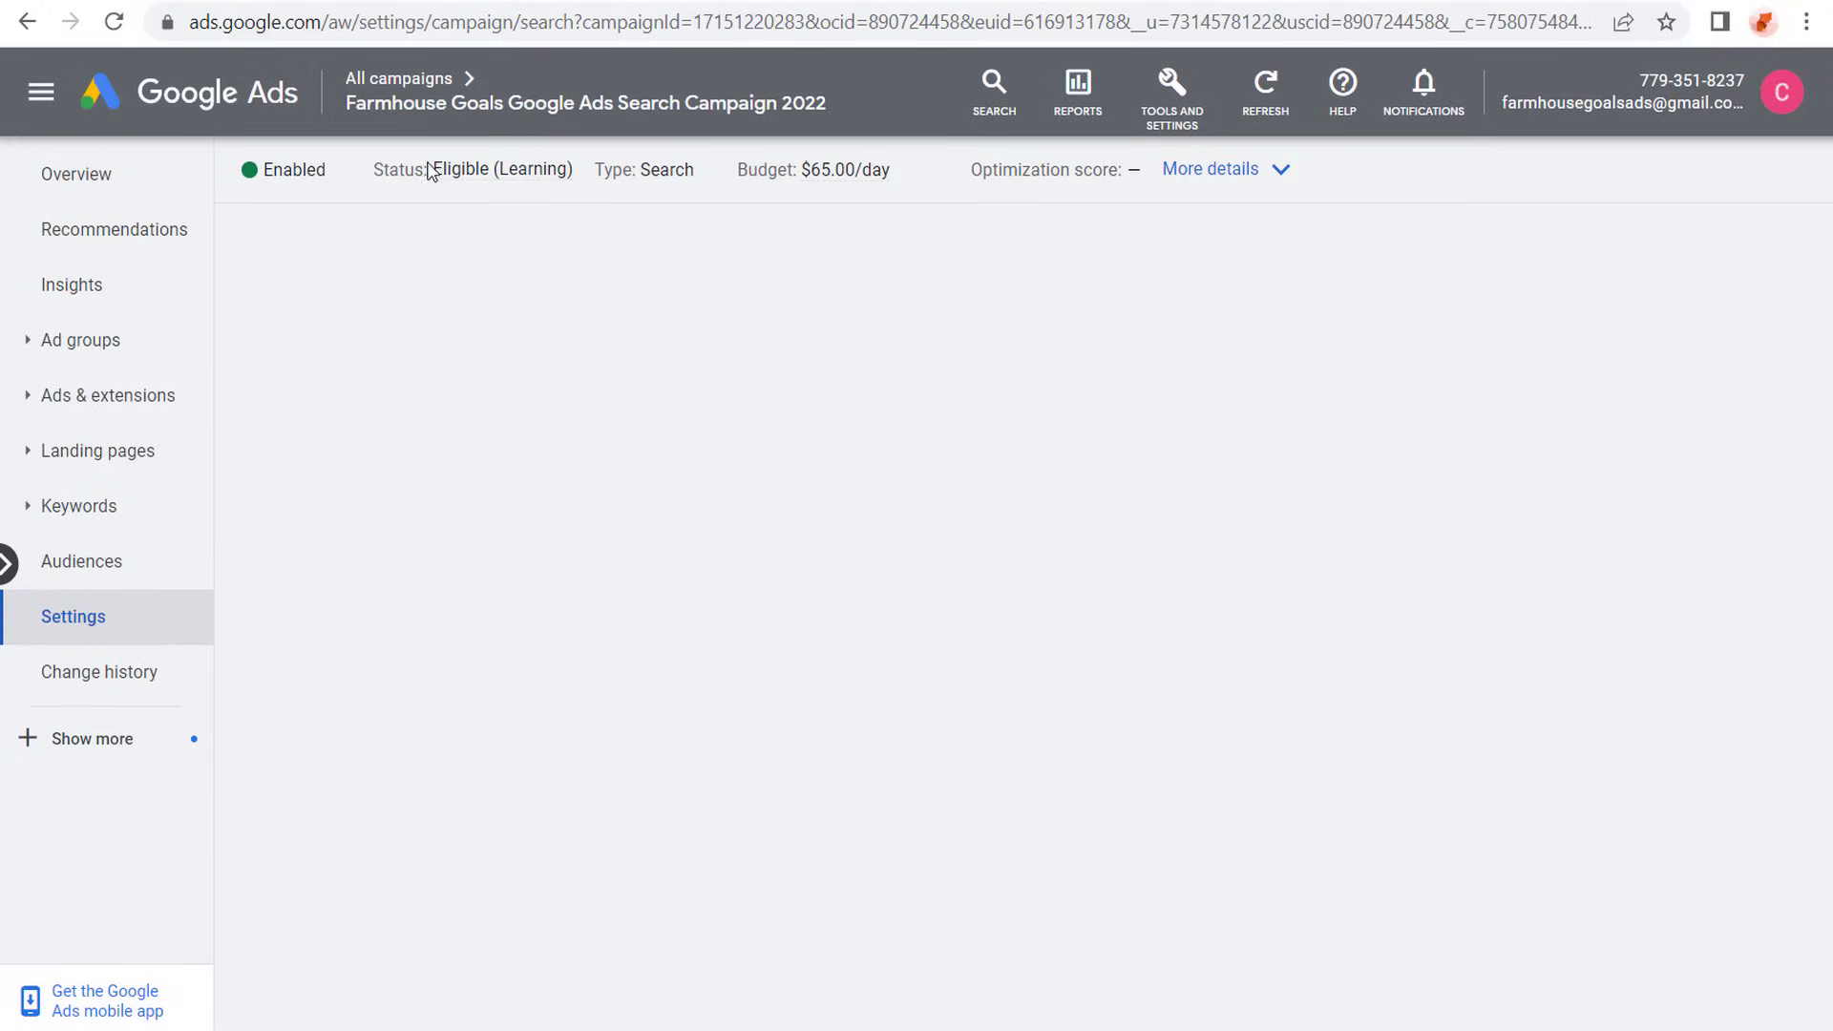
{"action": "left_click", "coordinate": [439, 107]}
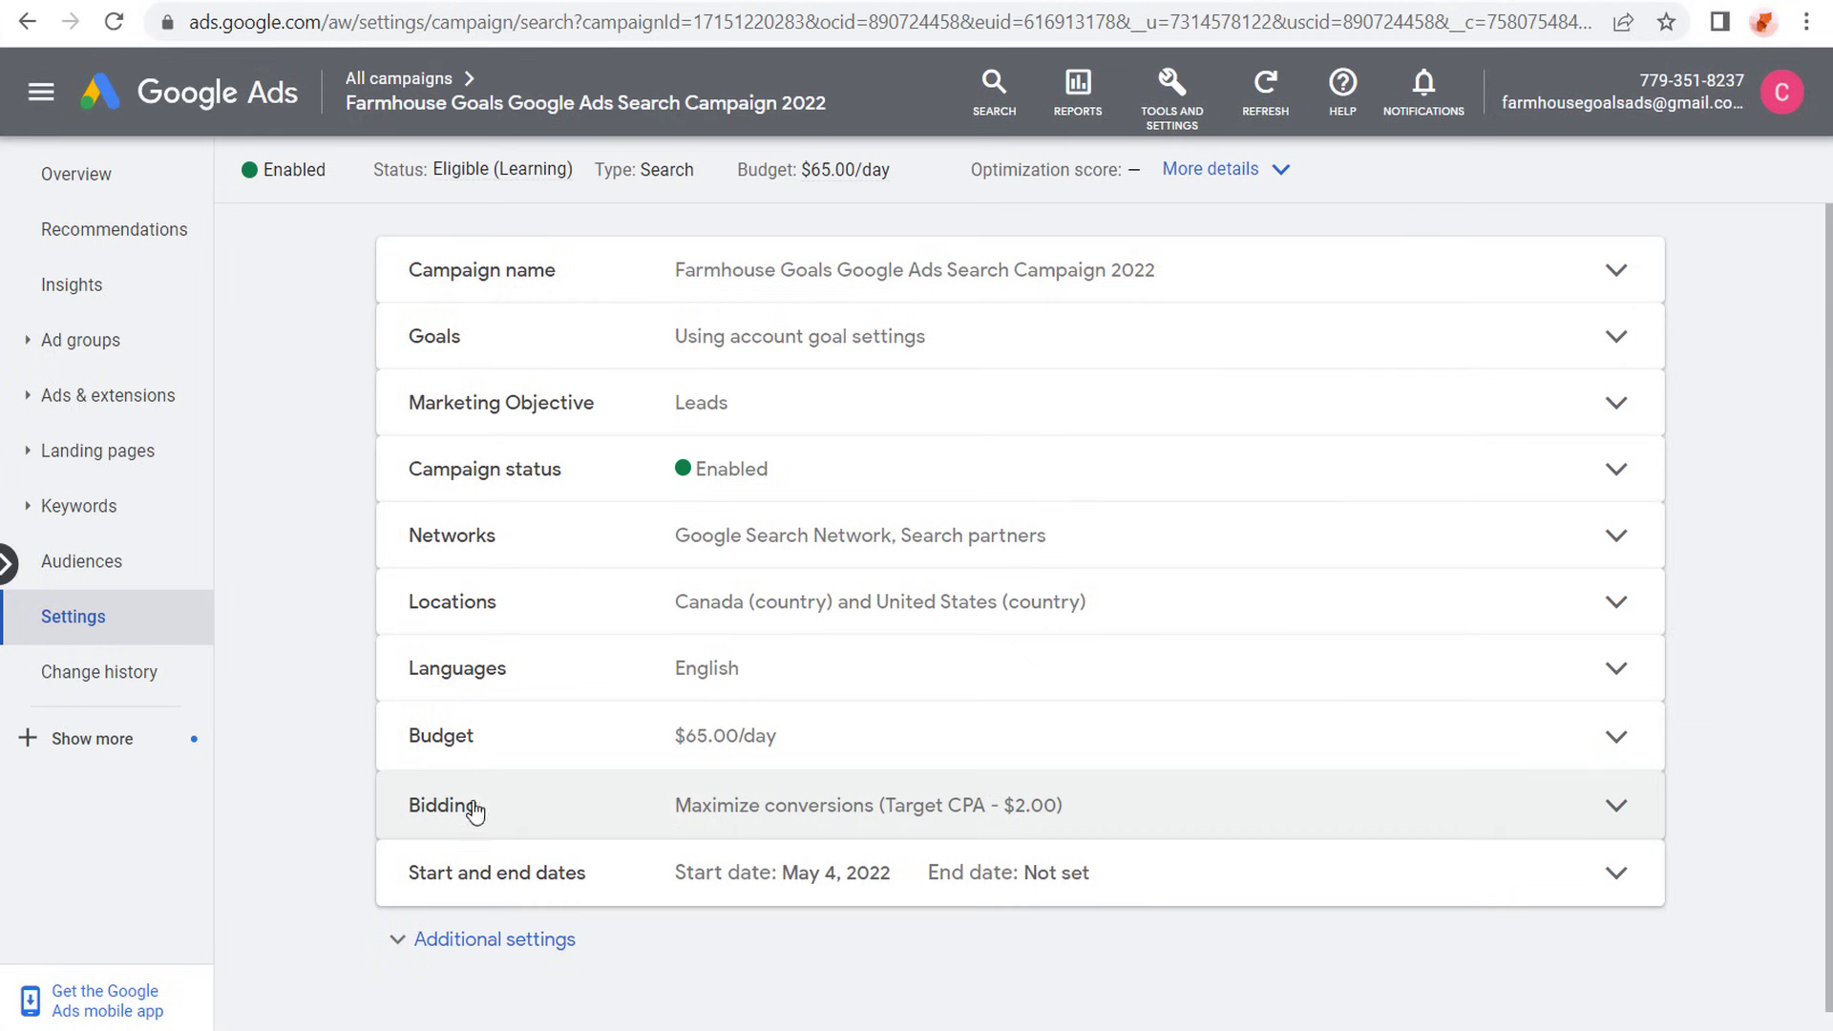
{"action": "left_click", "coordinate": [1186, 920]}
{"action": "scroll", "coordinate": [1097, 754], "scroll_direction": "down", "scroll_amount": 5}
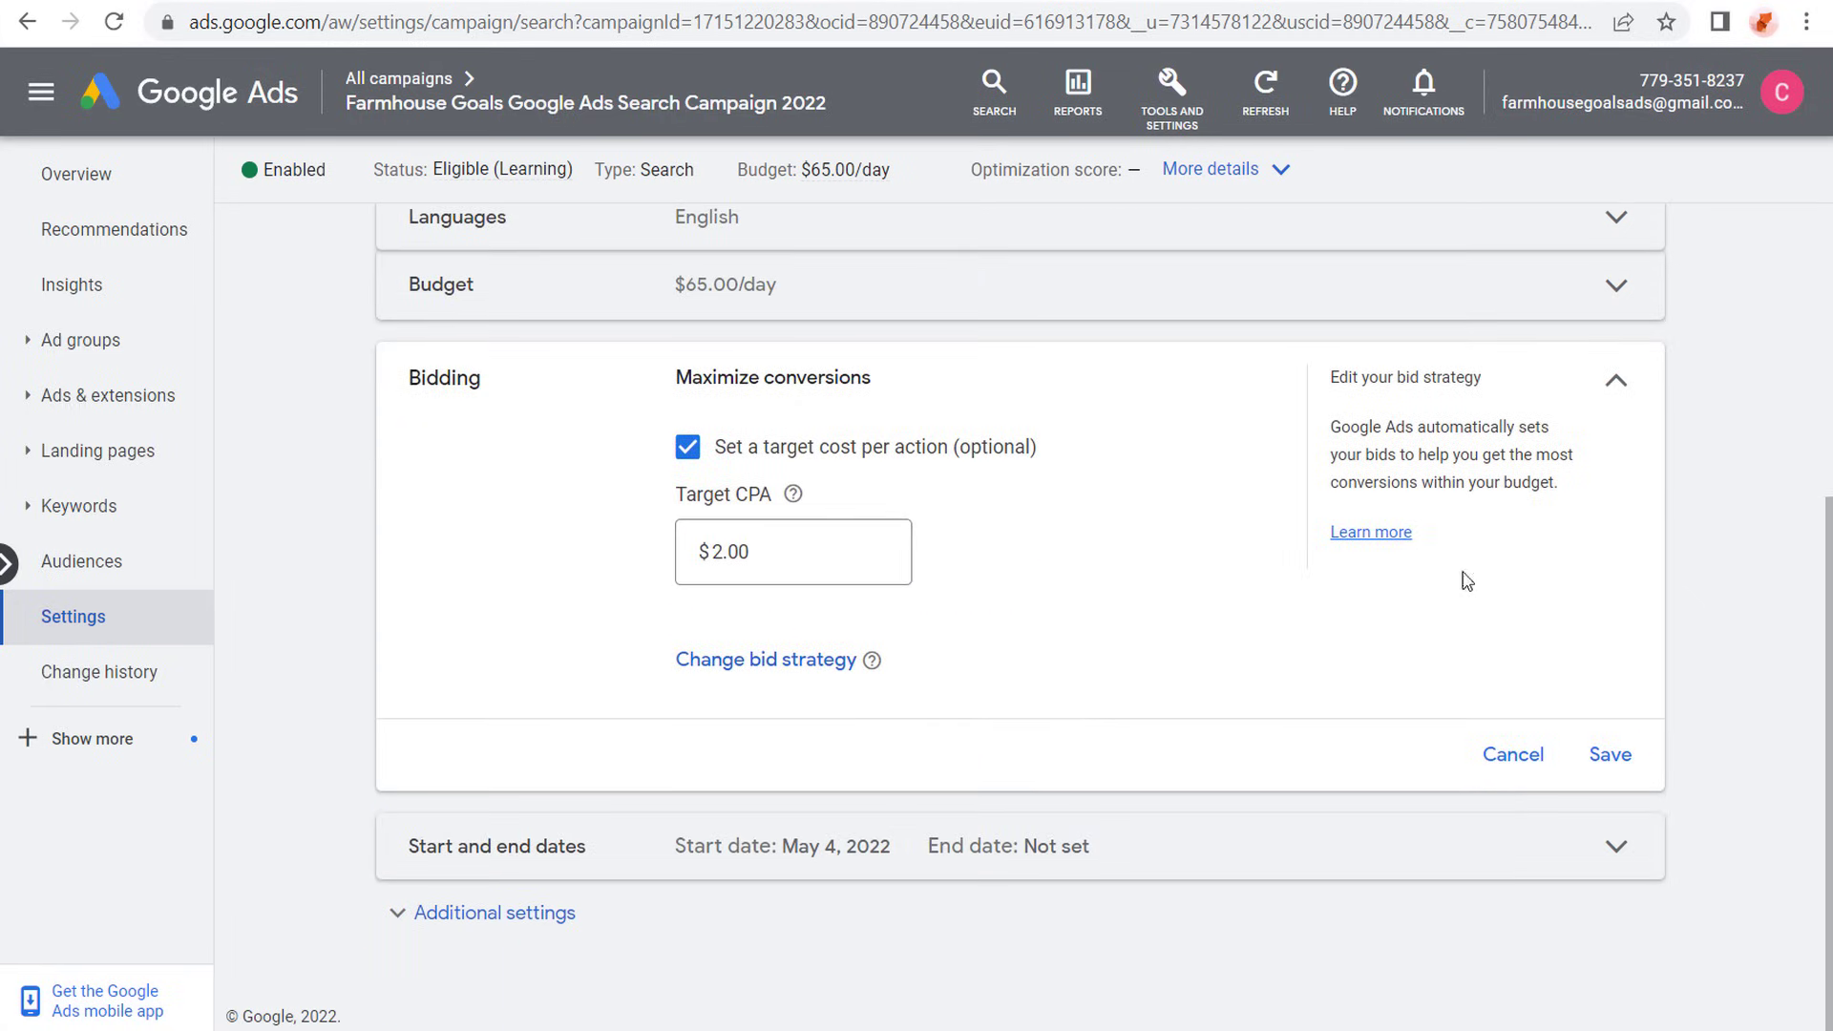
- Start a new Target CPA portfolio bid strategy in the shared library and name it Search Campaign Bid Strategy
{"action": "left_click", "coordinate": [1176, 93]}
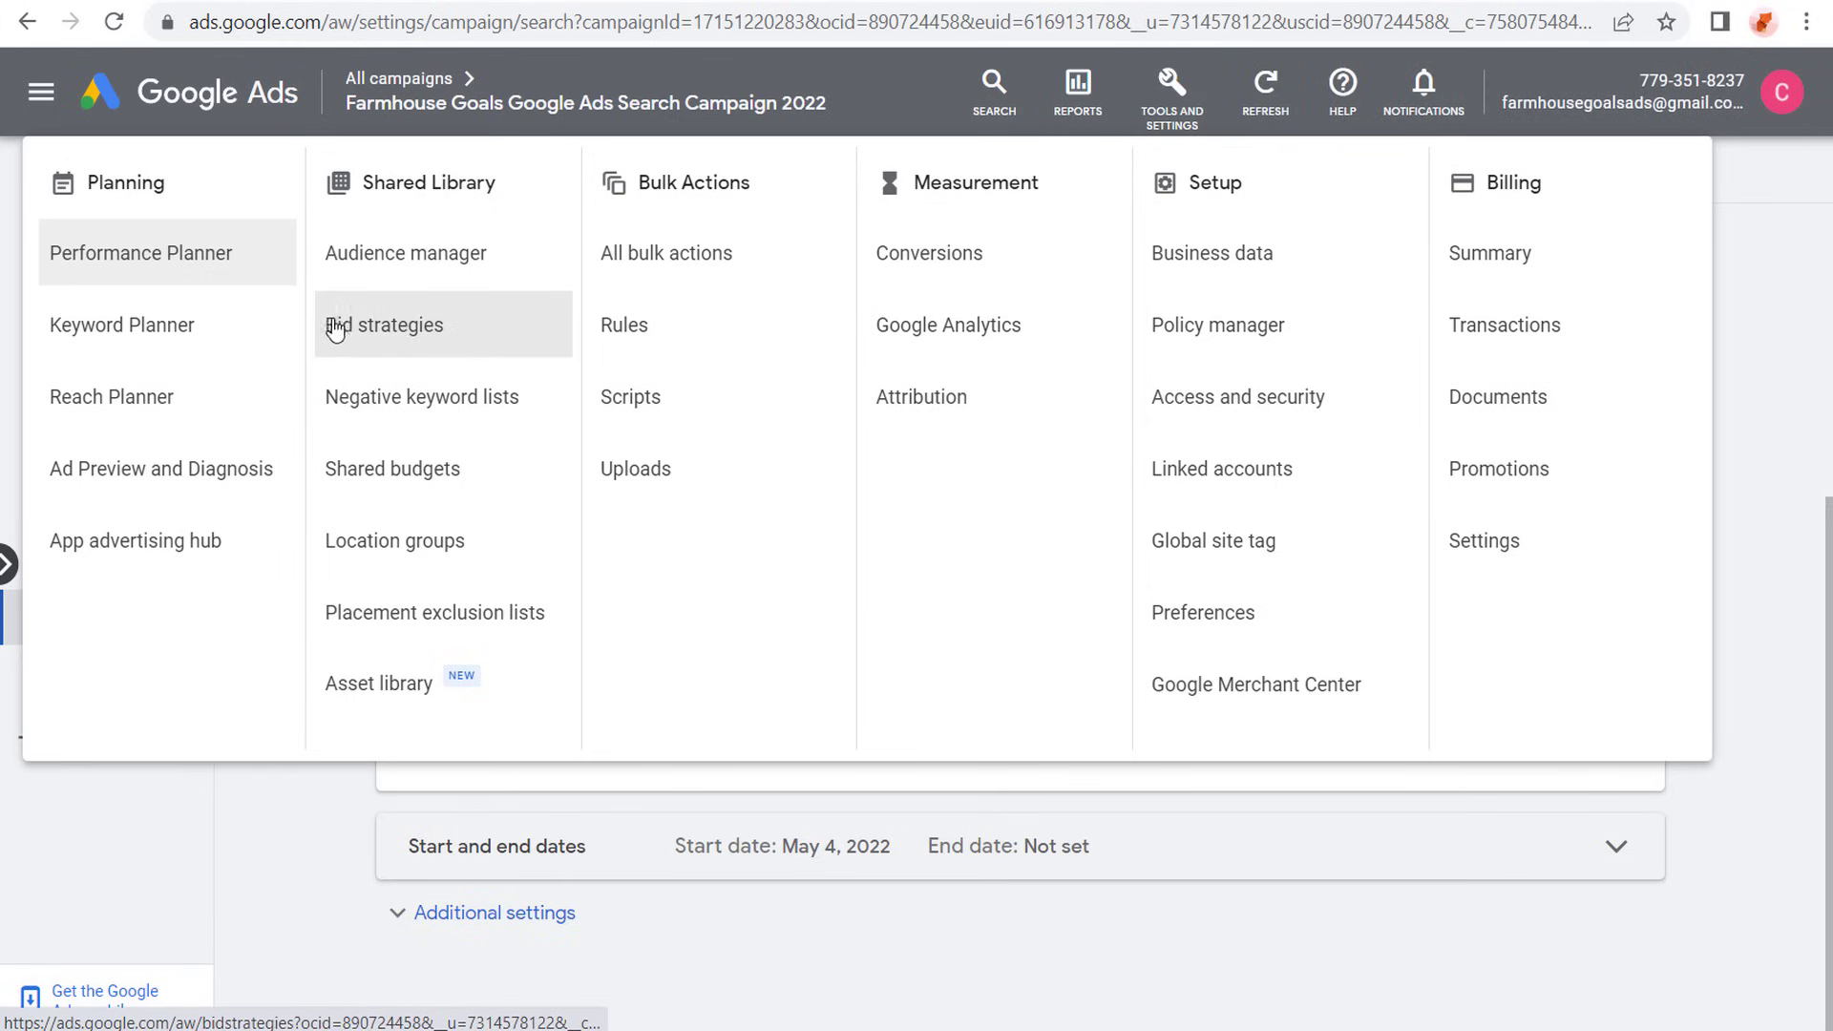
{"action": "left_click", "coordinate": [461, 328]}
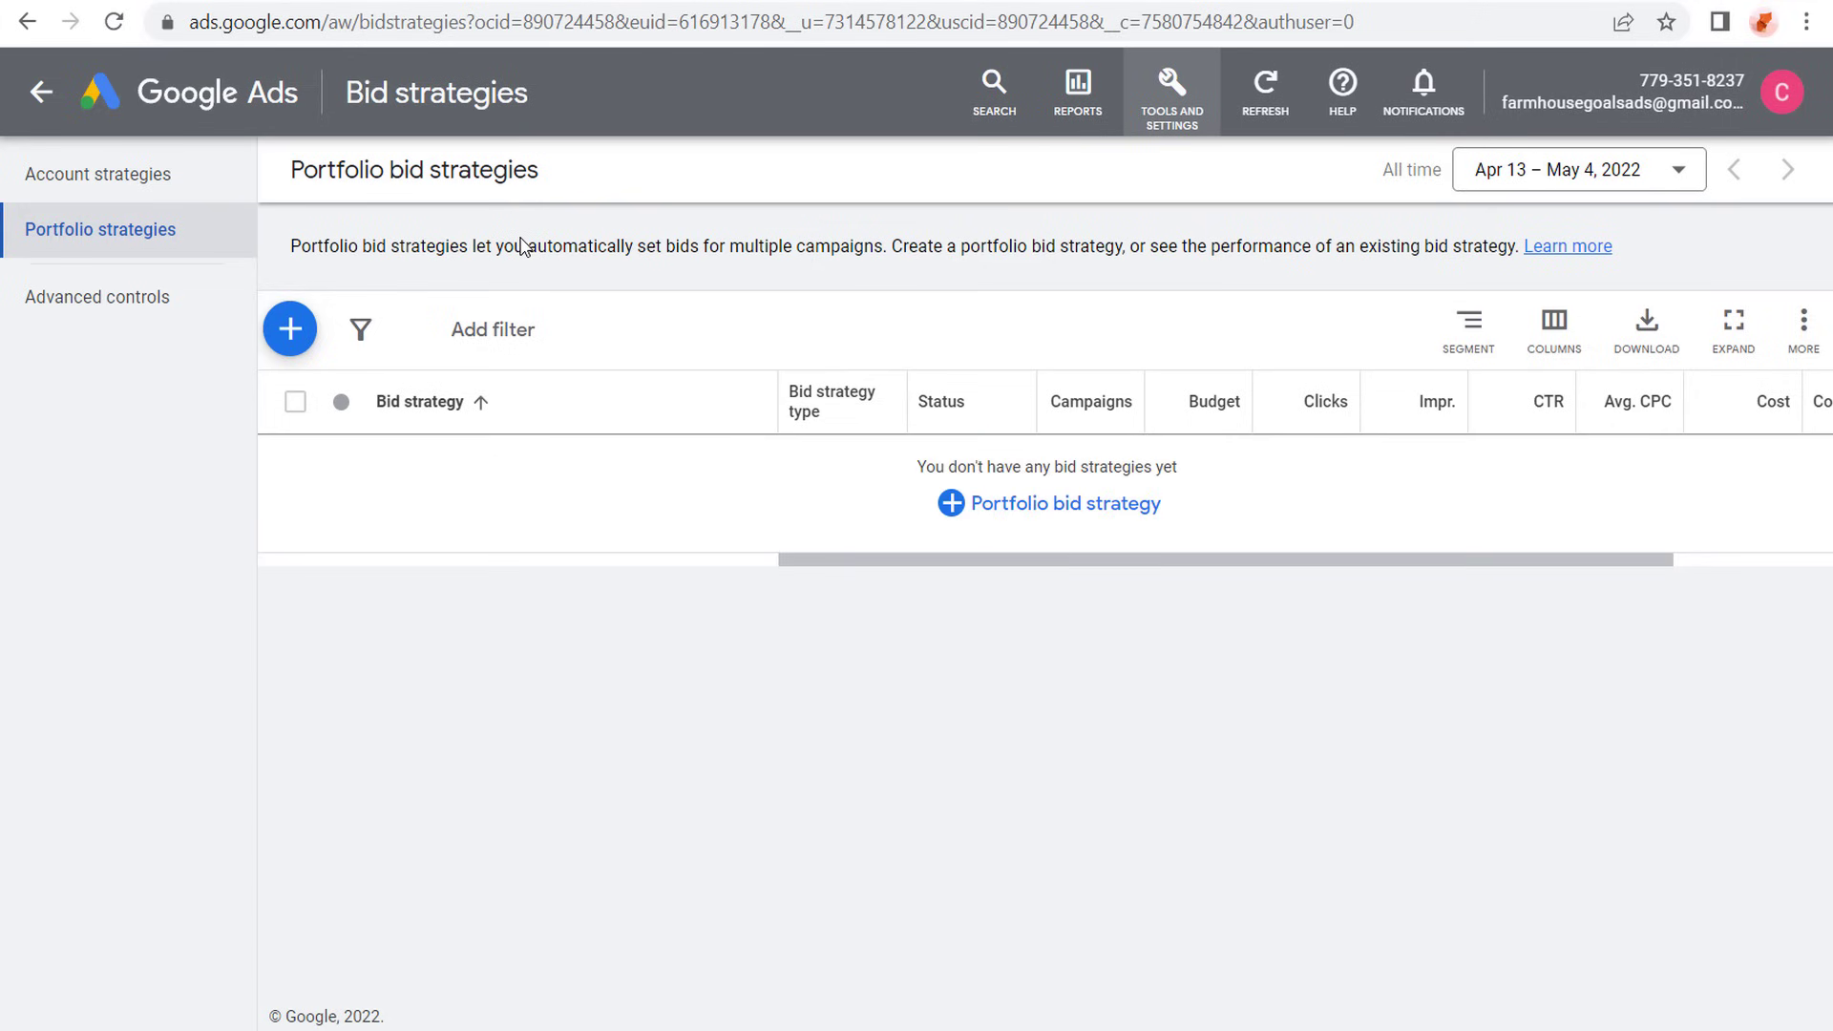
{"action": "left_click", "coordinate": [289, 329]}
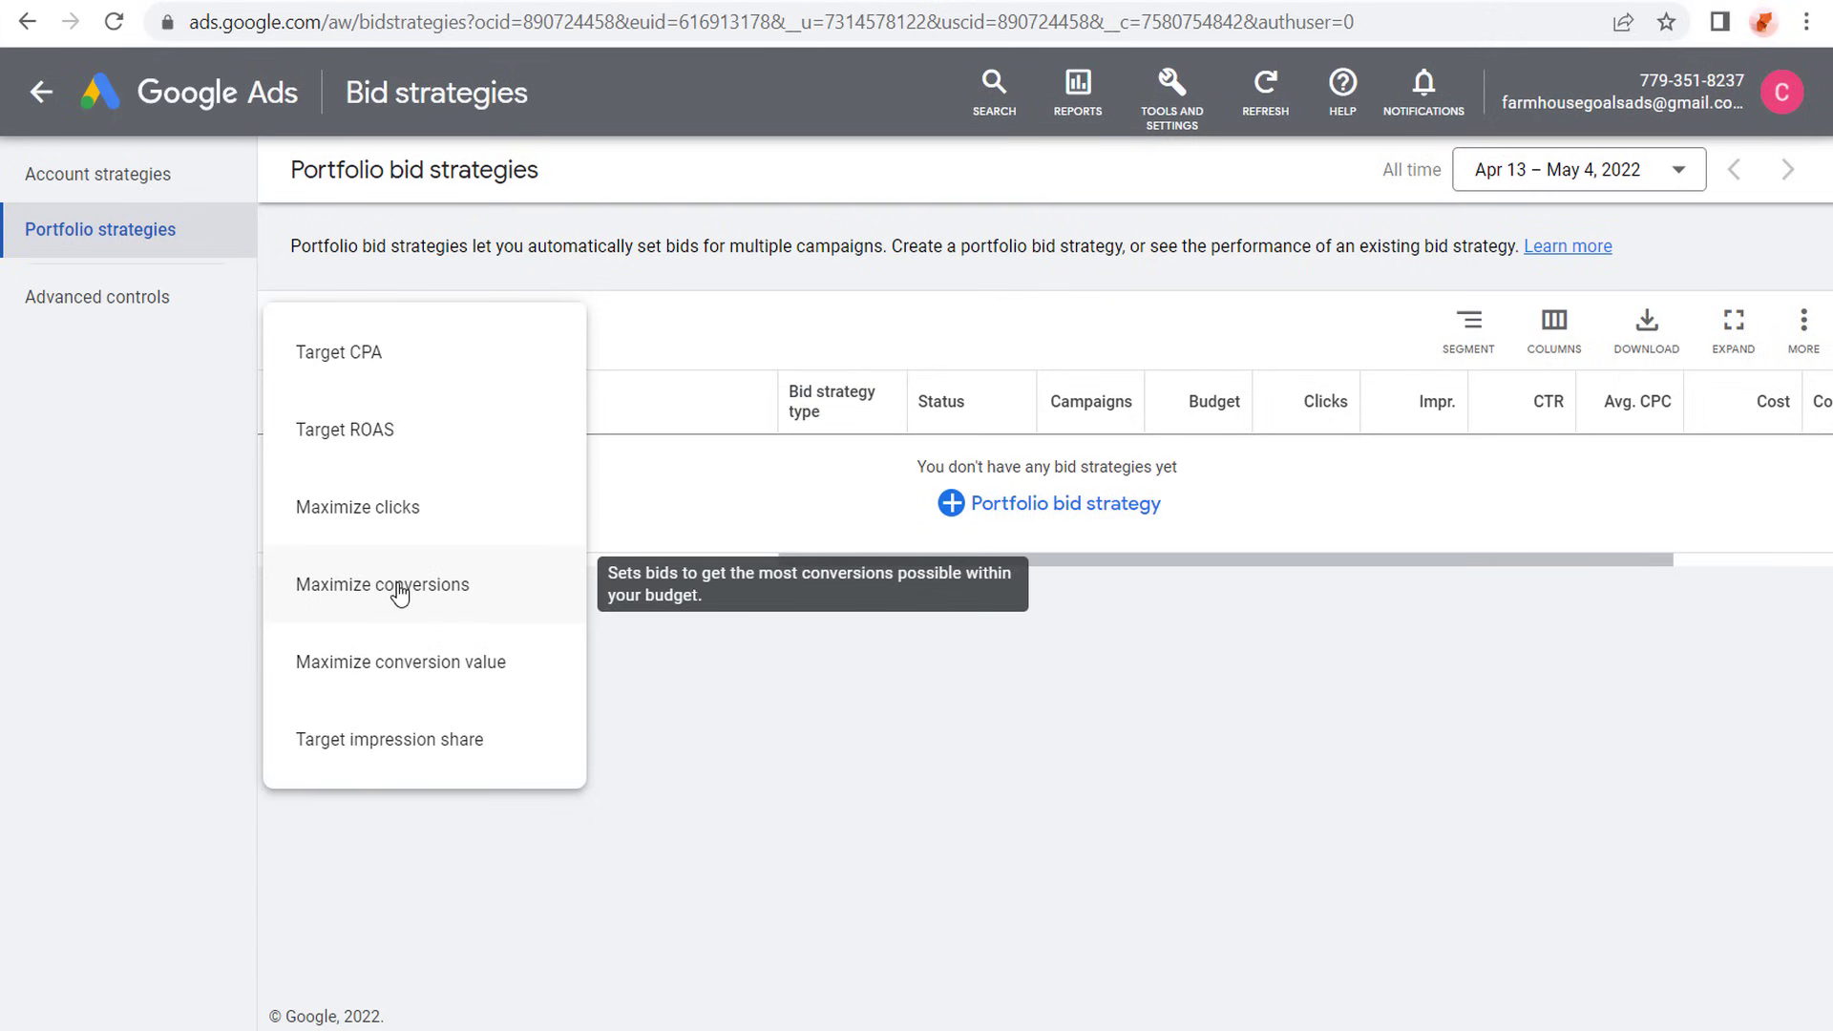
{"action": "left_click", "coordinate": [405, 363]}
{"action": "left_click", "coordinate": [413, 336]}
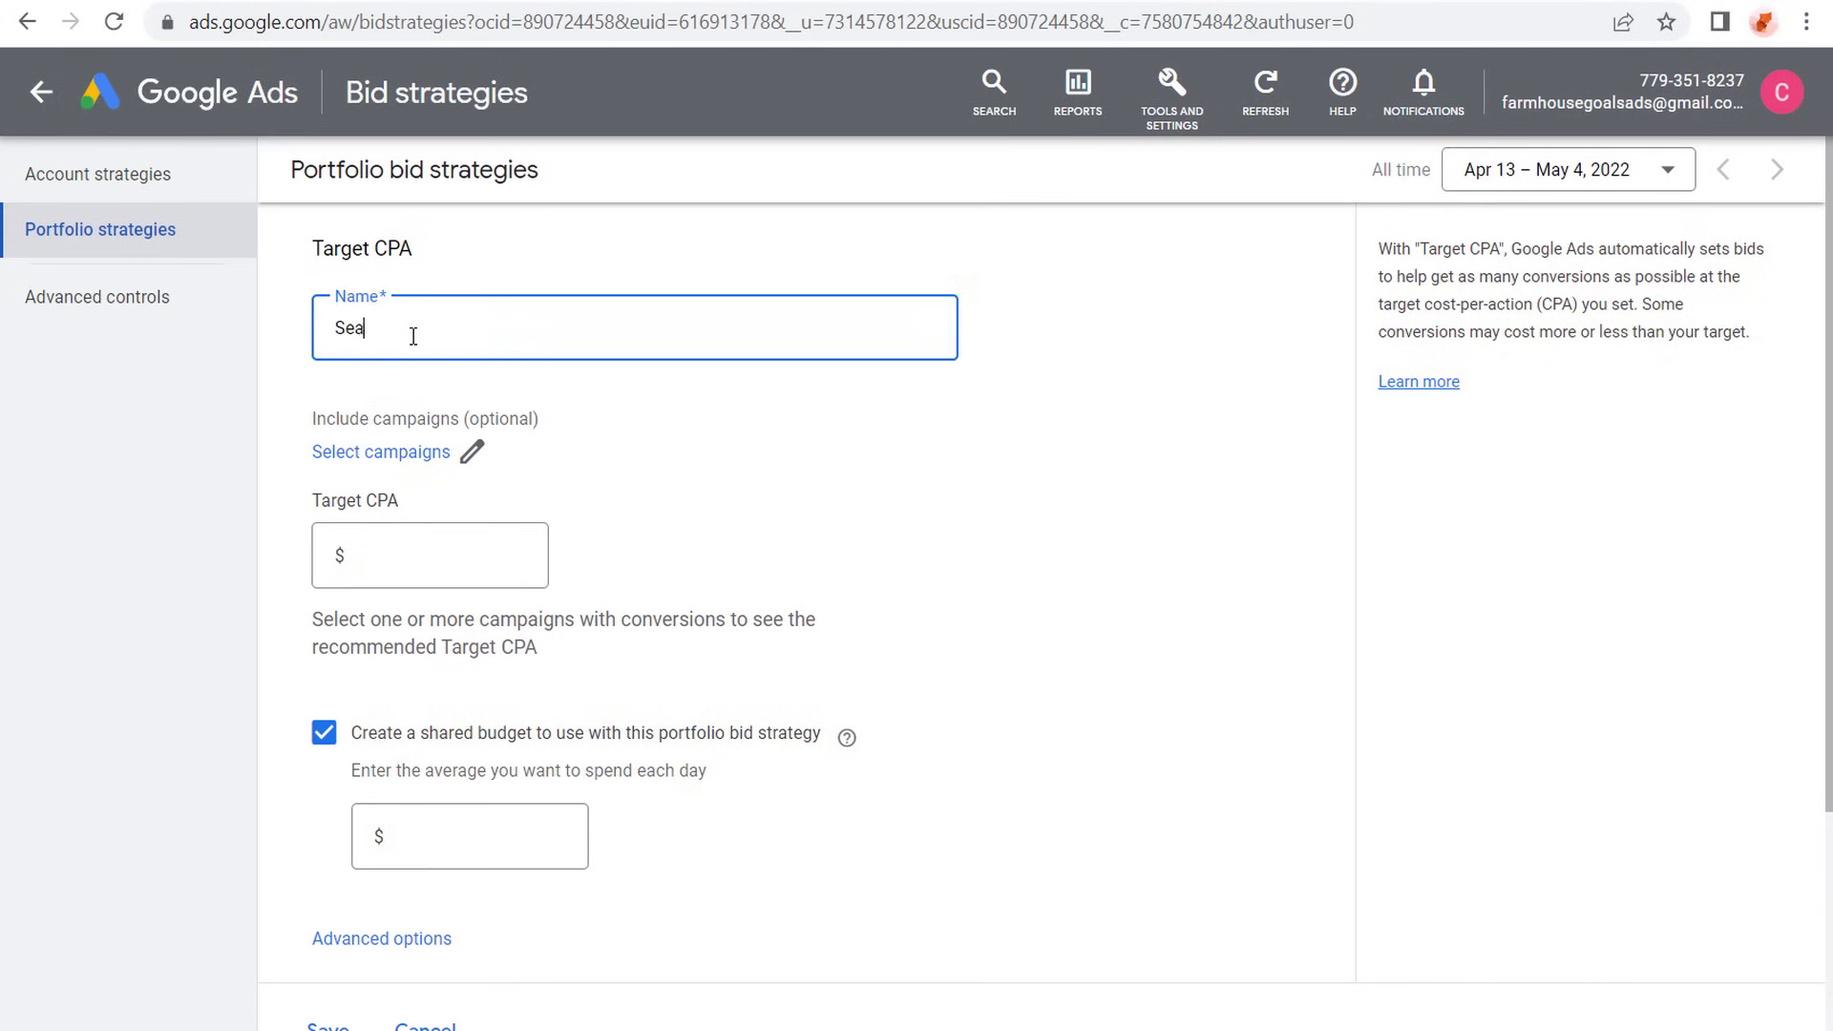
{"action": "type", "text": "Search Campaign Bid Strategy"}
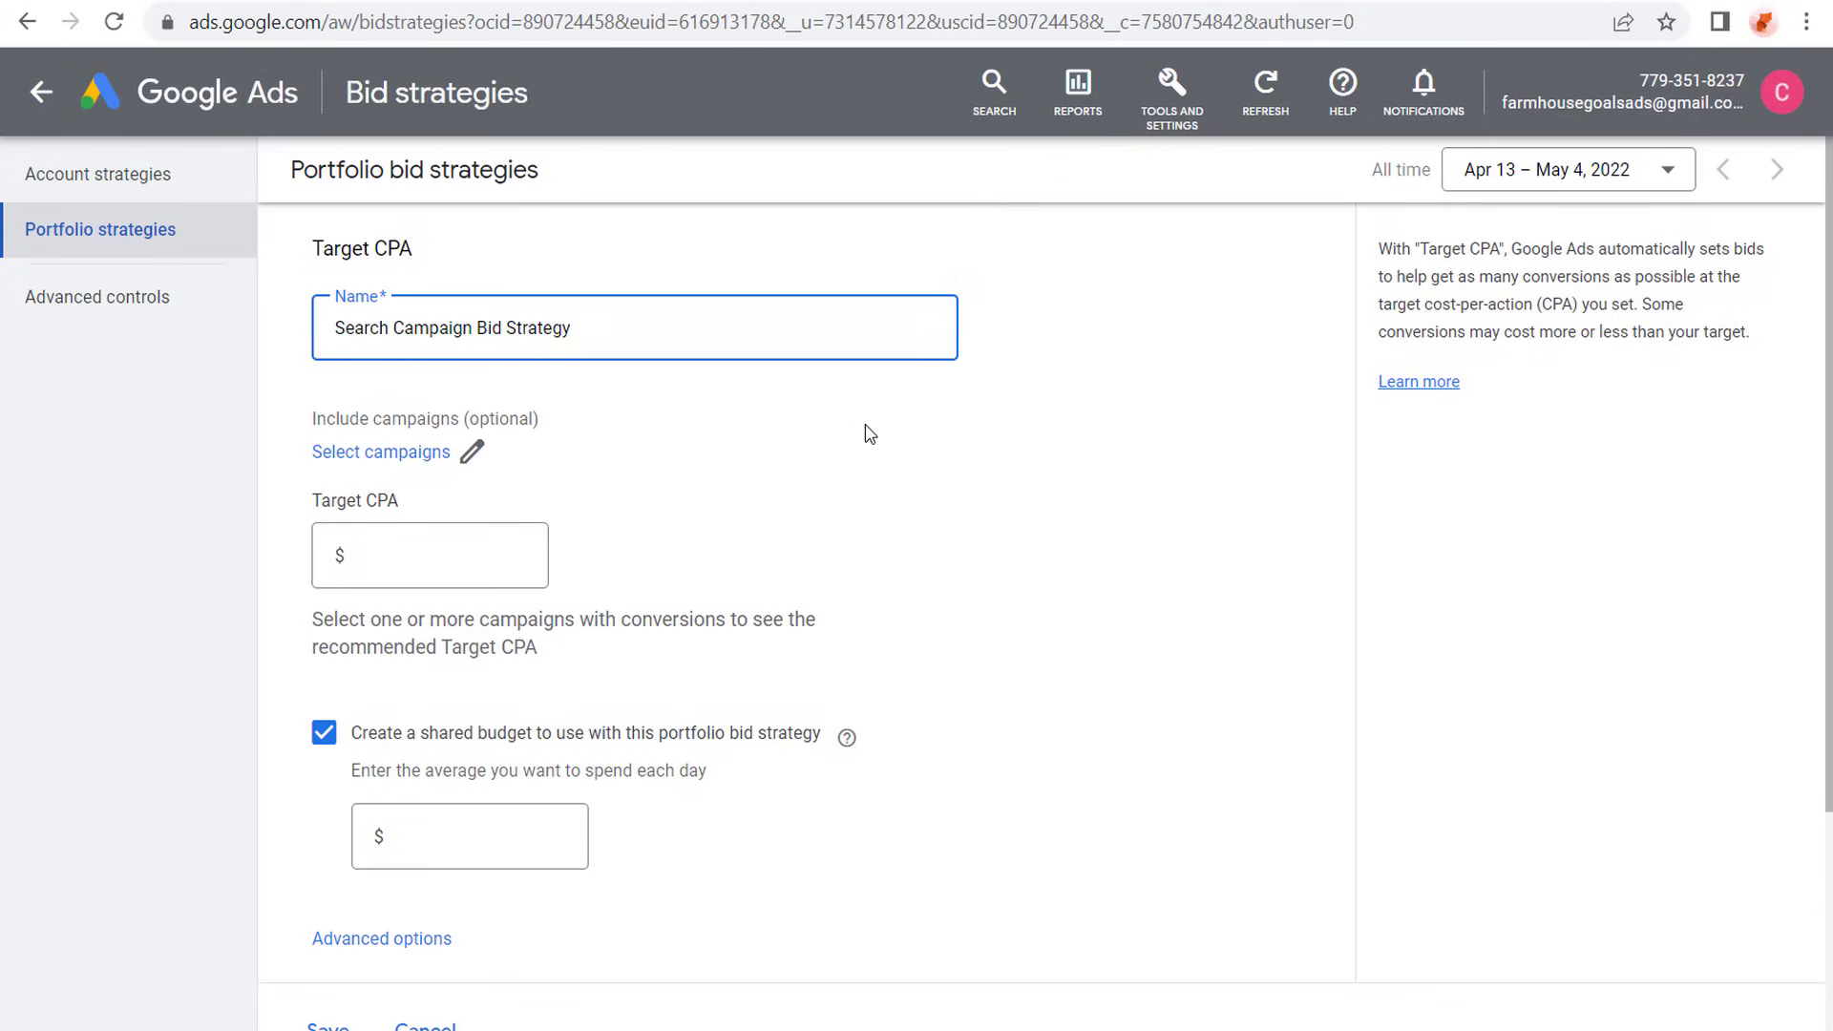
- Include the Farmhouse Goals search campaign in the strategy with a $2.00 target CPA, and turn off the shared budget
{"action": "left_click", "coordinate": [471, 452]}
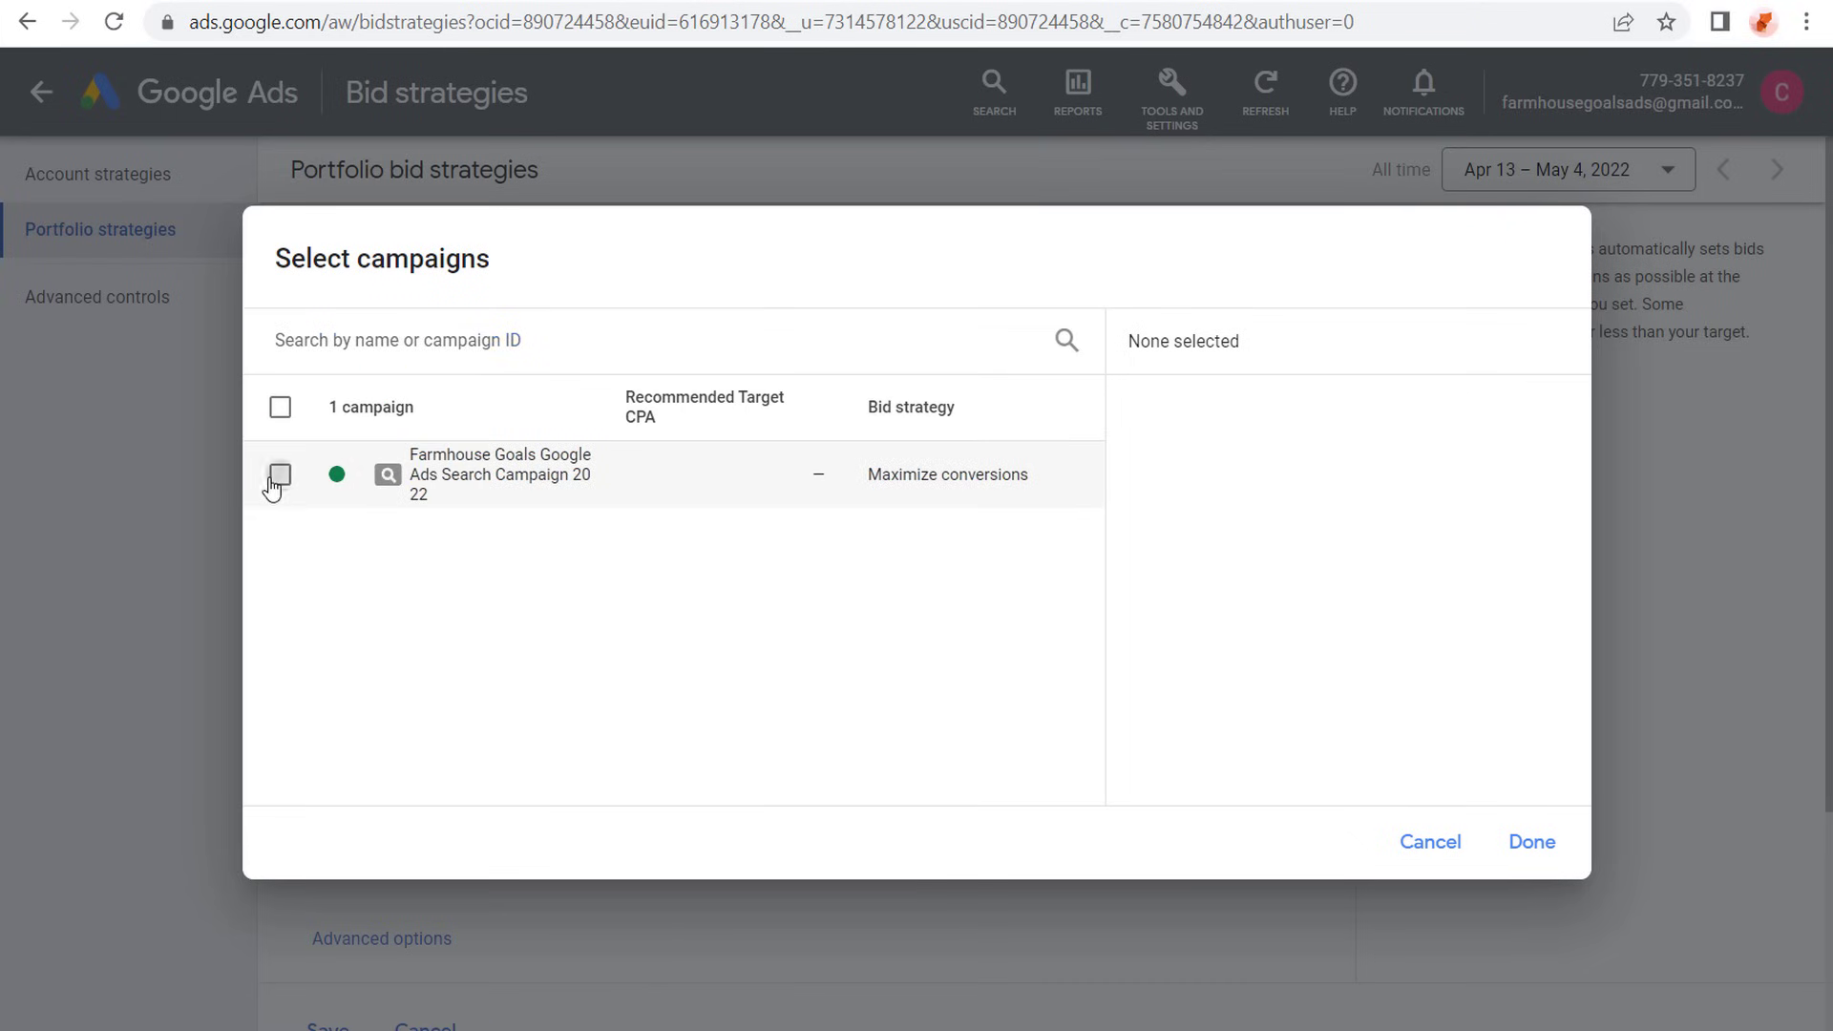
{"action": "left_click", "coordinate": [279, 476]}
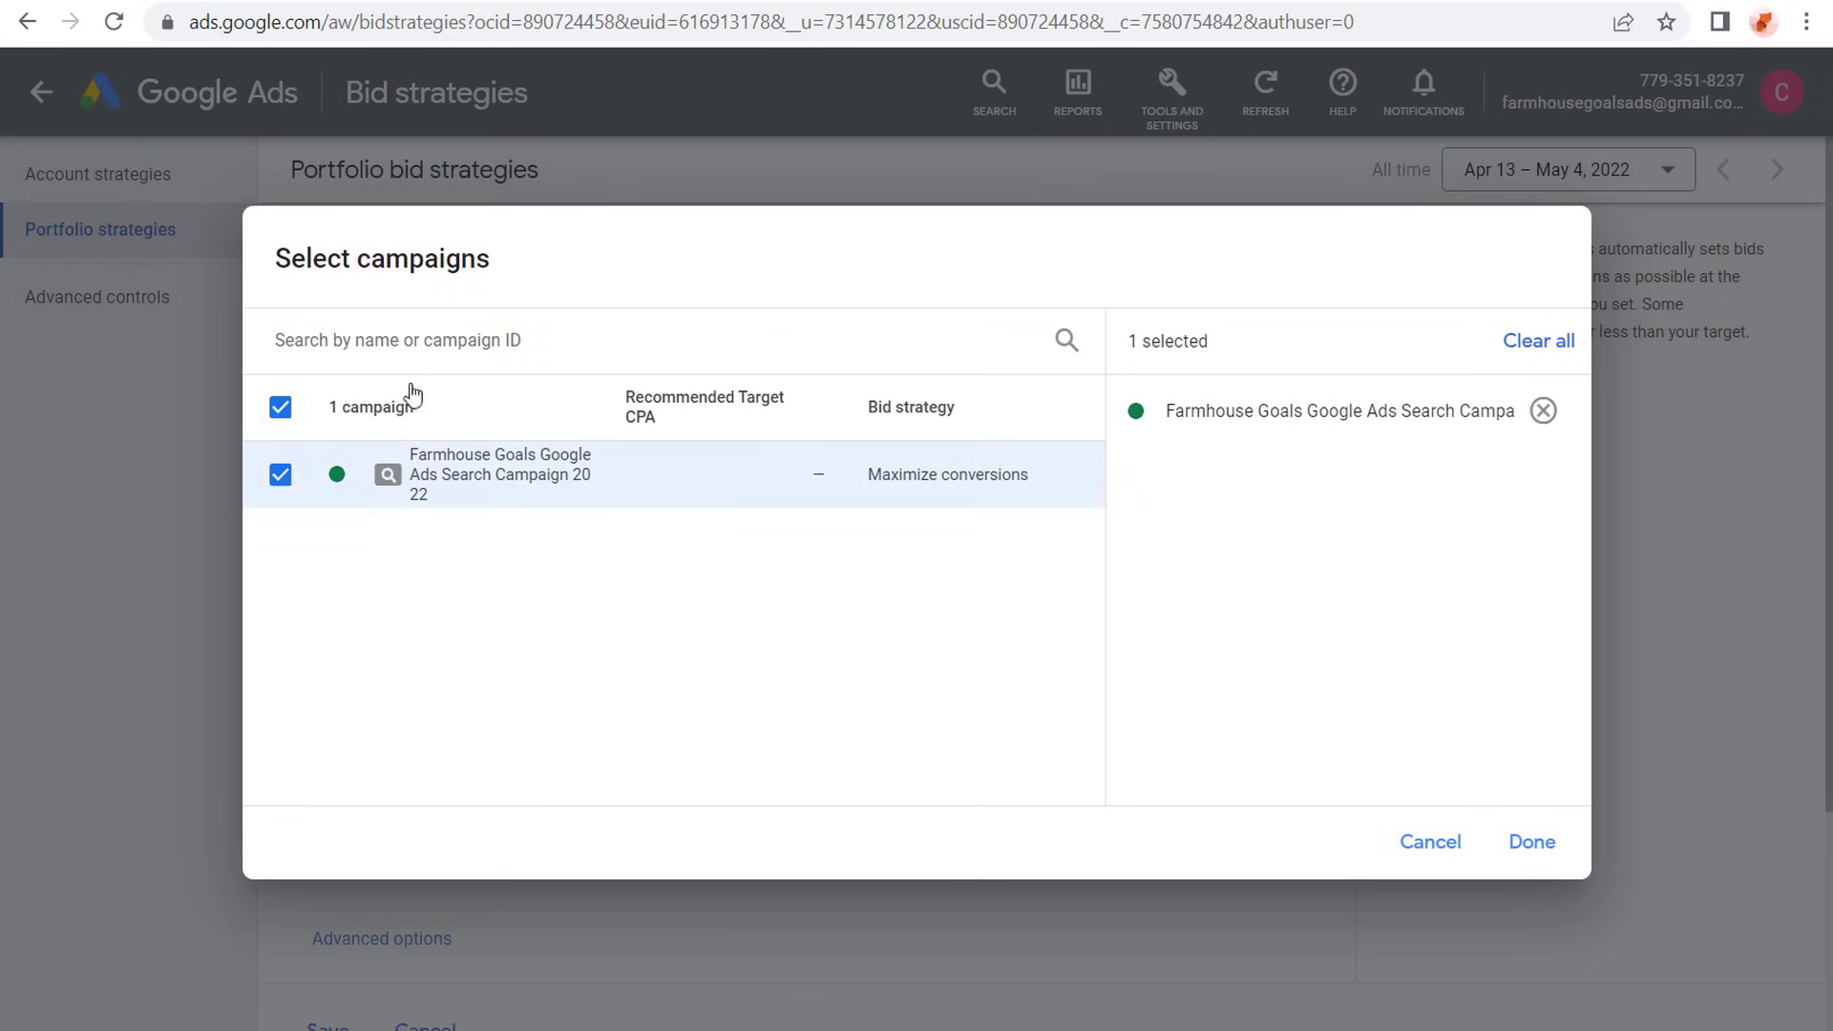
{"action": "left_click", "coordinate": [1527, 843]}
{"action": "left_click", "coordinate": [455, 552]}
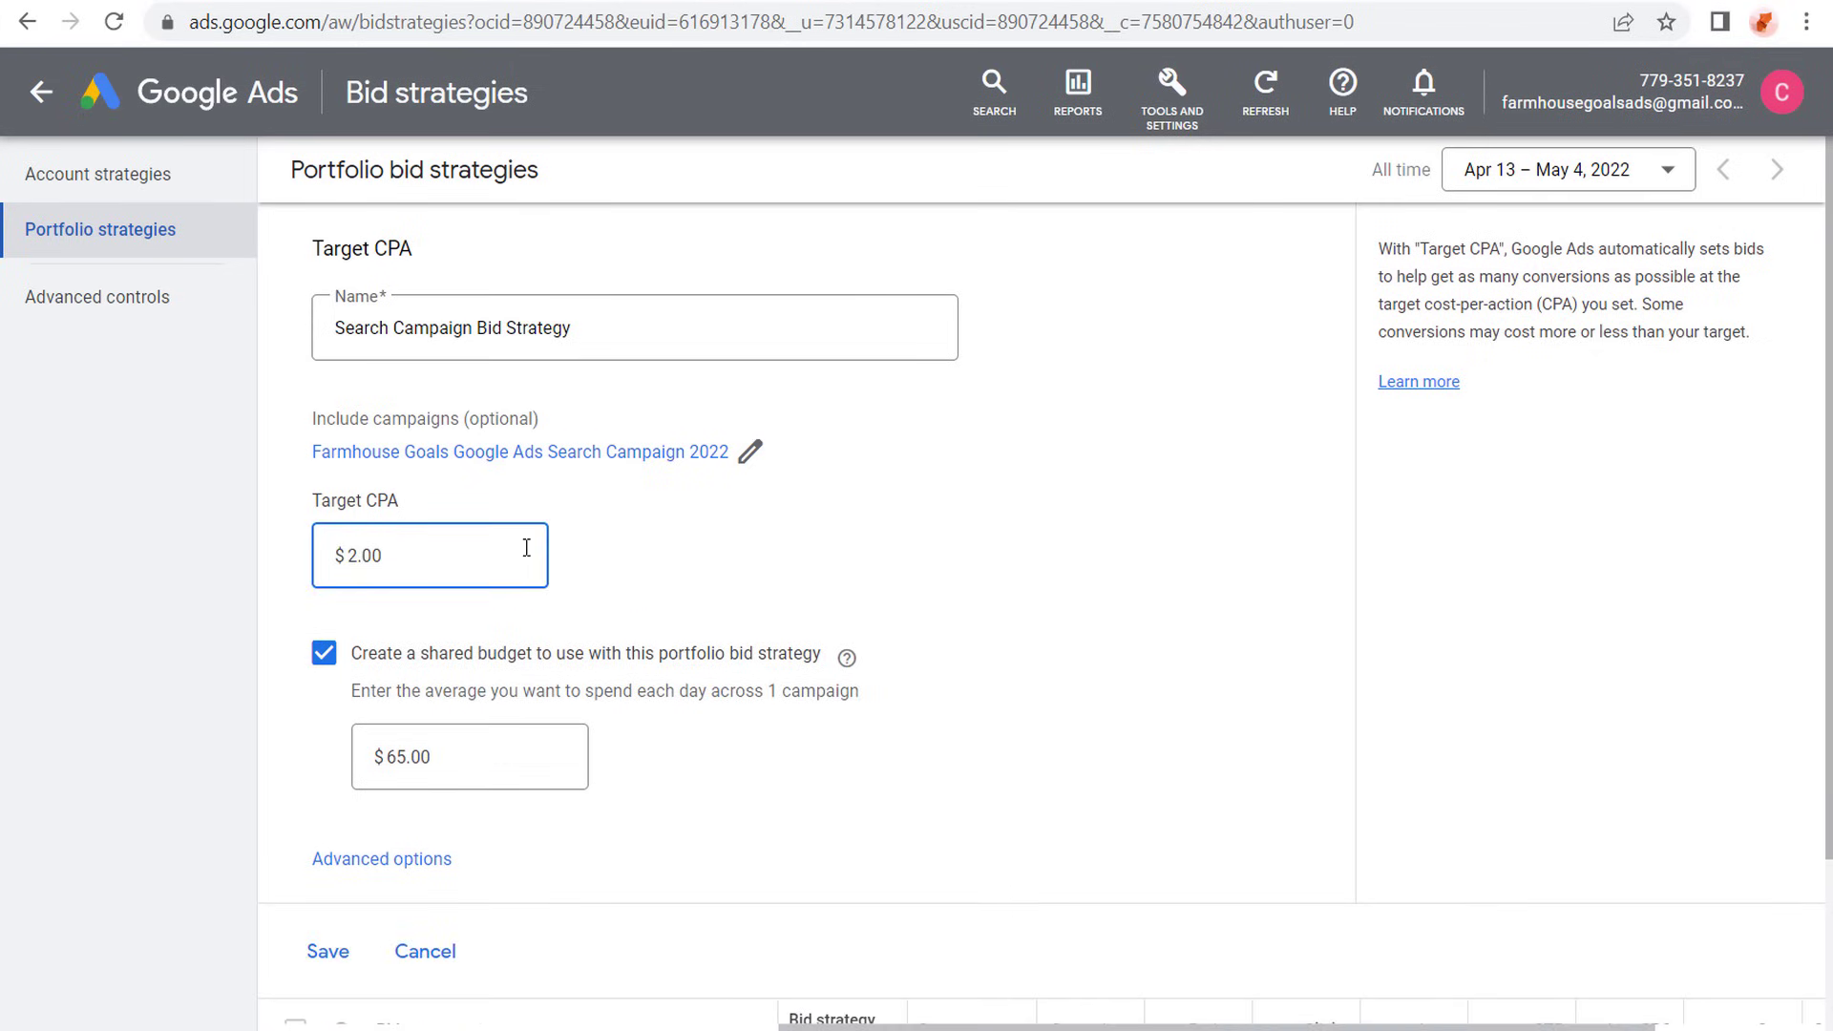
{"action": "left_click", "coordinate": [836, 525]}
{"action": "scroll", "coordinate": [836, 527], "scroll_direction": "down", "scroll_amount": 2}
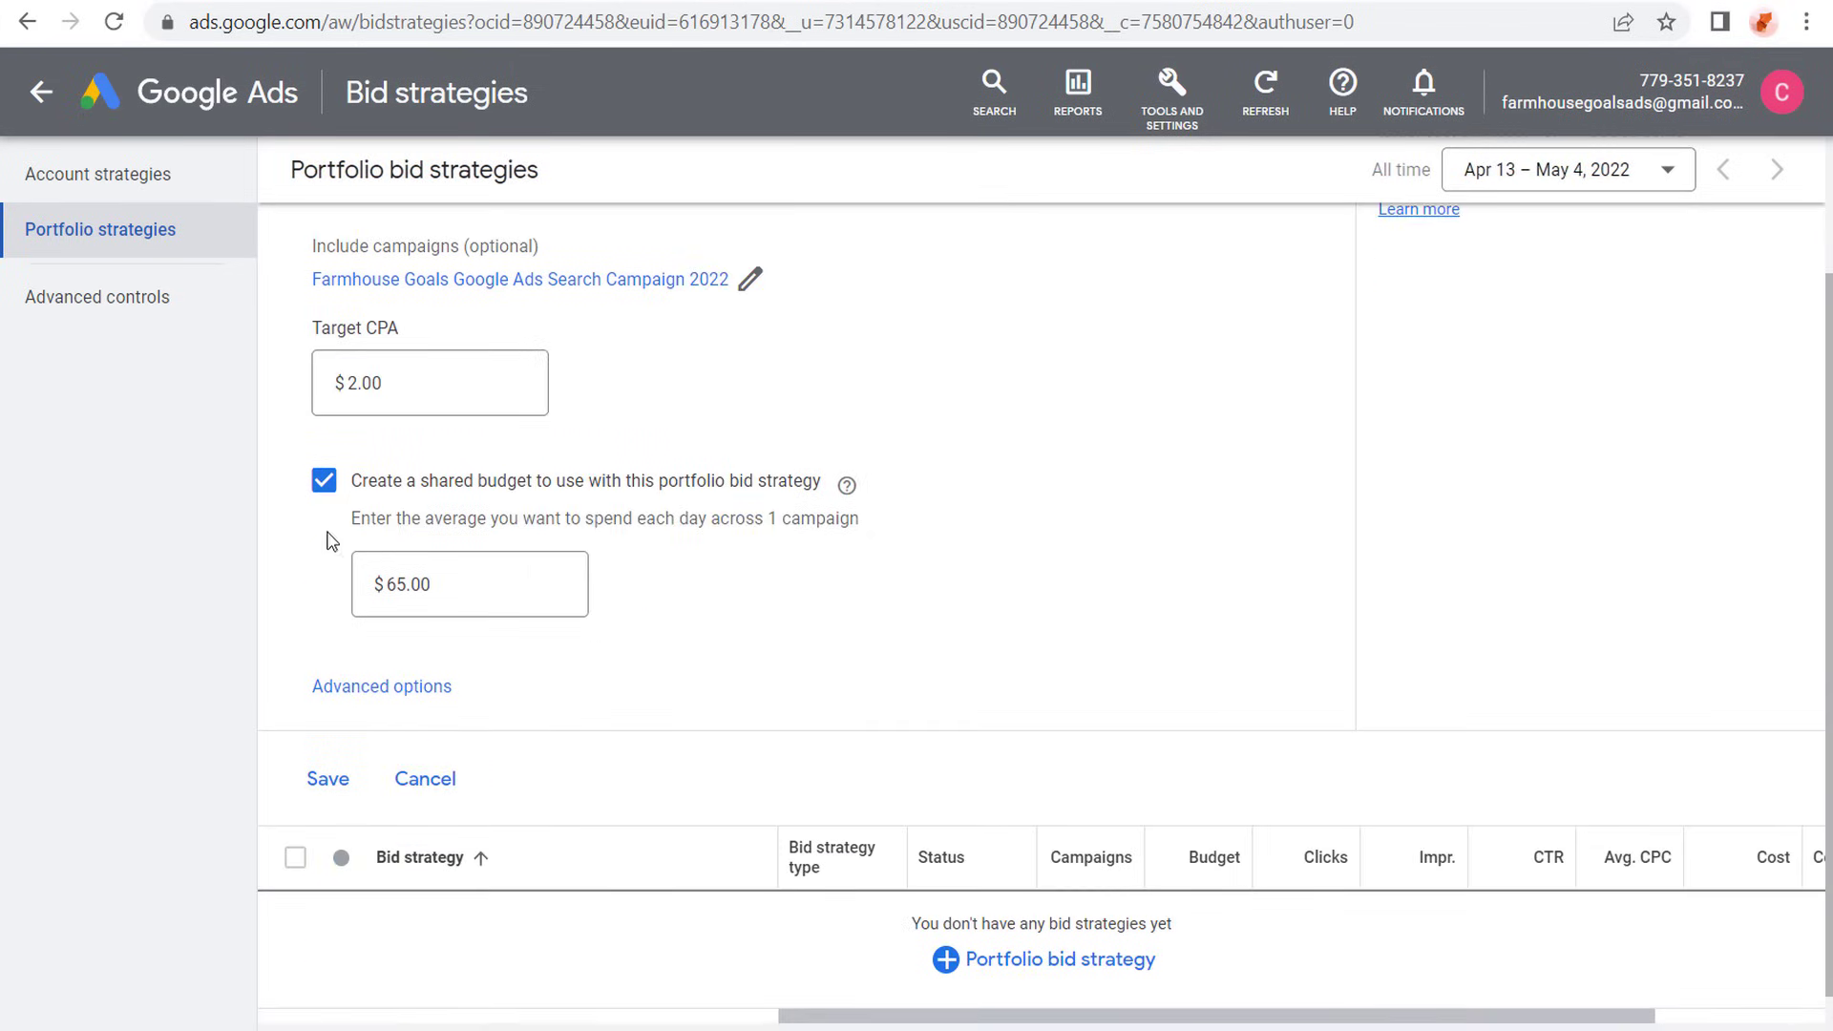
{"action": "left_click", "coordinate": [325, 482]}
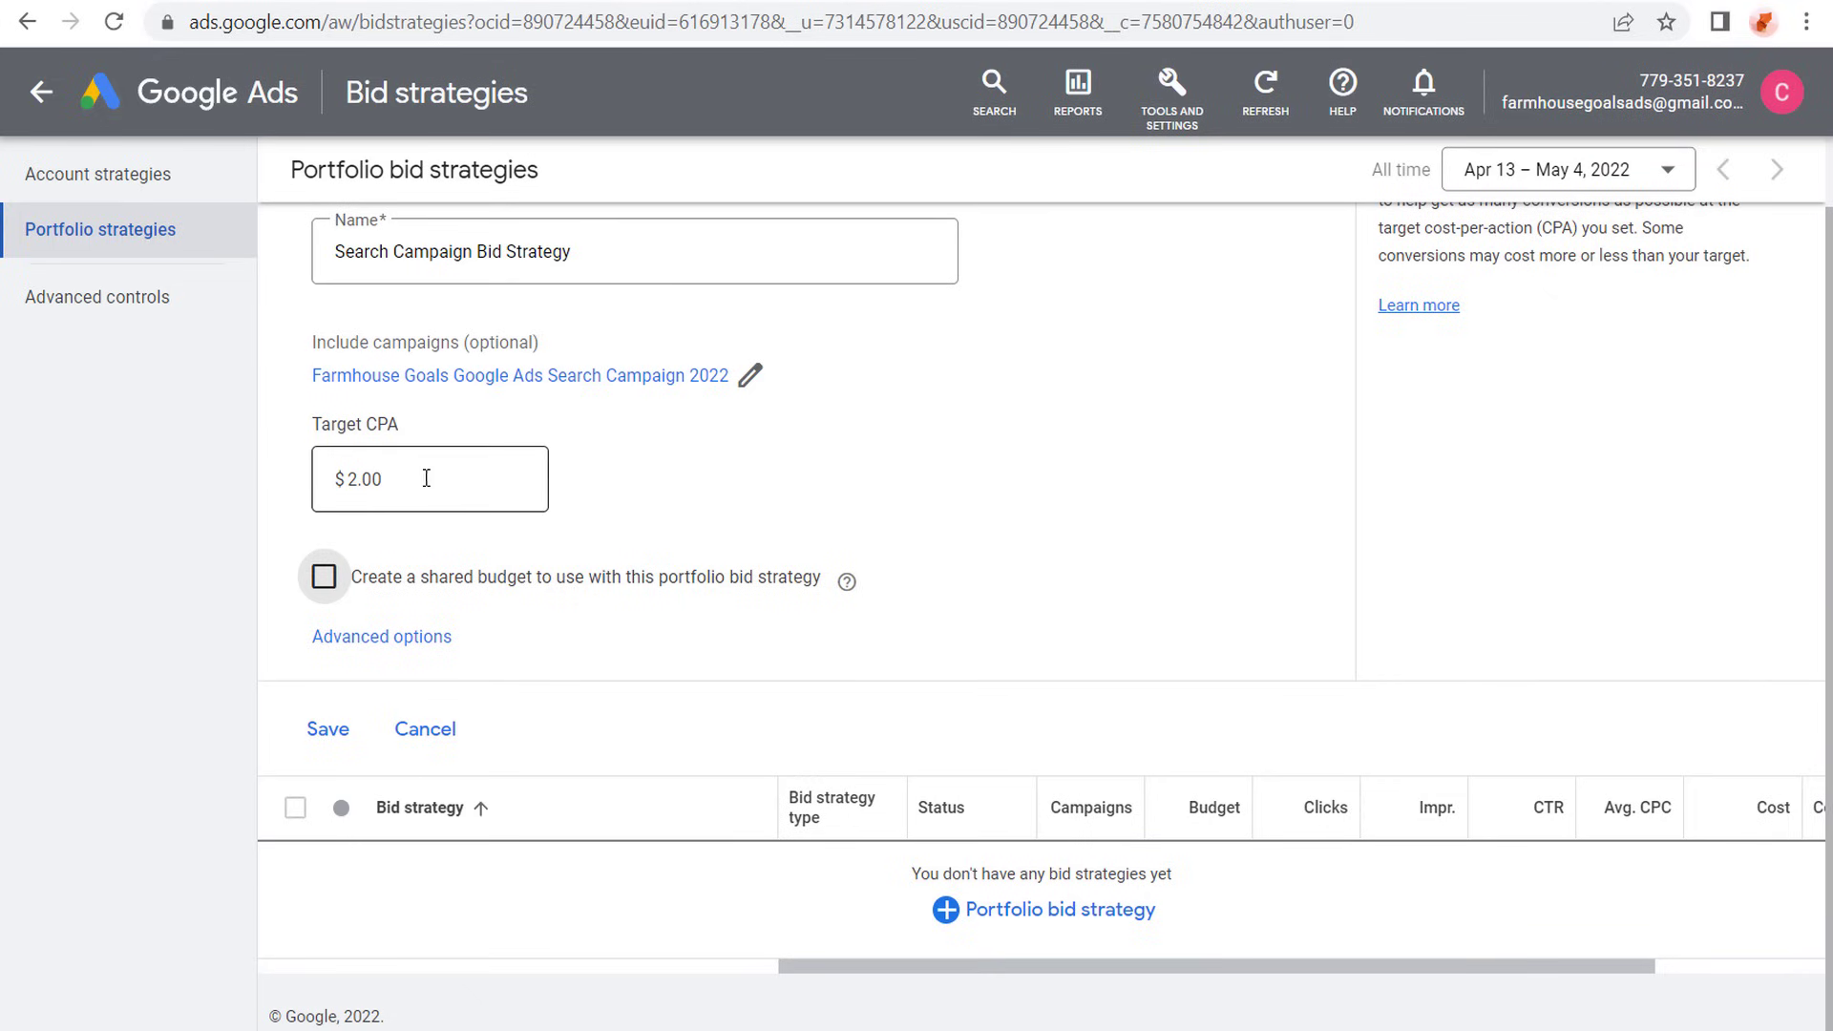
- Expand the bid strategy's advanced options and set the maximum bid limit to $1.25
{"action": "left_click", "coordinate": [368, 637]}
{"action": "scroll", "coordinate": [945, 520], "scroll_direction": "down", "scroll_amount": 2}
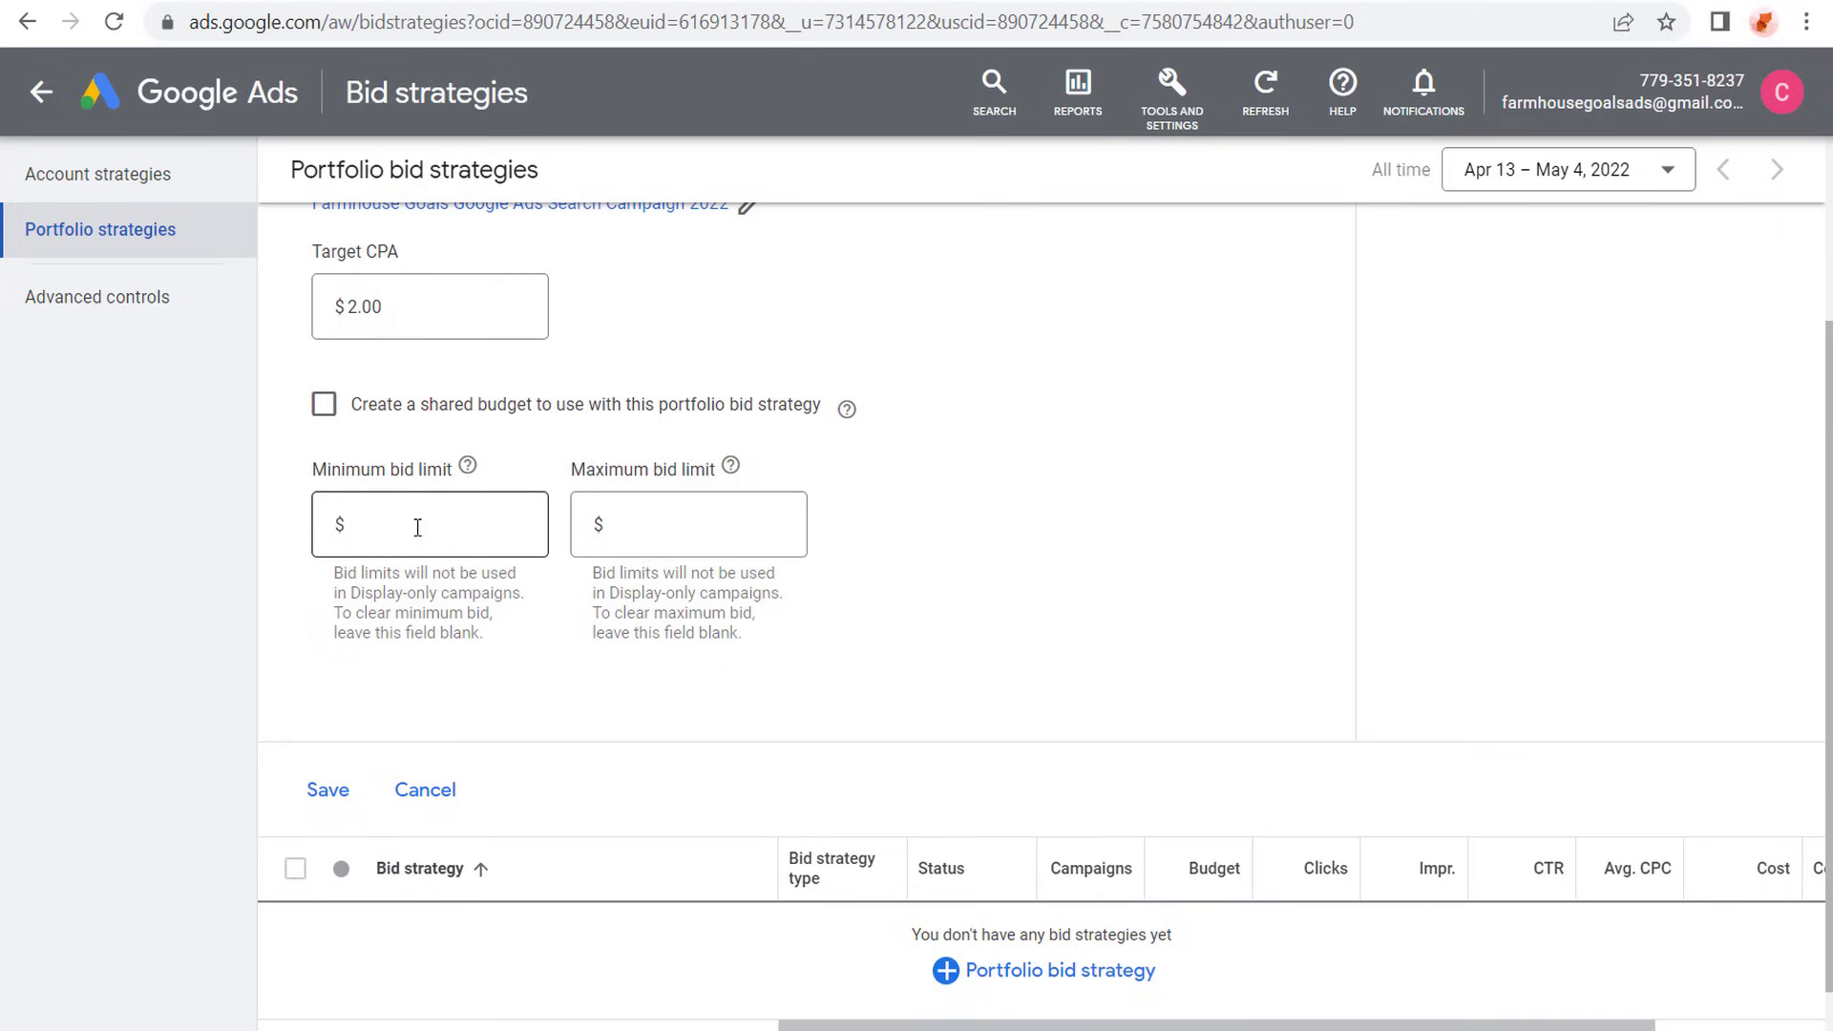
{"action": "left_click", "coordinate": [698, 525]}
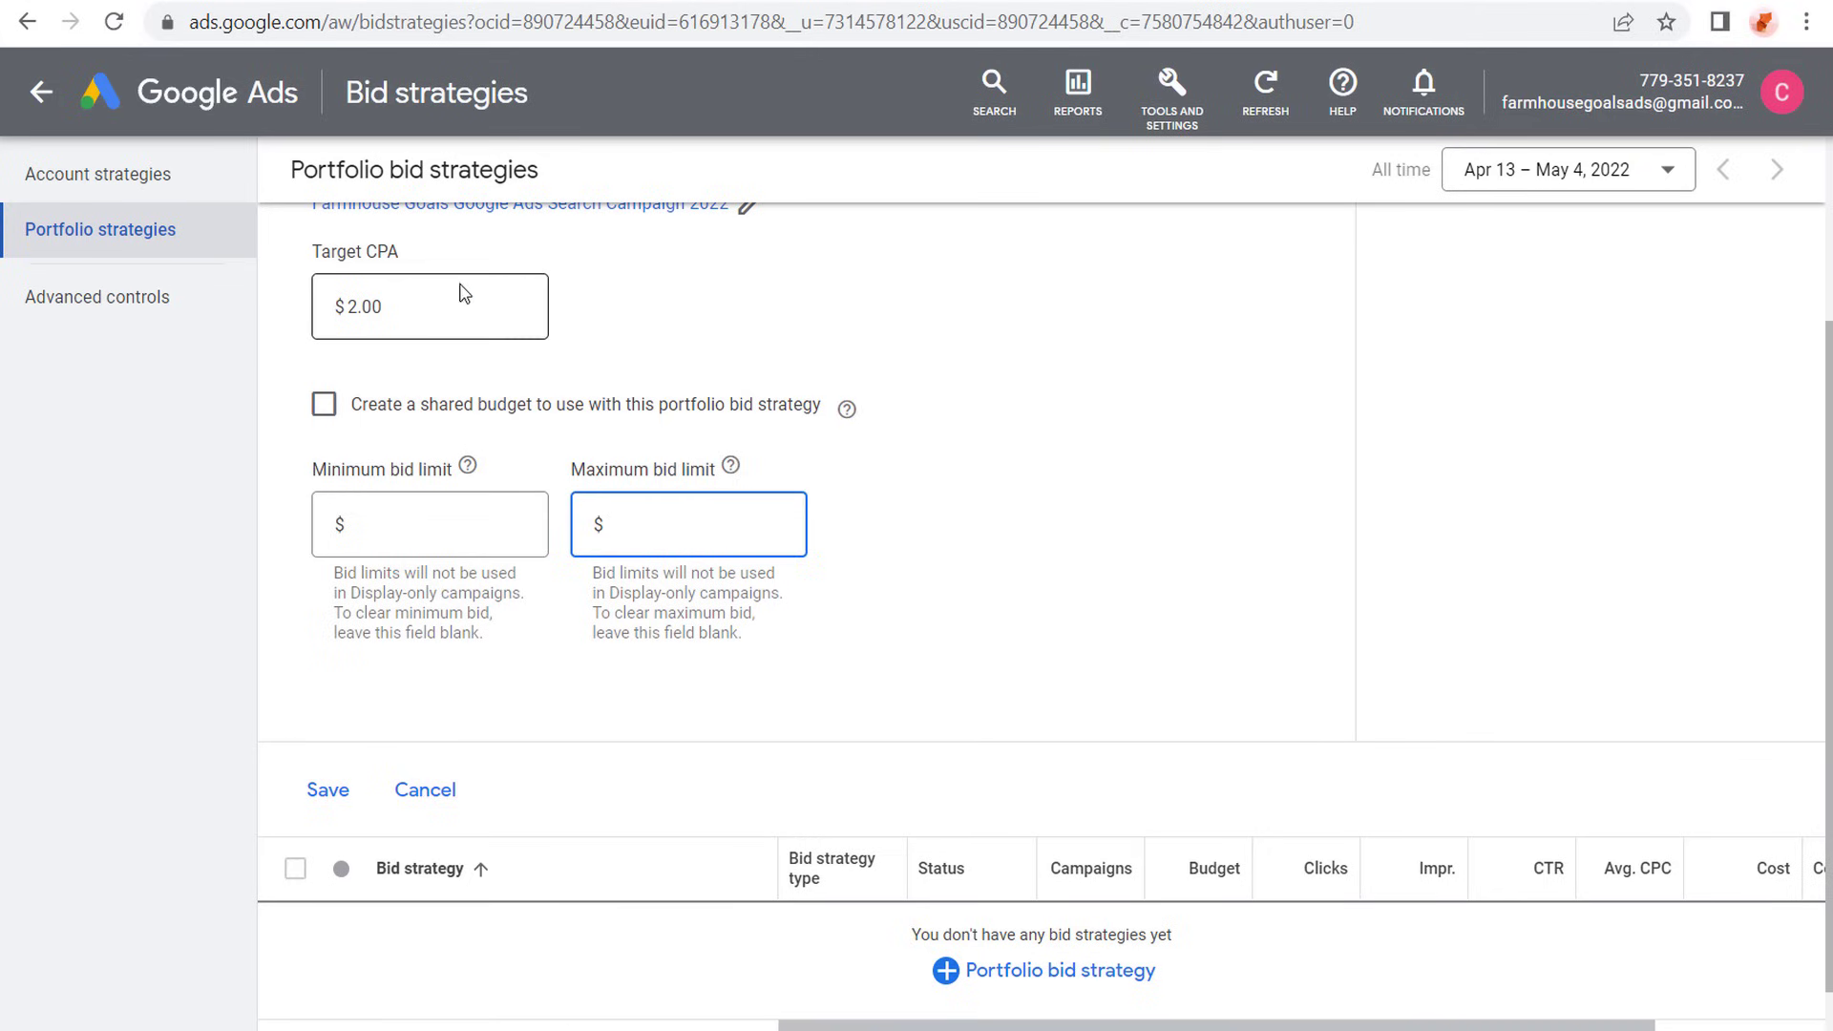
{"action": "left_click_drag", "start_coordinate": [325, 255], "coordinate": [437, 258]}
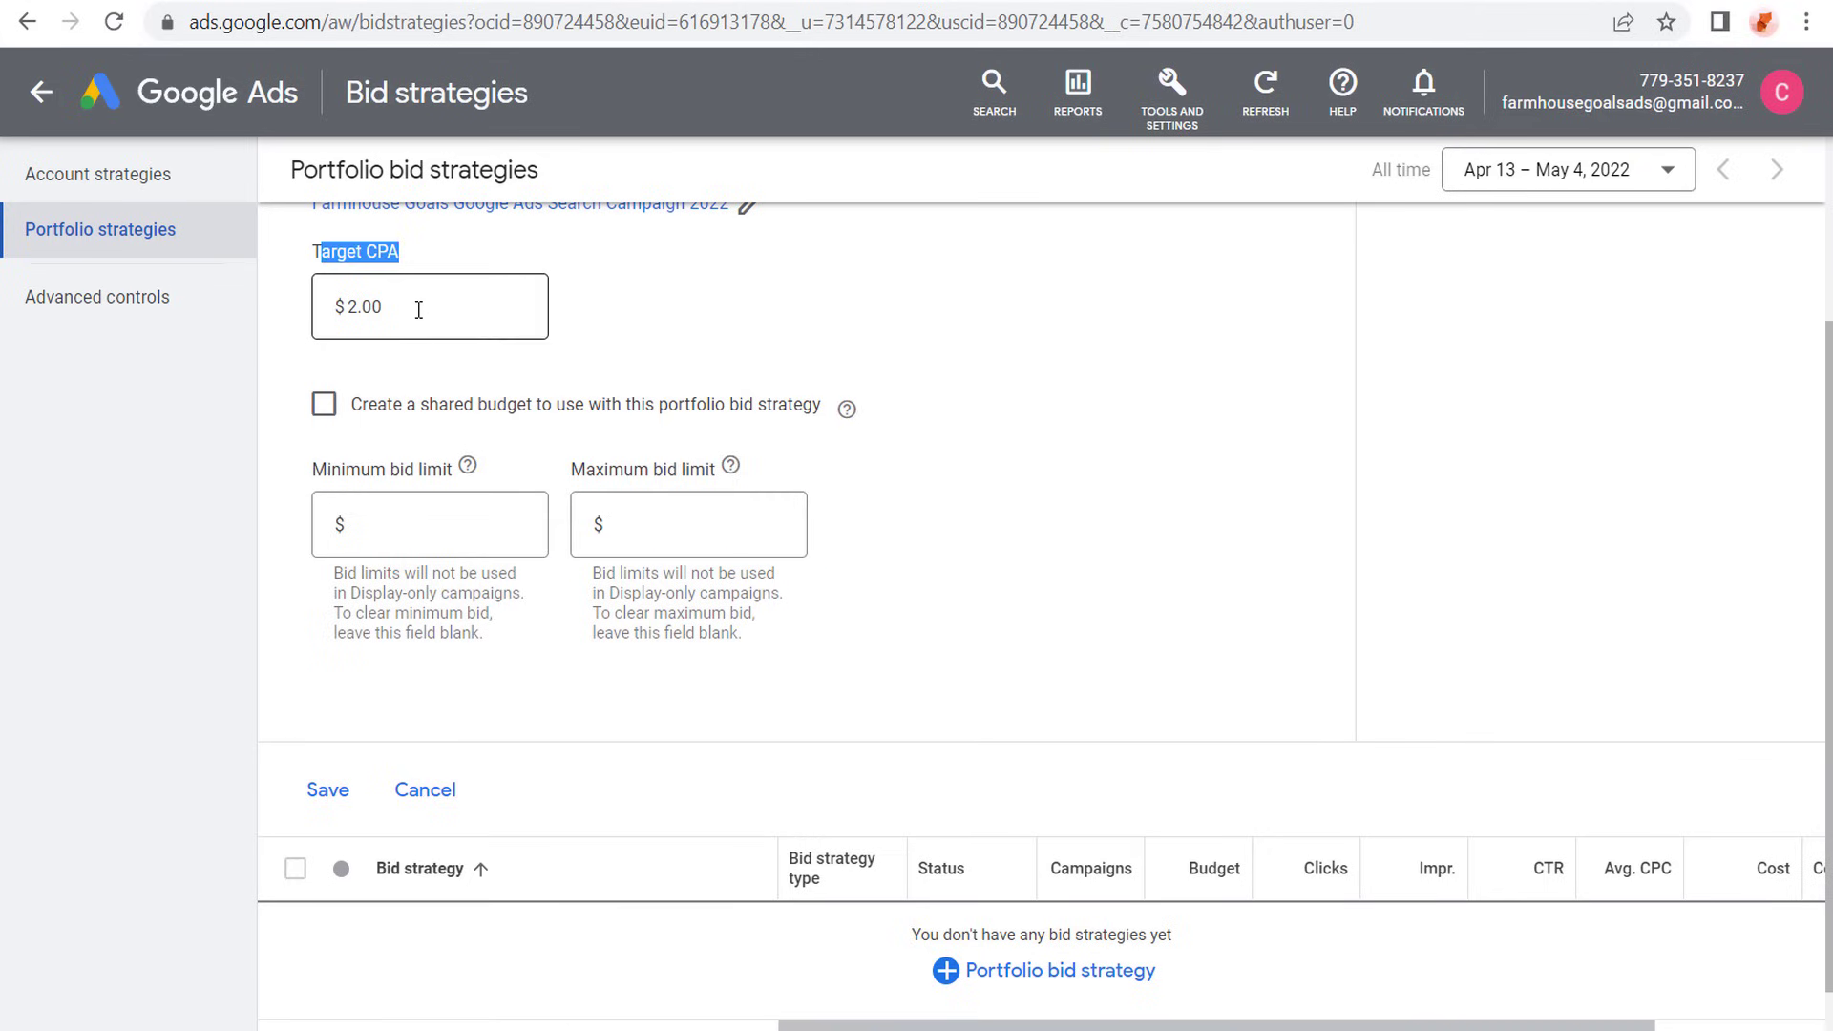
{"action": "left_click", "coordinate": [703, 523]}
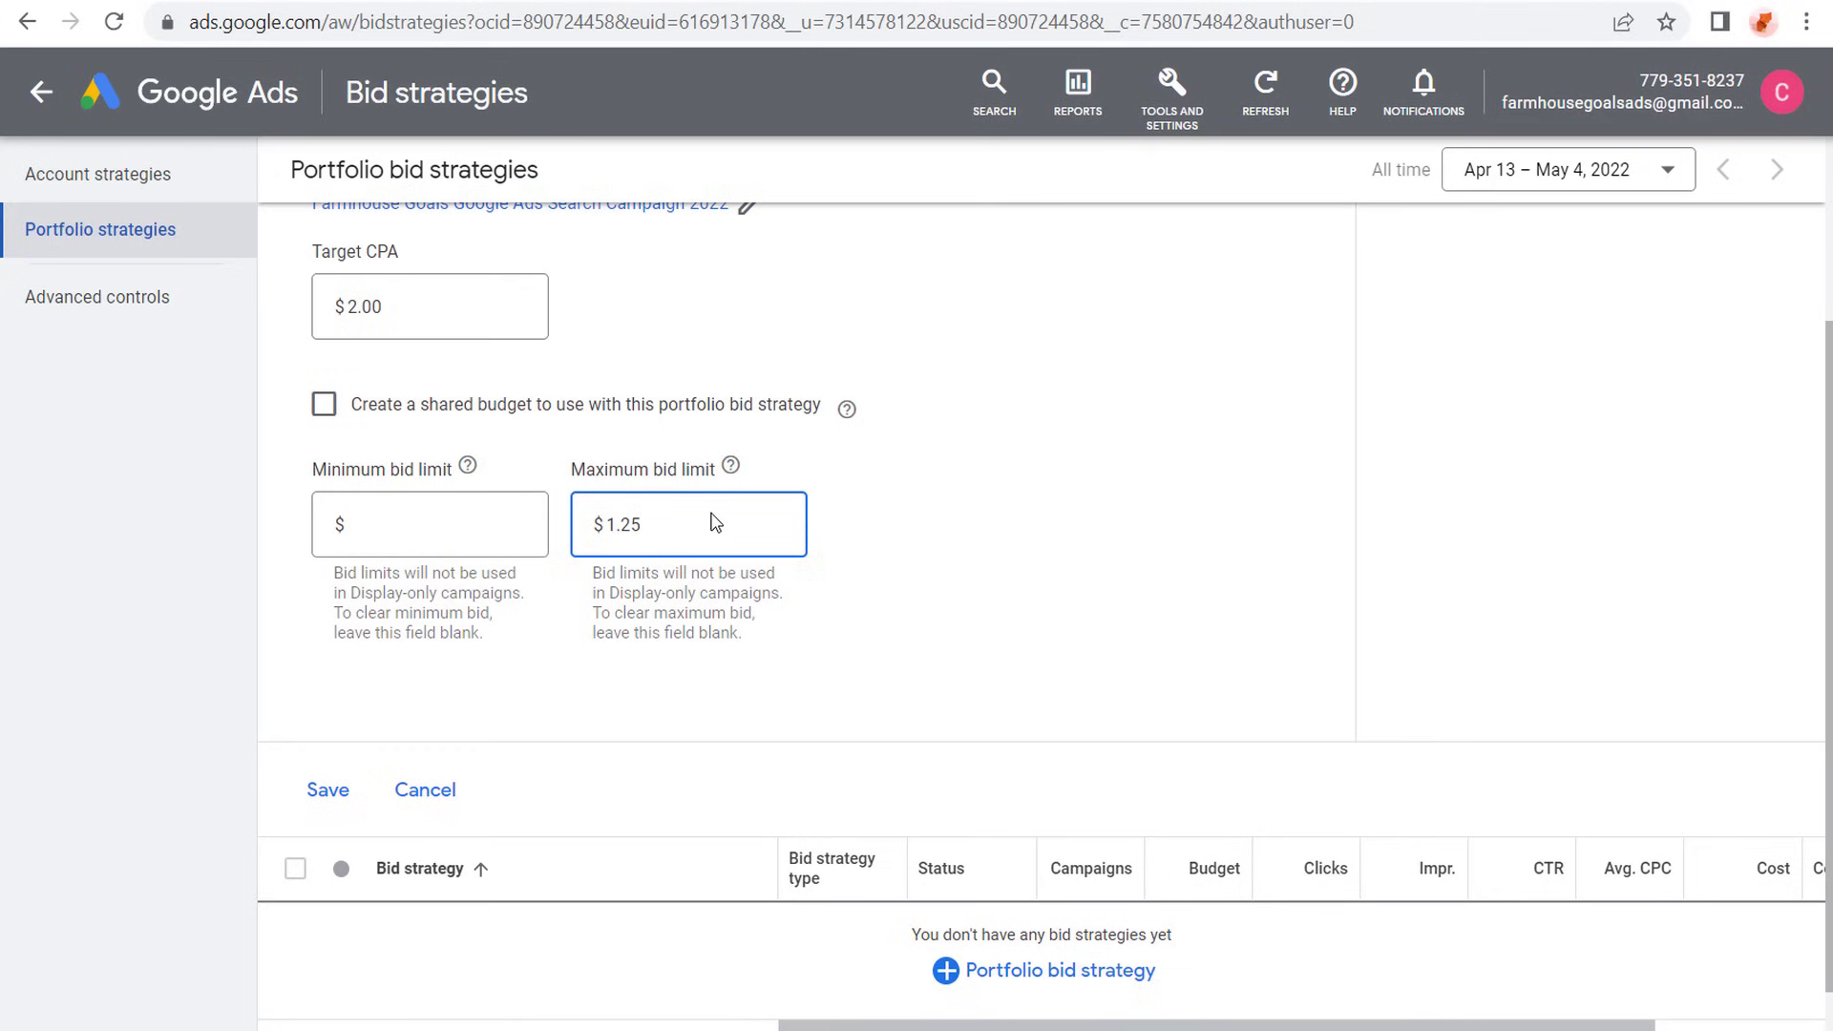
- Change the maximum bid limit to $0.50 and save the portfolio bid strategy
{"action": "left_click_drag", "start_coordinate": [649, 524], "coordinate": [559, 527]}
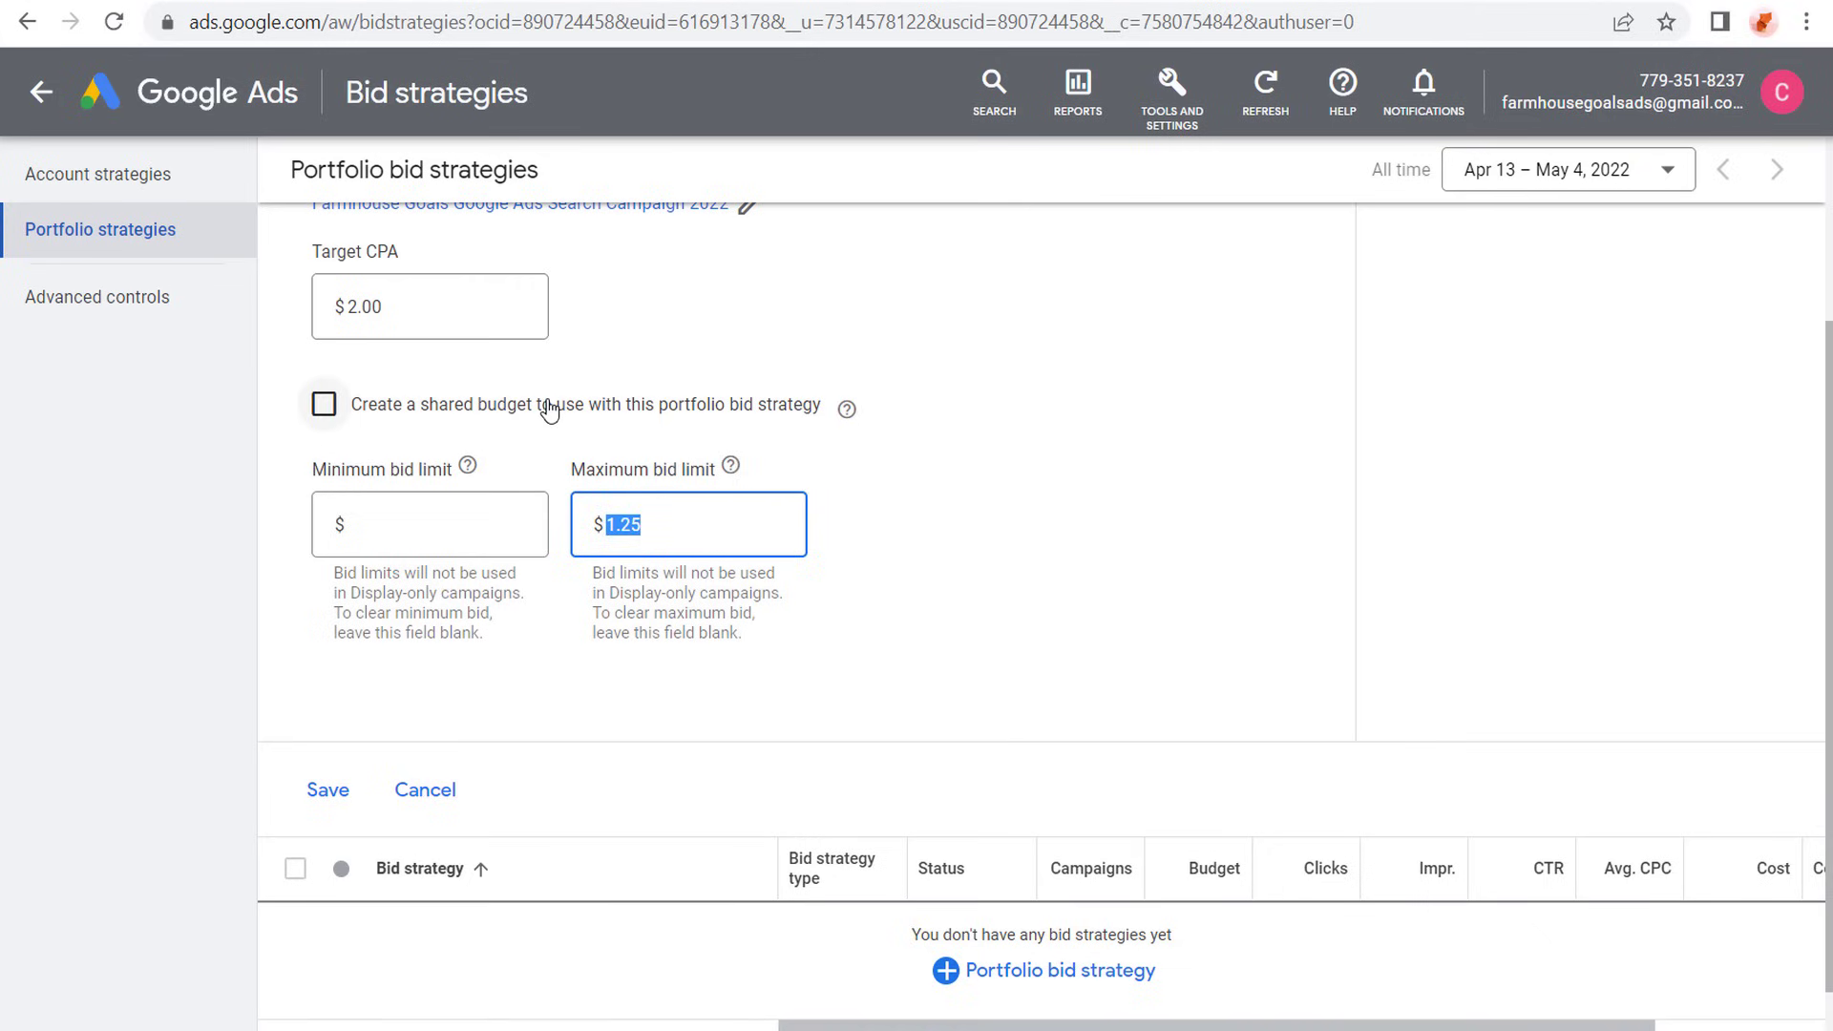
{"action": "key", "text": "BackSpace"}
{"action": "type", "text": ".50"}
{"action": "left_click", "coordinate": [1023, 475]}
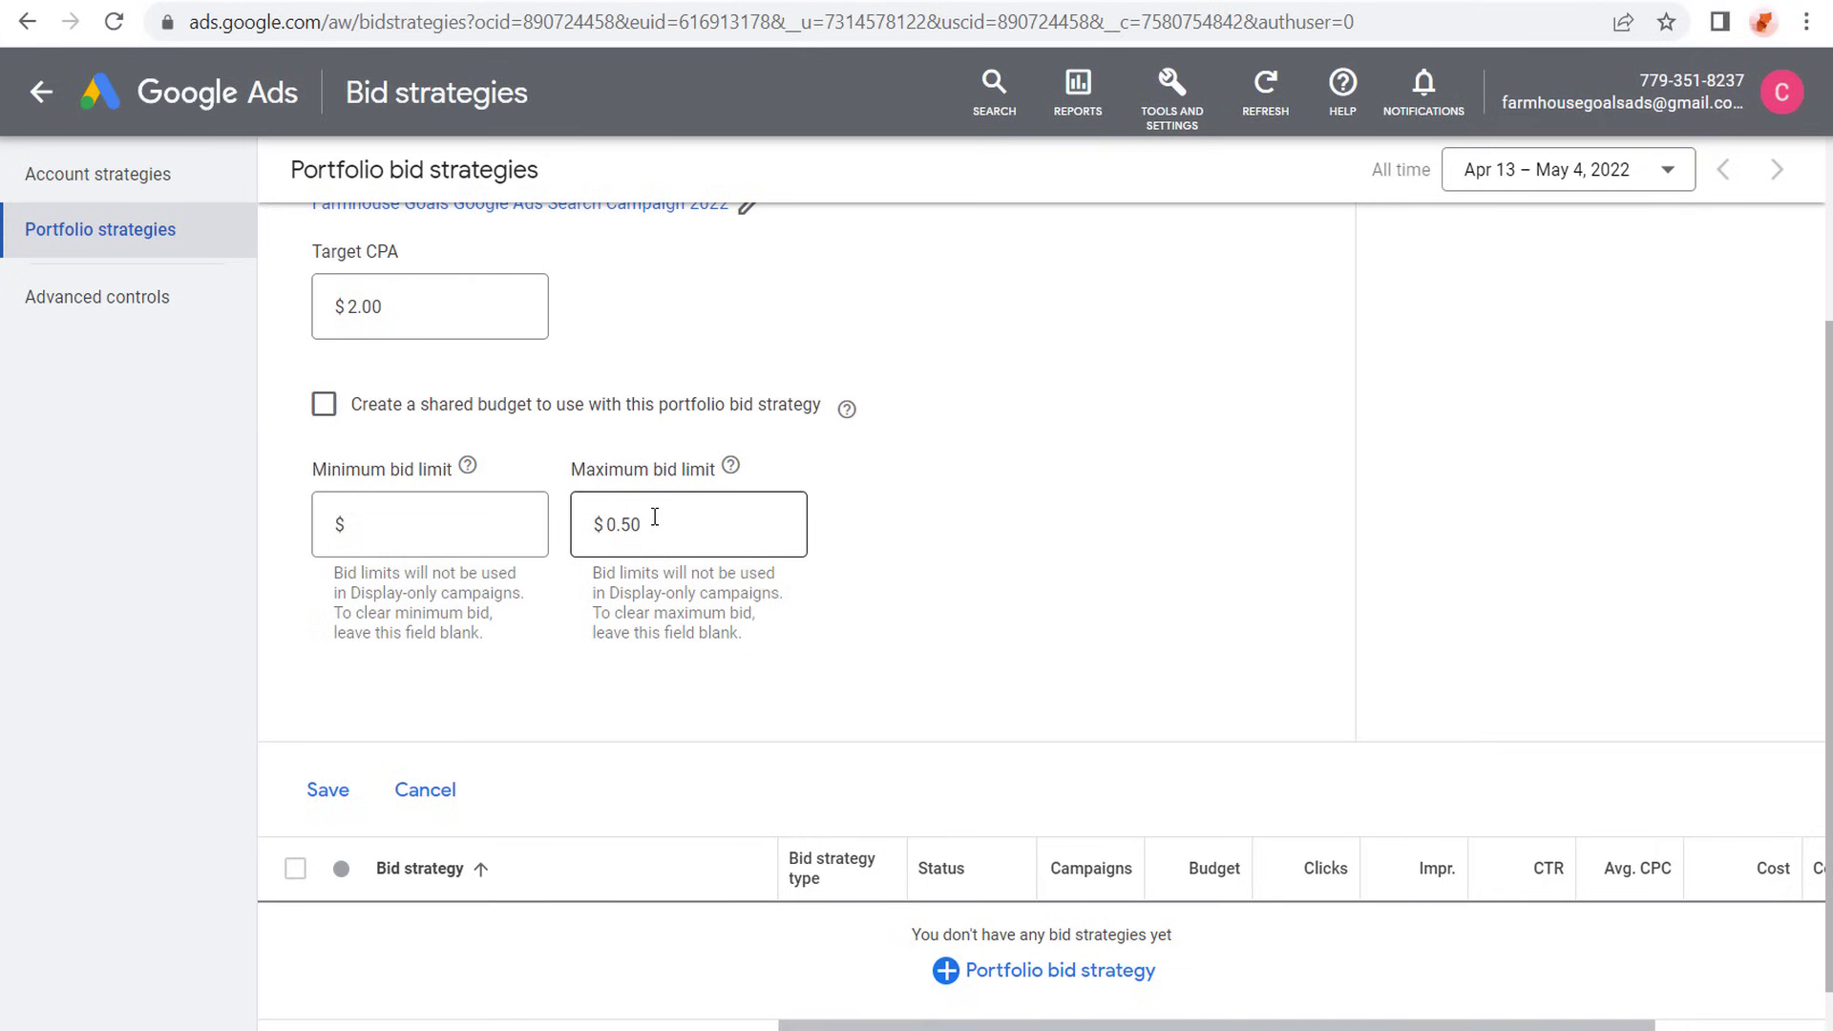
{"action": "left_click", "coordinate": [650, 524]}
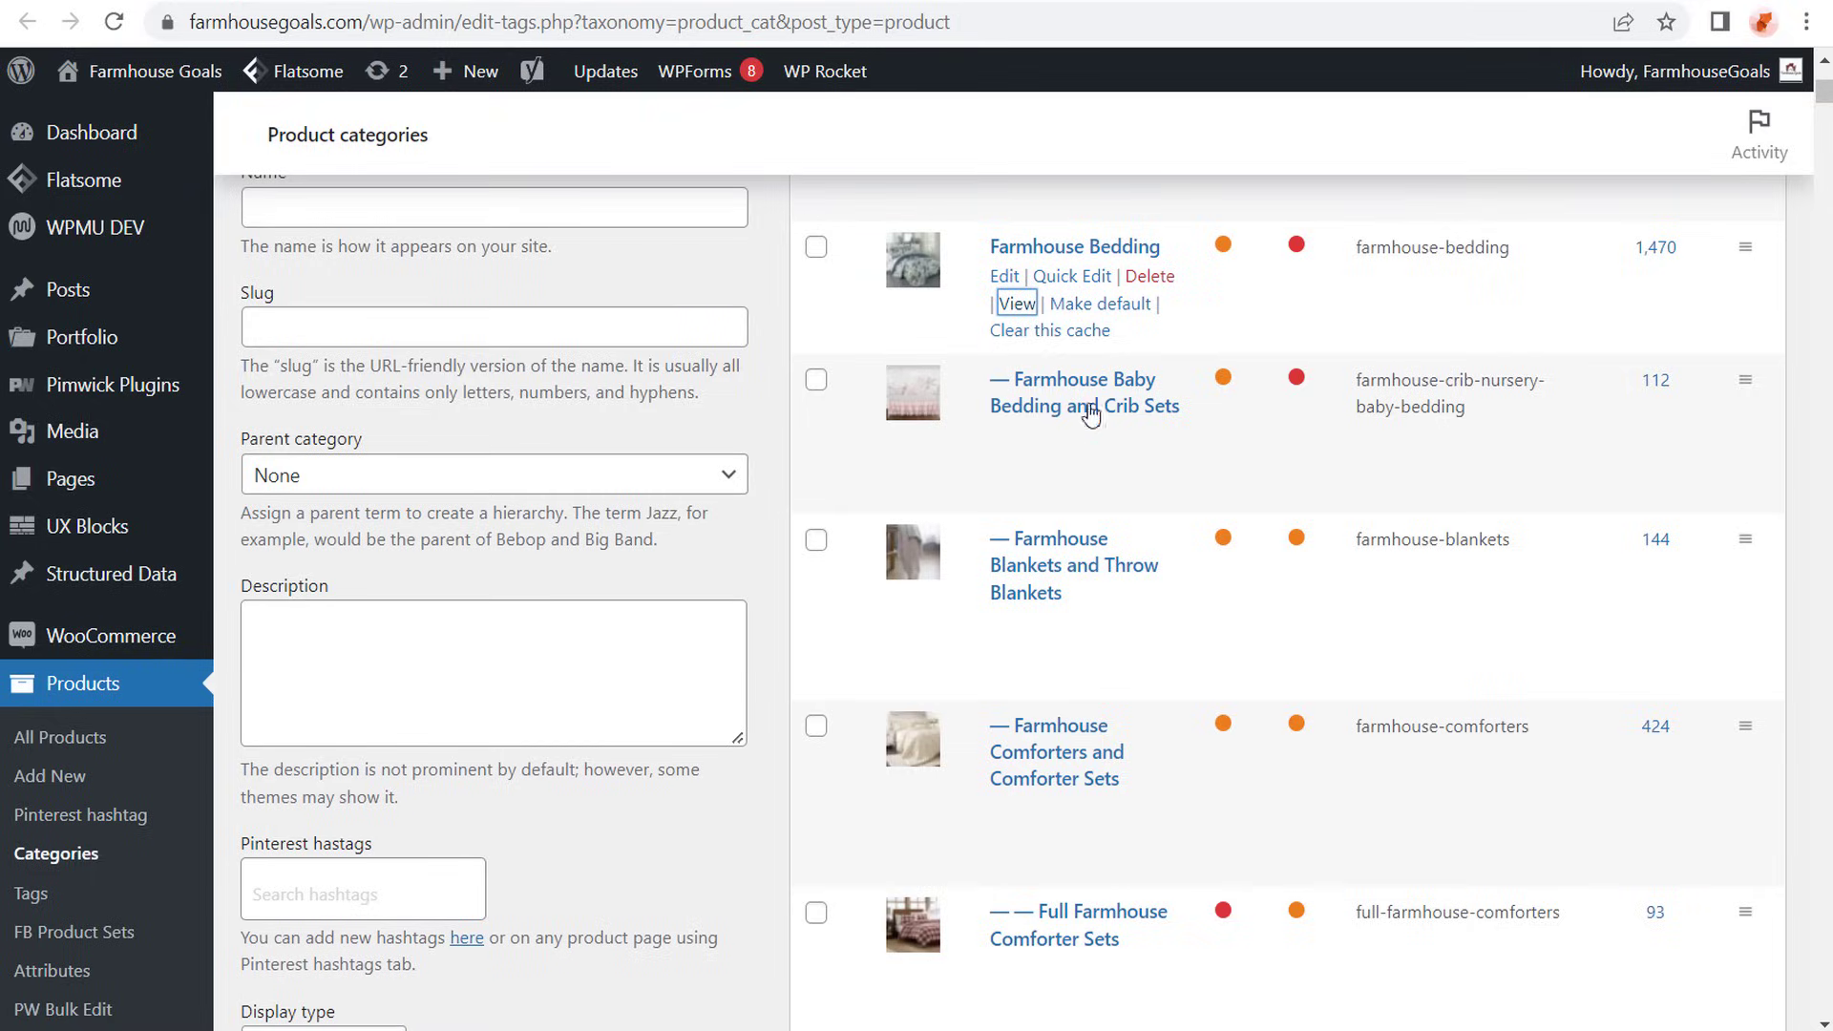
{"action": "mouse_move", "coordinate": [1424, 439]}
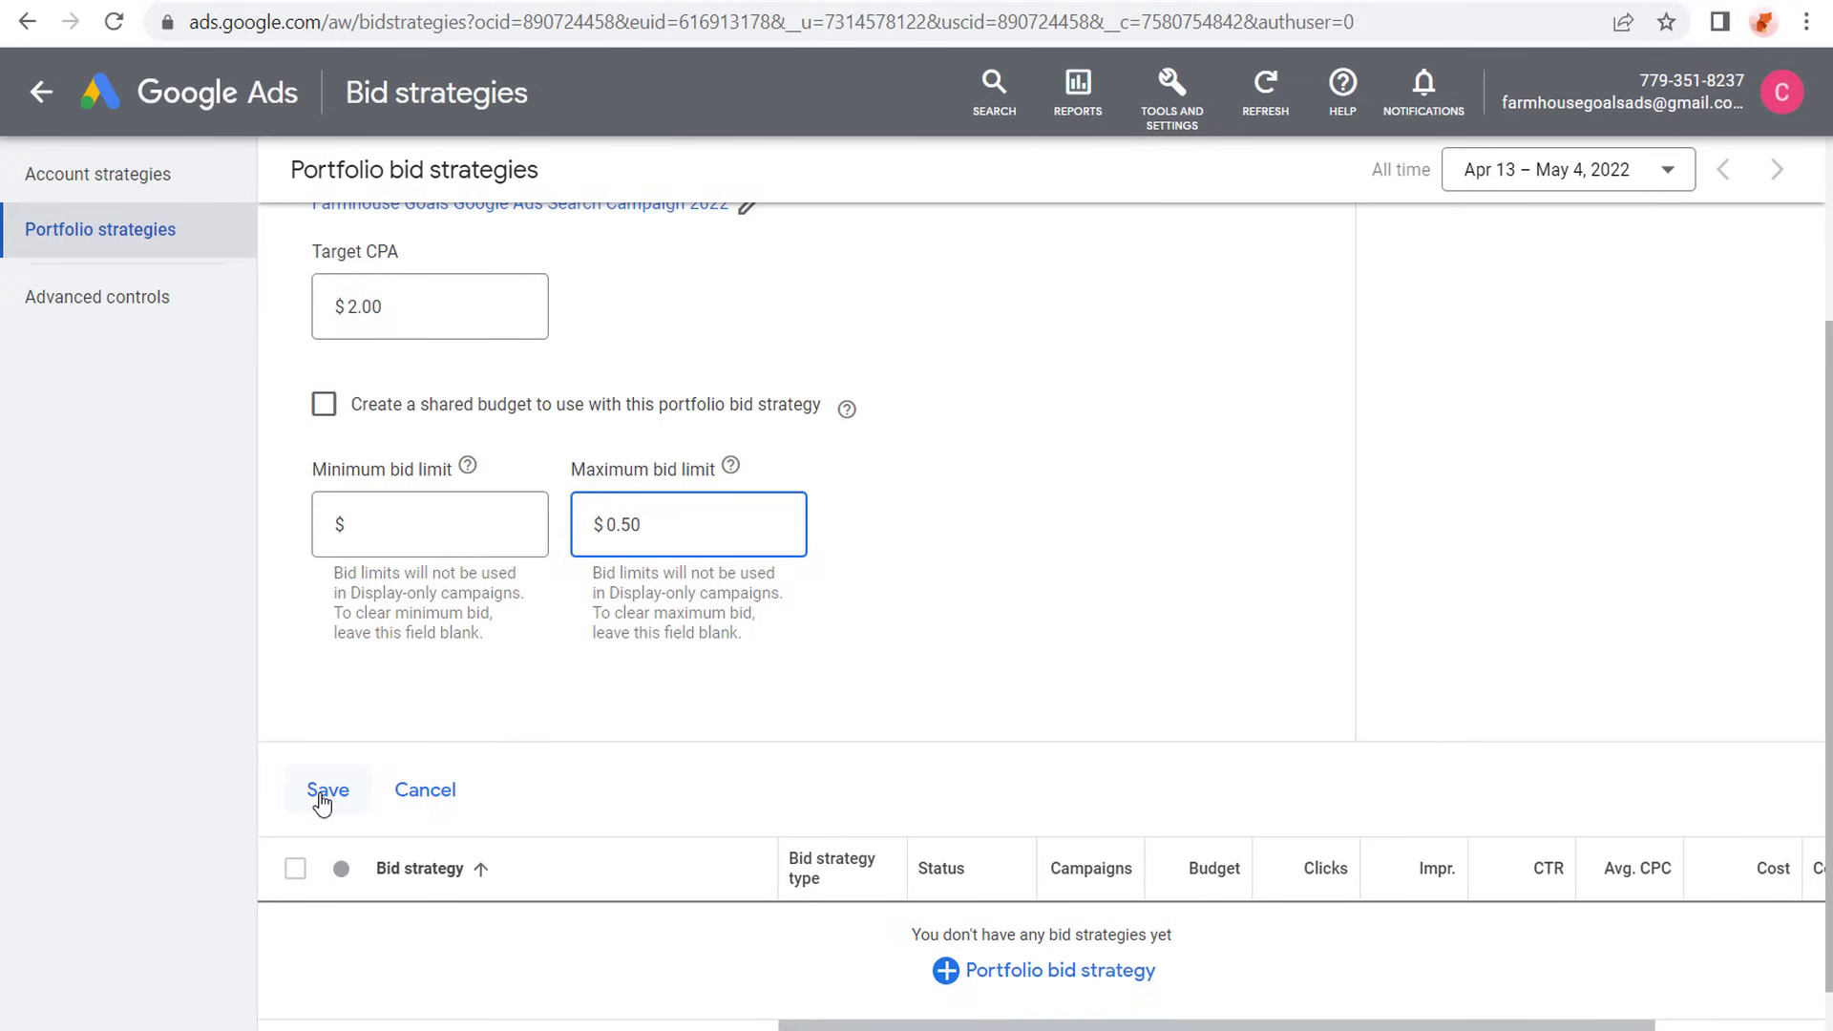
{"action": "left_click", "coordinate": [324, 792]}
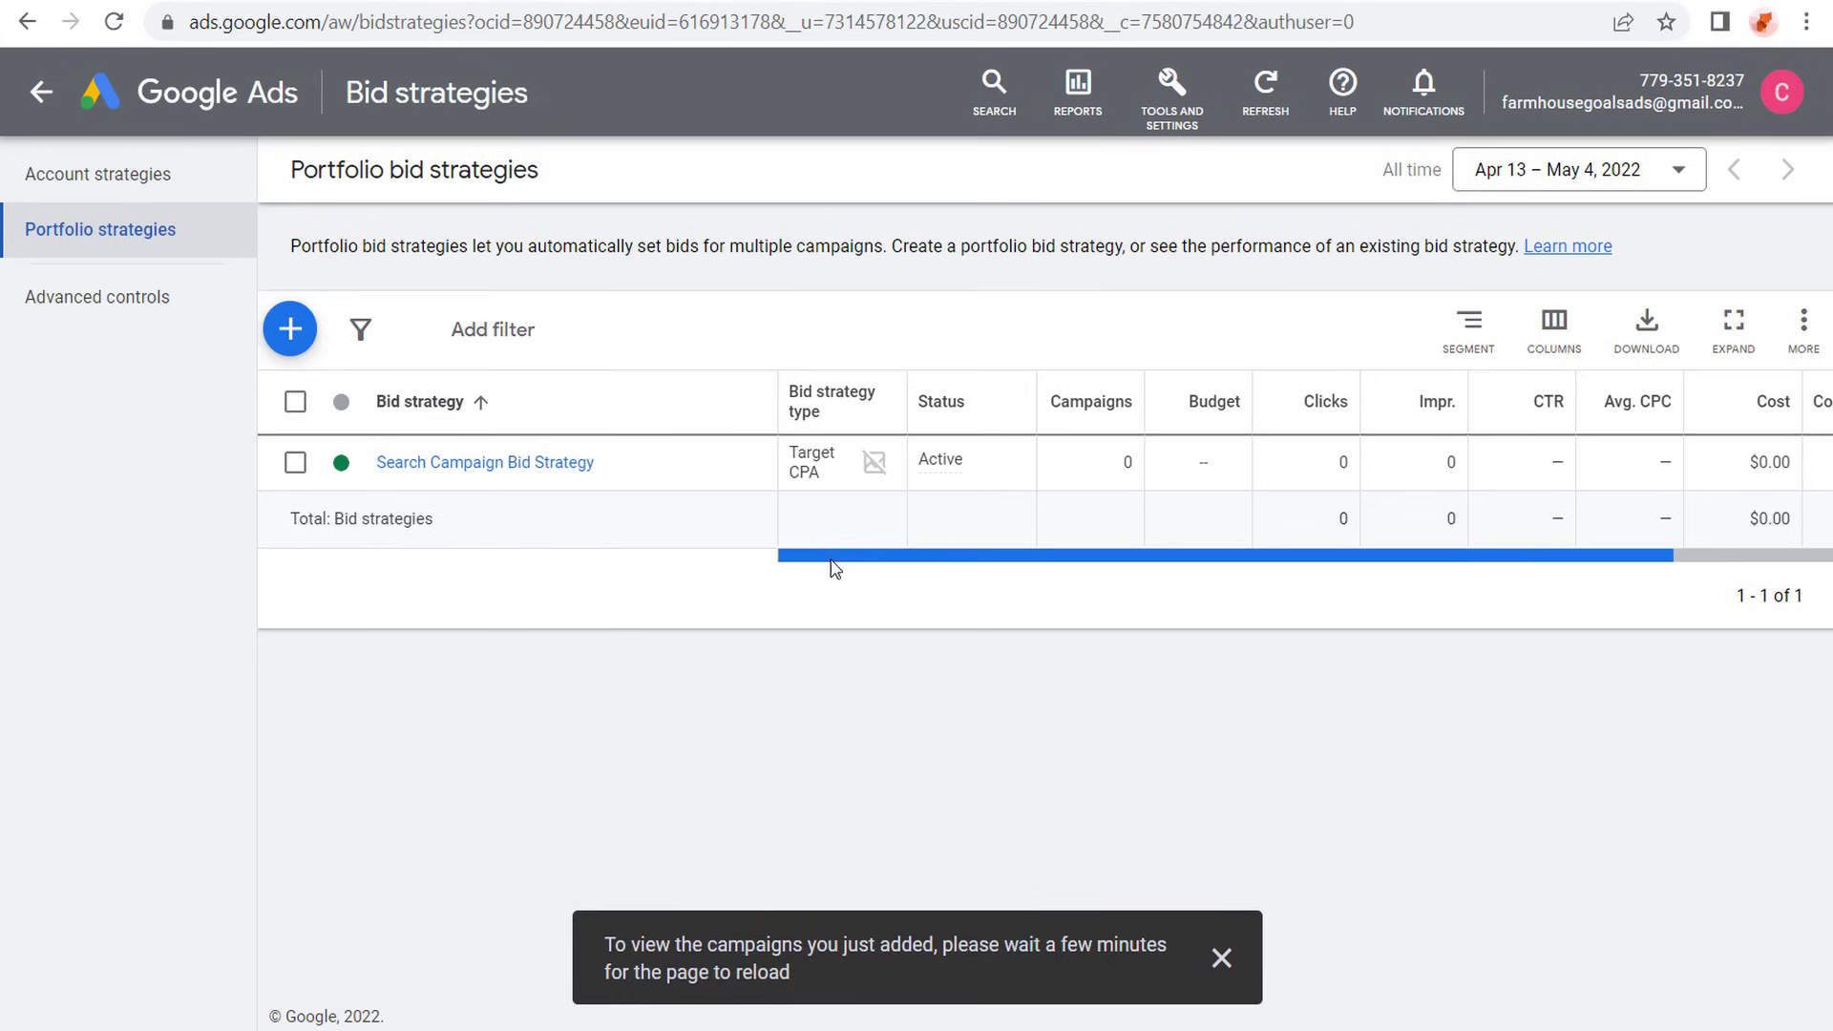
- Return to the Farmhouse Goals search campaign's settings, check which bid strategy its bidding section uses, and close it without changes
{"action": "left_click", "coordinate": [195, 103]}
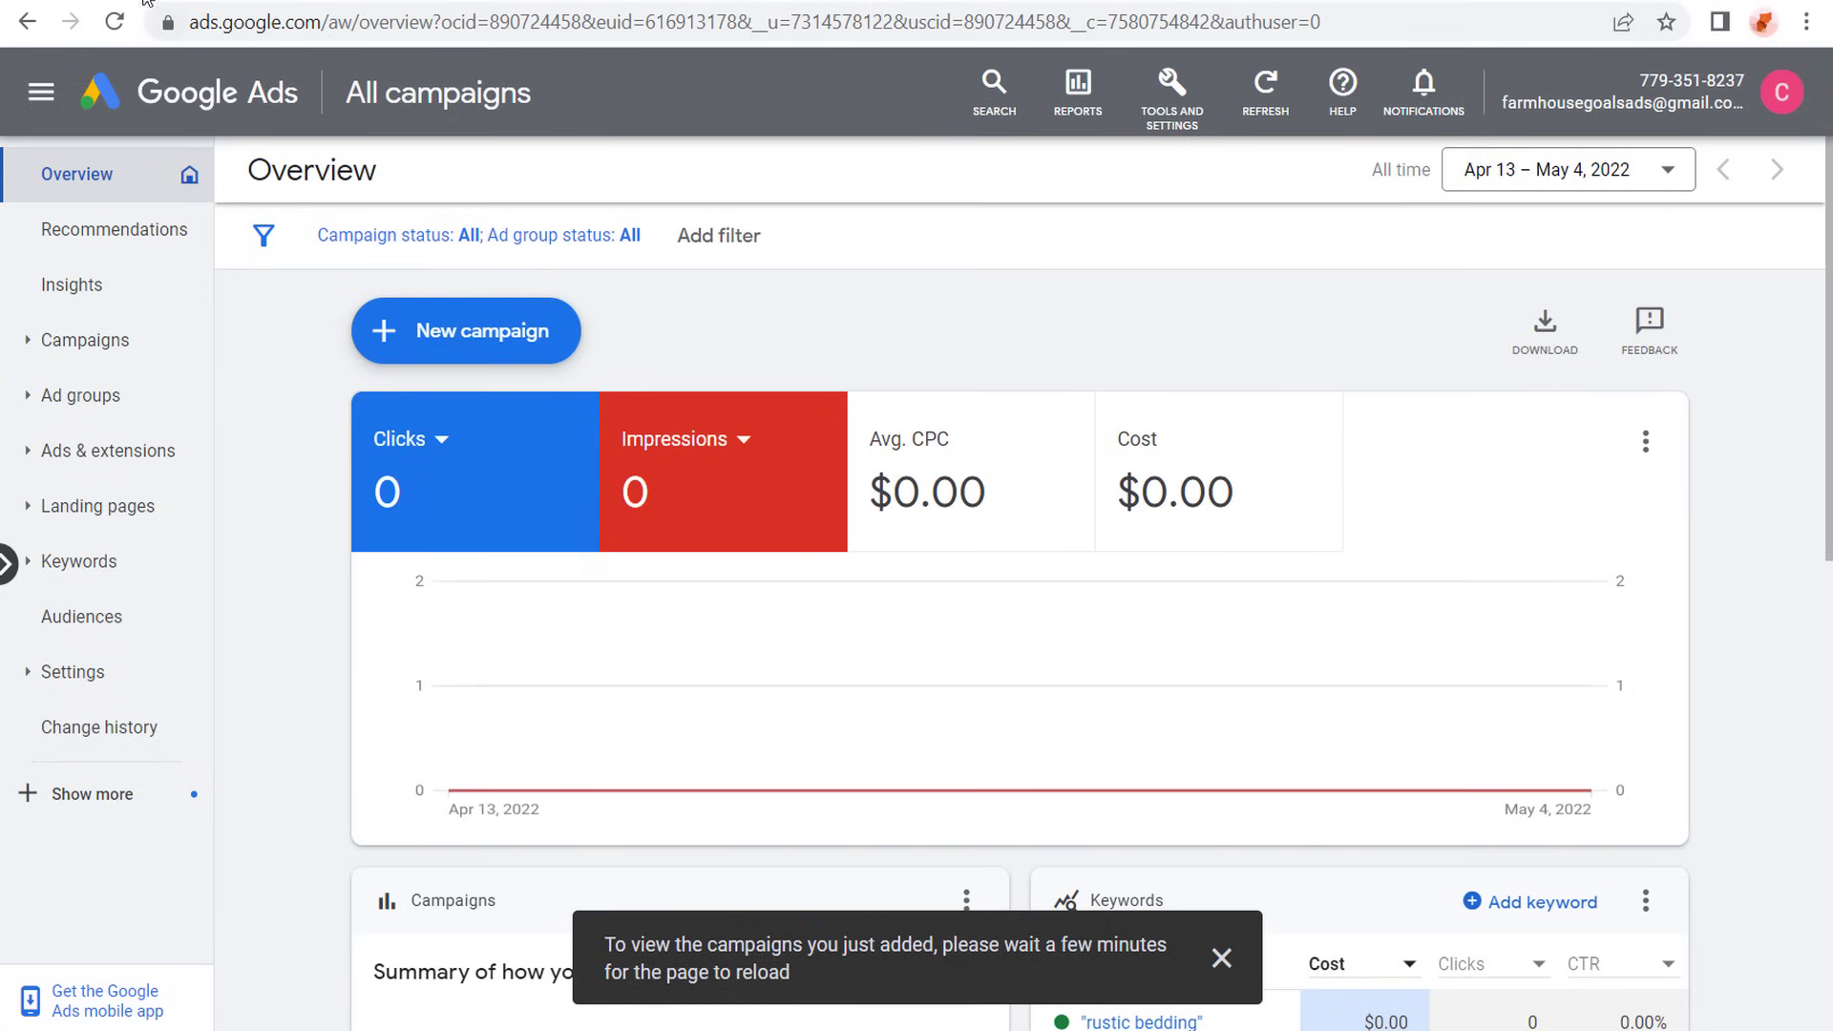
{"action": "left_click", "coordinate": [85, 340]}
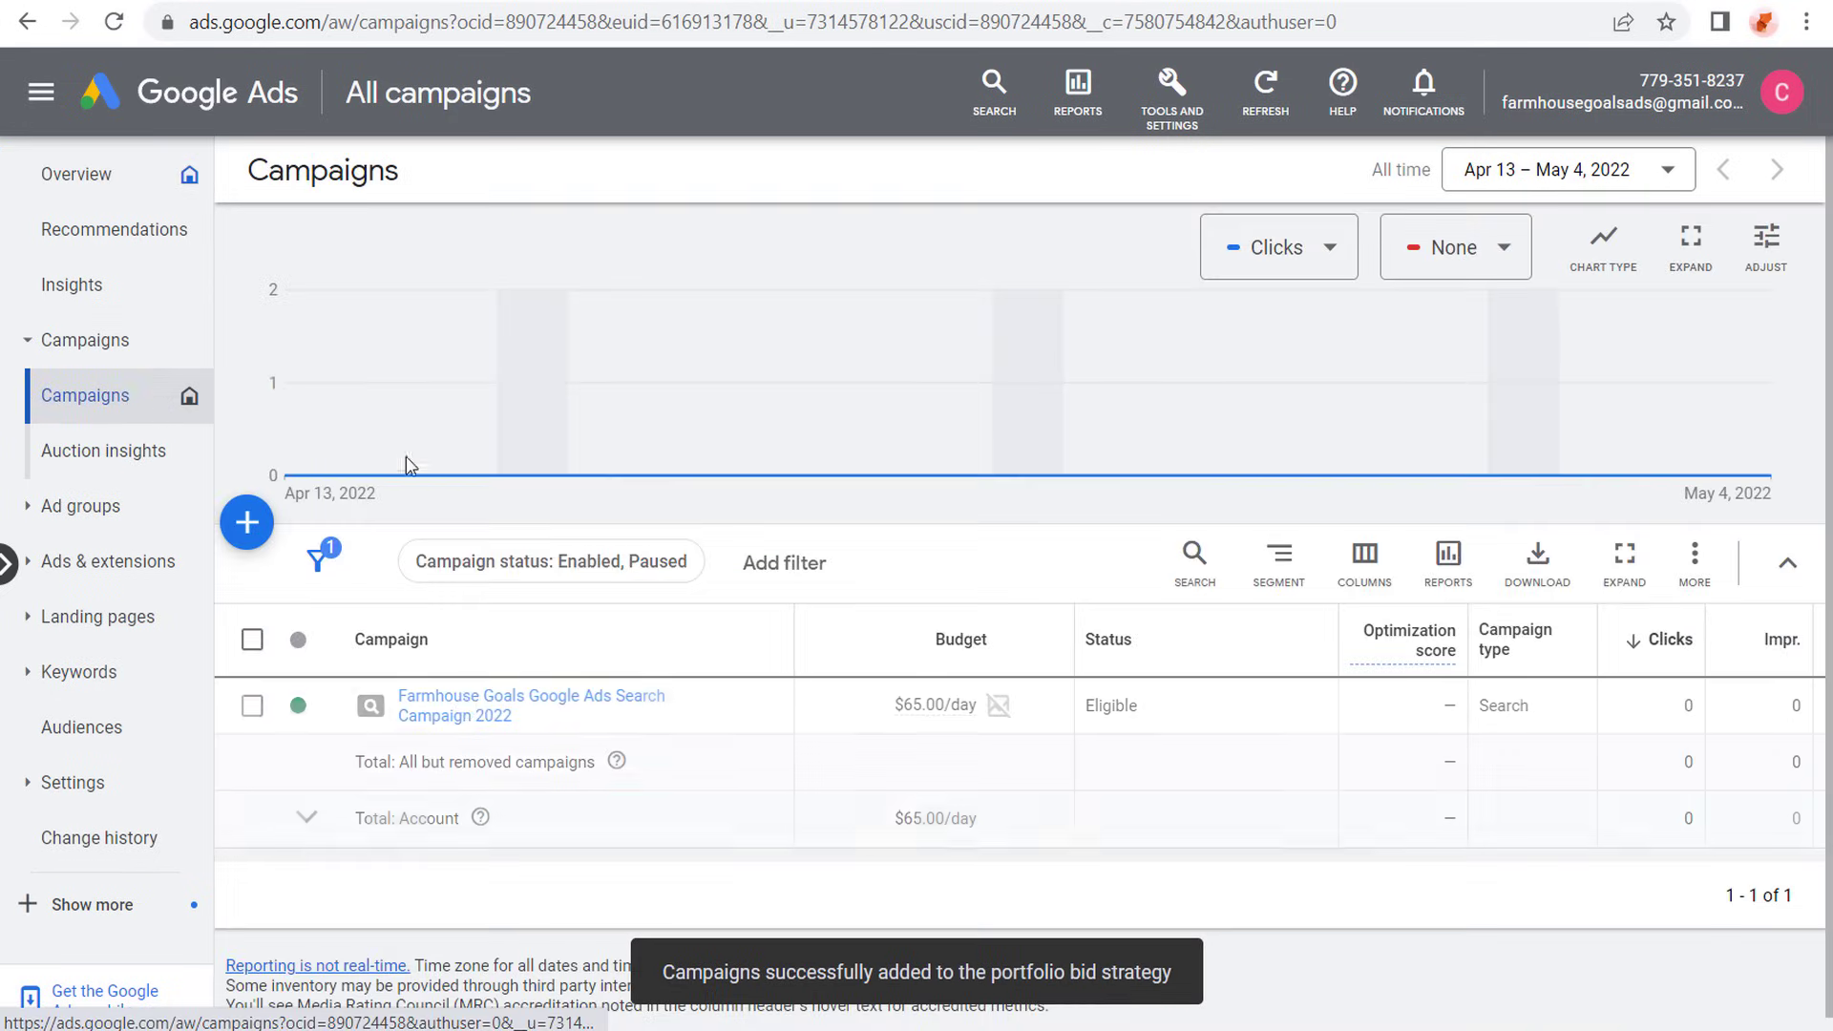
{"action": "left_click", "coordinate": [458, 704]}
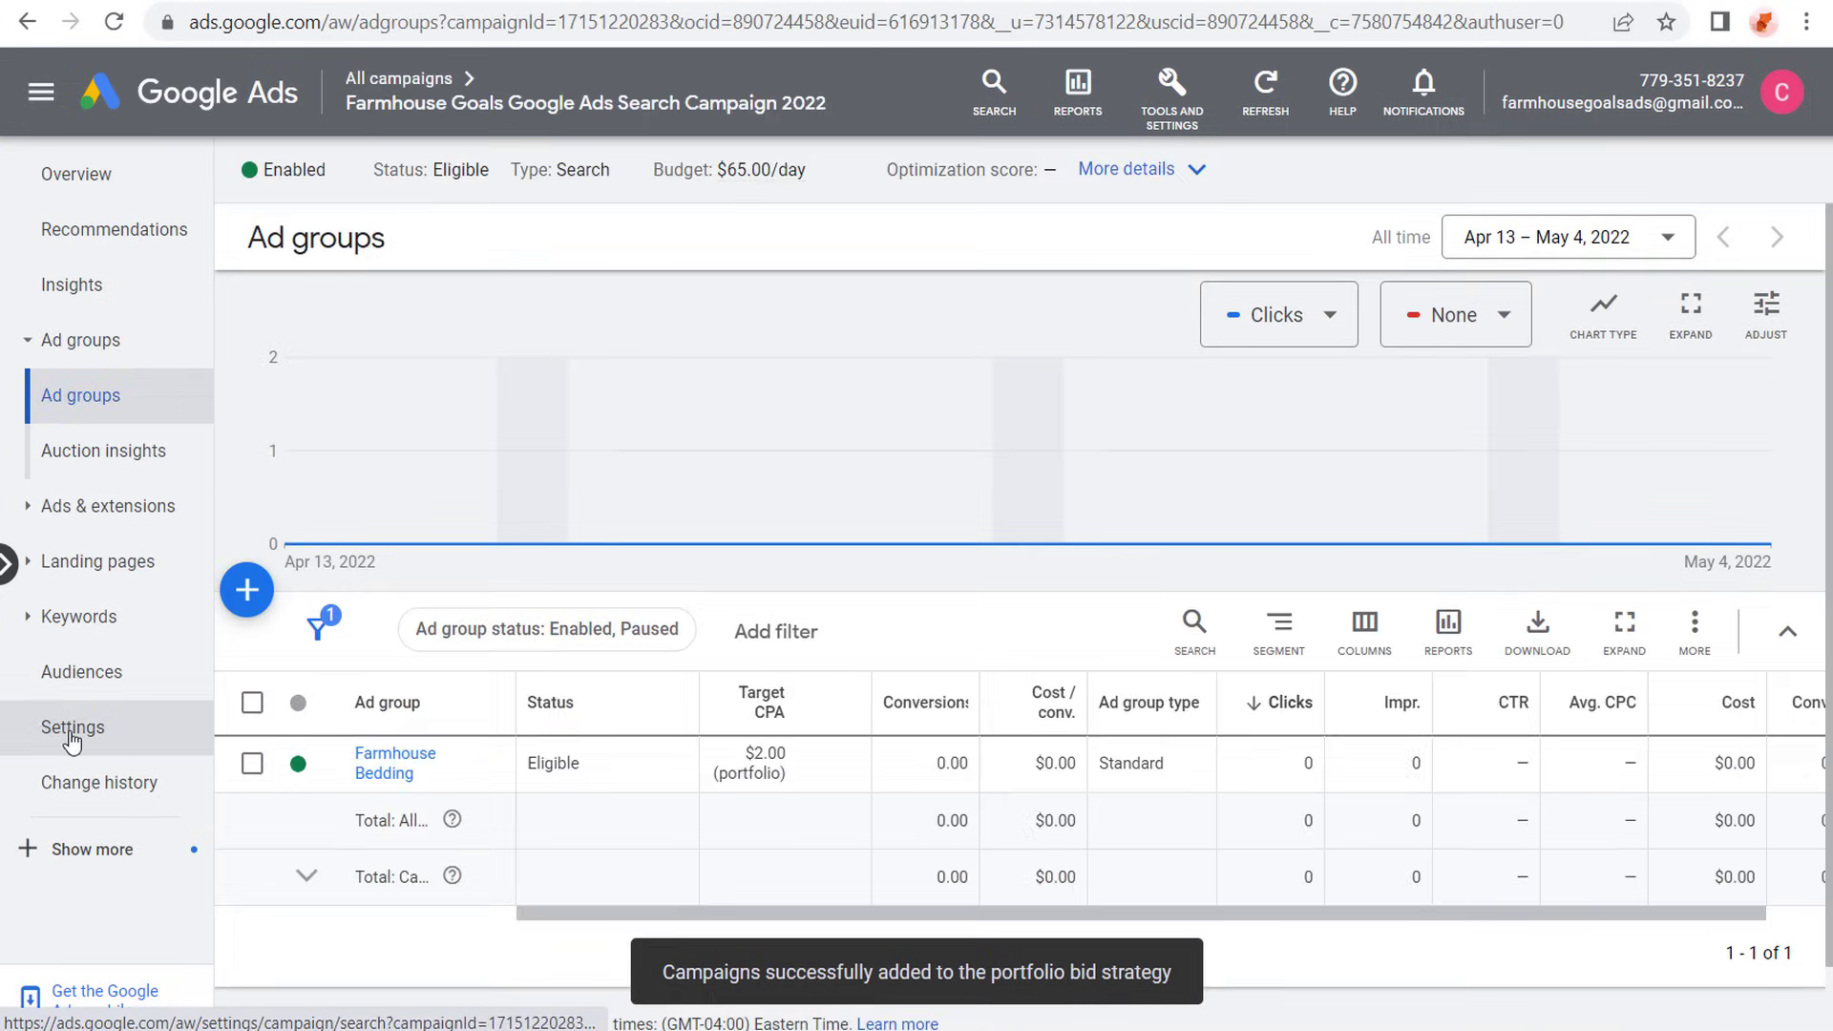
{"action": "left_click", "coordinate": [74, 722]}
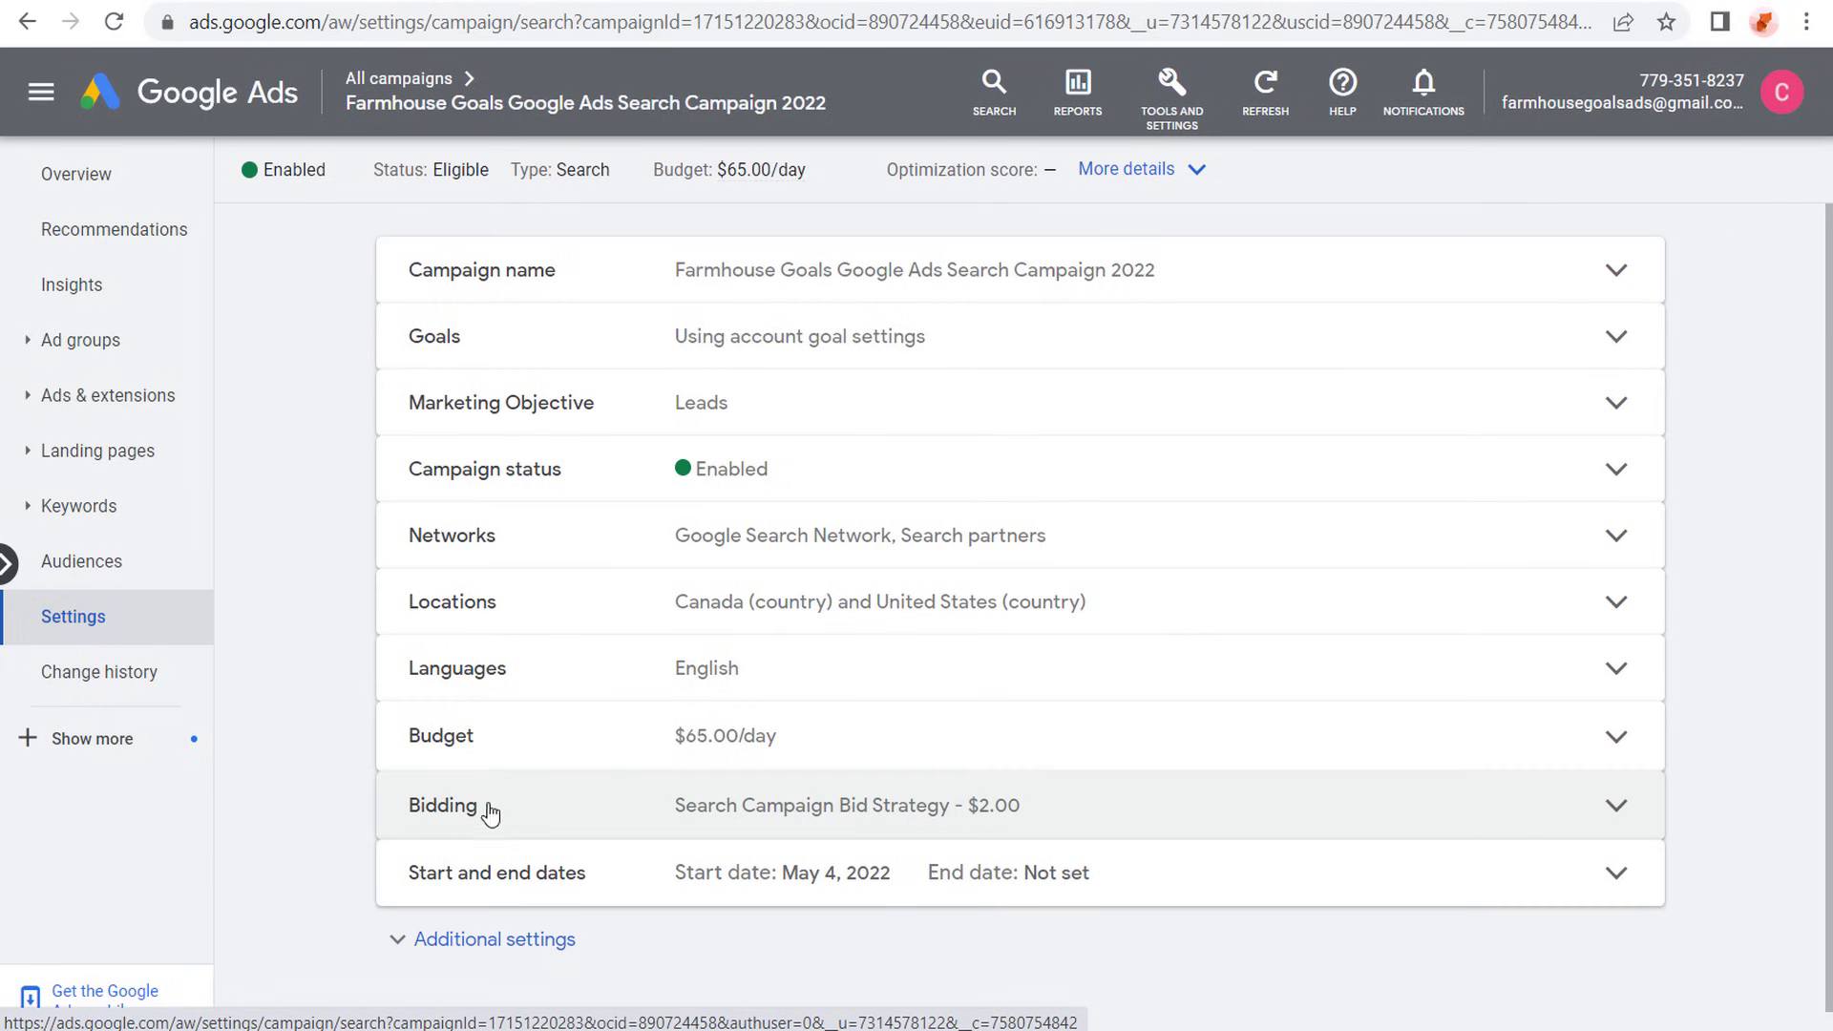
{"action": "left_click", "coordinate": [1078, 809]}
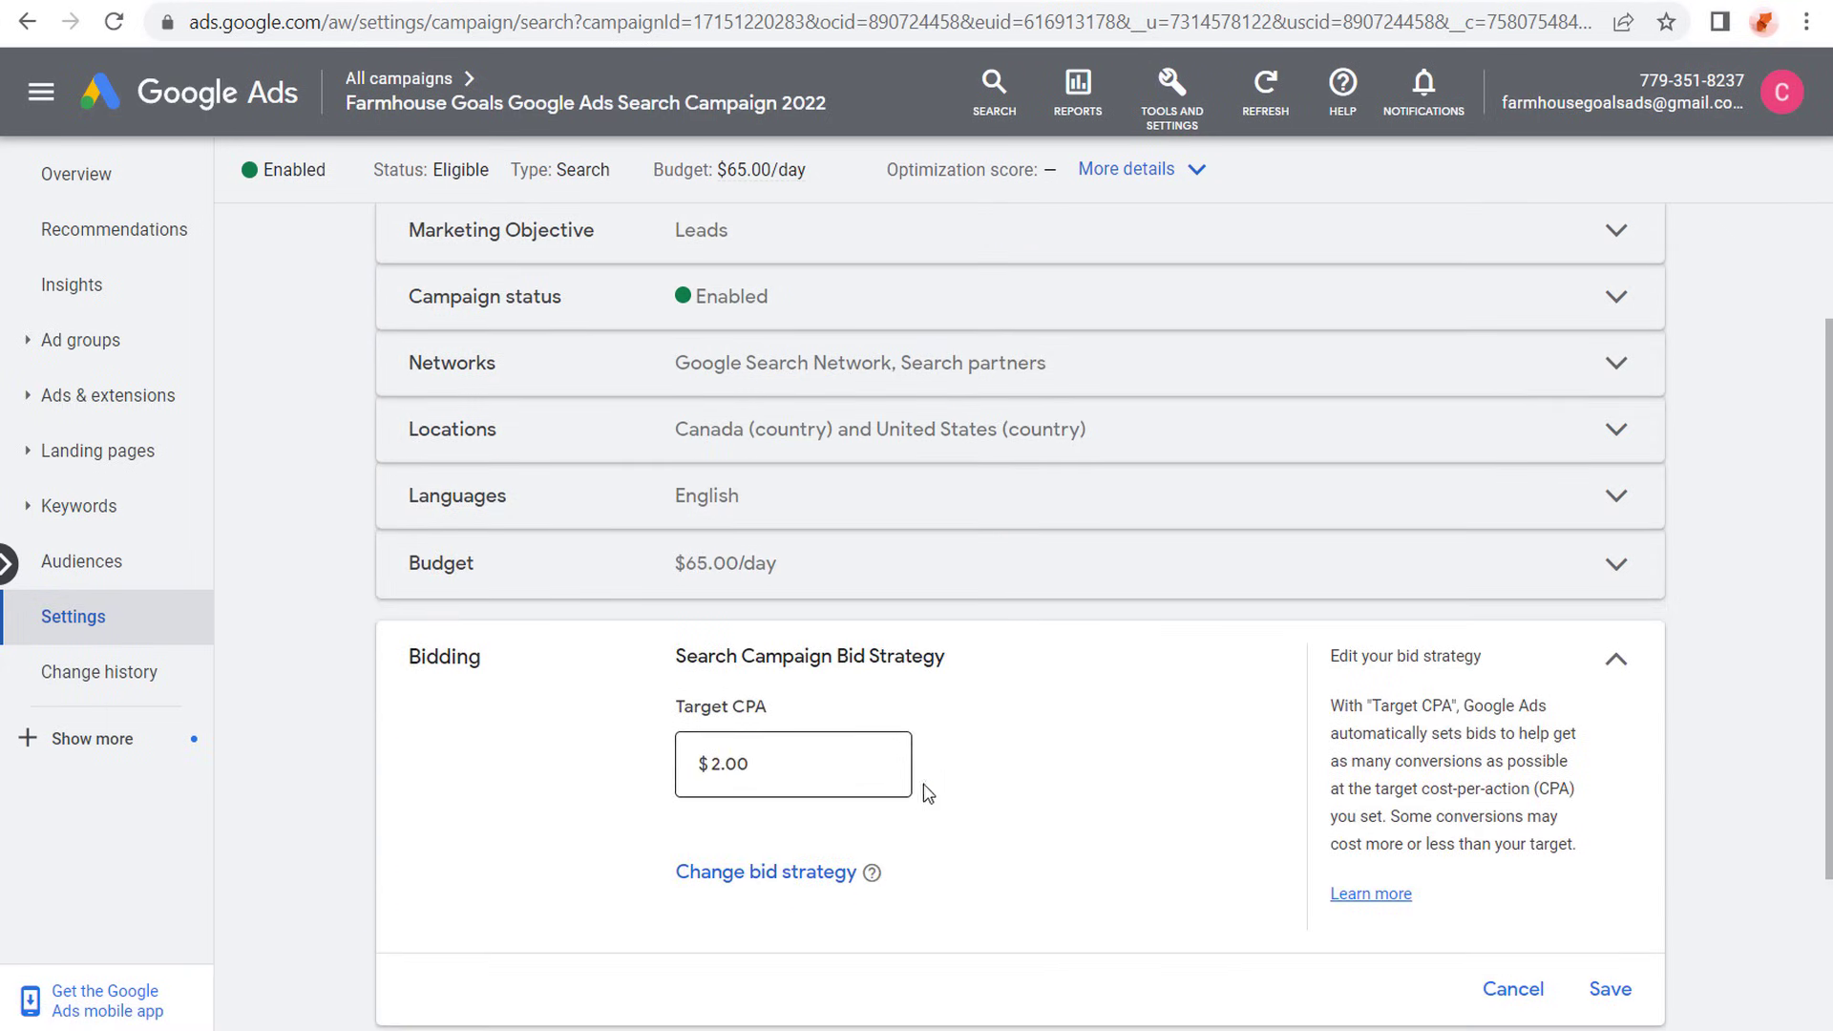
{"action": "left_click", "coordinate": [1512, 989]}
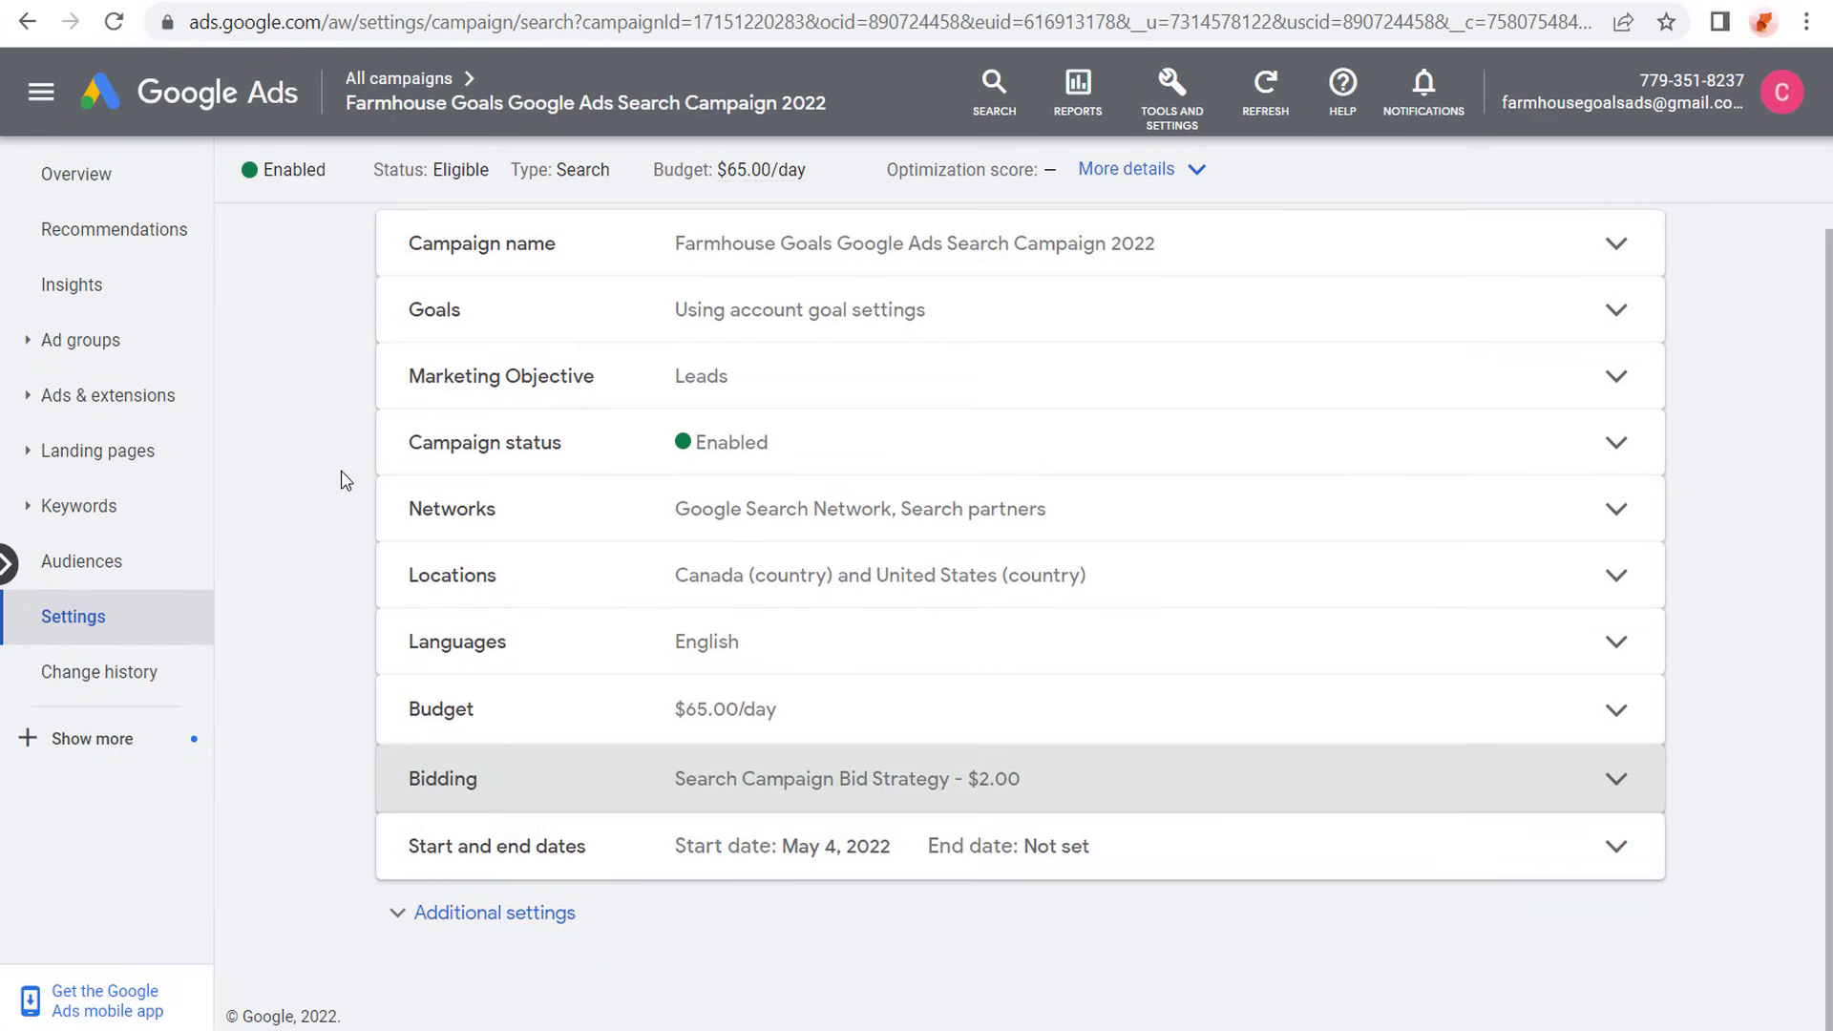
- Go back to the list of all campaigns, reopen the Farmhouse Goals search campaign and view its ads
{"action": "mouse_move", "coordinate": [397, 92]}
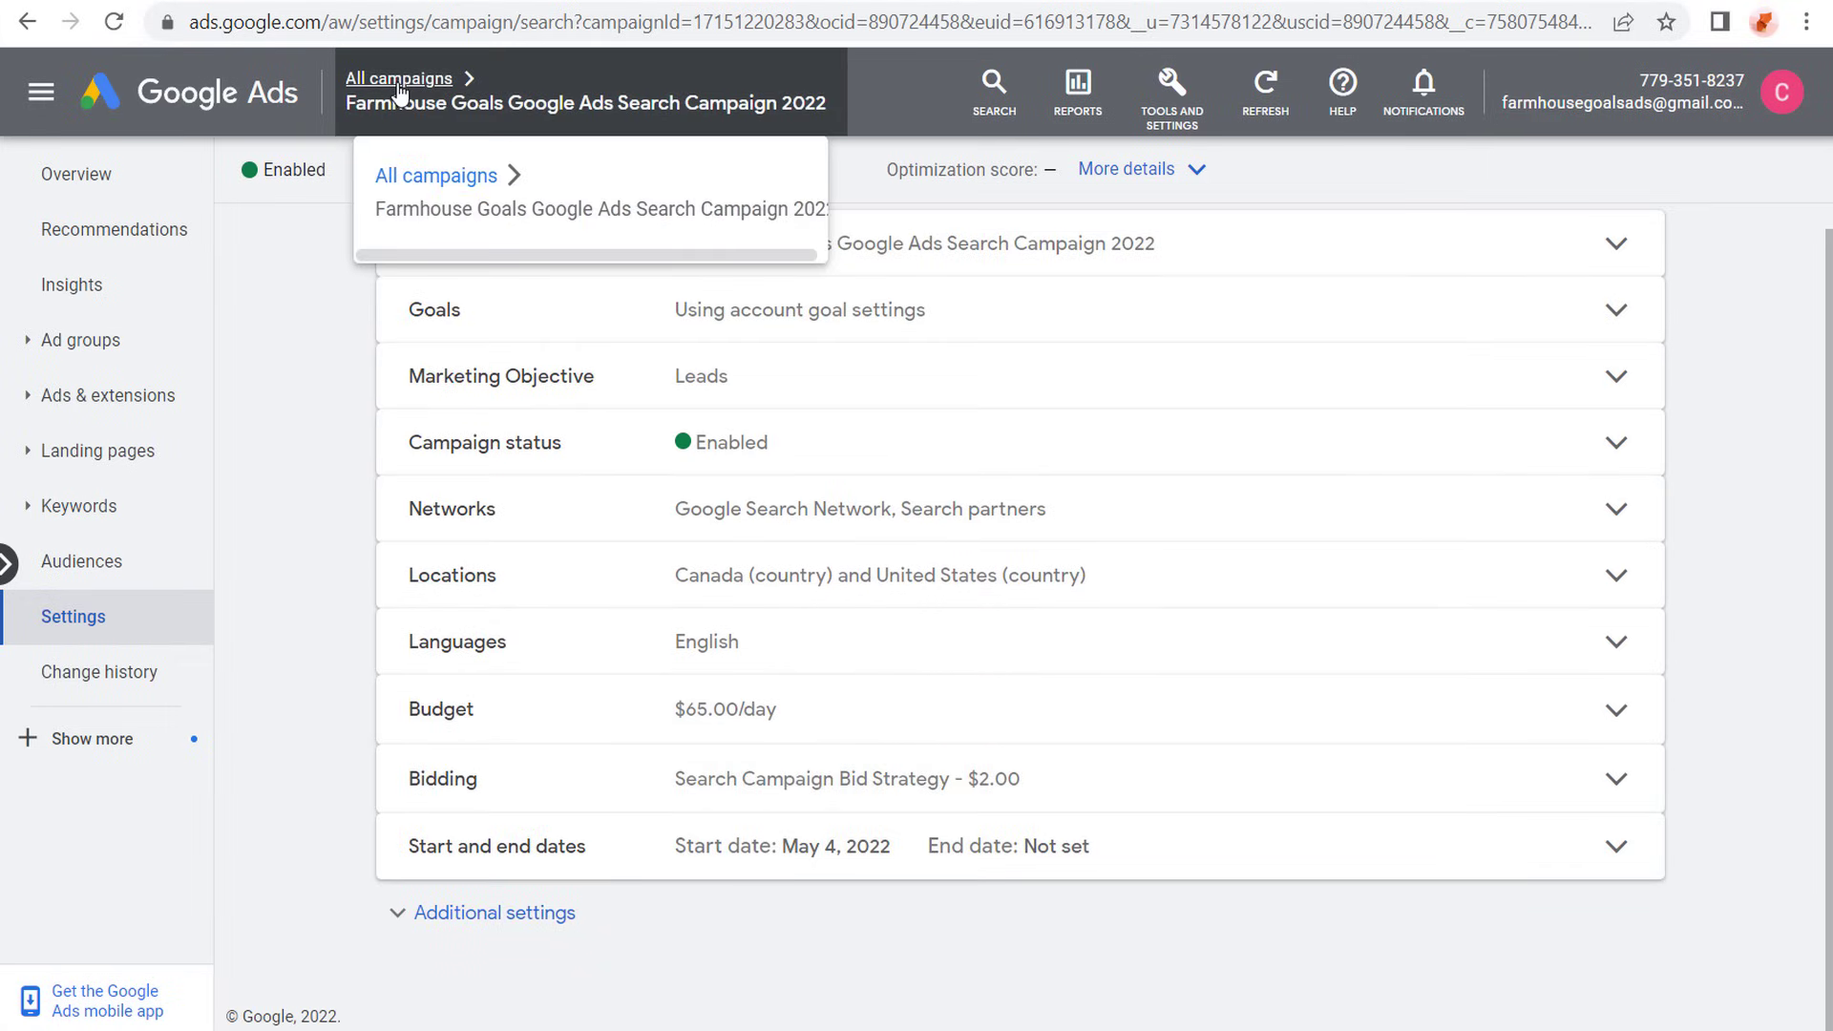
{"action": "left_click", "coordinate": [399, 82]}
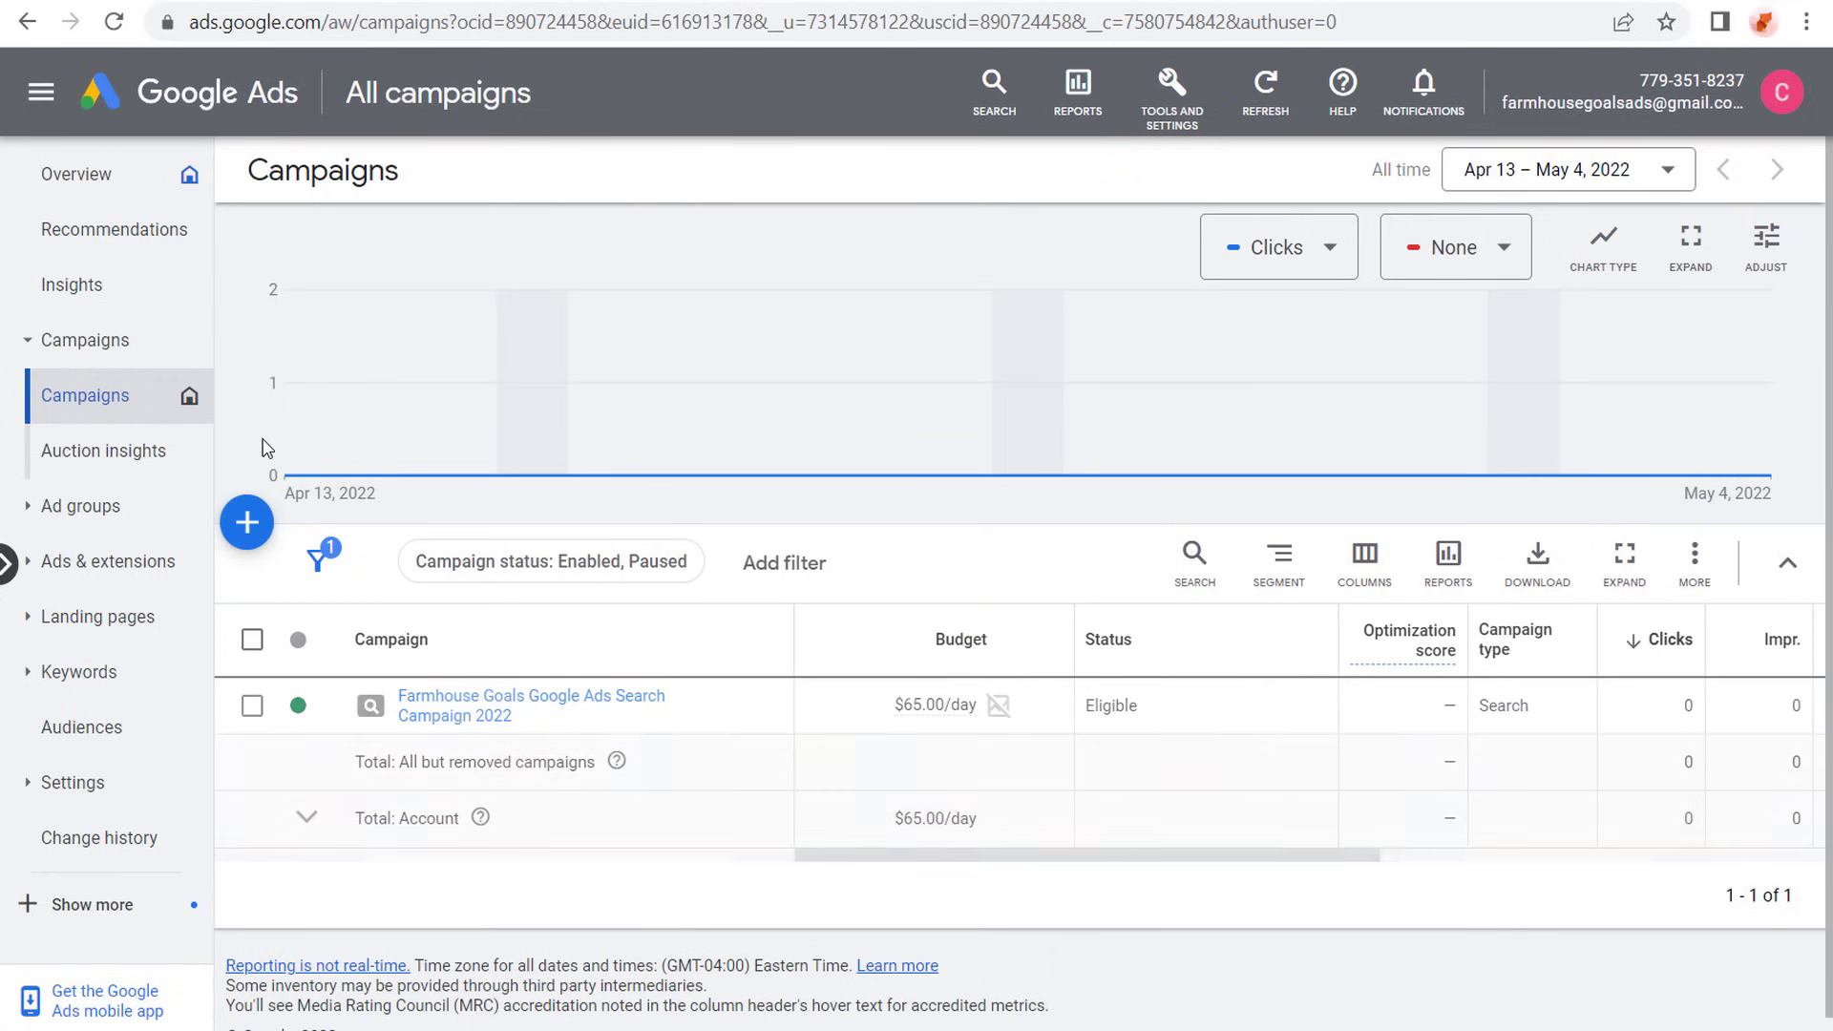
{"action": "left_click", "coordinate": [455, 718]}
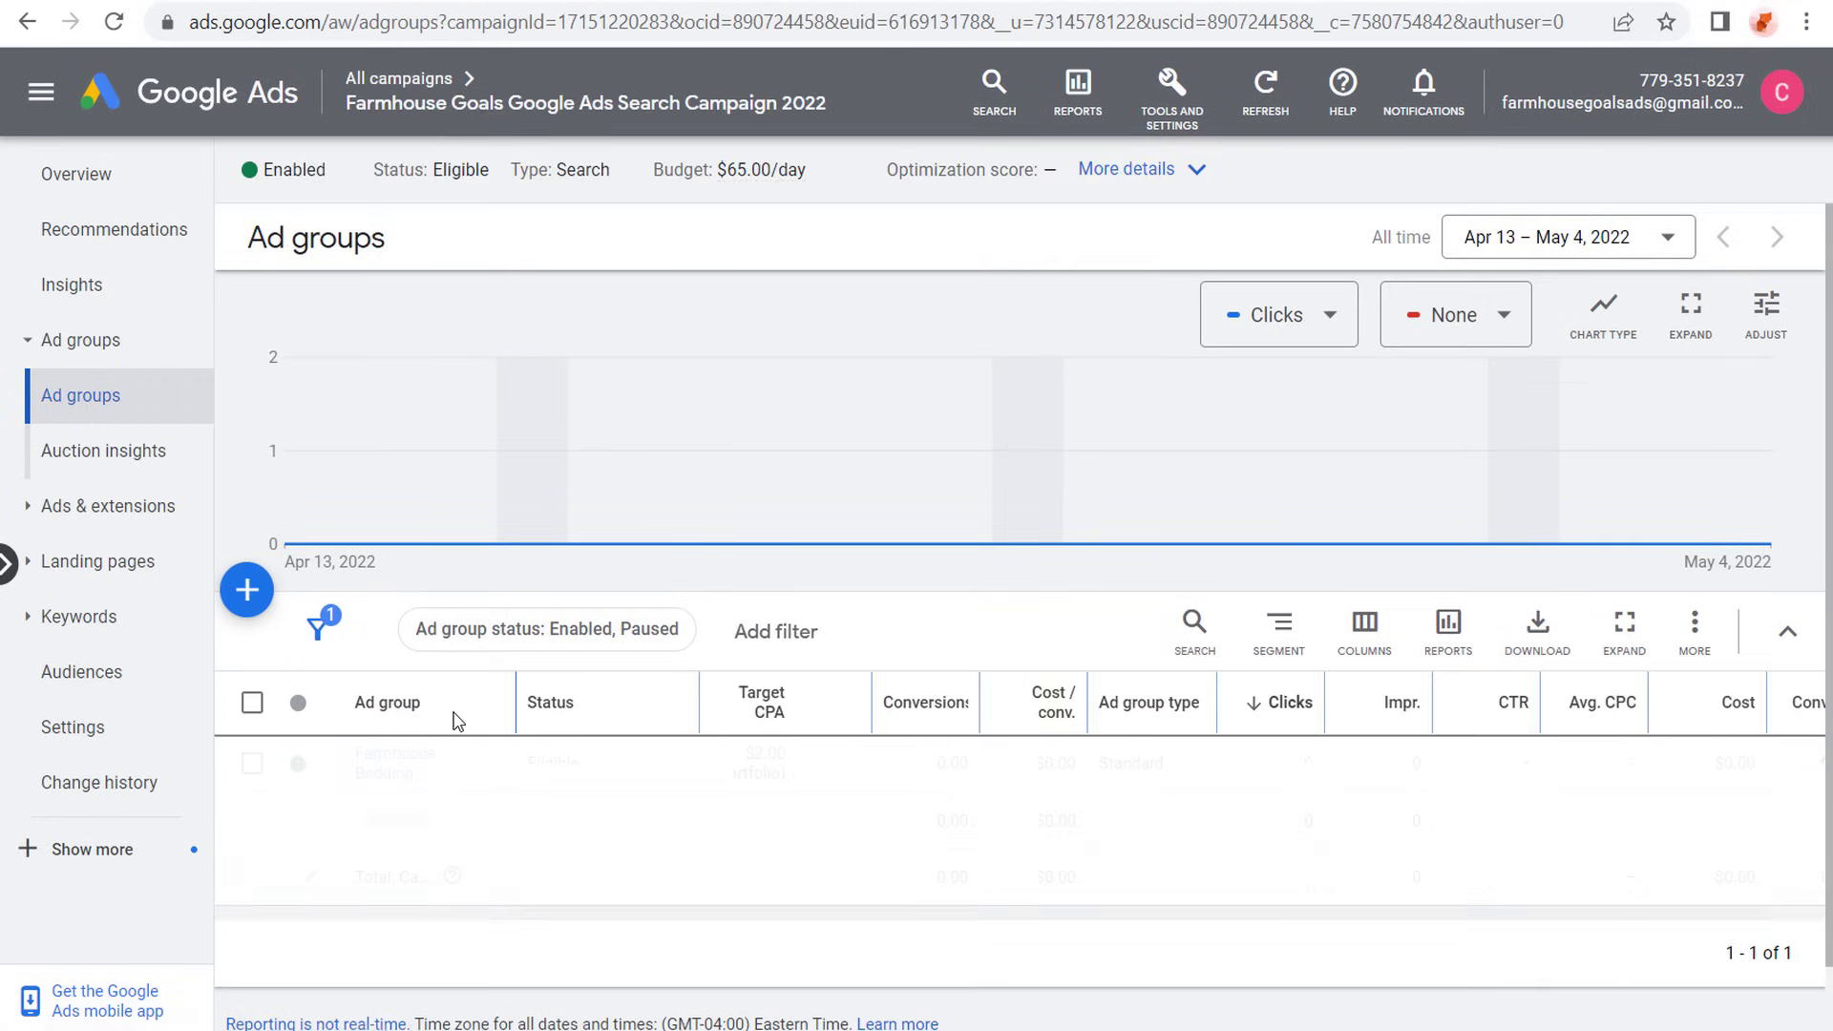
{"action": "left_click", "coordinate": [97, 527]}
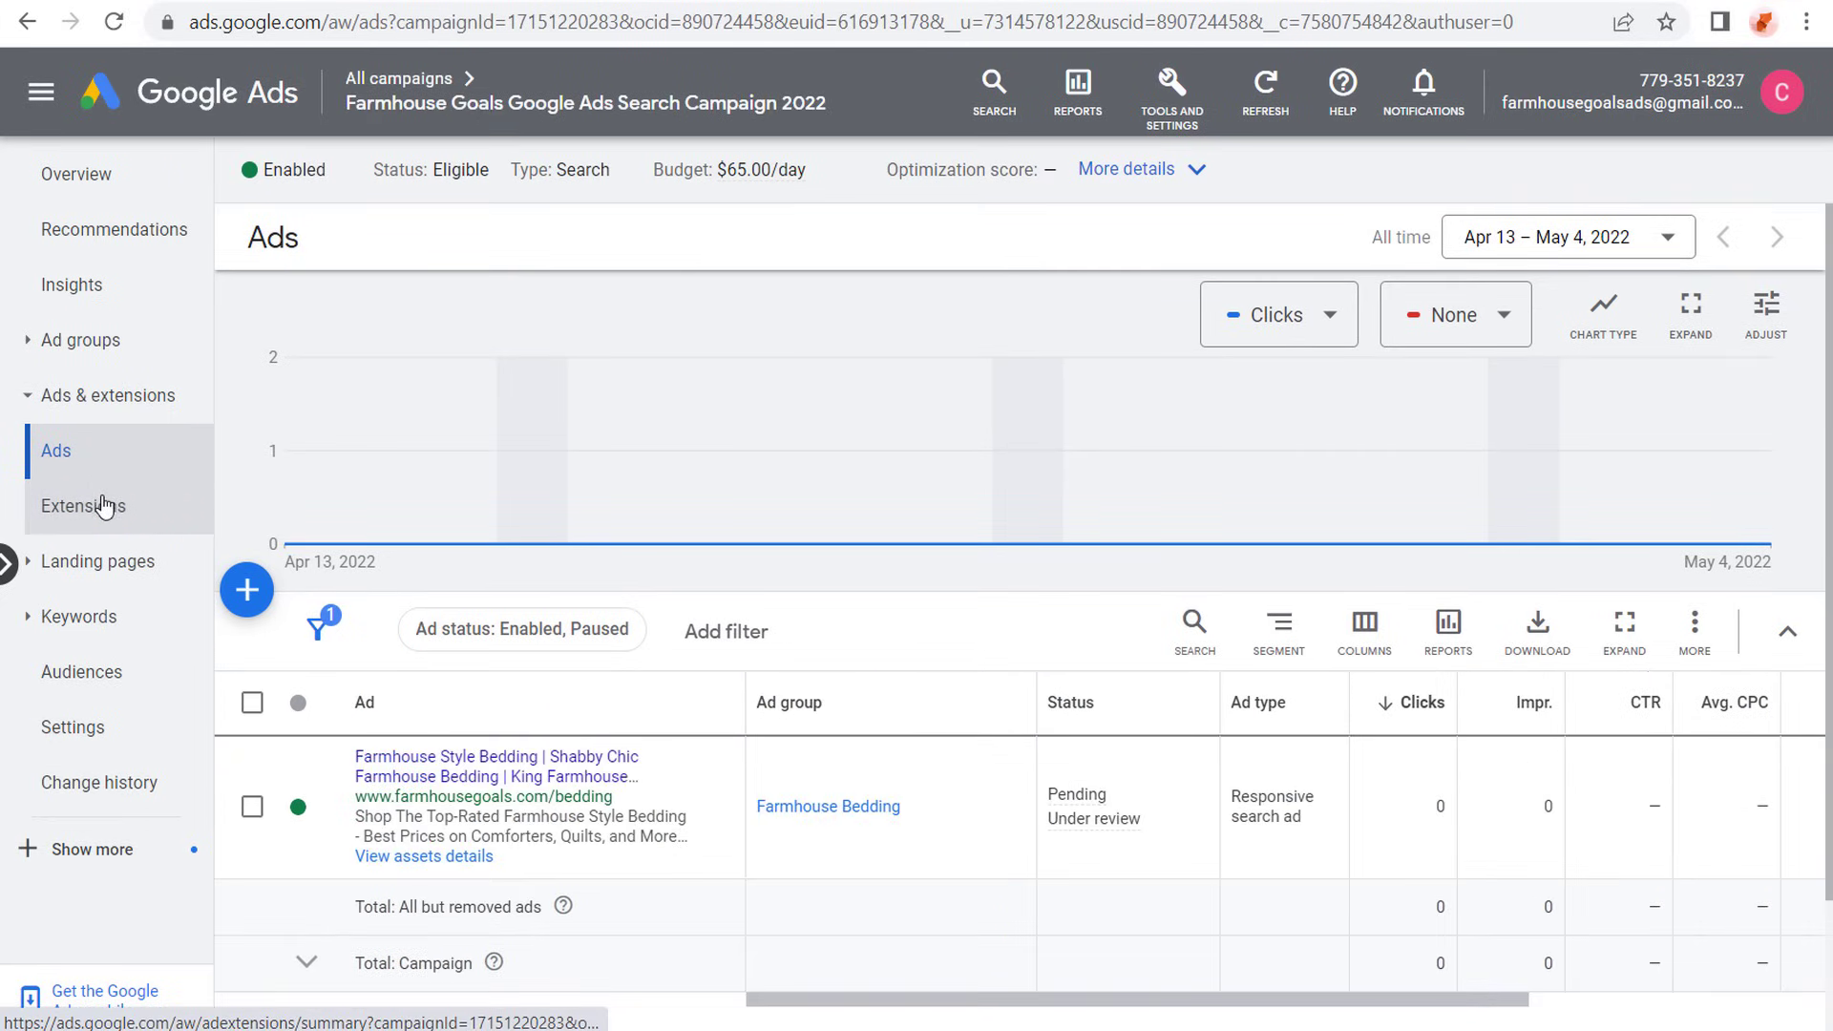
- Open the campaign's extensions, dismiss the introduction, and look through the sitelink, callout and structured snippet previews
{"action": "left_click", "coordinate": [105, 506]}
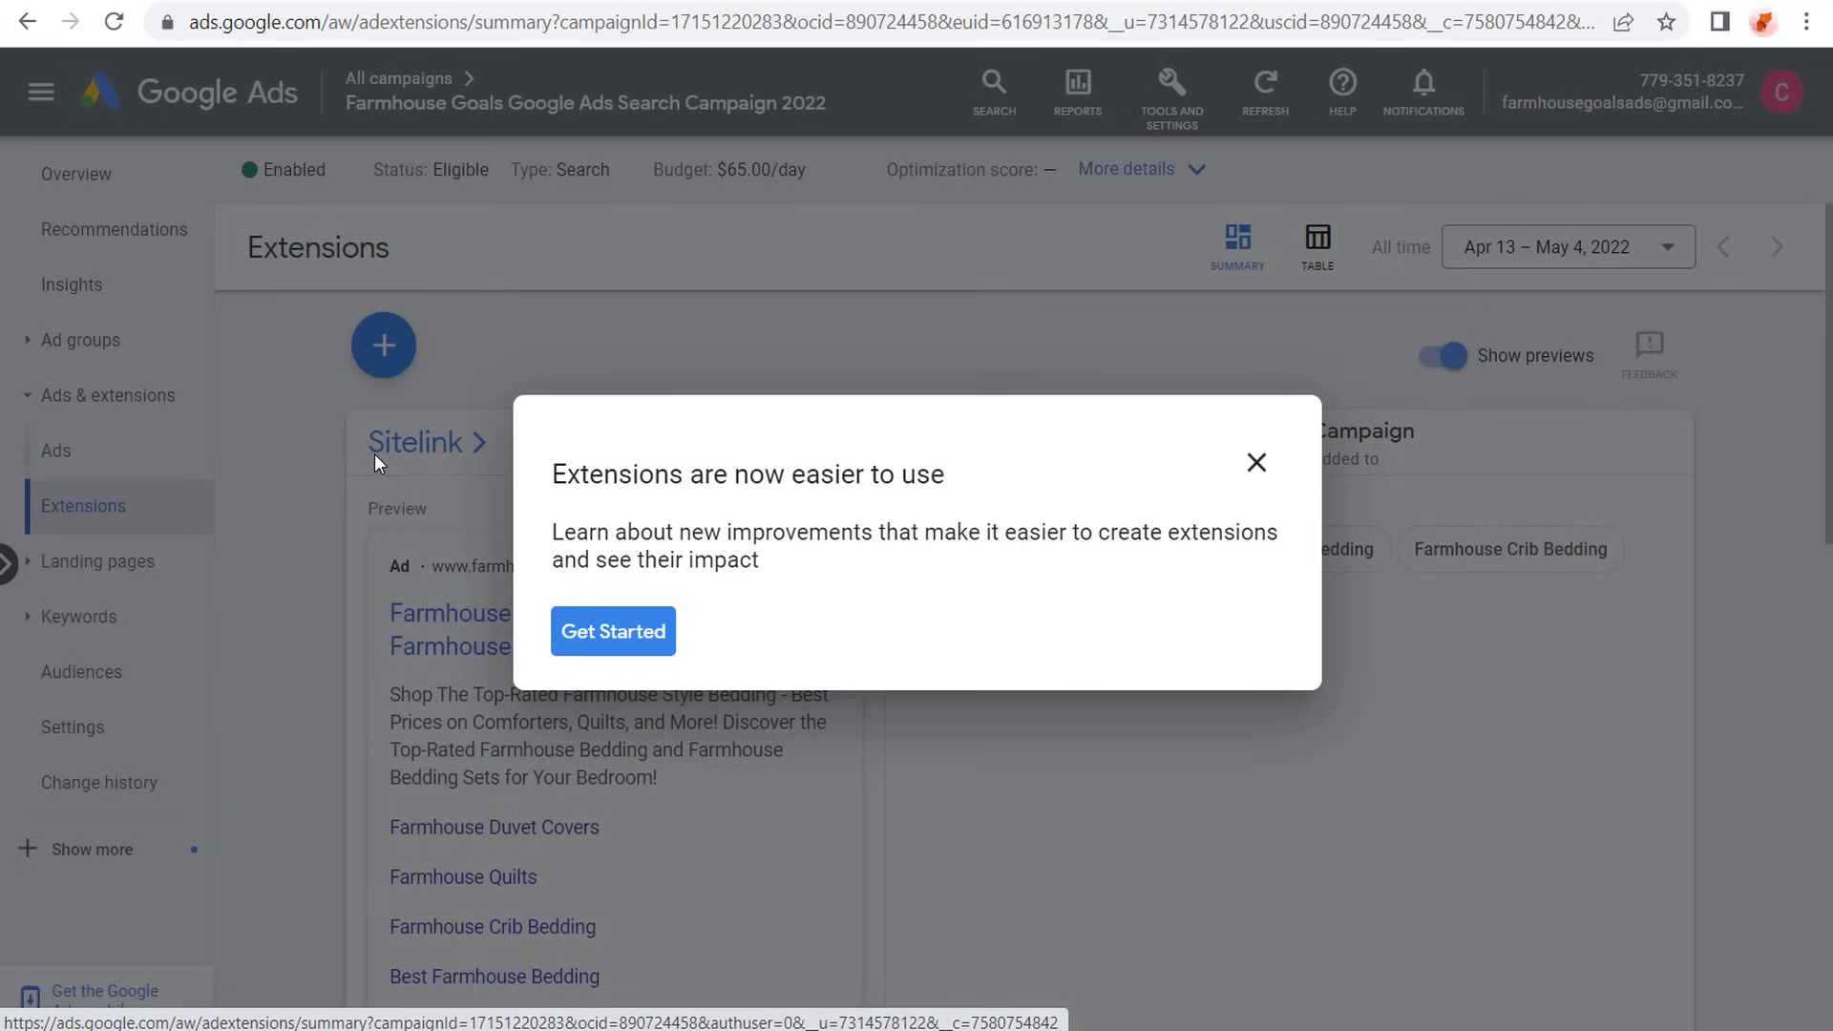
{"action": "left_click", "coordinate": [375, 455]}
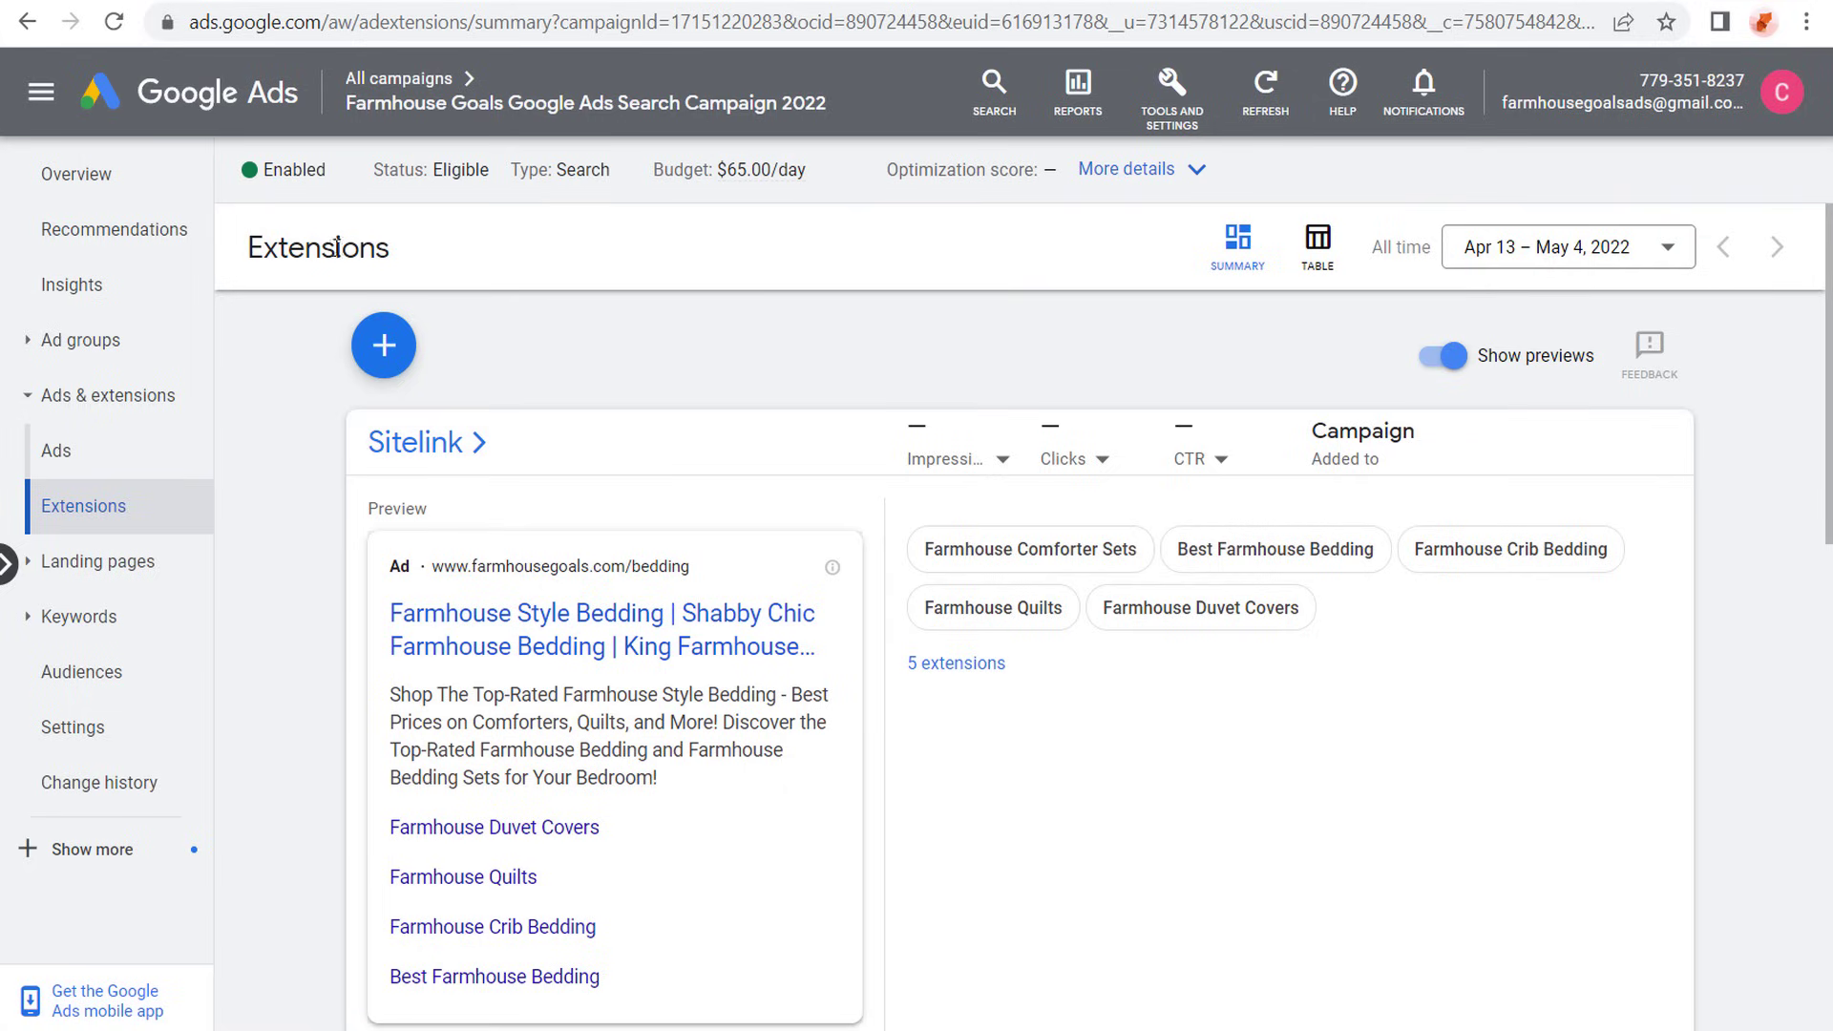
{"action": "scroll", "coordinate": [315, 472], "scroll_direction": "down", "scroll_amount": 5}
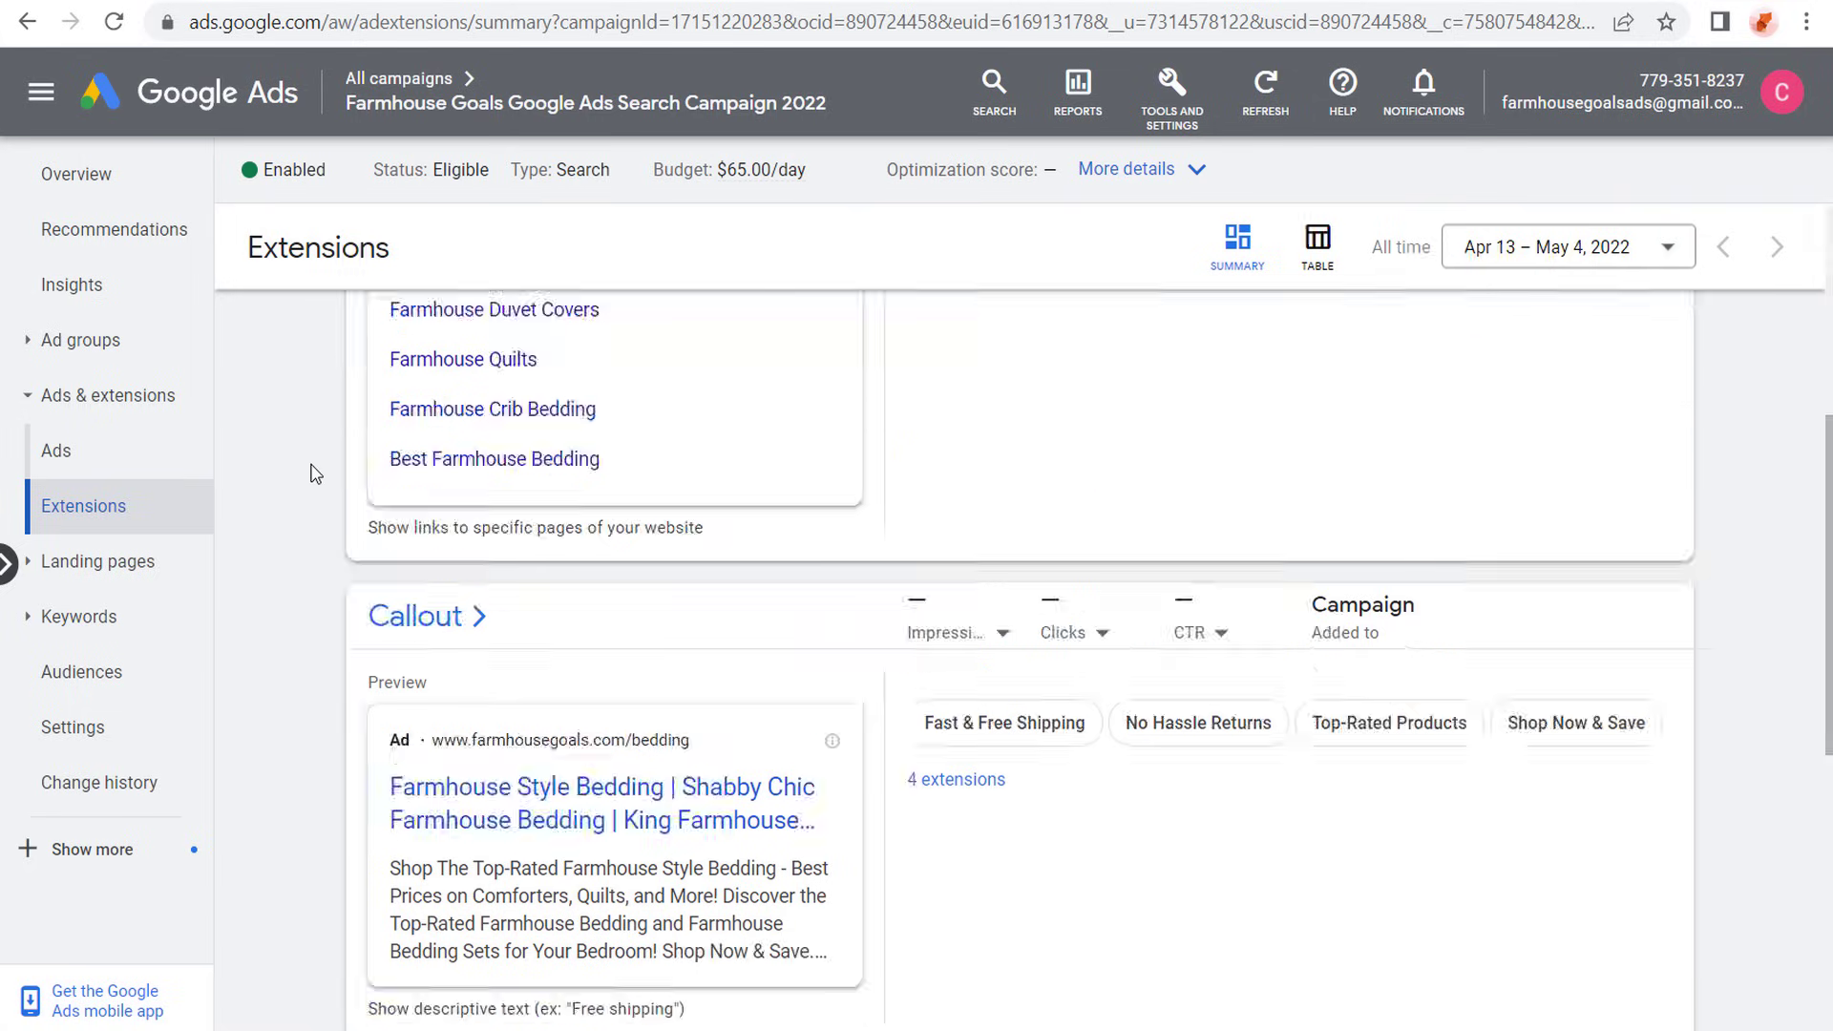
{"action": "scroll", "coordinate": [315, 473], "scroll_direction": "down", "scroll_amount": 2}
{"action": "scroll", "coordinate": [328, 501], "scroll_direction": "down", "scroll_amount": 3}
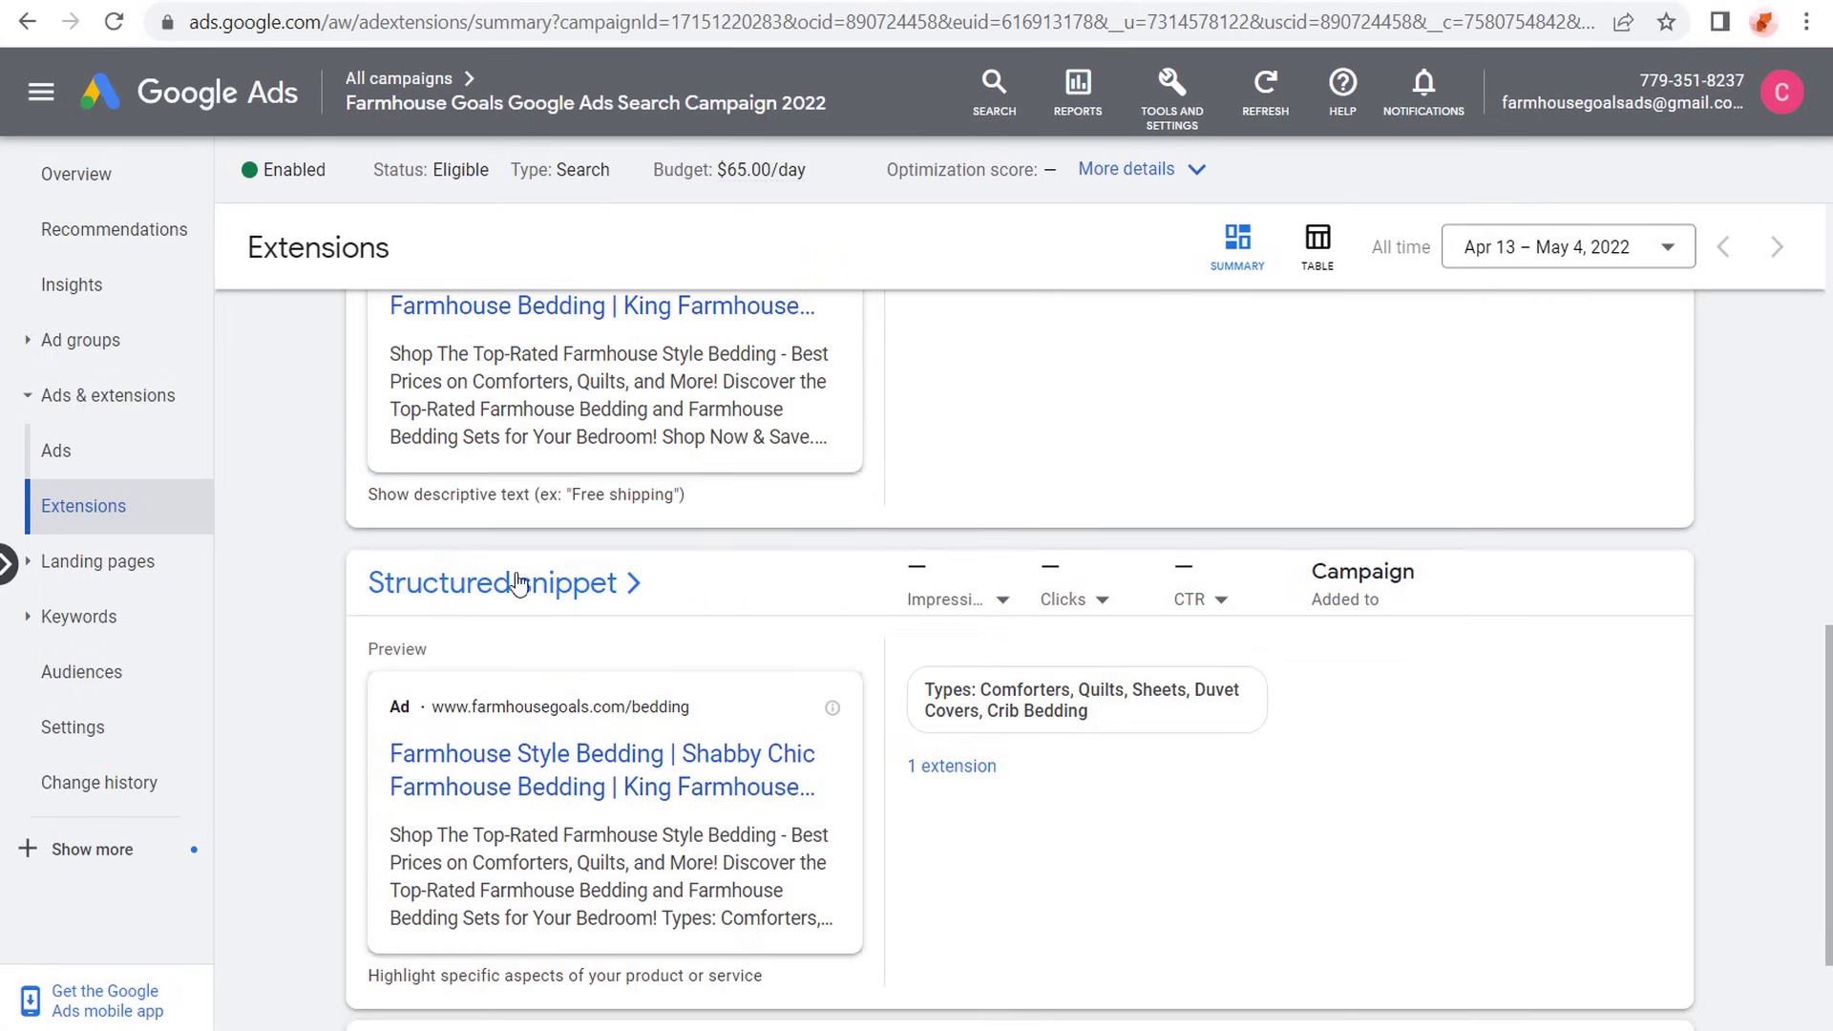
{"action": "scroll", "coordinate": [329, 578], "scroll_direction": "up", "scroll_amount": 6}
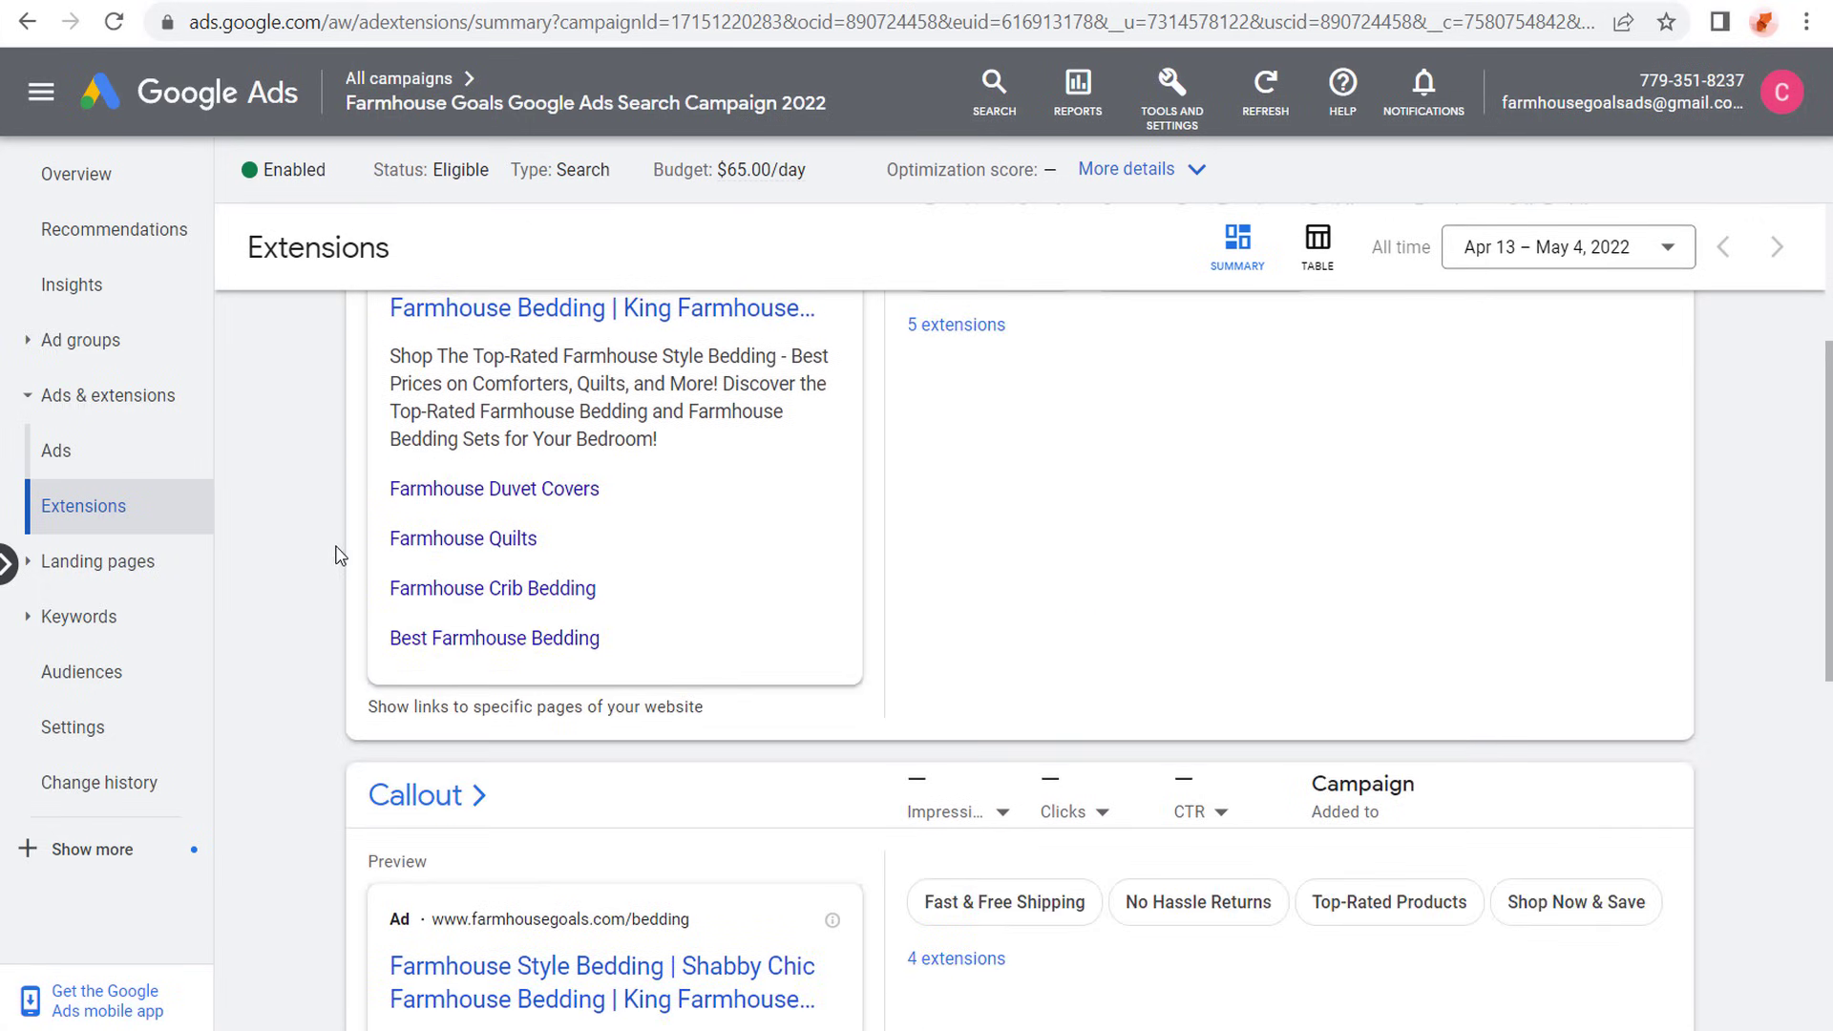
{"action": "scroll", "coordinate": [339, 555], "scroll_direction": "up", "scroll_amount": 4}
- Open the sitelink extensions, select all five, and add them to the Farmhouse Bedding ad group
{"action": "left_click", "coordinate": [397, 445]}
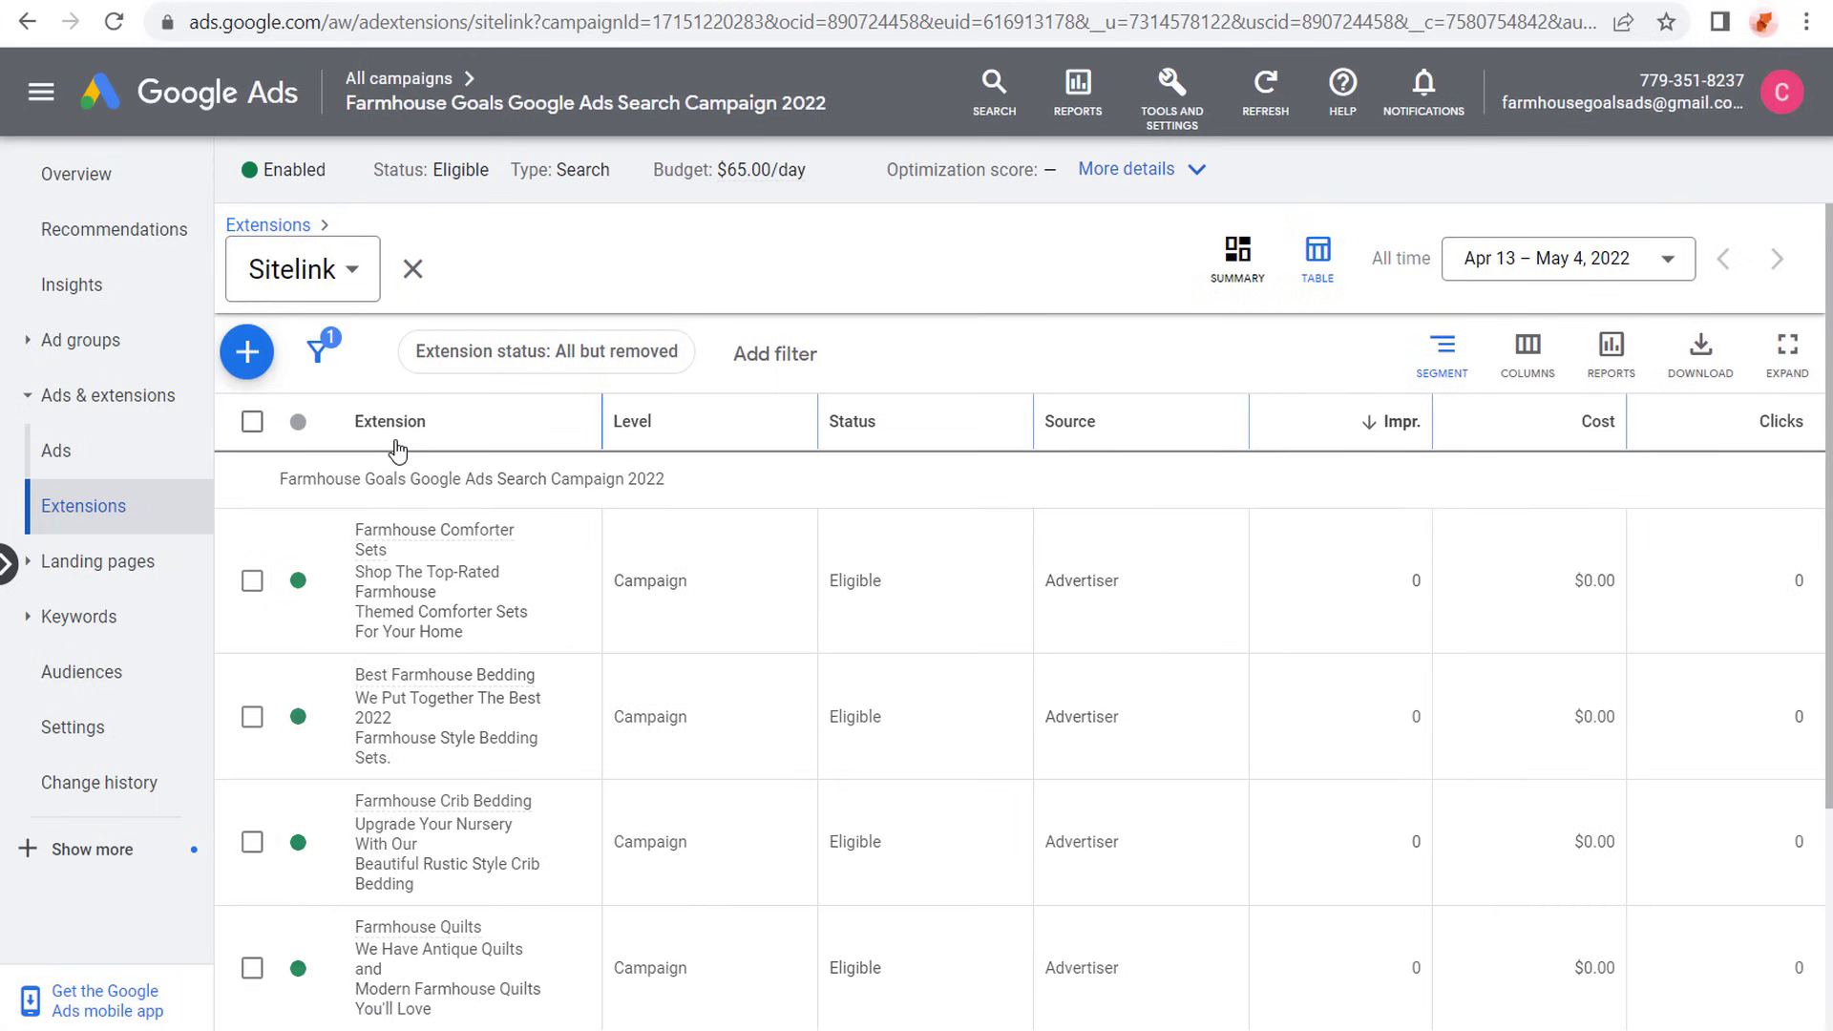
{"action": "left_click", "coordinate": [252, 421]}
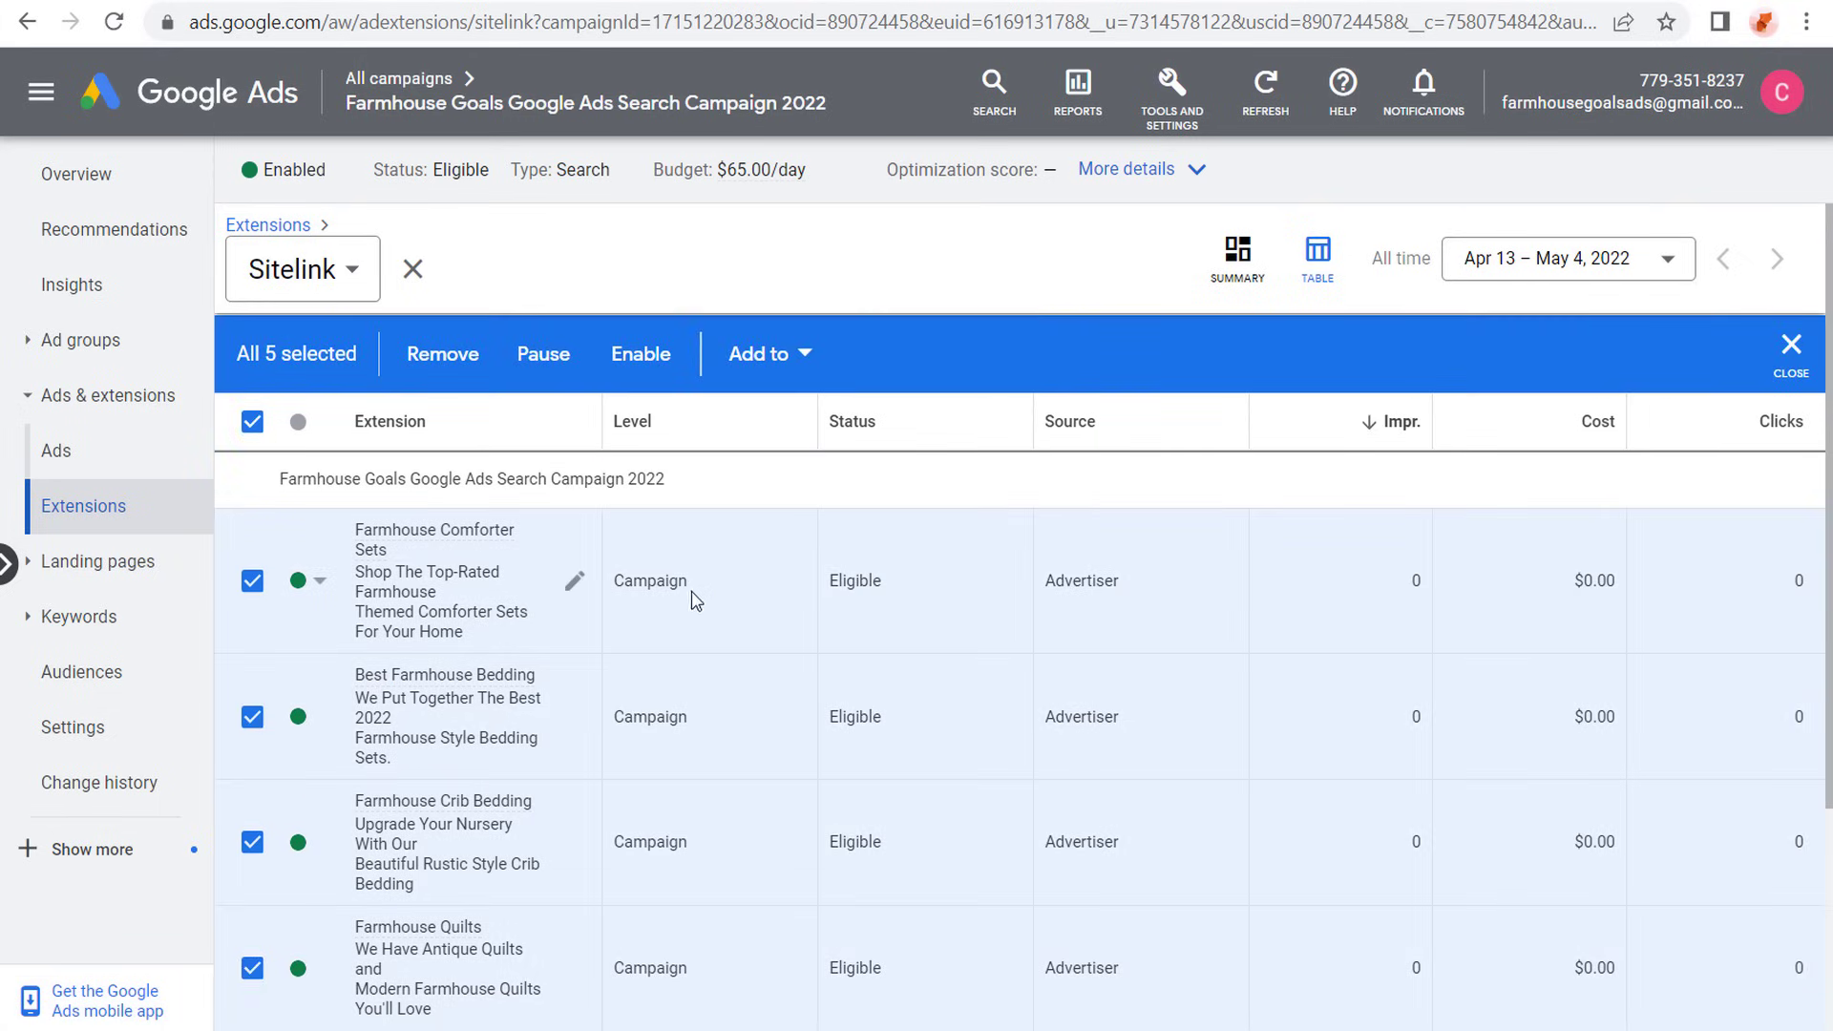
{"action": "scroll", "coordinate": [649, 597], "scroll_direction": "down", "scroll_amount": 2}
{"action": "scroll", "coordinate": [611, 590], "scroll_direction": "up", "scroll_amount": 2}
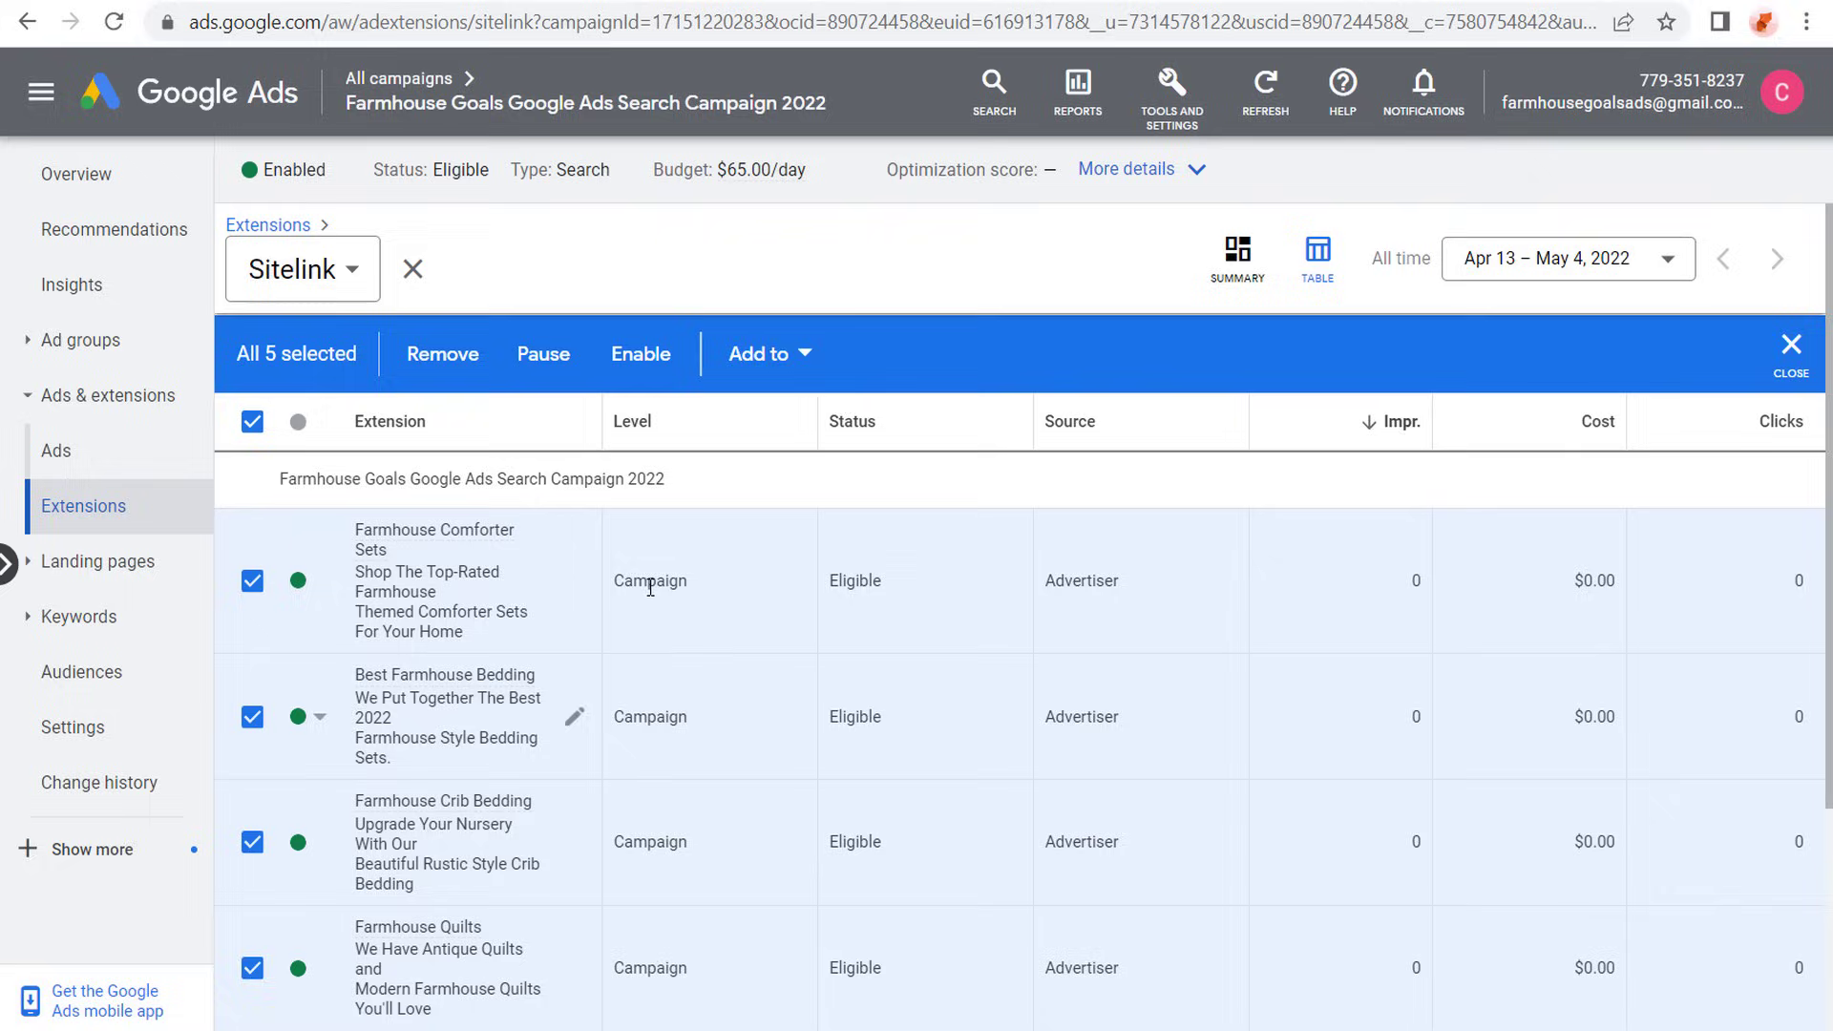
{"action": "left_click", "coordinate": [767, 358]}
{"action": "left_click", "coordinate": [764, 552]}
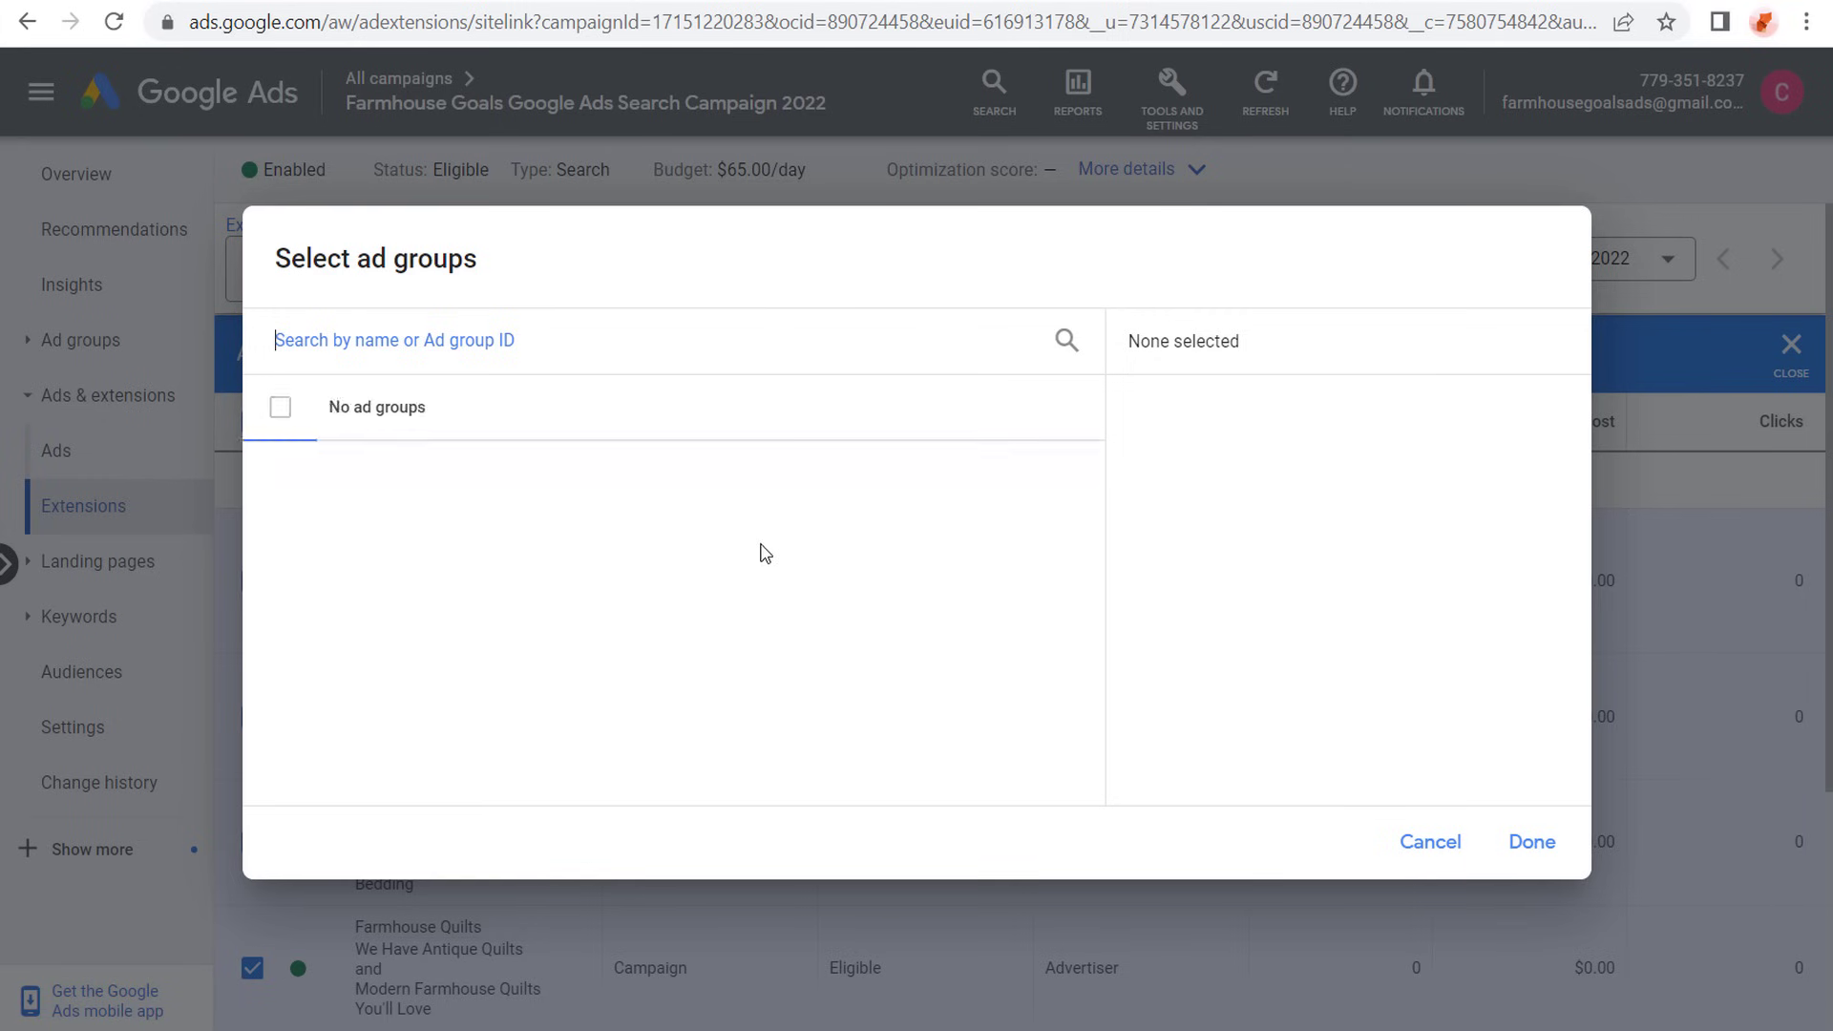
{"action": "left_click", "coordinate": [280, 474]}
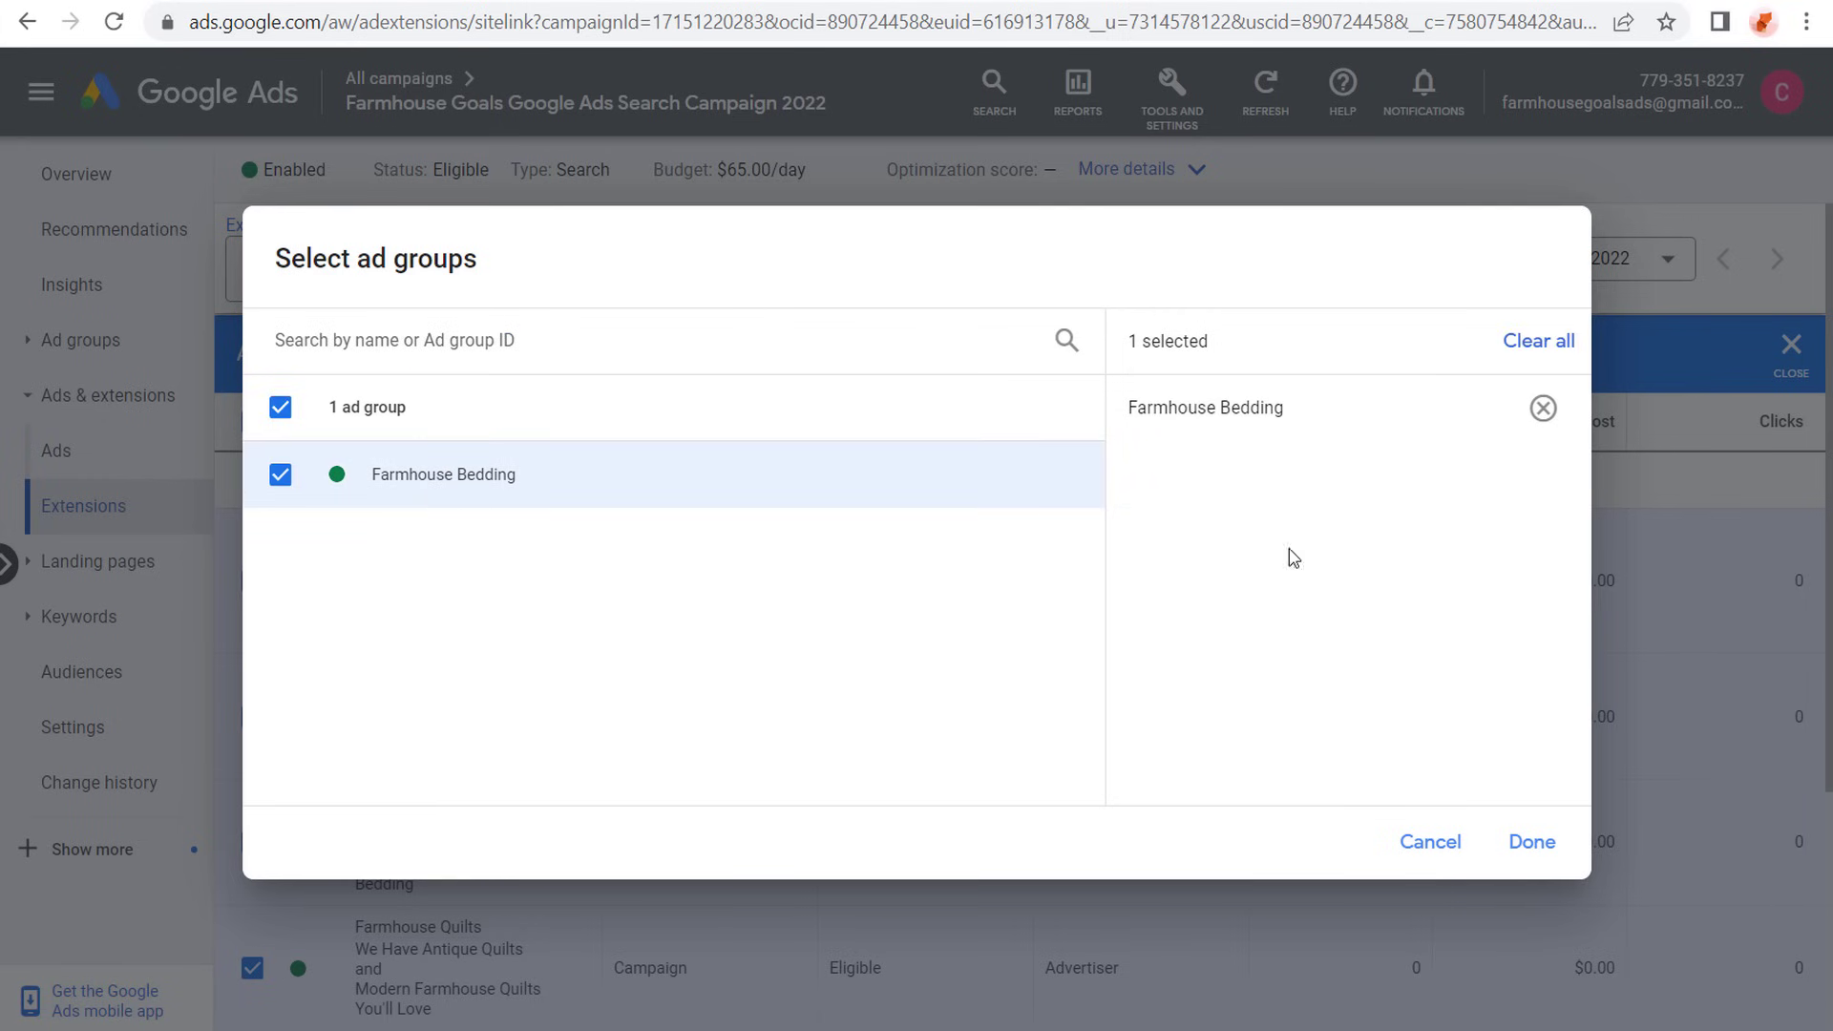
{"action": "left_click", "coordinate": [1532, 841]}
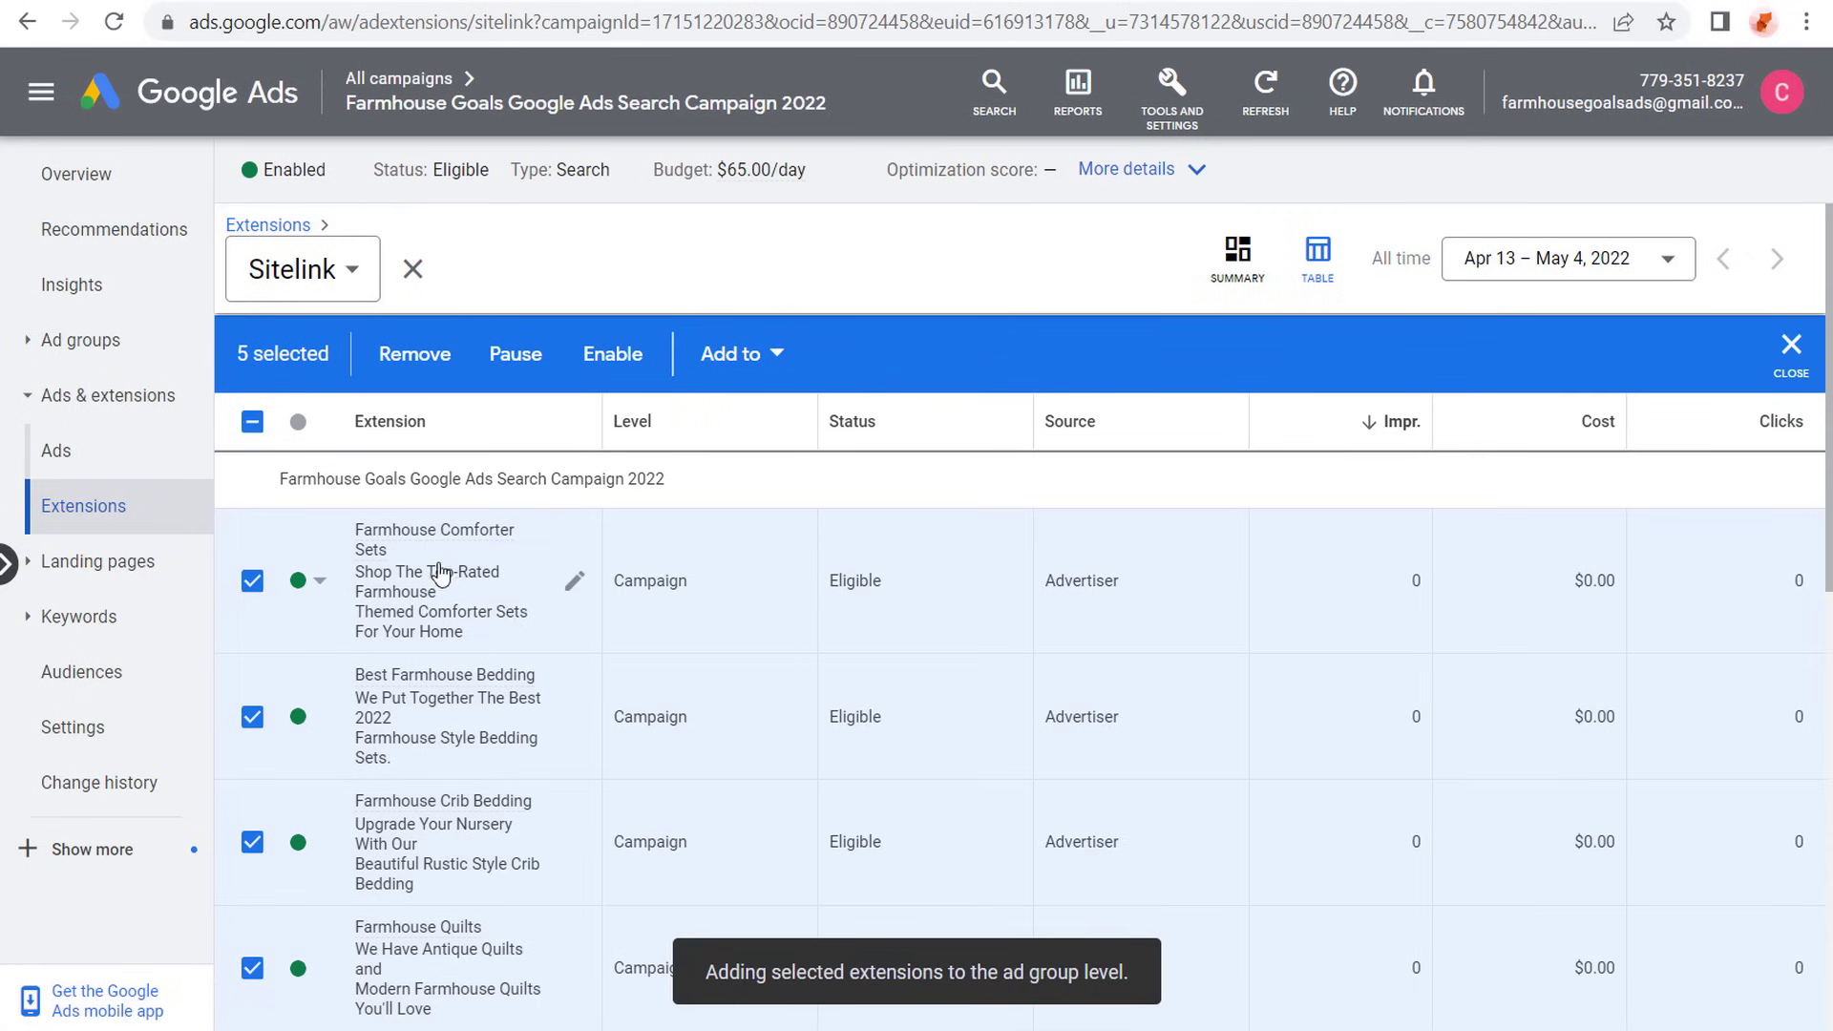
- Check the ad group copies of the sitelinks and pause the five selected campaign-level sitelink extensions
{"action": "mouse_move", "coordinate": [435, 569]}
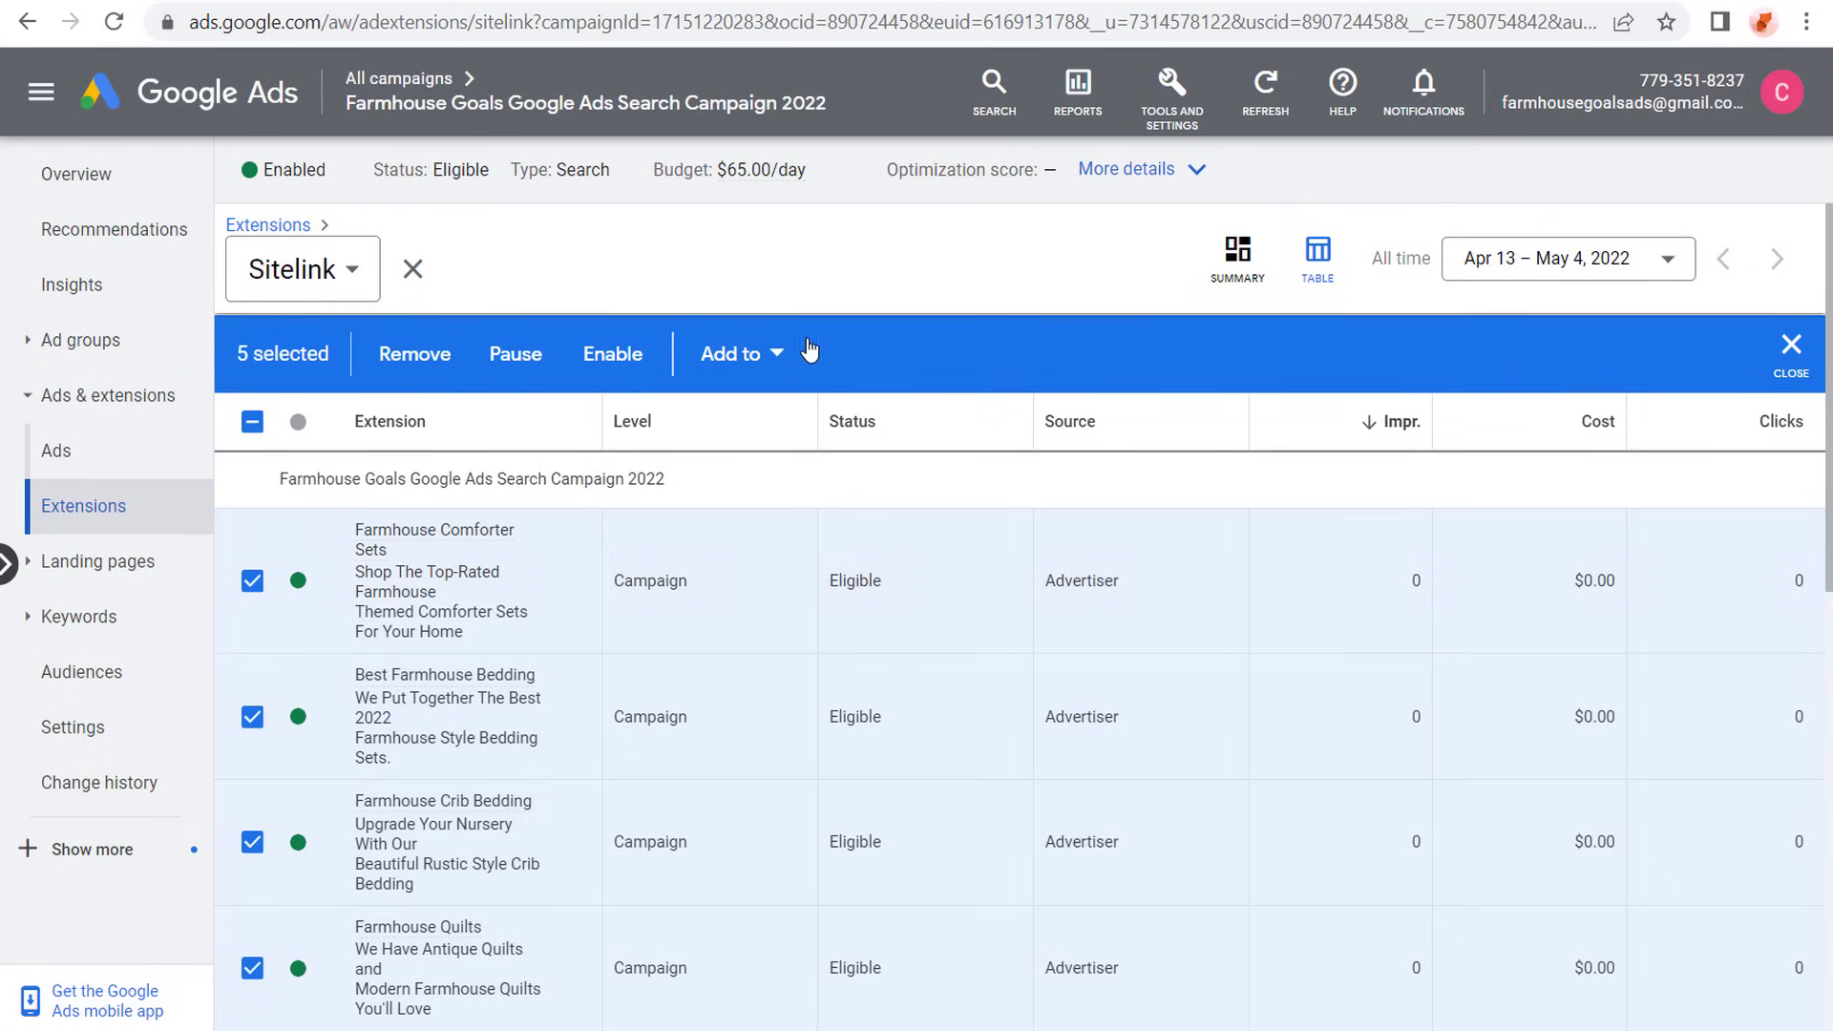
{"action": "scroll", "coordinate": [673, 258], "scroll_direction": "down", "scroll_amount": 5}
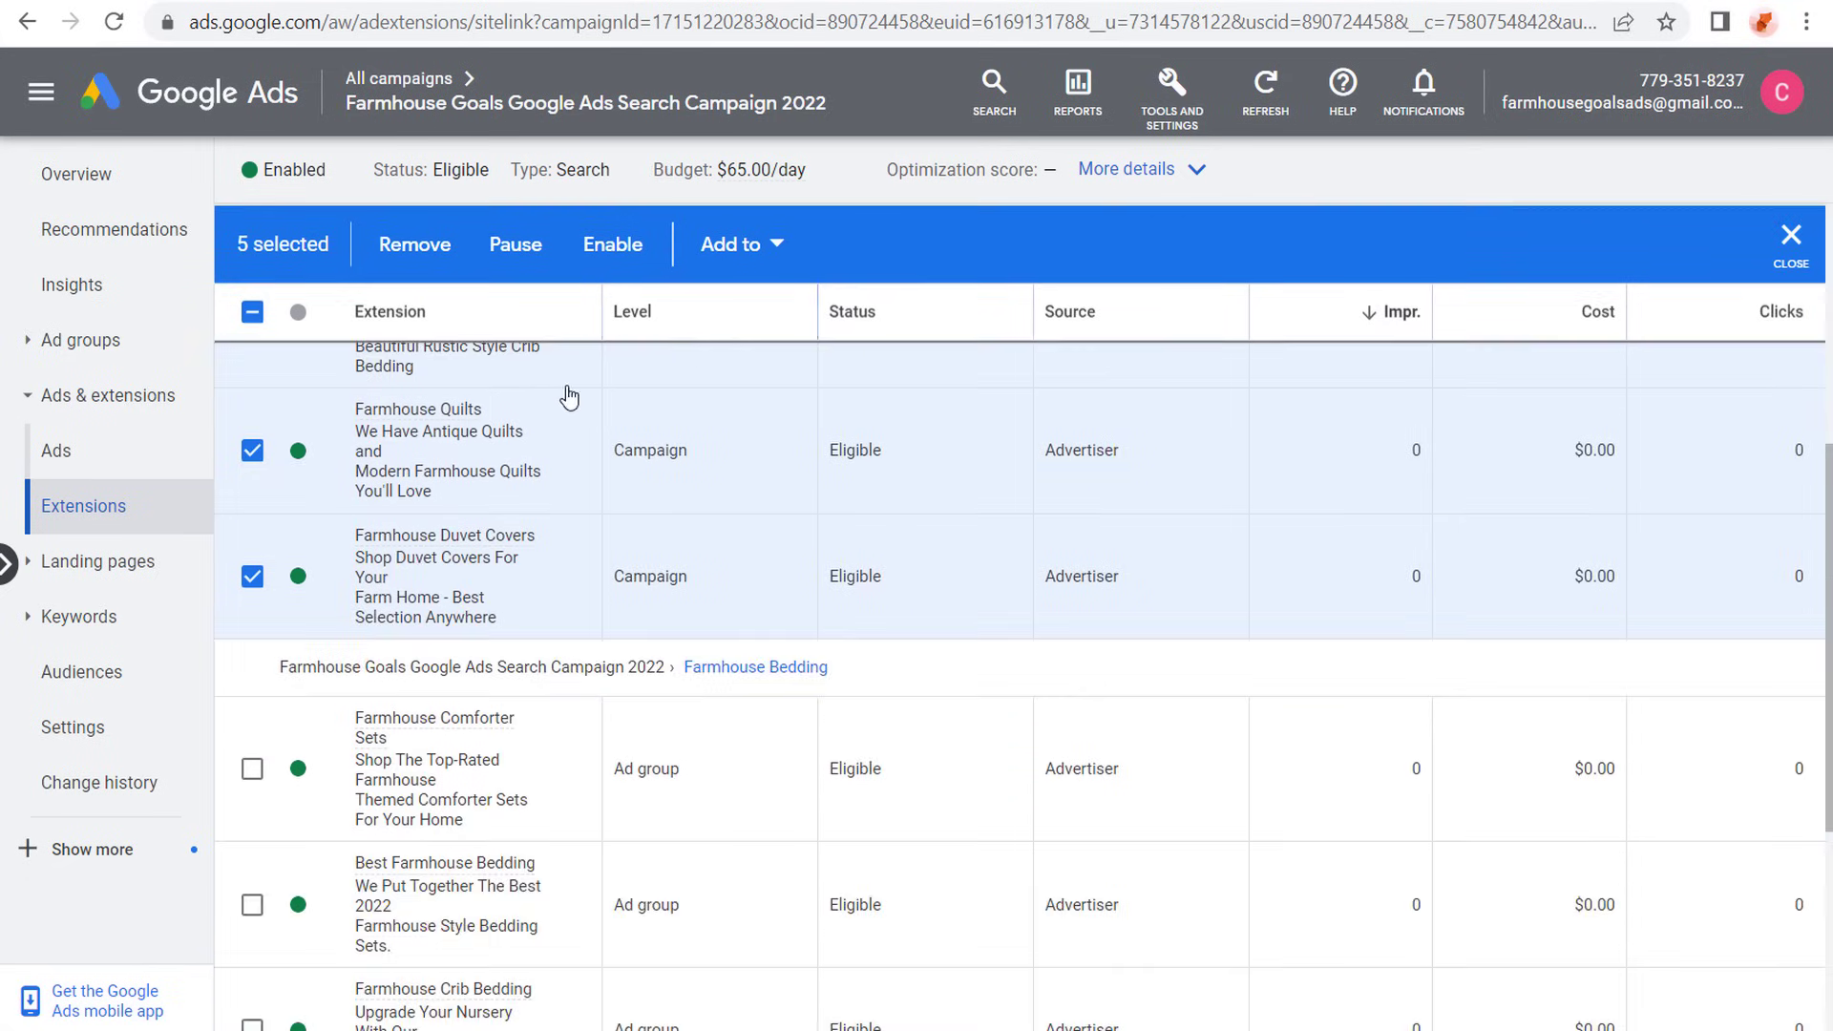
{"action": "scroll", "coordinate": [564, 396], "scroll_direction": "up", "scroll_amount": 5}
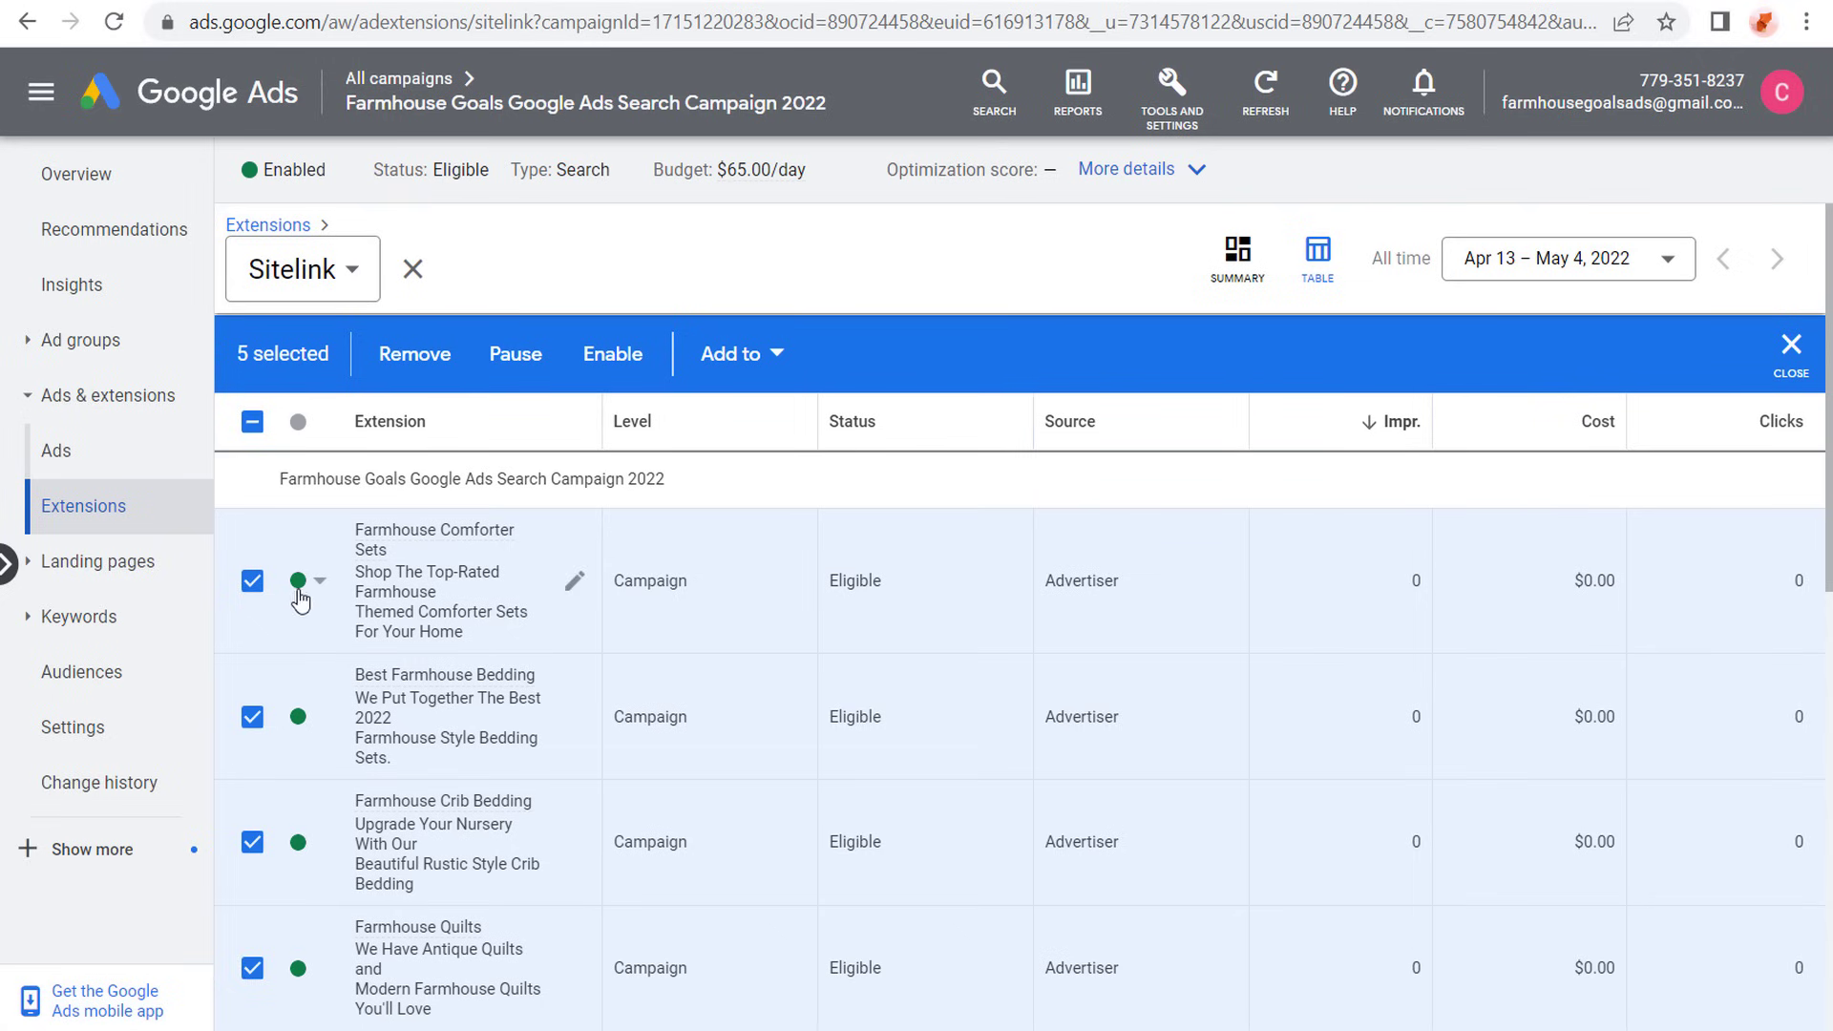
{"action": "left_click", "coordinate": [301, 428]}
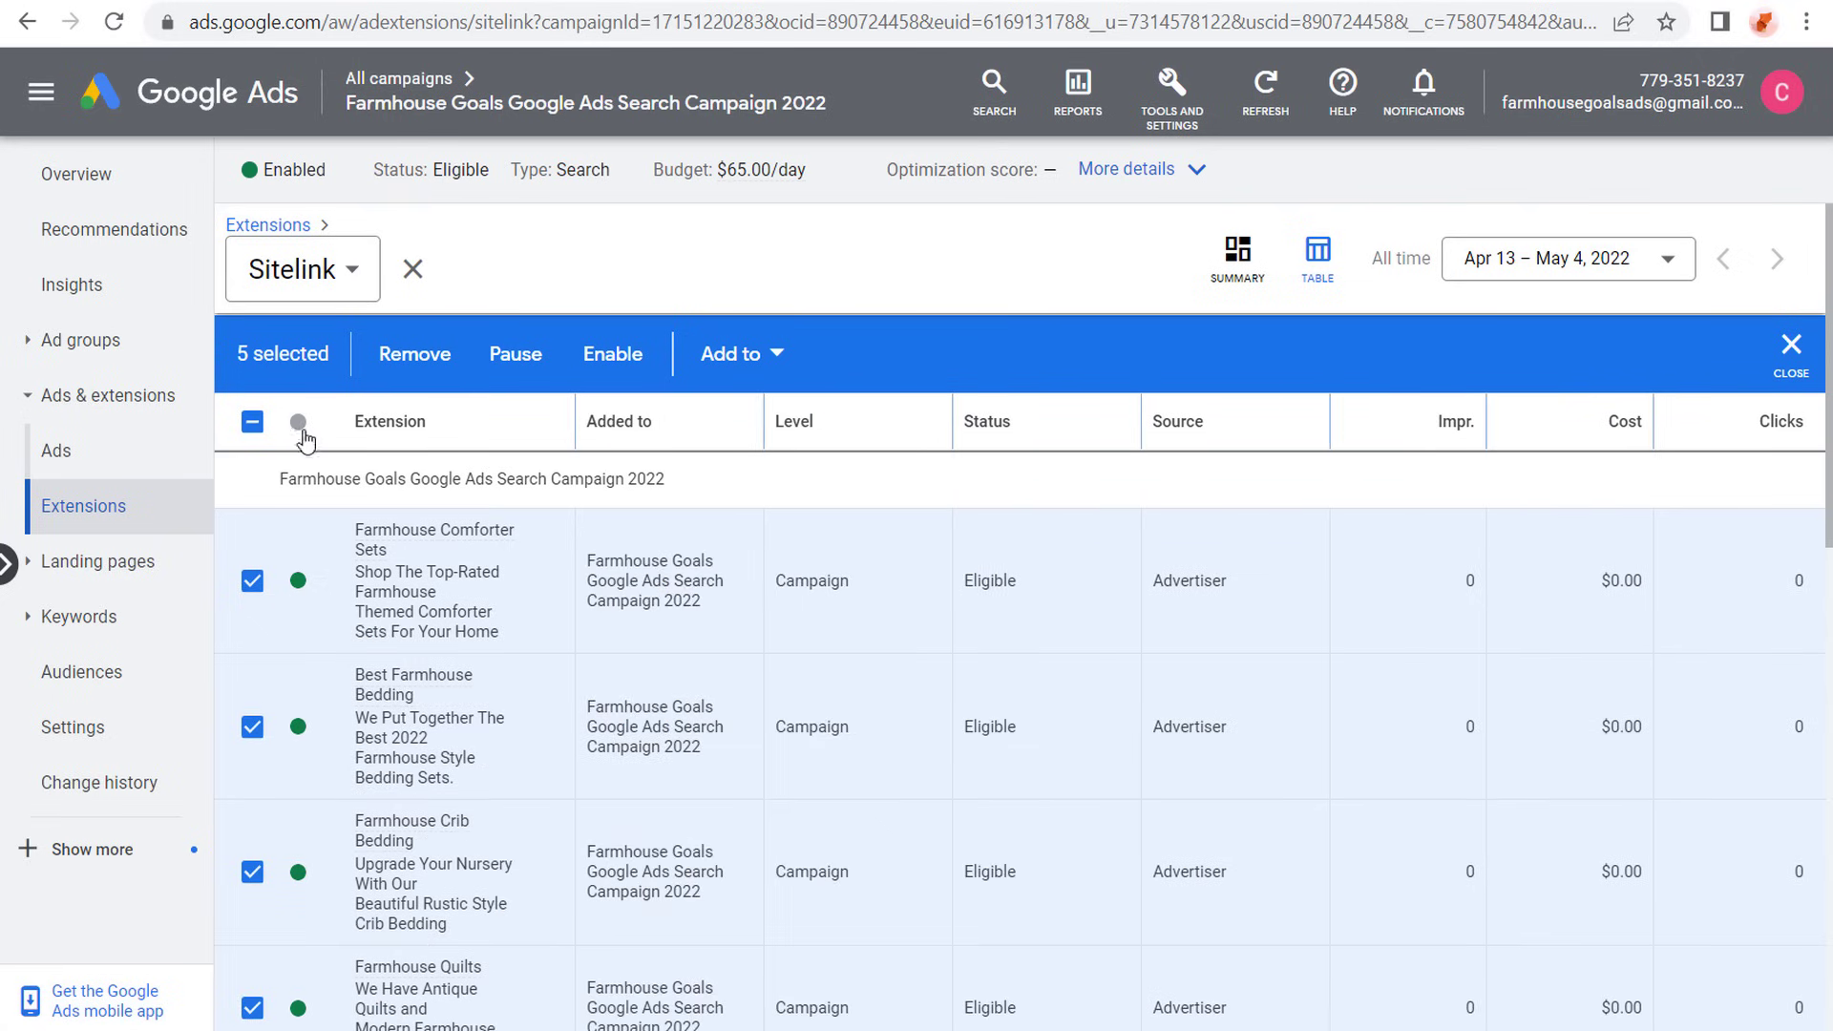
{"action": "left_click", "coordinate": [513, 361]}
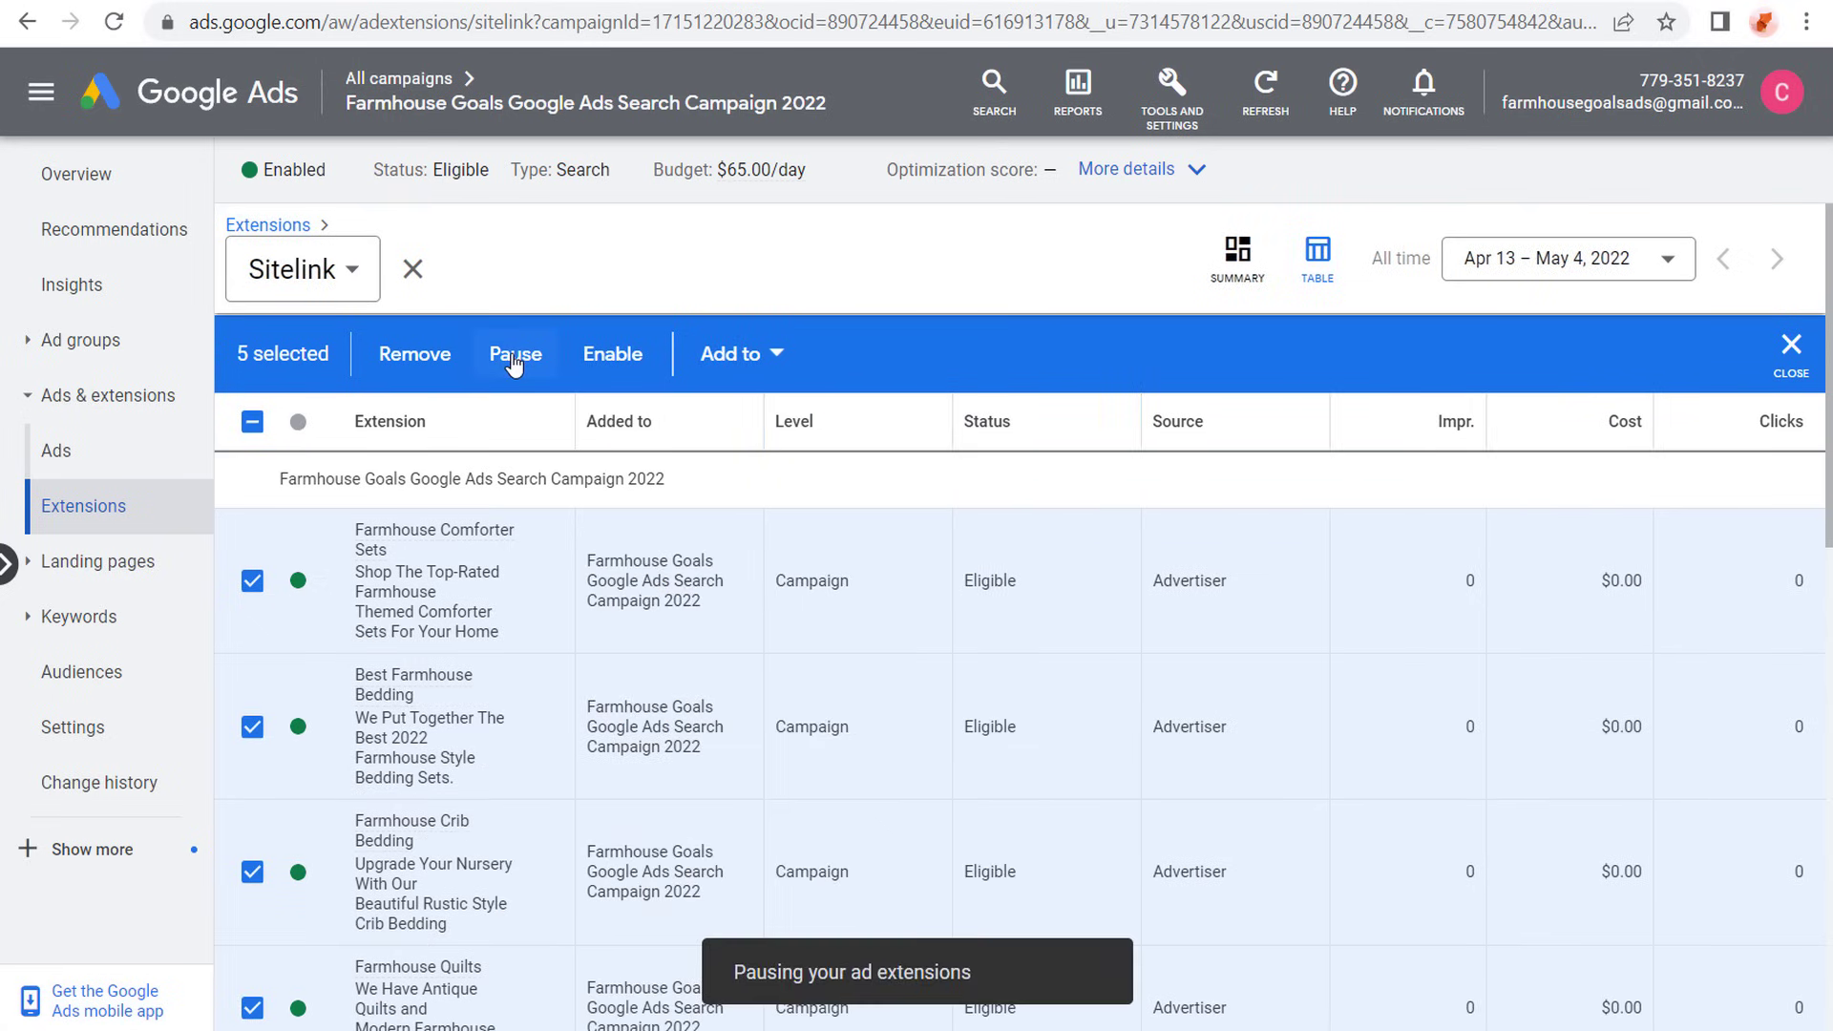
{"action": "scroll", "coordinate": [817, 583], "scroll_direction": "down", "scroll_amount": 7}
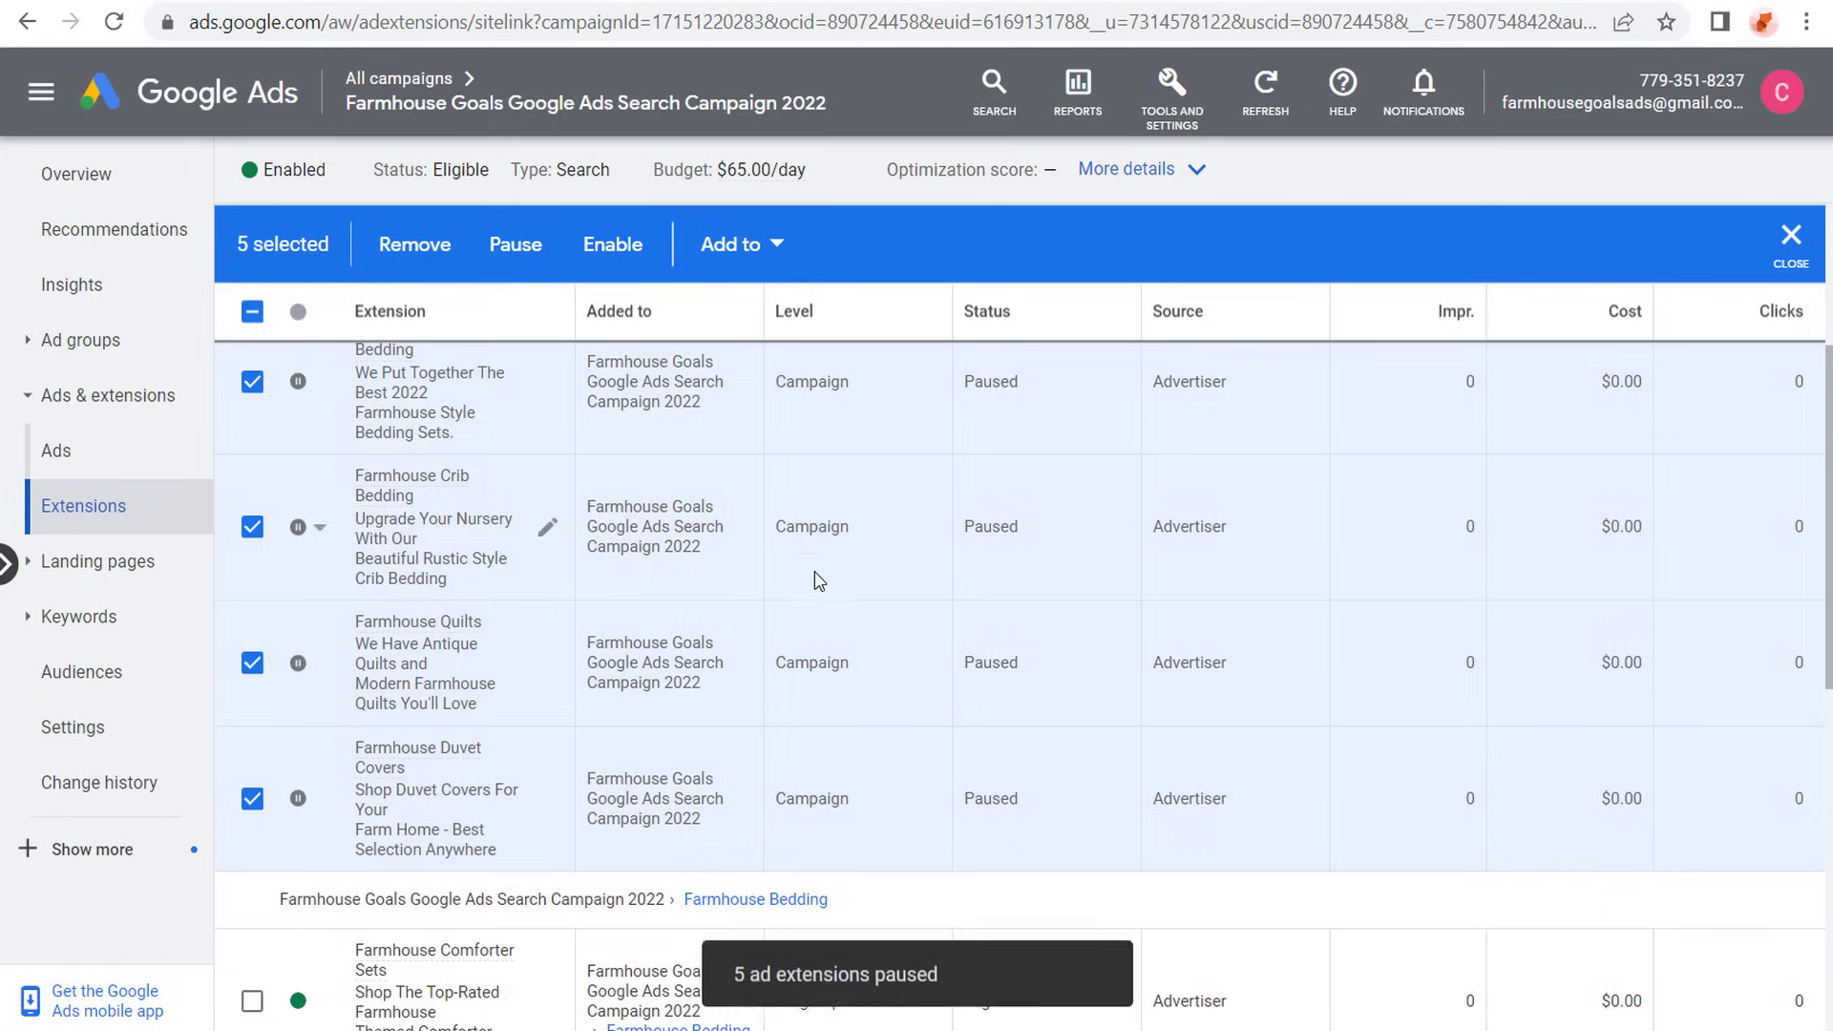
{"action": "scroll", "coordinate": [952, 643], "scroll_direction": "down", "scroll_amount": 2}
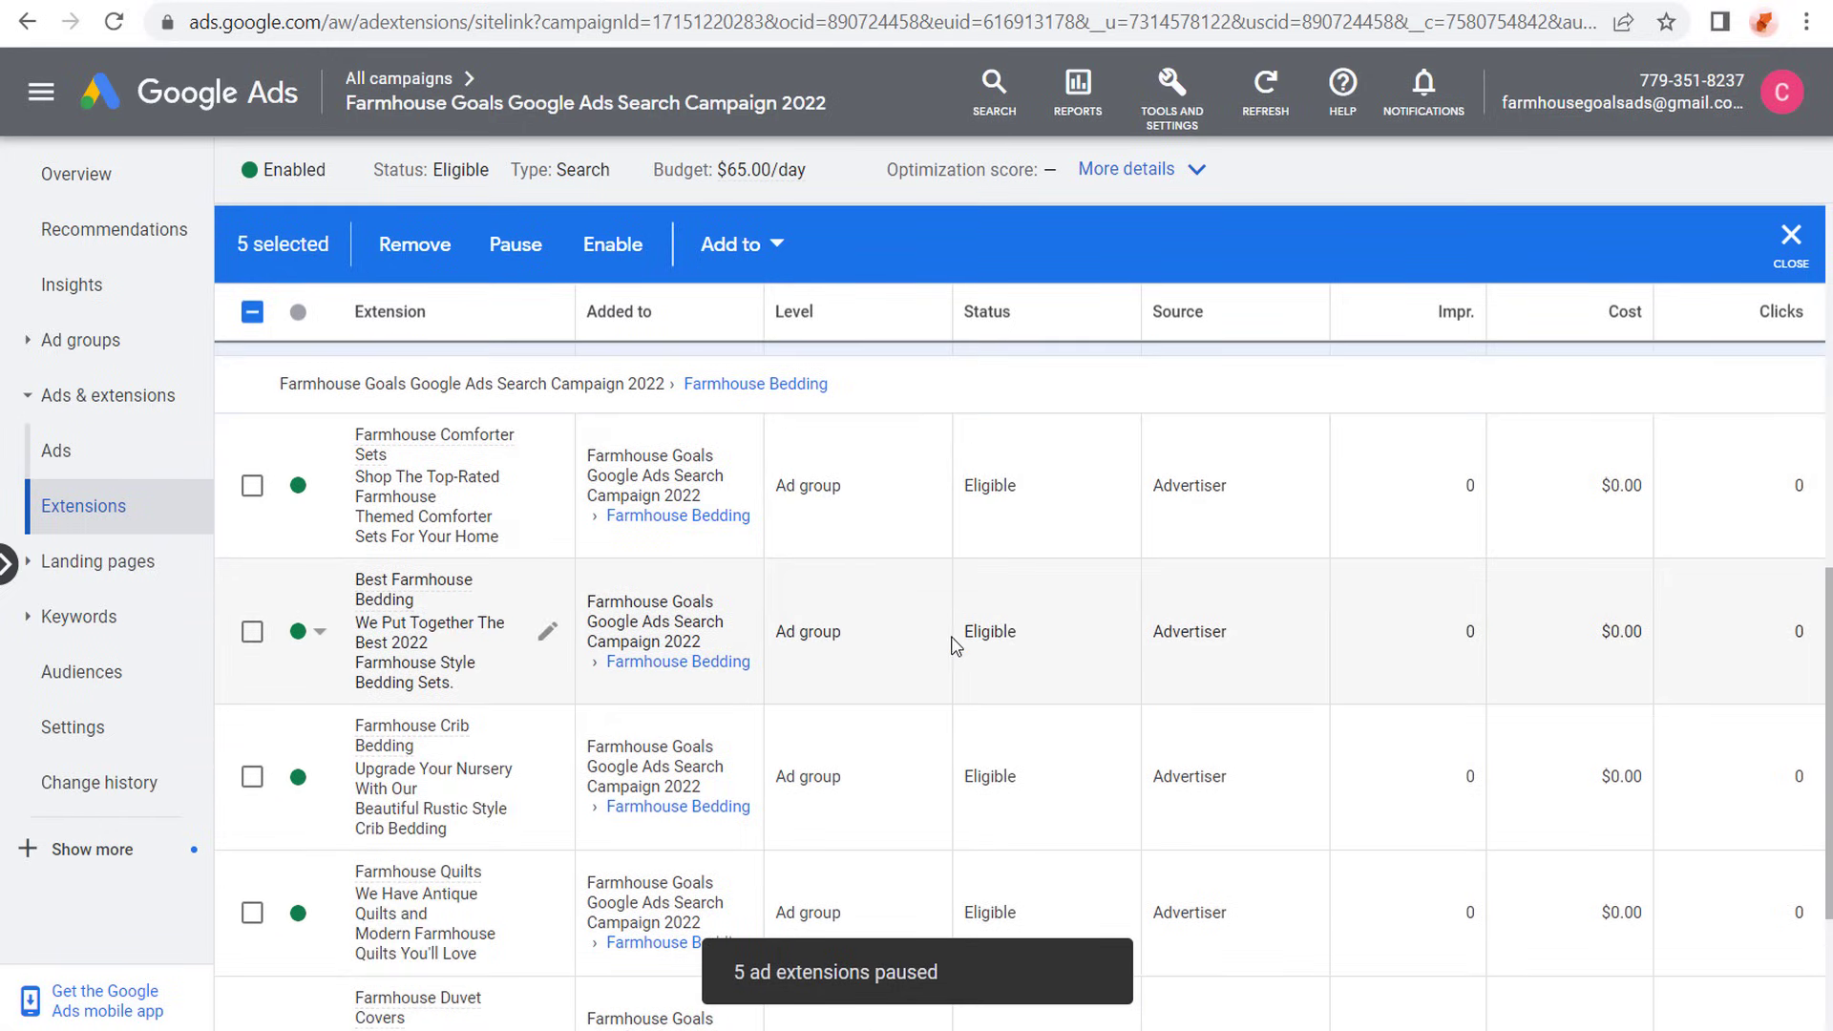
{"action": "scroll", "coordinate": [997, 634], "scroll_direction": "up", "scroll_amount": 10}
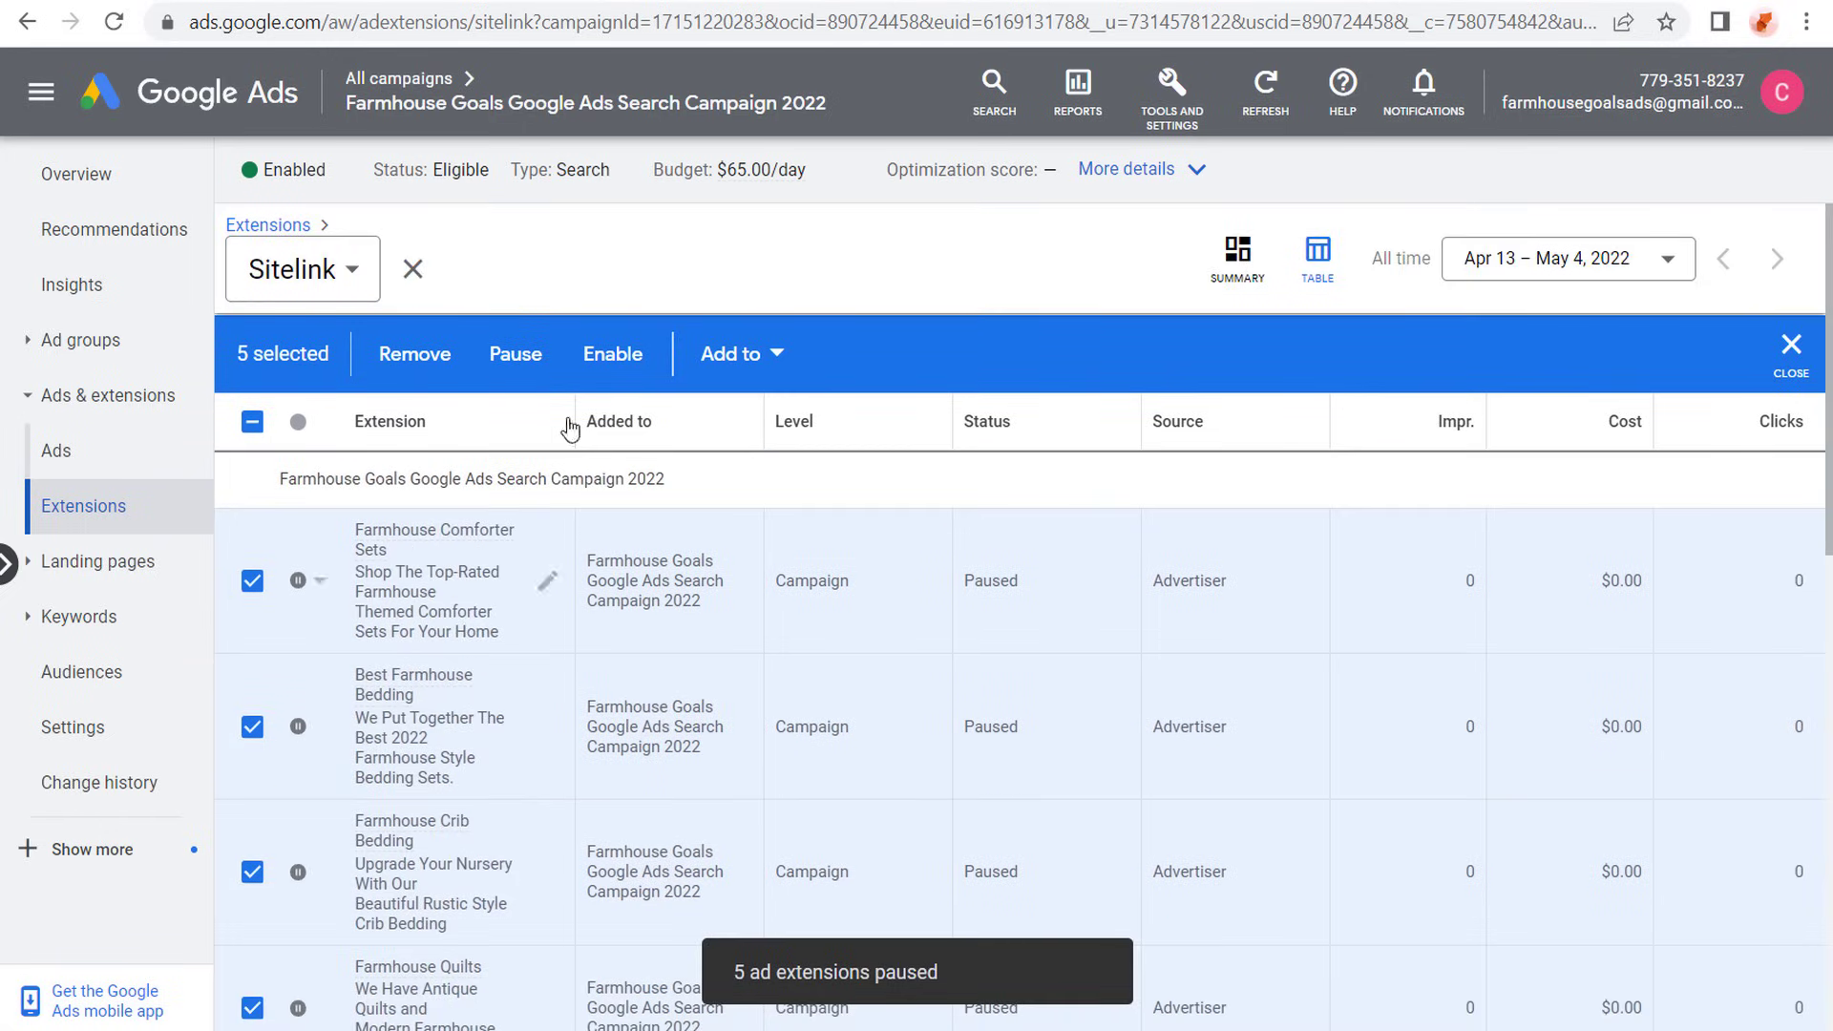
- Close and reopen the sitelink list, and start a new sitelink extension with Campaign as the level it is added to
{"action": "left_click", "coordinate": [413, 269]}
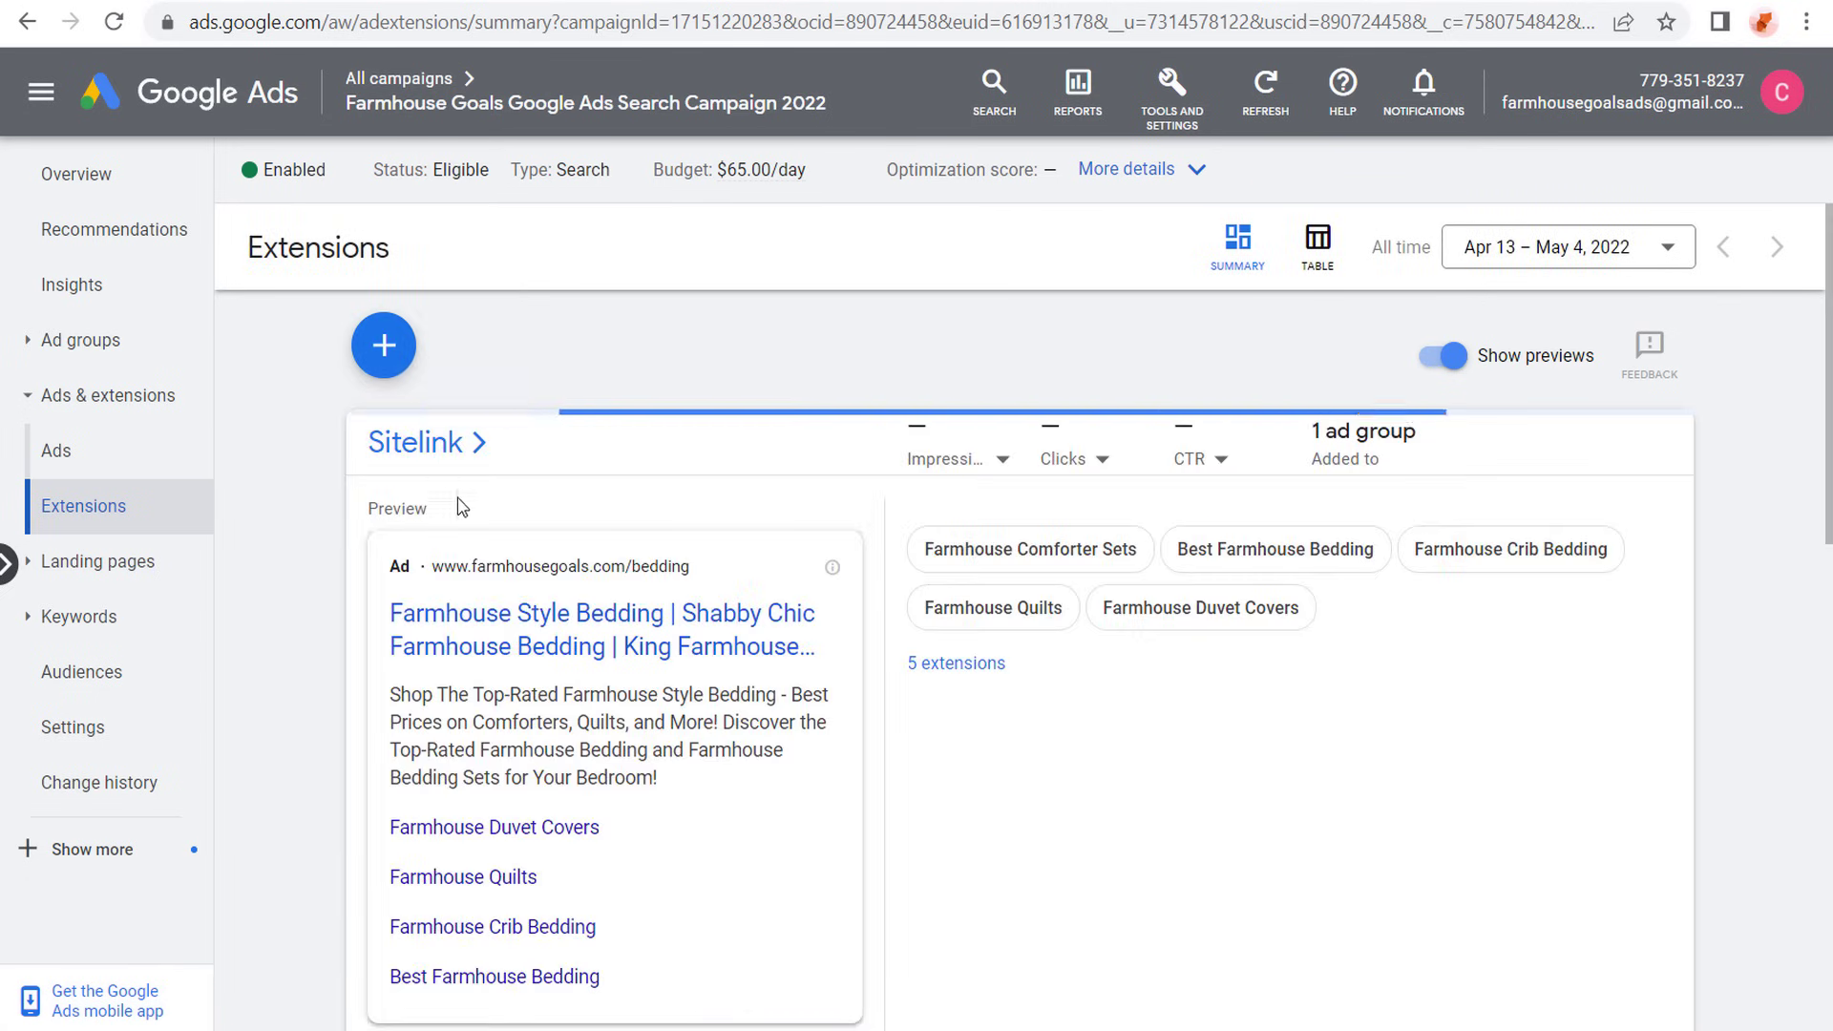
{"action": "left_click", "coordinate": [465, 441]}
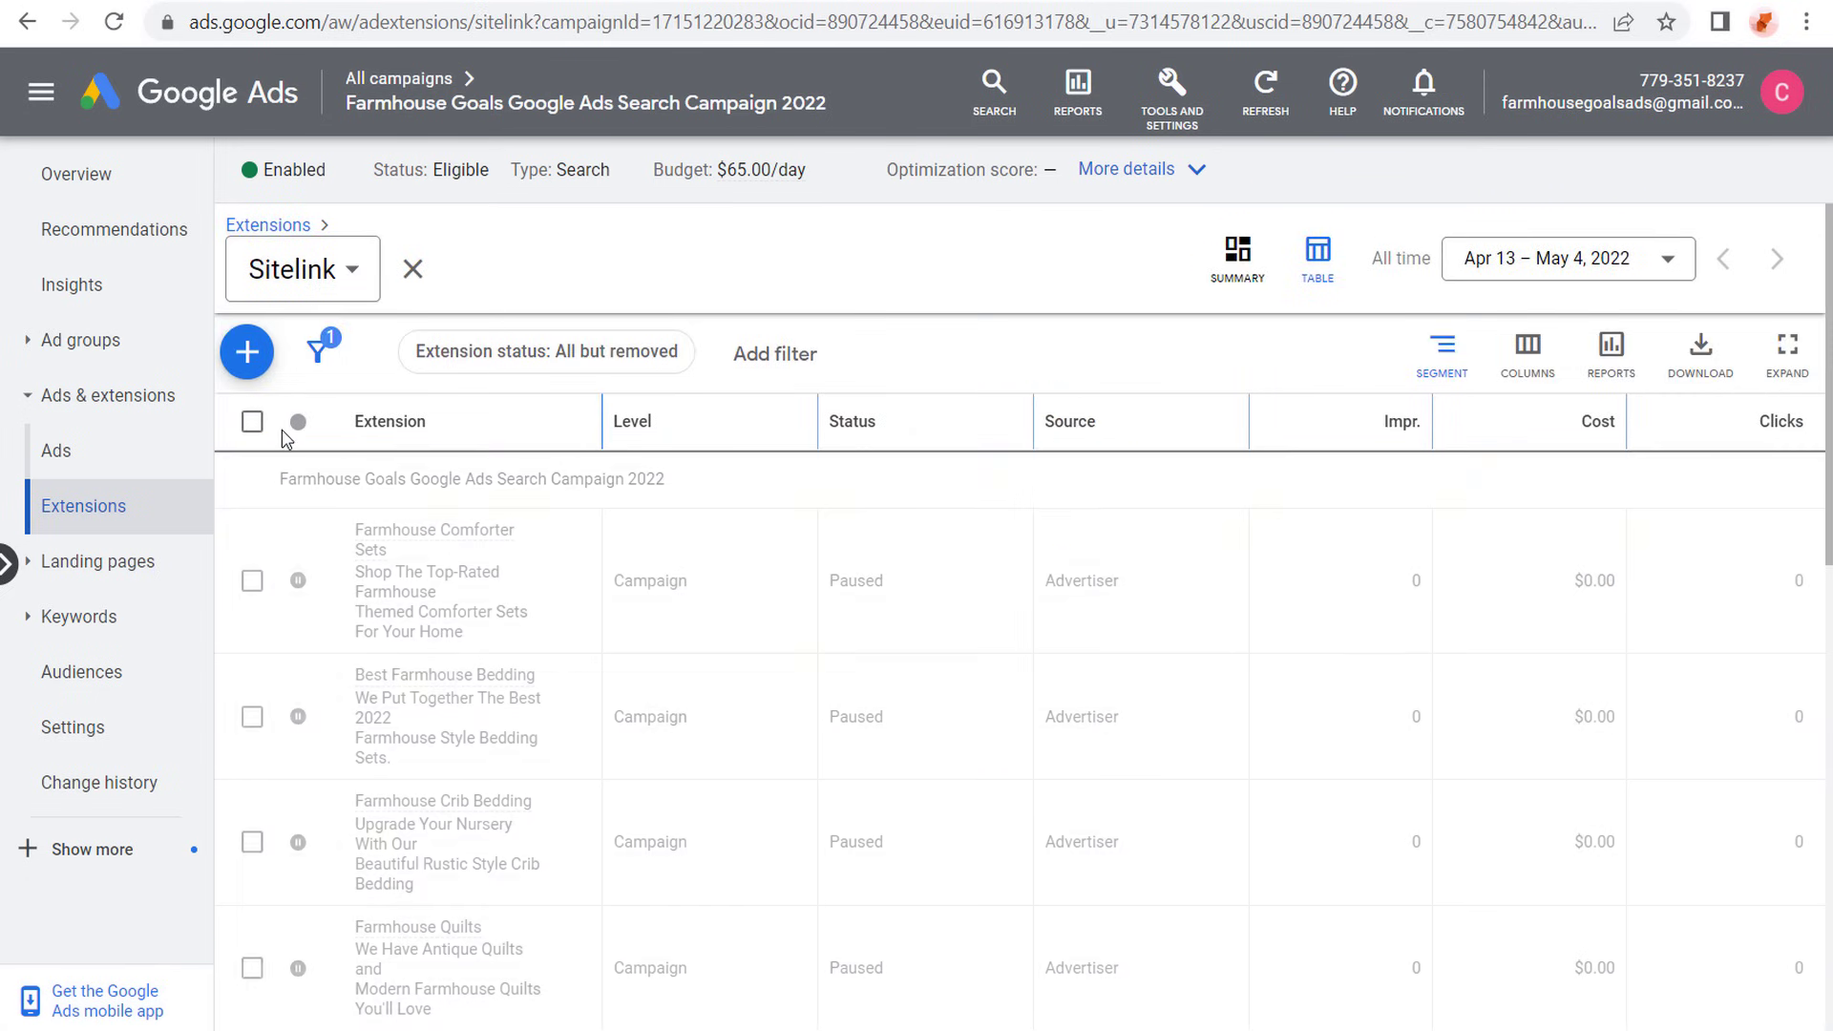
{"action": "left_click", "coordinate": [242, 368]}
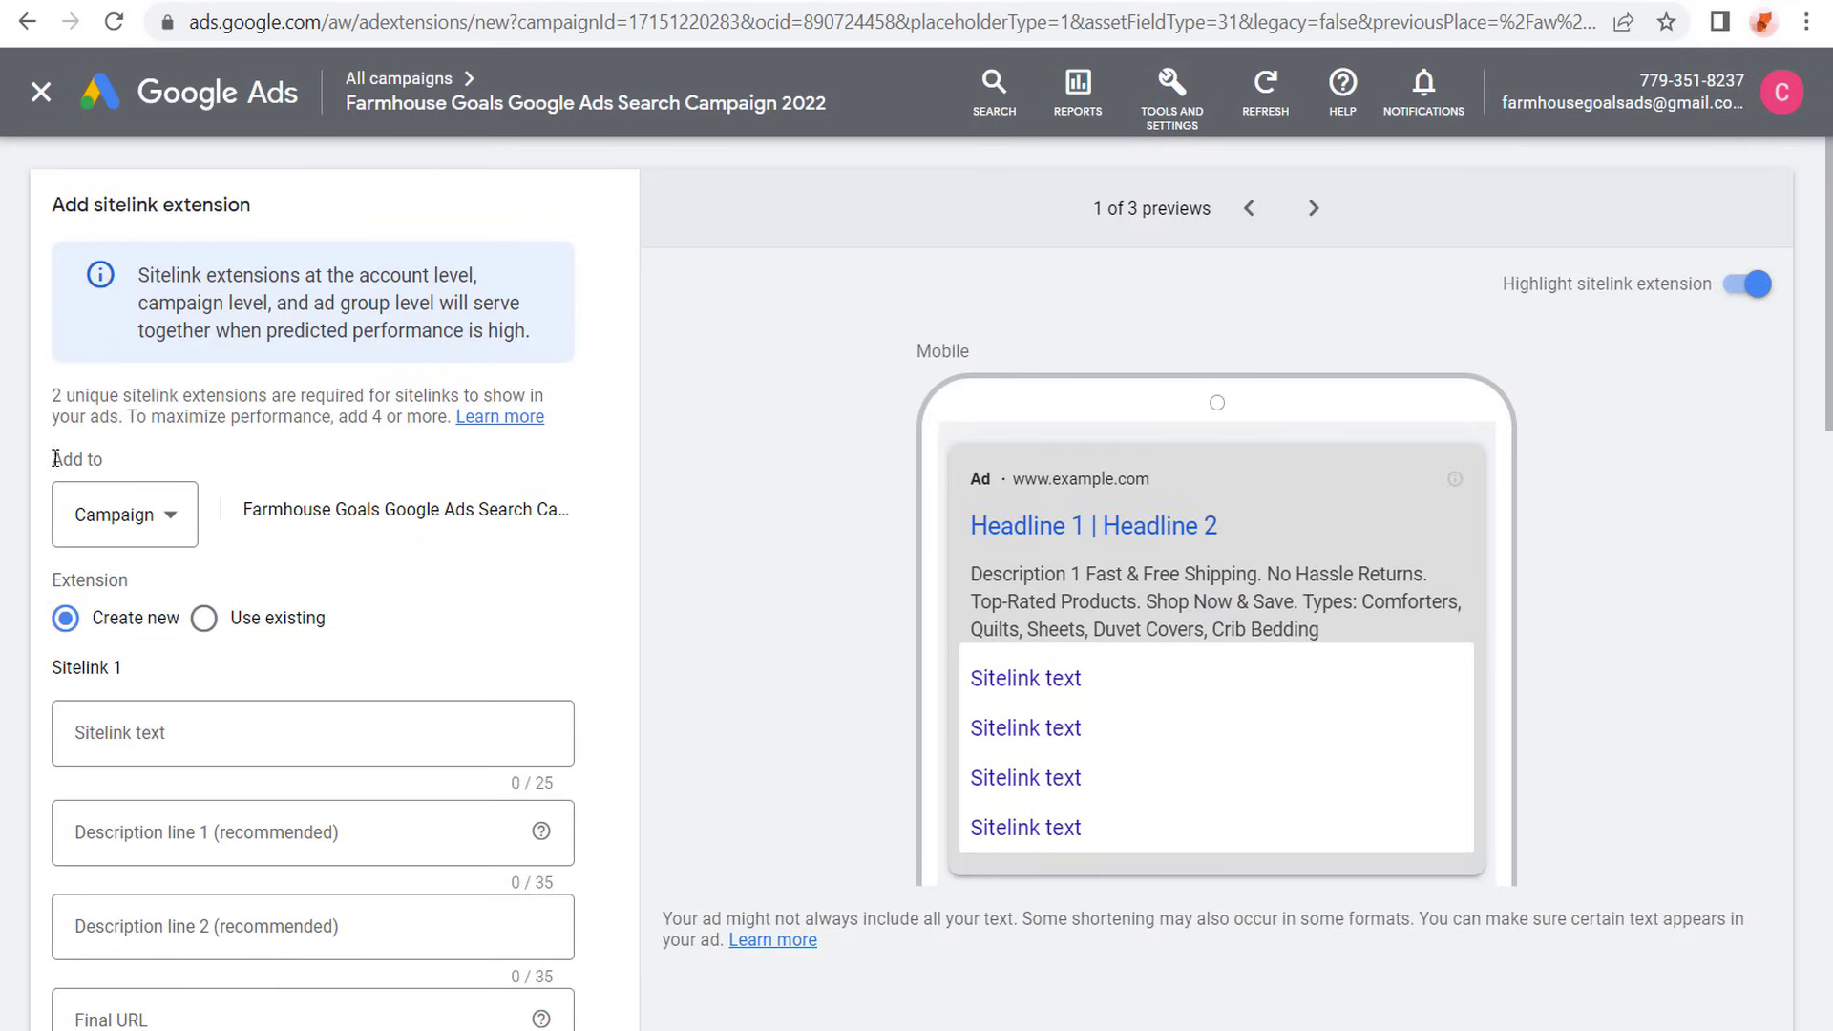
{"action": "left_click", "coordinate": [148, 517]}
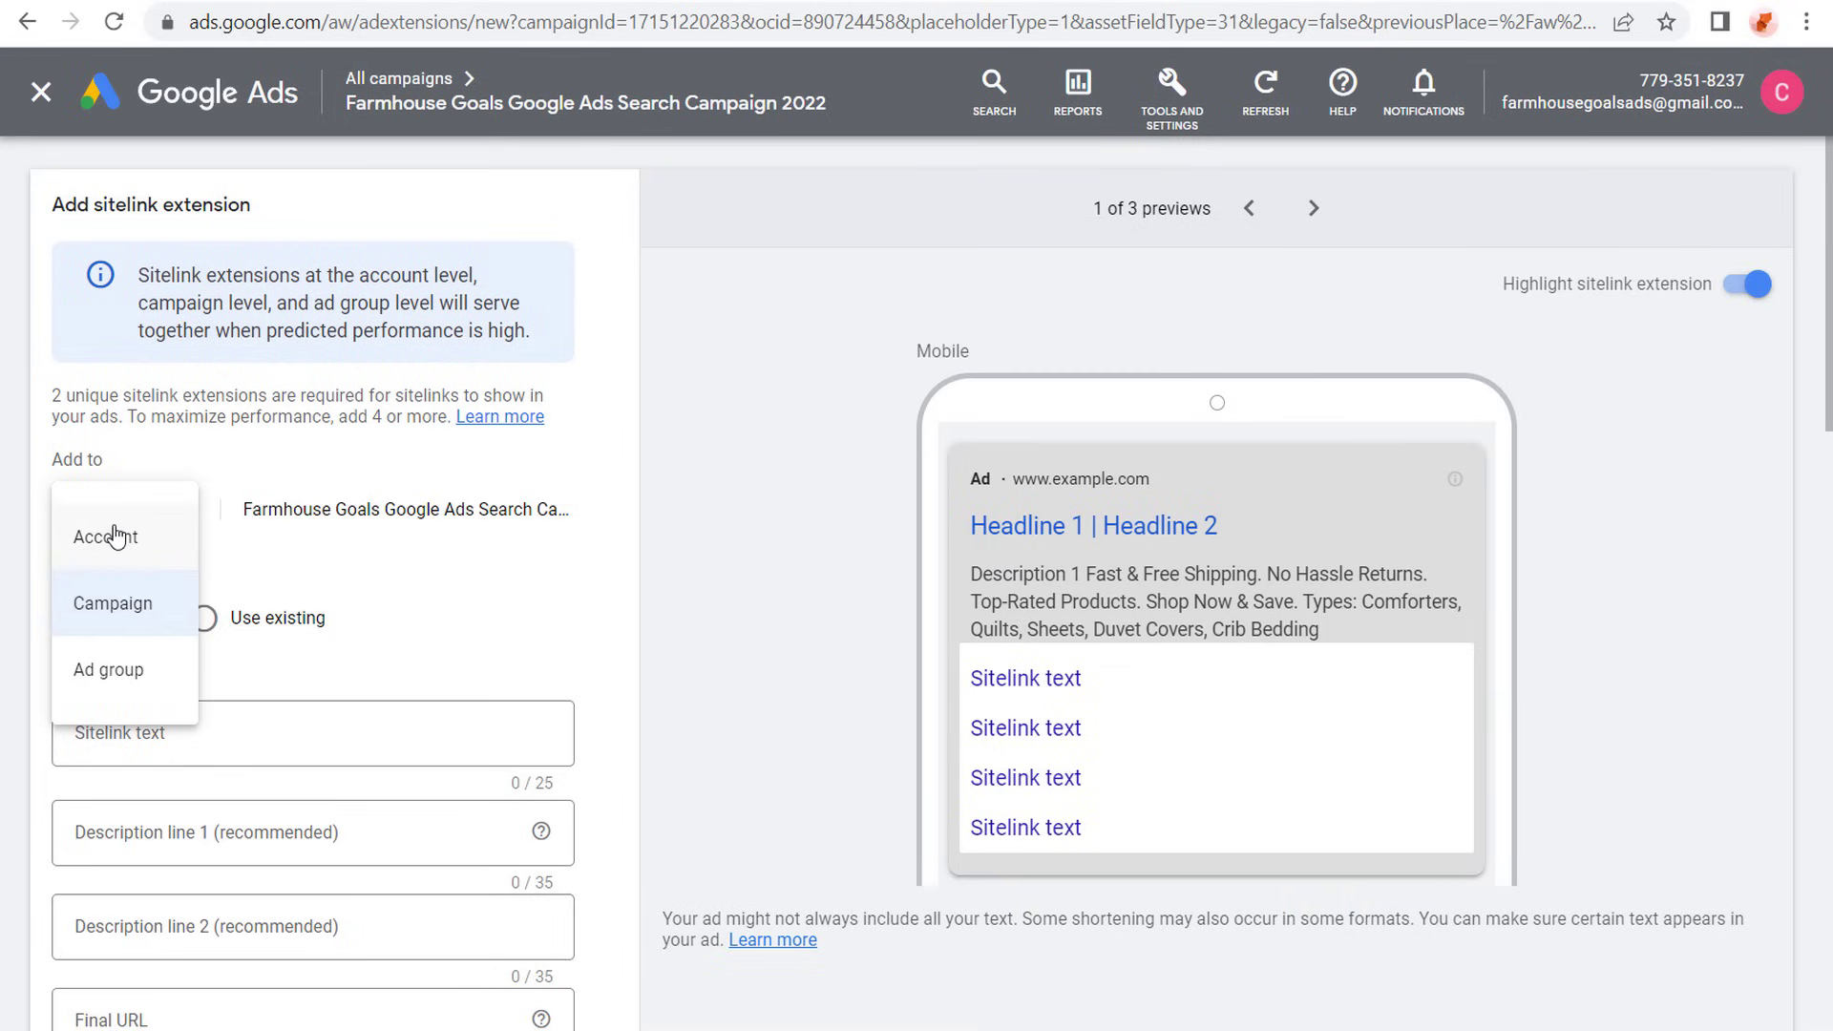
{"action": "left_click", "coordinate": [118, 671]}
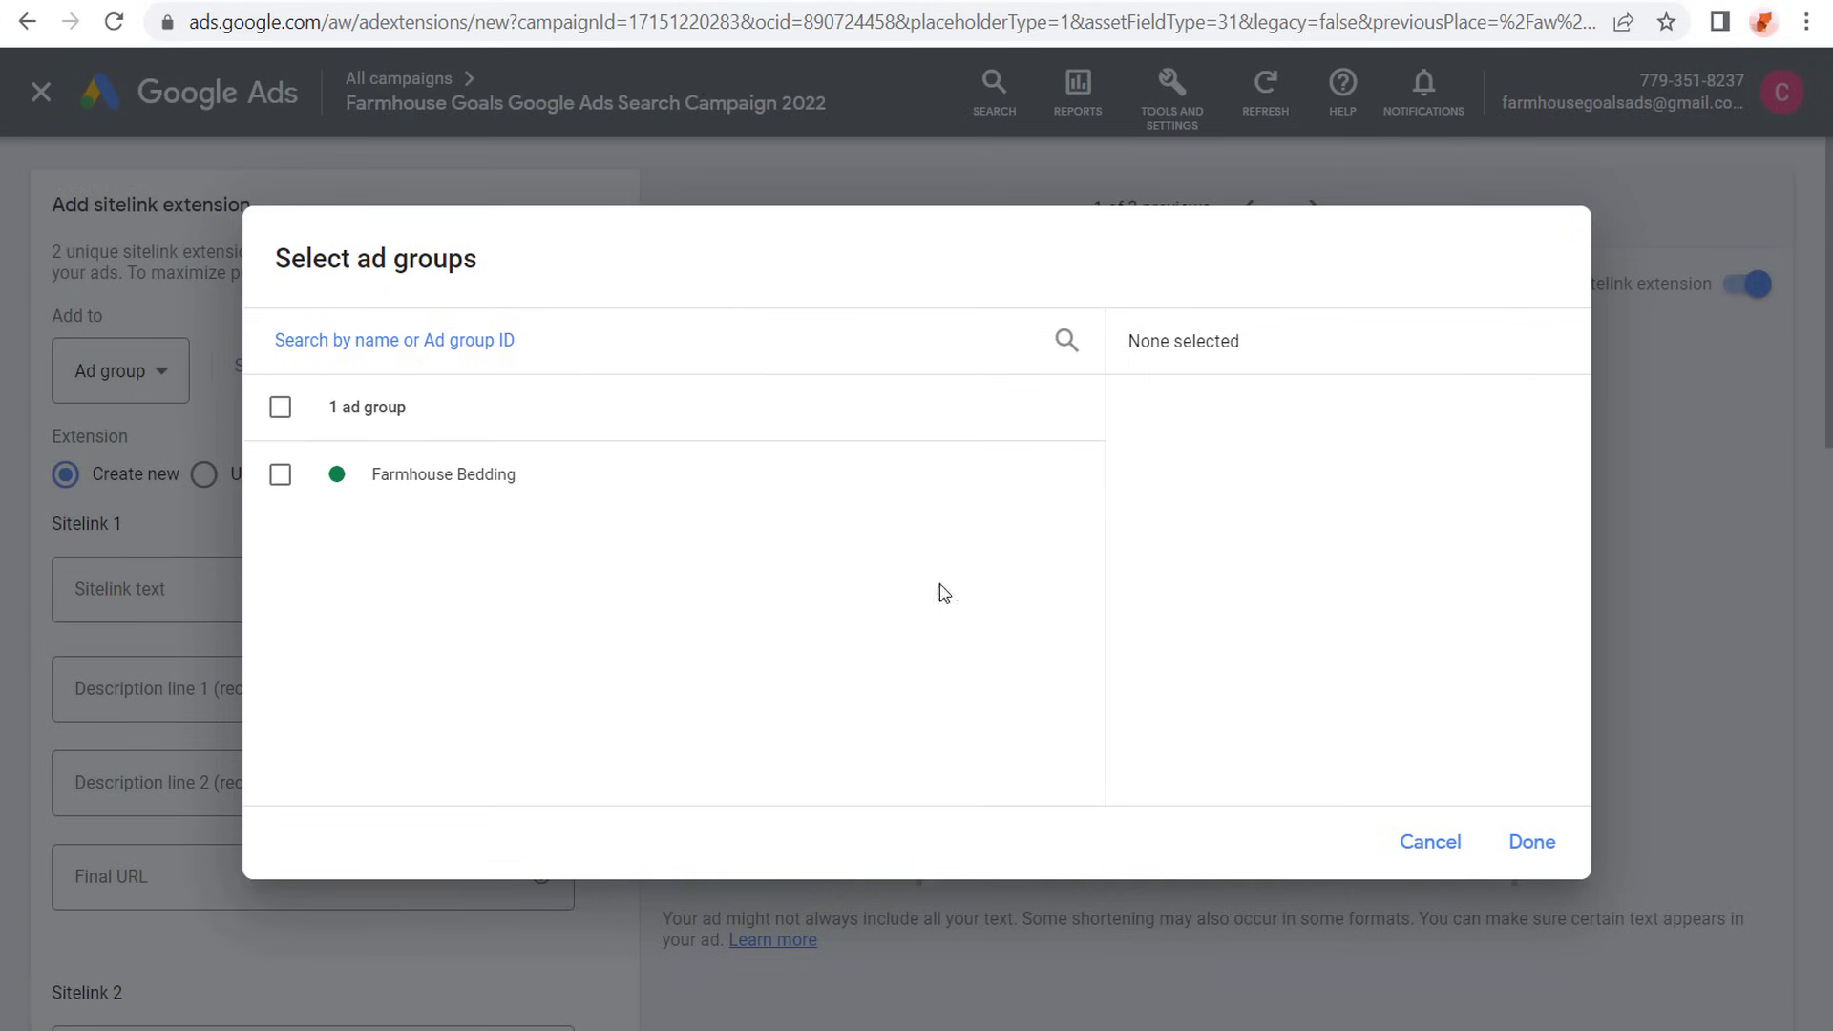
{"action": "left_click", "coordinate": [1404, 826]}
{"action": "left_click", "coordinate": [122, 372]}
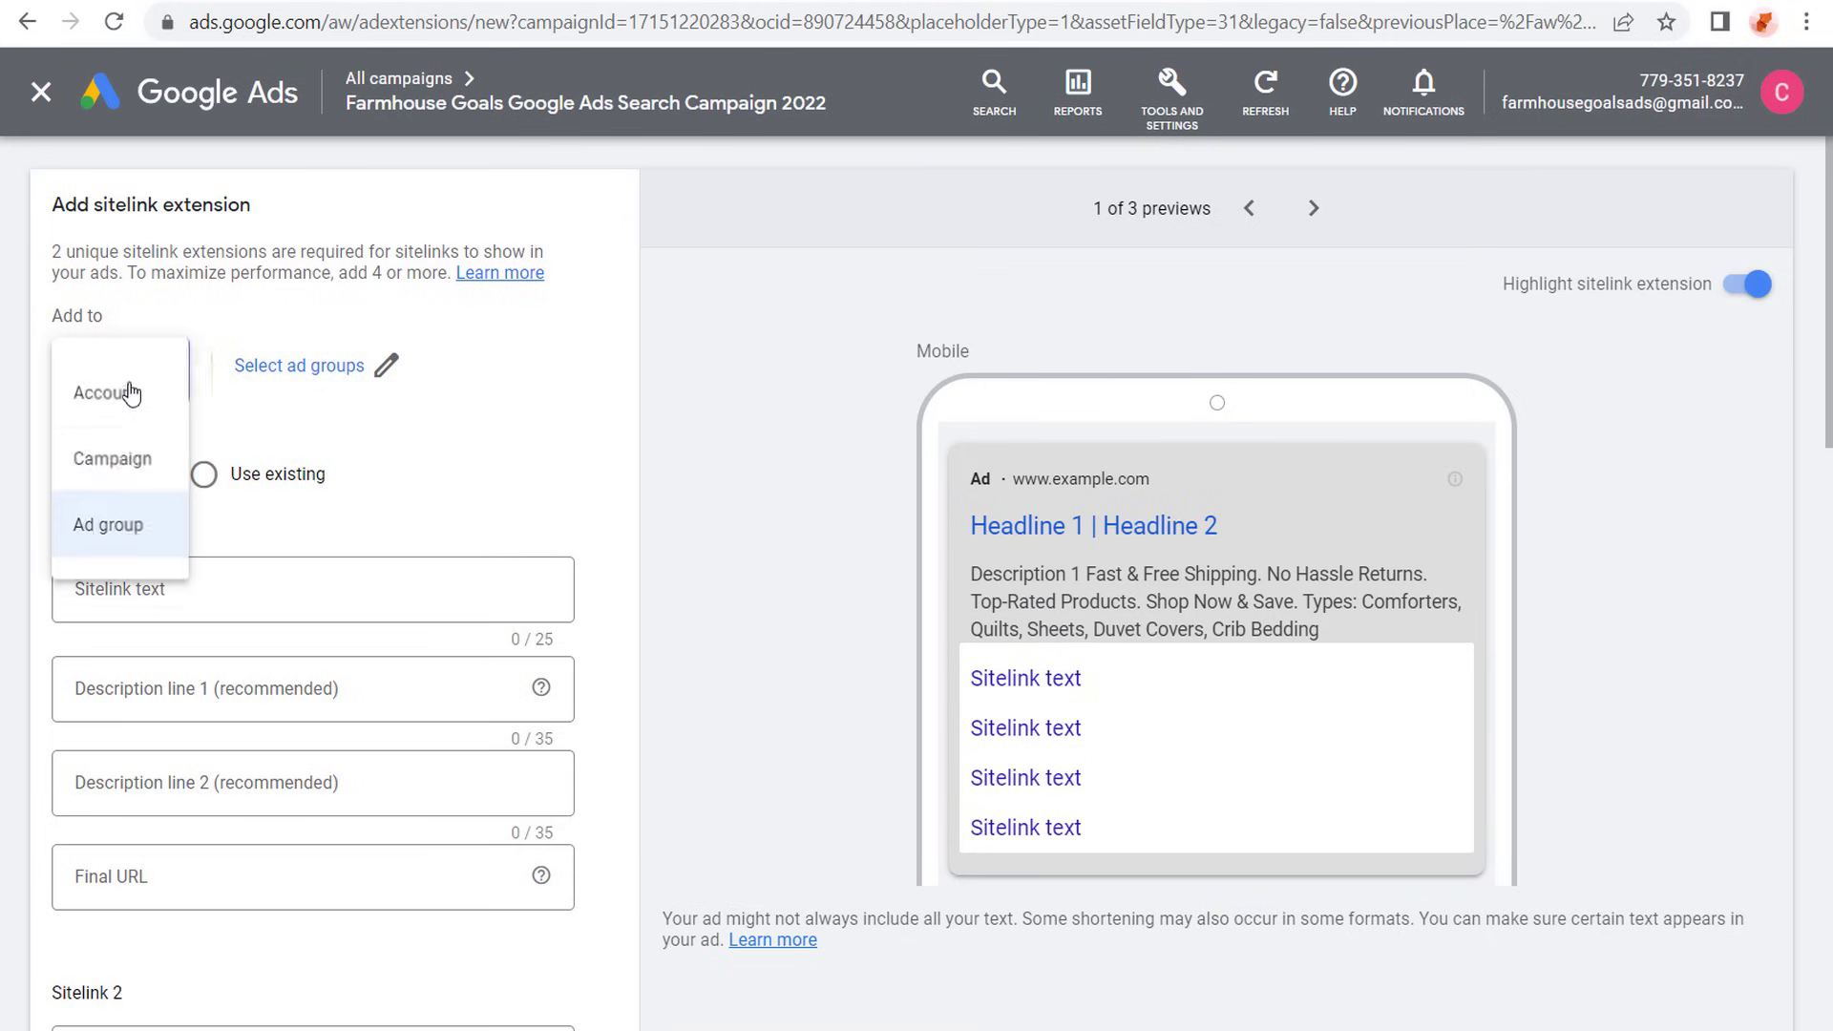
{"action": "left_click", "coordinate": [129, 451]}
- Look through the campaign-level sitelink list and compare the status of the bedding sitelinks with the general Farmhouse Goals ones
{"action": "scroll", "coordinate": [414, 529], "scroll_direction": "down", "scroll_amount": 2}
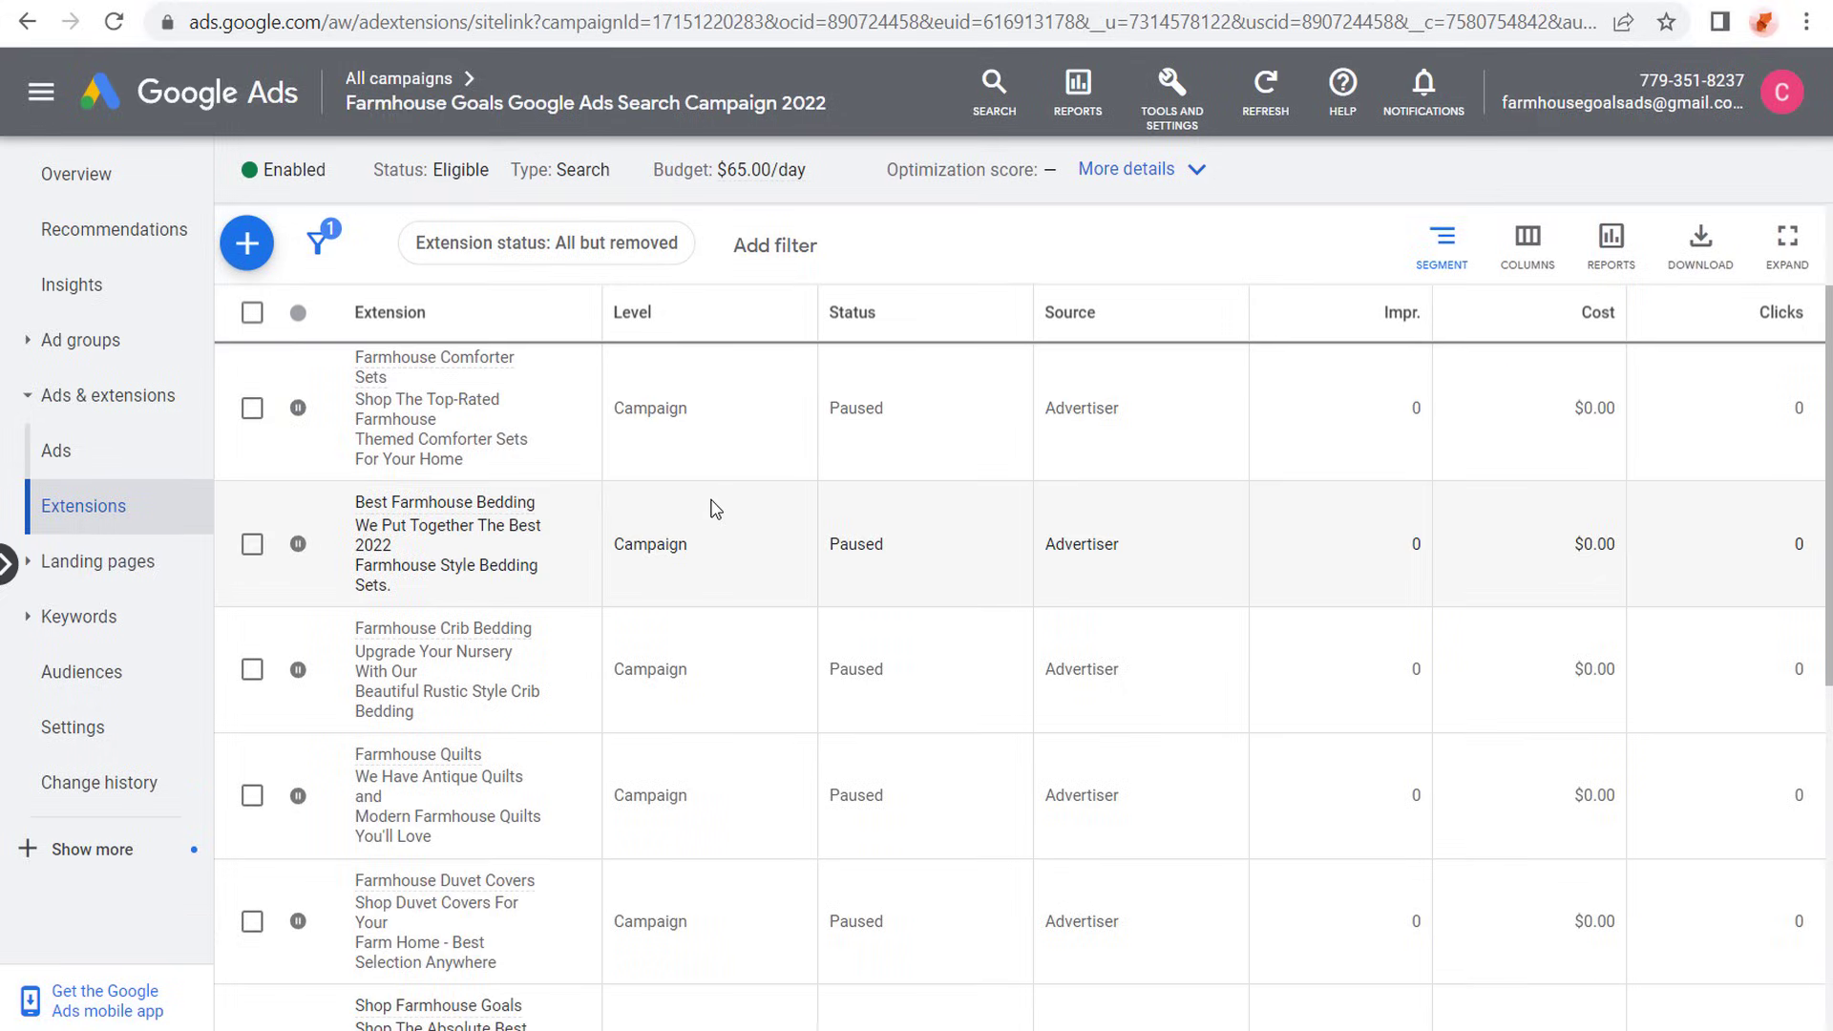
{"action": "scroll", "coordinate": [715, 509], "scroll_direction": "down", "scroll_amount": 5}
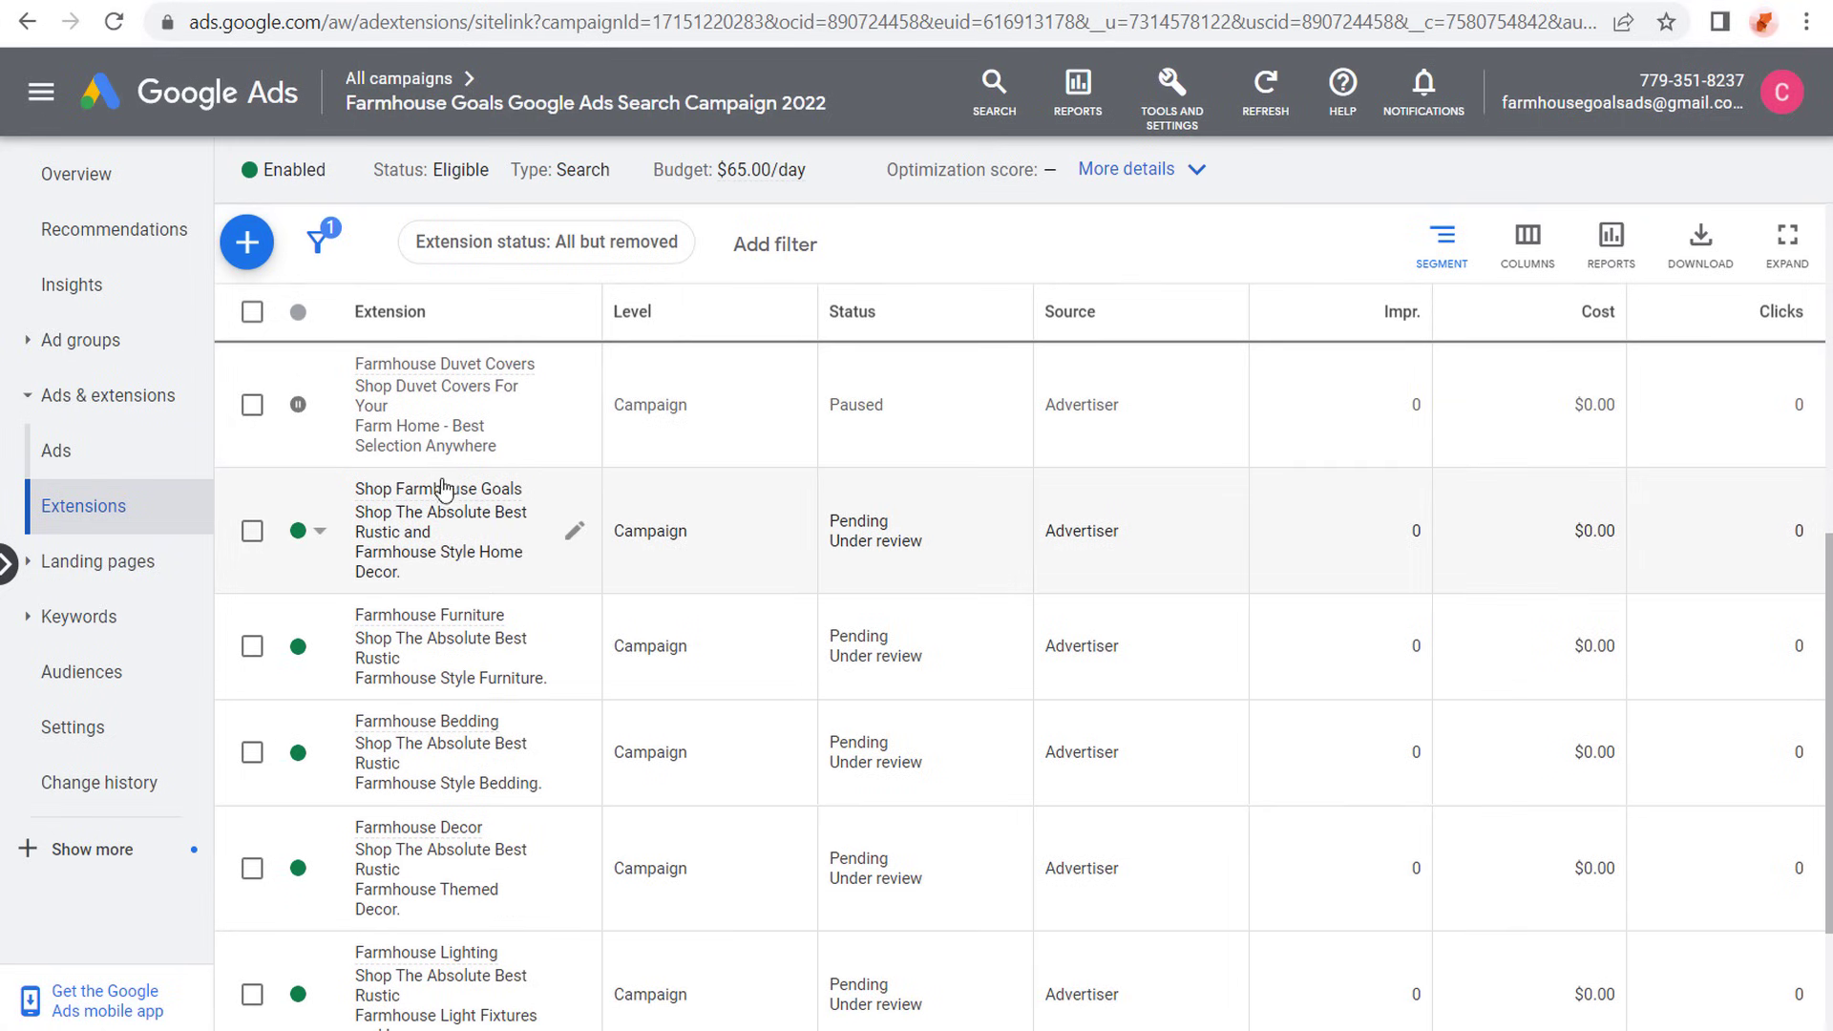
{"action": "scroll", "coordinate": [449, 592], "scroll_direction": "down", "scroll_amount": 2}
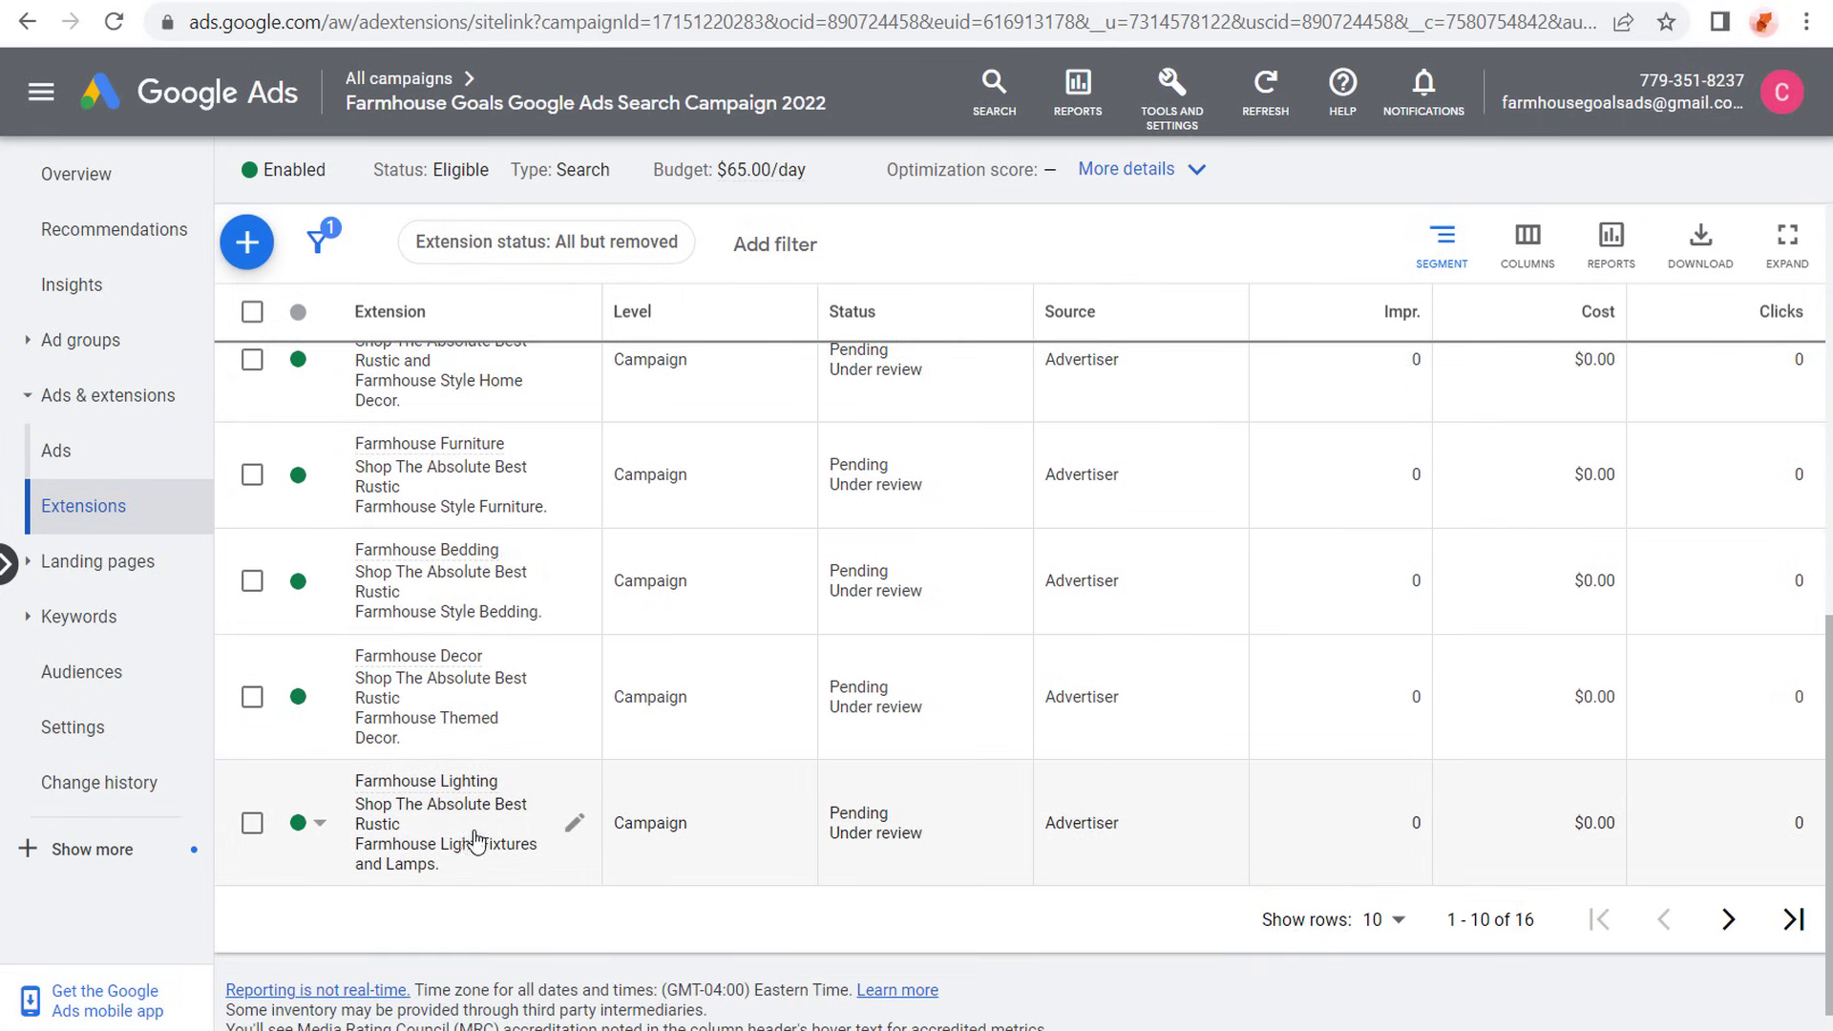
{"action": "scroll", "coordinate": [1060, 577], "scroll_direction": "up", "scroll_amount": 3}
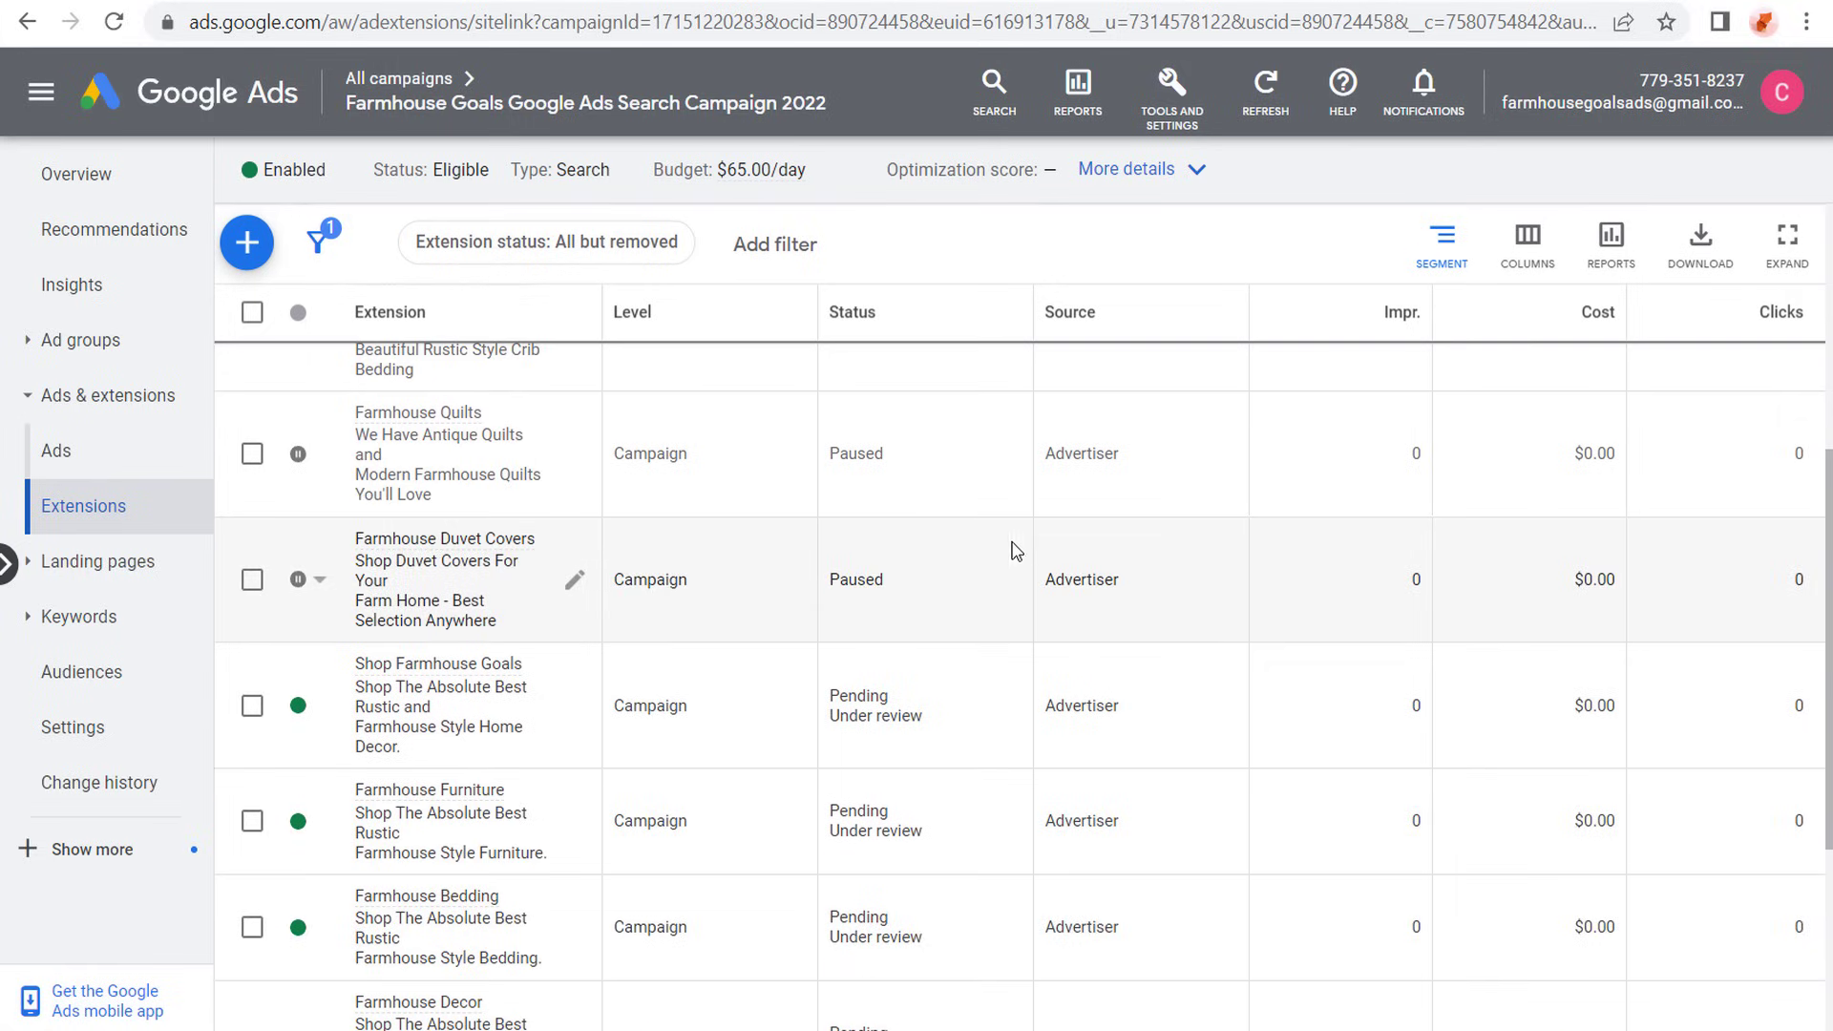
{"action": "scroll", "coordinate": [1026, 553], "scroll_direction": "up", "scroll_amount": 2}
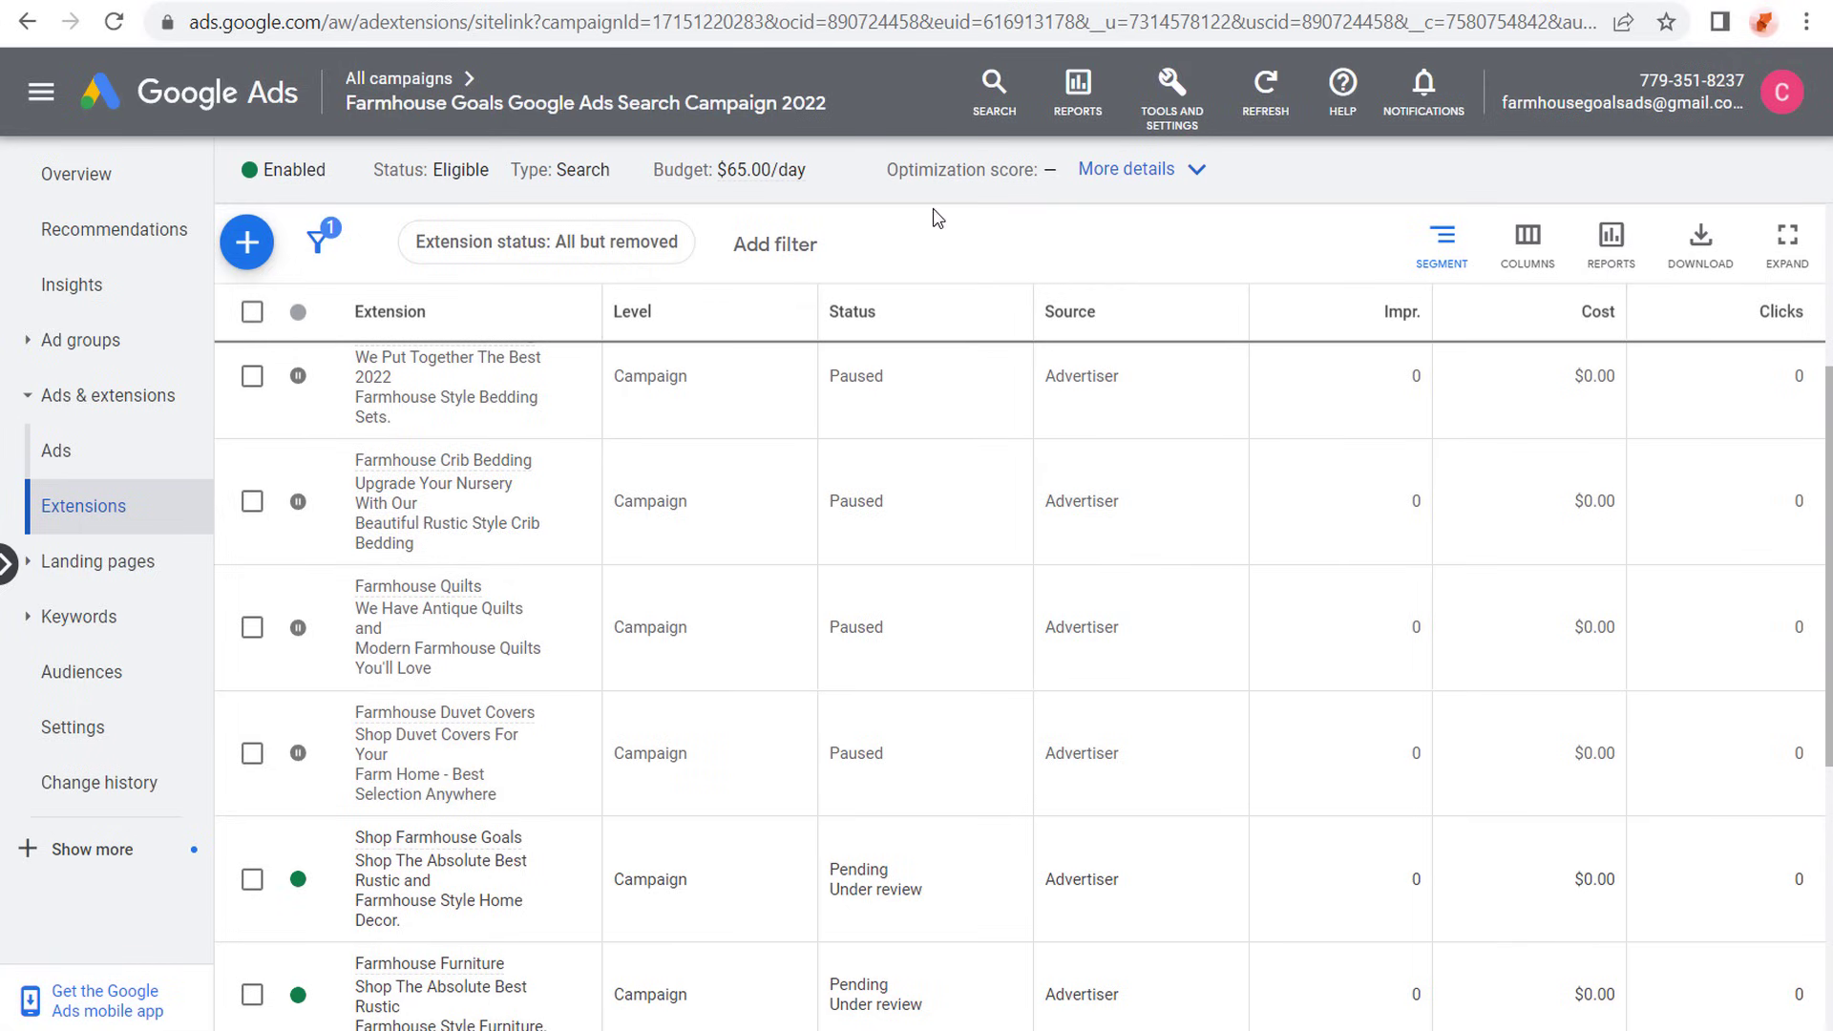
- Open the Farmhouse Bedding ad group from the campaign's ad groups, view its search keywords, and hide the billing alert
{"action": "left_click", "coordinate": [81, 340]}
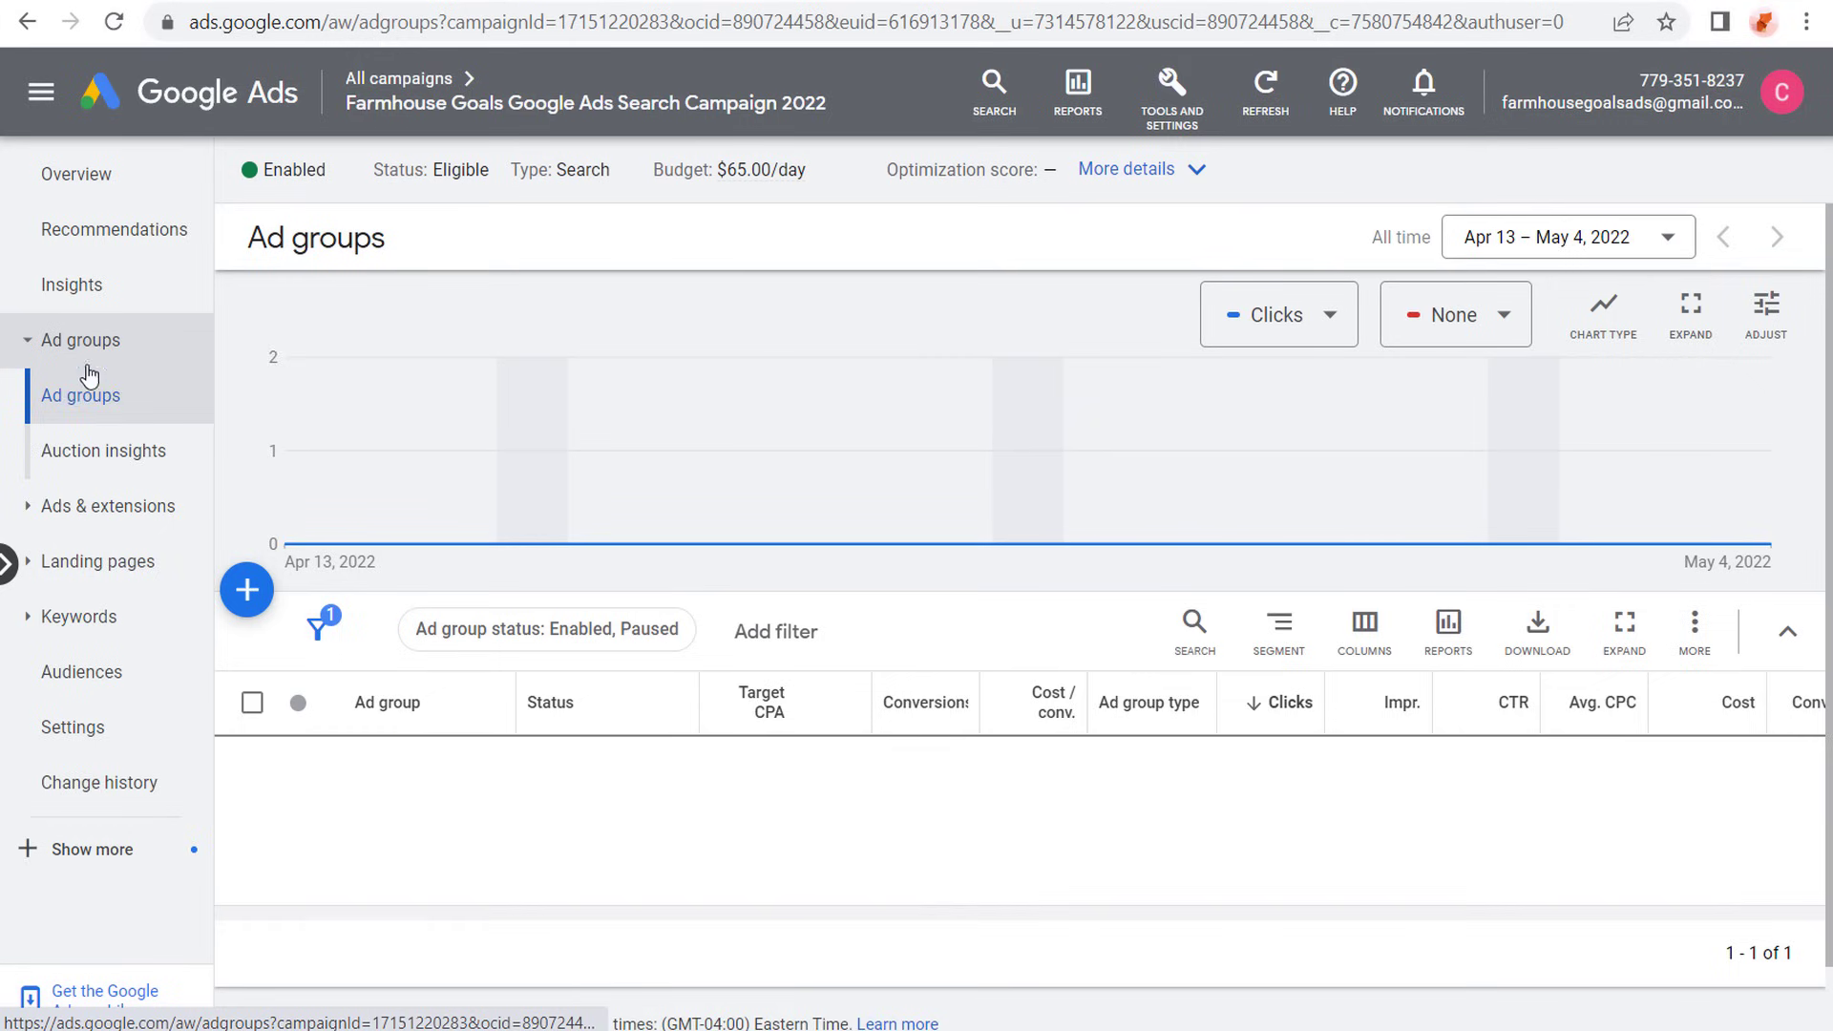
{"action": "left_click", "coordinate": [375, 772]}
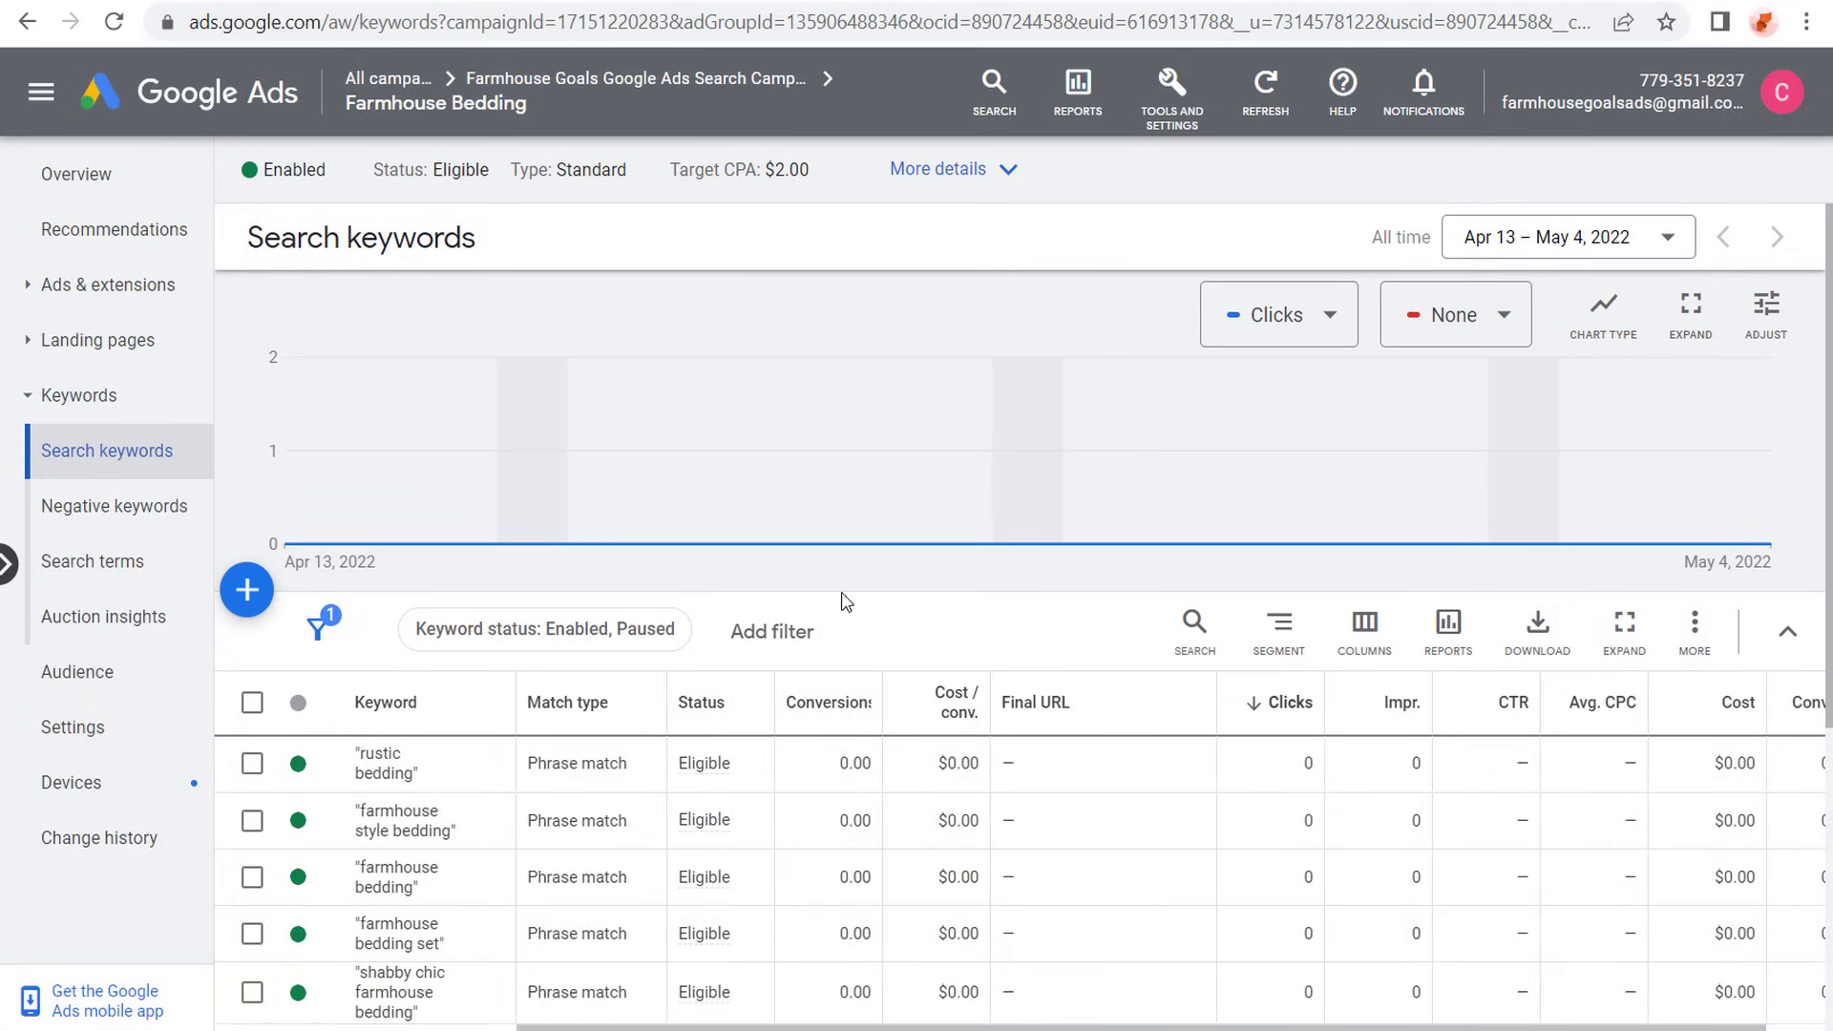
{"action": "scroll", "coordinate": [810, 598], "scroll_direction": "down", "scroll_amount": 2}
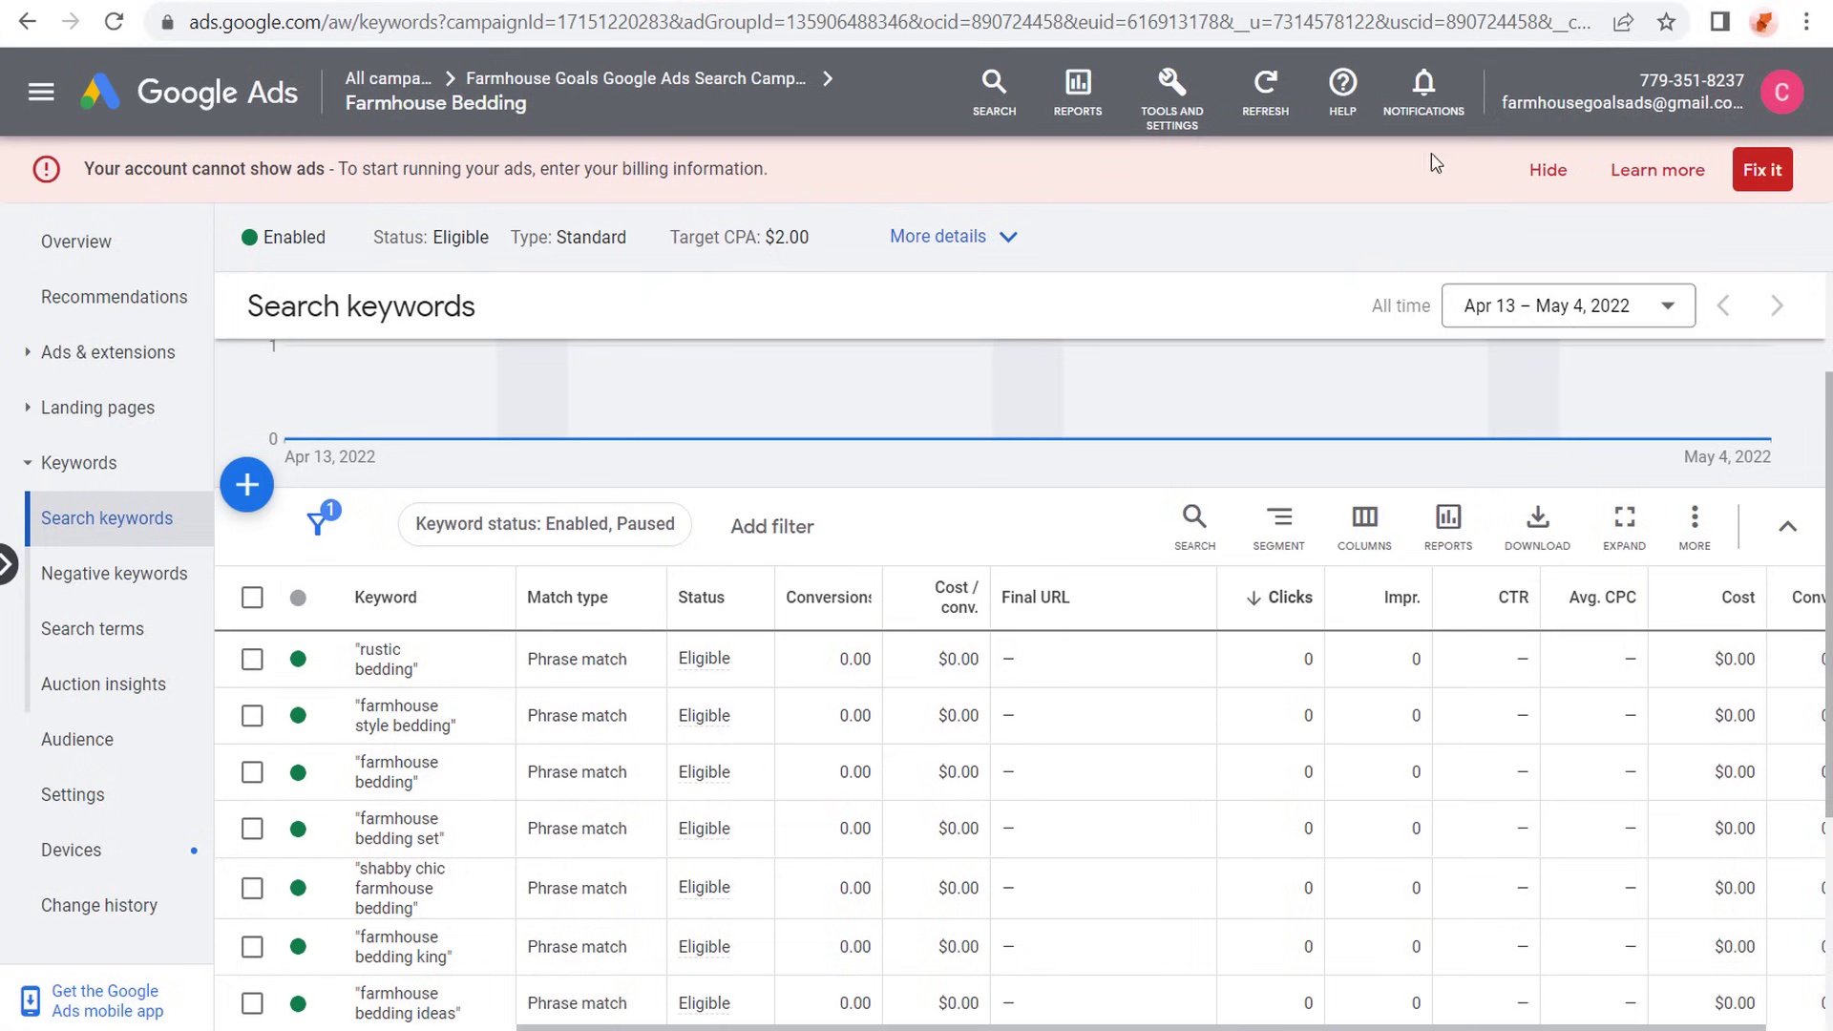
{"action": "left_click", "coordinate": [1548, 169]}
- Duplicate the responsive search ad inside the Farmhouse Bedding ad group, allowing a duplicate of the existing ad, and clear the selection
{"action": "left_click", "coordinate": [89, 286]}
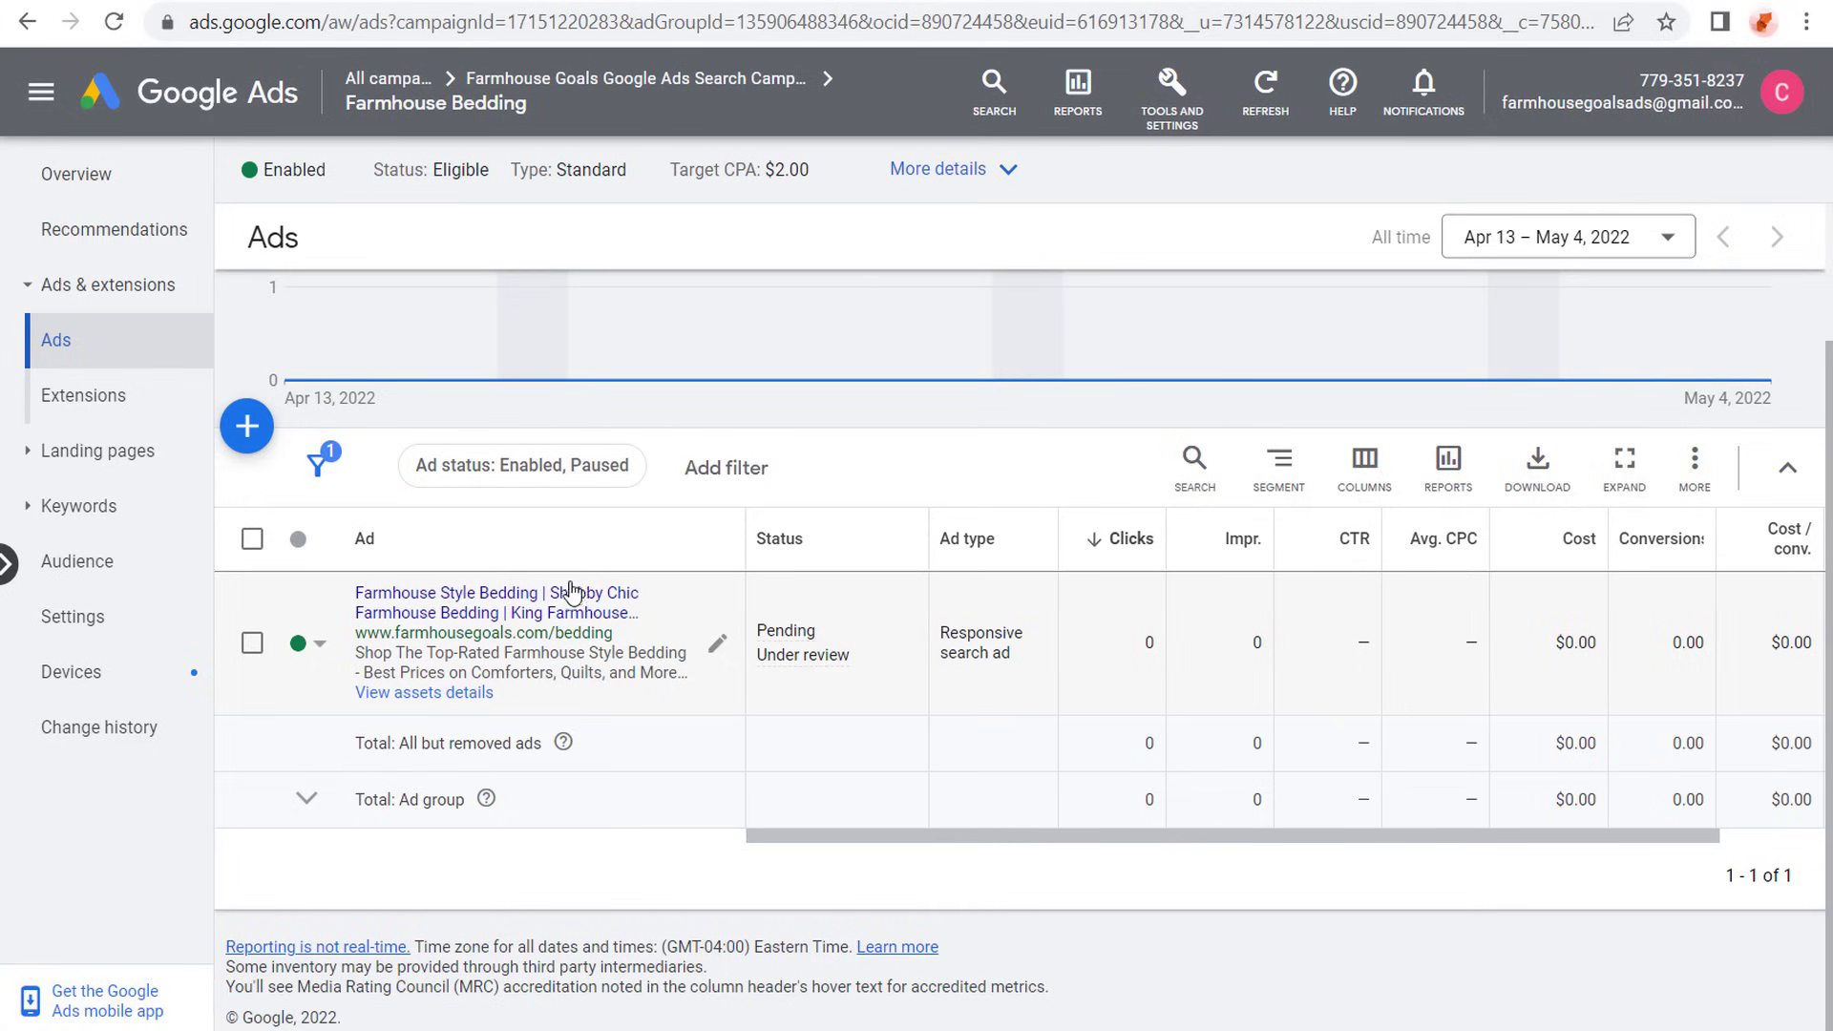
{"action": "left_click", "coordinate": [252, 642]}
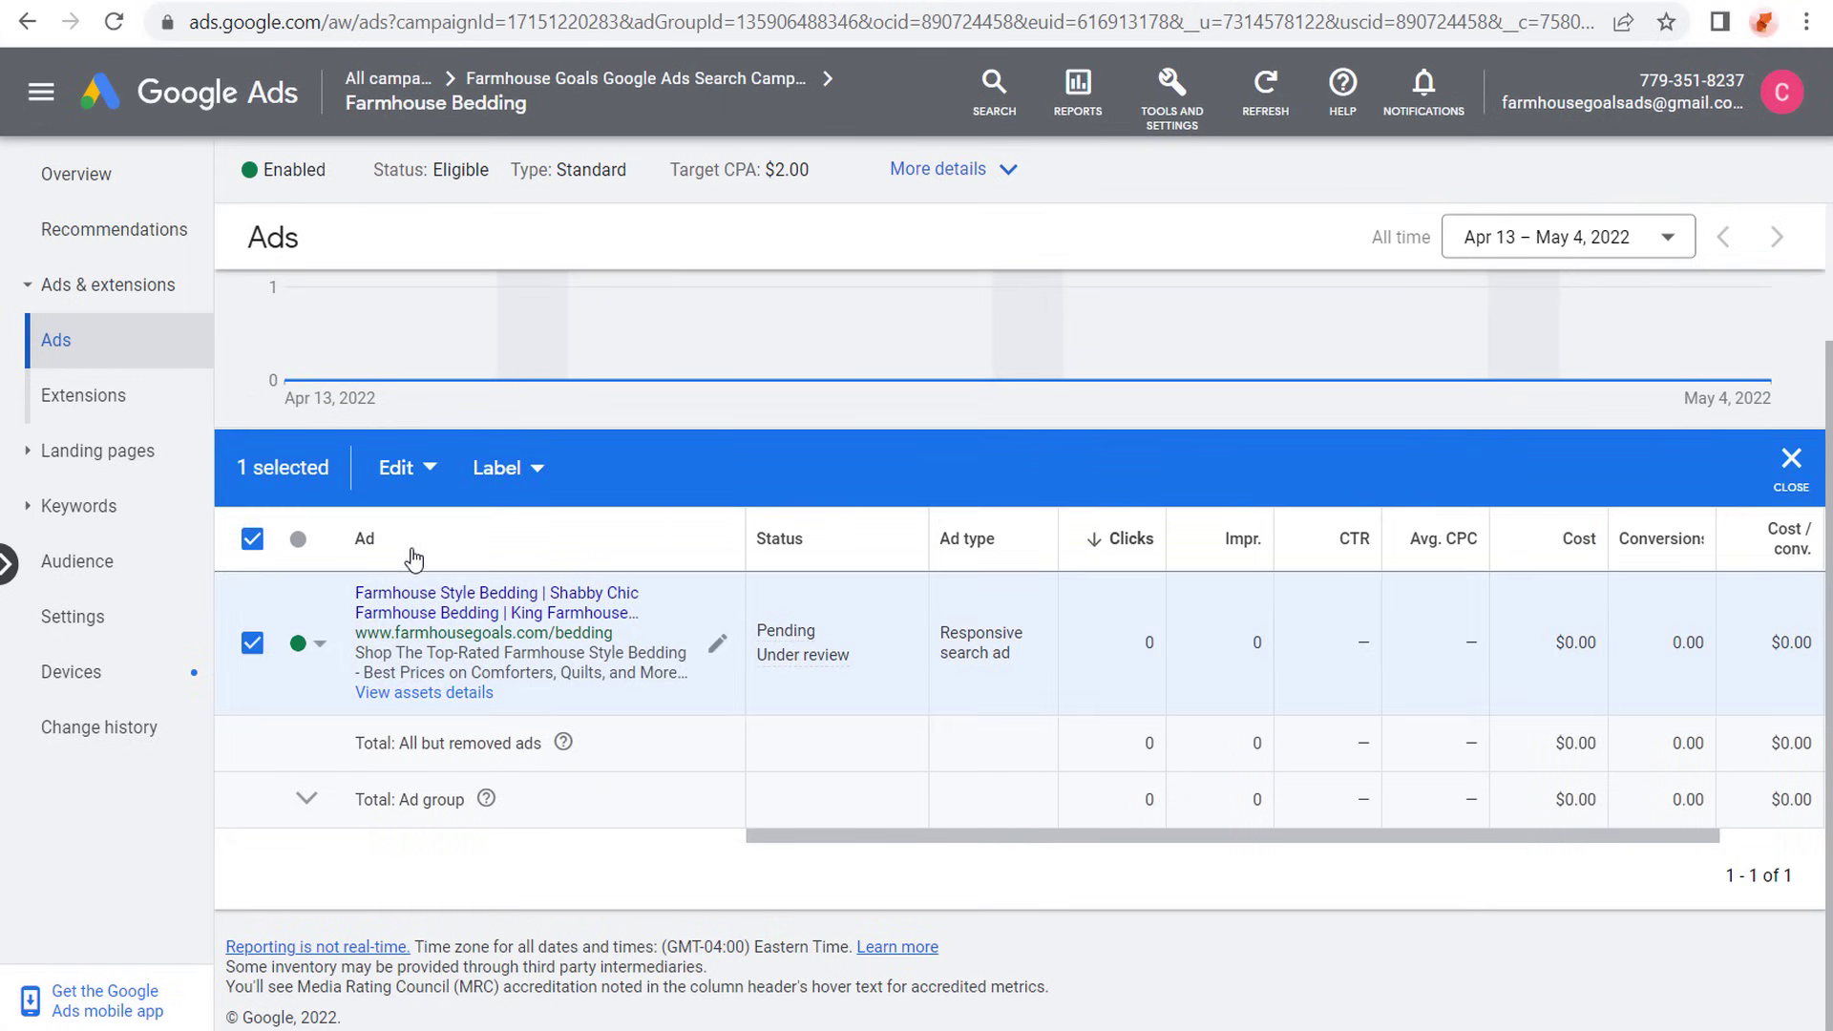
{"action": "left_click", "coordinate": [396, 468]}
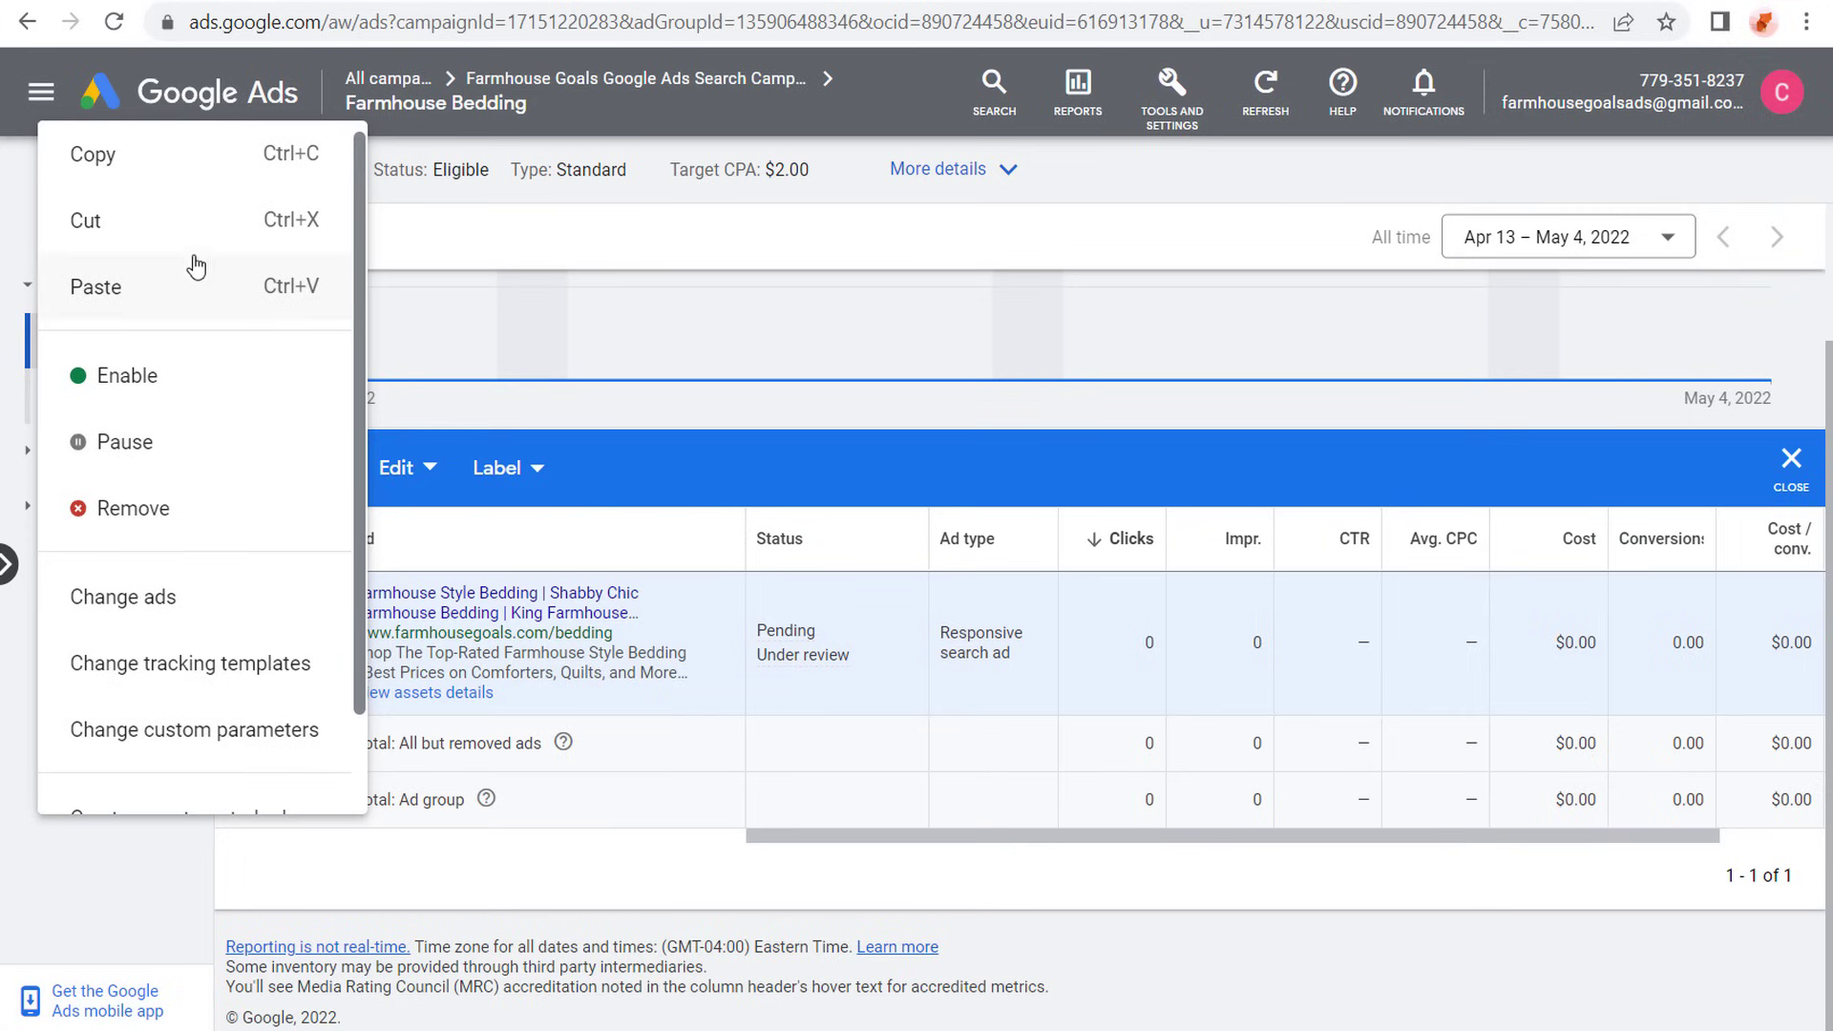
{"action": "left_click", "coordinate": [151, 155]}
{"action": "left_click", "coordinate": [399, 470]}
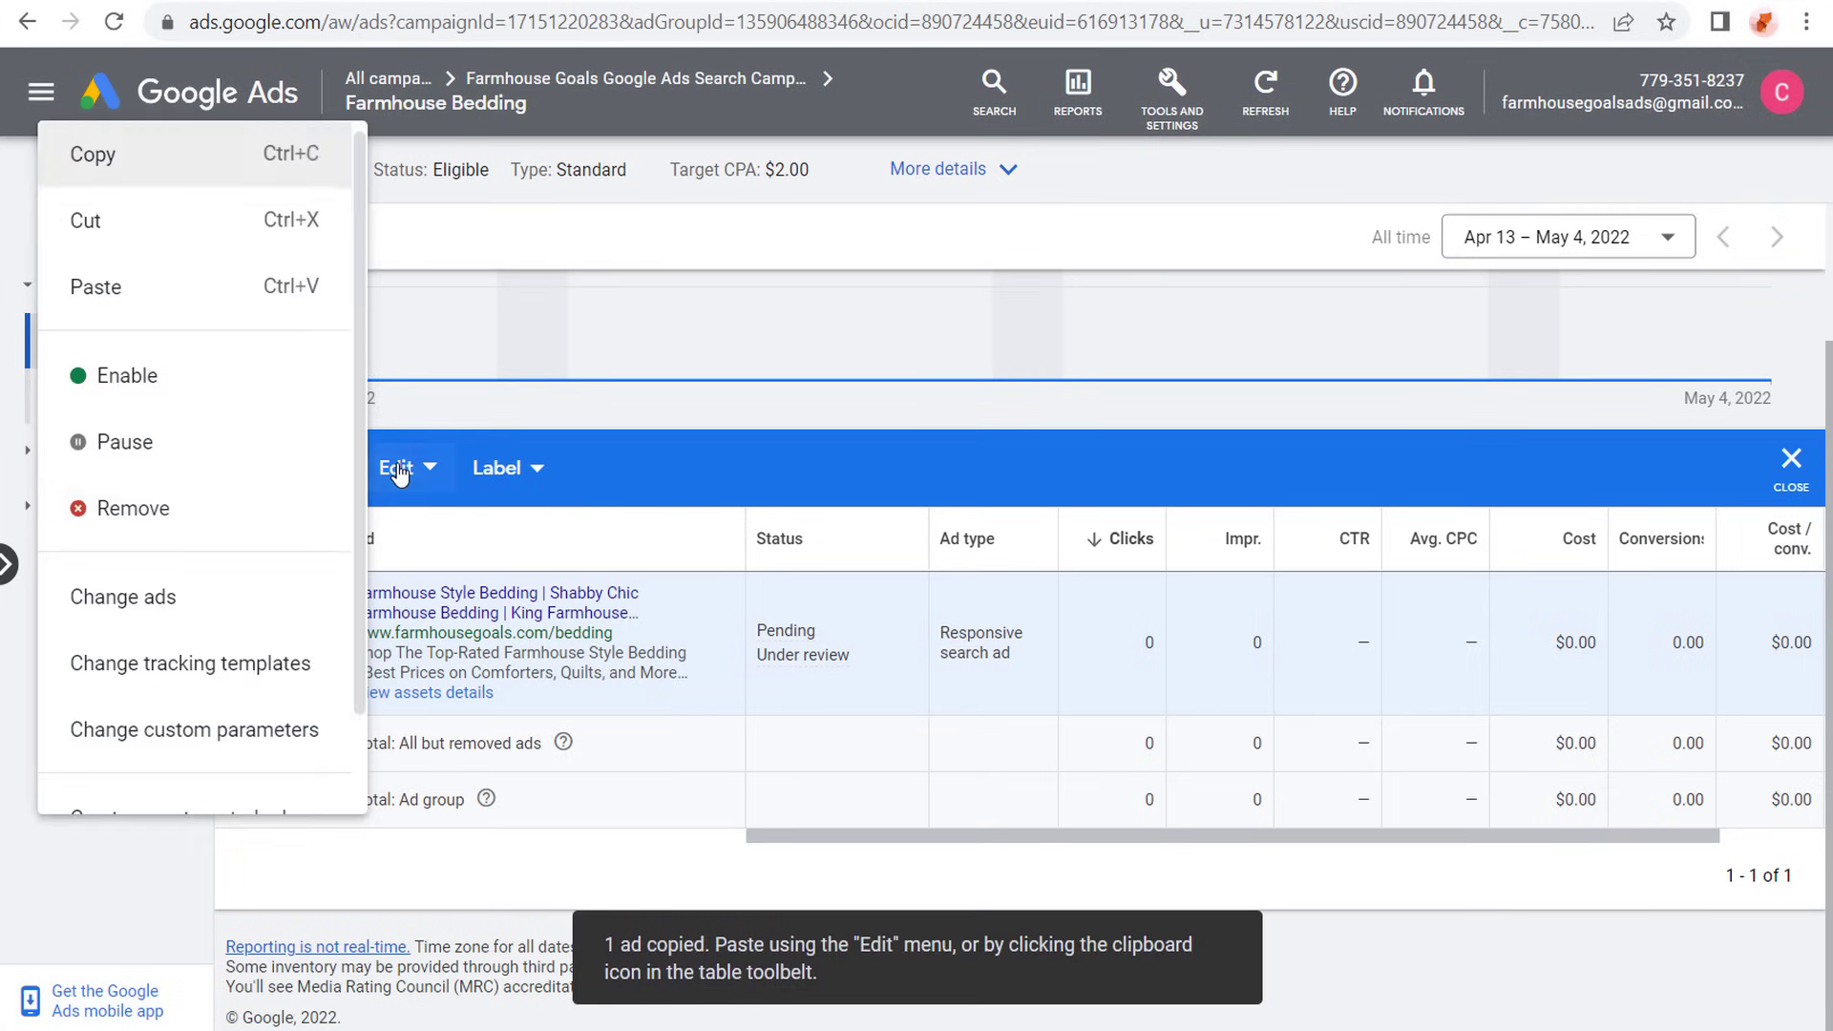
{"action": "left_click", "coordinate": [156, 288]}
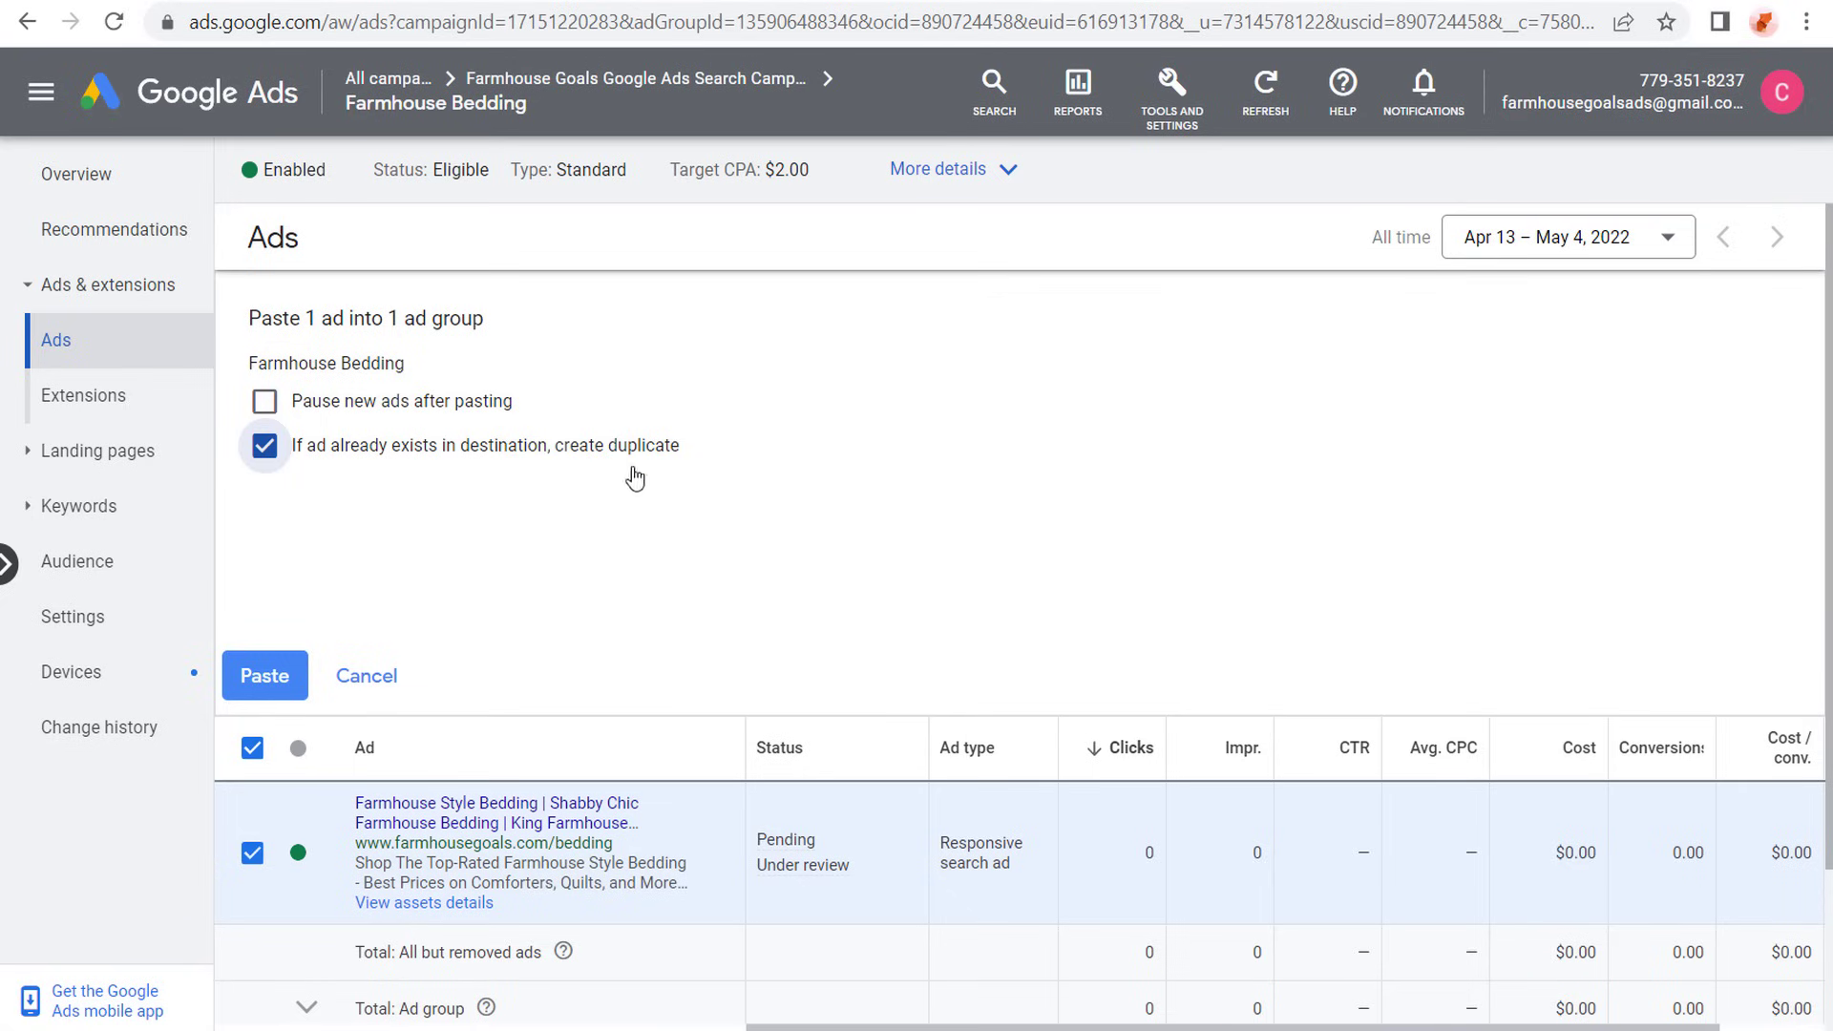
{"action": "left_click", "coordinate": [264, 675]}
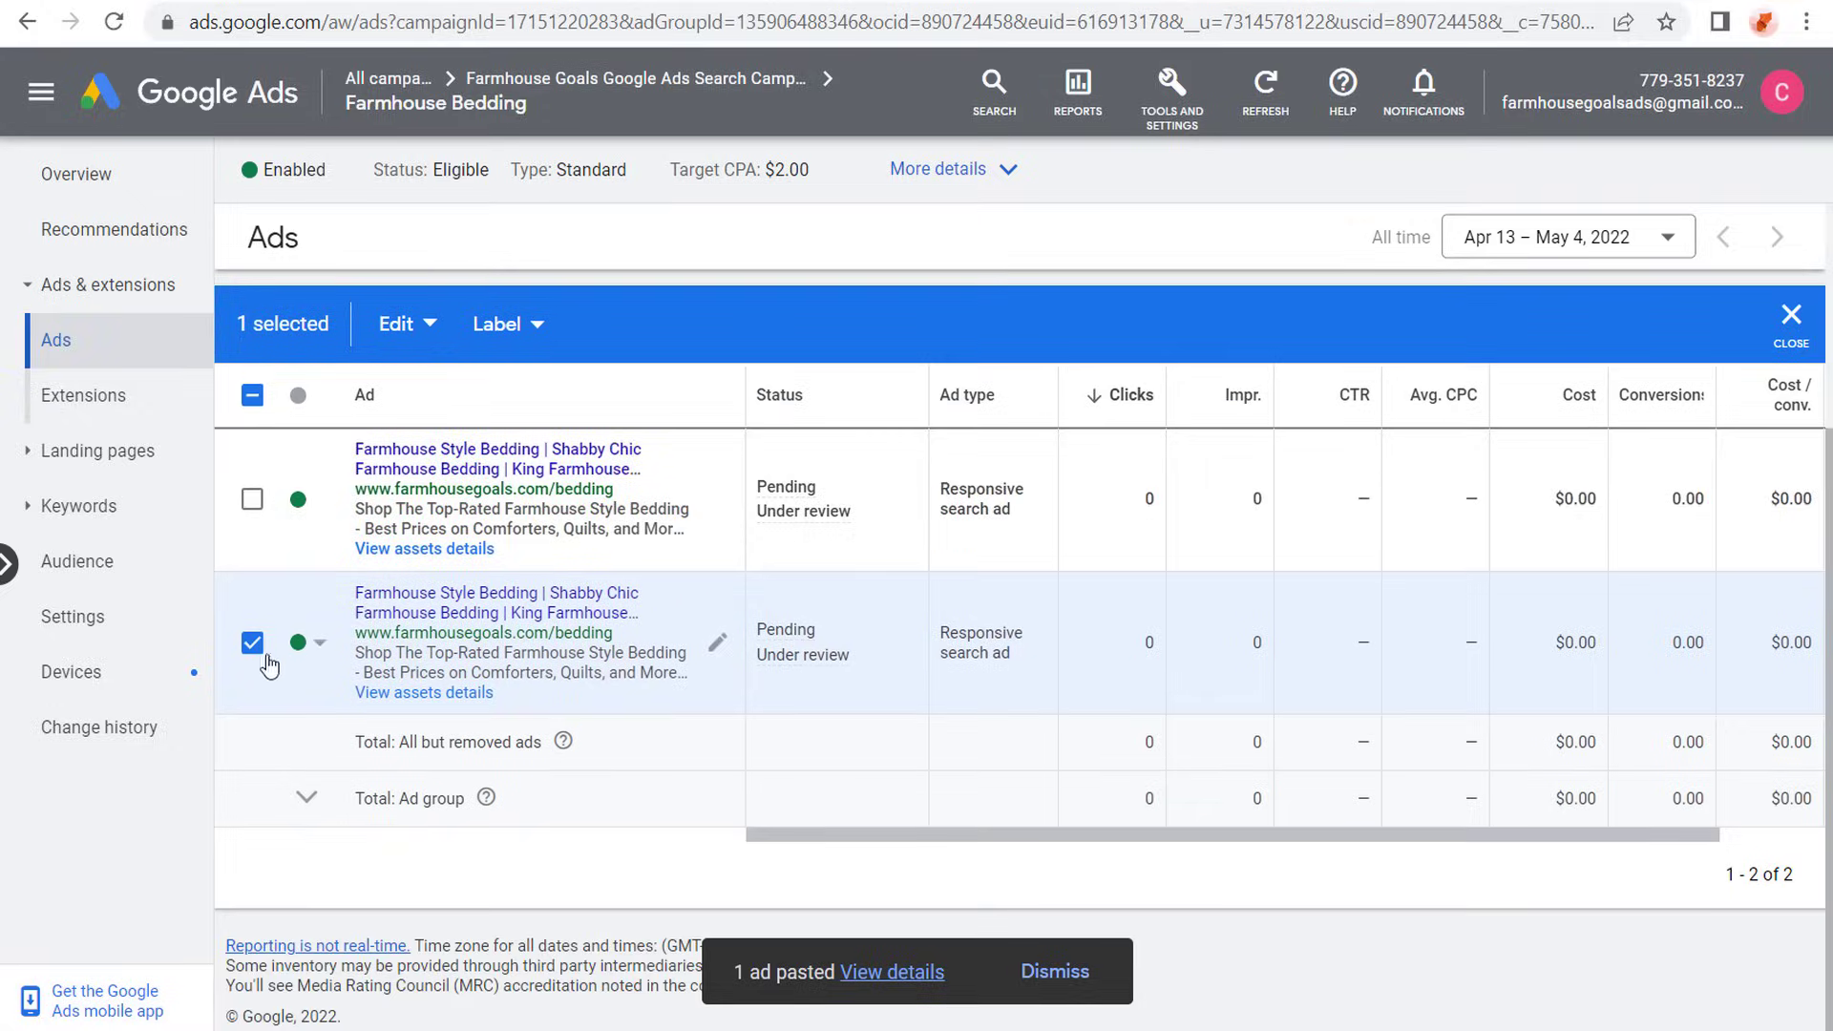
{"action": "left_click", "coordinate": [254, 645]}
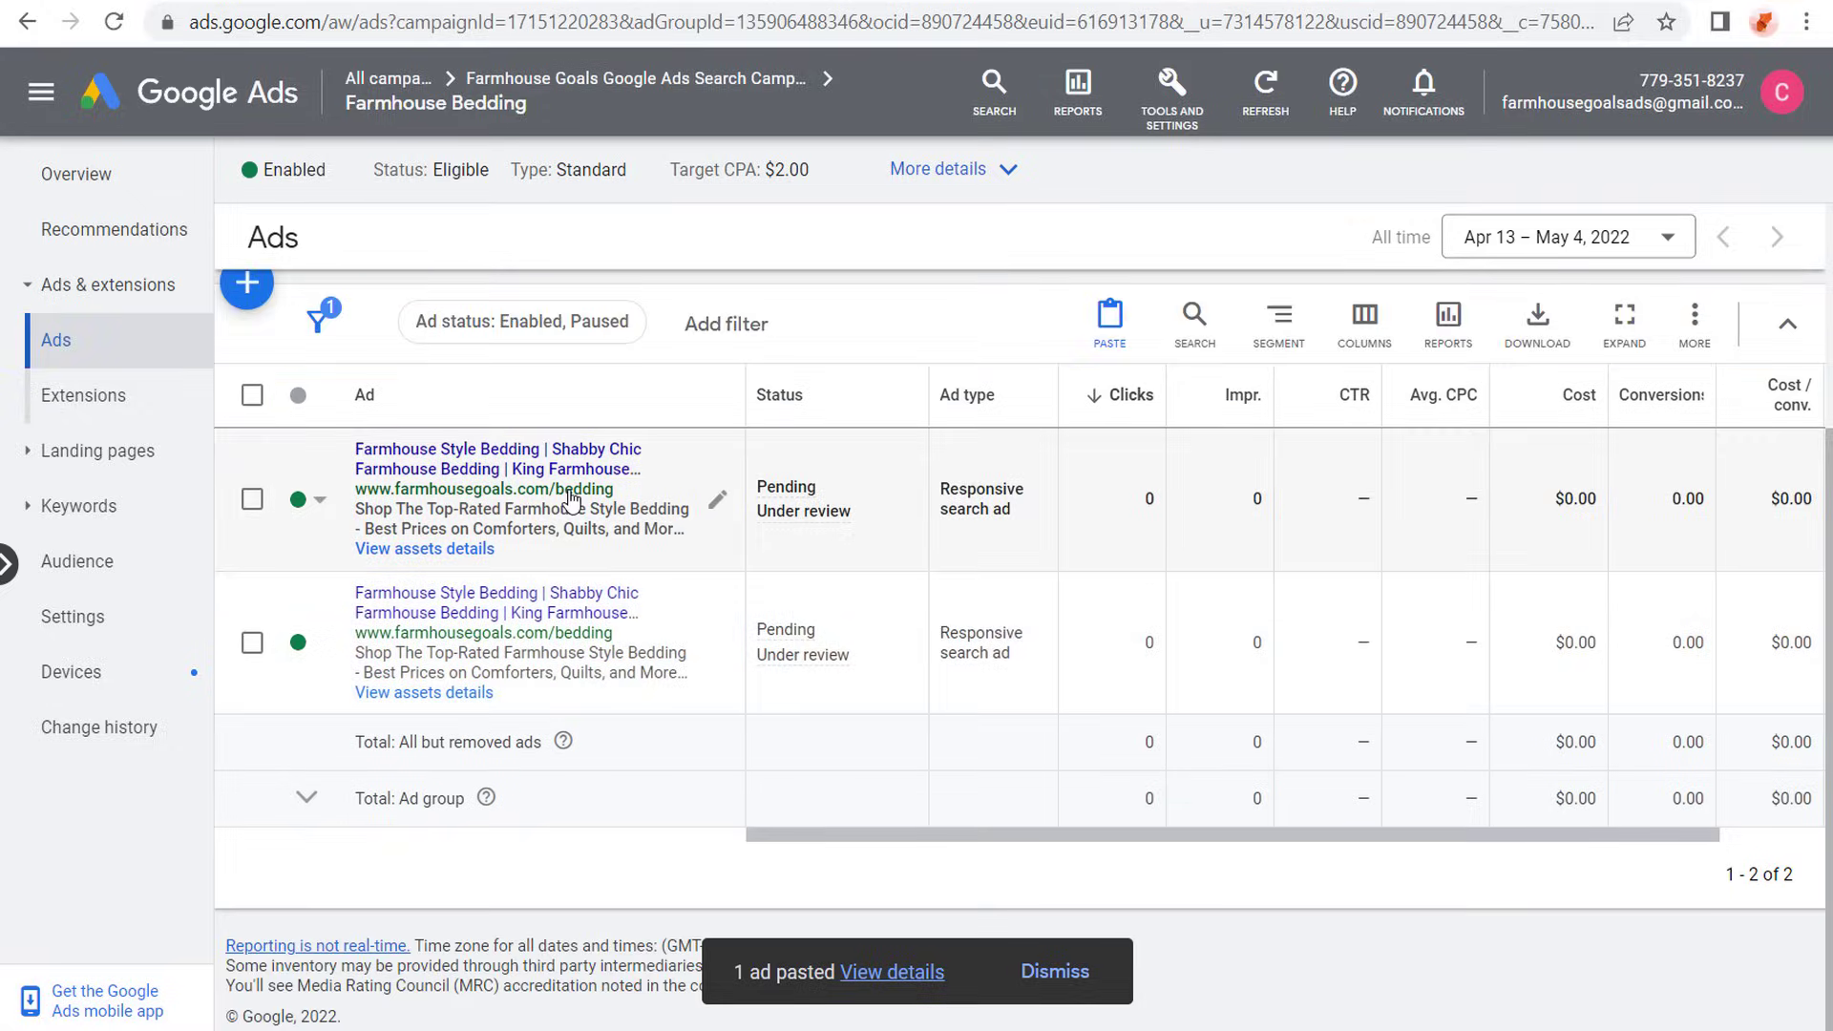
{"action": "left_click", "coordinate": [718, 502]}
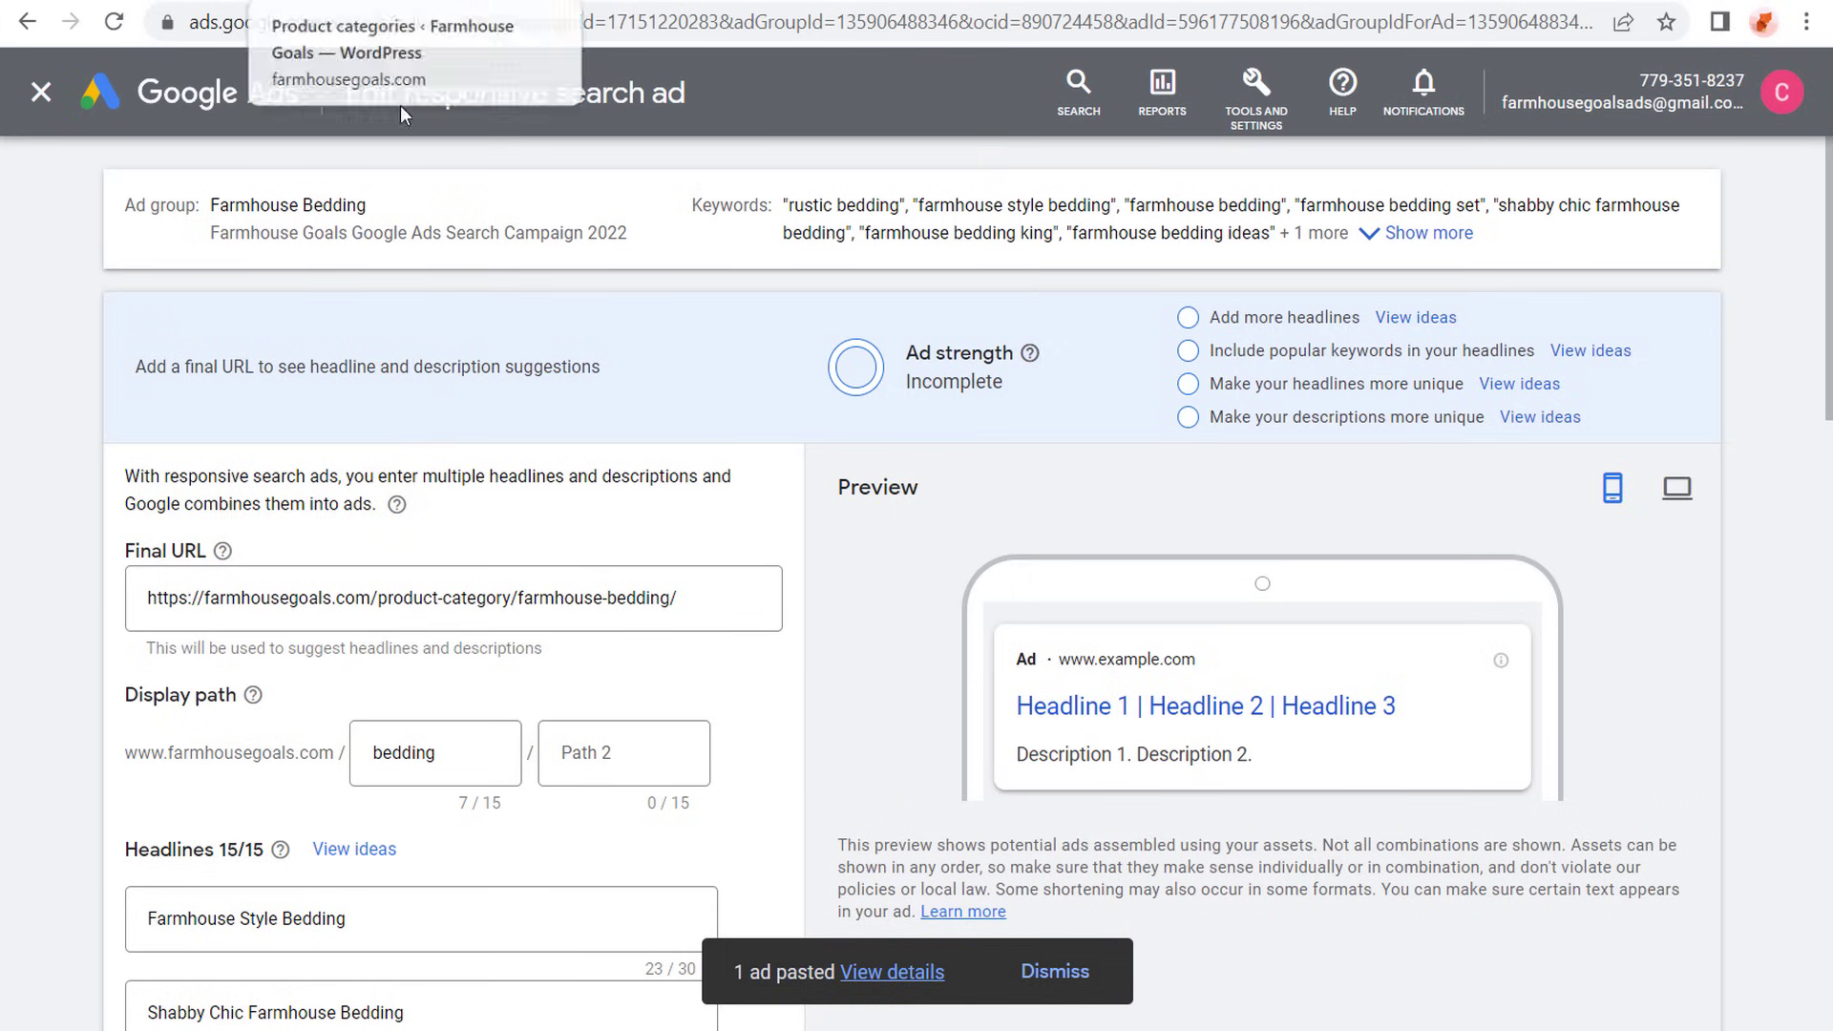
{"action": "left_click", "coordinate": [694, 597]}
{"action": "left_click_drag", "start_coordinate": [694, 597], "coordinate": [84, 612]}
{"action": "key", "text": "ctrl+v"}
{"action": "left_click", "coordinate": [101, 506]}
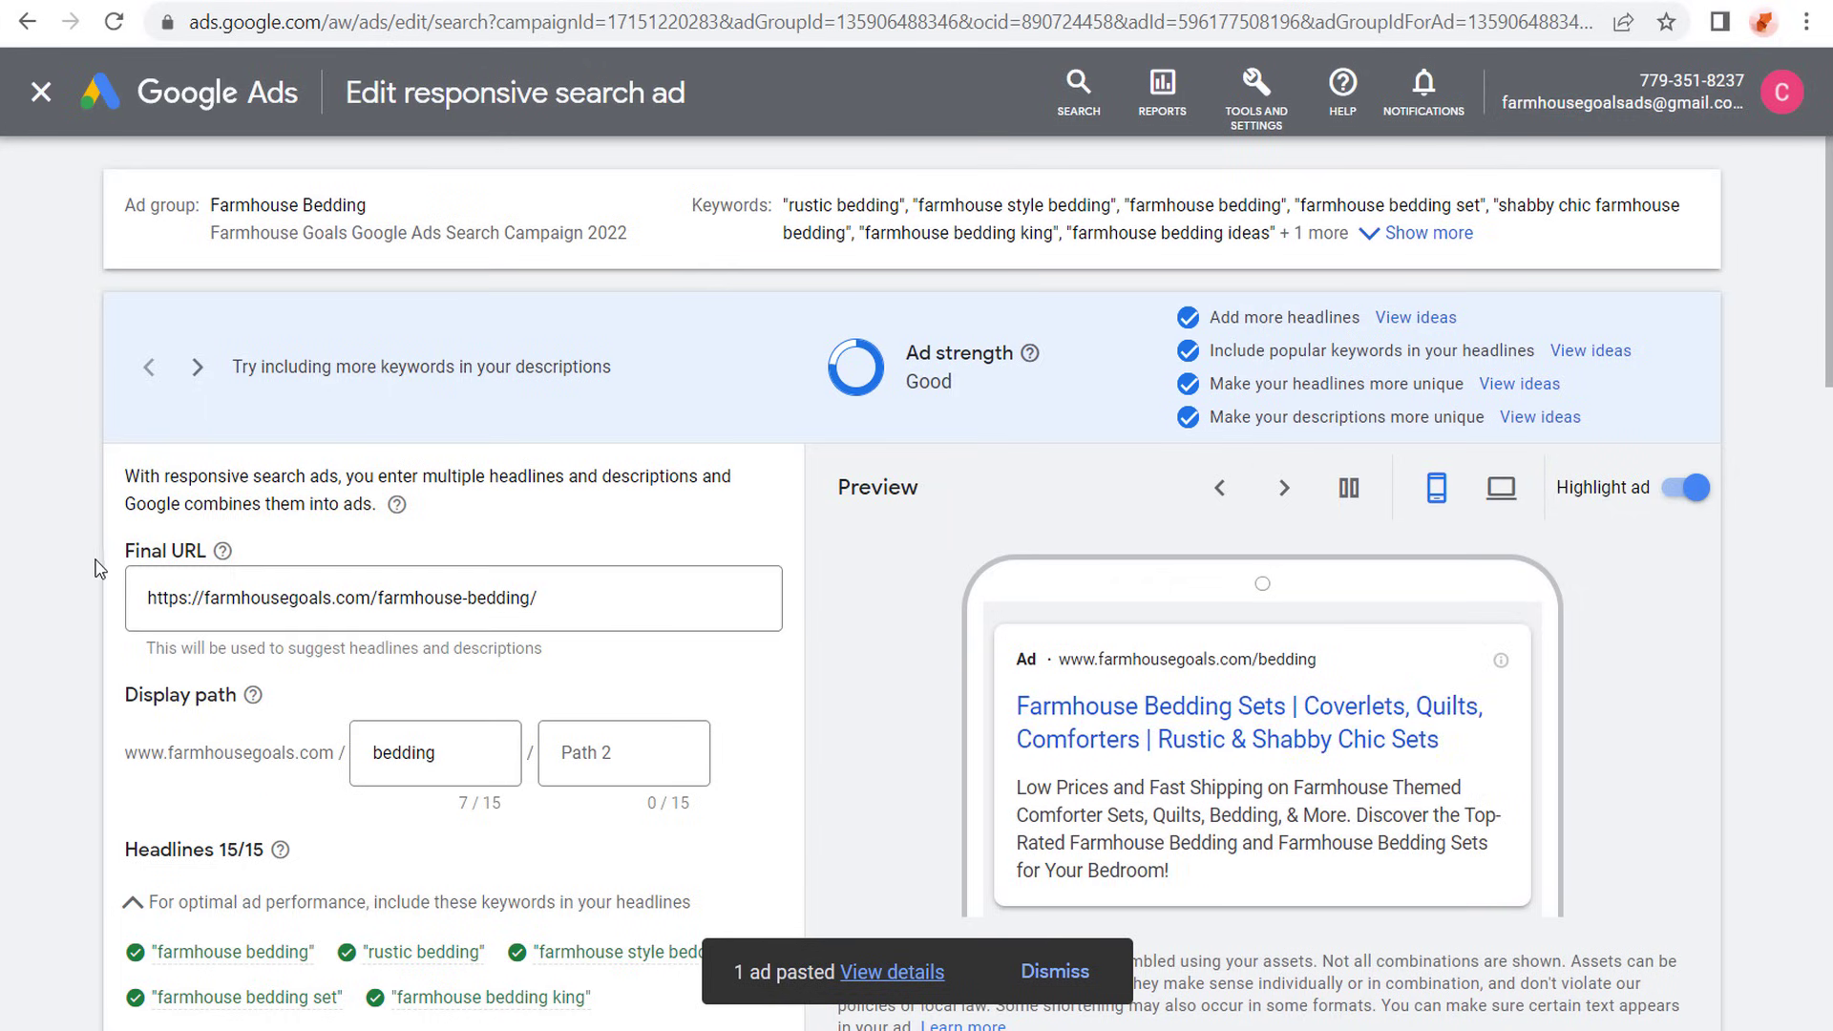
{"action": "scroll", "coordinate": [76, 529], "scroll_direction": "down", "scroll_amount": 2}
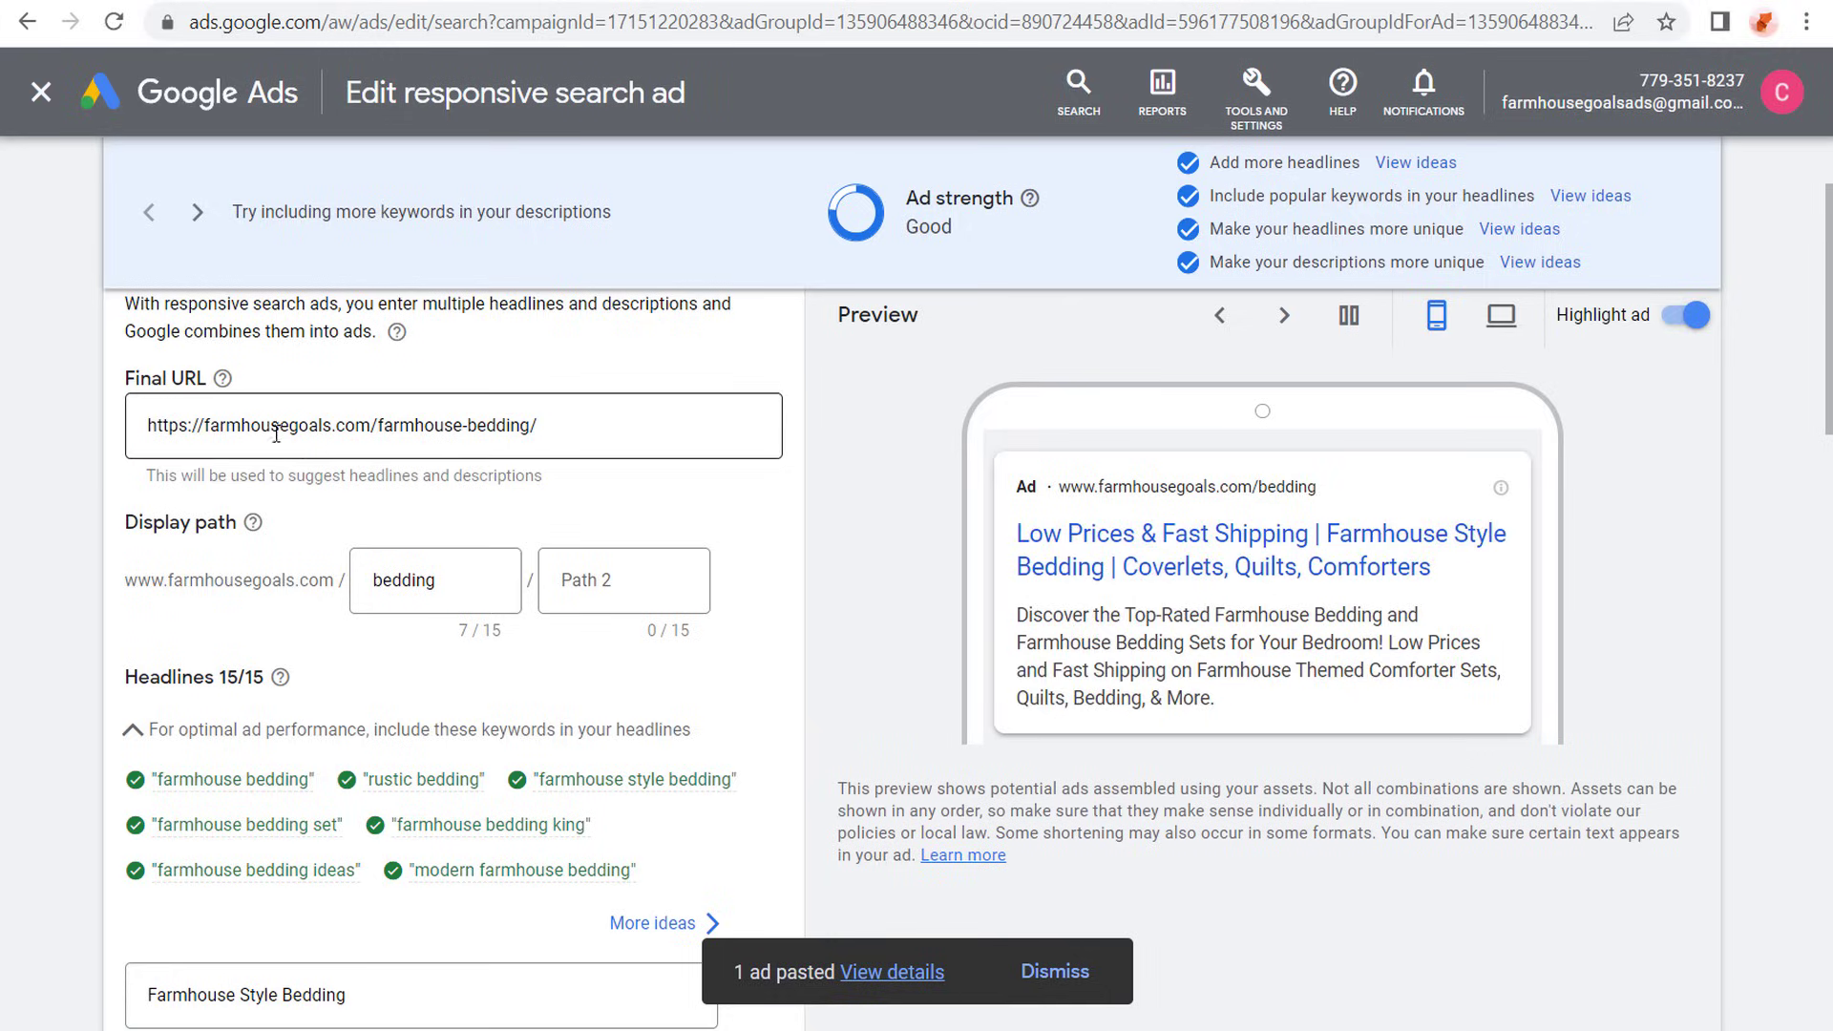
{"action": "scroll", "coordinate": [61, 460], "scroll_direction": "down", "scroll_amount": 10}
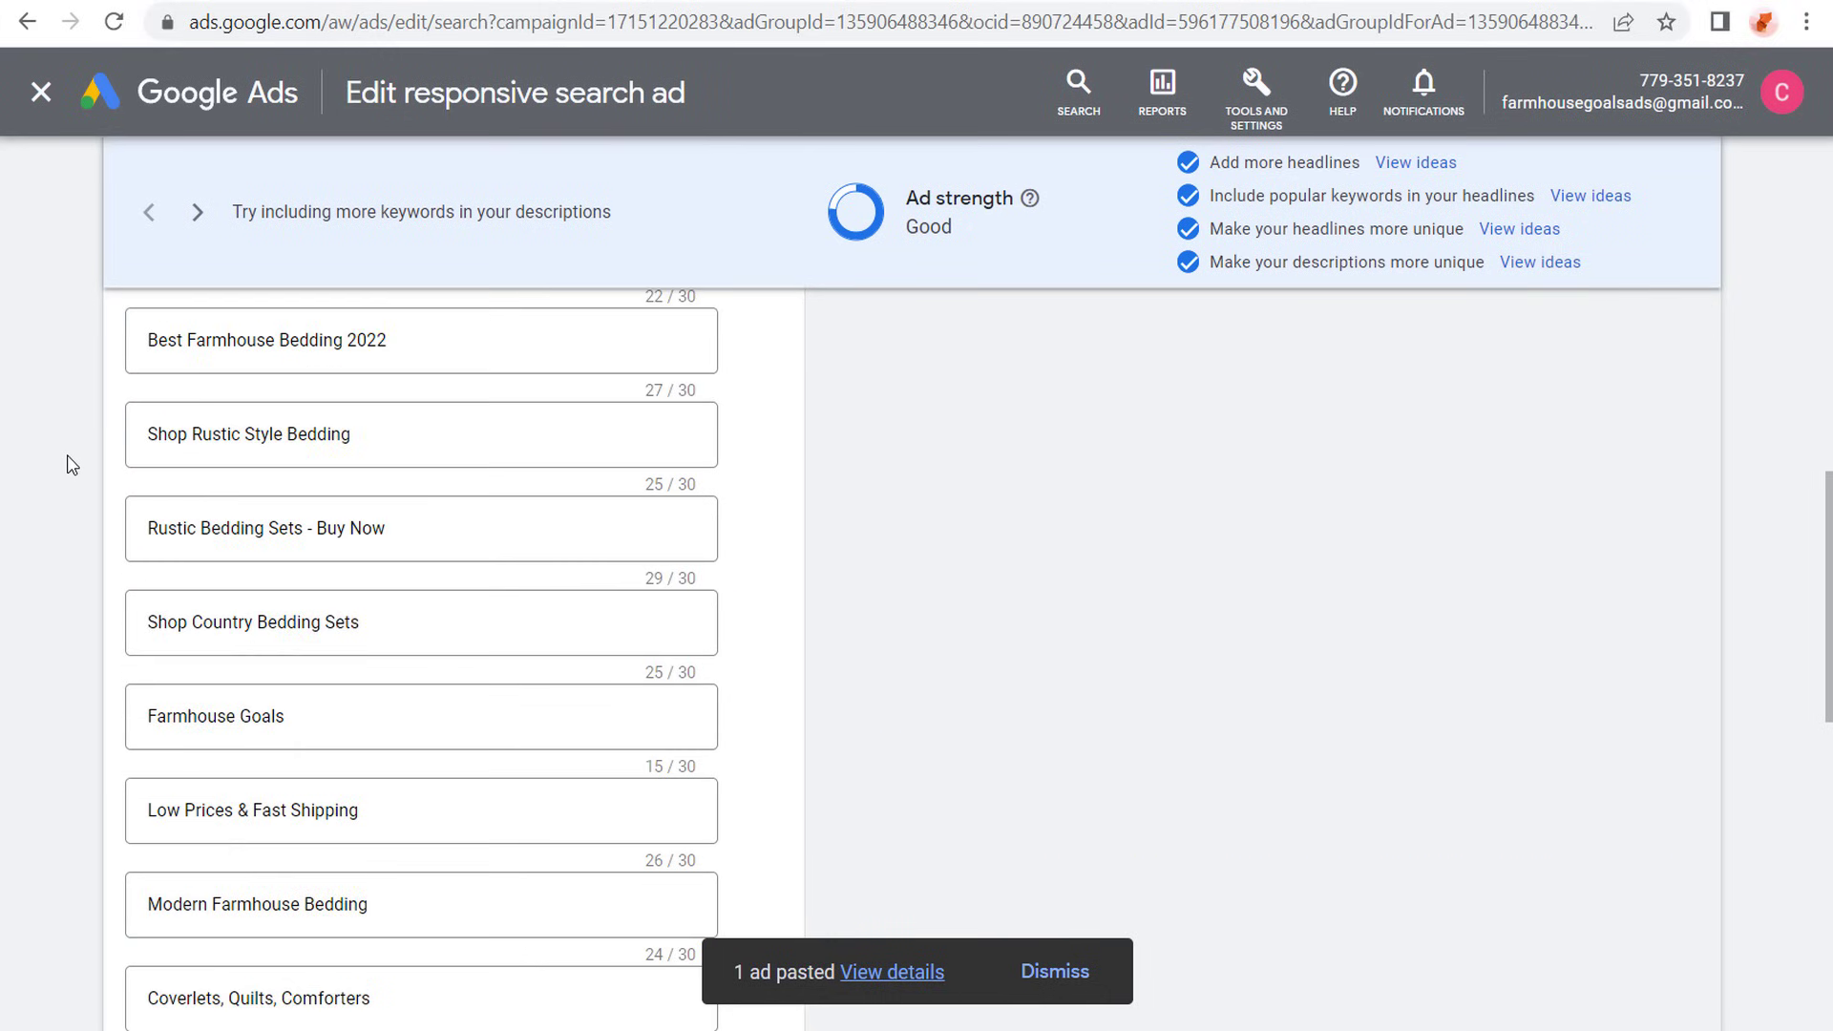
{"action": "scroll", "coordinate": [69, 465], "scroll_direction": "down", "scroll_amount": 11}
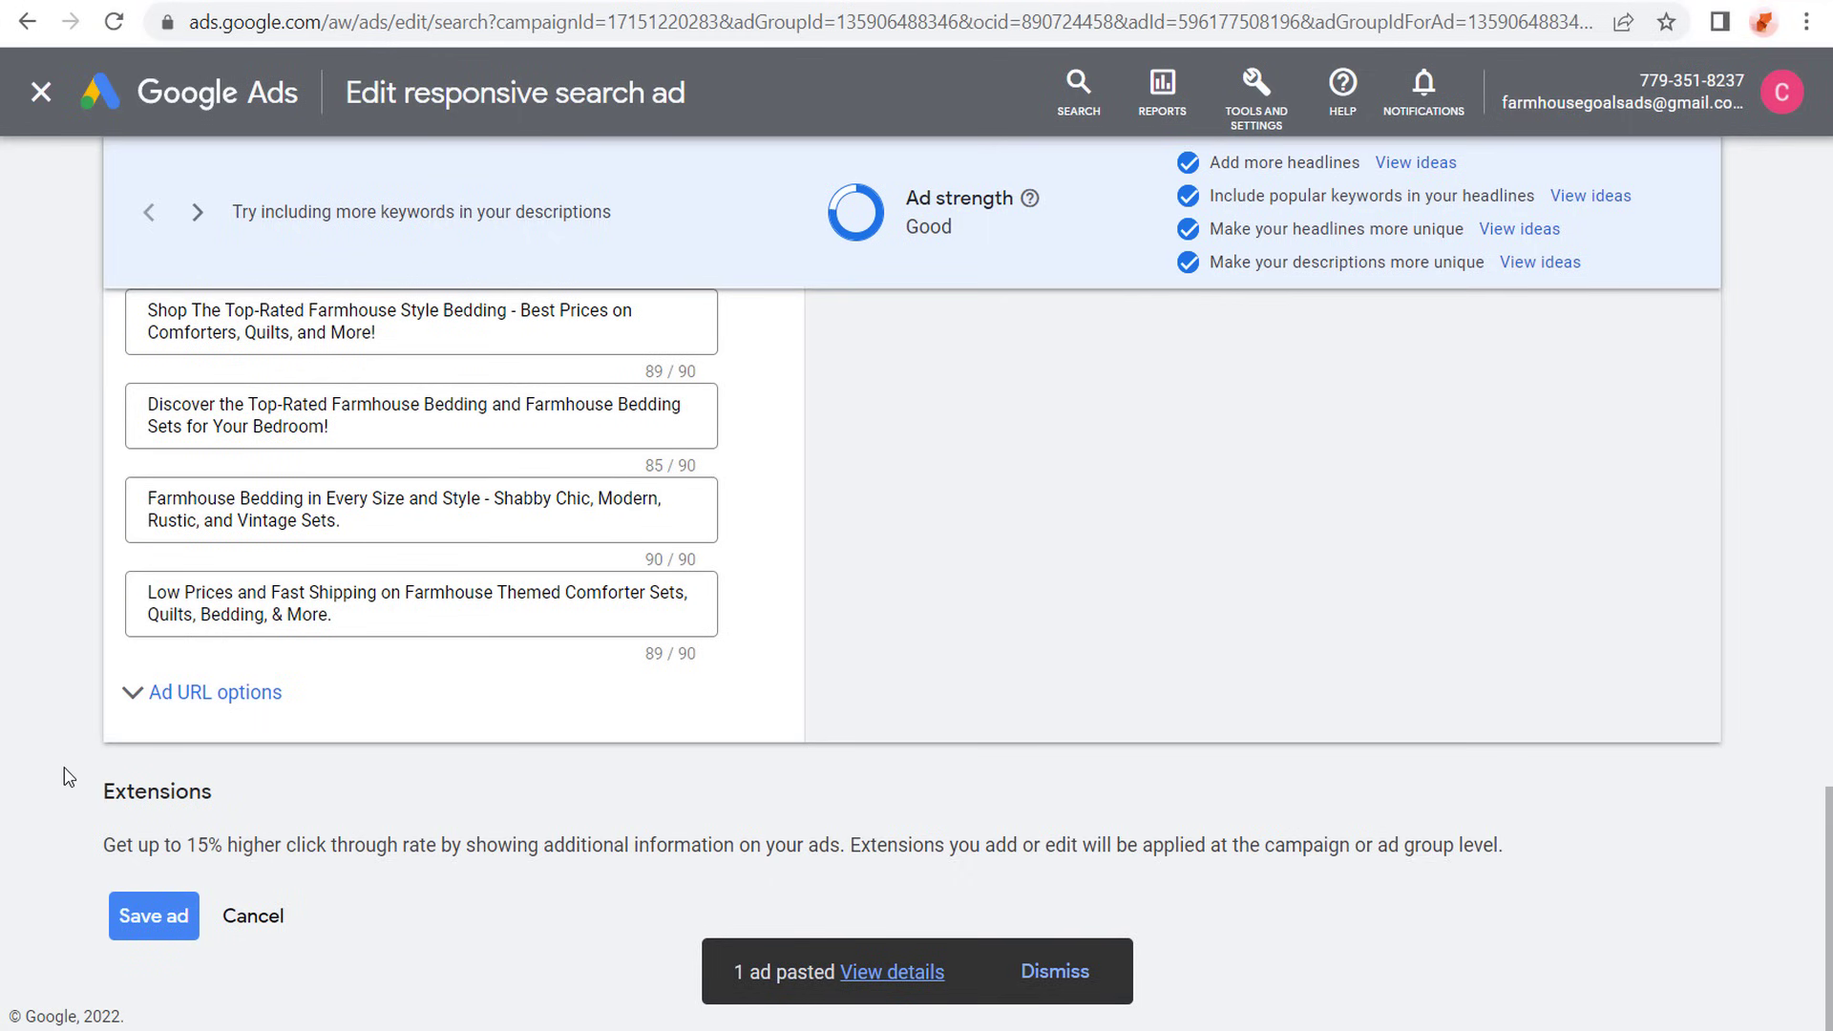
{"action": "left_click", "coordinate": [143, 919]}
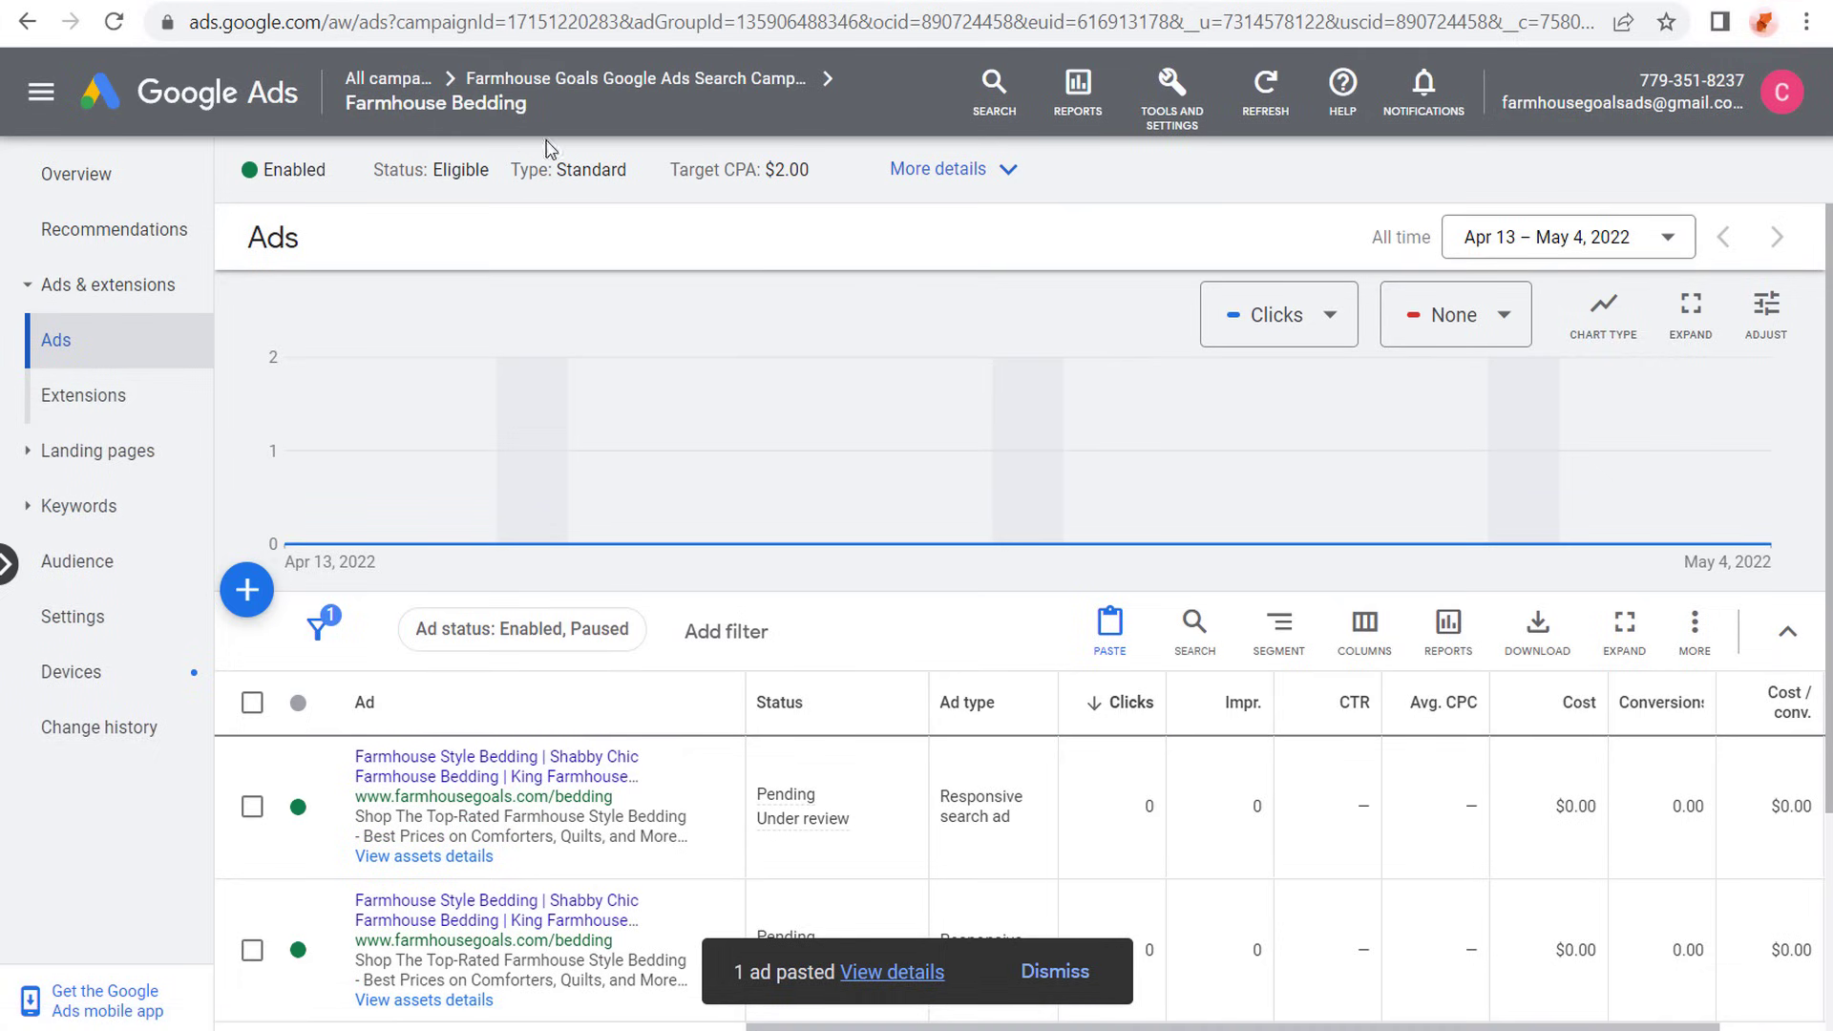
- Go back to the Farmhouse Goals search campaign's ad groups and start a new ad group
{"action": "left_click", "coordinate": [576, 84]}
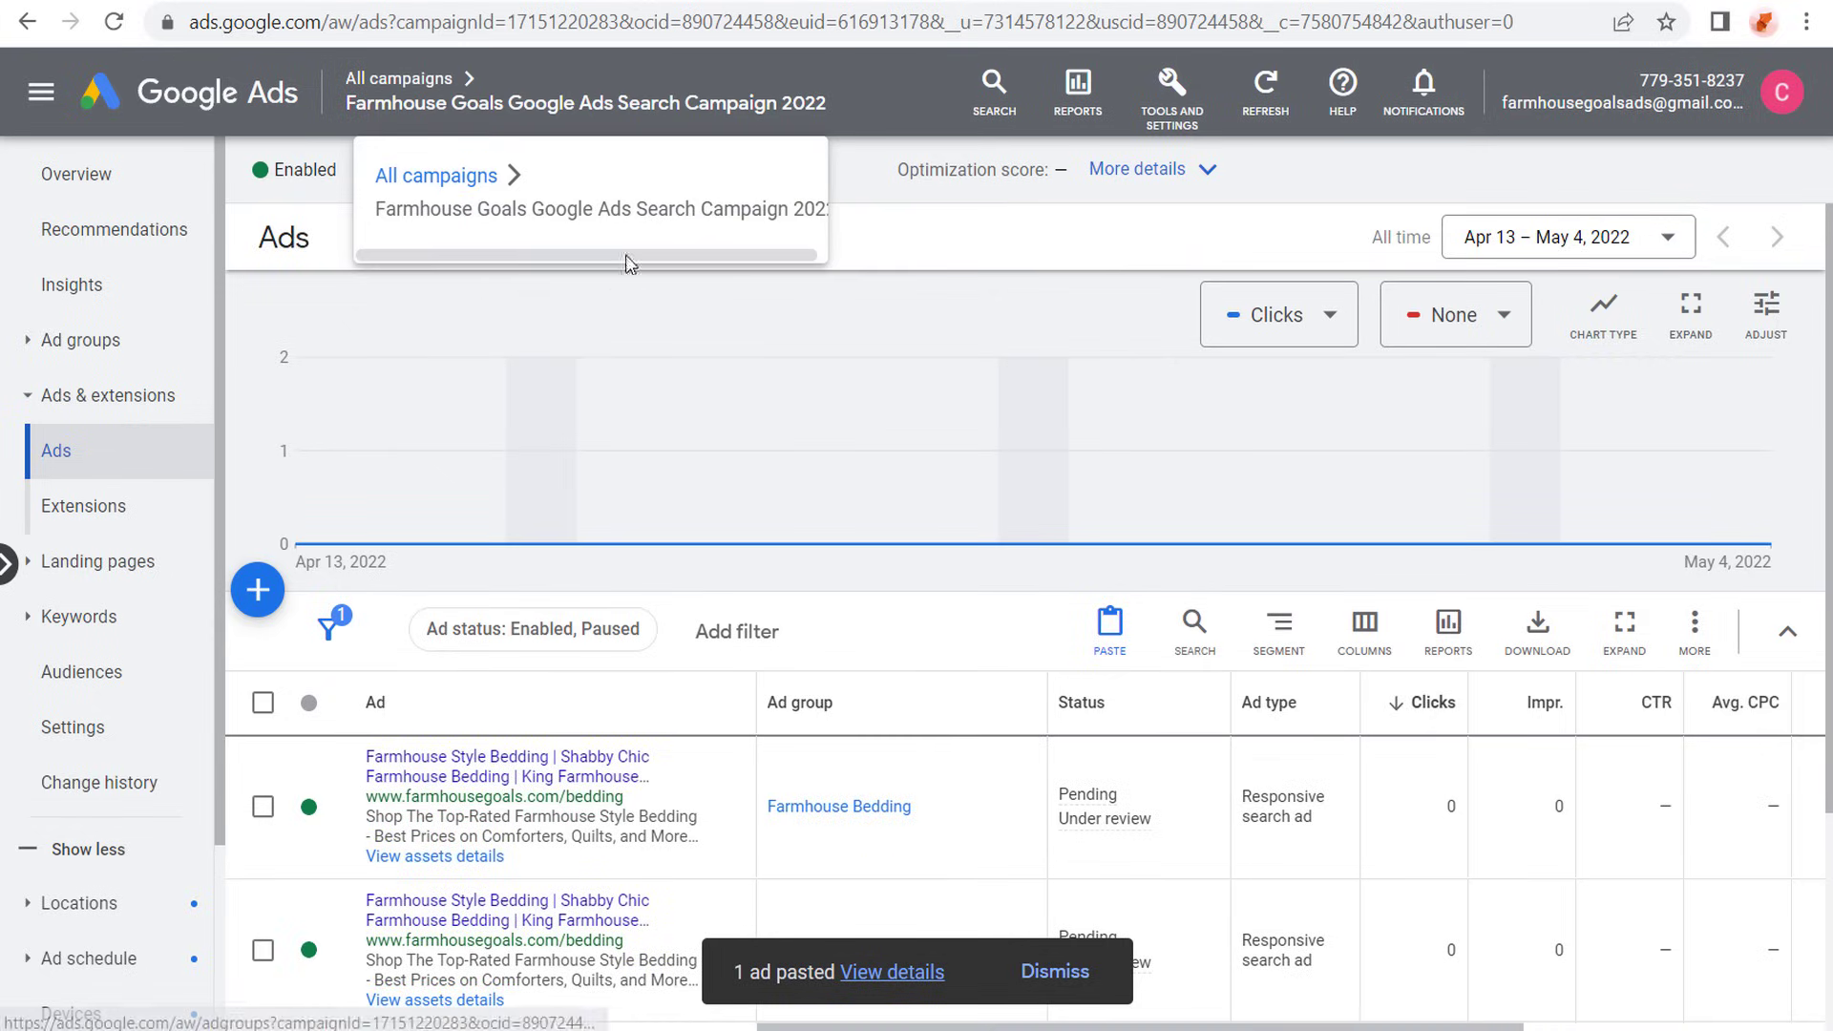
{"action": "left_click", "coordinate": [113, 345]}
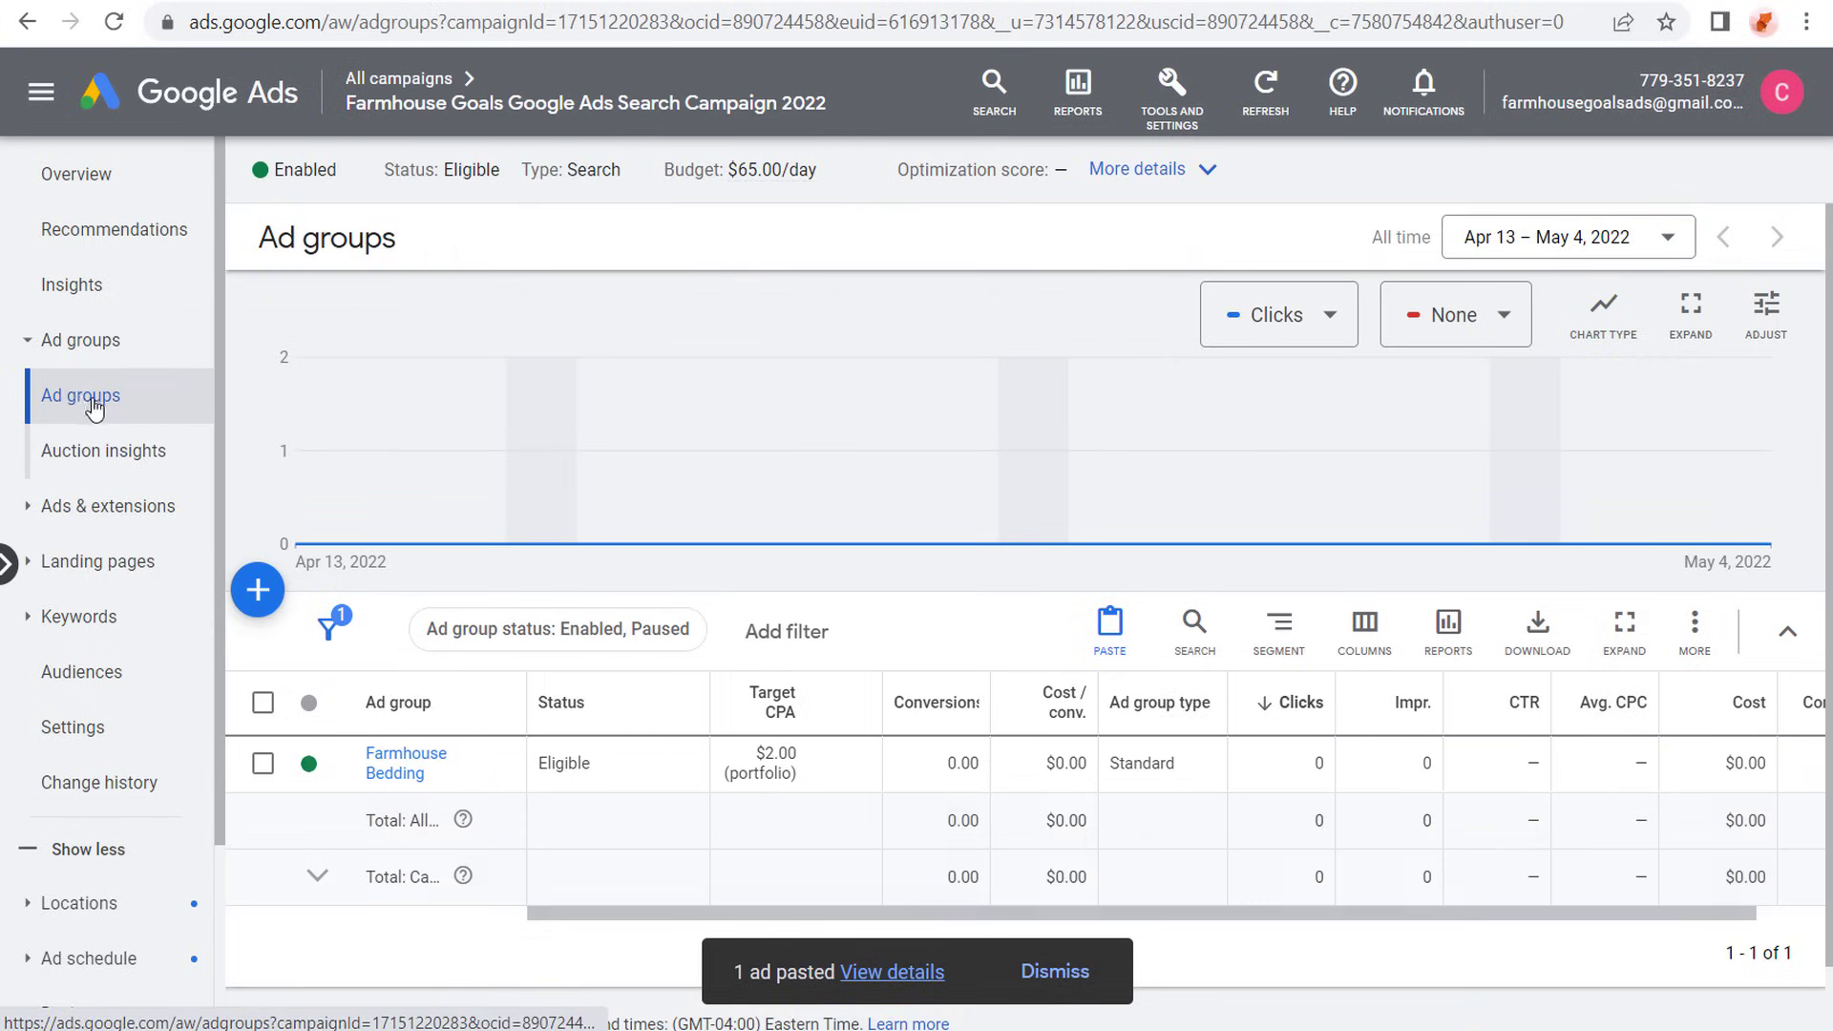
{"action": "left_click", "coordinate": [258, 591]}
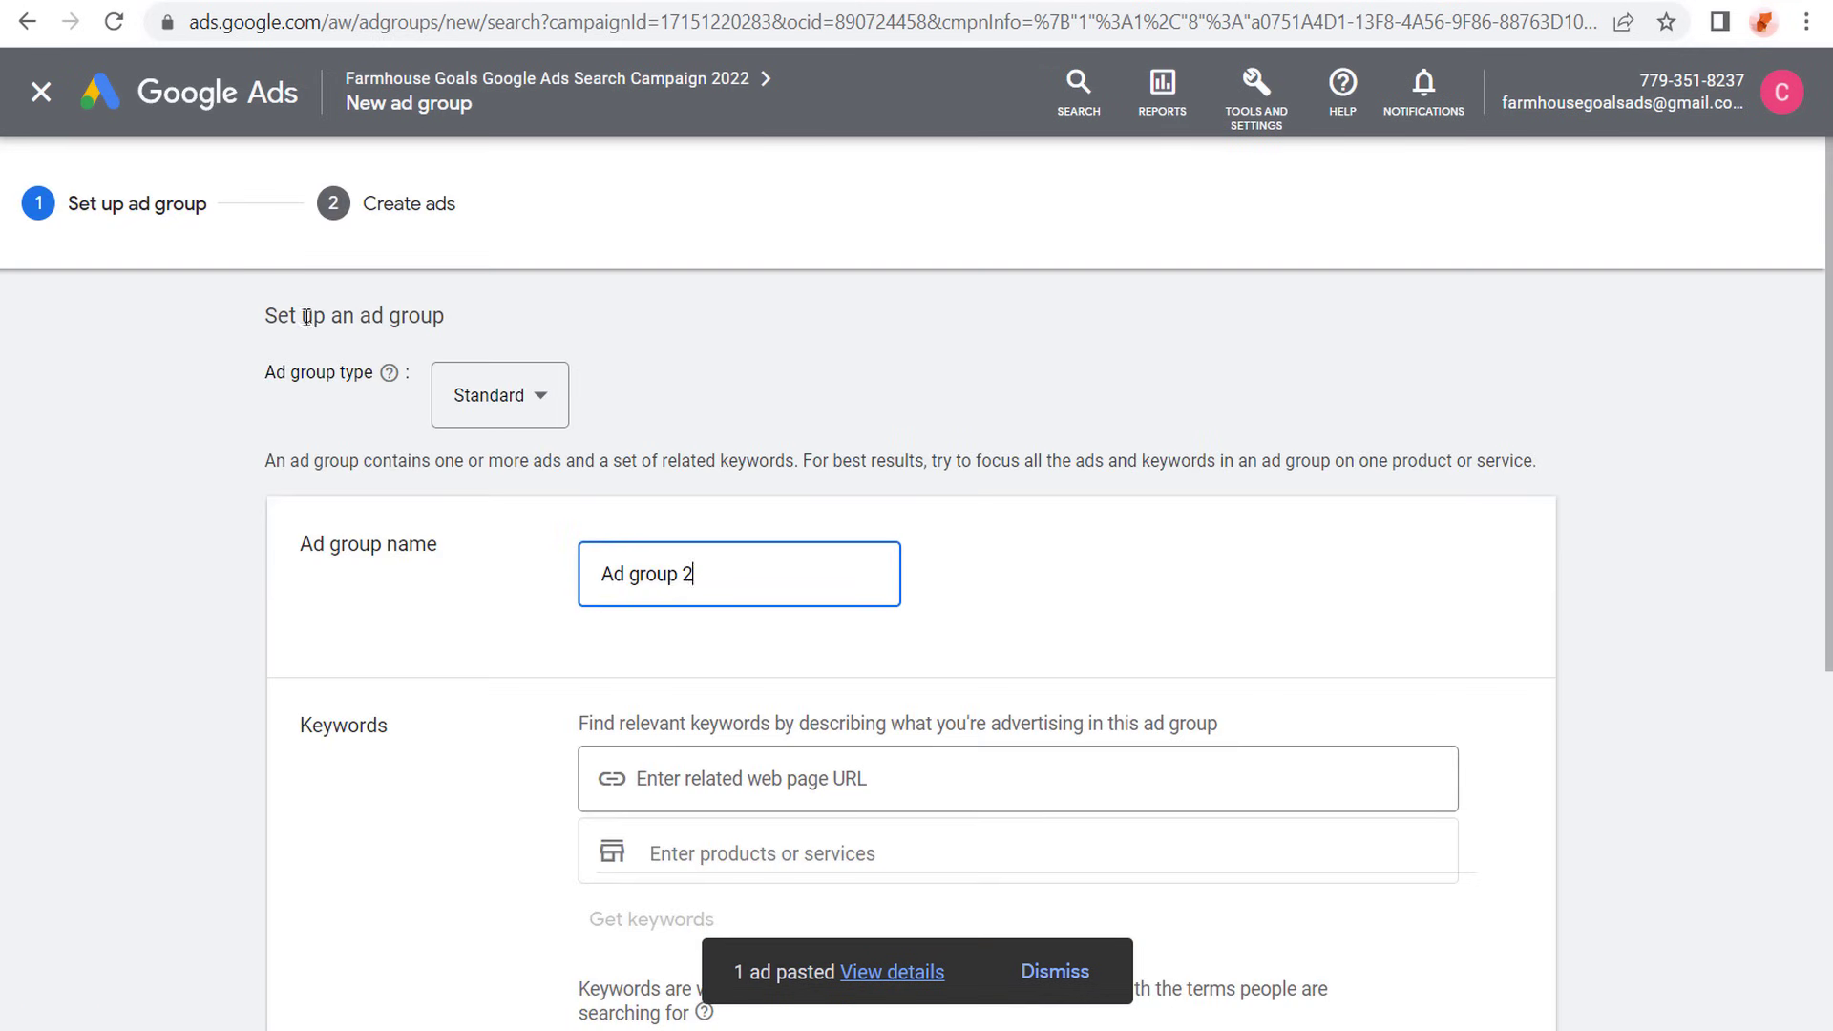
{"action": "left_click_drag", "start_coordinate": [301, 315], "coordinate": [415, 315]}
{"action": "left_click", "coordinate": [600, 344]}
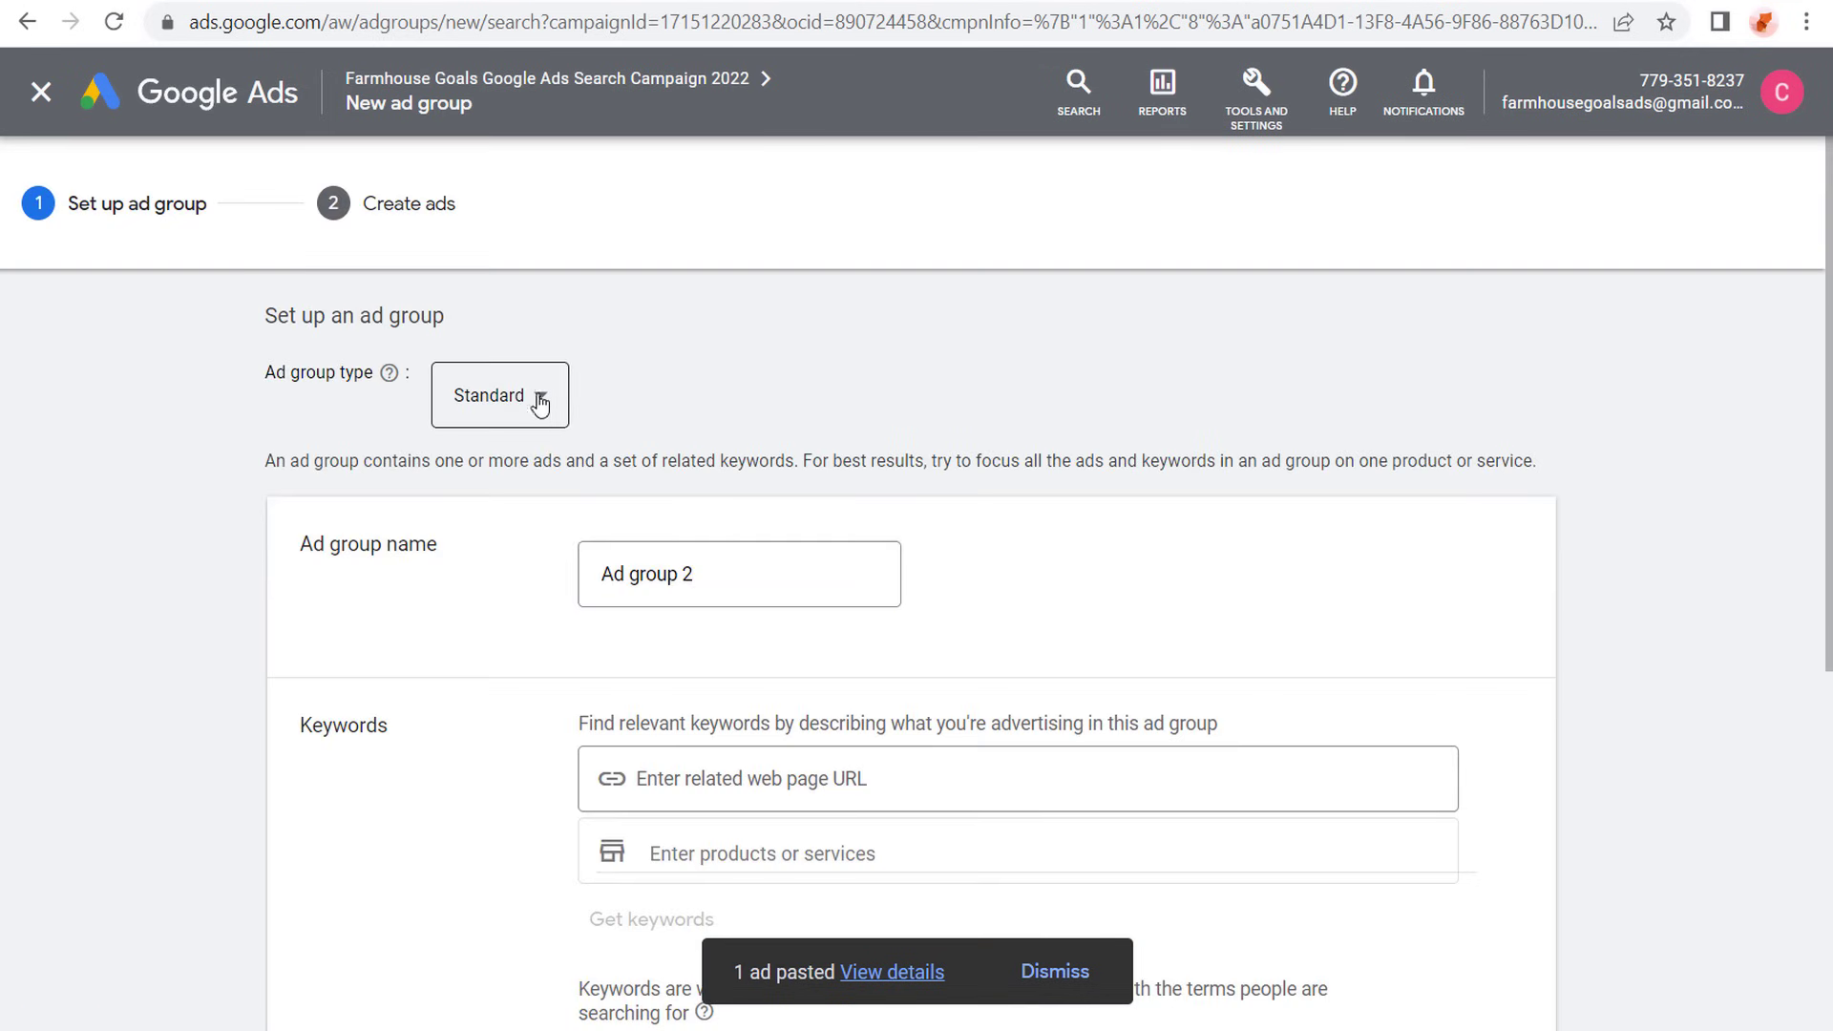
{"action": "left_click", "coordinate": [537, 409]}
{"action": "left_click", "coordinate": [512, 467]}
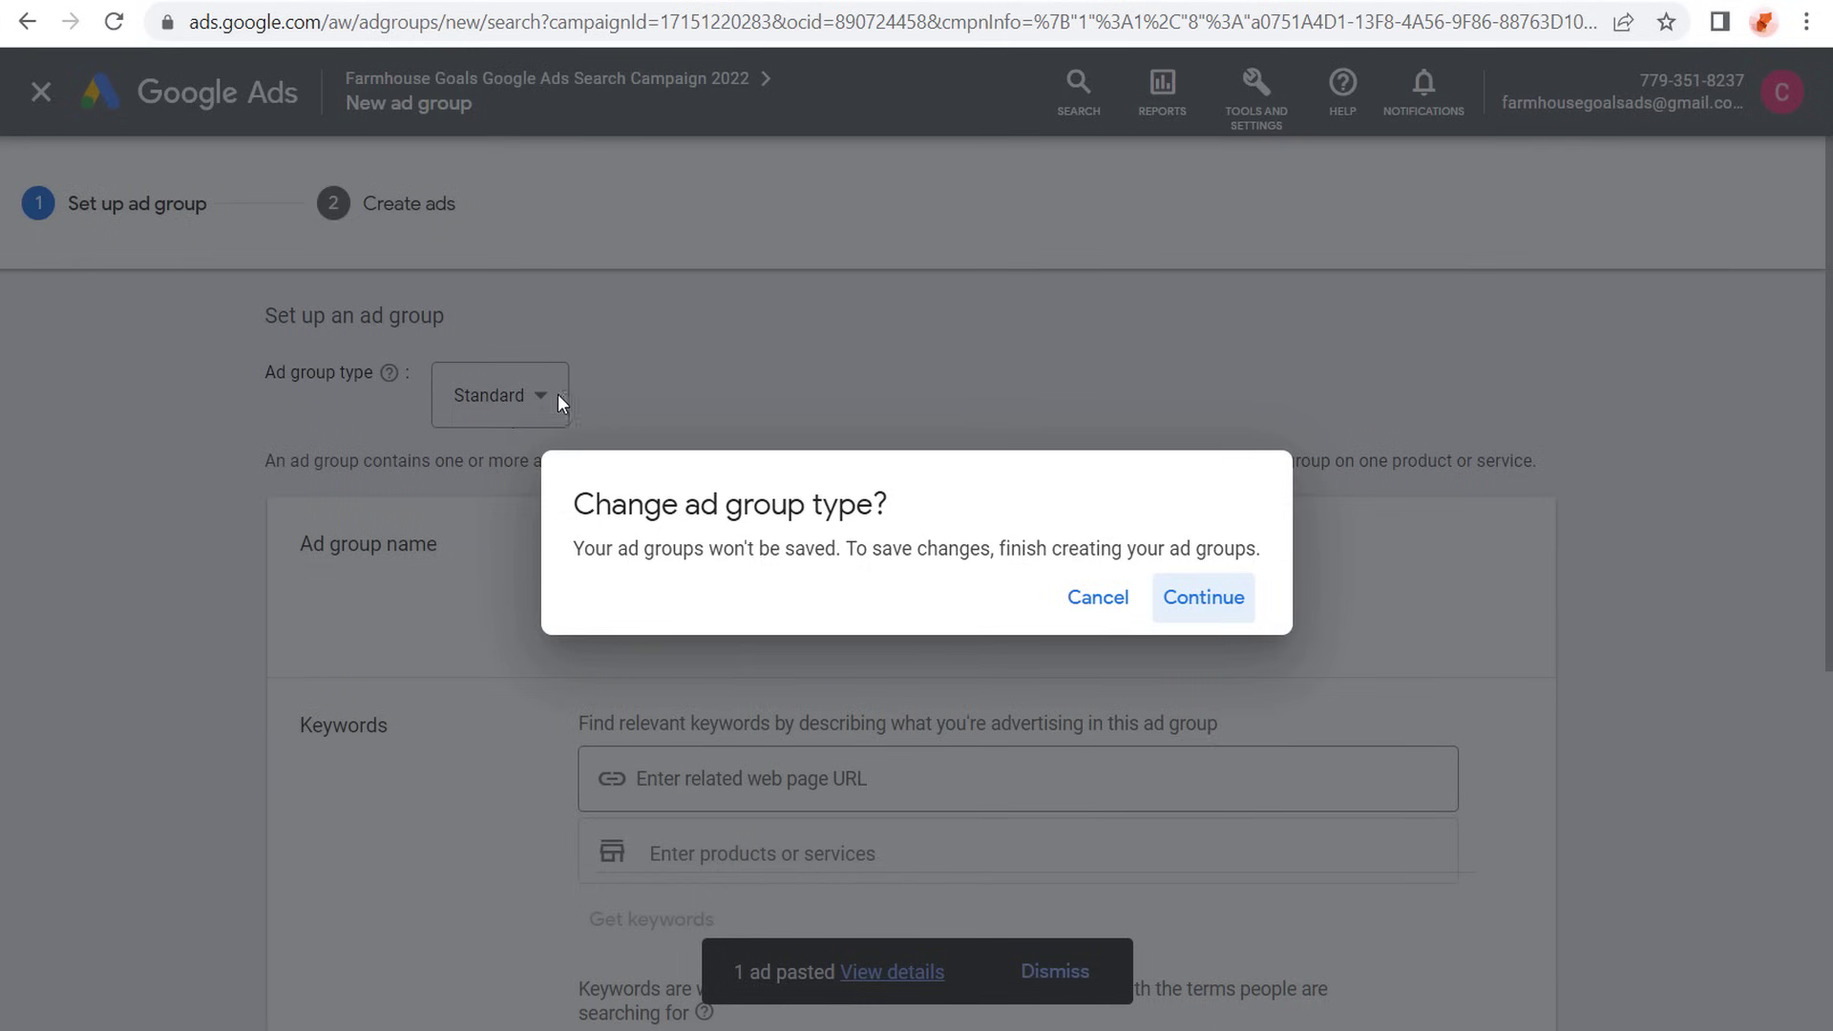
{"action": "left_click", "coordinate": [1089, 599]}
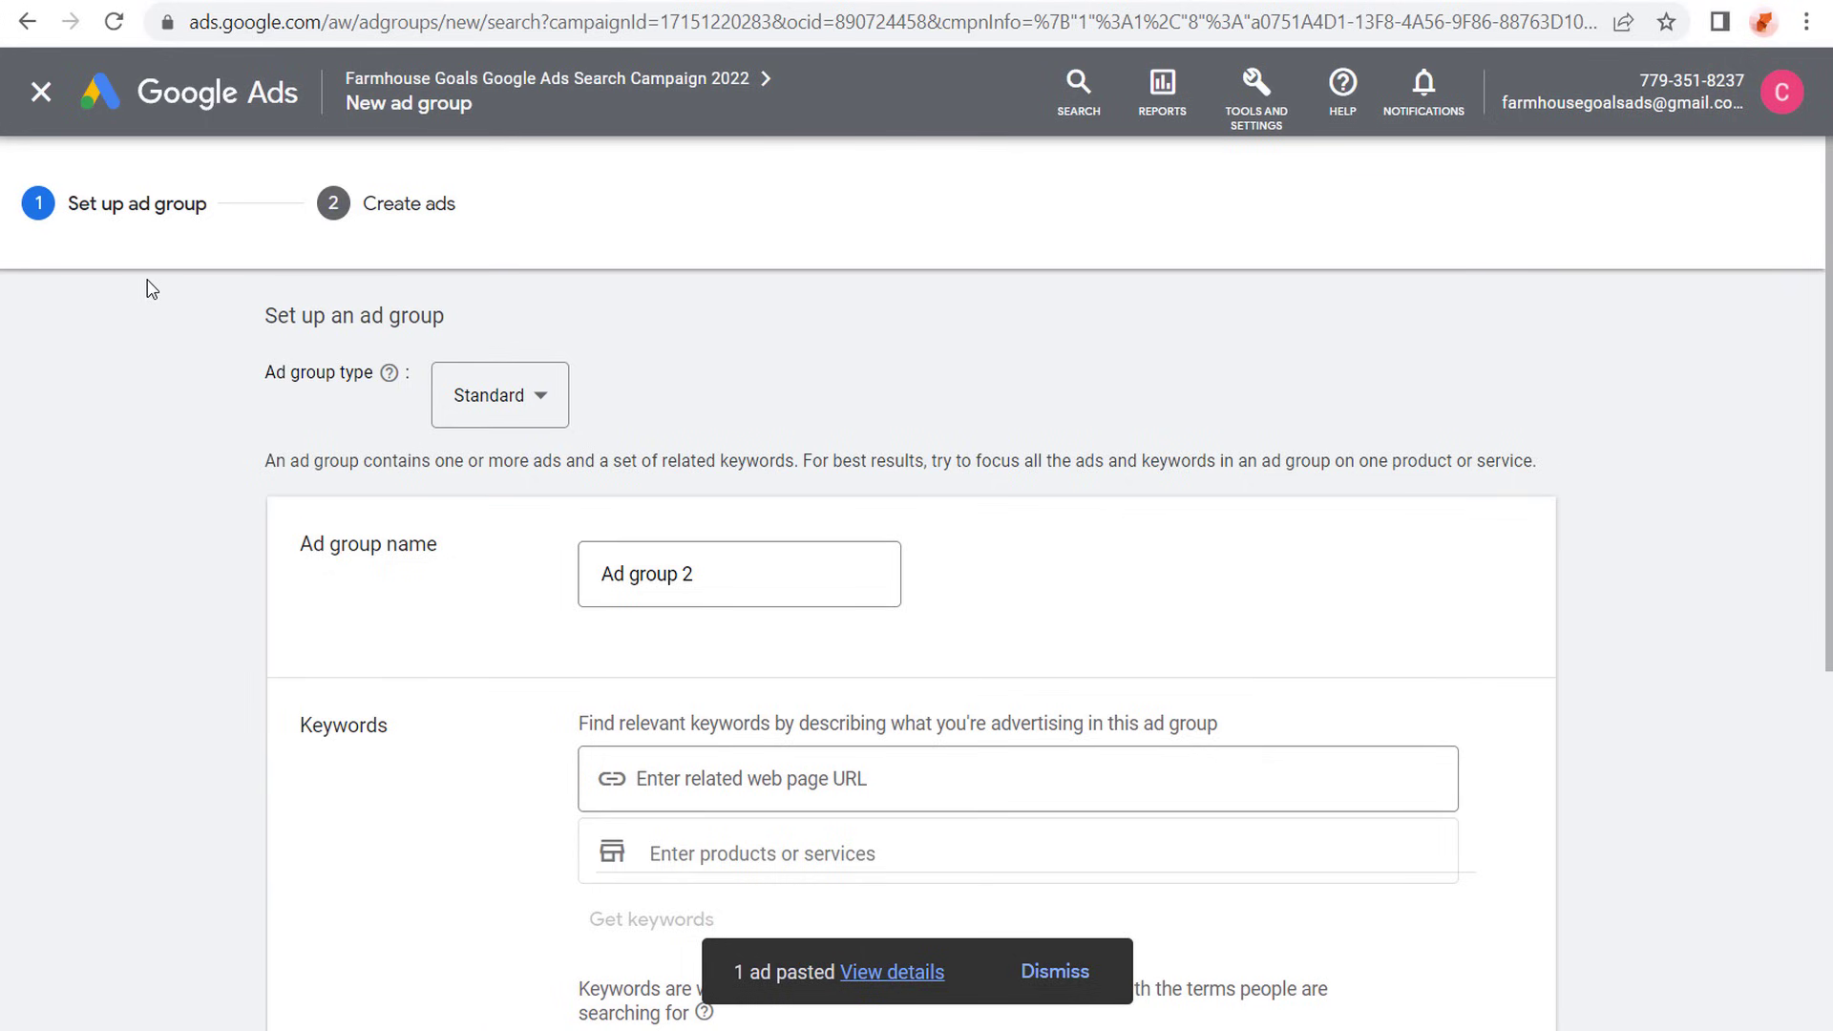
{"action": "key", "text": "ctrl+Tab"}
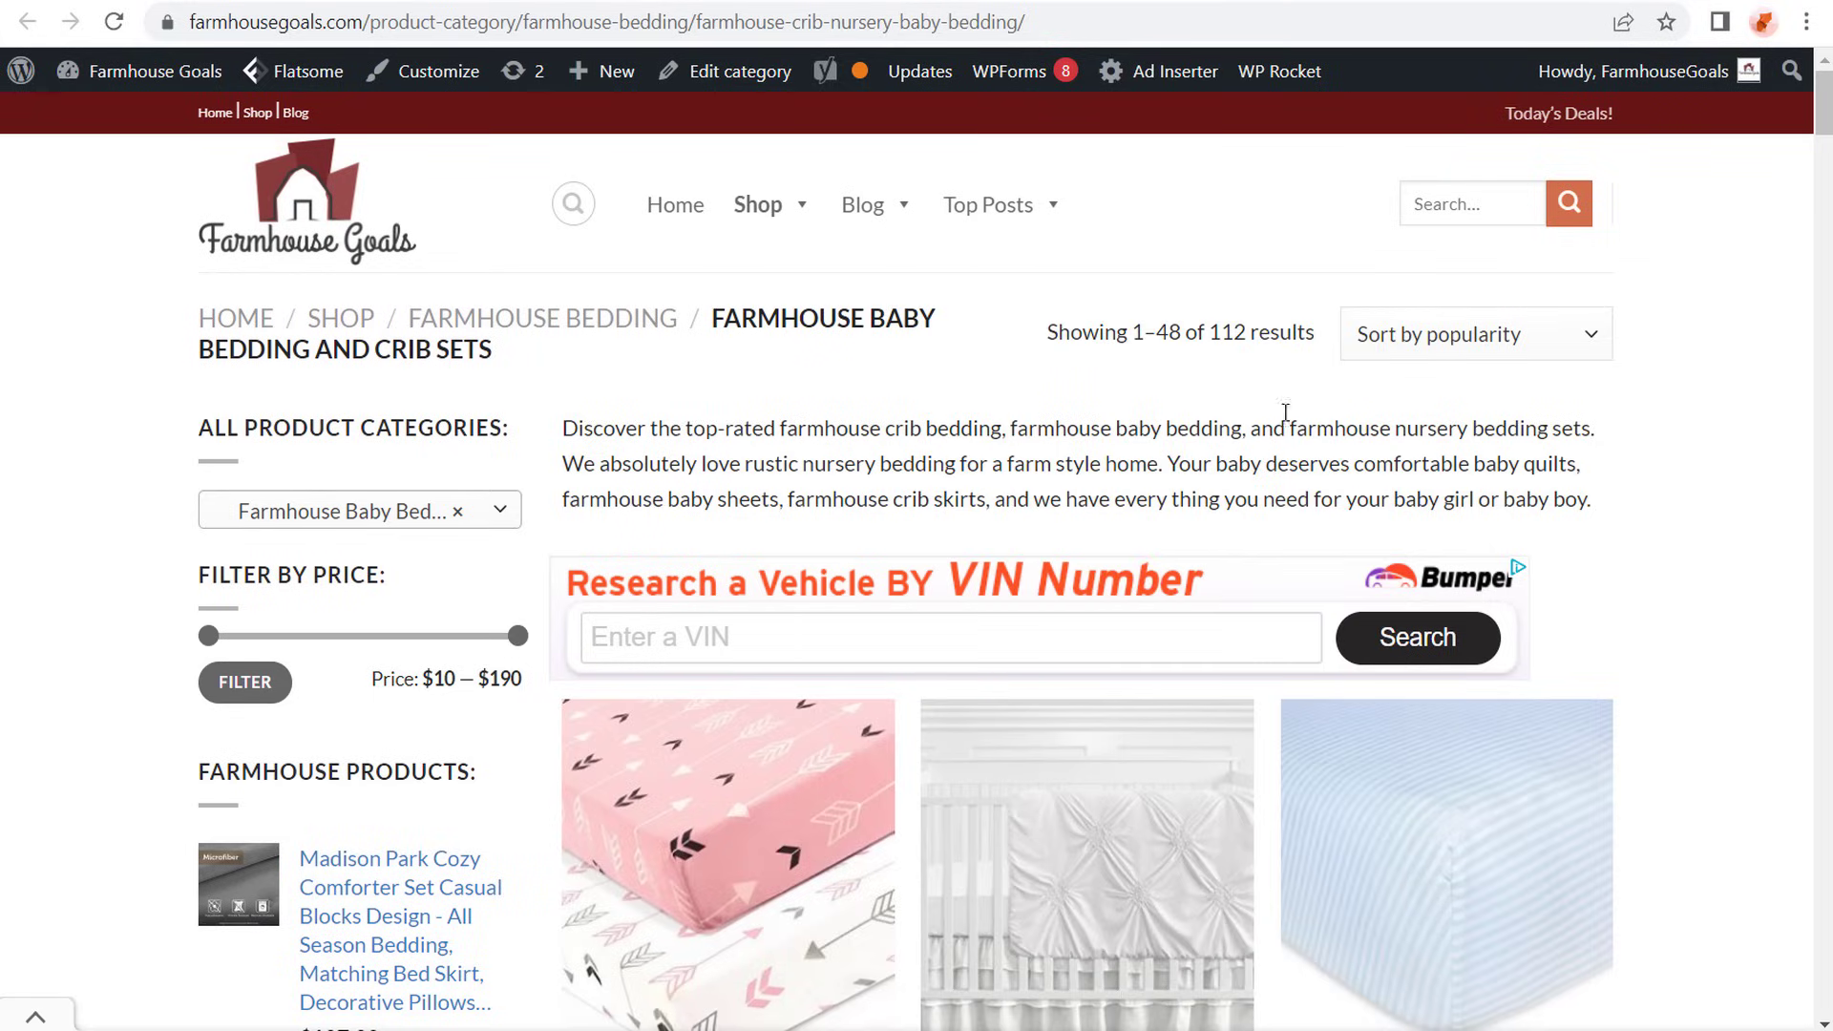
{"action": "key", "text": "ctrl+Tab"}
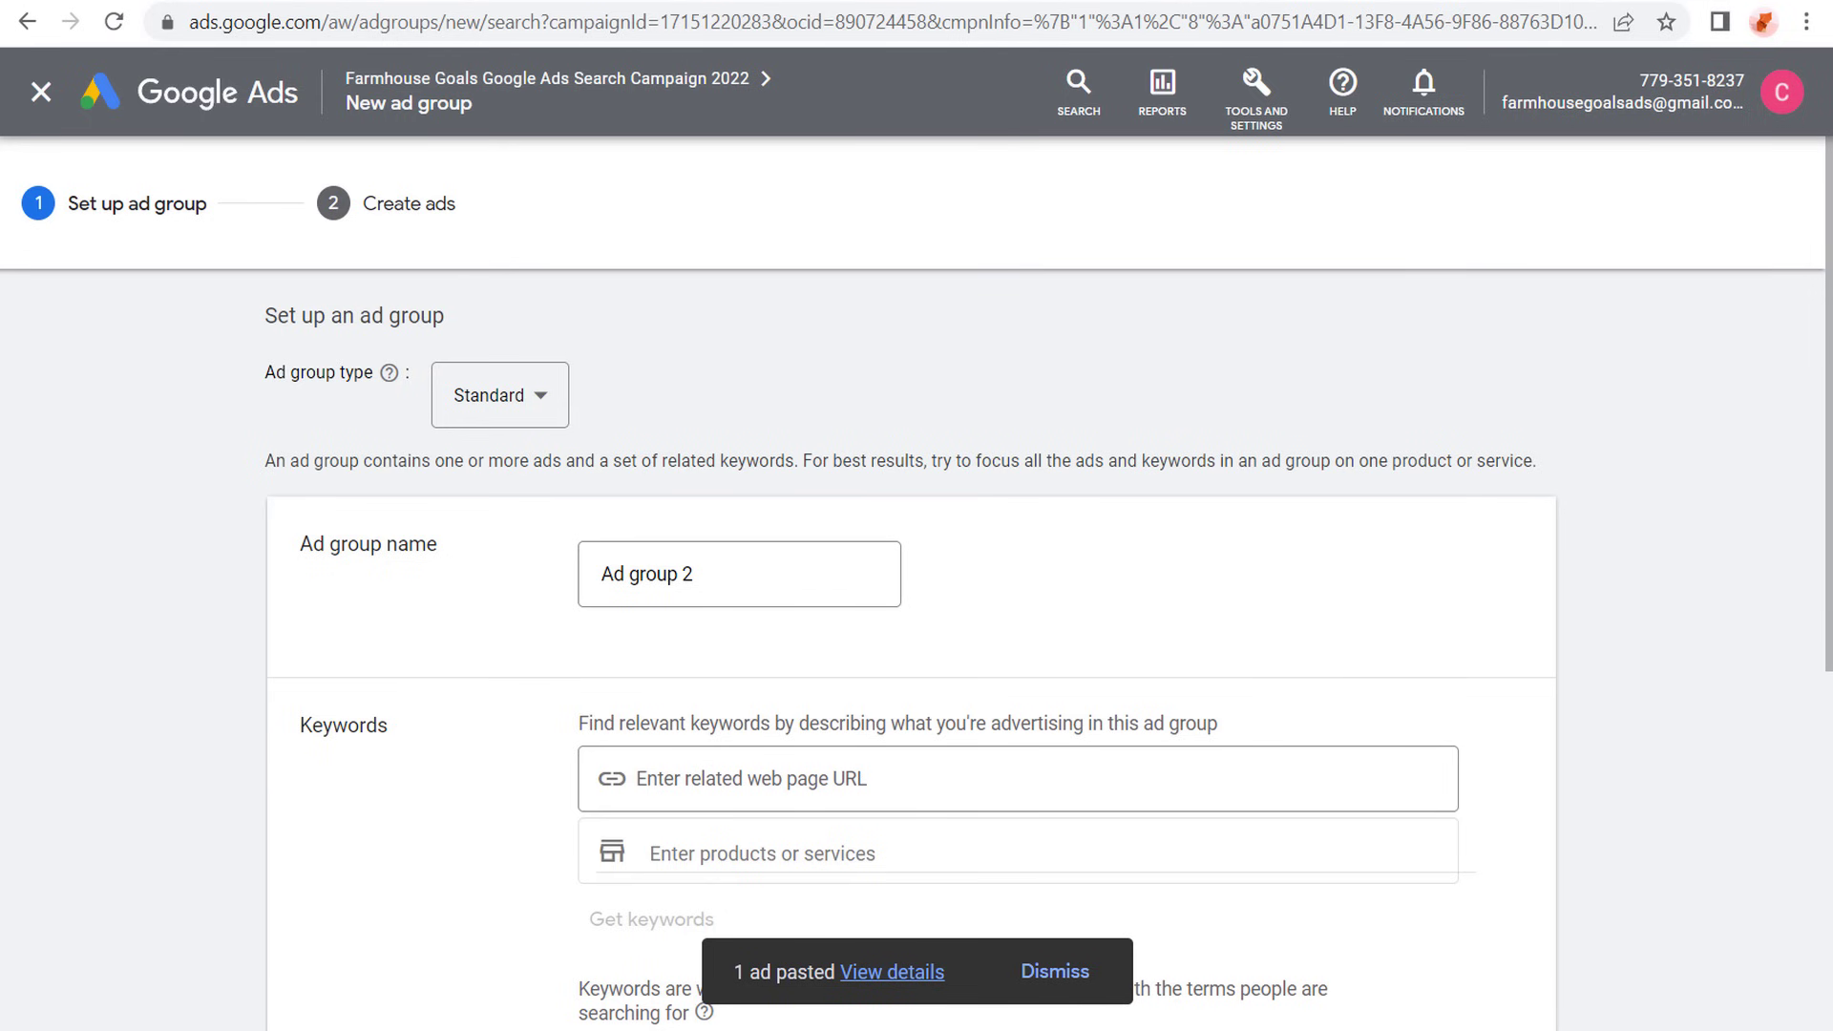
{"action": "left_click", "coordinate": [487, 401]}
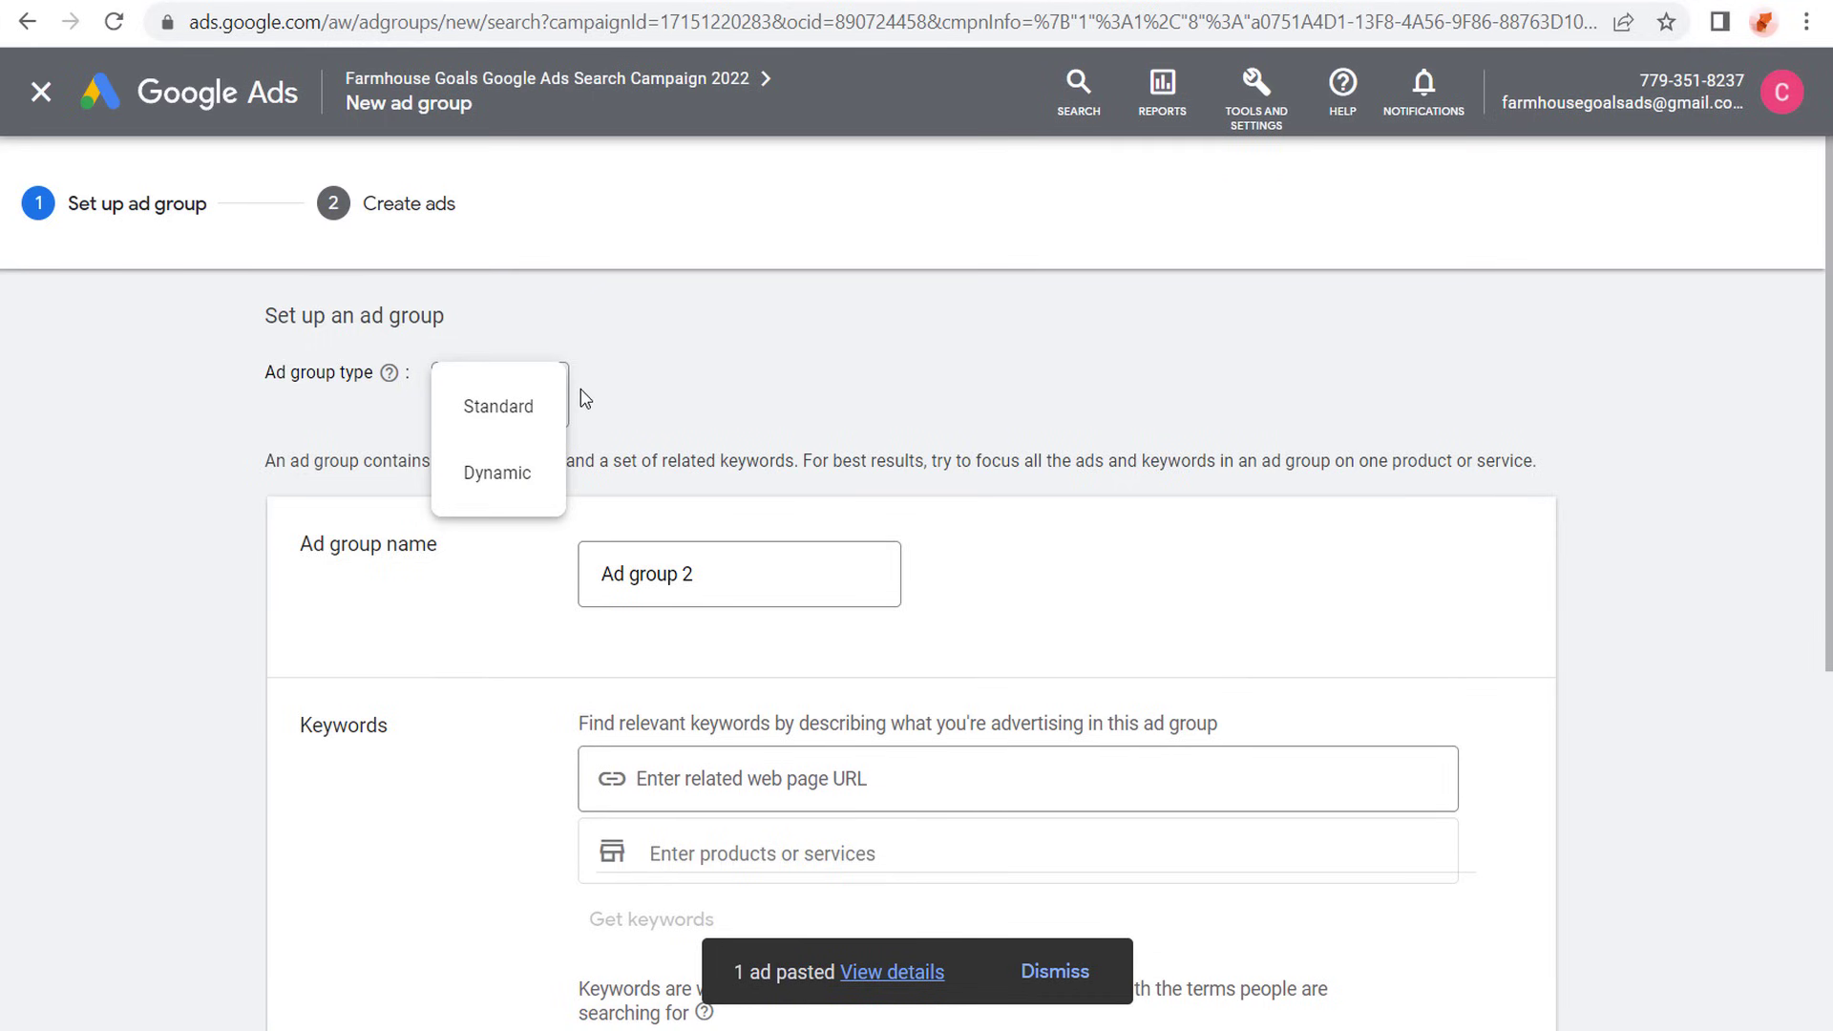
{"action": "left_click", "coordinate": [519, 403]}
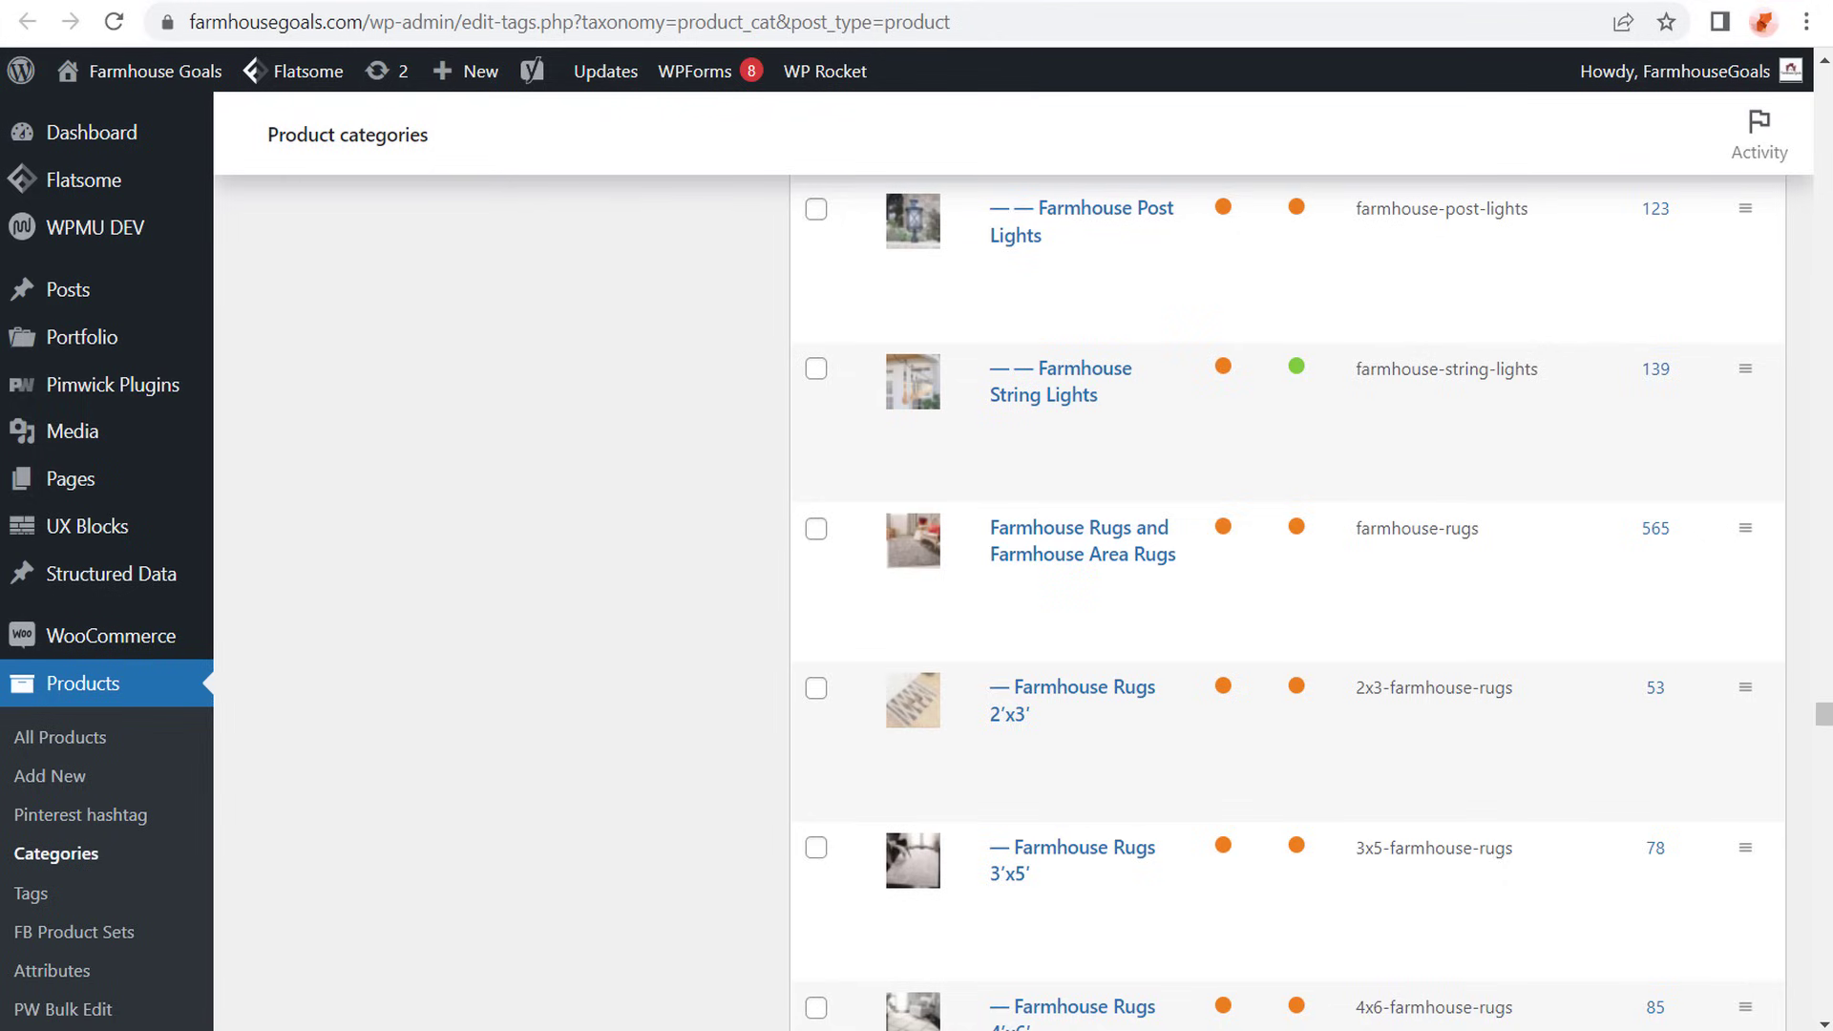
- Copy the page link of the Farmhouse Rugs and Farmhouse Area Rugs category from the WordPress product categories and return to Google Ads
{"action": "scroll", "coordinate": [503, 372], "scroll_direction": "up", "scroll_amount": 5}
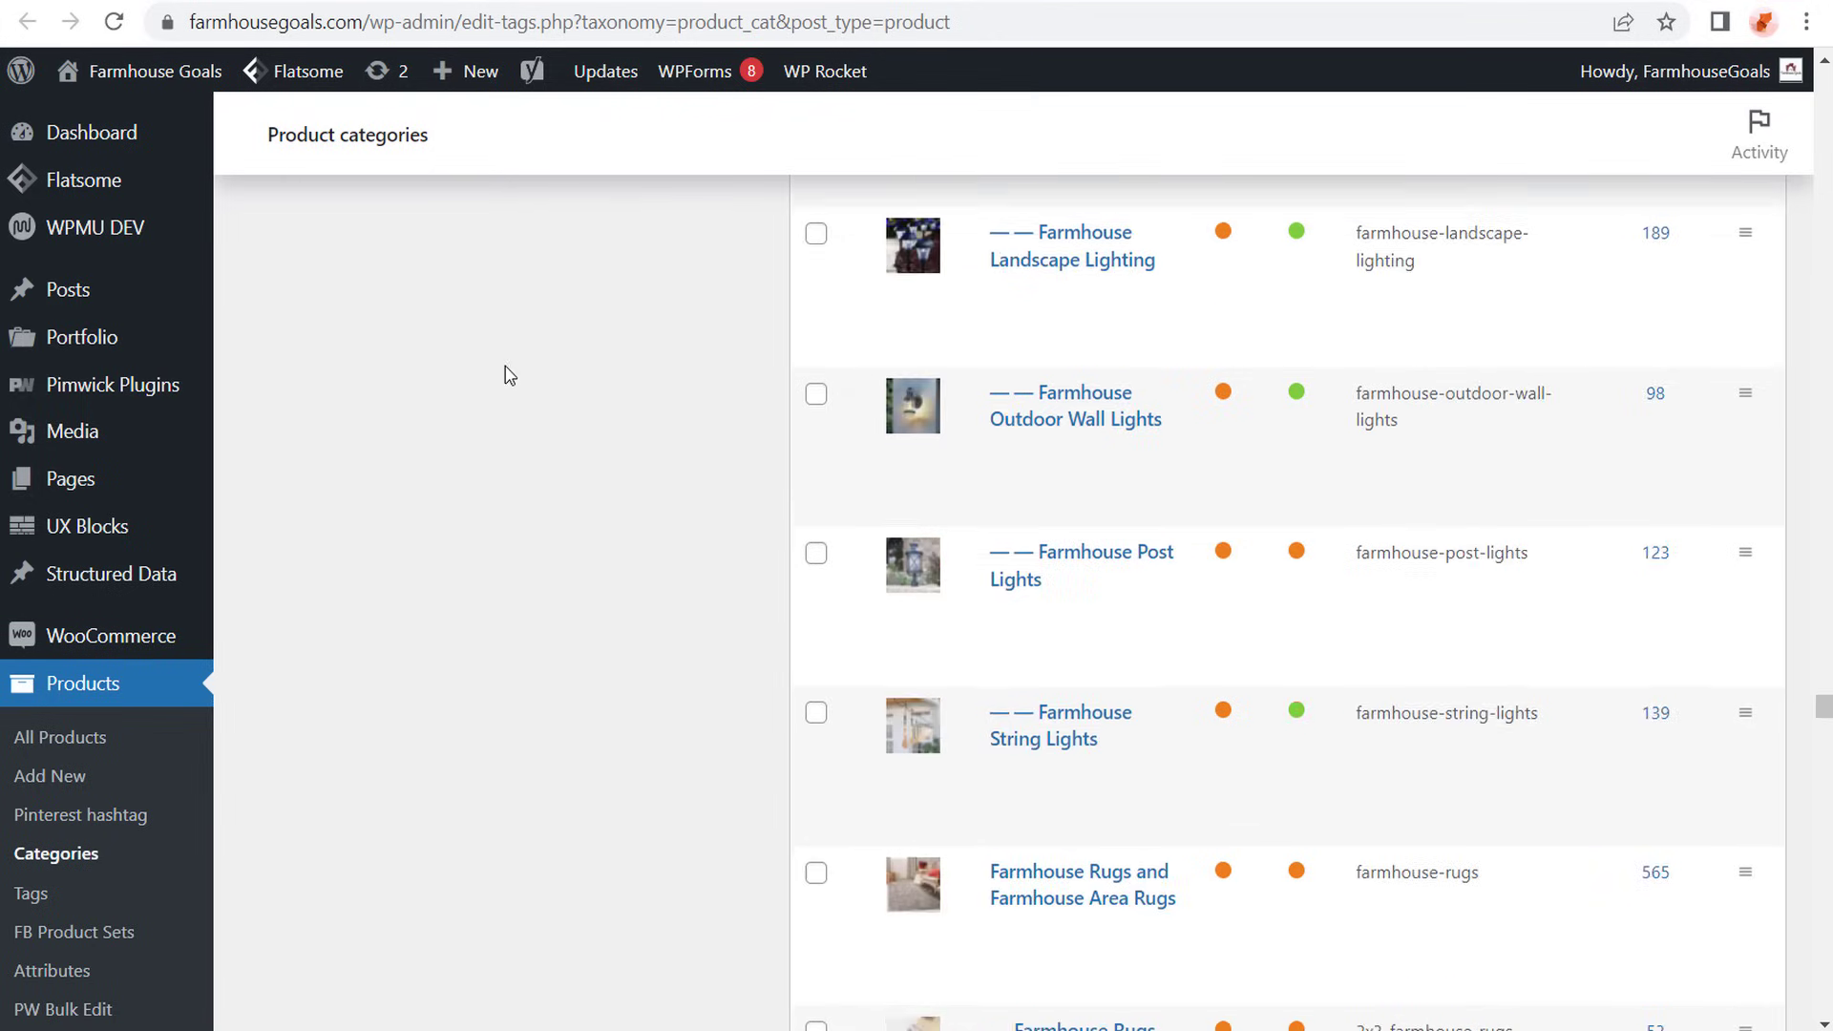
{"action": "scroll", "coordinate": [592, 402], "scroll_direction": "up", "scroll_amount": 4}
{"action": "scroll", "coordinate": [598, 401], "scroll_direction": "down", "scroll_amount": 10}
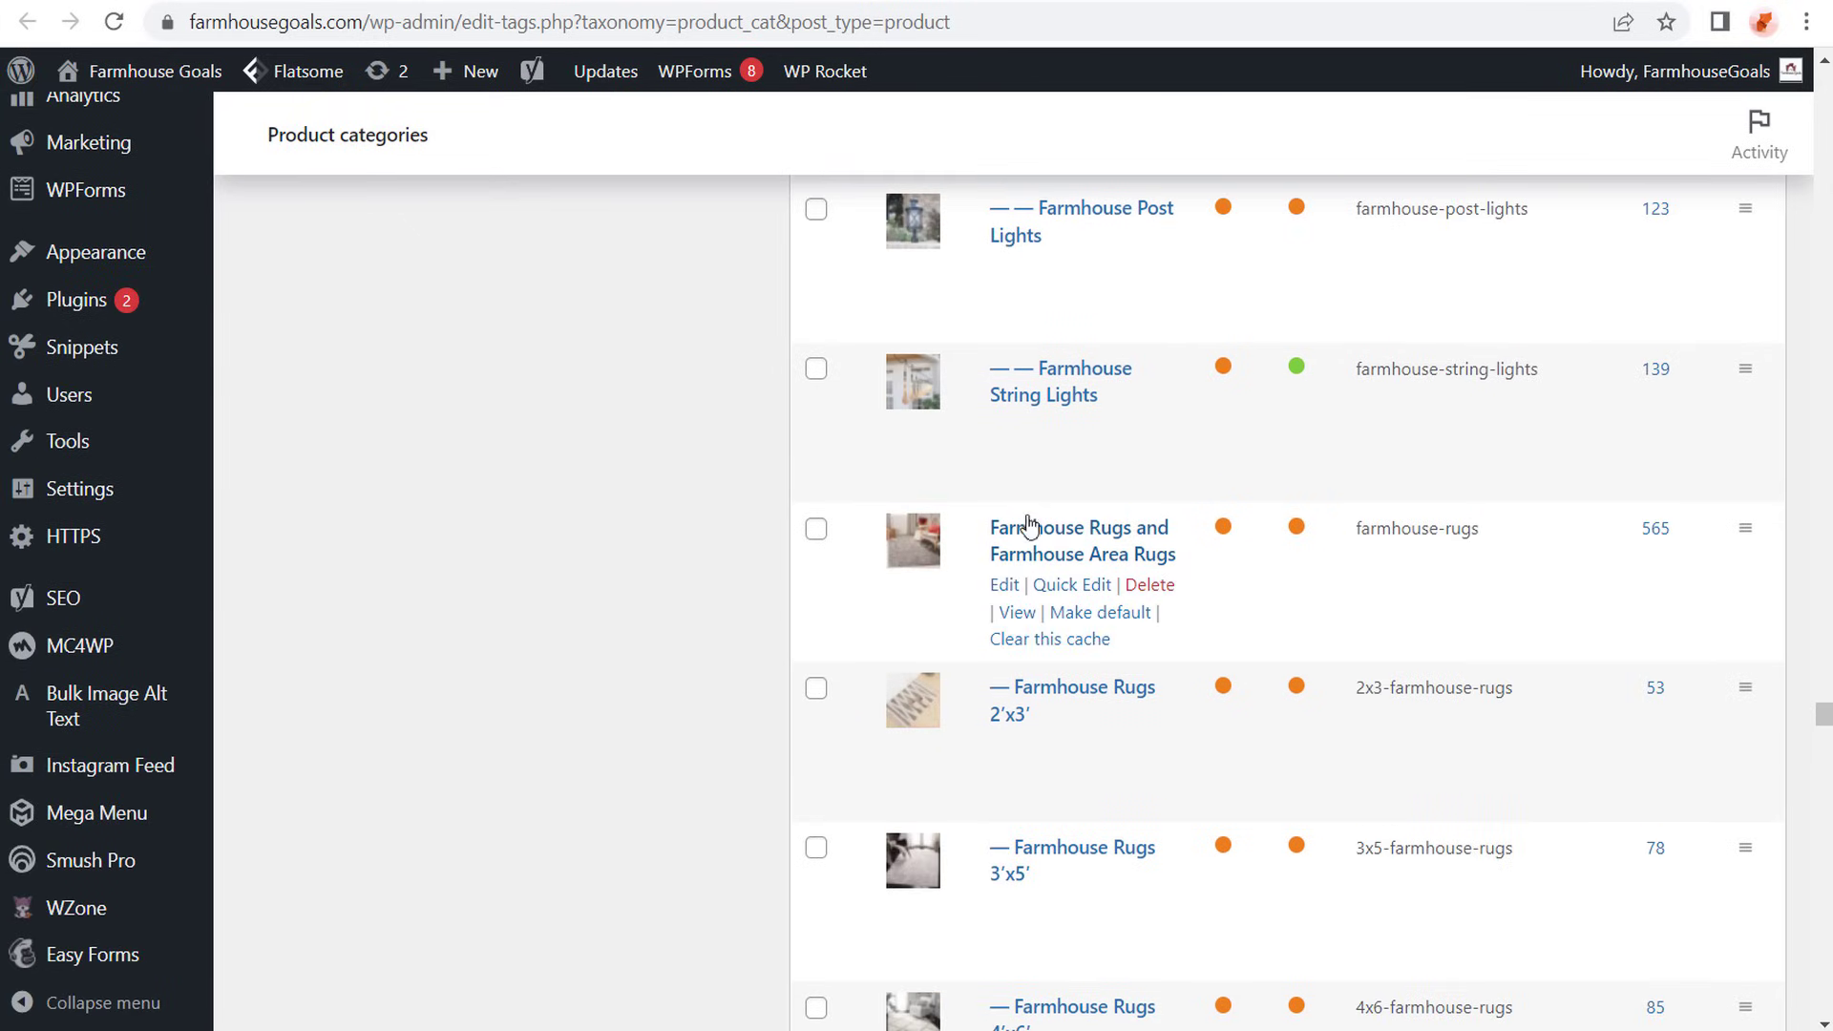
{"action": "right_click", "coordinate": [1010, 612]}
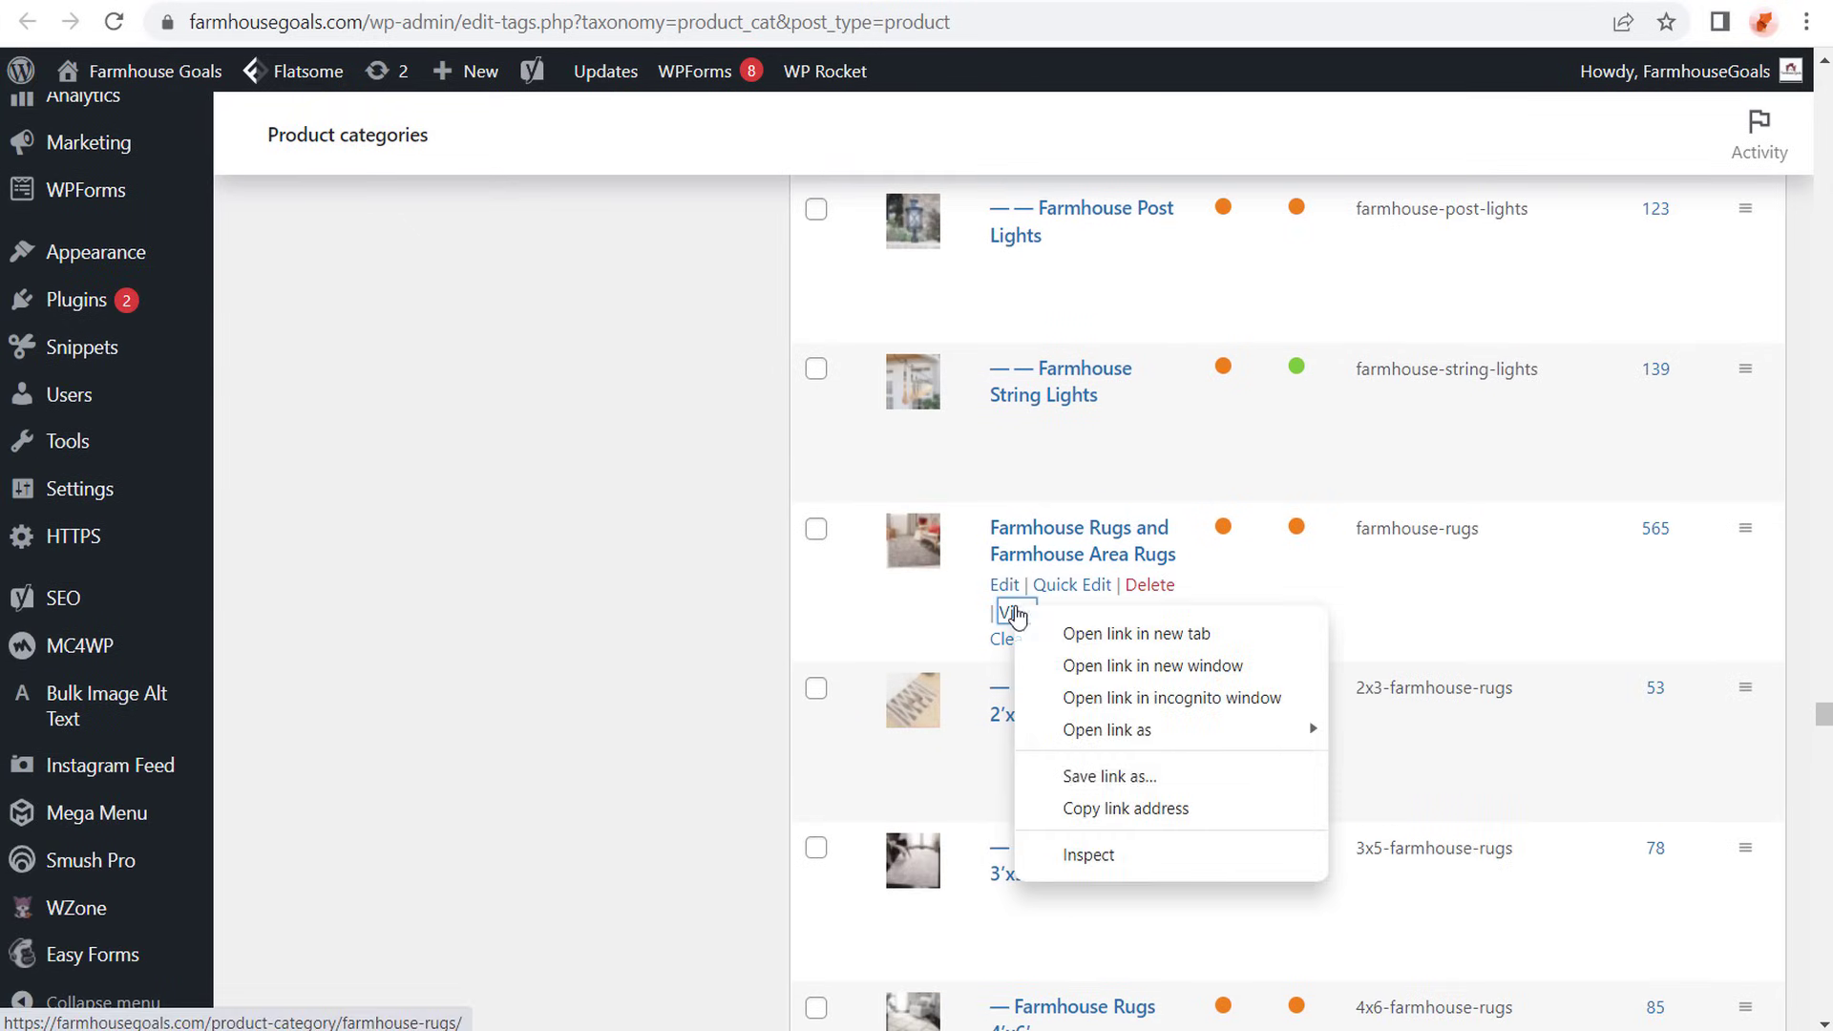
{"action": "left_click", "coordinate": [1148, 810]}
{"action": "key", "text": "ctrl+Tab"}
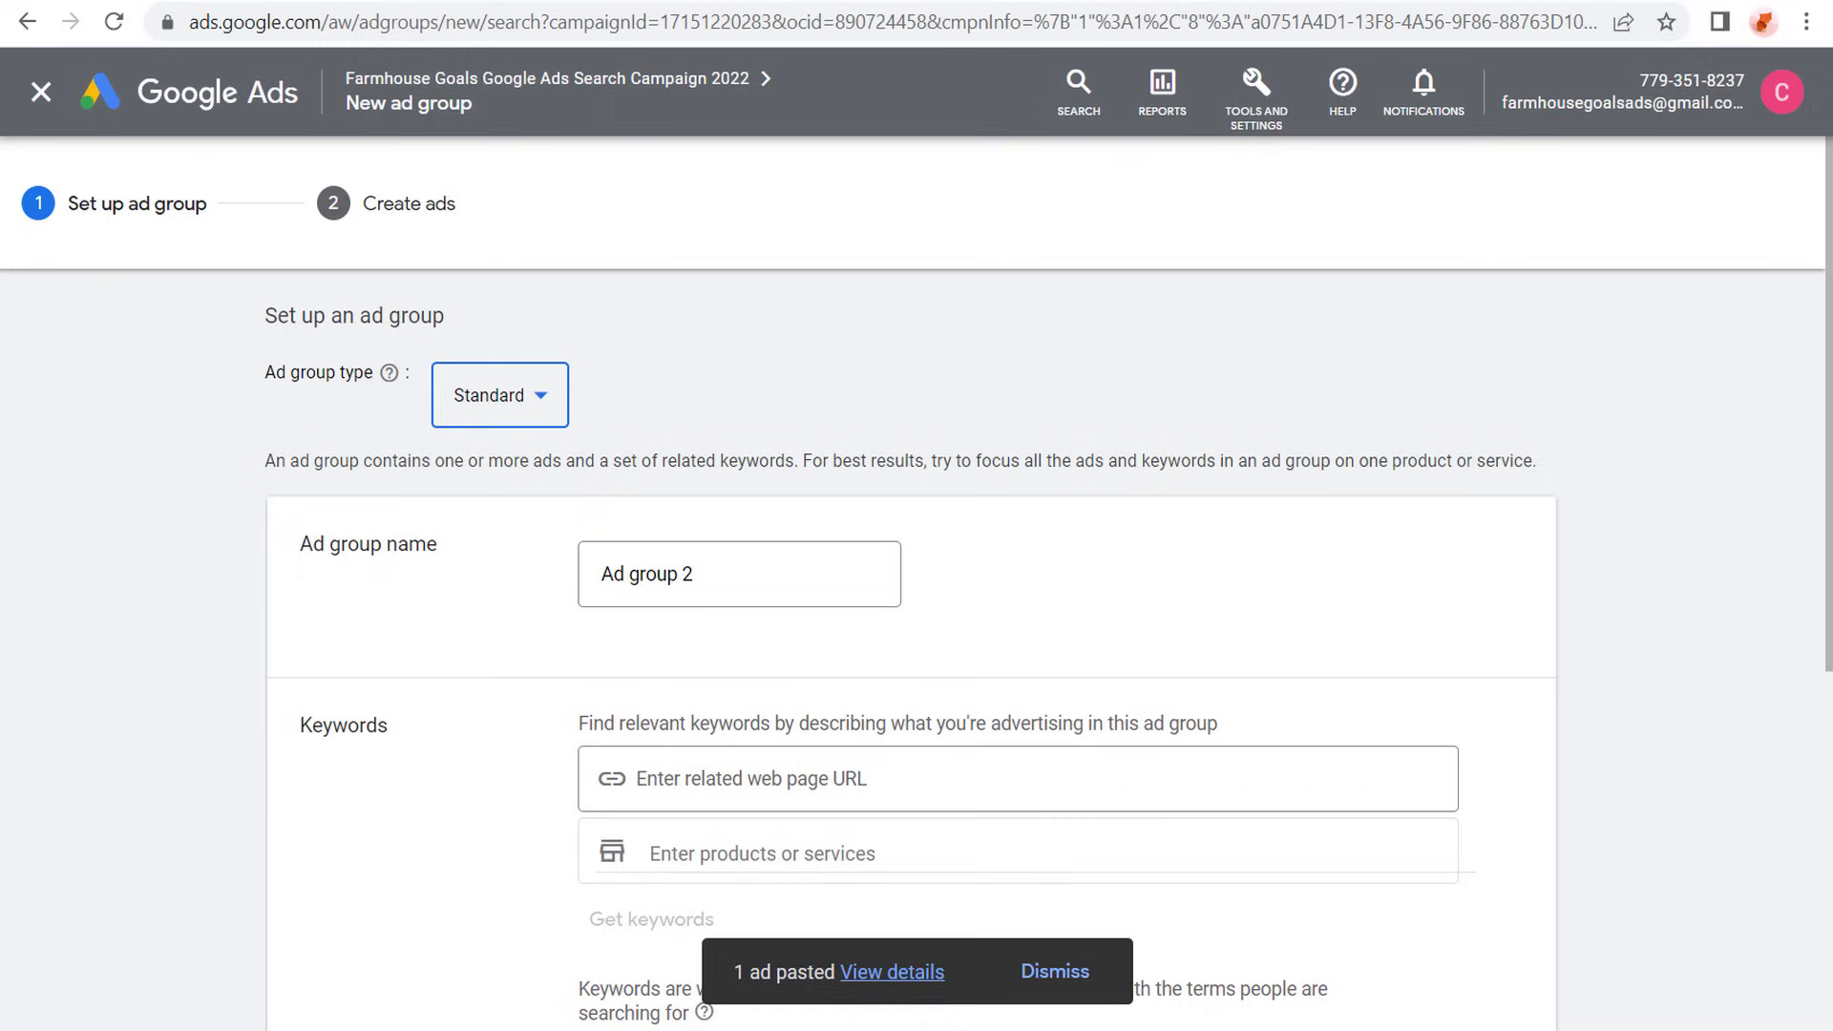
- Name the new ad group Farmhouse Area Rugs
{"action": "left_click", "coordinate": [767, 577]}
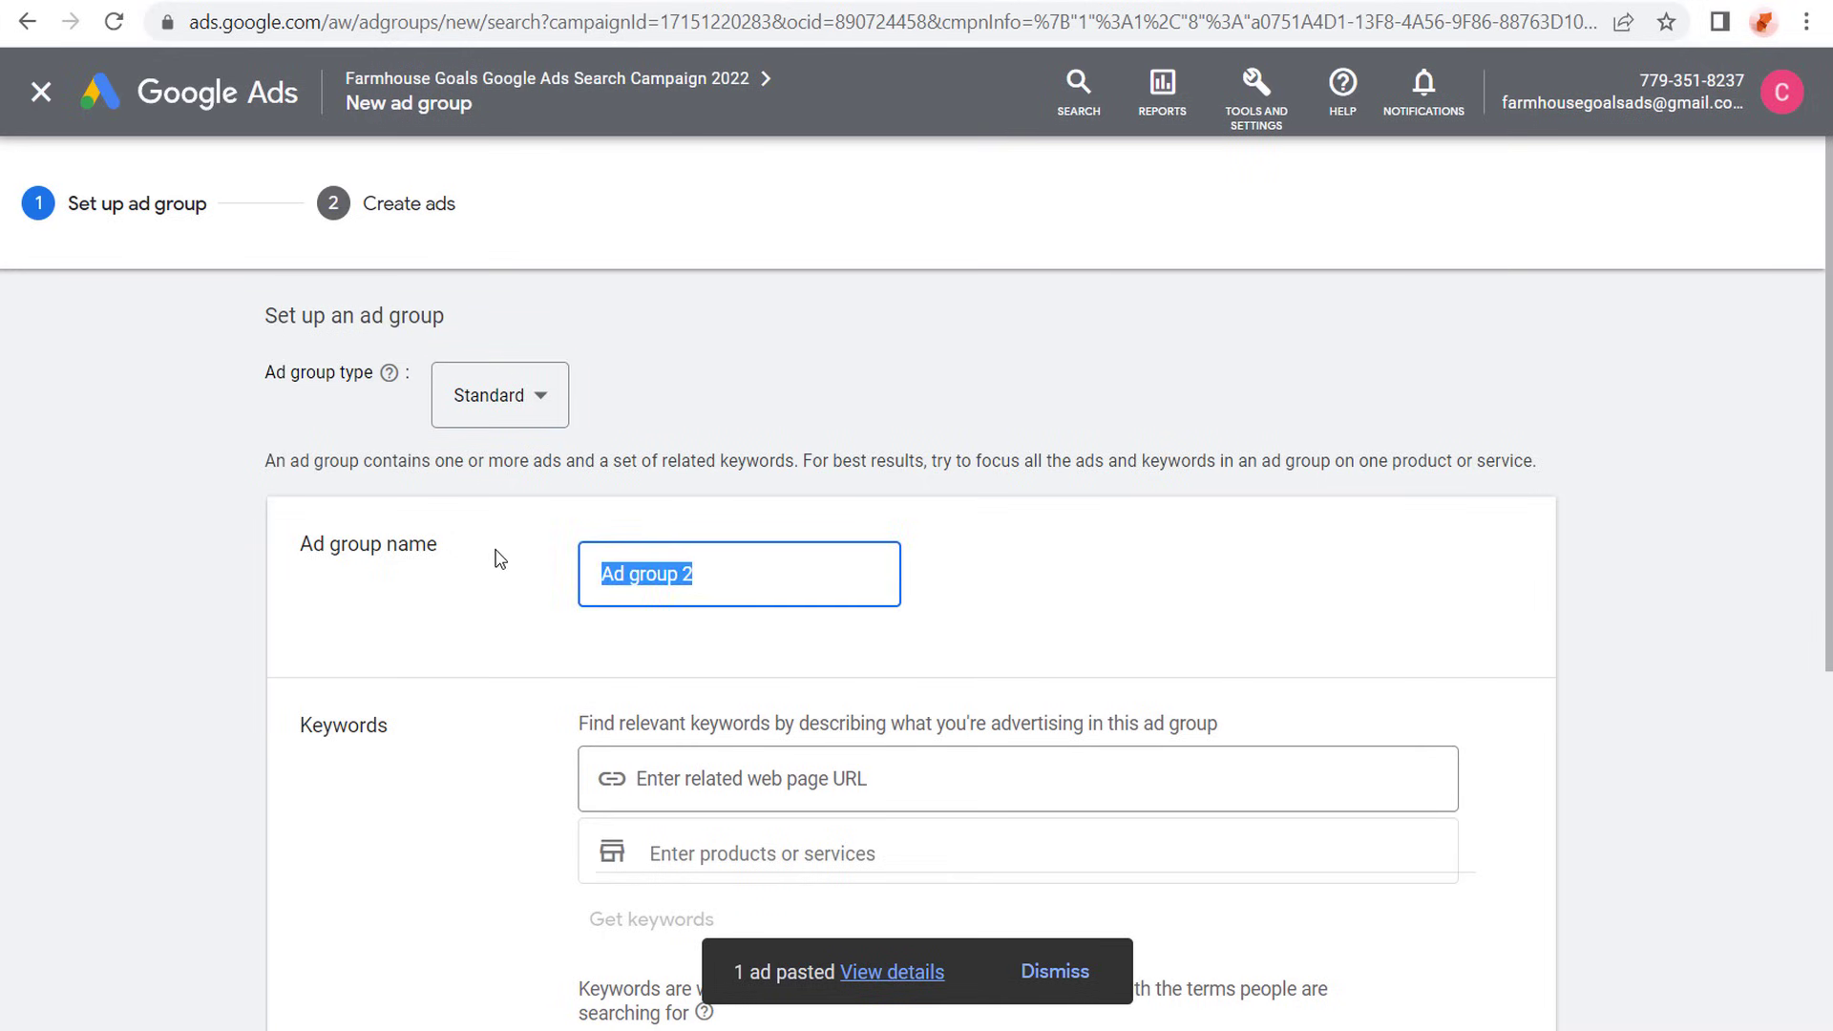
{"action": "type", "text": "Farmhouse Ar"}
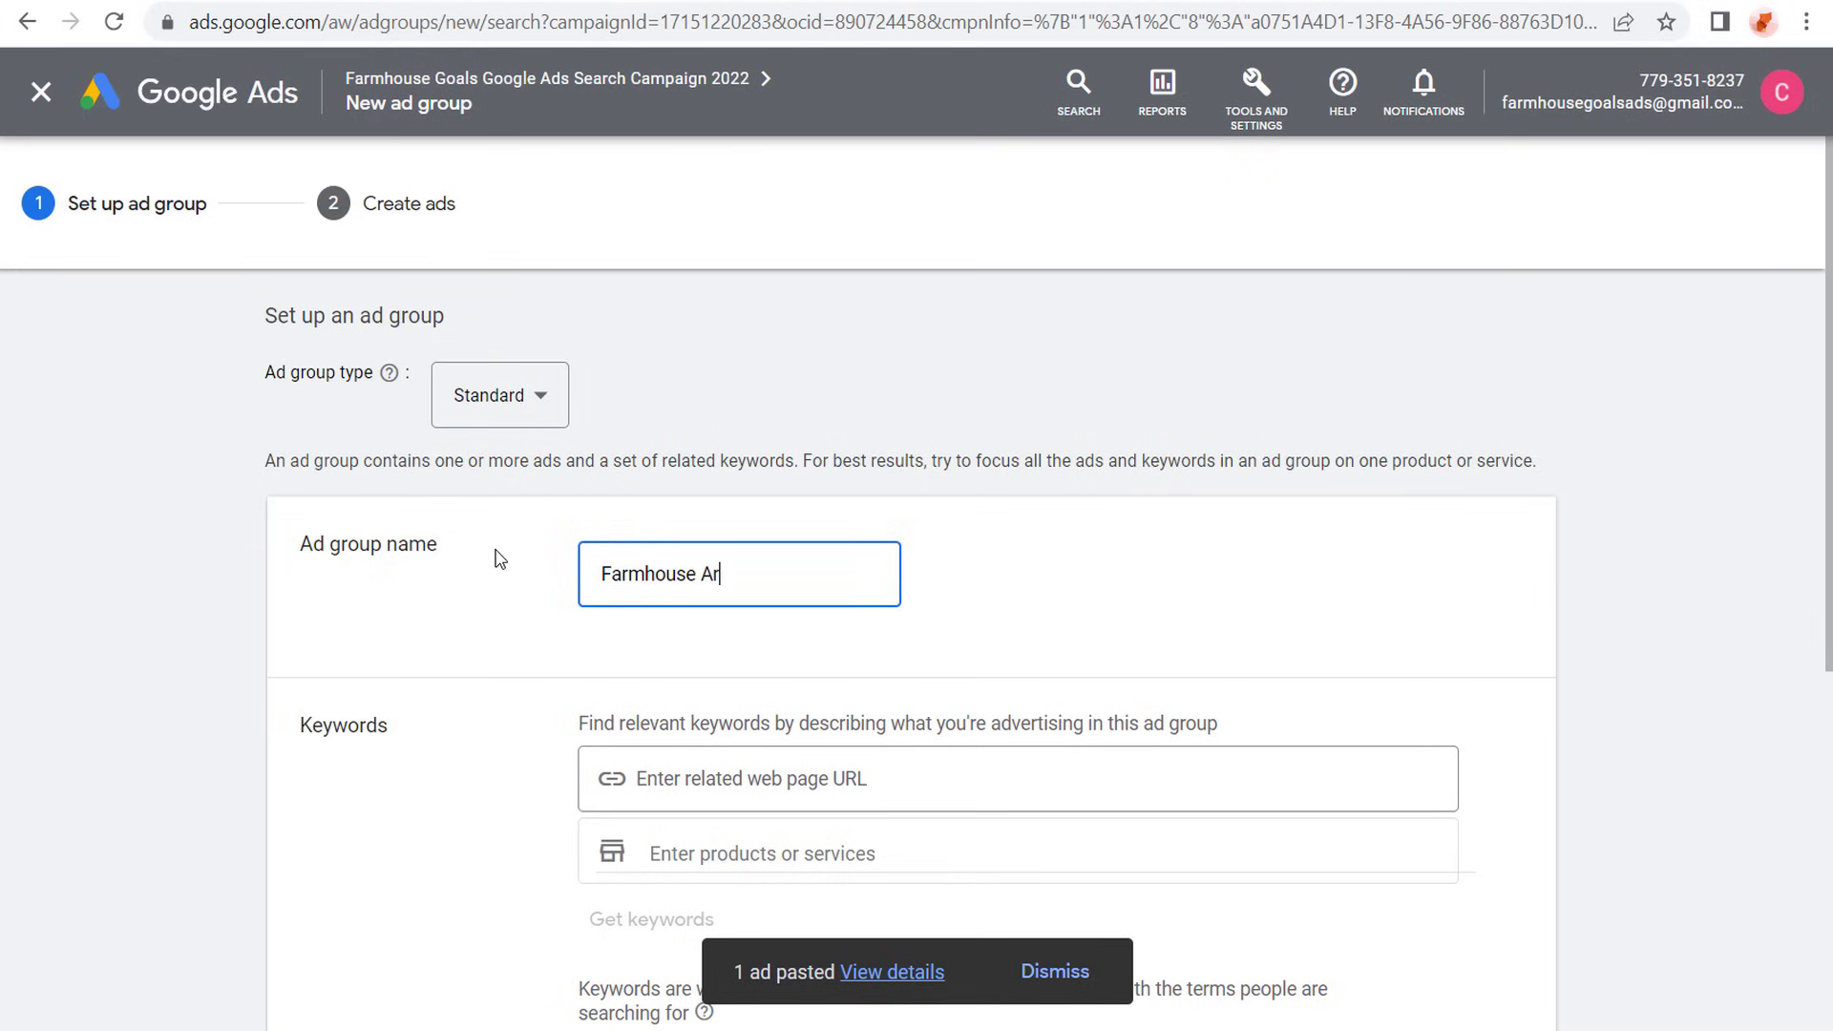
{"action": "type", "text": "ea Rugs"}
{"action": "left_click", "coordinate": [266, 552]}
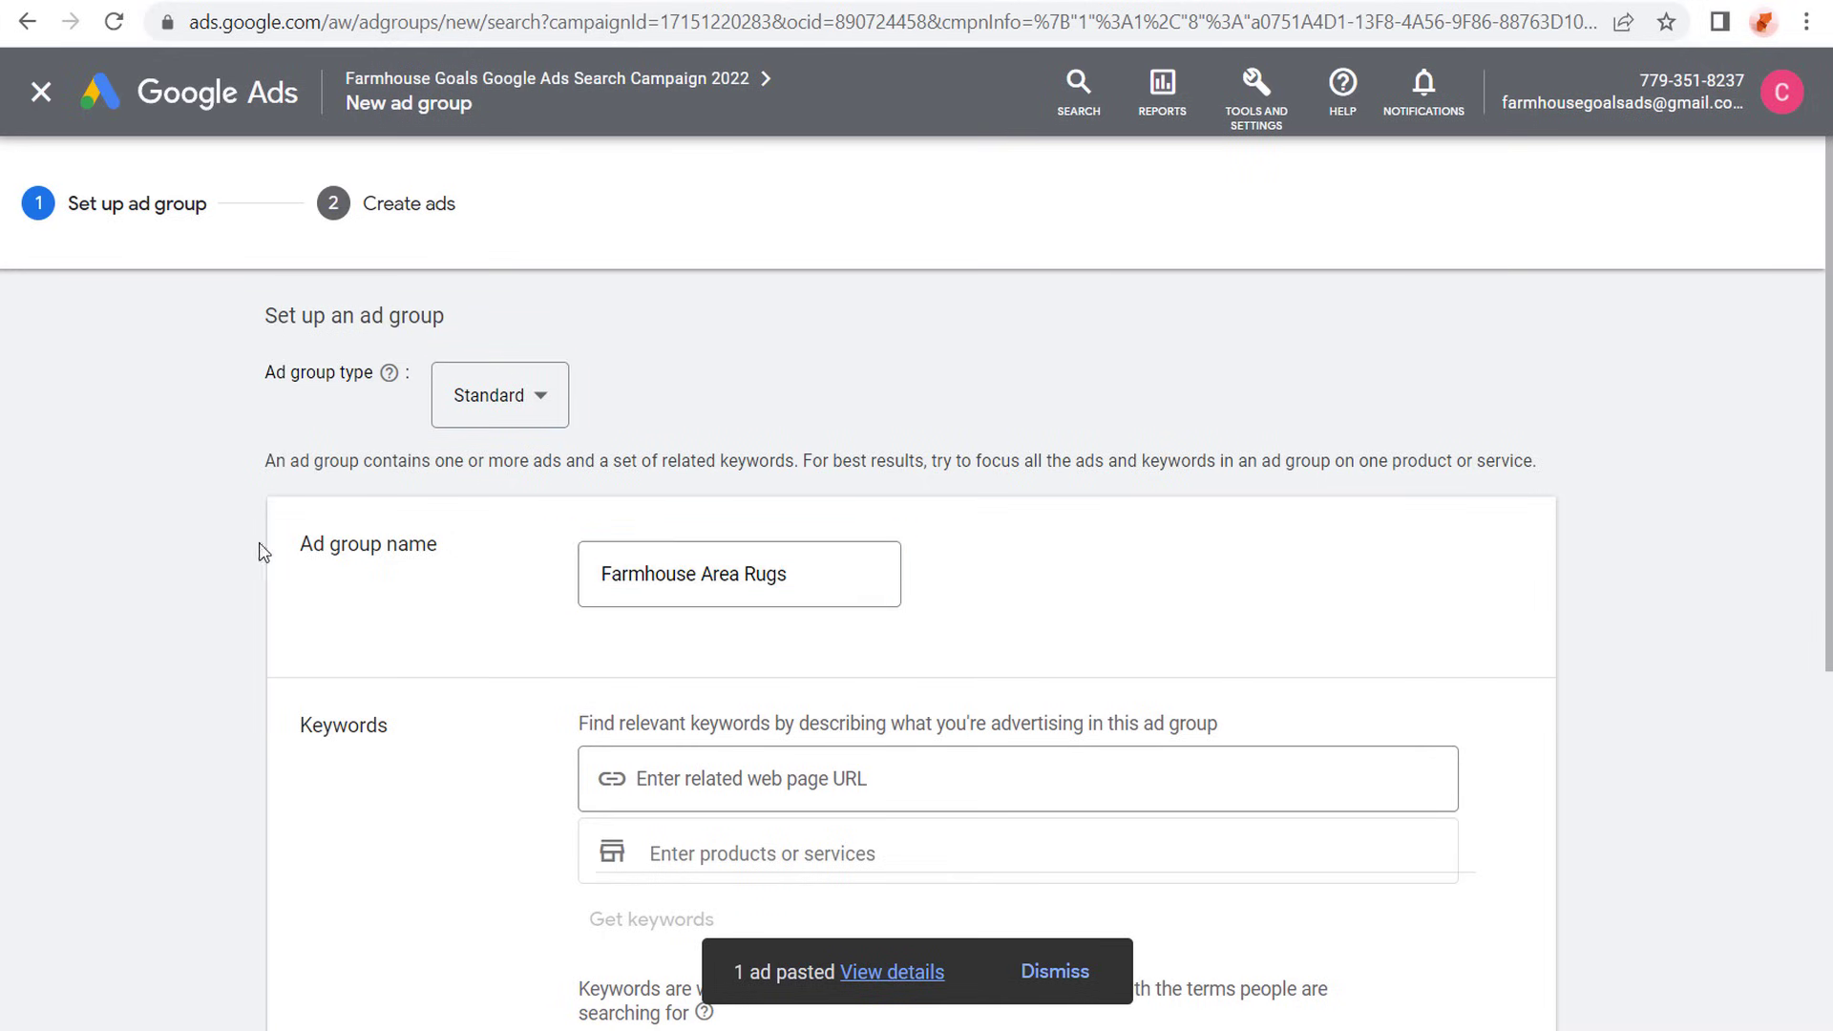
{"action": "scroll", "coordinate": [248, 535], "scroll_direction": "down", "scroll_amount": 3}
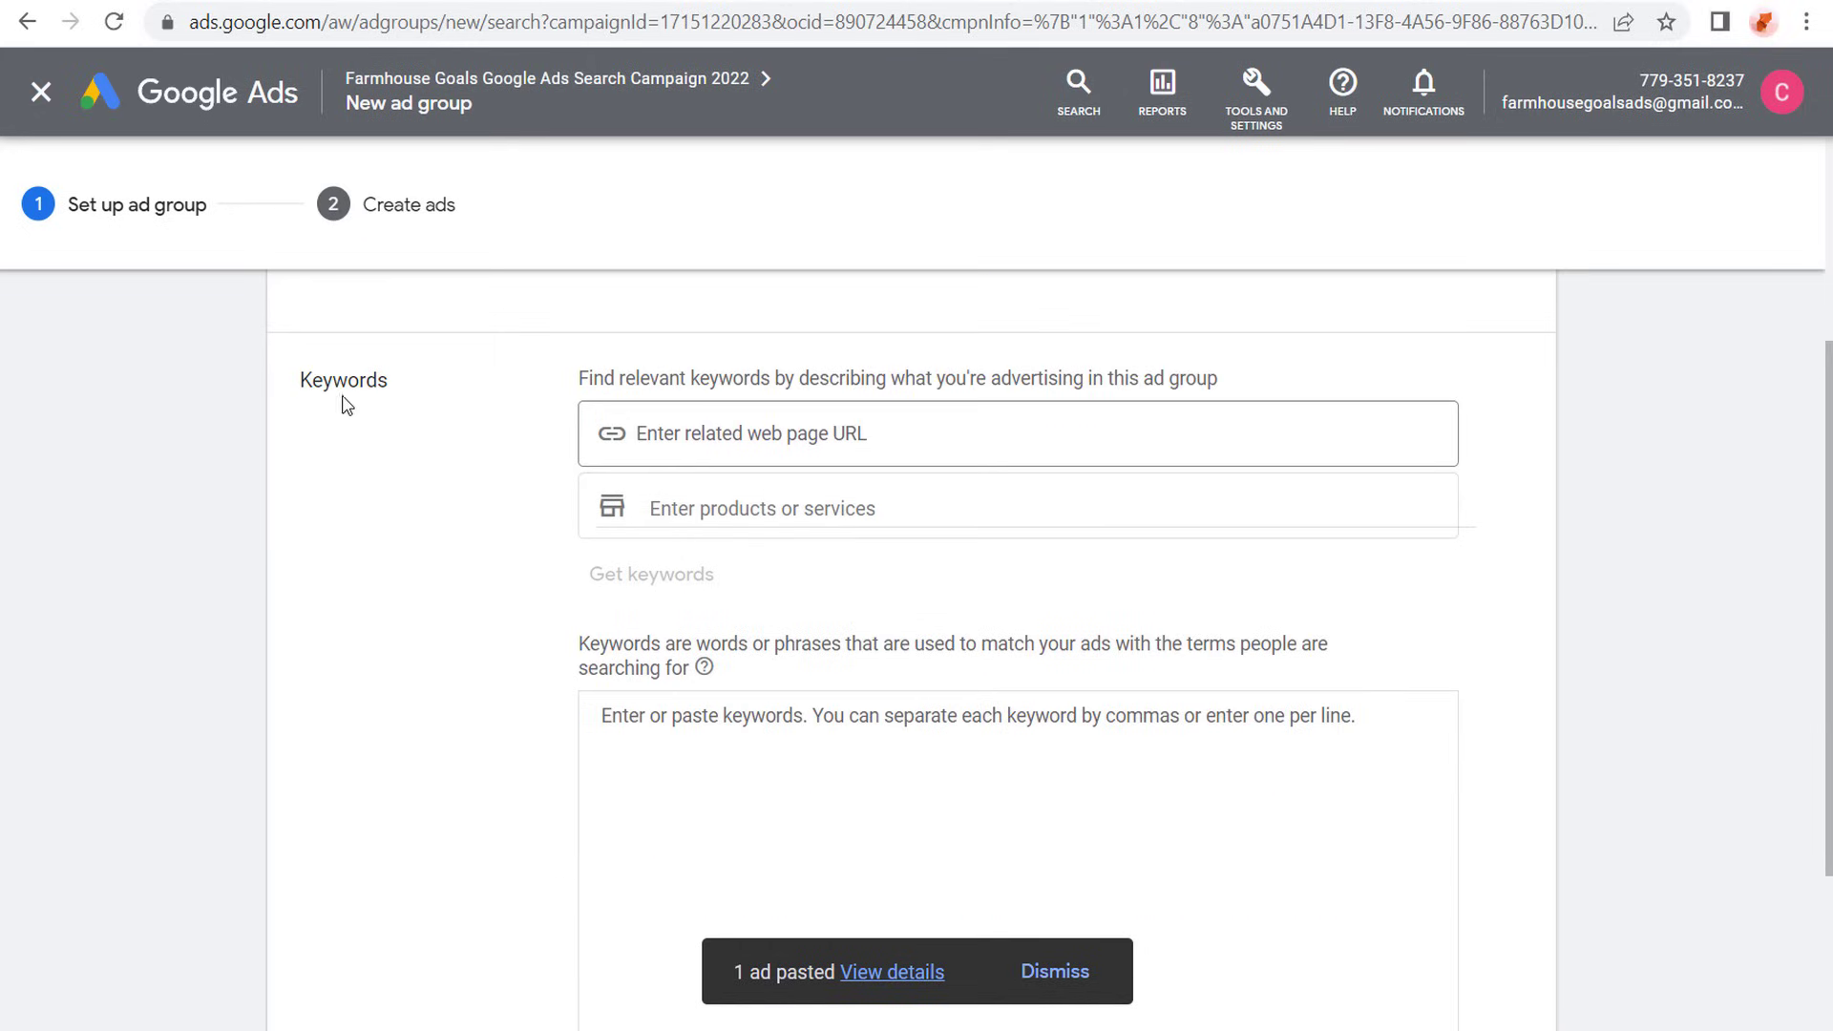
{"action": "left_click", "coordinate": [757, 426]}
{"action": "key", "text": "ctrl+v"}
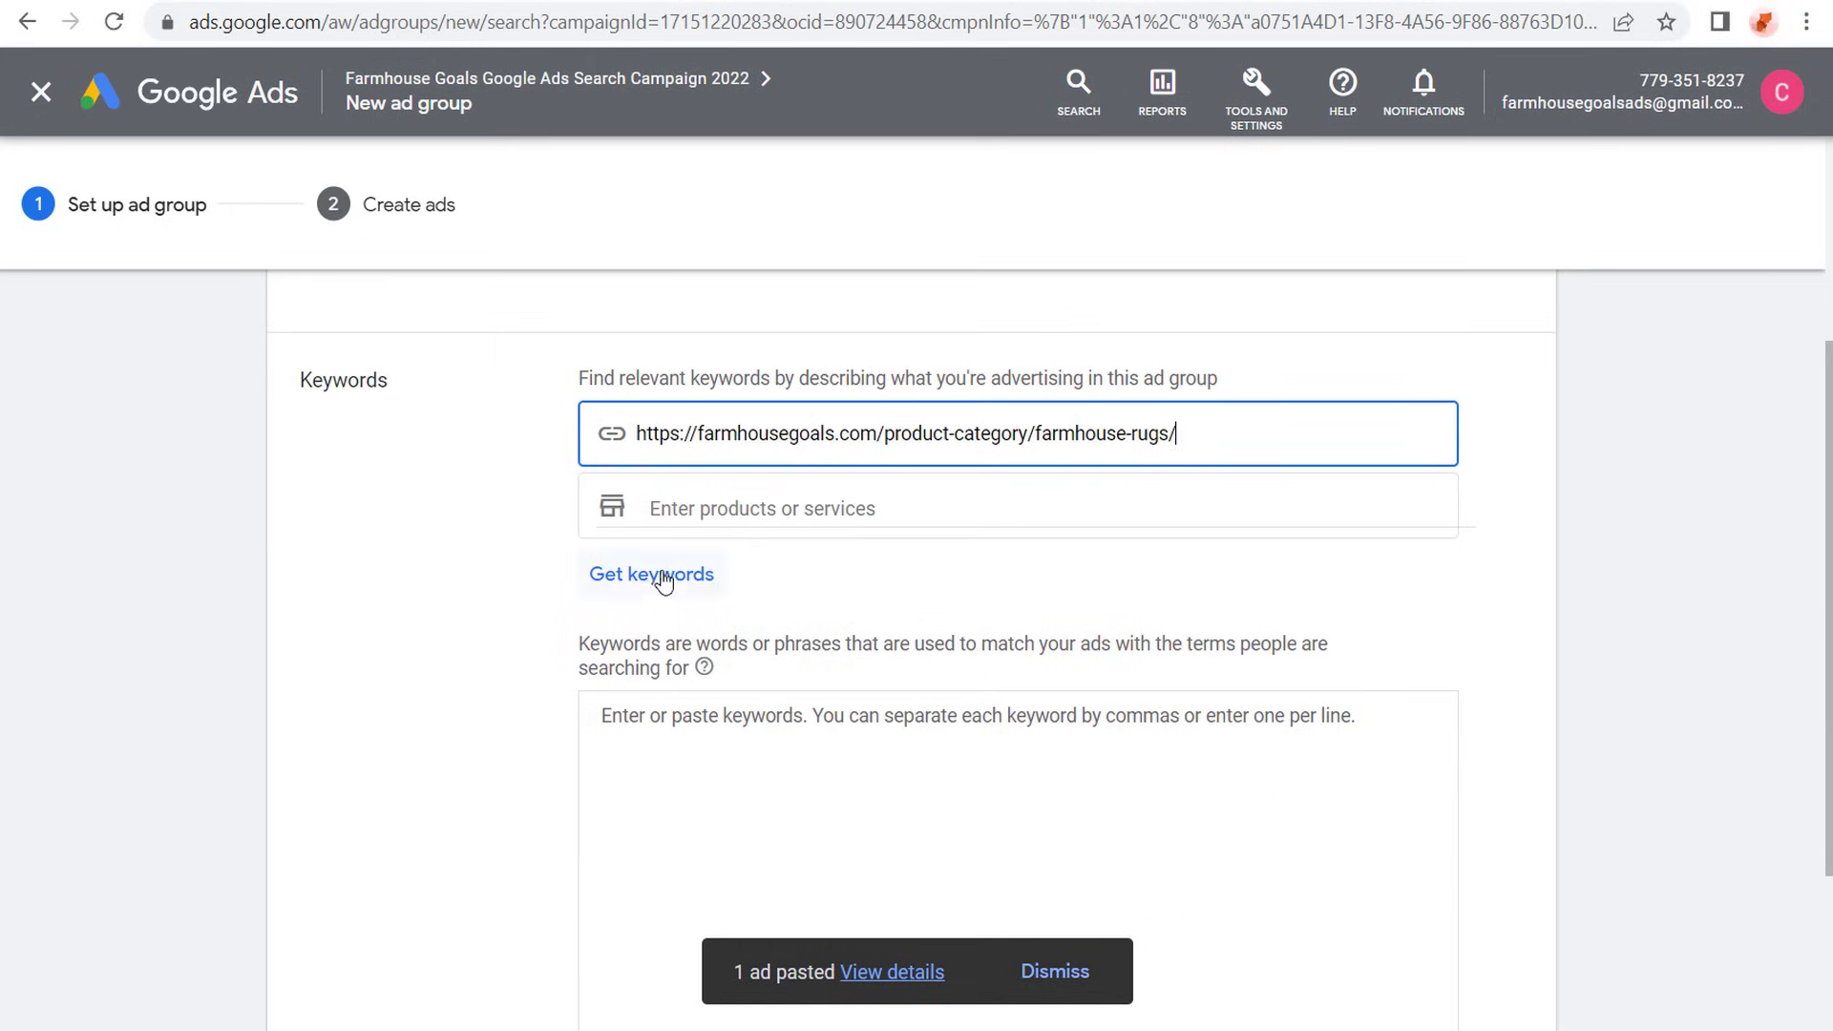
{"action": "left_click", "coordinate": [777, 507]}
{"action": "type", "text": "farmhouse rugs"}
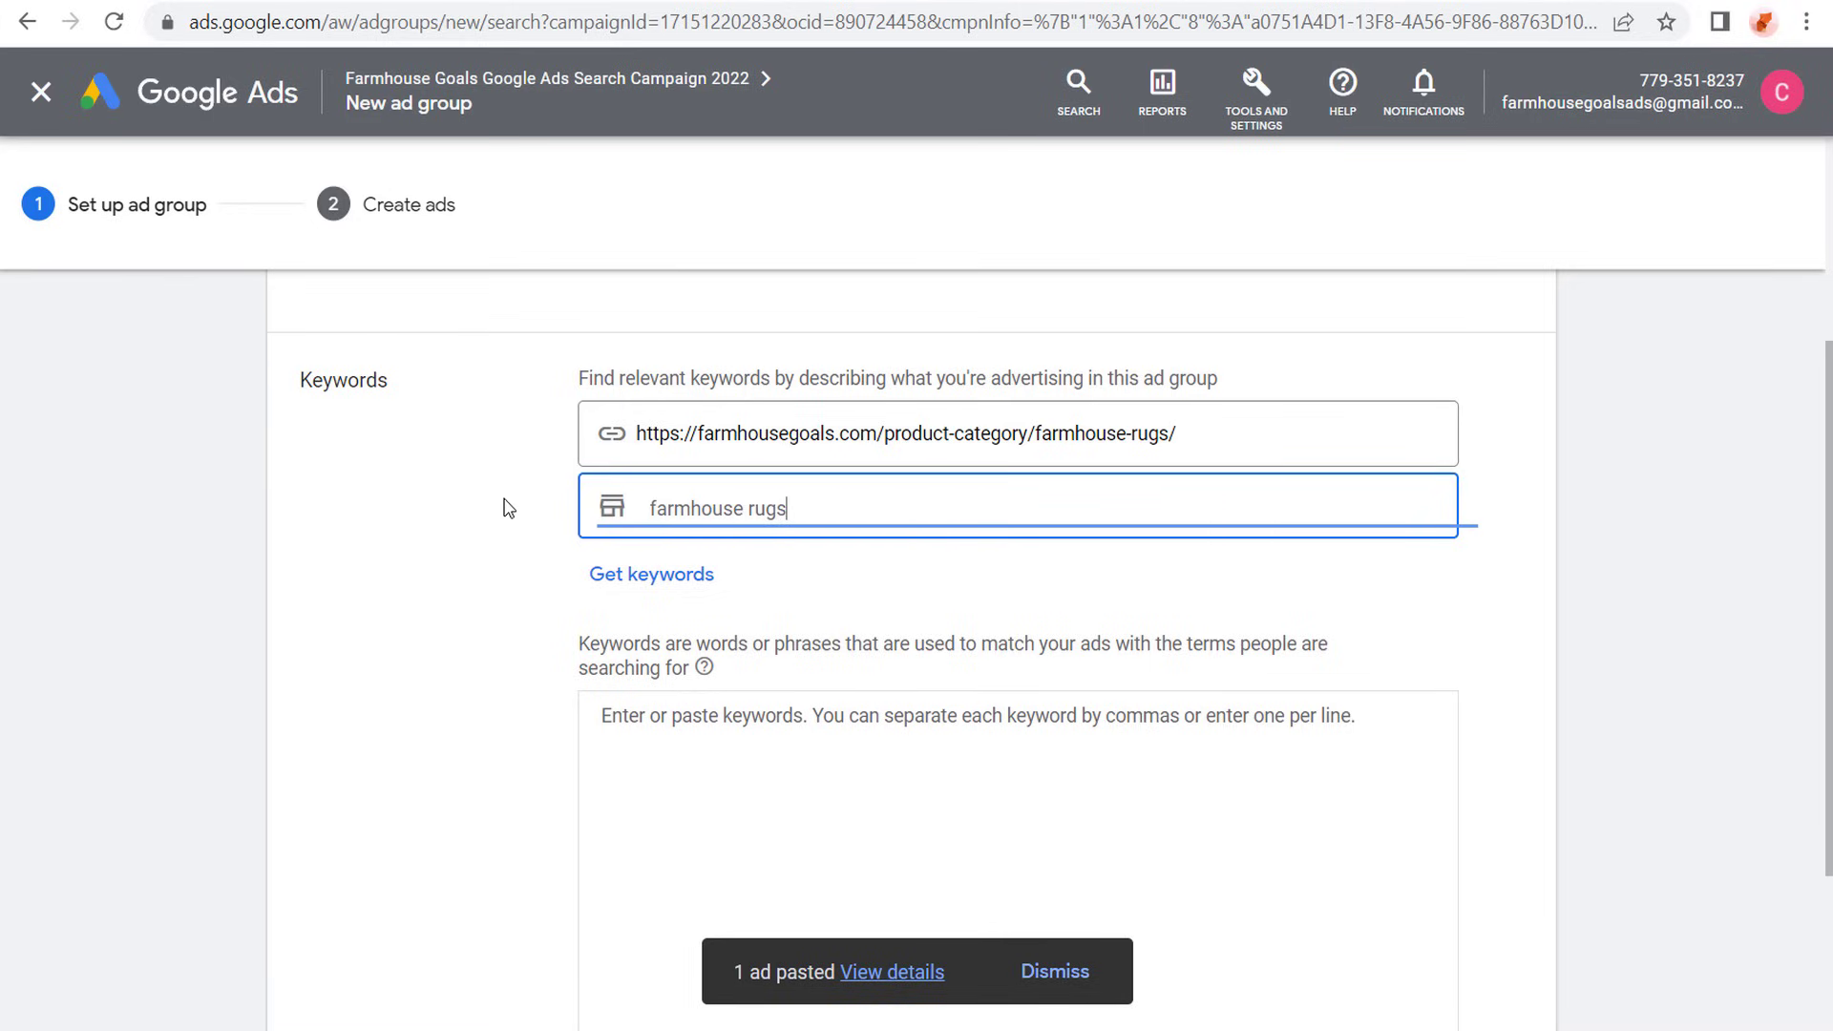
- Generate keyword suggestions from the farmhouse-rugs category URL and the product term "farmhouse rugs"
{"action": "left_click", "coordinate": [646, 576]}
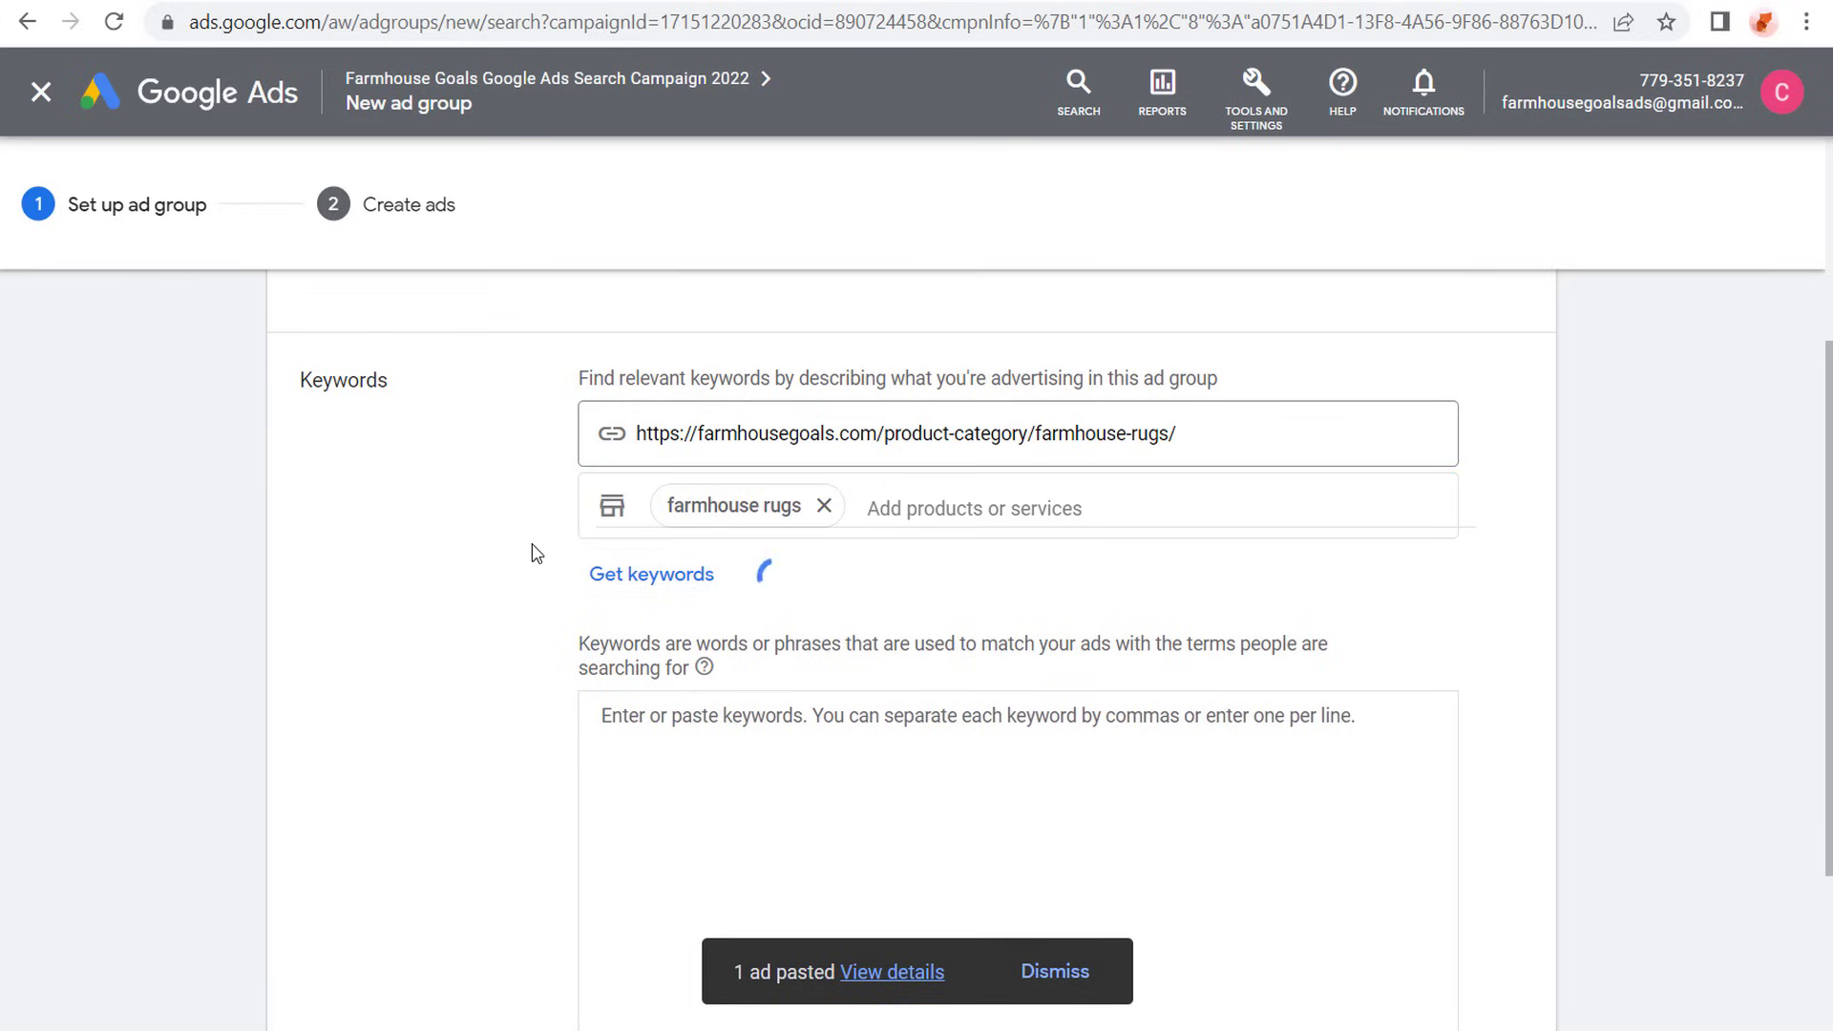
{"action": "scroll", "coordinate": [1505, 581], "scroll_direction": "down", "scroll_amount": 2}
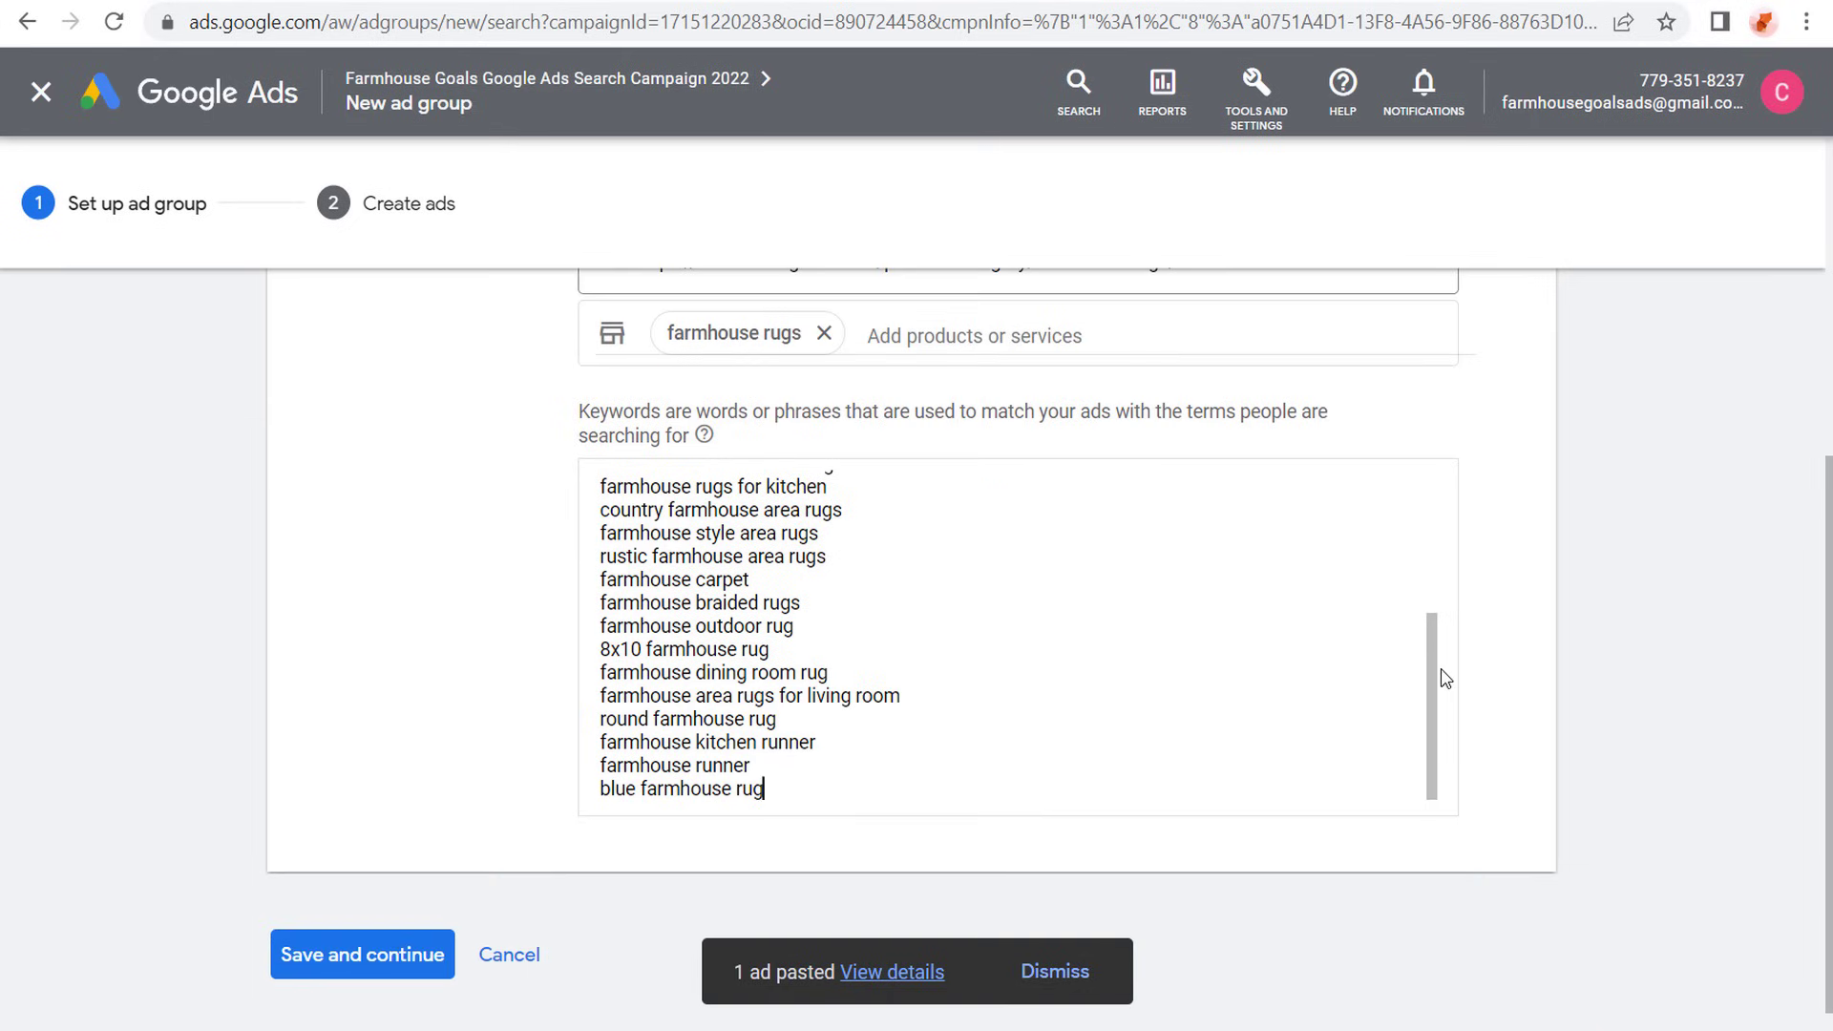
{"action": "left_click_drag", "start_coordinate": [1432, 679], "coordinate": [1432, 535]}
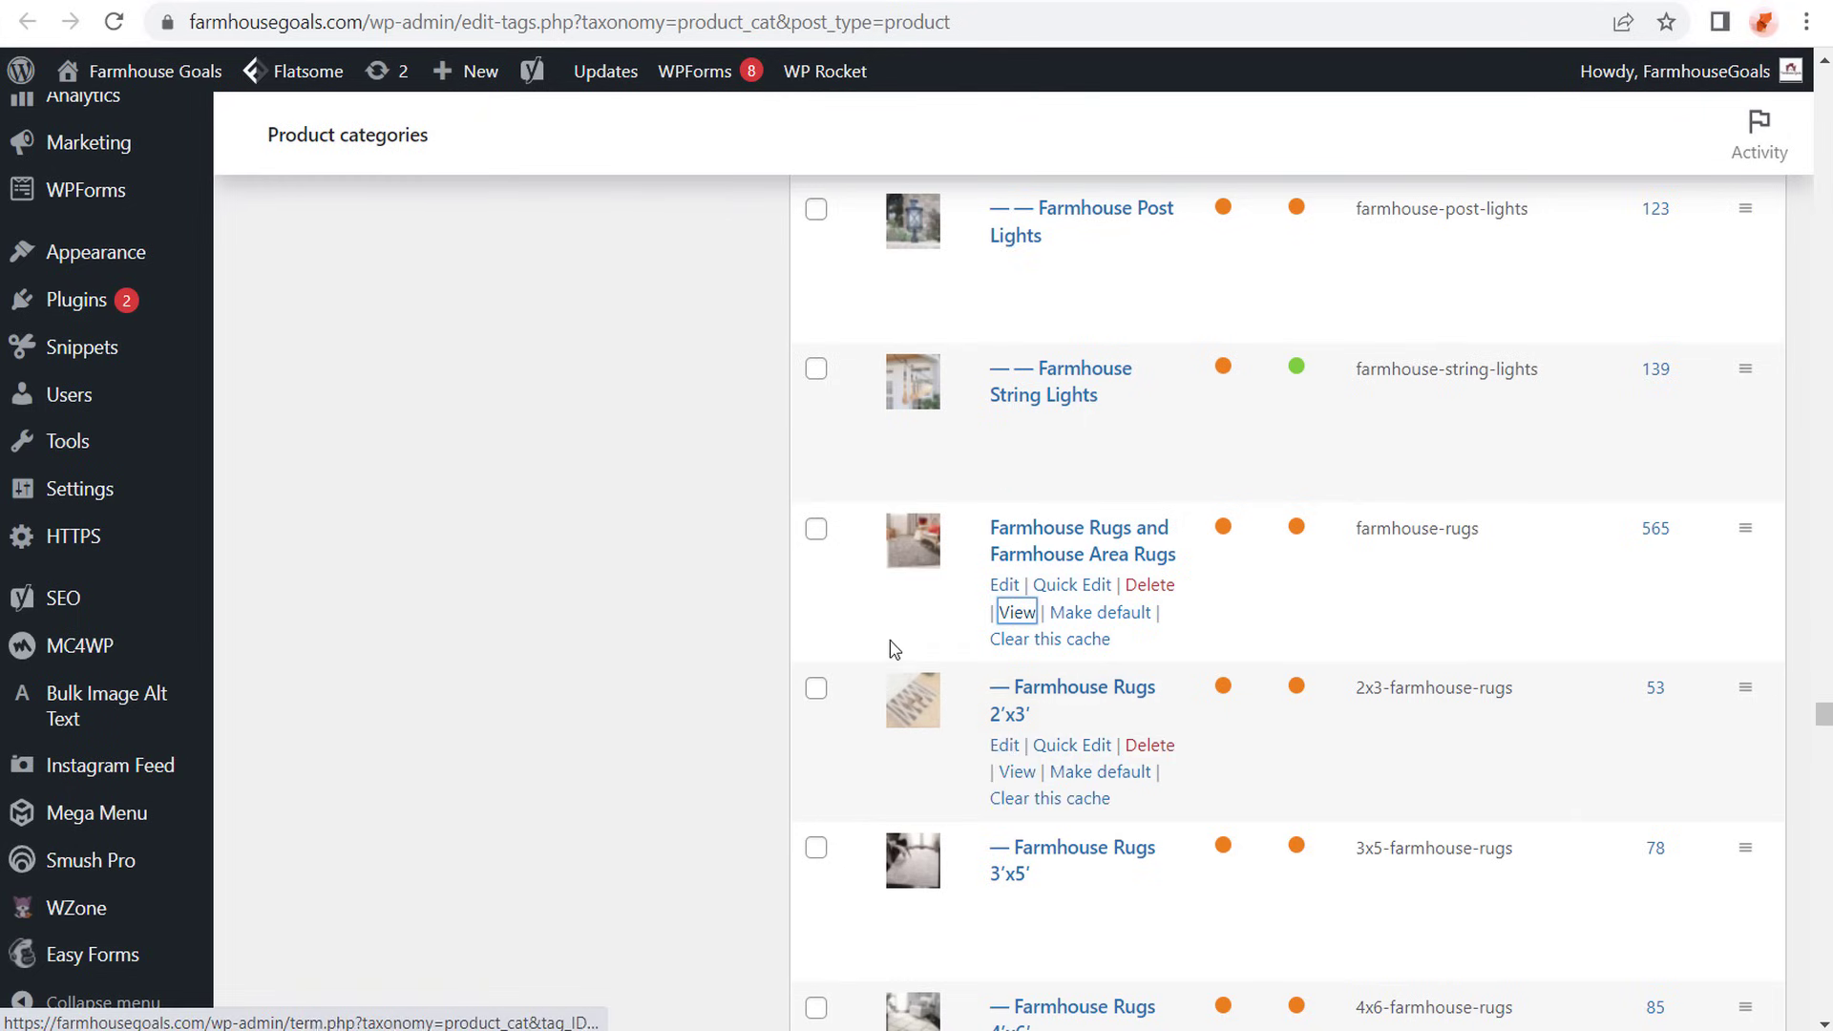
- Compare the suggested rug keywords, such as runner, bathroom and 8x10 terms, with the rug subcategories in the store's WordPress product category list
{"action": "scroll", "coordinate": [1114, 602], "scroll_direction": "down", "scroll_amount": 8}
{"action": "scroll", "coordinate": [1117, 581], "scroll_direction": "down", "scroll_amount": 4}
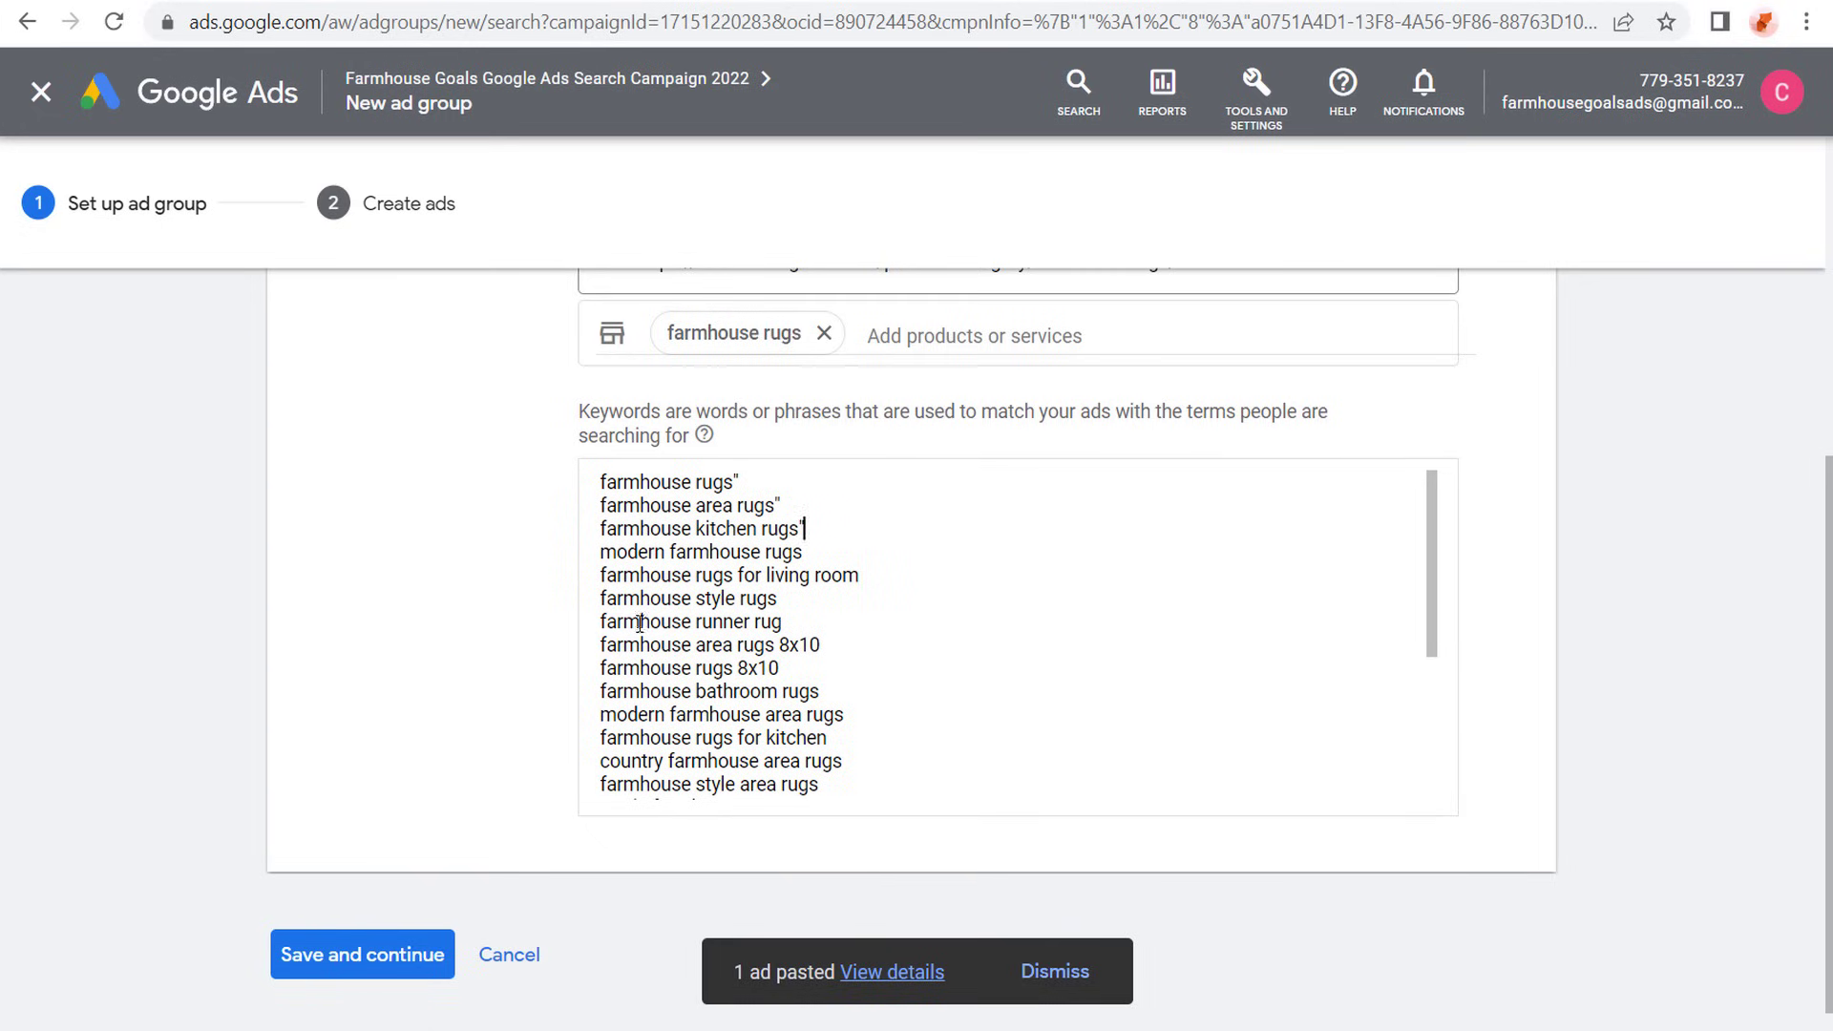
{"action": "left_click_drag", "start_coordinate": [640, 621], "coordinate": [769, 621]}
{"action": "left_click", "coordinate": [800, 621]}
{"action": "left_click_drag", "start_coordinate": [655, 571], "coordinate": [880, 585]}
{"action": "left_click", "coordinate": [622, 528]}
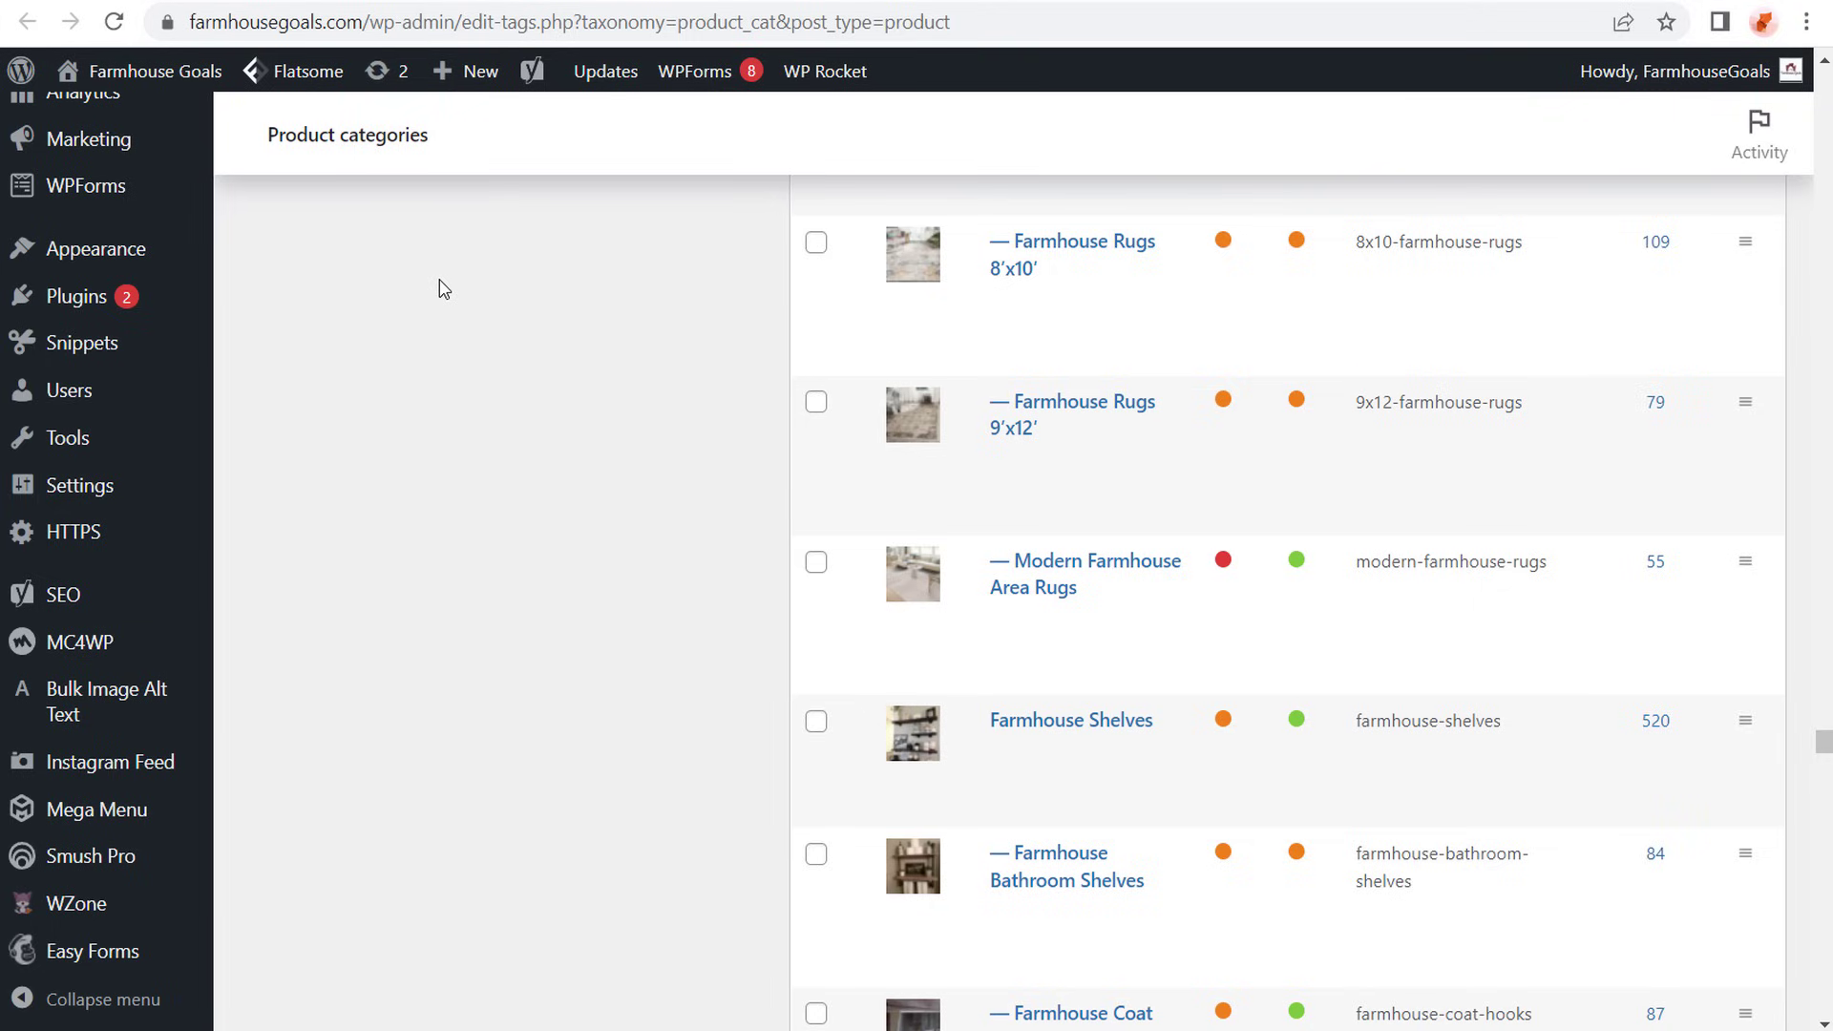
{"action": "left_click", "coordinate": [76, 2]}
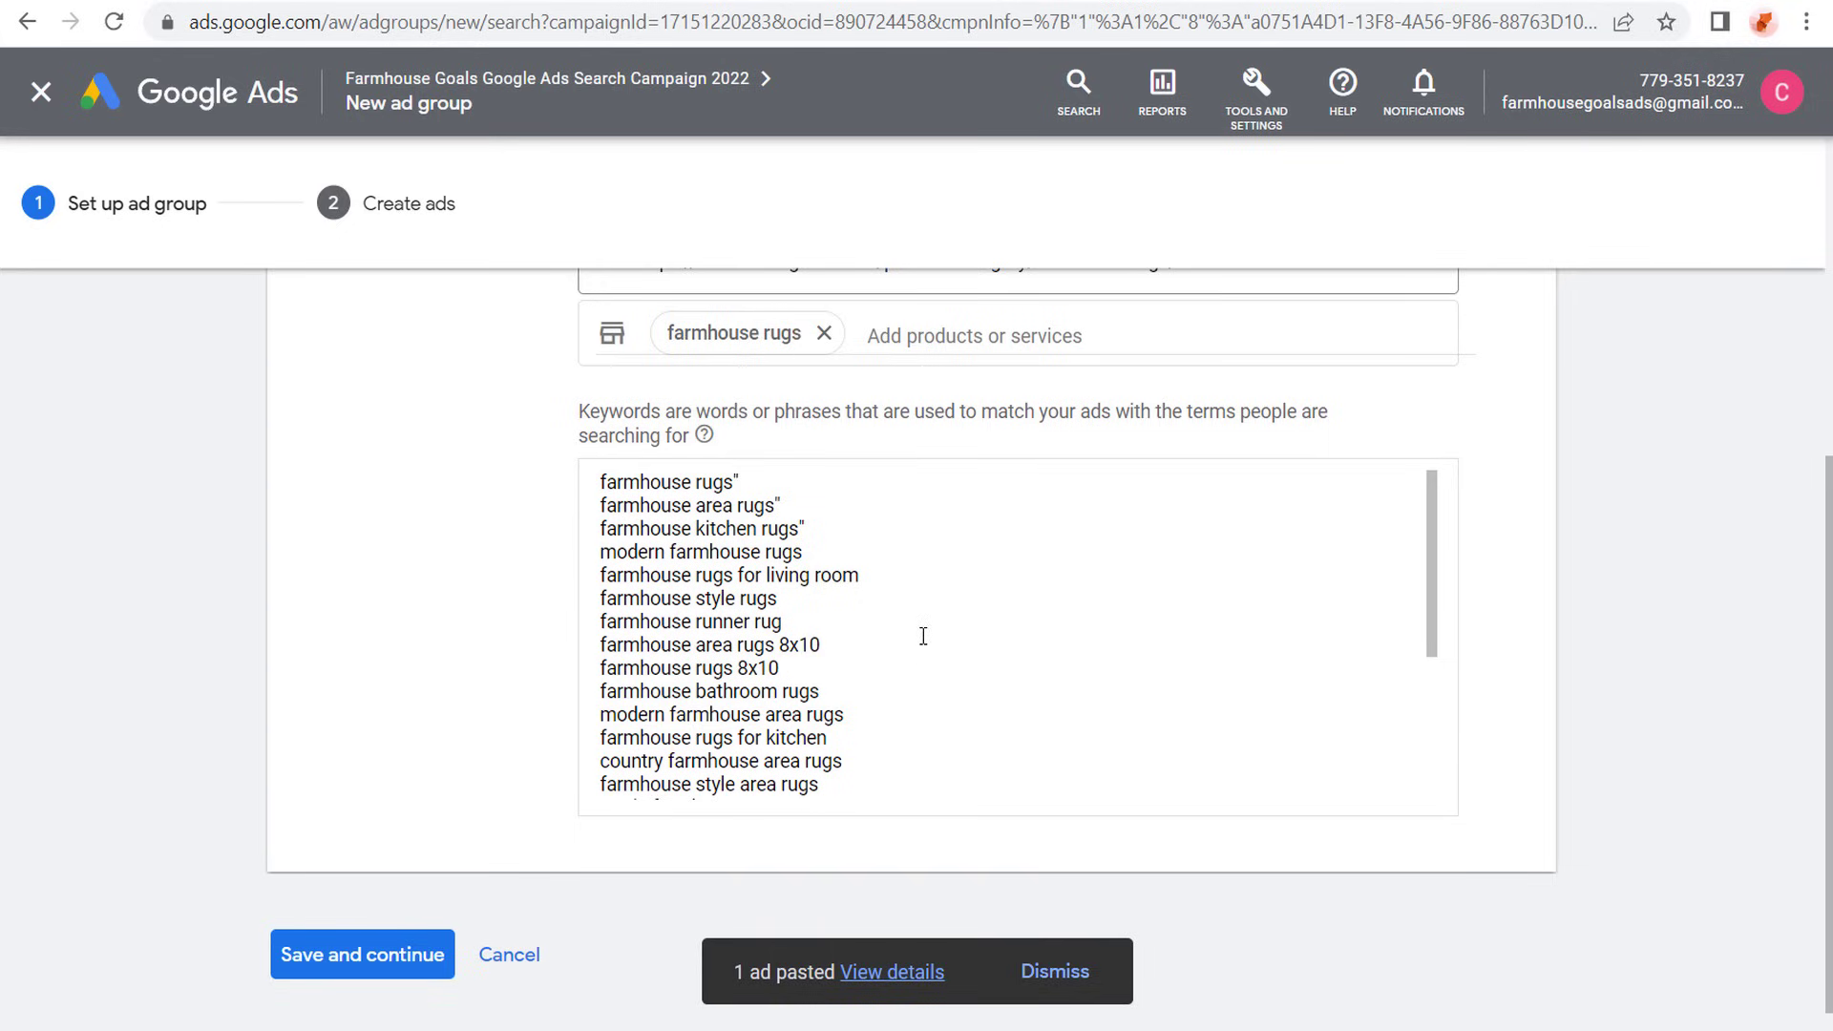
{"action": "left_click_drag", "start_coordinate": [859, 684], "coordinate": [599, 692]}
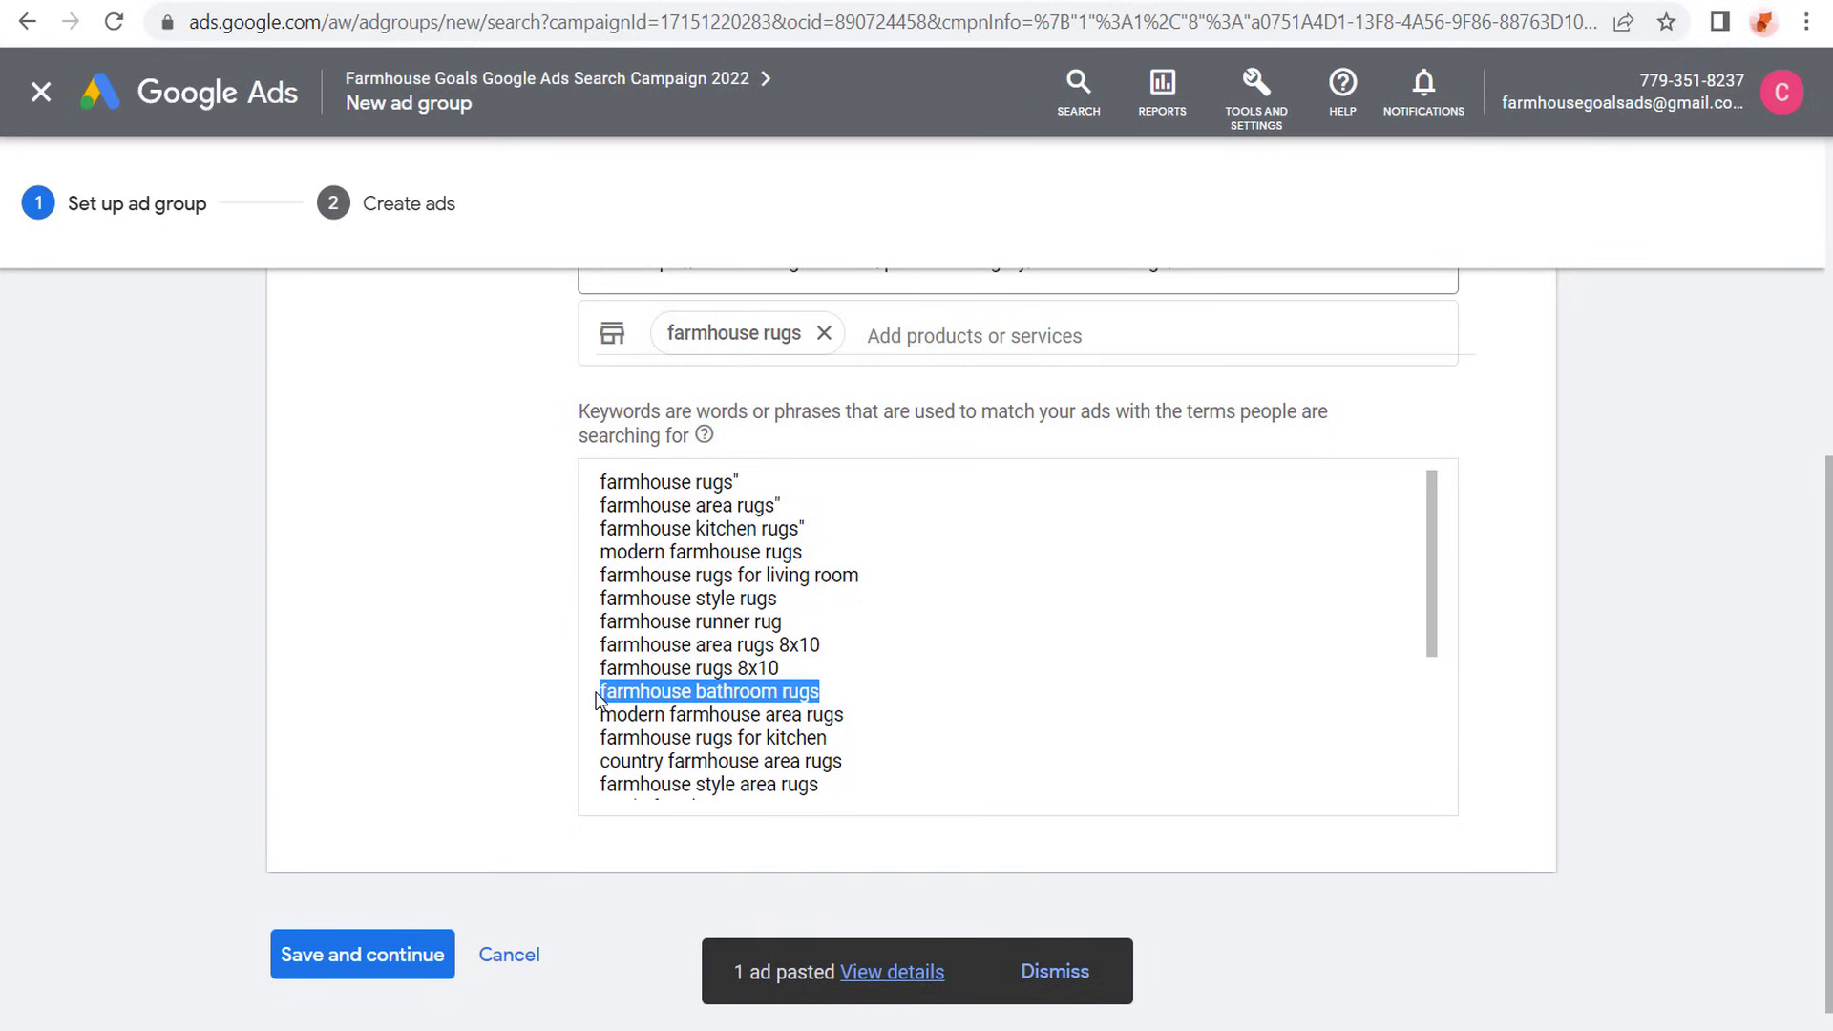
{"action": "left_click_drag", "start_coordinate": [802, 620], "coordinate": [535, 622]}
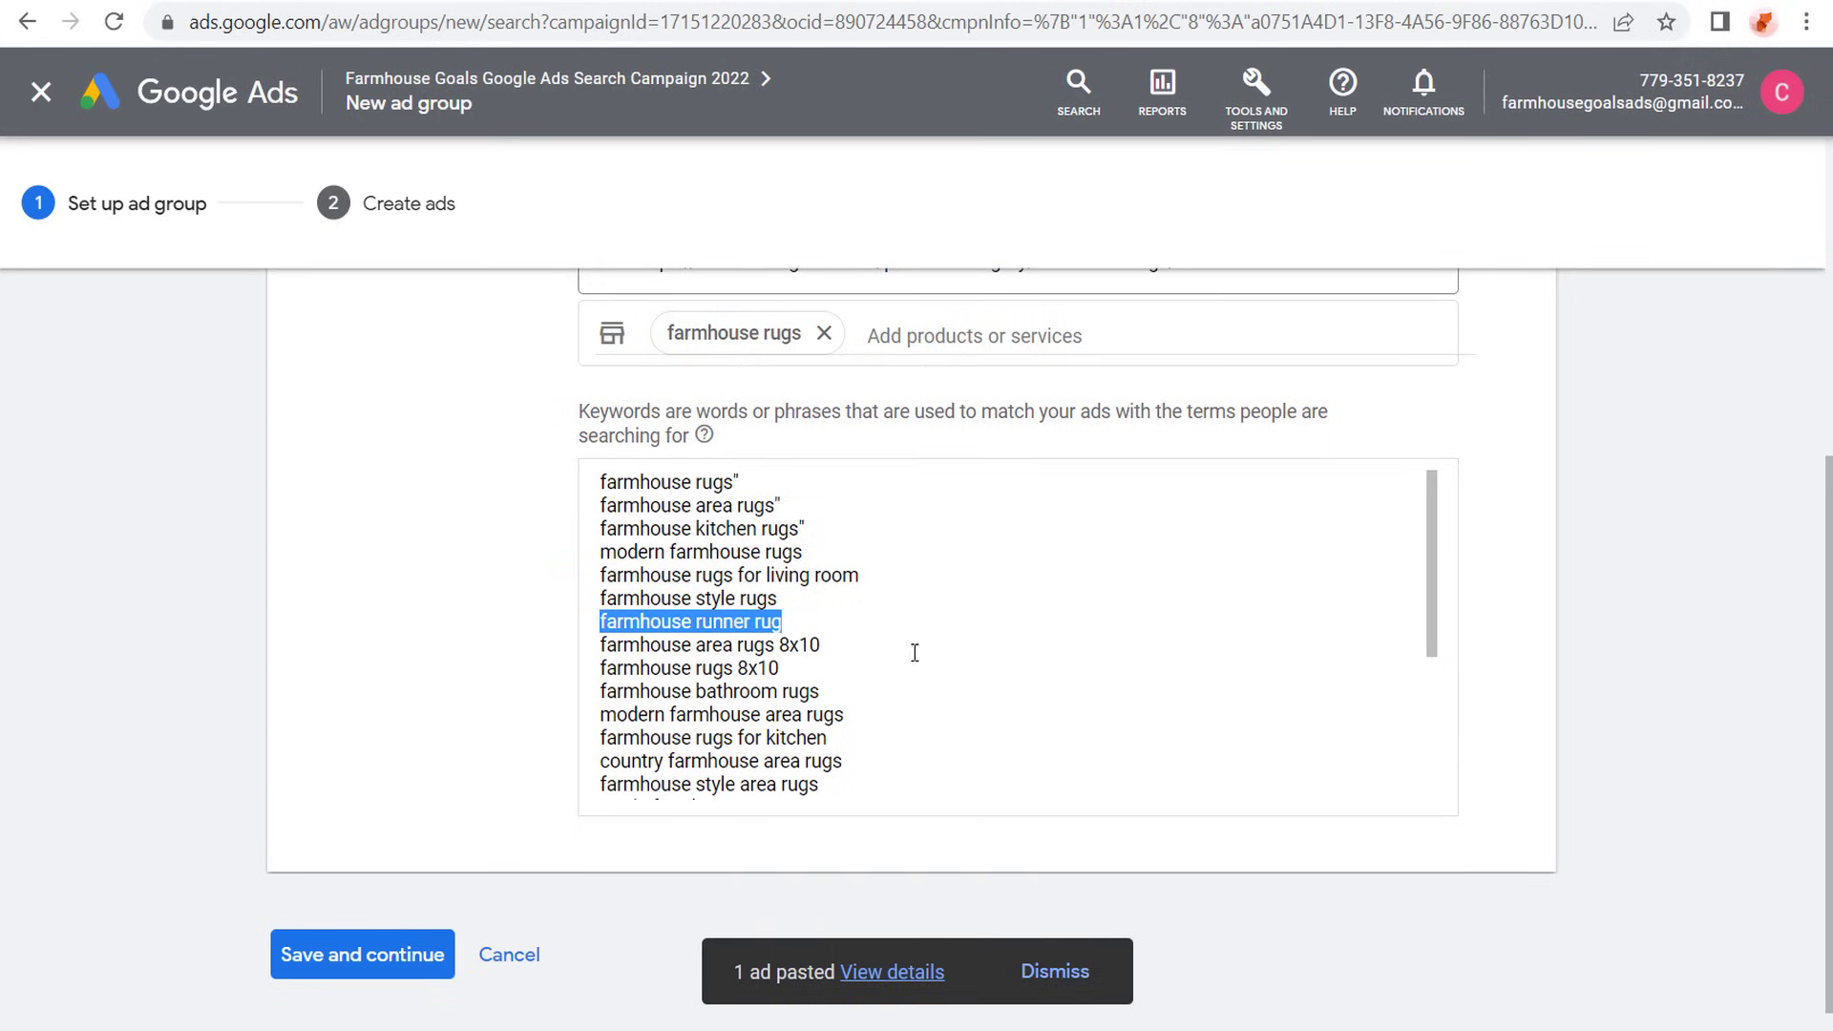
{"action": "left_click_drag", "start_coordinate": [880, 645], "coordinate": [564, 647]}
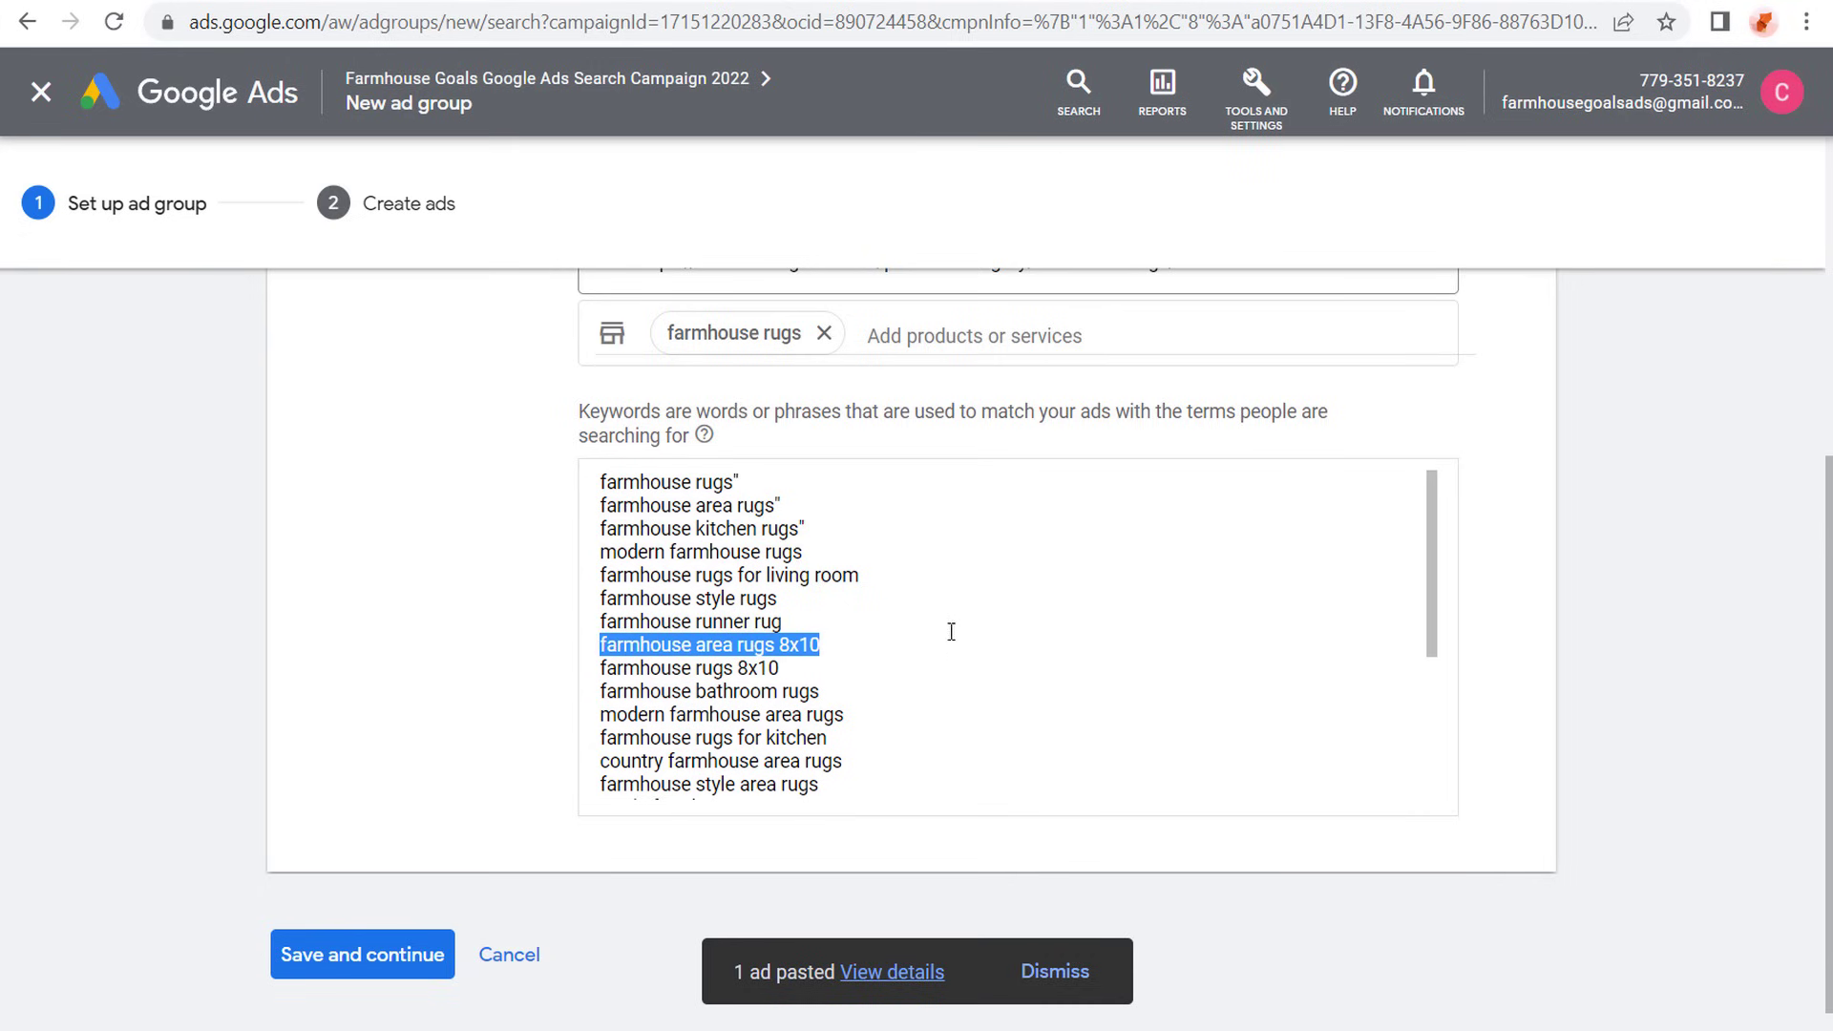
{"action": "left_click", "coordinate": [552, 625]}
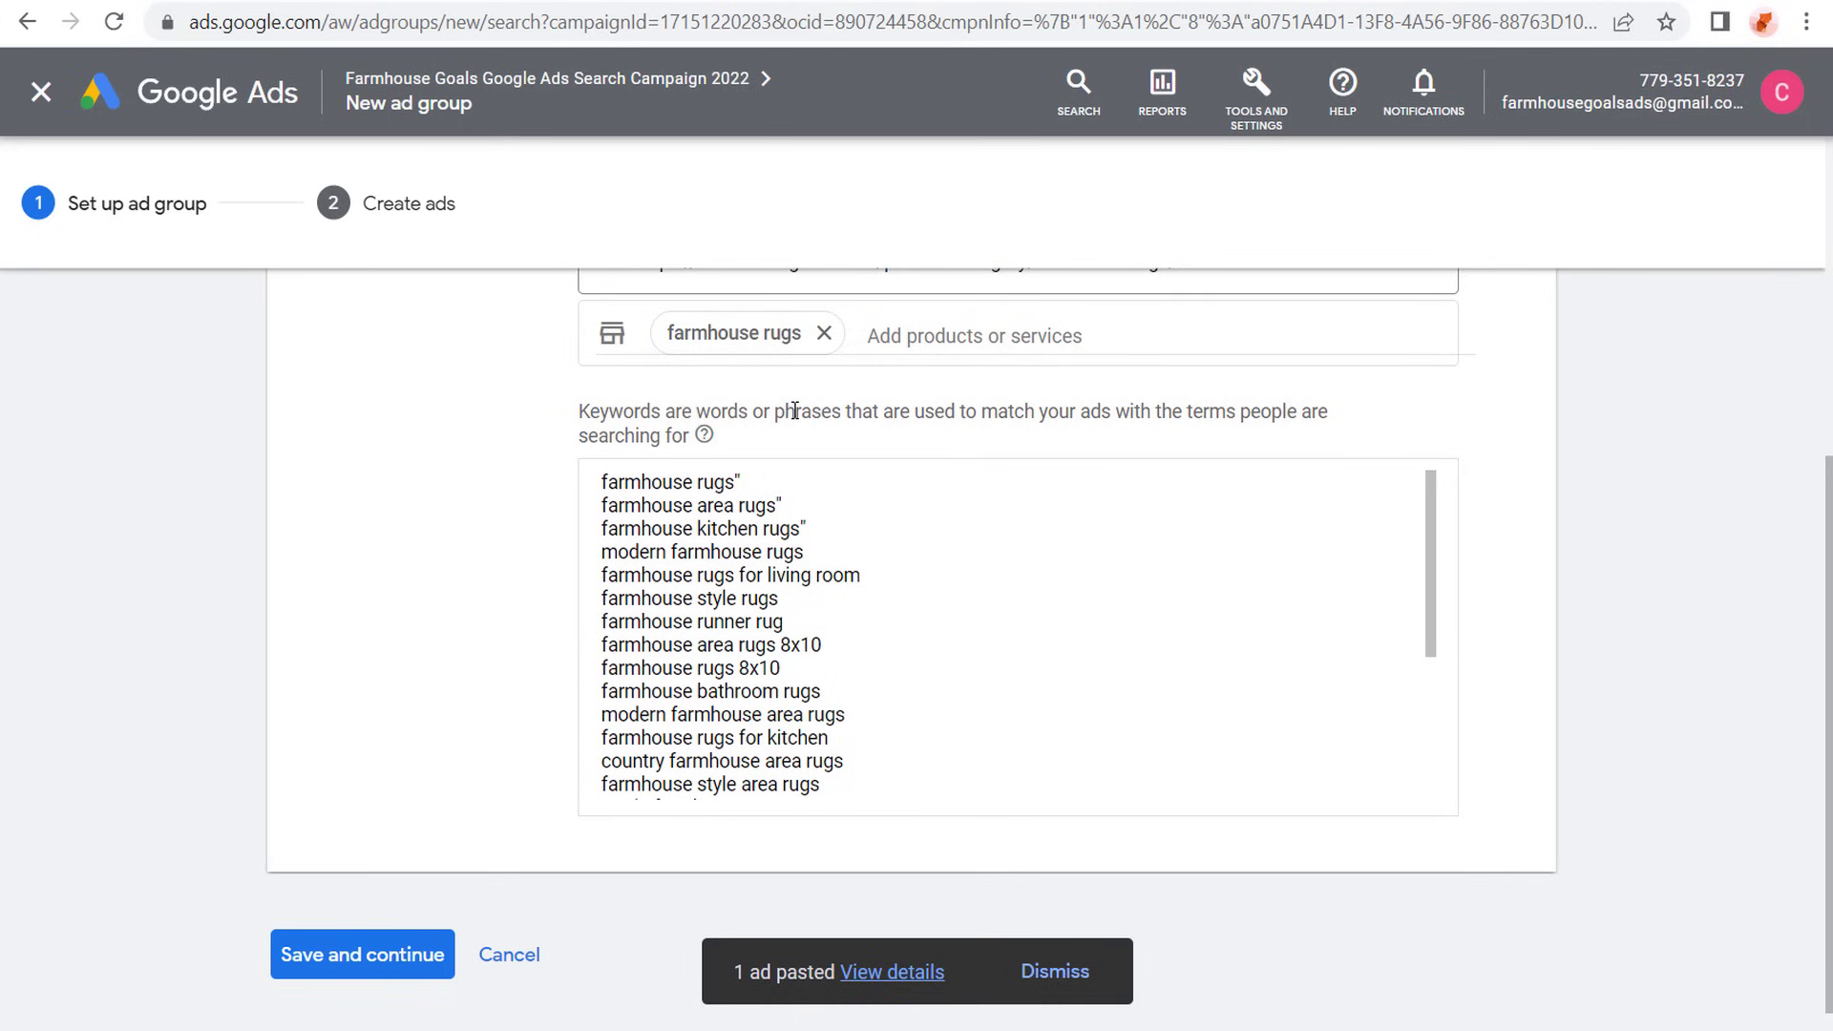
- Add a closing quotation mark after modern farmhouse rugs and an opening one before farmhouse rugs, and read the broad match recommendation
{"action": "left_click", "coordinate": [833, 547]}
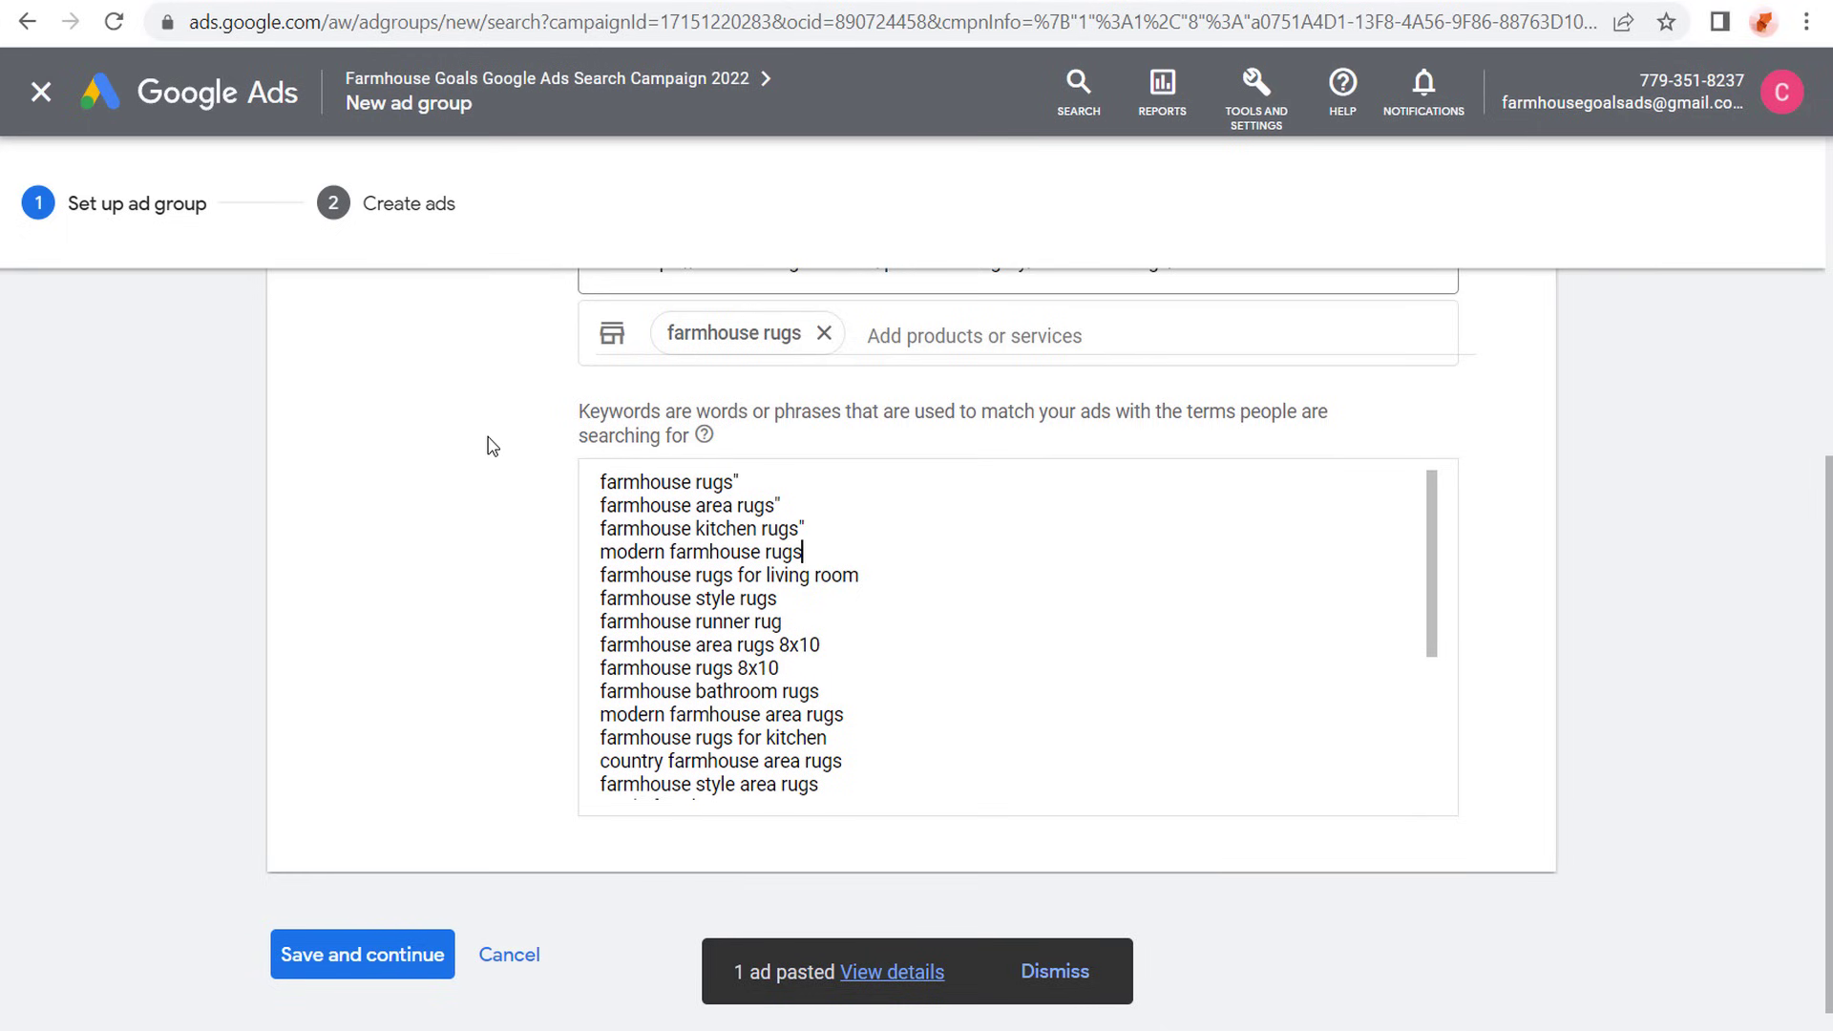
{"action": "type", "text": "\""}
{"action": "left_click", "coordinate": [600, 481]}
{"action": "type", "text": "\""}
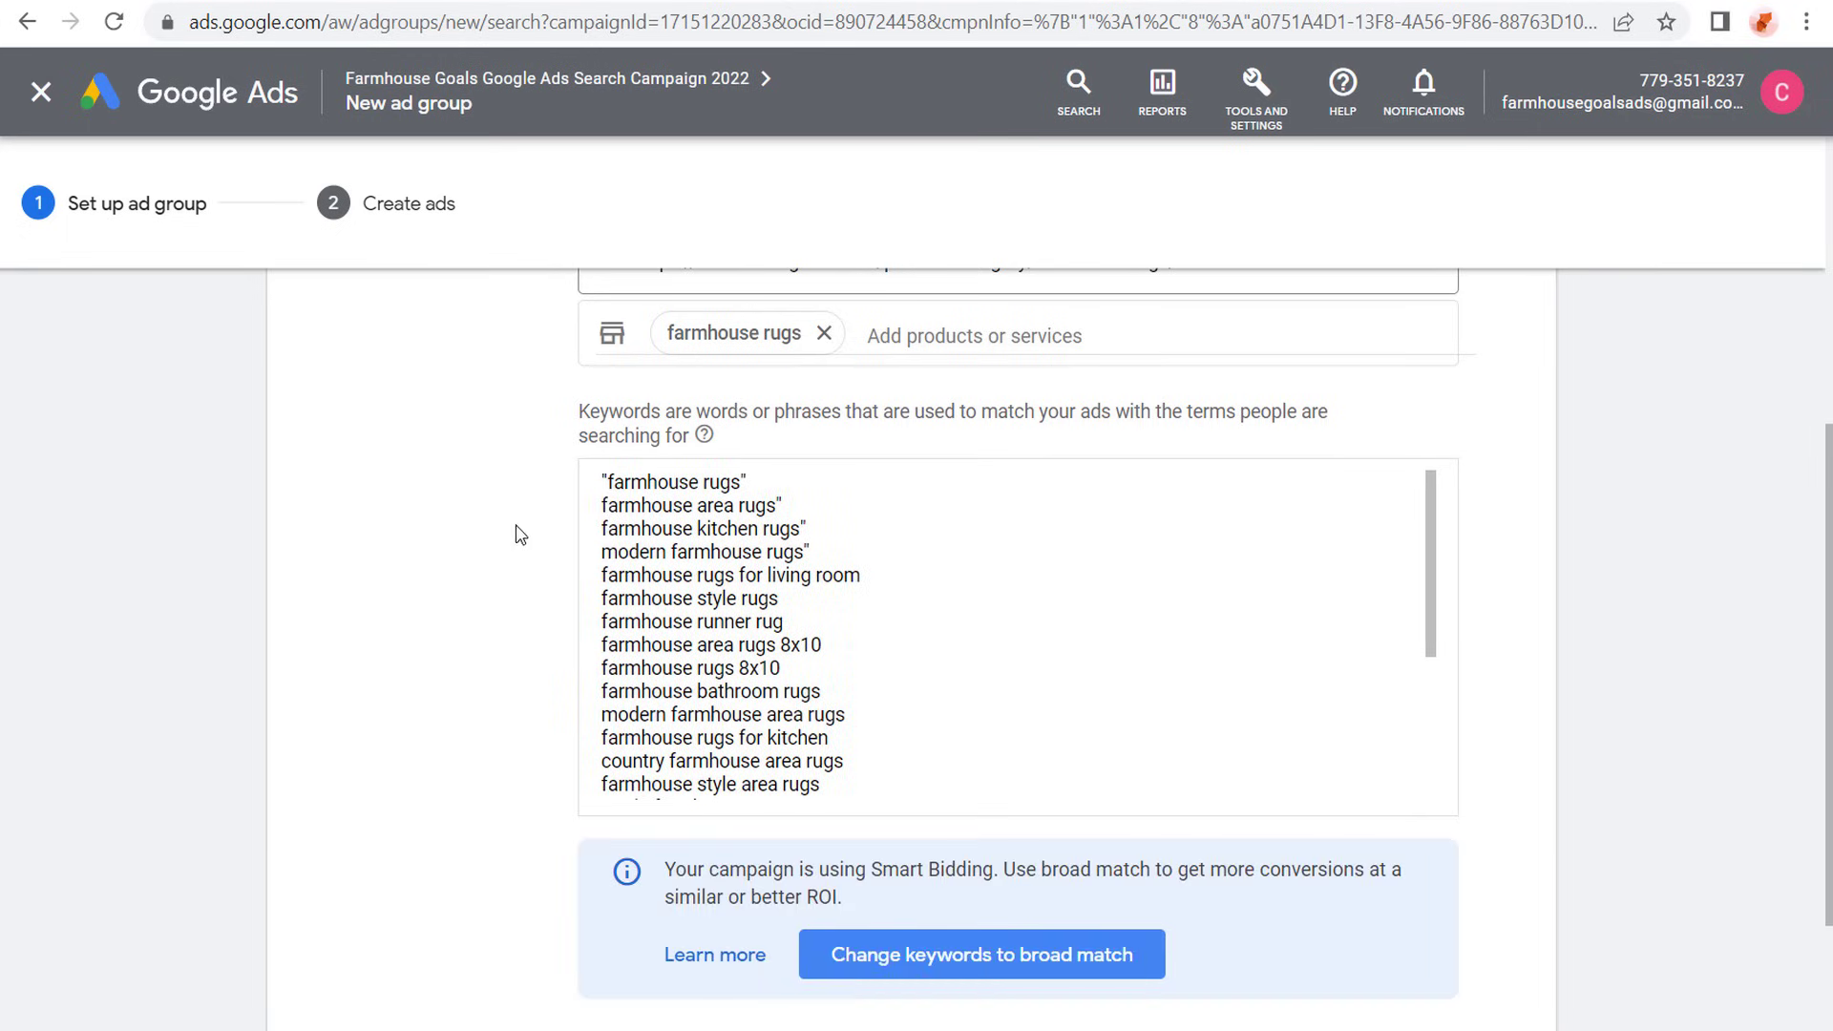
{"action": "scroll", "coordinate": [709, 686], "scroll_direction": "down", "scroll_amount": 2}
{"action": "left_click_drag", "start_coordinate": [763, 704], "coordinate": [1351, 702]}
{"action": "left_click", "coordinate": [1102, 704]}
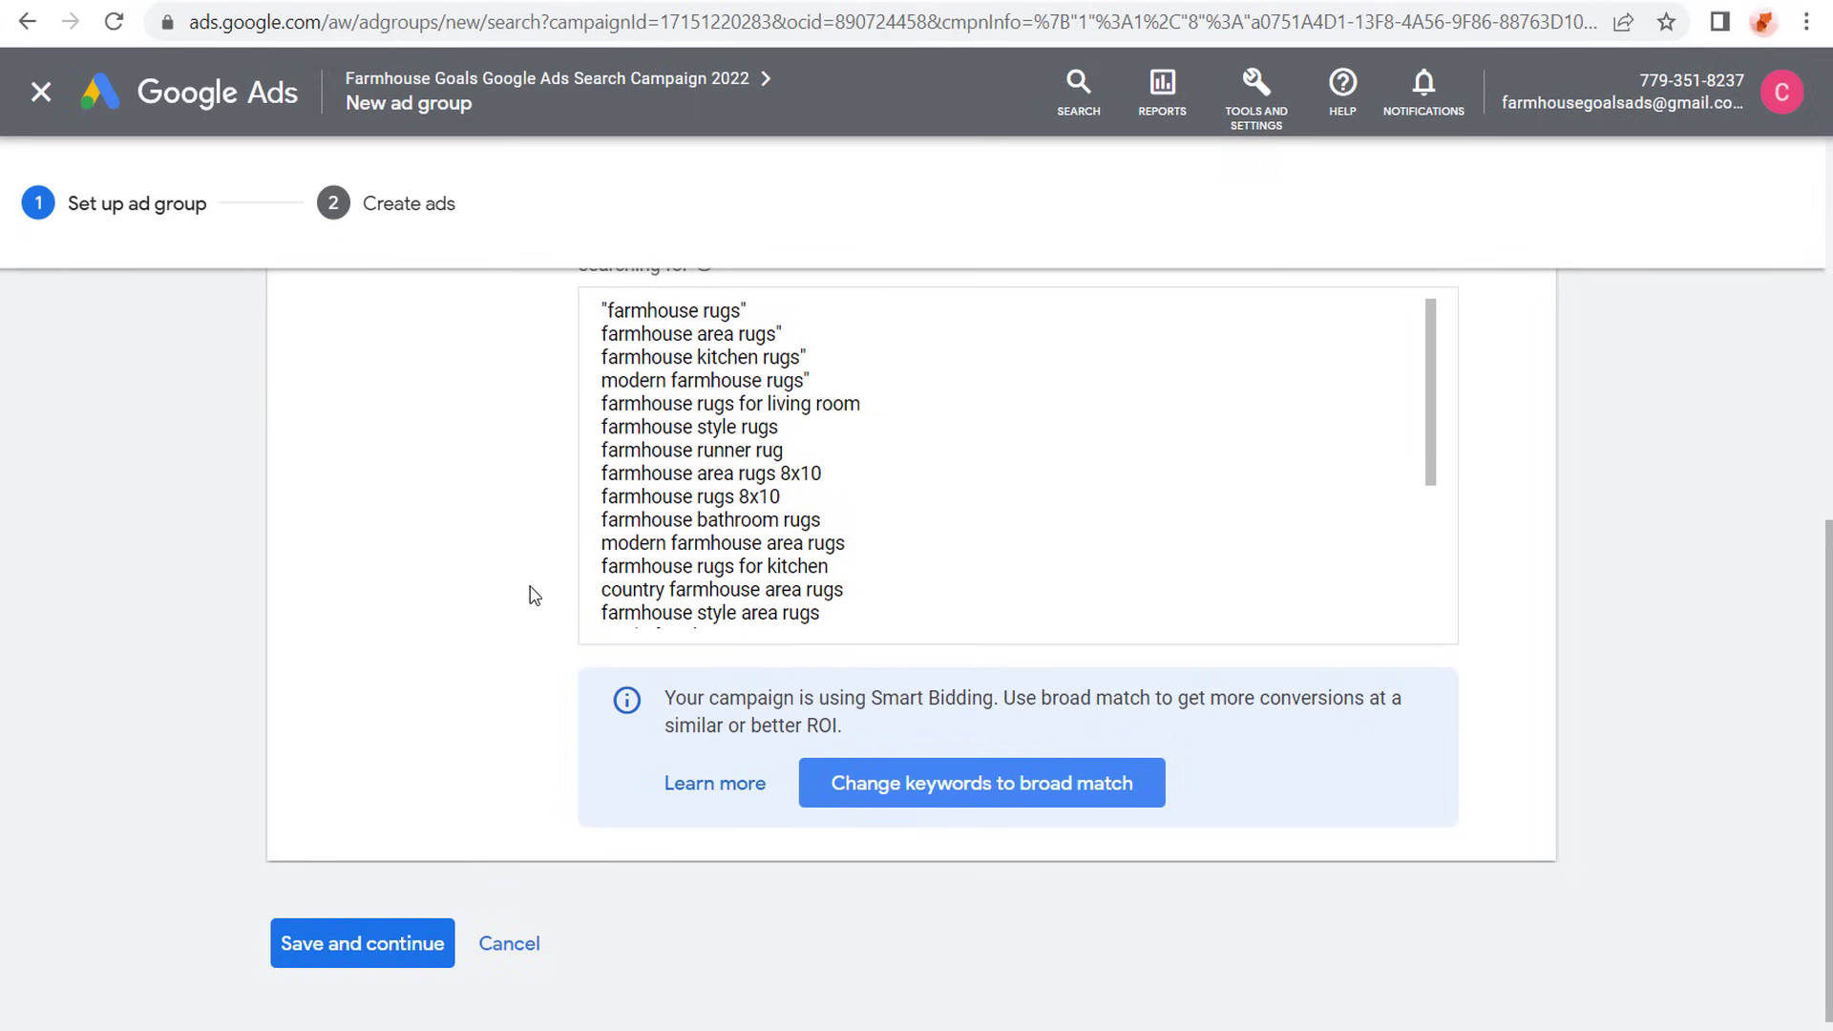
{"action": "scroll", "coordinate": [531, 595], "scroll_direction": "up", "scroll_amount": 2}
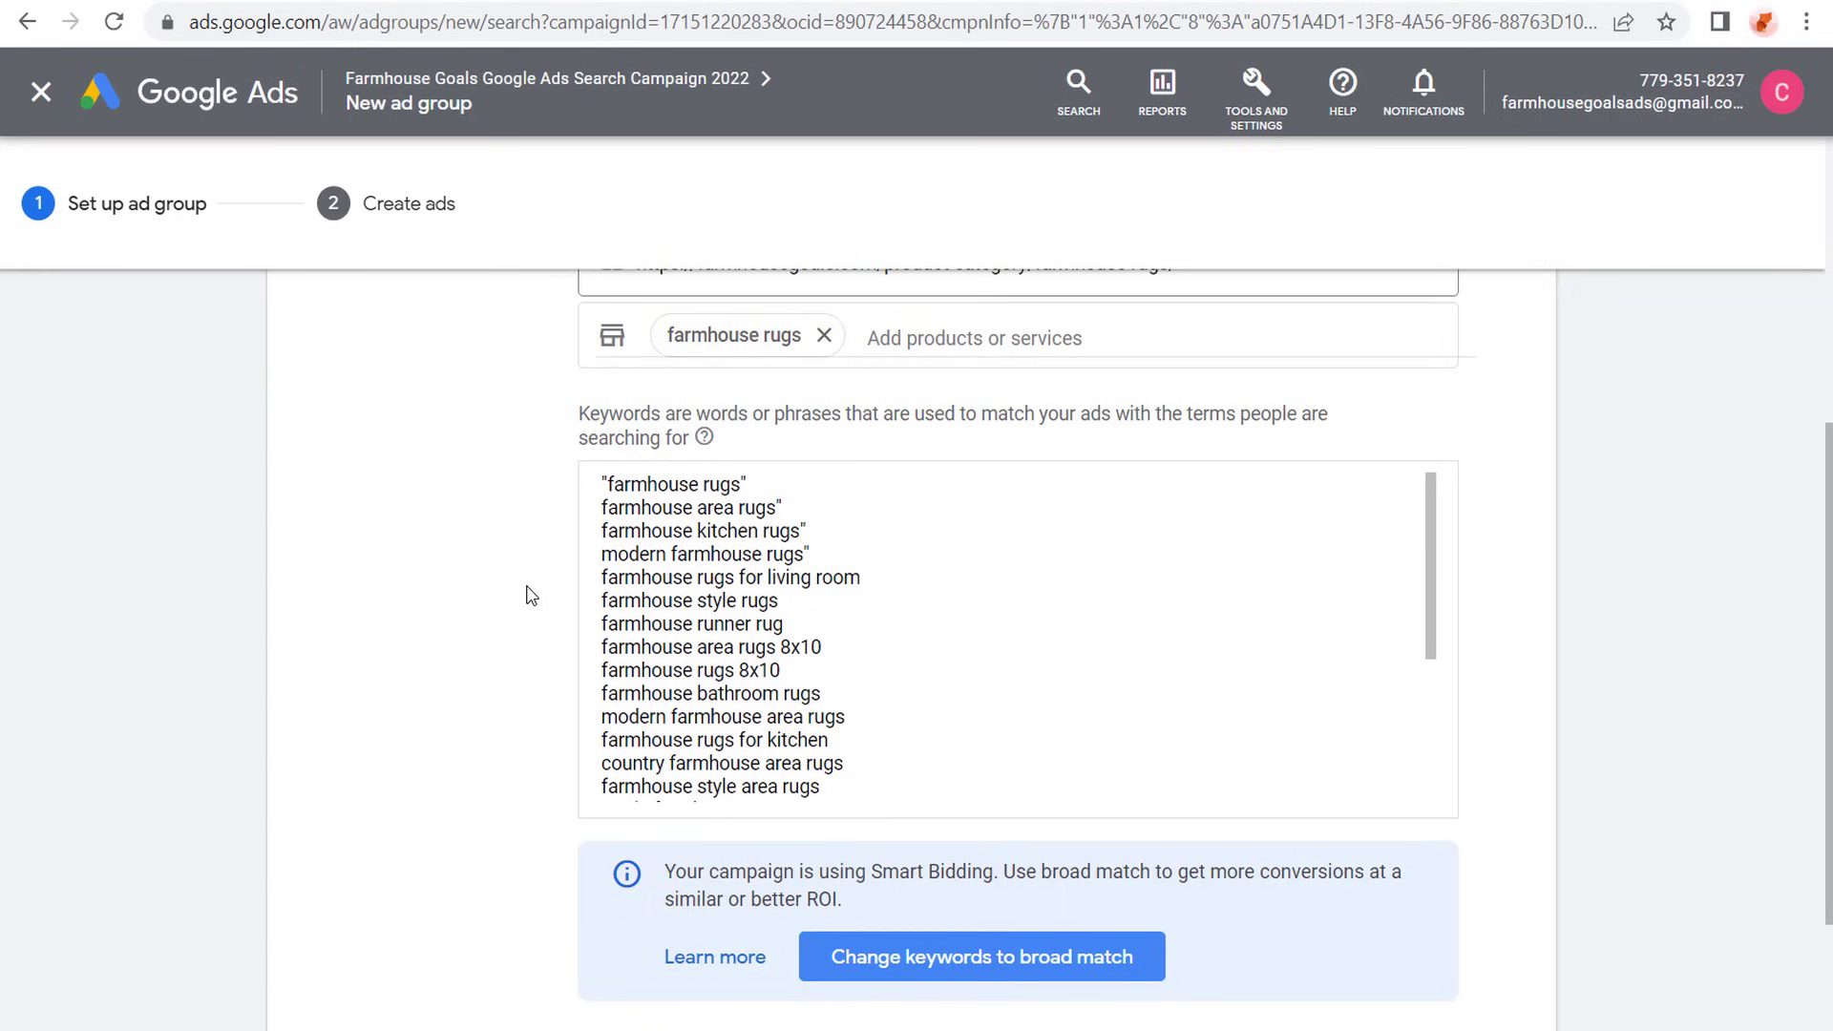
- Add opening quotation marks before the keywords farmhouse area rugs, farmhouse kitchen rugs and modern farmhouse rugs
{"action": "left_click", "coordinate": [607, 502]}
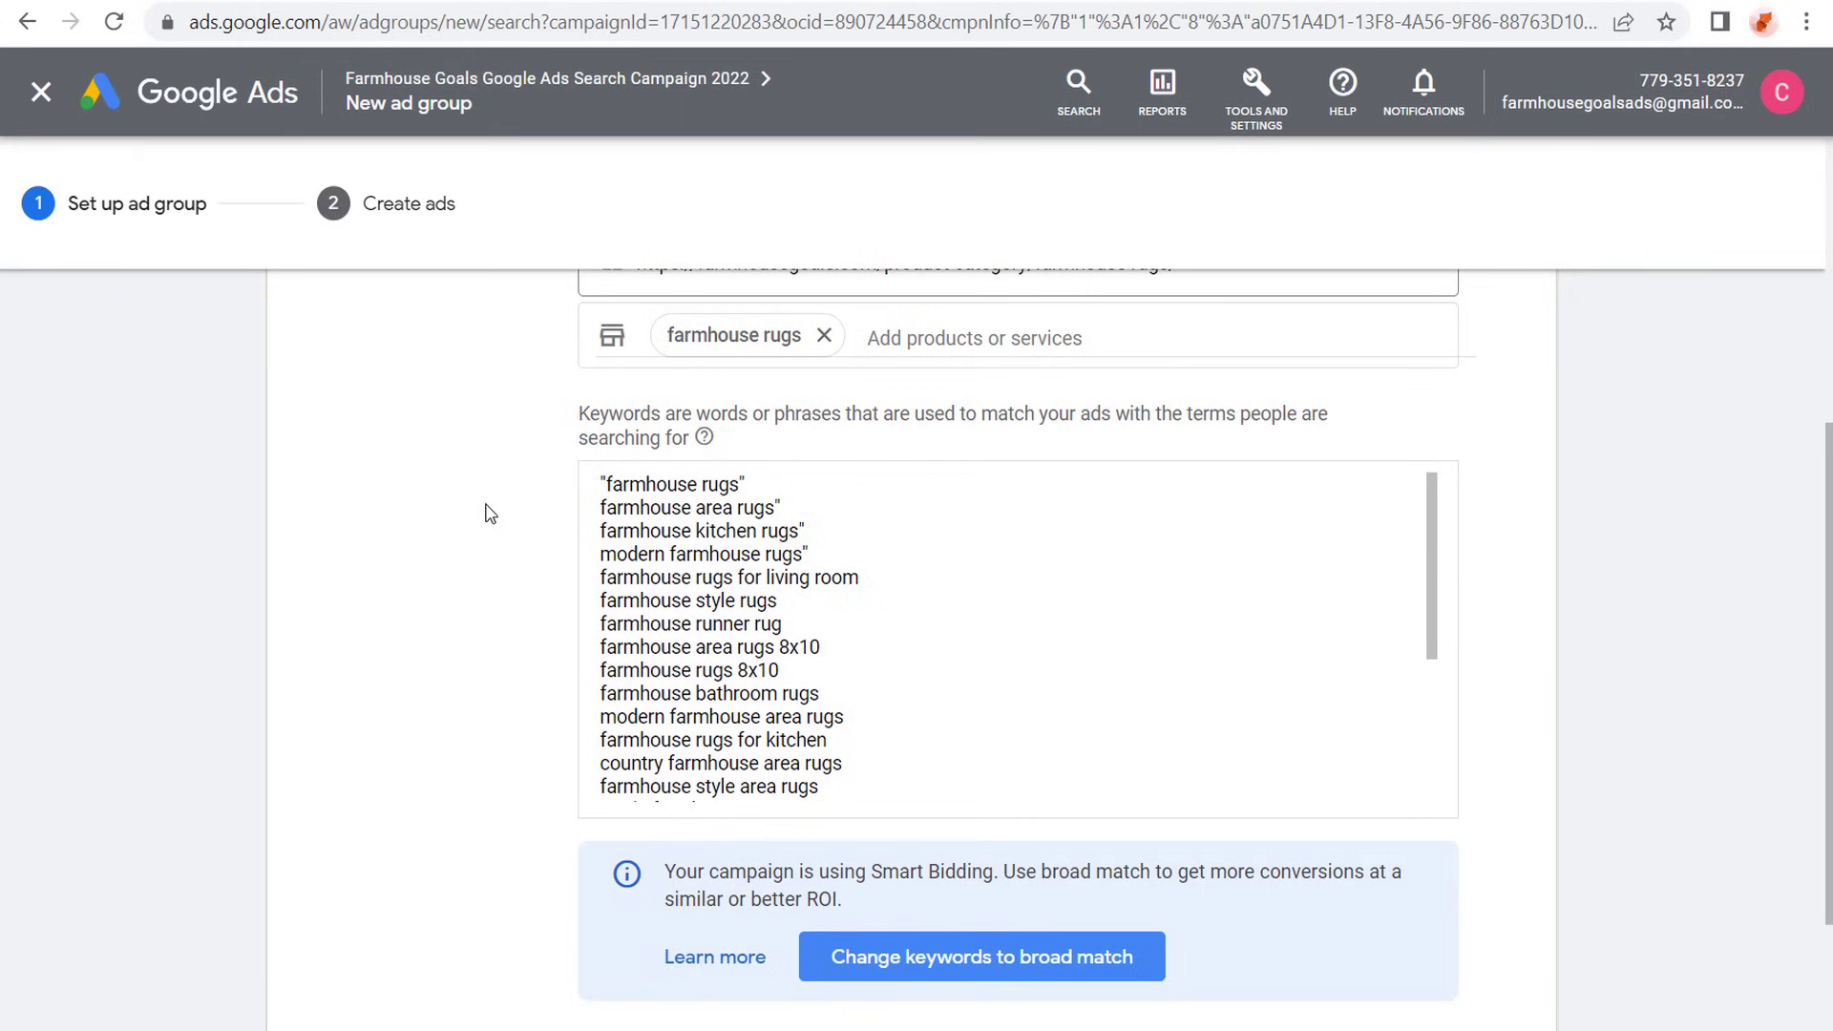
{"action": "type", "text": "\""}
{"action": "left_click", "coordinate": [601, 531]}
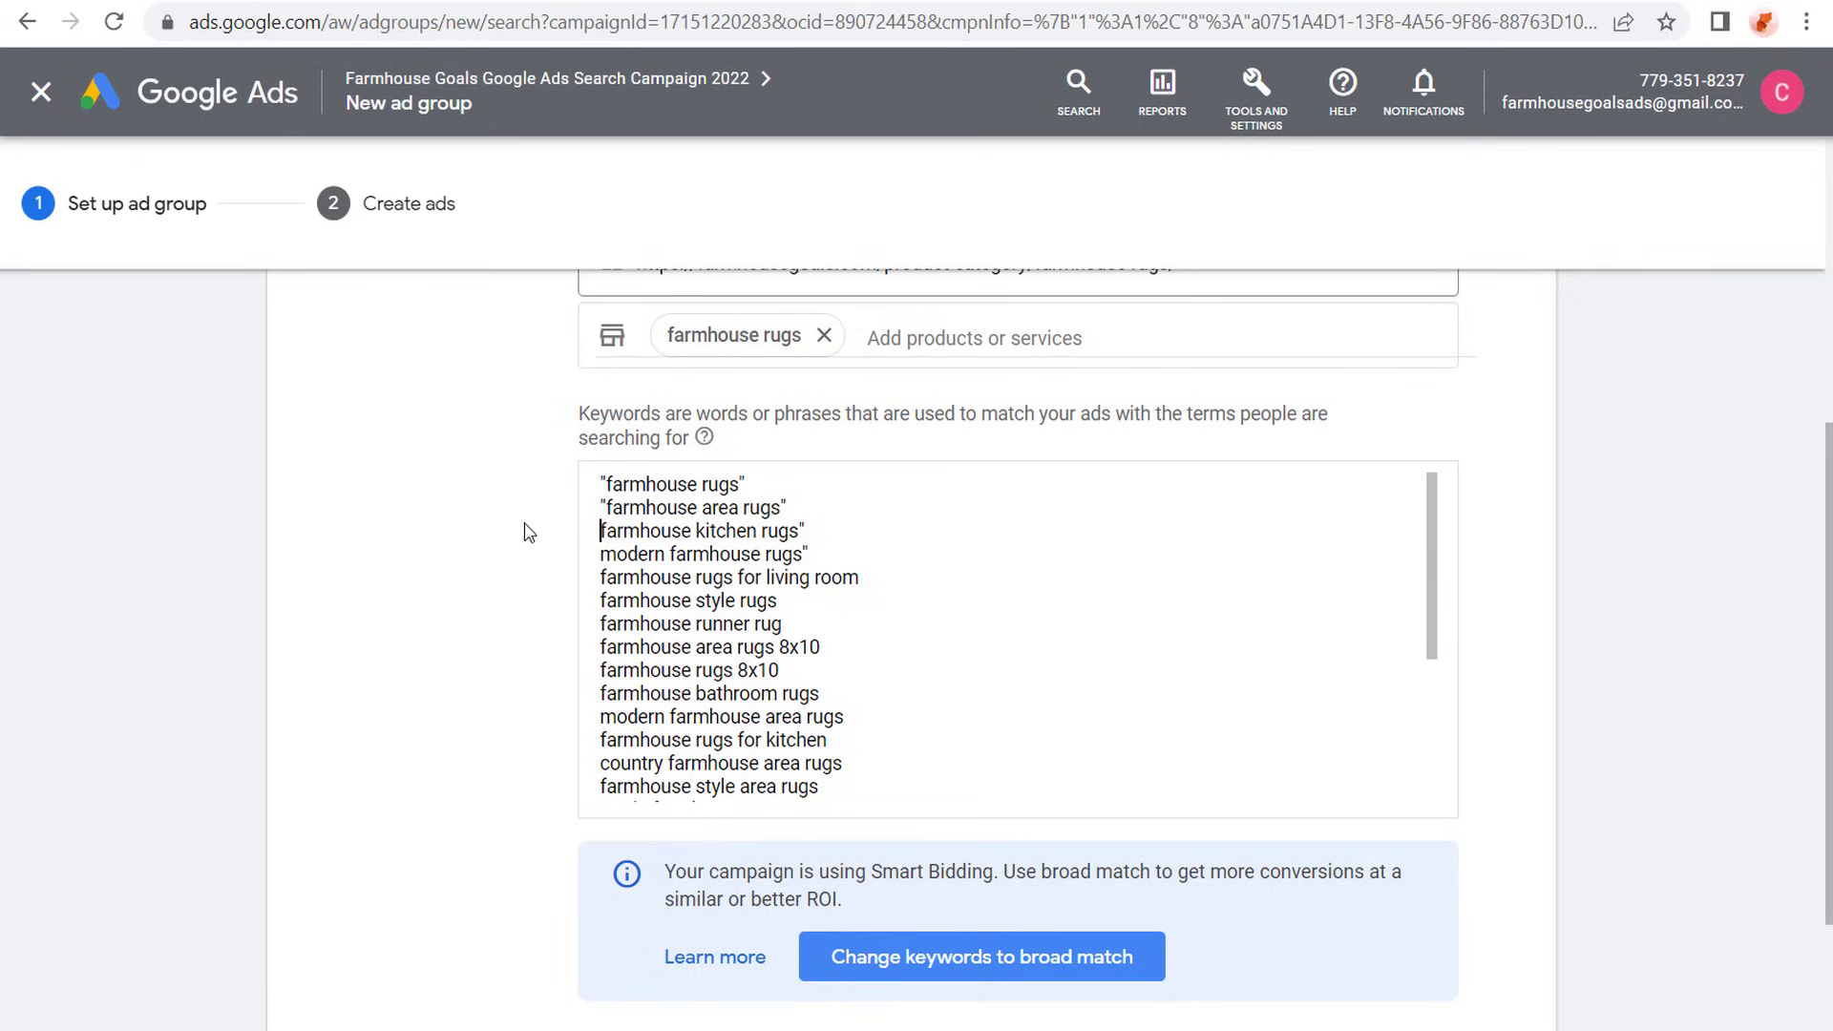
{"action": "type", "text": "\""}
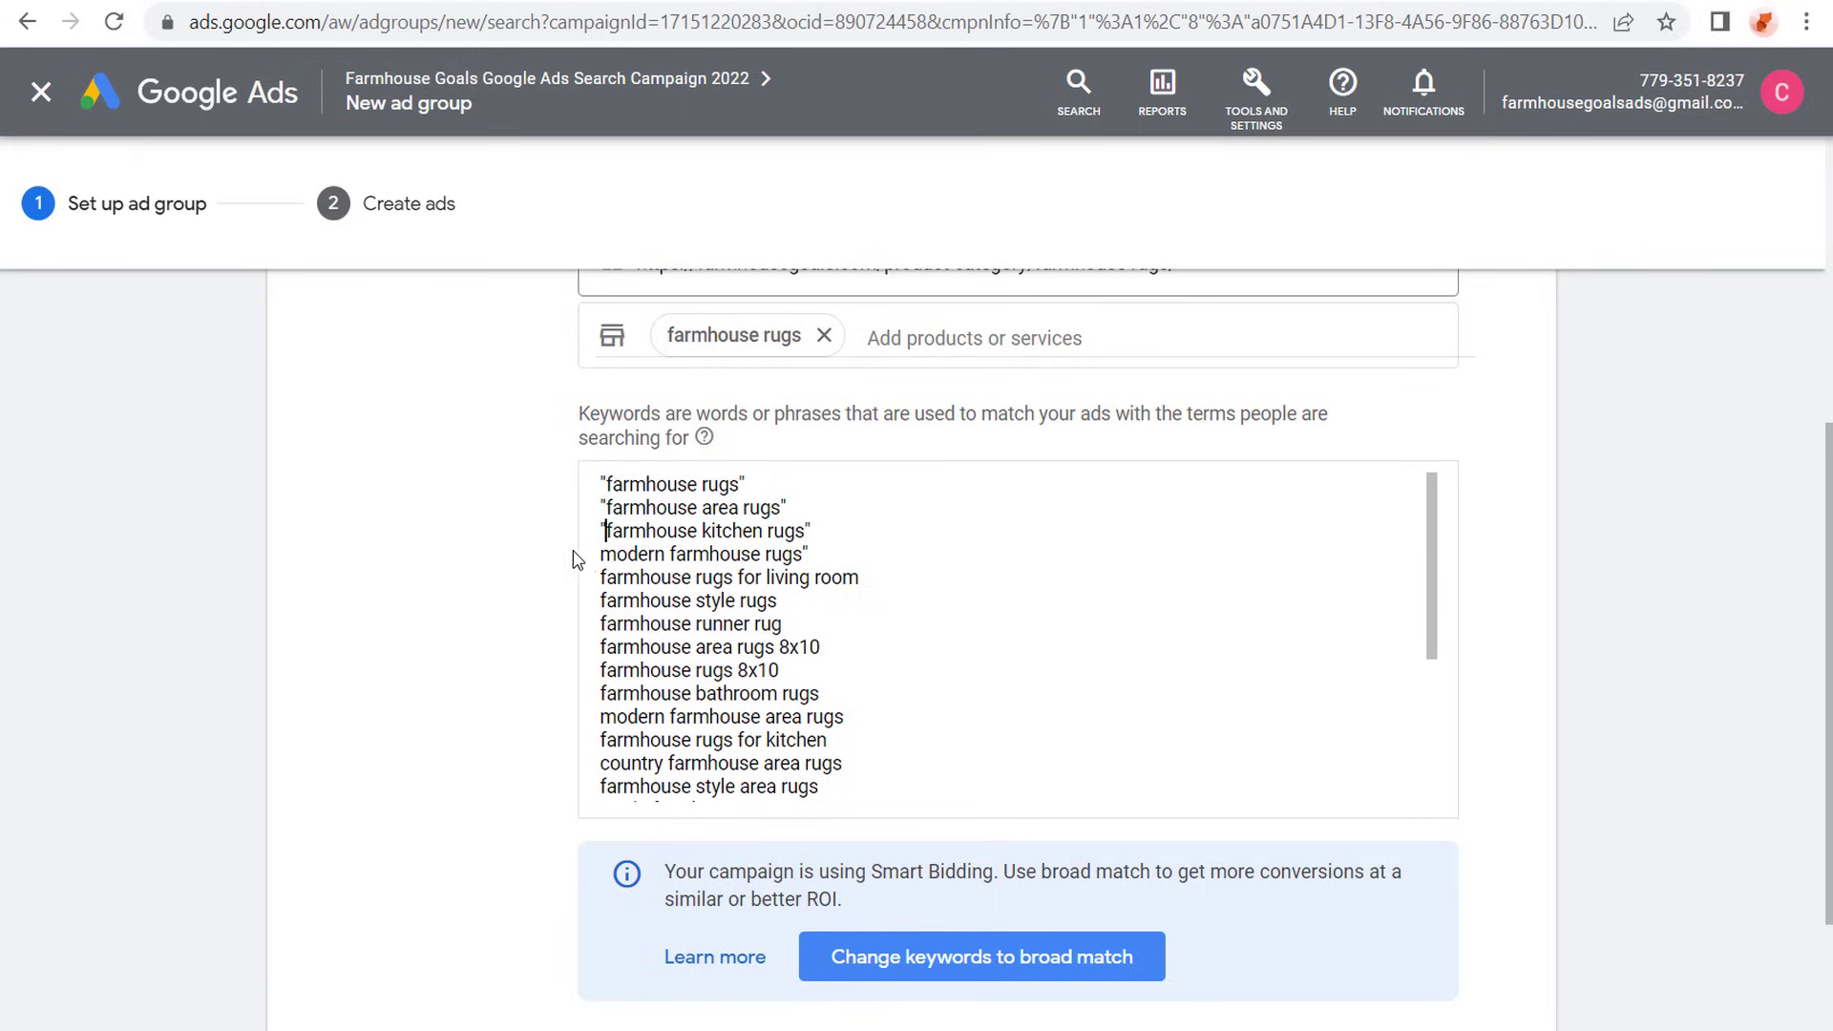
{"action": "left_click", "coordinate": [603, 554]}
{"action": "type", "text": "\""}
- Enclose the remaining keywords in quotation marks and end the list with "rustic area rugs", "rustic rugs" and "farmhouse outdoor rugs"
{"action": "left_click_drag", "start_coordinate": [745, 484], "coordinate": [576, 480]}
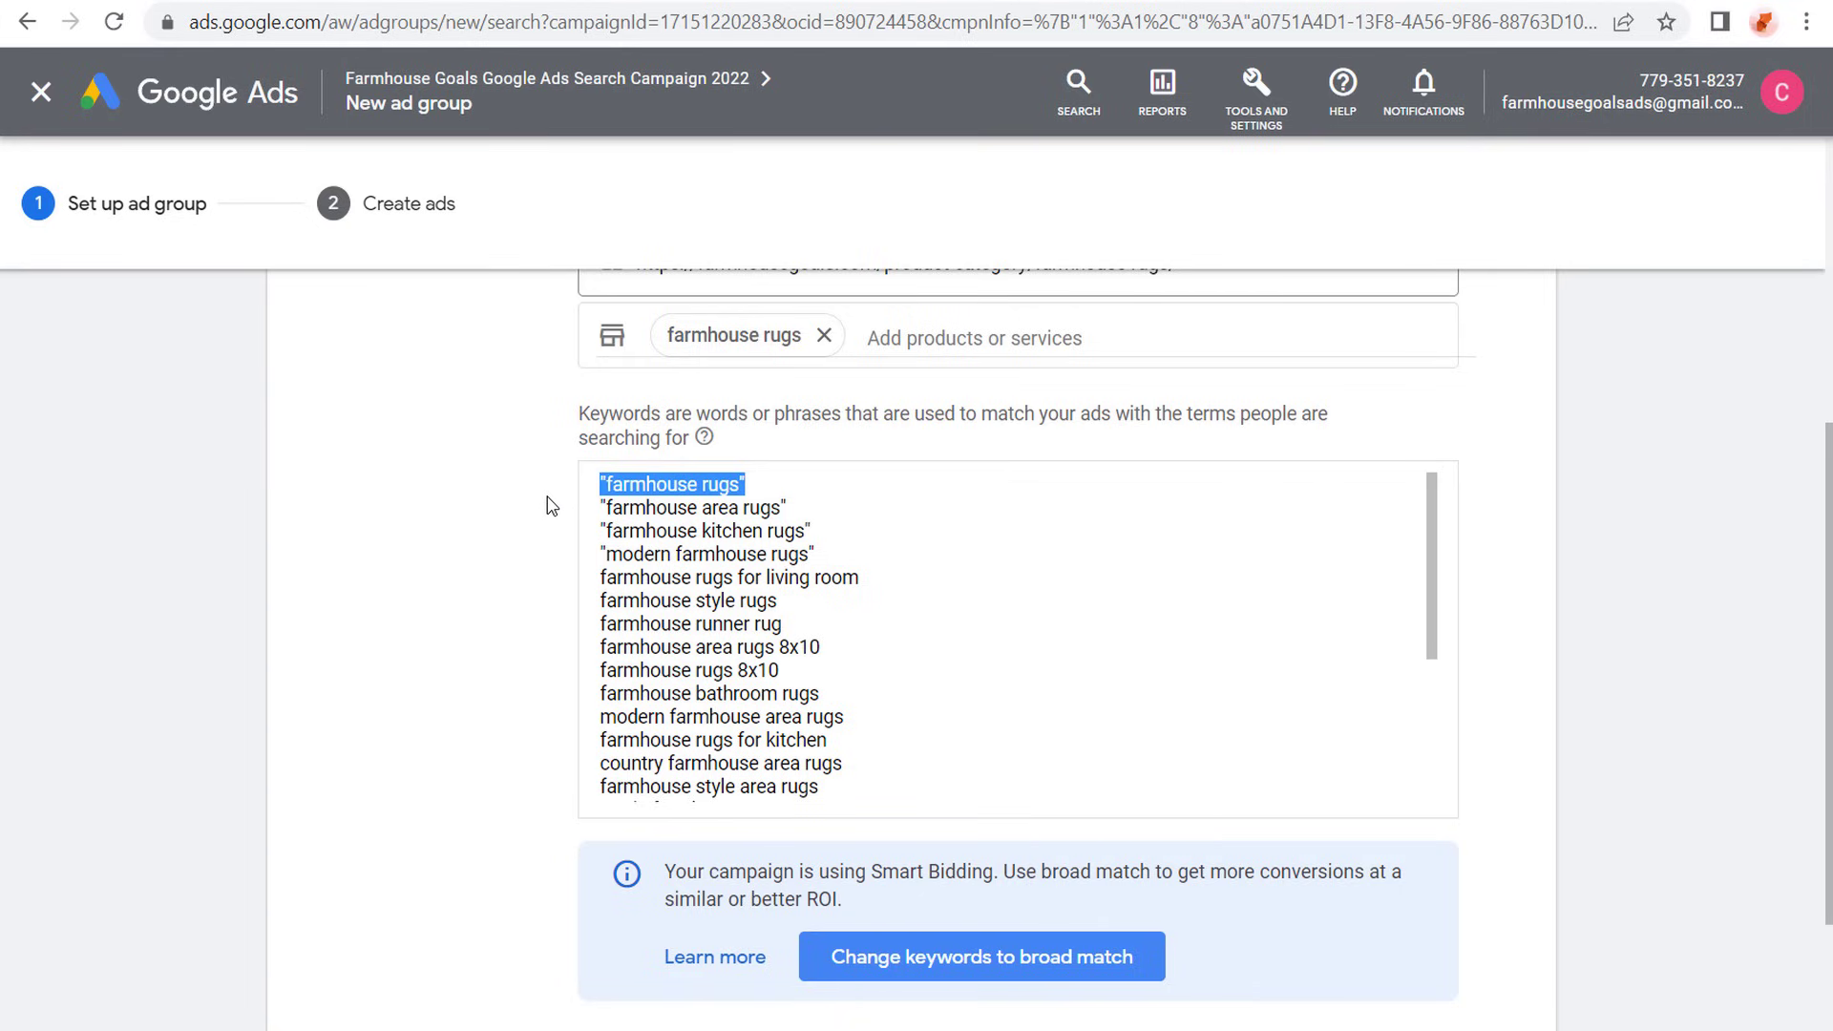
{"action": "key", "text": "Left"}
{"action": "key", "text": "Down"}
{"action": "key", "text": "Down"}
{"action": "key", "text": "Down"}
{"action": "key", "text": "Down"}
{"action": "type", "text": "\""}
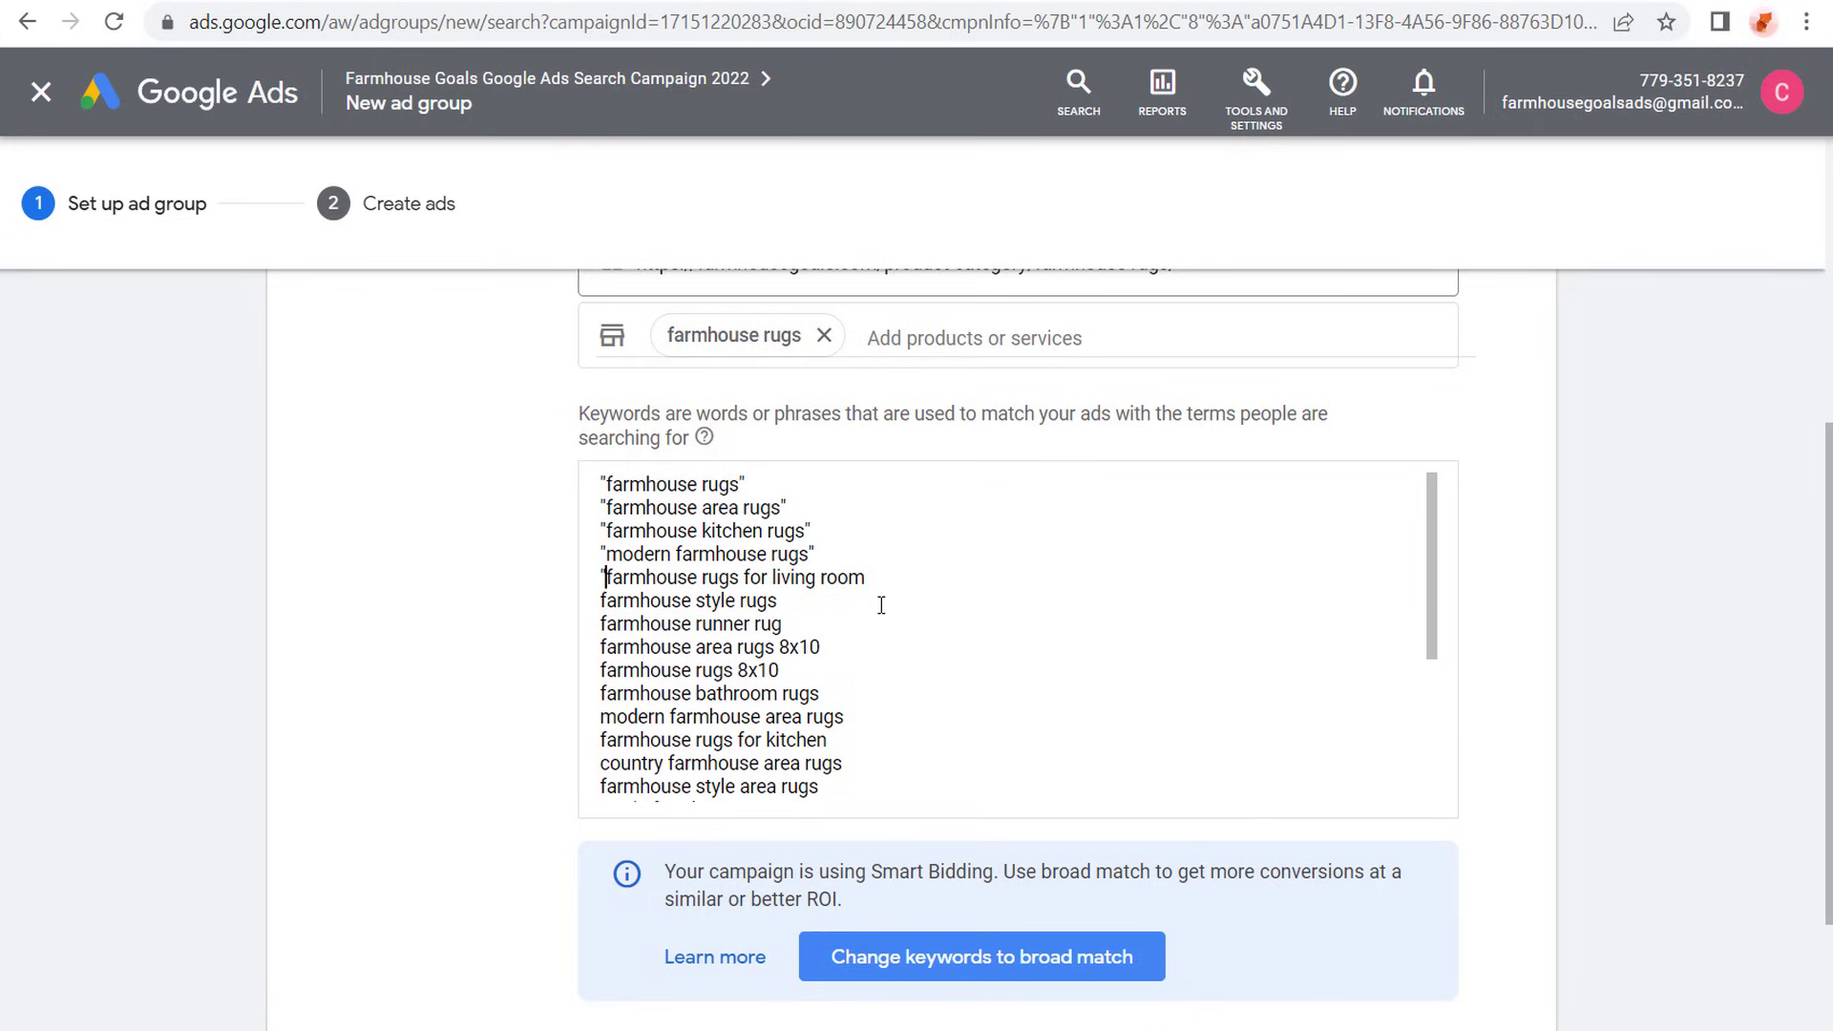
{"action": "type", "text": "\""}
{"action": "type", "text": "\""}
{"action": "key", "text": "End"}
{"action": "type", "text": "\""}
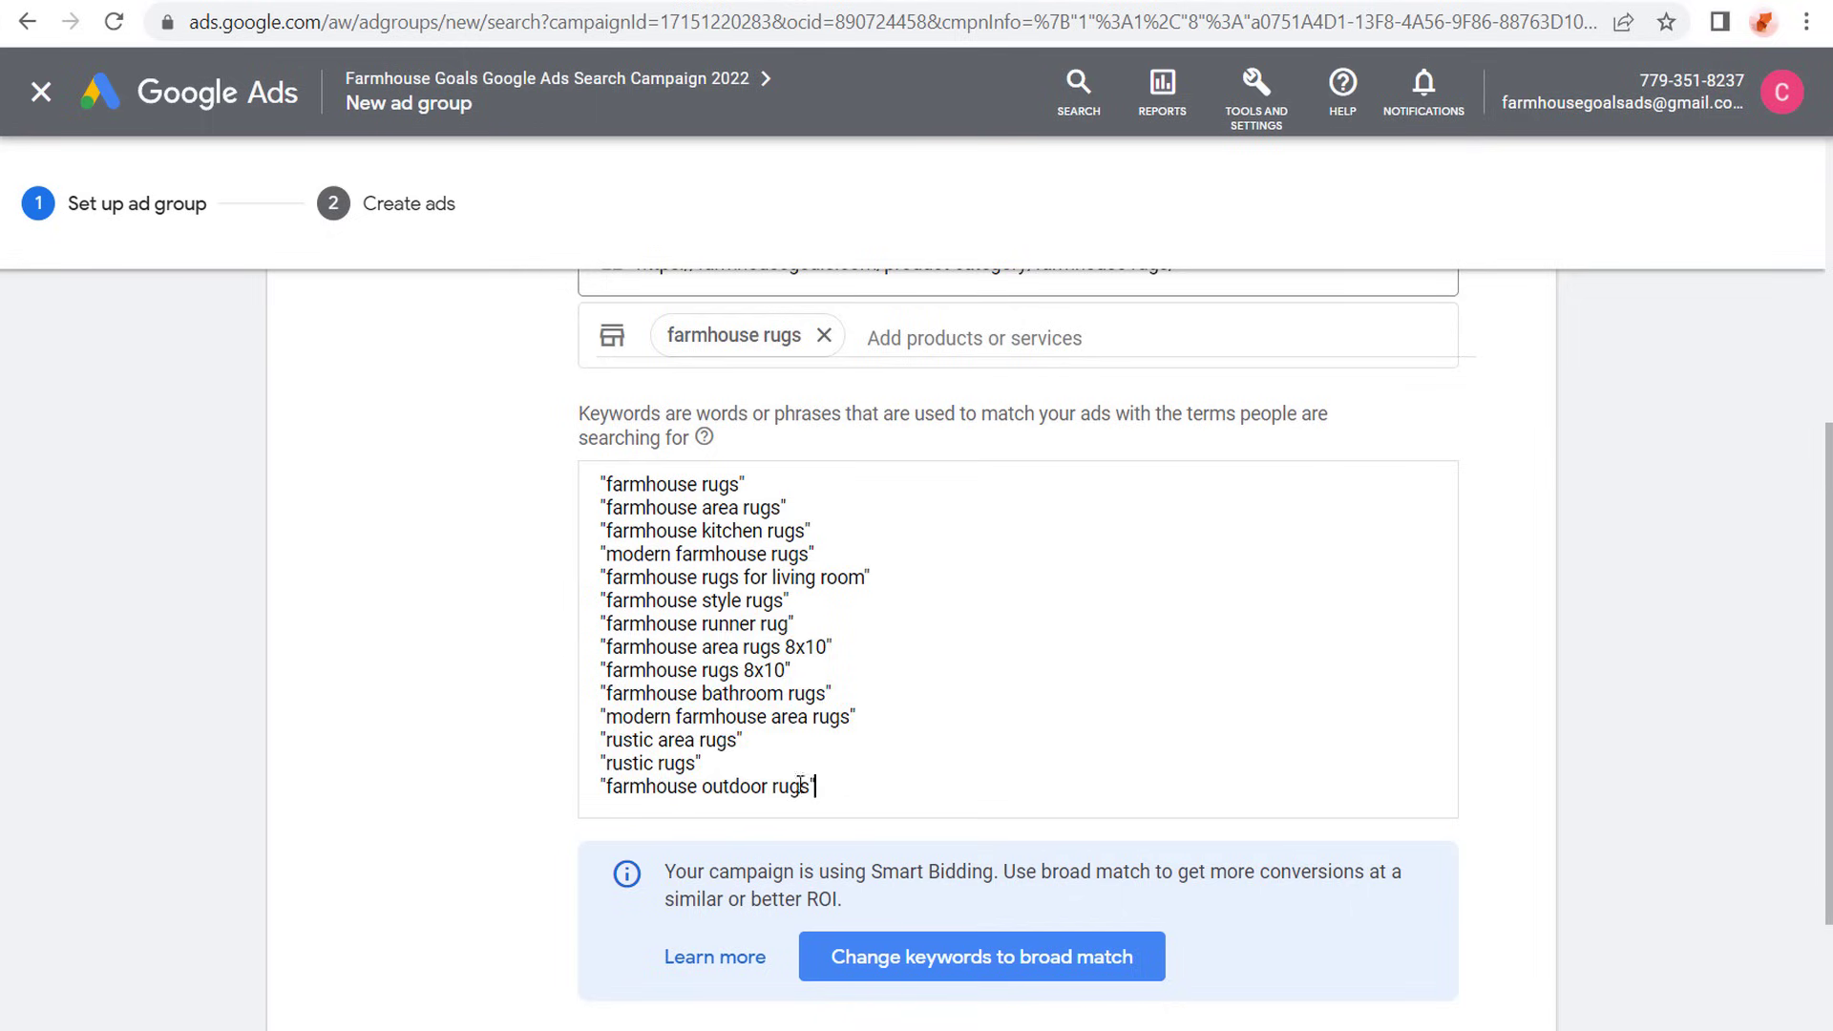
{"action": "left_click_drag", "start_coordinate": [844, 785], "coordinate": [598, 434]}
{"action": "left_click", "coordinate": [600, 406]}
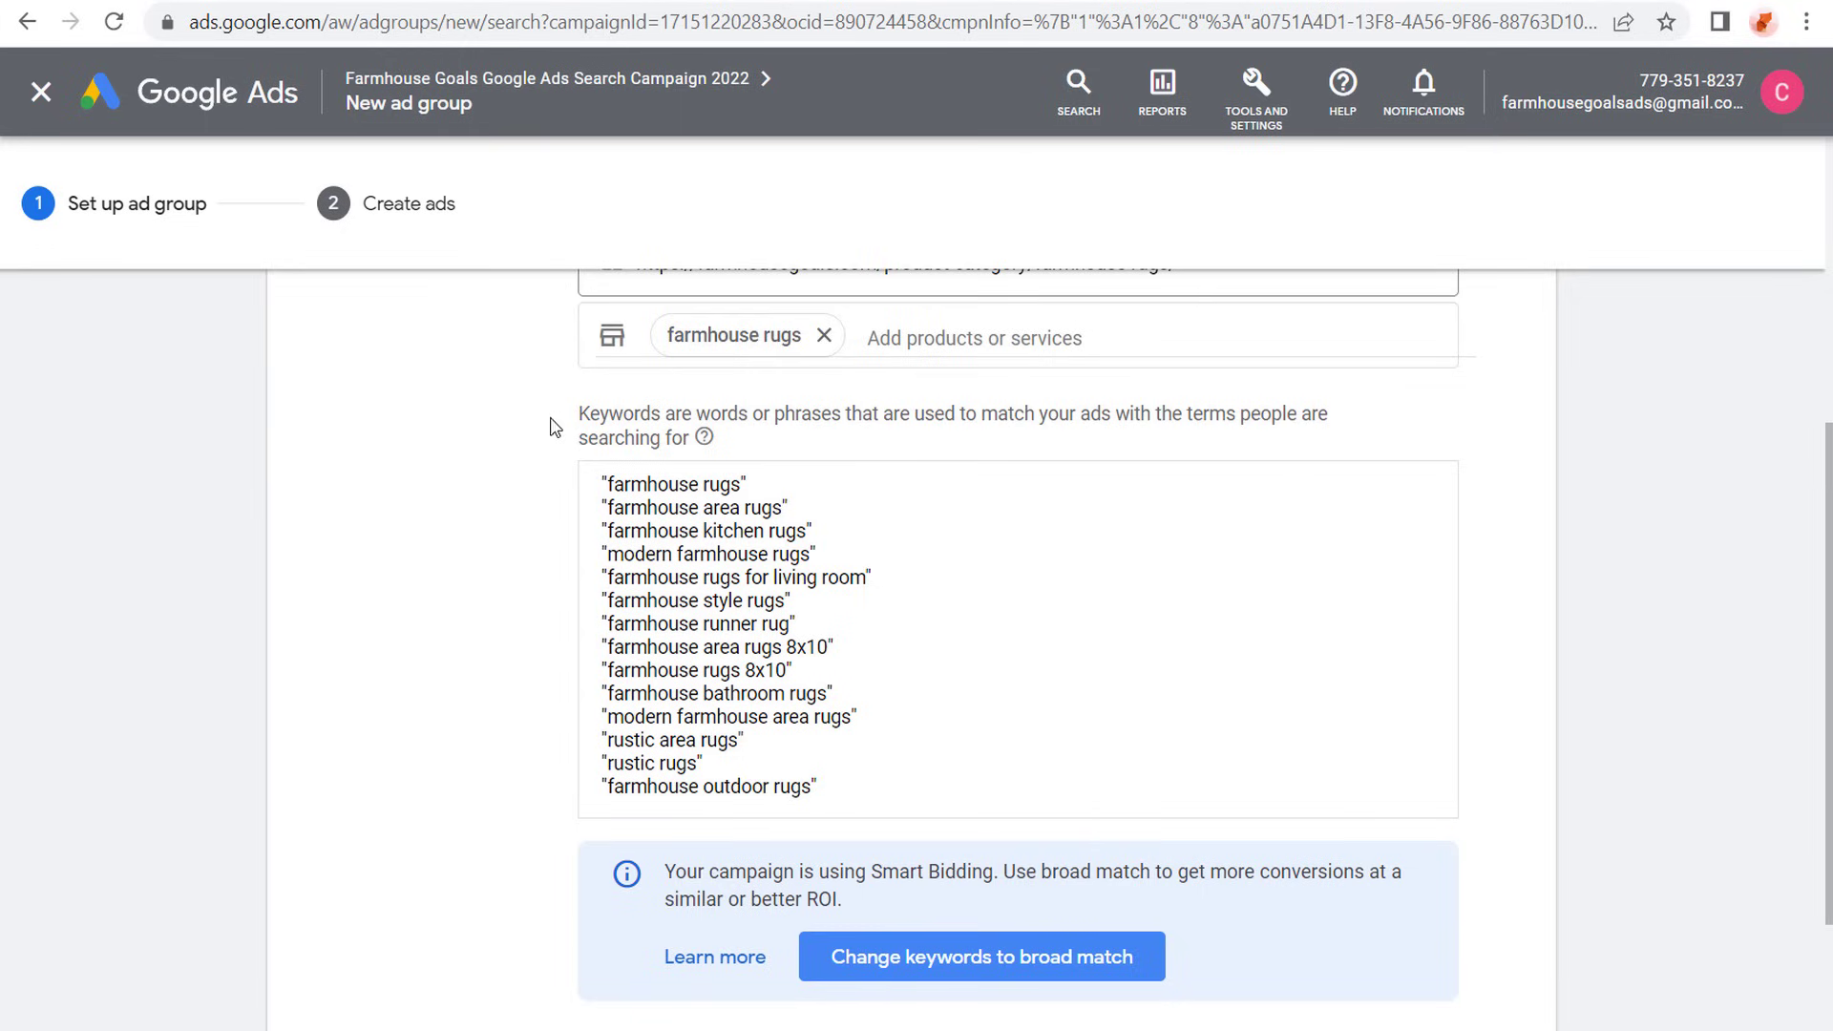
- Check the rug categories in the WordPress store once more, and save the ad group's keywords to continue to ad creation
{"action": "left_click", "coordinate": [429, 3]}
{"action": "scroll", "coordinate": [1087, 458], "scroll_direction": "up", "scroll_amount": 12}
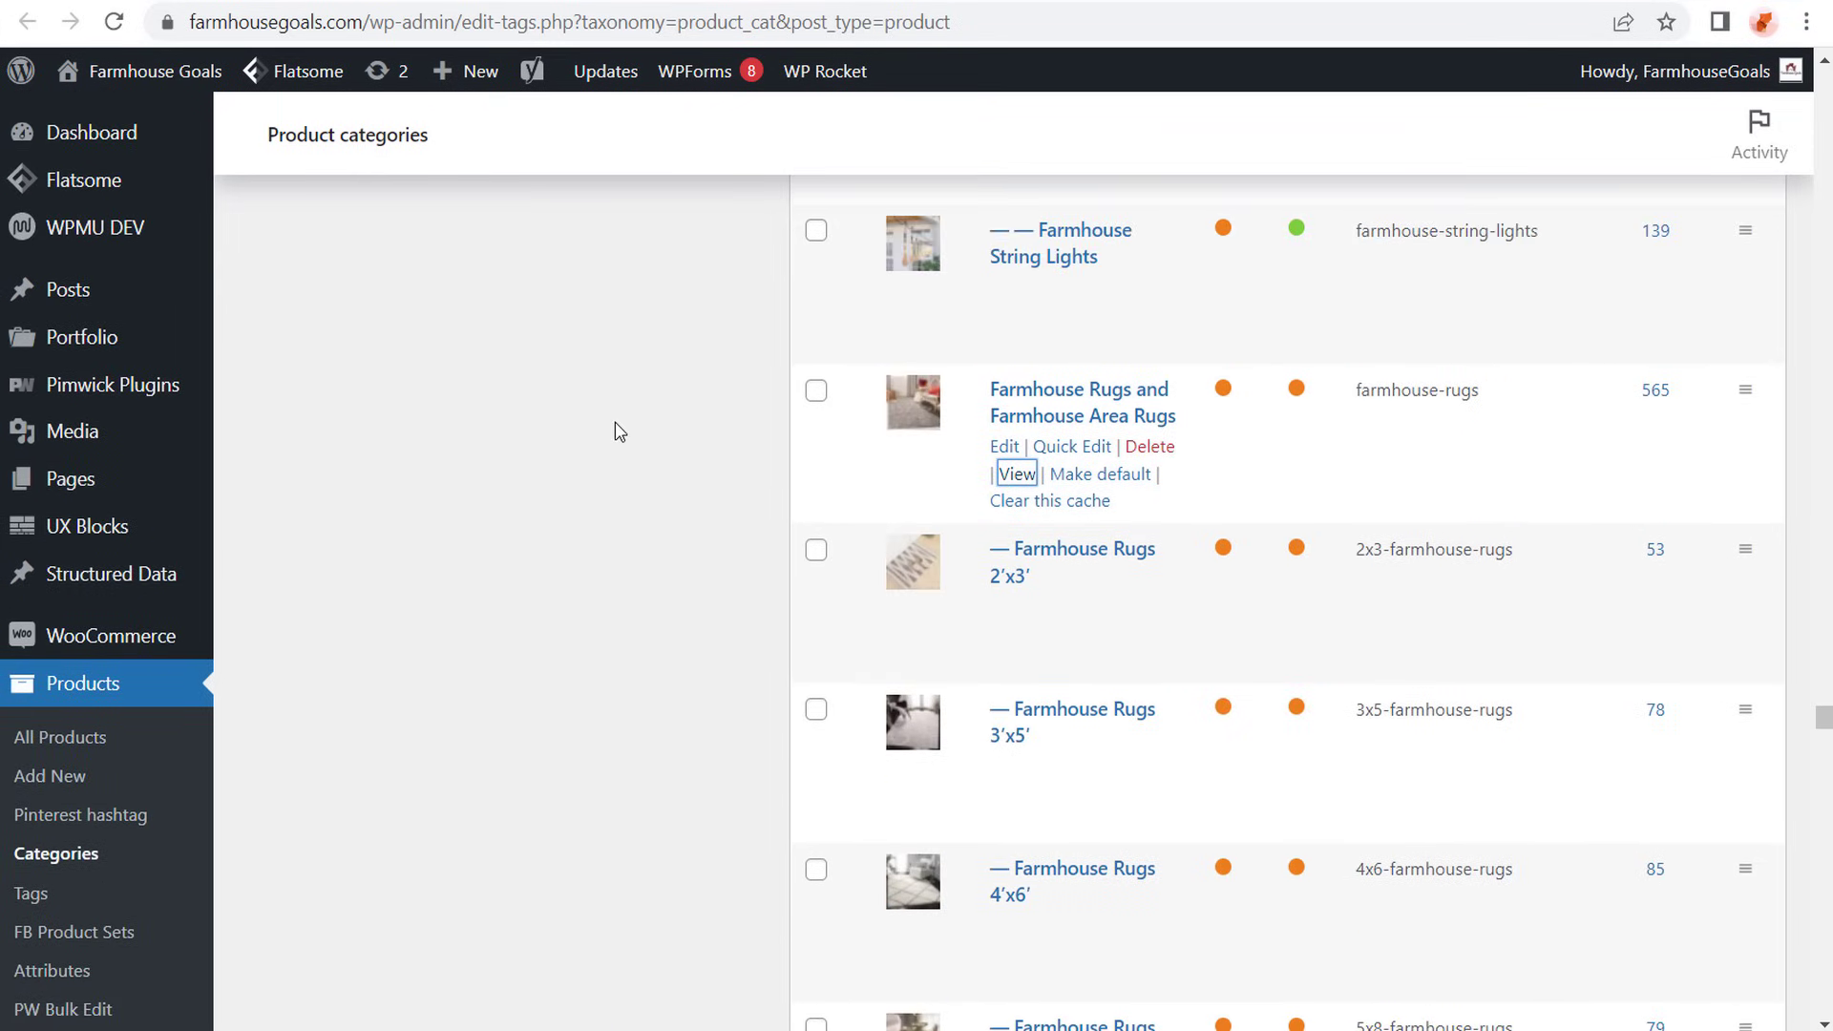
{"action": "left_click", "coordinate": [238, 2]}
{"action": "scroll", "coordinate": [375, 437], "scroll_direction": "down", "scroll_amount": 3}
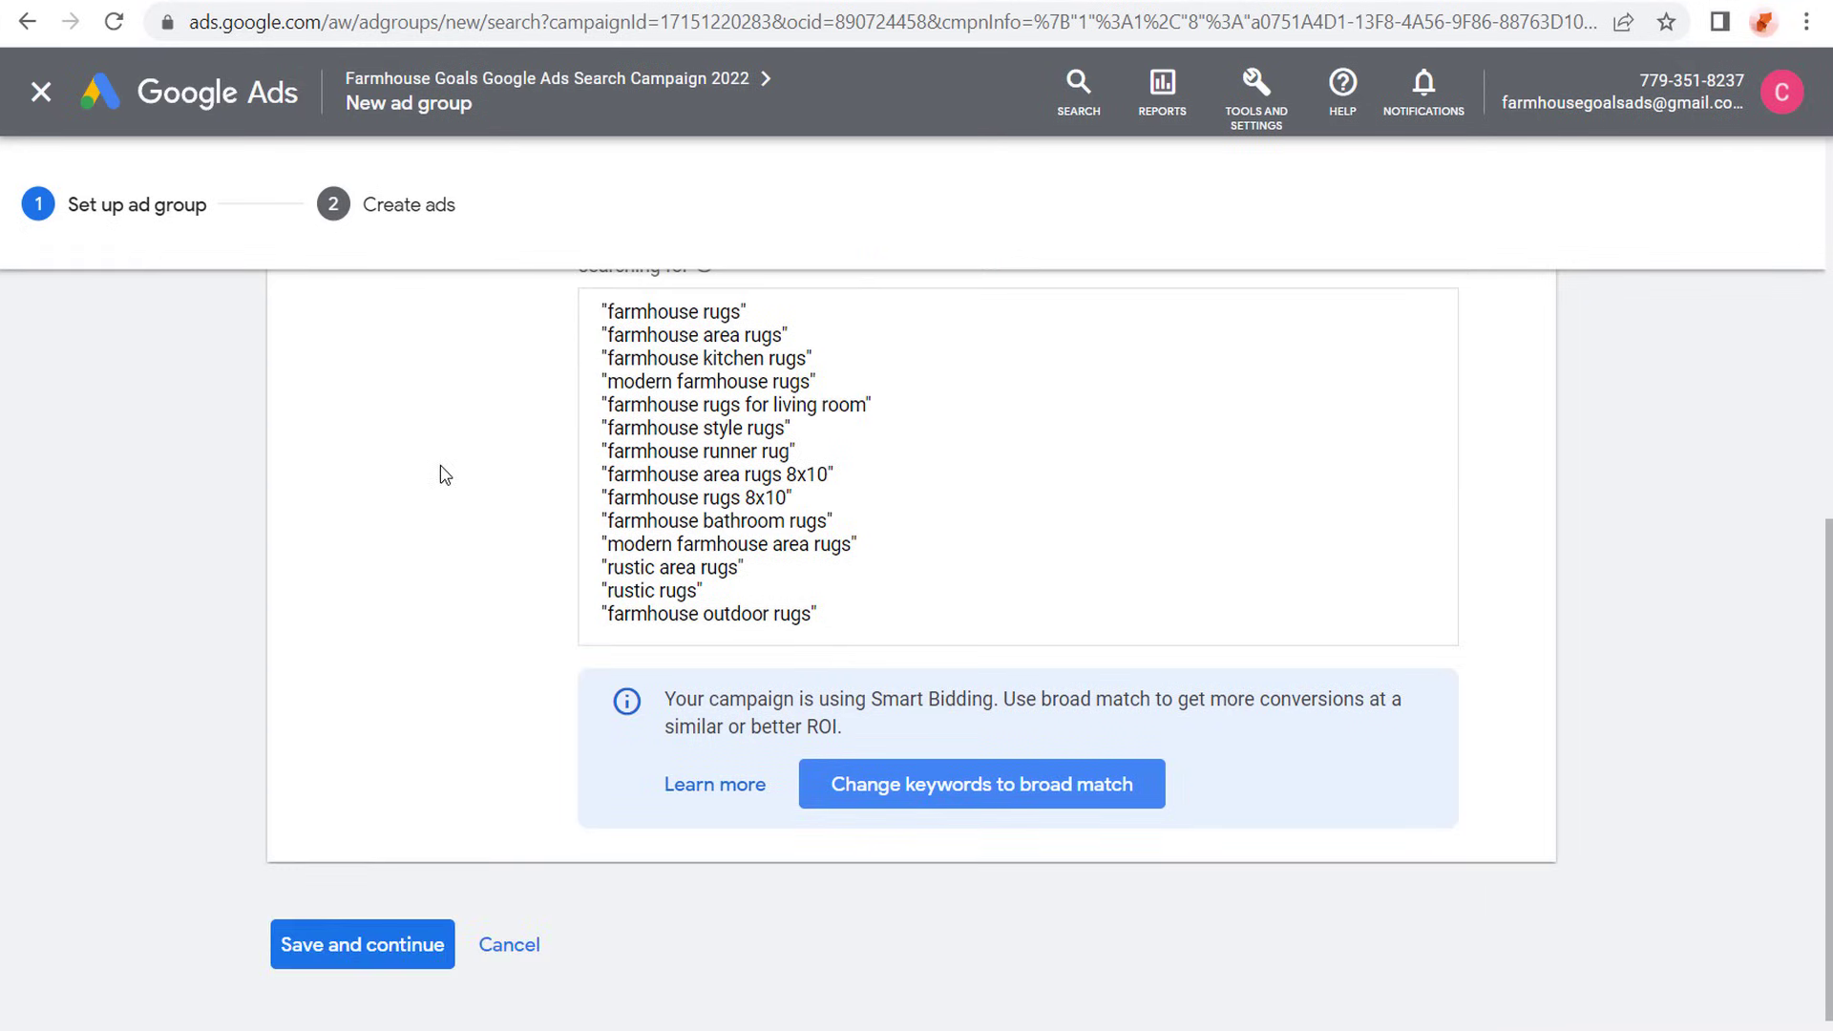
{"action": "left_click", "coordinate": [357, 917]}
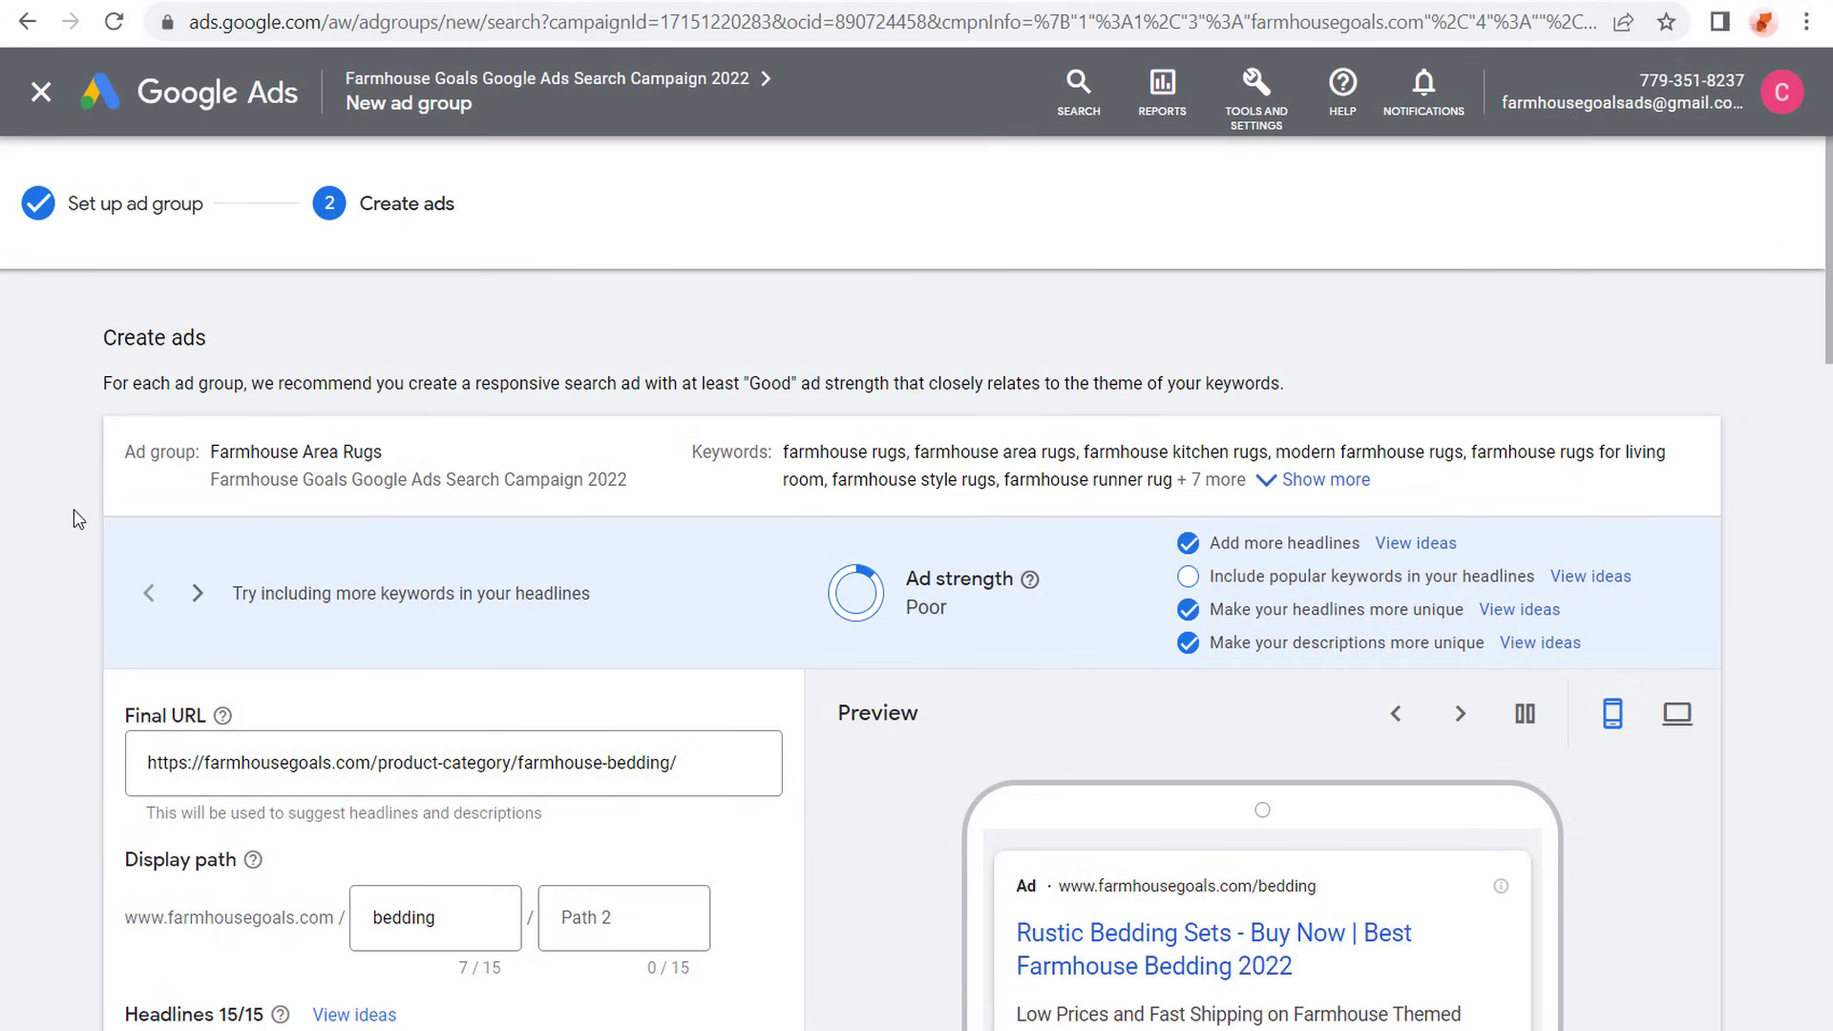
- Replace the ad's final URL with the link copied from the store's Farmhouse Rugs and Farmhouse Area Rugs category
{"action": "scroll", "coordinate": [88, 462], "scroll_direction": "down", "scroll_amount": 2}
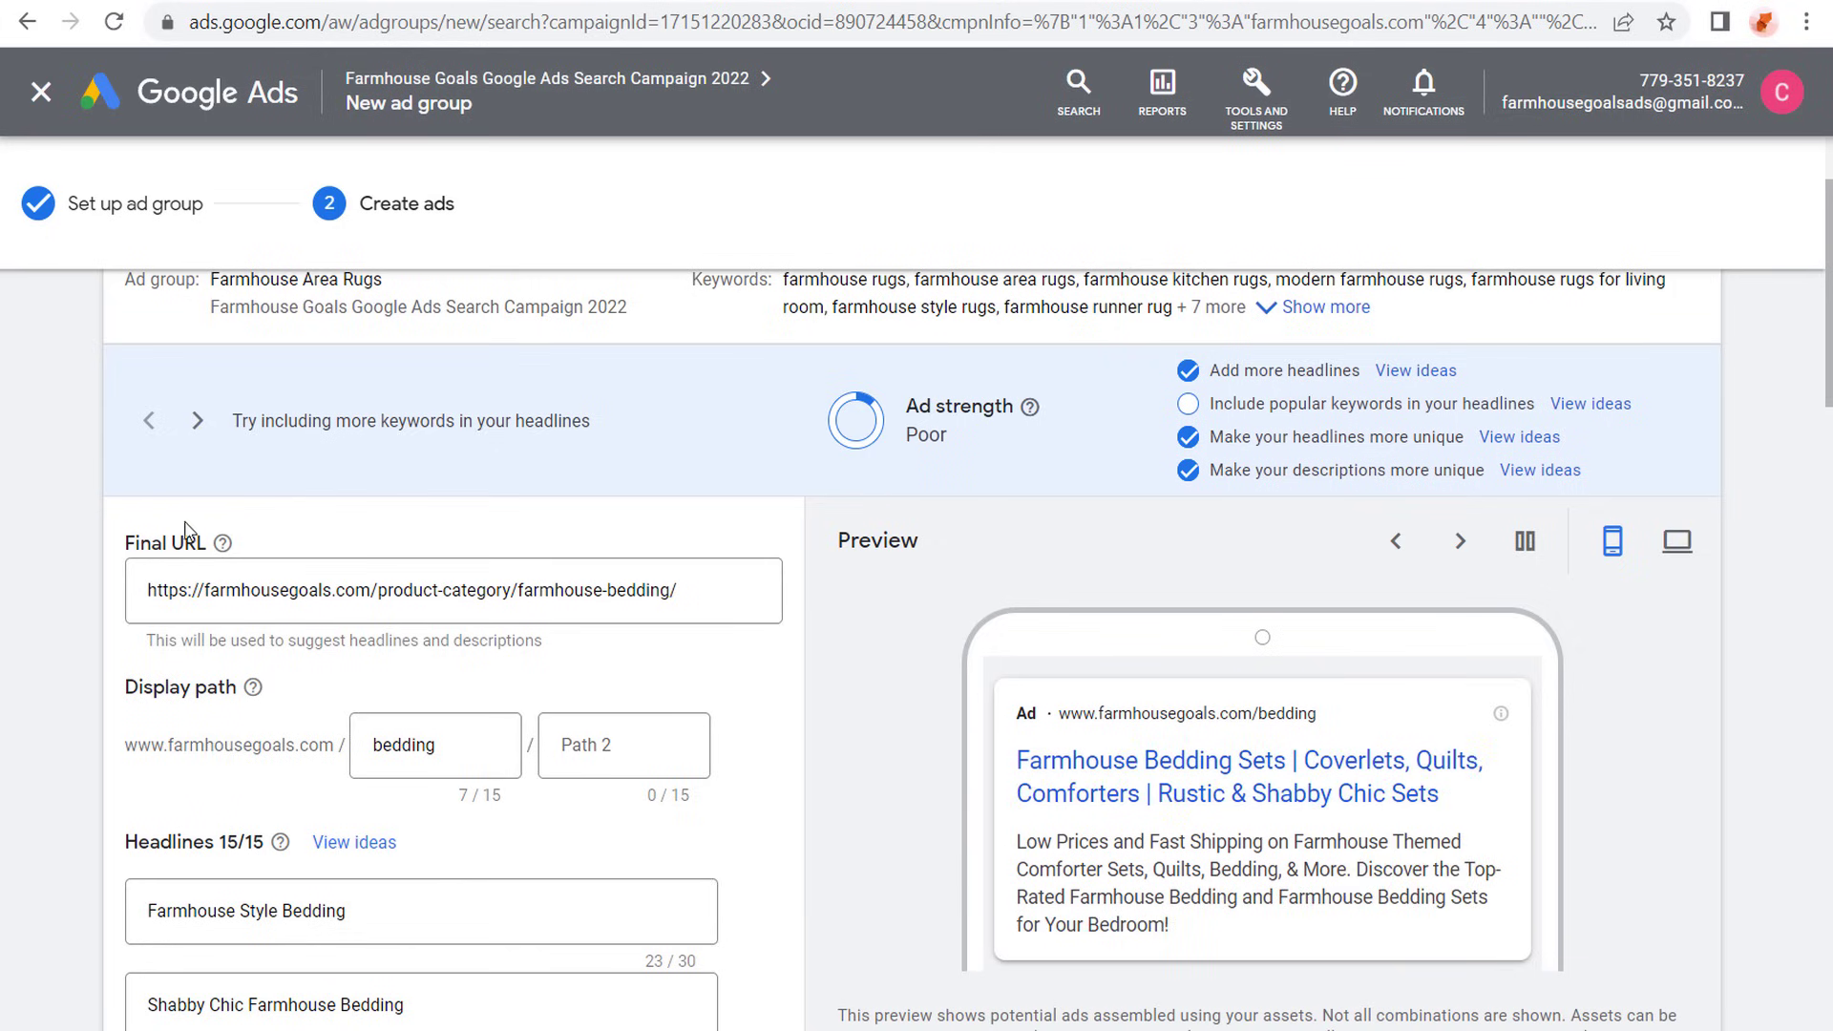
{"action": "left_click", "coordinate": [445, 2]}
{"action": "right_click", "coordinate": [1013, 475]}
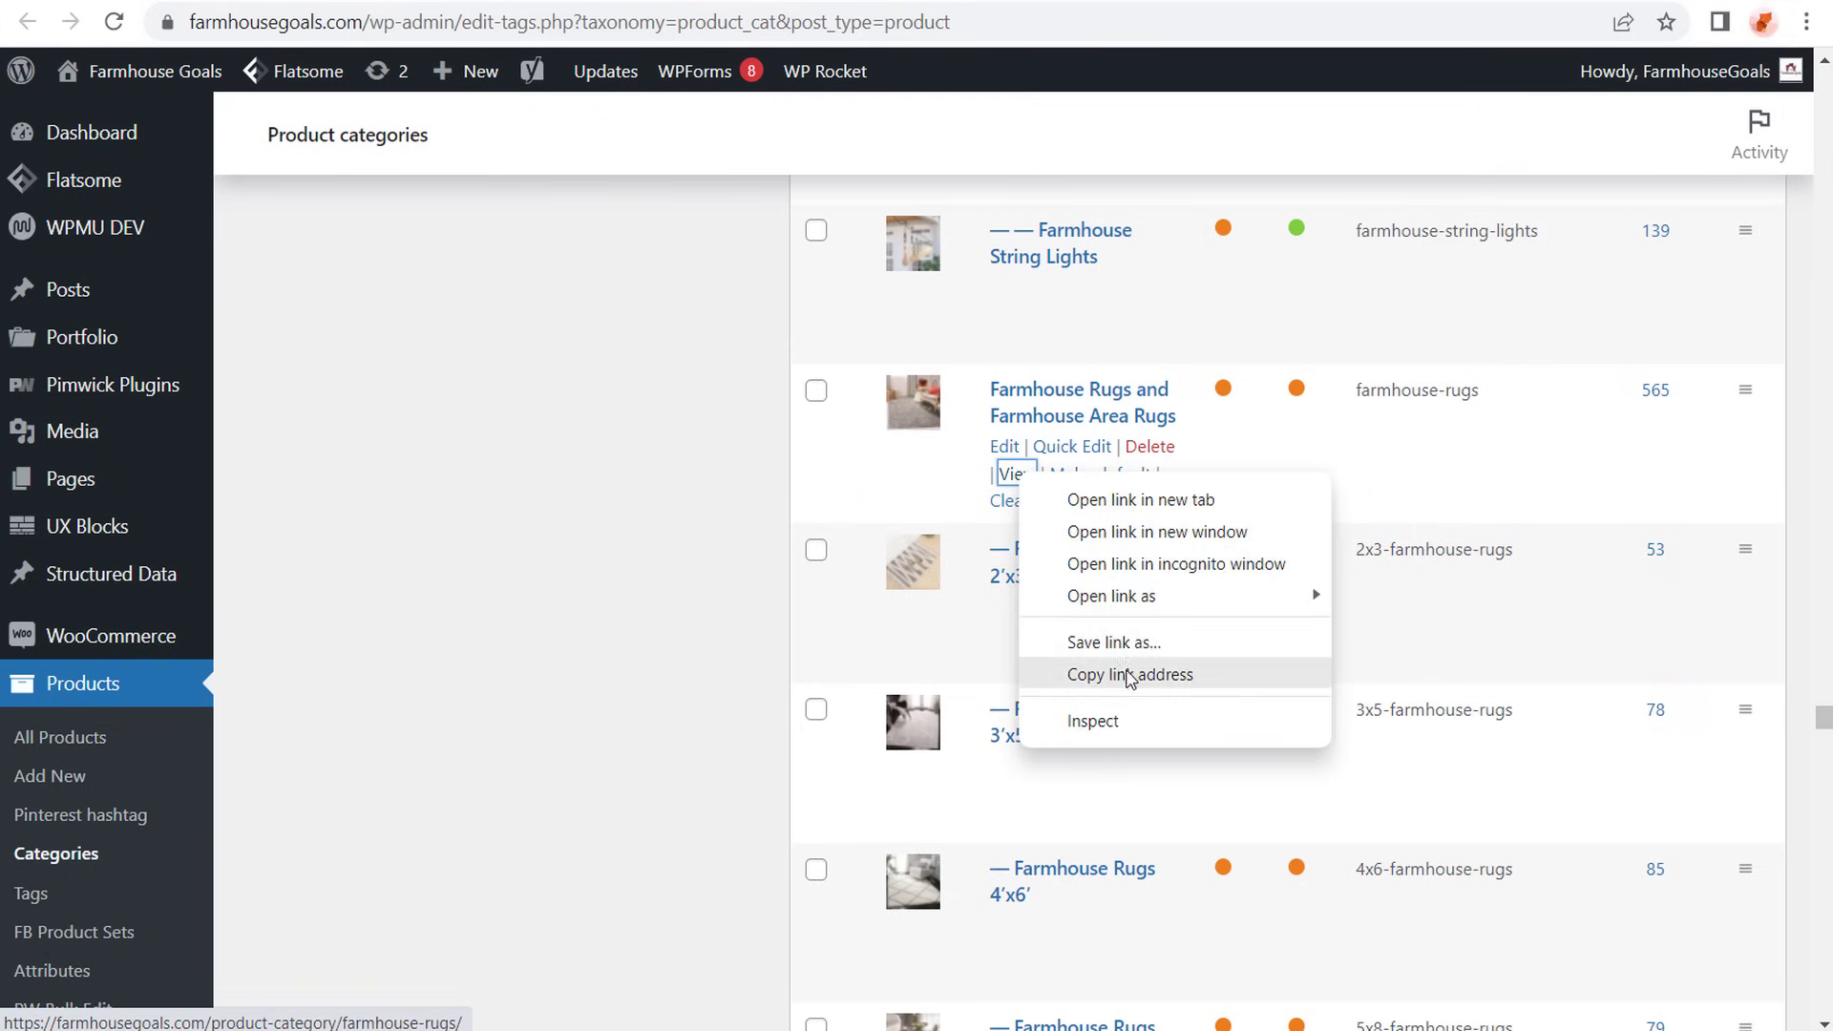
{"action": "left_click", "coordinate": [1107, 674]}
{"action": "key", "text": "ctrl+shift+Tab"}
{"action": "left_click_drag", "start_coordinate": [679, 590], "coordinate": [138, 611]}
{"action": "key", "text": "ctrl+v"}
{"action": "left_click", "coordinate": [67, 552]}
- Change the first display path of the ad to "rugs"
{"action": "scroll", "coordinate": [84, 512], "scroll_direction": "down", "scroll_amount": 2}
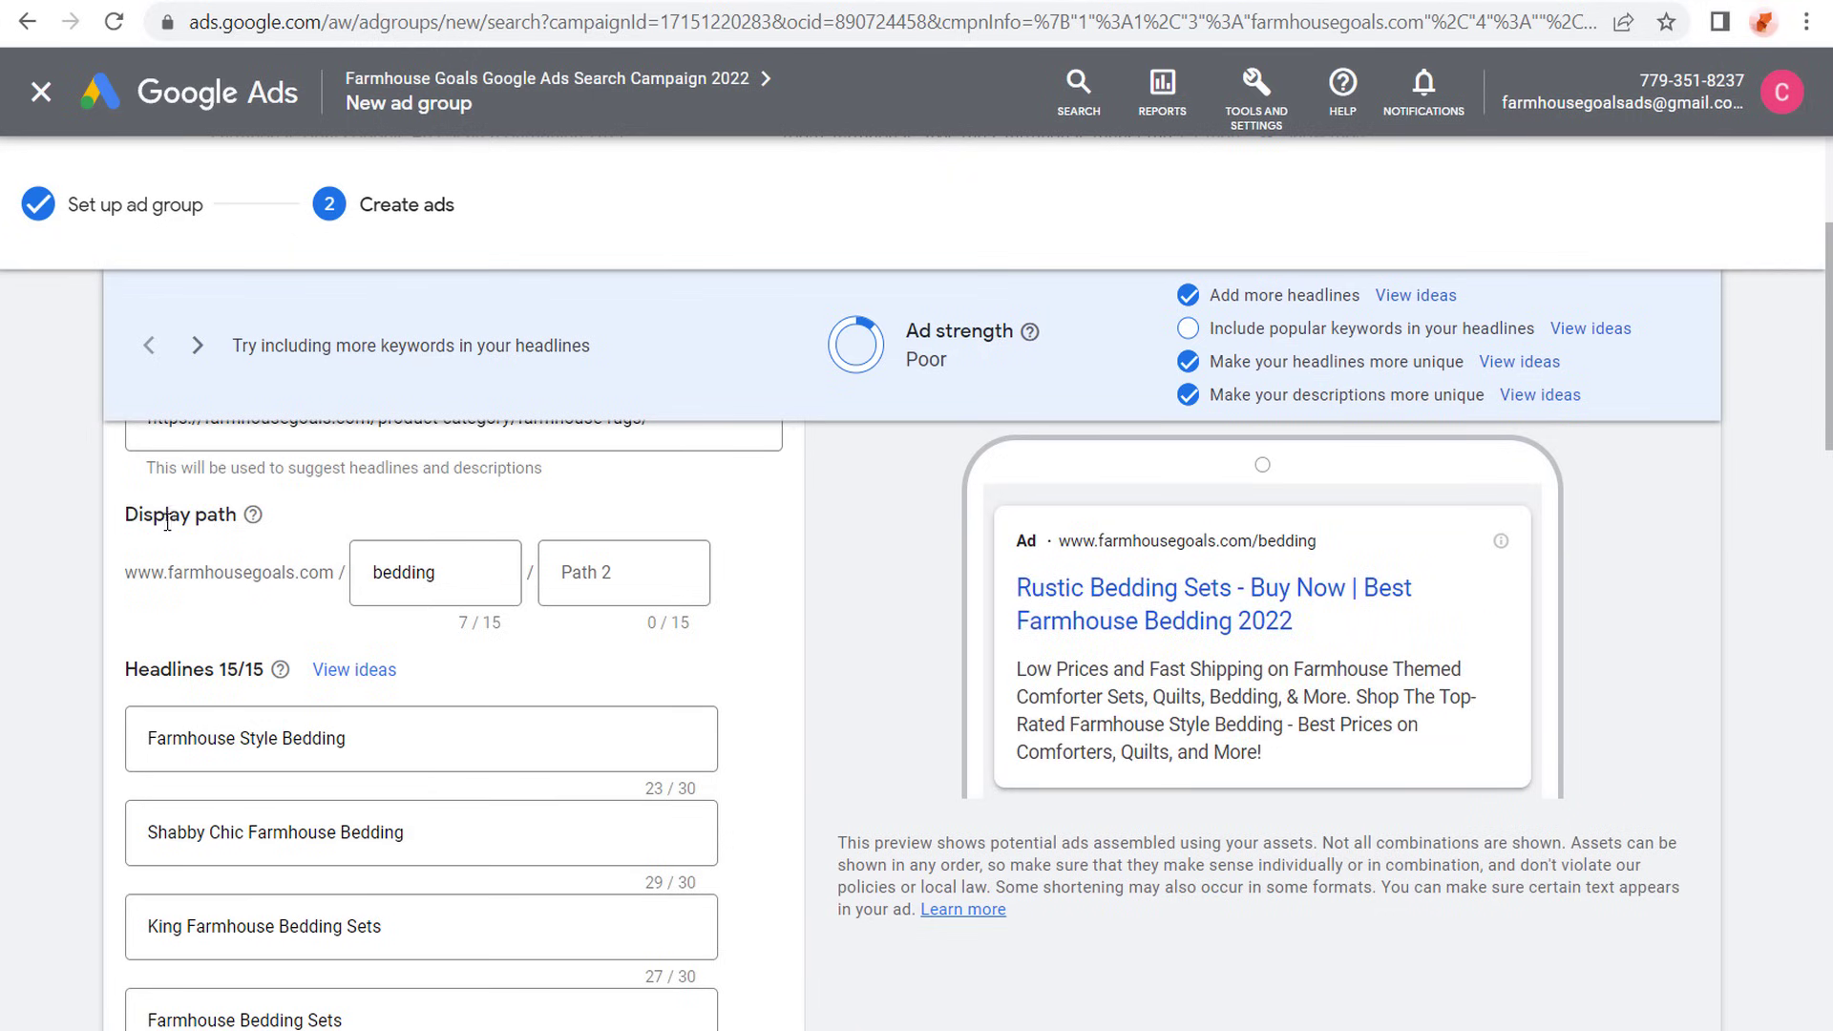
{"action": "left_click", "coordinate": [455, 577]}
{"action": "left_click_drag", "start_coordinate": [455, 577], "coordinate": [283, 568]}
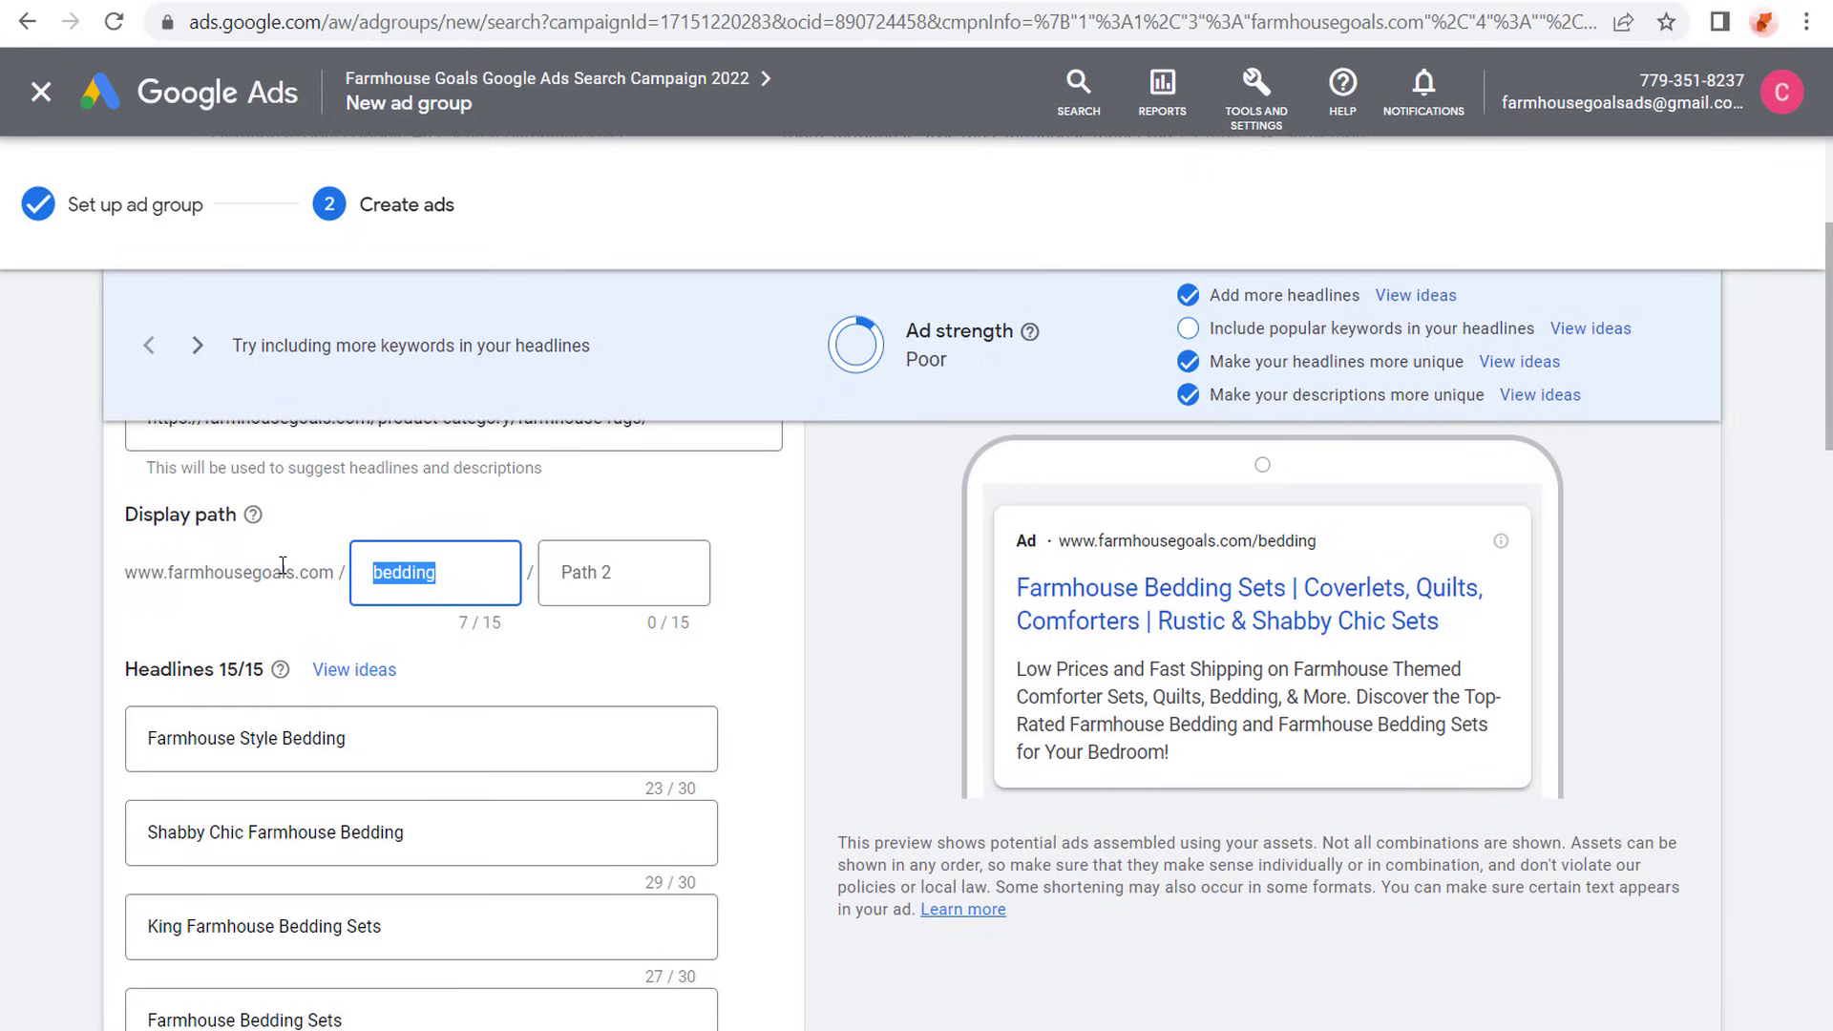
{"action": "type", "text": "rugs"}
{"action": "left_click", "coordinate": [124, 602]}
- Change the first headline to "Farmhouse Style Area Rugs"
{"action": "scroll", "coordinate": [125, 597], "scroll_direction": "down", "scroll_amount": 2}
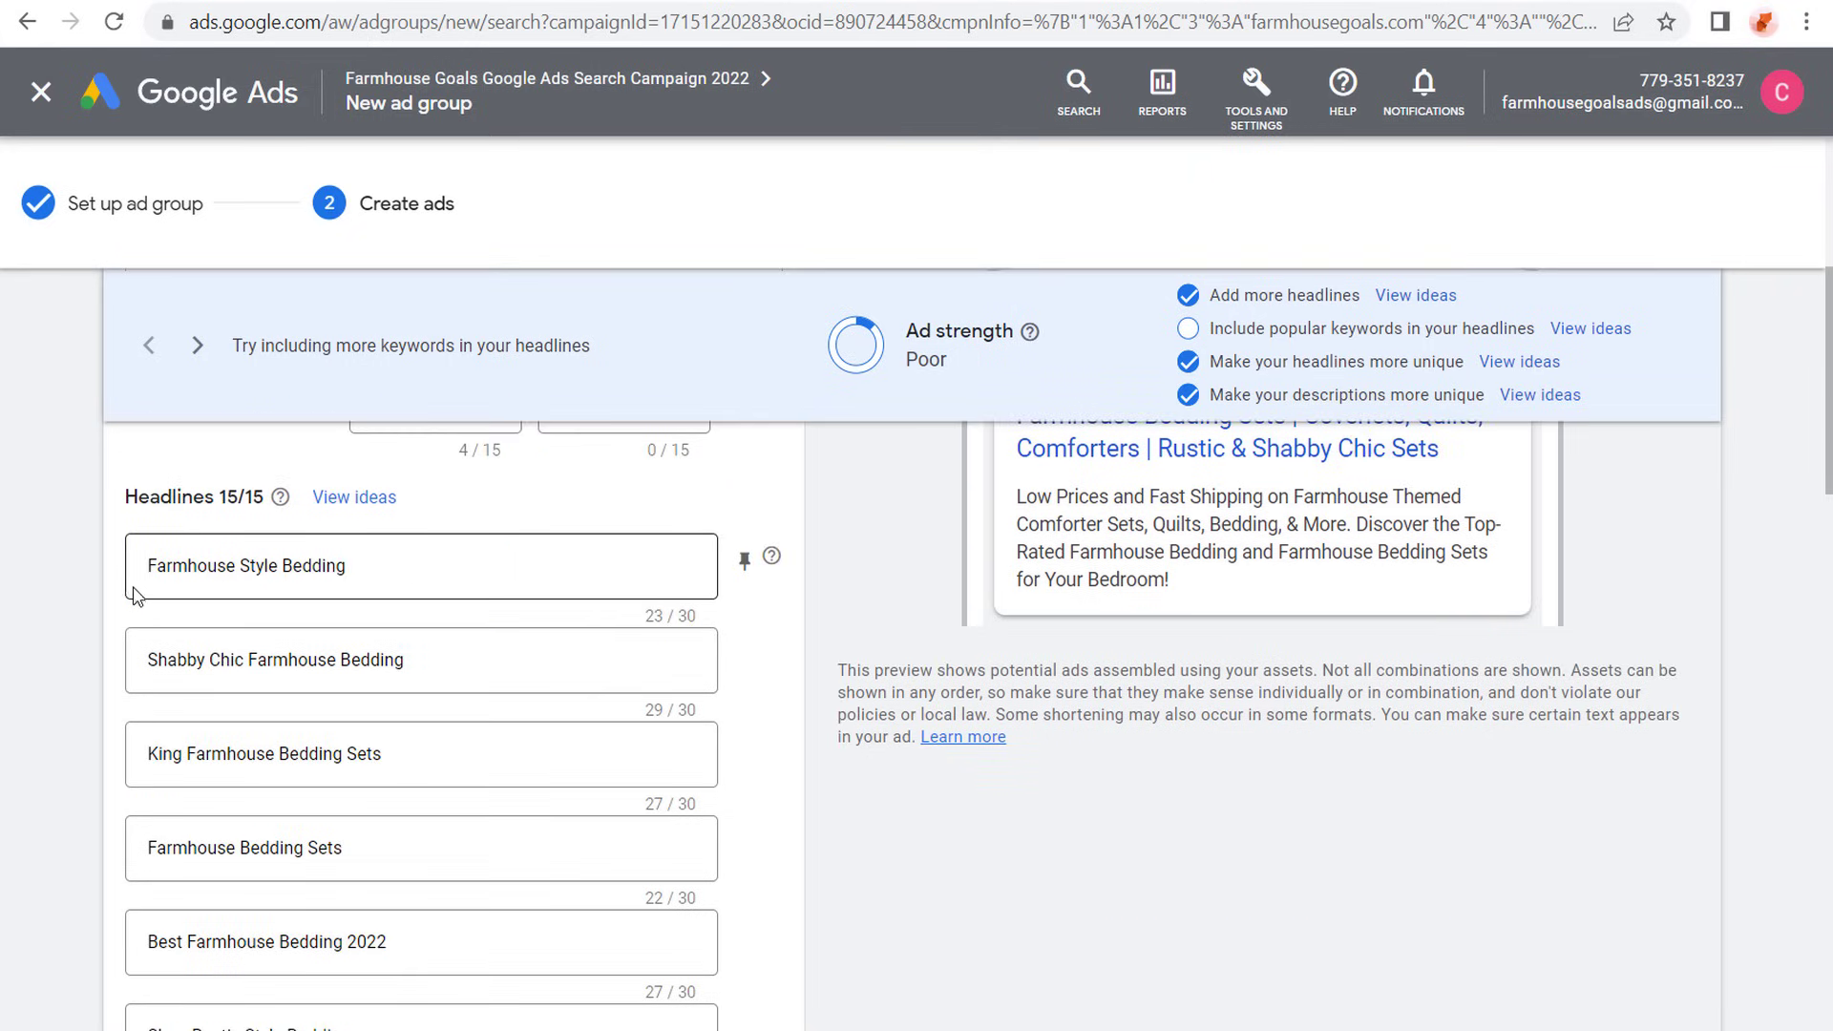
{"action": "left_click_drag", "start_coordinate": [381, 577], "coordinate": [284, 570]}
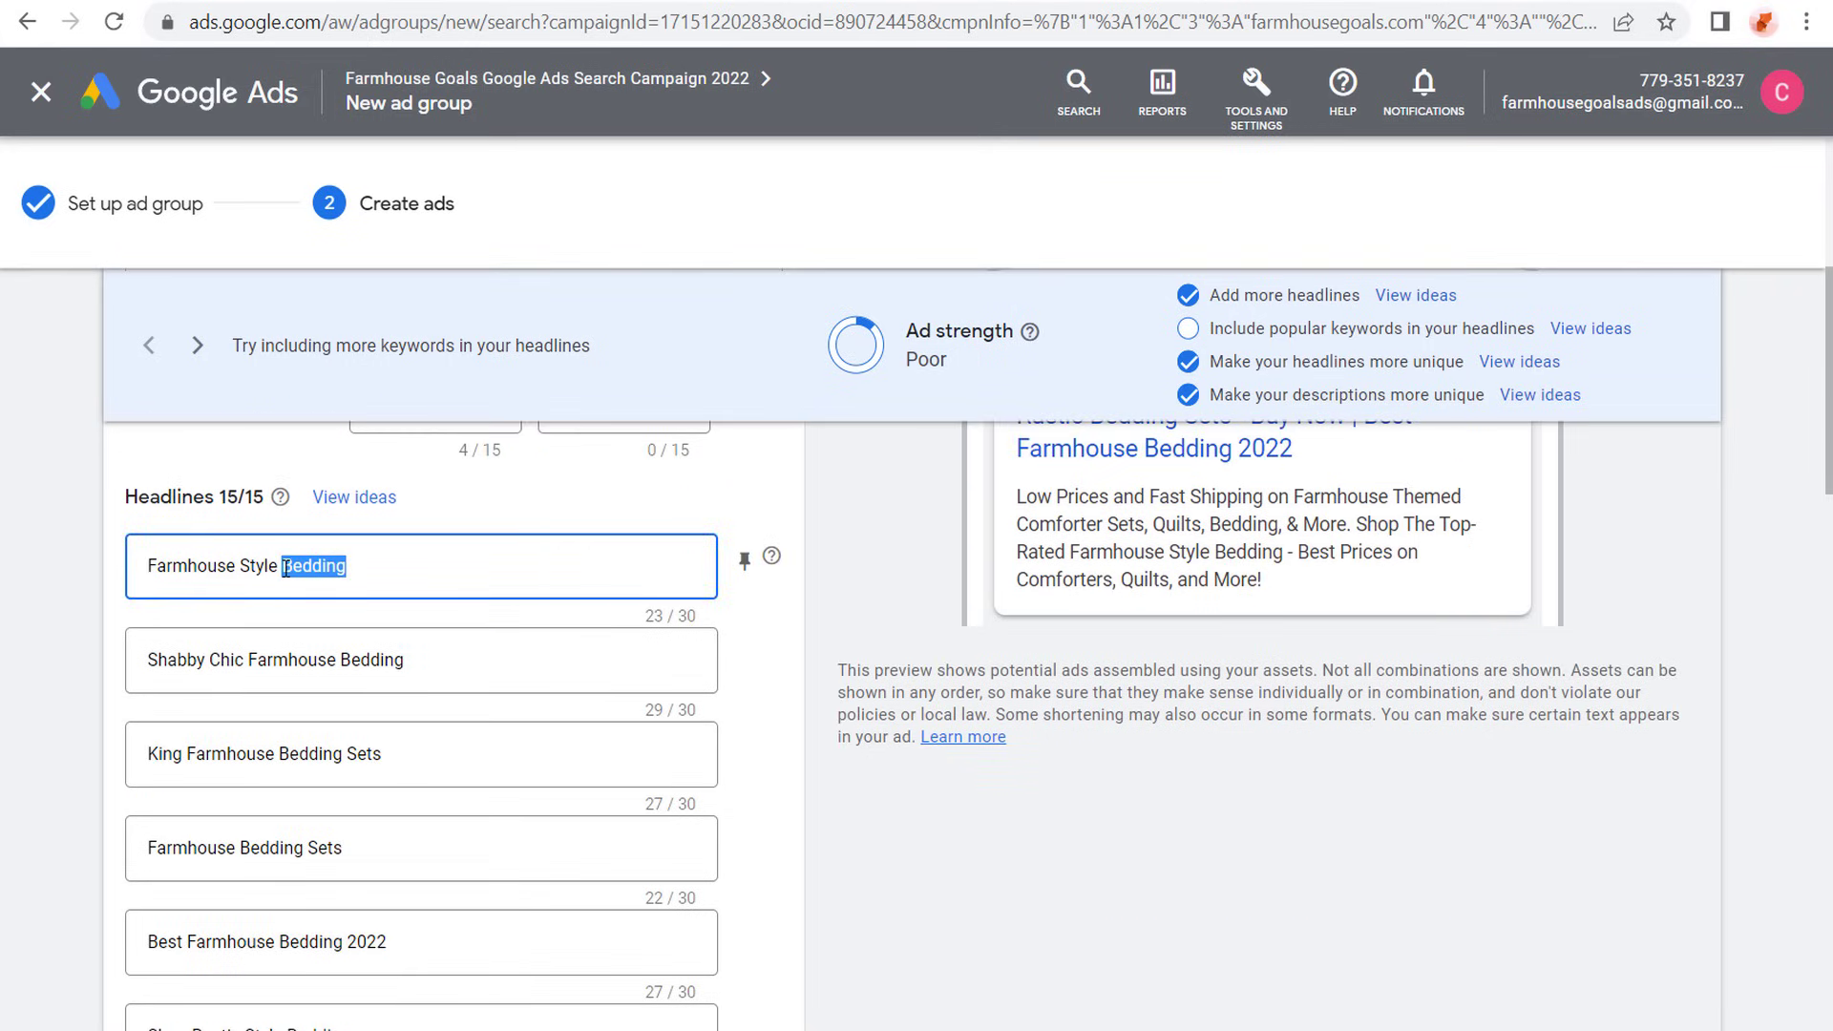
{"action": "type", "text": "Area Rugs"}
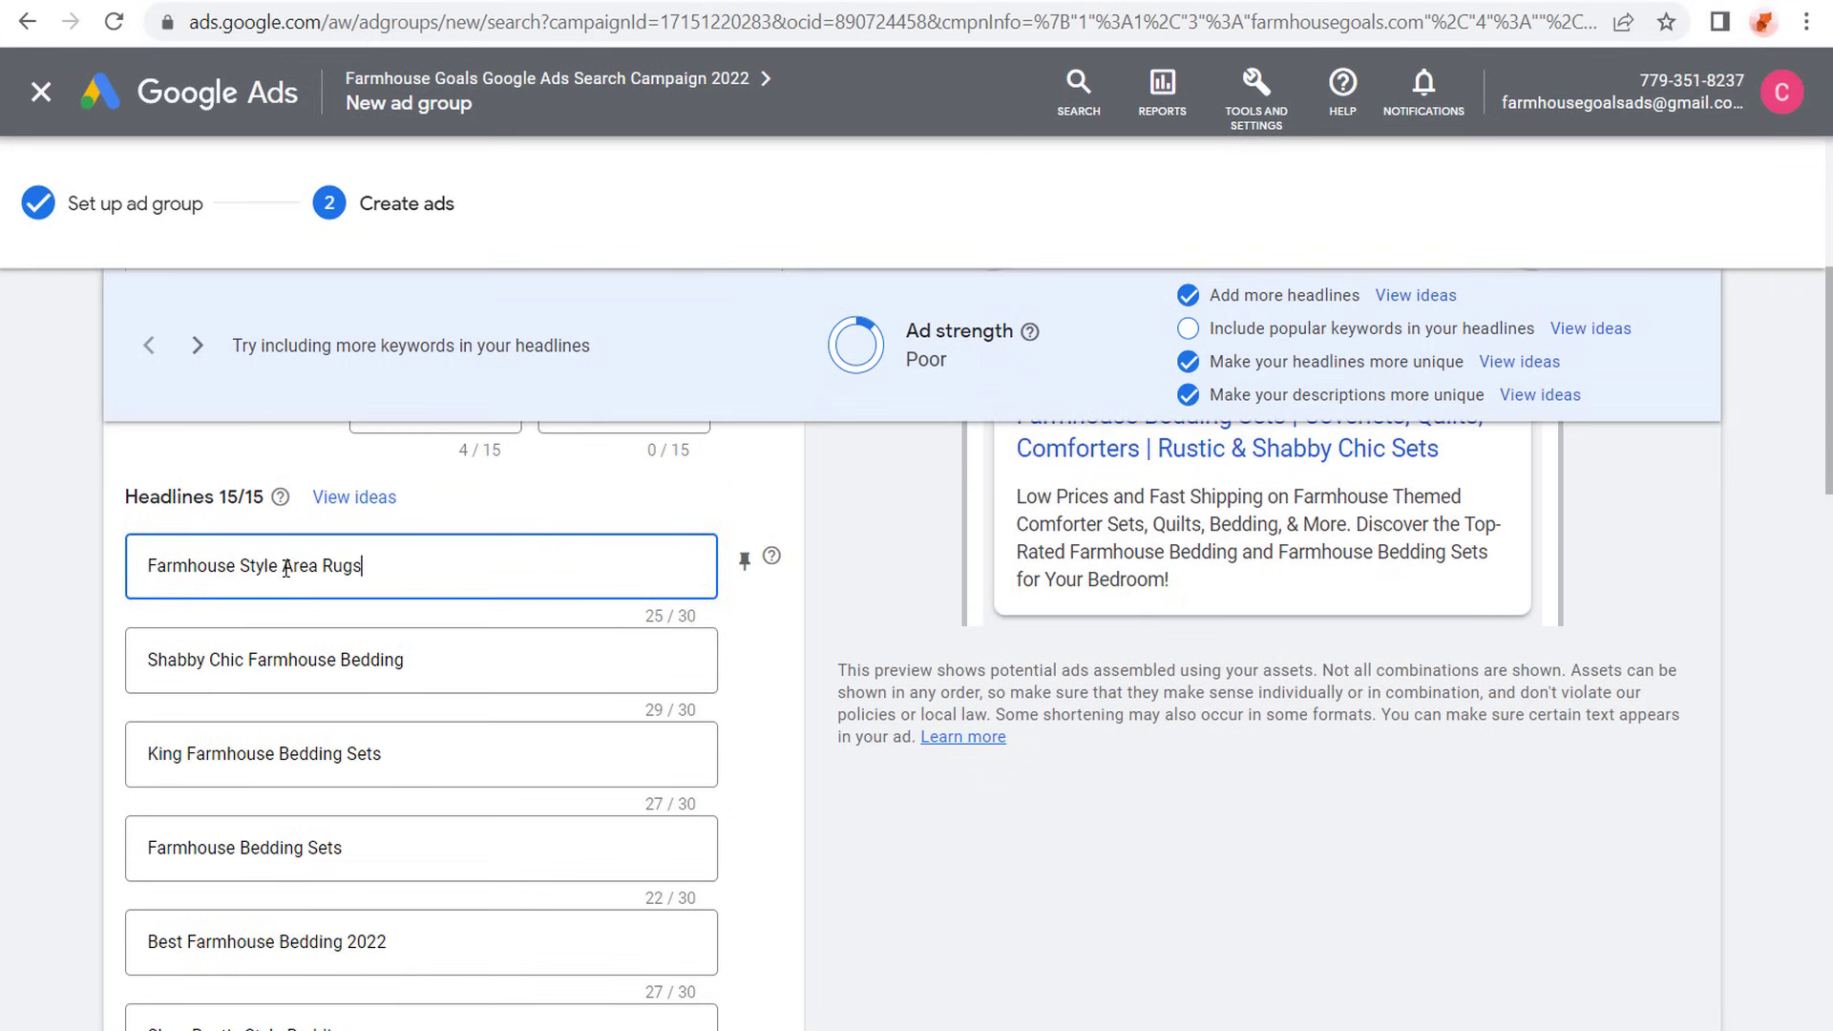
- Change the second headline to "Shabby Chic Farmhouse Rugs", reusing the wording of the first headline
{"action": "left_click_drag", "start_coordinate": [364, 566], "coordinate": [282, 566]}
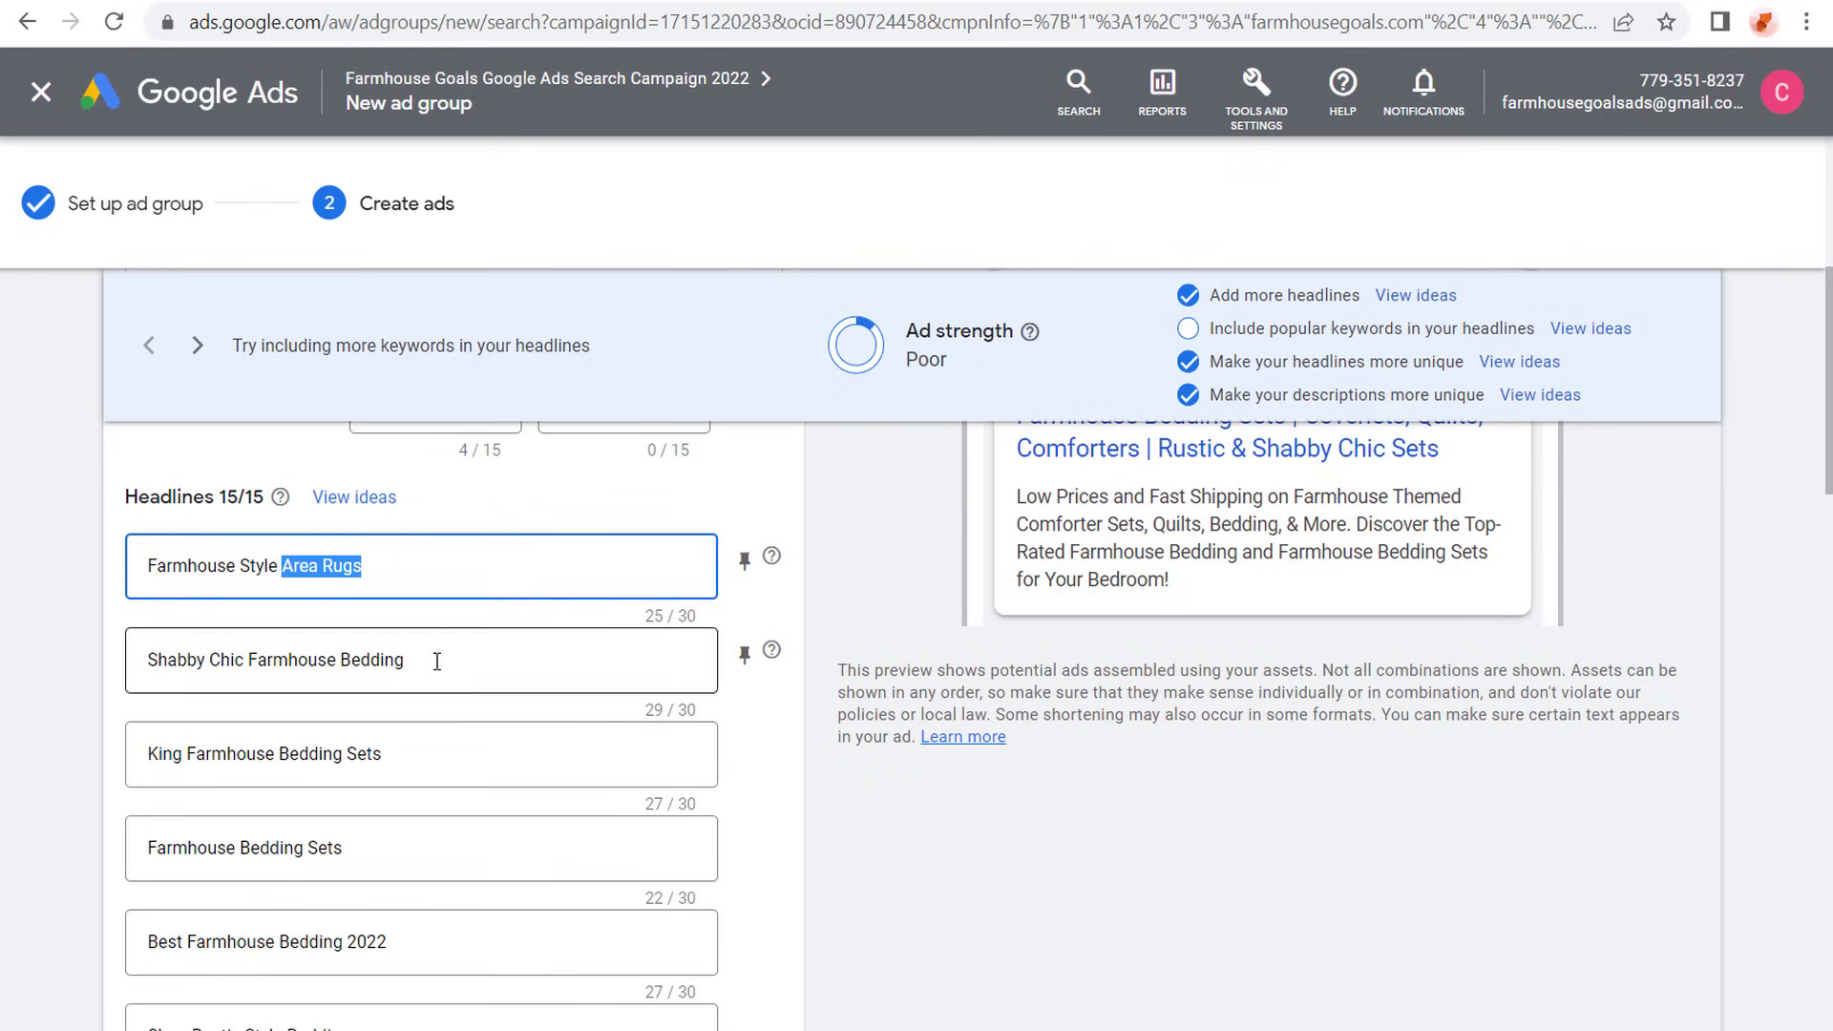
{"action": "left_click_drag", "start_coordinate": [437, 662], "coordinate": [340, 661]}
{"action": "key", "text": "ctrl+v"}
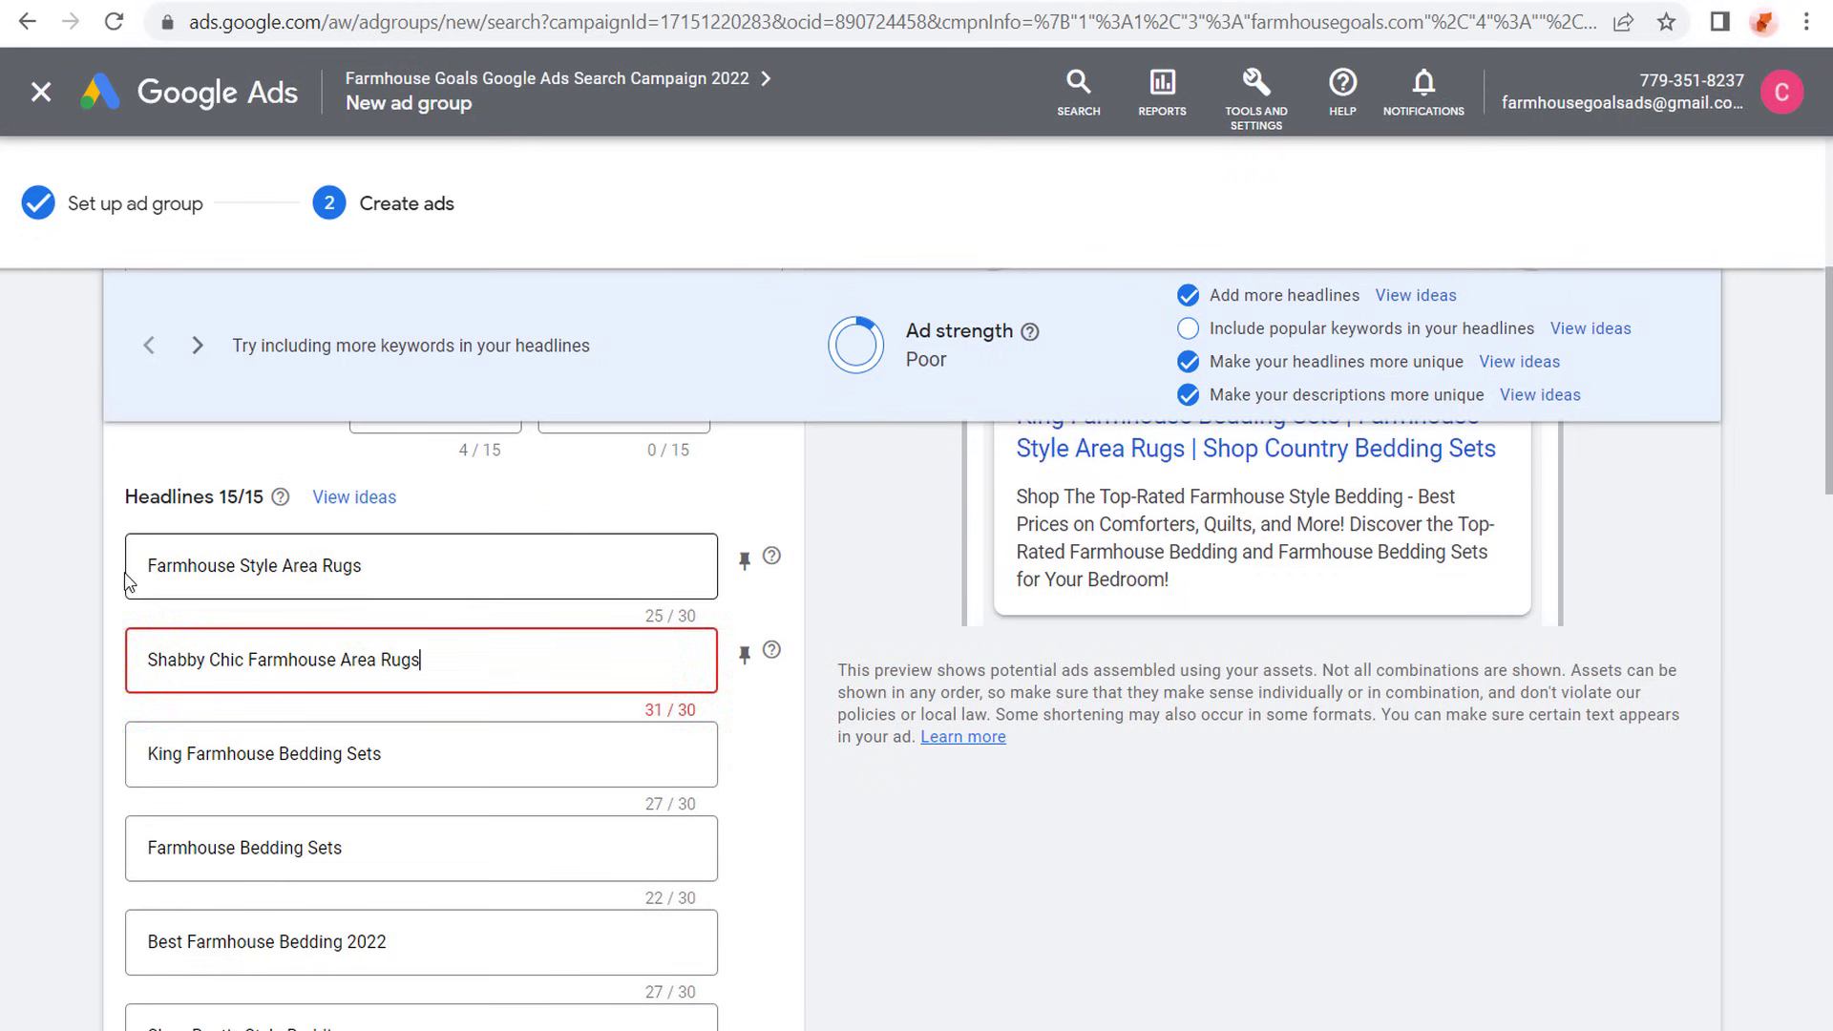
{"action": "left_click", "coordinate": [99, 577]}
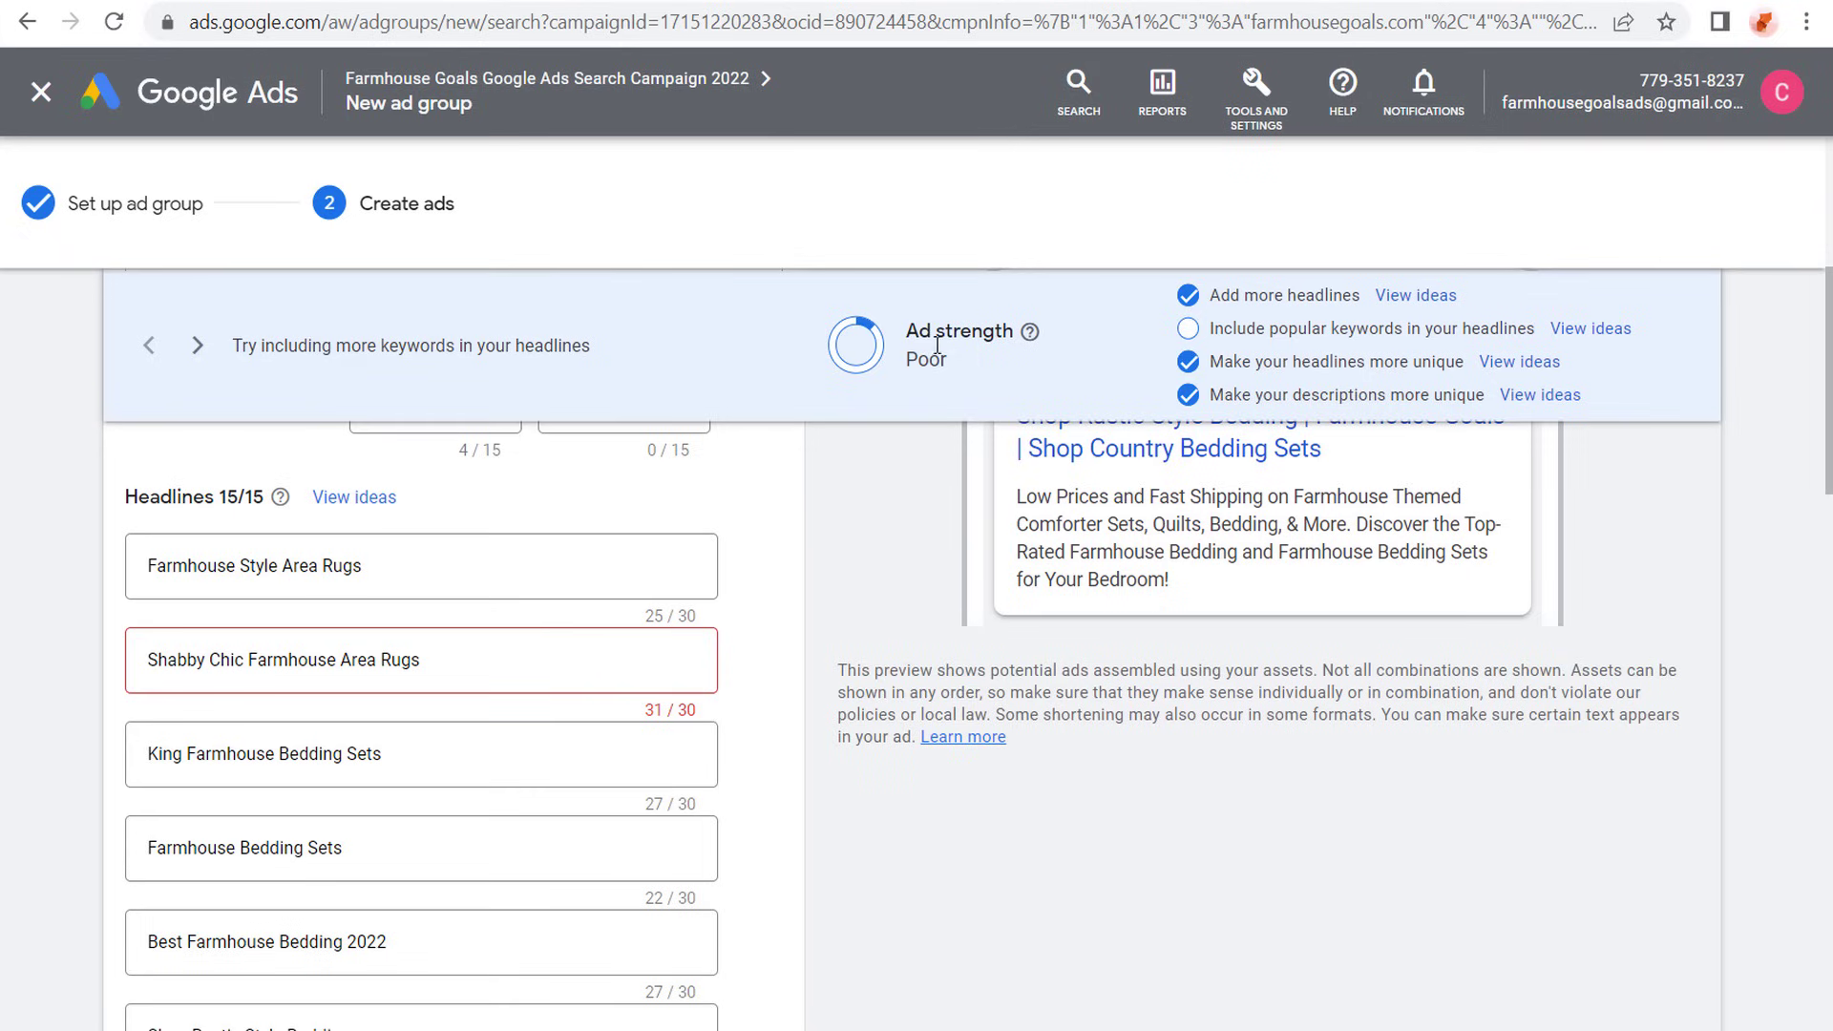
{"action": "left_click", "coordinate": [376, 660]}
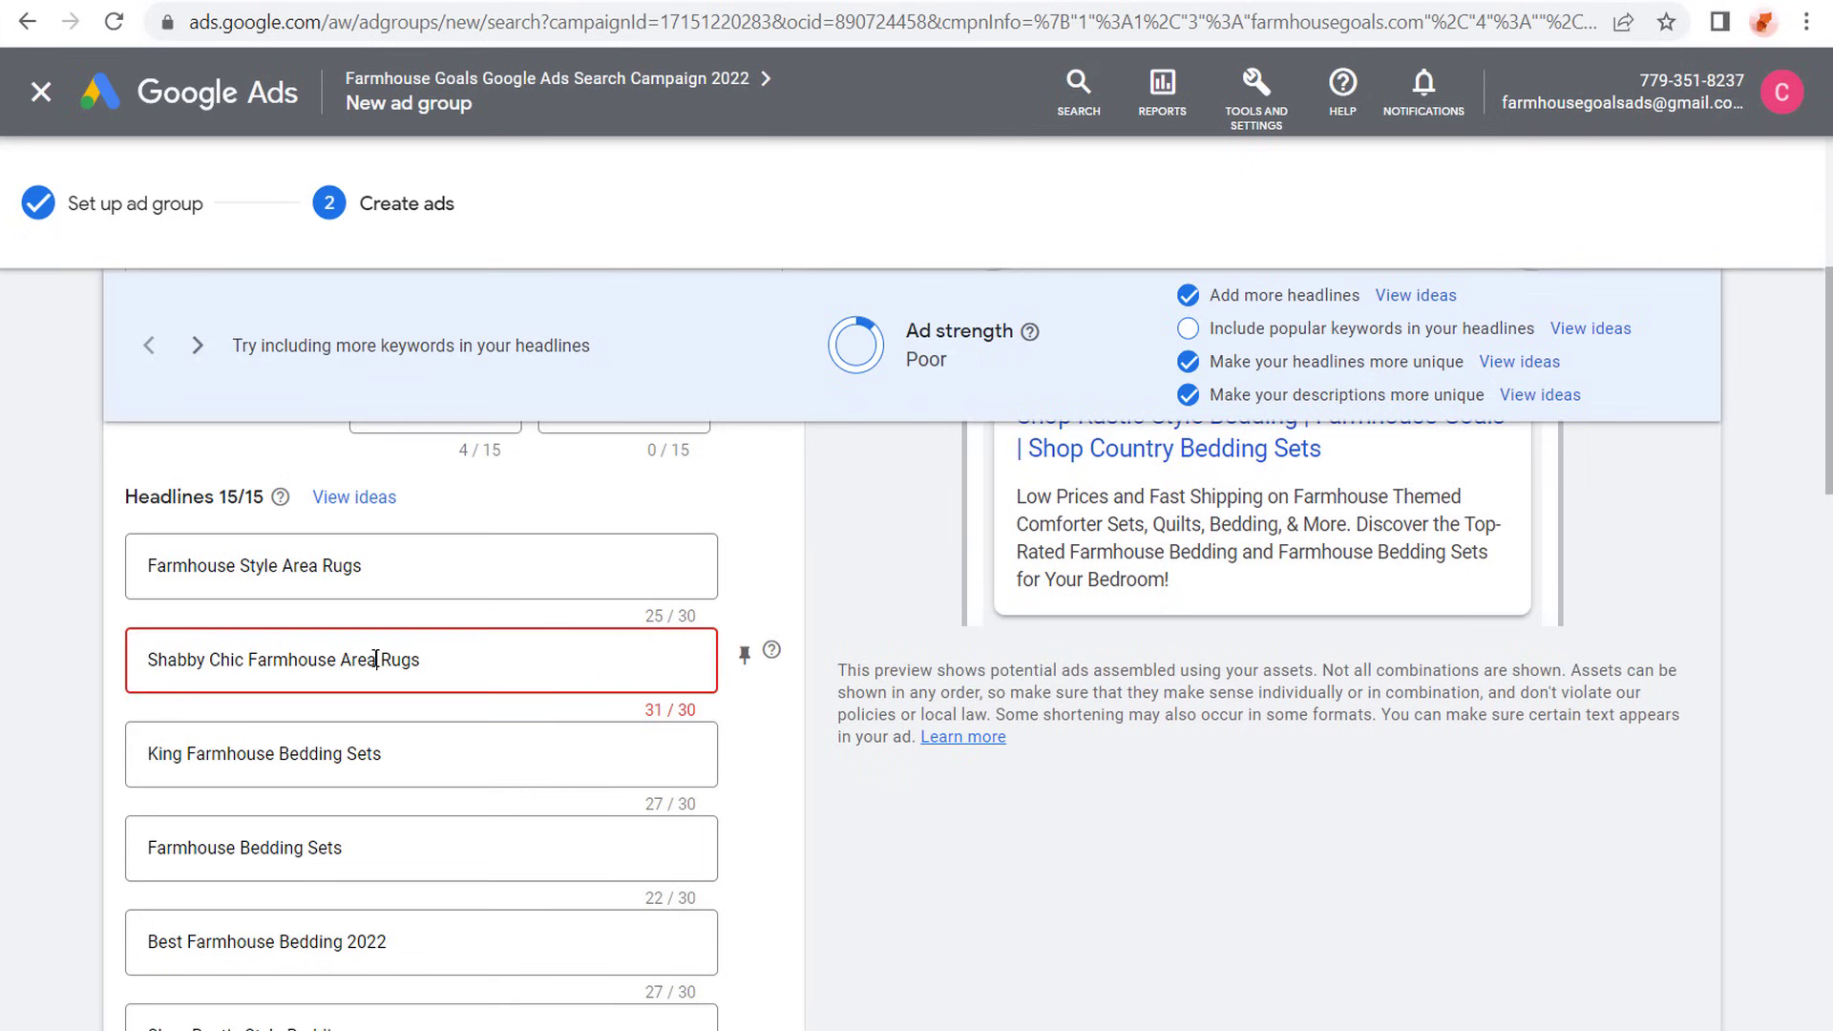
{"action": "key", "text": "BackSpace"}
{"action": "key", "text": "BackSpace"}
{"action": "key", "text": "BackSpace"}
{"action": "key", "text": "BackSpace"}
{"action": "key", "text": "BackSpace"}
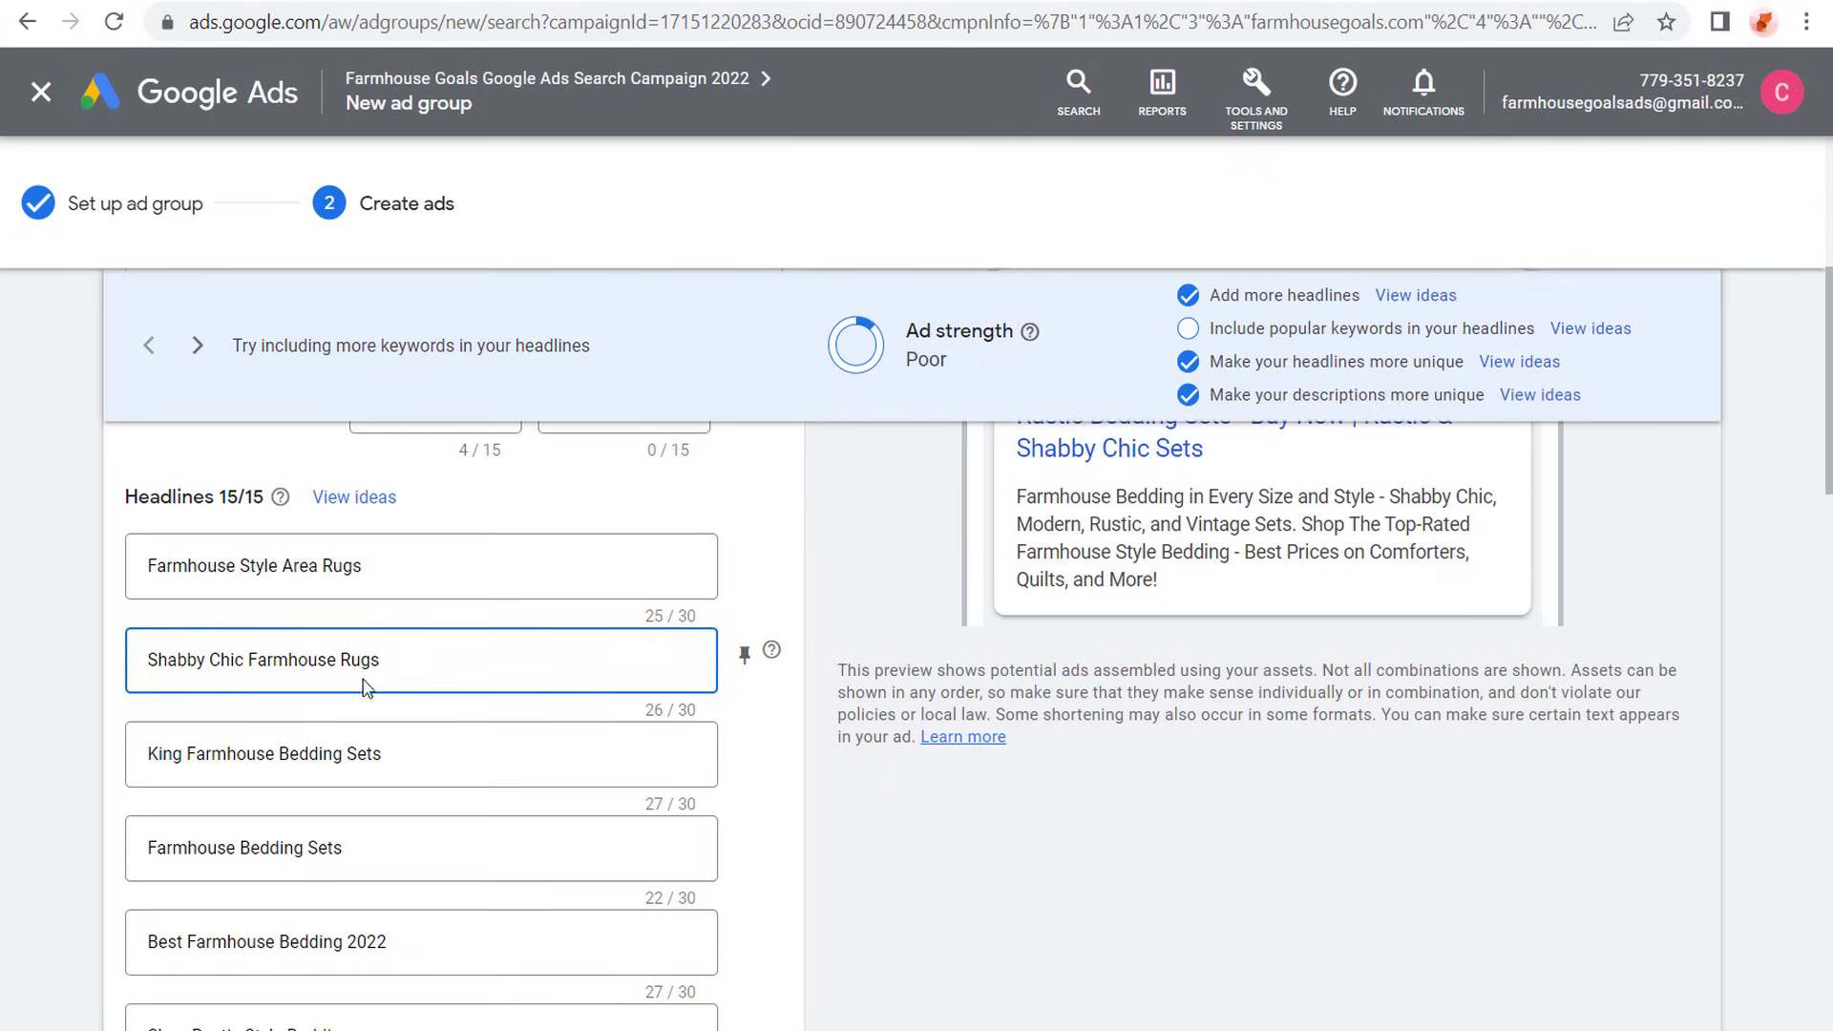
{"action": "left_click", "coordinate": [84, 570]}
- Review the rug ad from its final URL and display path through all the headlines to the four descriptions
{"action": "scroll", "coordinate": [84, 570], "scroll_direction": "down", "scroll_amount": 2}
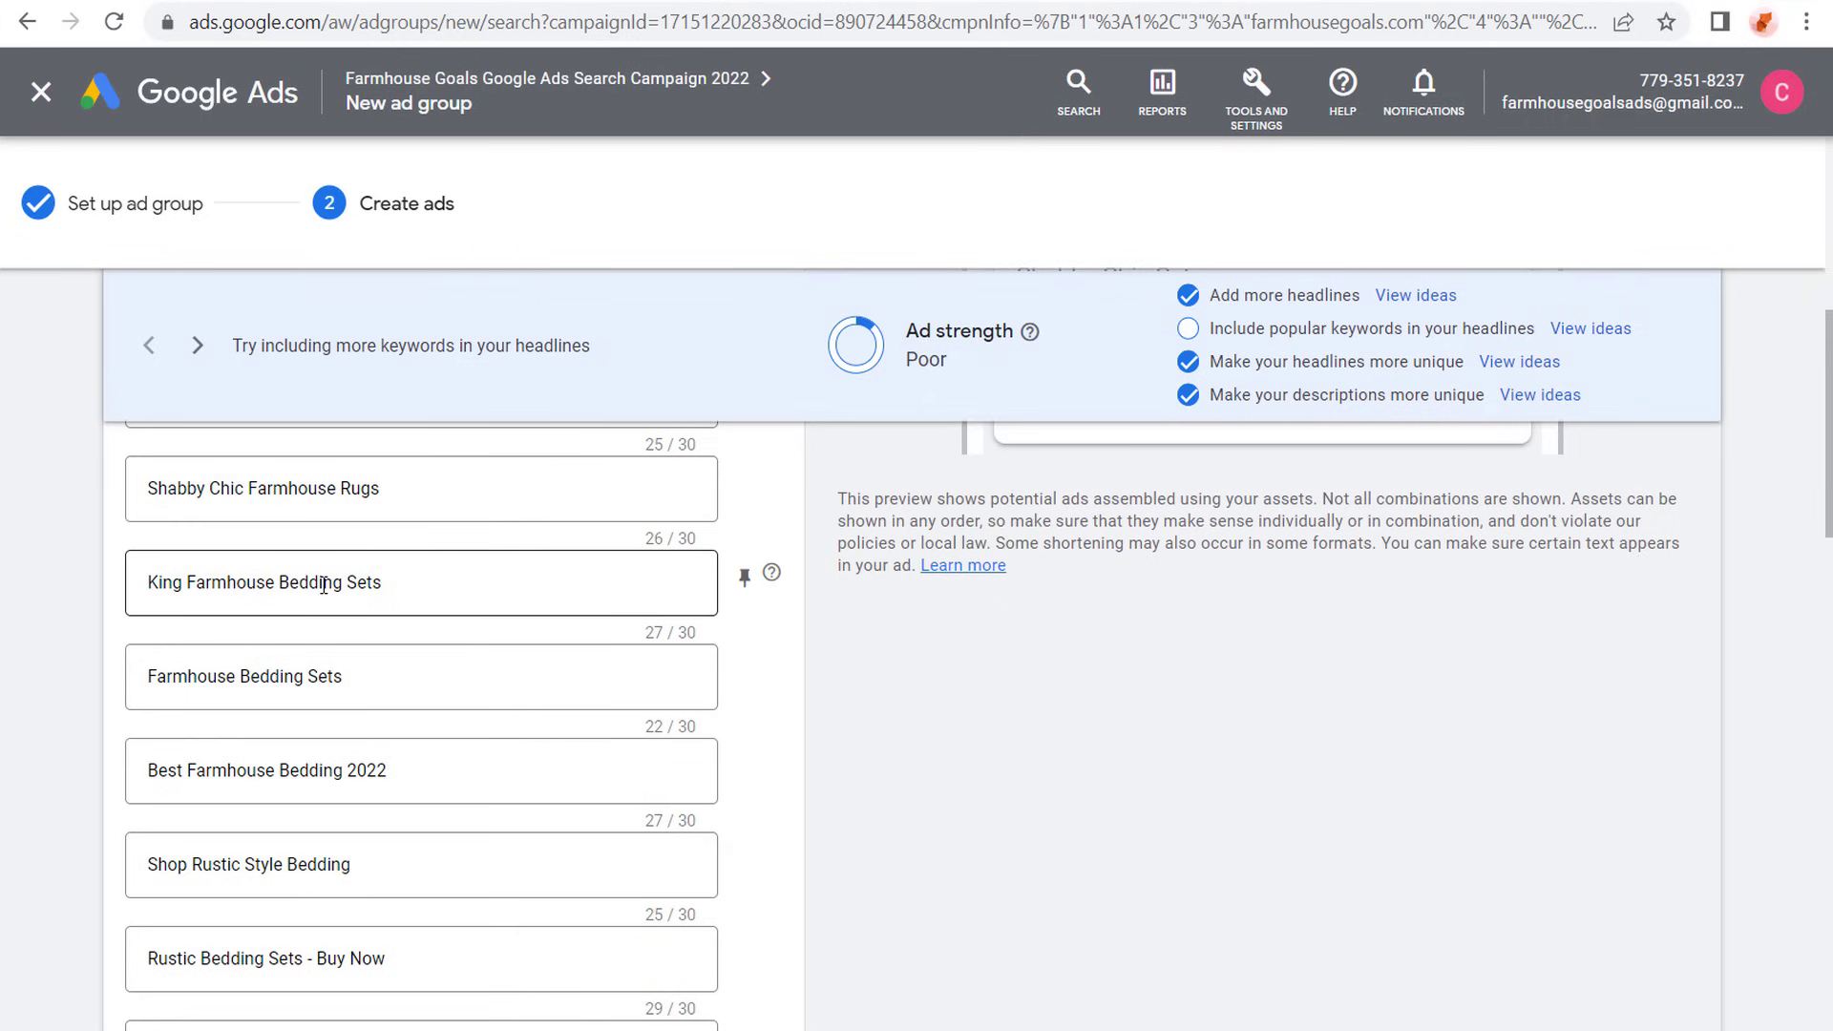
{"action": "scroll", "coordinate": [82, 553], "scroll_direction": "up", "scroll_amount": 8}
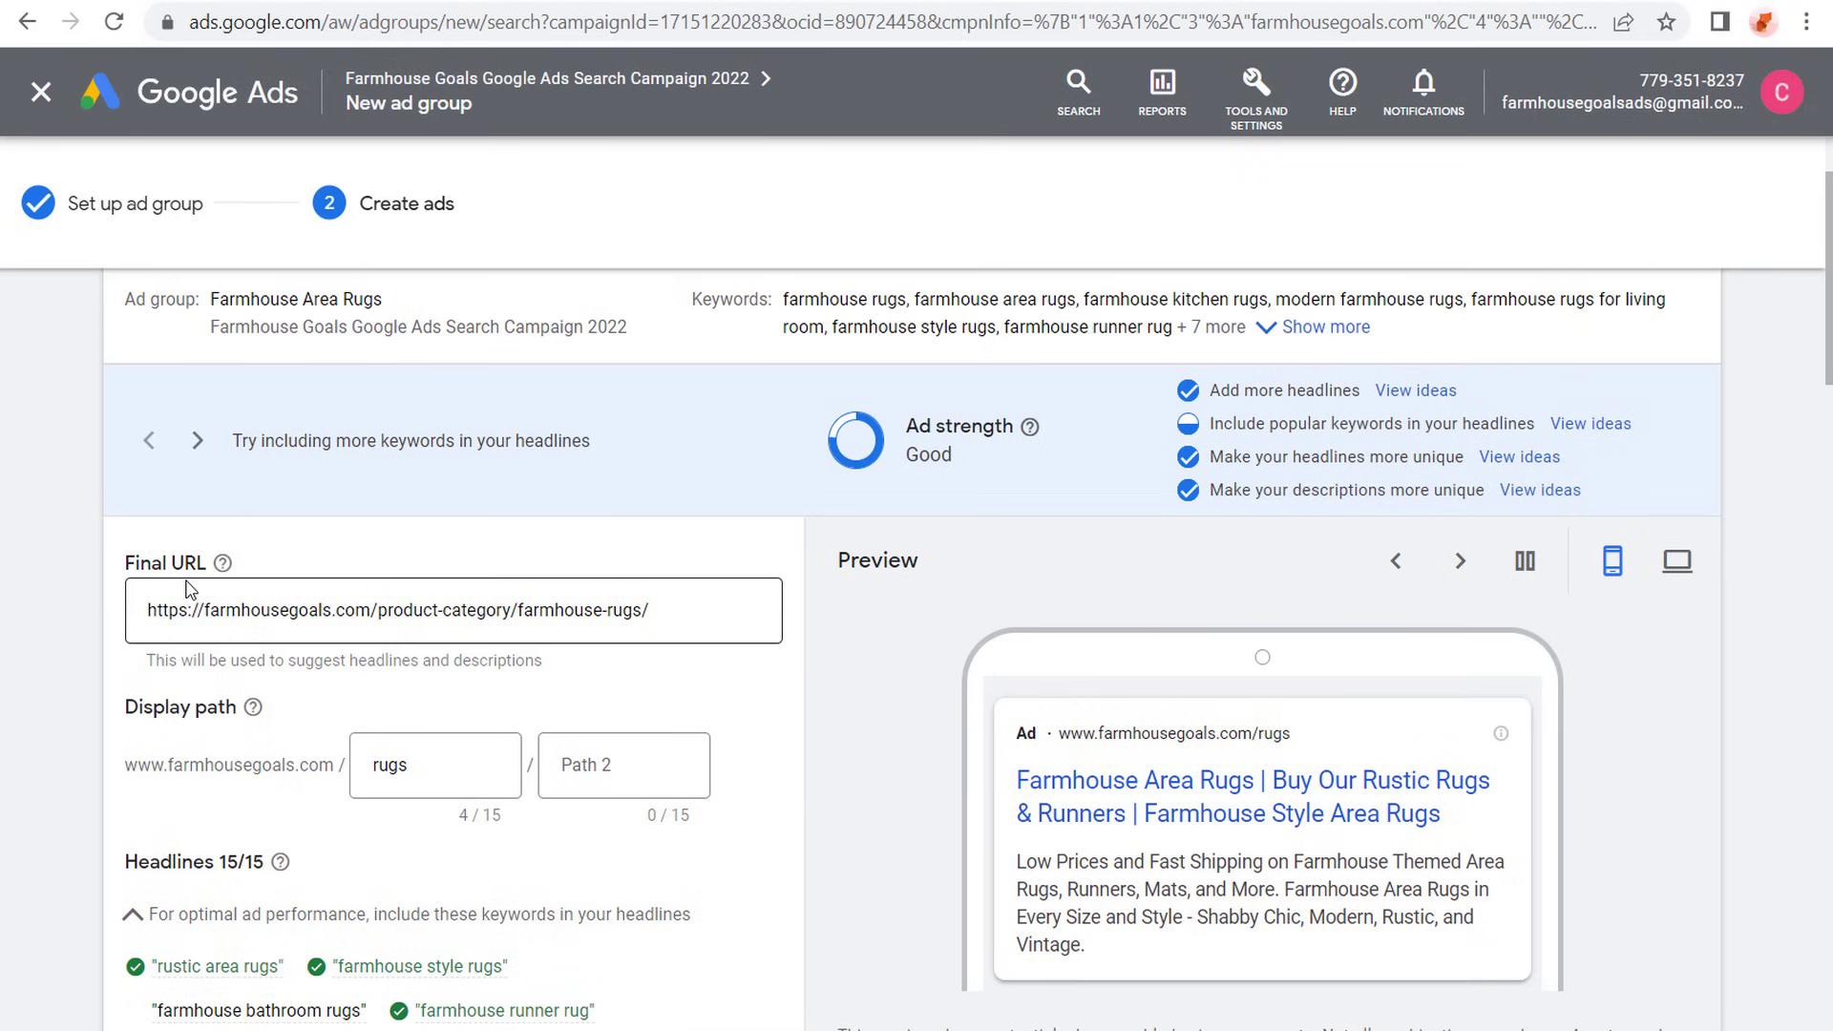
{"action": "left_click_drag", "start_coordinate": [159, 609], "coordinate": [643, 611]}
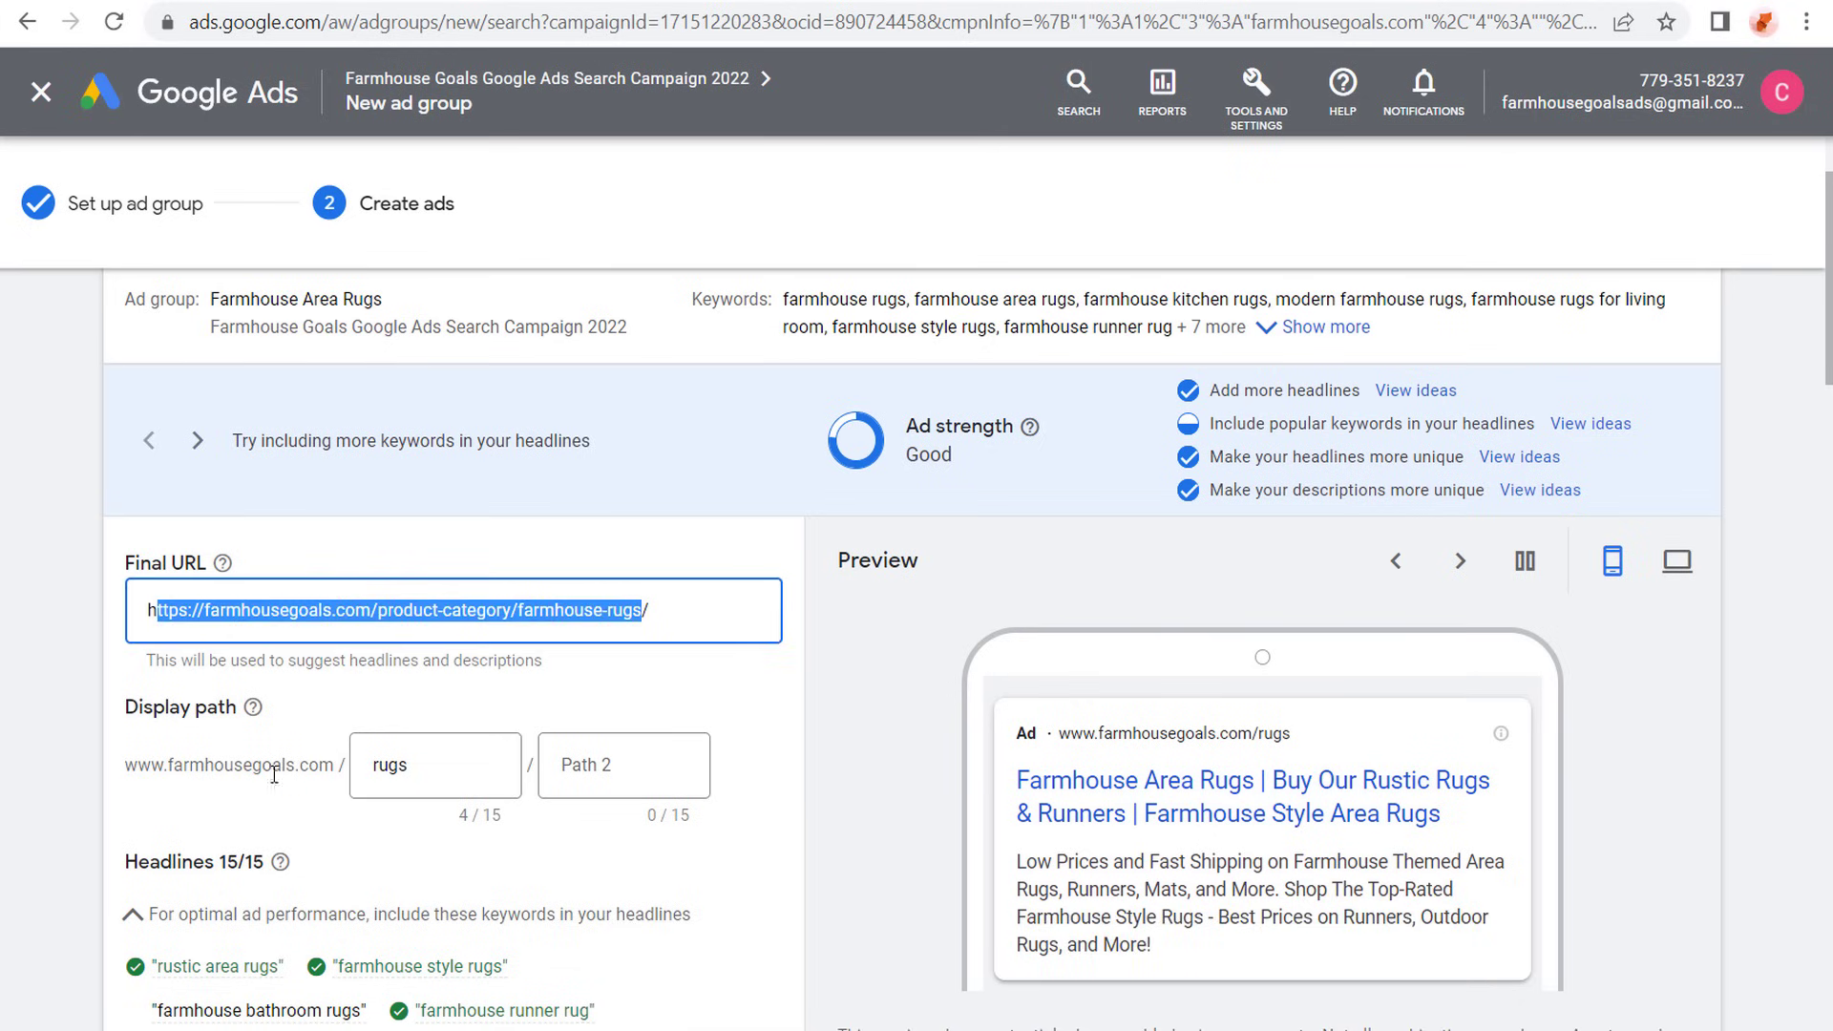
{"action": "scroll", "coordinate": [105, 711], "scroll_direction": "down", "scroll_amount": 5}
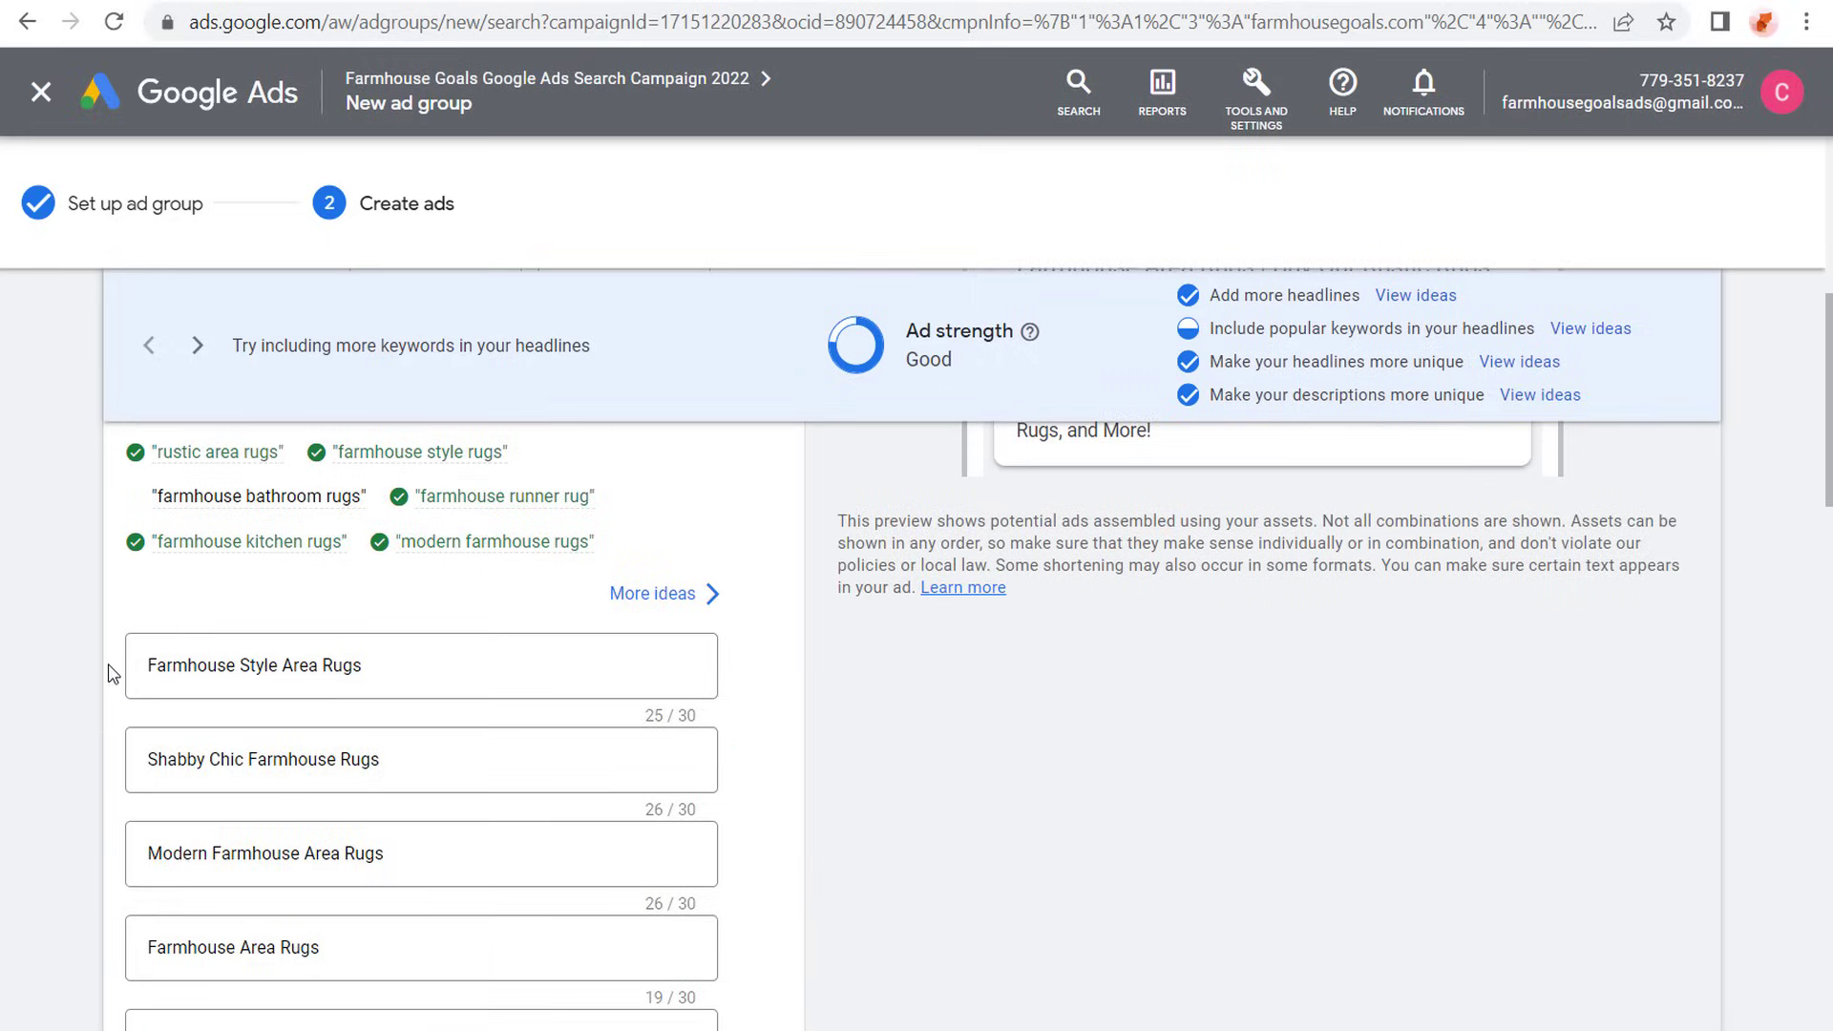
{"action": "scroll", "coordinate": [95, 610], "scroll_direction": "up", "scroll_amount": 2}
{"action": "scroll", "coordinate": [99, 605], "scroll_direction": "down", "scroll_amount": 4}
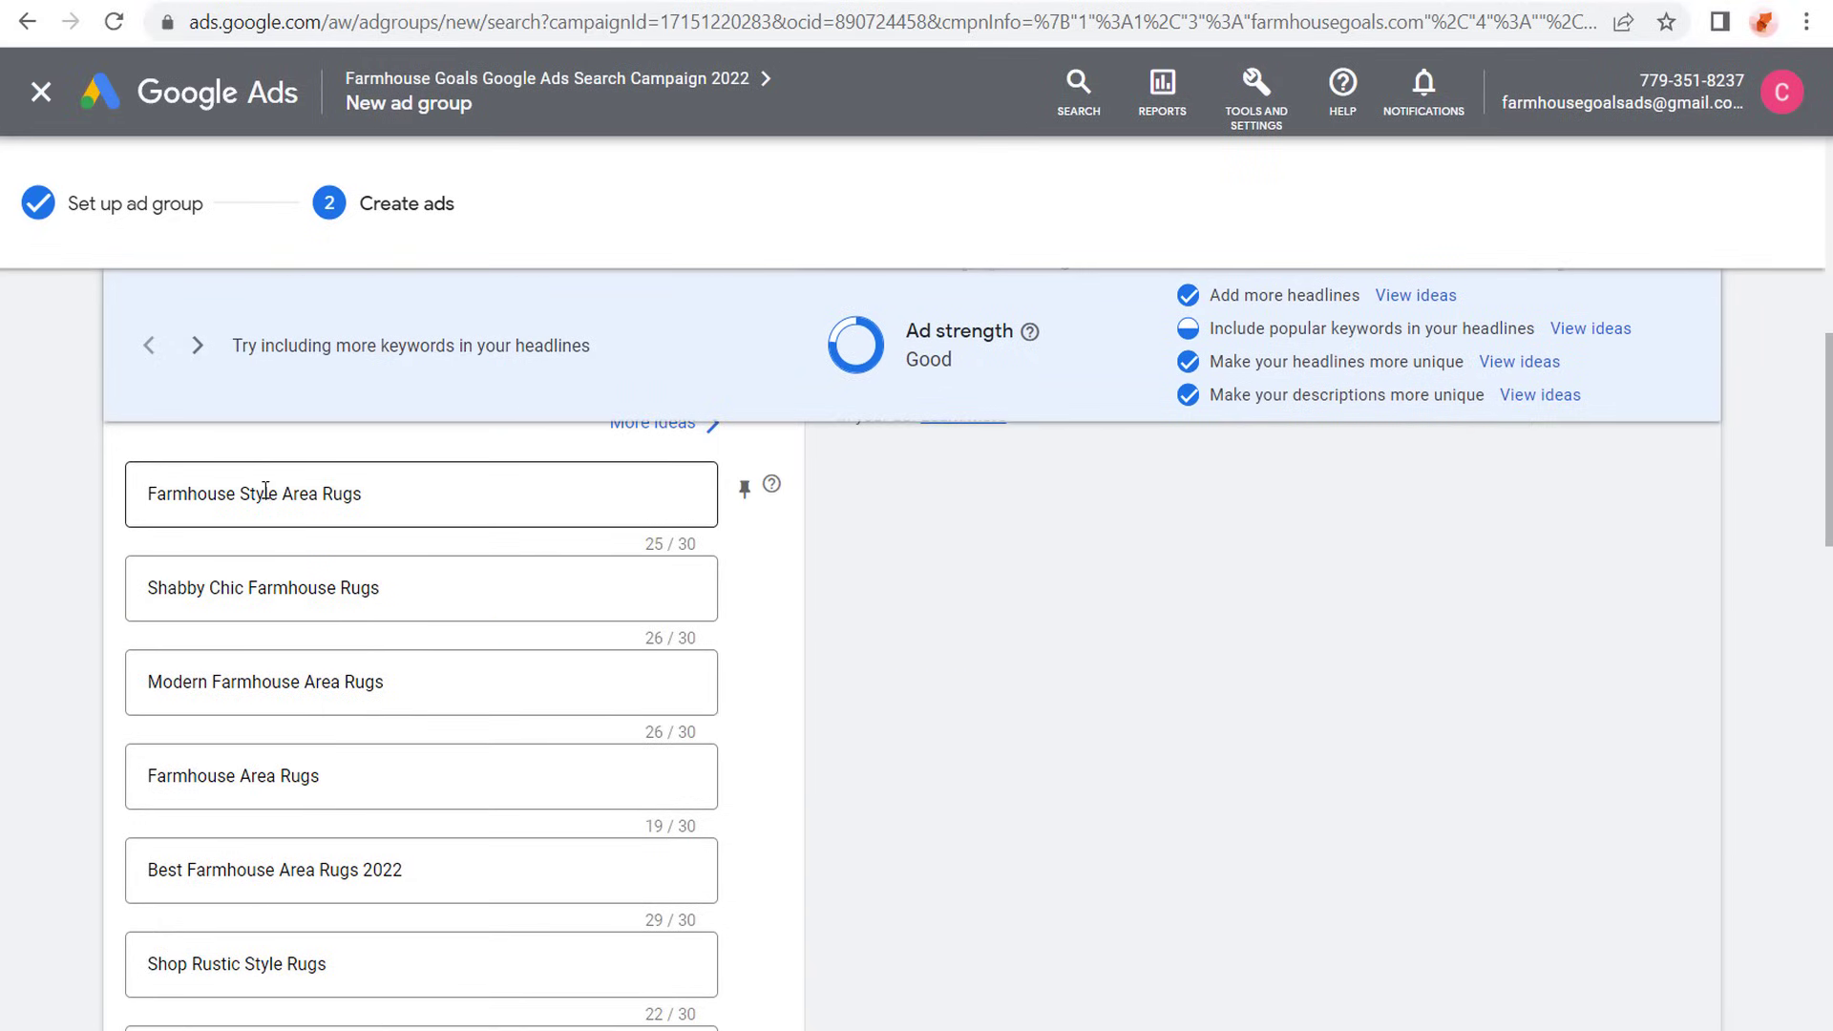
{"action": "scroll", "coordinate": [97, 681], "scroll_direction": "down", "scroll_amount": 2}
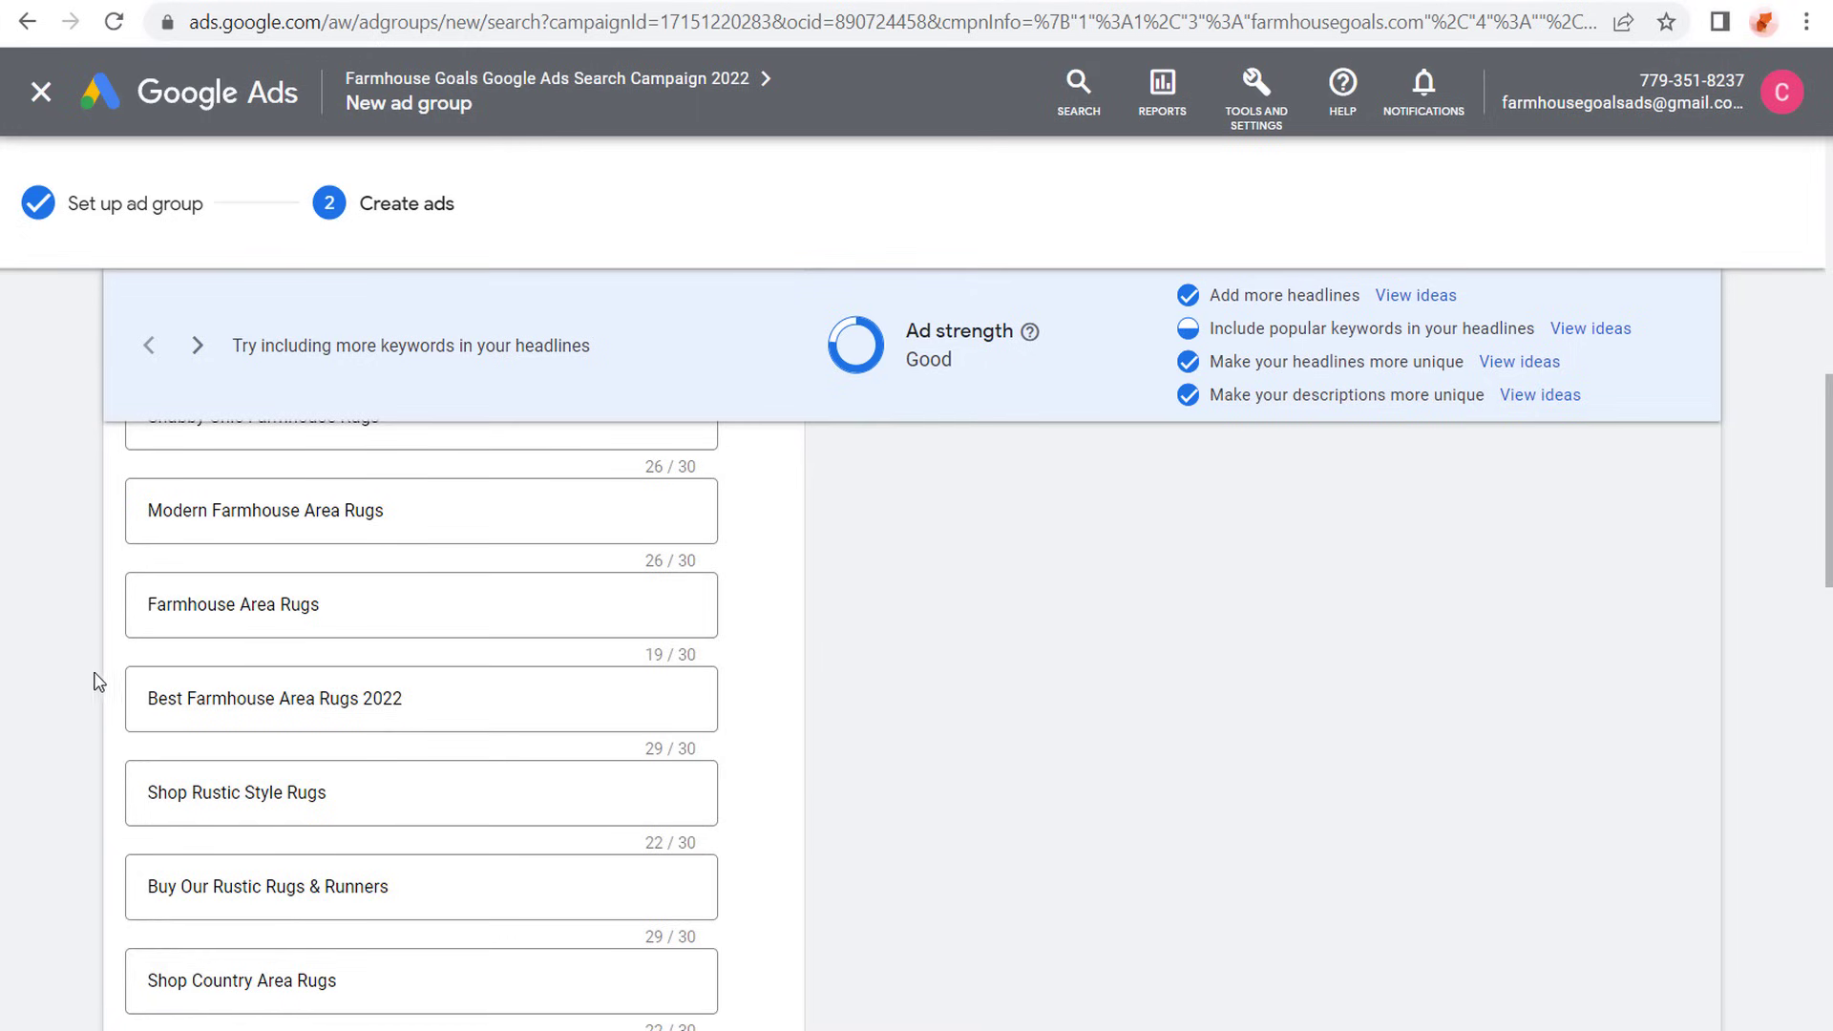
{"action": "scroll", "coordinate": [99, 676], "scroll_direction": "down", "scroll_amount": 2}
{"action": "scroll", "coordinate": [79, 622], "scroll_direction": "down", "scroll_amount": 2}
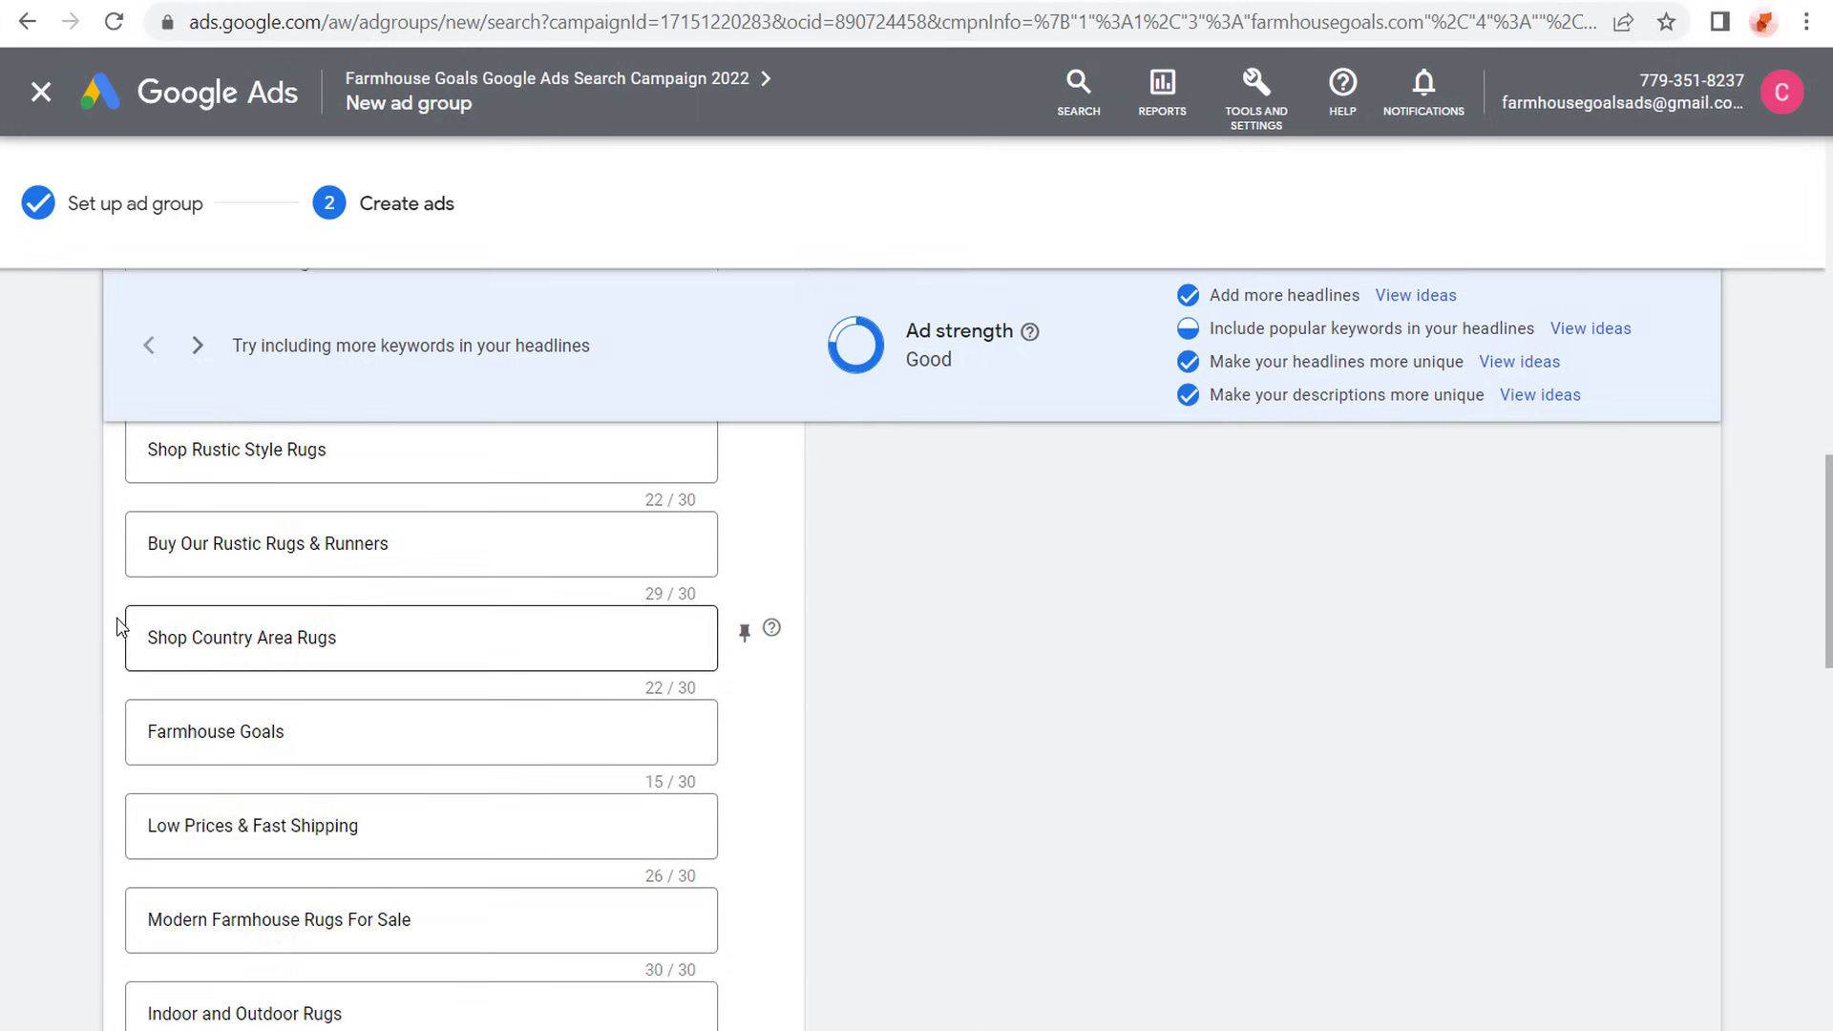
{"action": "scroll", "coordinate": [90, 583], "scroll_direction": "down", "scroll_amount": 6}
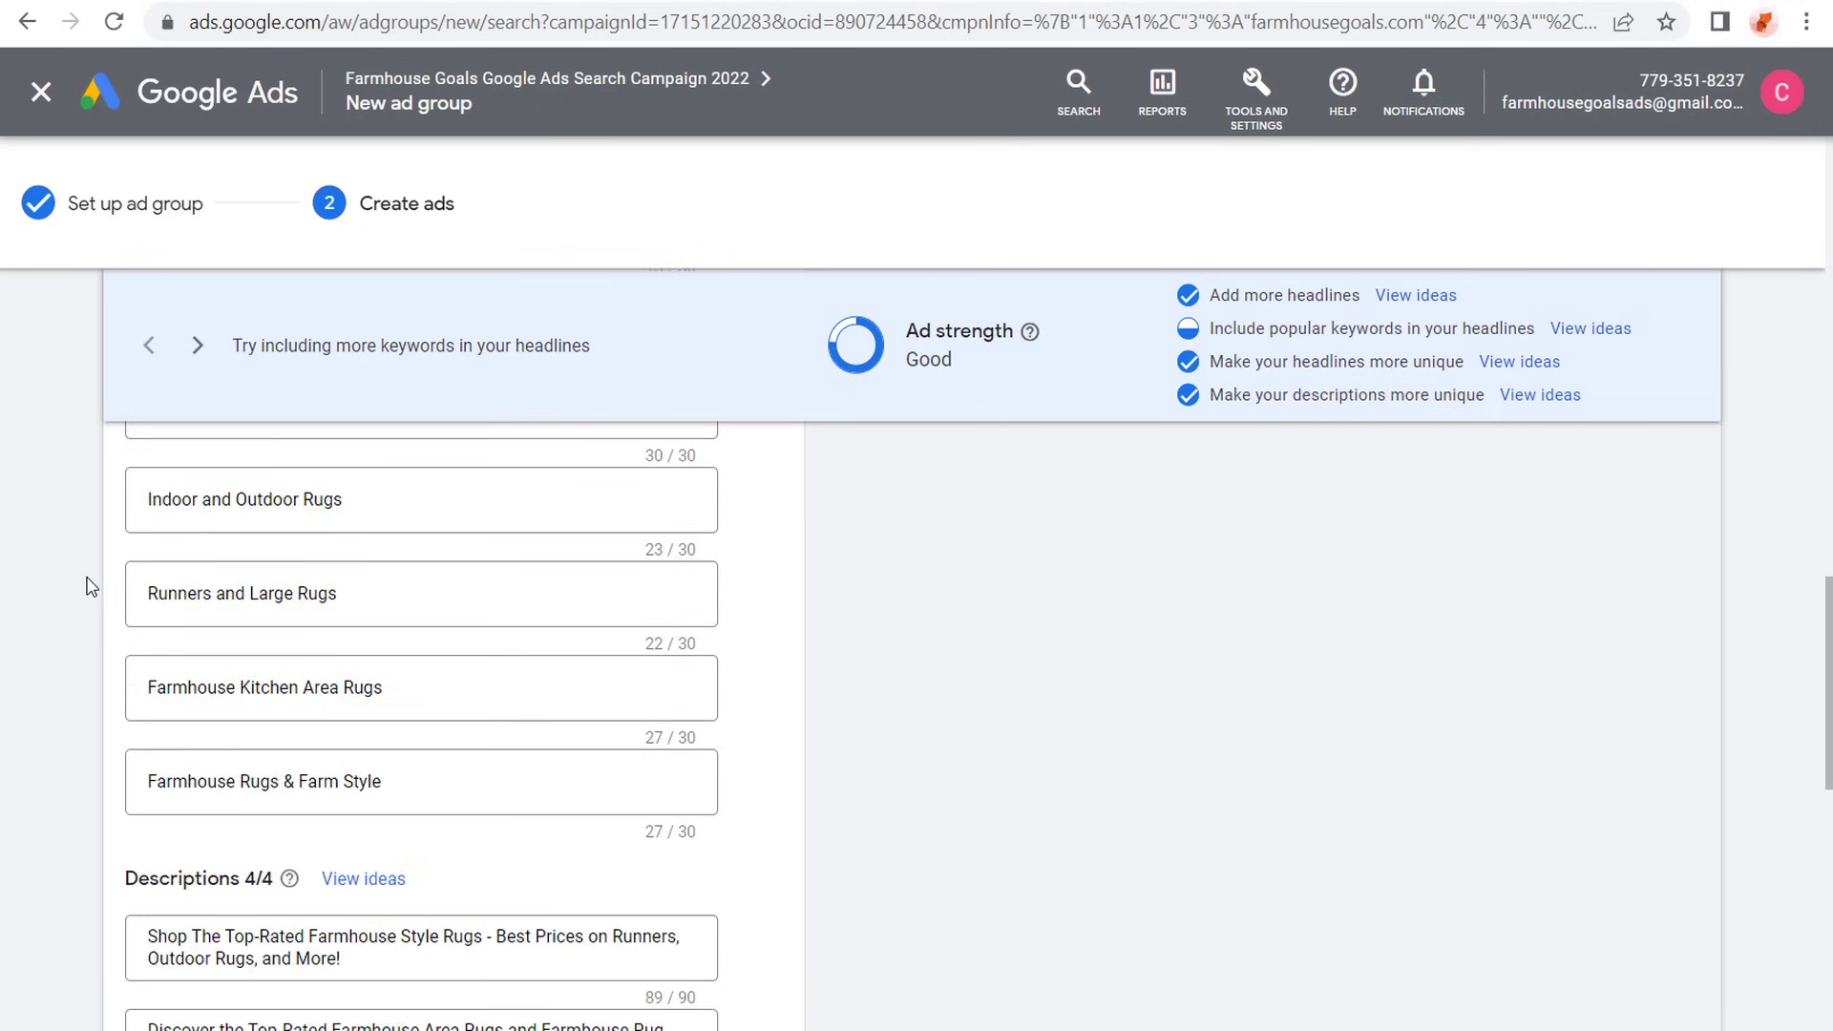
{"action": "scroll", "coordinate": [90, 586], "scroll_direction": "down", "scroll_amount": 4}
{"action": "left_click_drag", "start_coordinate": [177, 593], "coordinate": [566, 615]}
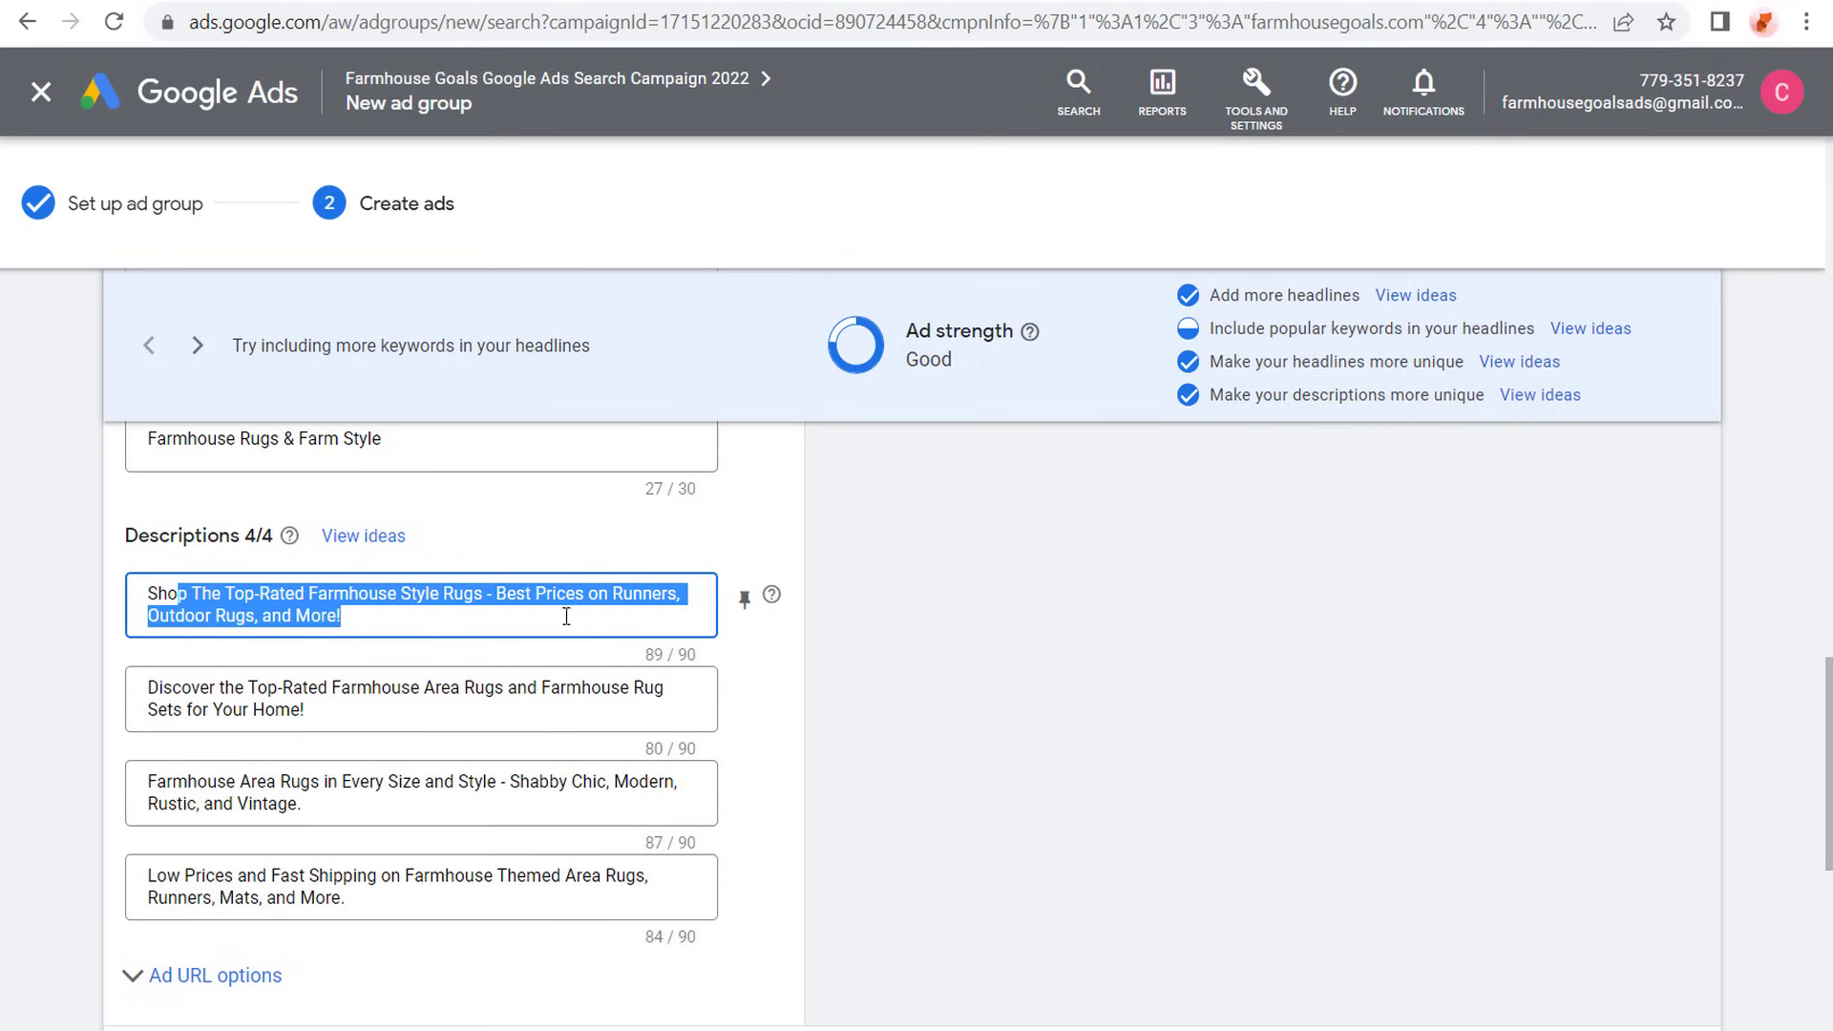
{"action": "left_click", "coordinate": [622, 599]}
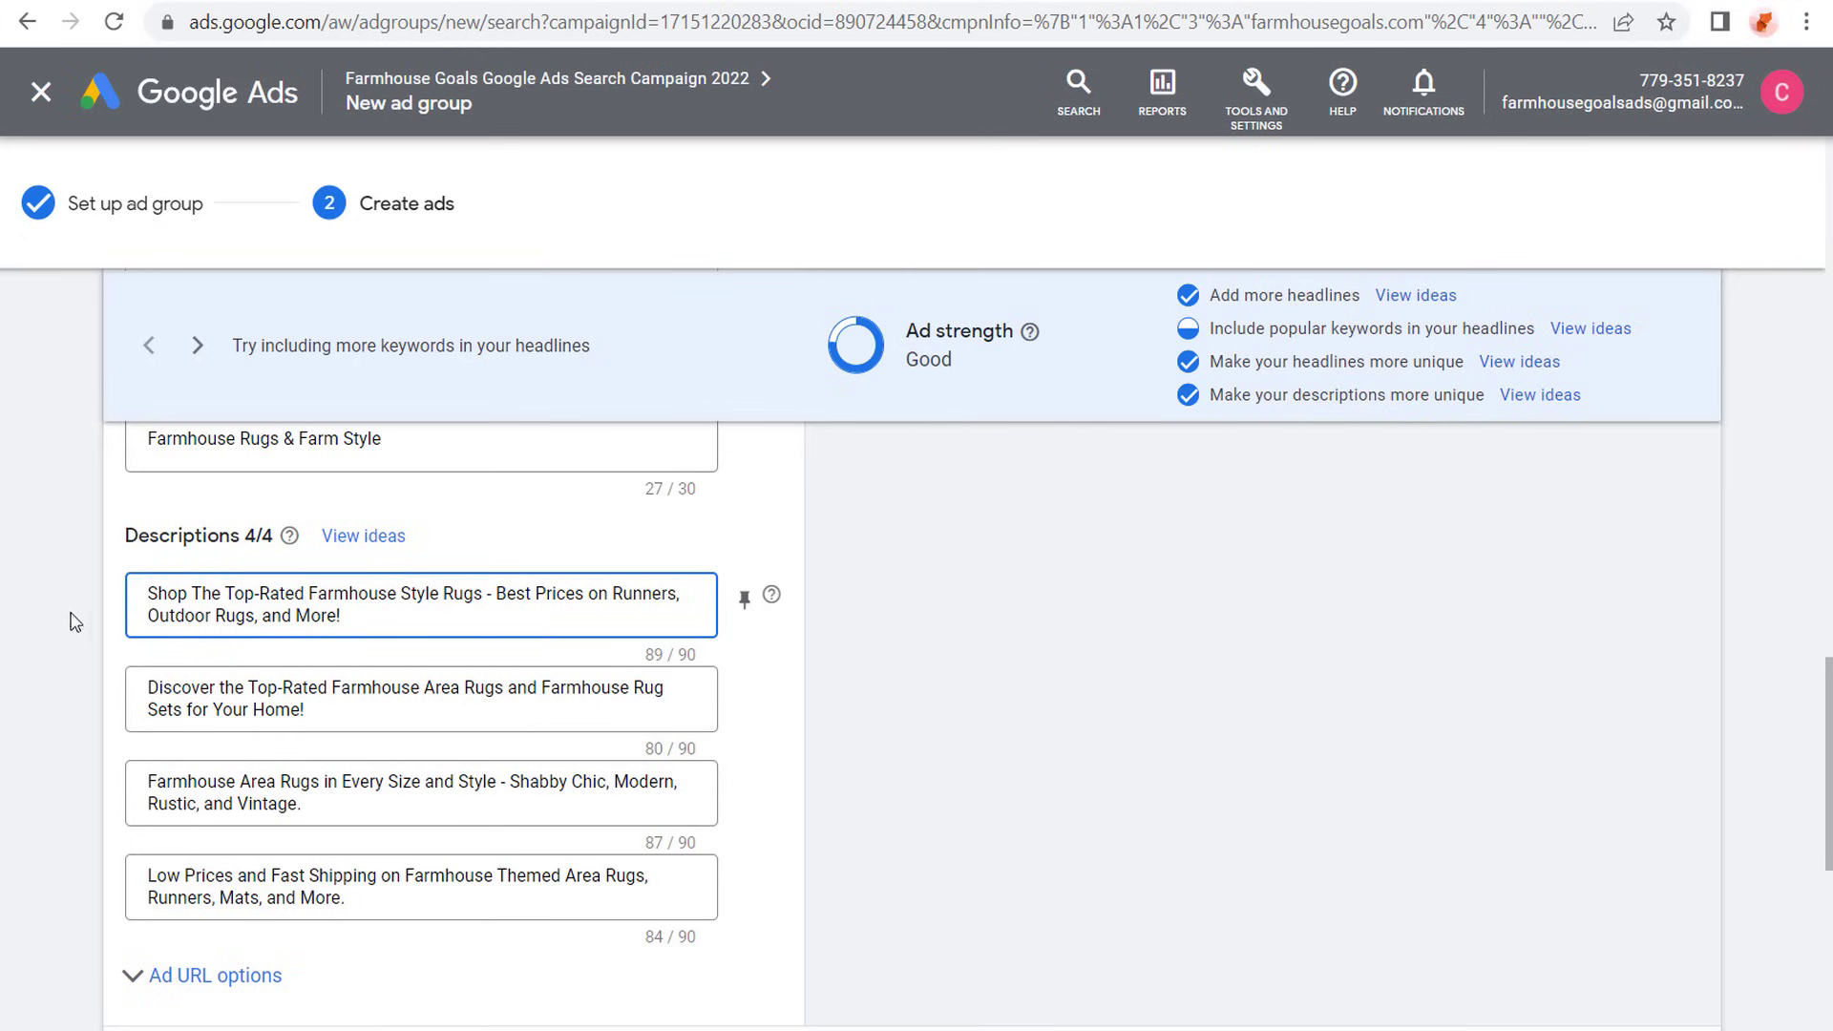
- Finish editing the rug ad and look over the extensions applied at campaign level
{"action": "scroll", "coordinate": [105, 637], "scroll_direction": "down", "scroll_amount": 2}
{"action": "left_click", "coordinate": [180, 892]}
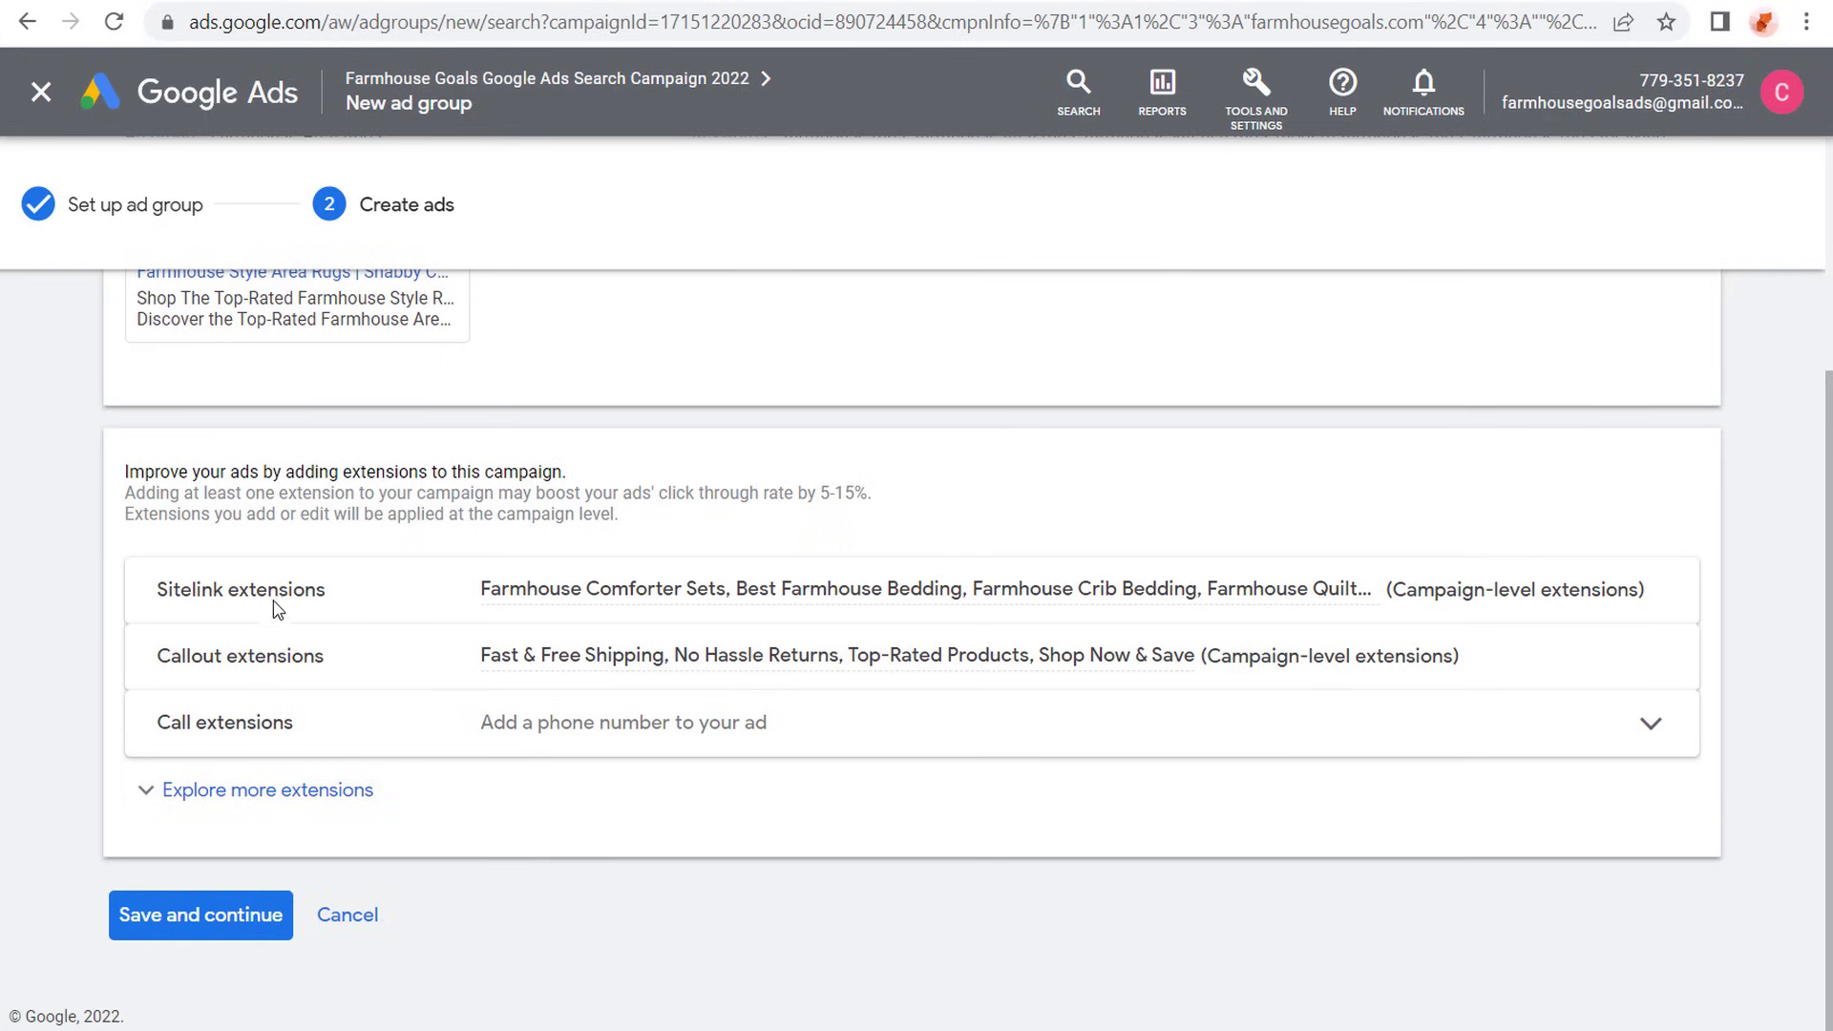
{"action": "scroll", "coordinate": [305, 439], "scroll_direction": "up", "scroll_amount": 2}
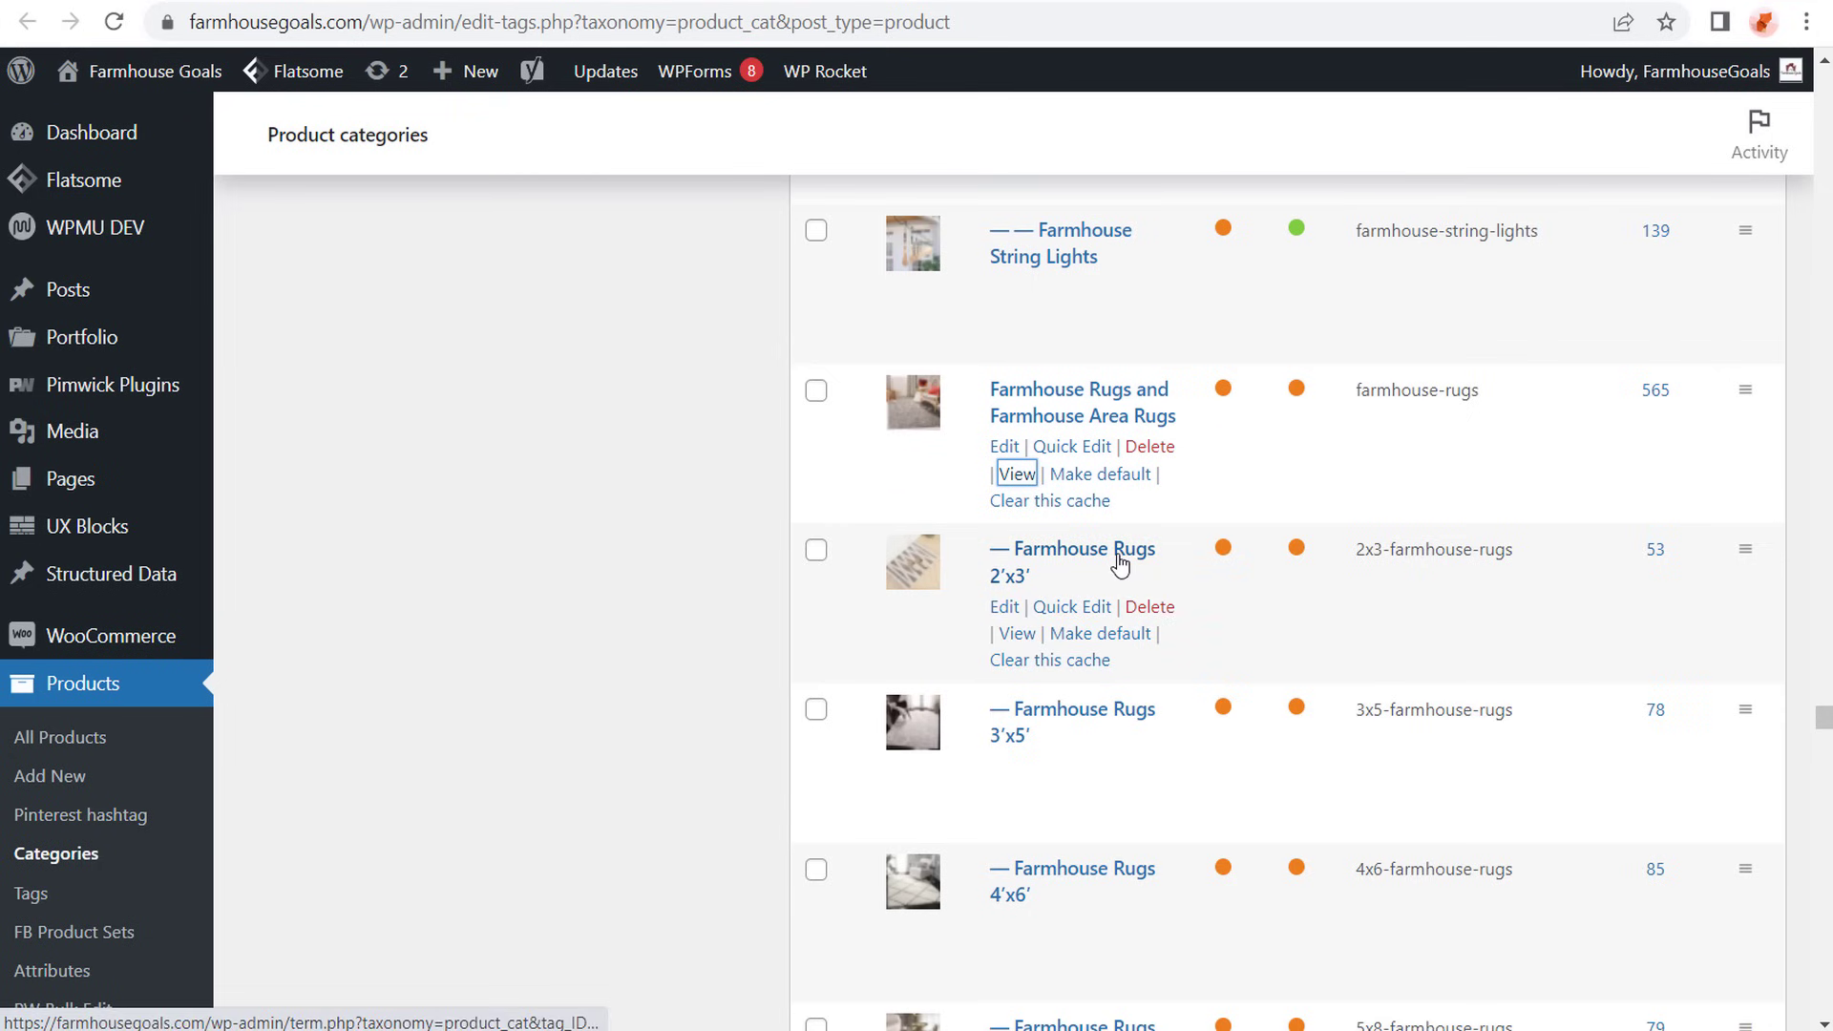
- Look through the rug size and style subcategories in the WordPress store, and return to Google Ads
{"action": "scroll", "coordinate": [1116, 573], "scroll_direction": "down", "scroll_amount": 1}
{"action": "scroll", "coordinate": [1117, 619], "scroll_direction": "down", "scroll_amount": 8}
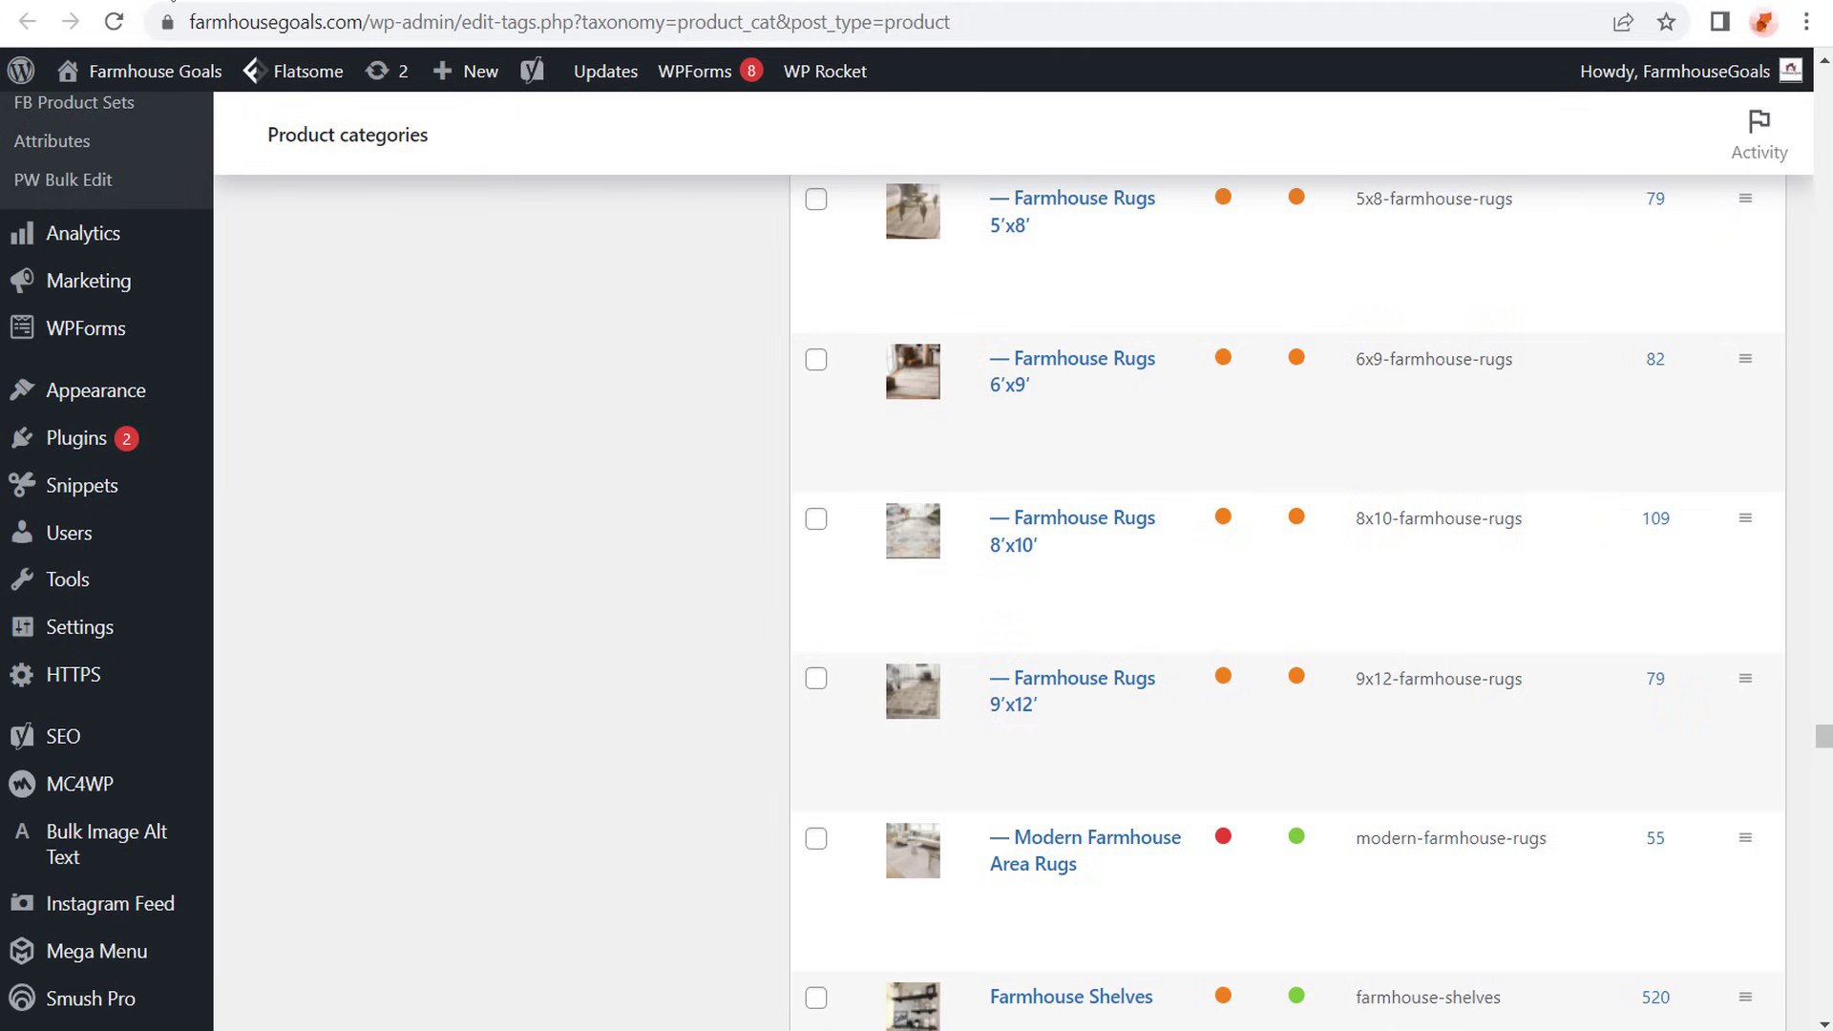
{"action": "left_click", "coordinate": [172, 3]}
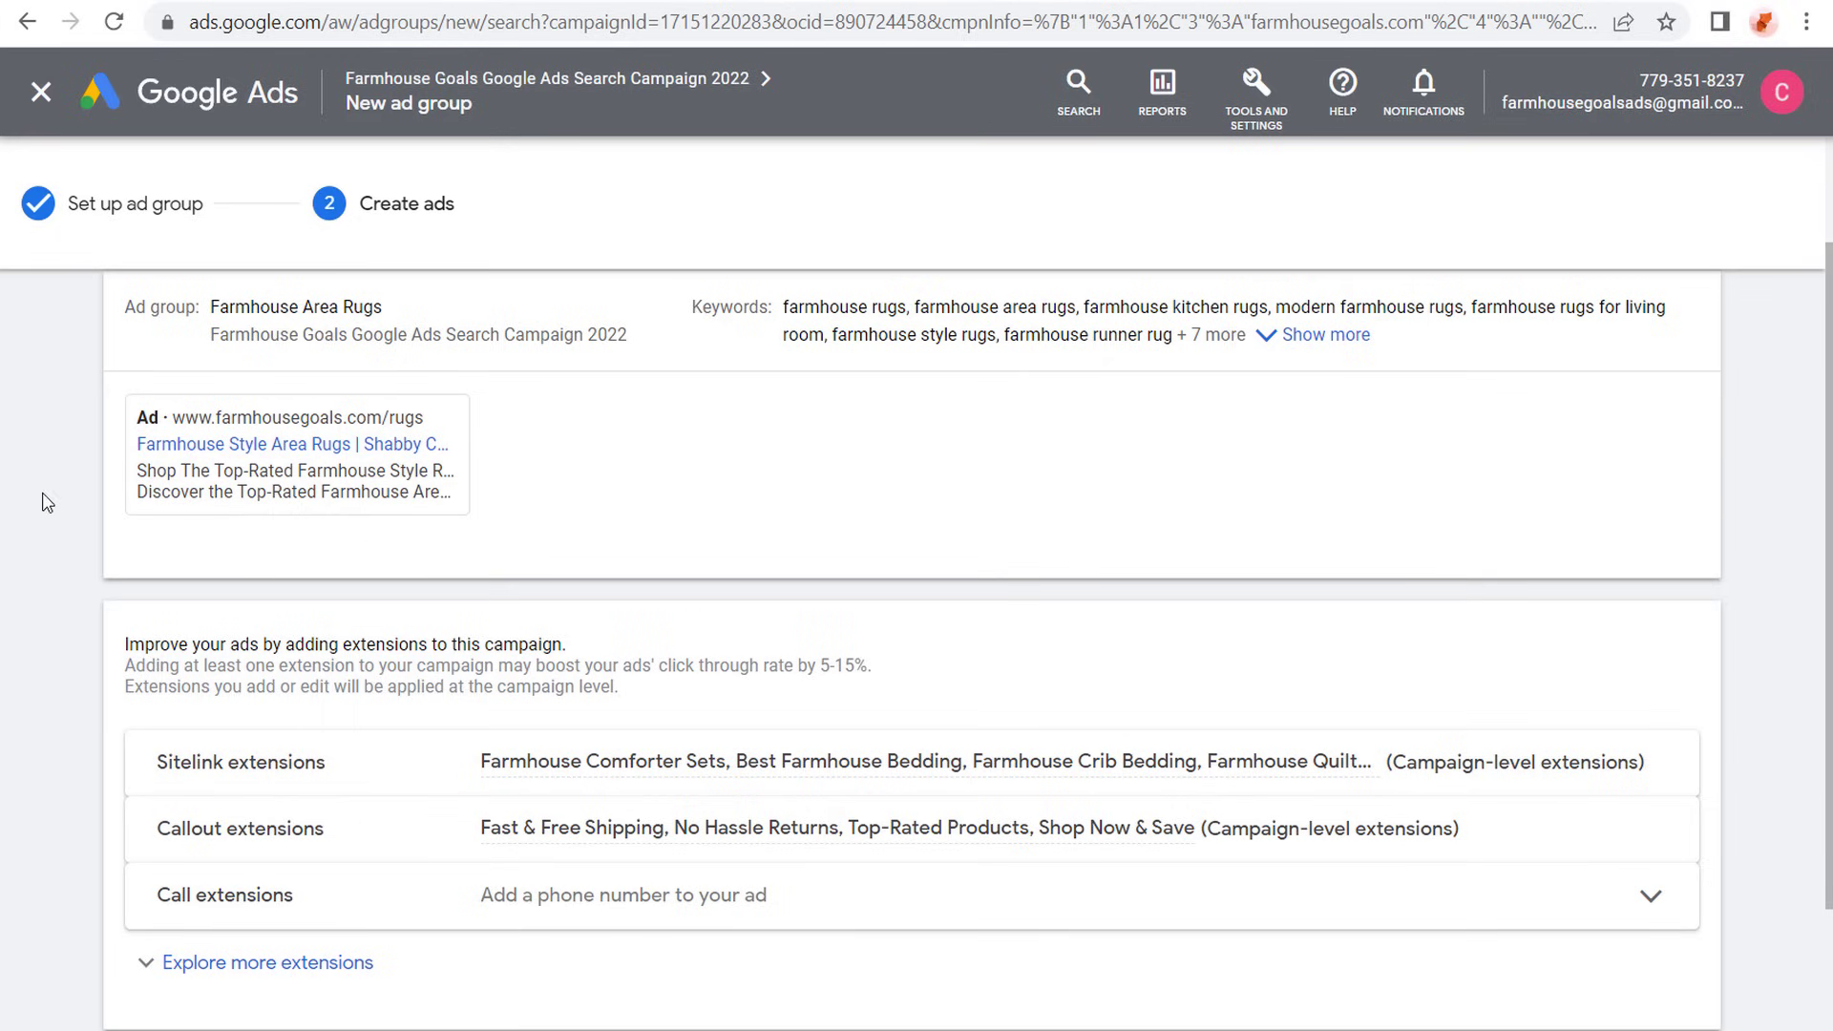
- Check the ad summary, and save the Farmhouse Area Rugs ad group with its ad to the search campaign
{"action": "scroll", "coordinate": [57, 491], "scroll_direction": "up", "scroll_amount": 2}
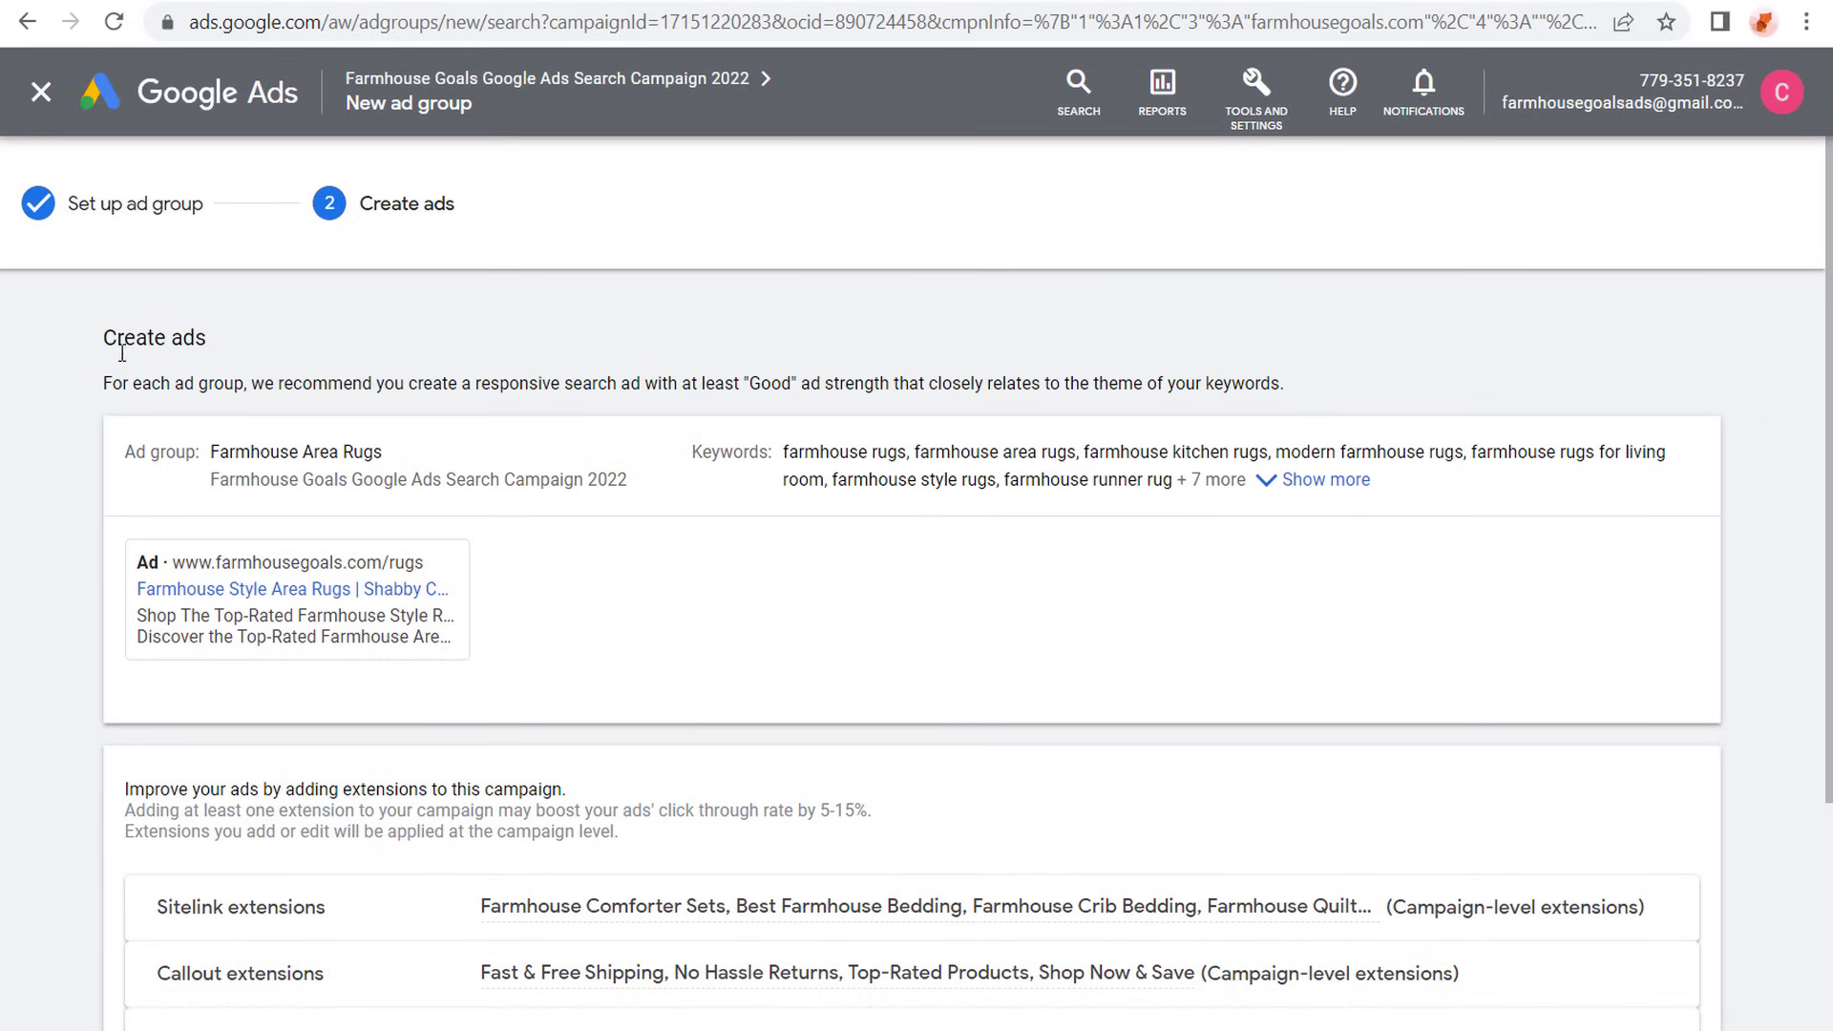
{"action": "mouse_move", "coordinate": [239, 556]}
{"action": "scroll", "coordinate": [98, 398], "scroll_direction": "down", "scroll_amount": 3}
{"action": "left_click", "coordinate": [223, 933]}
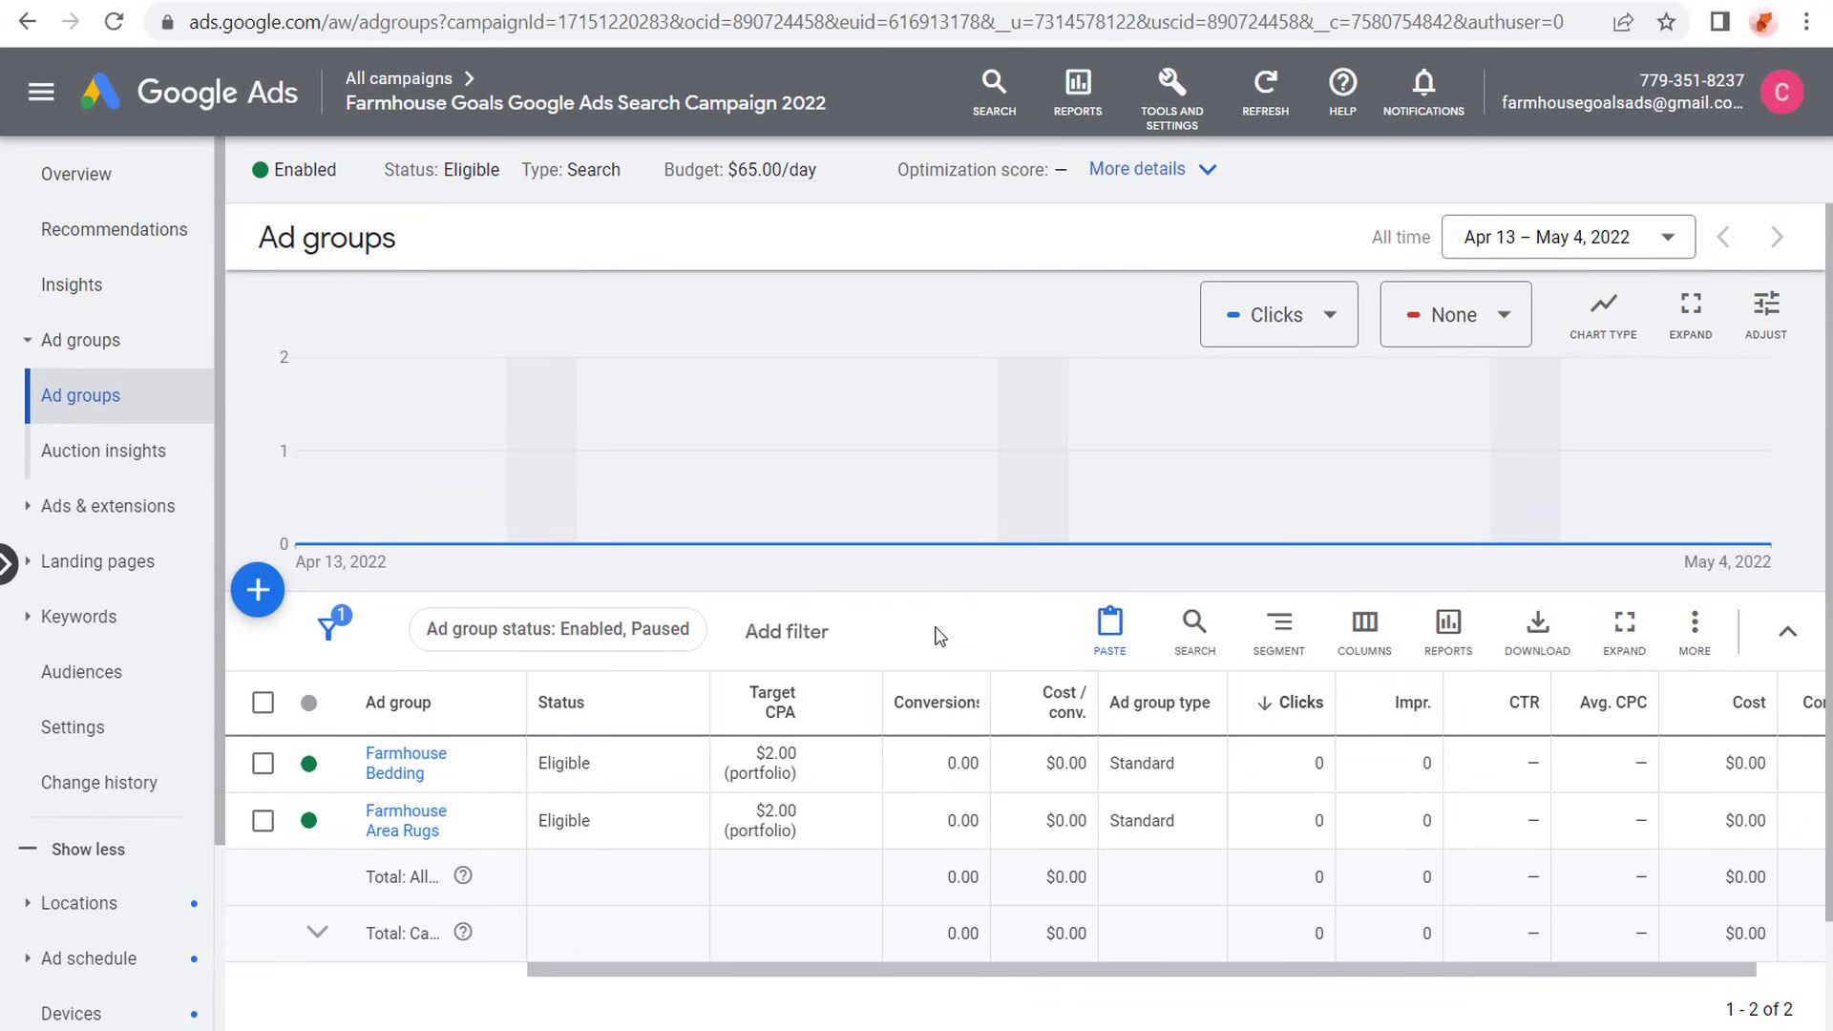
- Open the Farmhouse Area Rugs ad group and review its phrase-match search keywords
{"action": "left_click", "coordinate": [414, 829]}
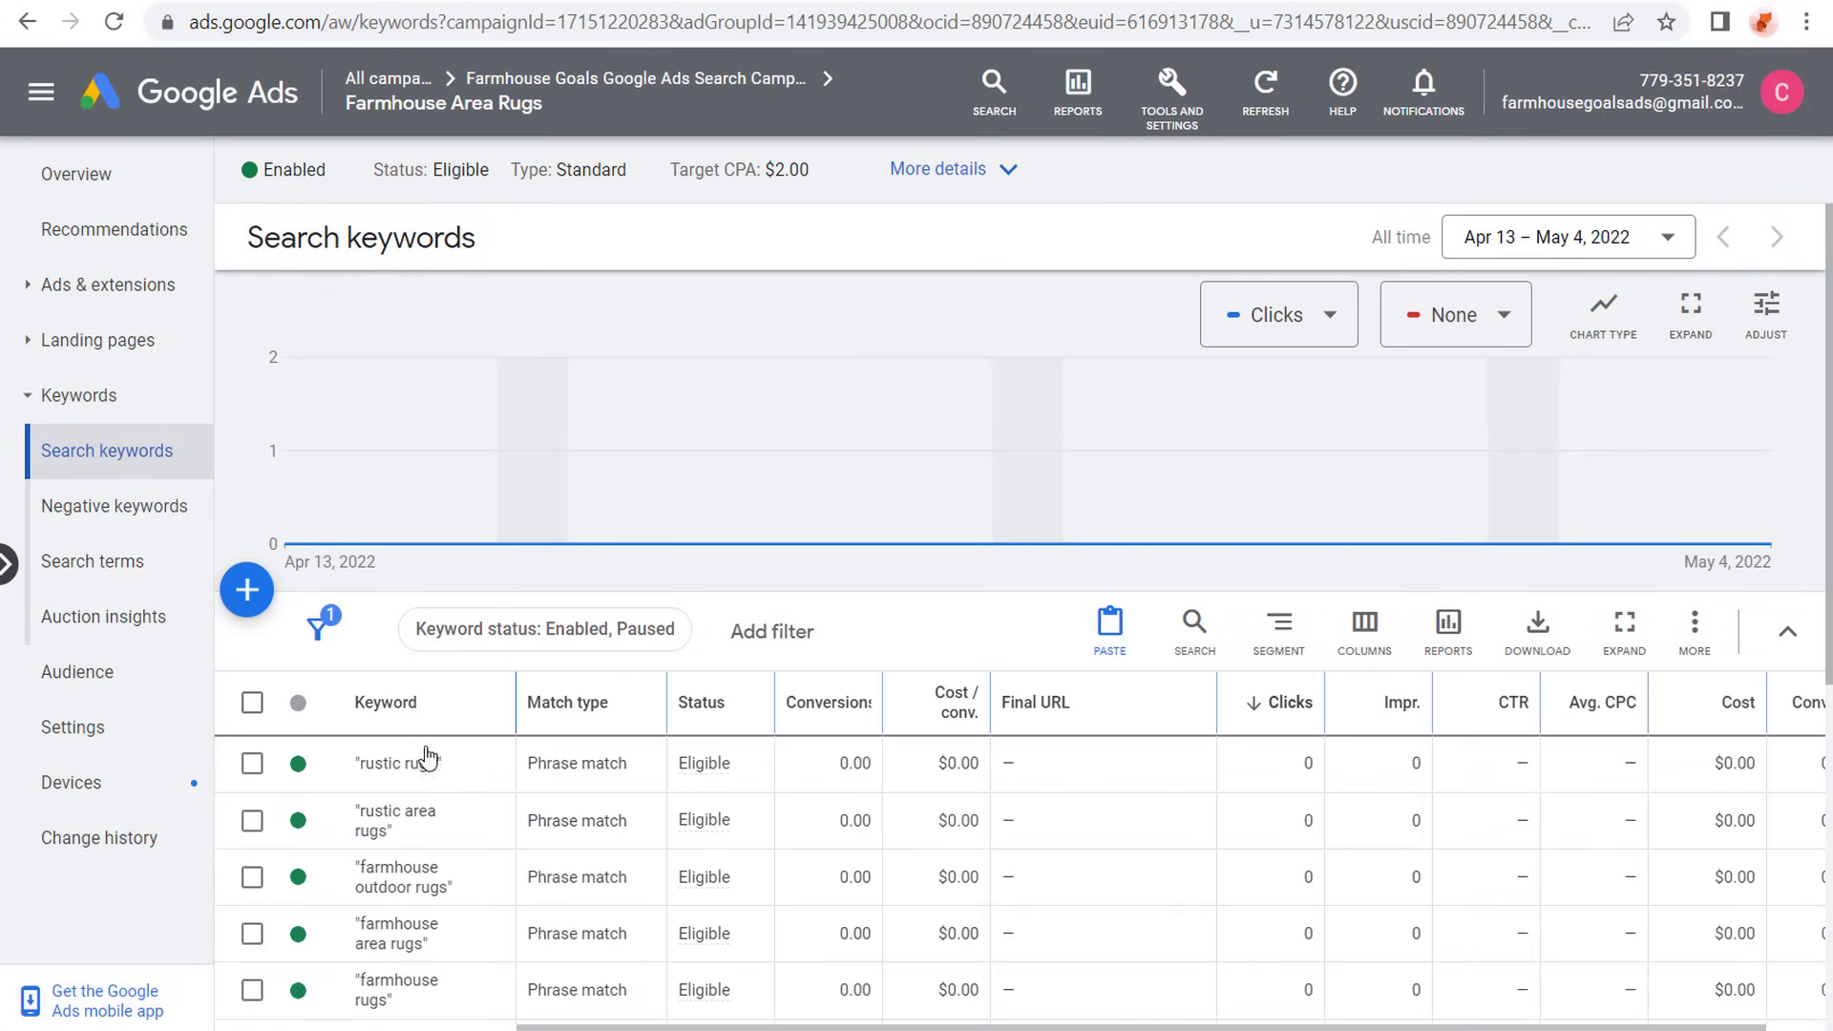
{"action": "scroll", "coordinate": [611, 821], "scroll_direction": "down", "scroll_amount": 4}
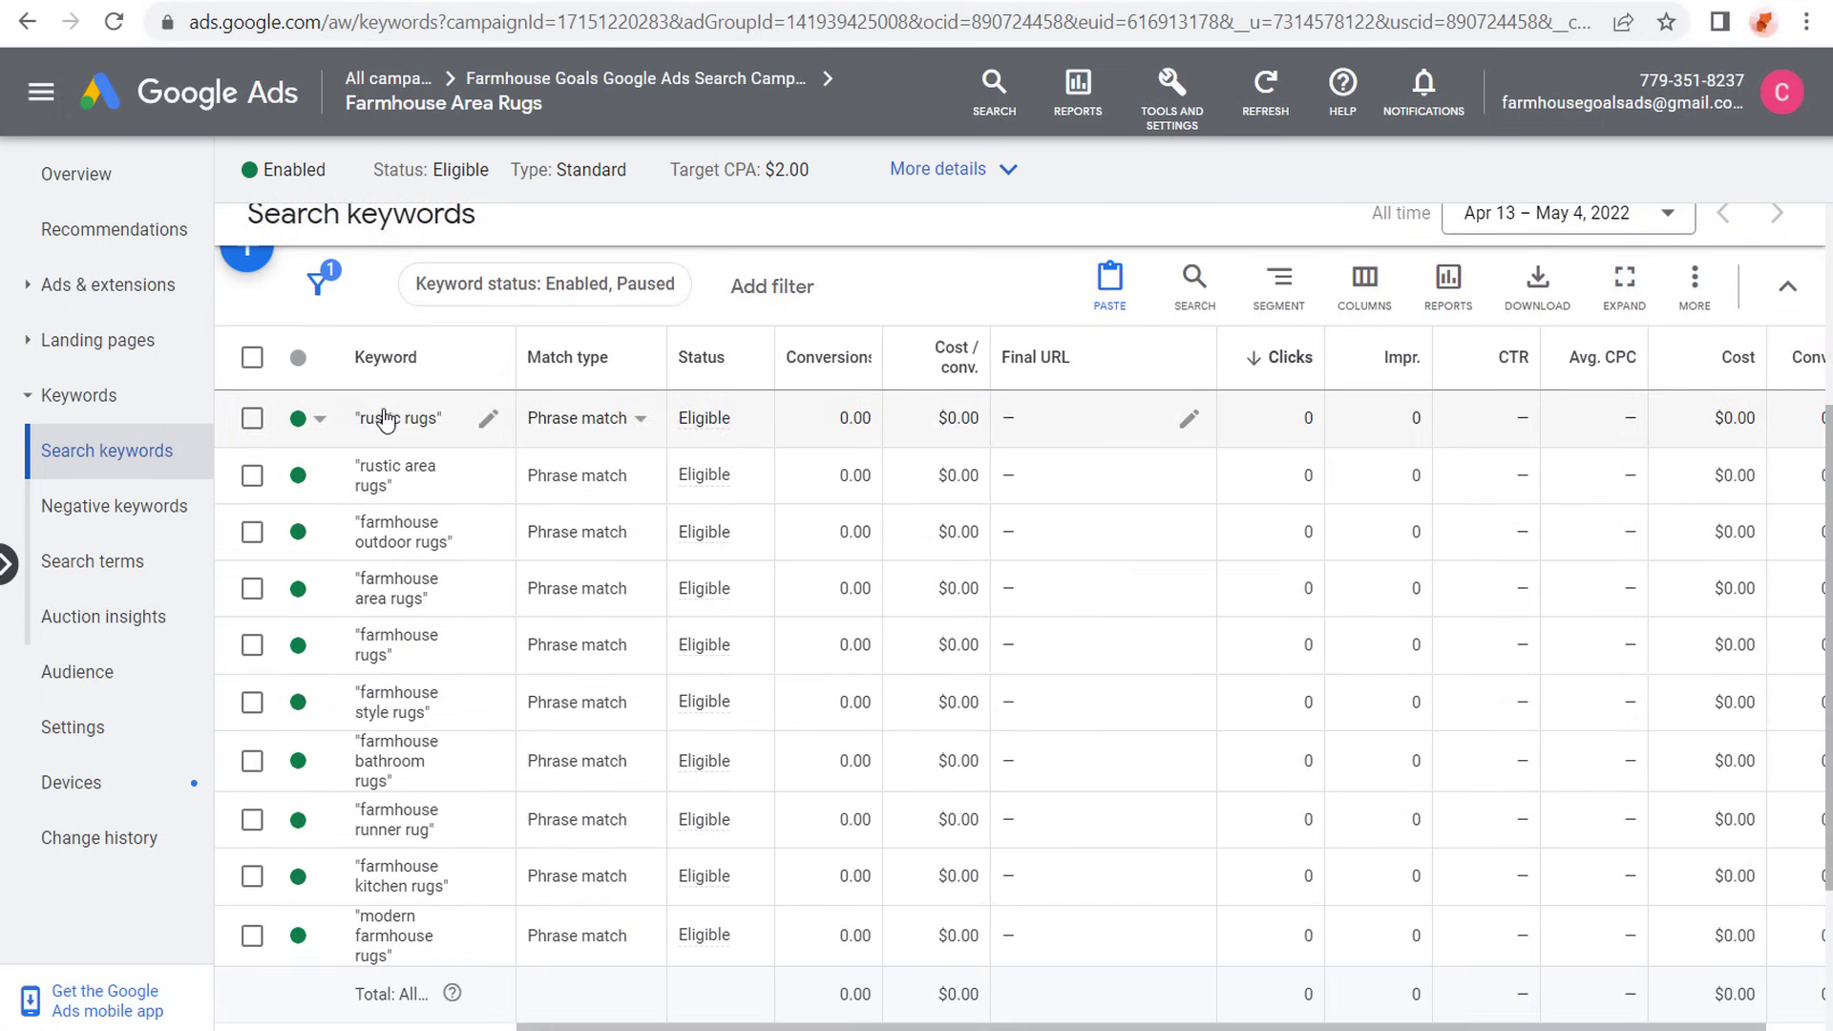
{"action": "scroll", "coordinate": [554, 506], "scroll_direction": "up", "scroll_amount": 2}
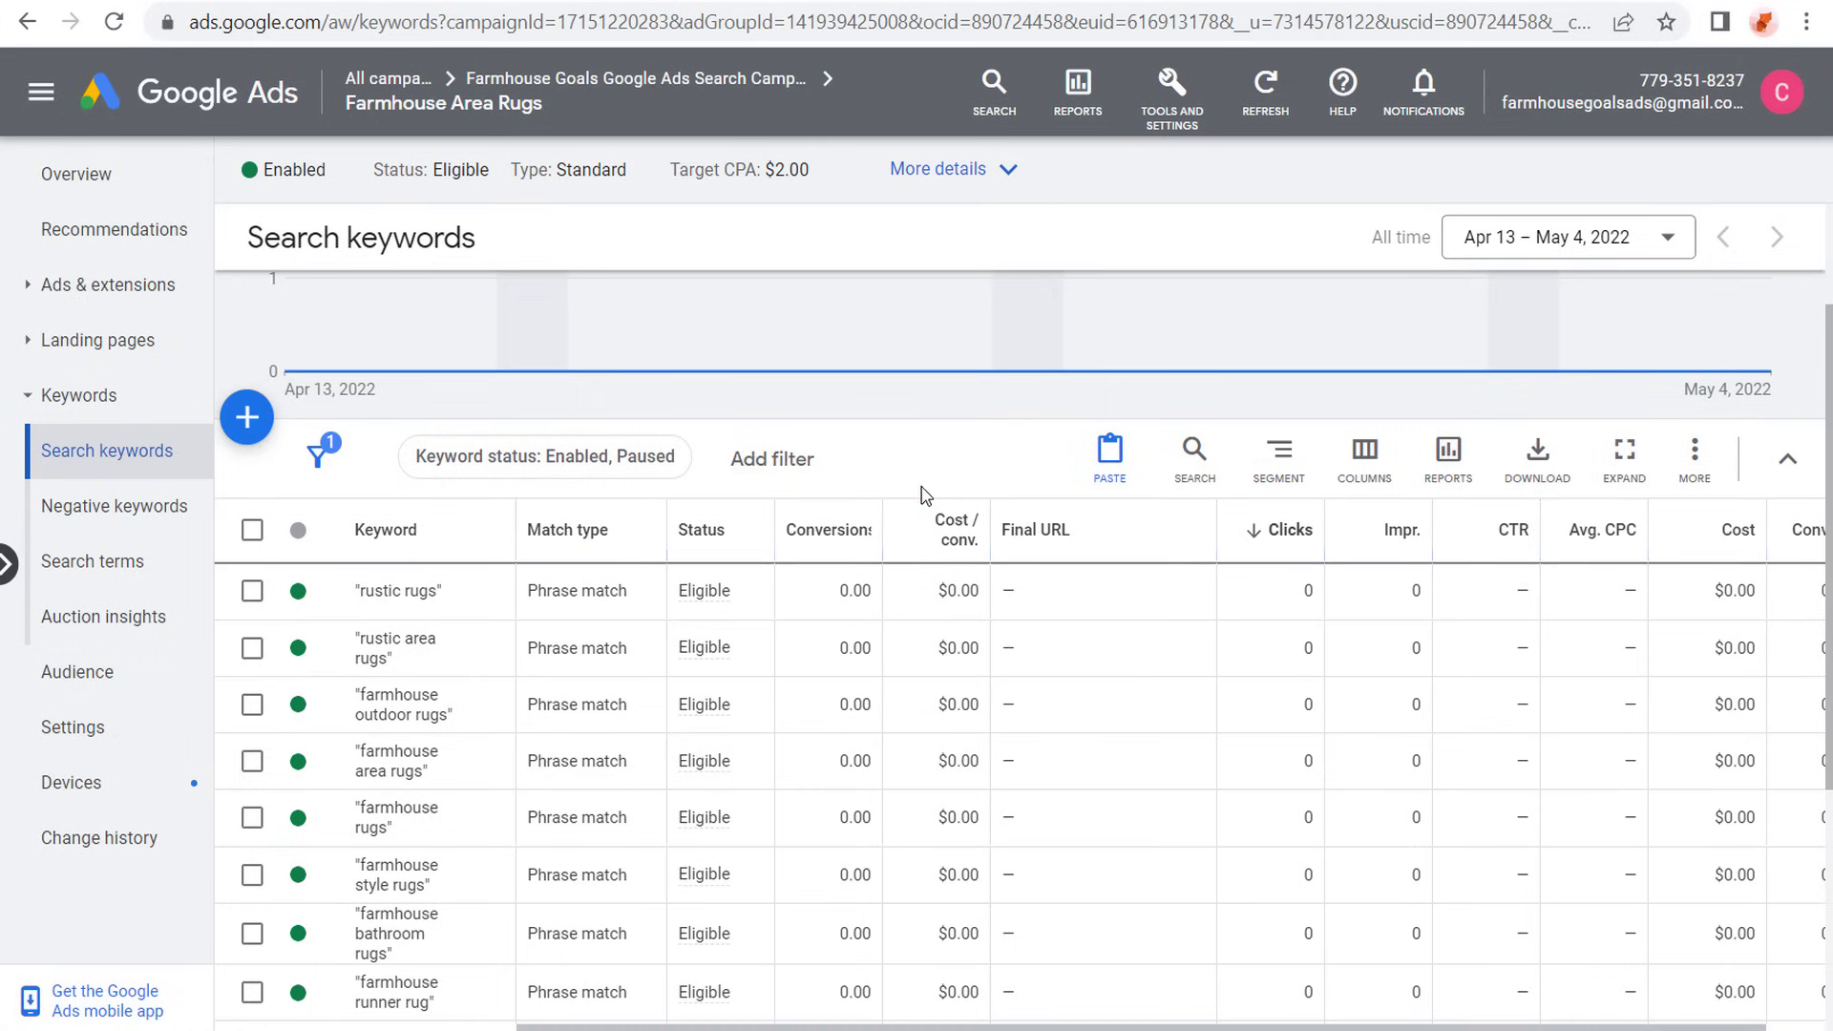
{"action": "scroll", "coordinate": [921, 494], "scroll_direction": "up", "scroll_amount": 2}
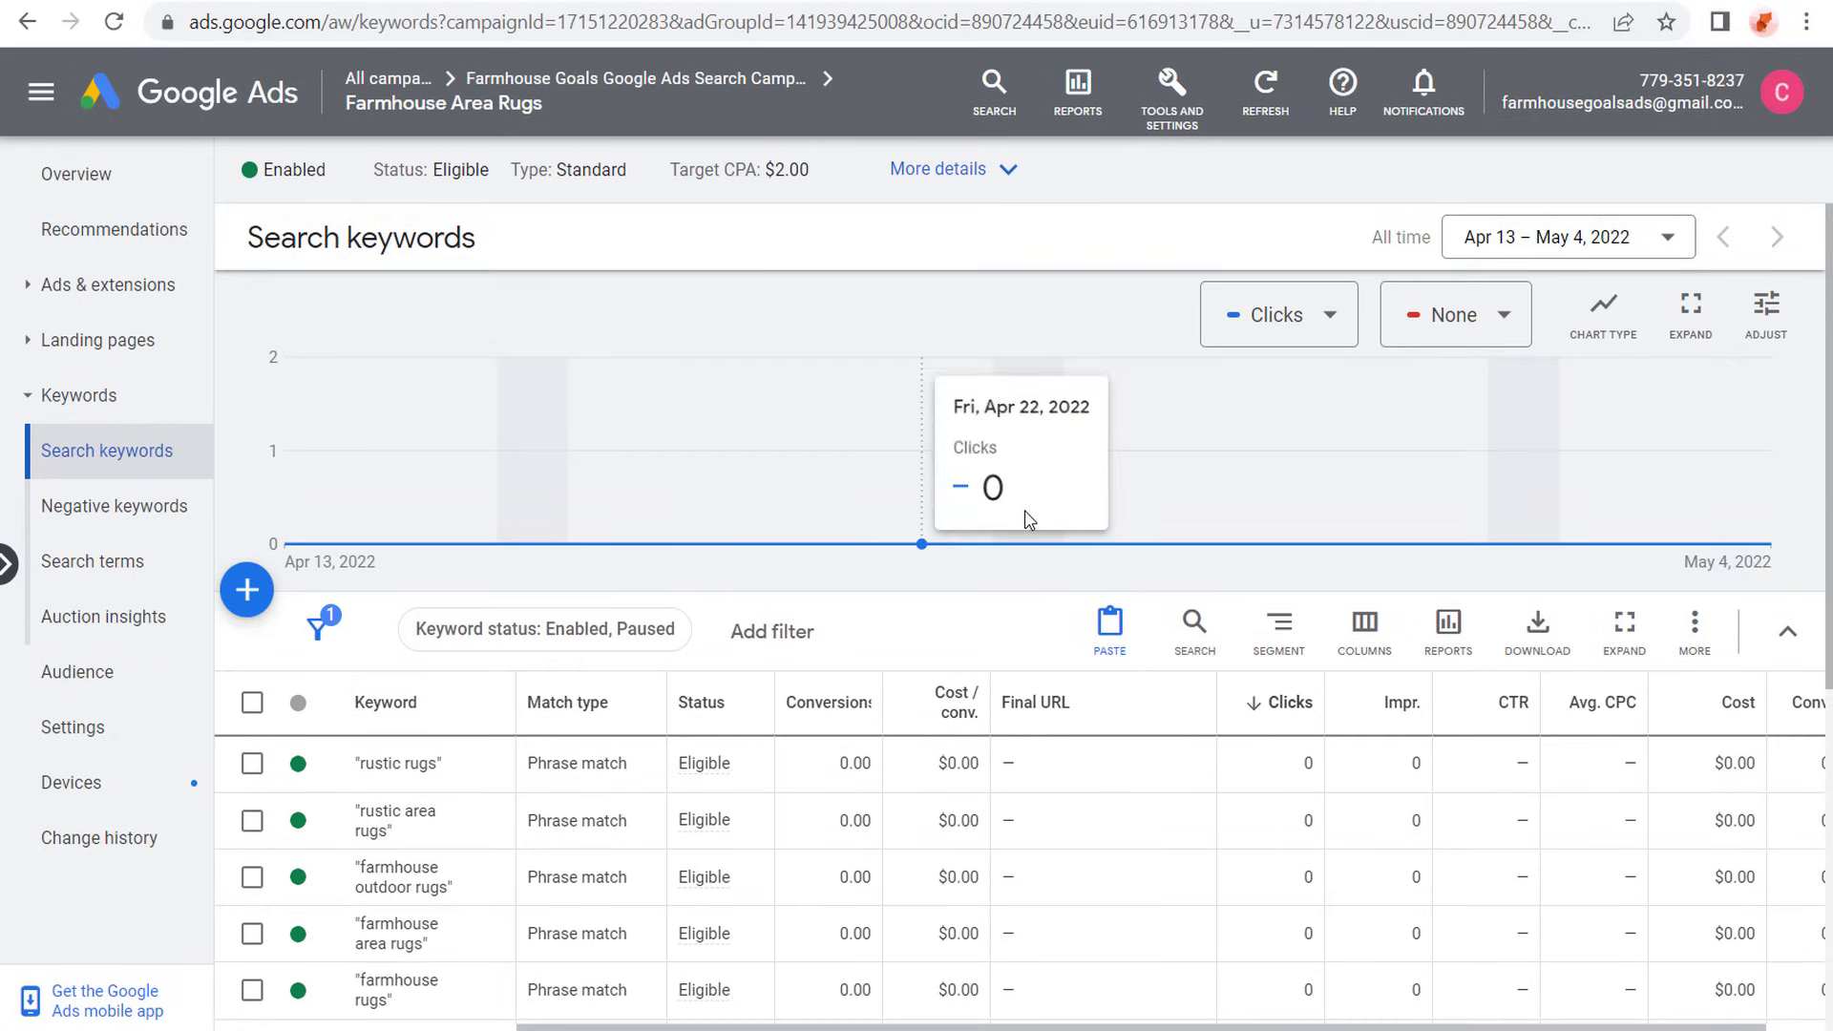
- View the rug ad group's ads and the ads of the whole search campaign, and return to all campaigns
{"action": "left_click", "coordinate": [107, 292]}
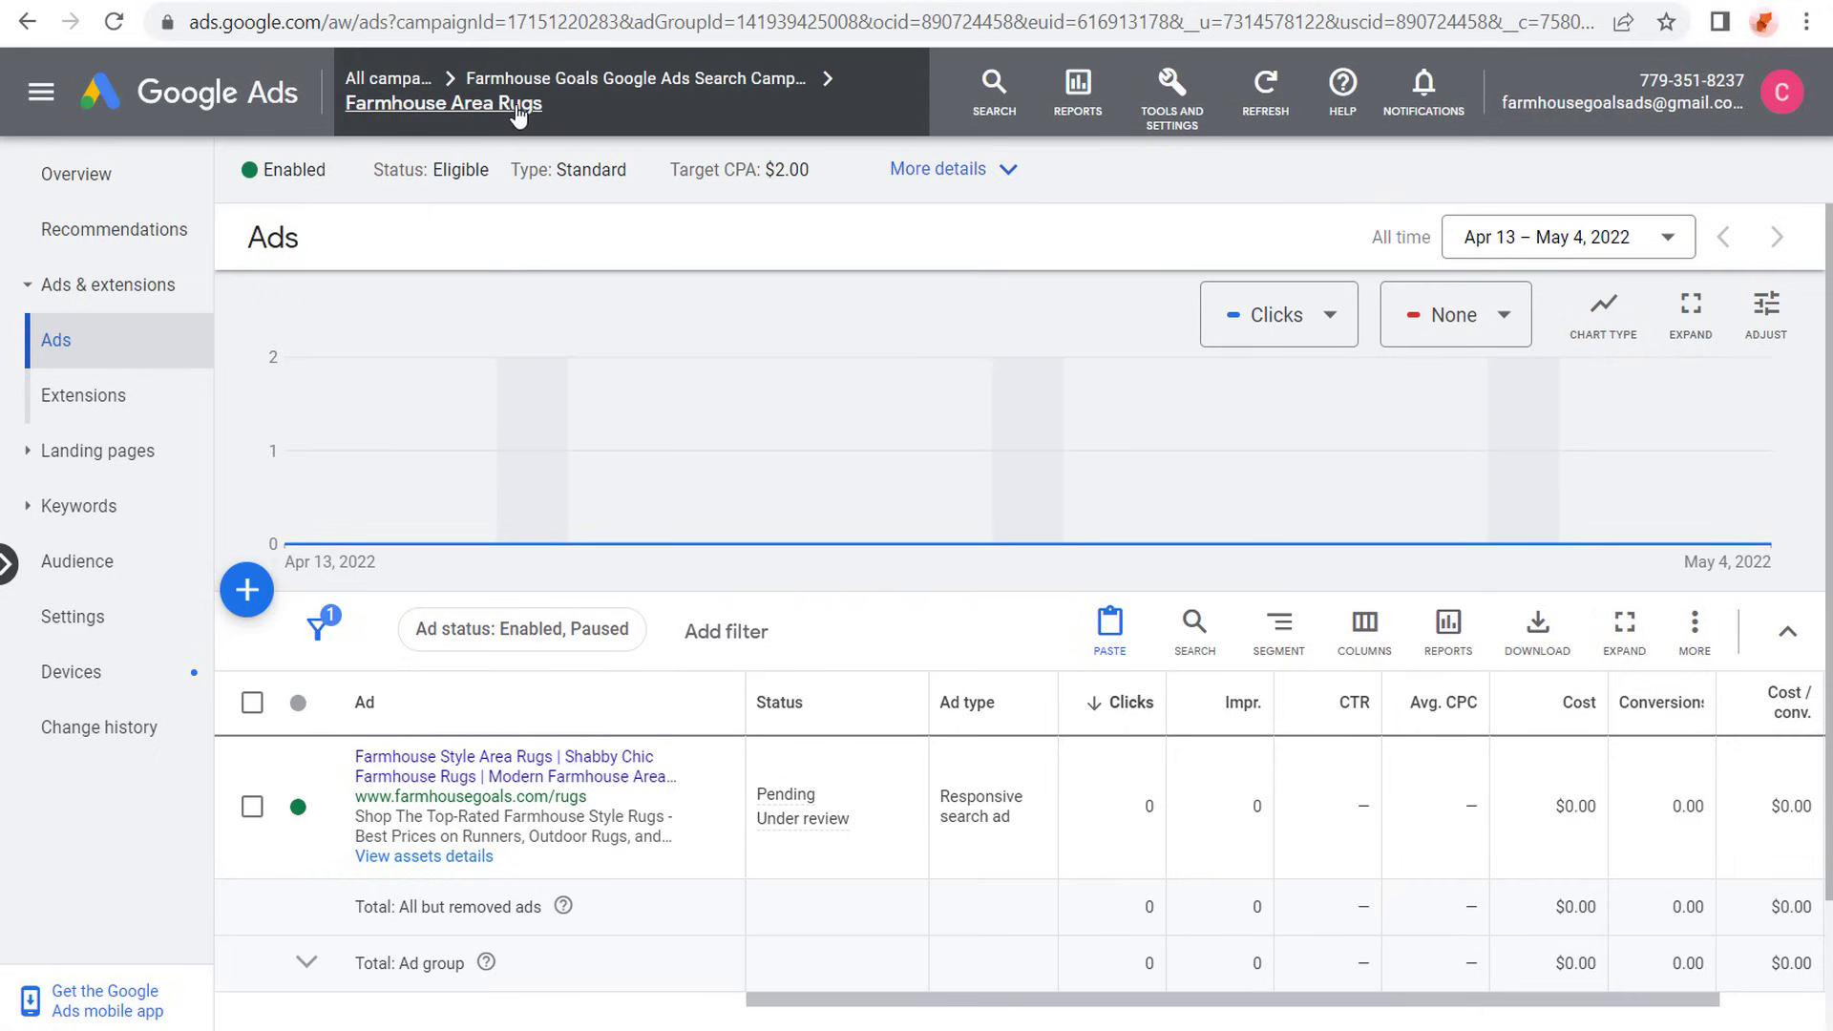
{"action": "mouse_move", "coordinate": [513, 116]}
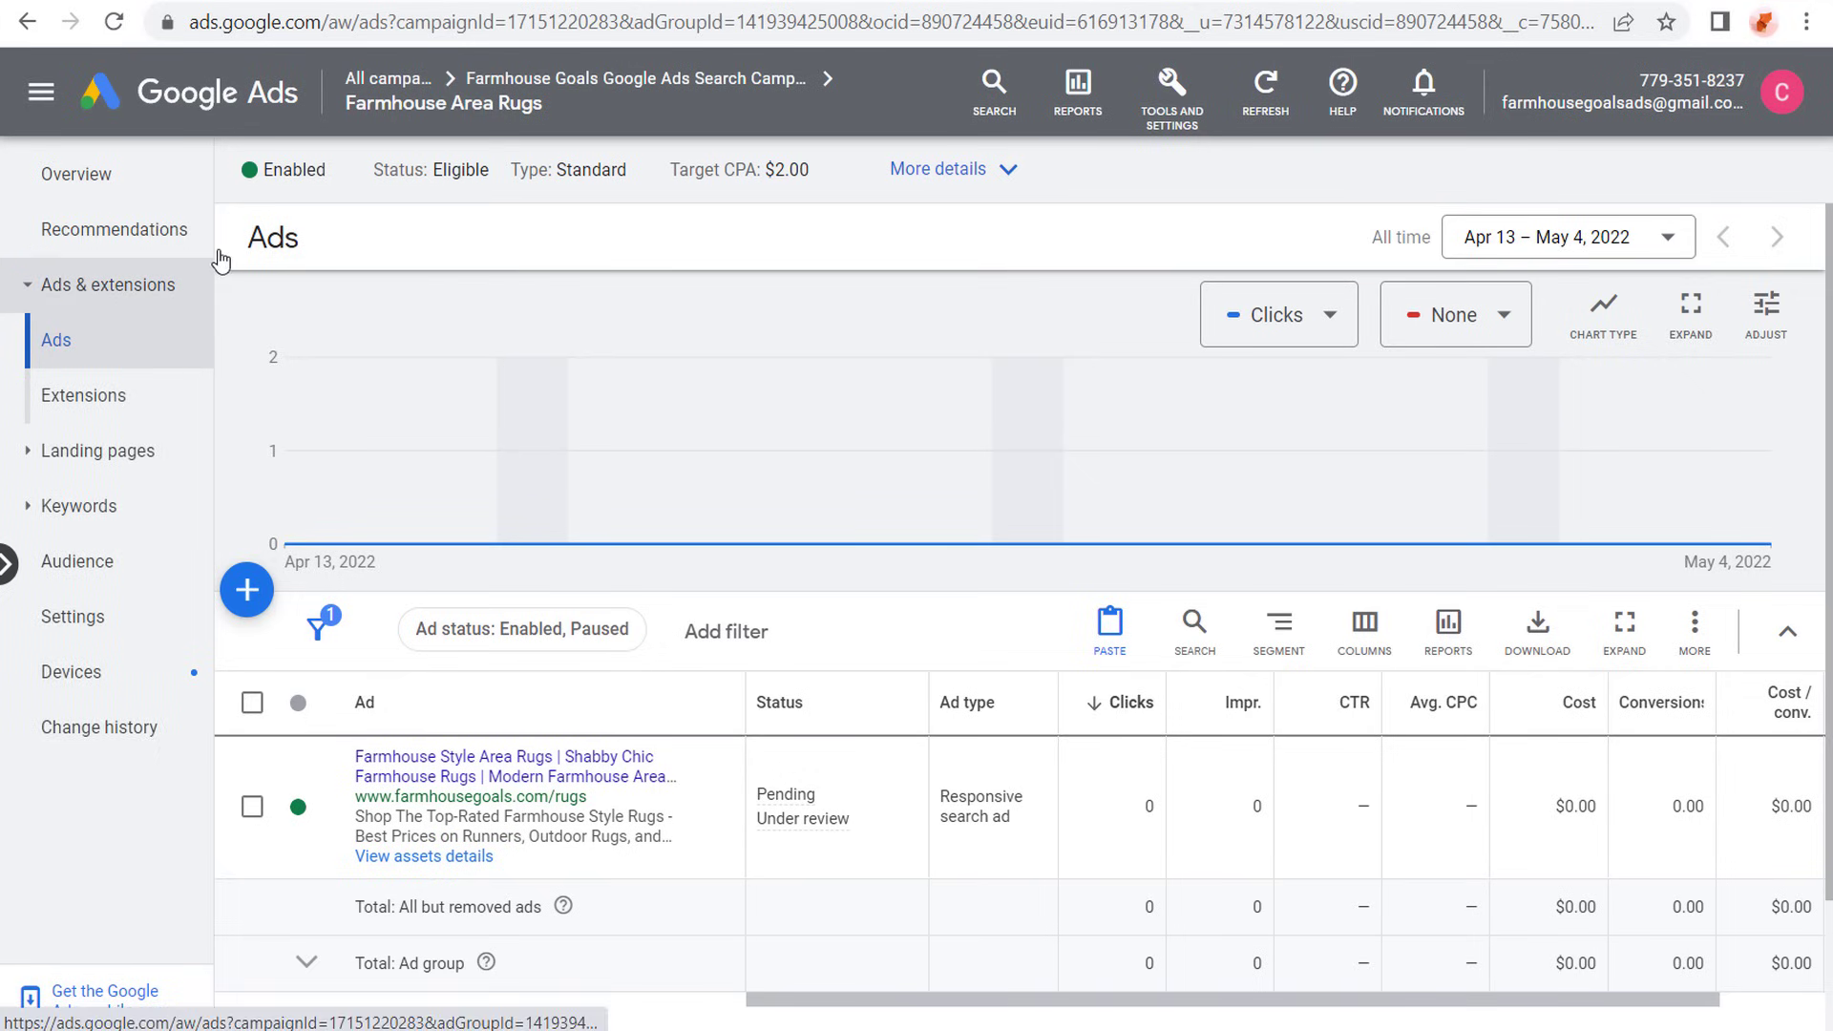
{"action": "mouse_move", "coordinate": [584, 88]}
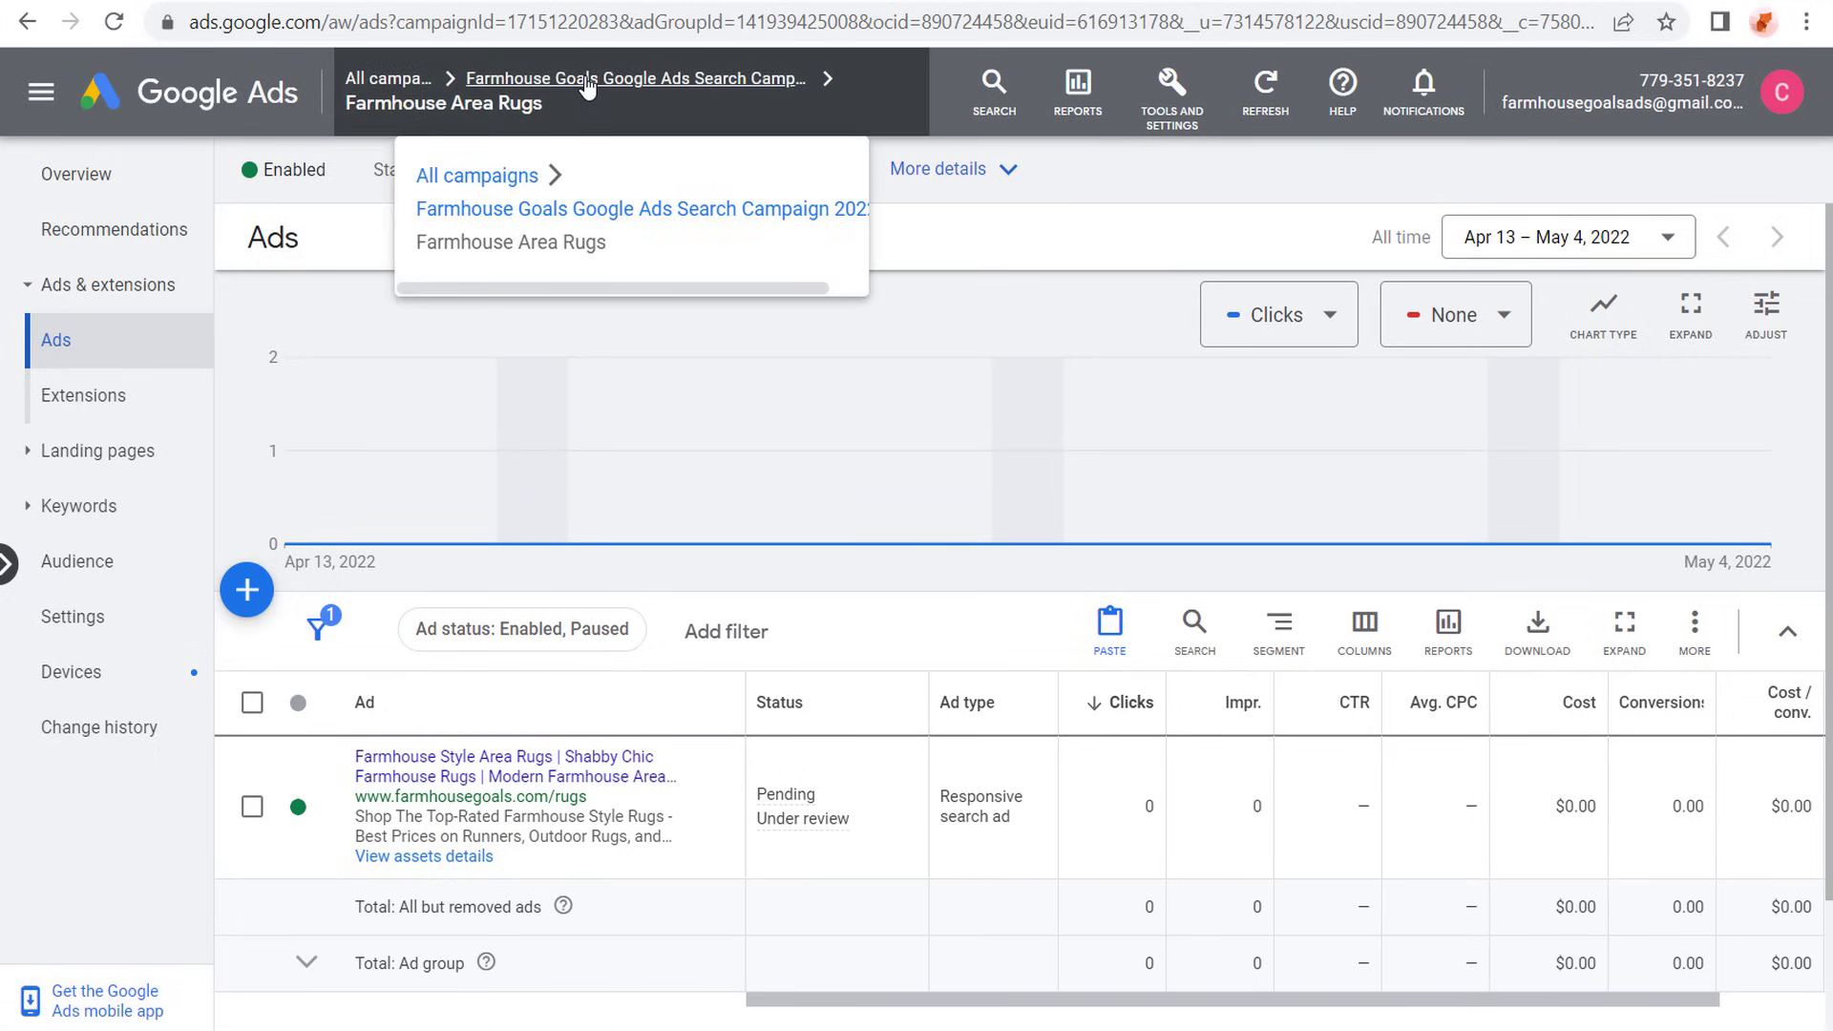
{"action": "left_click", "coordinate": [703, 80]}
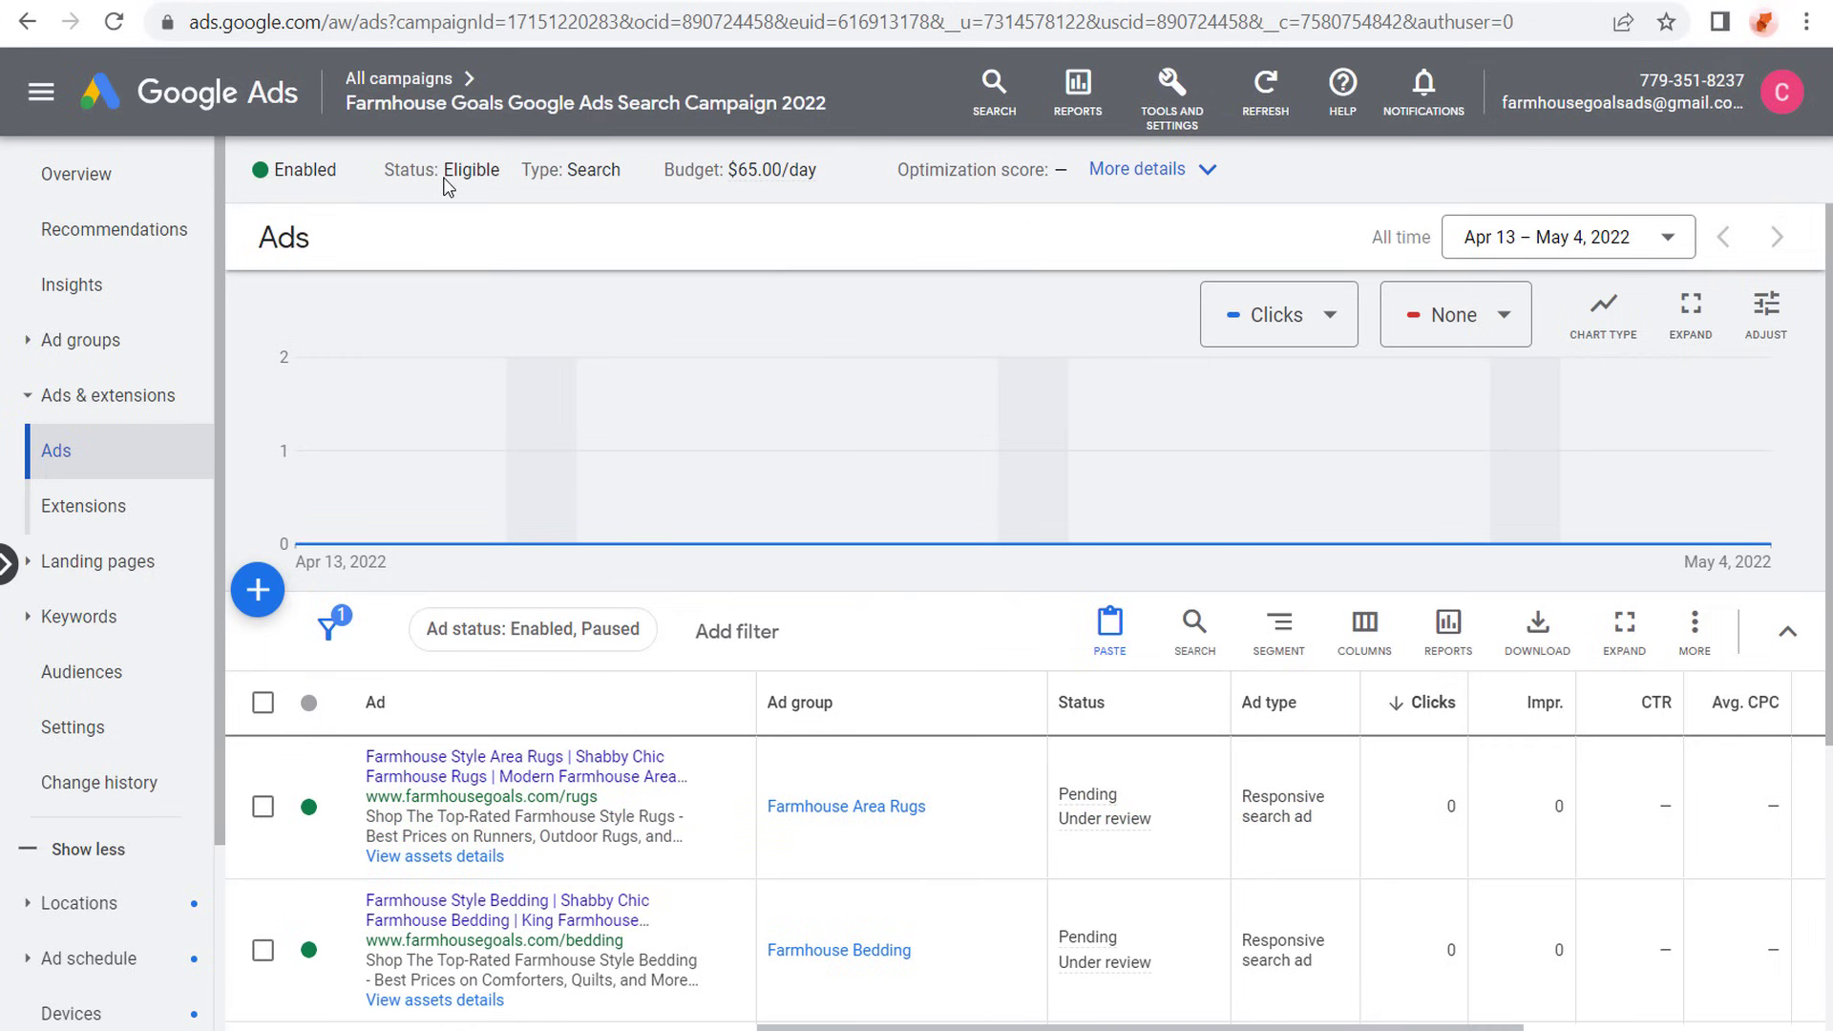
{"action": "left_click", "coordinate": [401, 78]}
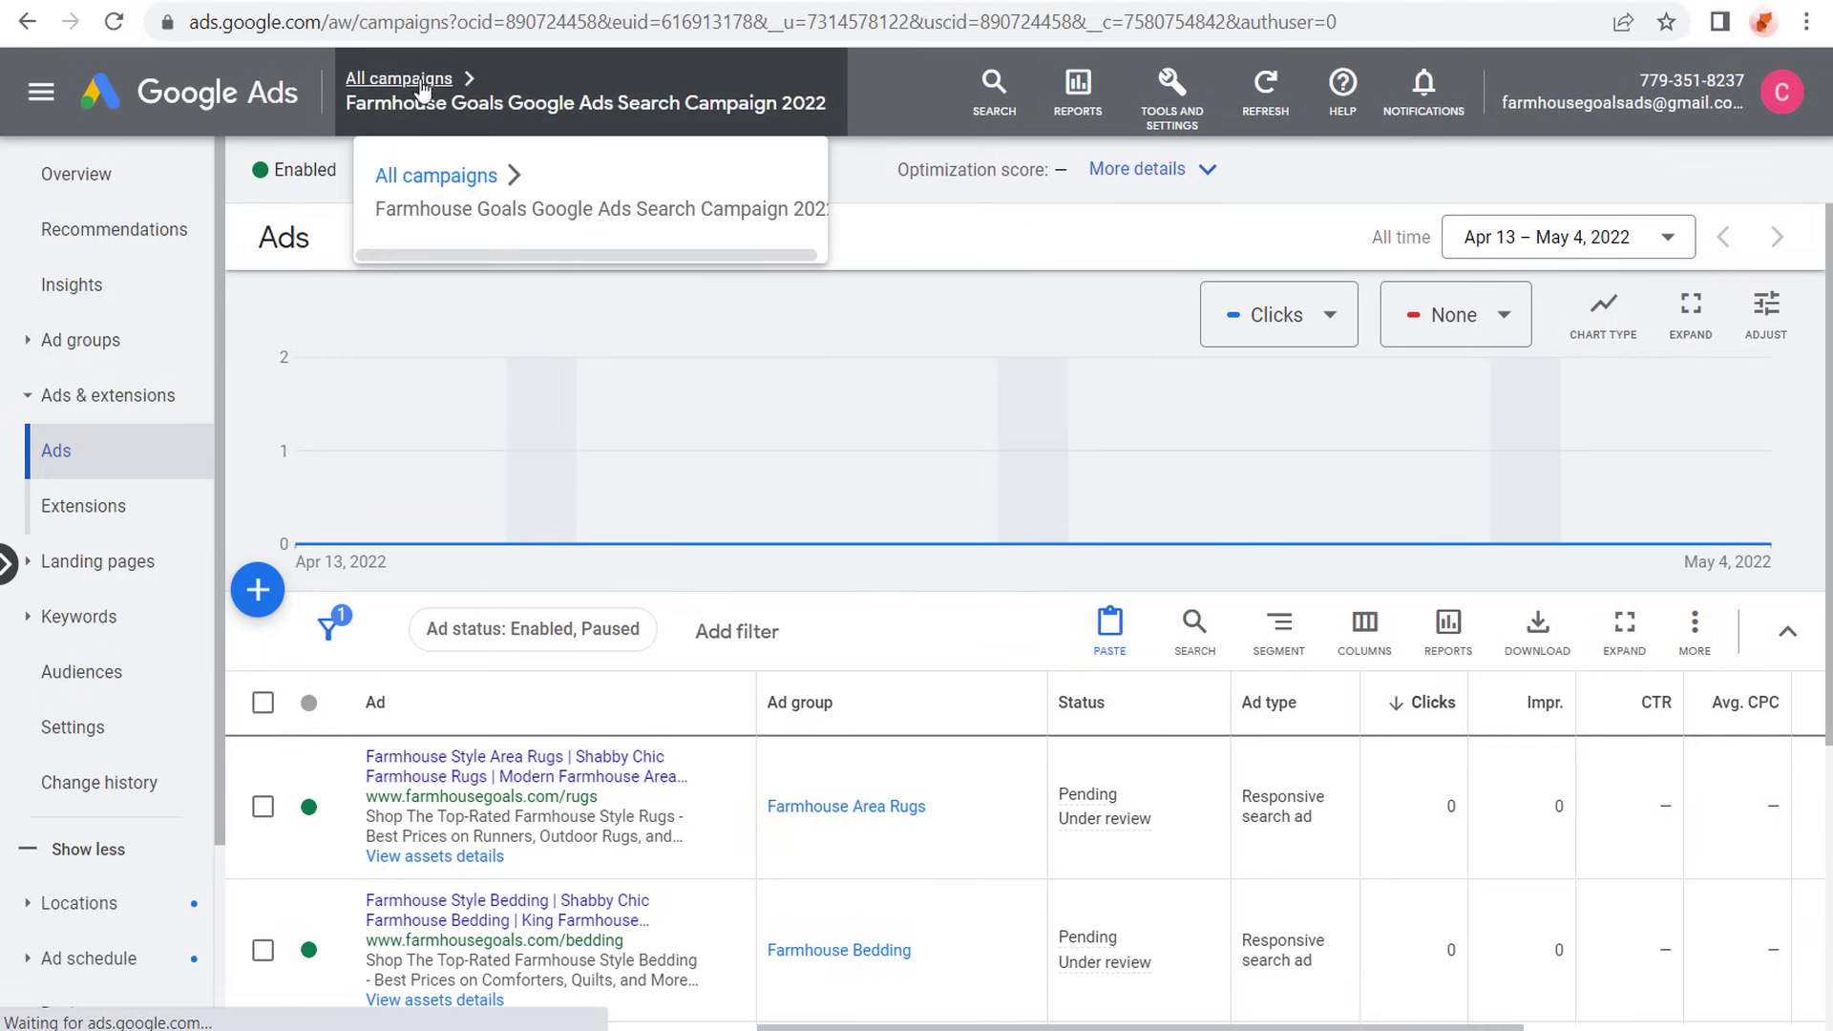
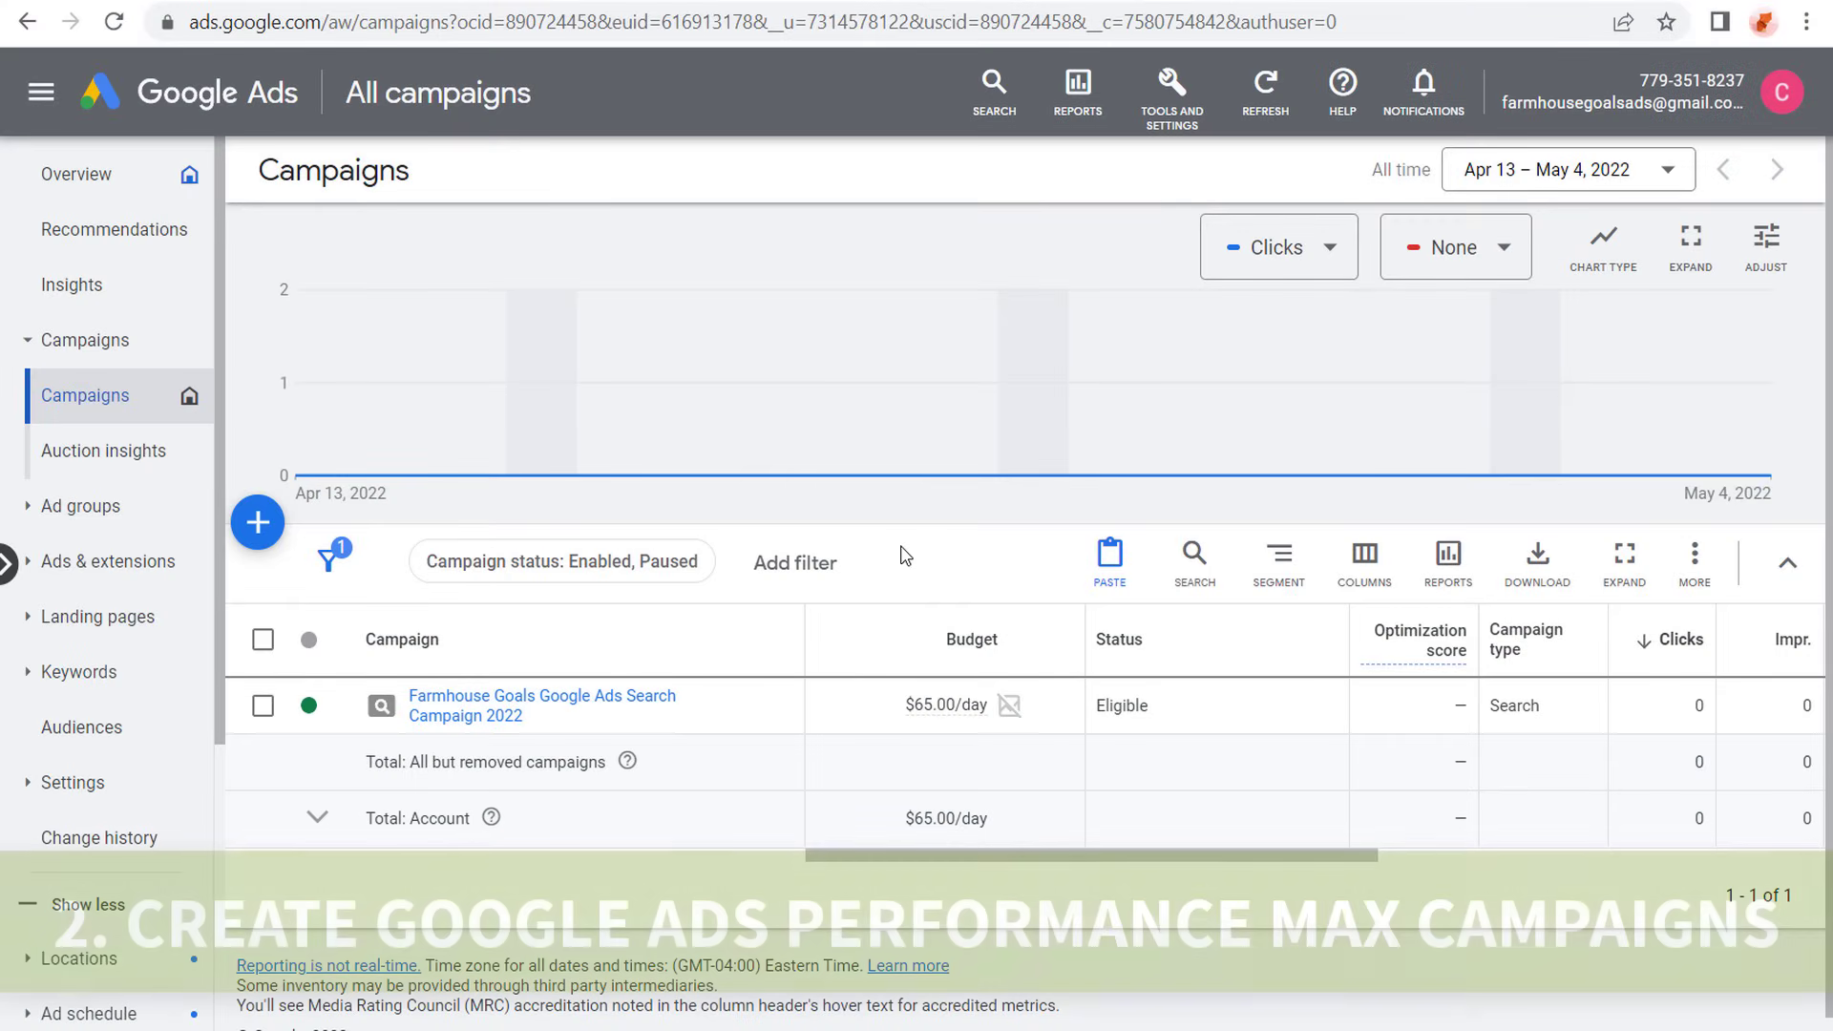
- Start a new campaign with Leads as the objective and display its conversion goals
{"action": "left_click", "coordinate": [258, 535]}
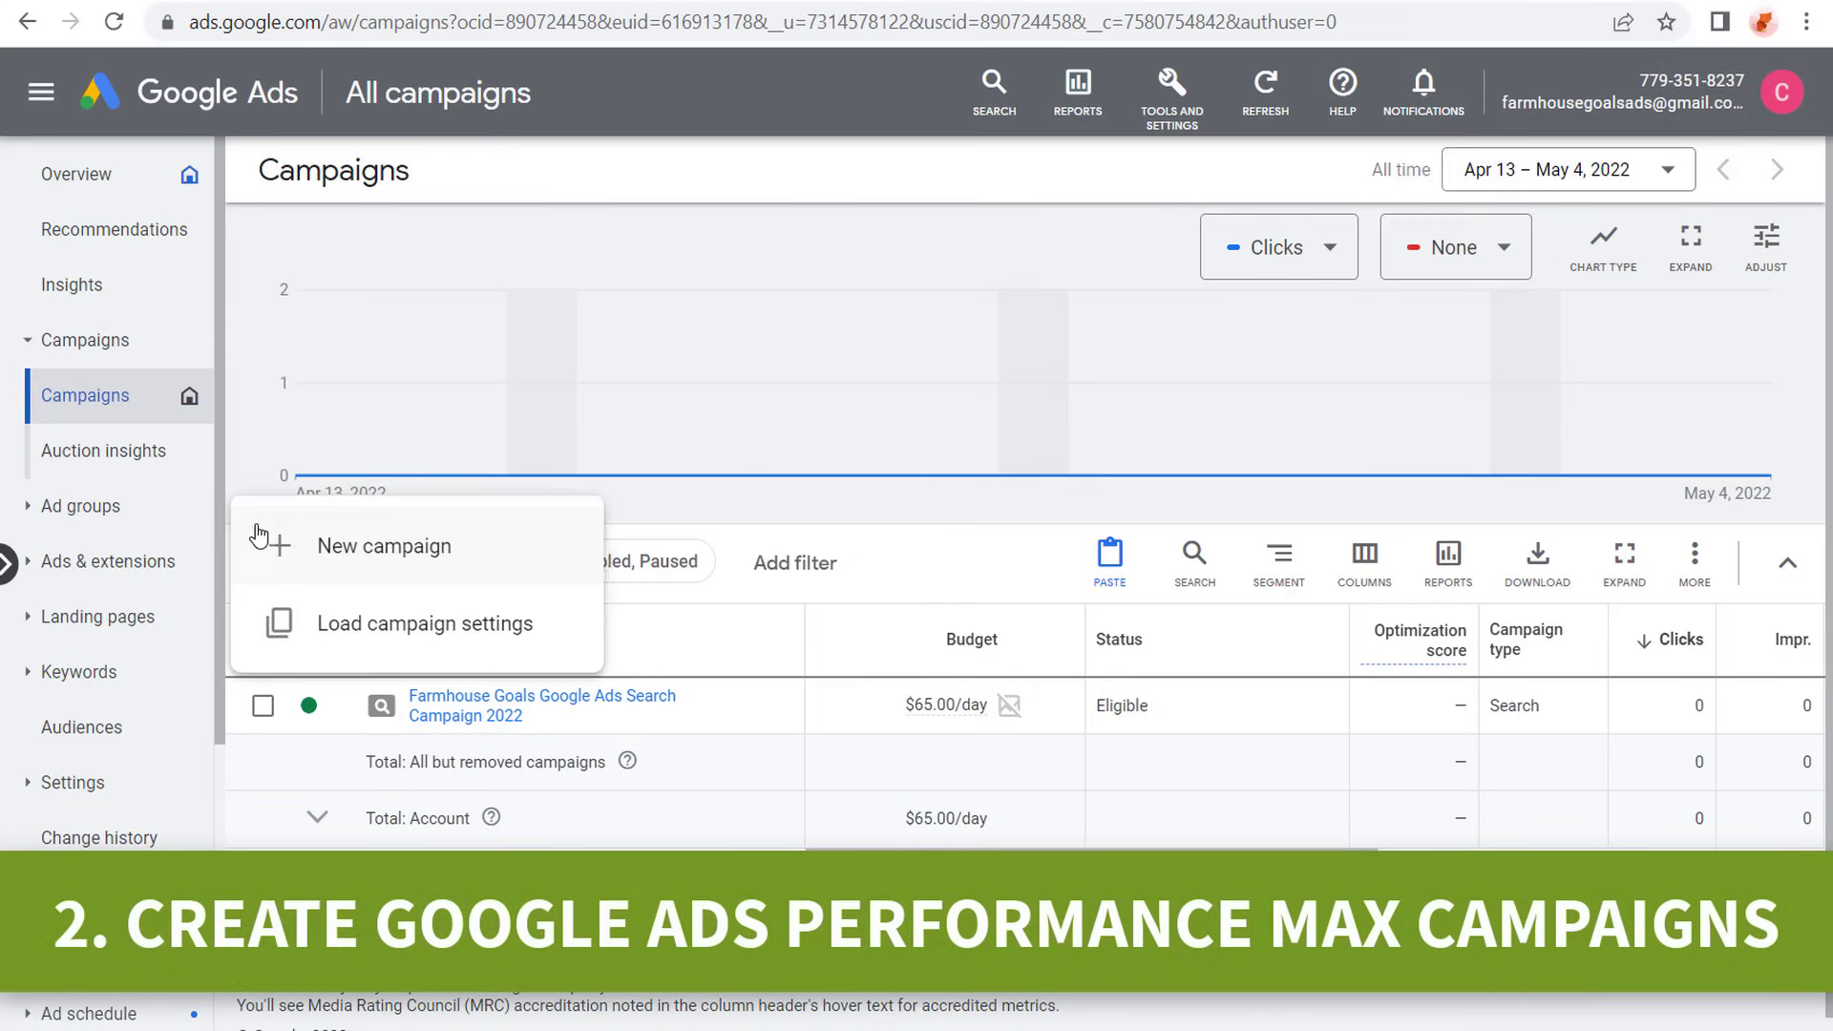
{"action": "left_click", "coordinate": [273, 546]}
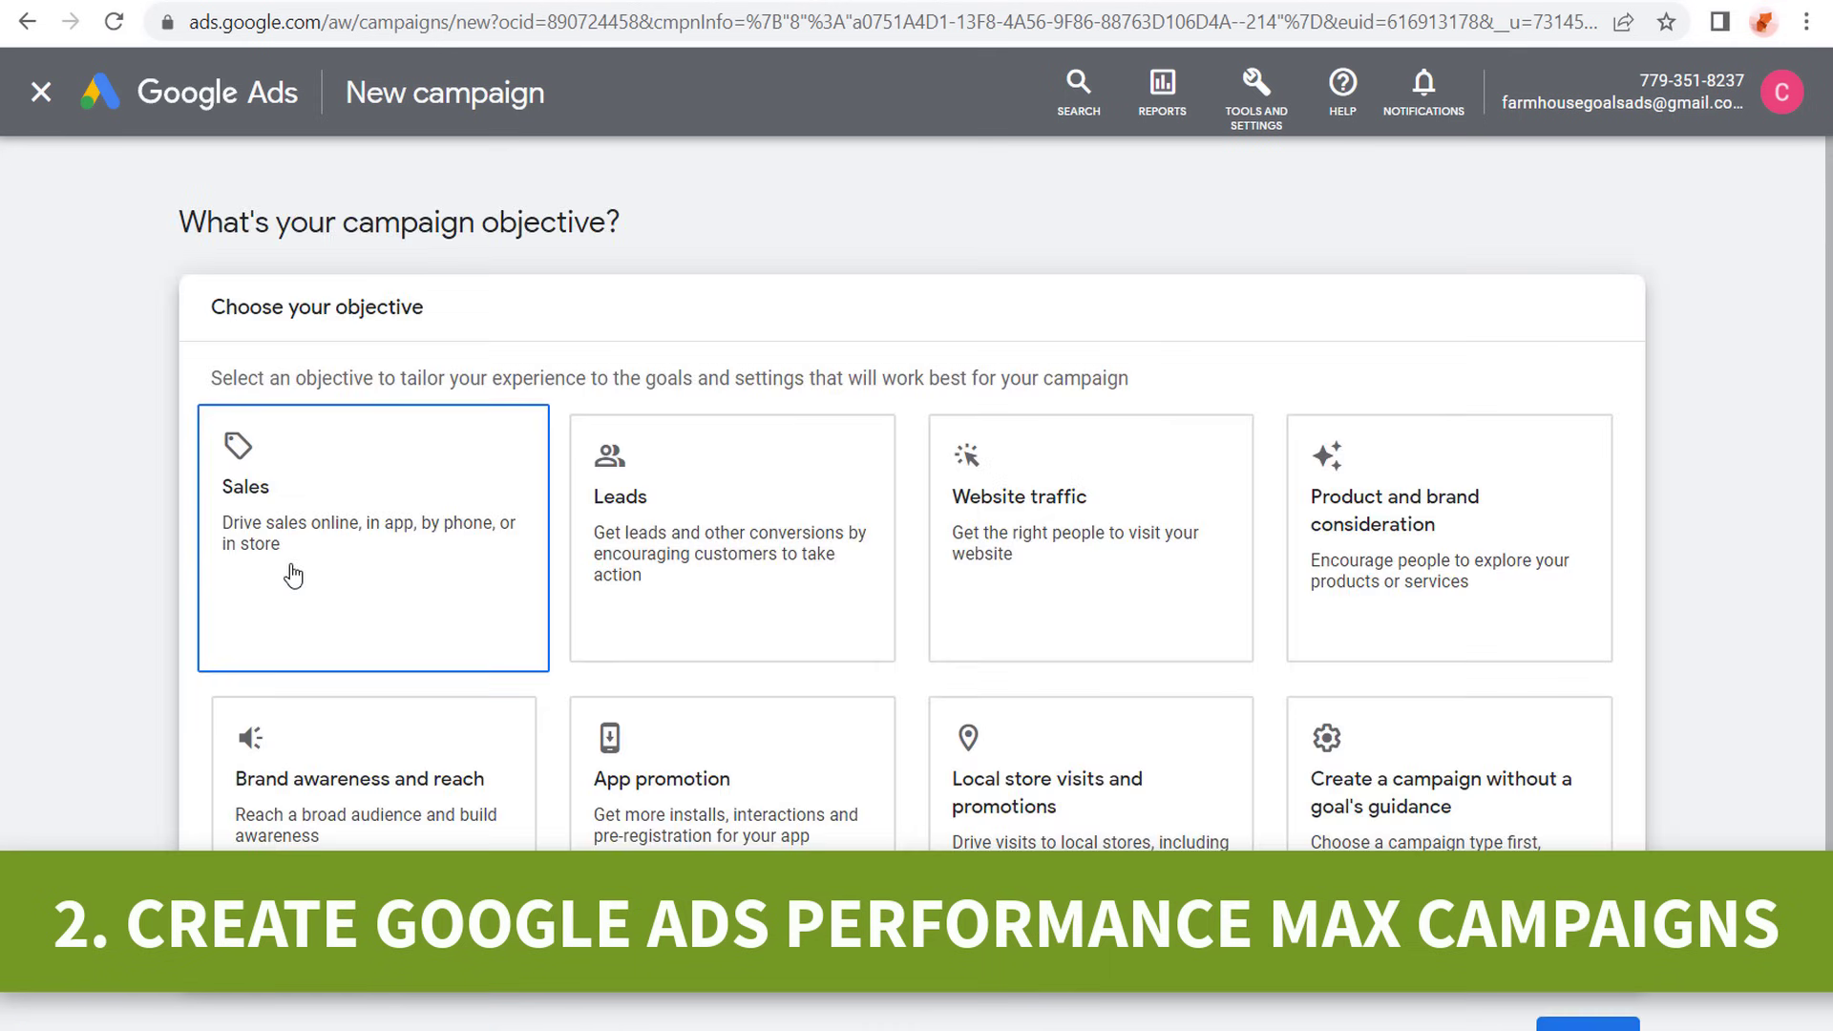
{"action": "left_click", "coordinate": [671, 430]}
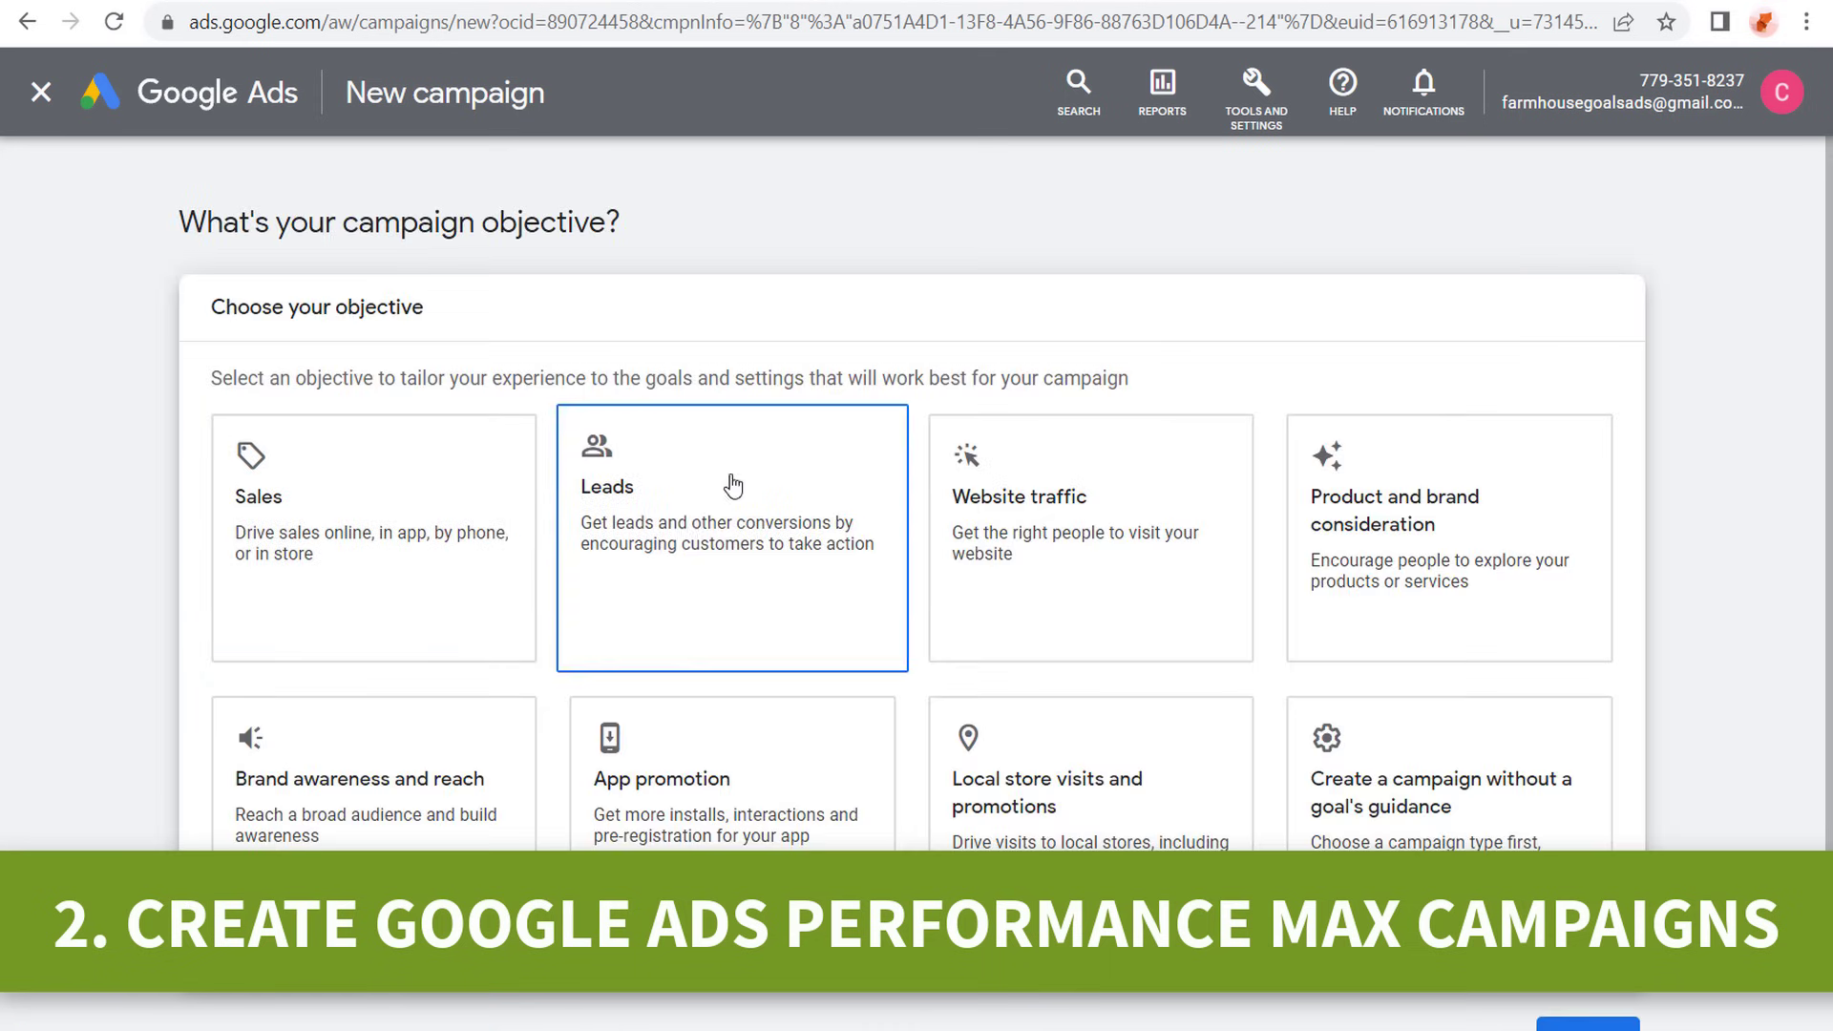
{"action": "scroll", "coordinate": [754, 449], "scroll_direction": "down", "scroll_amount": 5}
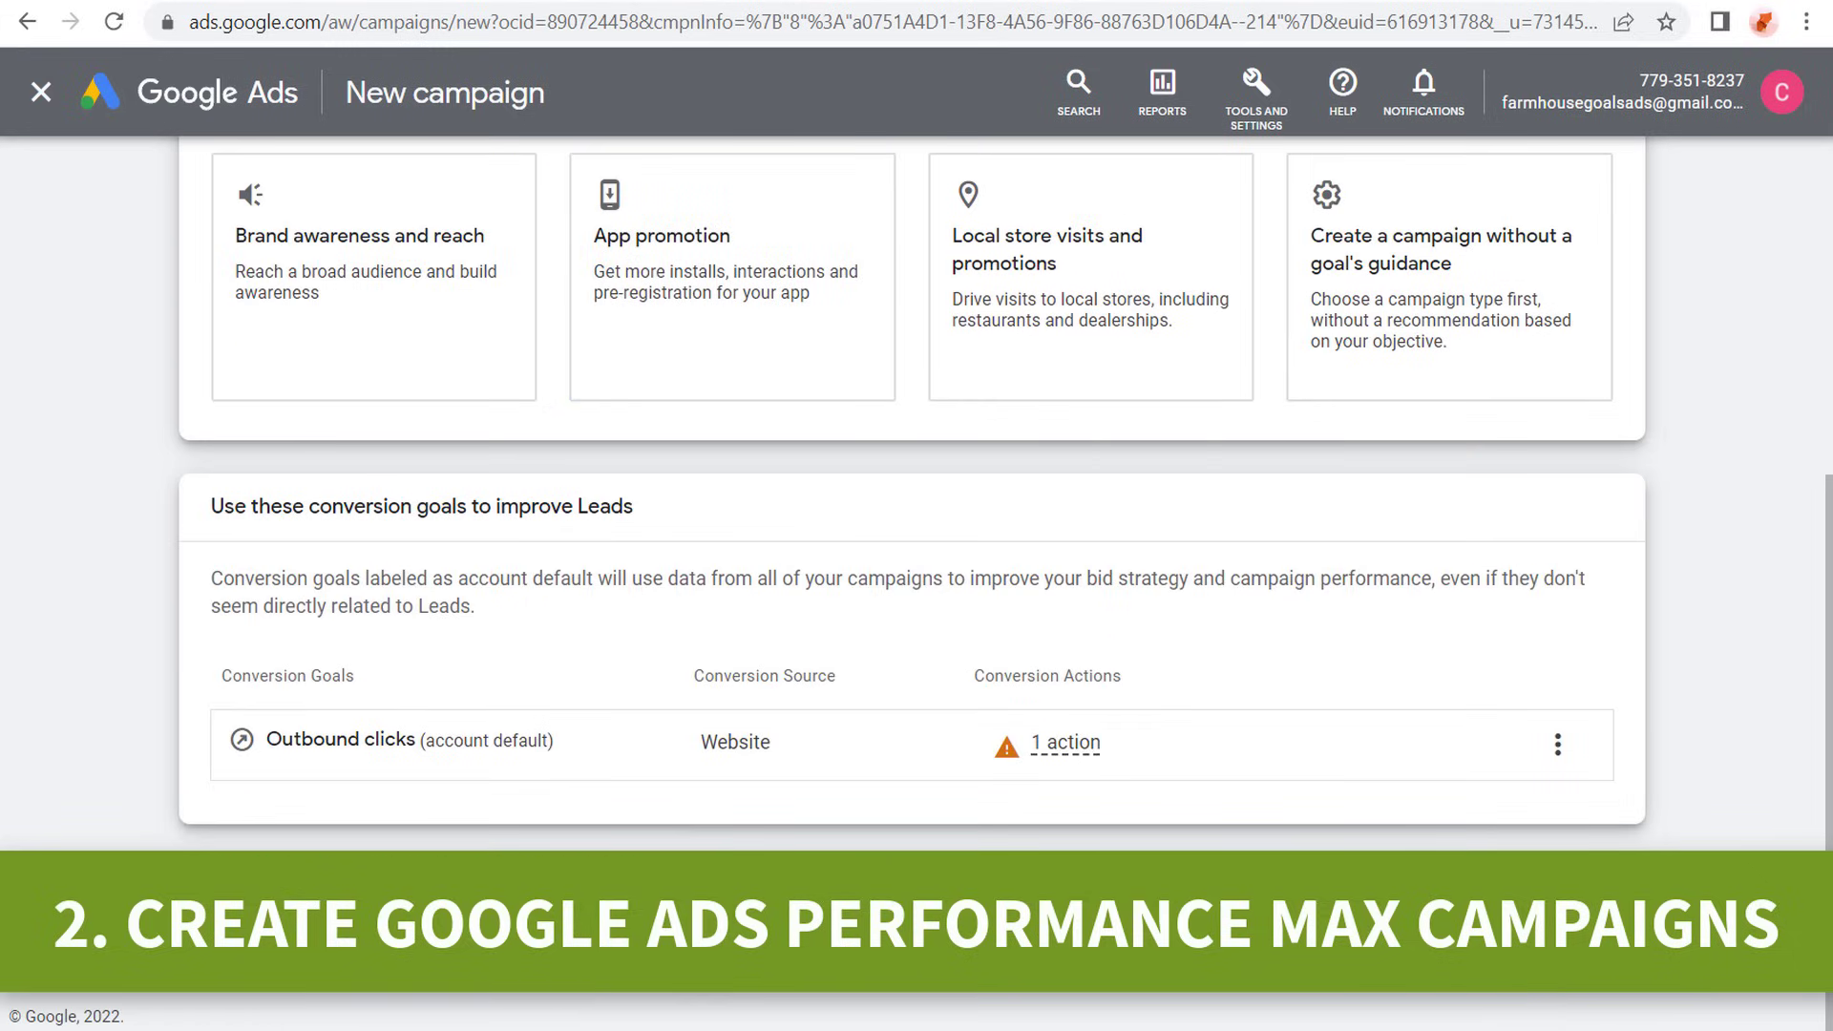
- Continue past the conversion goals and choose Performance Max as the campaign type
{"action": "left_click", "coordinate": [369, 316]}
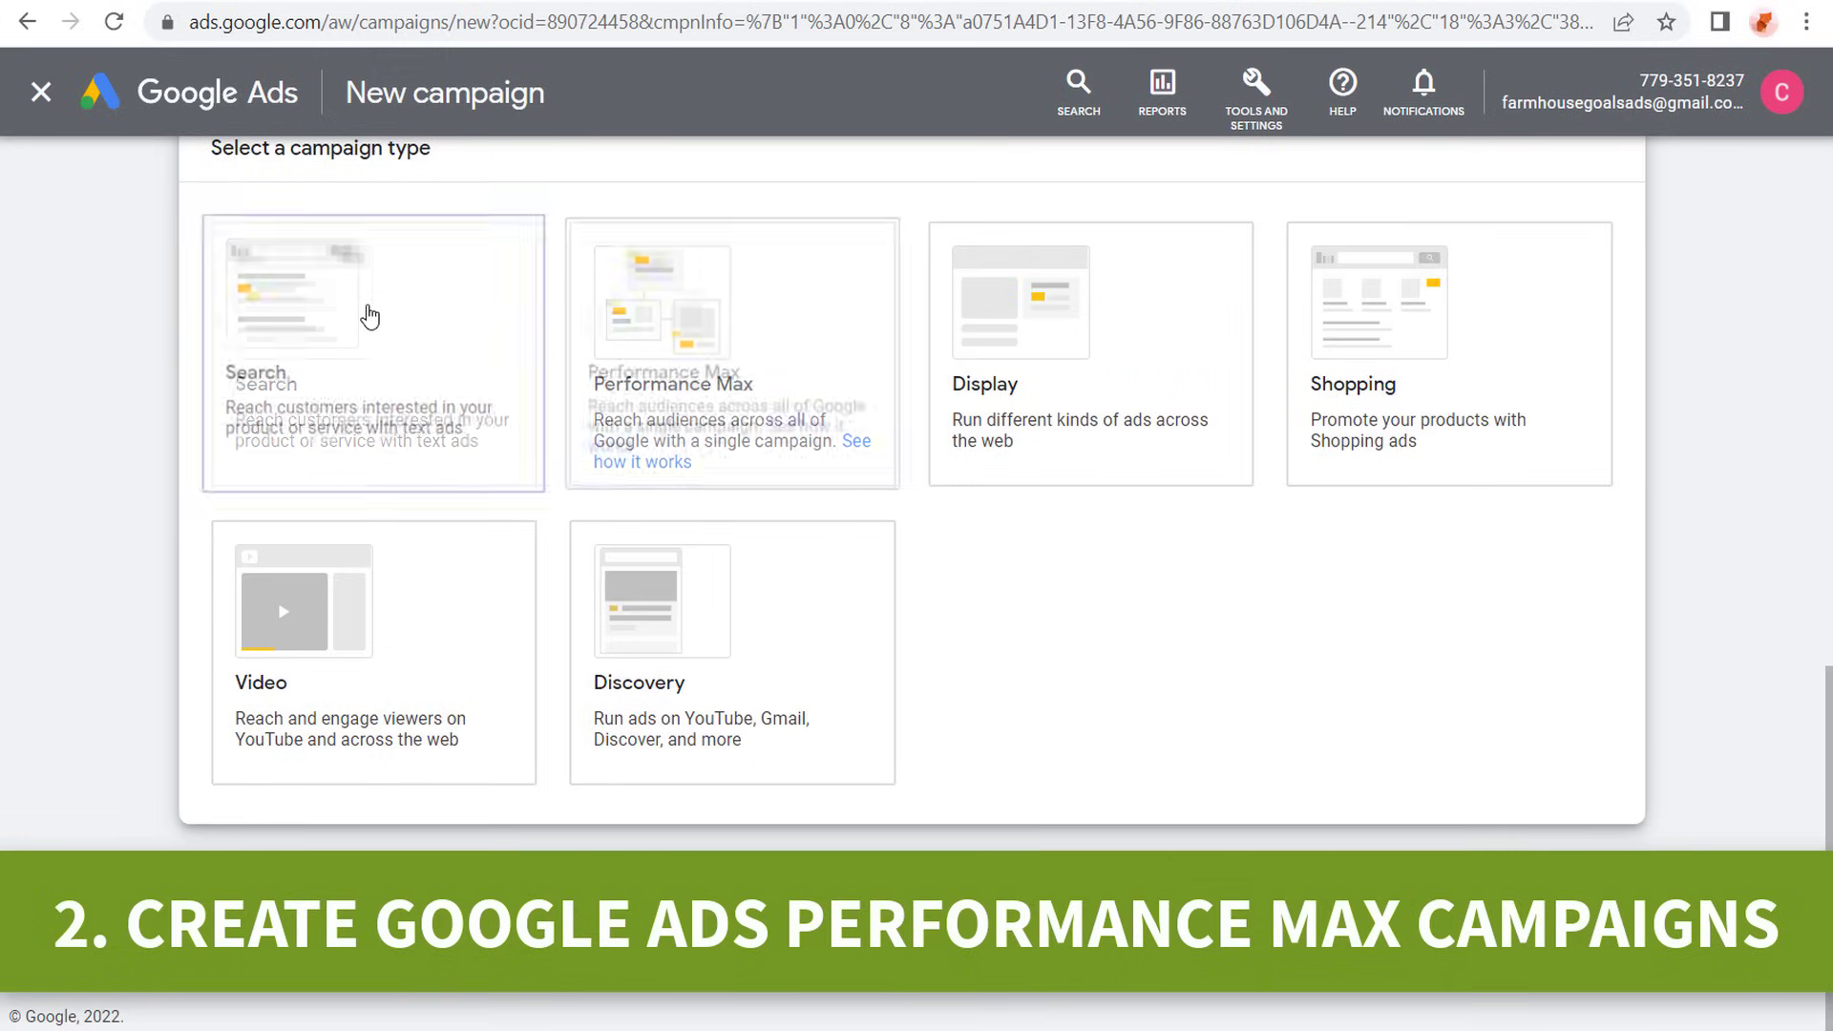
{"action": "left_click", "coordinate": [723, 372]}
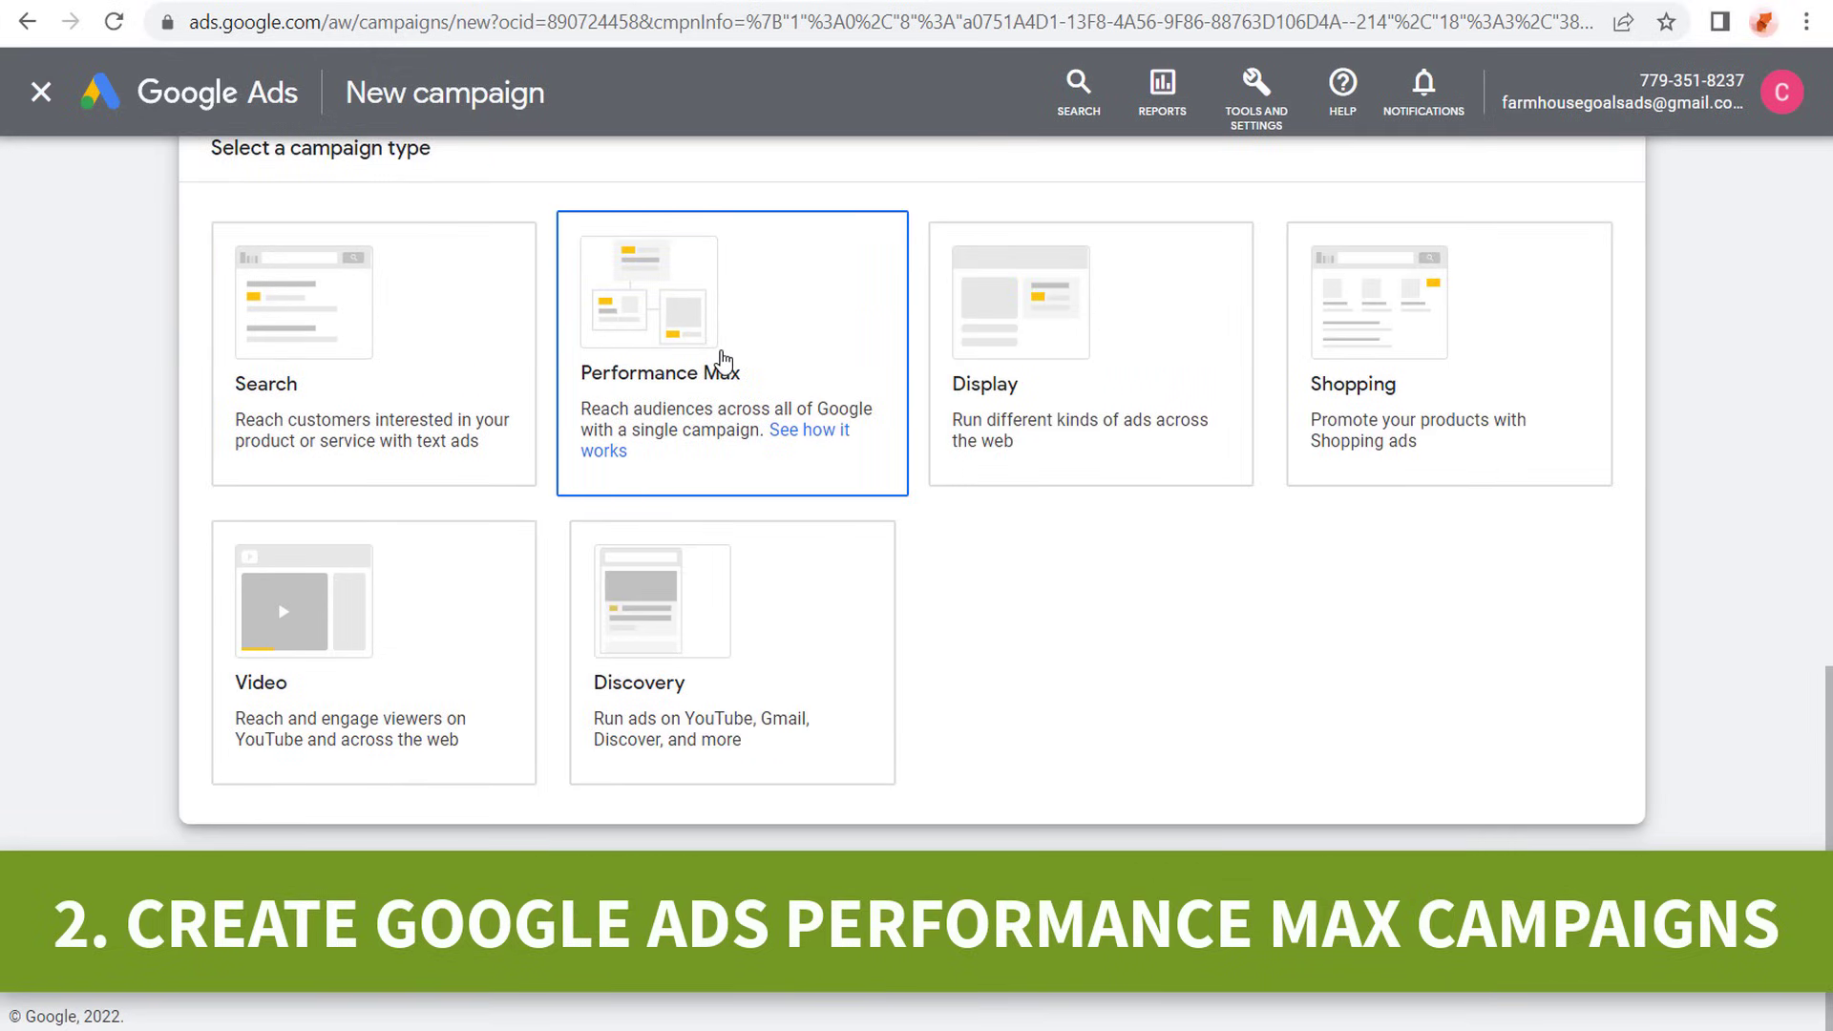
{"action": "left_click", "coordinate": [1133, 338]}
{"action": "left_click", "coordinate": [711, 647]}
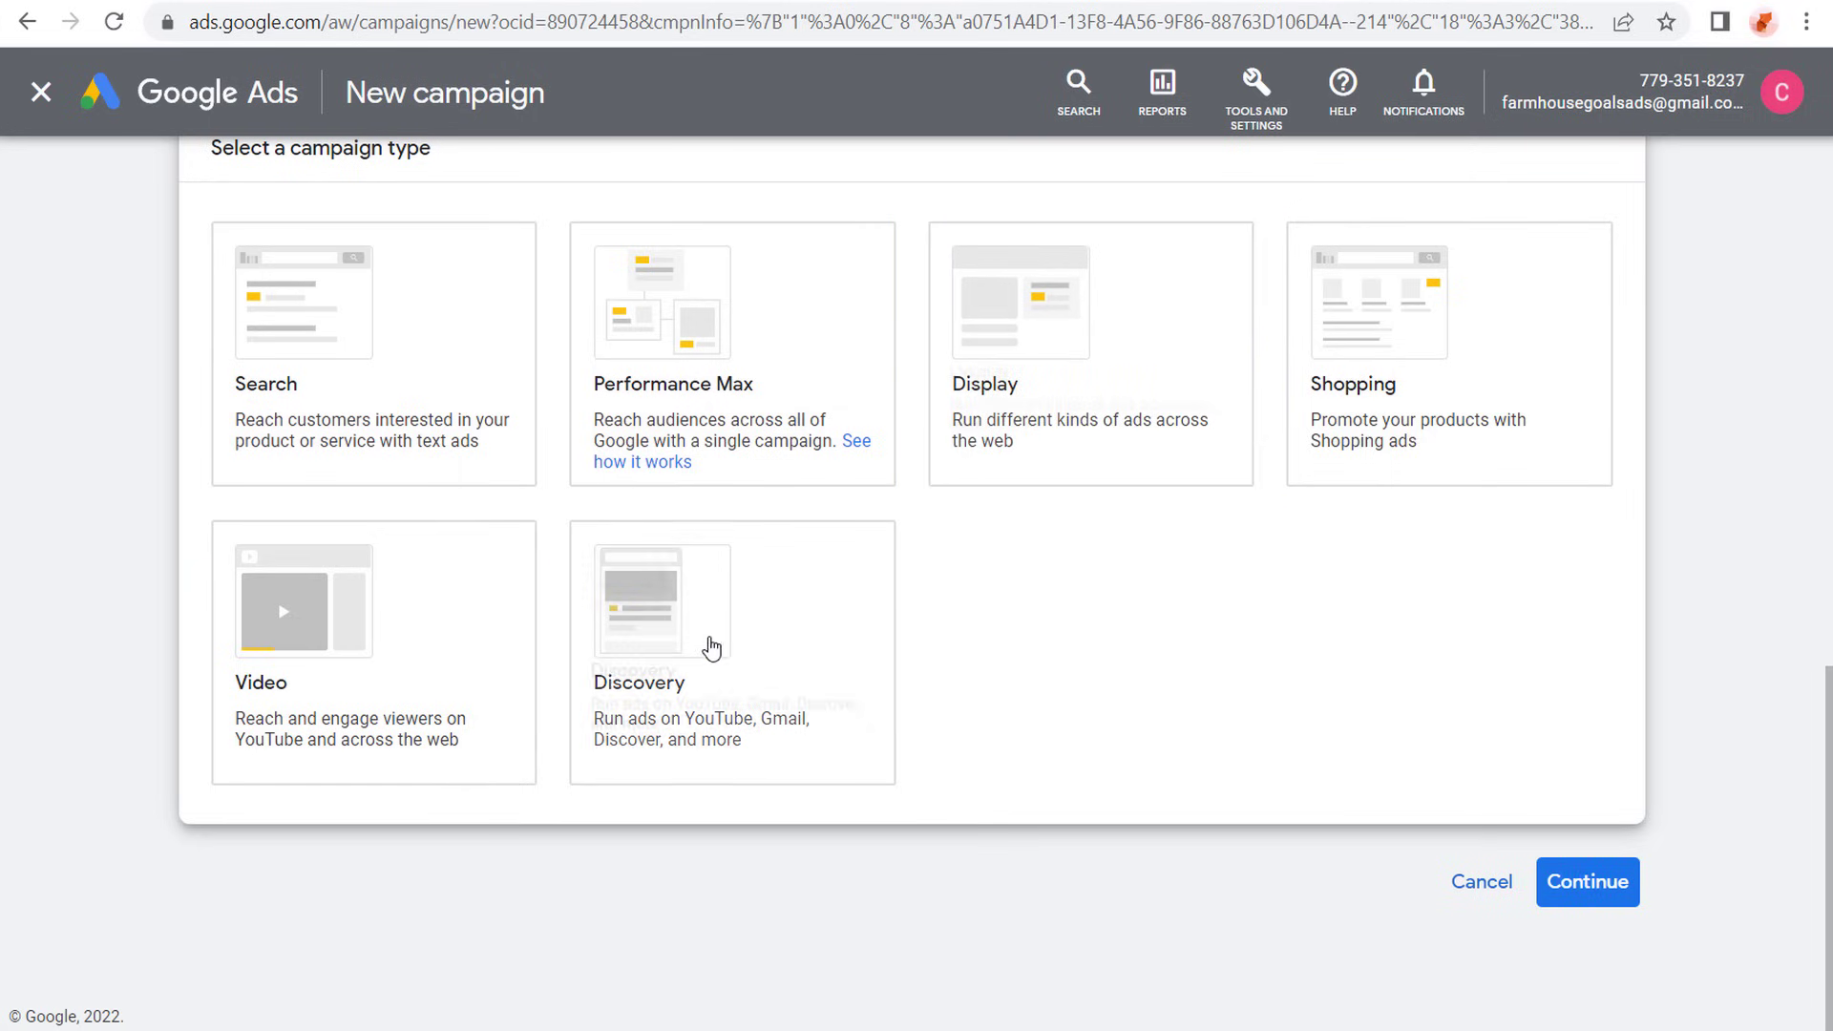
{"action": "left_click", "coordinate": [435, 646]}
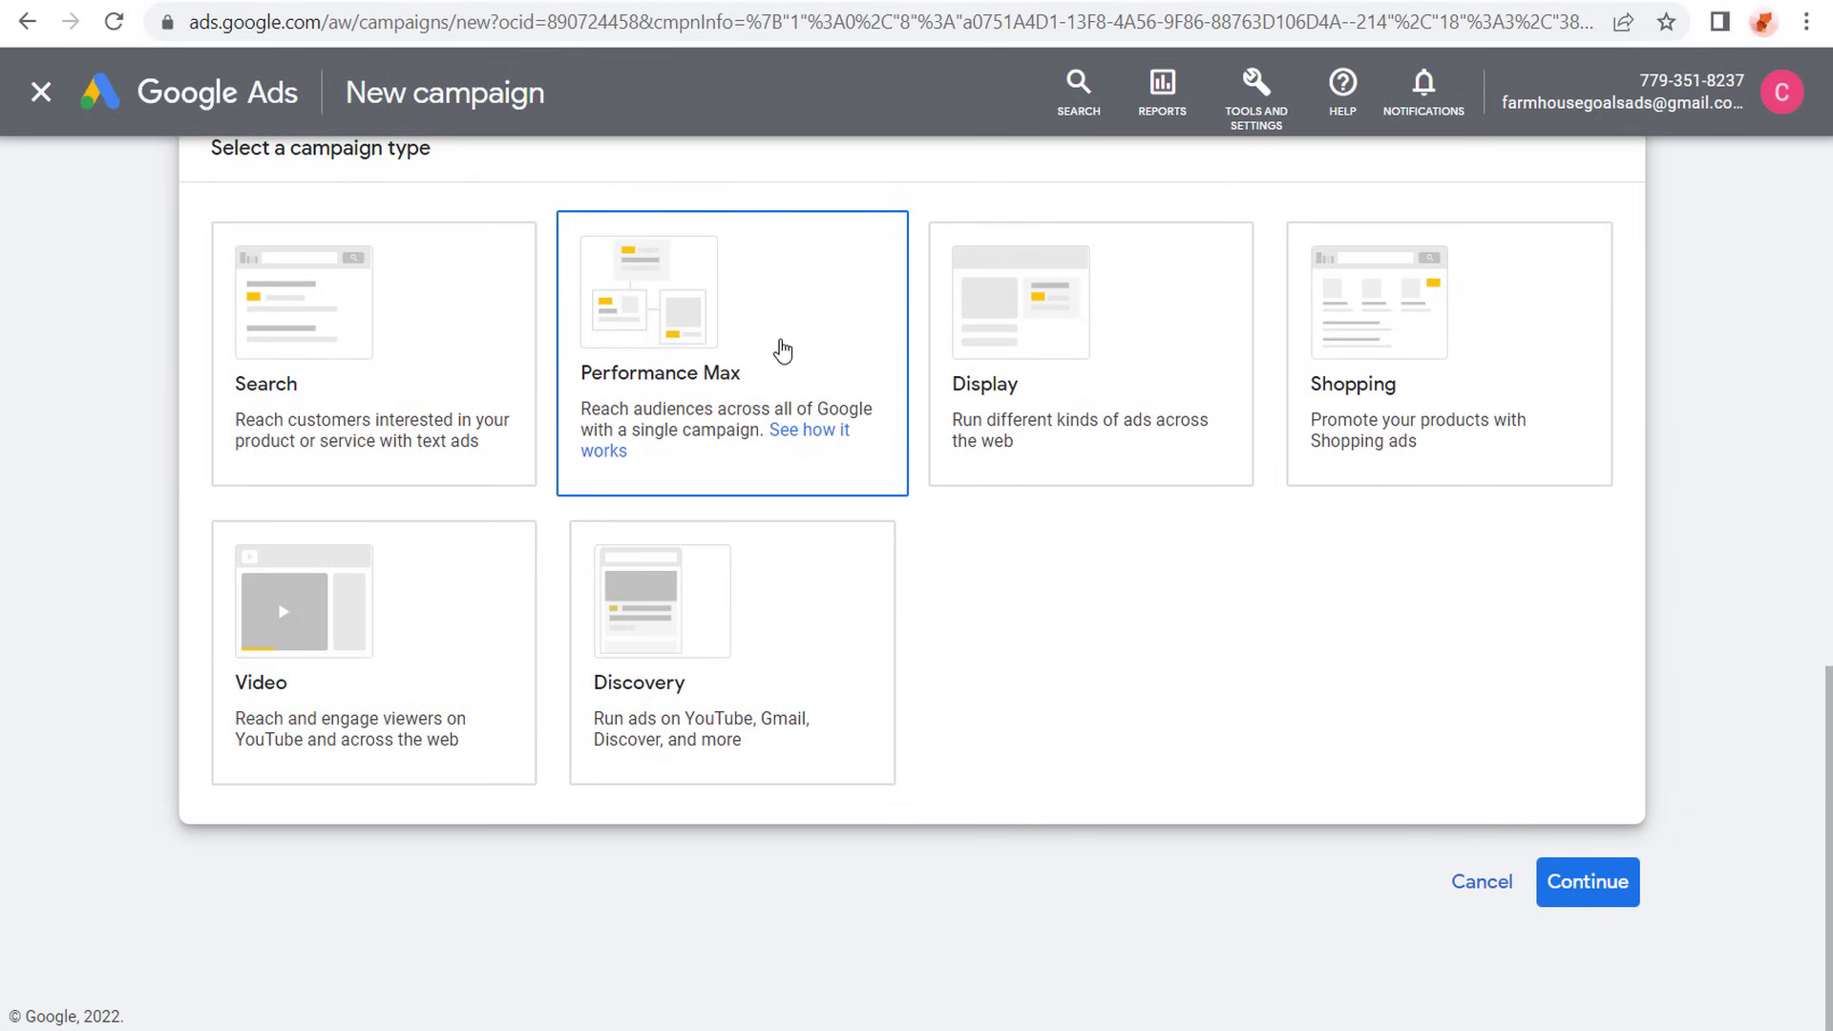
{"action": "left_click", "coordinate": [777, 345]}
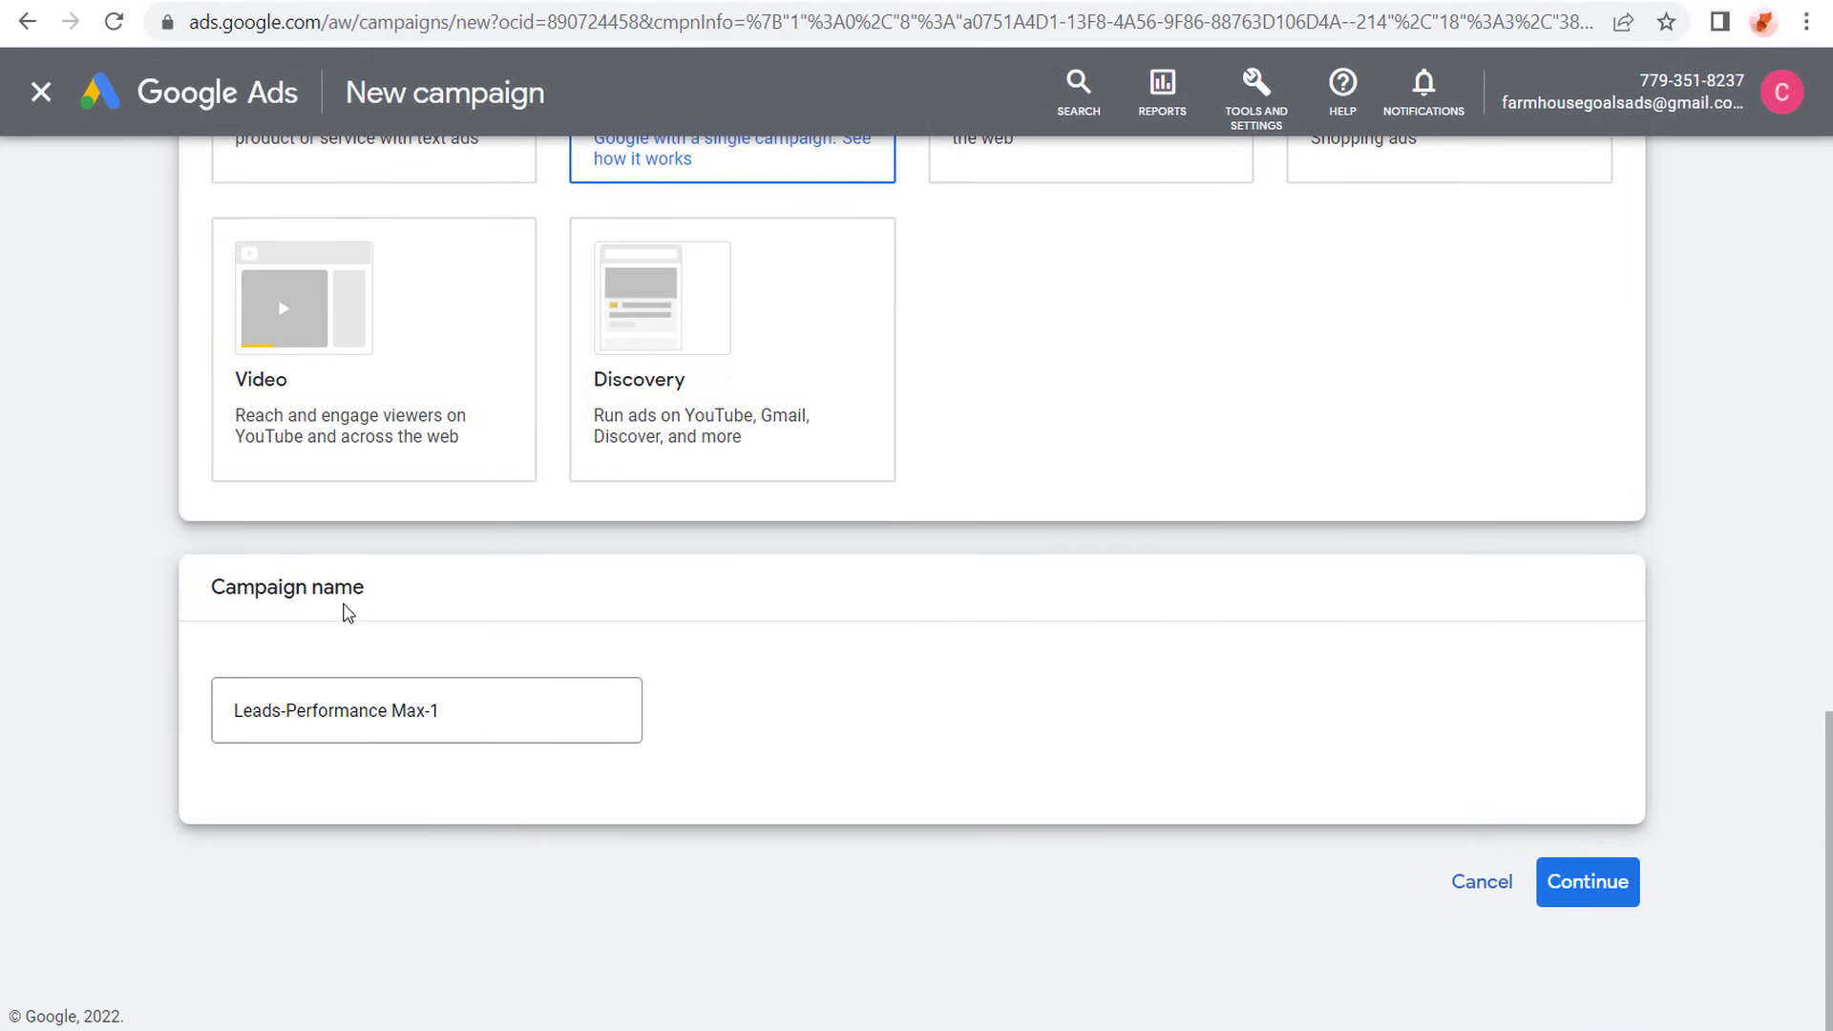
- Name the campaign "Farmhouse Goals Performance Max 2022" and continue to budget and bidding
{"action": "triple_click", "coordinate": [450, 703]}
{"action": "type", "text": "Farmhouse Goals Performance Max 2022"}
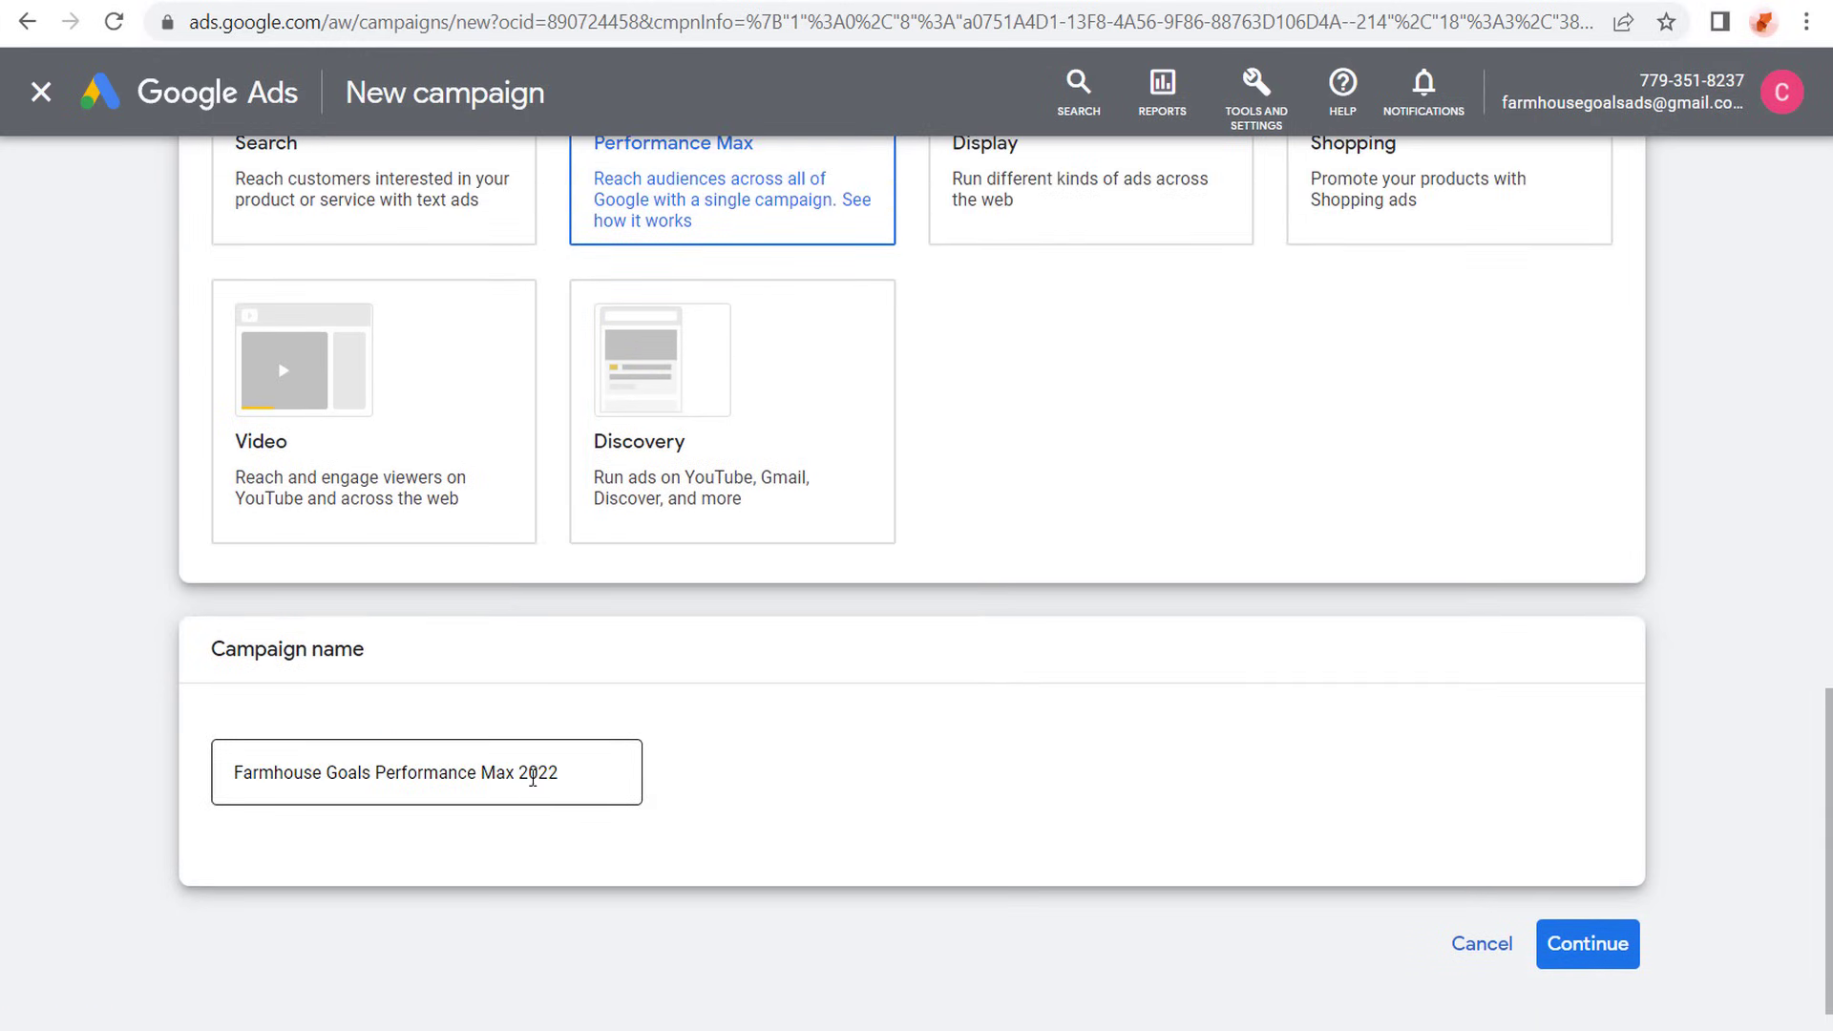
{"action": "left_click", "coordinate": [1575, 959]}
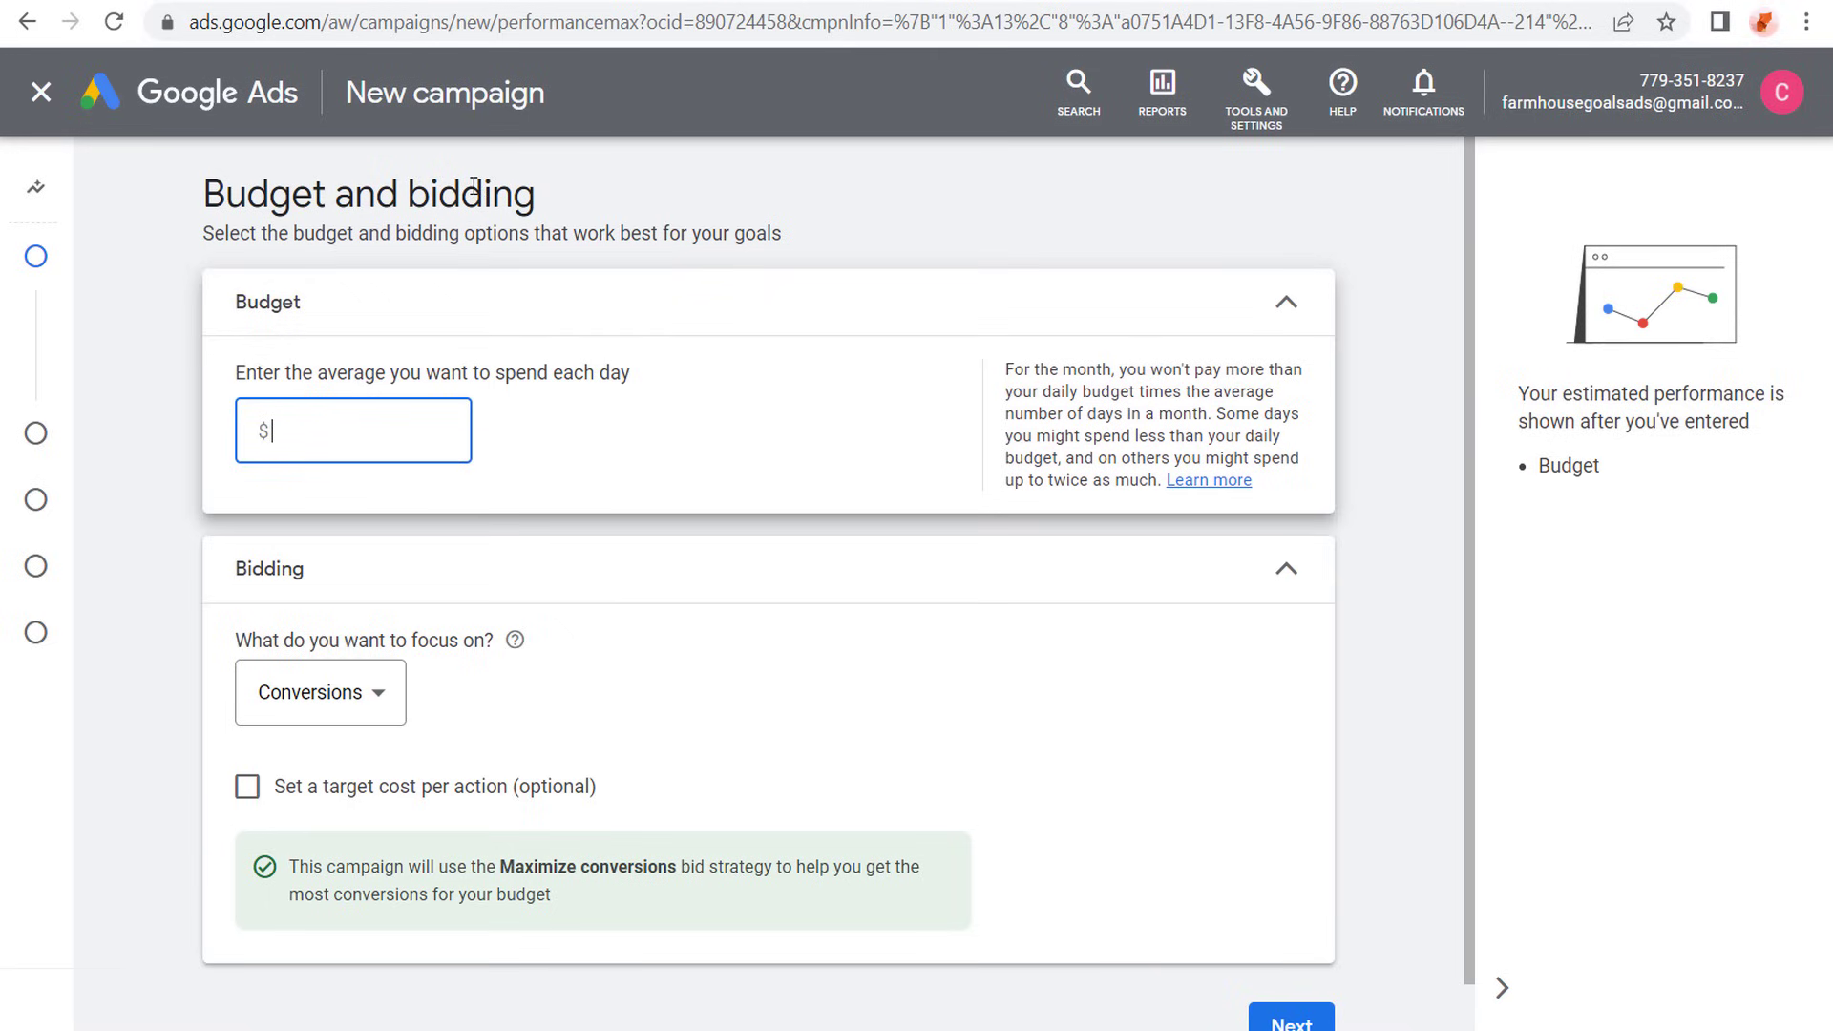
- Set the average daily budget to $65.00 and keep Conversions as the bidding focus
{"action": "type", "text": "65.00"}
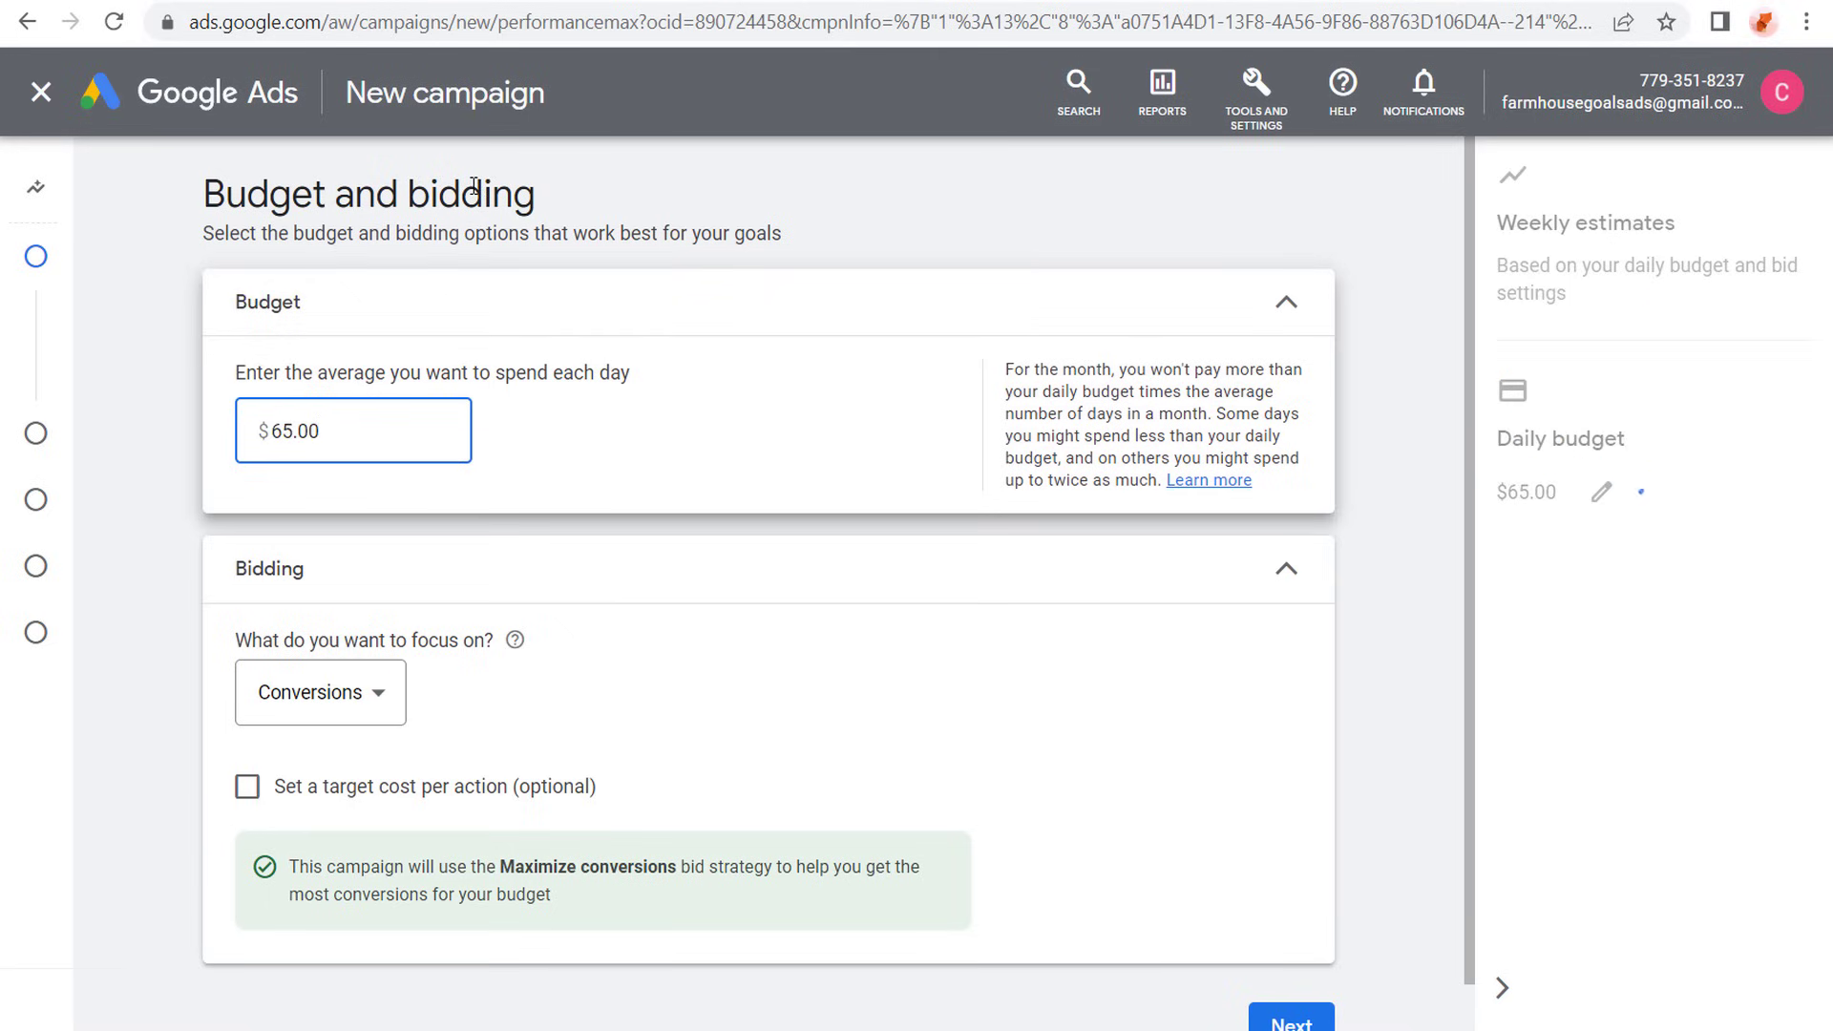
{"action": "left_click", "coordinate": [189, 304]}
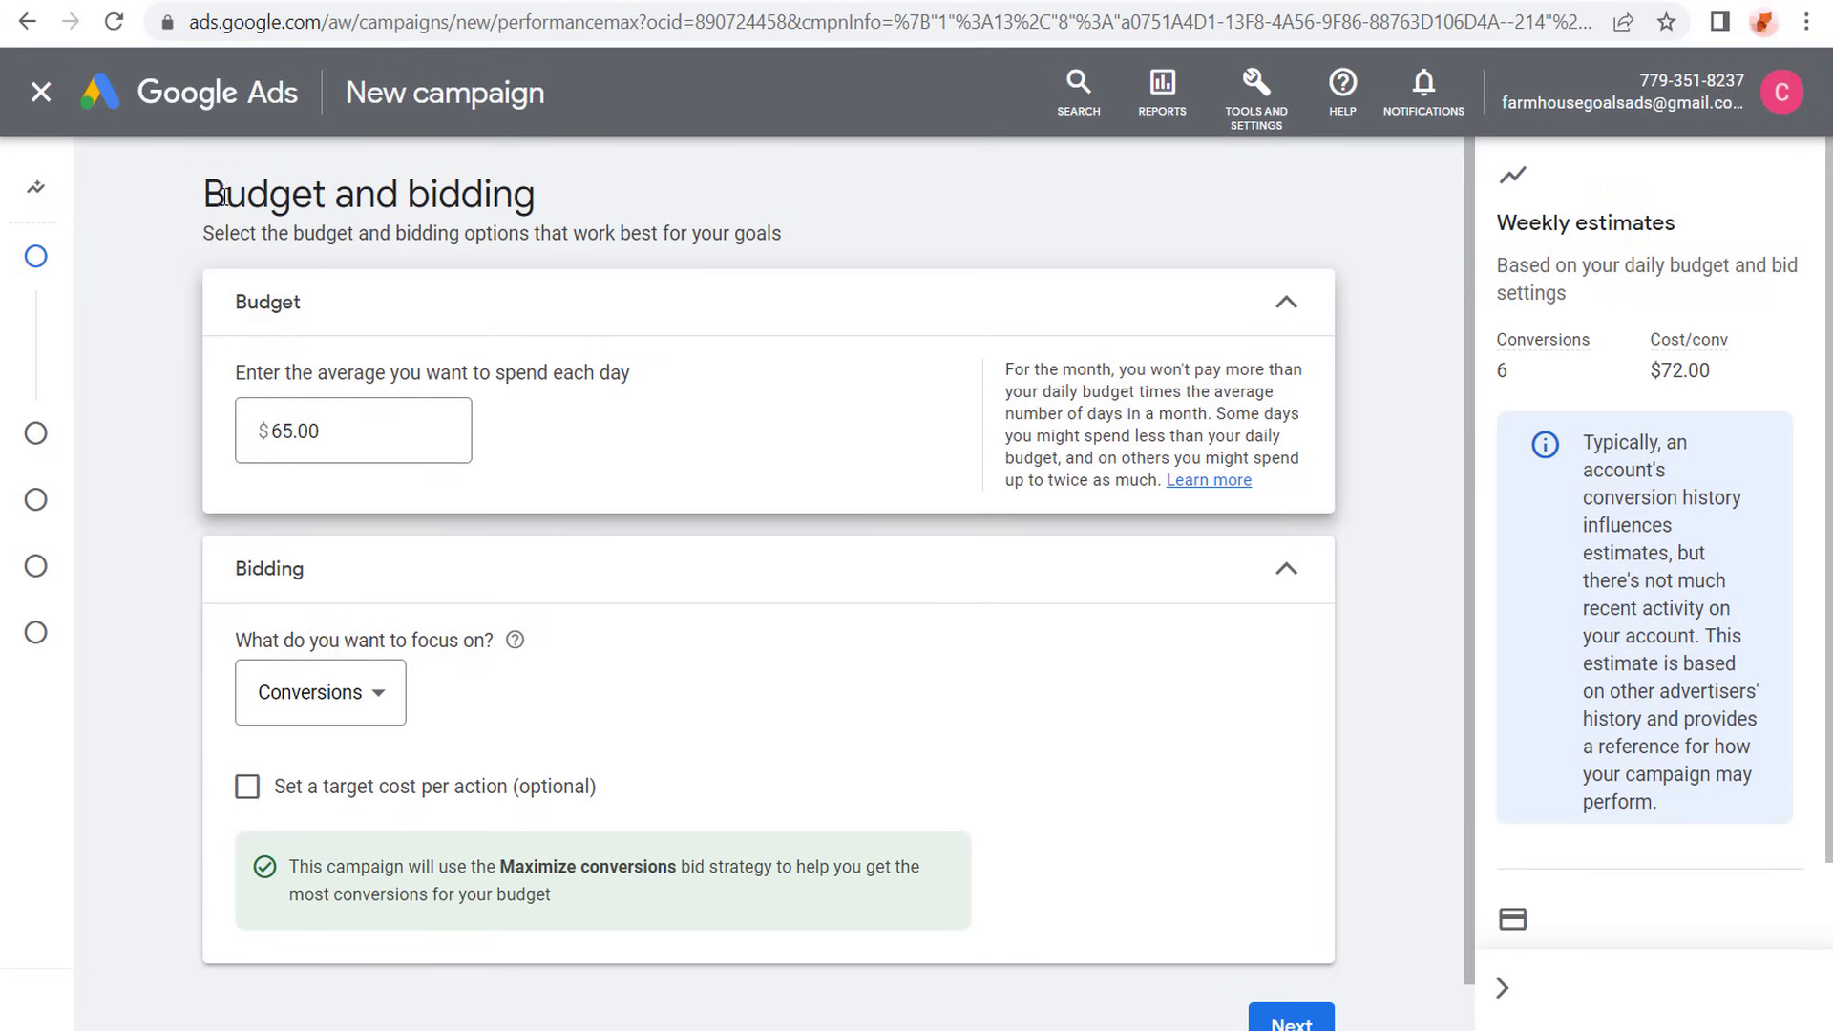
{"action": "scroll", "coordinate": [157, 381], "scroll_direction": "down", "scroll_amount": 1}
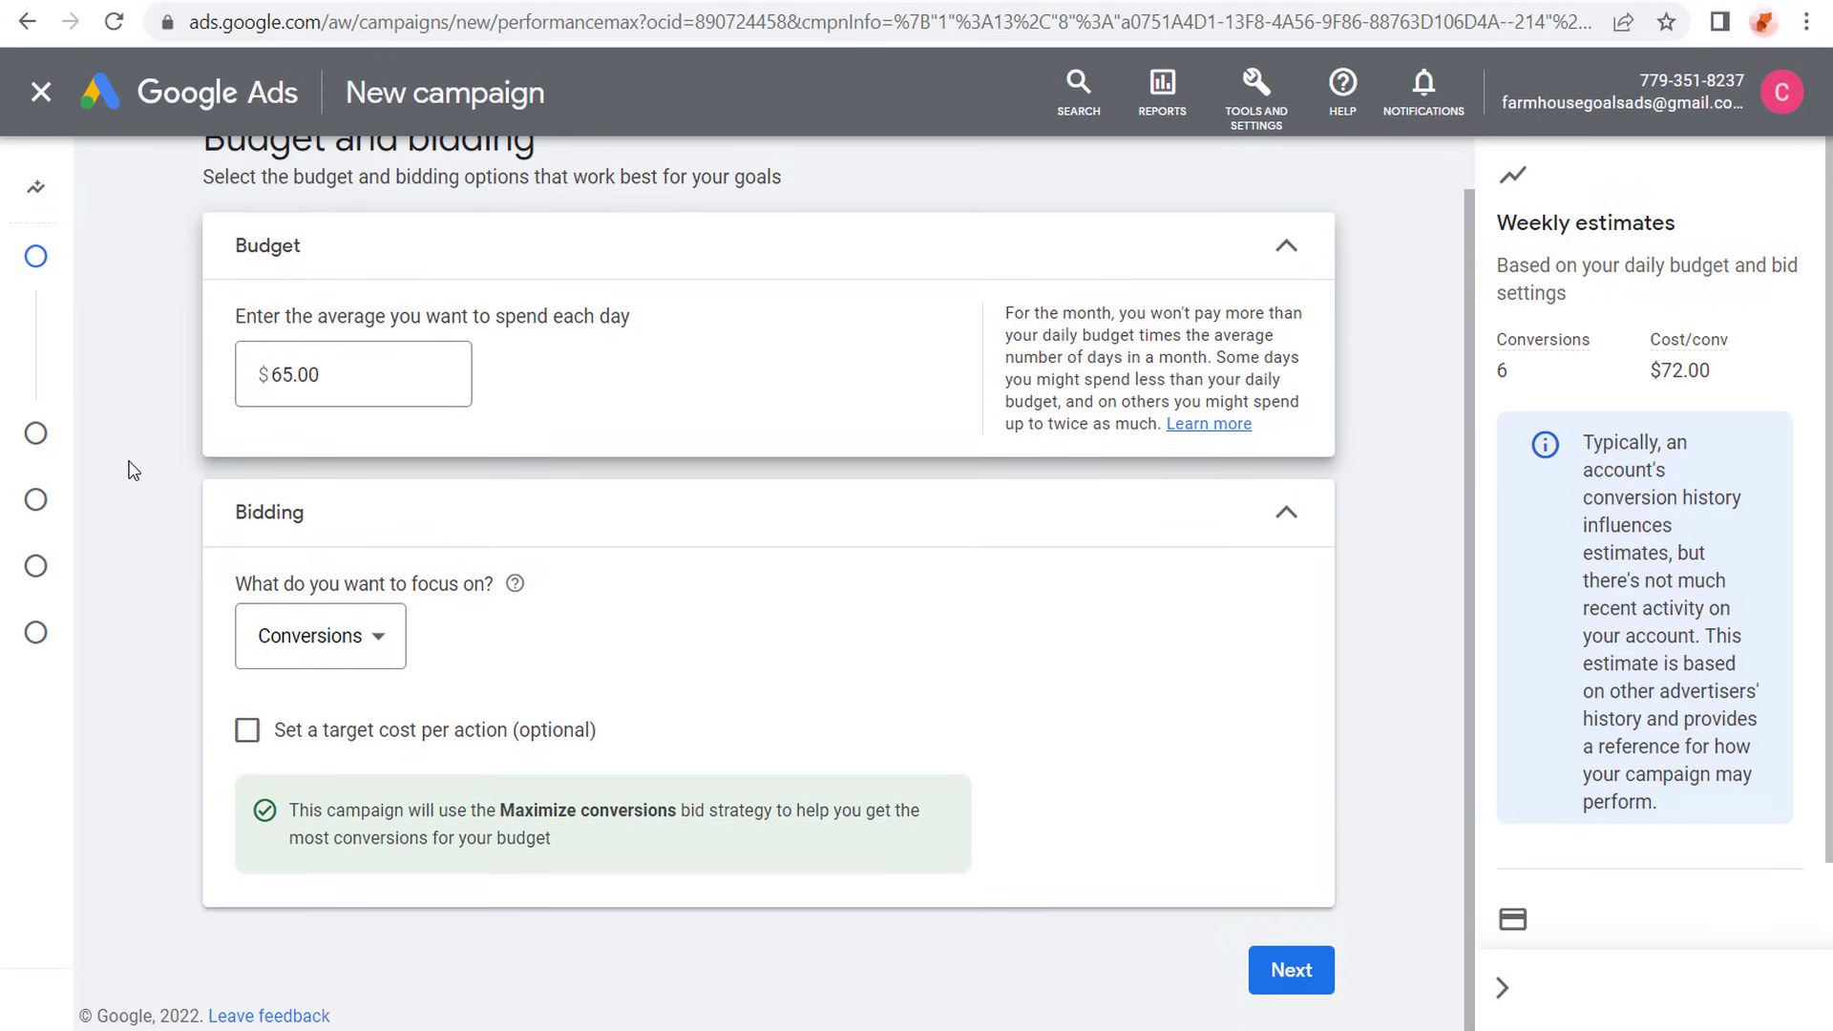
{"action": "left_click", "coordinate": [352, 649]}
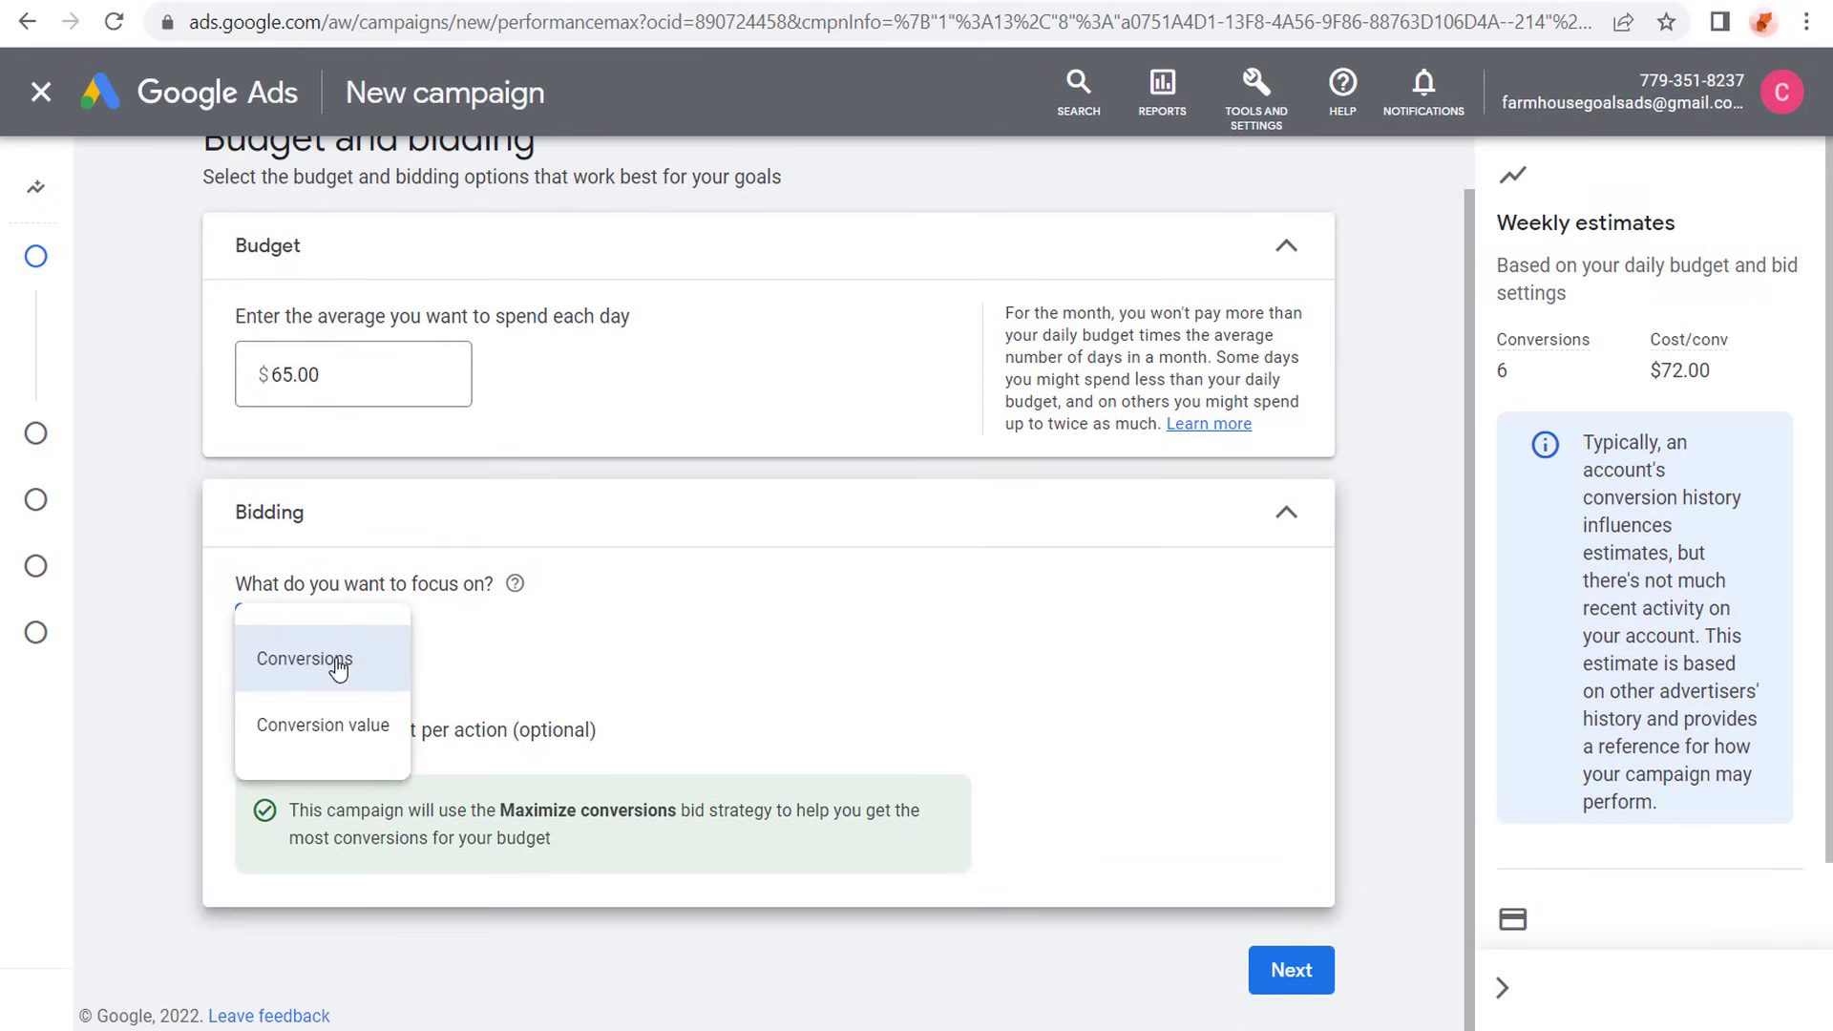
{"action": "left_click", "coordinate": [341, 642]}
- Enable a target cost per action of $2.00 and continue to the campaign settings
{"action": "left_click", "coordinate": [247, 731]}
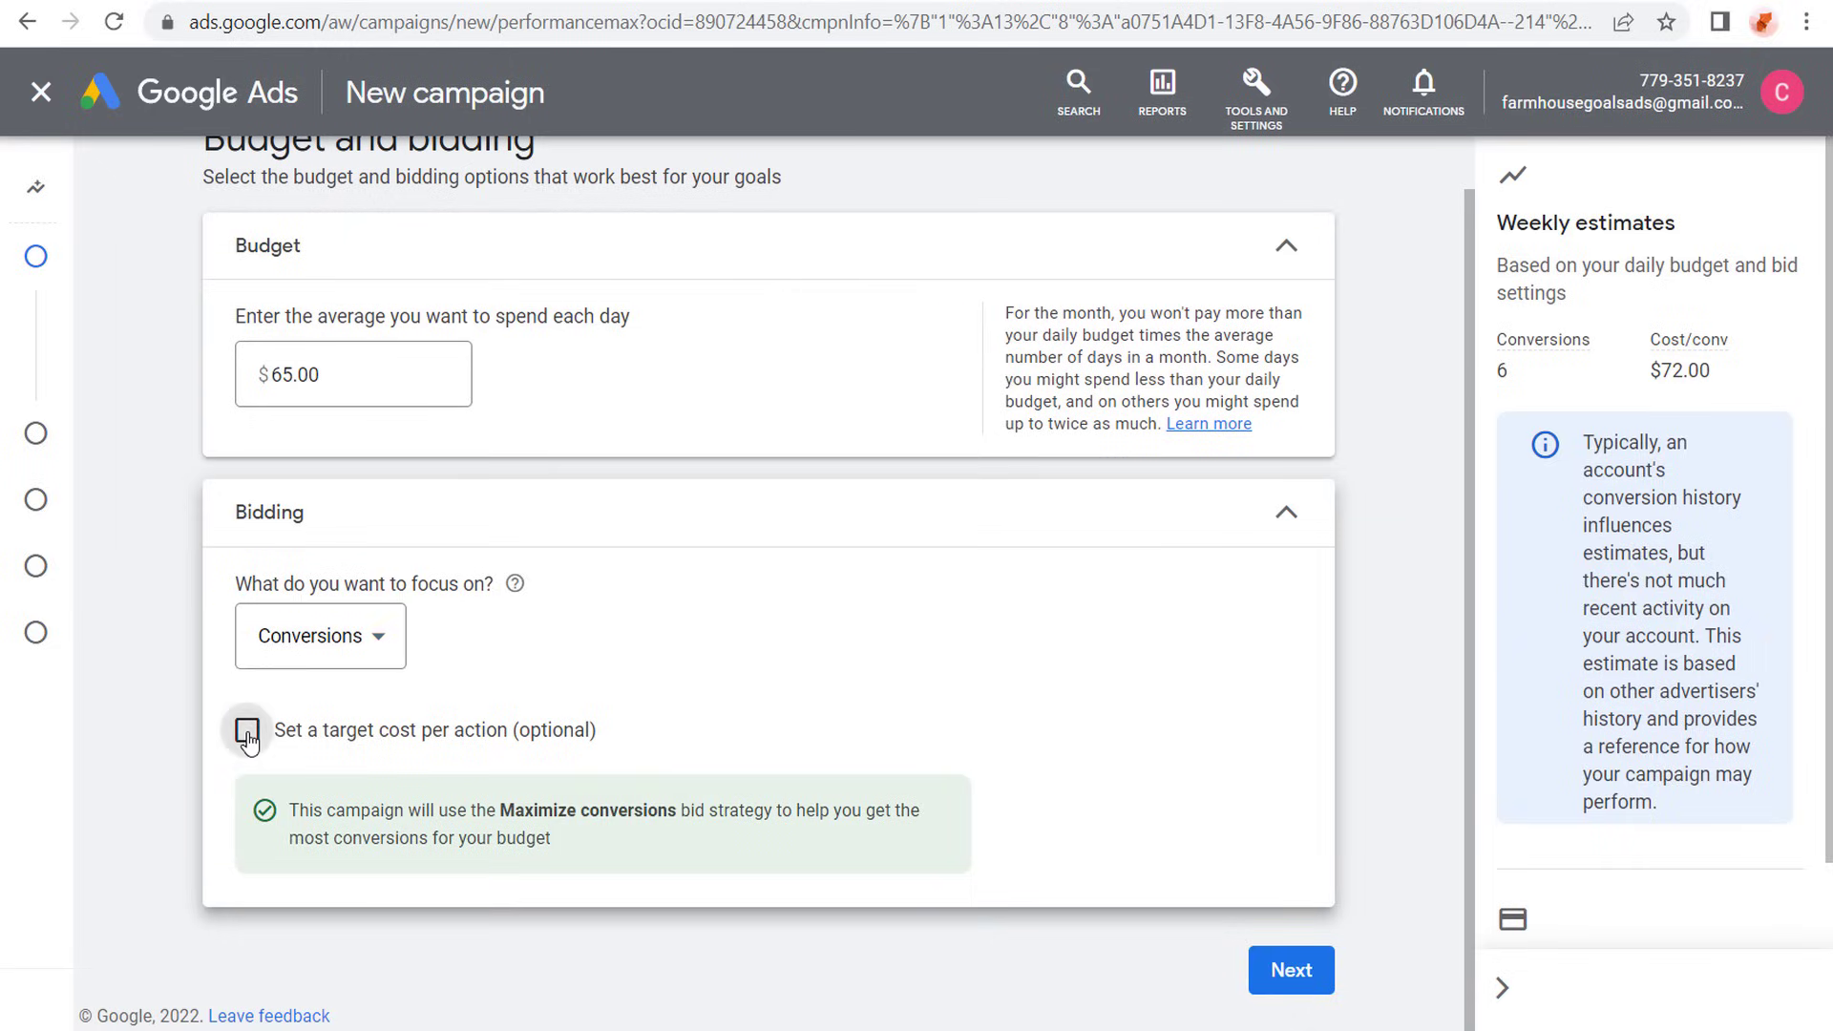
{"action": "scroll", "coordinate": [553, 477], "scroll_direction": "down", "scroll_amount": 2}
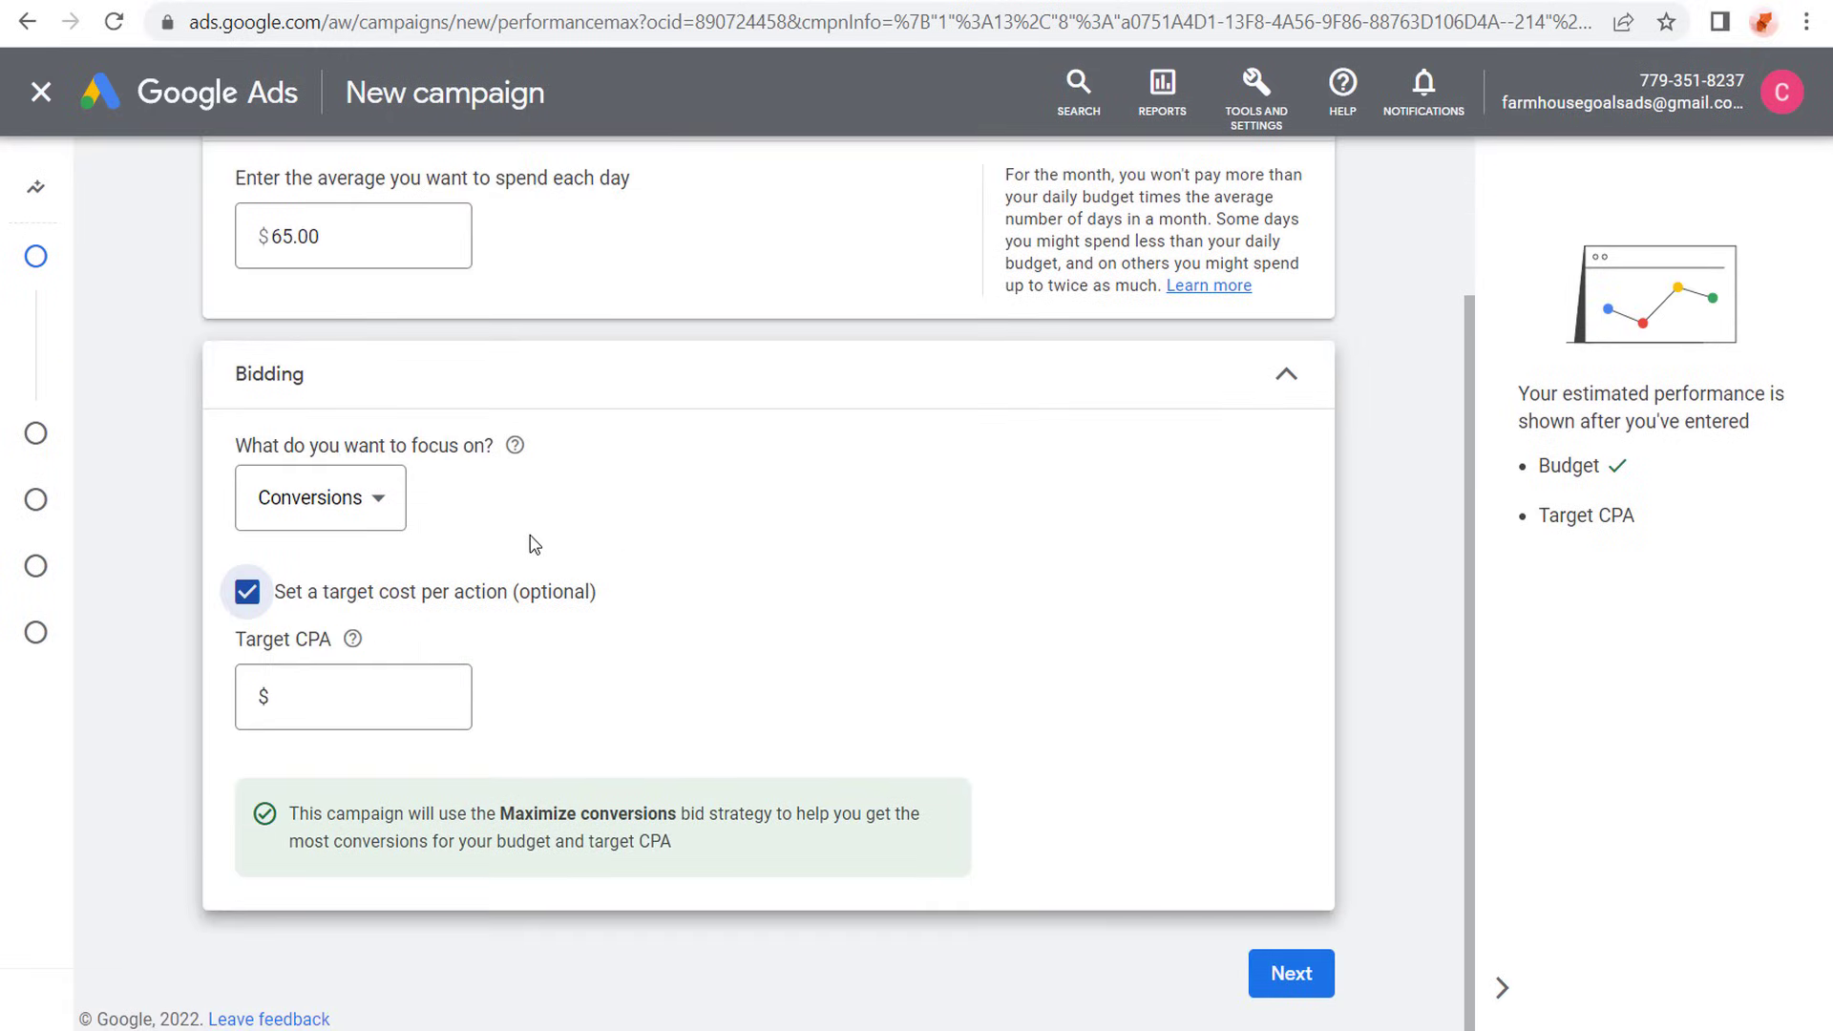
{"action": "left_click", "coordinate": [1256, 96]}
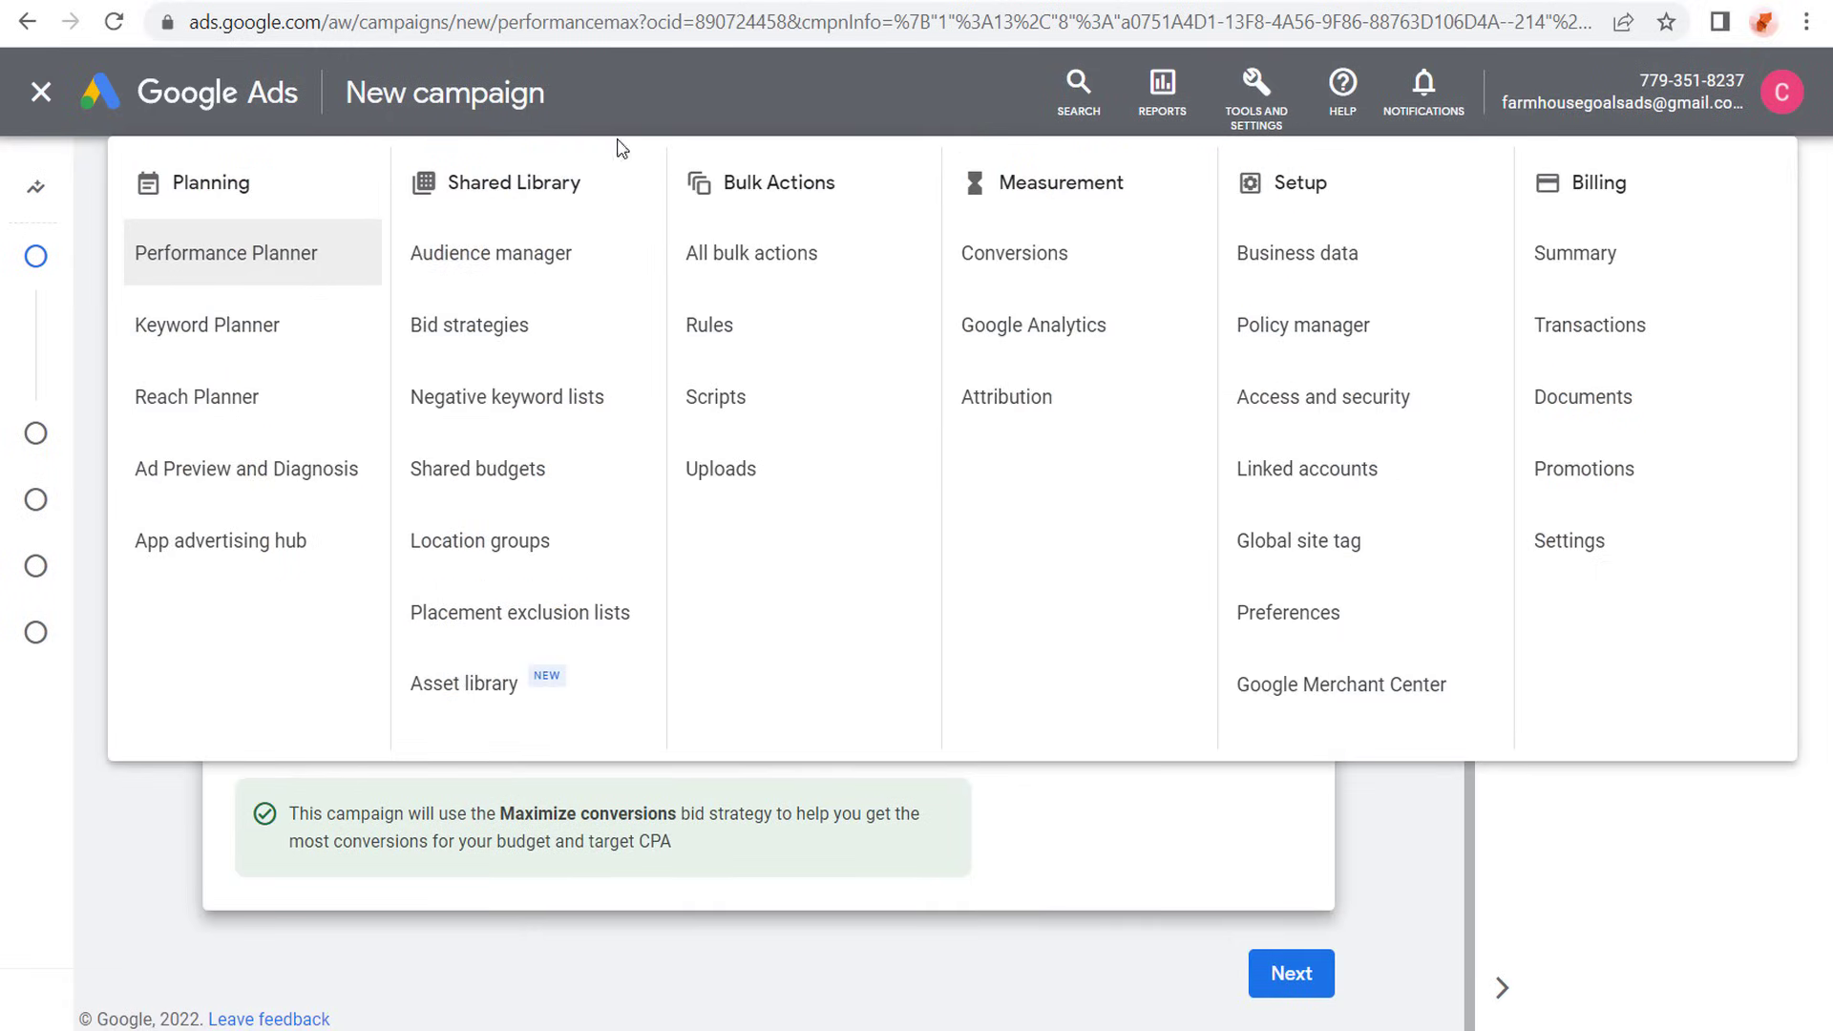
{"action": "left_click", "coordinate": [177, 830]}
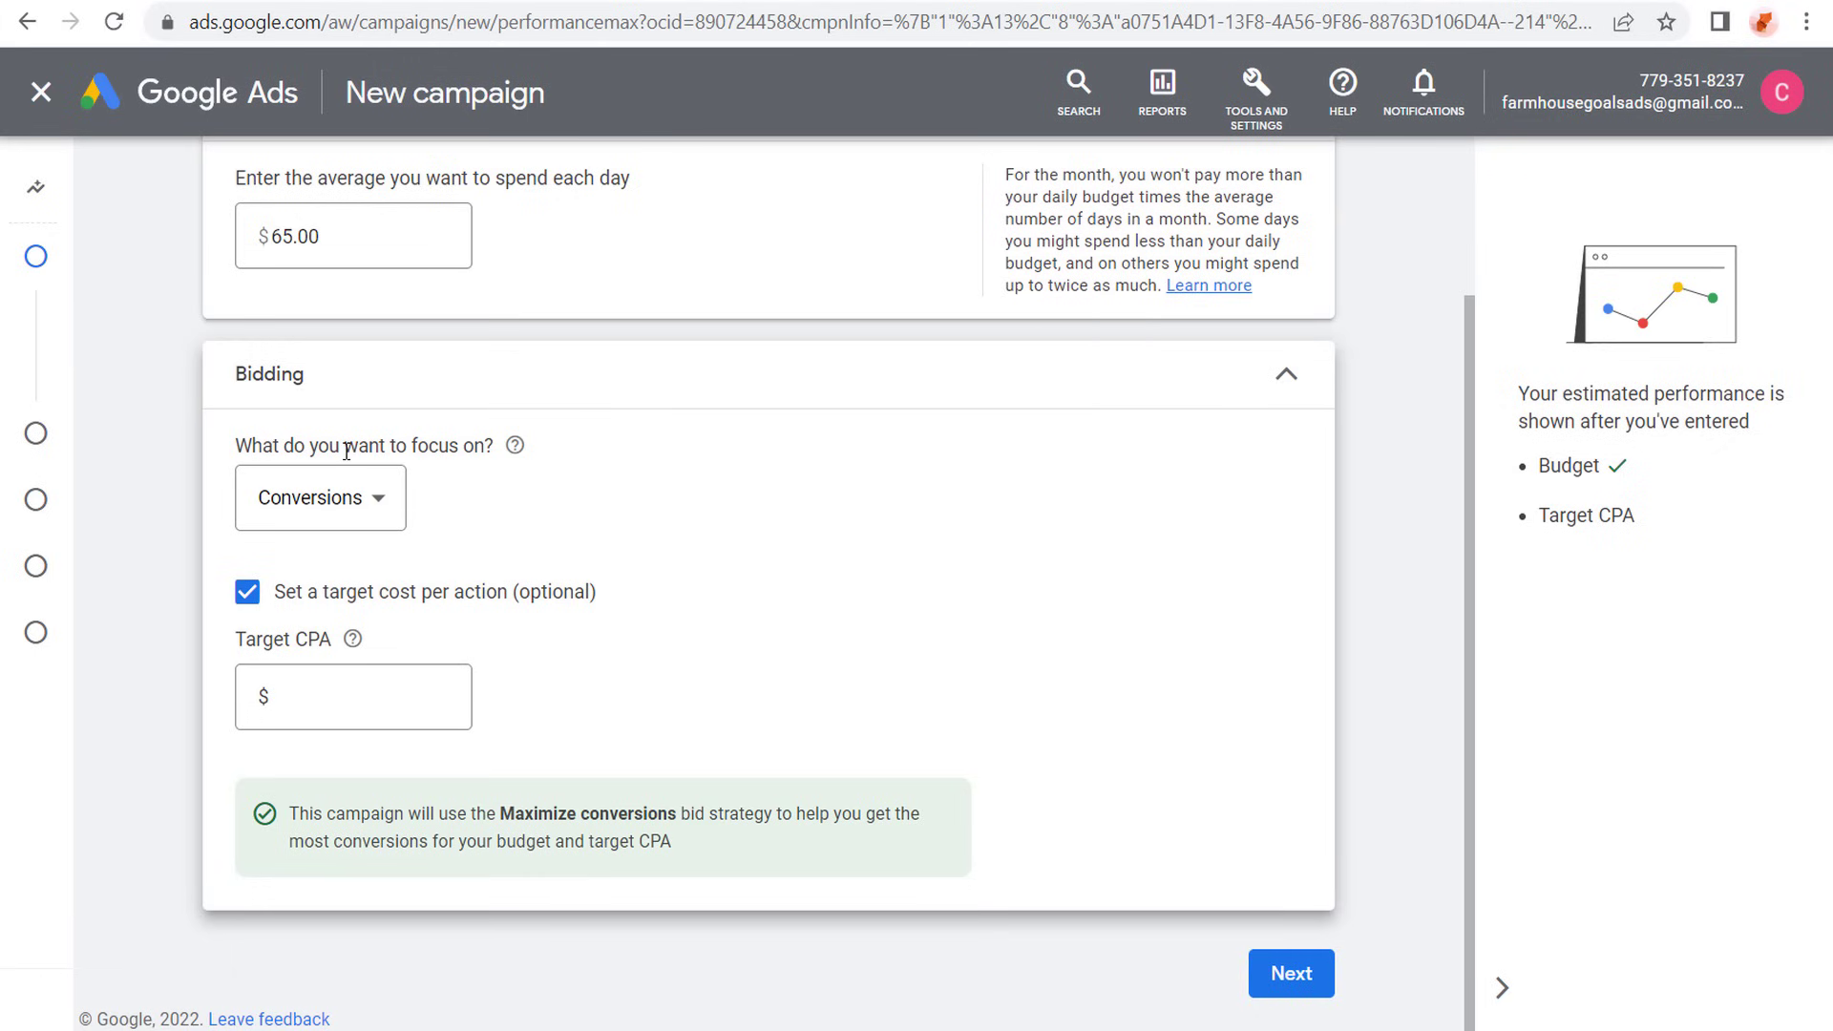
{"action": "left_click", "coordinate": [330, 701]}
{"action": "type", "text": "2."}
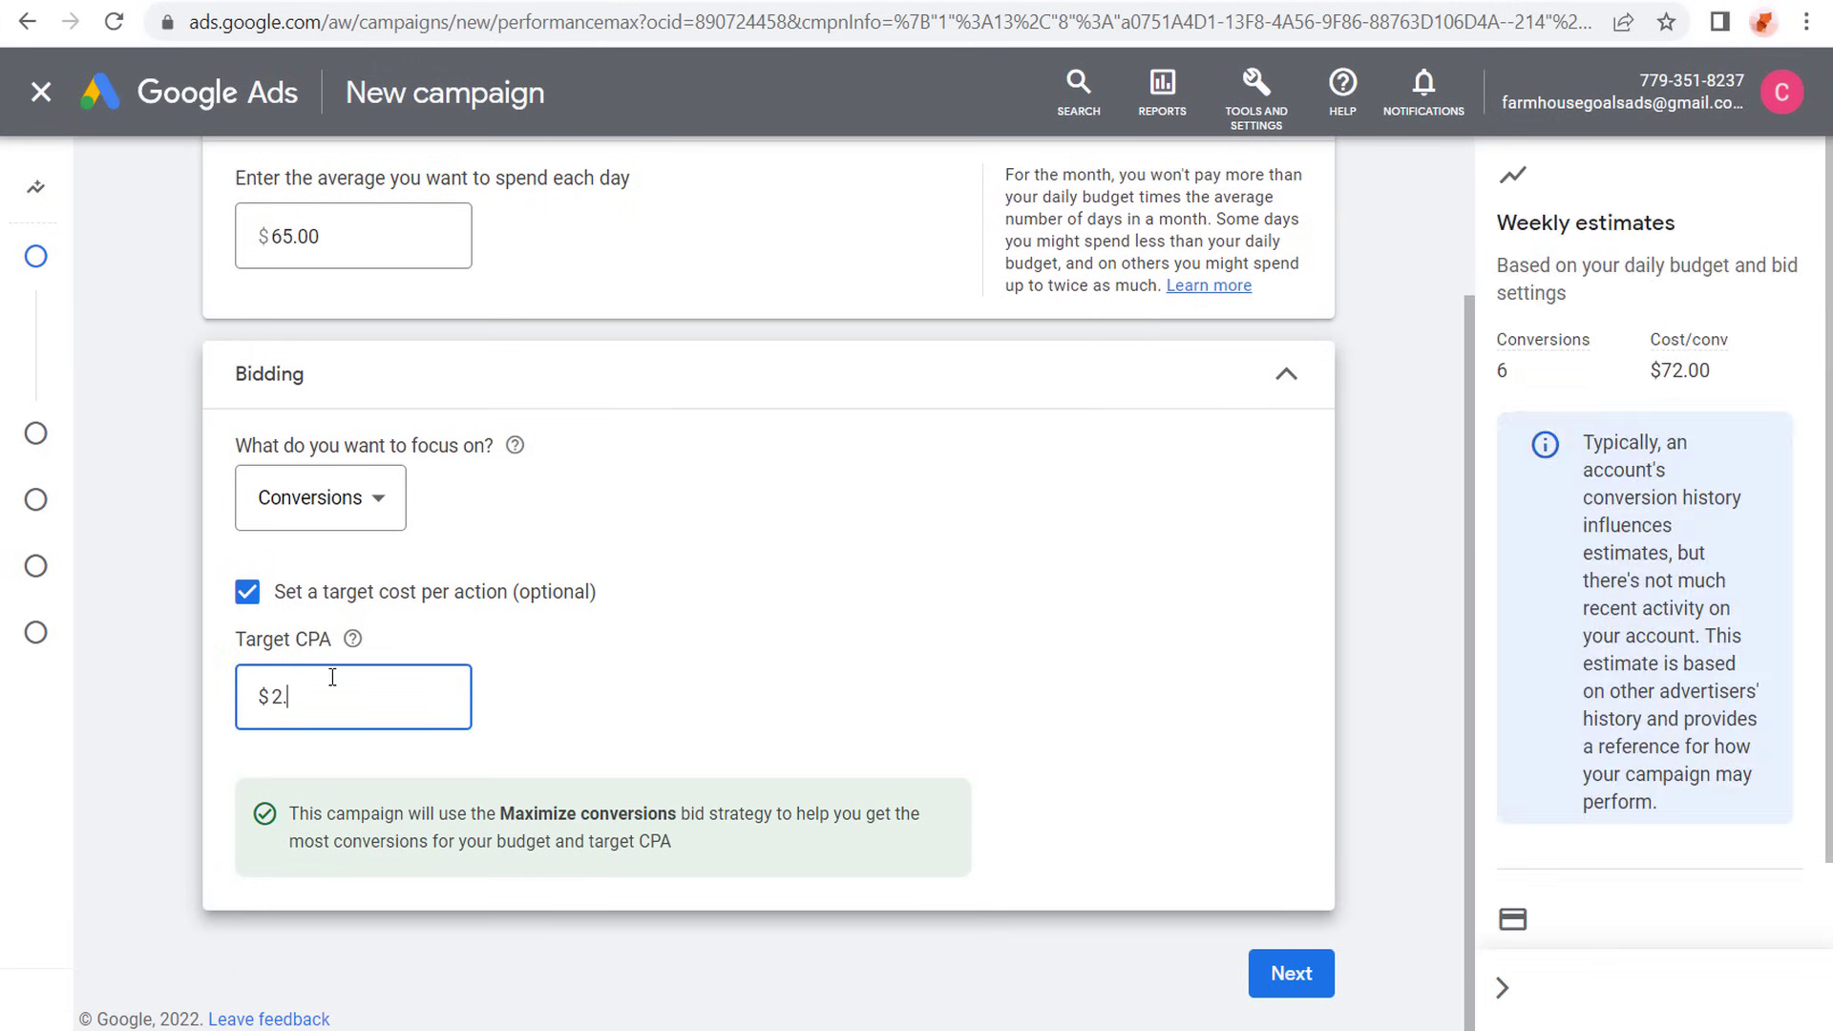
{"action": "type", "text": "00"}
{"action": "left_click", "coordinate": [133, 539]}
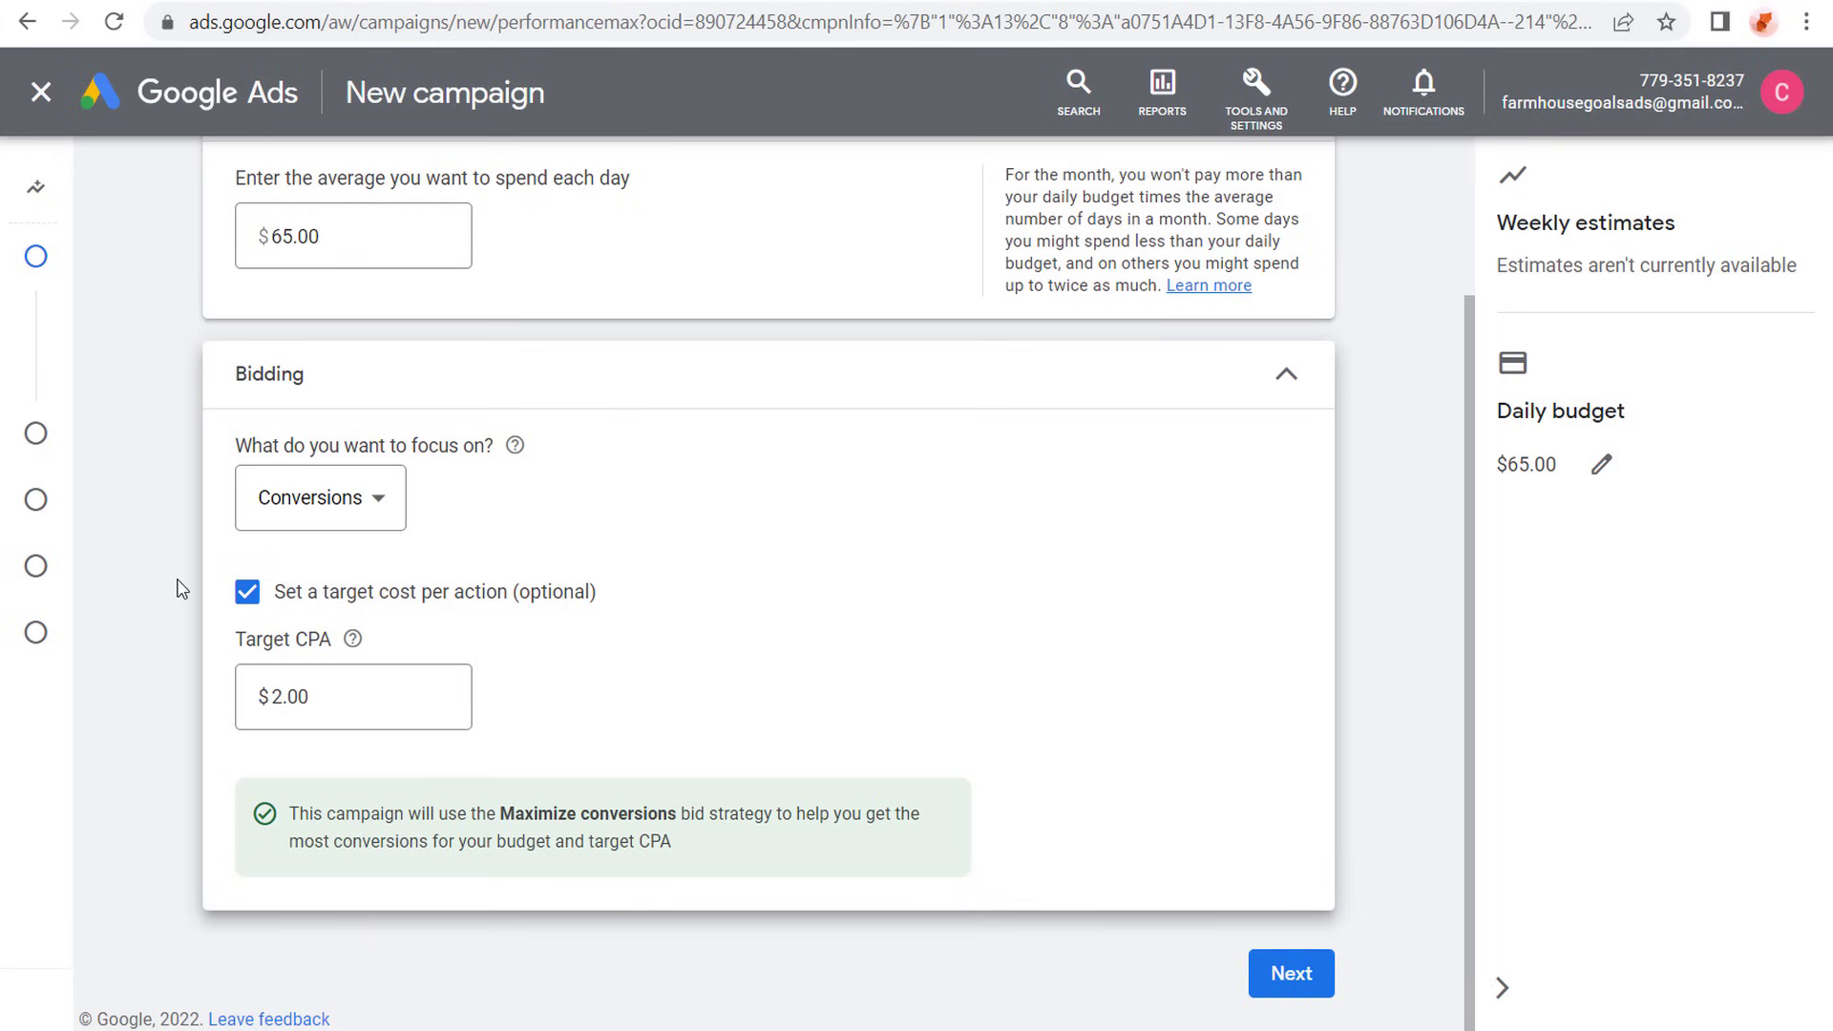
{"action": "left_click", "coordinate": [1281, 972]}
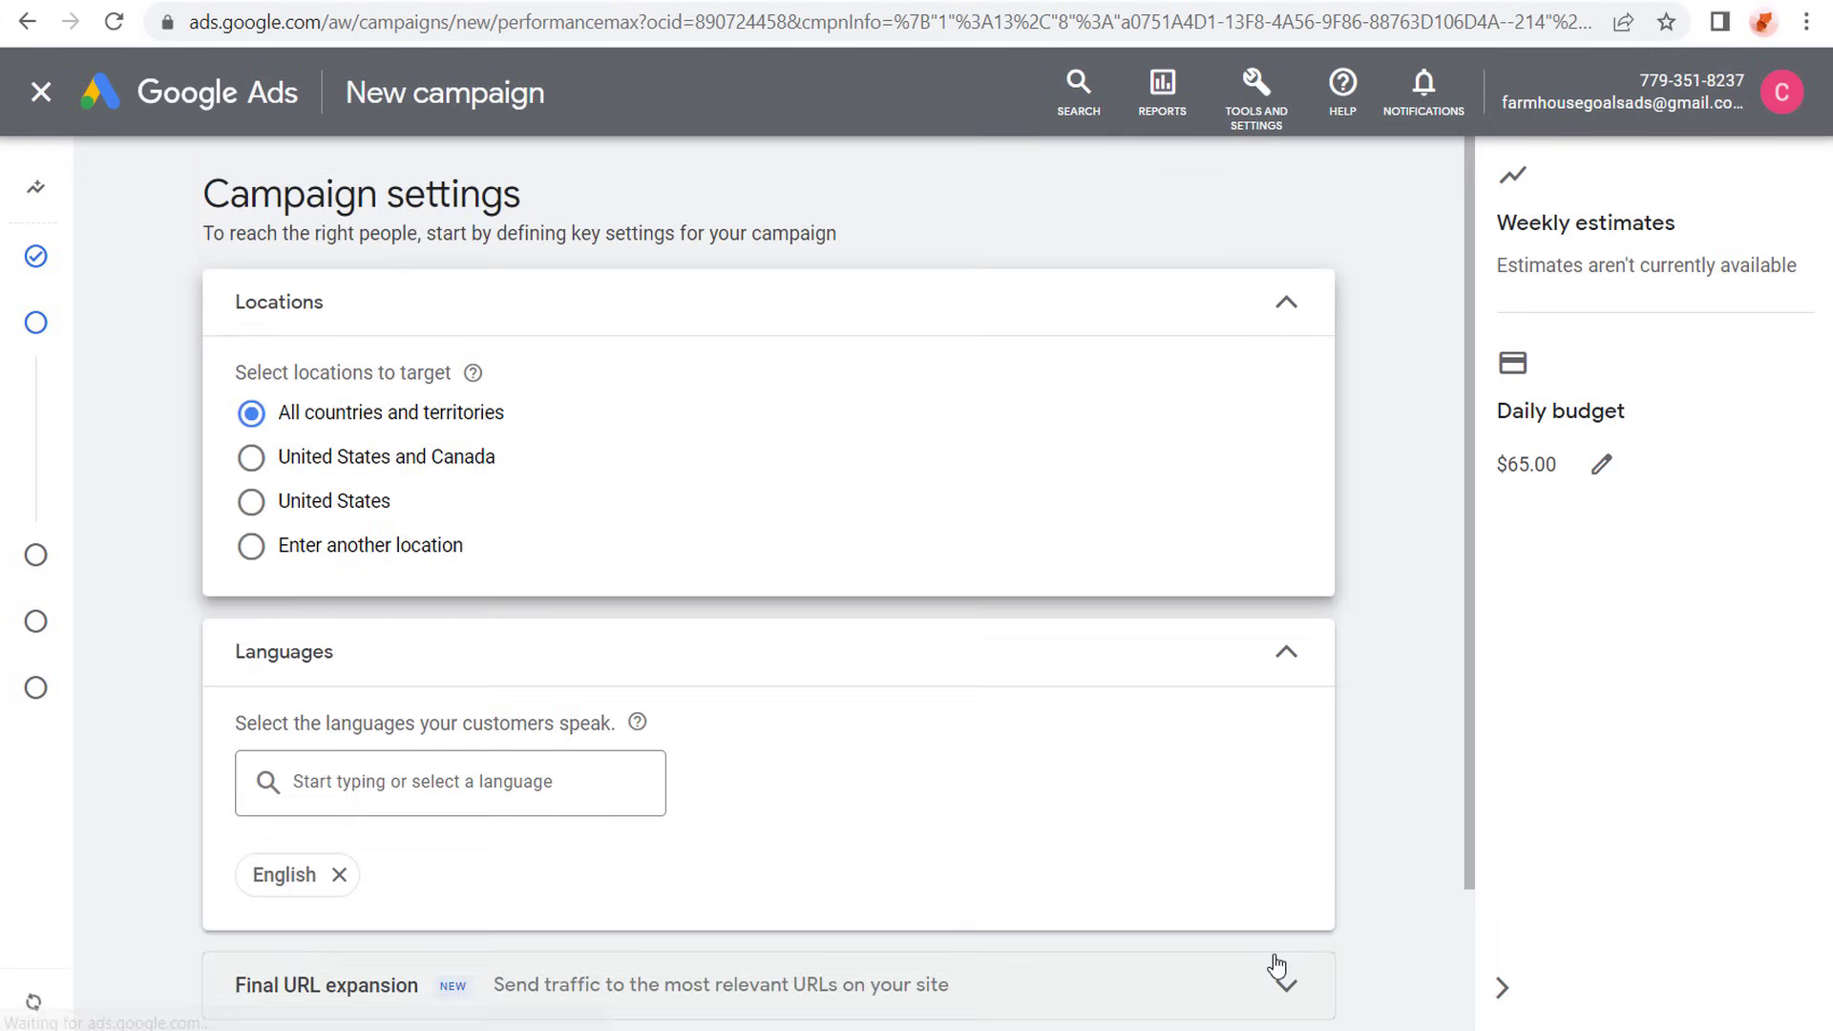
- Target the United States and Canada, leaving English as the campaign language
{"action": "left_click", "coordinate": [284, 458]}
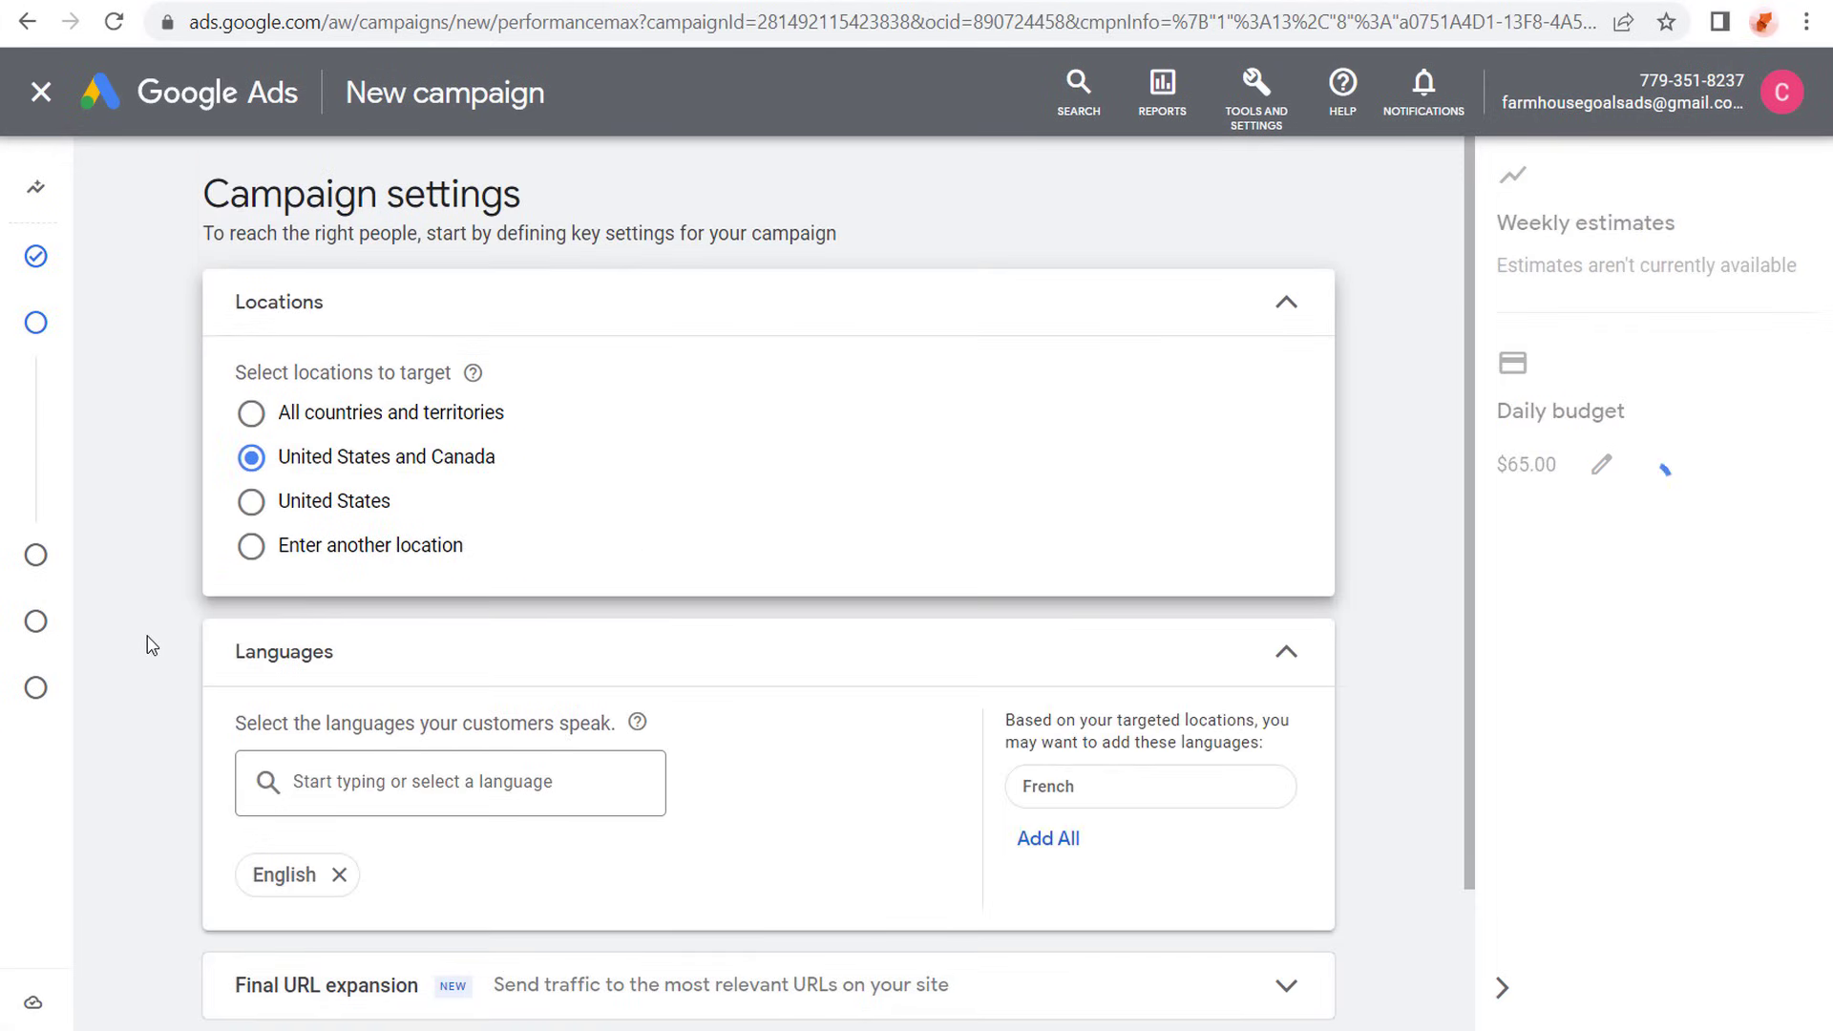
{"action": "scroll", "coordinate": [148, 645], "scroll_direction": "down", "scroll_amount": 2}
{"action": "mouse_move", "coordinate": [192, 729]}
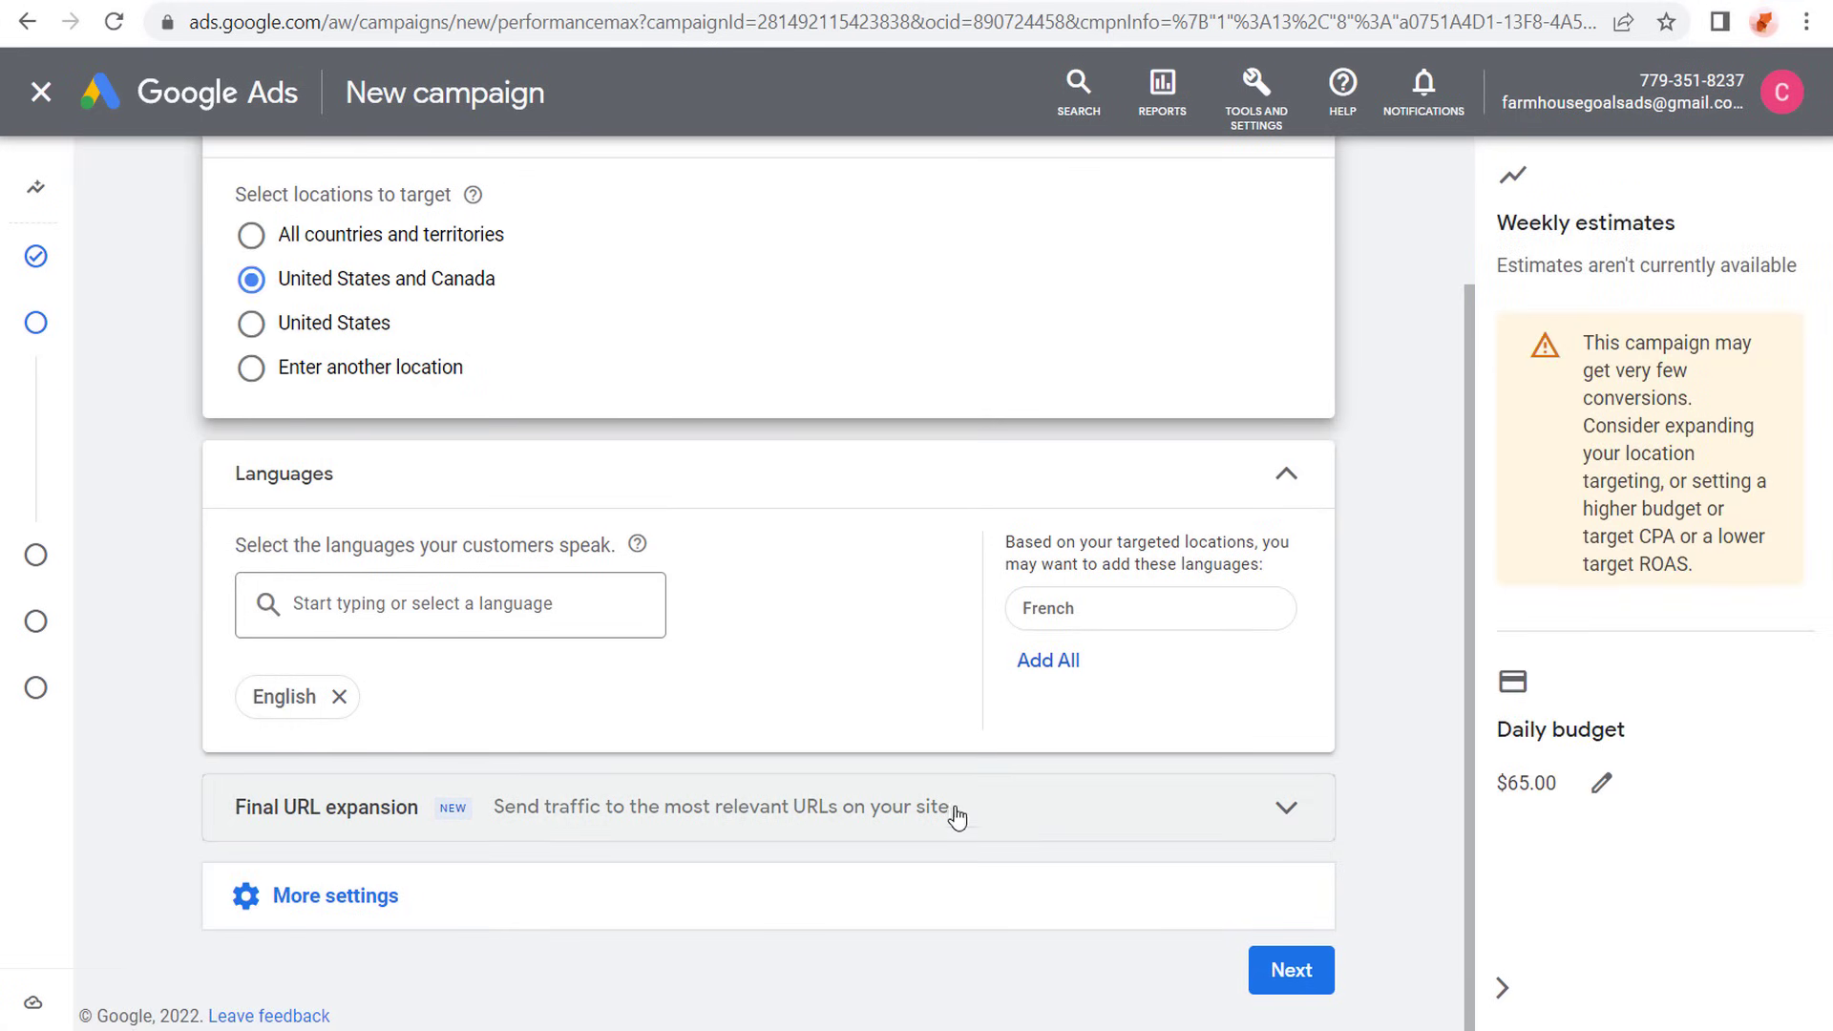
- Read the Final URL expansion options and collapse the section, keeping traffic sent to the most relevant URLs
{"action": "left_click", "coordinate": [1279, 808]}
{"action": "scroll", "coordinate": [1349, 665], "scroll_direction": "down", "scroll_amount": 1}
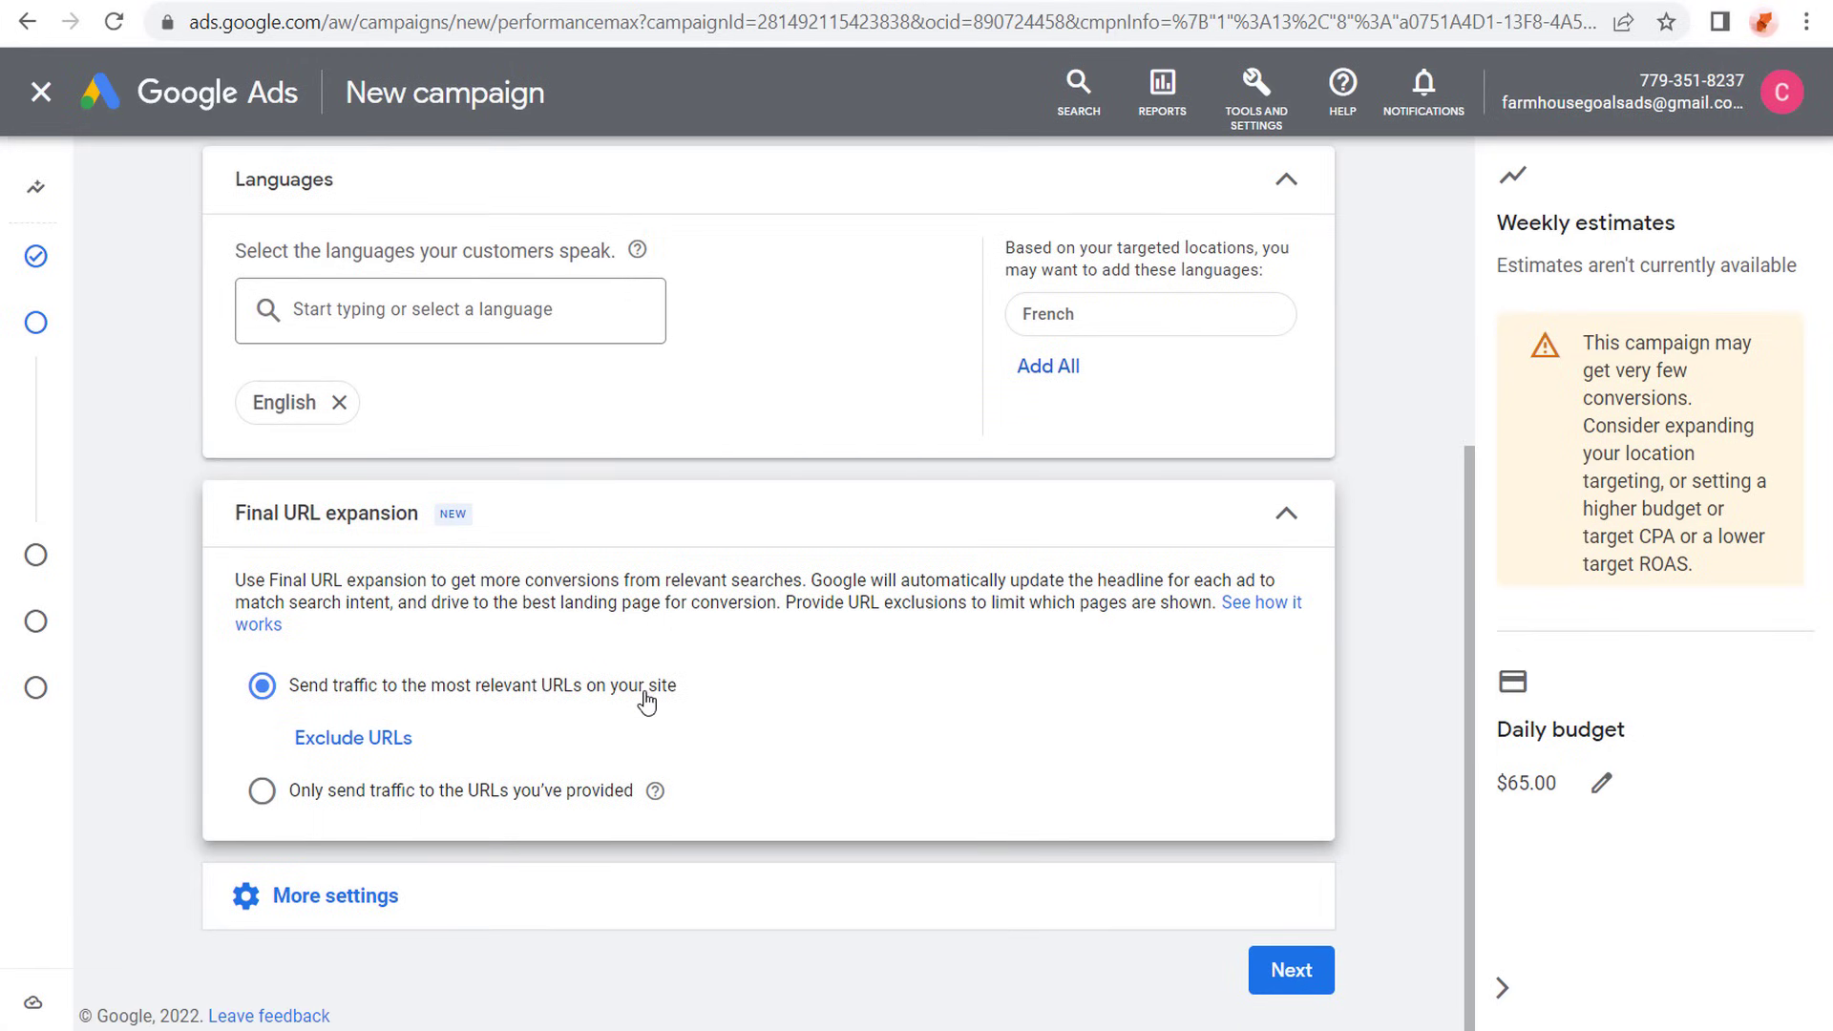
{"action": "left_click_drag", "start_coordinate": [366, 578], "coordinate": [696, 582]}
{"action": "left_click", "coordinate": [754, 582]}
{"action": "left_click", "coordinate": [1289, 508]}
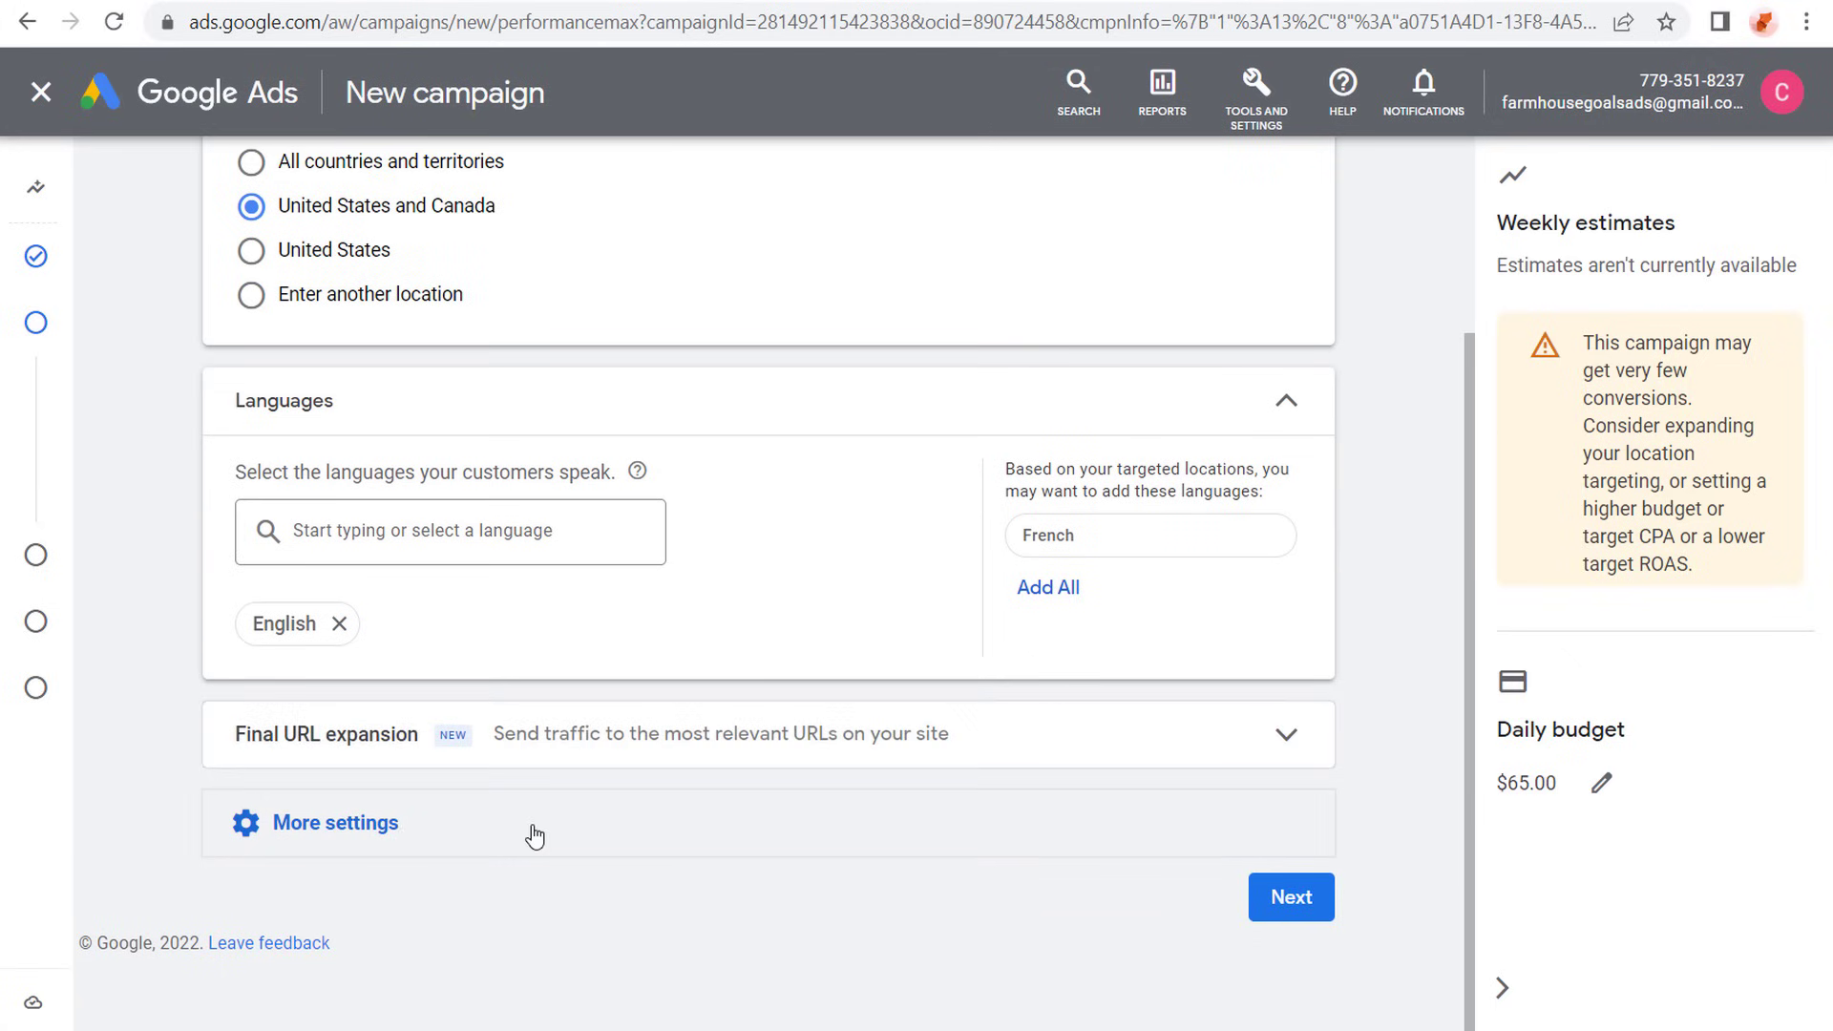
- Check the additional campaign settings for schedule, dates and URL options, and continue to the asset group
{"action": "left_click", "coordinate": [534, 836]}
{"action": "scroll", "coordinate": [162, 582], "scroll_direction": "down", "scroll_amount": 1}
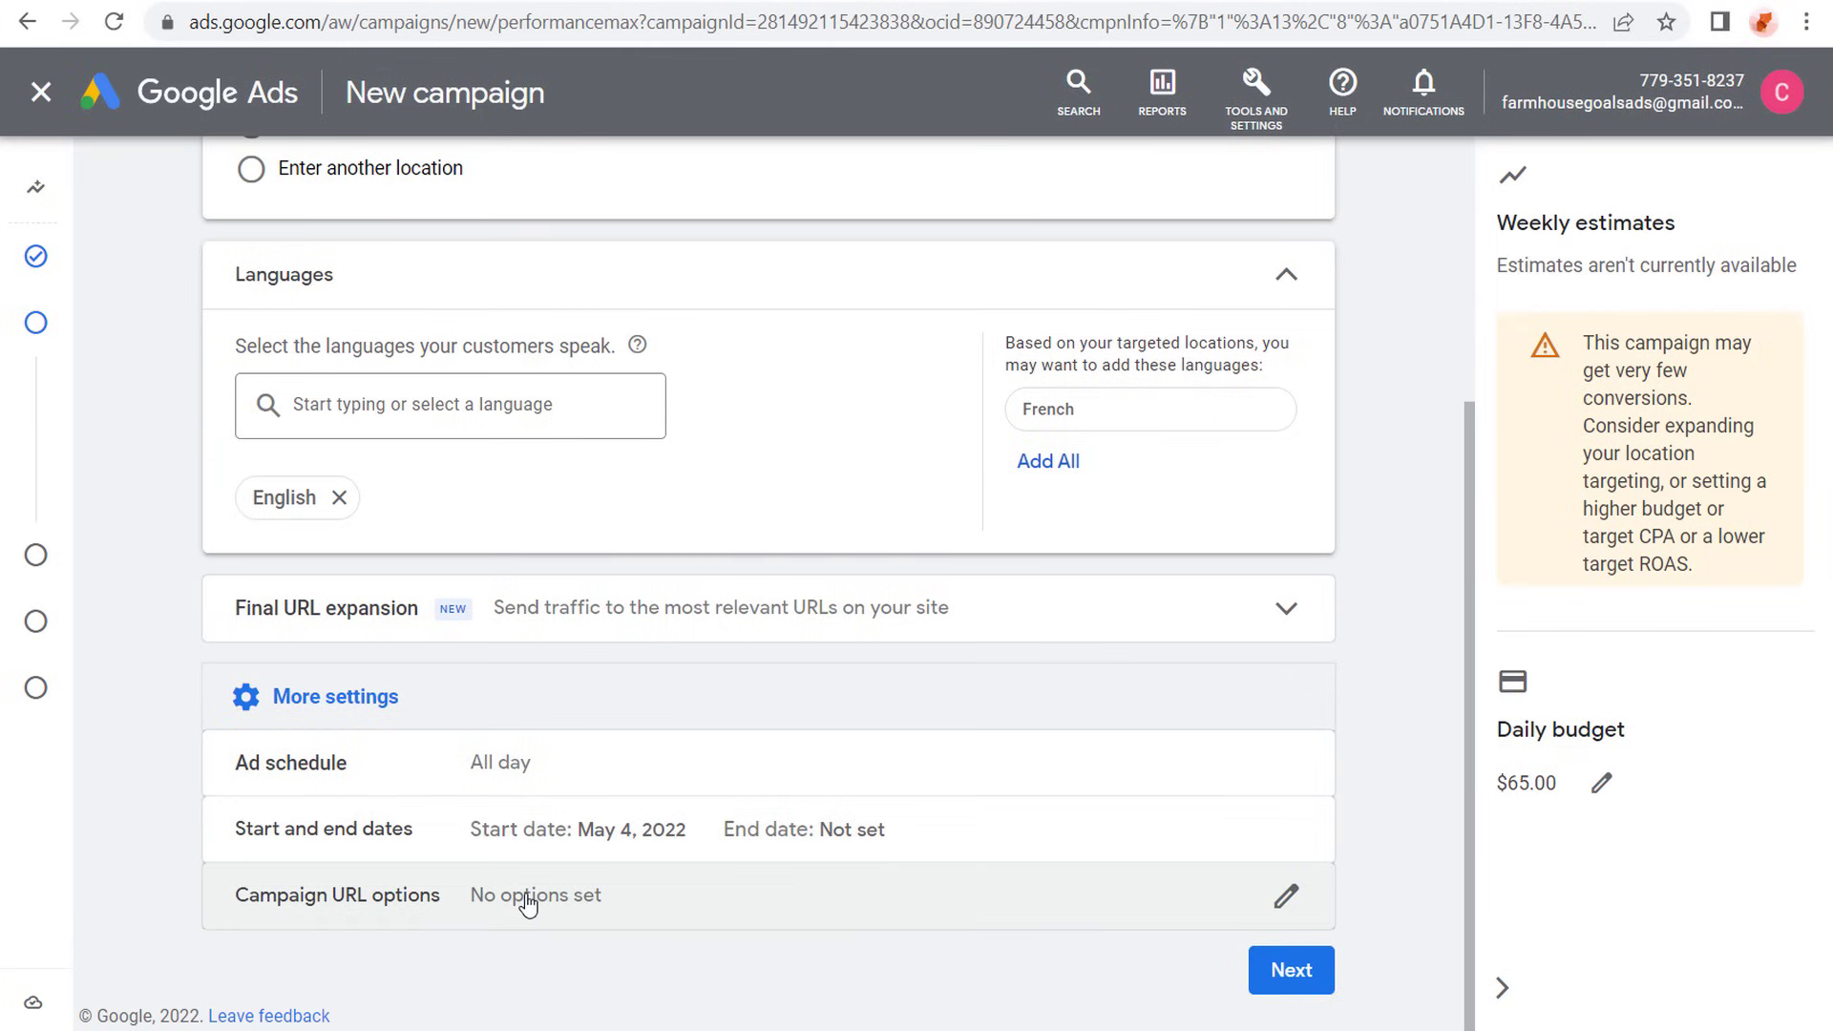
{"action": "left_click", "coordinate": [544, 707]}
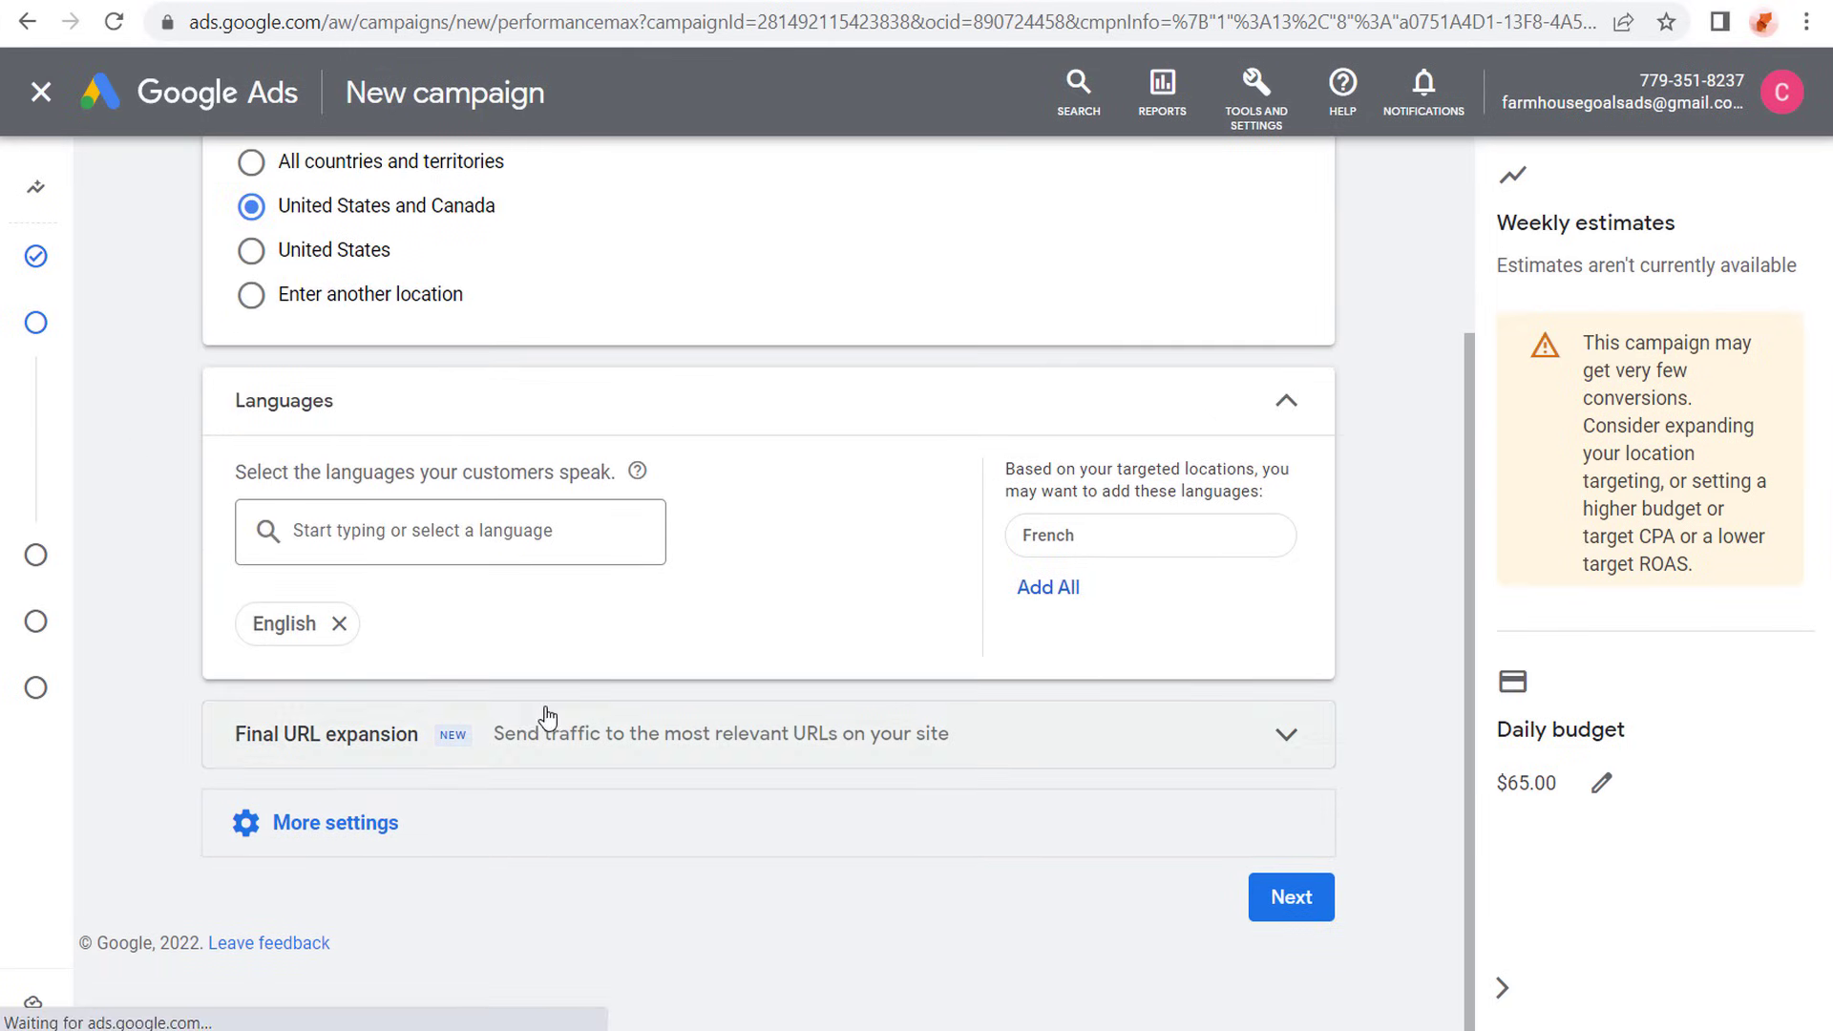
{"action": "left_click", "coordinate": [1291, 898]}
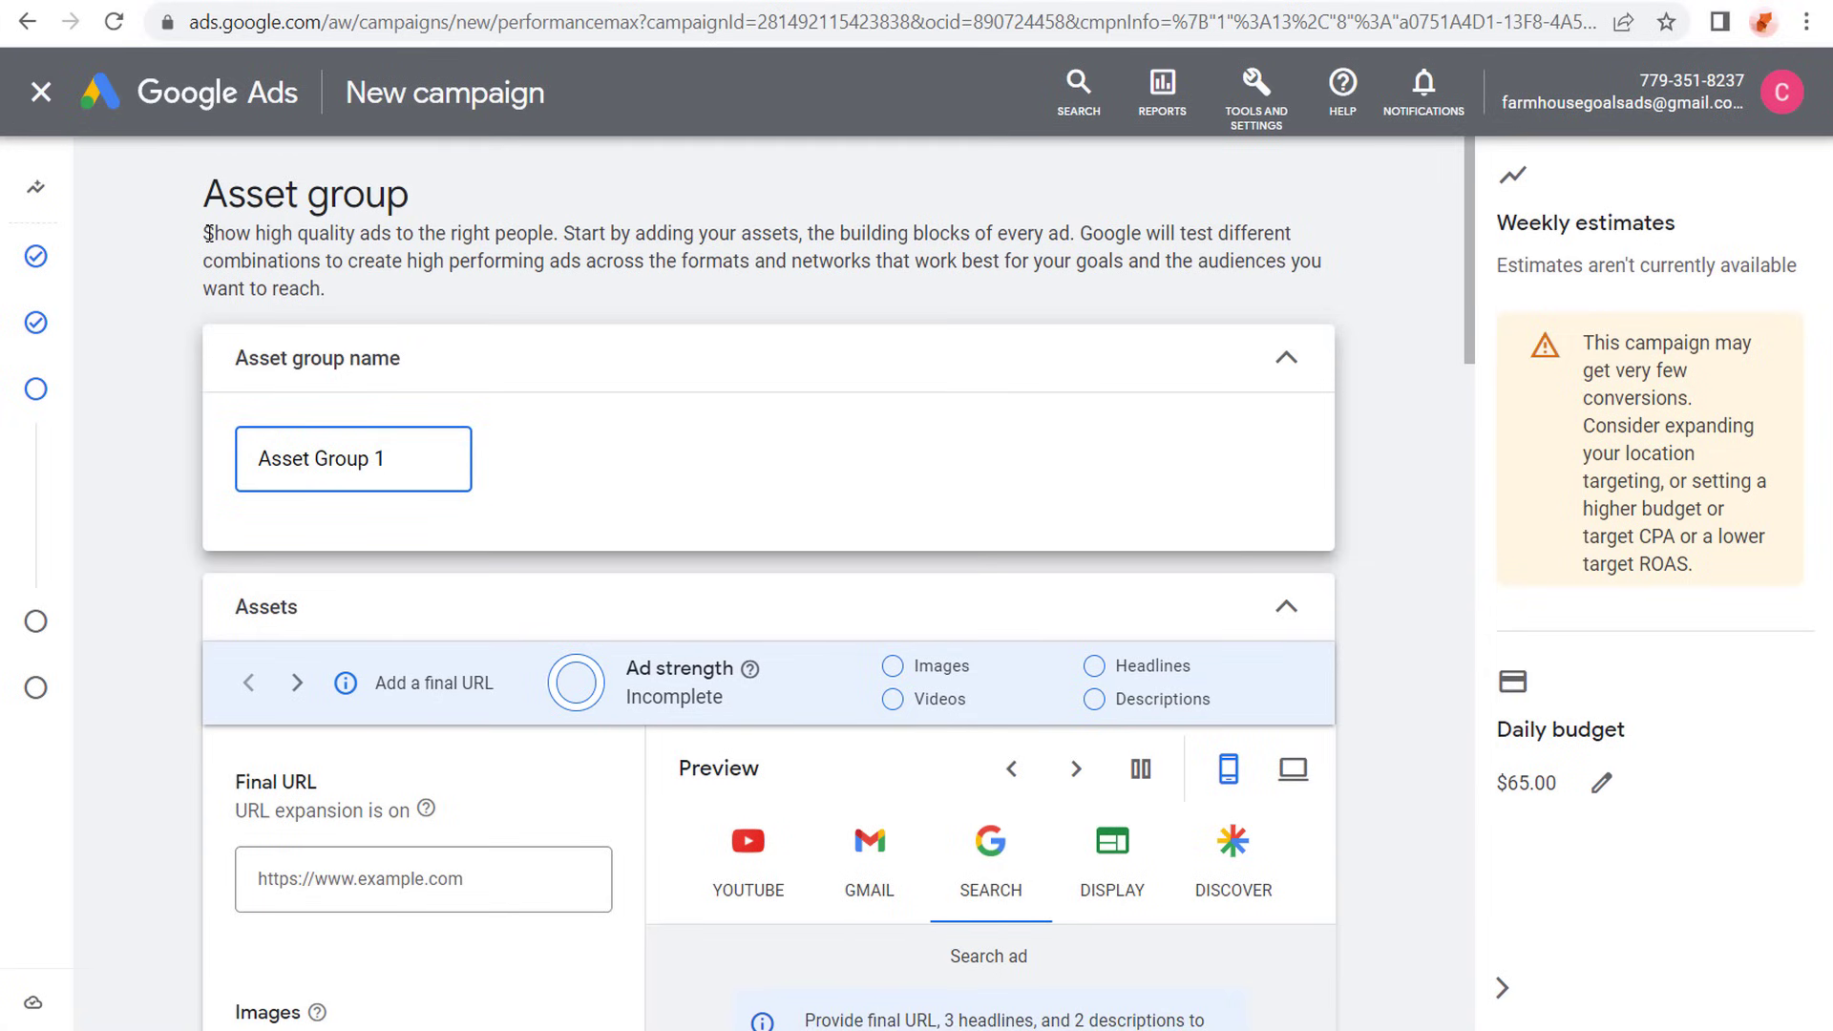
- Read the asset group introduction and look over the name, final URL, image, logo and video fields
{"action": "left_click_drag", "start_coordinate": [208, 233], "coordinate": [561, 236]}
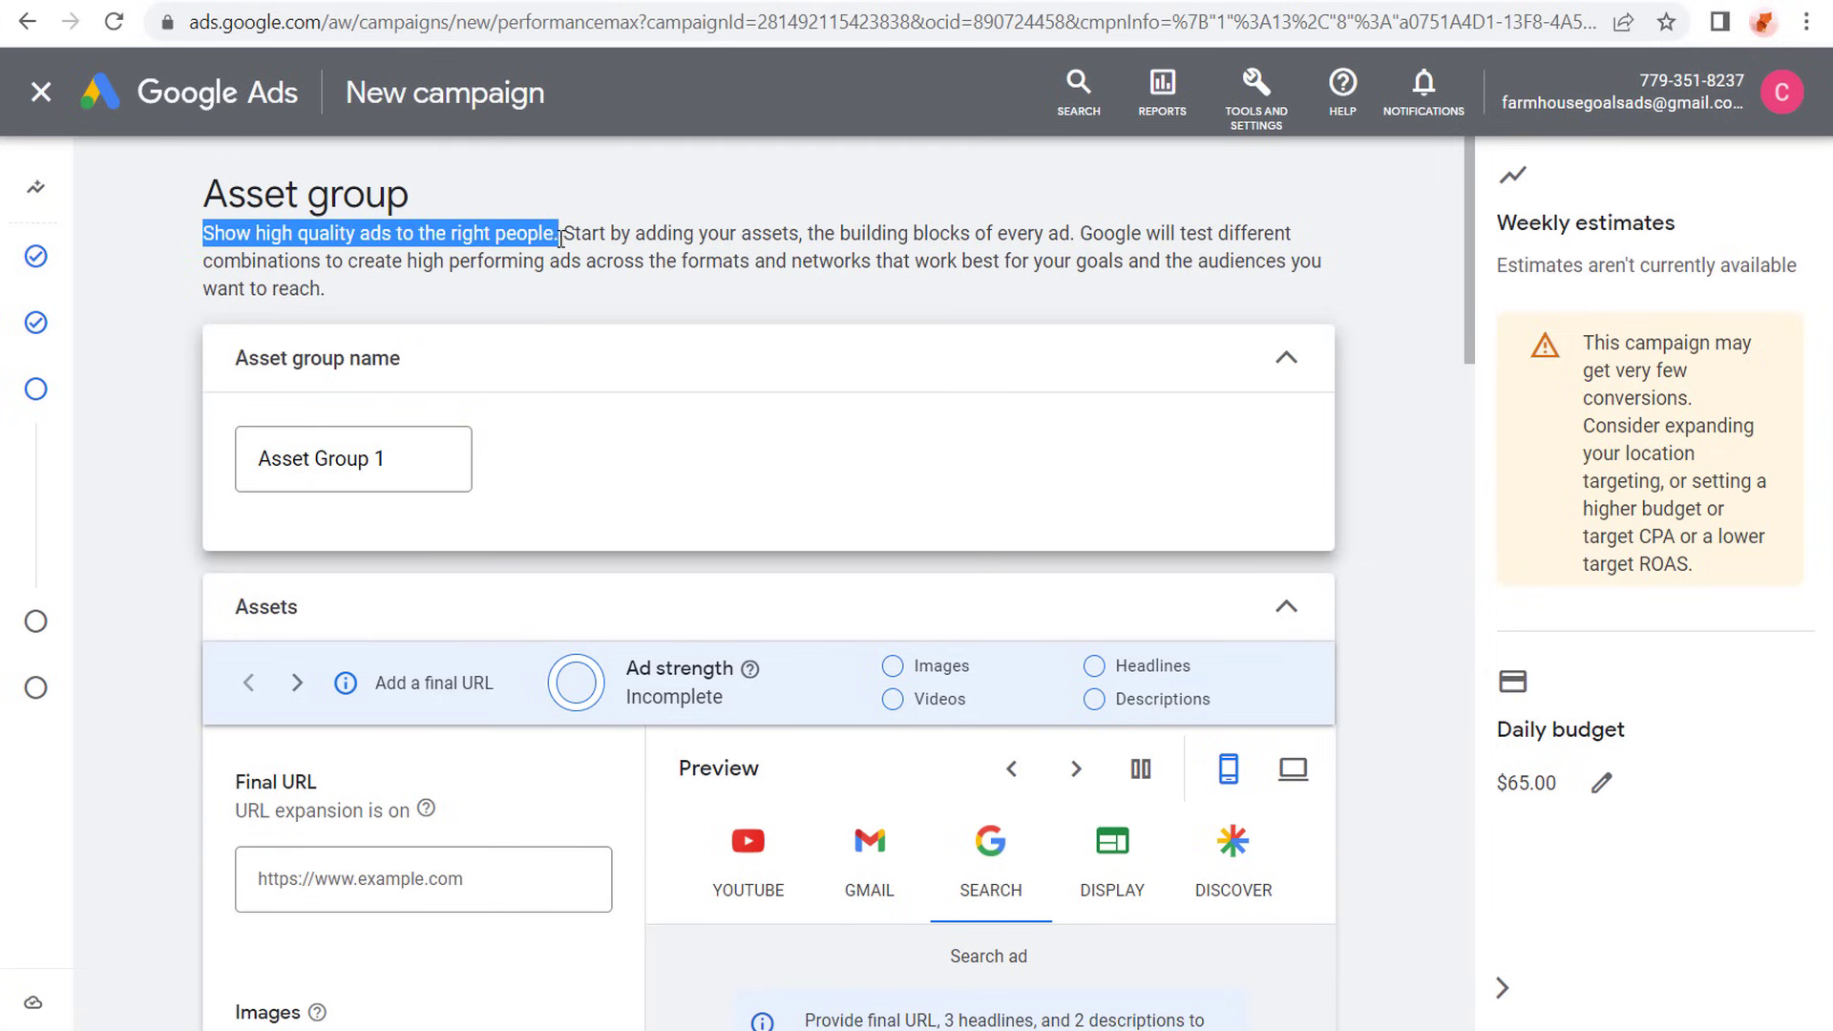
{"action": "left_click", "coordinate": [600, 240]}
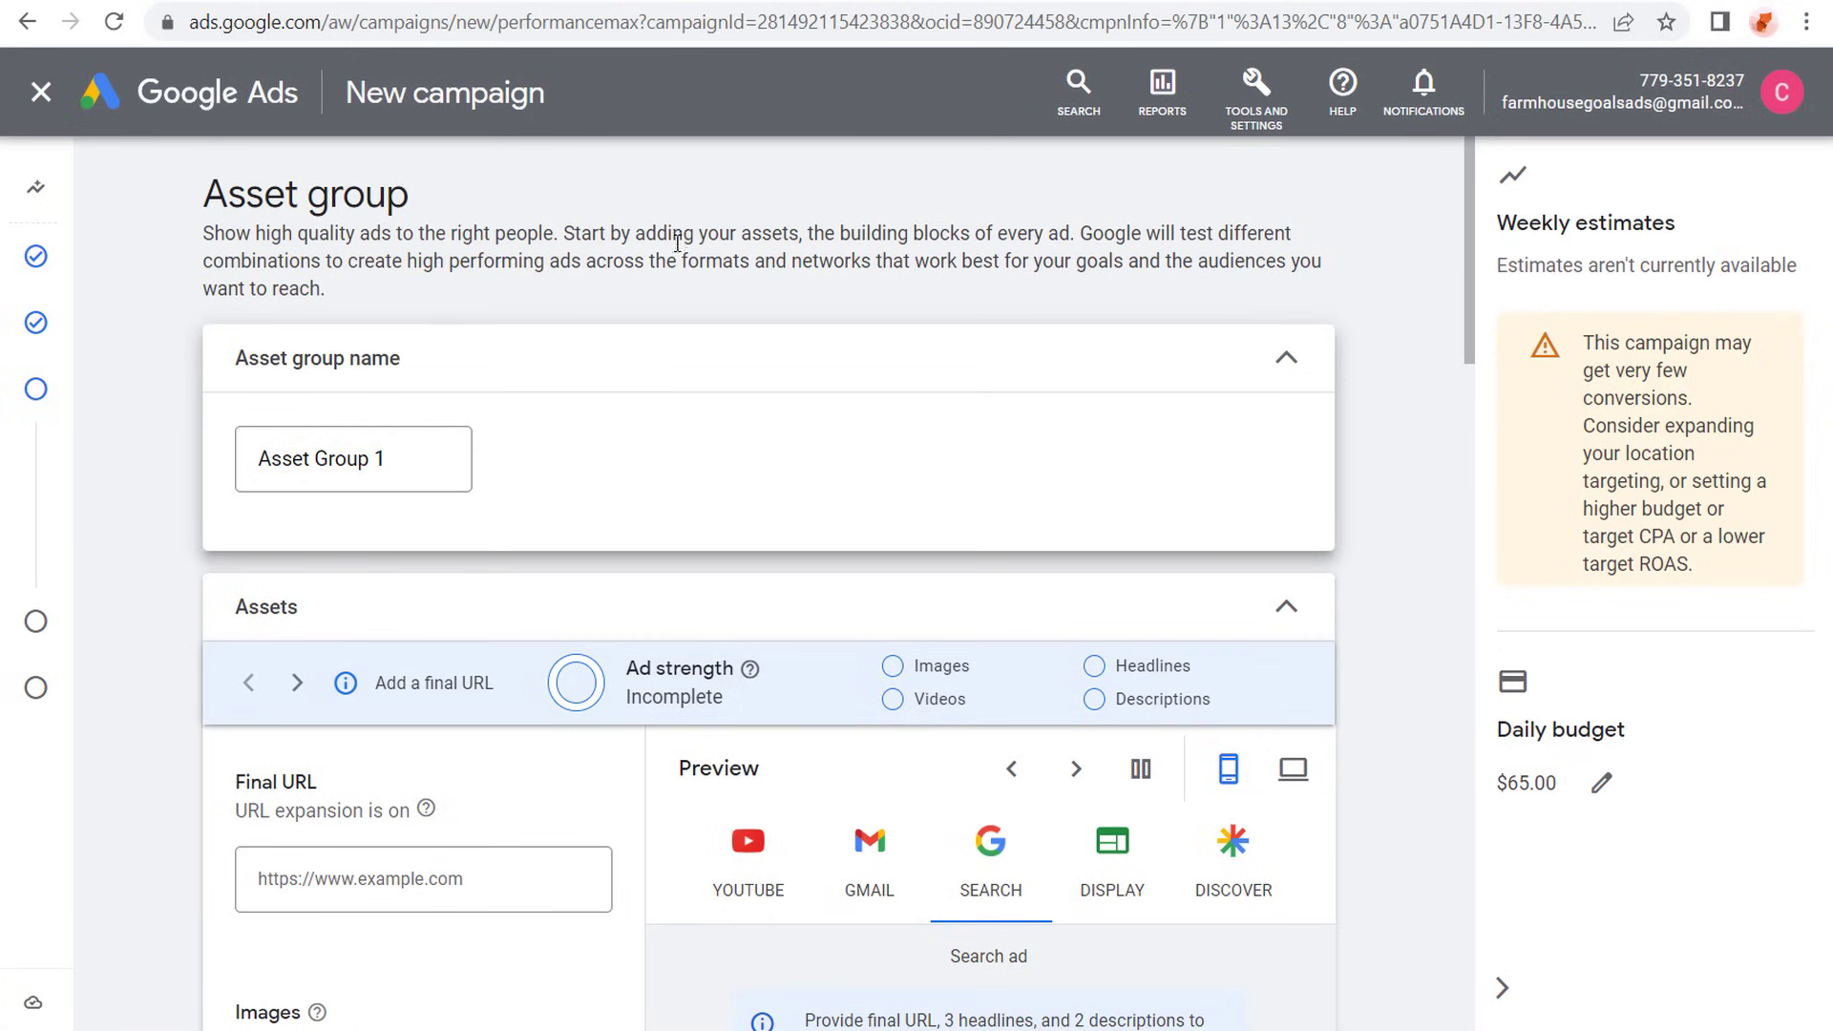
{"action": "left_click_drag", "start_coordinate": [413, 255], "coordinate": [668, 259]}
{"action": "left_click", "coordinate": [581, 258]}
{"action": "scroll", "coordinate": [148, 382], "scroll_direction": "down", "scroll_amount": 4}
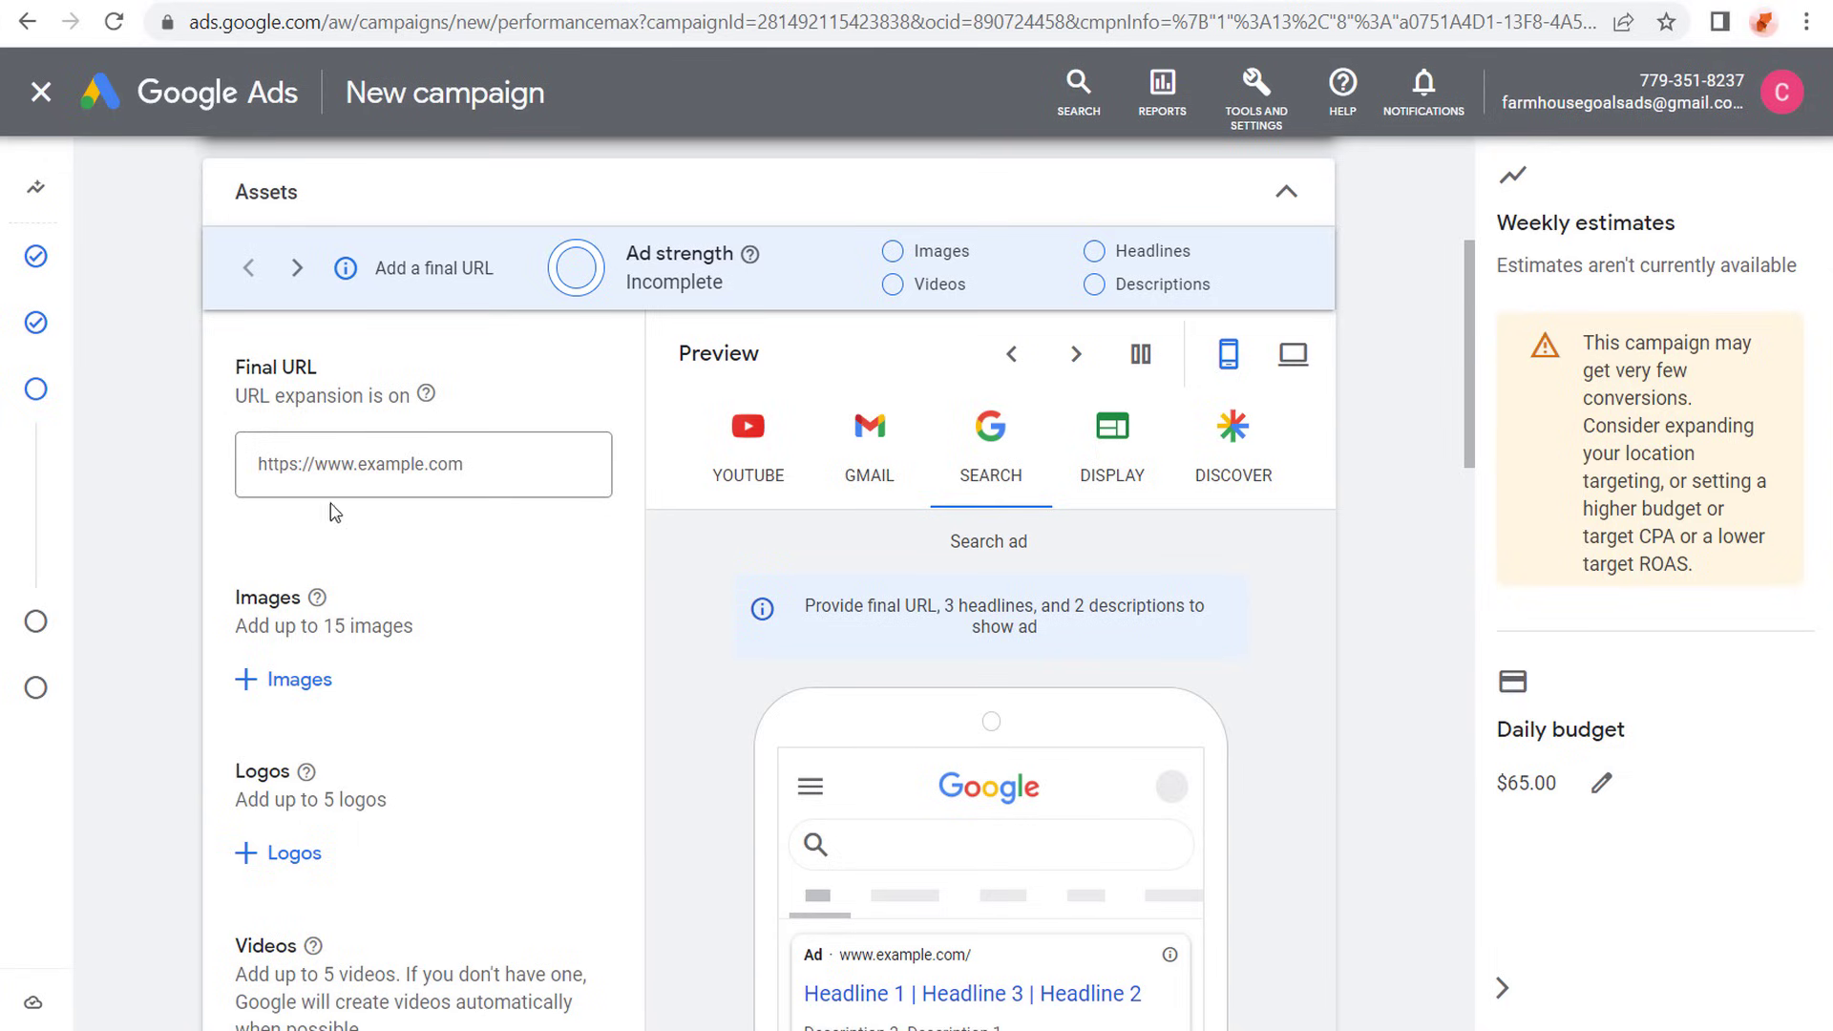
{"action": "scroll", "coordinate": [147, 509], "scroll_direction": "up", "scroll_amount": 3}
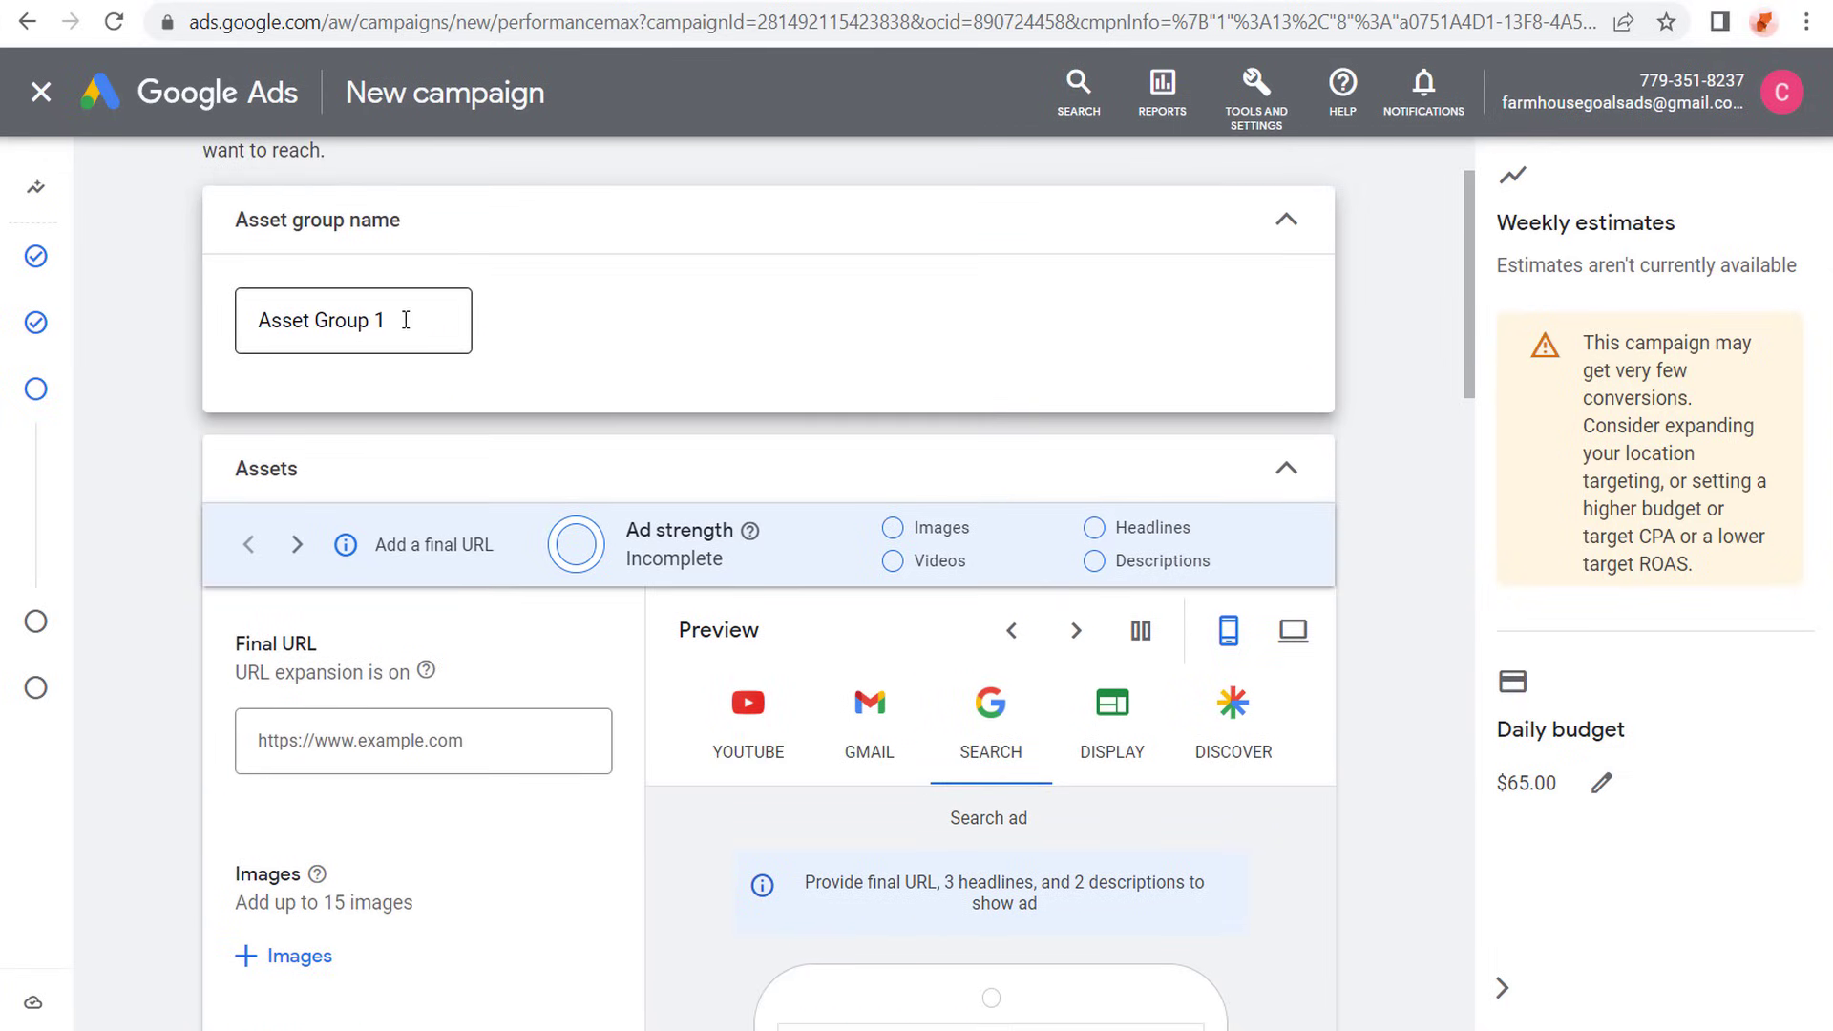
{"action": "scroll", "coordinate": [186, 491], "scroll_direction": "down", "scroll_amount": 4}
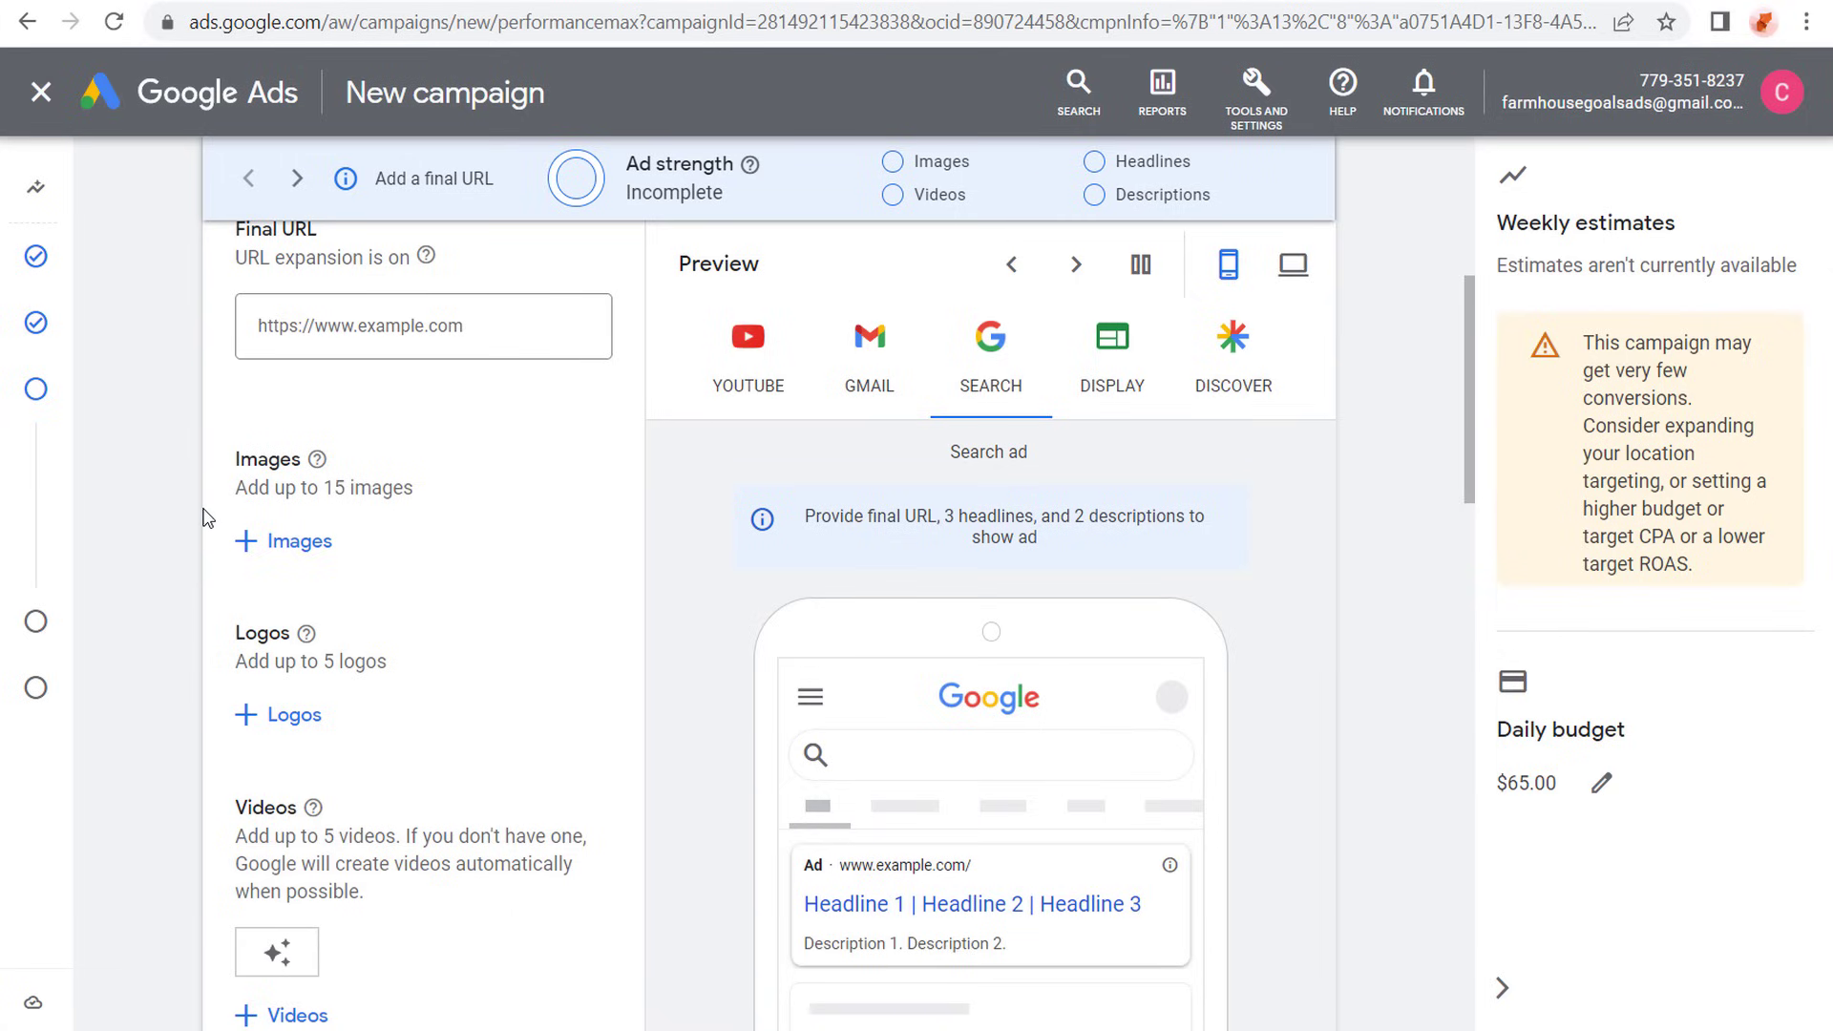
{"action": "scroll", "coordinate": [210, 508], "scroll_direction": "up", "scroll_amount": 2}
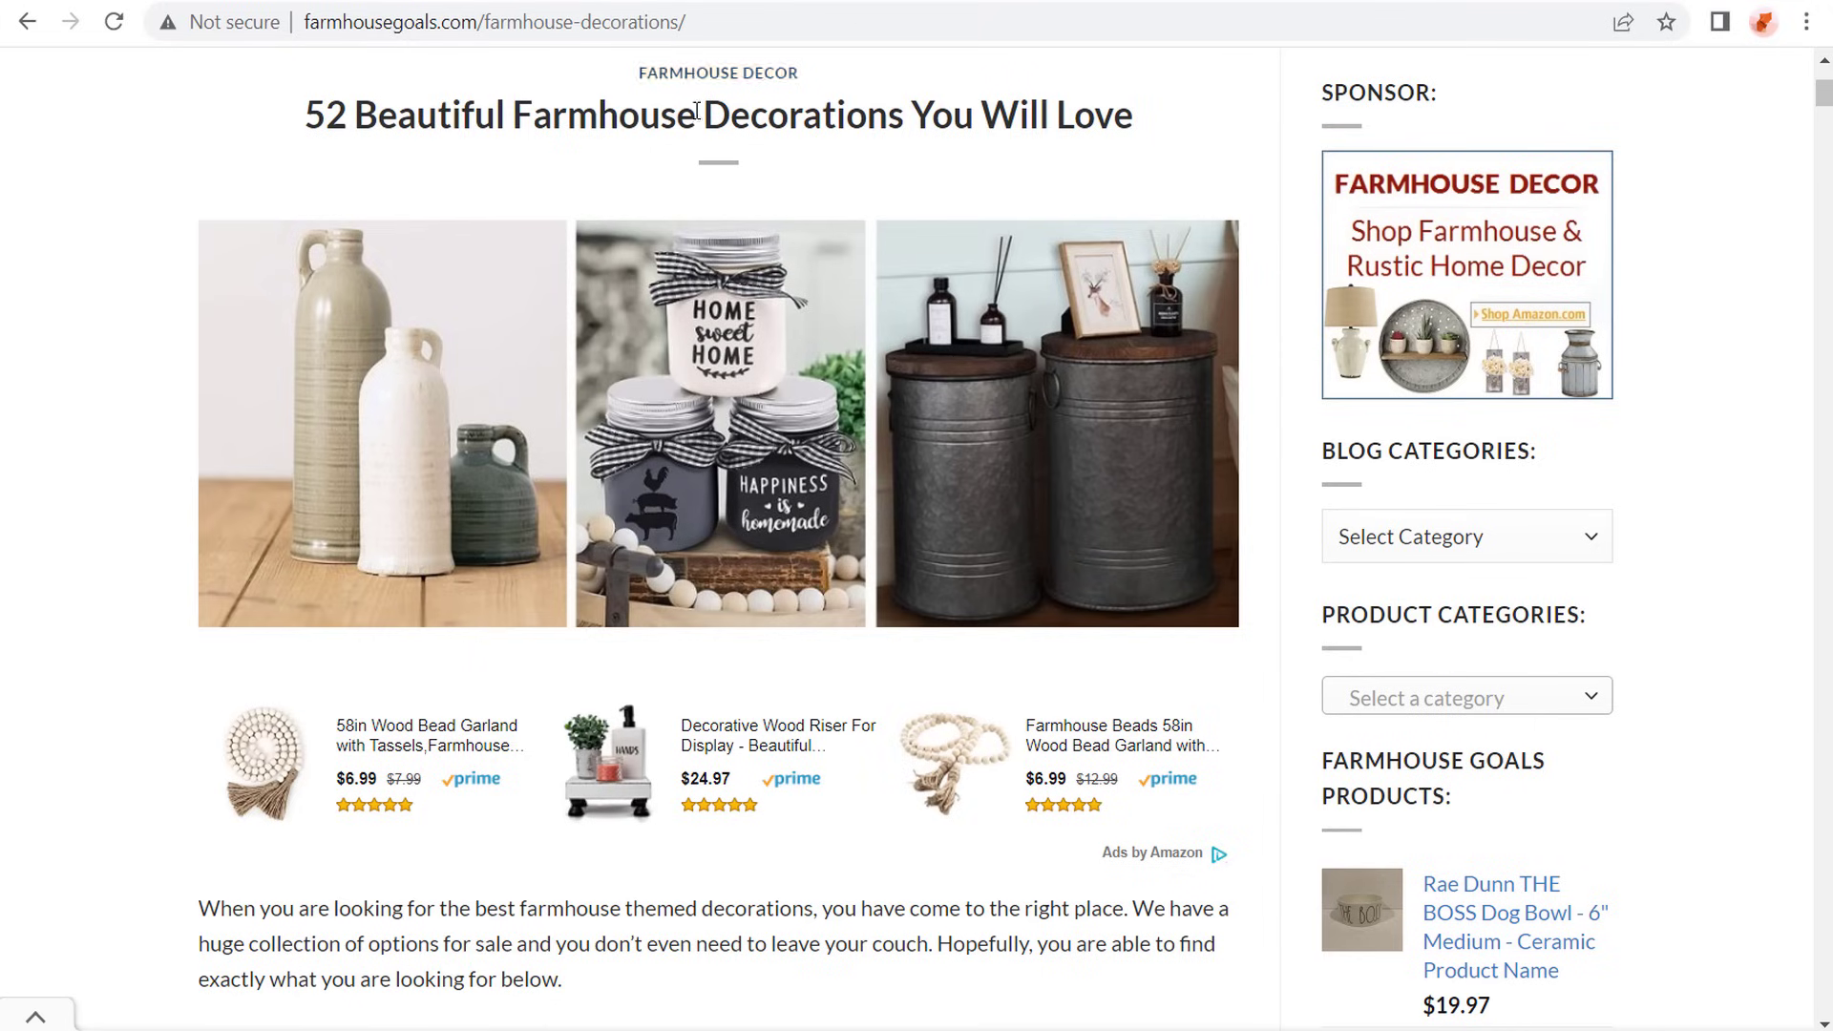
- Copy the address of the "52 Beautiful Farmhouse Decorations You Will Love" page and enter it as the asset group's final URL
{"action": "left_click_drag", "start_coordinate": [322, 115], "coordinate": [475, 115]}
{"action": "left_click", "coordinate": [956, 122]}
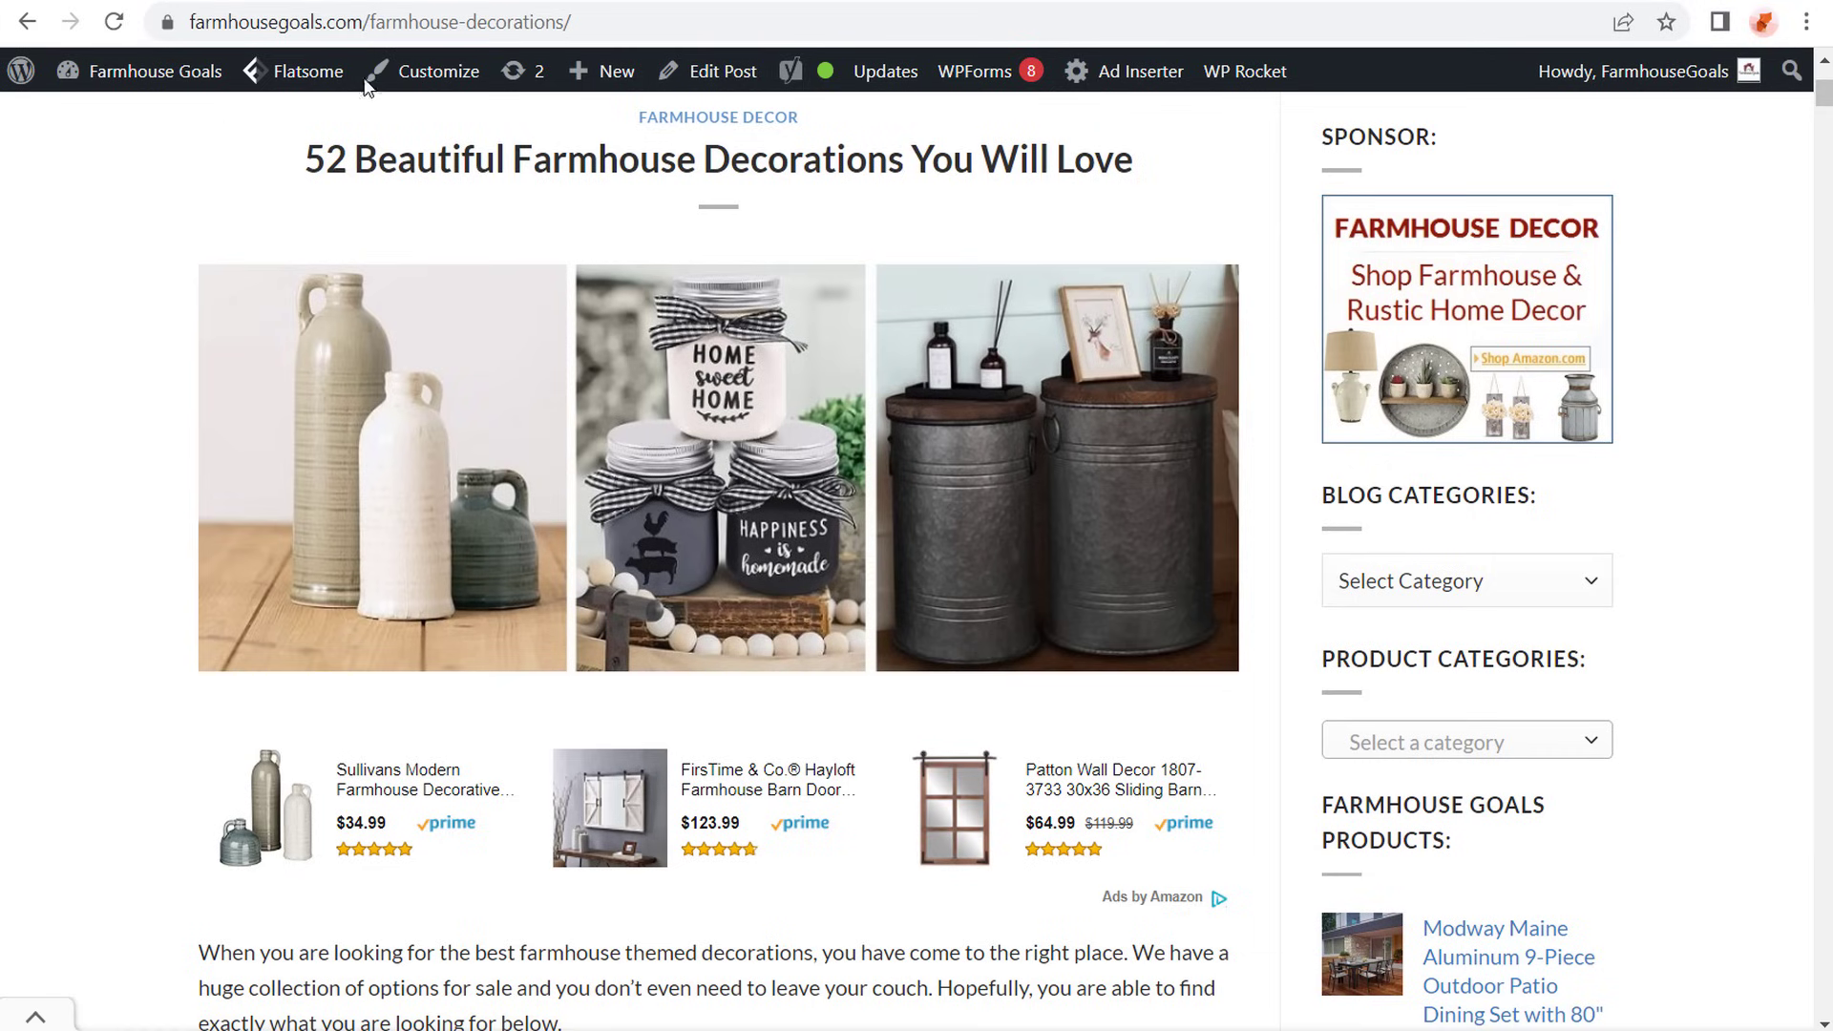
{"action": "left_click", "coordinate": [452, 18]}
{"action": "key", "text": "ctrl+c"}
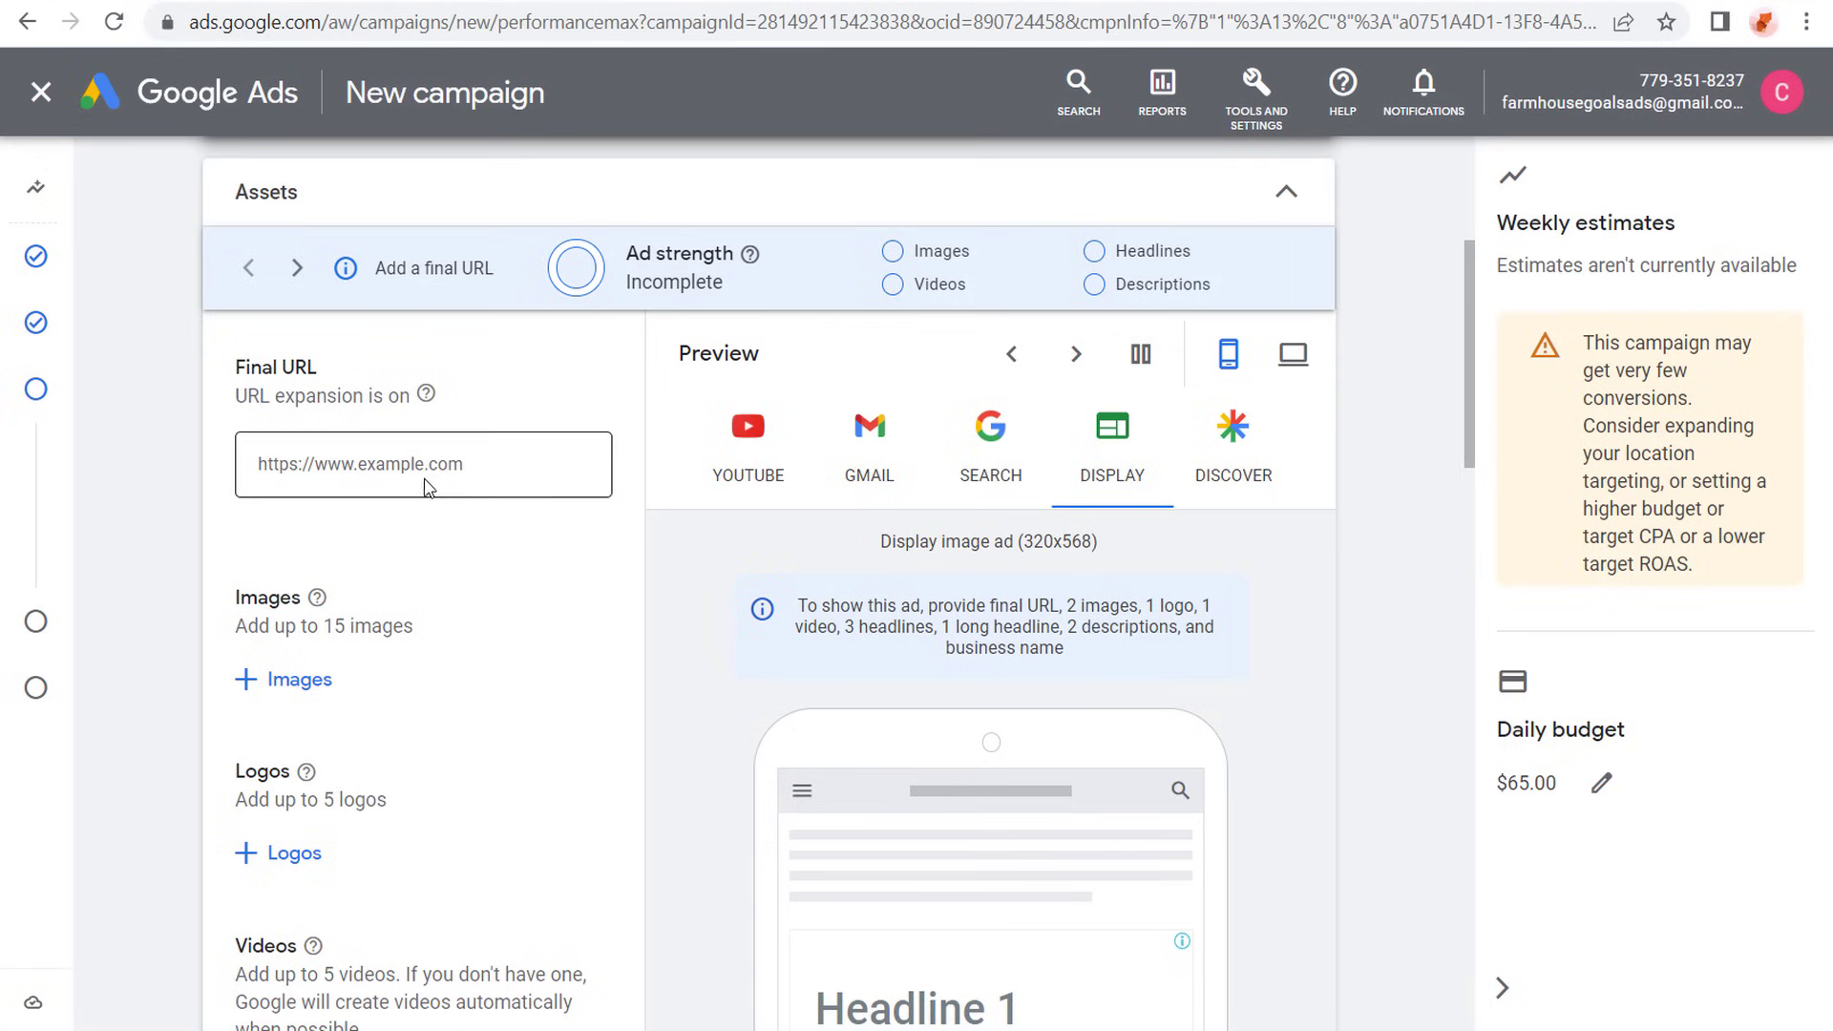
{"action": "left_click", "coordinate": [442, 477]}
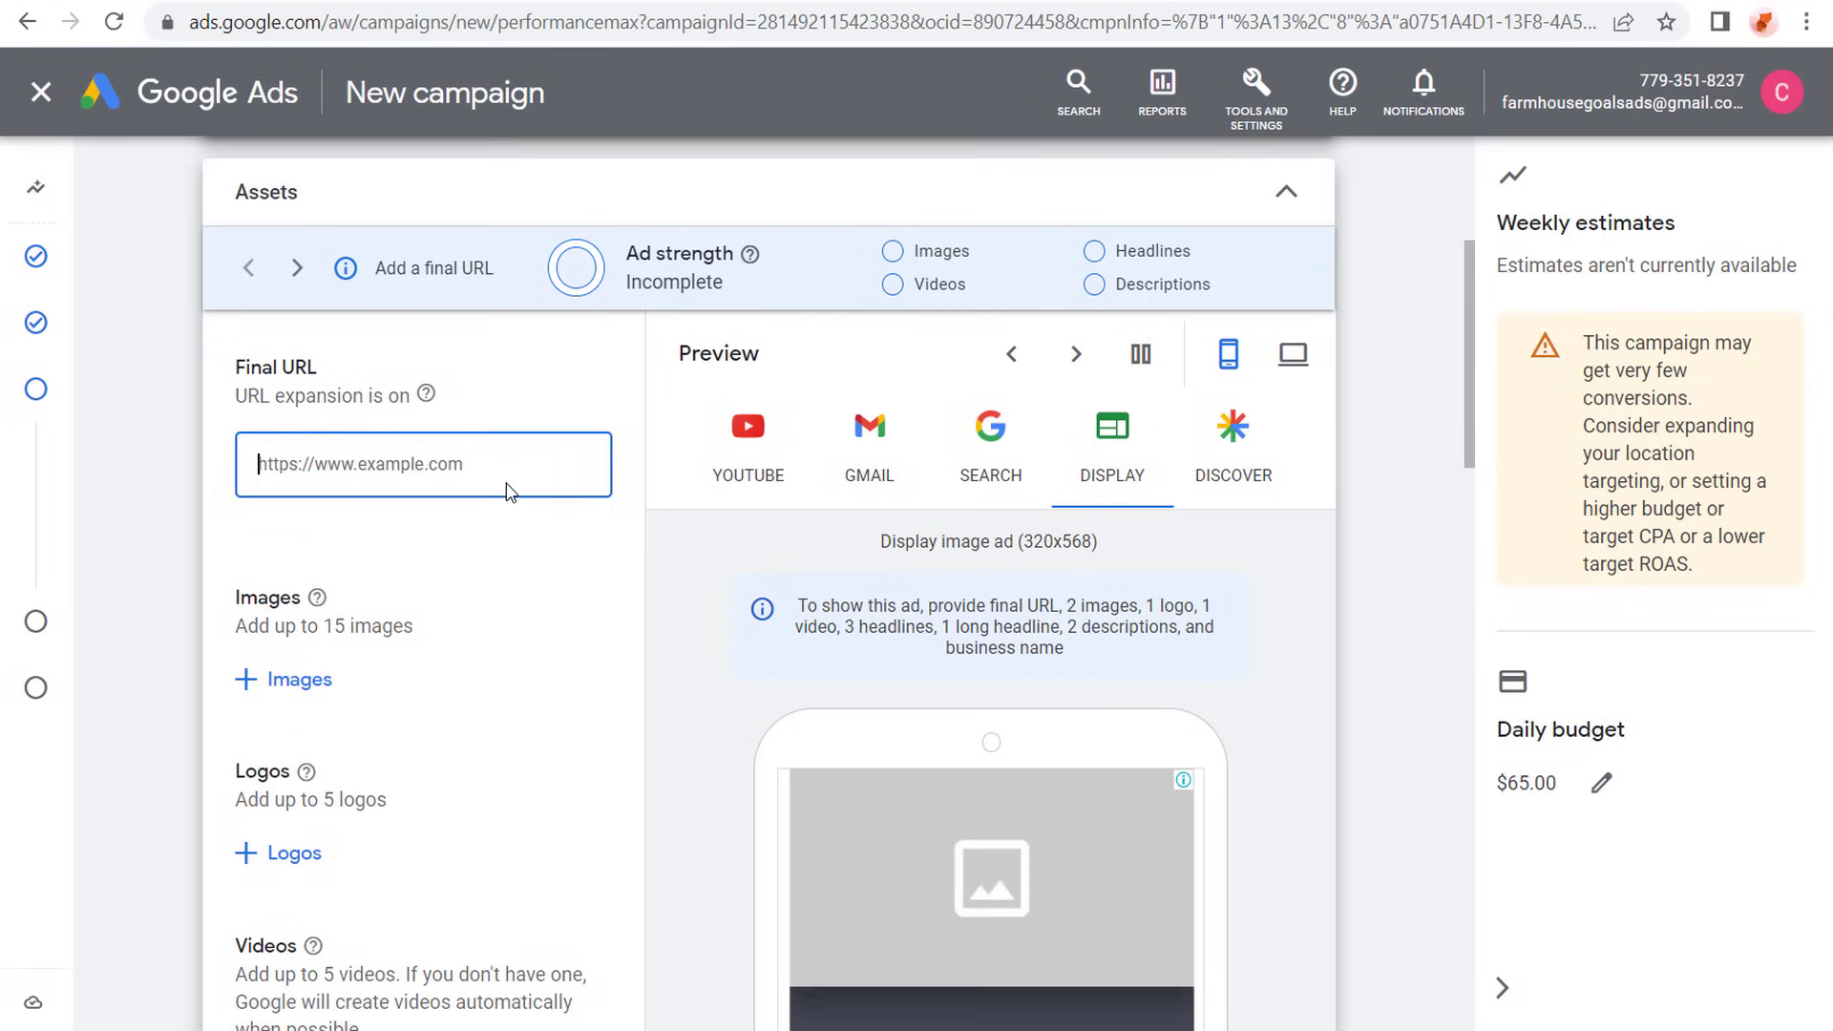
{"action": "key", "text": "ctrl+v"}
{"action": "left_click", "coordinate": [239, 385]}
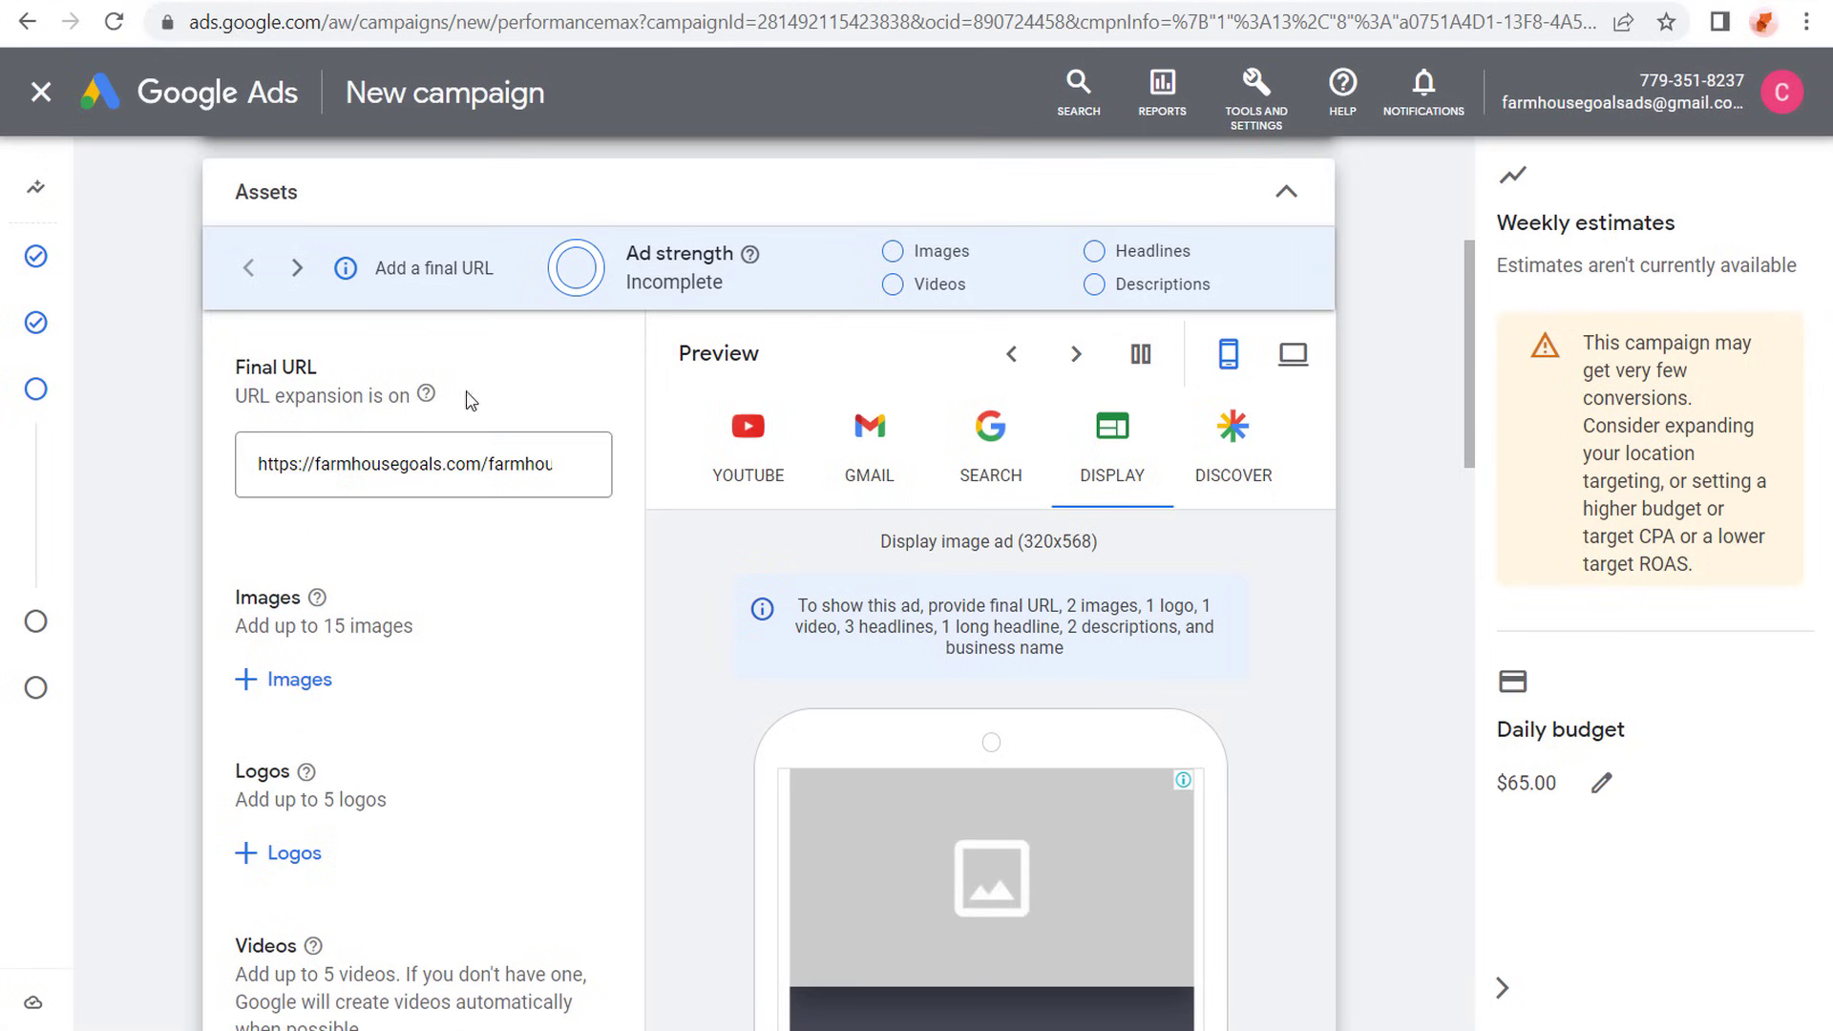
- Read the help note on URL expansion for the asset group's final URL
{"action": "left_click", "coordinate": [427, 396]}
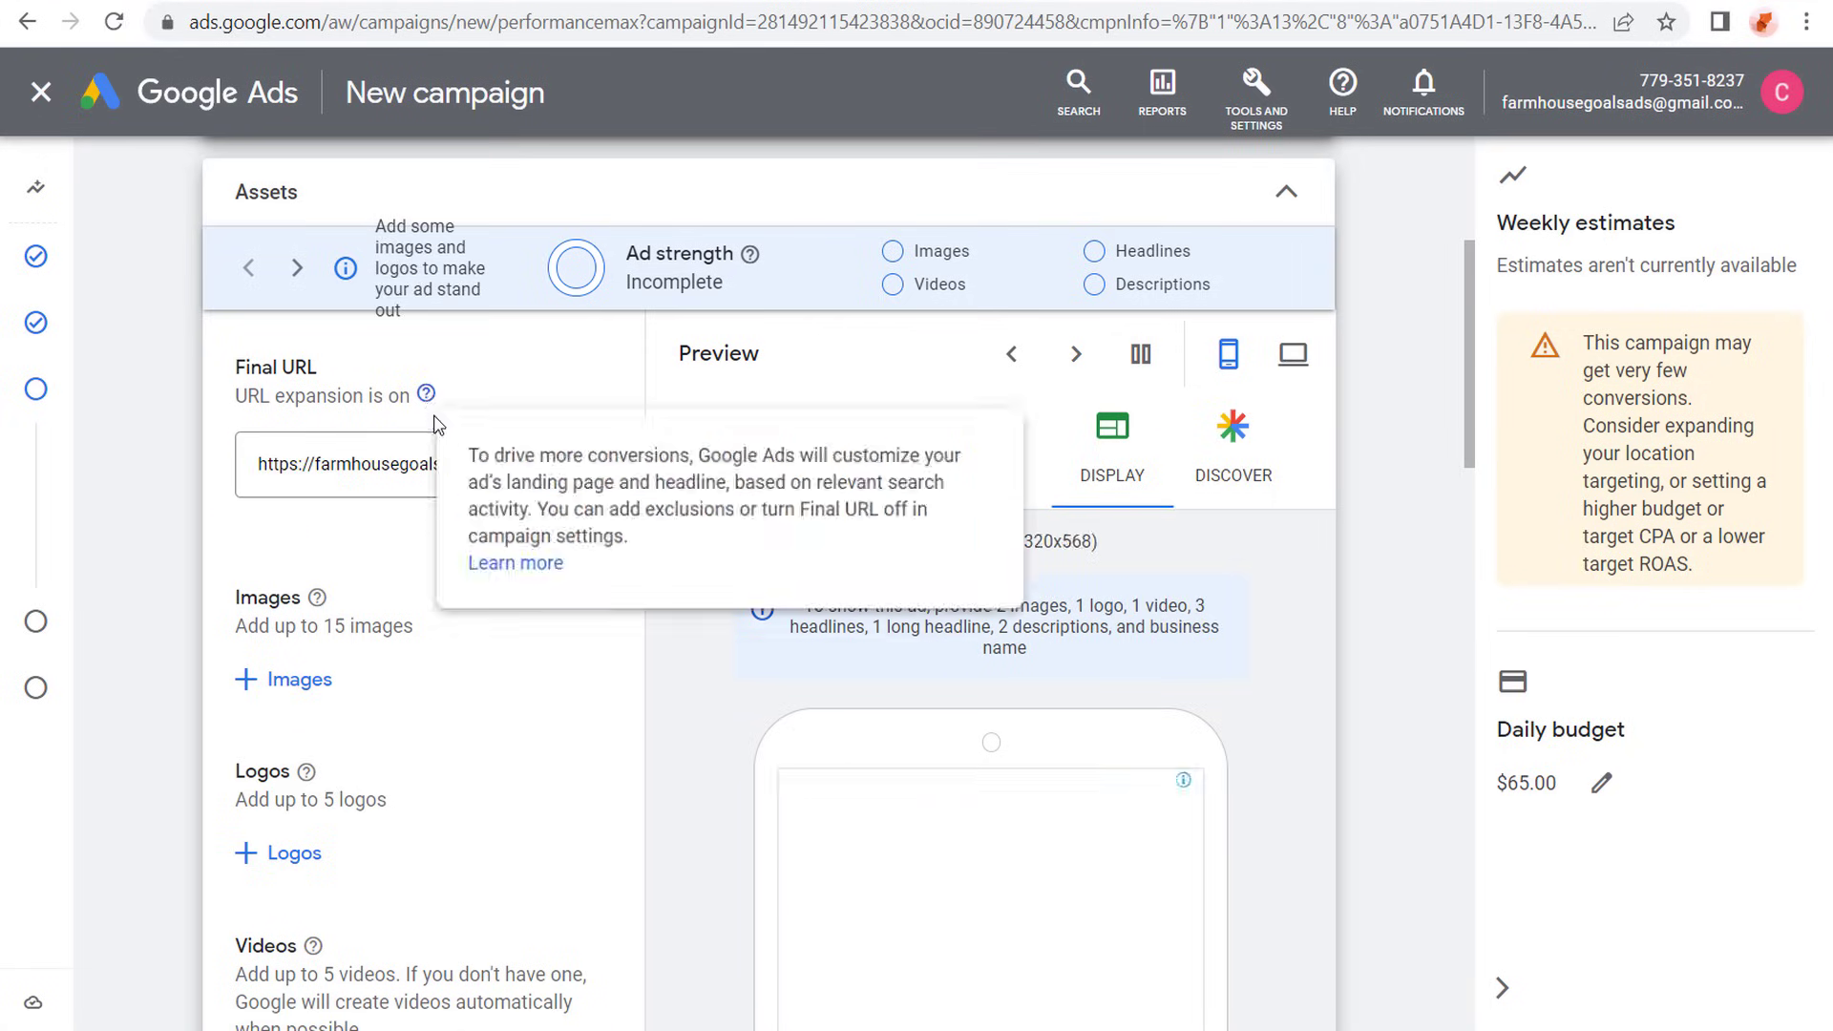
{"action": "left_click", "coordinate": [168, 487]}
{"action": "scroll", "coordinate": [168, 487], "scroll_direction": "down", "scroll_amount": 2}
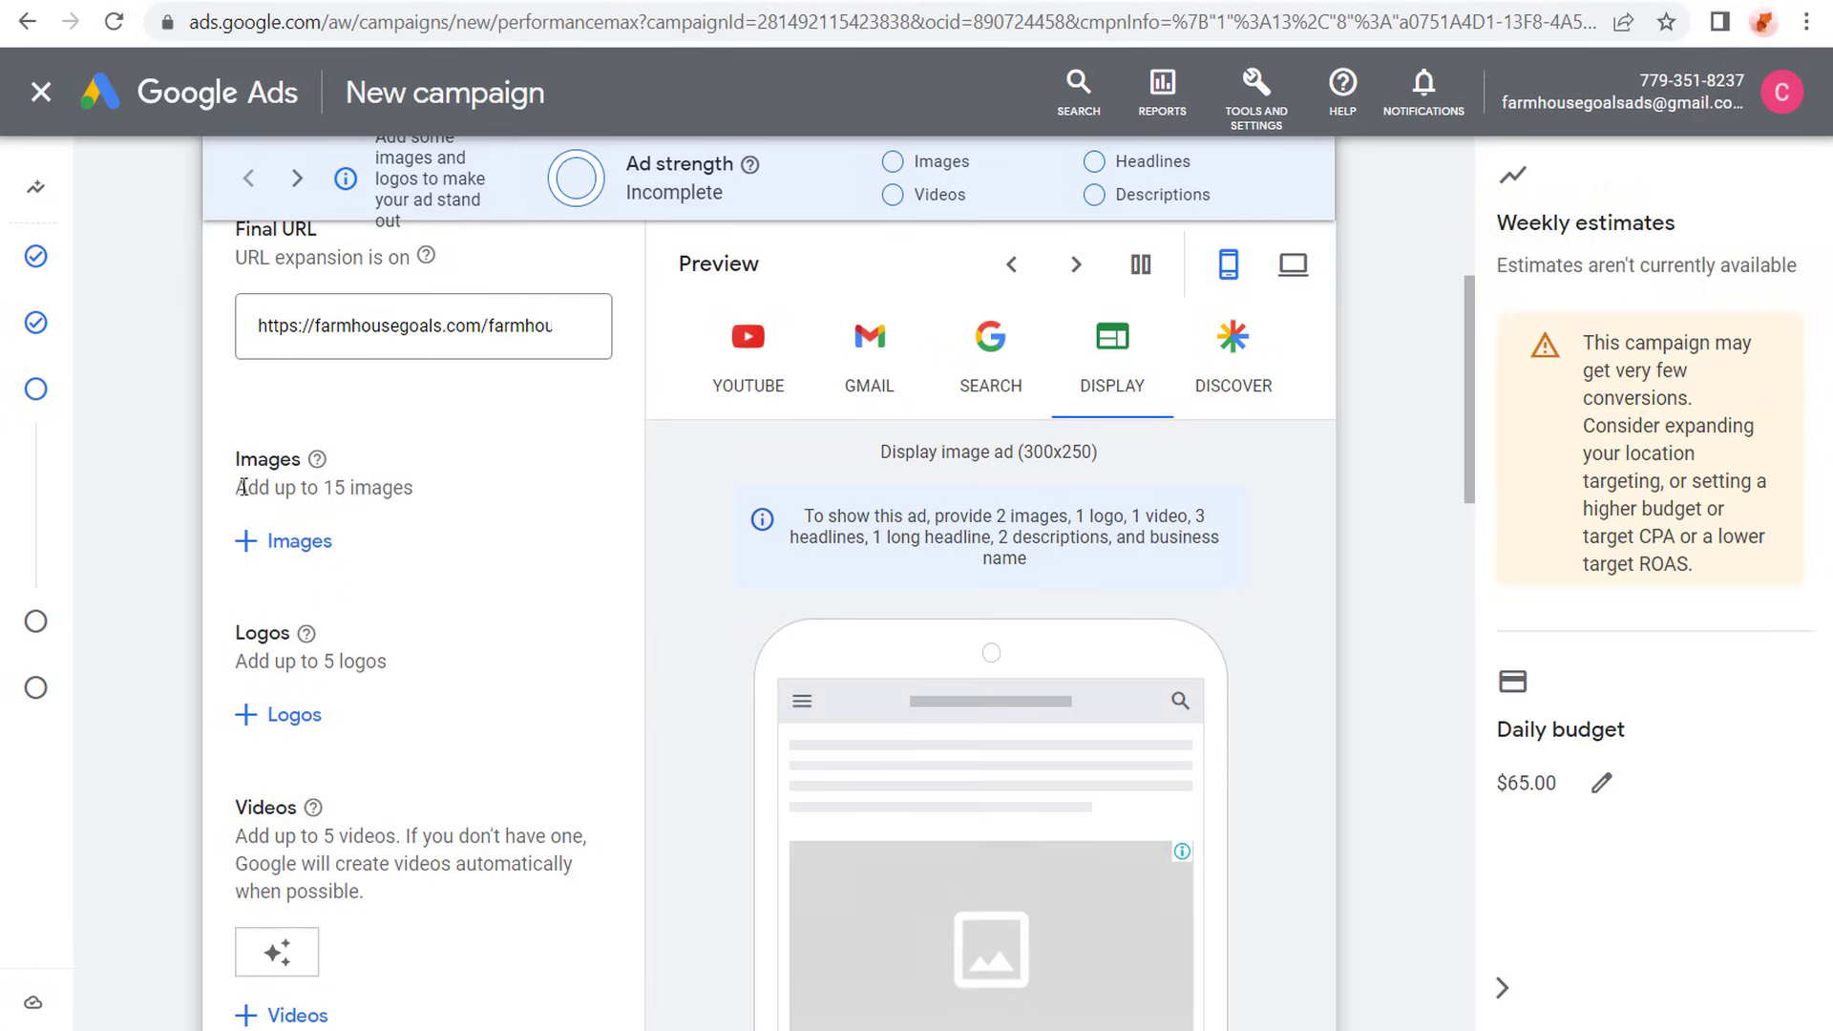
- Rename the asset group as Farmhouse Decorations
{"action": "scroll", "coordinate": [210, 458], "scroll_direction": "up", "scroll_amount": 4}
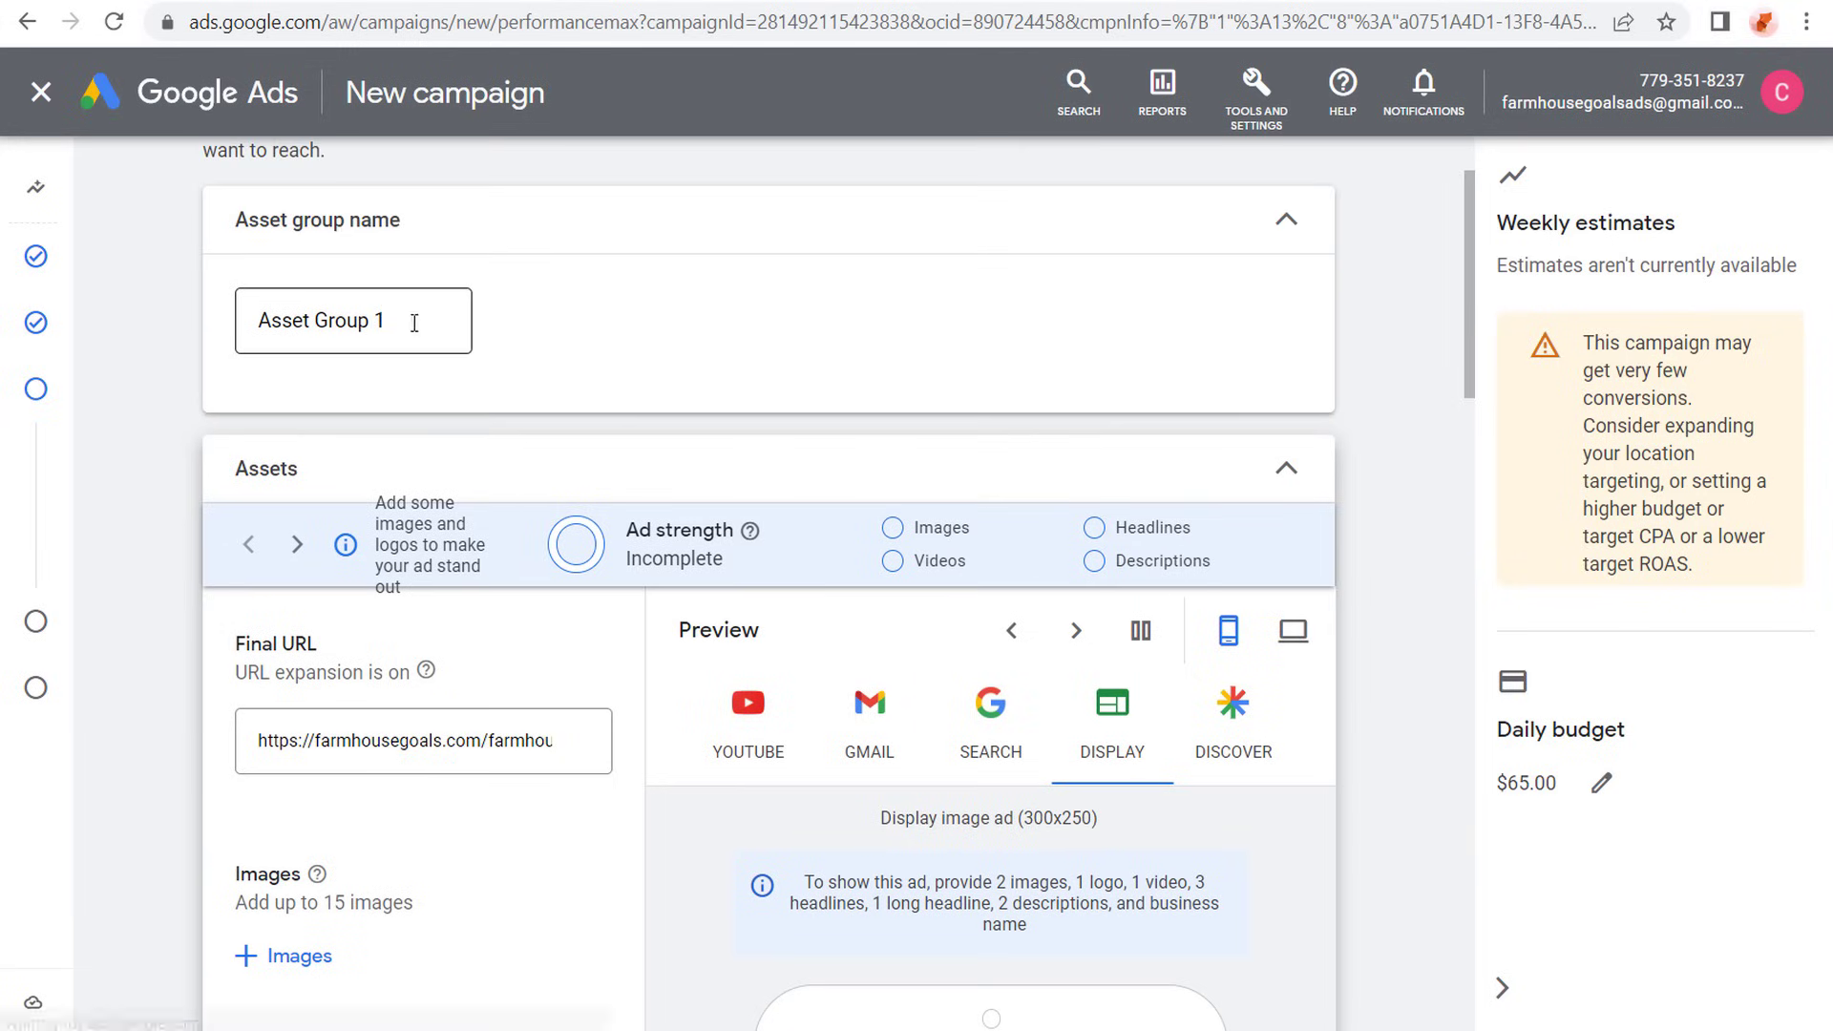
{"action": "left_click_drag", "start_coordinate": [408, 319], "coordinate": [157, 330]}
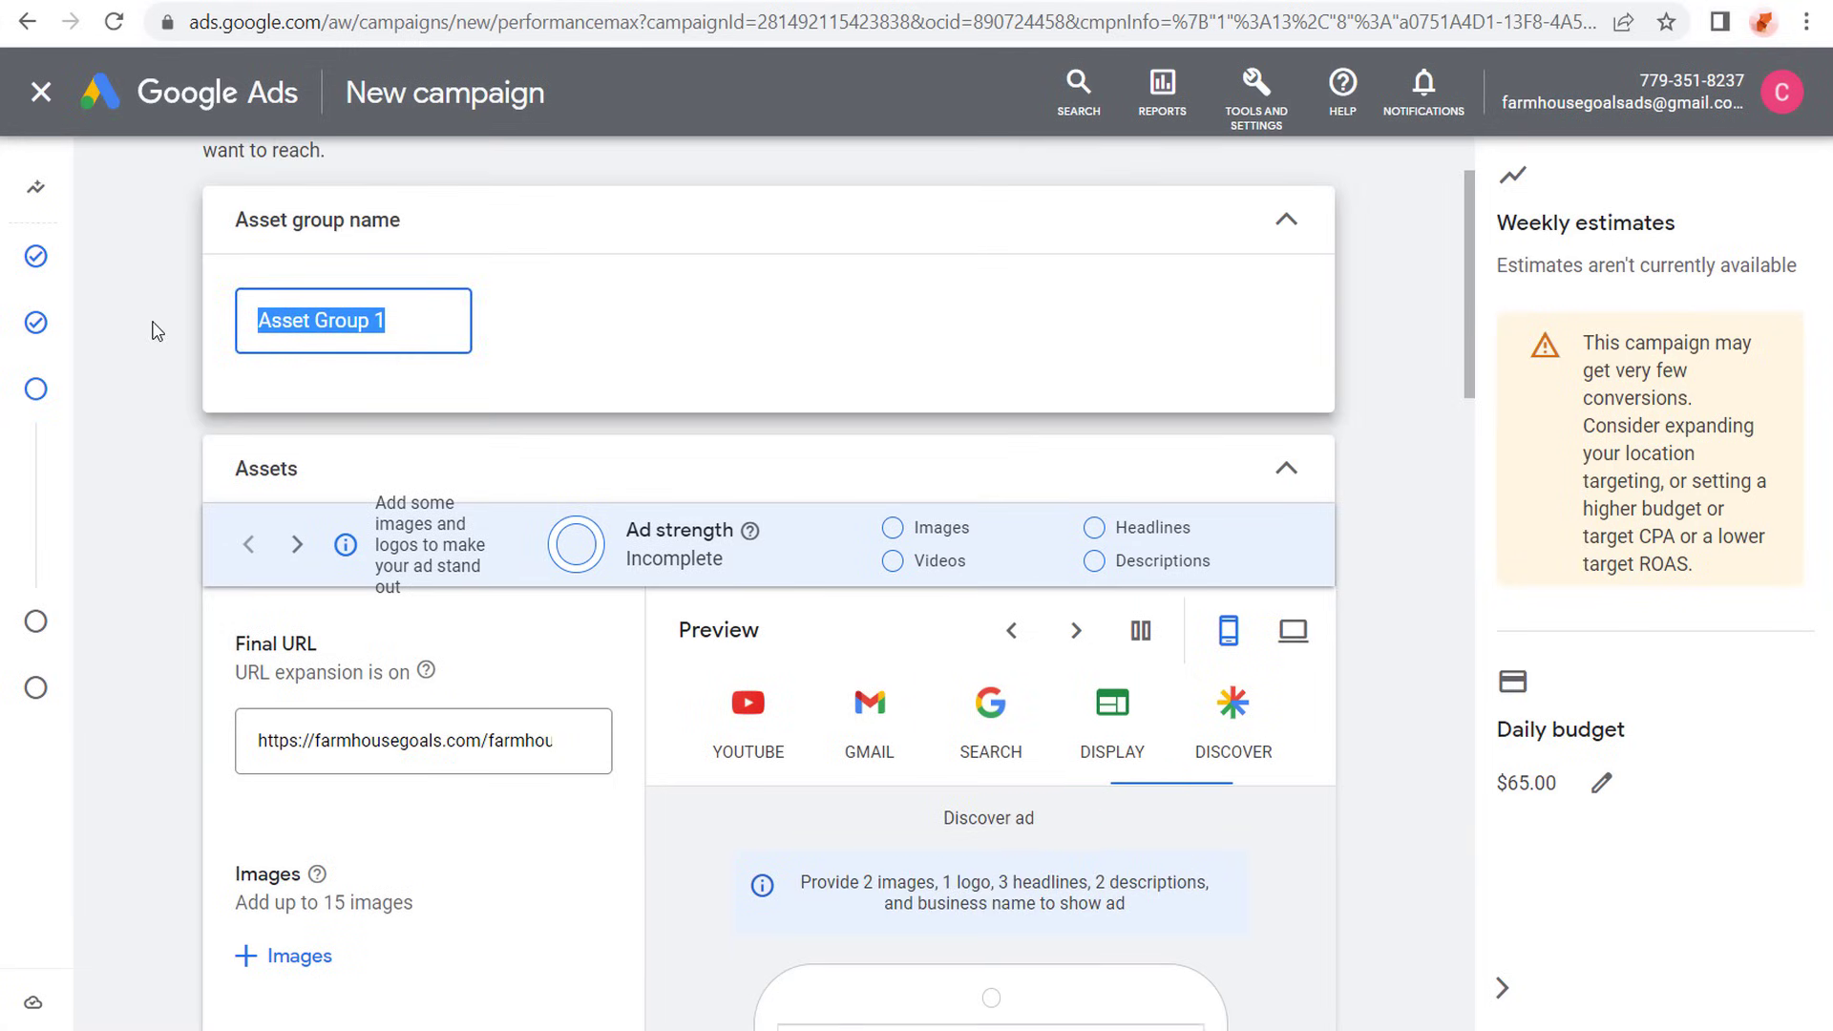
{"action": "type", "text": "Farmhouse Deco"}
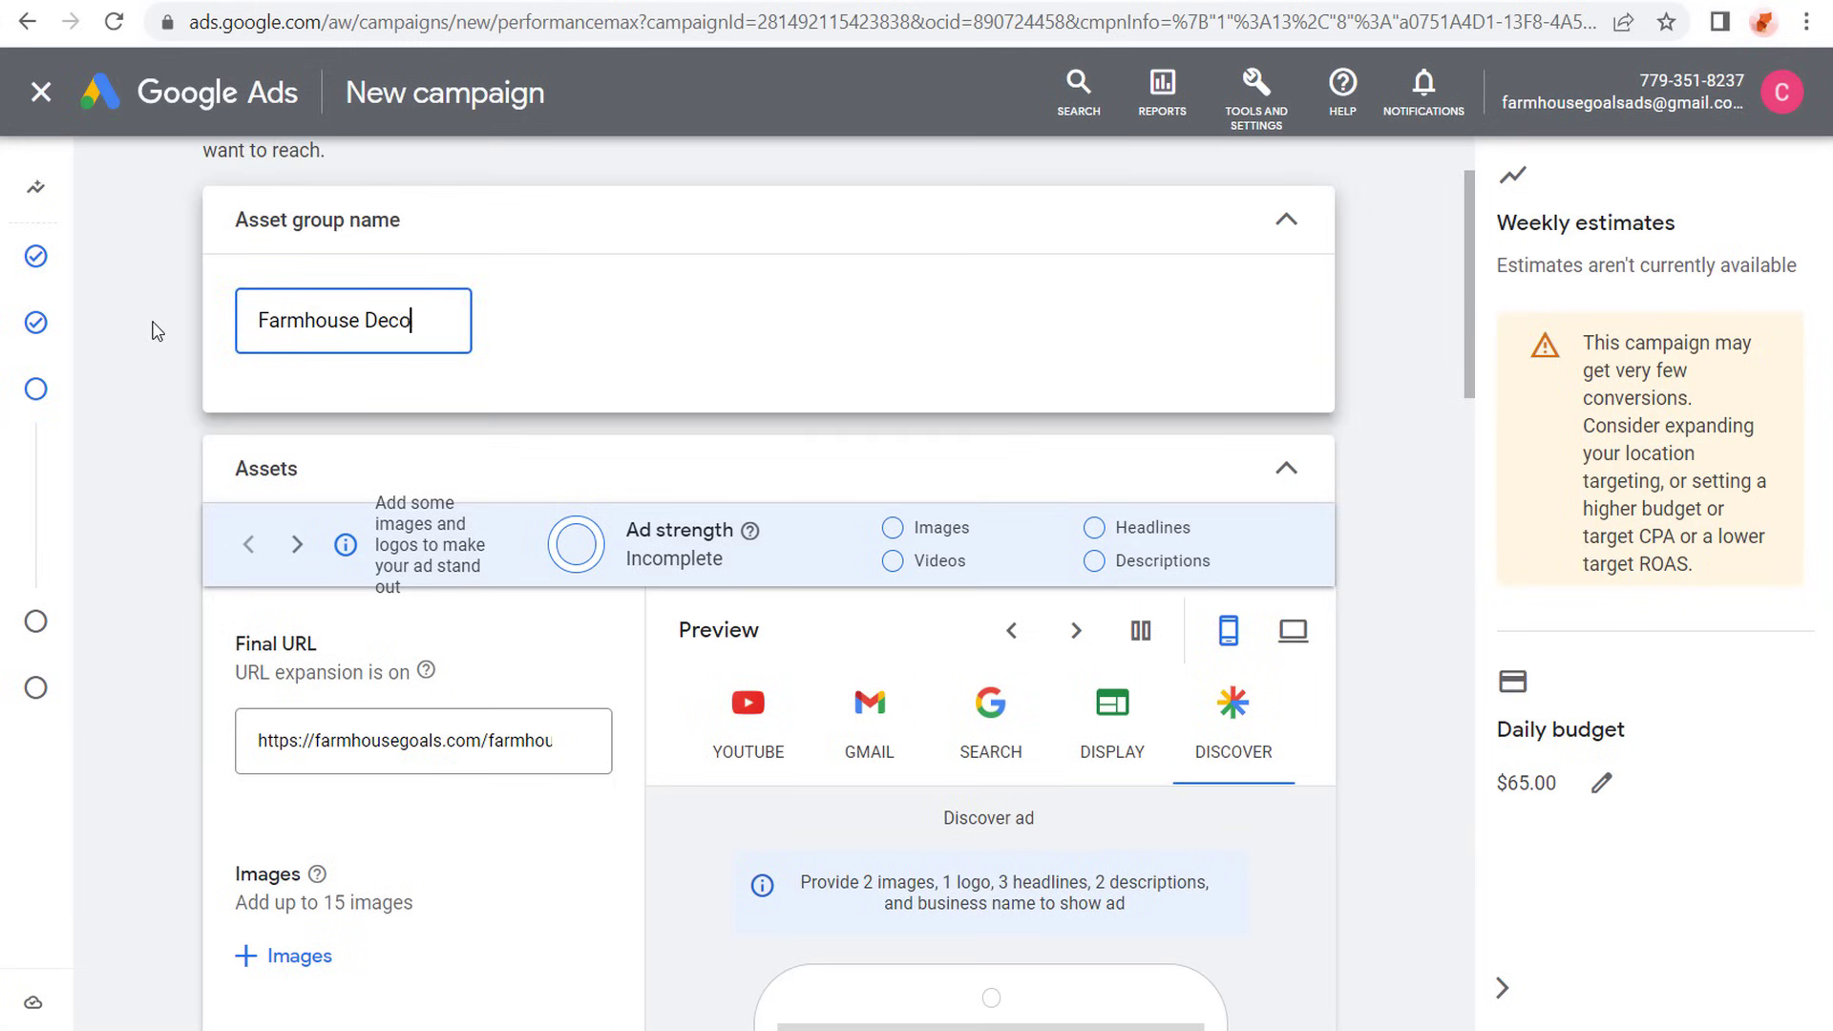
{"action": "type", "text": "rations"}
- Read the image guidelines, comparing the recommended sizes for landscape, square and portrait images
{"action": "scroll", "coordinate": [315, 444], "scroll_direction": "down", "scroll_amount": 4}
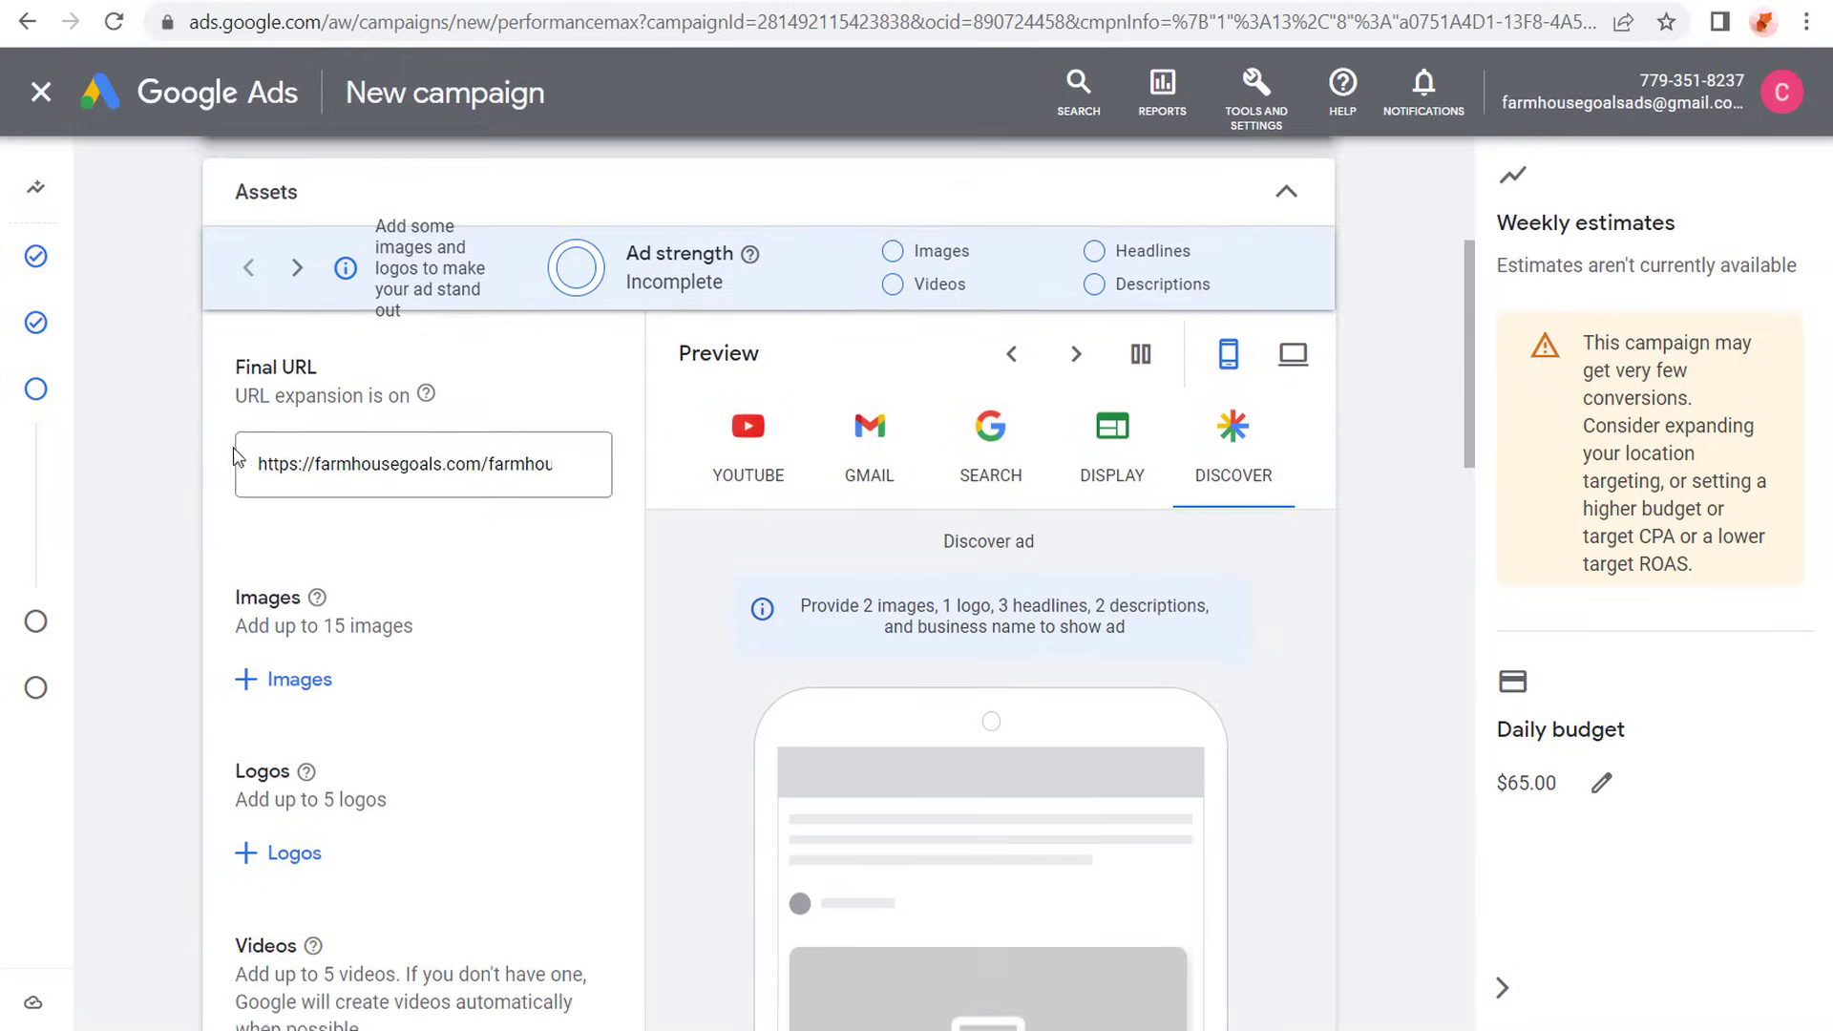
{"action": "left_click", "coordinate": [263, 544]}
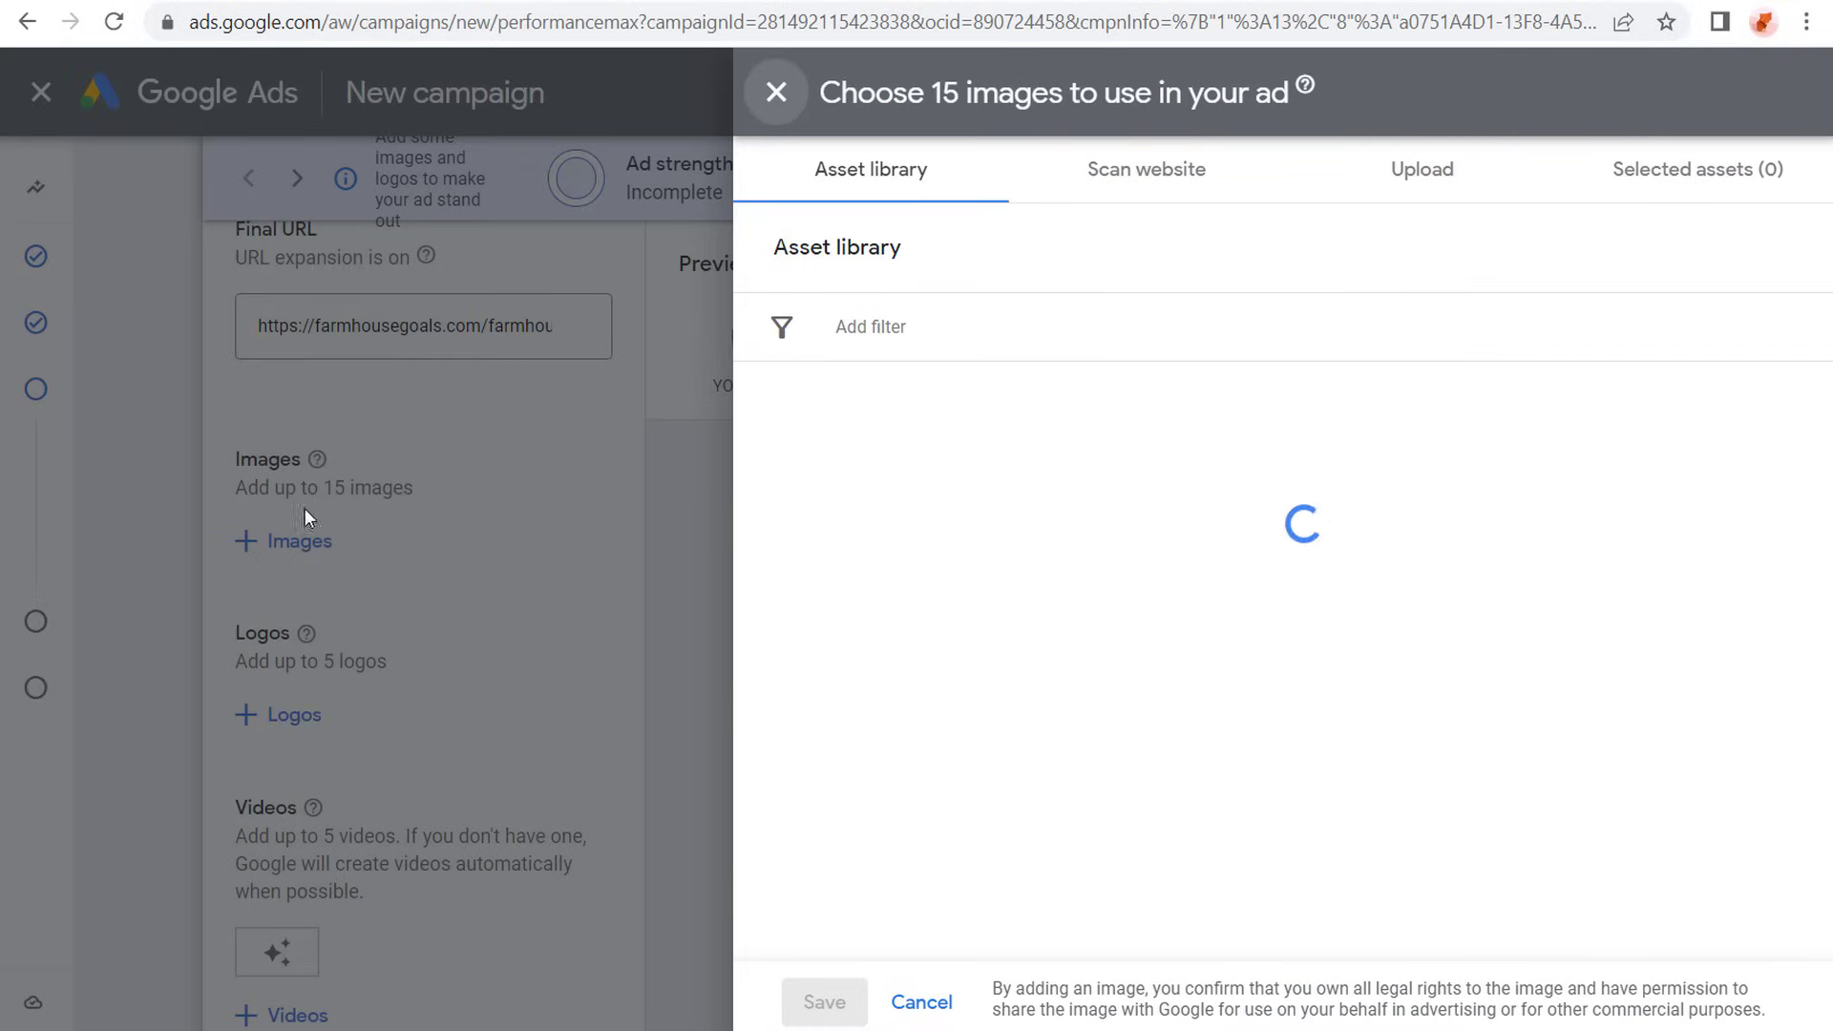
{"action": "left_click", "coordinate": [775, 92]}
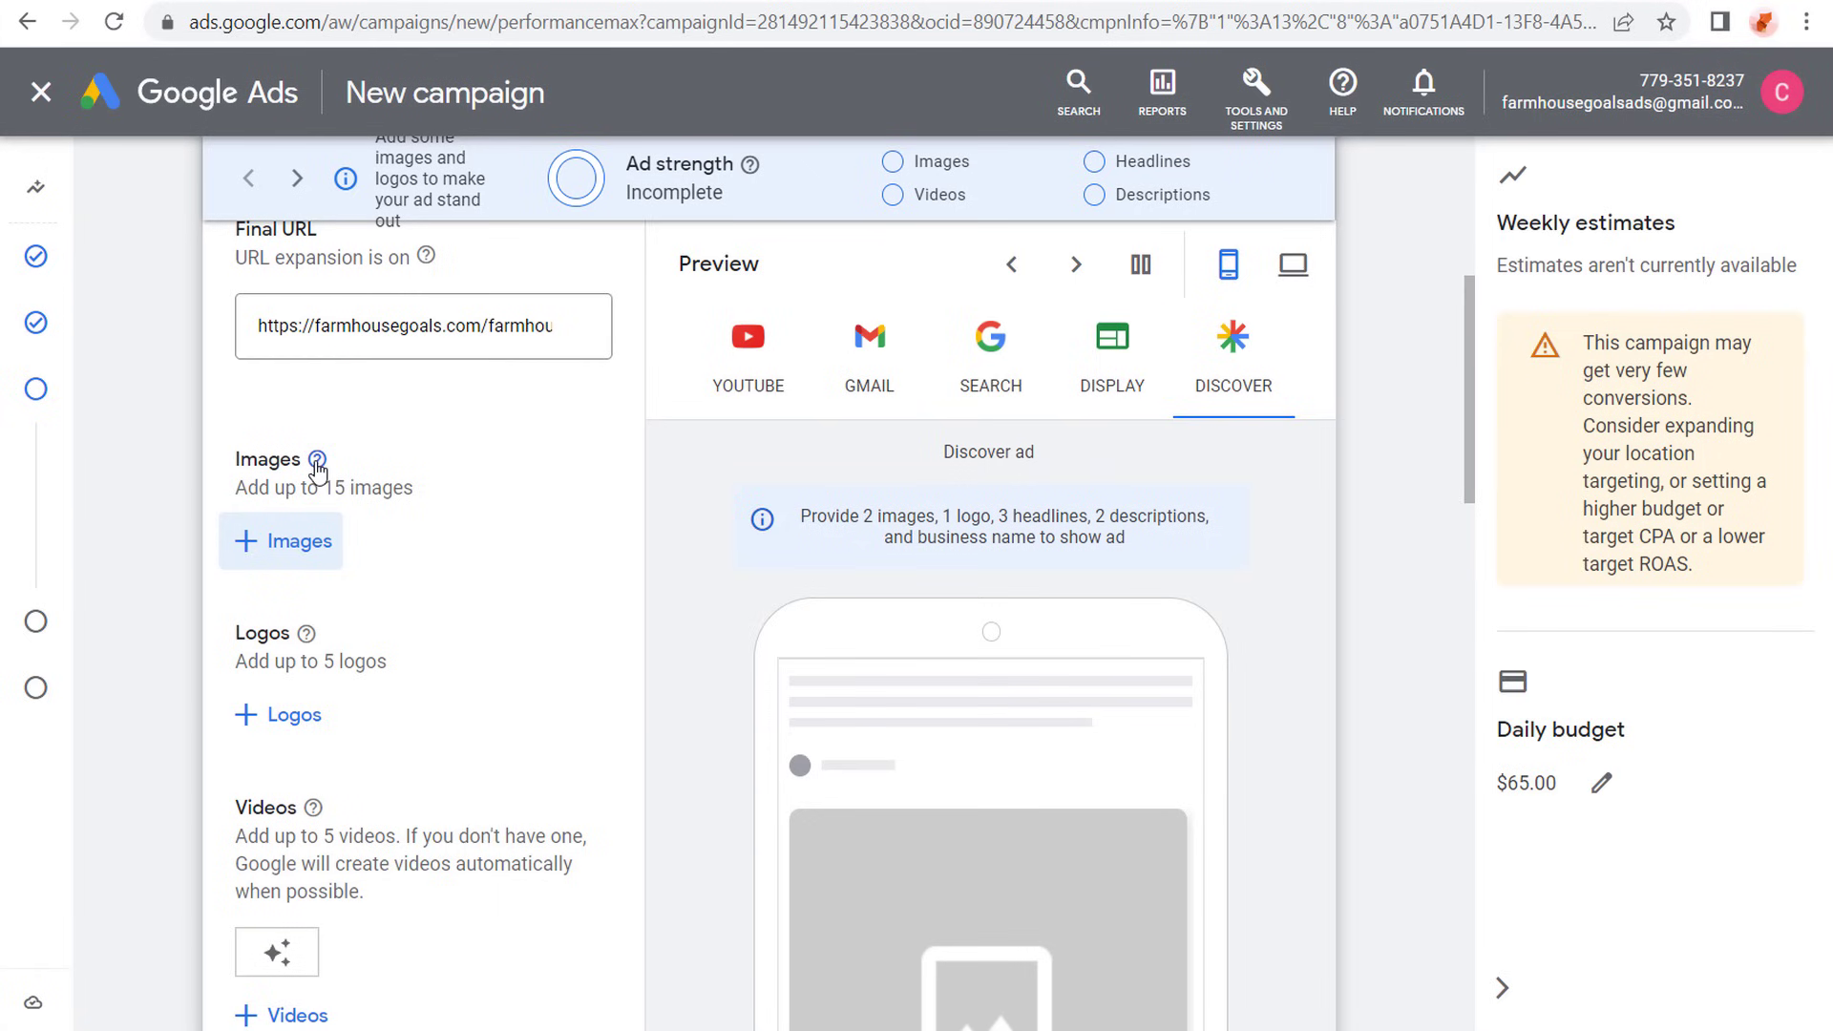
{"action": "mouse_move", "coordinate": [317, 459]}
{"action": "scroll", "coordinate": [441, 537], "scroll_direction": "down", "scroll_amount": 2}
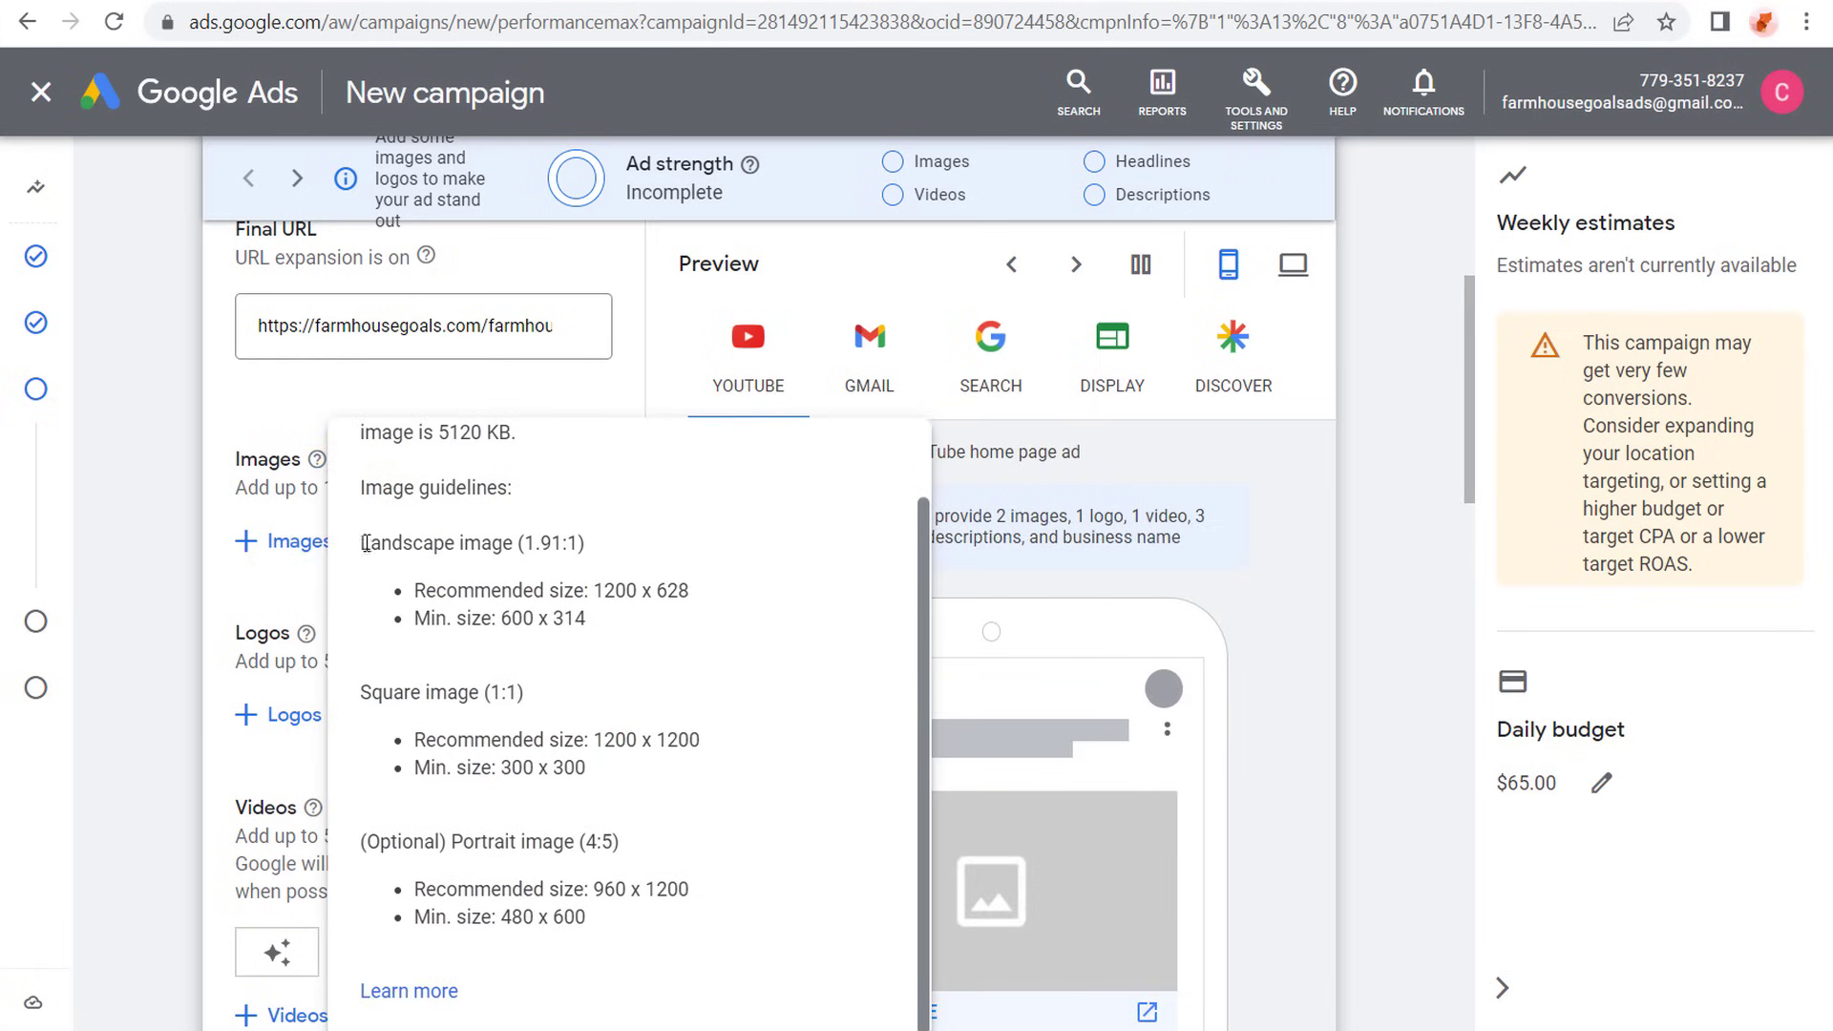
{"action": "left_click_drag", "start_coordinate": [365, 543], "coordinate": [578, 544]}
{"action": "left_click", "coordinate": [640, 547]}
{"action": "left_click_drag", "start_coordinate": [386, 851], "coordinate": [694, 893]}
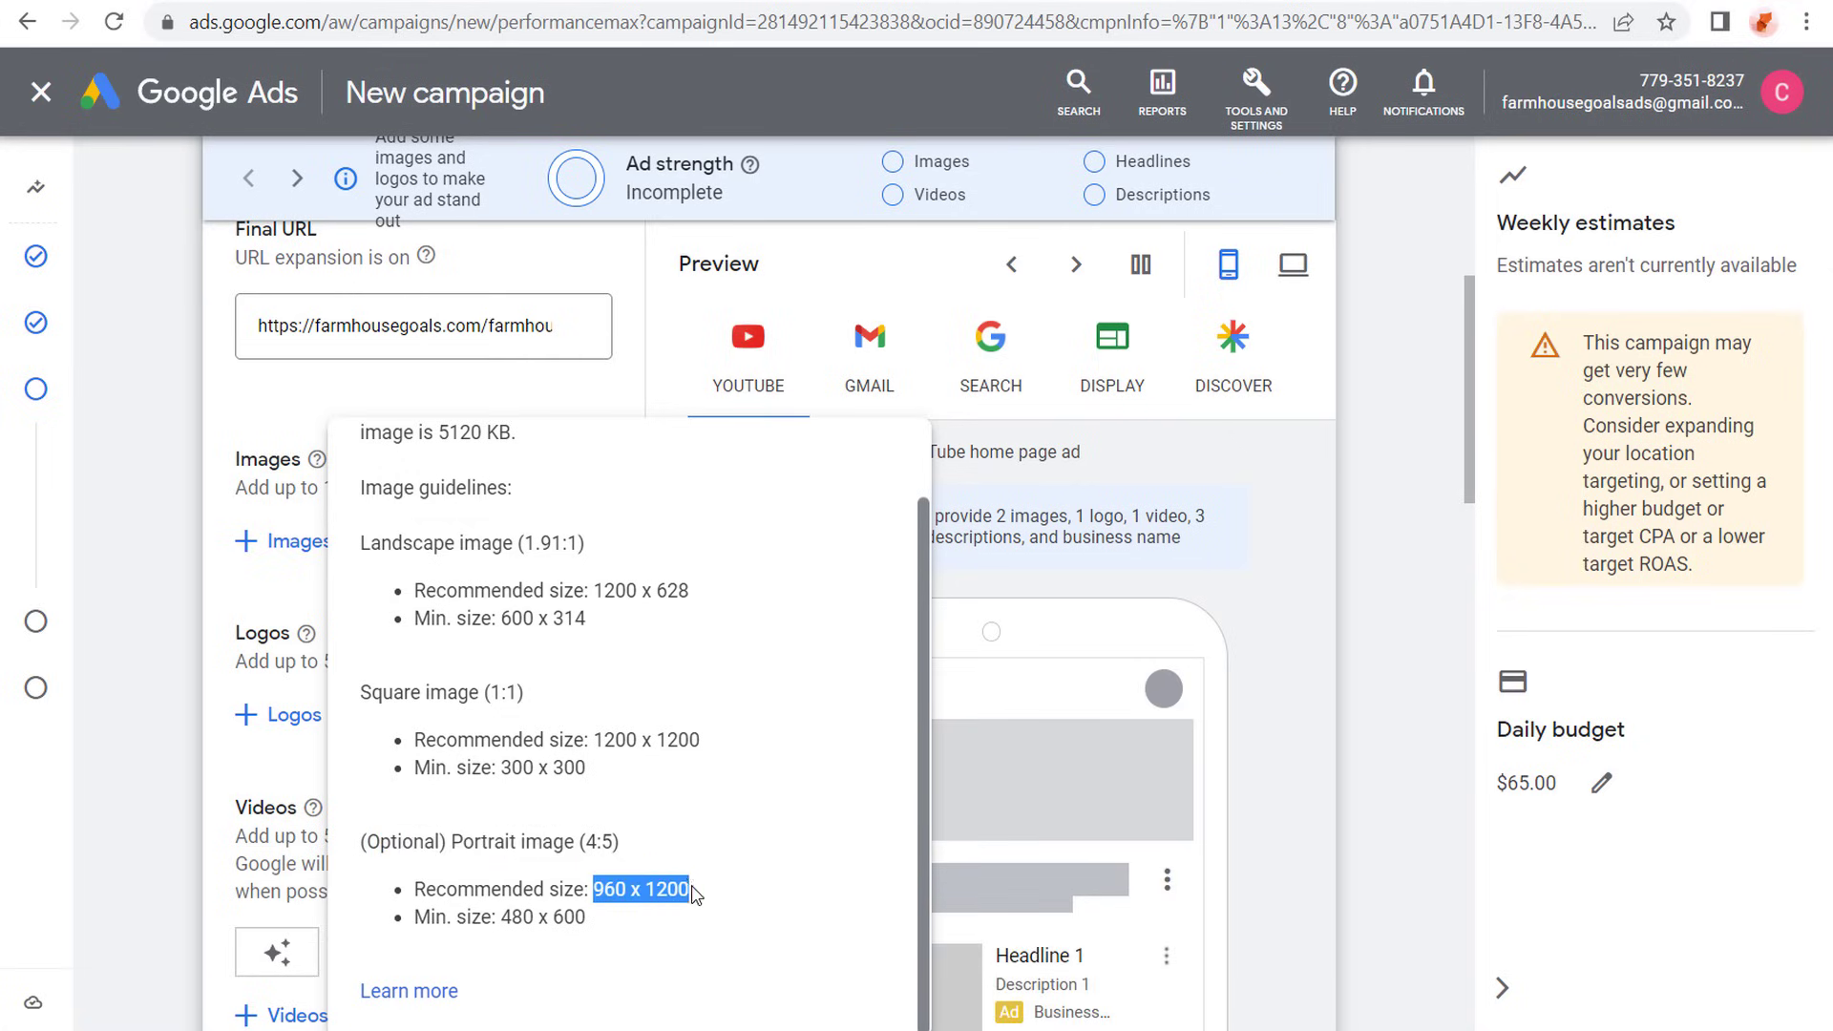
{"action": "left_click", "coordinate": [756, 835]}
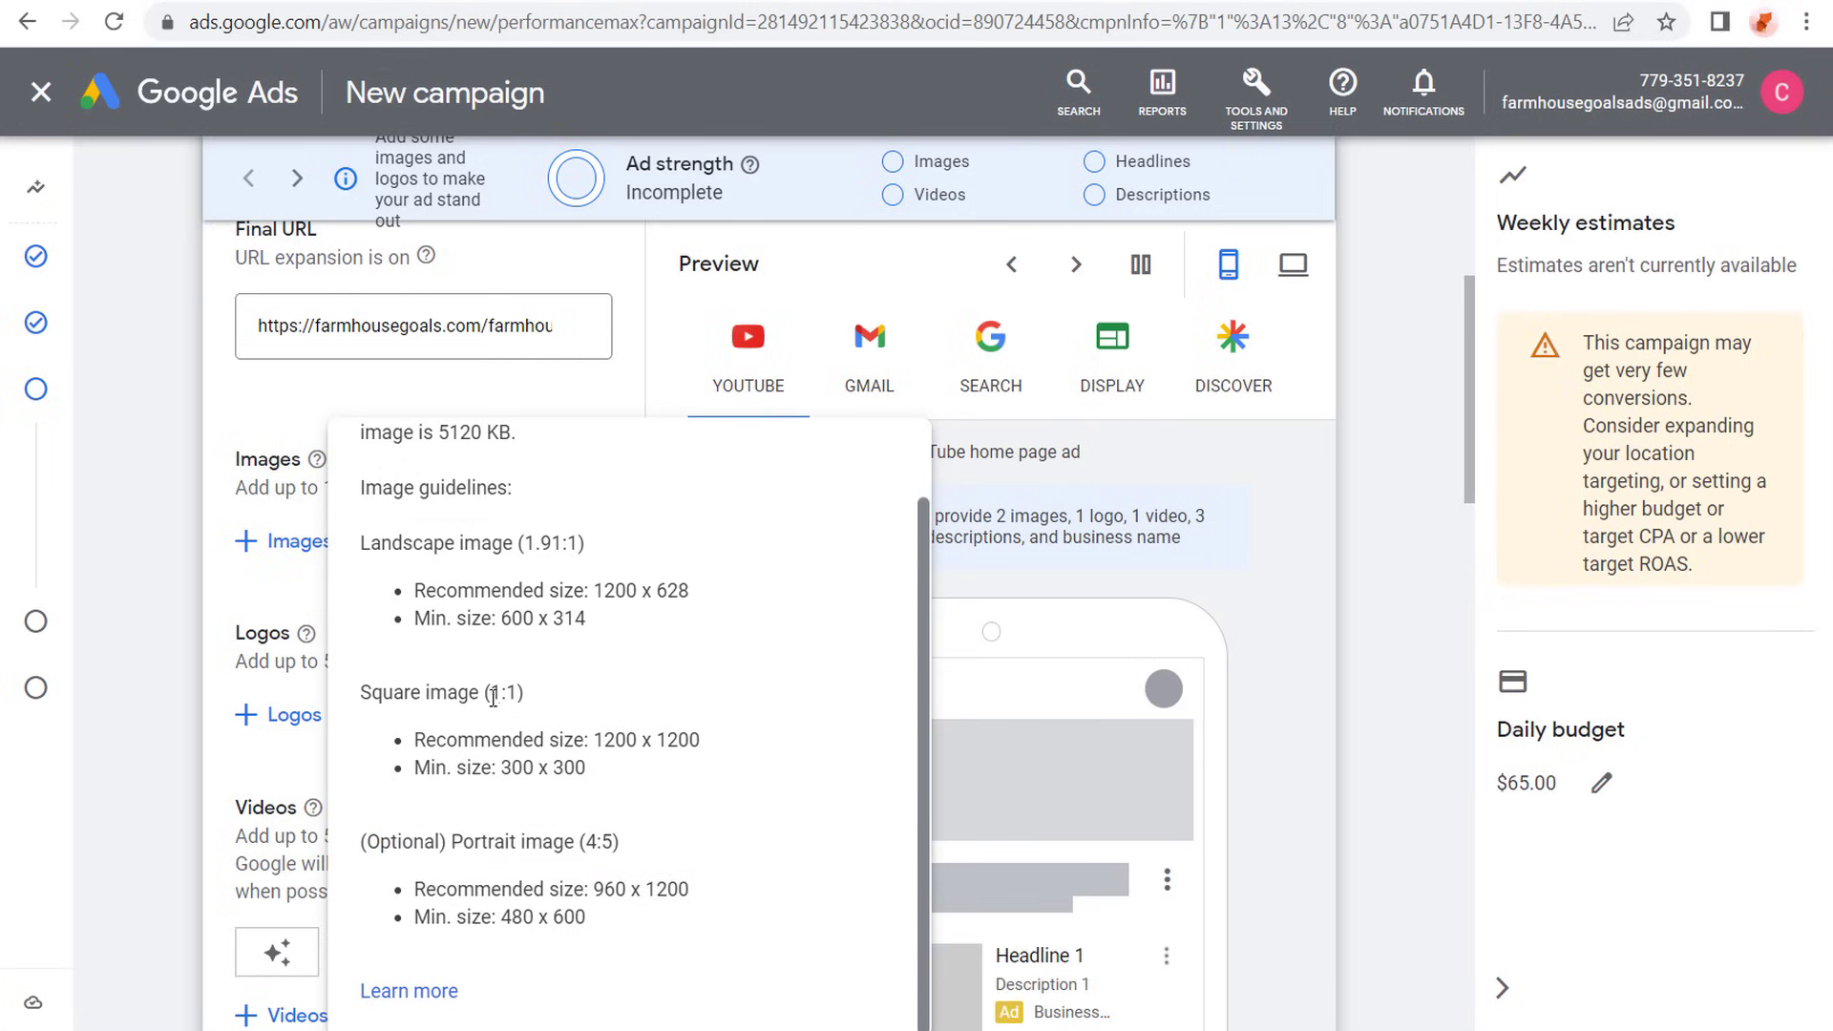
{"action": "left_click_drag", "start_coordinate": [593, 740], "coordinate": [730, 748]}
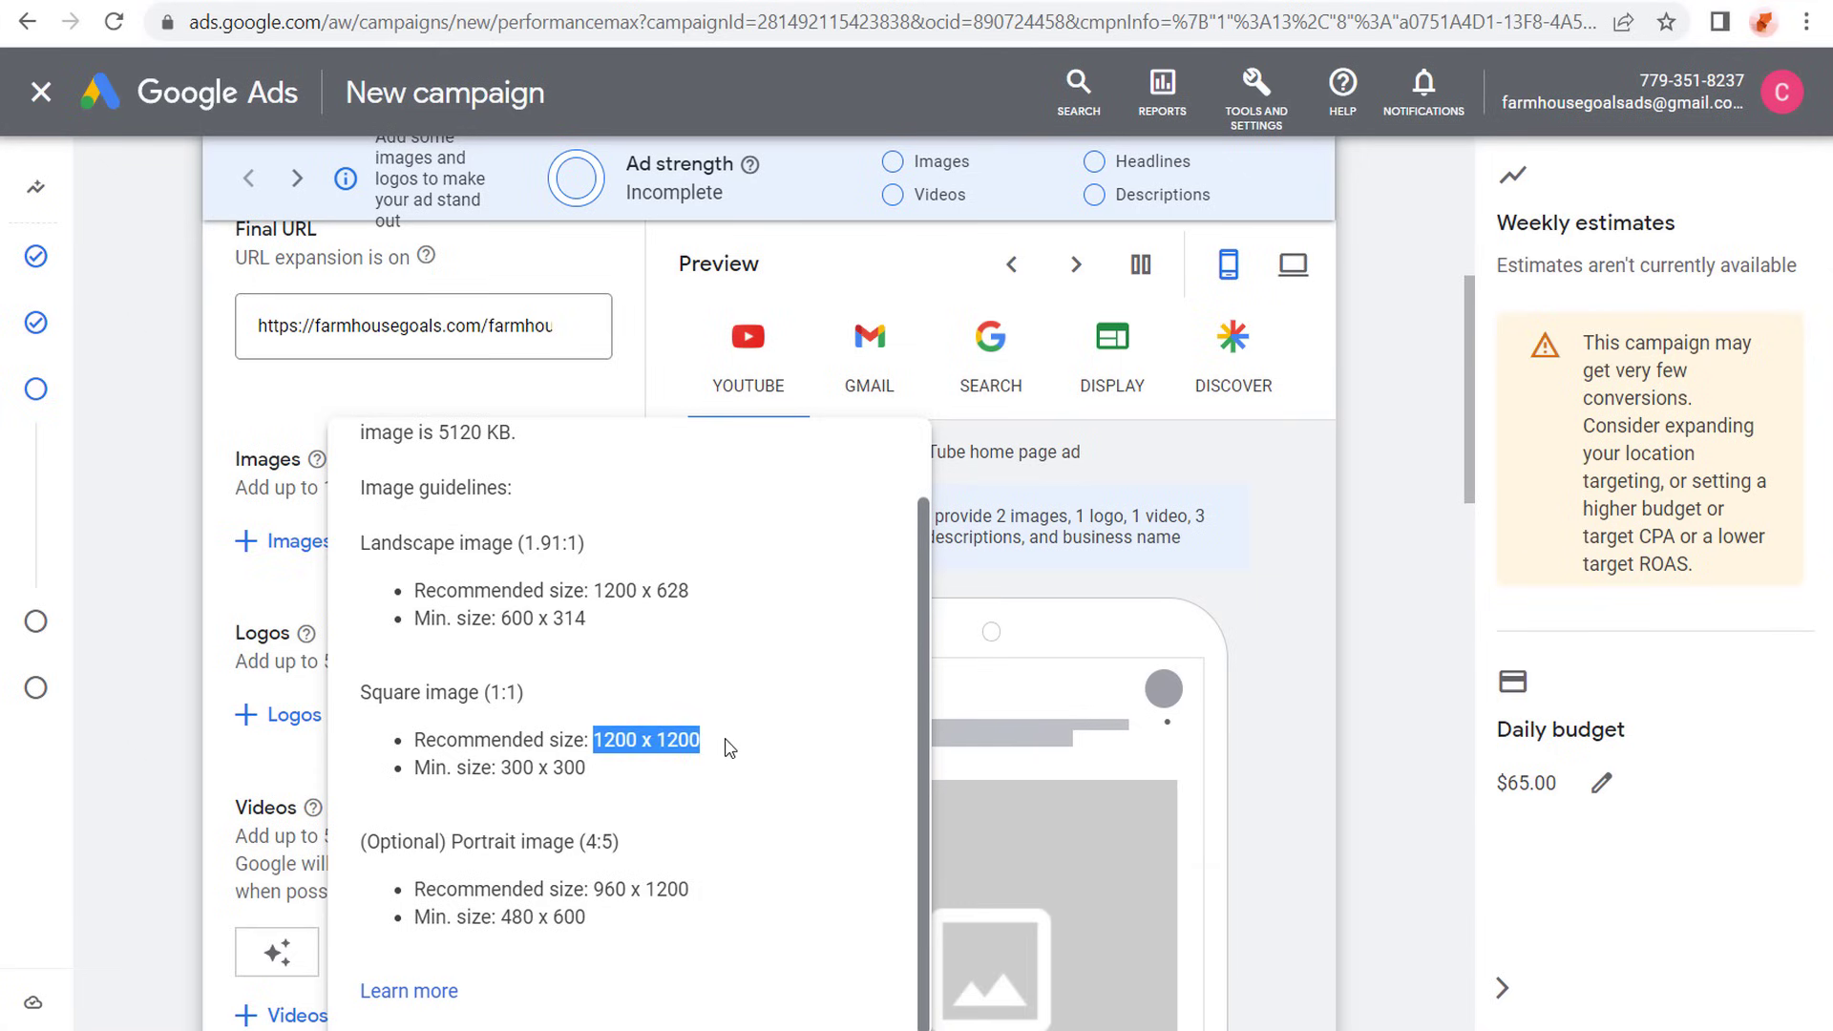
{"action": "left_click", "coordinate": [730, 748]}
{"action": "left_click_drag", "start_coordinate": [529, 540], "coordinate": [757, 585]}
- Check the images scanned from the farmhouse decorations page against the page itself, and upload twelve product images for the ads
{"action": "left_click", "coordinate": [296, 541]}
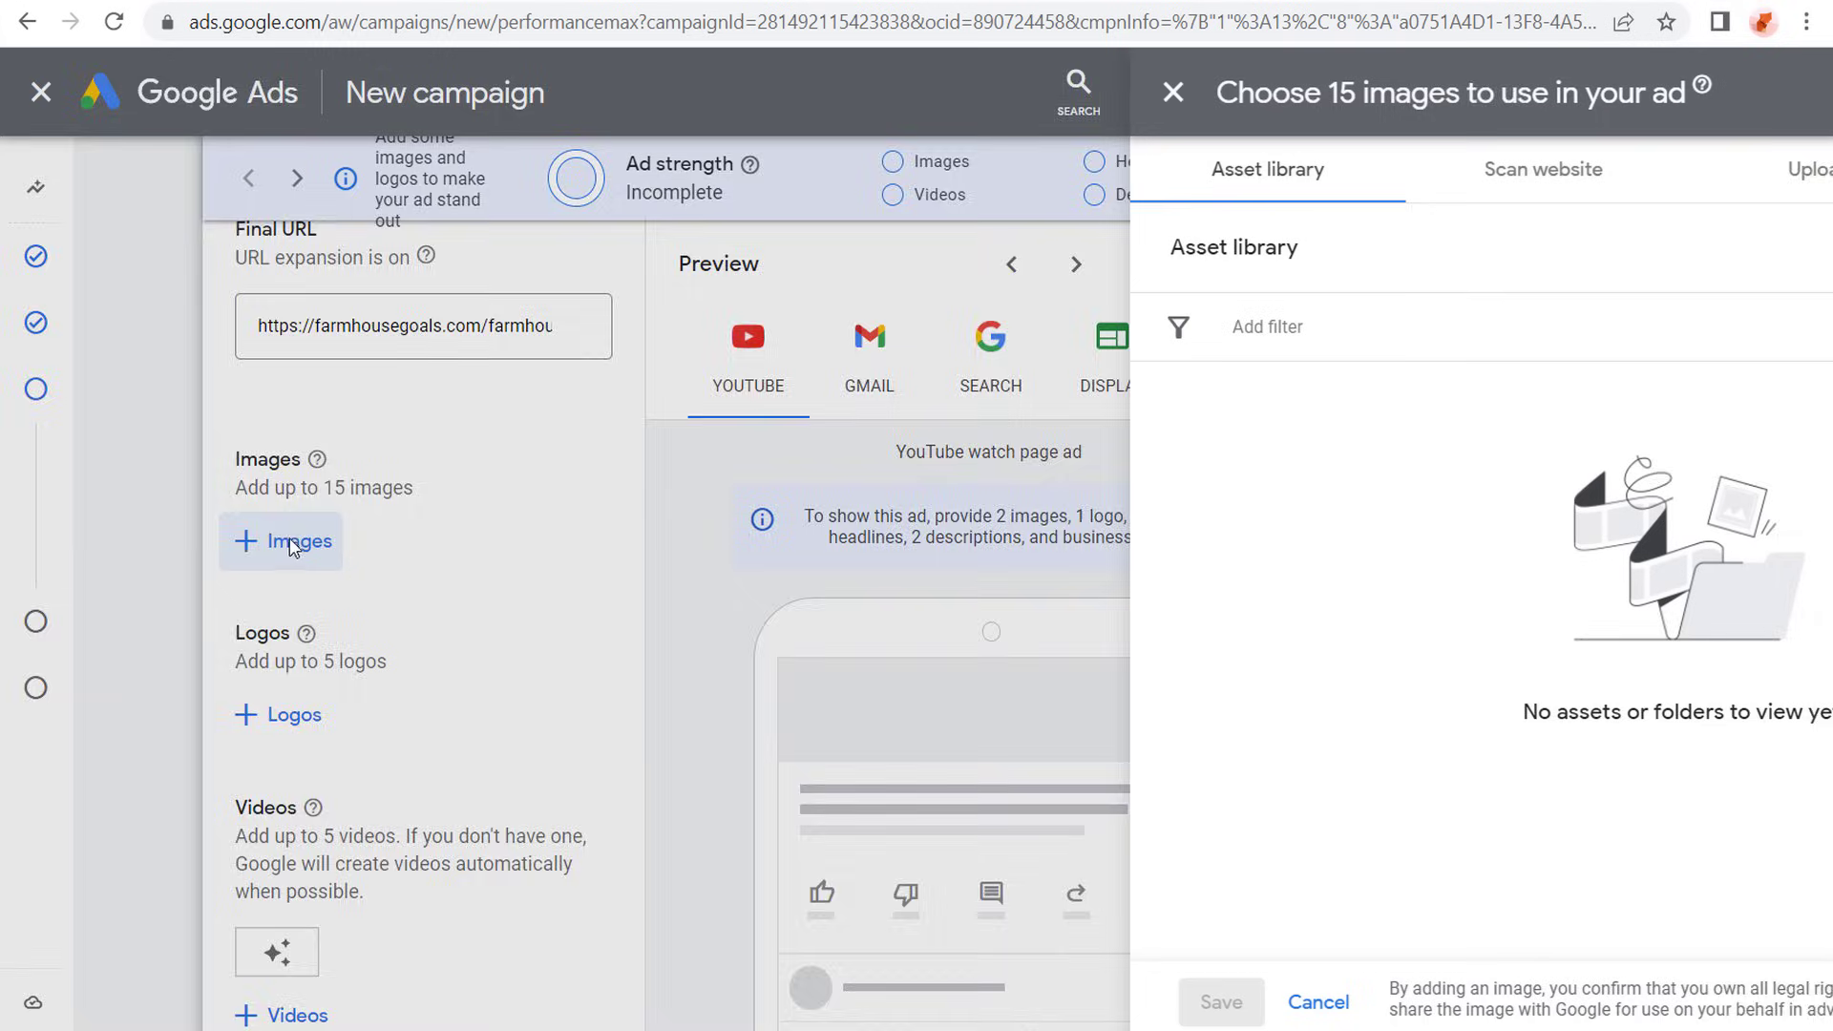
{"action": "left_click", "coordinate": [1141, 177]}
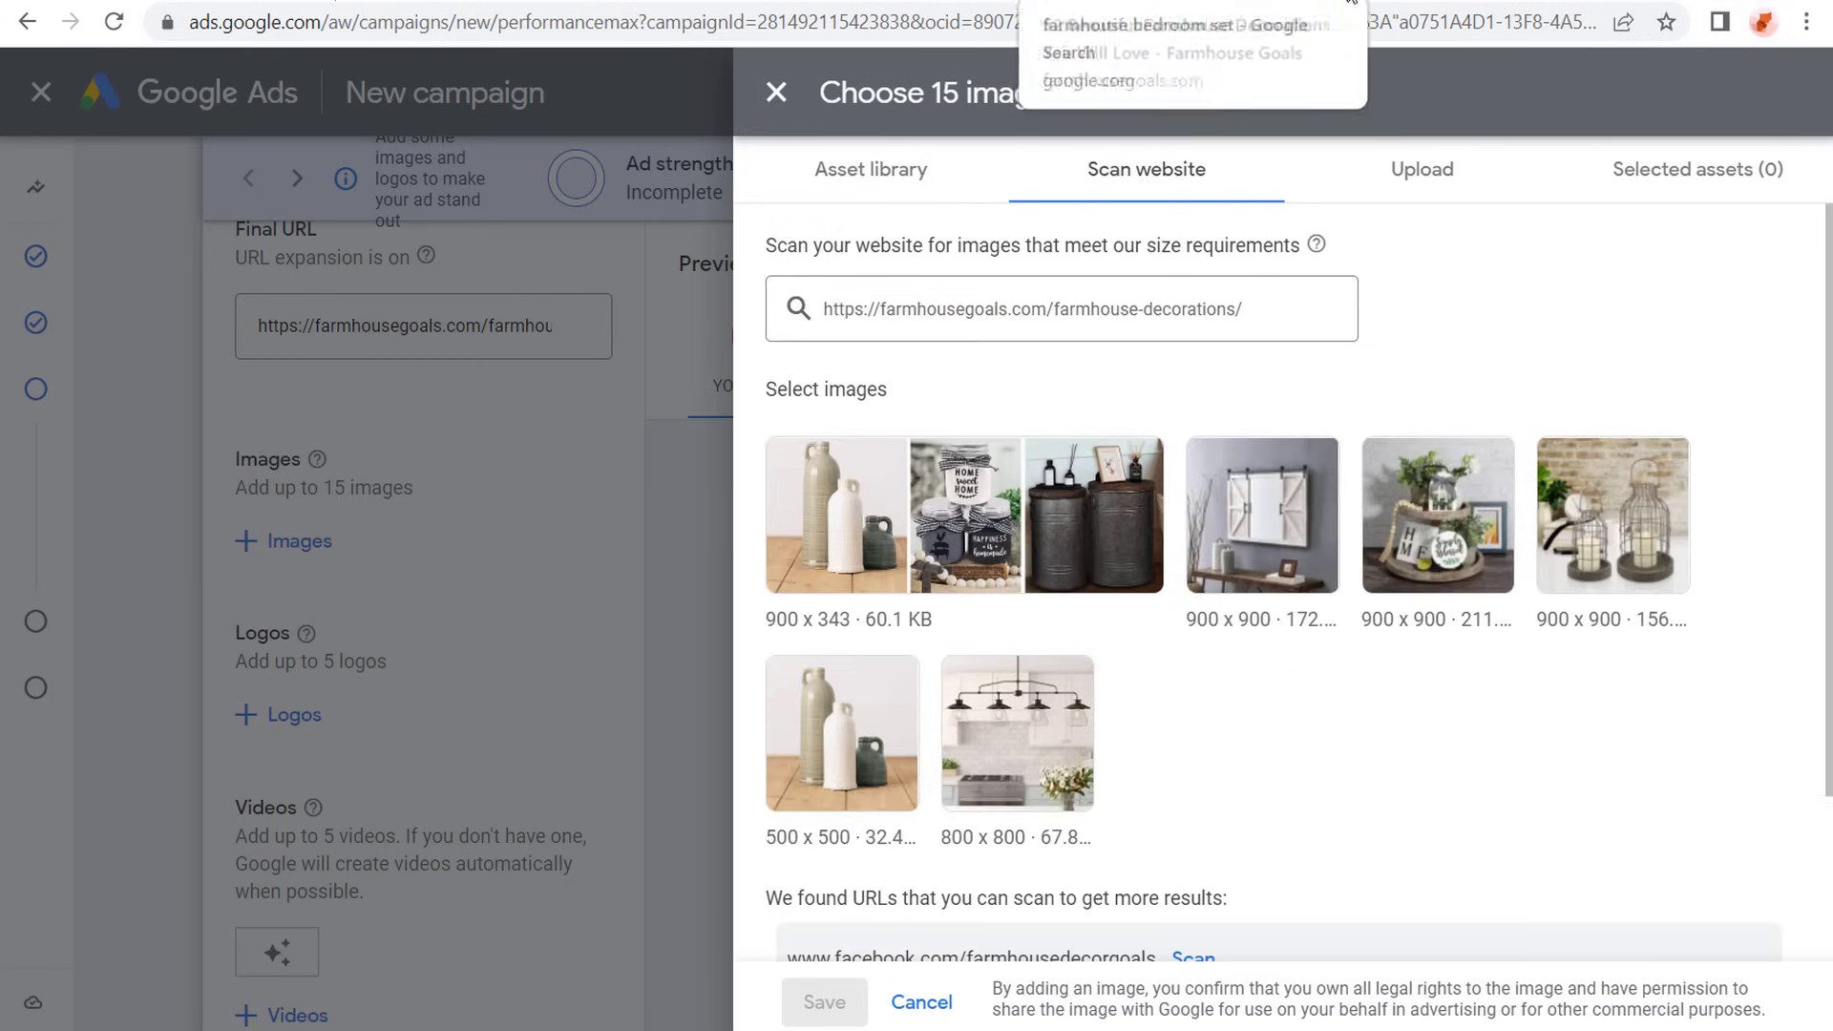
{"action": "left_click", "coordinate": [1193, 0]}
{"action": "scroll", "coordinate": [205, 525], "scroll_direction": "down", "scroll_amount": 10}
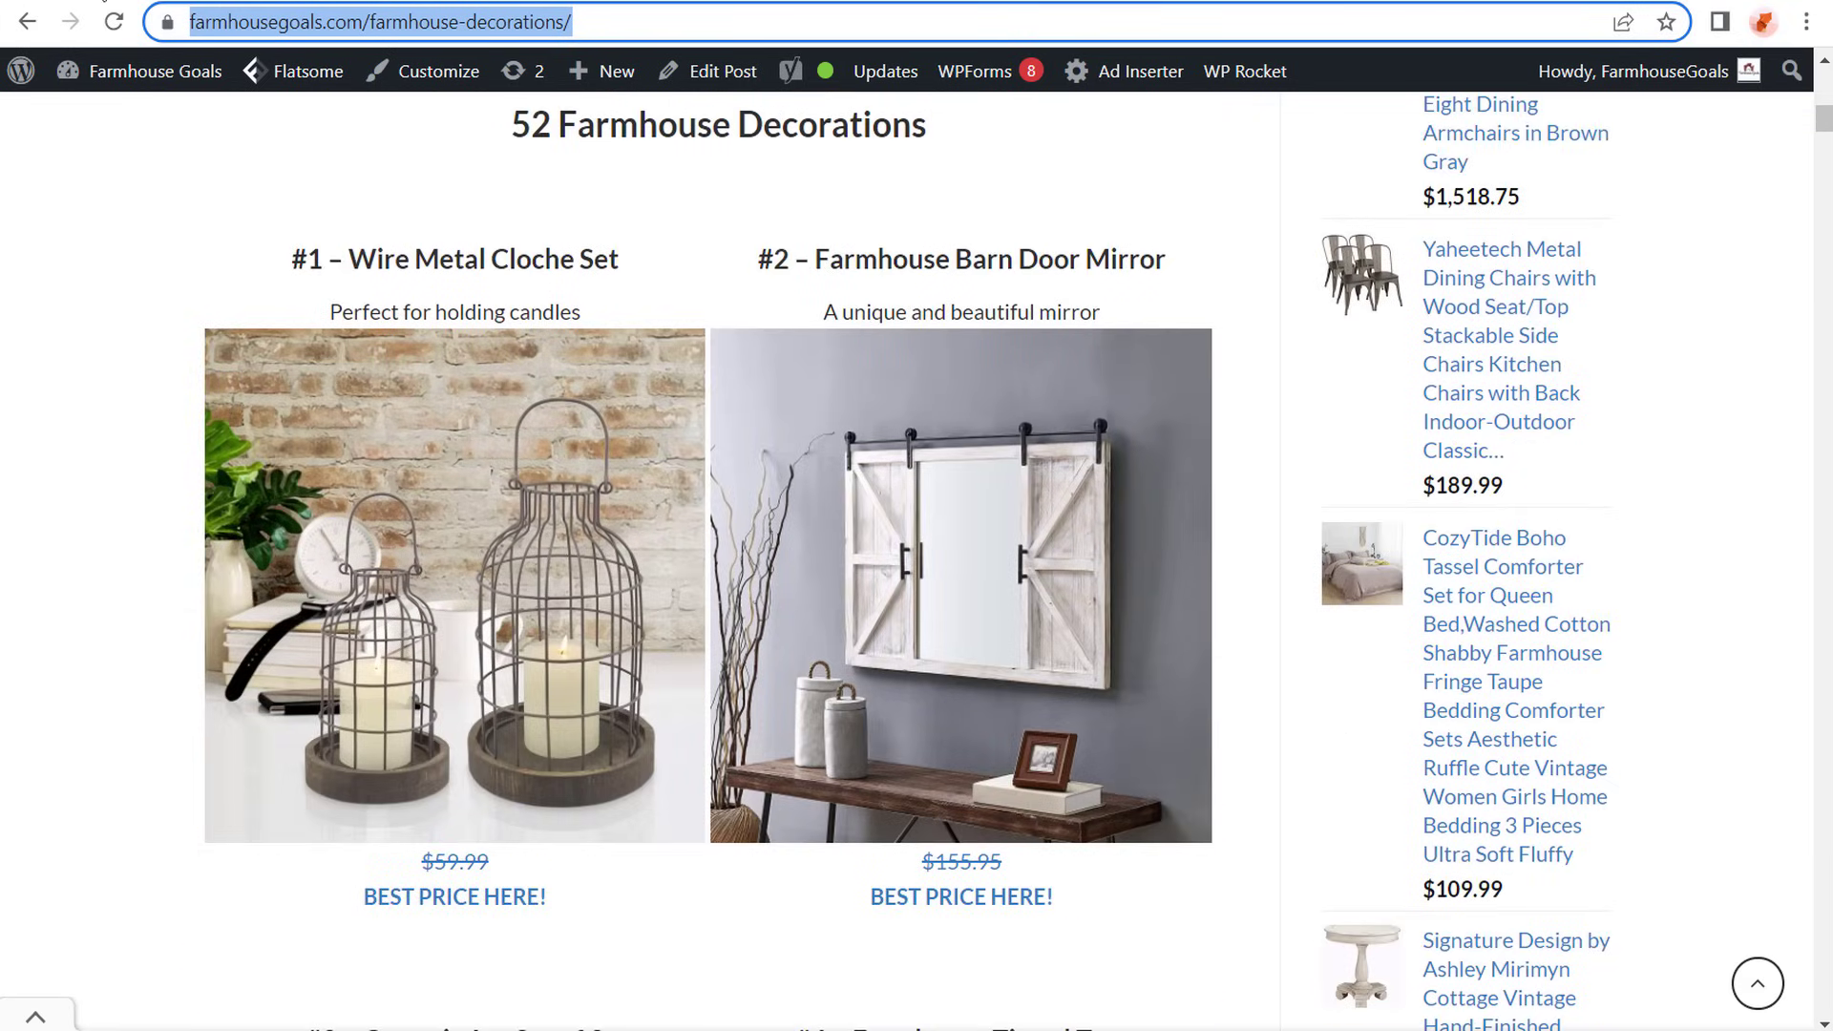
{"action": "left_click", "coordinate": [103, 2]}
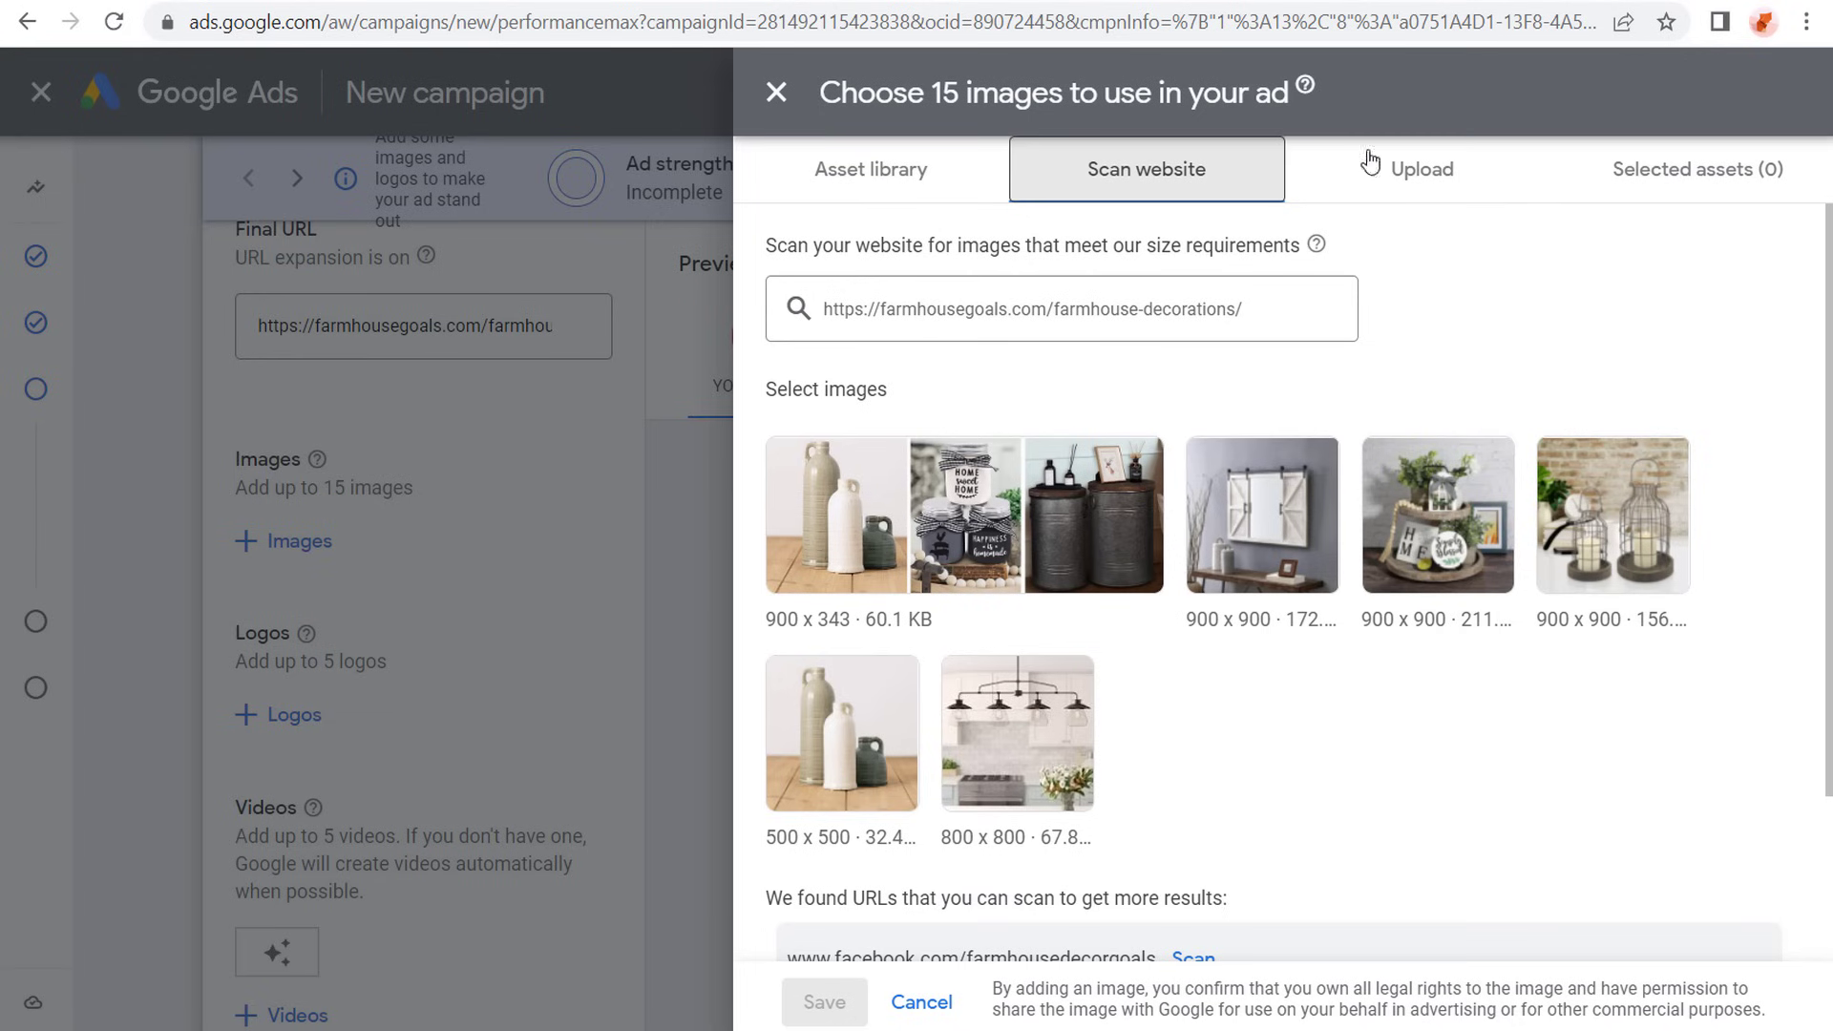
{"action": "left_click", "coordinate": [1474, 168]}
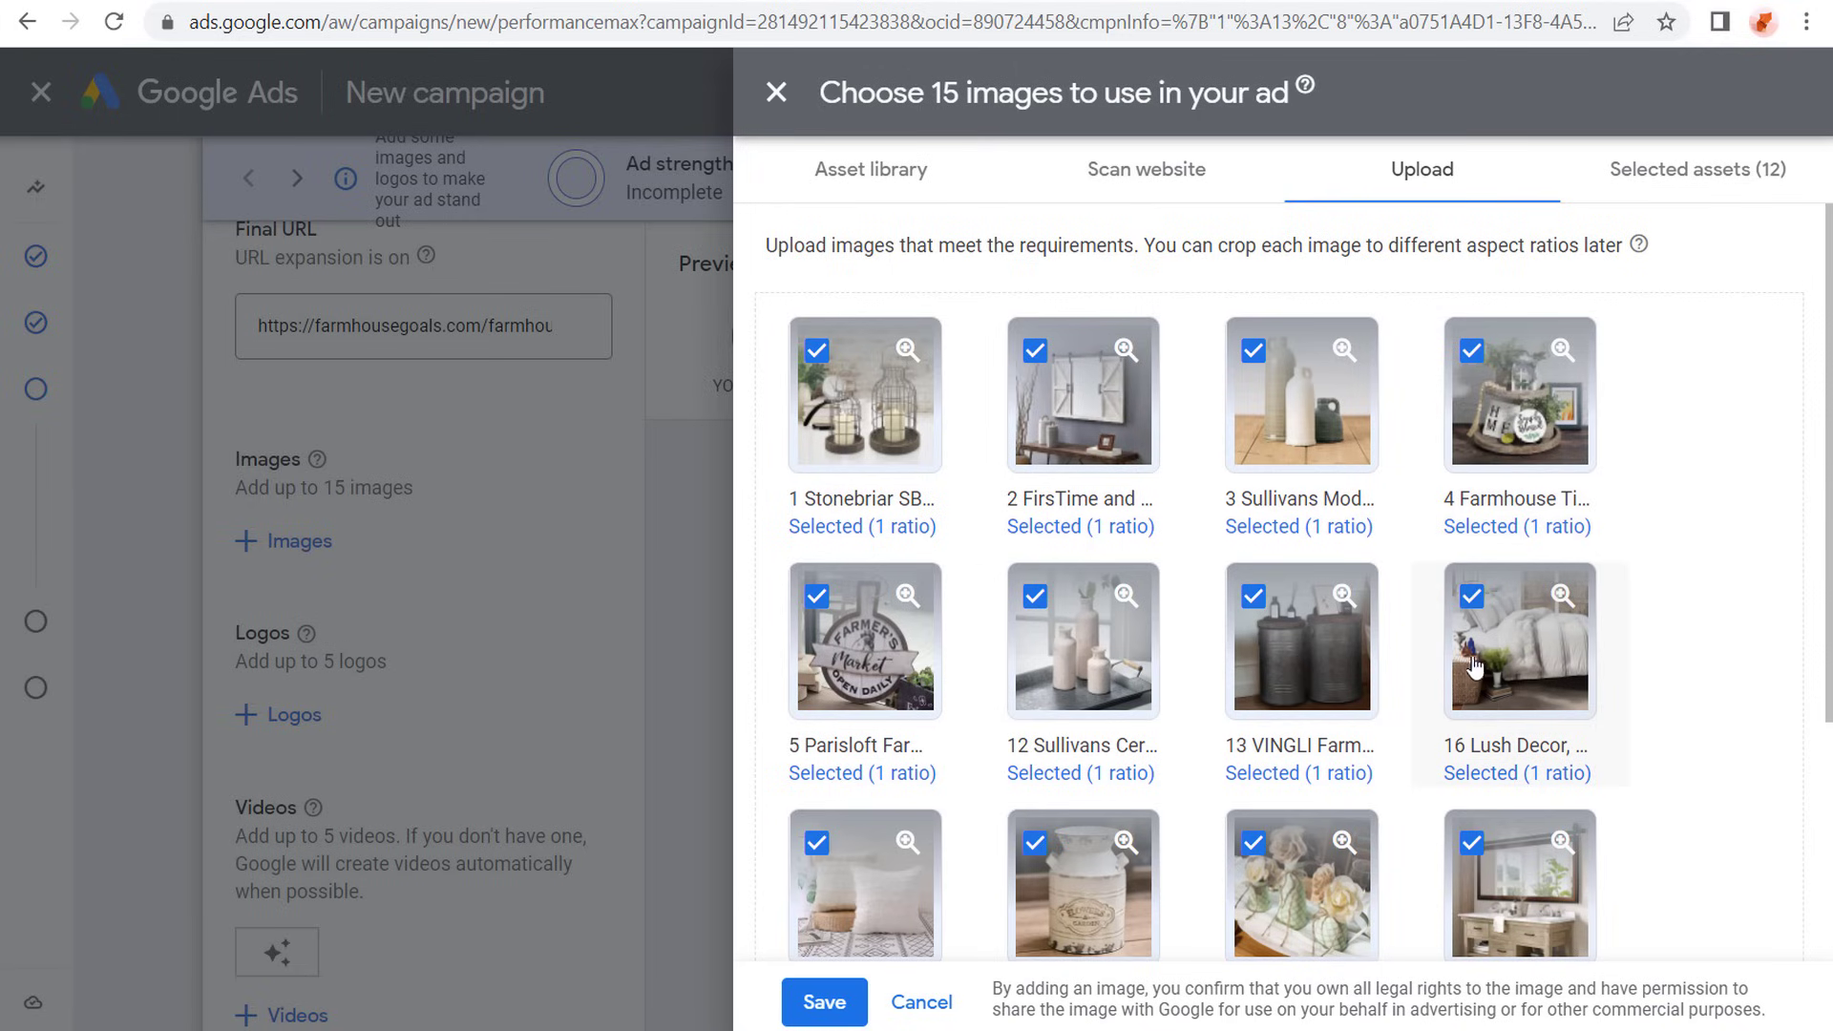
- Check the dimensions and available crop ratios of the uploaded Lush Decor bedding set and Sahvie's Treasures faux flowers images
{"action": "left_click", "coordinate": [1529, 649]}
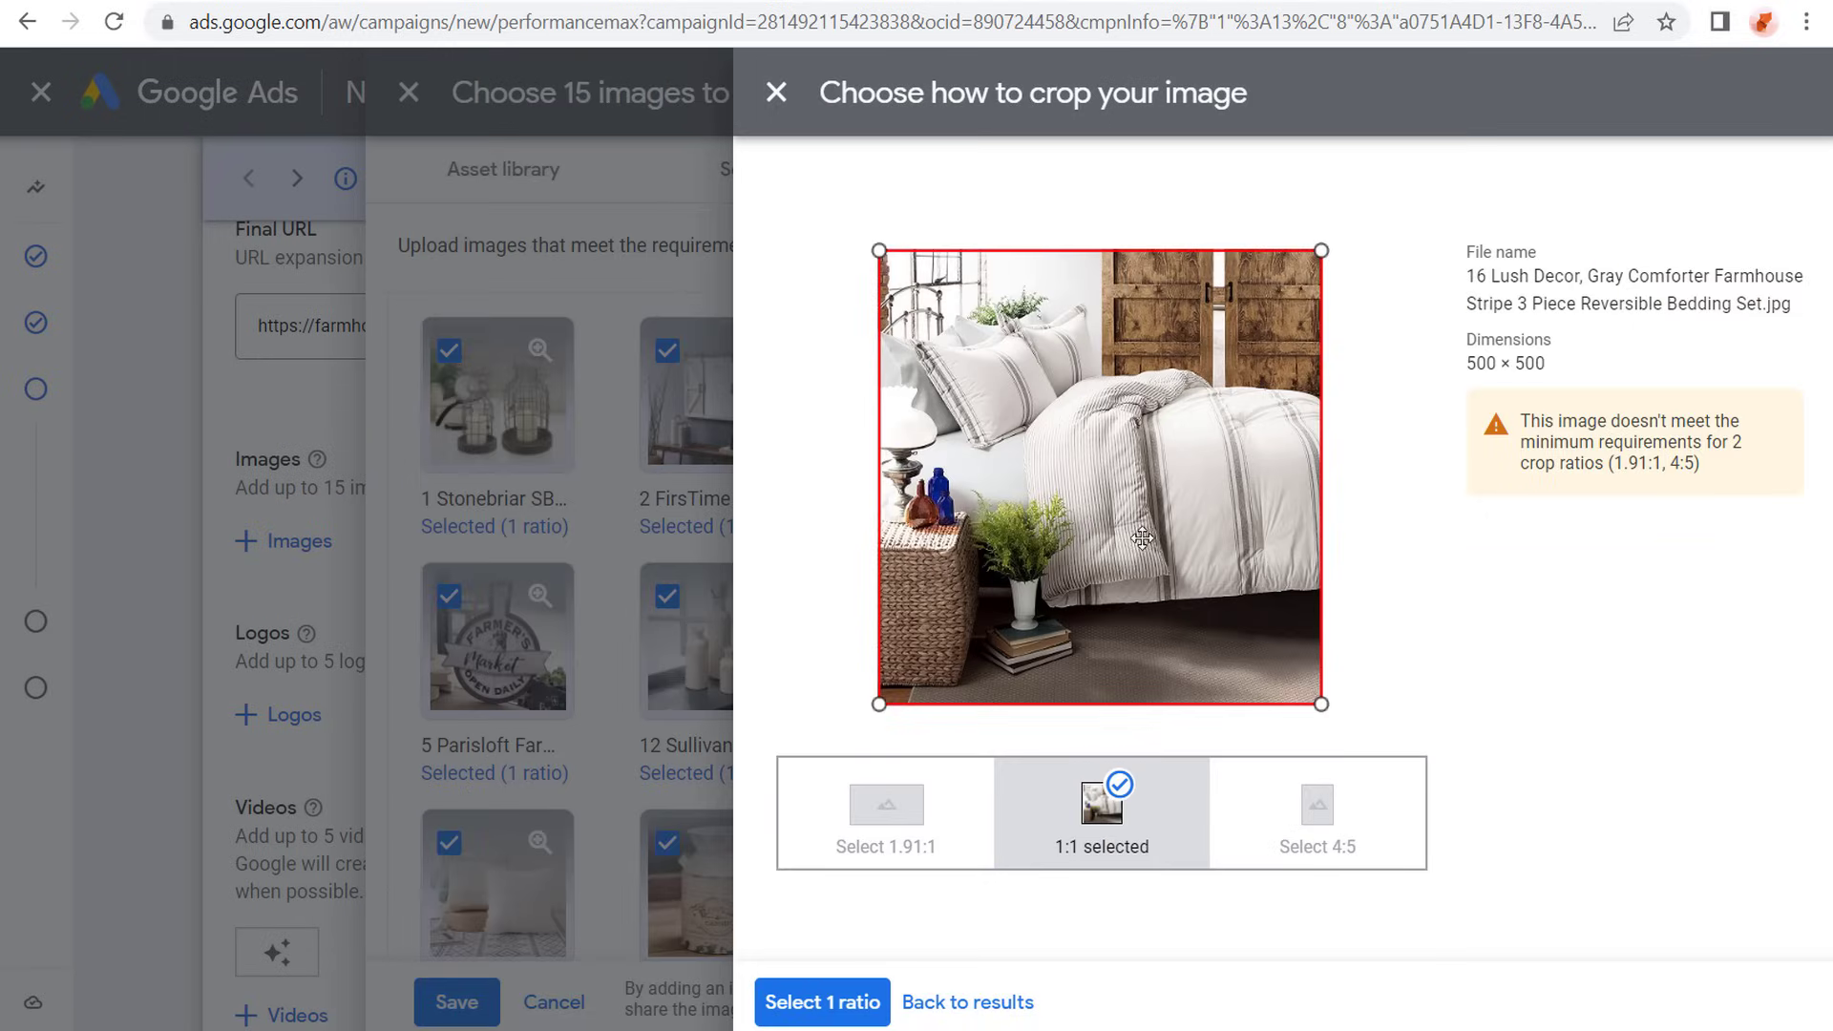
{"action": "left_click_drag", "start_coordinate": [1566, 425], "coordinate": [1697, 421]}
{"action": "left_click", "coordinate": [1599, 371]}
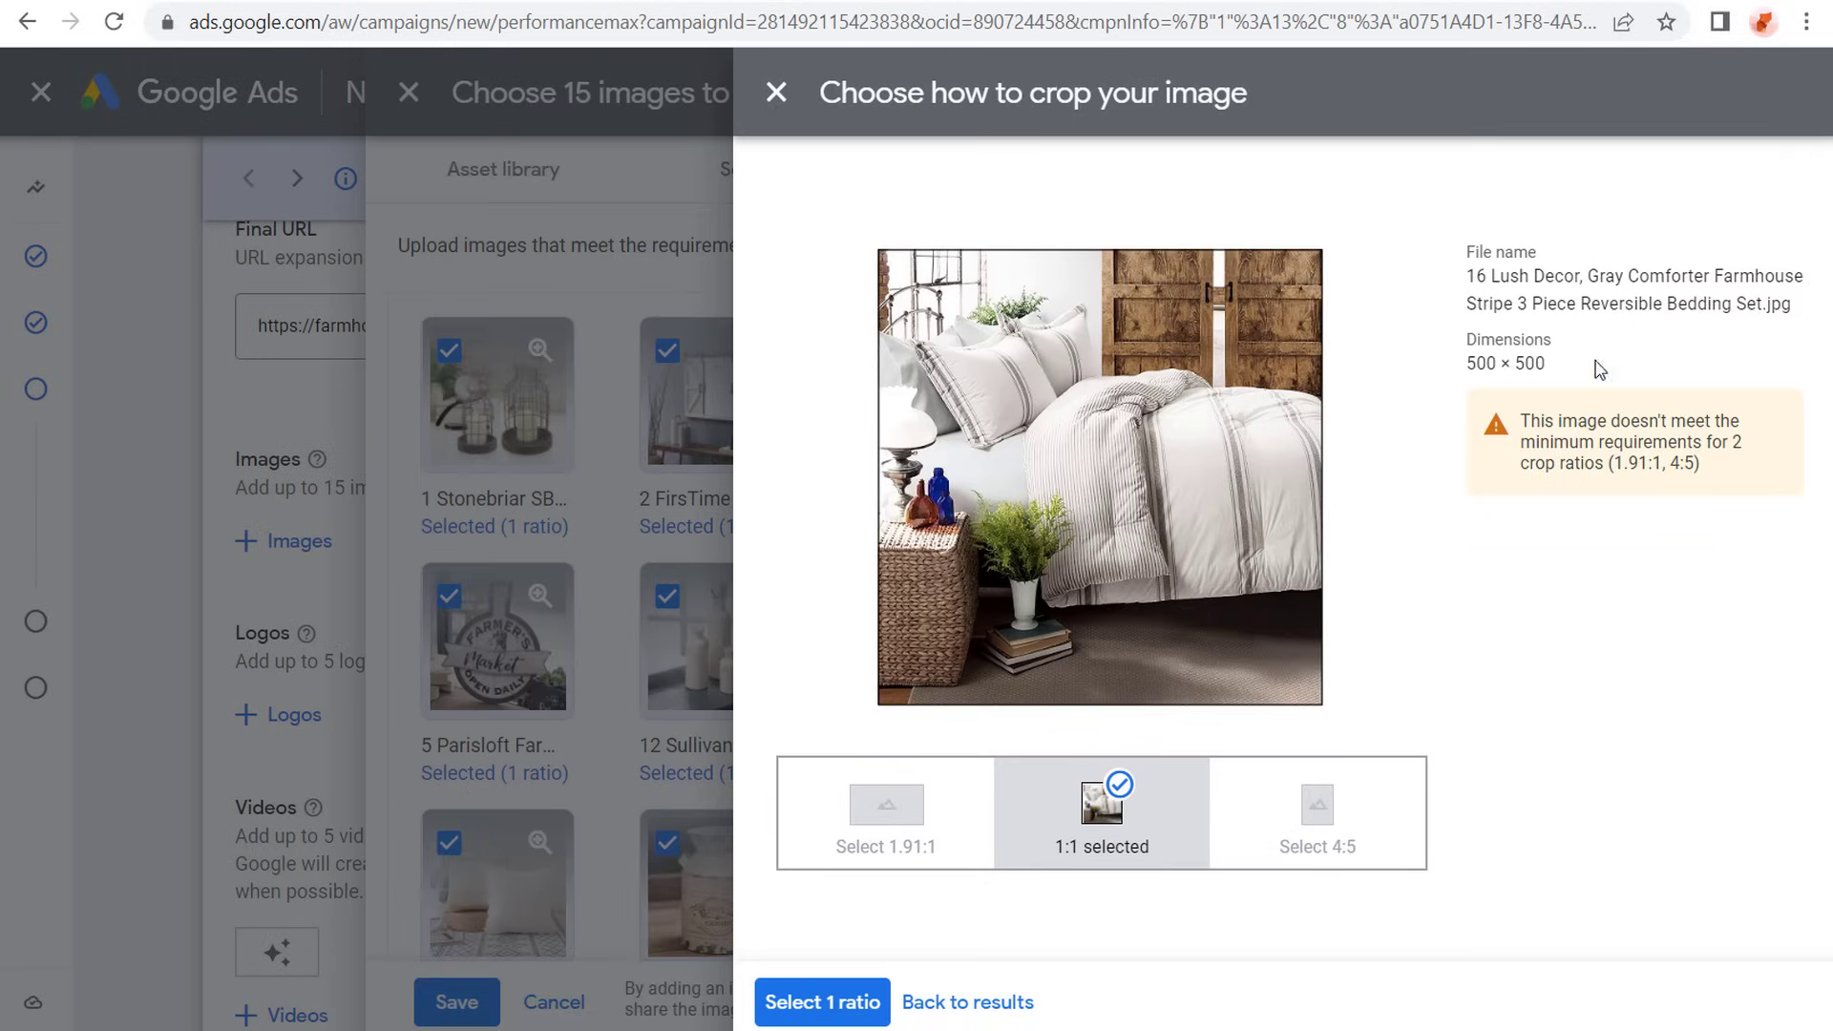
{"action": "key", "text": "ctrl+a"}
{"action": "left_click", "coordinate": [1144, 868]}
{"action": "left_click", "coordinate": [966, 1002]}
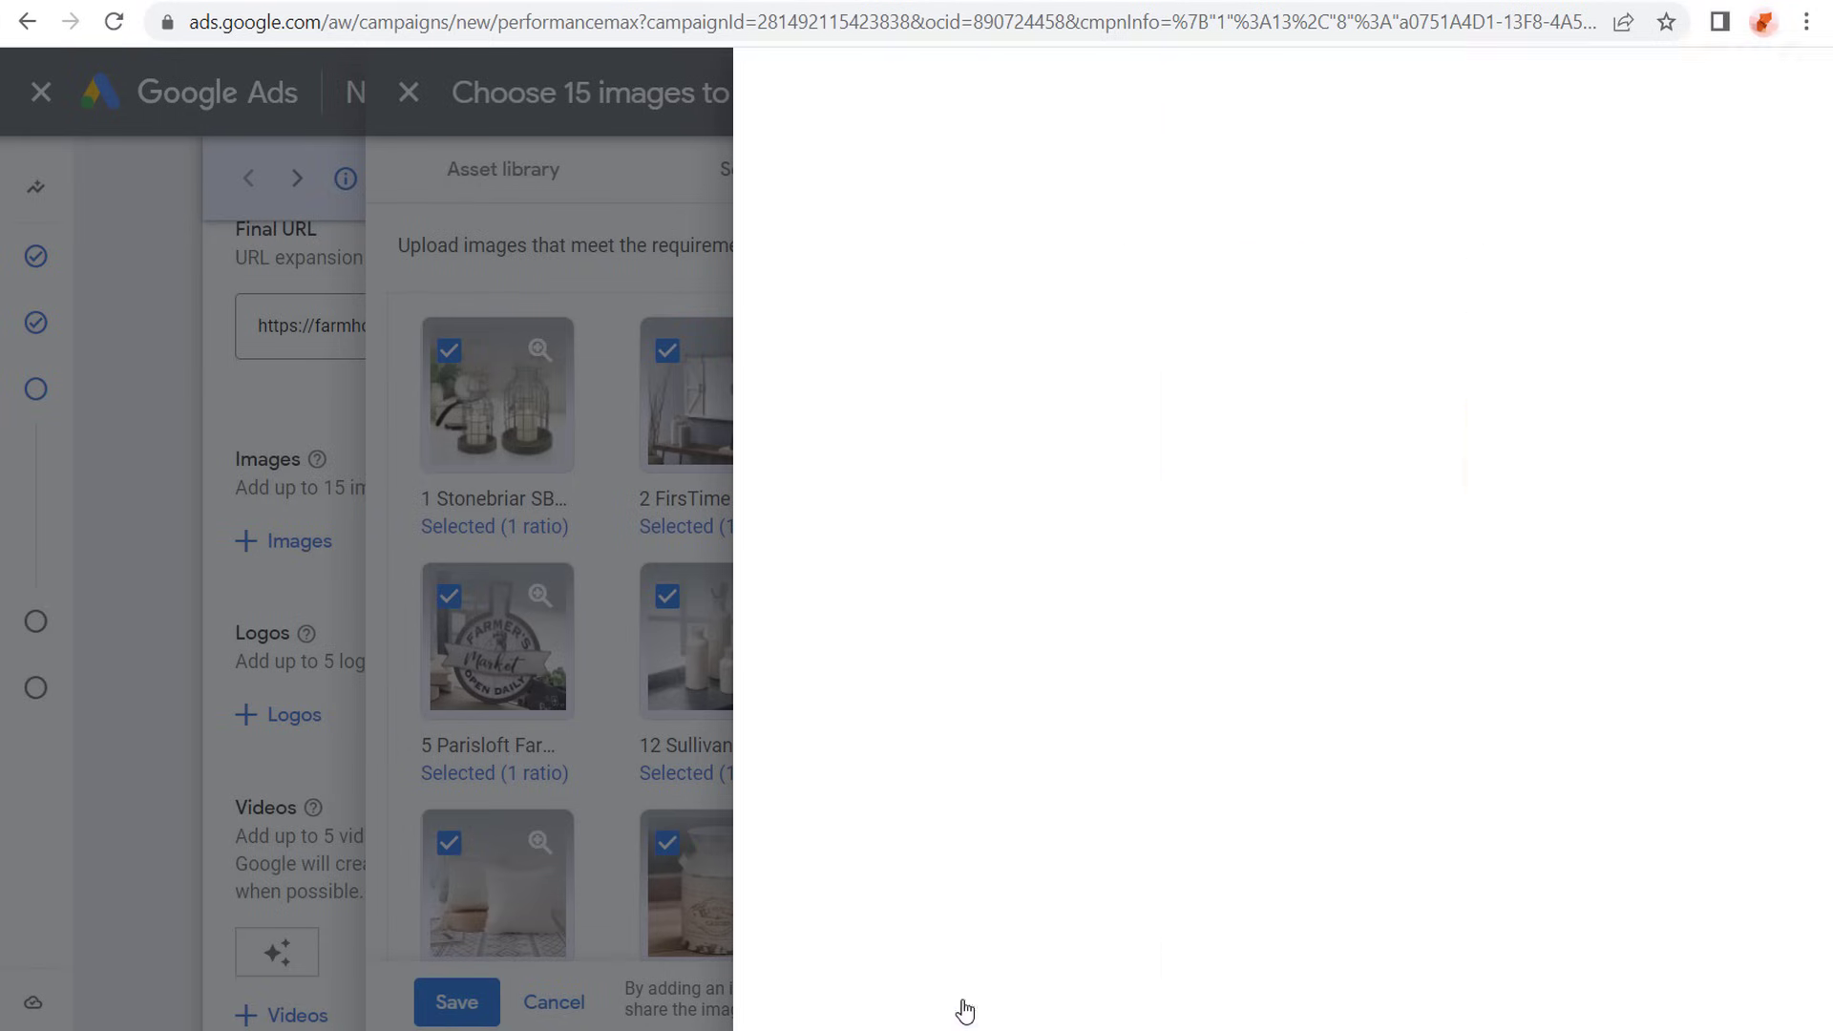
{"action": "scroll", "coordinate": [1045, 587], "scroll_direction": "down", "scroll_amount": 3}
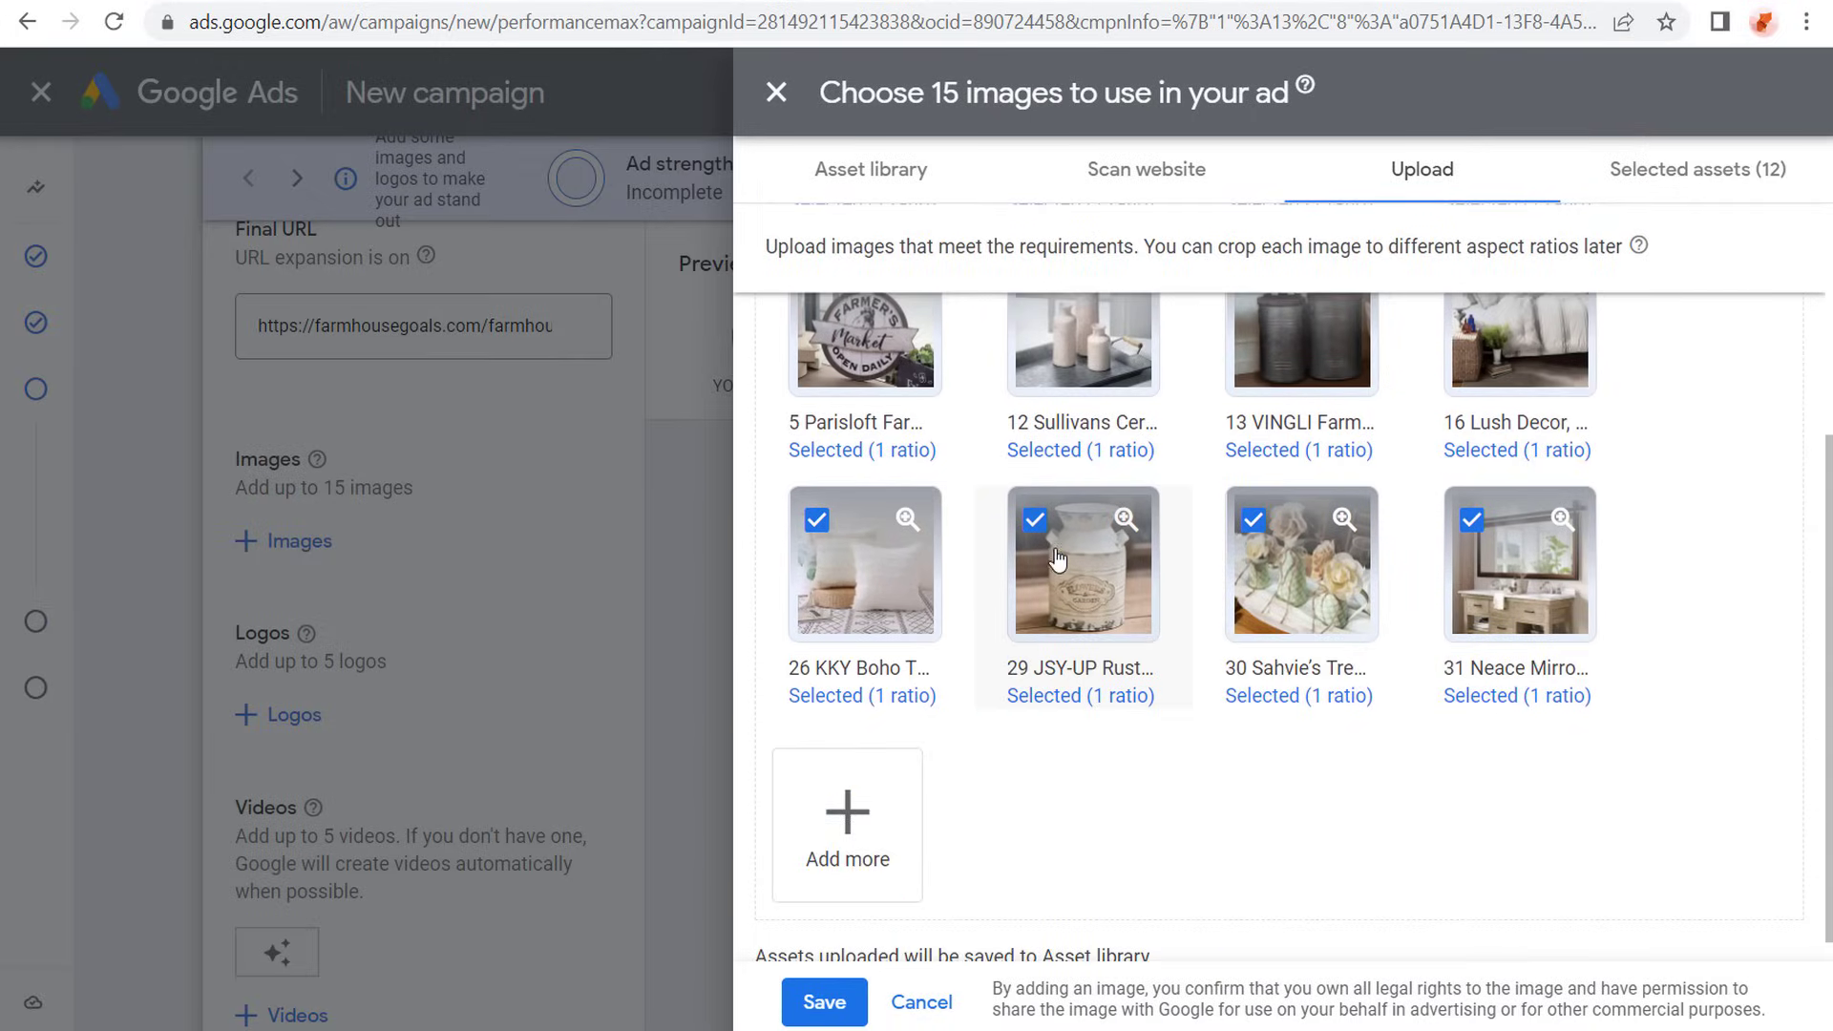
{"action": "left_click", "coordinate": [1300, 601]}
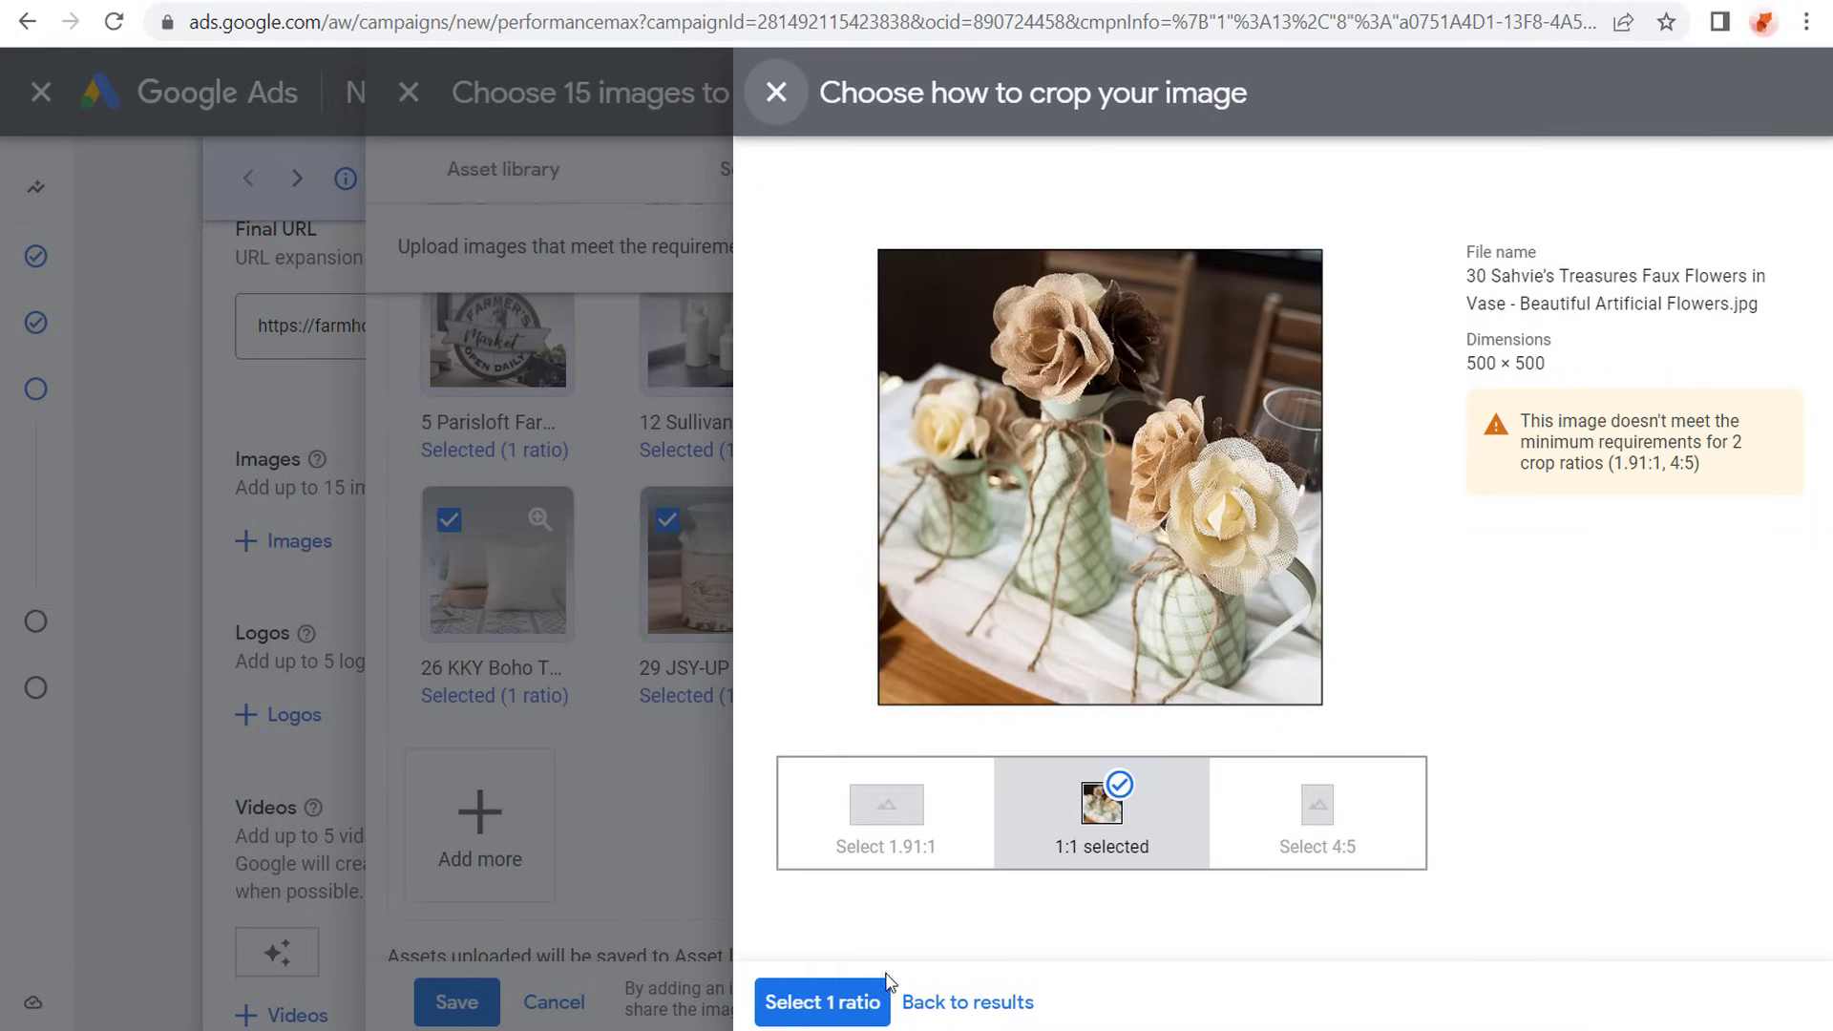
{"action": "left_click", "coordinate": [975, 1002]}
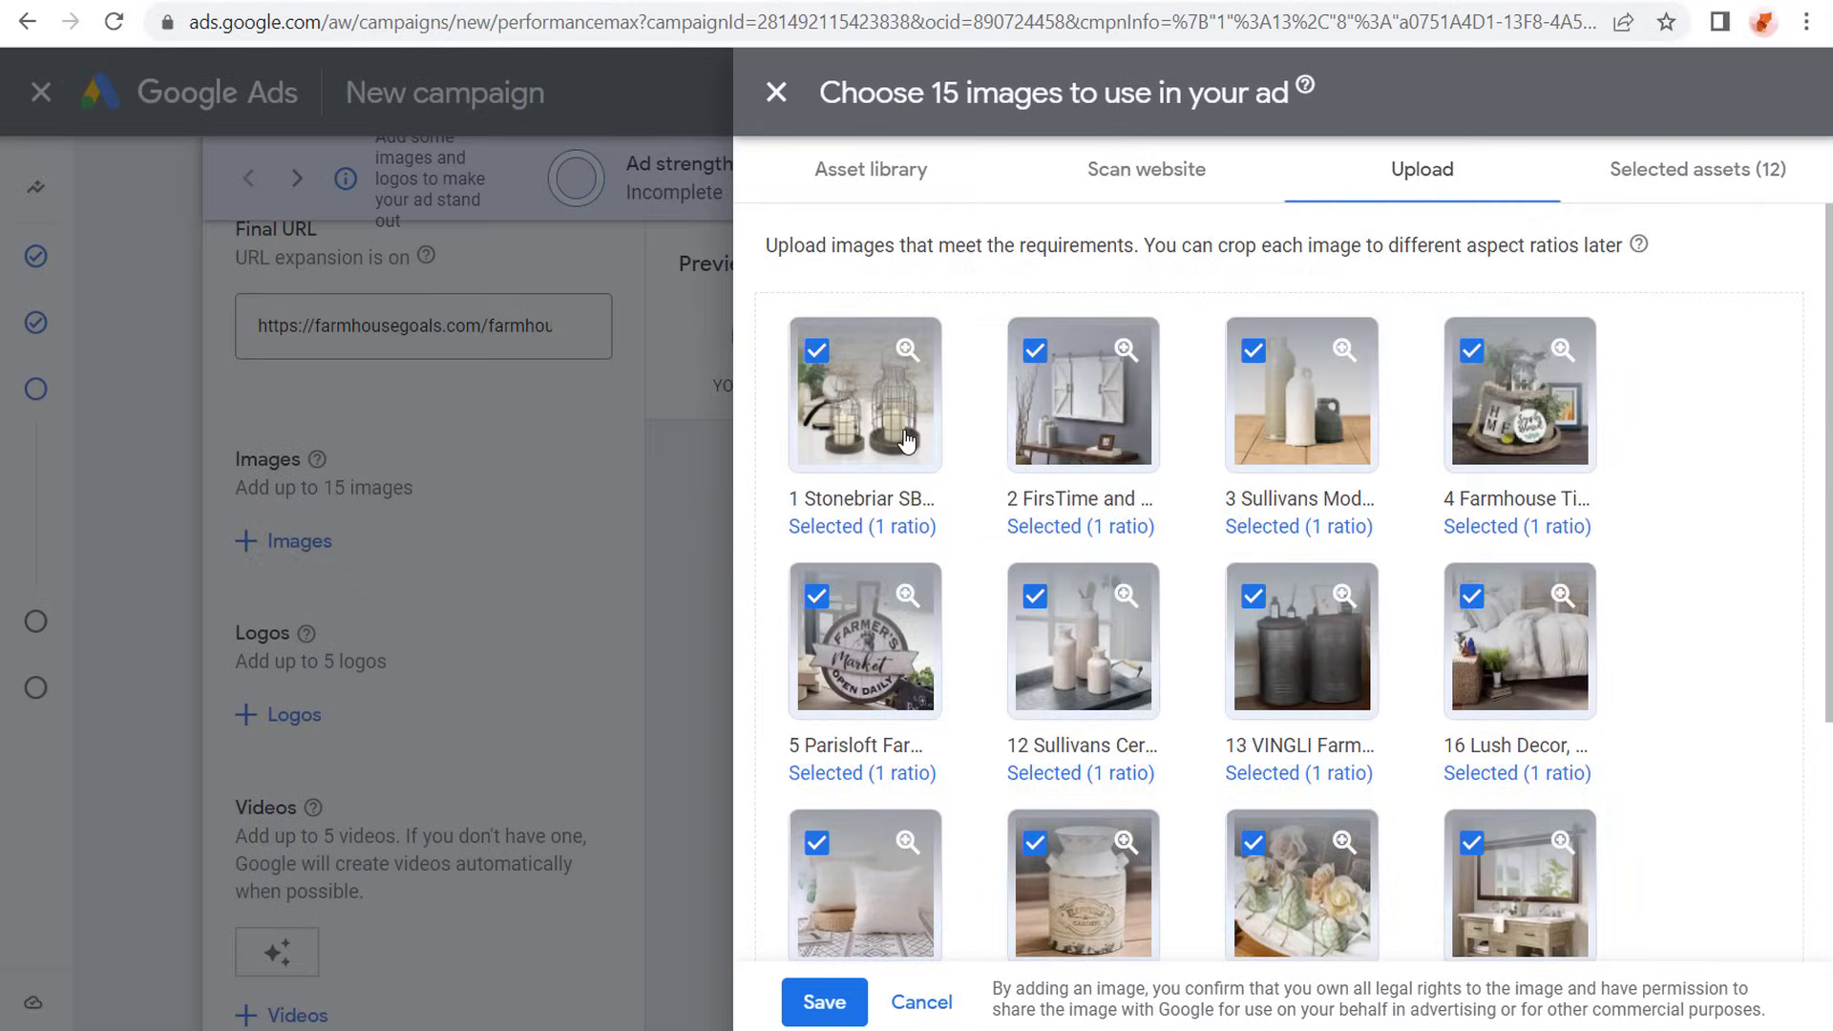
{"action": "left_click", "coordinate": [907, 441]}
{"action": "left_click", "coordinate": [883, 810]}
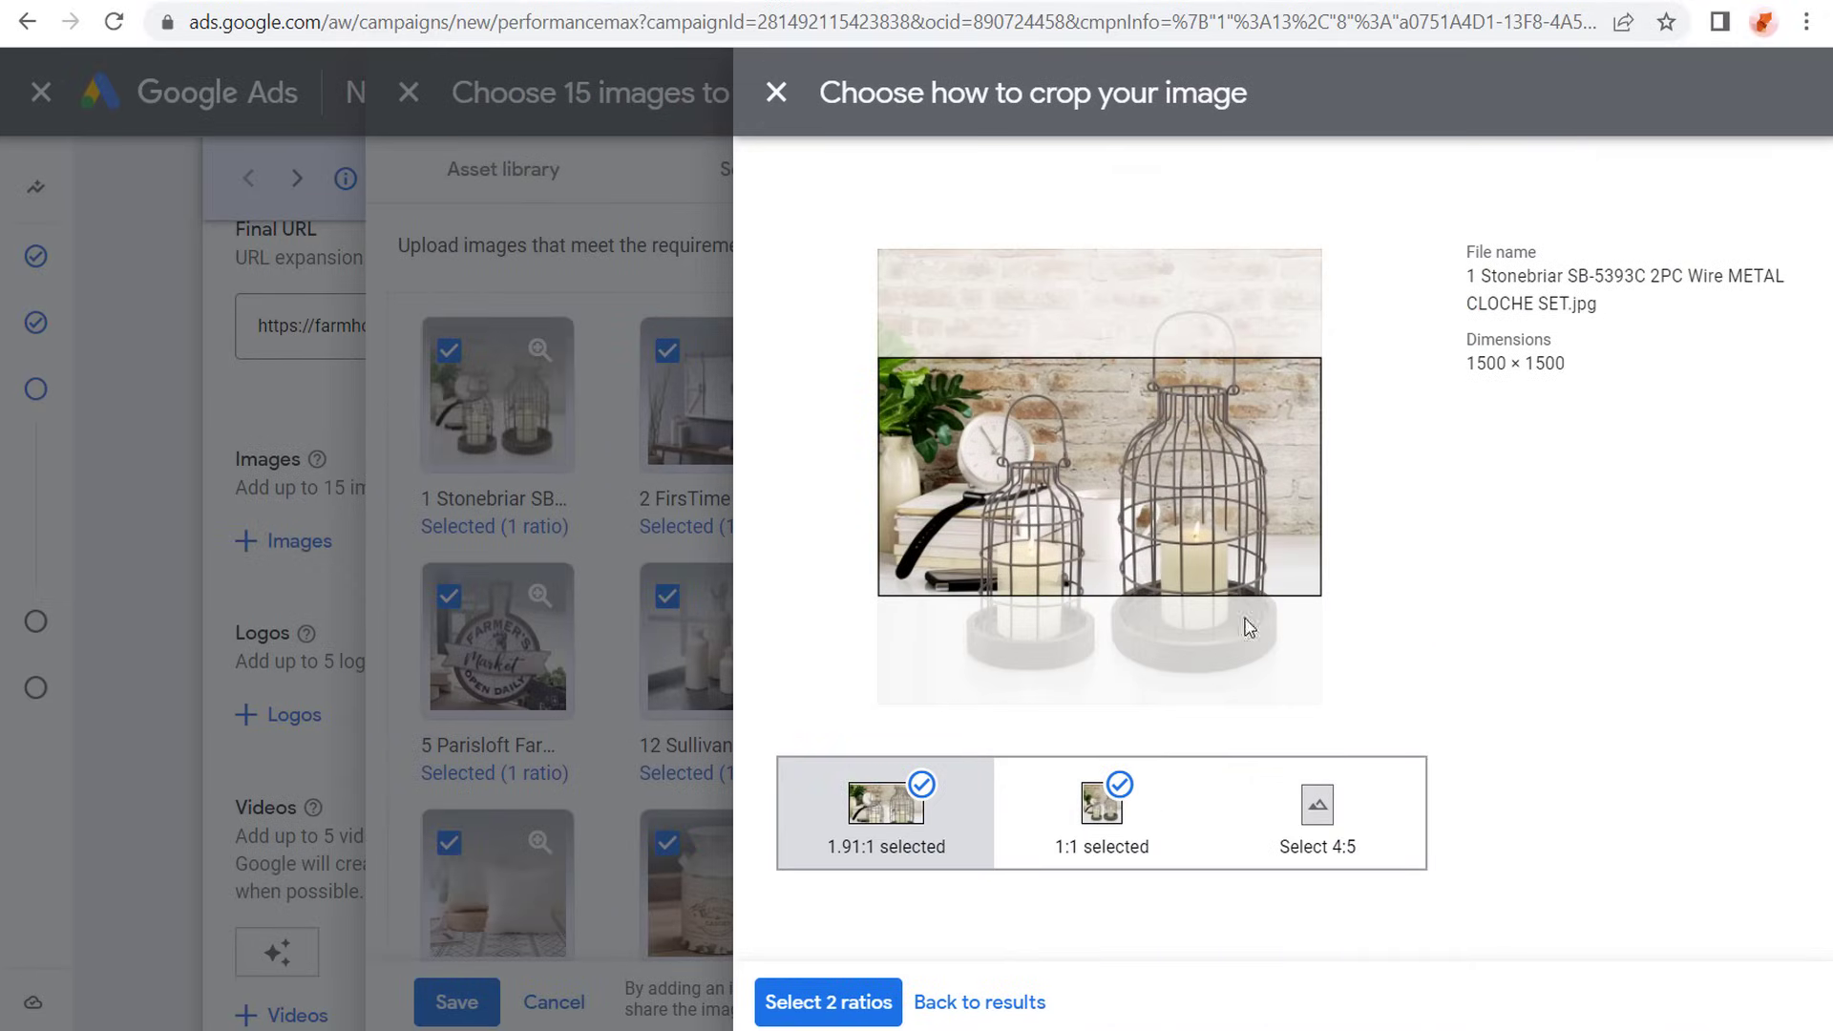
{"action": "mouse_move", "coordinate": [1253, 535]}
{"action": "left_mouse_down"}
{"action": "mouse_move", "coordinate": [1261, 580]}
{"action": "mouse_move", "coordinate": [1262, 517]}
{"action": "left_mouse_up"}
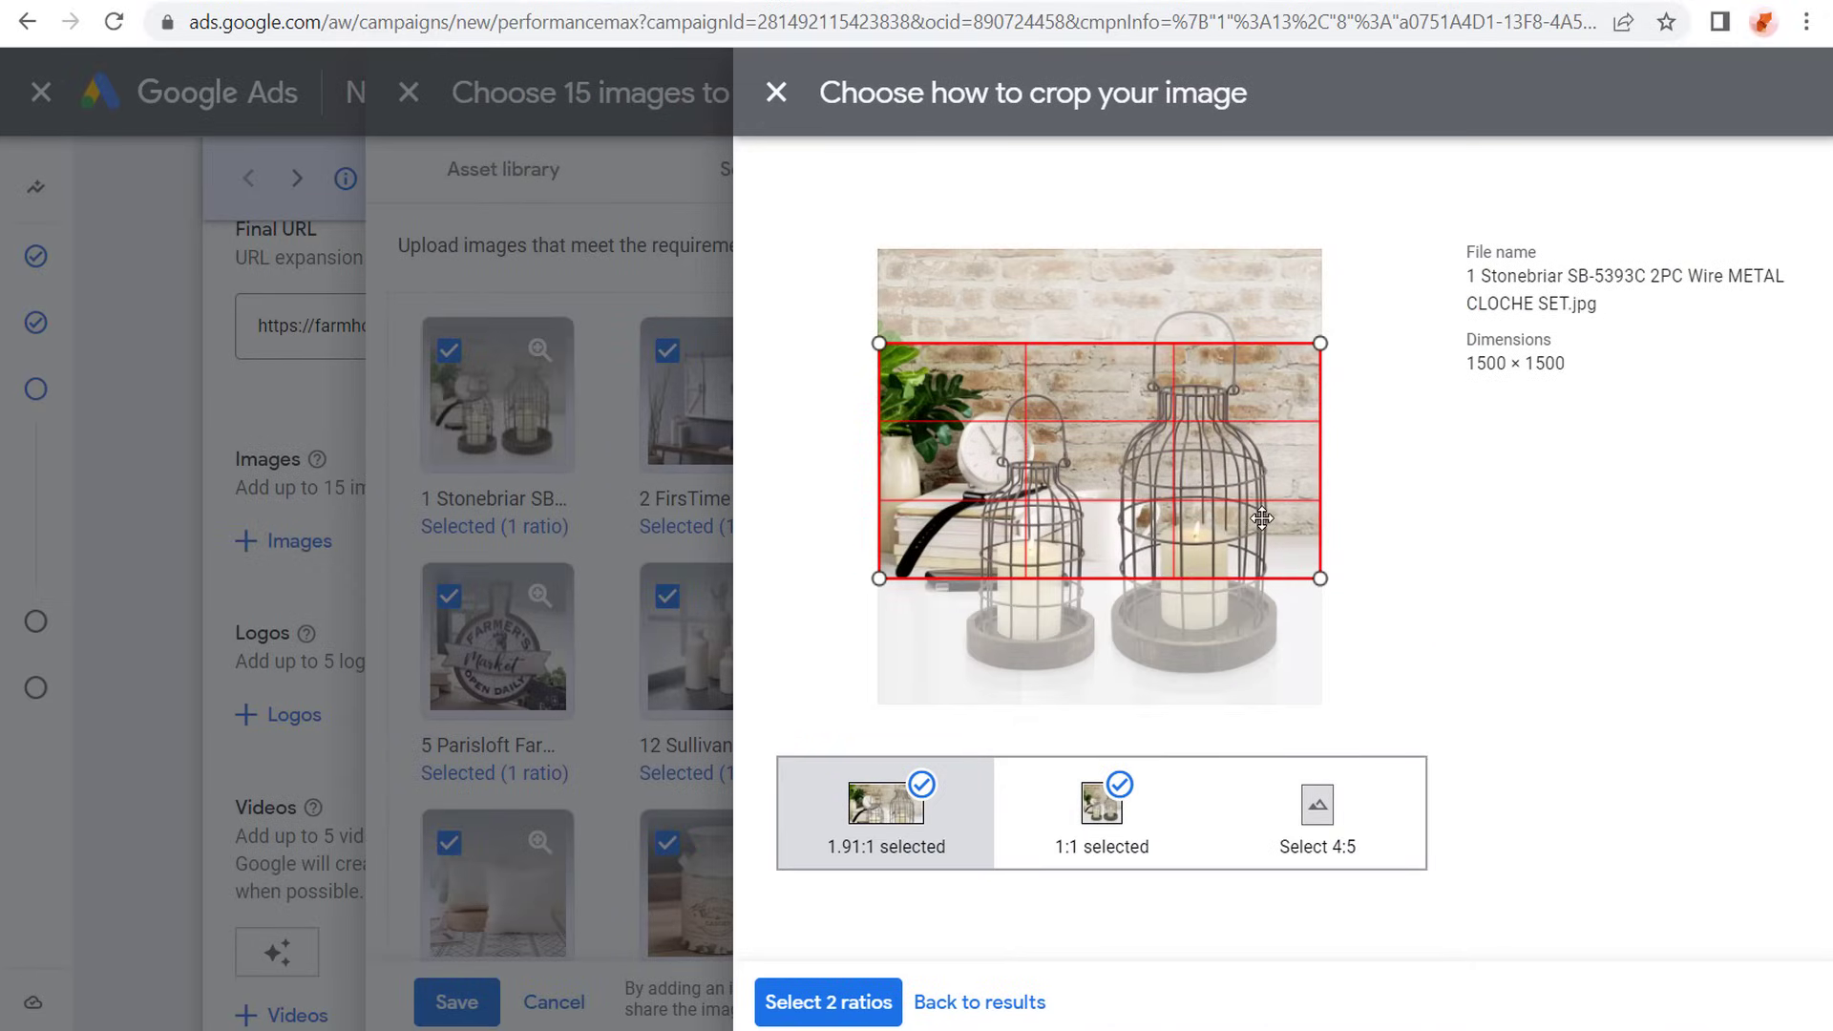
{"action": "left_click", "coordinate": [996, 1005]}
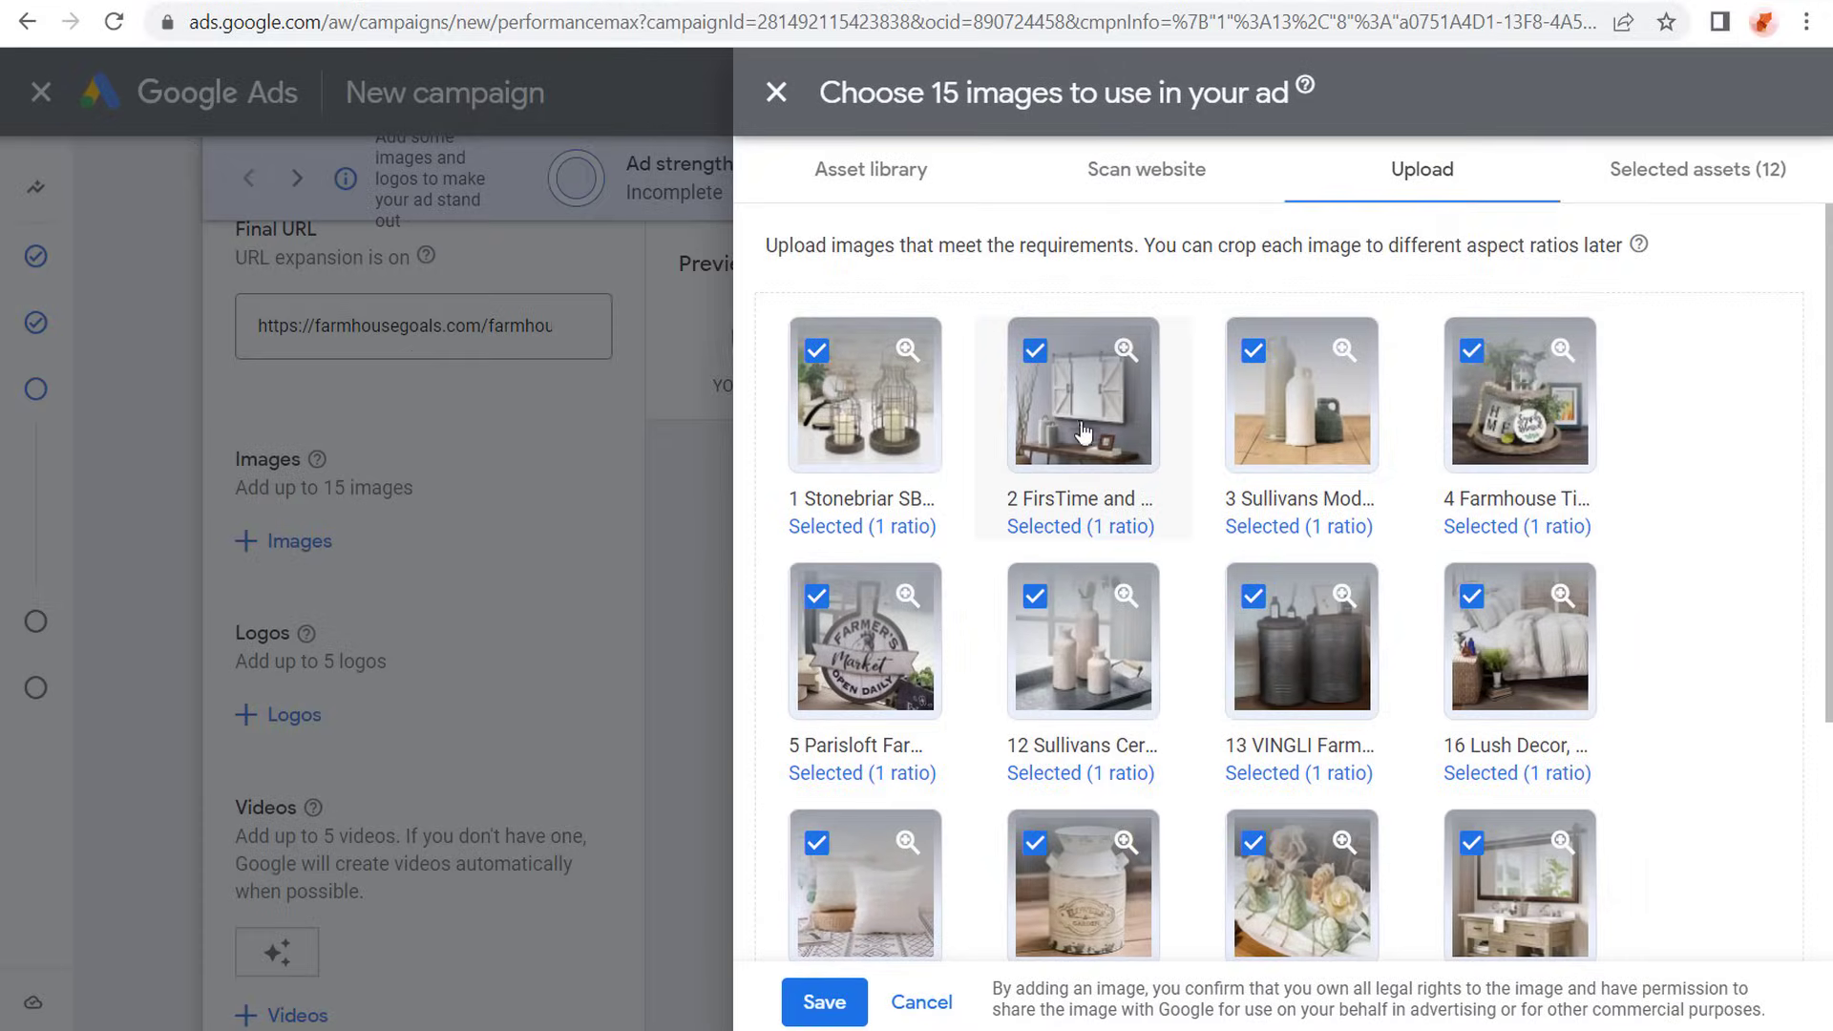
- Add 1.91:1 and 4:5 crops to the barn door mirror image, framing the landscape crop around the mirror, and apply all three ratios
{"action": "left_click", "coordinate": [1078, 427]}
{"action": "left_click", "coordinate": [873, 840]}
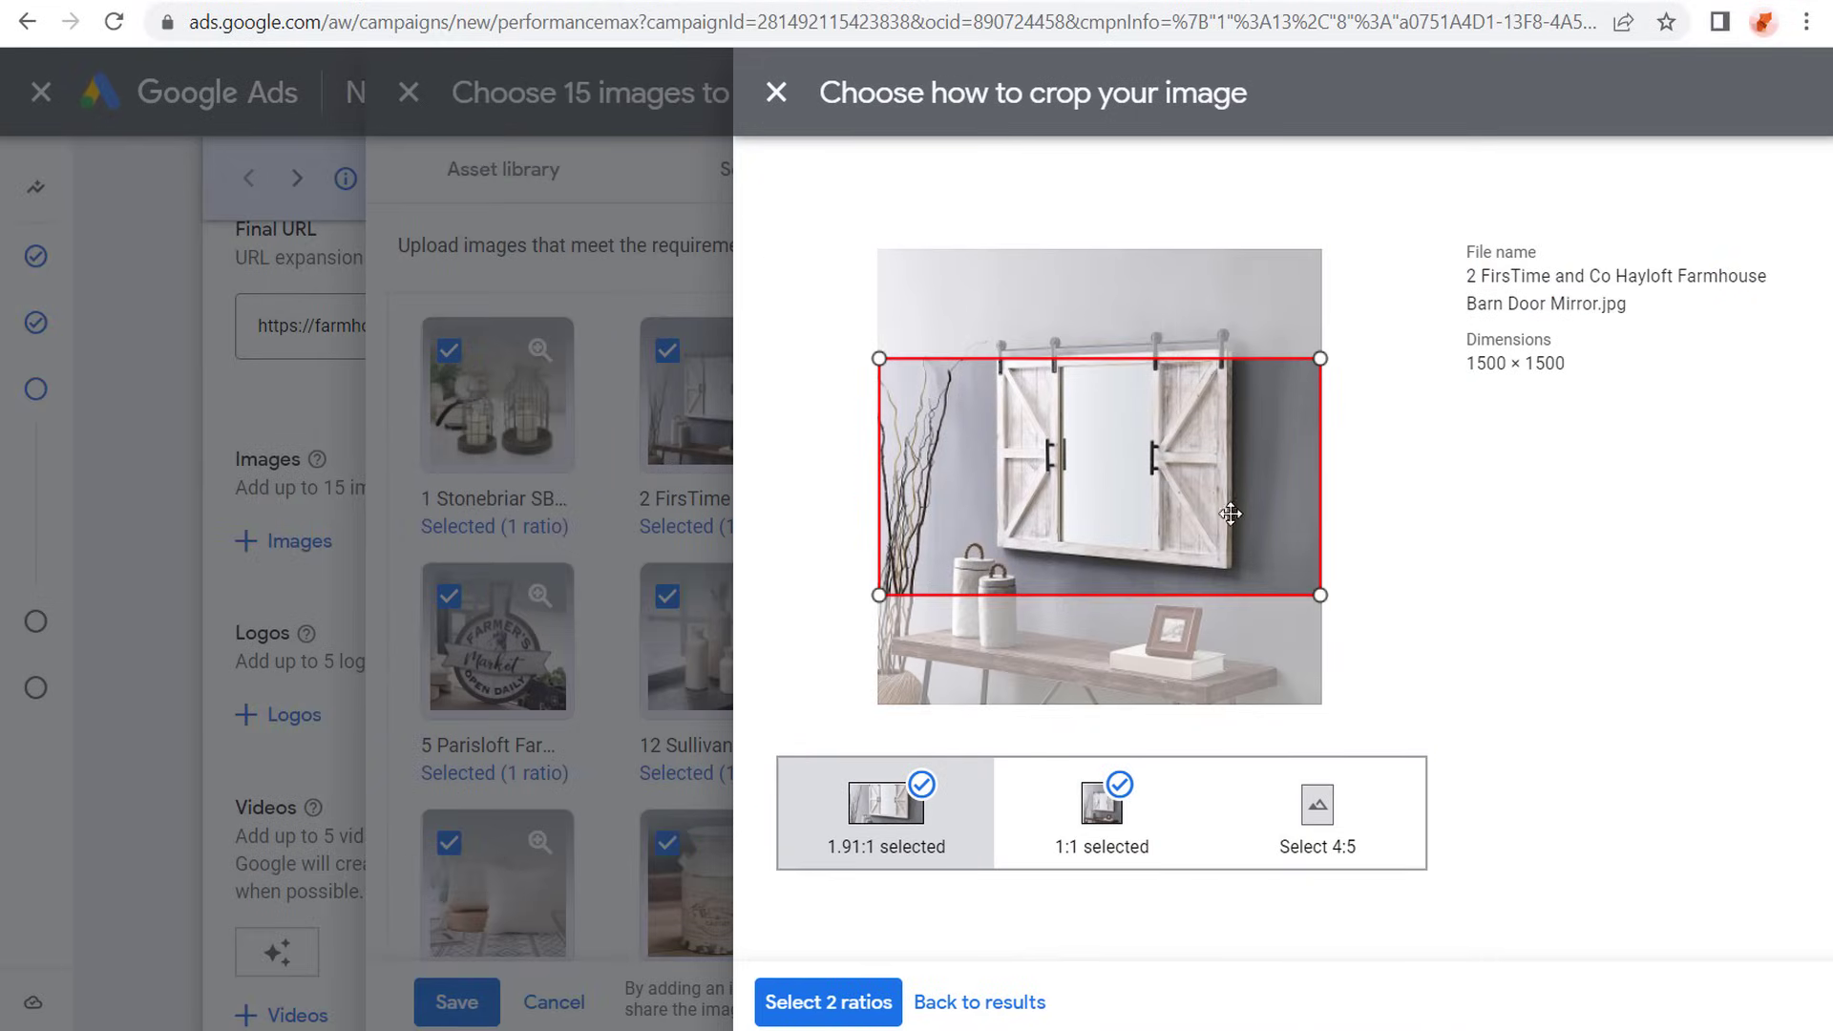
{"action": "left_click_drag", "start_coordinate": [1227, 512], "coordinate": [1240, 487]}
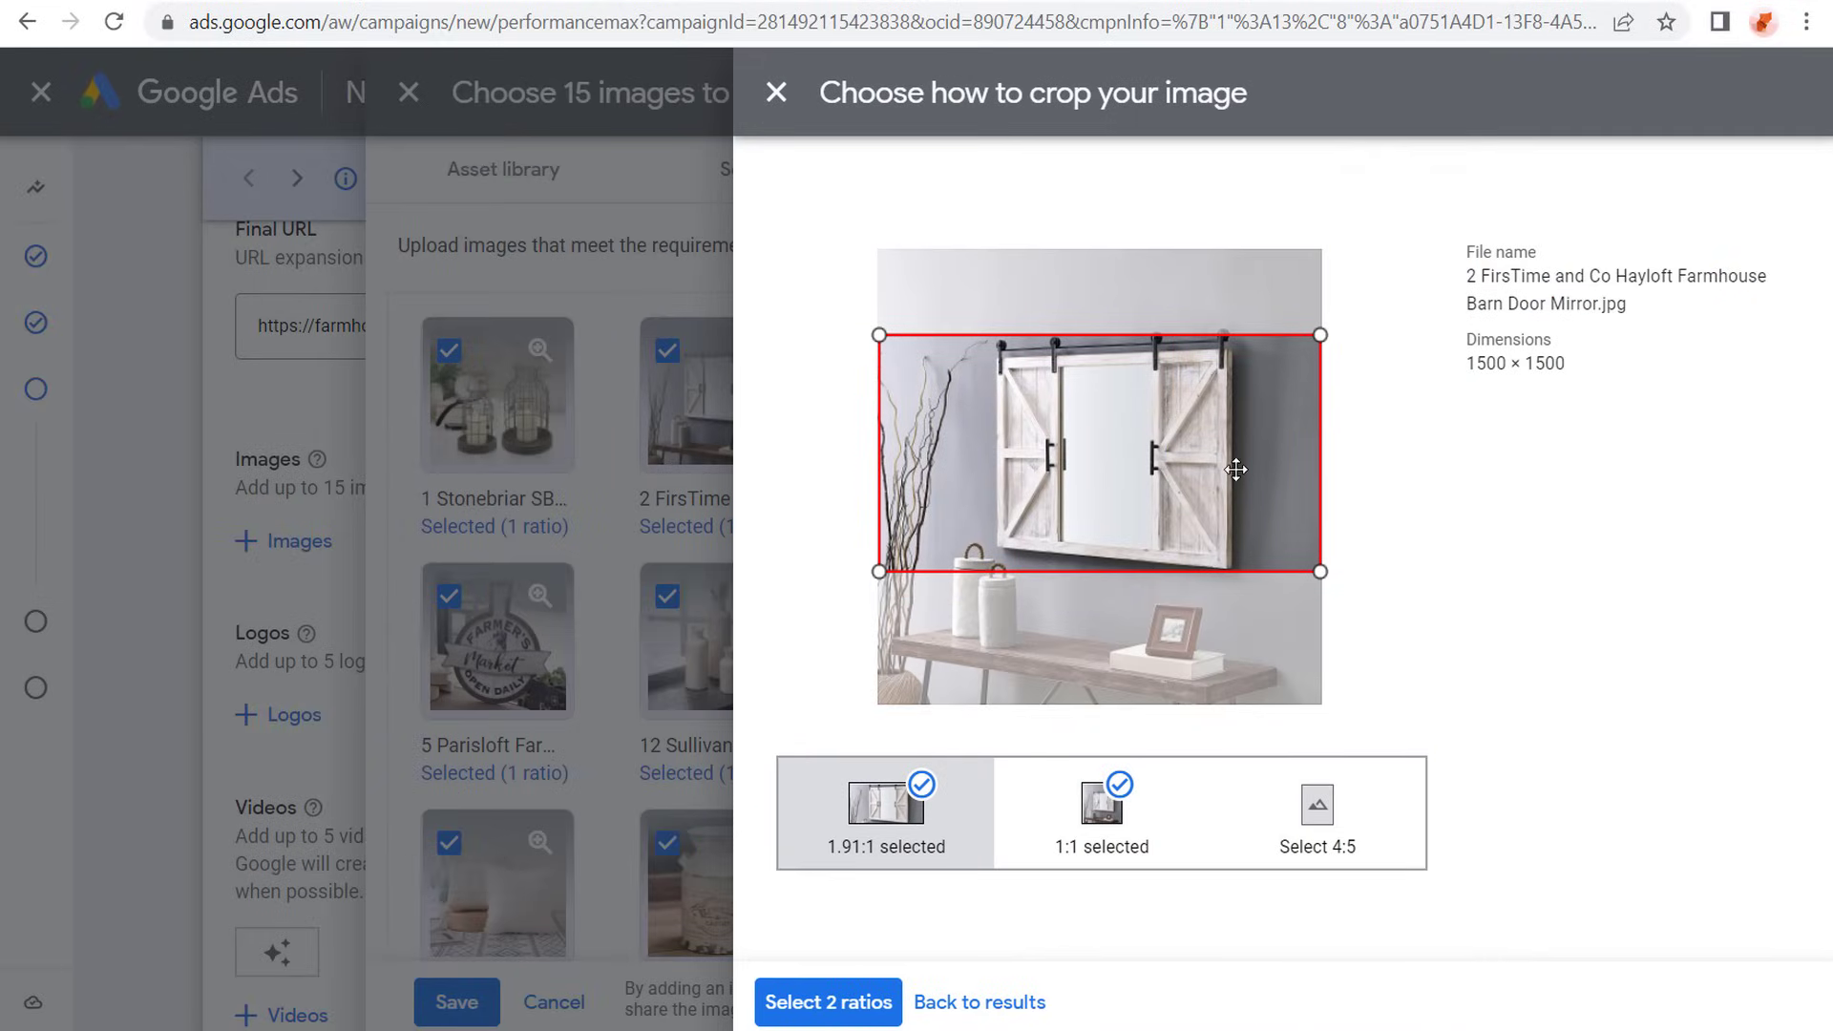
{"action": "left_click", "coordinate": [1370, 840]}
{"action": "left_click_drag", "start_coordinate": [1223, 598], "coordinate": [1173, 590]}
{"action": "left_click", "coordinate": [824, 1005]}
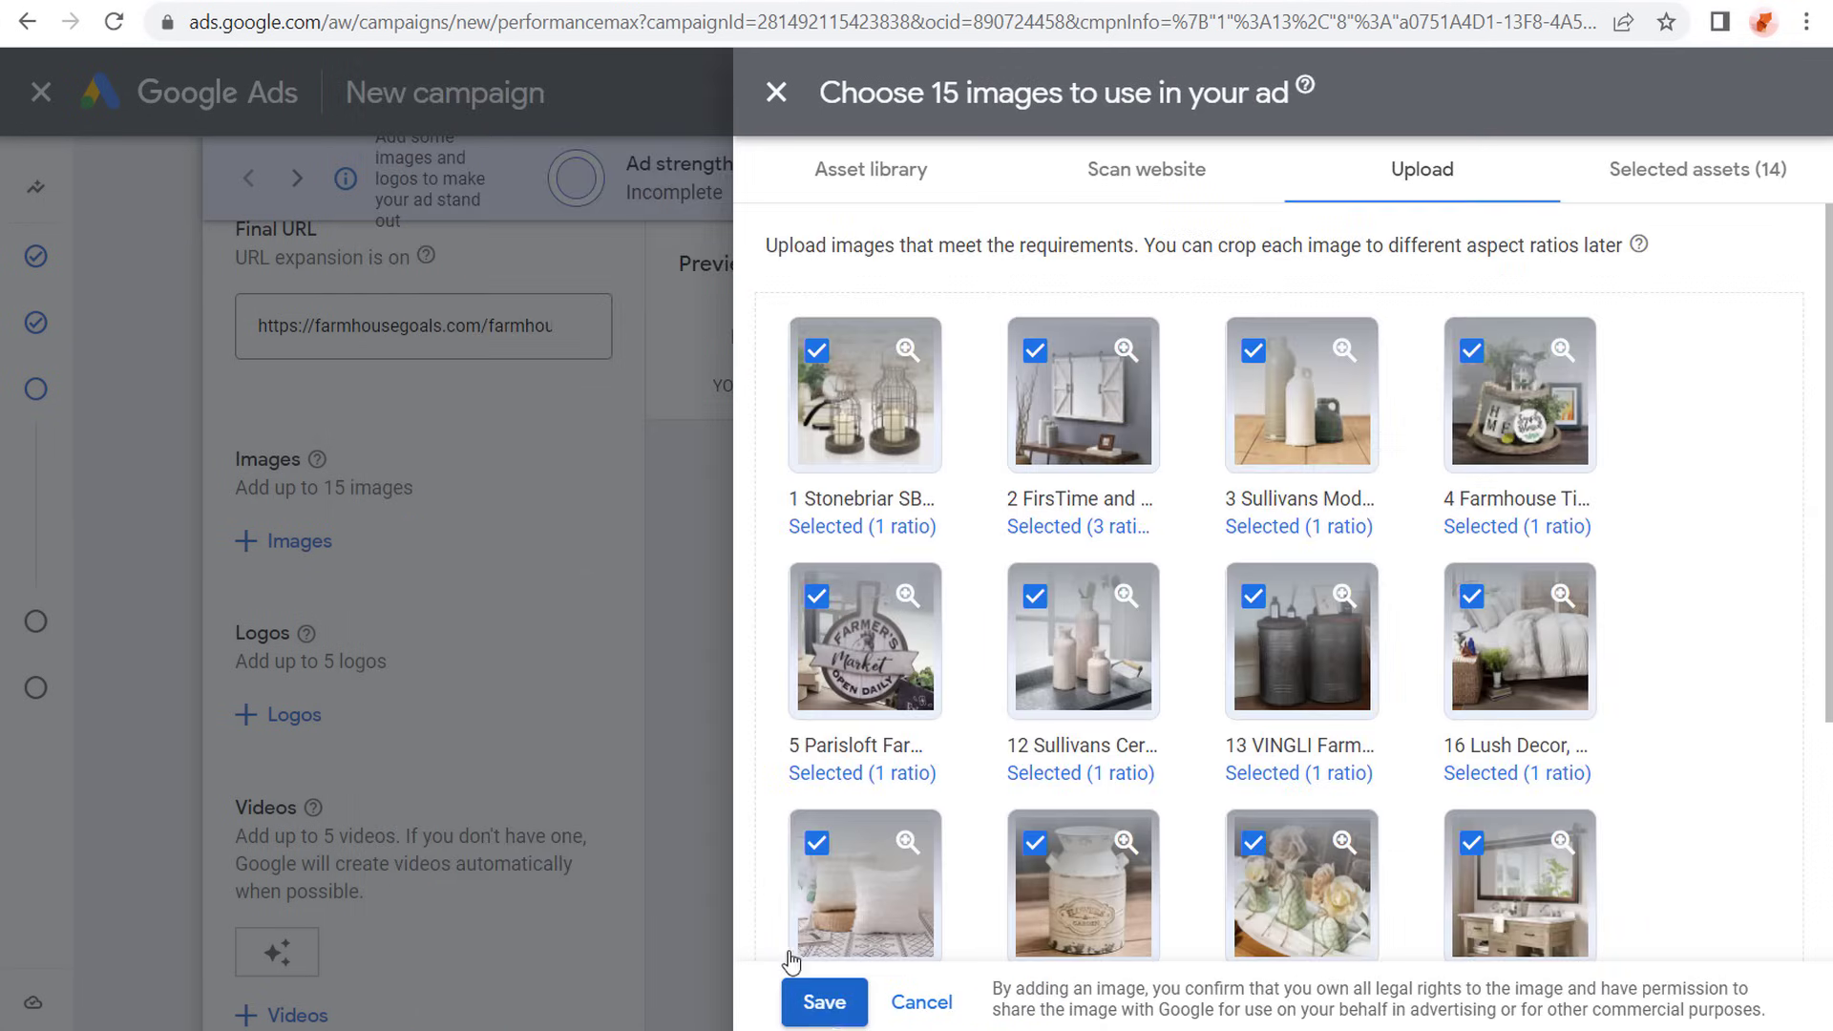
- Crop the Farmhouse Tiered Tray image to 1.91:1 around the lower tray, replace its 1:1 crop with 4:5, and apply both ratios
{"action": "left_click", "coordinate": [1484, 413]}
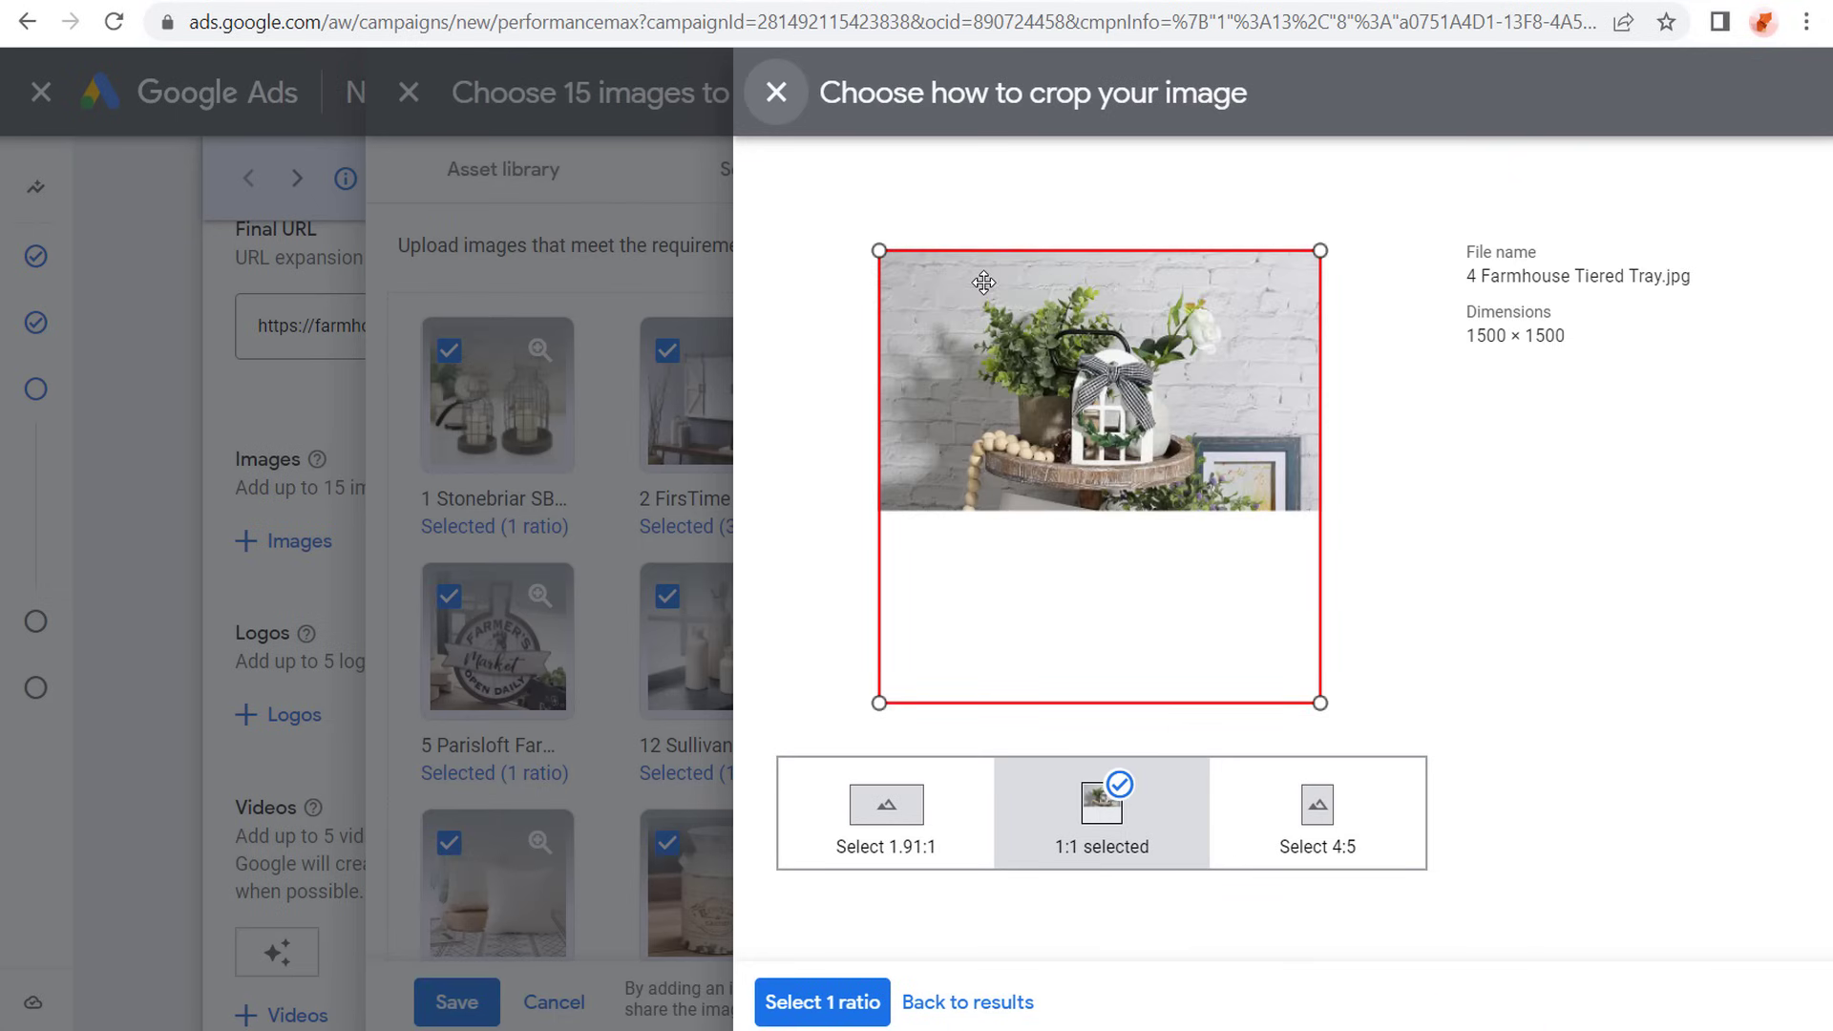
{"action": "left_click", "coordinate": [878, 842]}
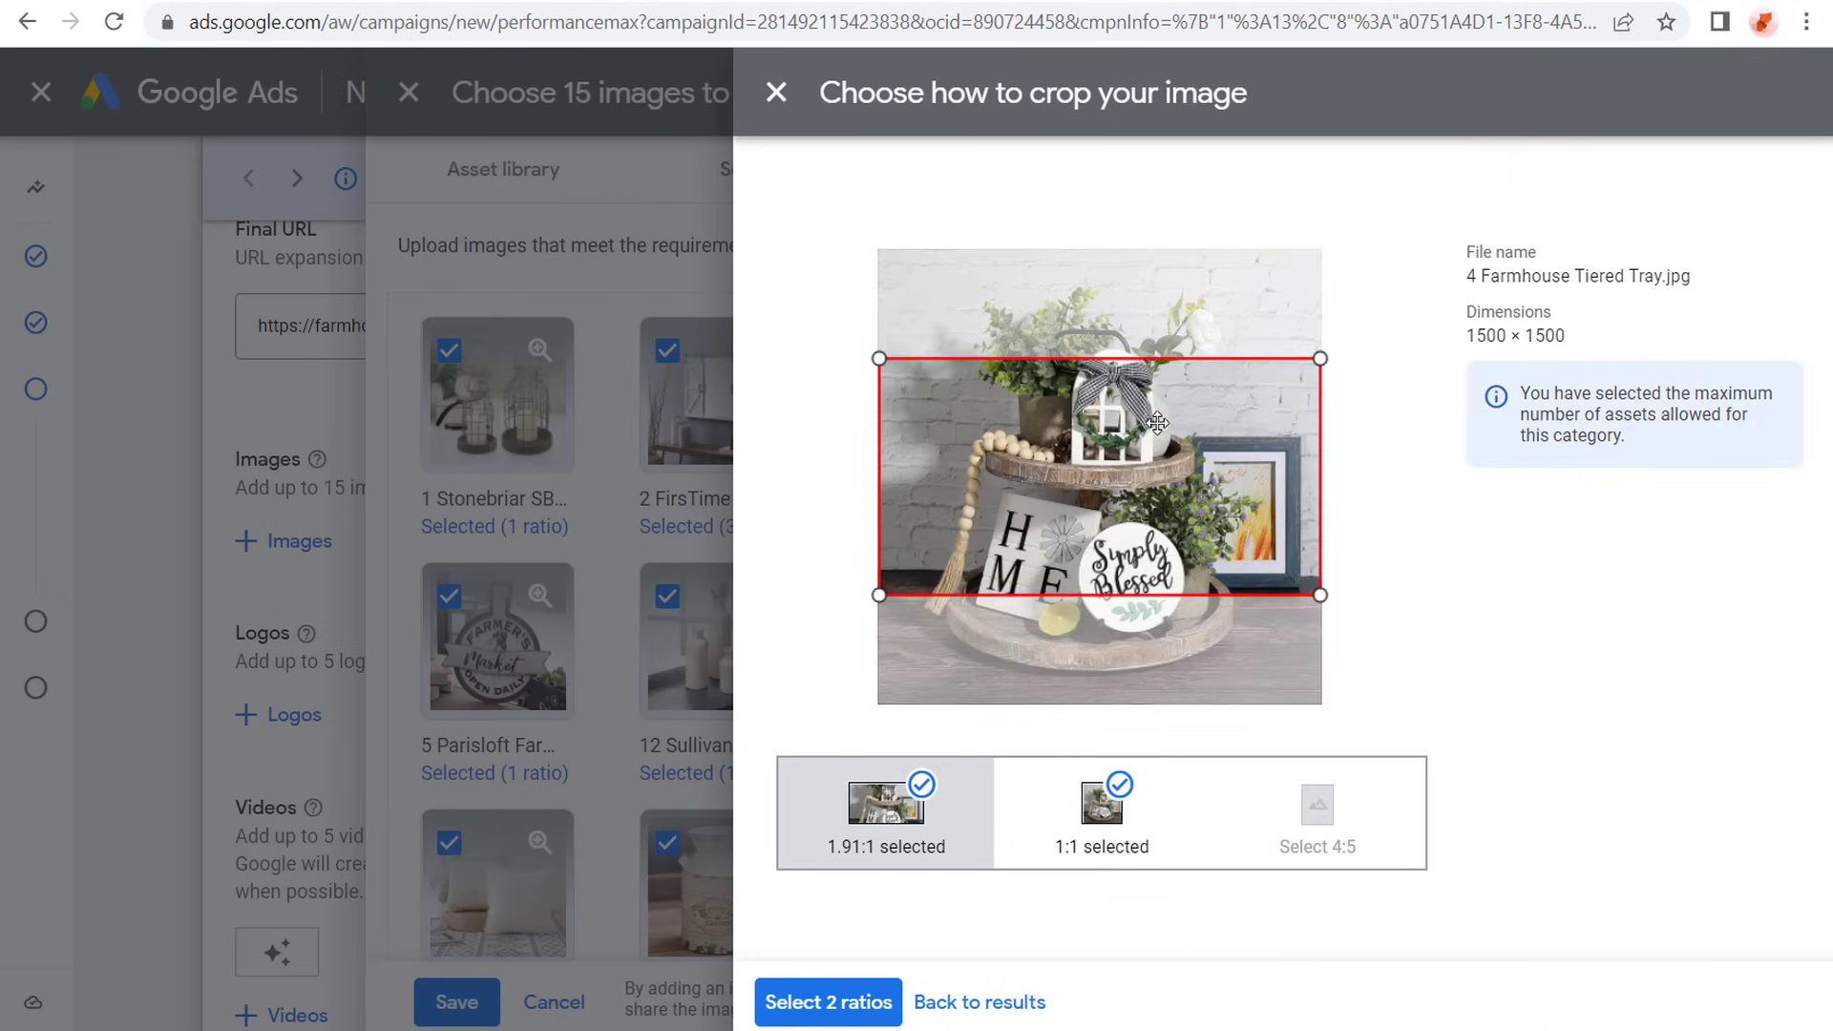
{"action": "left_click_drag", "start_coordinate": [1157, 423], "coordinate": [1162, 528]}
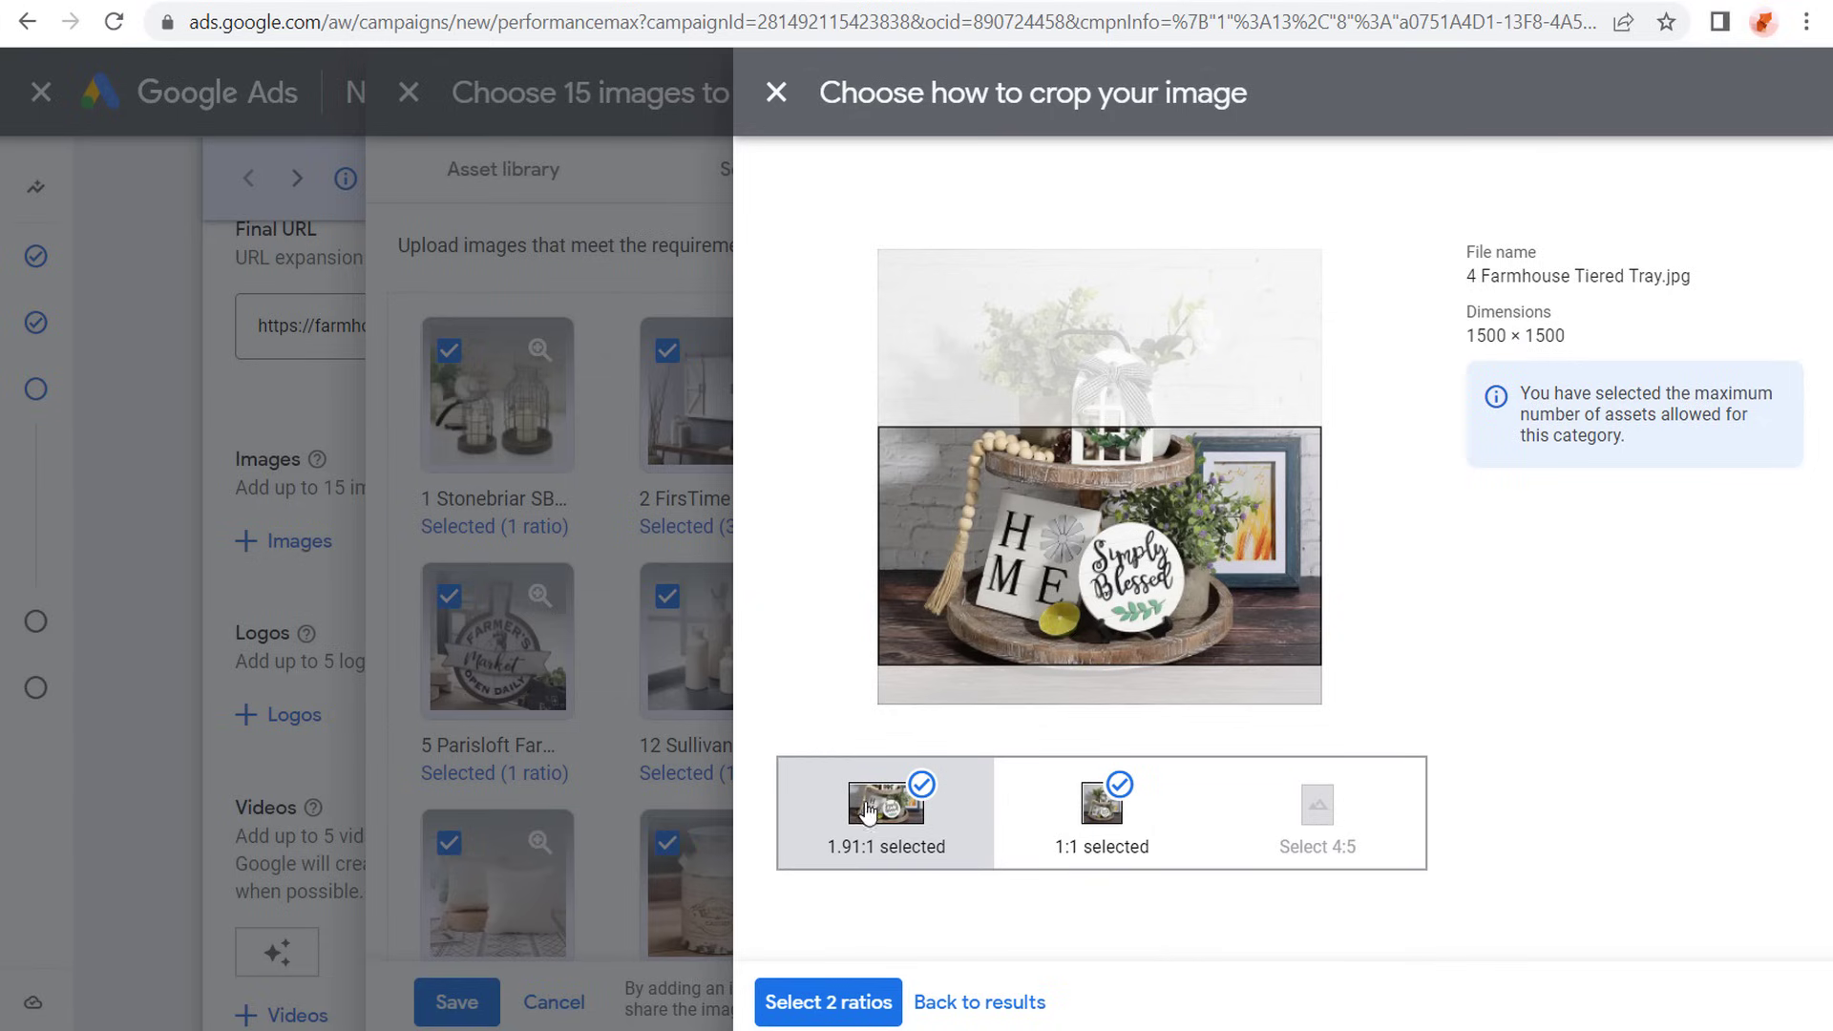
{"action": "left_click", "coordinate": [1106, 838]}
{"action": "left_click", "coordinate": [1118, 800]}
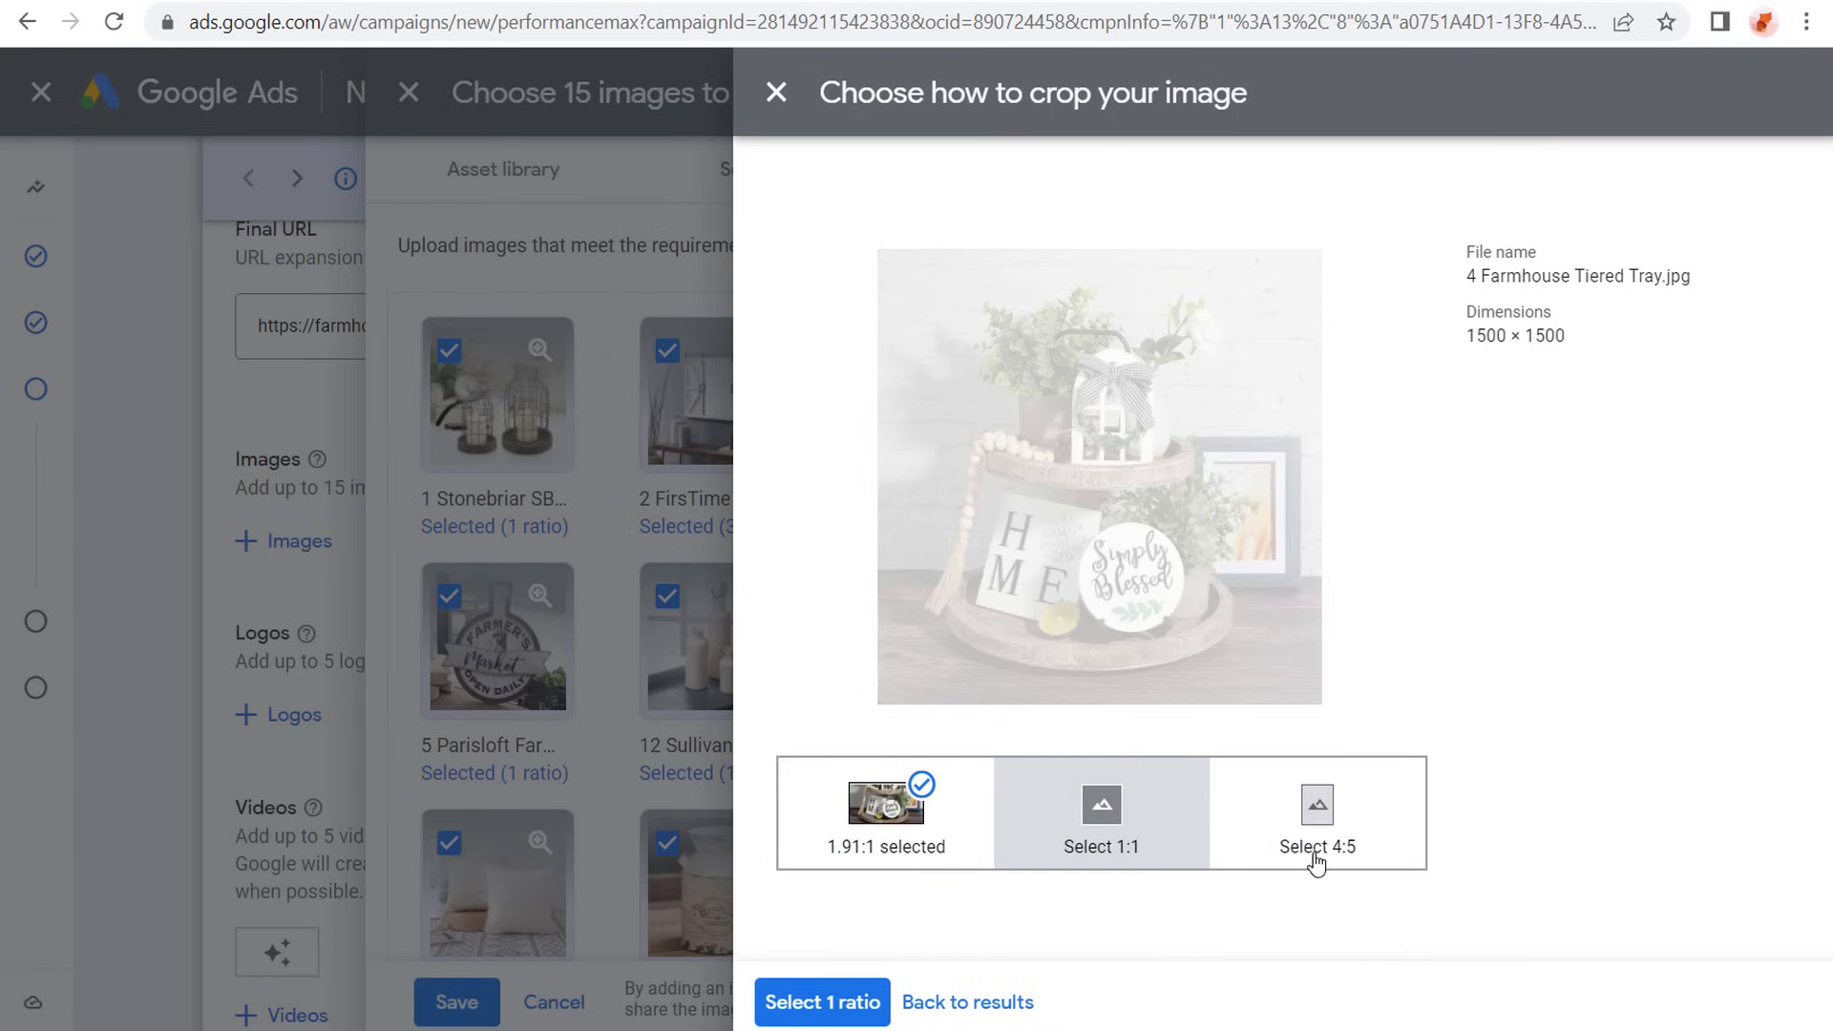
{"action": "left_click", "coordinate": [1348, 830]}
{"action": "left_click", "coordinate": [895, 1001]}
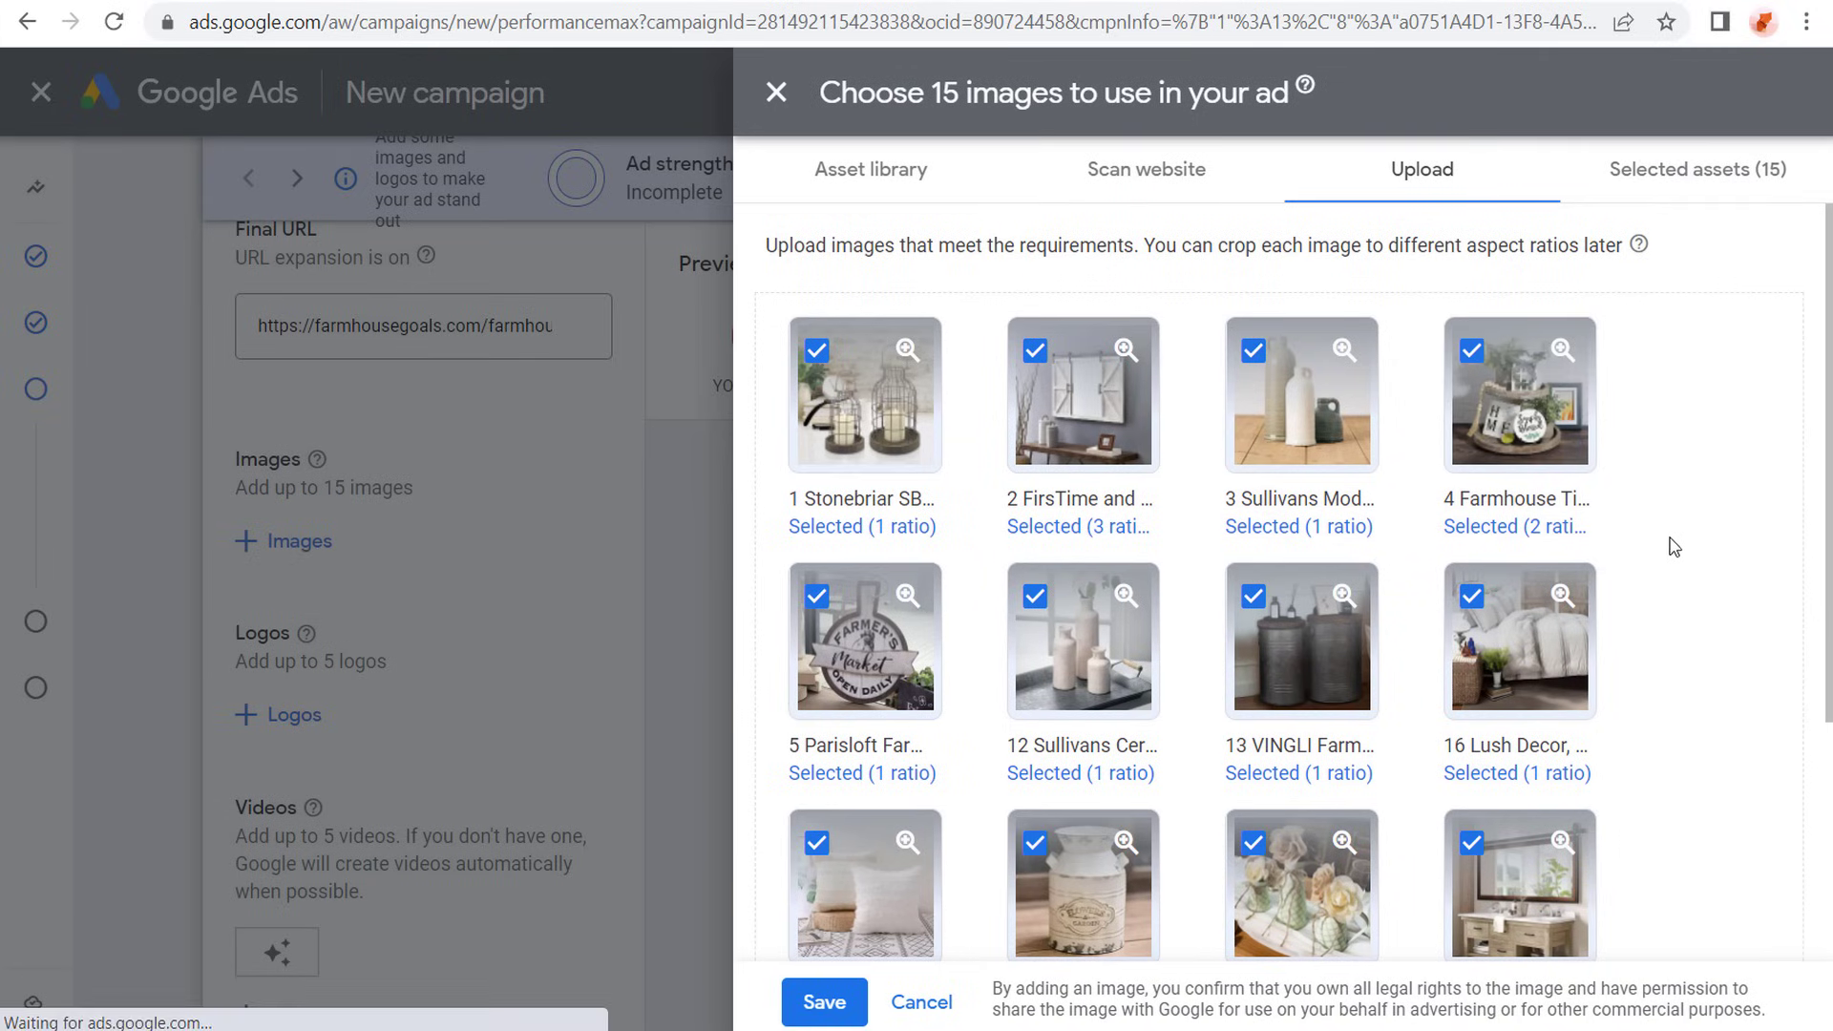
{"action": "scroll", "coordinate": [1709, 535], "scroll_direction": "down", "scroll_amount": 2}
{"action": "scroll", "coordinate": [1697, 534], "scroll_direction": "down", "scroll_amount": 2}
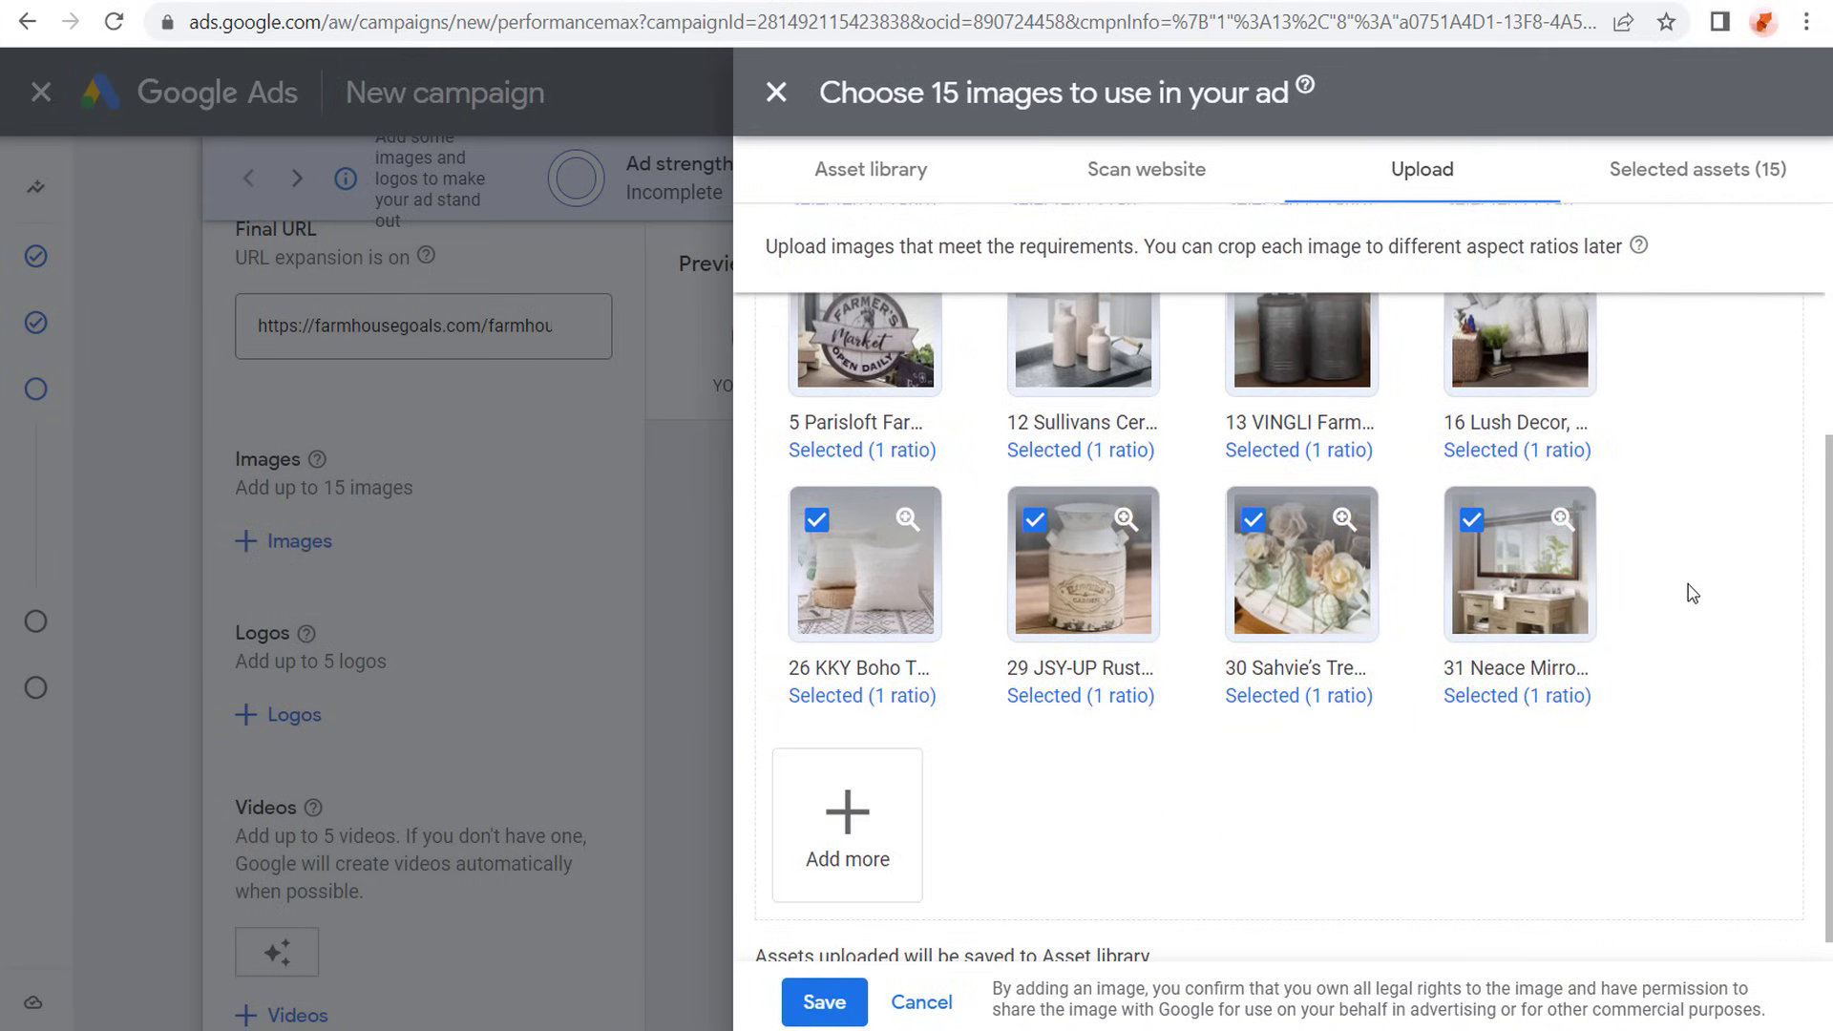
- Check the dimensions and available crop ratios of the Neace Mirror image and the applied crops of the 812sMt3UPwL sign image
{"action": "left_click", "coordinate": [1527, 572]}
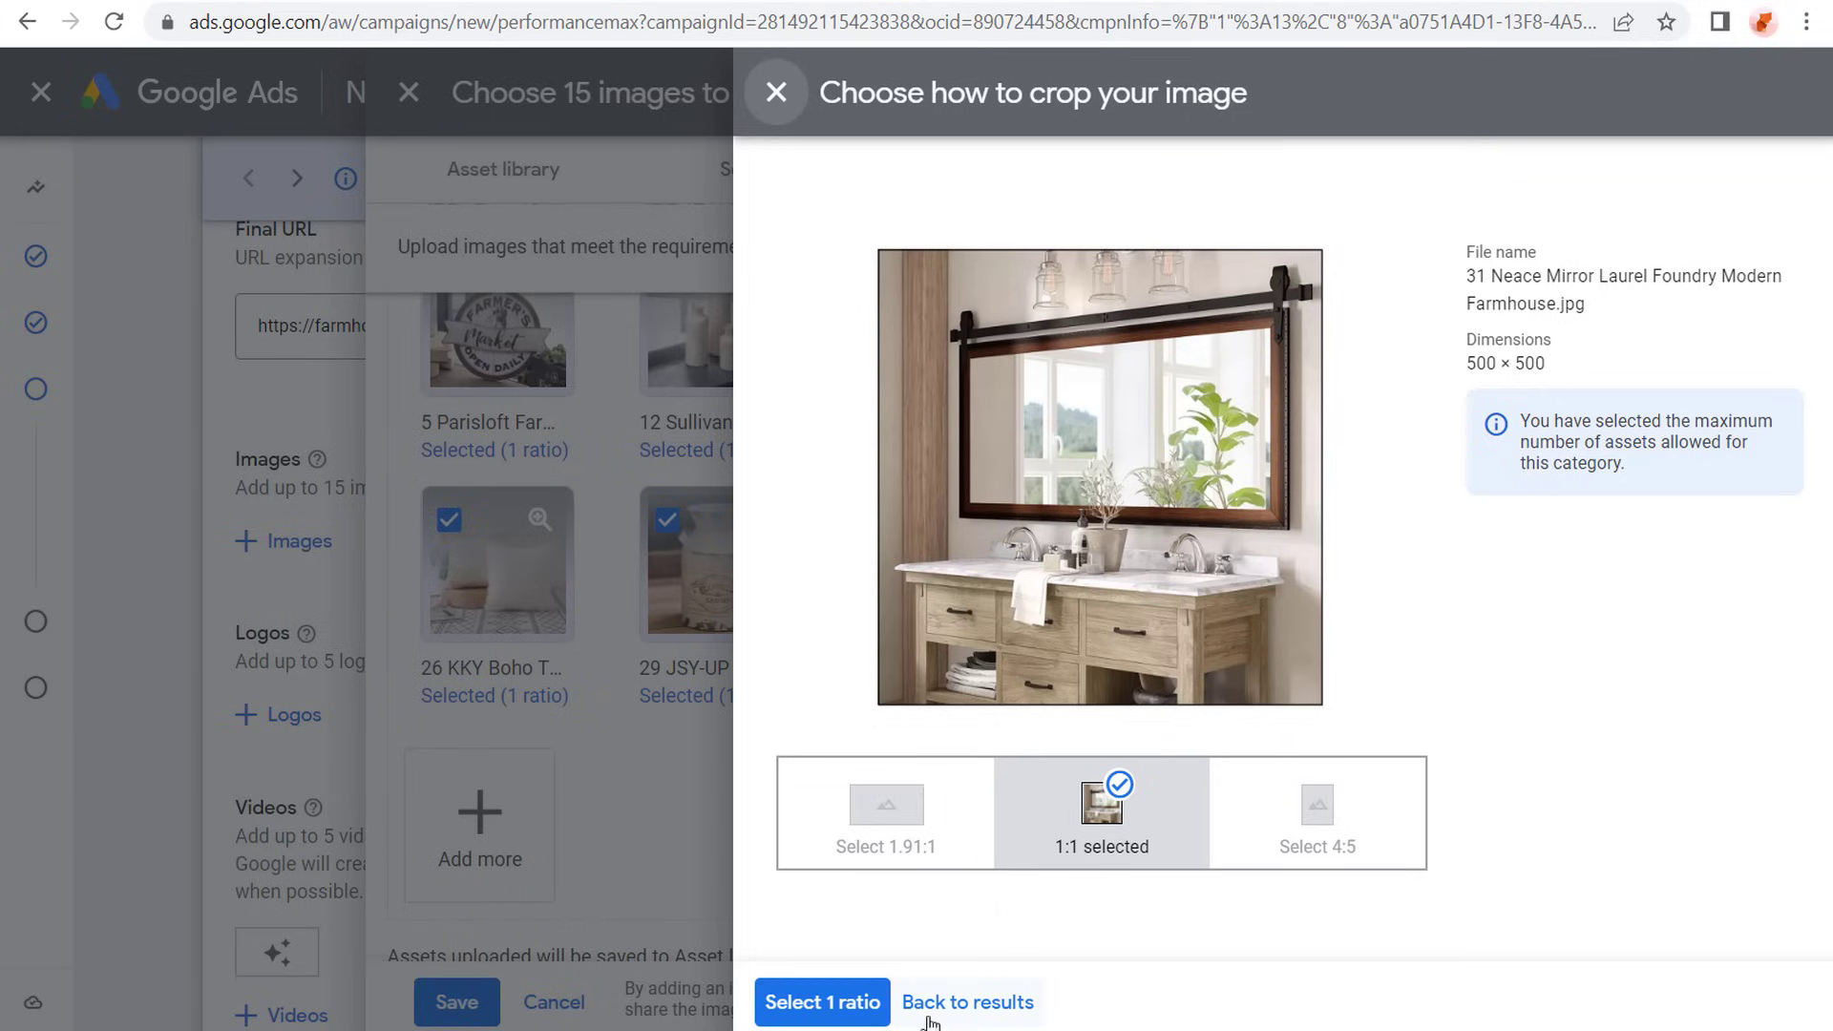
{"action": "left_click", "coordinate": [958, 1002]}
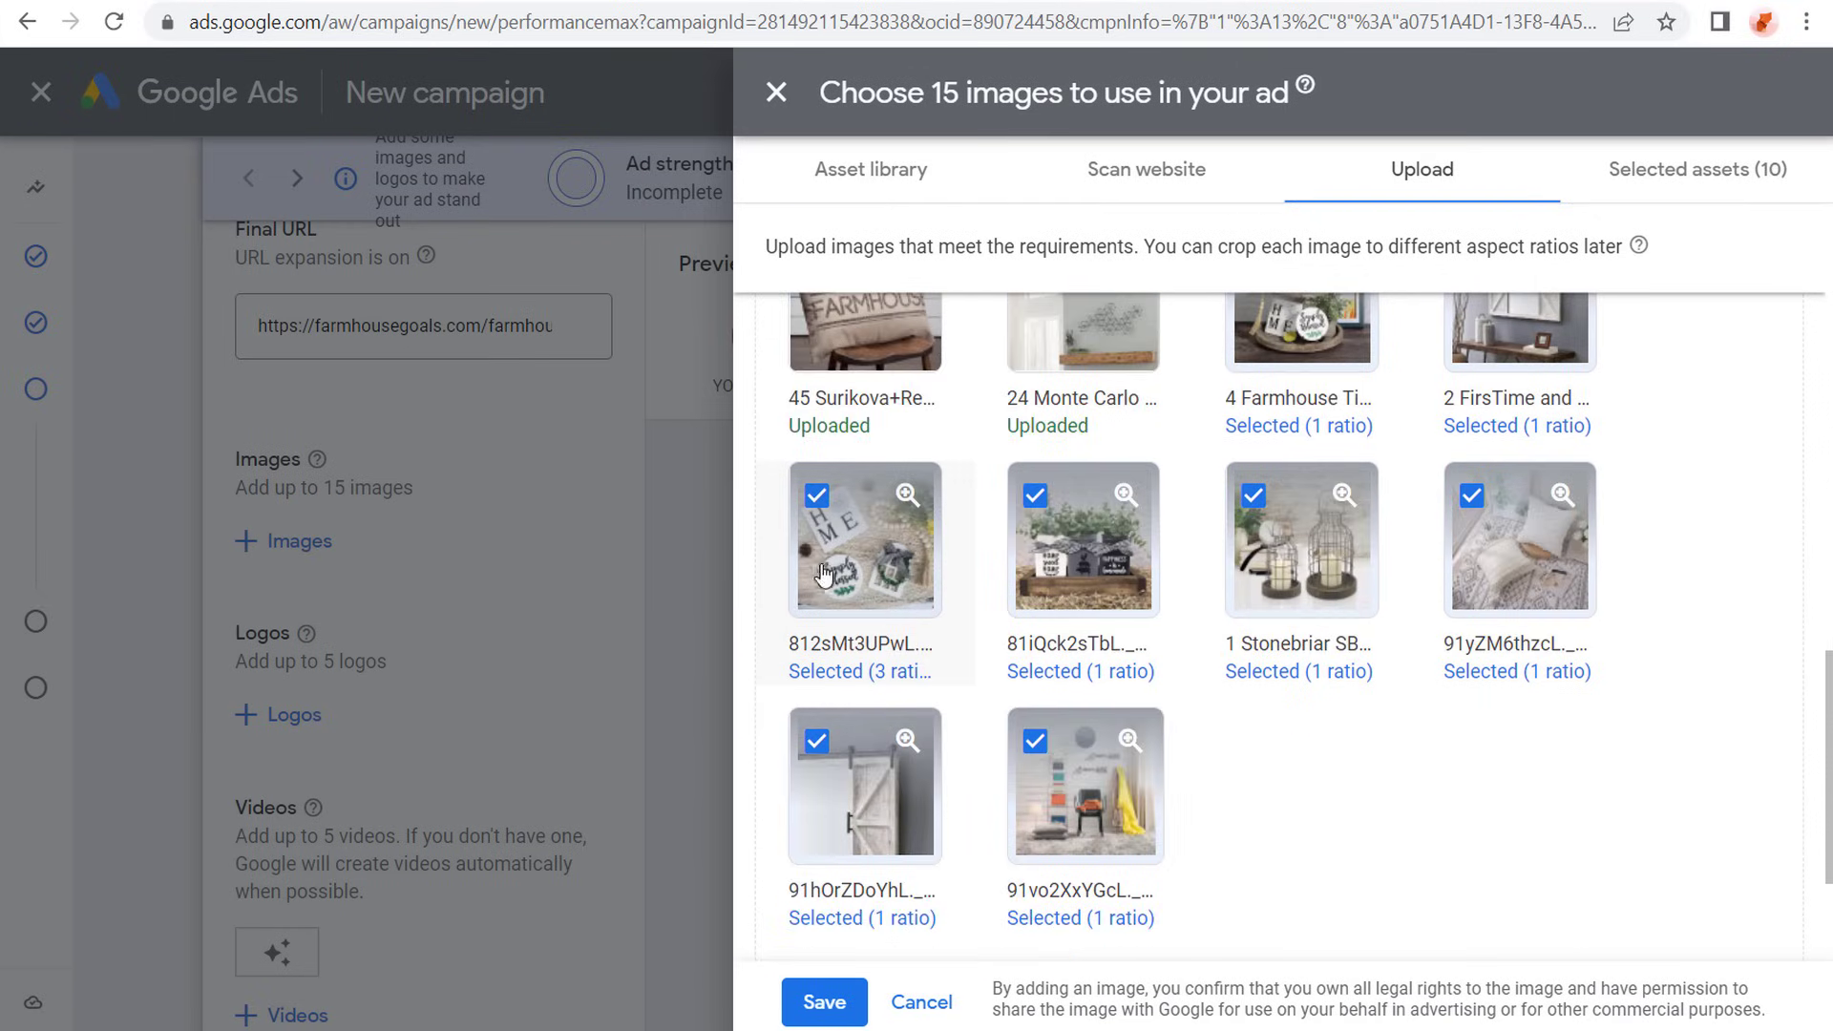
{"action": "left_click", "coordinate": [883, 561]}
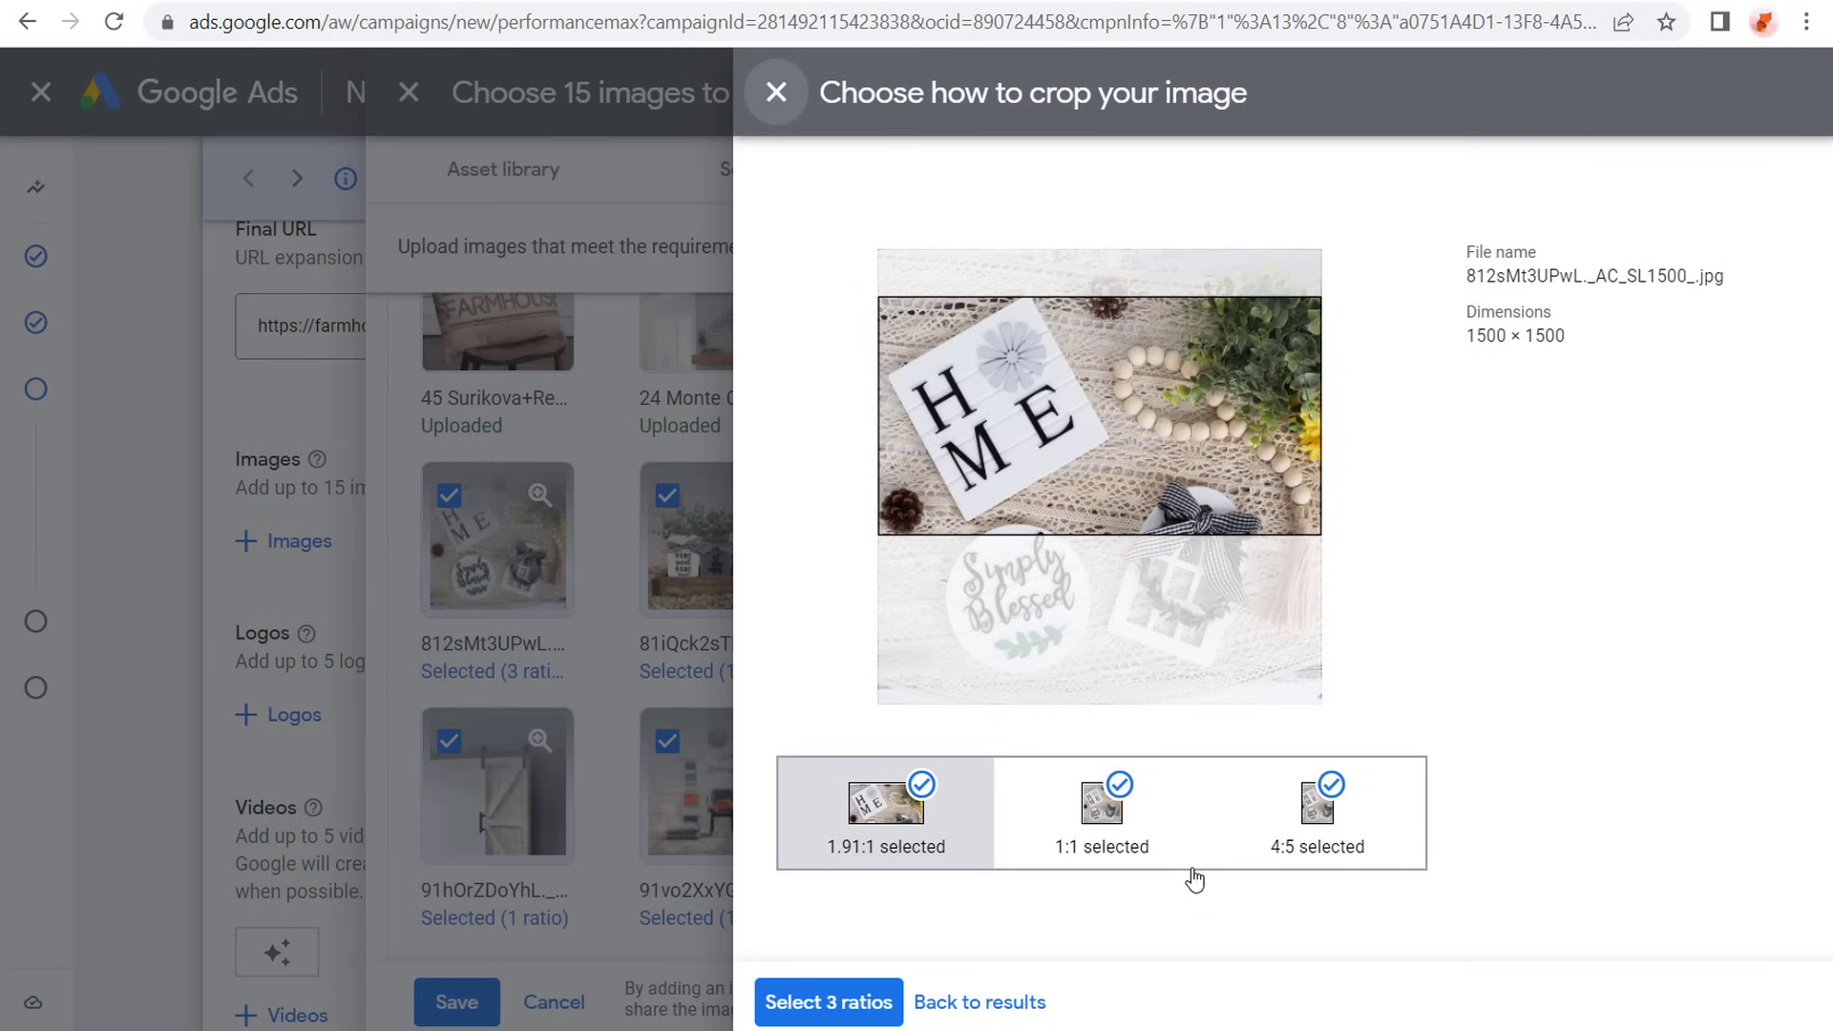
{"action": "left_click", "coordinate": [829, 1002]}
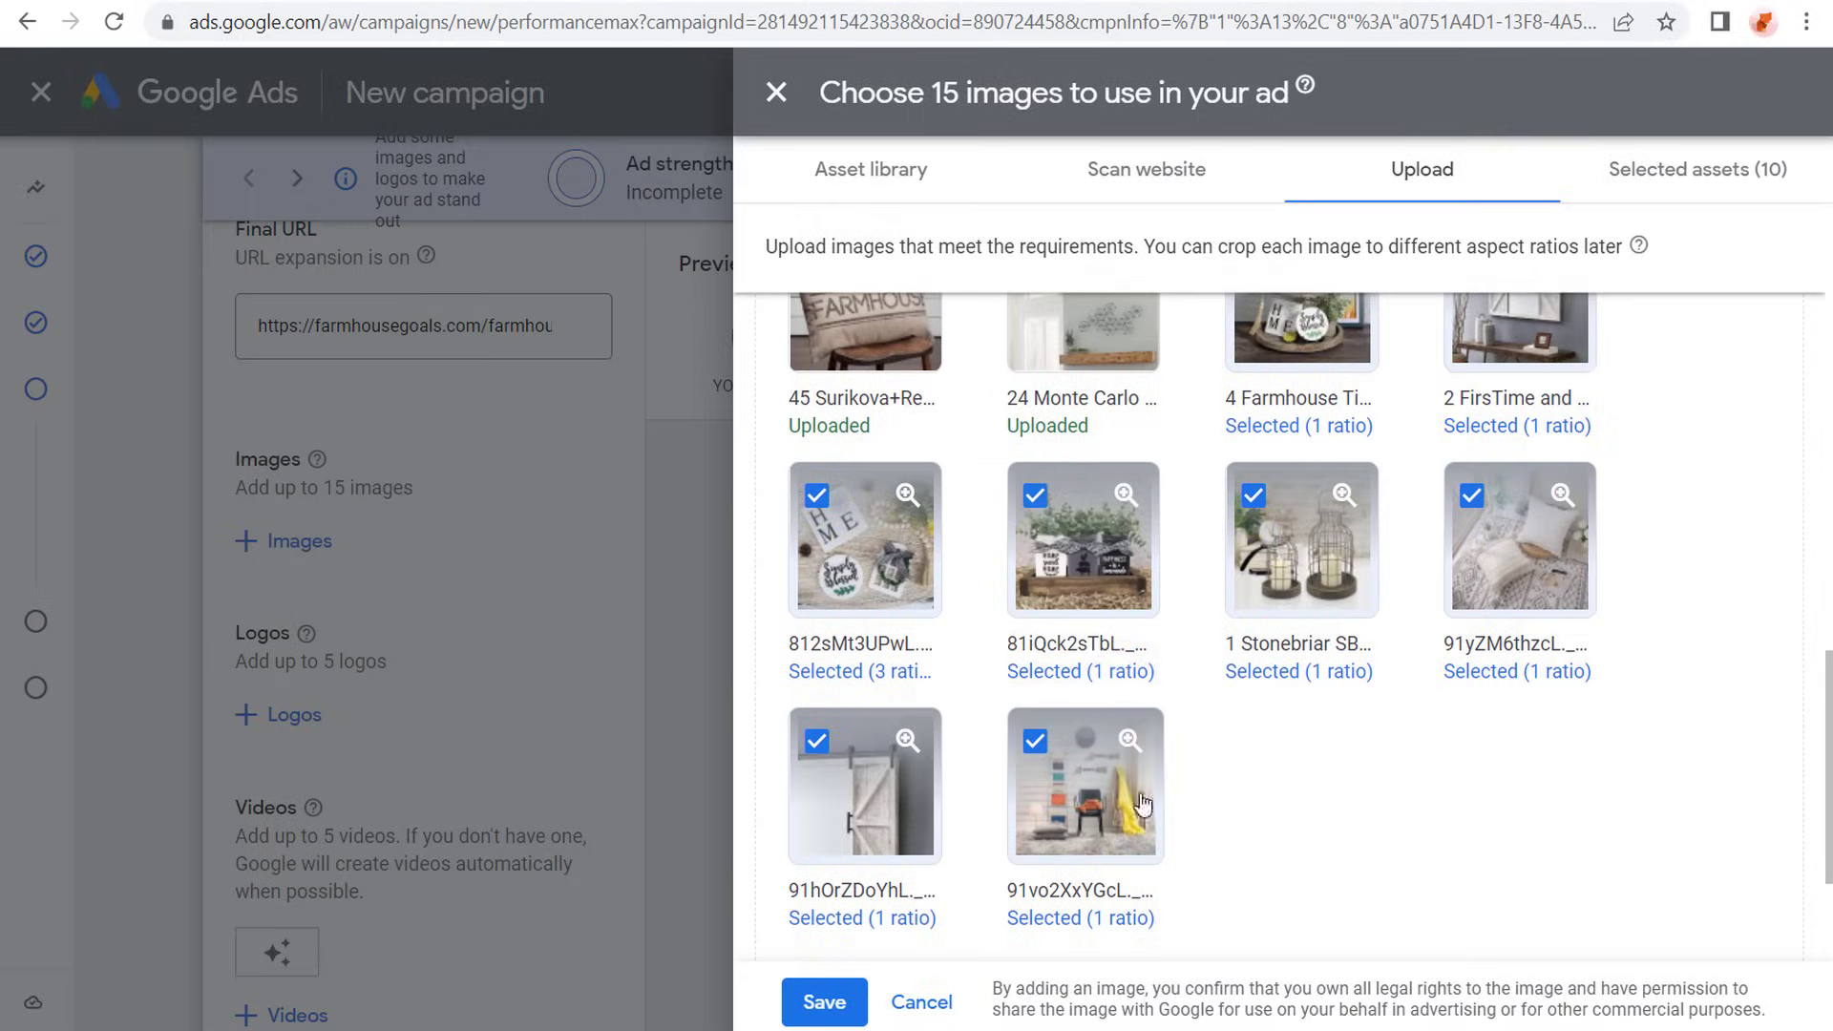
- Add 1.91:1 and 4:5 crops to the 81iQck2sTbL planter jars image, framing the landscape crop around the jars, and apply all three ratios
{"action": "left_click", "coordinate": [1084, 540]}
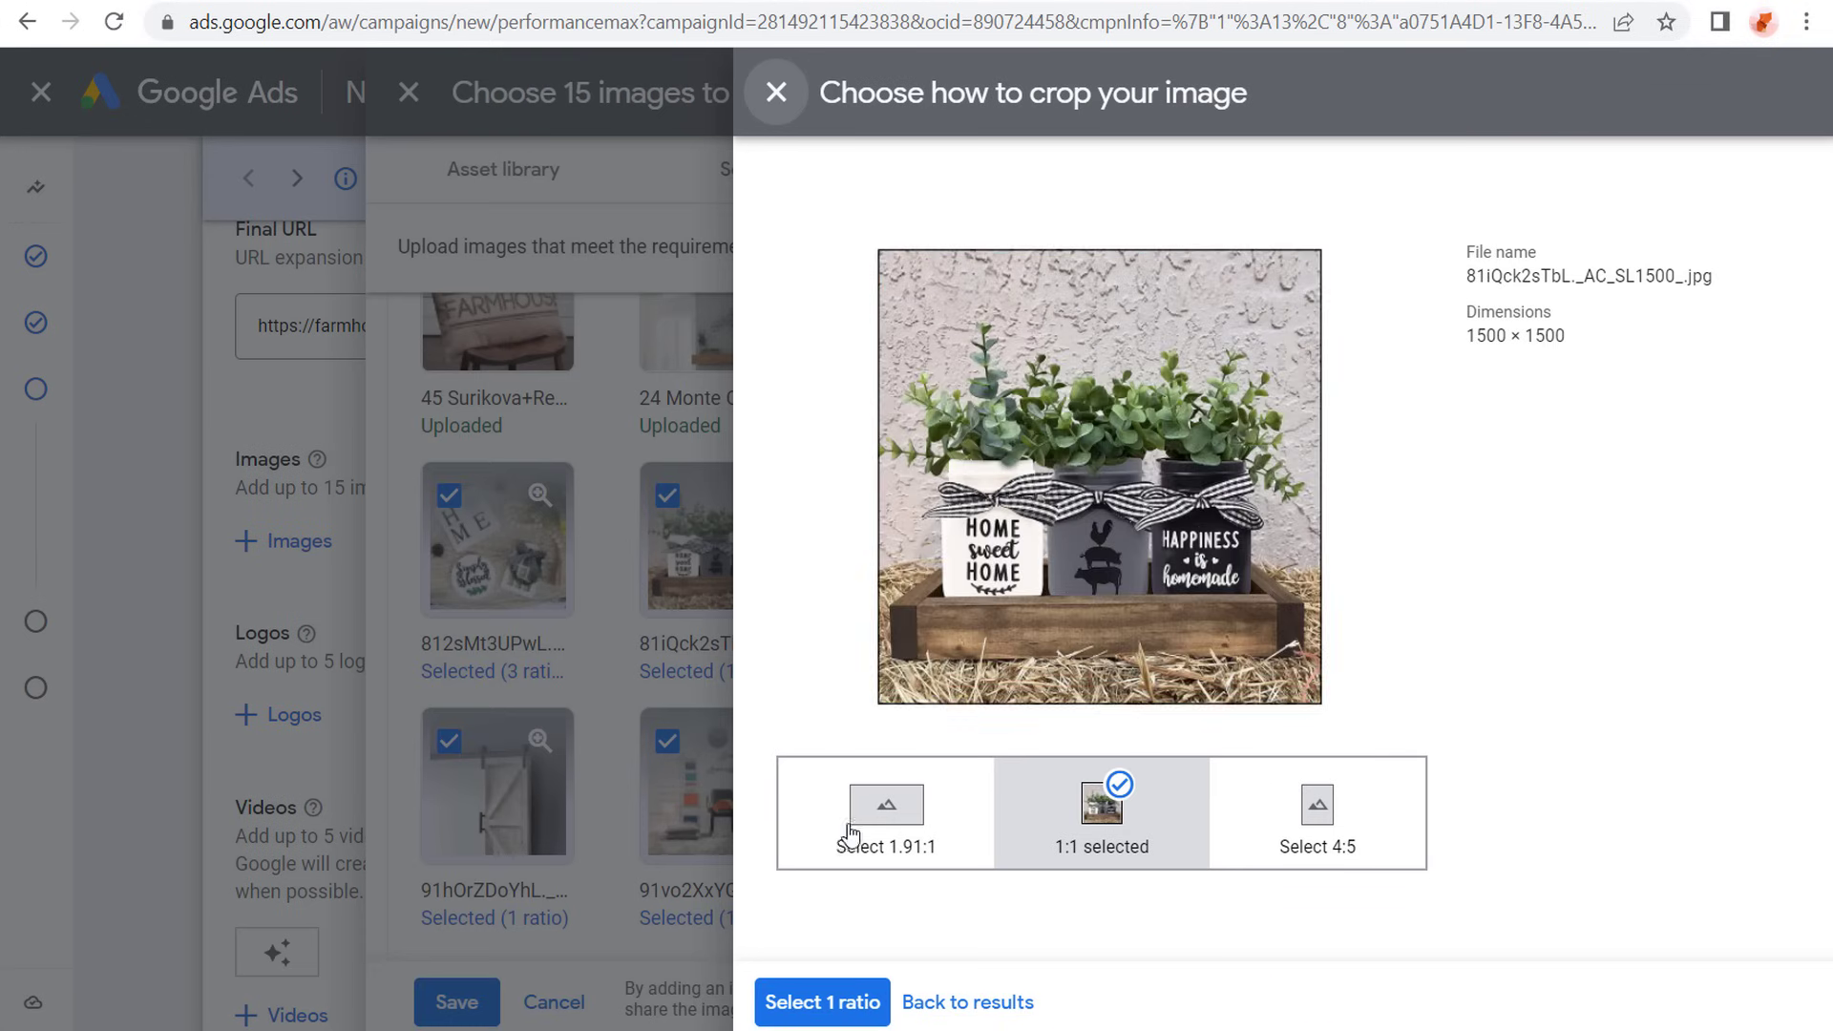
{"action": "left_click", "coordinate": [852, 832]}
{"action": "left_click_drag", "start_coordinate": [1171, 551], "coordinate": [1171, 578]}
{"action": "left_click", "coordinate": [1317, 821]}
{"action": "left_click", "coordinate": [829, 1002]}
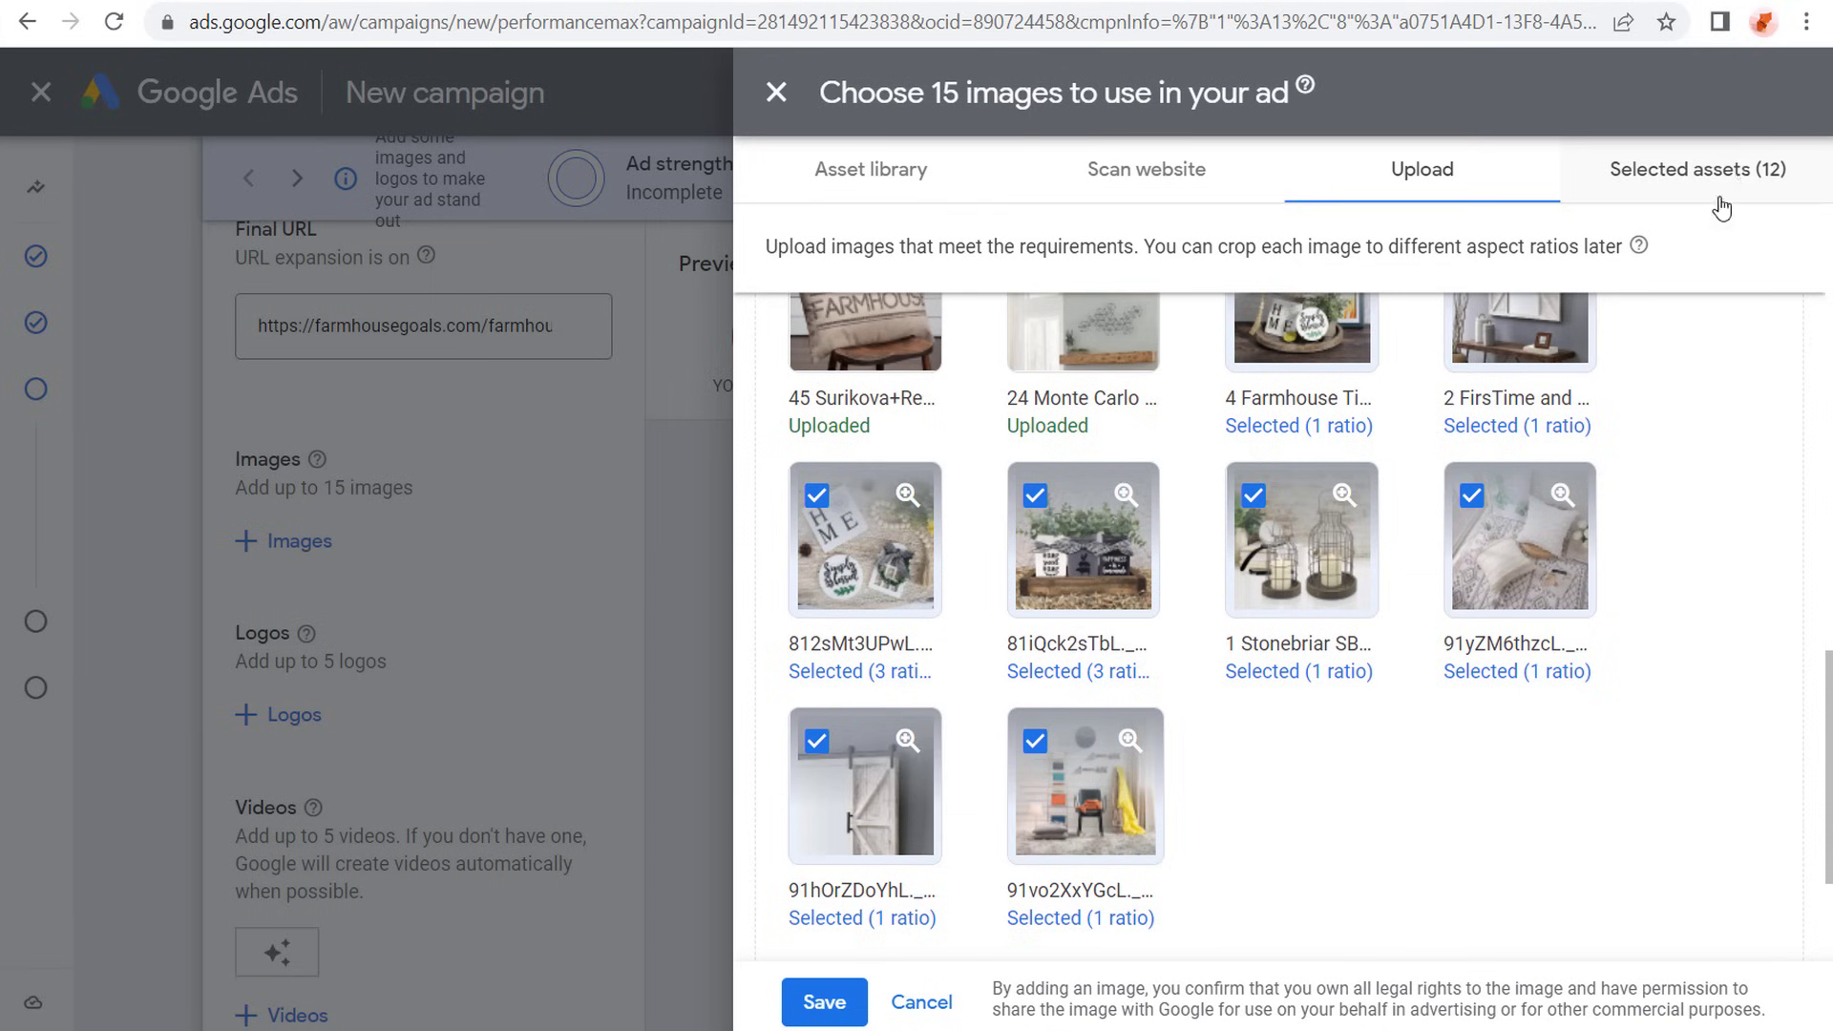
- Add a 1.91:1 crop to the 91yZM6thzcL pillows image, reposition its frame over the pillows, and apply it together with the 1:1 crop
{"action": "scroll", "coordinate": [1565, 570], "scroll_direction": "up", "scroll_amount": 3}
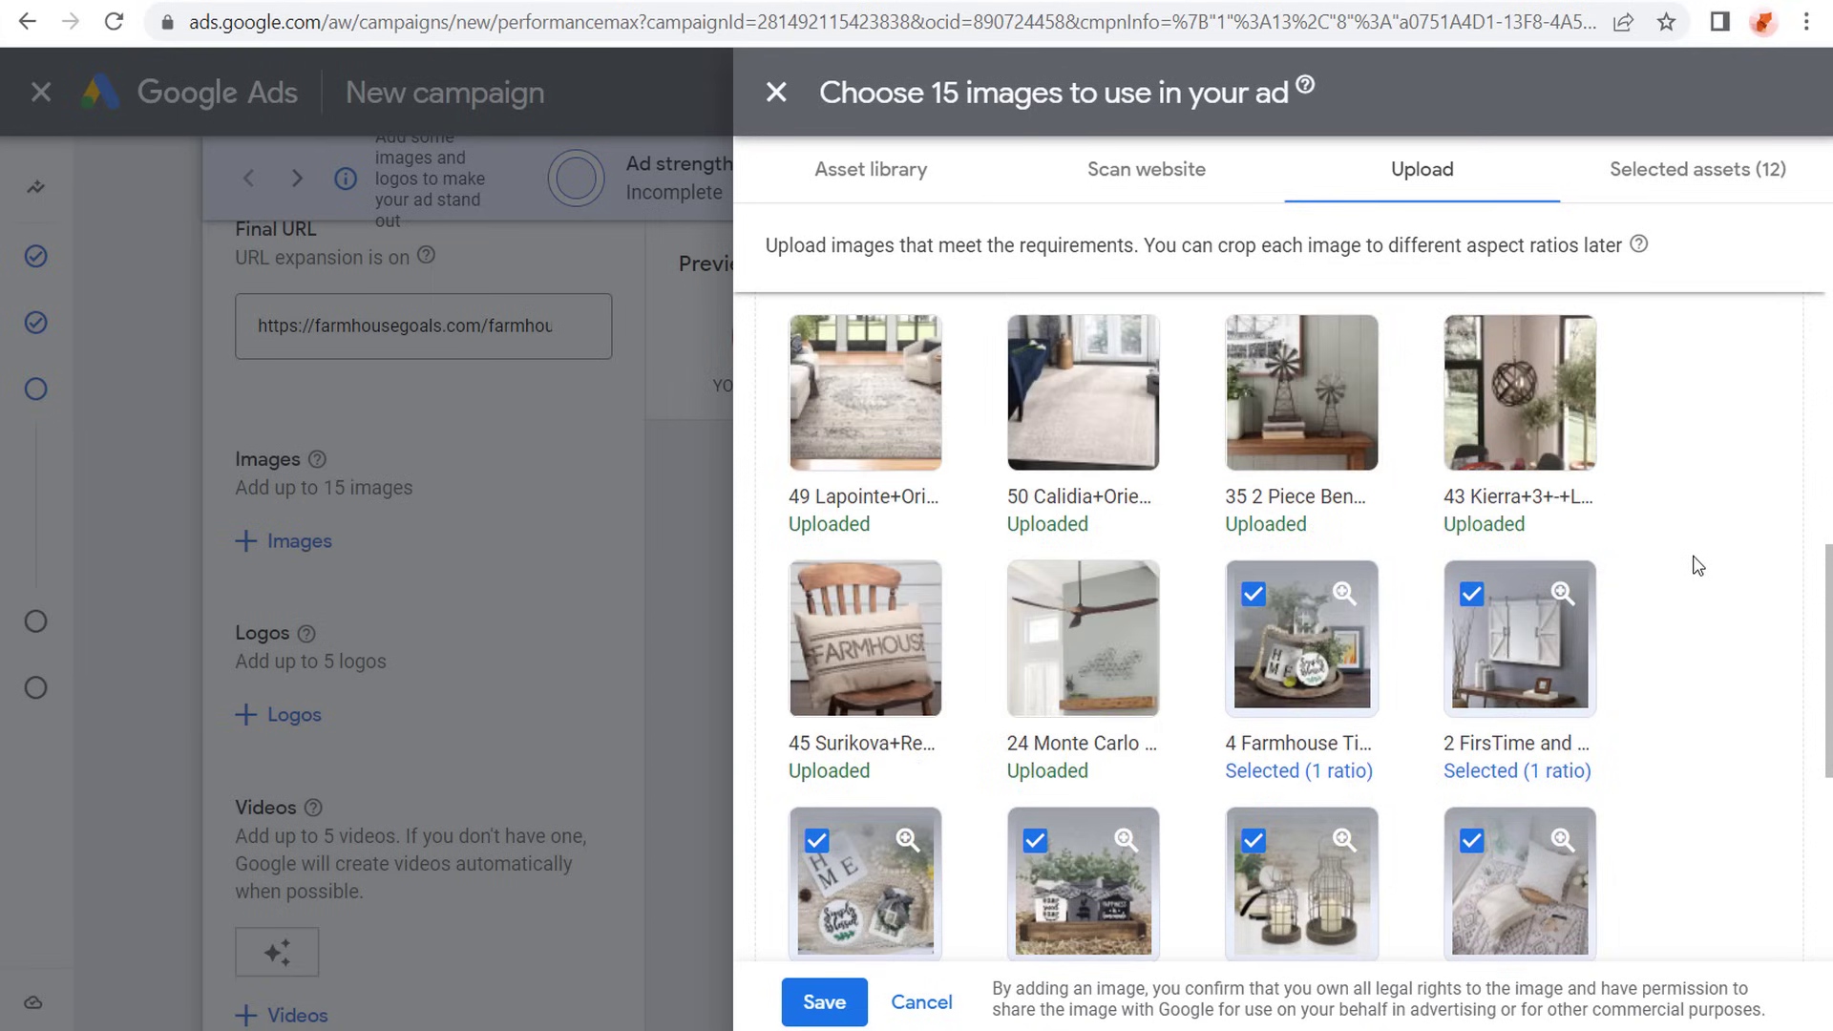
{"action": "scroll", "coordinate": [1665, 562], "scroll_direction": "down", "scroll_amount": 2}
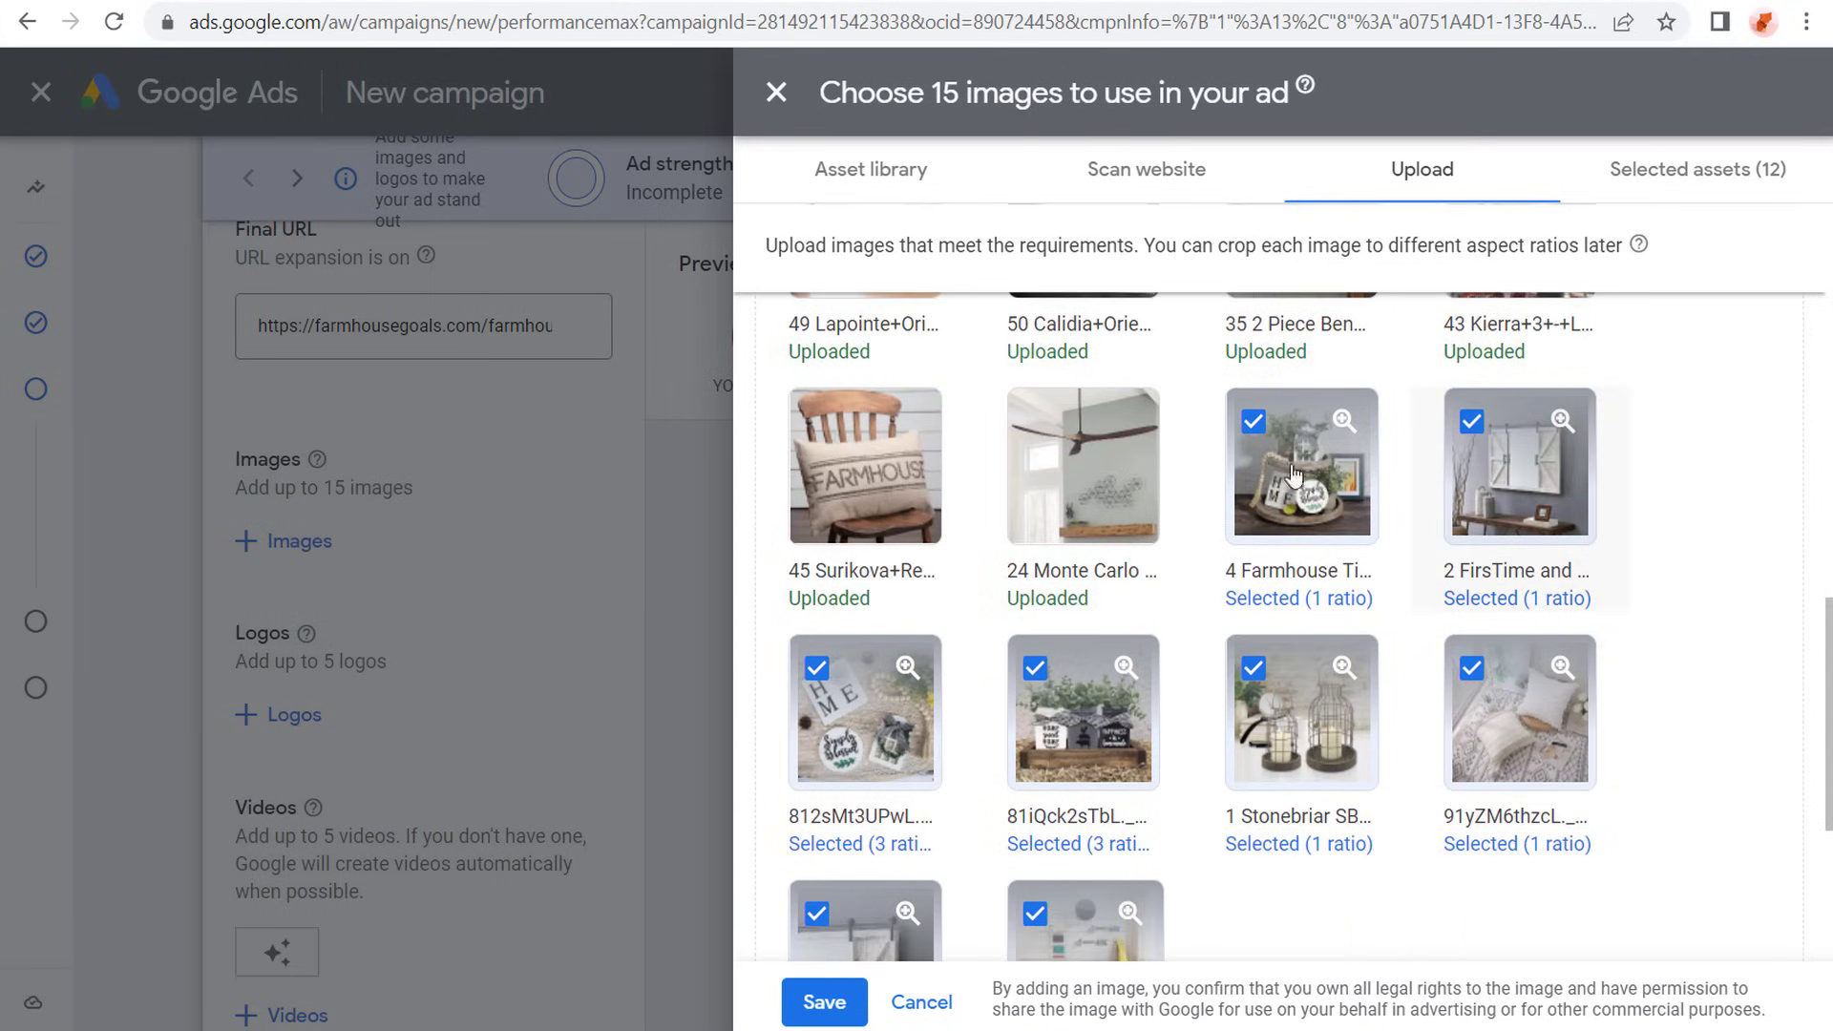
{"action": "scroll", "coordinate": [1333, 758], "scroll_direction": "down", "scroll_amount": 2}
{"action": "left_click", "coordinate": [1550, 587]}
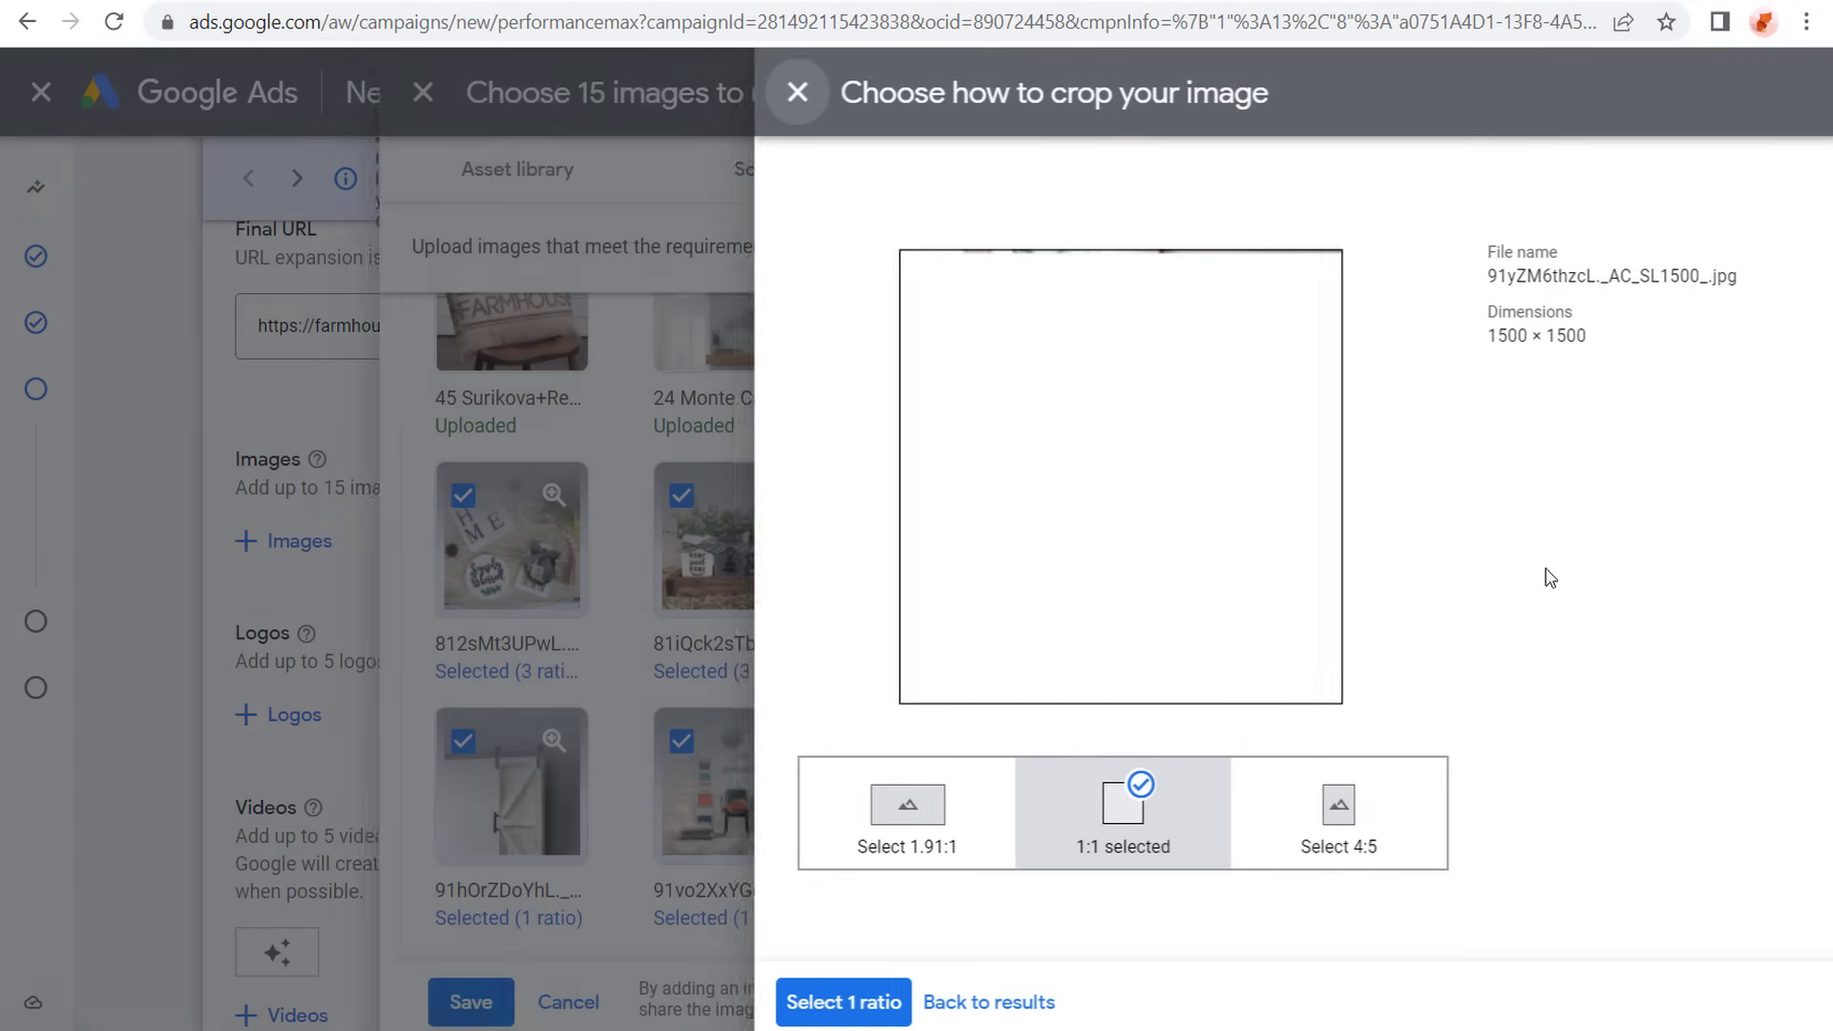
{"action": "left_click", "coordinate": [929, 857]}
{"action": "left_click_drag", "start_coordinate": [1237, 528], "coordinate": [1237, 548]}
{"action": "left_click", "coordinate": [828, 1002]}
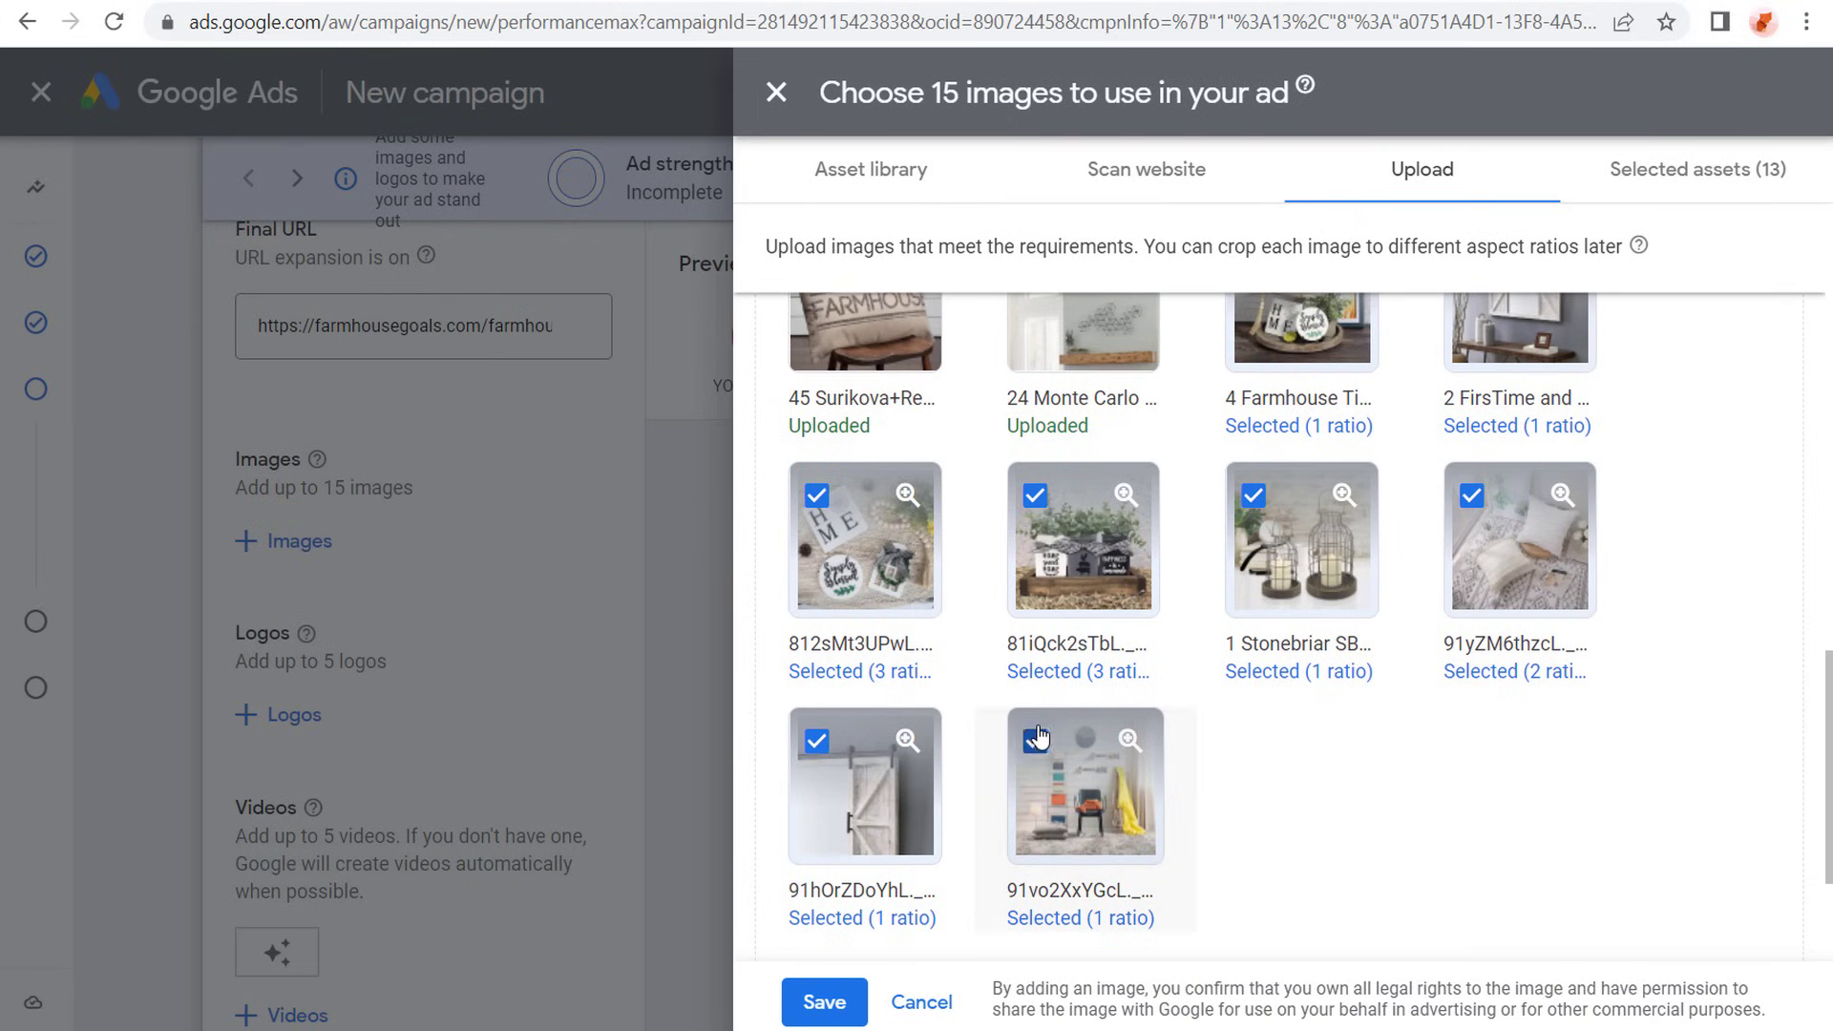
- Replace the selected 91vo2XxYGcL and 91hOrZDoYhL images with others, including the Sullivans ceramic jug set at 1:1, and save the fifteen-image selection
{"action": "left_click", "coordinate": [1035, 741]}
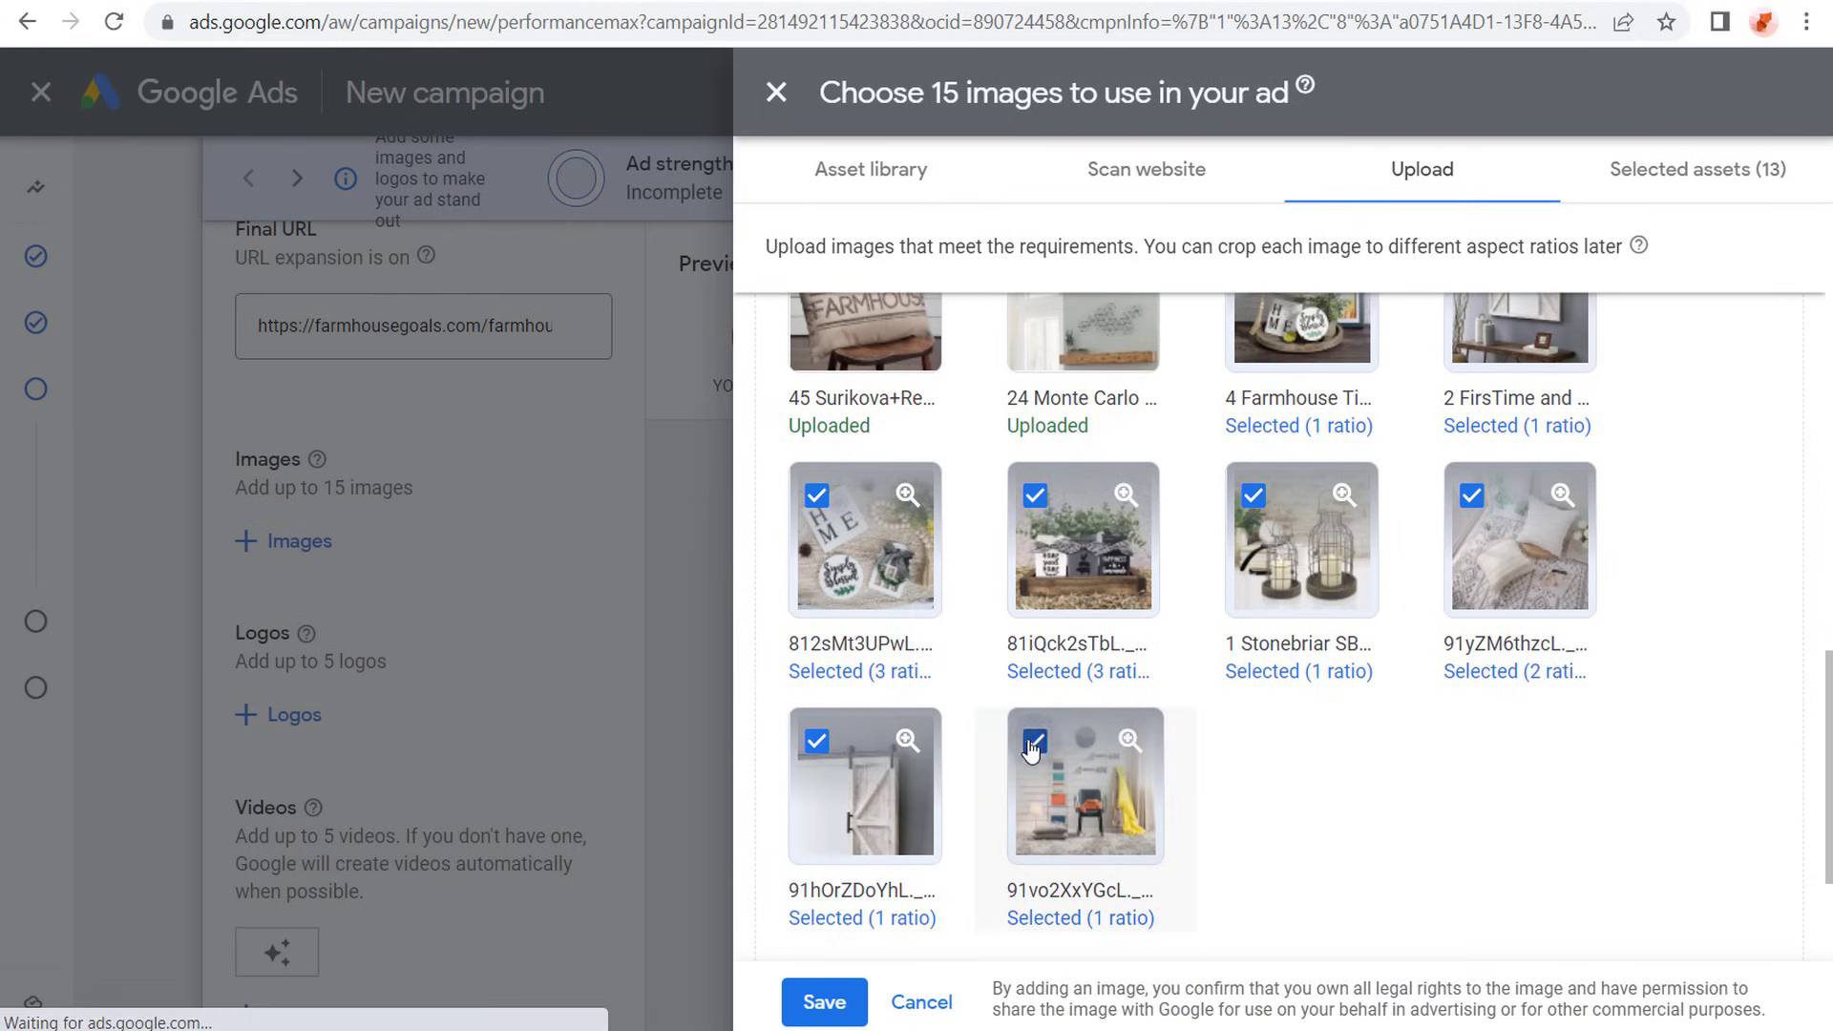
{"action": "left_click", "coordinate": [818, 743]}
{"action": "scroll", "coordinate": [1718, 716], "scroll_direction": "up", "scroll_amount": 5}
{"action": "scroll", "coordinate": [1705, 708], "scroll_direction": "up", "scroll_amount": 5}
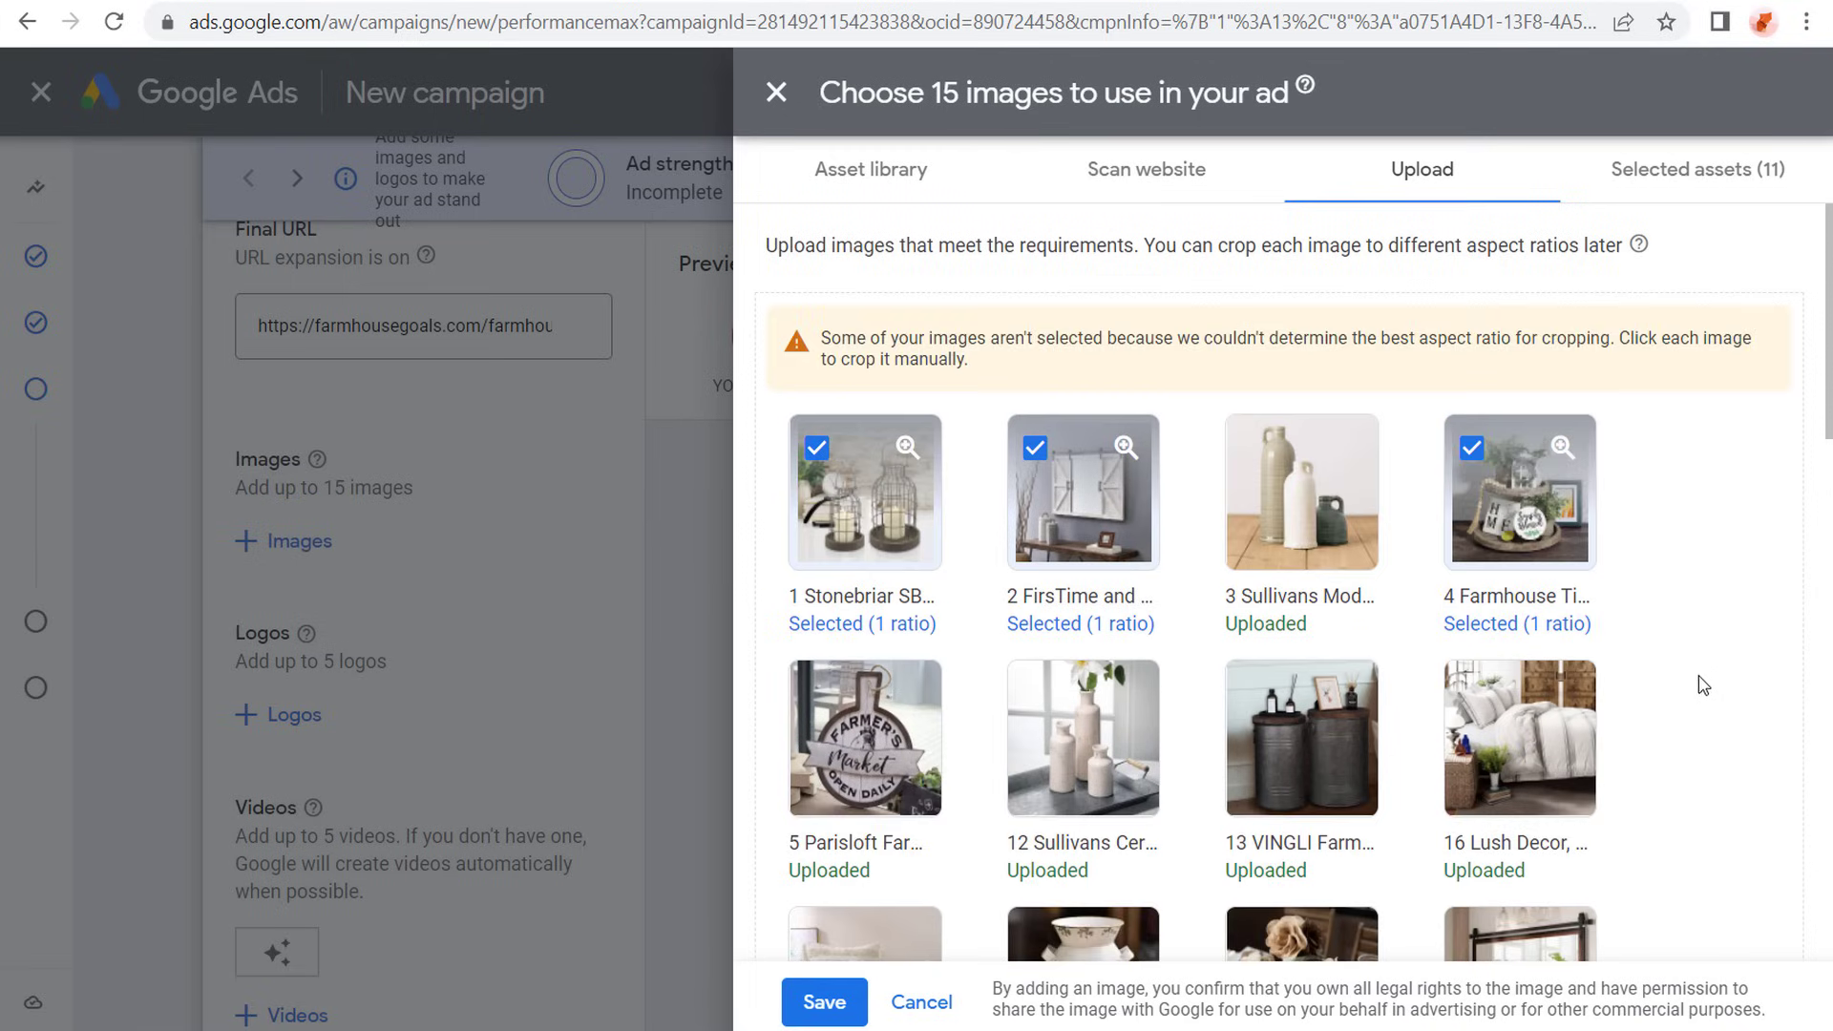
{"action": "left_click", "coordinate": [1318, 503]}
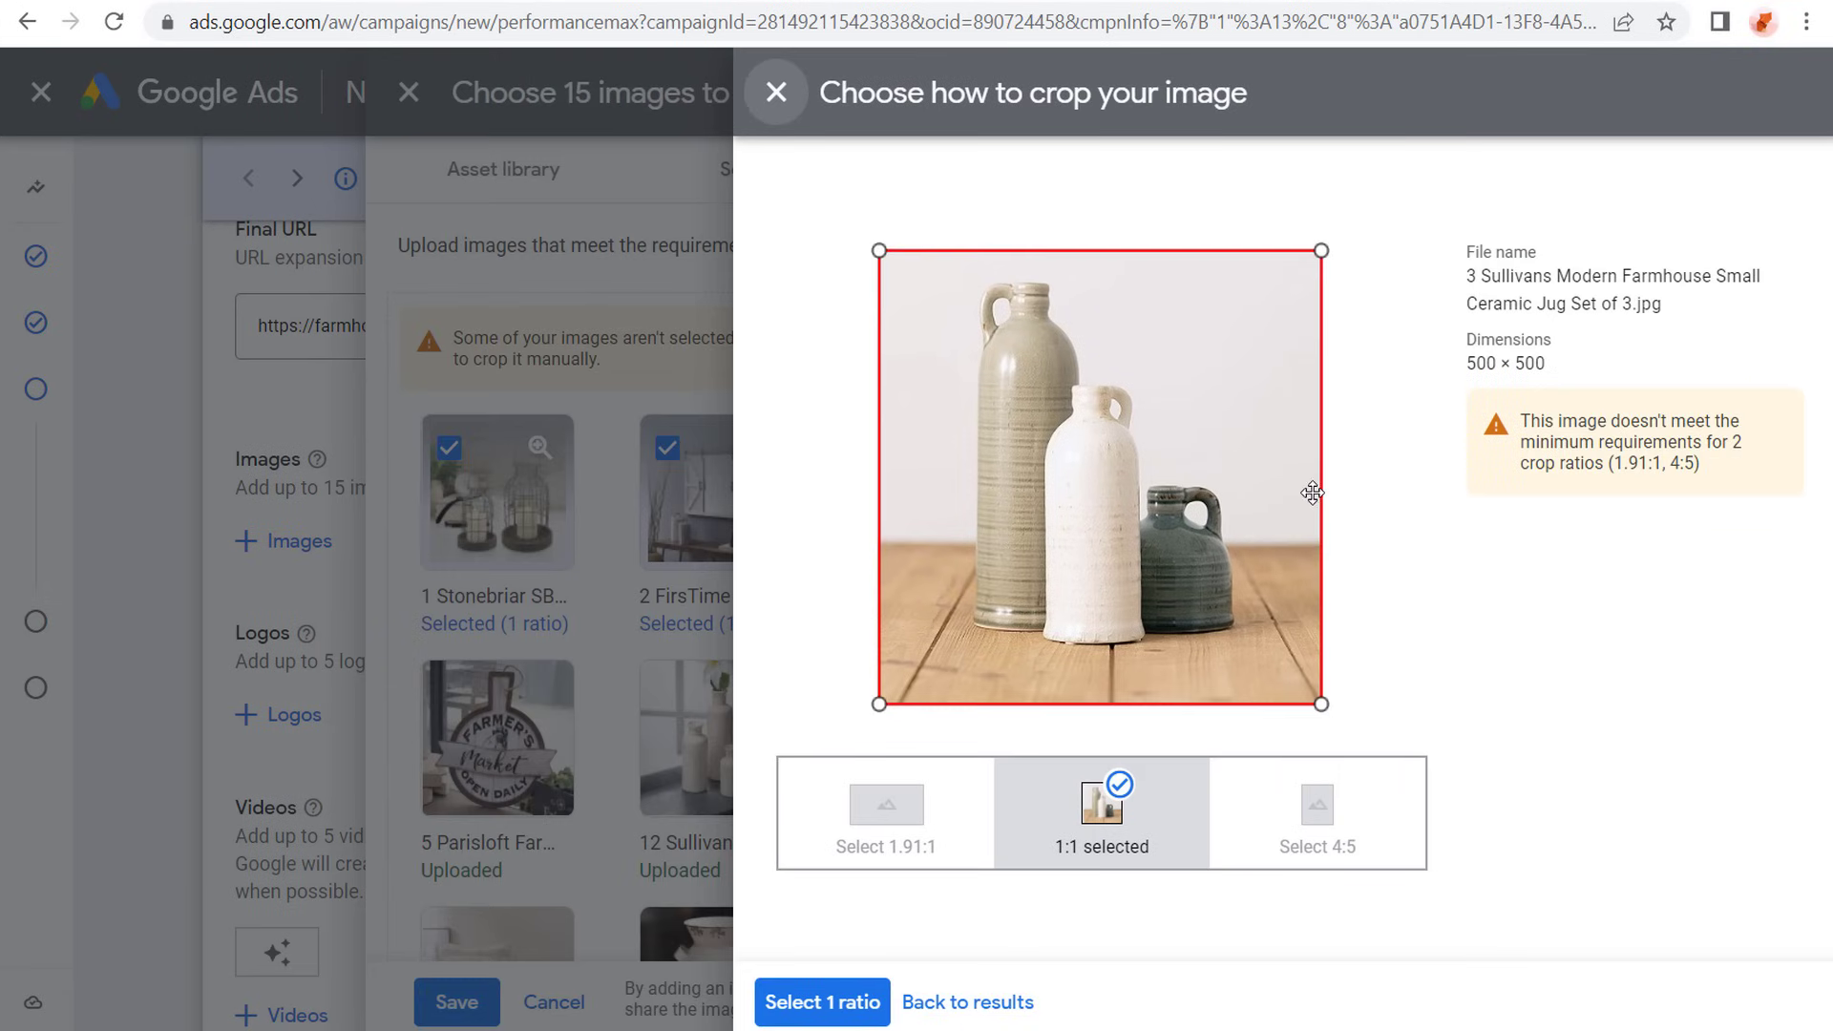
{"action": "left_click", "coordinate": [818, 1000]}
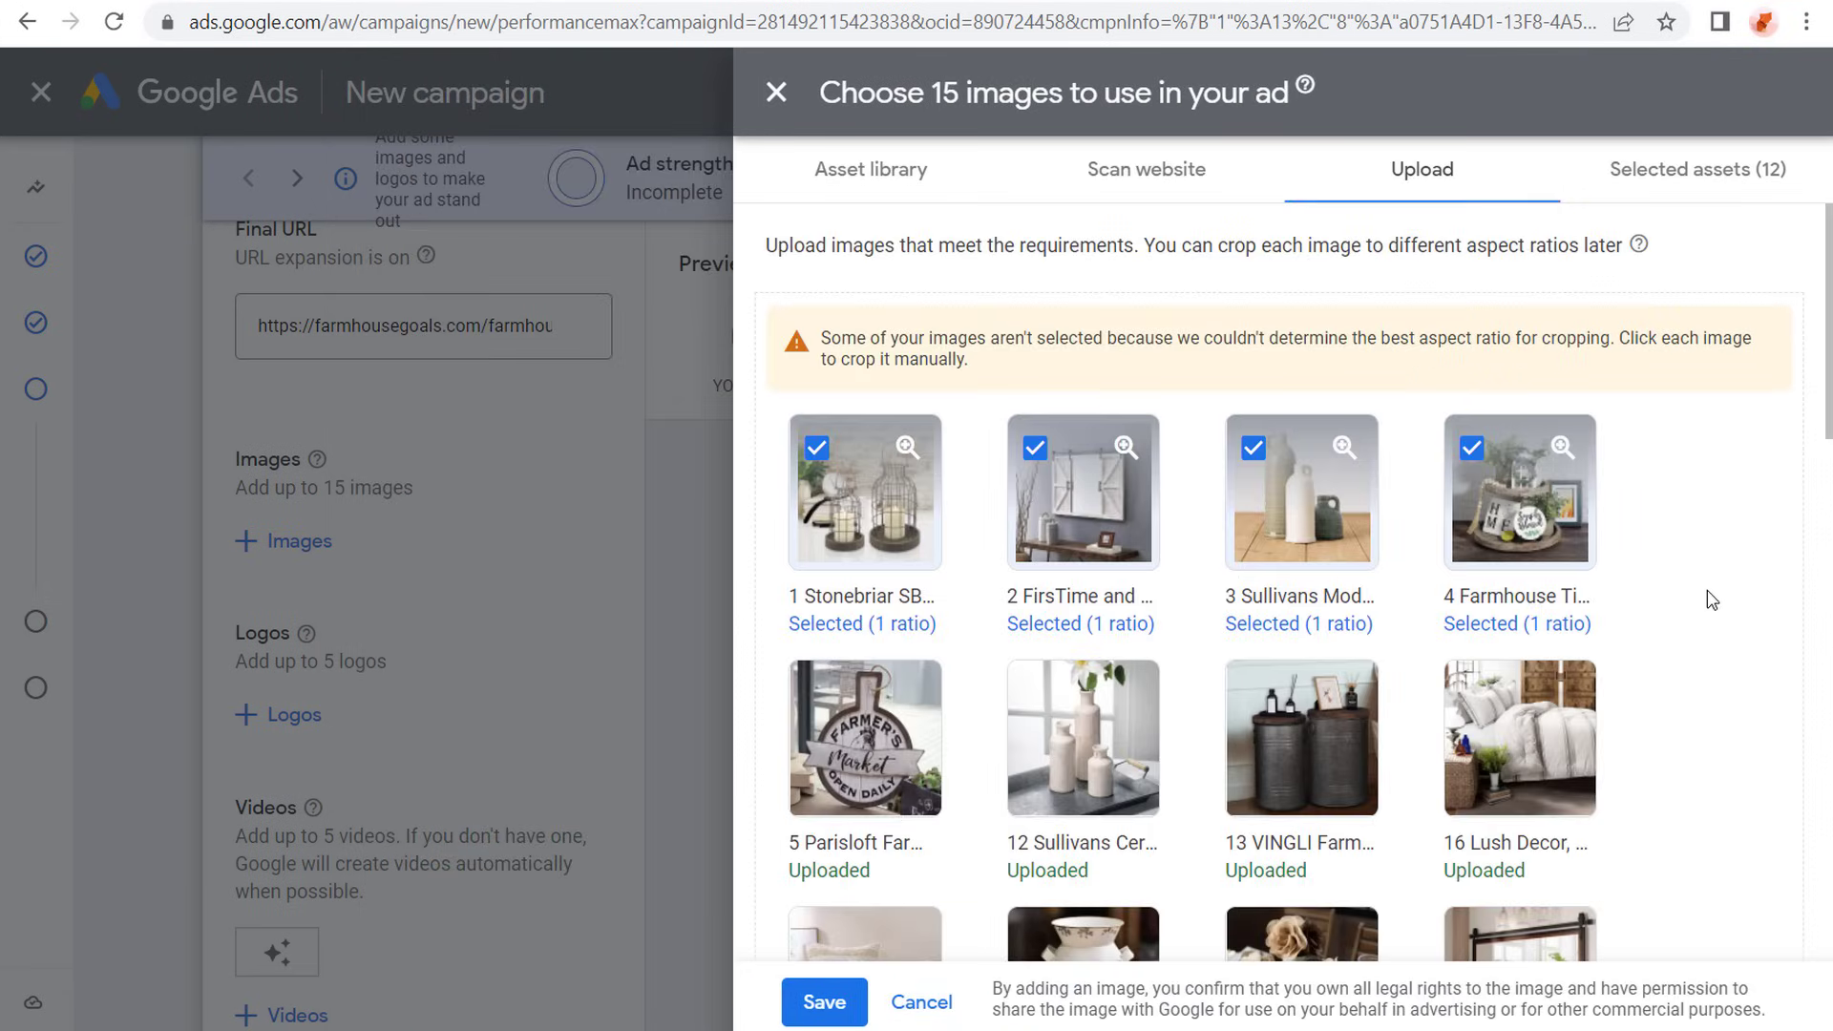
{"action": "scroll", "coordinate": [1706, 590], "scroll_direction": "down", "scroll_amount": 10}
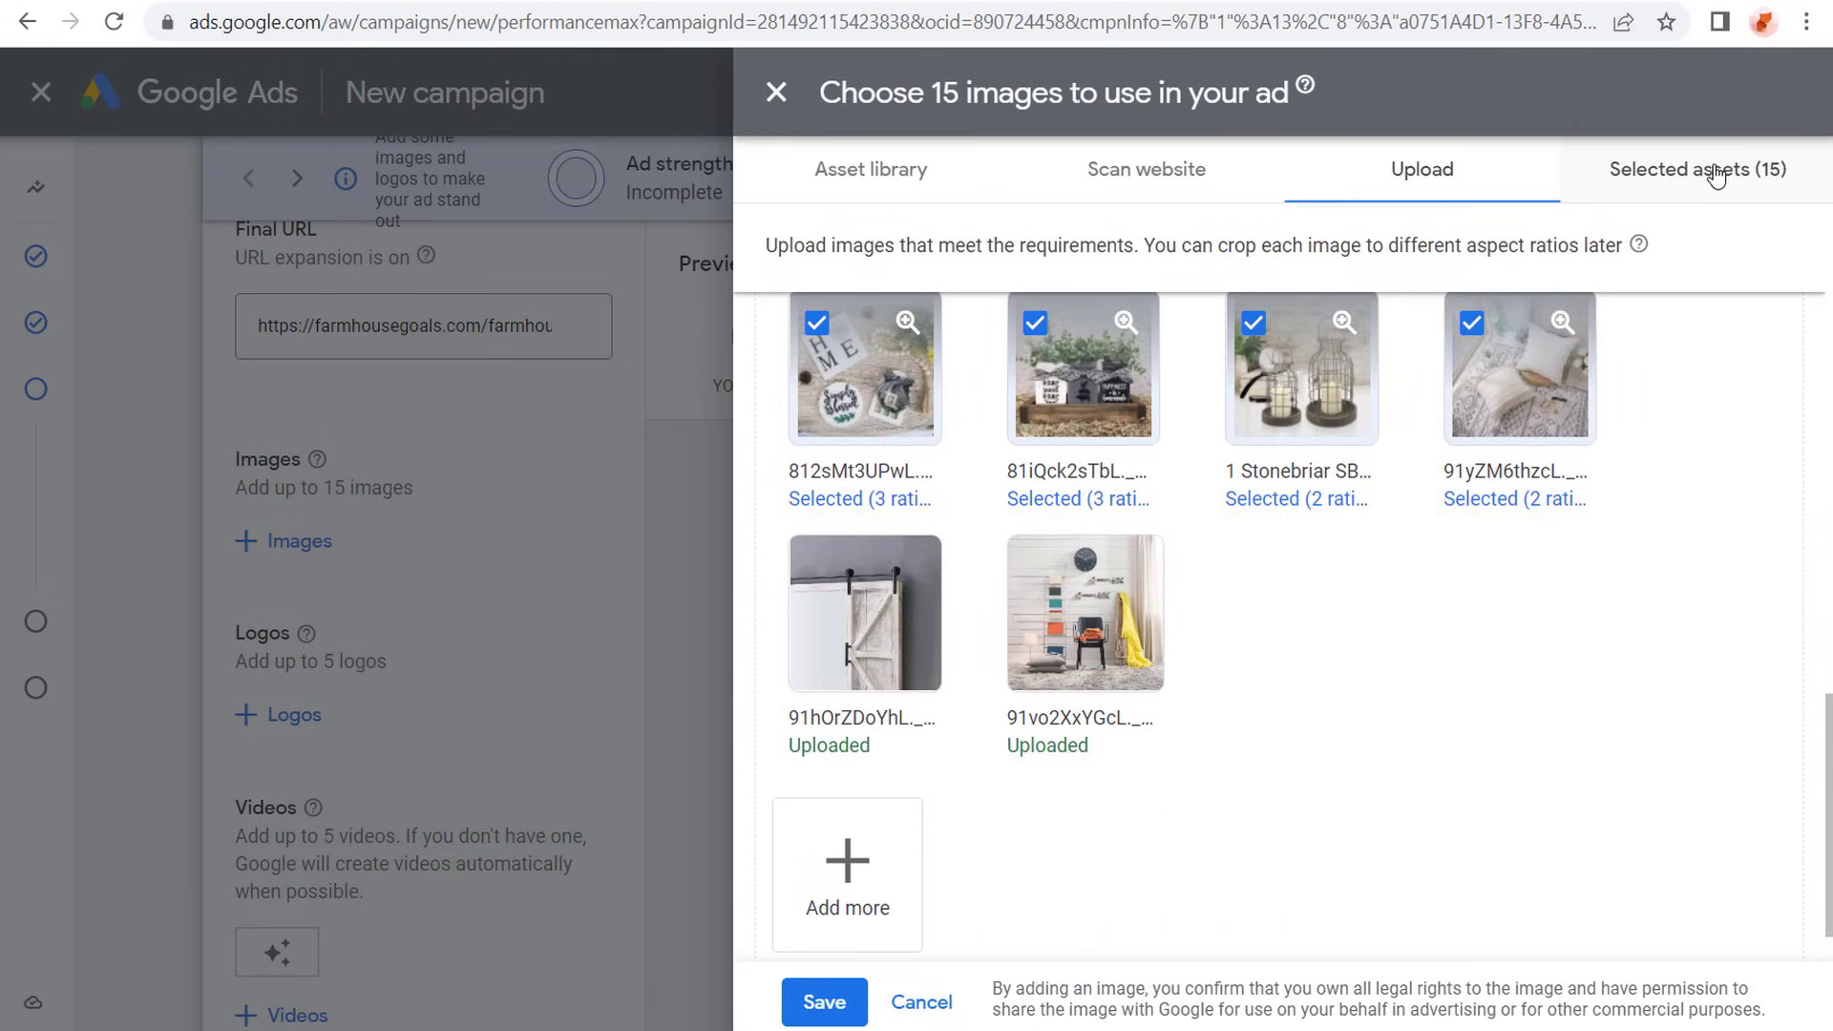
{"action": "left_click", "coordinate": [822, 1000]}
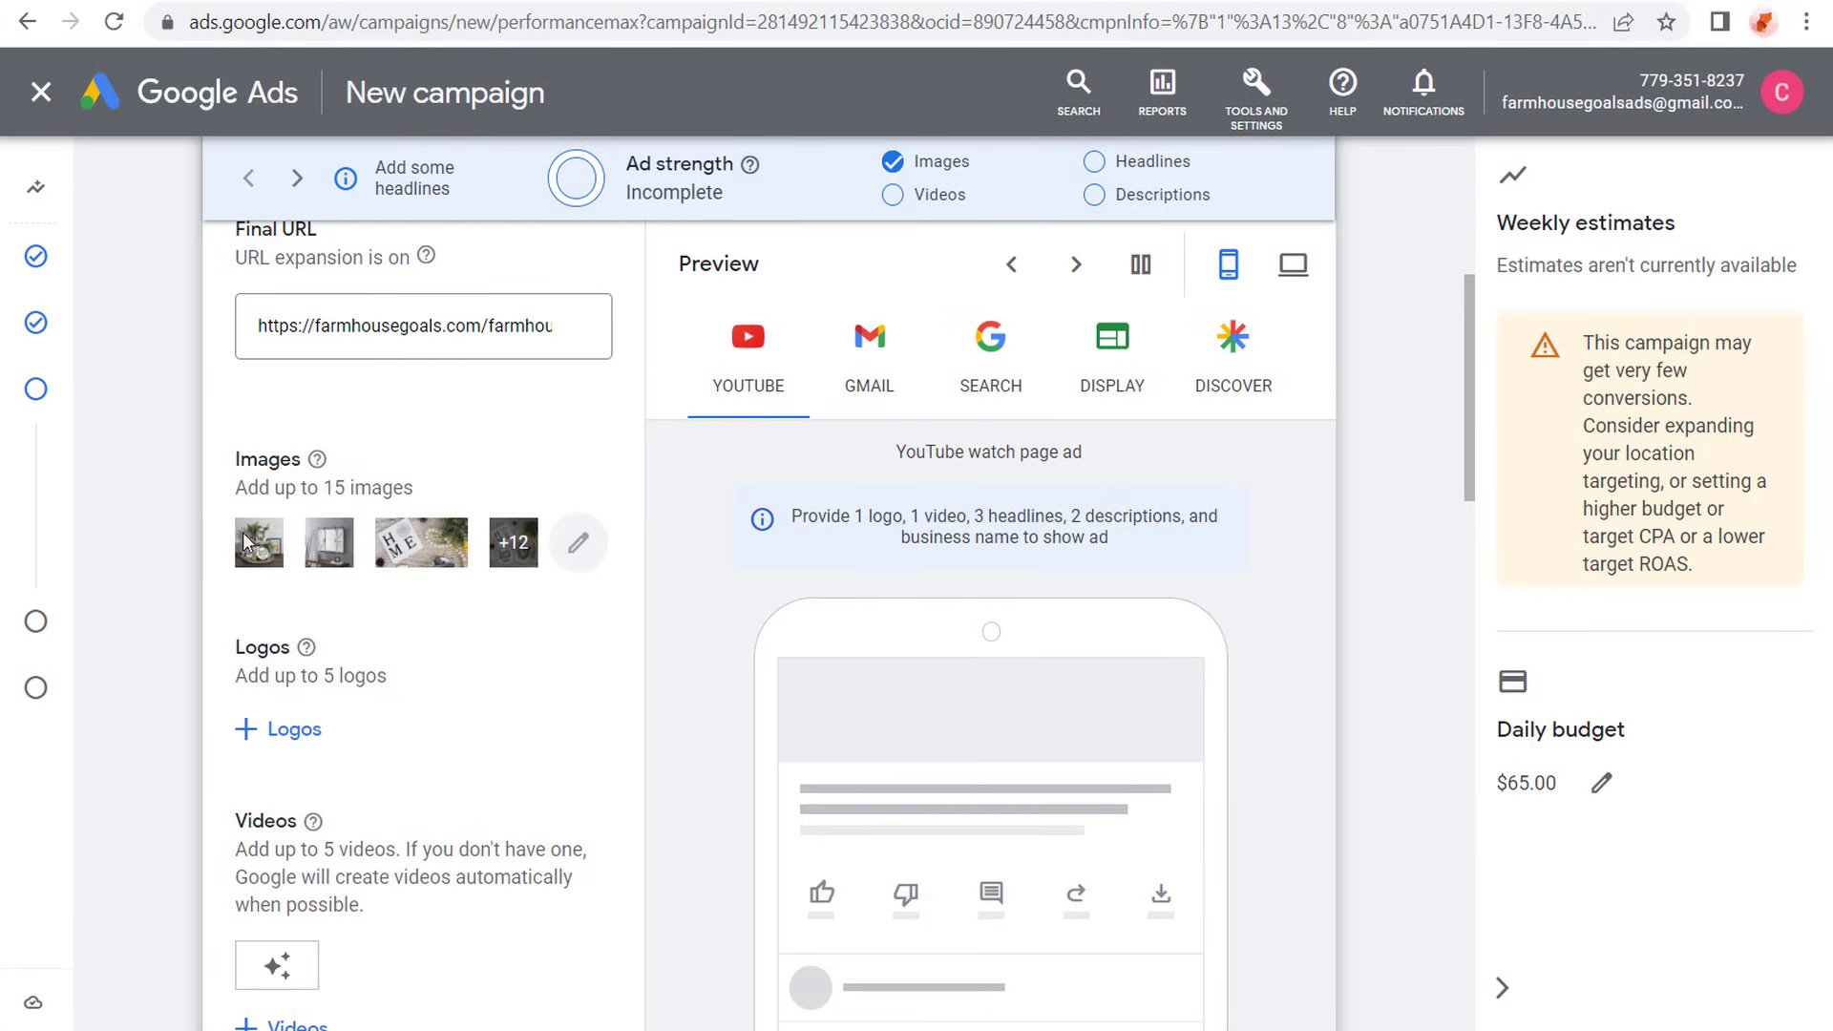
- Read the logo guidelines for the recommended and minimum sizes of square and landscape logos
{"action": "scroll", "coordinate": [256, 599], "scroll_direction": "down", "scroll_amount": 2}
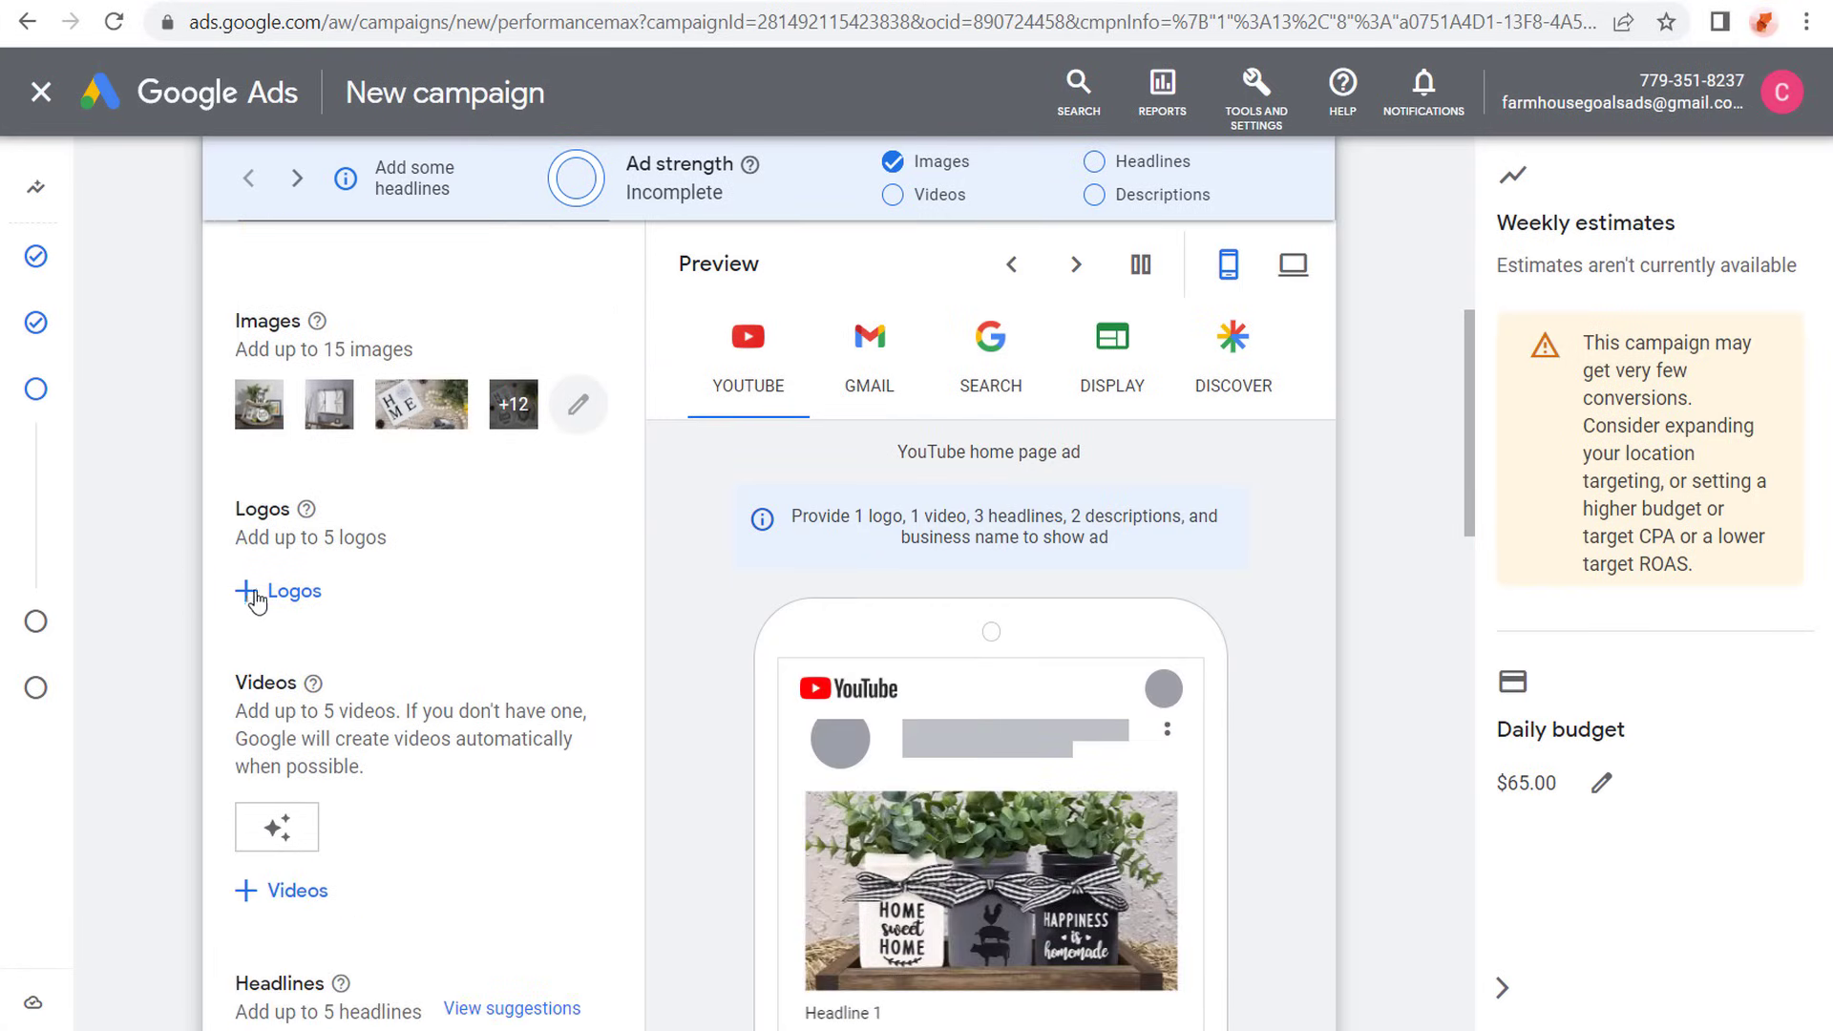
{"action": "left_click", "coordinate": [284, 597]}
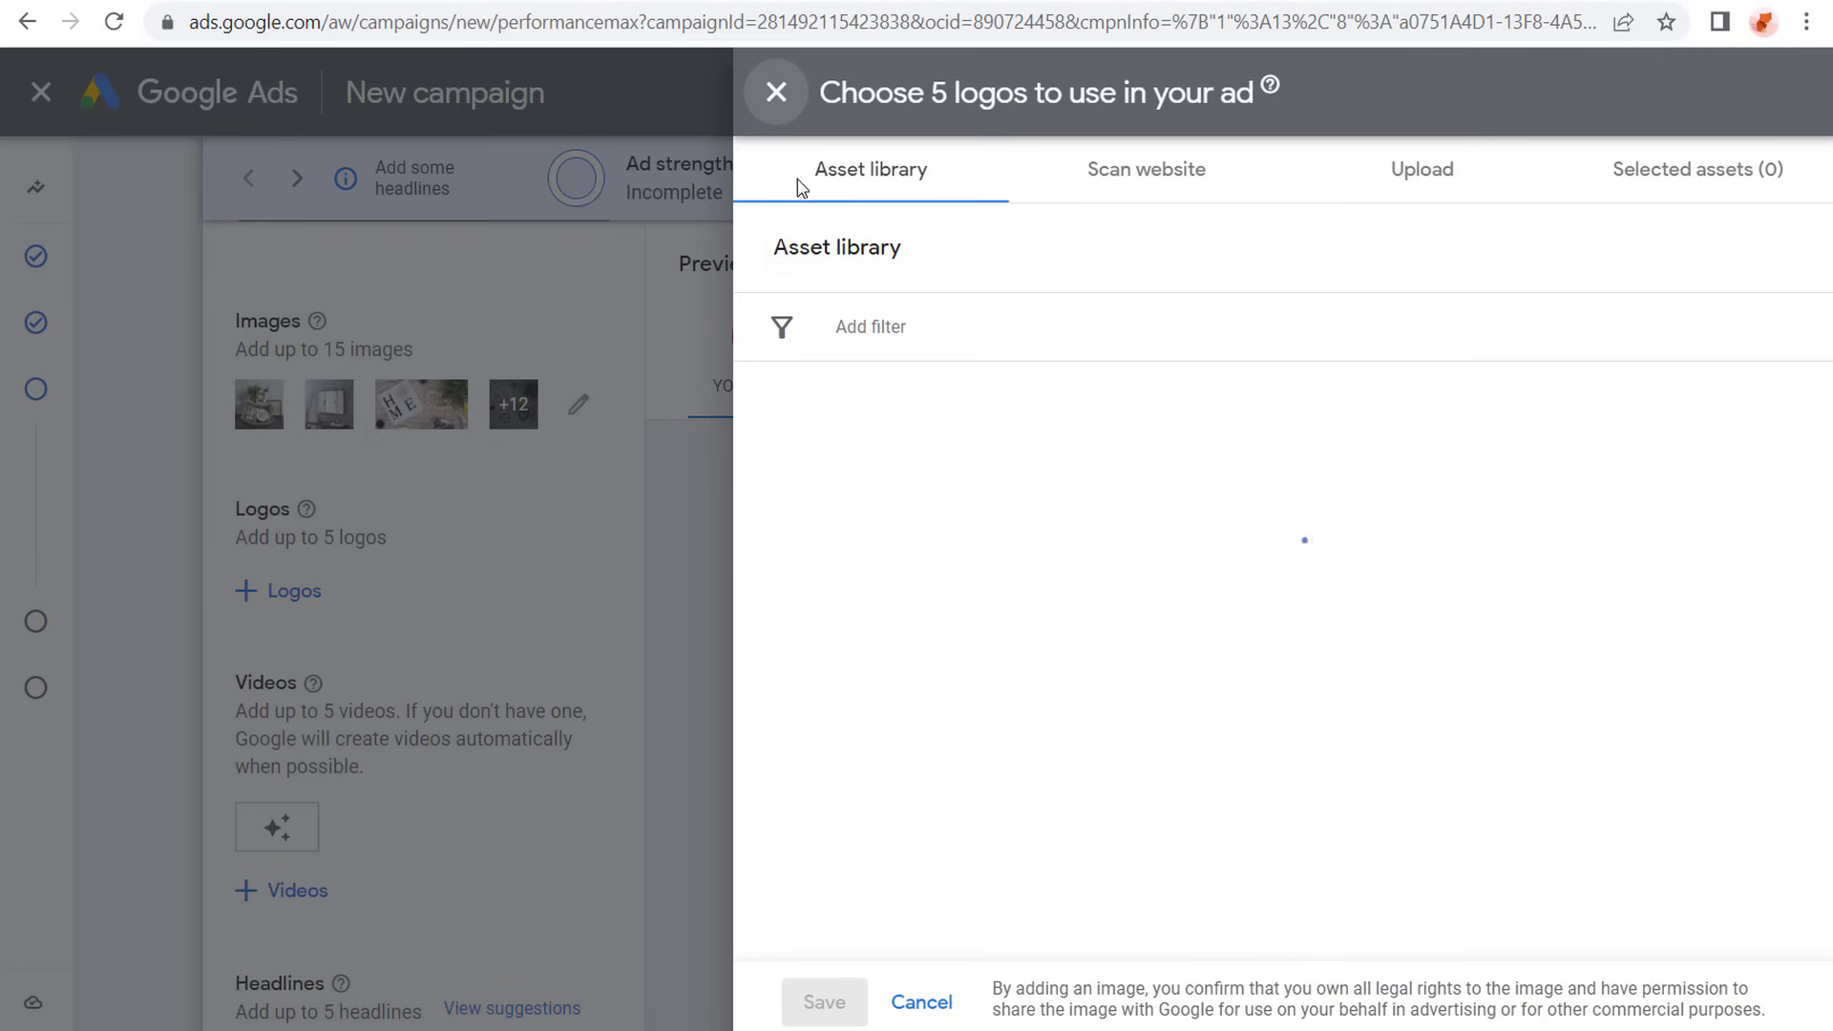
{"action": "left_click", "coordinate": [774, 95]}
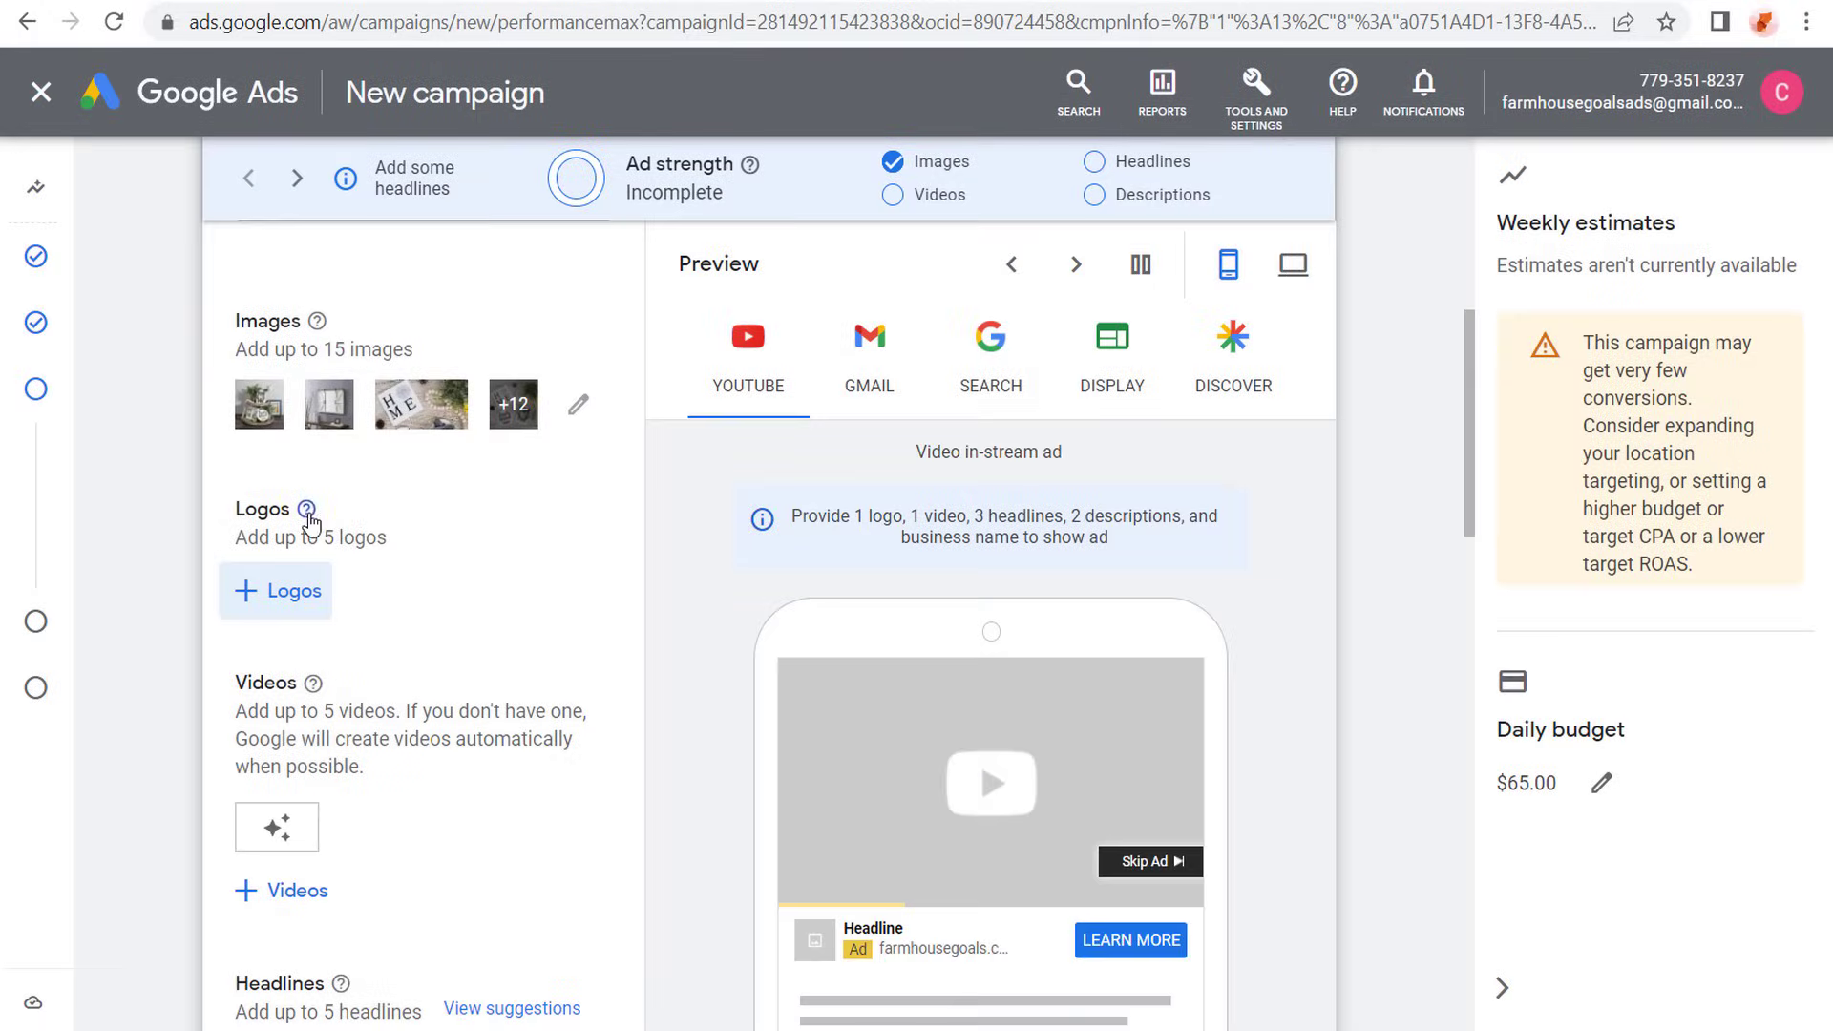
{"action": "mouse_move", "coordinate": [303, 521]}
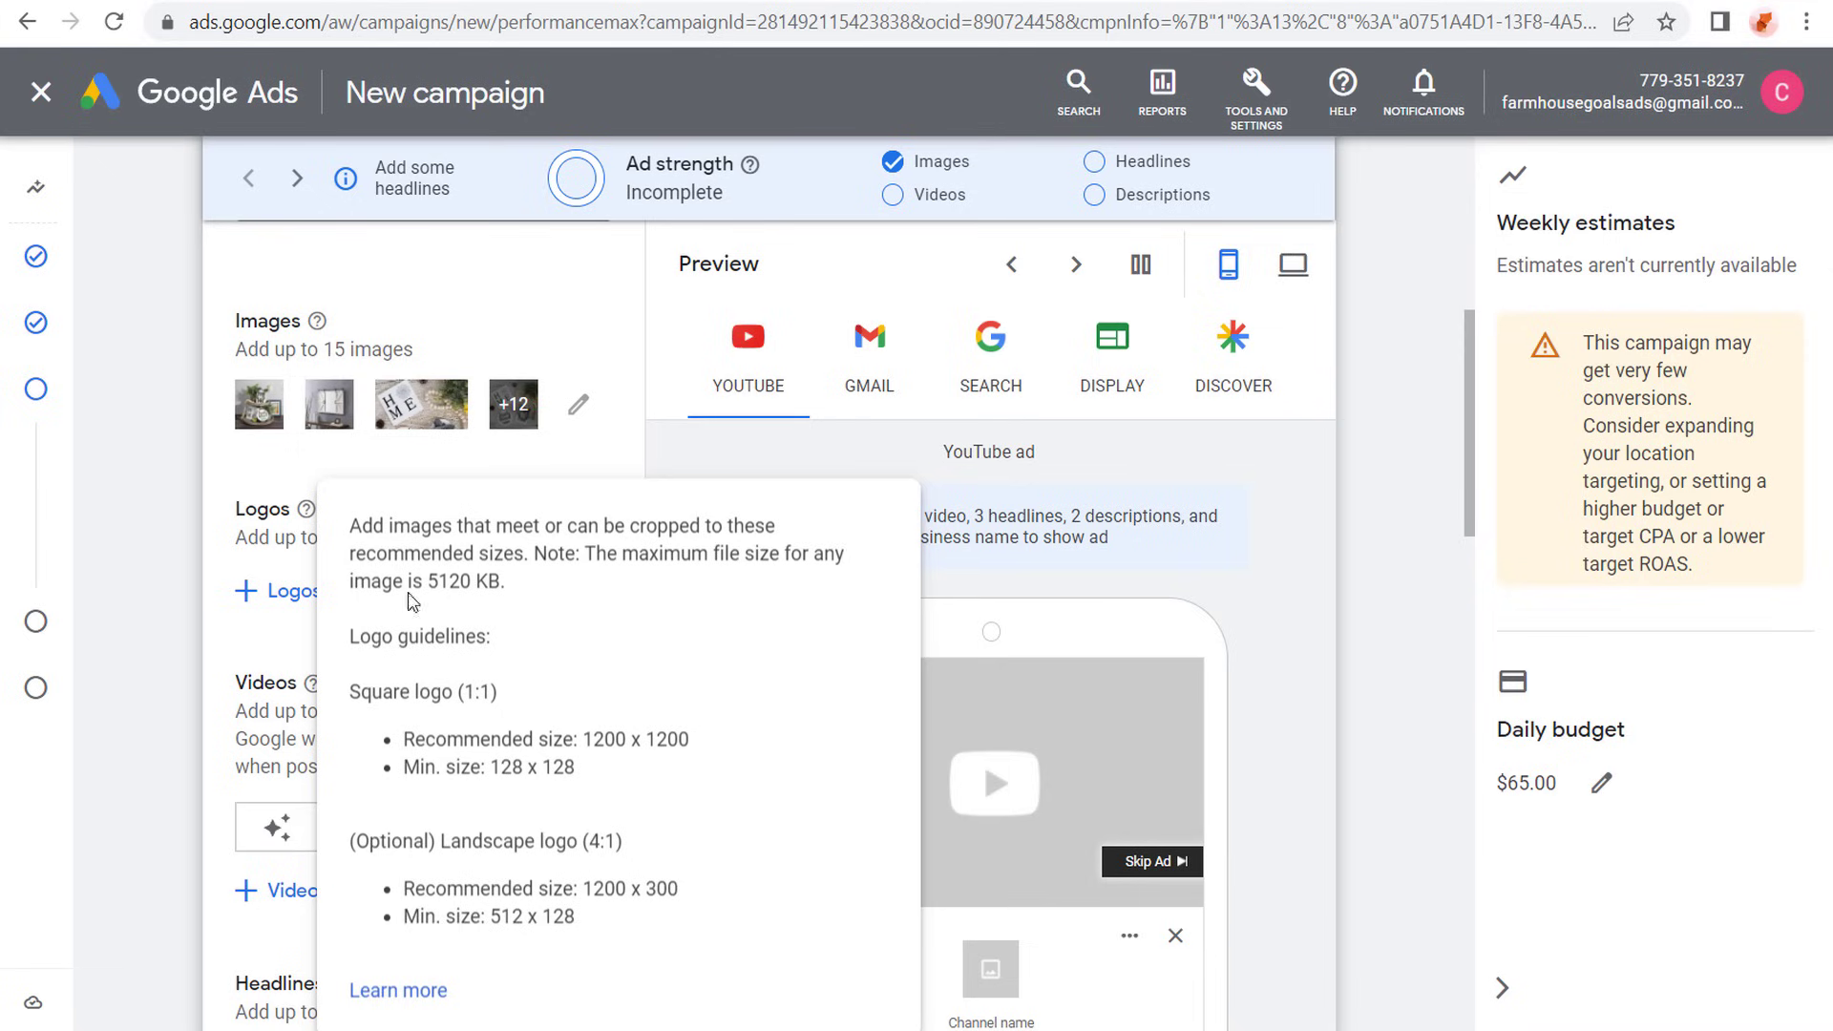
- Upload the Farmhouse Goals logos and save Farmhouse-Goals-Logo-Square.jpg at 1:1 and Logo.jpg at 4:1 for the ad
{"action": "left_click", "coordinate": [281, 601]}
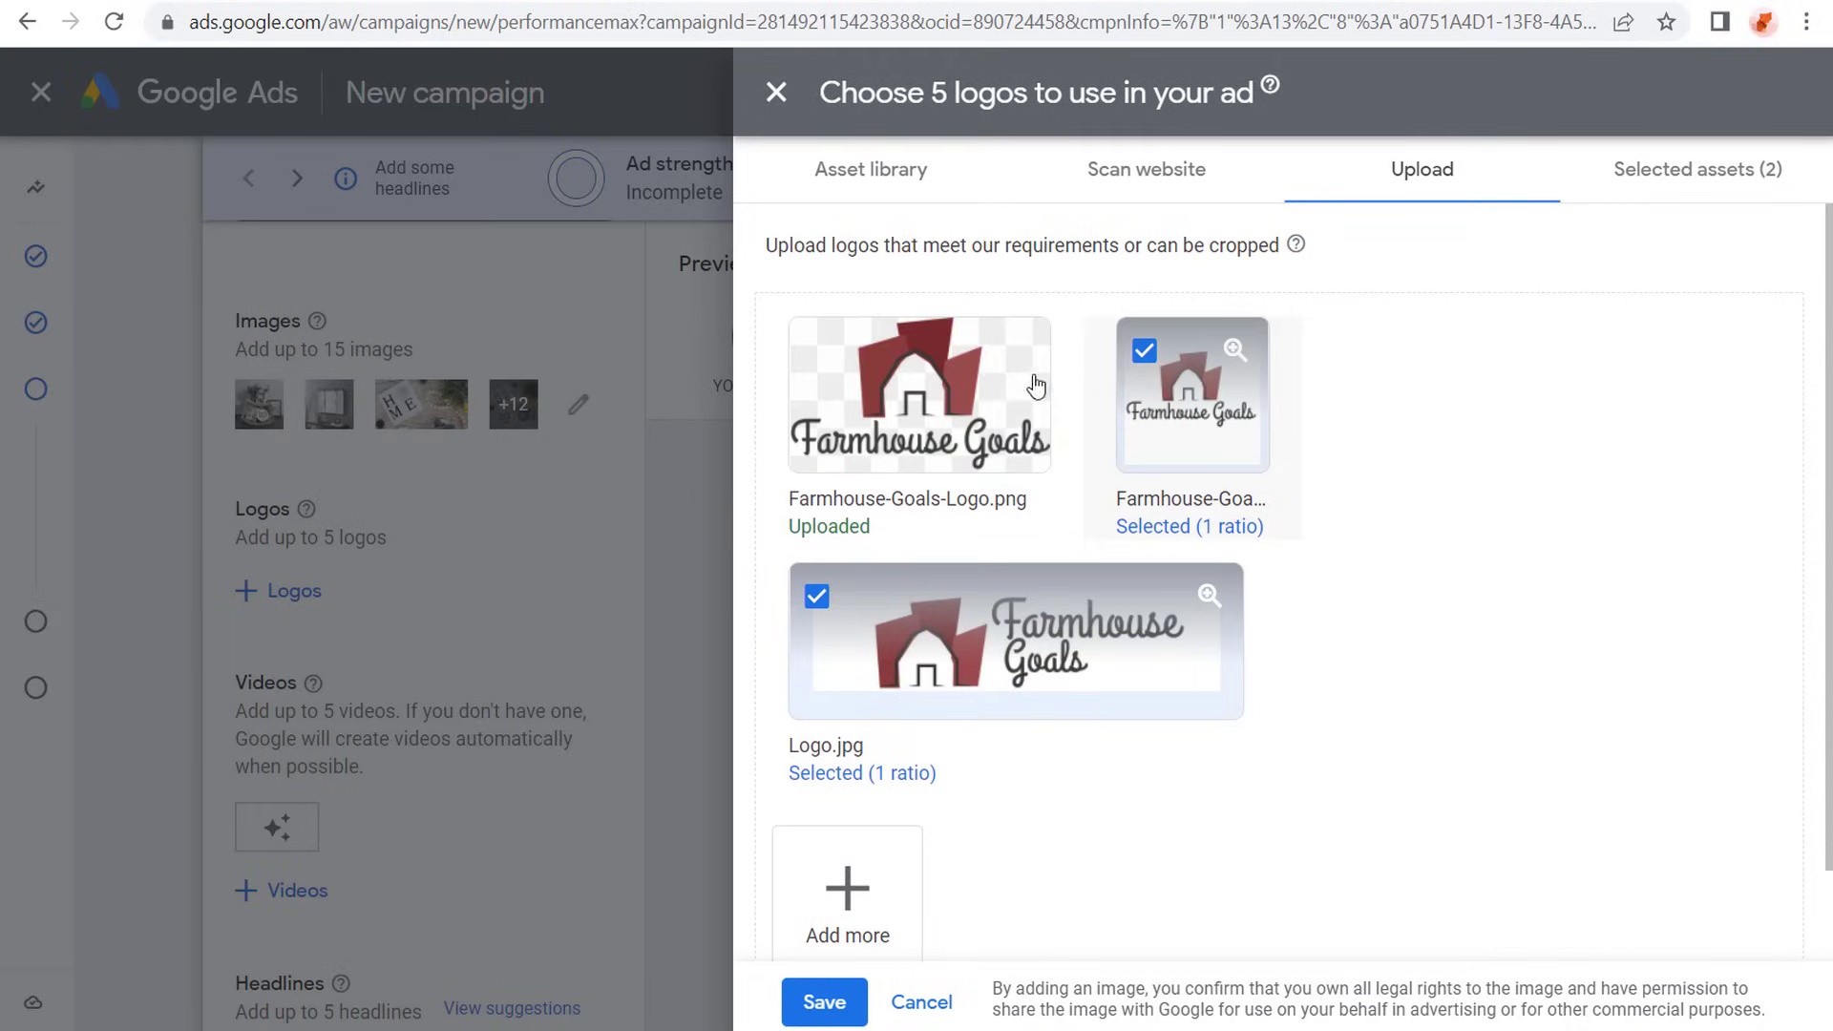
{"action": "mouse_move", "coordinate": [1020, 384]}
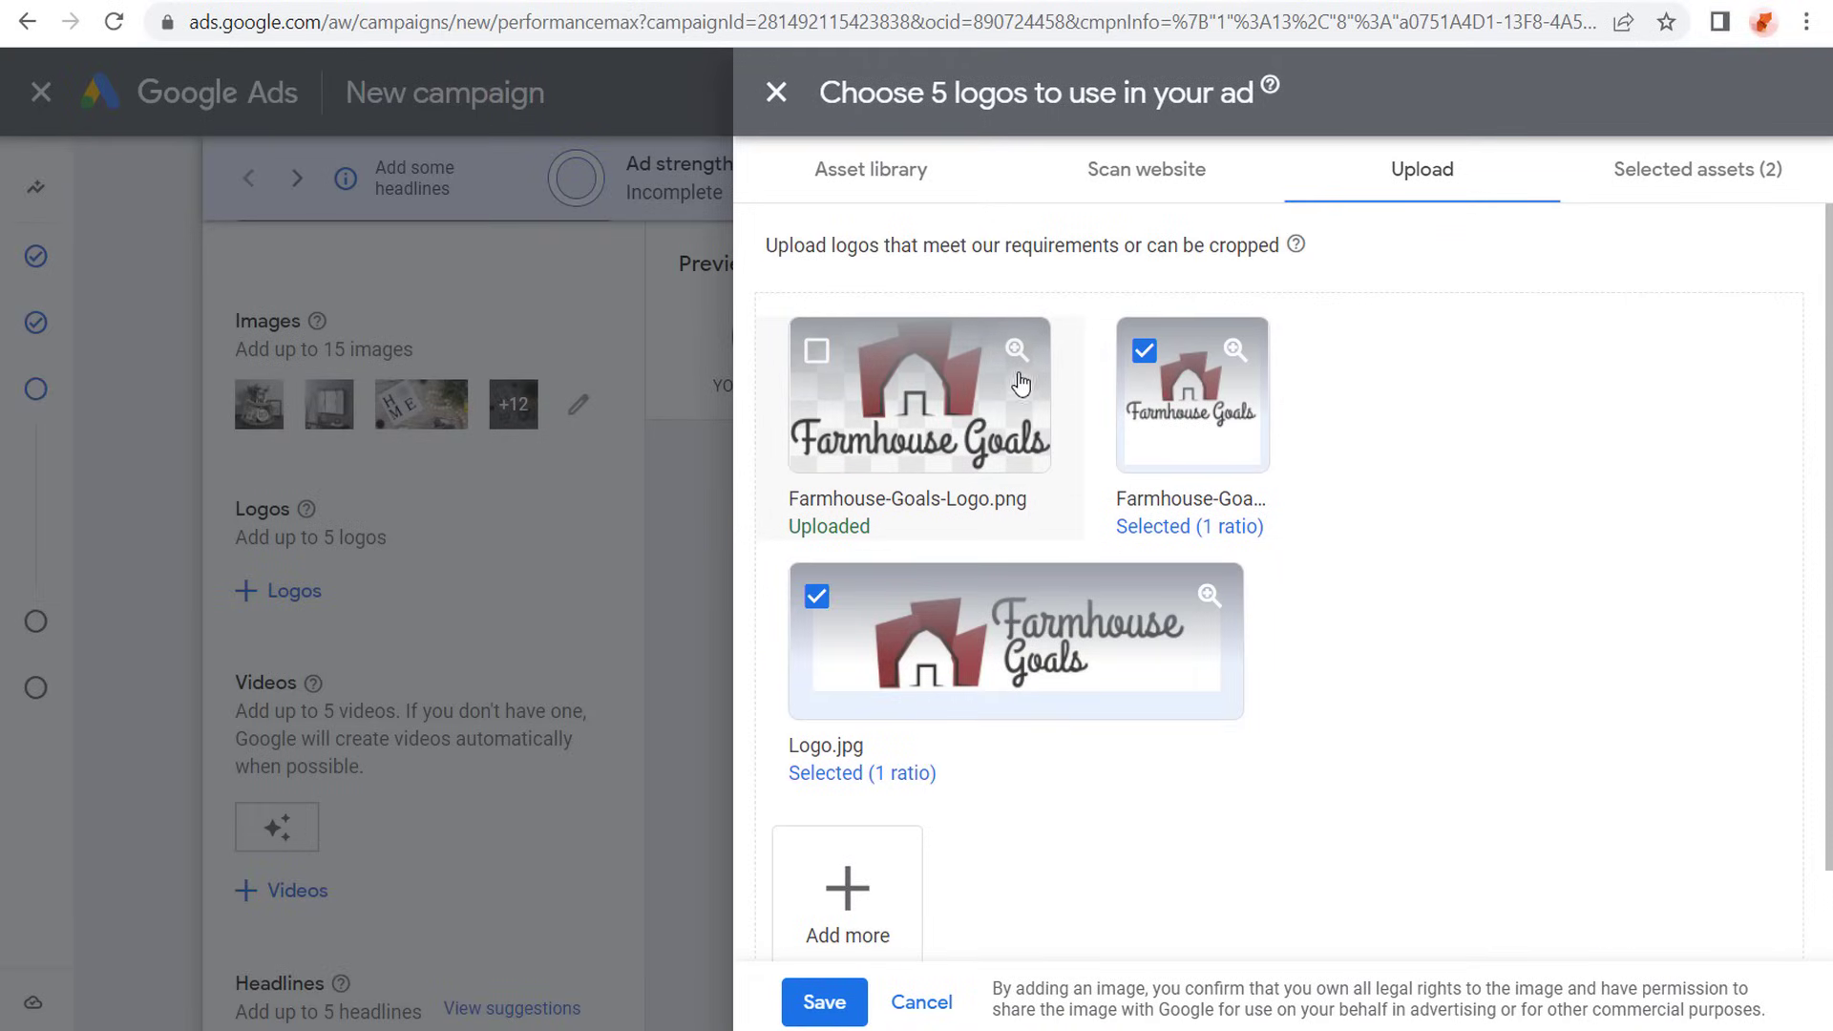
{"action": "left_click", "coordinate": [1180, 429]}
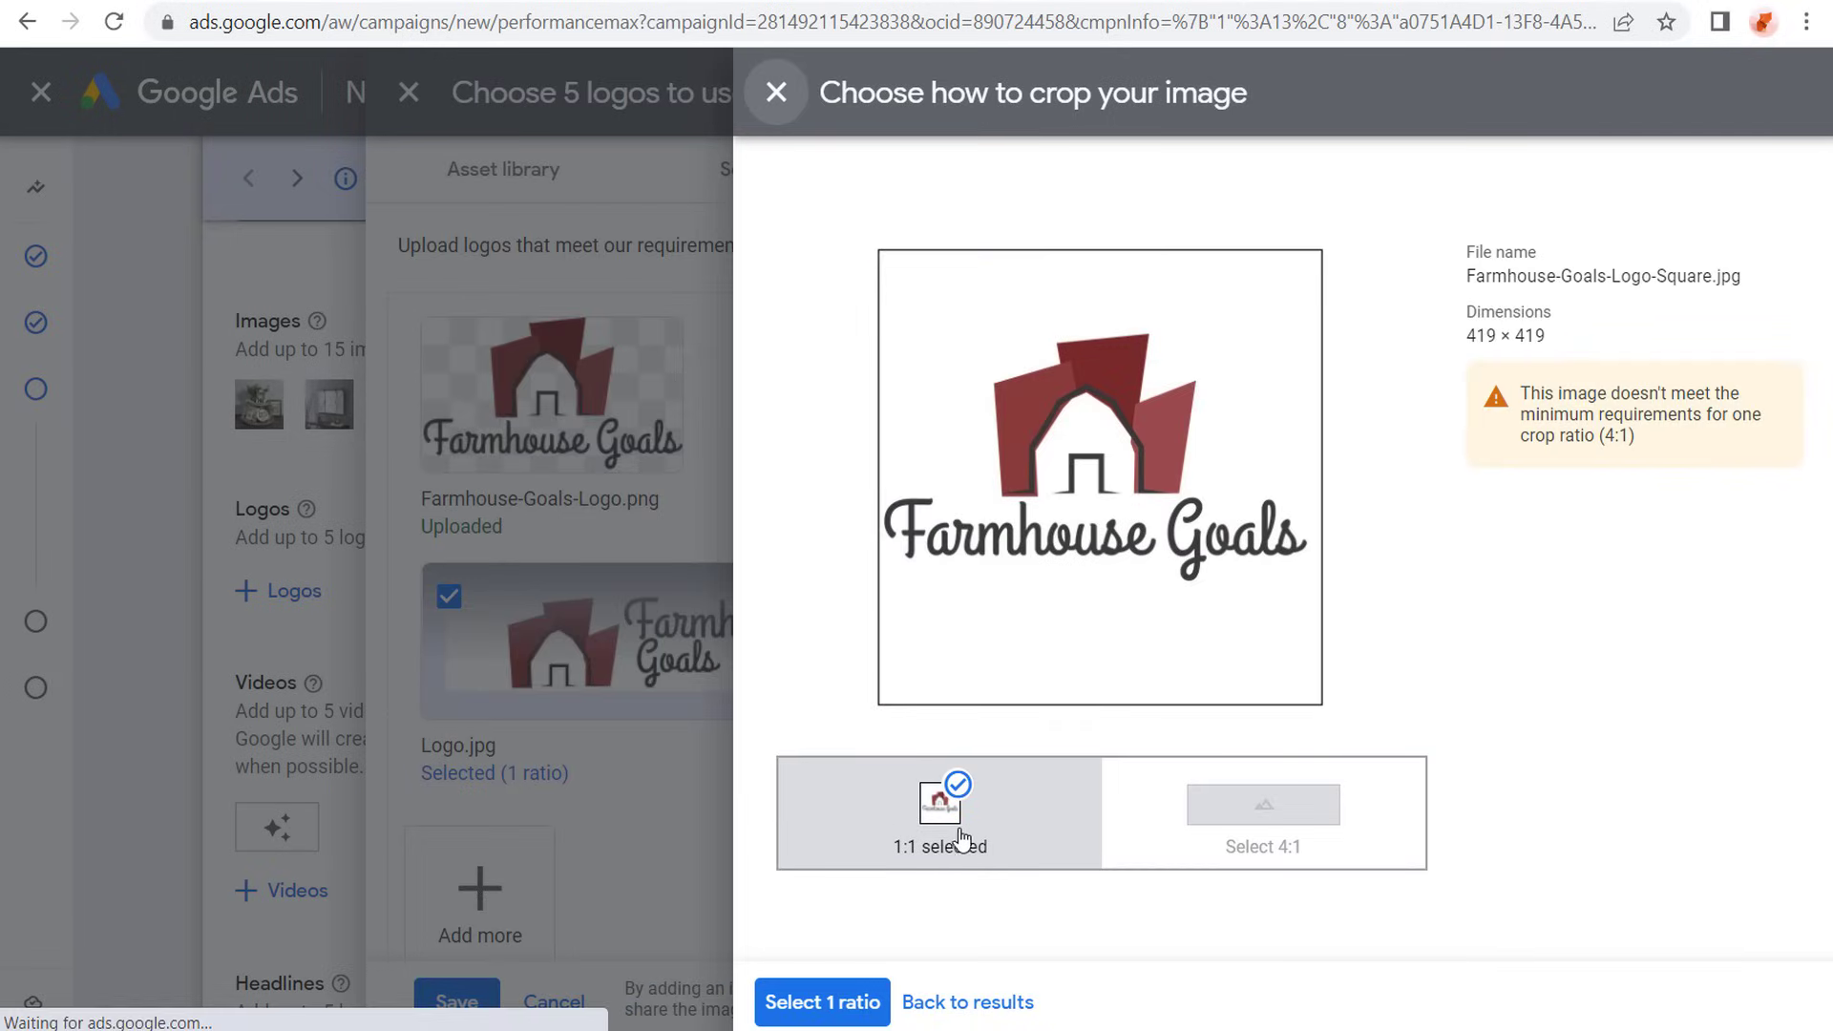
{"action": "left_click", "coordinate": [836, 1002]}
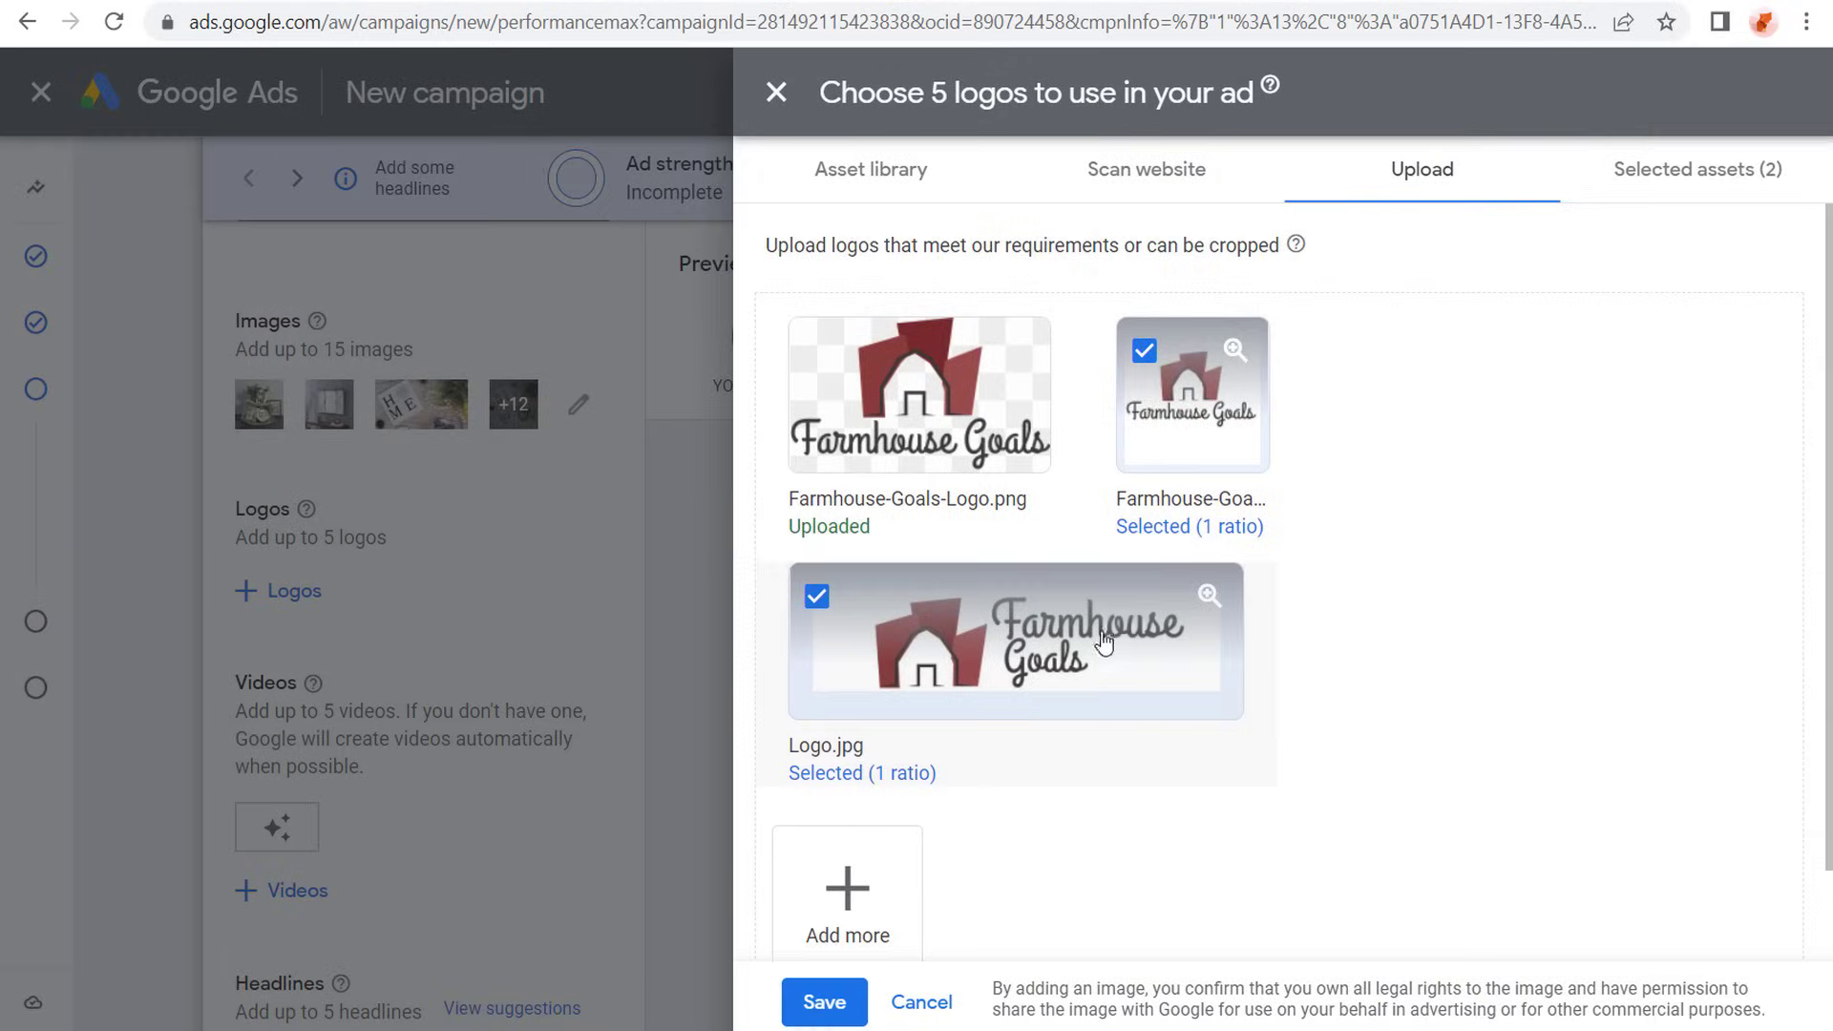
{"action": "left_click", "coordinate": [1127, 626]}
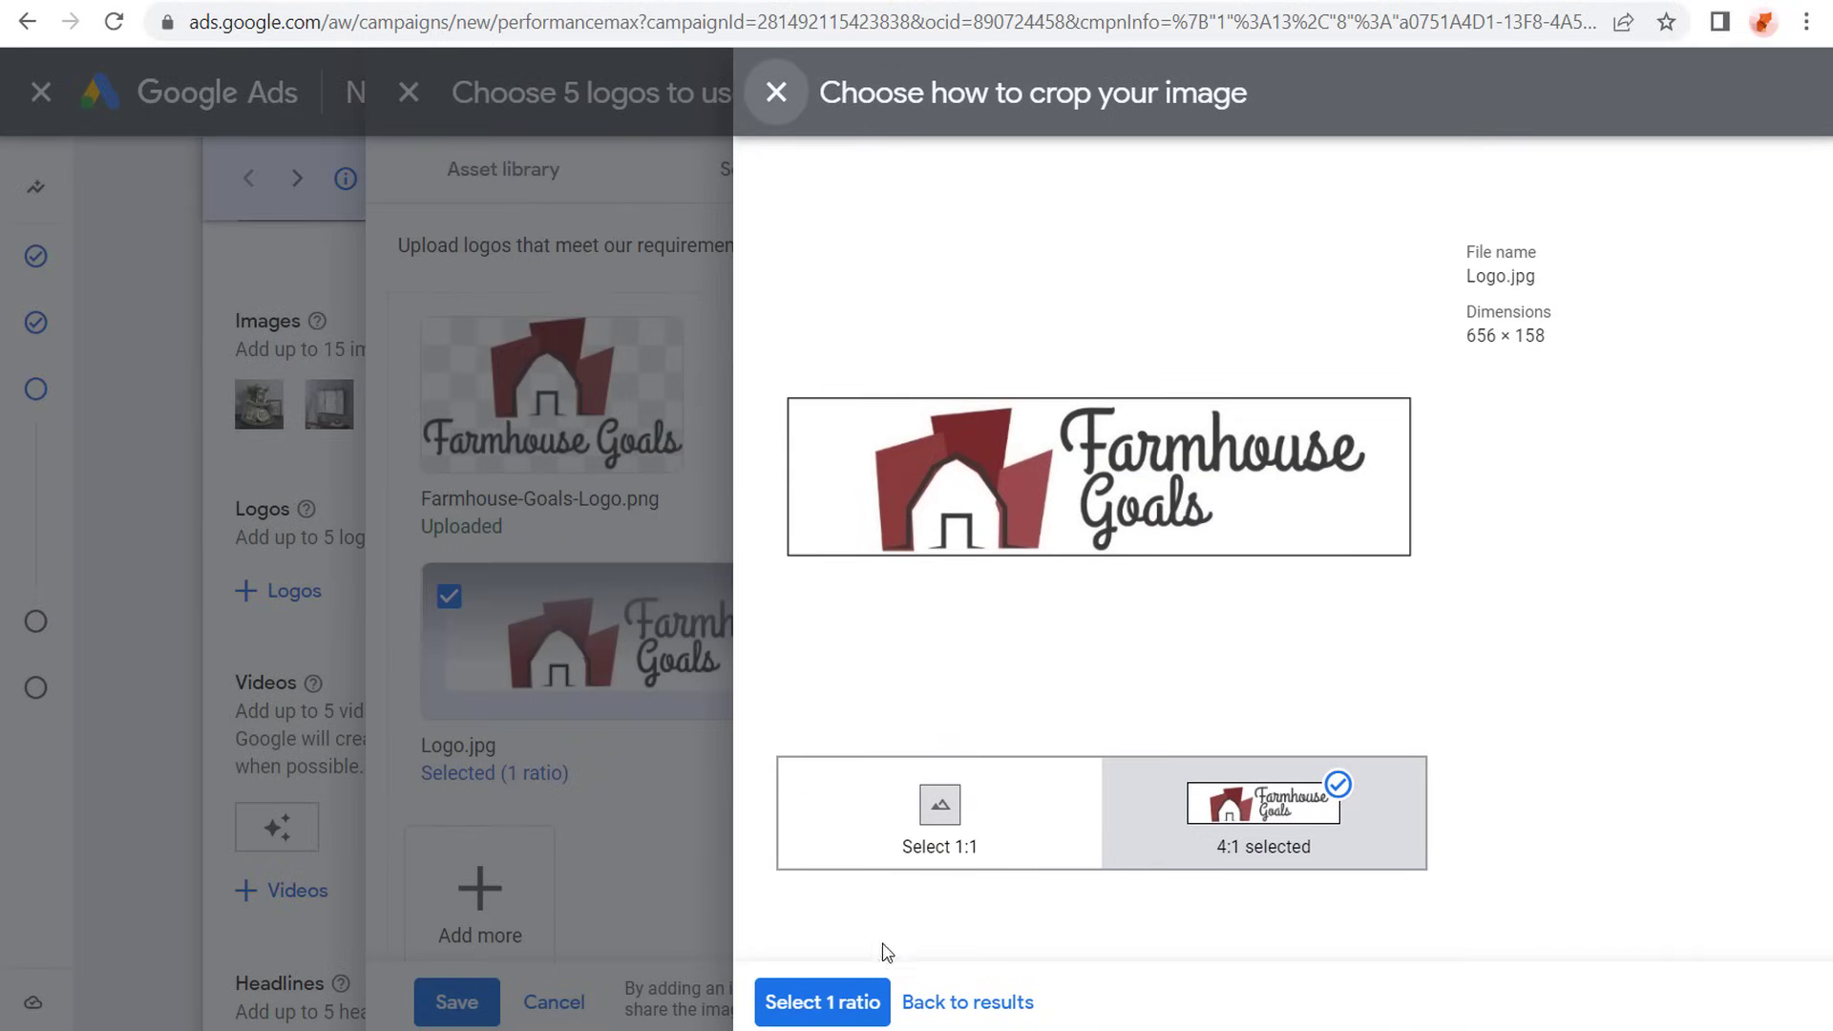
{"action": "left_click", "coordinate": [836, 1002]}
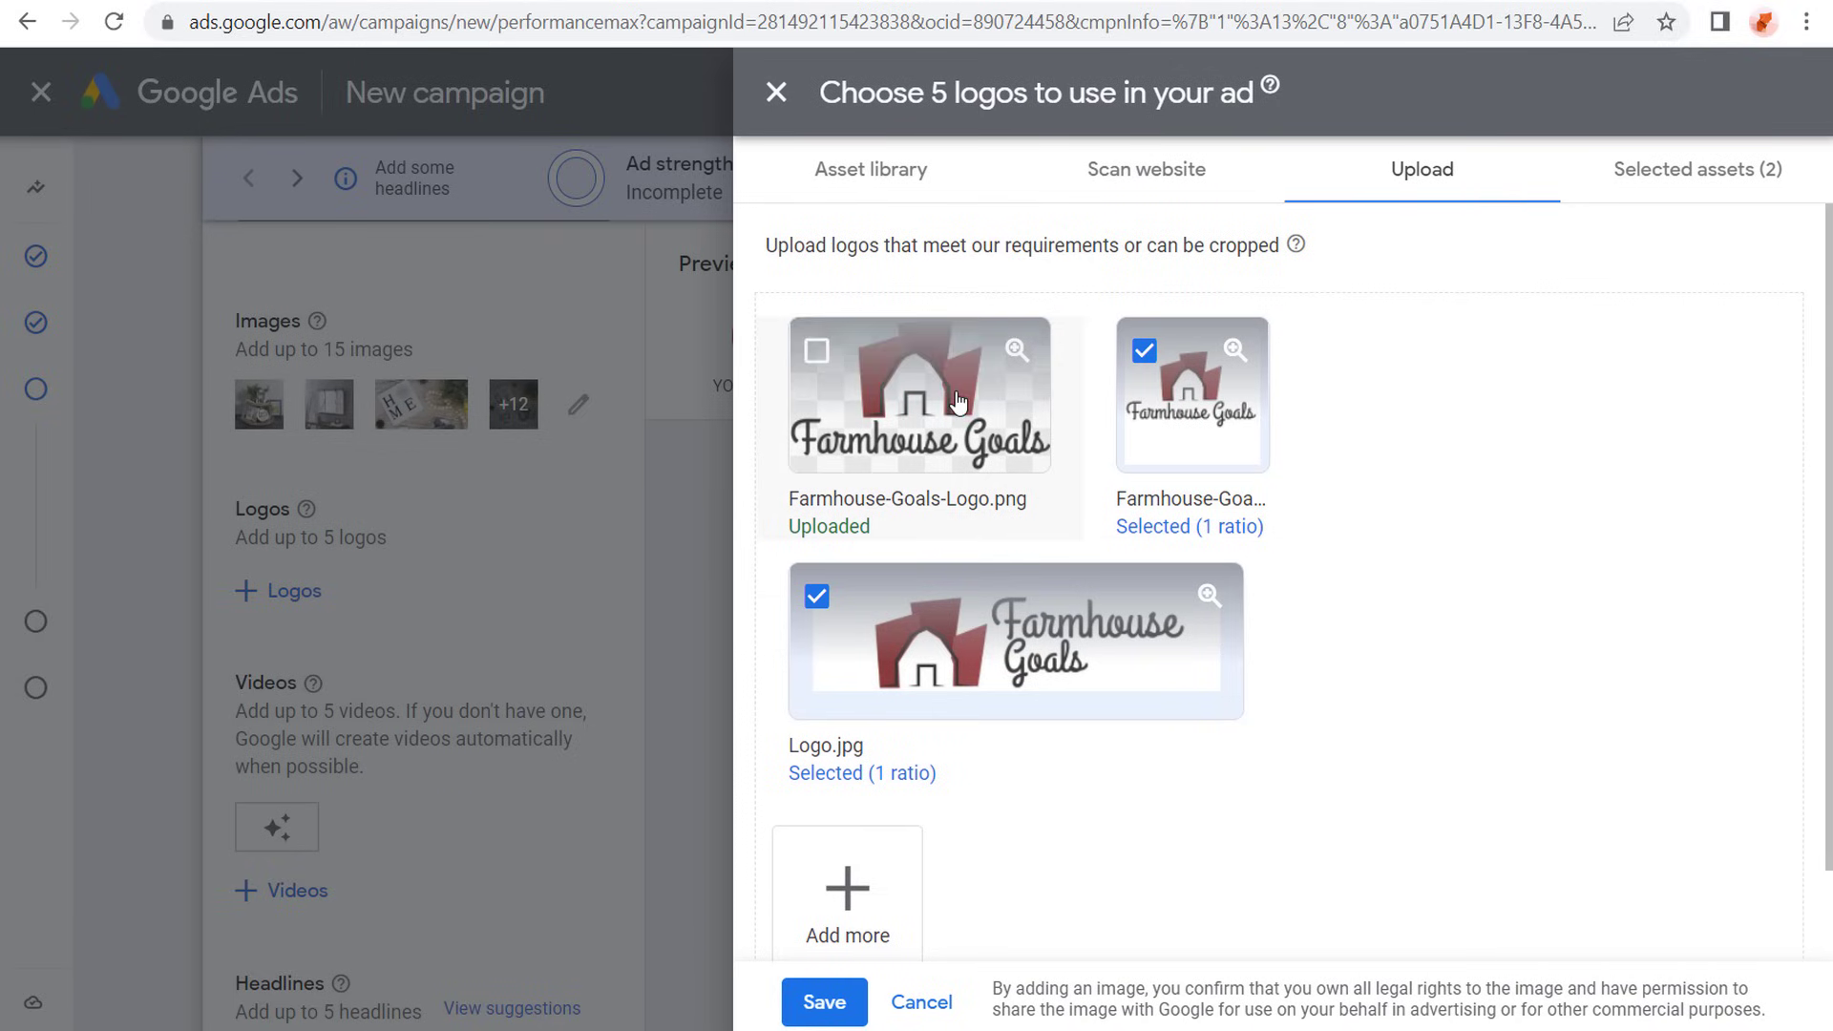
{"action": "left_click", "coordinate": [823, 1001]}
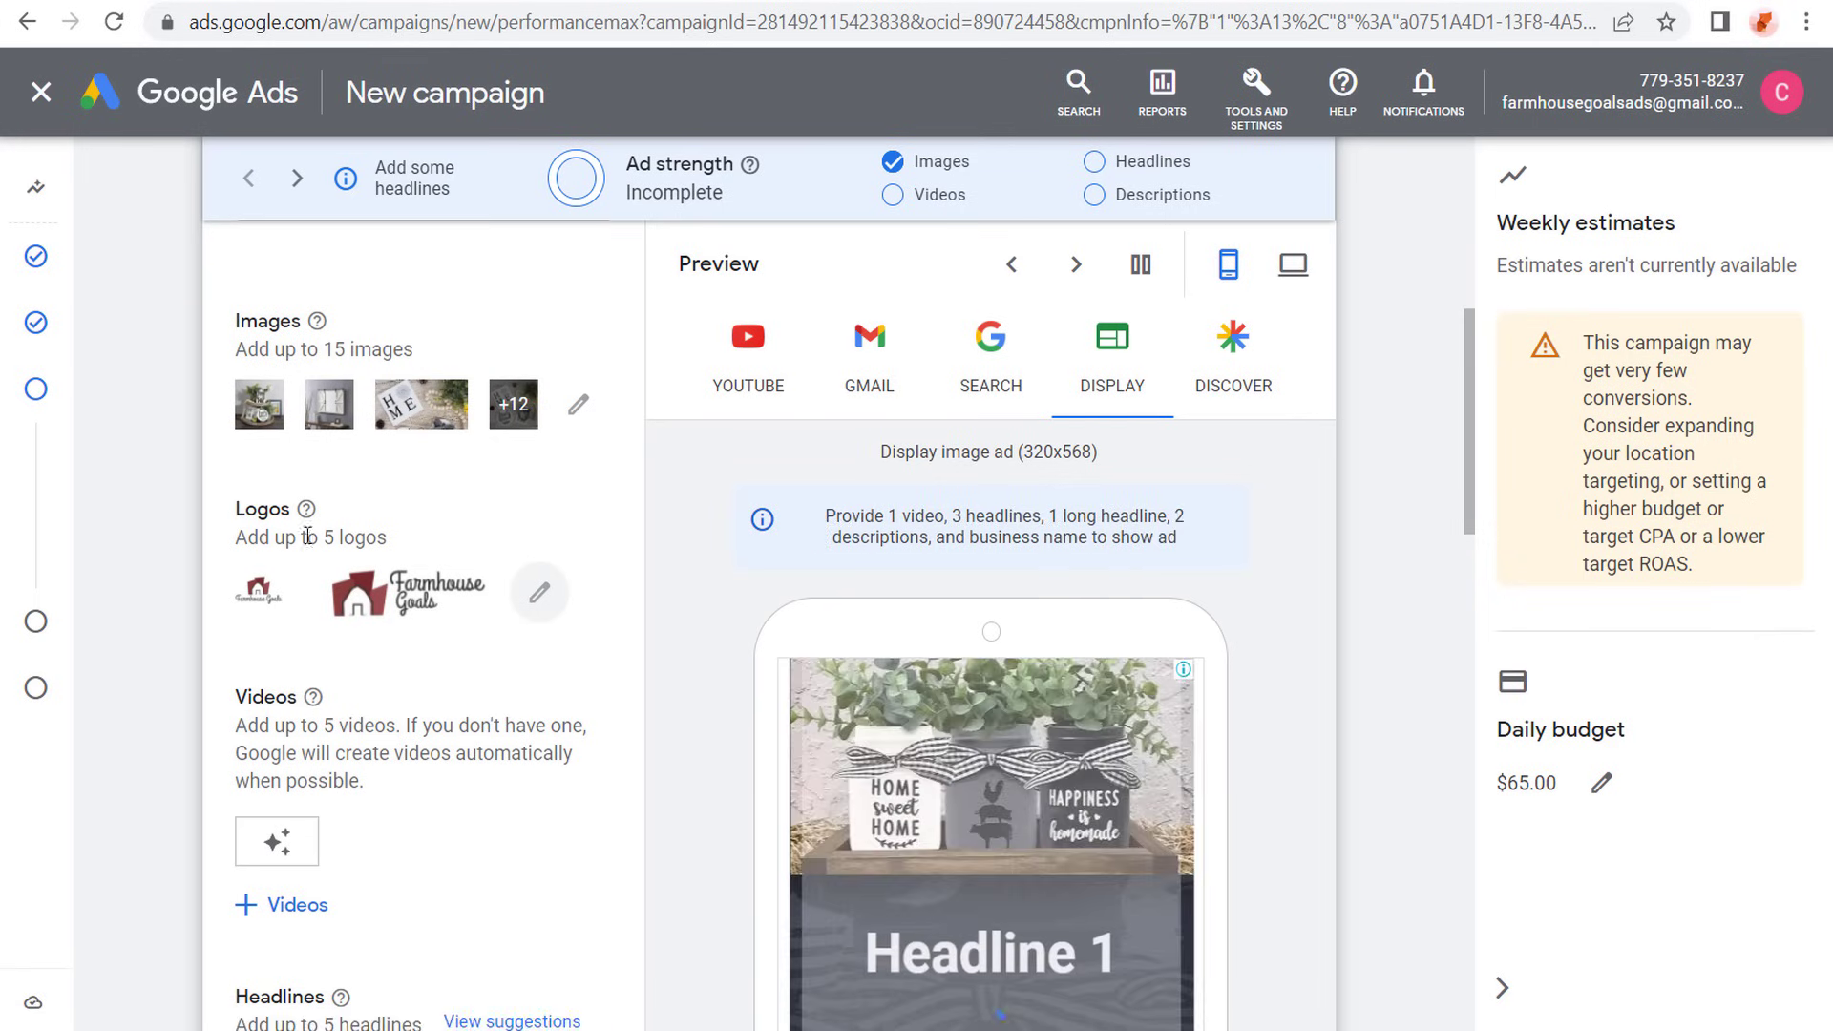
- Review the video note and open the YouTube search for choosing videos for the asset group
{"action": "scroll", "coordinate": [175, 482], "scroll_direction": "down", "scroll_amount": 1}
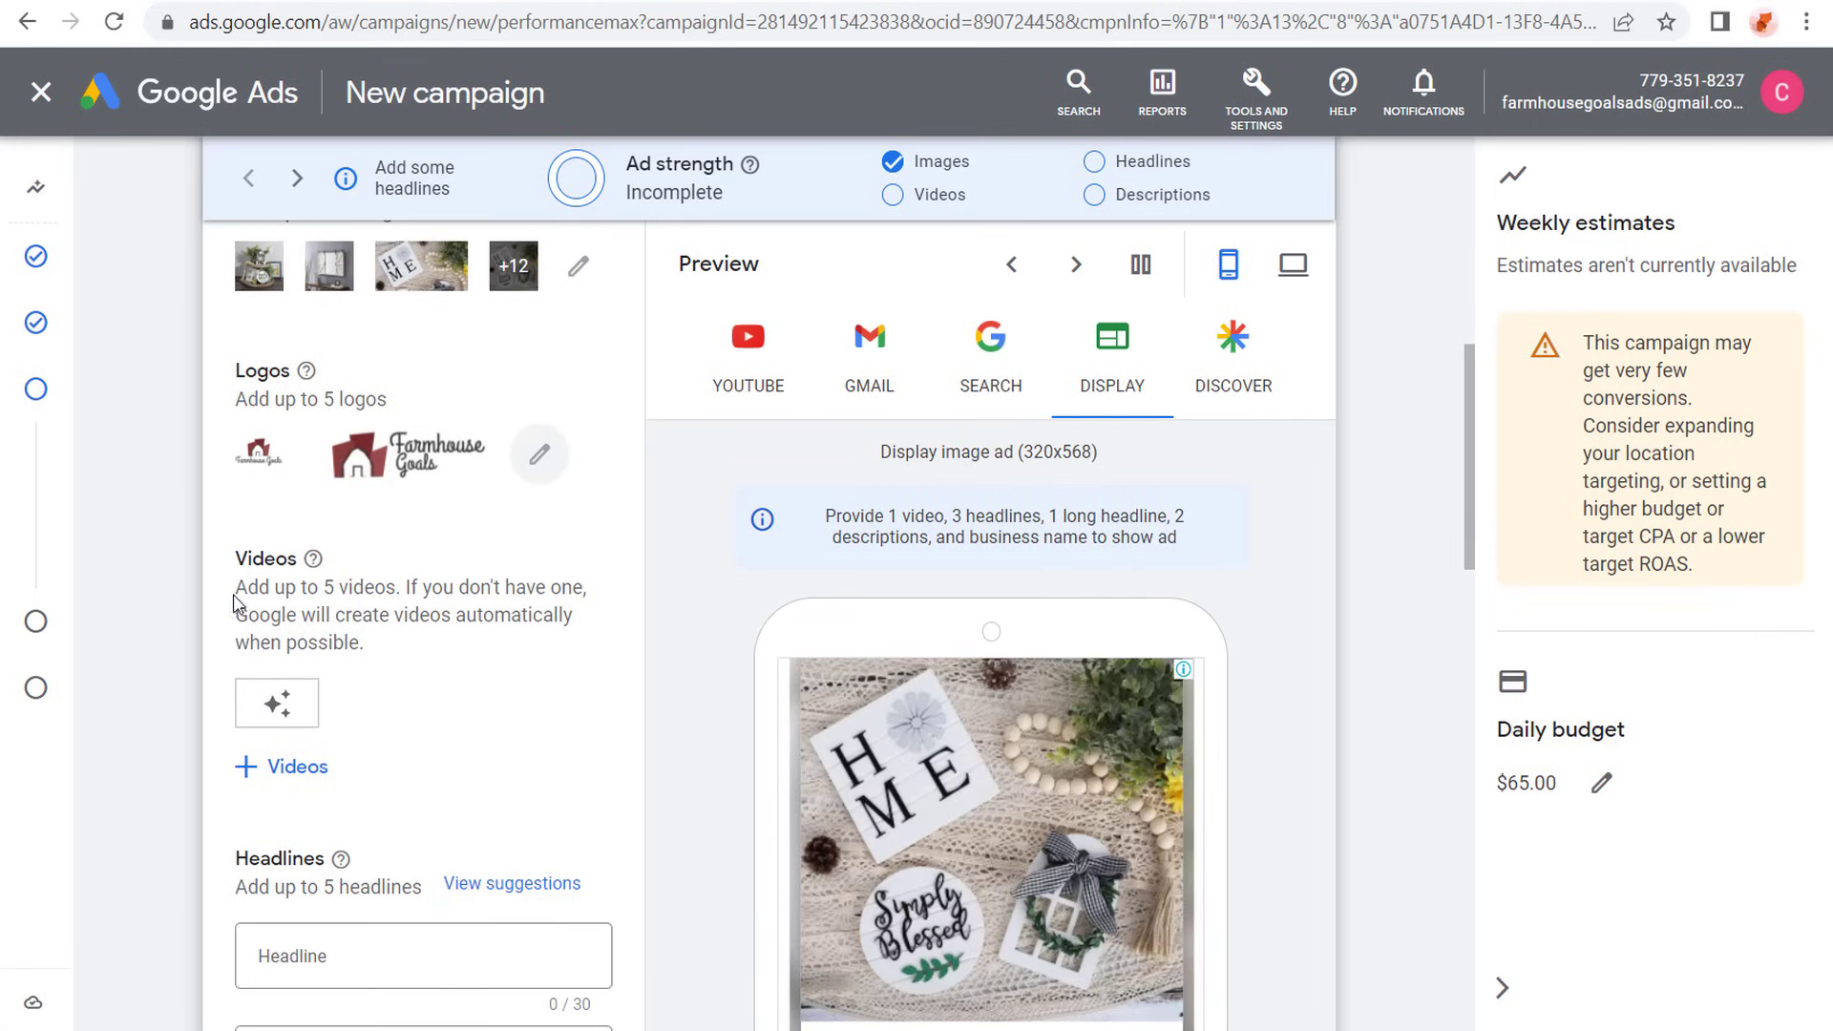
{"action": "left_click_drag", "start_coordinate": [268, 587], "coordinate": [401, 587]}
{"action": "left_click", "coordinate": [346, 641]}
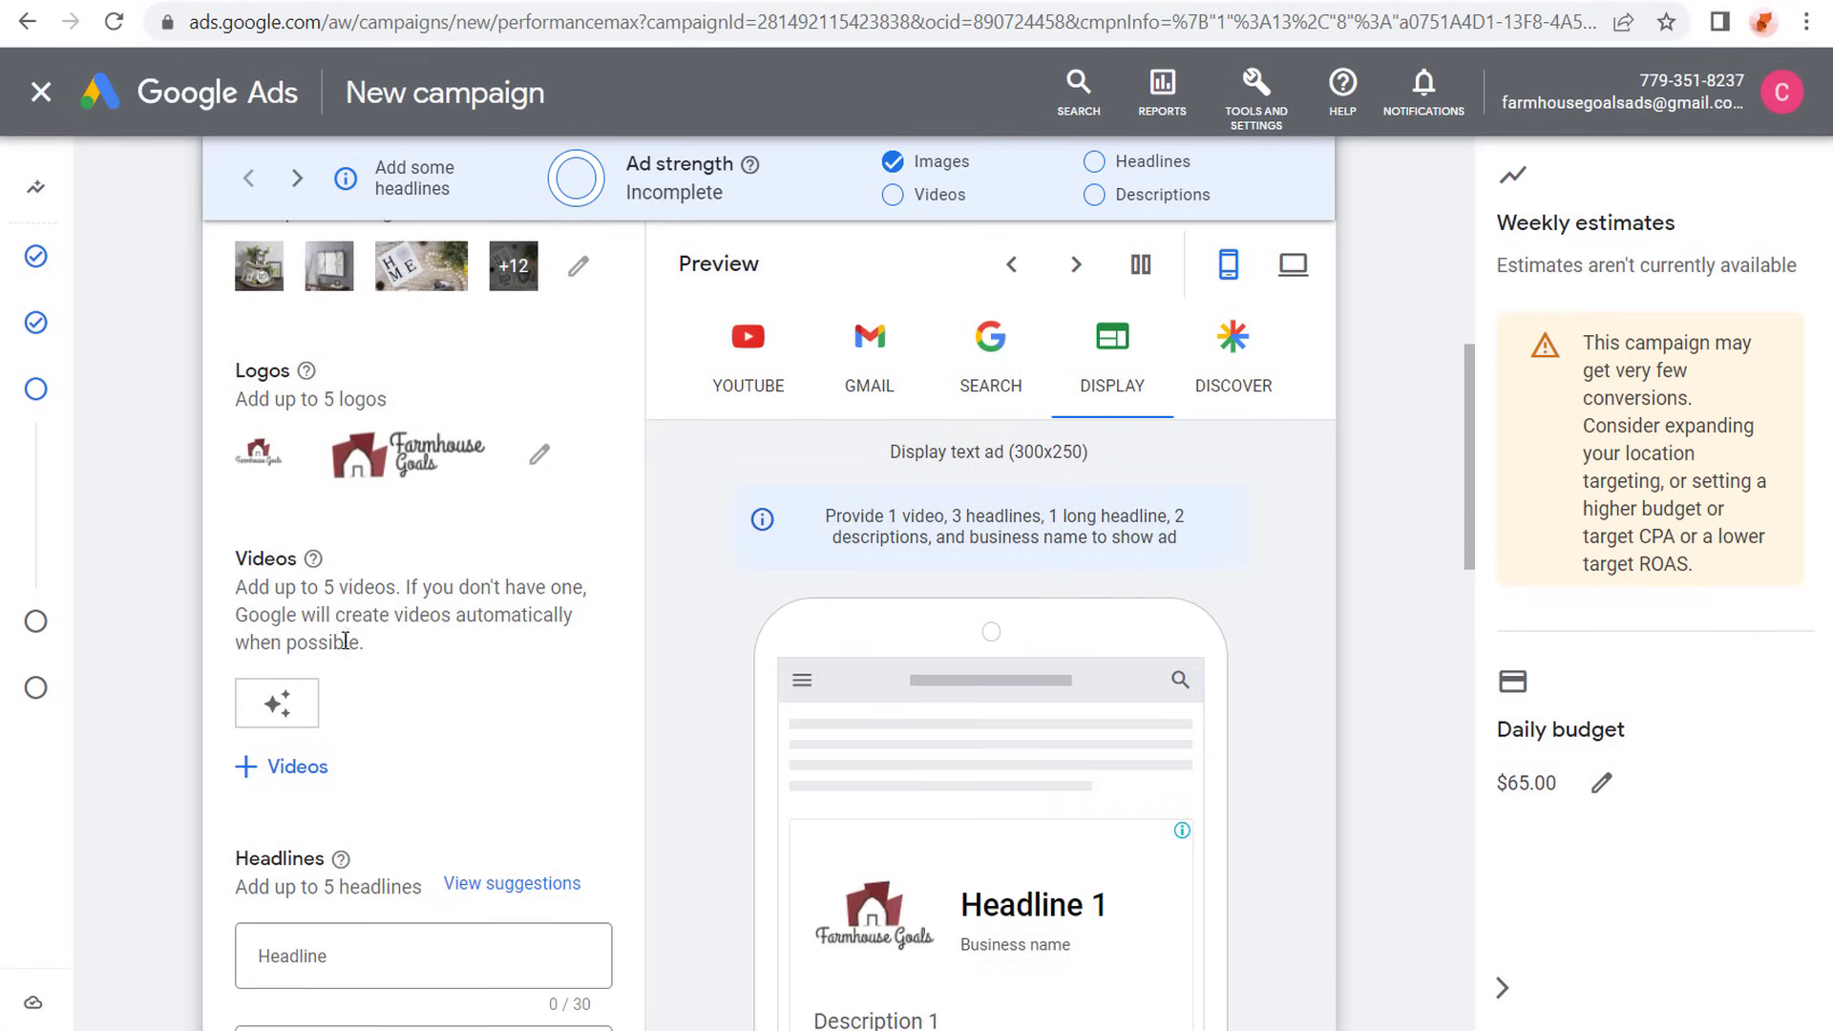
{"action": "left_click", "coordinate": [286, 763]}
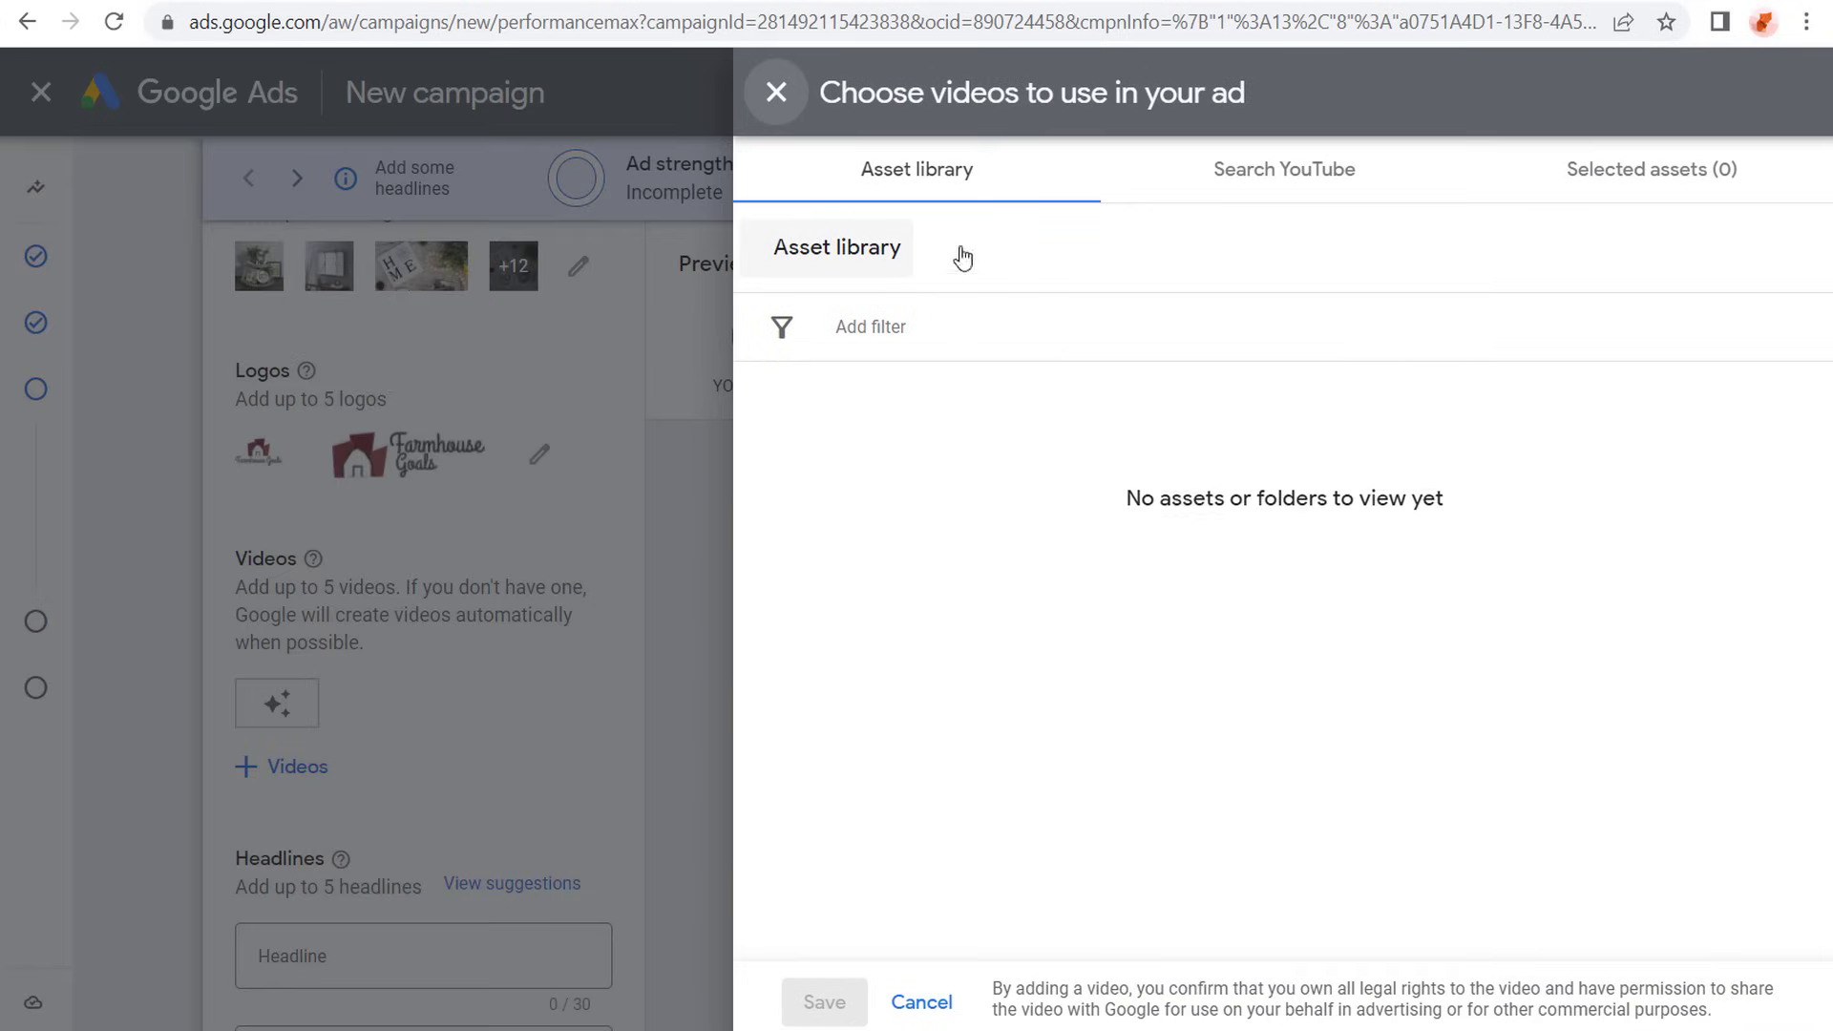
{"action": "left_click", "coordinate": [1275, 186]}
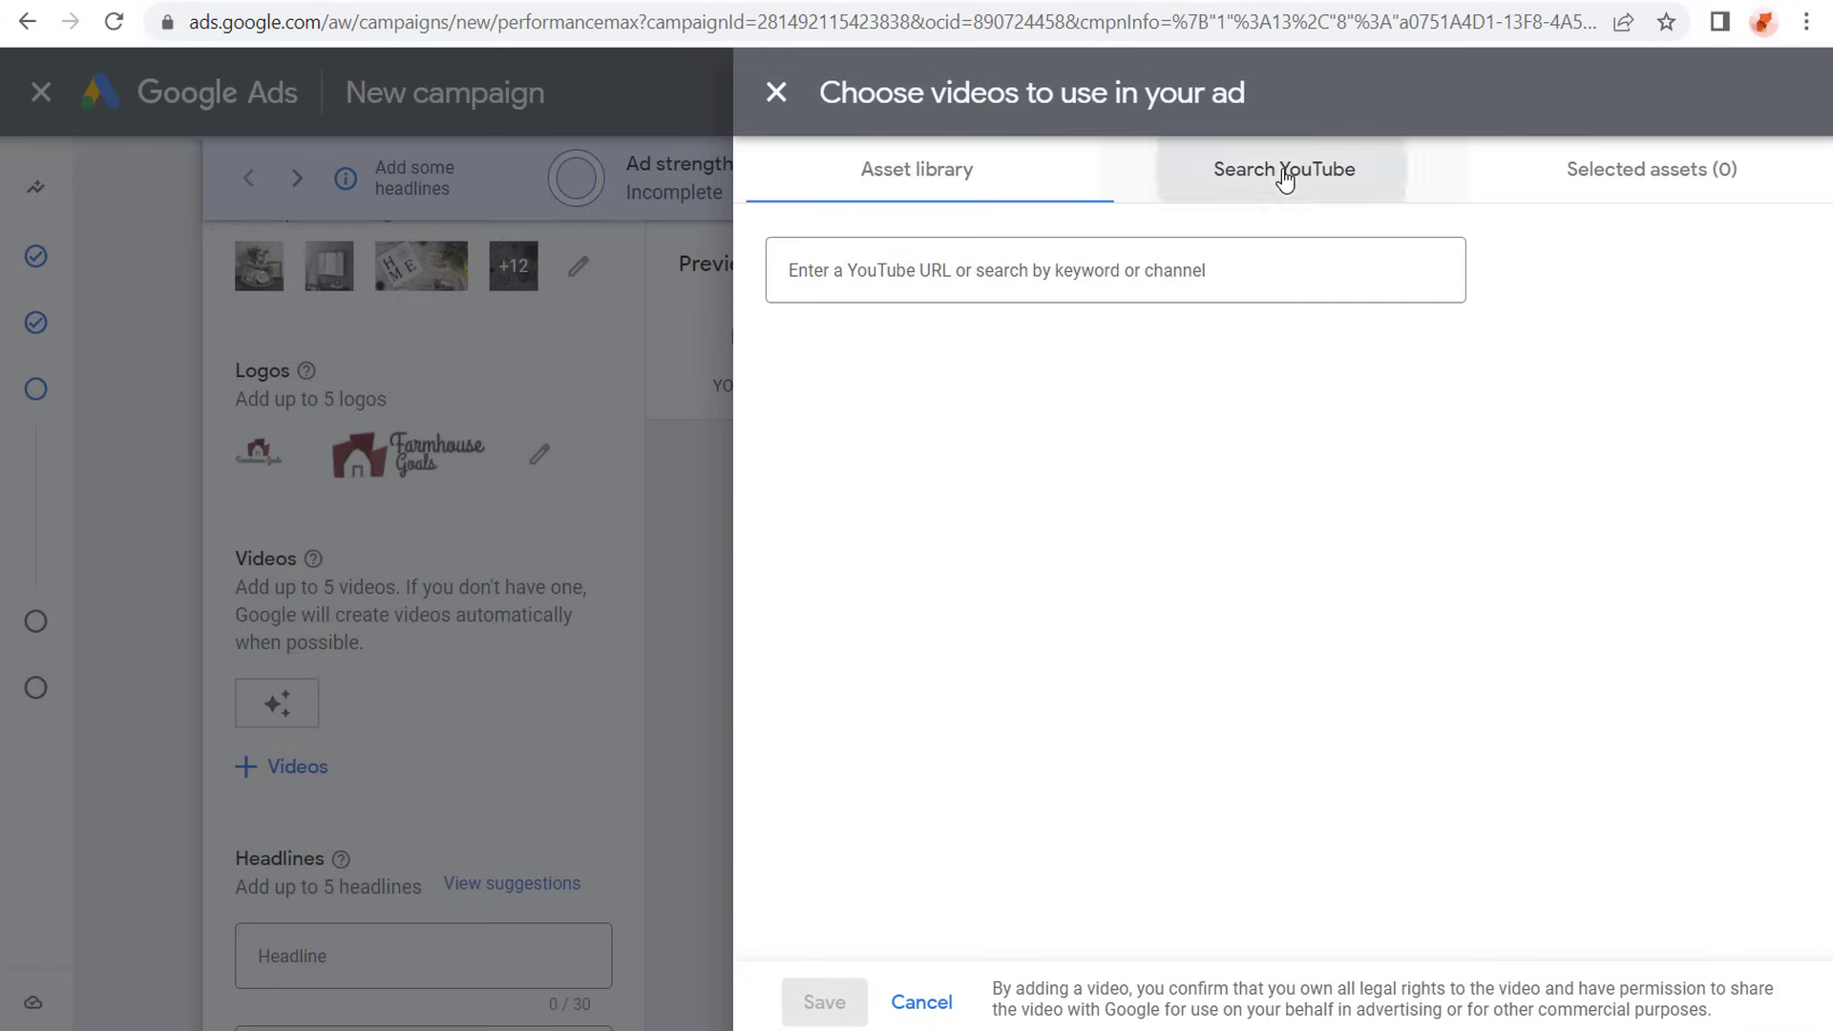
{"action": "left_click", "coordinate": [808, 276]}
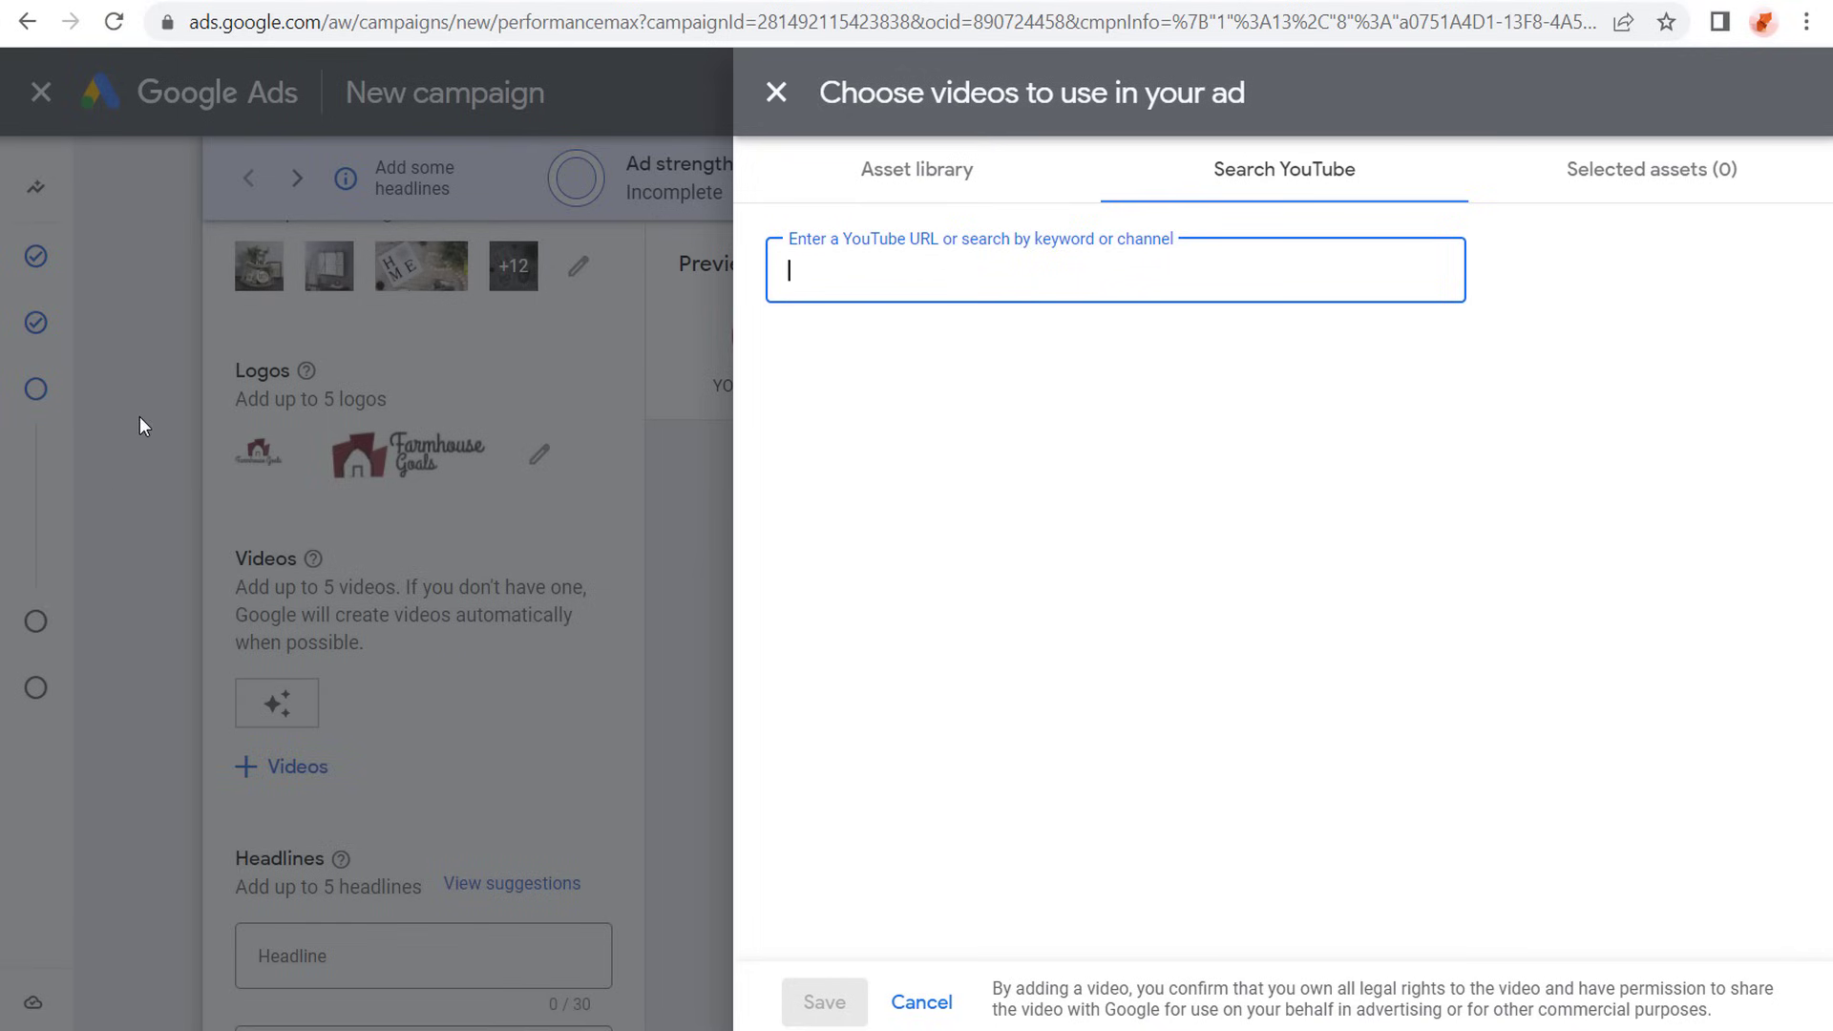
- Switch to the Farmhouse Goals YouTube channel and copy the link of the video "Shop The Top-Rated Farmhouse Style Furniture"
{"action": "left_click", "coordinate": [246, 532]}
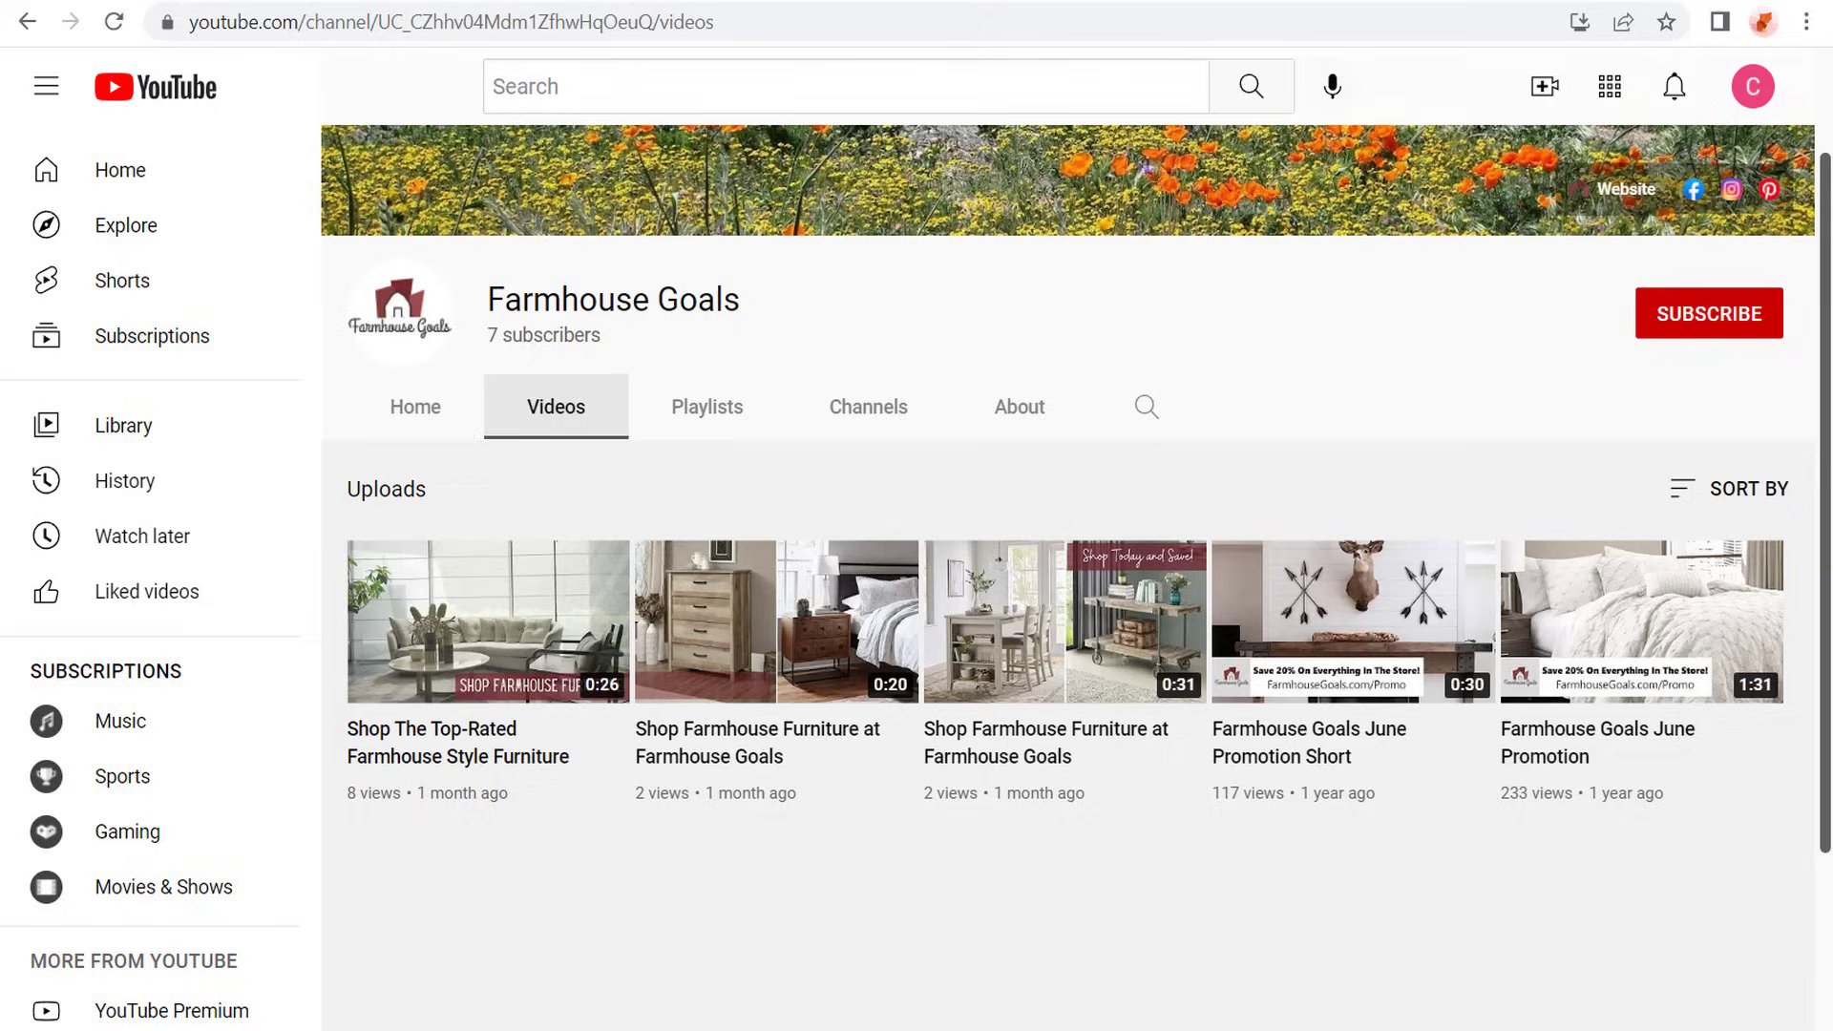
{"action": "right_click", "coordinate": [481, 635]}
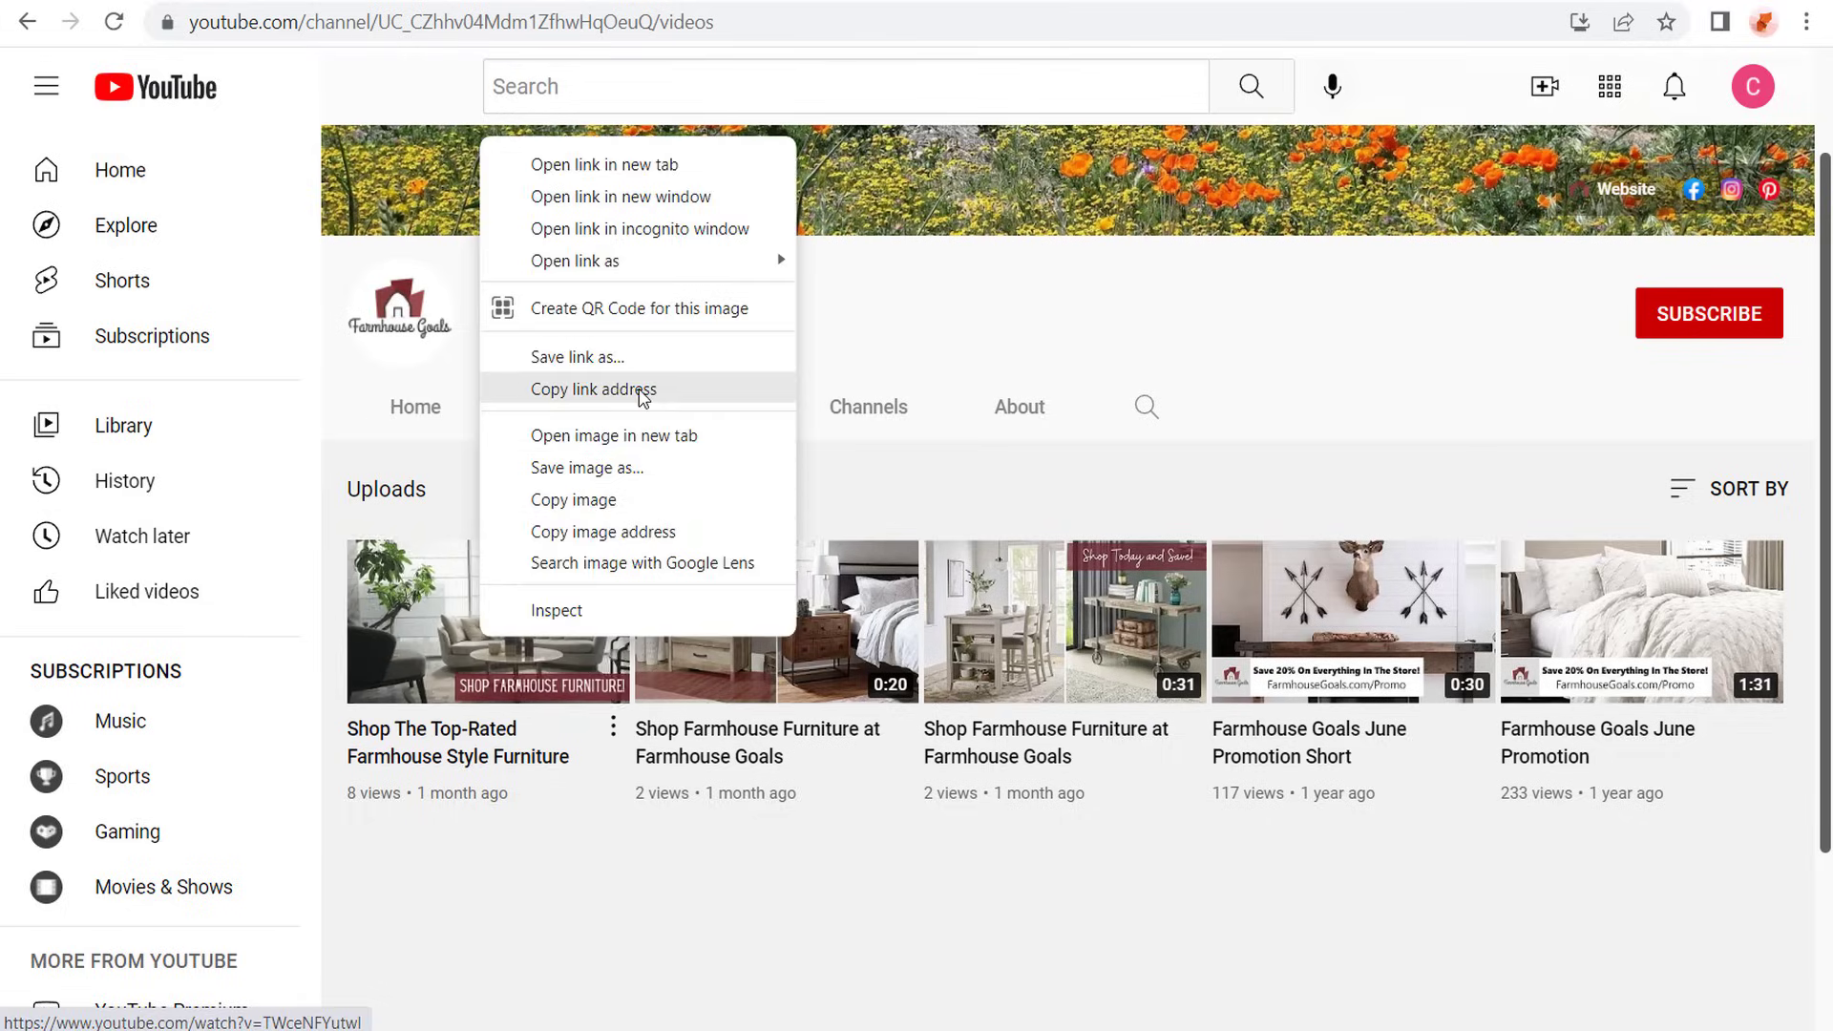
{"action": "left_click", "coordinate": [640, 392]}
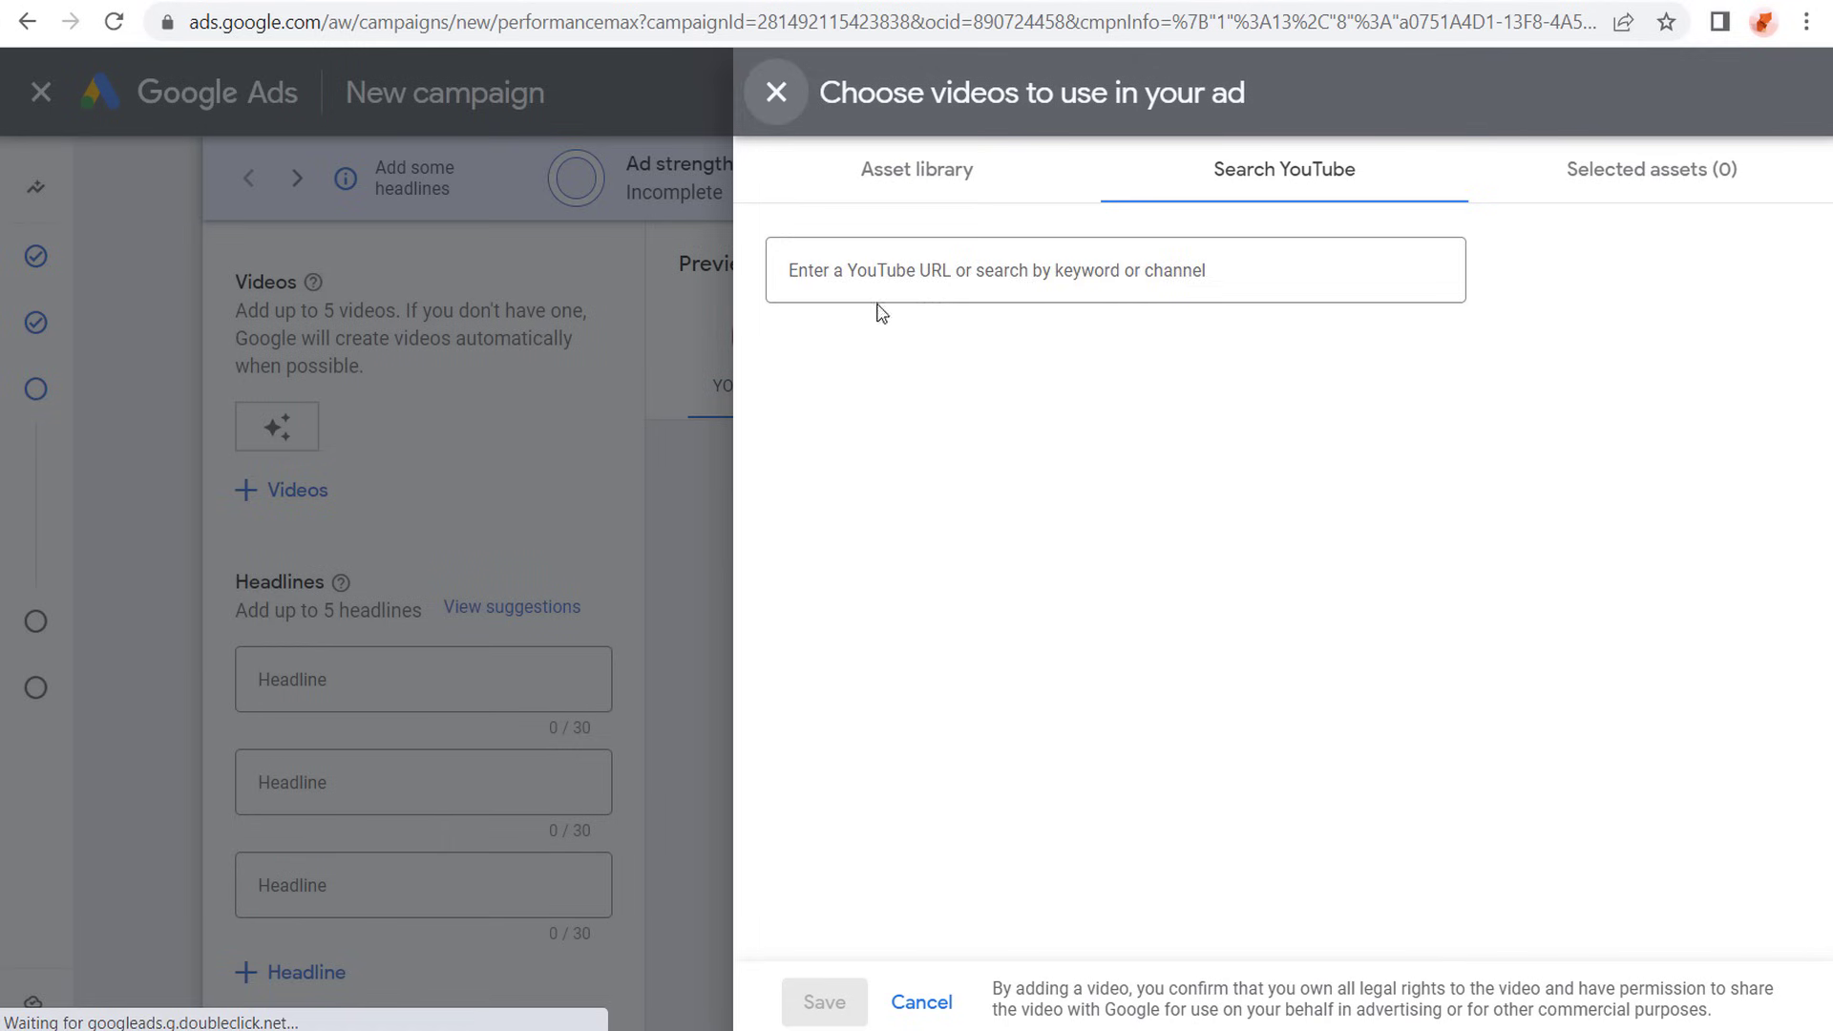
- Find the video "Shop The Top-Rated Farmhouse Style Furniture" by its copied YouTube link and add it to the selected assets
{"action": "left_click", "coordinate": [928, 270]}
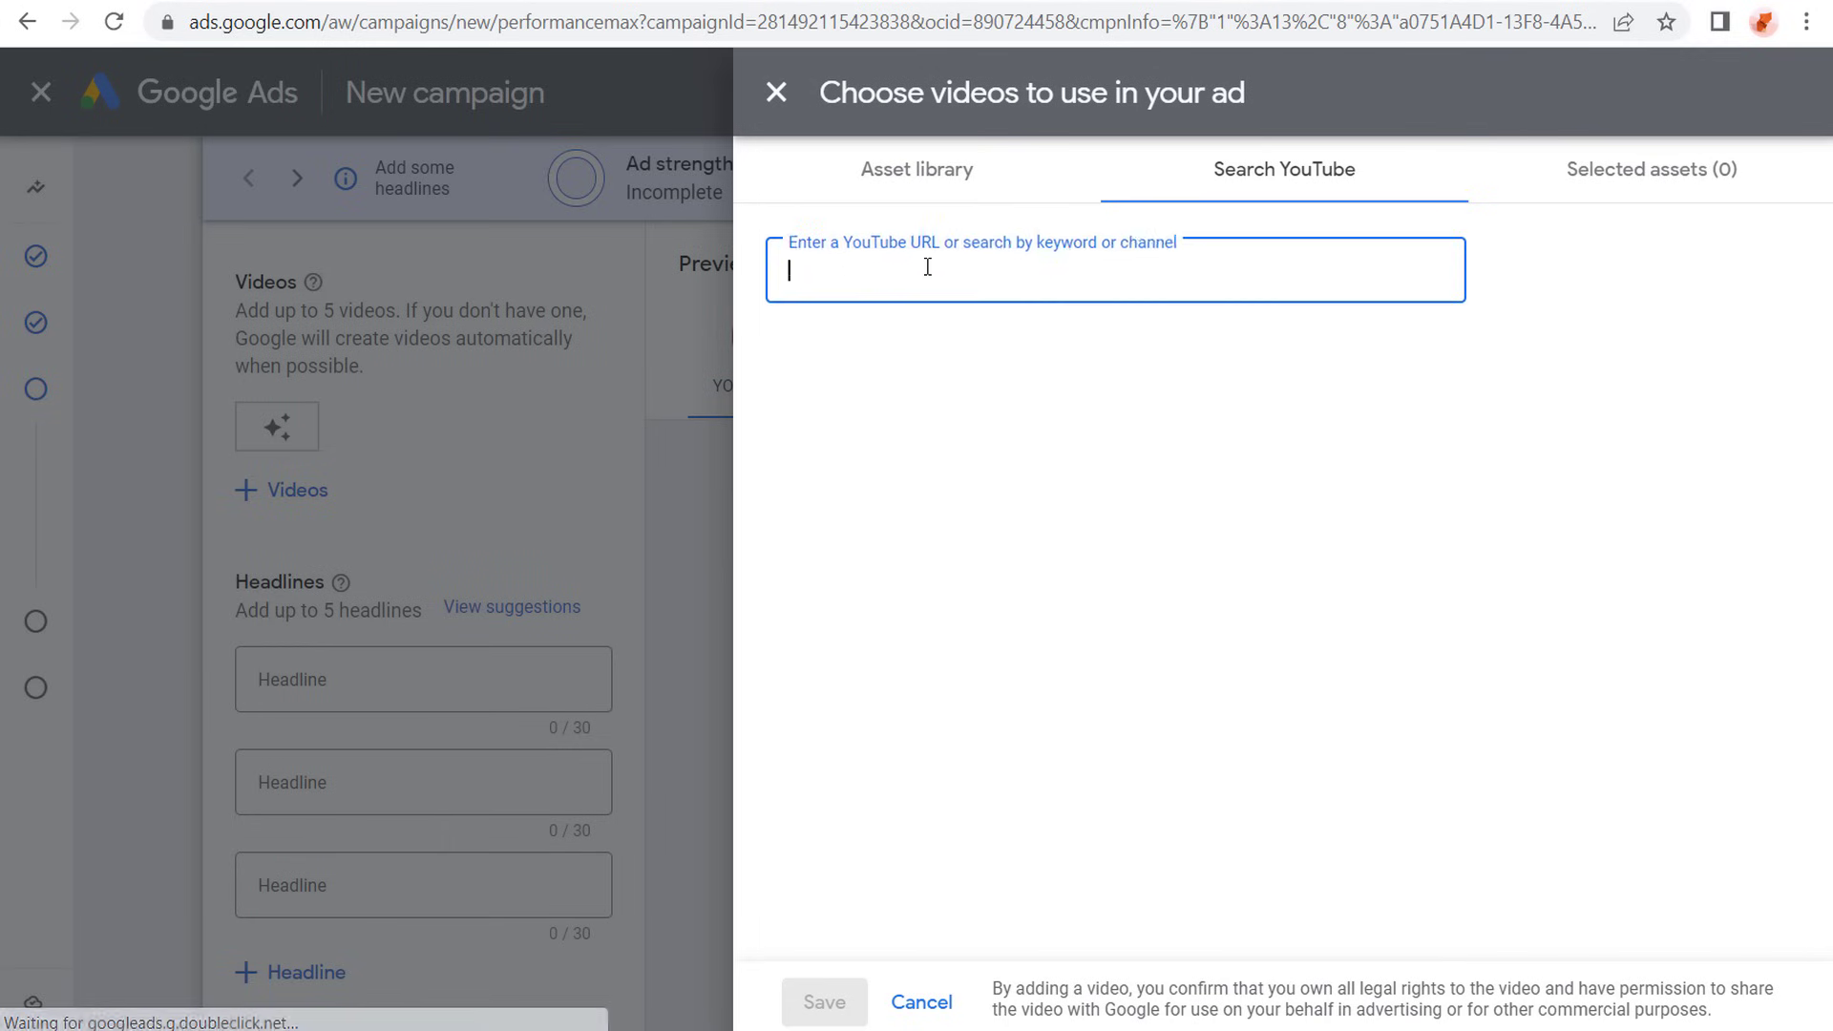
{"action": "type", "text": "https://www.youtube.com/watch?v=TWceNFYutwI"}
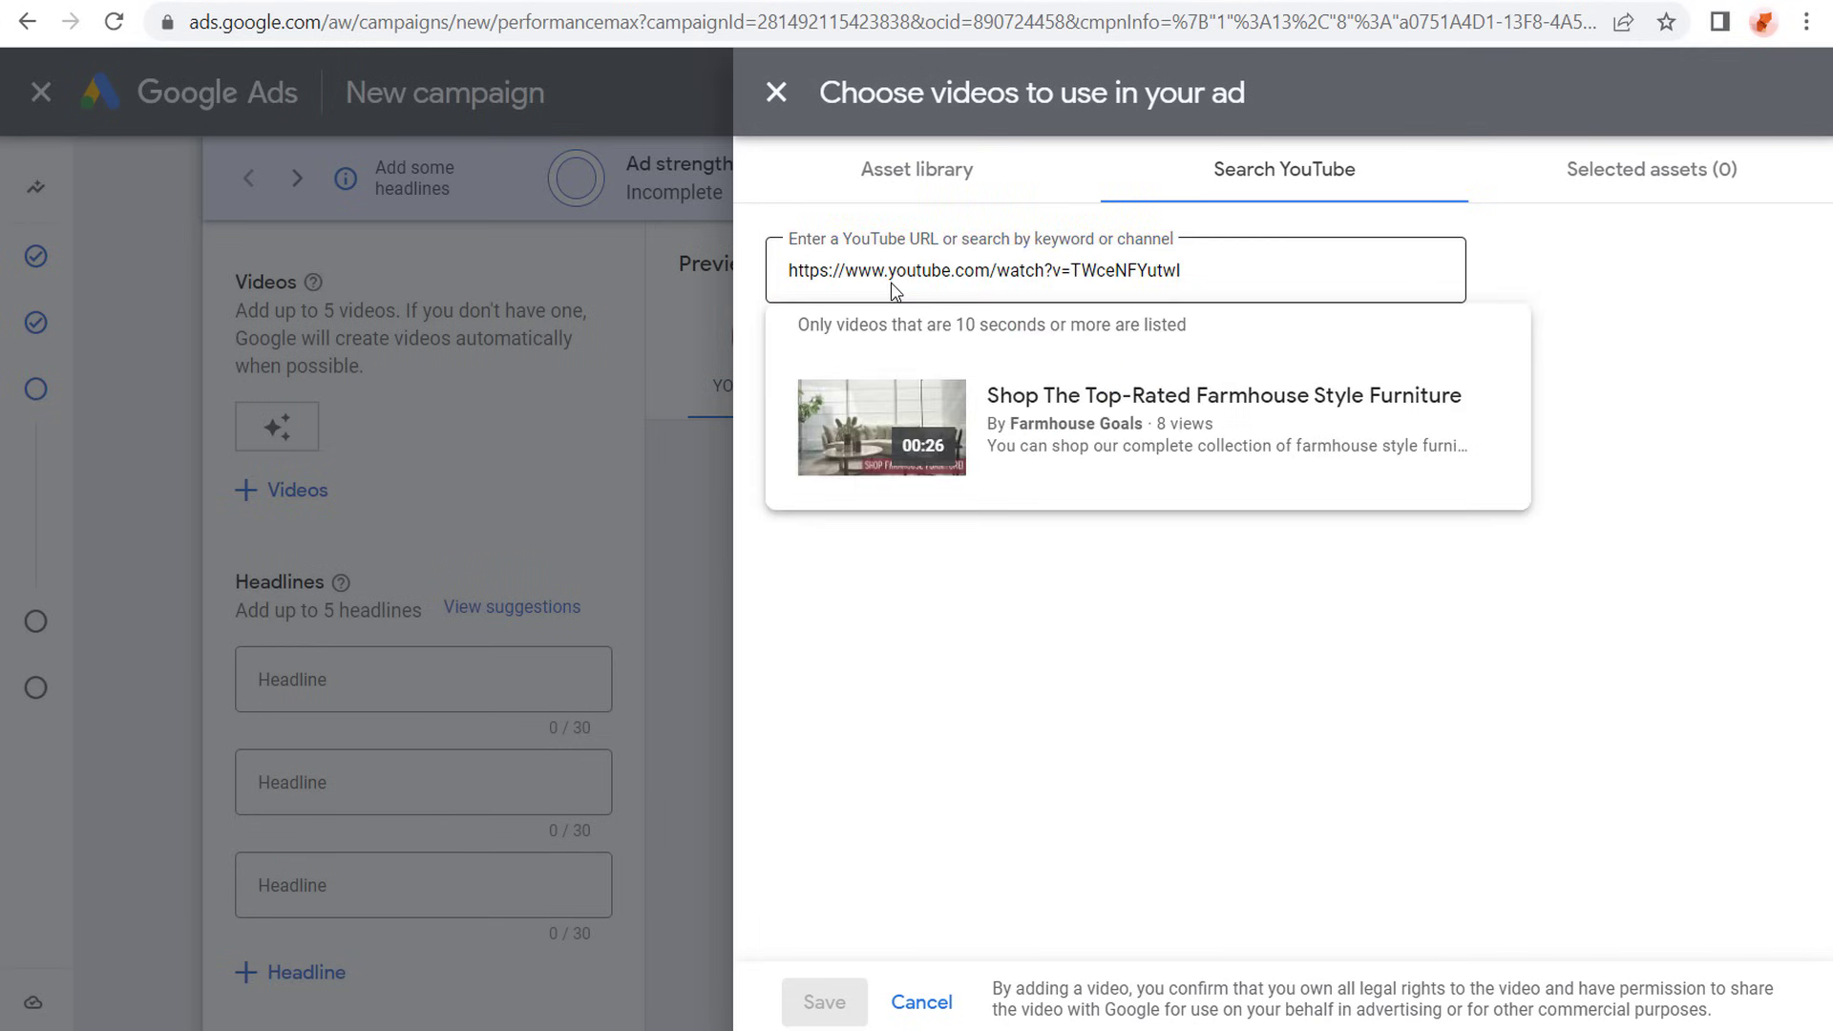
{"action": "left_click", "coordinate": [1056, 447]}
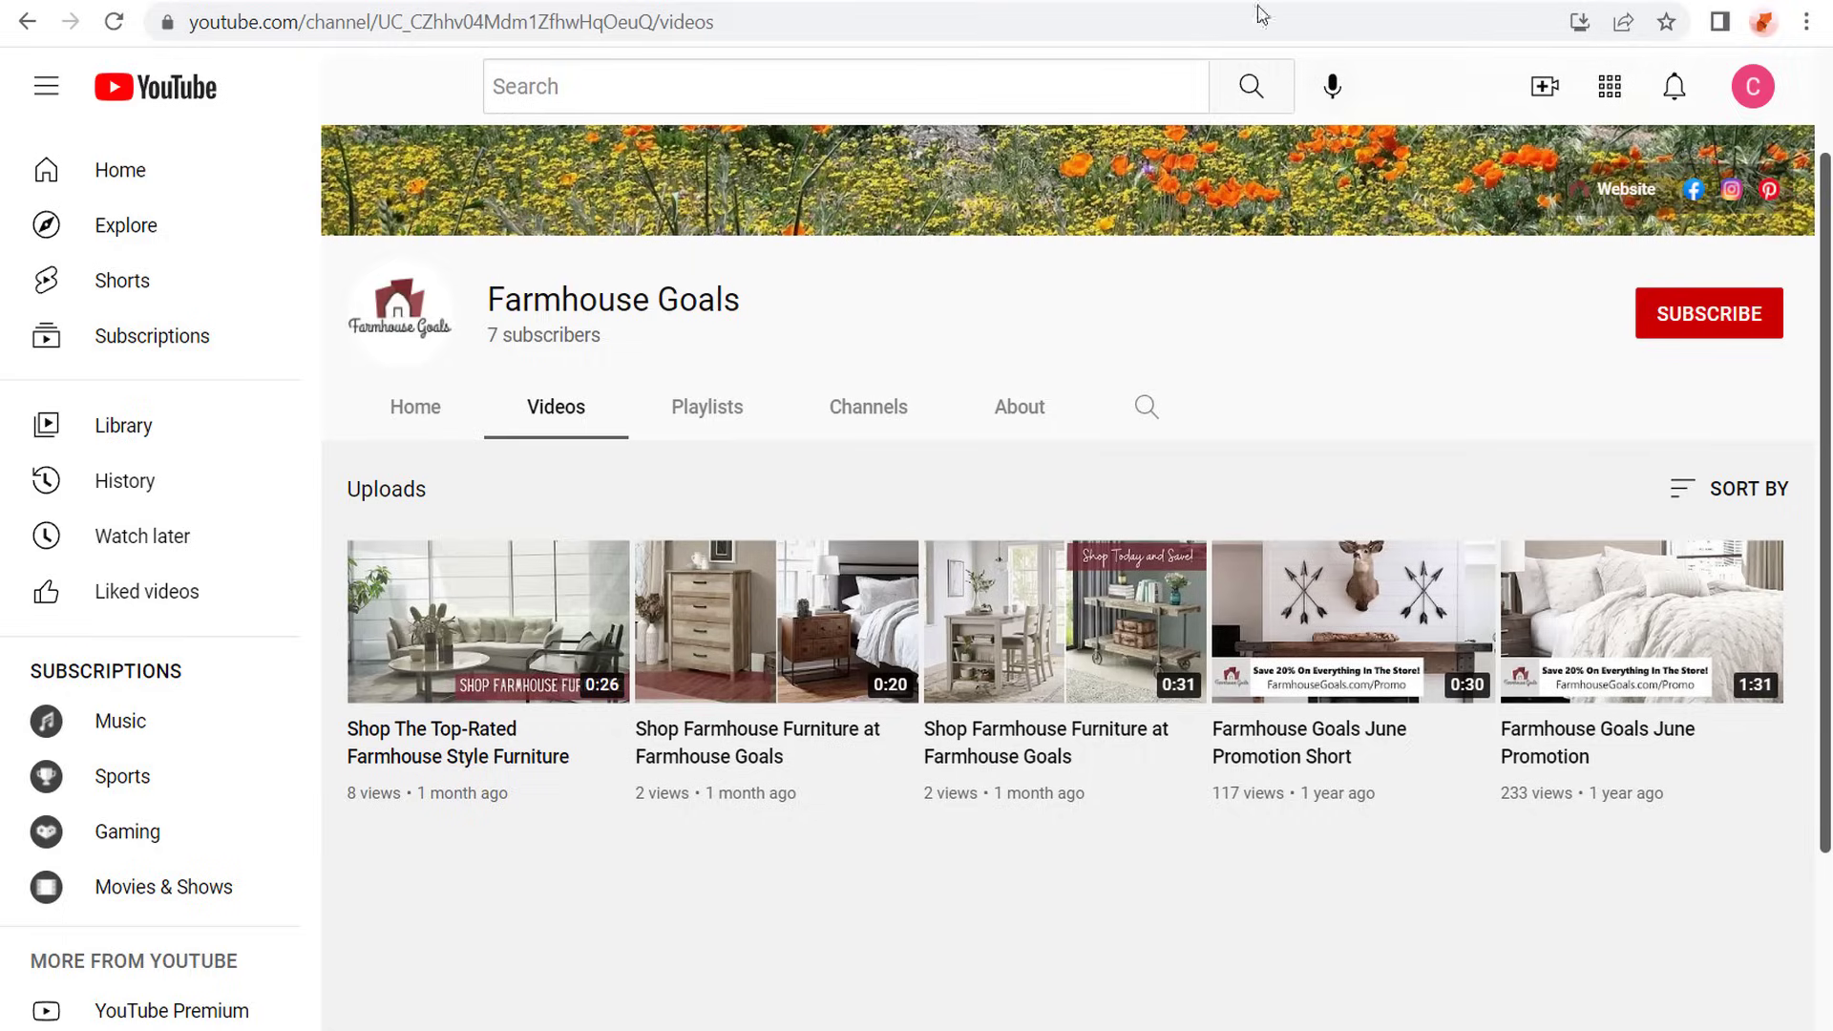
- Copy the link of the 0:20 "Shop Farmhouse Furniture at Farmhouse Goals" video from the YouTube channel and add that video to the selection
{"action": "left_click", "coordinate": [1270, 2]}
{"action": "right_click", "coordinate": [760, 641]}
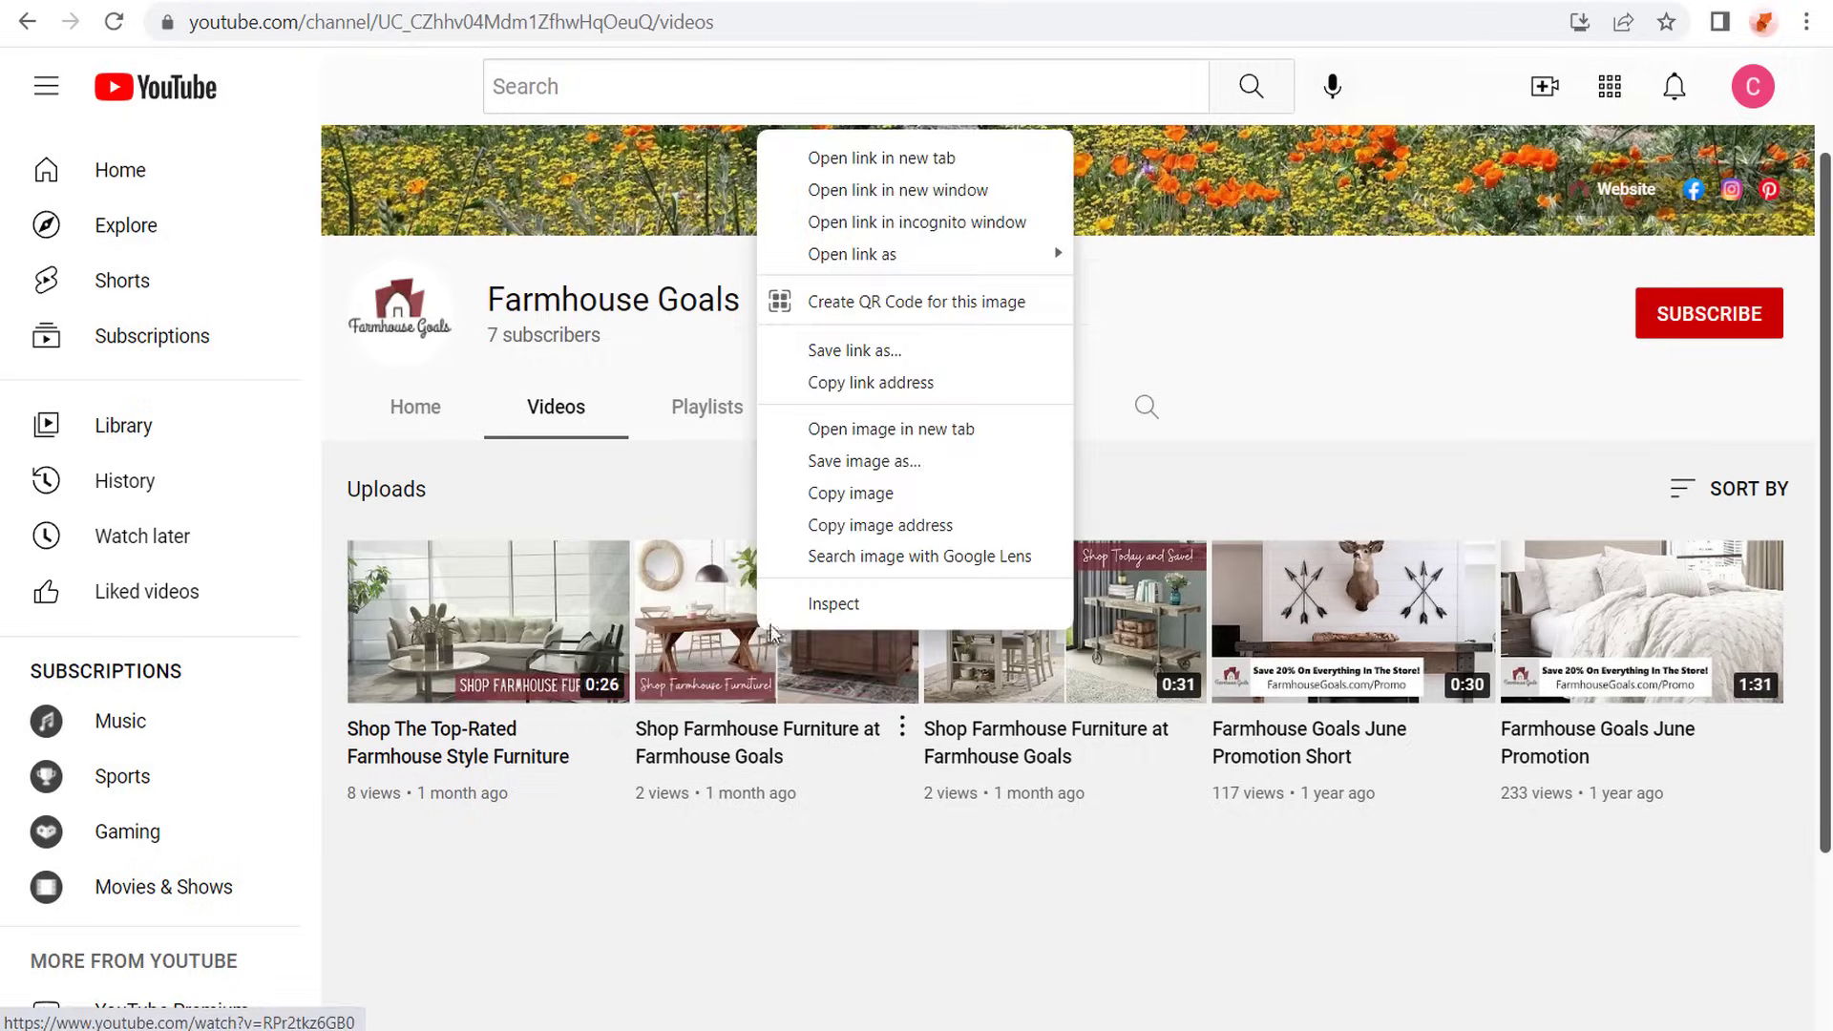
{"action": "left_click", "coordinate": [859, 378]}
{"action": "key", "text": "ctrl+shift+Tab"}
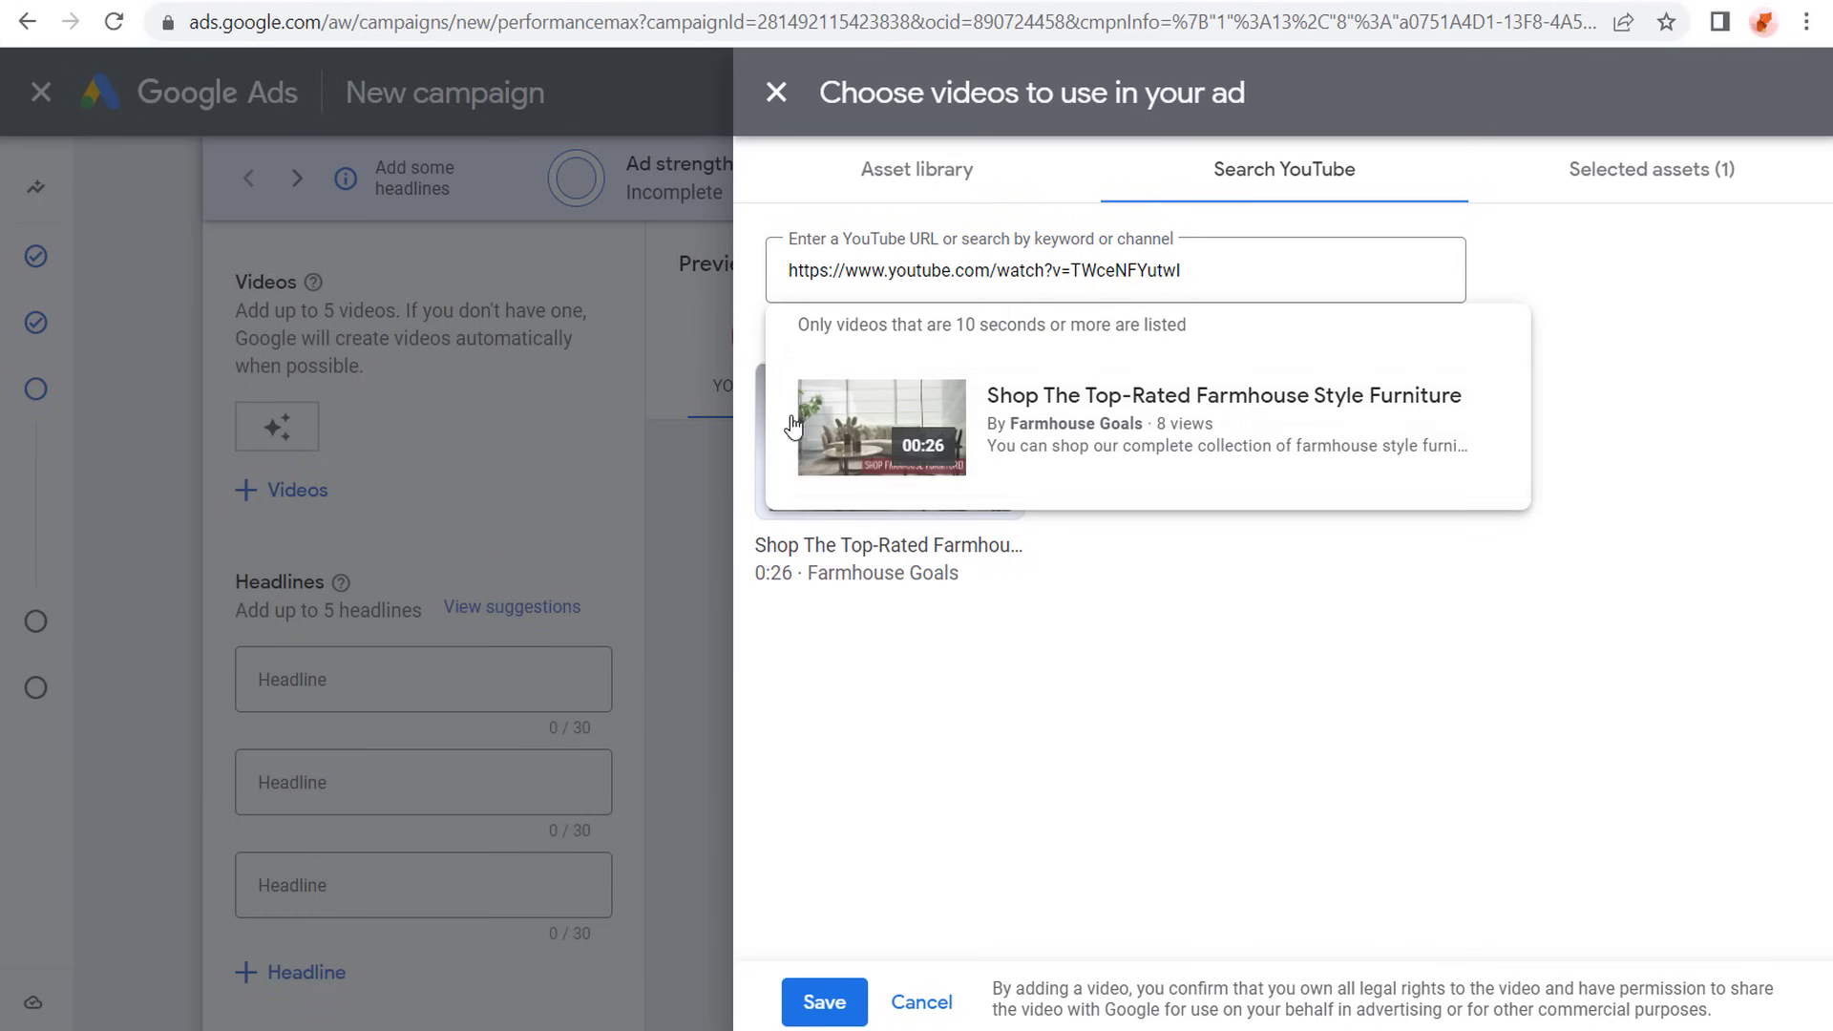
{"action": "left_click", "coordinate": [1097, 748]}
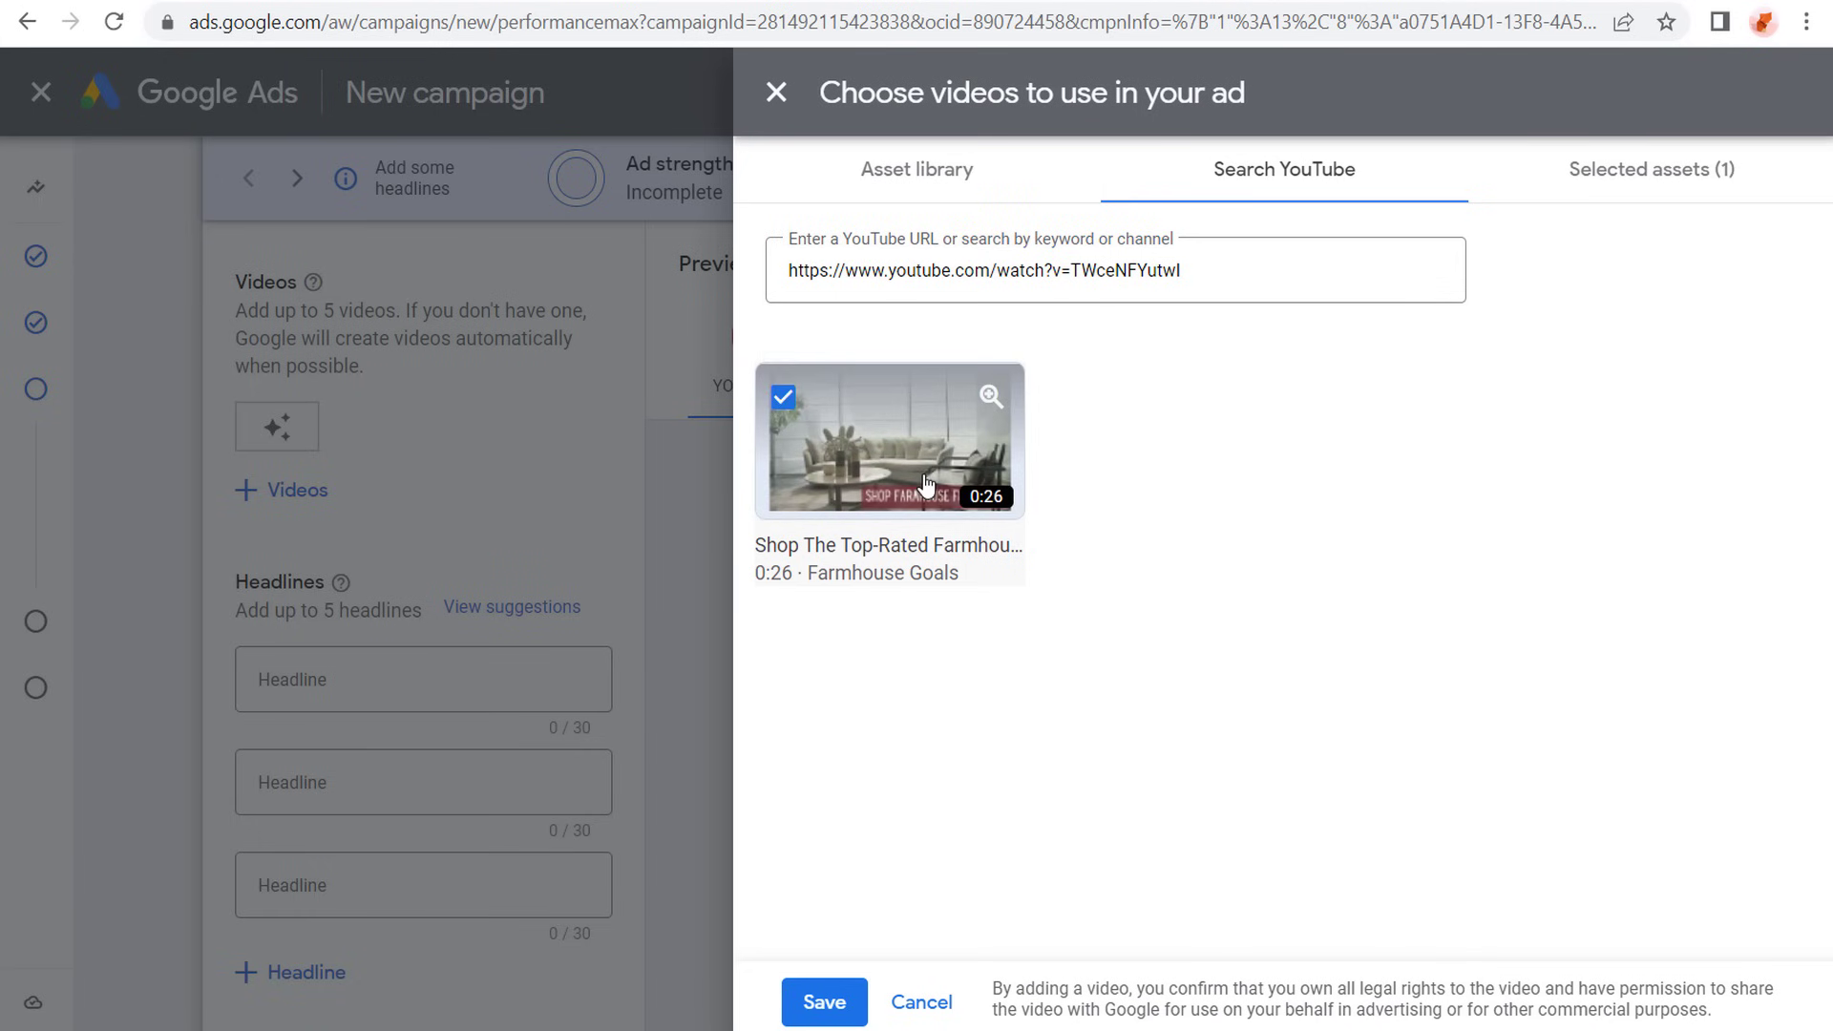
{"action": "left_click", "coordinate": [1180, 275]}
{"action": "key", "text": "ctrl+a"}
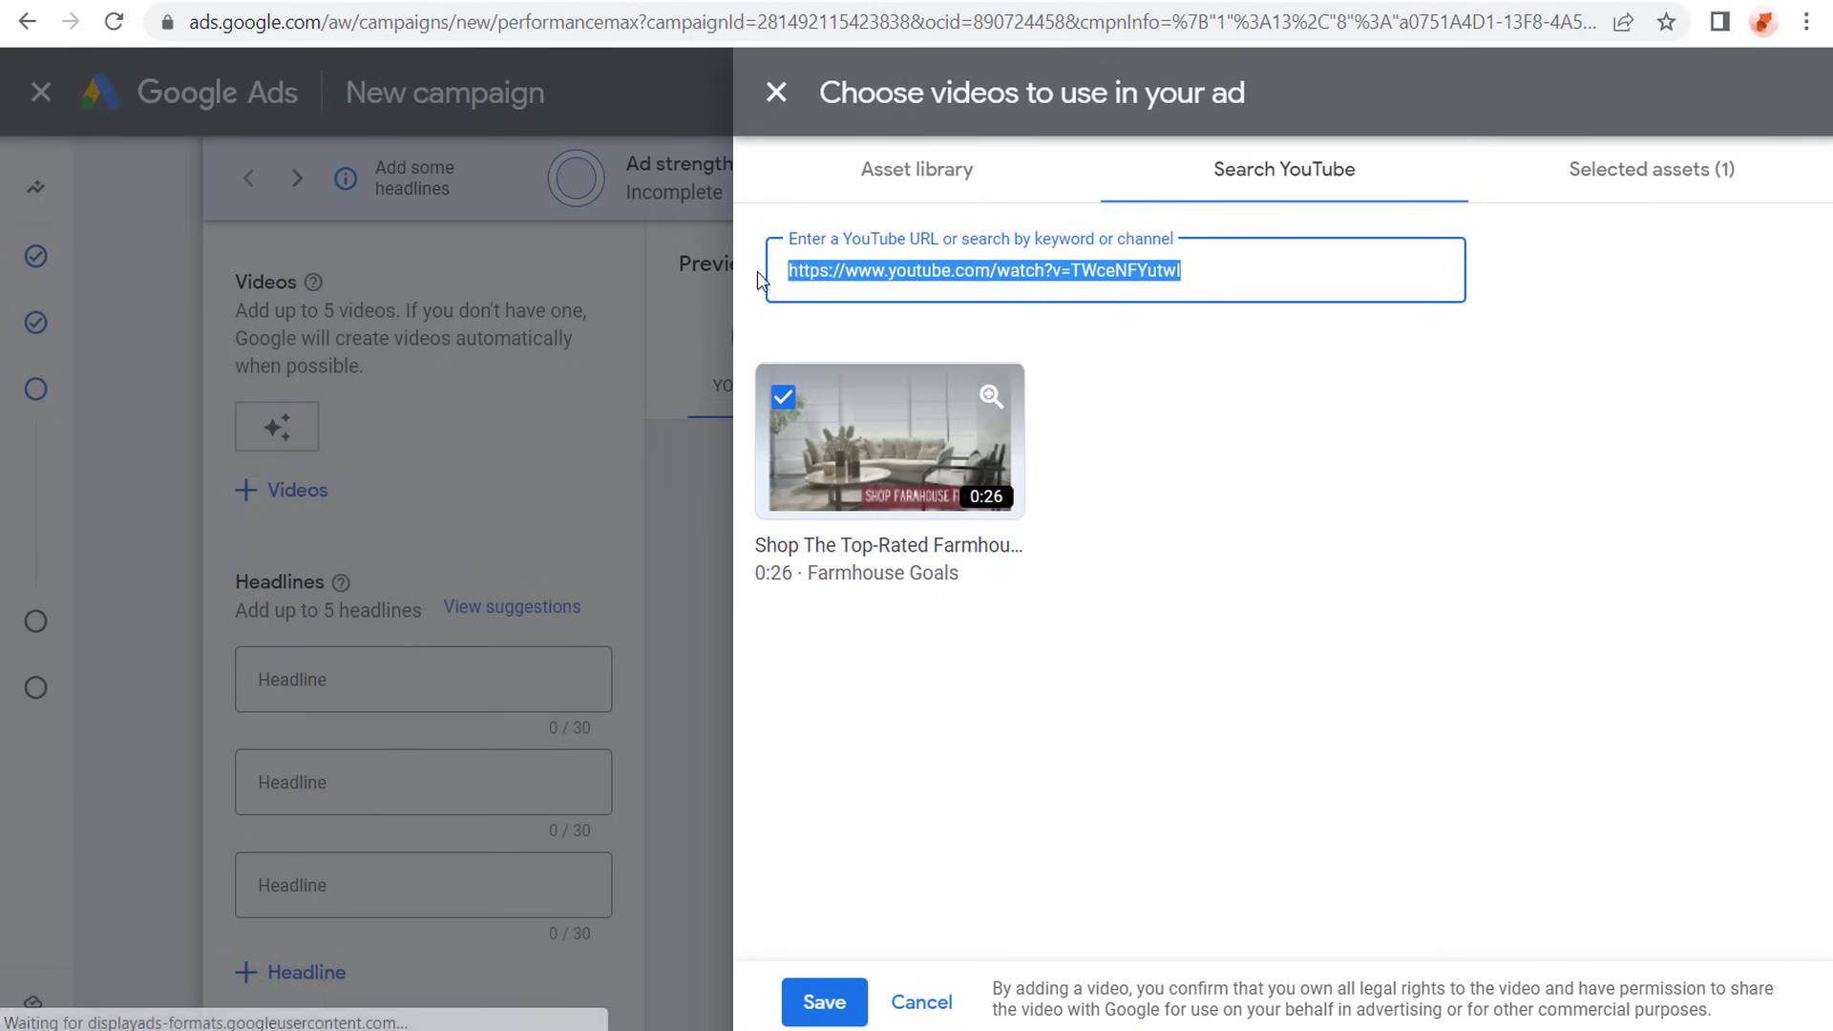
{"action": "key", "text": "ctrl+v"}
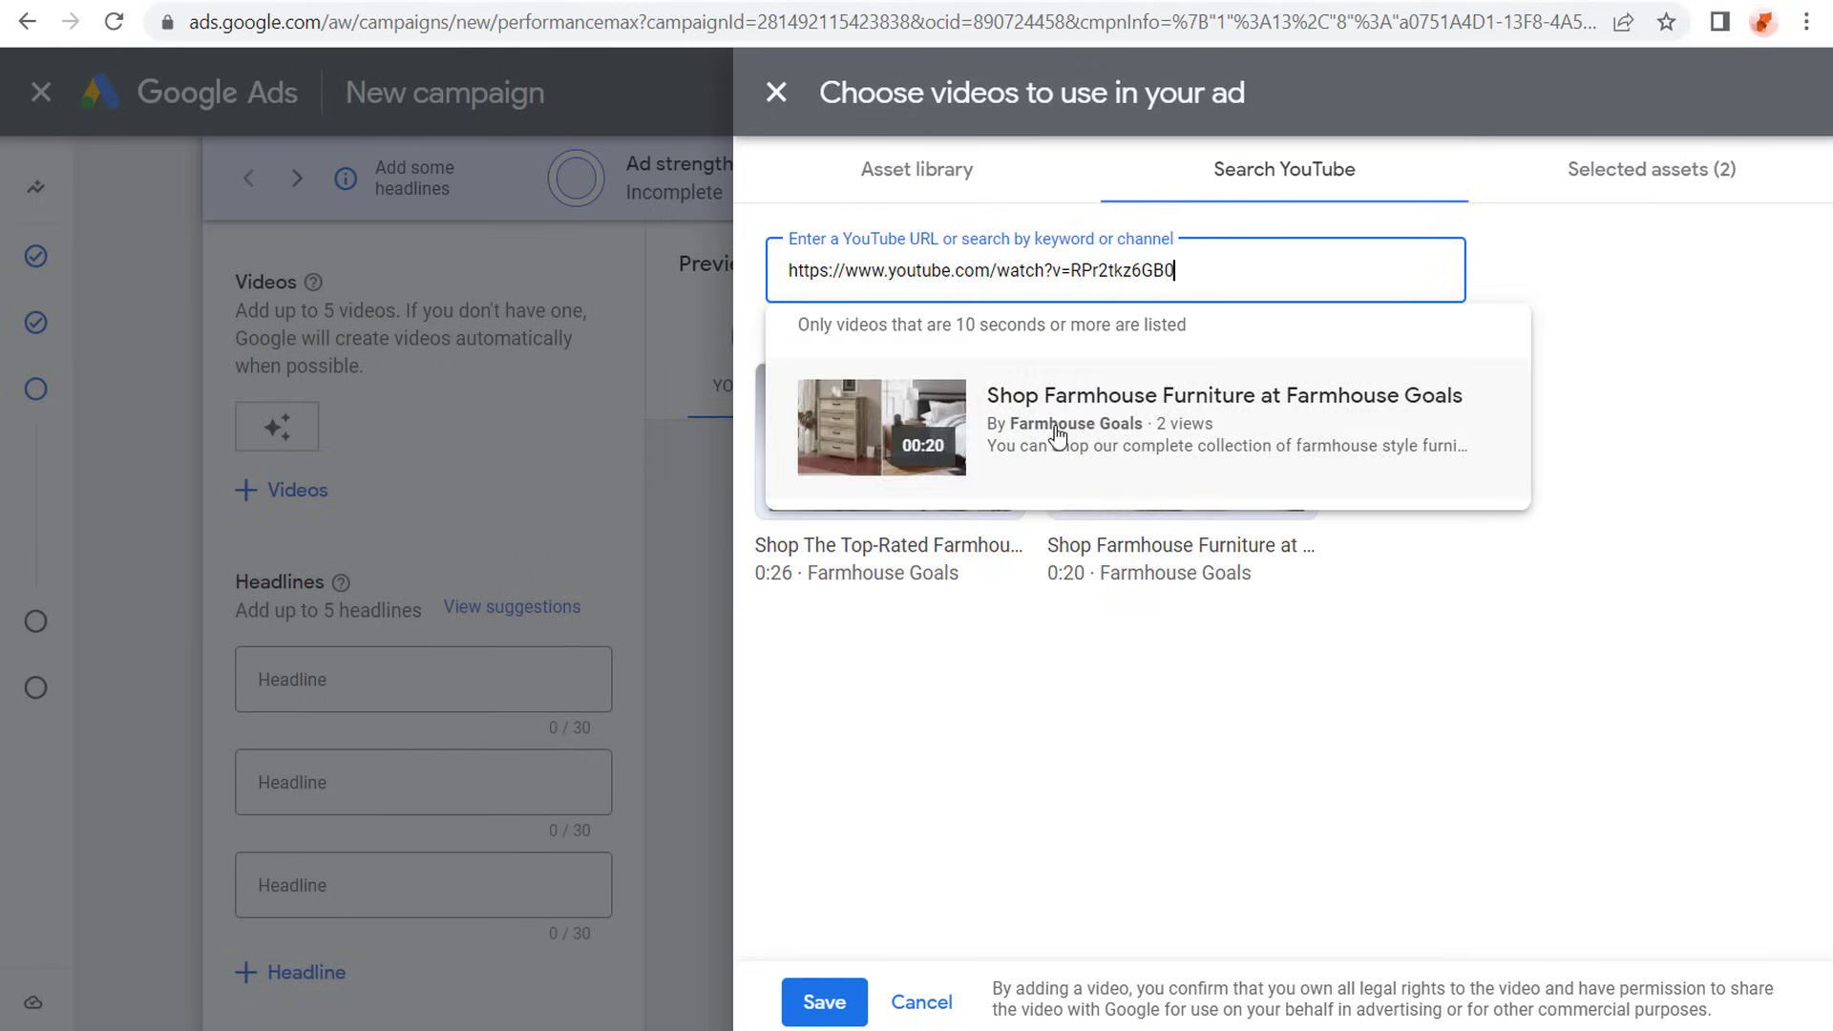
{"action": "left_click", "coordinate": [1059, 438]}
- Add the 0:31 "Shop Farmhouse Furniture at Farmhouse Goals" video by its YouTube link and save the video selection for the ad
{"action": "key", "text": "ctrl+Tab"}
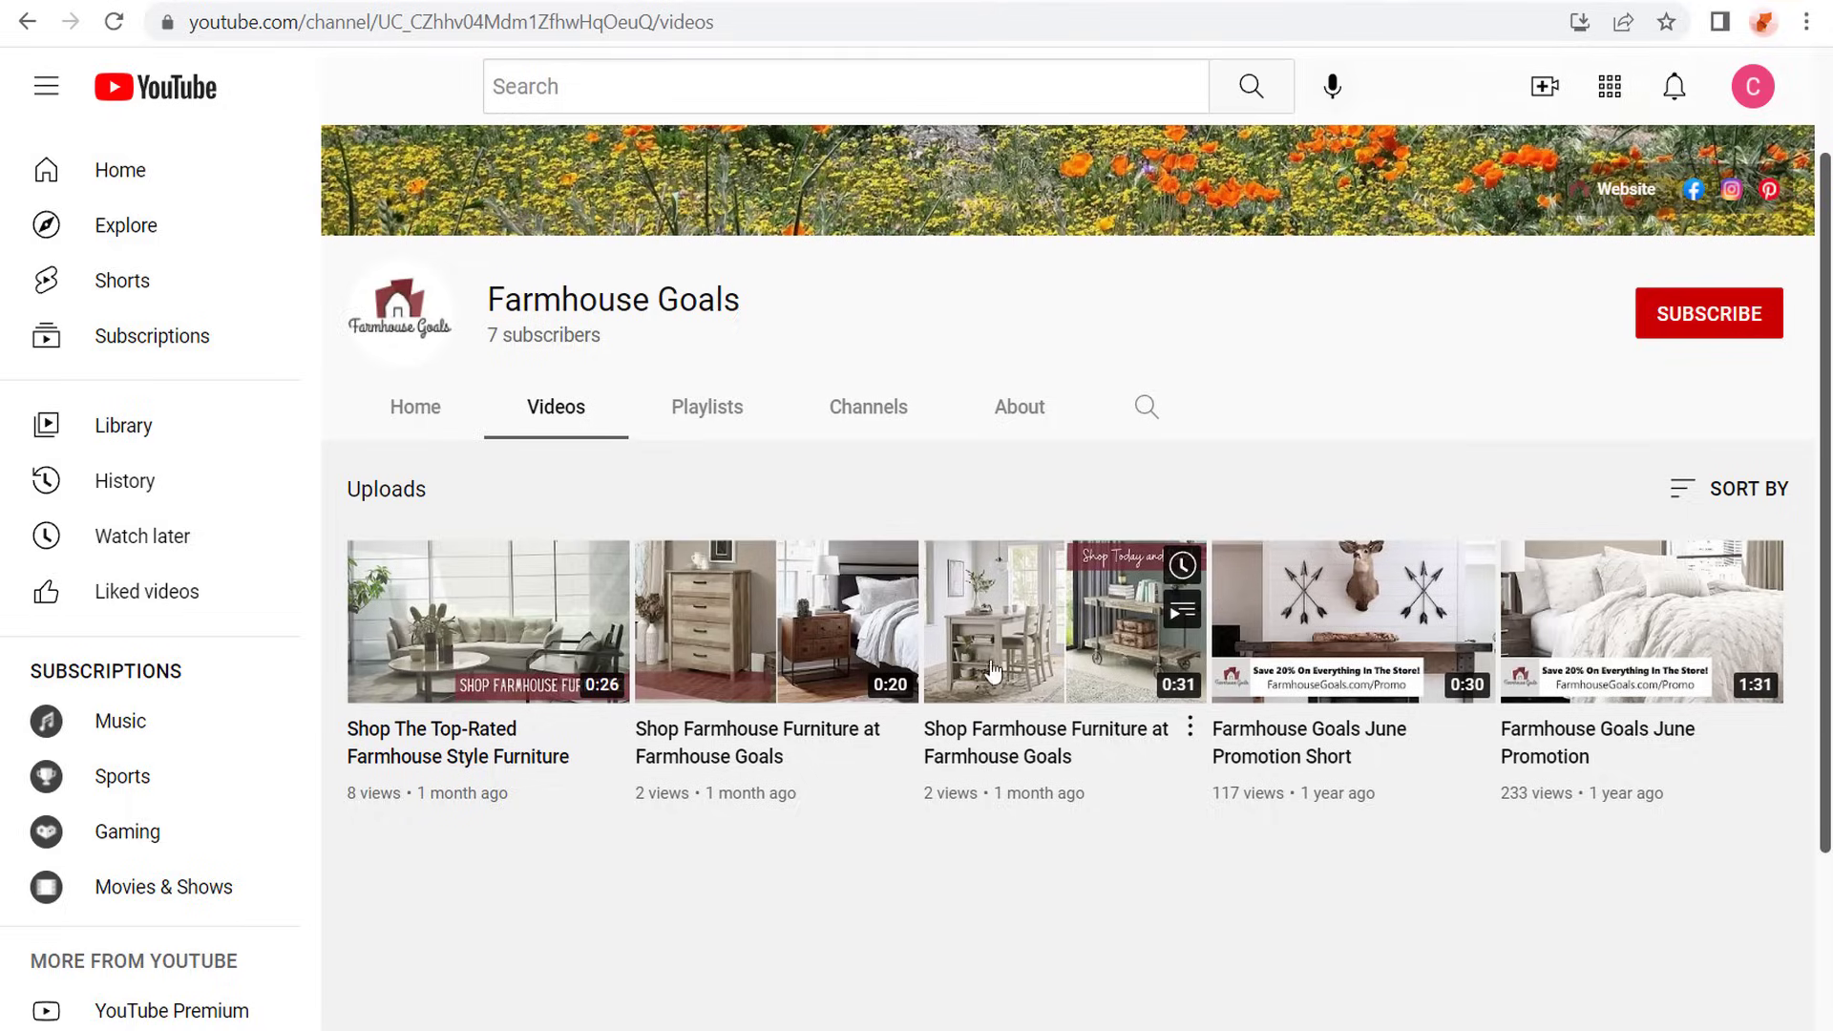
{"action": "right_click", "coordinate": [1001, 644]}
{"action": "left_click", "coordinate": [1114, 397]}
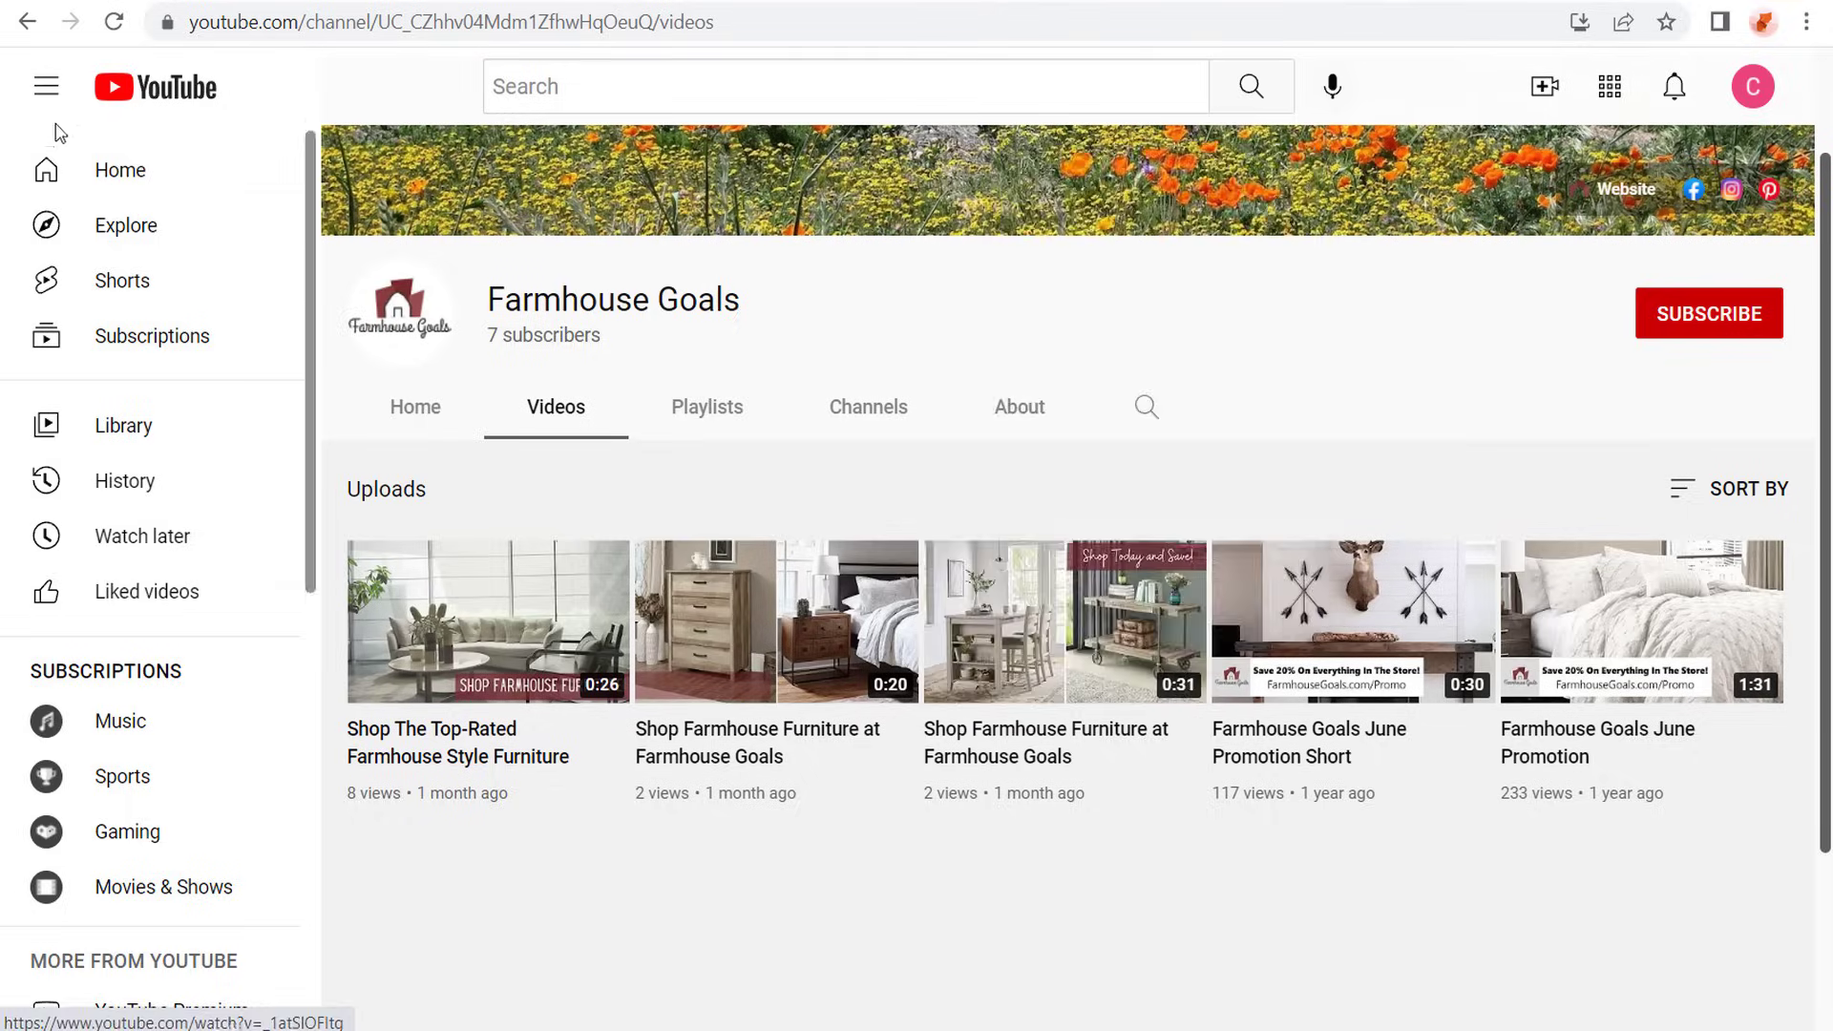
{"action": "key", "text": "ctrl+Tab"}
{"action": "left_click_drag", "start_coordinate": [1175, 270], "coordinate": [711, 275]}
{"action": "left_click", "coordinate": [1181, 580]}
{"action": "key", "text": "ctrl+v"}
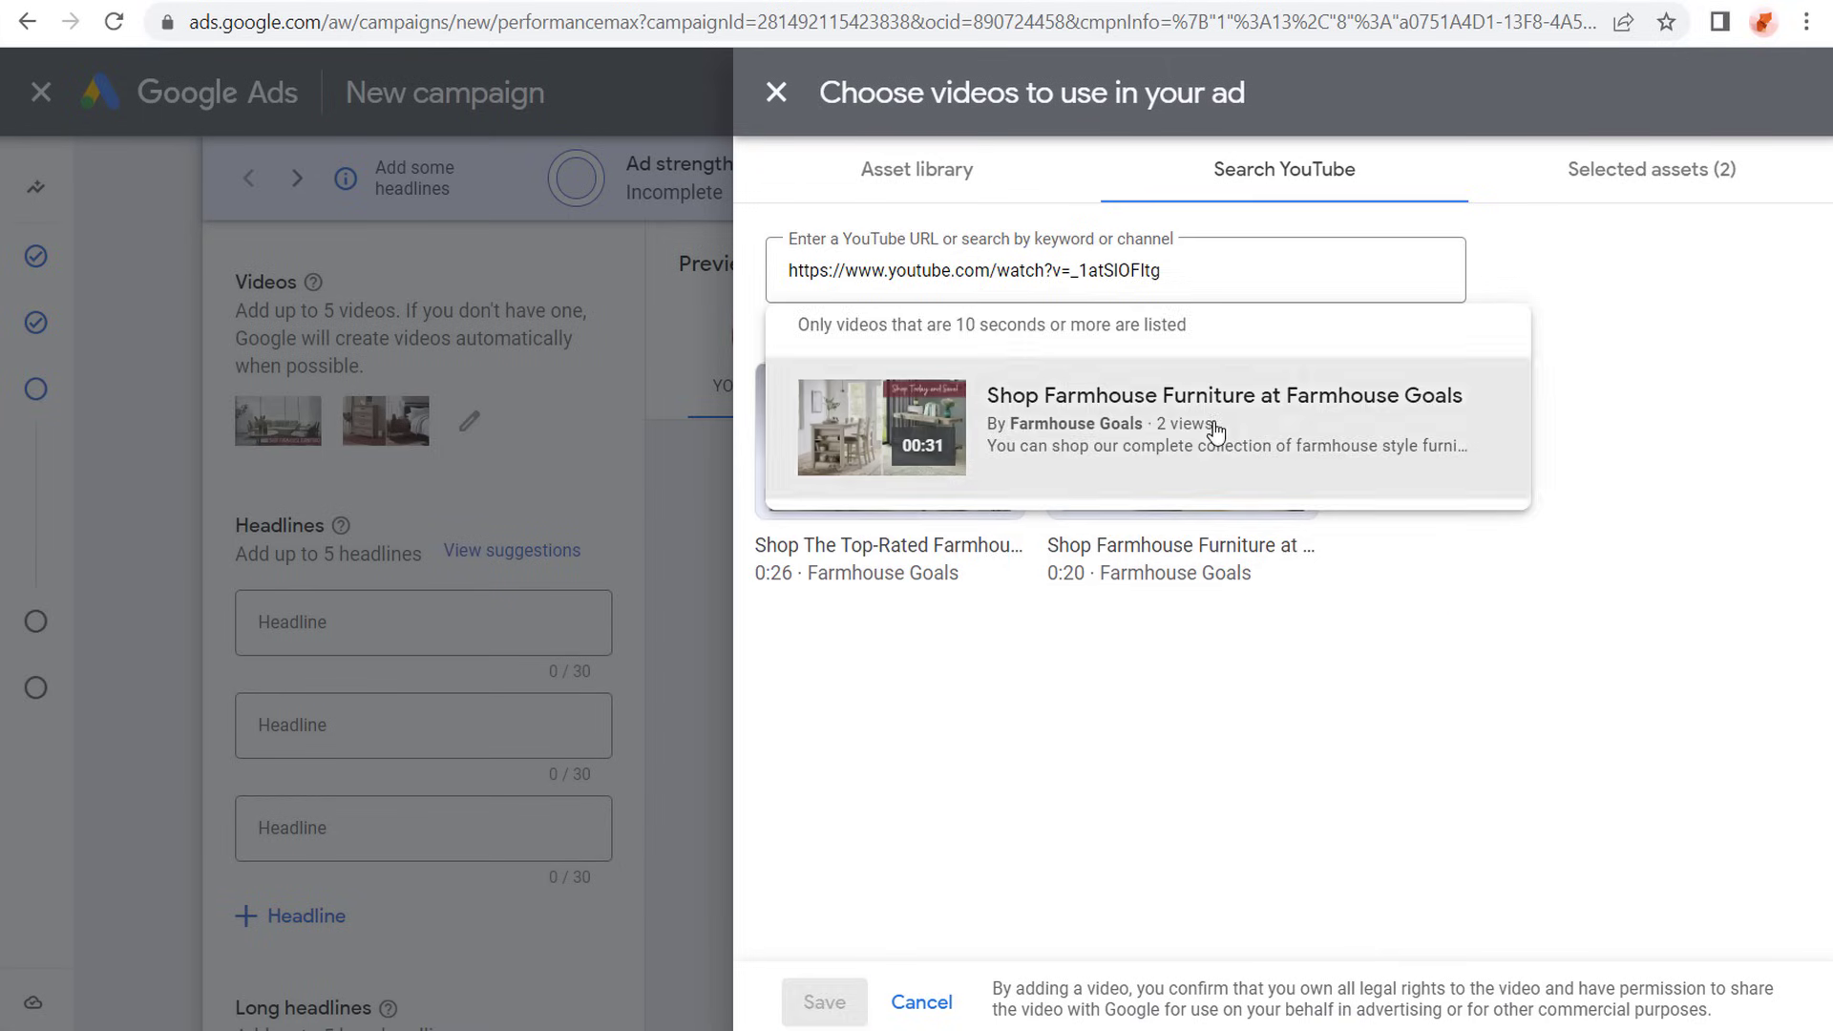
{"action": "left_click", "coordinate": [1213, 422]}
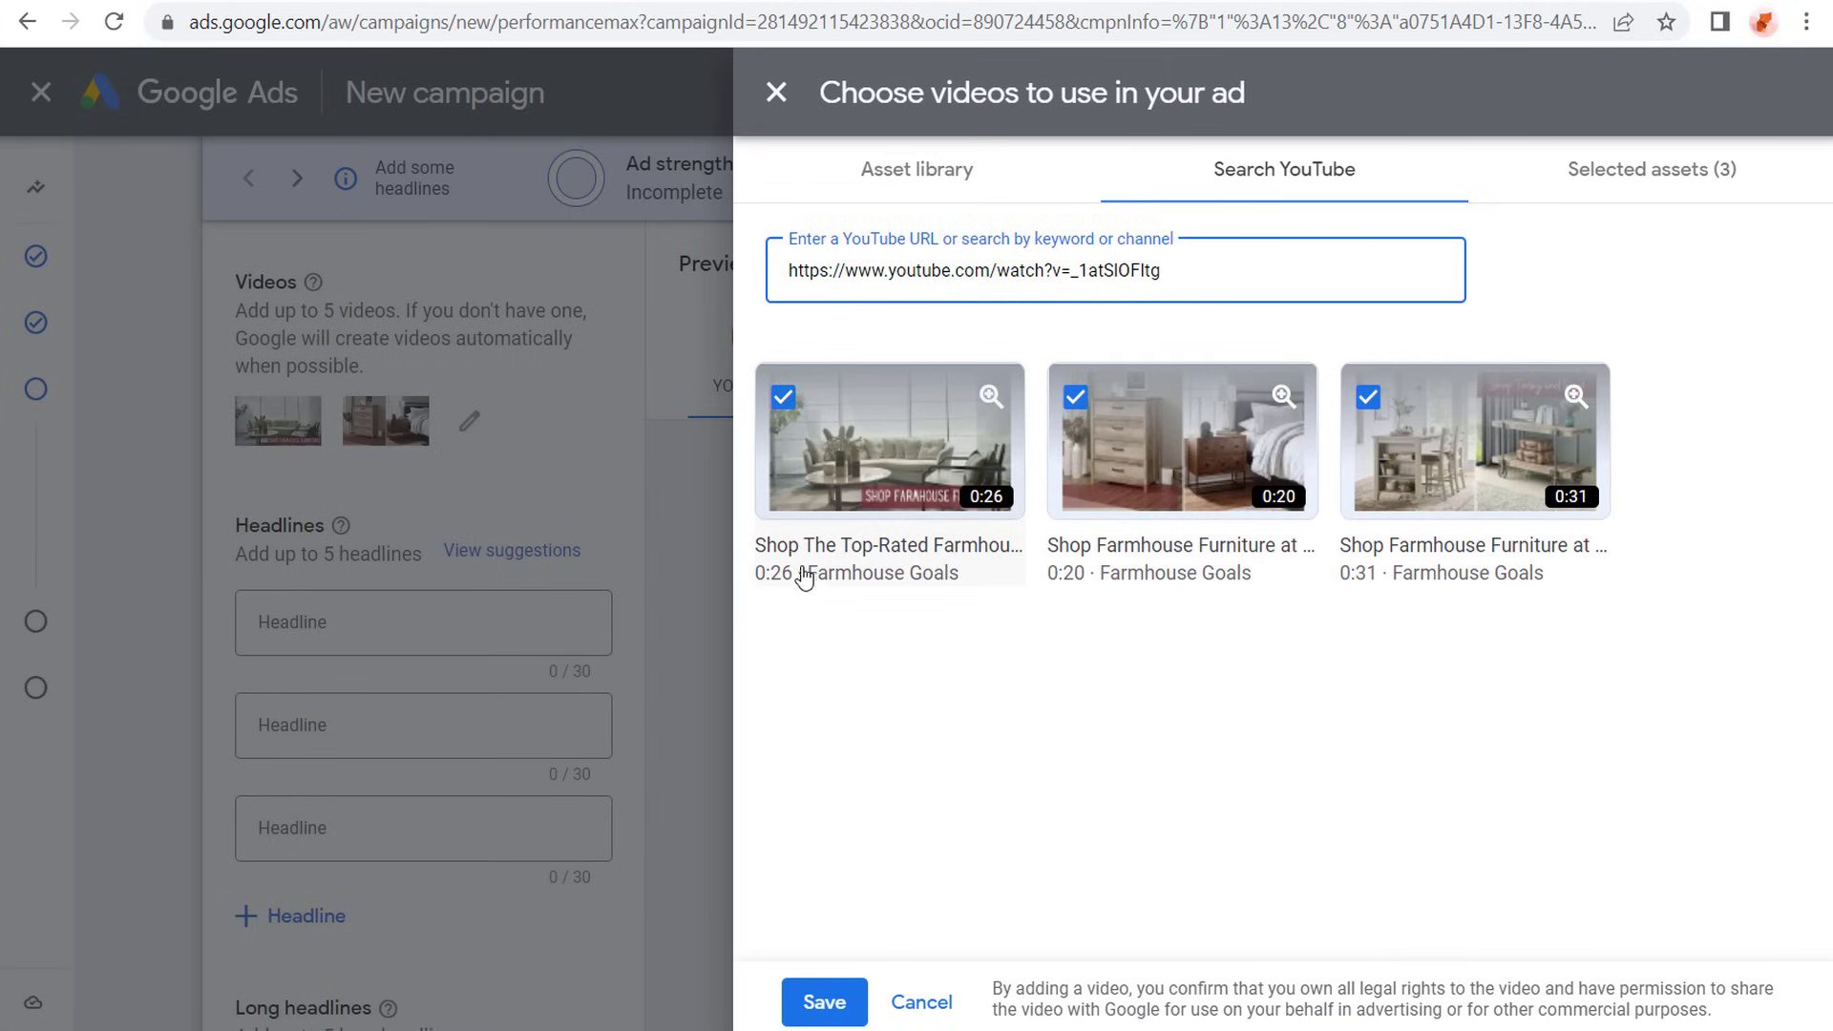
{"action": "left_click", "coordinate": [821, 1002]}
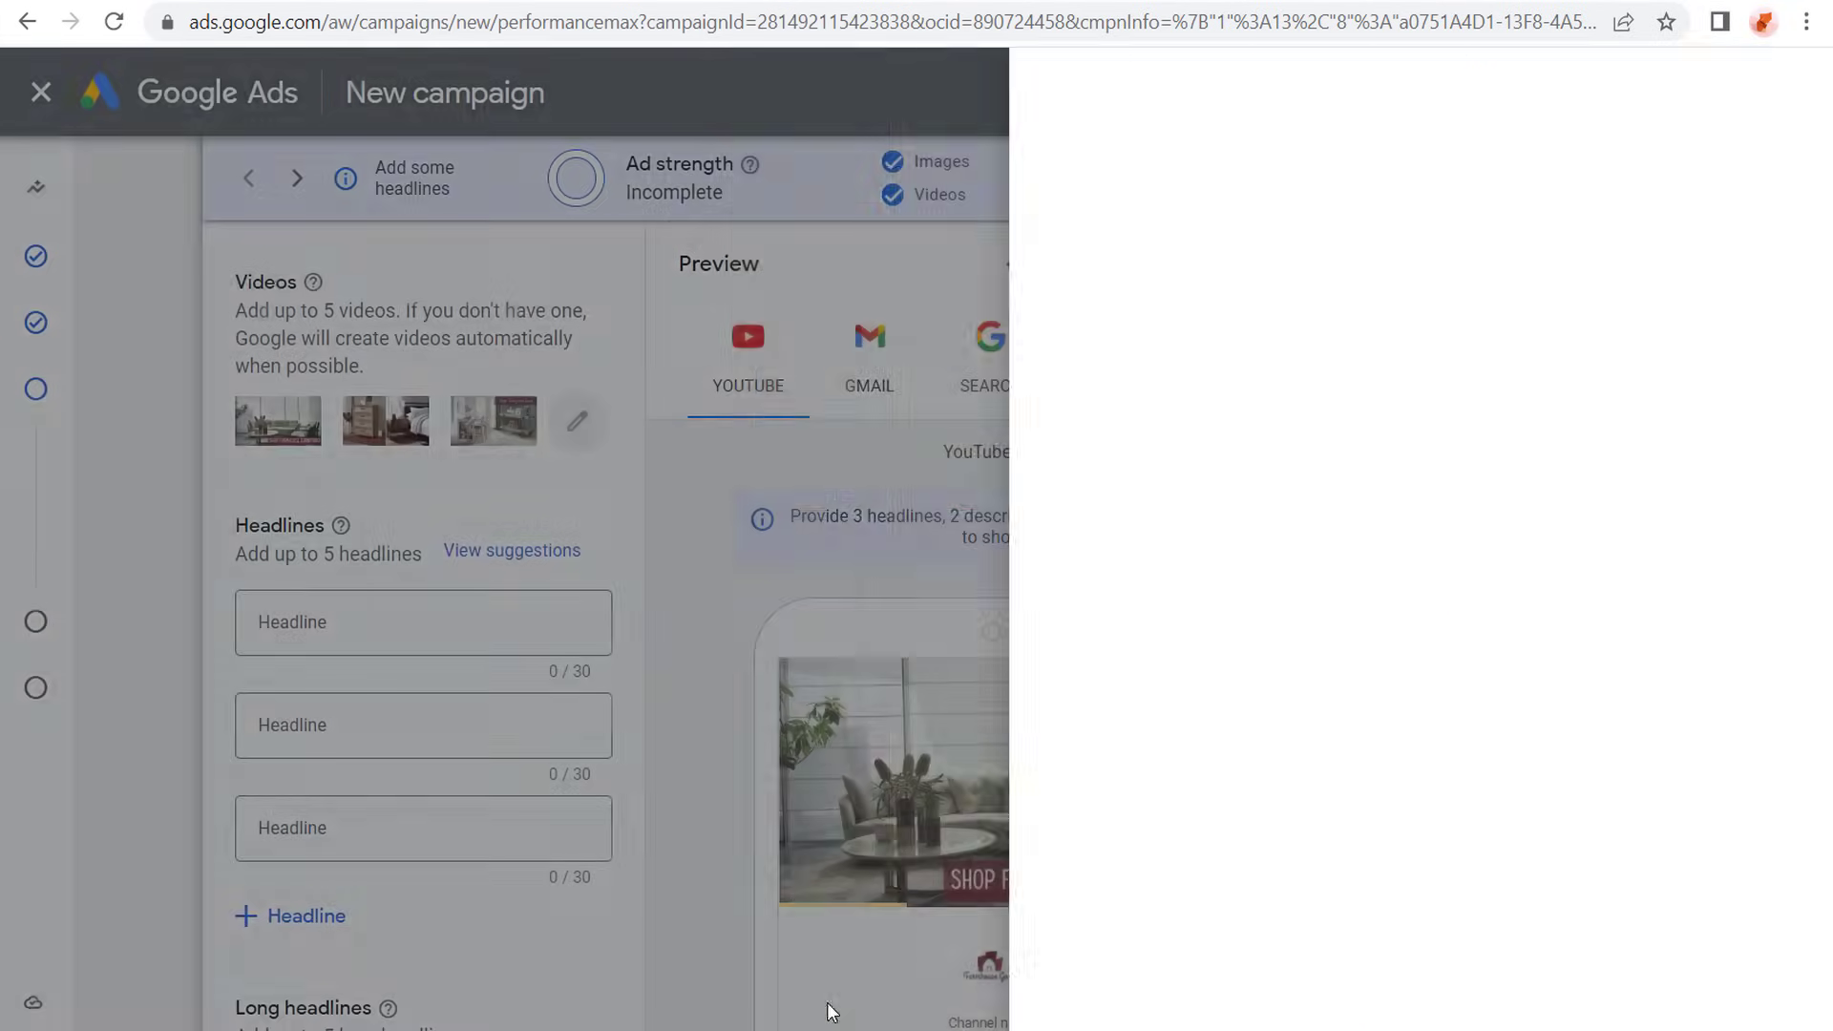
- Add two more headline fields to the asset group for a total of five
{"action": "scroll", "coordinate": [167, 554], "scroll_direction": "down", "scroll_amount": 3}
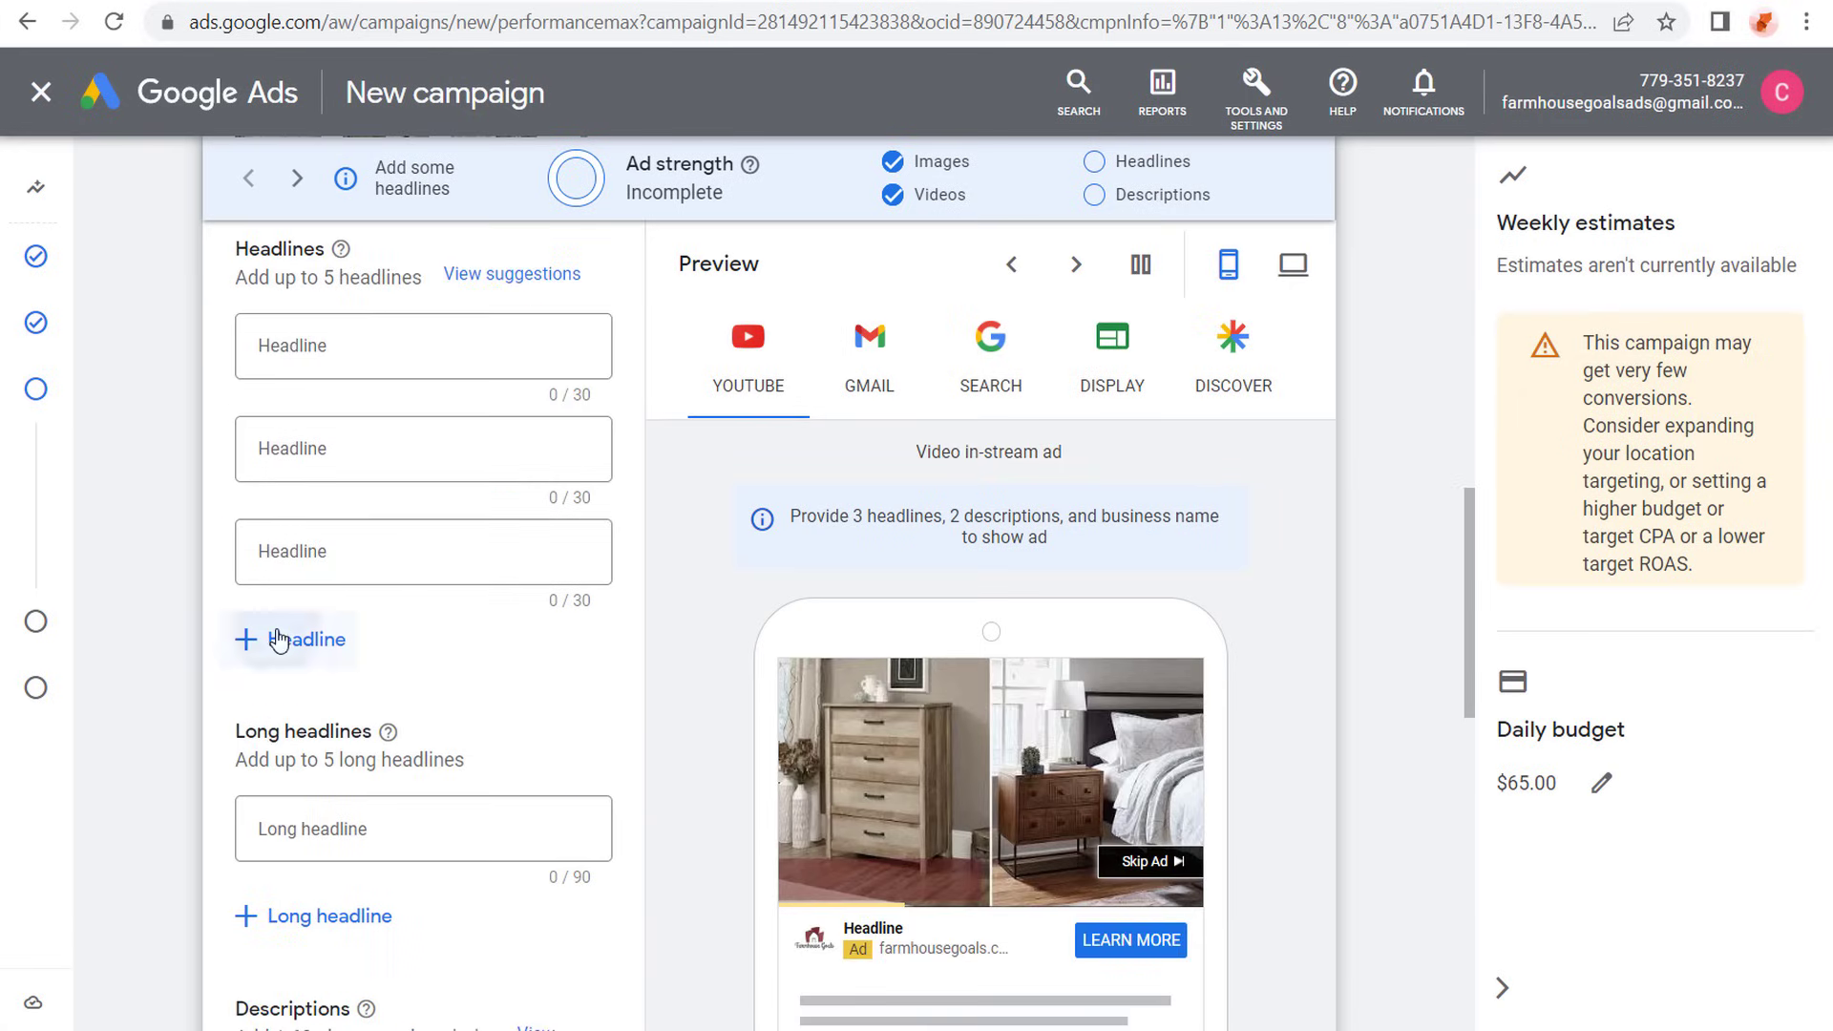
{"action": "left_click", "coordinate": [287, 524]}
{"action": "left_click", "coordinate": [287, 627]}
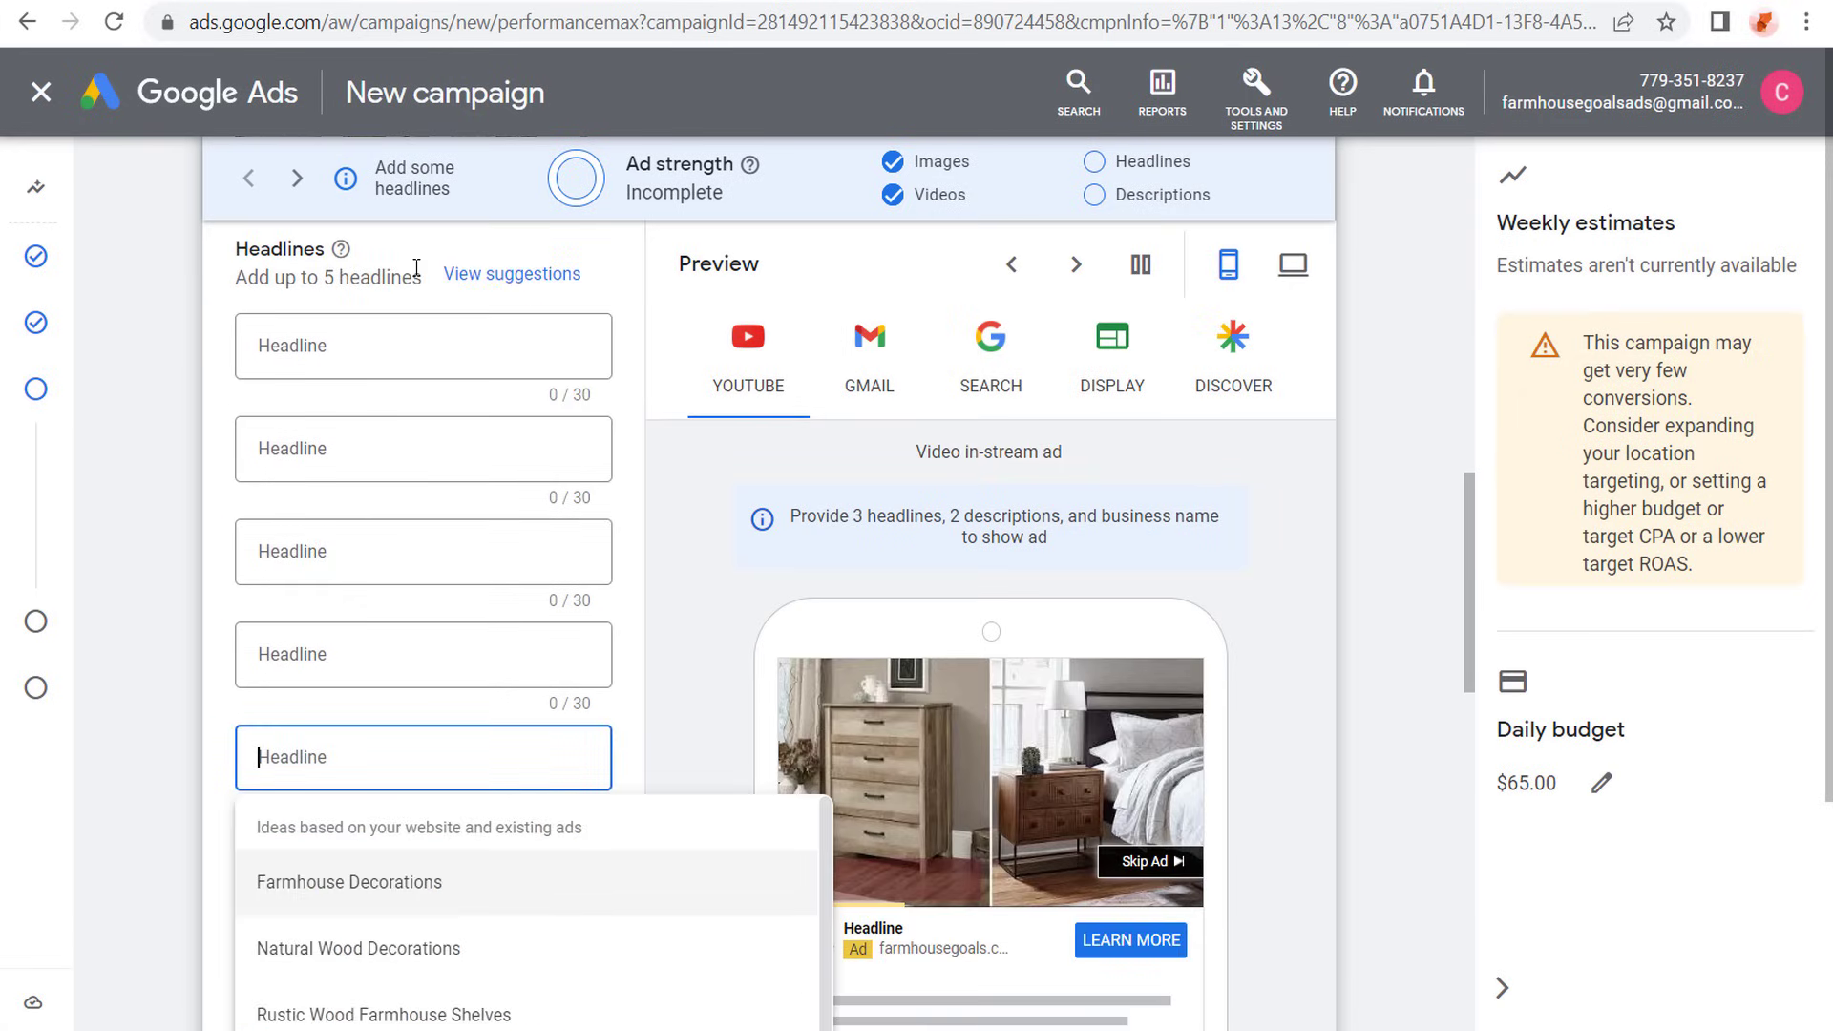
- Add long headline fields to the asset group until there are five
{"action": "scroll", "coordinate": [186, 477], "scroll_direction": "down", "scroll_amount": 4}
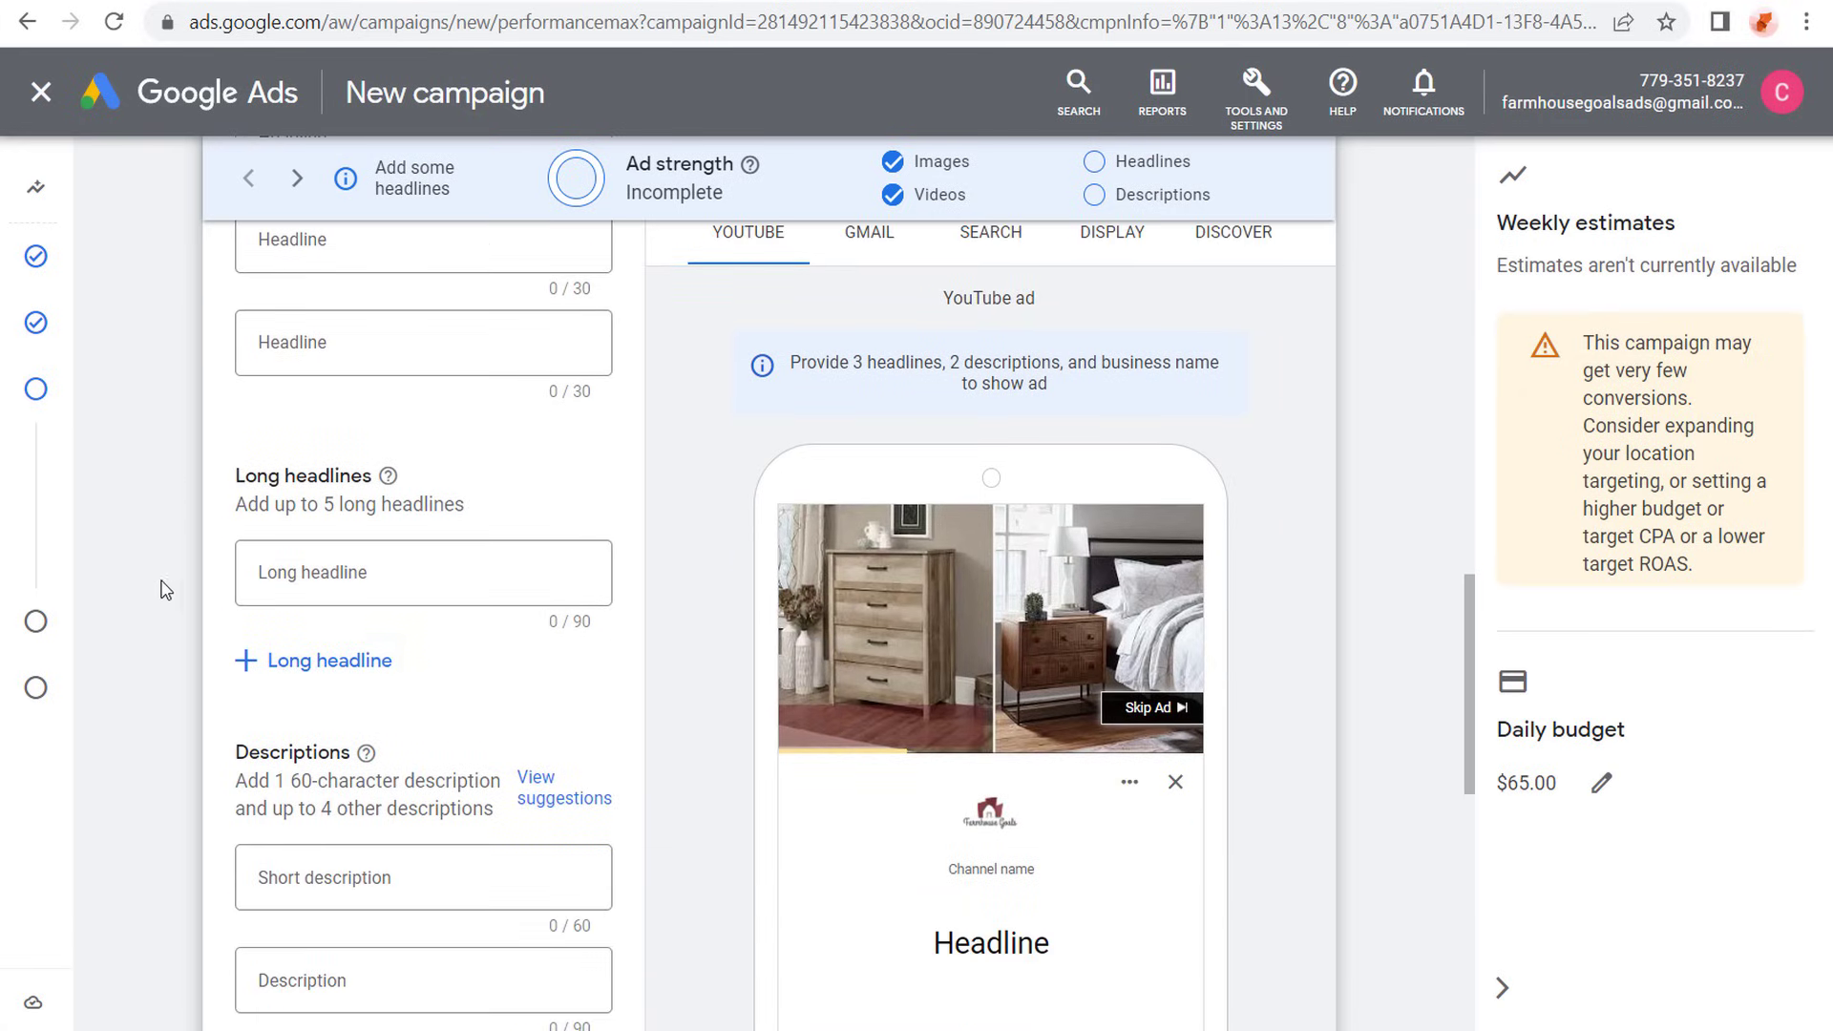
{"action": "left_click", "coordinate": [282, 671]}
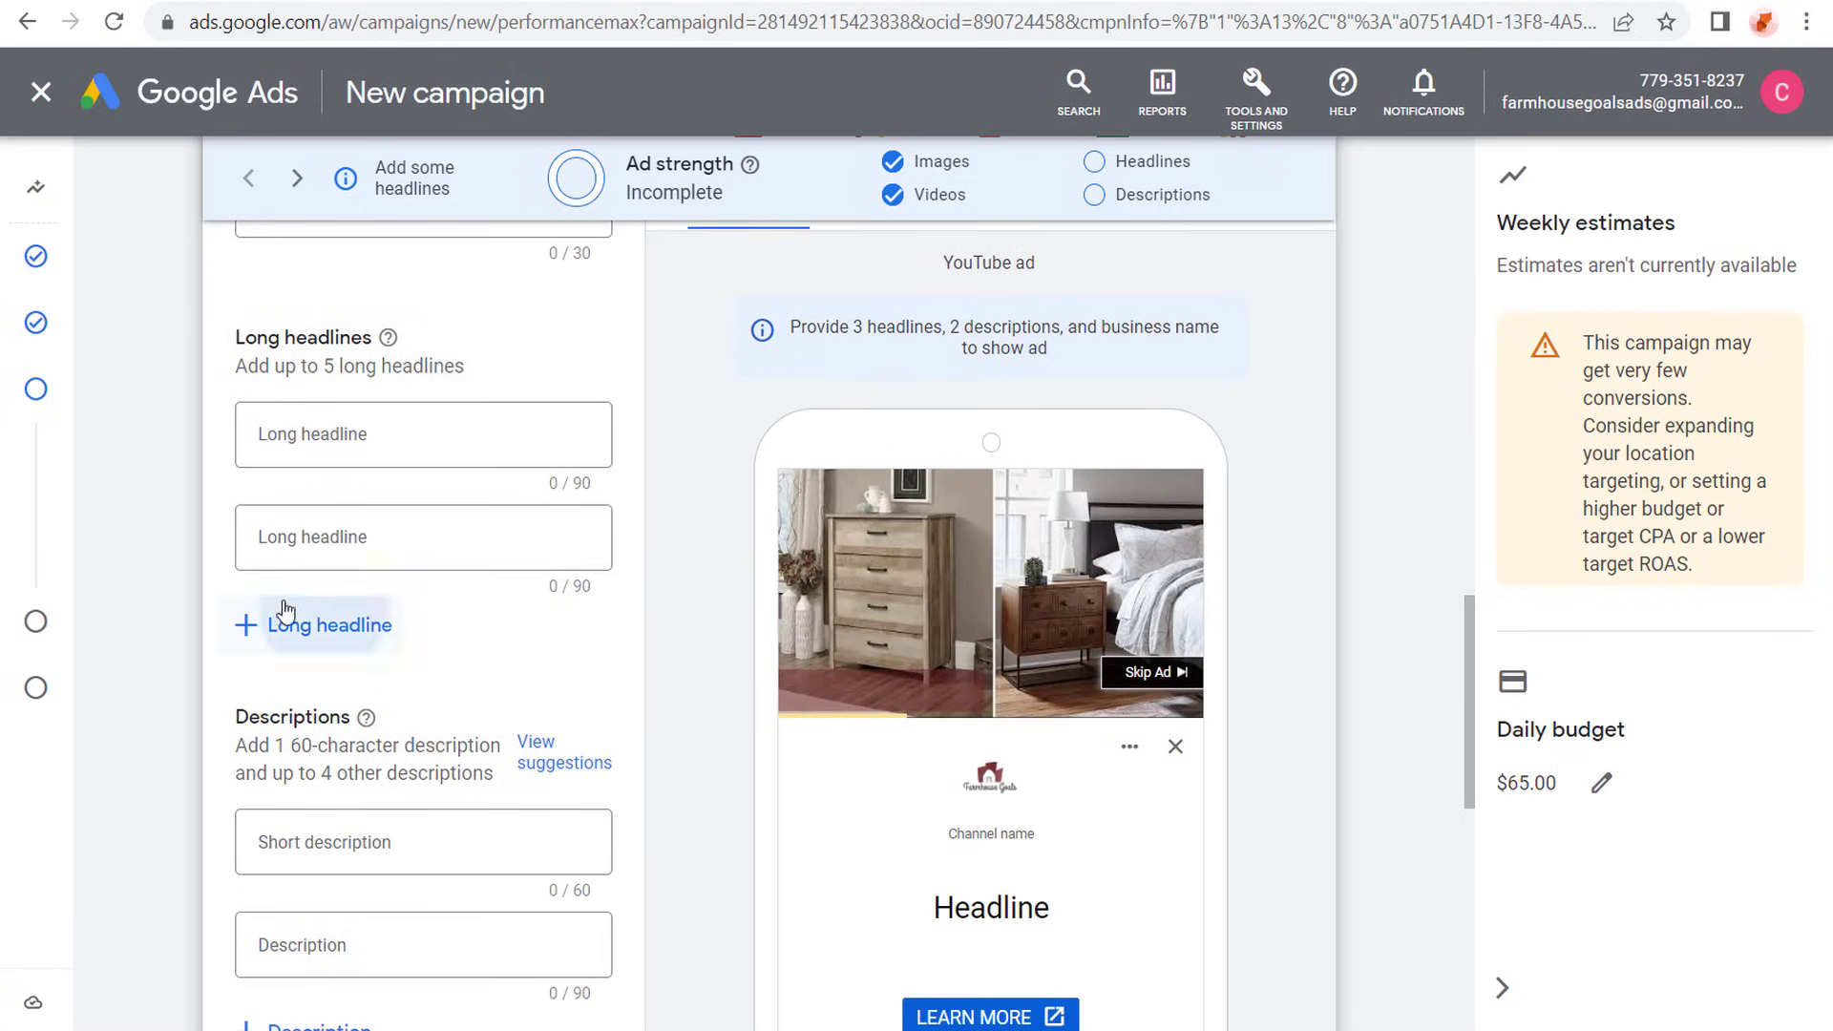
{"action": "left_click", "coordinate": [267, 621]}
{"action": "left_click", "coordinate": [303, 589]}
{"action": "scroll", "coordinate": [177, 573], "scroll_direction": "down", "scroll_amount": 3}
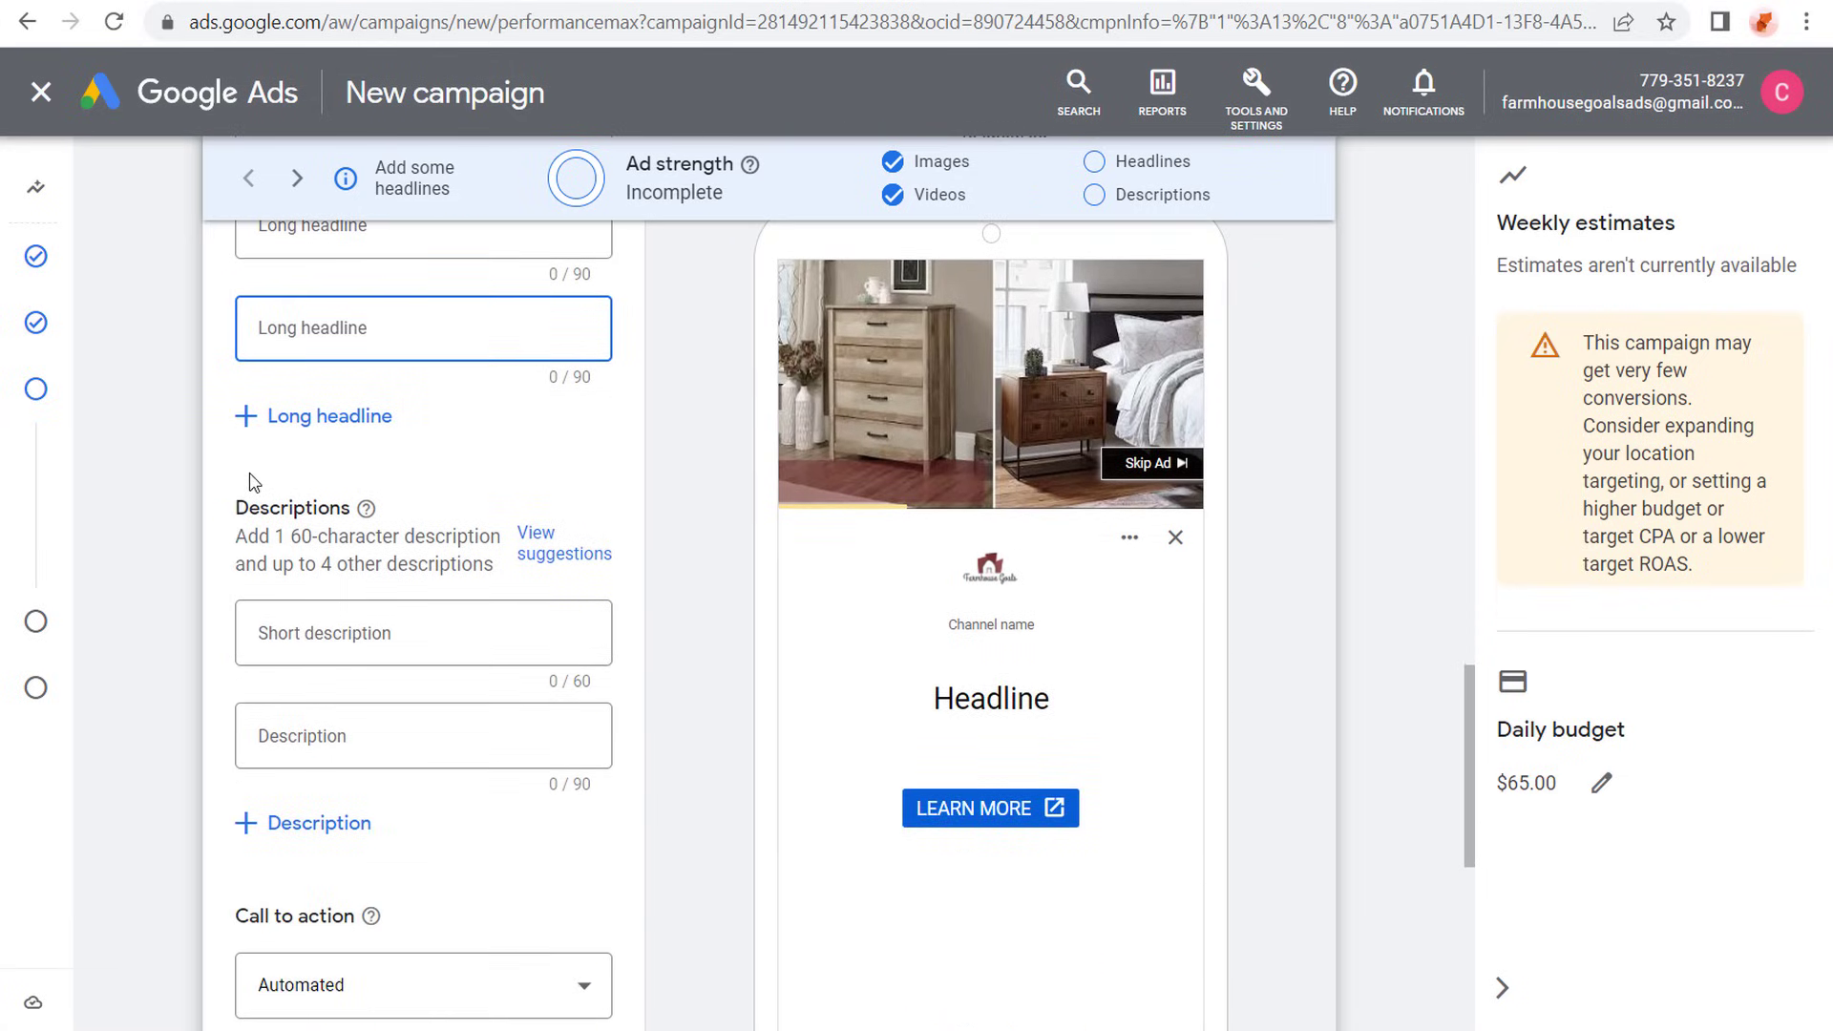
{"action": "left_click", "coordinate": [293, 413]}
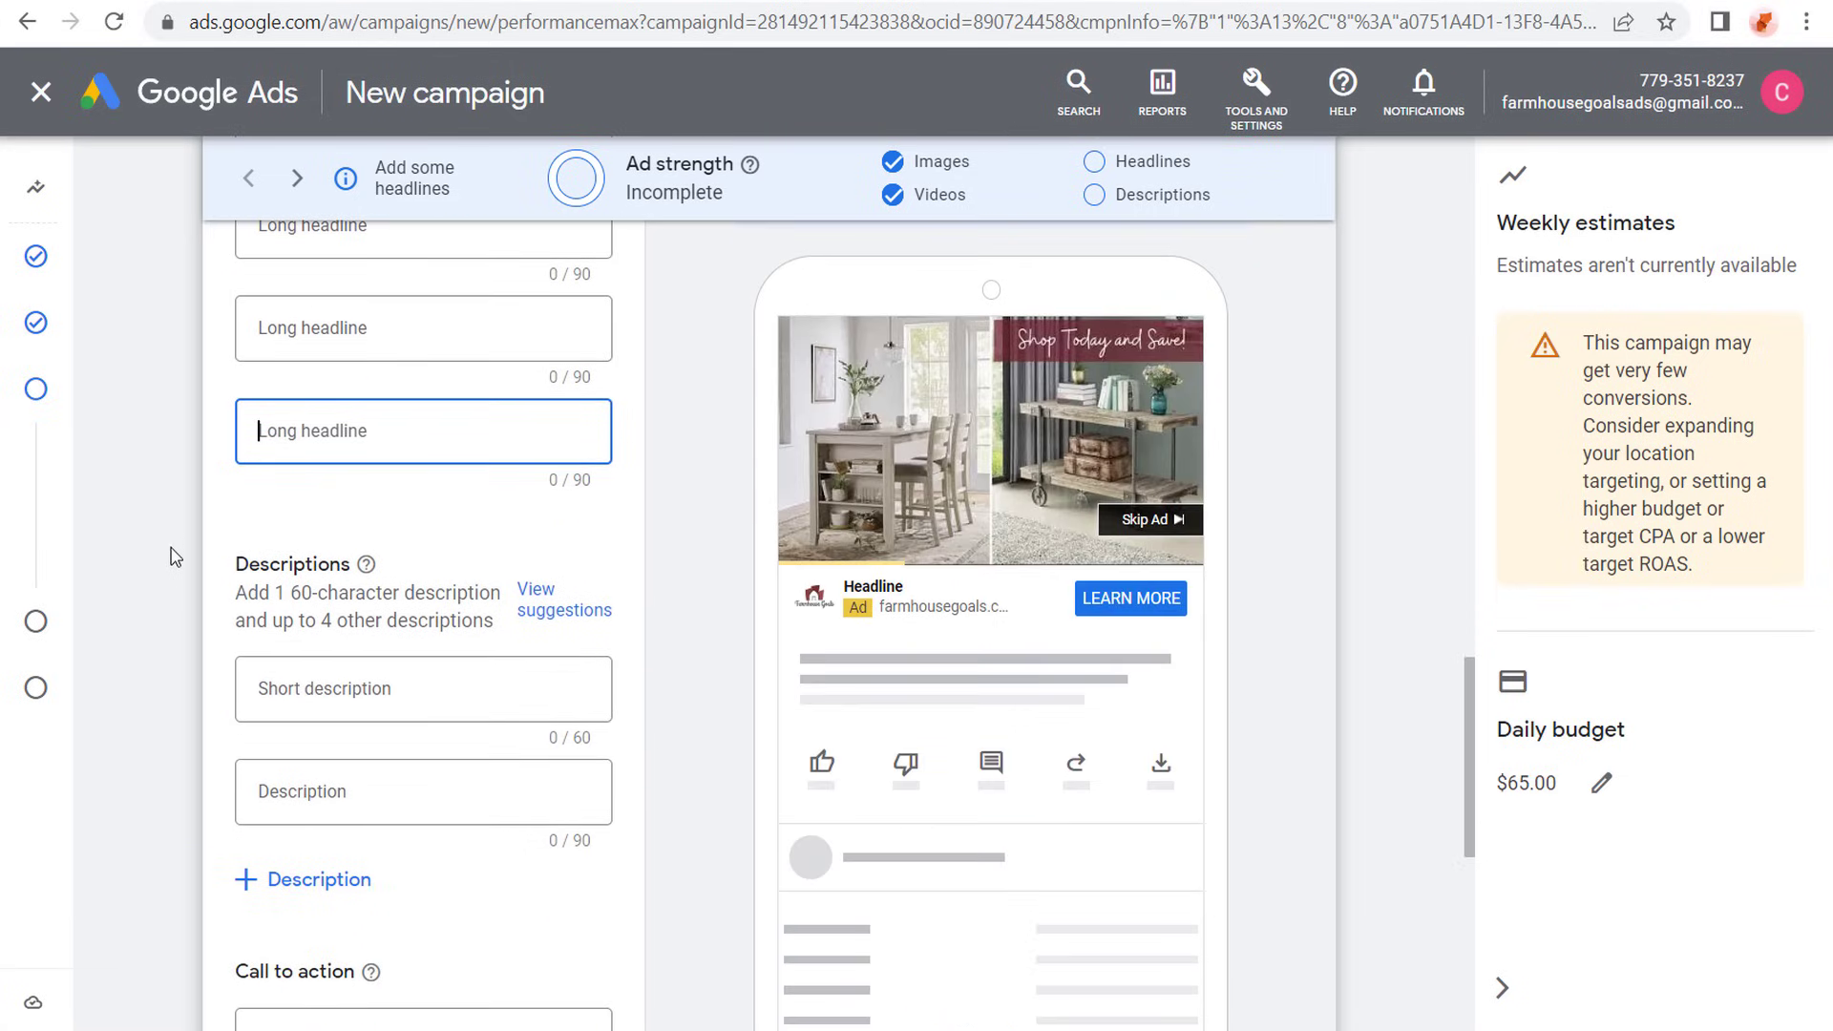
- Extend the descriptions to one short and four regular fields, clearing the suggested text inserted by mistake
{"action": "left_click", "coordinate": [310, 876]}
{"action": "scroll", "coordinate": [197, 667], "scroll_direction": "down", "scroll_amount": 4}
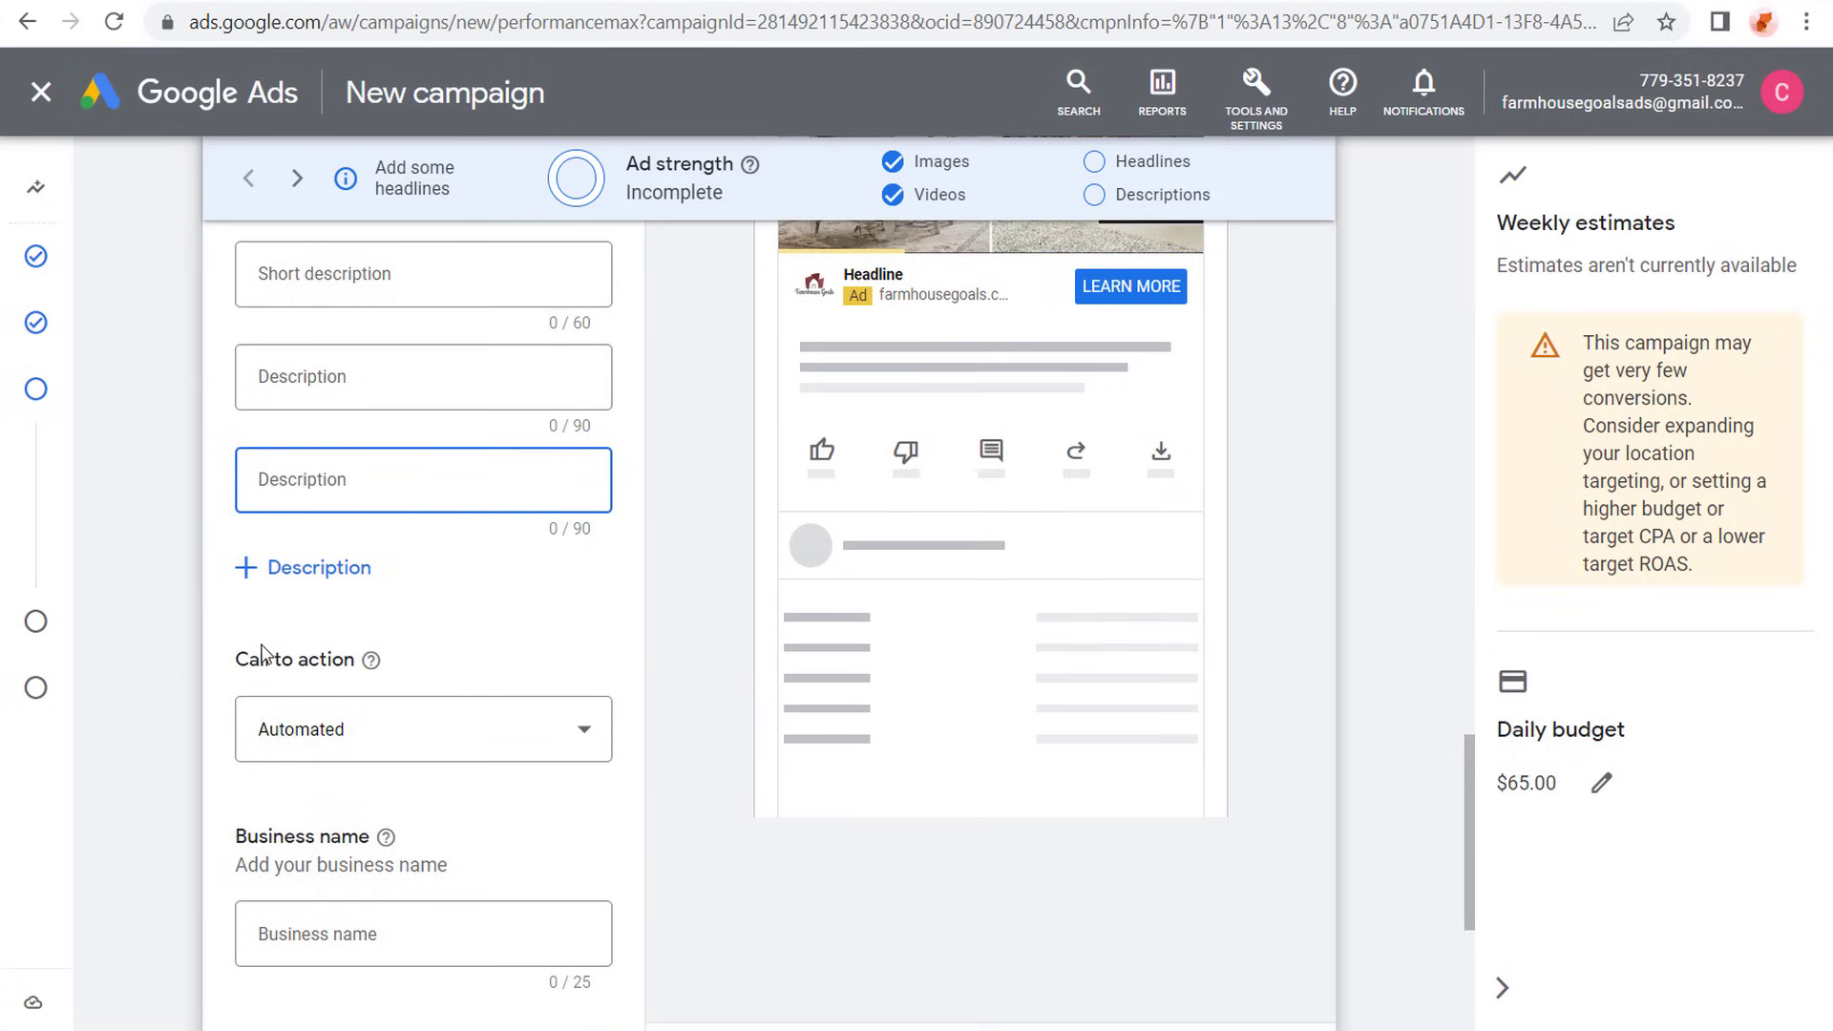
{"action": "left_click", "coordinate": [282, 452]}
{"action": "scroll", "coordinate": [229, 497], "scroll_direction": "down", "scroll_amount": 2}
{"action": "left_click", "coordinate": [295, 427]}
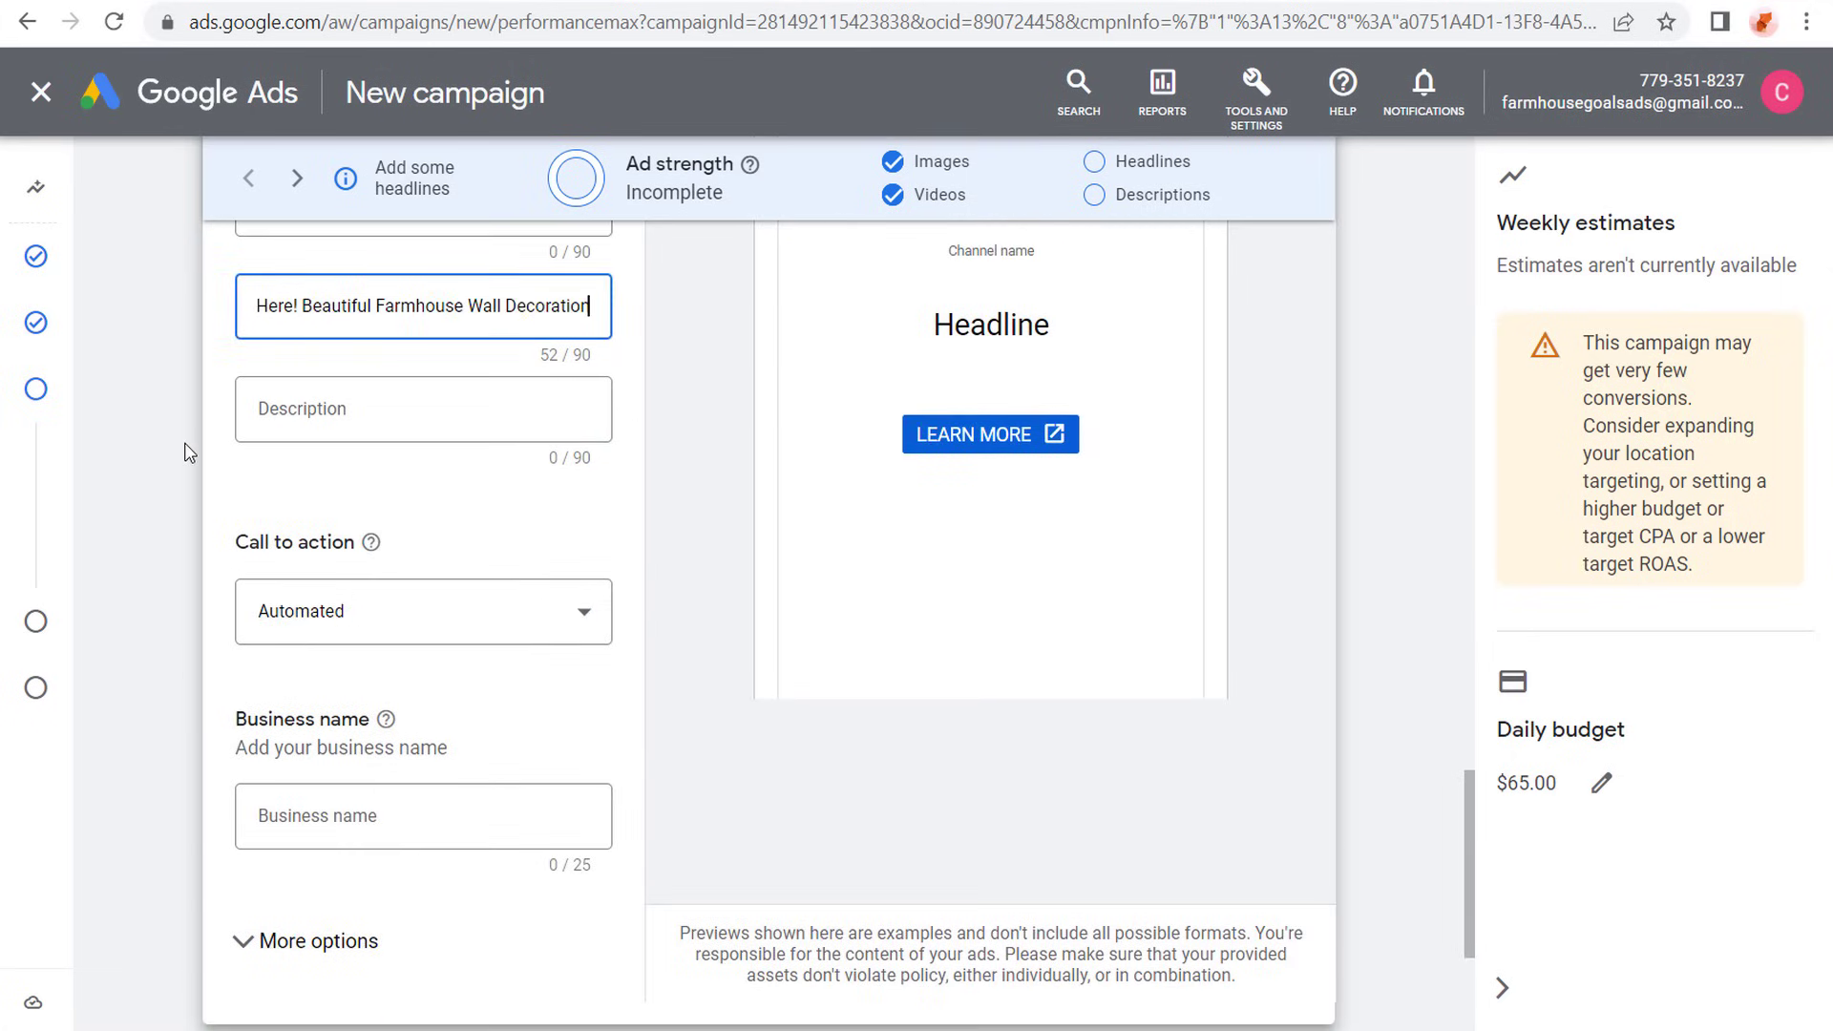
{"action": "triple_click", "coordinate": [513, 316]}
{"action": "key", "text": "BackSpace"}
{"action": "scroll", "coordinate": [429, 381], "scroll_direction": "down", "scroll_amount": 2}
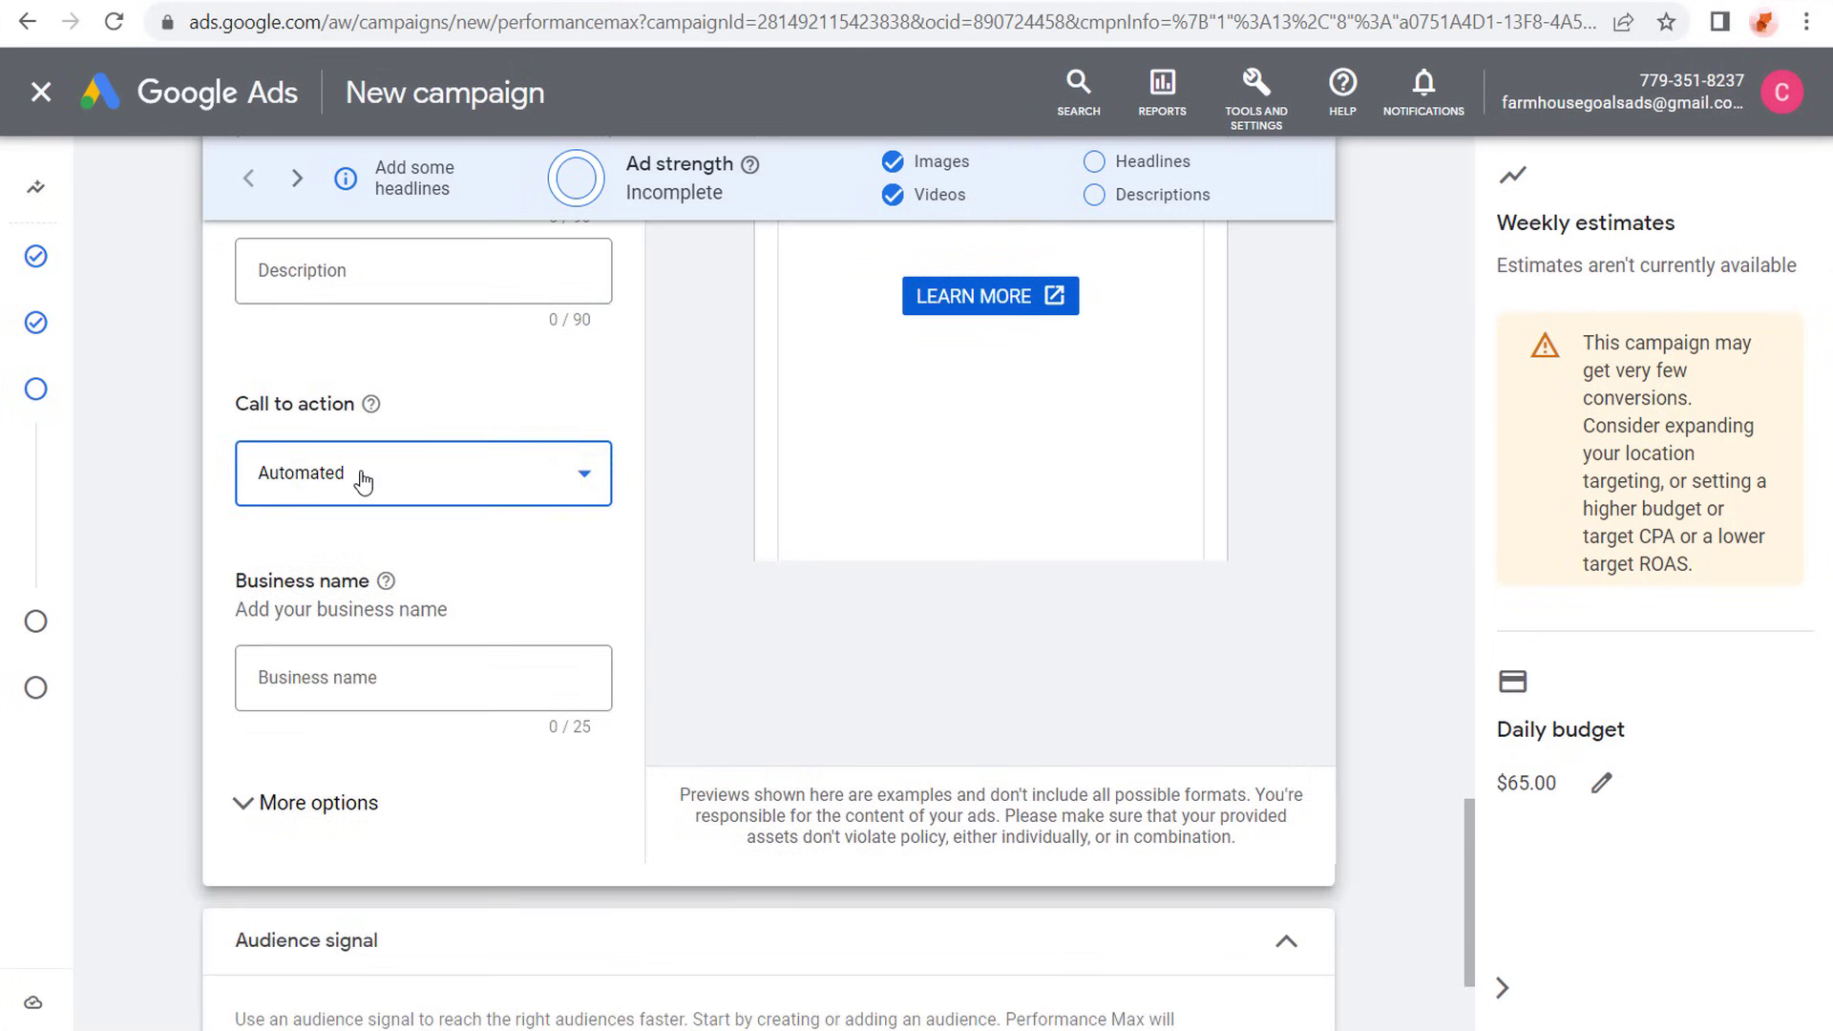
- Set the call to action to Shop now and enter Farmhouse Goals as the business name
{"action": "left_click", "coordinate": [359, 475]}
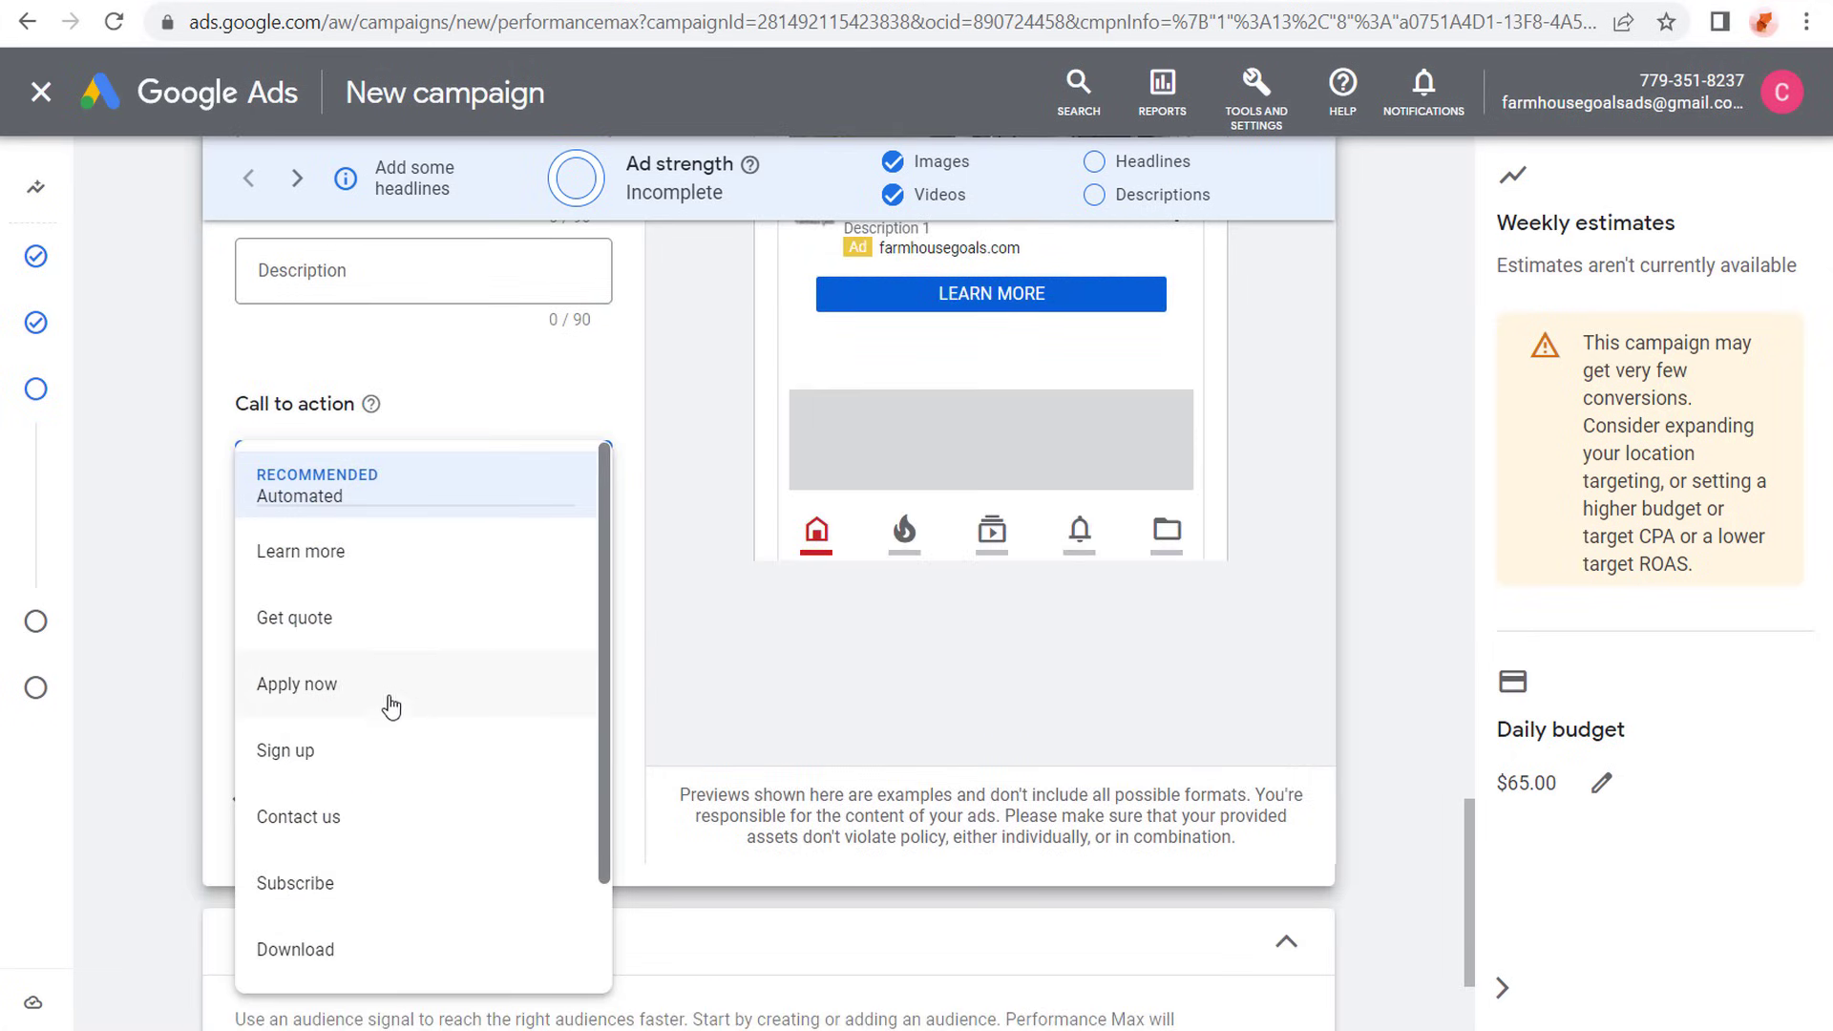
{"action": "scroll", "coordinate": [397, 668], "scroll_direction": "down", "scroll_amount": 2}
{"action": "left_click", "coordinate": [335, 948]}
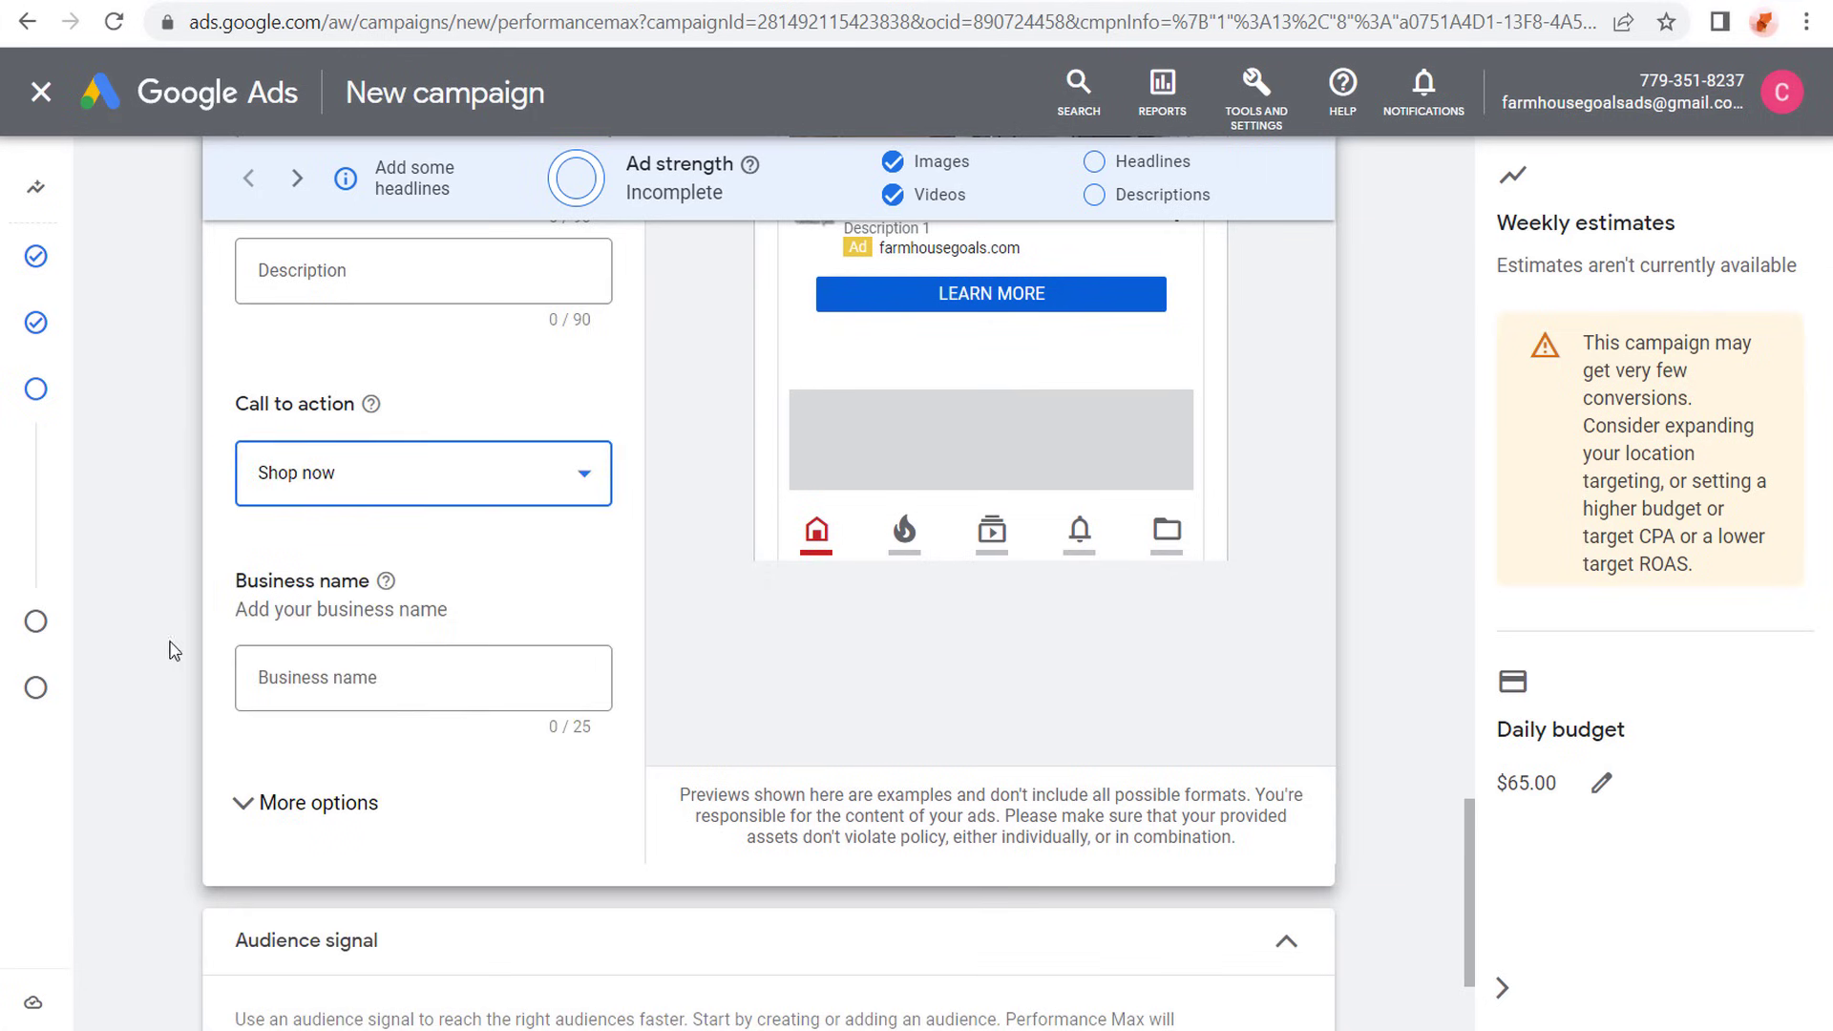
{"action": "left_click", "coordinate": [391, 671]}
{"action": "type", "text": "Farmhouse Goals"}
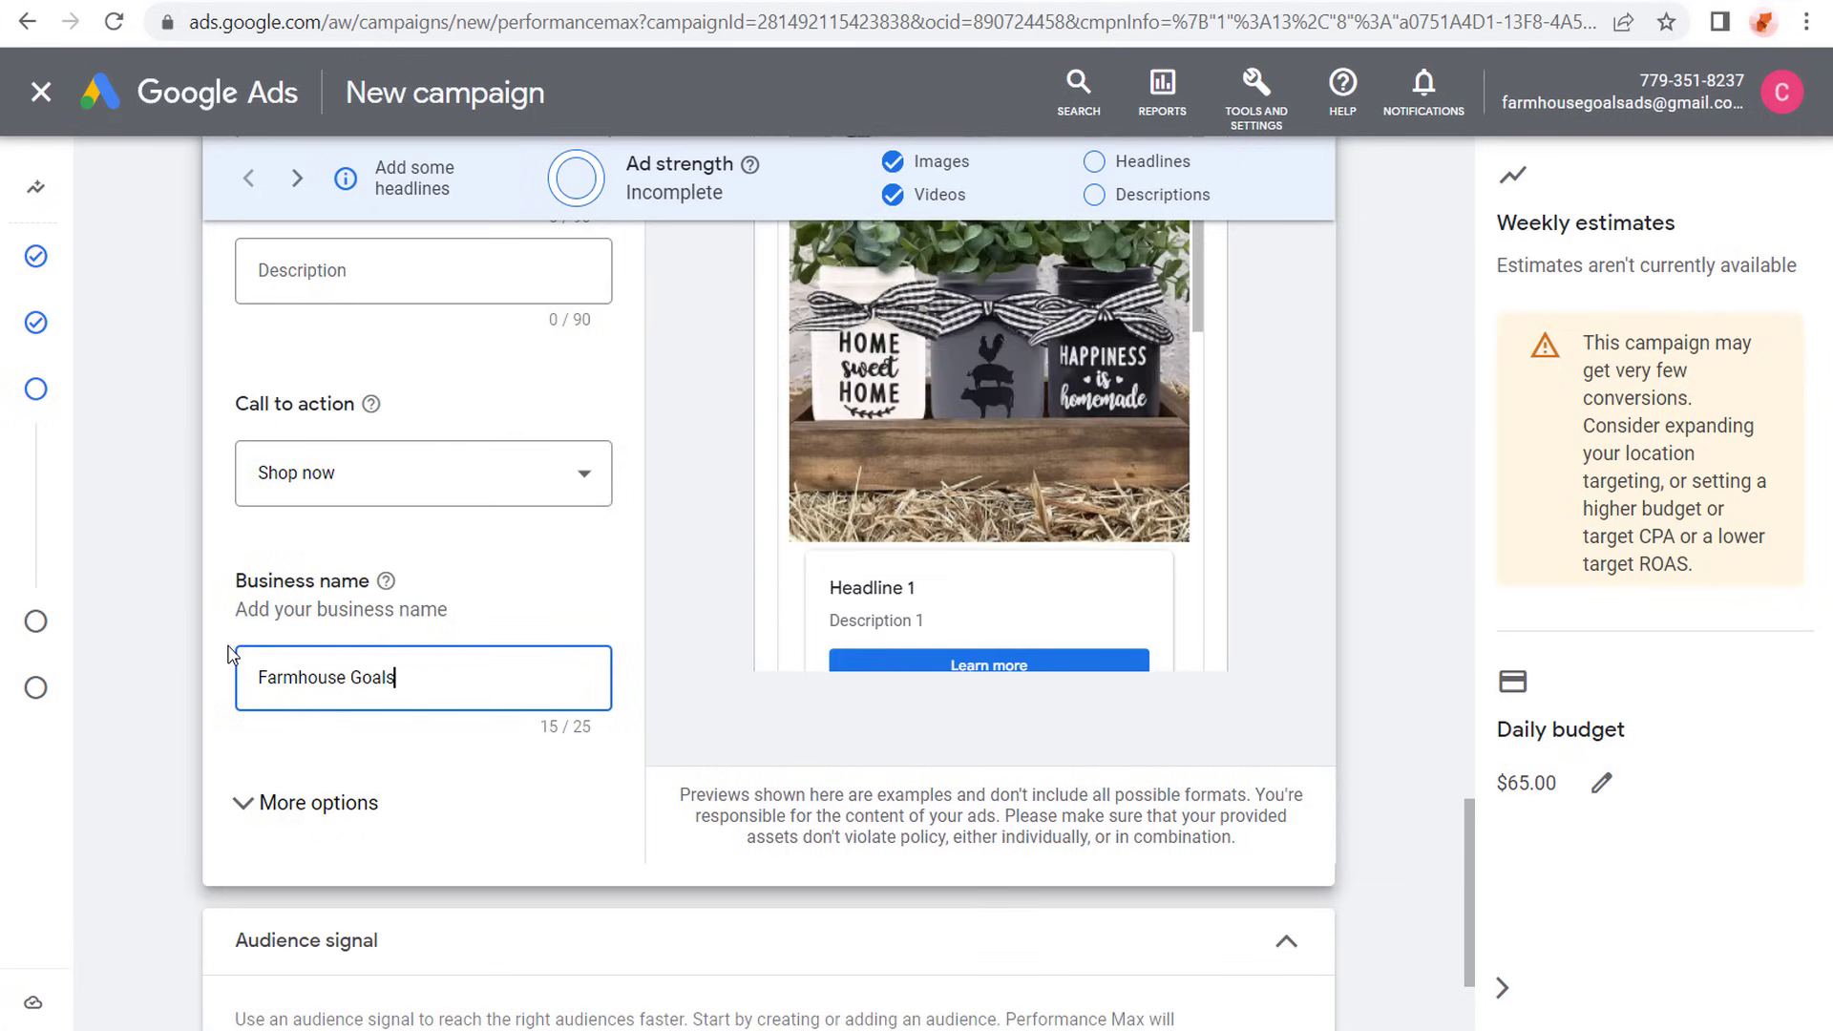
- Expand the additional ad options and look over the display path and mobile URL settings
{"action": "left_click", "coordinate": [306, 803]}
{"action": "scroll", "coordinate": [170, 716], "scroll_direction": "down", "scroll_amount": 3}
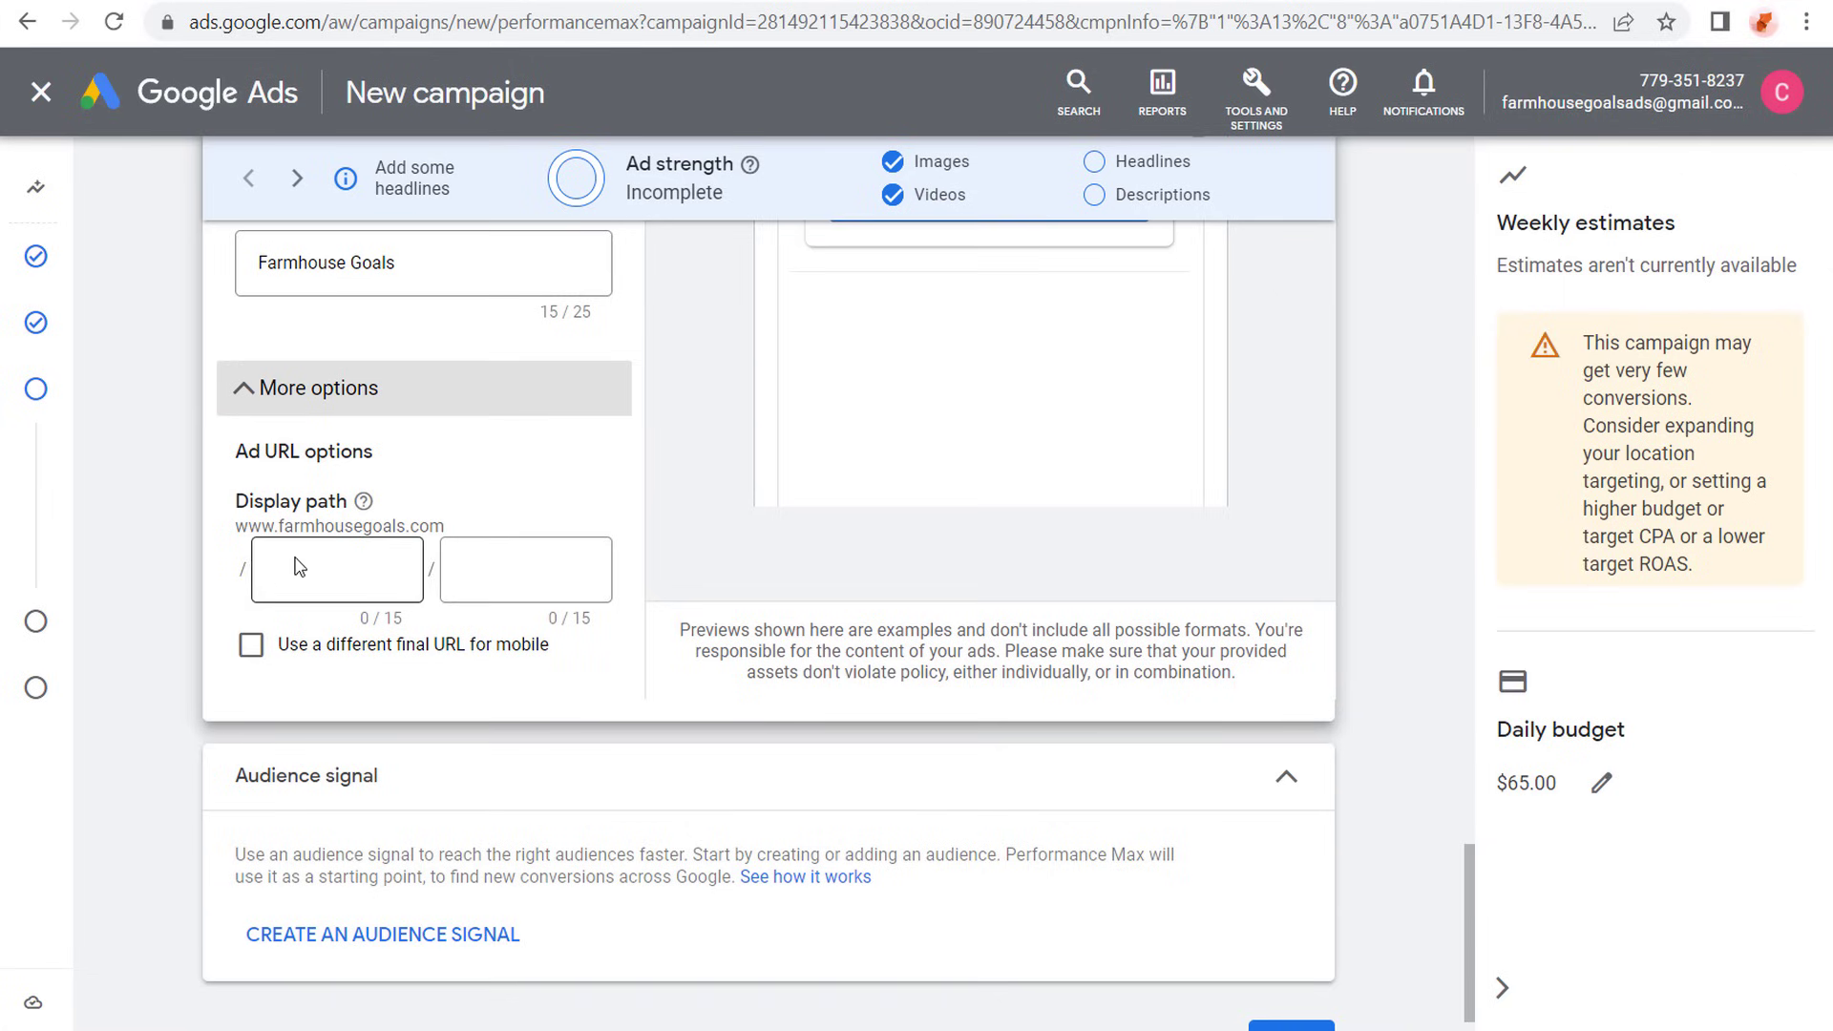
{"action": "scroll", "coordinate": [173, 580], "scroll_direction": "up", "scroll_amount": 7}
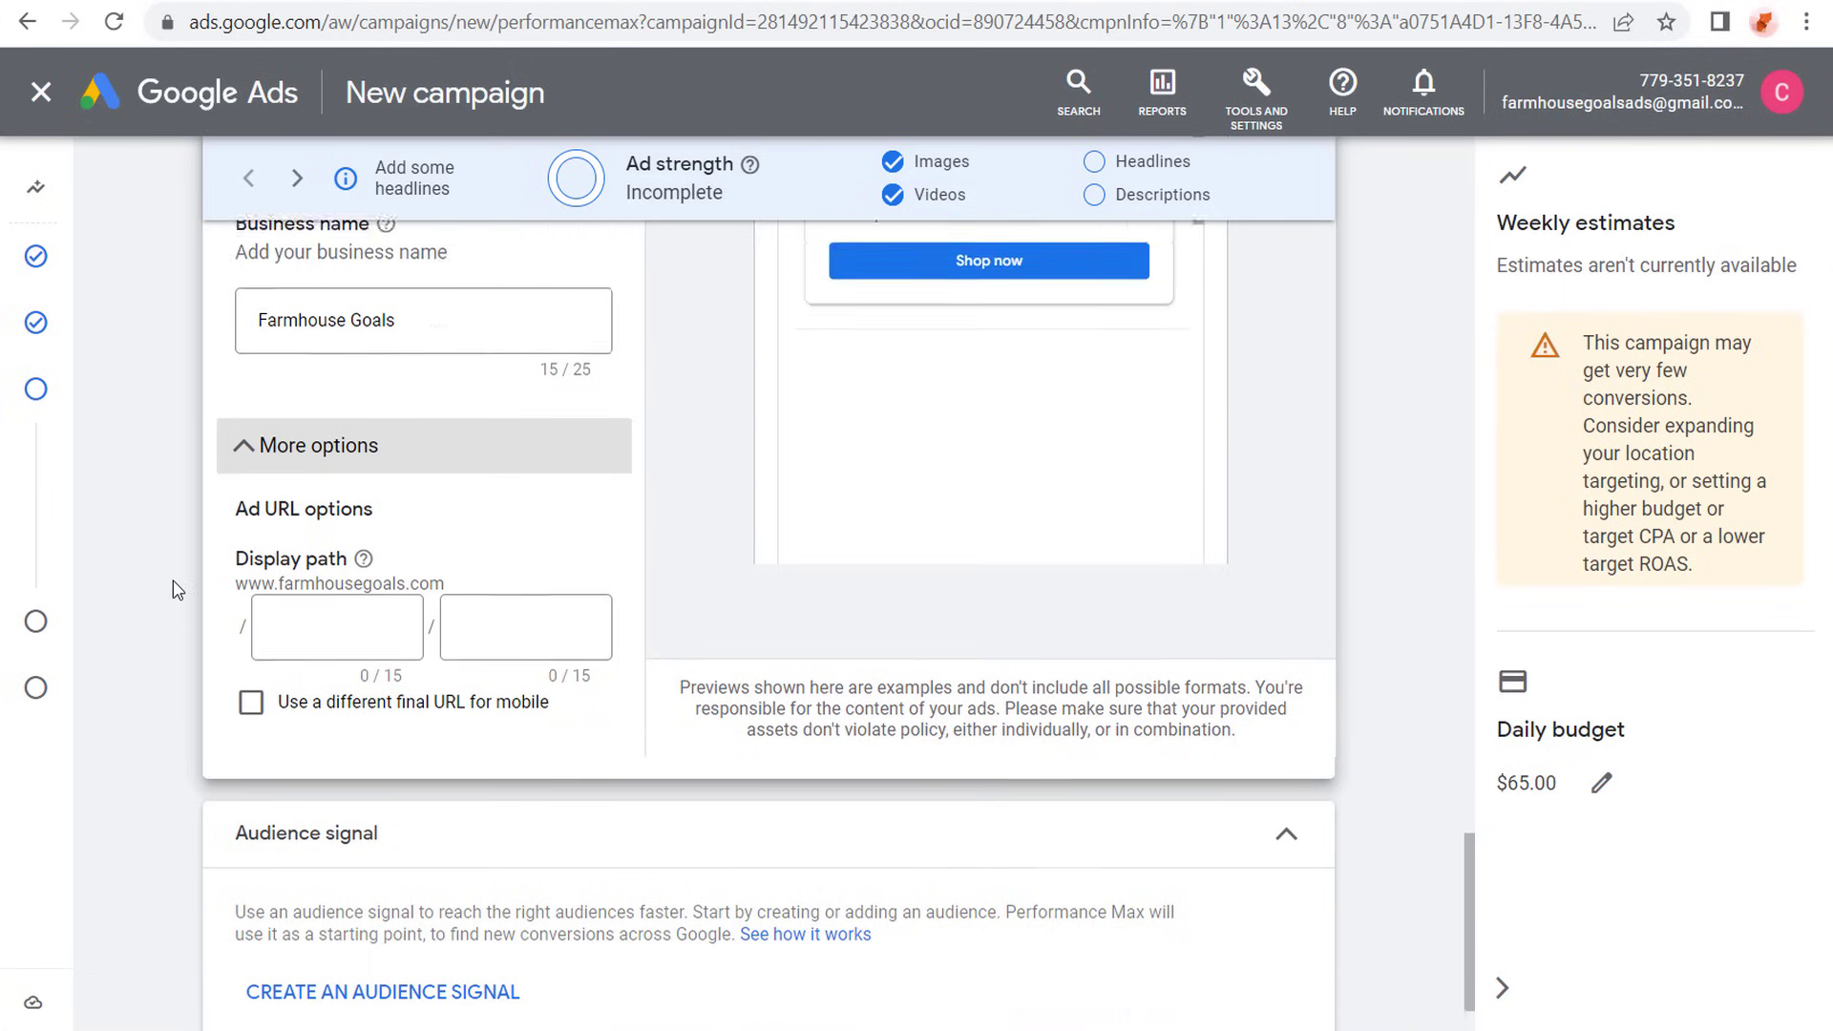
- Review the asset group's five headlines, starting with "52 Best Farmhouse Decorations", and the long headline fields below them
{"action": "scroll", "coordinate": [175, 611], "scroll_direction": "up", "scroll_amount": 3}
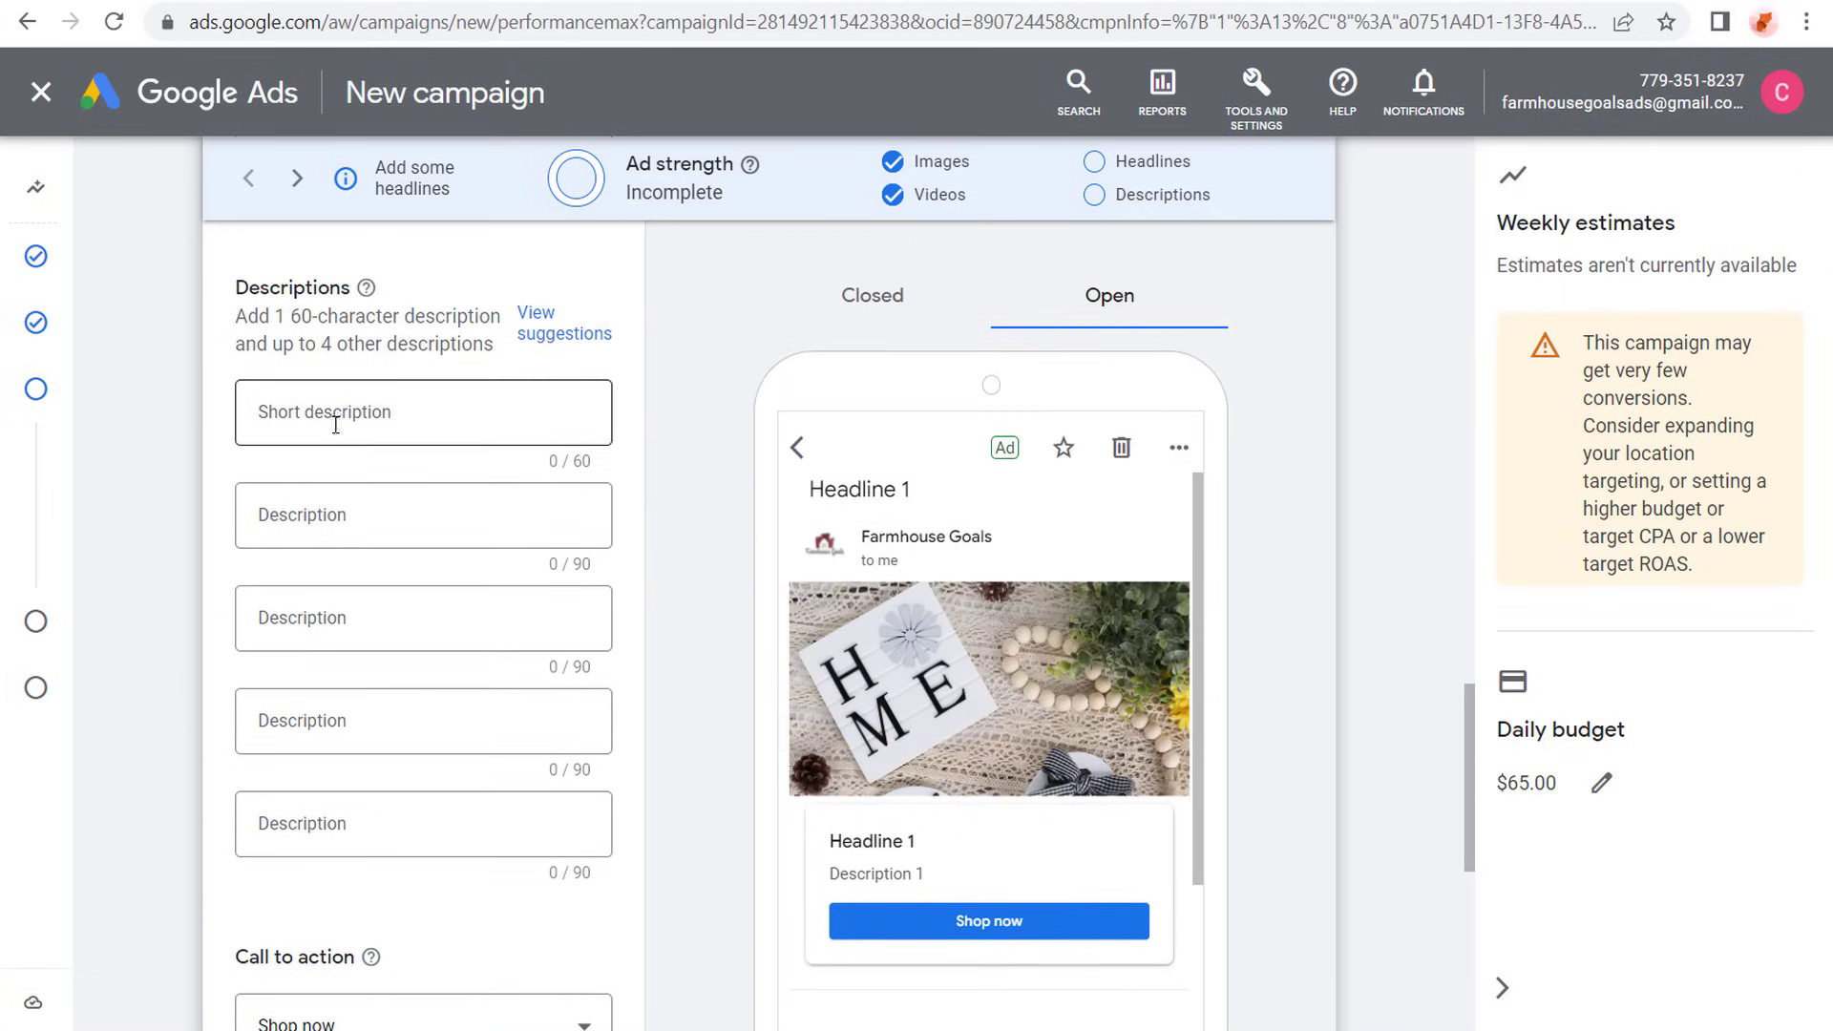
{"action": "scroll", "coordinate": [164, 633], "scroll_direction": "up", "scroll_amount": 6}
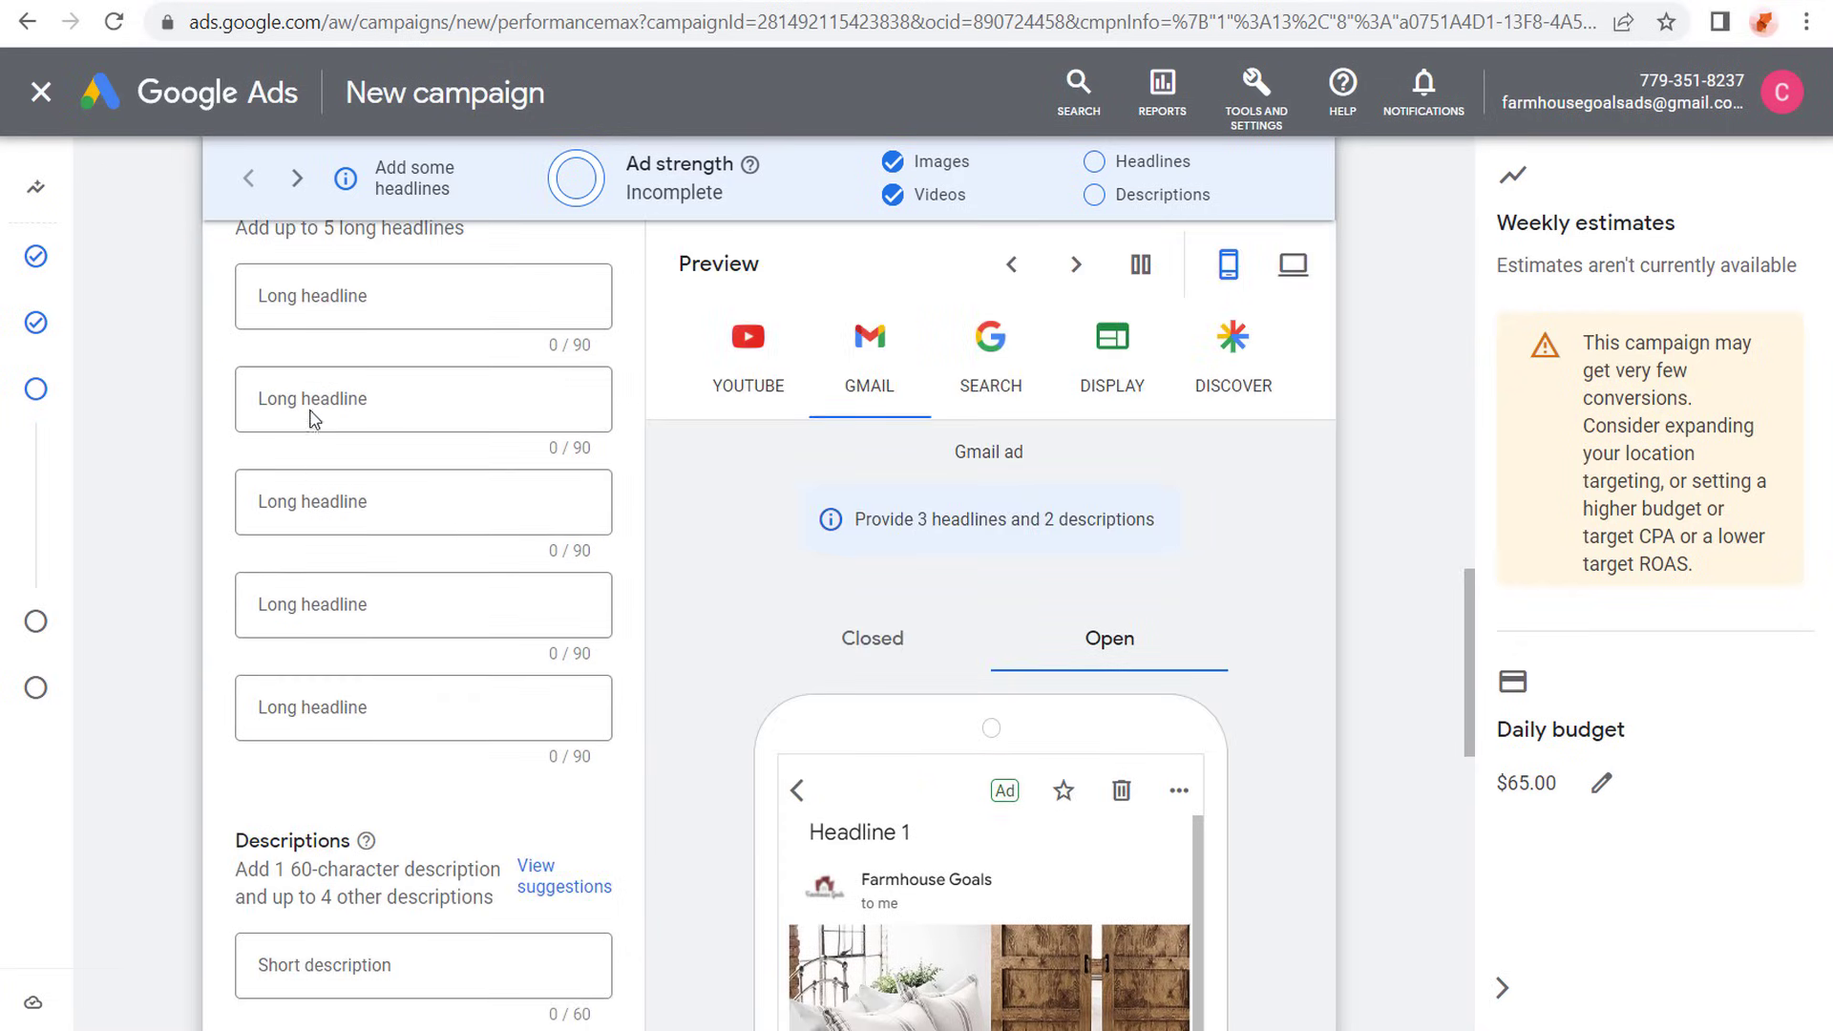
{"action": "scroll", "coordinate": [313, 417], "scroll_direction": "up", "scroll_amount": 7}
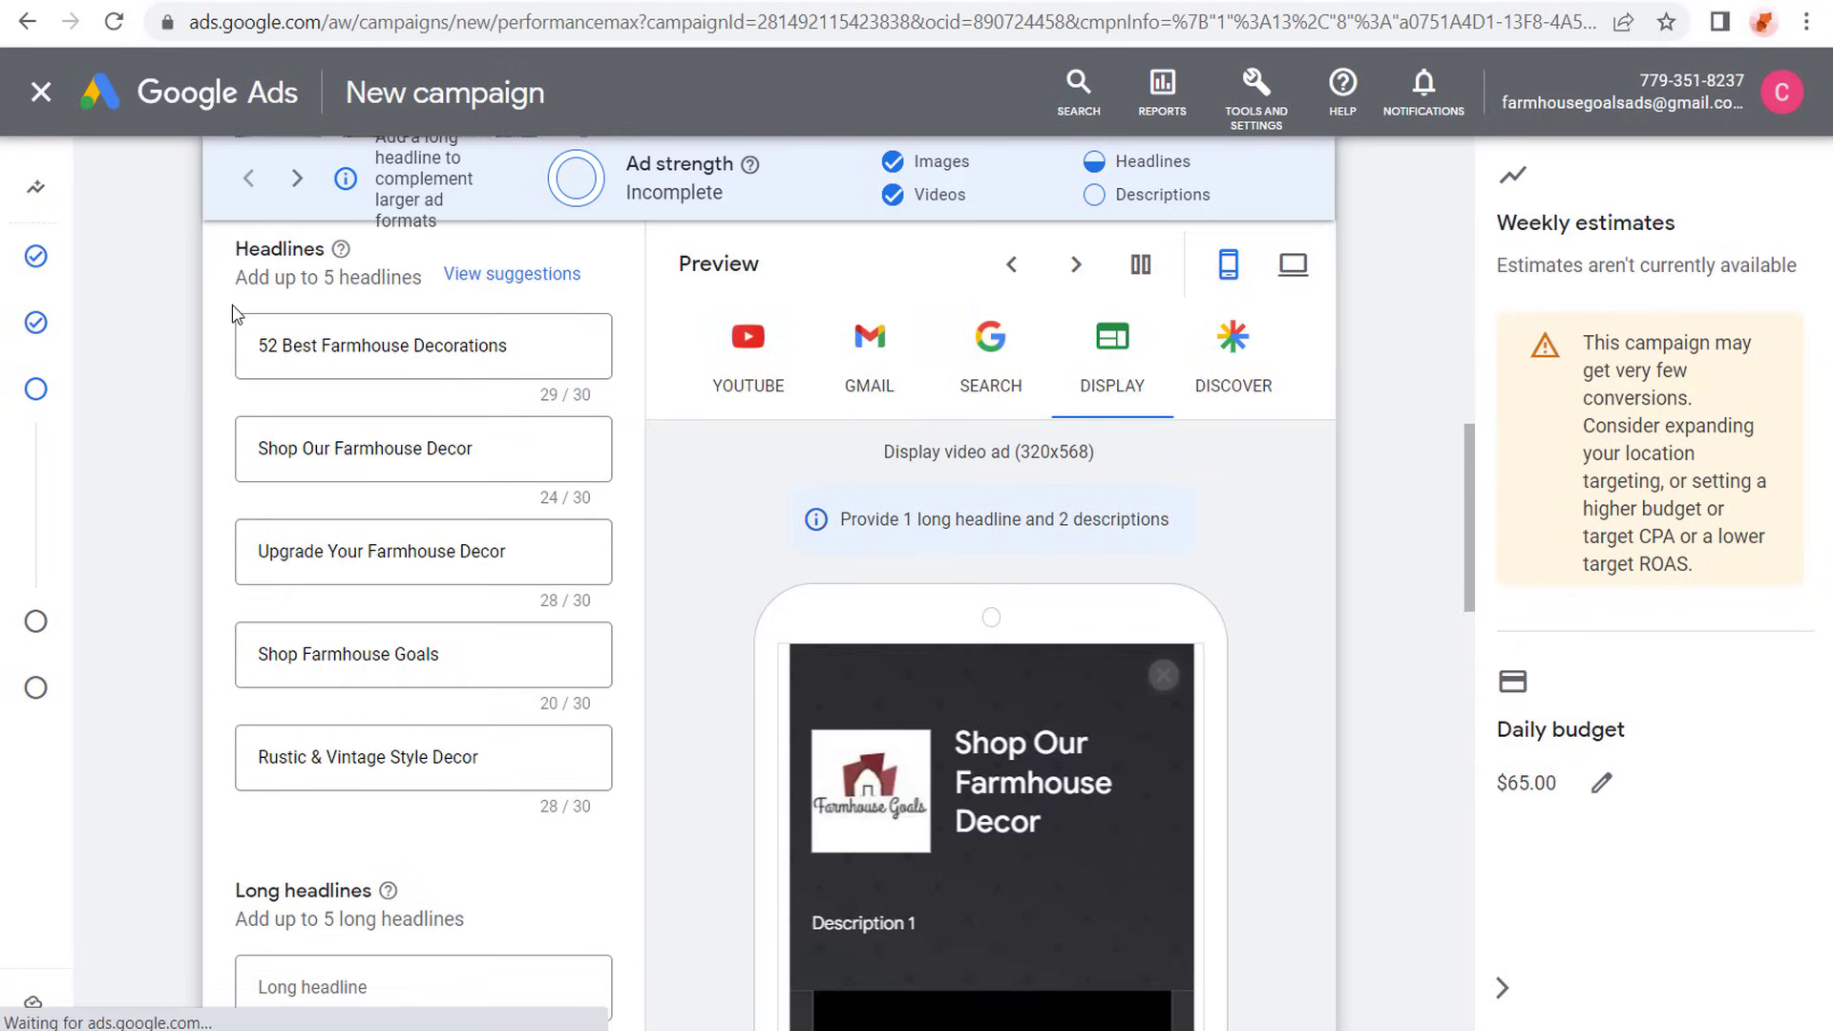
{"action": "left_click_drag", "start_coordinate": [264, 346], "coordinate": [524, 346]}
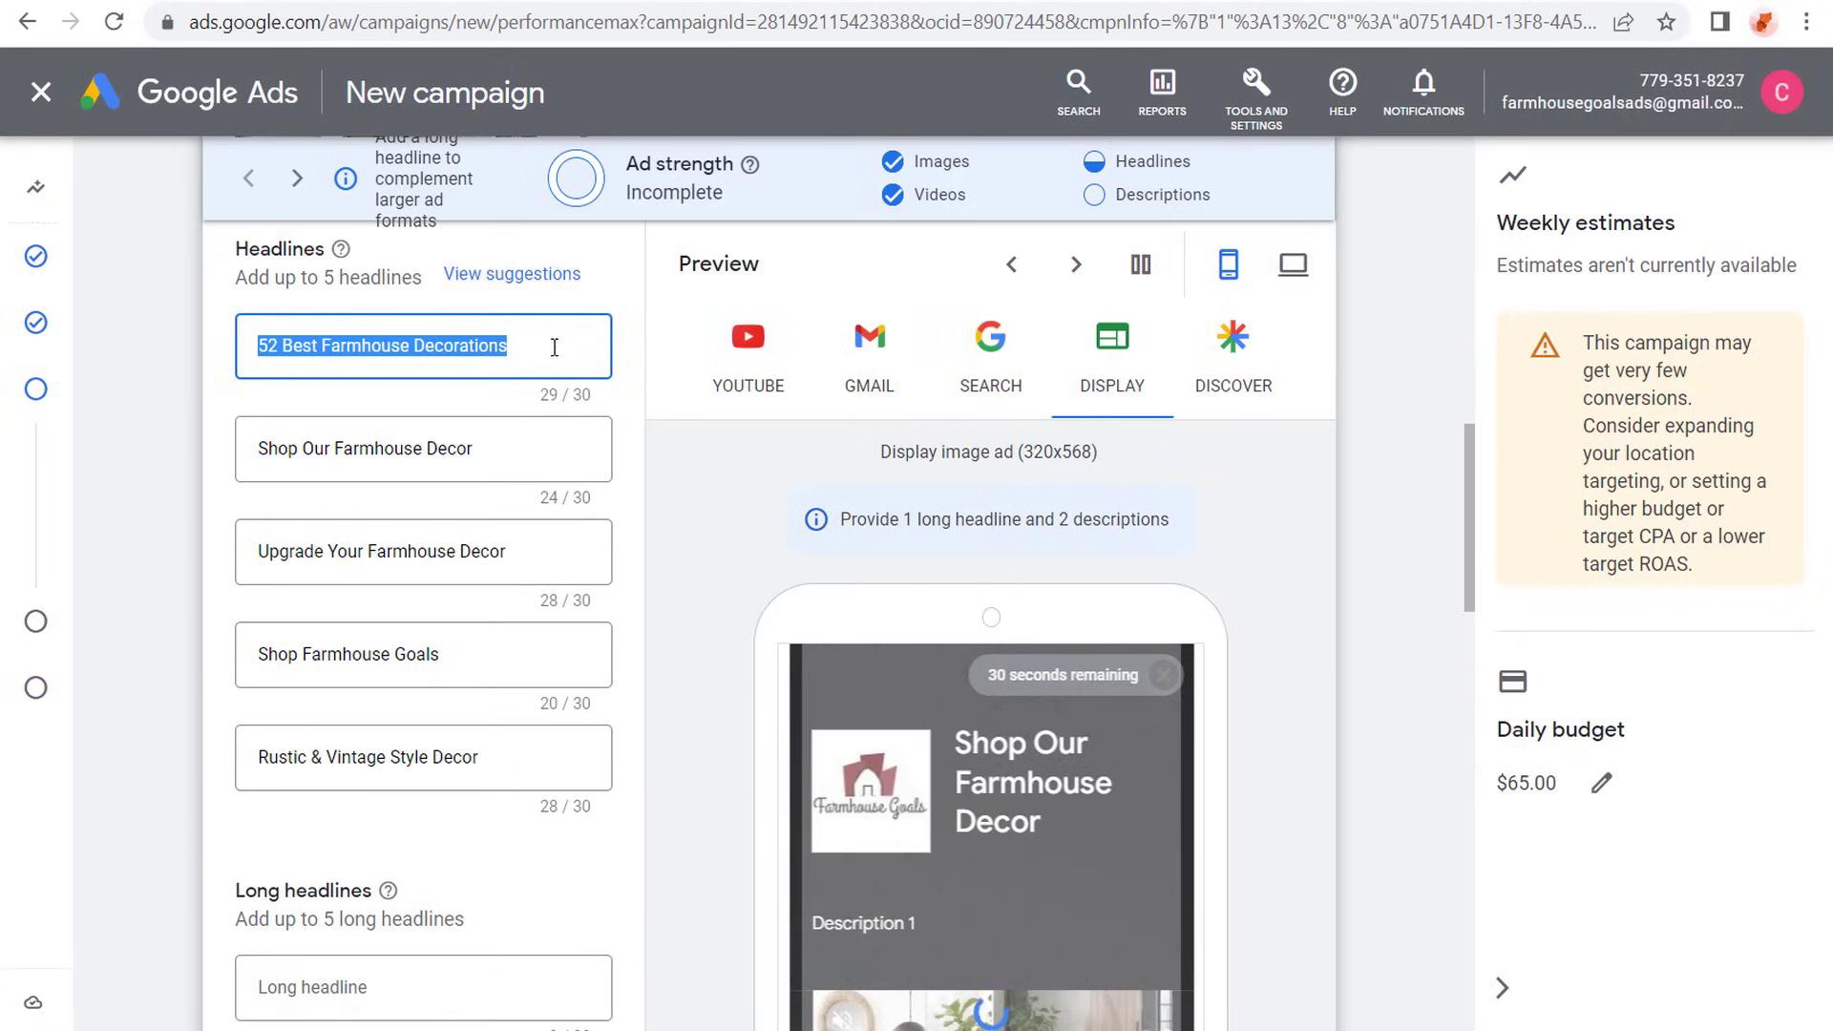
{"action": "left_click", "coordinate": [373, 448]}
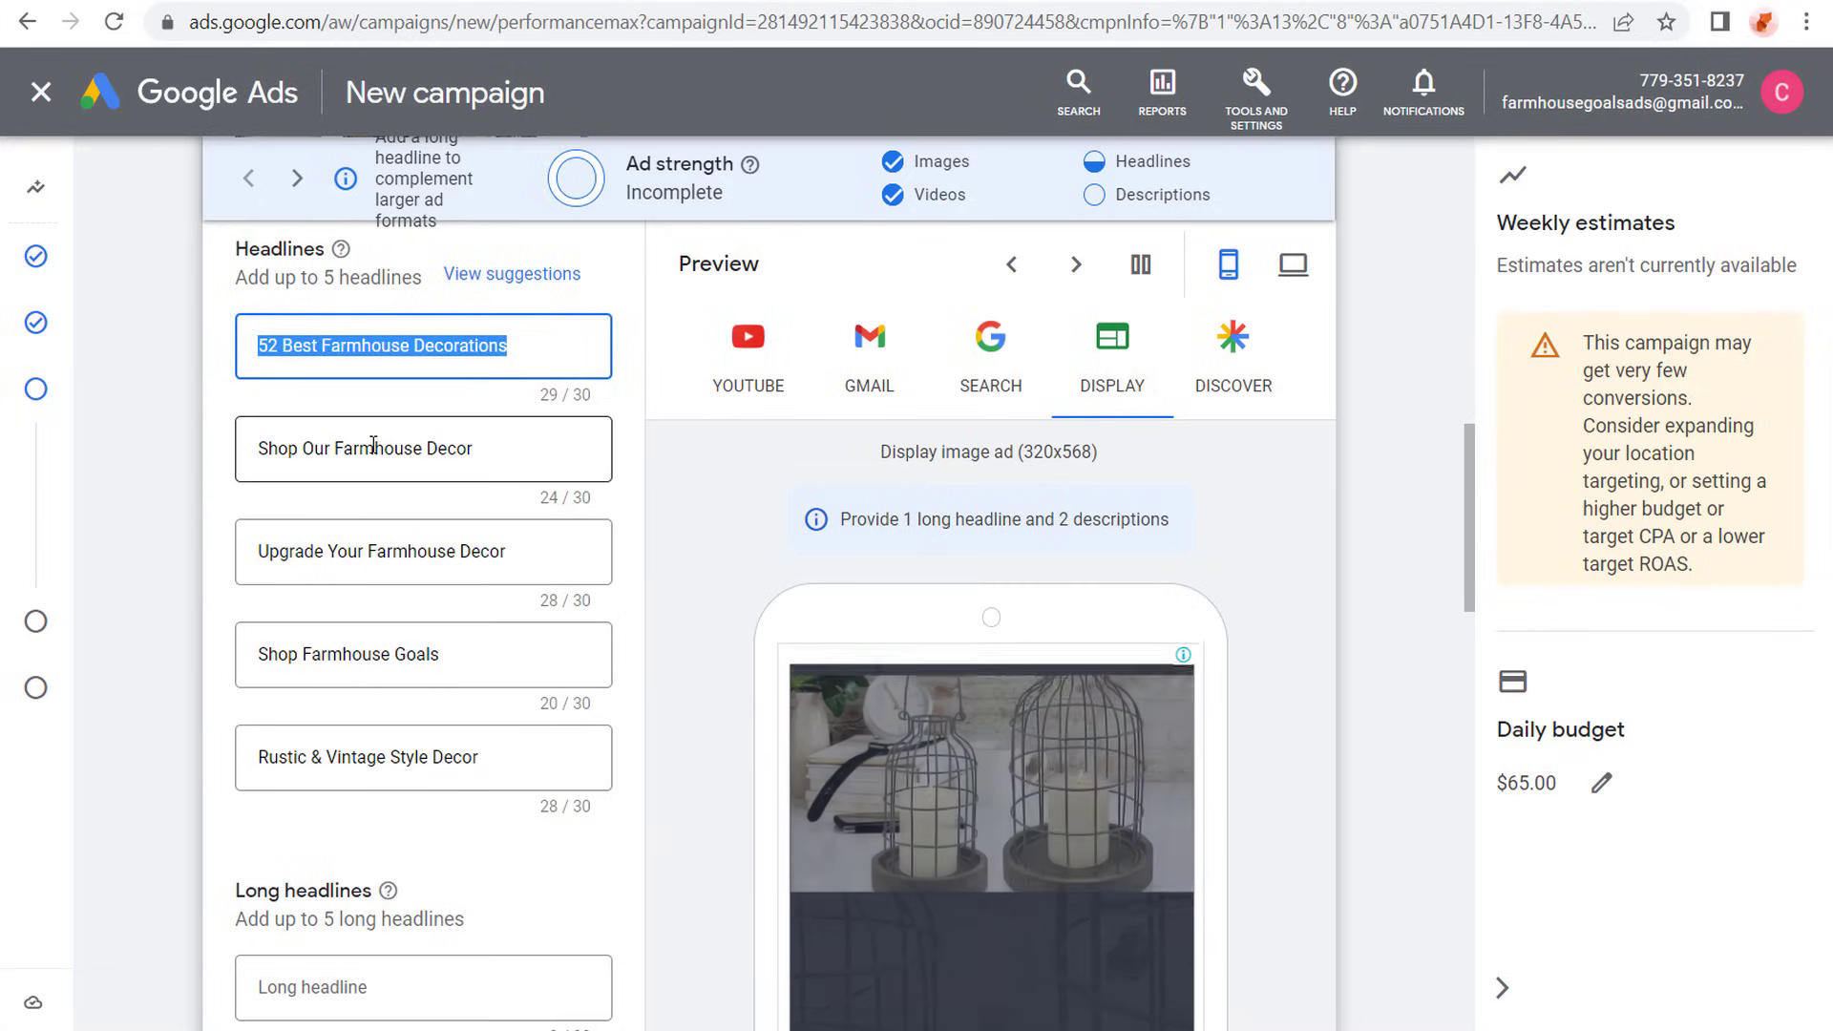
{"action": "left_click", "coordinate": [351, 653]}
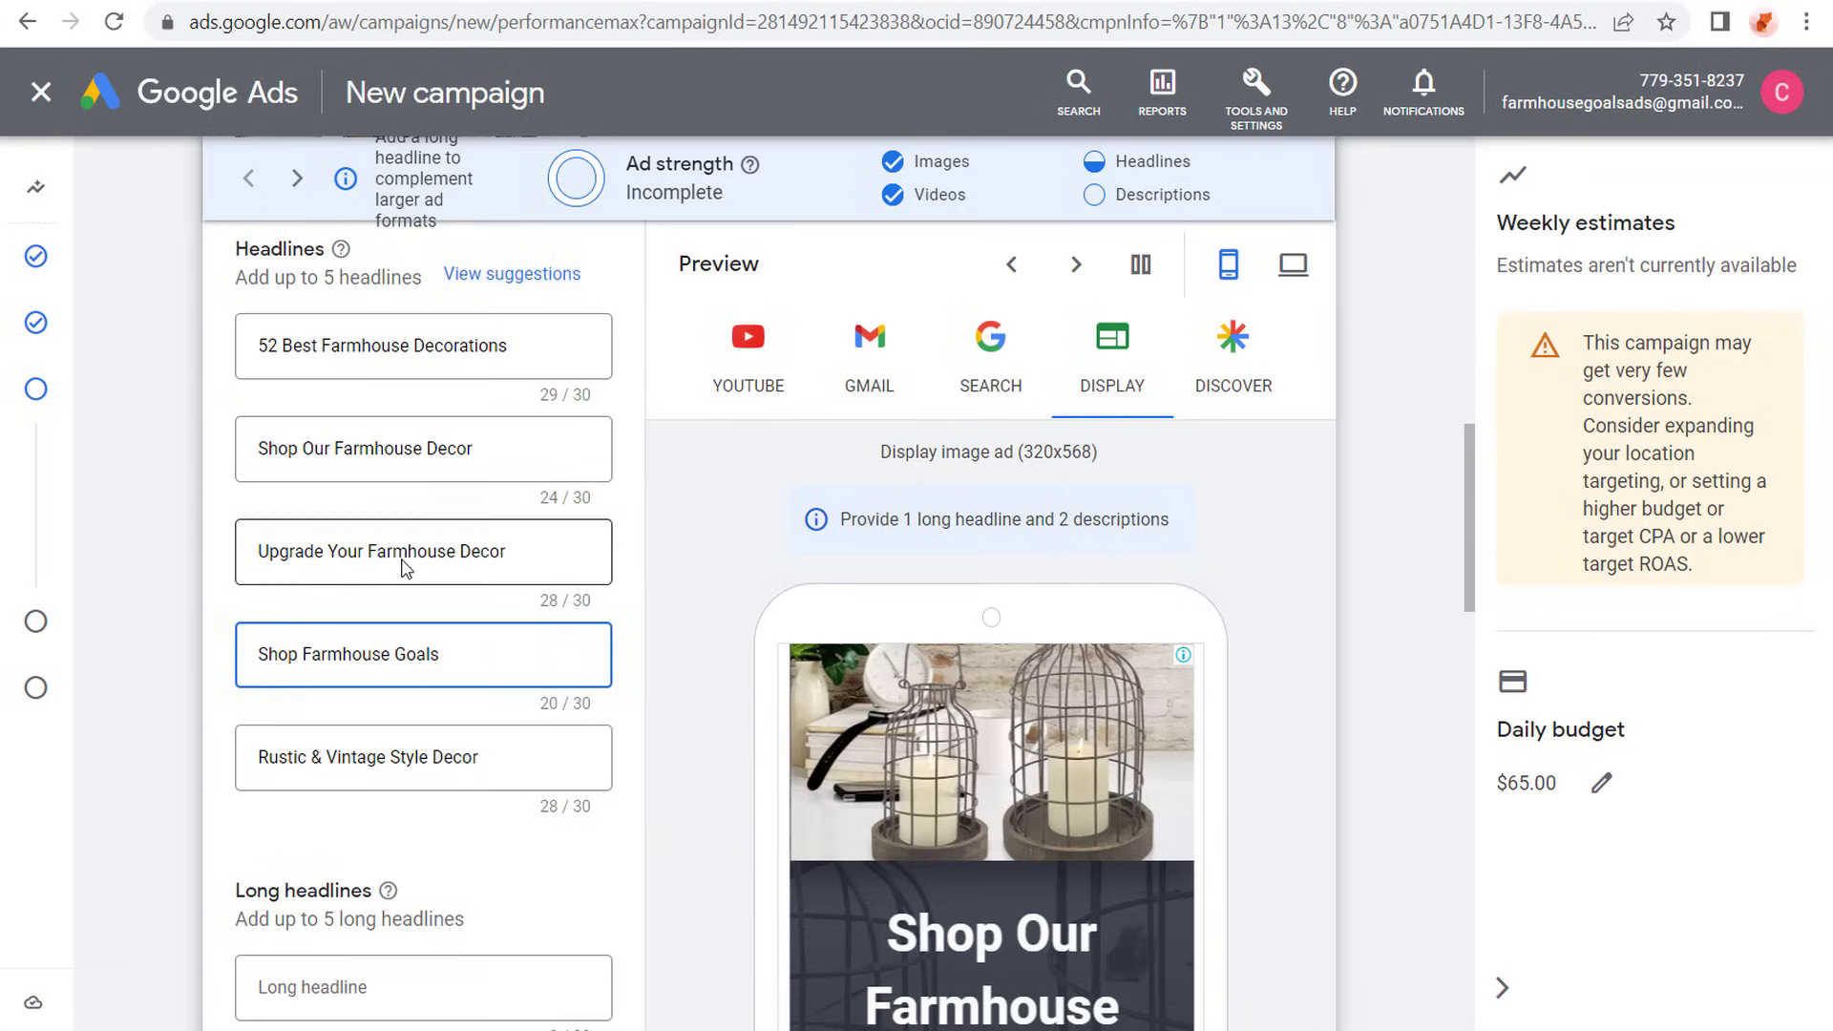
{"action": "scroll", "coordinate": [170, 489], "scroll_direction": "down", "scroll_amount": 4}
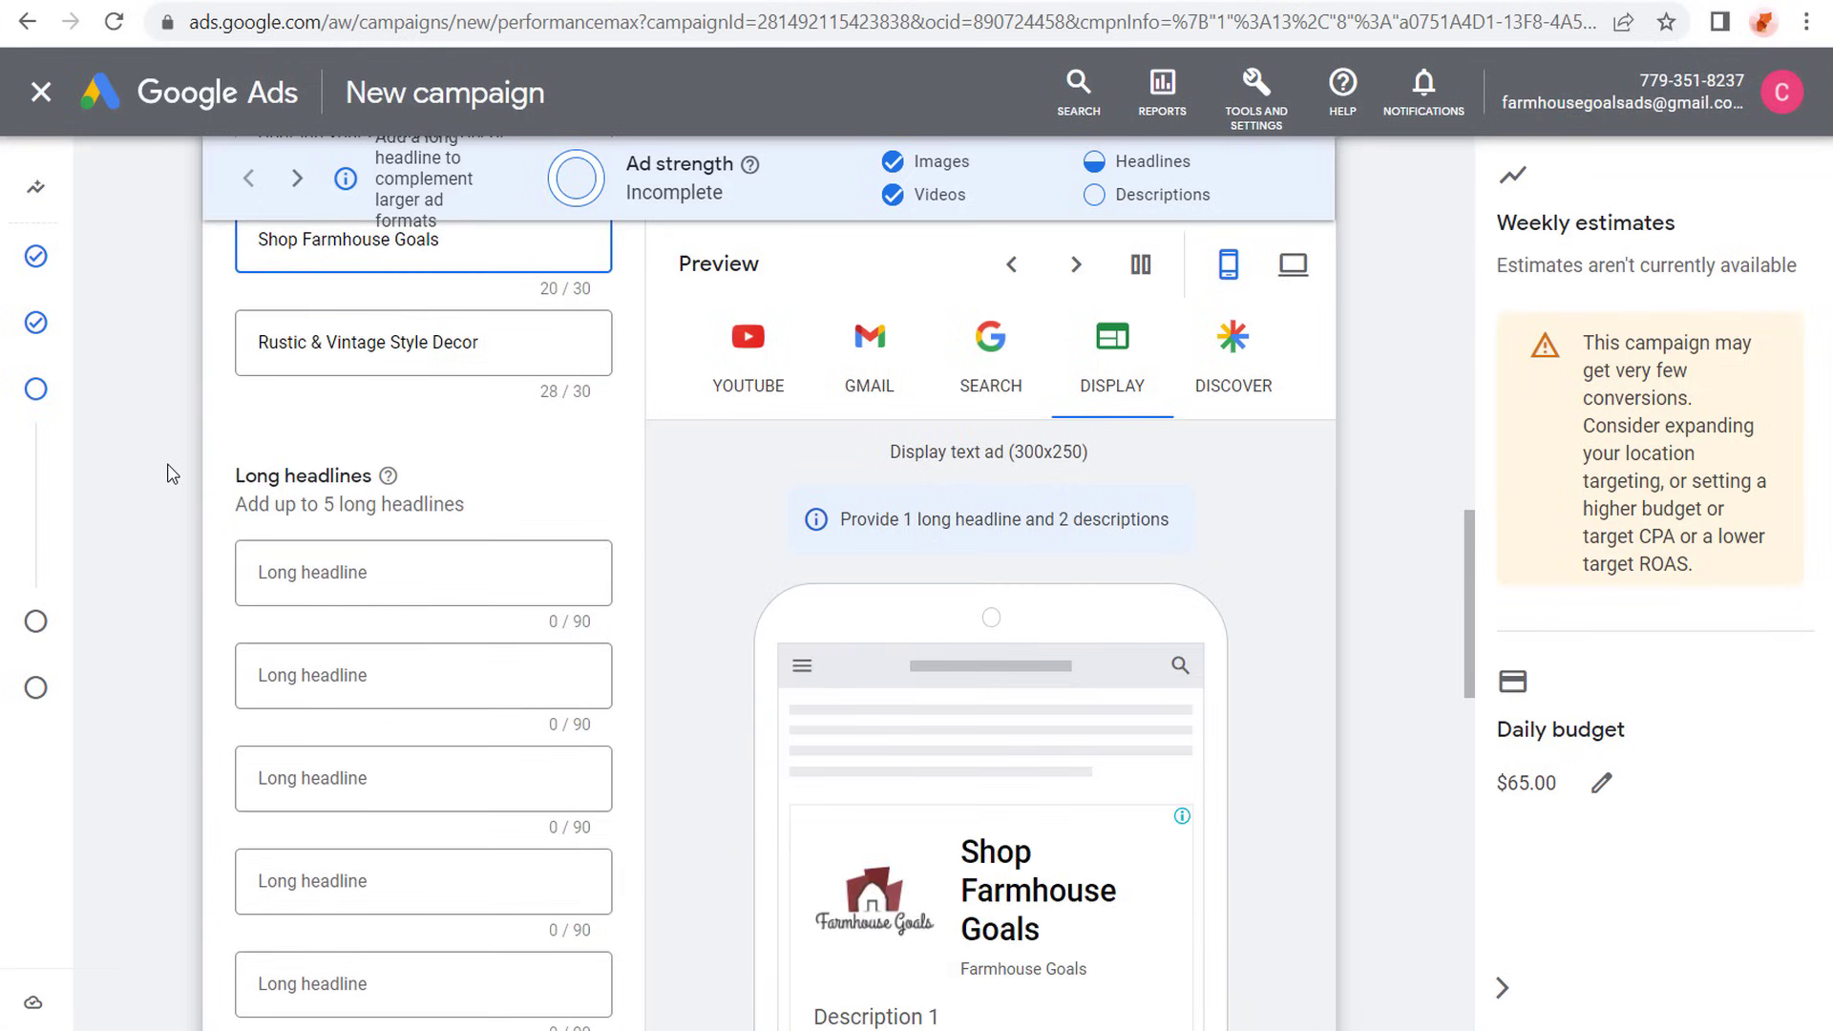
{"action": "scroll", "coordinate": [153, 425], "scroll_direction": "down", "scroll_amount": 1}
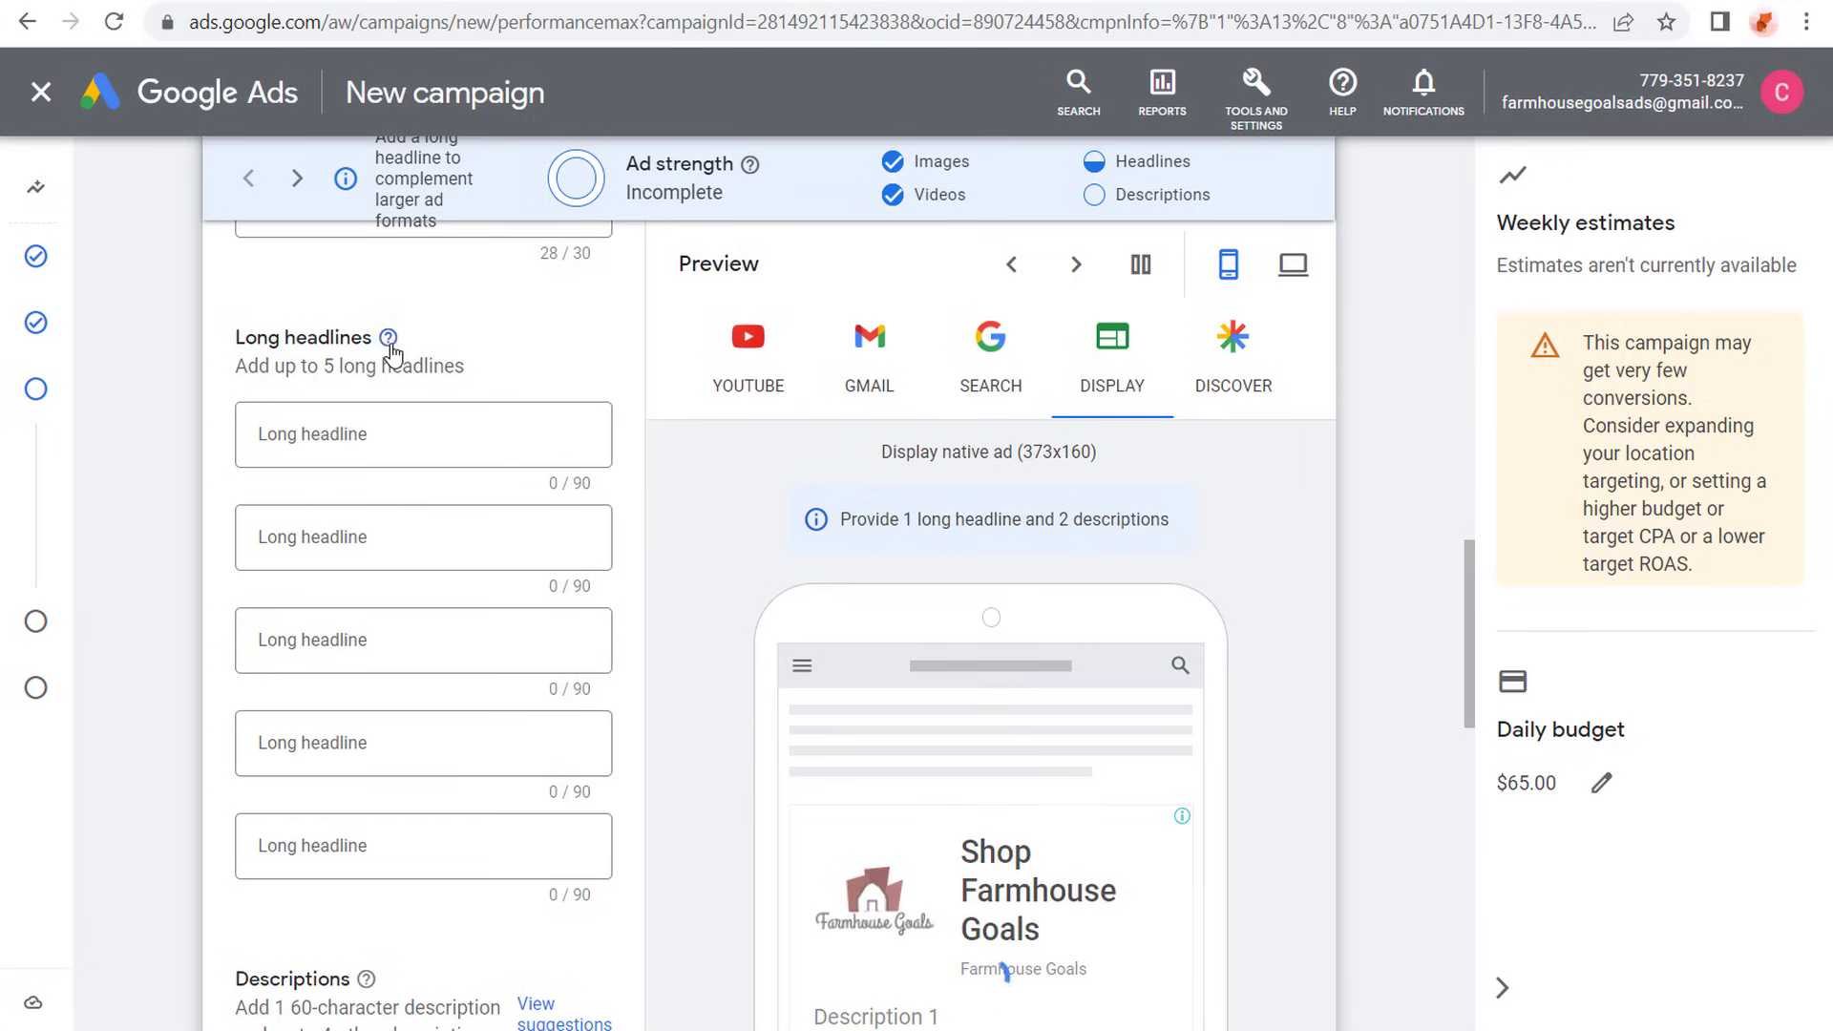
- Fill in the five long headlines, starting with "Shop The Best Farmhouse Decorations For Your Rustic Home - Upgrade Your Home Today", and read through the first two
{"action": "mouse_move", "coordinate": [388, 340]}
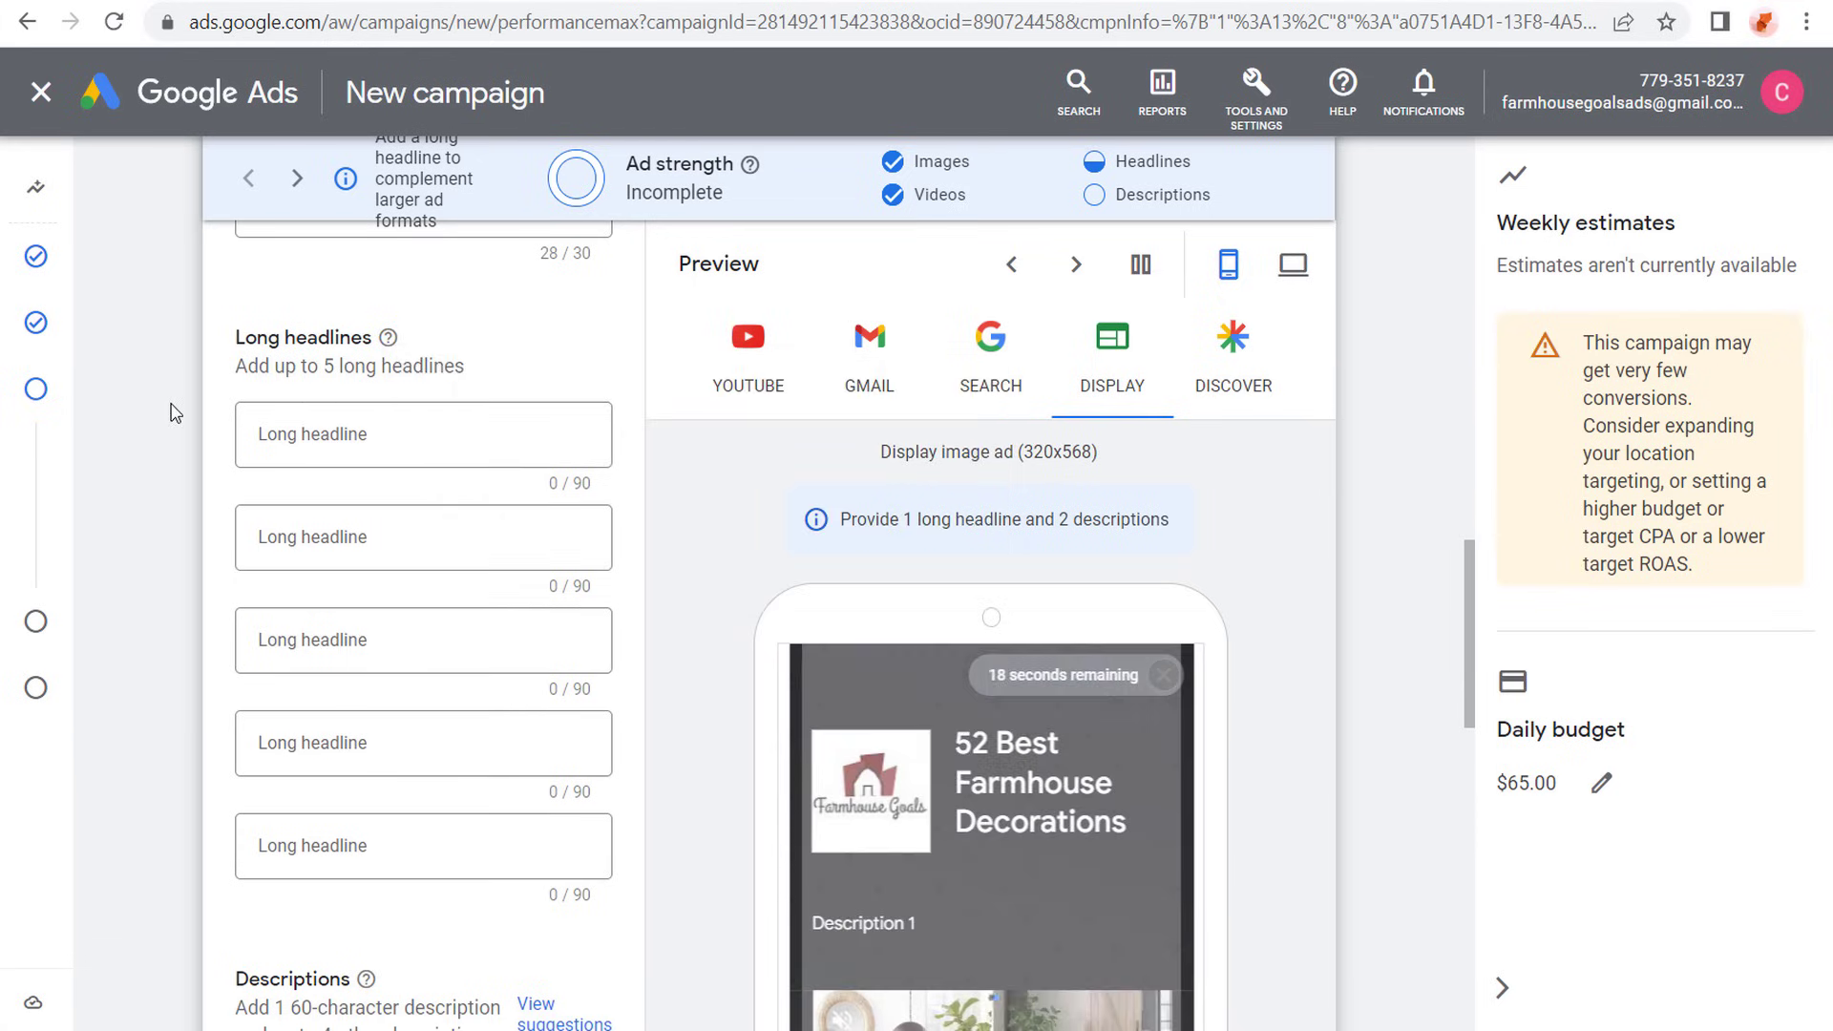
{"action": "scroll", "coordinate": [168, 400], "scroll_direction": "down", "scroll_amount": 1}
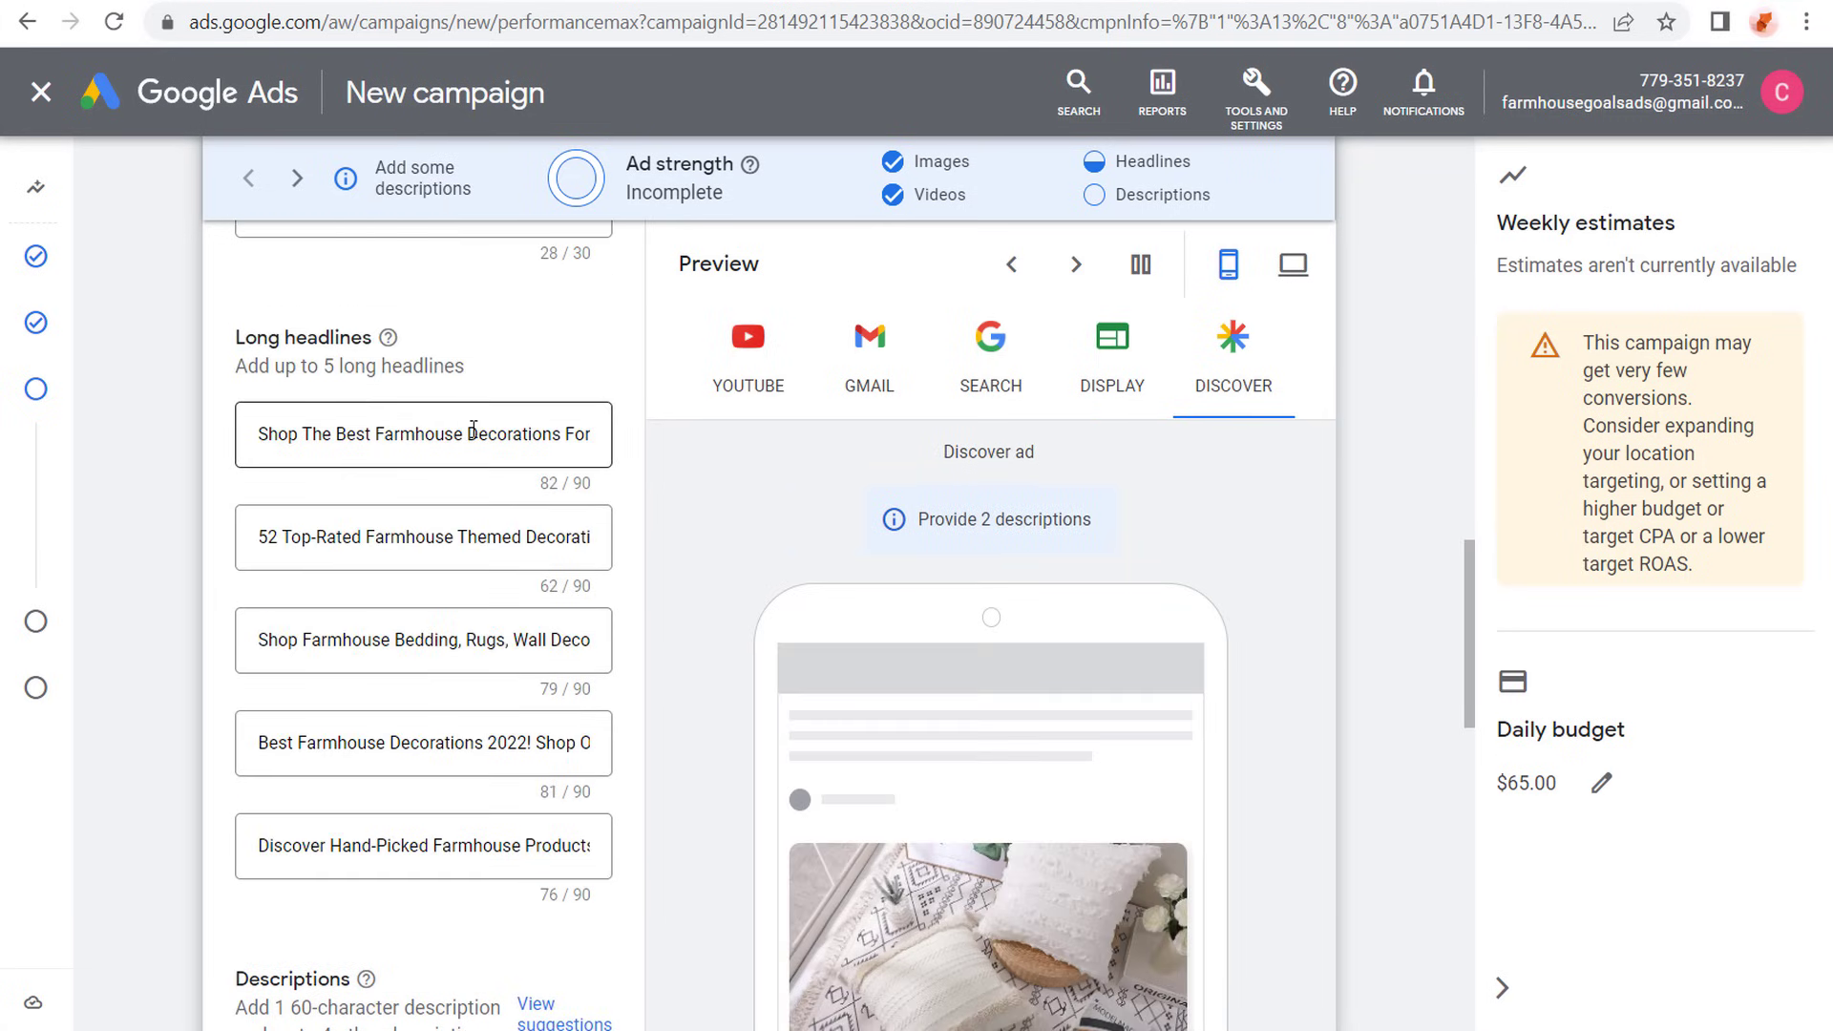
{"action": "left_click_drag", "start_coordinate": [398, 434], "coordinate": [618, 444]}
{"action": "left_click", "coordinate": [543, 434]}
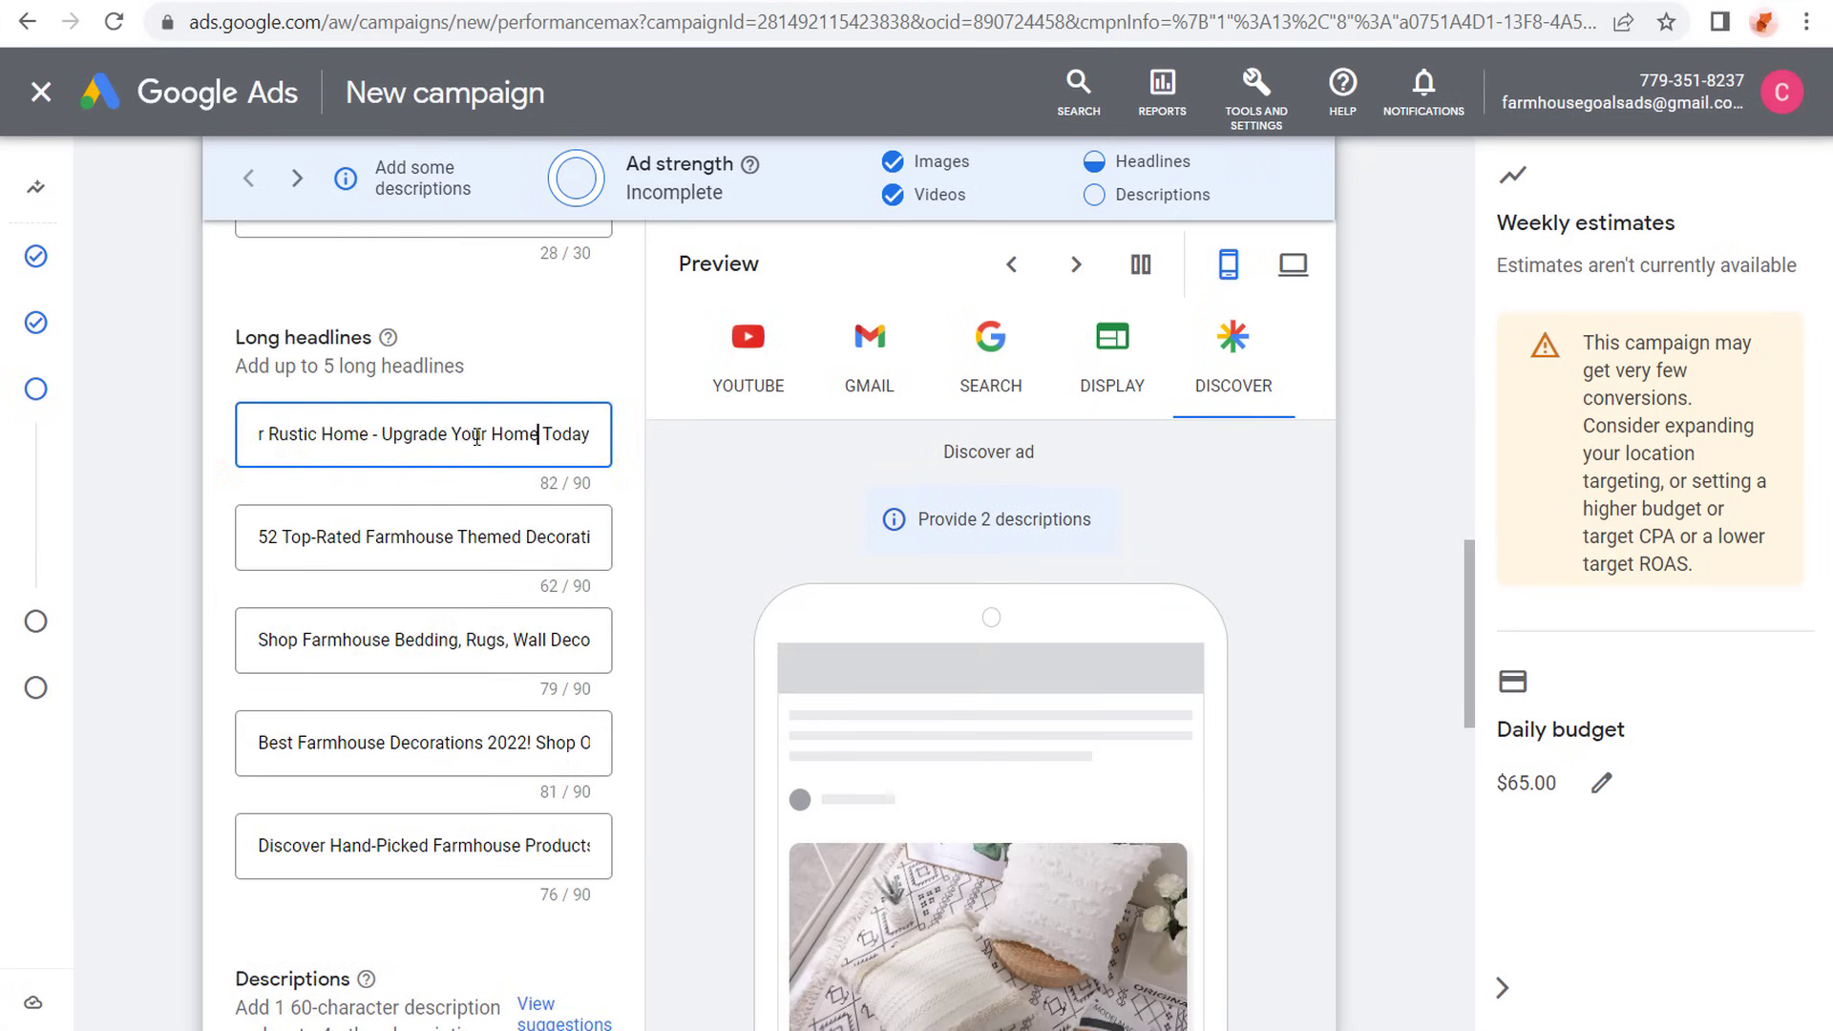
{"action": "left_click_drag", "start_coordinate": [472, 434], "coordinate": [622, 443]}
{"action": "left_click", "coordinate": [579, 436]}
{"action": "double_click", "coordinate": [558, 527]}
{"action": "left_click_drag", "start_coordinate": [468, 537], "coordinate": [609, 537]}
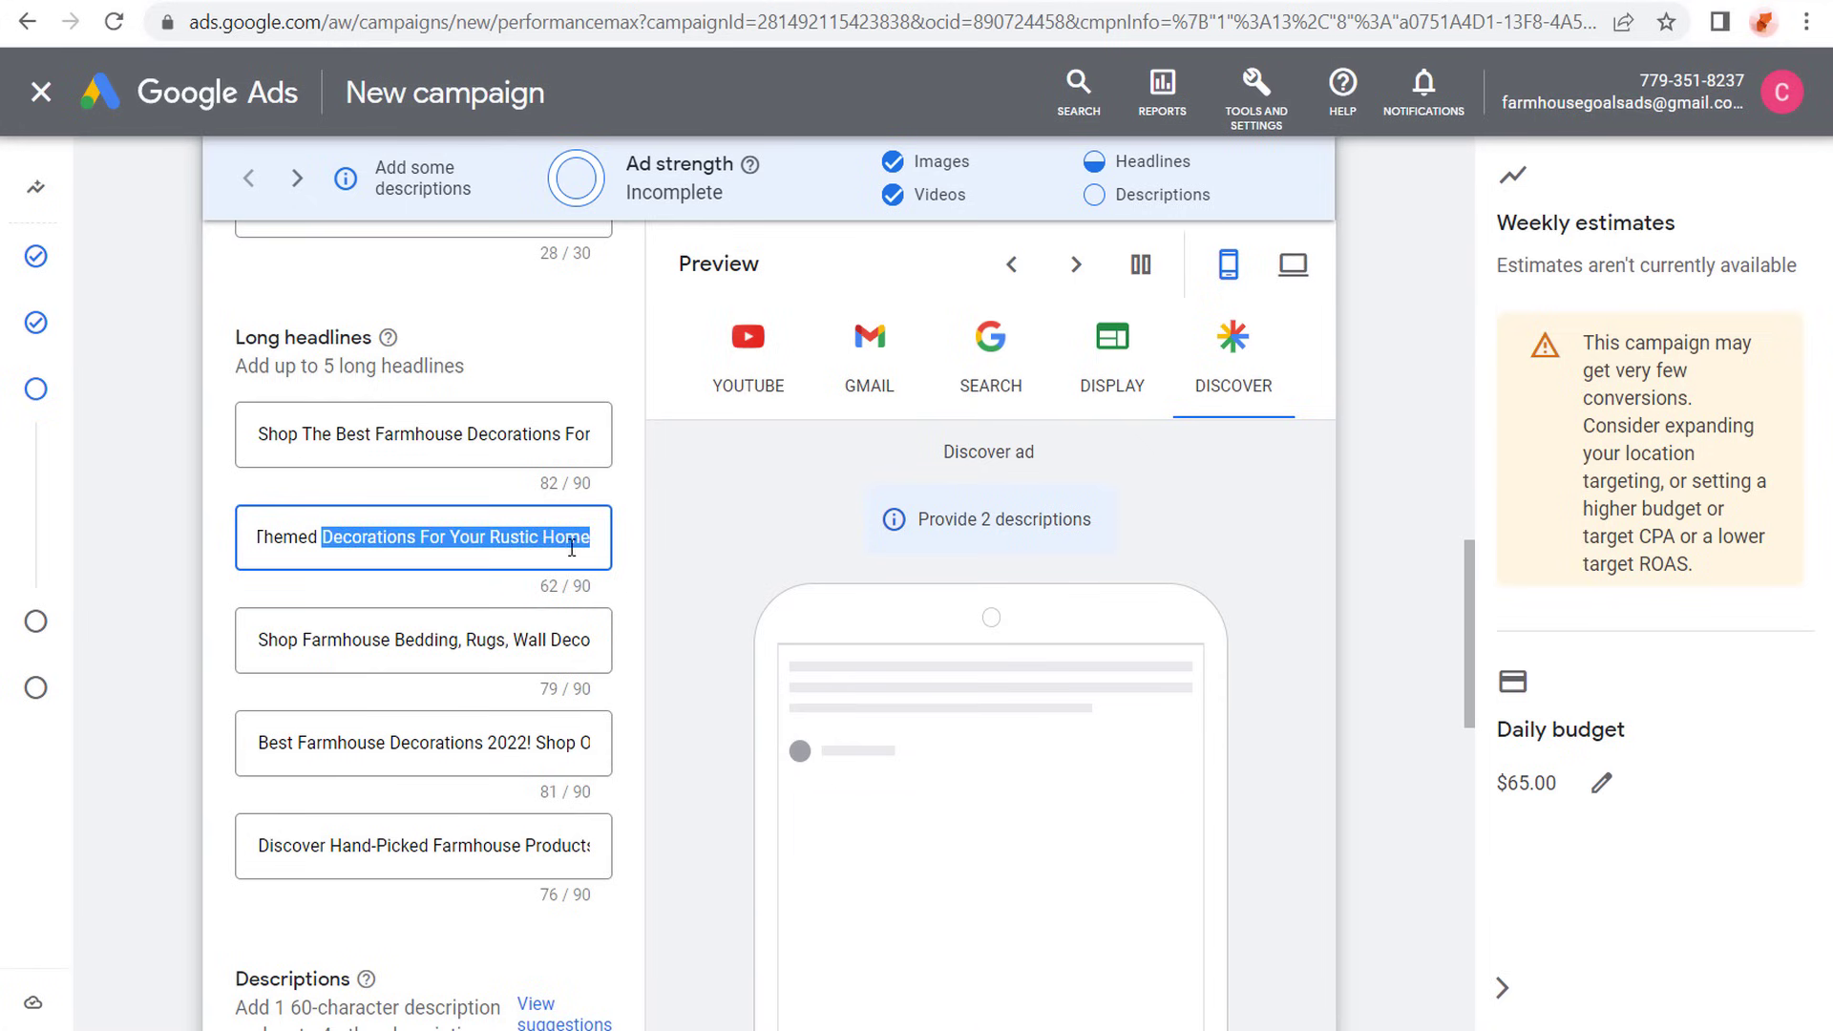
{"action": "left_click", "coordinate": [573, 536]}
- Remove the final period from the third long headline and replace the exclamation mark after "2022" in the fourth with a spaced hyphen
{"action": "left_click_drag", "start_coordinate": [464, 639], "coordinate": [573, 639]}
{"action": "left_click", "coordinate": [572, 640]}
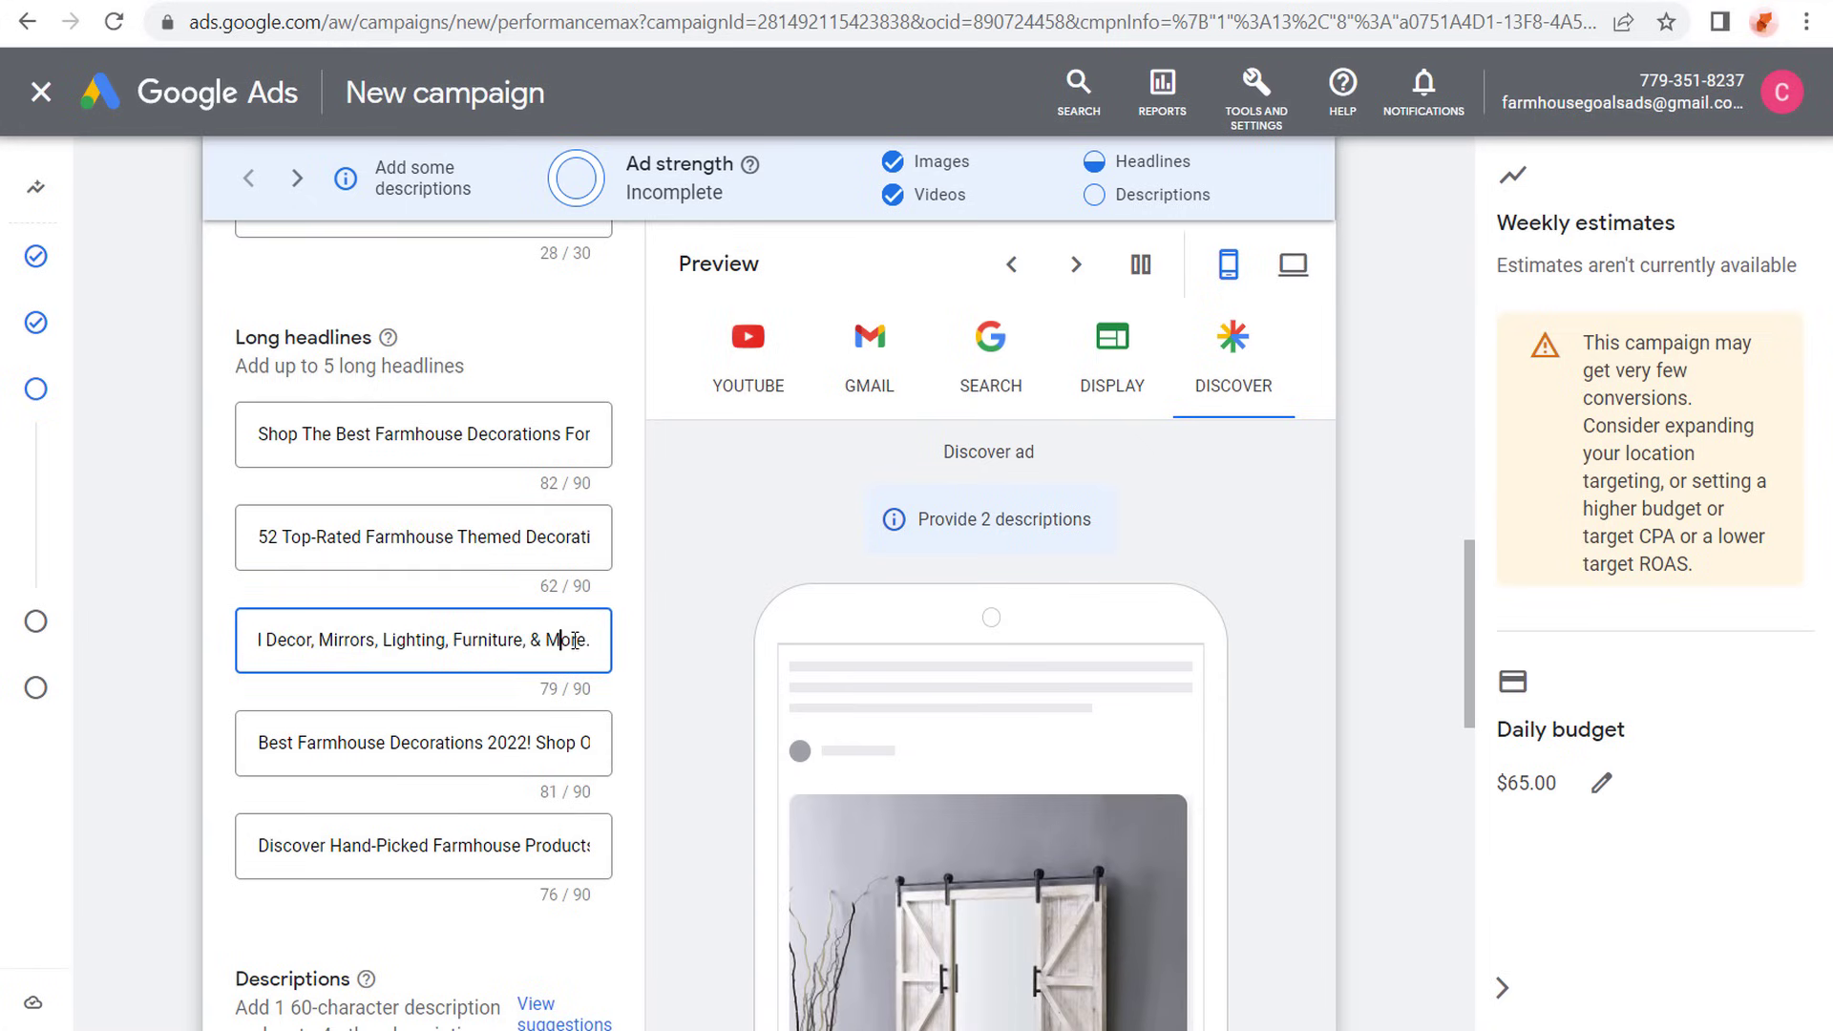
{"action": "double_click", "coordinate": [573, 640]}
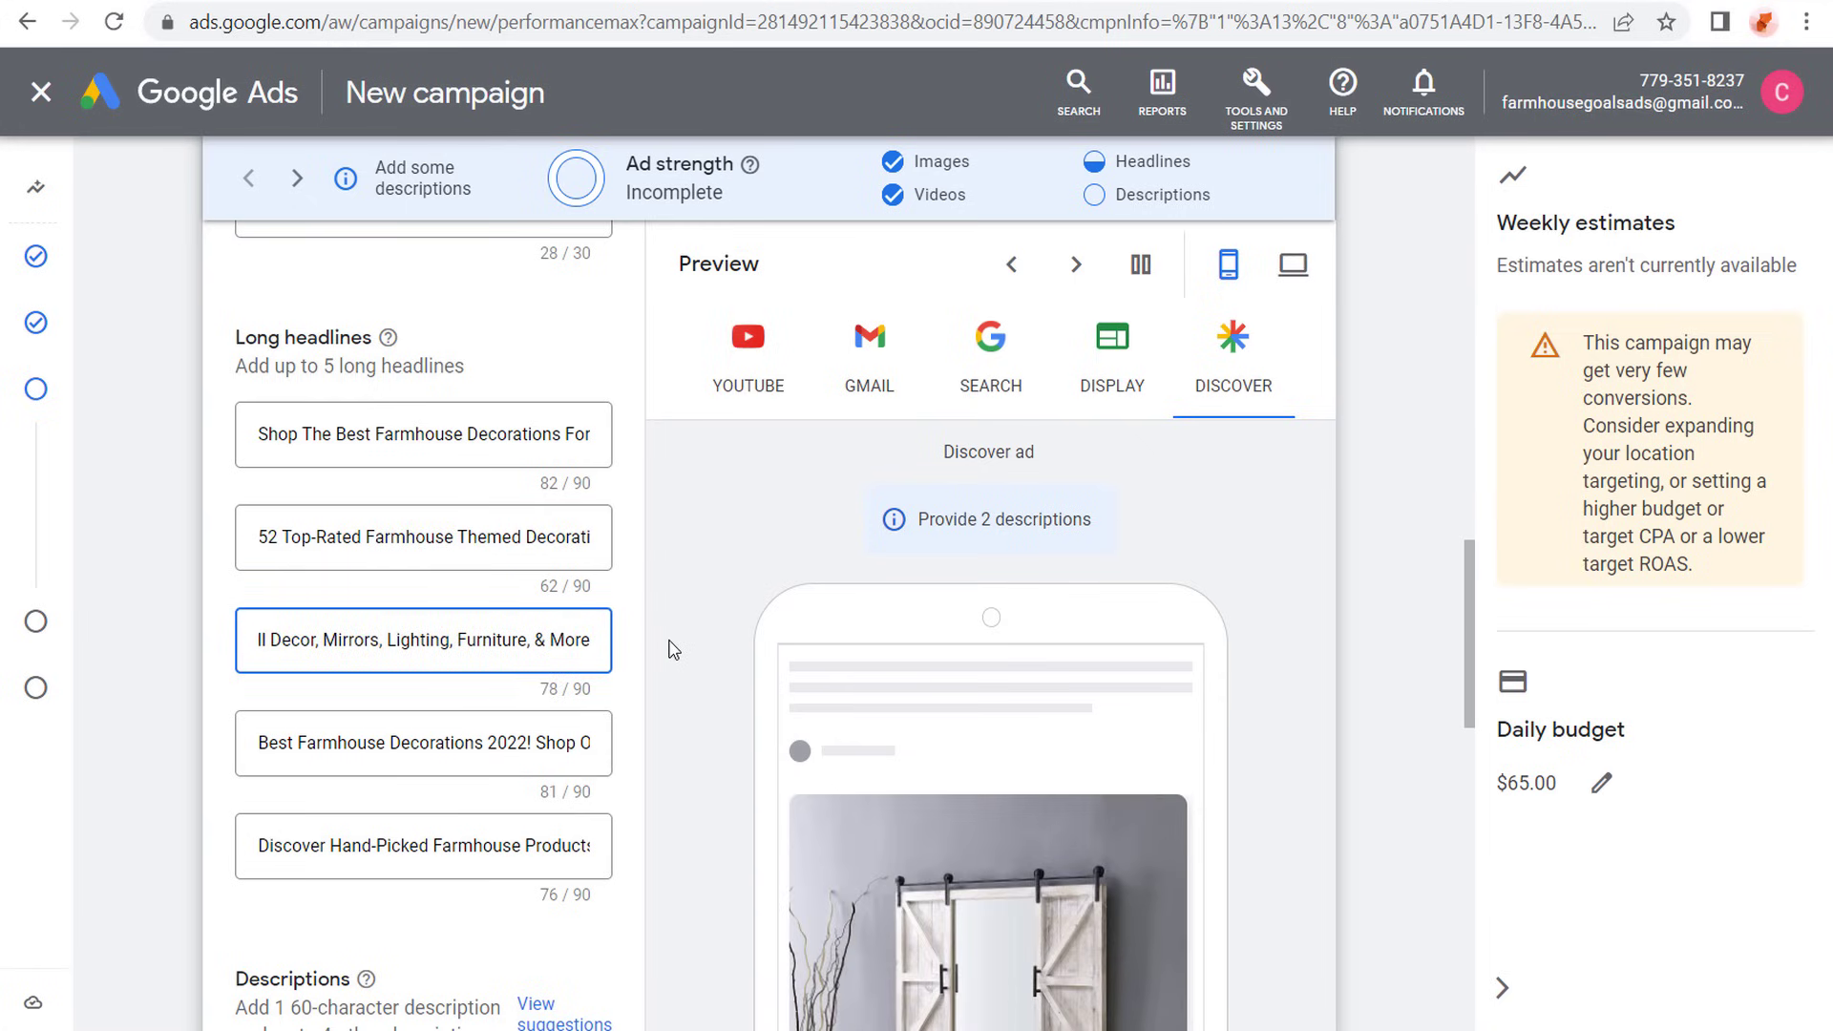
{"action": "left_click", "coordinate": [467, 750]}
{"action": "left_click_drag", "start_coordinate": [452, 743], "coordinate": [374, 744]}
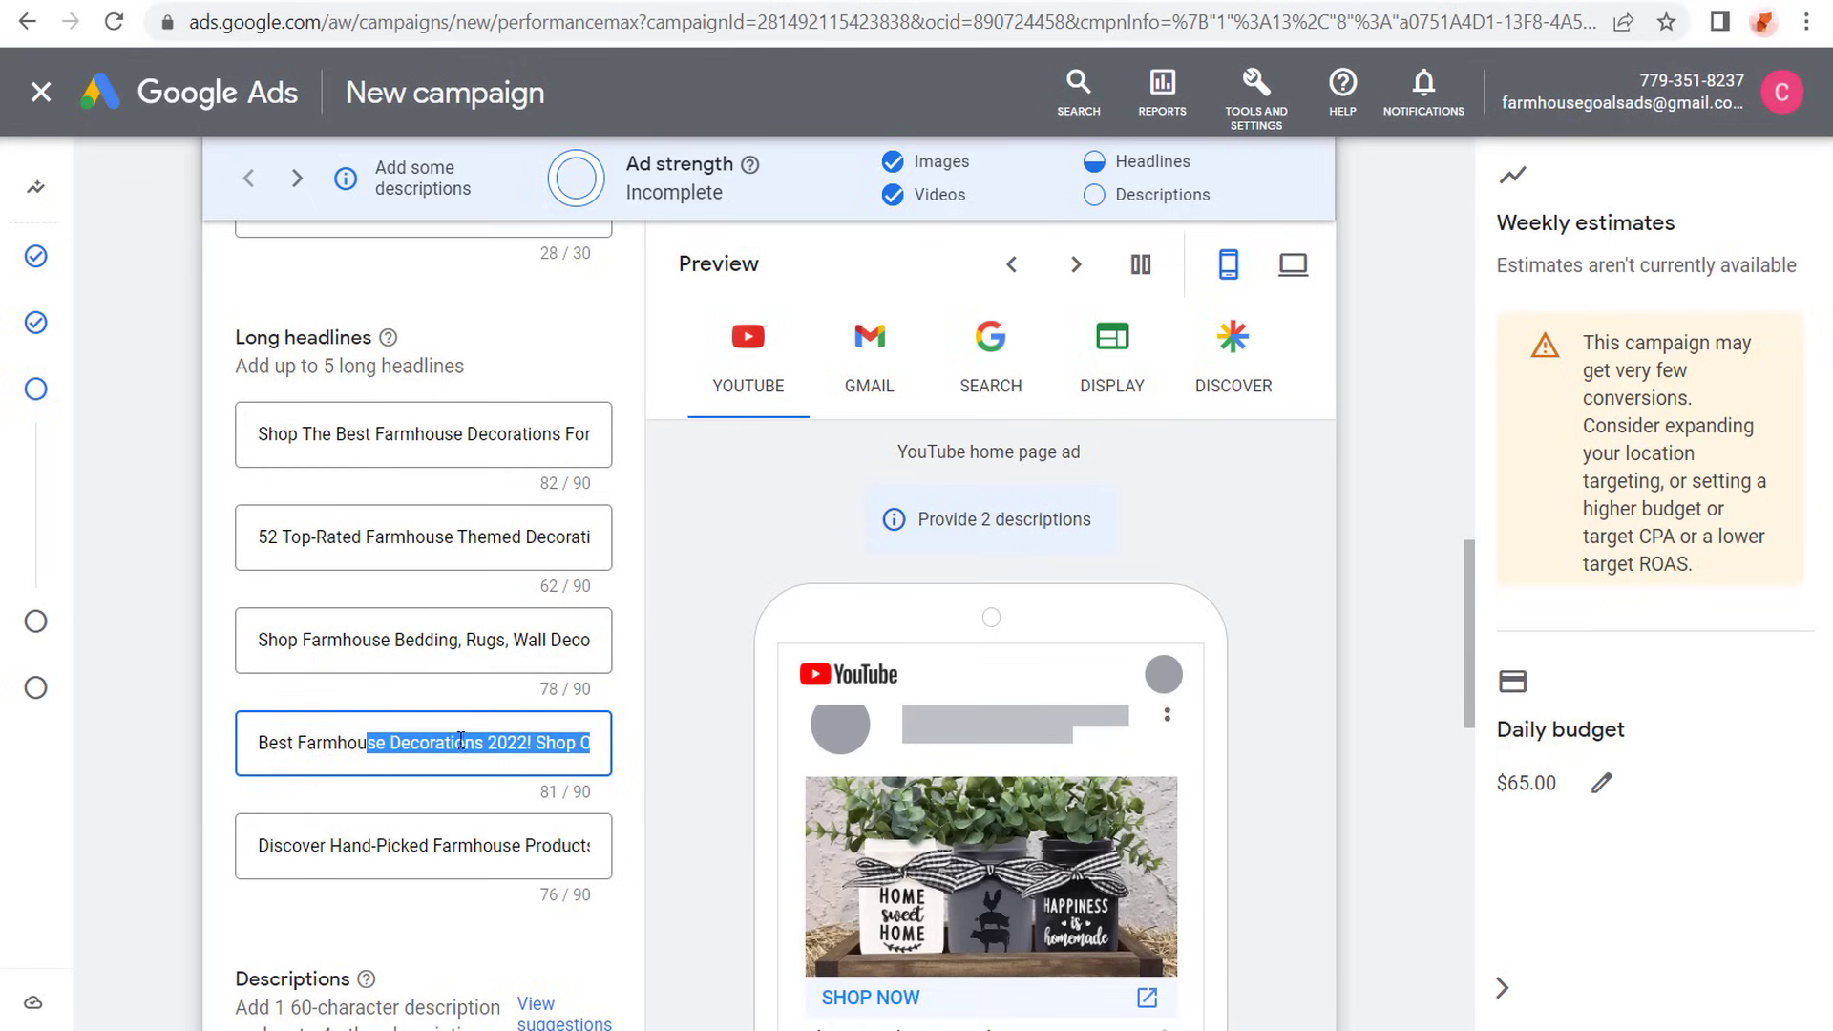
{"action": "left_click", "coordinate": [454, 742]}
{"action": "left_click", "coordinate": [532, 743]}
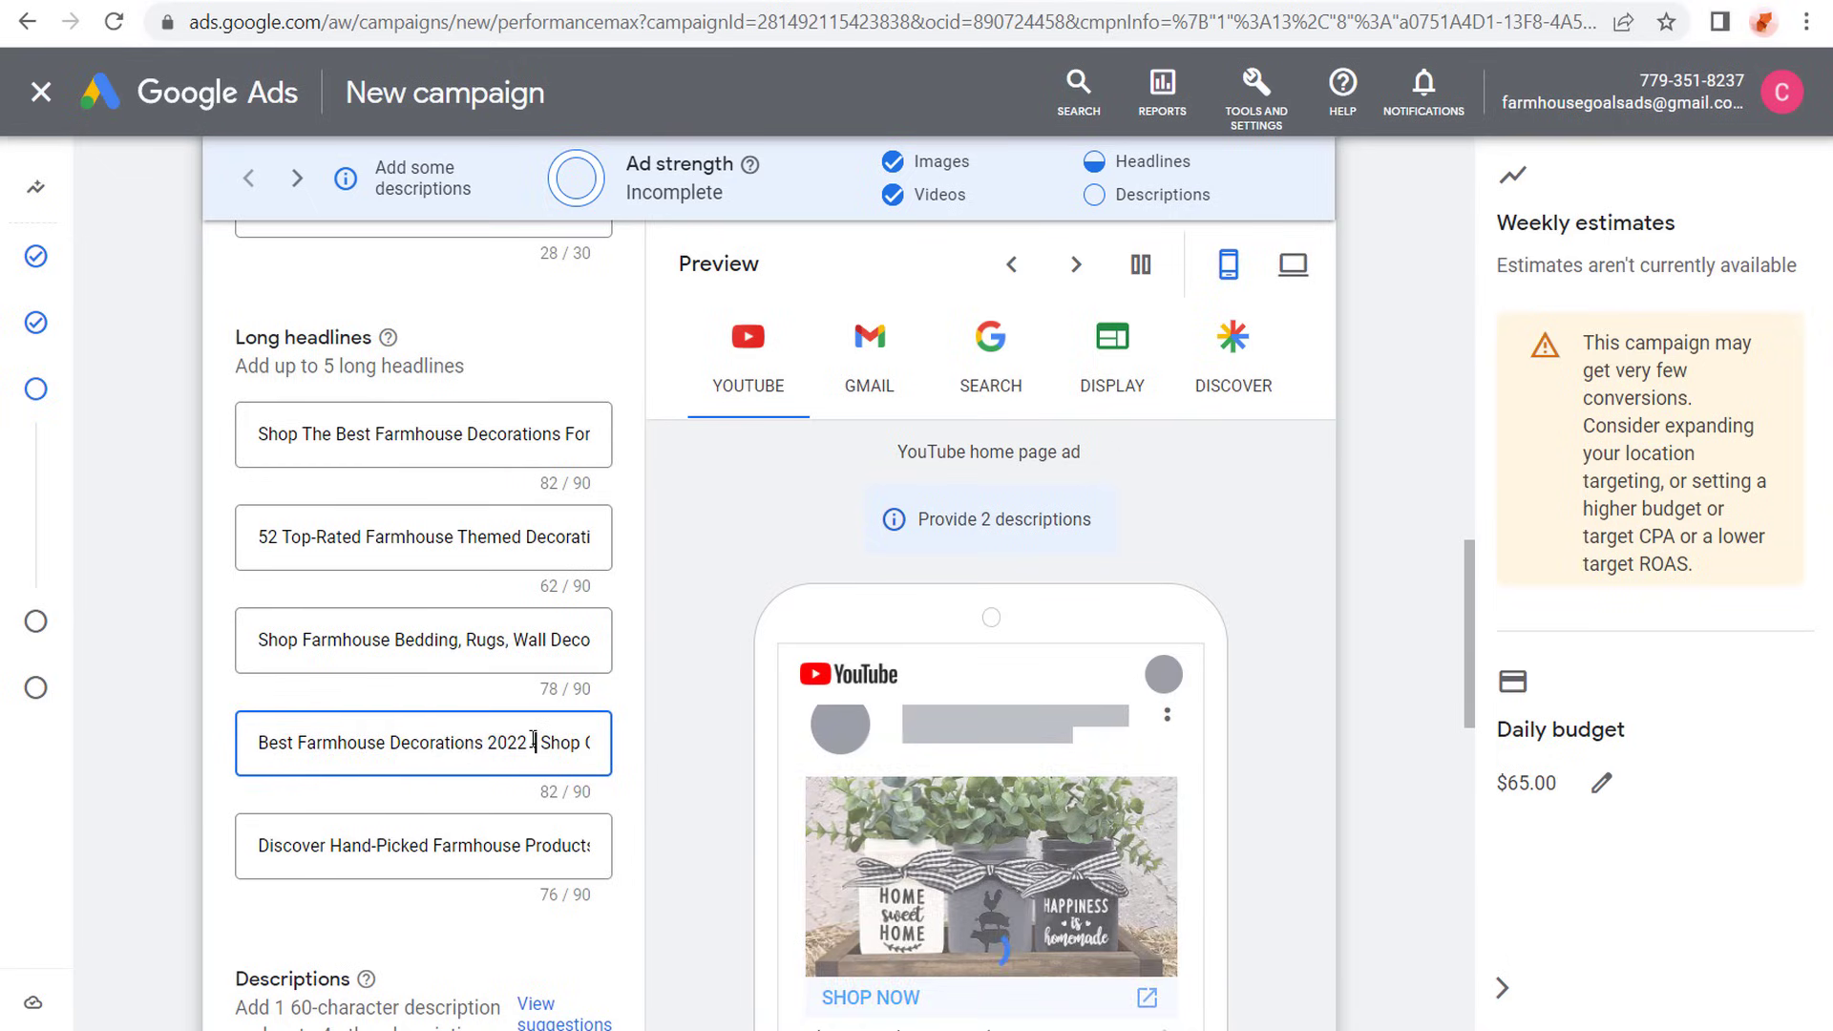
{"action": "left_click", "coordinate": [143, 593]}
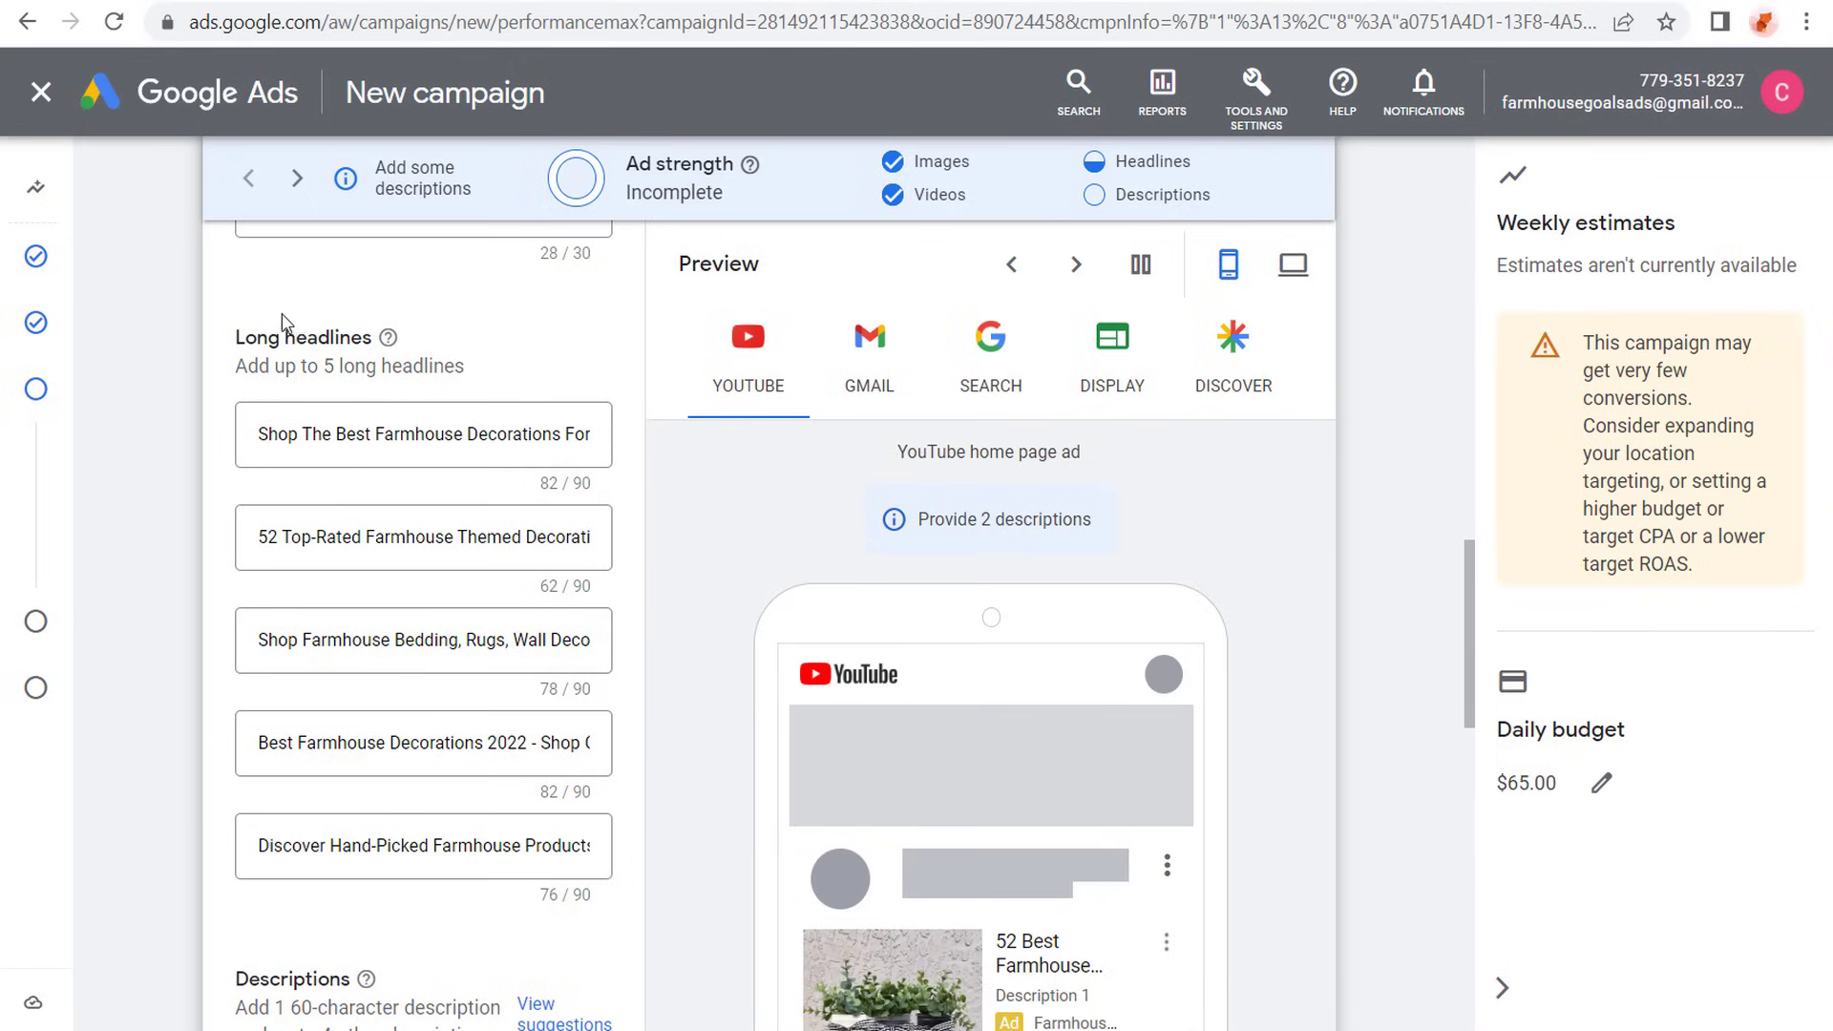
- Fill in the five descriptions, using "Find The Best Farmhouse Themed Decorations and Furniture!" as the short one
{"action": "scroll", "coordinate": [207, 387], "scroll_direction": "down", "scroll_amount": 5}
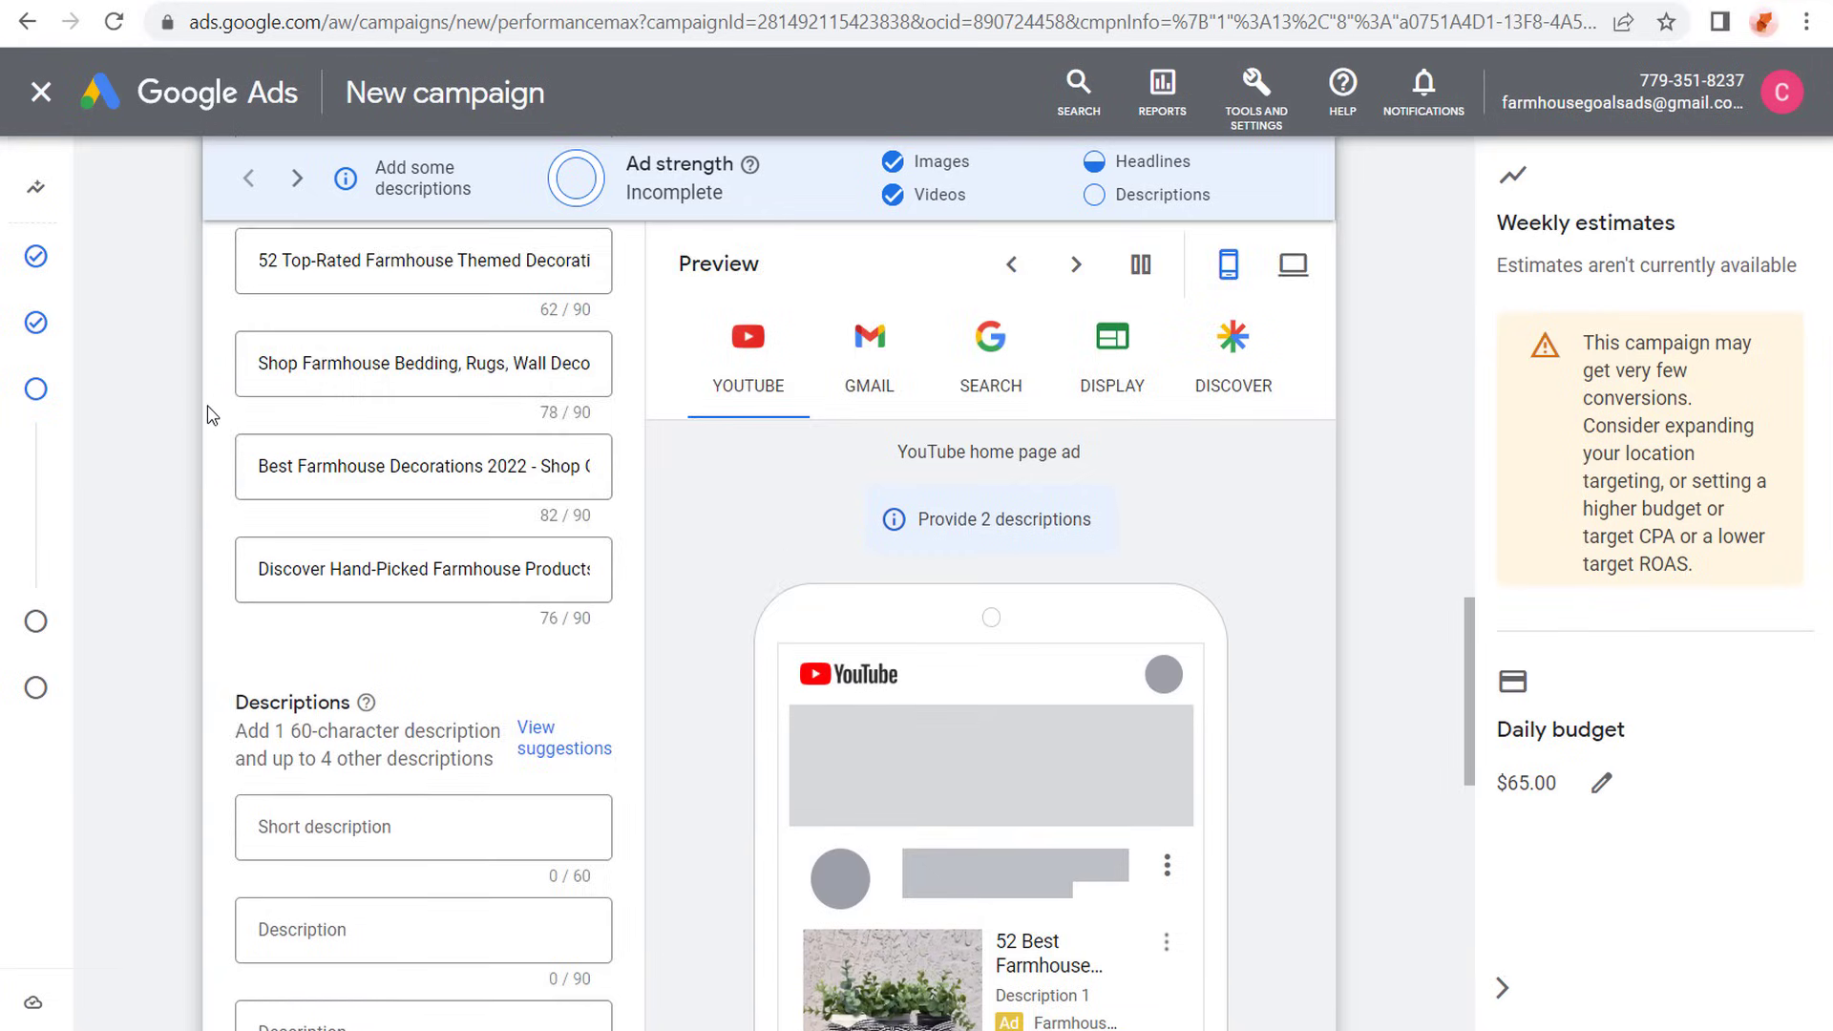
{"action": "scroll", "coordinate": [203, 377], "scroll_direction": "down", "scroll_amount": 3}
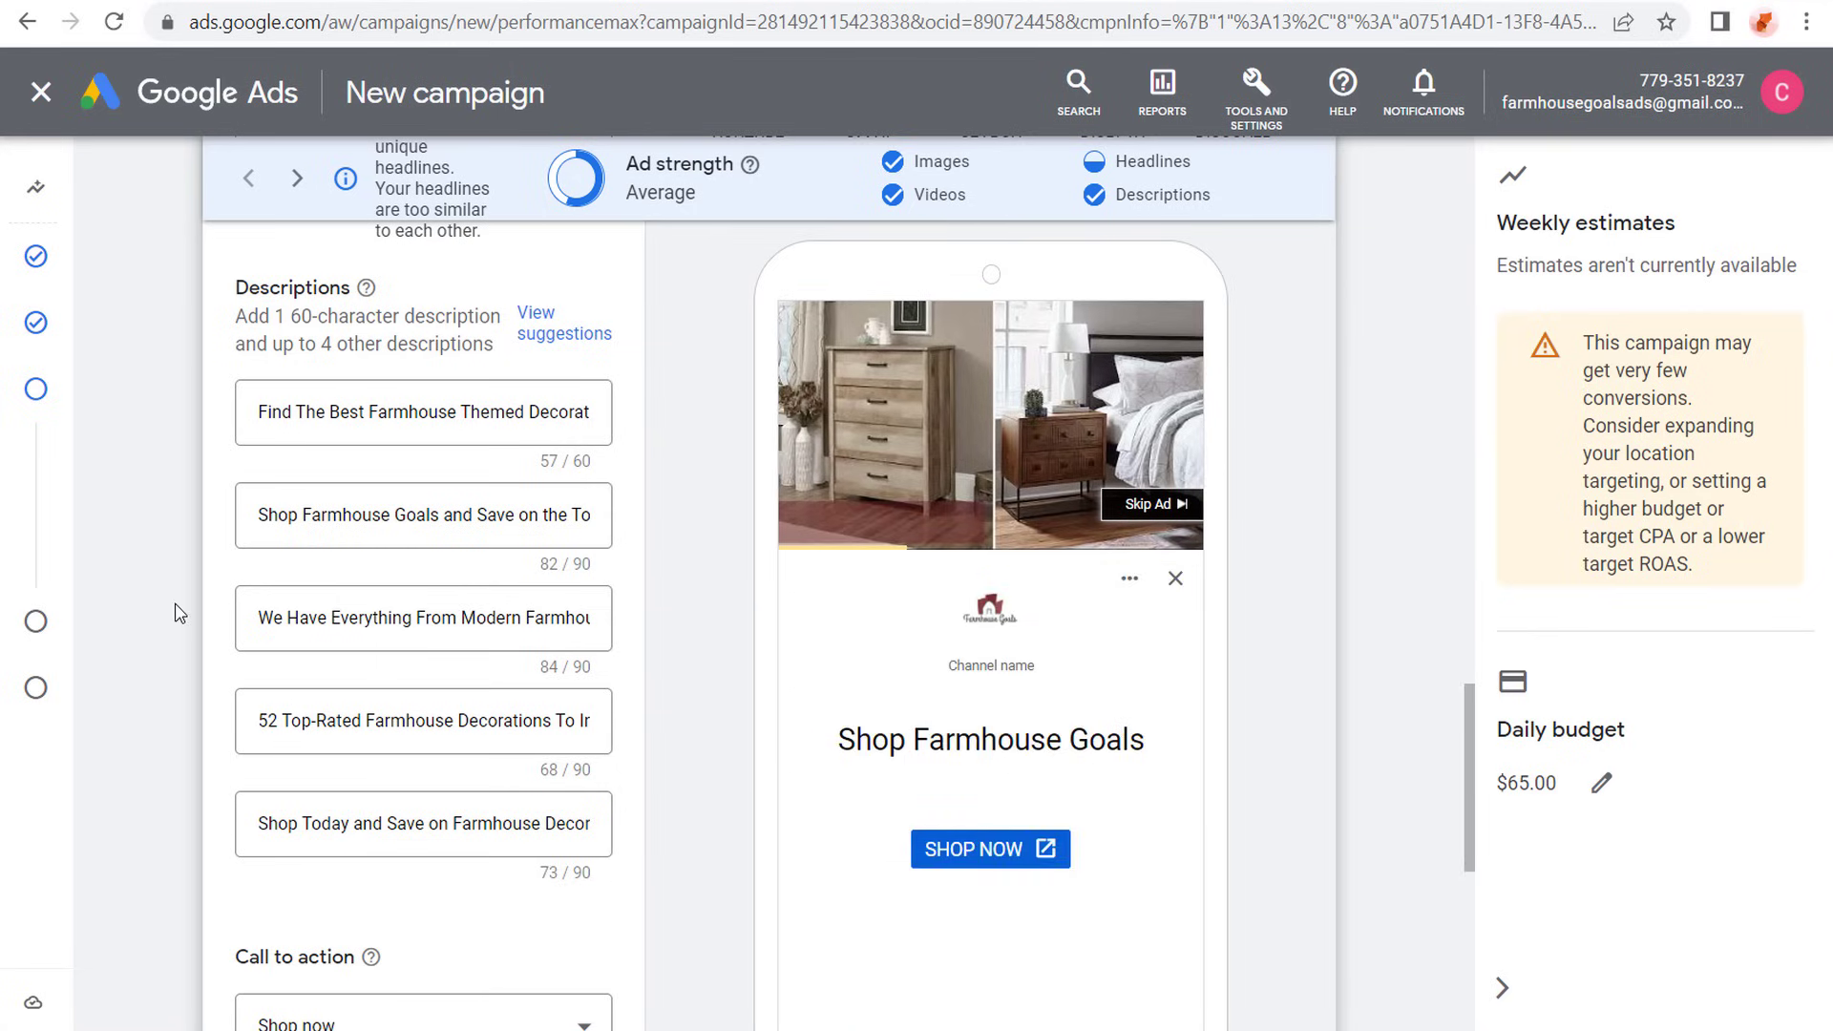
{"action": "scroll", "coordinate": [200, 516], "scroll_direction": "down", "scroll_amount": 5}
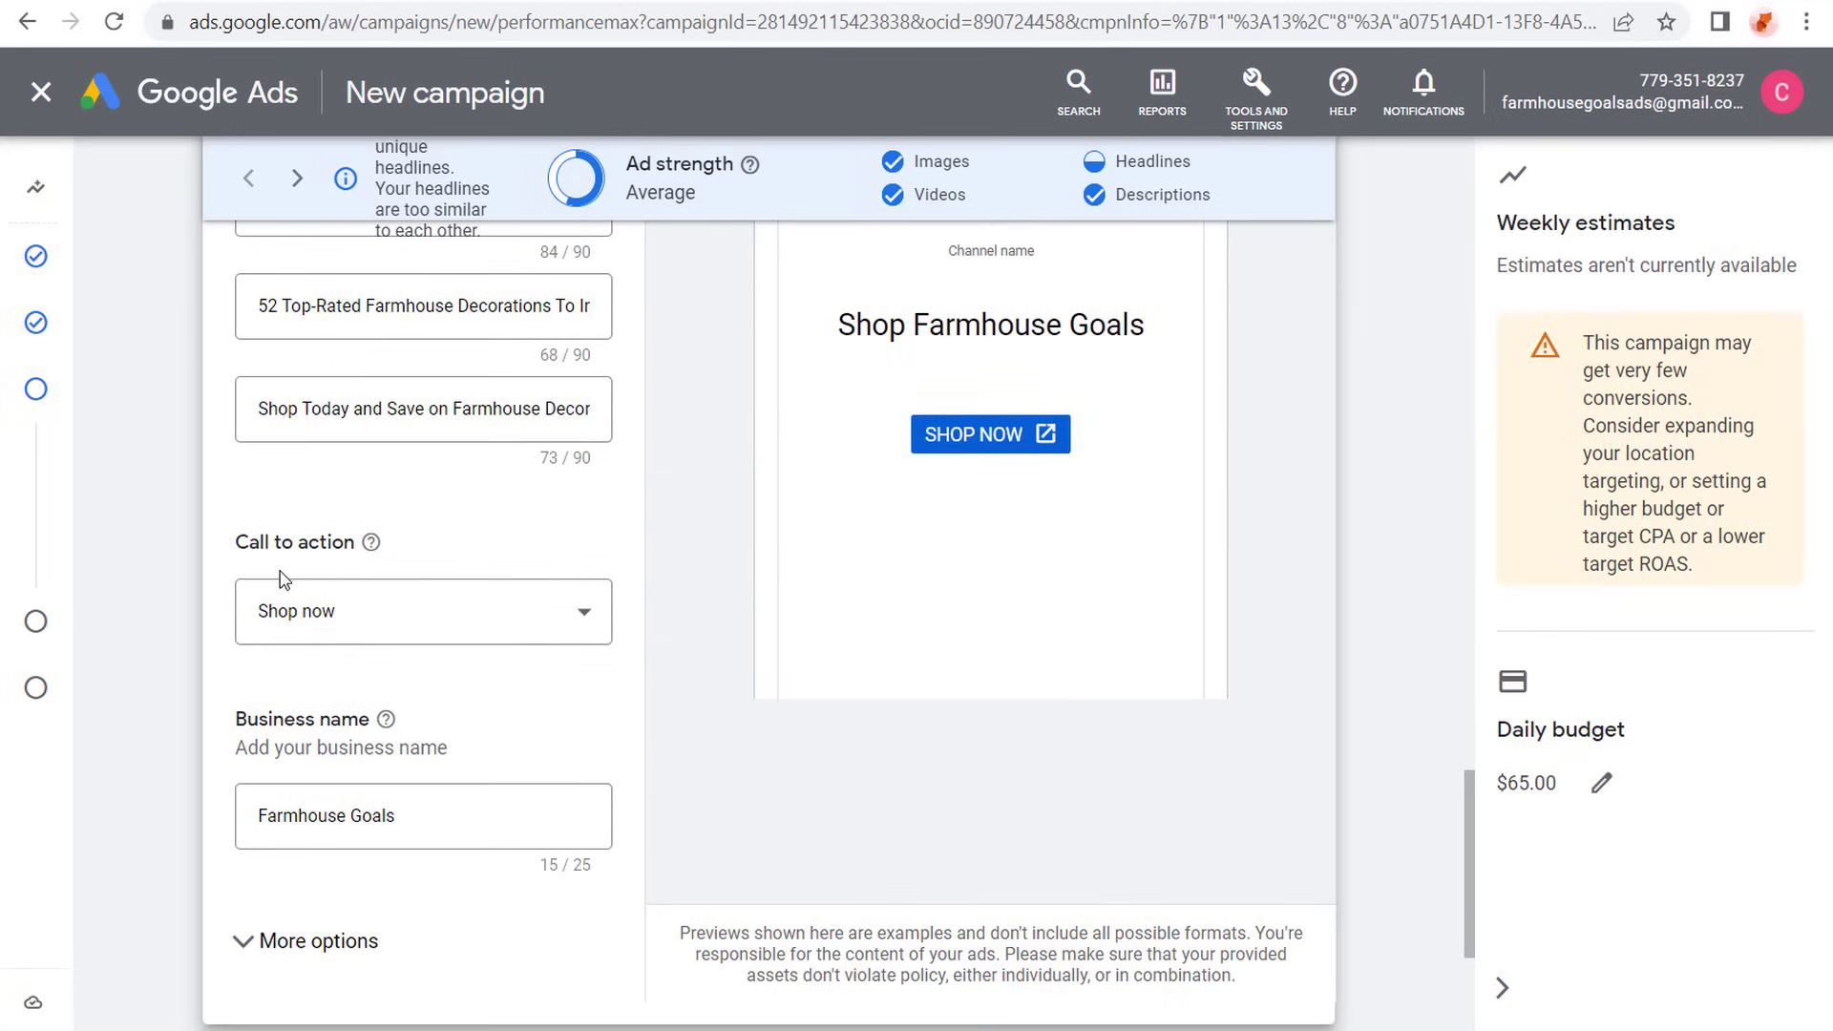
- Check how the finished ad looks in the Gmail and Search previews
{"action": "scroll", "coordinate": [761, 764], "scroll_direction": "up", "scroll_amount": 6}
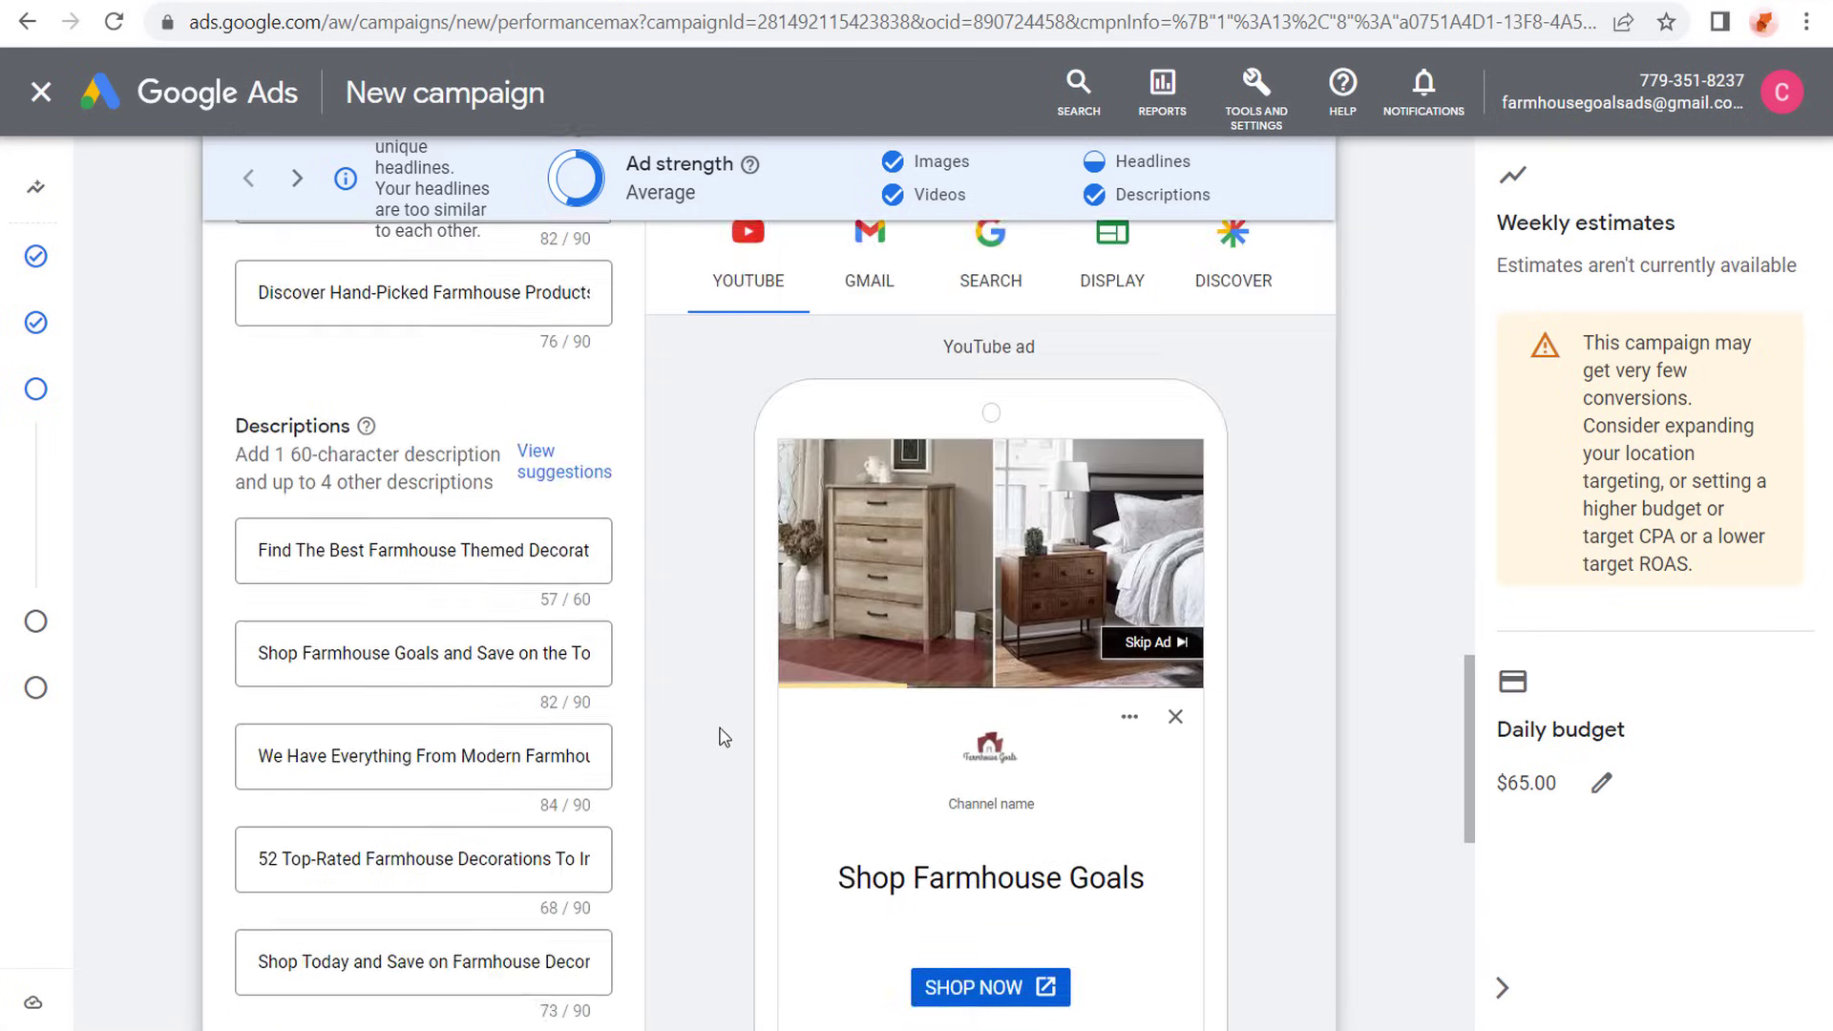
{"action": "scroll", "coordinate": [764, 649], "scroll_direction": "up", "scroll_amount": 2}
{"action": "left_click", "coordinate": [862, 366]}
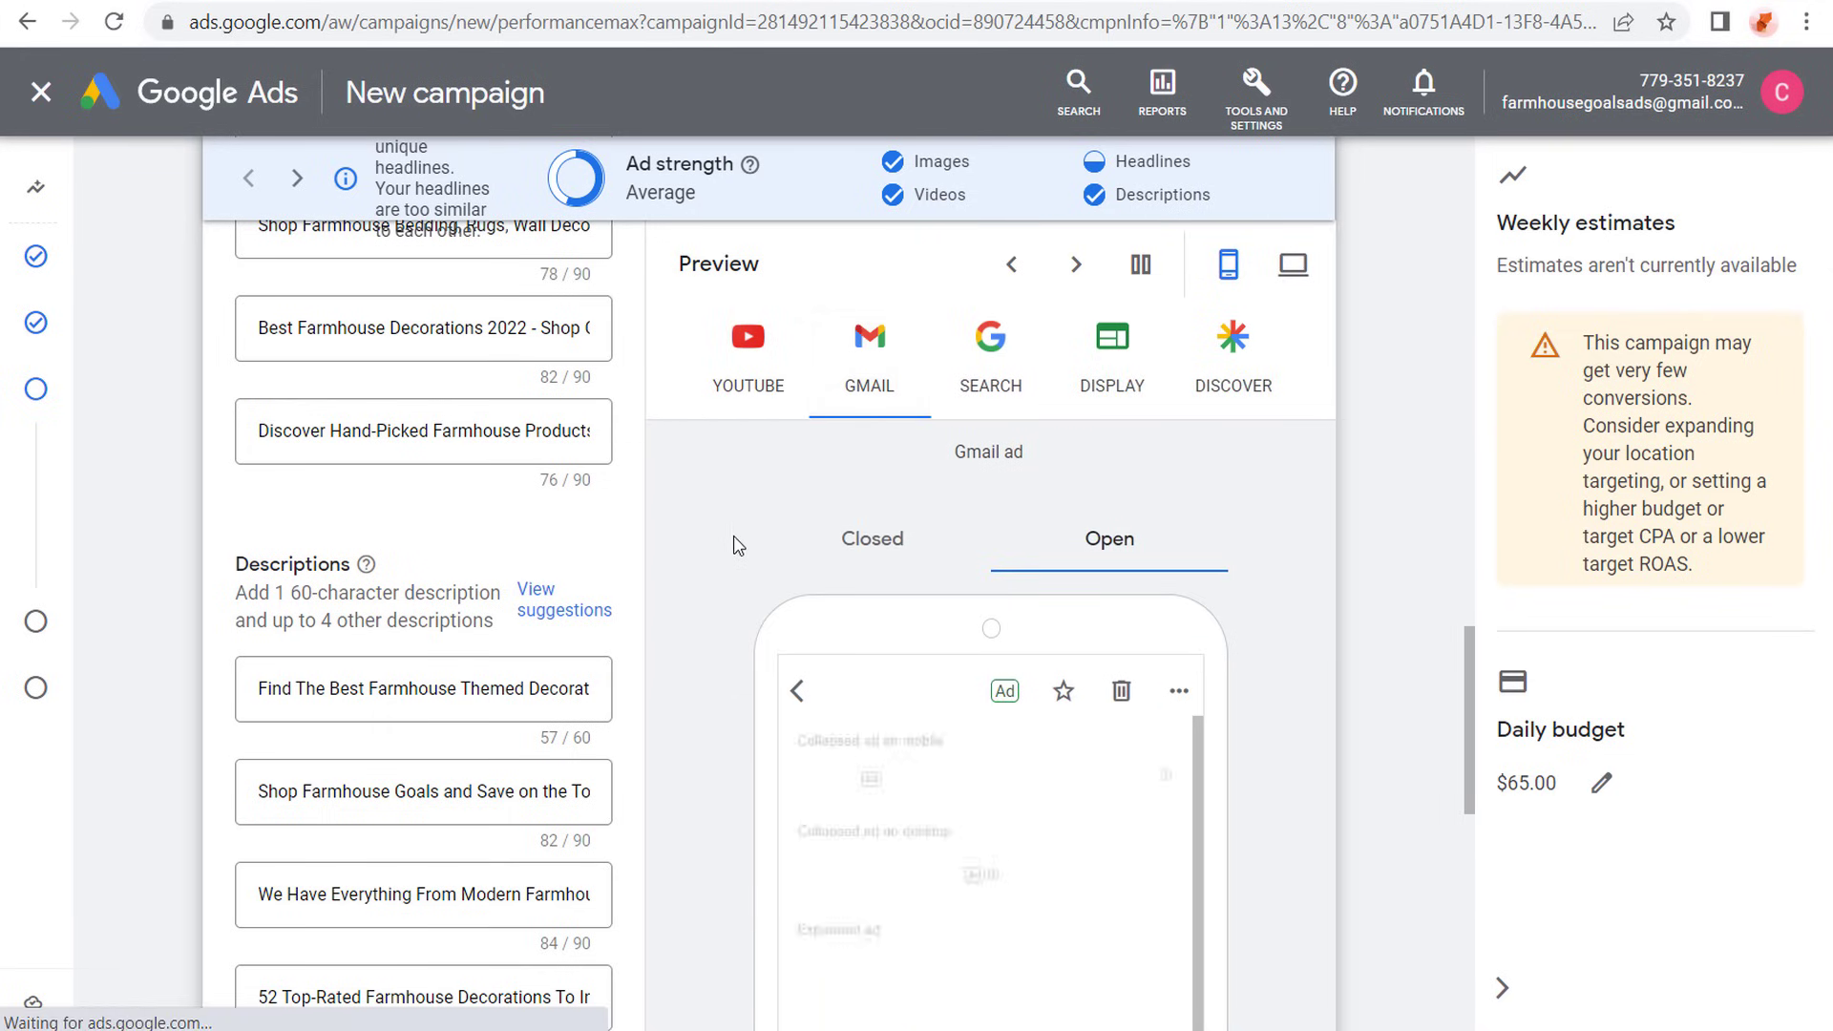
{"action": "scroll", "coordinate": [736, 536], "scroll_direction": "down", "scroll_amount": 3}
{"action": "scroll", "coordinate": [1283, 540], "scroll_direction": "down", "scroll_amount": 1}
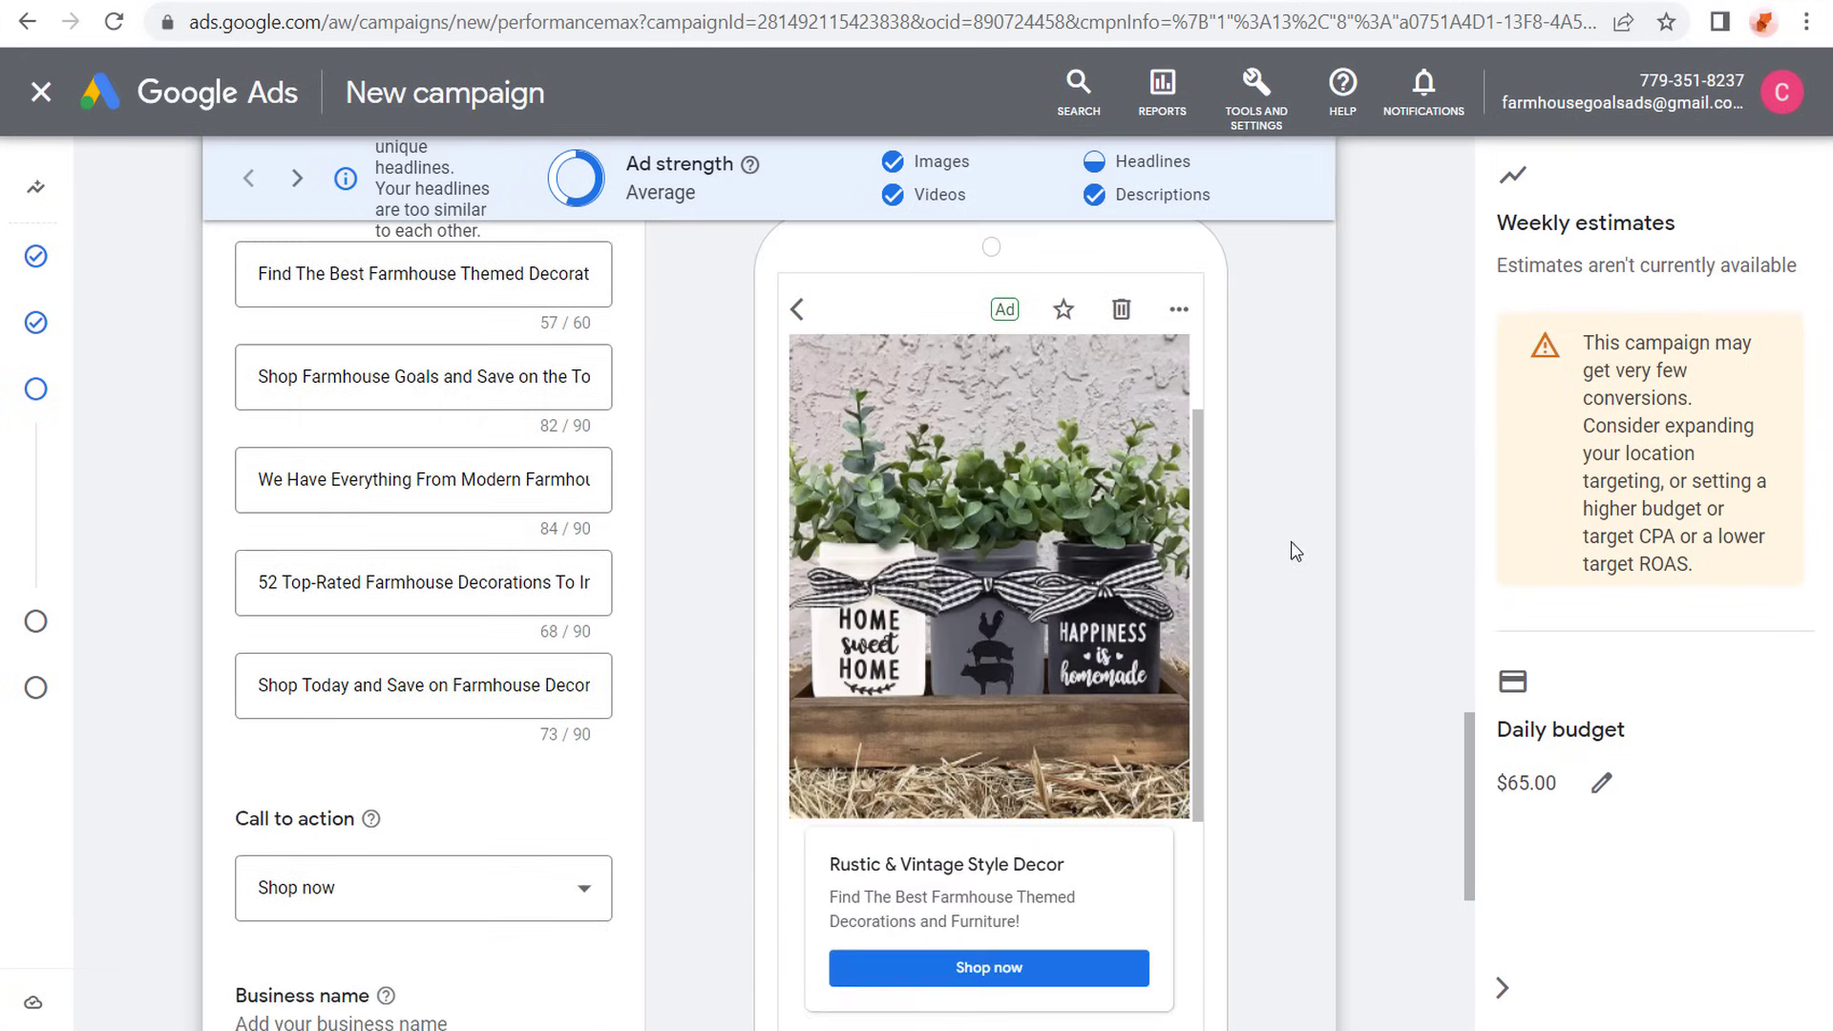
{"action": "scroll", "coordinate": [1290, 518], "scroll_direction": "up", "scroll_amount": 2}
{"action": "scroll", "coordinate": [1291, 518], "scroll_direction": "up", "scroll_amount": 1}
{"action": "left_click", "coordinate": [991, 281]}
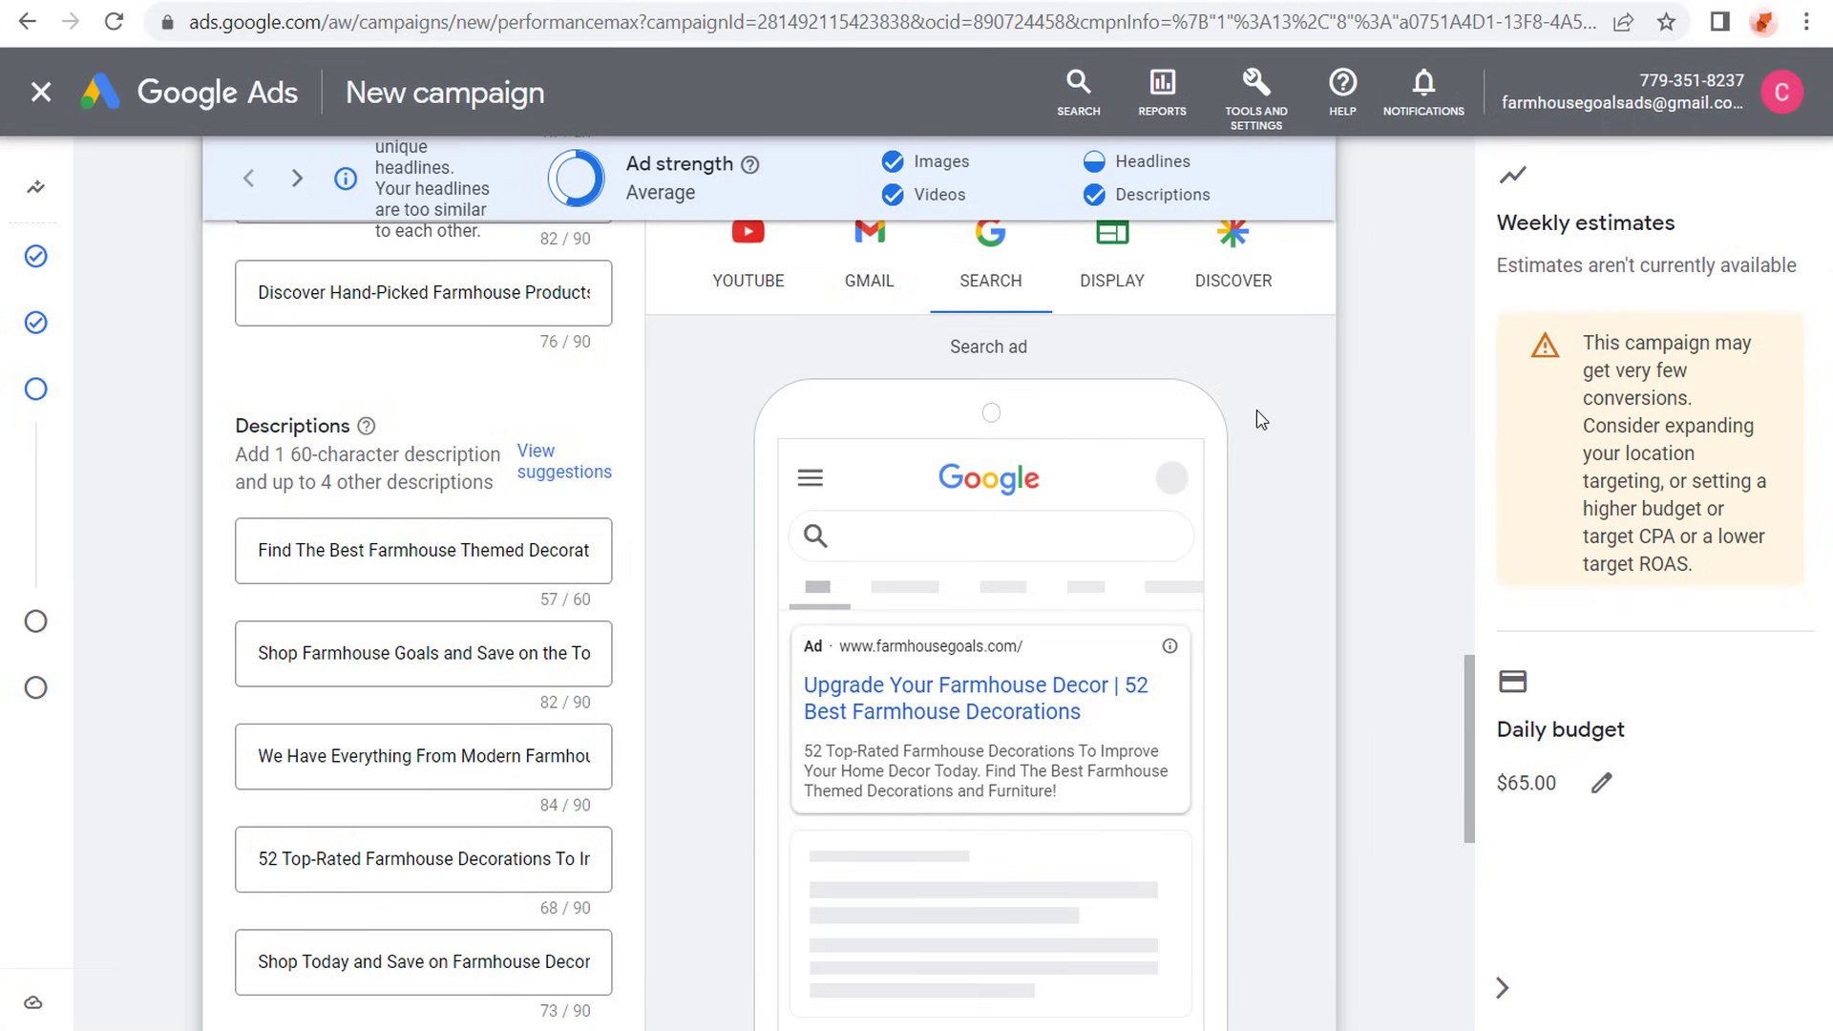
- Create an audience signal and add the website visitor lists All Users of Farmhouse Goals - GA4 and Farmhouse Decor Audience - 90 Days - GA4
{"action": "scroll", "coordinate": [189, 225], "scroll_direction": "down", "scroll_amount": 10}
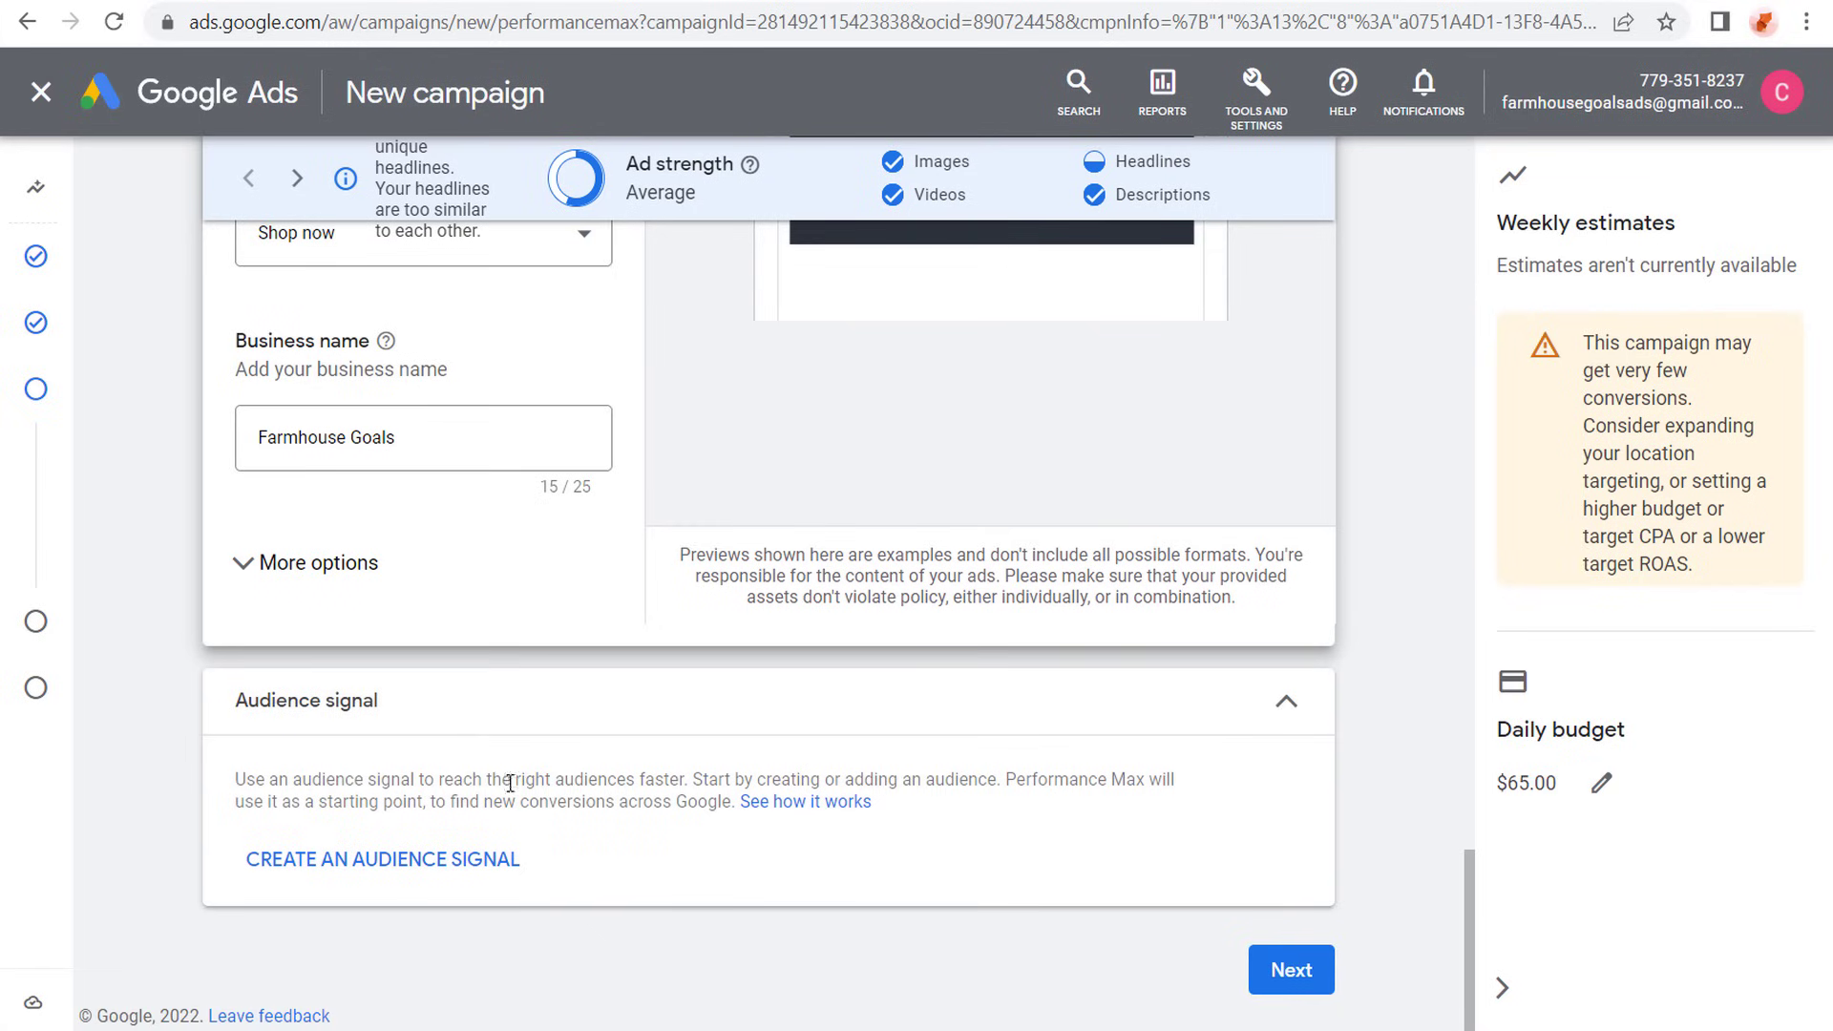
{"action": "left_click_drag", "start_coordinate": [272, 776], "coordinate": [463, 783]}
{"action": "left_click", "coordinate": [560, 784]}
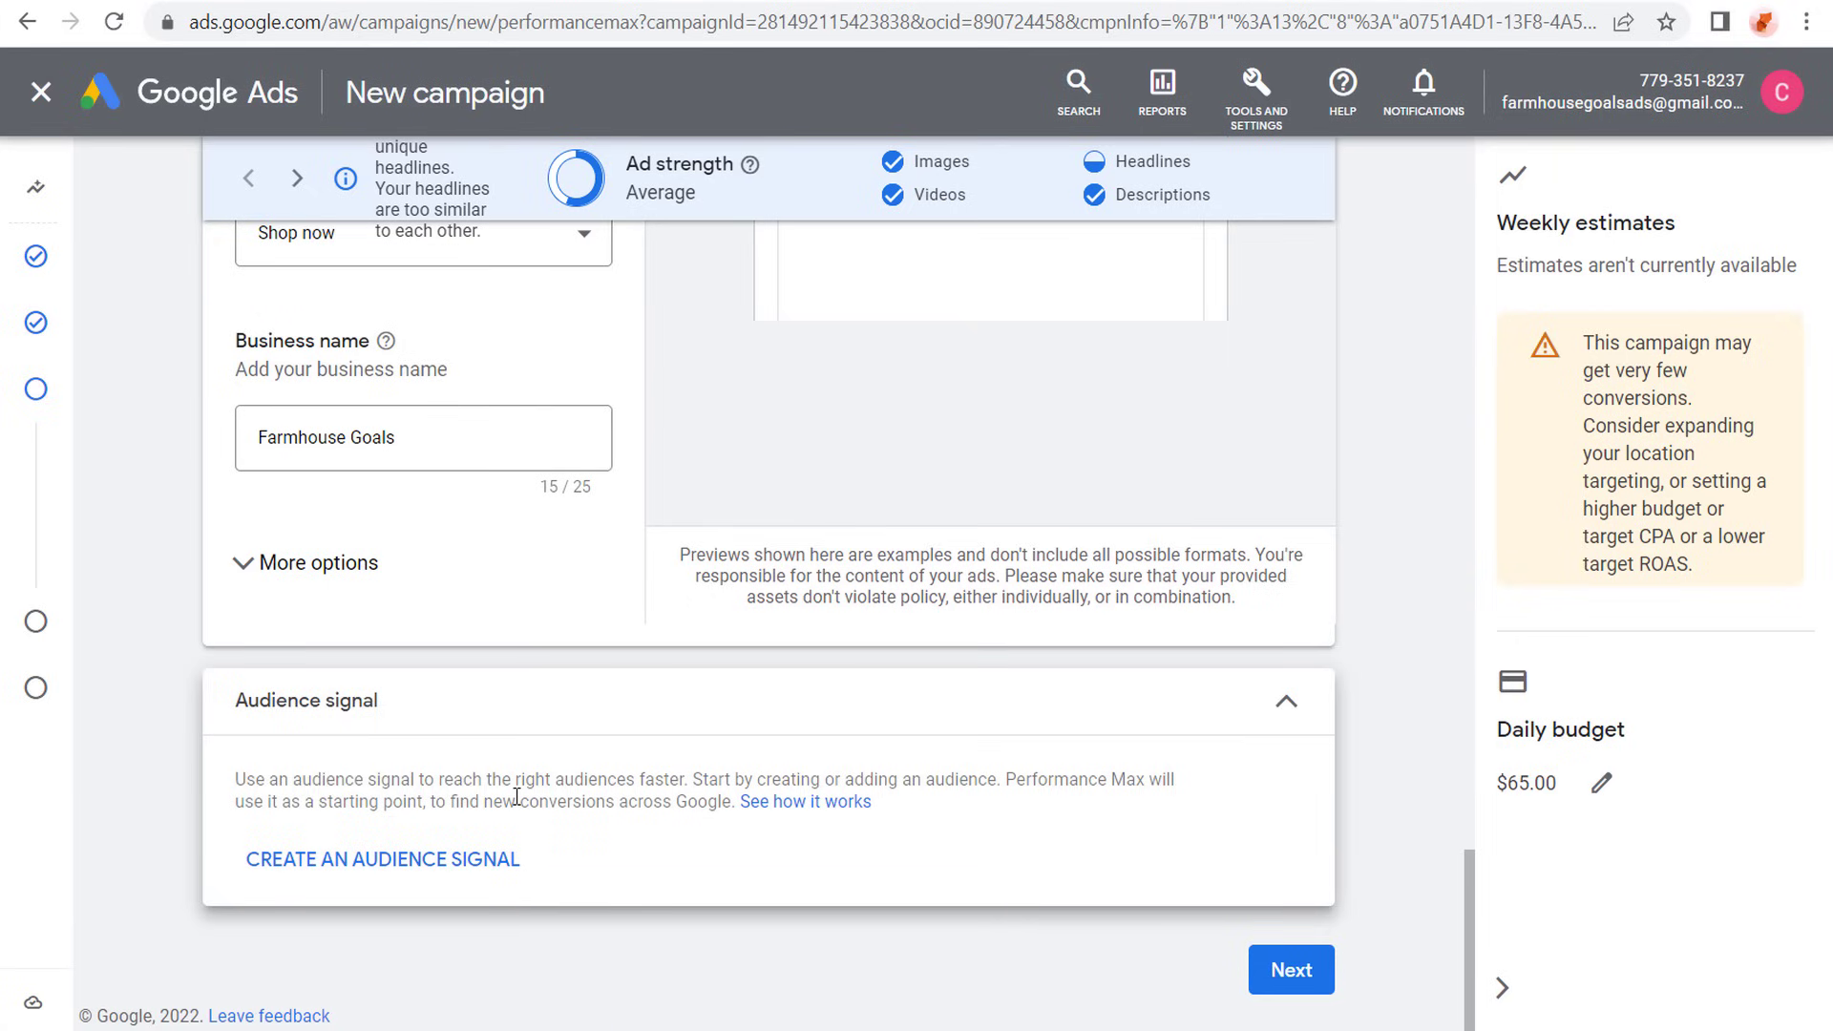
{"action": "left_click", "coordinate": [343, 861]}
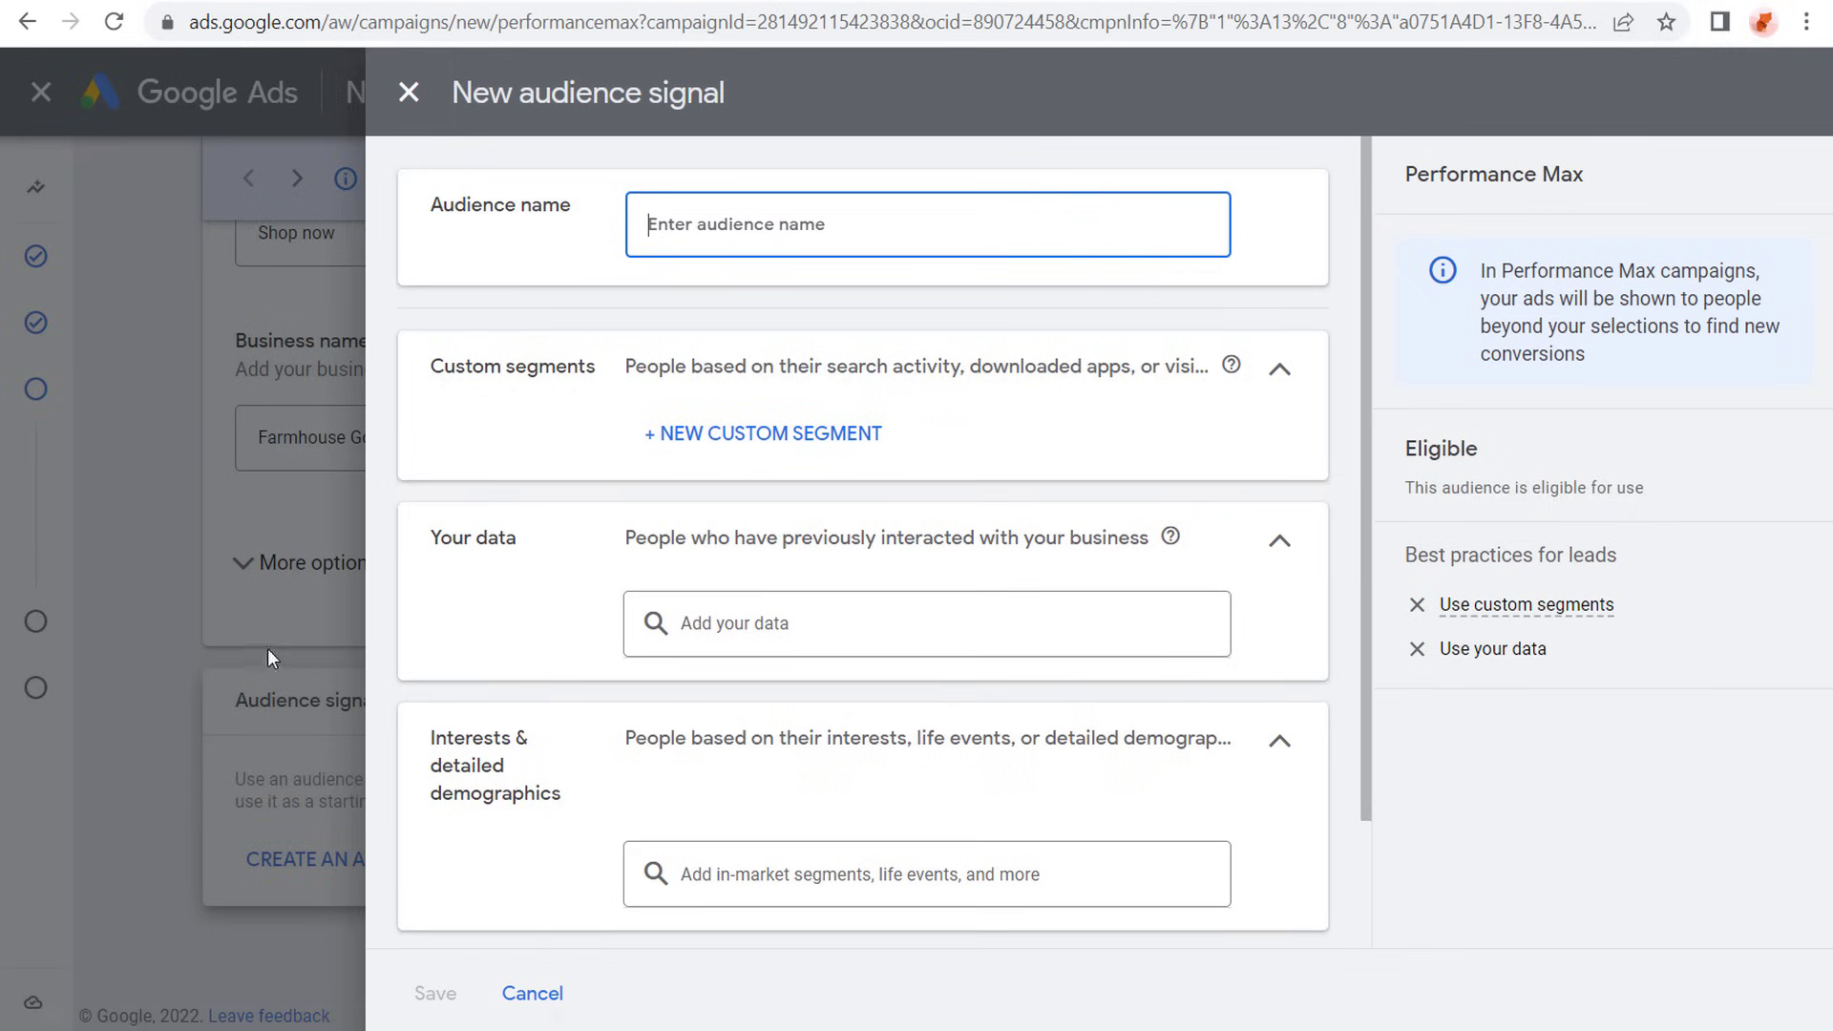
{"action": "left_click", "coordinate": [825, 628]}
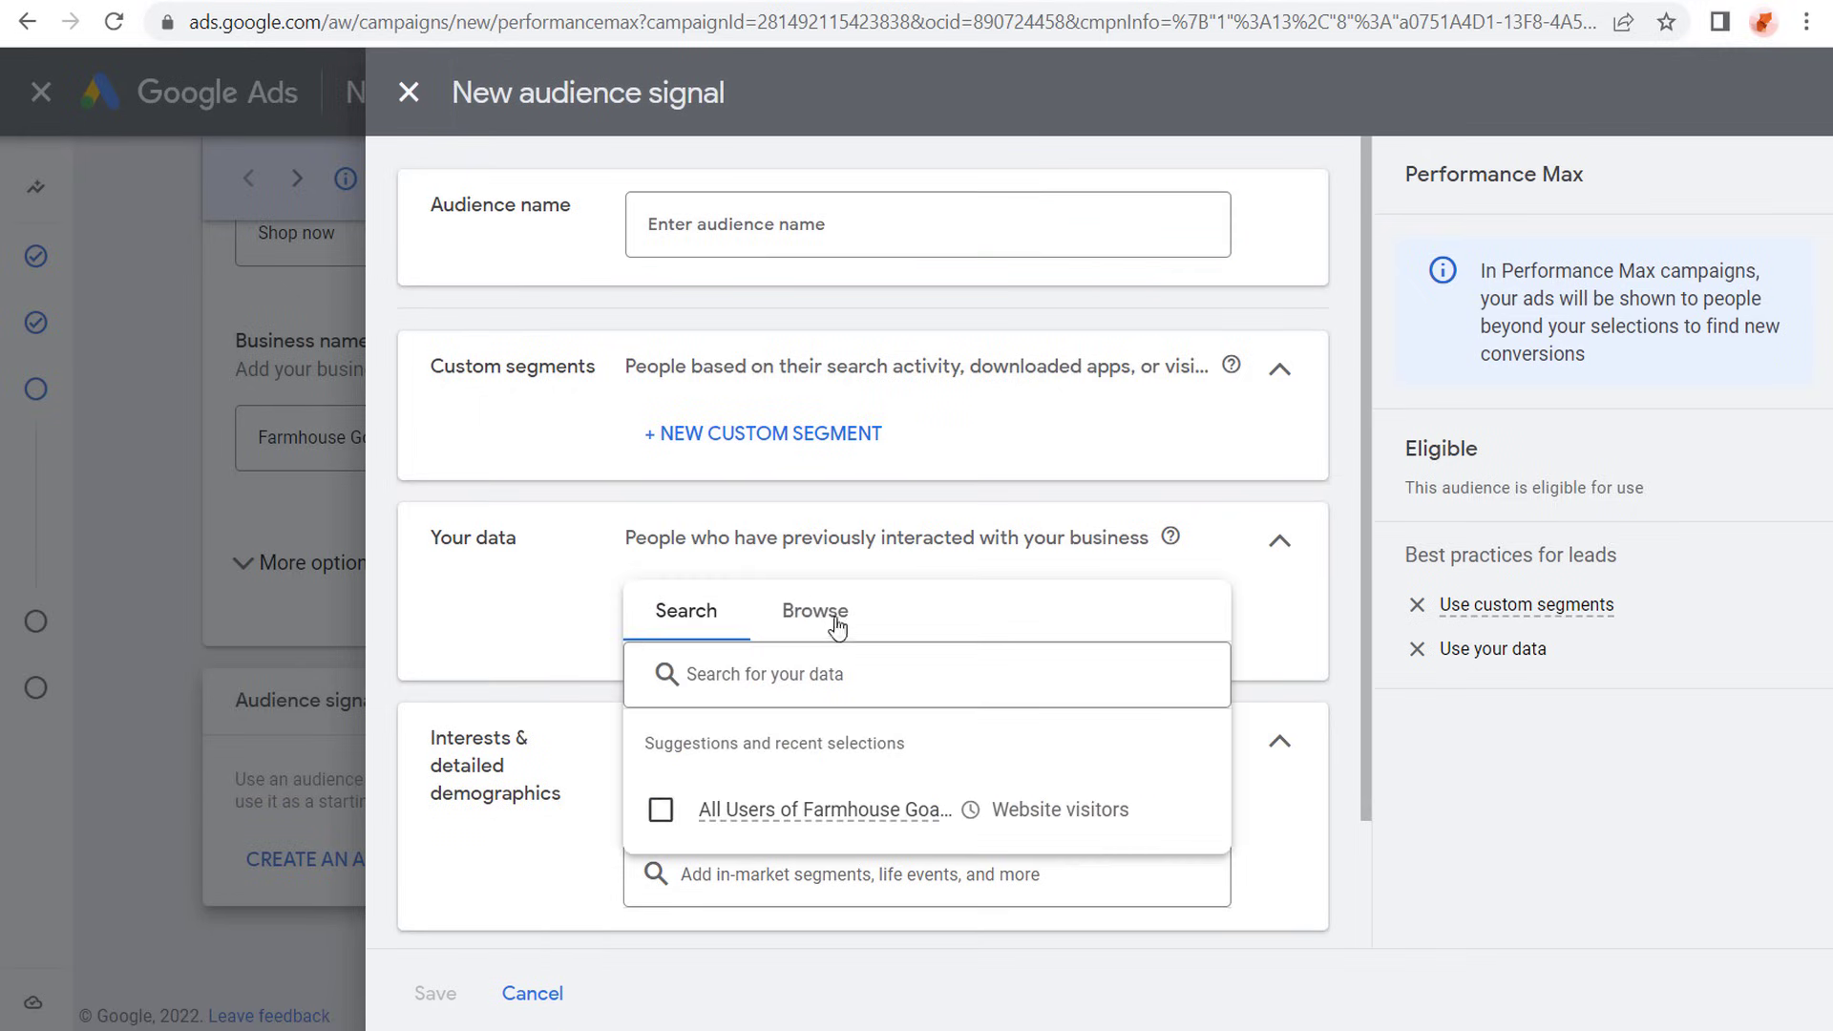
{"action": "left_click", "coordinate": [830, 618]}
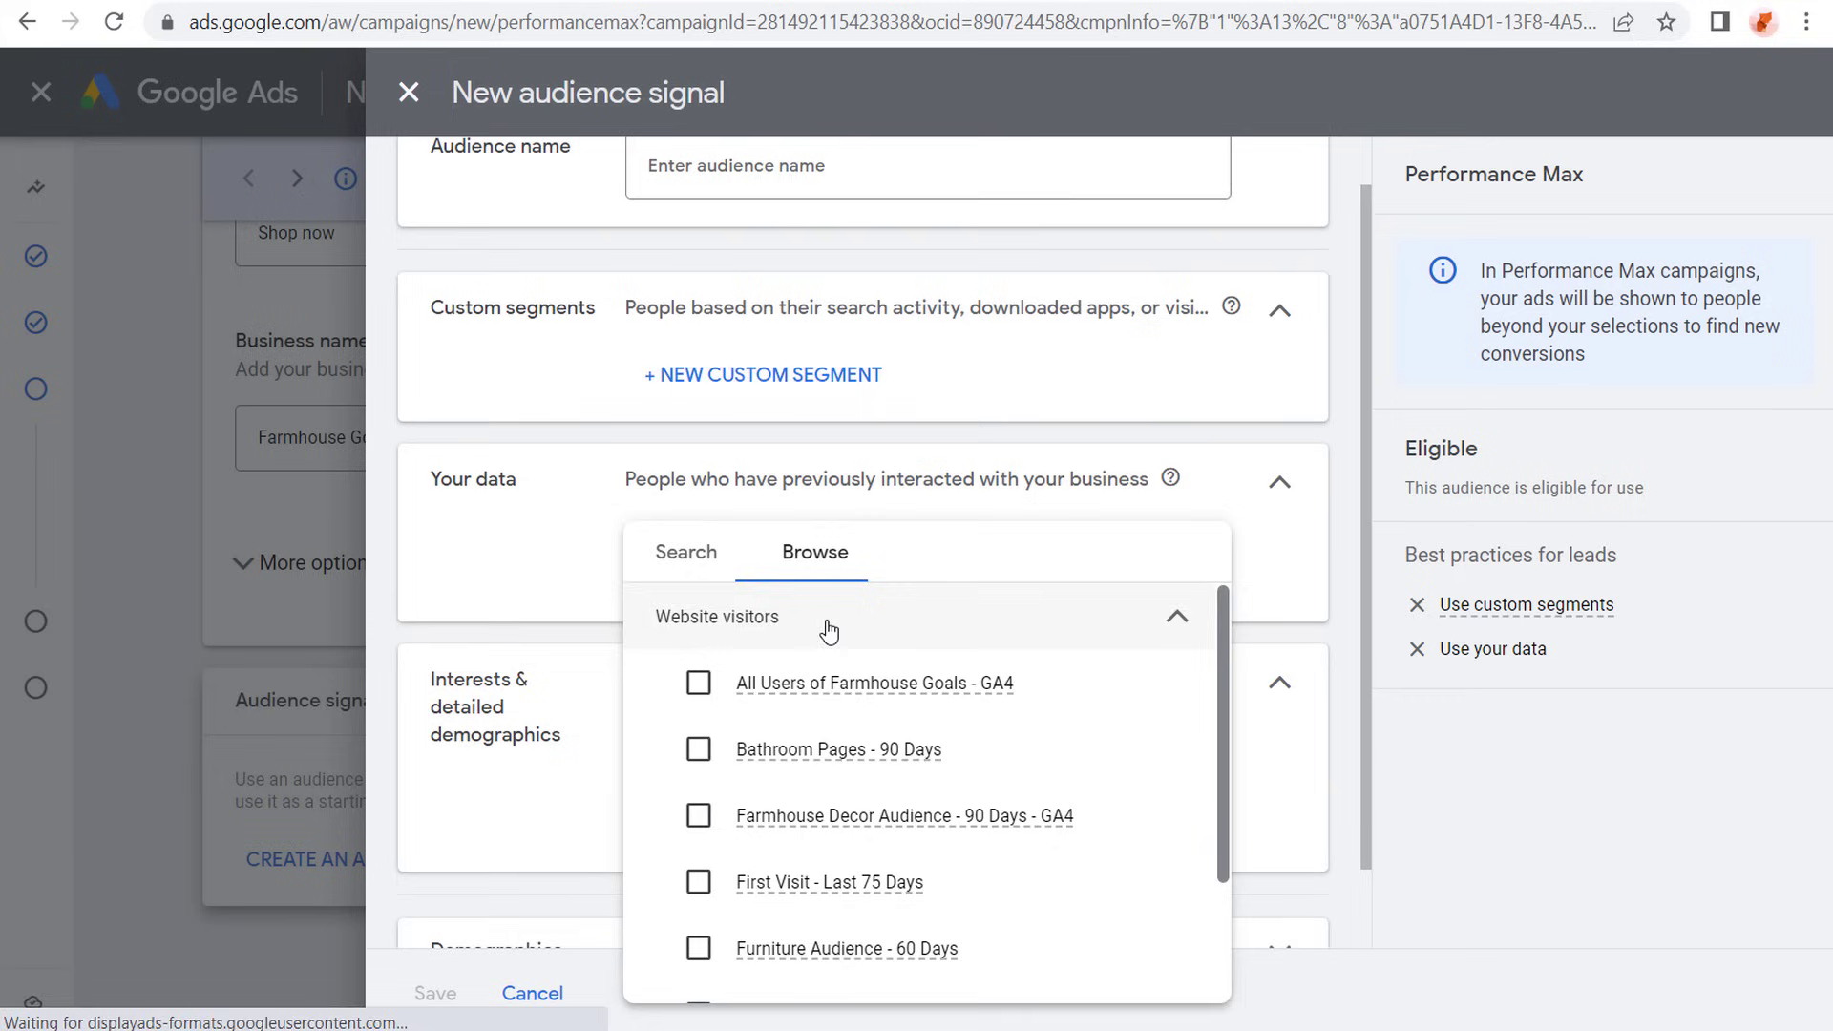
{"action": "mouse_move", "coordinate": [711, 701]}
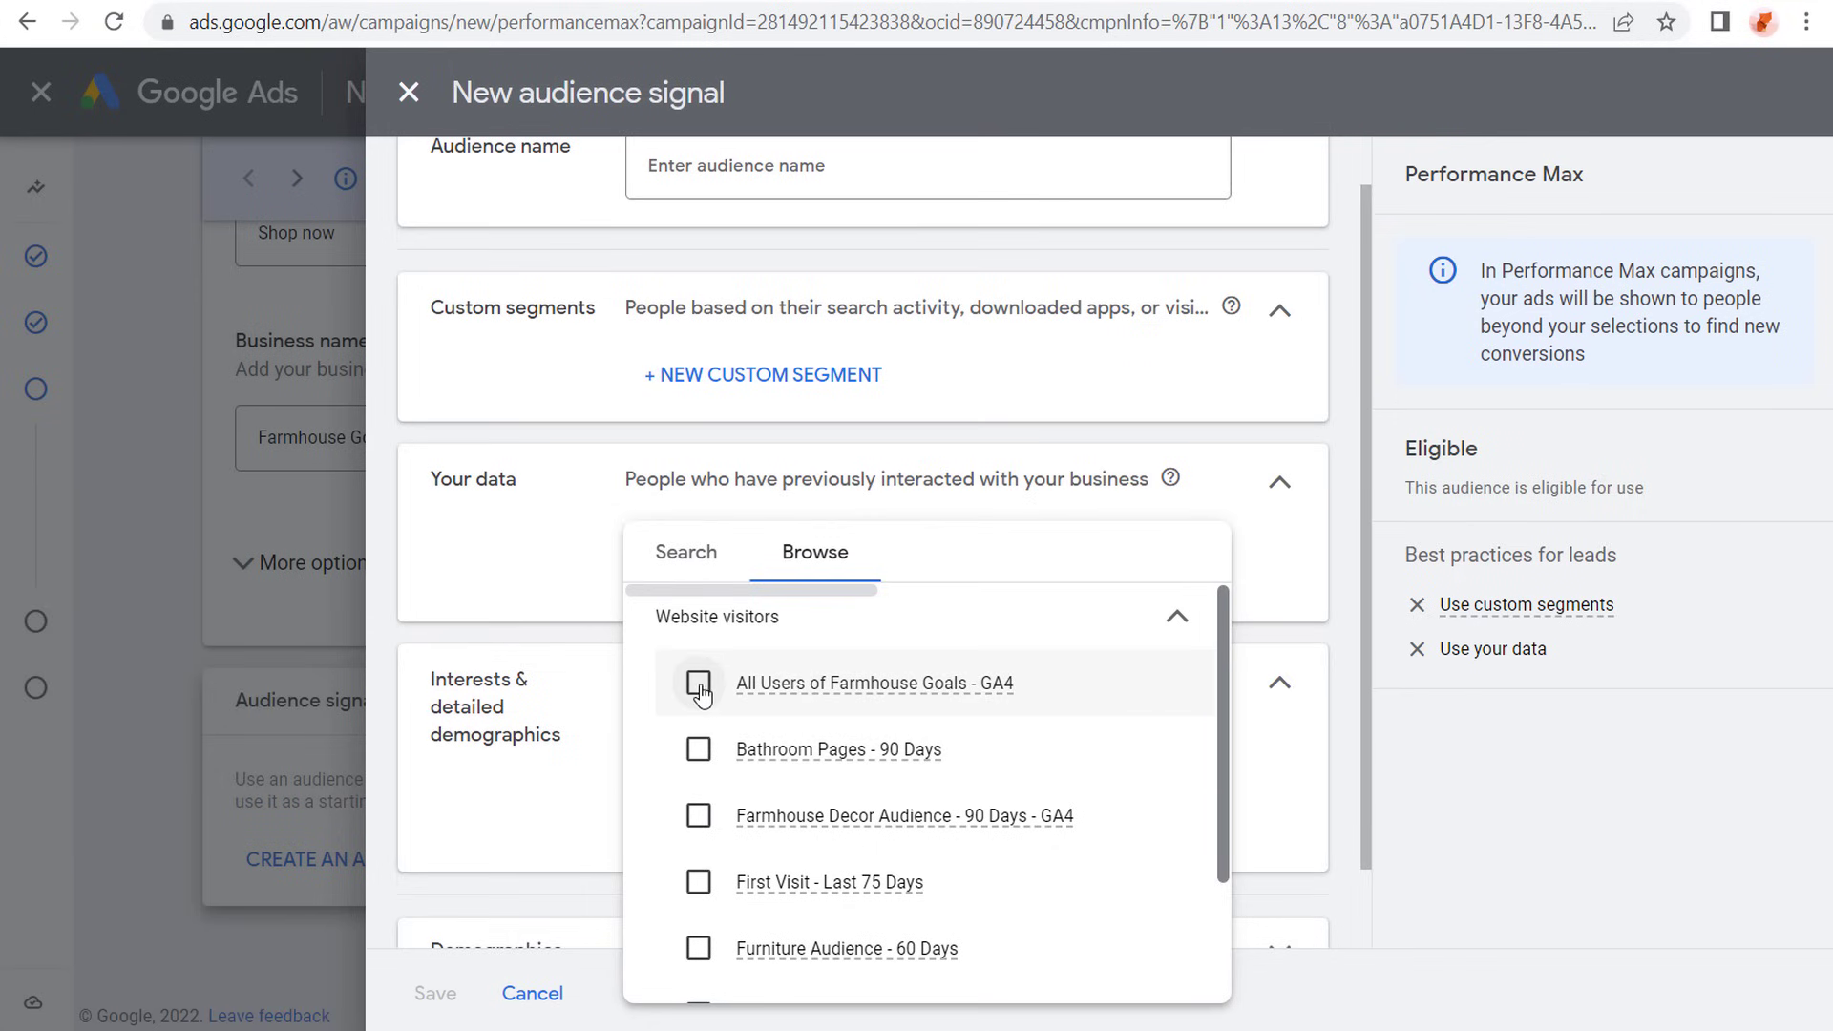
{"action": "left_click", "coordinate": [705, 681]}
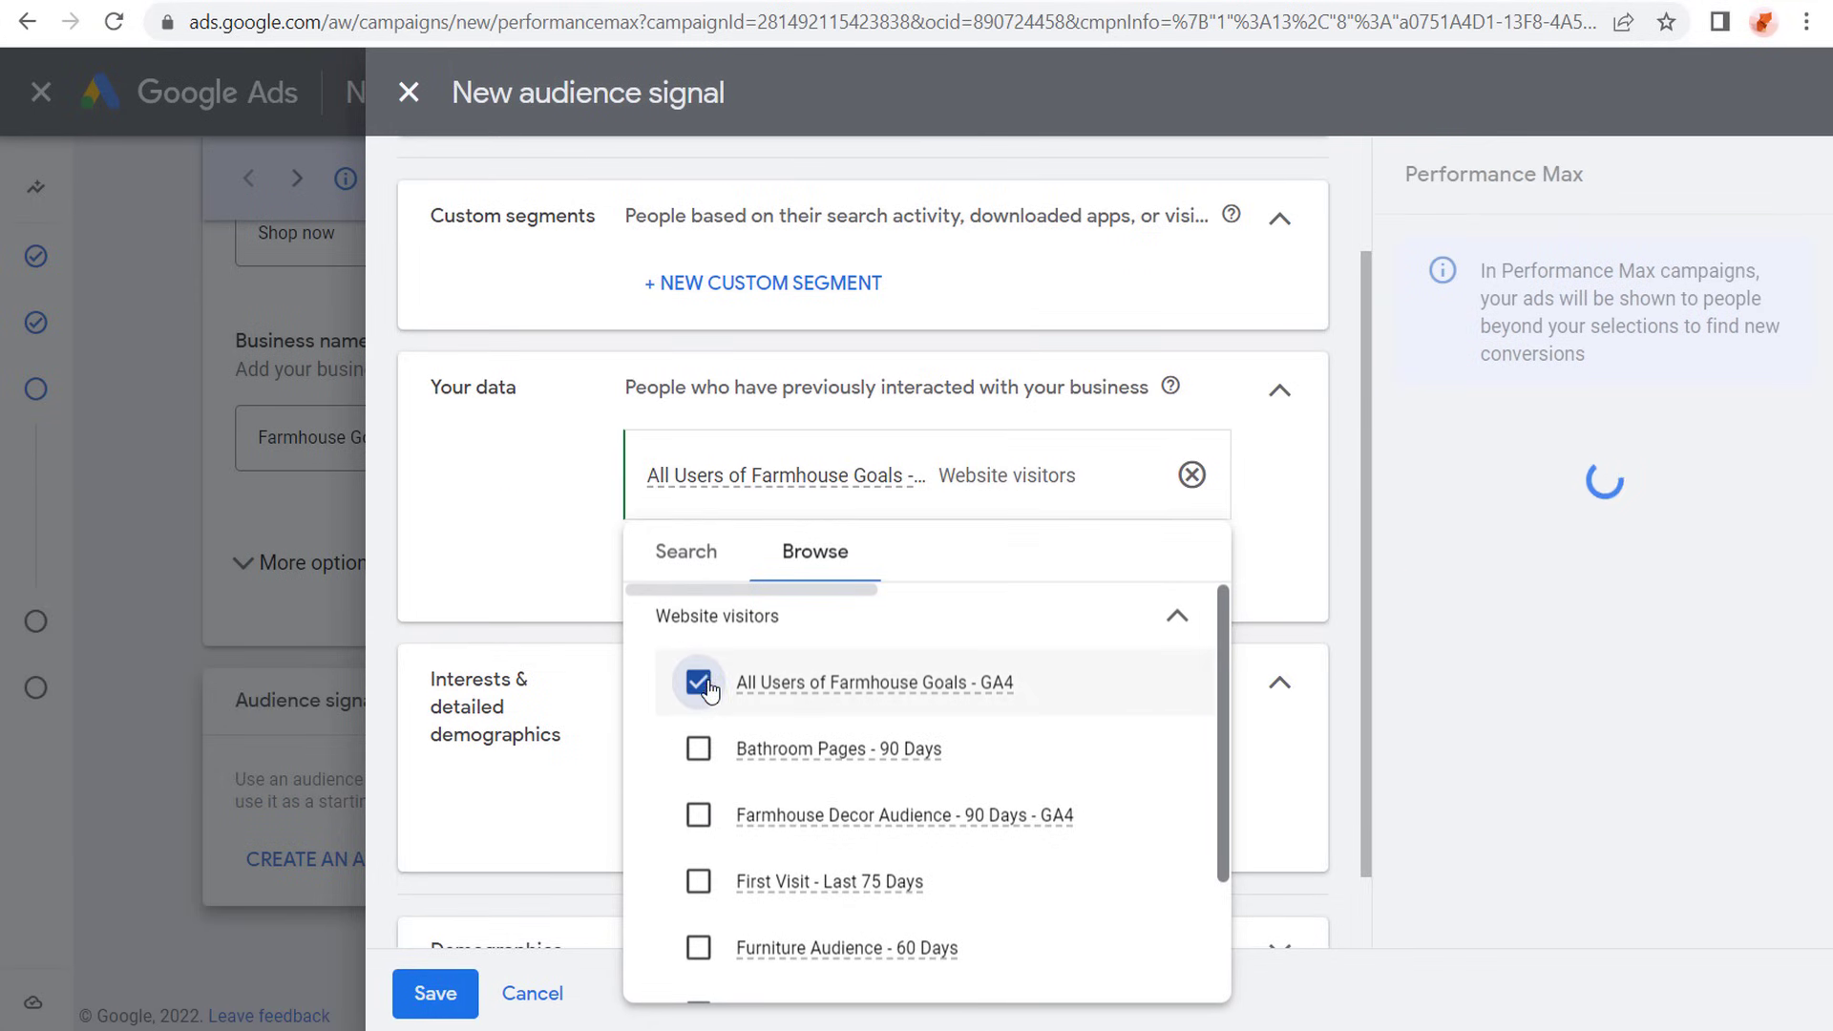
{"action": "left_click", "coordinate": [704, 816]}
{"action": "left_click", "coordinate": [558, 560]}
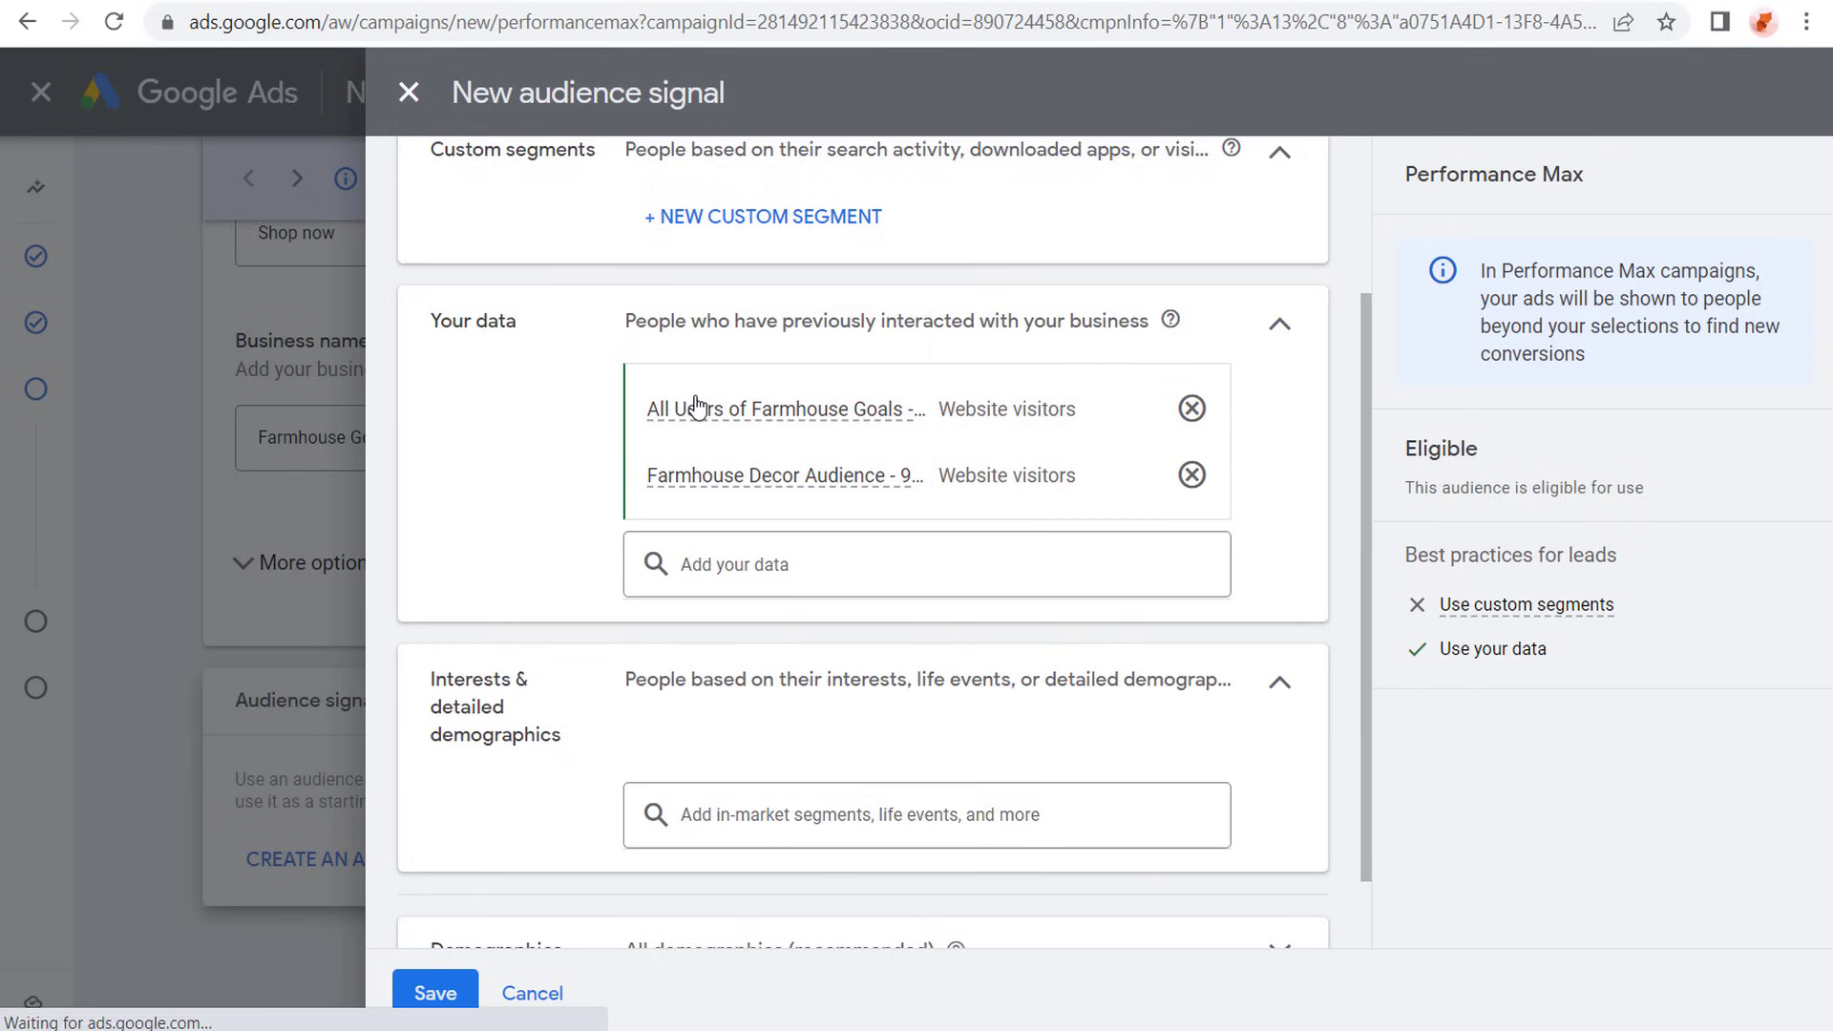
- Look through the remaining website visitor lists available as your data for the audience signal
{"action": "mouse_move", "coordinate": [775, 418]}
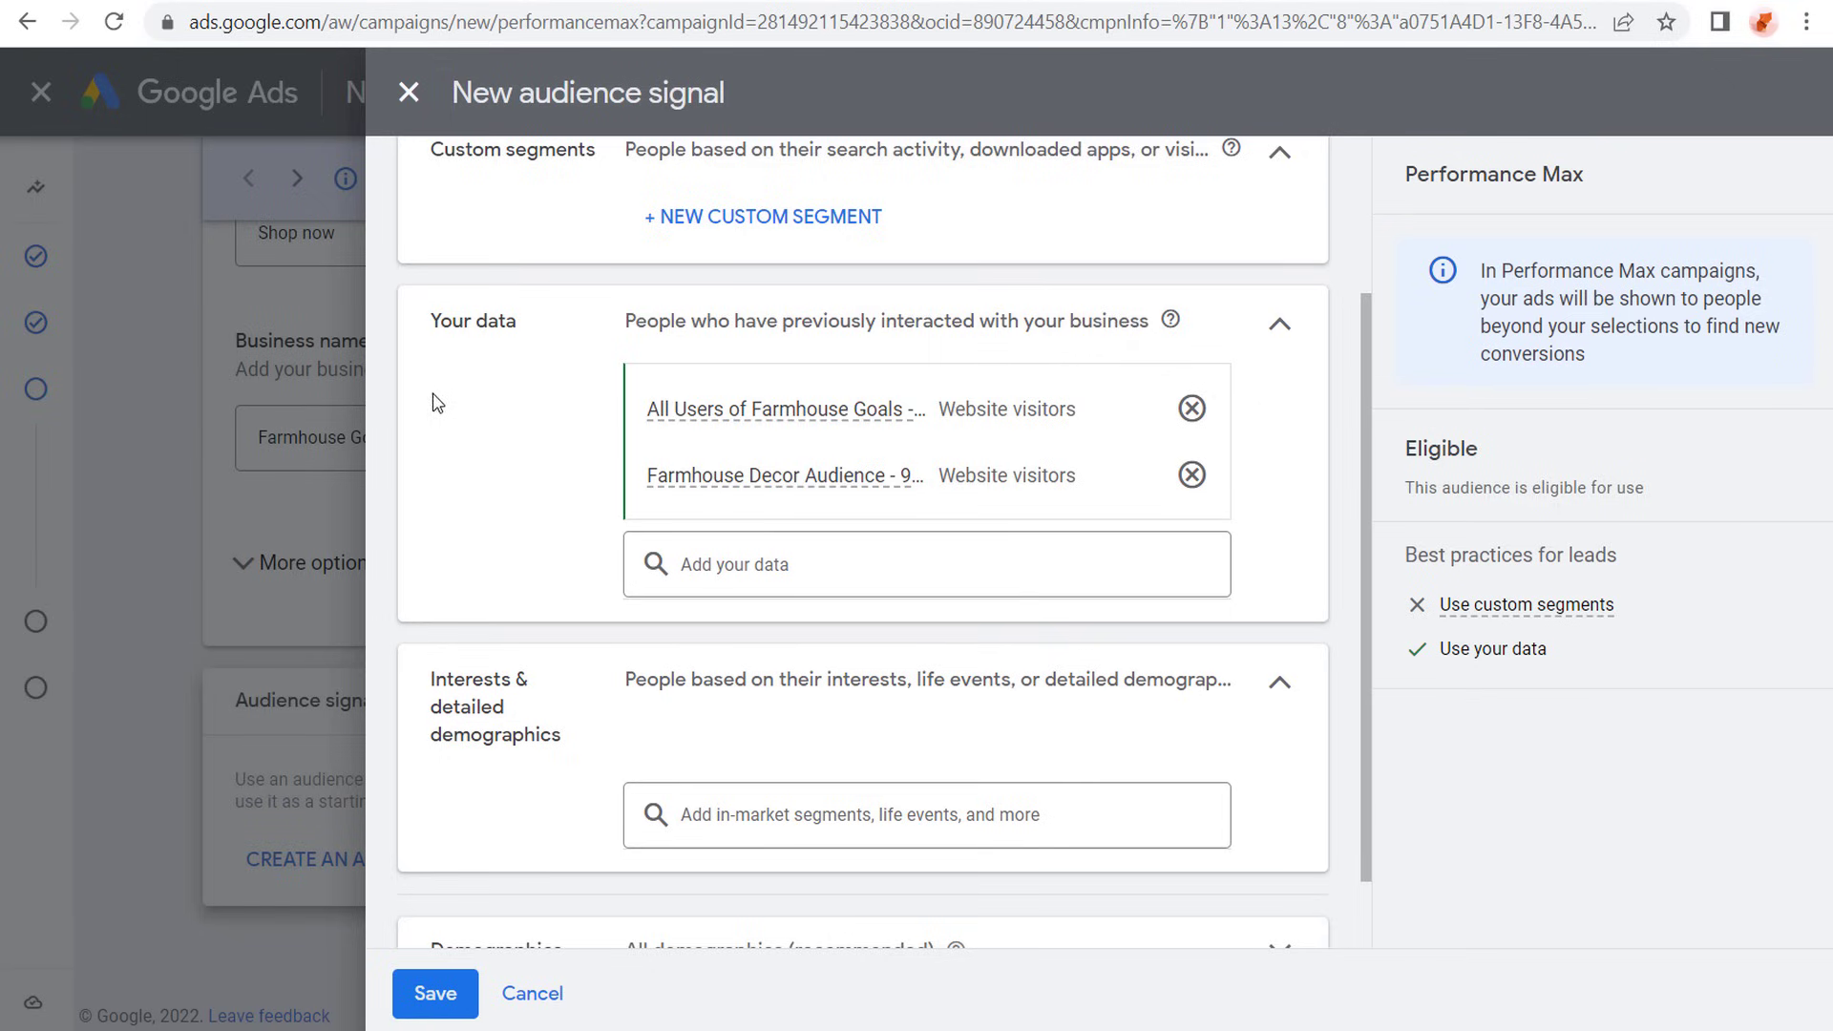
{"action": "left_click", "coordinate": [796, 564]}
{"action": "left_click", "coordinate": [817, 574]}
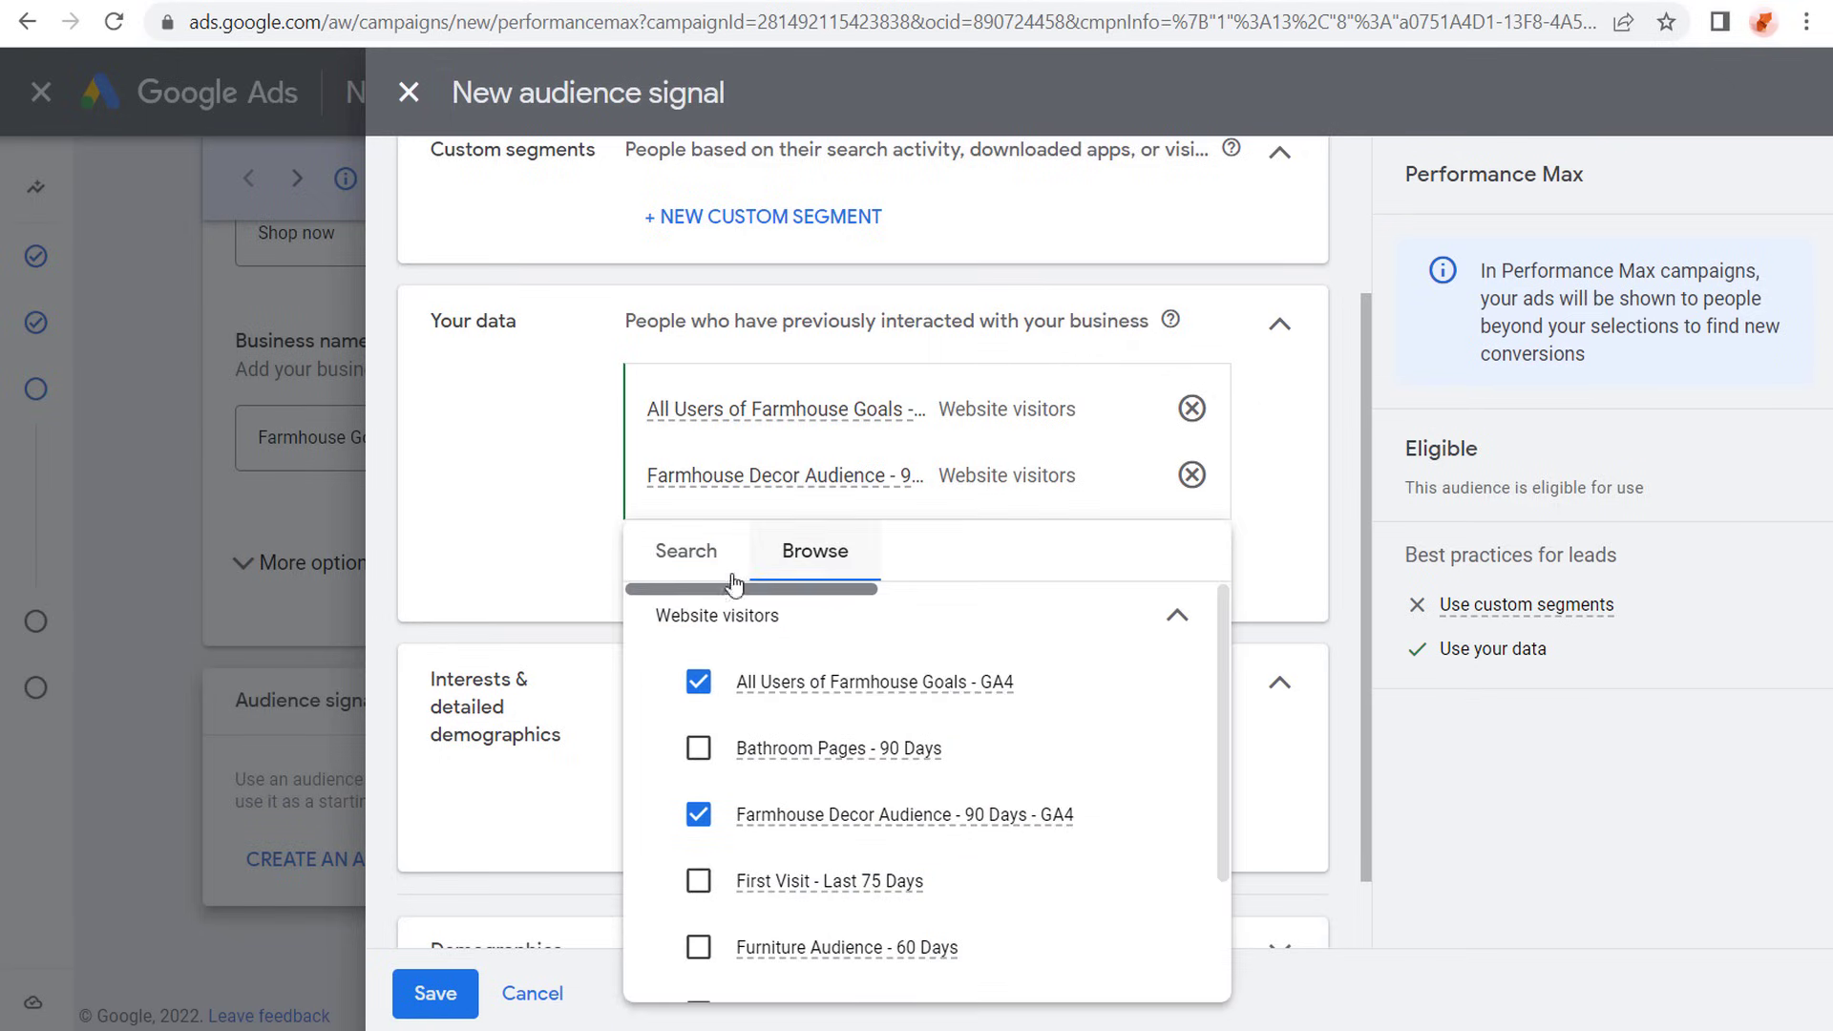
{"action": "left_click", "coordinate": [1177, 616]}
{"action": "left_click", "coordinate": [1134, 640]}
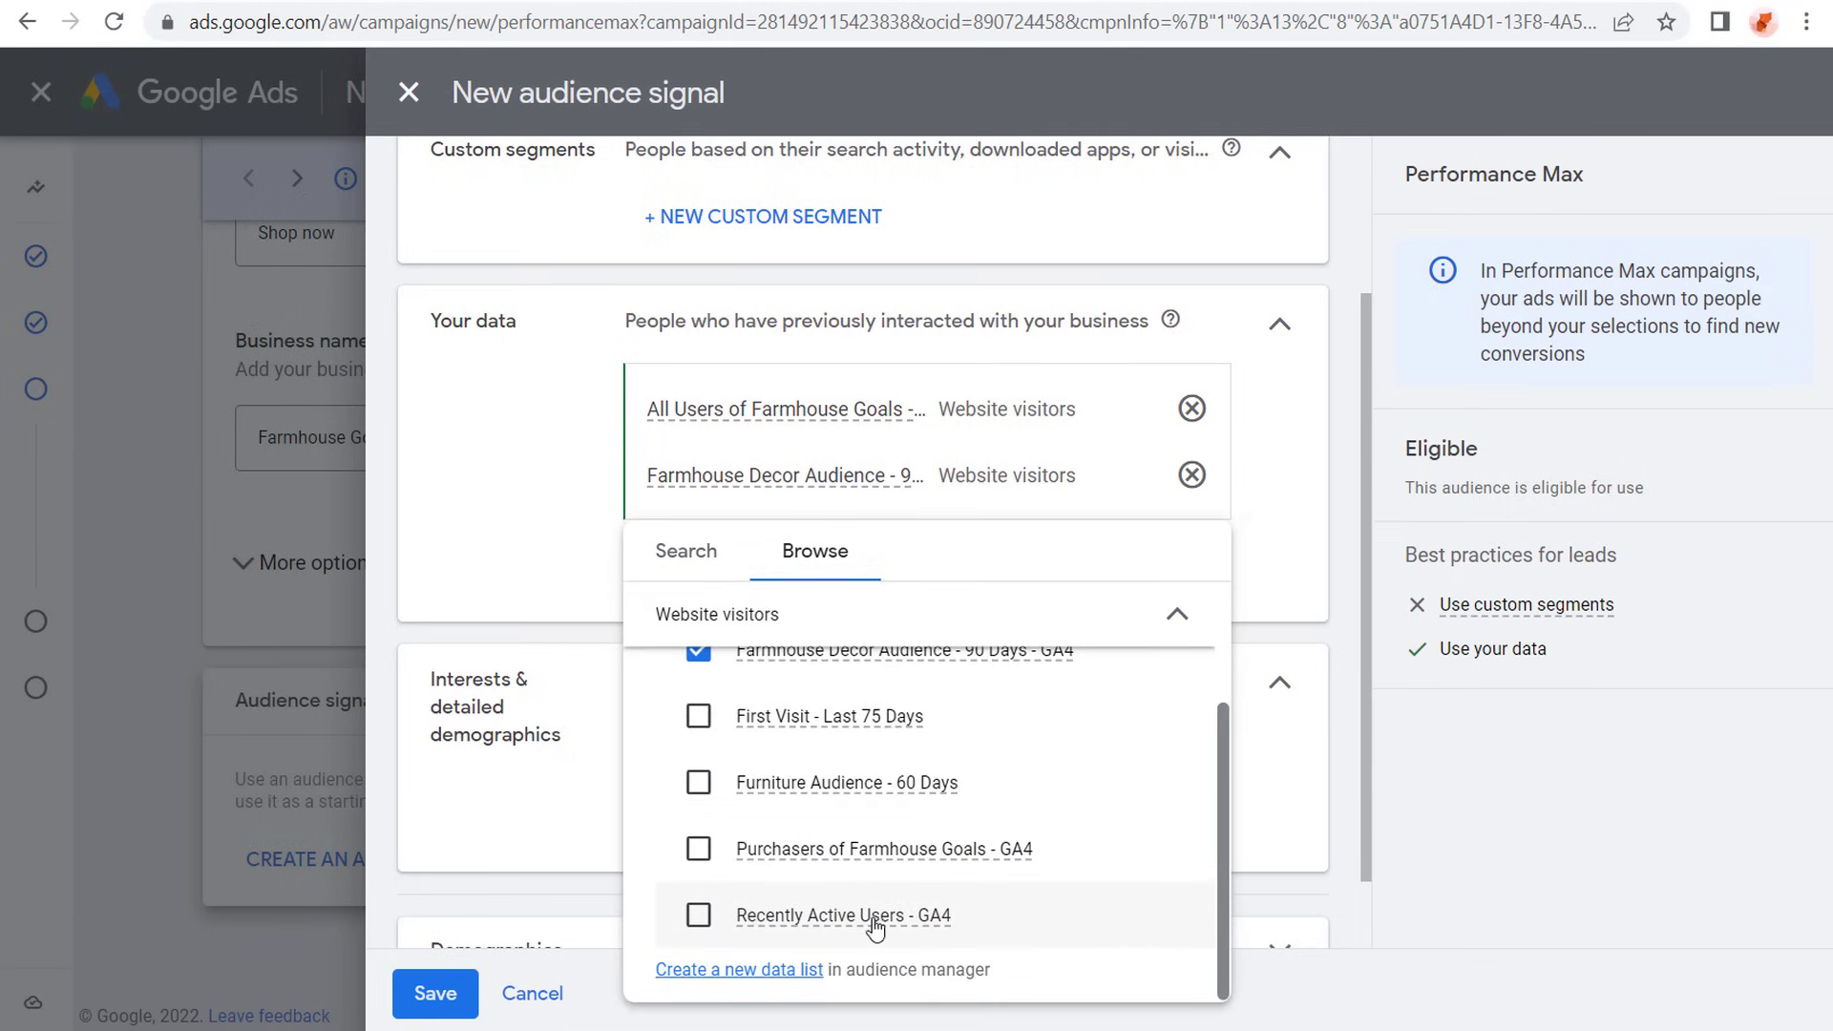
{"action": "left_click", "coordinate": [615, 548]}
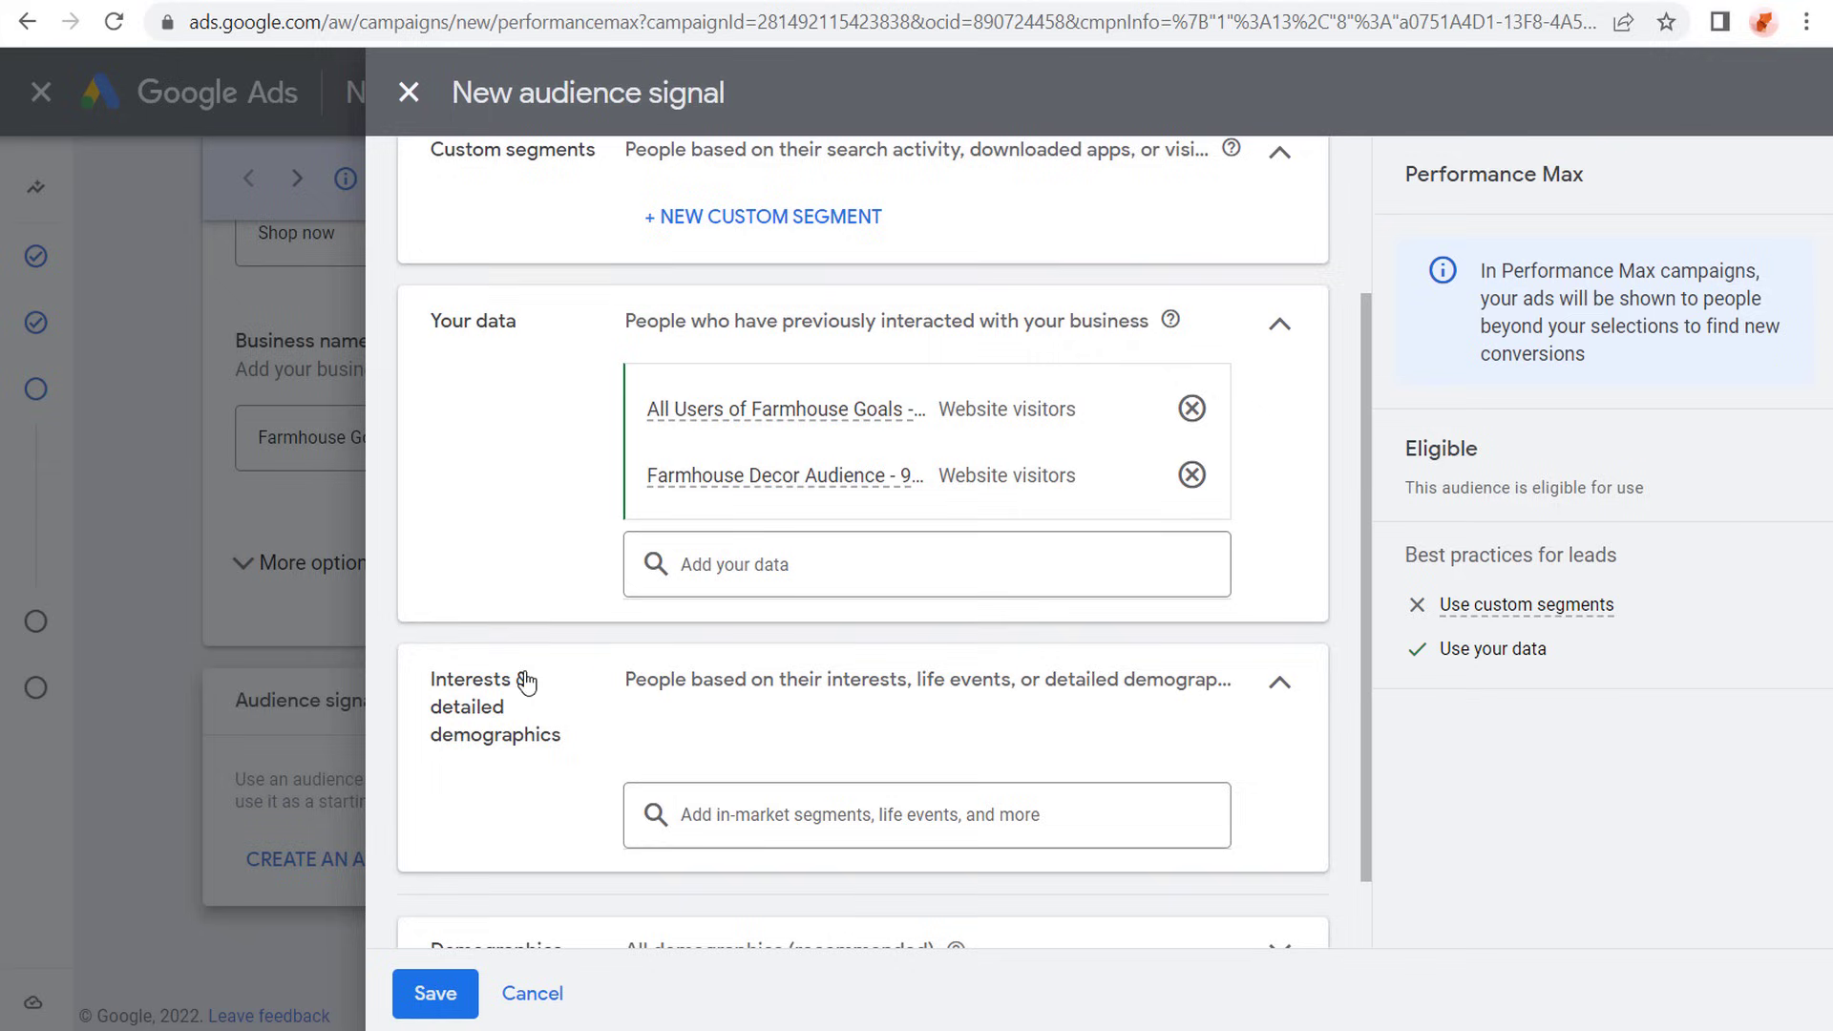
- Add the Home Decor in-market segment to the audience signal's interests and detailed demographics
{"action": "left_click", "coordinate": [782, 830]}
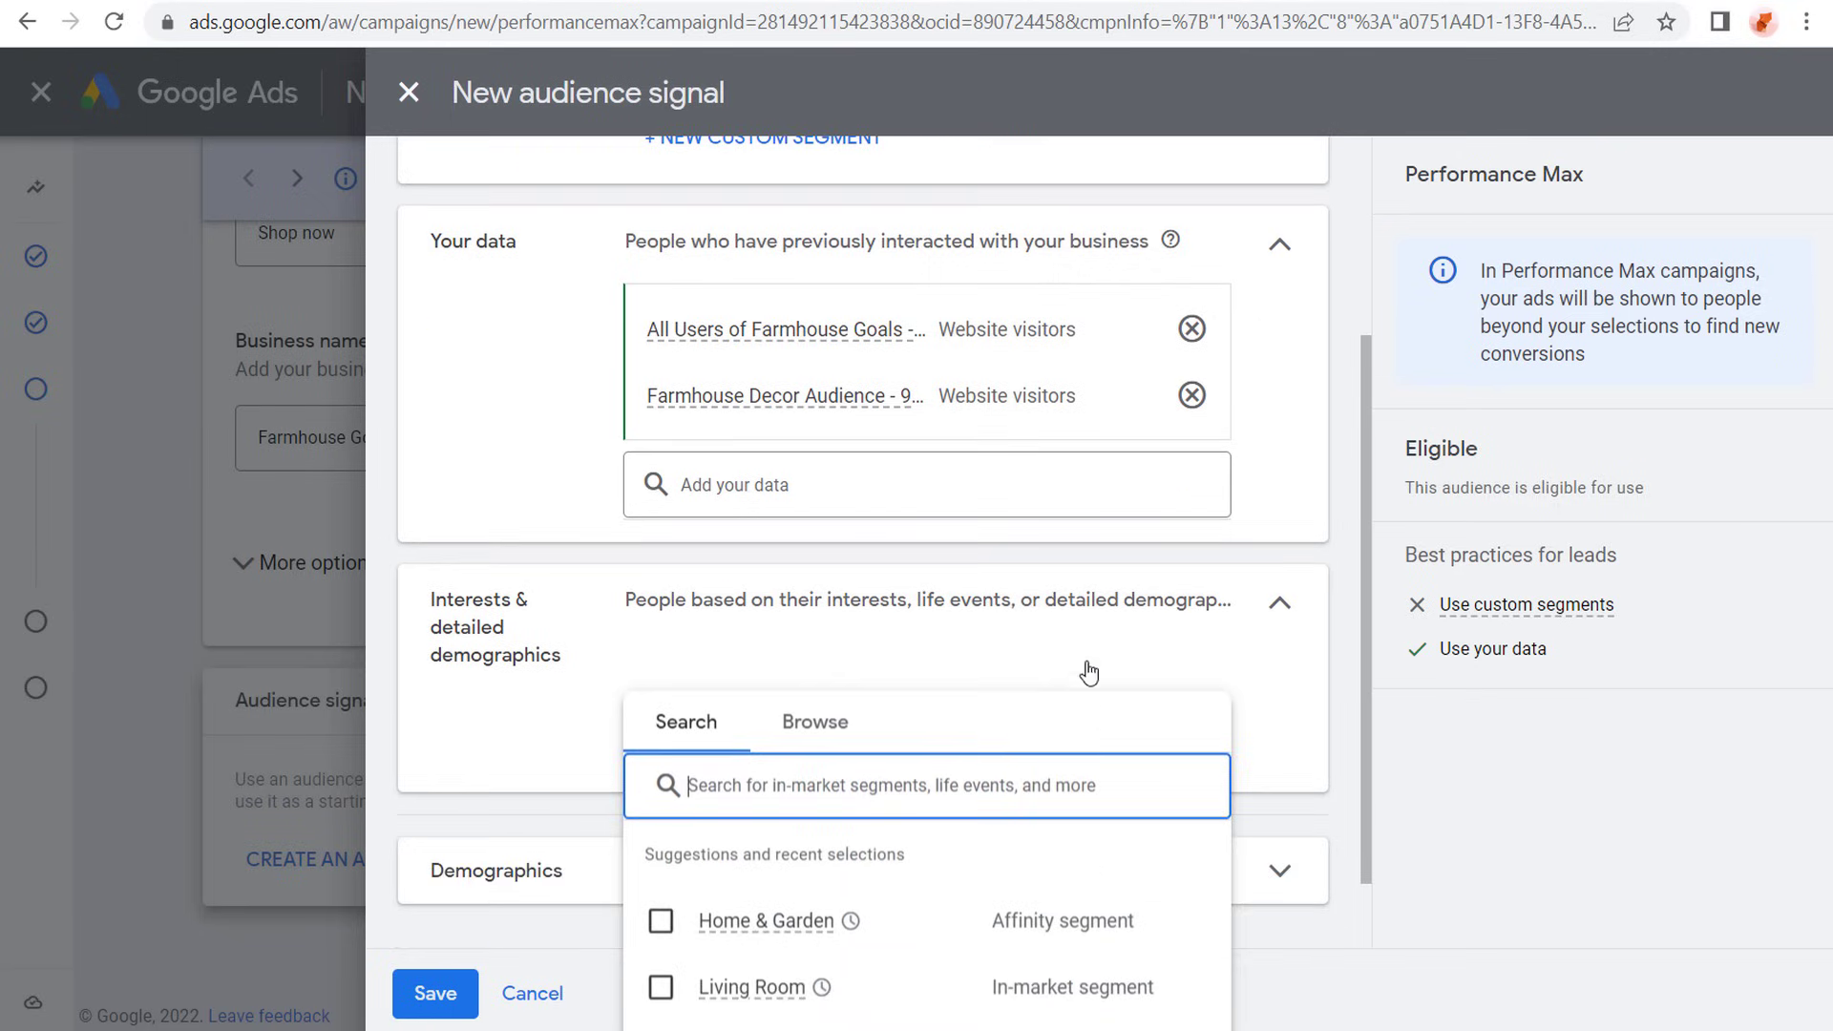
{"action": "left_click", "coordinate": [821, 727]}
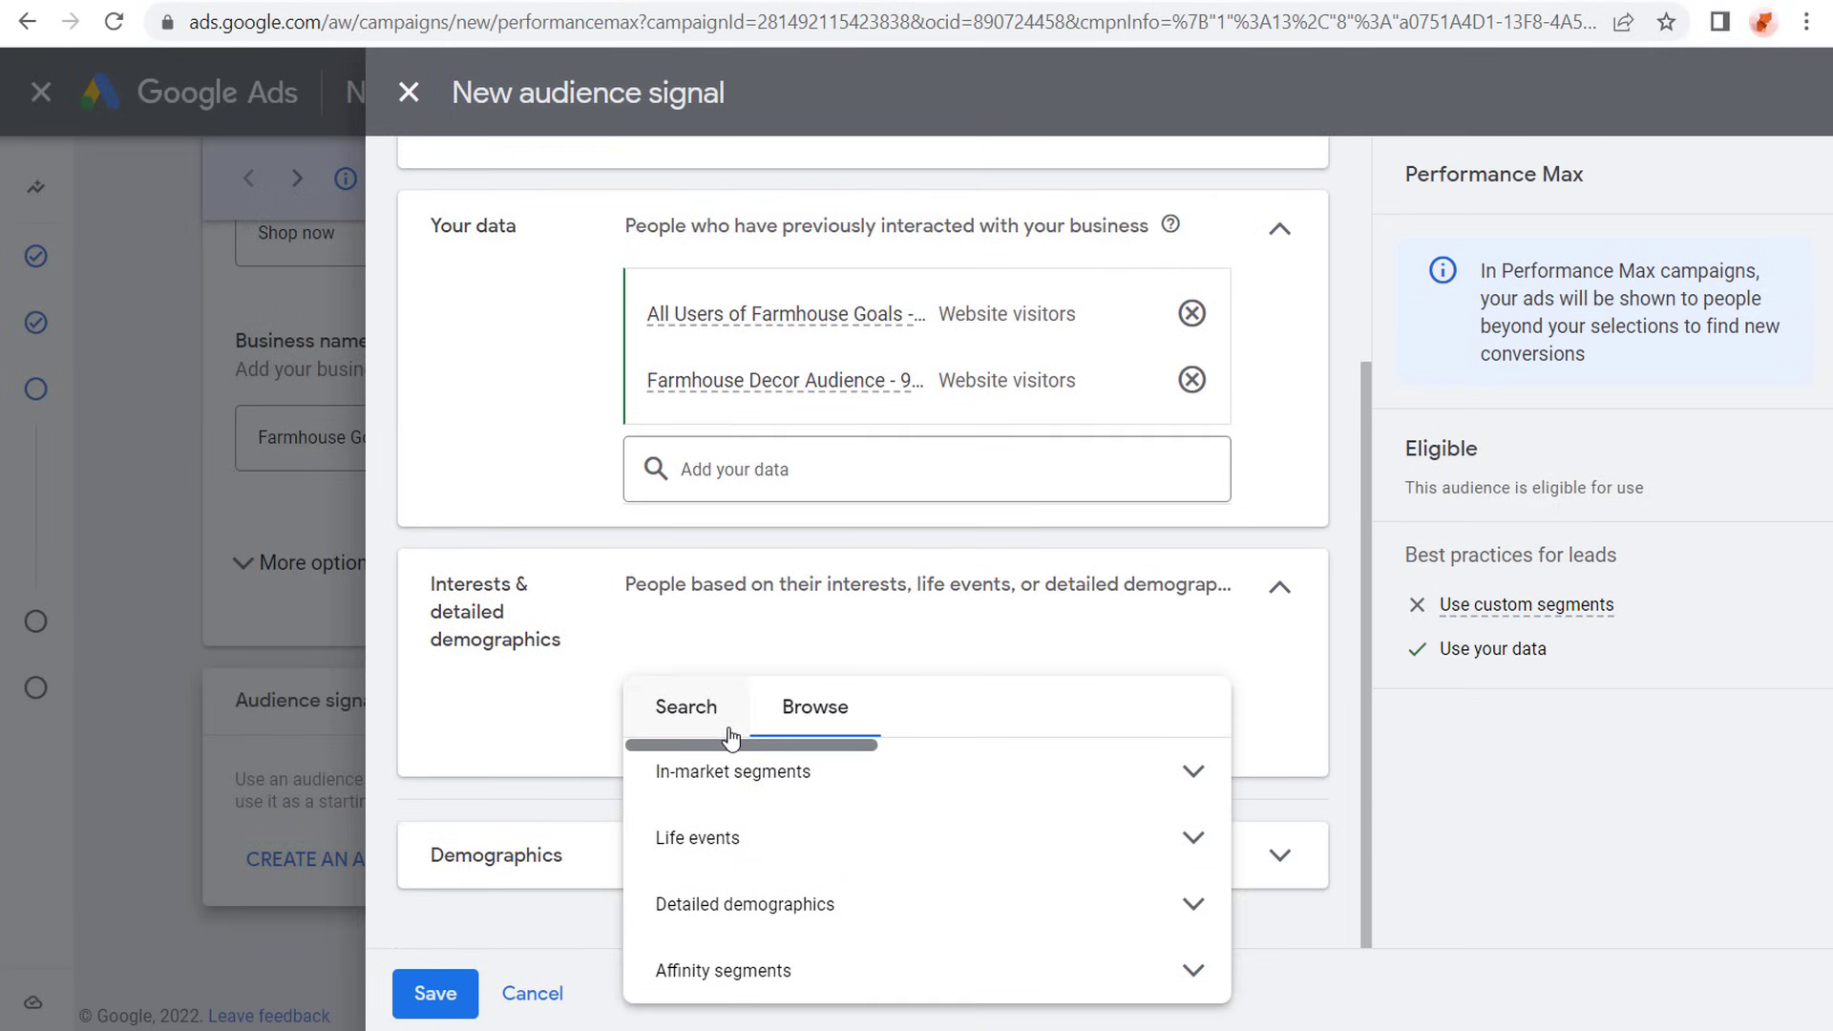
{"action": "left_click", "coordinate": [845, 772]}
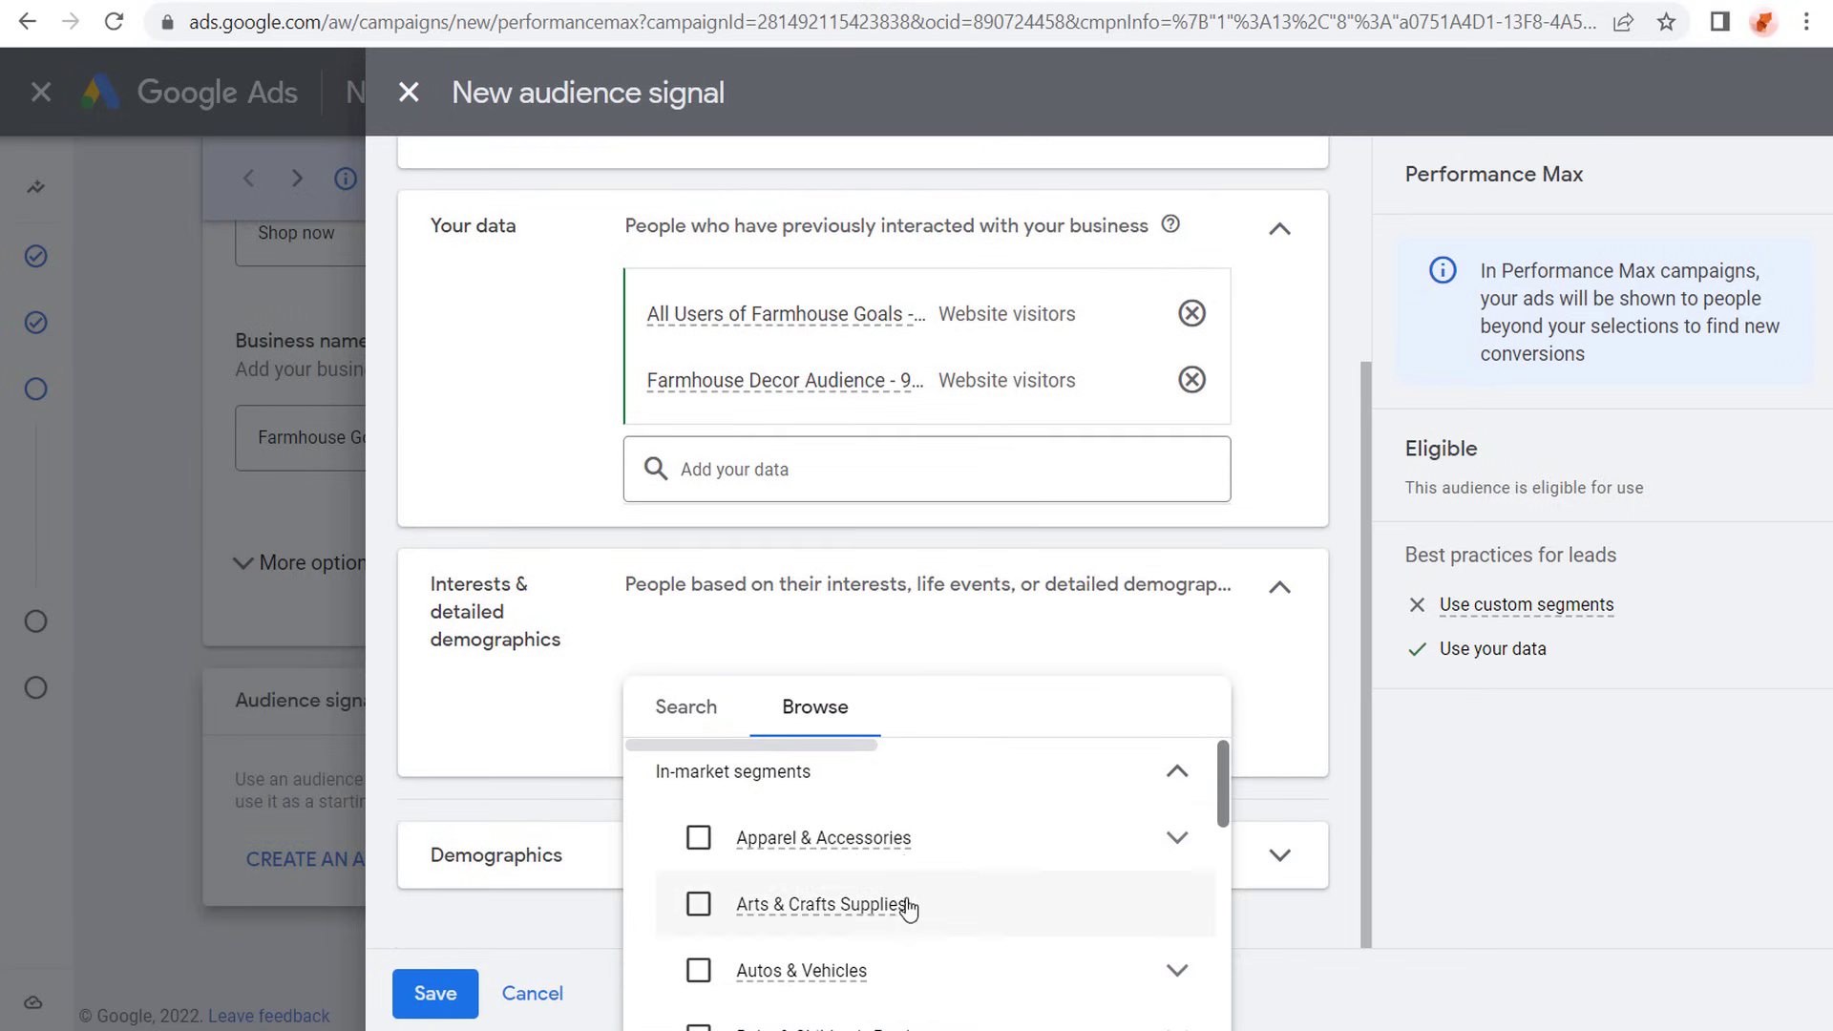
{"action": "scroll", "coordinate": [859, 869], "scroll_direction": "down", "scroll_amount": 2}
{"action": "left_click", "coordinate": [684, 711]}
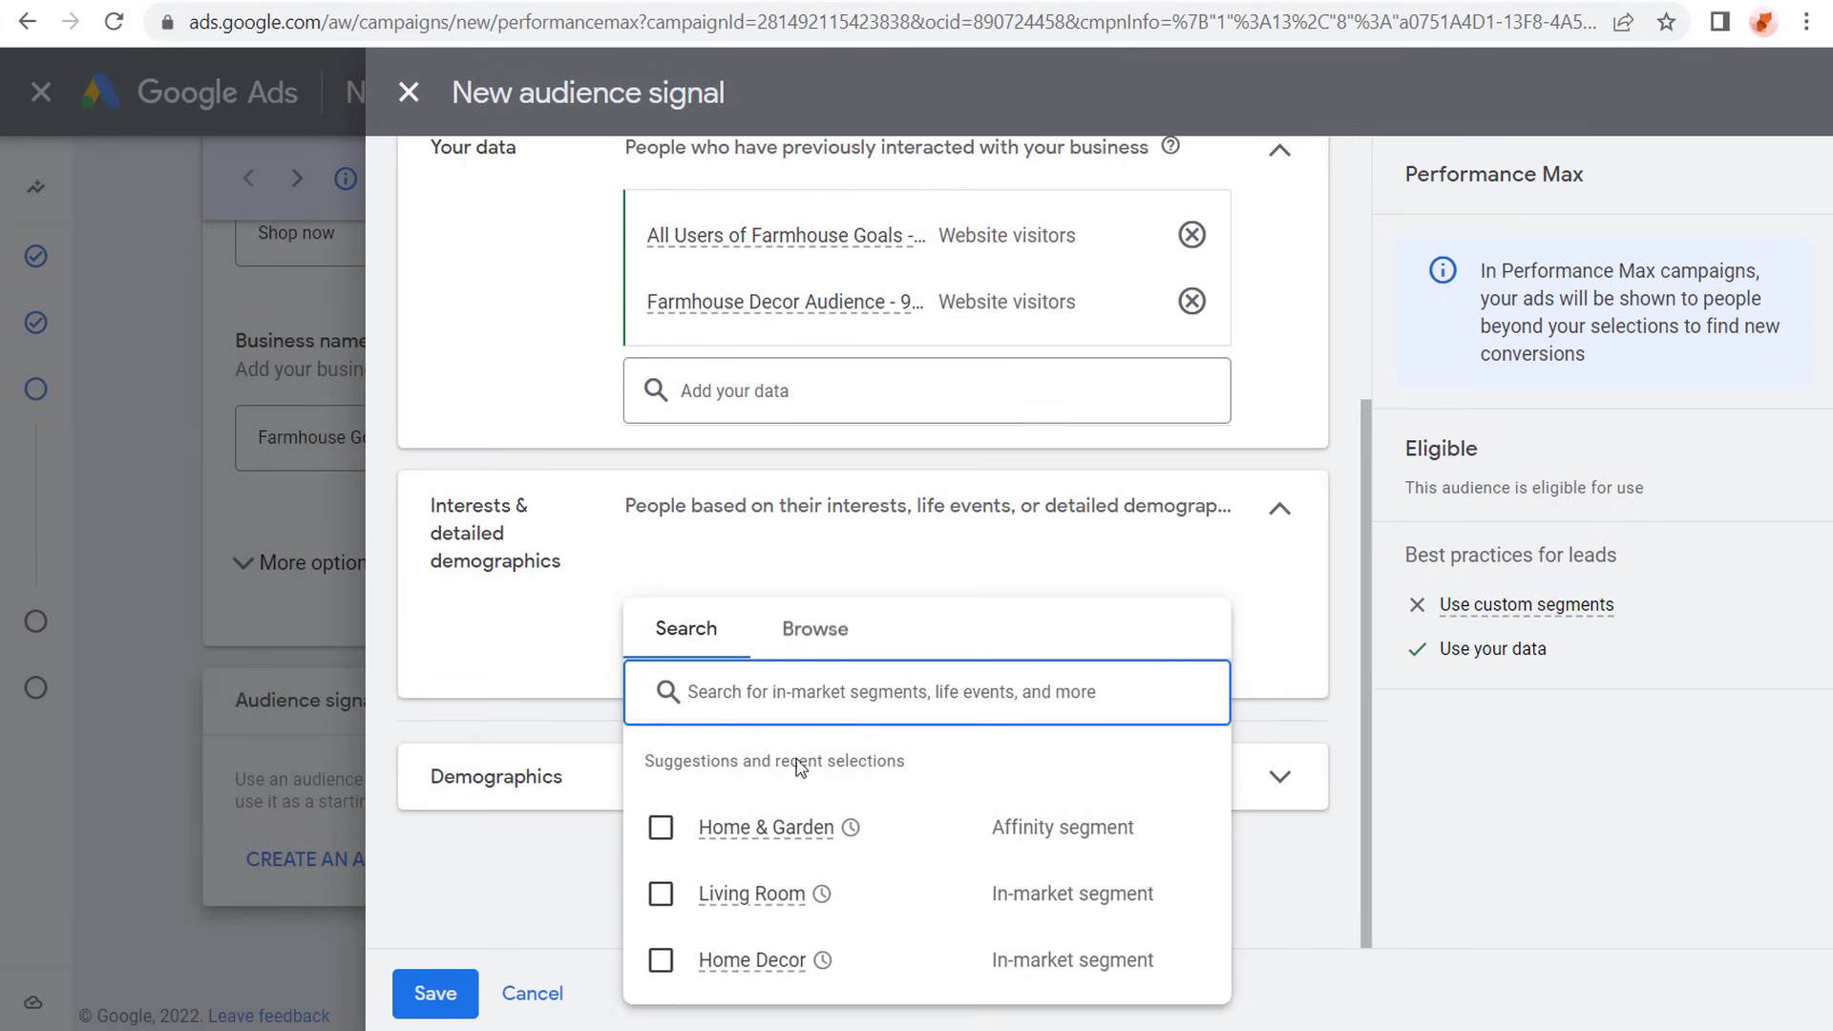
{"action": "mouse_move", "coordinate": [725, 962]}
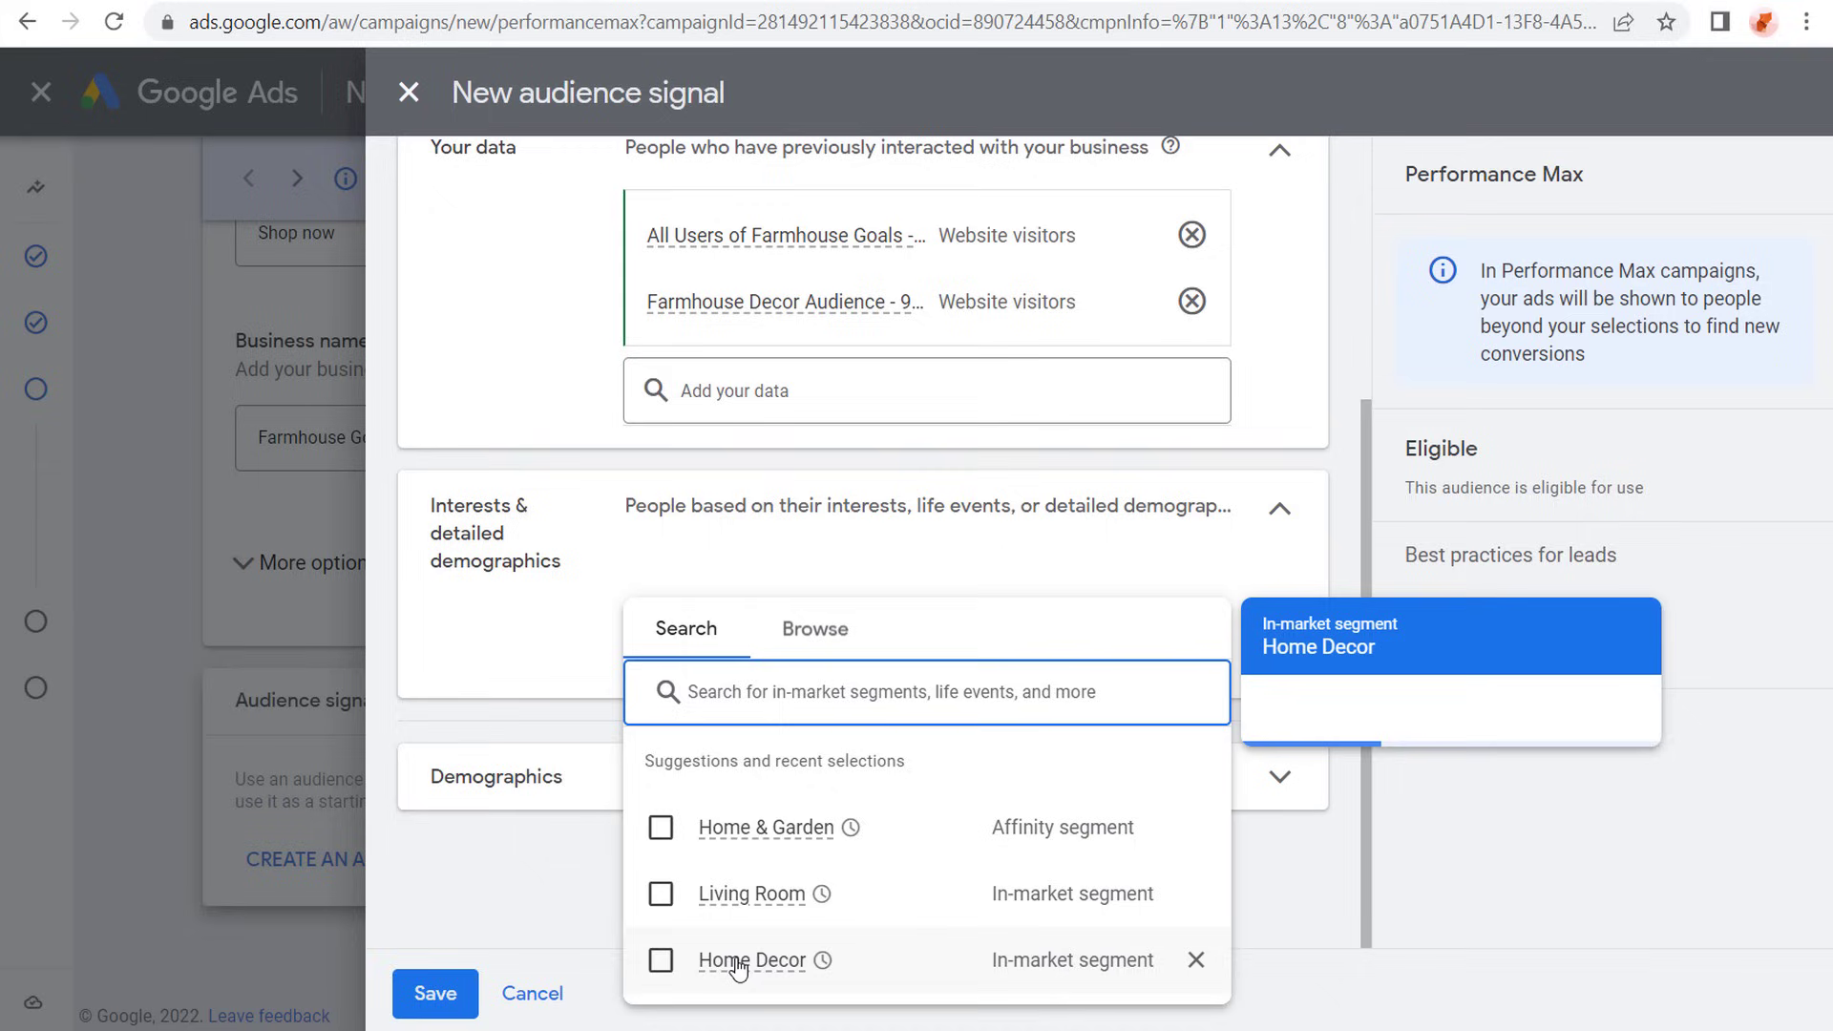
{"action": "left_click", "coordinate": [666, 962]}
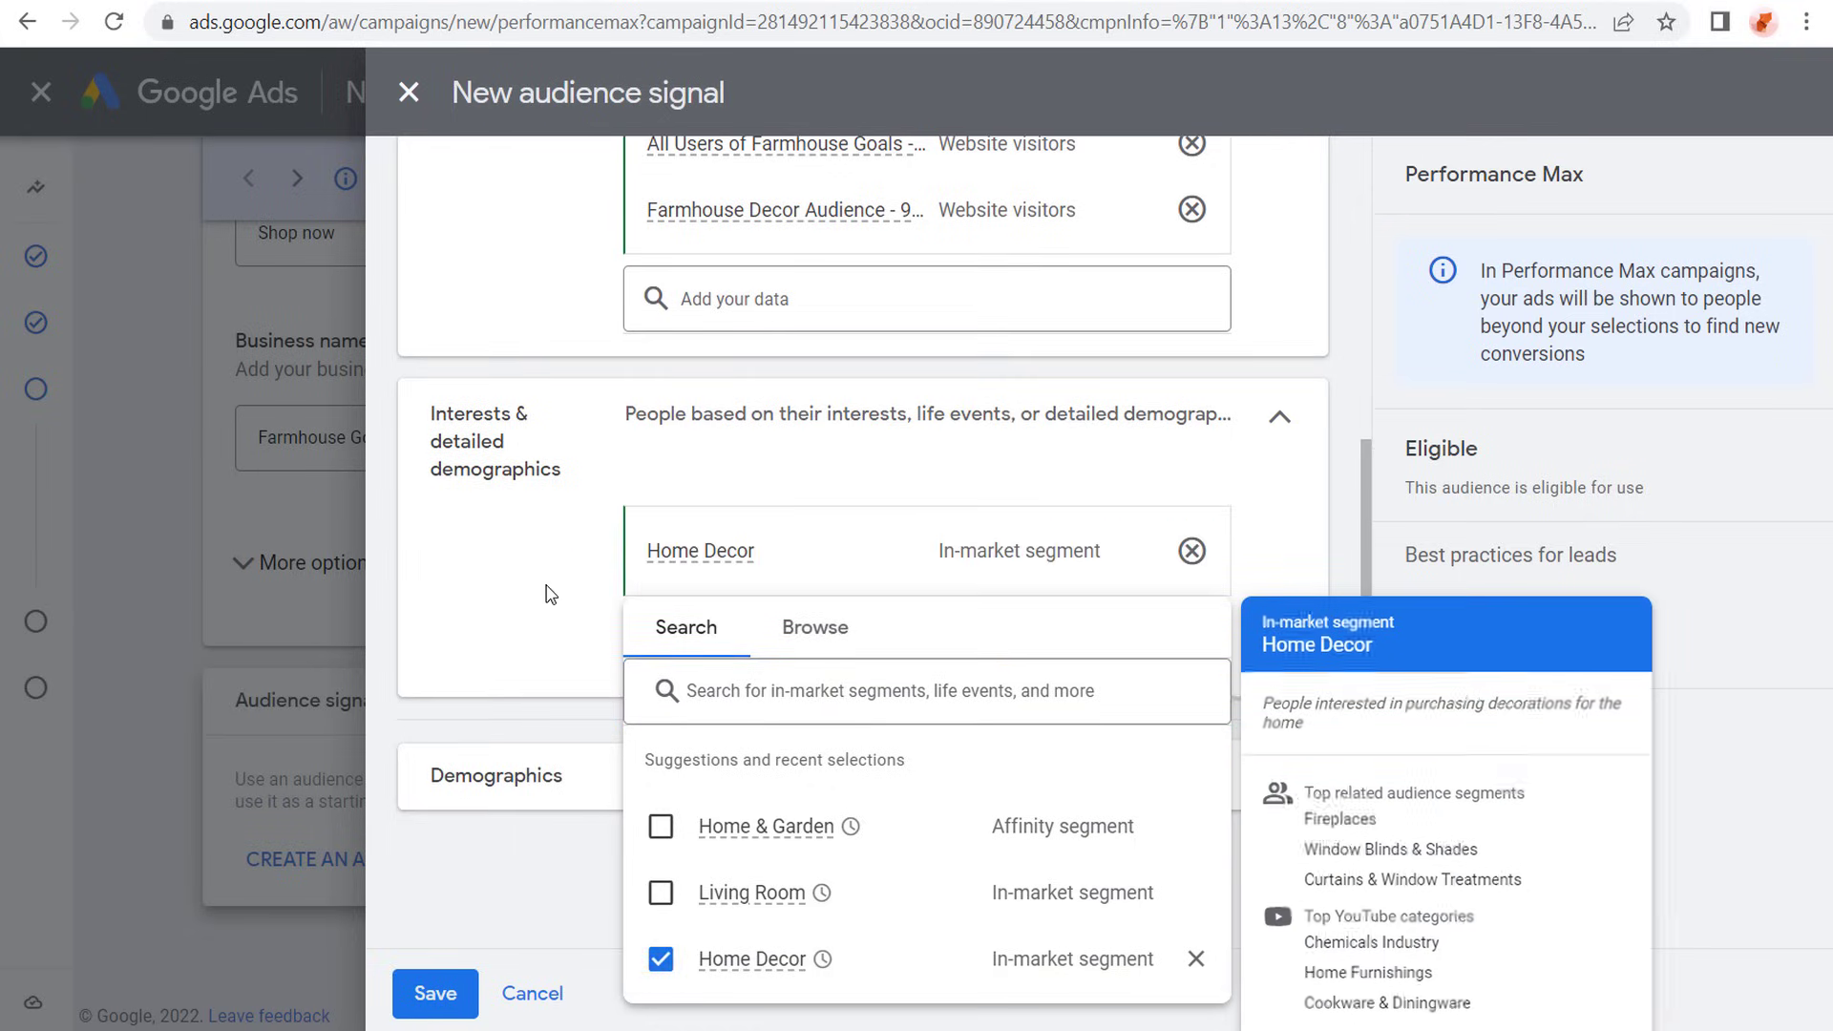
- Browse the life events and add Home Renovation to the audience signal's interests and detailed demographics
{"action": "left_click", "coordinate": [814, 630]}
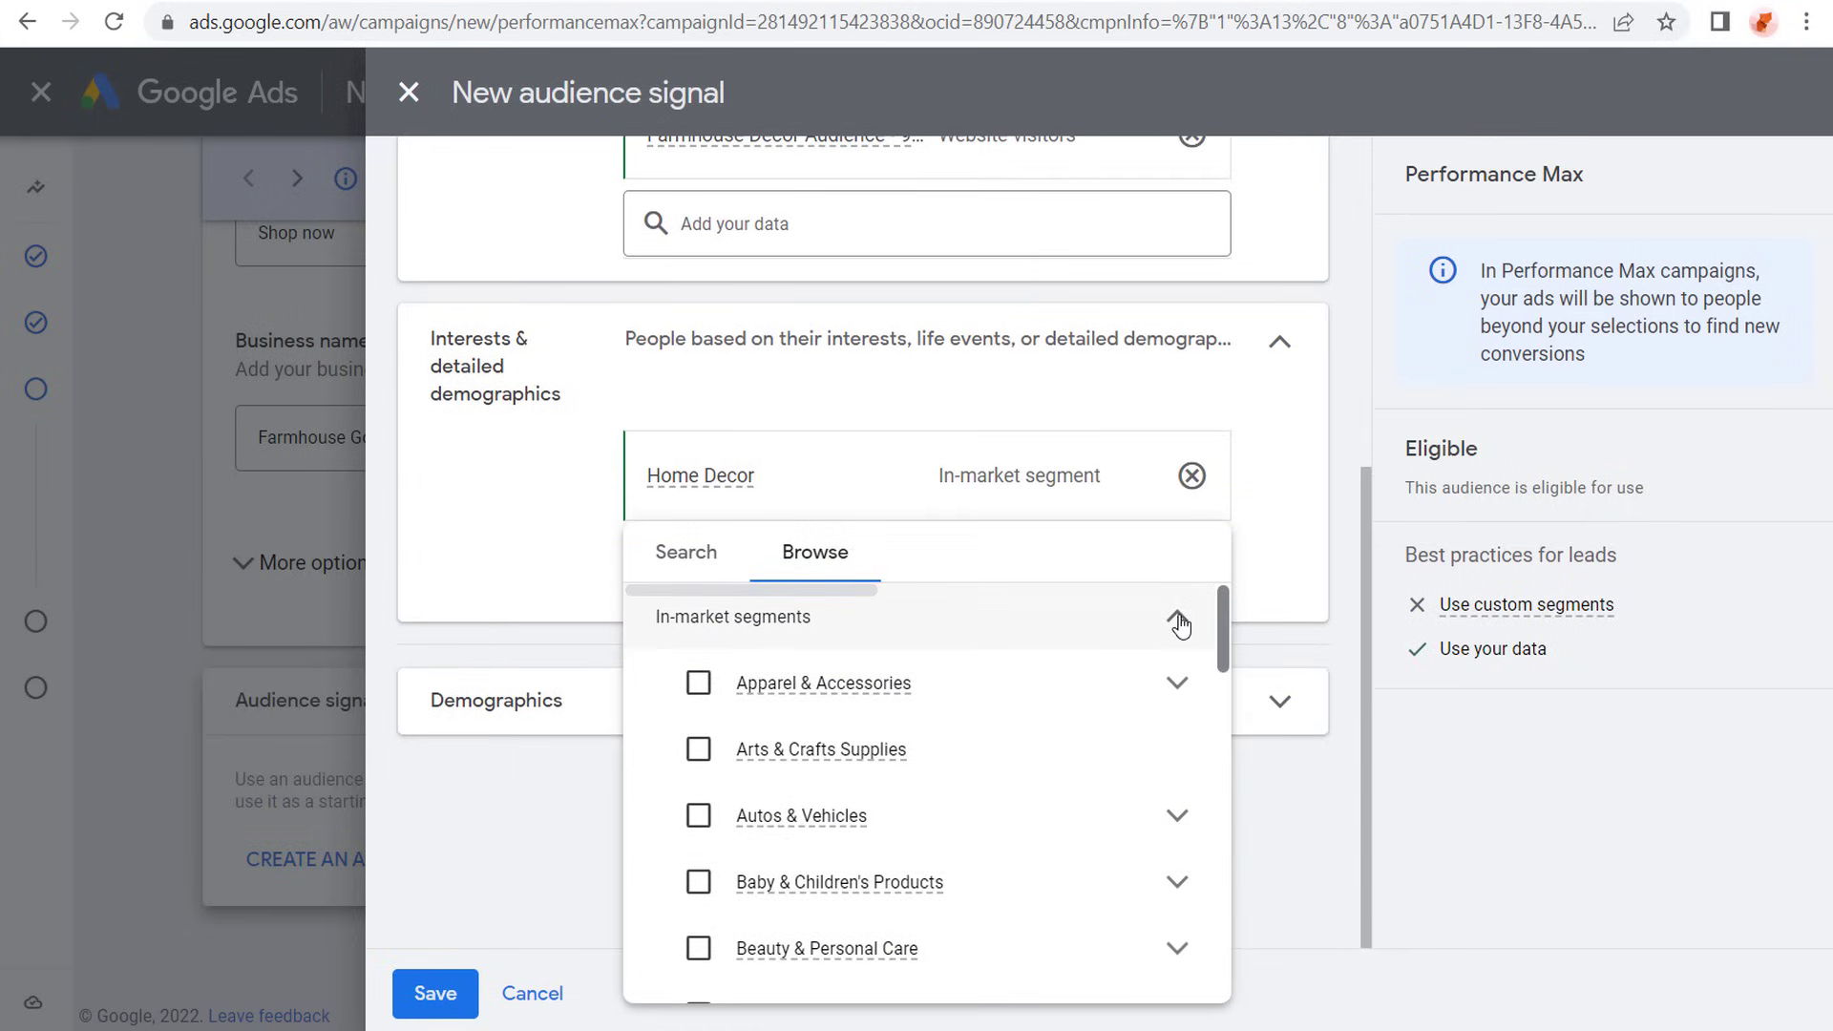
{"action": "left_click", "coordinate": [1181, 622]}
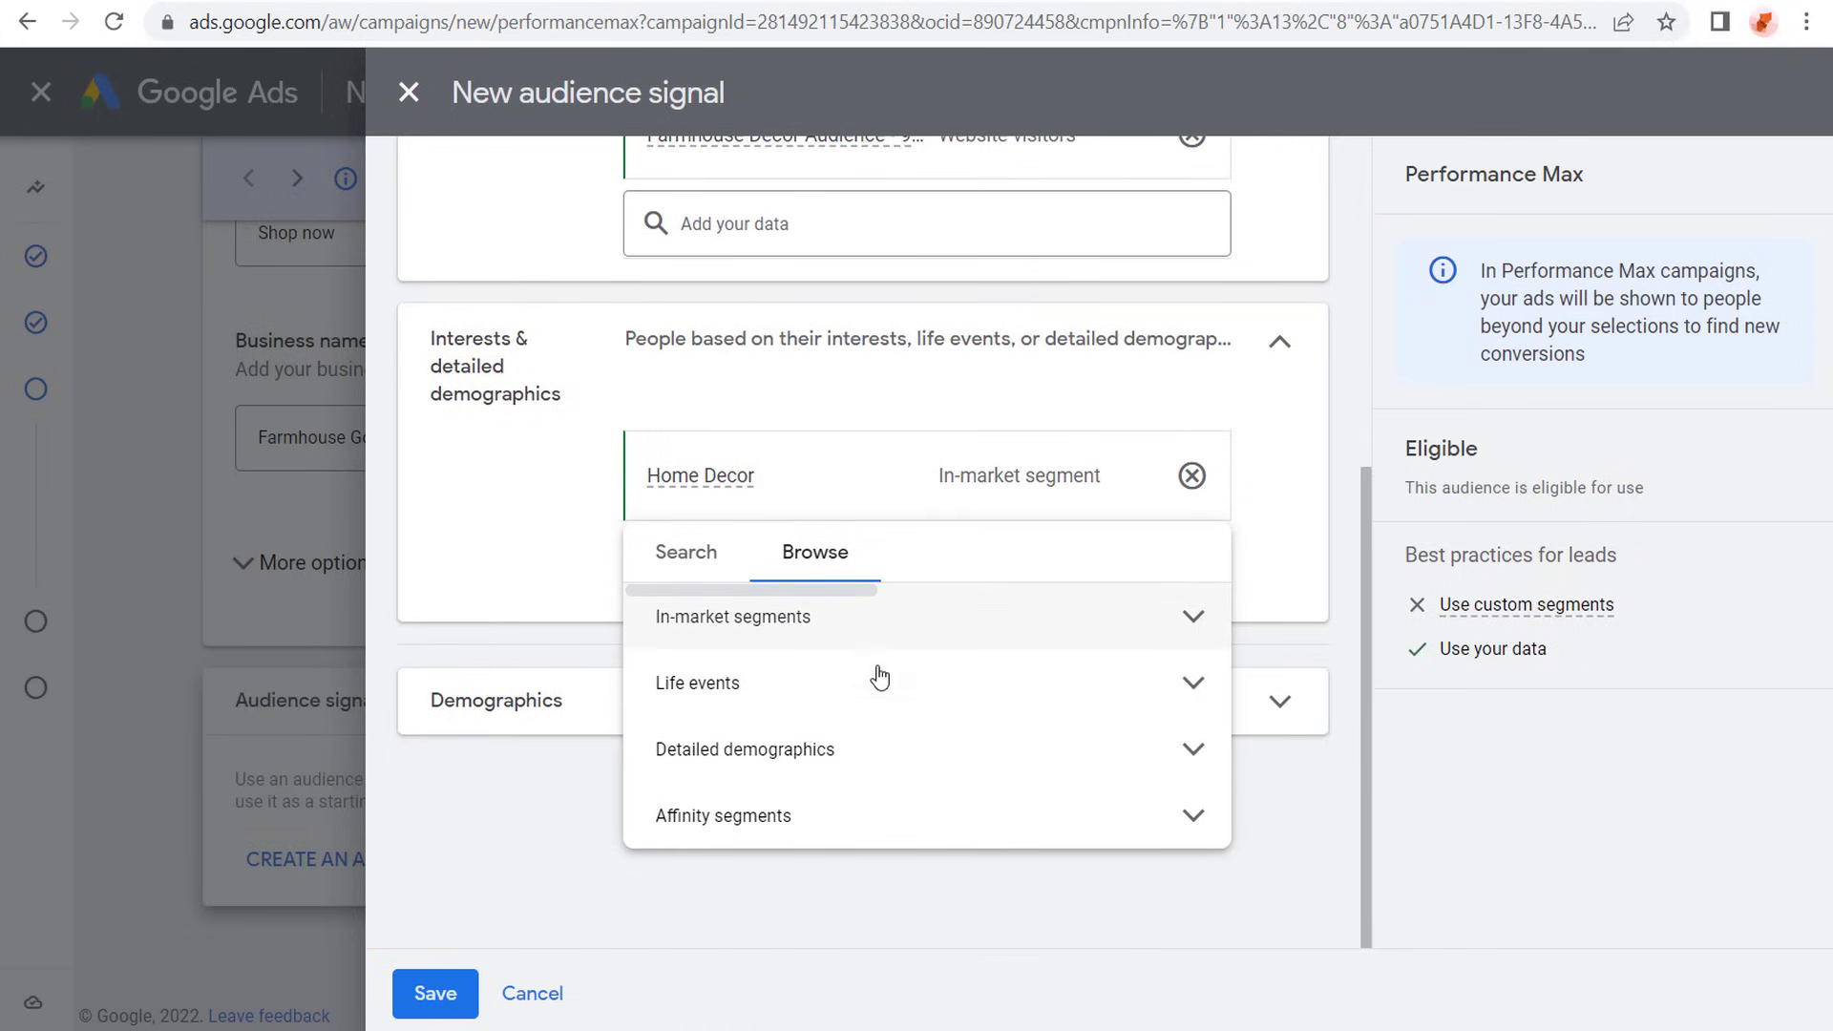
{"action": "left_click", "coordinate": [1193, 688]}
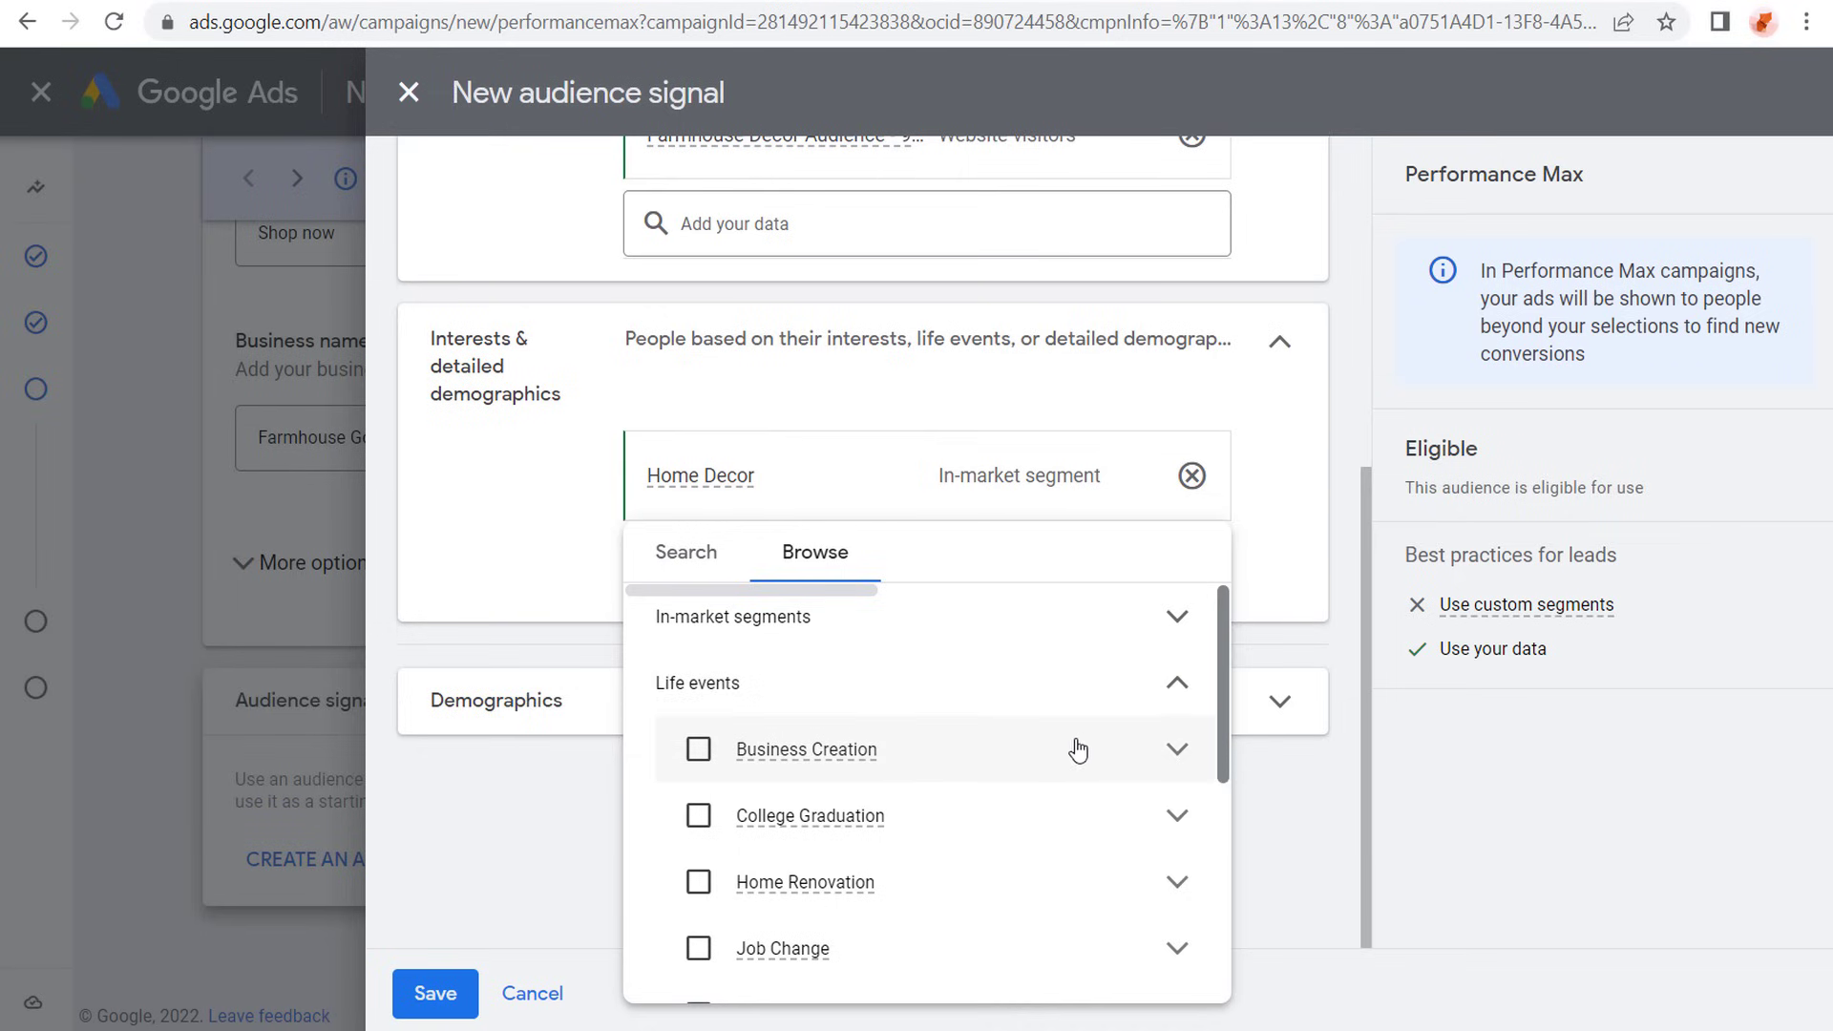
{"action": "scroll", "coordinate": [1076, 749], "scroll_direction": "down", "scroll_amount": 2}
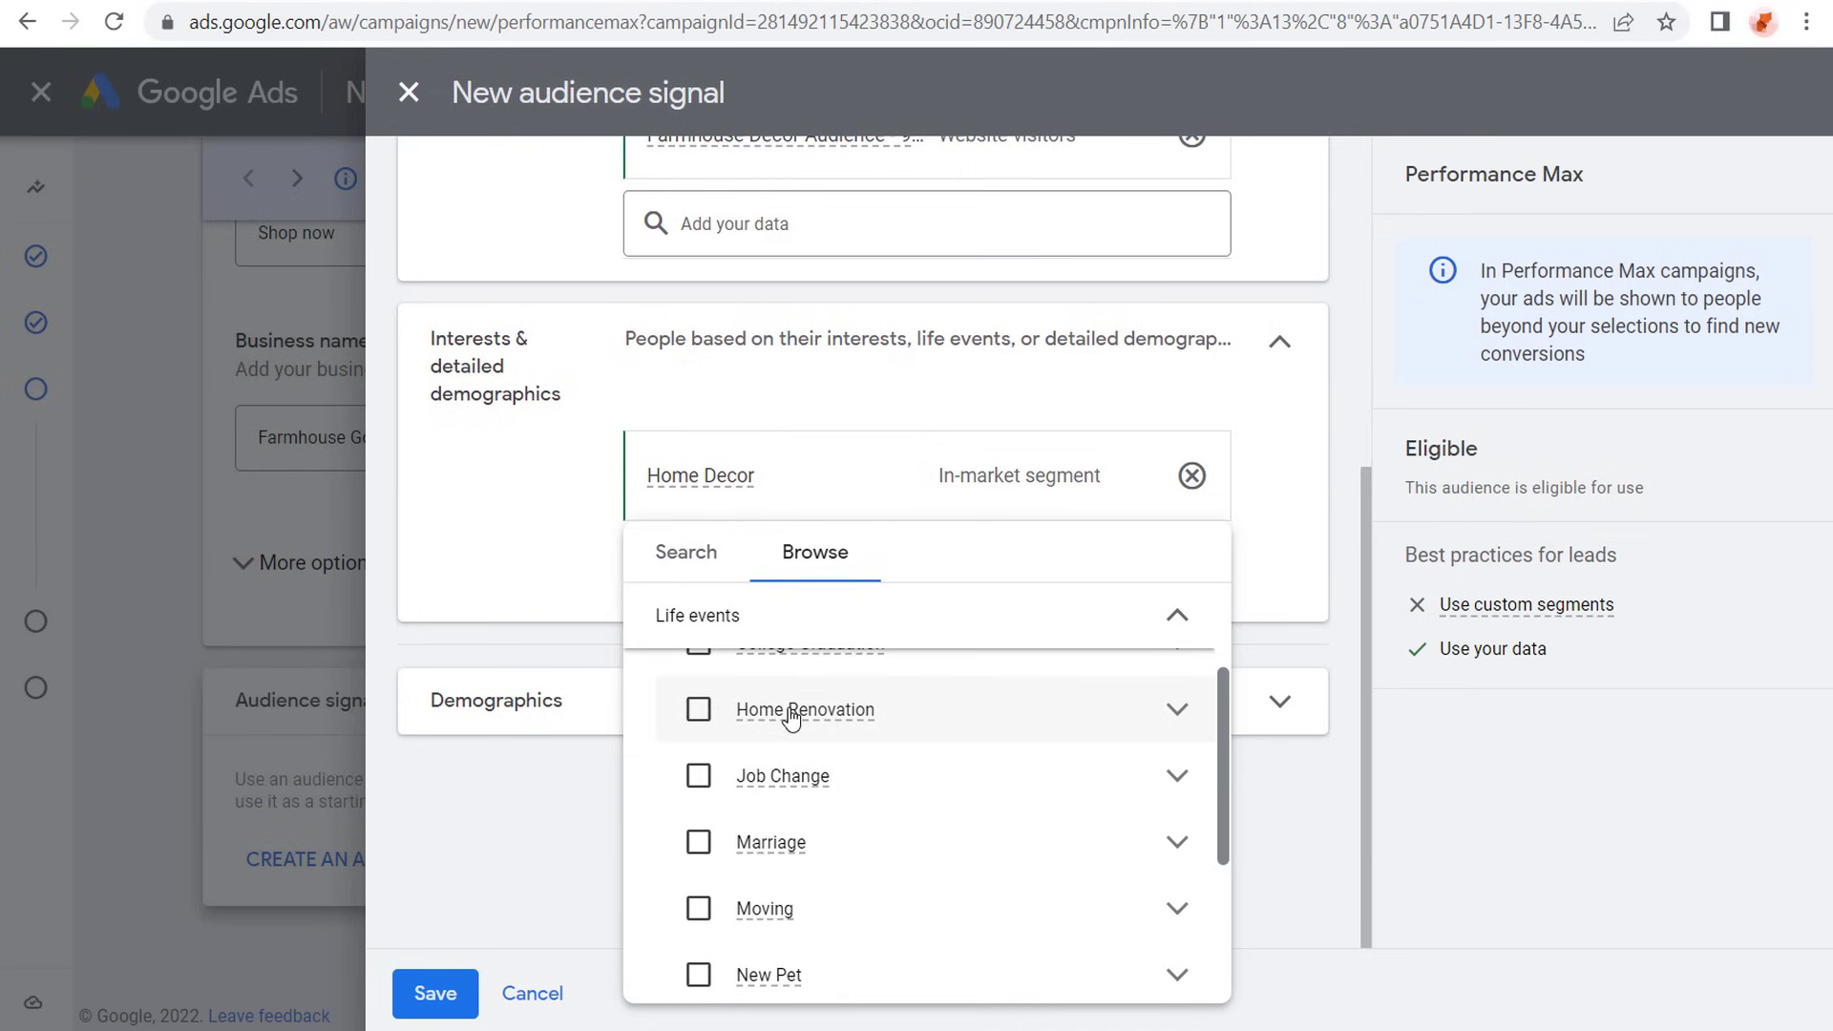
{"action": "left_click", "coordinate": [696, 716]}
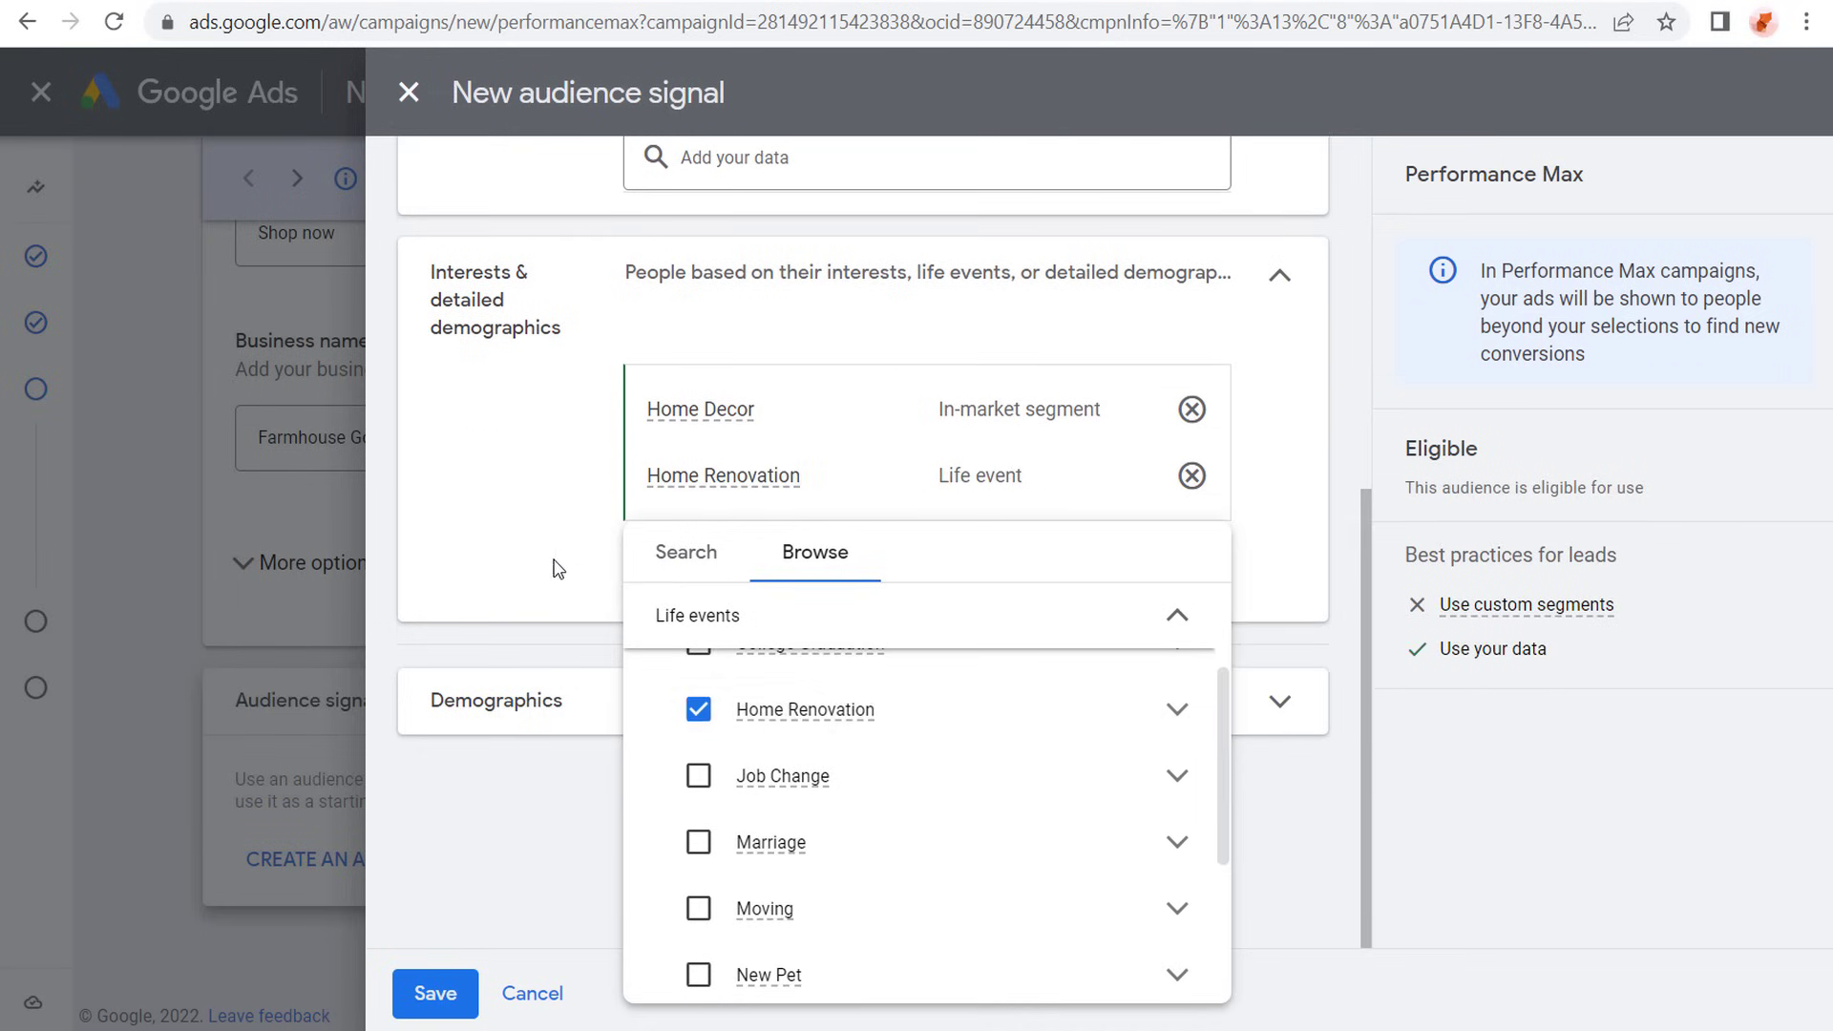
{"action": "left_click", "coordinate": [549, 559]}
- Start a new custom segment for the audience signal and name it Farmhouse Decor Search Terms
{"action": "scroll", "coordinate": [468, 489], "scroll_direction": "up", "scroll_amount": 5}
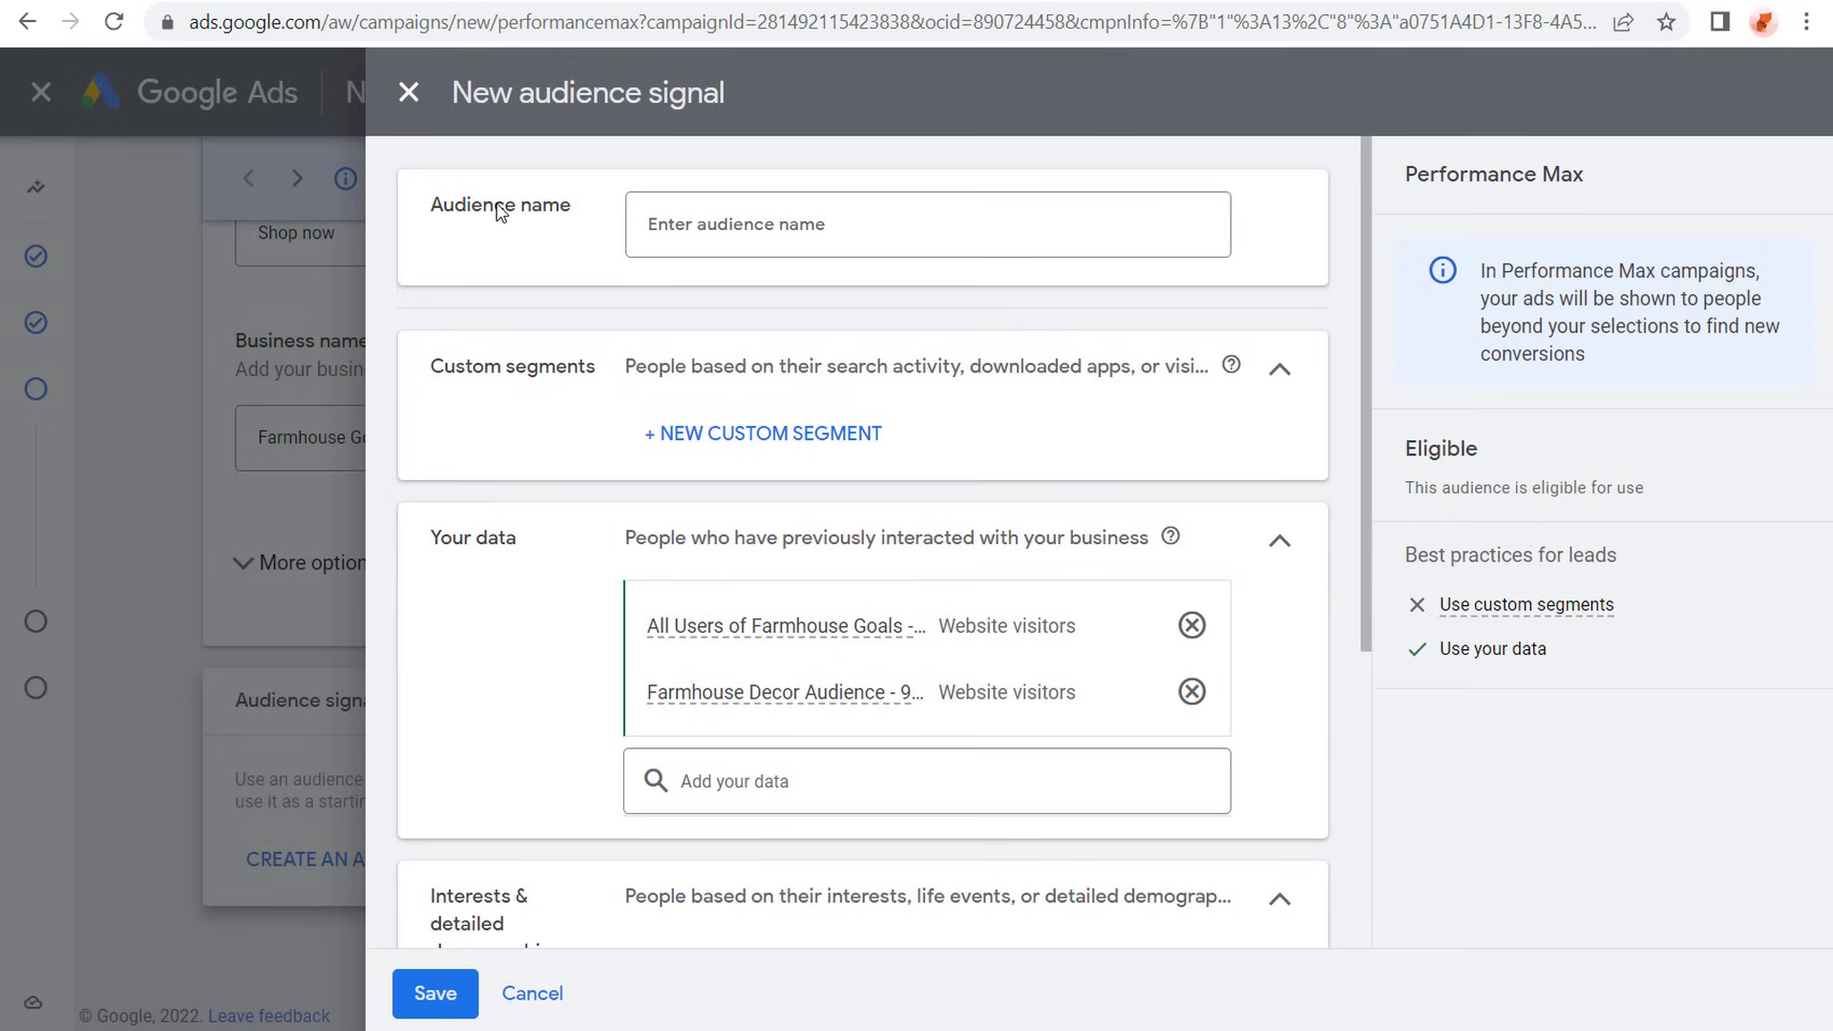
{"action": "left_click", "coordinate": [757, 439]}
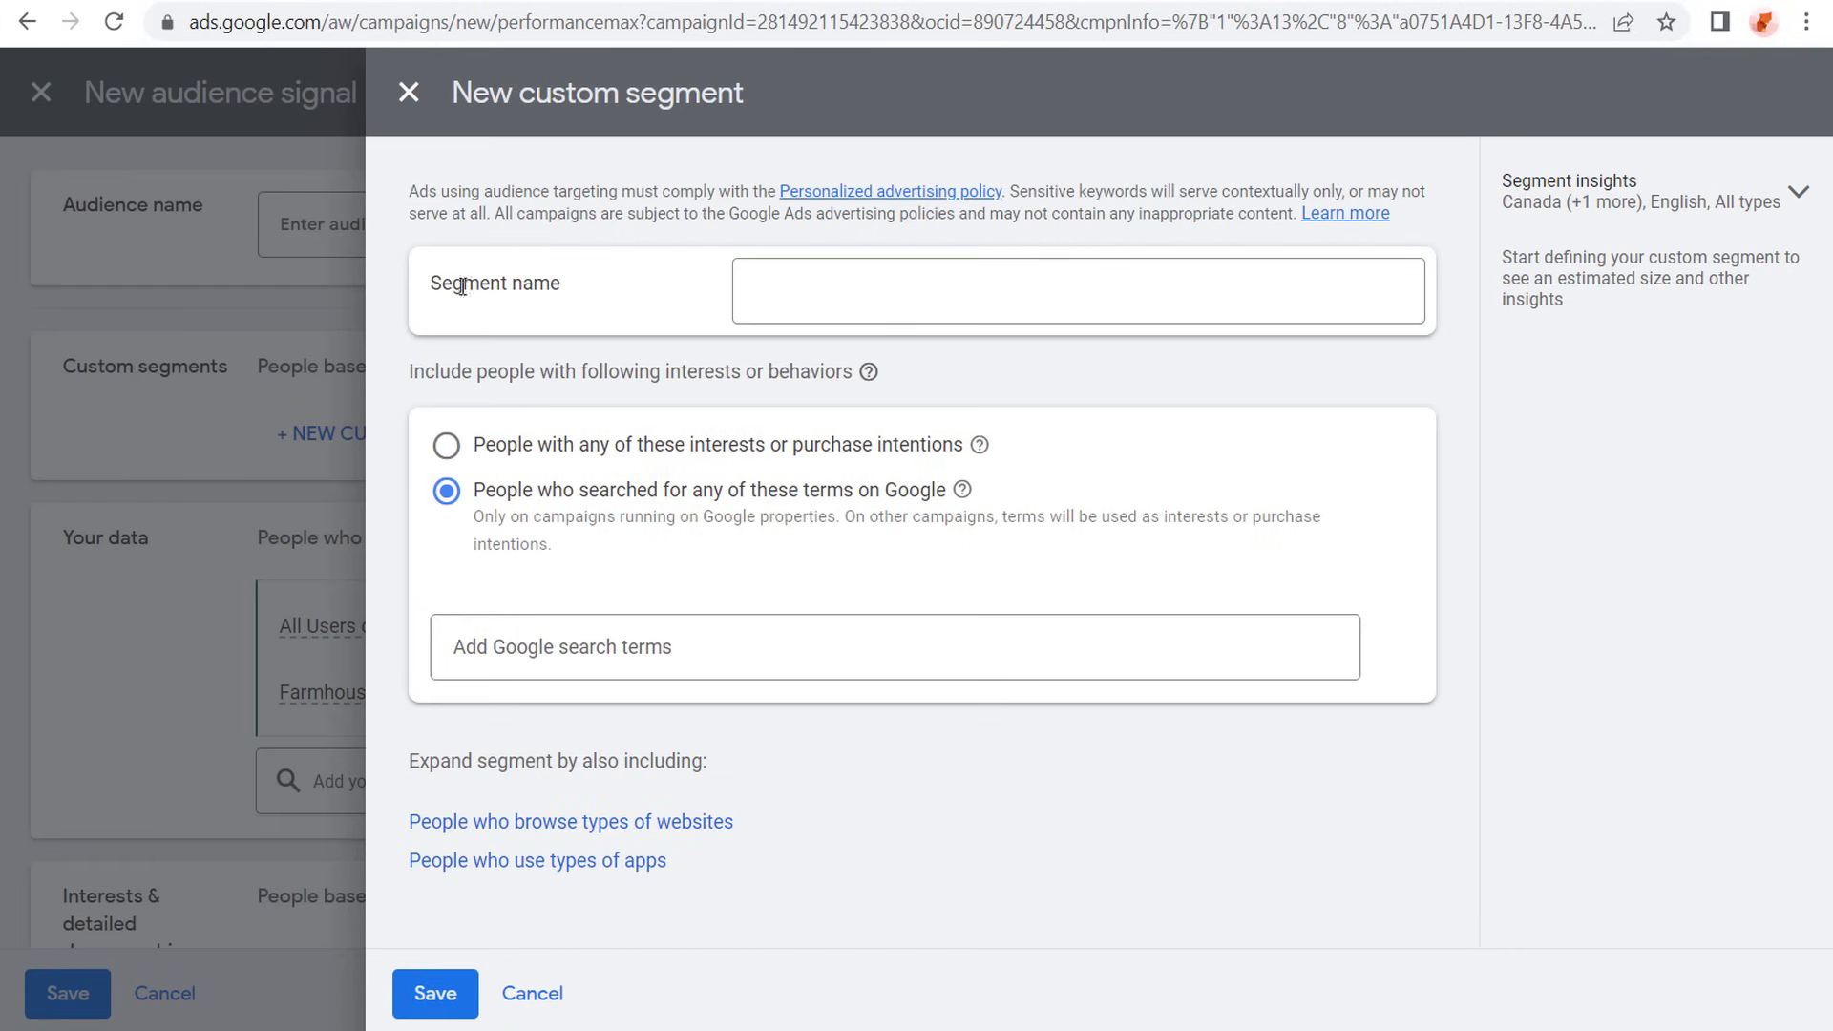
{"action": "left_click", "coordinate": [802, 285]}
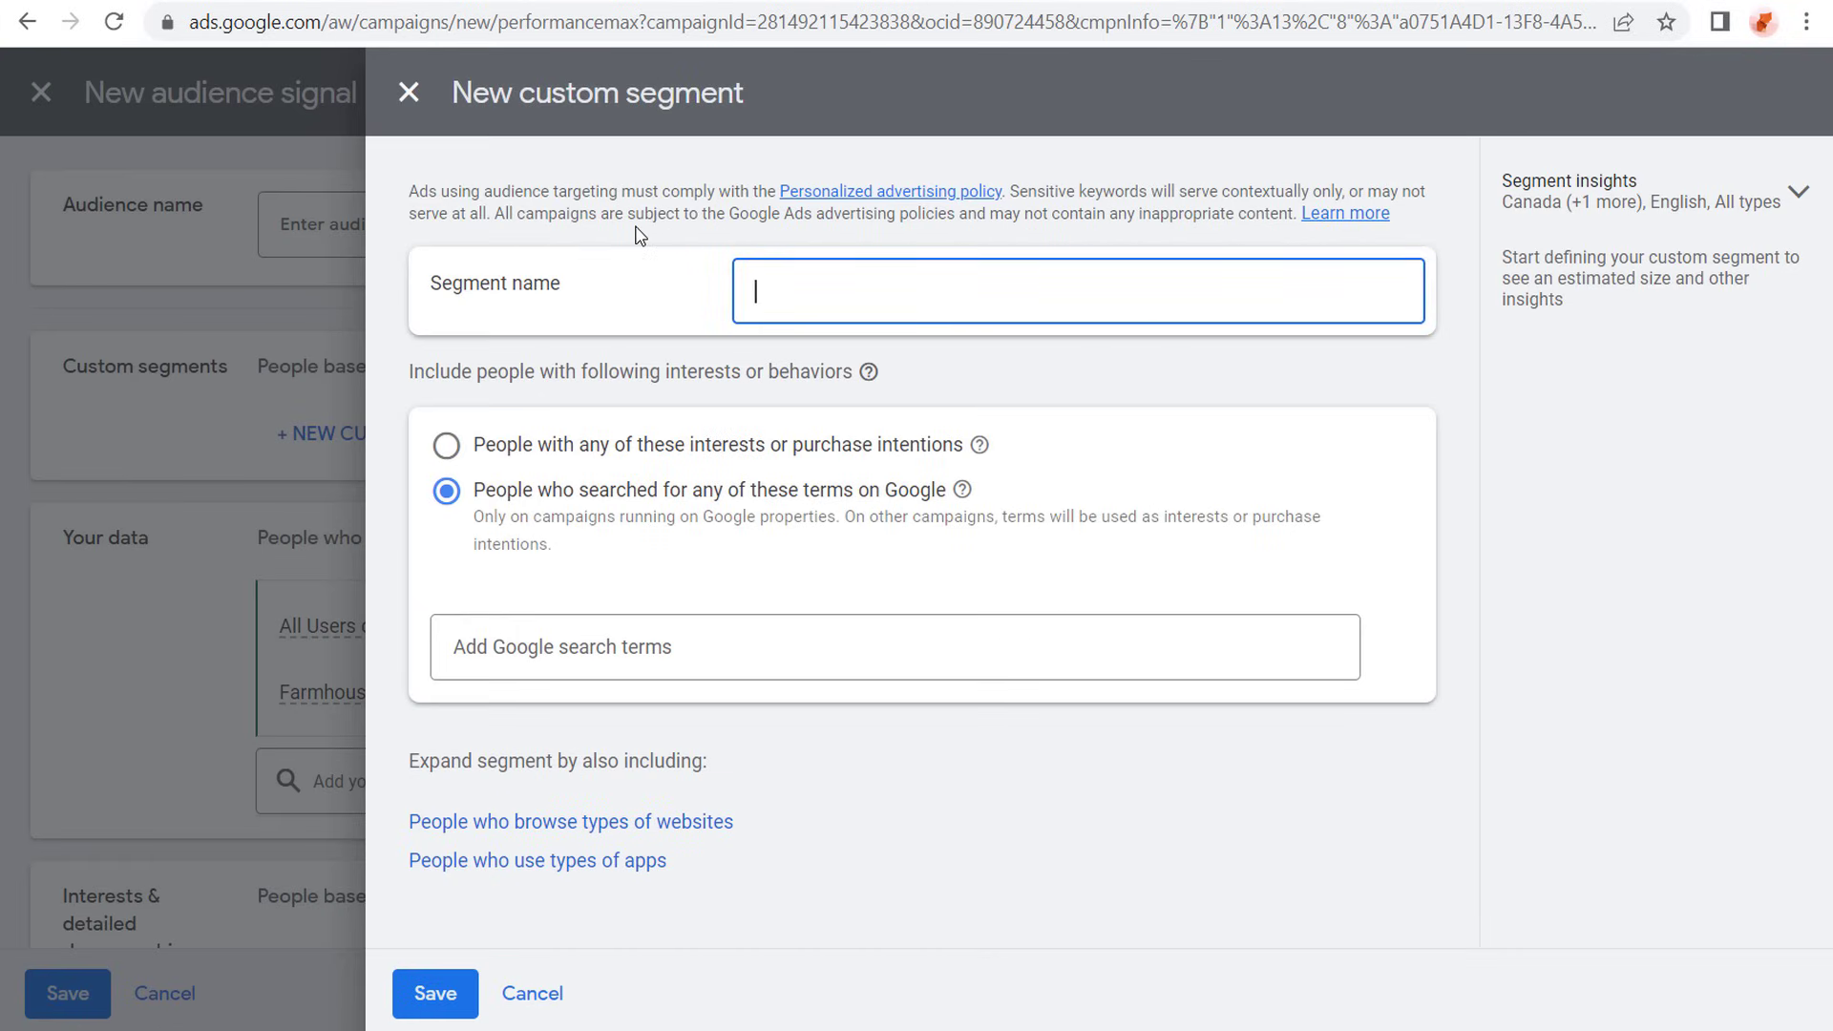
{"action": "type", "text": "Farmhouse Decor Search Terms"}
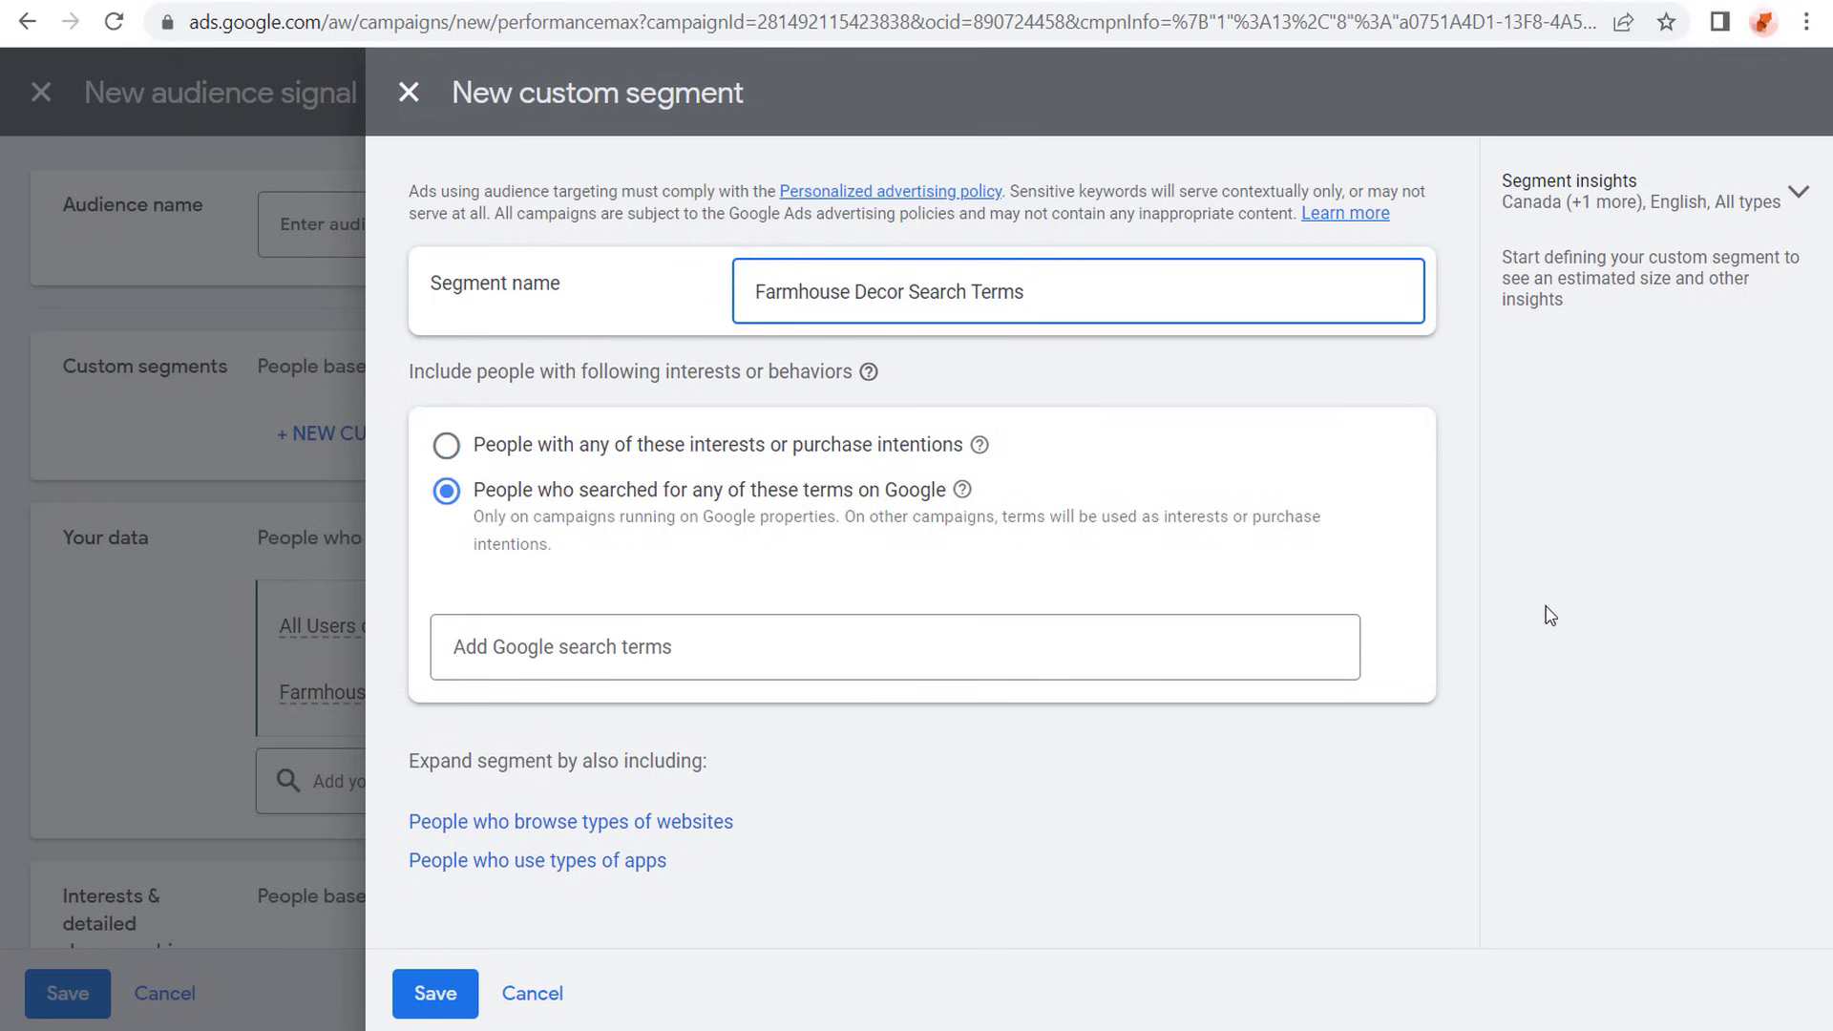
{"action": "left_click", "coordinate": [1063, 575]}
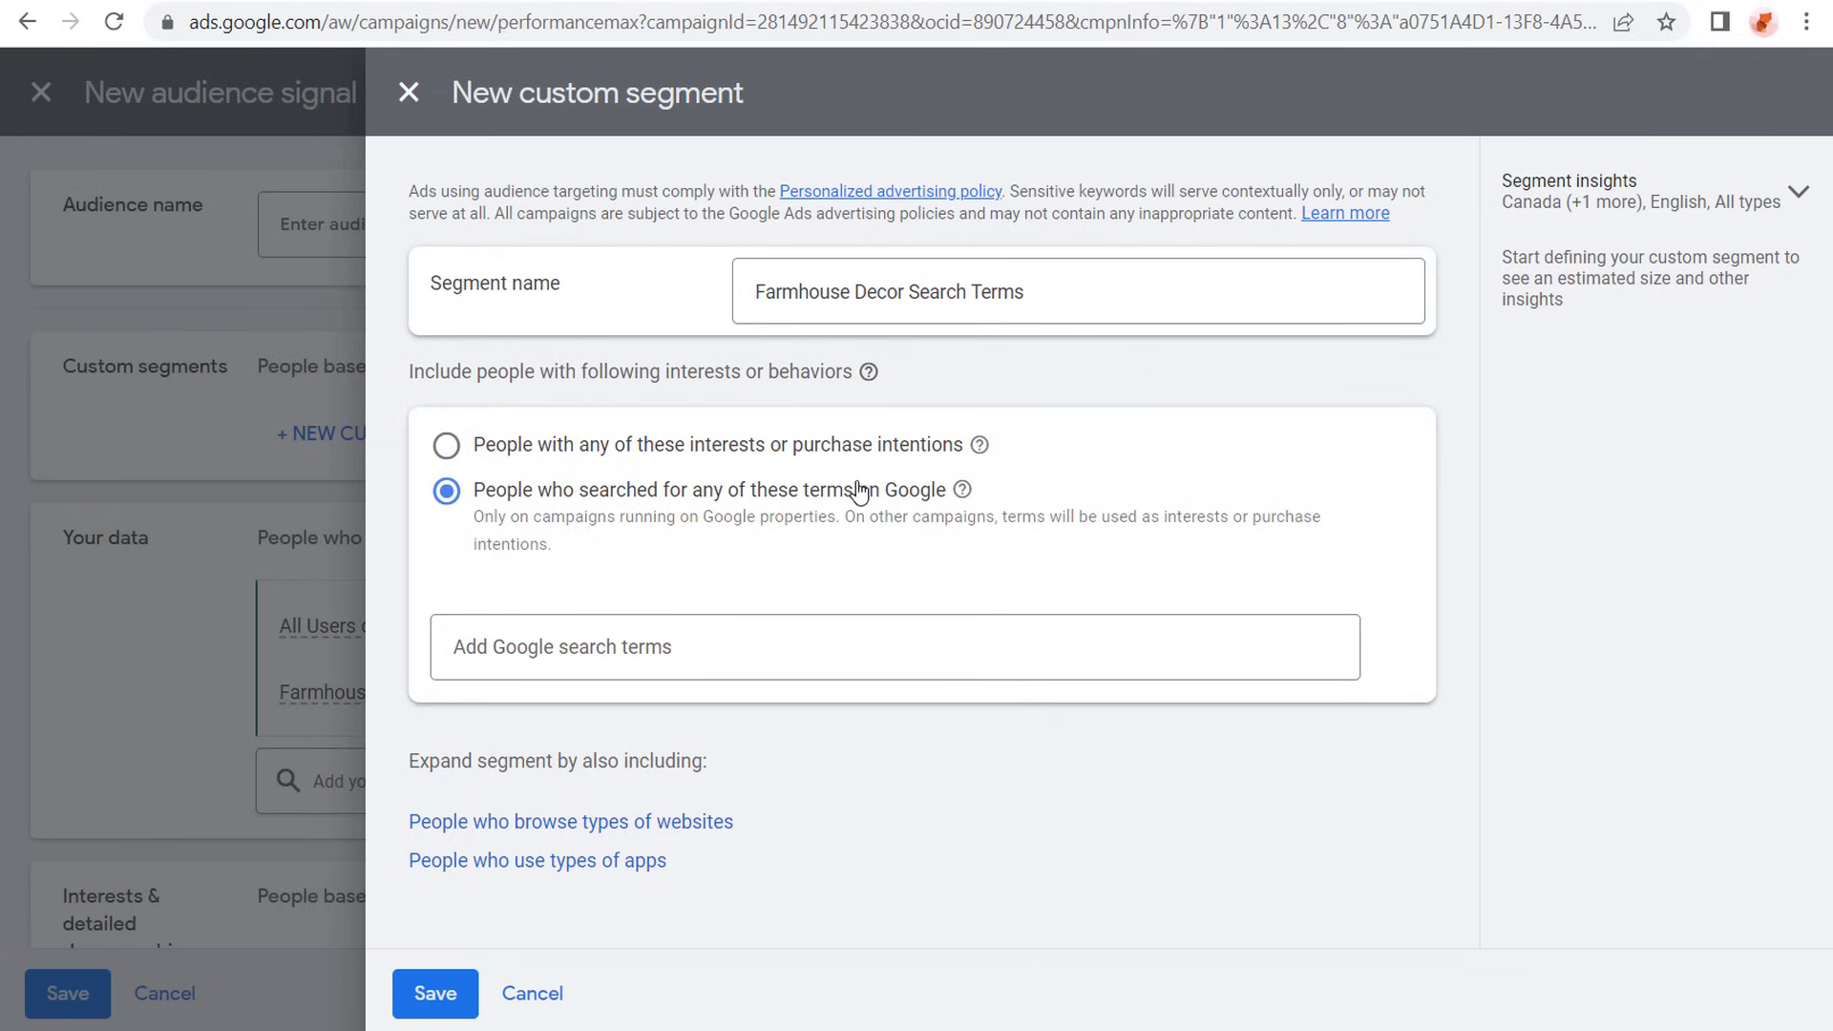
- Add farmhouse decor and rustic decor as Google search terms of the custom segment
{"action": "left_click", "coordinate": [717, 642]}
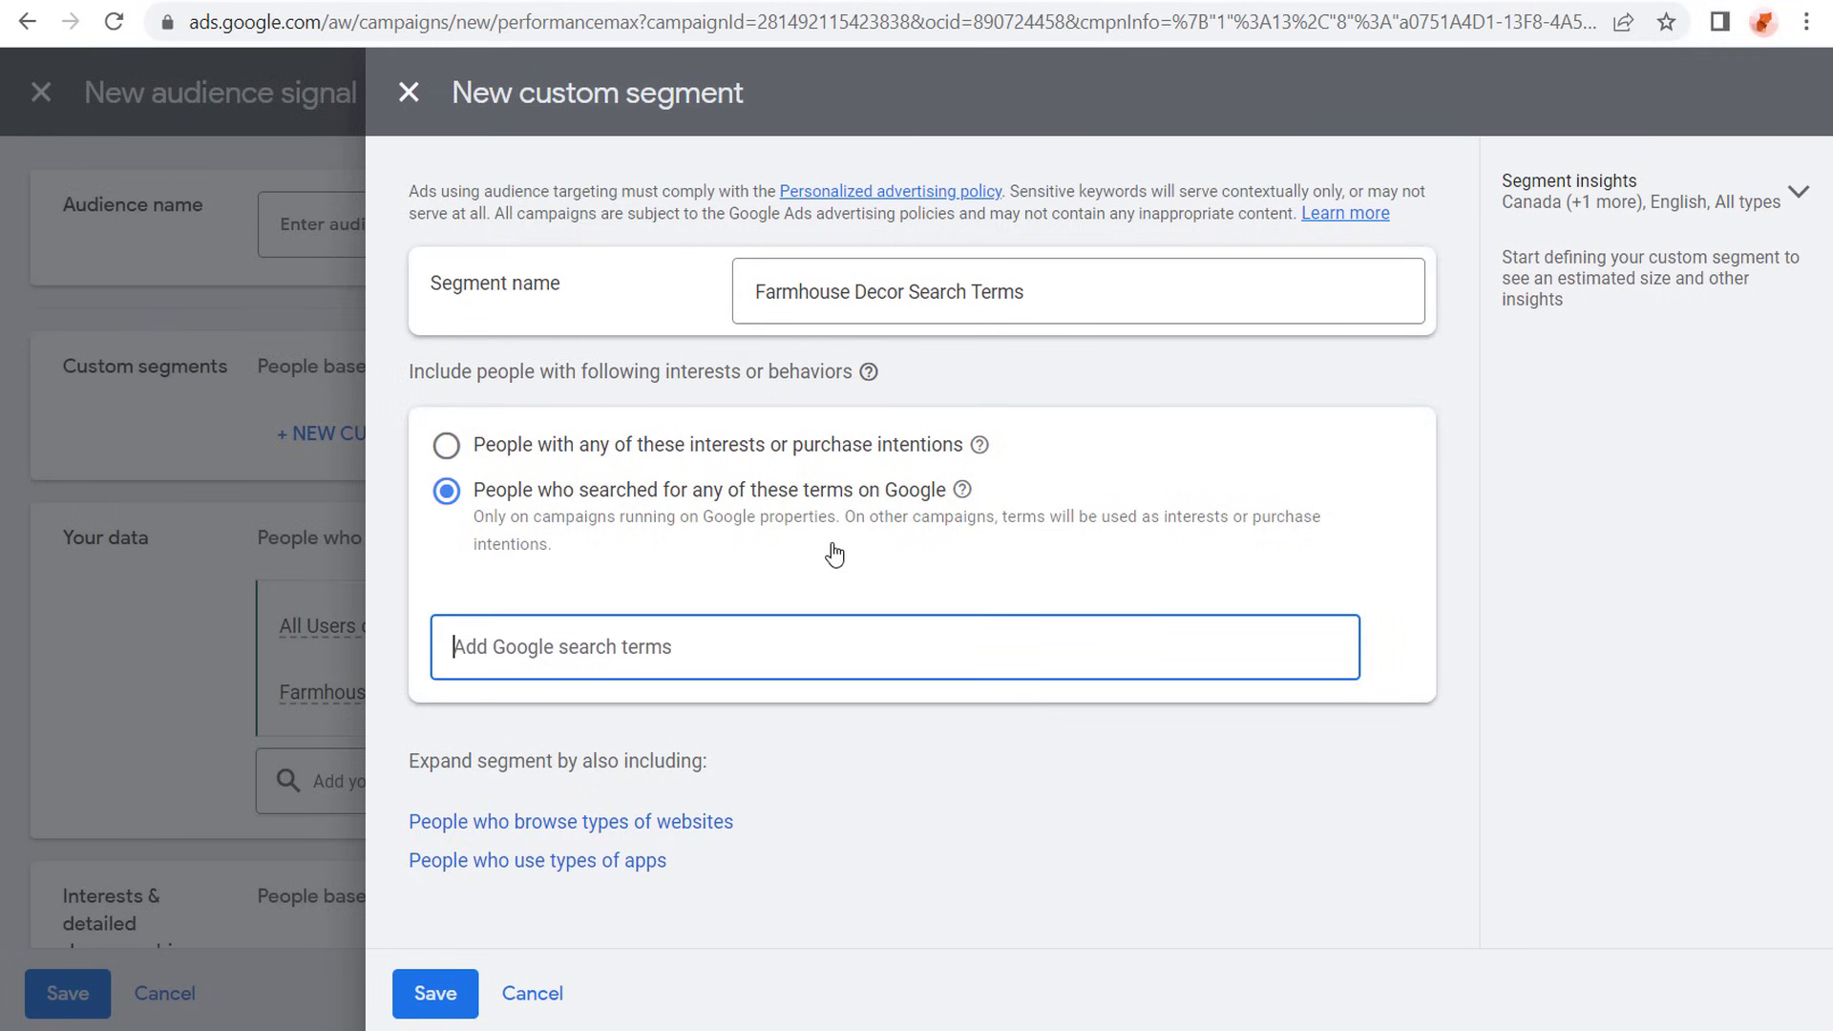
{"action": "type", "text": "farmhouse de"}
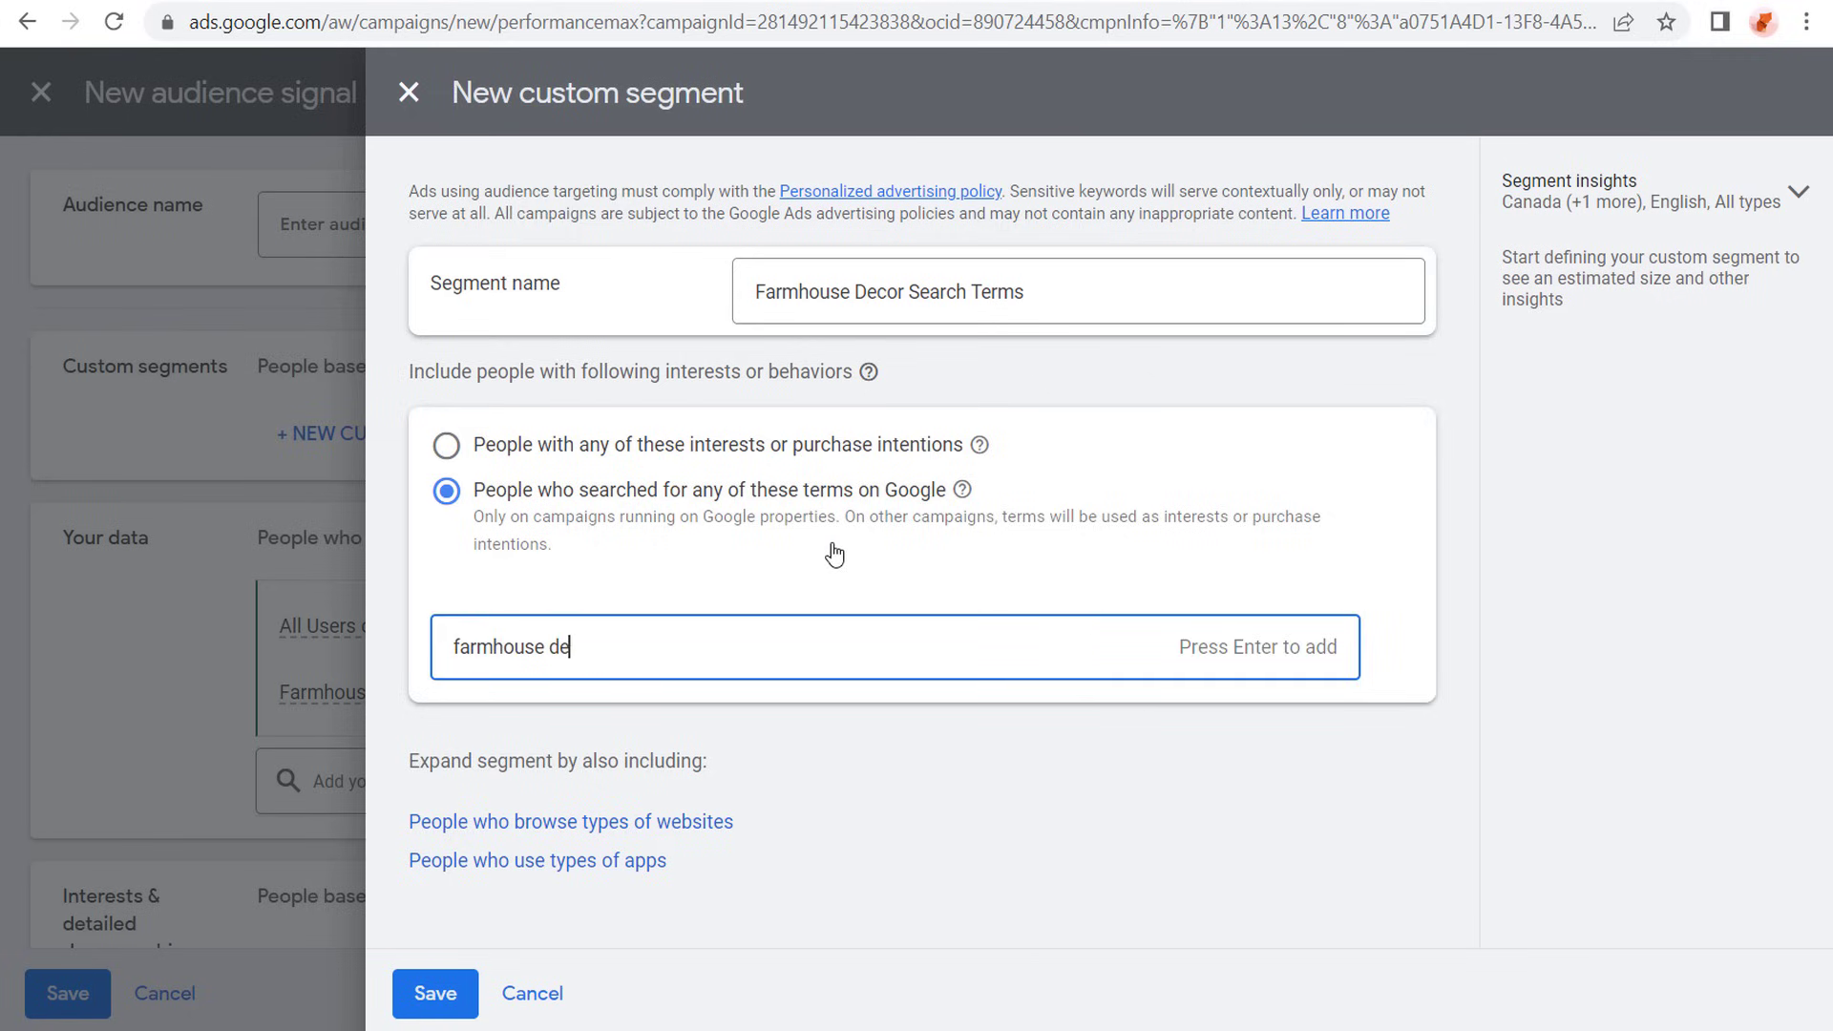
{"action": "type", "text": "cor"}
{"action": "key", "text": "Return"}
{"action": "type", "text": "rus"}
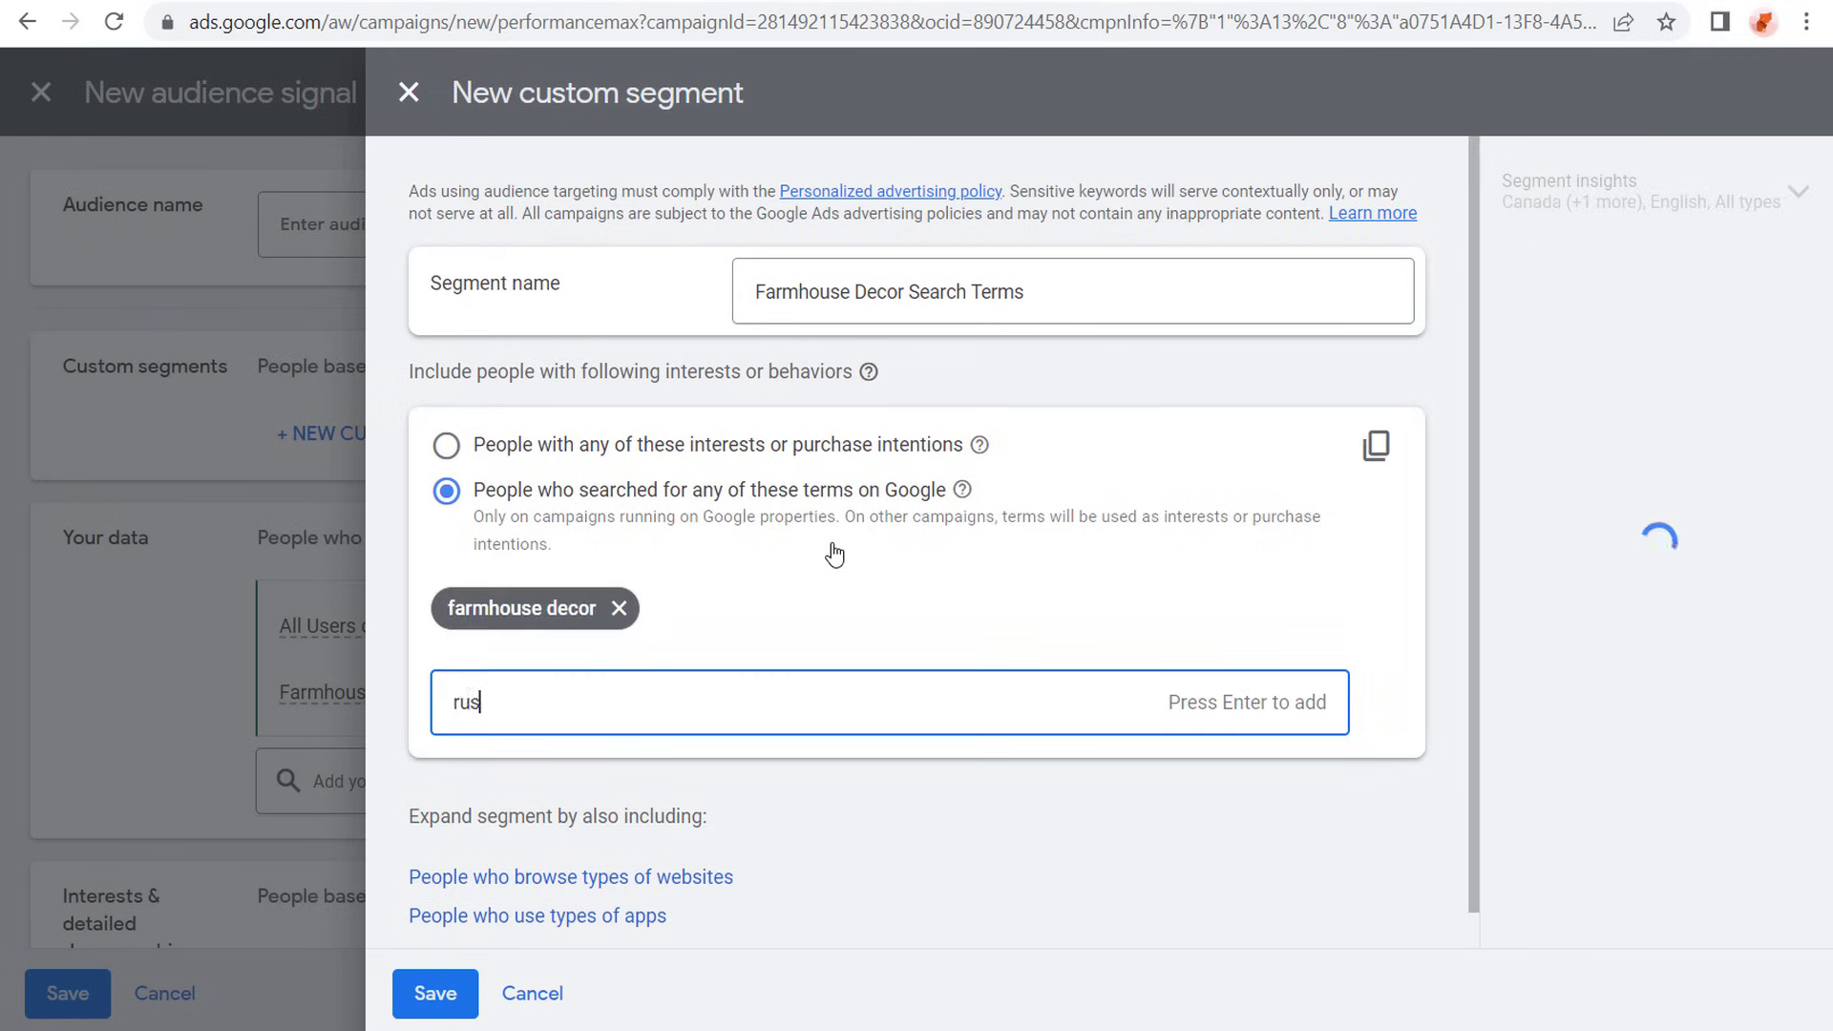
{"action": "type", "text": "tic decor"}
{"action": "key", "text": "Return"}
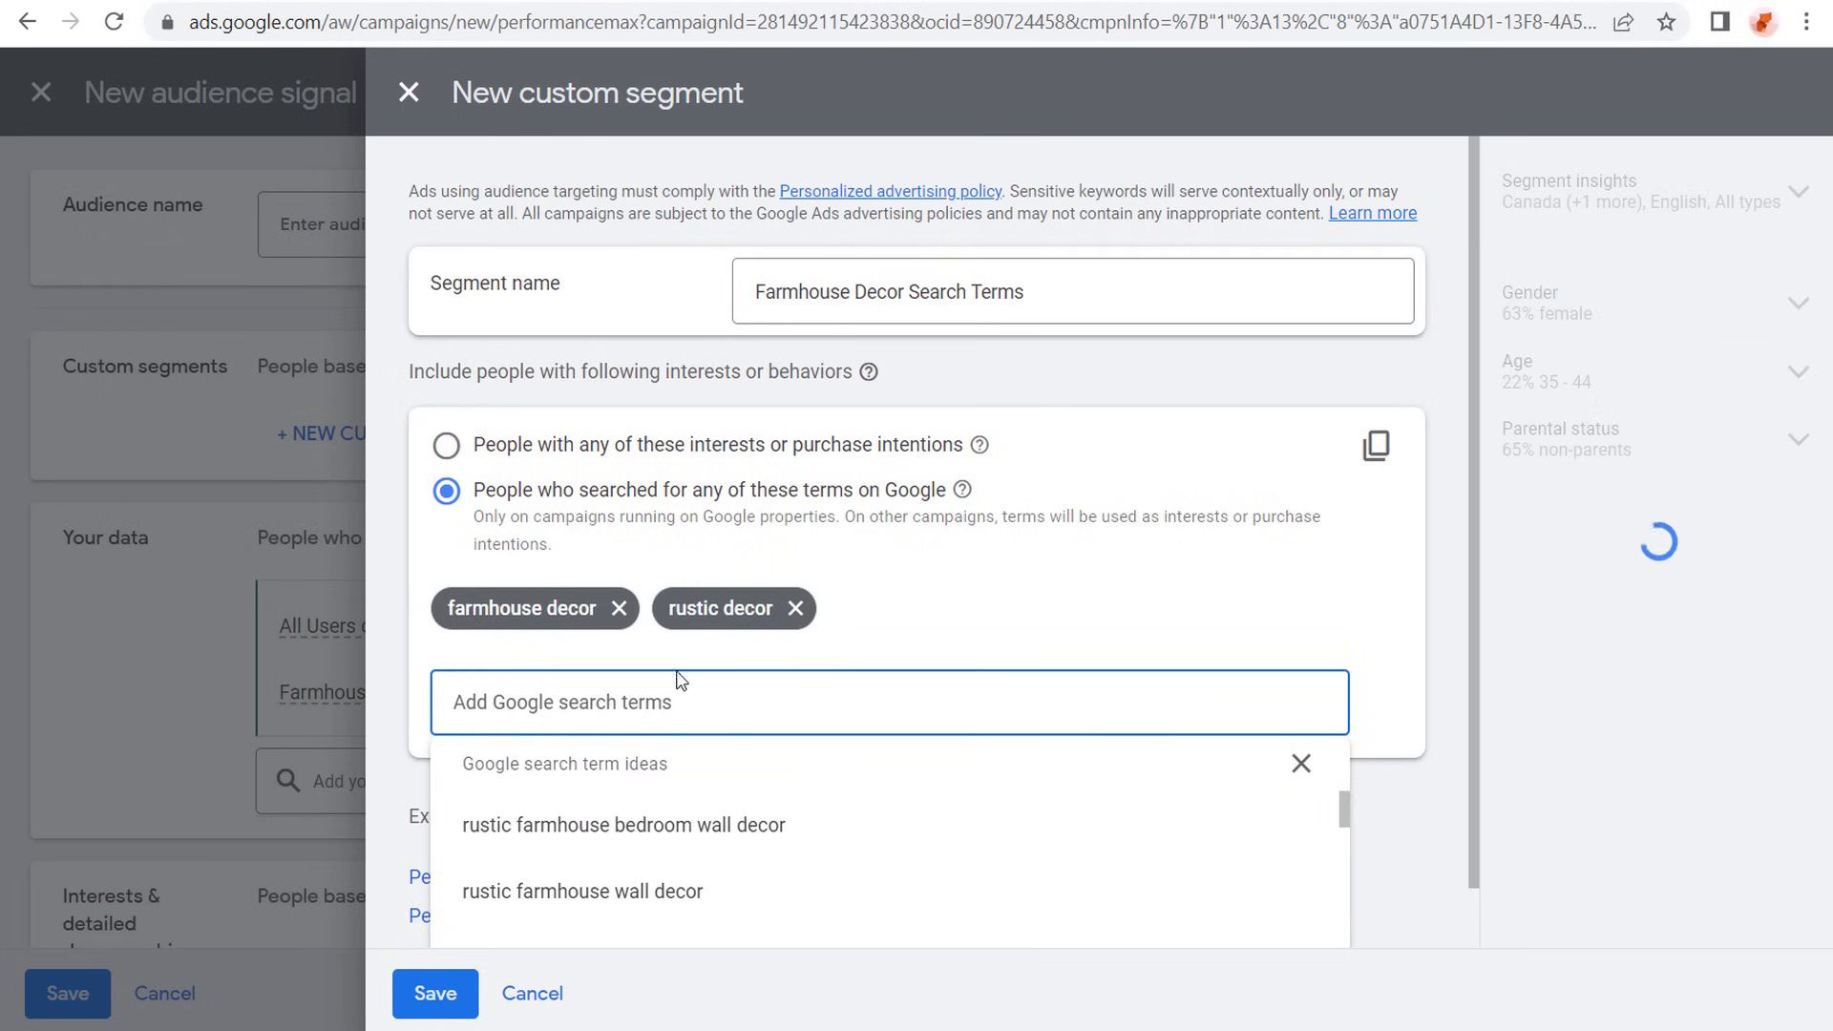
- Add the suggested wall decor terms for rustic farmhouse, rustic farmhouse kitchen, country farmhouse, vintage farmhouse and rustic farmhouse bathroom
{"action": "left_click", "coordinate": [618, 891]}
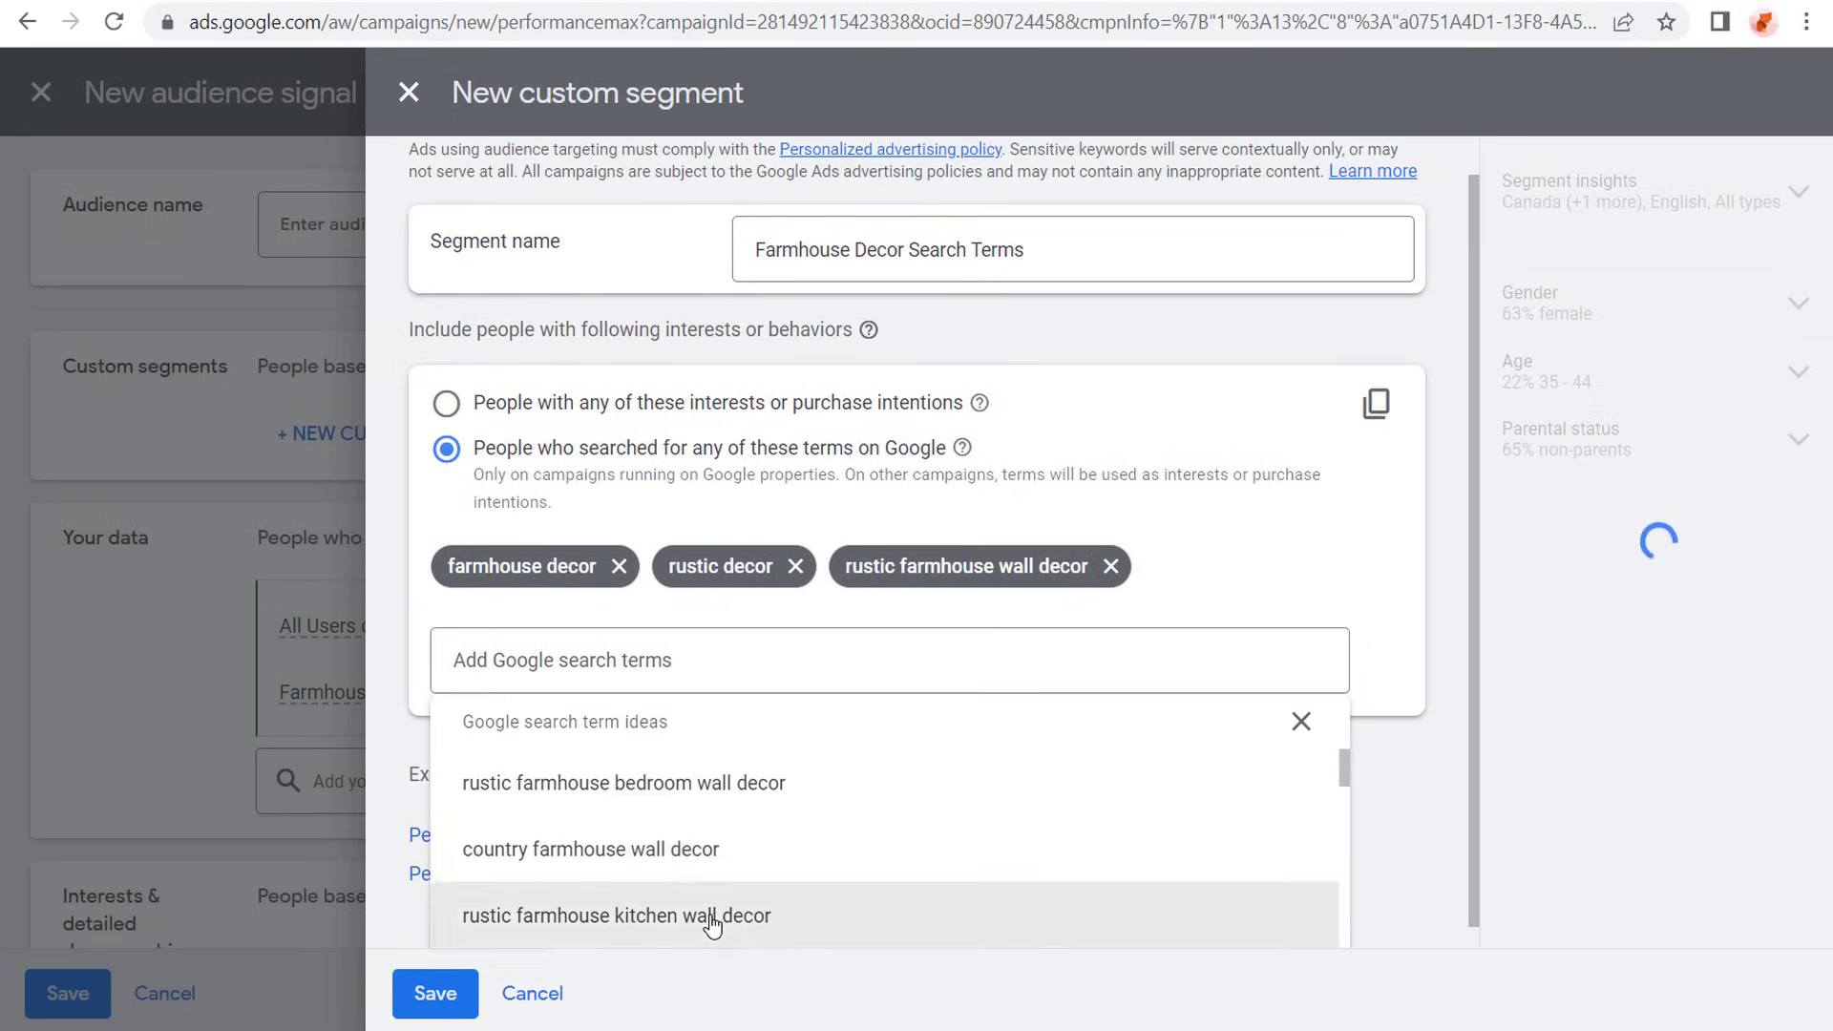
{"action": "left_click", "coordinate": [706, 917]}
{"action": "left_click", "coordinate": [699, 834]}
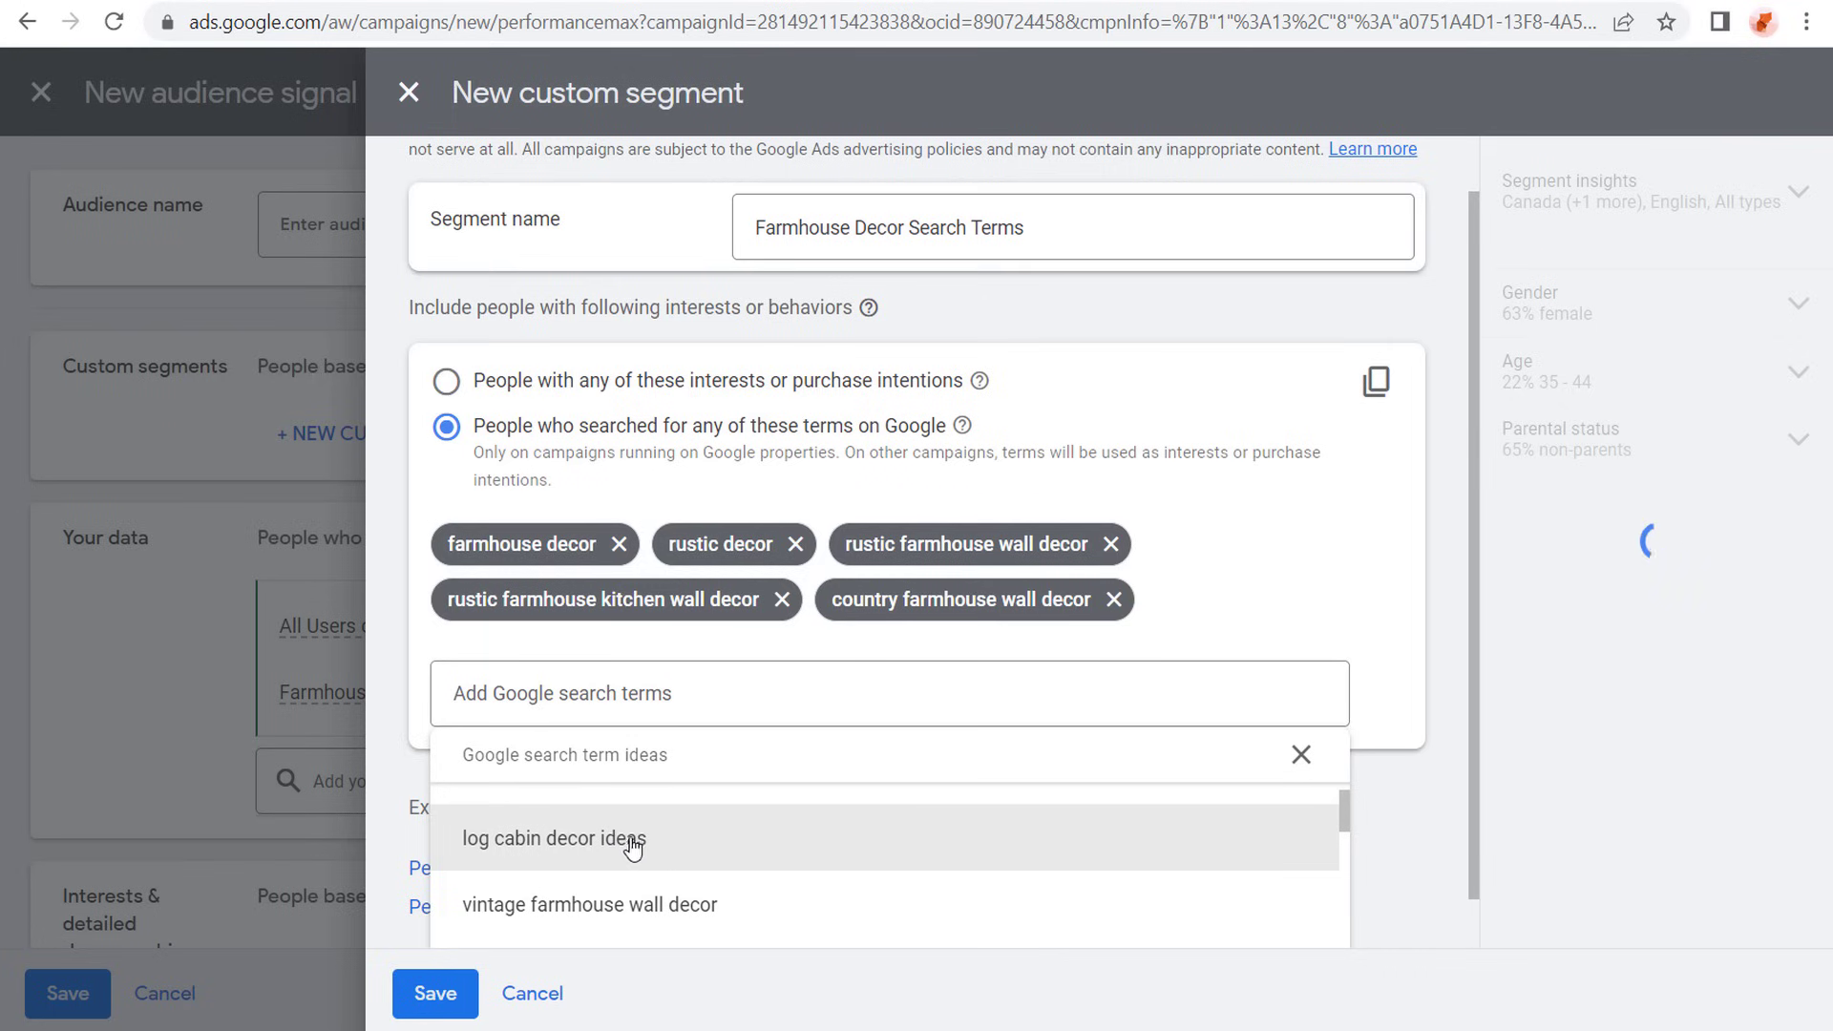
{"action": "left_click", "coordinate": [761, 892]}
{"action": "left_click", "coordinate": [802, 913]}
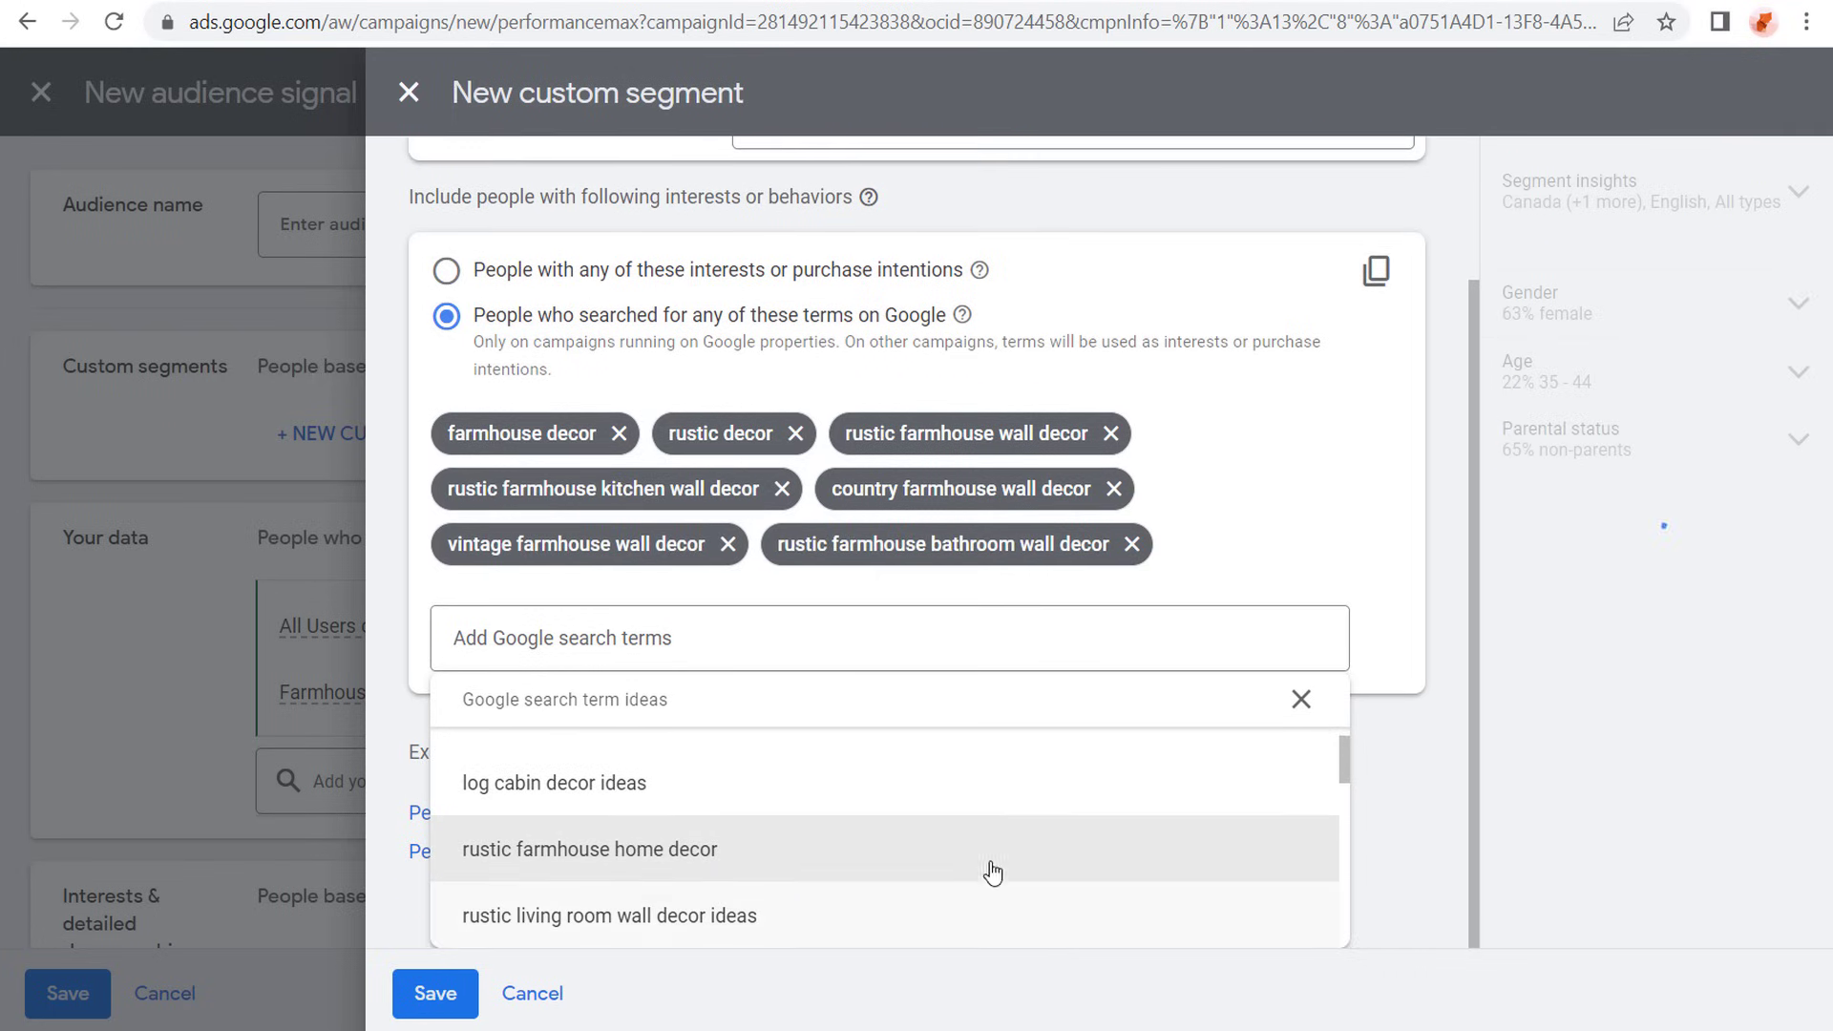
- Add farmhouse decorations and farmhouse furniture to the custom segment's Google search terms
{"action": "left_click", "coordinate": [637, 632]}
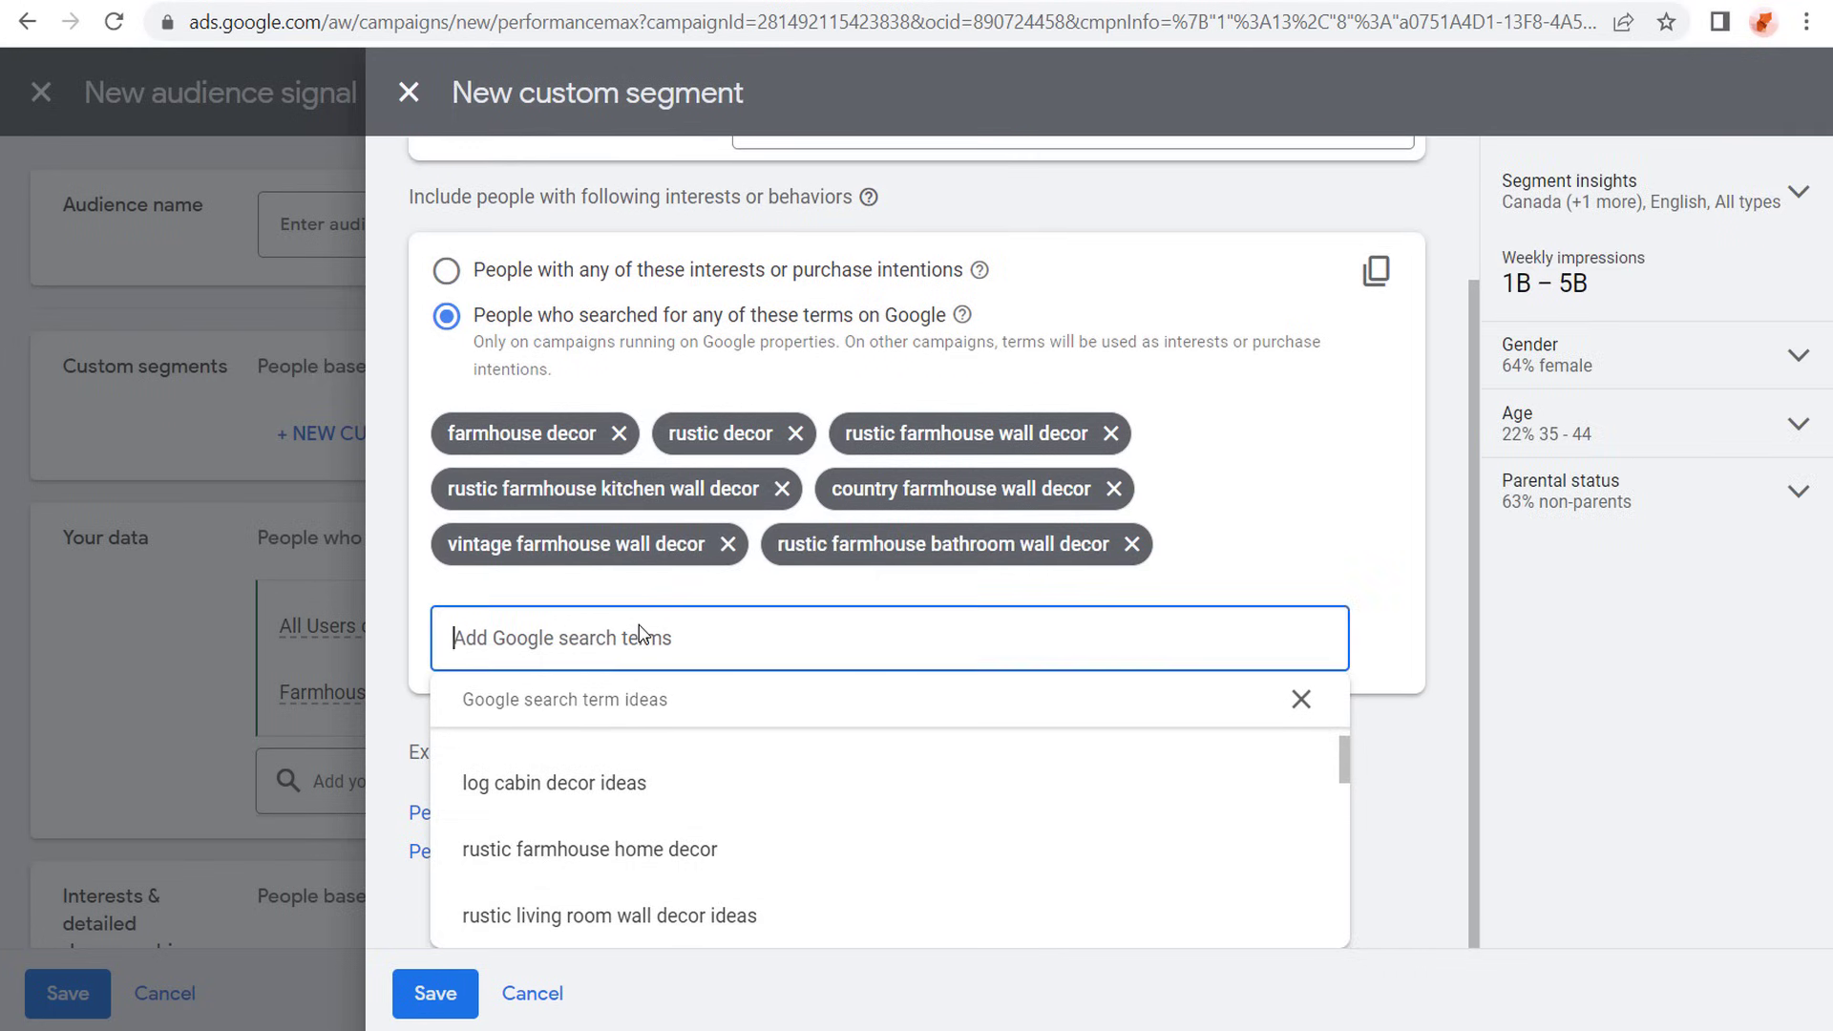
{"action": "type", "text": "farmhouse d"}
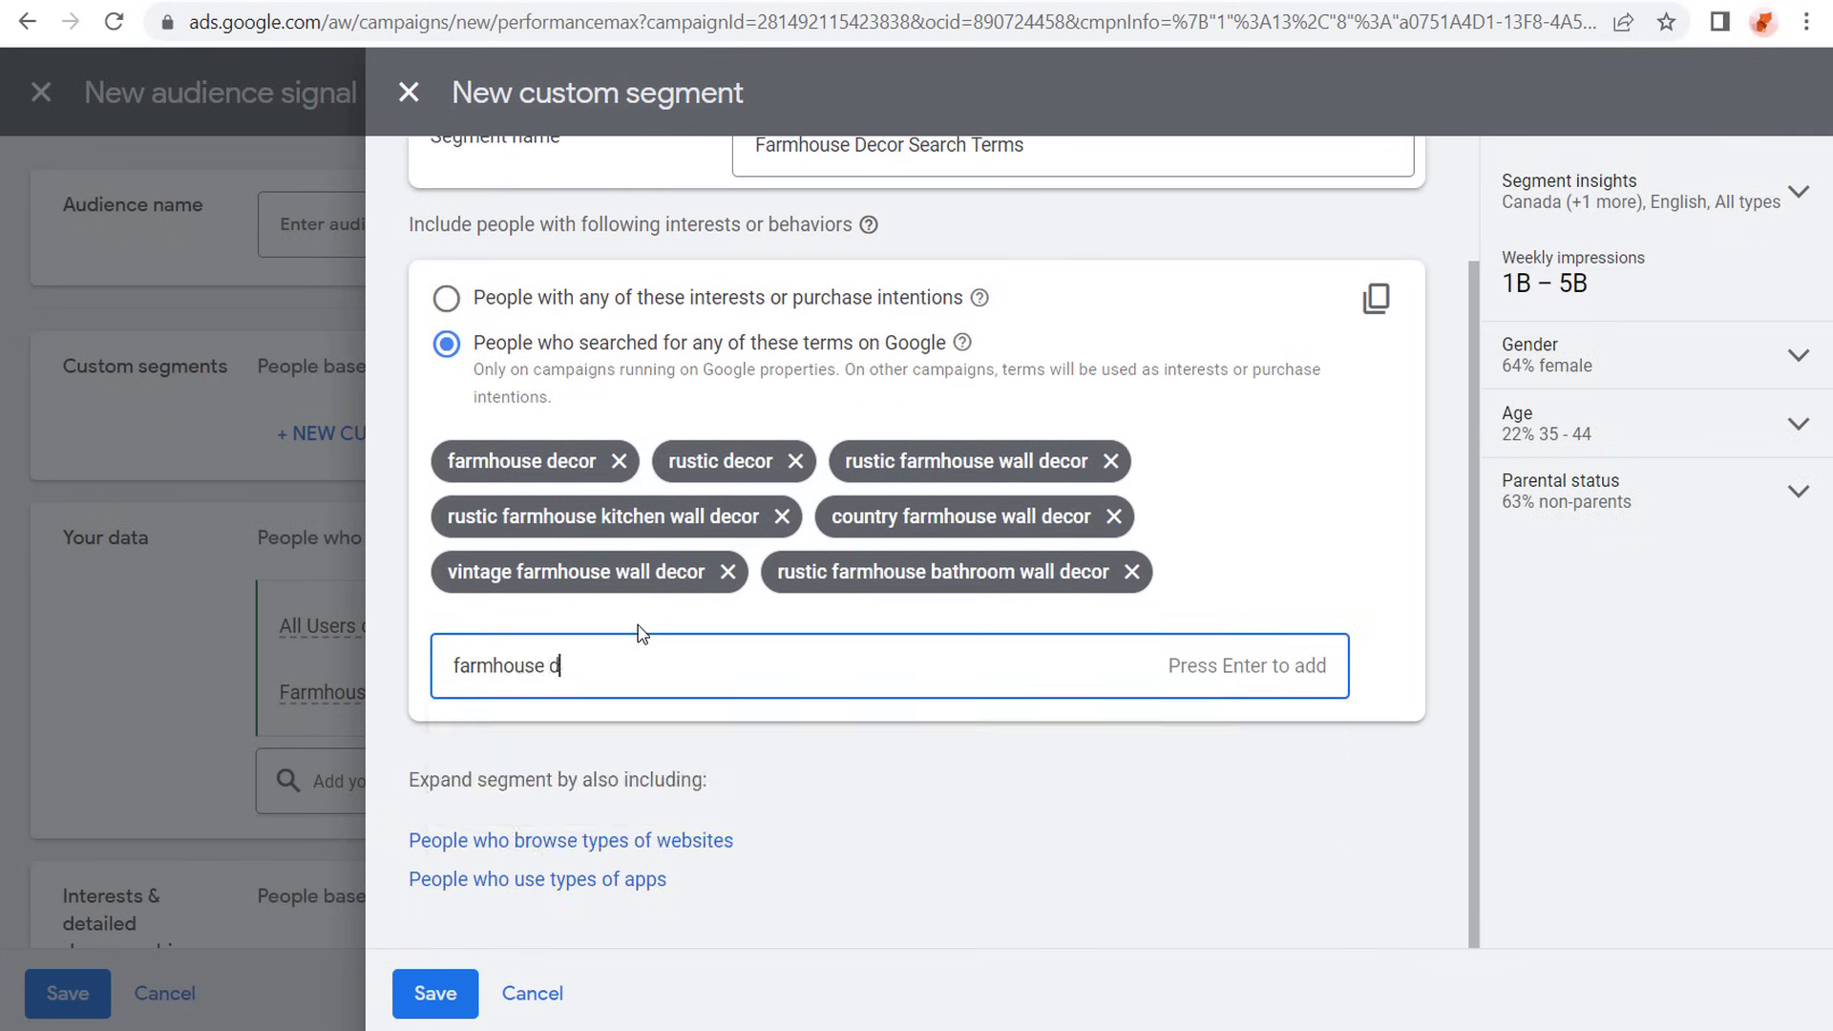
{"action": "type", "text": "ecorations"}
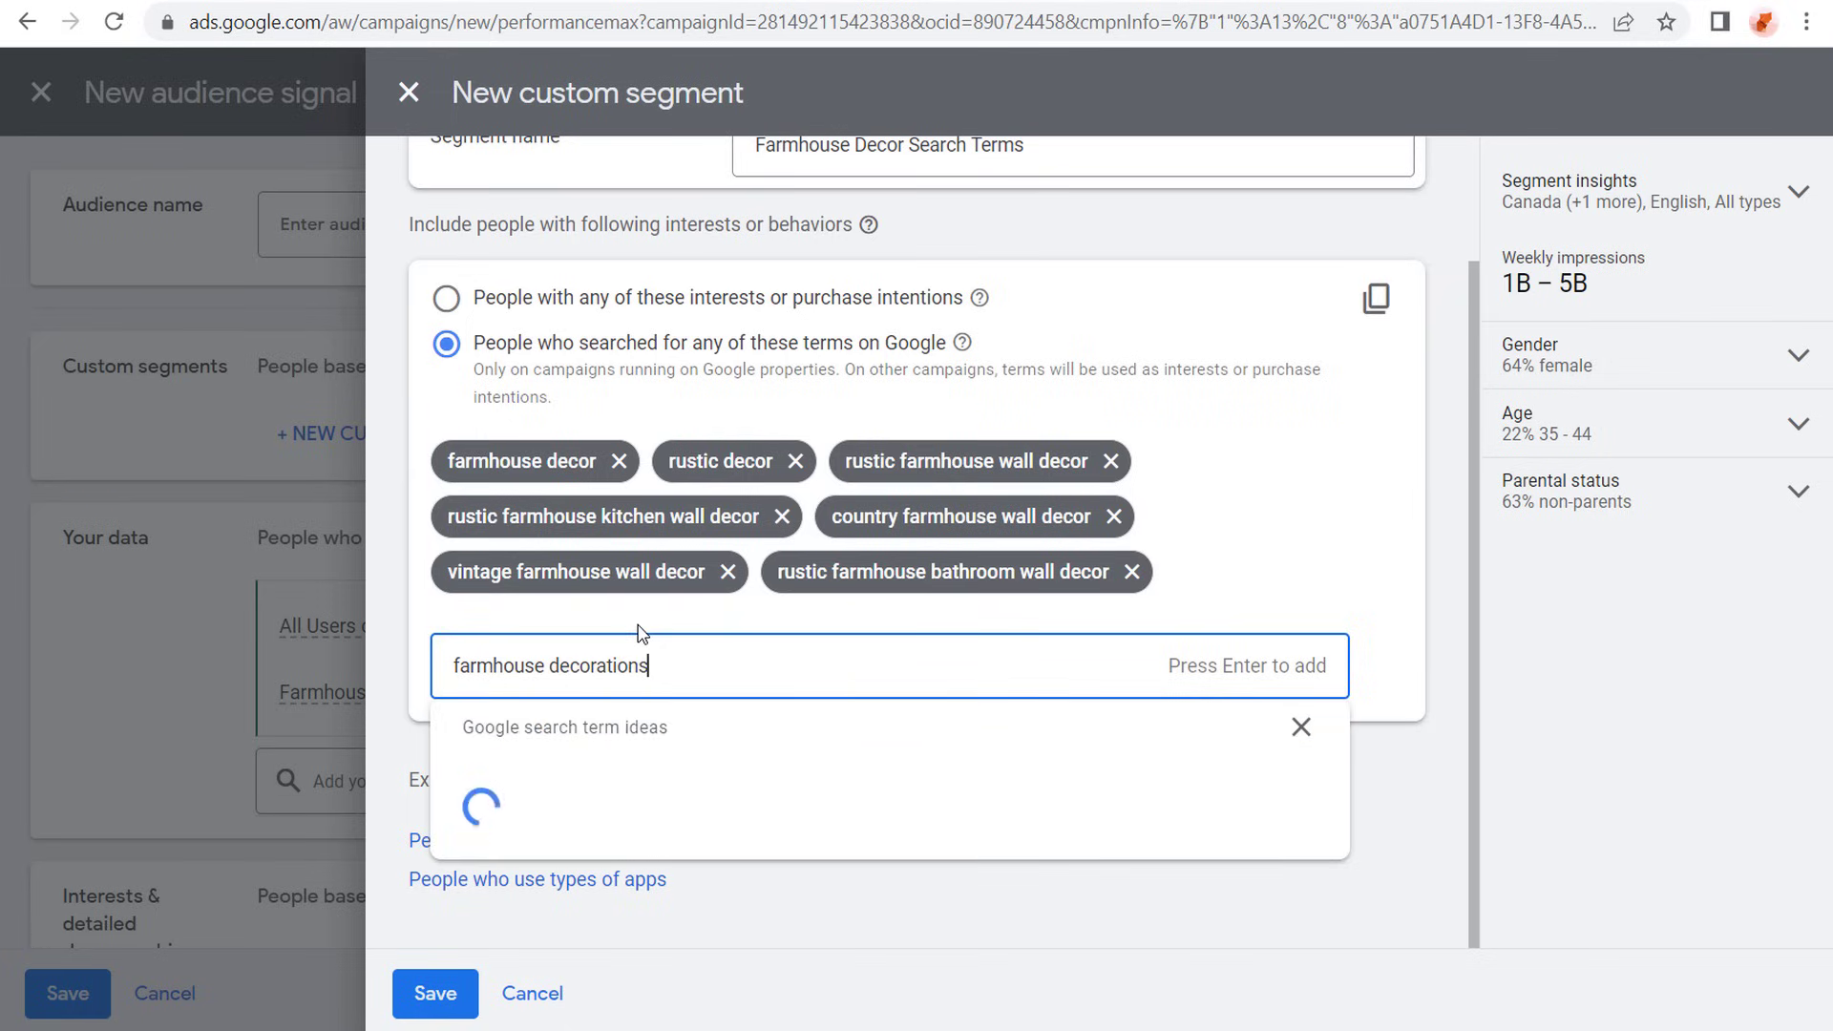
{"action": "key", "text": "Return"}
{"action": "type", "text": "farmhou"}
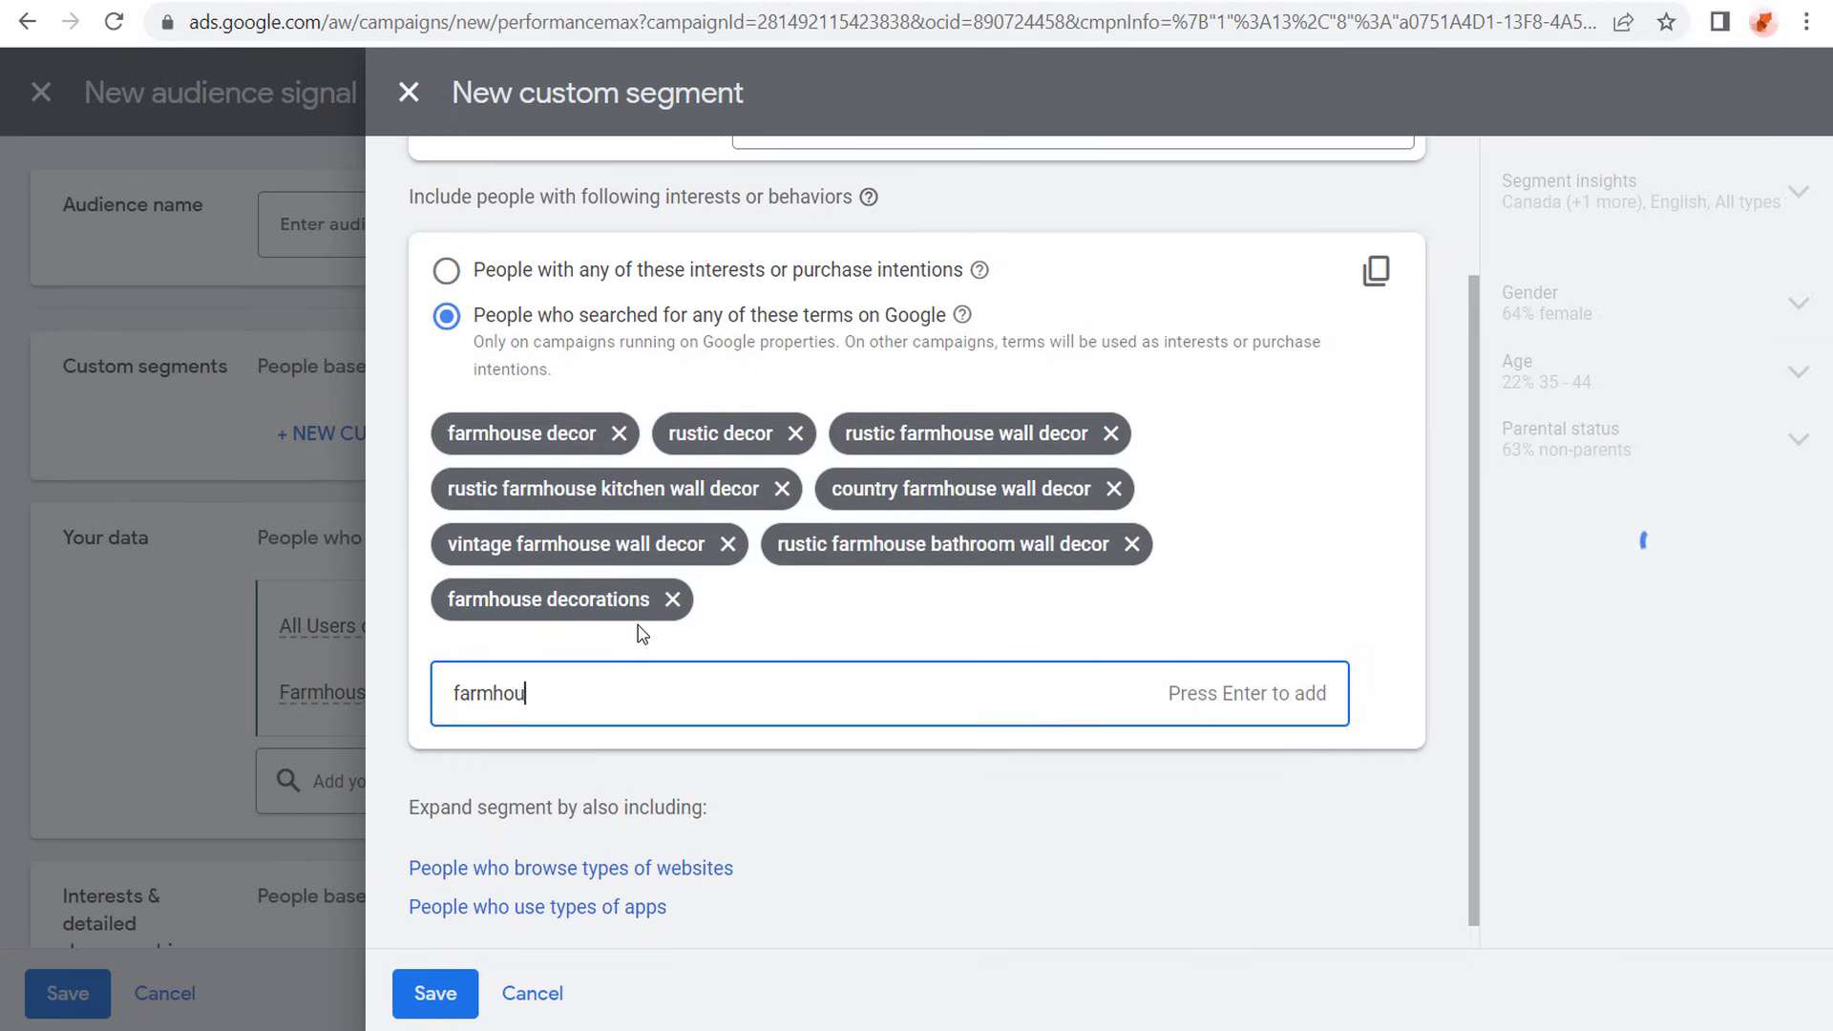
{"action": "type", "text": "se furniture"}
{"action": "key", "text": "Return"}
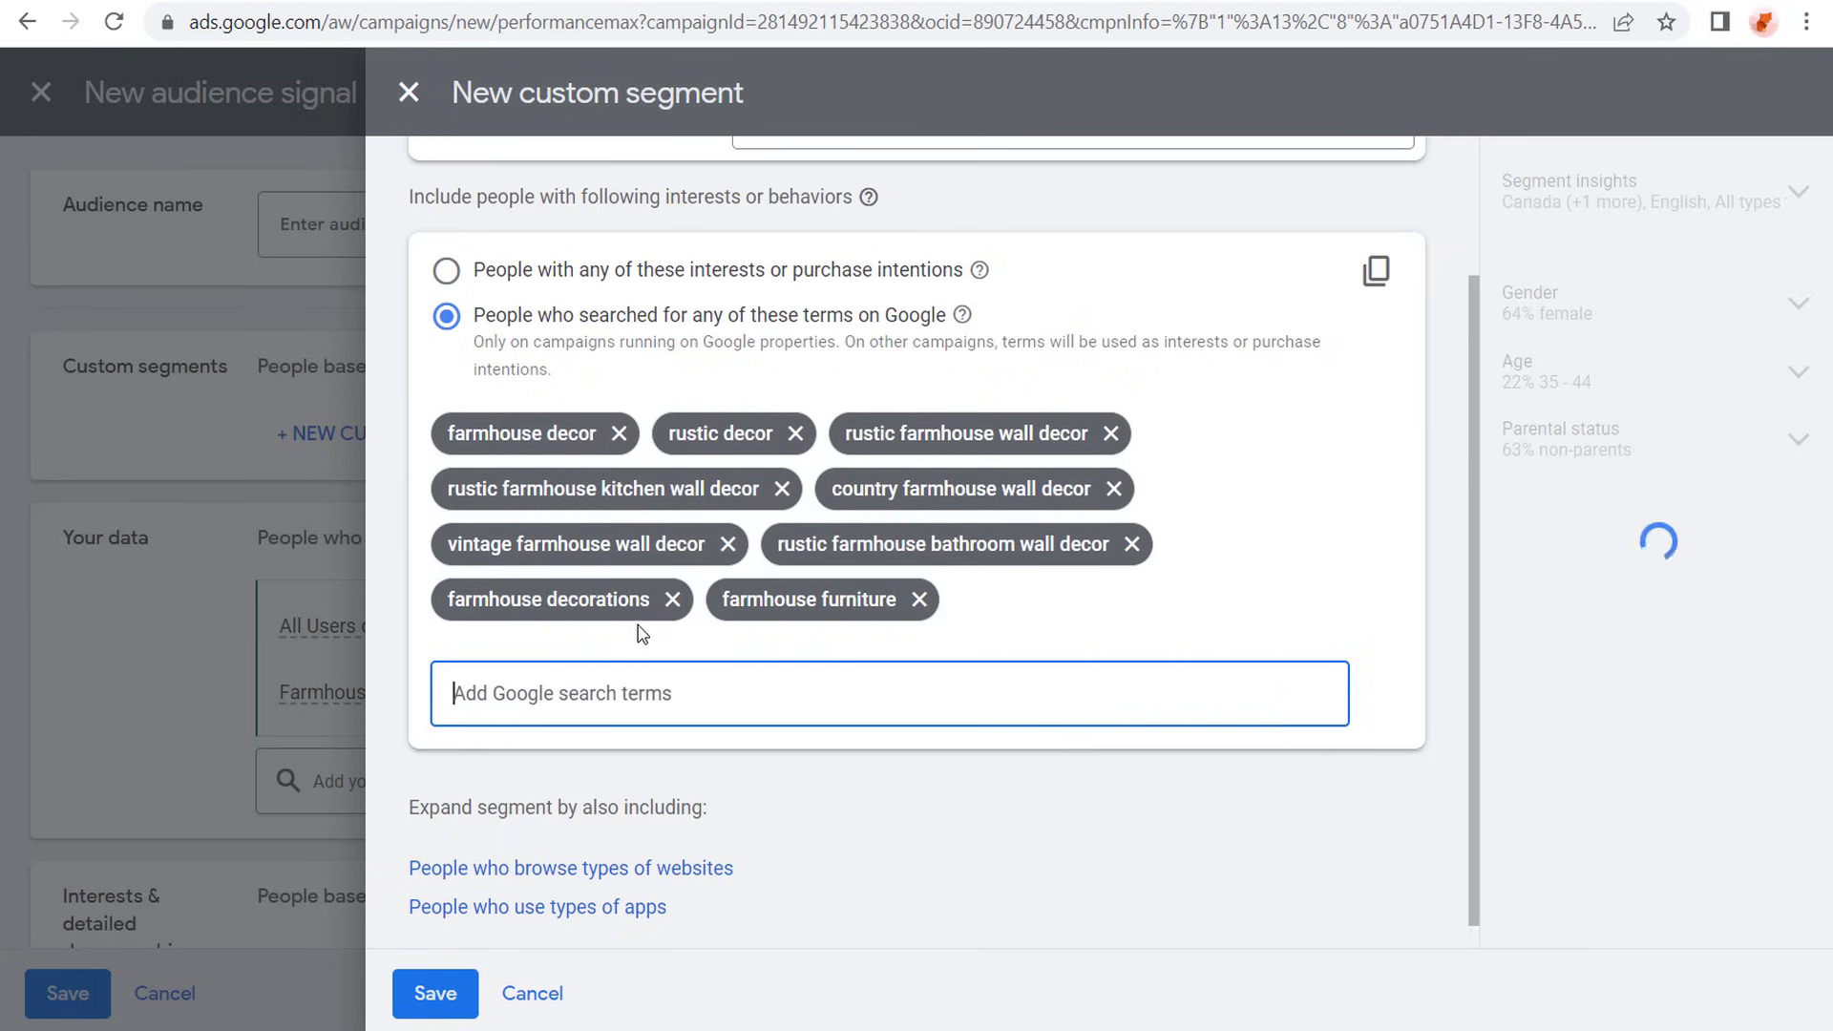
- Add farmhouse bedding and farmhouse area rugs to the segment's search terms and dismiss the term ideas
{"action": "type", "text": "farmhouse "}
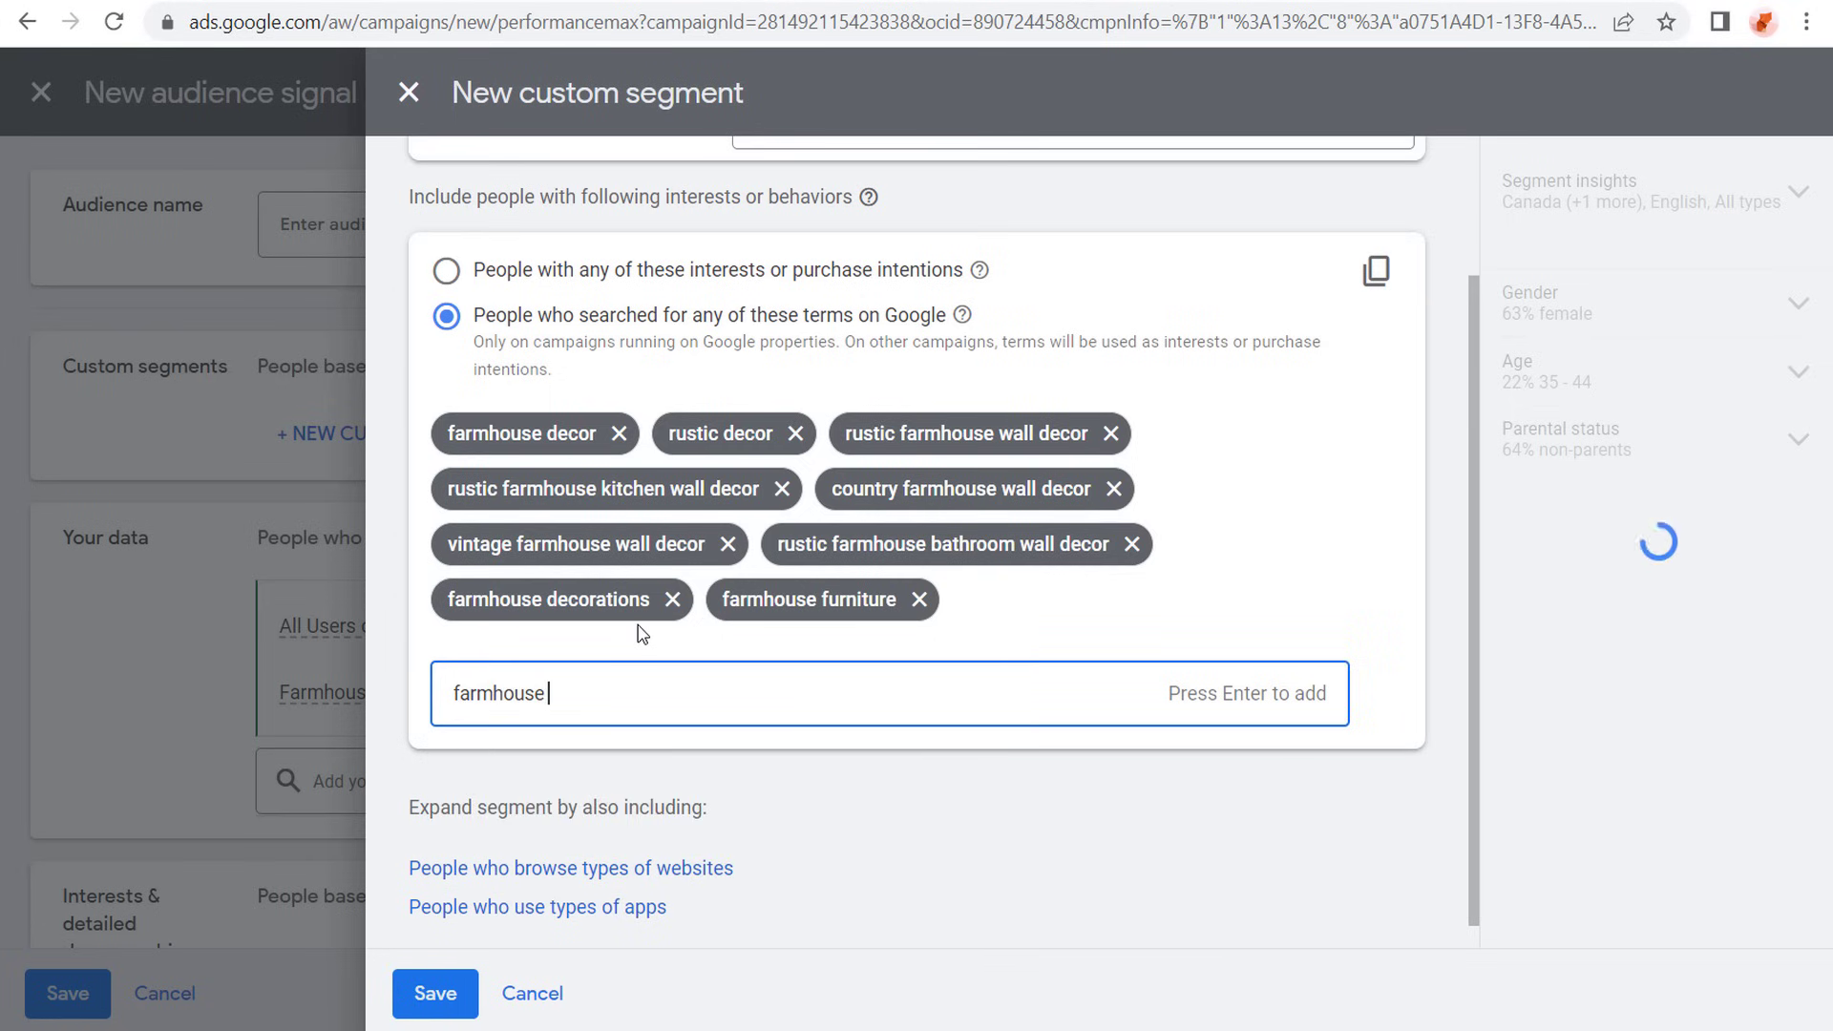
{"action": "type", "text": "bedding"}
{"action": "key", "text": "Return"}
{"action": "type", "text": "farmh"}
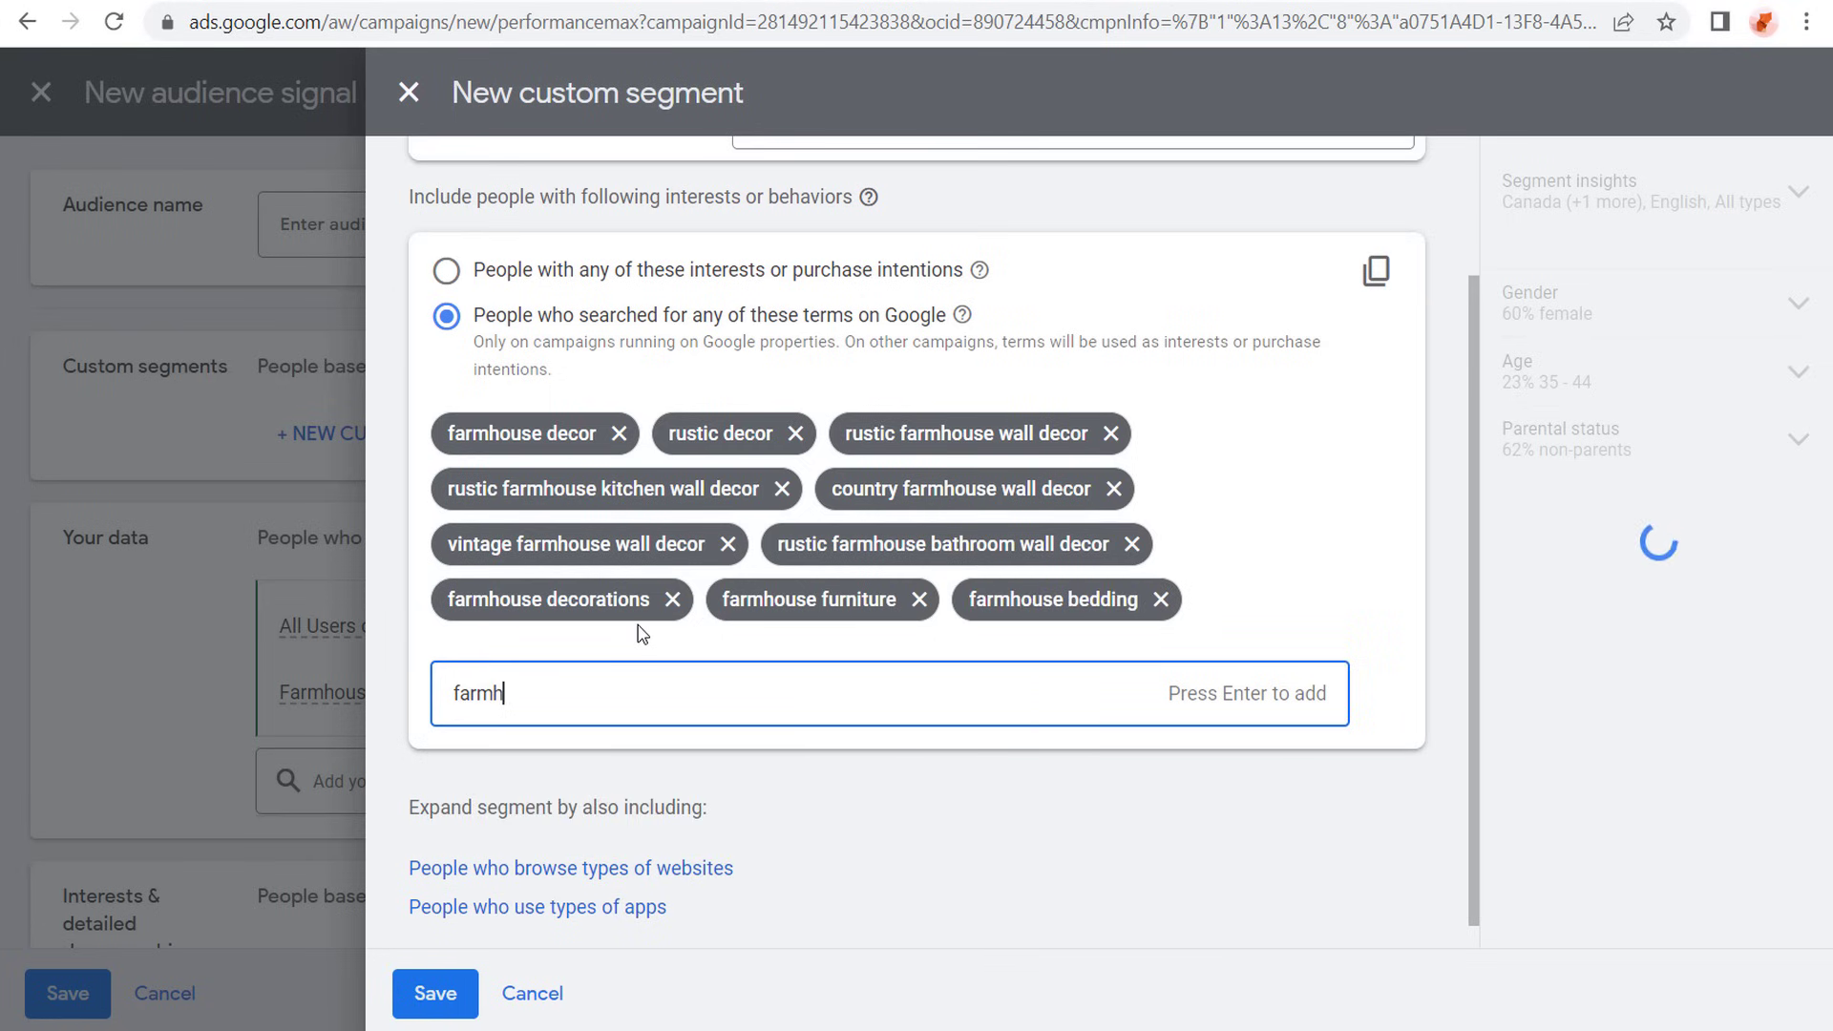
{"action": "type", "text": "ouse area rugs"}
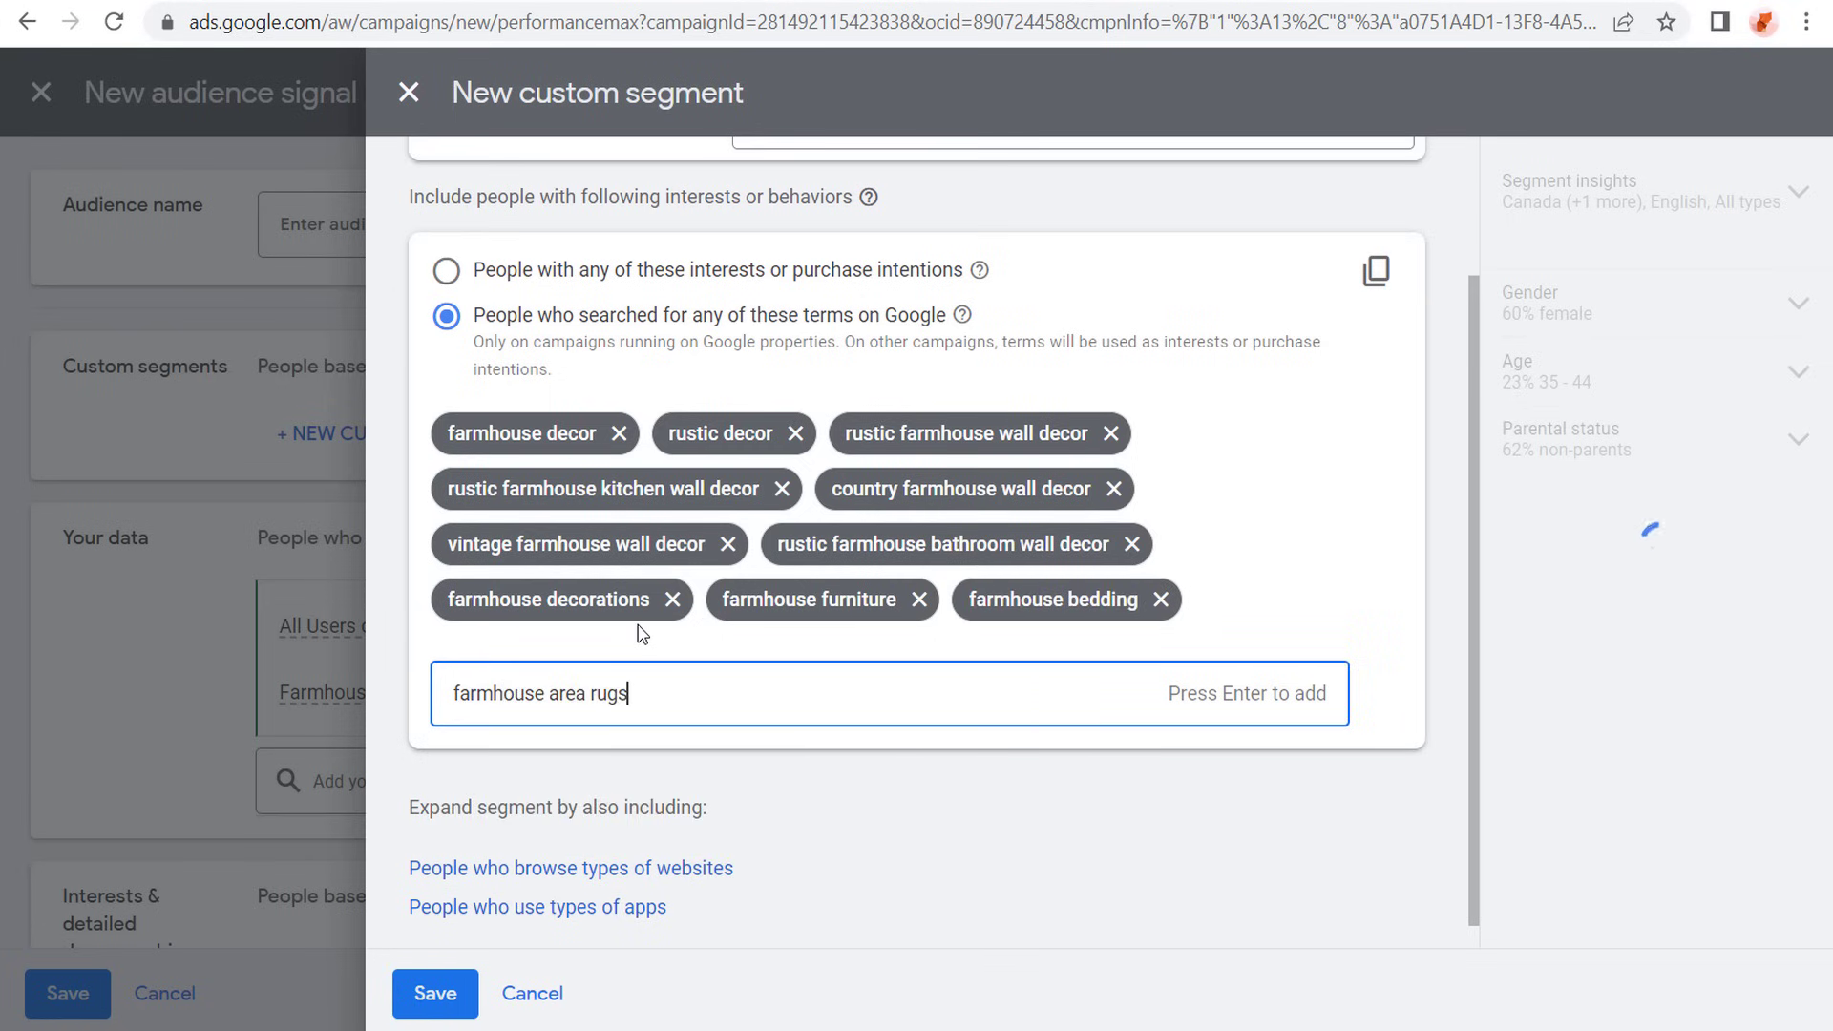
{"action": "key", "text": "Return"}
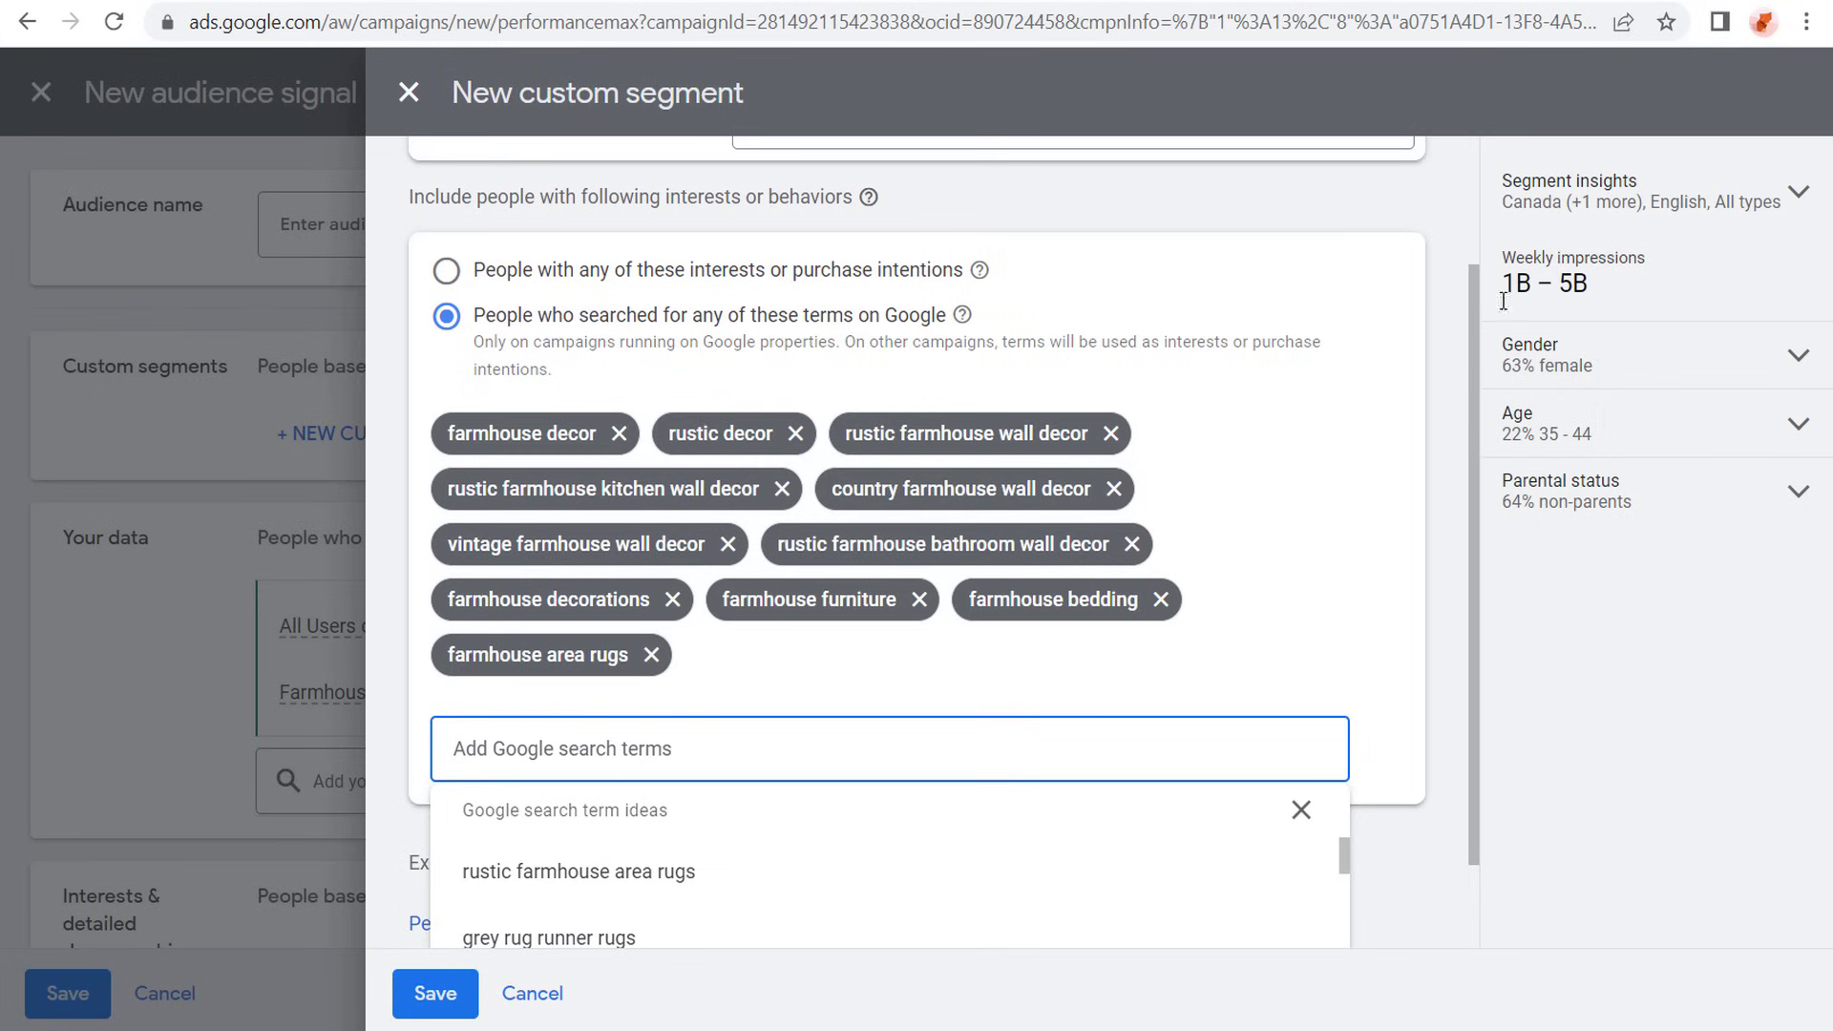
{"action": "left_click", "coordinate": [1444, 401]}
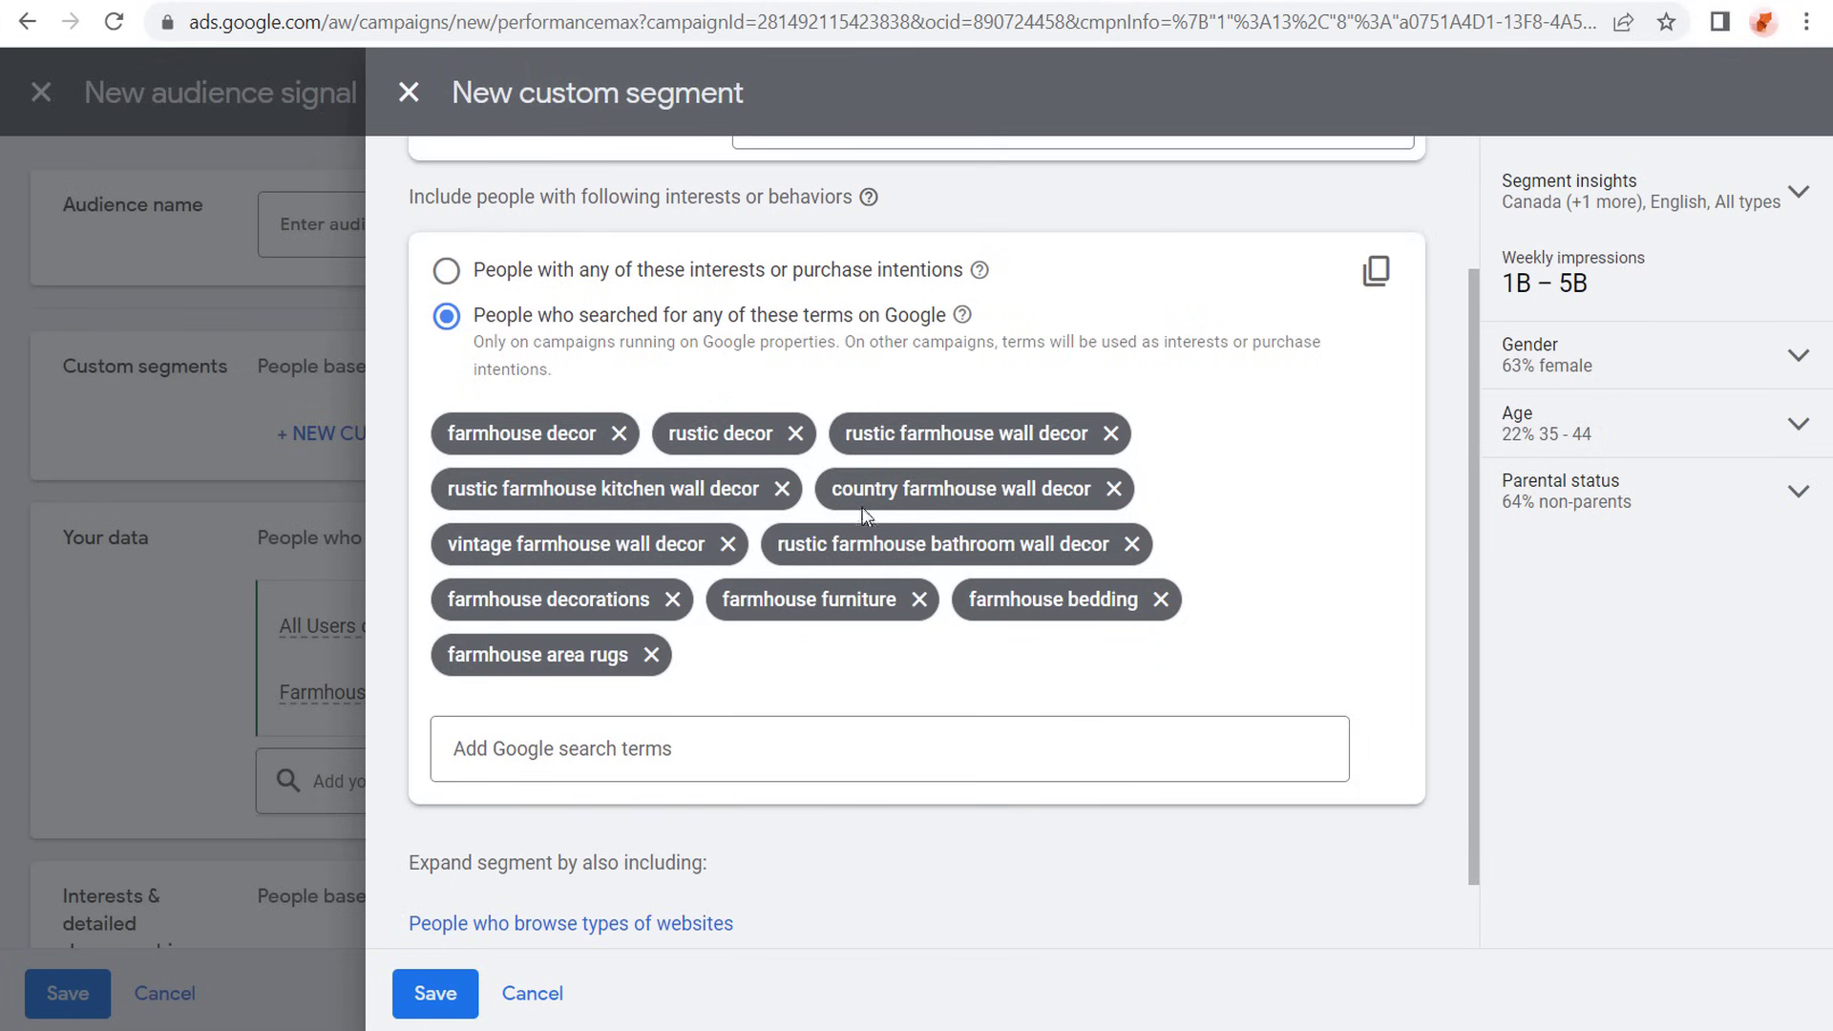
- Review the custom segment's terms and expansion options, and save the segment to the audience signal
{"action": "scroll", "coordinate": [866, 516], "scroll_direction": "down", "scroll_amount": 1}
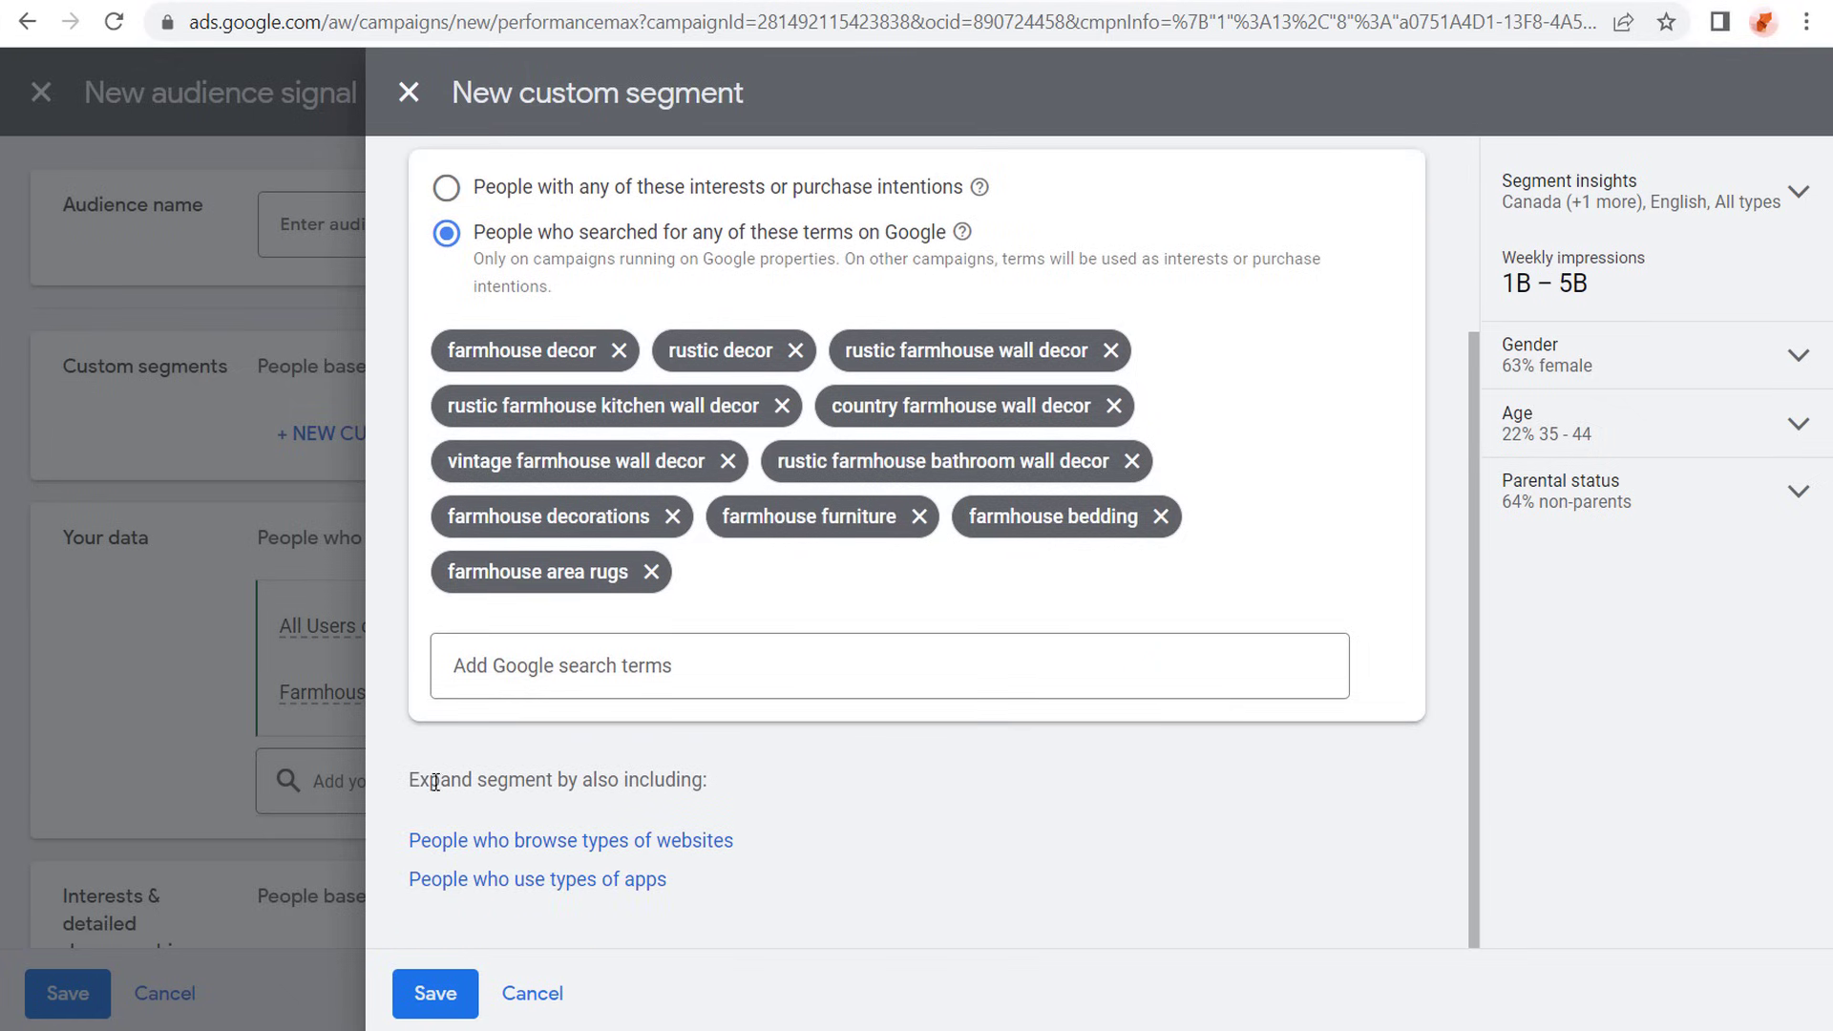
{"action": "left_click_drag", "start_coordinate": [411, 779], "coordinate": [668, 776]}
{"action": "left_click", "coordinate": [668, 776]}
{"action": "scroll", "coordinate": [1319, 765], "scroll_direction": "up", "scroll_amount": 3}
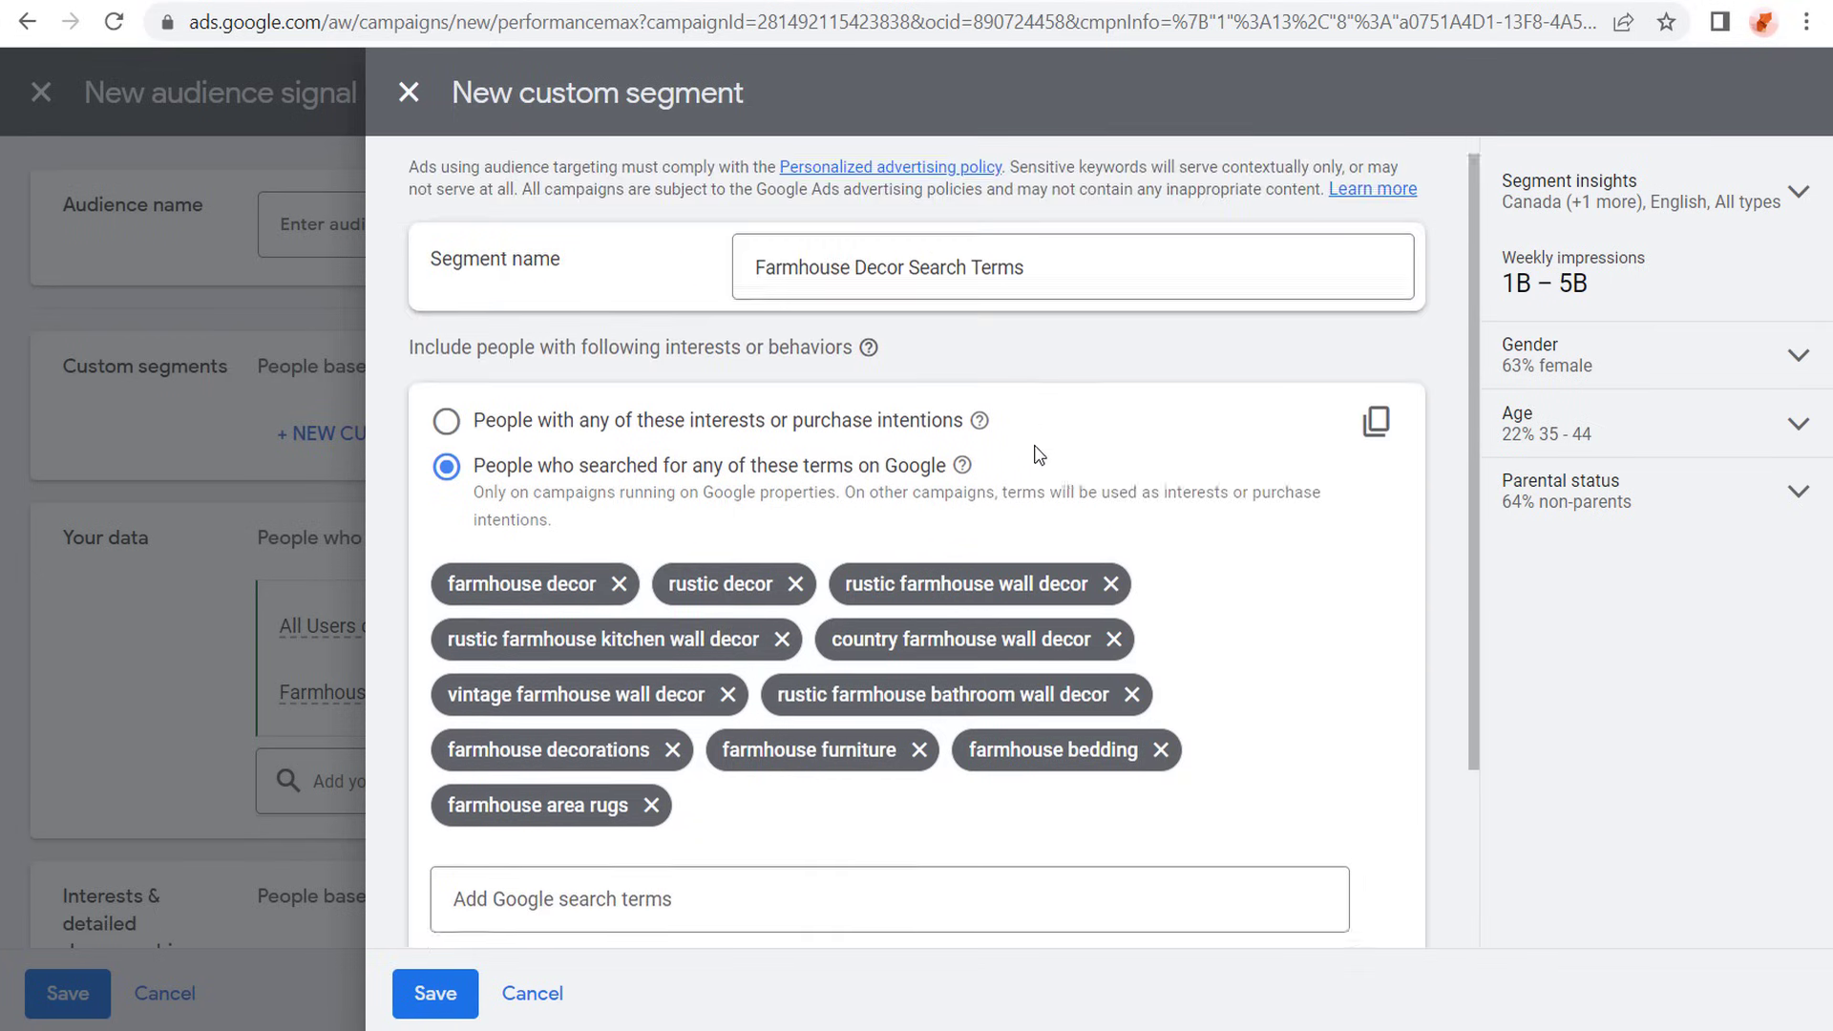
{"action": "scroll", "coordinate": [1038, 455], "scroll_direction": "down", "scroll_amount": 3}
{"action": "left_click", "coordinate": [435, 993]}
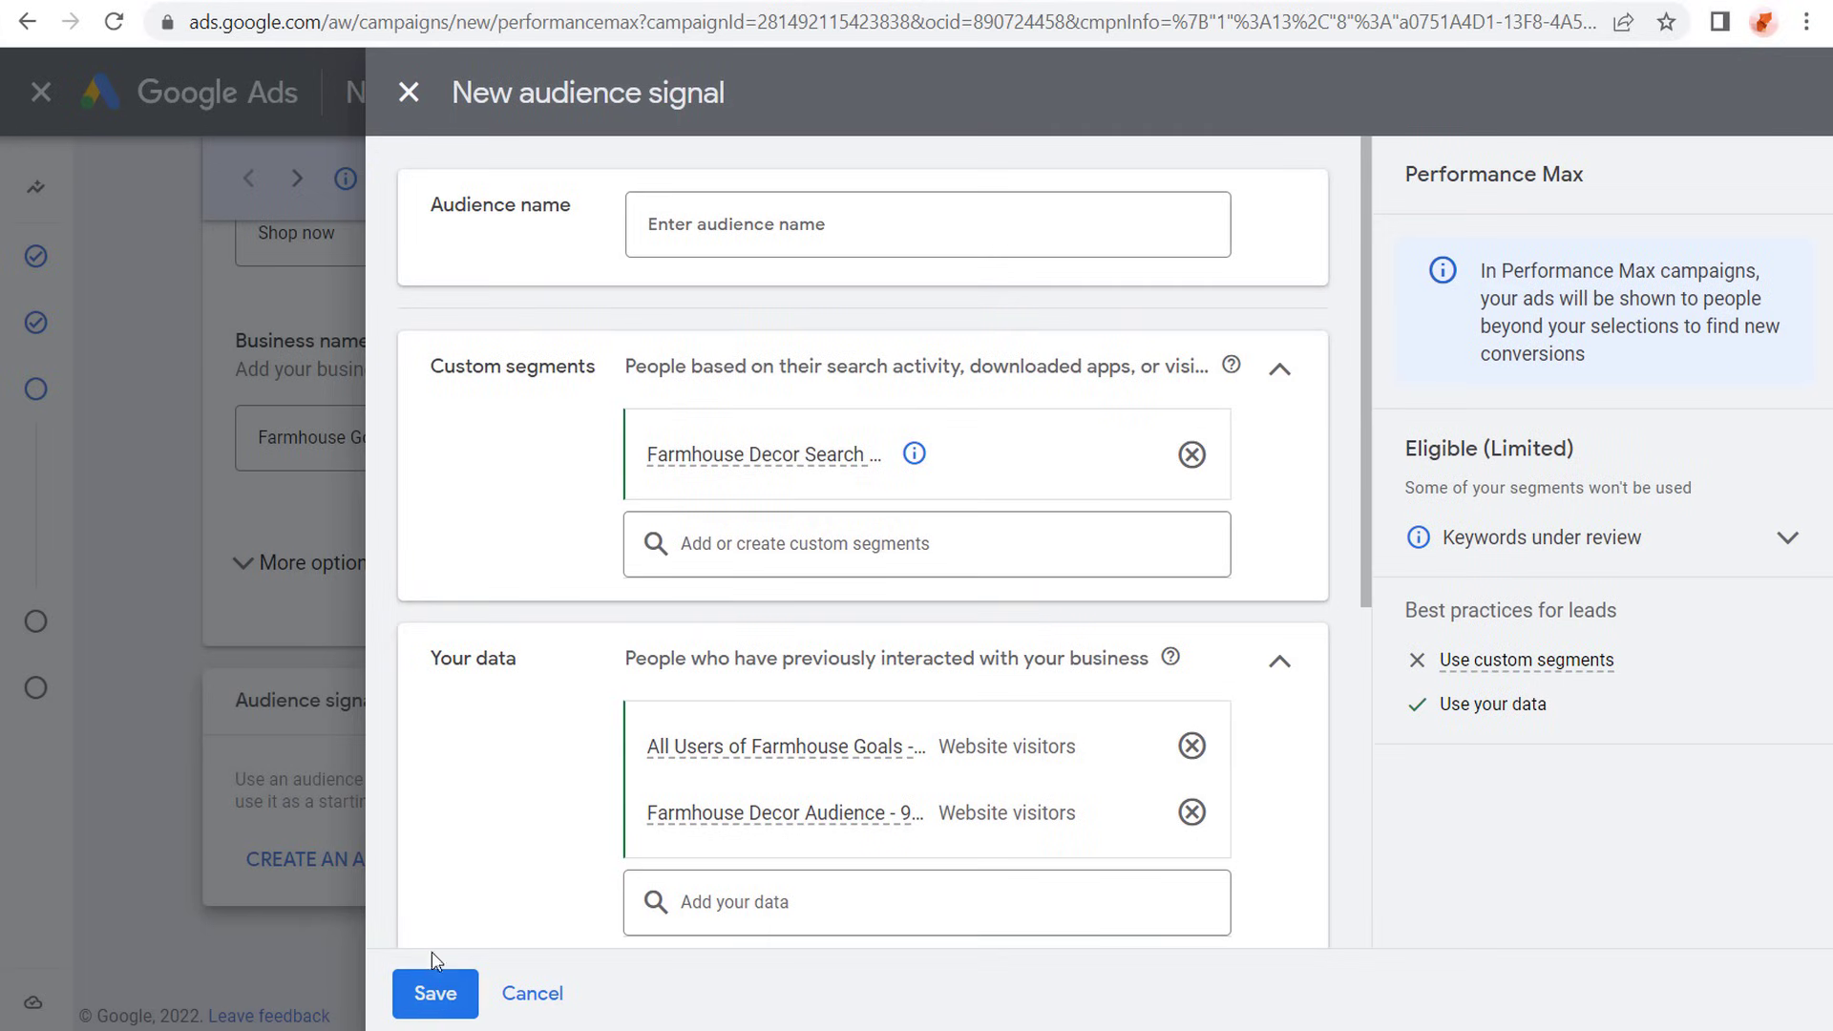
- Review the audience signal's segments and name the audience Farmhouse Decorations Audience Signal
{"action": "scroll", "coordinate": [553, 474], "scroll_direction": "down", "scroll_amount": 2}
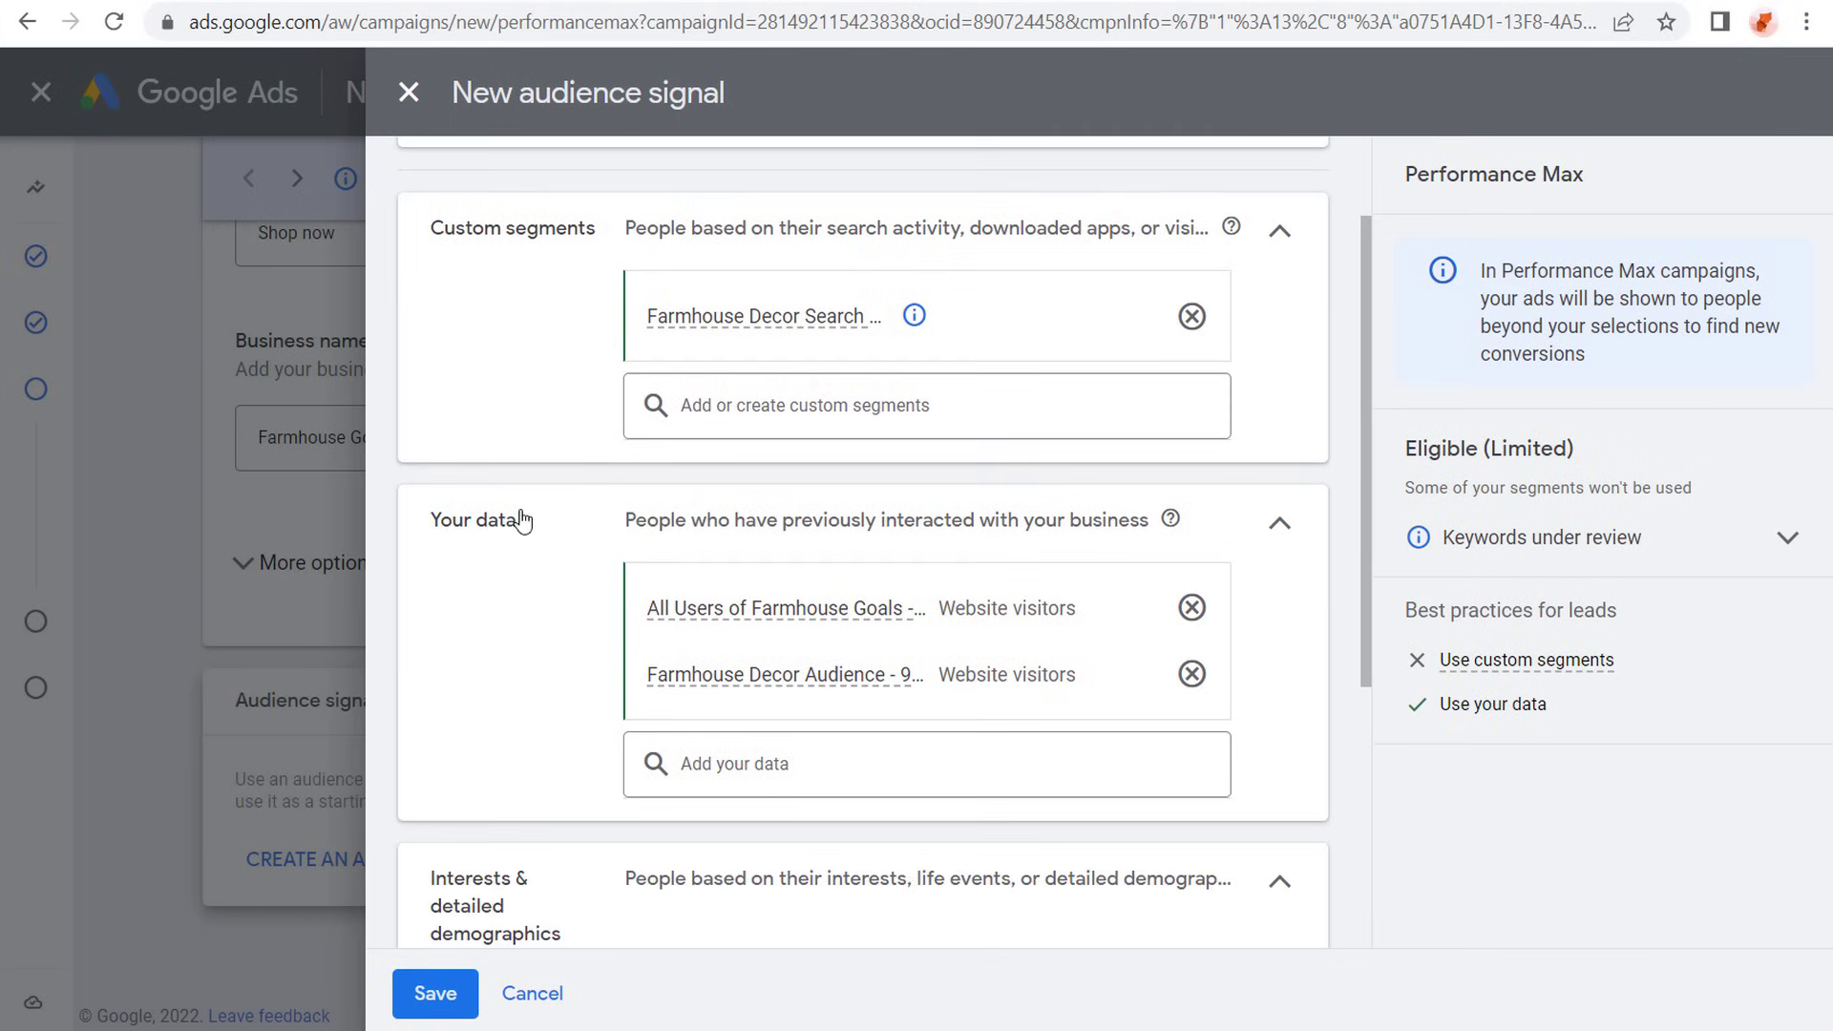
{"action": "scroll", "coordinate": [463, 668], "scroll_direction": "down", "scroll_amount": 5}
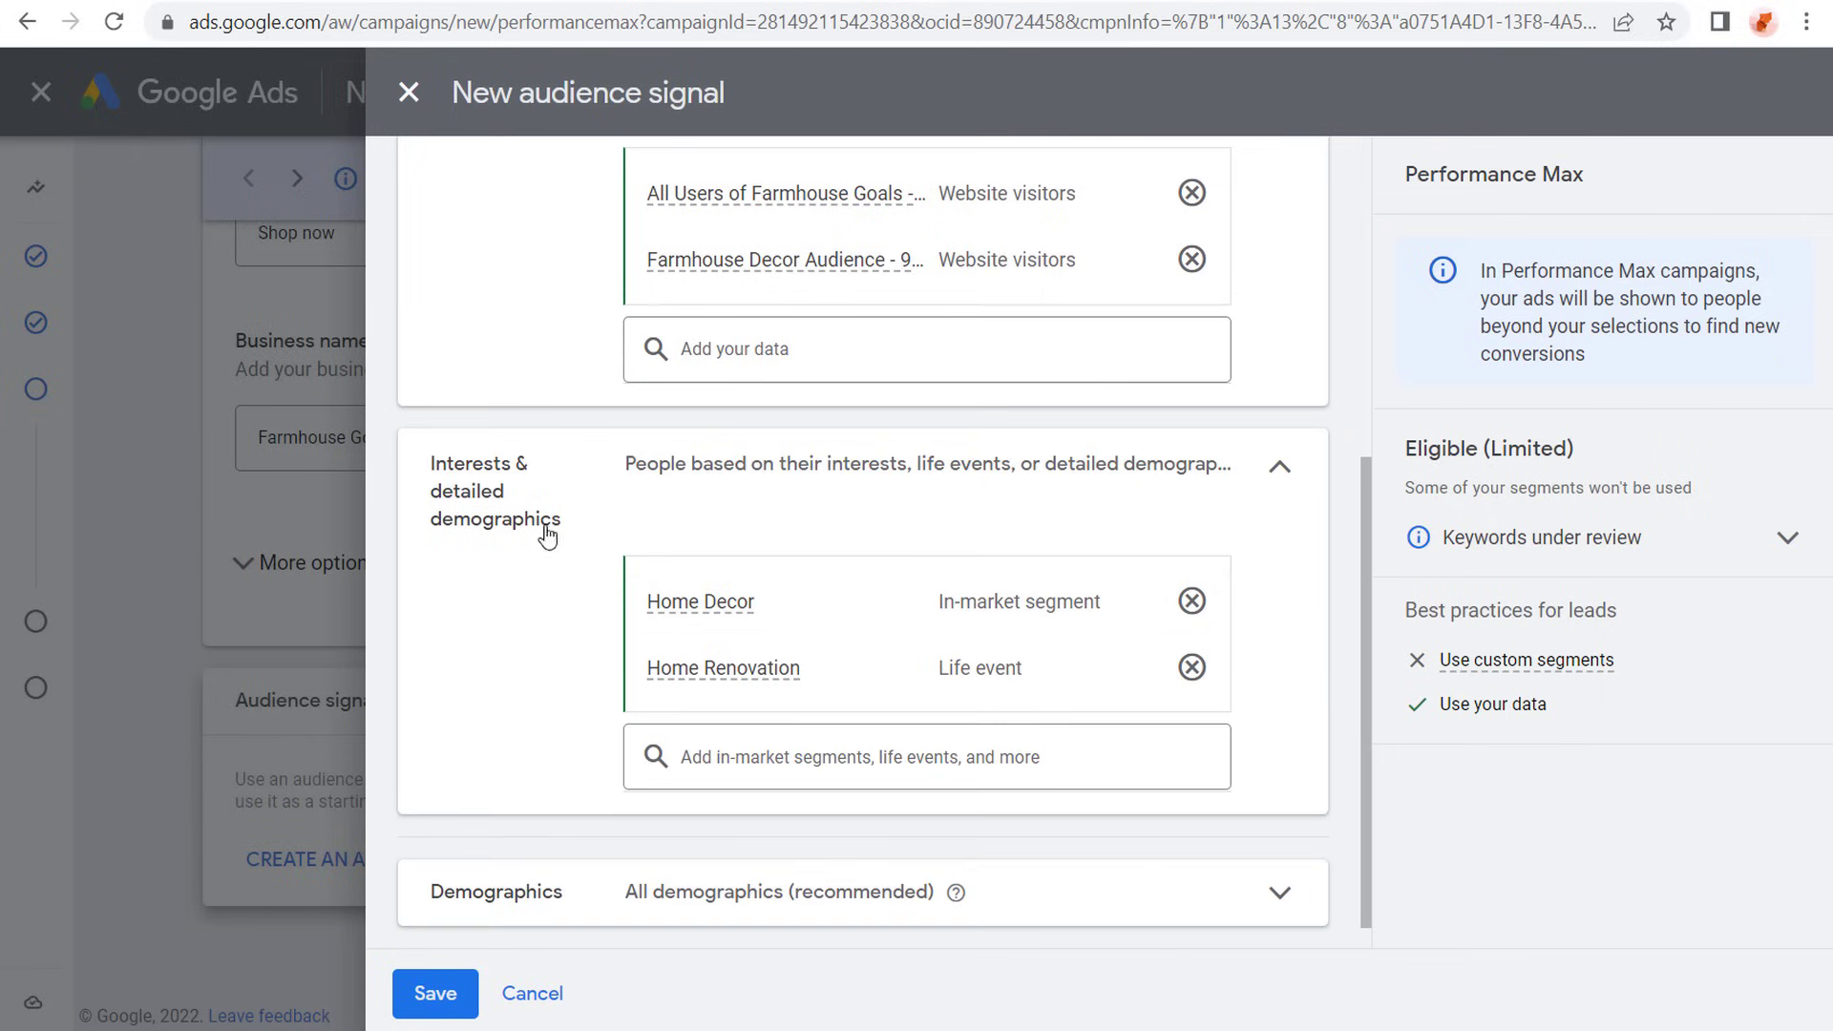
{"action": "scroll", "coordinate": [496, 519], "scroll_direction": "up", "scroll_amount": 7}
{"action": "left_click", "coordinate": [702, 234]}
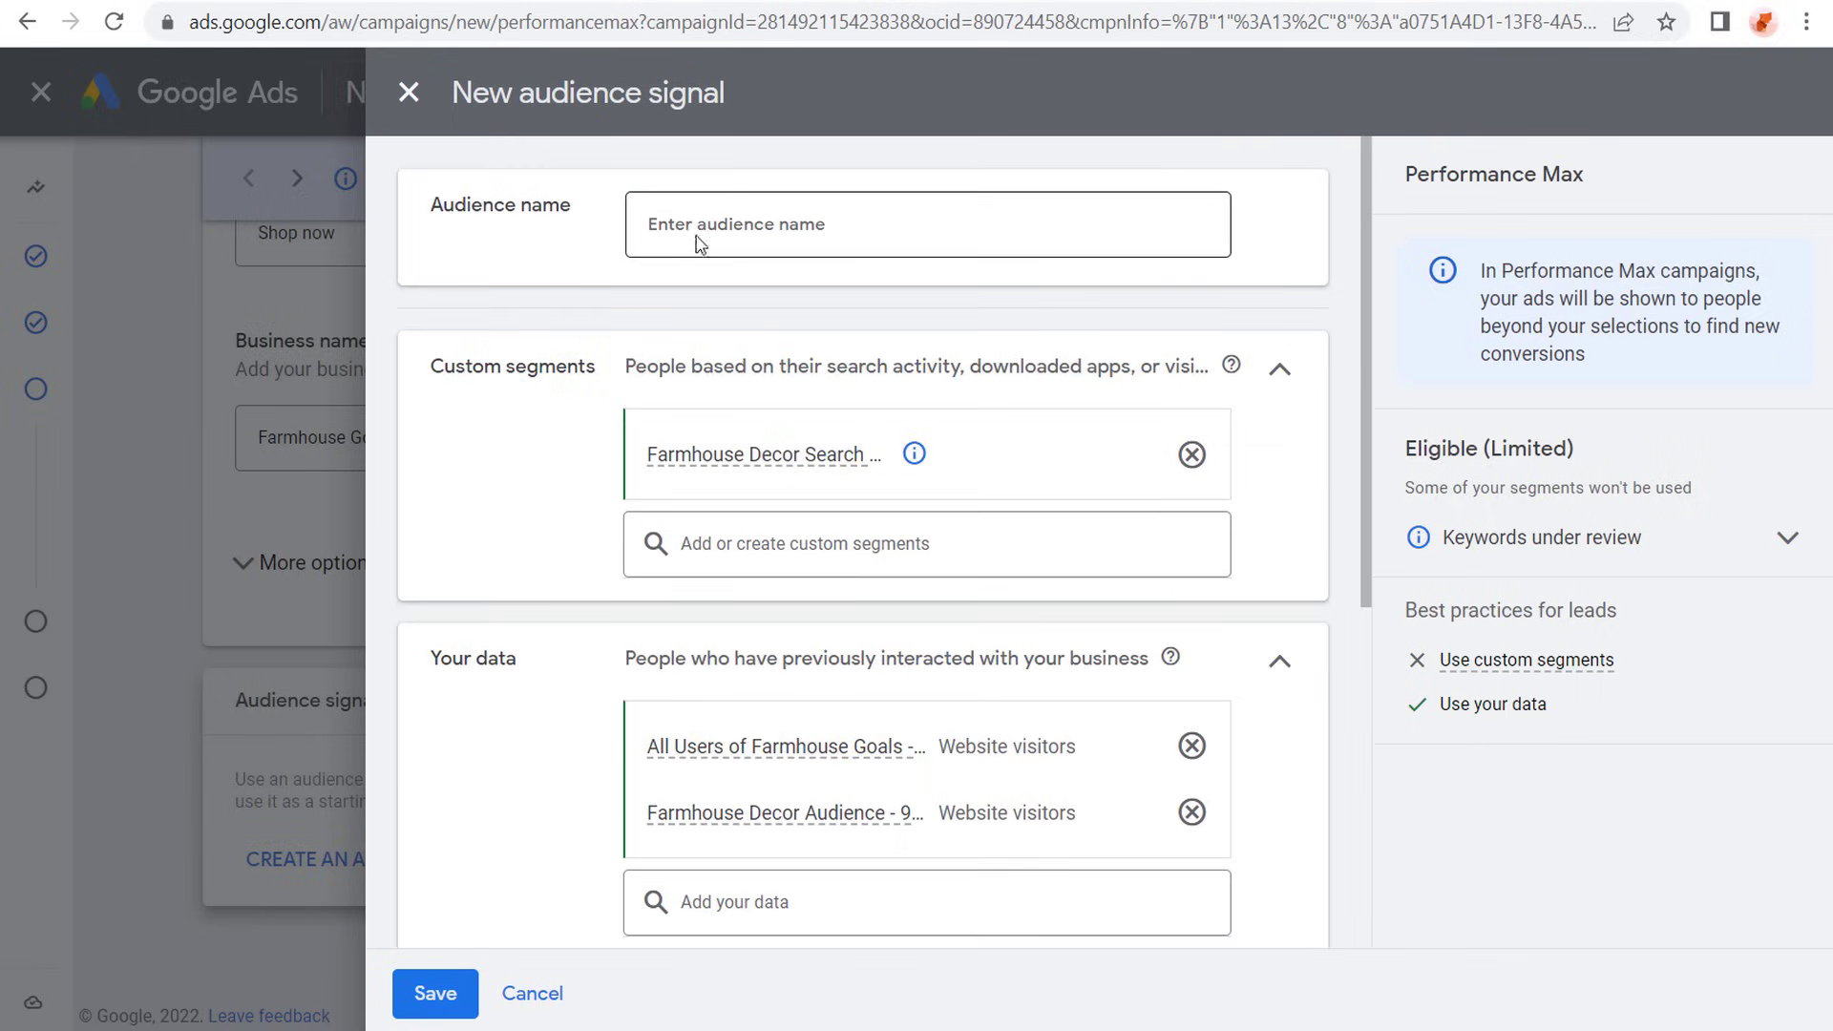
{"action": "type", "text": "Farmhouse Decorat"}
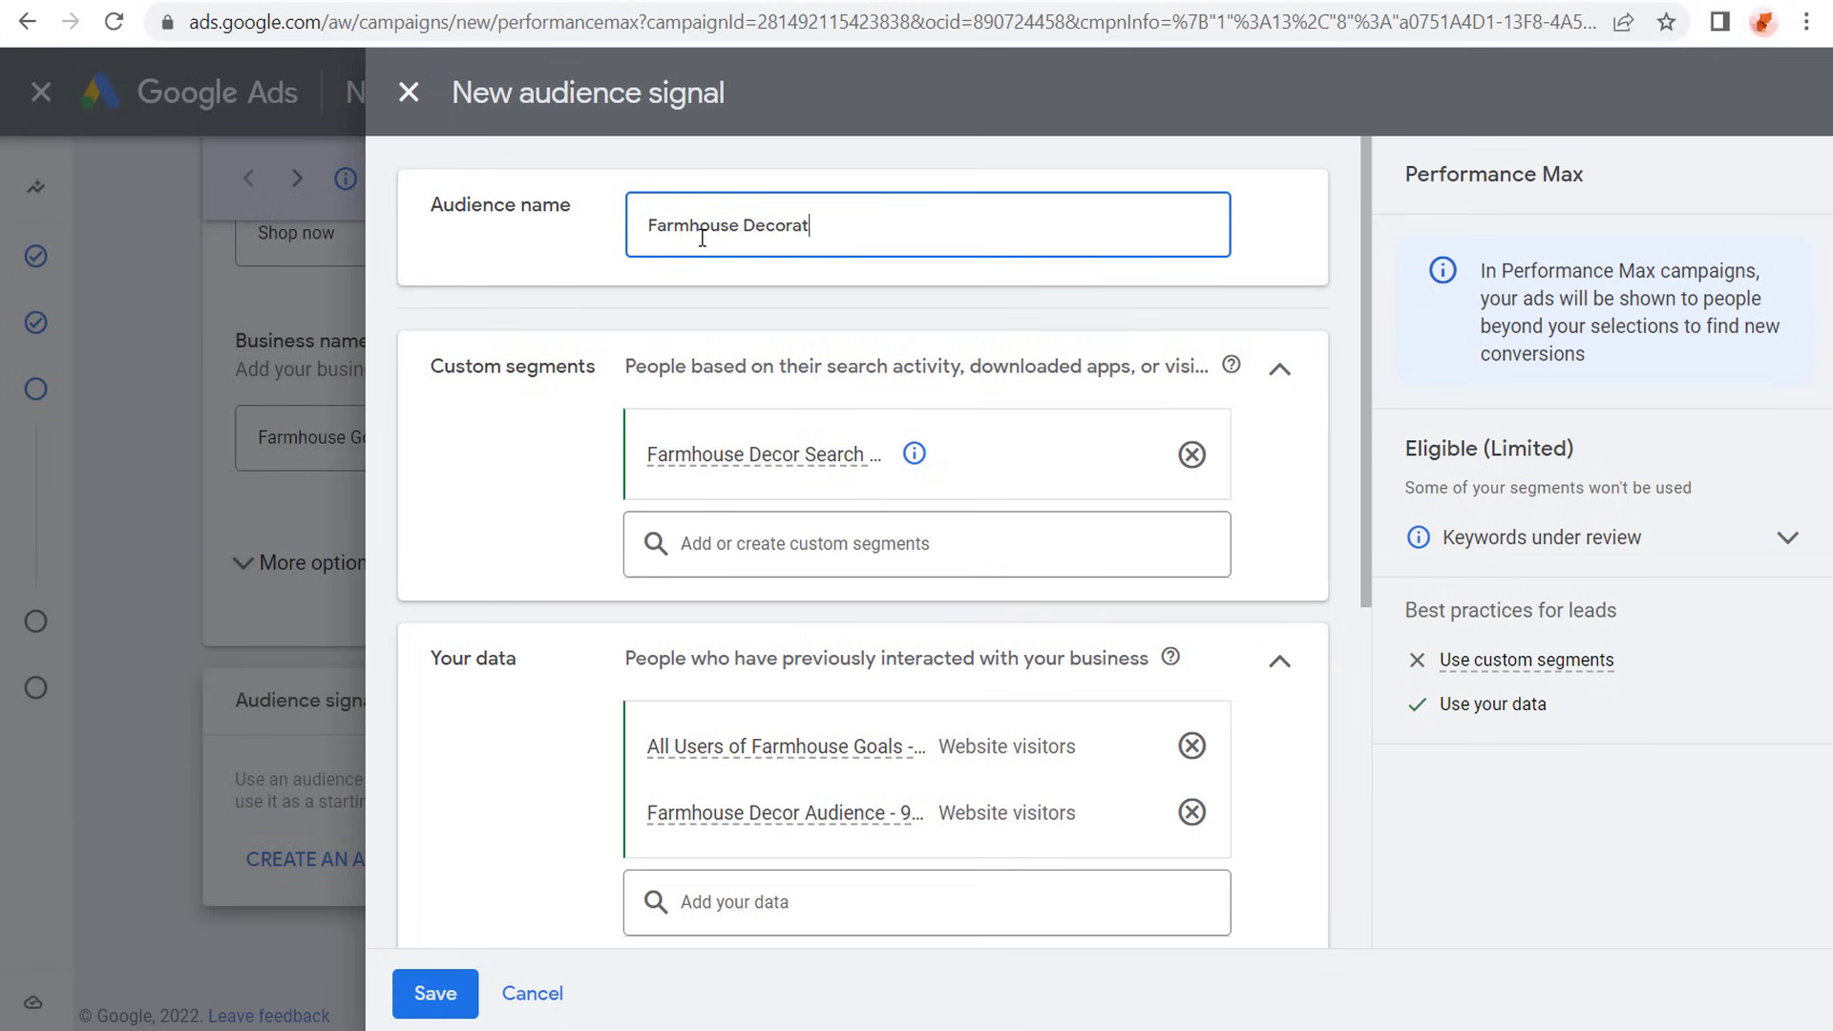
{"action": "type", "text": "ions Audience Signal"}
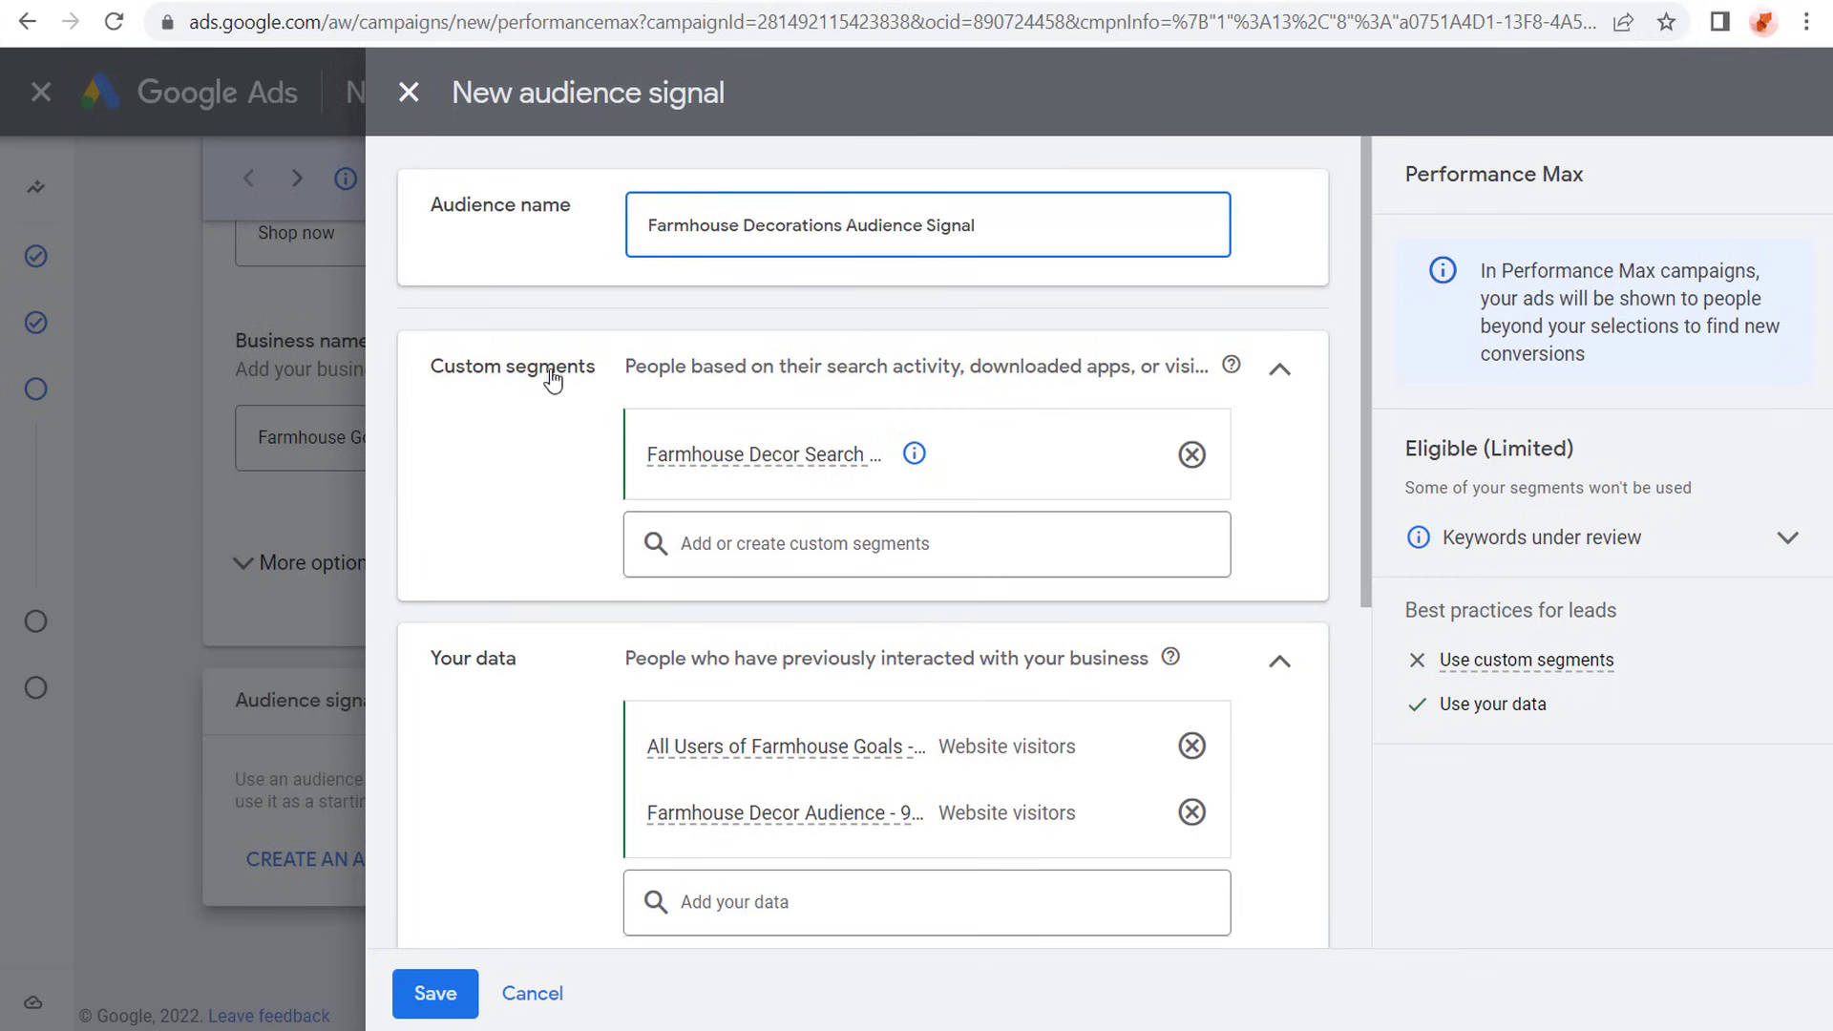
- Limit the audience signal's demographics to ages 25 to 65+ and save the audience signal
{"action": "scroll", "coordinate": [534, 428], "scroll_direction": "down", "scroll_amount": 6}
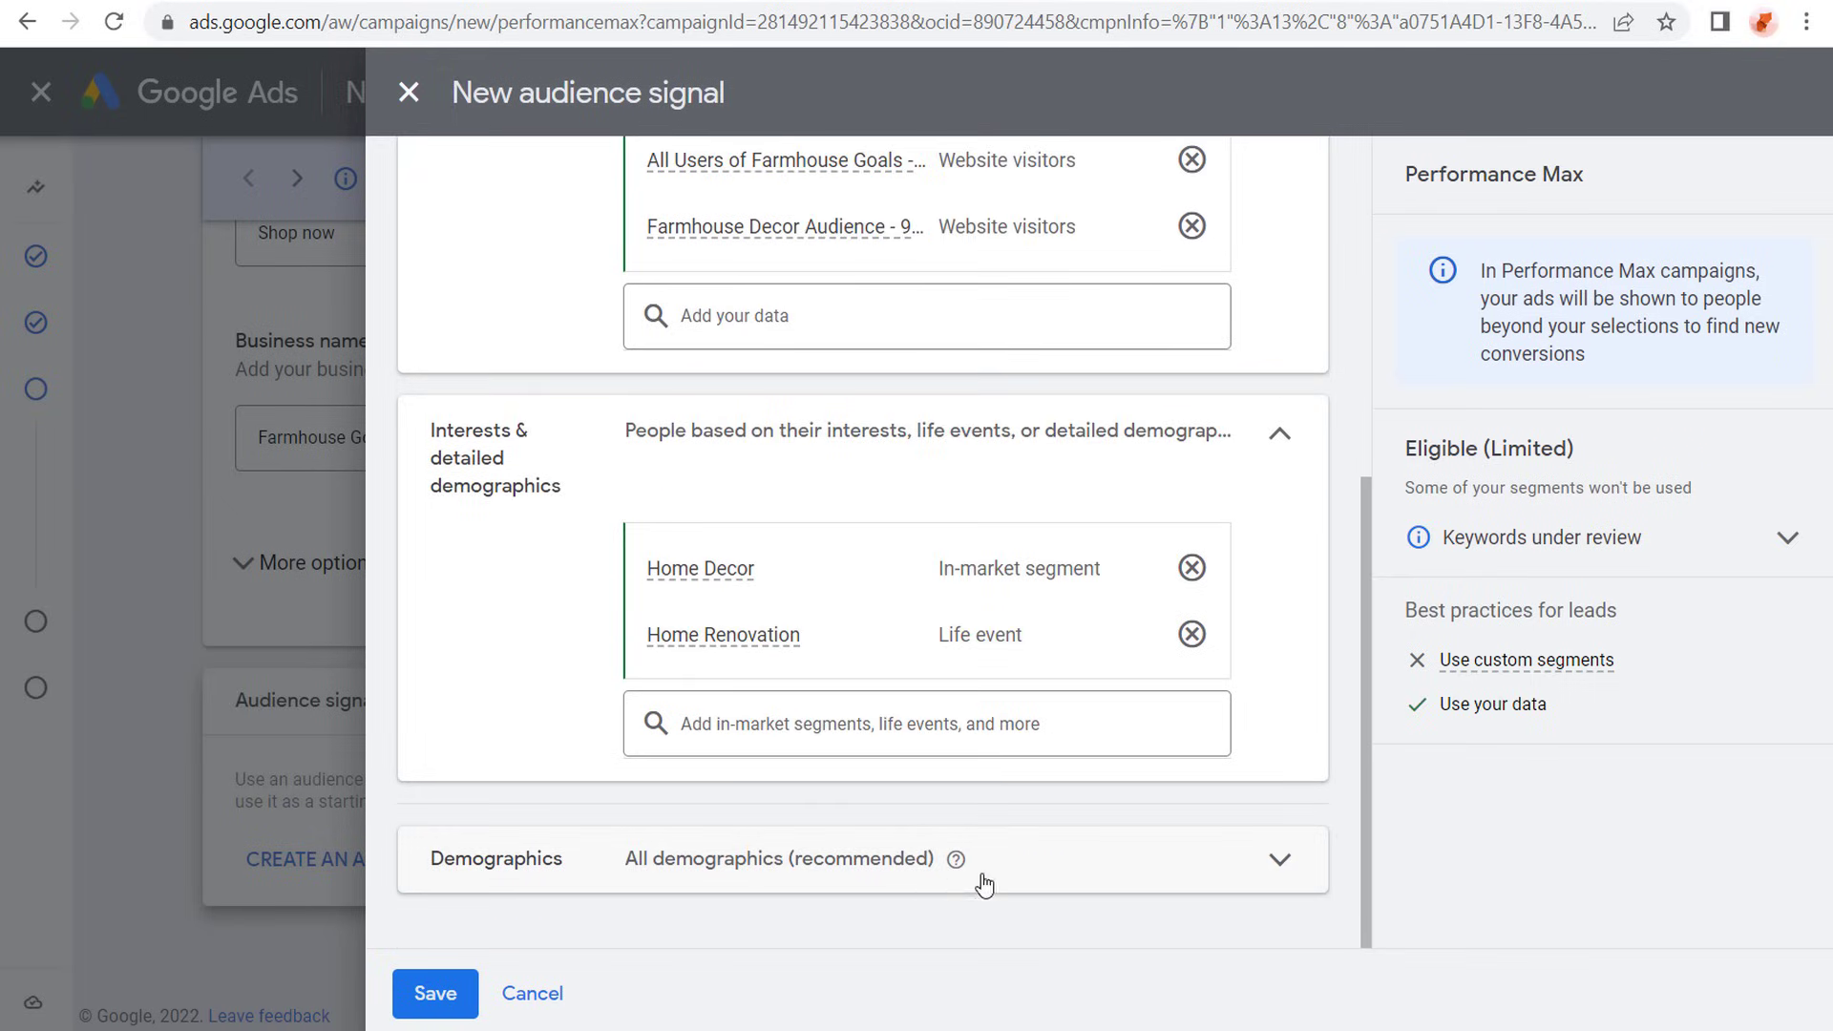
{"action": "left_click", "coordinate": [1247, 871]}
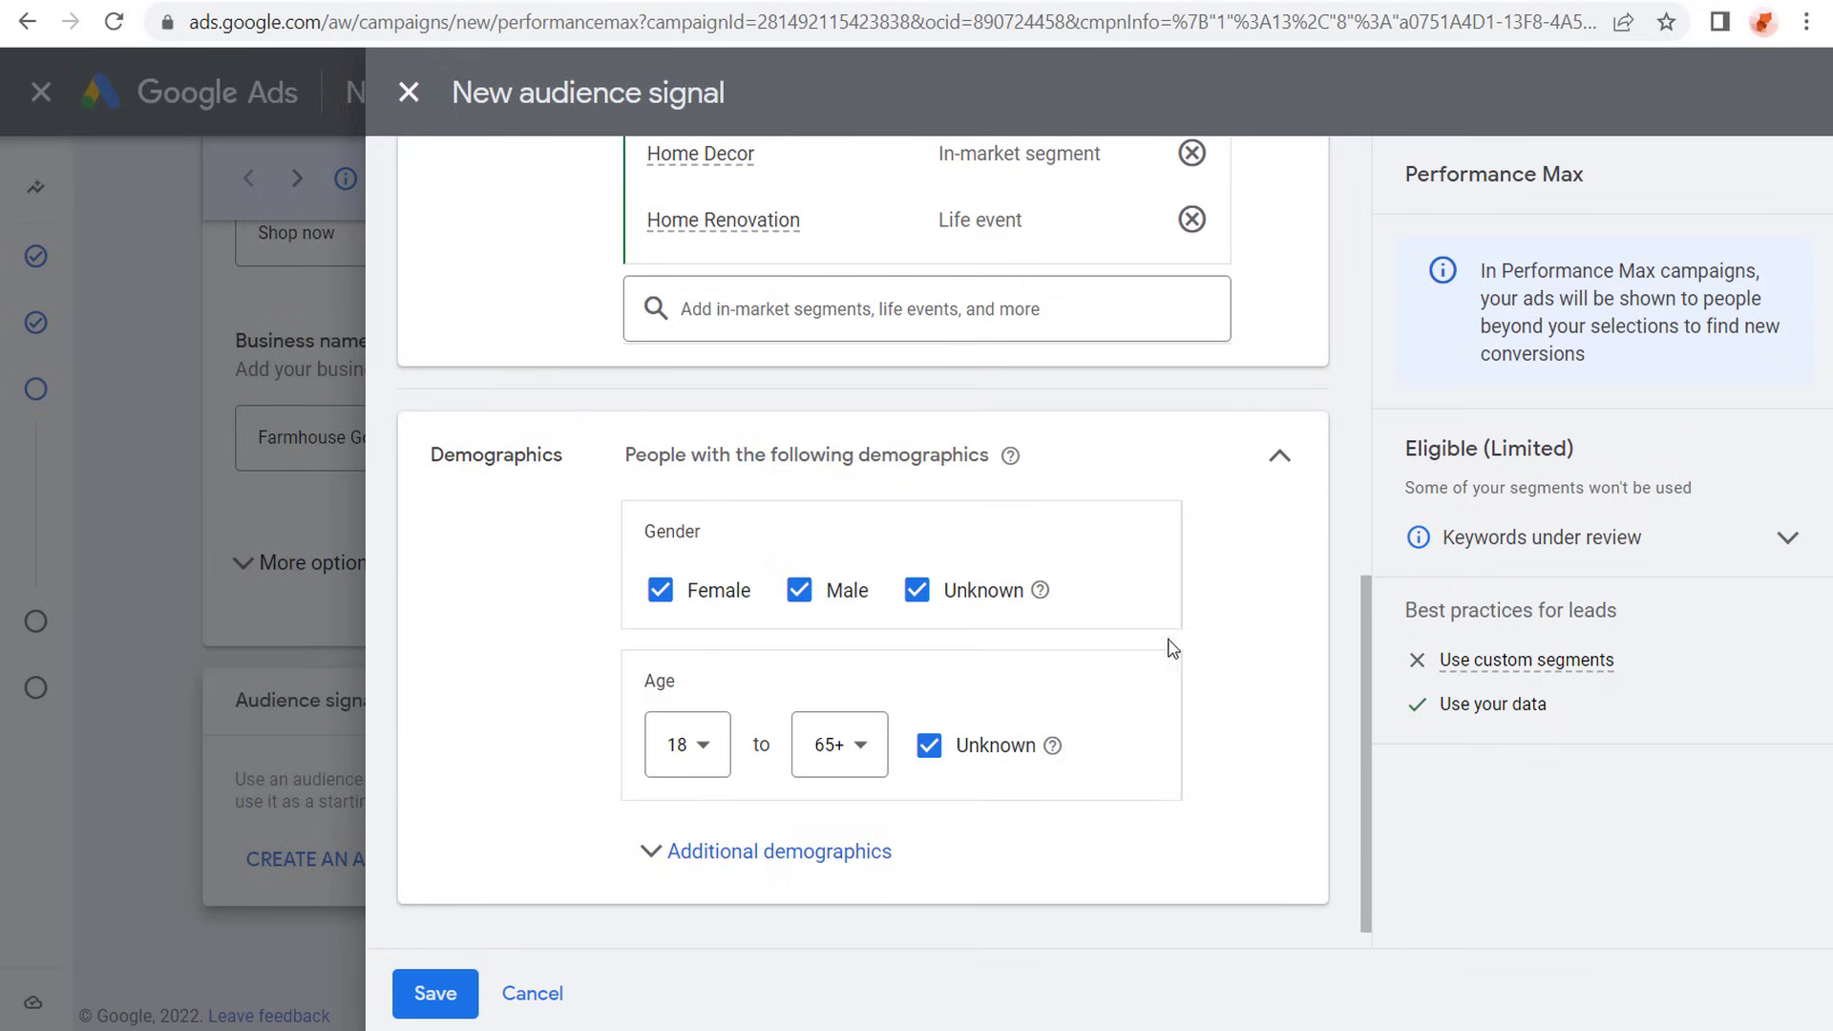
{"action": "left_click", "coordinate": [702, 751]}
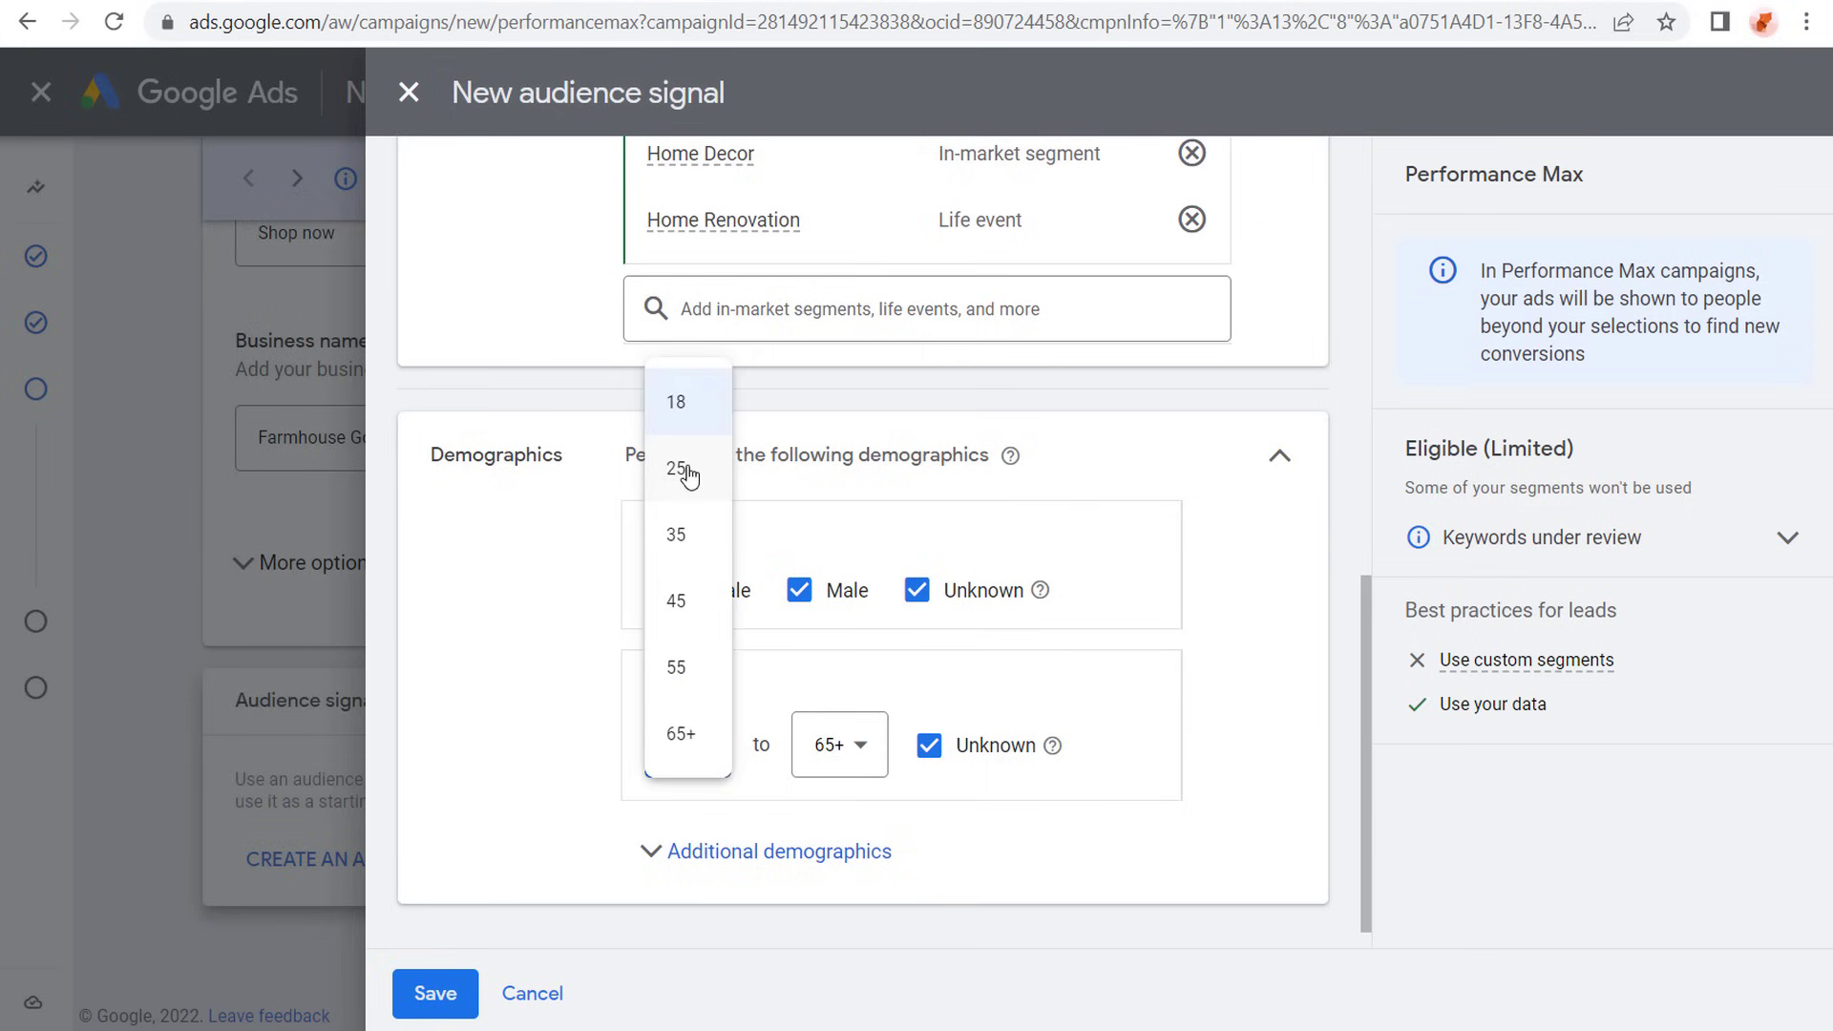
{"action": "left_click", "coordinate": [689, 472]}
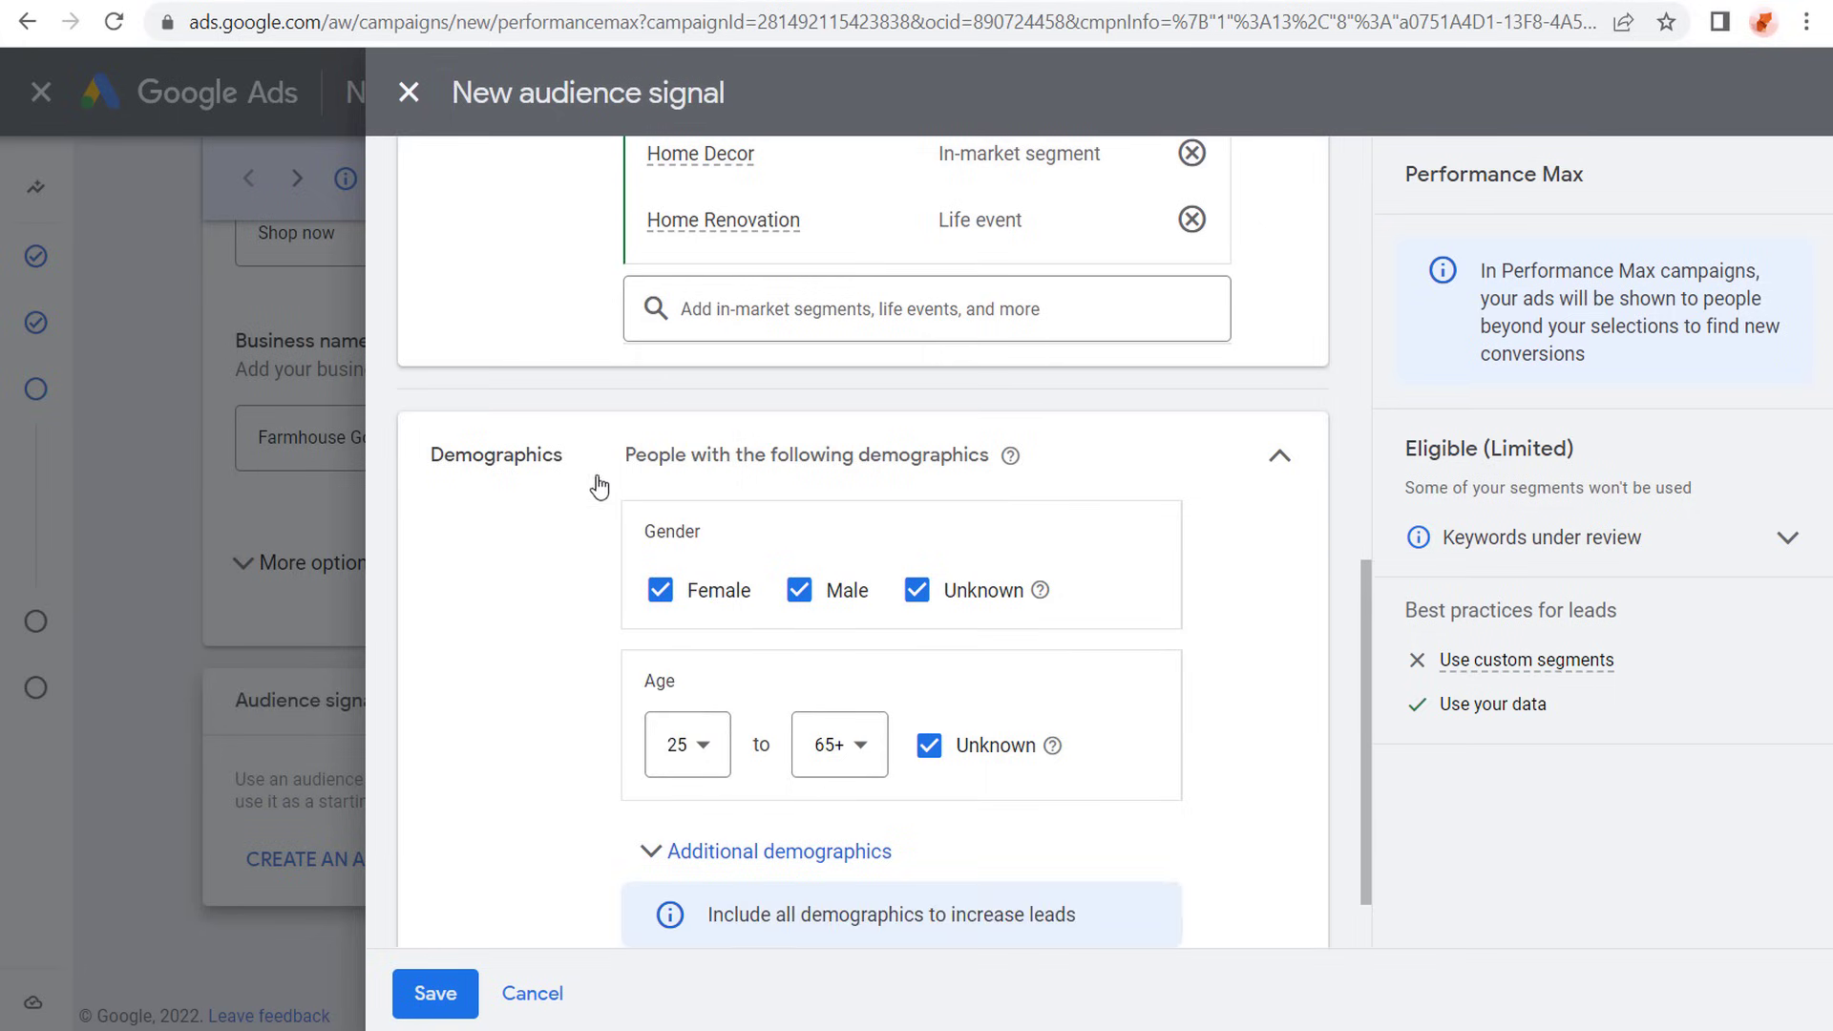
{"action": "left_click", "coordinate": [456, 994]}
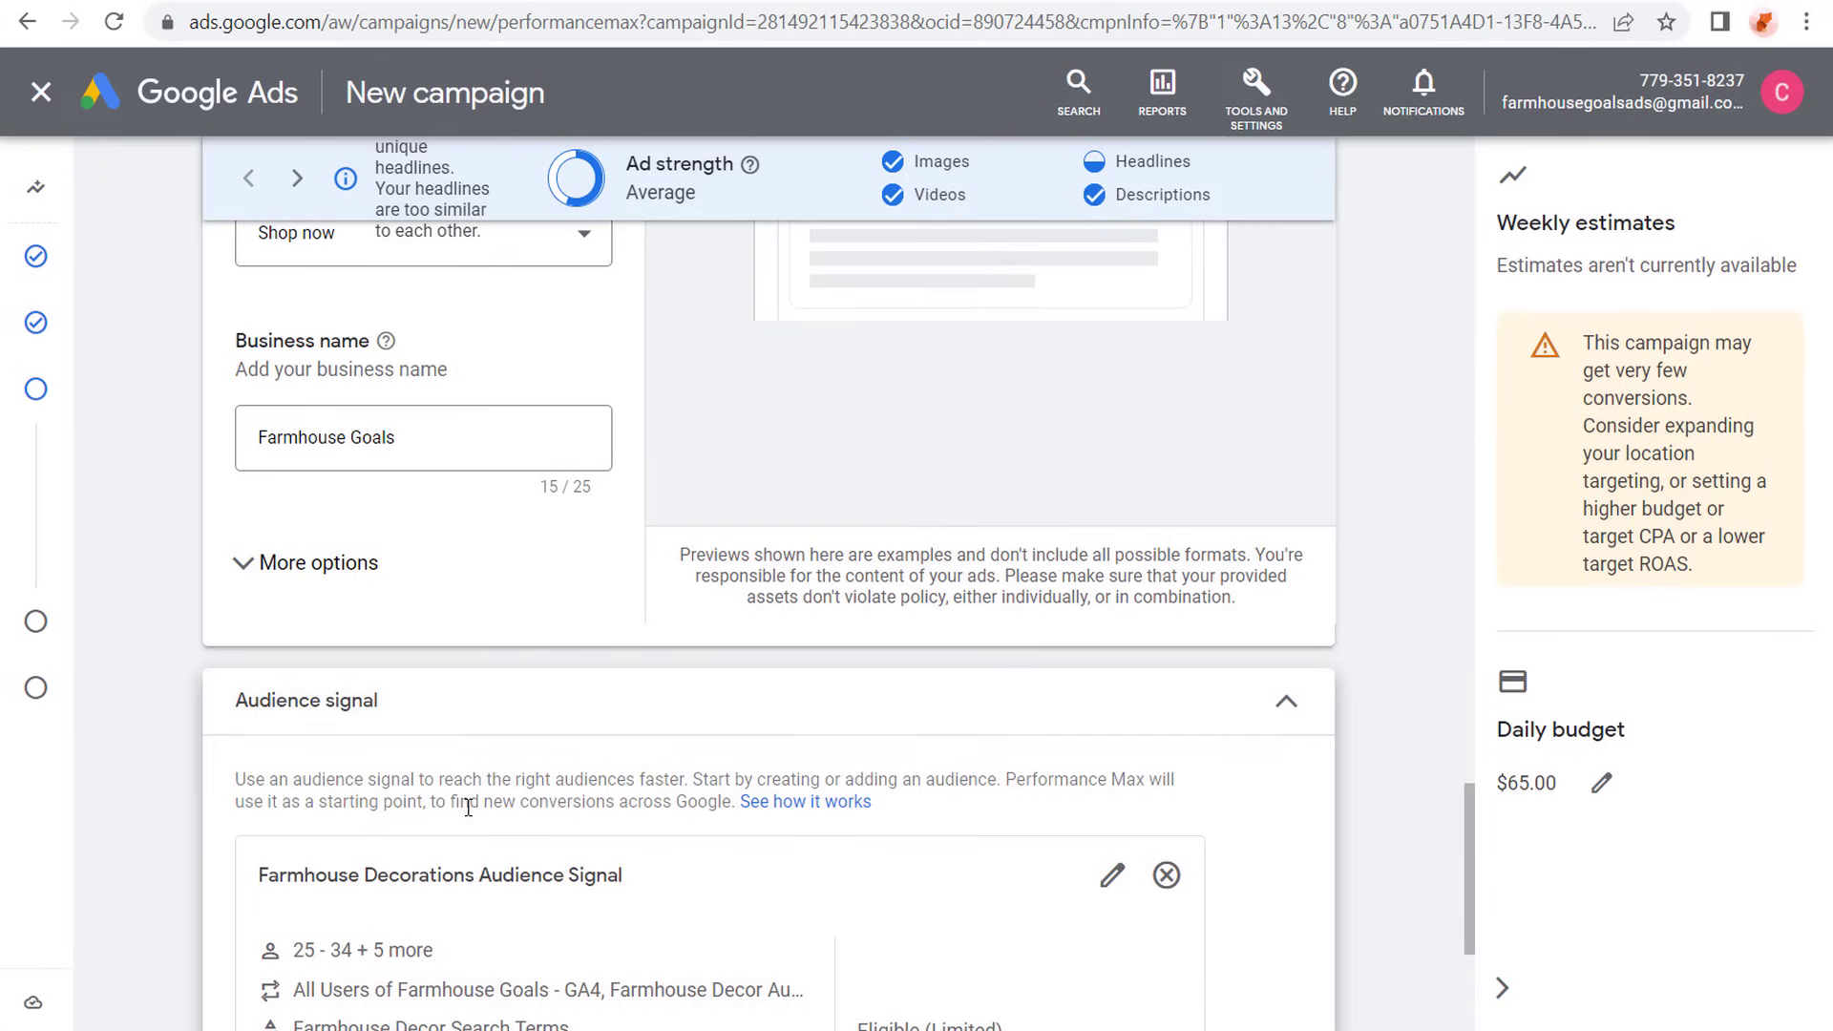
- Continue from the asset group to the campaign's extensions and expand the list of additional extension types
{"action": "scroll", "coordinate": [198, 625], "scroll_direction": "down", "scroll_amount": 4}
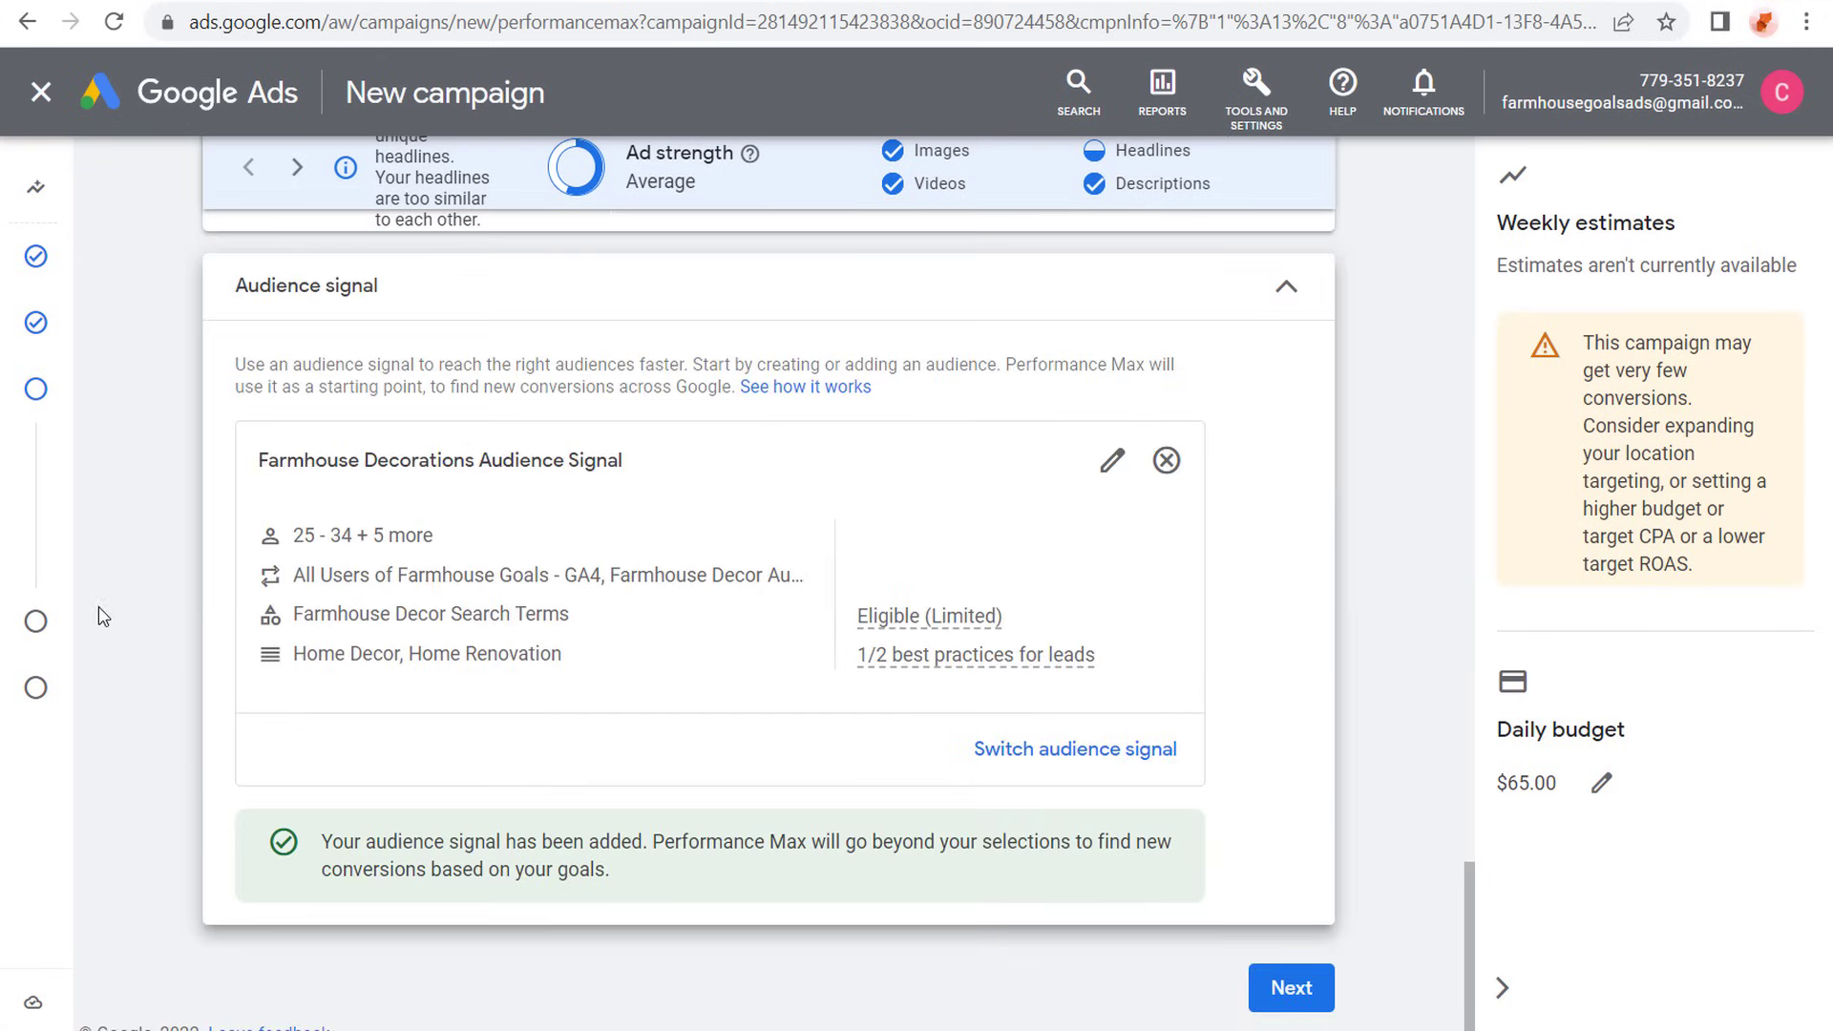
{"action": "left_click", "coordinate": [1303, 989]}
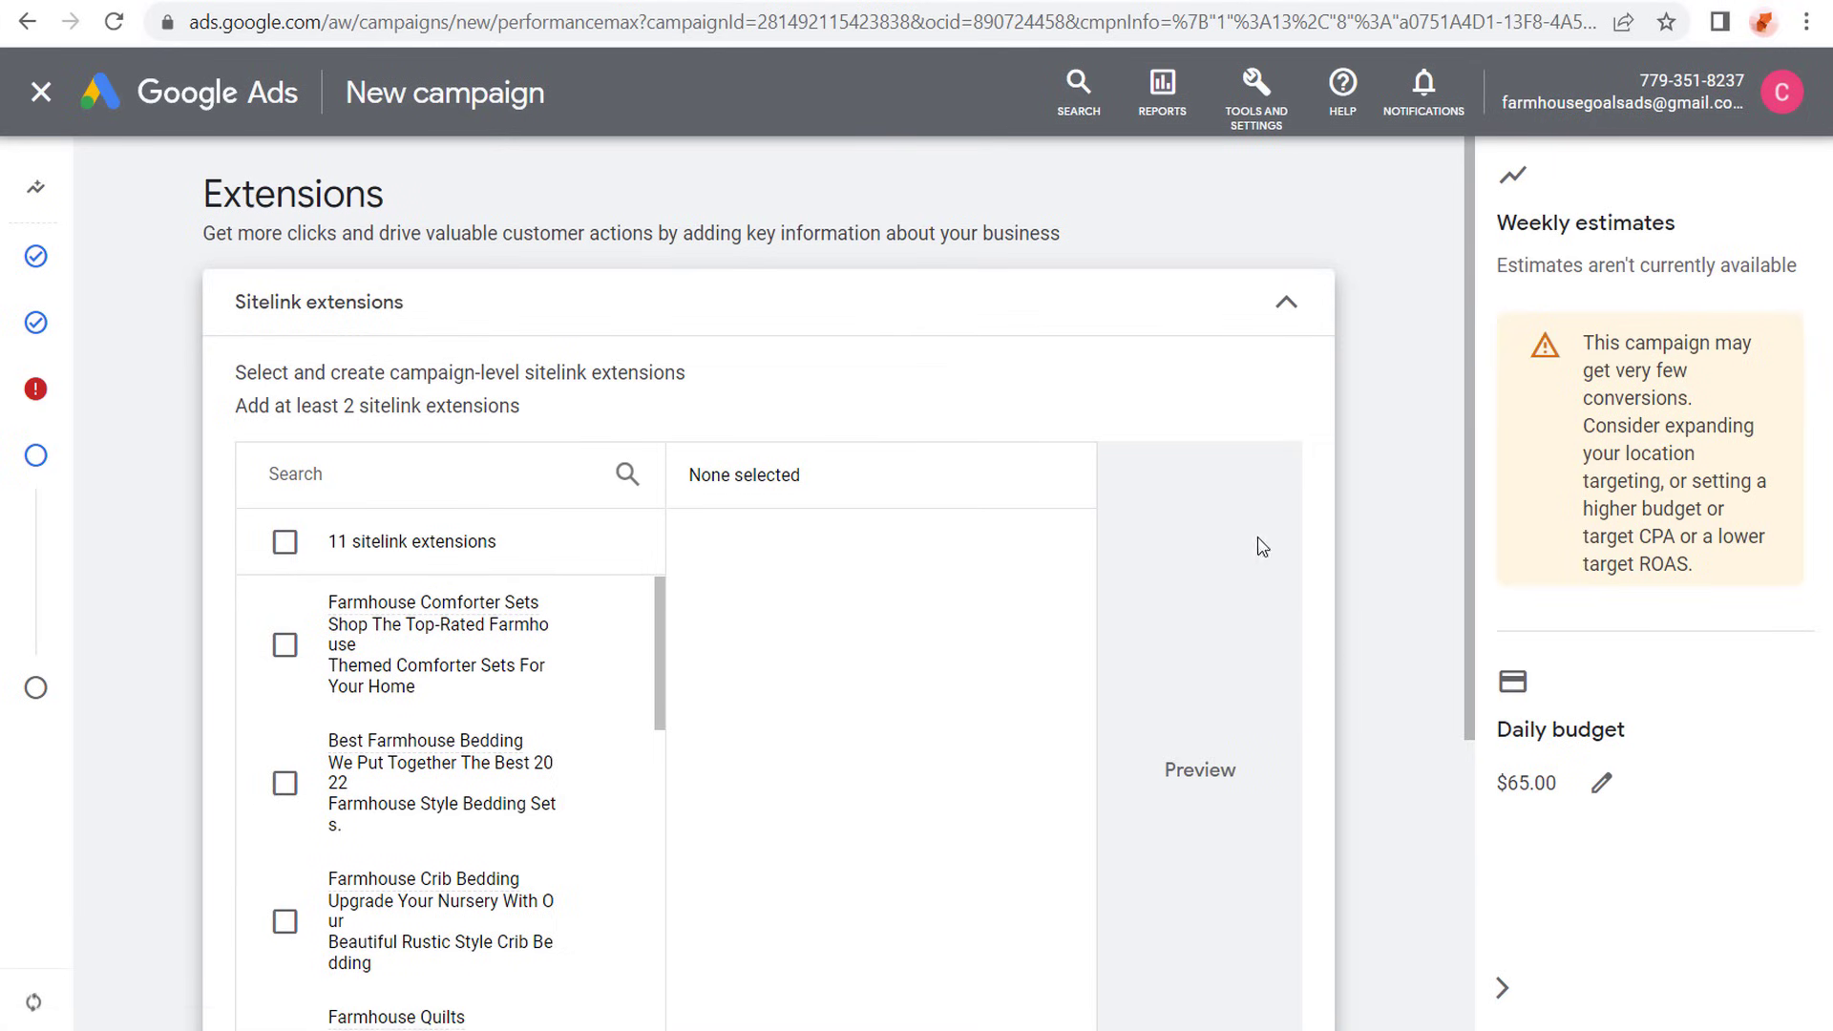
{"action": "left_click", "coordinate": [1288, 298]}
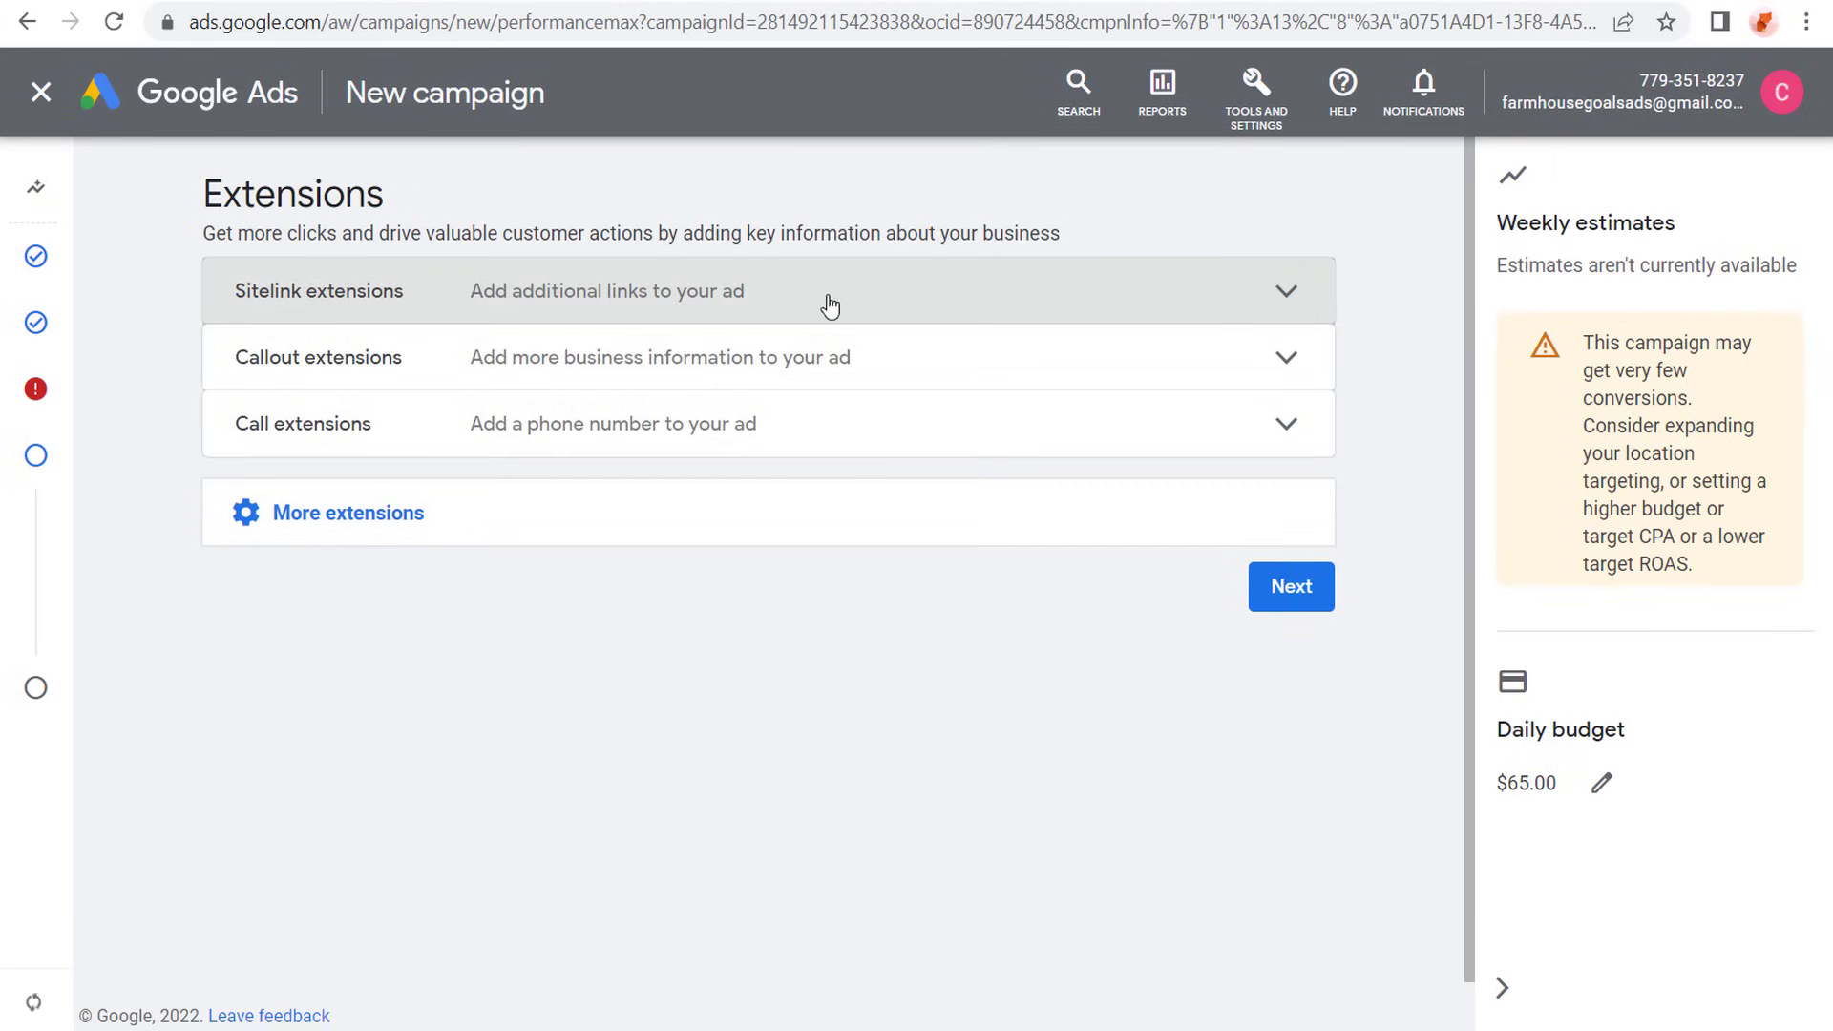
{"action": "left_click", "coordinate": [375, 518]}
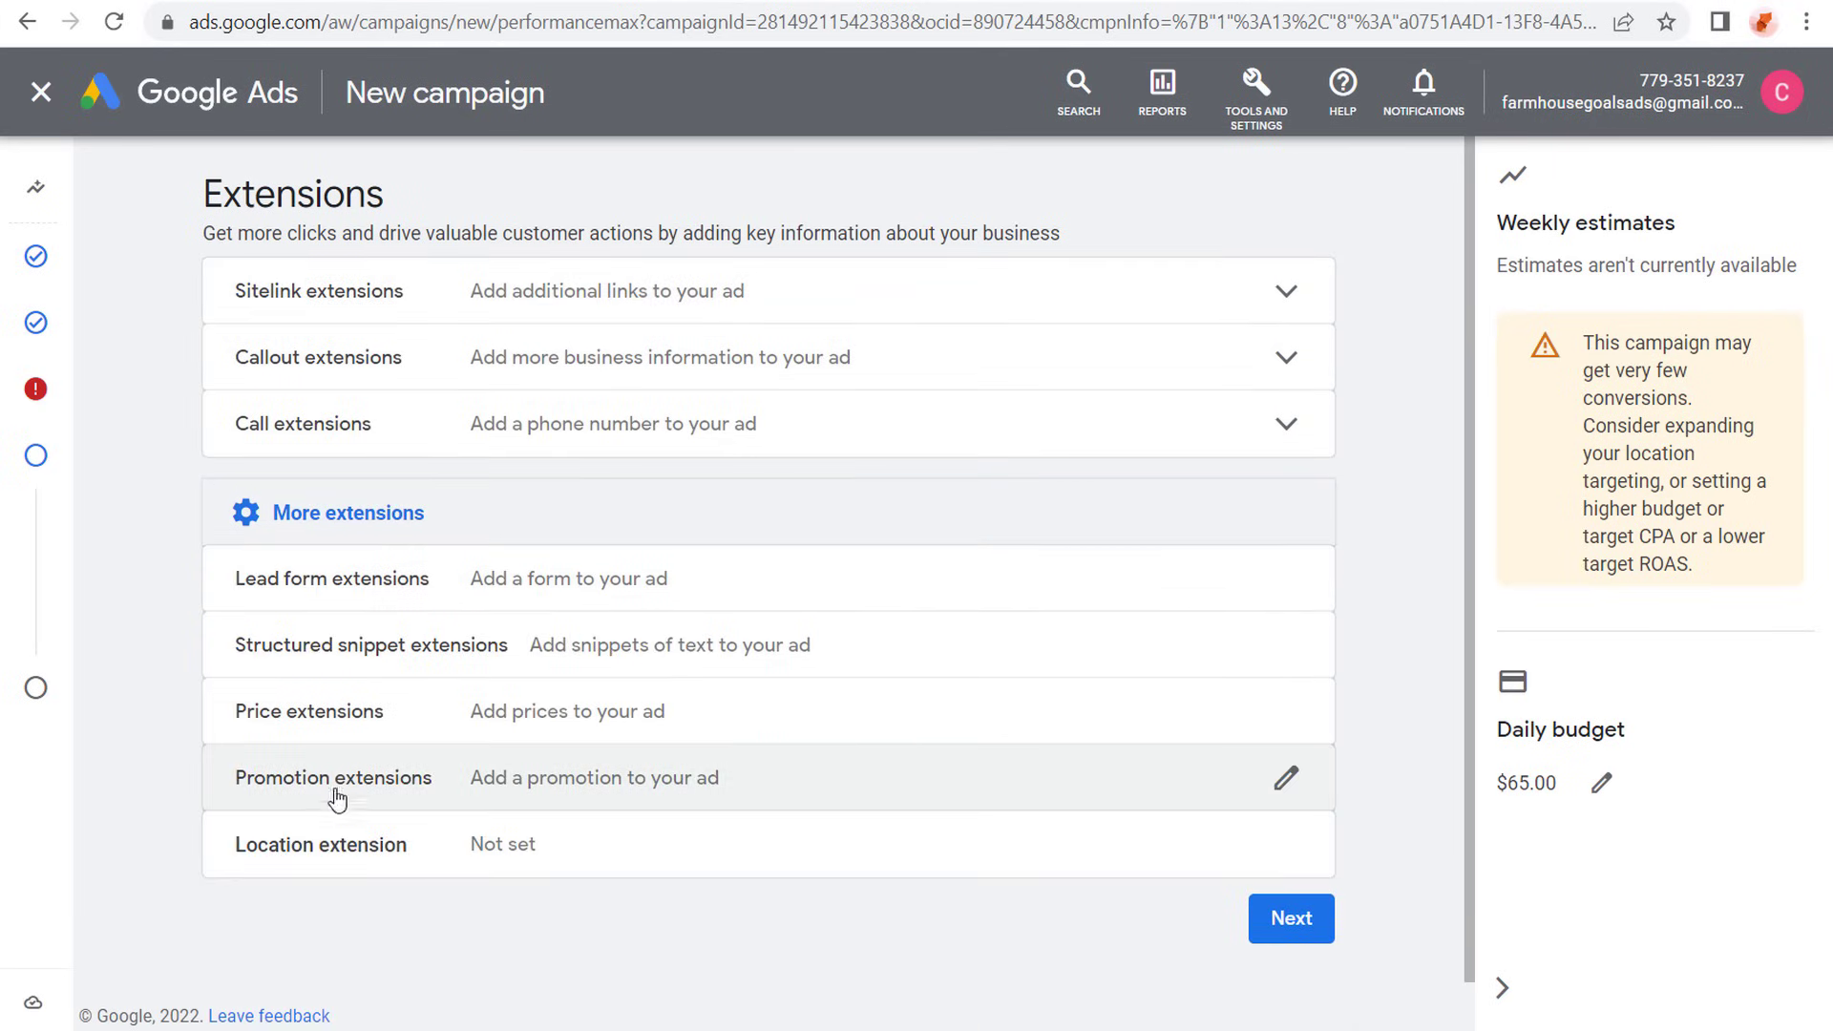
- Select the Best Farmhouse Bedding, Shop Farmhouse Goals and Farmhouse Furniture sitelink extensions for the campaign
{"action": "left_click", "coordinate": [1074, 292]}
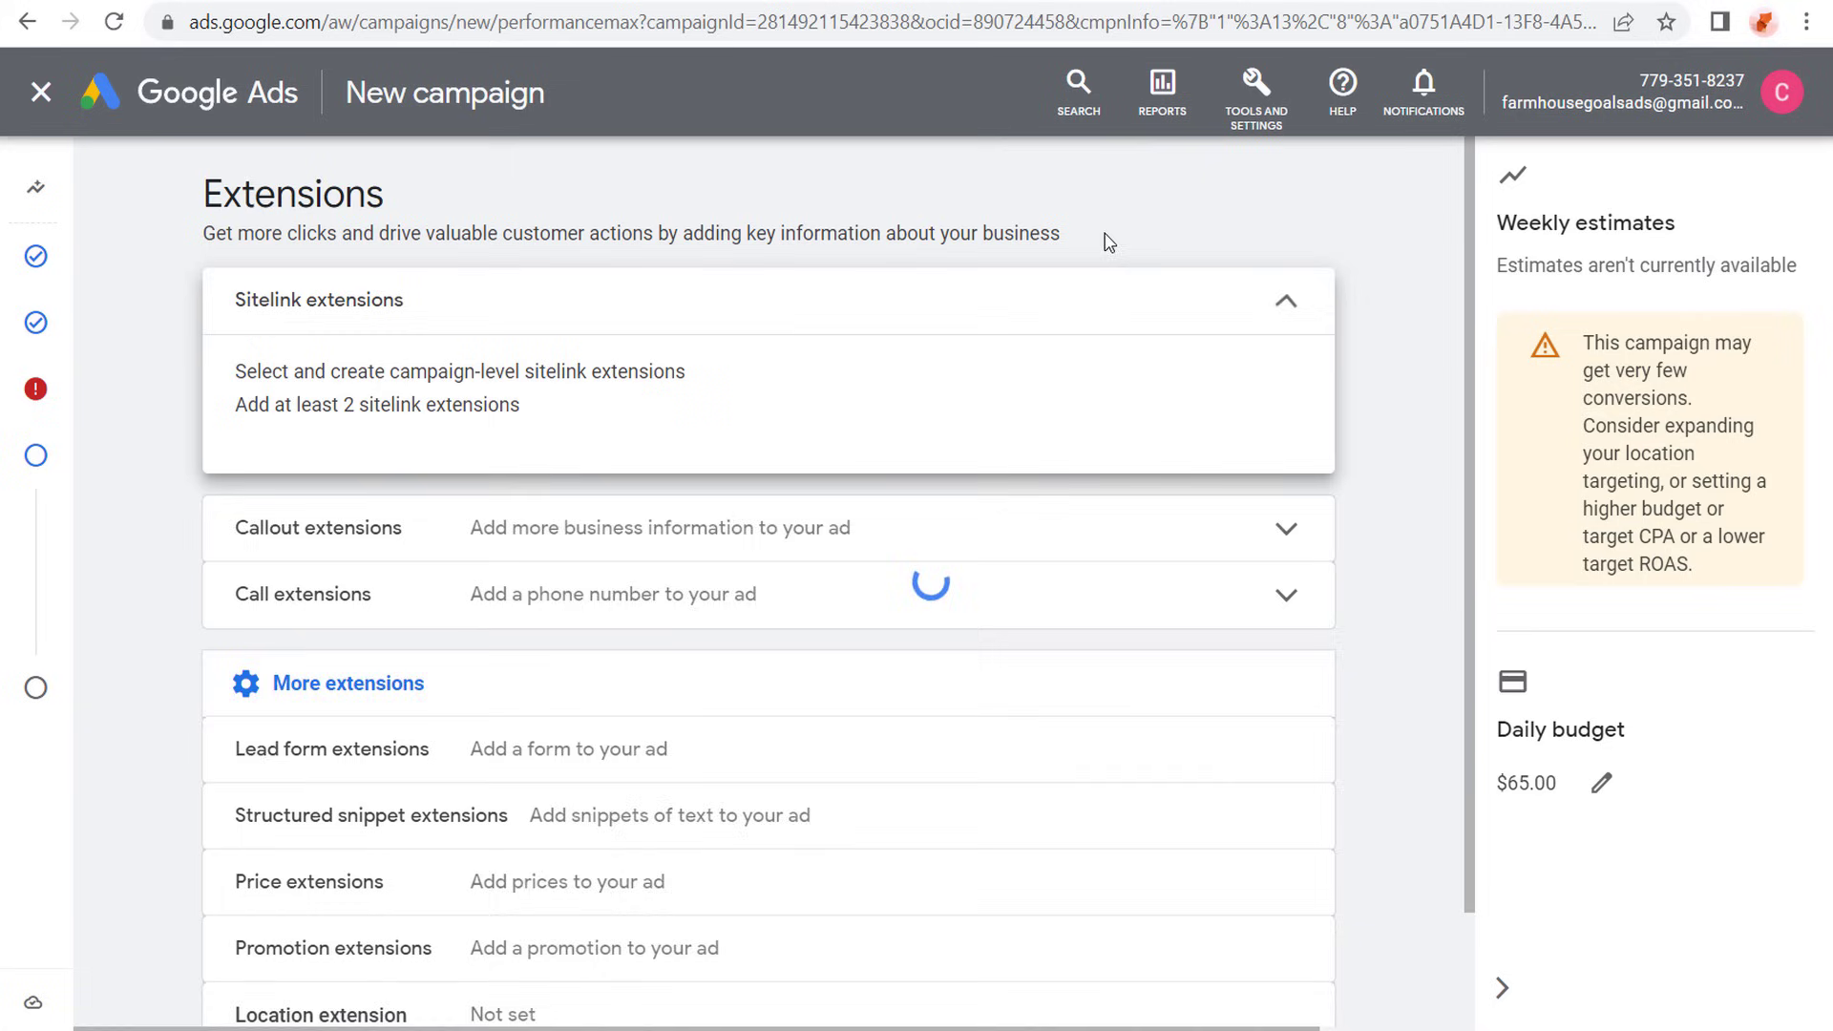
{"action": "scroll", "coordinate": [197, 462], "scroll_direction": "down", "scroll_amount": 1}
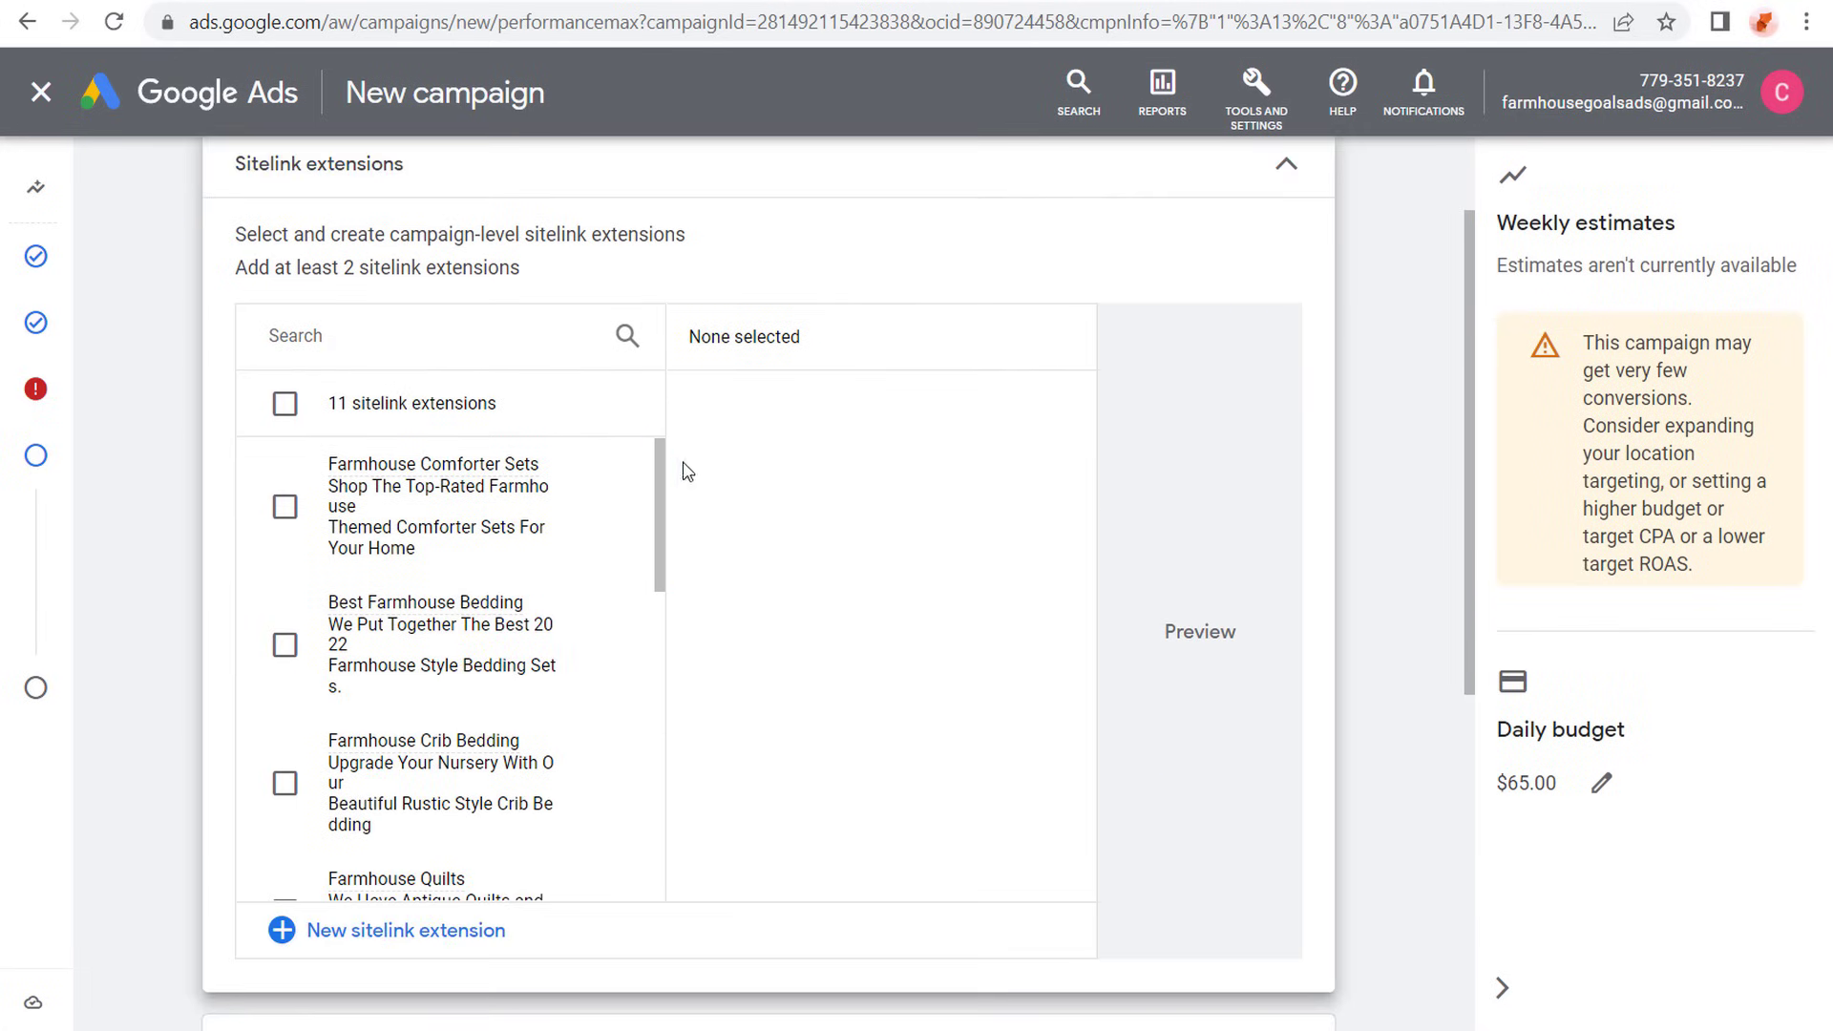
{"action": "scroll", "coordinate": [669, 482], "scroll_direction": "down", "scroll_amount": 1}
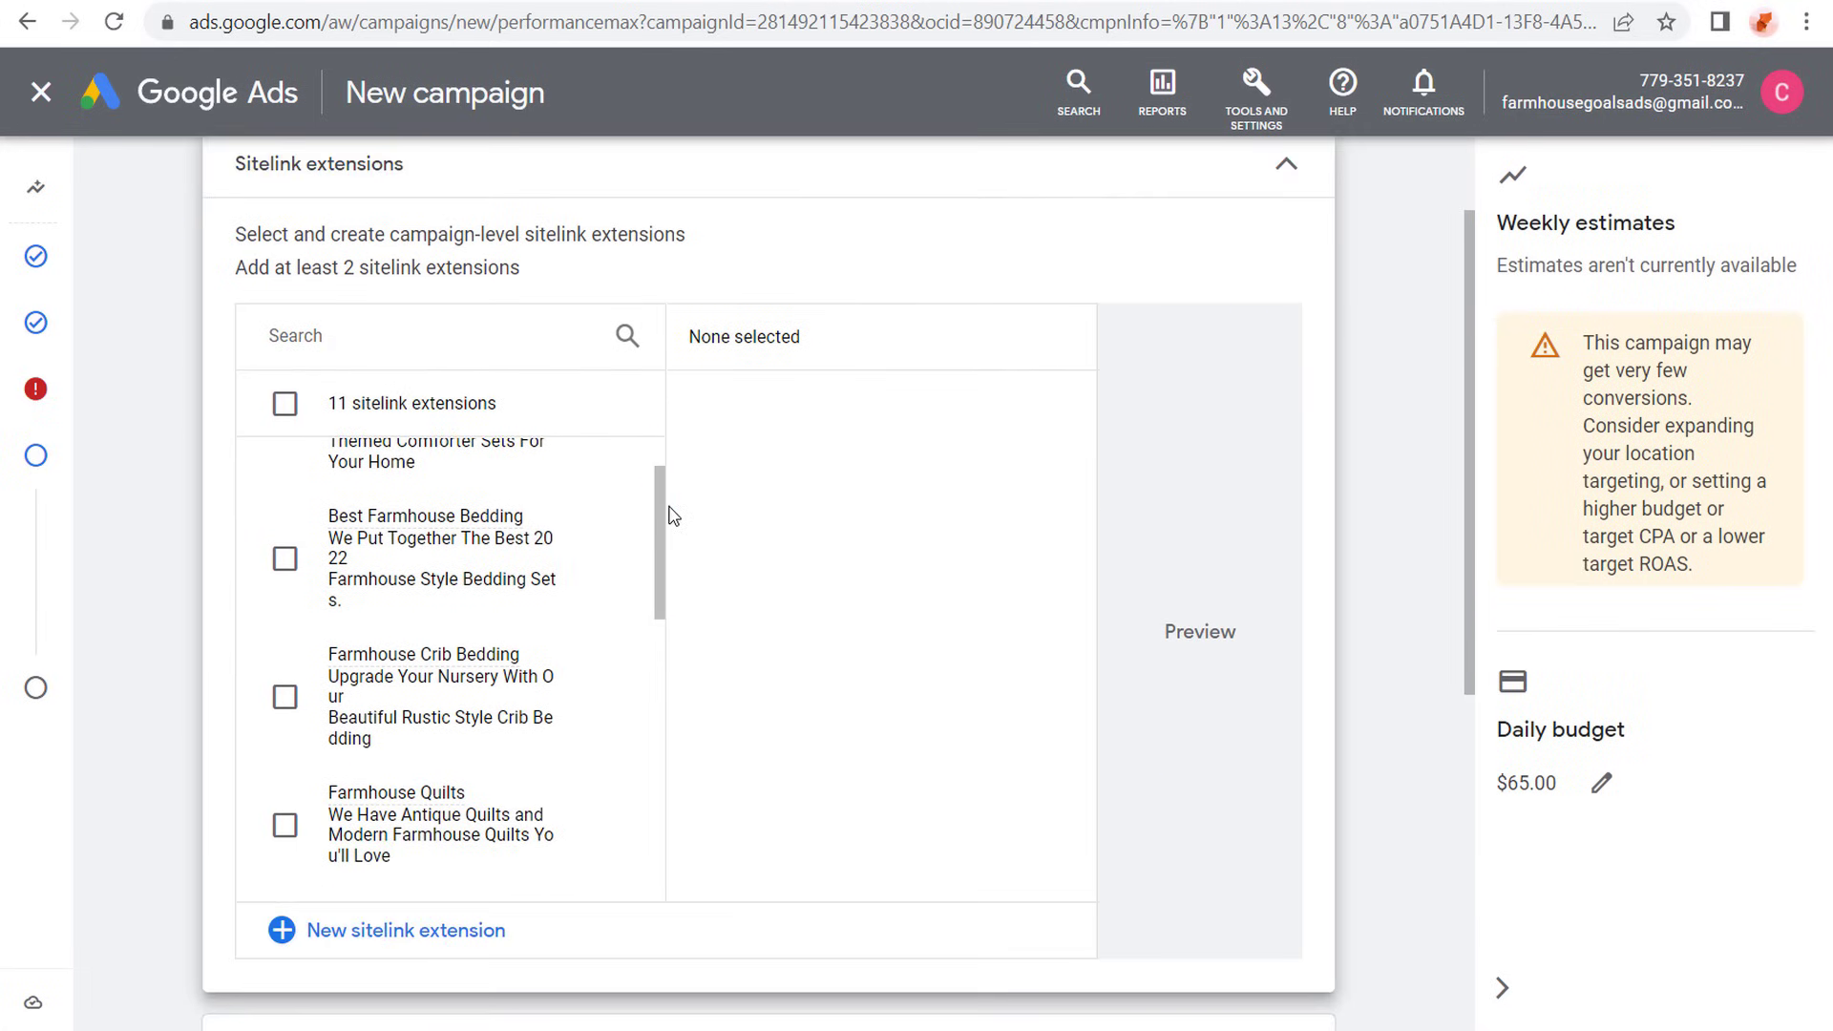
{"action": "left_click", "coordinate": [284, 558]}
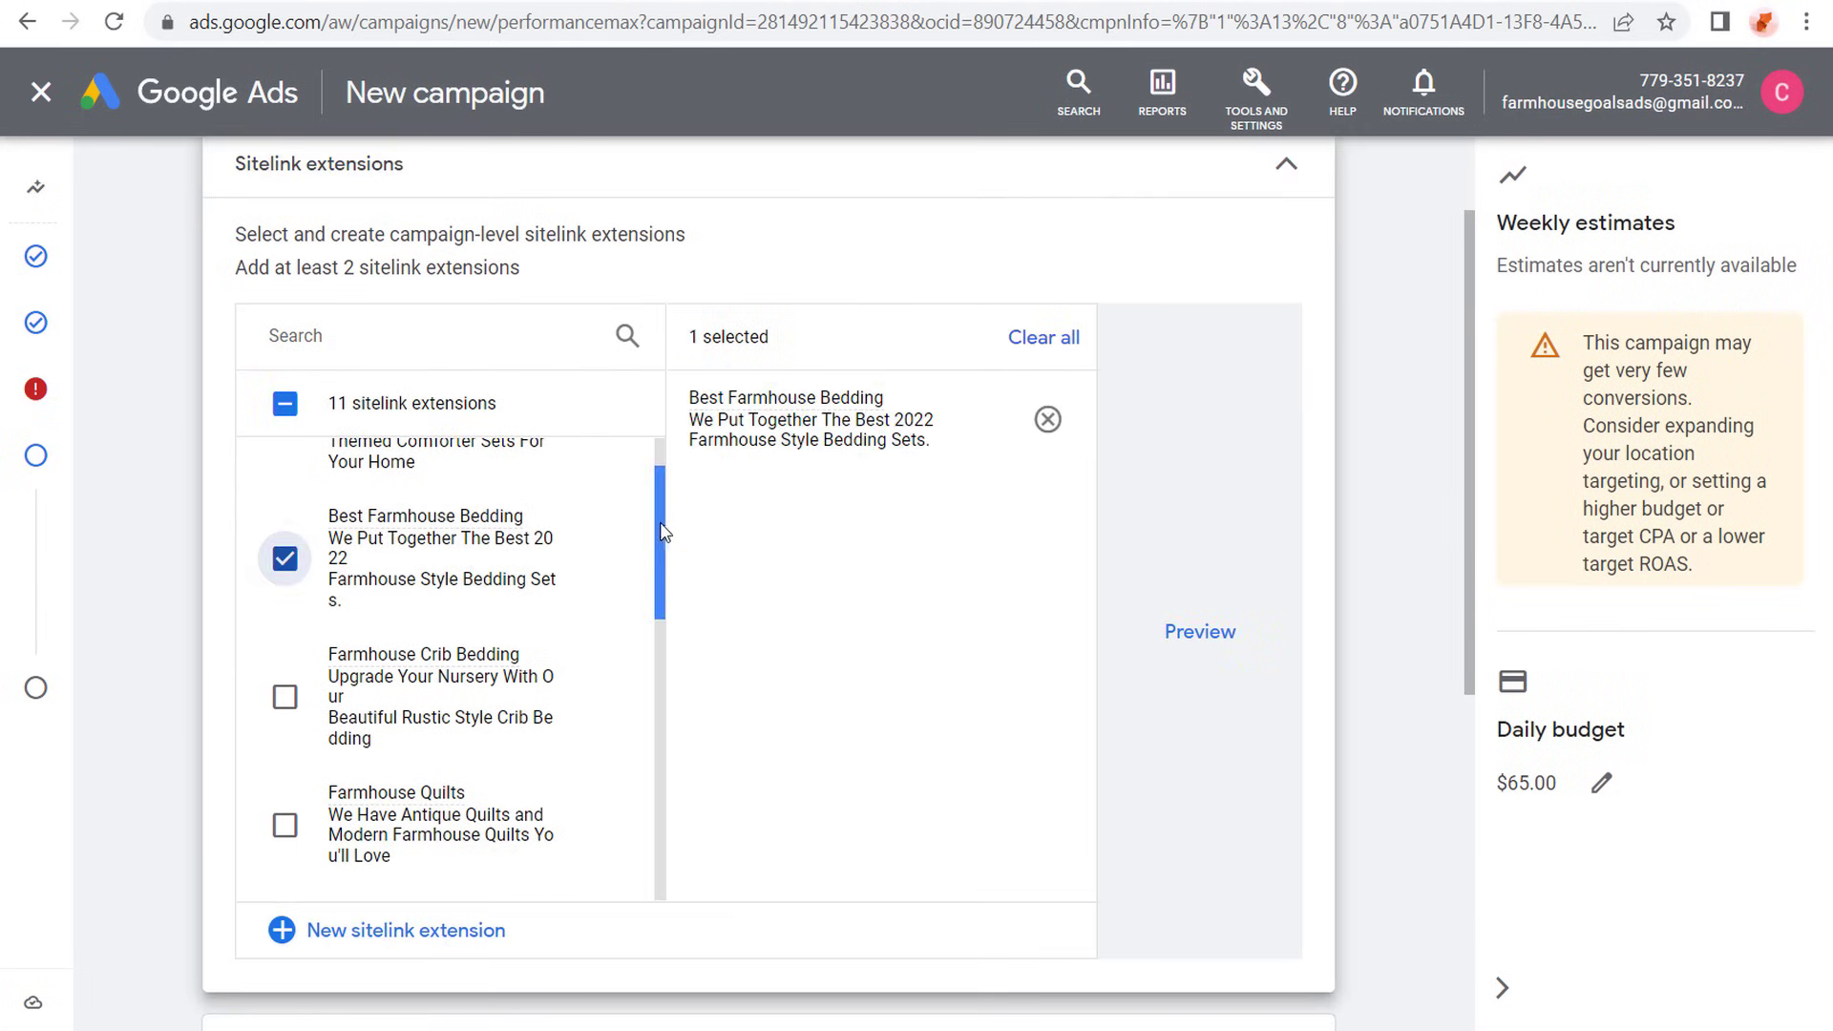
{"action": "scroll", "coordinate": [667, 605], "scroll_direction": "down", "scroll_amount": 6}
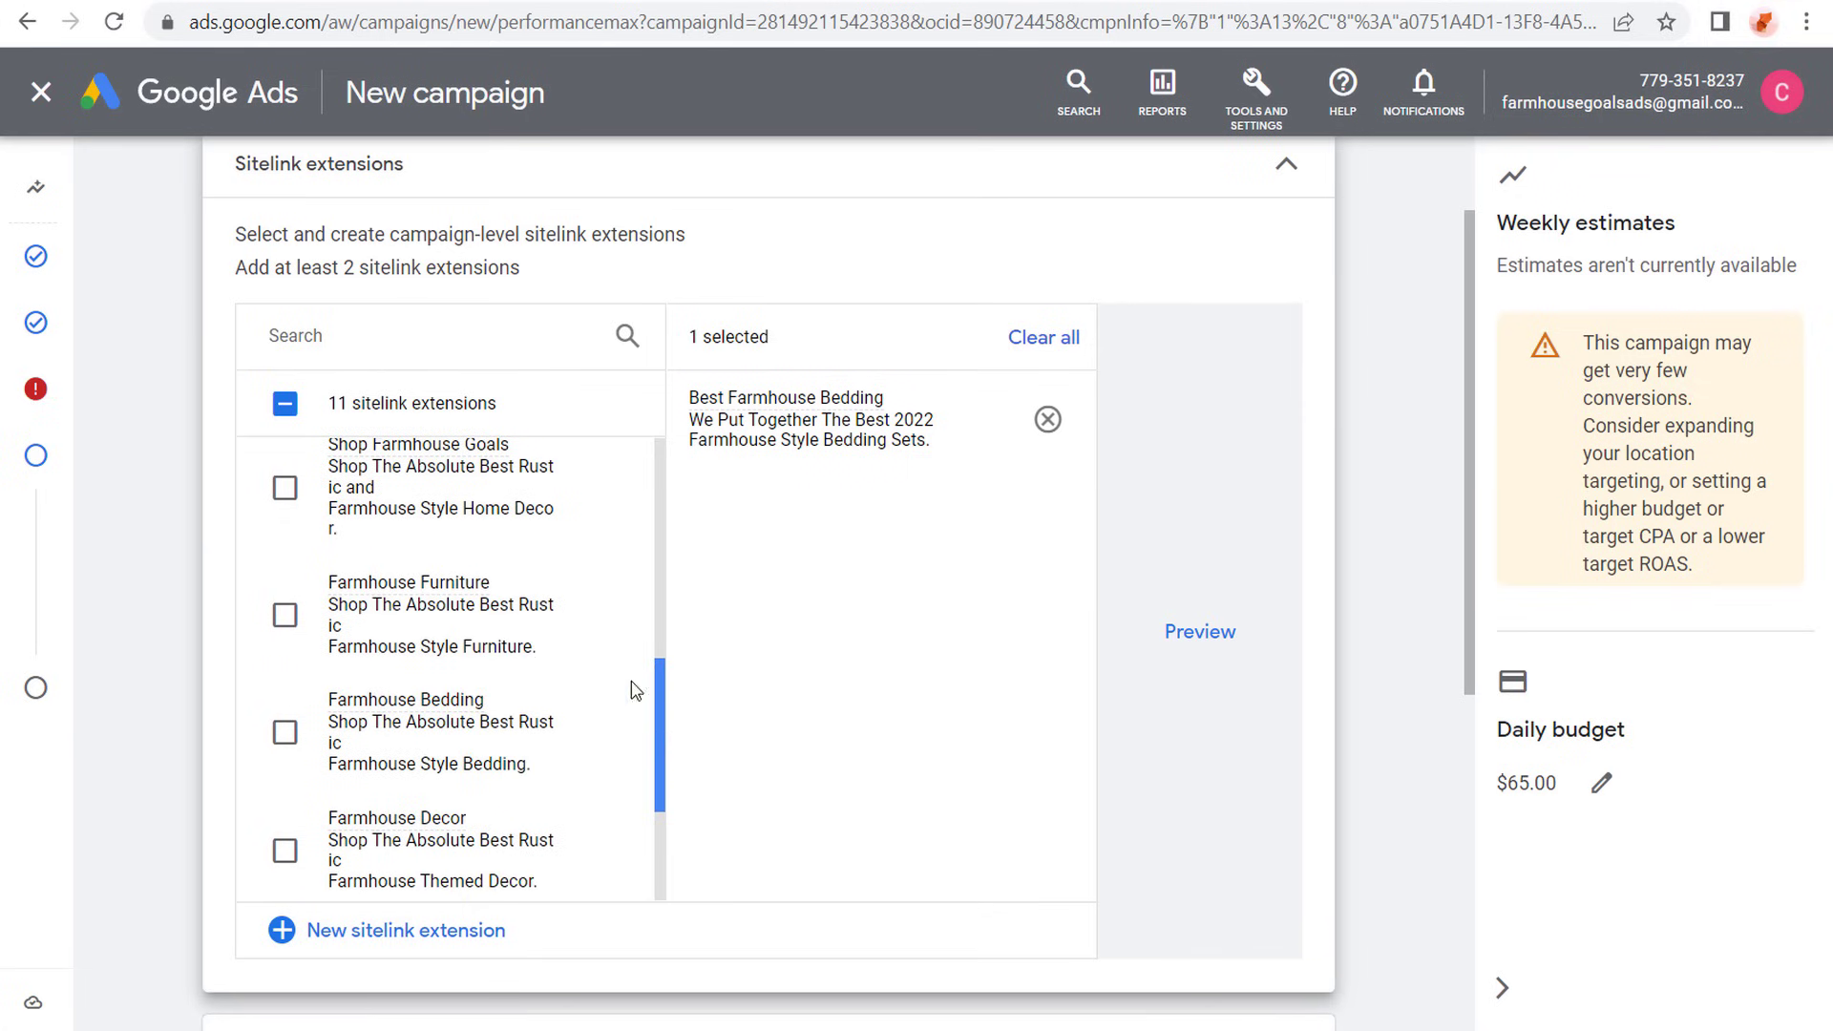
{"action": "left_click", "coordinate": [284, 488]}
{"action": "left_click", "coordinate": [284, 615]}
- Add the Farmhouse Decor, Farmhouse Lighting and Farmhouse Area Rugs sitelinks and collapse the sitelink section
{"action": "scroll", "coordinate": [281, 726], "scroll_direction": "down", "scroll_amount": 2}
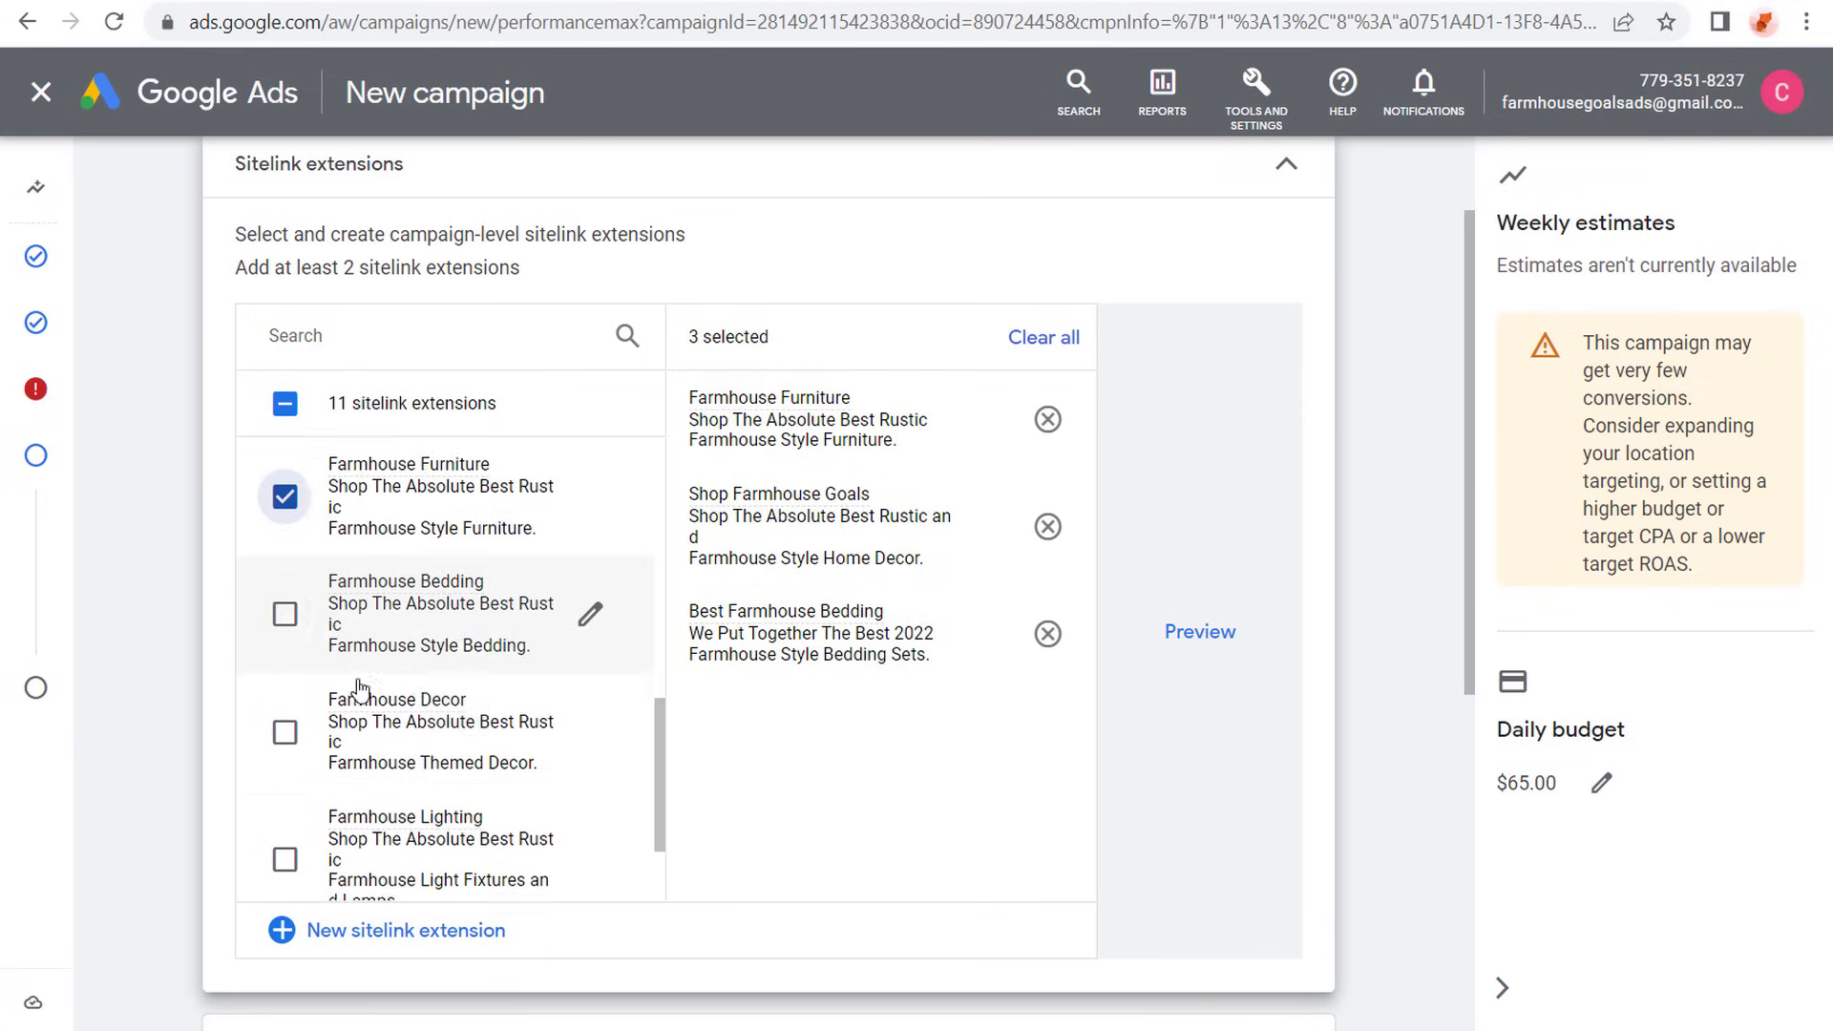
{"action": "left_click", "coordinate": [285, 721]}
{"action": "scroll", "coordinate": [283, 764], "scroll_direction": "down", "scroll_amount": 1}
{"action": "left_click", "coordinate": [284, 846]}
{"action": "scroll", "coordinate": [306, 802], "scroll_direction": "down", "scroll_amount": 1}
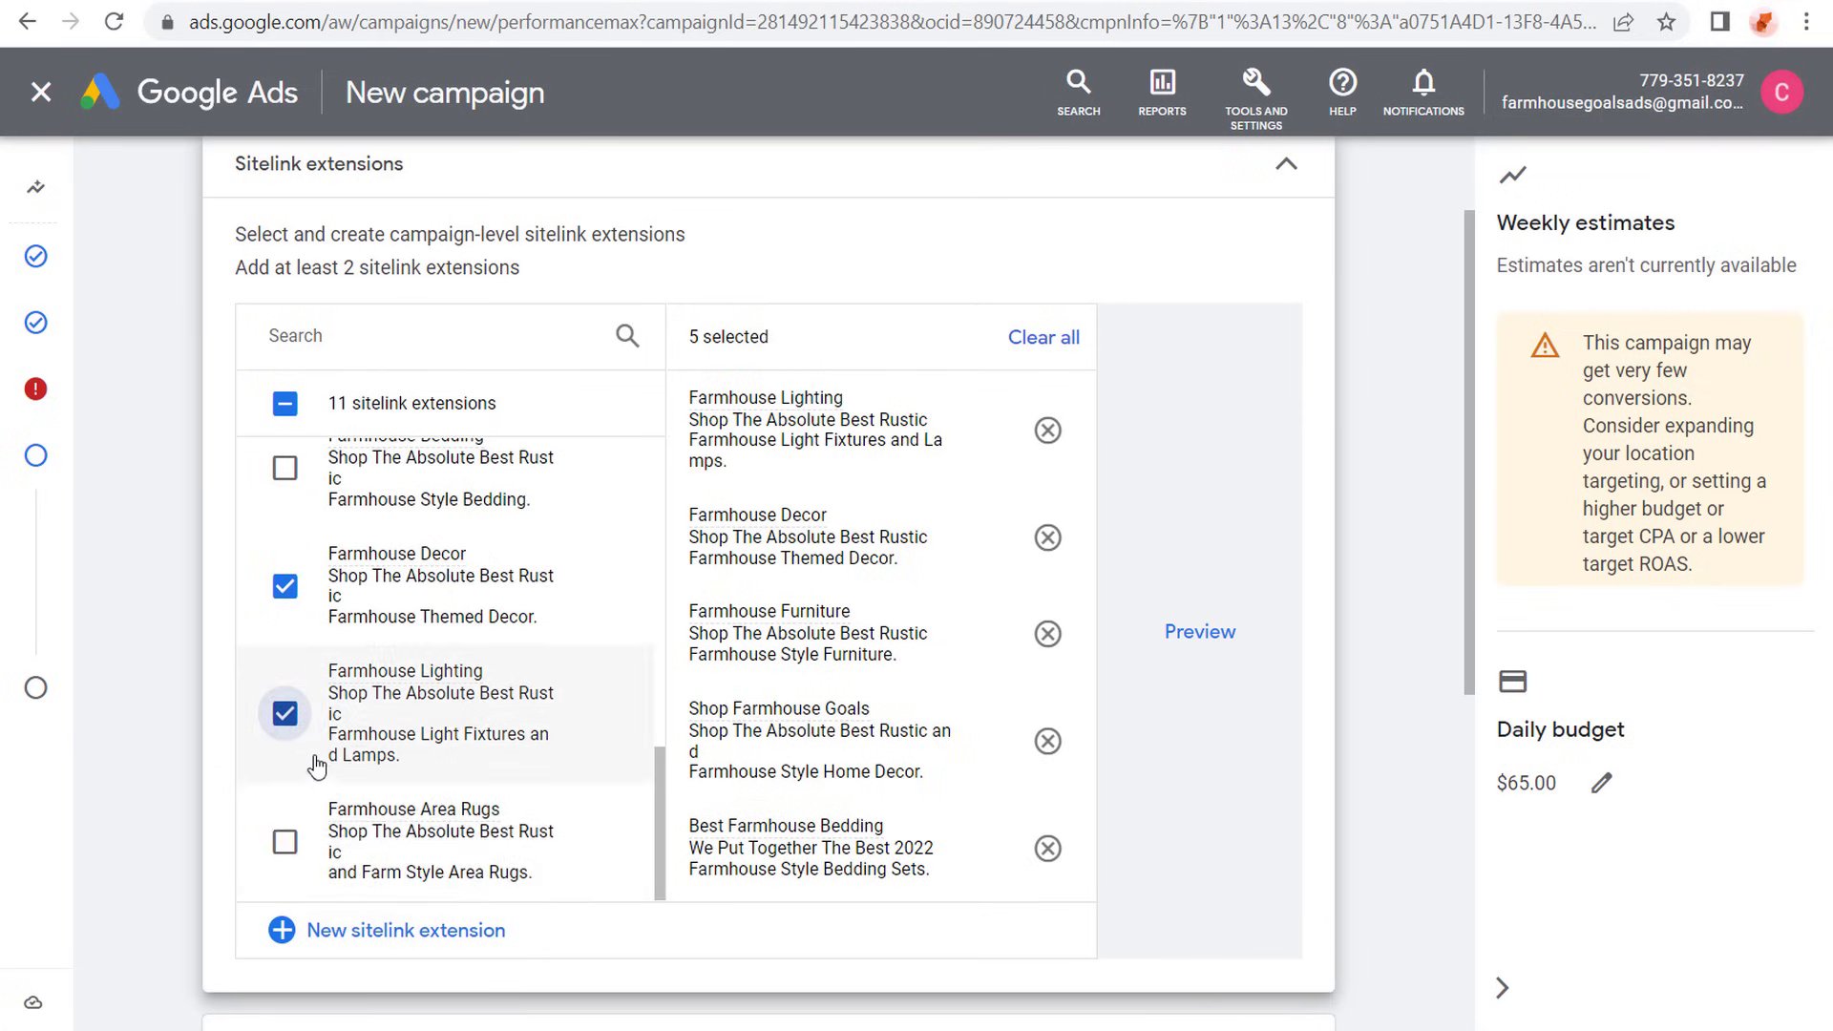
{"action": "left_click", "coordinate": [285, 841]}
{"action": "left_click", "coordinate": [1287, 168]}
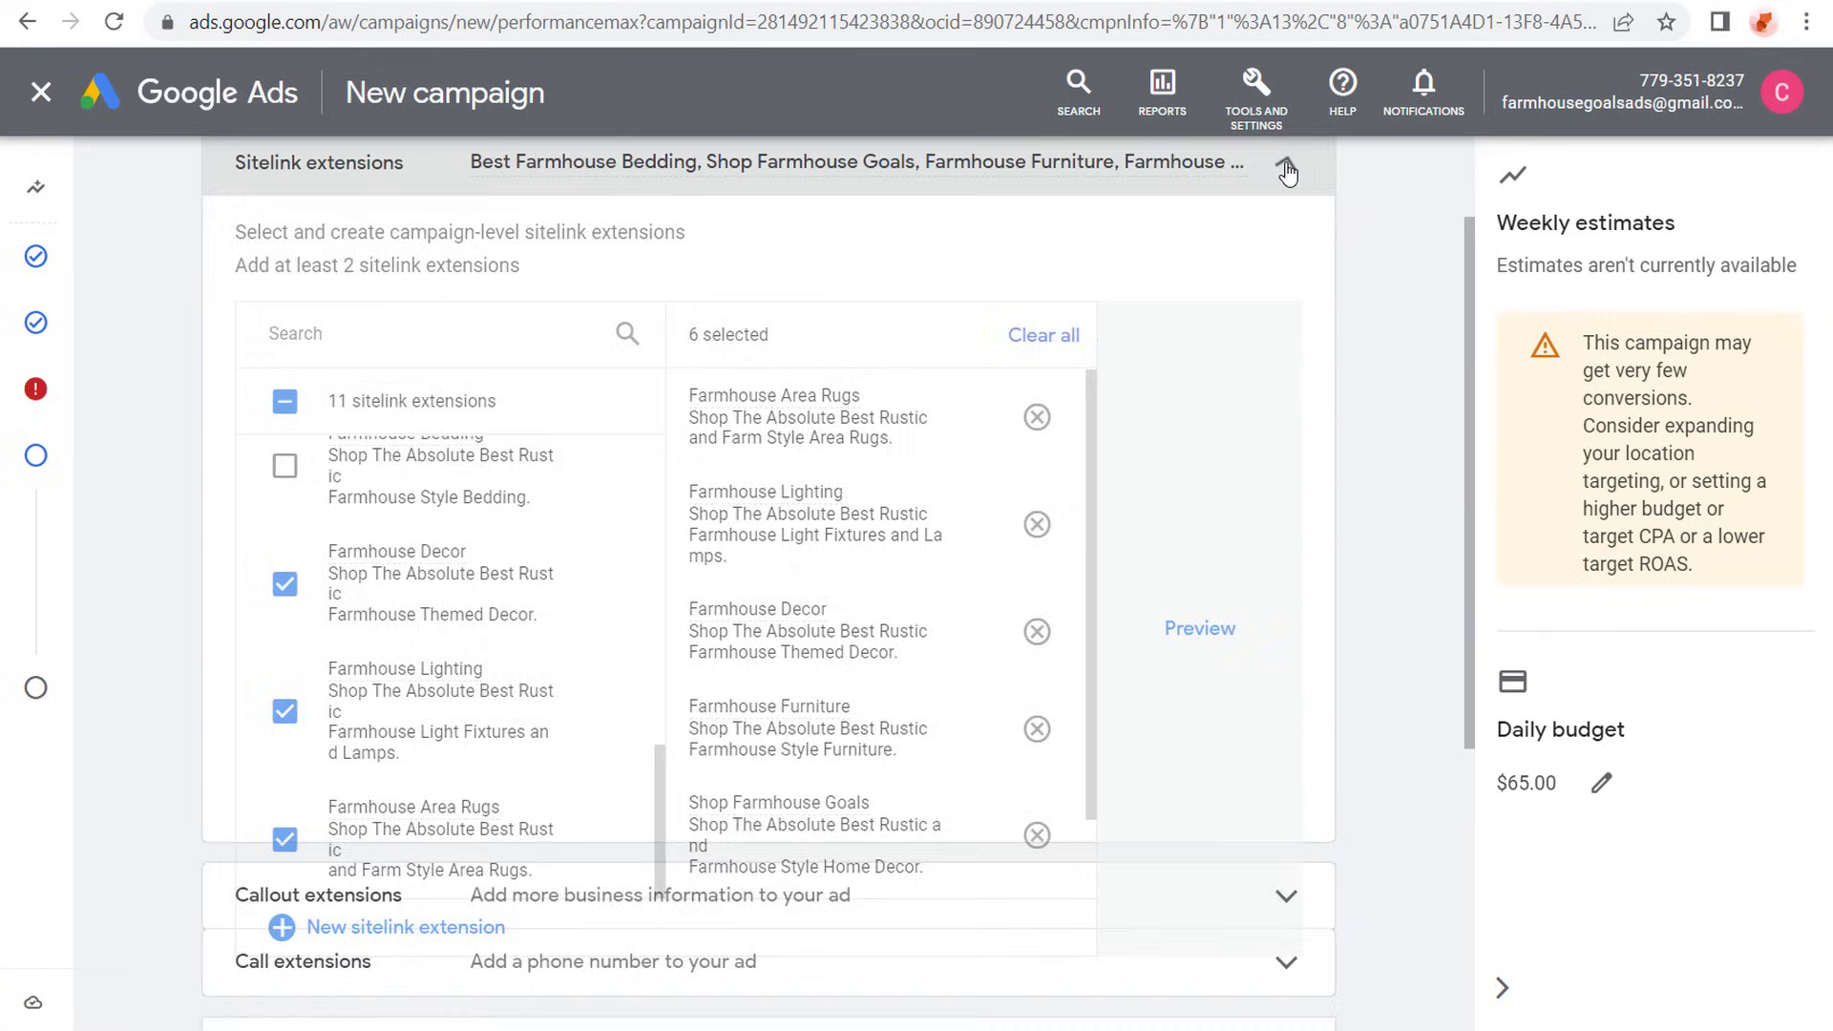
- Select all four existing callout extensions for the campaign and leave the call extensions empty
{"action": "left_click", "coordinate": [1003, 307]}
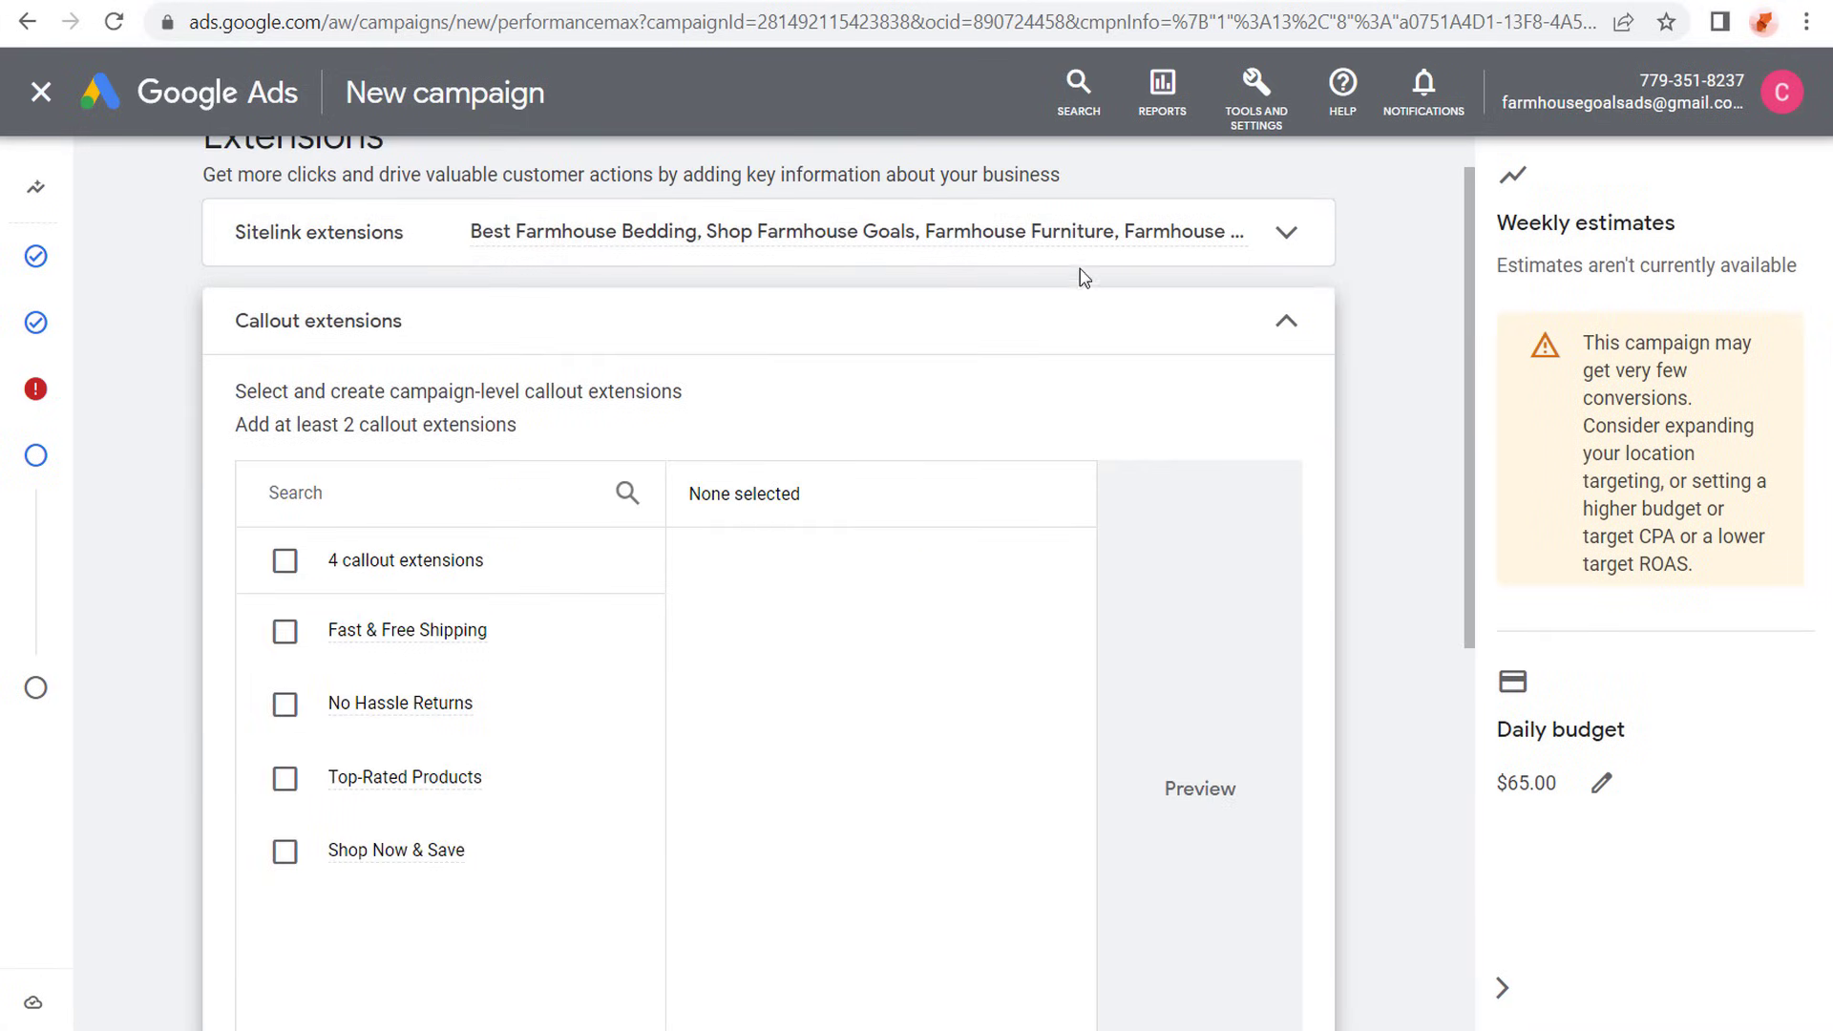
{"action": "left_click", "coordinate": [284, 560]}
{"action": "left_click", "coordinate": [1260, 328]}
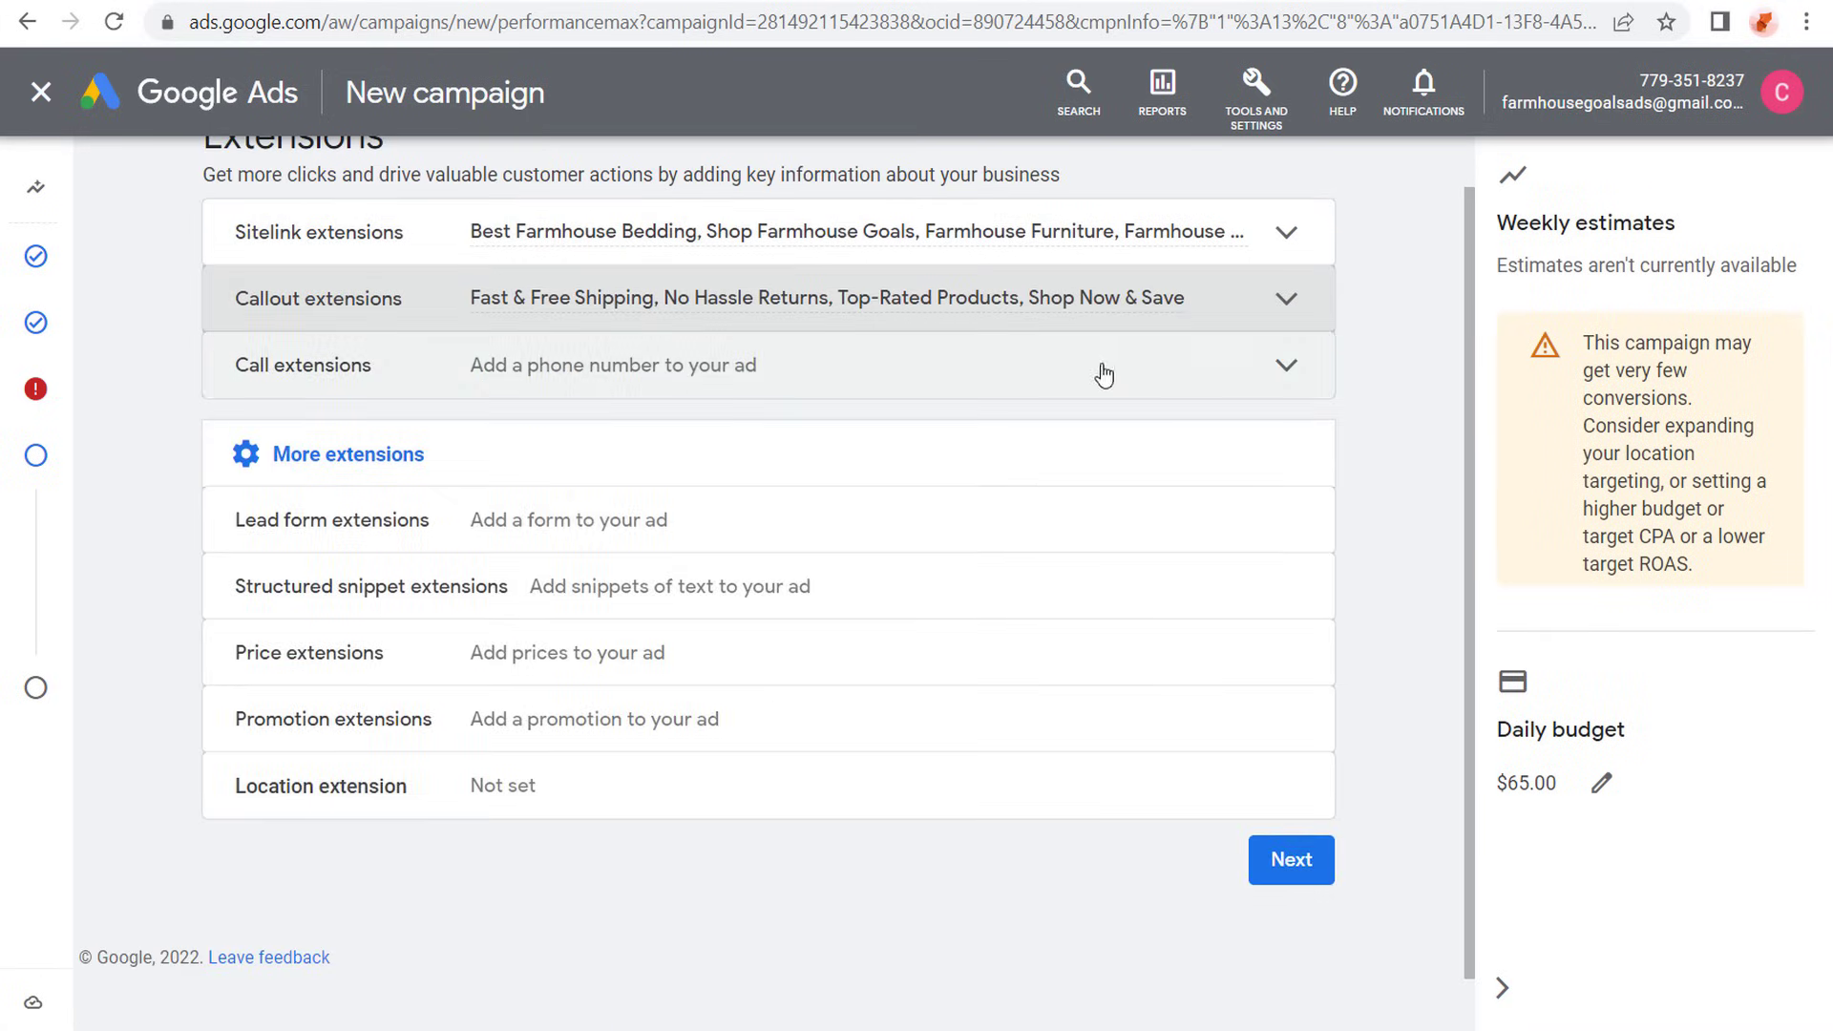
{"action": "left_click", "coordinate": [1223, 366]}
{"action": "left_click", "coordinate": [1282, 387]}
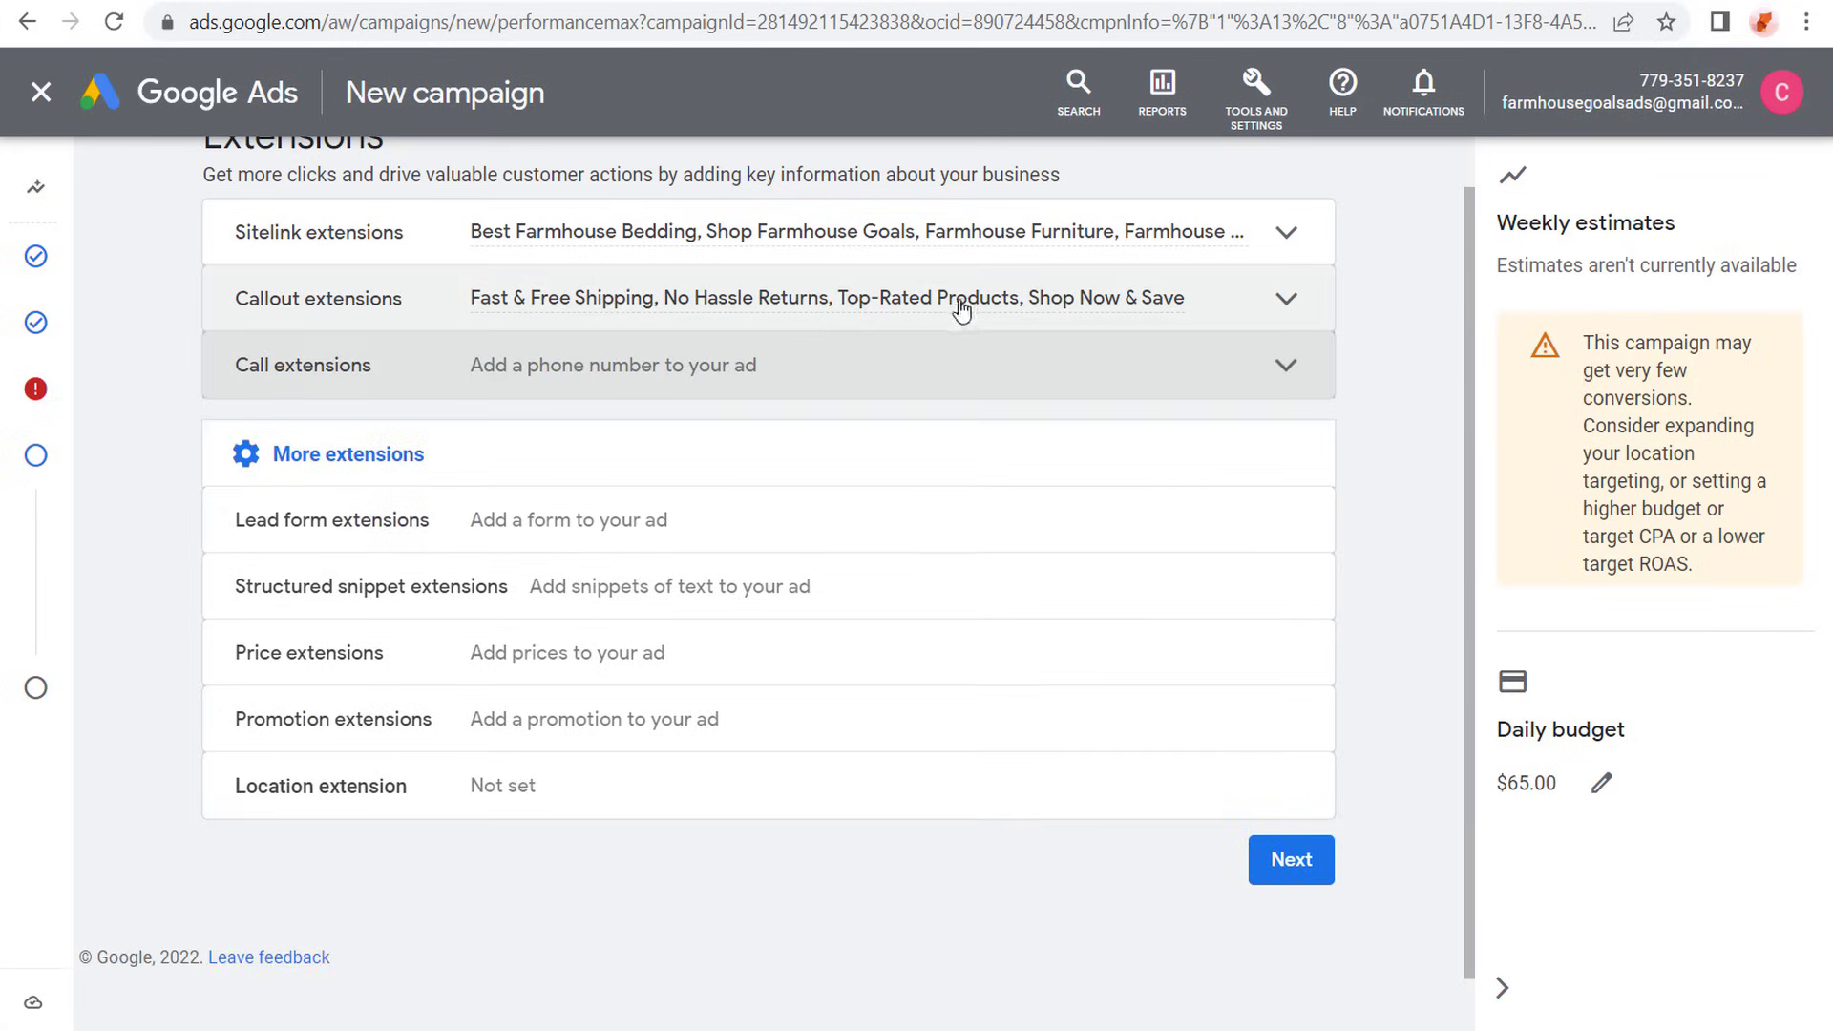
- Start a new structured snippet extension and set its header type to Styles
{"action": "left_click", "coordinate": [1122, 593]}
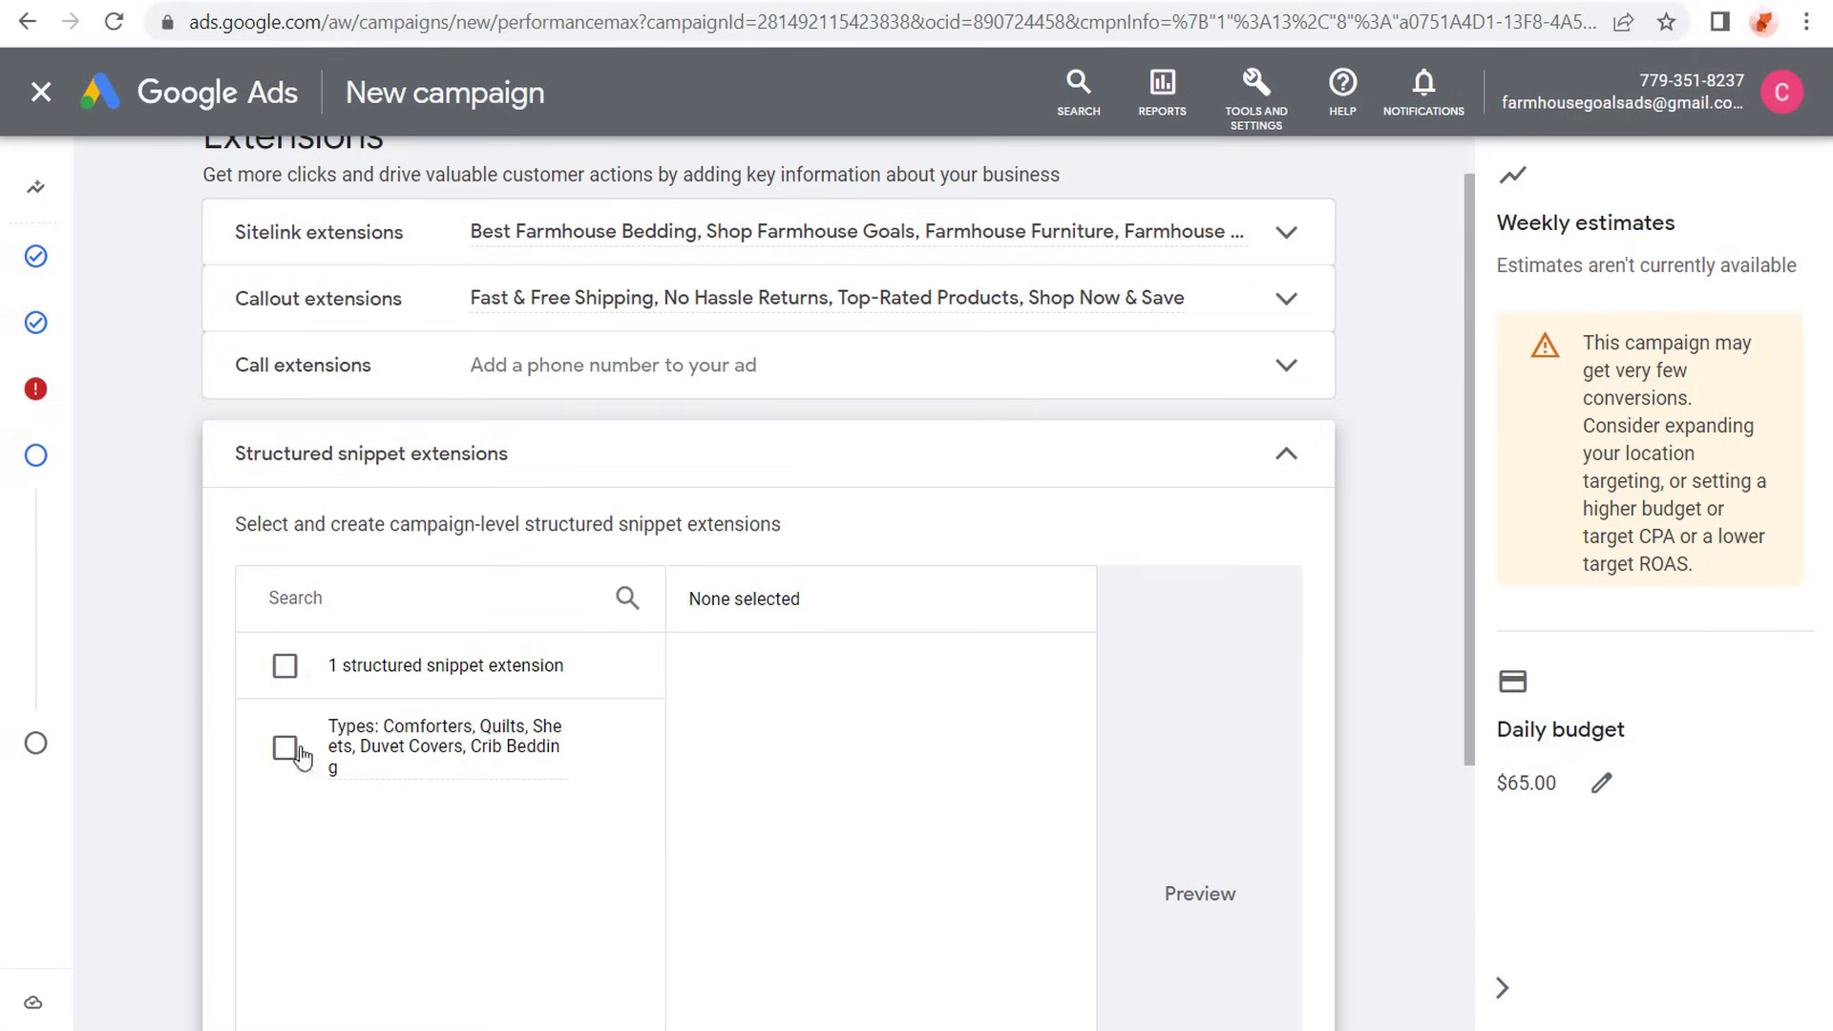
{"action": "scroll", "coordinate": [219, 630], "scroll_direction": "down", "scroll_amount": 4}
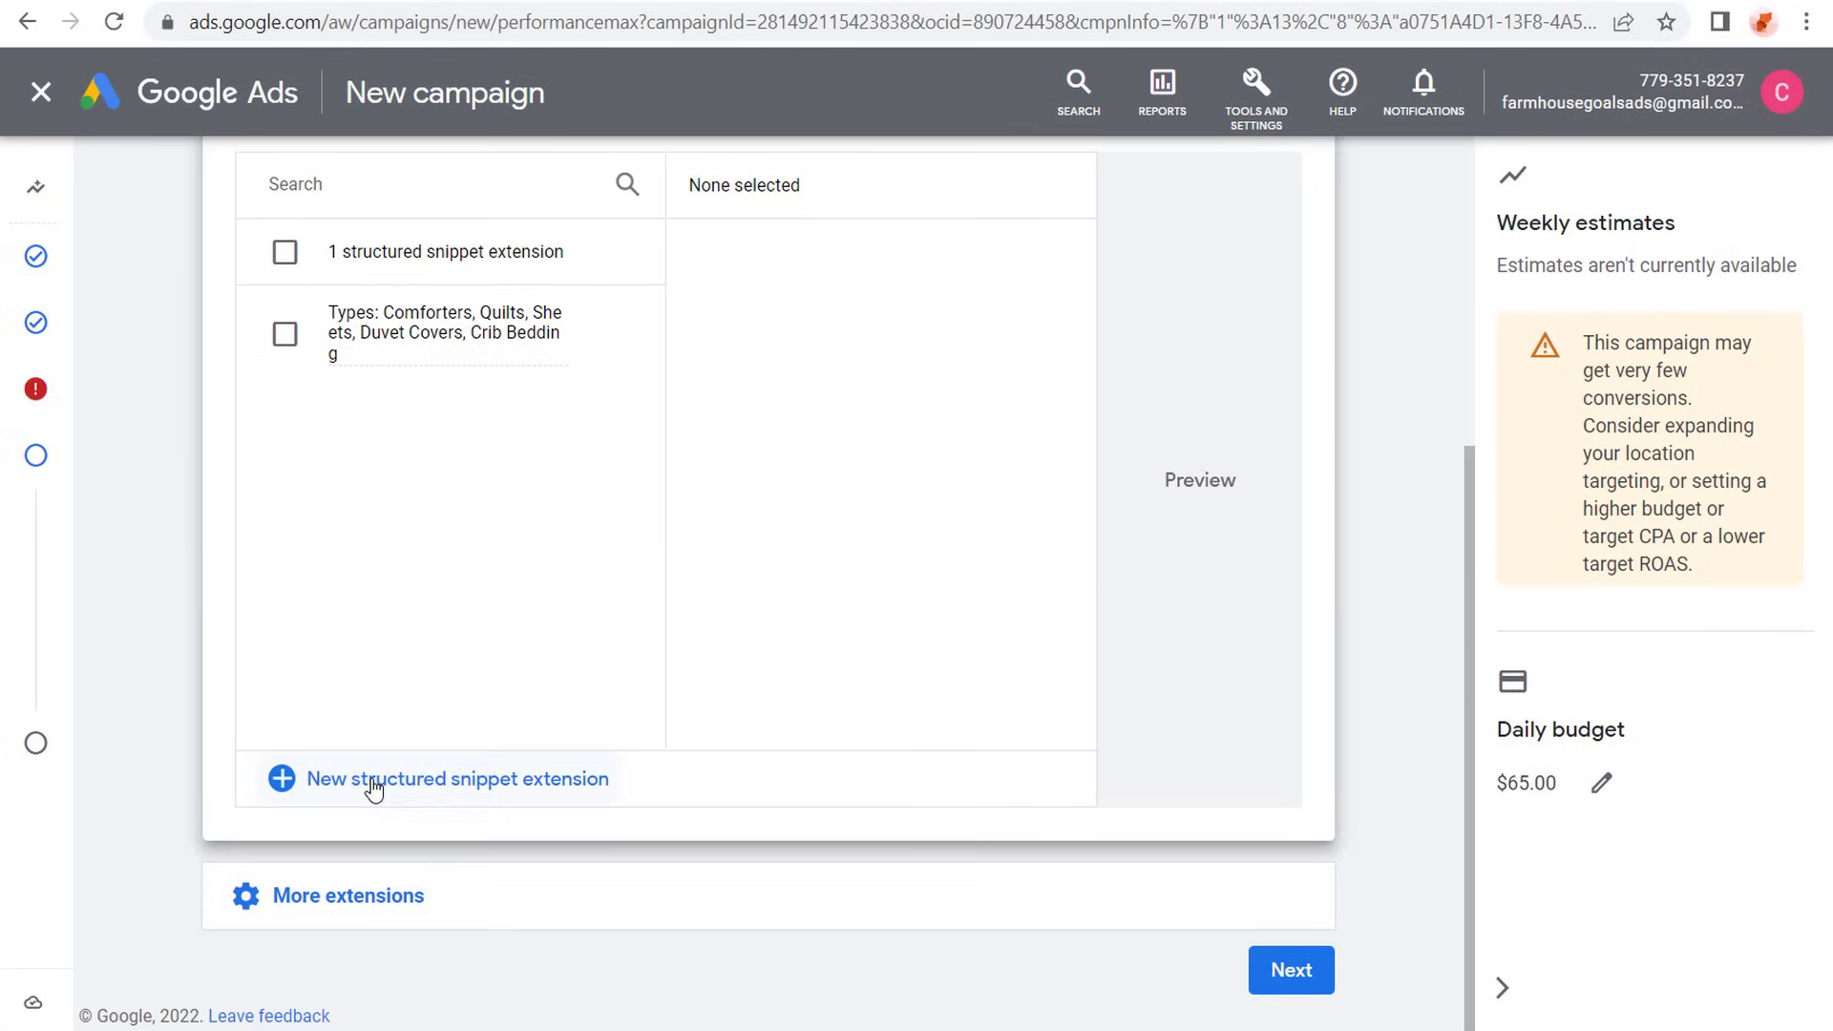
{"action": "left_click", "coordinate": [376, 780]}
{"action": "left_click", "coordinate": [592, 422]}
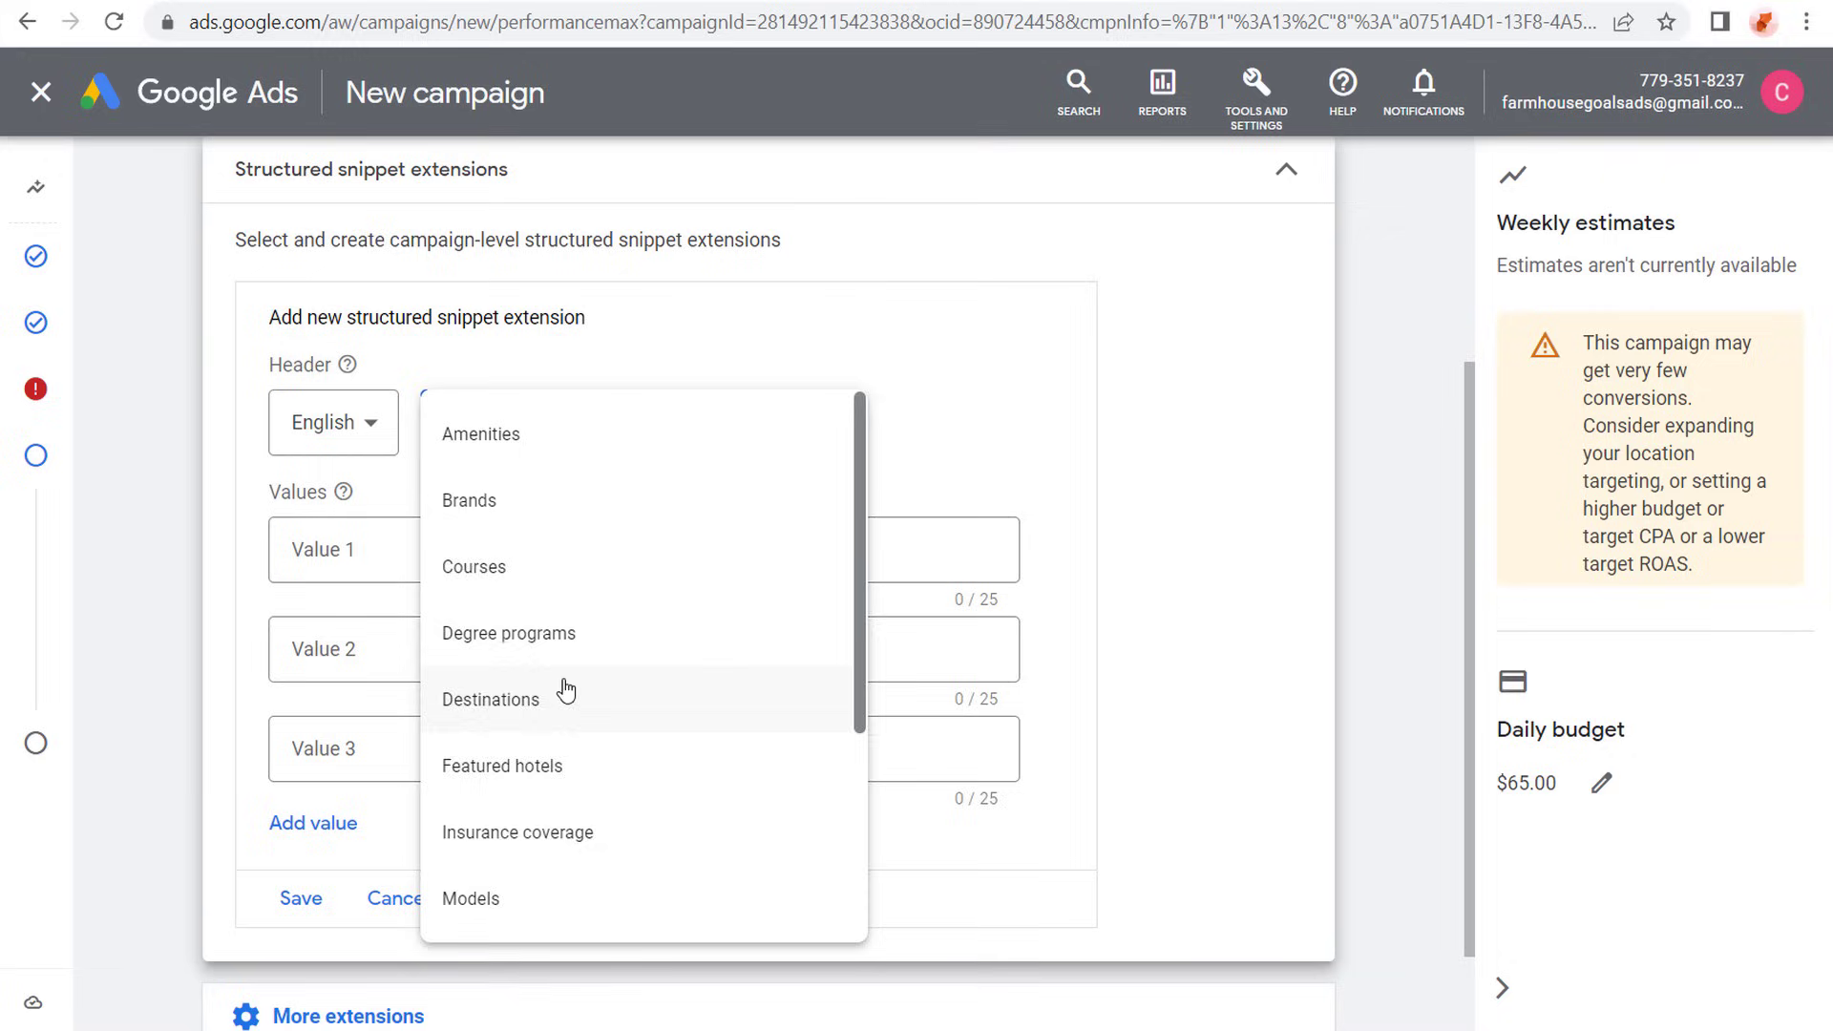
{"action": "scroll", "coordinate": [564, 688], "scroll_direction": "down", "scroll_amount": 3}
{"action": "left_click", "coordinate": [544, 601]}
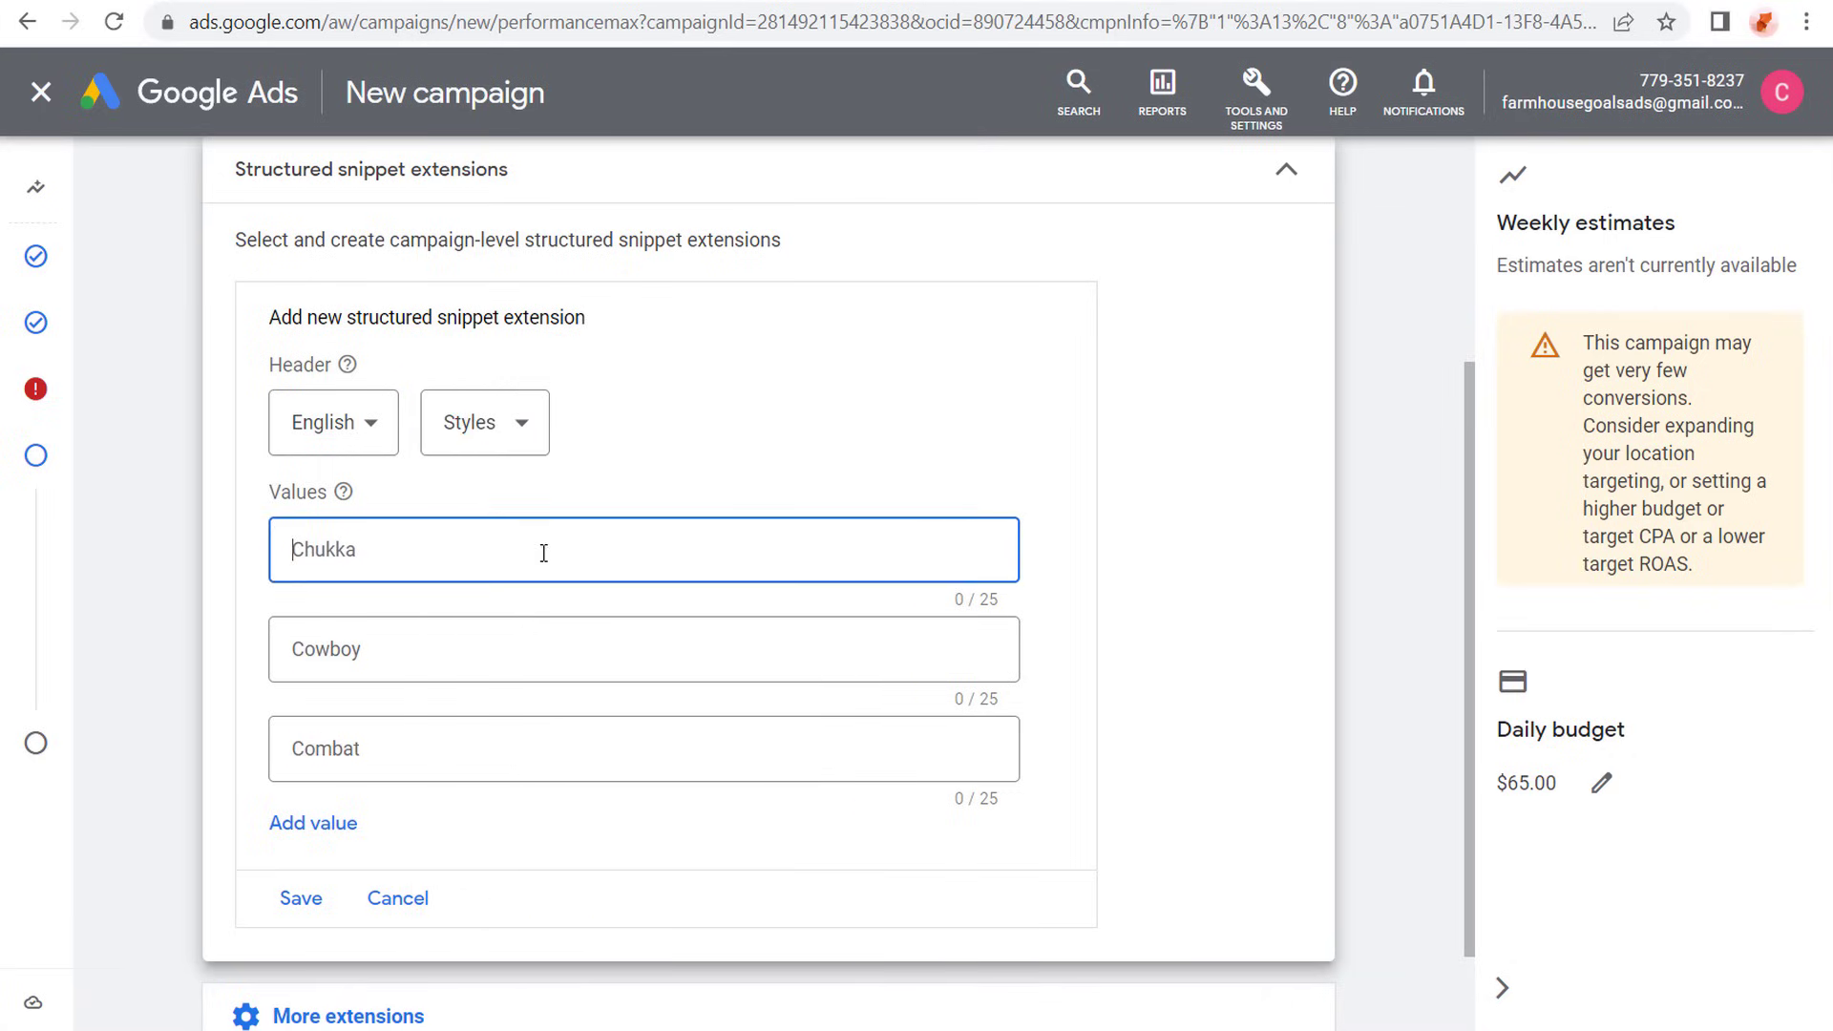
- Enter Rustic, Farmhouse, Shabby Chic, Antique and Modern as the structured snippet's values
{"action": "type", "text": "Rustic"}
{"action": "key", "text": "Tab"}
{"action": "type", "text": "F"}
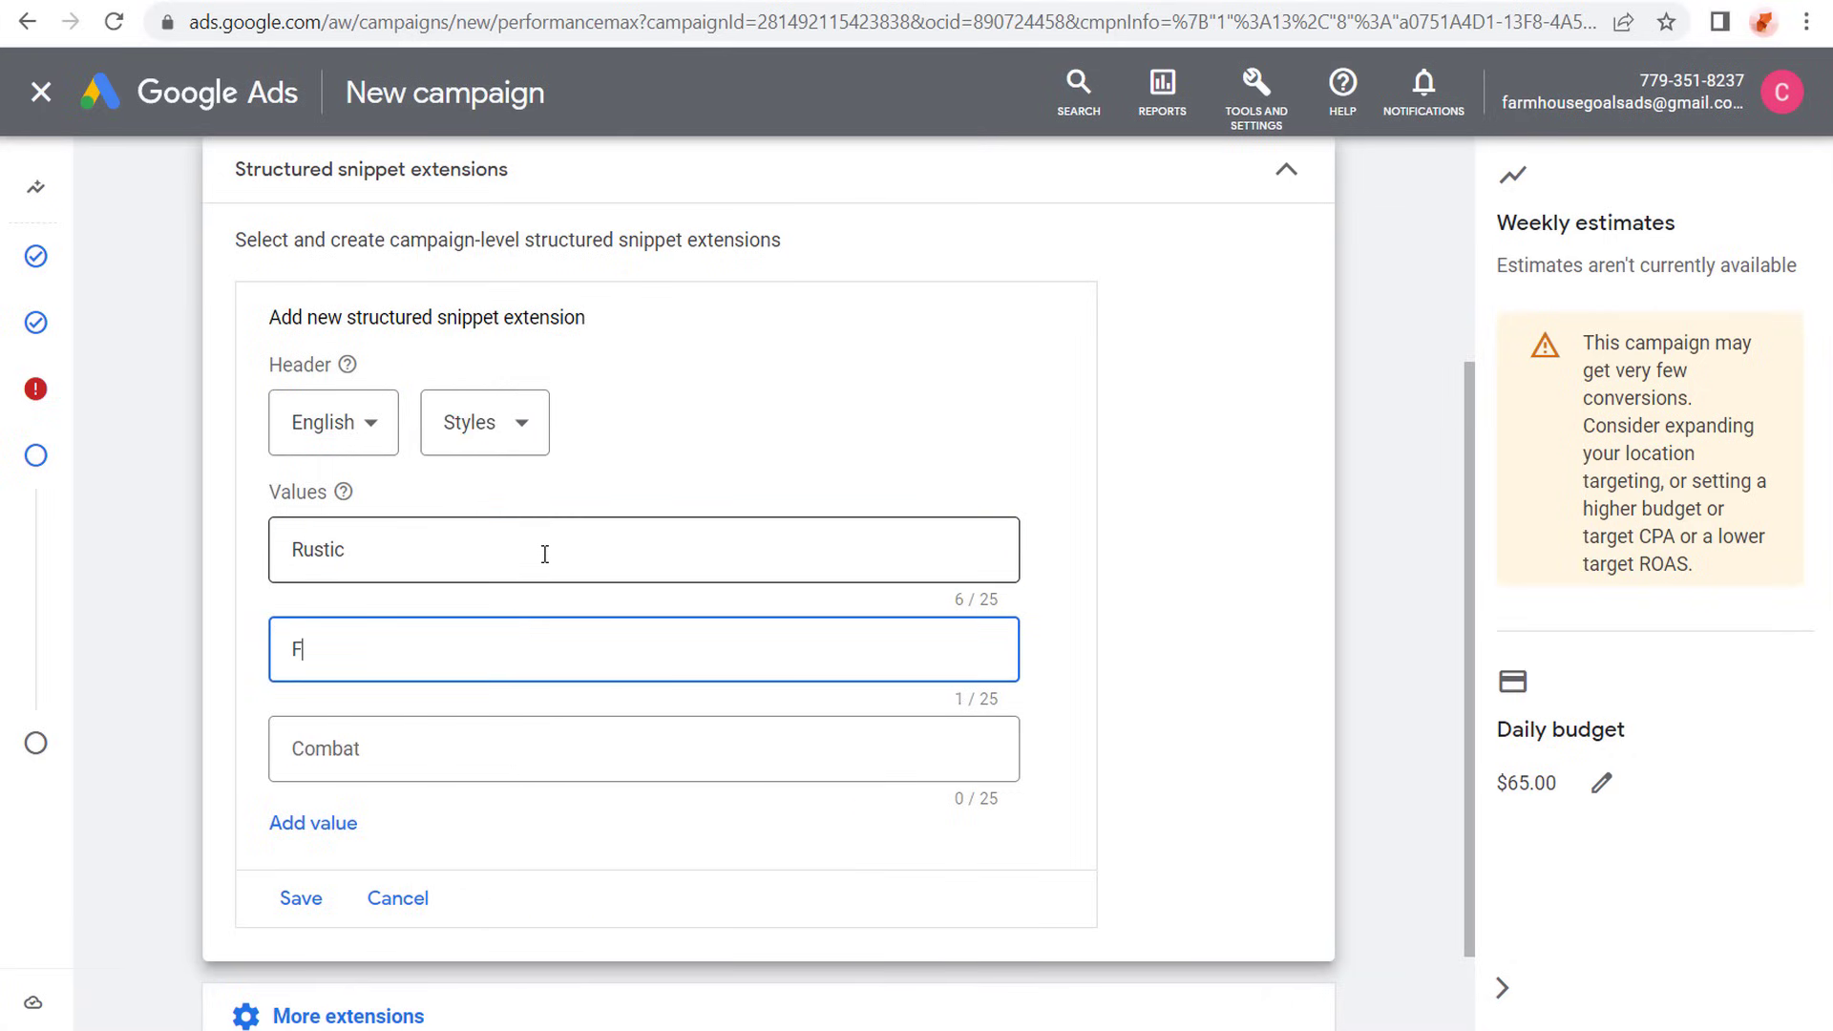
{"action": "type", "text": "armhouse"}
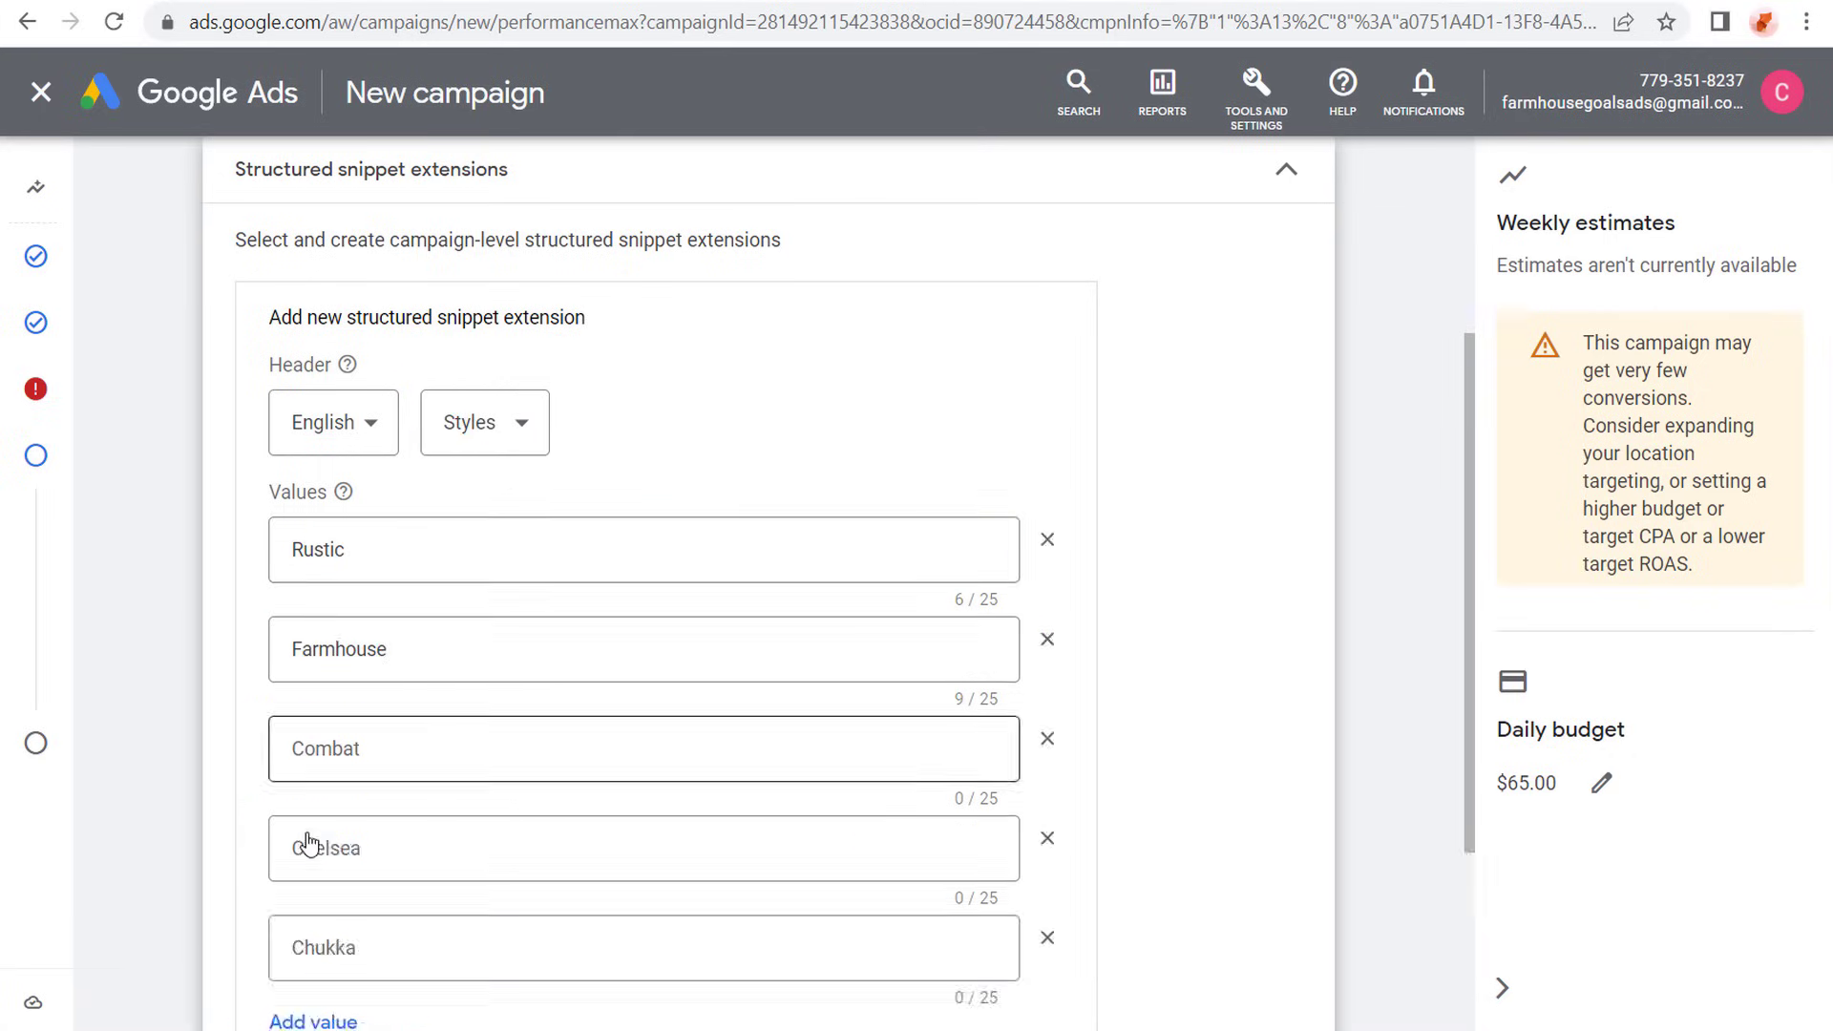
{"action": "left_click", "coordinate": [425, 748]}
{"action": "type", "text": "Shabby Chic"}
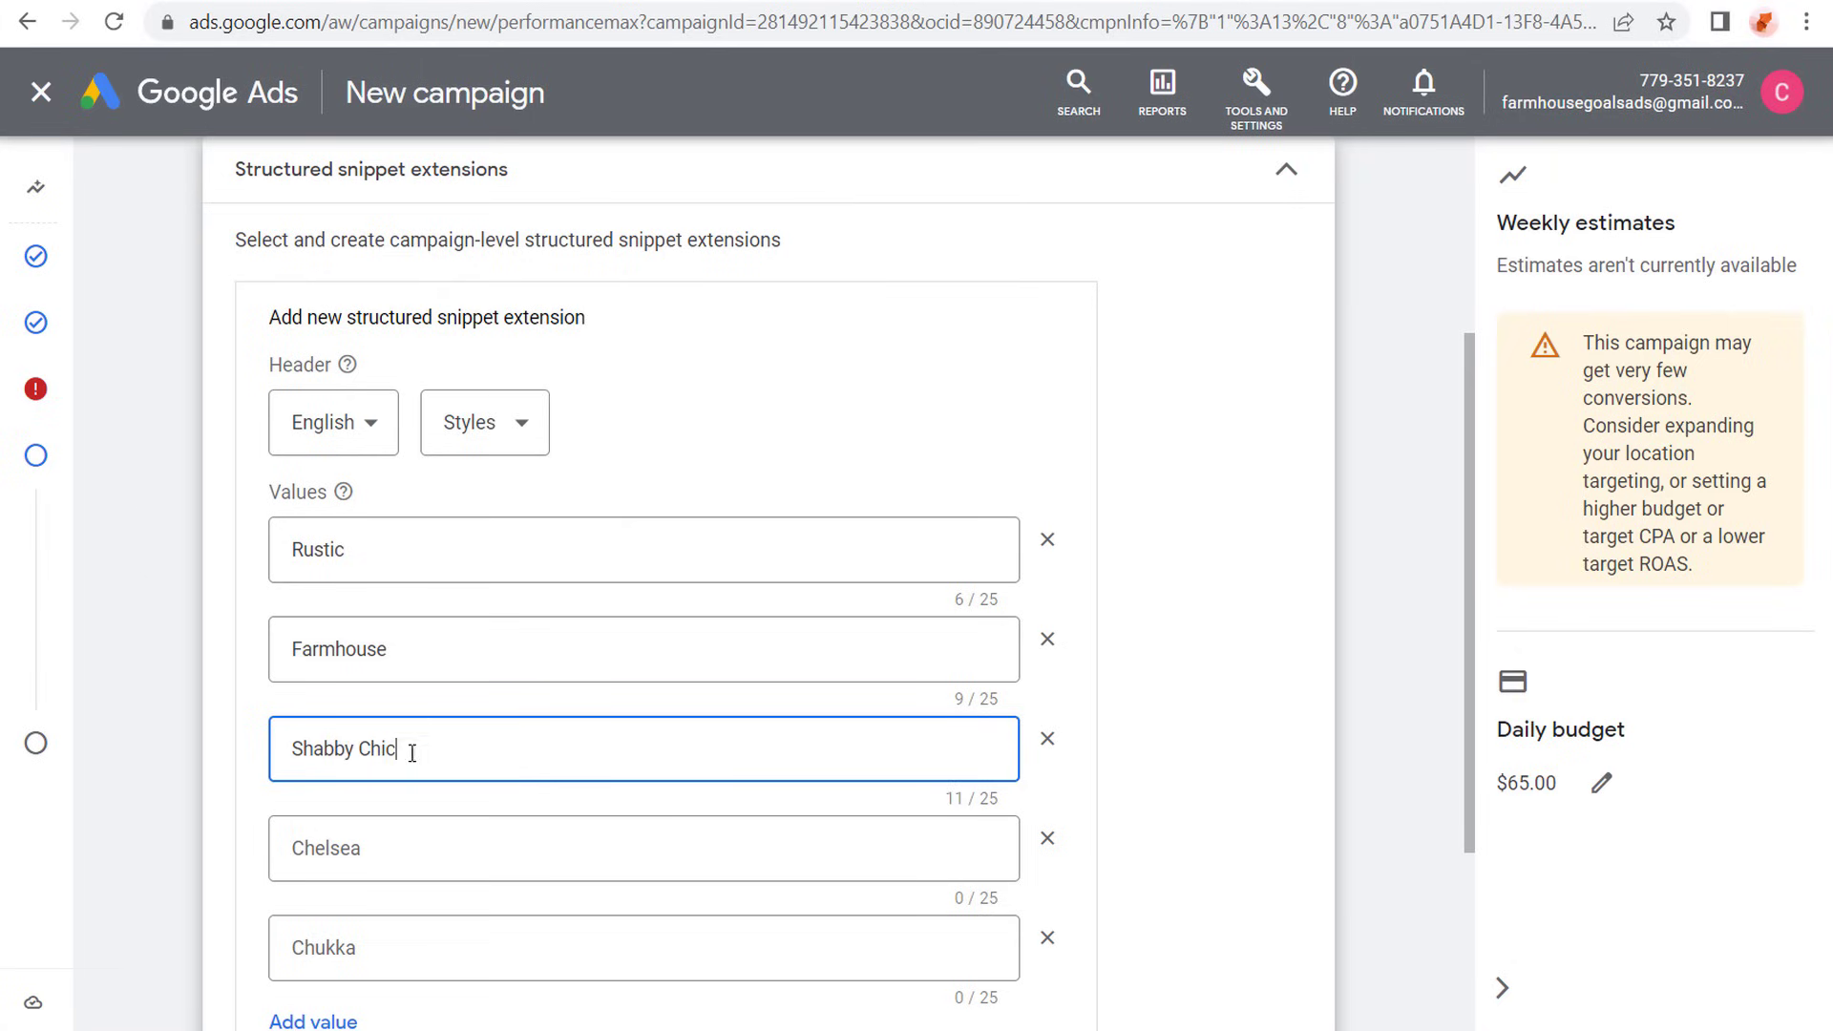
{"action": "left_click", "coordinate": [403, 852]}
{"action": "type", "text": "Antique"}
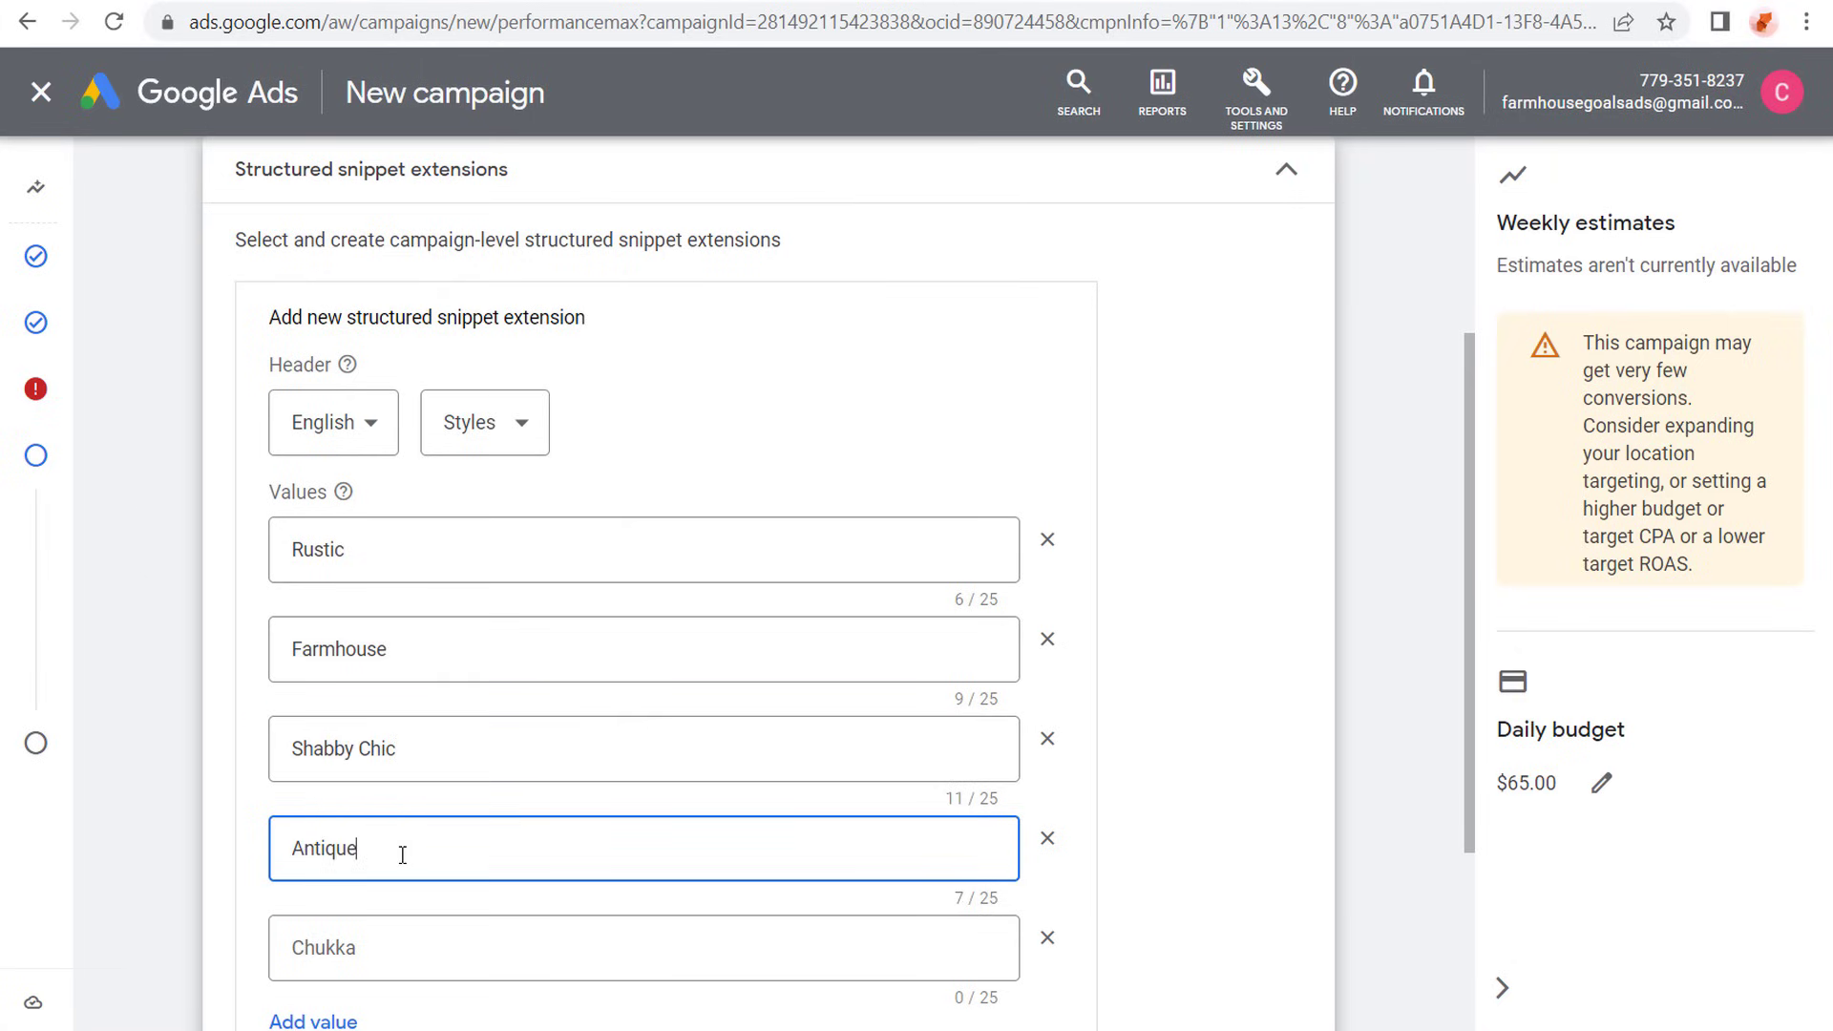
{"action": "left_click", "coordinate": [406, 945]}
{"action": "type", "text": "Modern"}
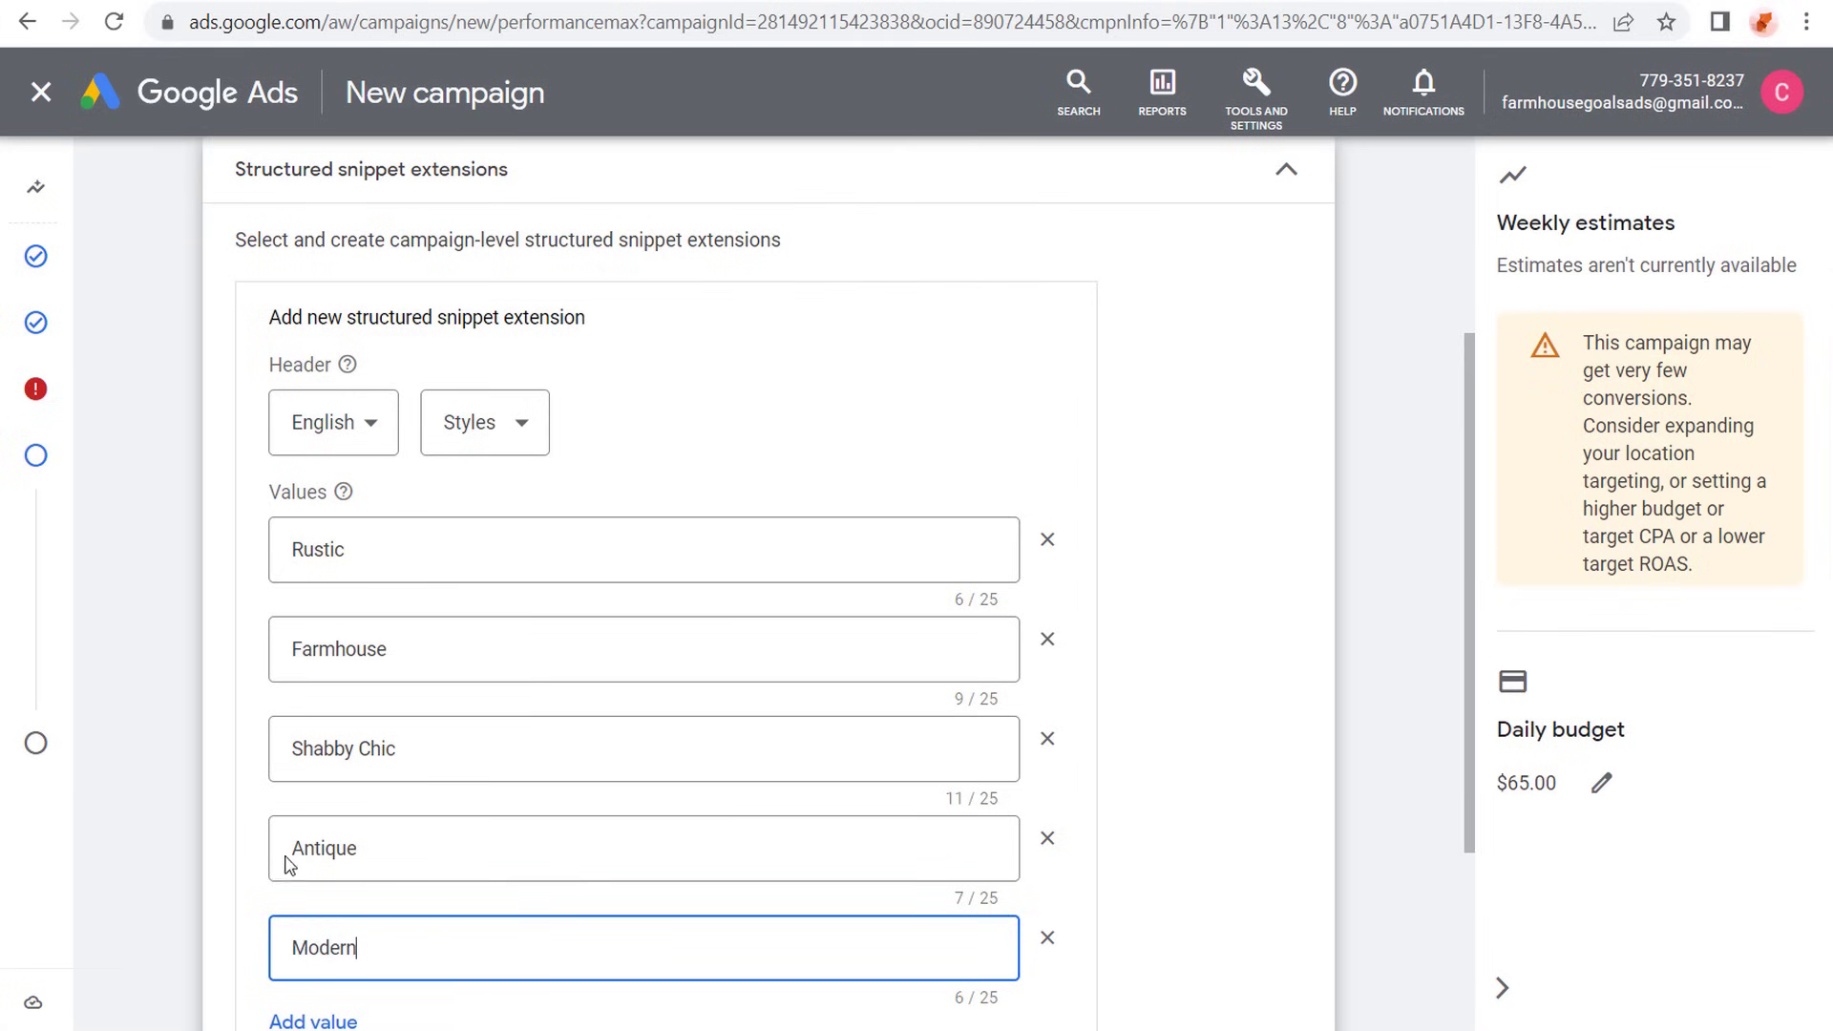
- Save the Styles structured snippet extension and continue to the campaign review
{"action": "left_click", "coordinate": [125, 674]}
{"action": "scroll", "coordinate": [128, 725], "scroll_direction": "down", "scroll_amount": 3}
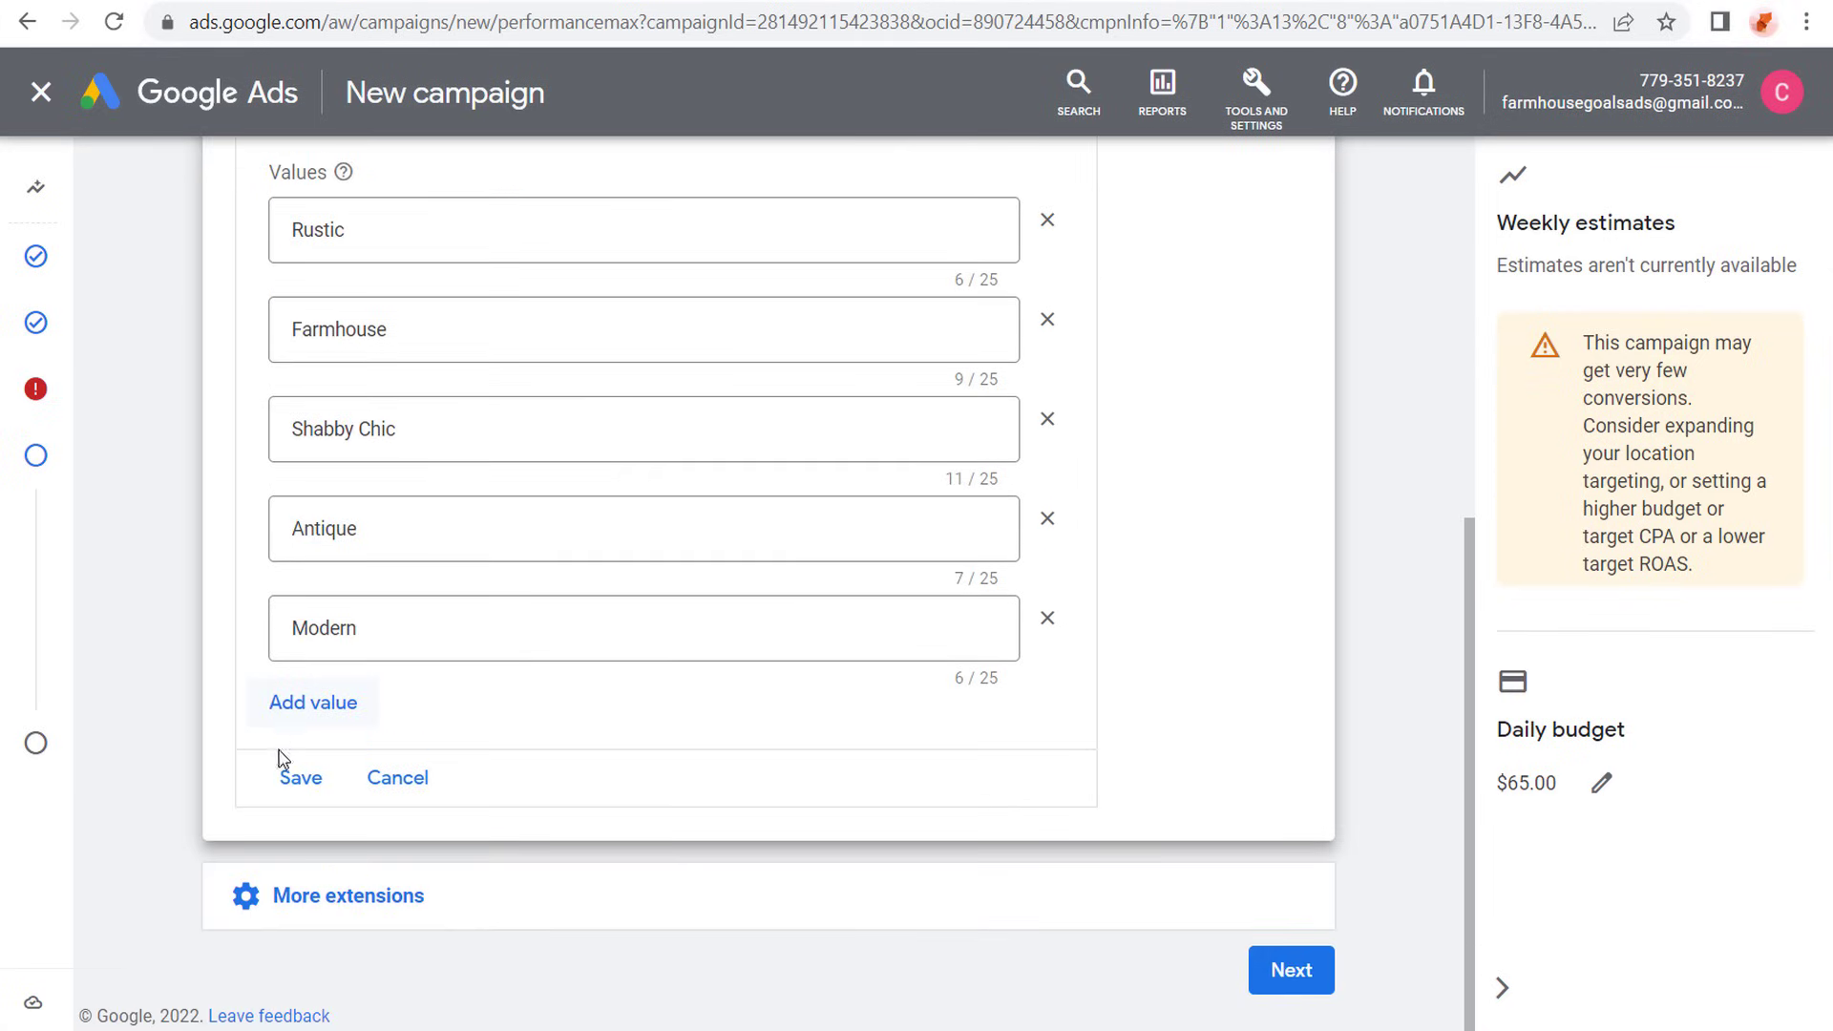
{"action": "left_click", "coordinate": [300, 777]}
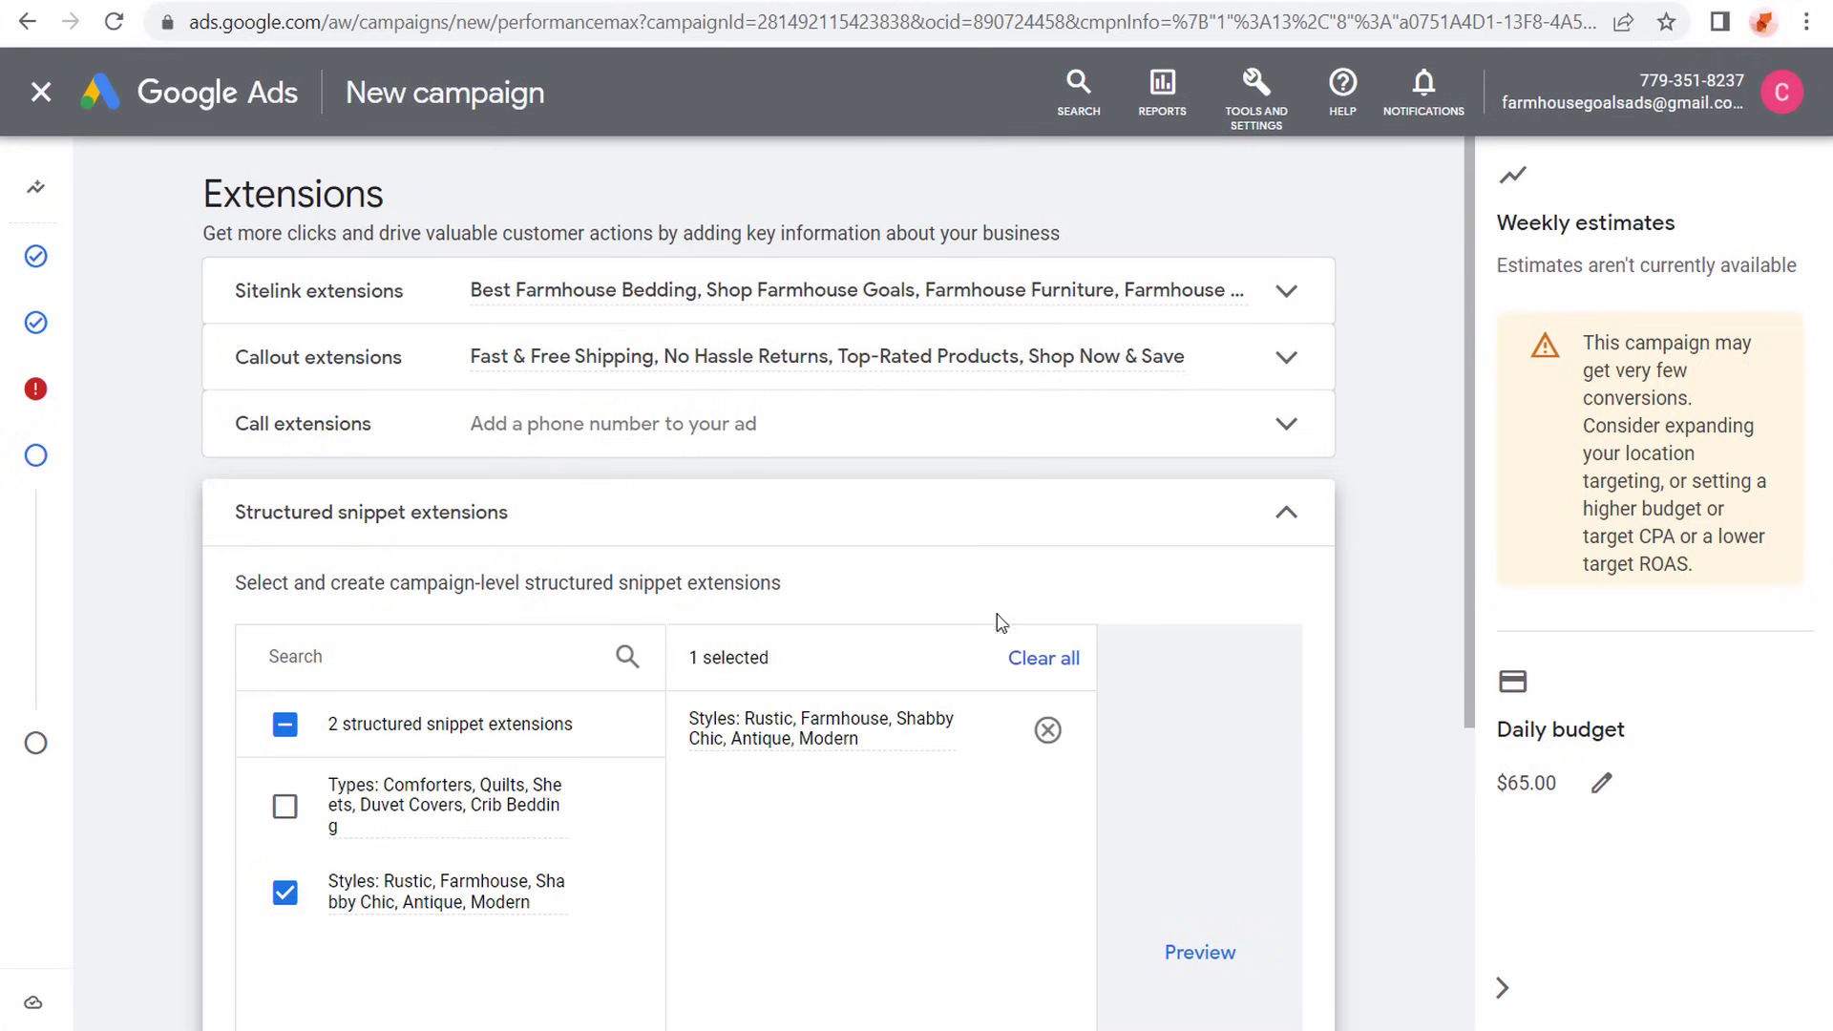
{"action": "left_click", "coordinate": [1291, 534]}
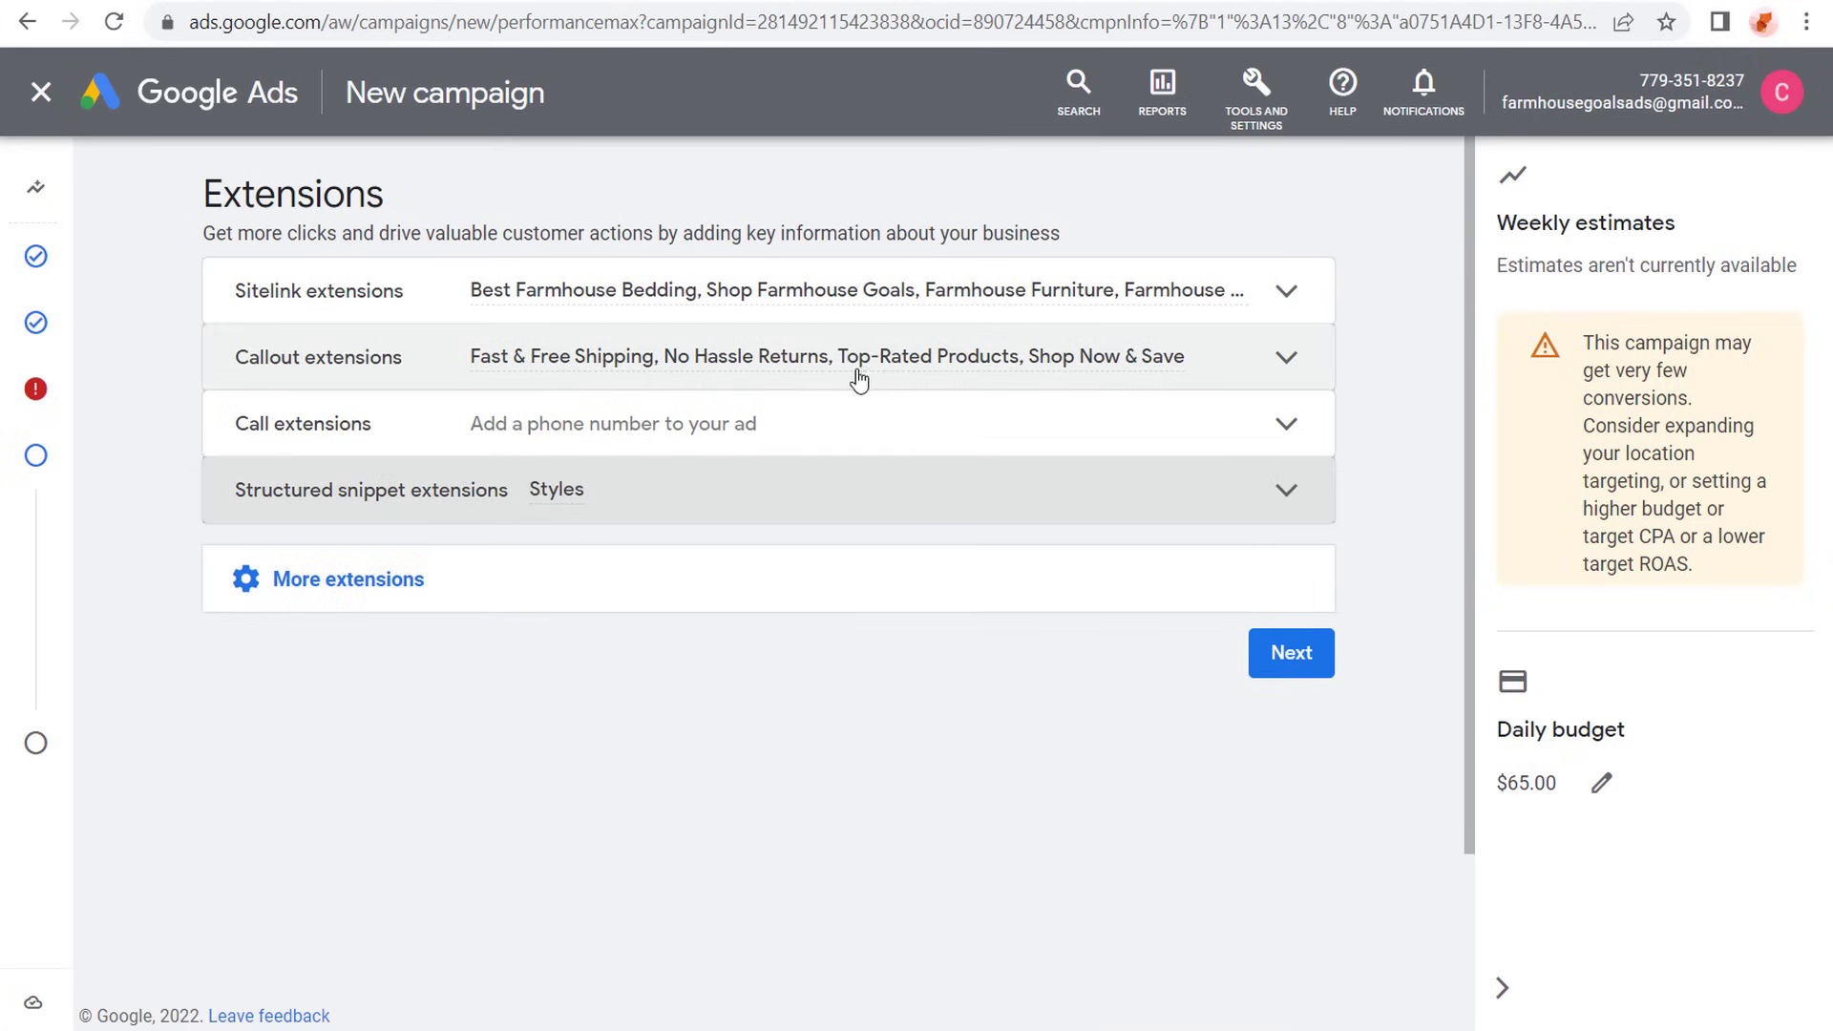
{"action": "left_click", "coordinate": [1291, 653]}
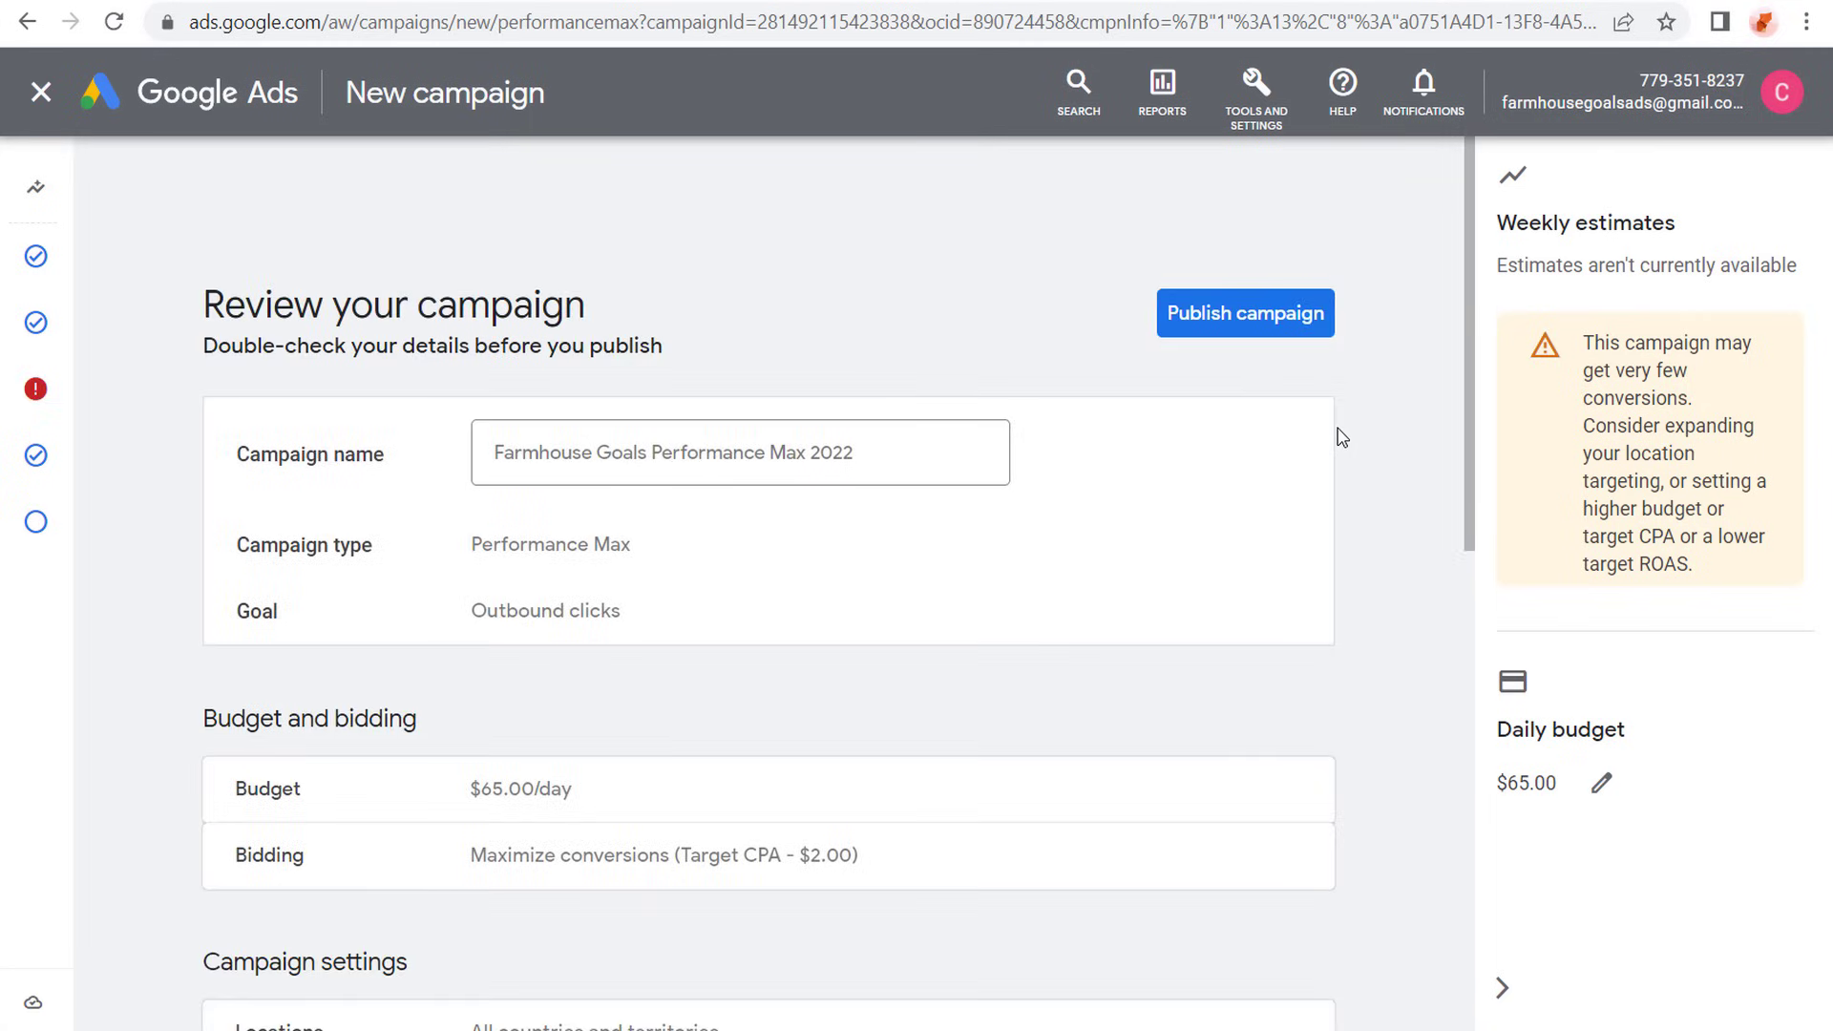
- Check the campaign summary through to the end and publish the Farmhouse Goals Performance Max 2022 campaign
{"action": "mouse_move", "coordinate": [99, 397]}
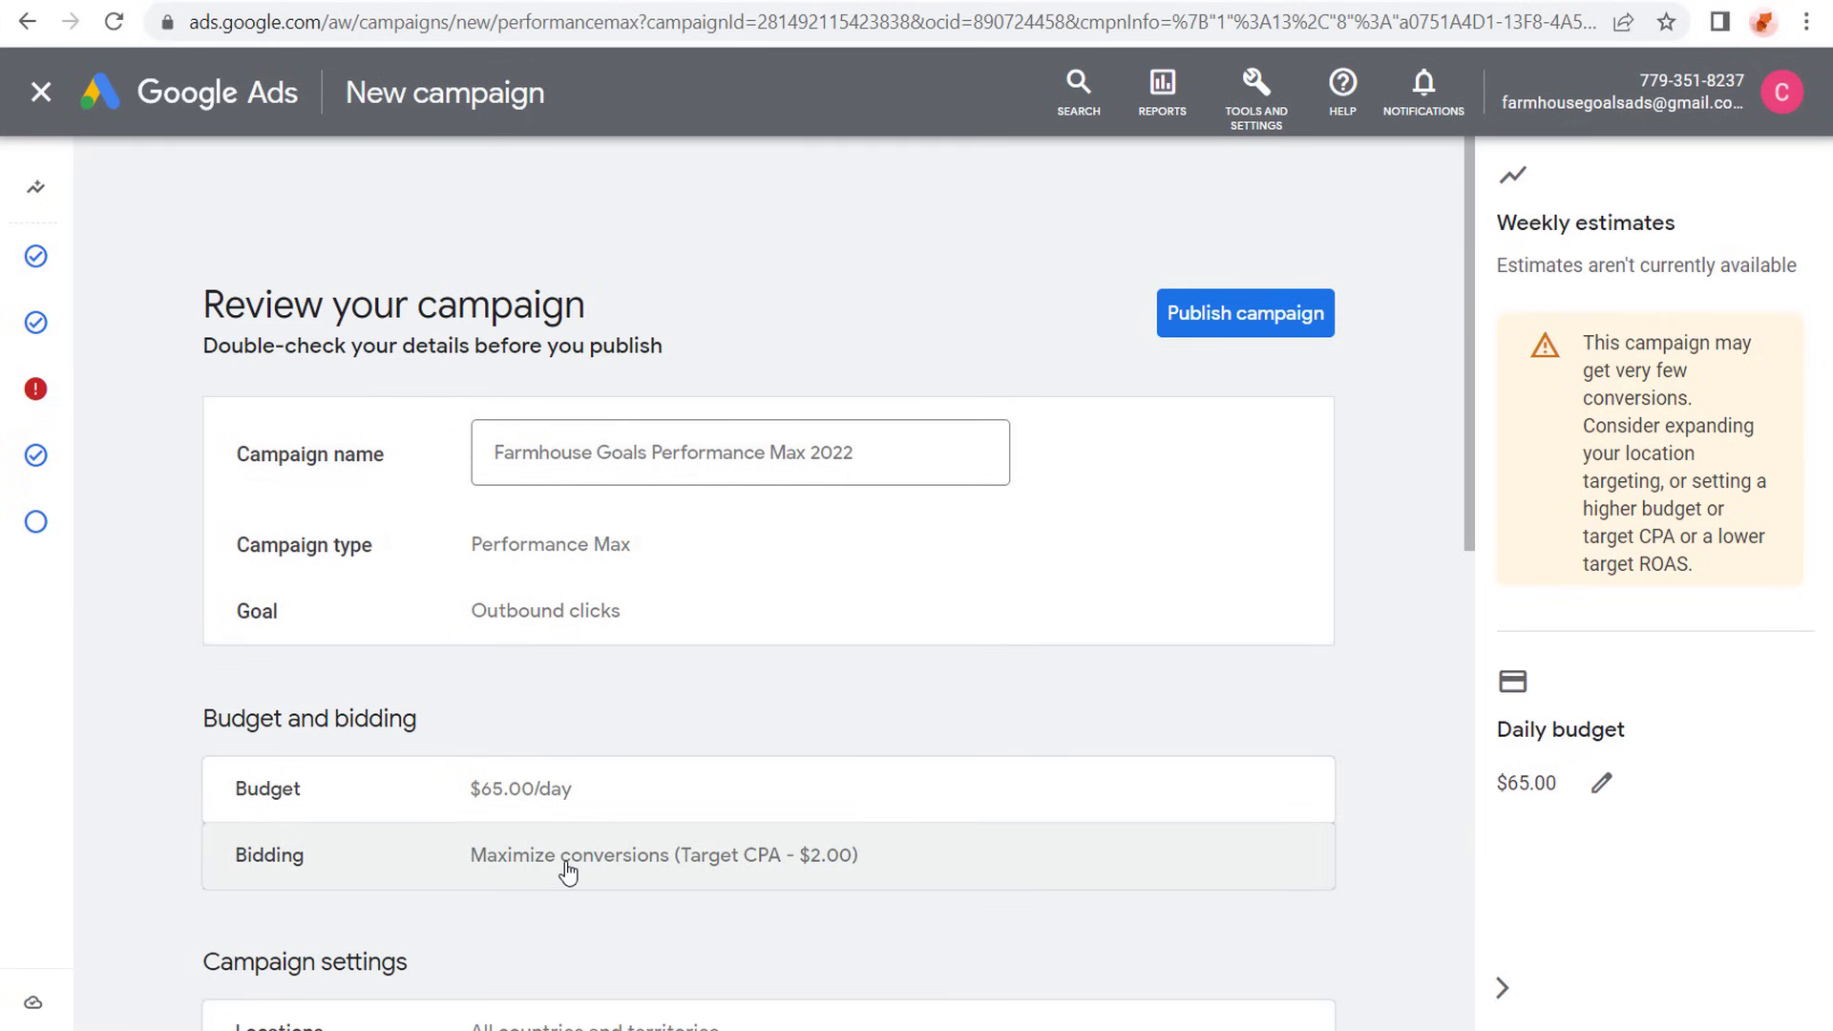
{"action": "scroll", "coordinate": [761, 831], "scroll_direction": "down", "scroll_amount": 15}
{"action": "left_click", "coordinate": [1245, 969]}
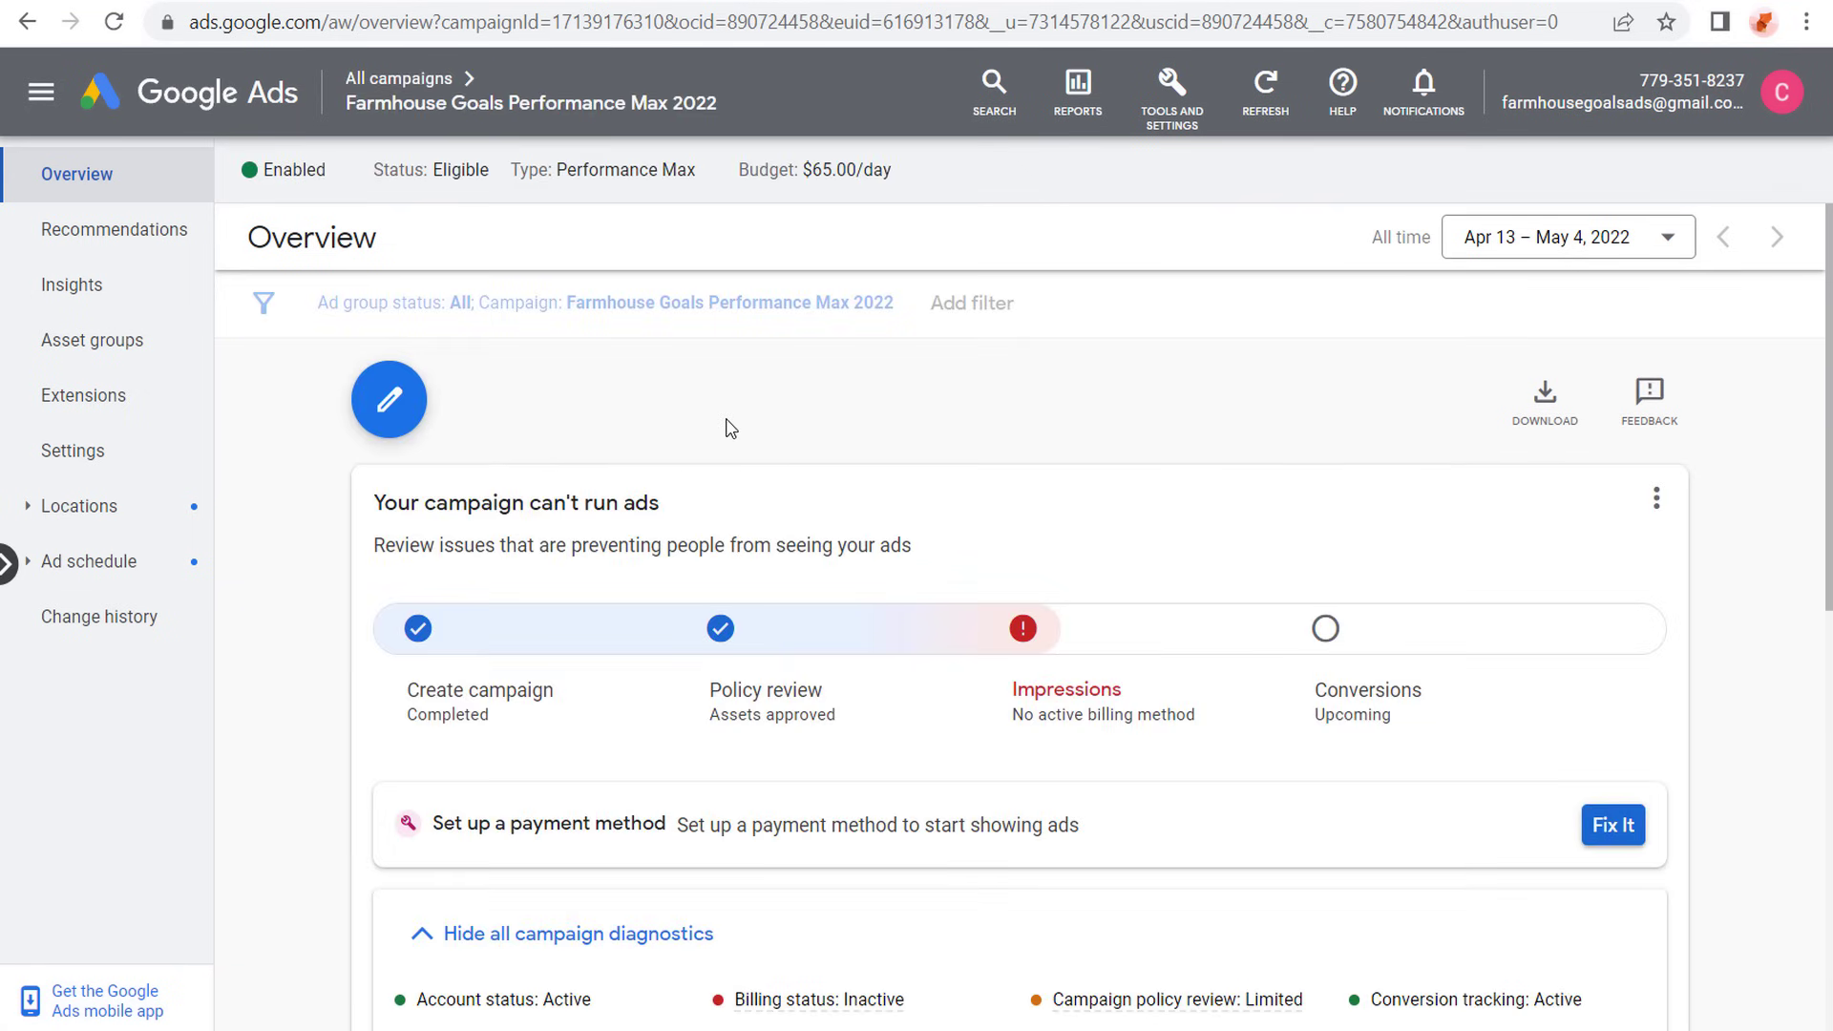
- View the options for adding an asset group to the Performance Max campaign, and check its overview before returning to all campaigns
{"action": "left_click", "coordinate": [79, 351]}
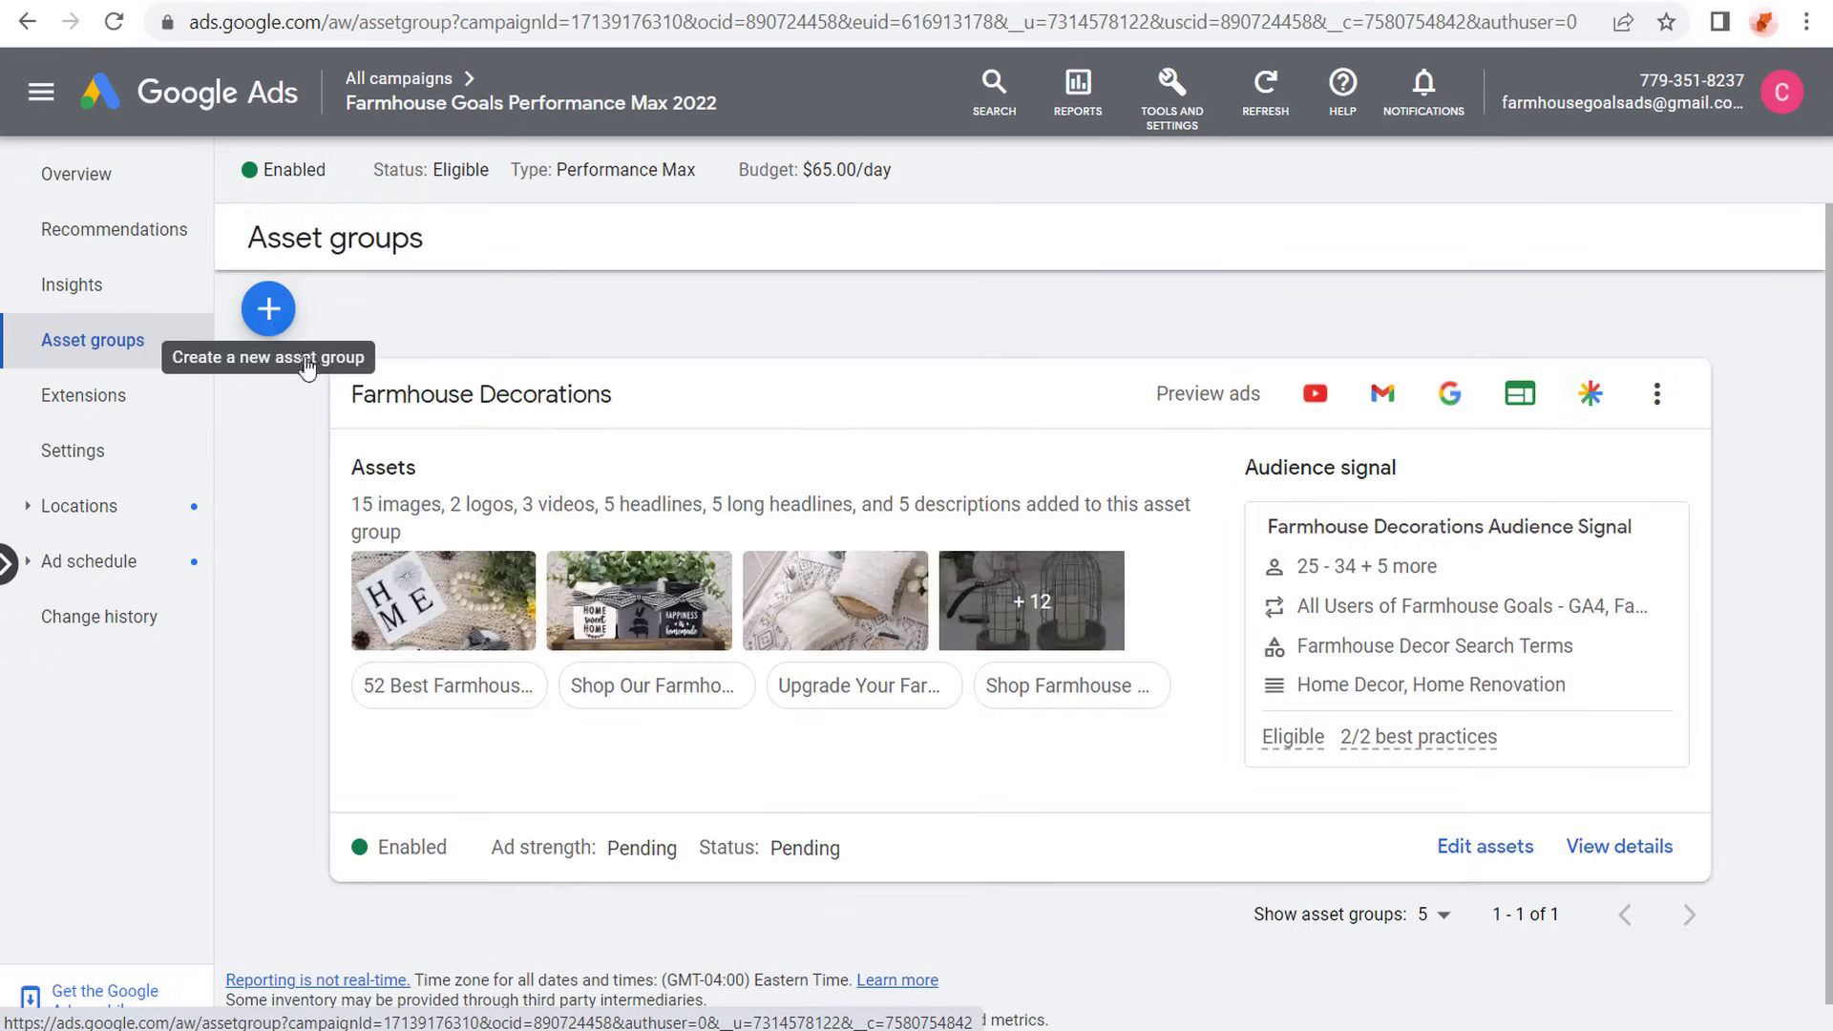
{"action": "left_click", "coordinate": [270, 318]}
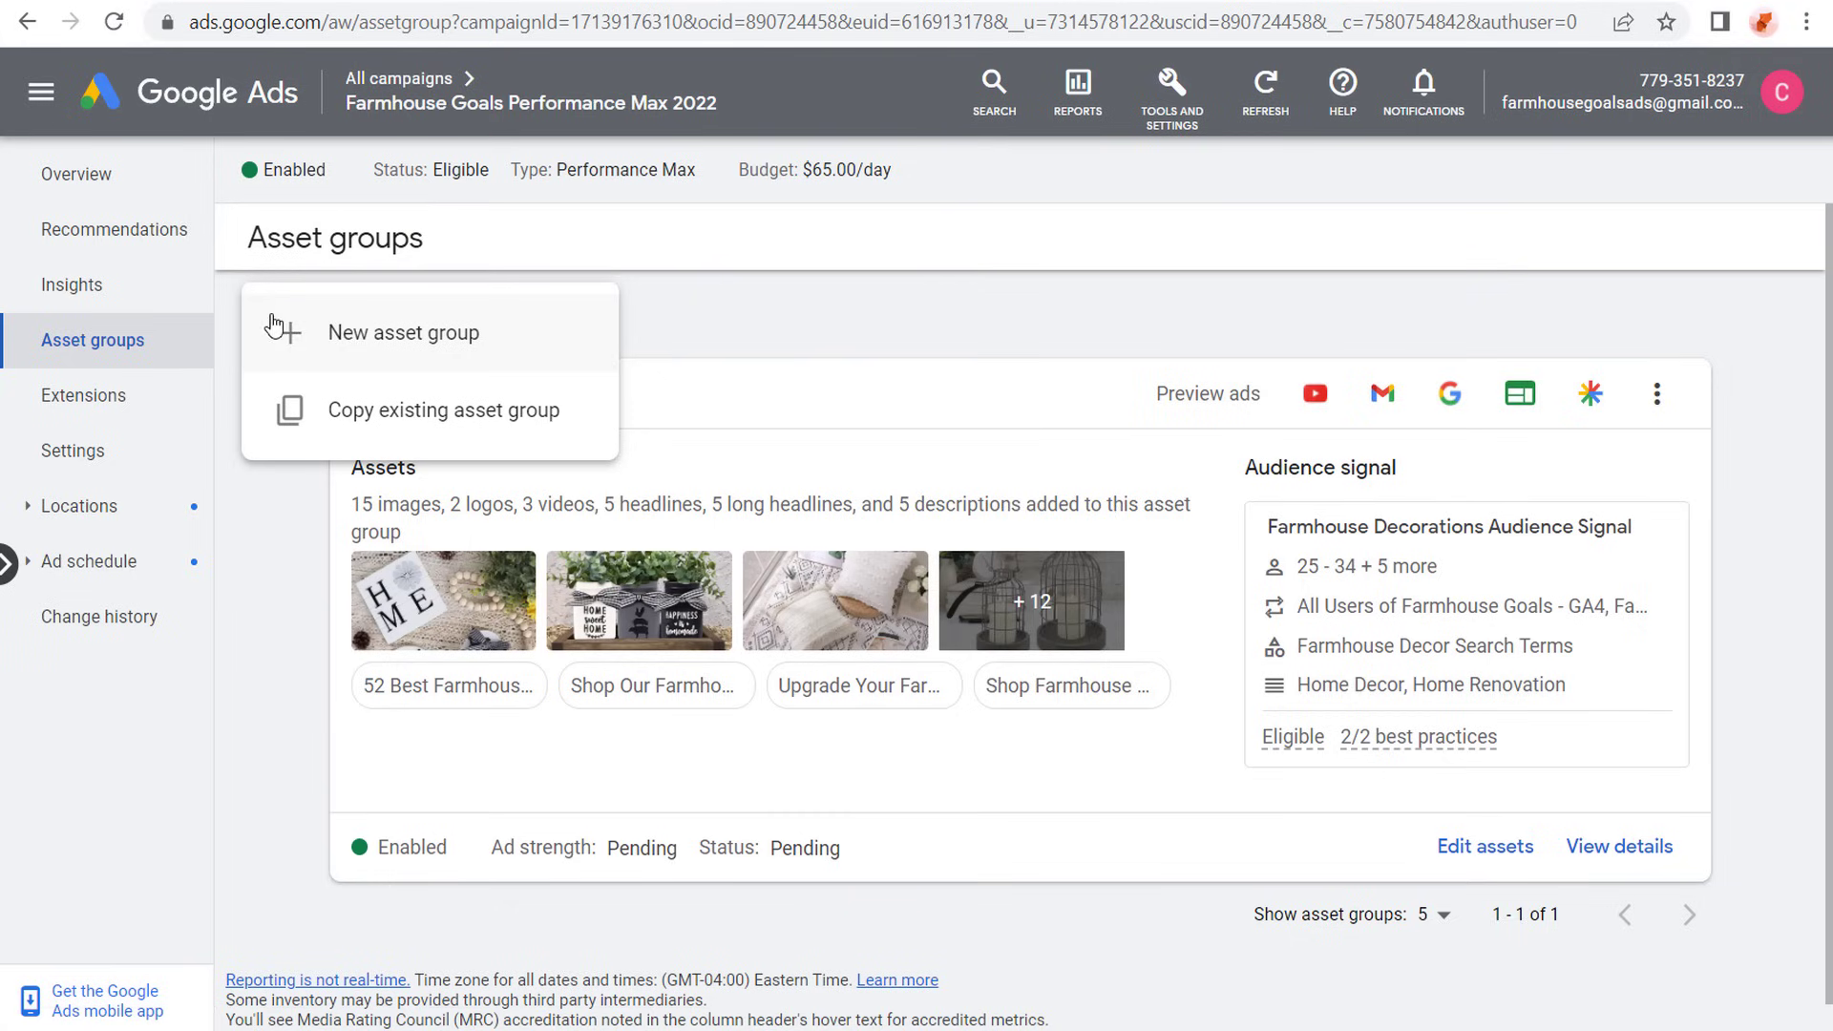
{"action": "left_click", "coordinate": [802, 339]}
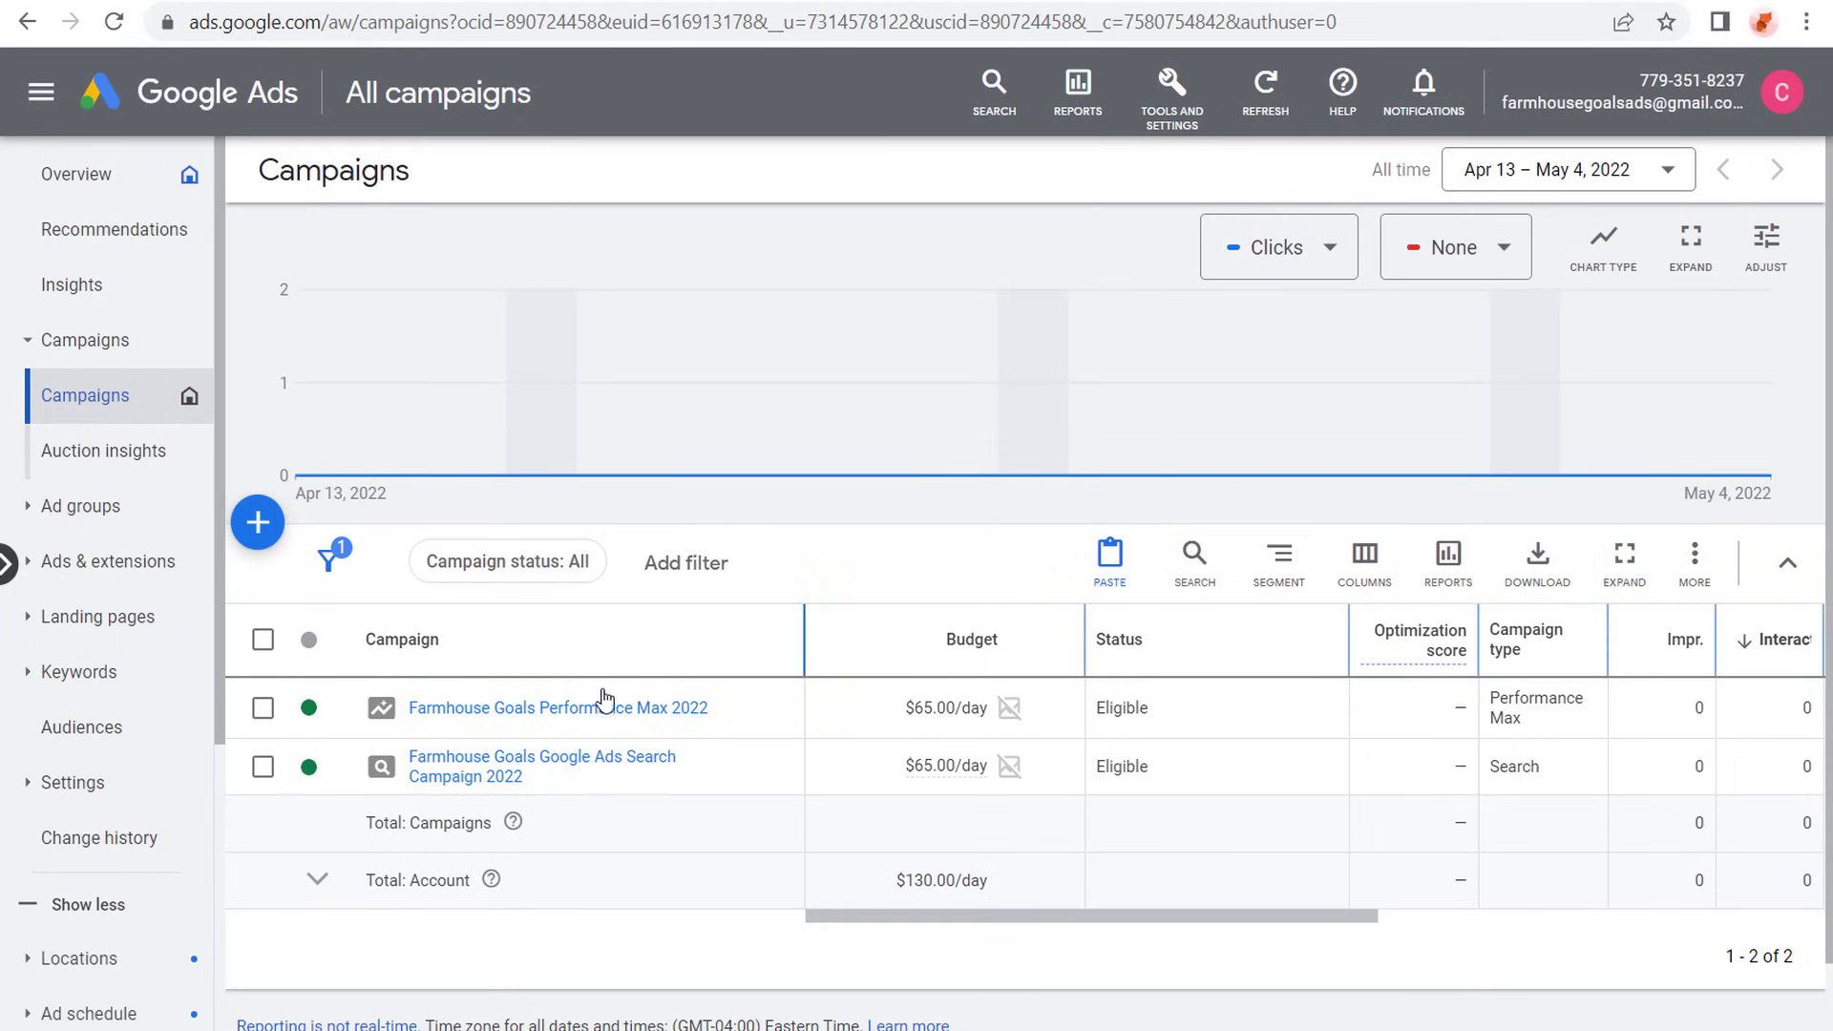
{"action": "left_click", "coordinate": [599, 711]}
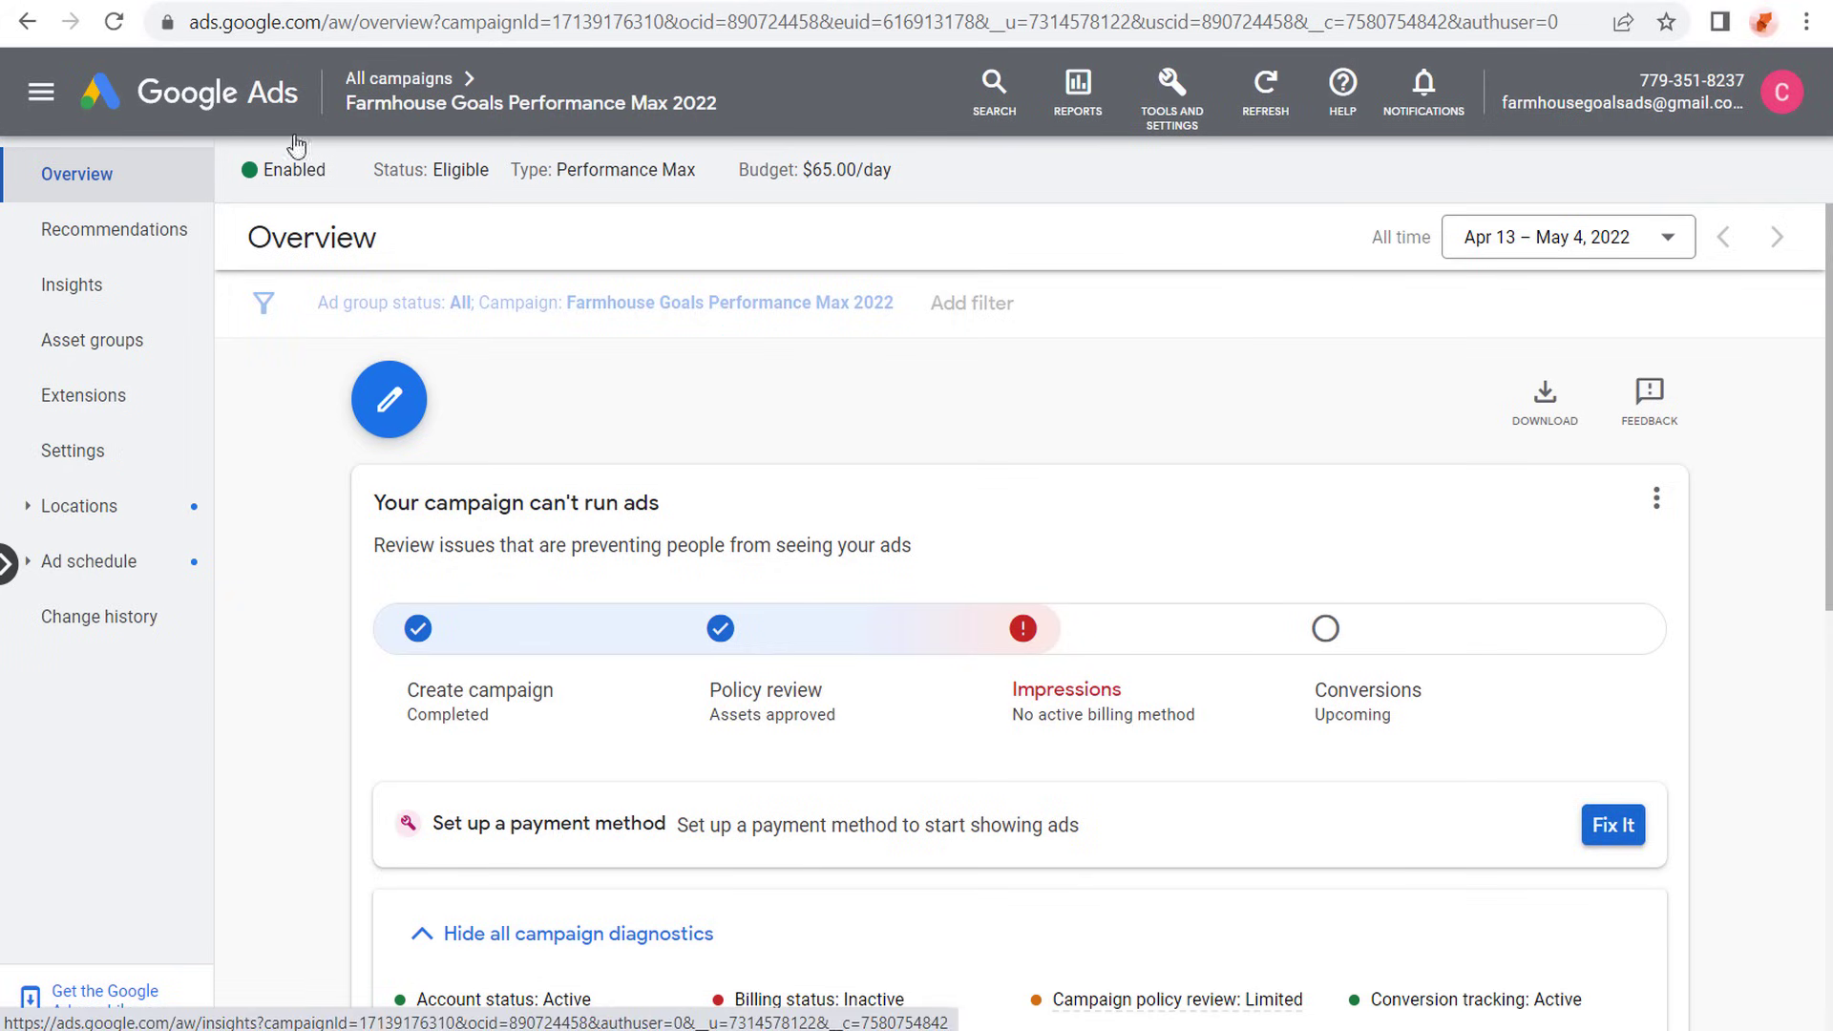
{"action": "left_click", "coordinate": [373, 91]}
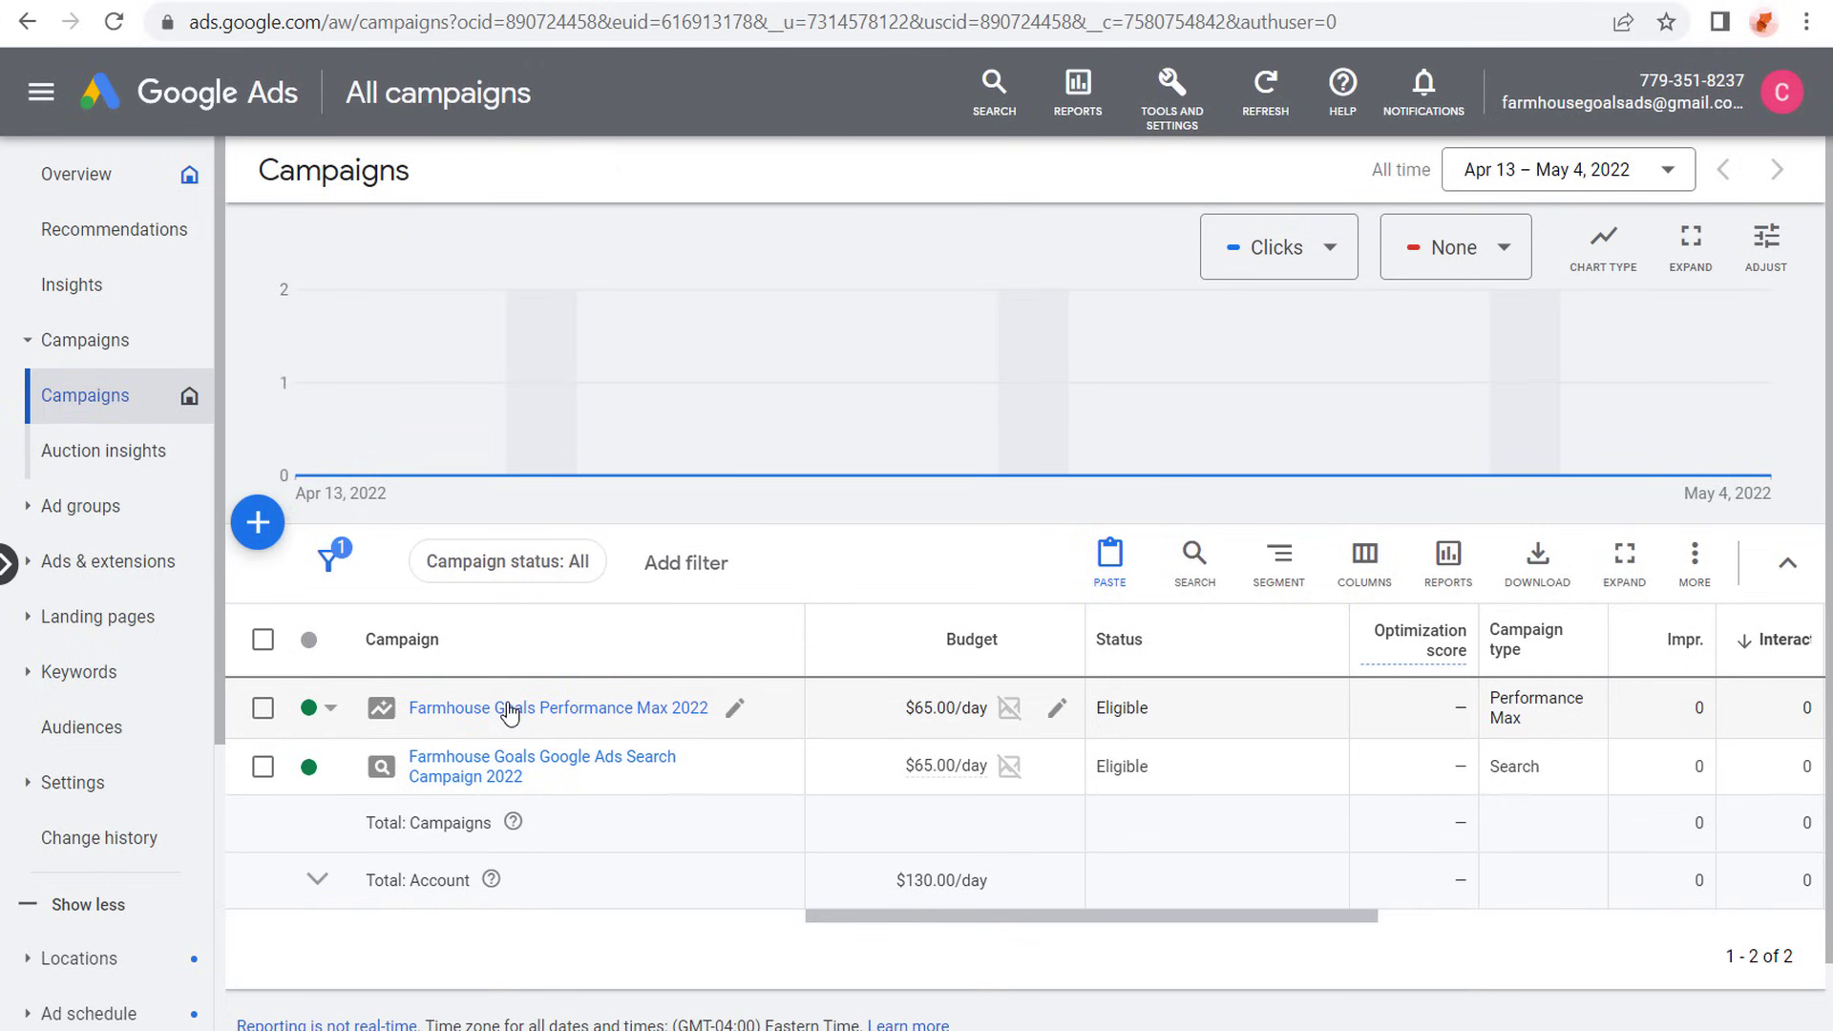
- Start a new campaign with the Leads objective and look through the available campaign types
{"action": "left_click", "coordinate": [260, 527]}
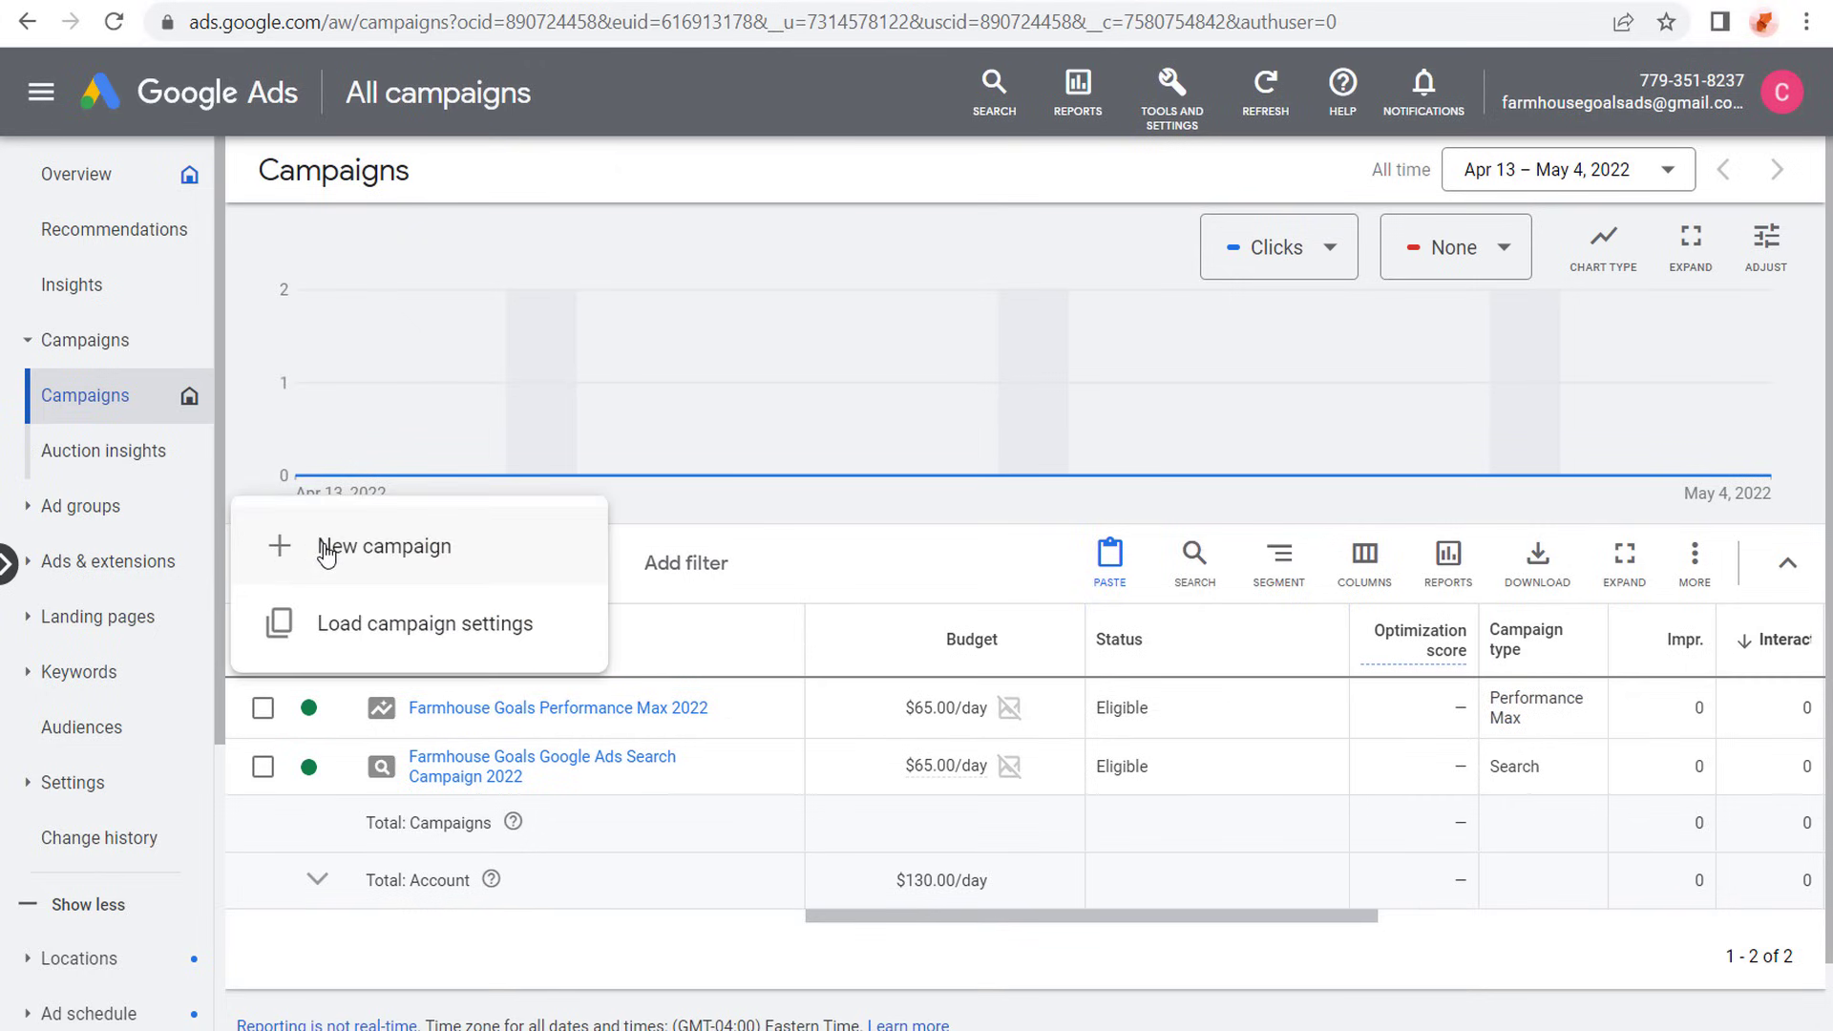
{"action": "left_click", "coordinate": [327, 552]}
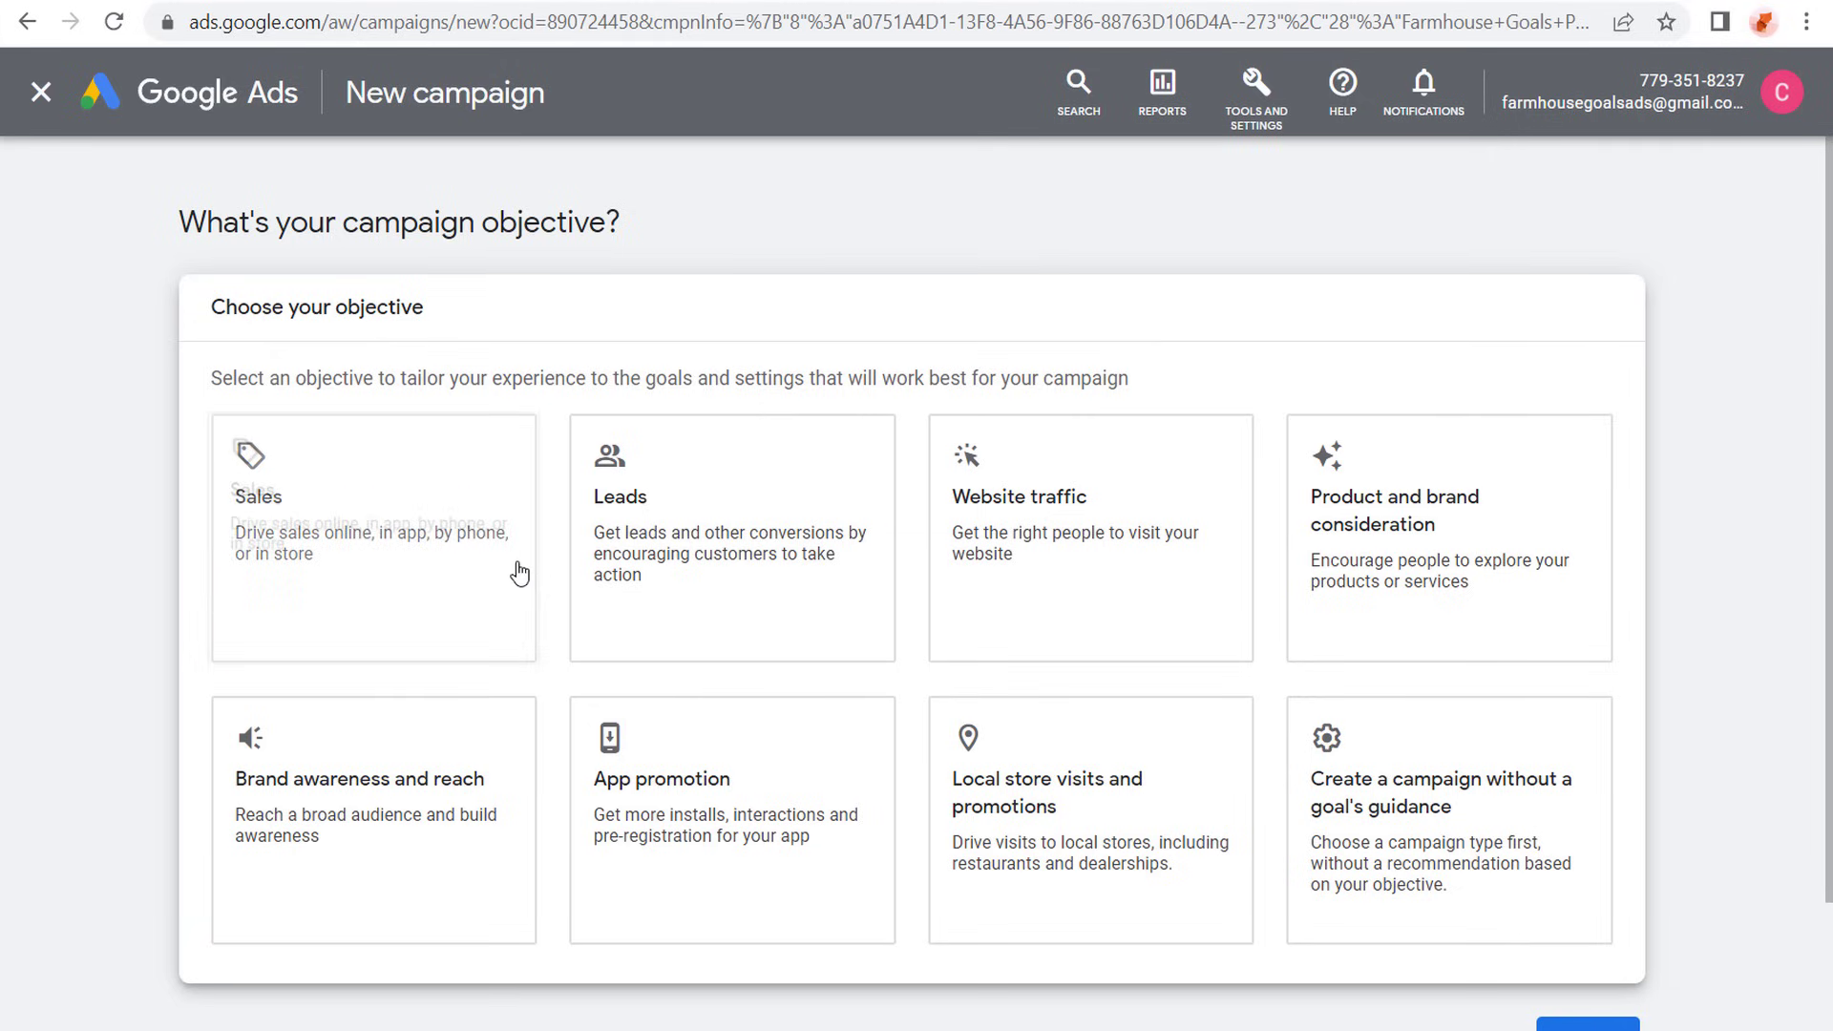
{"action": "left_click", "coordinate": [660, 458]}
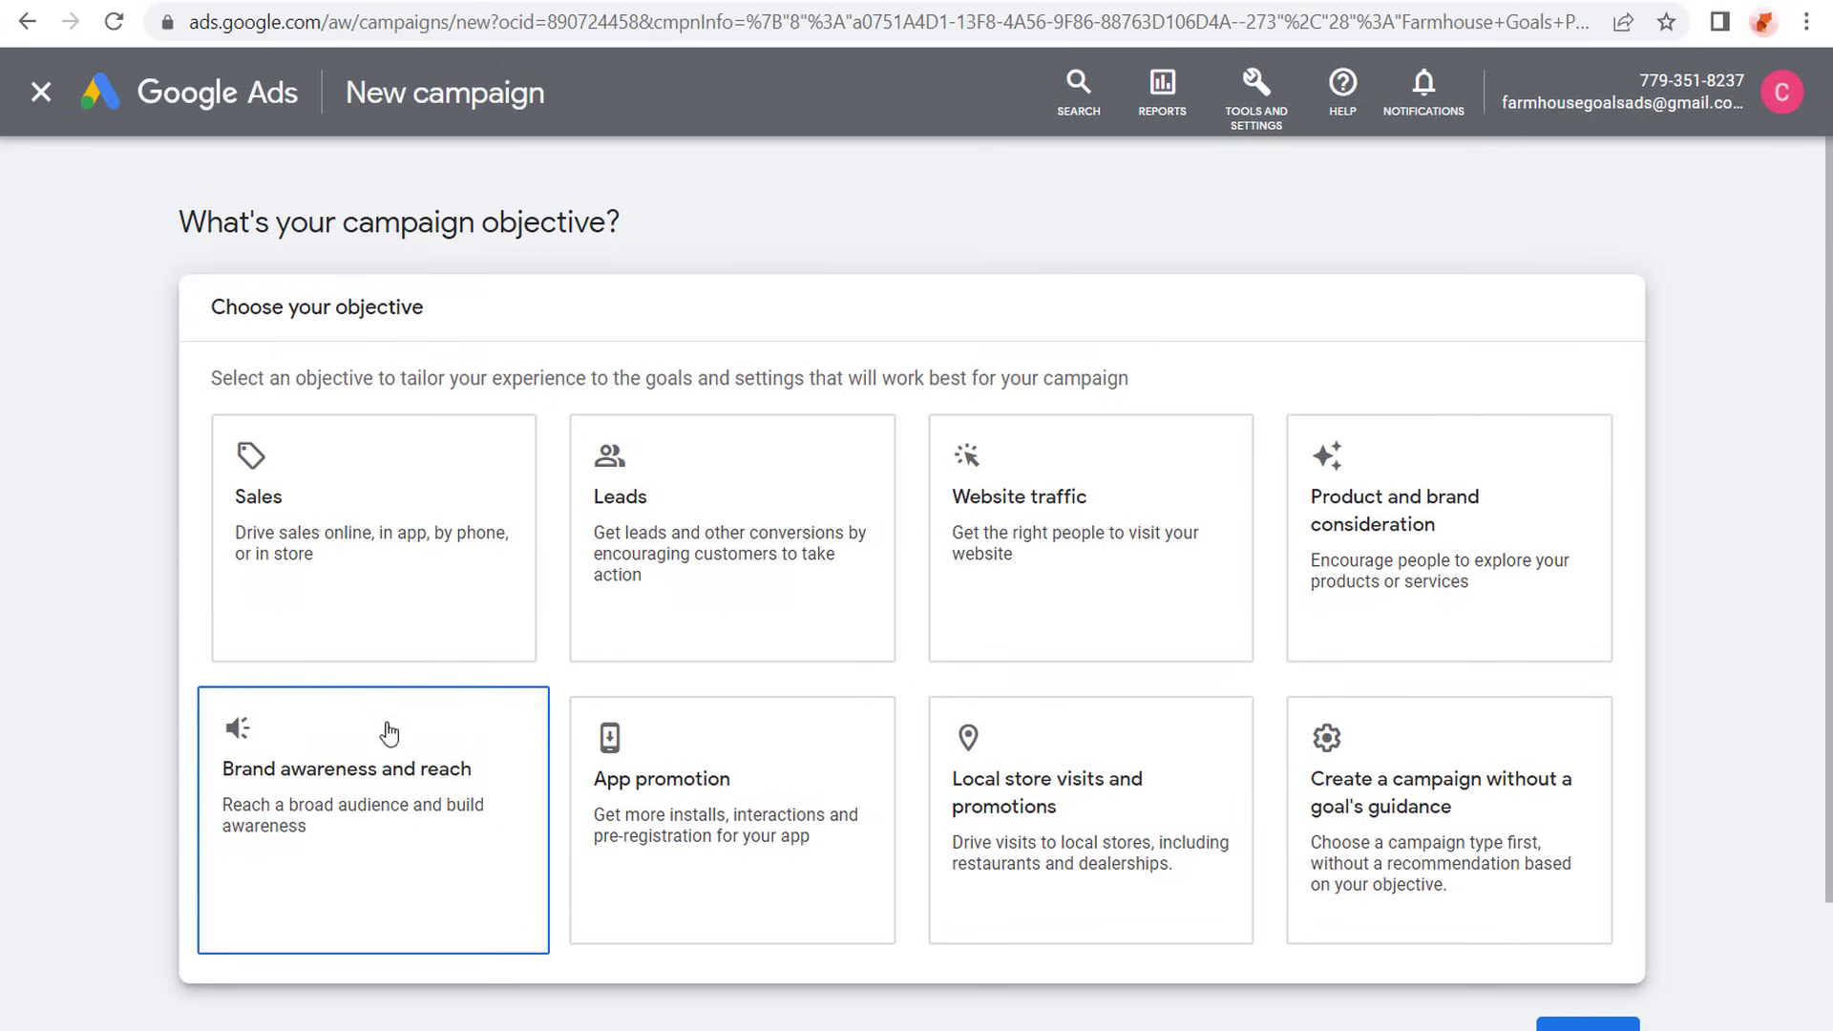
{"action": "scroll", "coordinate": [694, 584], "scroll_direction": "down", "scroll_amount": 6}
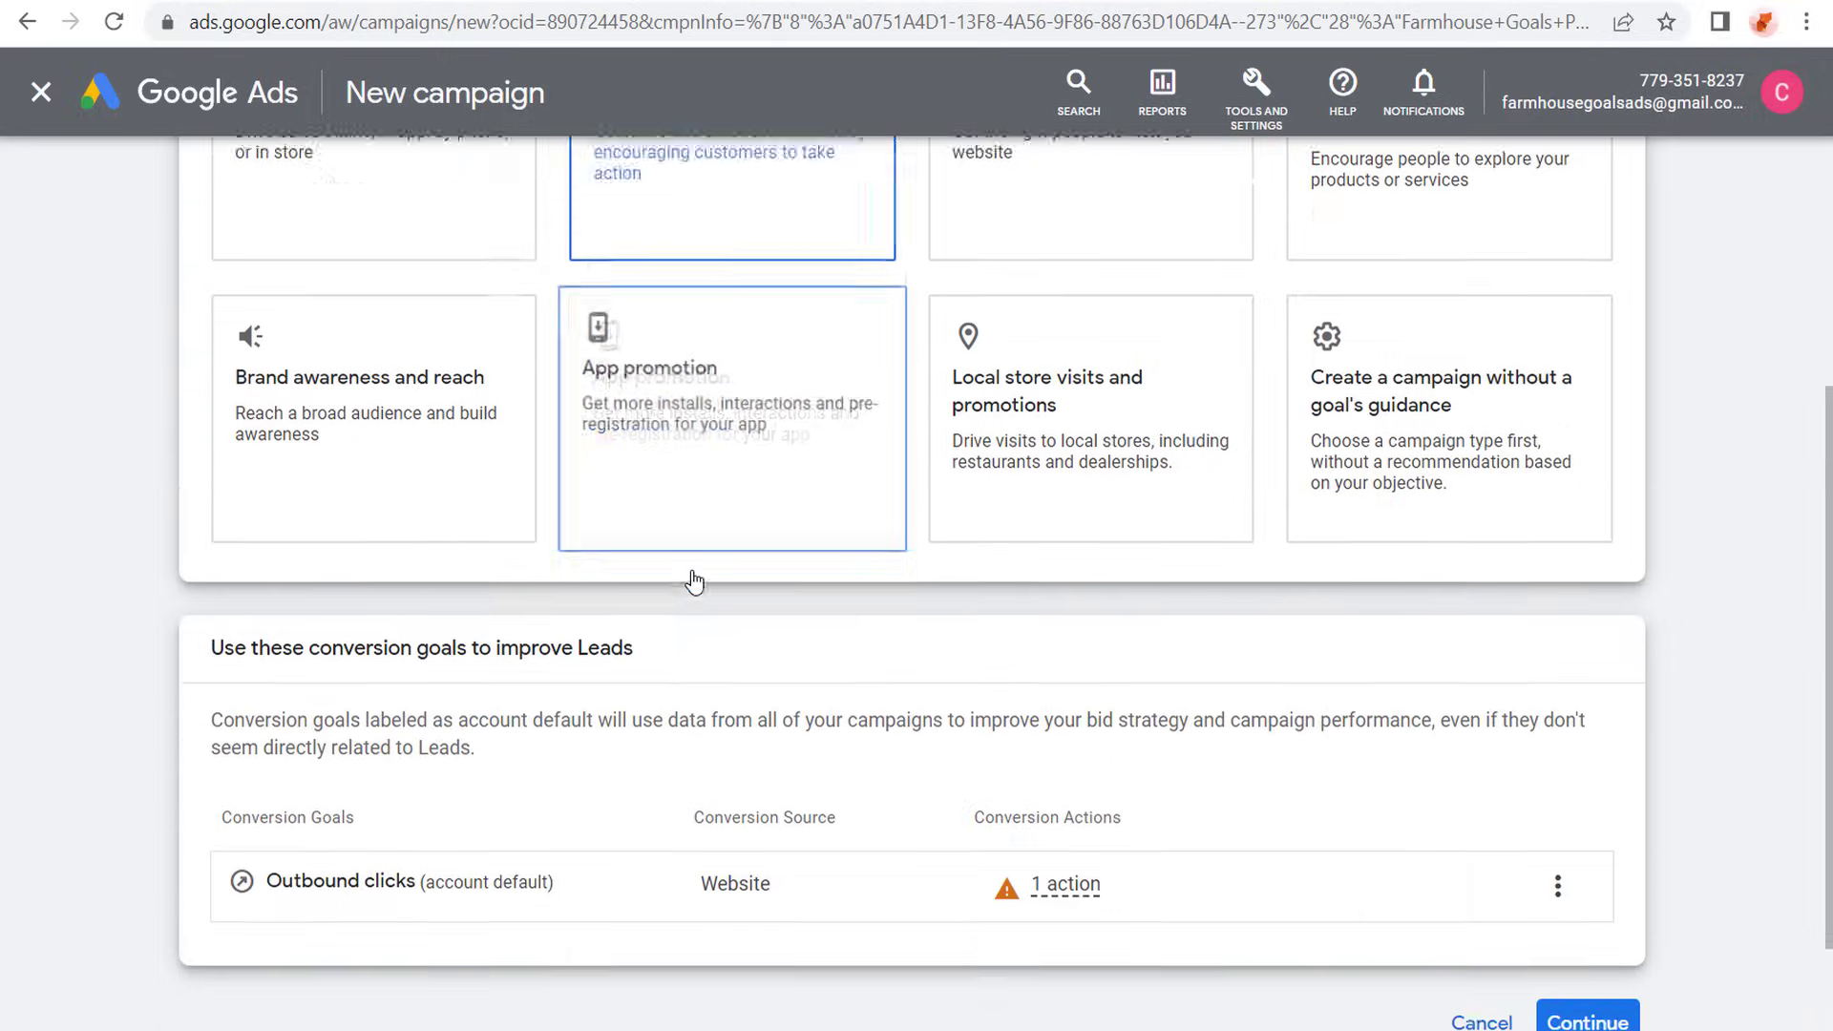
{"action": "left_click", "coordinate": [1589, 879]}
{"action": "left_click_drag", "start_coordinate": [1592, 880], "coordinate": [1630, 859]}
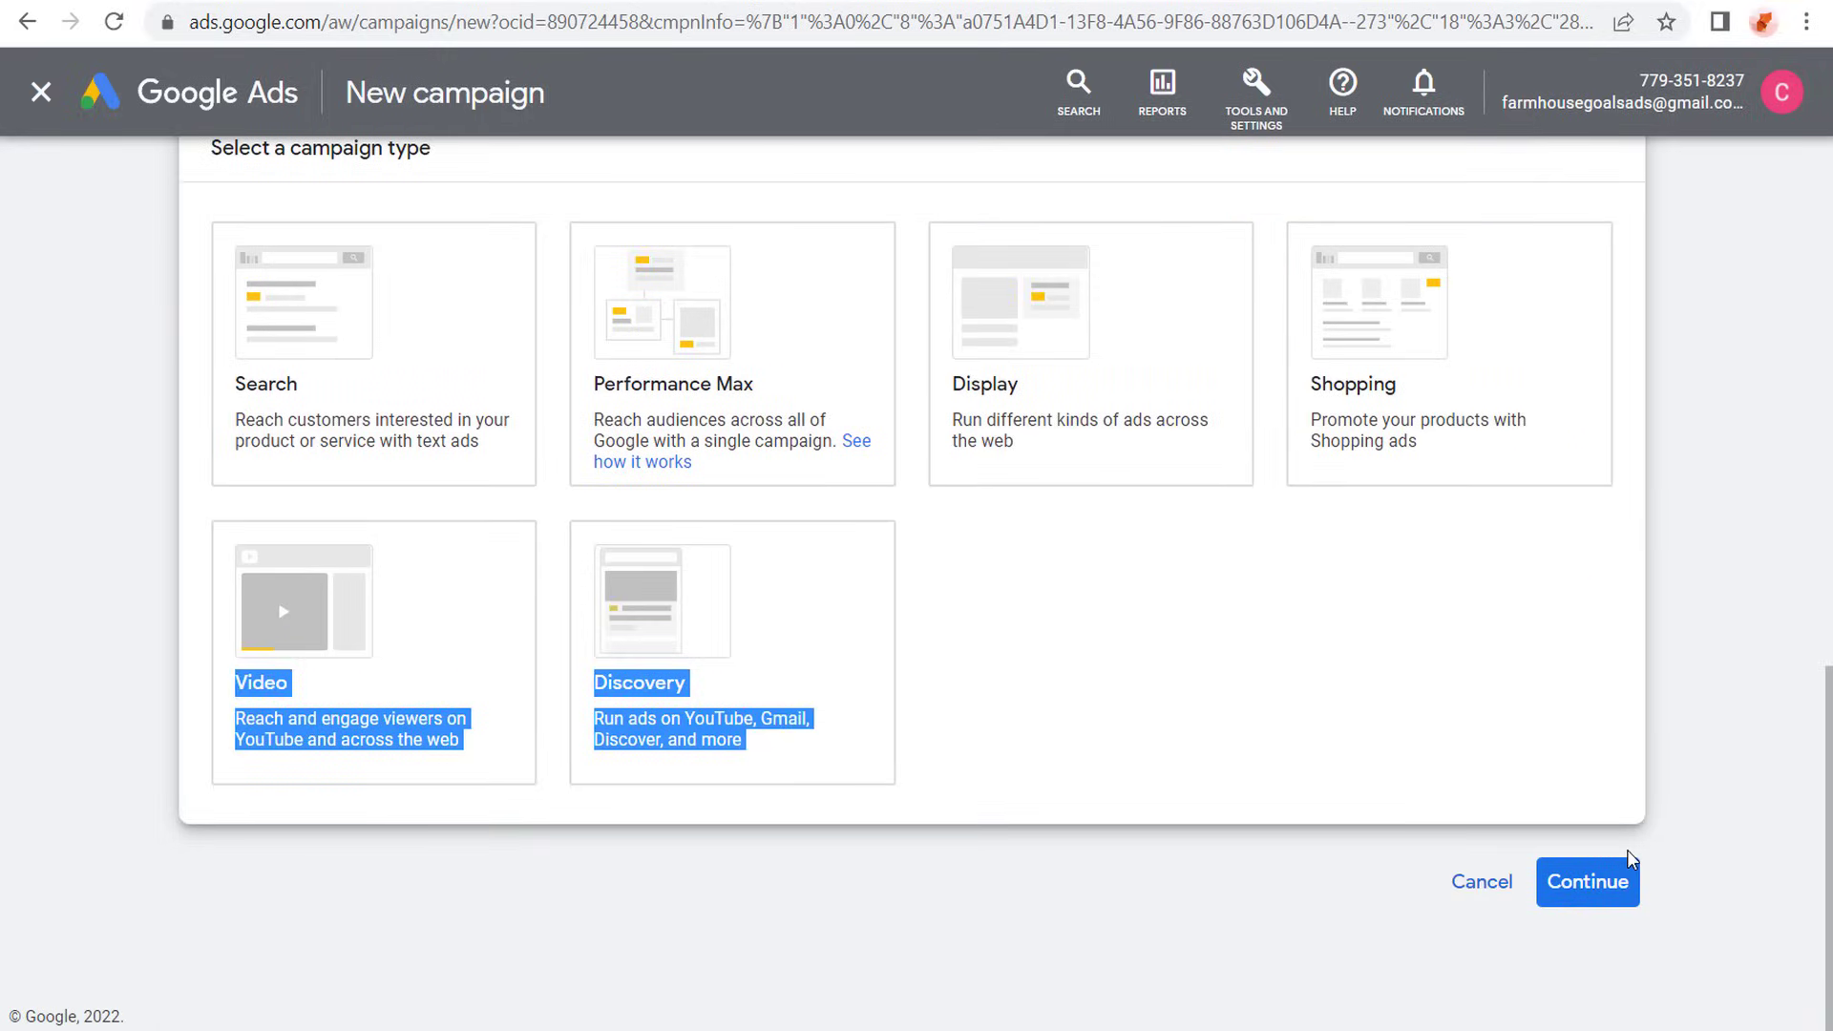
{"action": "left_click", "coordinate": [1470, 632]}
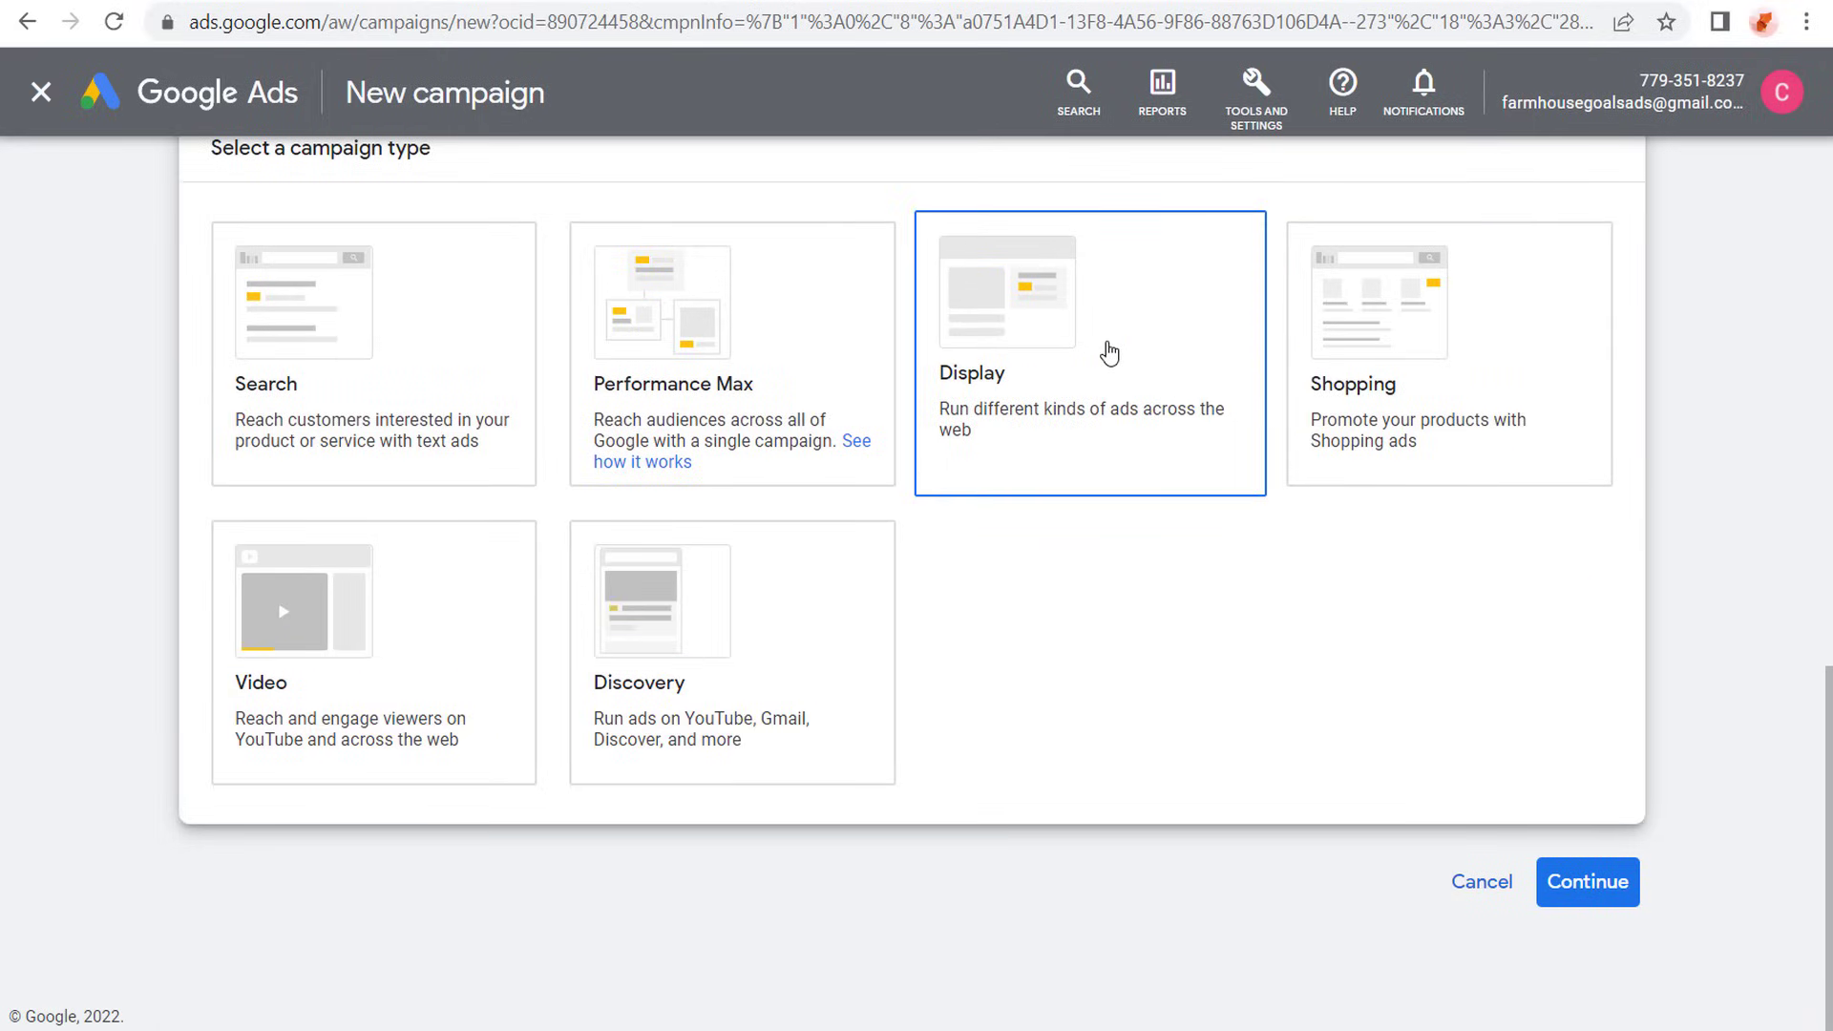
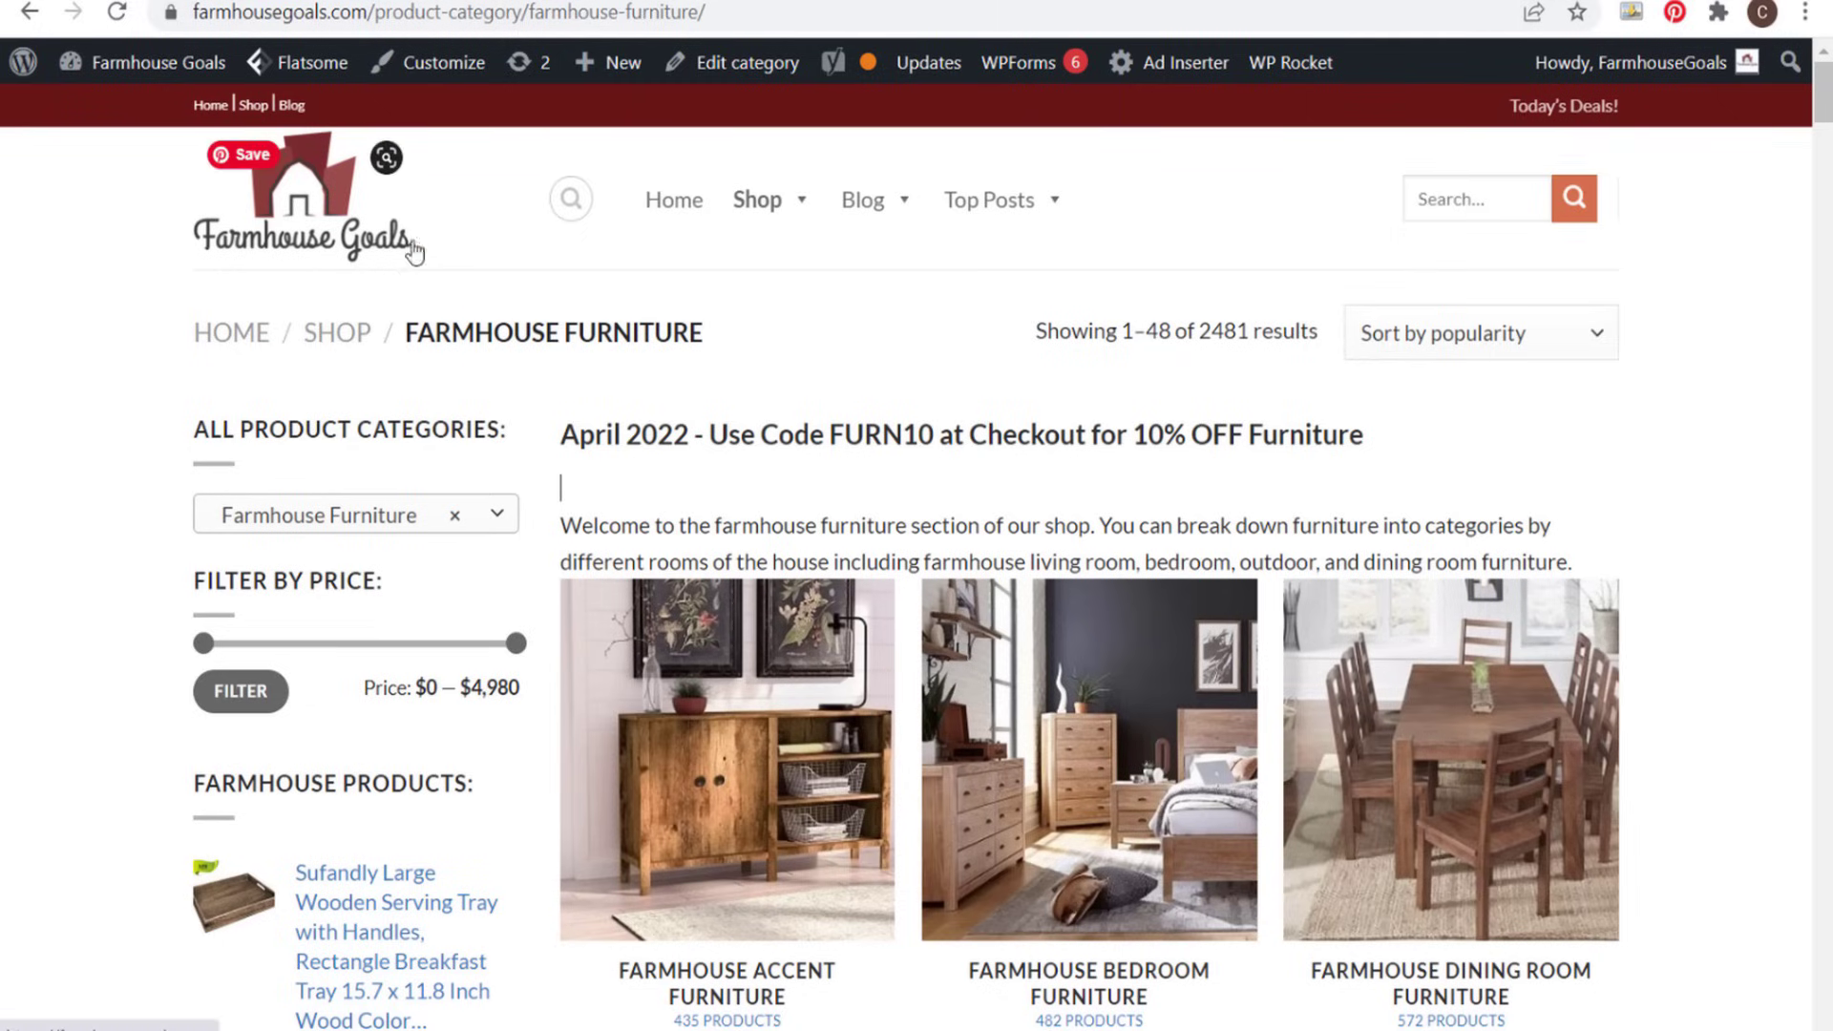
- Switch from the farmhouse furniture shop page to Google Ads and start a new campaign with the Sales objective
{"action": "left_click", "coordinate": [613, 474]}
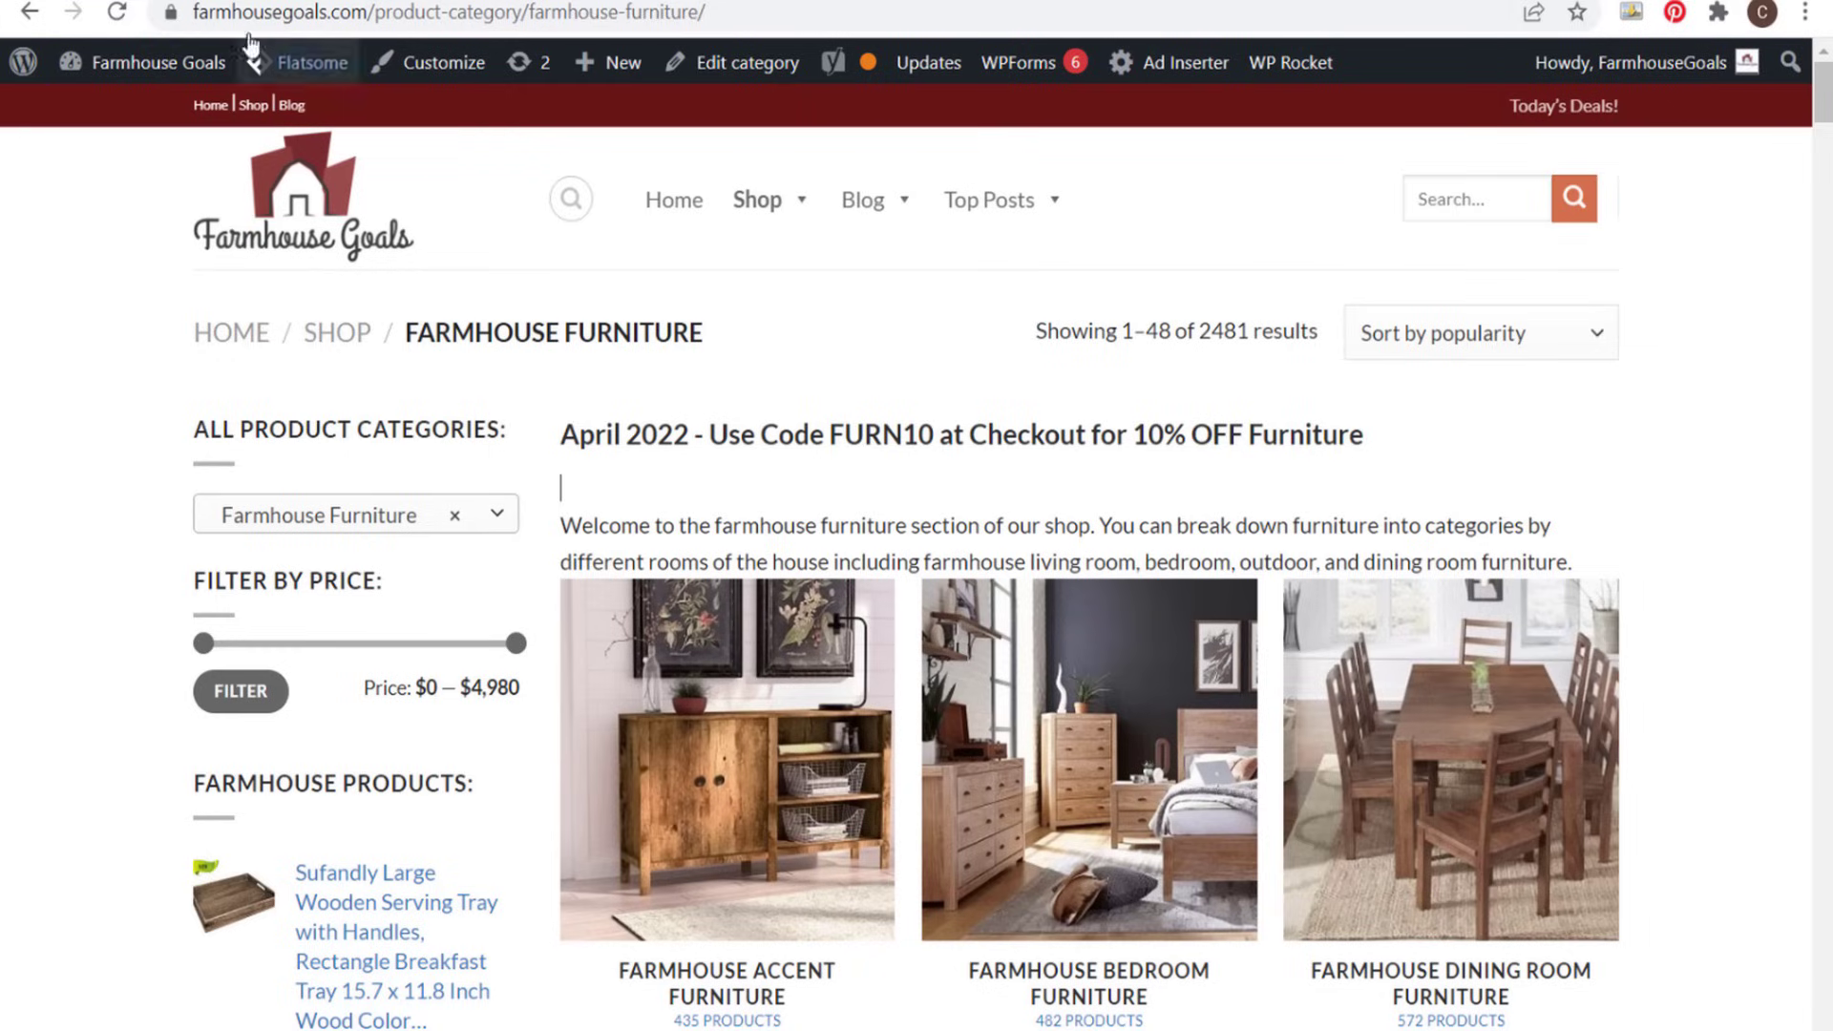
{"action": "left_click", "coordinate": [168, 6]}
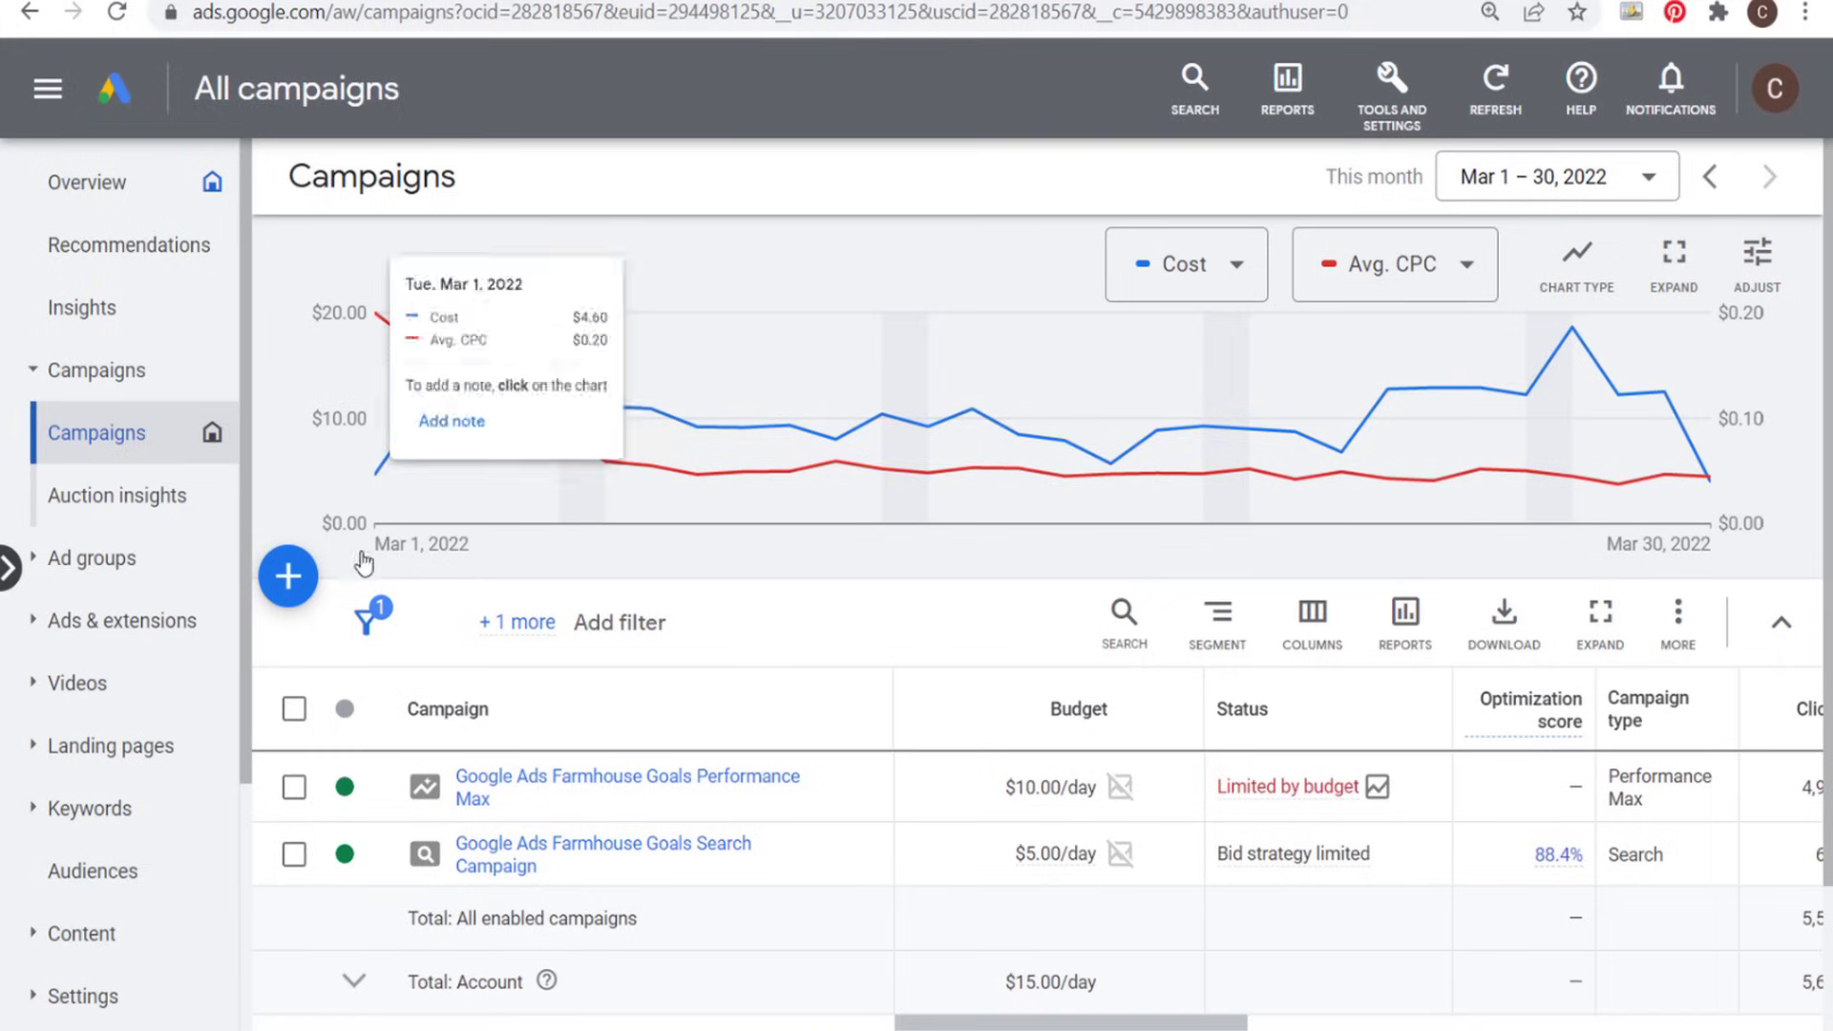
{"action": "left_click", "coordinate": [287, 575]}
{"action": "left_click", "coordinate": [287, 596]}
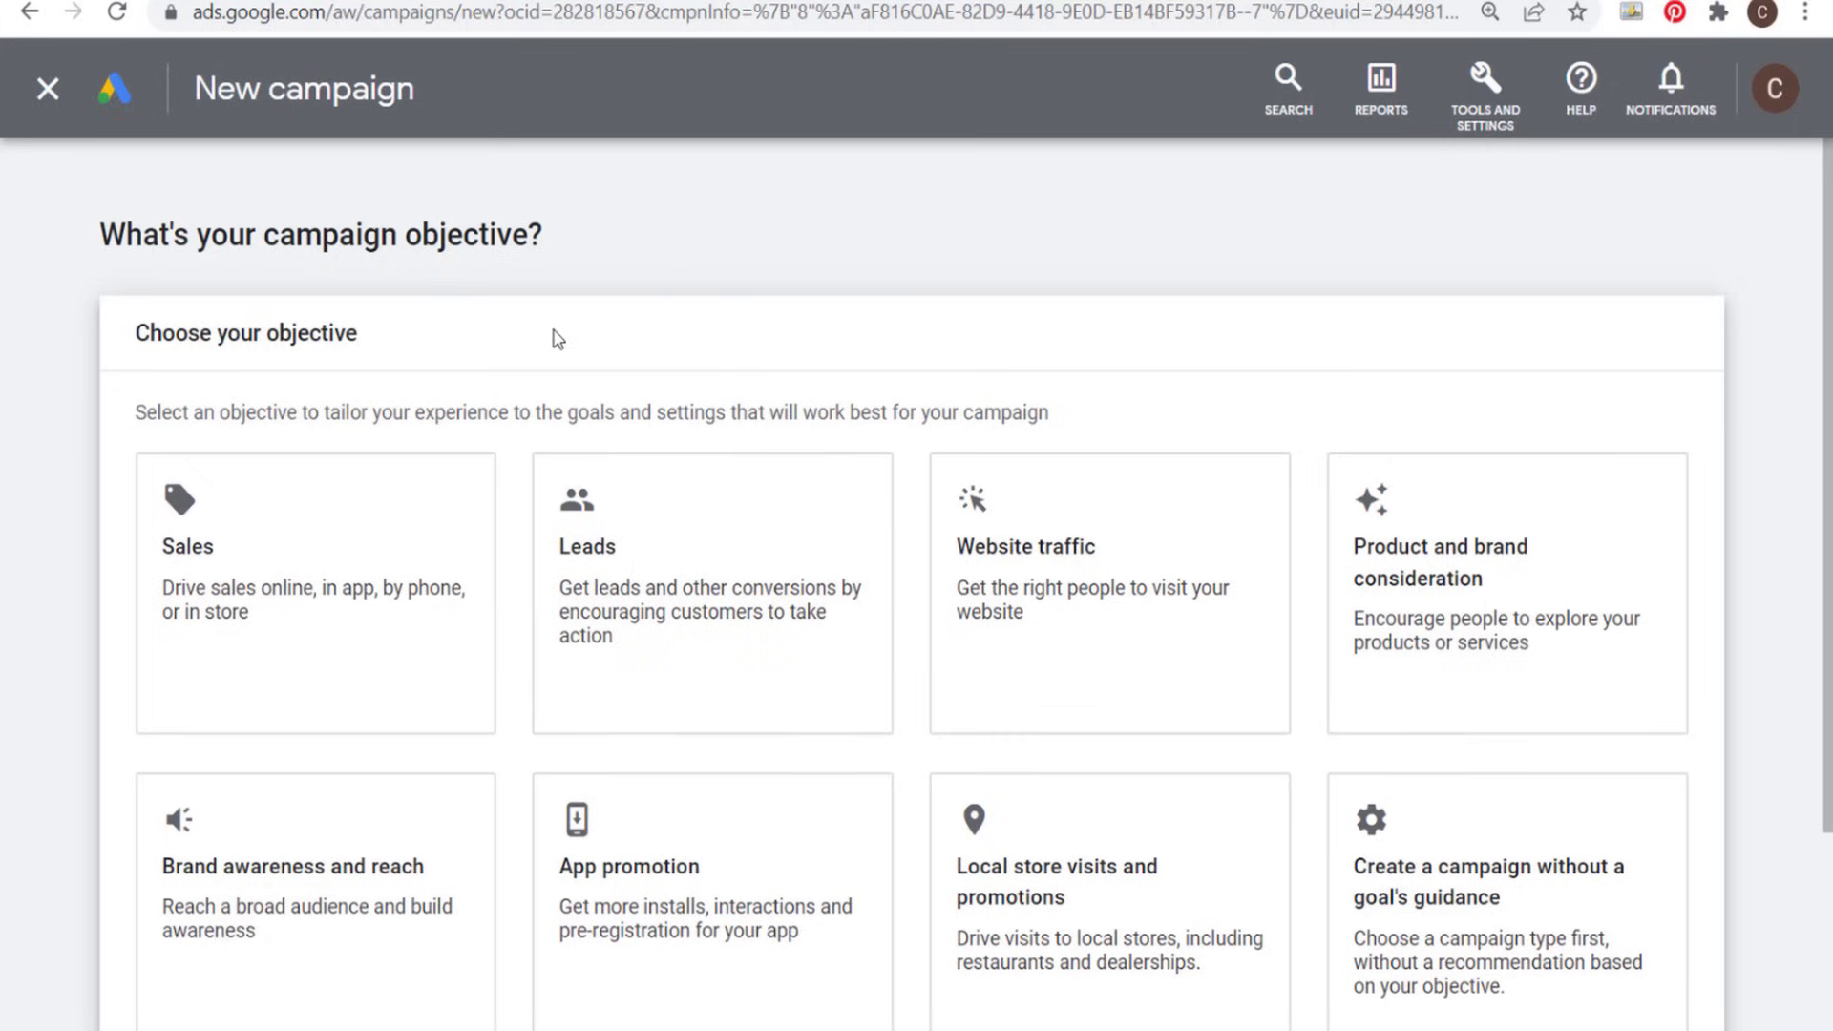
{"action": "left_click", "coordinate": [342, 517]}
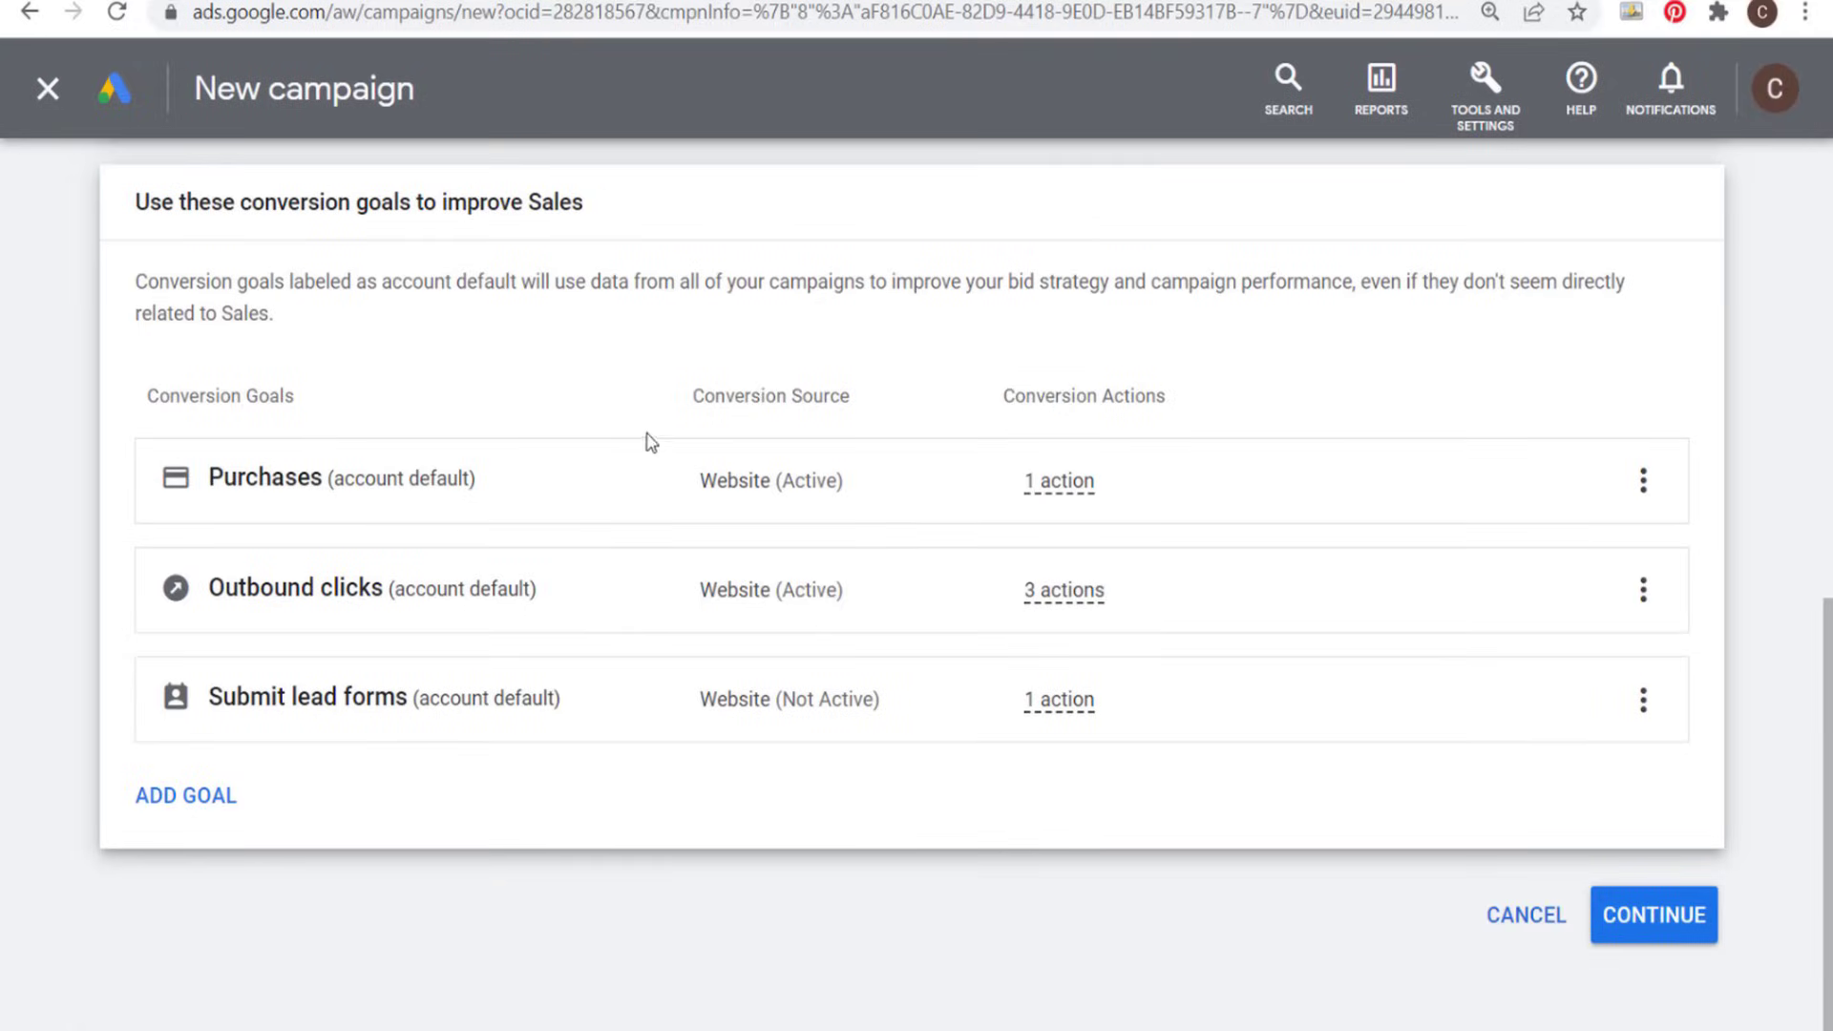
- Remove the Outbound clicks and Submit lead forms conversion goals from the new campaign and continue to the campaign types
{"action": "left_click", "coordinate": [1643, 589]}
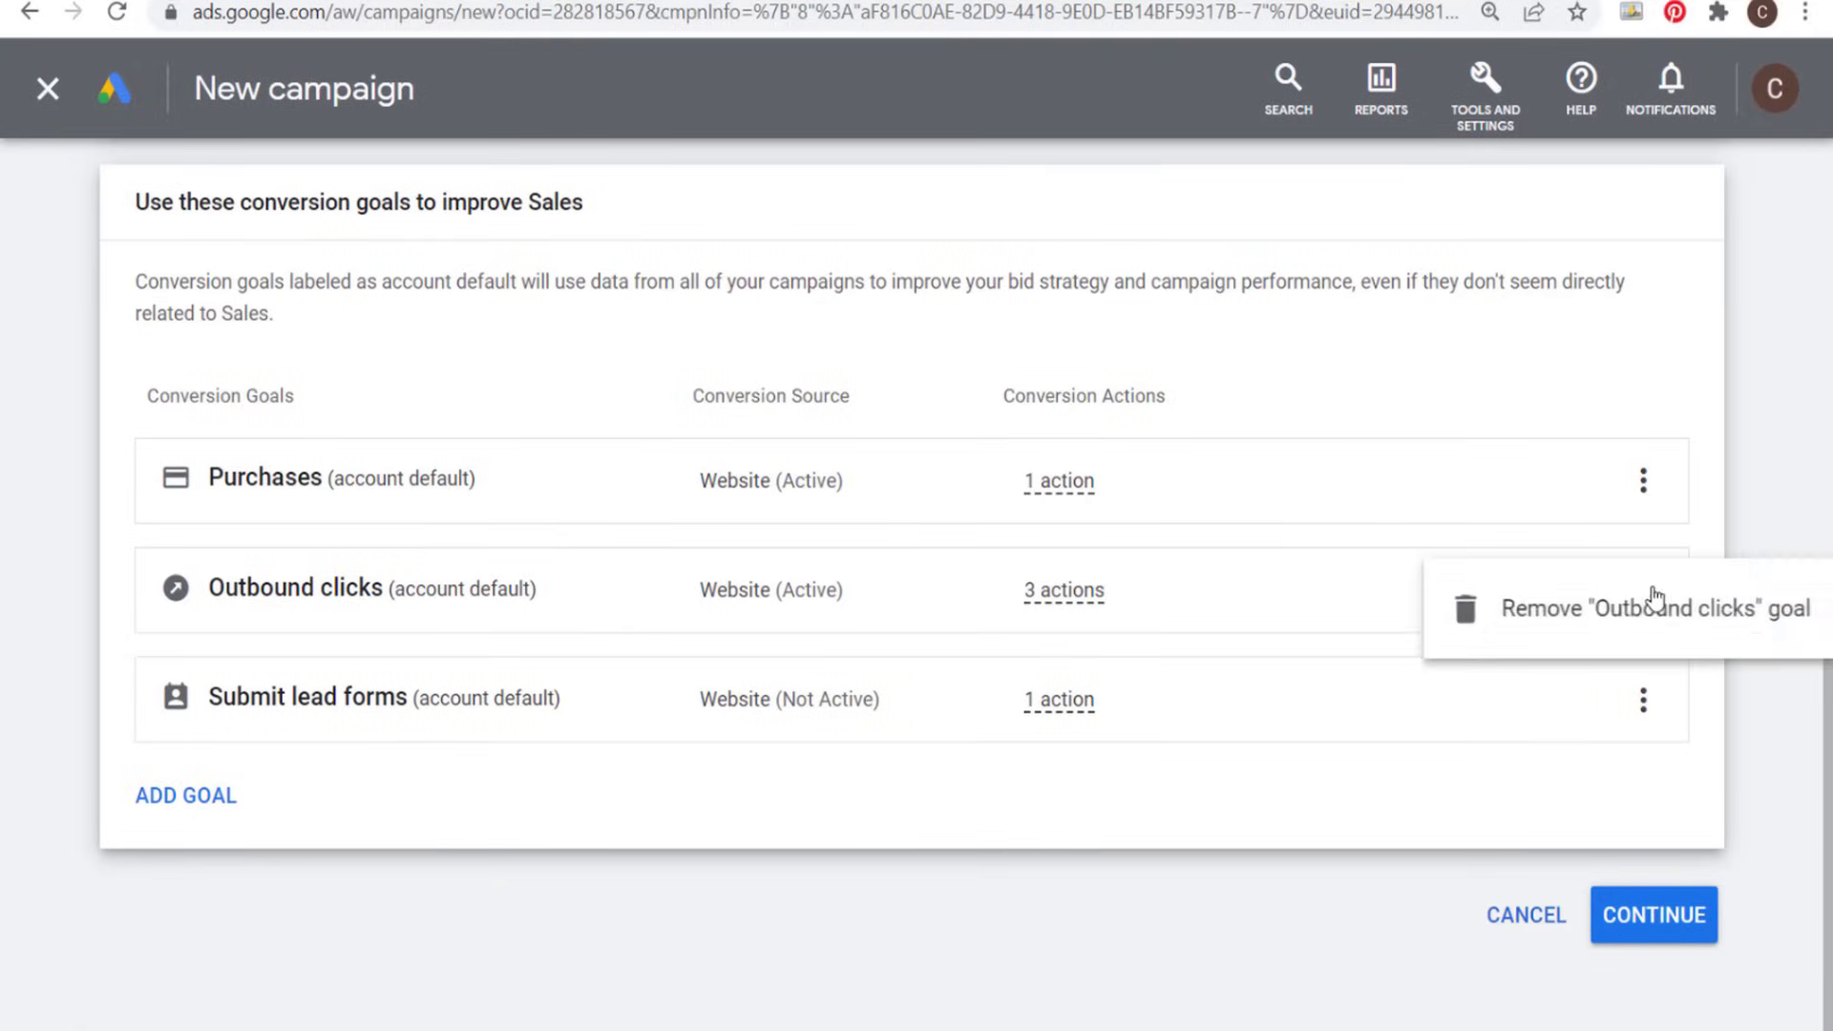
{"action": "left_click", "coordinate": [1645, 606]}
{"action": "left_click", "coordinate": [1217, 654]}
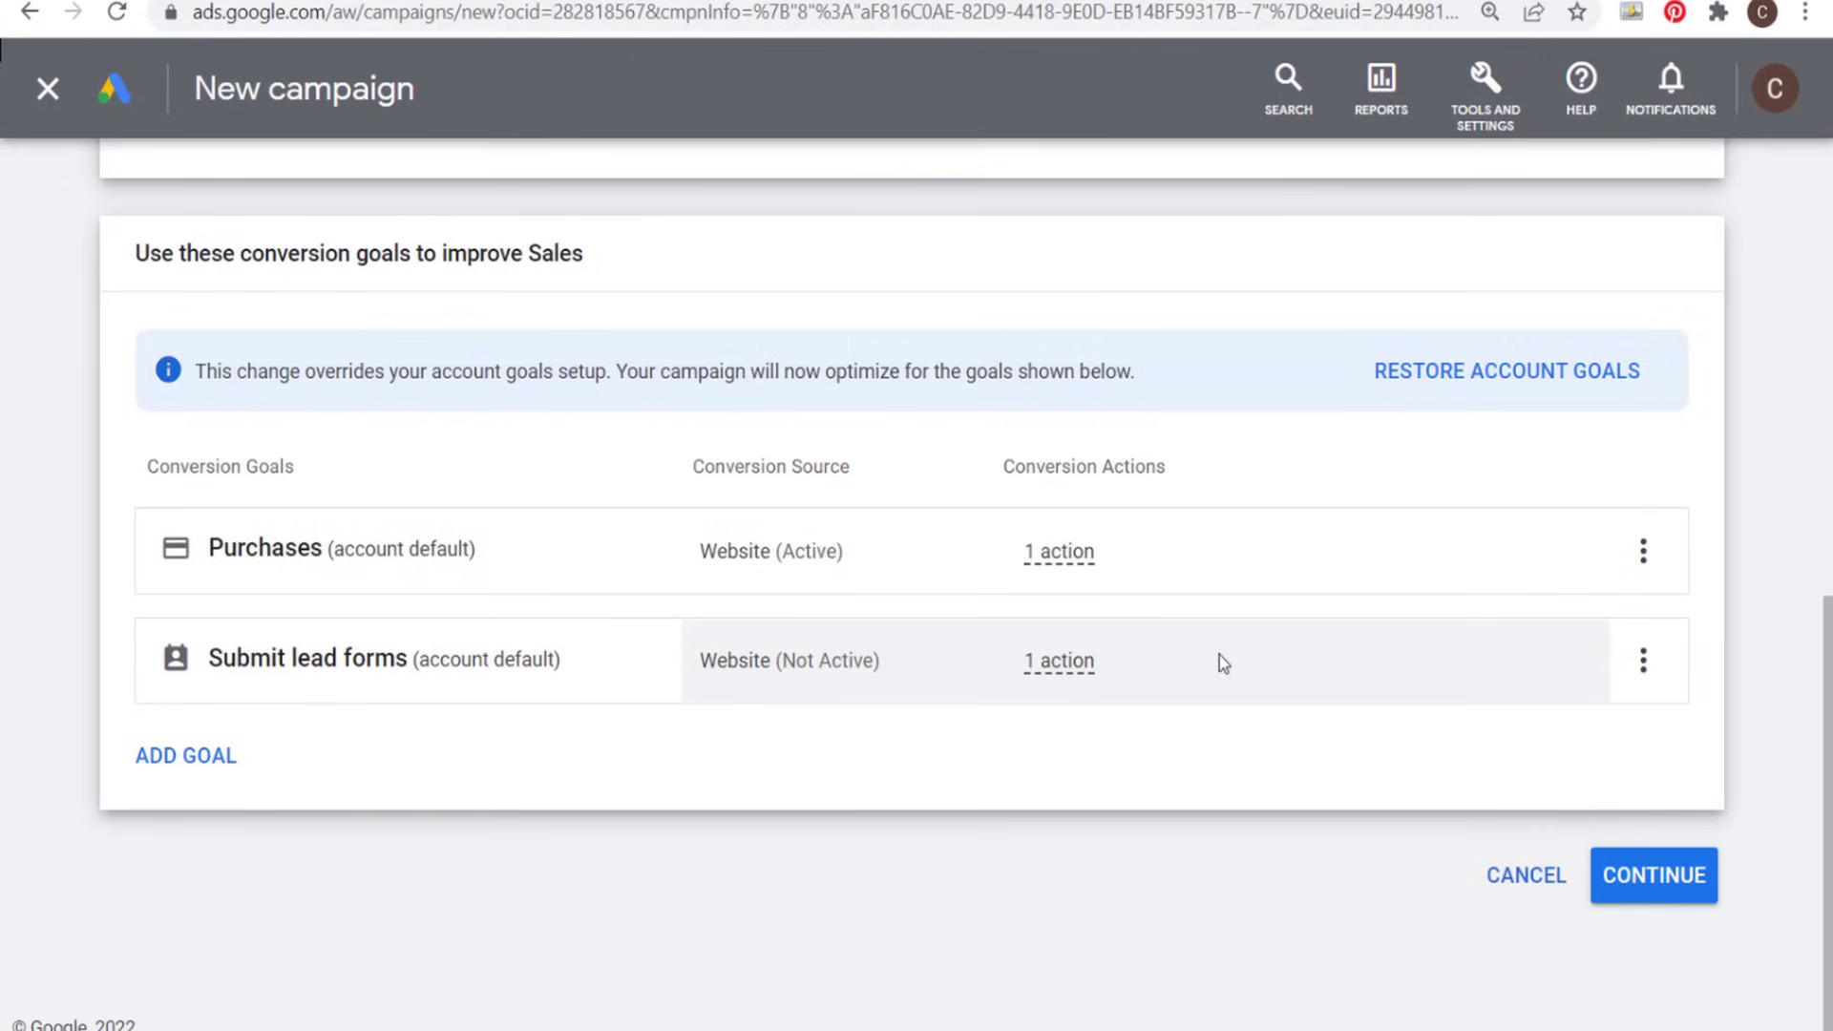
{"action": "left_click", "coordinate": [1641, 661]}
{"action": "left_click", "coordinate": [1623, 682]}
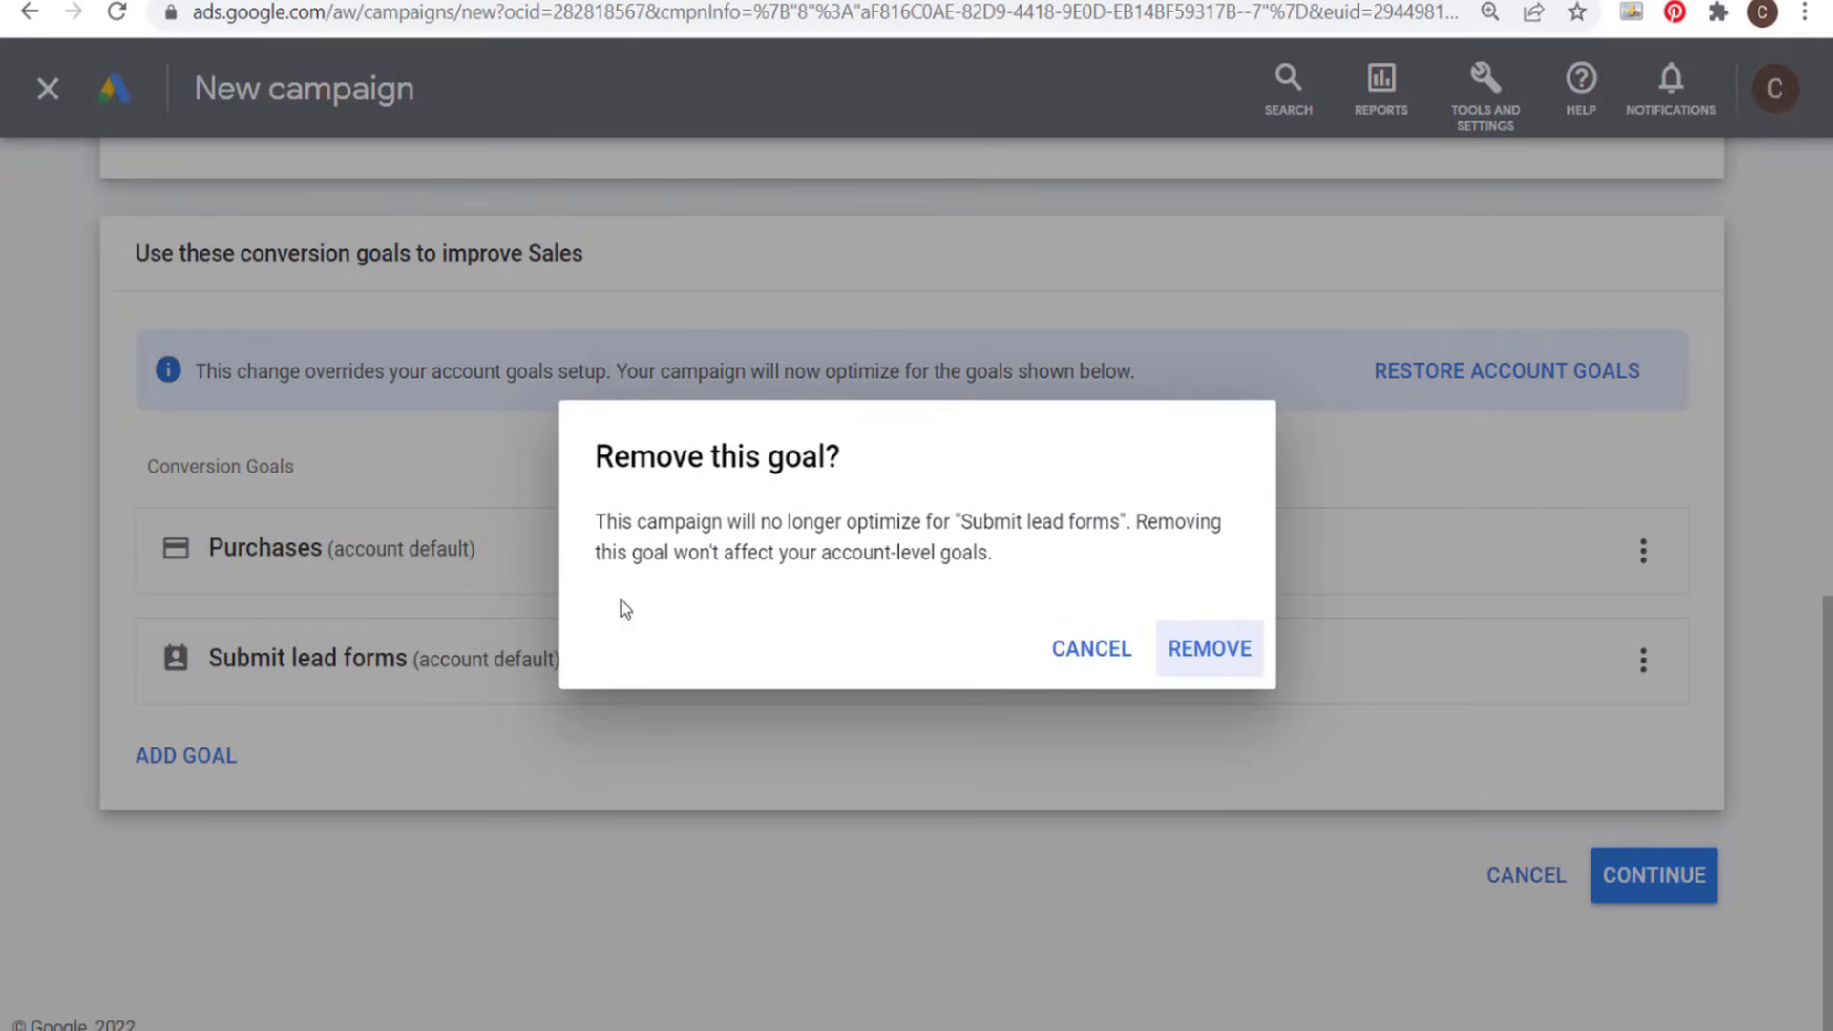
{"action": "left_click", "coordinate": [1214, 655]}
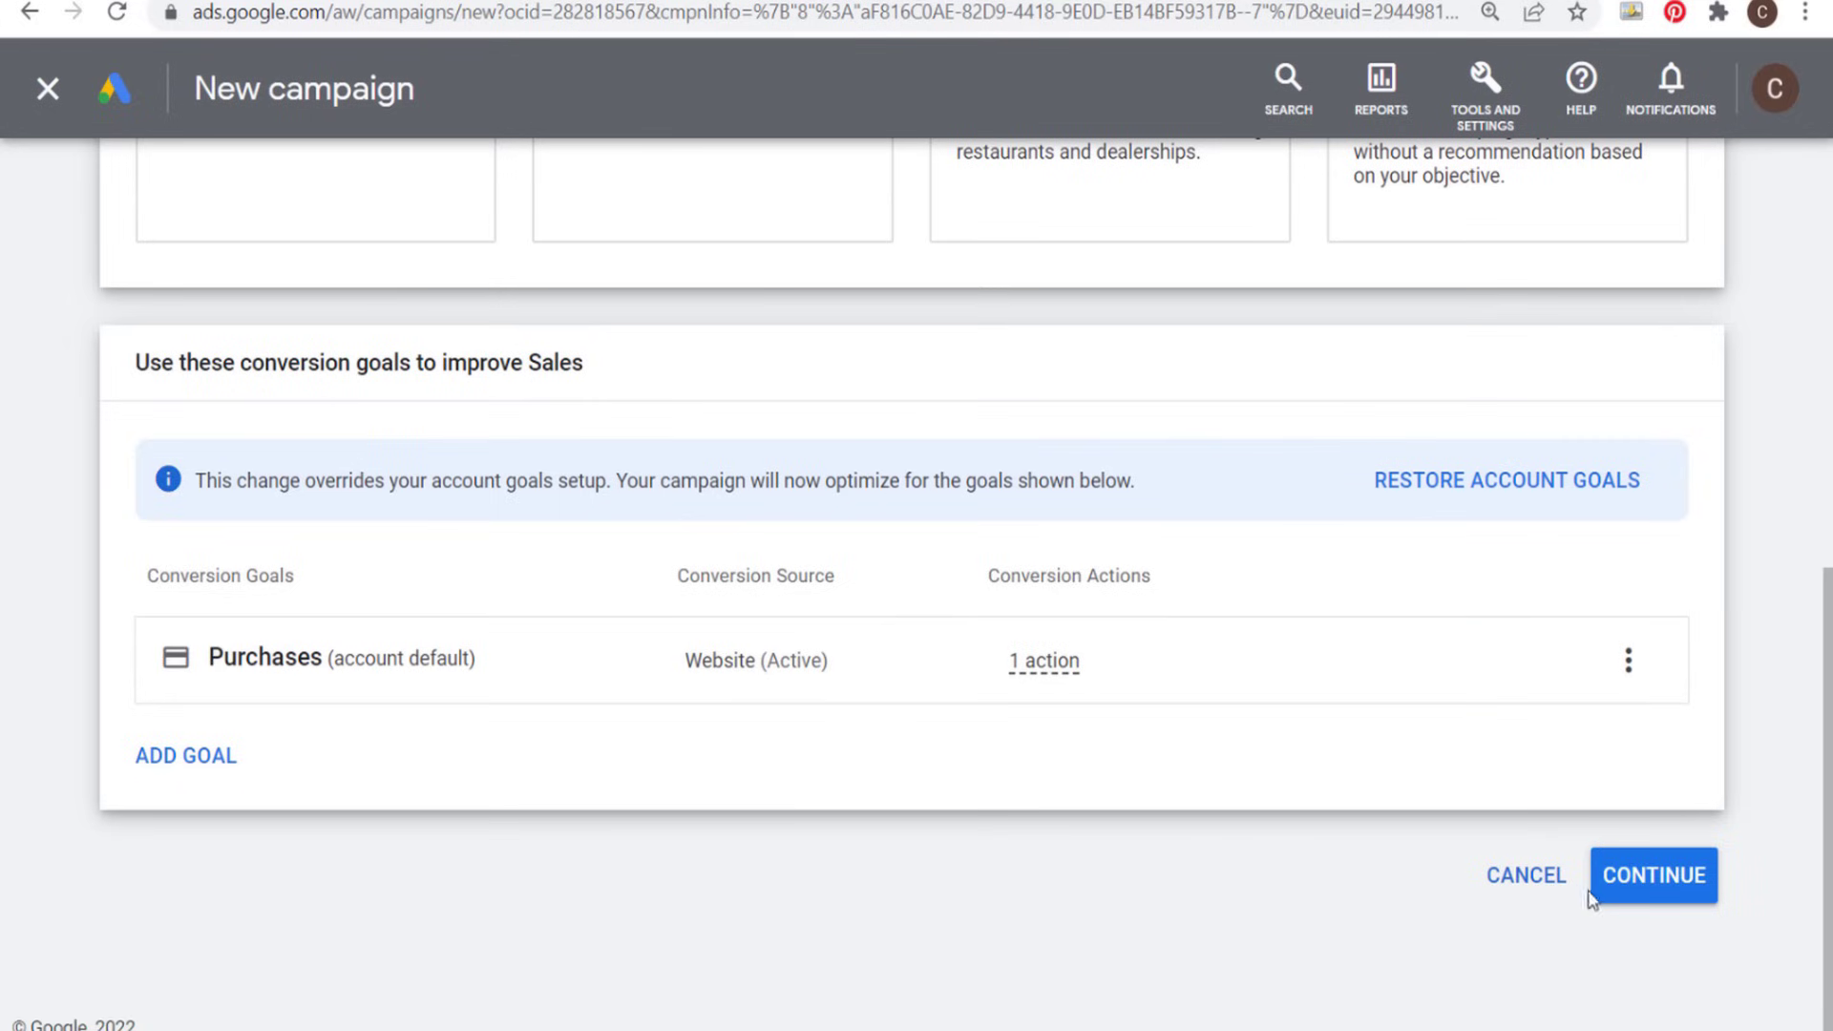
{"action": "left_click", "coordinate": [1670, 895]}
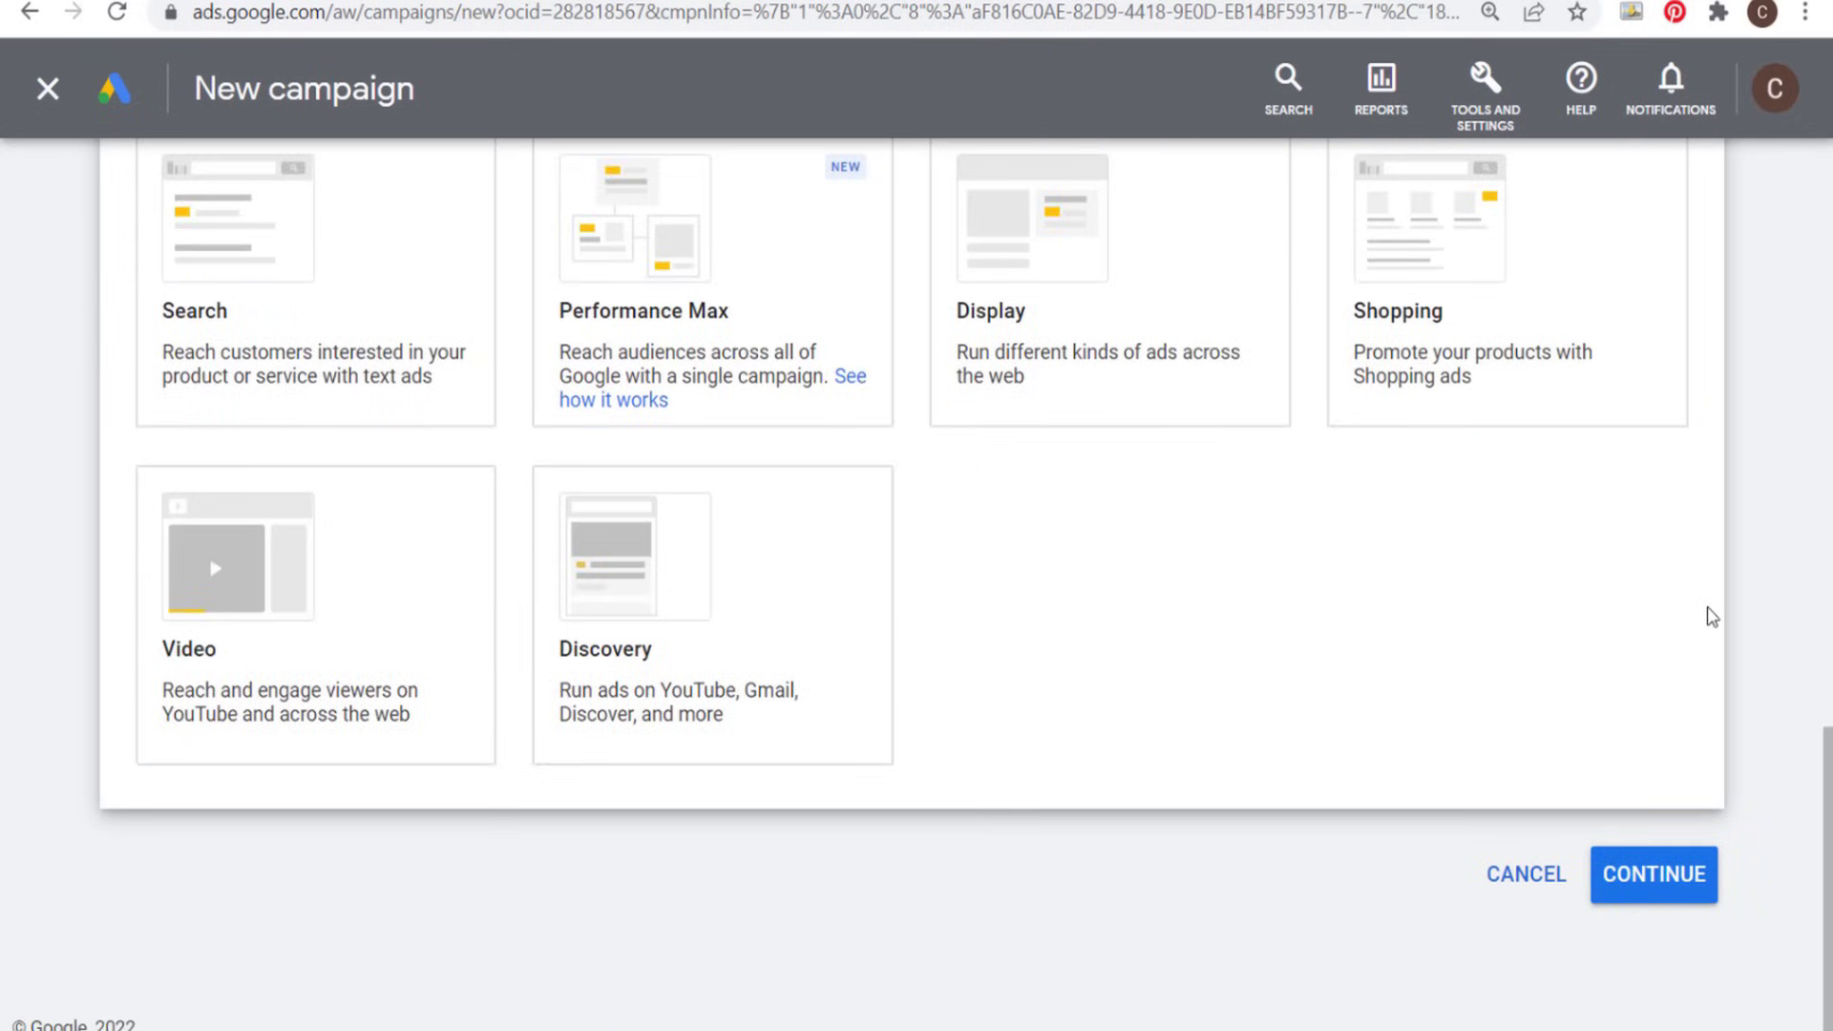
- Choose Discovery as the campaign type
{"action": "scroll", "coordinate": [1708, 615], "scroll_direction": "up", "scroll_amount": 2}
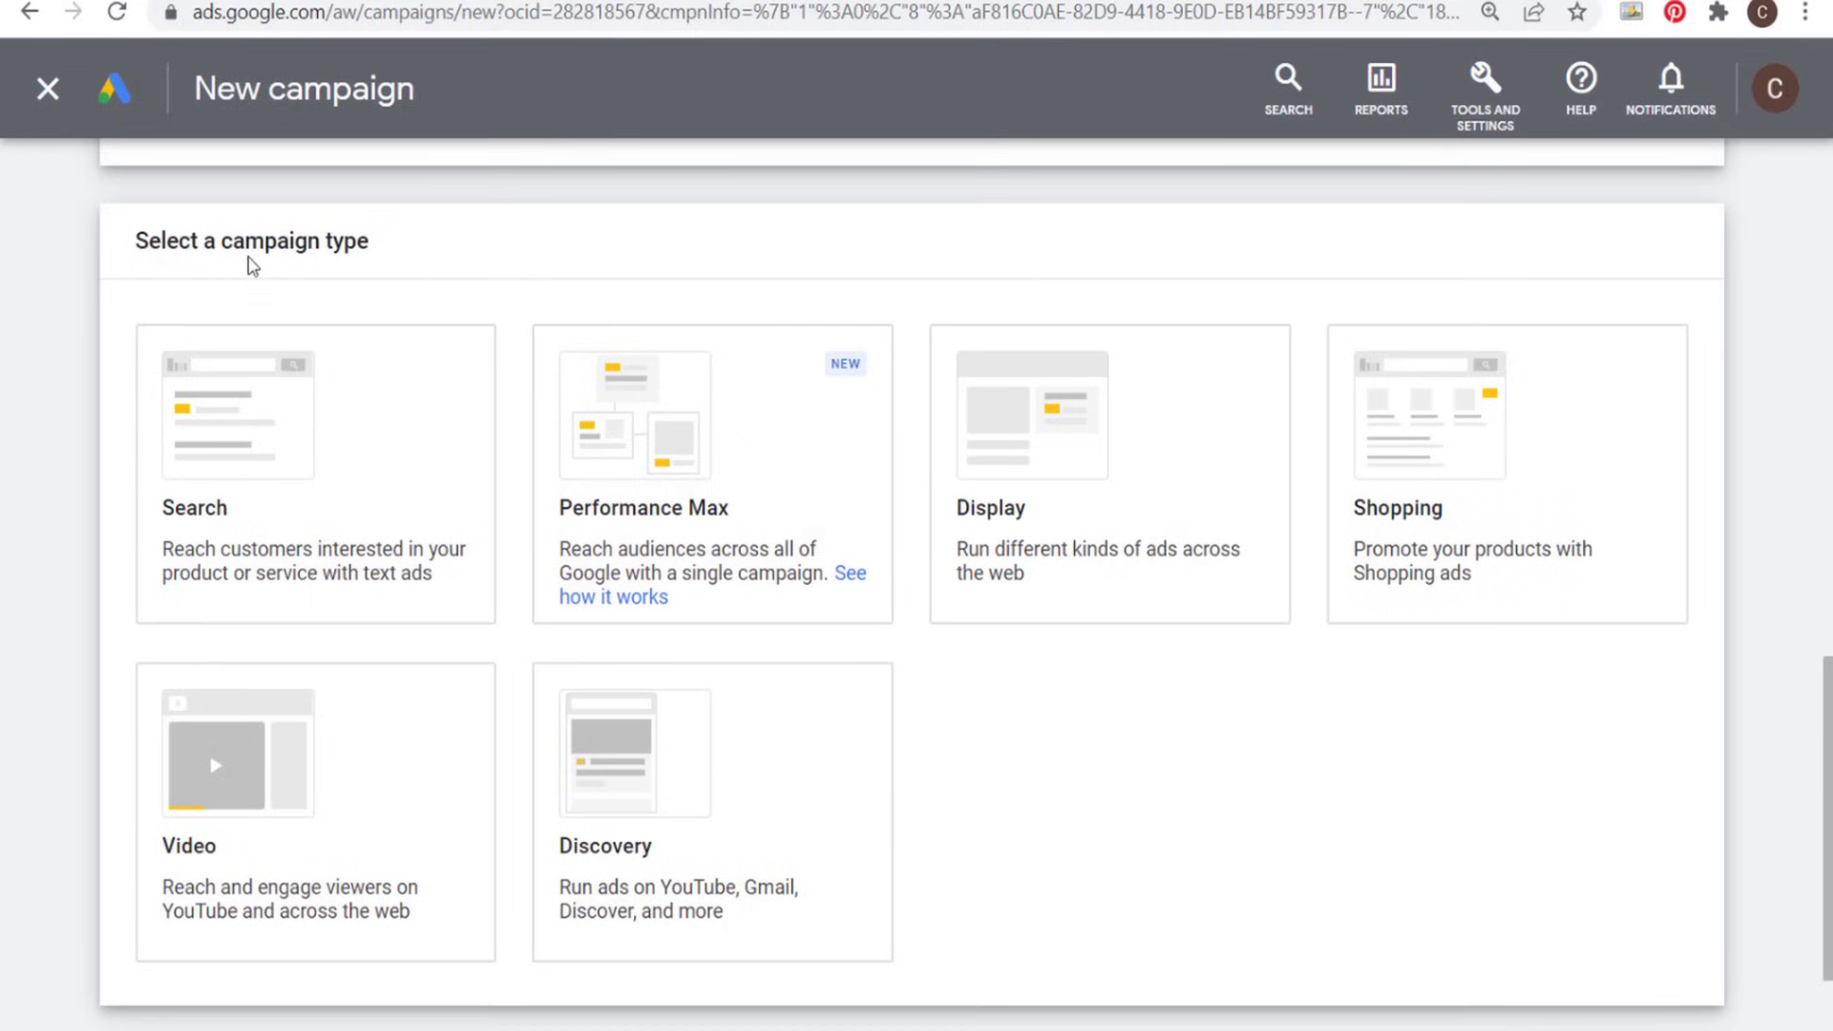
{"action": "left_click", "coordinate": [668, 773]}
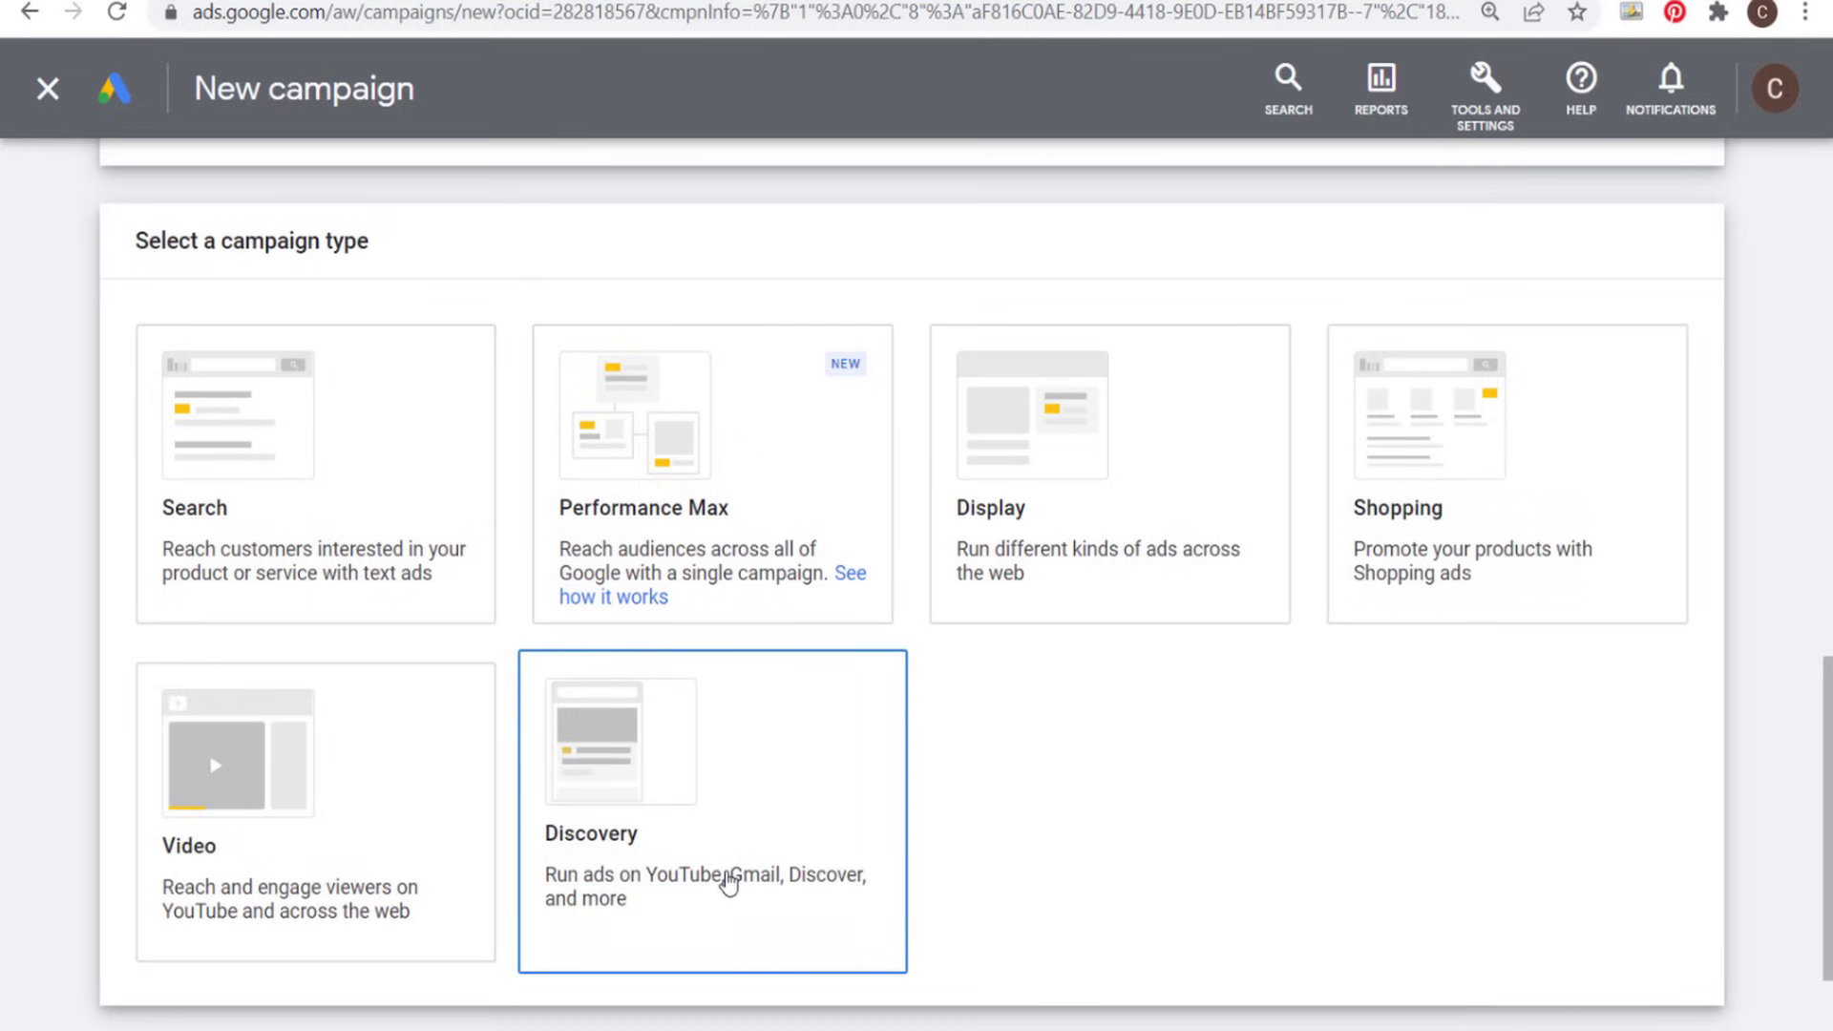
{"action": "left_click", "coordinate": [754, 771]}
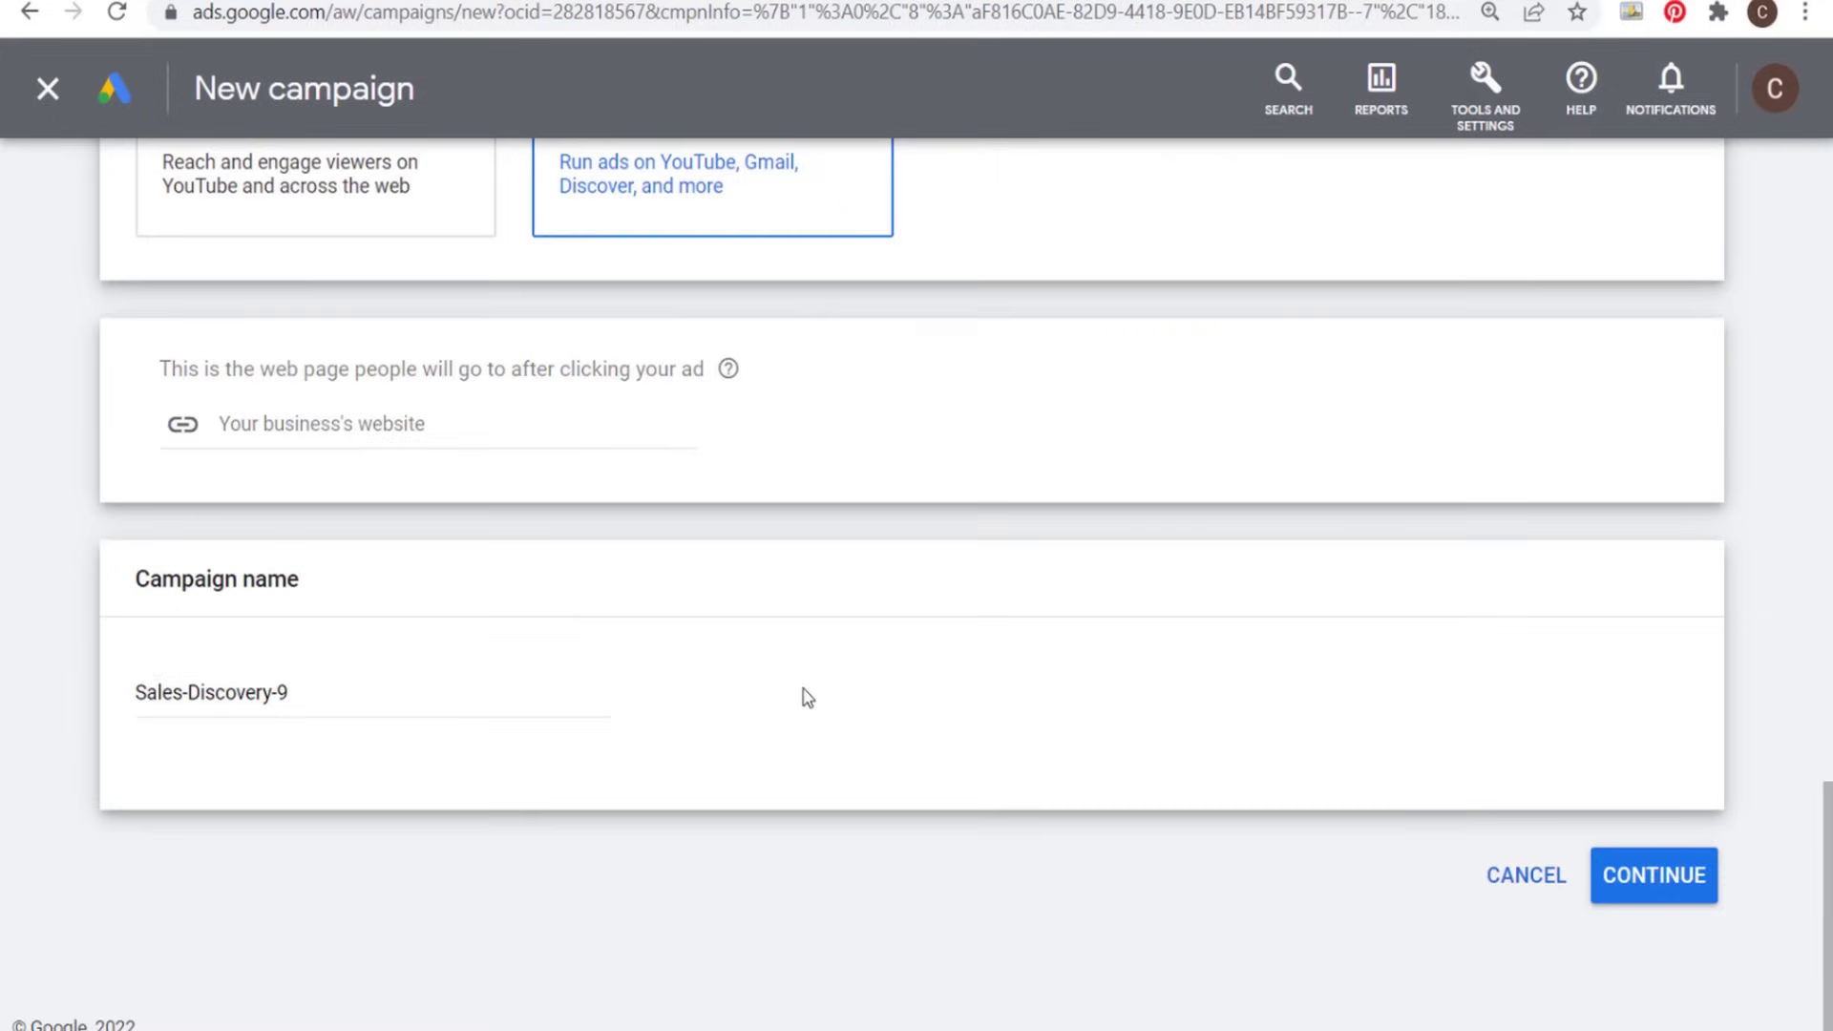
- Copy the farmhouse furniture category page's URL from the Farmhouse Goals site and enter it as the business's website
{"action": "left_click_drag", "start_coordinate": [188, 369], "coordinate": [388, 372]}
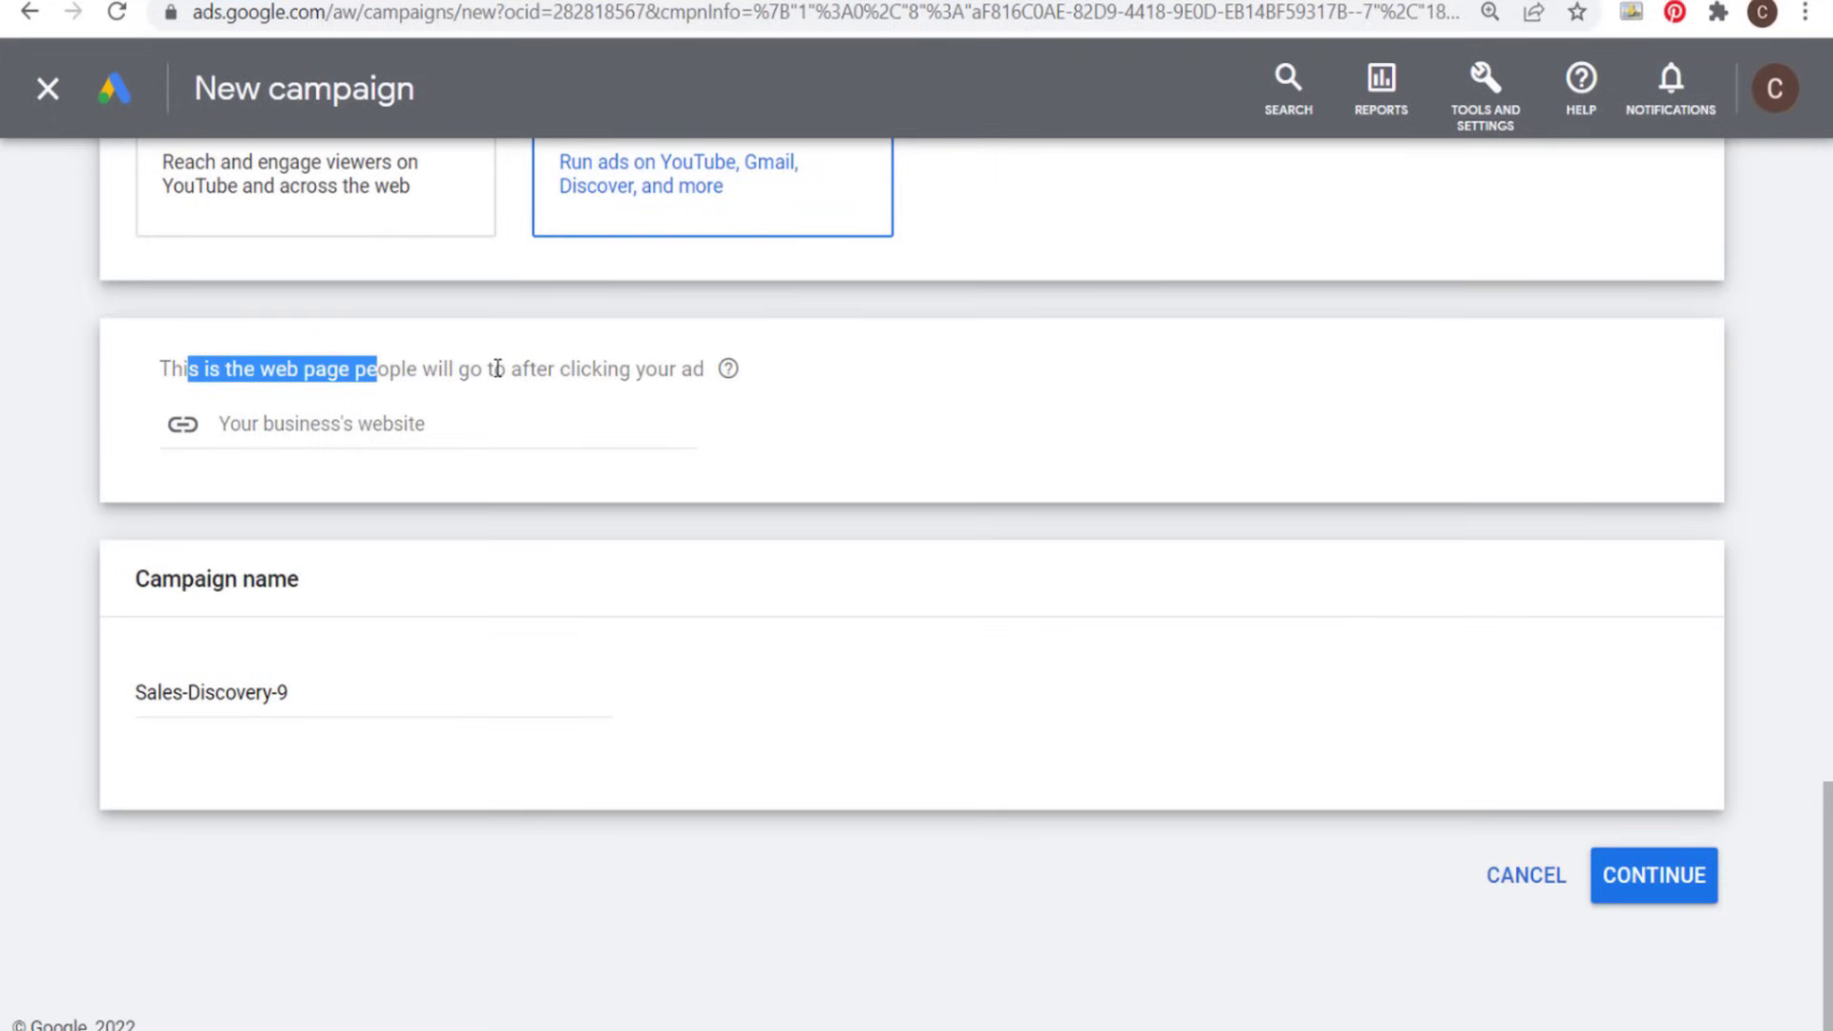
{"action": "scroll", "coordinate": [497, 368], "scroll_direction": "up", "scroll_amount": 2}
{"action": "key", "text": "ctrl+Tab"}
{"action": "left_click", "coordinate": [222, 9]}
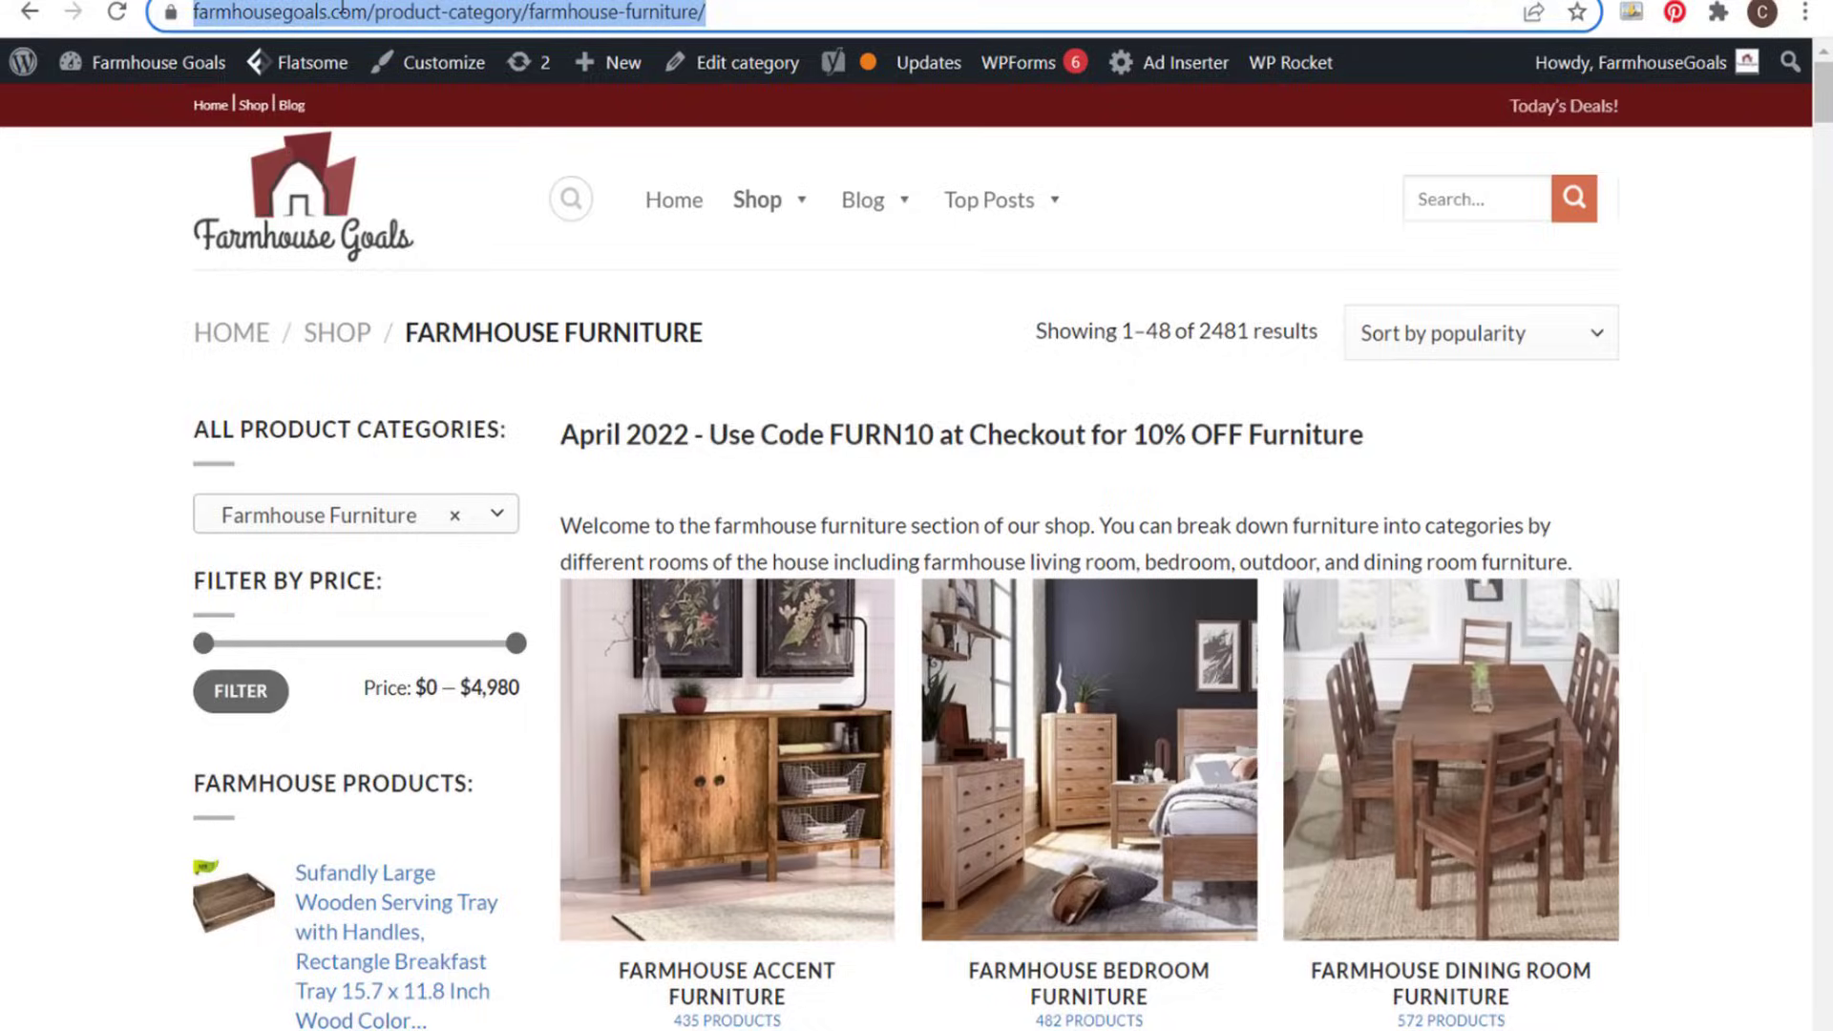
{"action": "key", "text": "ctrl+c"}
{"action": "key", "text": "ctrl+shift+Tab"}
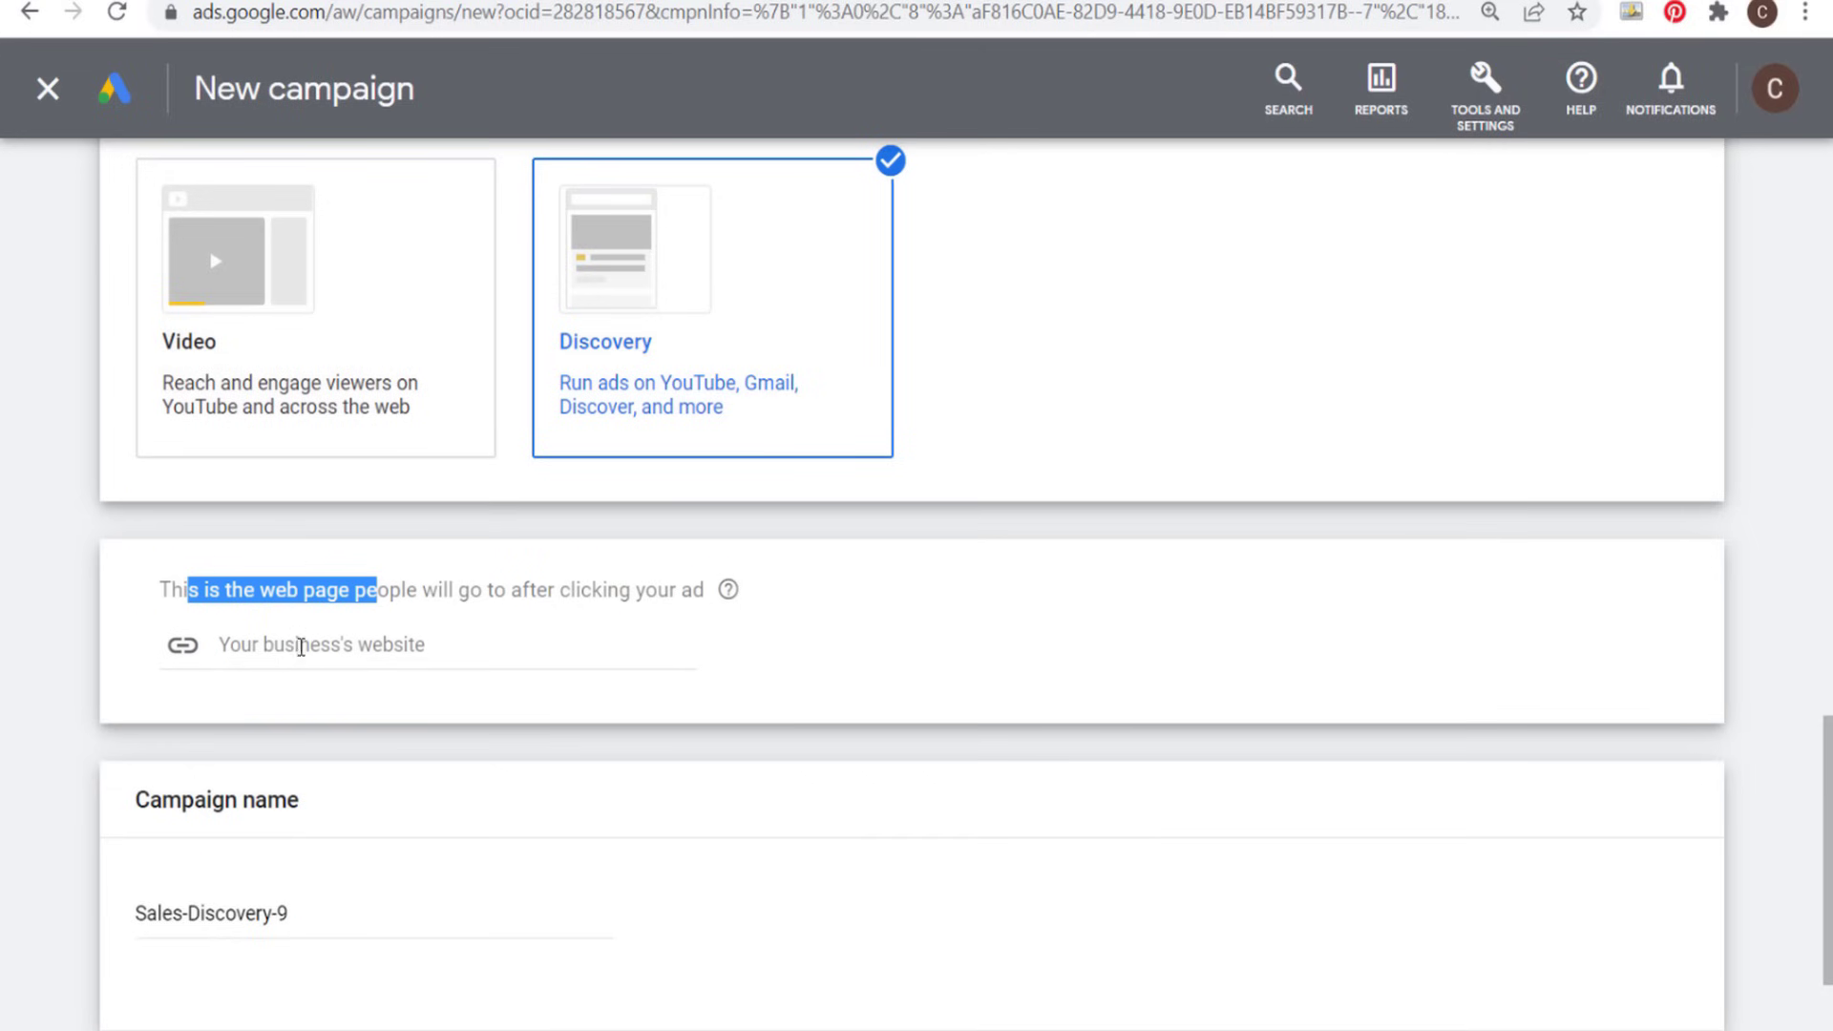
{"action": "left_click", "coordinate": [310, 639]}
{"action": "key", "text": "ctrl+v"}
{"action": "left_click", "coordinate": [1068, 646]}
{"action": "scroll", "coordinate": [1035, 634], "scroll_direction": "down", "scroll_amount": 2}
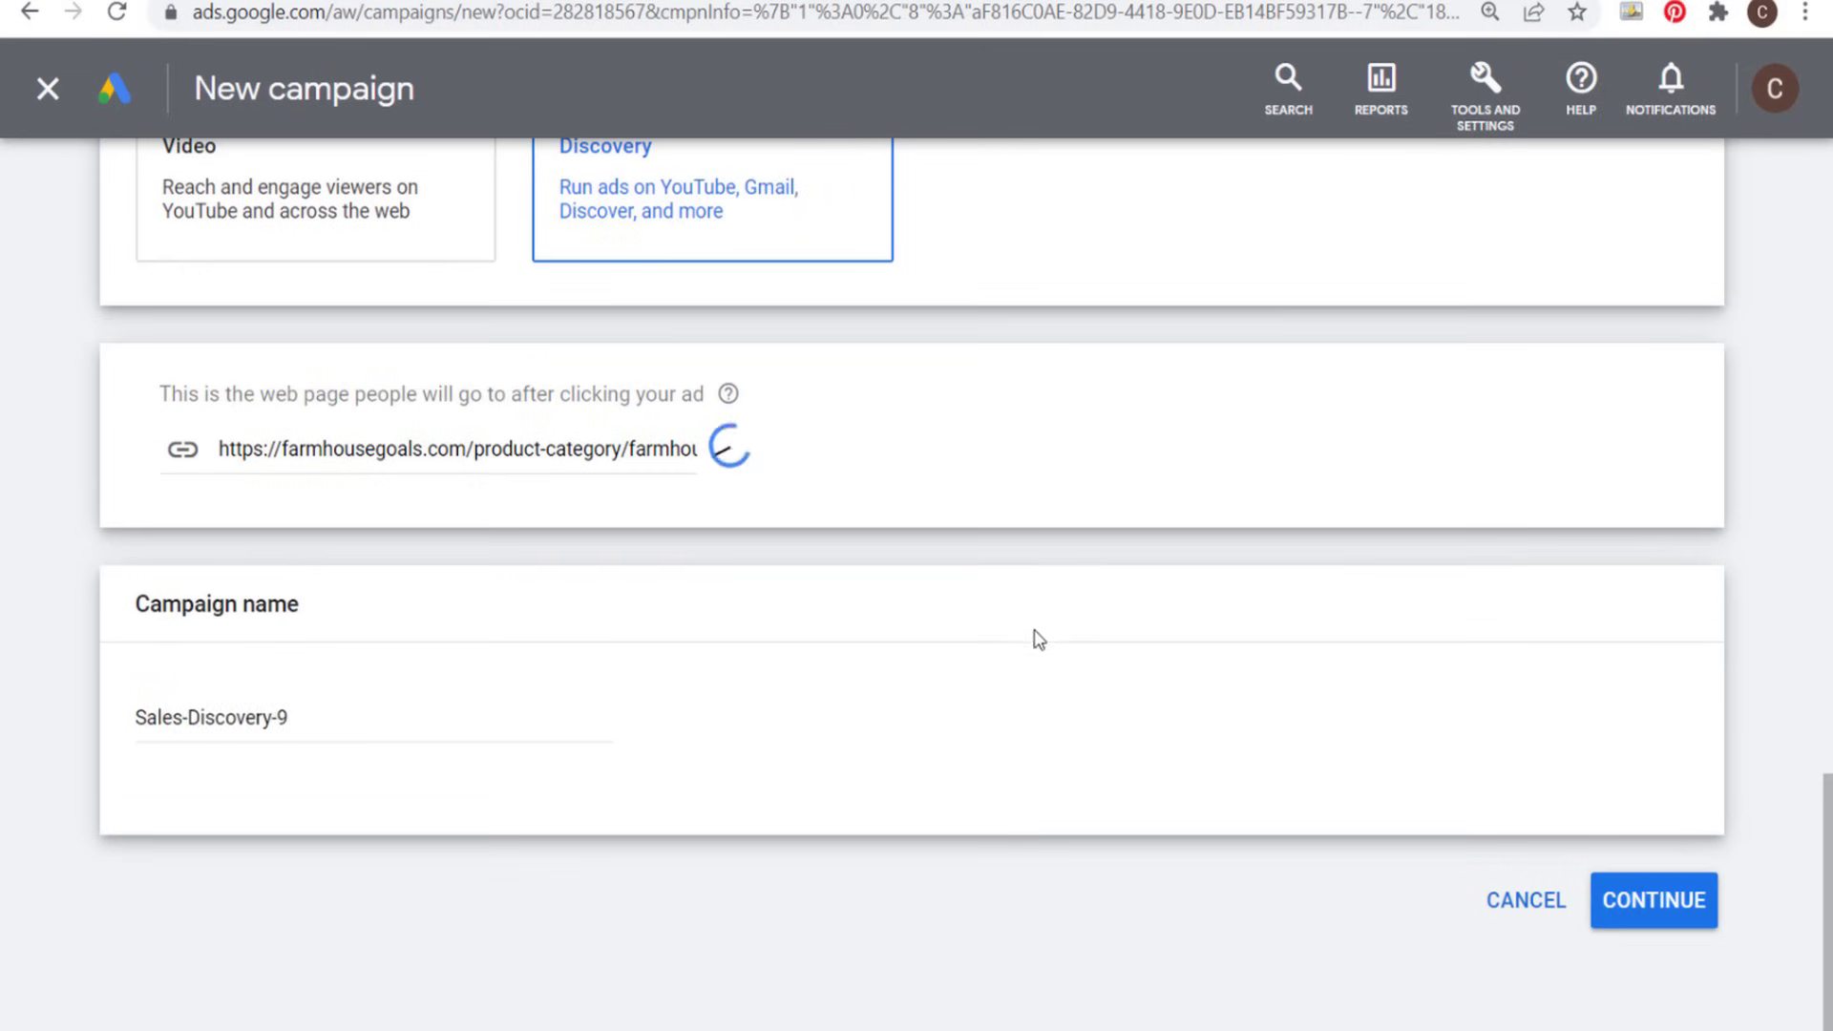
- Name the campaign April 2022 Farmhouse Furniture Sale and continue to its campaign settings
{"action": "left_click_drag", "start_coordinate": [388, 708], "coordinate": [57, 736]}
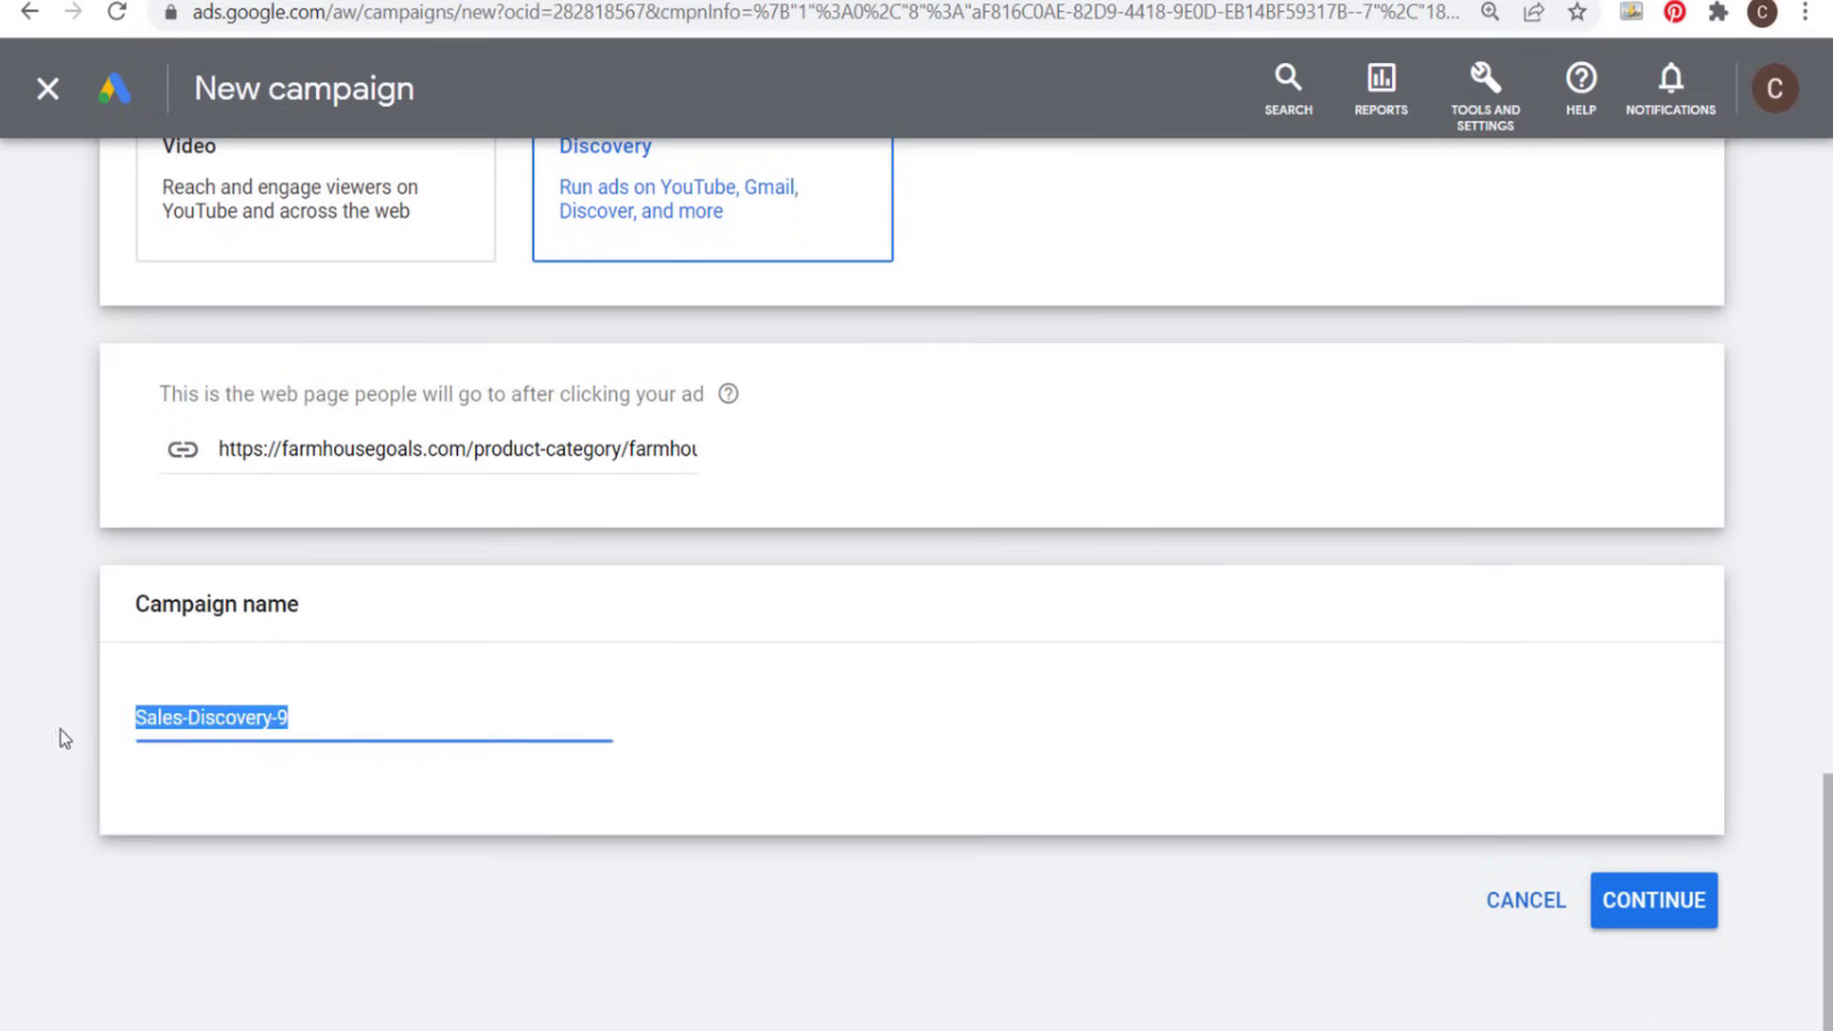
{"action": "key", "text": "ctrl+v"}
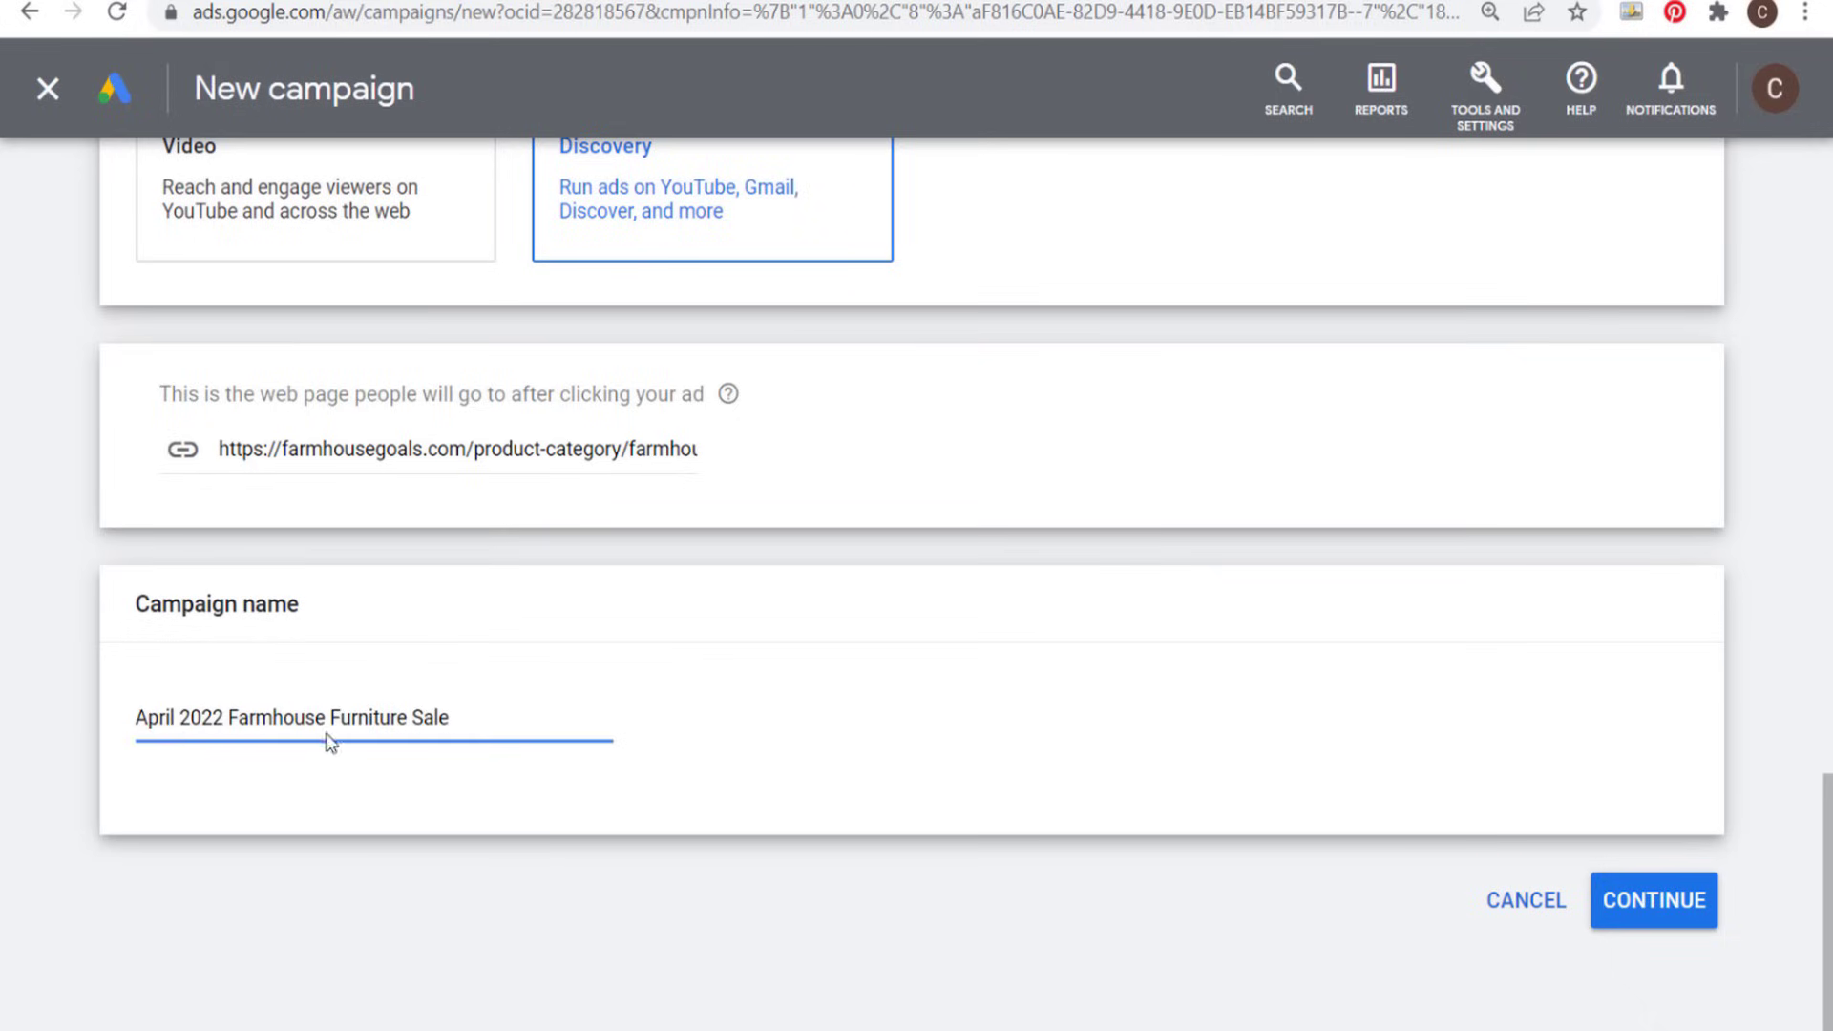
{"action": "left_click", "coordinate": [1665, 911]}
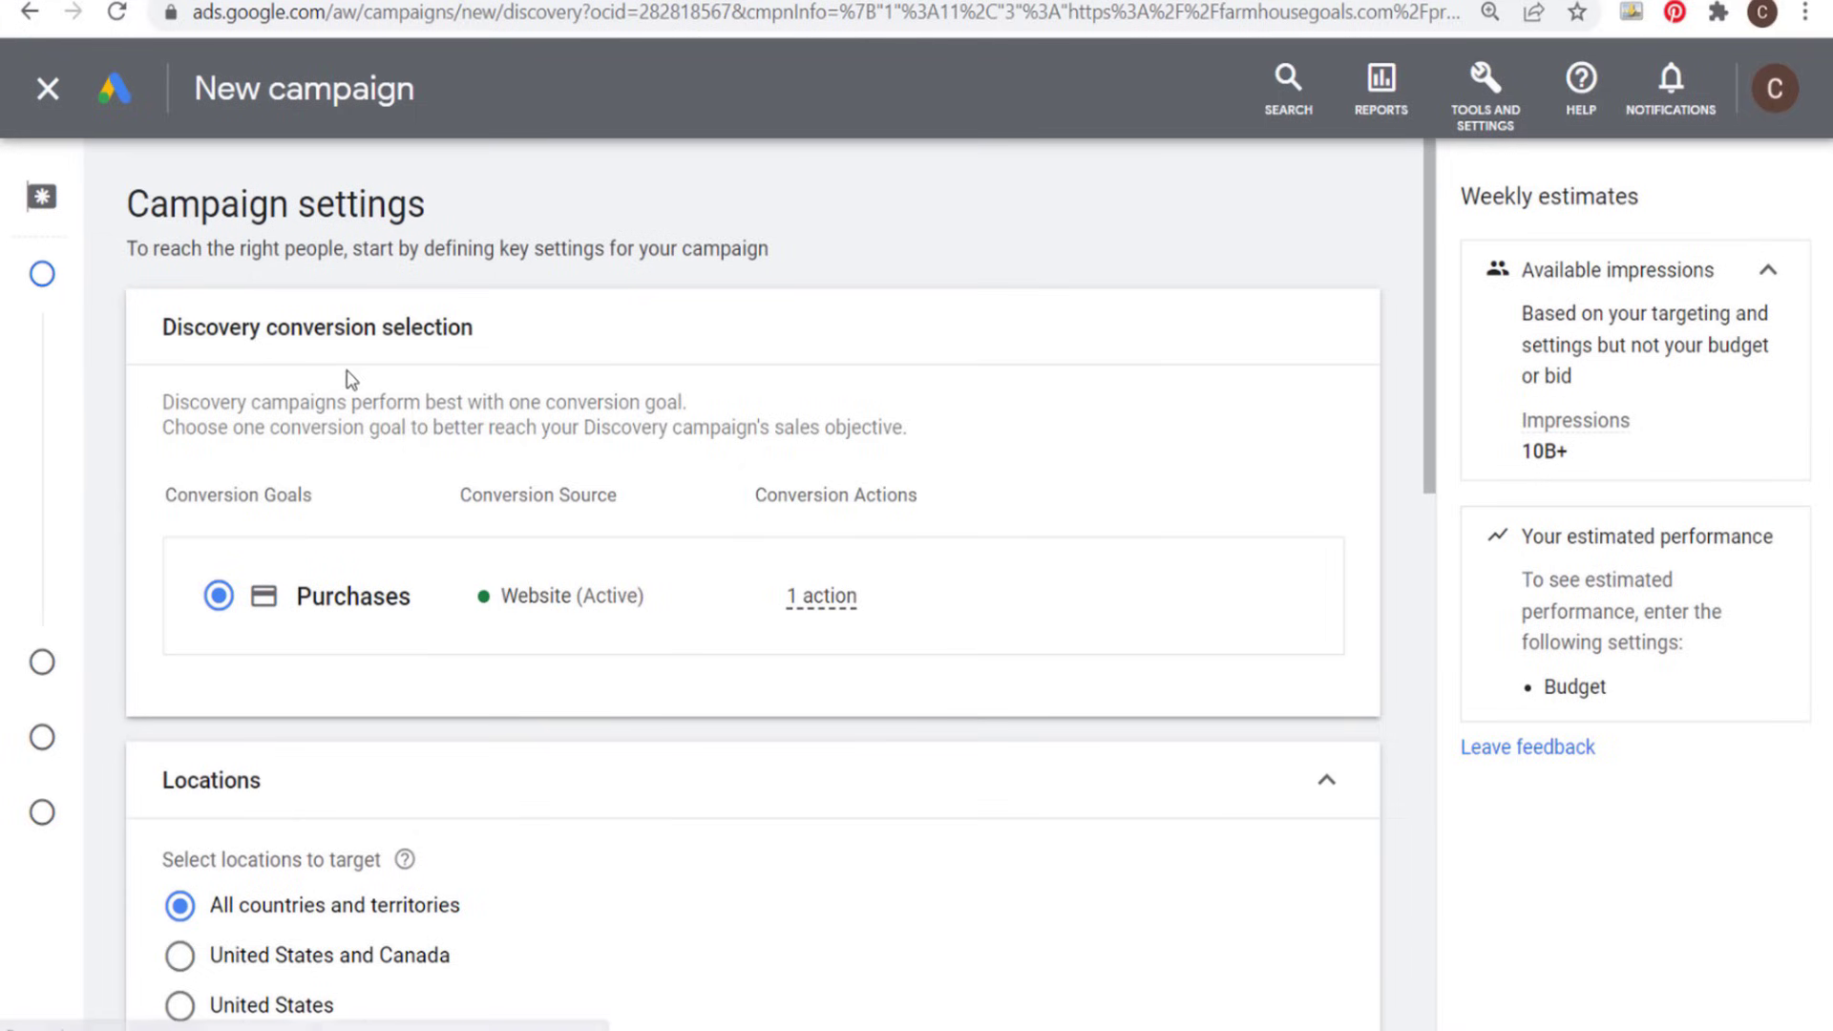
- Set the Discovery campaign's target locations to United States and Canada
{"action": "scroll", "coordinate": [859, 319], "scroll_direction": "down", "scroll_amount": 3}
{"action": "scroll", "coordinate": [983, 296], "scroll_direction": "down", "scroll_amount": 2}
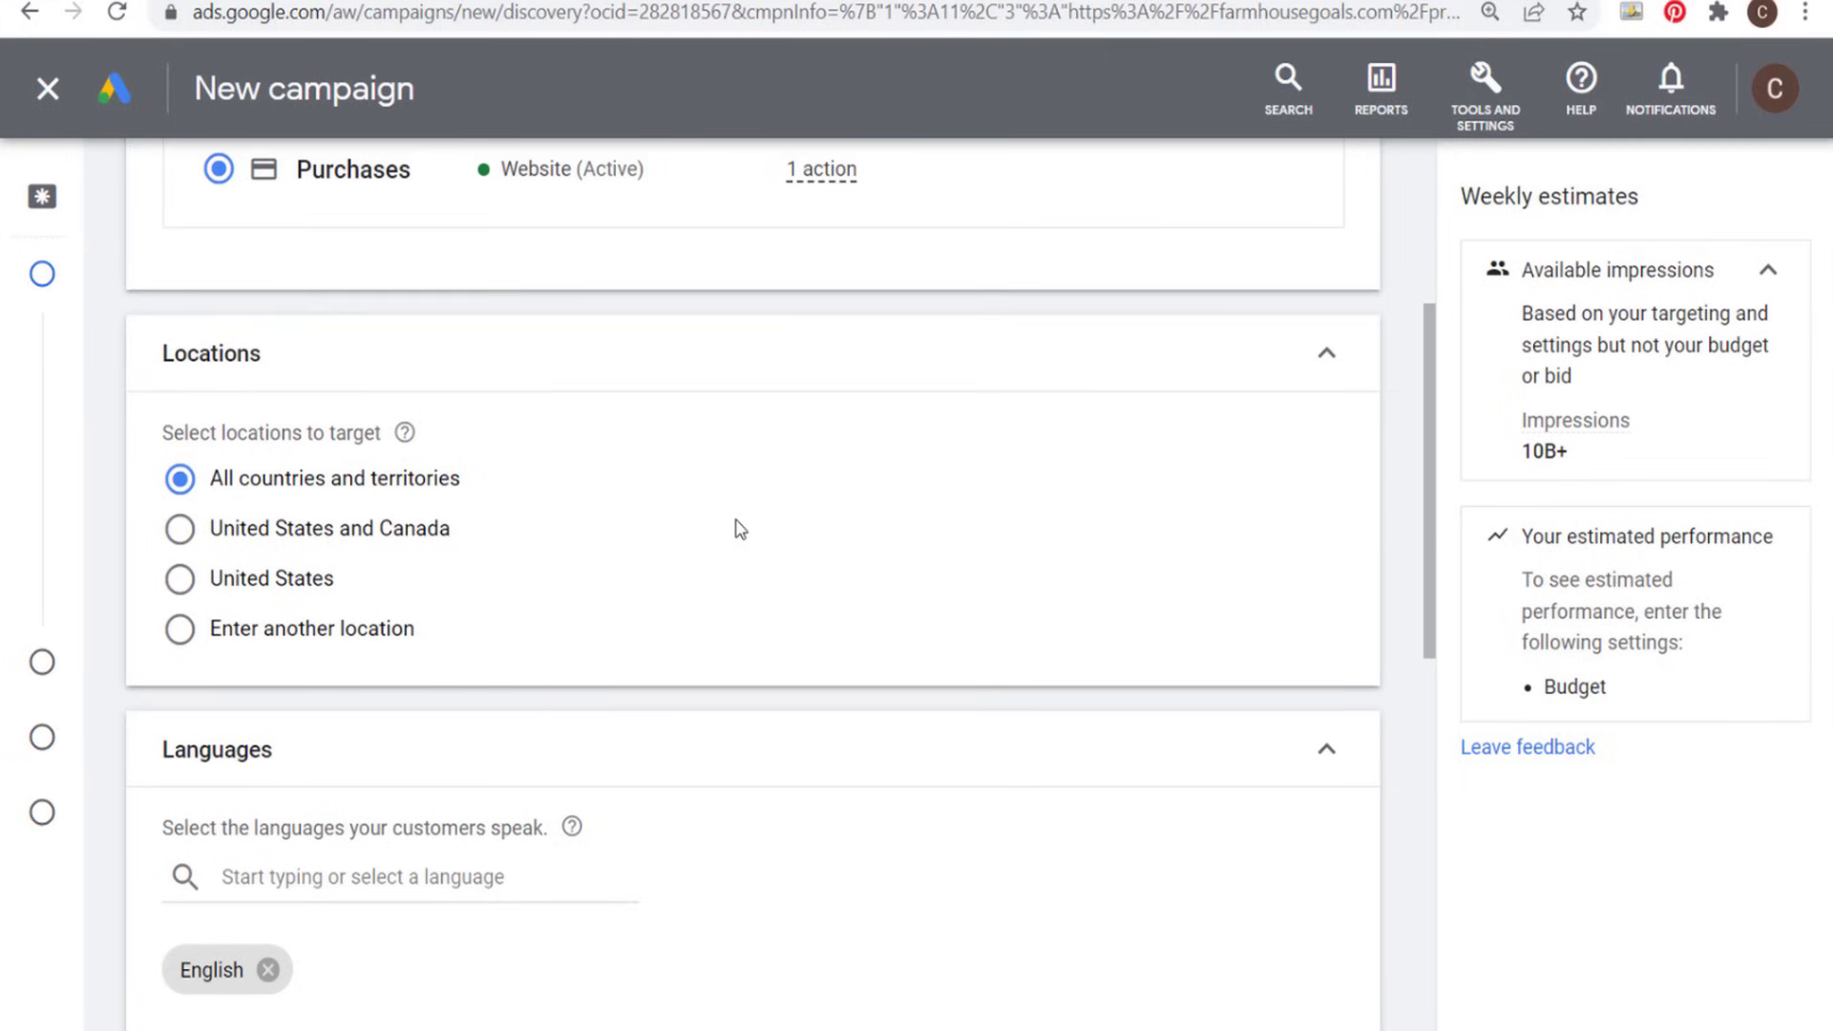
{"action": "left_click", "coordinate": [384, 533]}
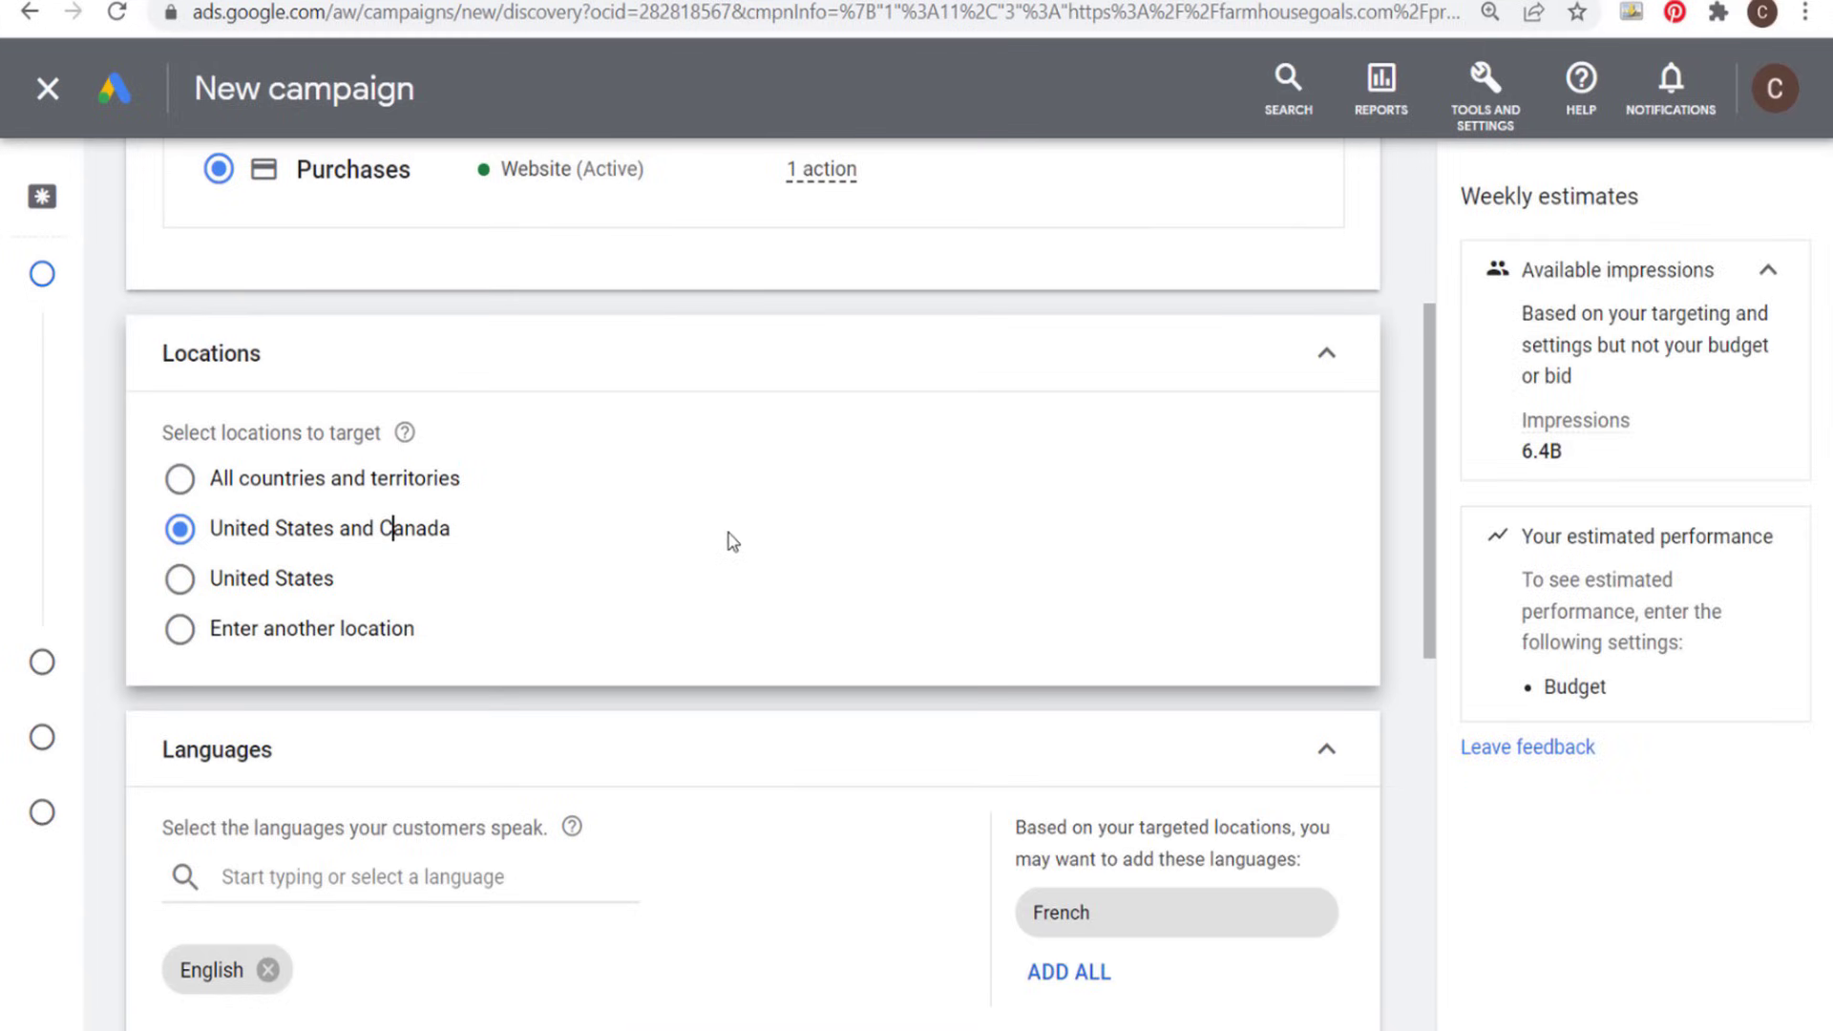
{"action": "scroll", "coordinate": [838, 553], "scroll_direction": "down", "scroll_amount": 2}
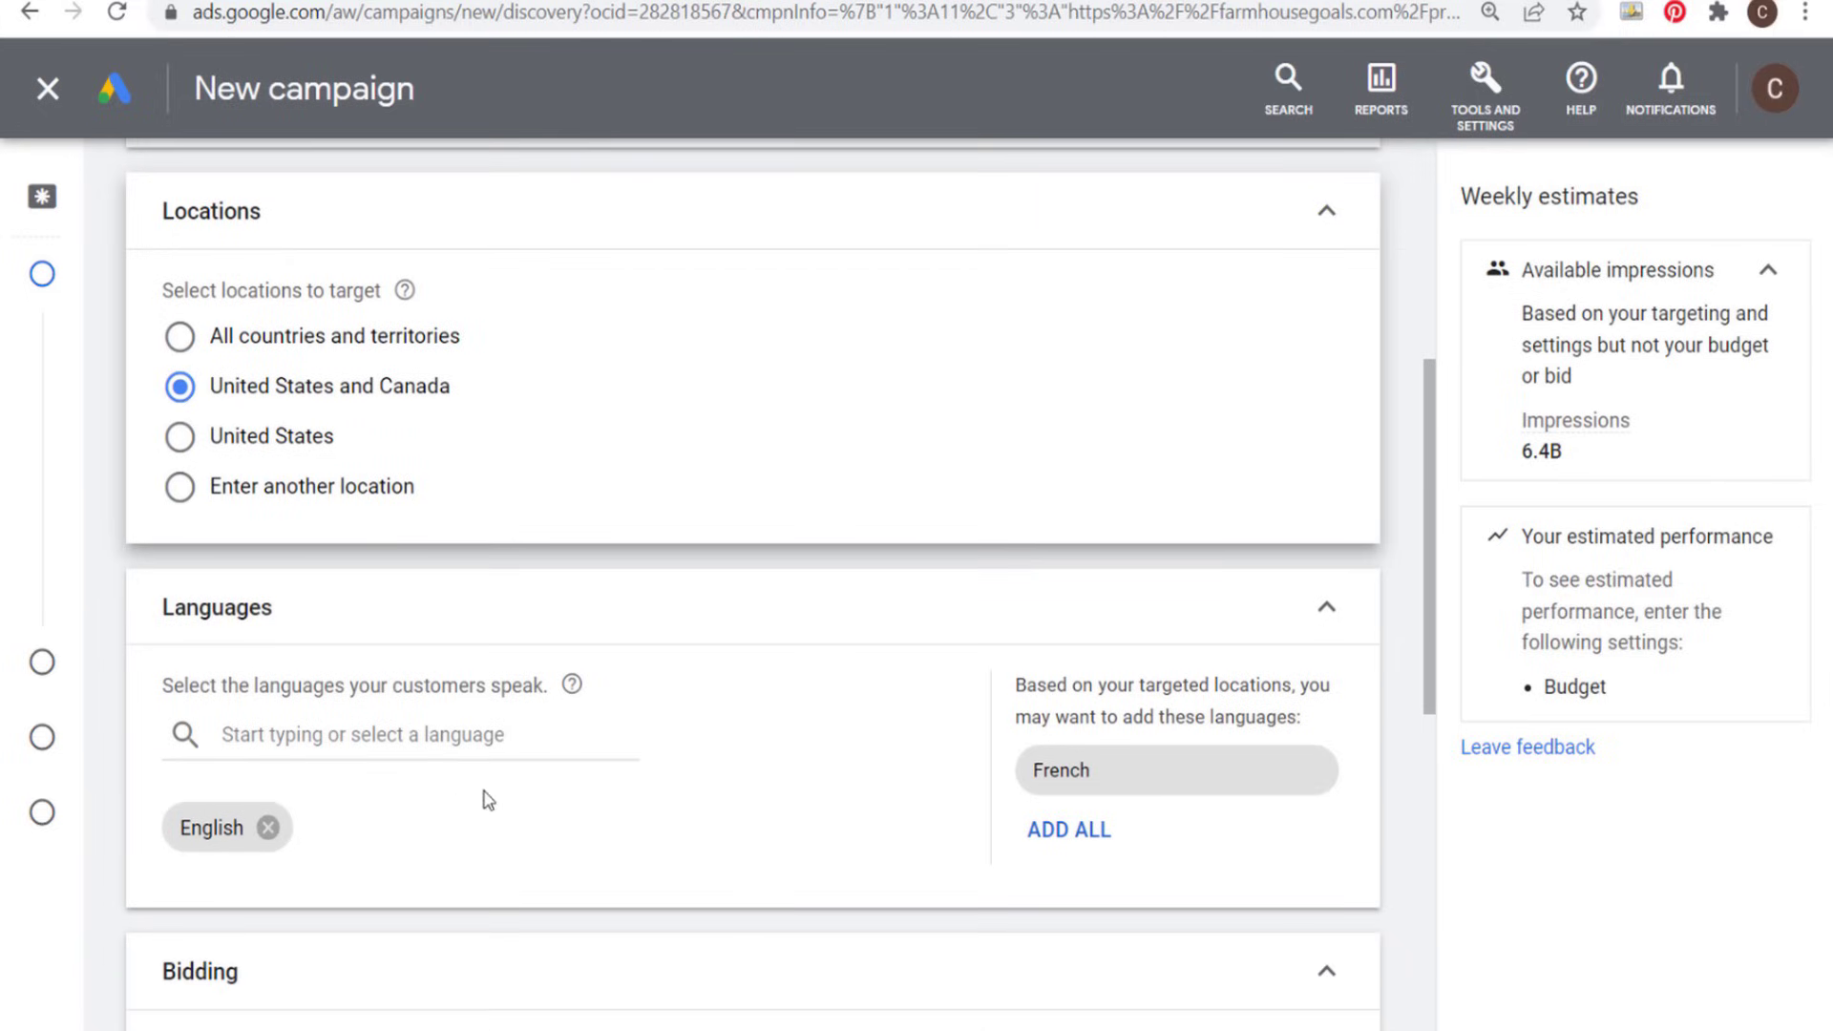
- Enable a target cost per action for the conversions bidding and apply the suggested target CPA of $3.00
{"action": "scroll", "coordinate": [760, 703], "scroll_direction": "down", "scroll_amount": 6}
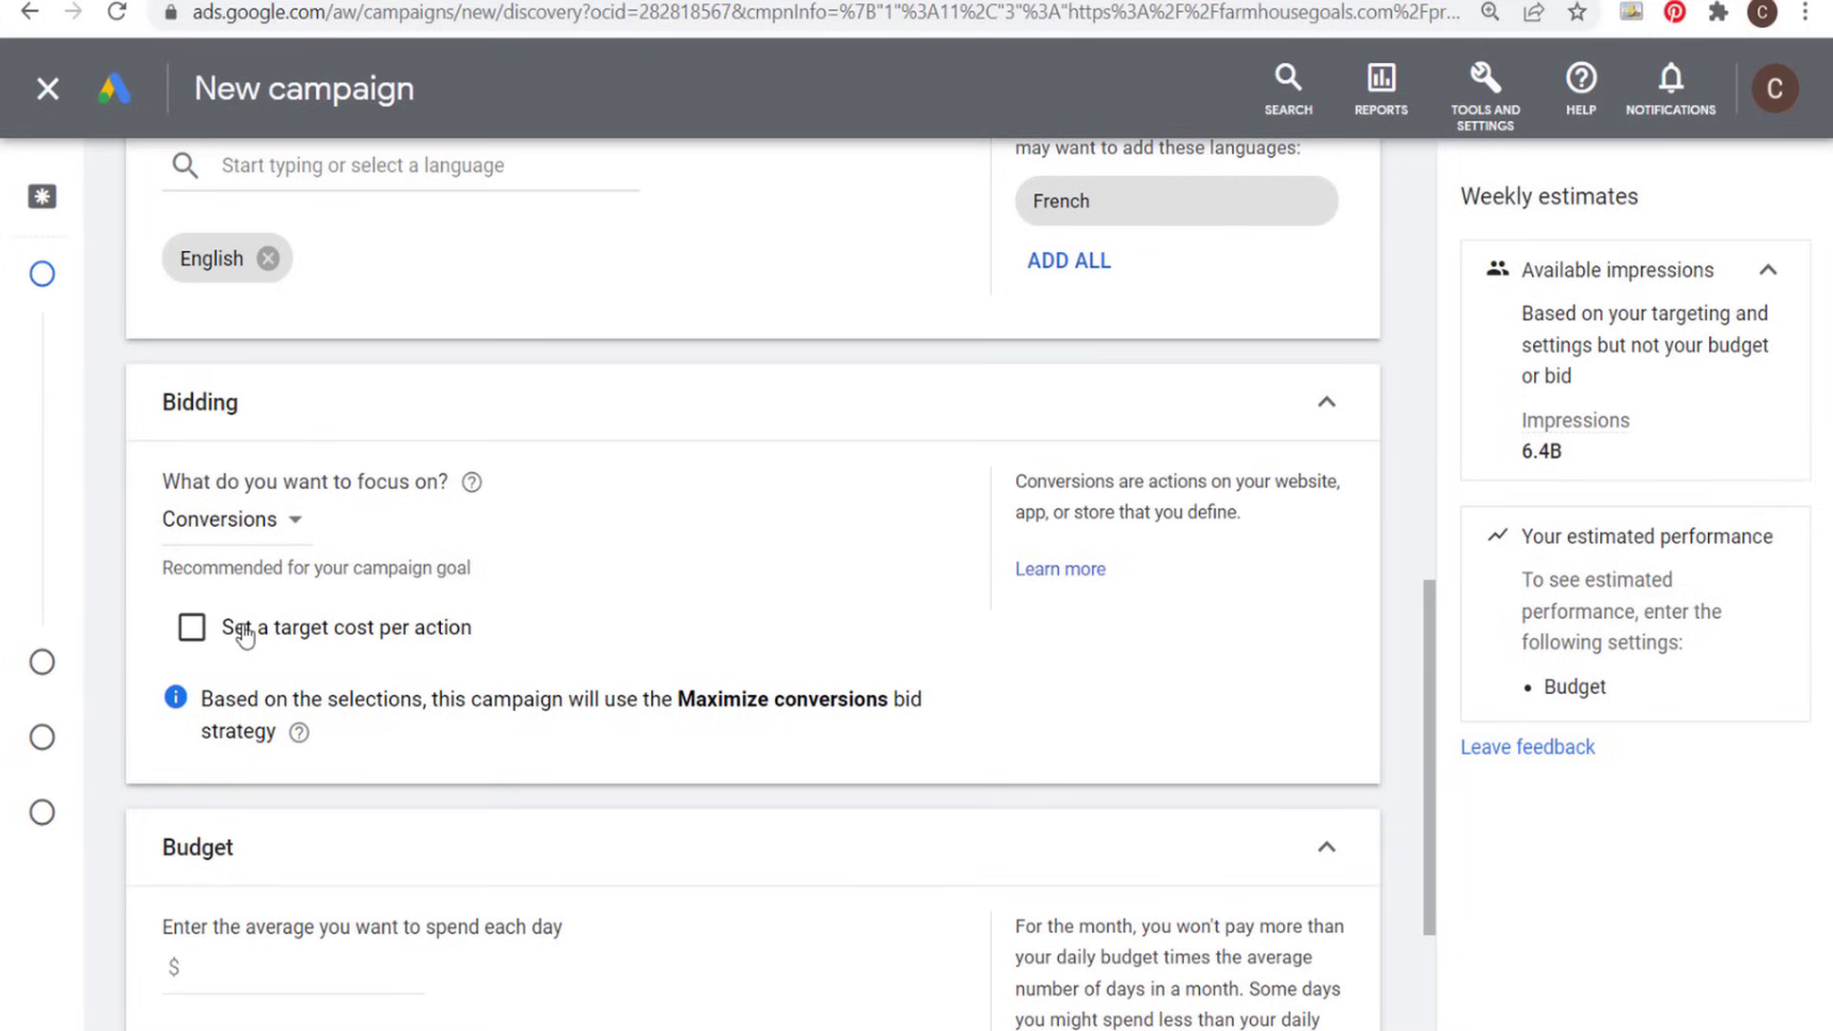
{"action": "left_click", "coordinate": [191, 632]}
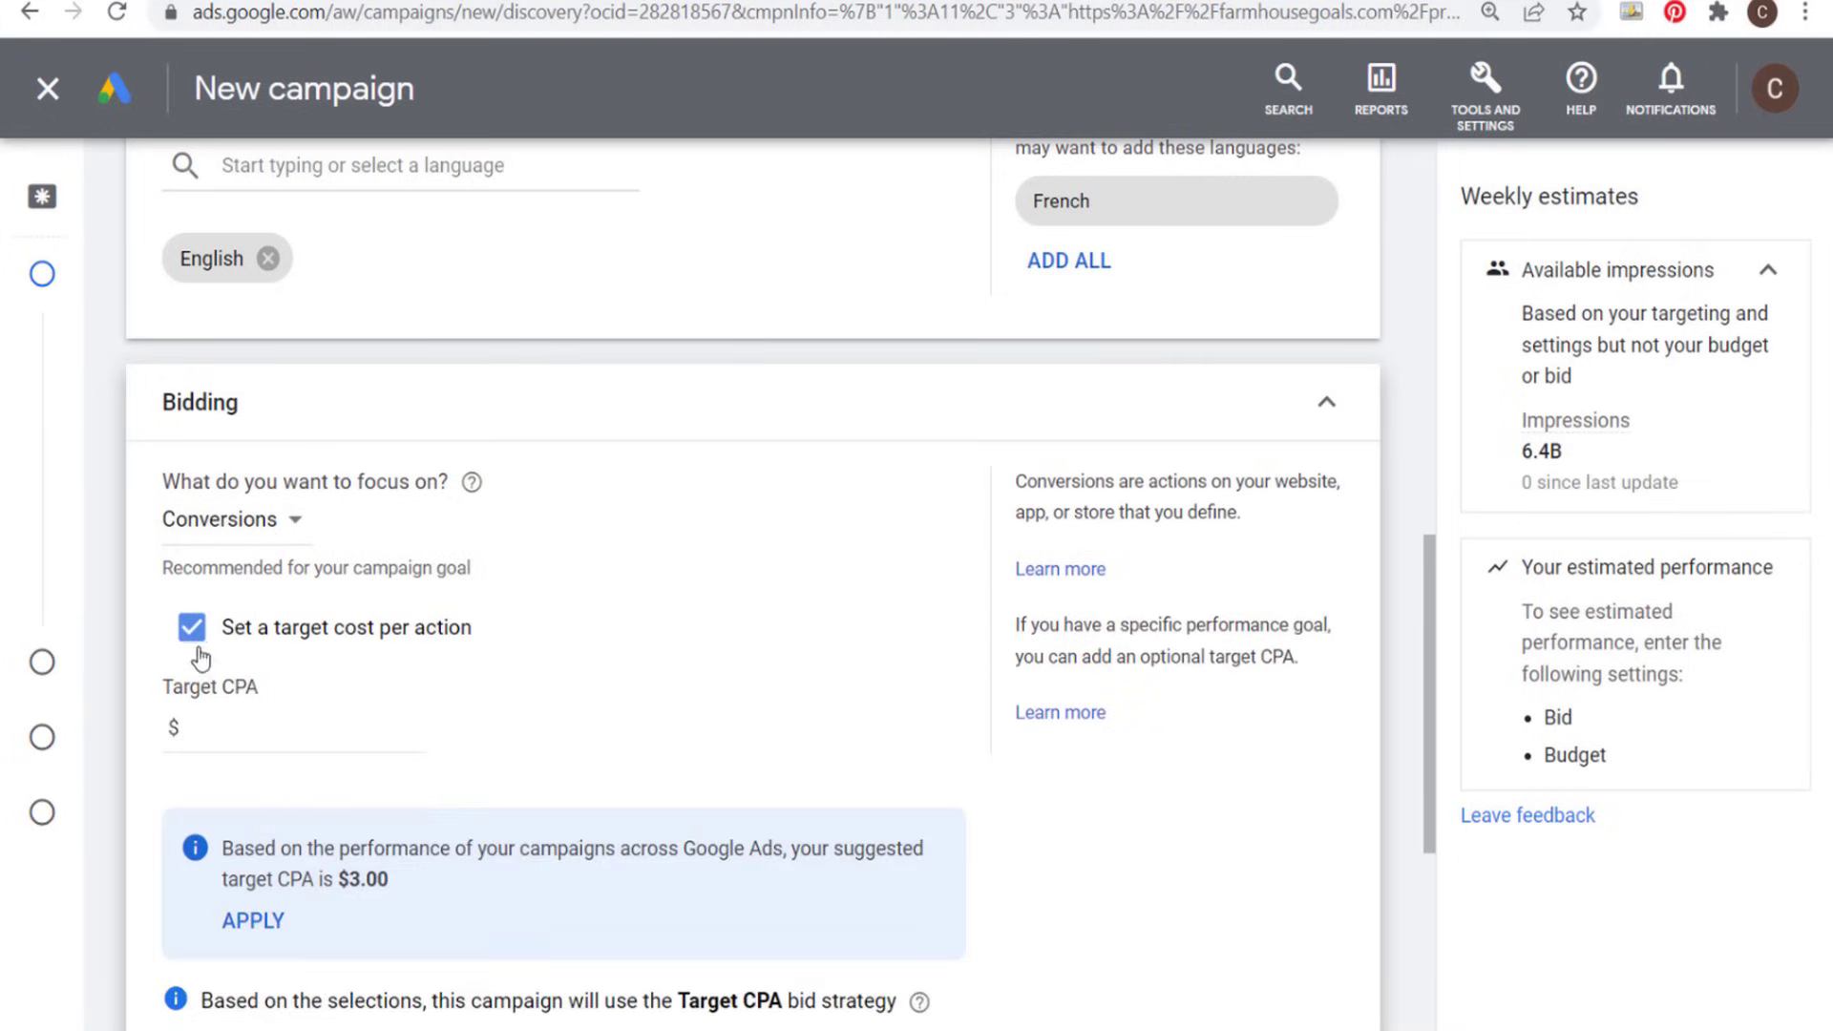
{"action": "left_click", "coordinate": [208, 632]}
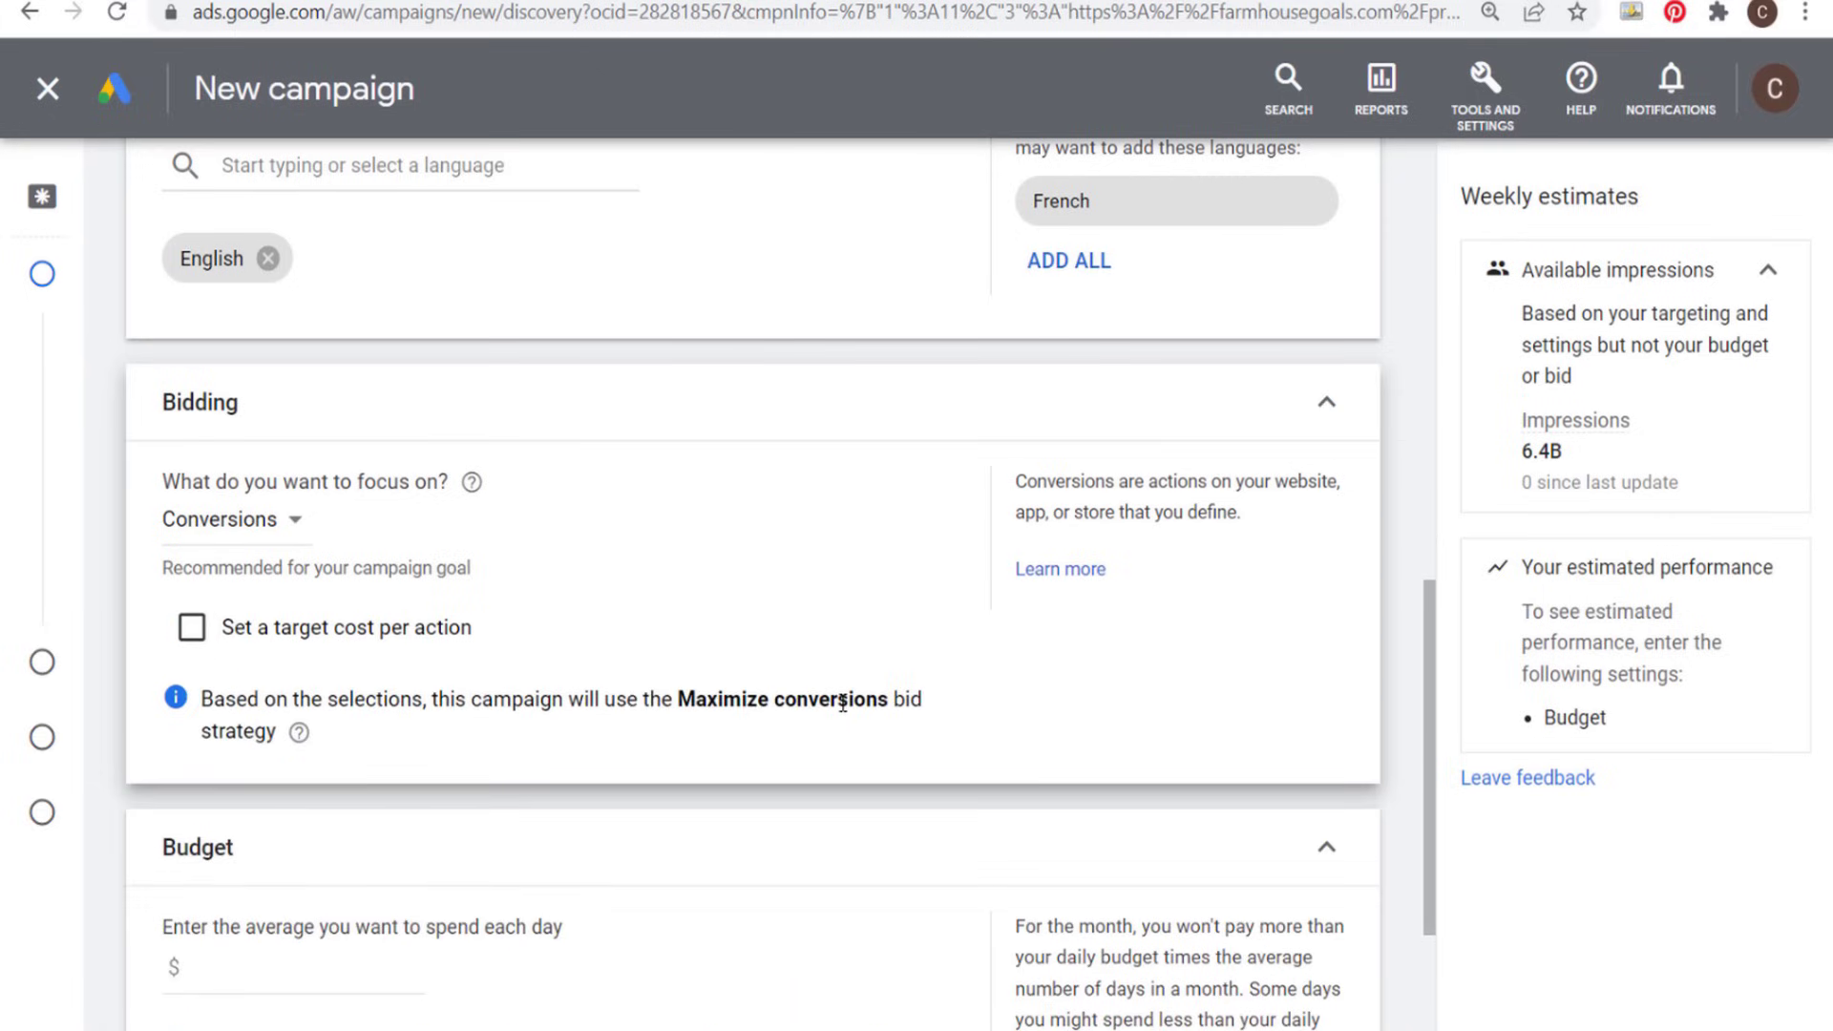
{"action": "left_click", "coordinate": [191, 630]}
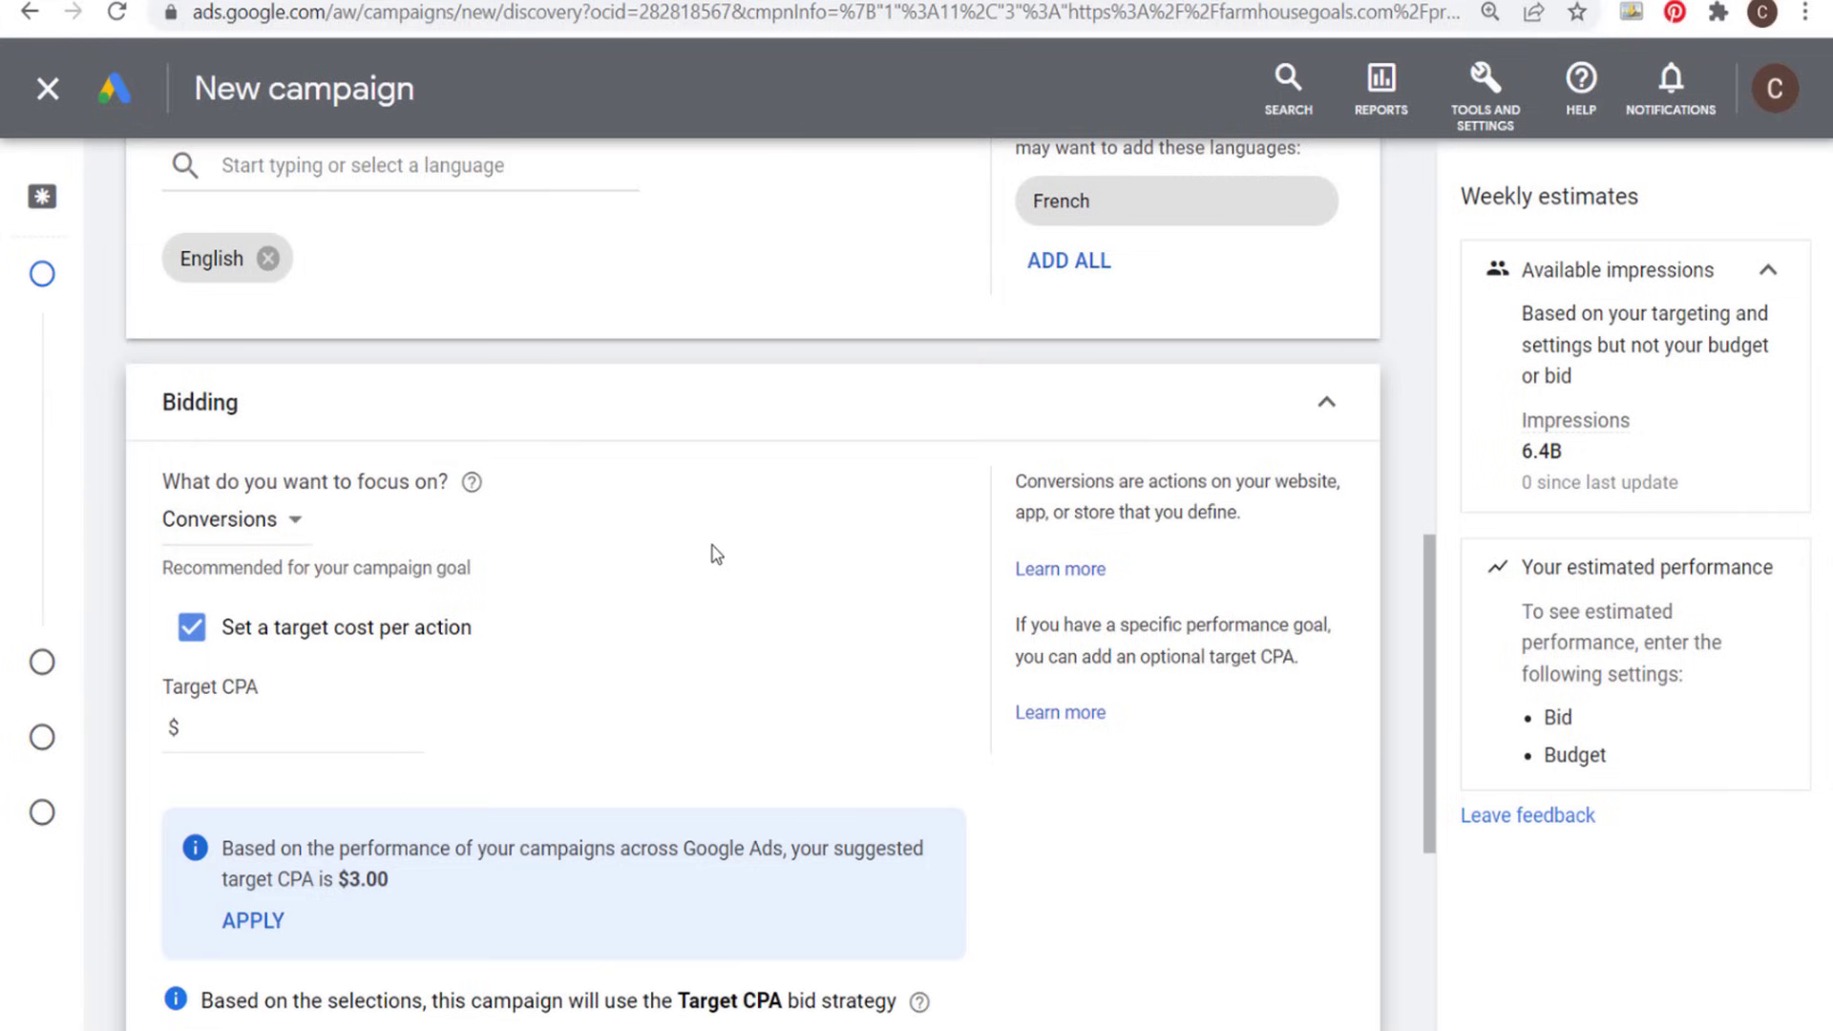
{"action": "scroll", "coordinate": [714, 549], "scroll_direction": "down", "scroll_amount": 1}
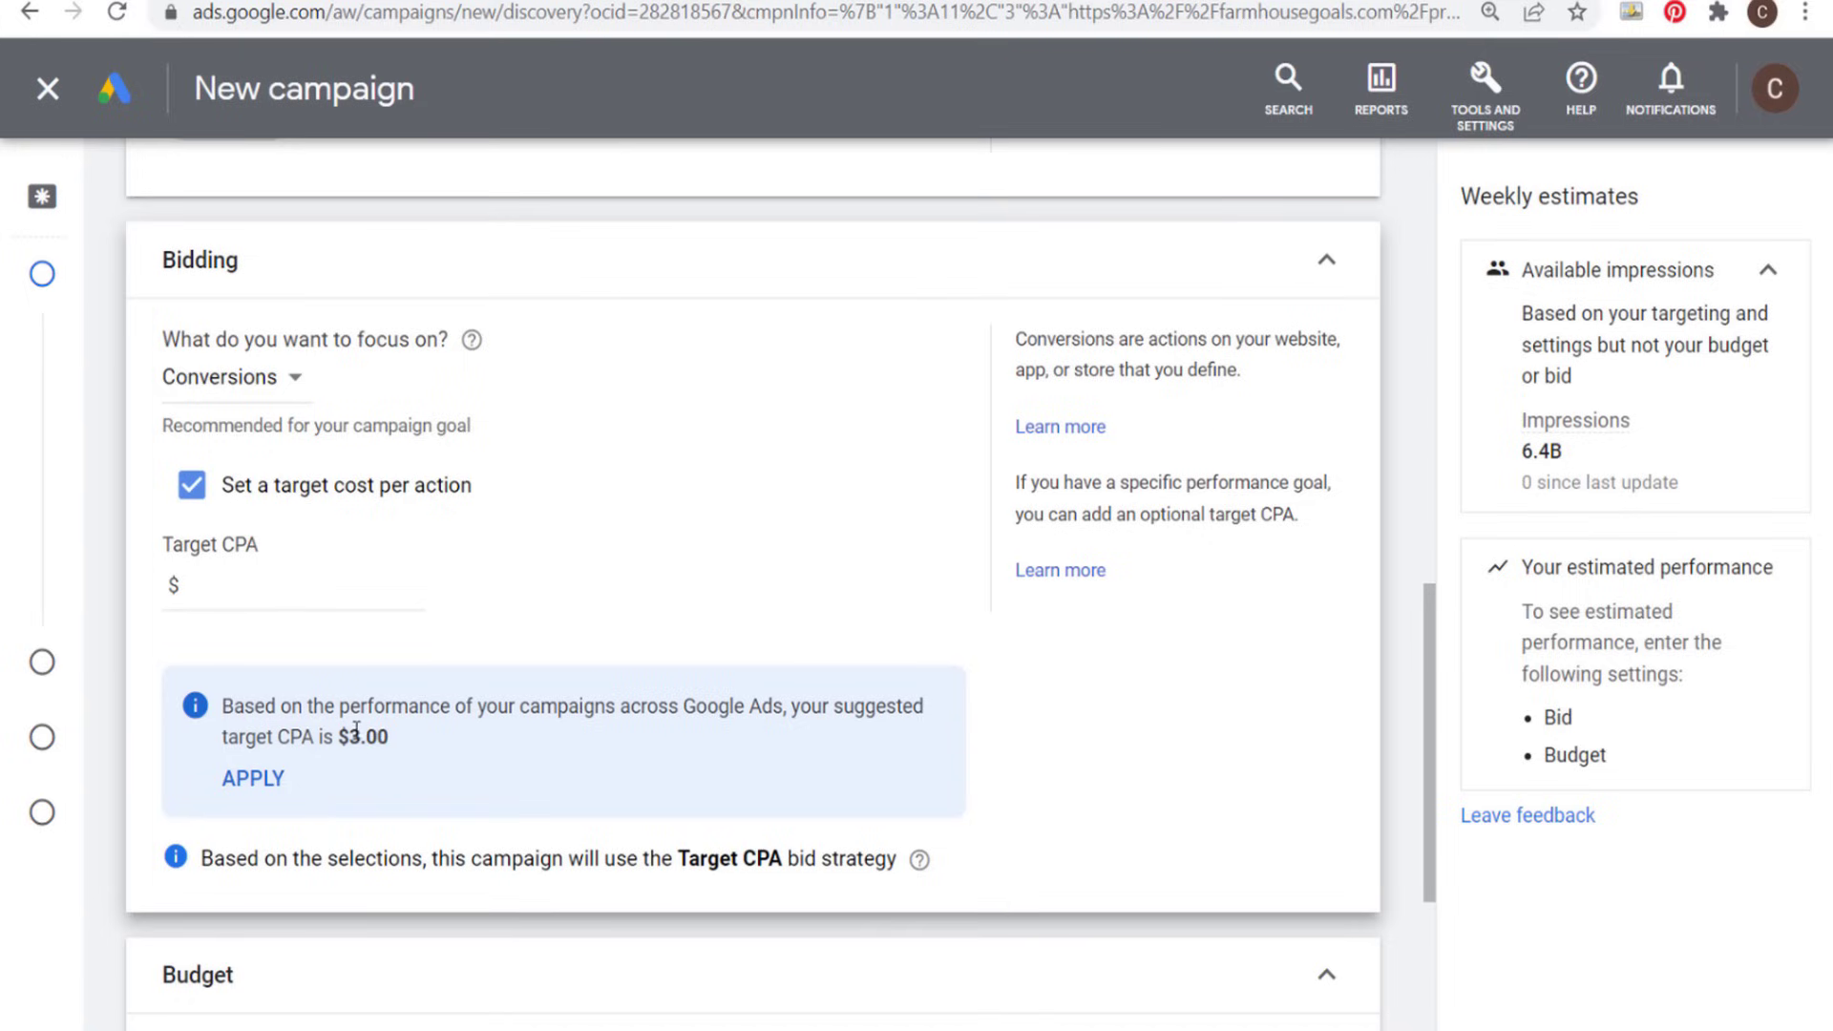
{"action": "left_click", "coordinate": [268, 789]}
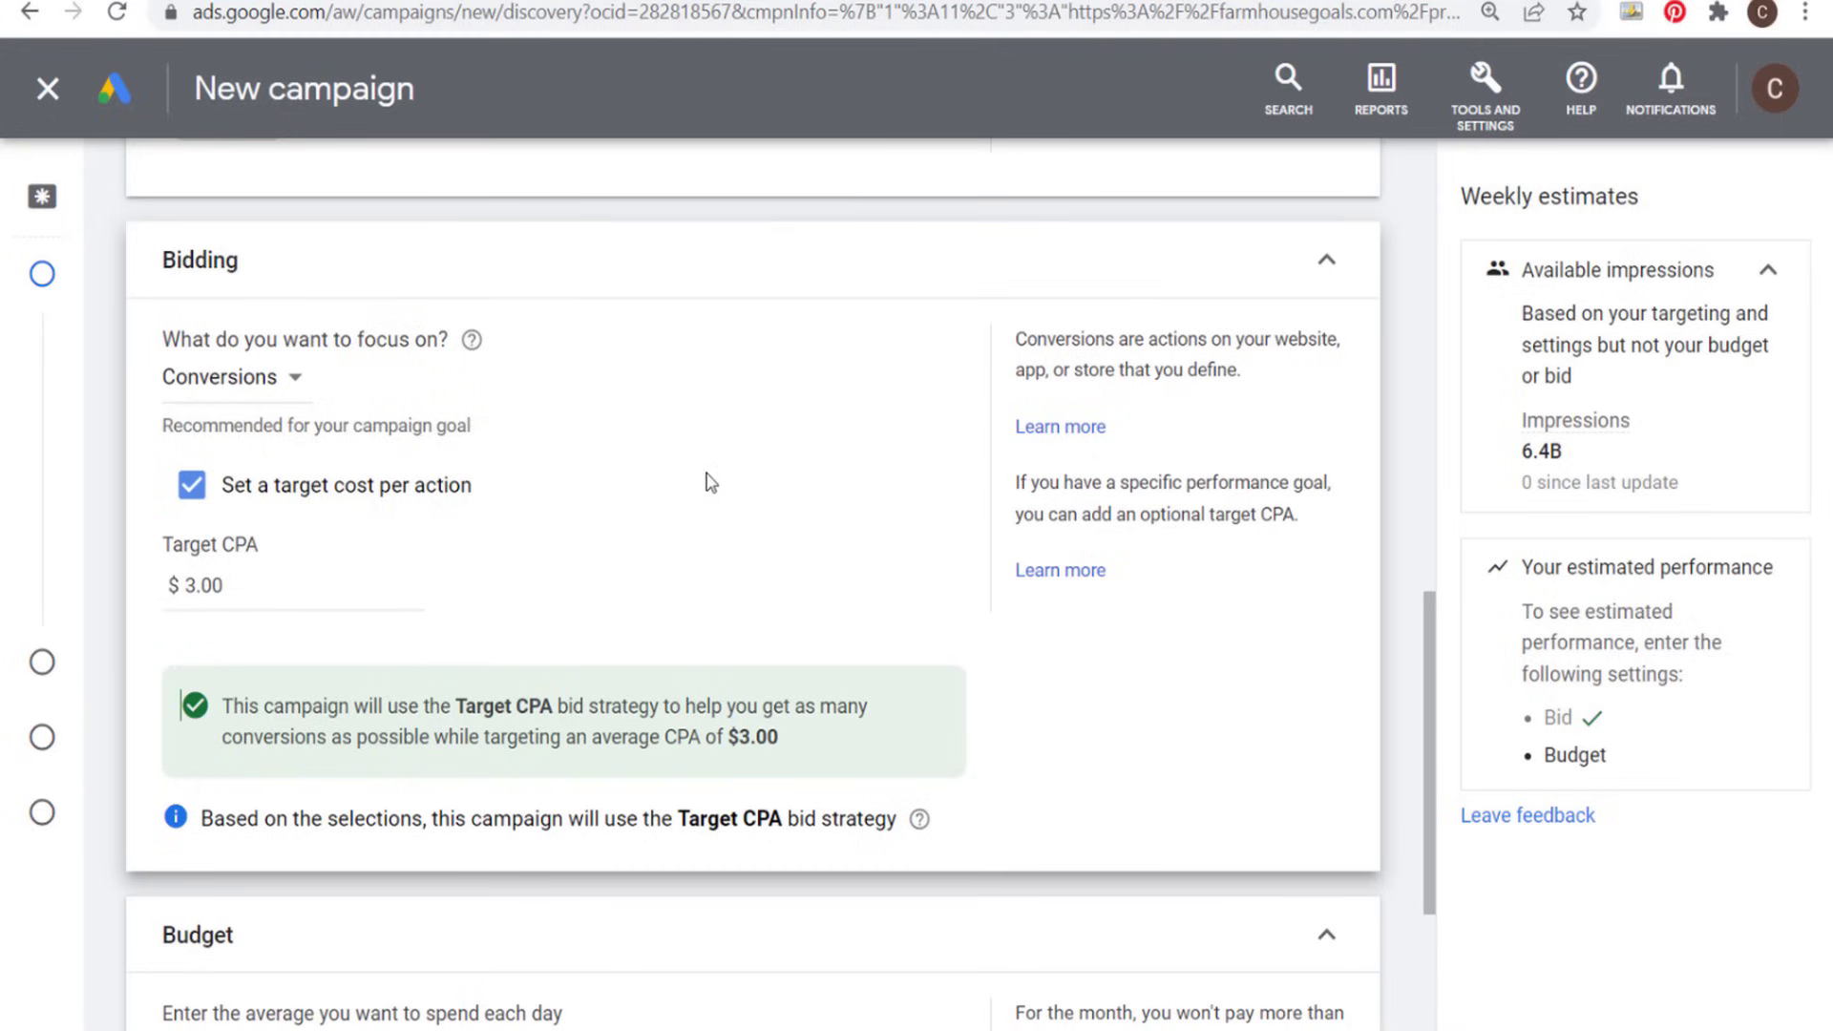
- Set the campaign's average daily budget to $33
{"action": "scroll", "coordinate": [707, 458], "scroll_direction": "down", "scroll_amount": 1}
{"action": "scroll", "coordinate": [706, 448], "scroll_direction": "down", "scroll_amount": 2}
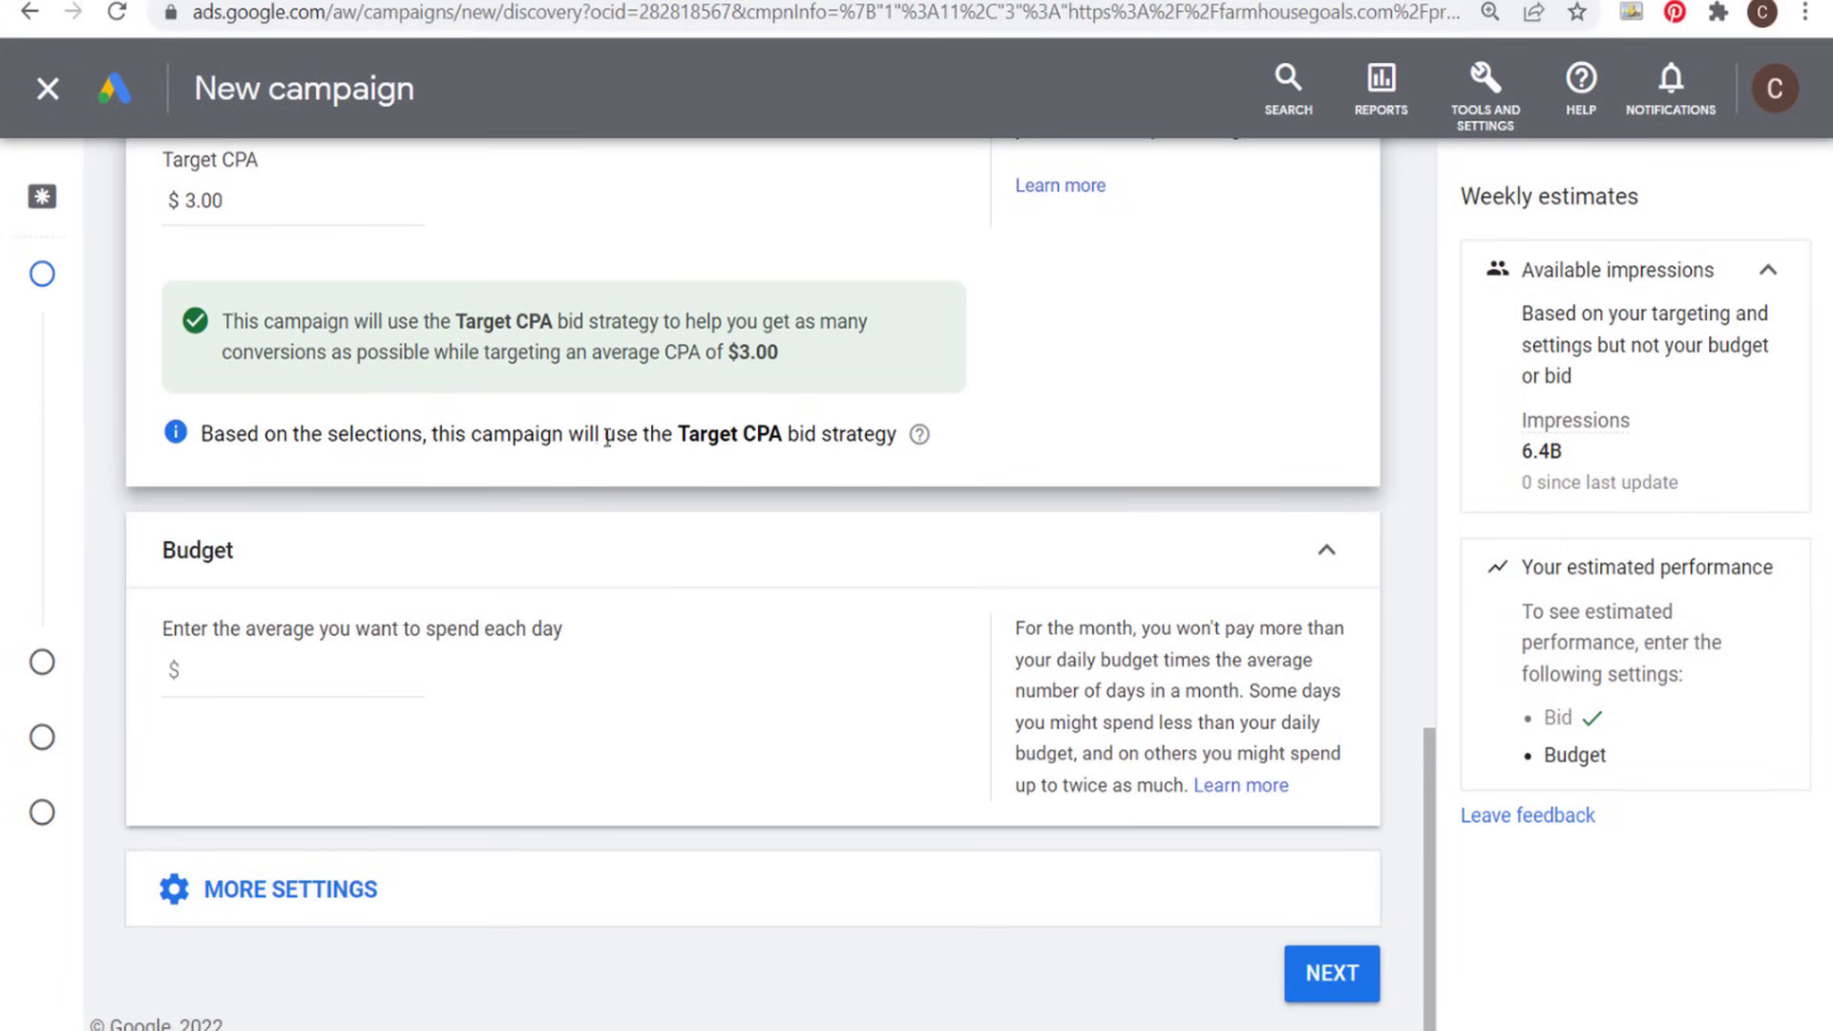
{"action": "left_click", "coordinate": [333, 671]}
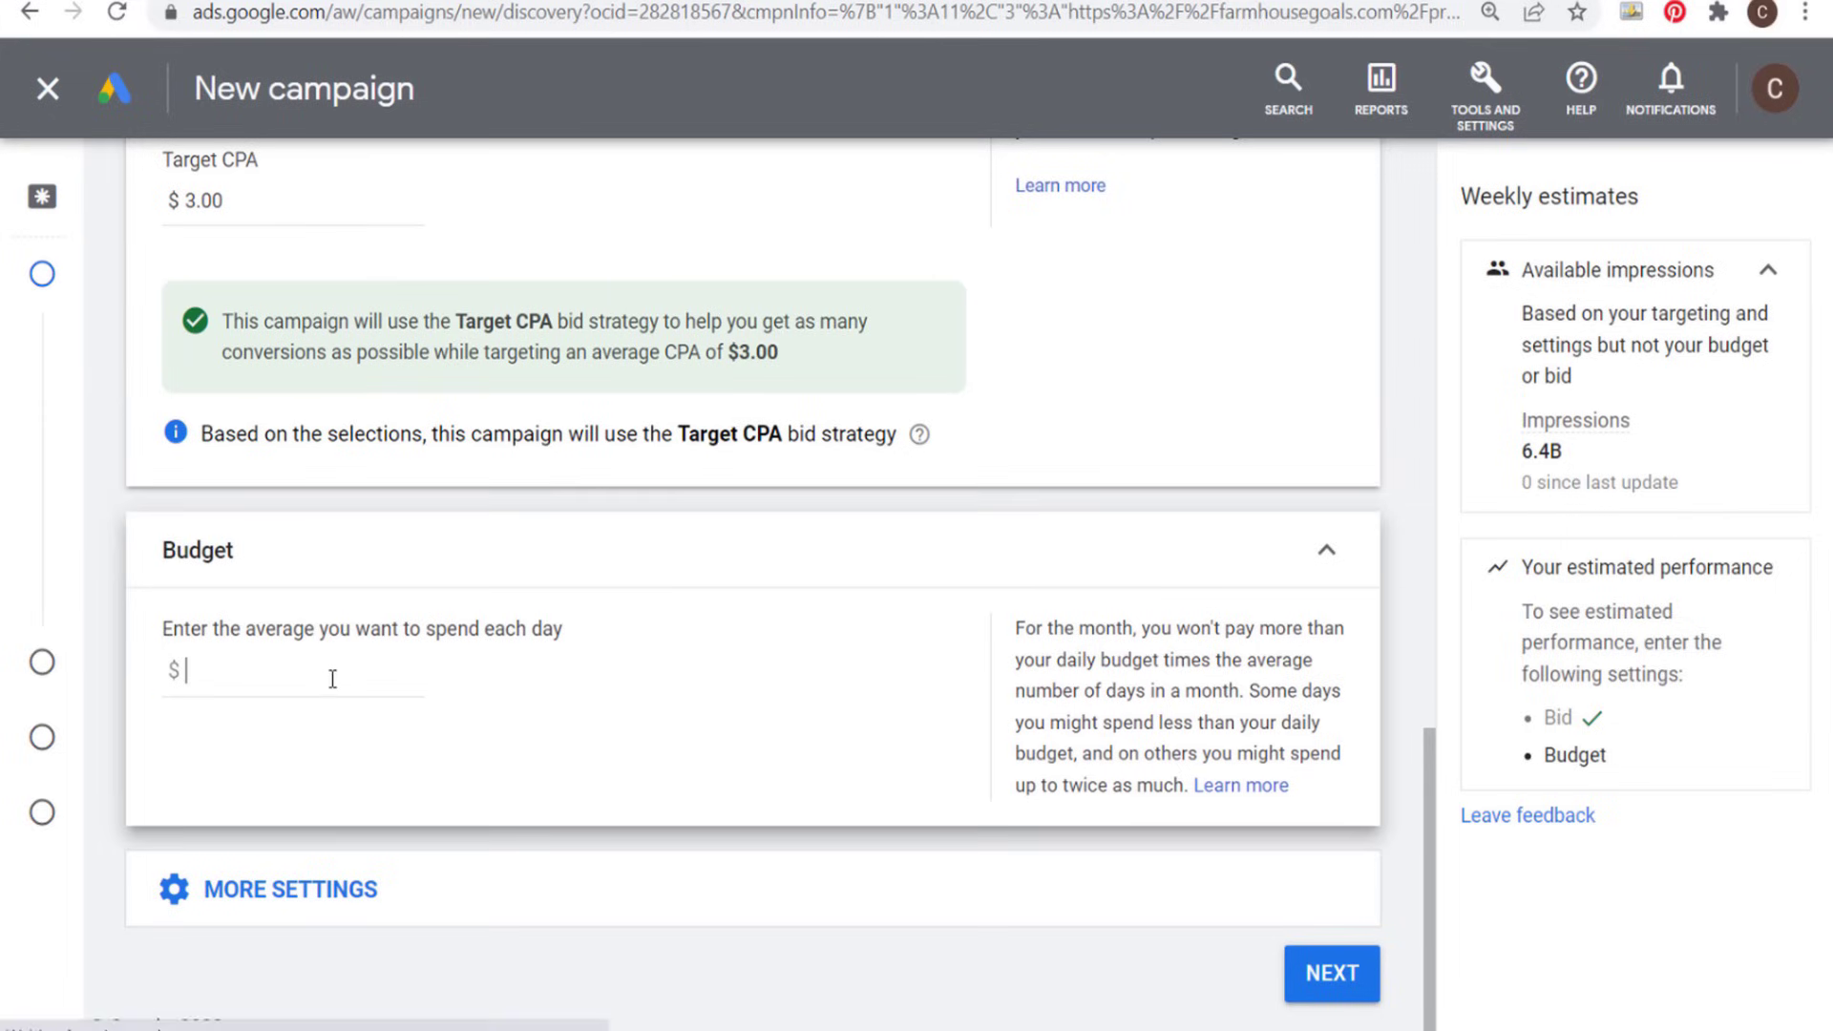
{"action": "type", "text": "33"}
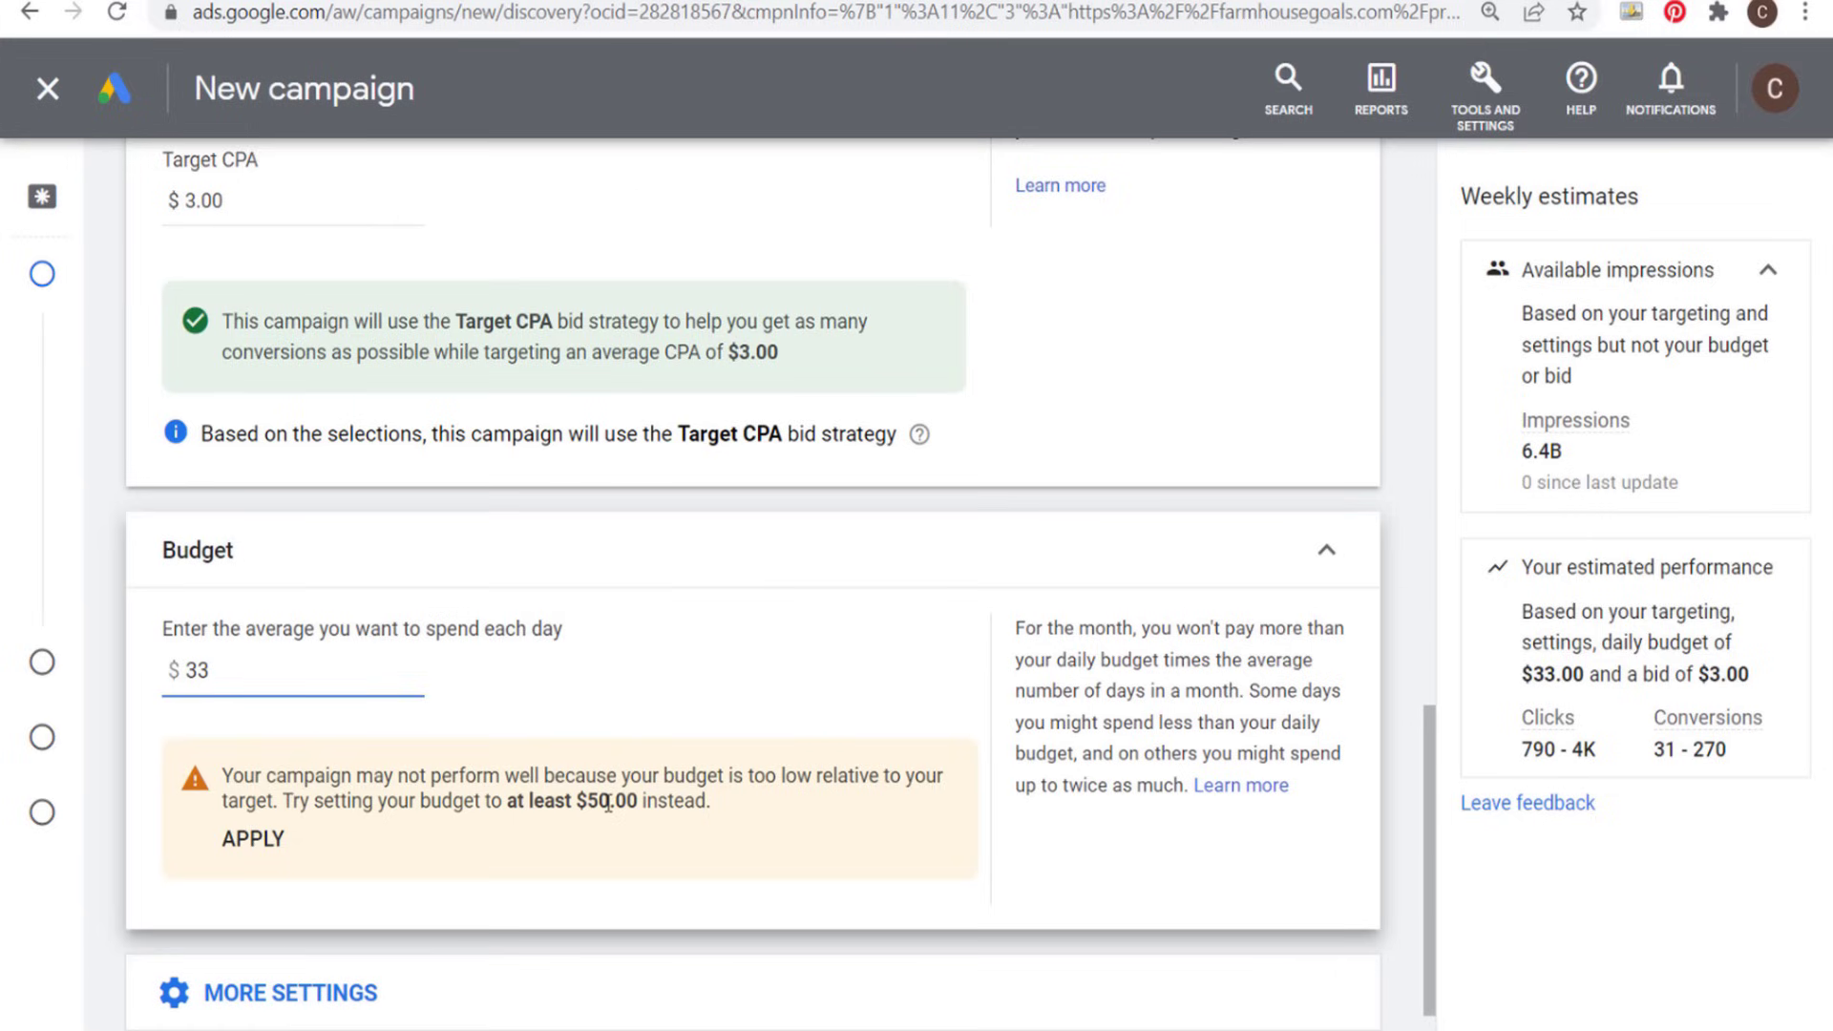
{"action": "scroll", "coordinate": [372, 439], "scroll_direction": "up", "scroll_amount": 1}
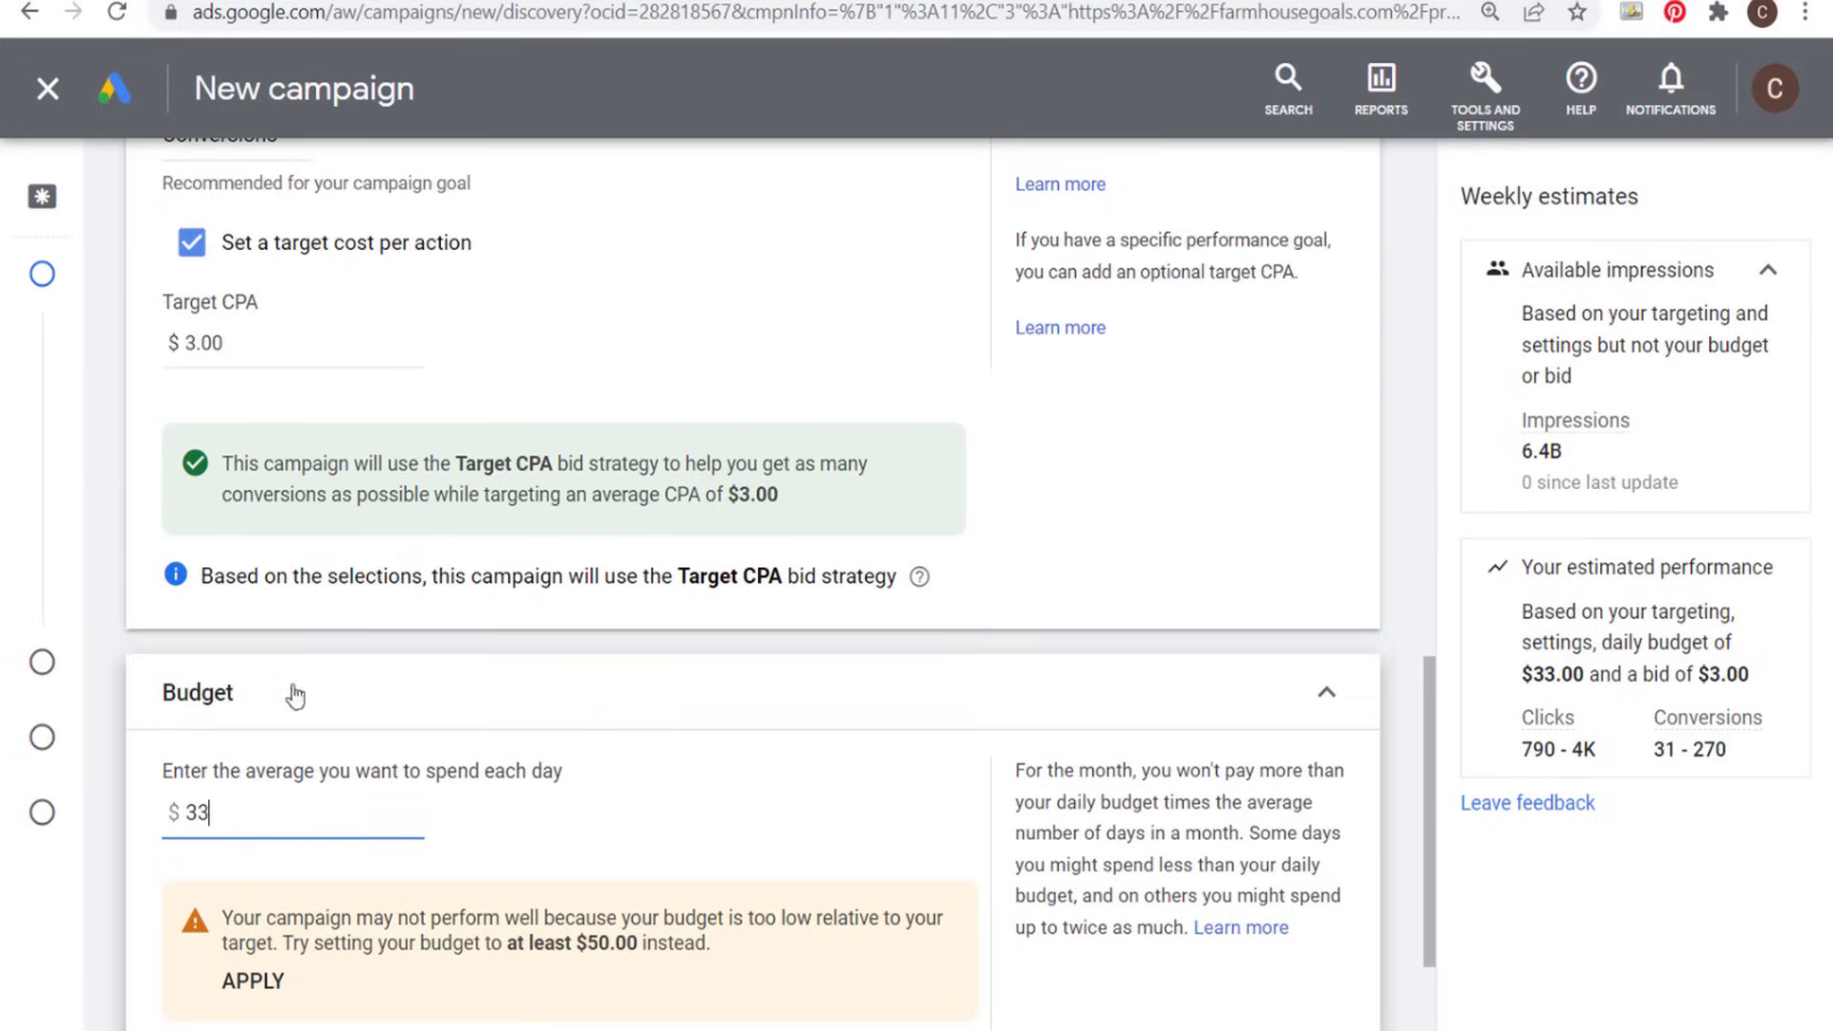
{"action": "left_click_drag", "start_coordinate": [227, 812], "coordinate": [157, 813]}
{"action": "left_click_drag", "start_coordinate": [250, 342], "coordinate": [135, 344]}
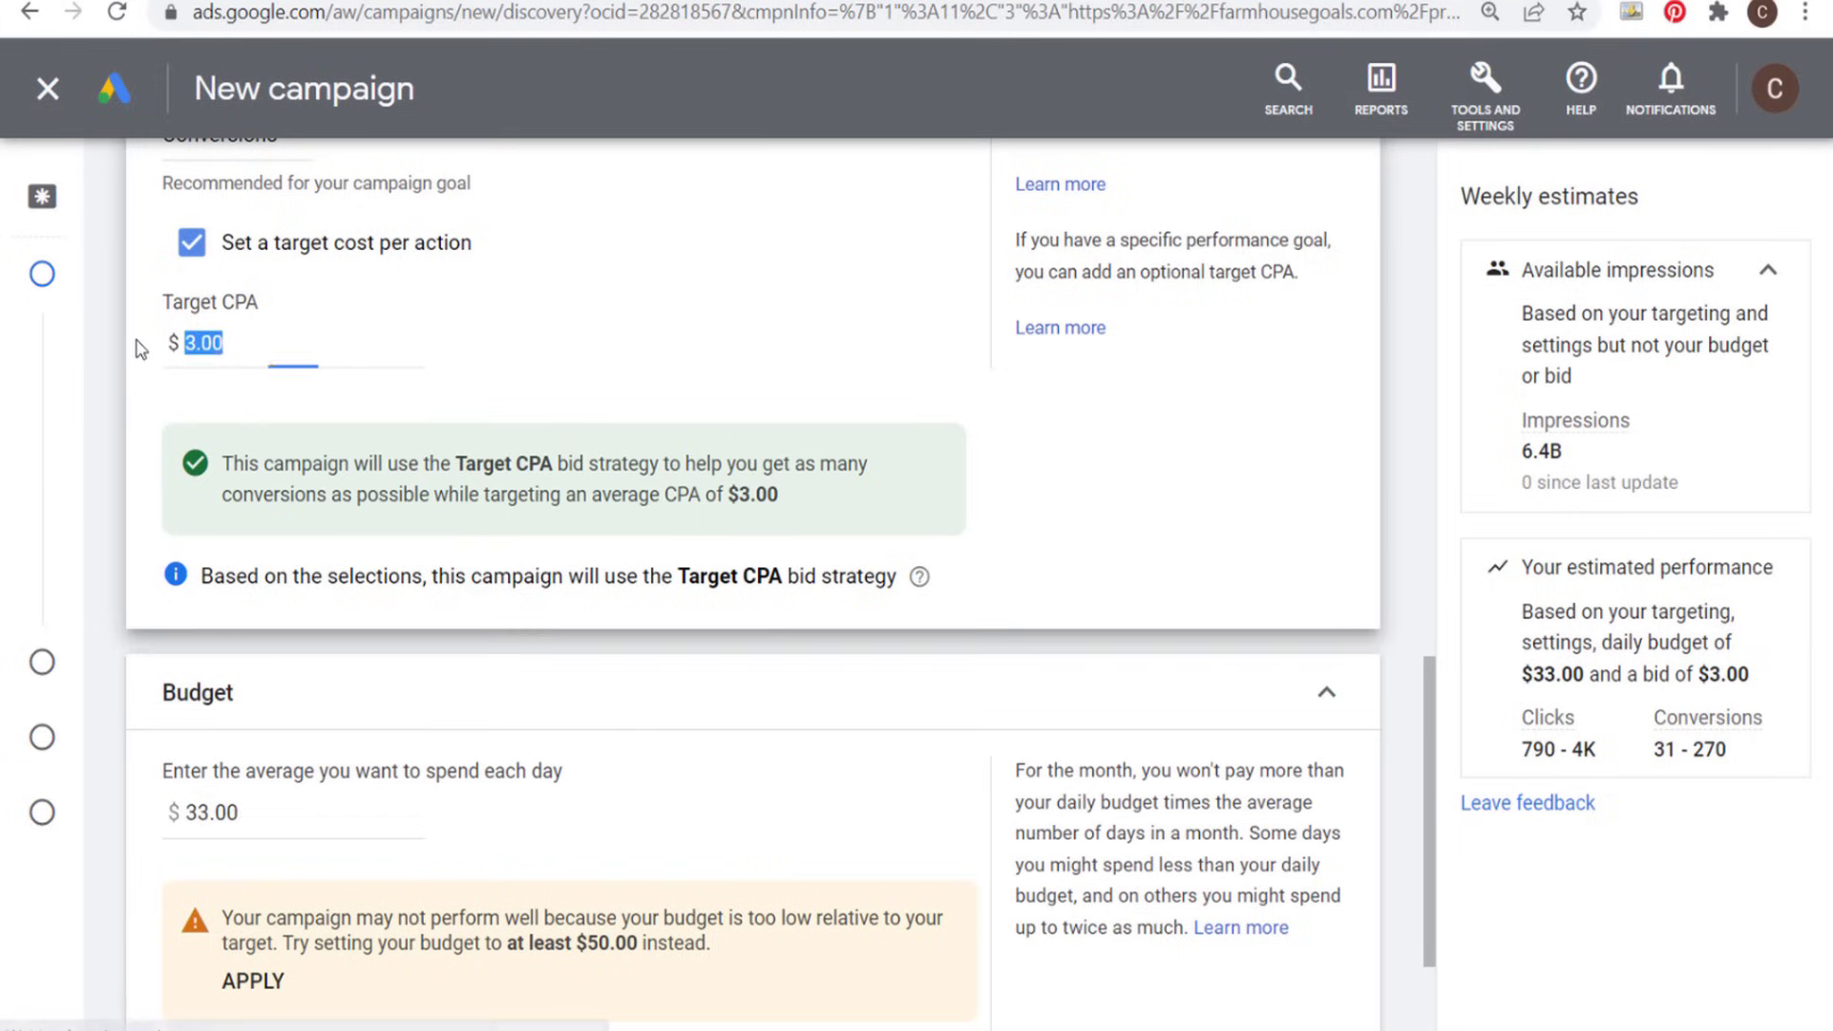
{"action": "left_click", "coordinate": [267, 345]}
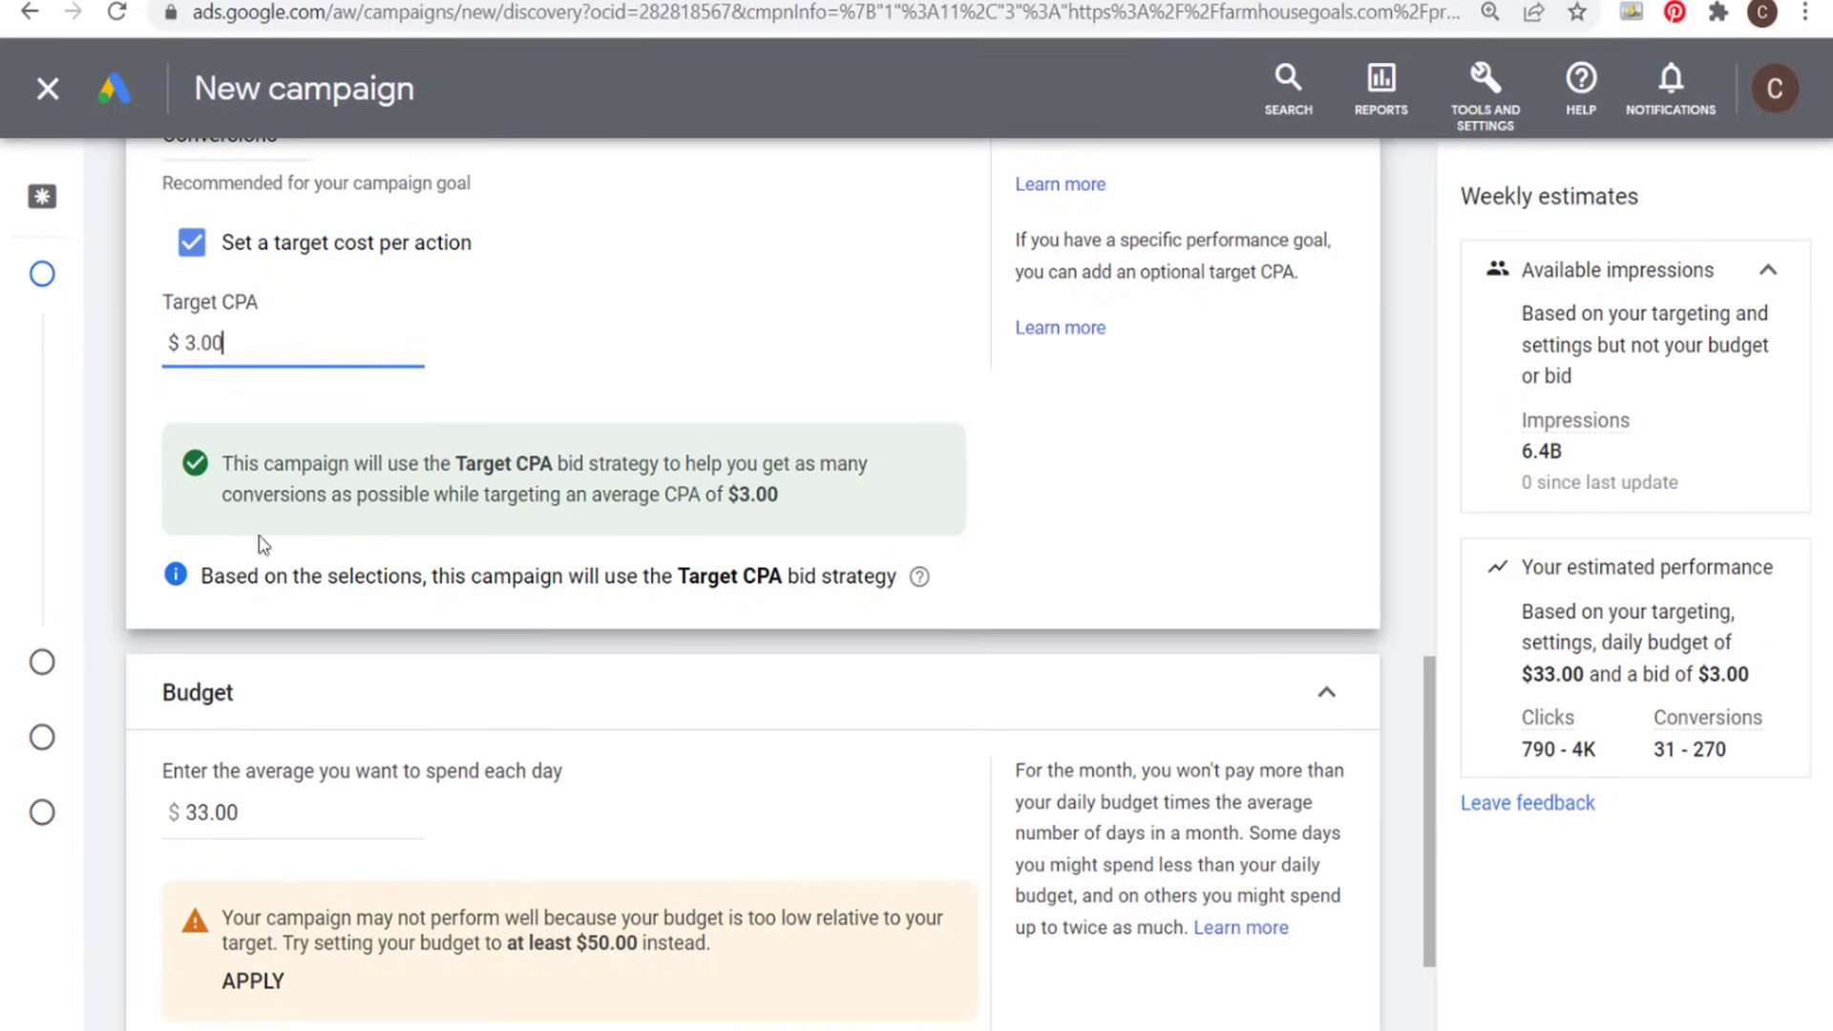
- Set the campaign's start date to Apr 1, 2022 and its end date to Apr 30, 2022
{"action": "scroll", "coordinate": [912, 777], "scroll_direction": "down", "scroll_amount": 3}
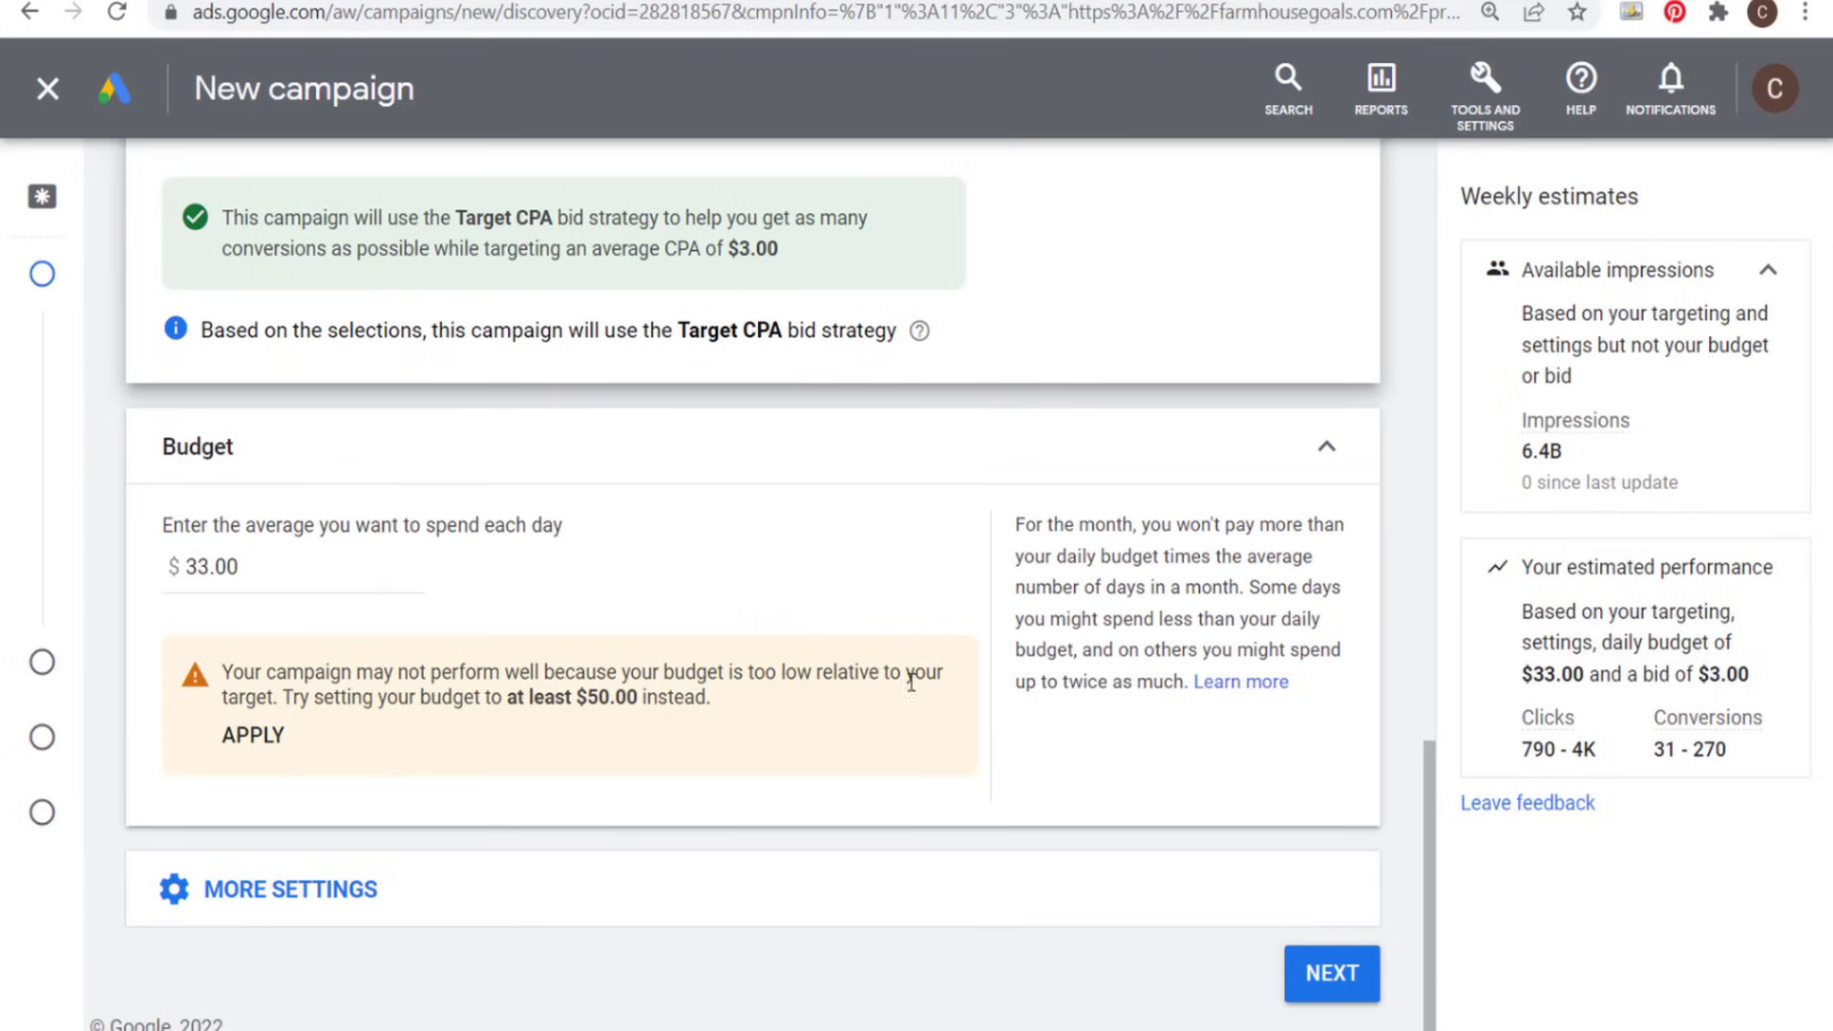
{"action": "left_click", "coordinate": [413, 888]}
{"action": "scroll", "coordinate": [749, 800], "scroll_direction": "down", "scroll_amount": 3}
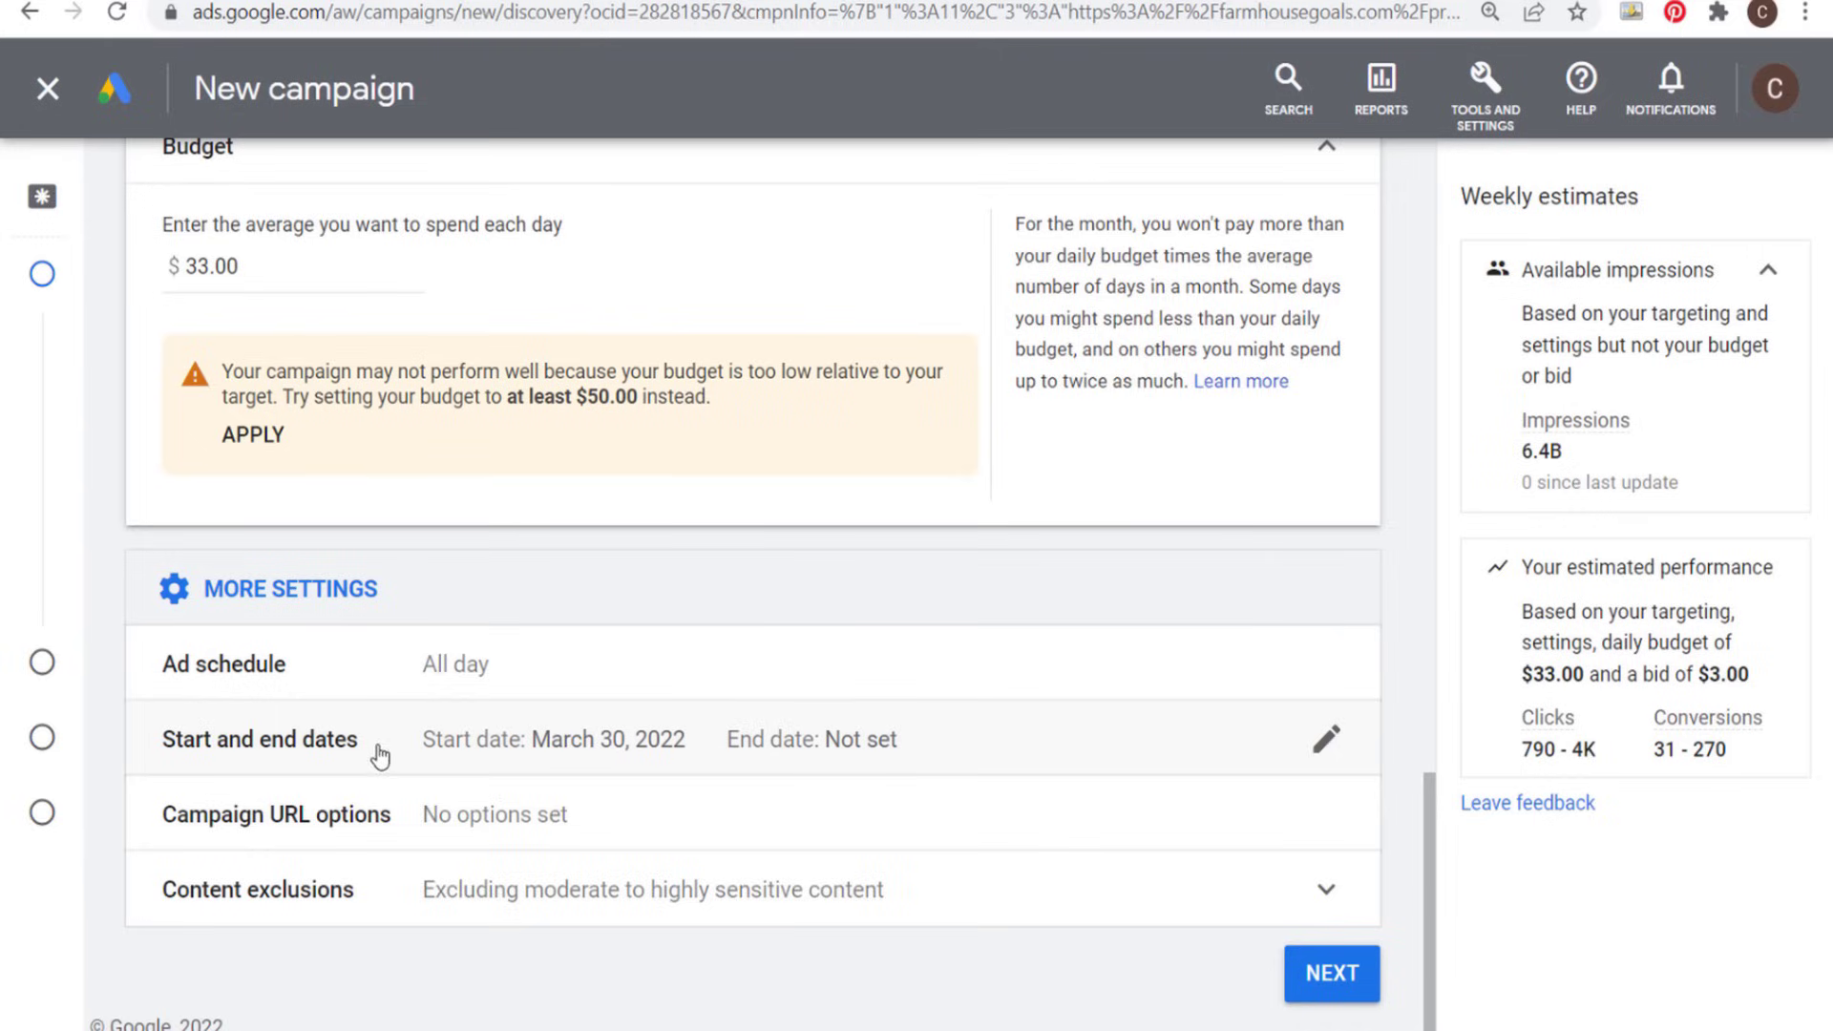
{"action": "left_click", "coordinate": [590, 745]}
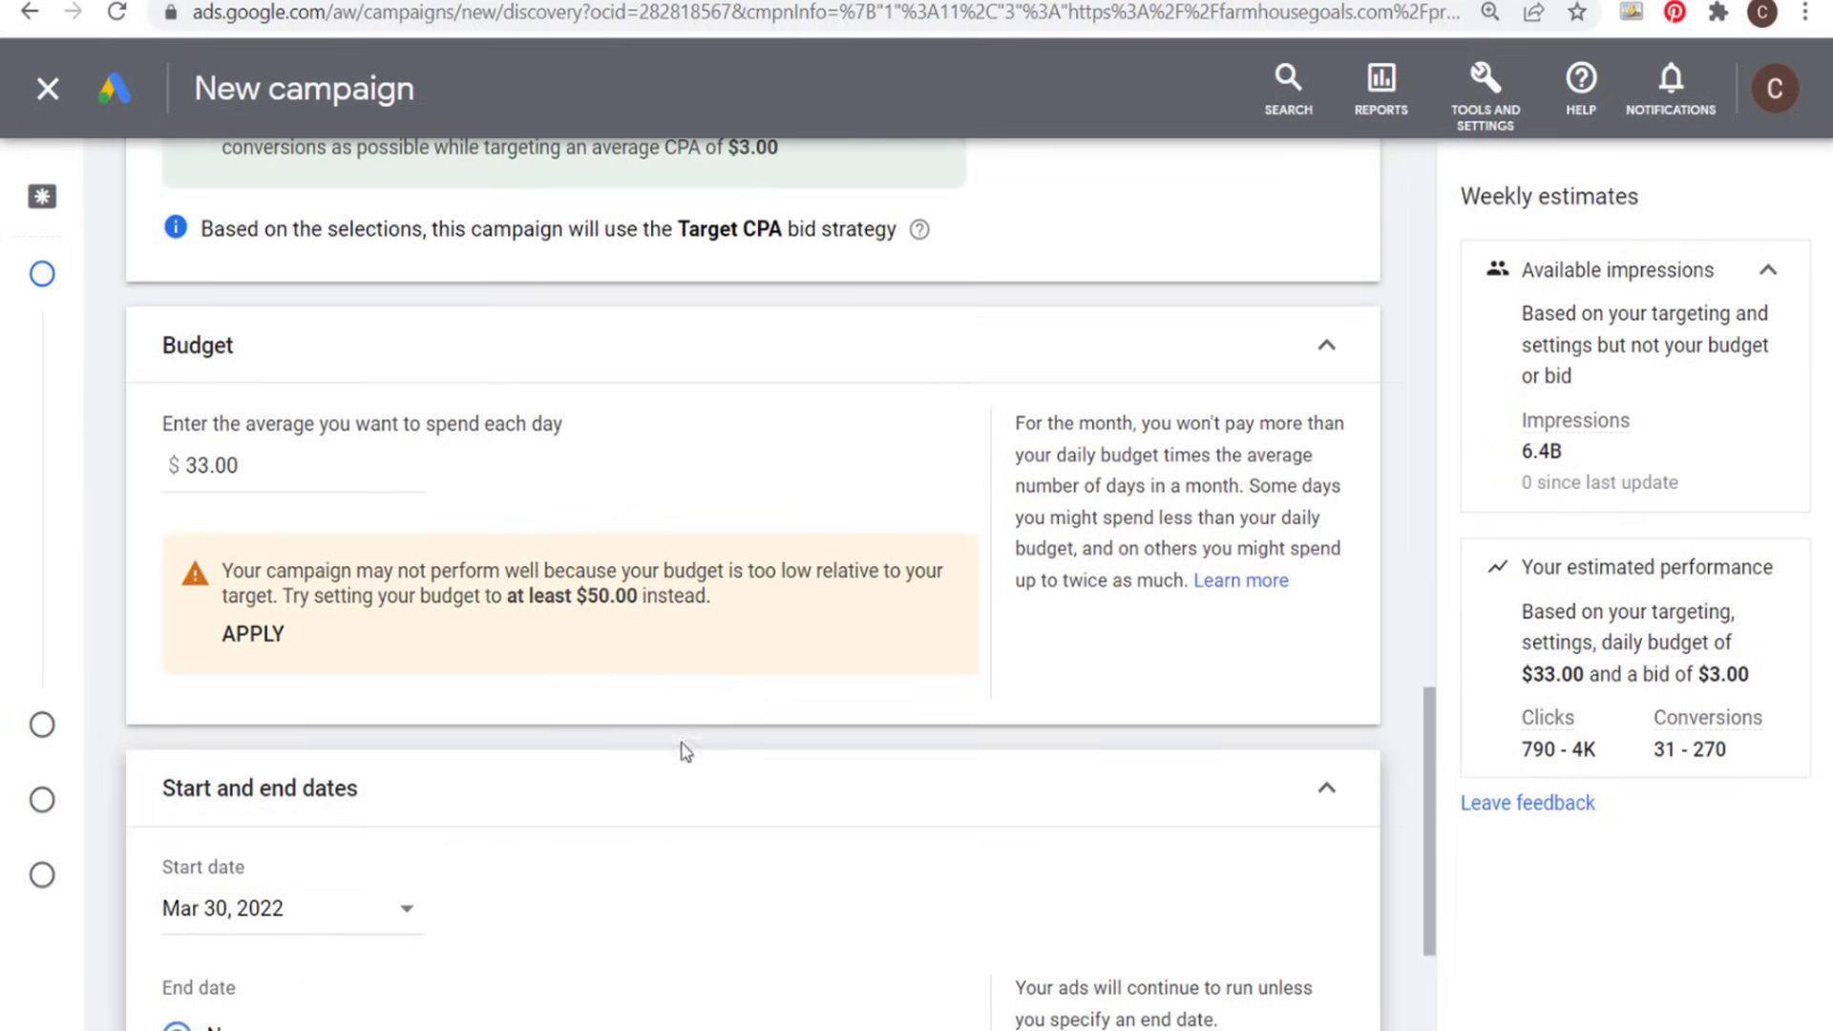
{"action": "scroll", "coordinate": [746, 781], "scroll_direction": "down", "scroll_amount": 3}
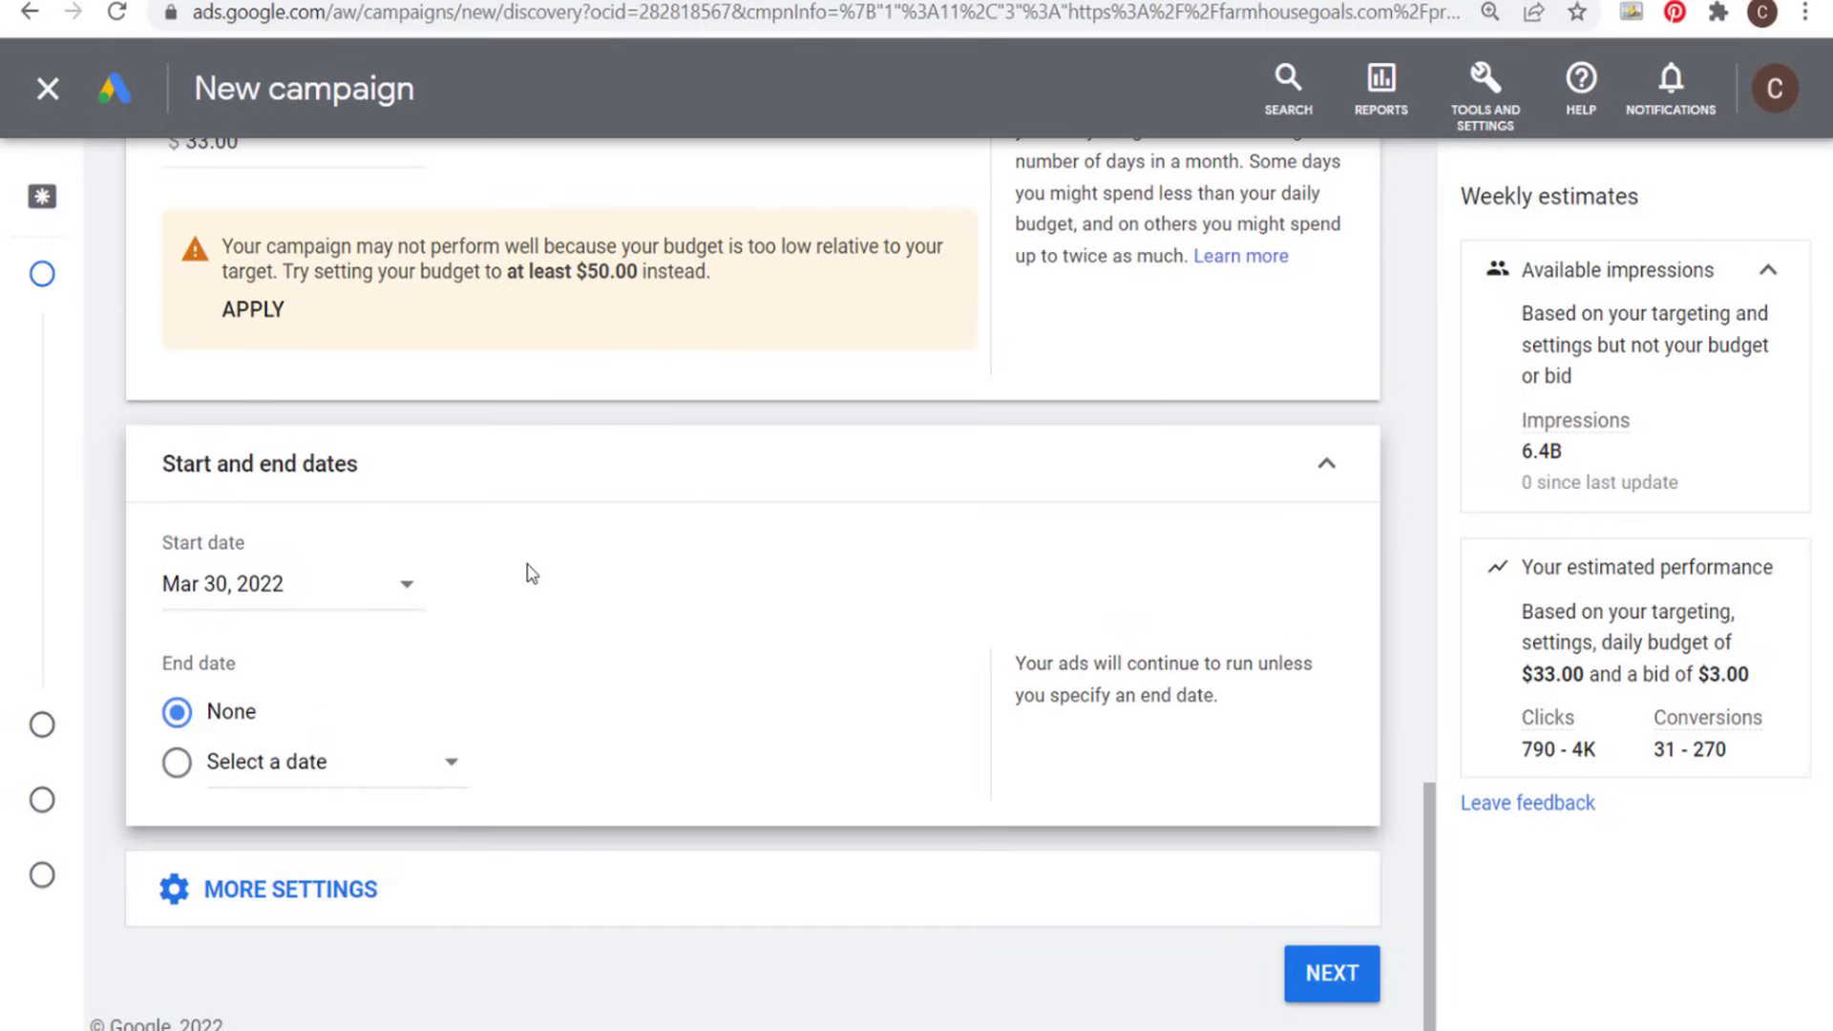
{"action": "left_click", "coordinate": [386, 602]}
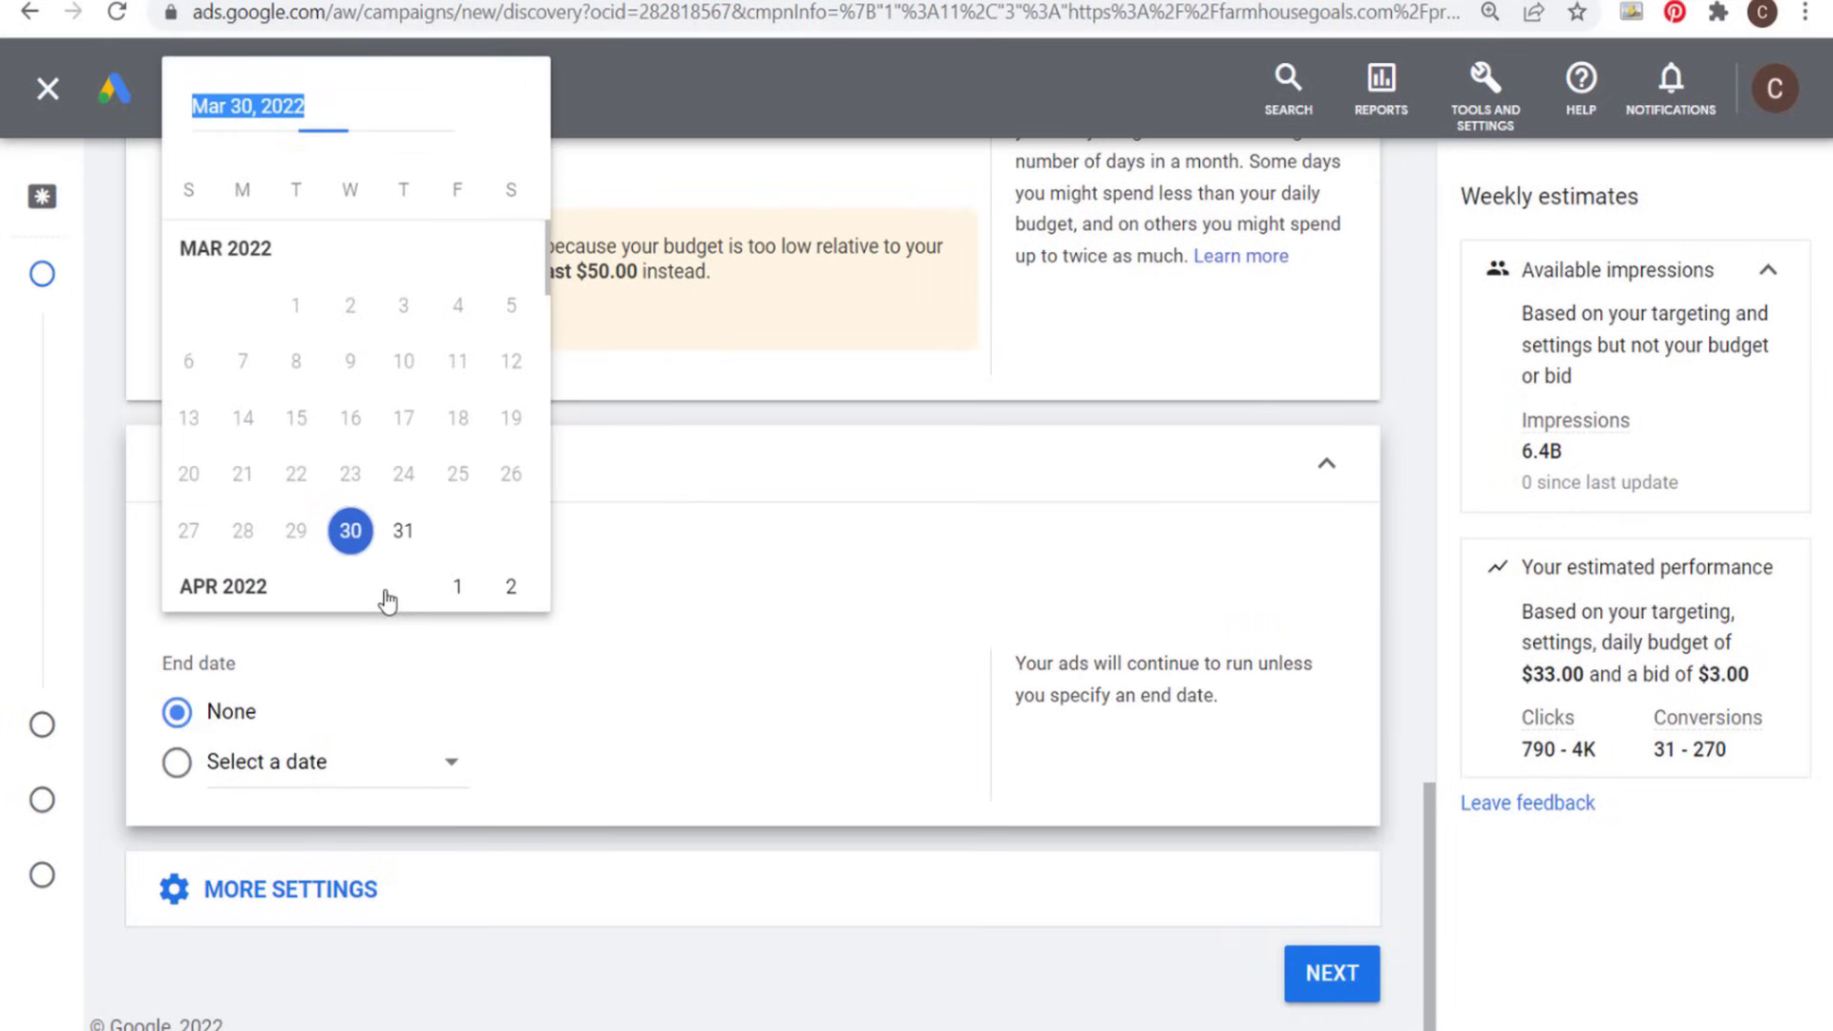
{"action": "left_click", "coordinate": [454, 583]}
{"action": "left_click", "coordinate": [176, 761]}
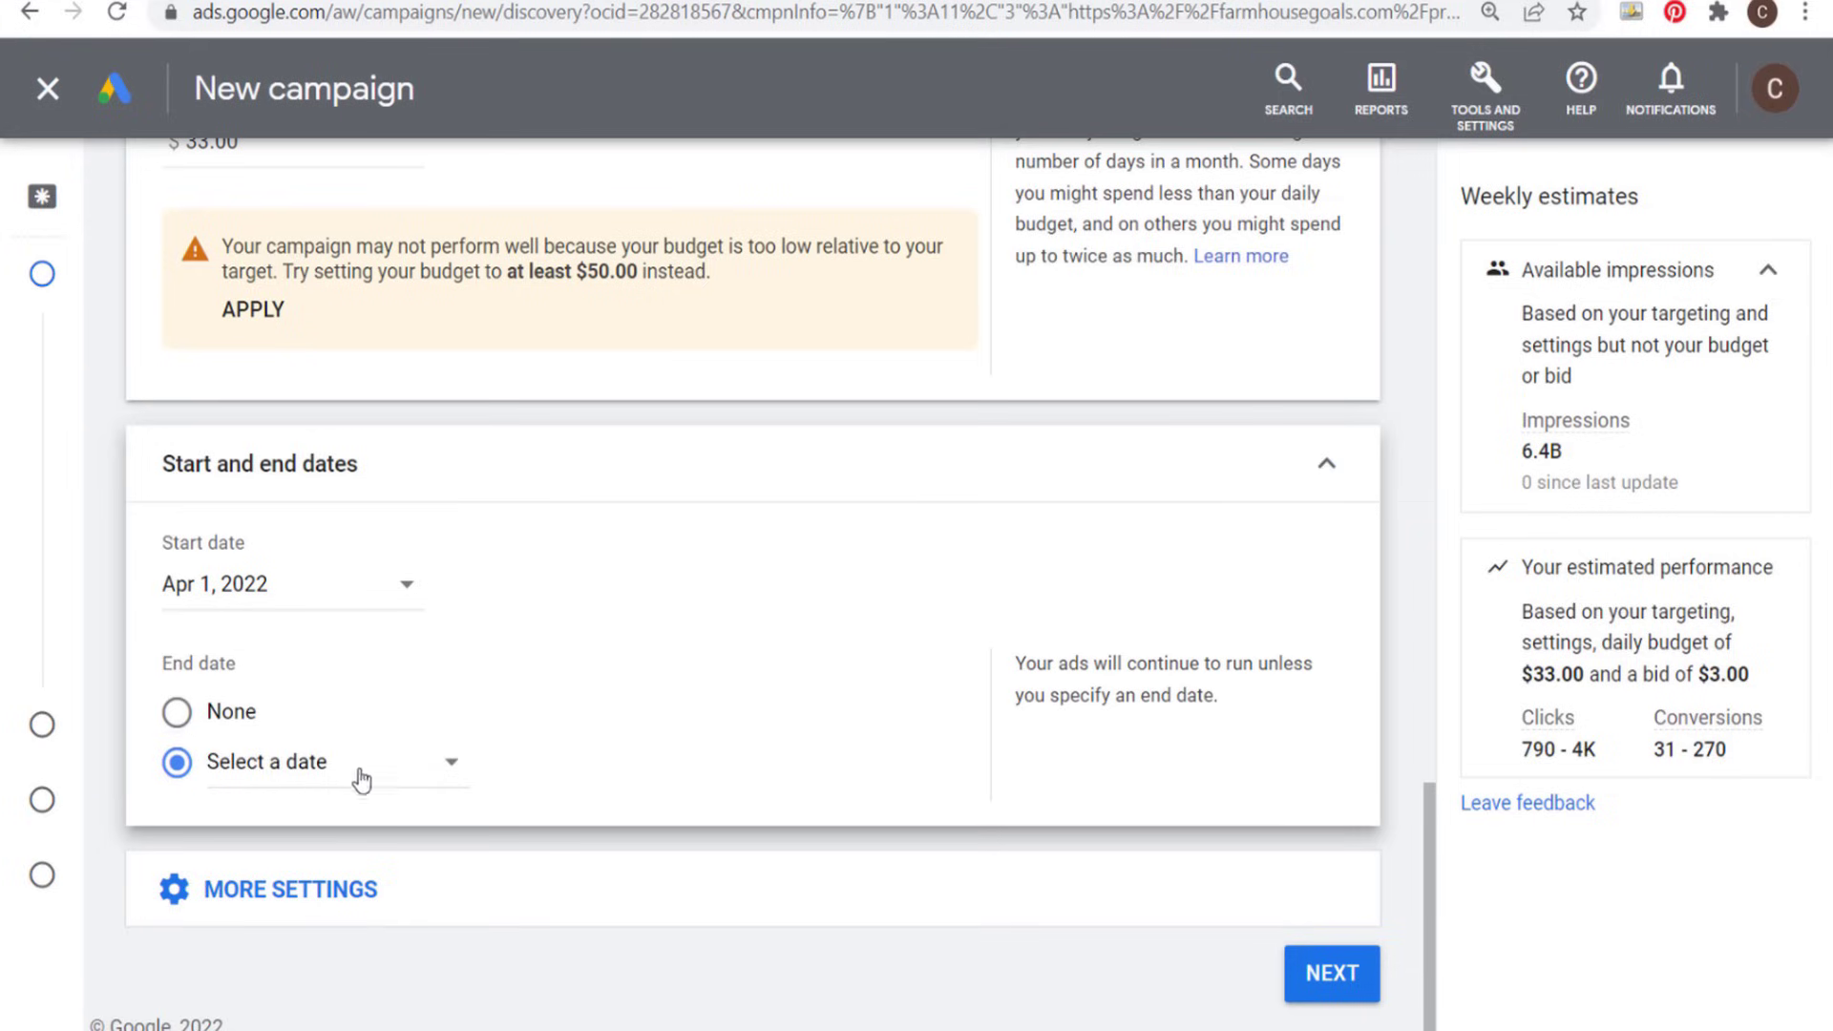
{"action": "left_click", "coordinate": [424, 764]}
{"action": "left_click", "coordinate": [547, 654]}
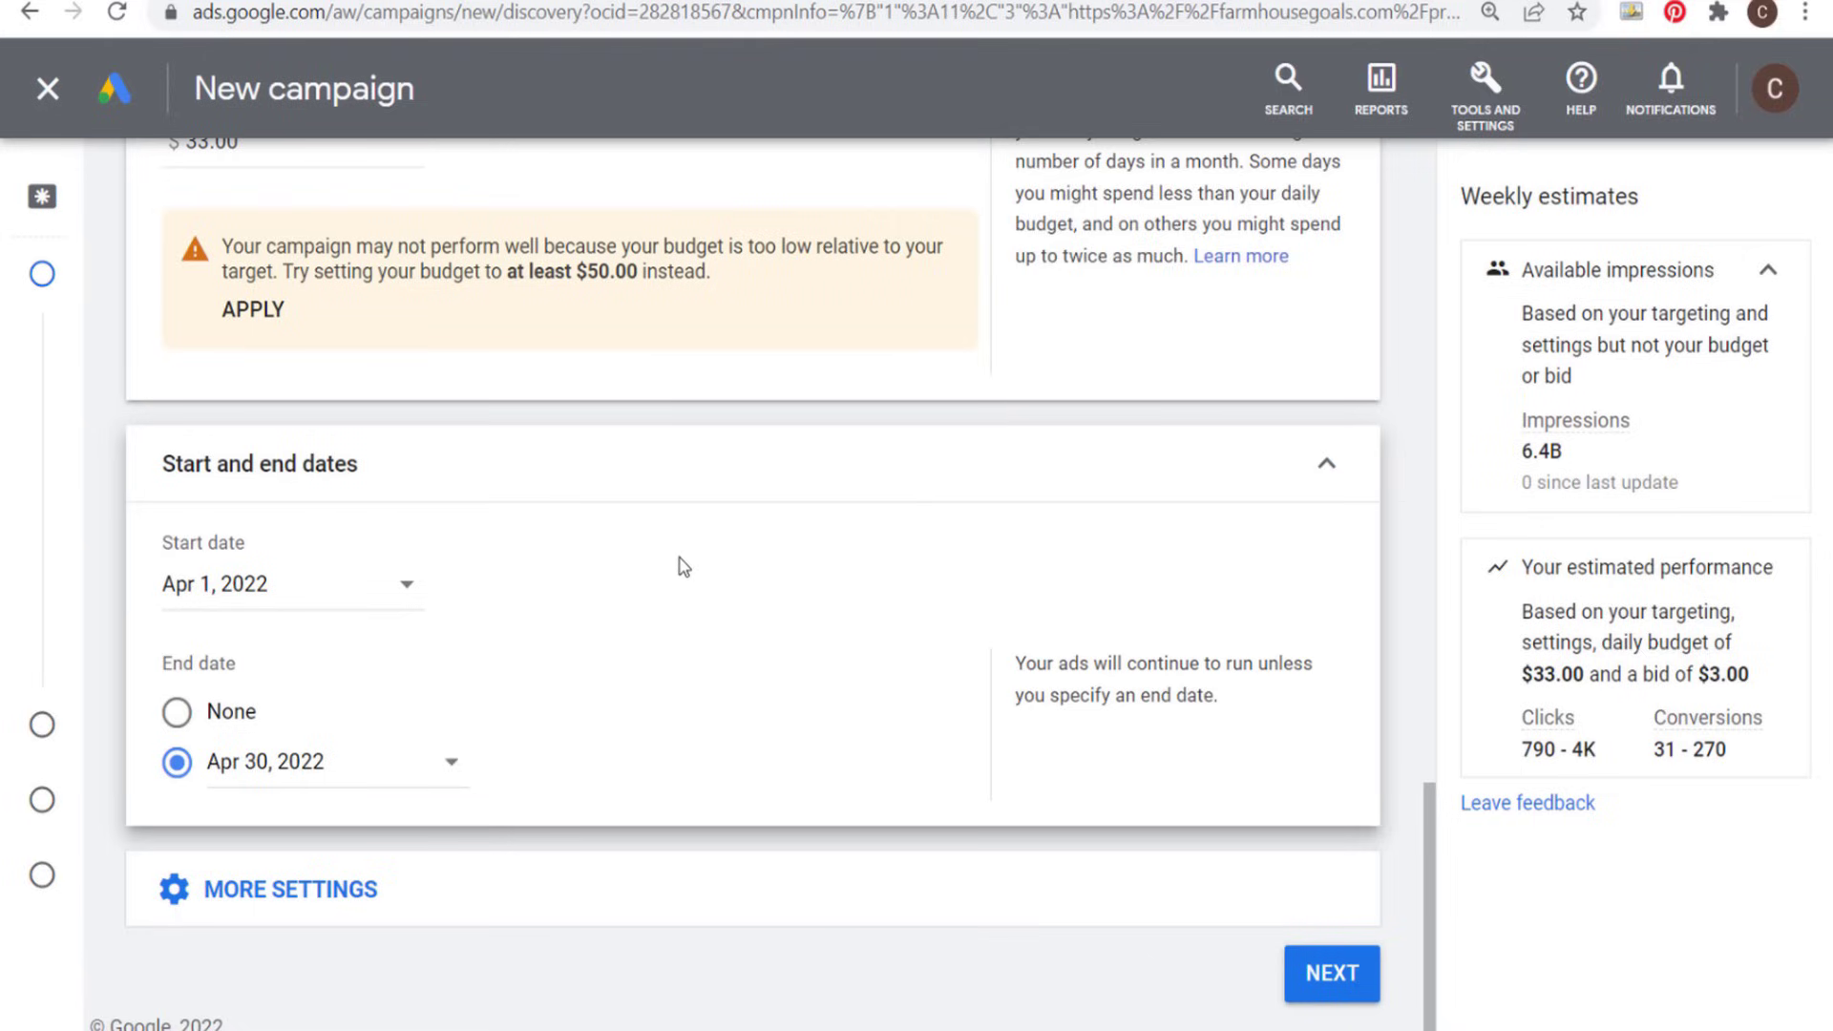
- Finish the campaign settings, continue to Targeting and start a new custom audience segment
{"action": "left_click", "coordinate": [602, 892]}
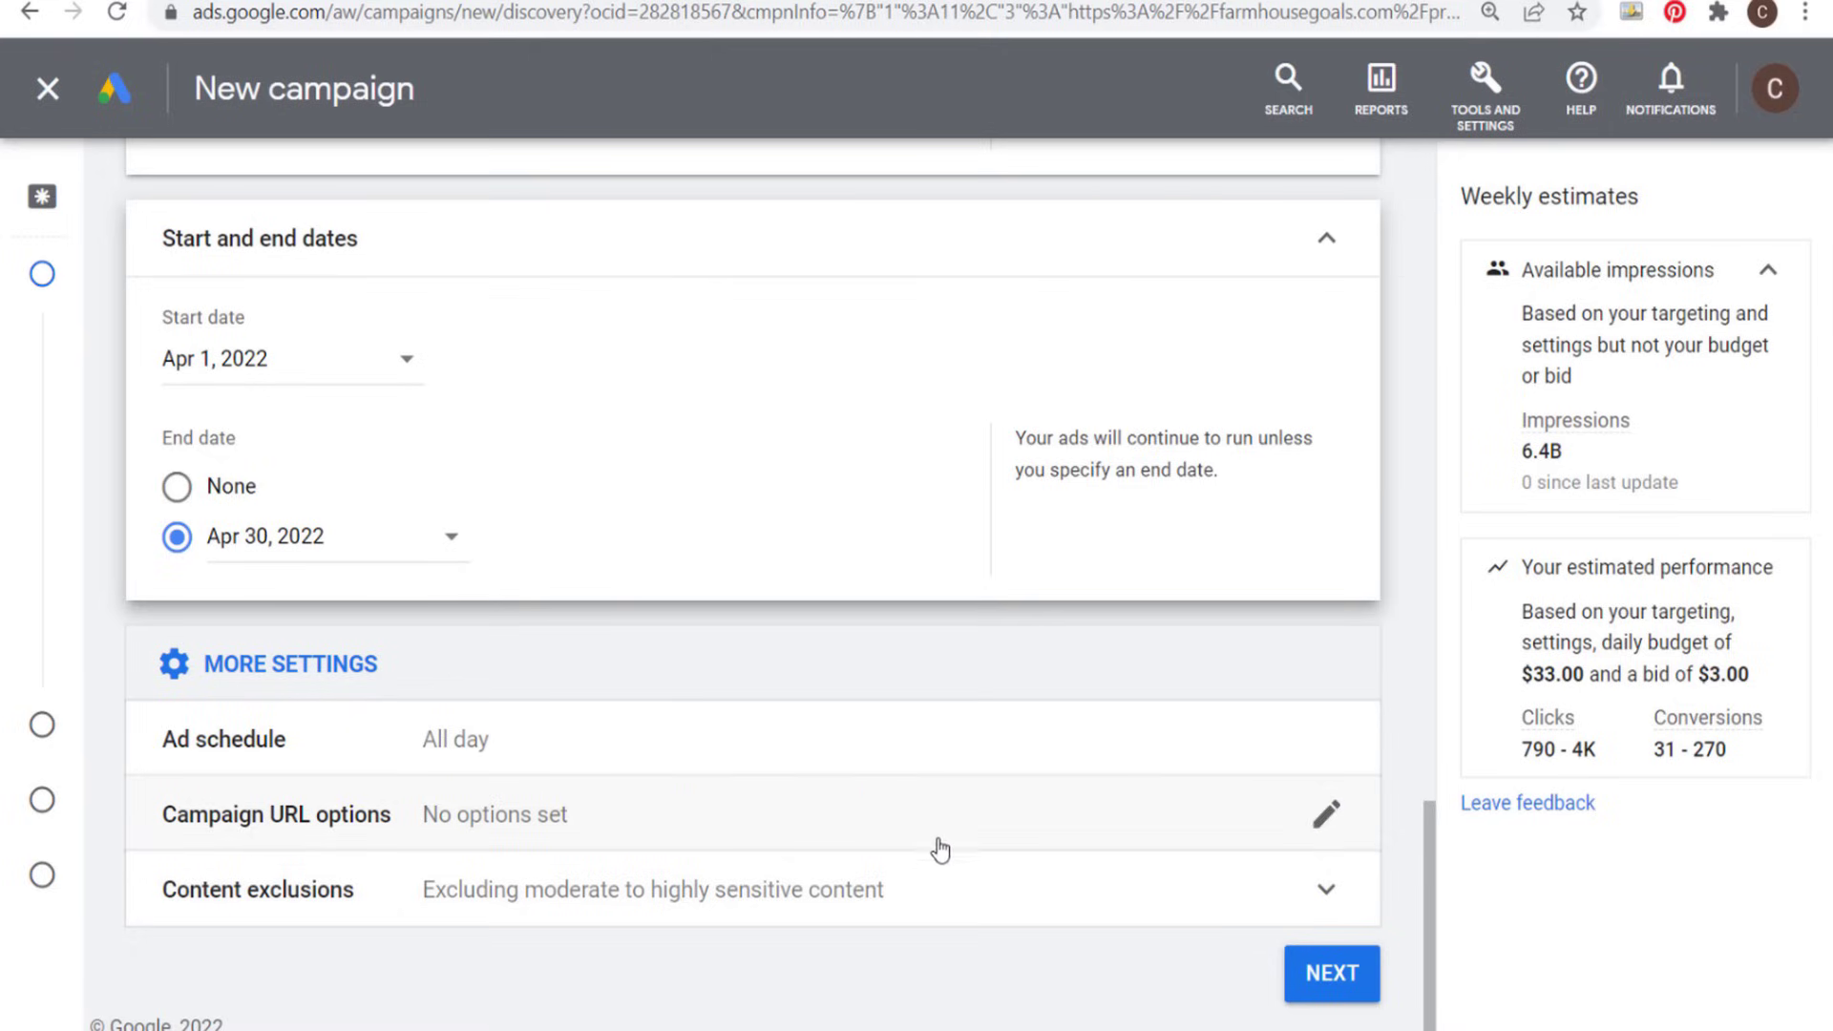
{"action": "left_click", "coordinate": [1325, 981]}
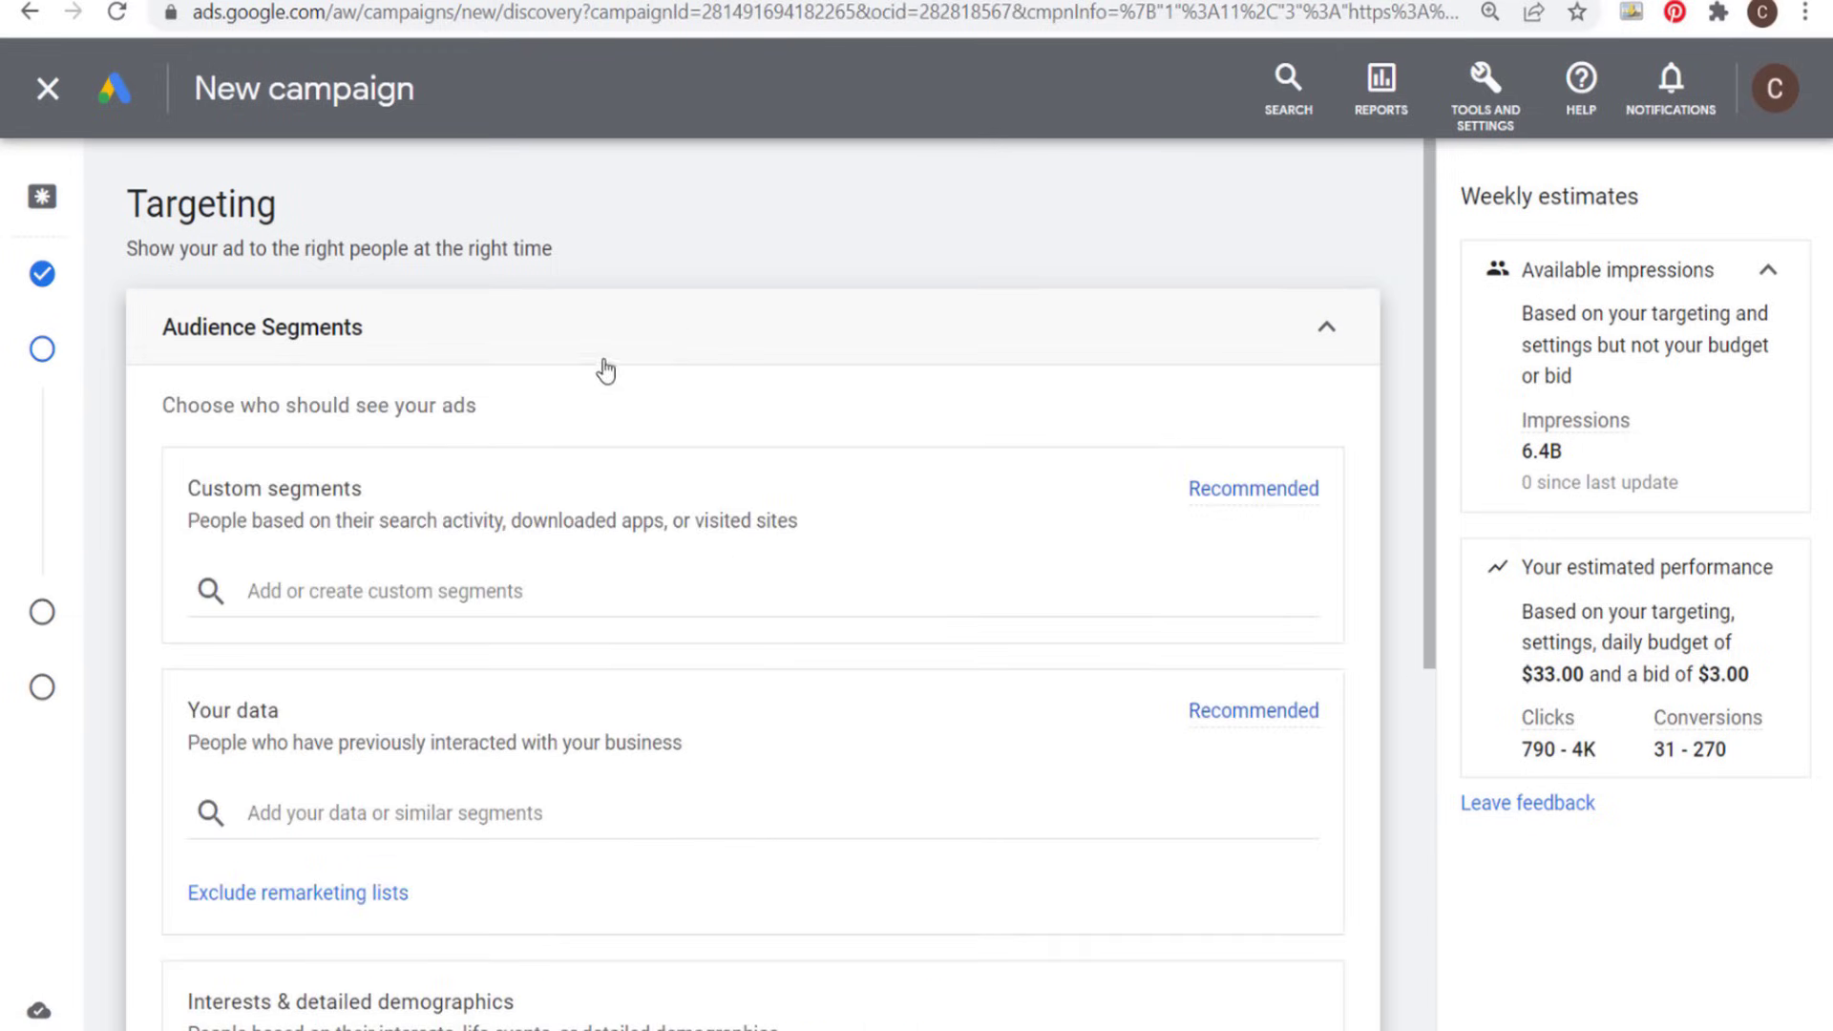
{"action": "scroll", "coordinate": [606, 371], "scroll_direction": "down", "scroll_amount": 1}
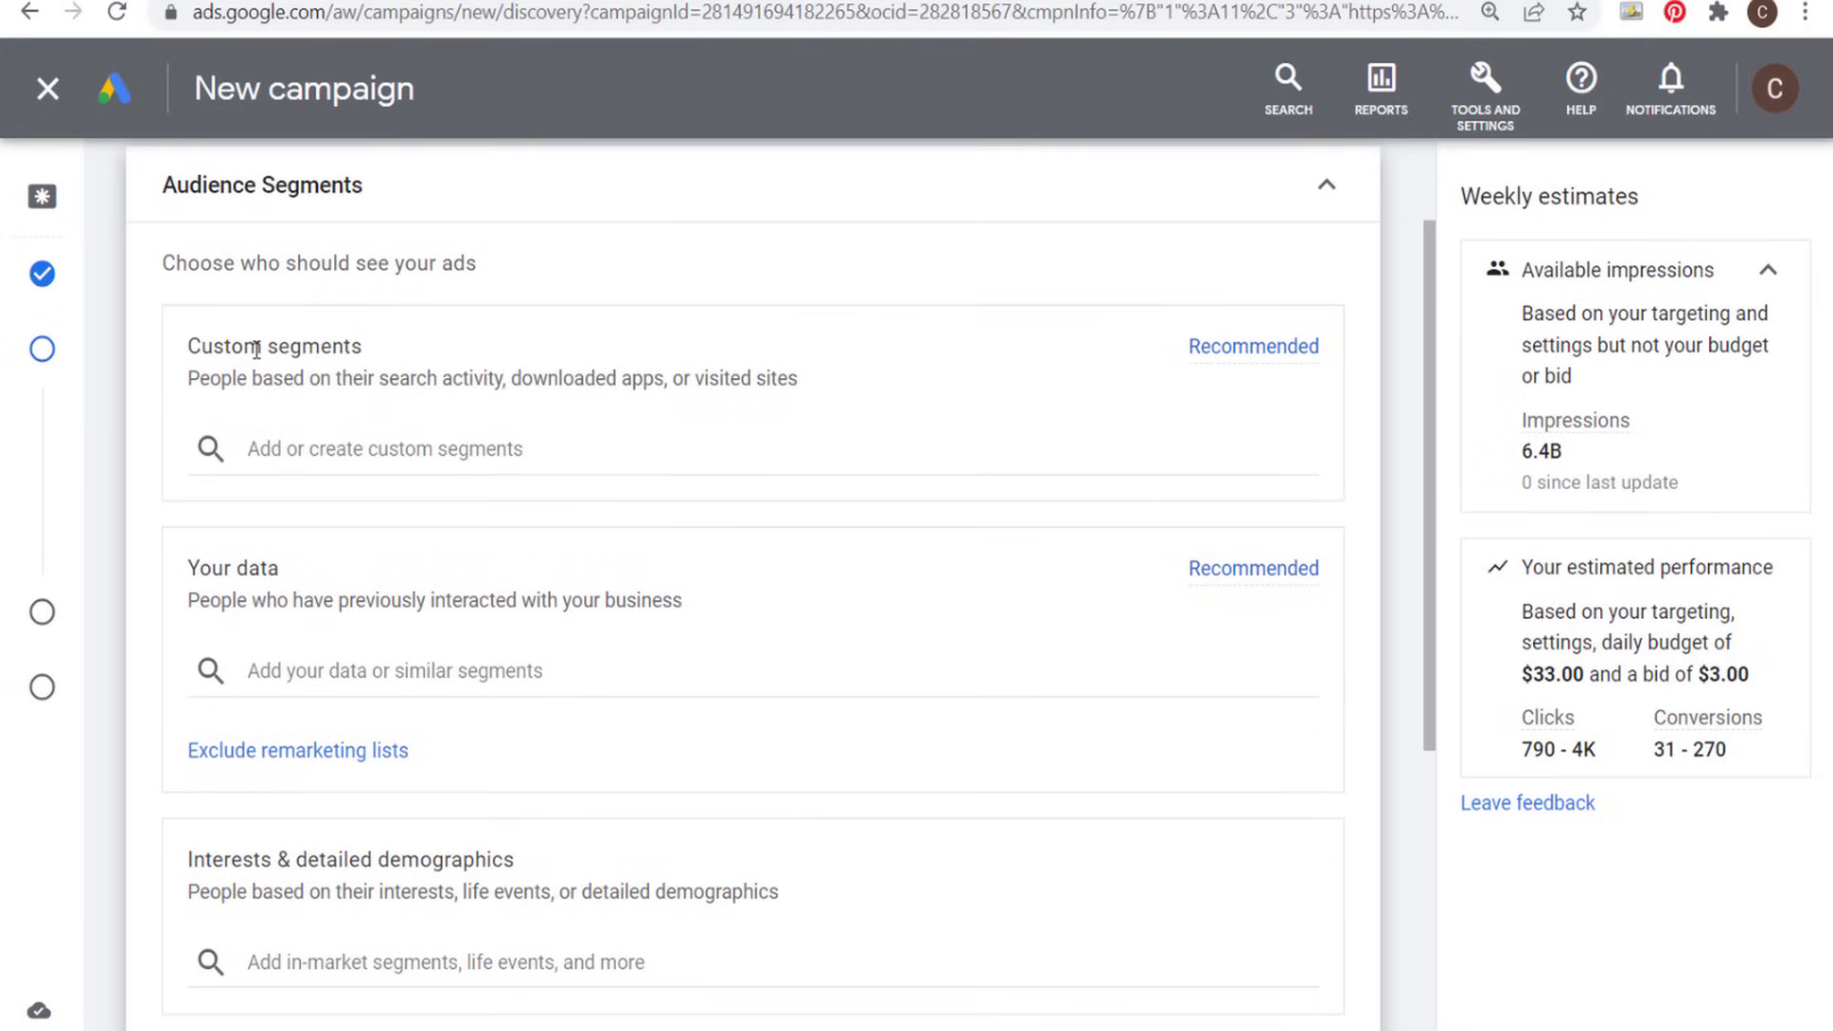
{"action": "left_click", "coordinate": [330, 451]}
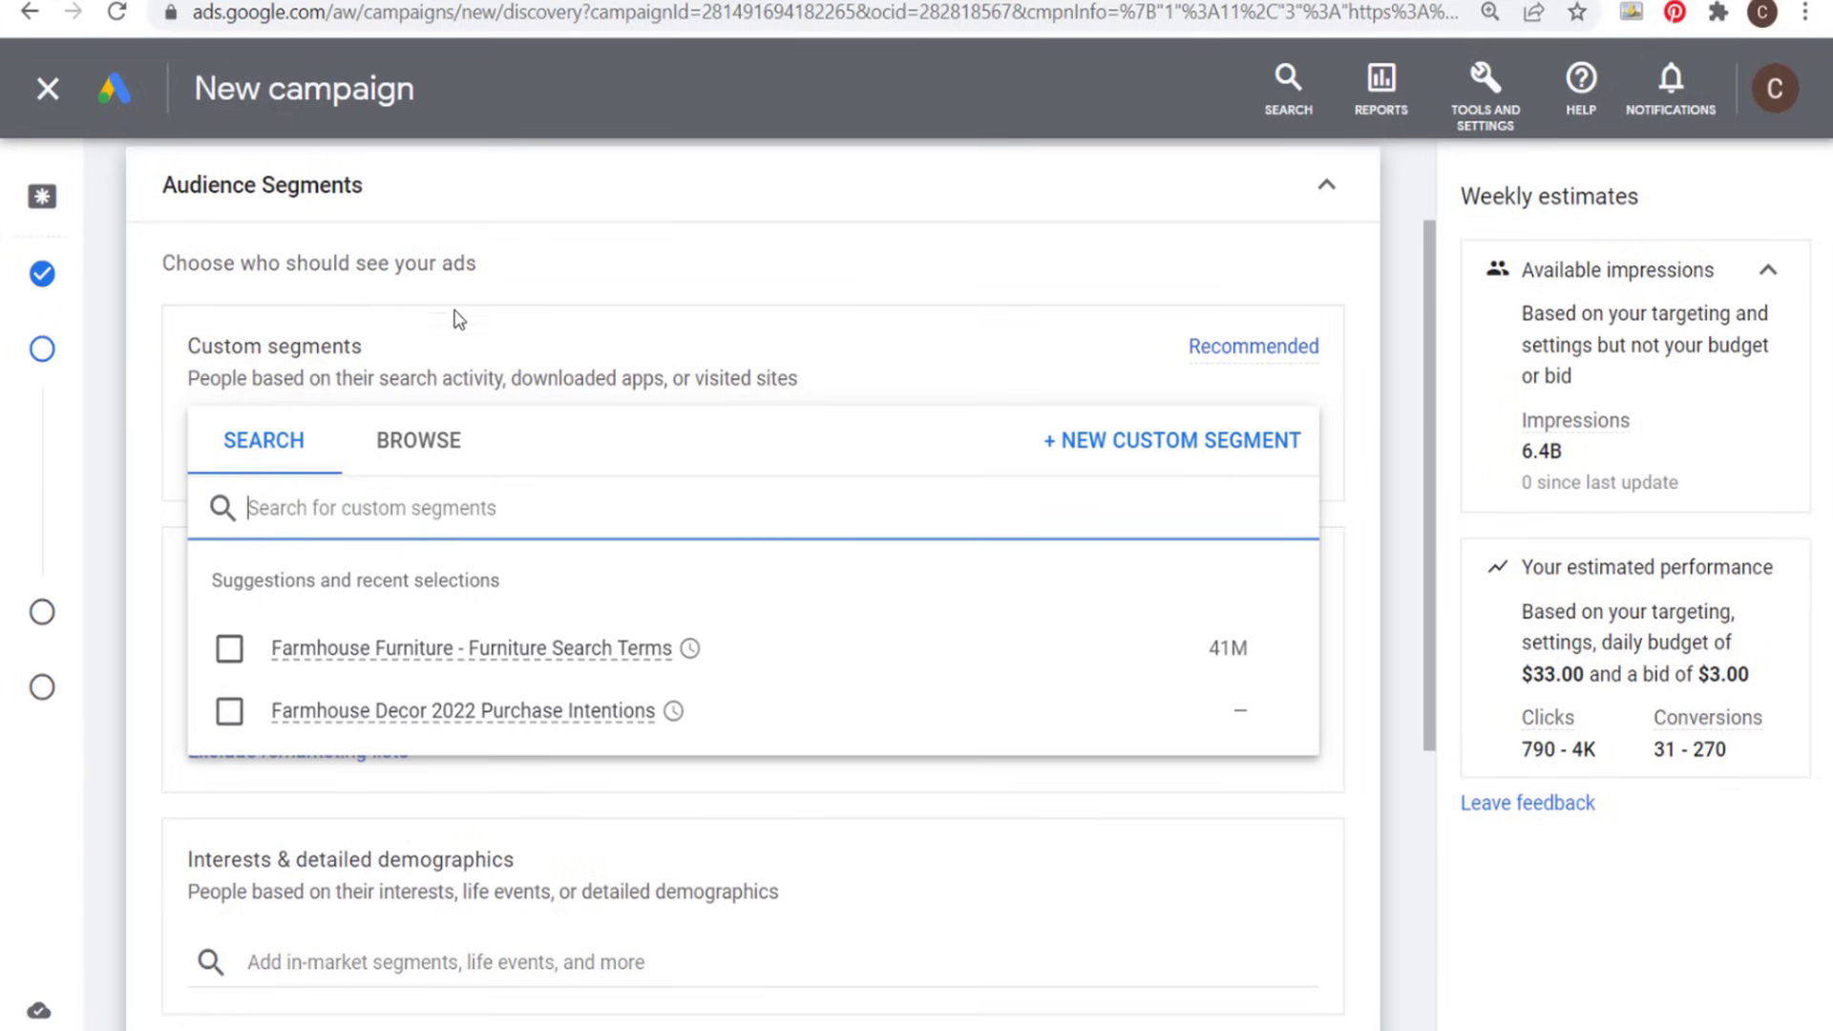
{"action": "left_click", "coordinate": [1075, 452]}
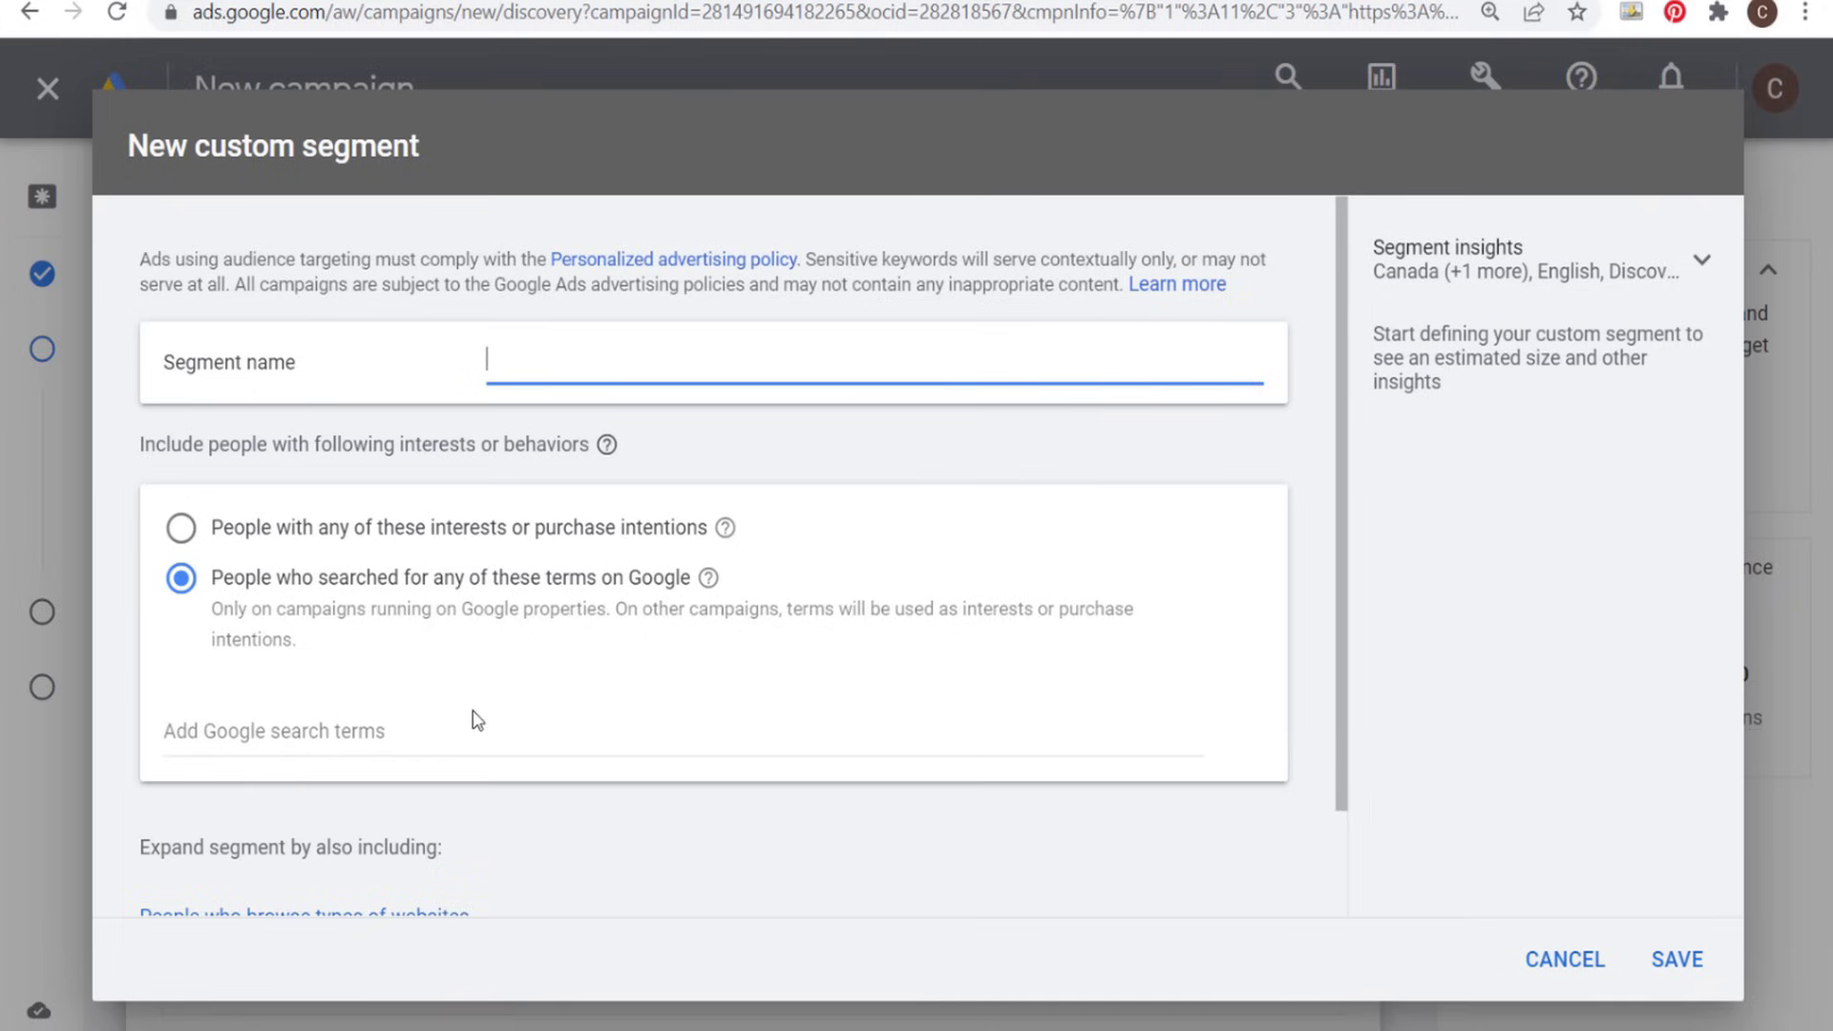
- Add "farmhouse furniture" and "rustic furniture" as Google search terms for the new custom segment
{"action": "left_click", "coordinate": [418, 732]}
{"action": "type", "text": "fa"}
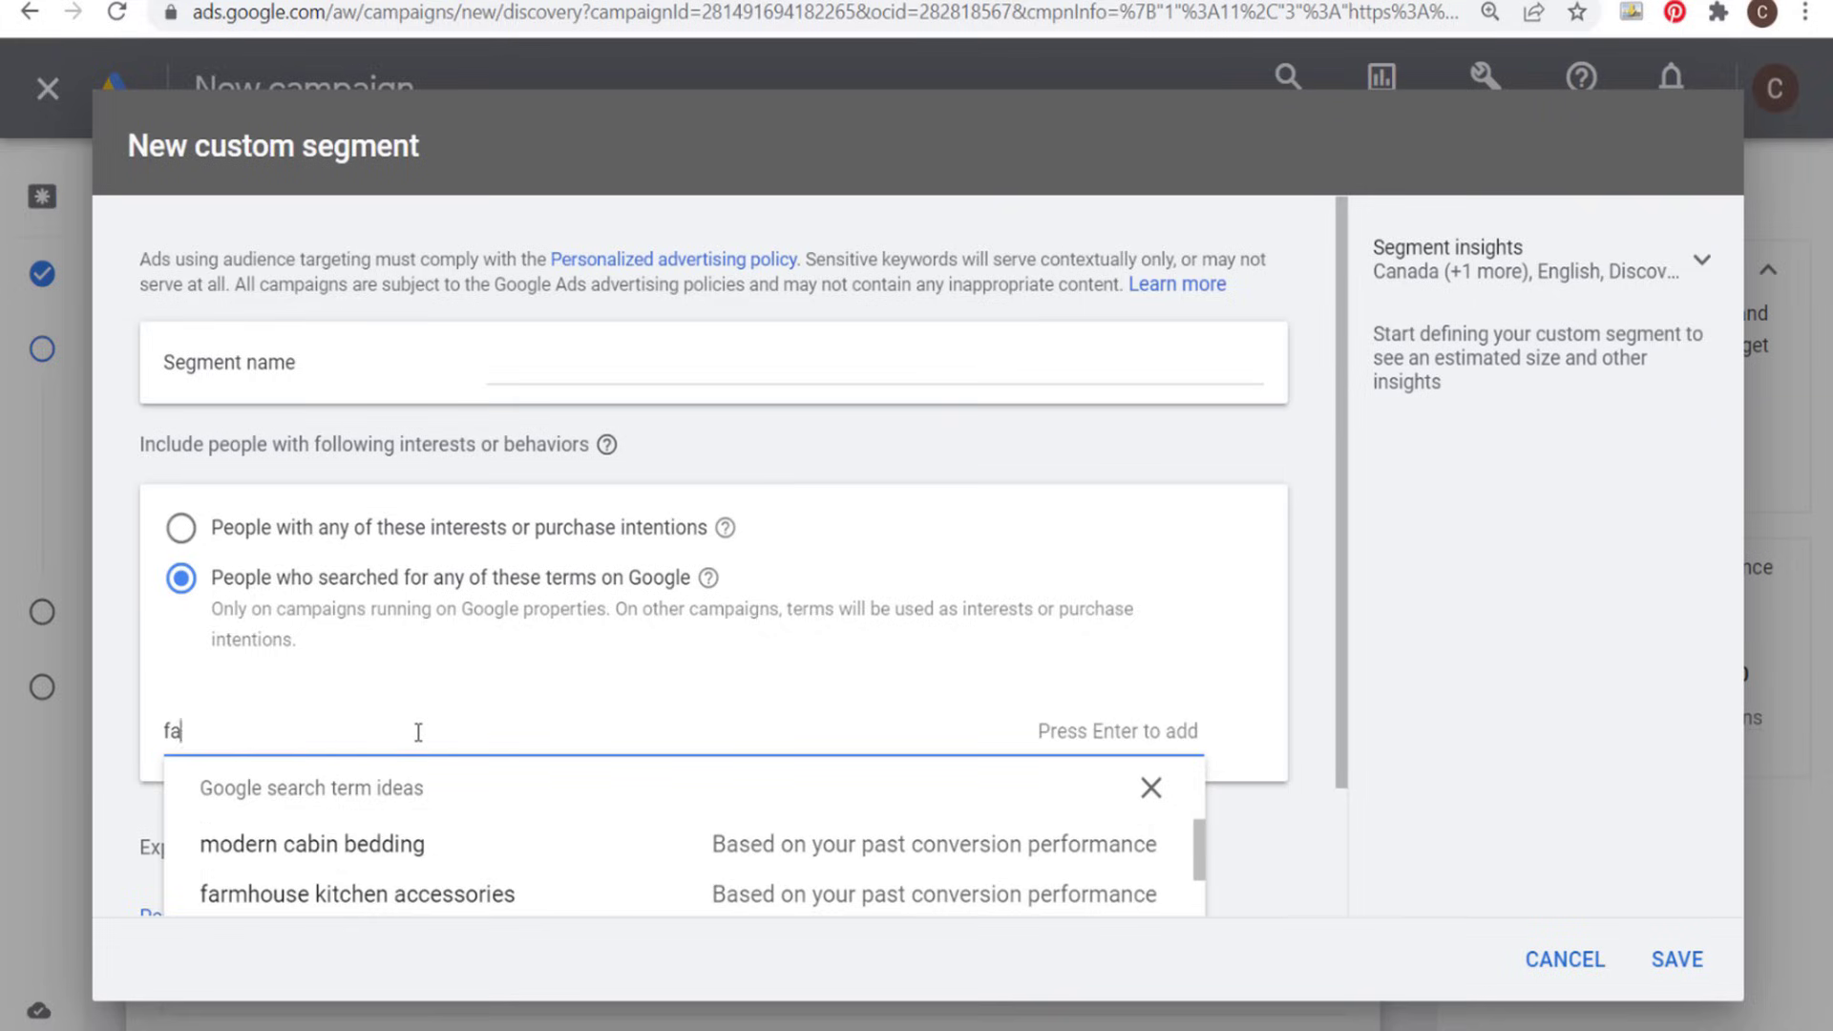
{"action": "type", "text": "rmhouse furniture"}
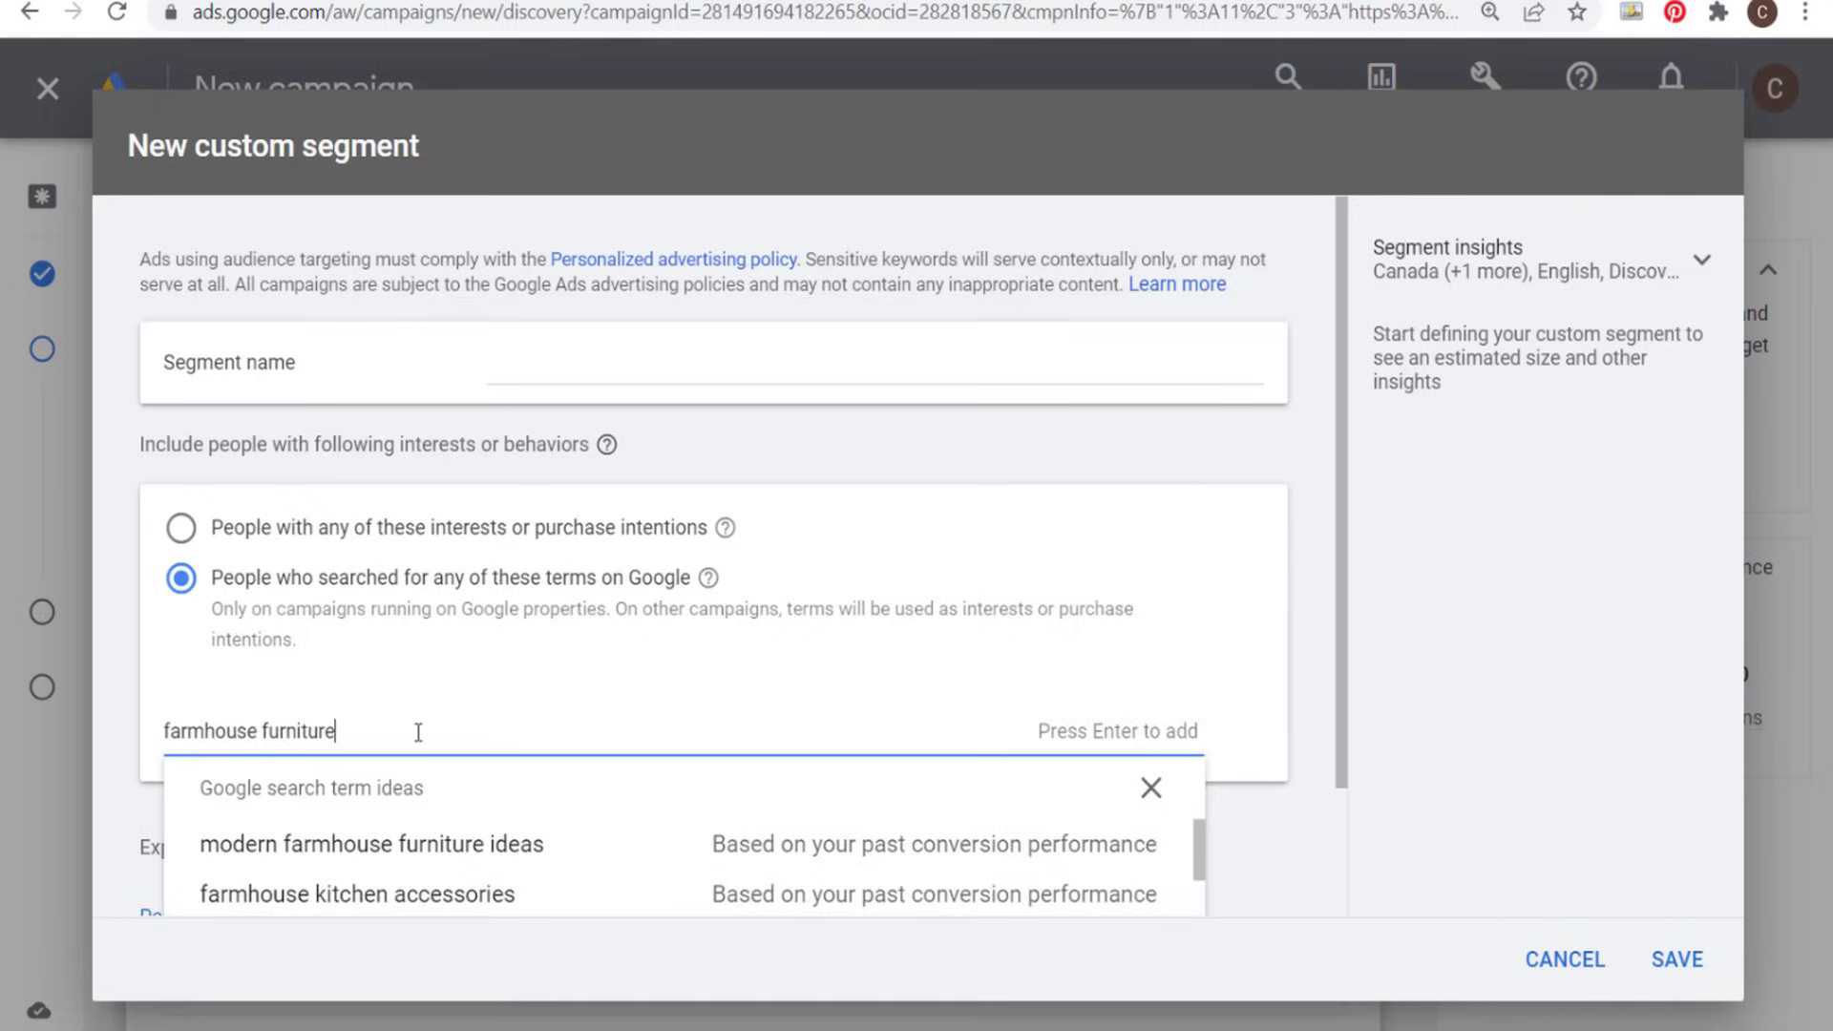
{"action": "key", "text": "Return"}
{"action": "type", "text": "rustic "}
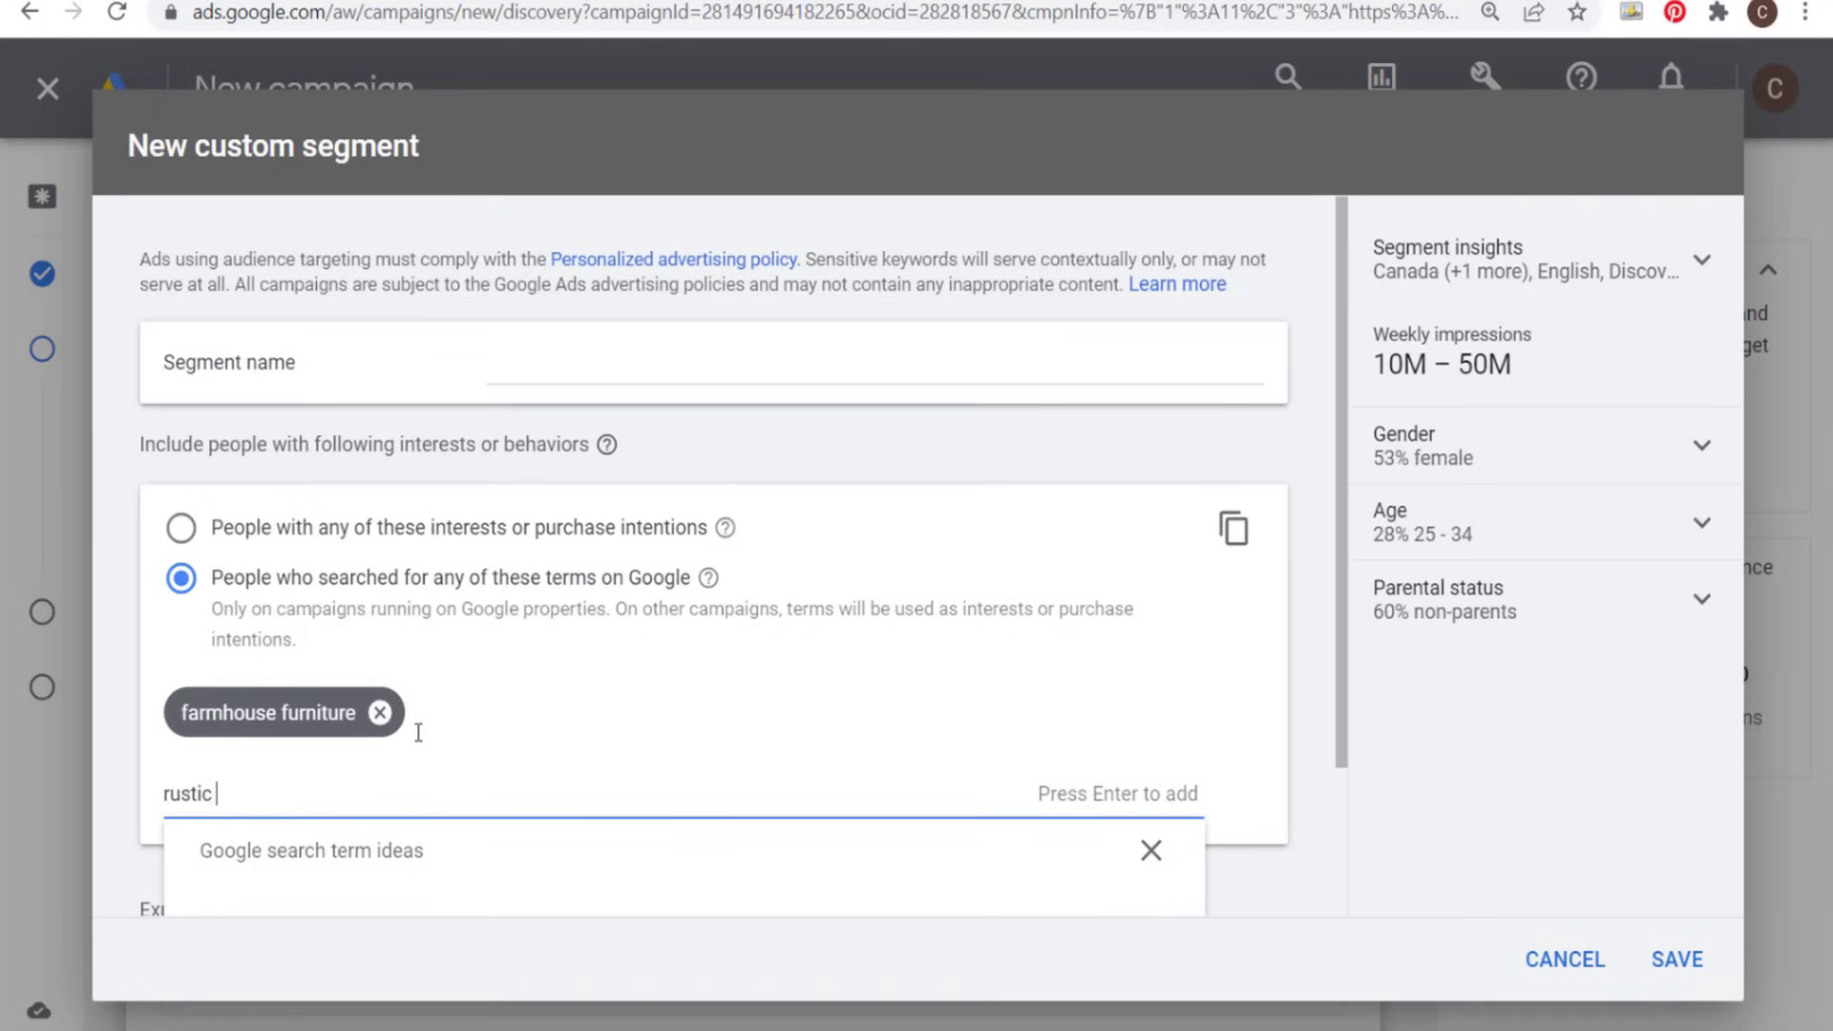
{"action": "type", "text": "furniture"}
{"action": "key", "text": "Return"}
- Add the search terms "country furniture" and "shabby chic furniture" to the custom segment and dismiss the term ideas
{"action": "type", "text": "co"}
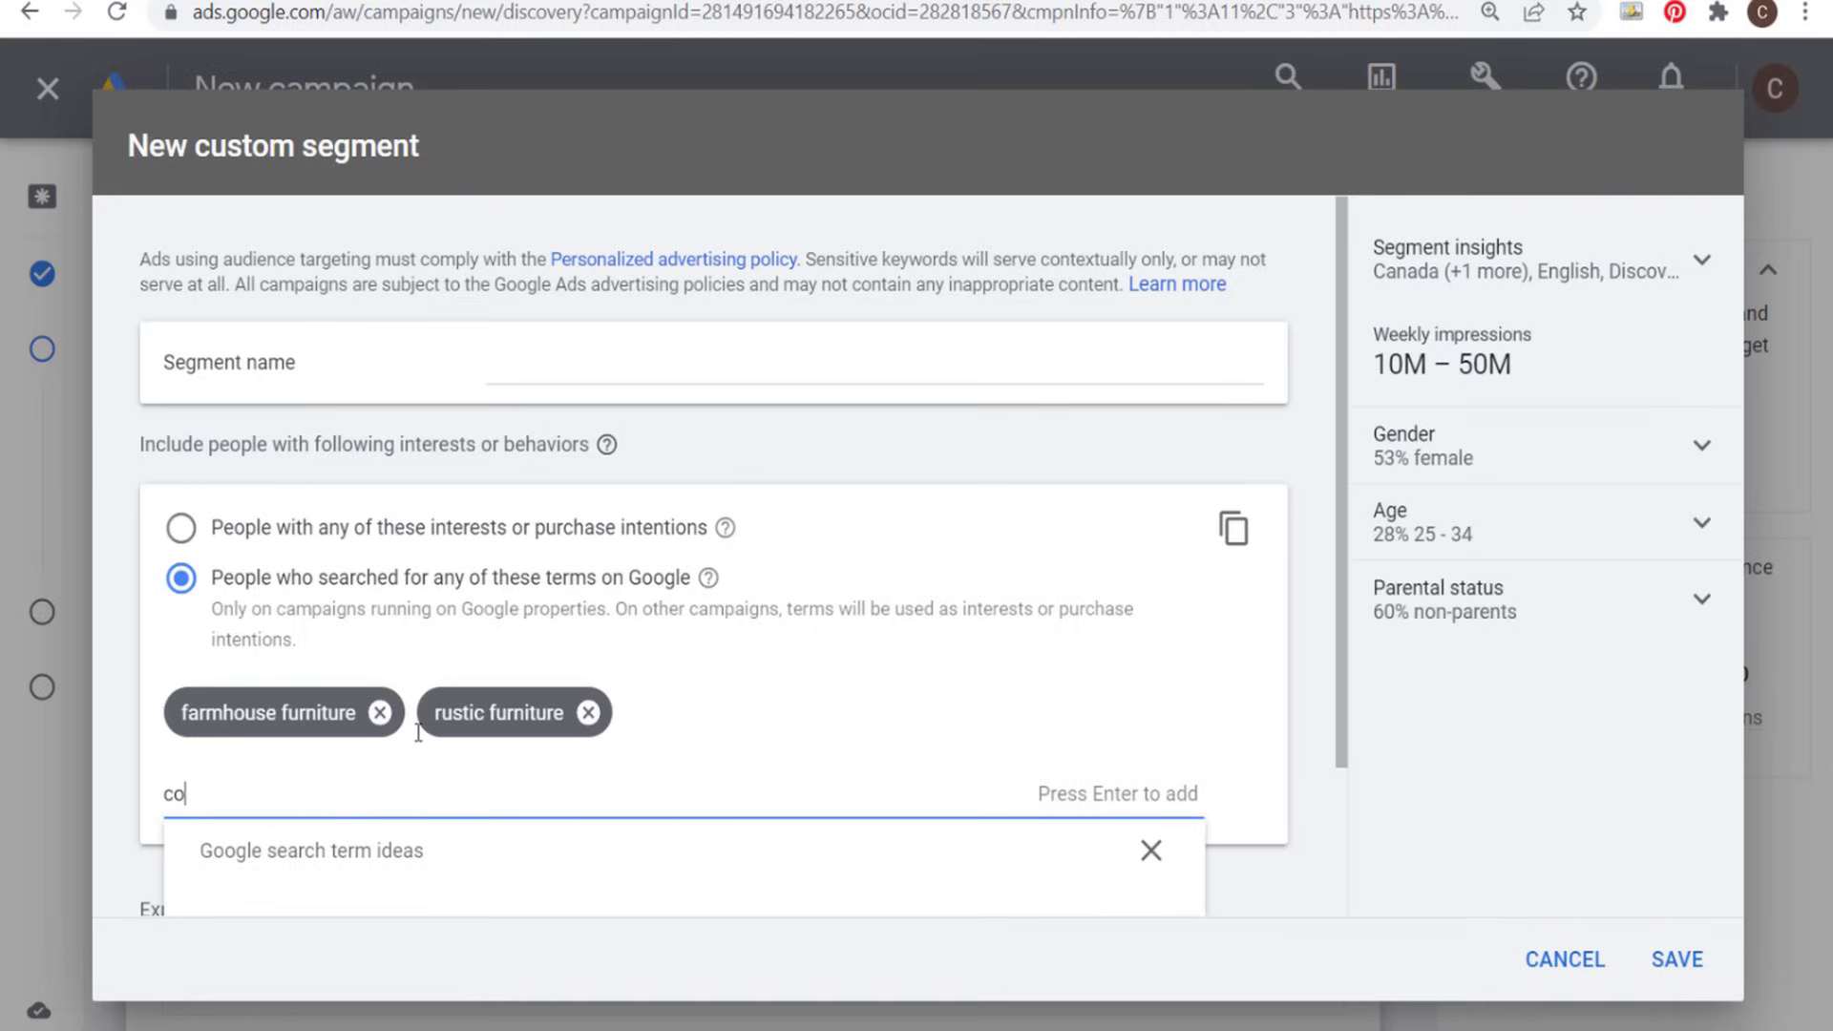
{"action": "type", "text": "untry furniture"}
{"action": "key", "text": "Return"}
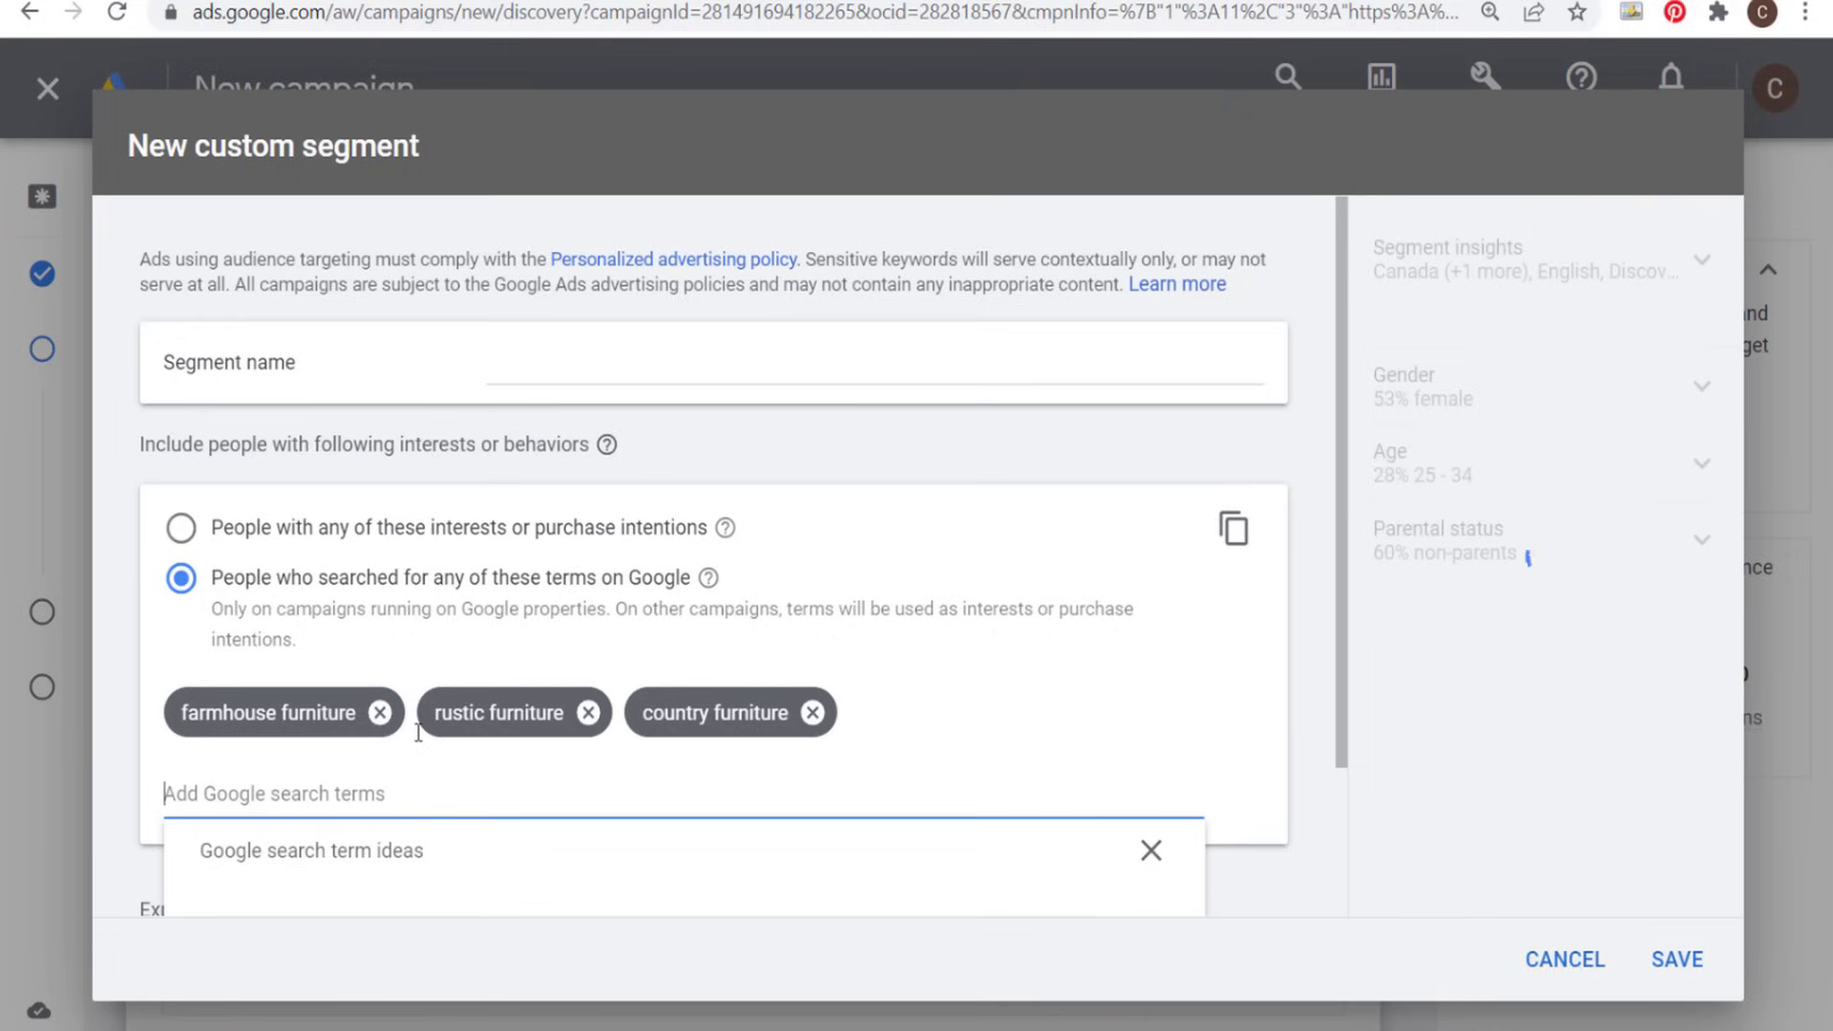
{"action": "type", "text": "shabby chic fu"}
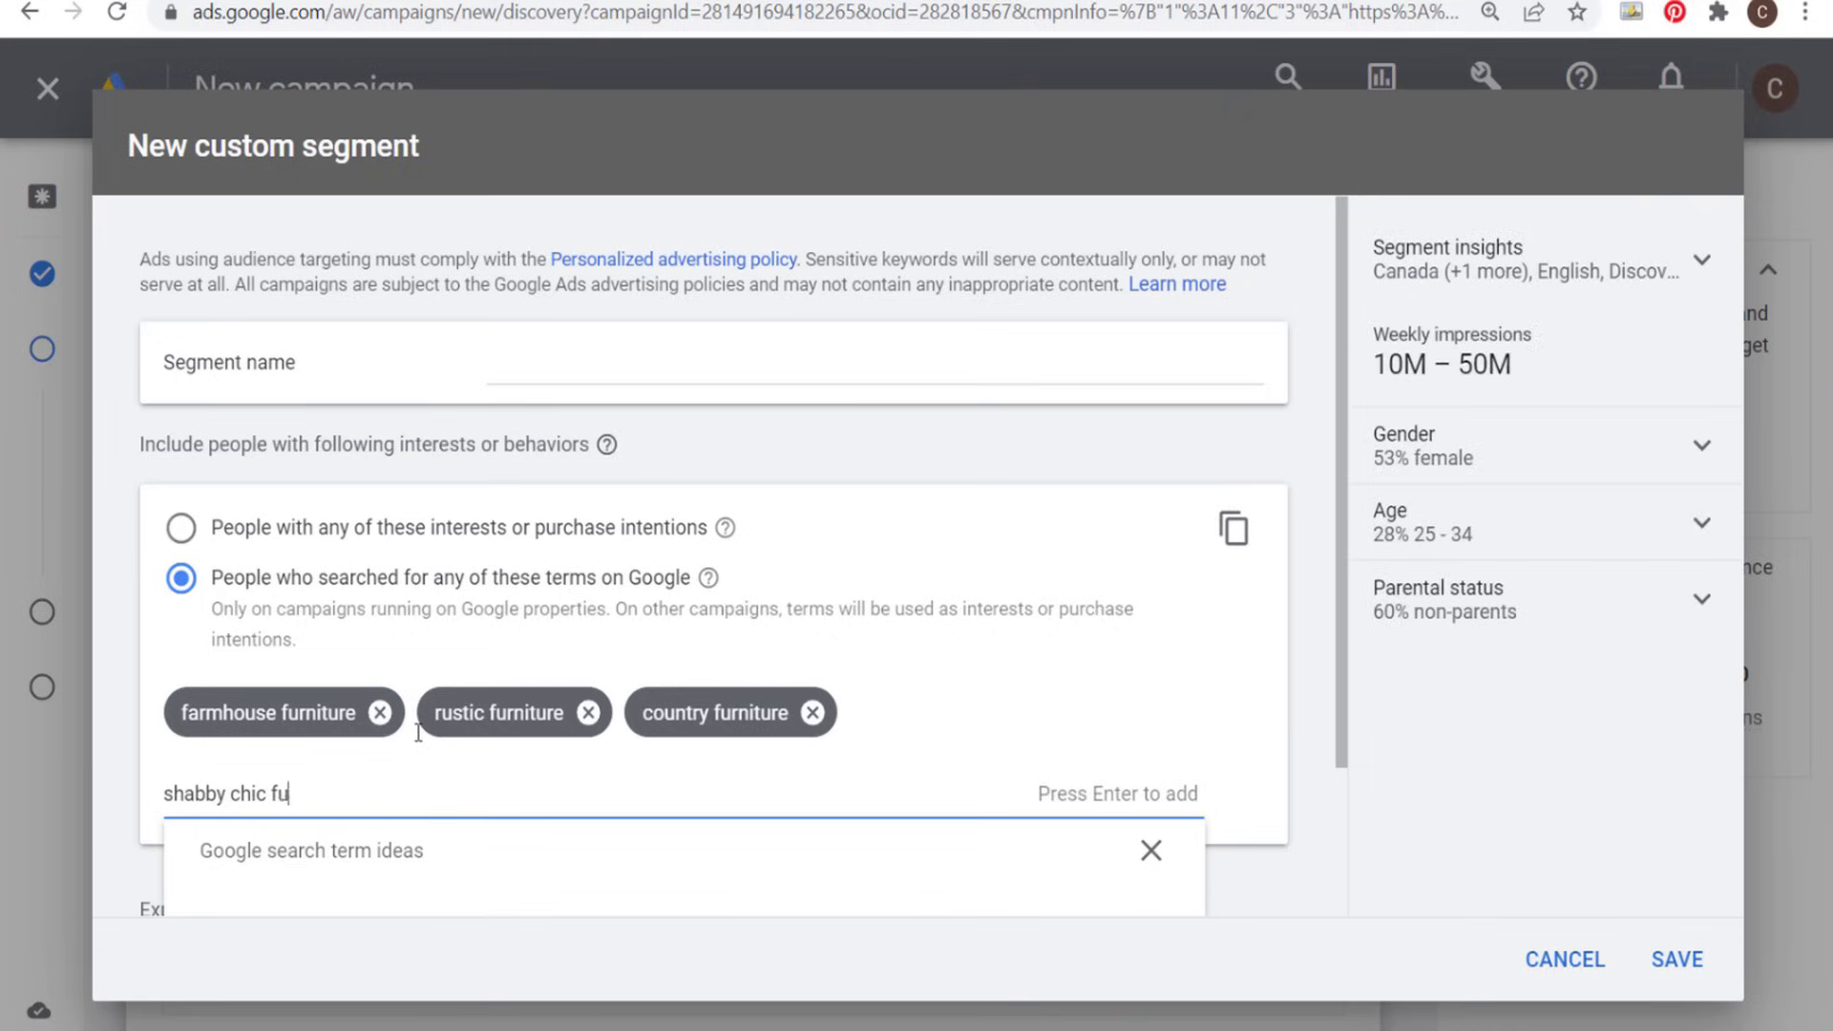
{"action": "type", "text": "rniture"}
{"action": "key", "text": "Return"}
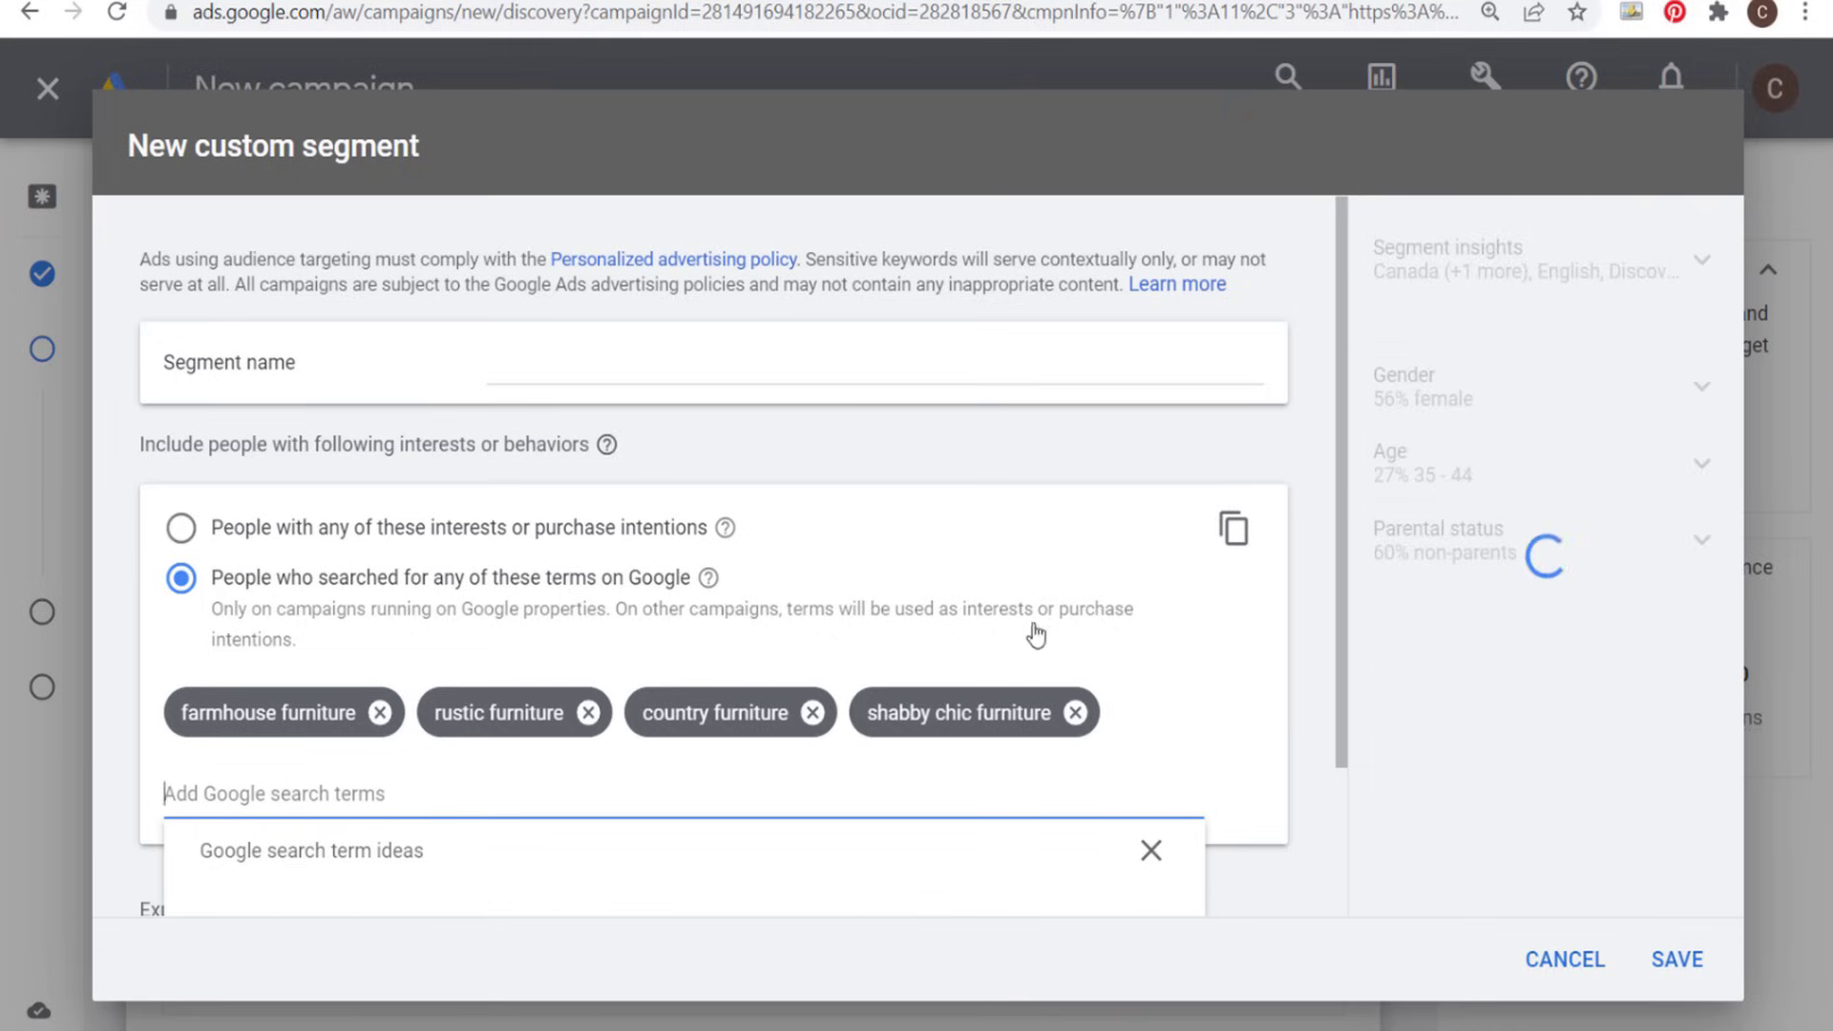
{"action": "scroll", "coordinate": [1095, 661], "scroll_direction": "down", "scroll_amount": 2}
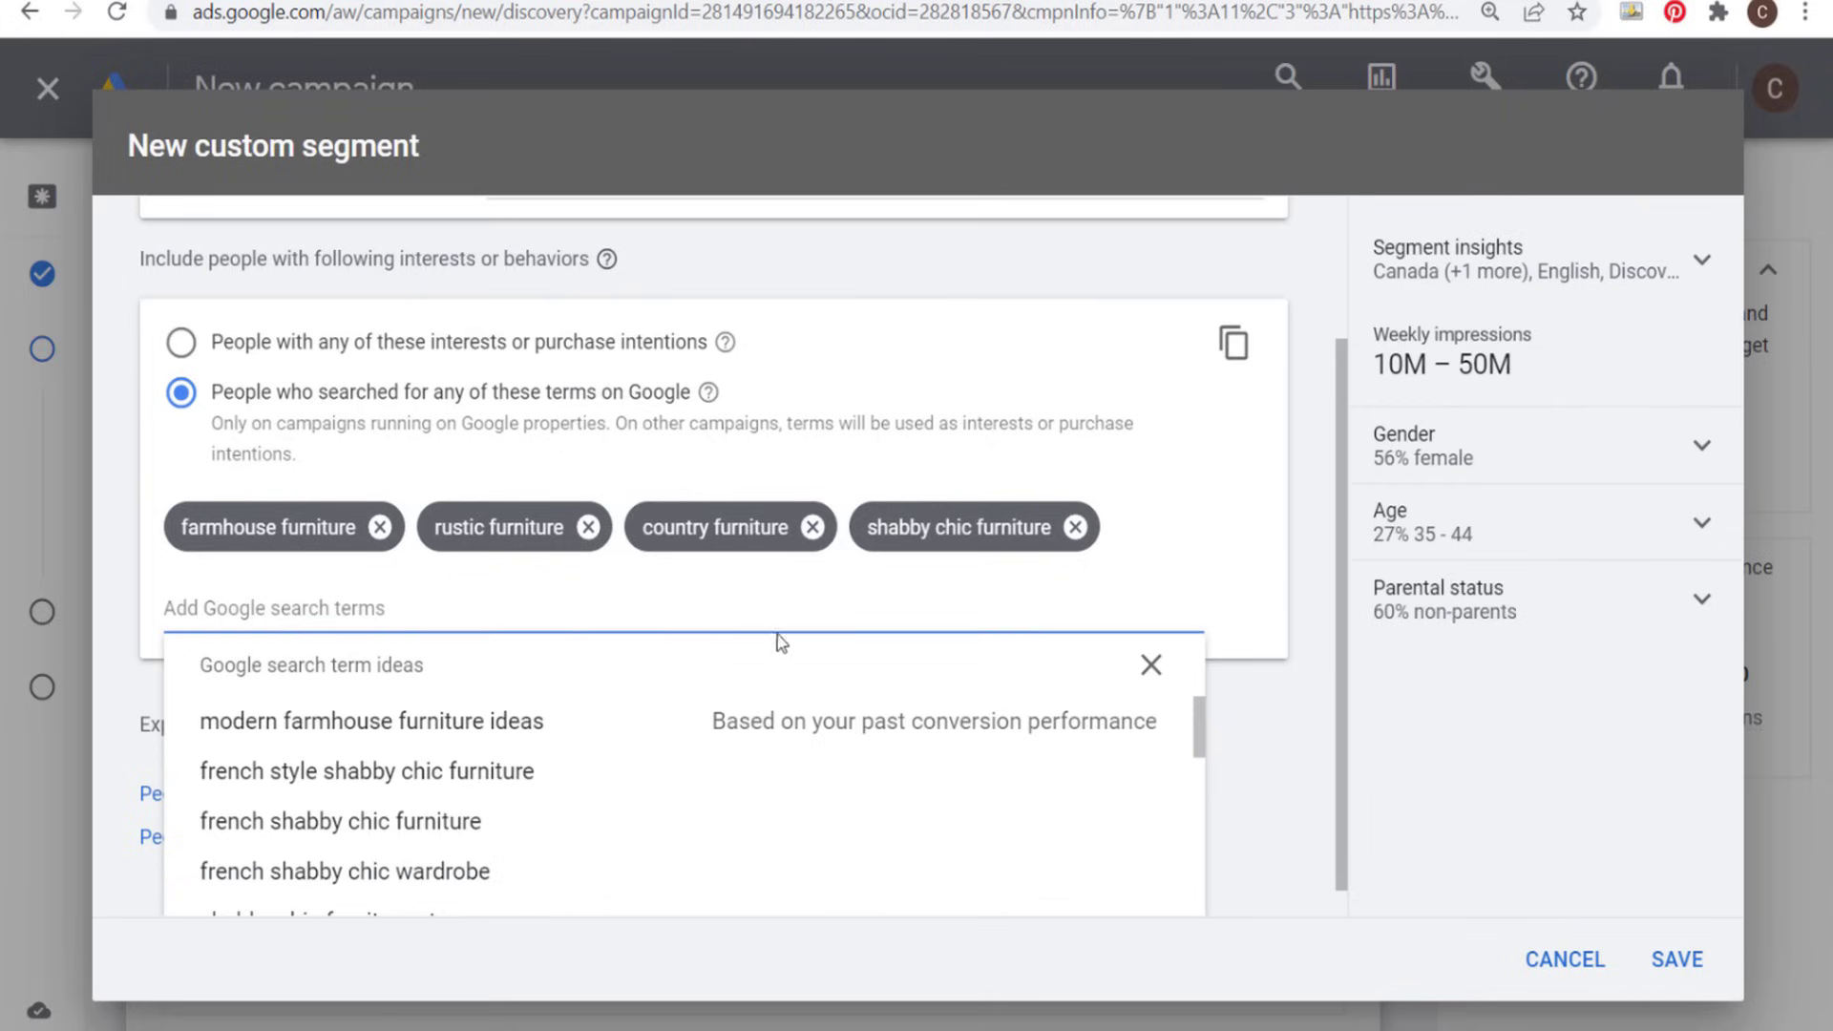
{"action": "triple_click", "coordinate": [1385, 334]}
{"action": "left_click", "coordinate": [694, 417]}
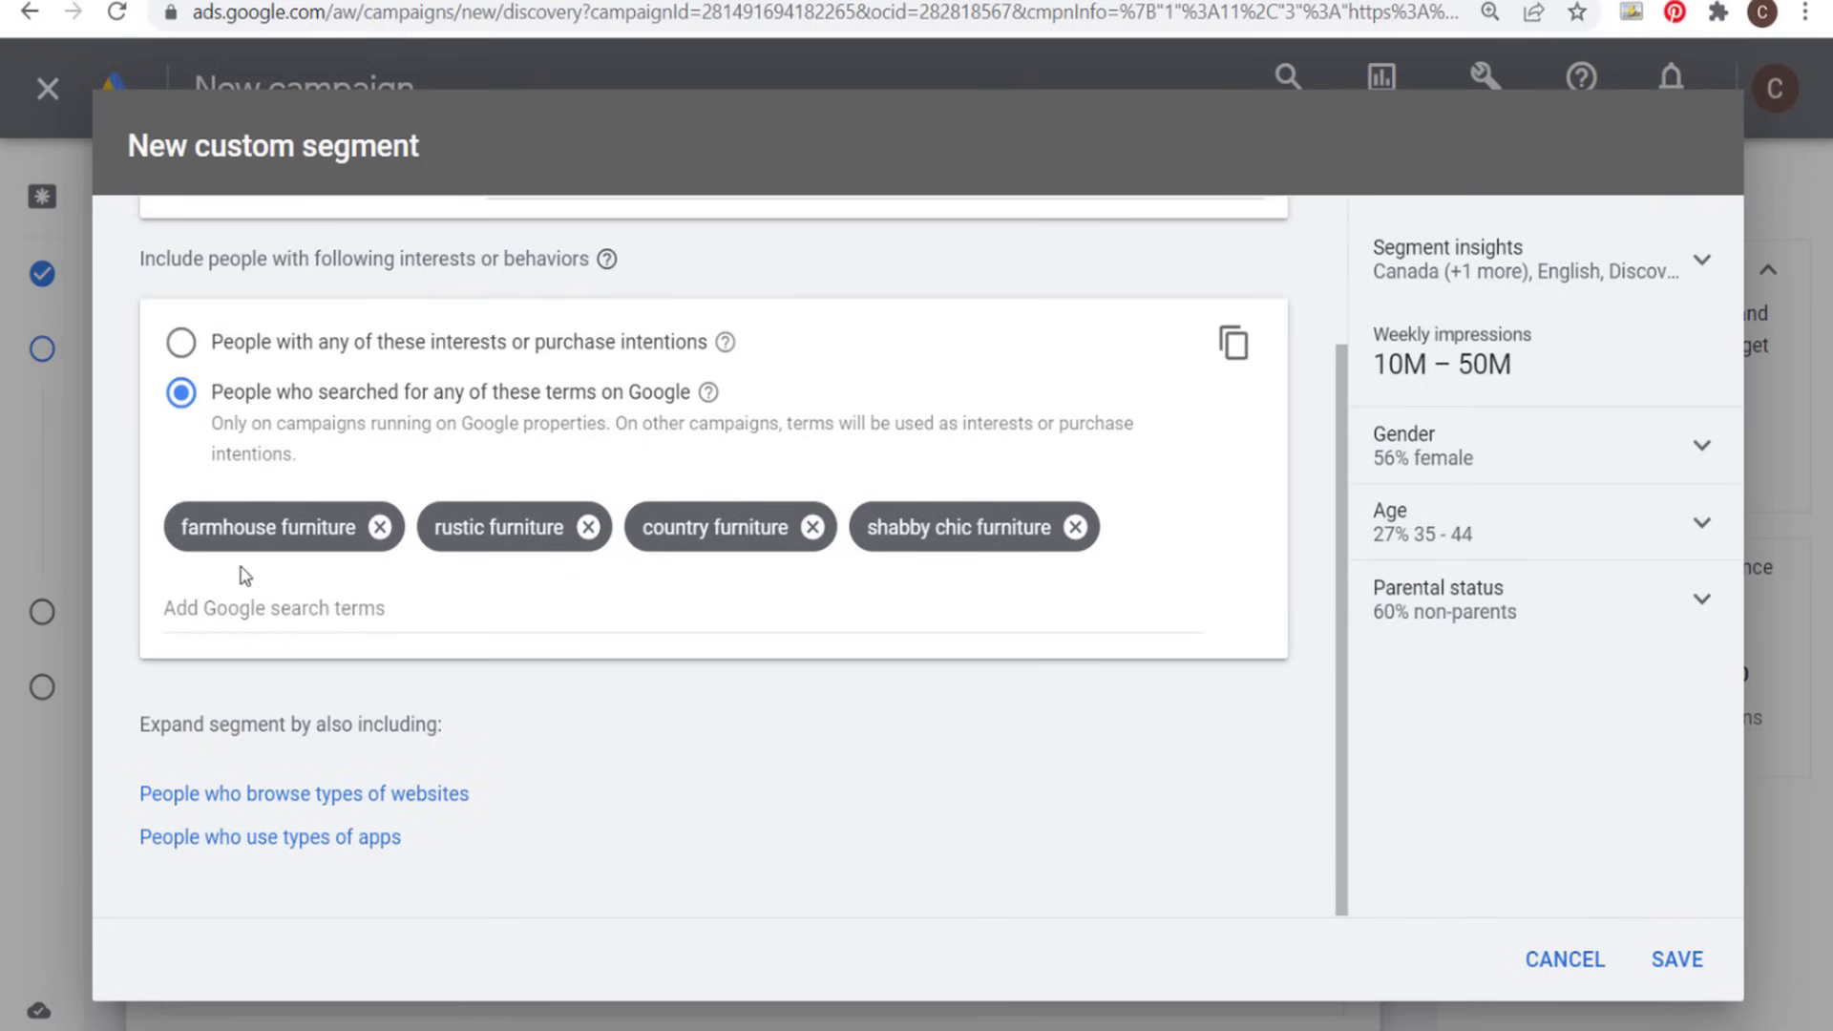
{"action": "scroll", "coordinate": [630, 573], "scroll_direction": "up", "scroll_amount": 2}
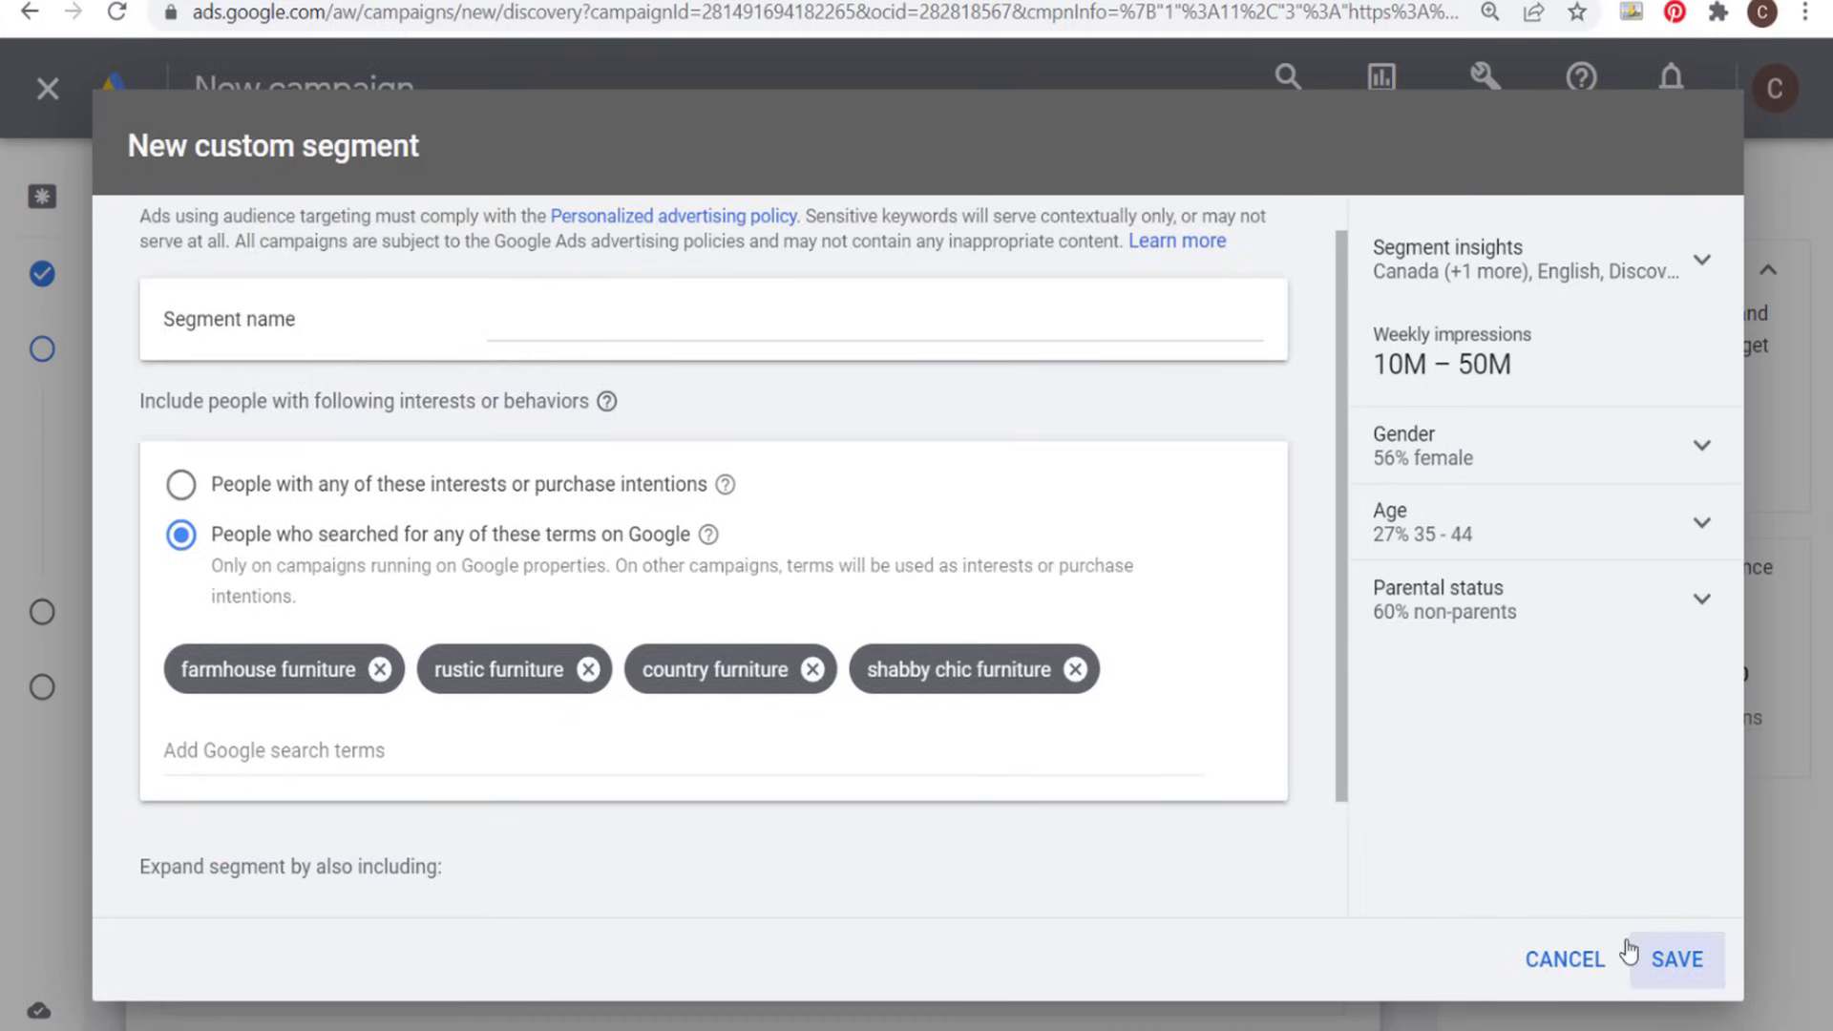
{"action": "scroll", "coordinate": [932, 614], "scroll_direction": "down", "scroll_amount": 2}
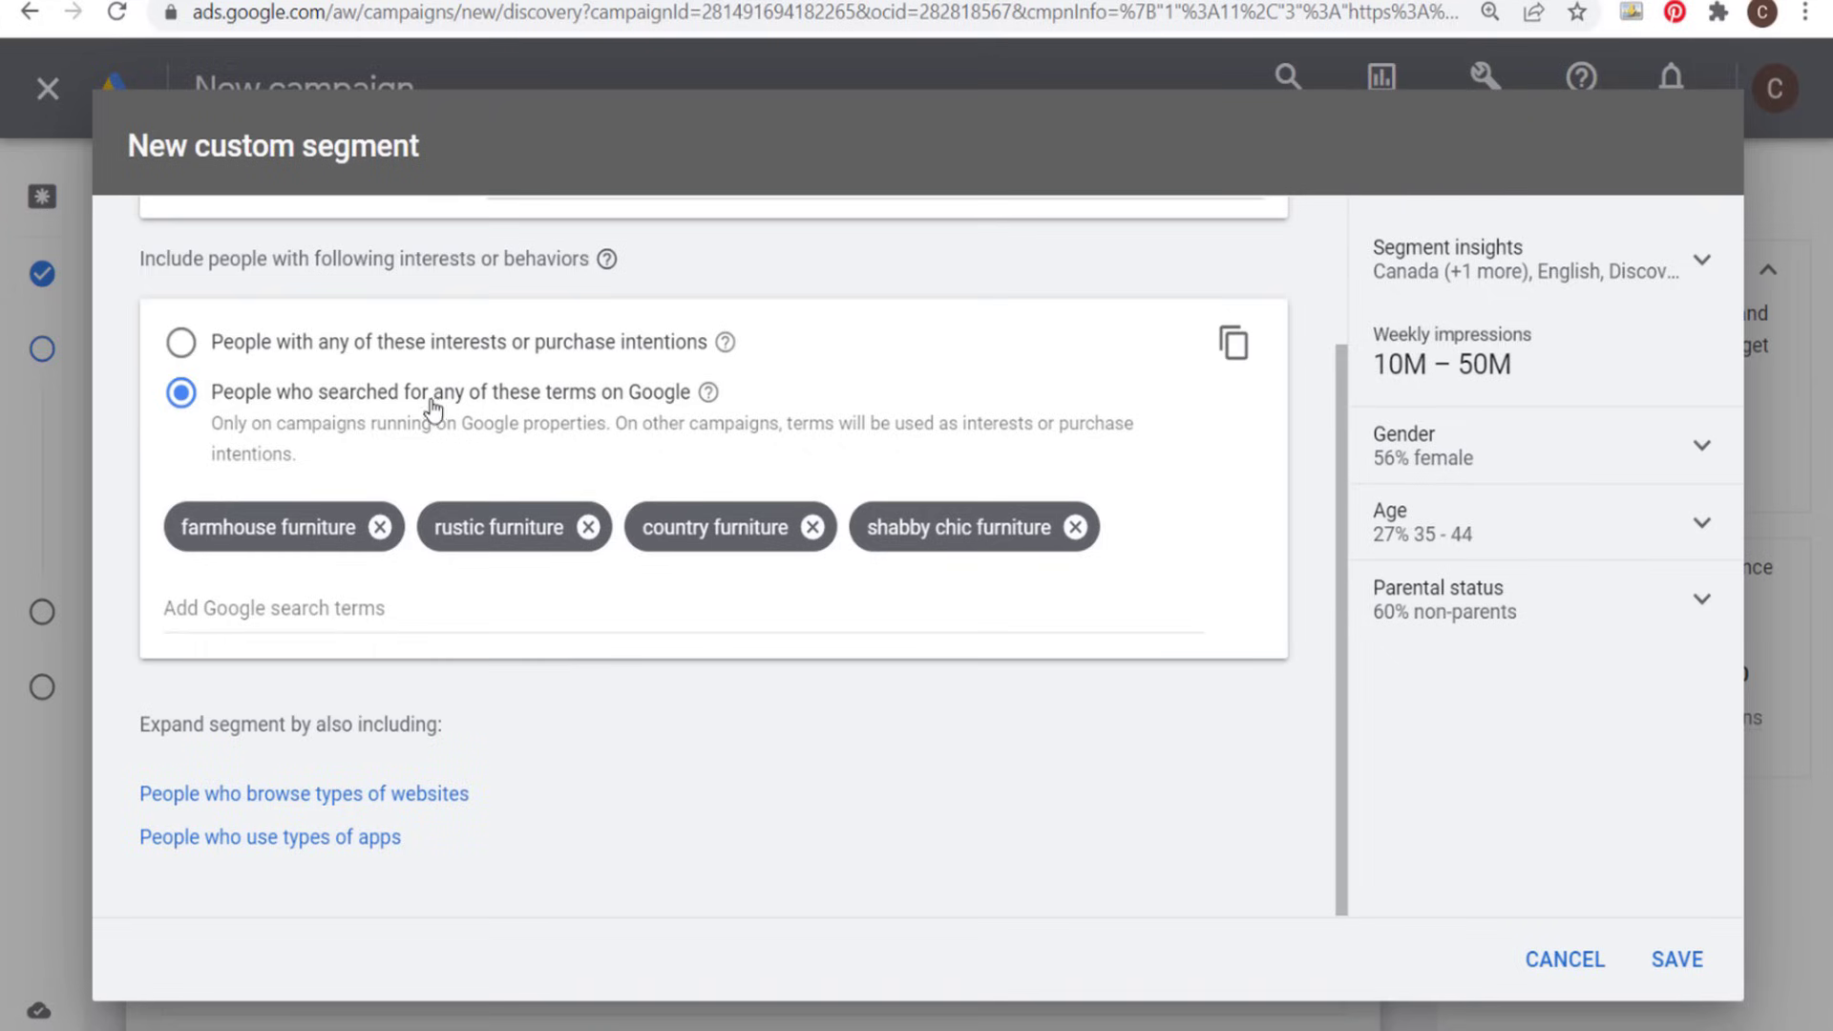
- Discard the new custom segment and add the existing custom segment "Farmhouse Furniture - Furniture Search Terms" to the audience instead
{"action": "left_click", "coordinate": [1565, 959]}
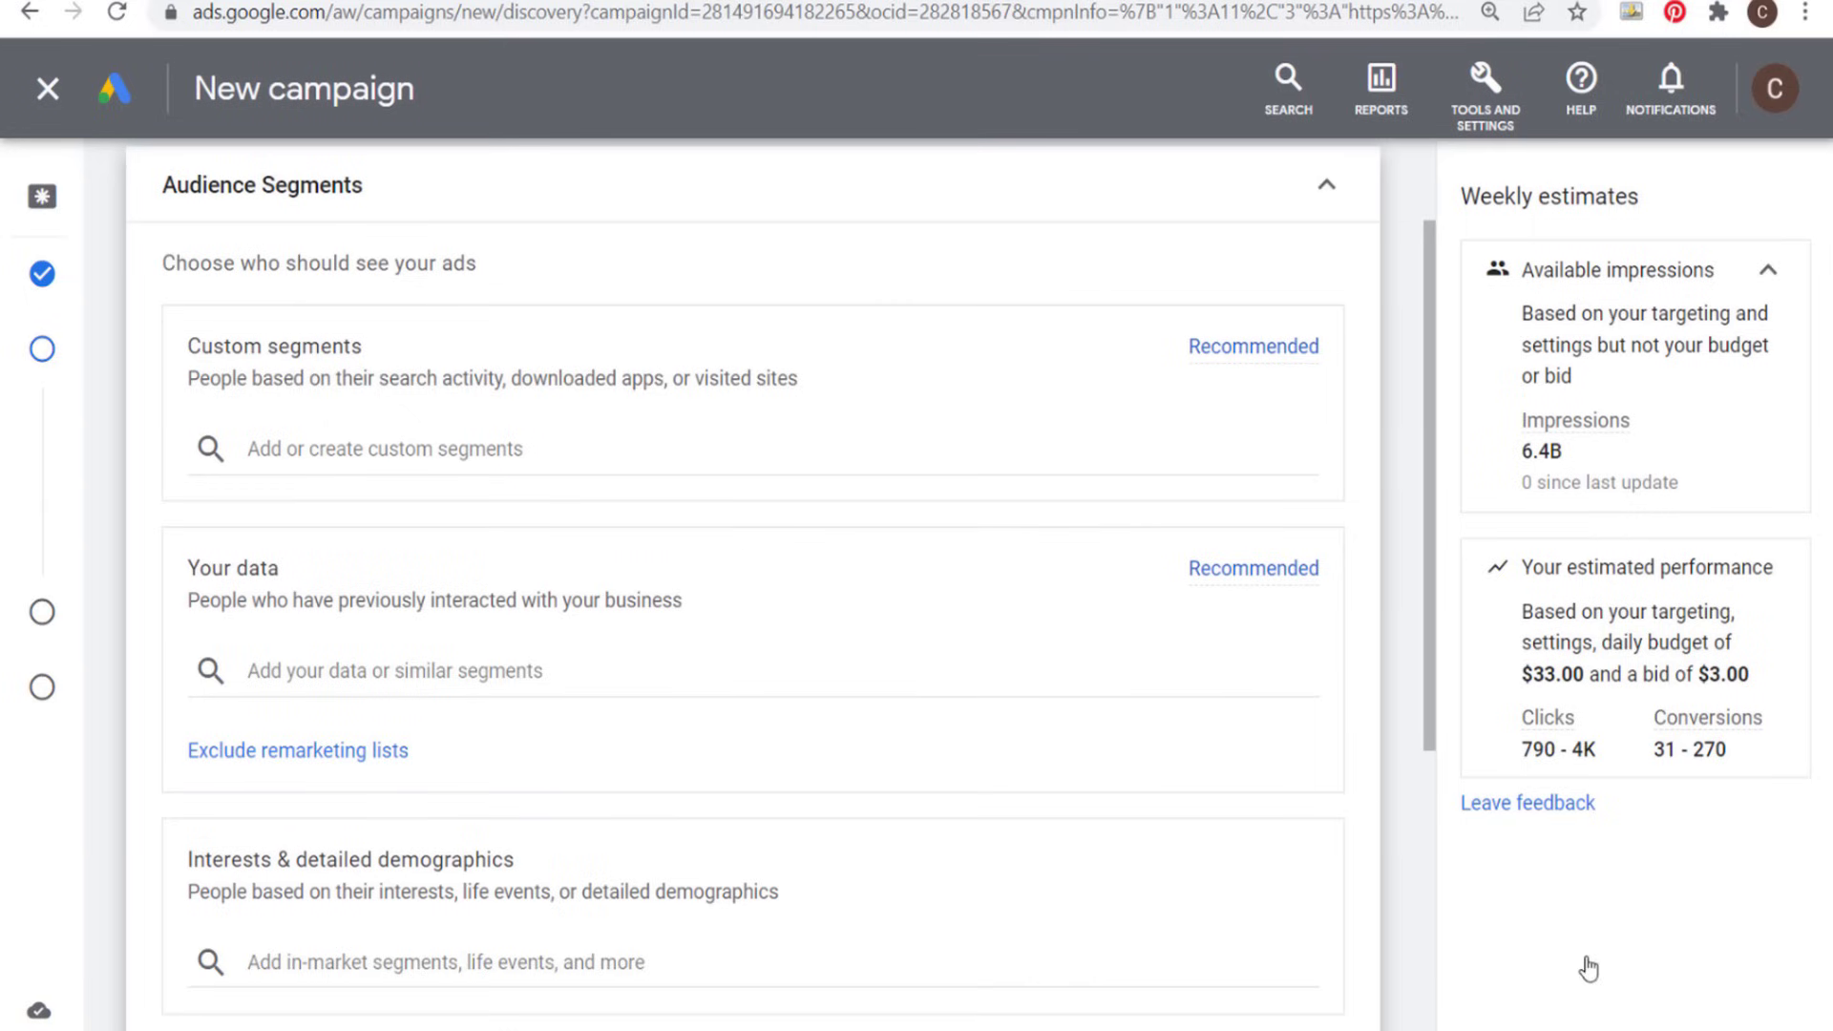
{"action": "left_click", "coordinate": [333, 442]}
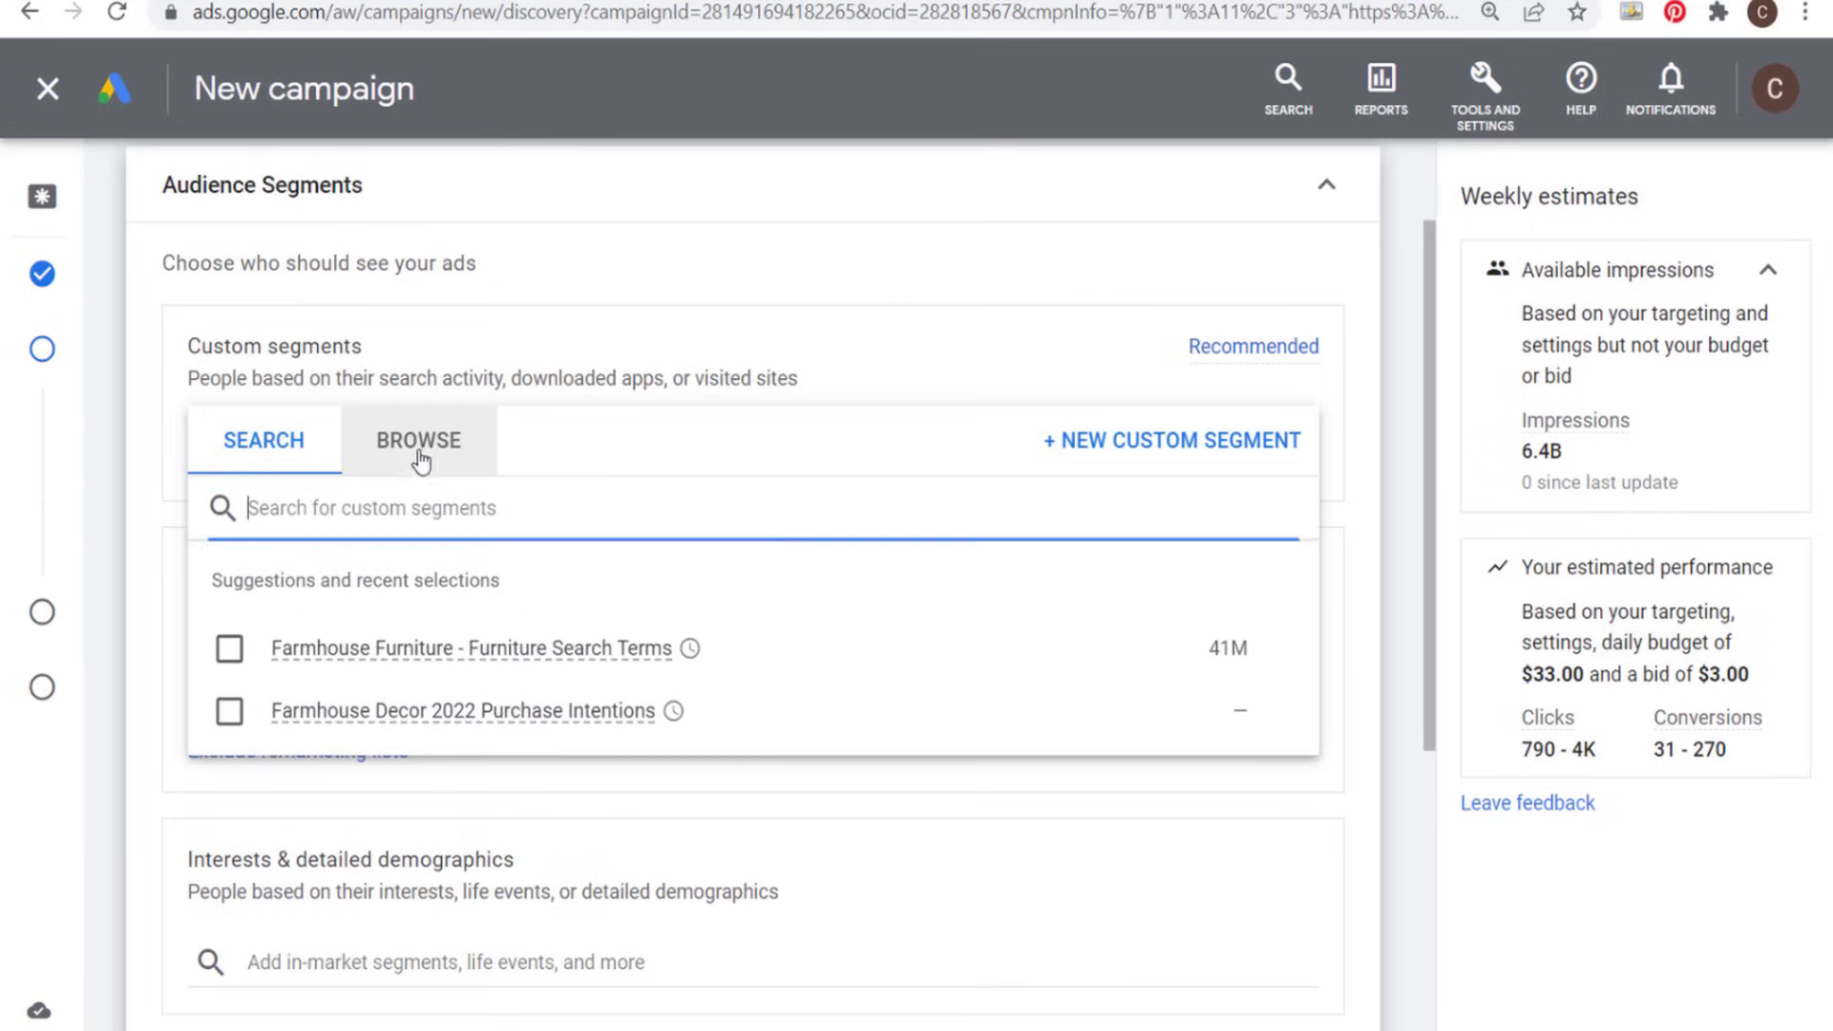
{"action": "left_click", "coordinate": [450, 460]}
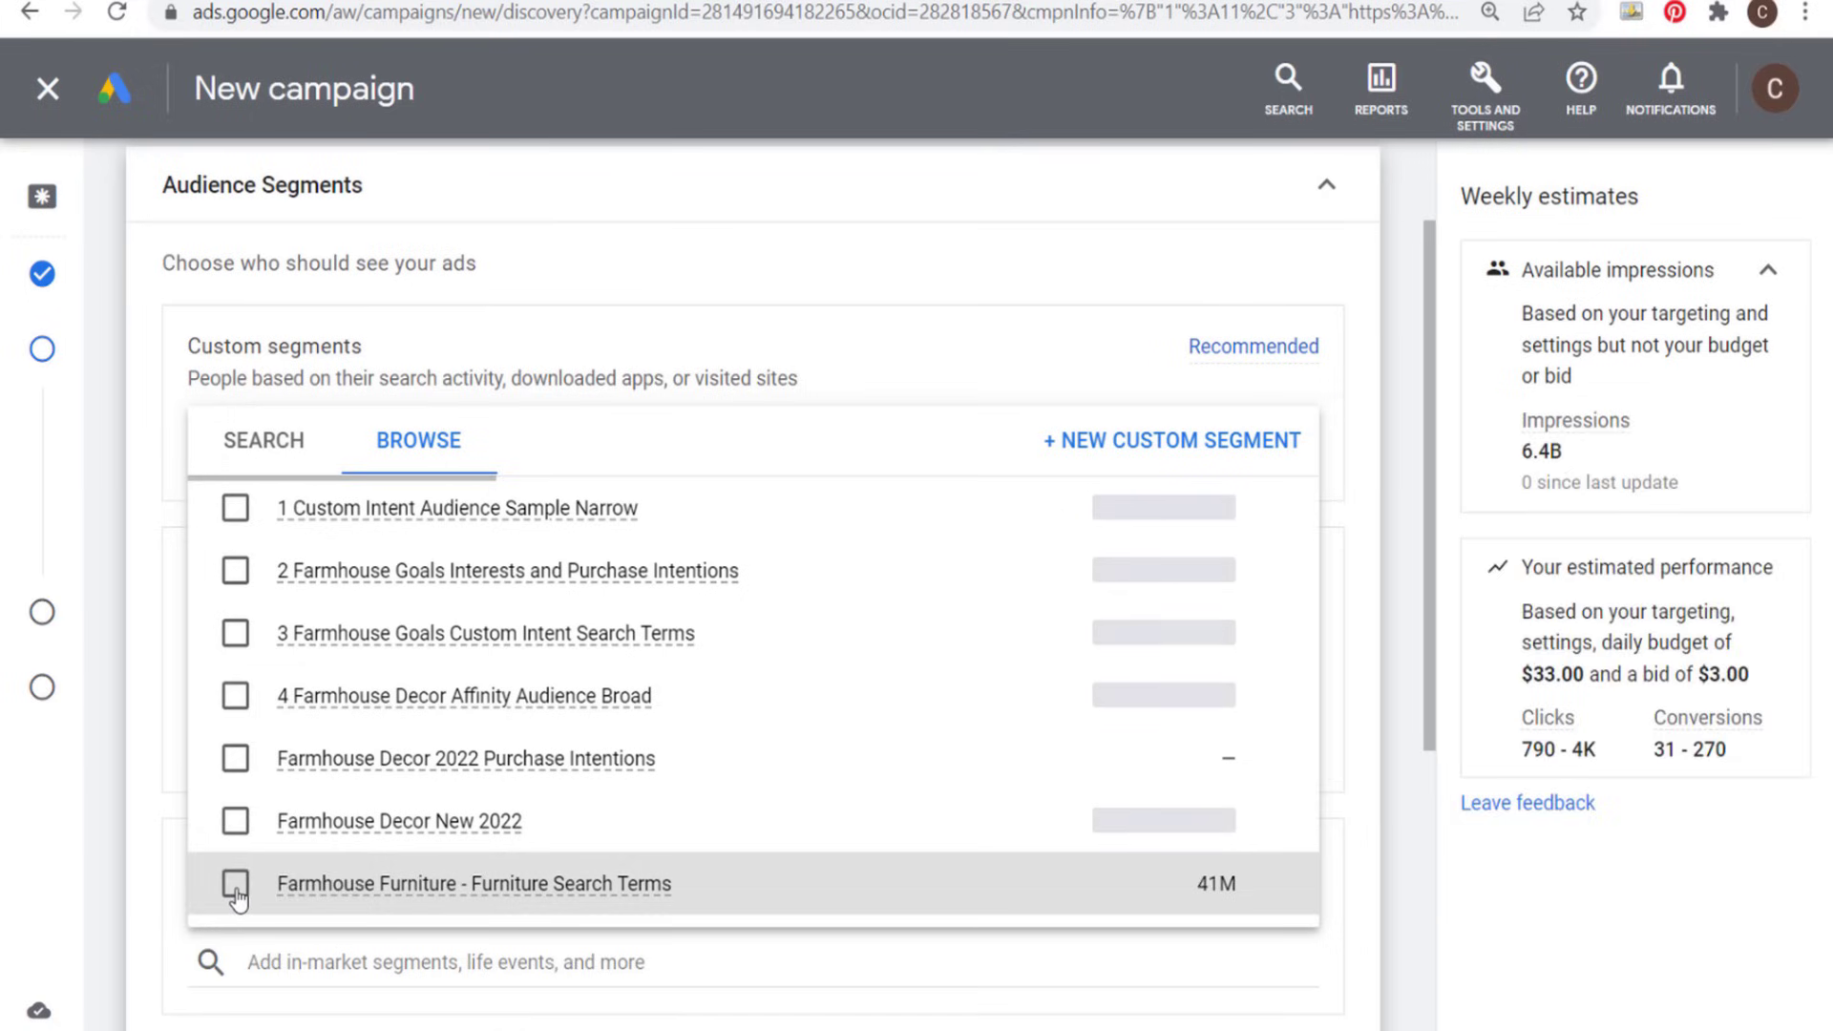
{"action": "left_click", "coordinate": [236, 887]}
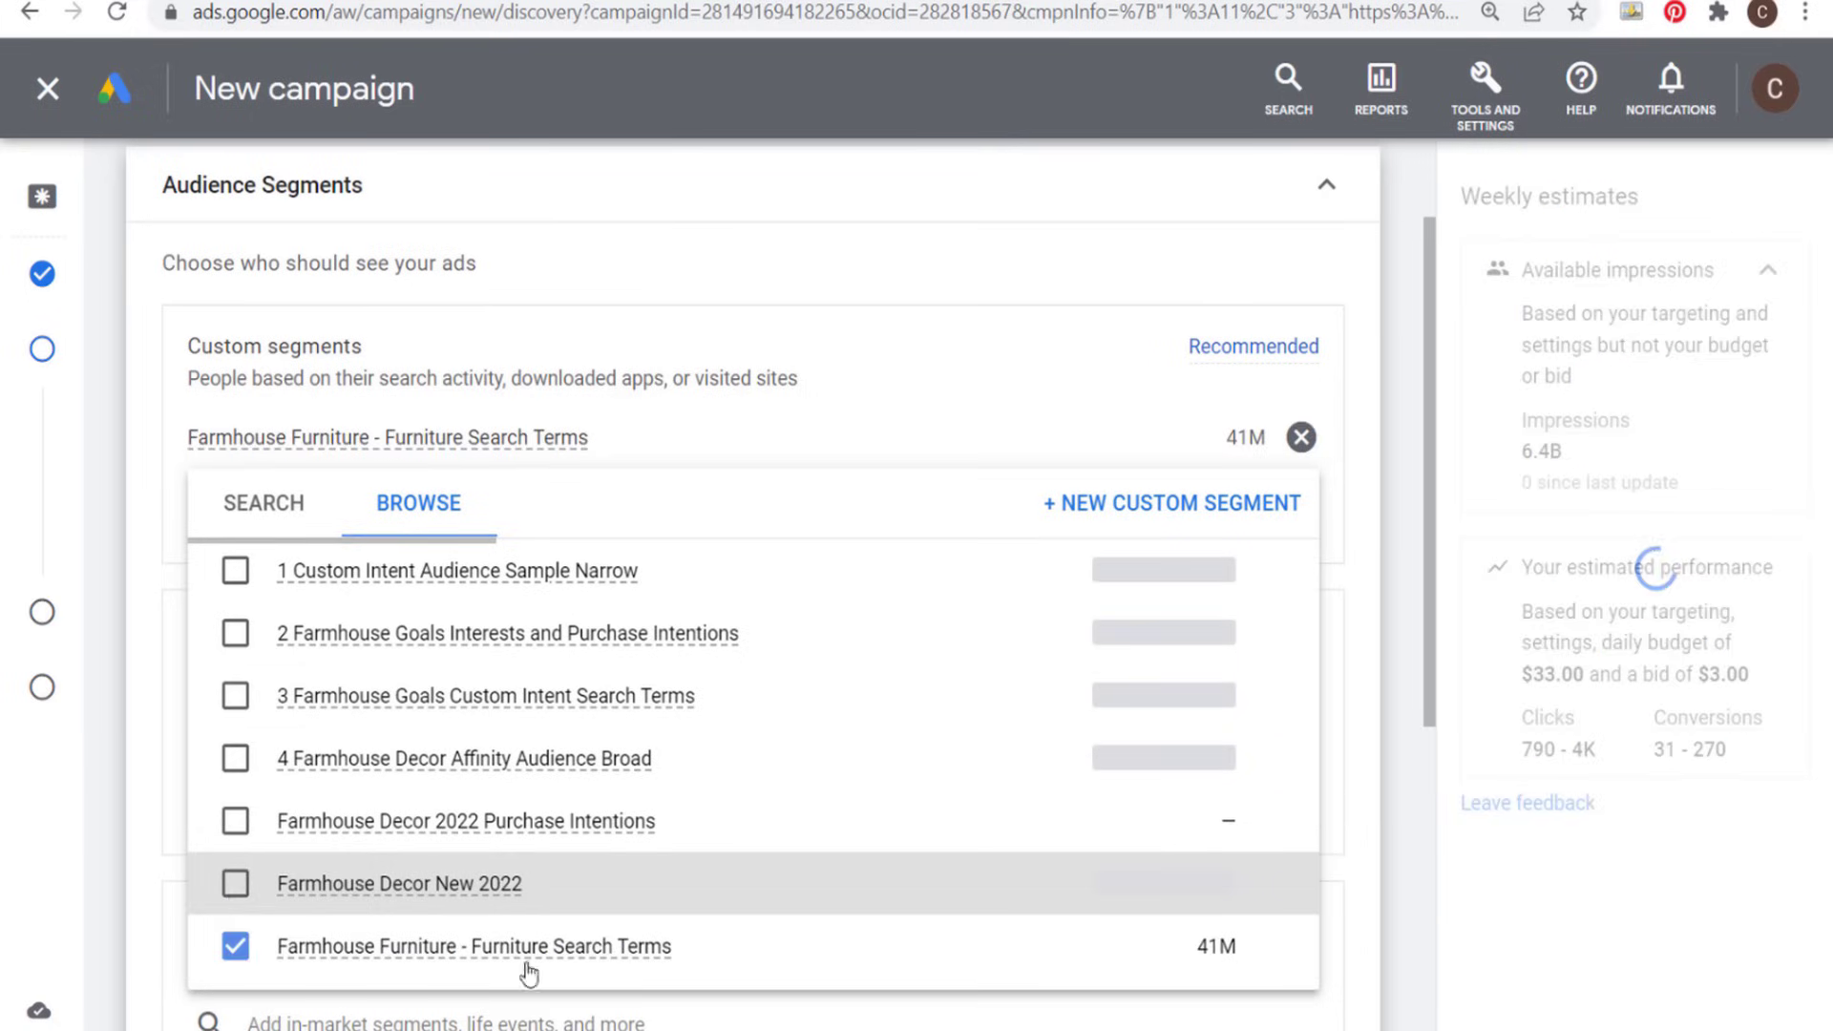
{"action": "mouse_move", "coordinate": [1215, 952]}
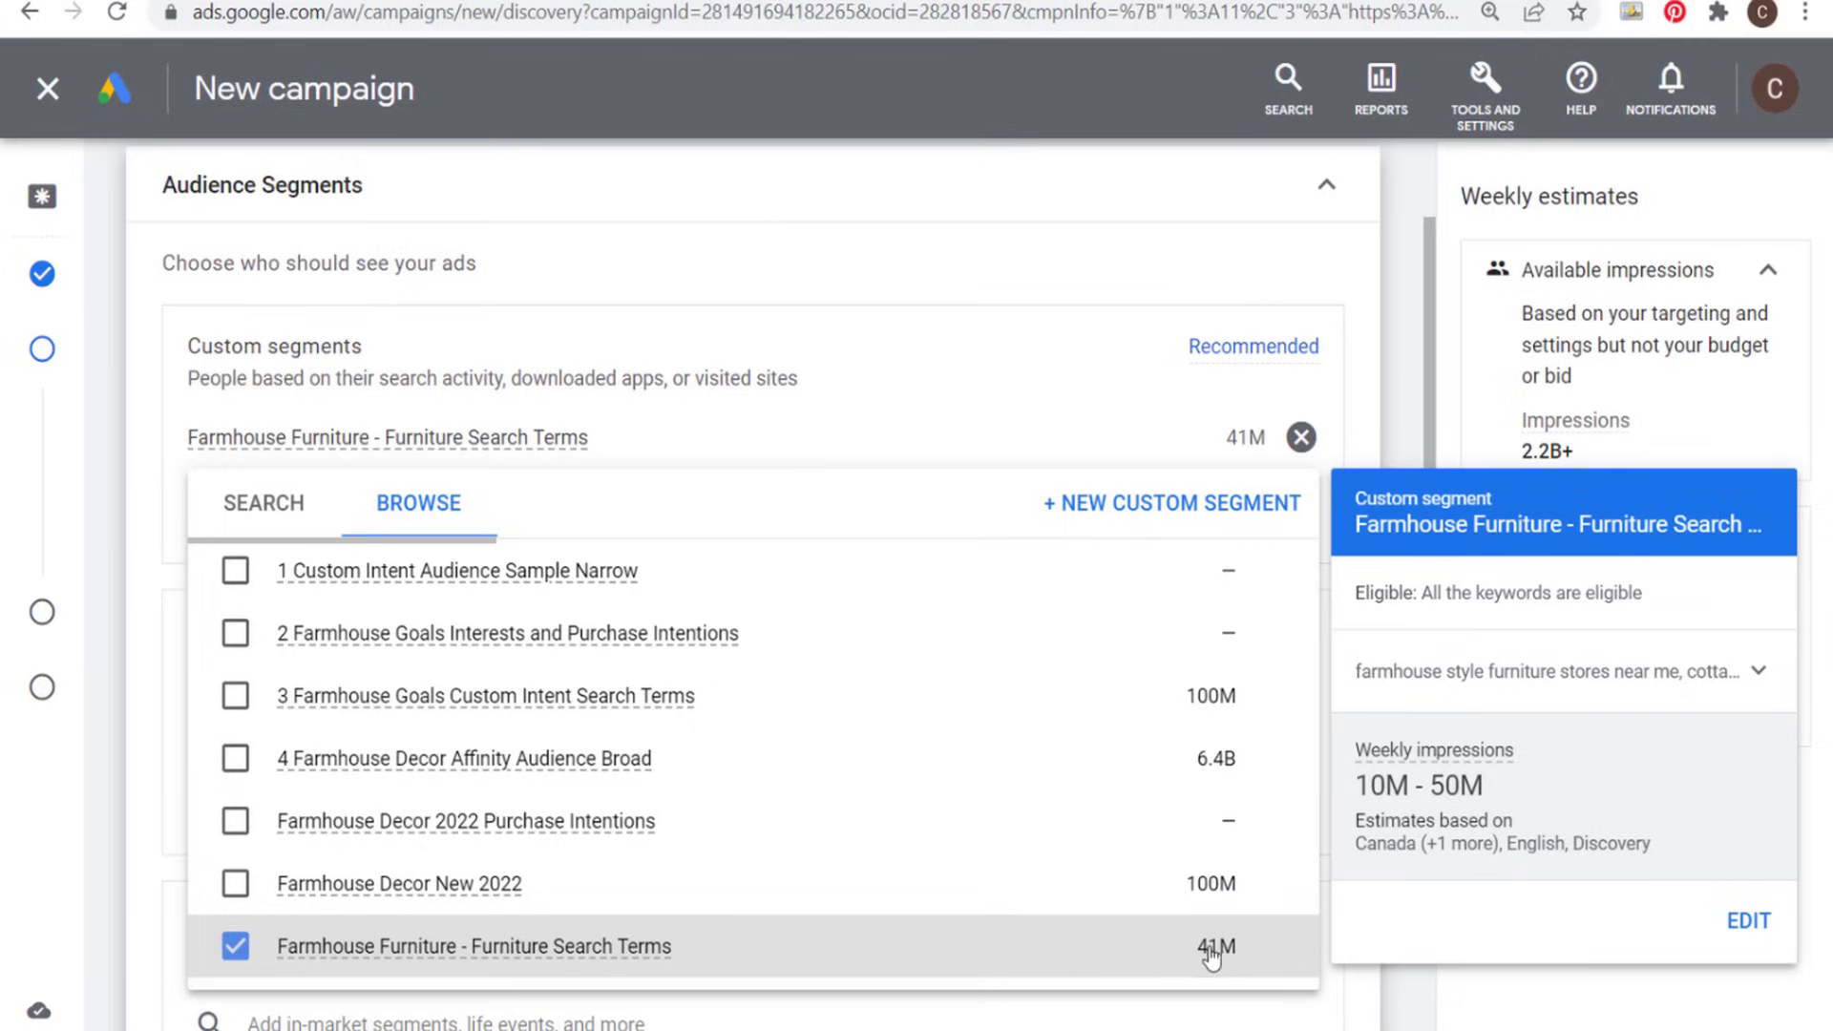
{"action": "left_click", "coordinate": [1406, 401]}
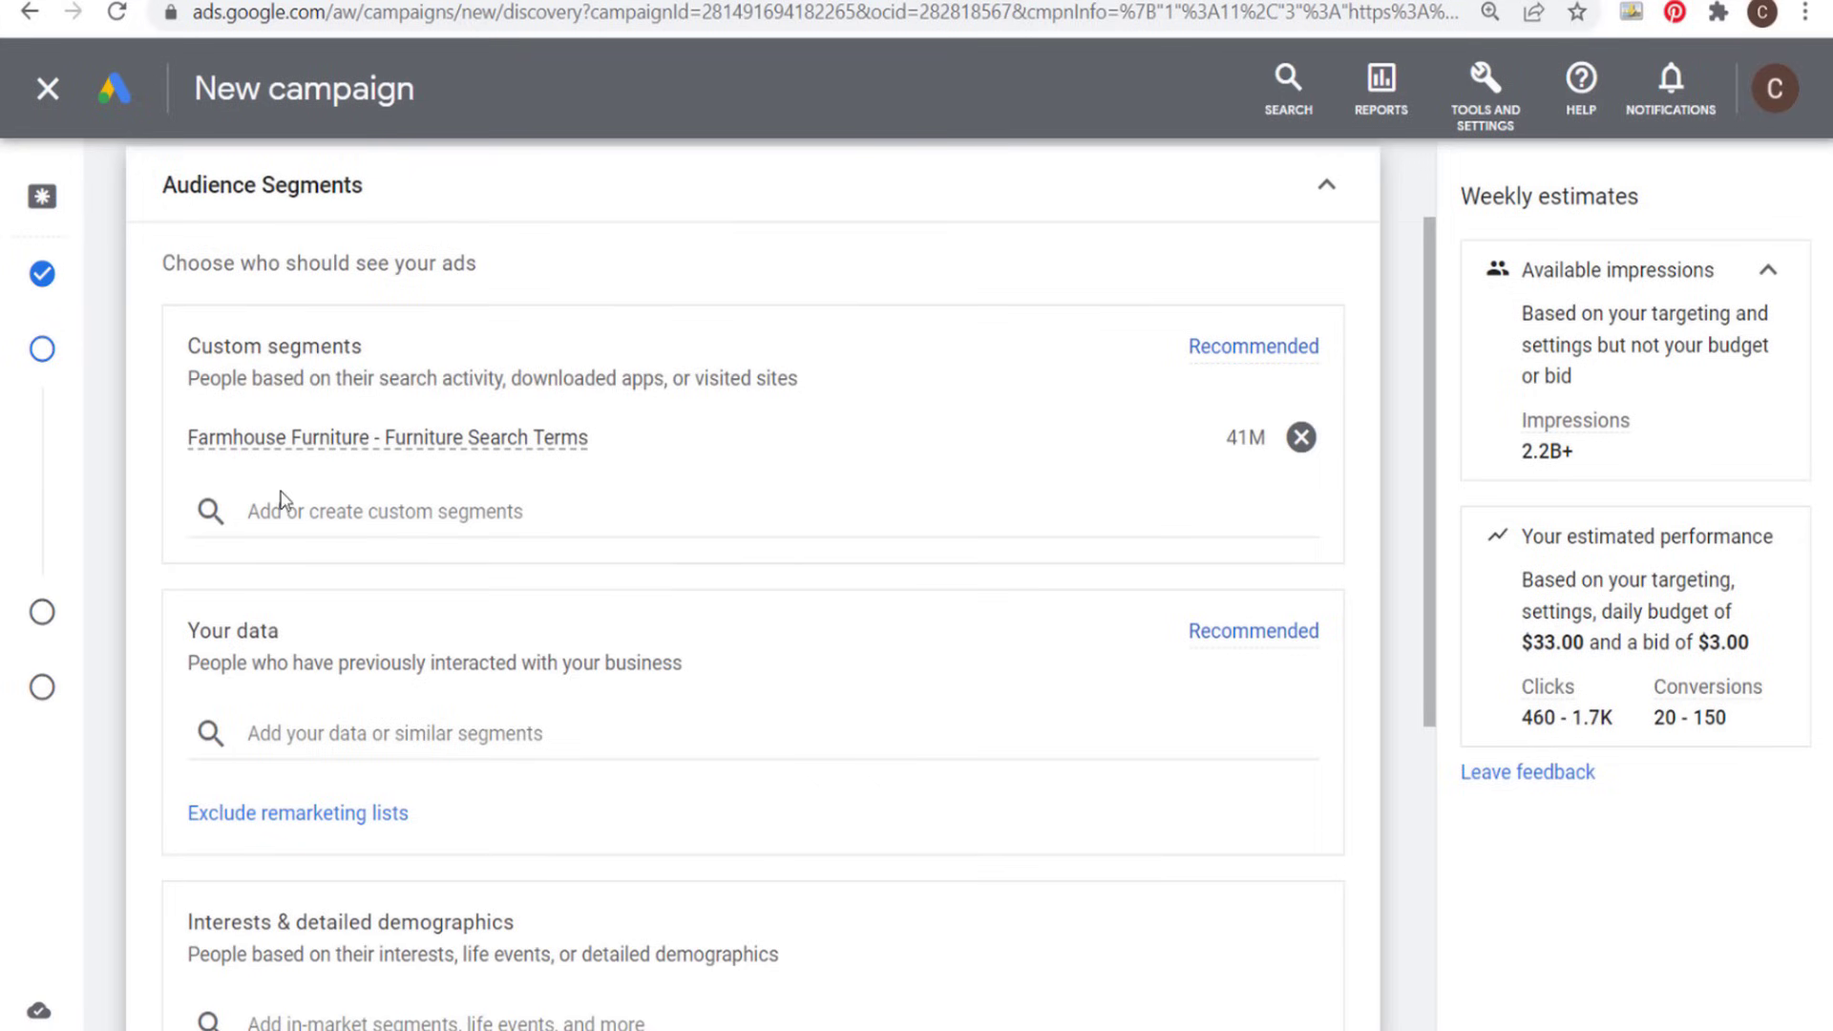
- Add the website visitors segment "All Users of Farmhouse Goals - GA4" to the audience under Your data
{"action": "scroll", "coordinate": [541, 559], "scroll_direction": "down", "scroll_amount": 3}
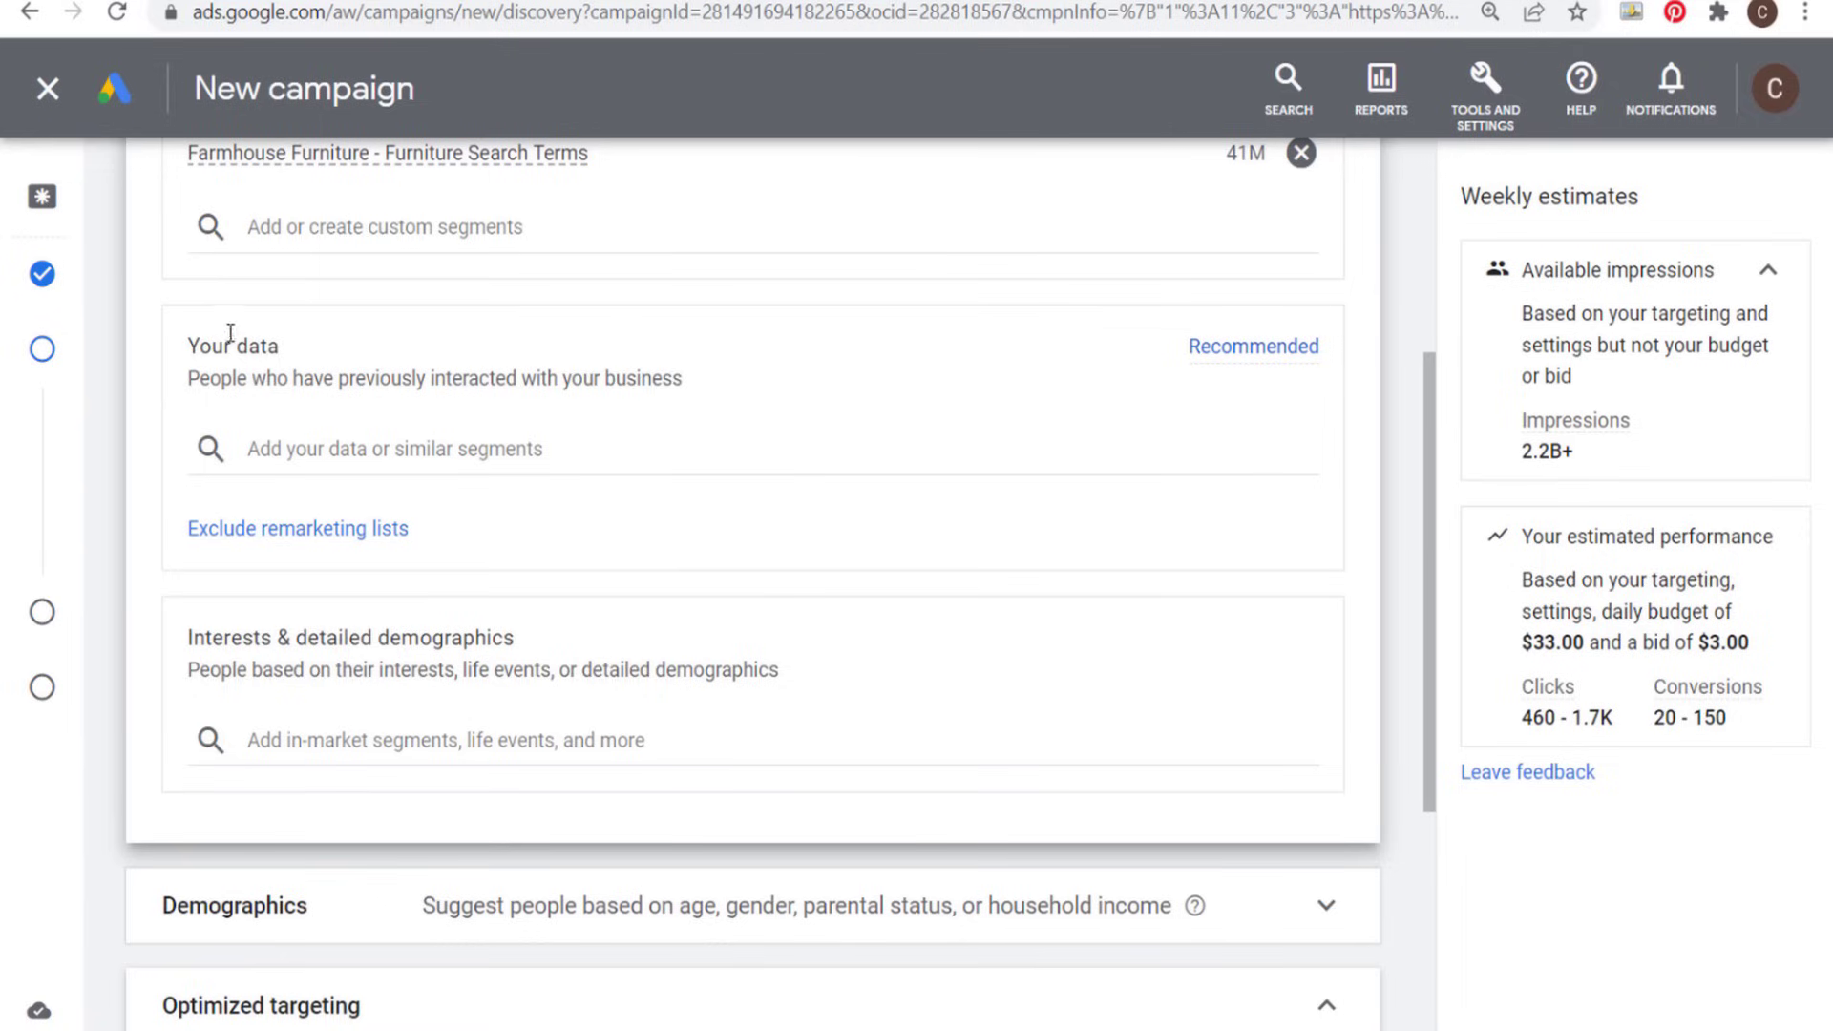
{"action": "left_click", "coordinate": [398, 446]}
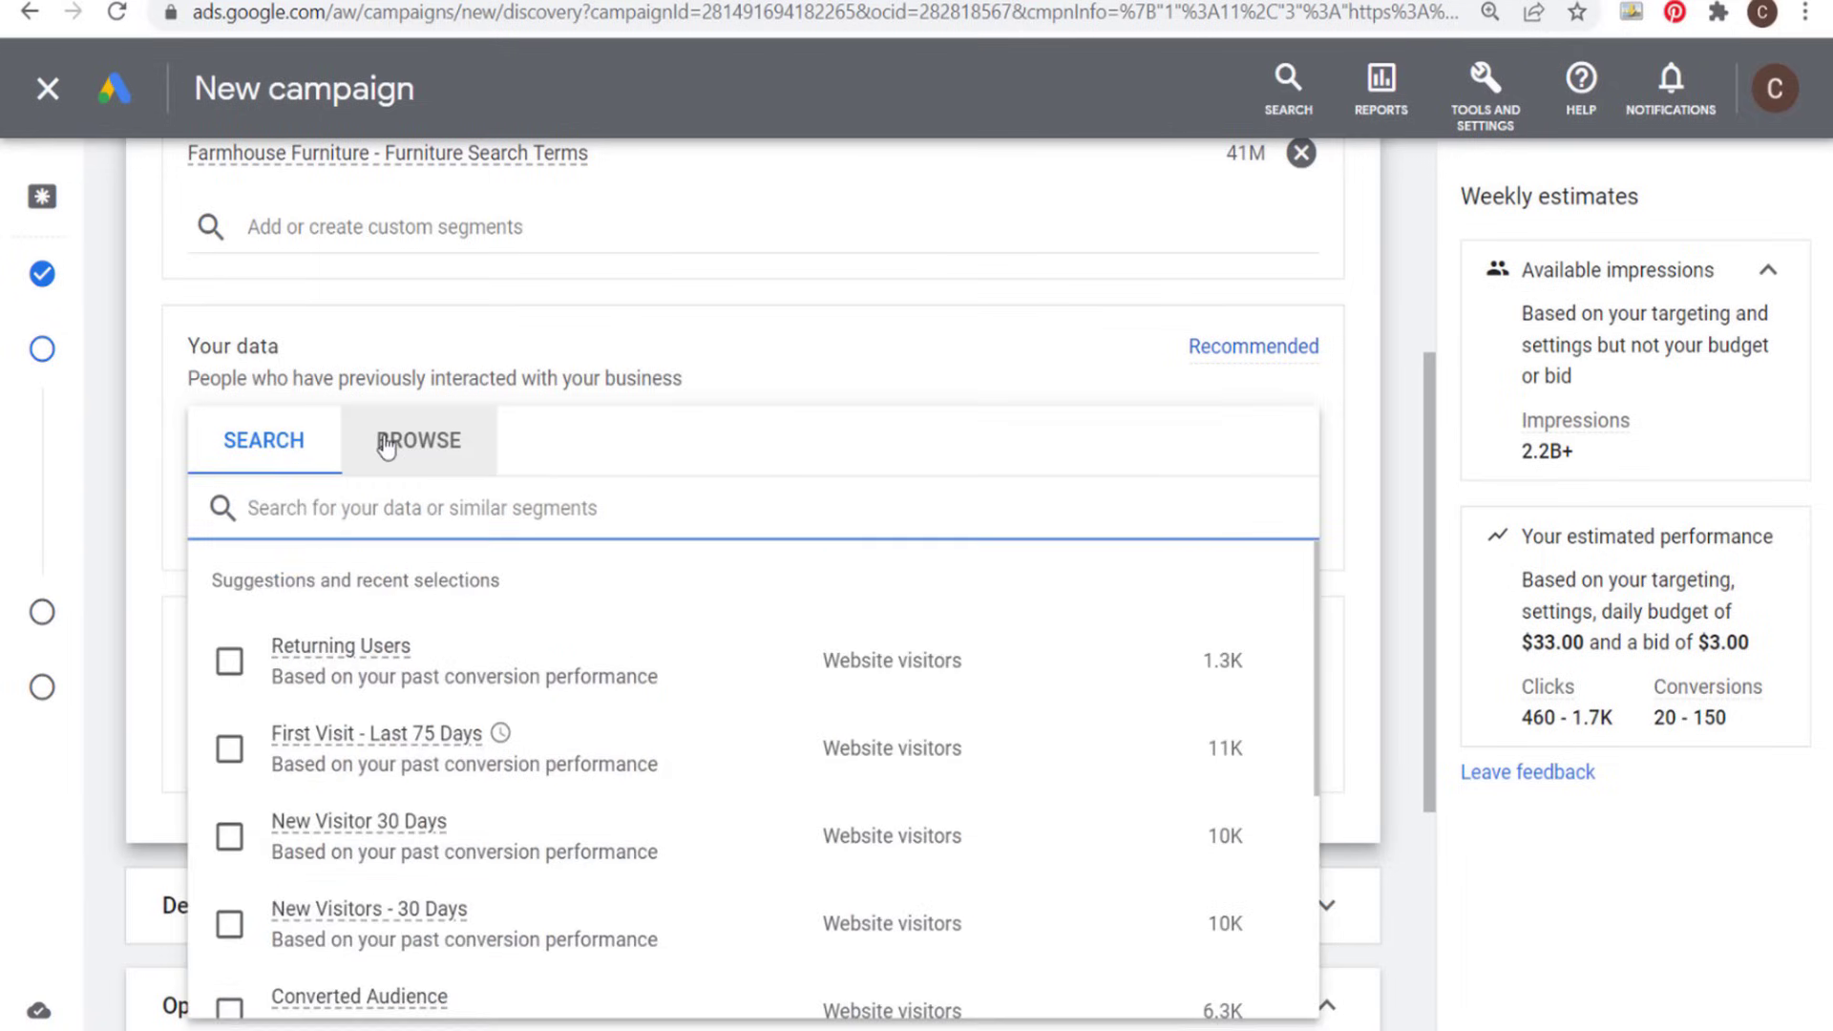
{"action": "left_click", "coordinate": [428, 449]}
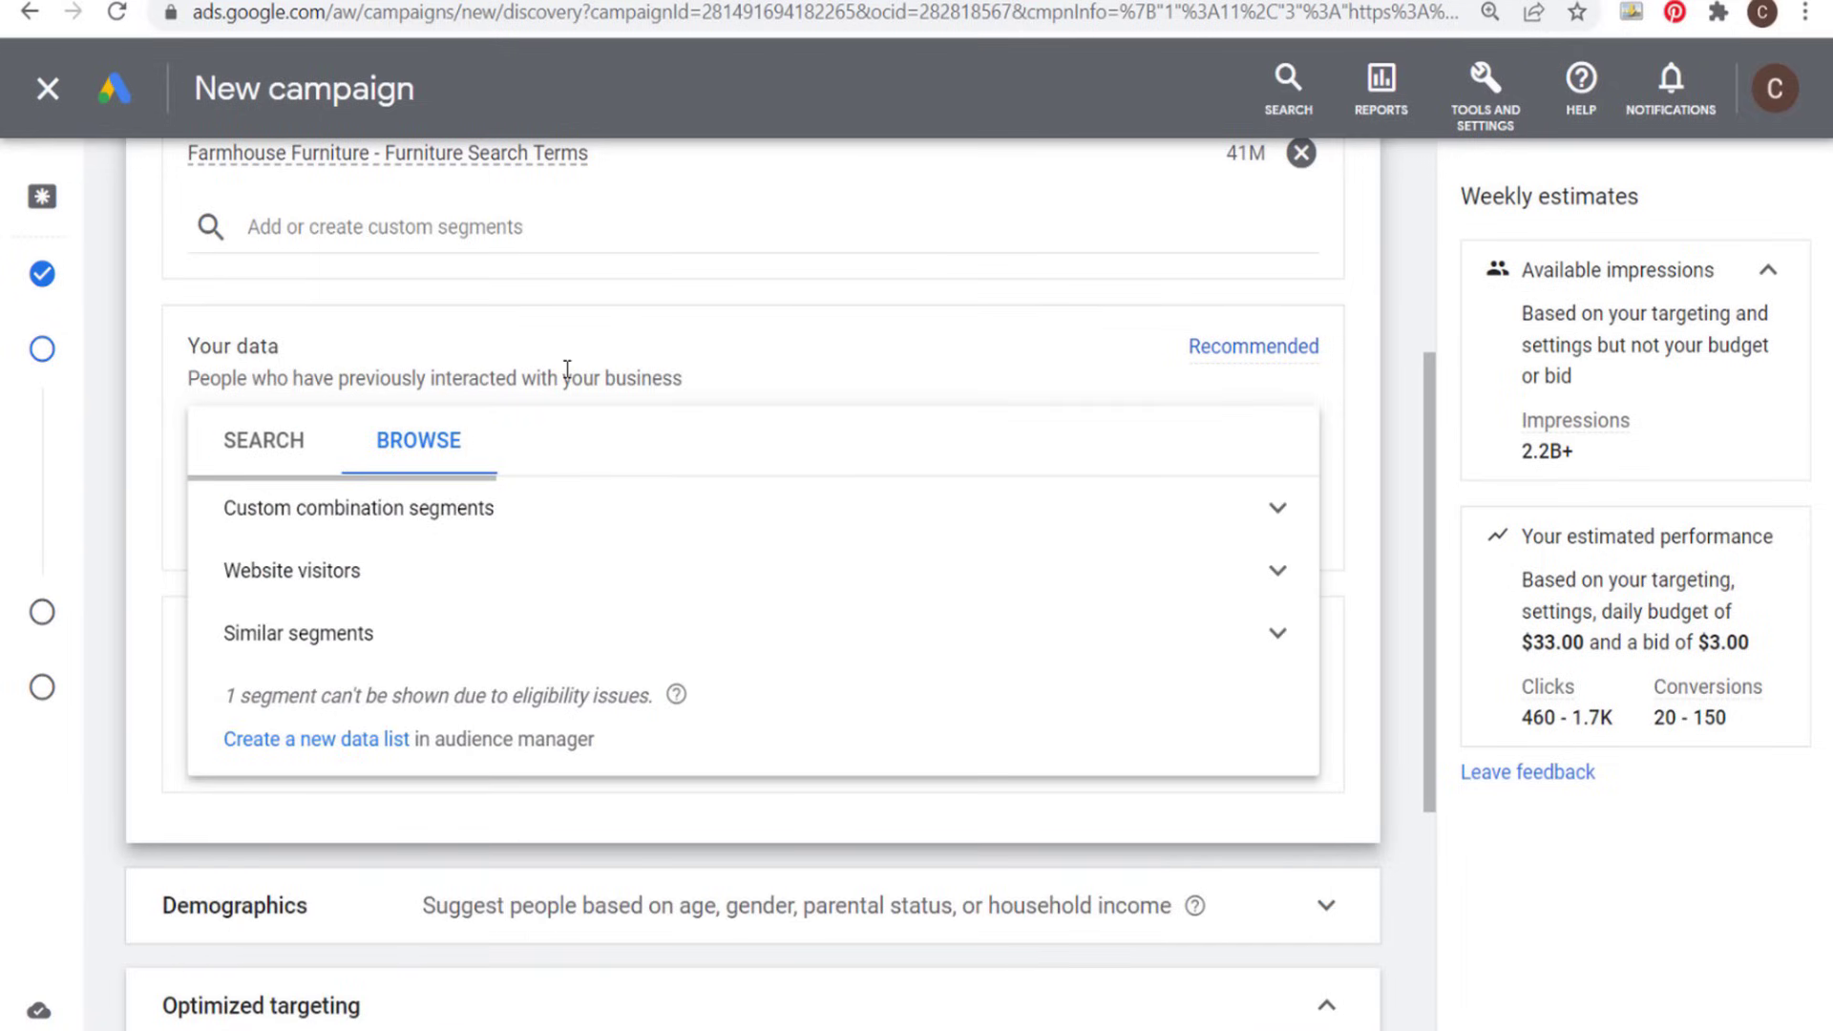
{"action": "left_click", "coordinate": [1276, 570]}
{"action": "scroll", "coordinate": [980, 630], "scroll_direction": "down", "scroll_amount": 4}
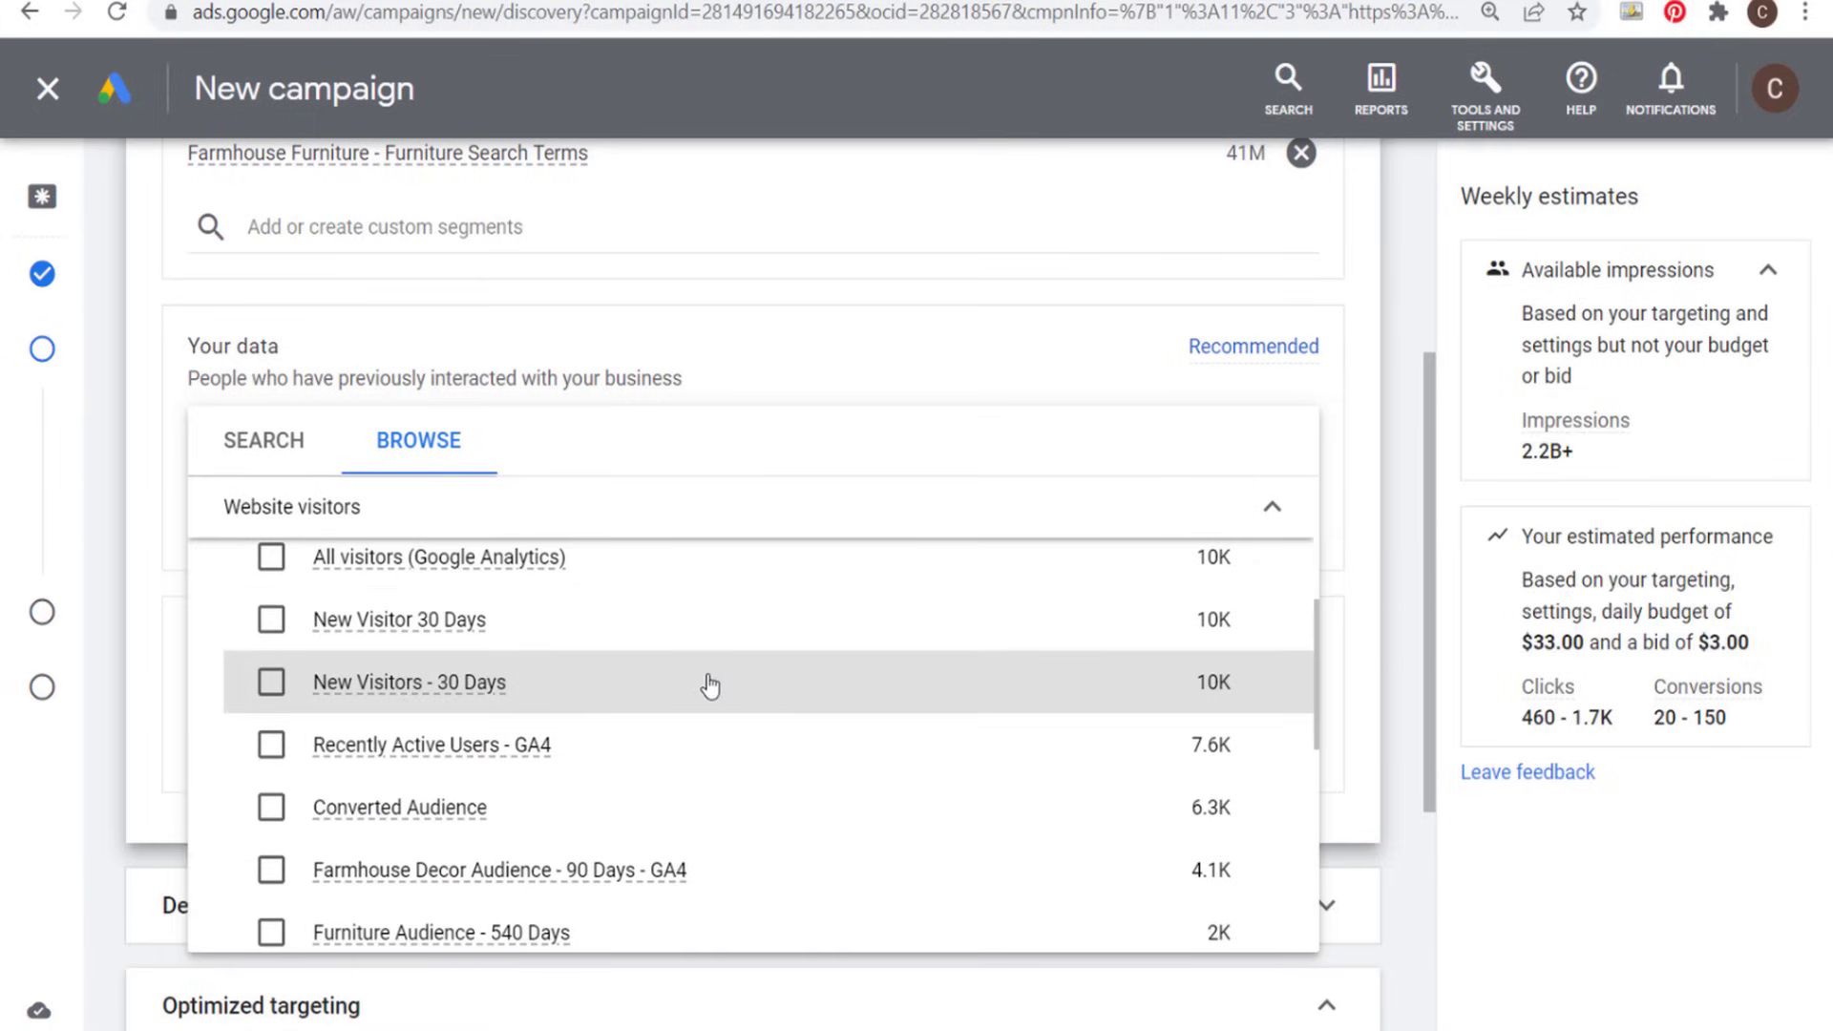
{"action": "scroll", "coordinate": [711, 682], "scroll_direction": "up", "scroll_amount": 2}
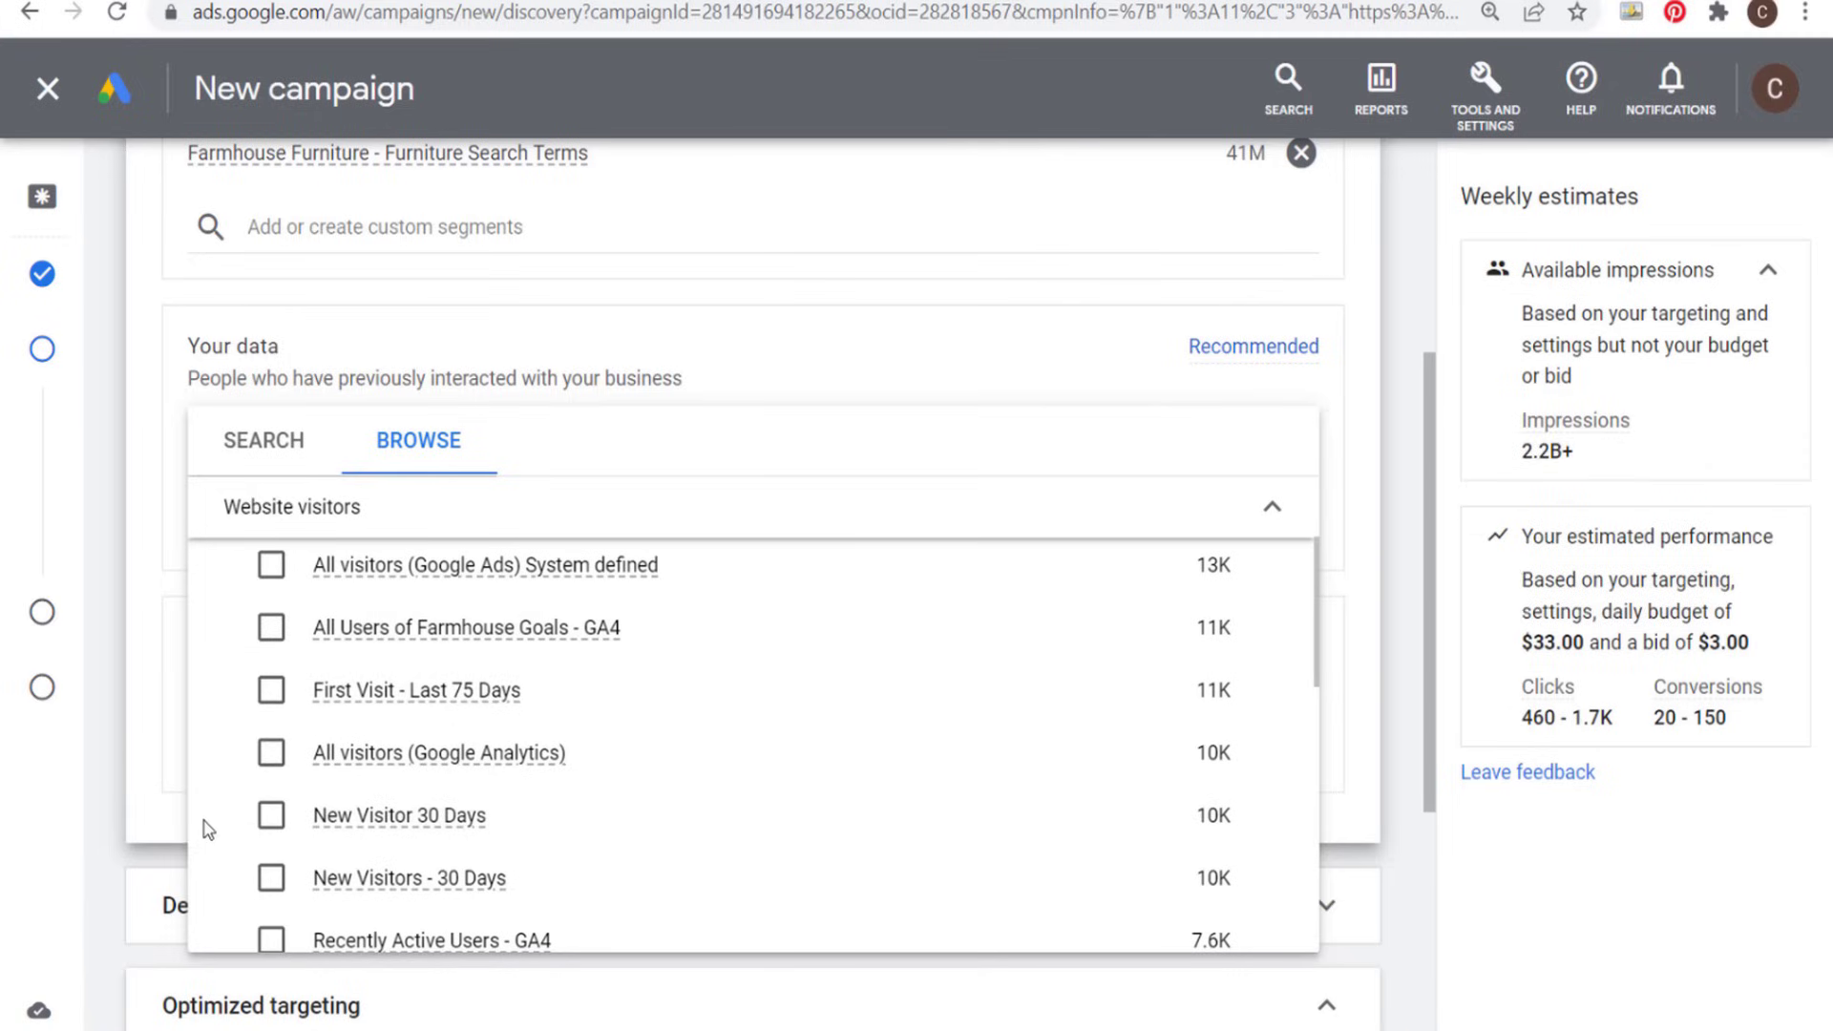
{"action": "left_click", "coordinate": [271, 628]}
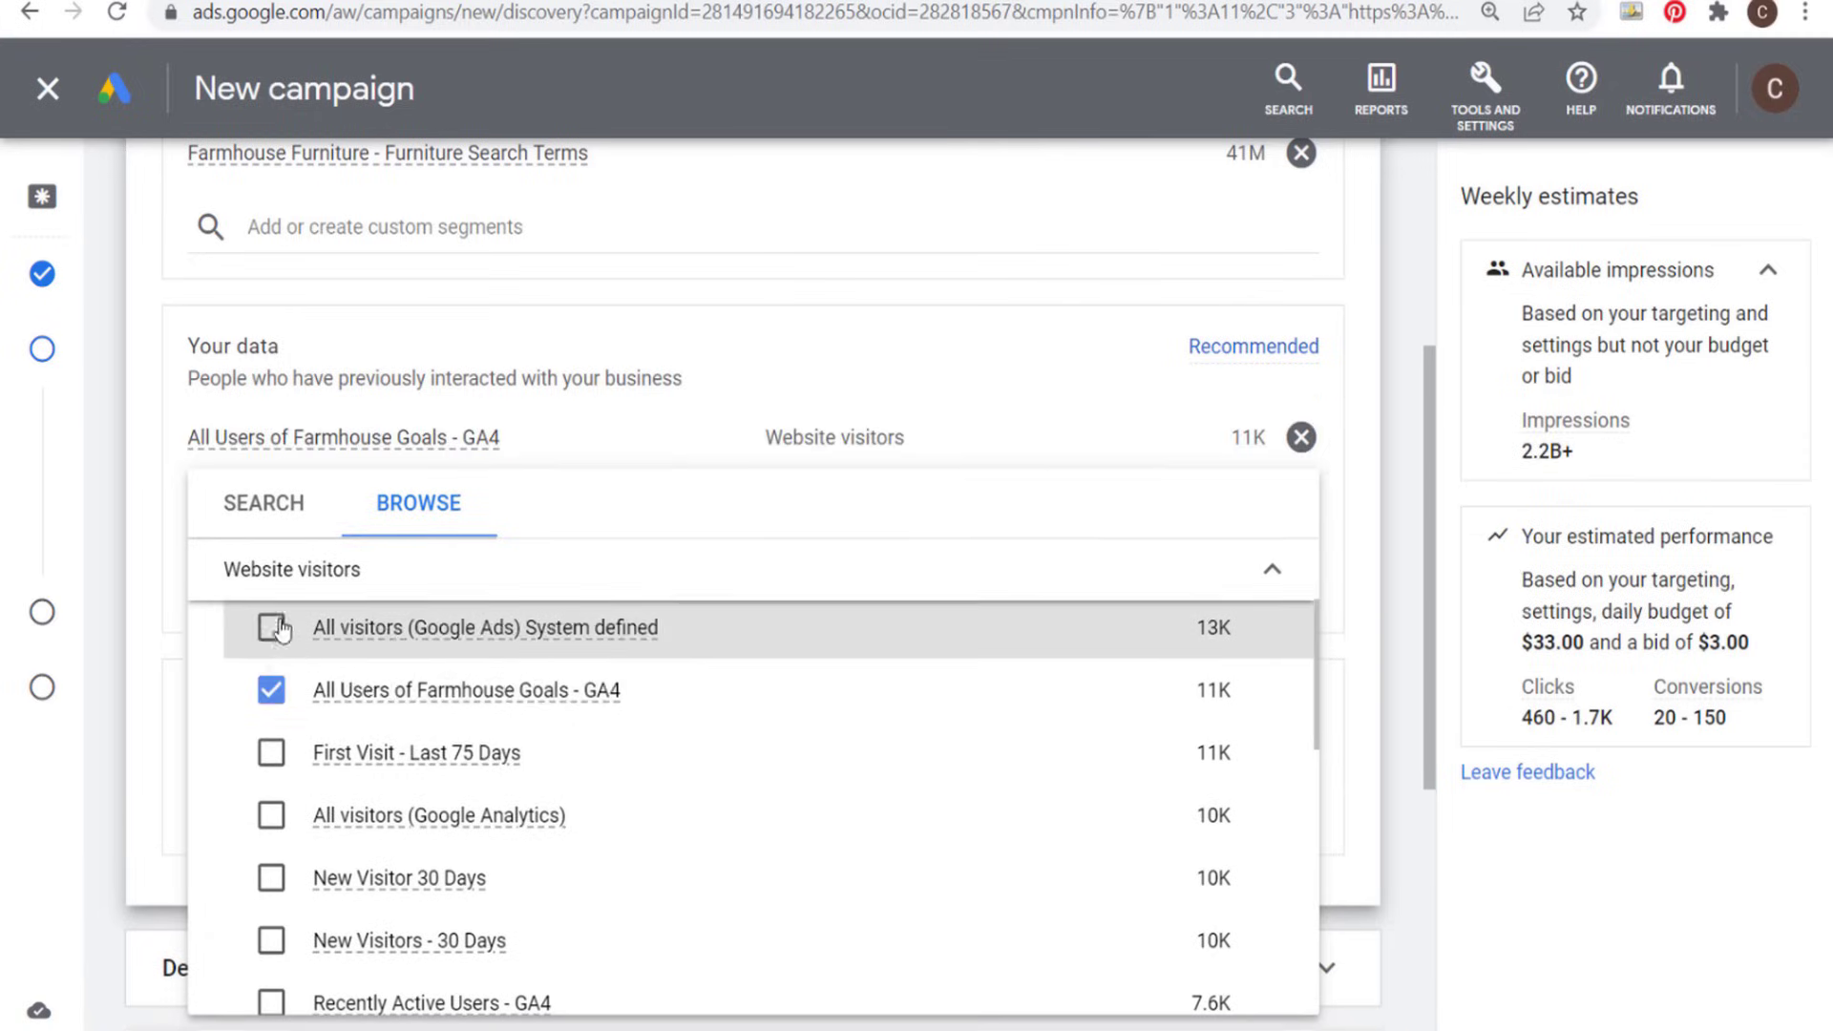
{"action": "left_click", "coordinate": [1408, 513]}
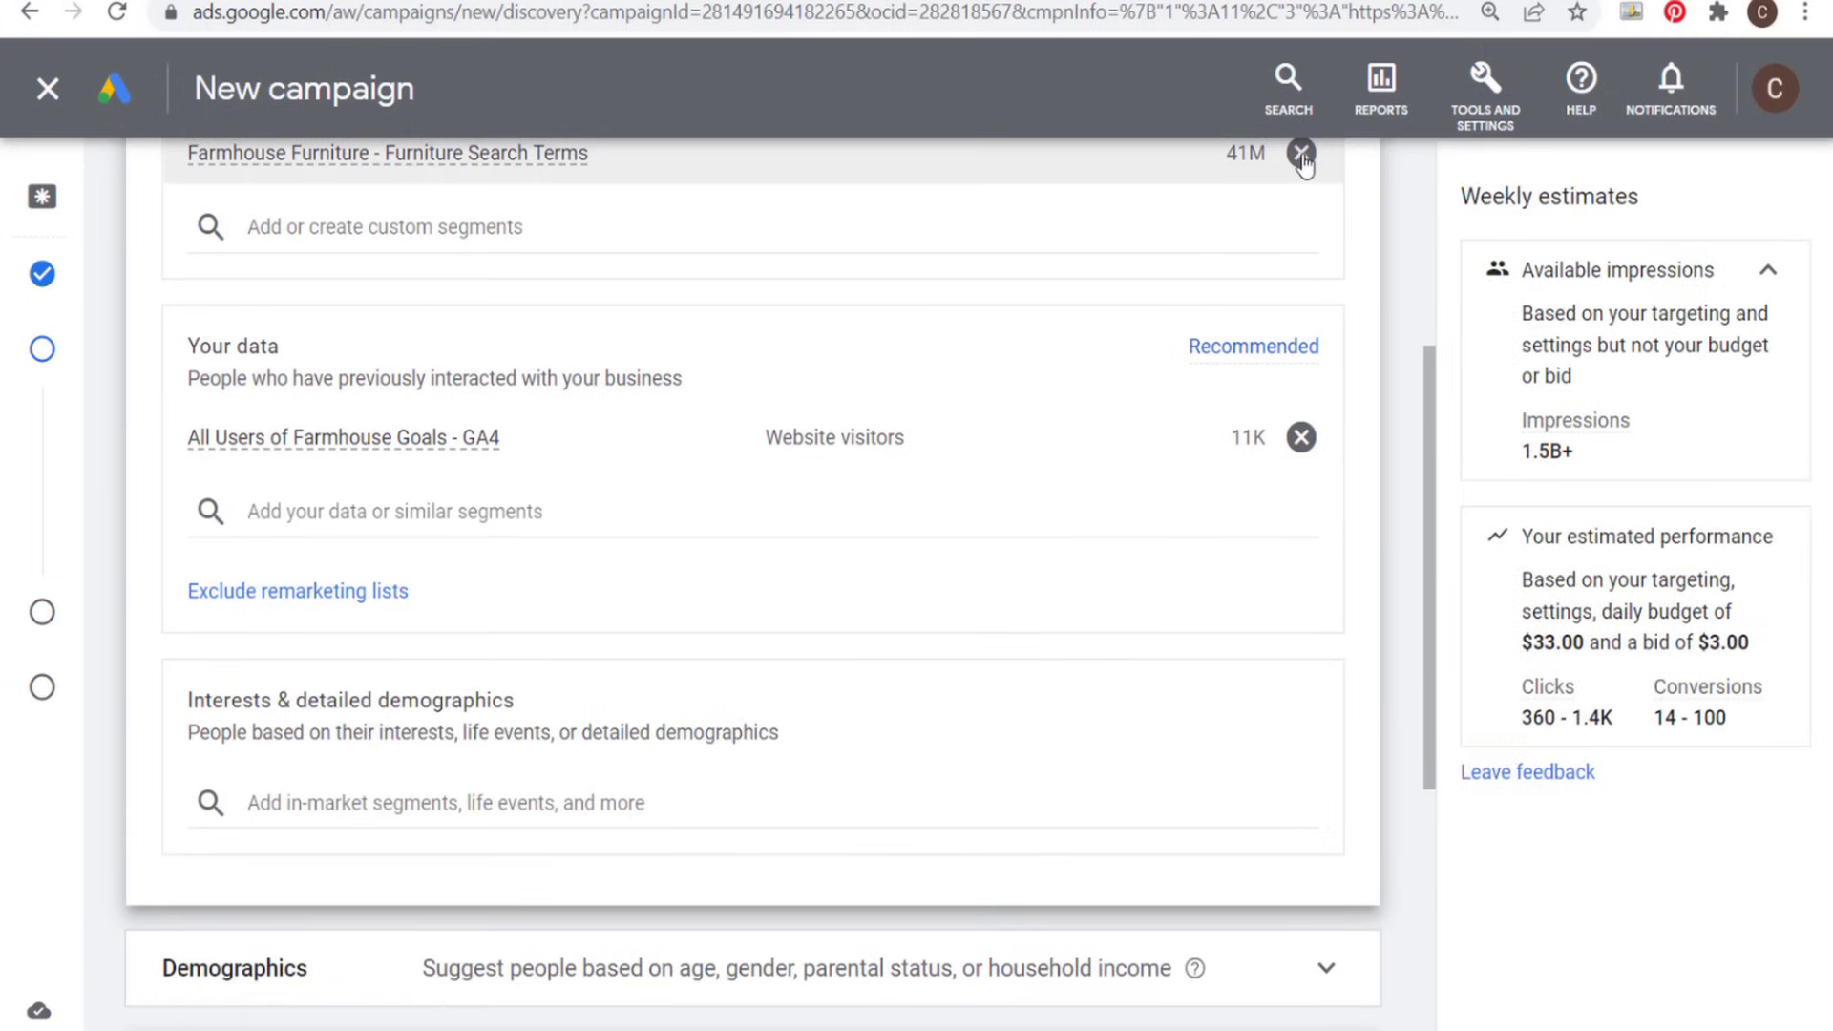
- Add the similar segment "Similar to Furniture Audience - 540 Days" to the audience under Your data
{"action": "scroll", "coordinate": [814, 331], "scroll_direction": "up", "scroll_amount": 3}
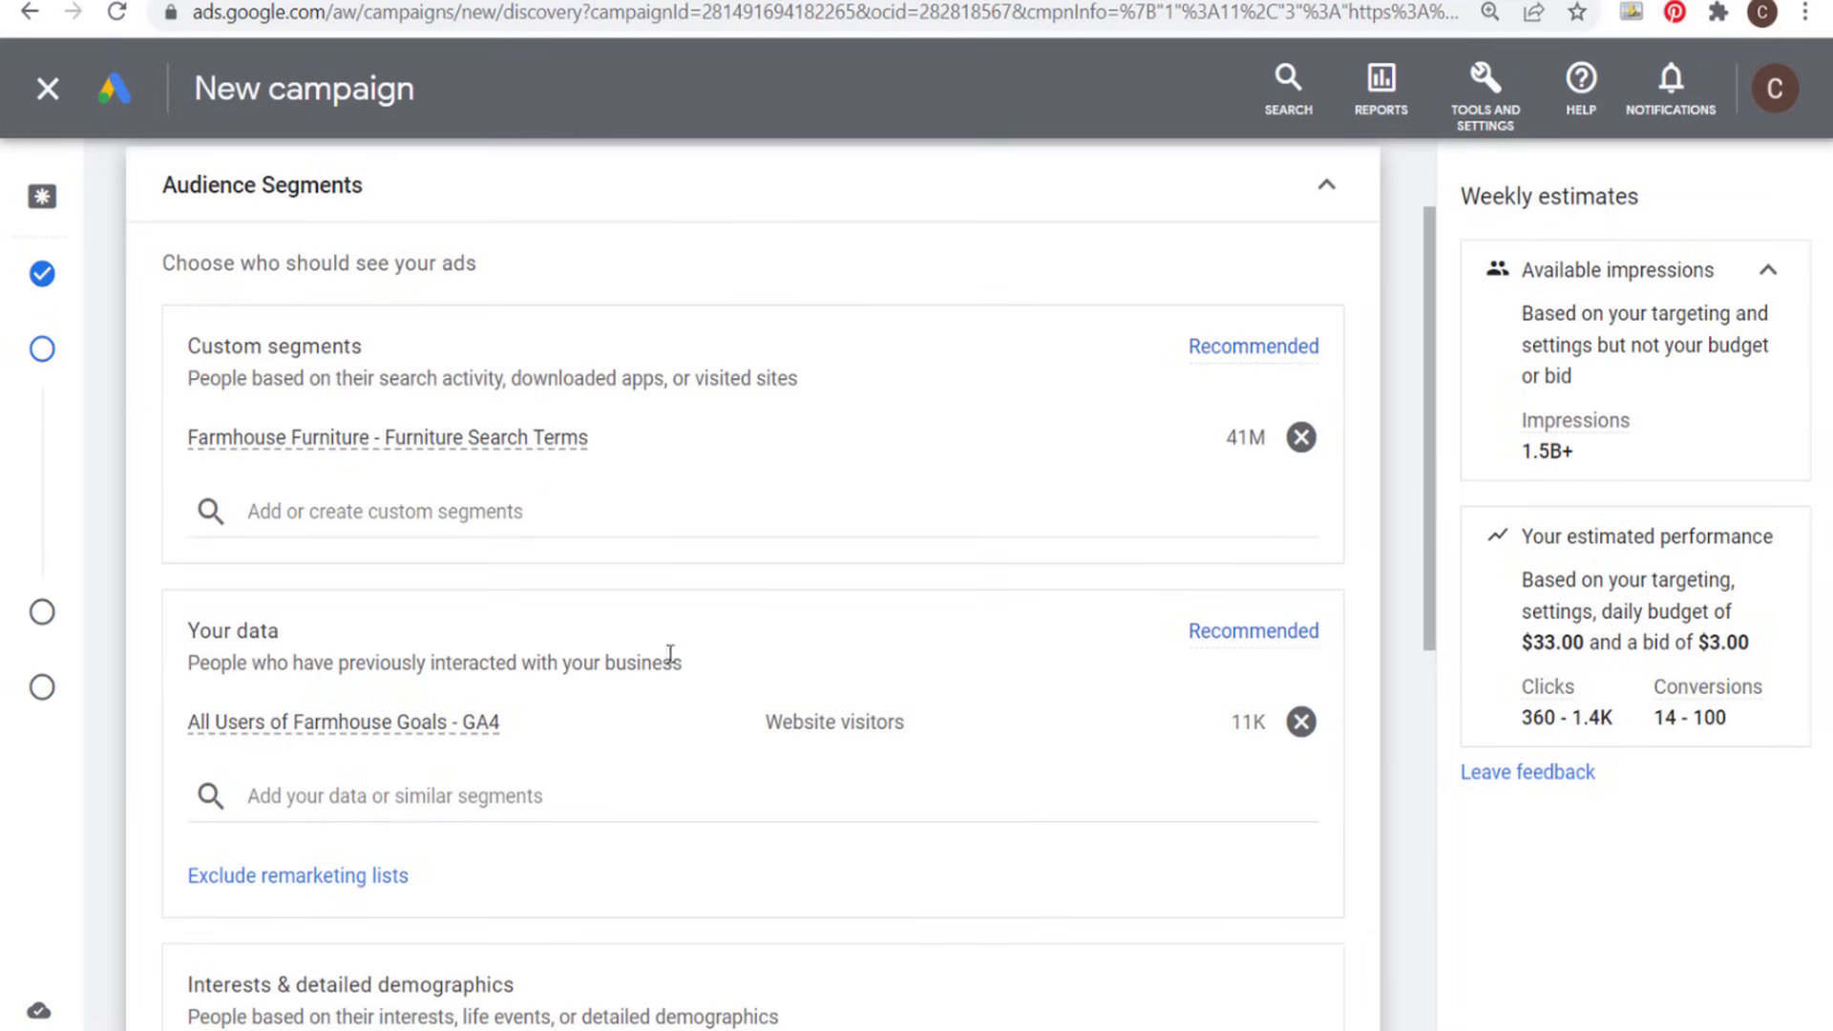
{"action": "left_click", "coordinate": [446, 794]}
{"action": "scroll", "coordinate": [593, 789], "scroll_direction": "down", "scroll_amount": 3}
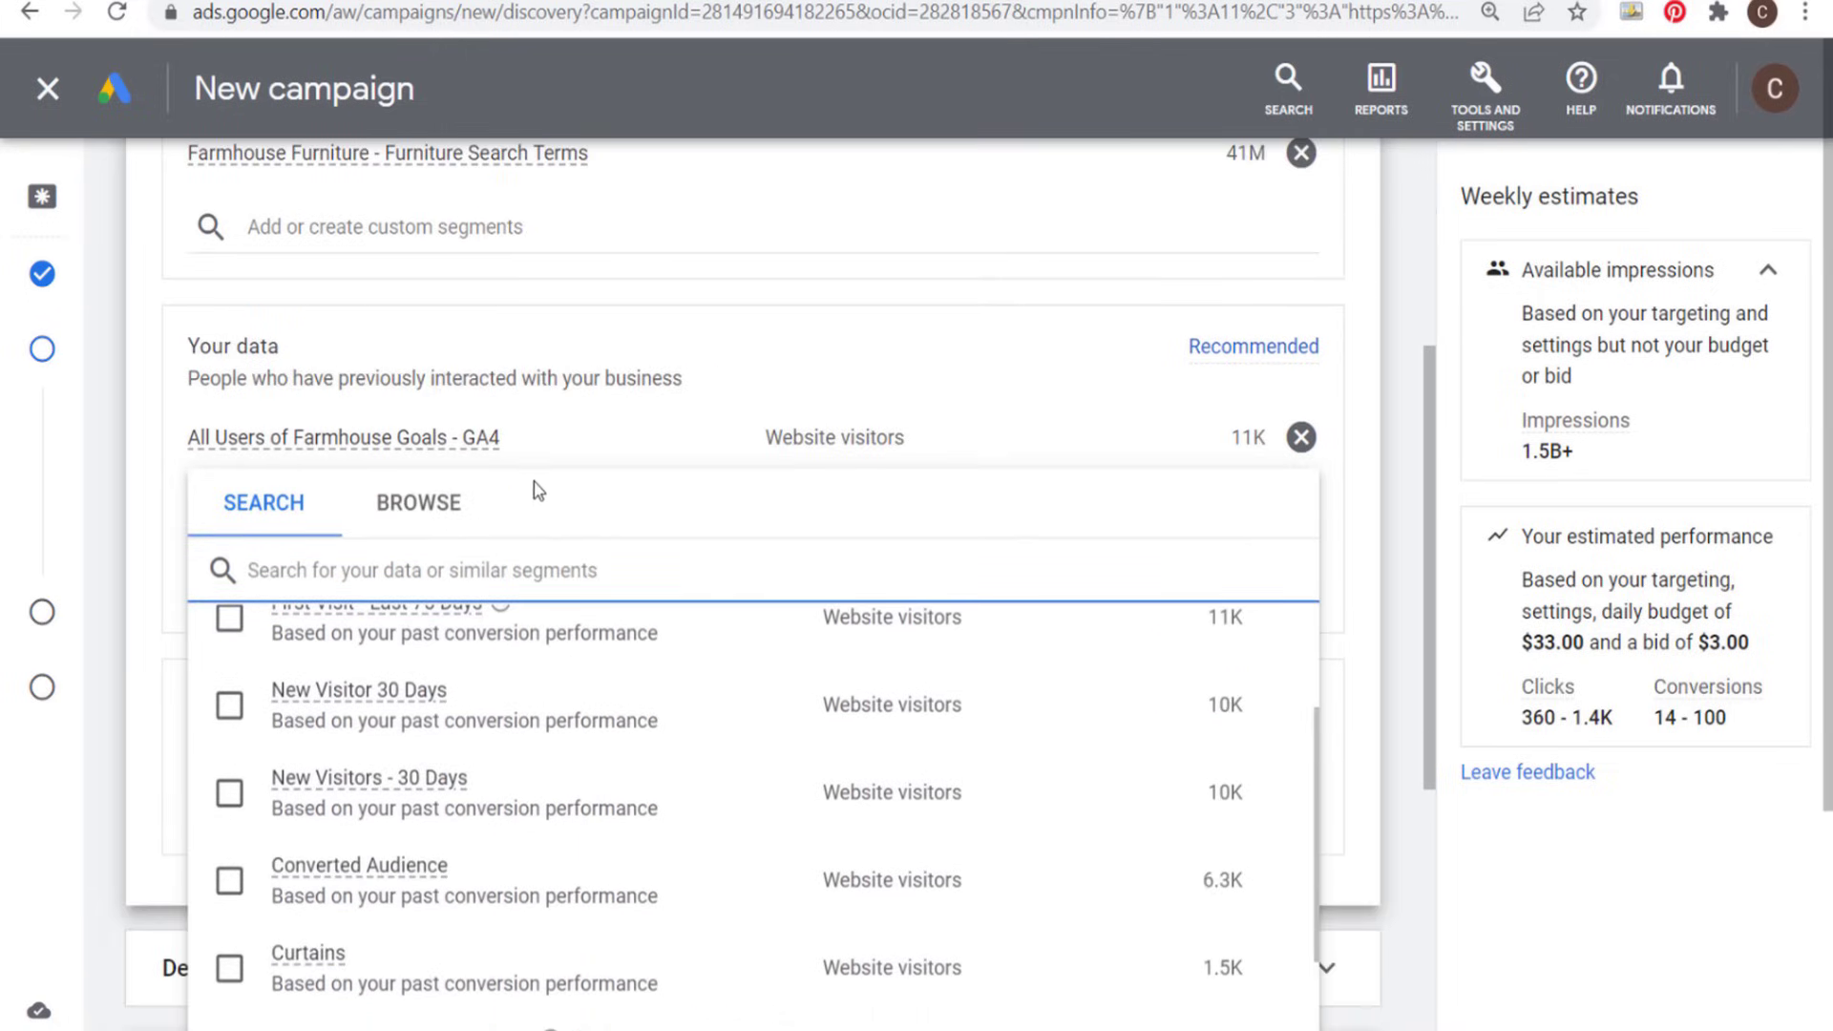
{"action": "left_click", "coordinate": [419, 503]}
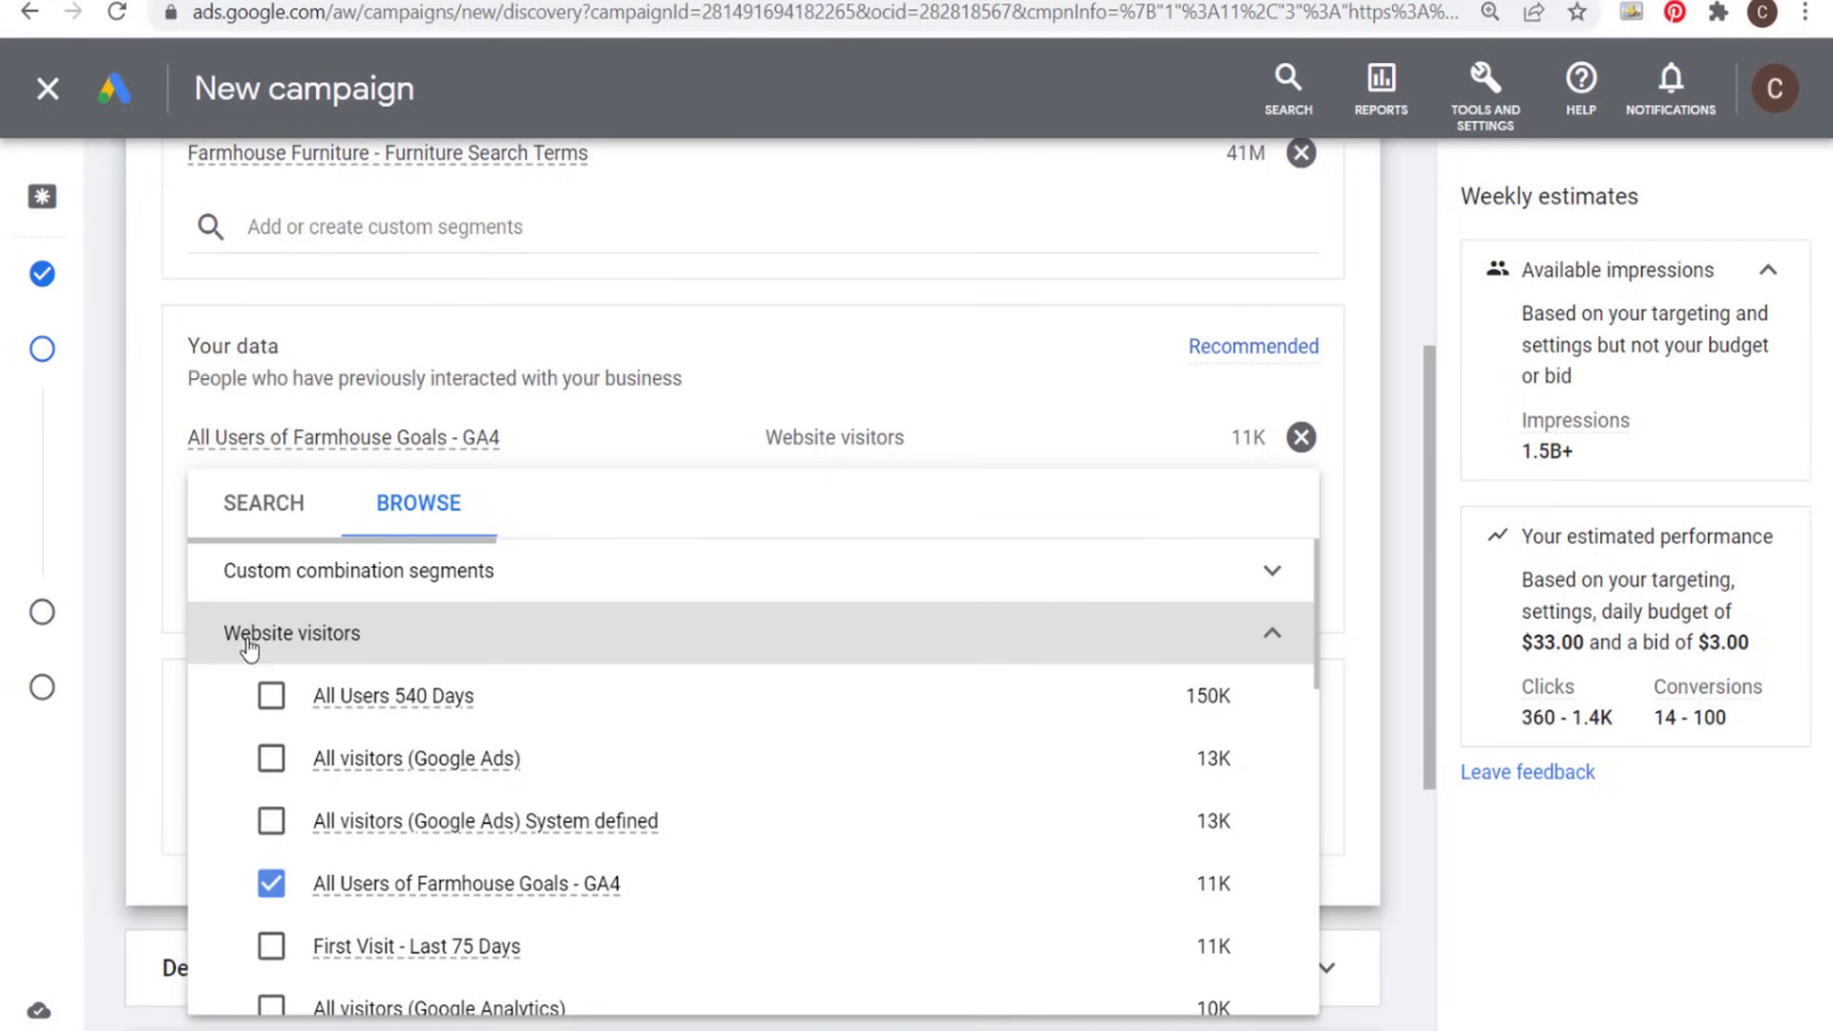
{"action": "left_click", "coordinate": [1272, 635]}
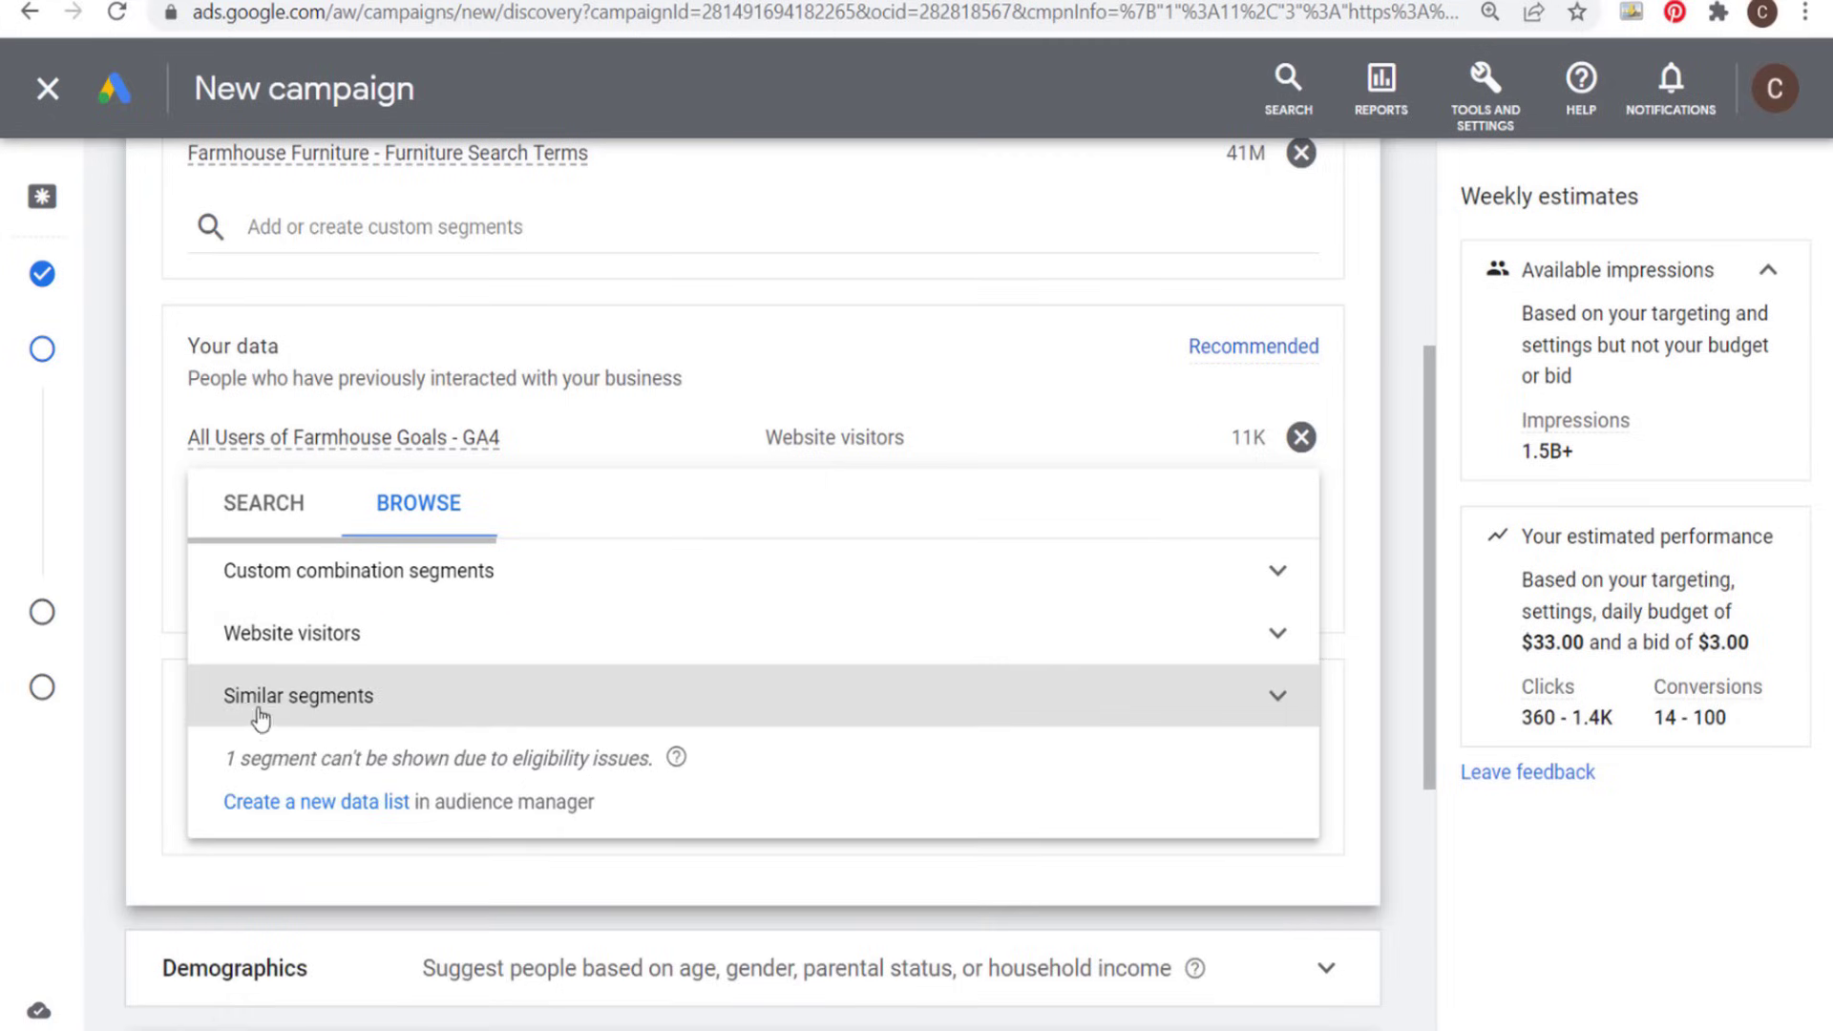
{"action": "left_click", "coordinate": [1289, 701]}
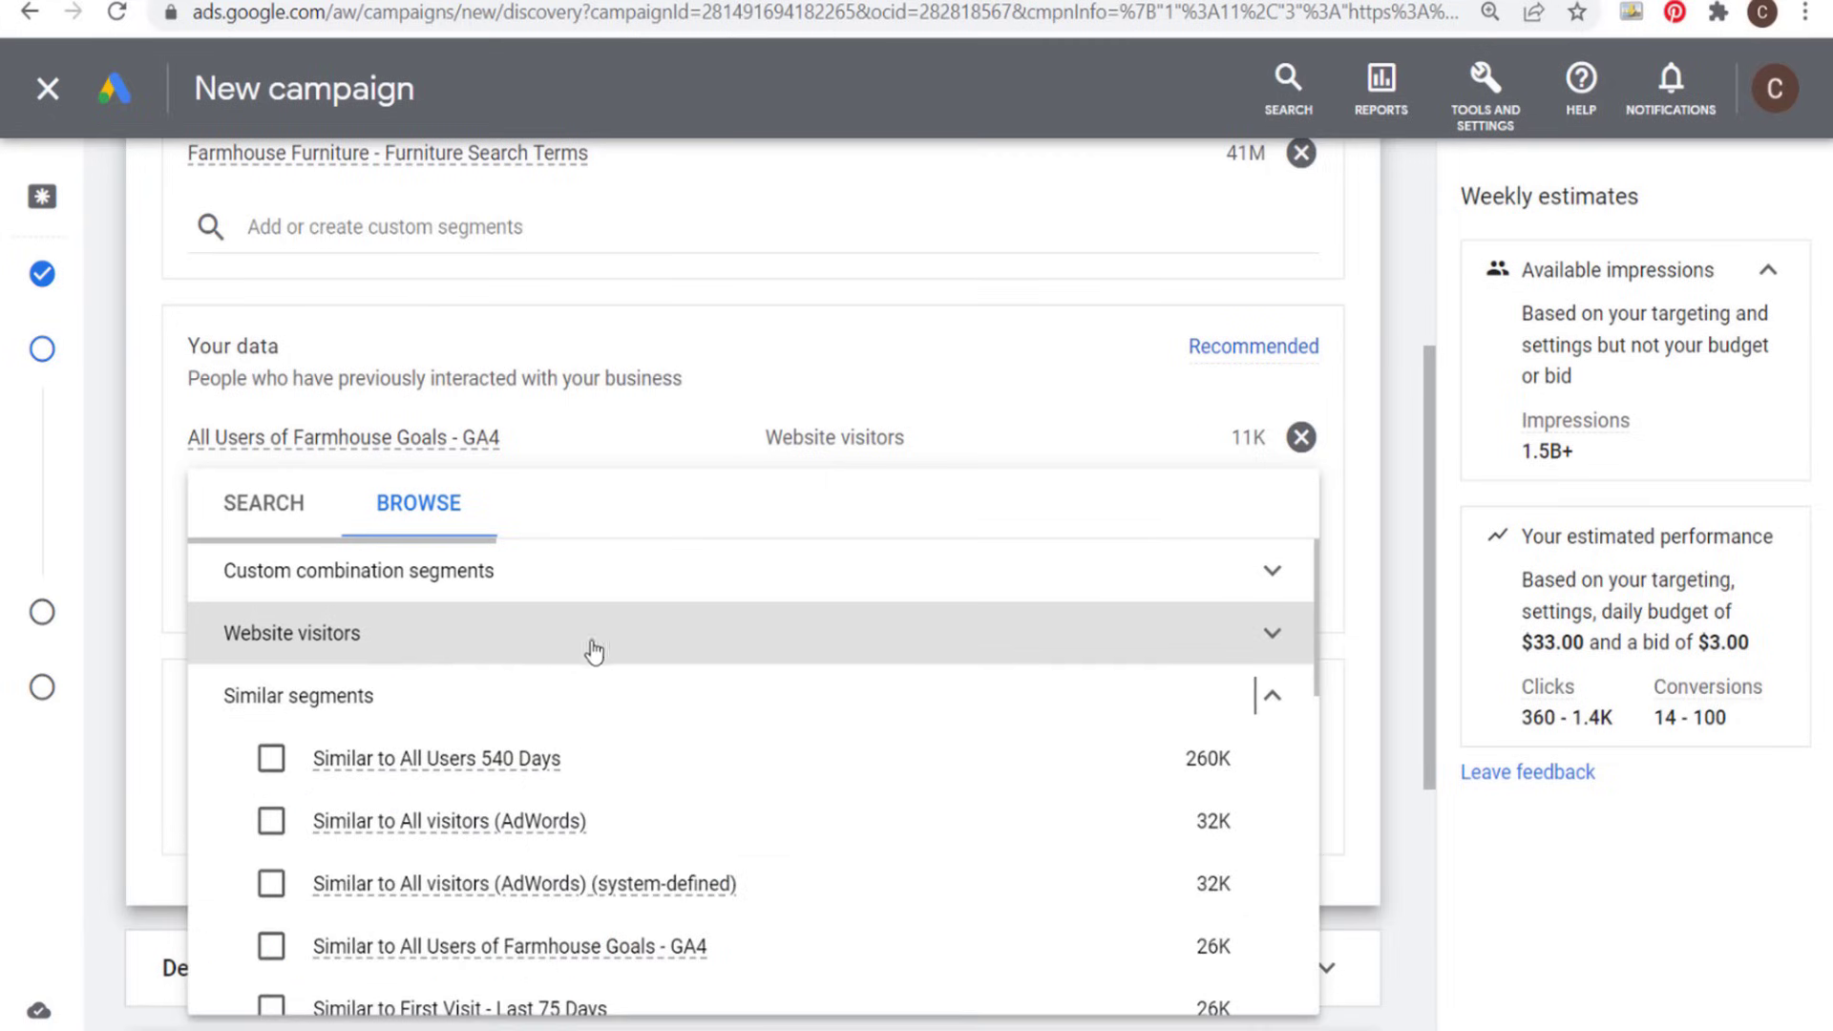
{"action": "scroll", "coordinate": [916, 725], "scroll_direction": "down", "scroll_amount": 6}
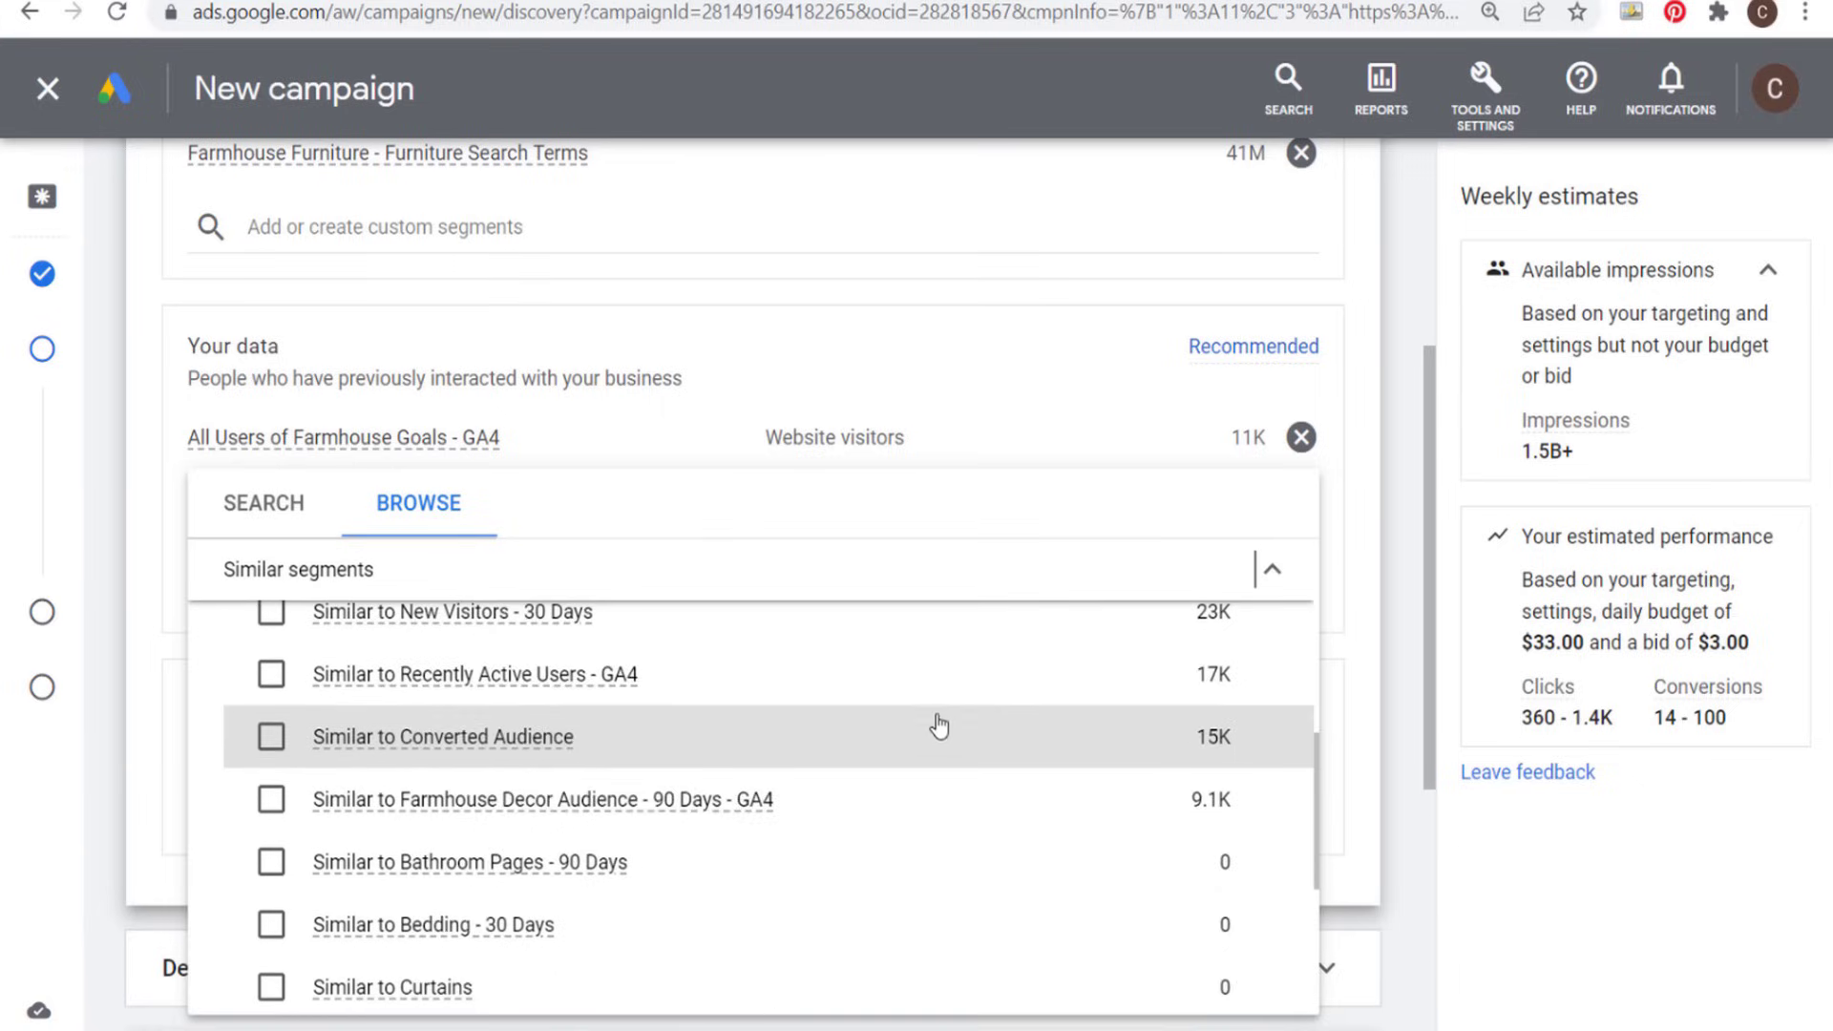
{"action": "scroll", "coordinate": [940, 726], "scroll_direction": "down", "scroll_amount": 2}
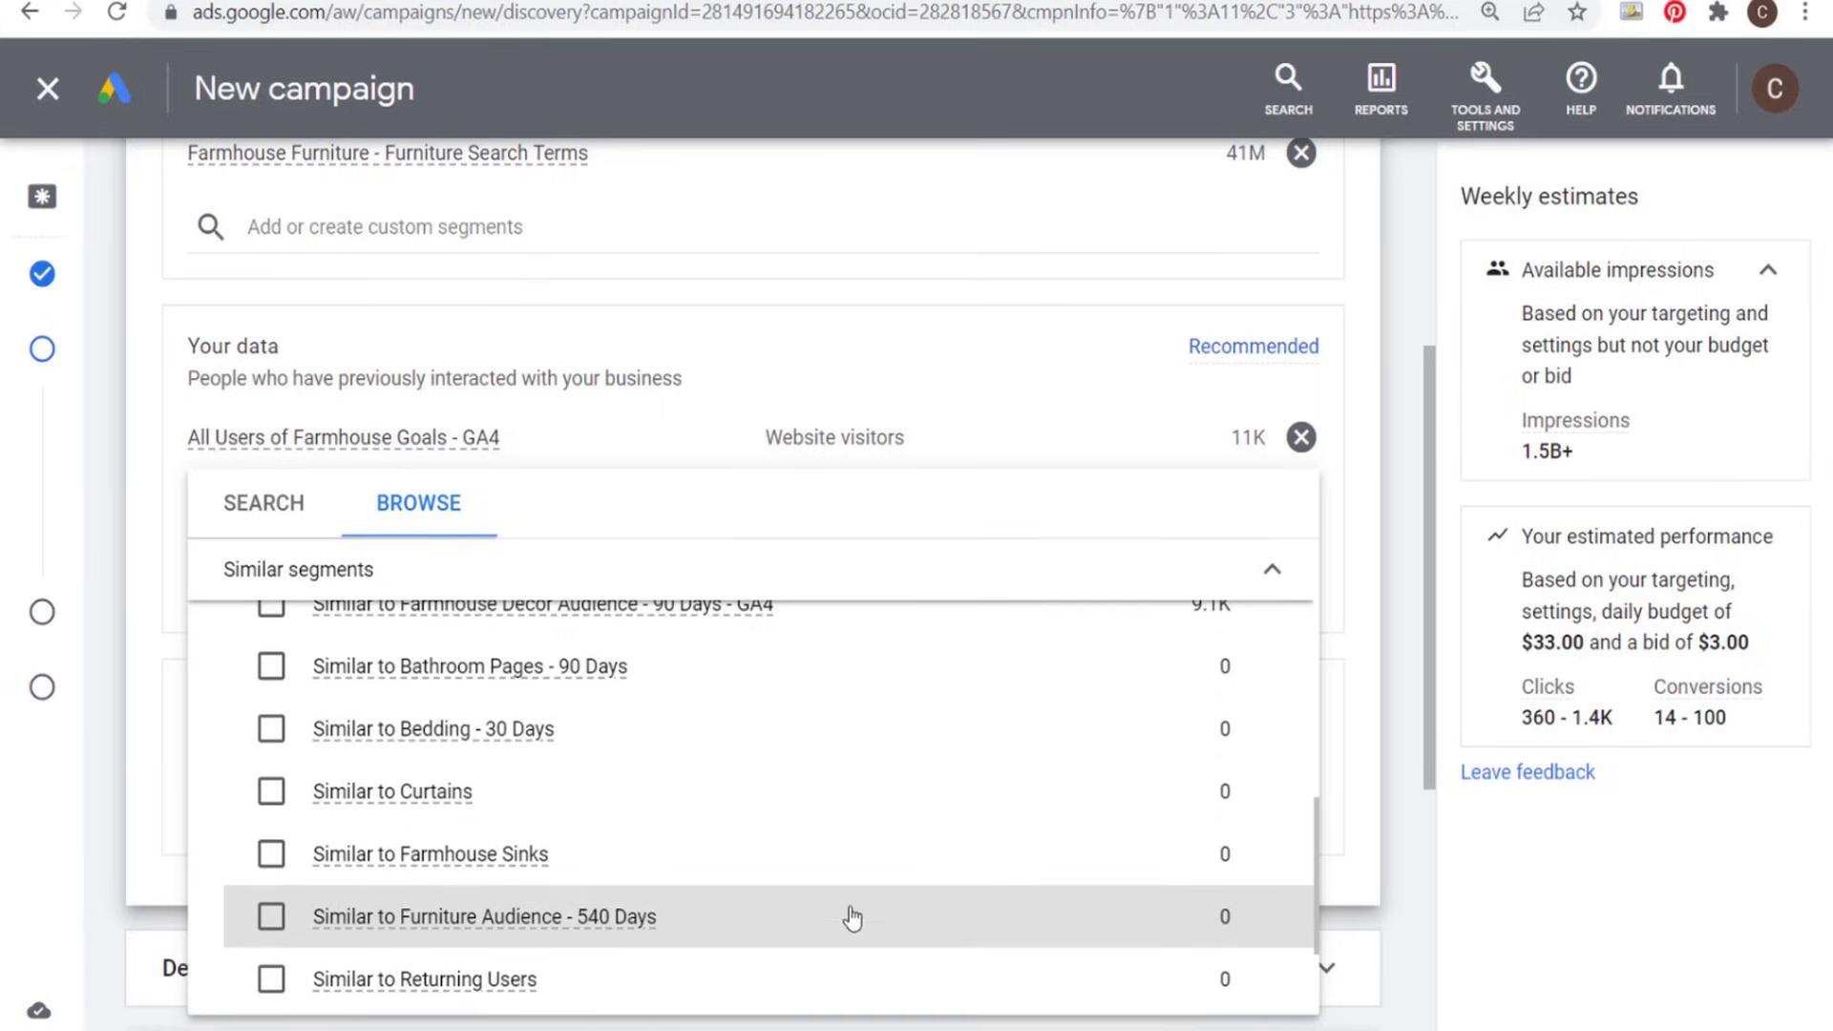
{"action": "mouse_move", "coordinate": [437, 931]}
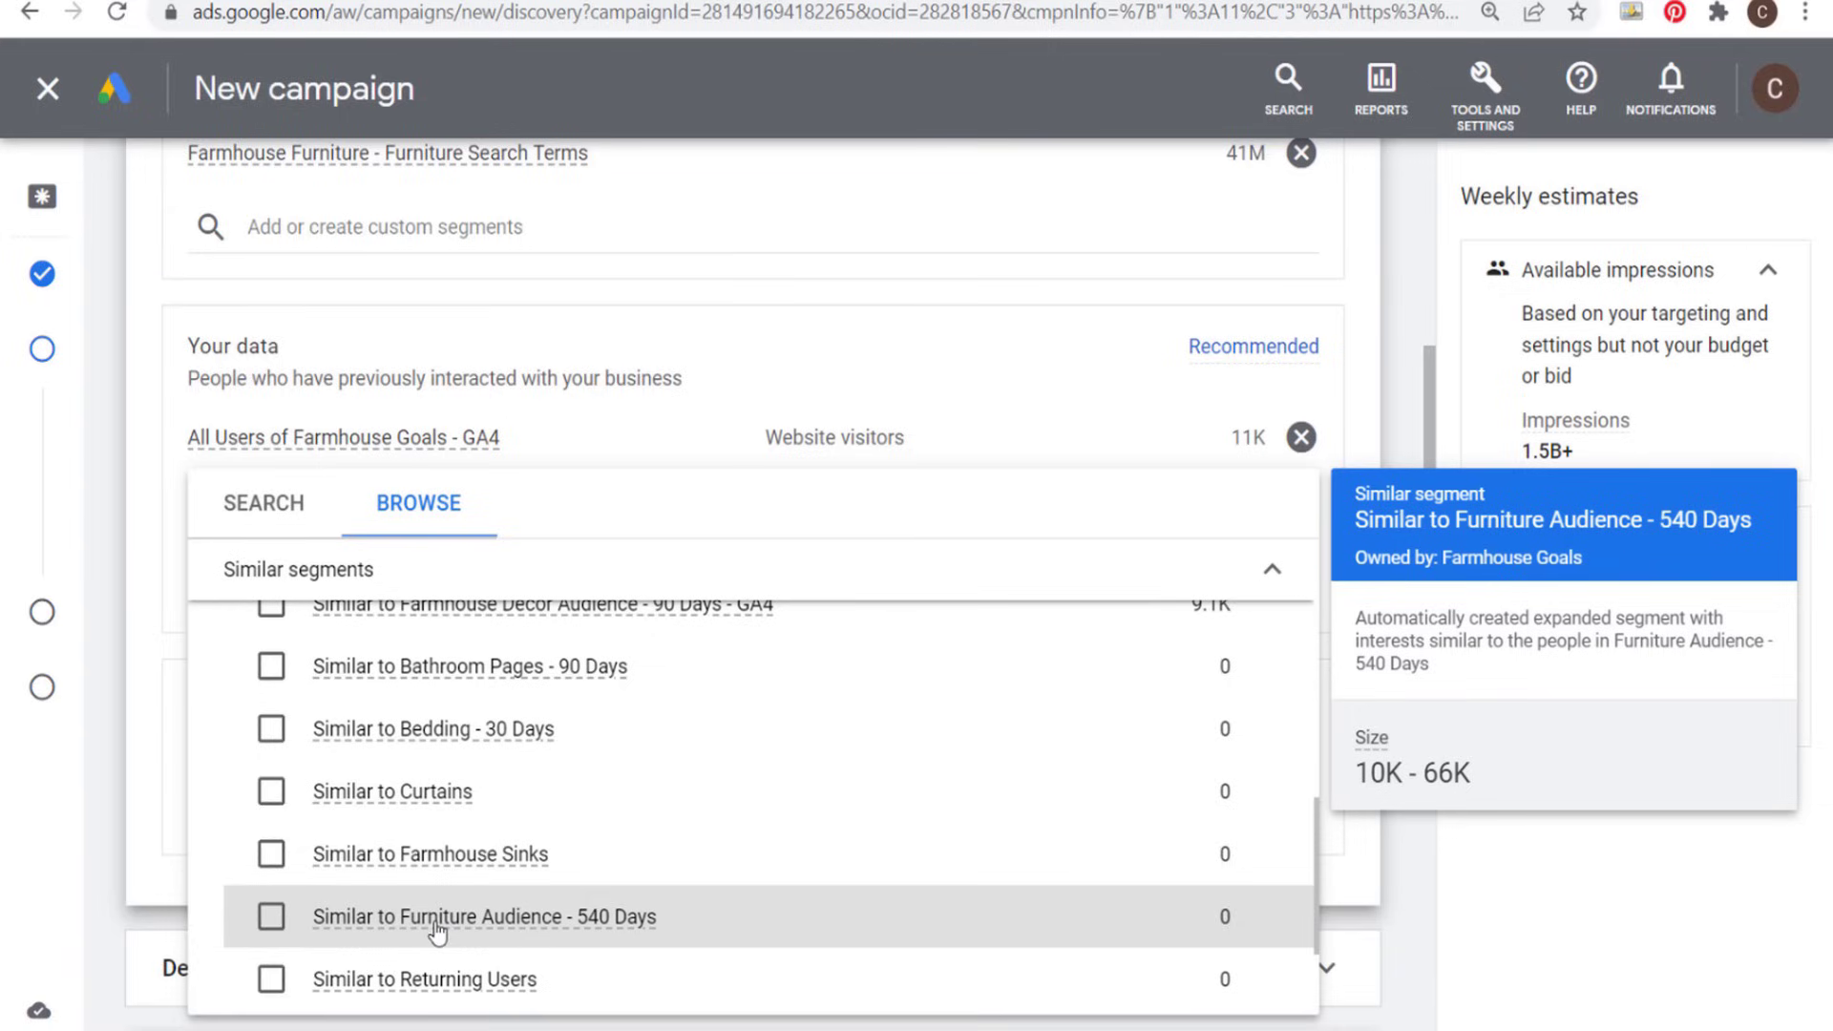
{"action": "left_click", "coordinate": [271, 918]}
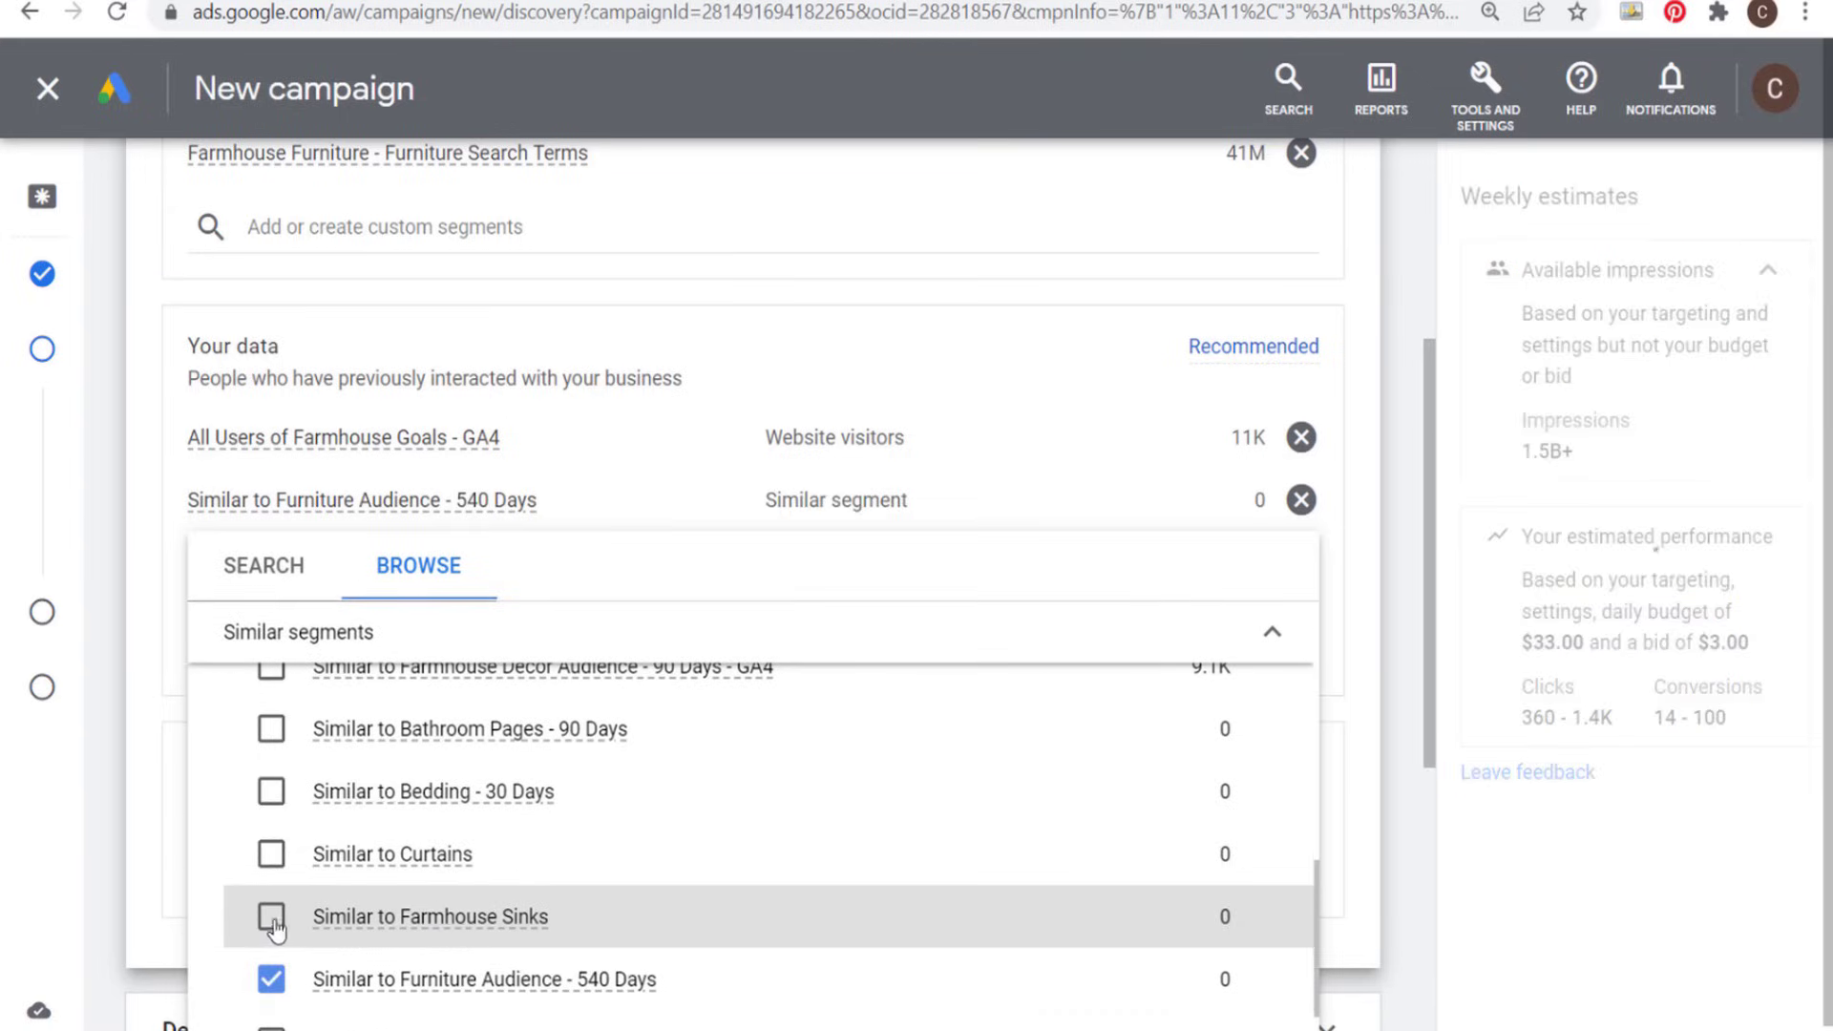
{"action": "left_click", "coordinate": [1399, 452]}
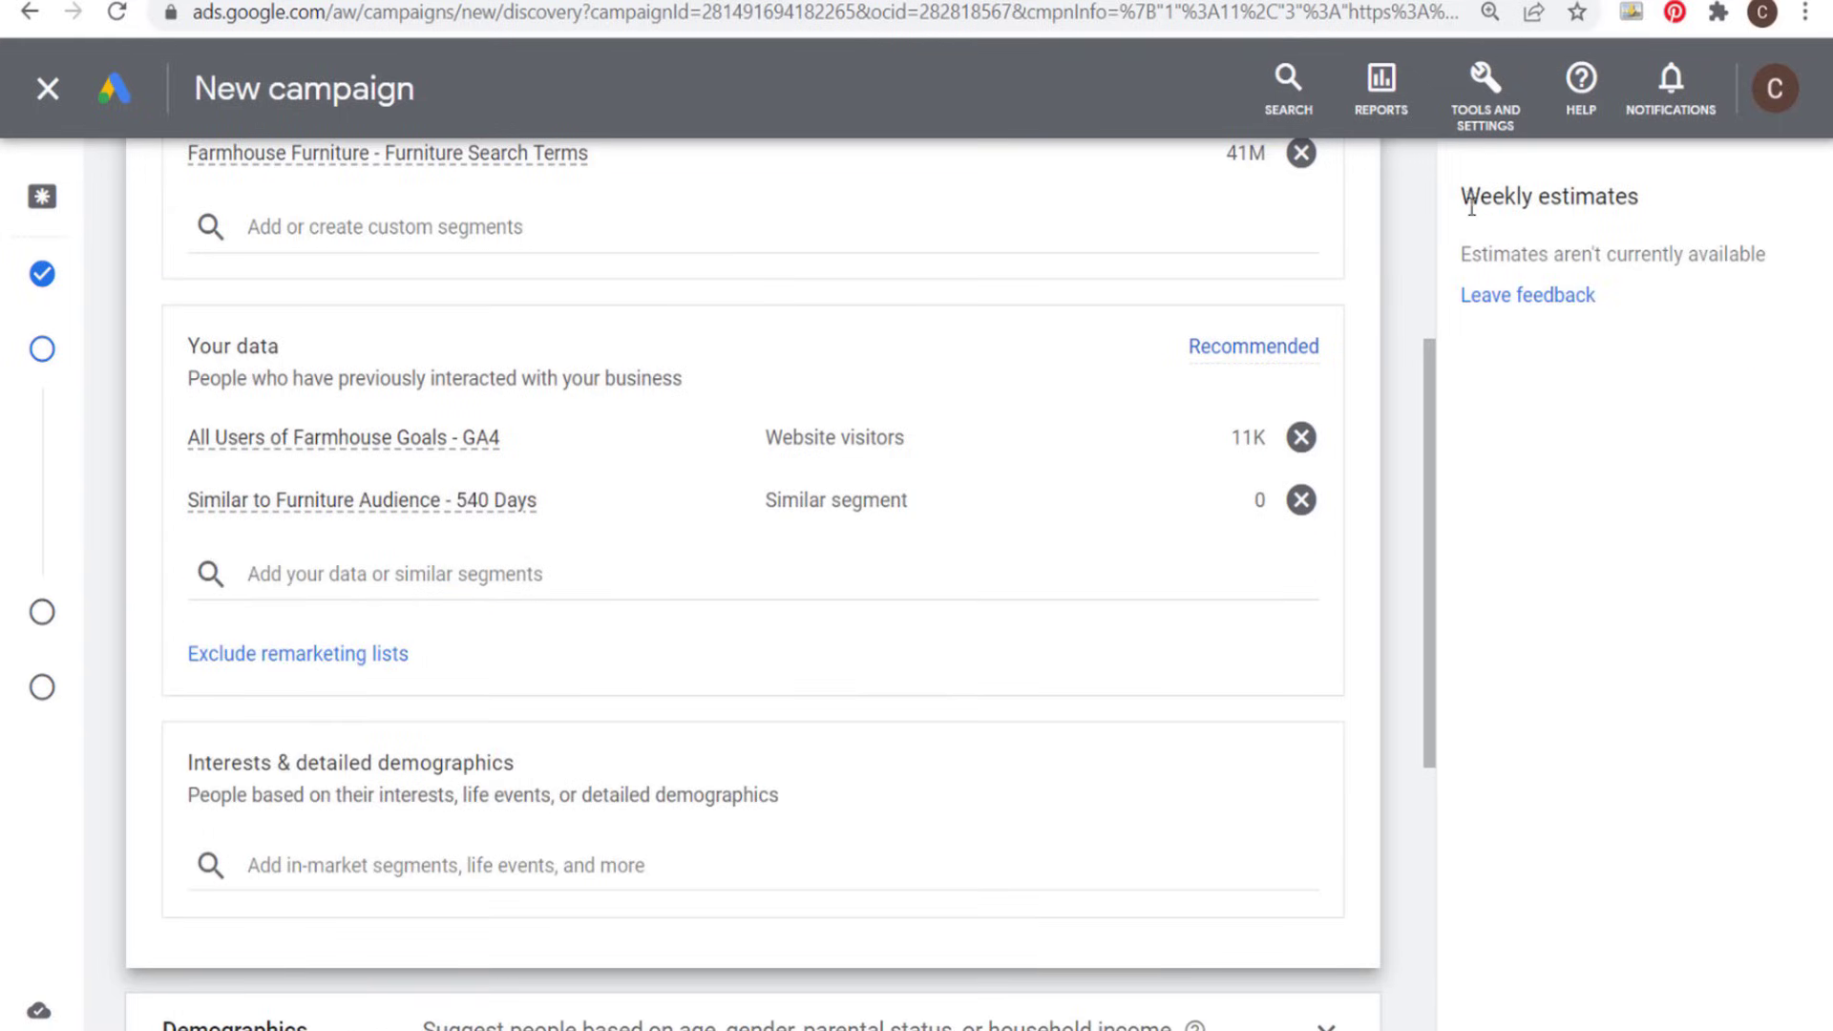
{"action": "left_click_drag", "start_coordinate": [1468, 196], "coordinate": [1750, 246]}
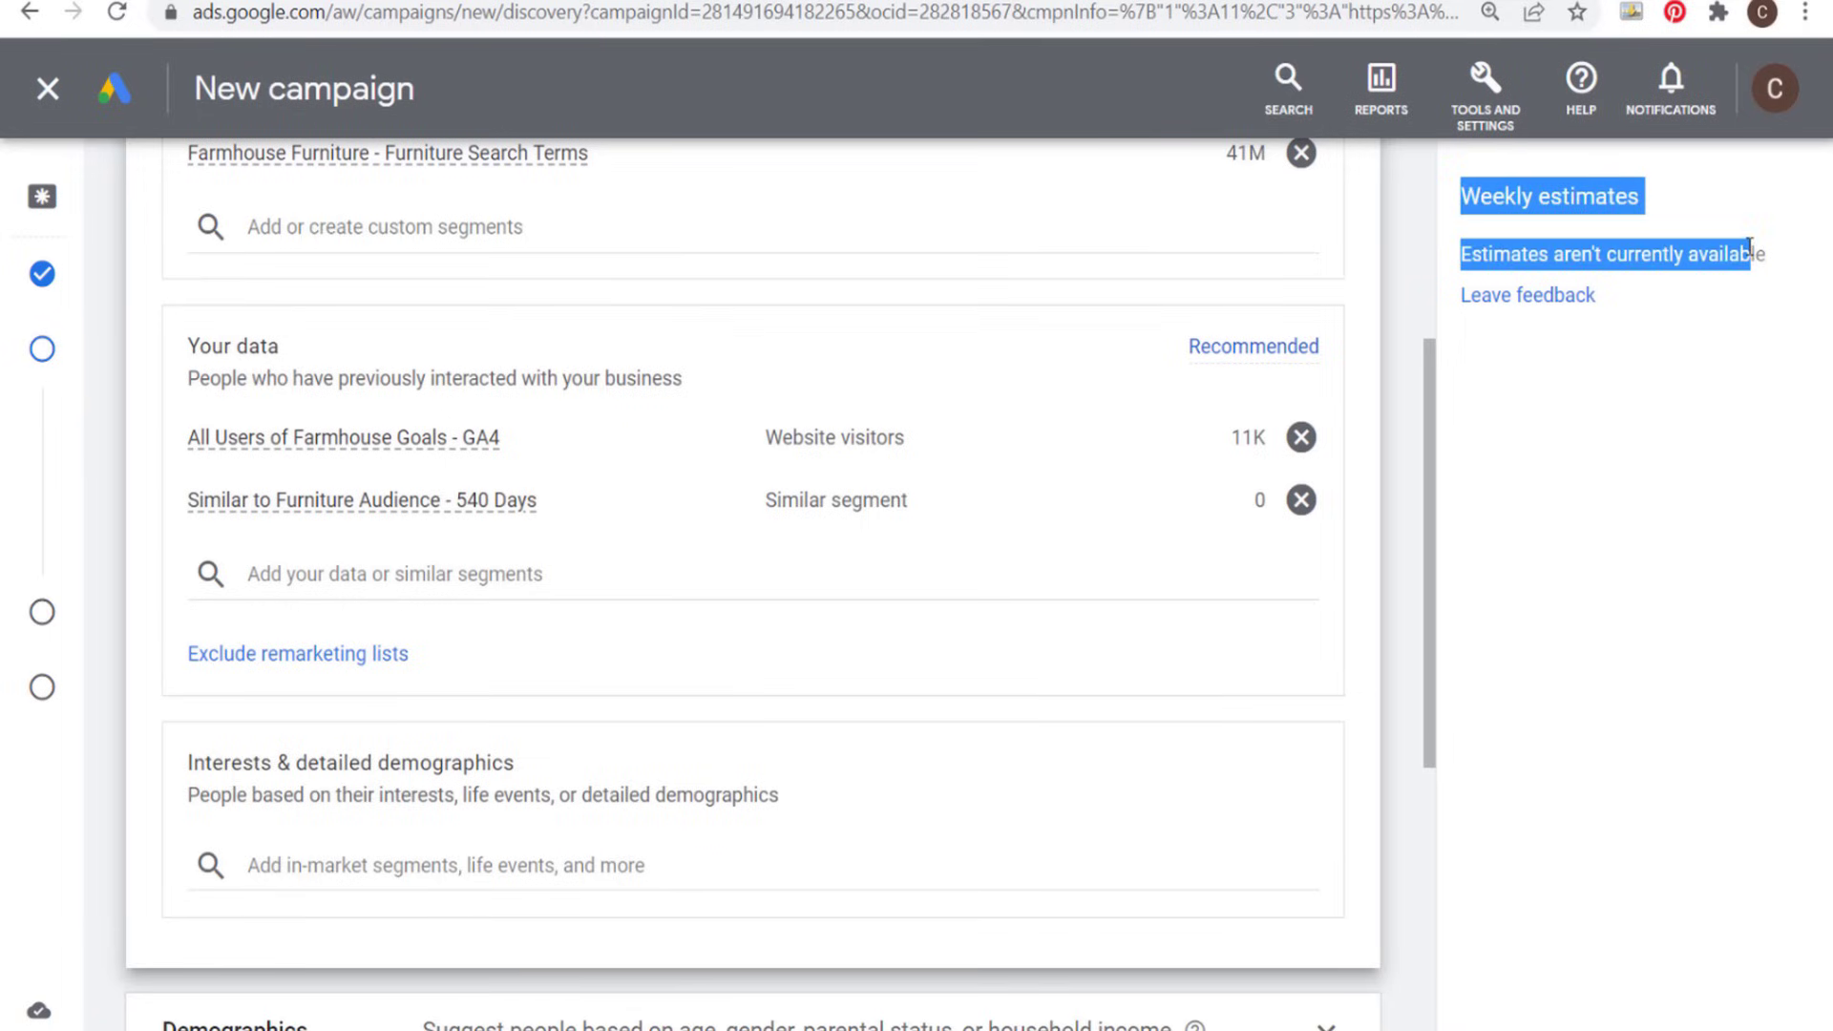
{"action": "left_click", "coordinate": [1395, 548]}
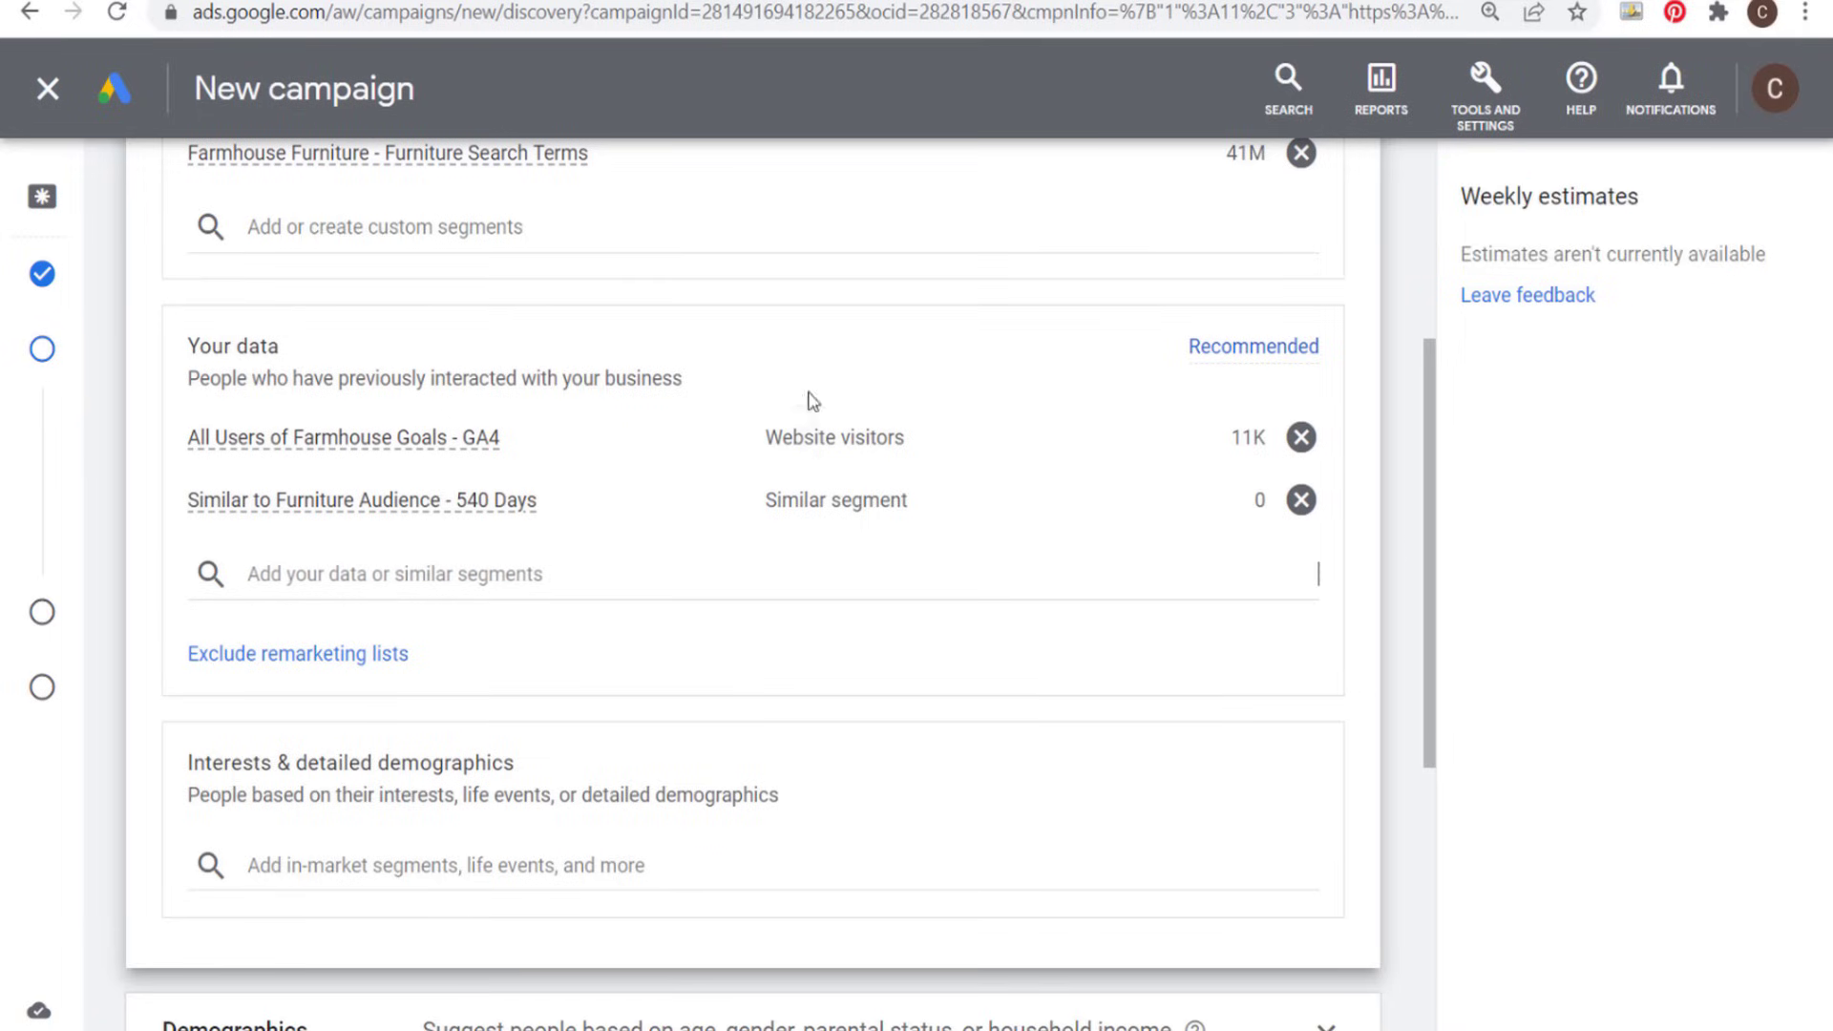
{"action": "mouse_move", "coordinate": [336, 423]}
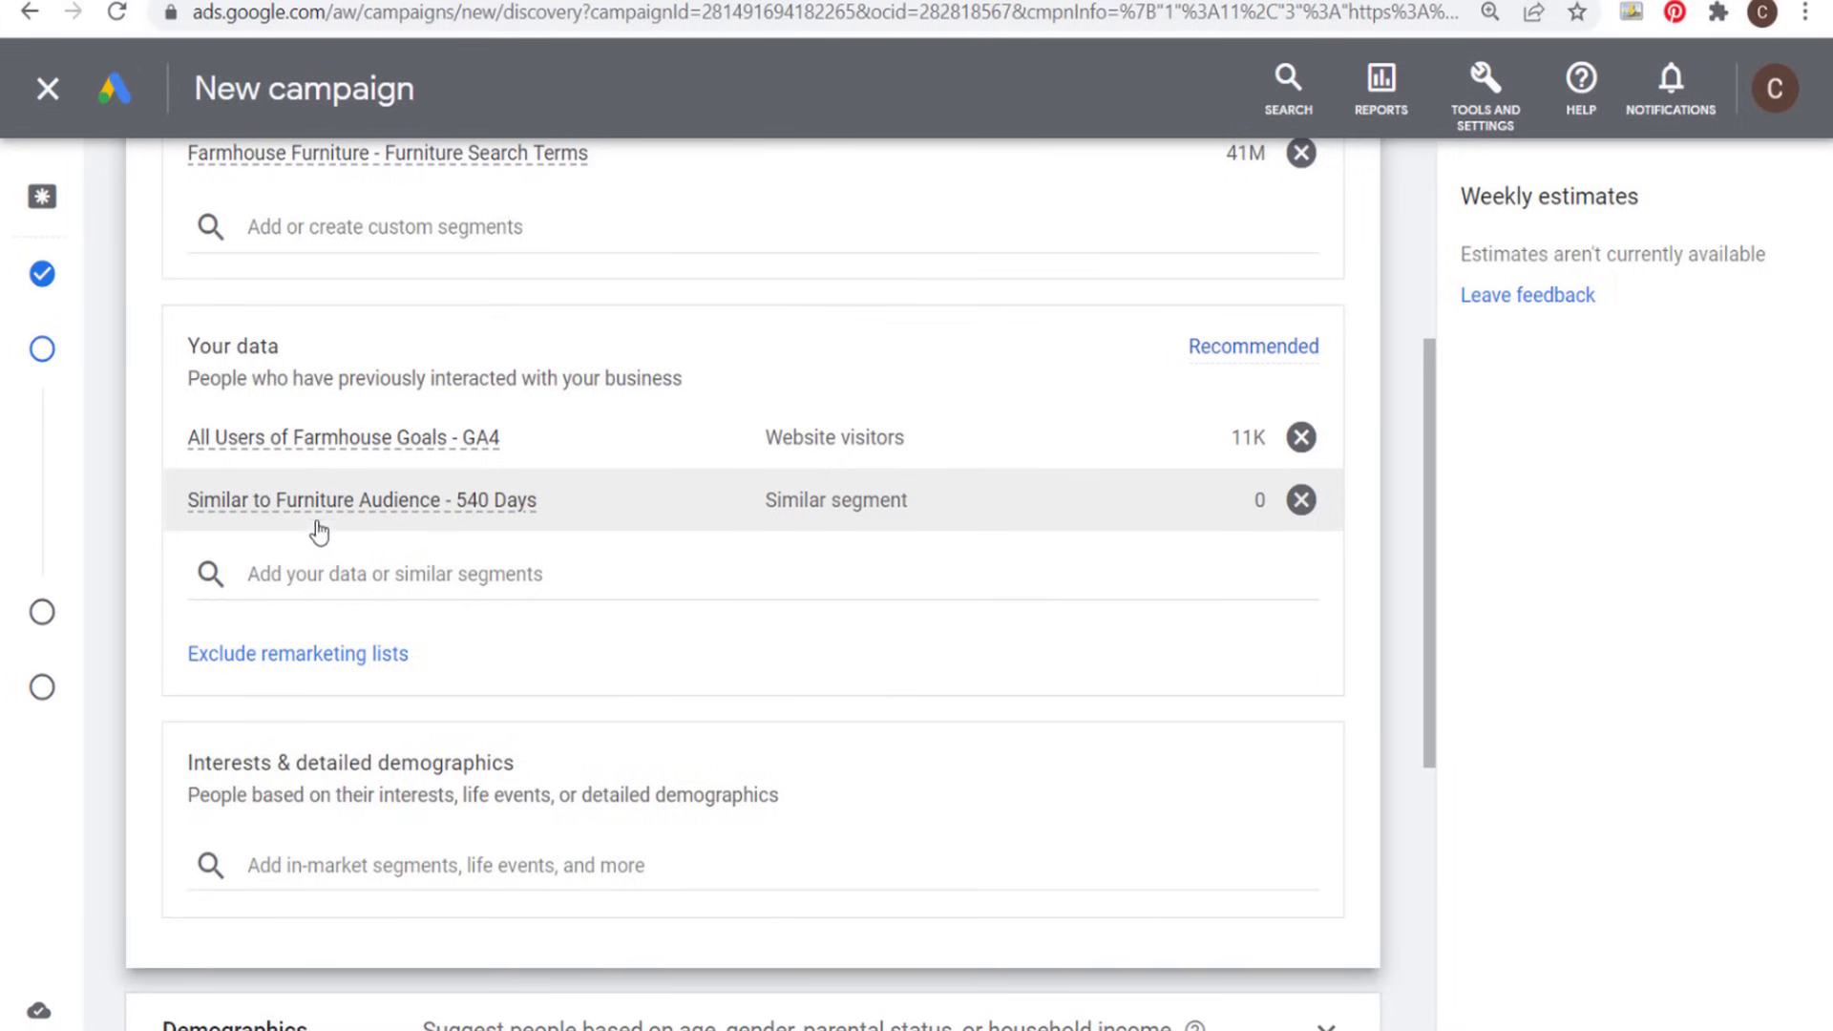
{"action": "mouse_move", "coordinate": [813, 506]}
{"action": "mouse_move", "coordinate": [415, 510]}
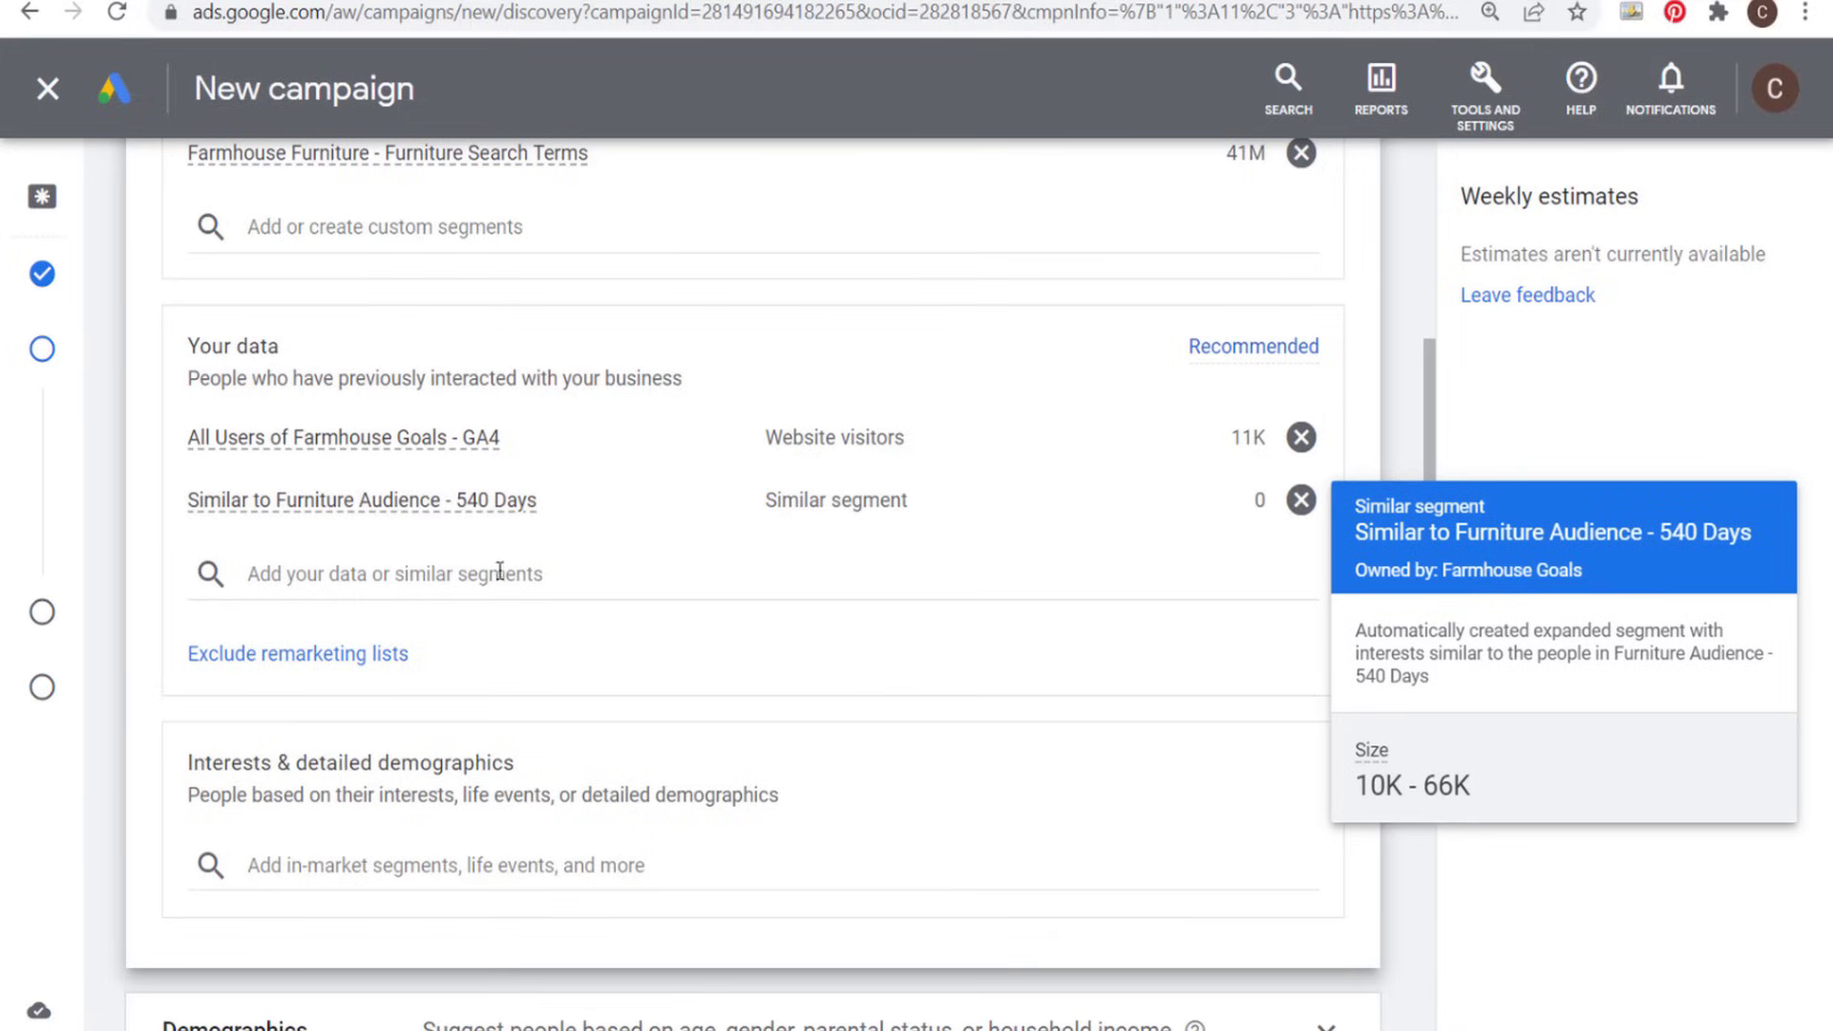
- Search the interests and detailed demographics for "furniture" and add the in-market segment Home Furnishings to the audience
{"action": "scroll", "coordinate": [1404, 321], "scroll_direction": "down", "scroll_amount": 6}
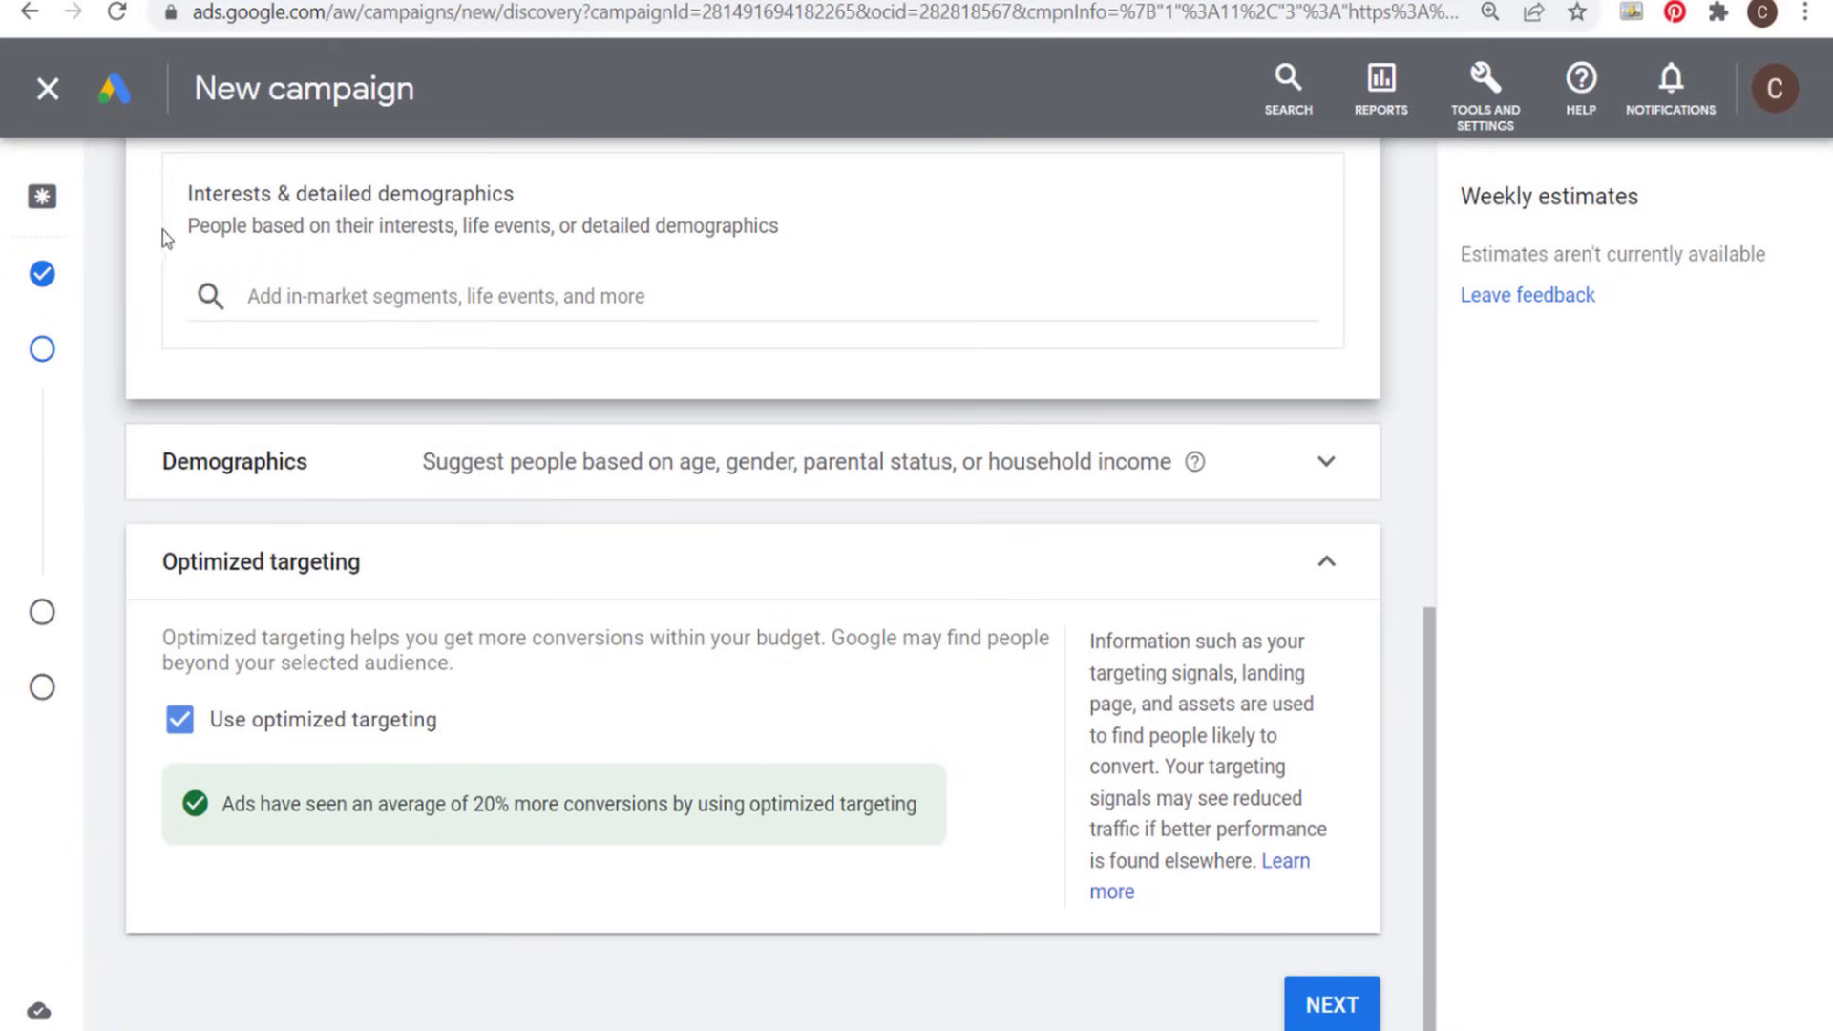
{"action": "left_click", "coordinate": [491, 298]}
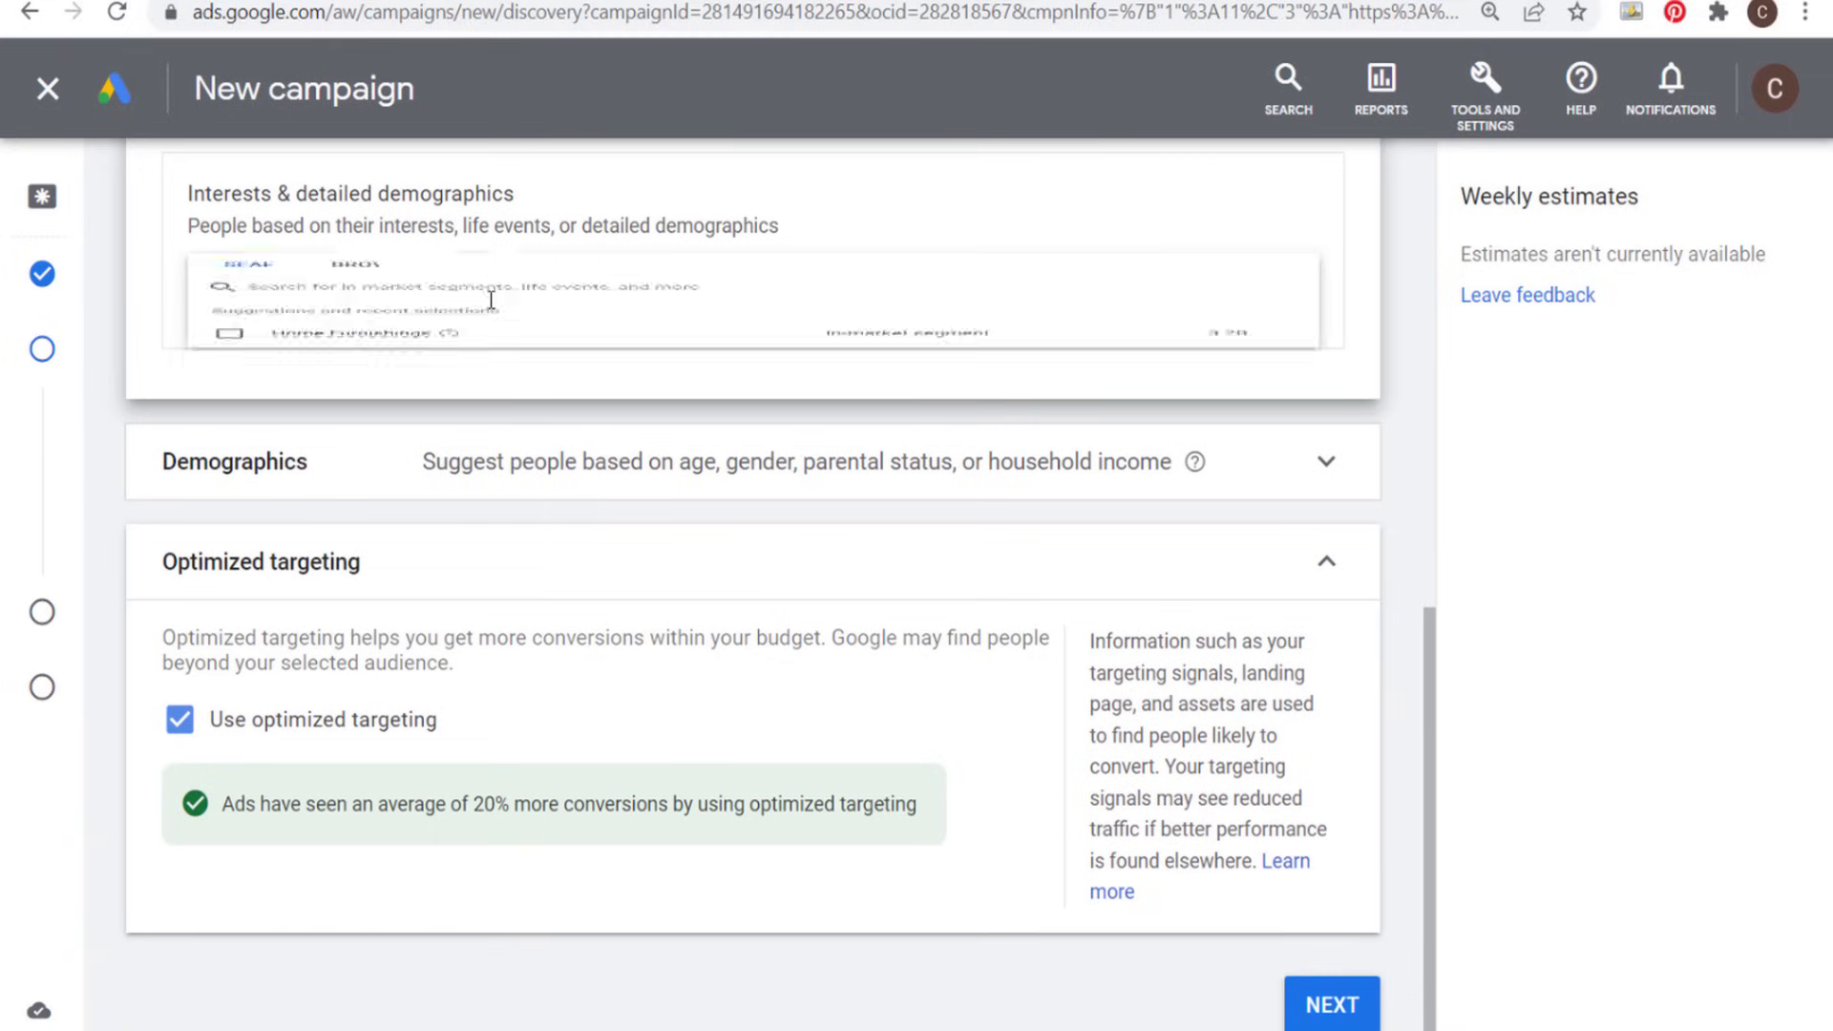
{"action": "left_click", "coordinate": [426, 308]}
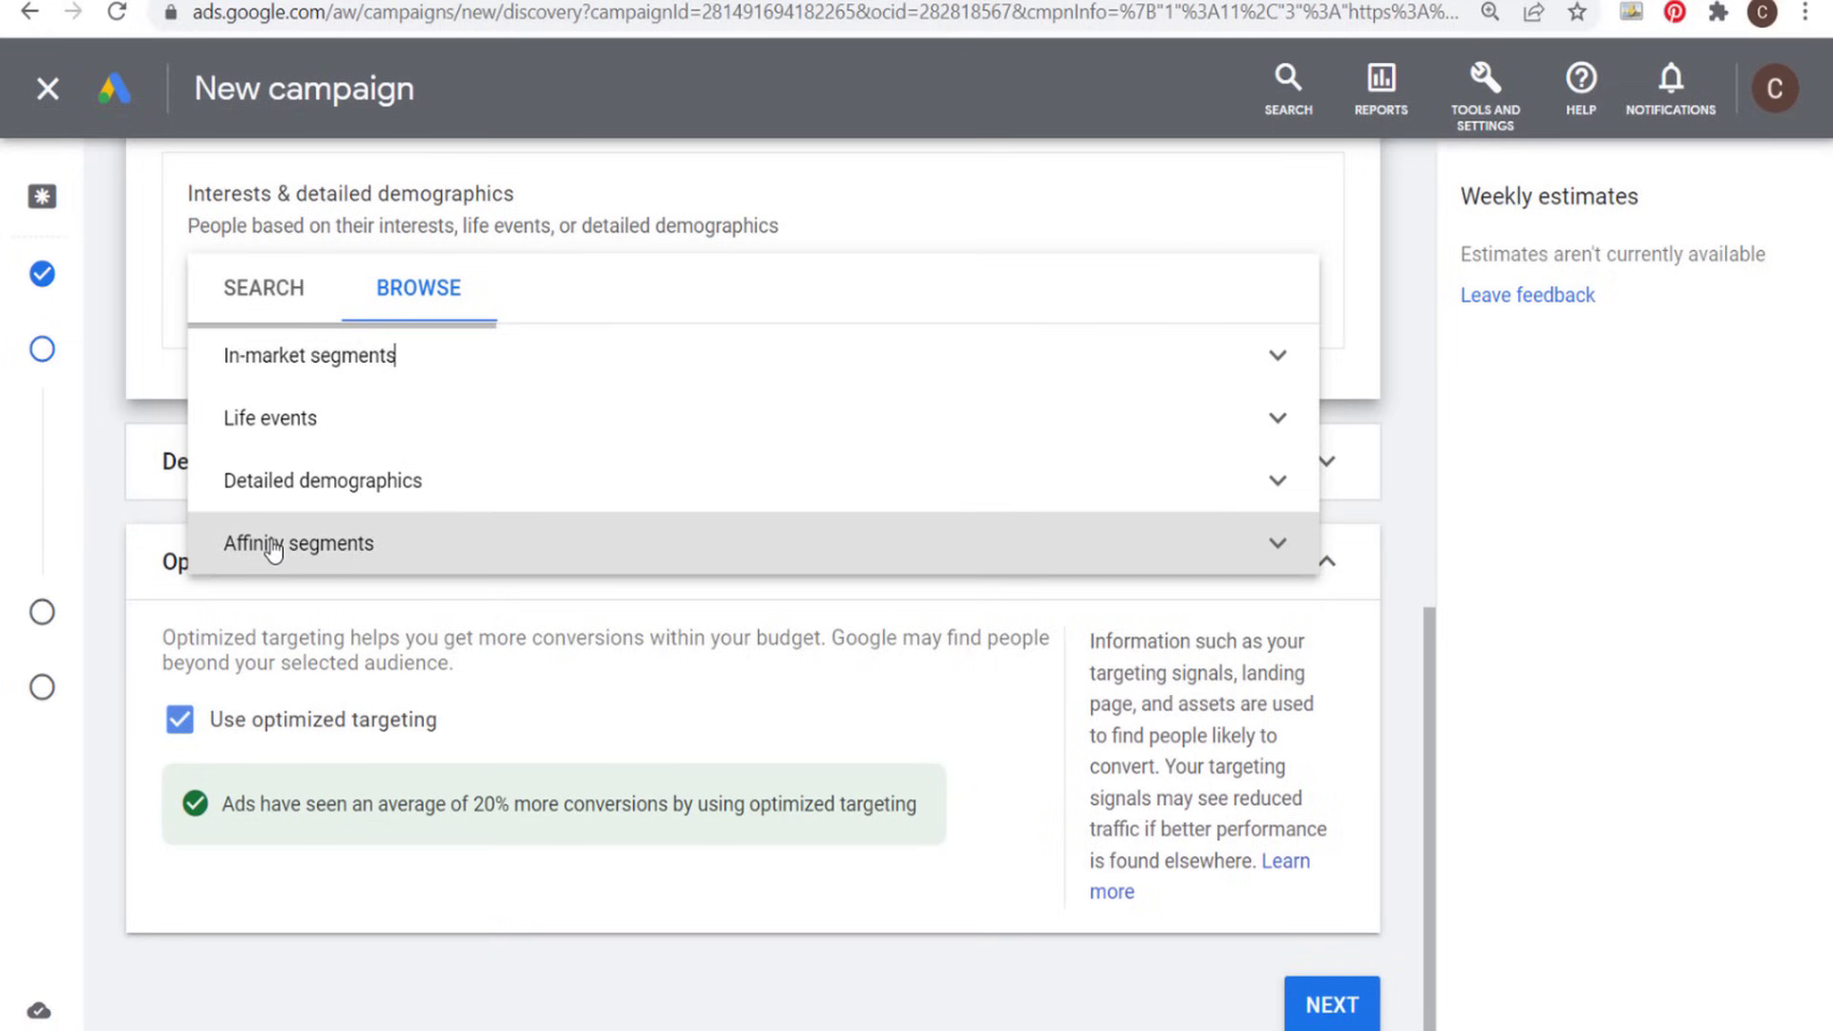
{"action": "left_click", "coordinate": [260, 292]}
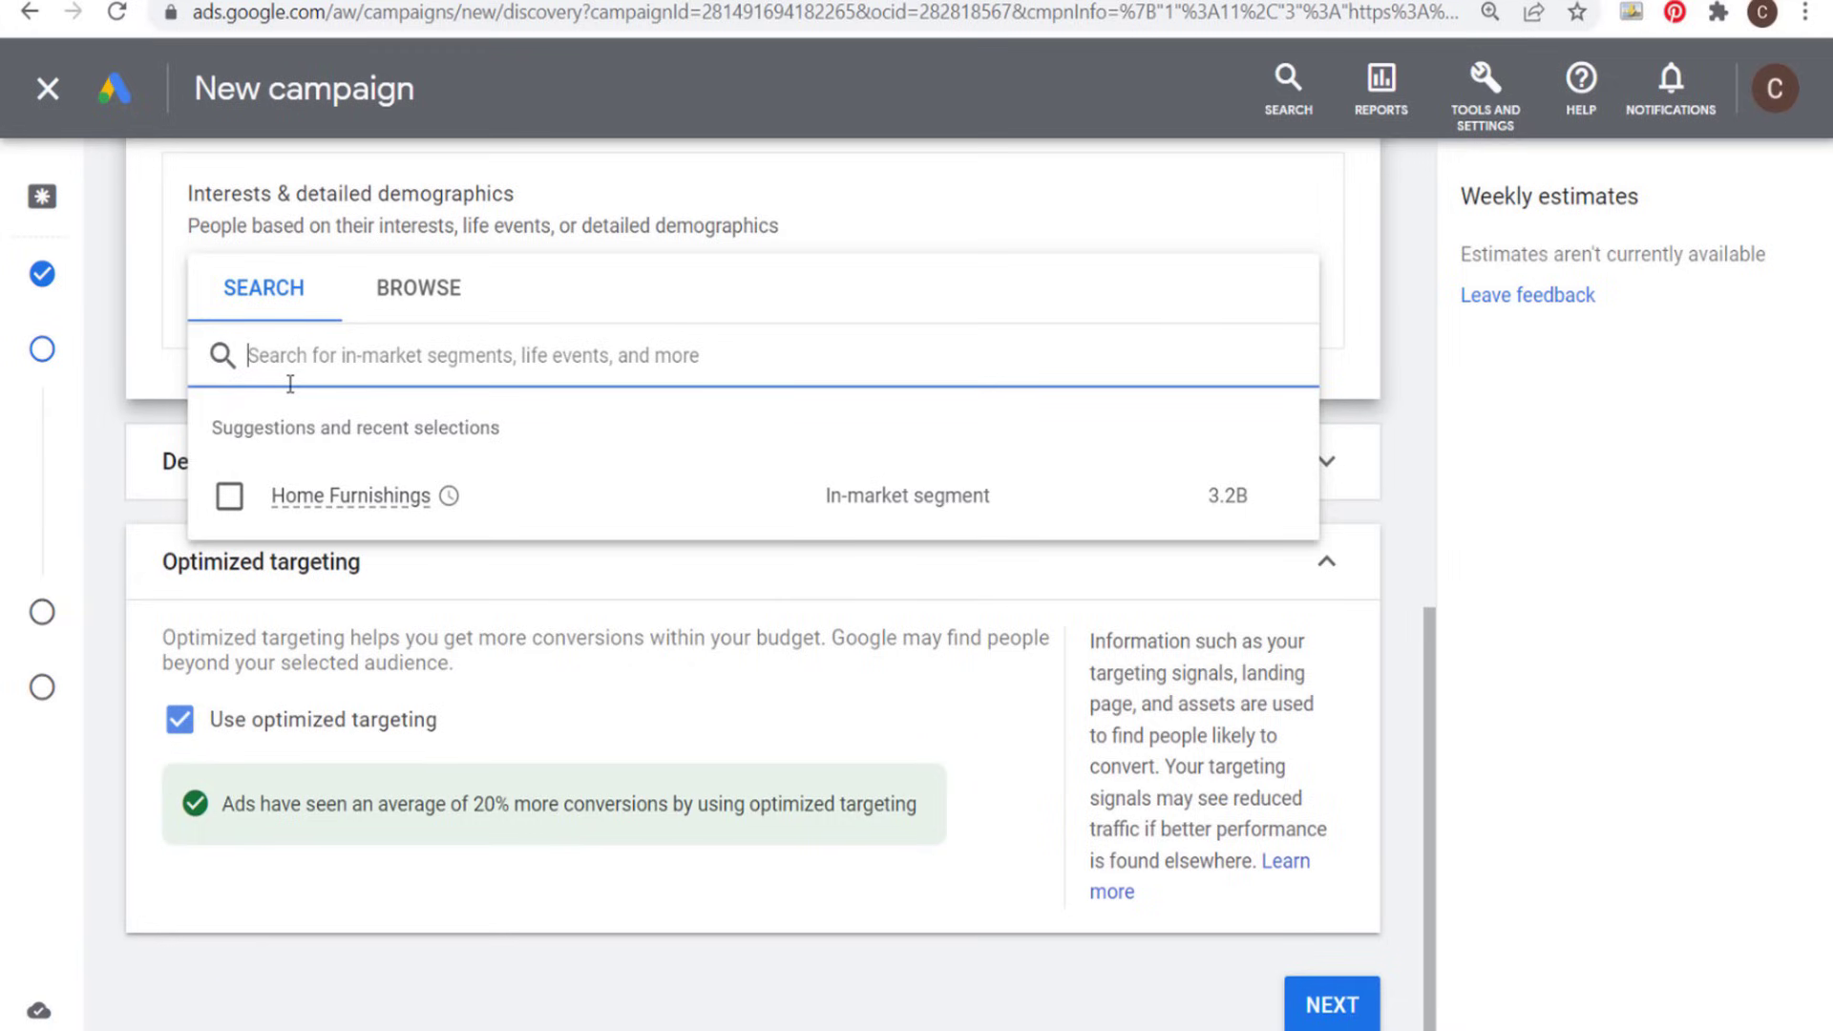
{"action": "type", "text": "furniture"}
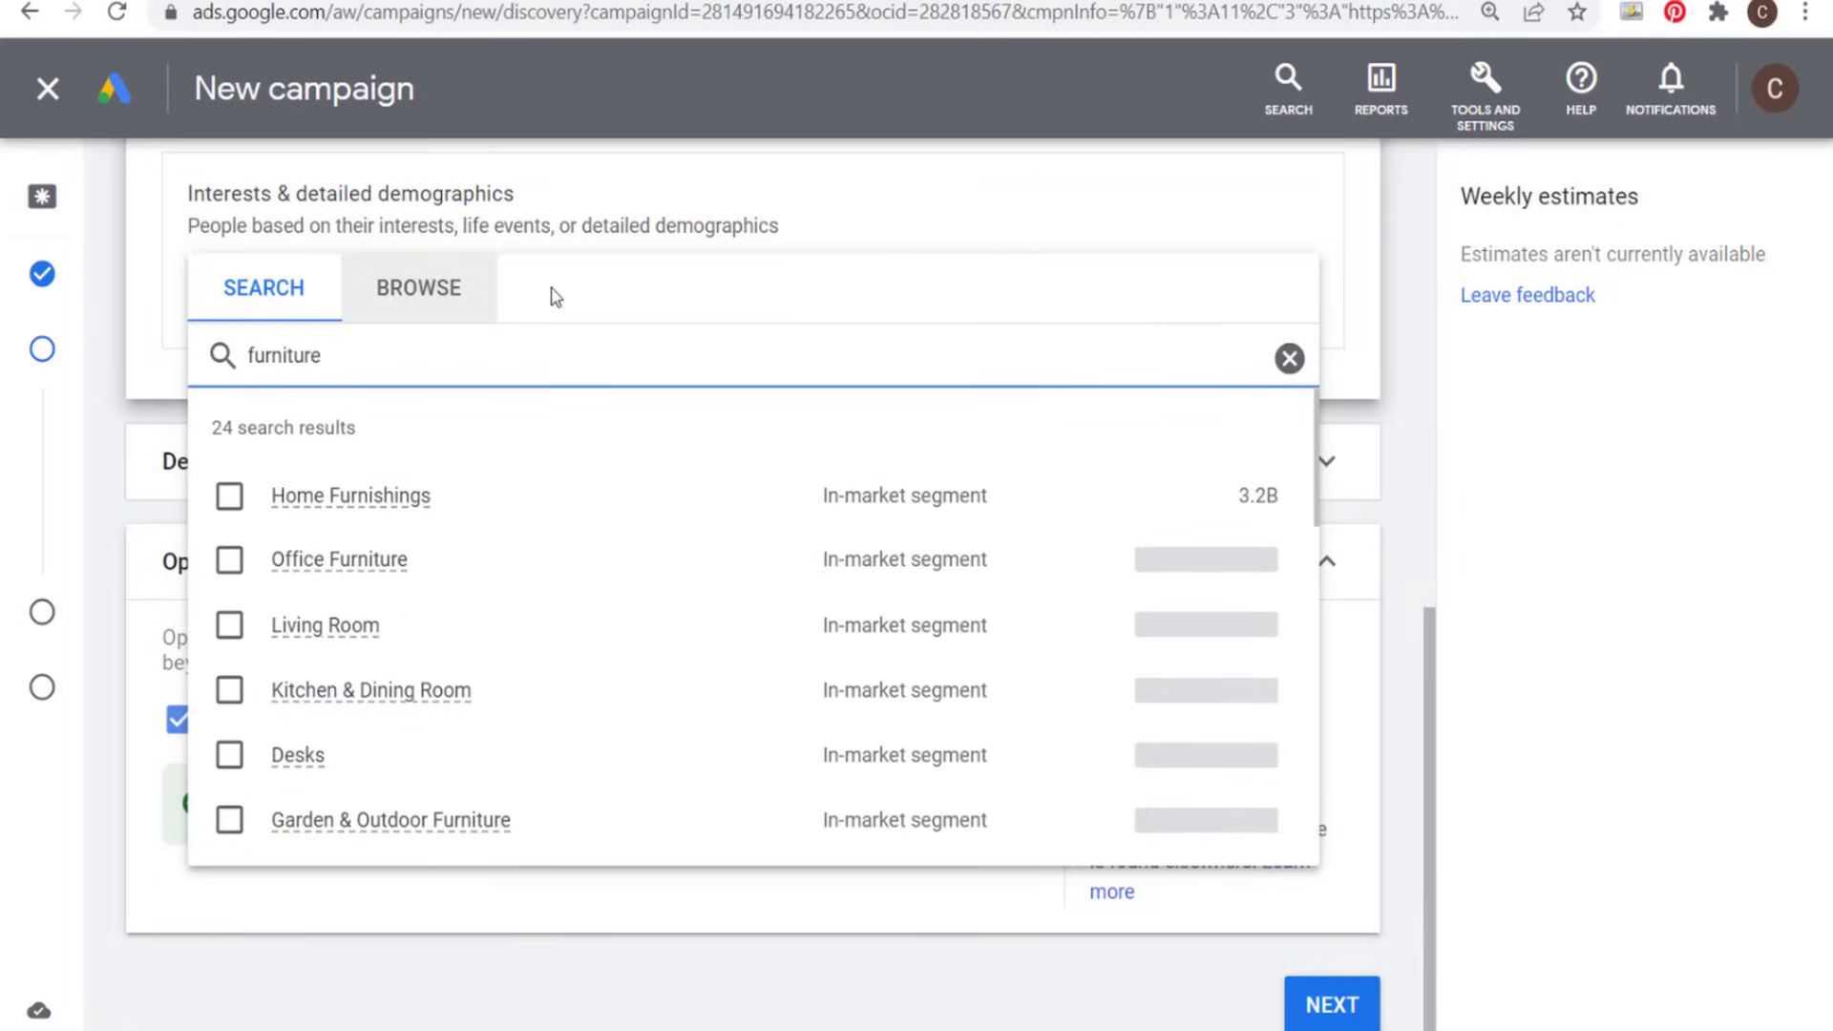
{"action": "mouse_move", "coordinate": [315, 504]}
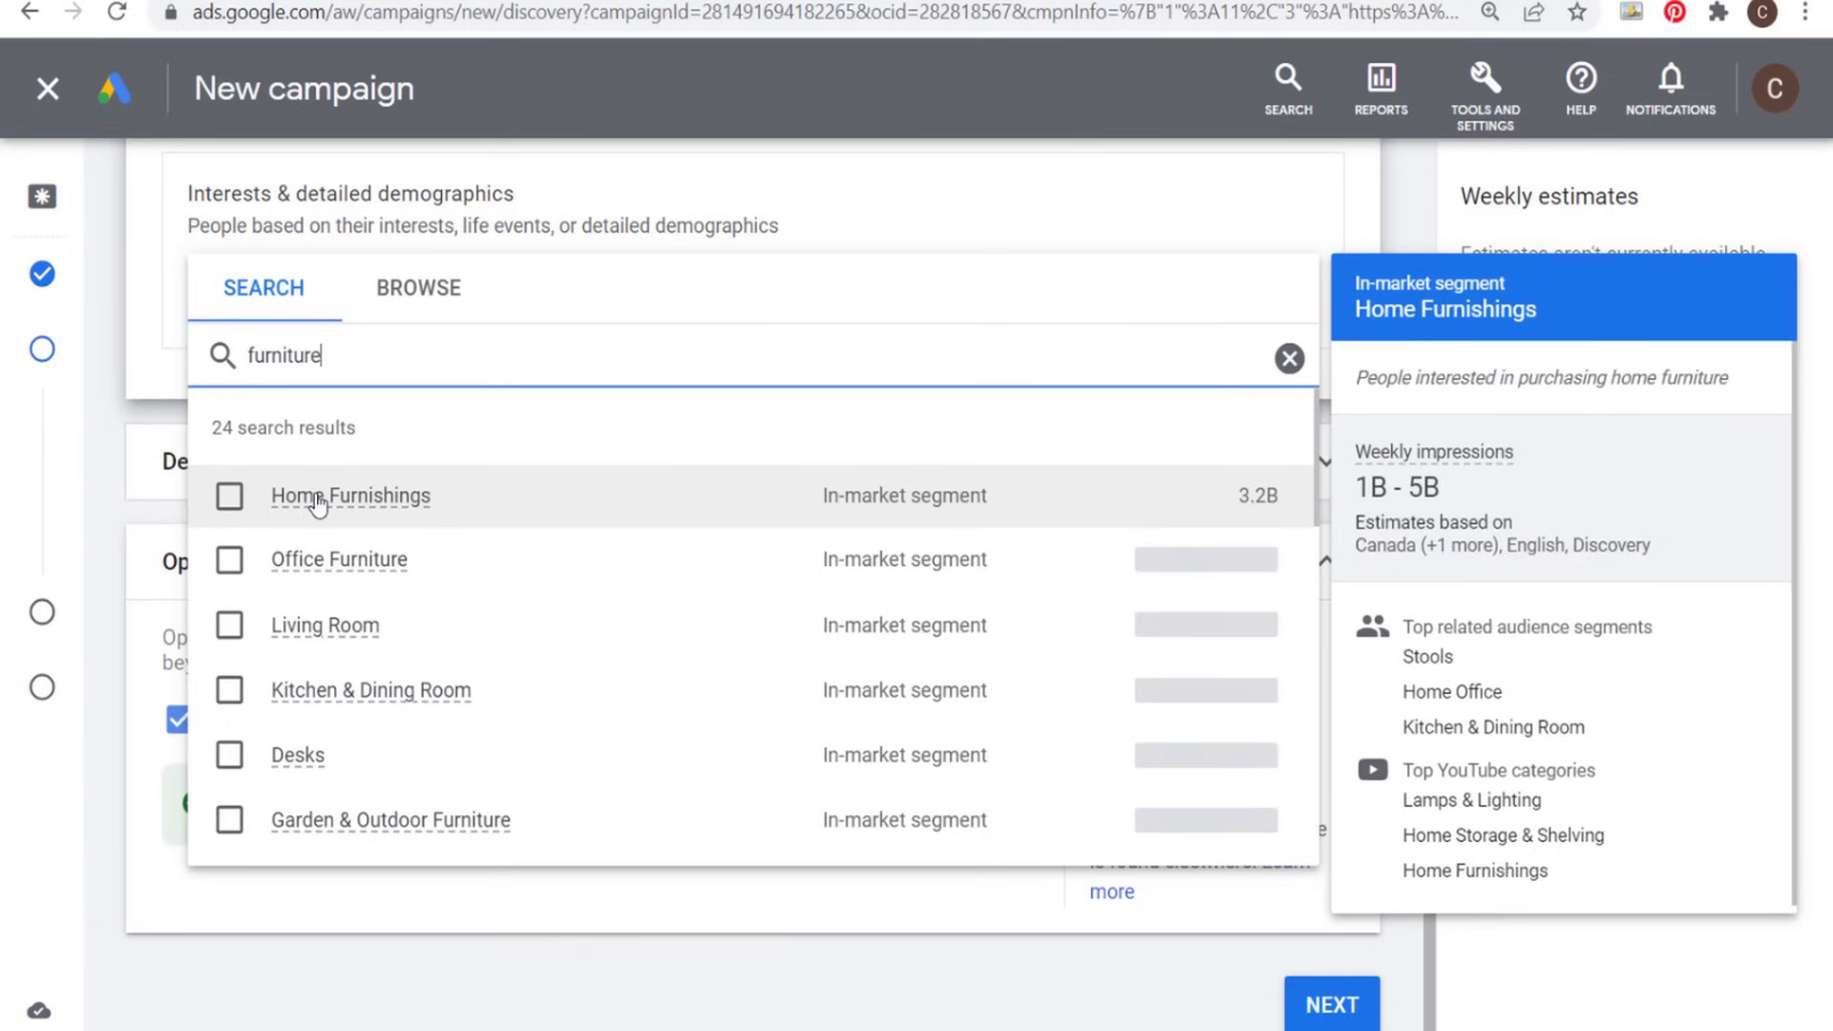
{"action": "left_click", "coordinate": [230, 496]}
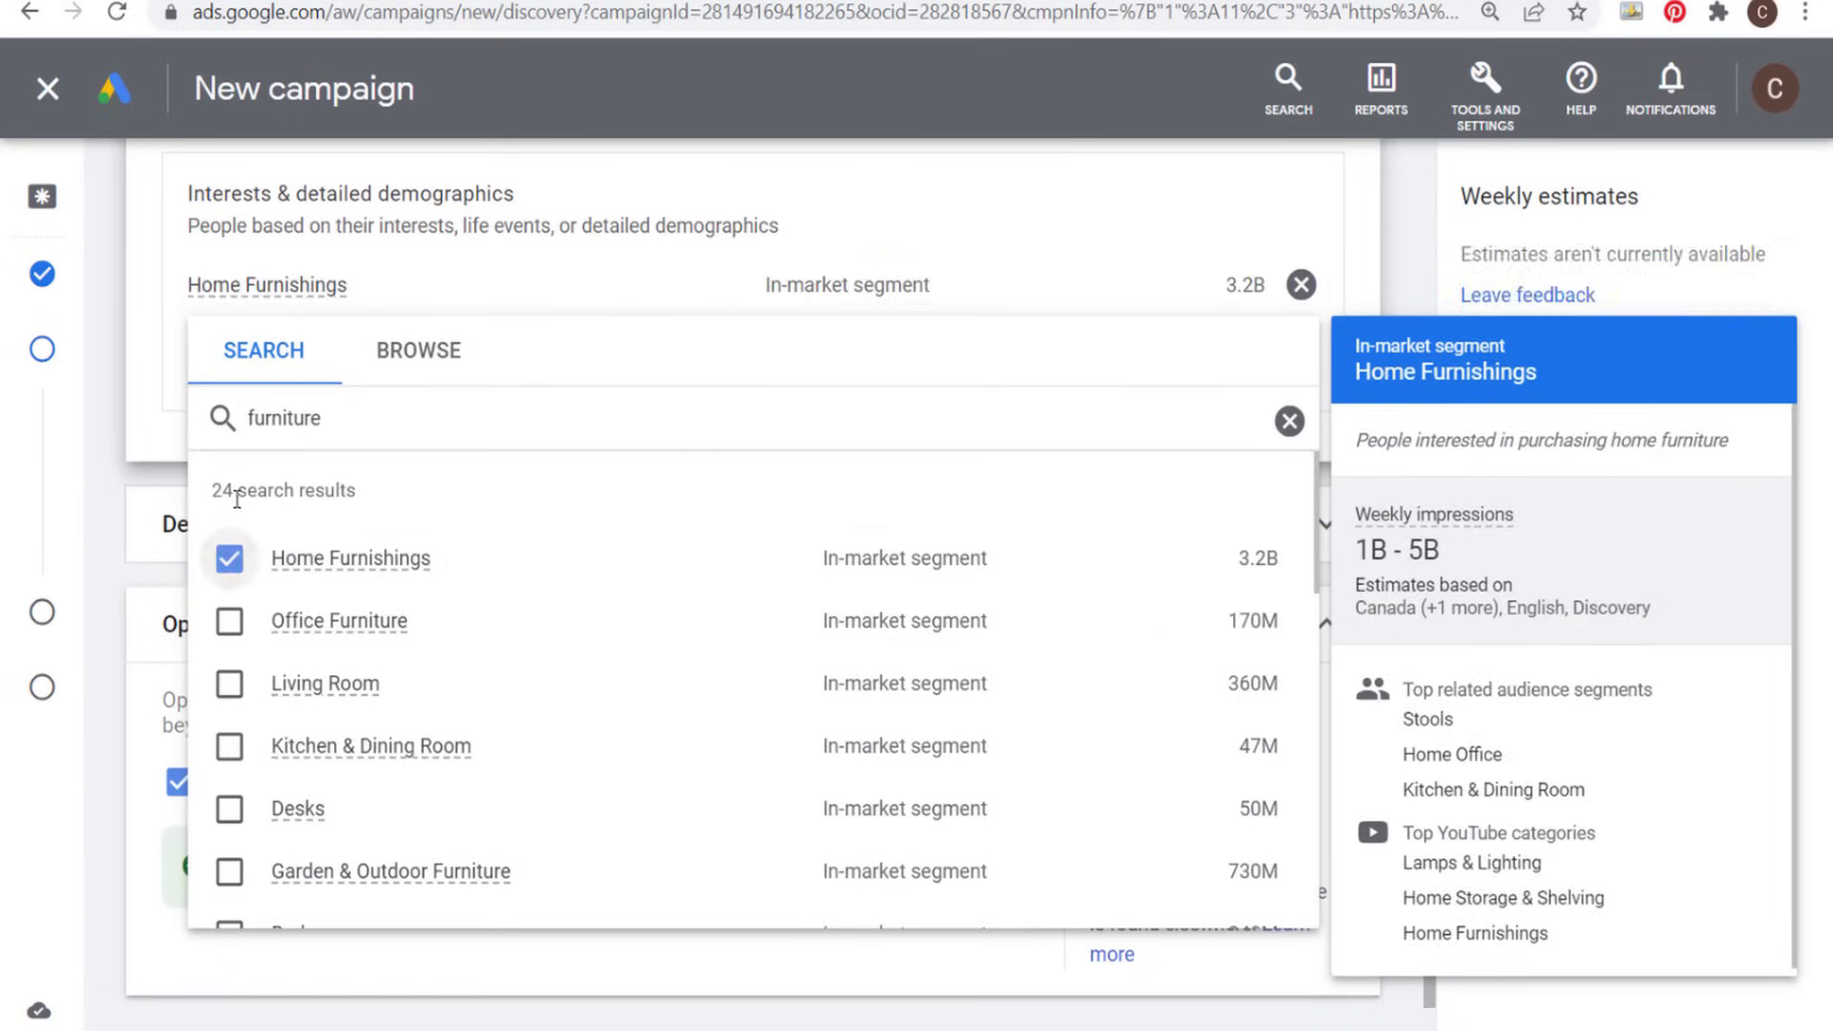
{"action": "left_click", "coordinate": [1397, 210]}
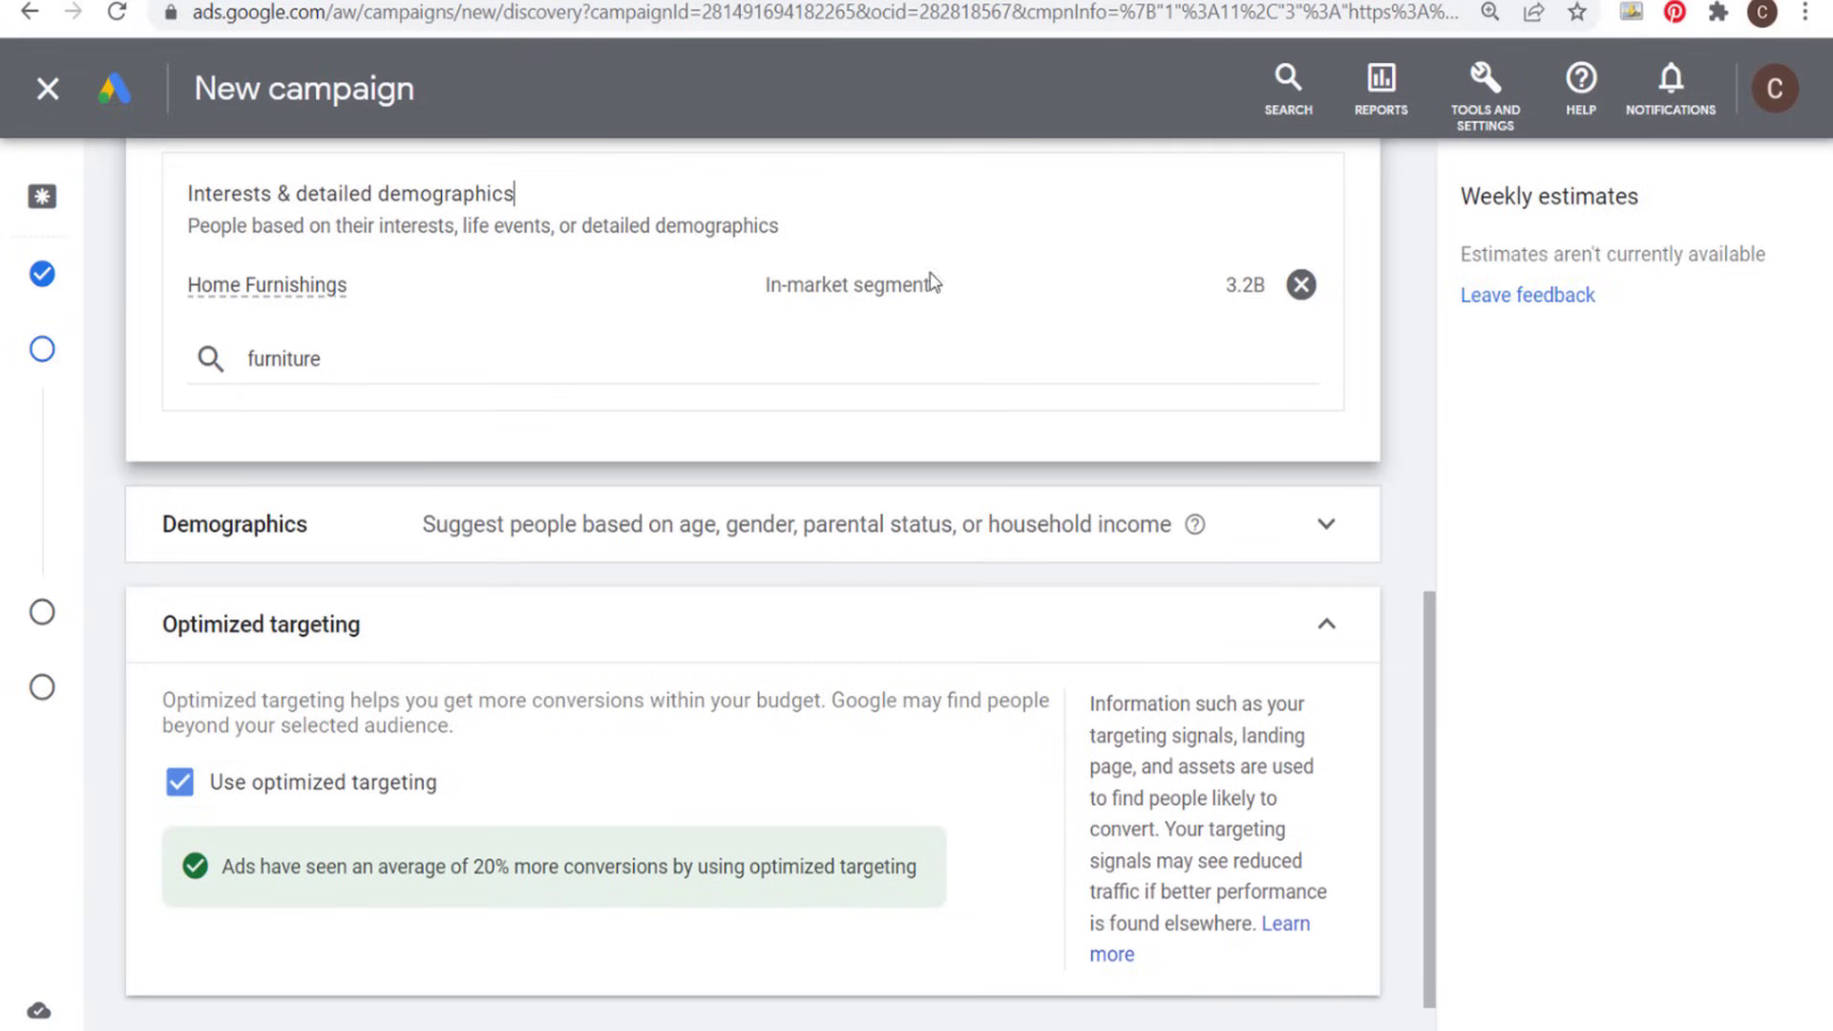
- Review the chosen custom, own-data and in-market segments, the demographics options and the optimized targeting setting
{"action": "scroll", "coordinate": [798, 282], "scroll_direction": "up", "scroll_amount": 9}
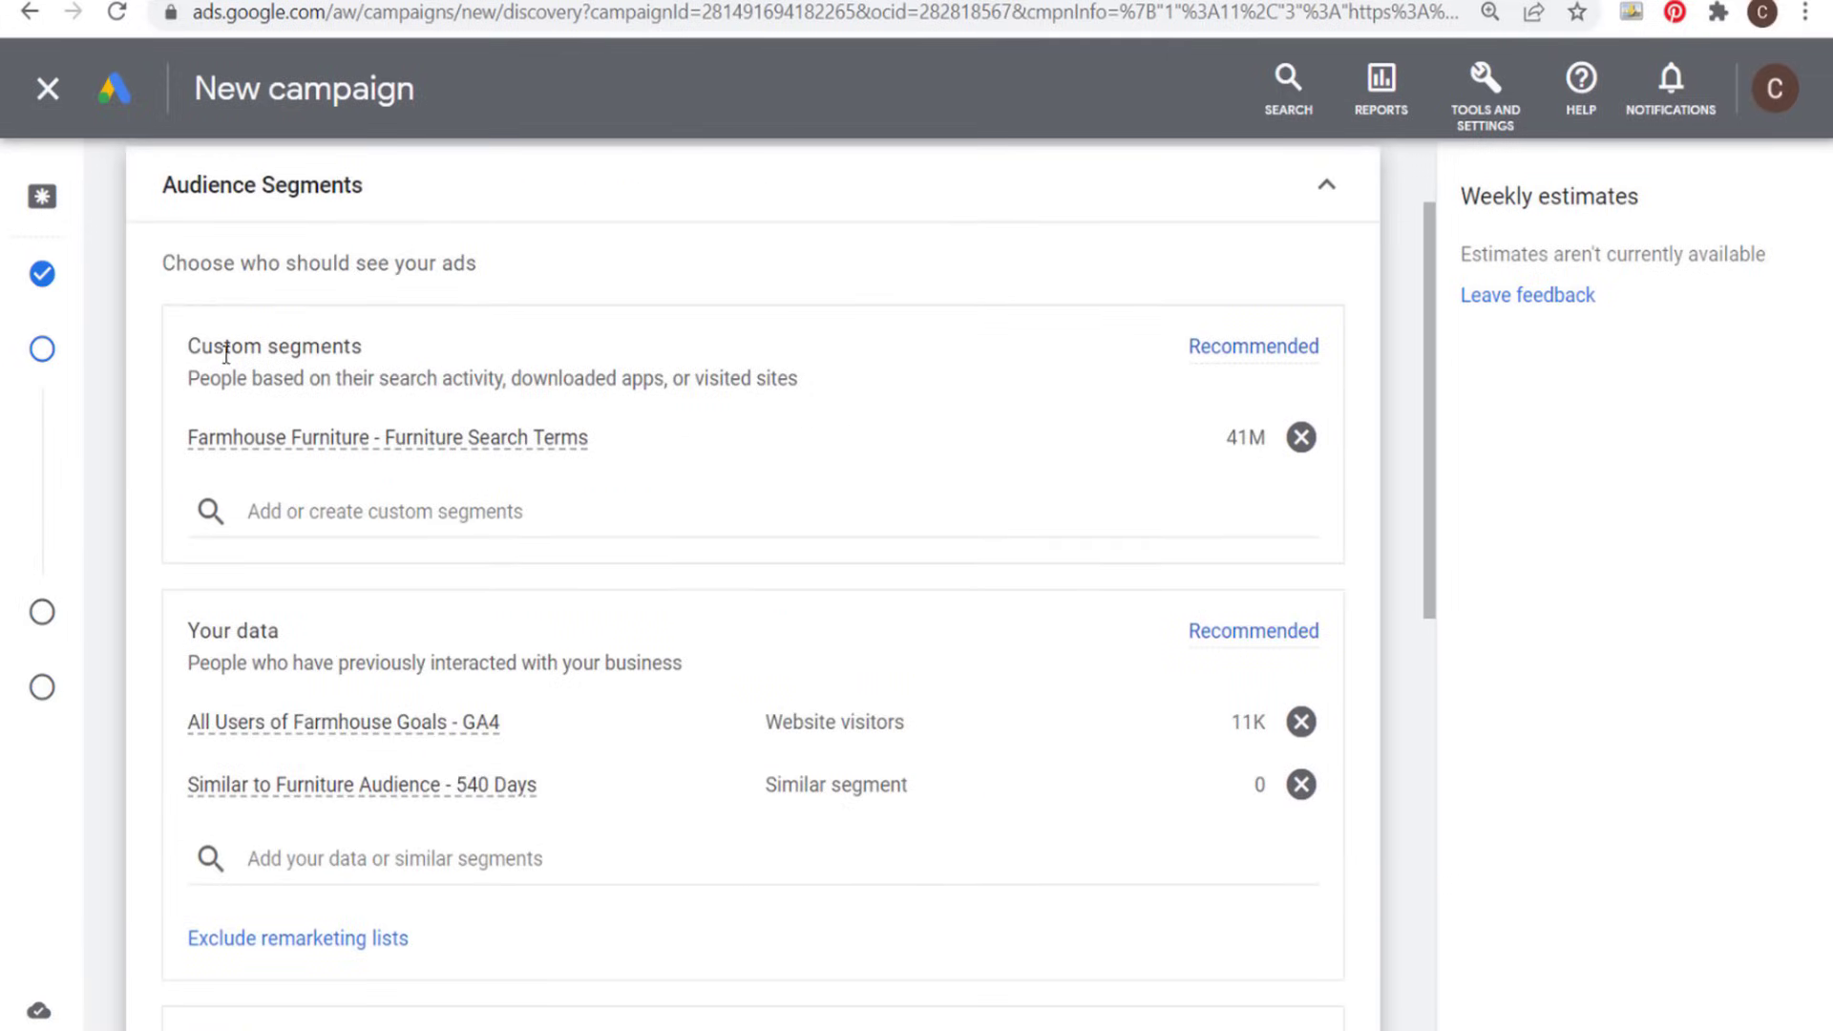
{"action": "scroll", "coordinate": [564, 445], "scroll_direction": "down", "scroll_amount": 2}
{"action": "scroll", "coordinate": [658, 512], "scroll_direction": "down", "scroll_amount": 3}
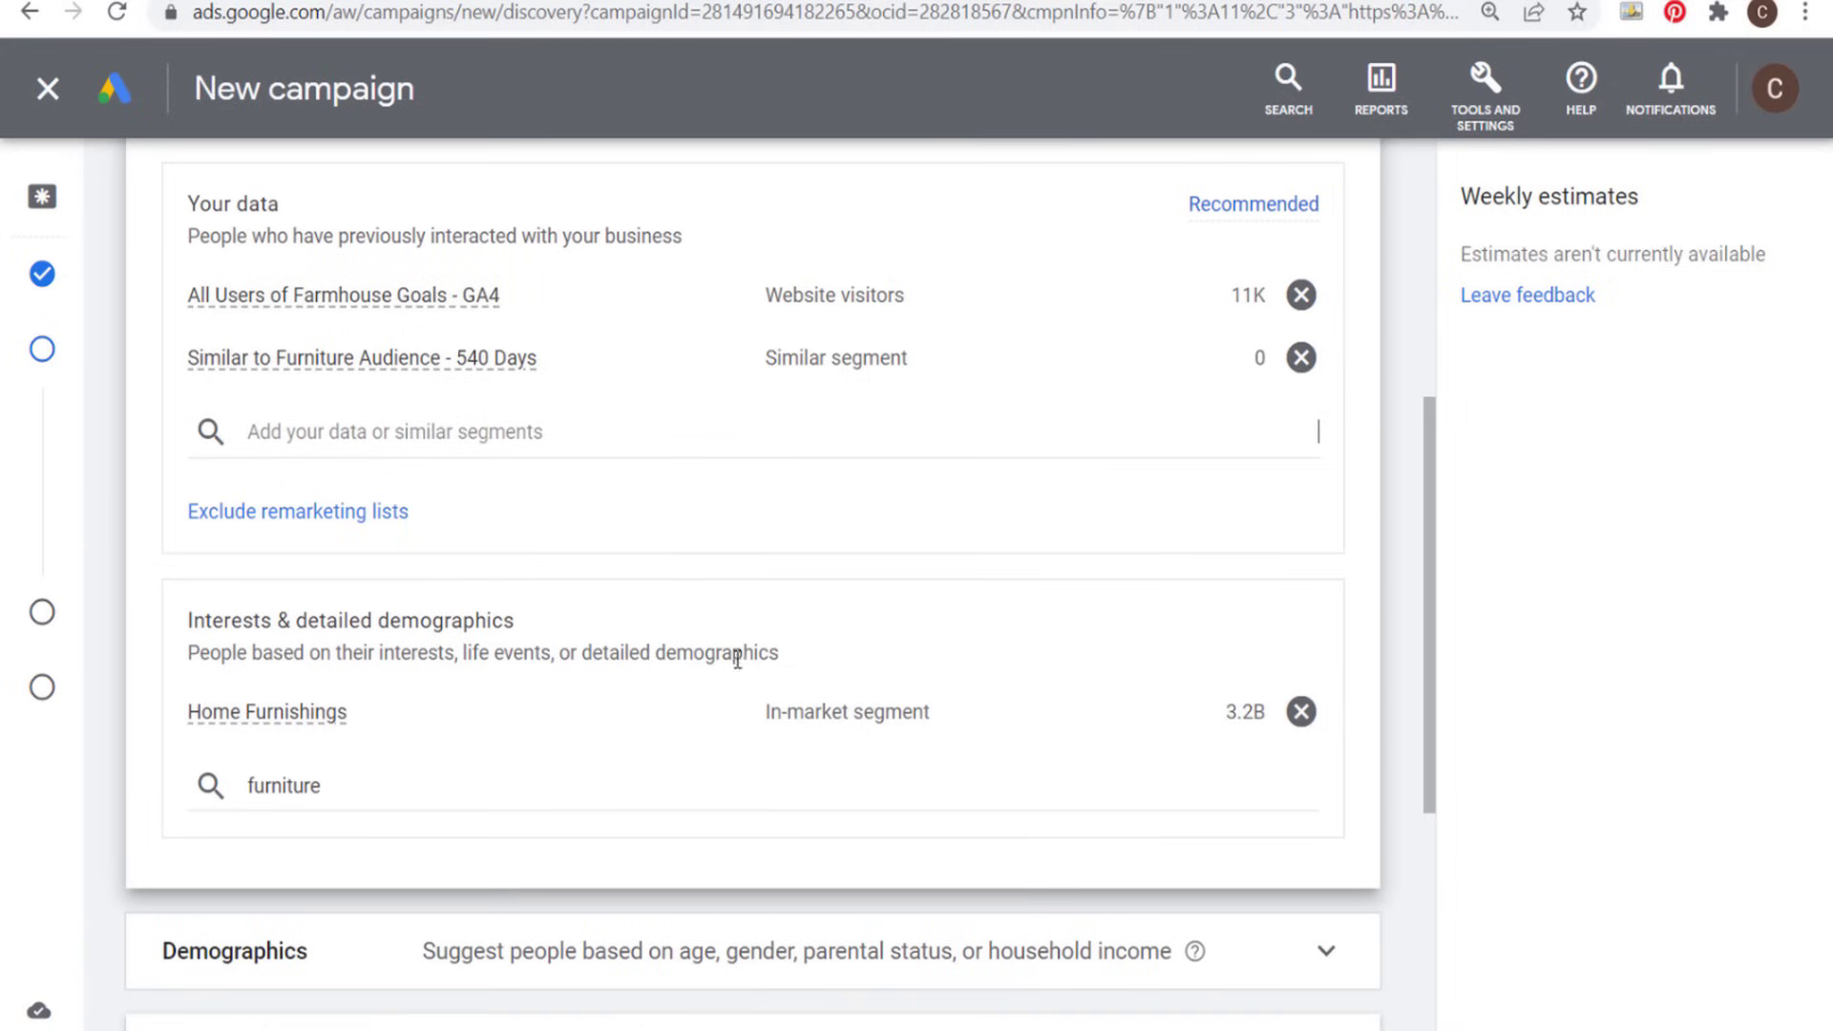
{"action": "scroll", "coordinate": [872, 299], "scroll_direction": "up", "scroll_amount": 6}
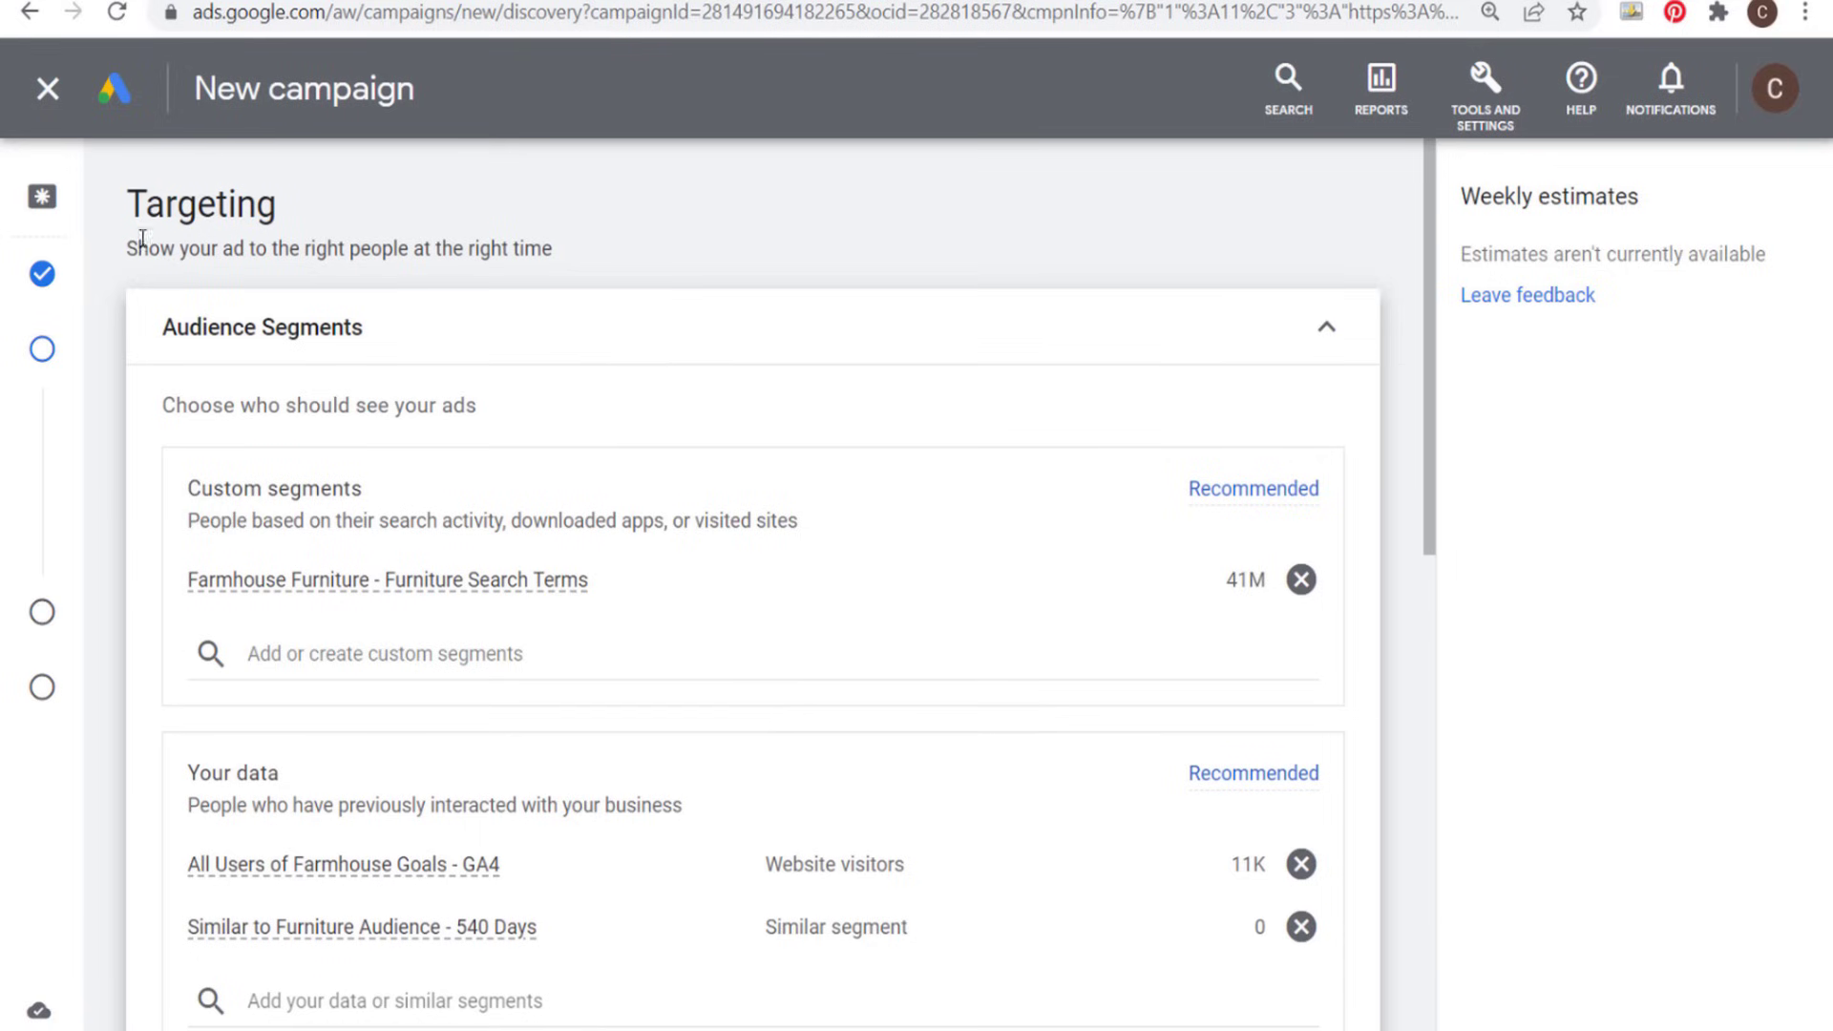
{"action": "scroll", "coordinate": [696, 335], "scroll_direction": "down", "scroll_amount": 11}
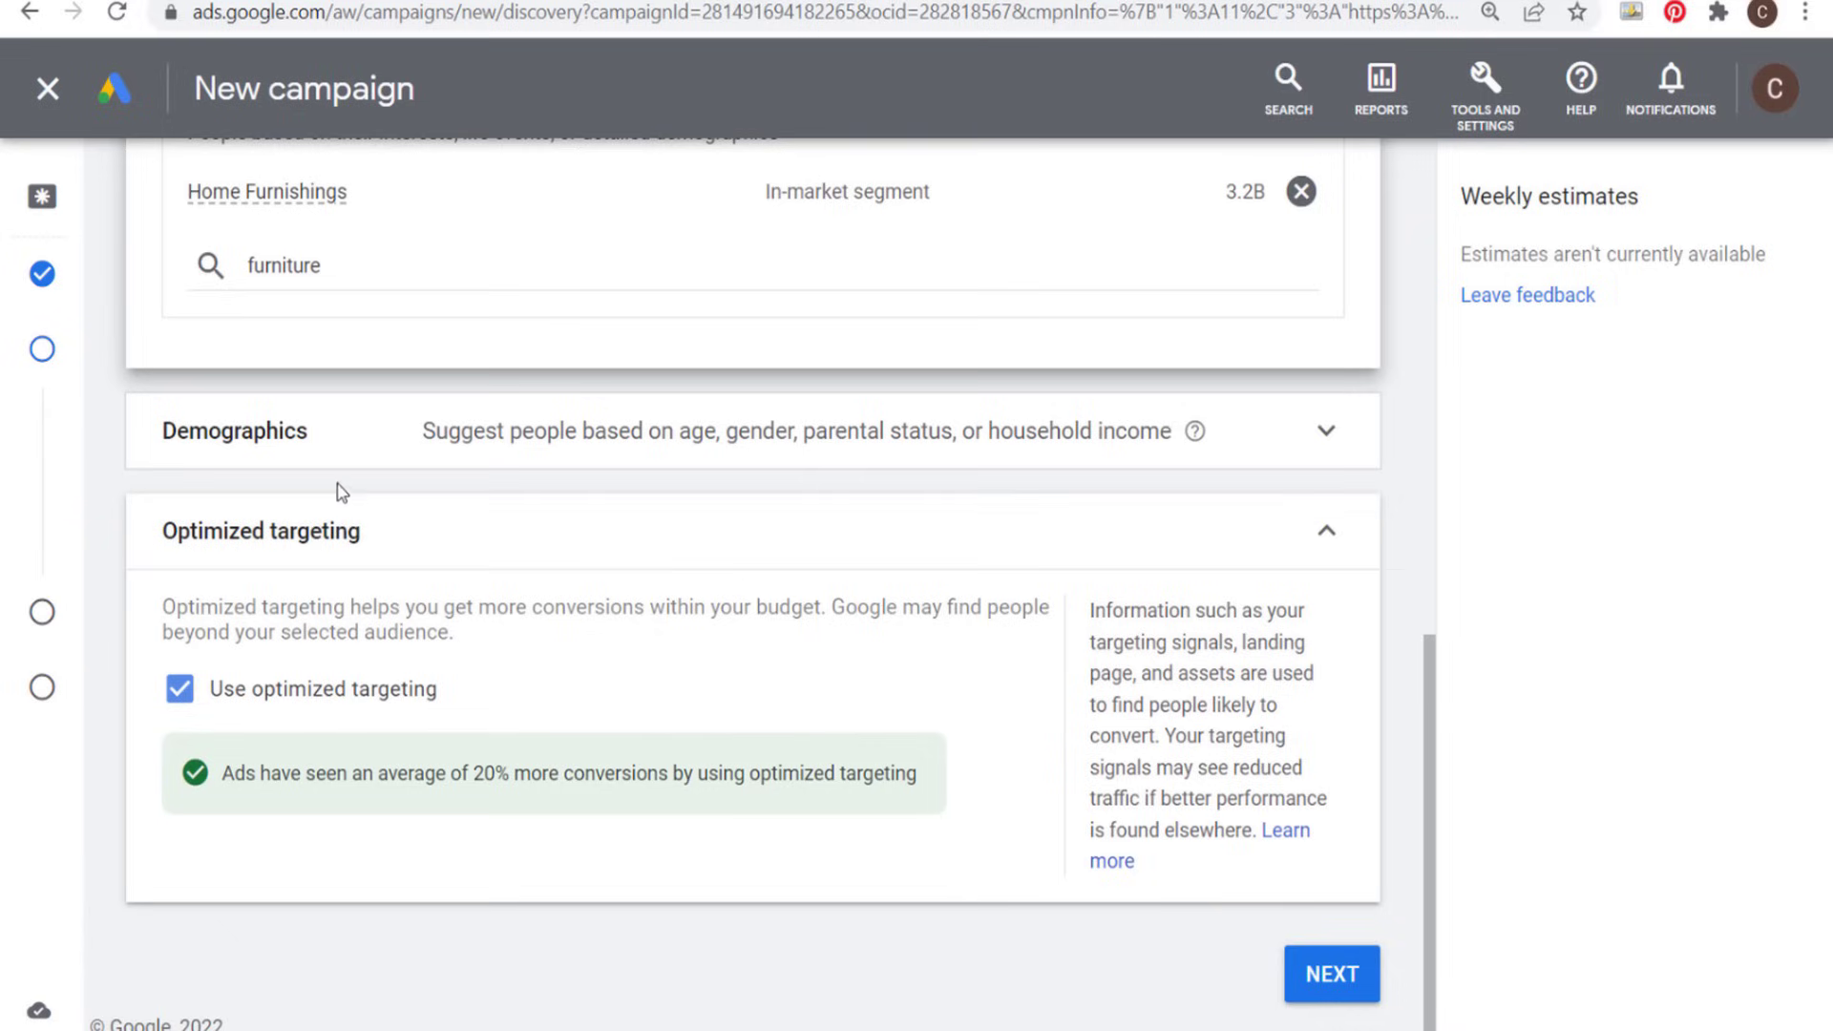
{"action": "left_click", "coordinate": [377, 446]}
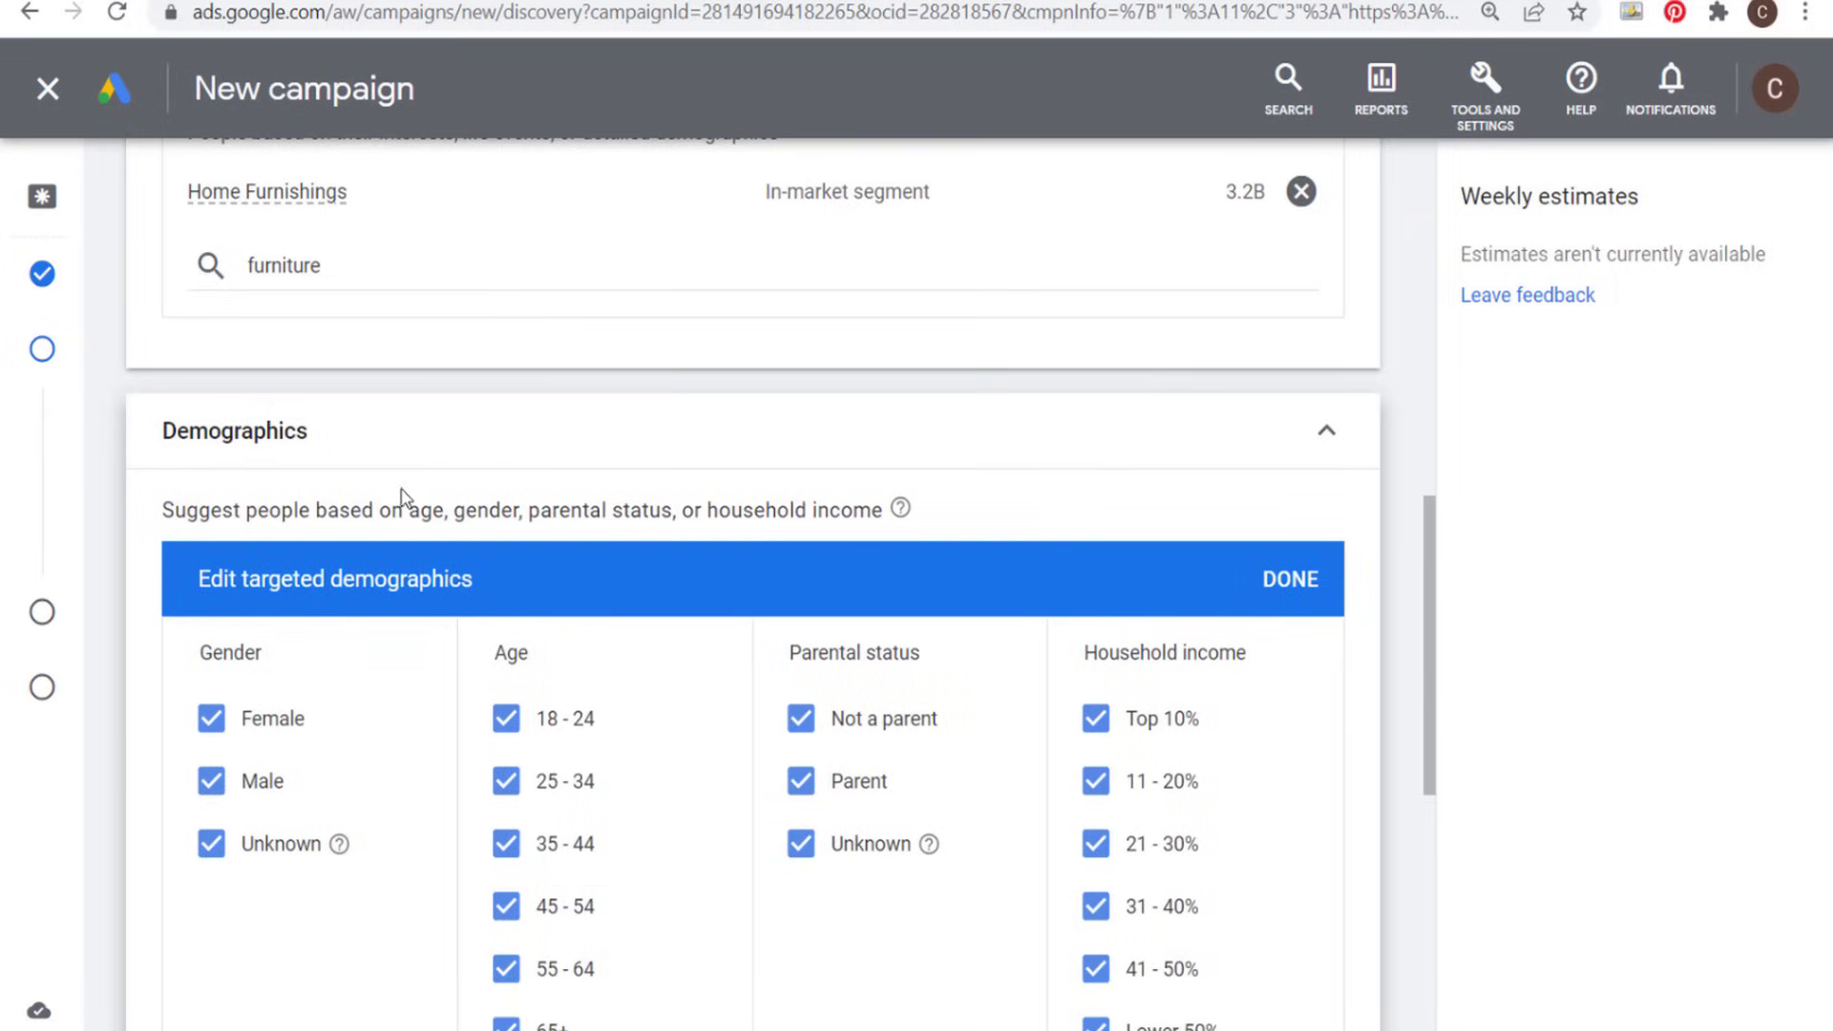
{"action": "scroll", "coordinate": [1146, 477], "scroll_direction": "down", "scroll_amount": 2}
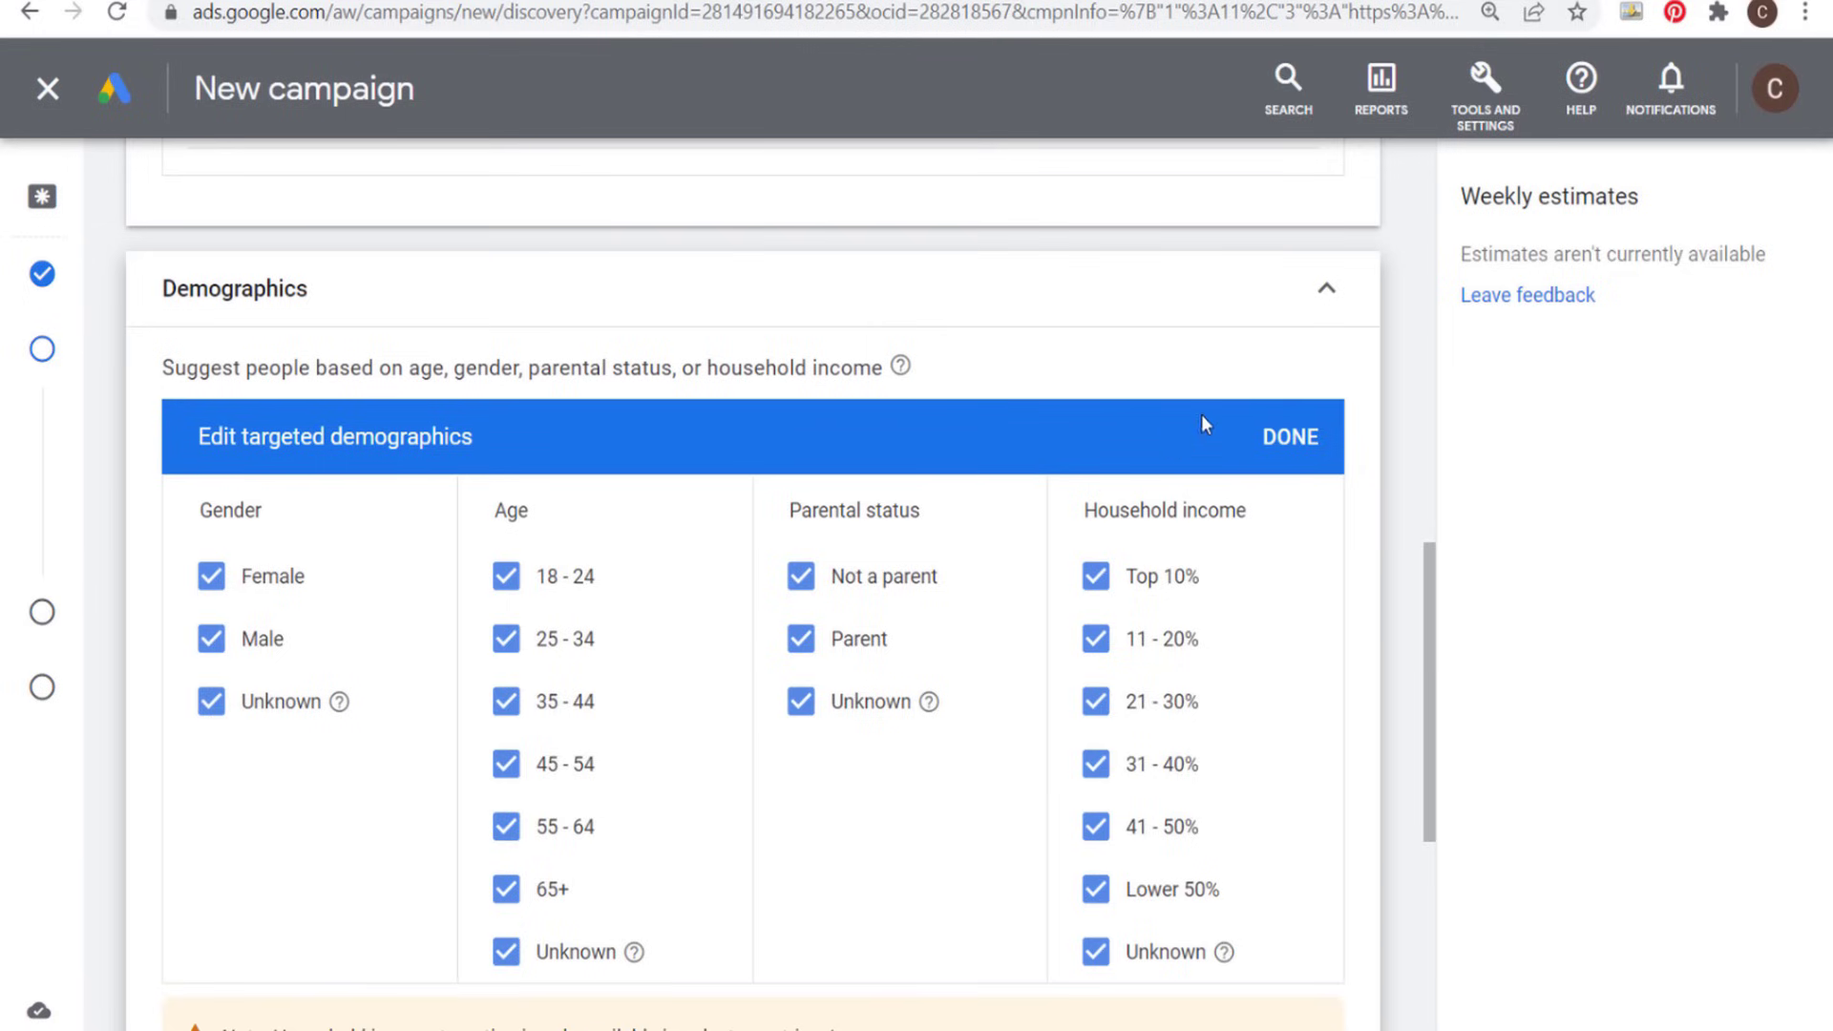
{"action": "left_click", "coordinate": [1327, 315]}
{"action": "scroll", "coordinate": [592, 377], "scroll_direction": "up", "scroll_amount": 10}
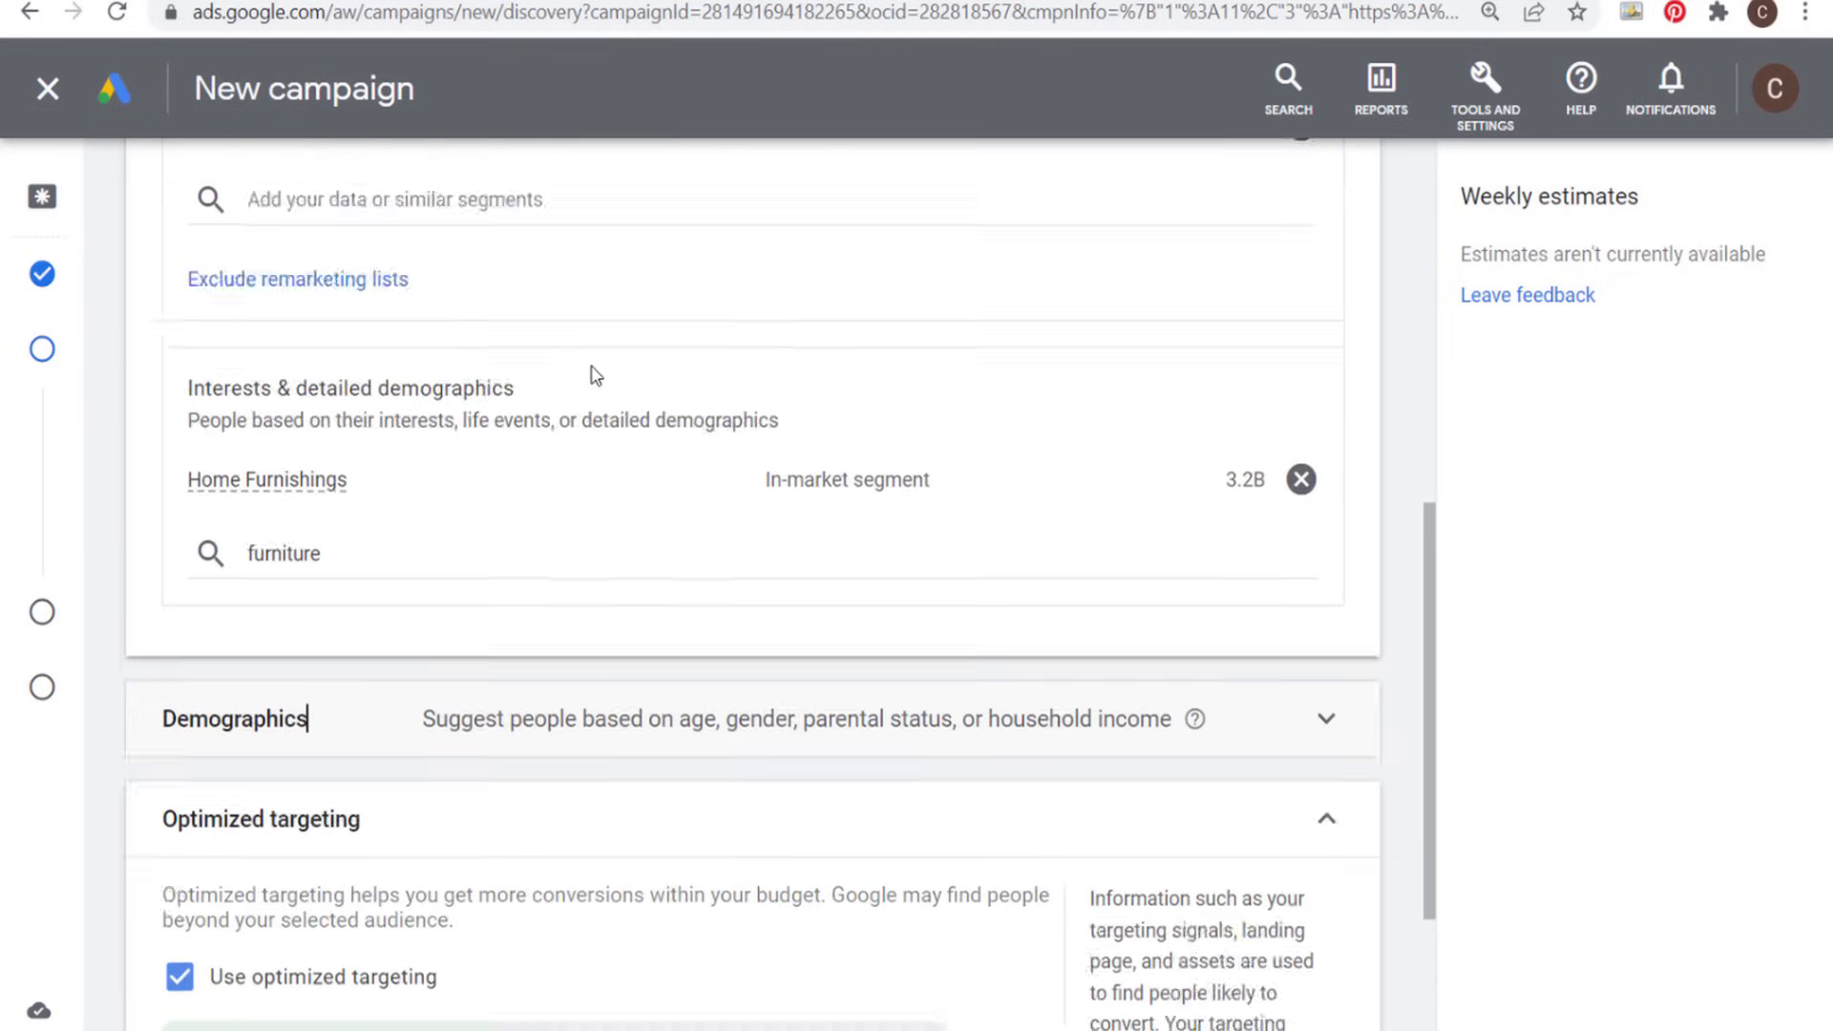
{"action": "scroll", "coordinate": [546, 293], "scroll_direction": "down", "scroll_amount": 10}
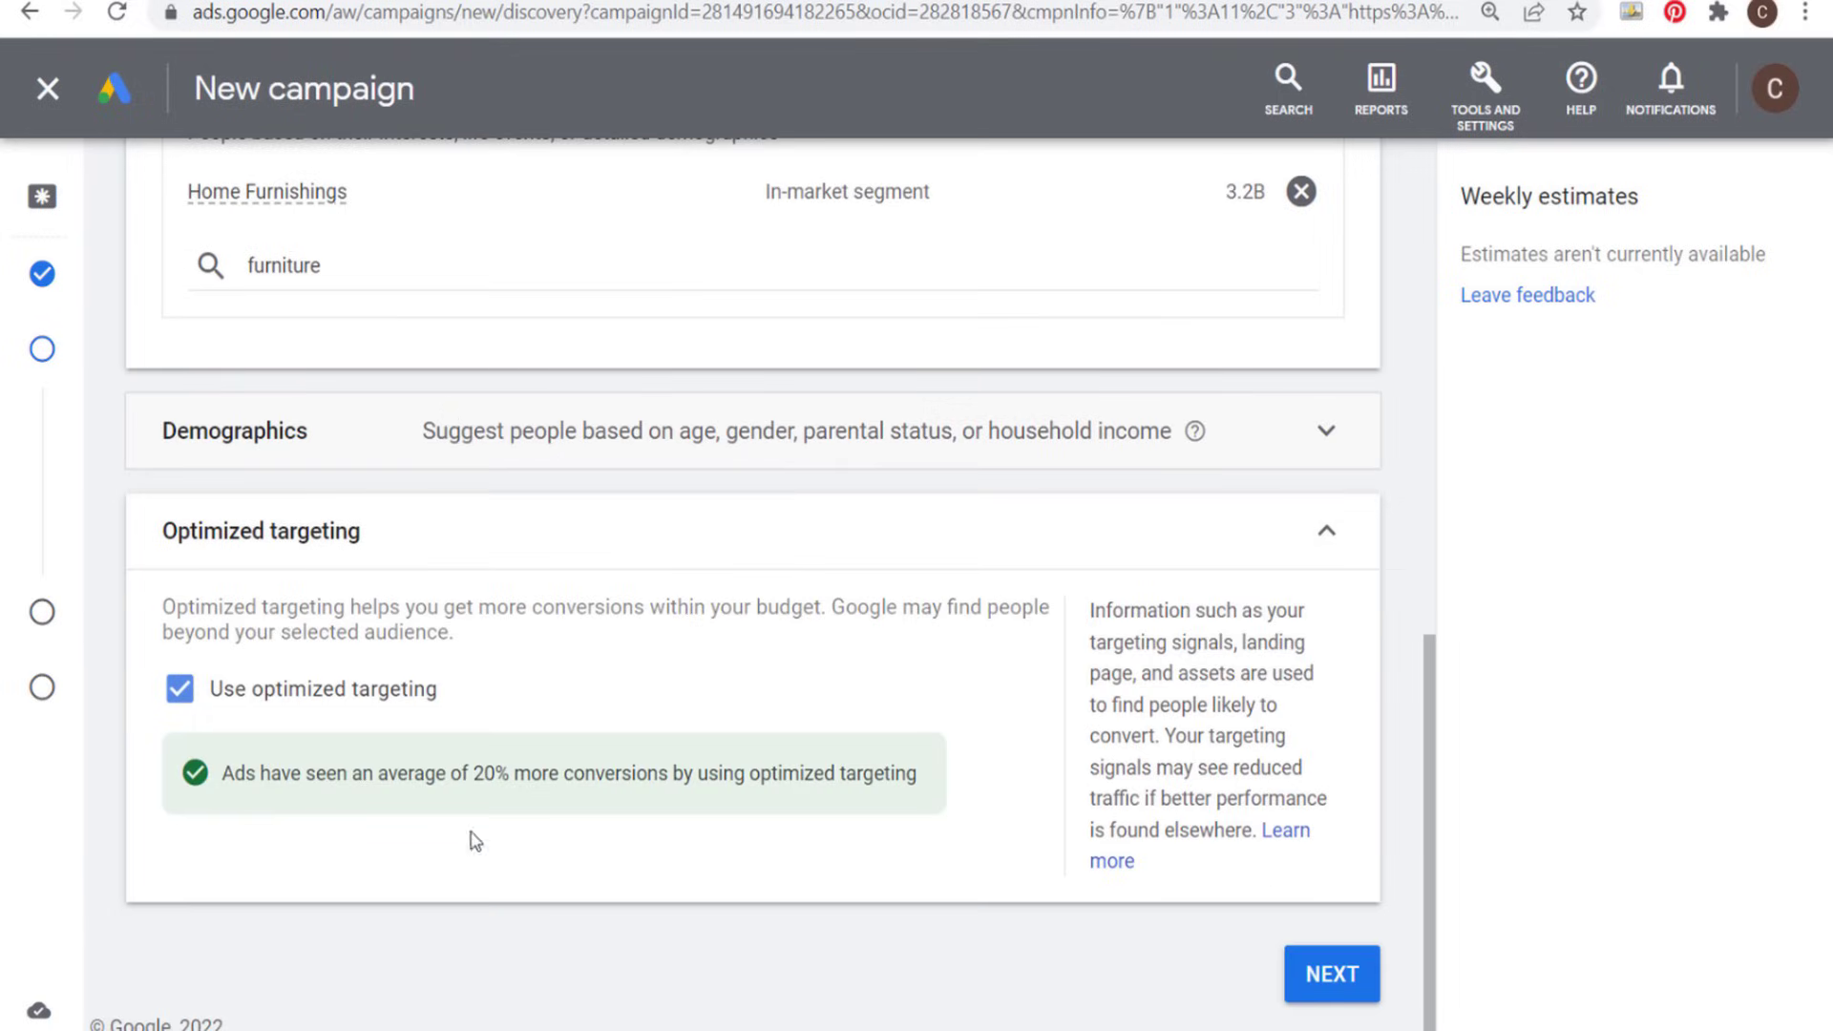
- Continue from targeting to the ad creation page and check the final URL of the new Discovery ad
{"action": "left_click", "coordinate": [1321, 974]}
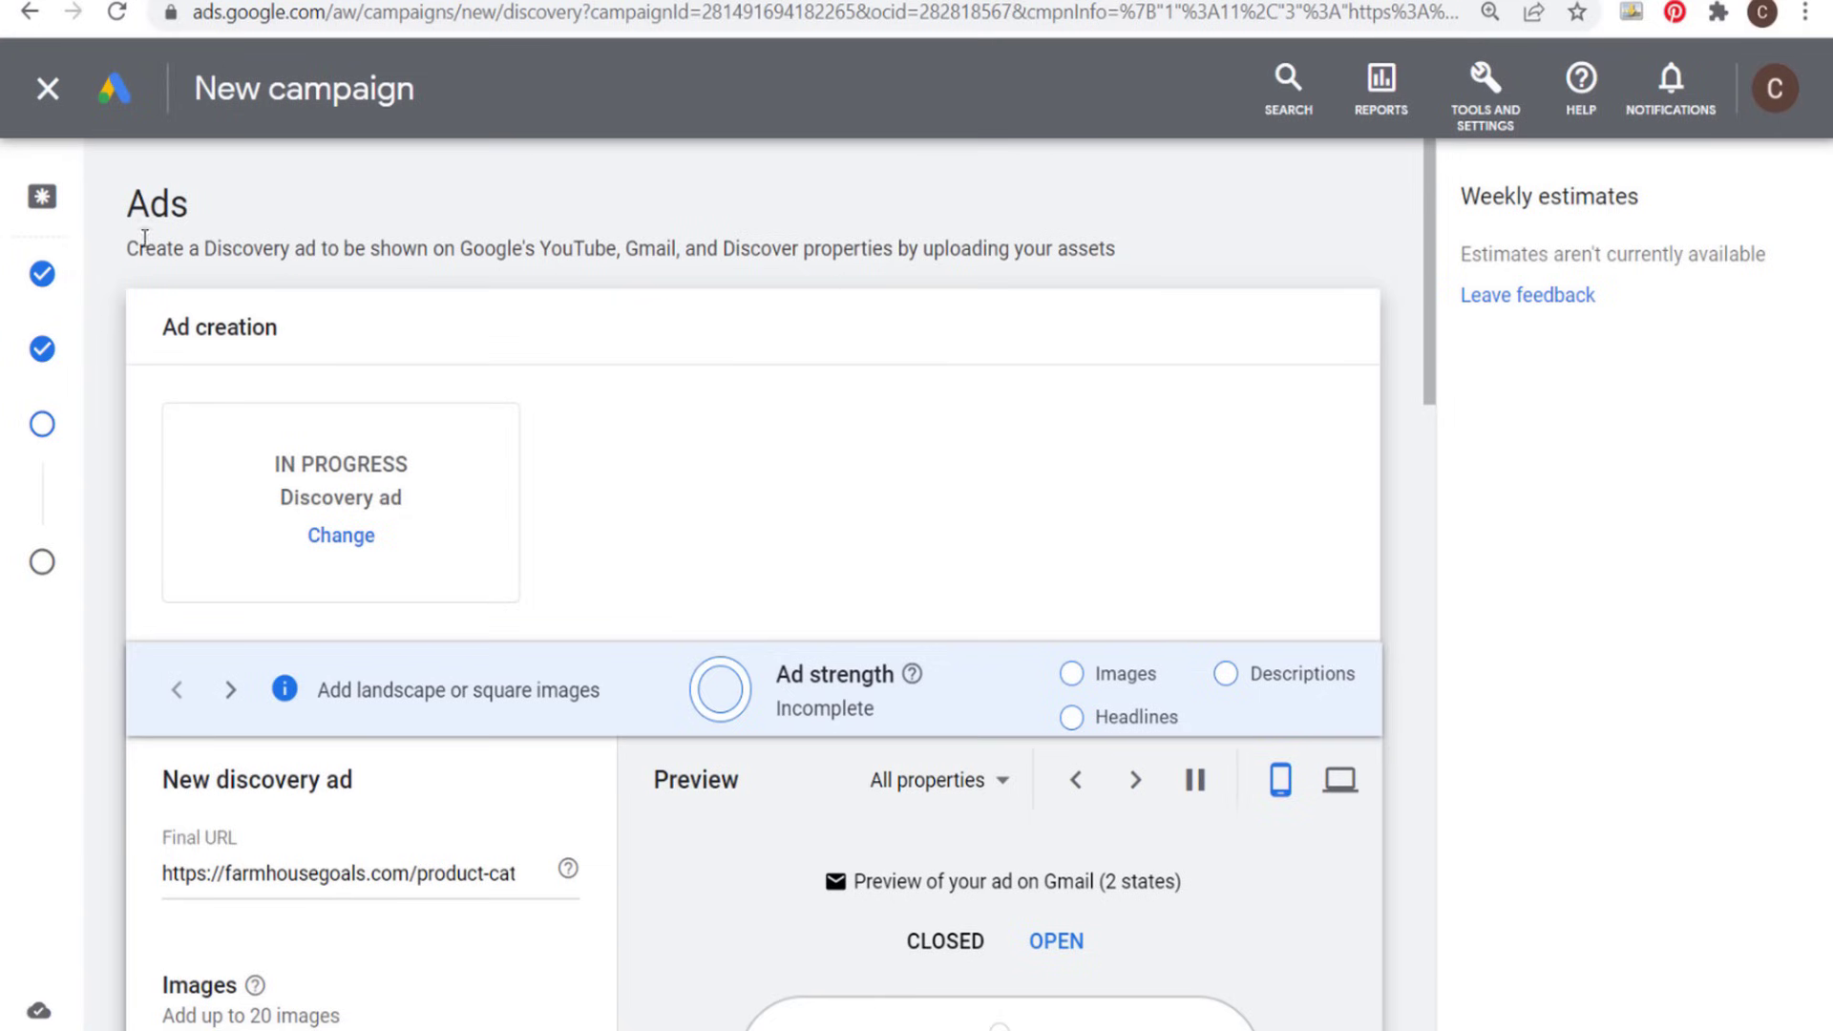
{"action": "left_click_drag", "start_coordinate": [183, 248], "coordinate": [492, 249]}
{"action": "left_click", "coordinate": [611, 250]}
{"action": "scroll", "coordinate": [619, 387], "scroll_direction": "down", "scroll_amount": 3}
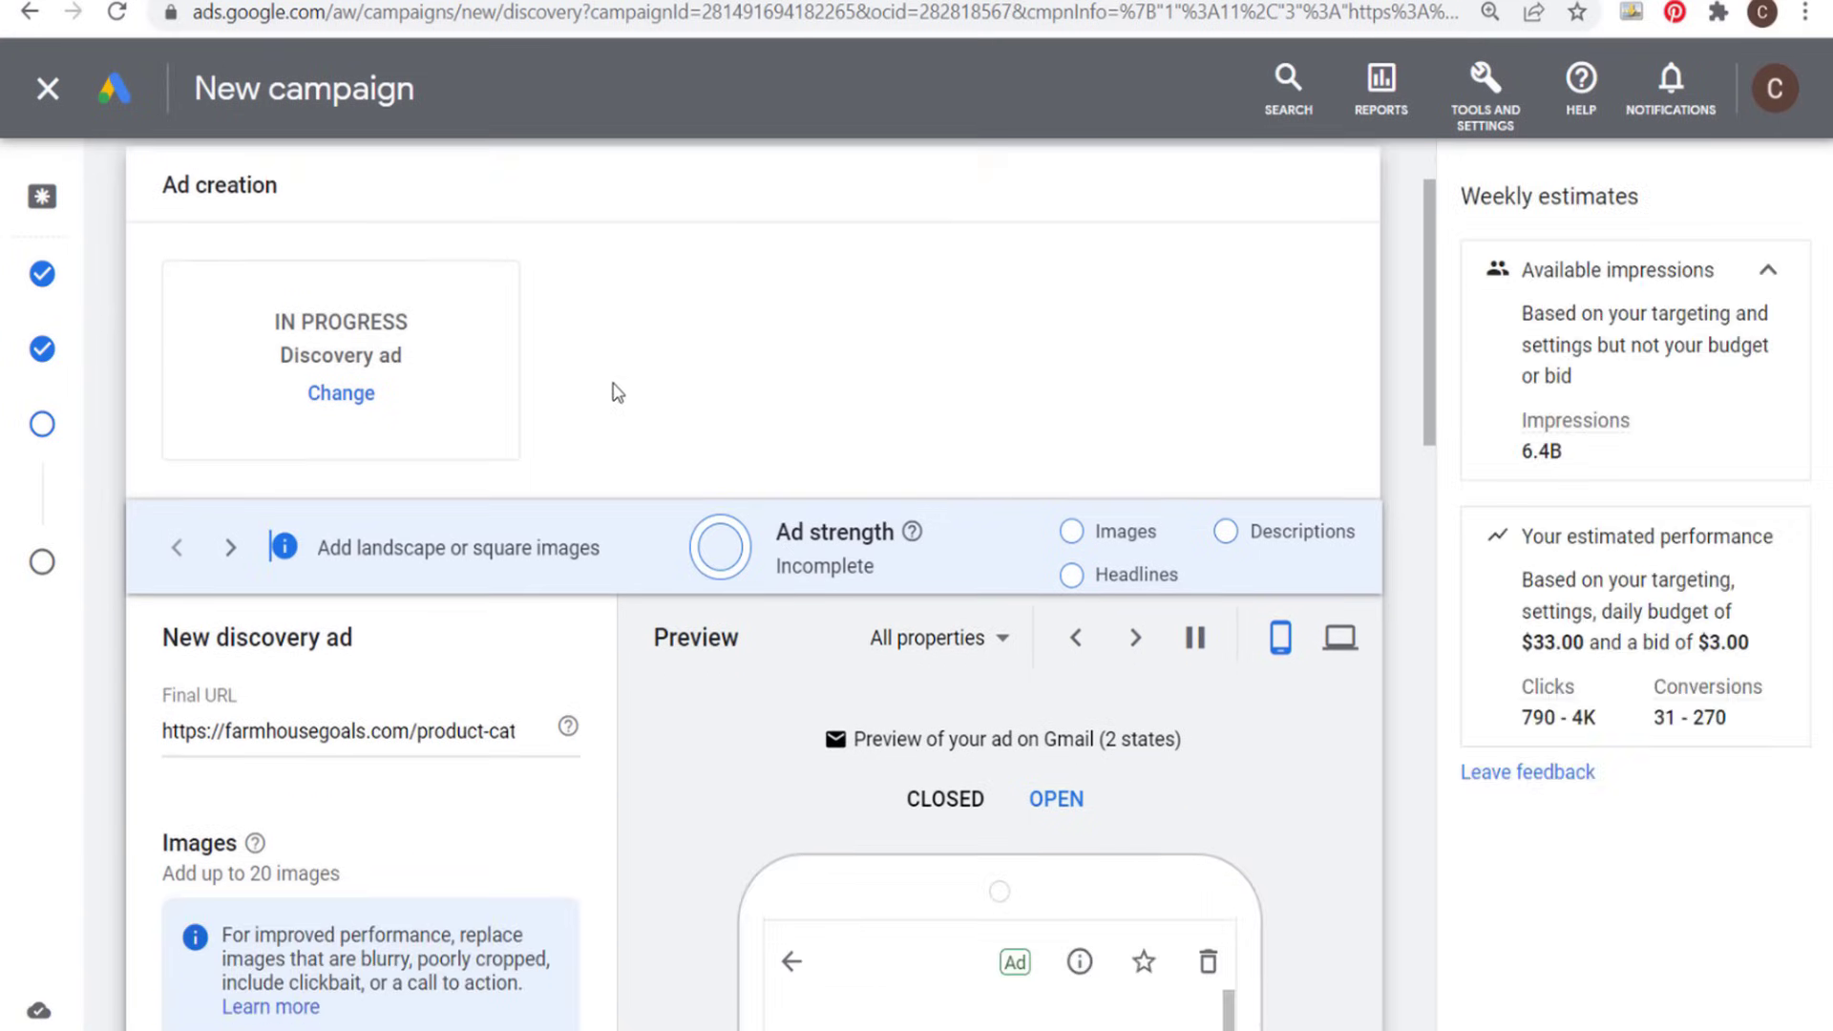
{"action": "scroll", "coordinate": [616, 384], "scroll_direction": "down", "scroll_amount": 2}
{"action": "left_click_drag", "start_coordinate": [245, 453], "coordinate": [524, 457]}
{"action": "left_click", "coordinate": [490, 447]}
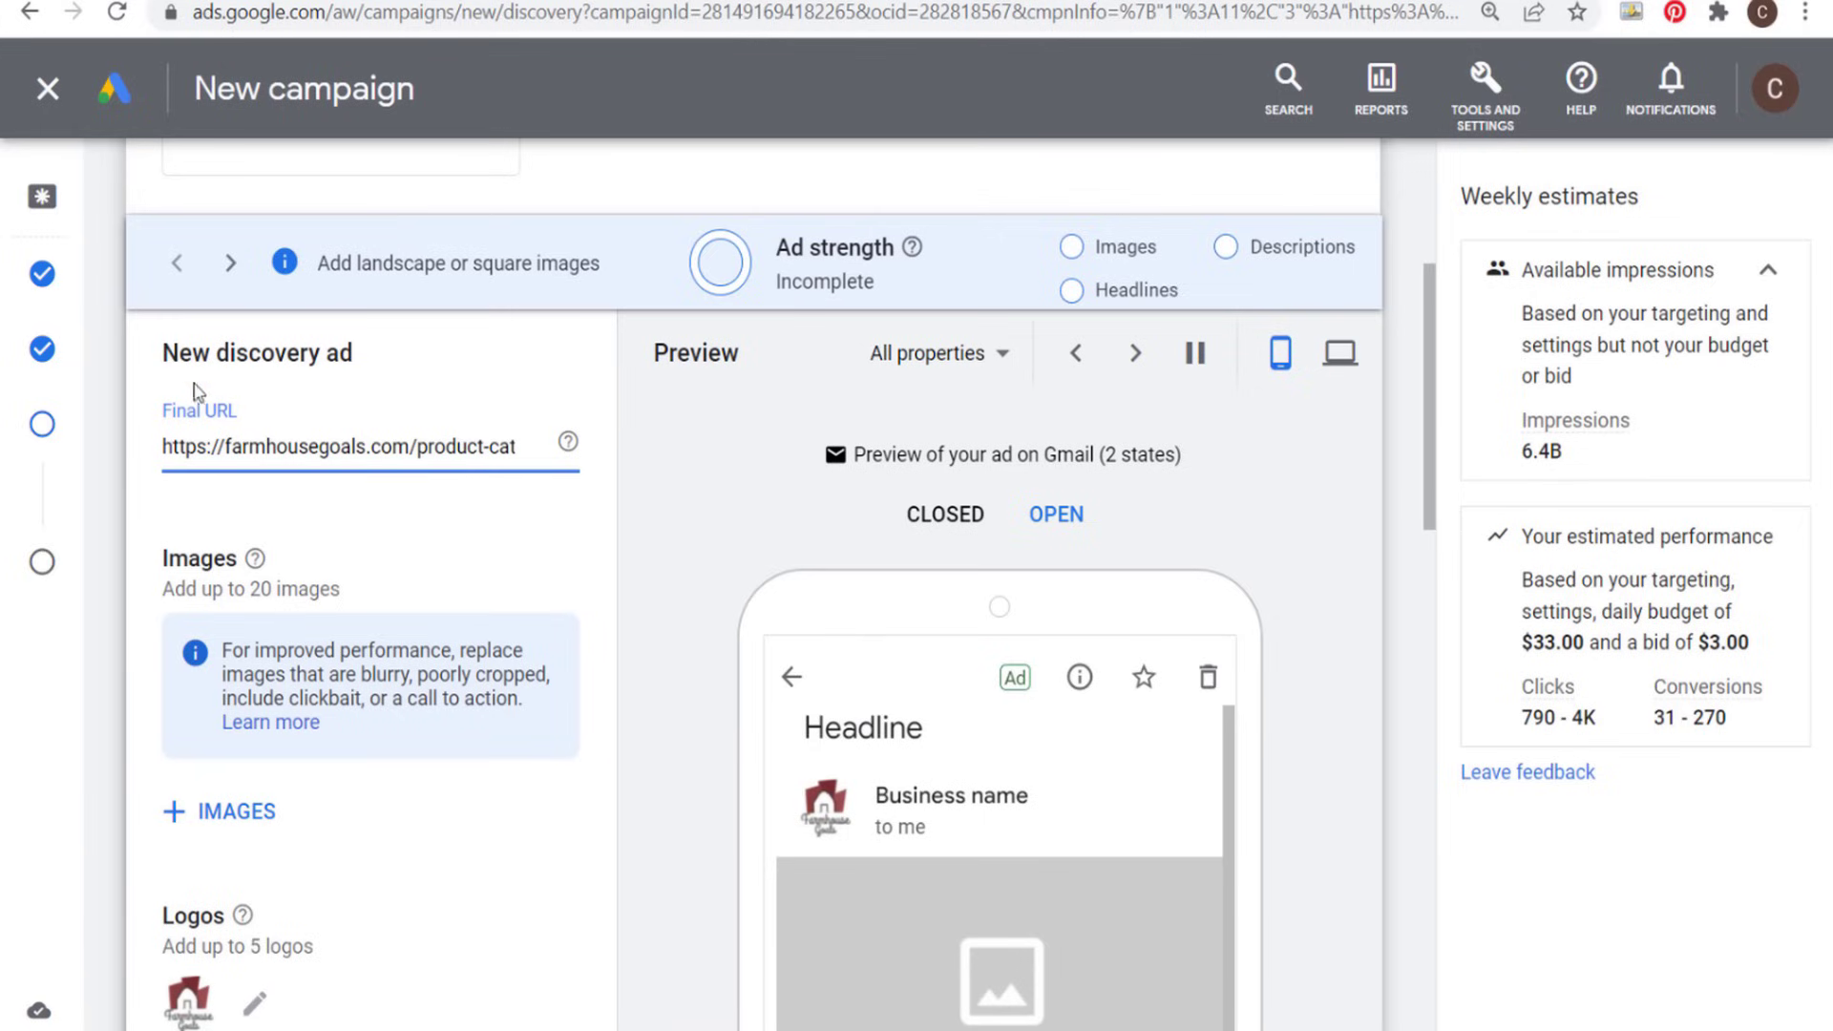
- Look up the recommended landscape, square and portrait sizes for the ad's images
{"action": "scroll", "coordinate": [339, 528], "scroll_direction": "down", "scroll_amount": 2}
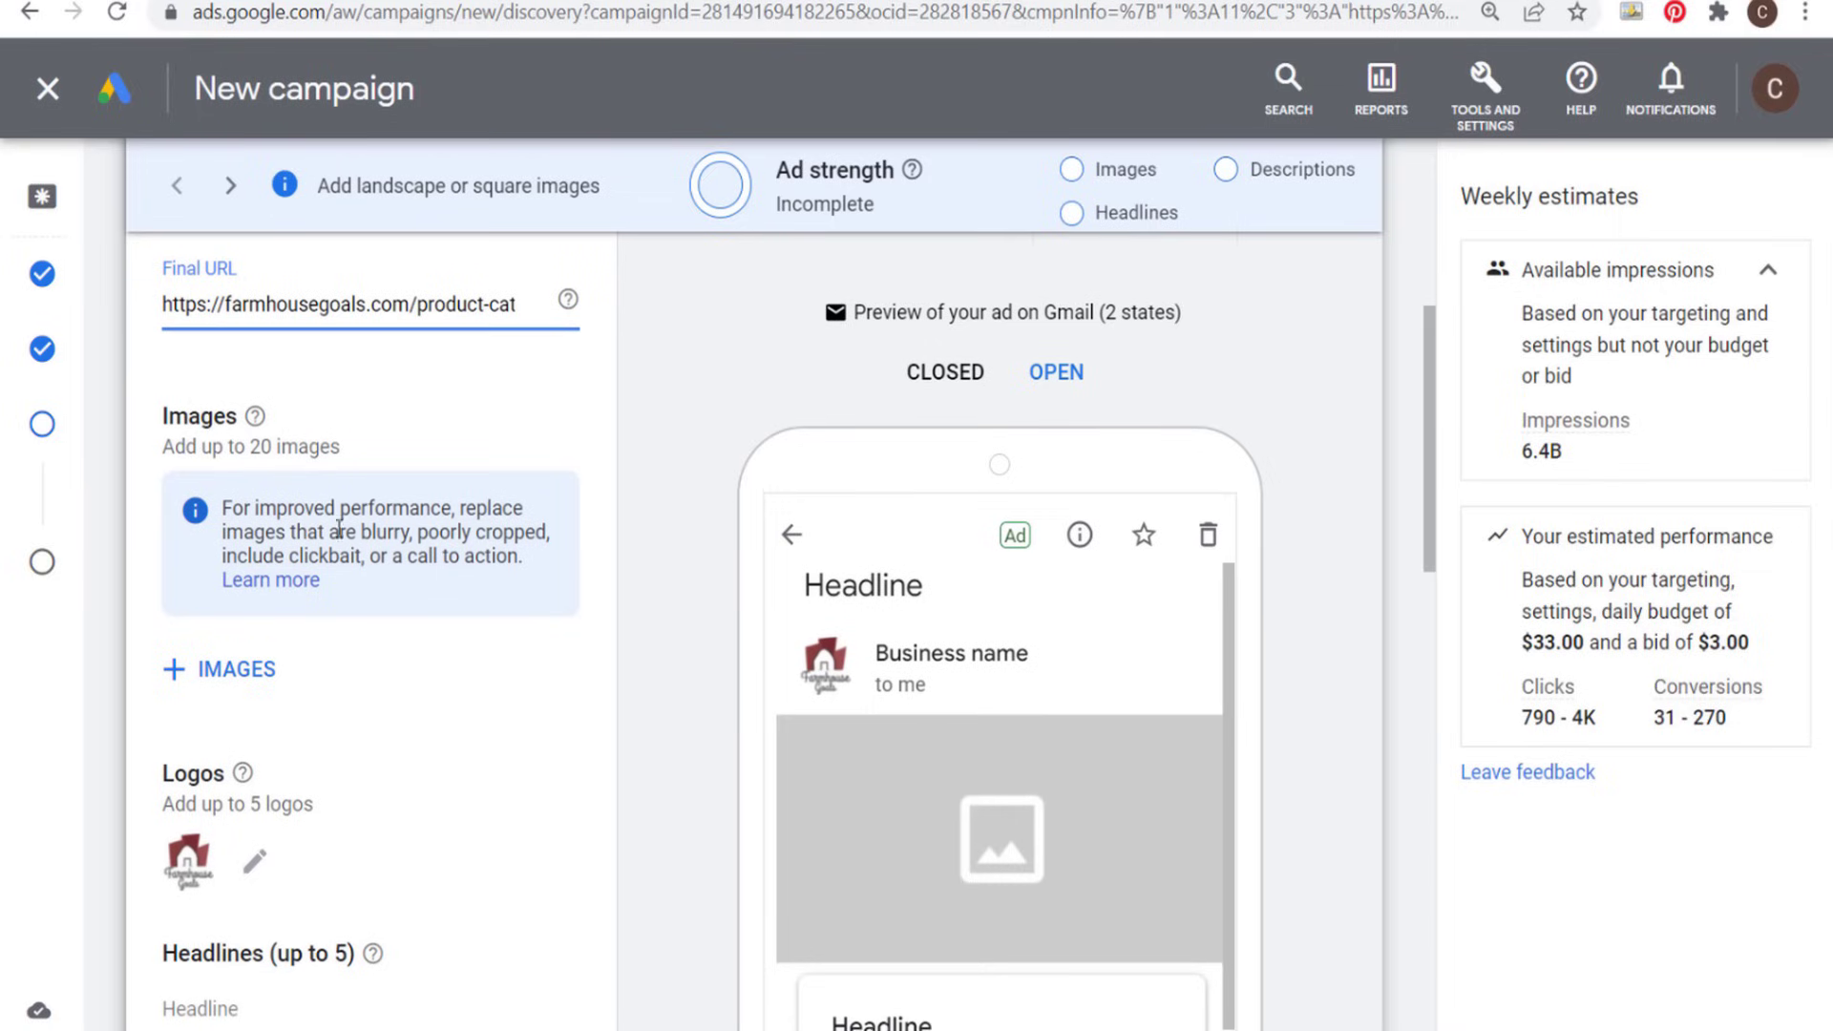
{"action": "left_click_drag", "start_coordinate": [175, 445], "coordinate": [366, 461]}
{"action": "left_click", "coordinate": [457, 456]}
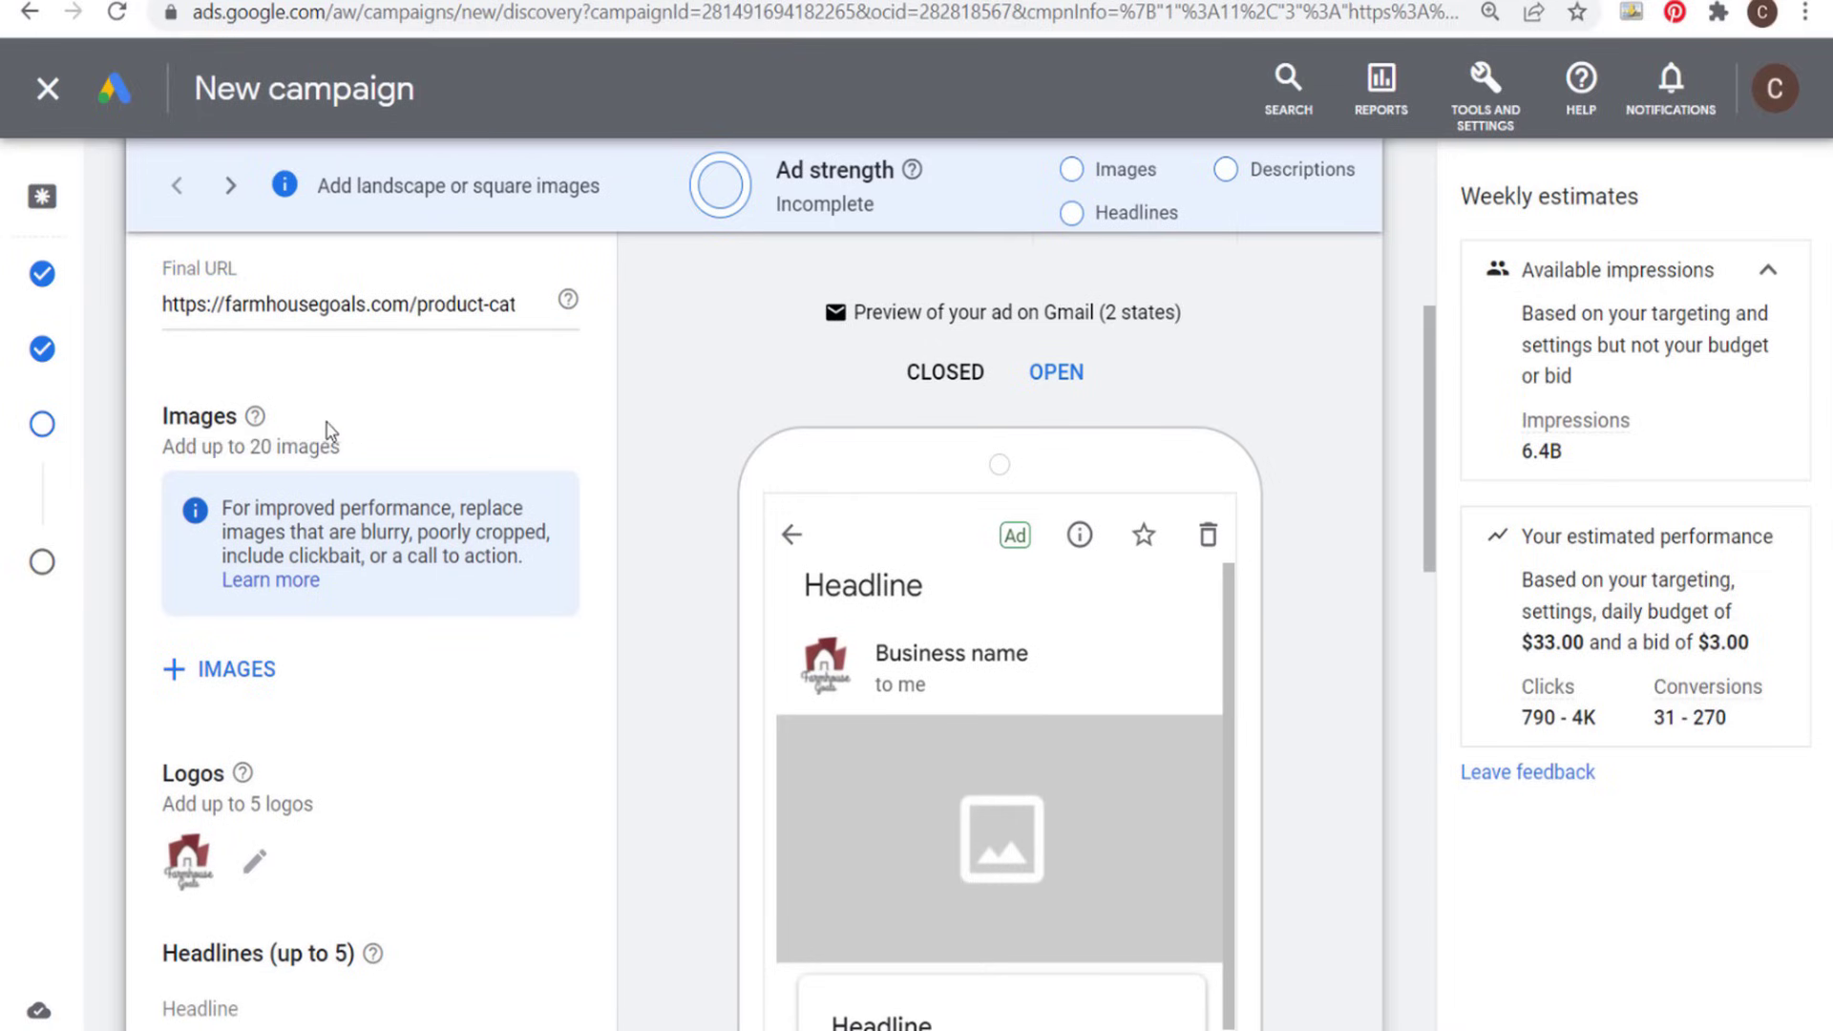
{"action": "mouse_move", "coordinate": [256, 430]}
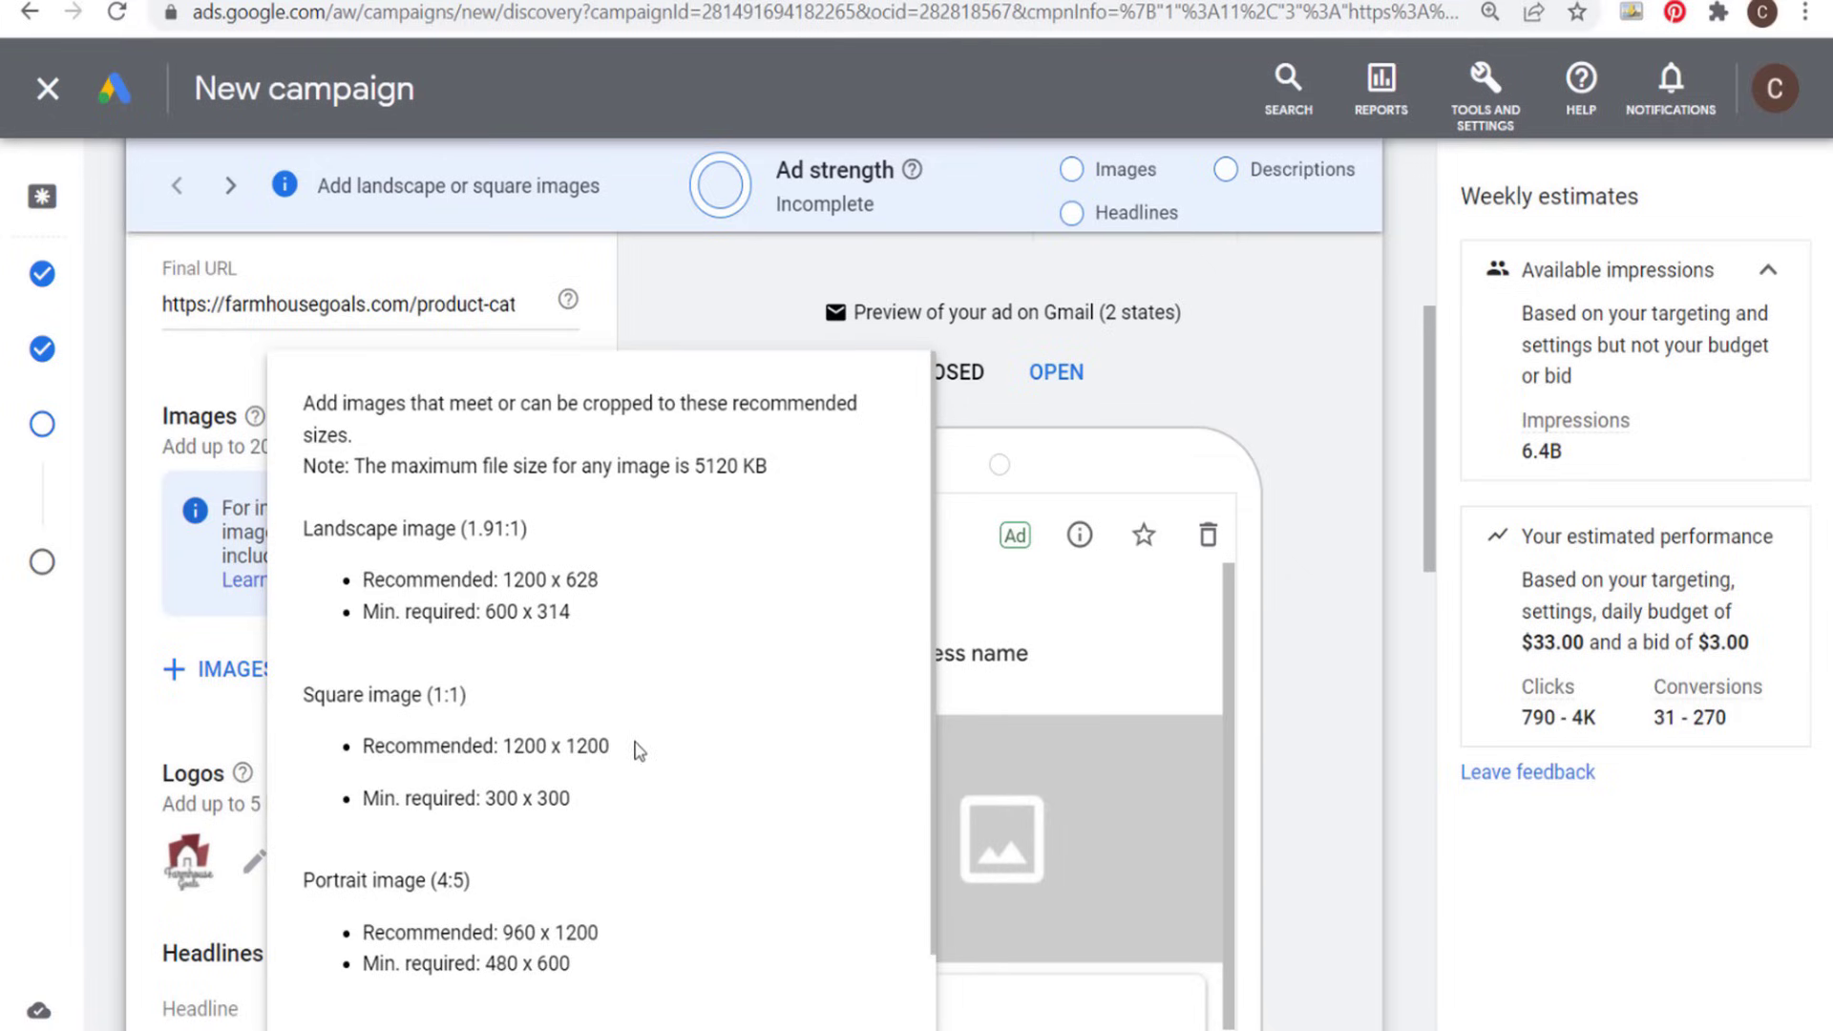
{"action": "left_click_drag", "start_coordinate": [611, 747], "coordinate": [507, 751]}
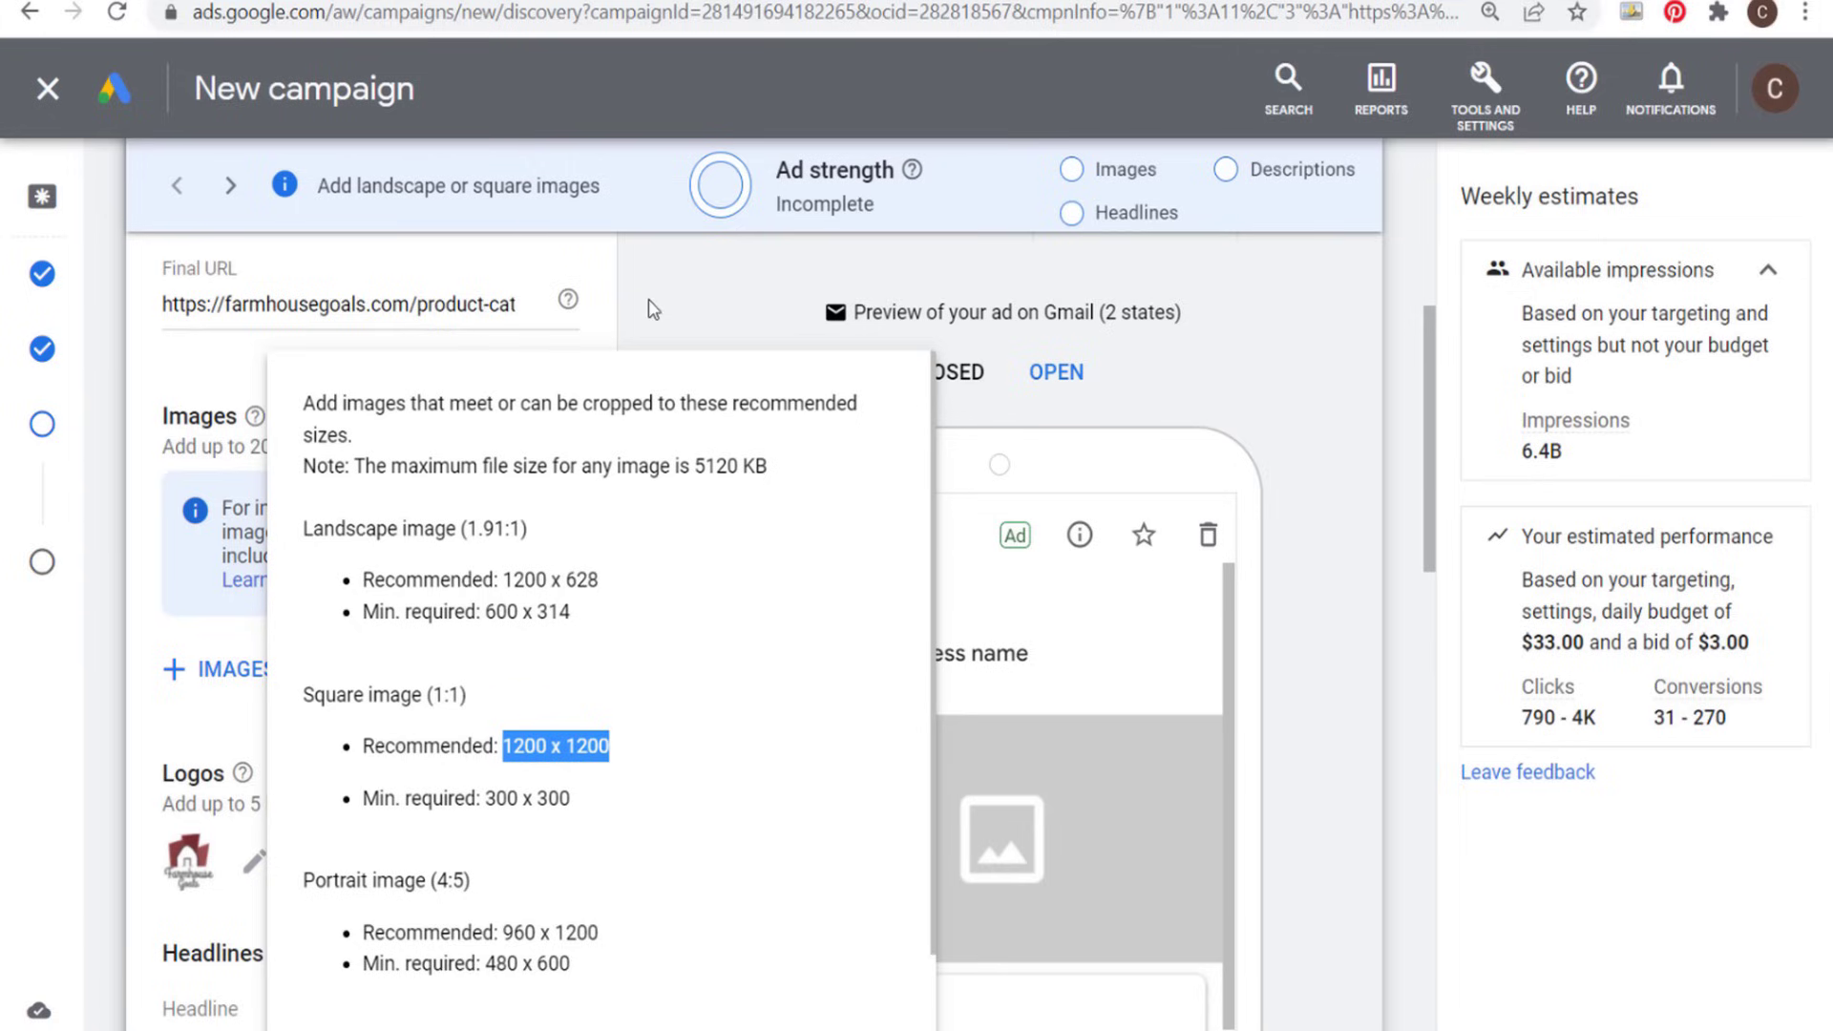
- Open the image selection for the ad and look through the upload, stock image, website scan and asset library sources
{"action": "left_click", "coordinate": [238, 659]}
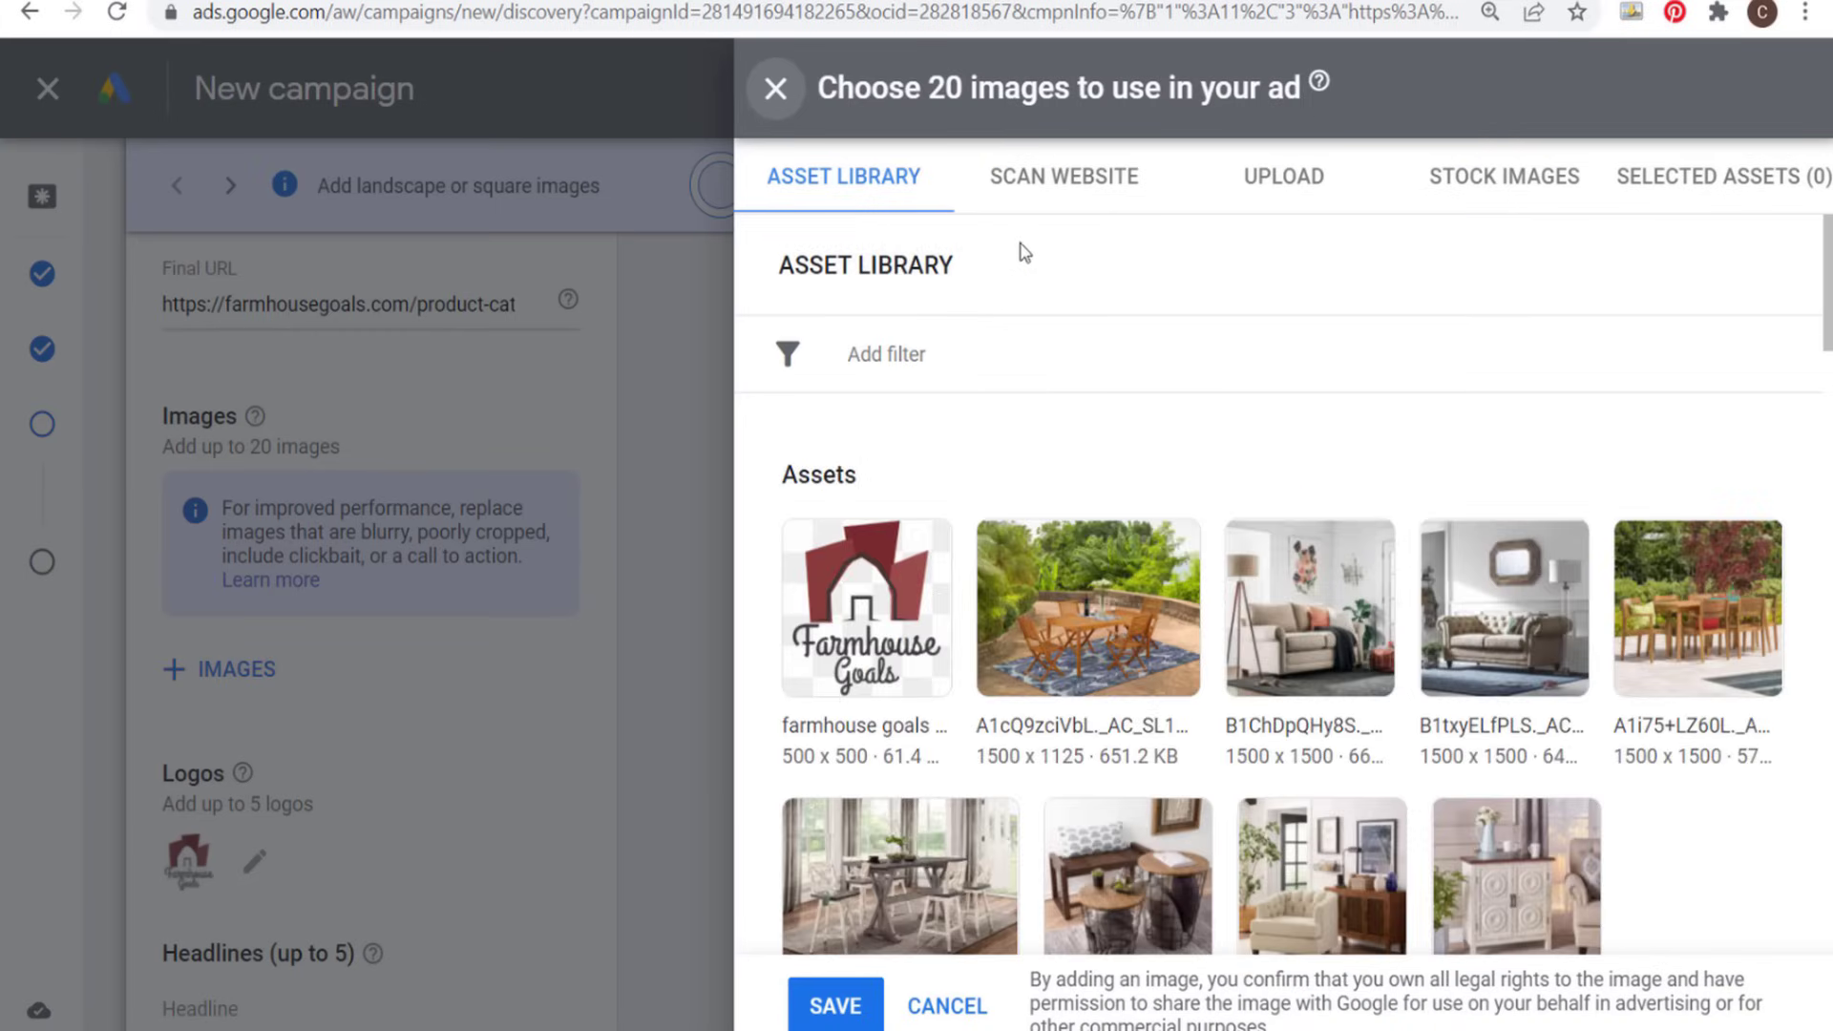
{"action": "left_click", "coordinate": [1258, 202]}
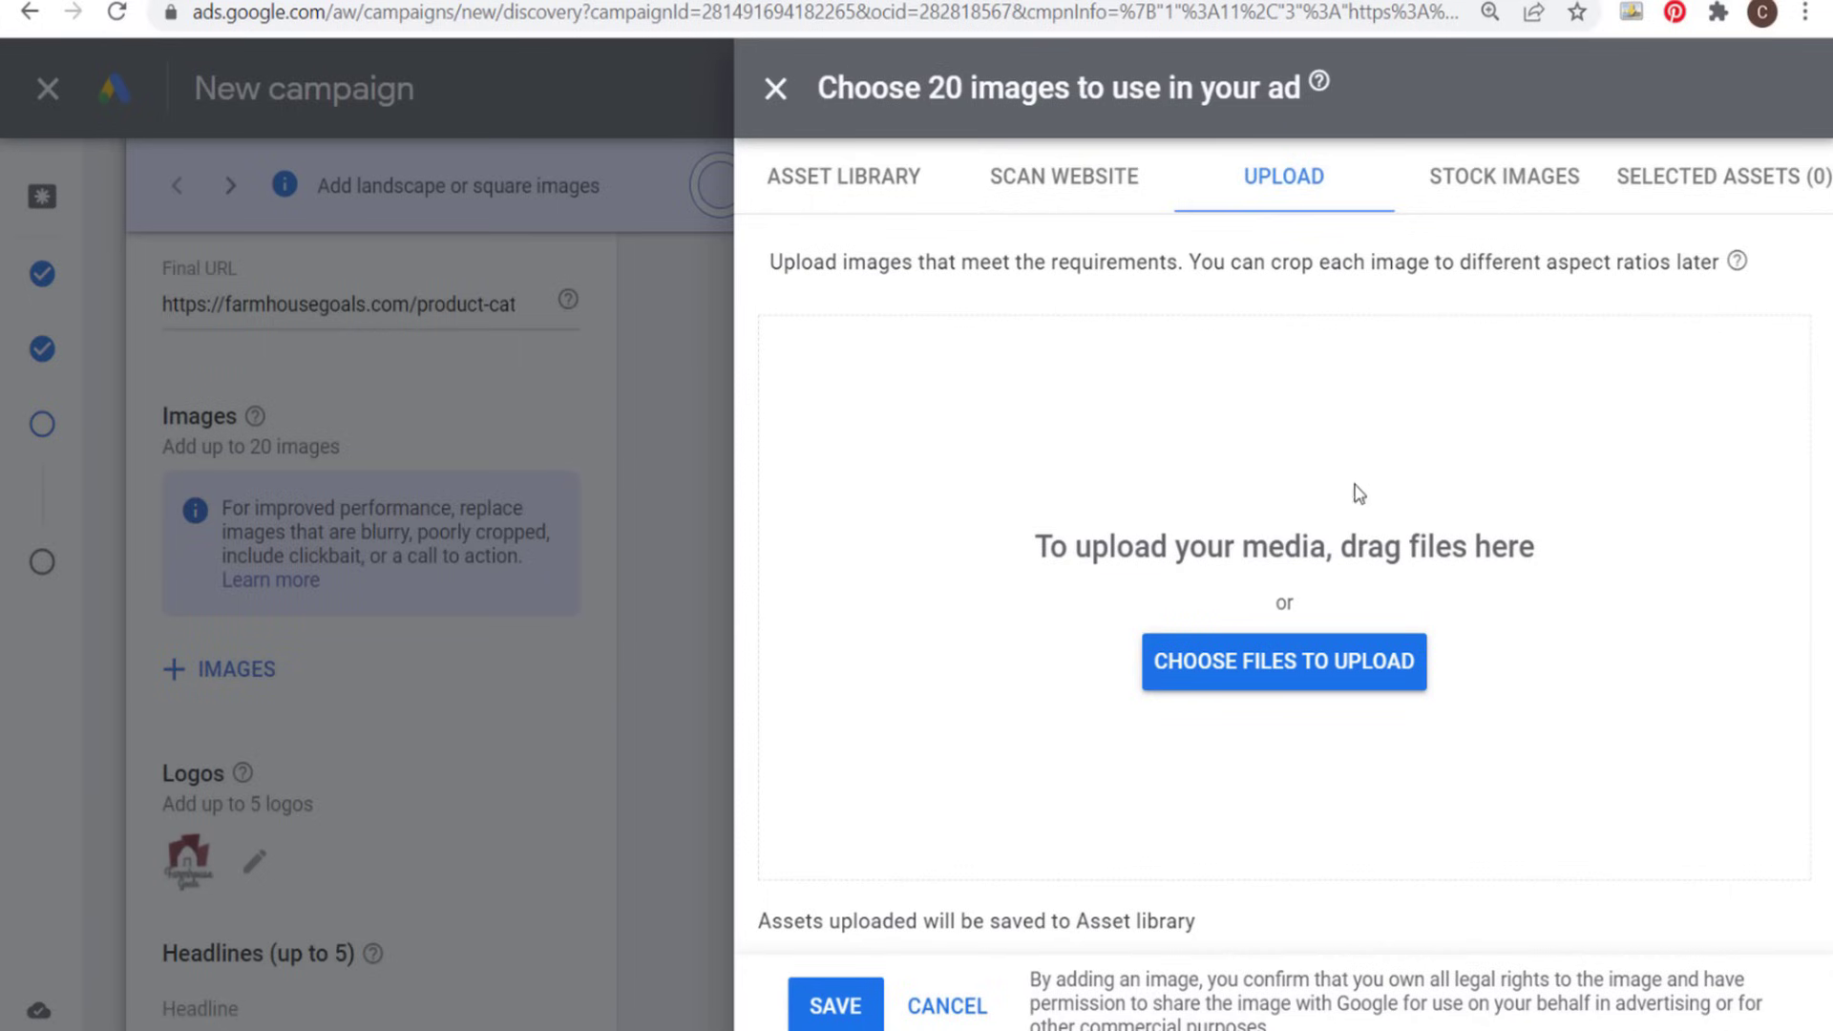
{"action": "left_click", "coordinate": [1562, 177]}
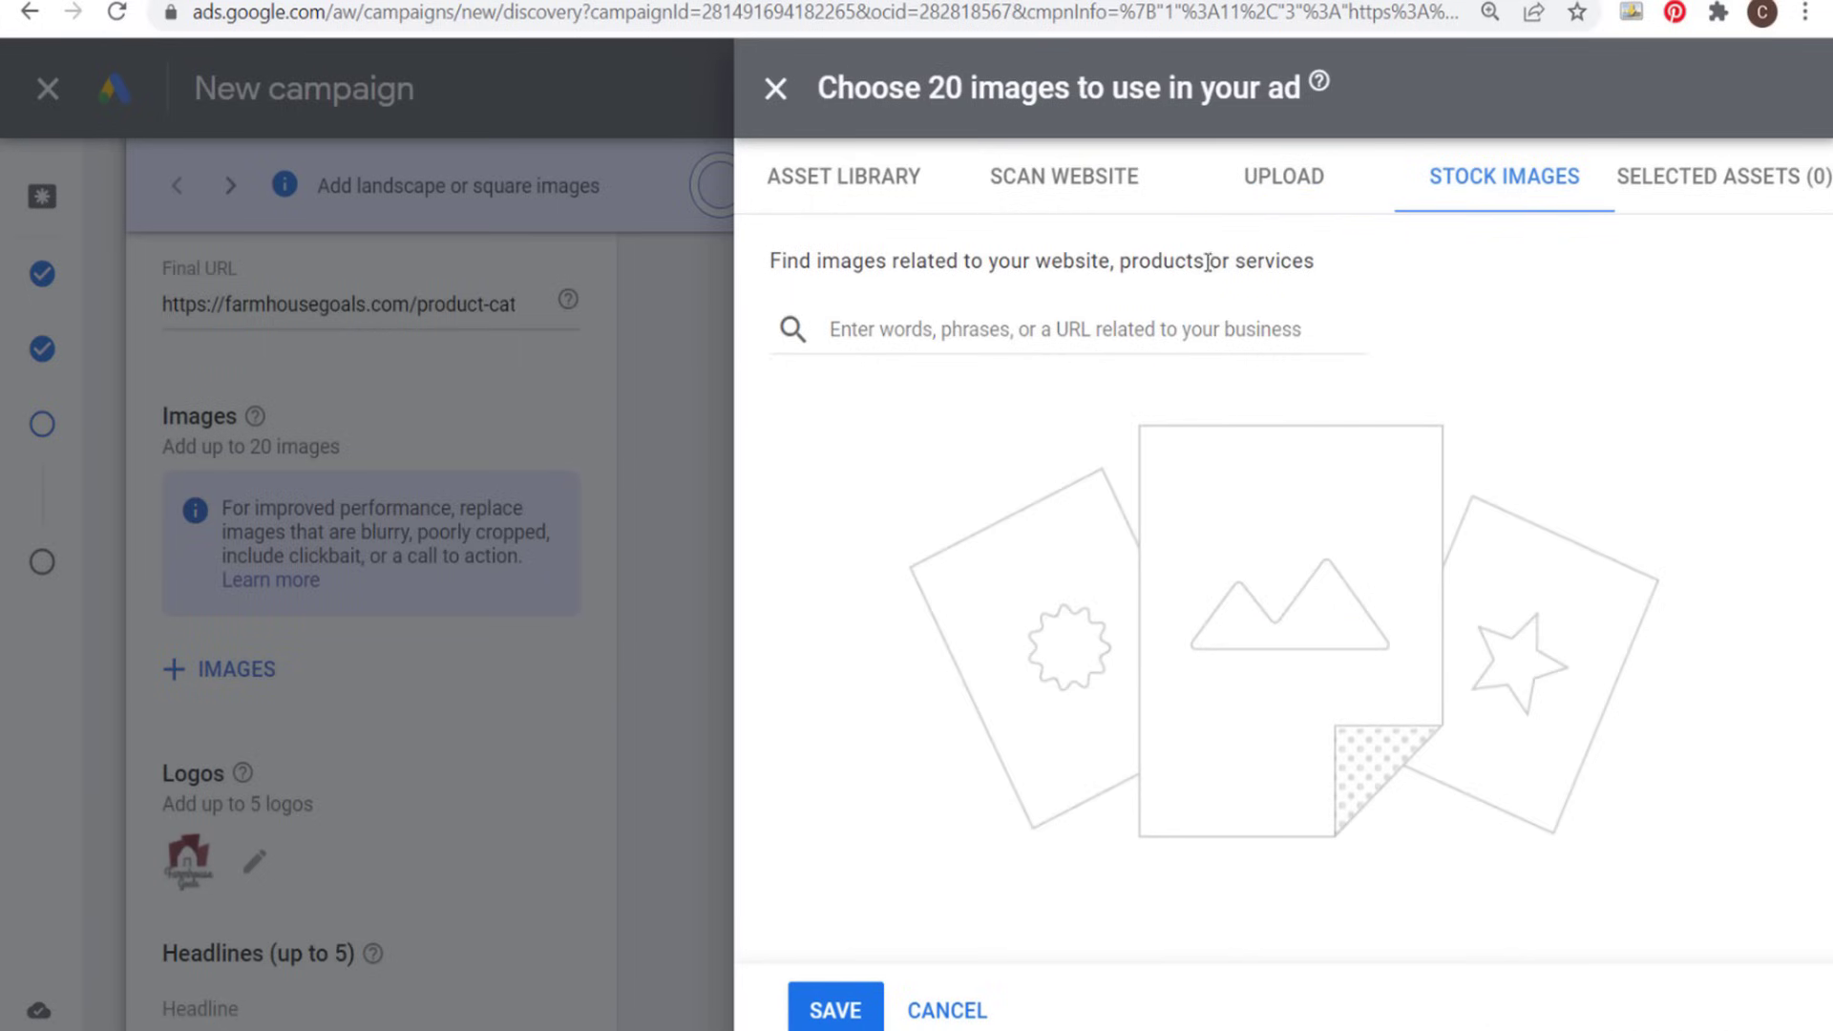
{"action": "left_click", "coordinate": [1088, 190]}
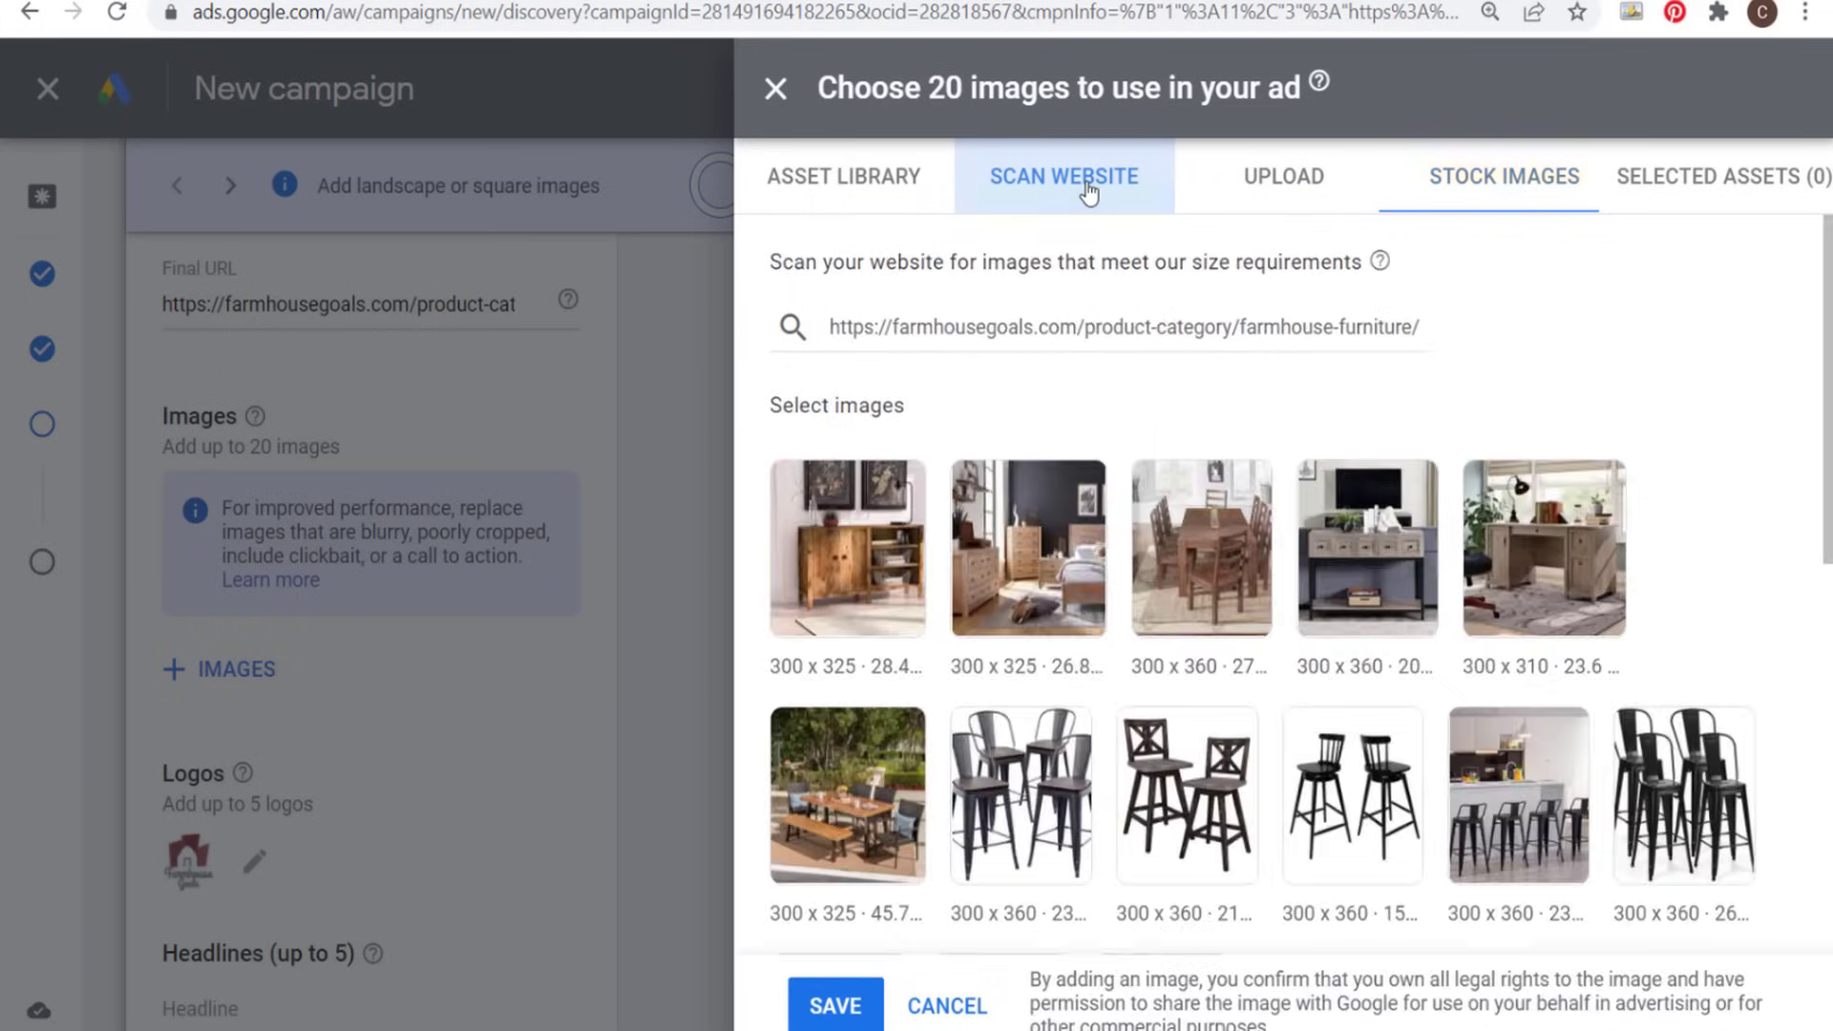
{"action": "left_click", "coordinate": [912, 191]}
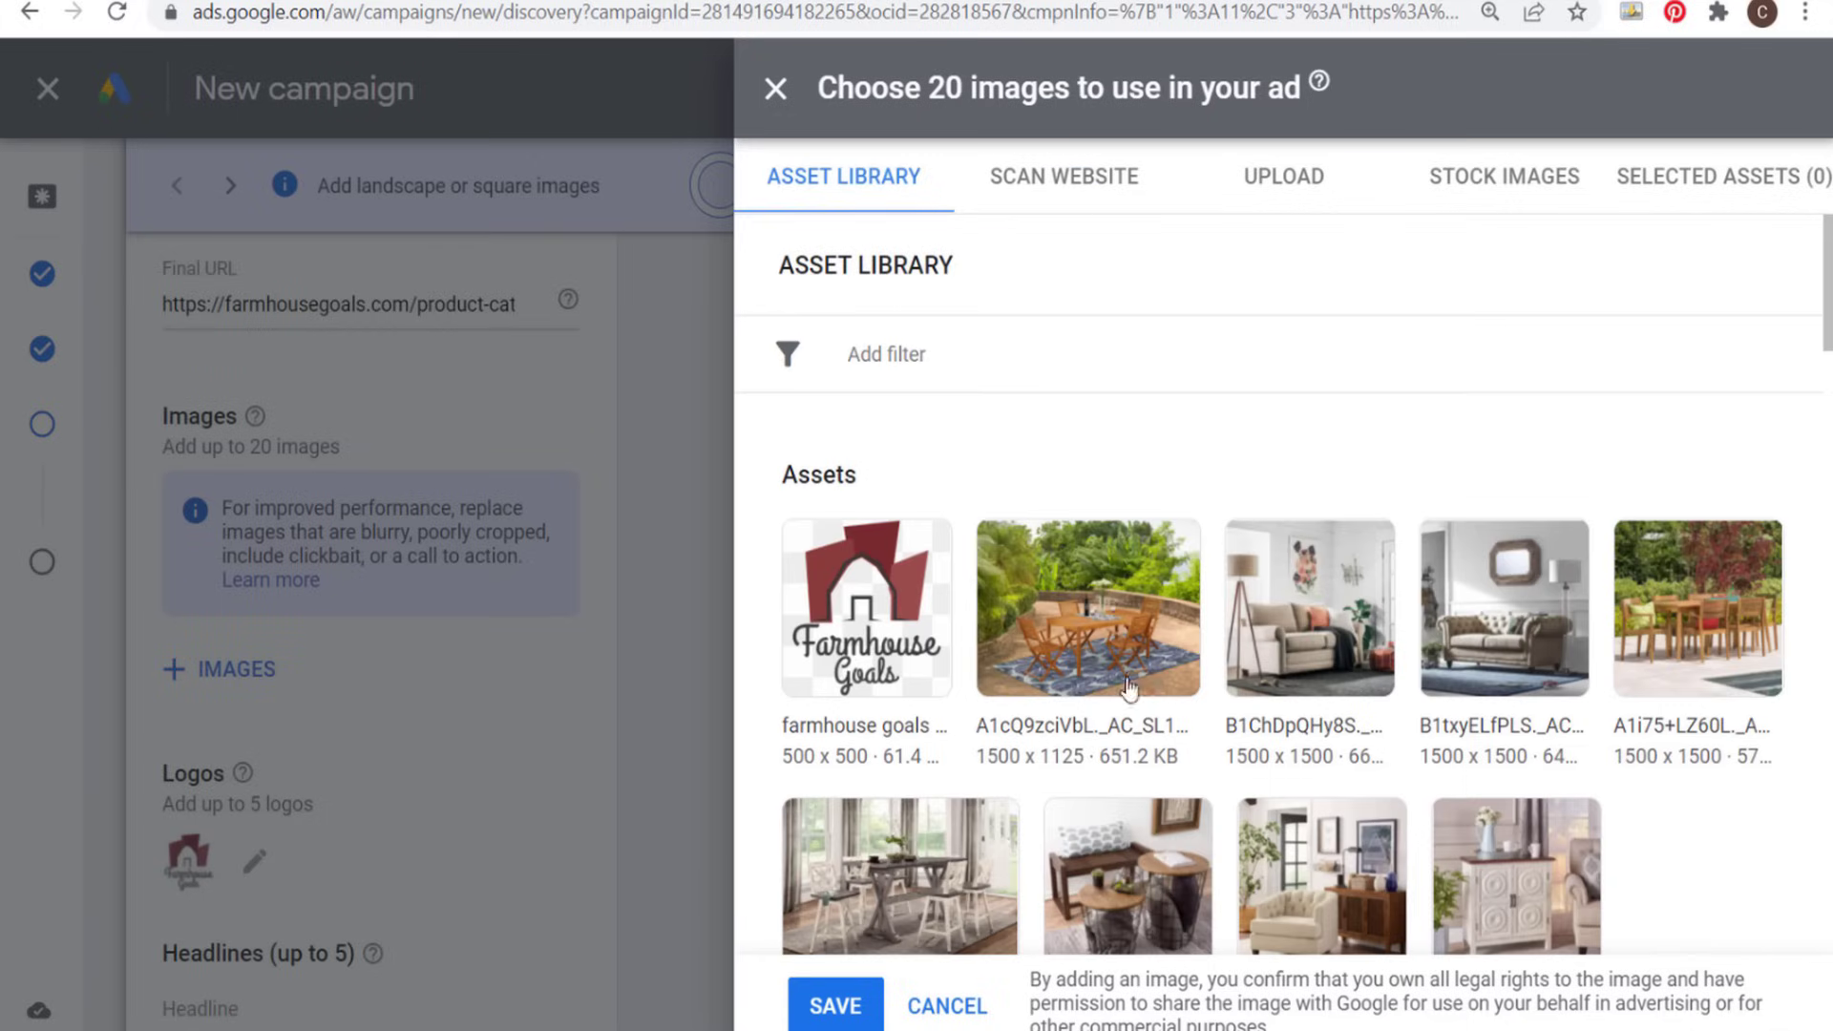
{"action": "mouse_move", "coordinate": [1007, 769]}
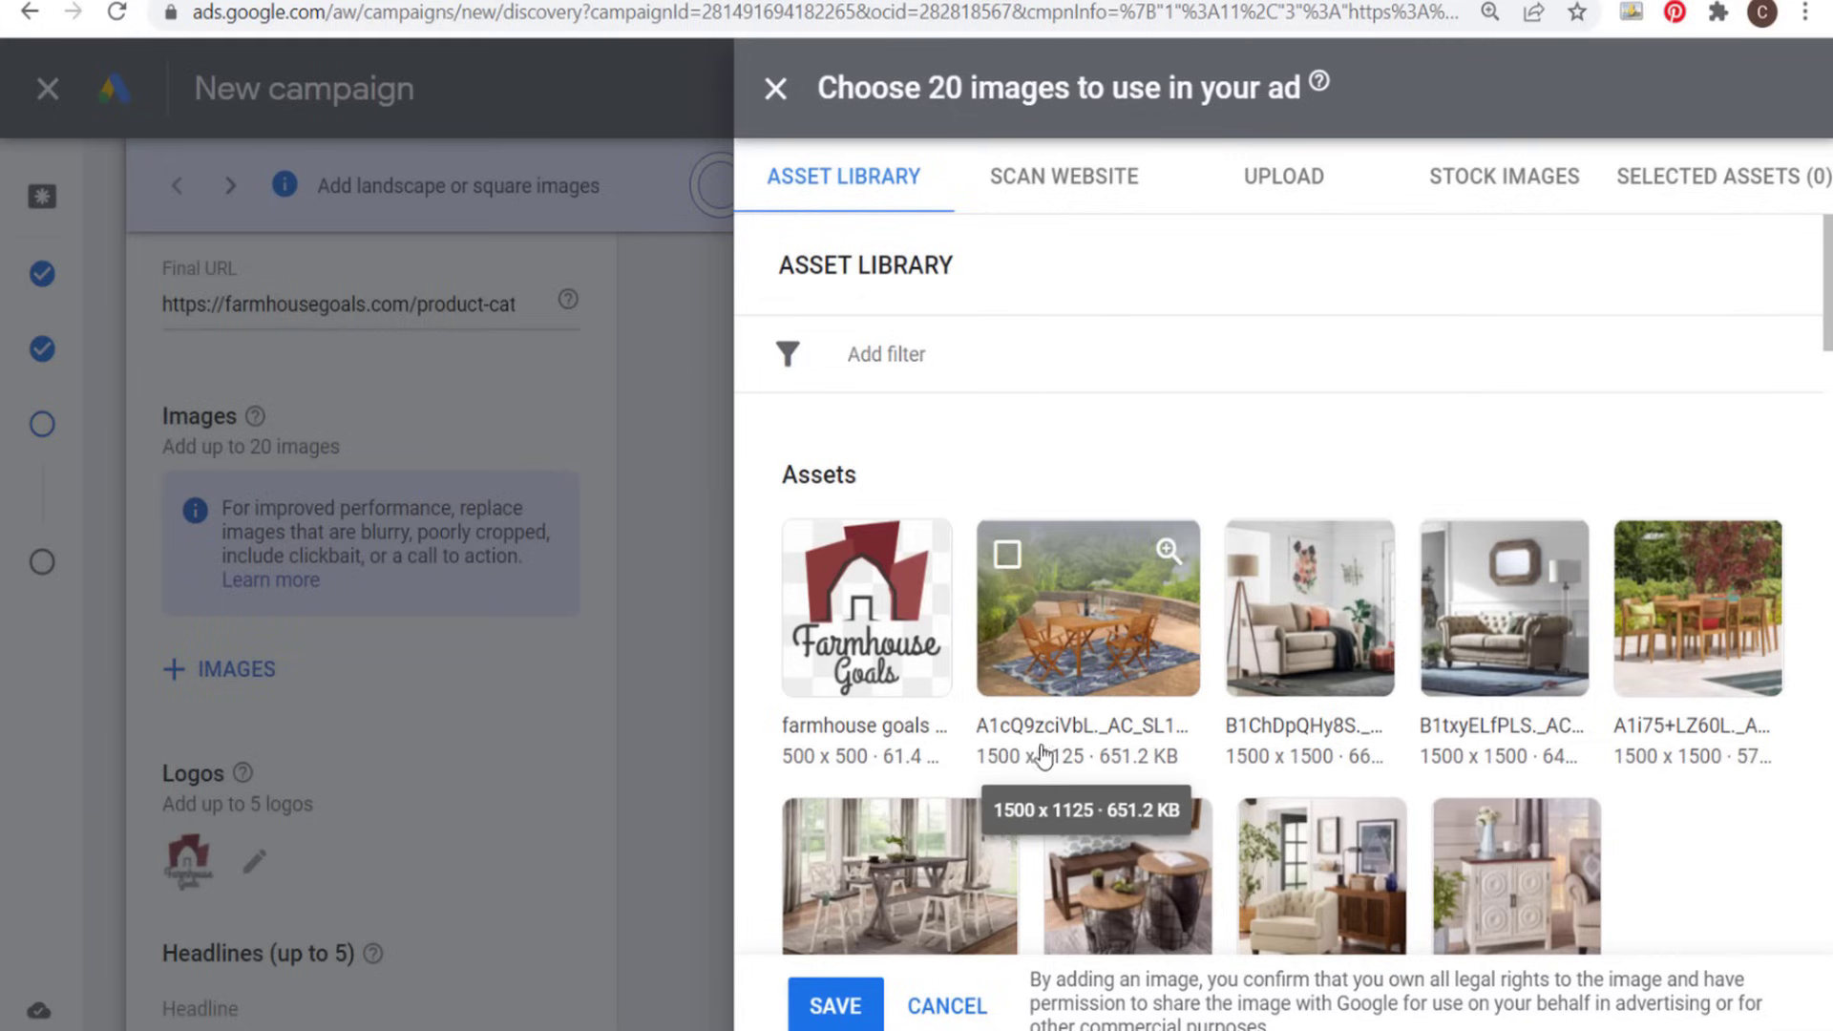
{"action": "mouse_move", "coordinate": [1301, 760]}
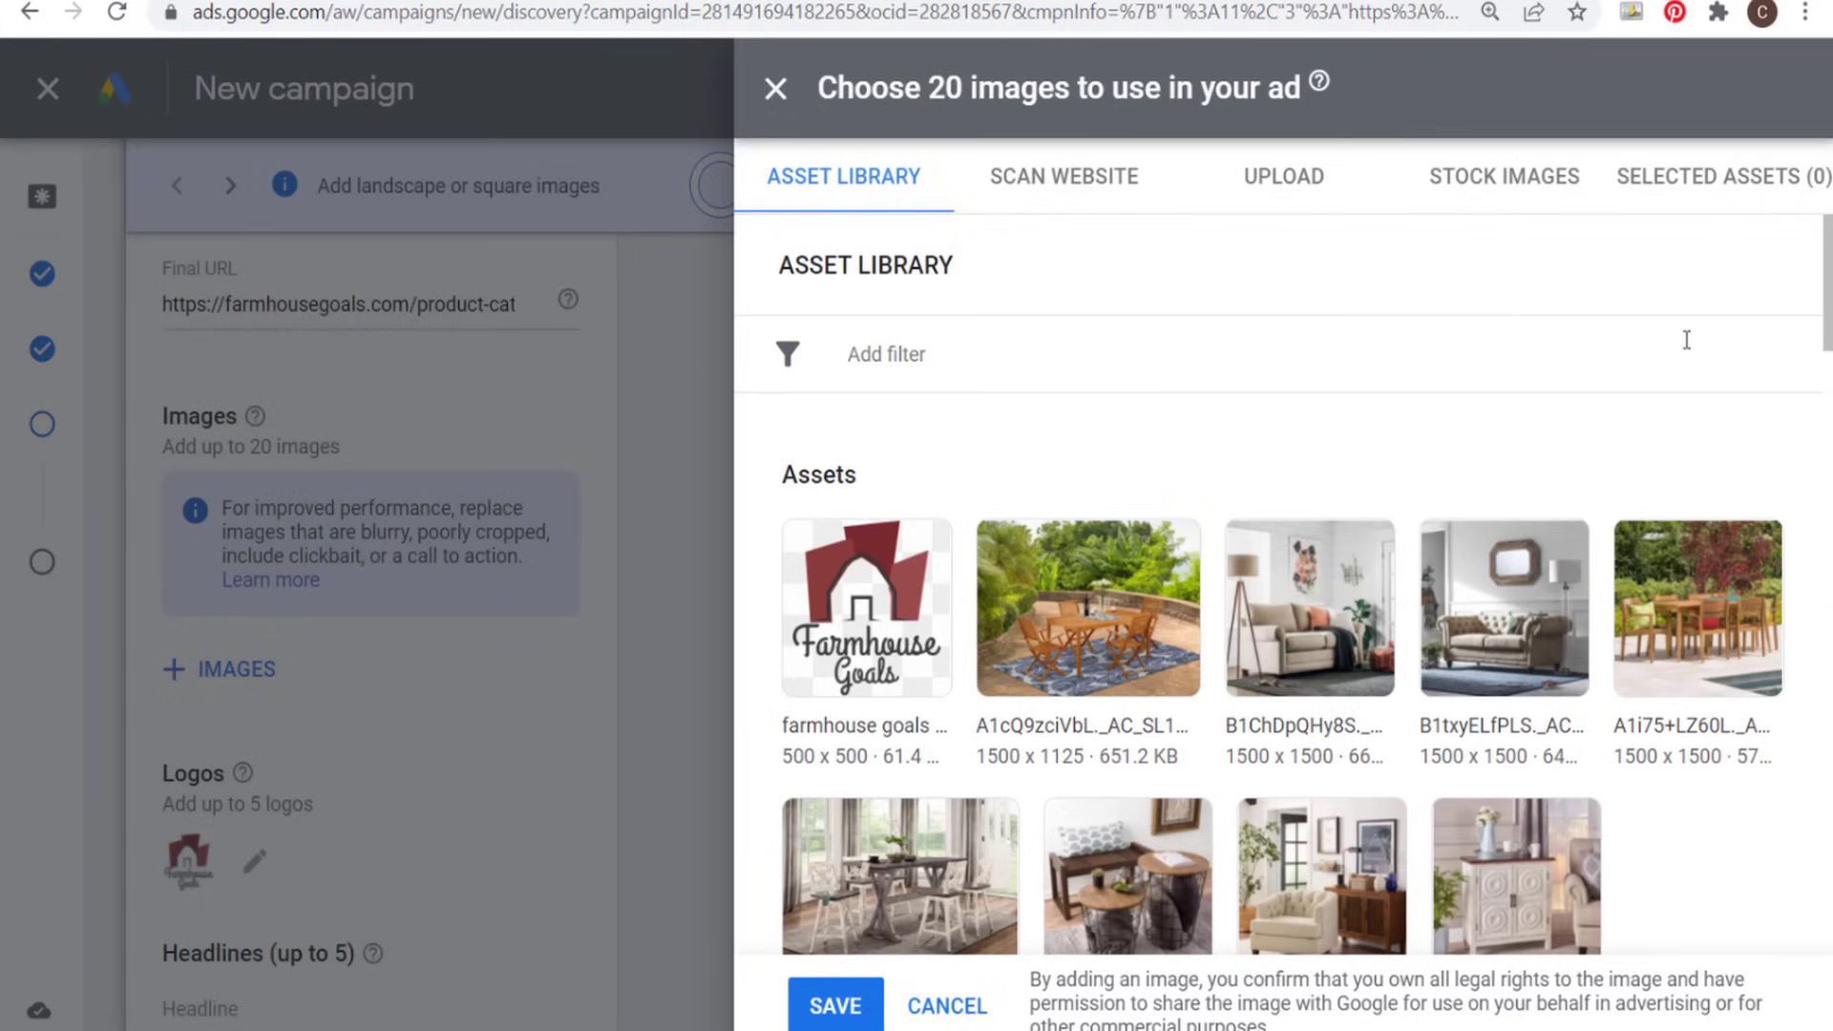
- Add the outdoor wooden dining table image from the asset library in the 1.91:1, 1:1 and 4:5 ratios
{"action": "left_click", "coordinate": [1088, 616]}
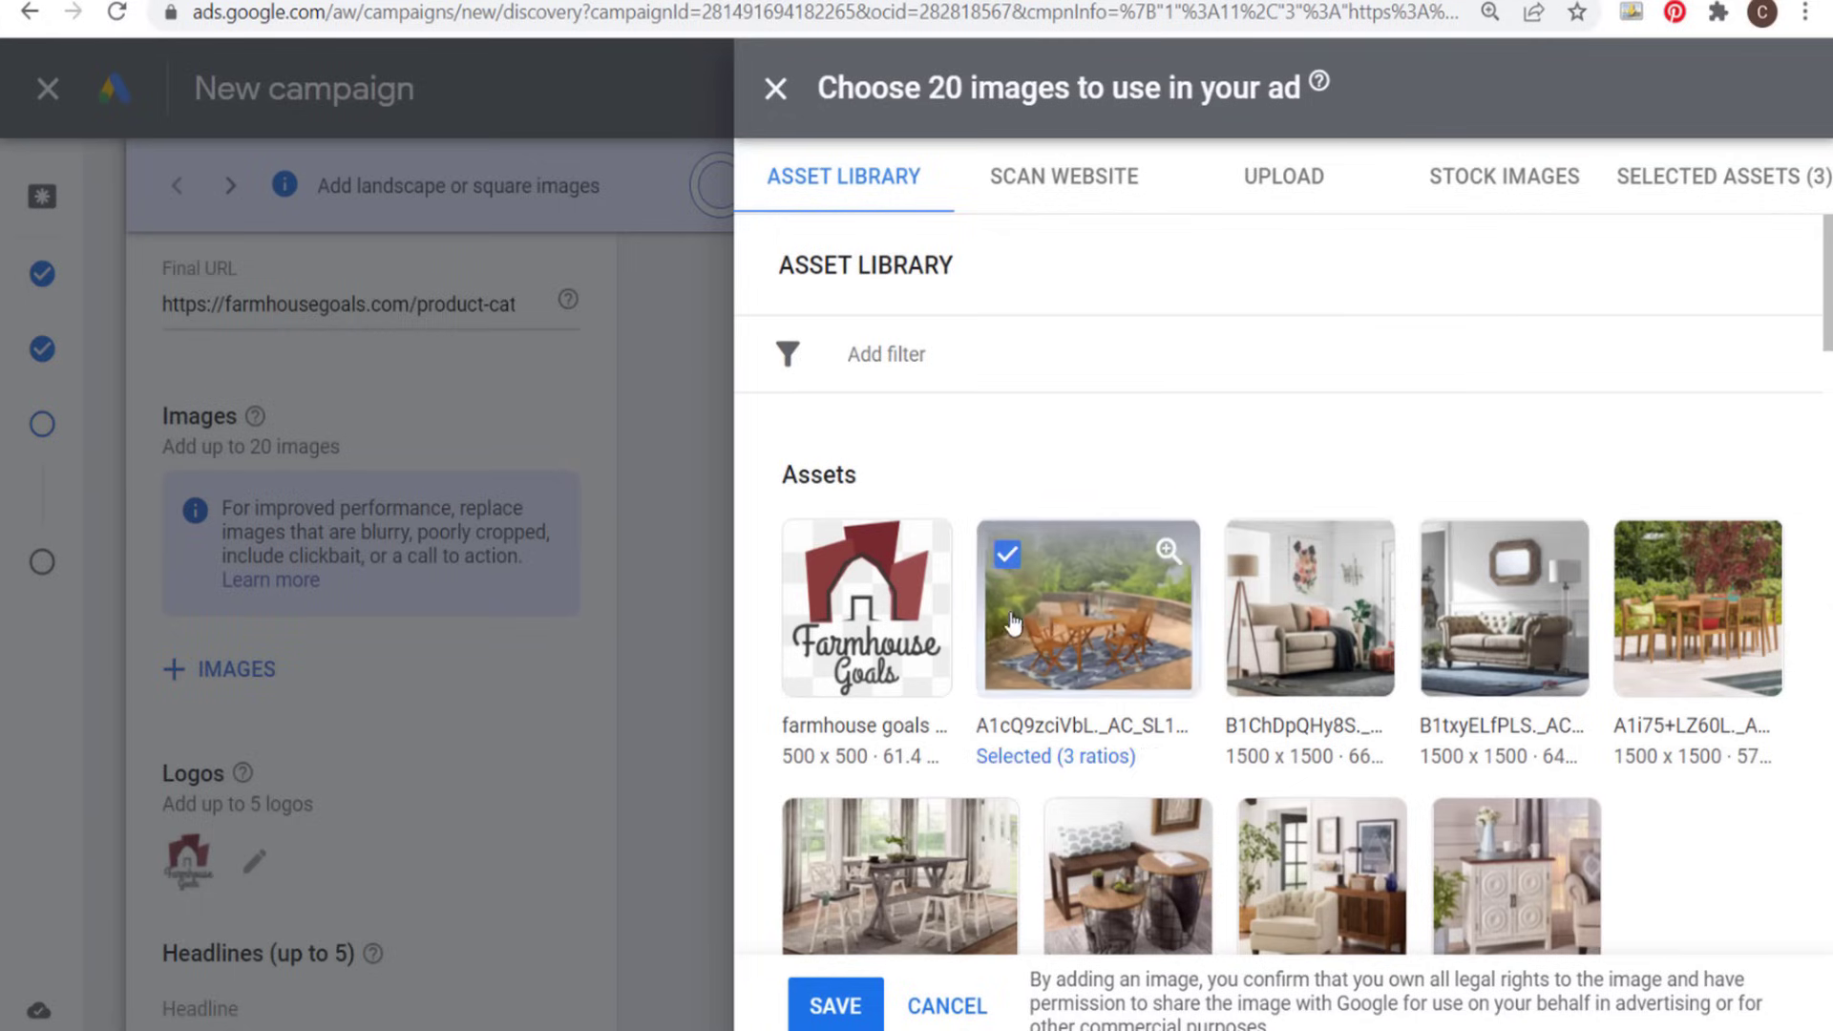
{"action": "left_click", "coordinate": [1058, 757]}
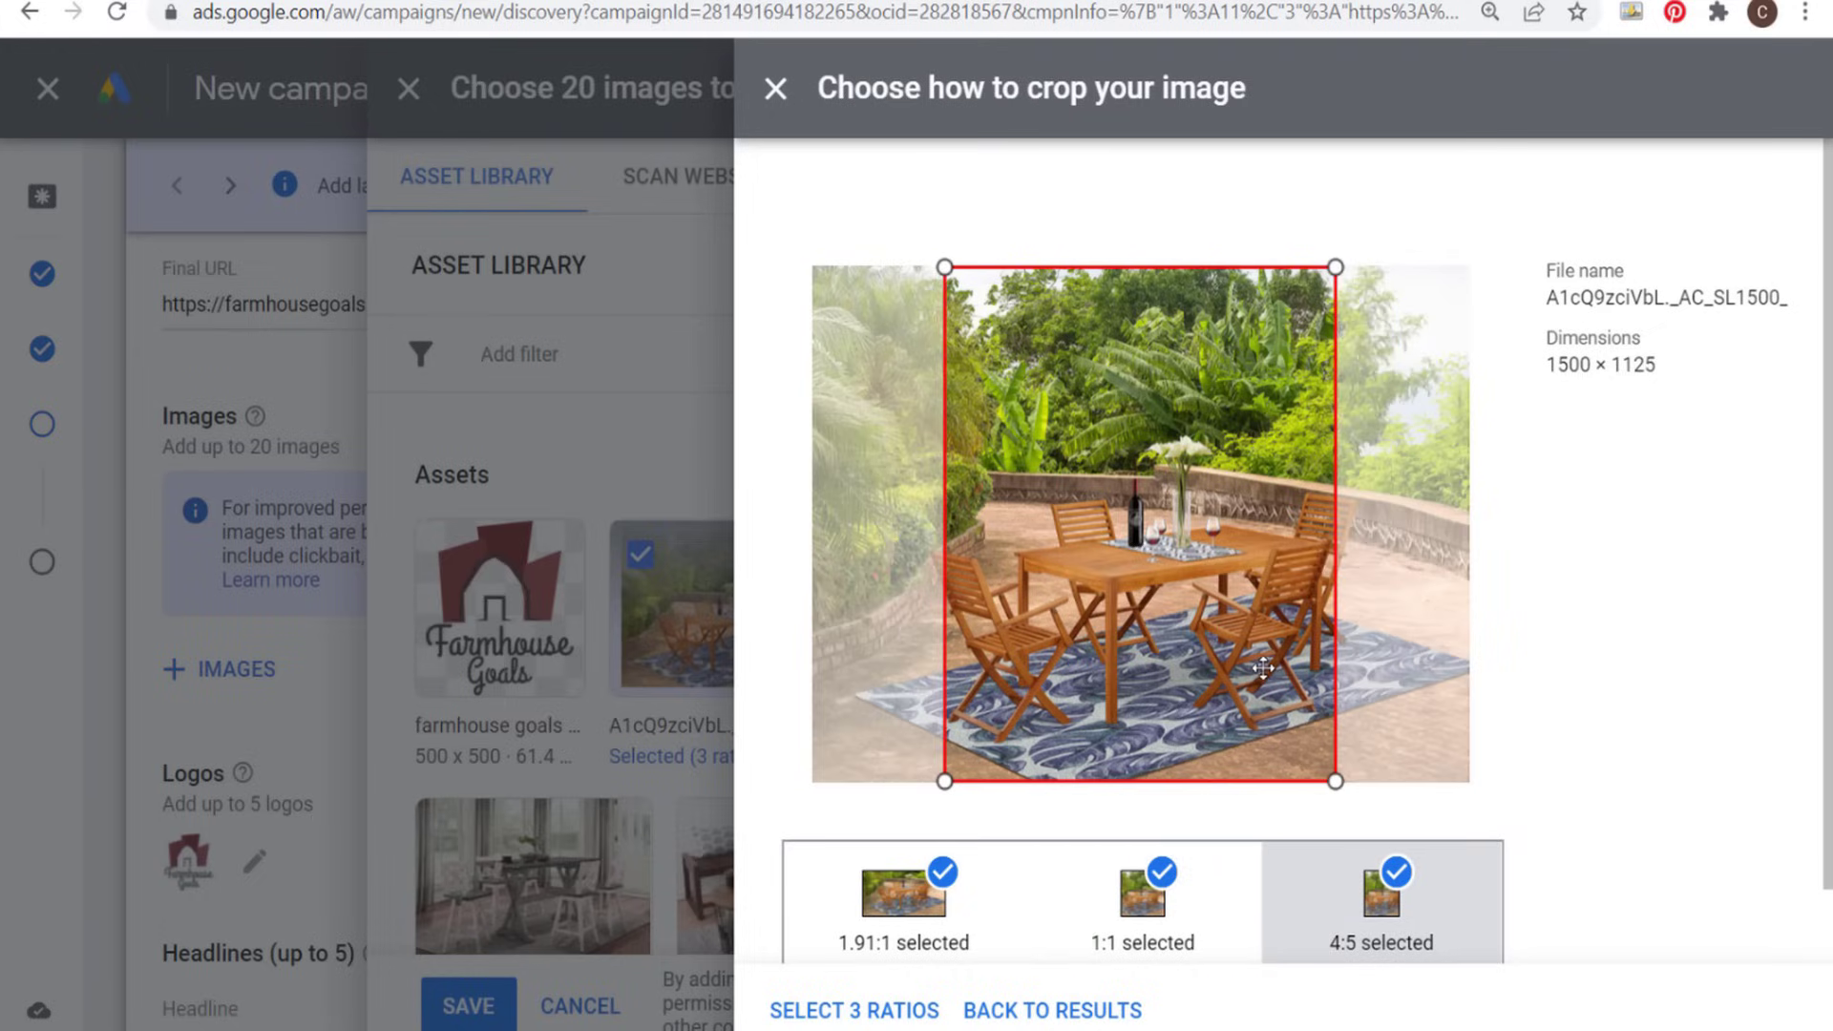
{"action": "left_click", "coordinate": [892, 1010]}
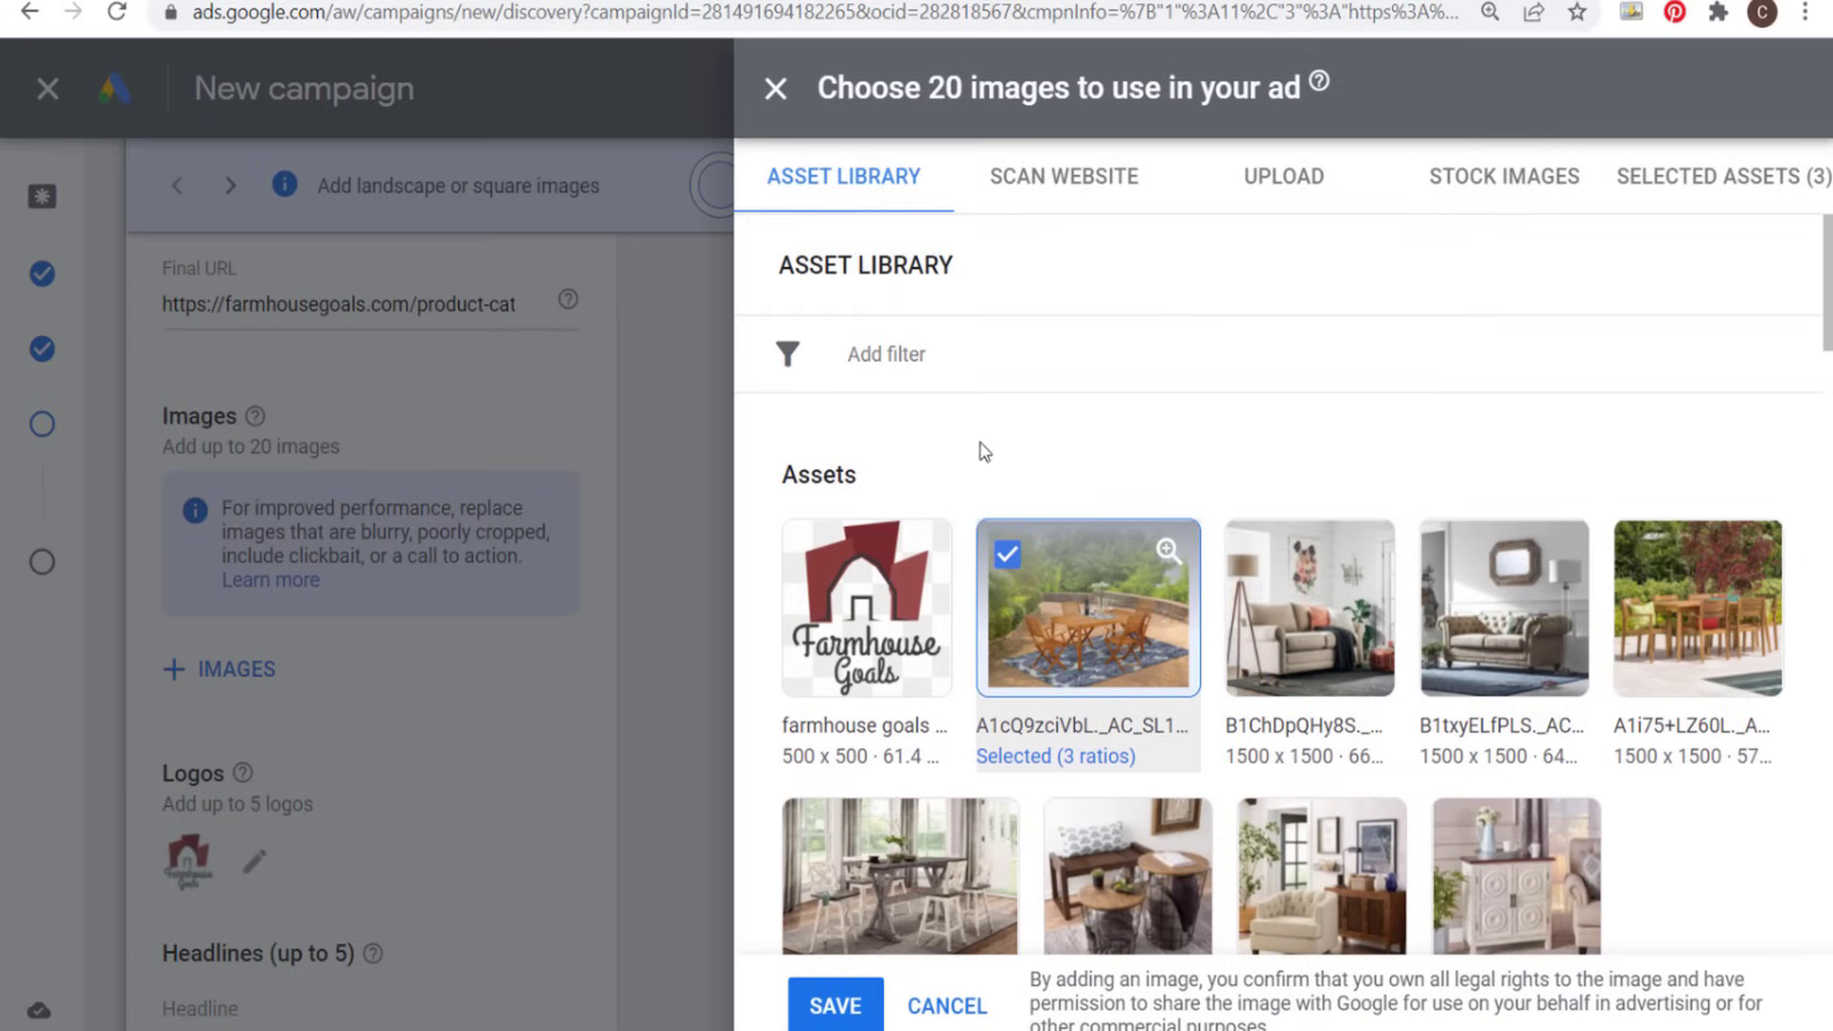
- Add the beige sofa image in the 1.91:1, 1:1 and 4:5 ratios, shifting the 4:5 crop slightly right
{"action": "left_click", "coordinate": [1283, 637]}
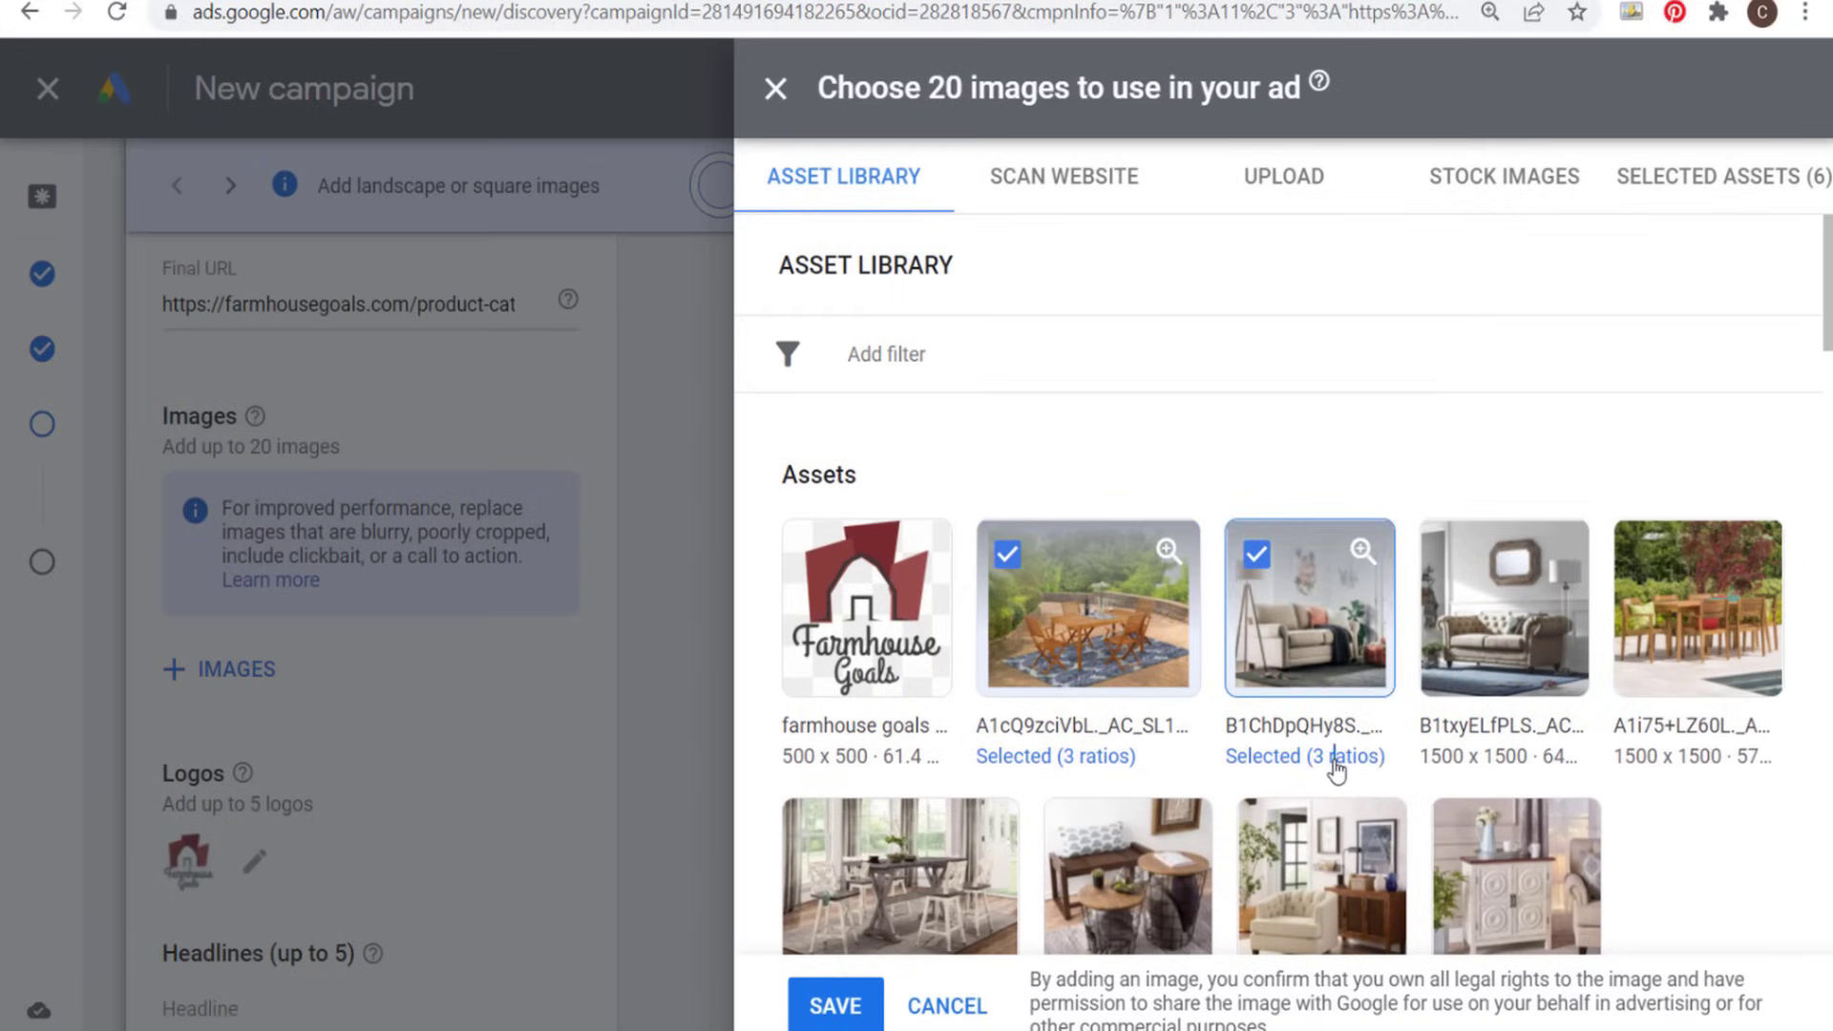
{"action": "left_click", "coordinate": [1336, 759]}
{"action": "left_click_drag", "start_coordinate": [1174, 586], "coordinate": [1186, 583]}
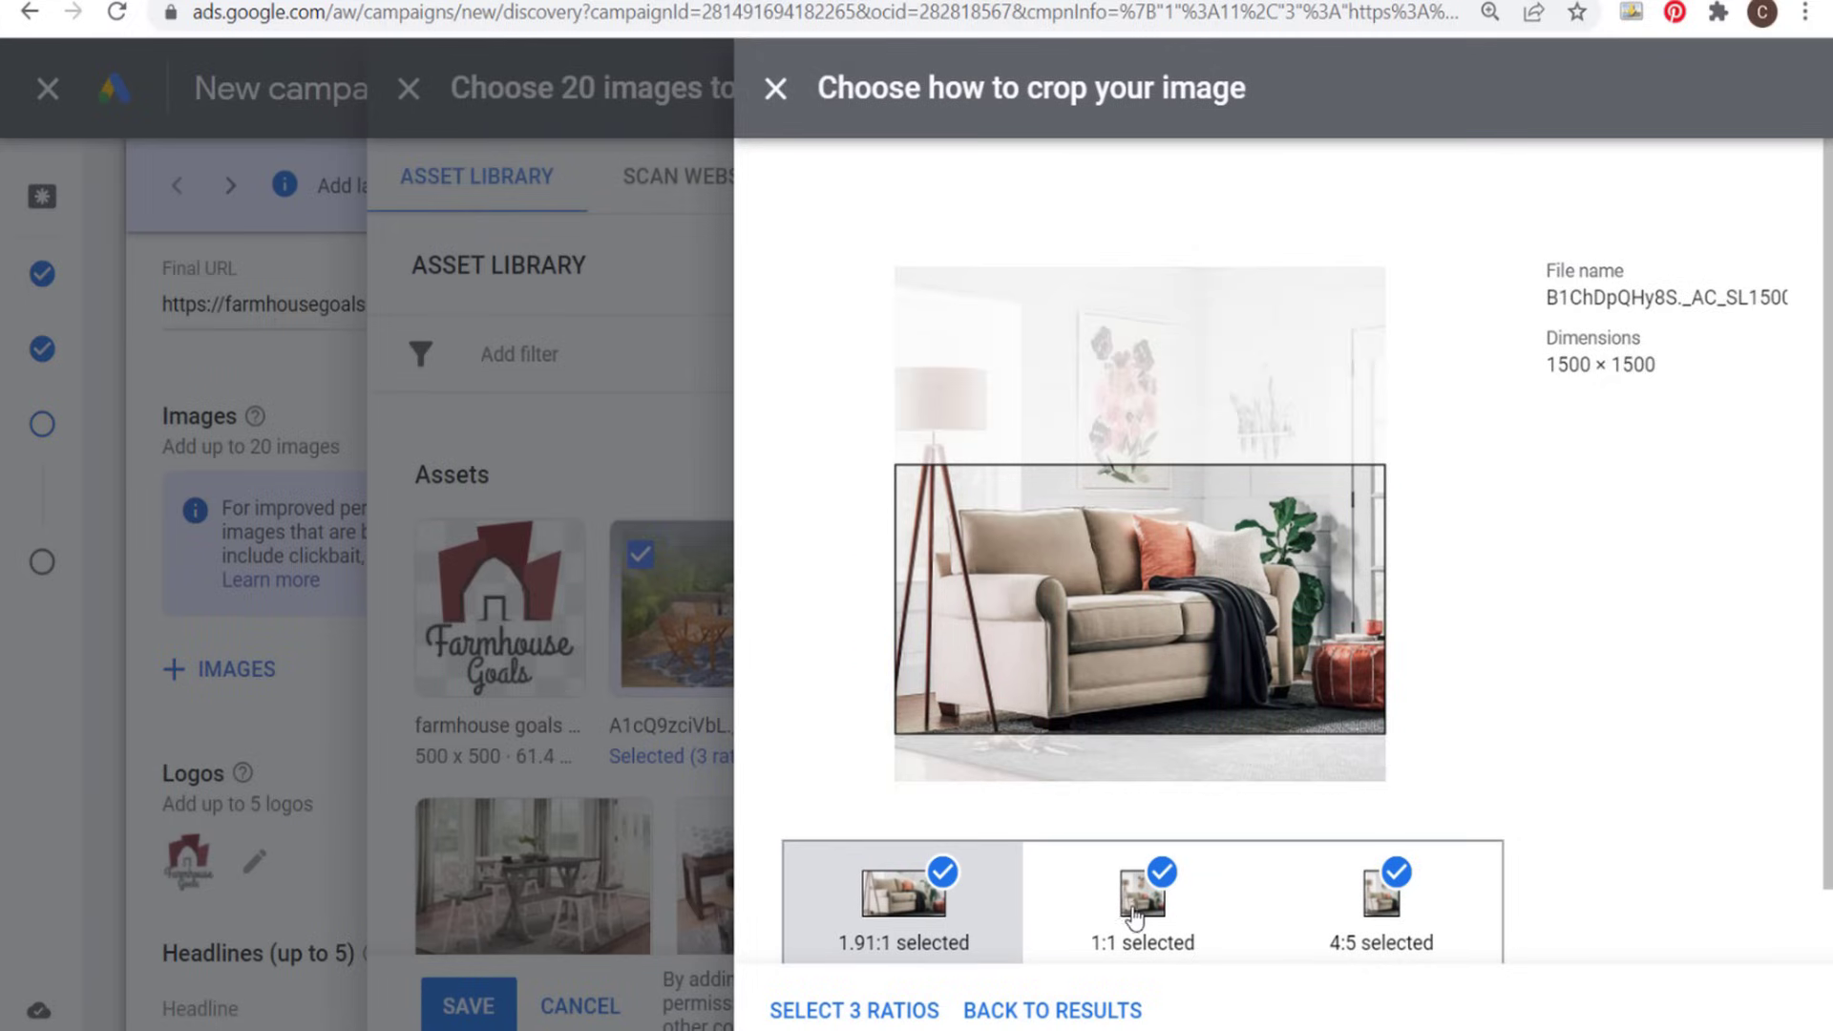
{"action": "left_click", "coordinate": [1196, 940]}
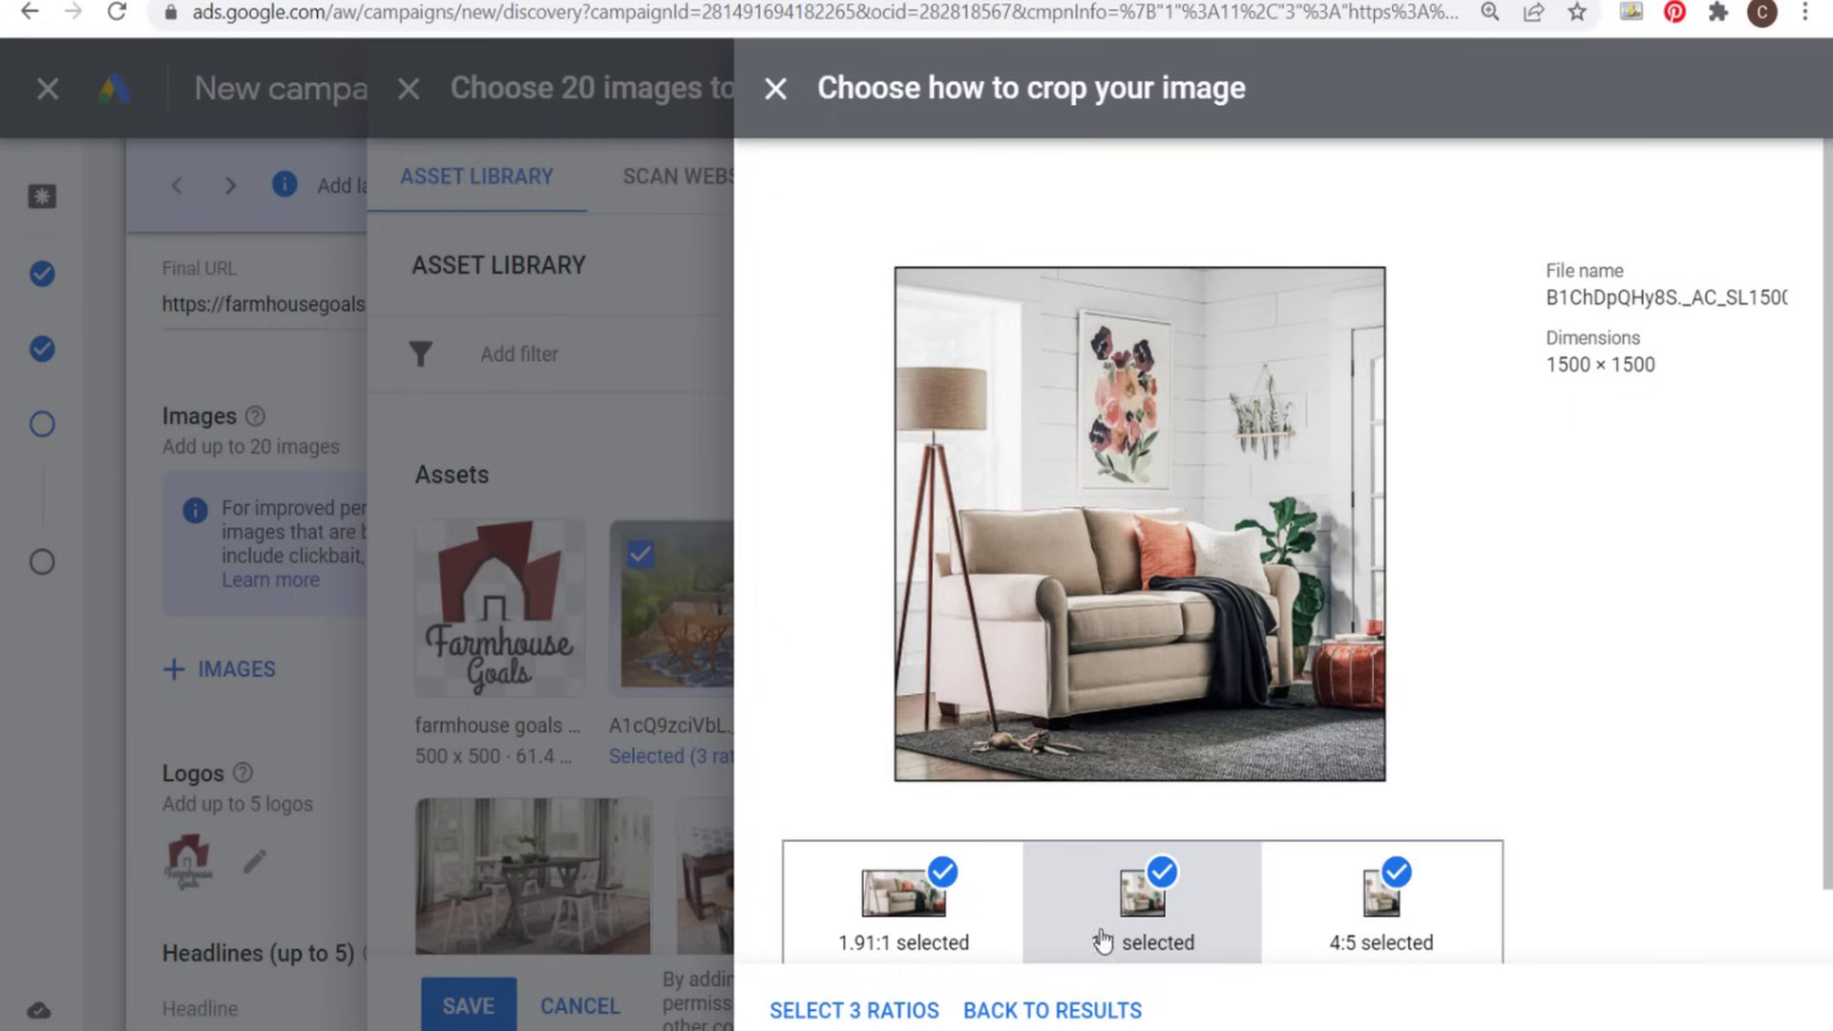
{"action": "left_click", "coordinate": [1378, 931]}
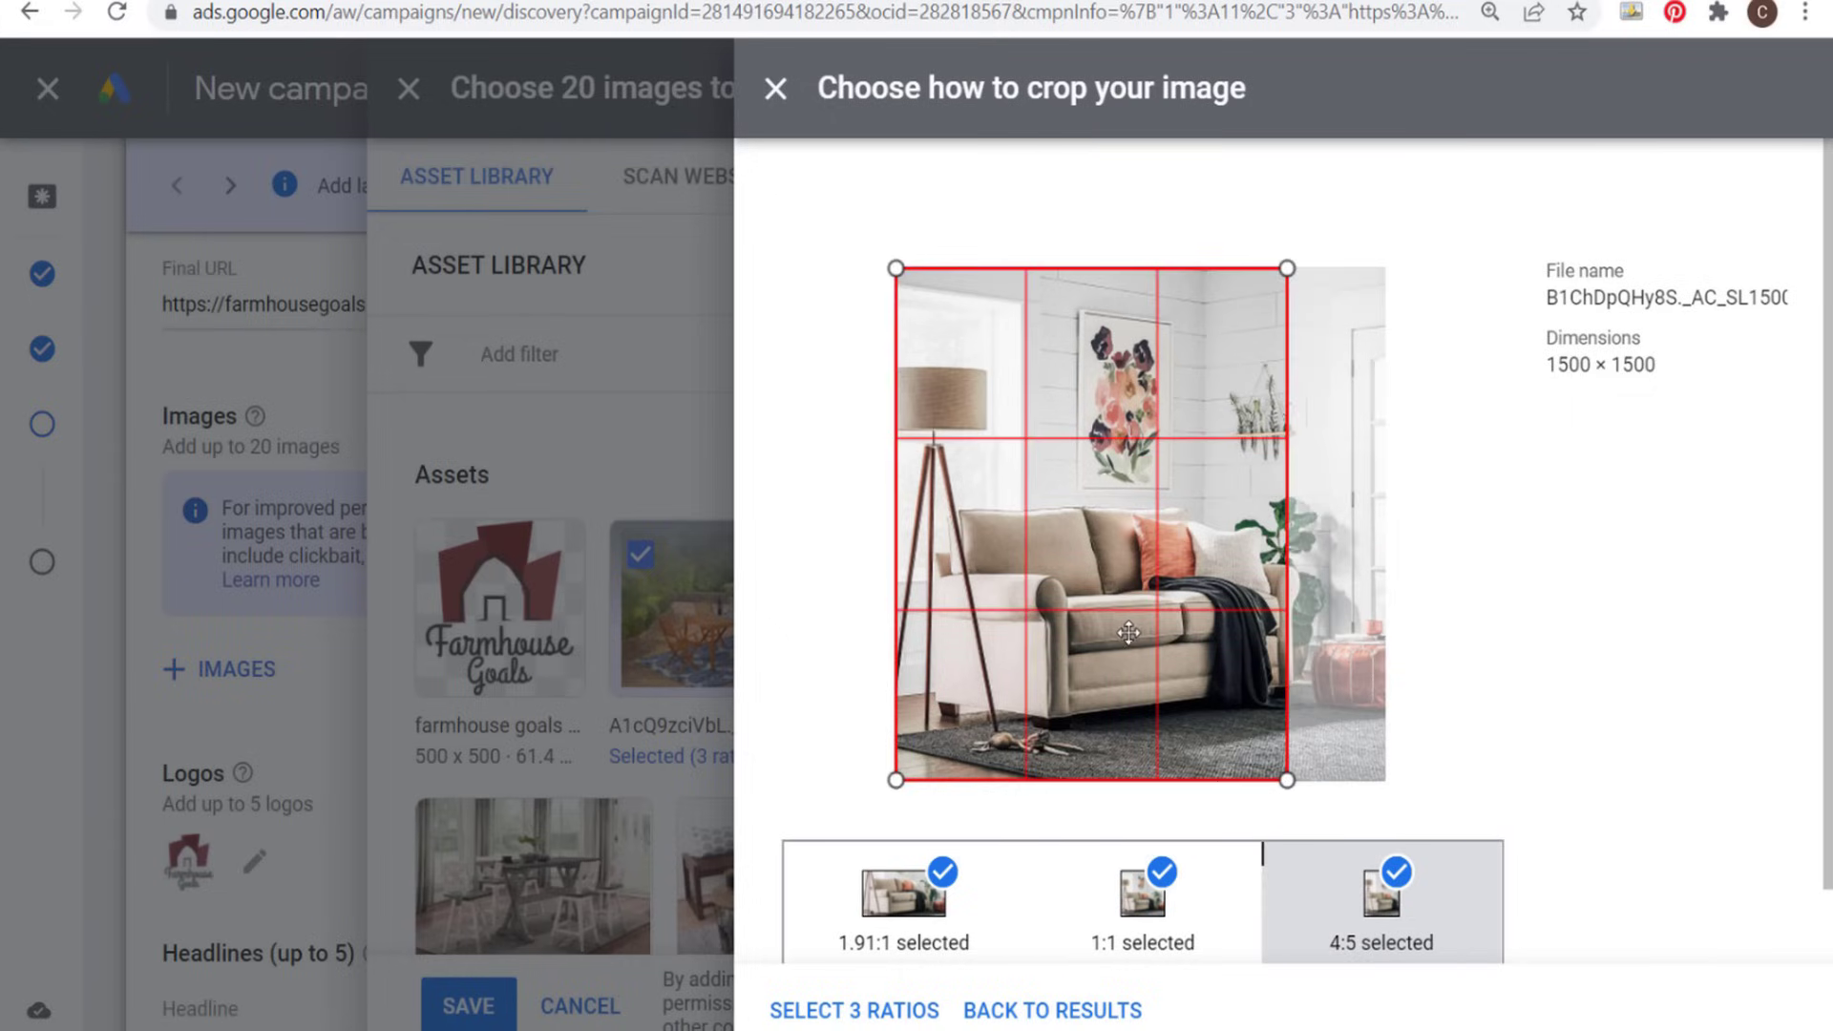
{"action": "left_click_drag", "start_coordinate": [1129, 632], "coordinate": [1141, 632]}
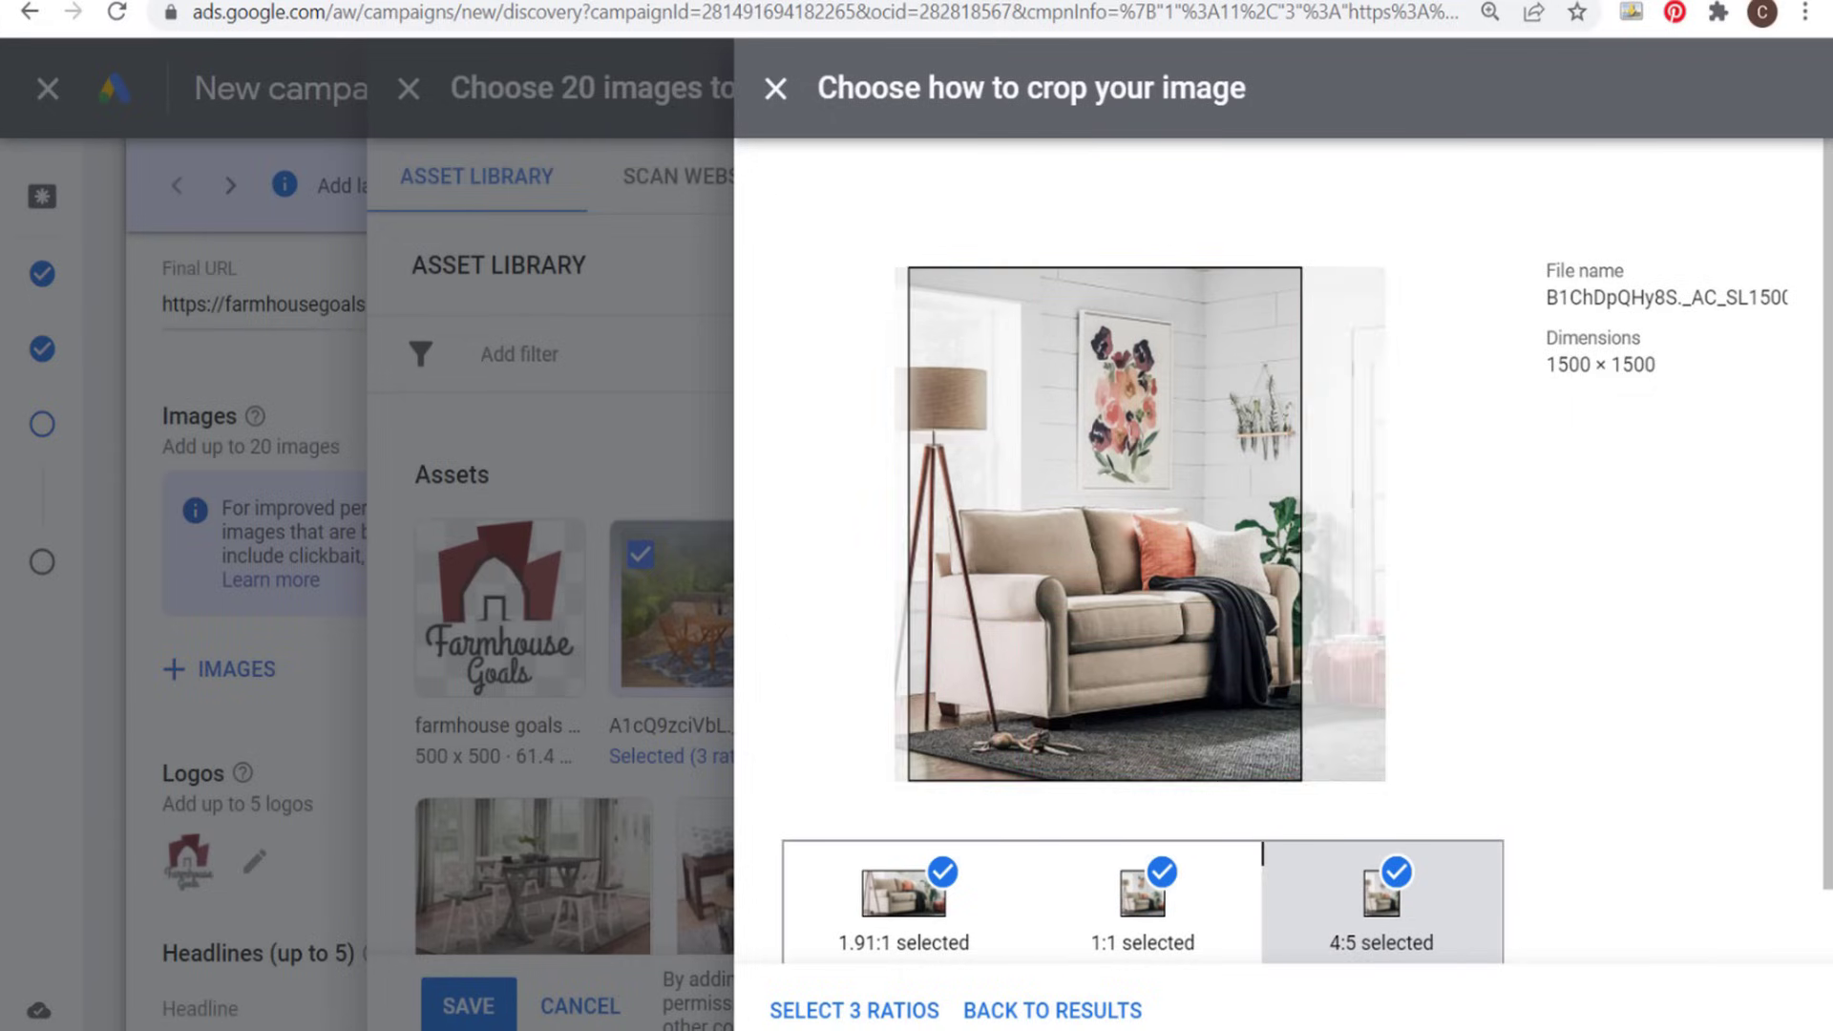
{"action": "left_click", "coordinate": [854, 1010]}
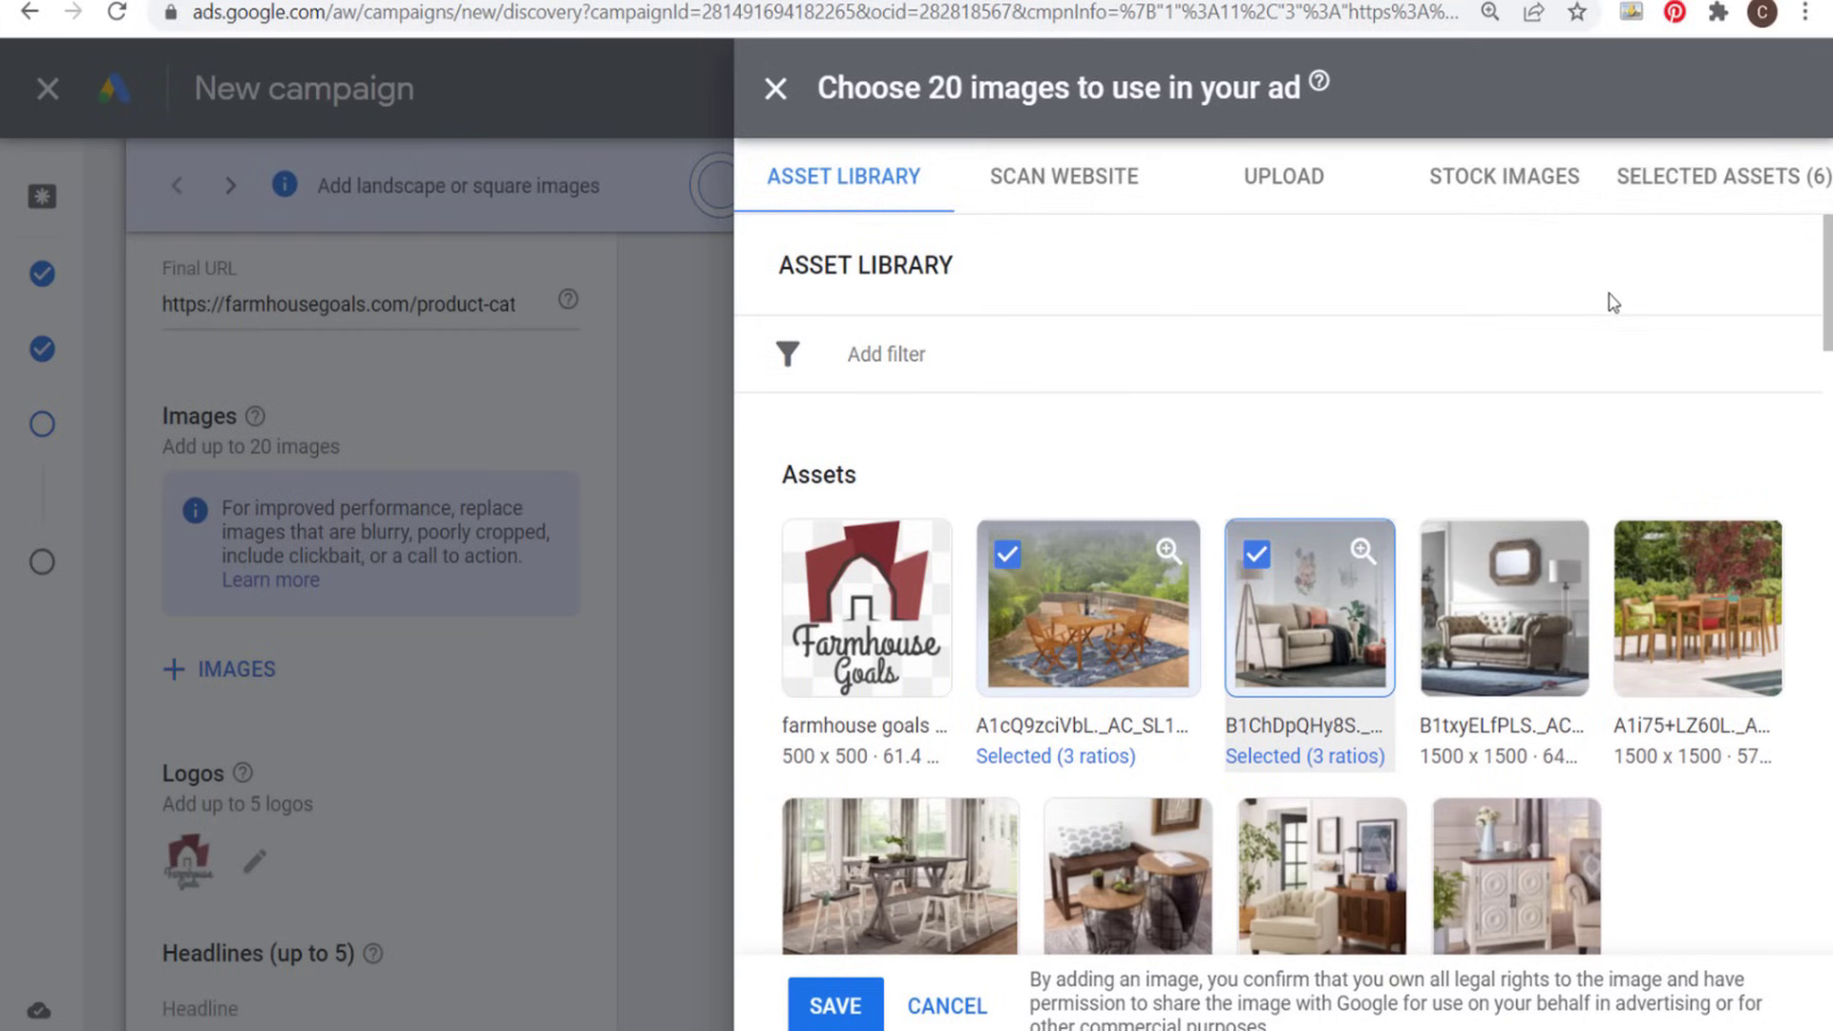
- Add the image of the two wire-basket side tables from the asset library in the 1:1 ratio only
{"action": "scroll", "coordinate": [1629, 564], "scroll_direction": "down", "scroll_amount": 4}
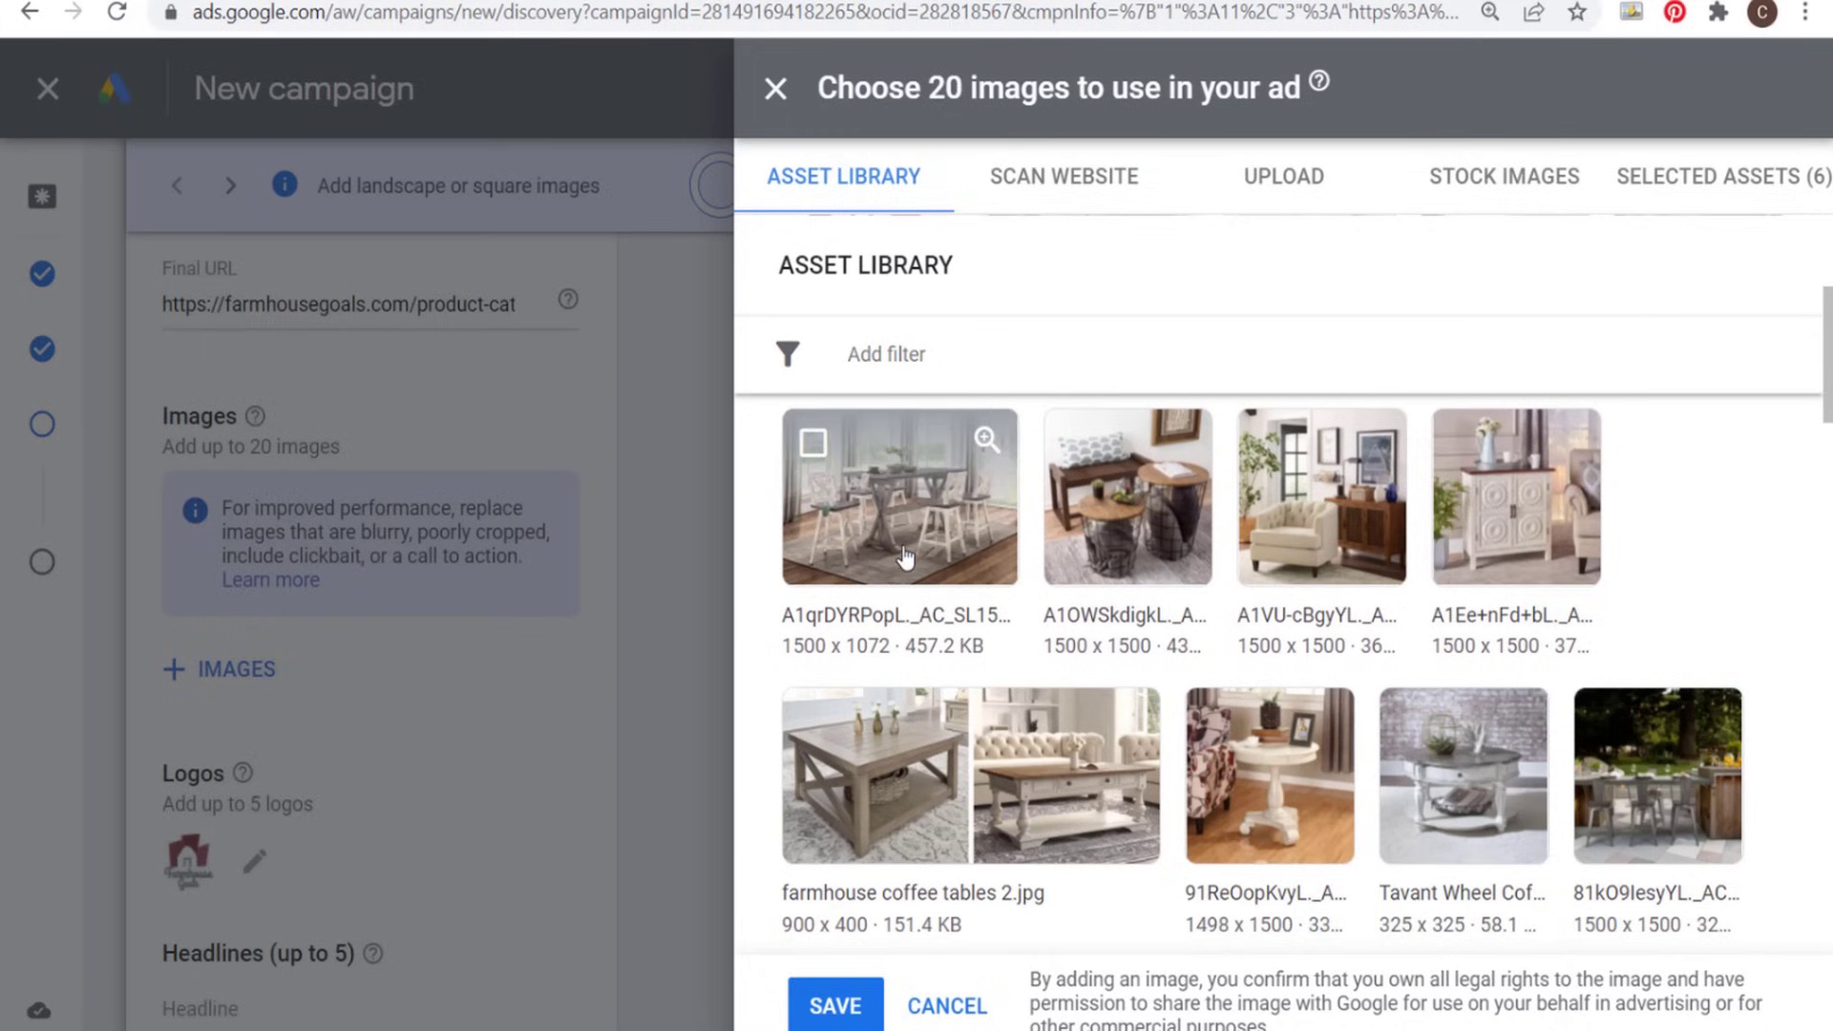
{"action": "left_click", "coordinate": [1158, 508]}
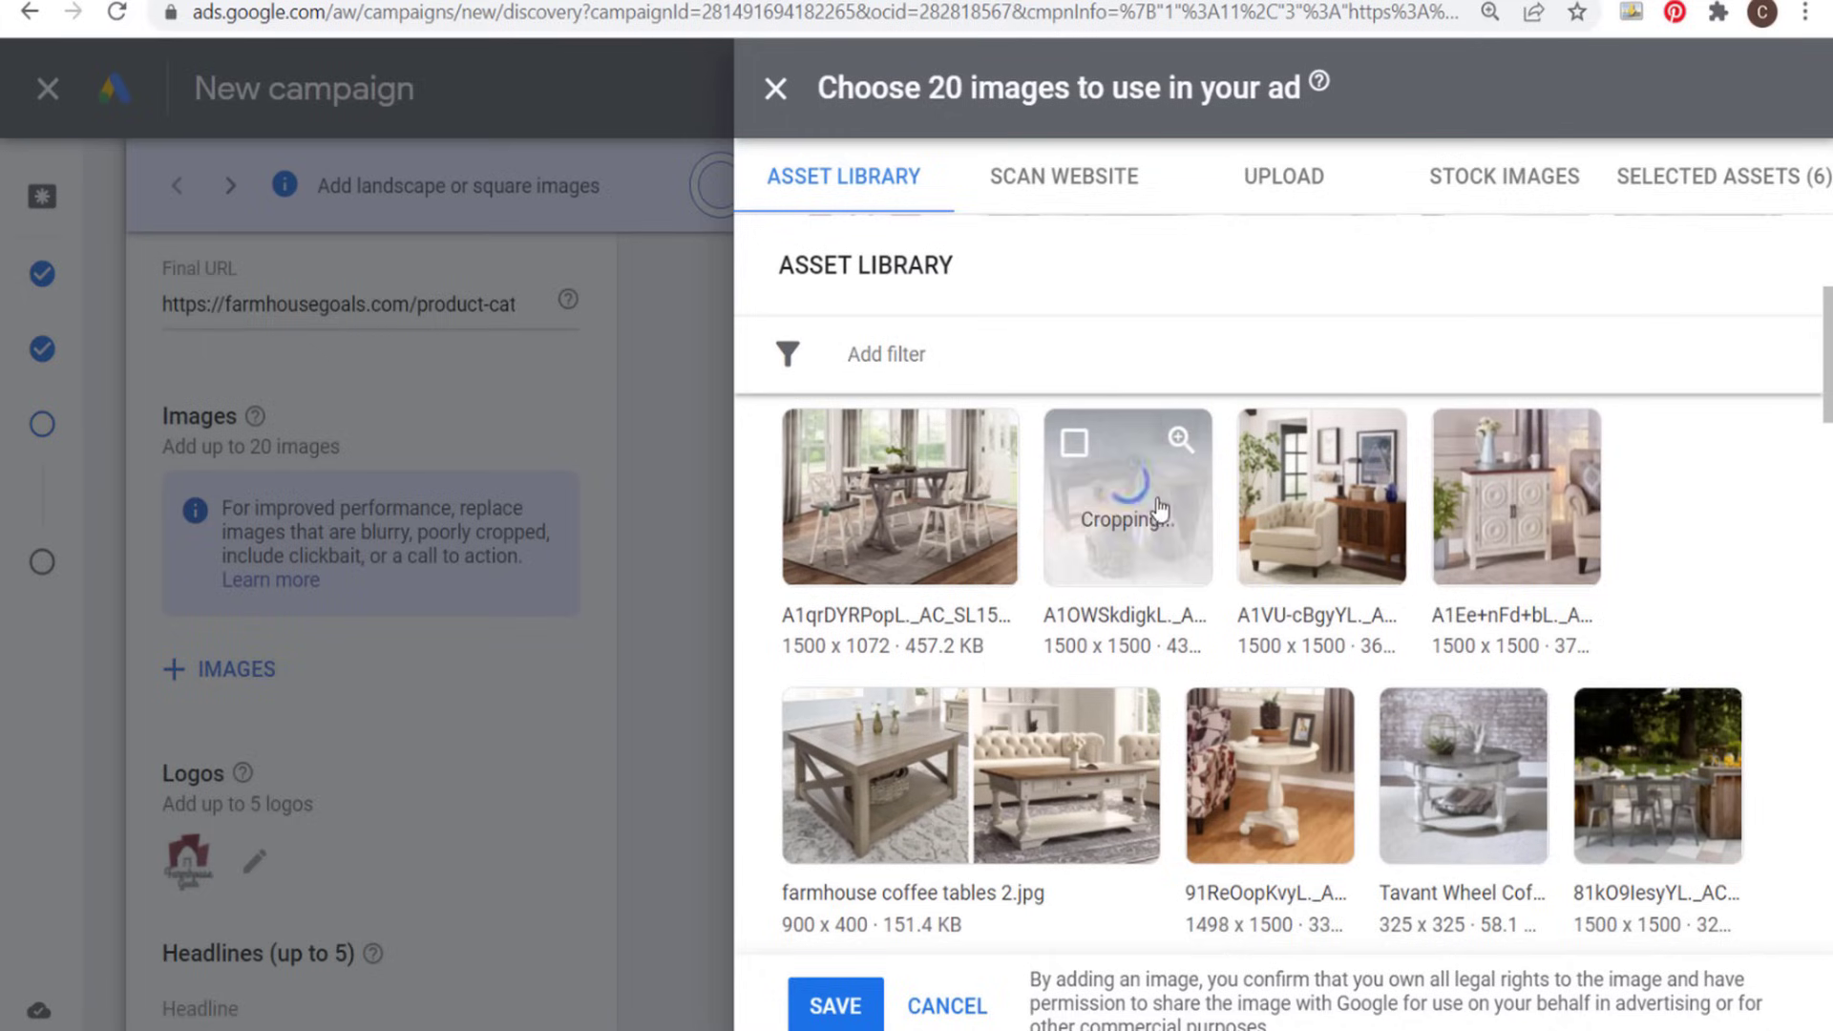
{"action": "left_click", "coordinate": [1128, 658]}
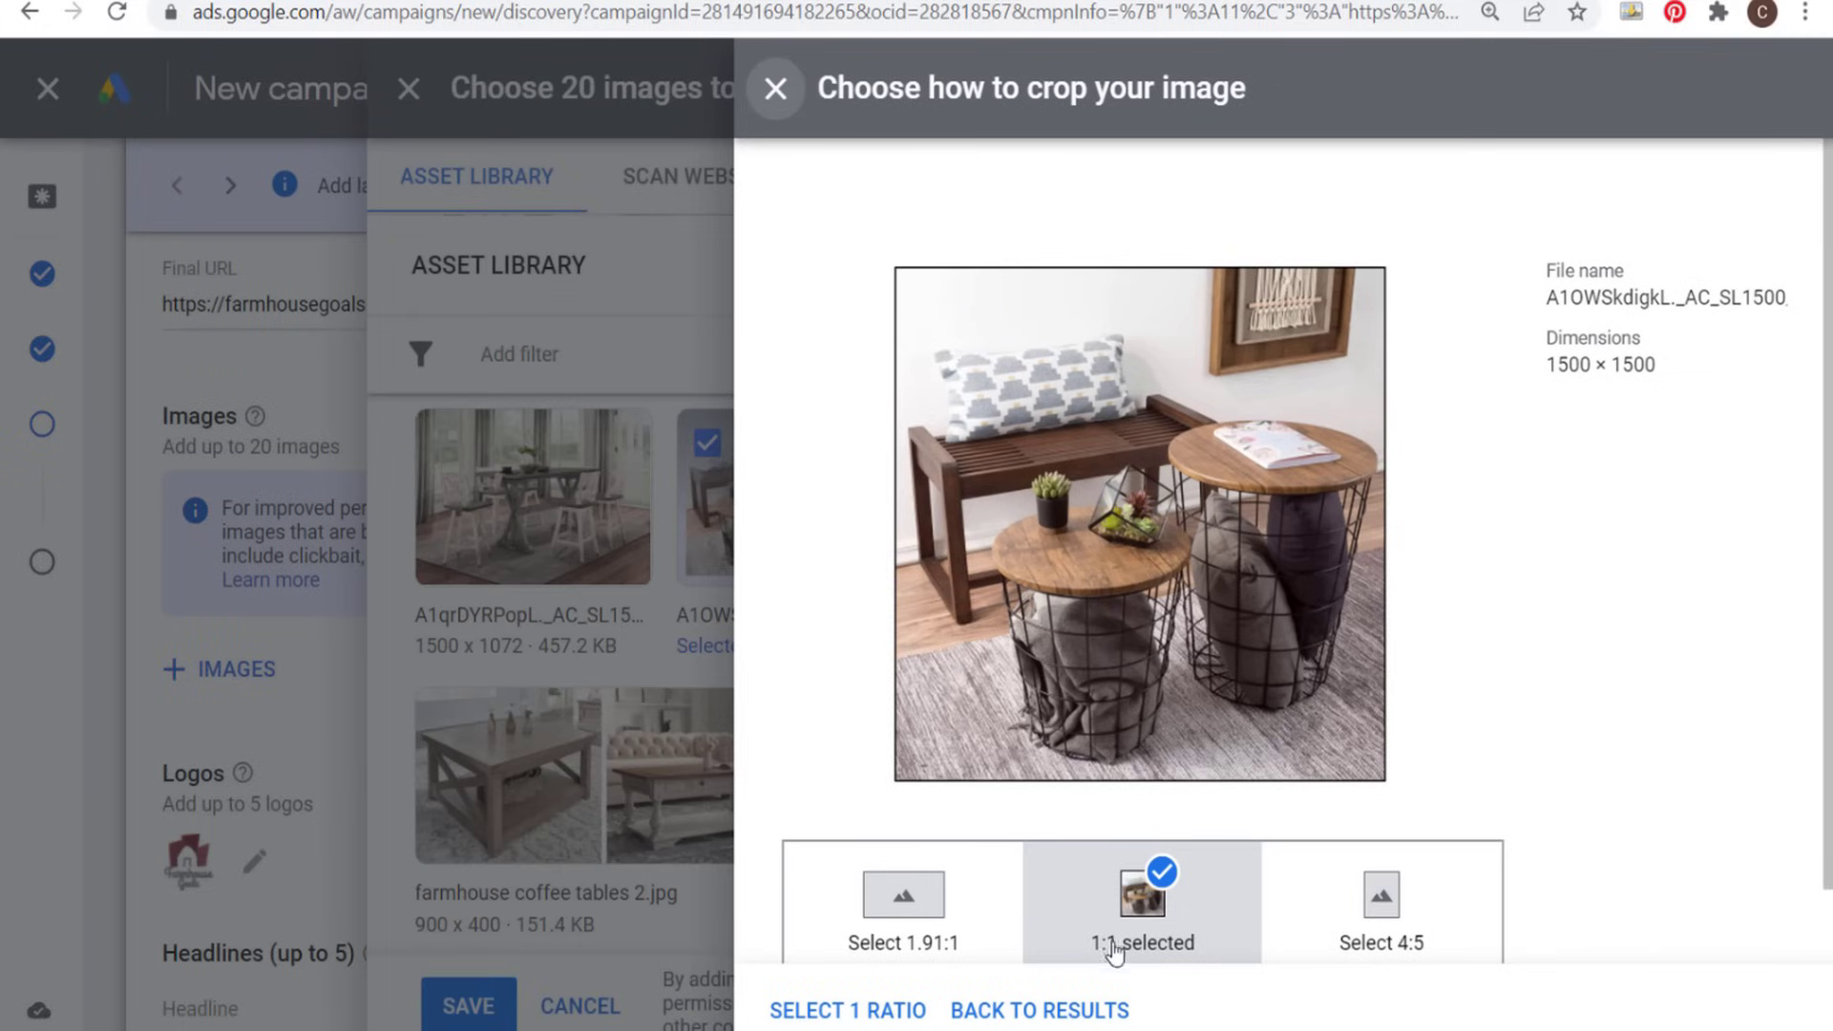
{"action": "left_click", "coordinate": [832, 1009]}
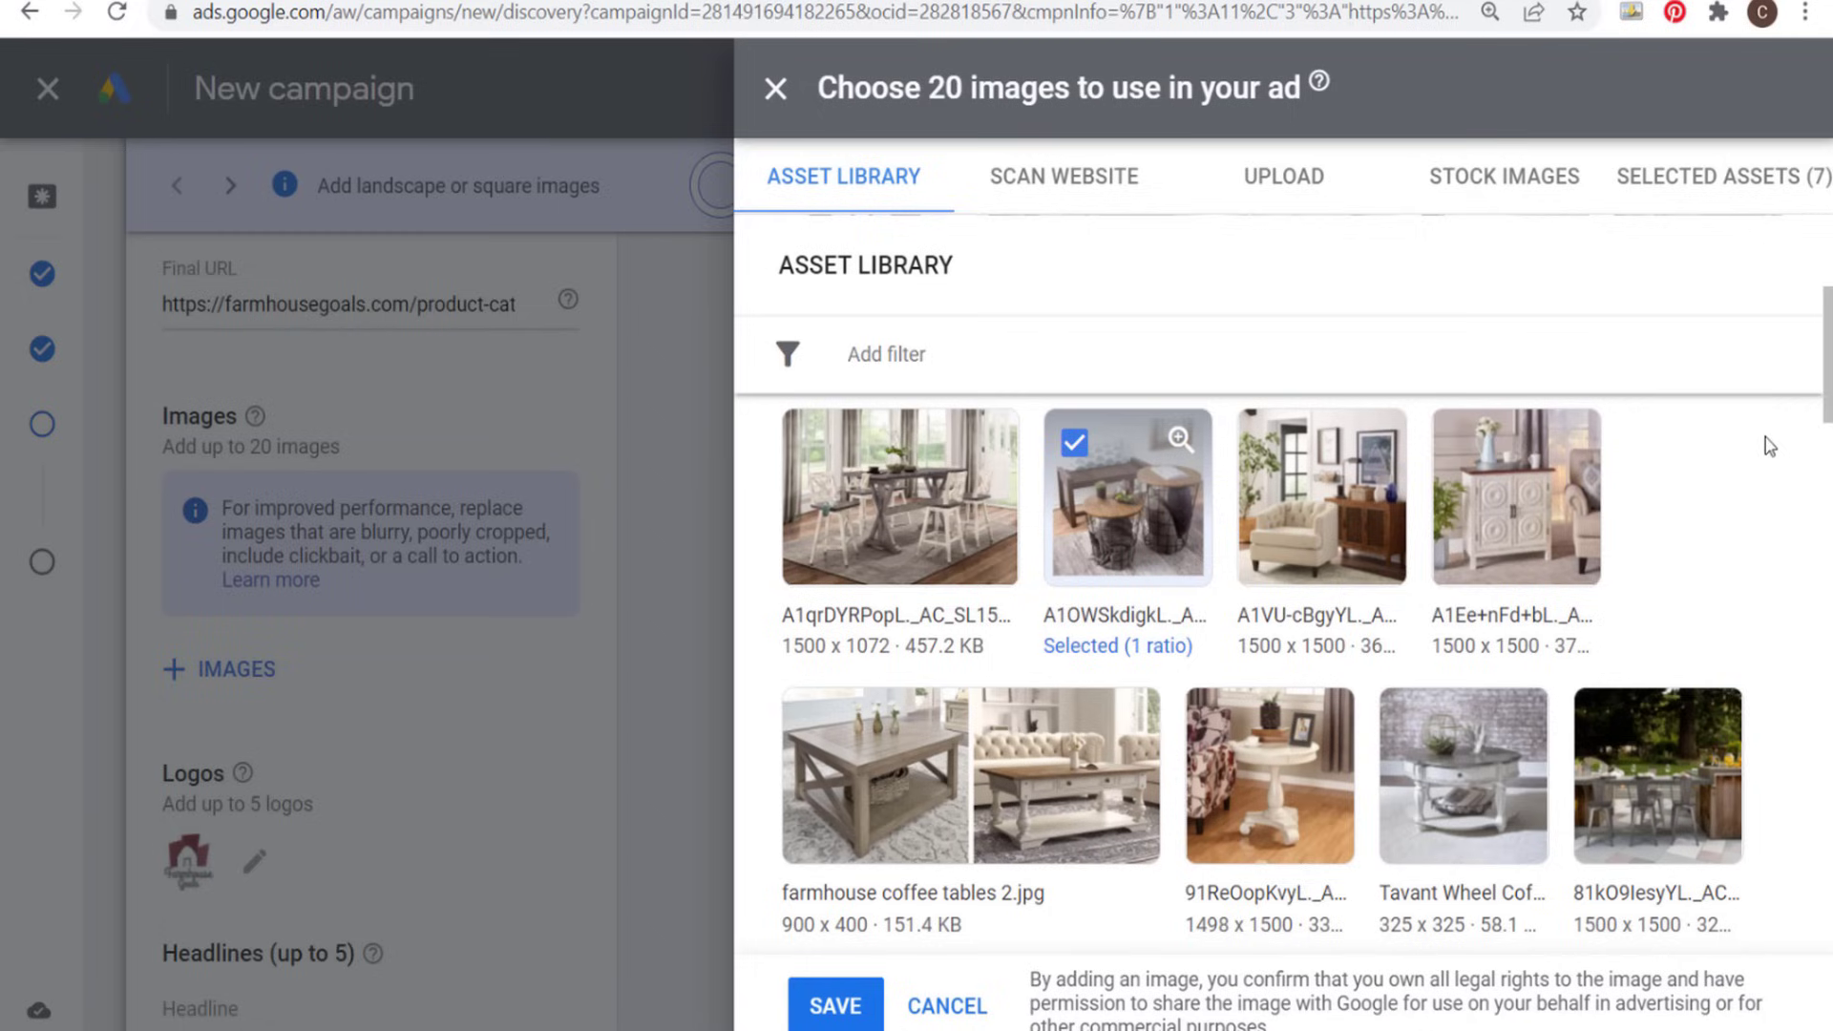
- Review the 20 selected images and their aspect ratios, and save the selection to the ad
{"action": "left_click", "coordinate": [1709, 191]}
{"action": "scroll", "coordinate": [1661, 420], "scroll_direction": "down", "scroll_amount": 6}
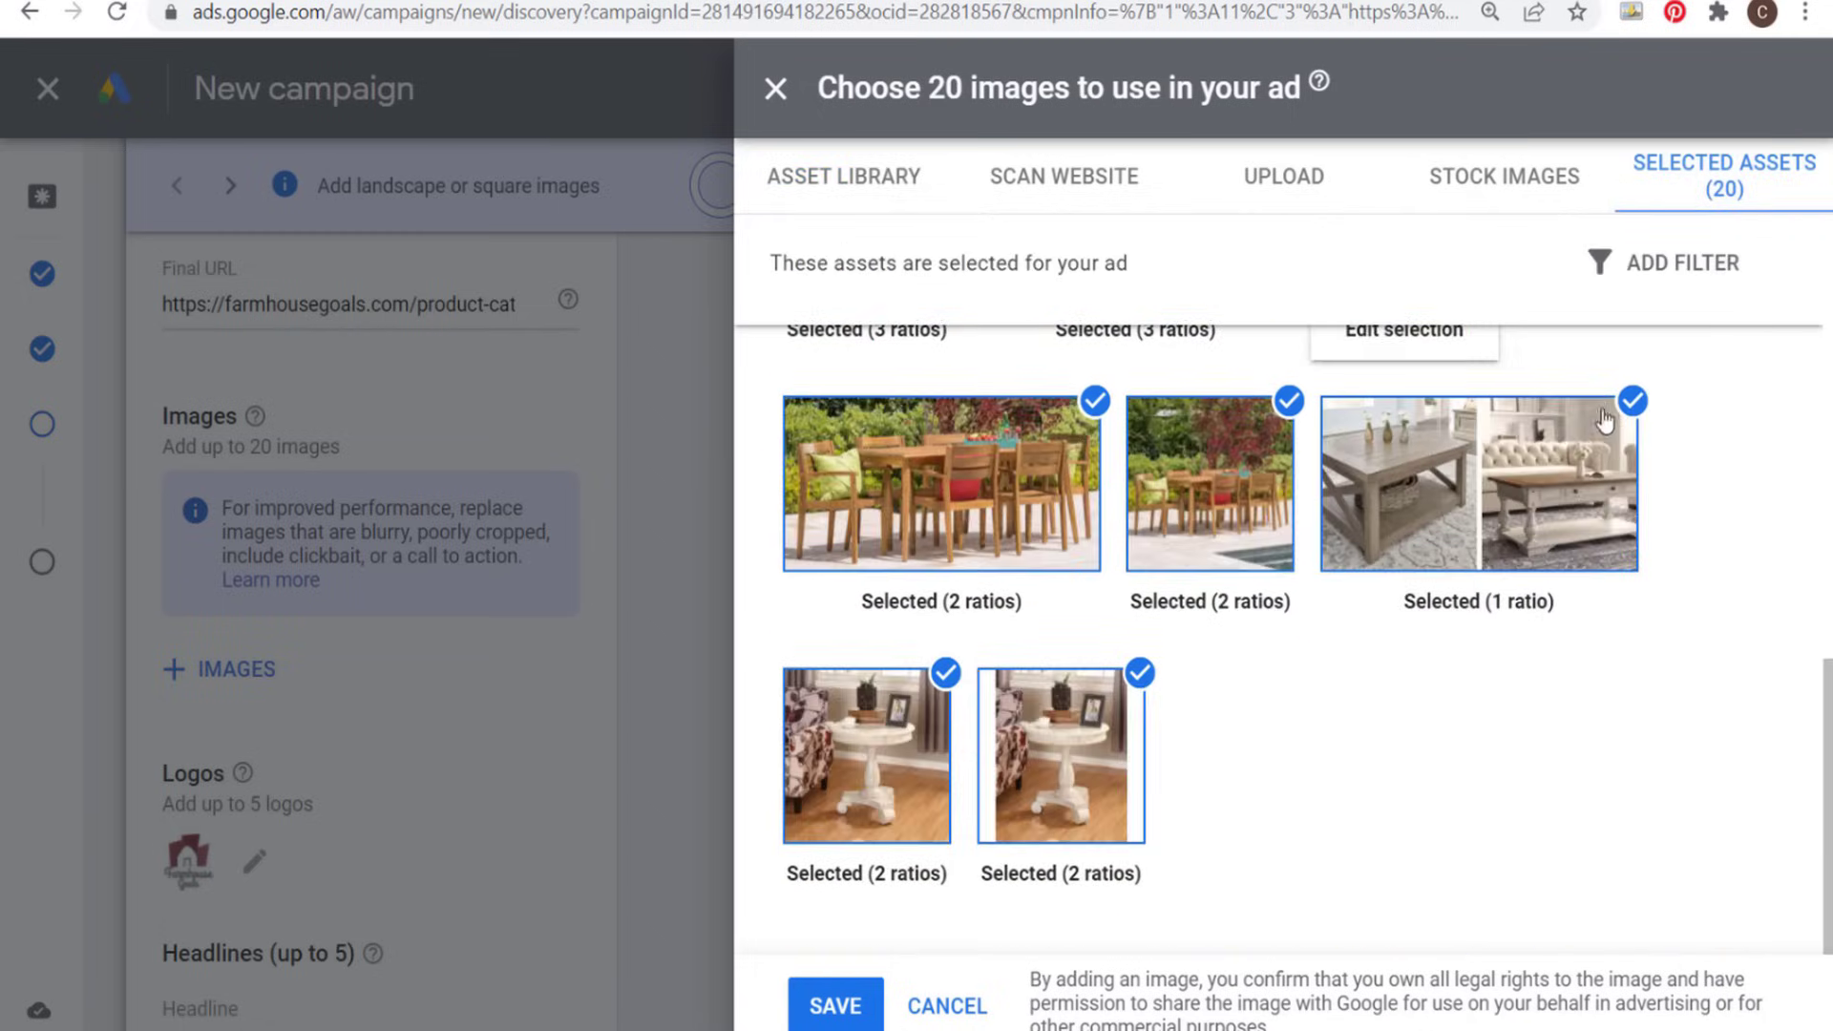
{"action": "scroll", "coordinate": [1613, 439], "scroll_direction": "up", "scroll_amount": 6}
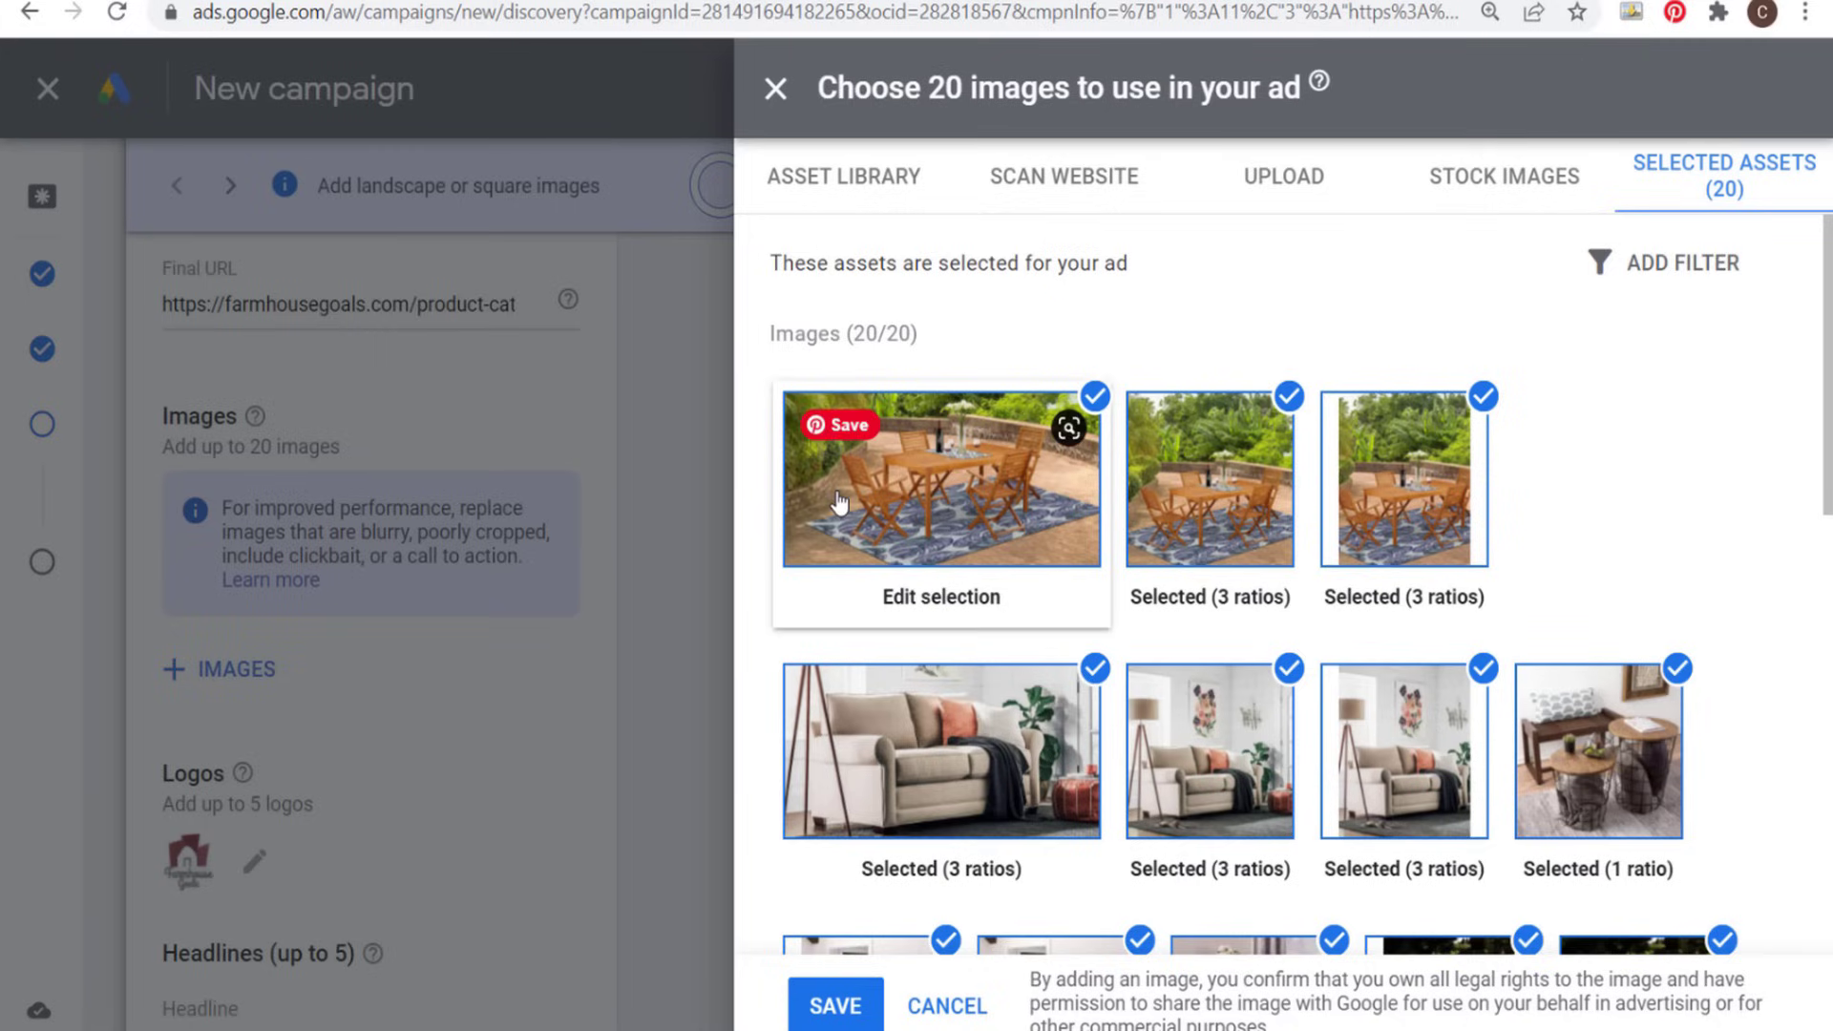
{"action": "scroll", "coordinate": [1630, 460], "scroll_direction": "down", "scroll_amount": 2}
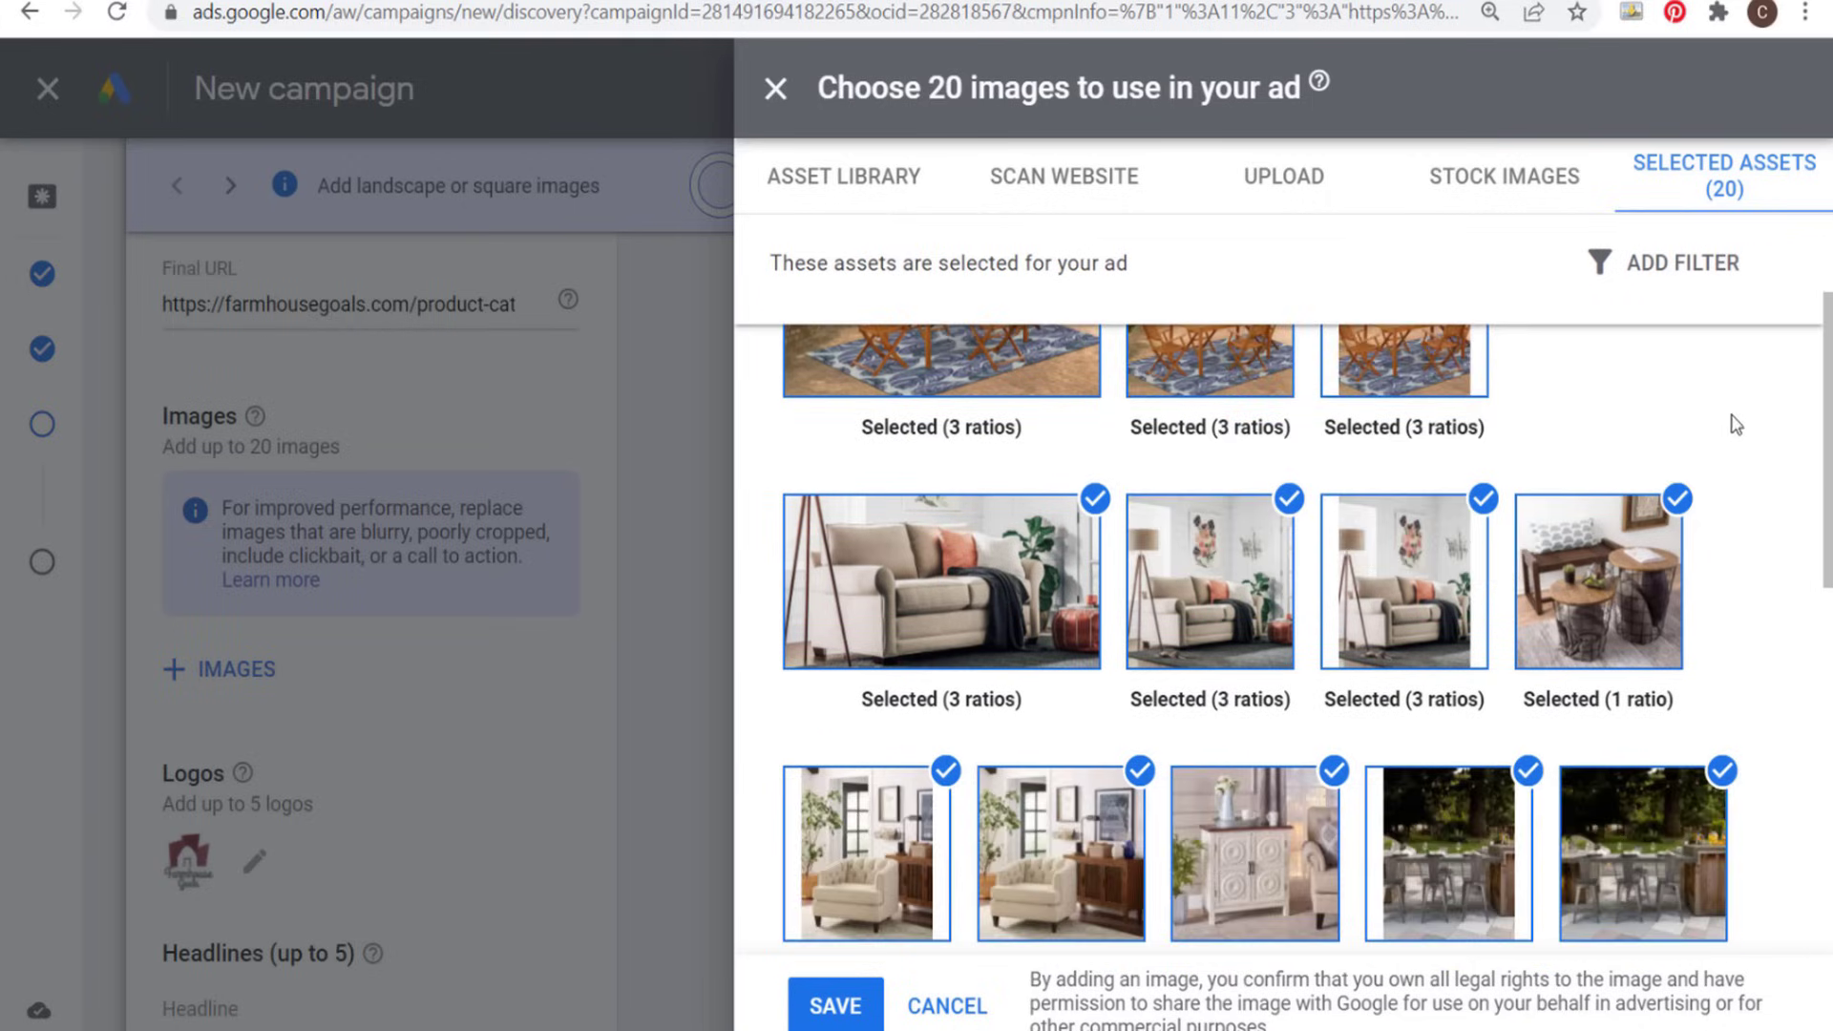
{"action": "mouse_move", "coordinate": [1607, 615]}
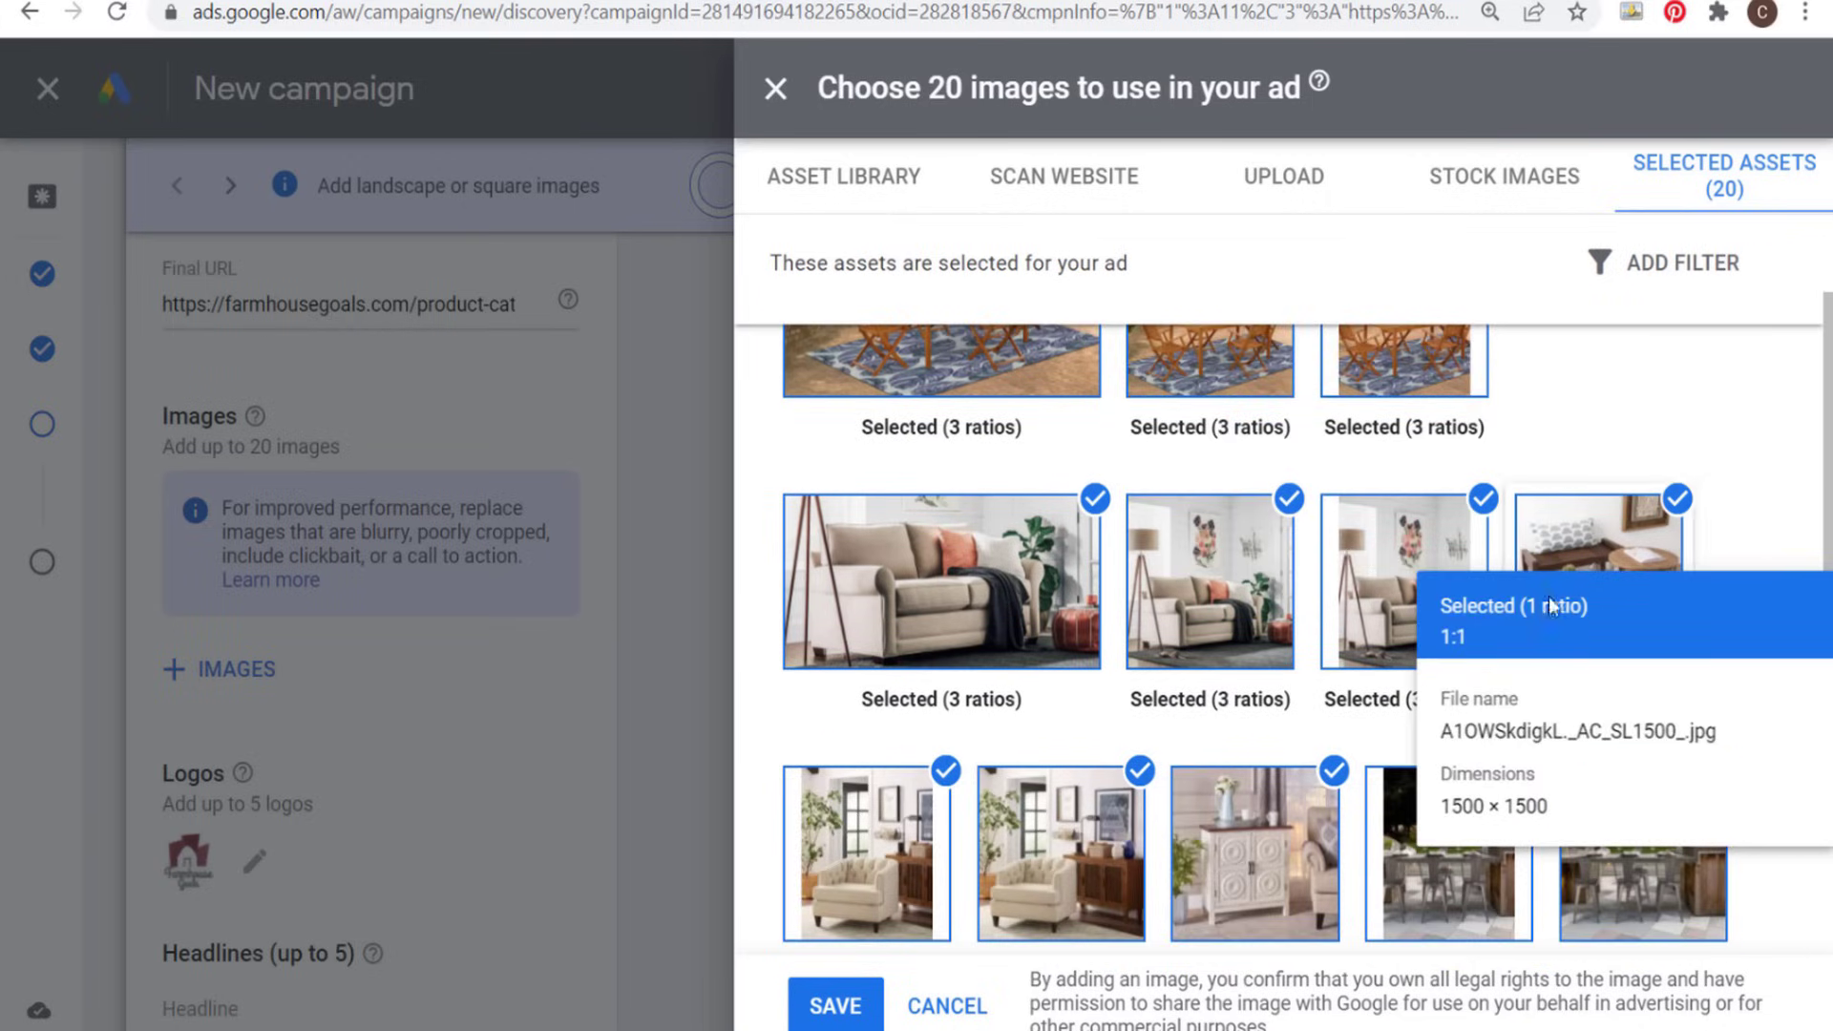
{"action": "mouse_move", "coordinate": [1024, 584]}
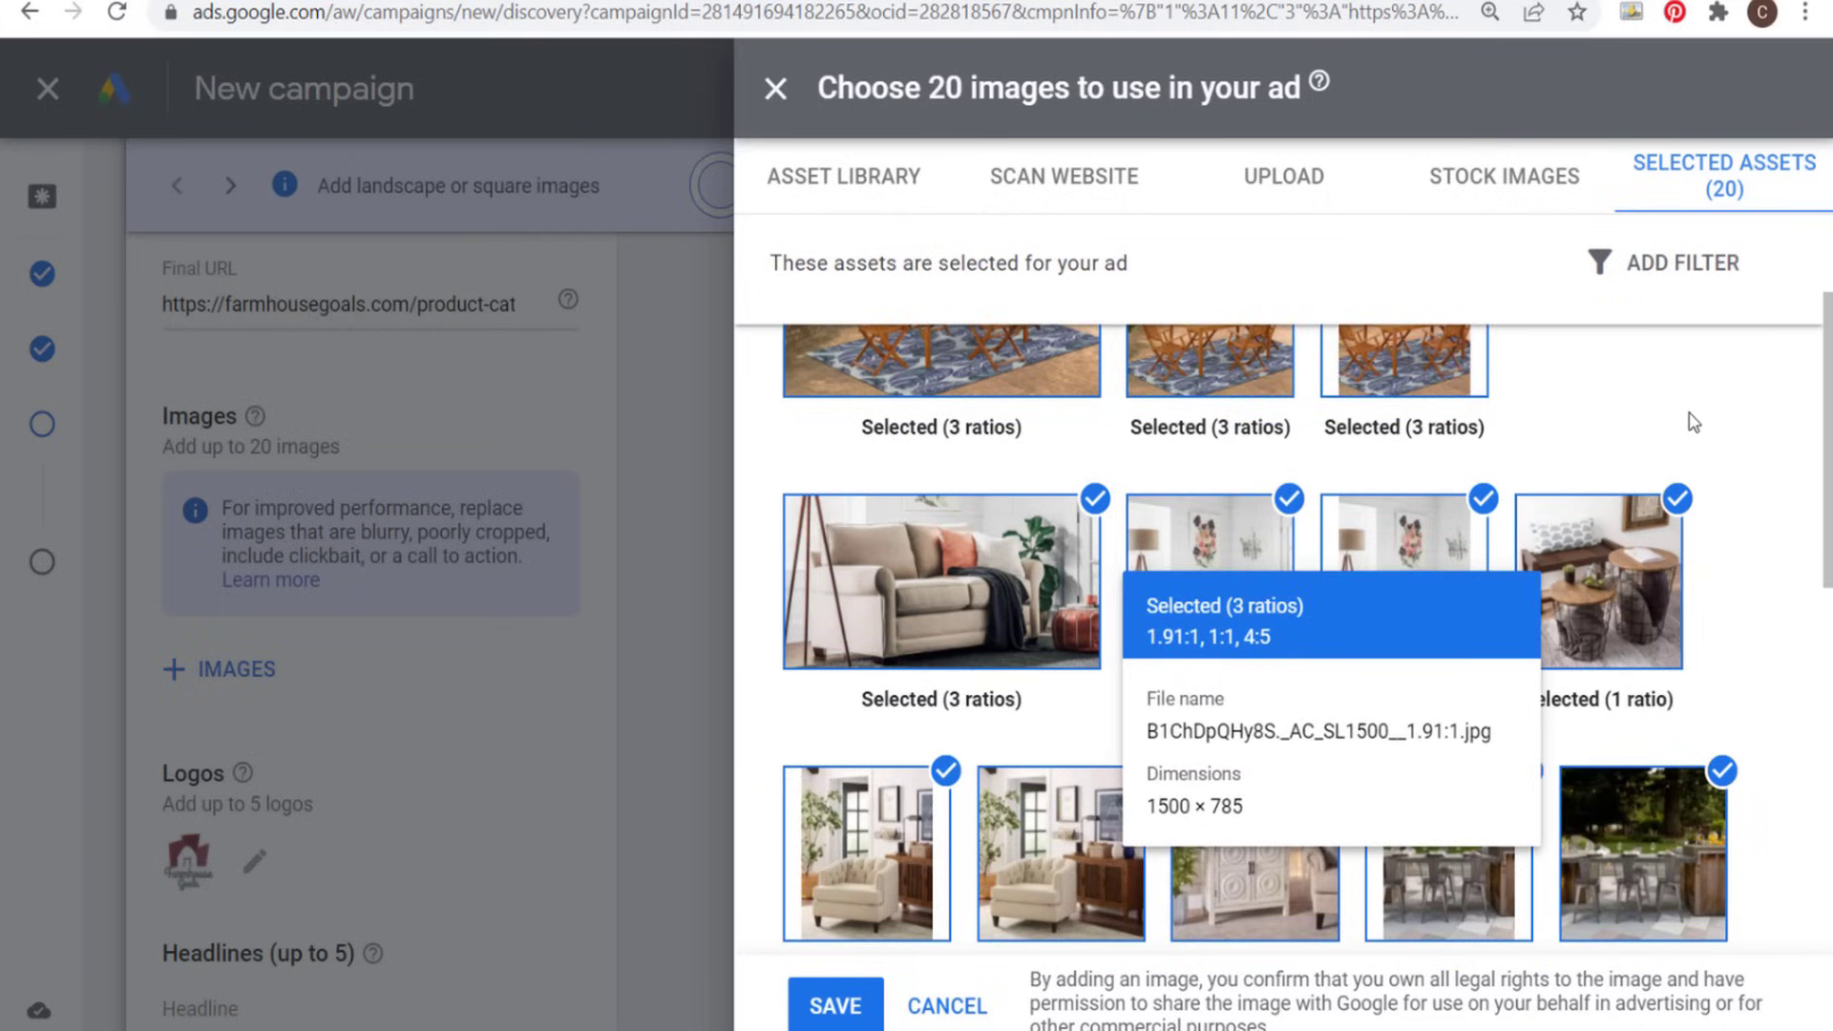
{"action": "left_click", "coordinate": [835, 1005]}
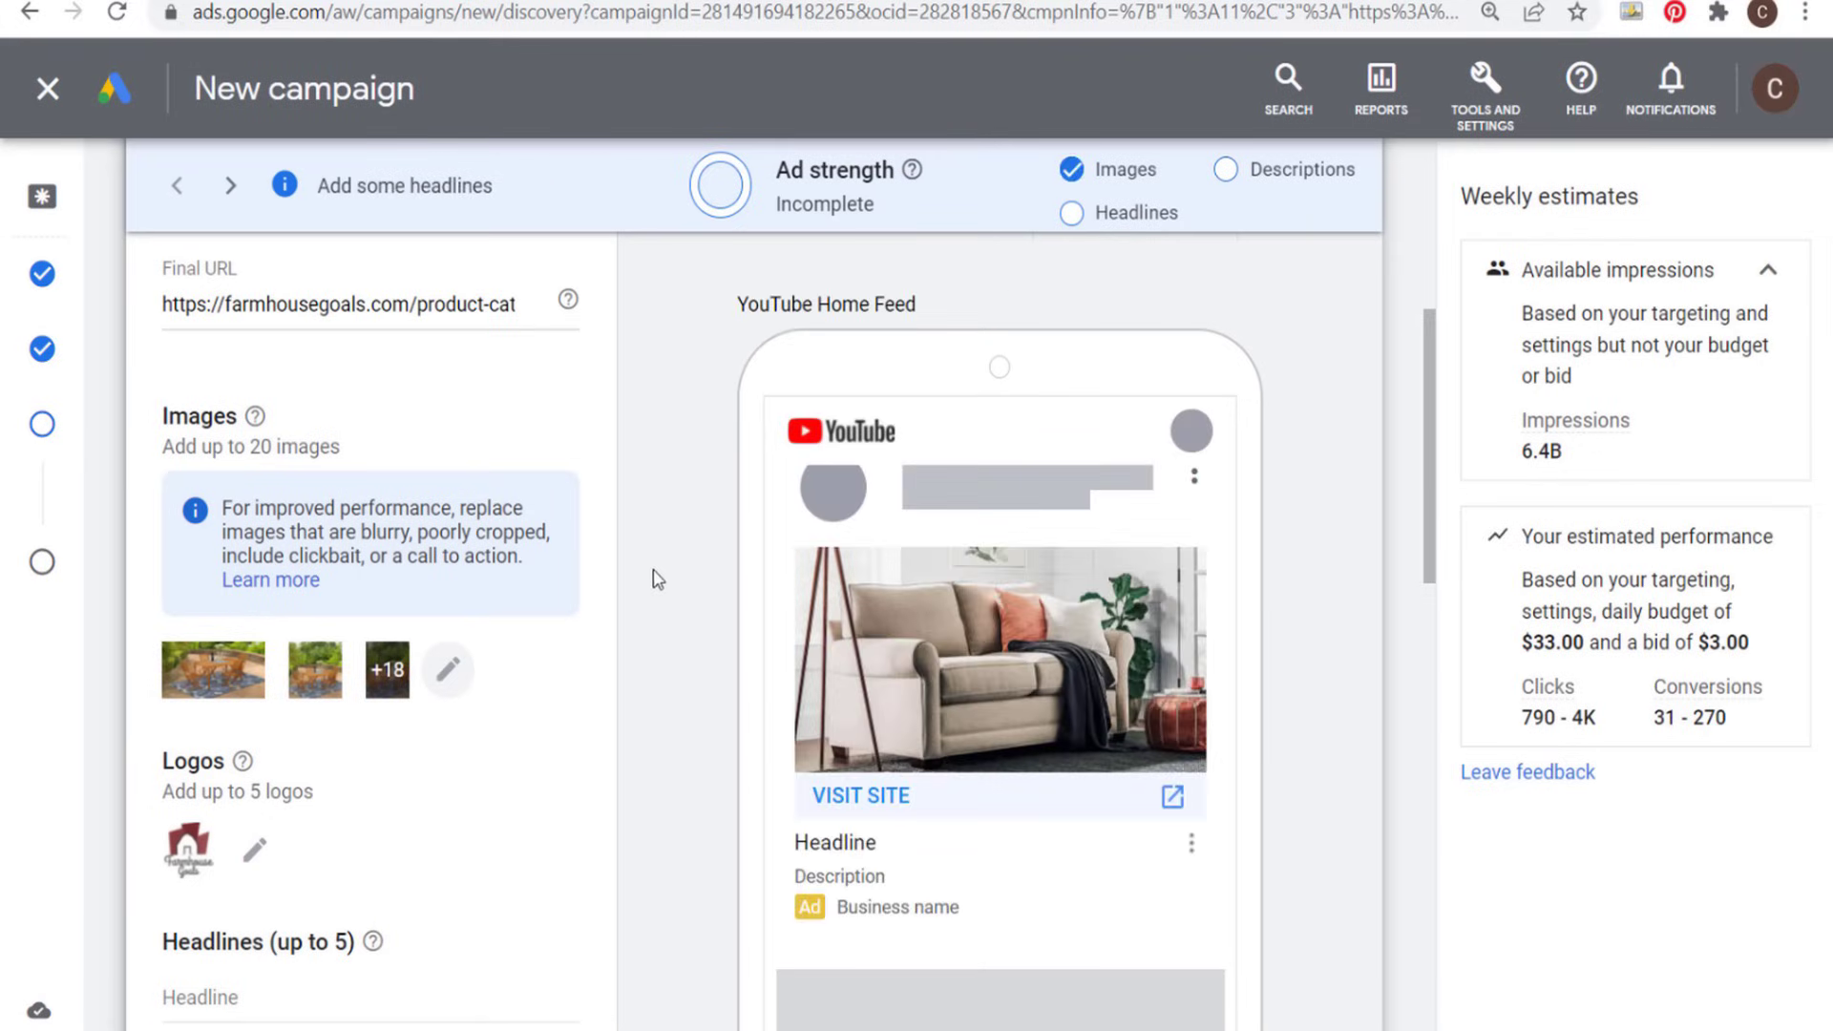
- Examine the ad preview in the YouTube feeds with the added images and the fields still to fill in
{"action": "scroll", "coordinate": [641, 620], "scroll_direction": "up", "scroll_amount": 2}
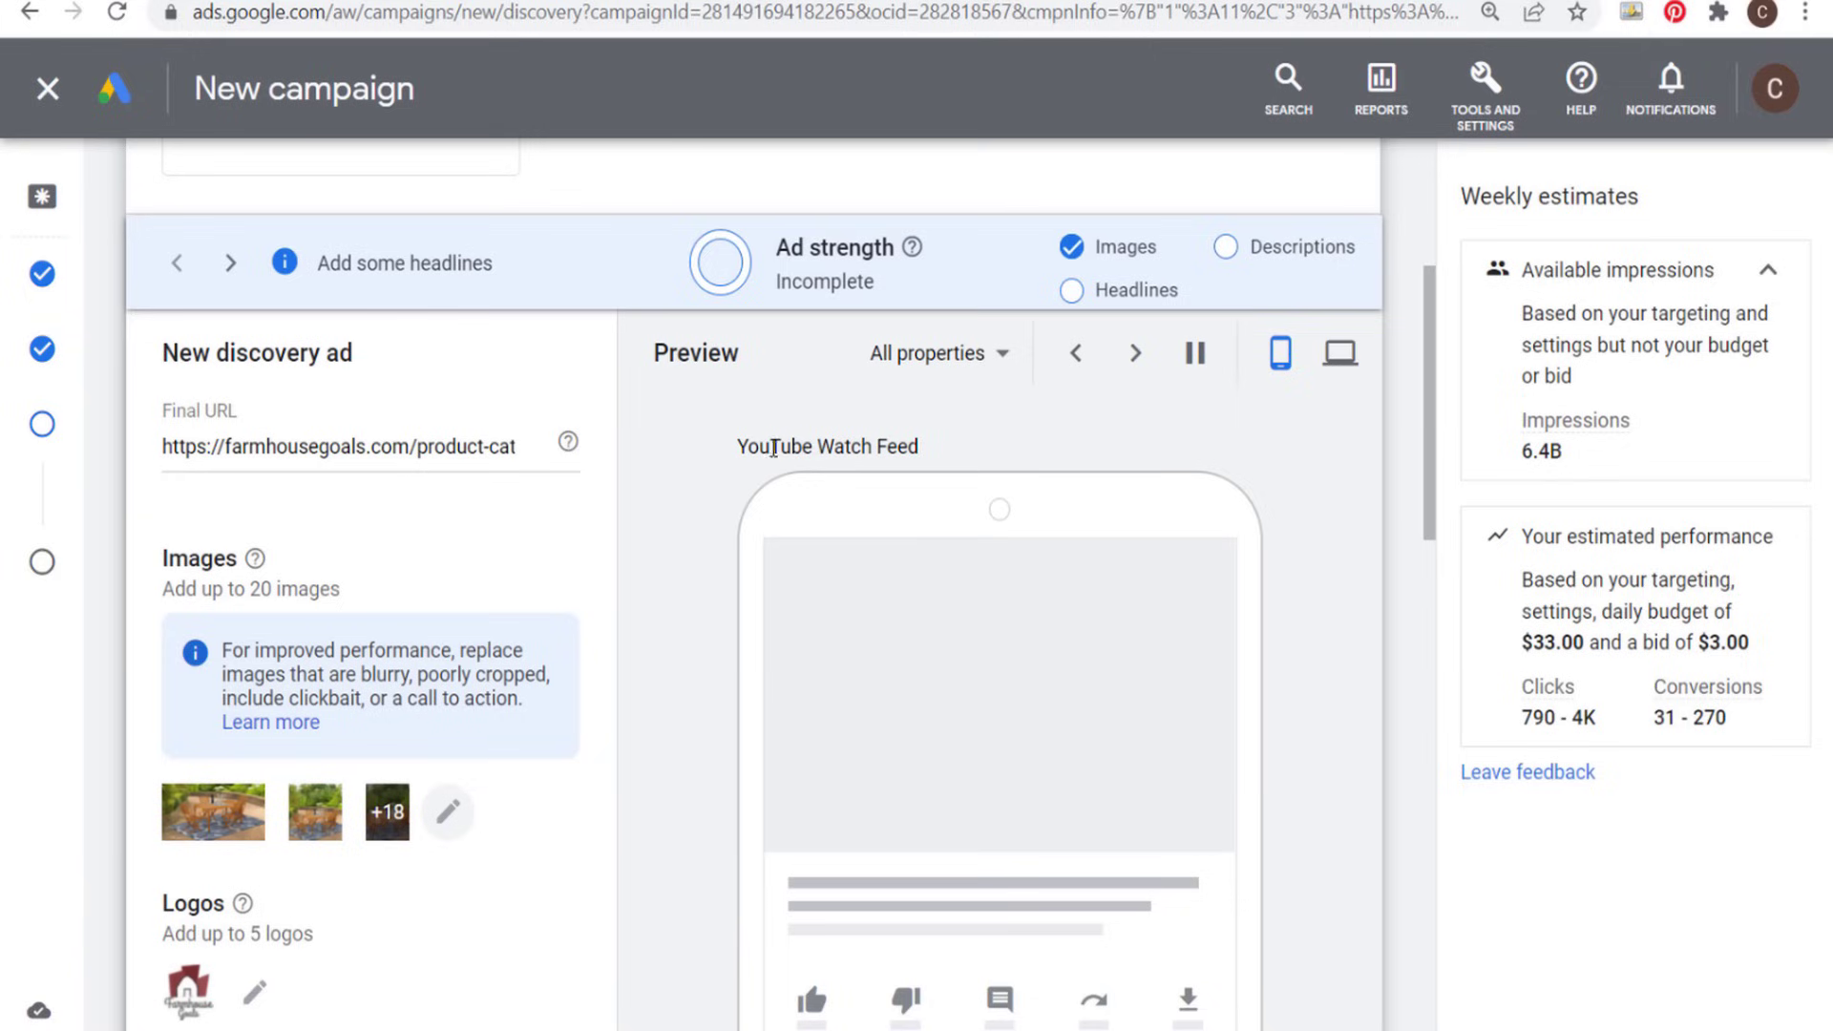
{"action": "left_click_drag", "start_coordinate": [746, 447], "coordinate": [1055, 442]}
{"action": "left_click", "coordinate": [1059, 441]}
{"action": "scroll", "coordinate": [1064, 439], "scroll_direction": "down", "scroll_amount": 2}
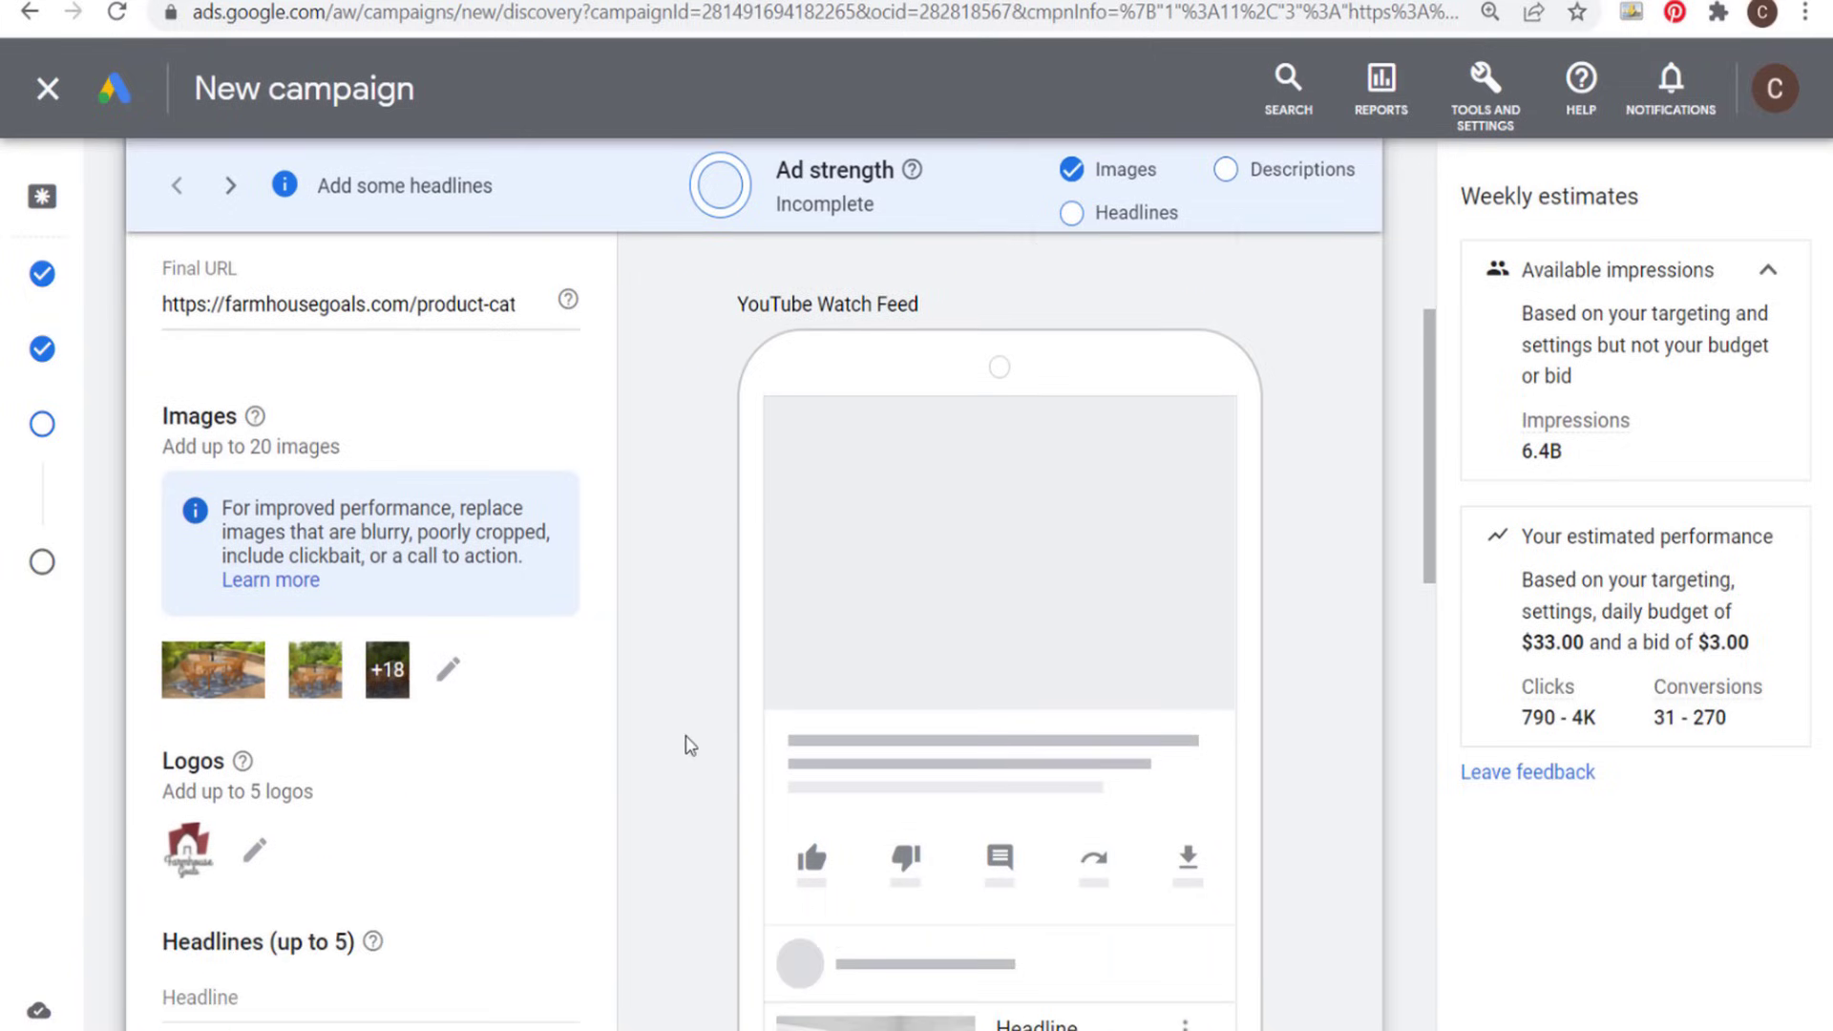
{"action": "scroll", "coordinate": [1281, 516], "scroll_direction": "down", "scroll_amount": 3}
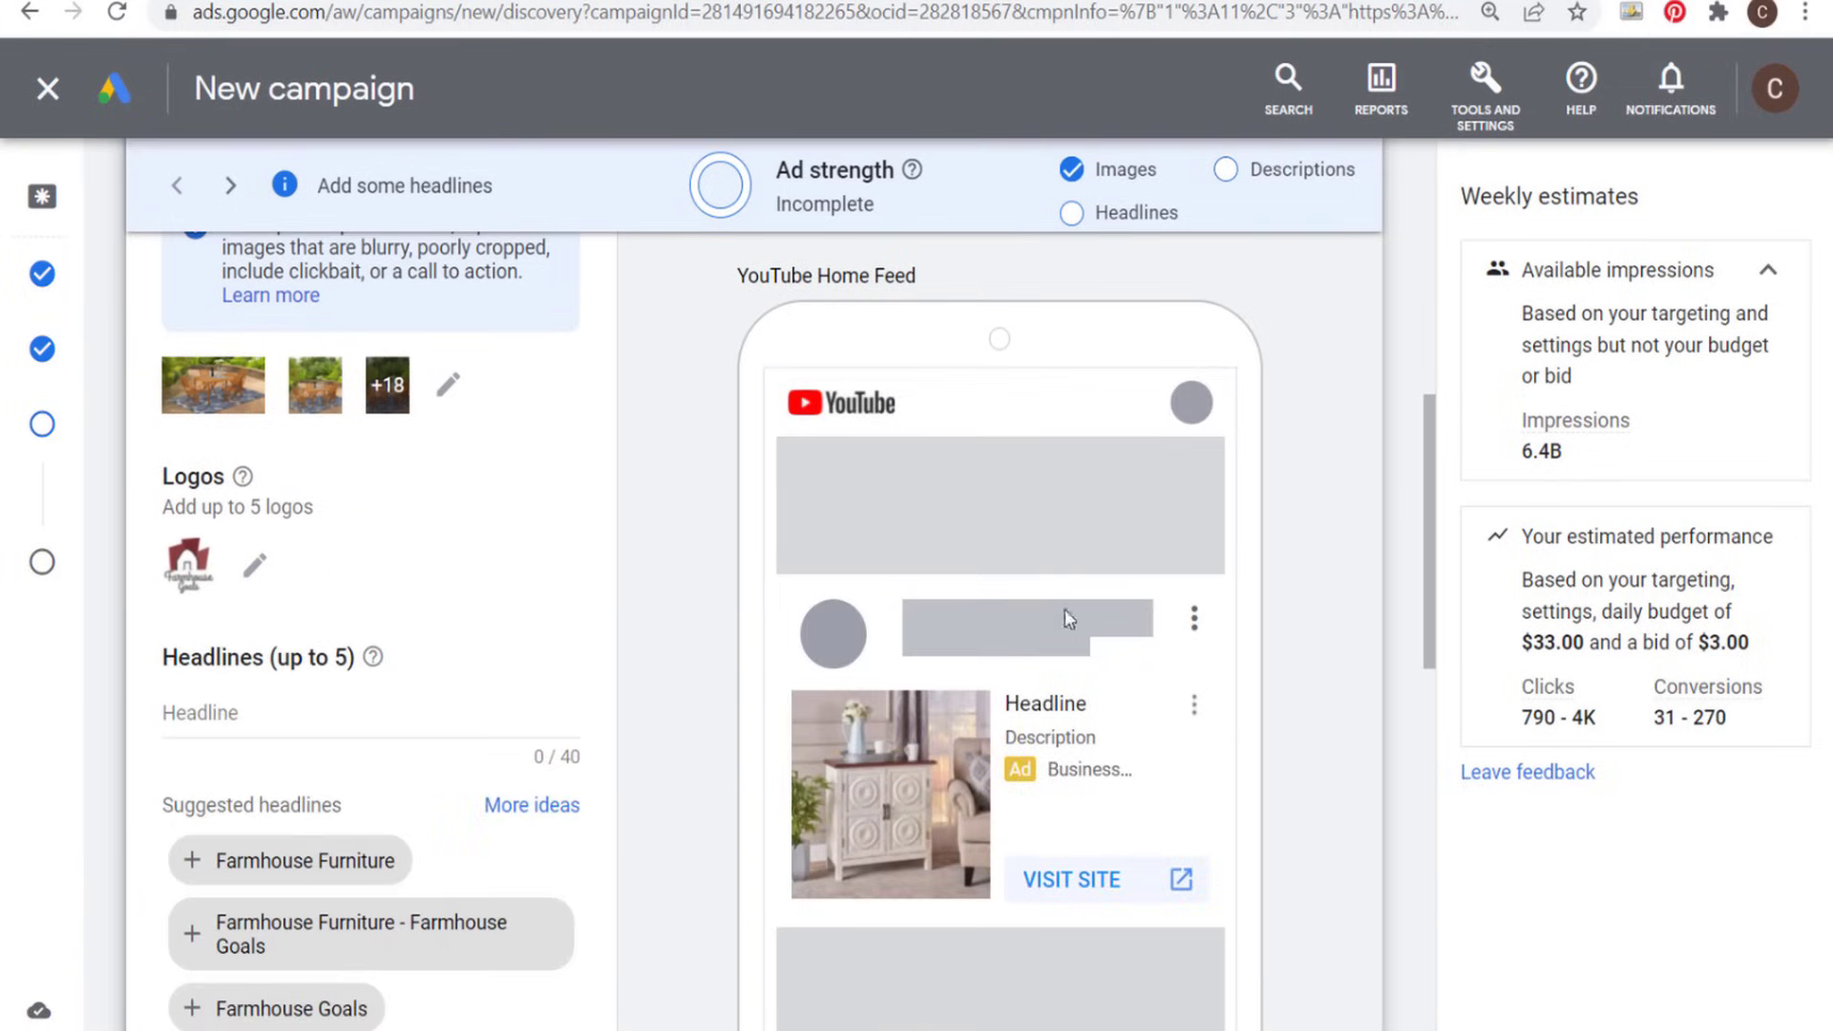
{"action": "scroll", "coordinate": [684, 429], "scroll_direction": "down", "scroll_amount": 2}
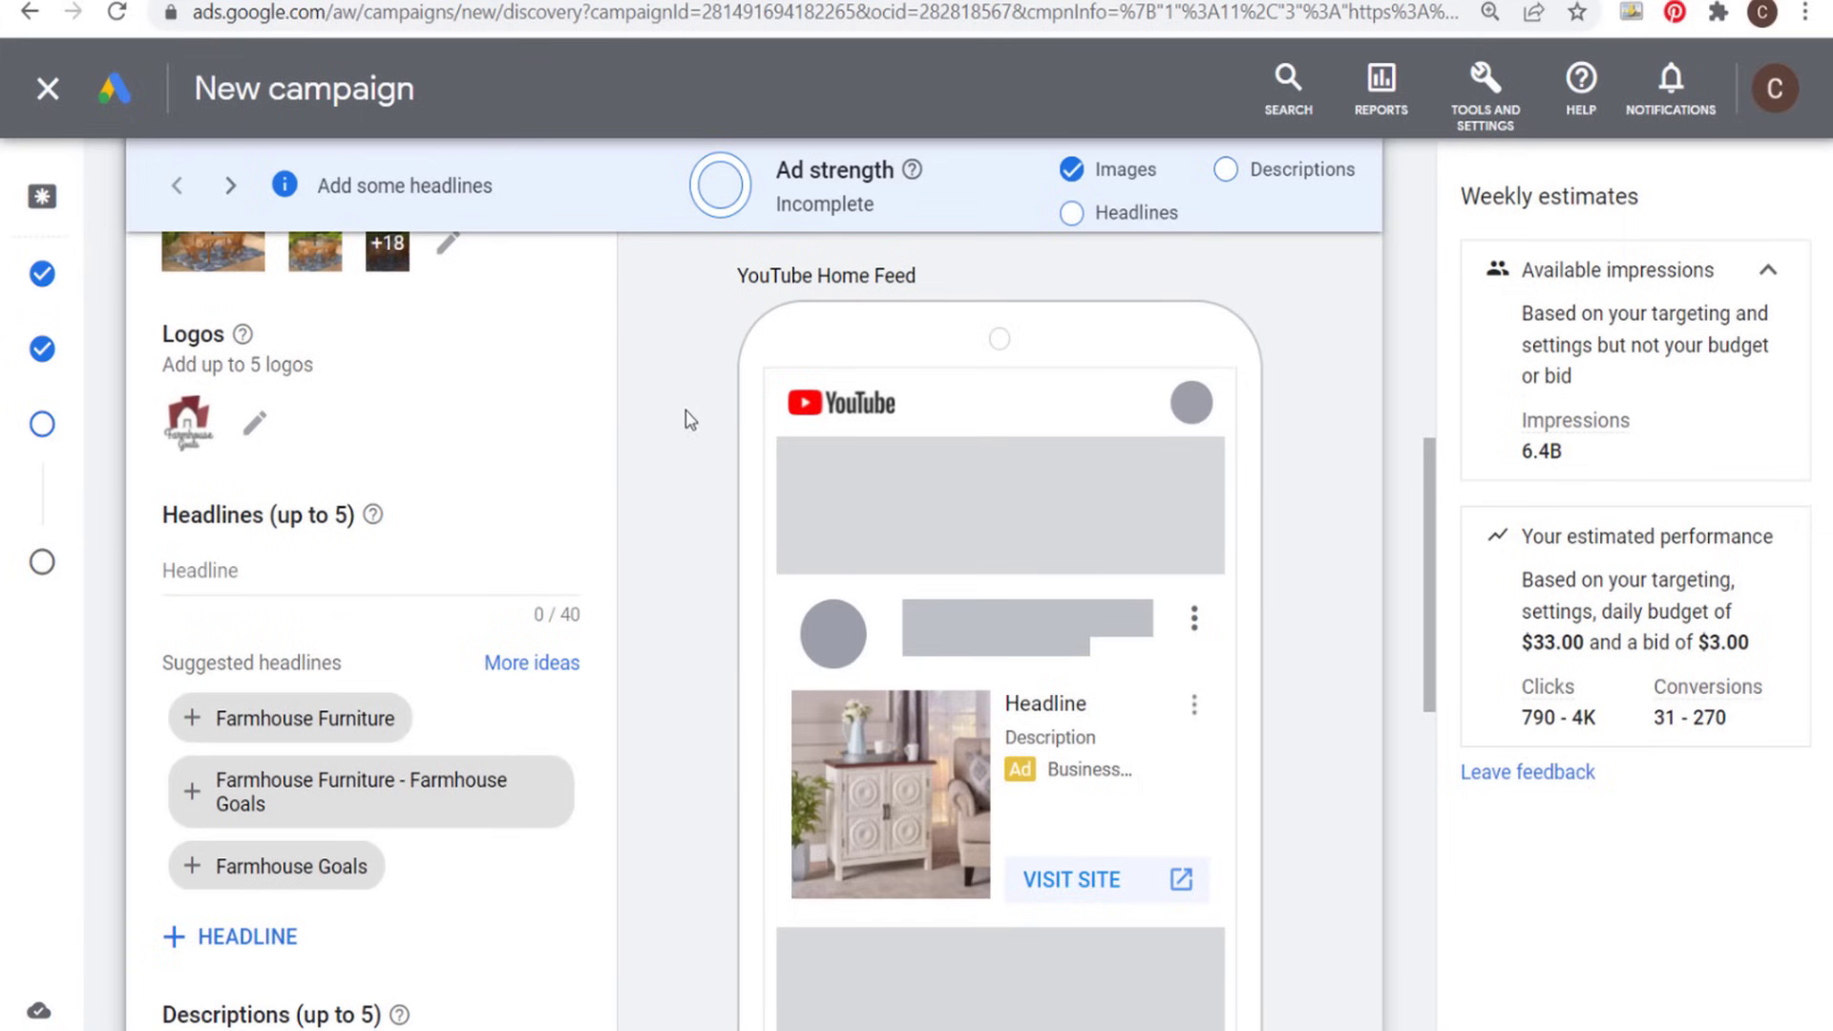
{"action": "scroll", "coordinate": [638, 391], "scroll_direction": "up", "scroll_amount": 3}
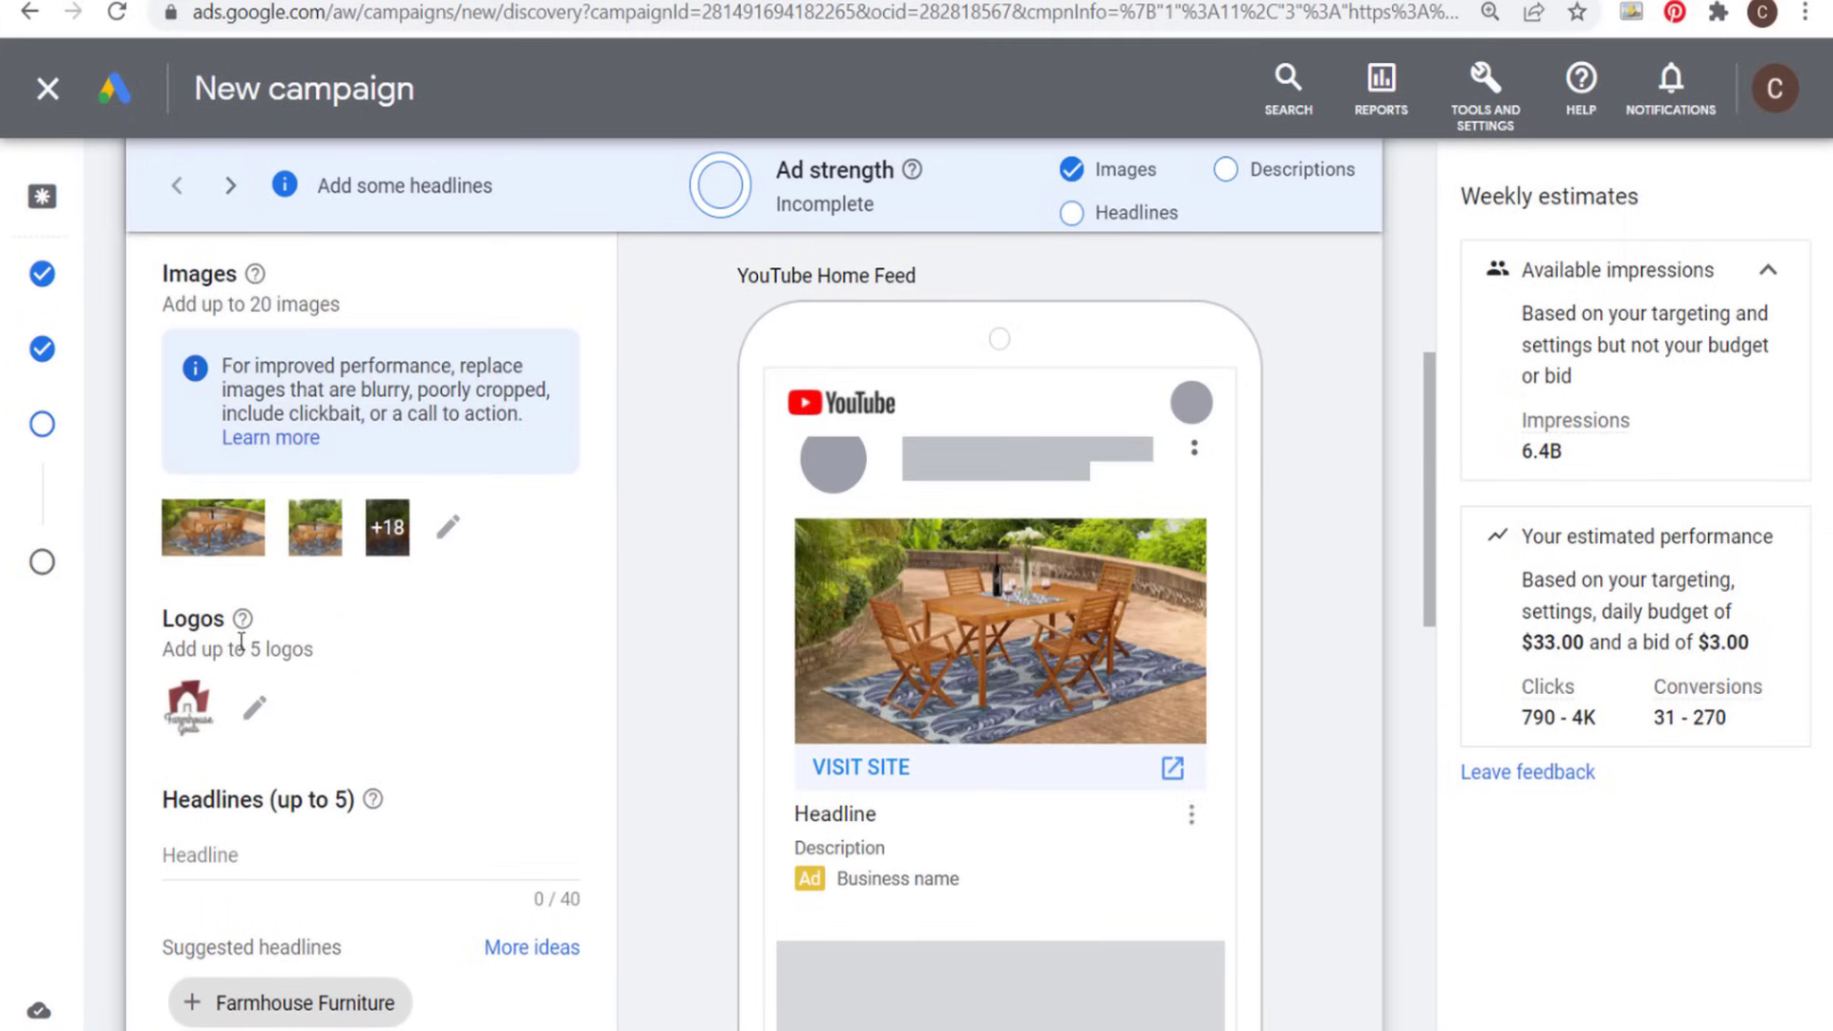
- Review the logo choices in the asset library and save with only the square Farmhouse Goals logo selected
{"action": "left_click", "coordinate": [256, 711]}
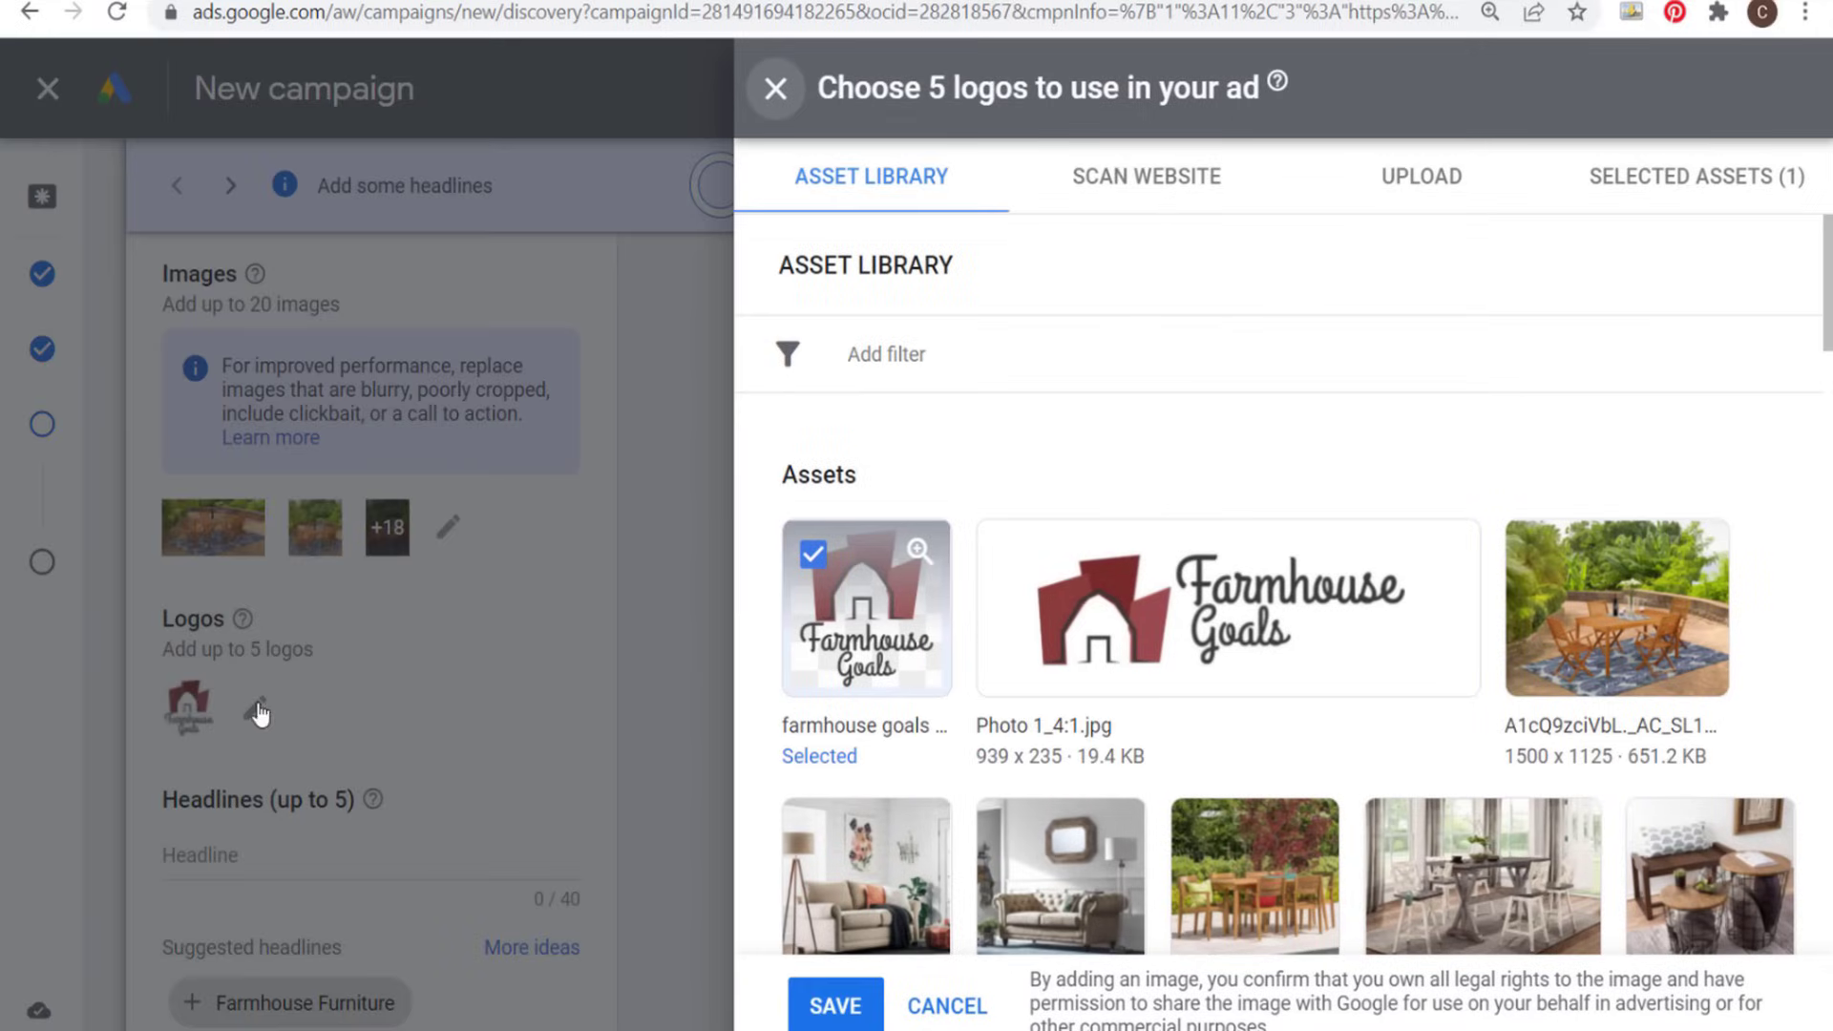
{"action": "left_click", "coordinate": [1244, 637]}
{"action": "key", "text": "Escape"}
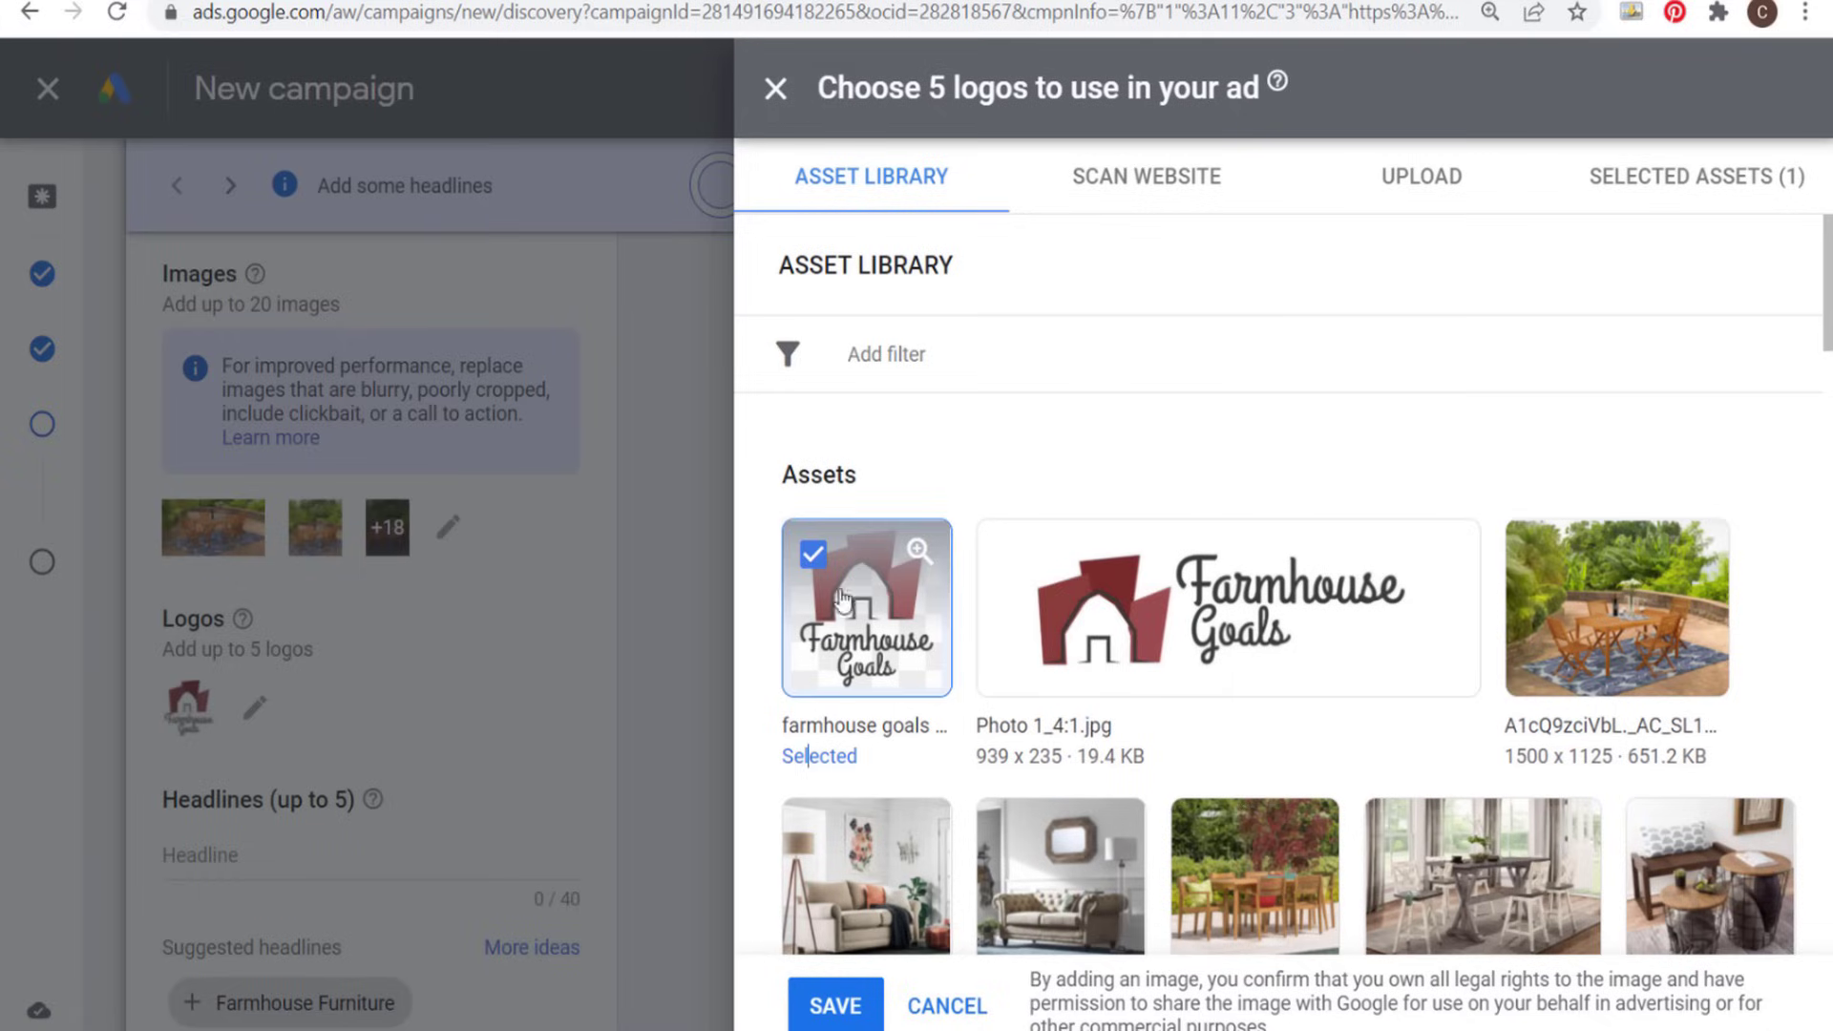
{"action": "left_click", "coordinate": [836, 1006]}
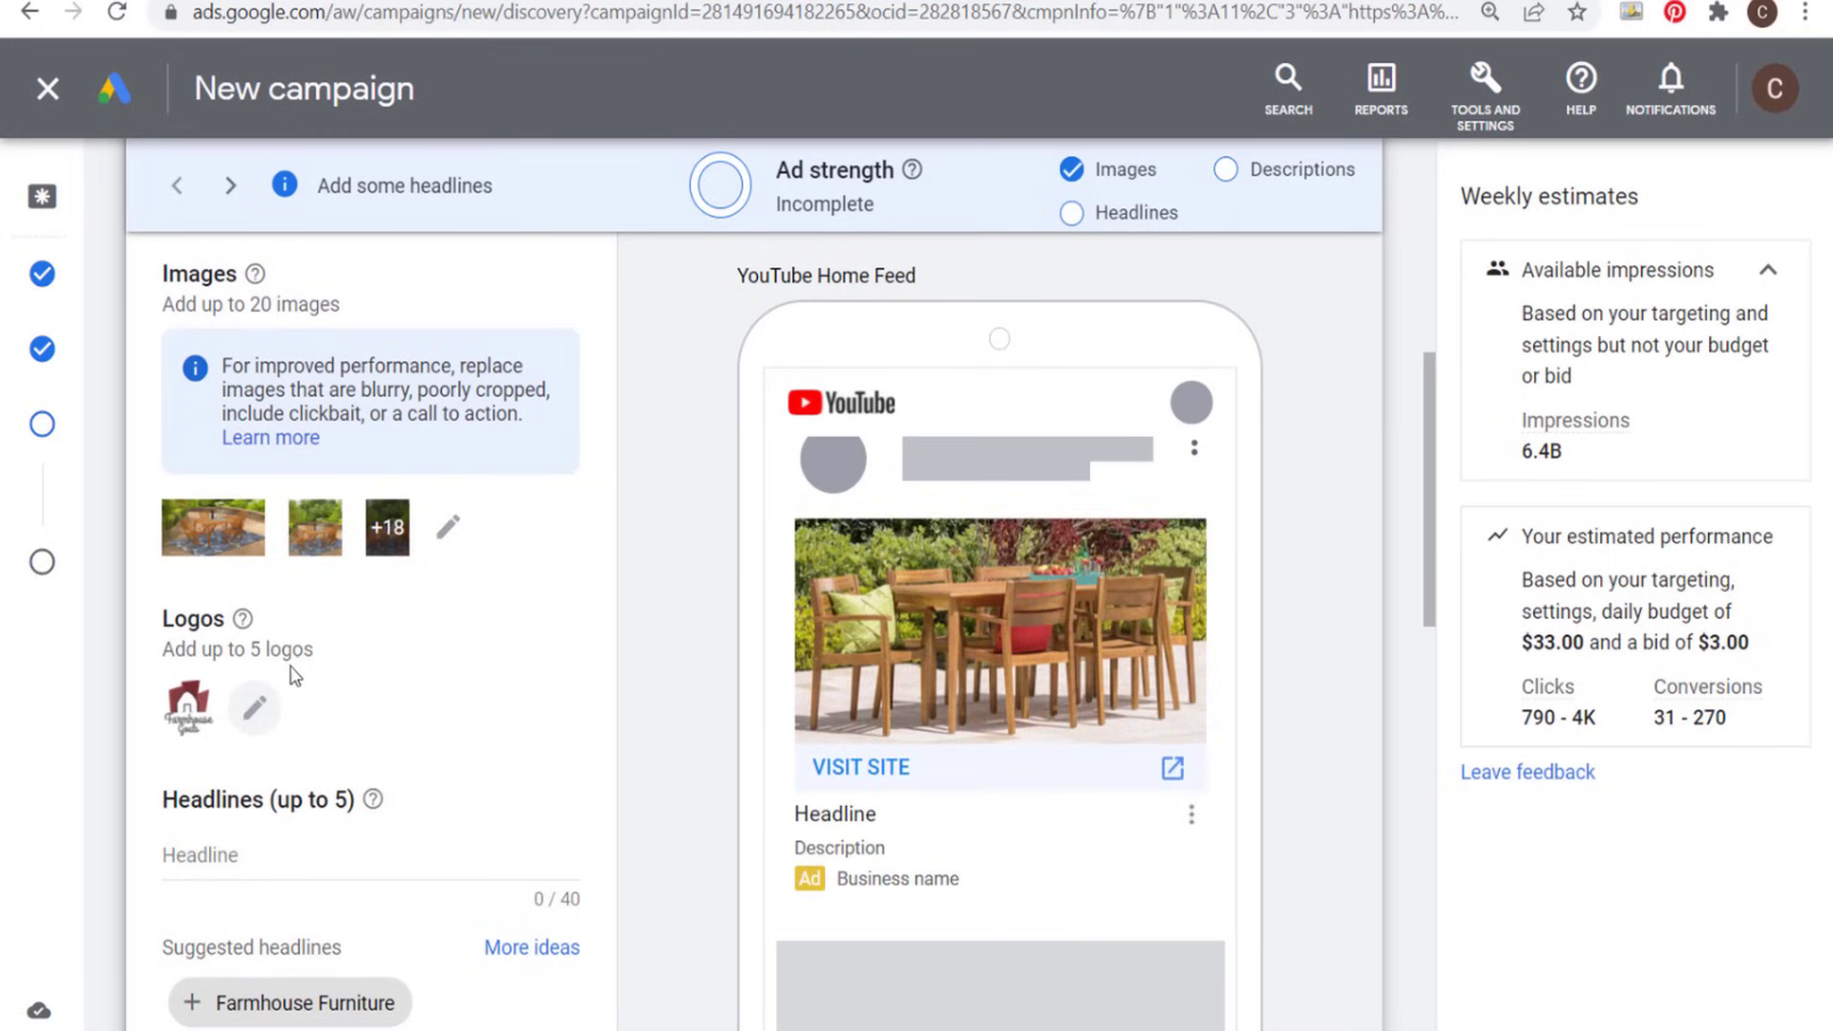
- Add extra empty headline fields to make room for five headlines, without using the suggested ones
{"action": "scroll", "coordinate": [486, 573], "scroll_direction": "down", "scroll_amount": 3}
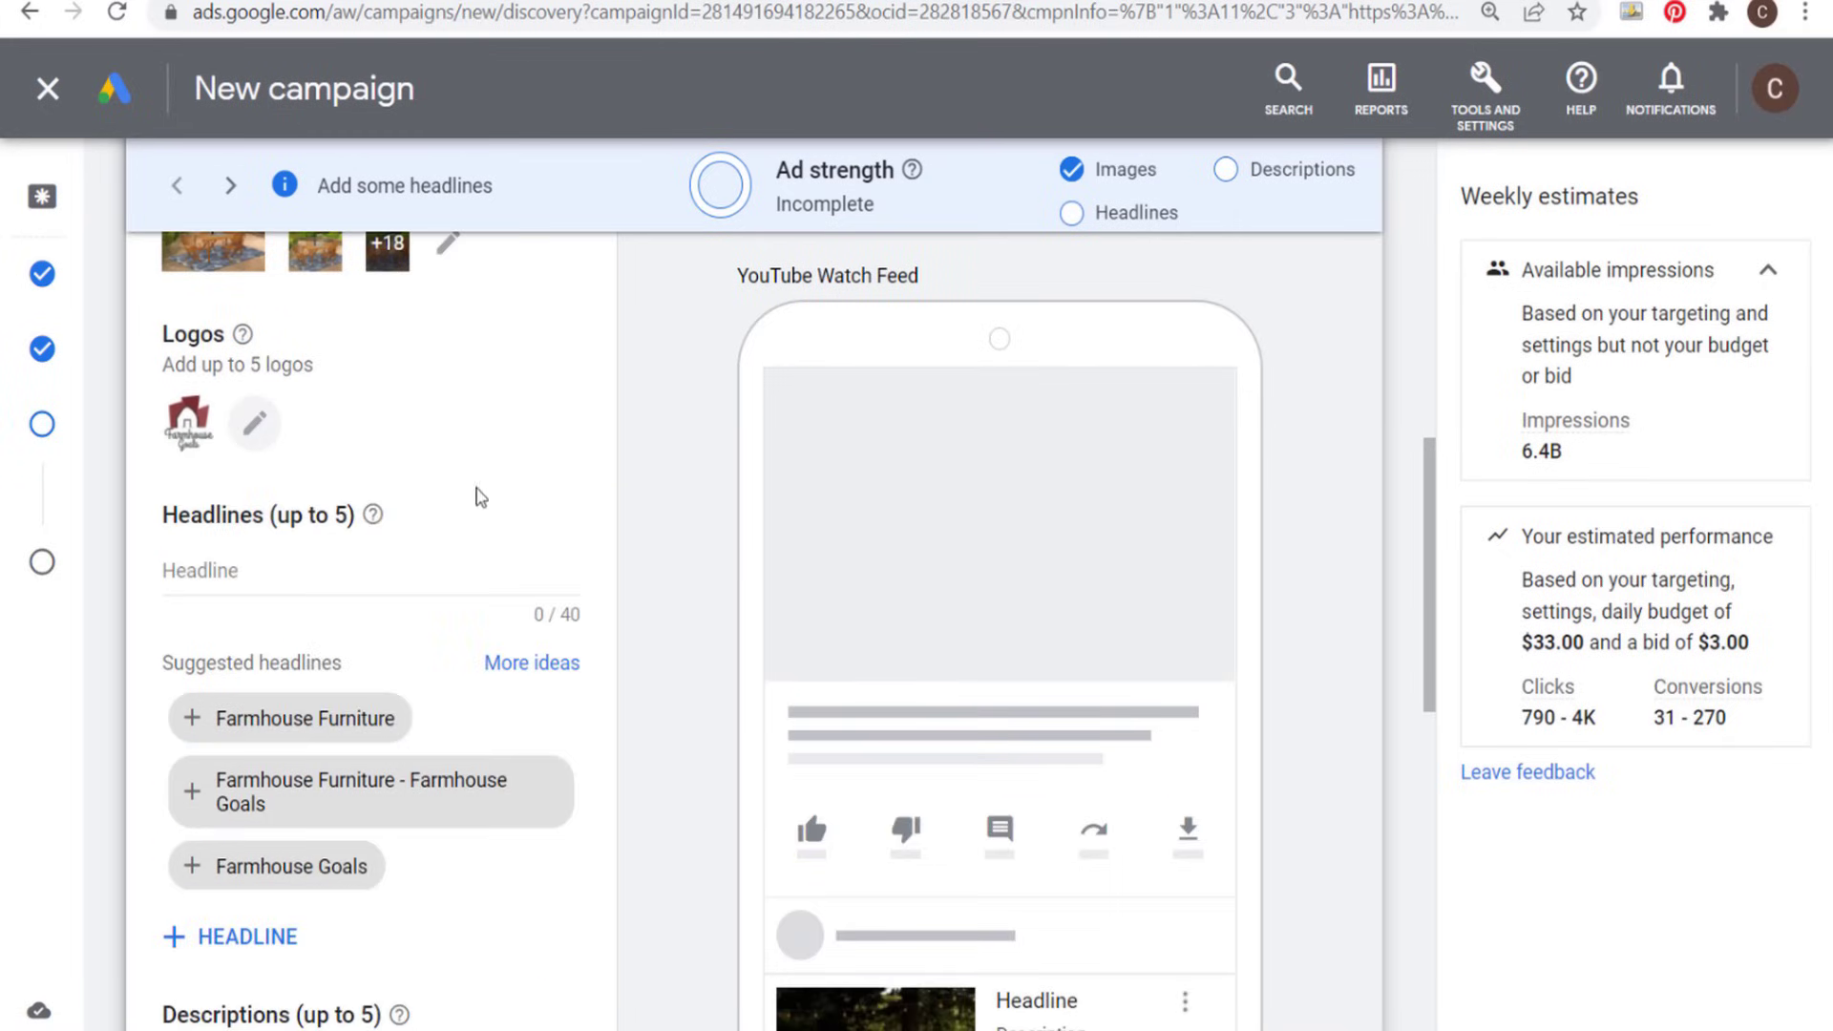
{"action": "scroll", "coordinate": [589, 490], "scroll_direction": "down", "scroll_amount": 1}
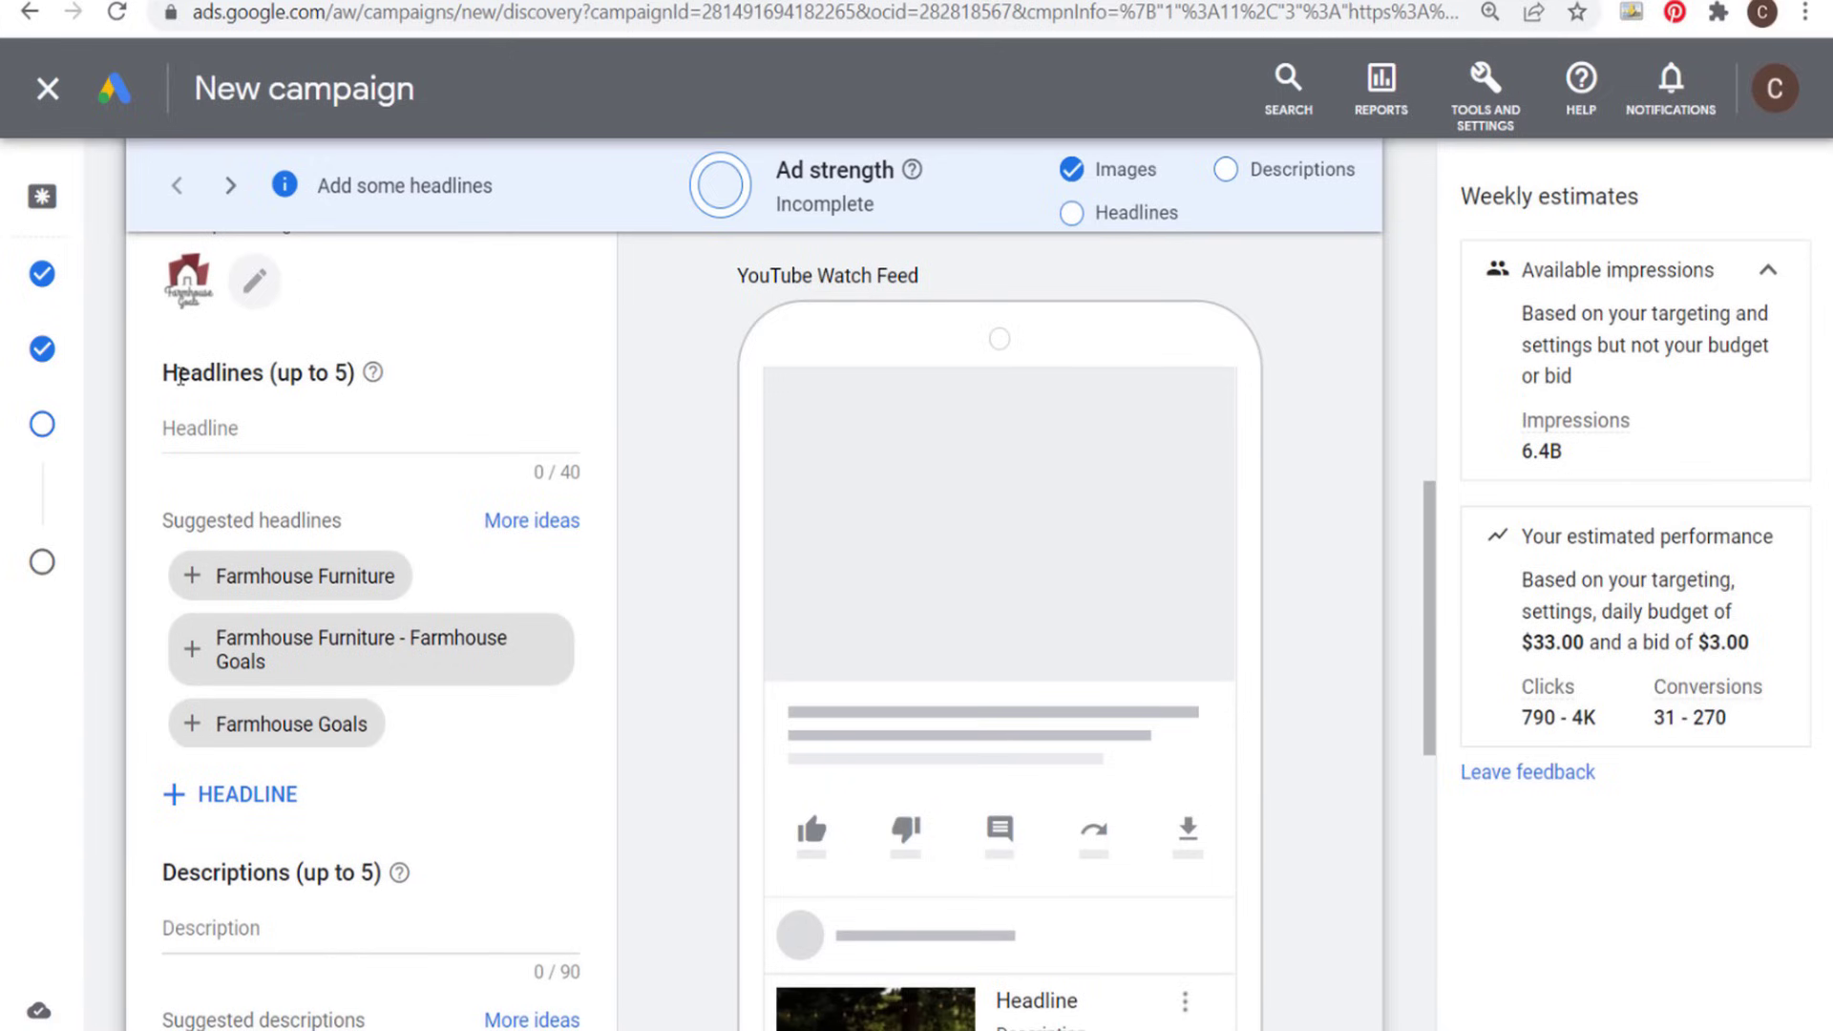
{"action": "left_click_drag", "start_coordinate": [180, 375], "coordinate": [250, 375]}
{"action": "left_click", "coordinate": [241, 795]}
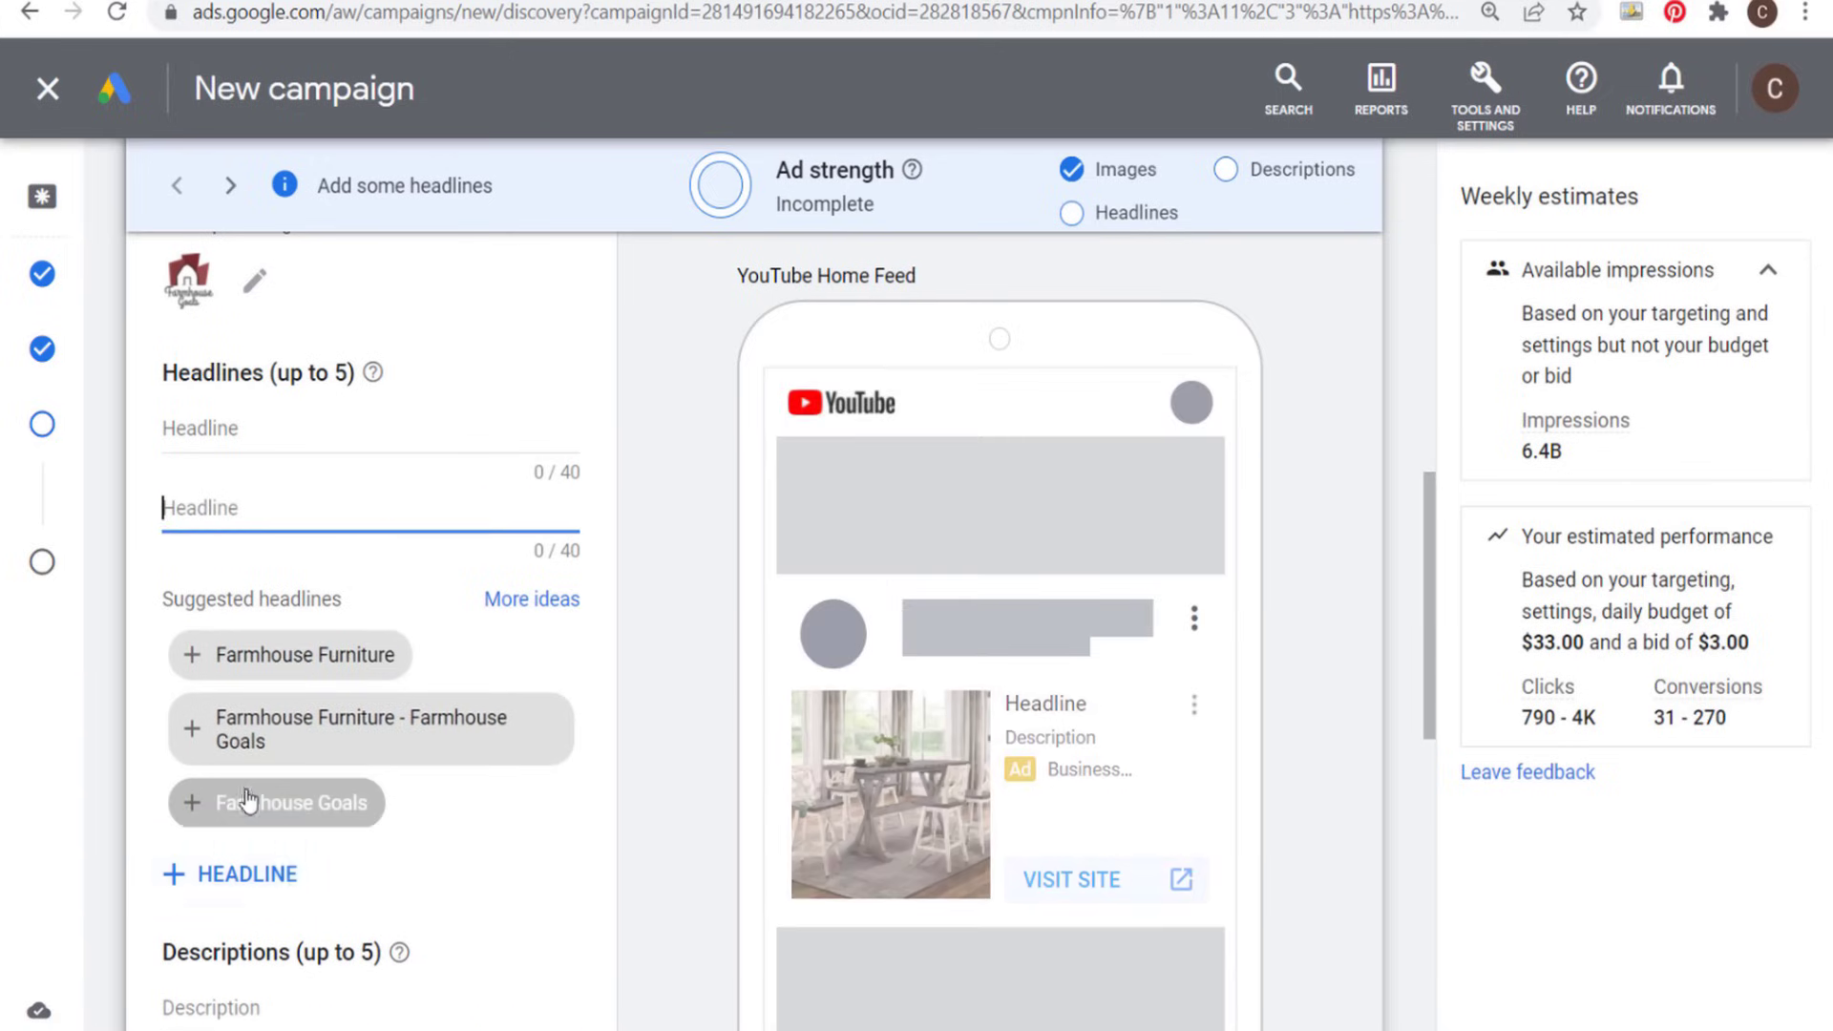
{"action": "scroll", "coordinate": [246, 800], "scroll_direction": "down", "scroll_amount": 3}
{"action": "scroll", "coordinate": [251, 592], "scroll_direction": "up", "scroll_amount": 1}
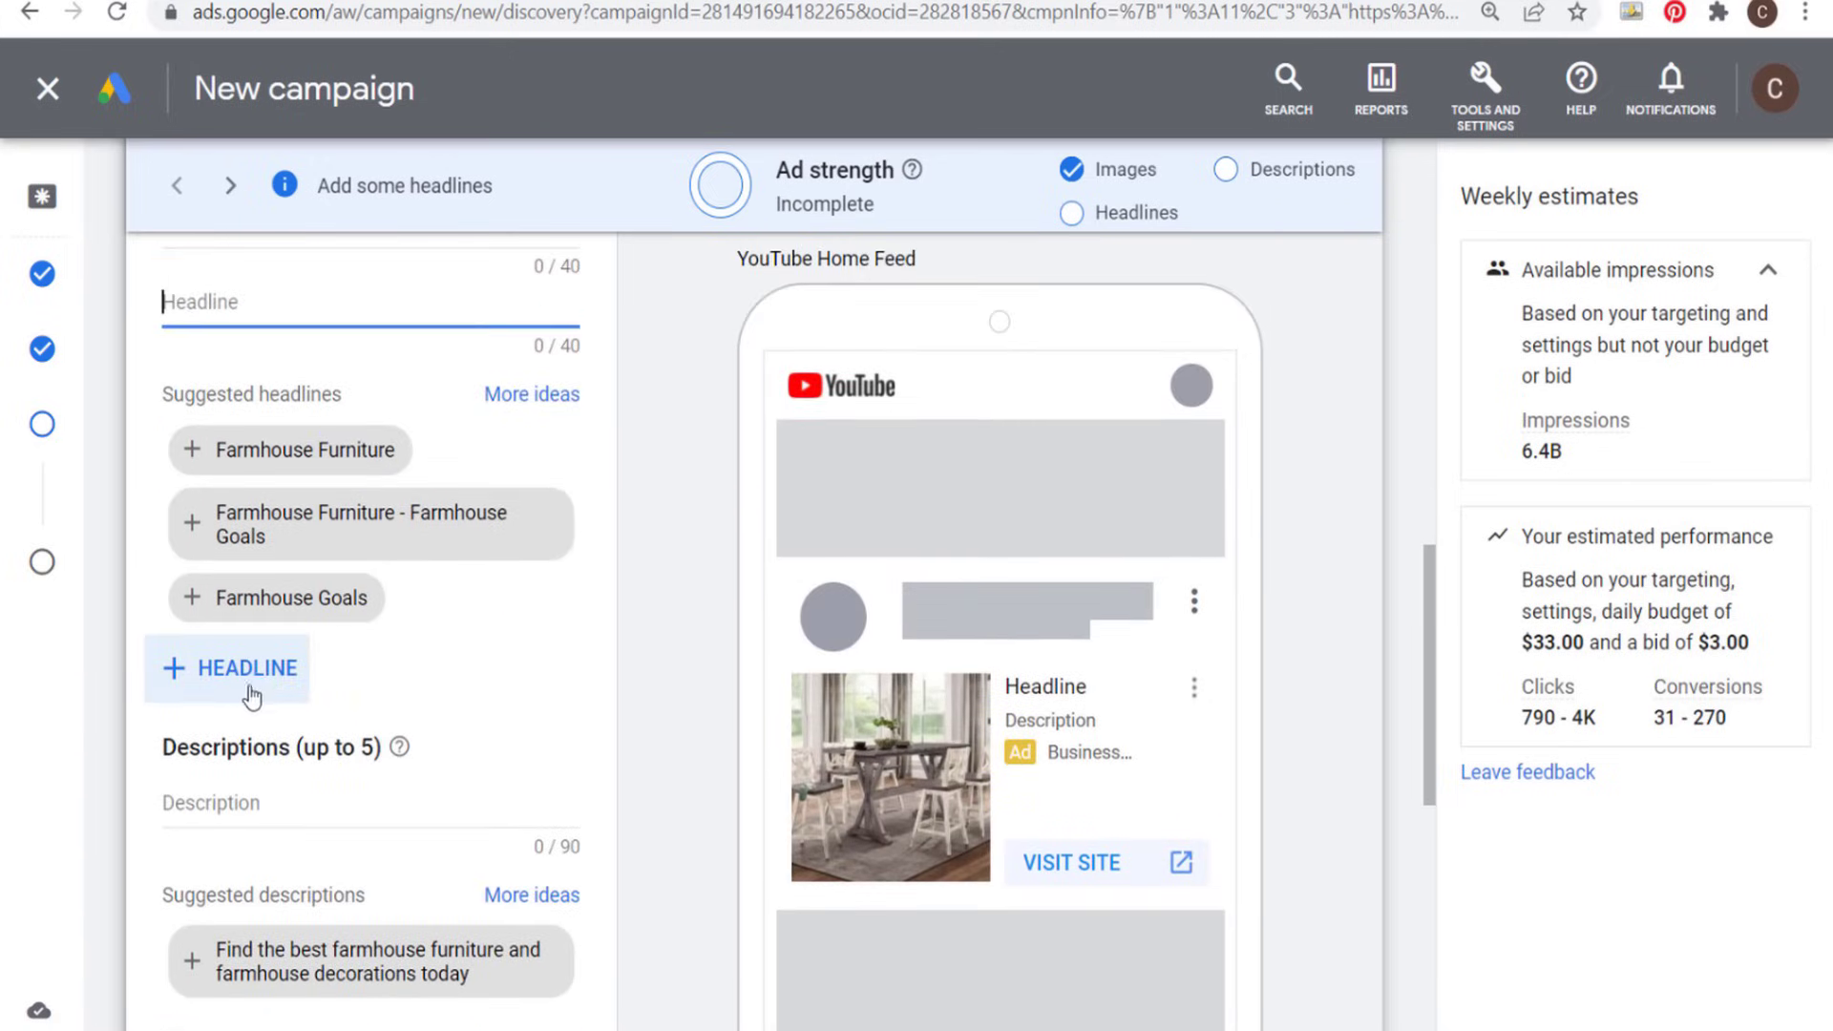
{"action": "left_click", "coordinate": [252, 695]}
{"action": "scroll", "coordinate": [626, 429], "scroll_direction": "up", "scroll_amount": 3}
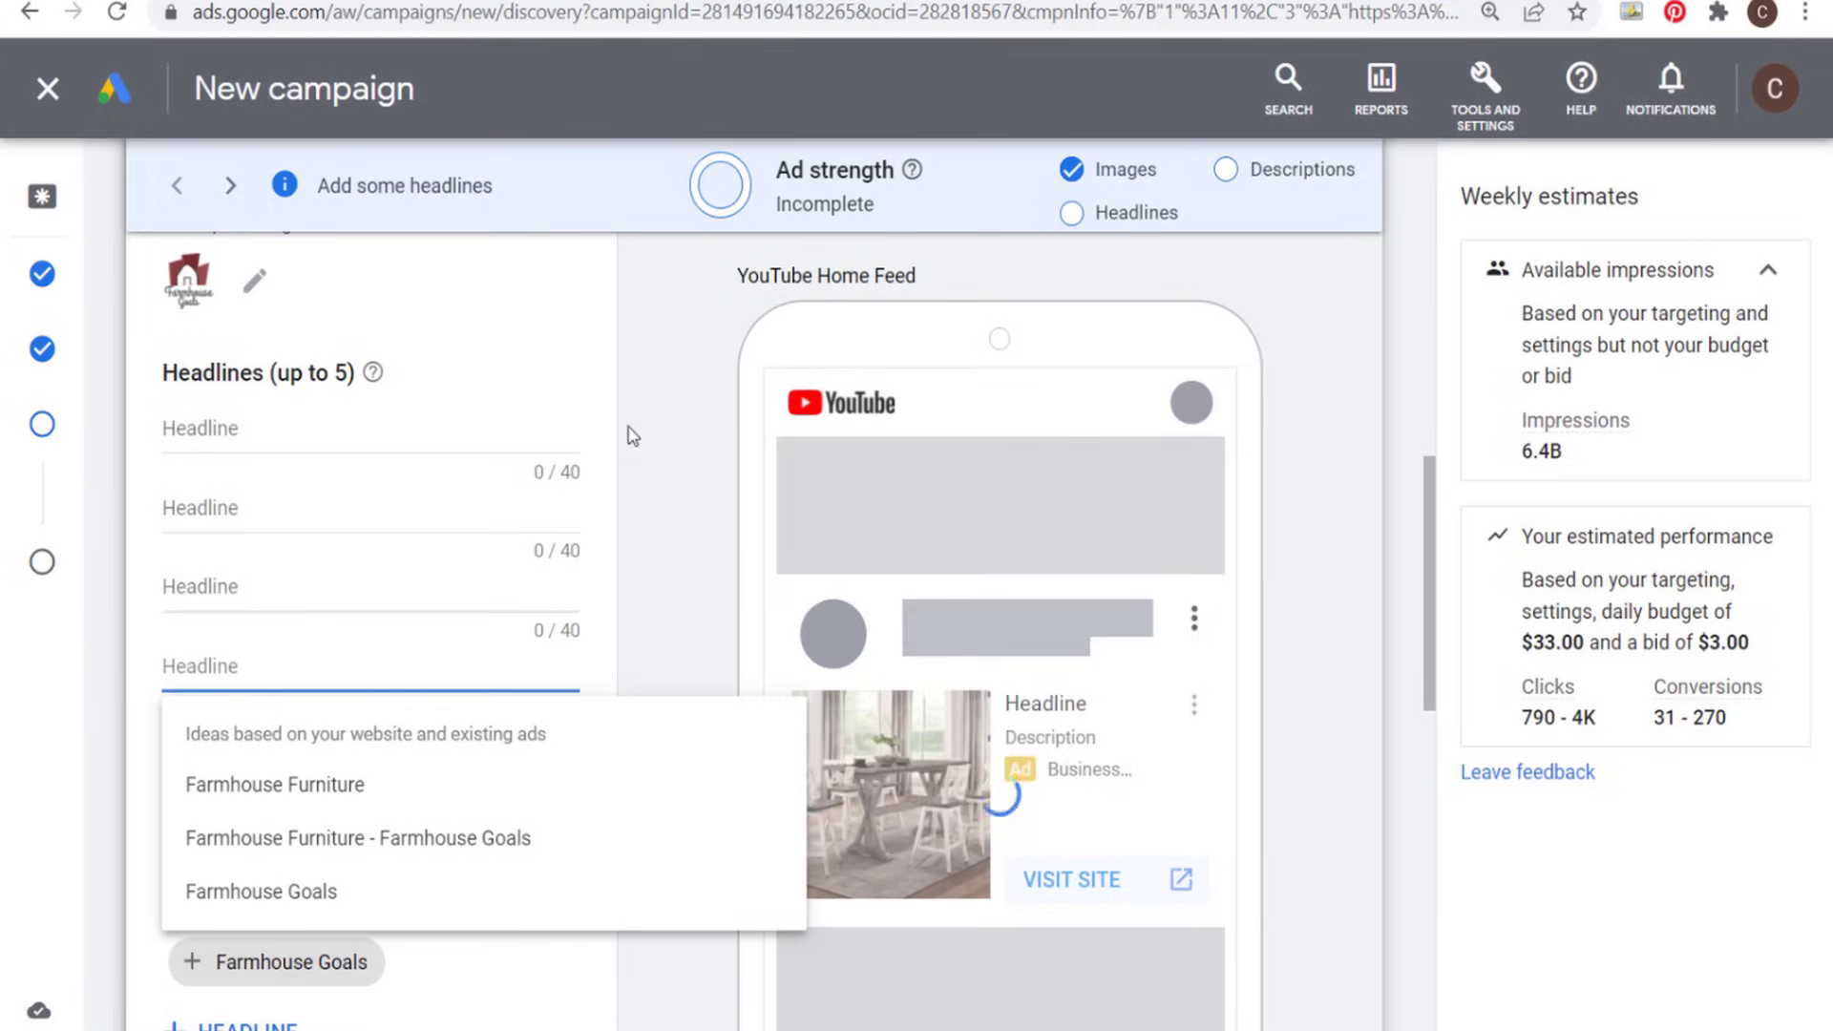
{"action": "left_click", "coordinate": [630, 436]}
- Set the business name to Farmhouse Goals and the call to action text to Shop Now
{"action": "scroll", "coordinate": [658, 468], "scroll_direction": "down", "scroll_amount": 7}
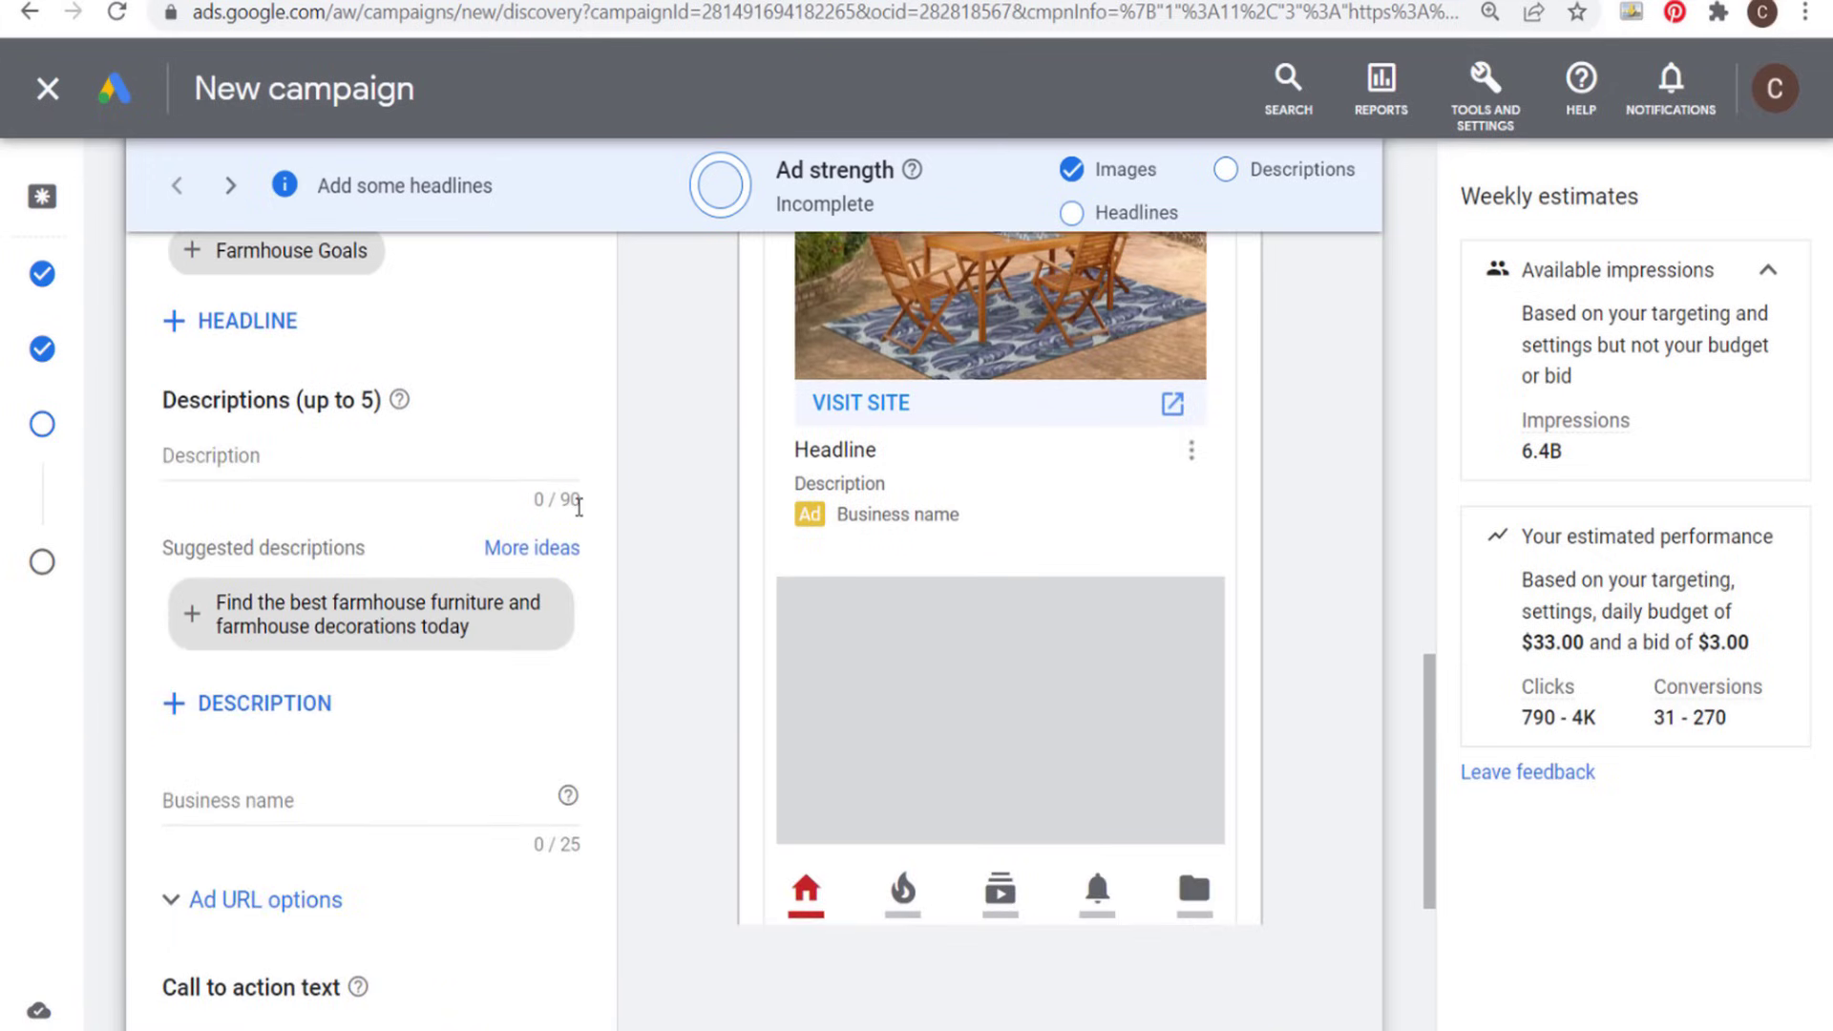
{"action": "scroll", "coordinate": [671, 548], "scroll_direction": "down", "scroll_amount": 5}
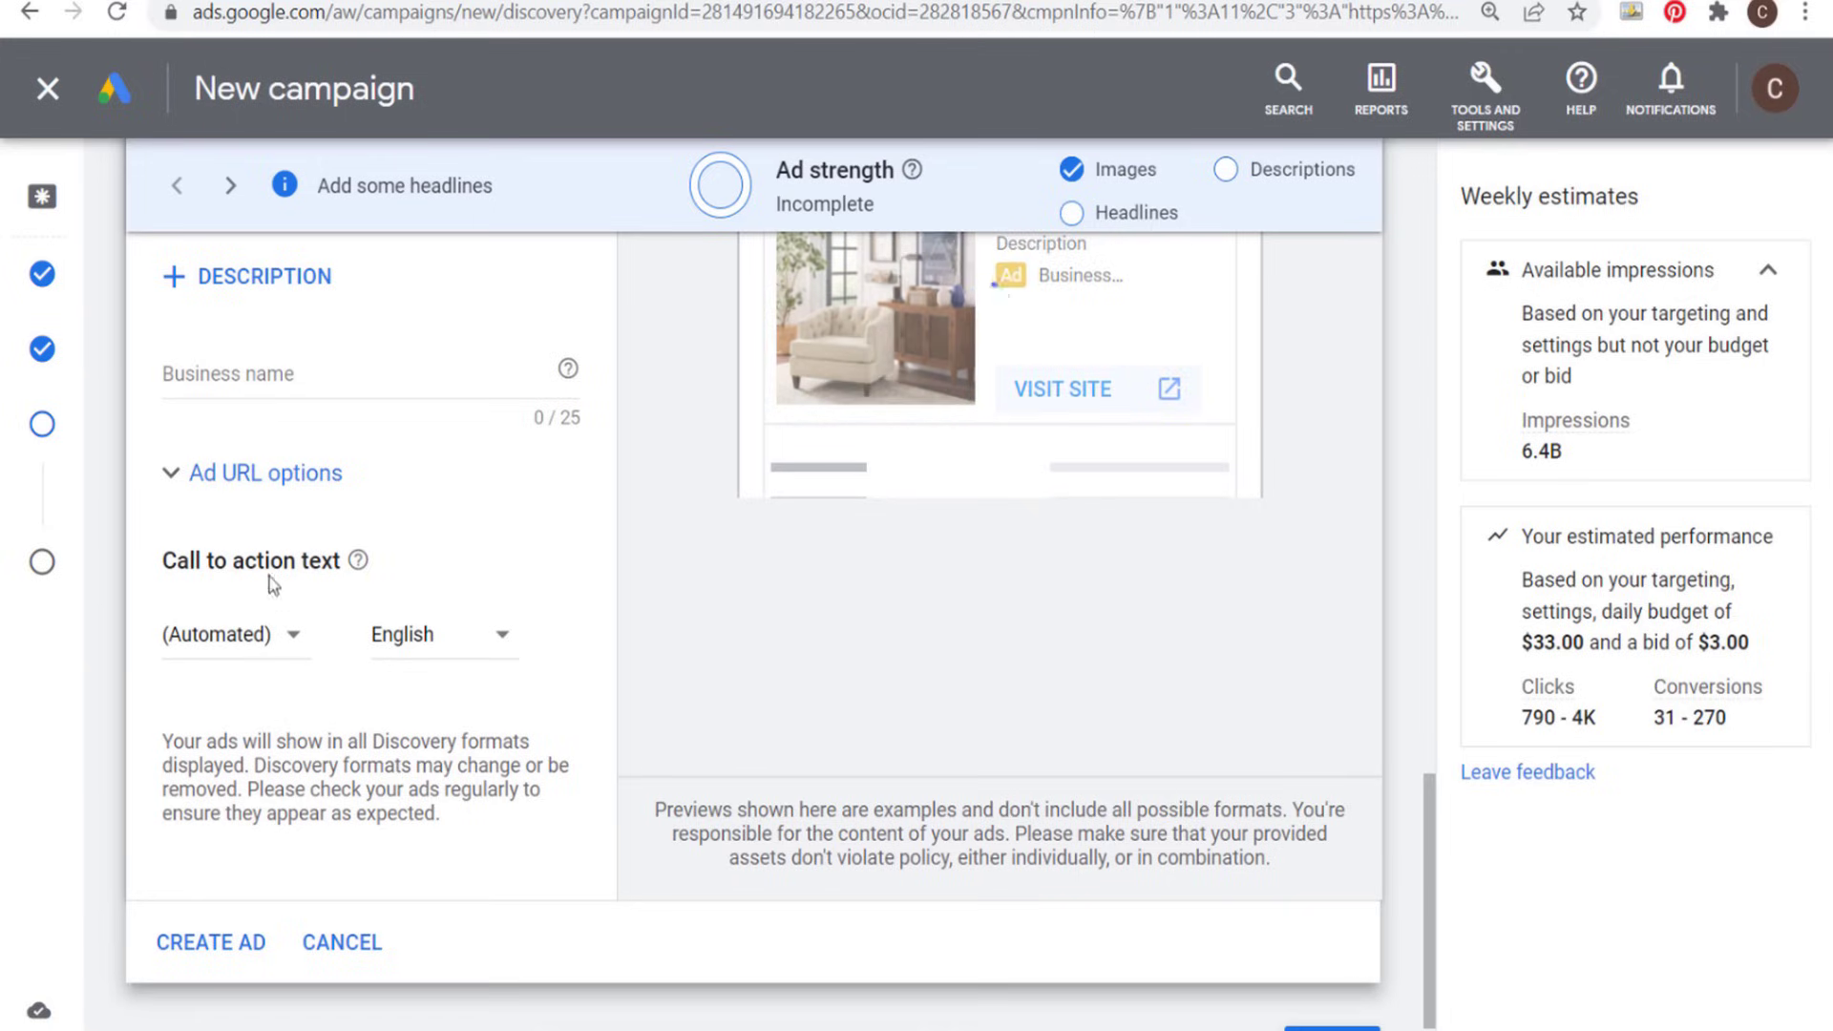
{"action": "left_click", "coordinate": [302, 384]}
{"action": "type", "text": "F"}
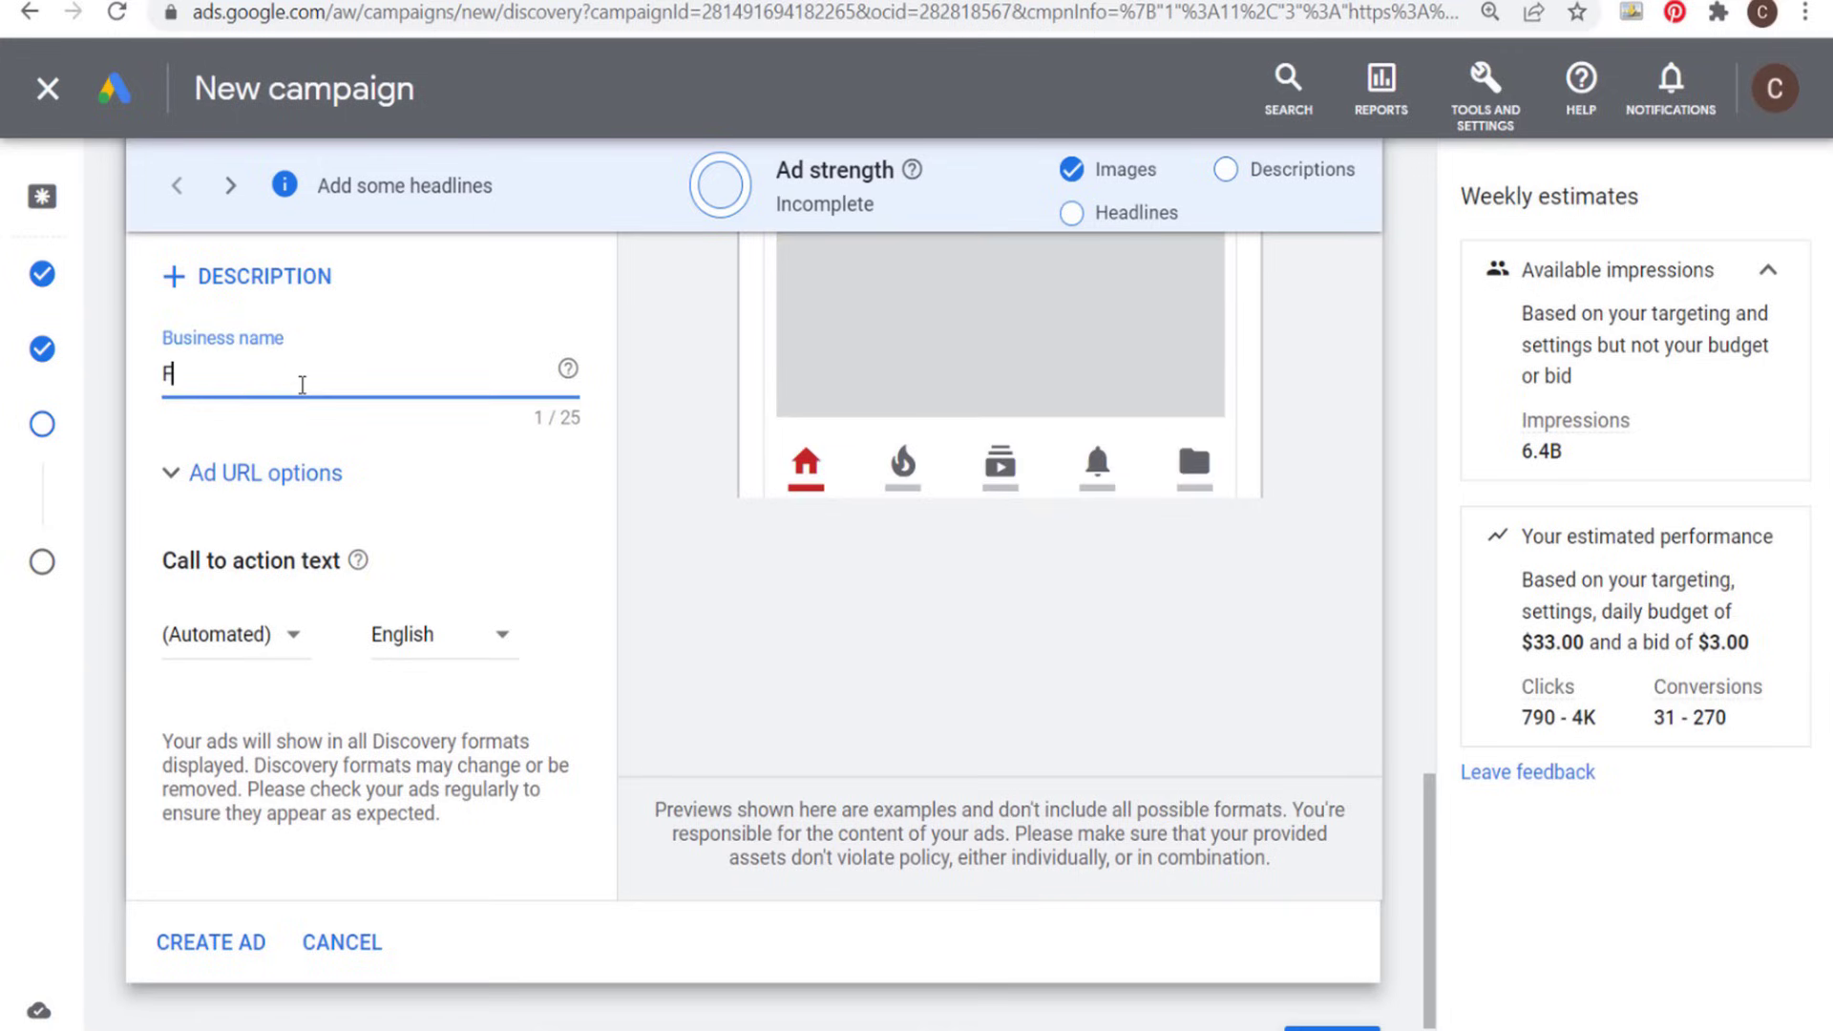
{"action": "type", "text": "armhouse Goals"}
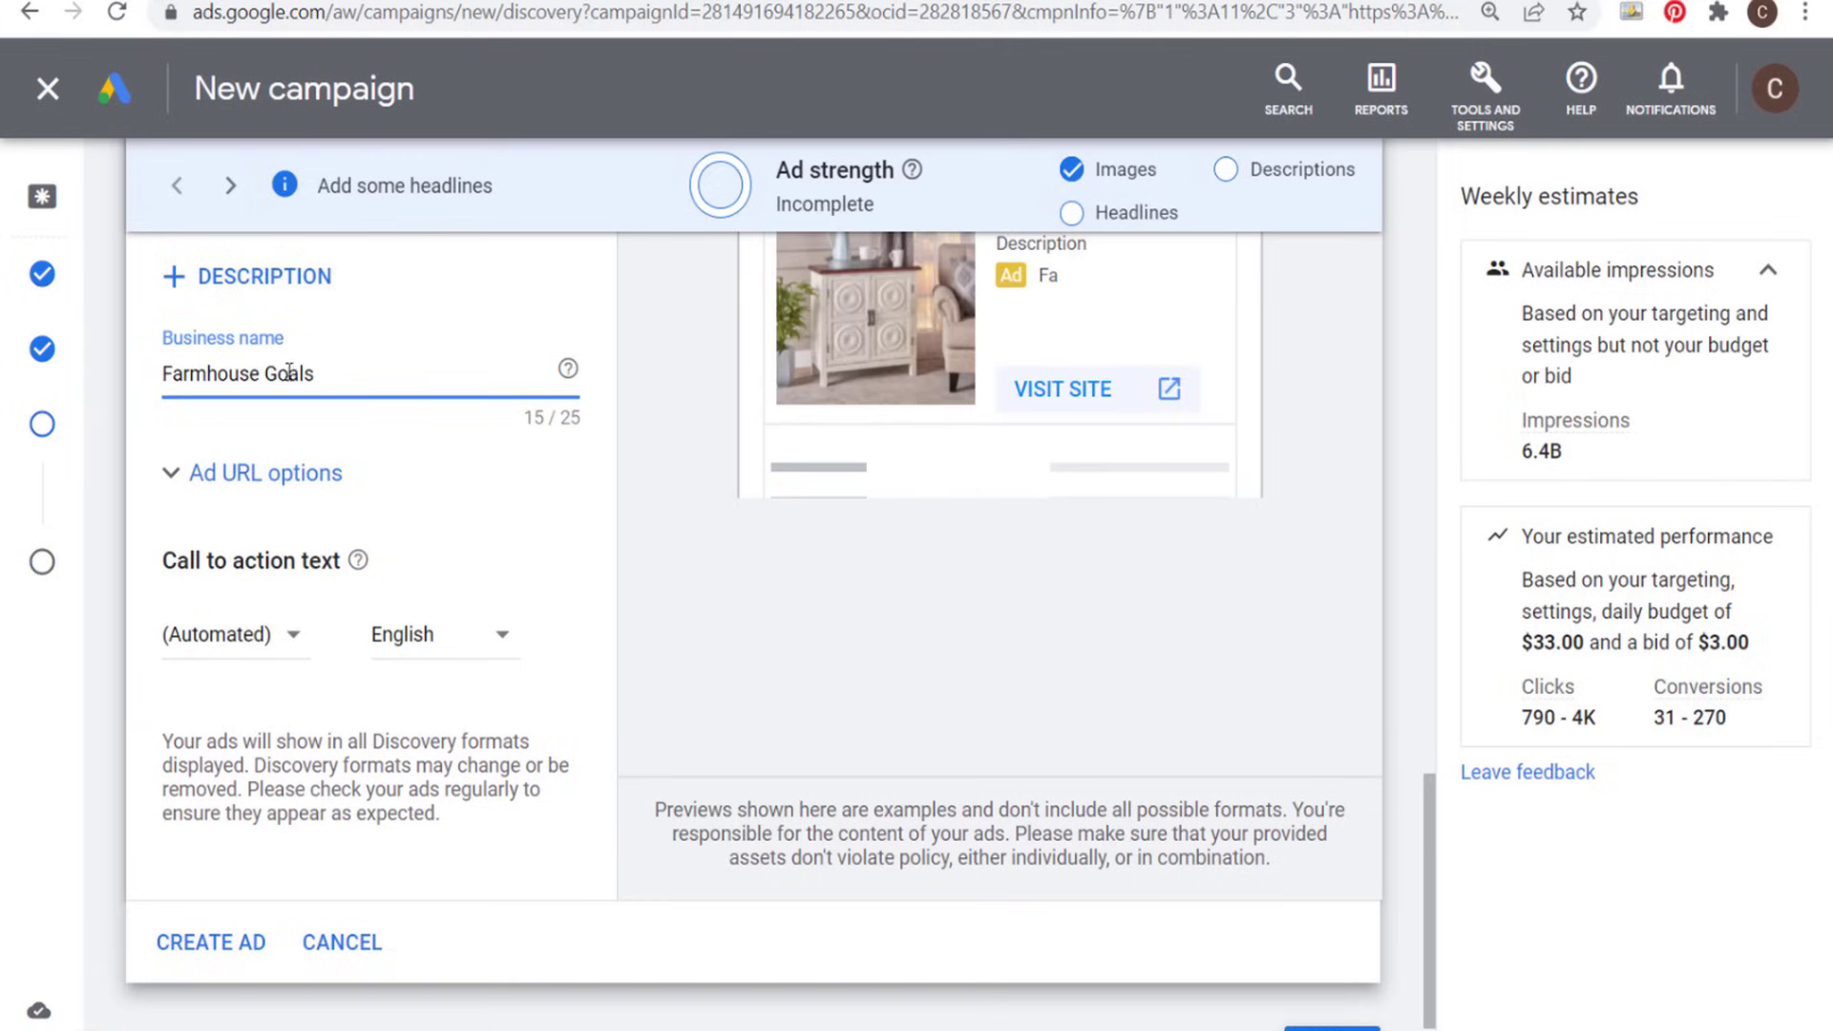
{"action": "left_click", "coordinate": [284, 654]}
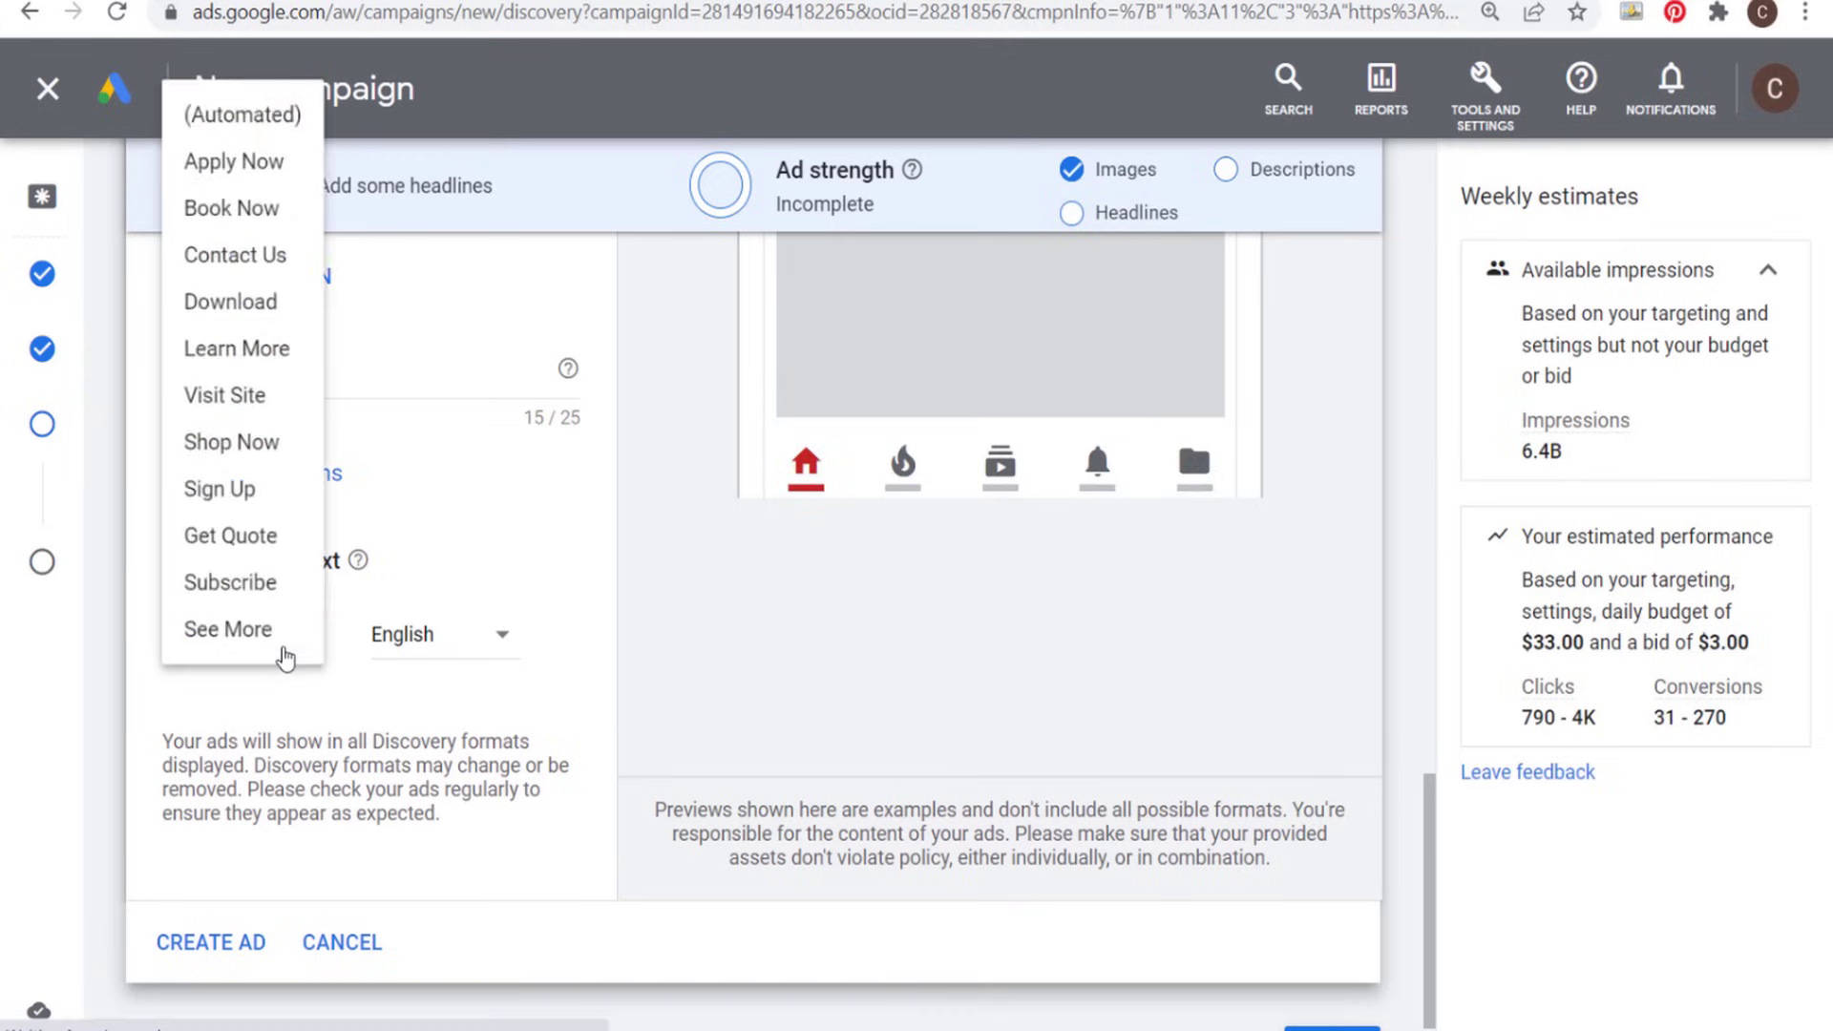
{"action": "left_click", "coordinate": [281, 585]}
- Fill in five headlines, from "Farmhouse Furniture Sale" and "Save 10% On Farmhouse Furniture" to "Upgrade Your Furniture Today and Save", and read them over
{"action": "scroll", "coordinate": [642, 627], "scroll_direction": "up", "scroll_amount": 9}
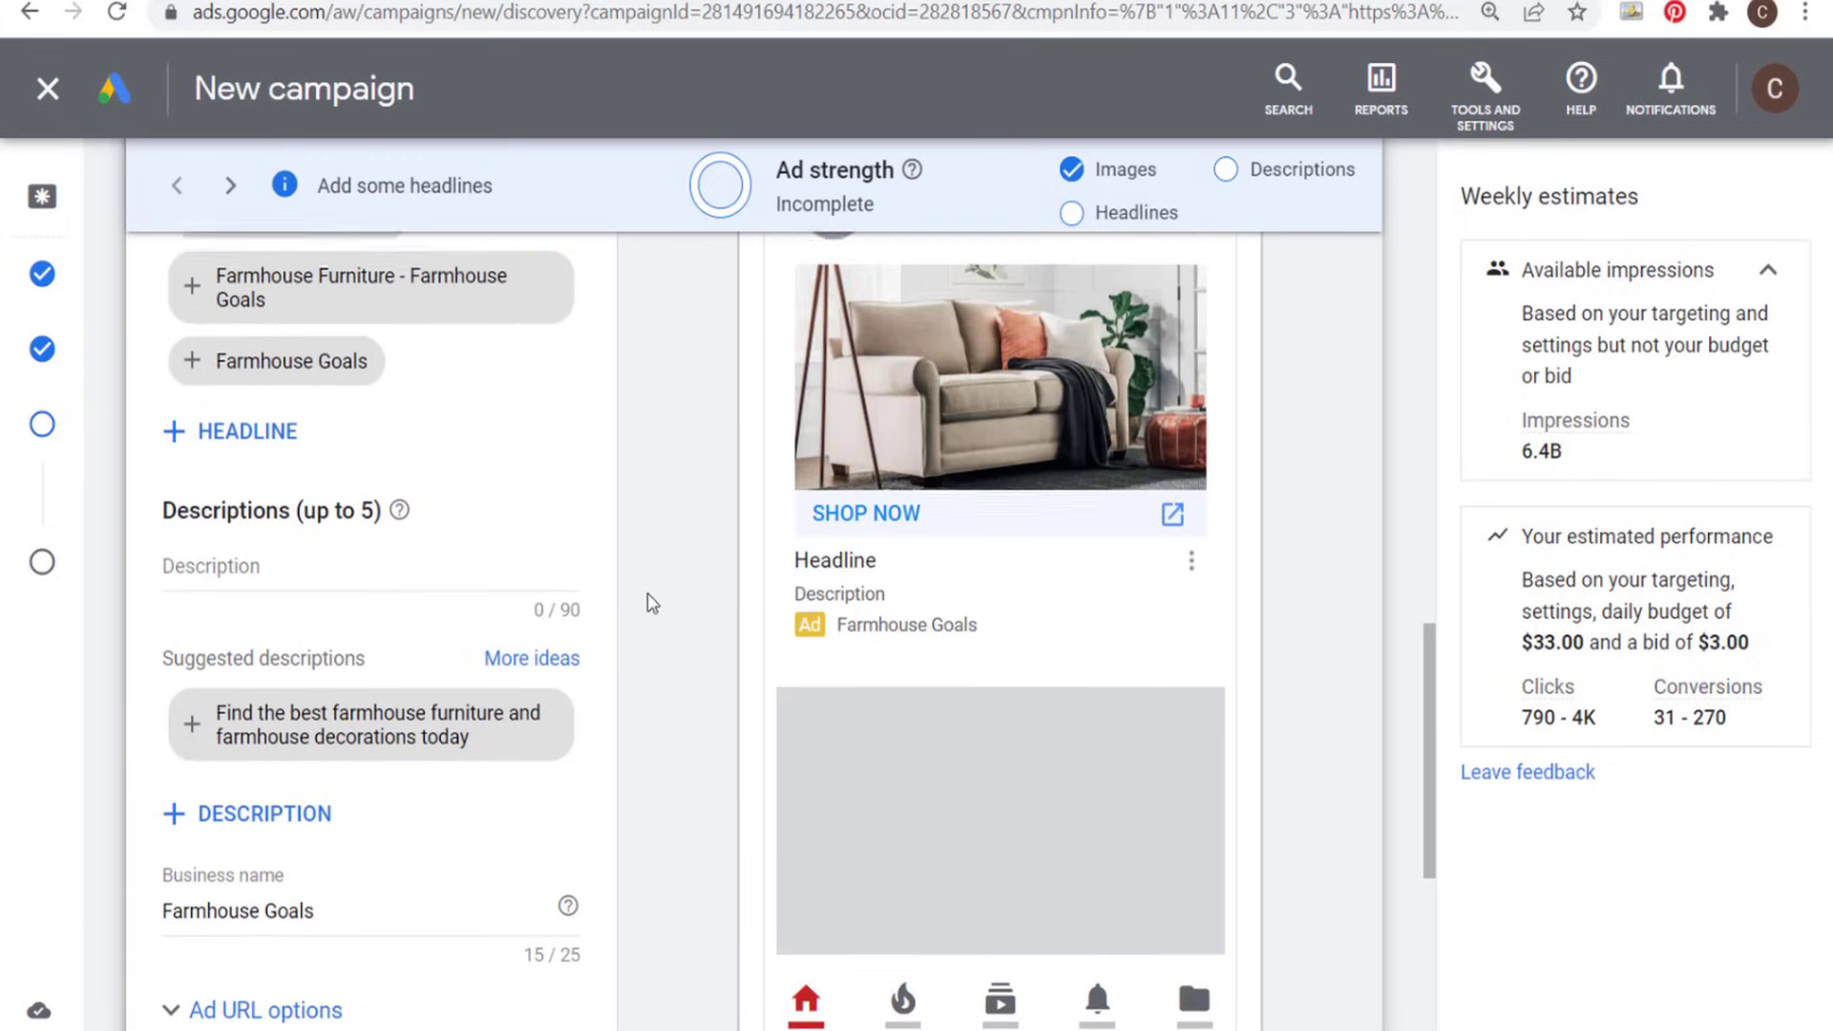
{"action": "scroll", "coordinate": [535, 610], "scroll_direction": "up", "scroll_amount": 3}
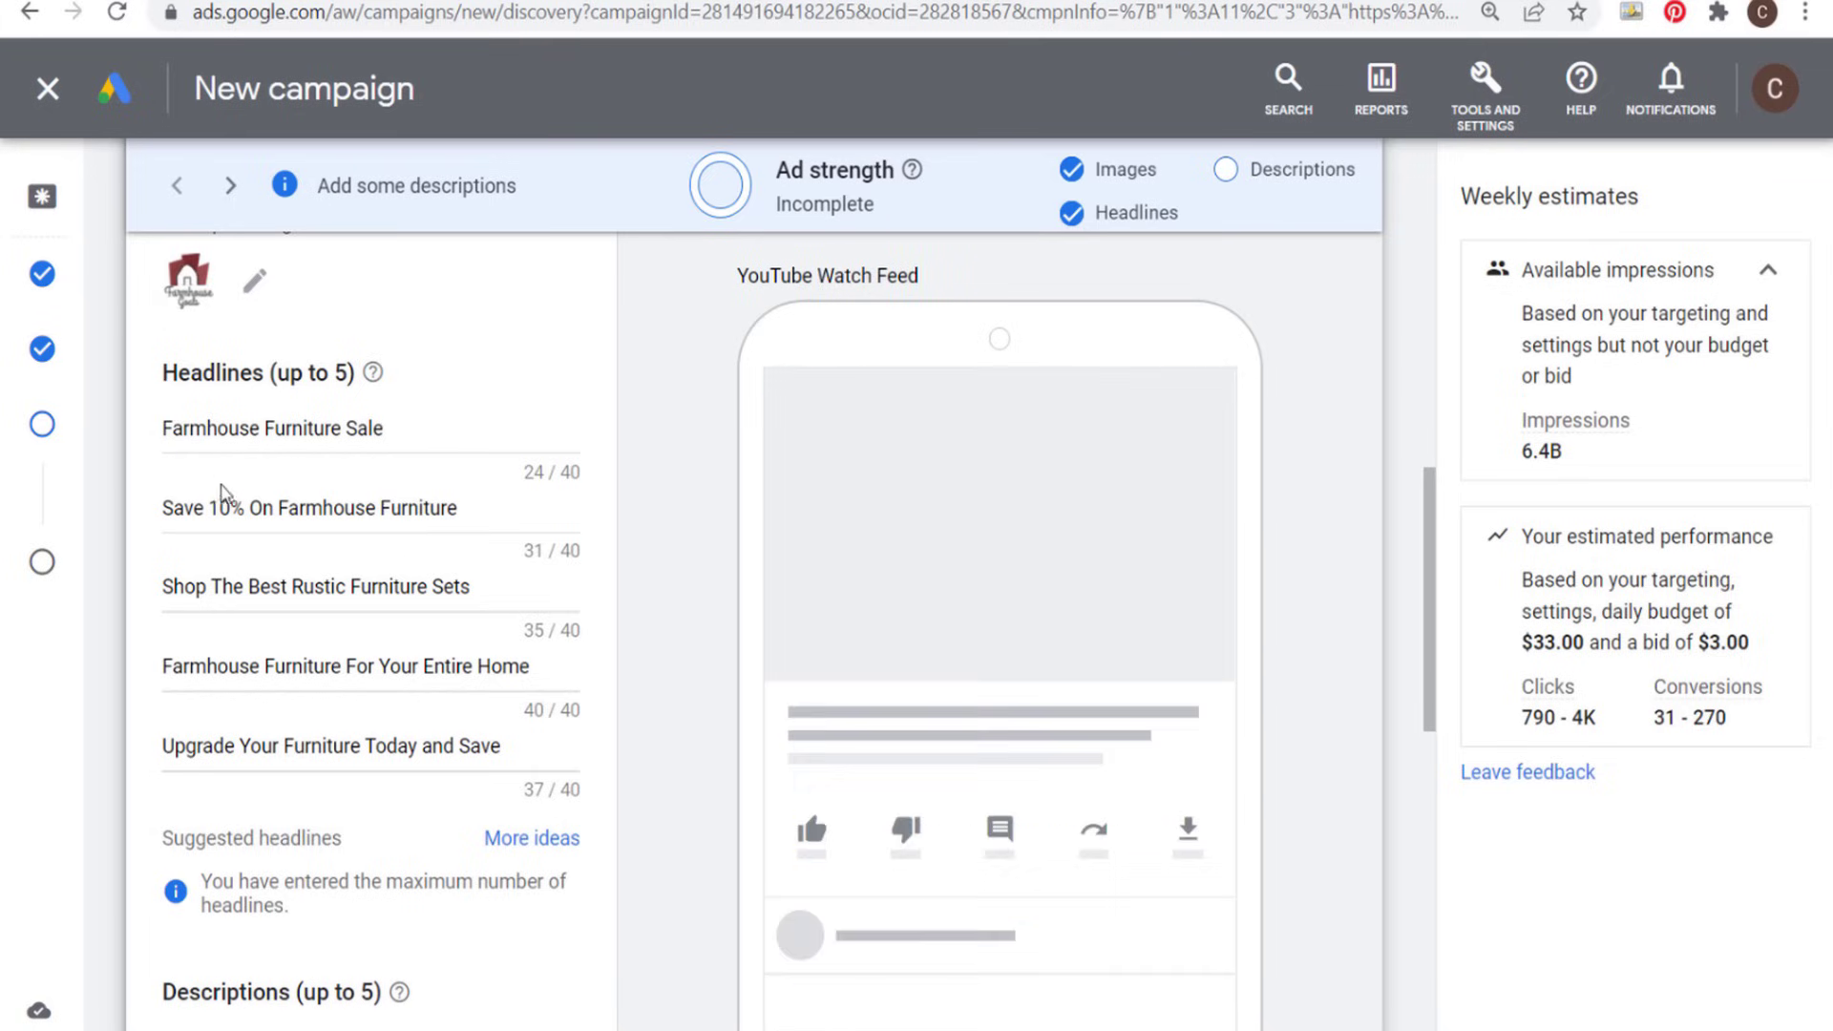
{"action": "left_click", "coordinate": [380, 429], "text": "shift"}
{"action": "left_click", "coordinate": [411, 506]}
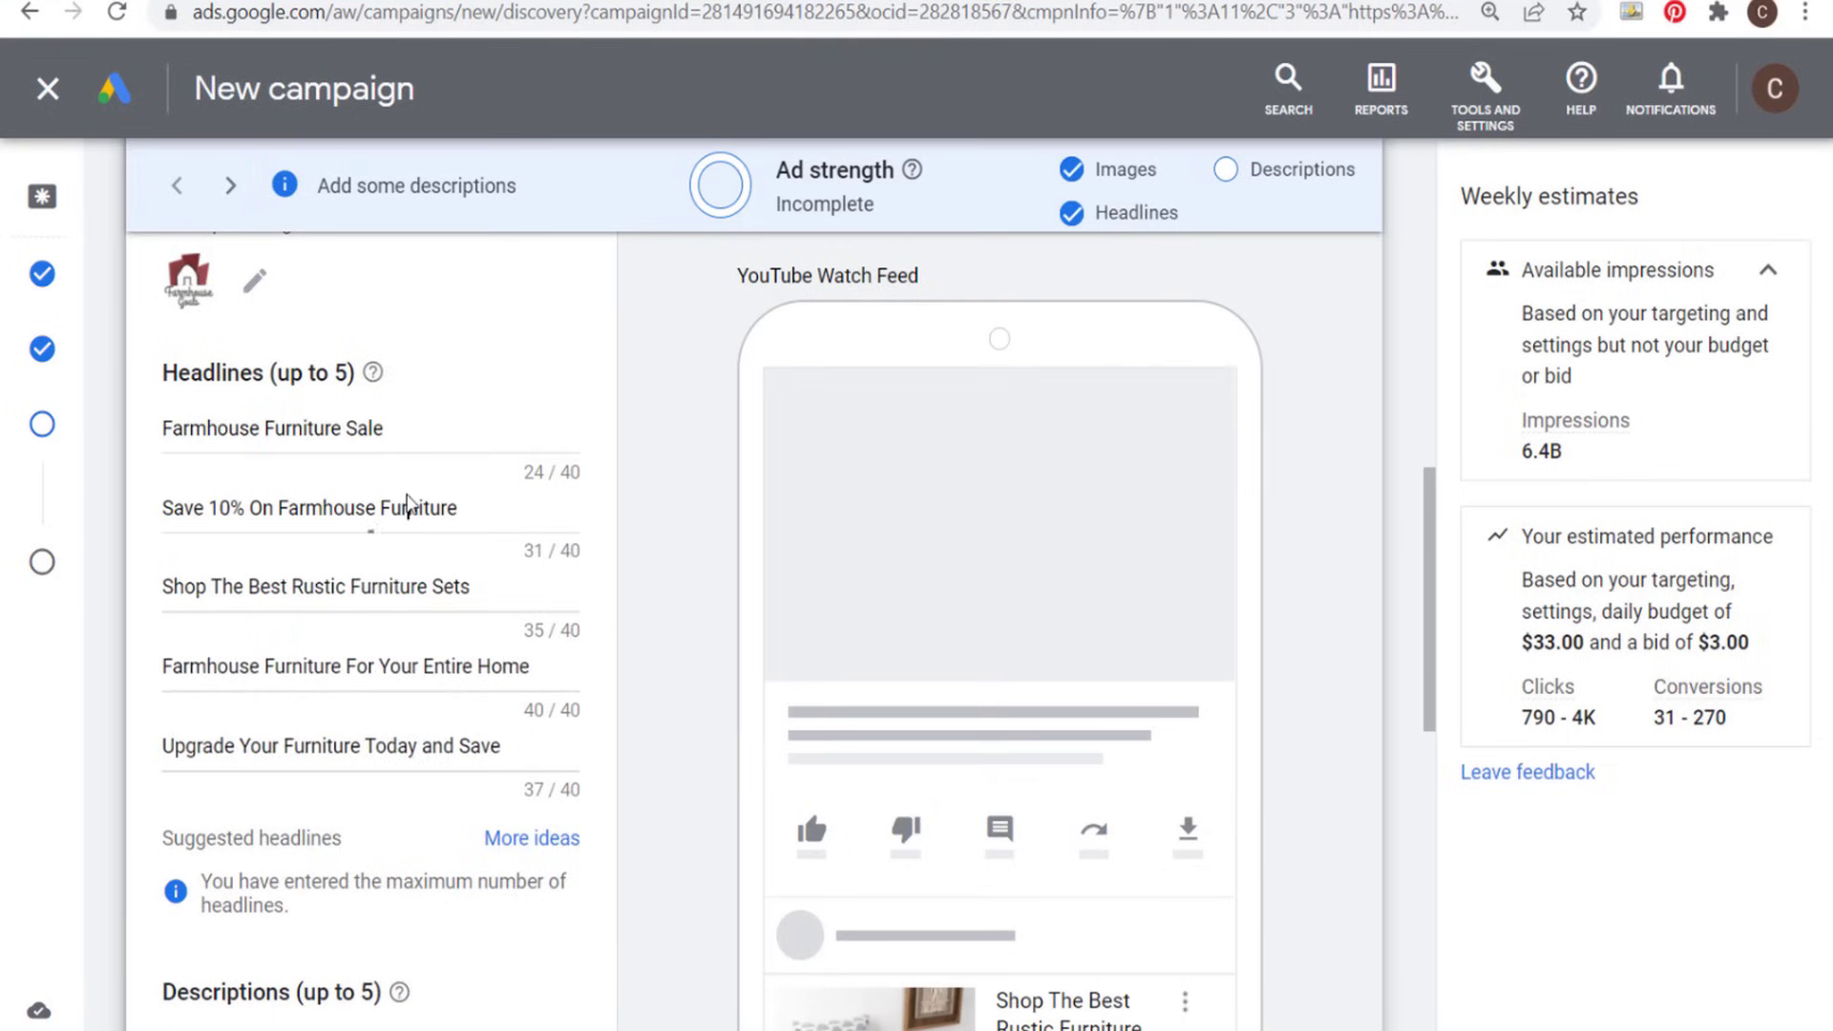
{"action": "left_click_drag", "start_coordinate": [176, 745], "coordinate": [362, 745]}
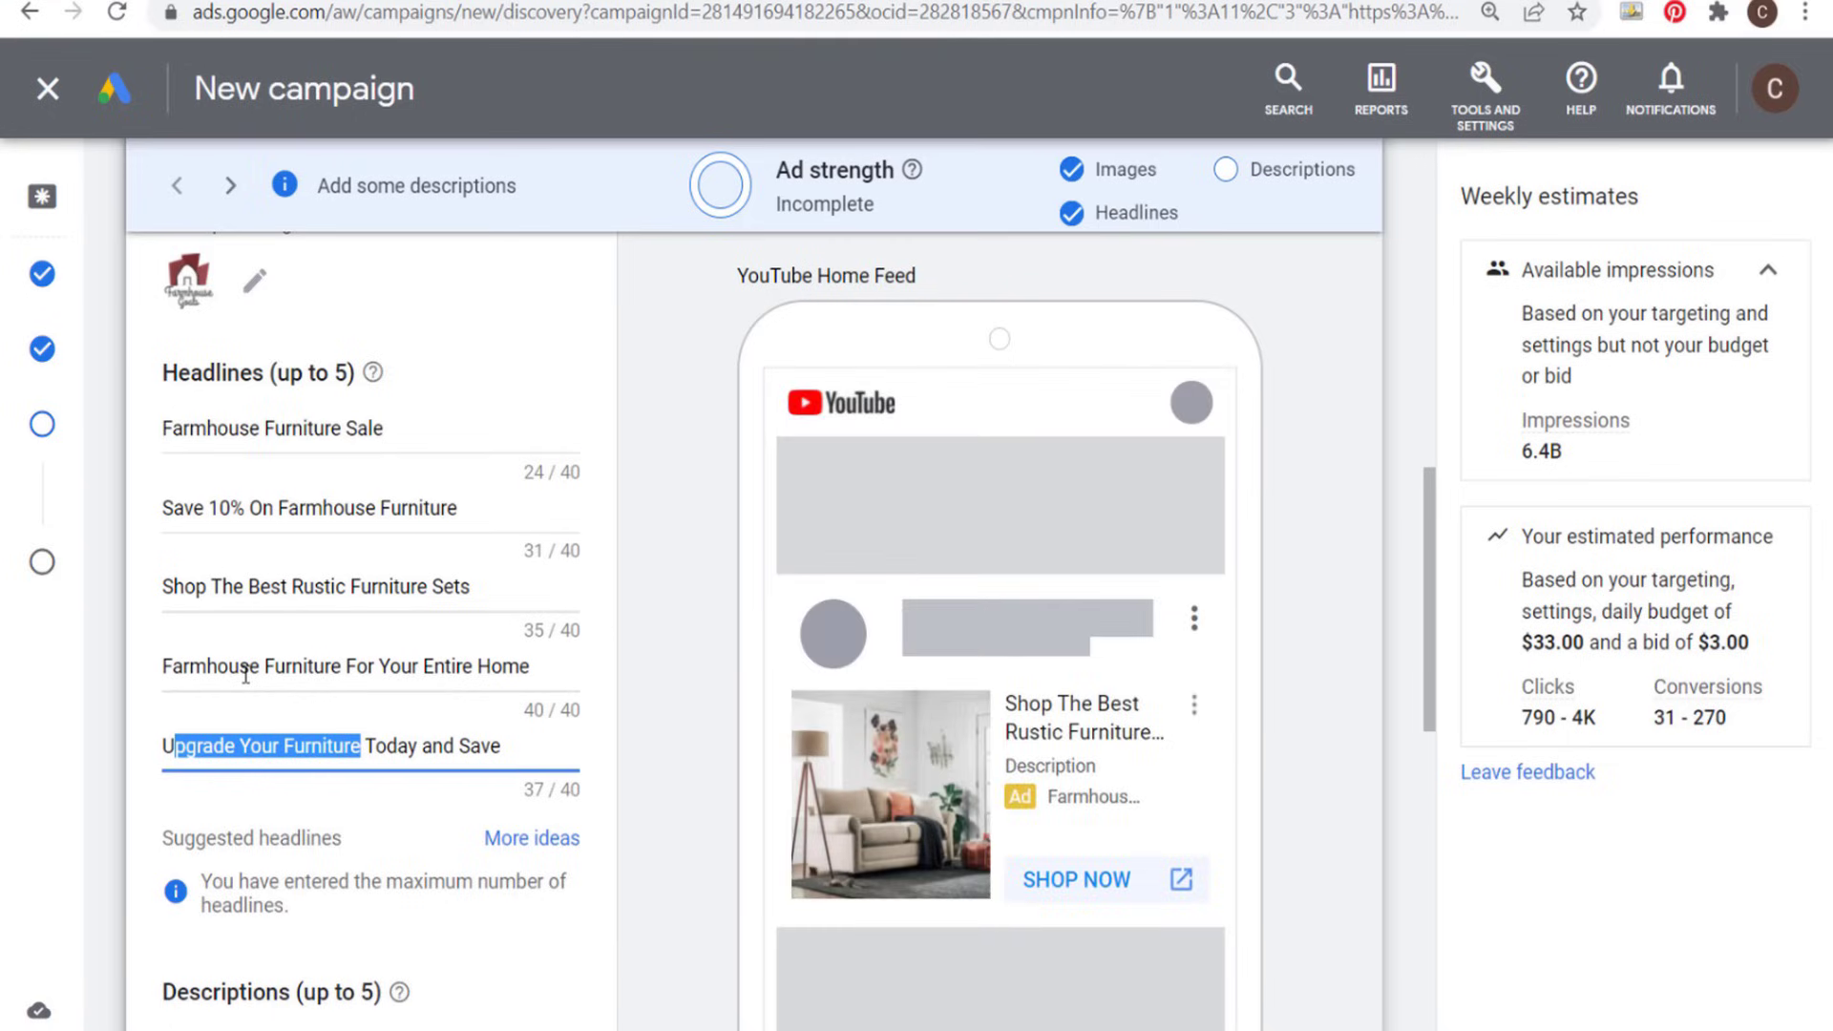
{"action": "left_click_drag", "start_coordinate": [240, 665], "coordinate": [455, 659]}
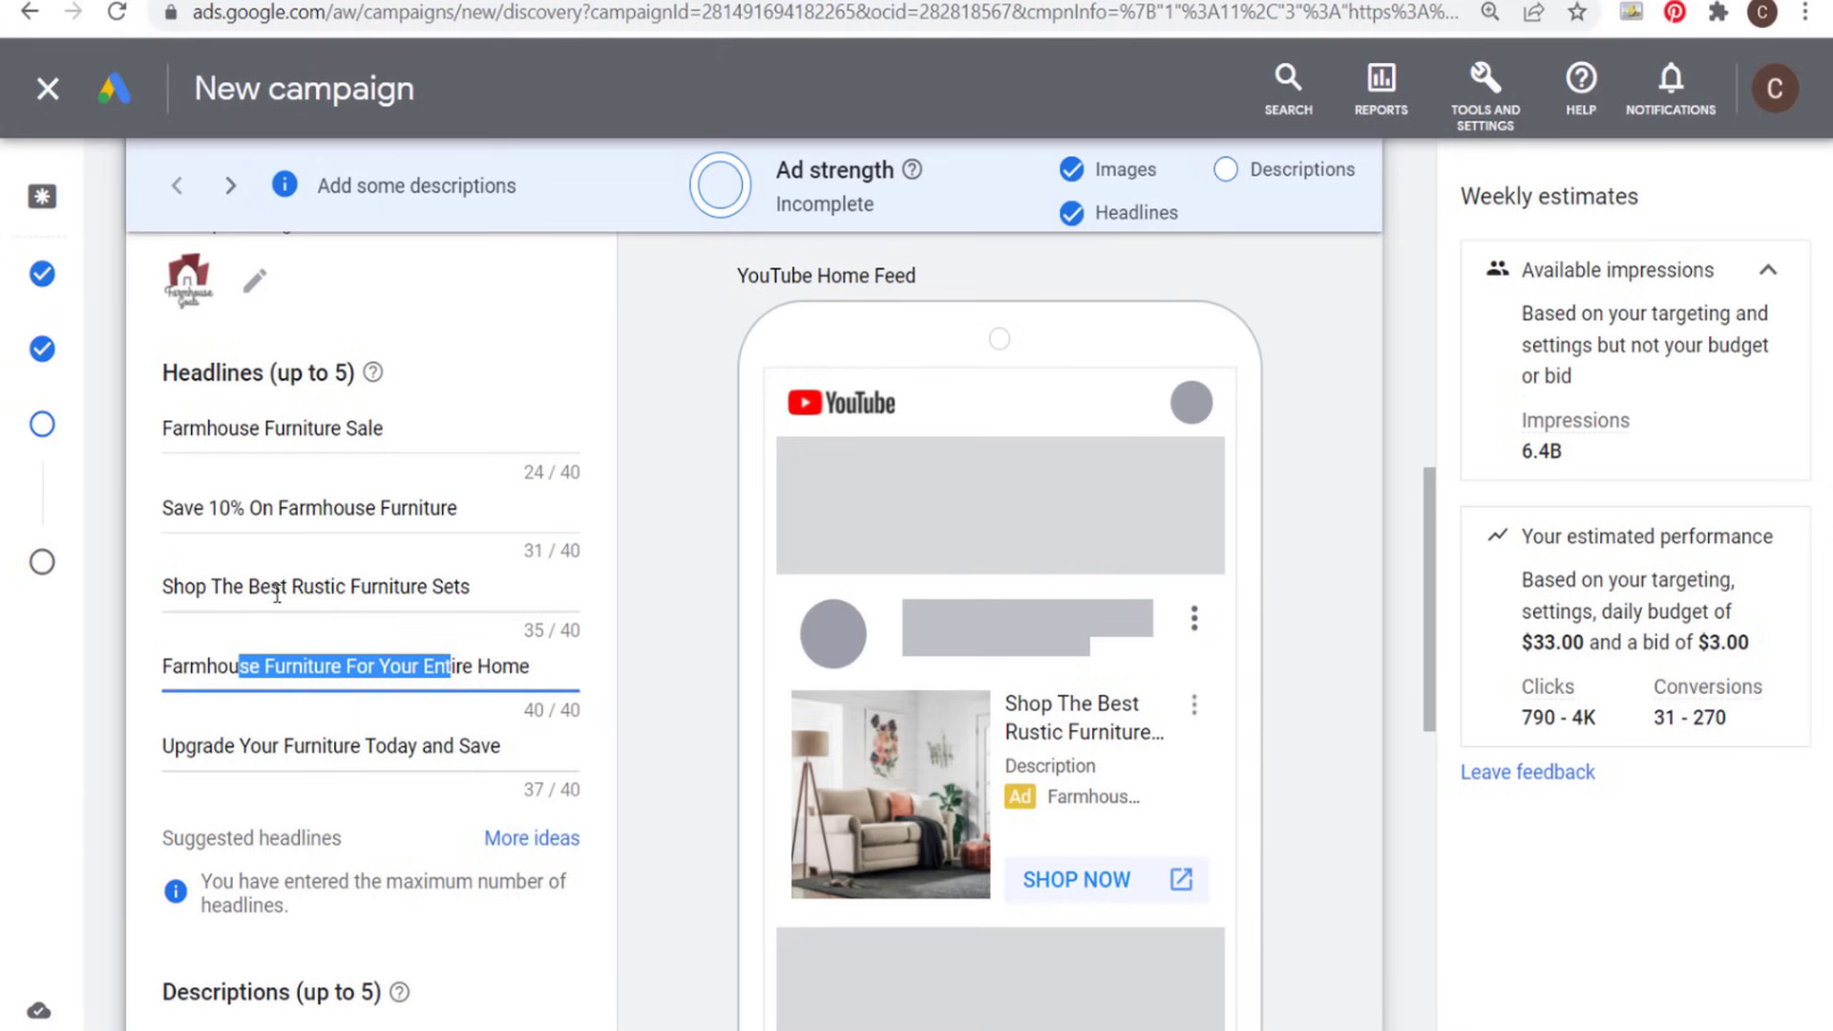
{"action": "left_click_drag", "start_coordinate": [206, 586], "coordinate": [411, 586]}
{"action": "left_click", "coordinate": [410, 586]}
- Fill in five descriptions promoting the April 10% furniture discount at Farmhouse Goals, and check the ad strength and remaining ad settings
{"action": "scroll", "coordinate": [668, 574], "scroll_direction": "down", "scroll_amount": 5}
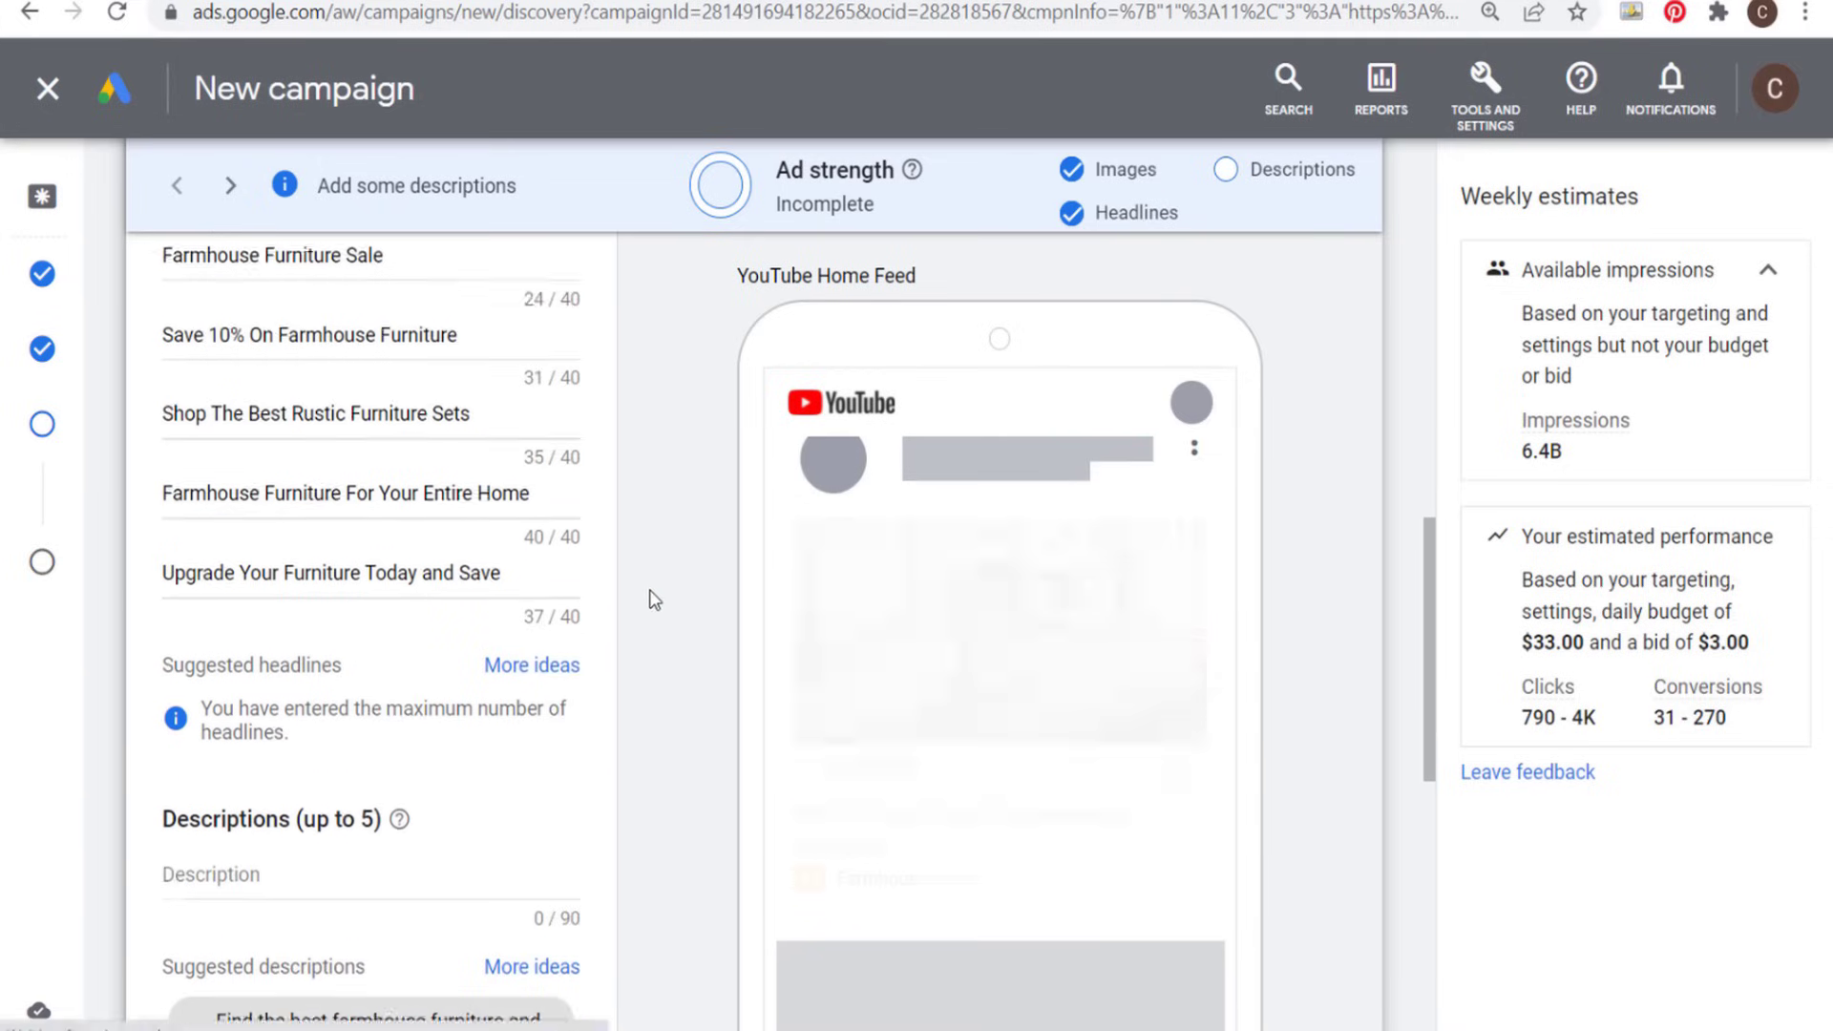
{"action": "scroll", "coordinate": [658, 507], "scroll_direction": "down", "scroll_amount": 1}
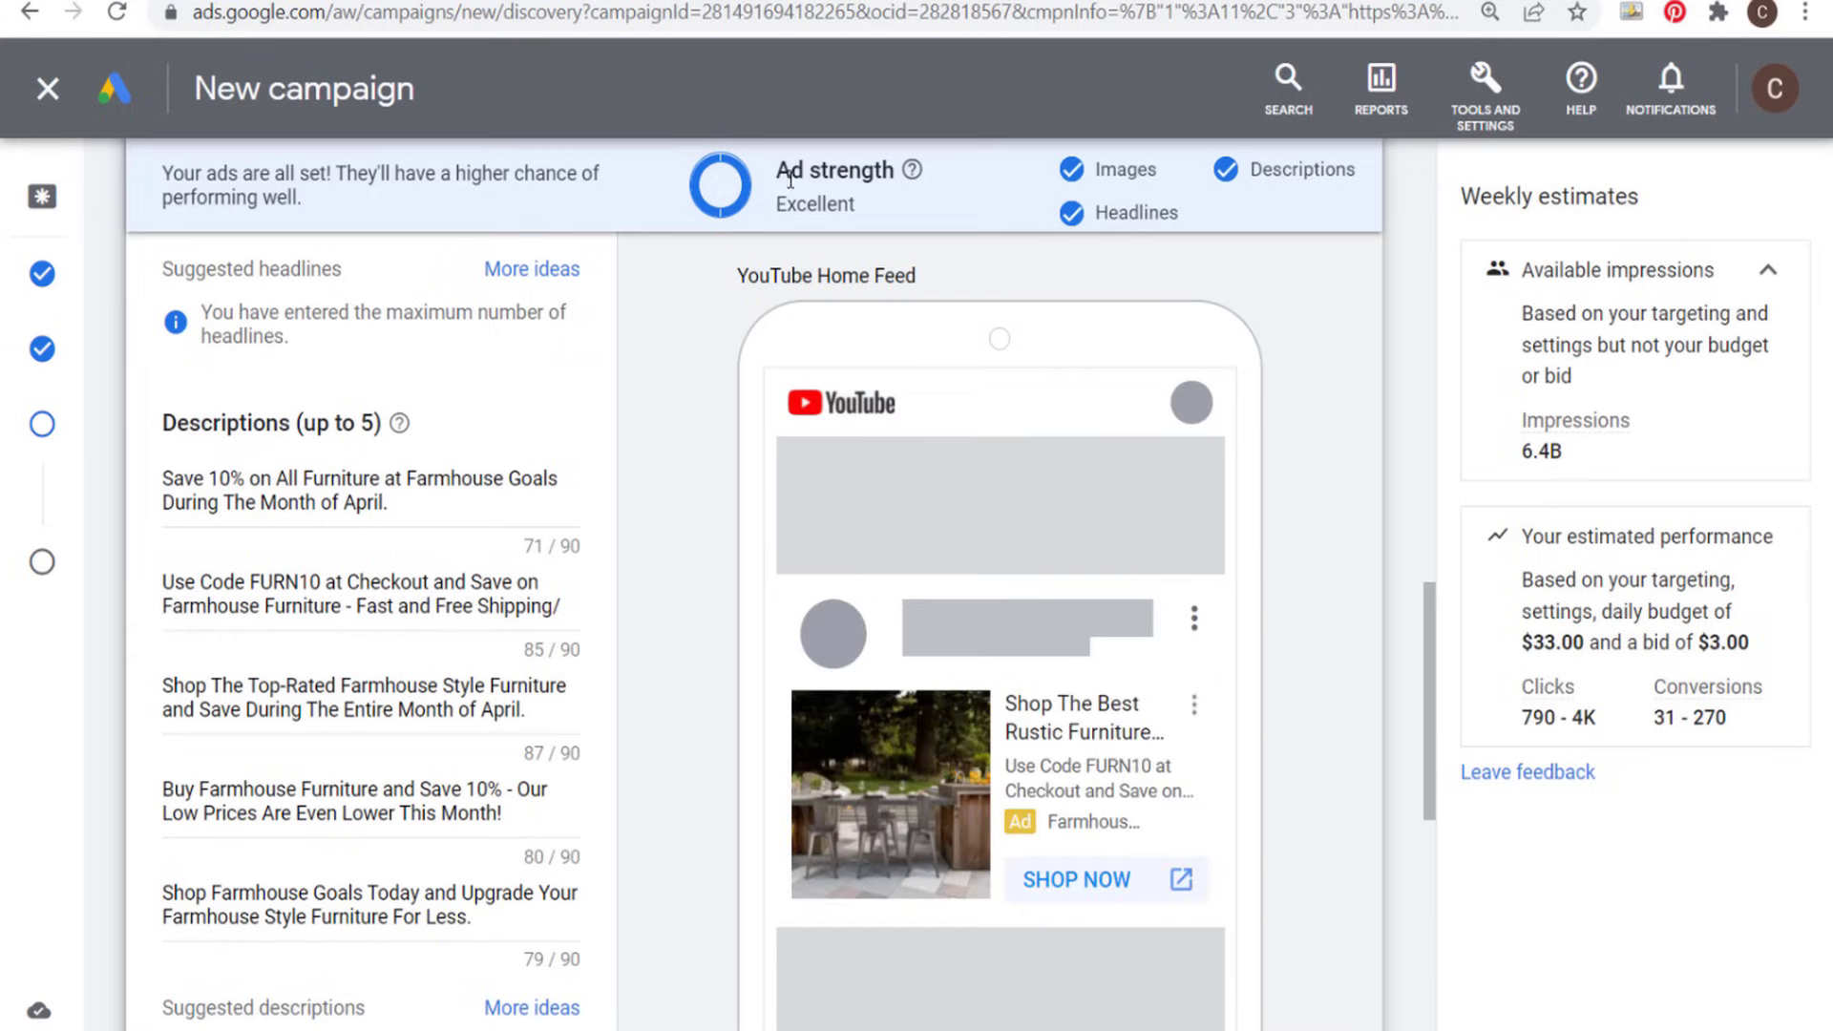
{"action": "left_click_drag", "start_coordinate": [779, 170], "coordinate": [900, 175]}
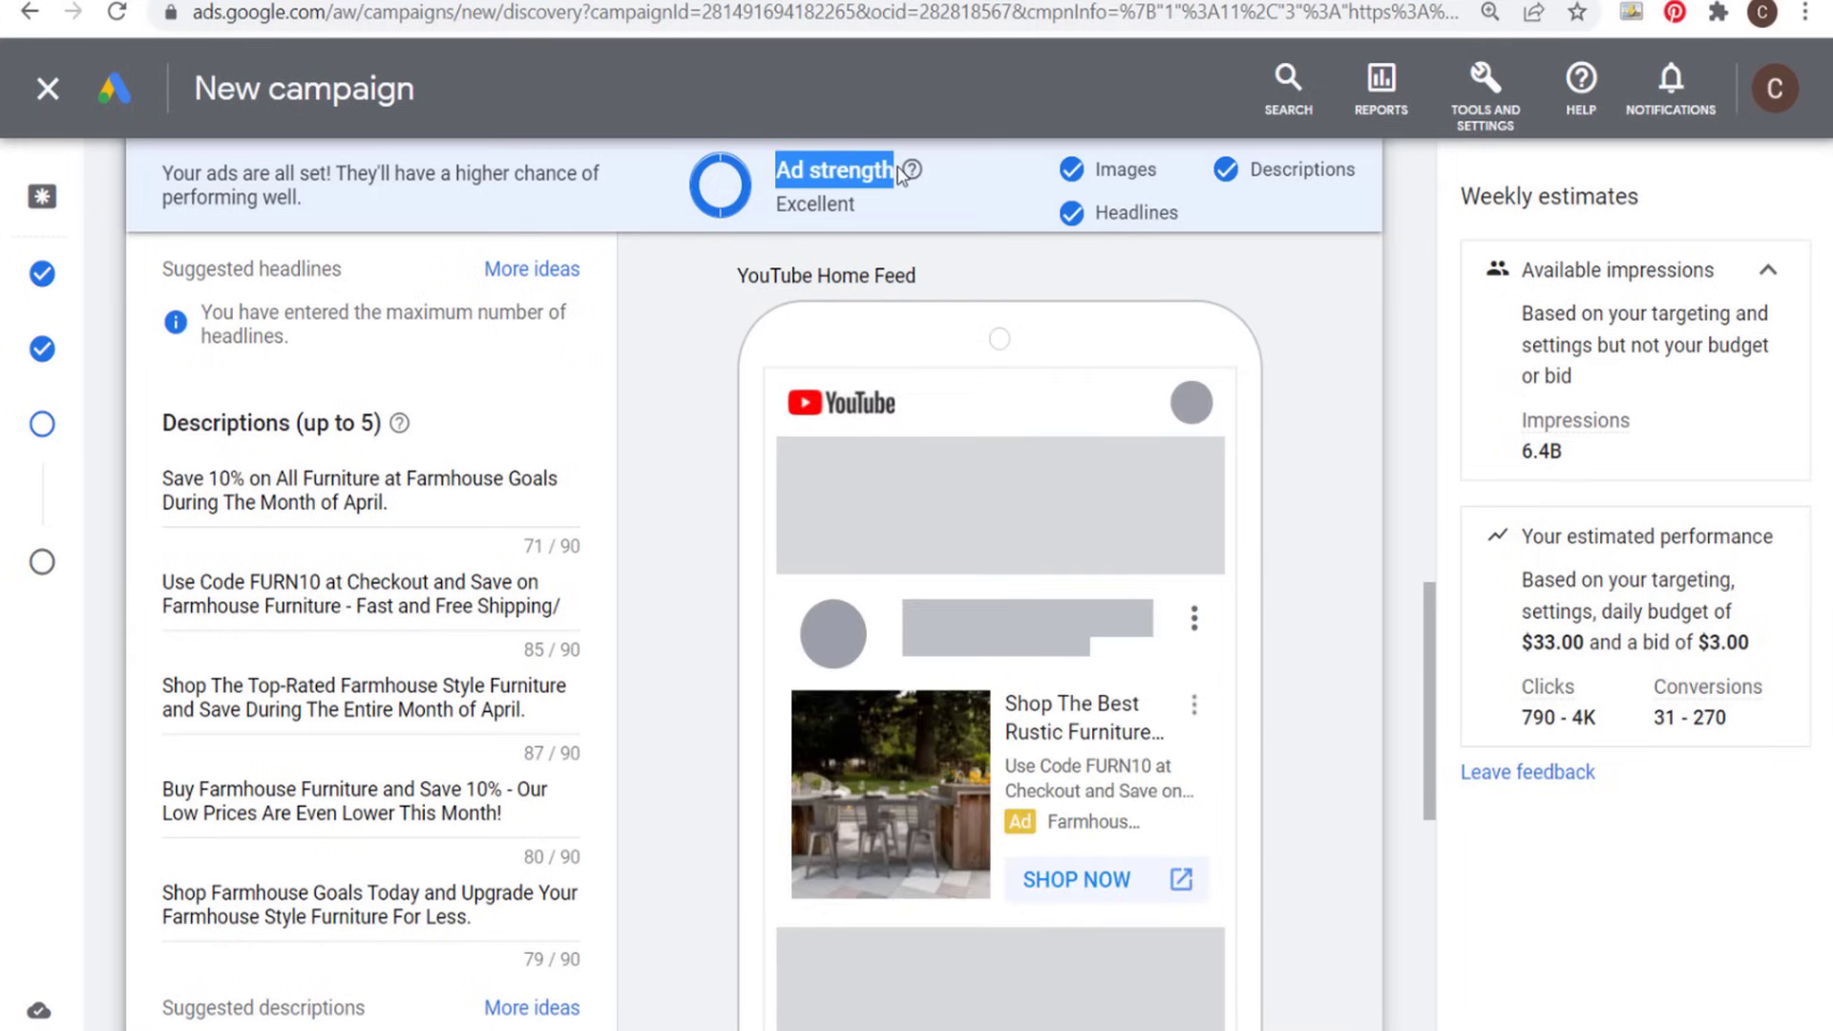
{"action": "left_click", "coordinate": [798, 209]}
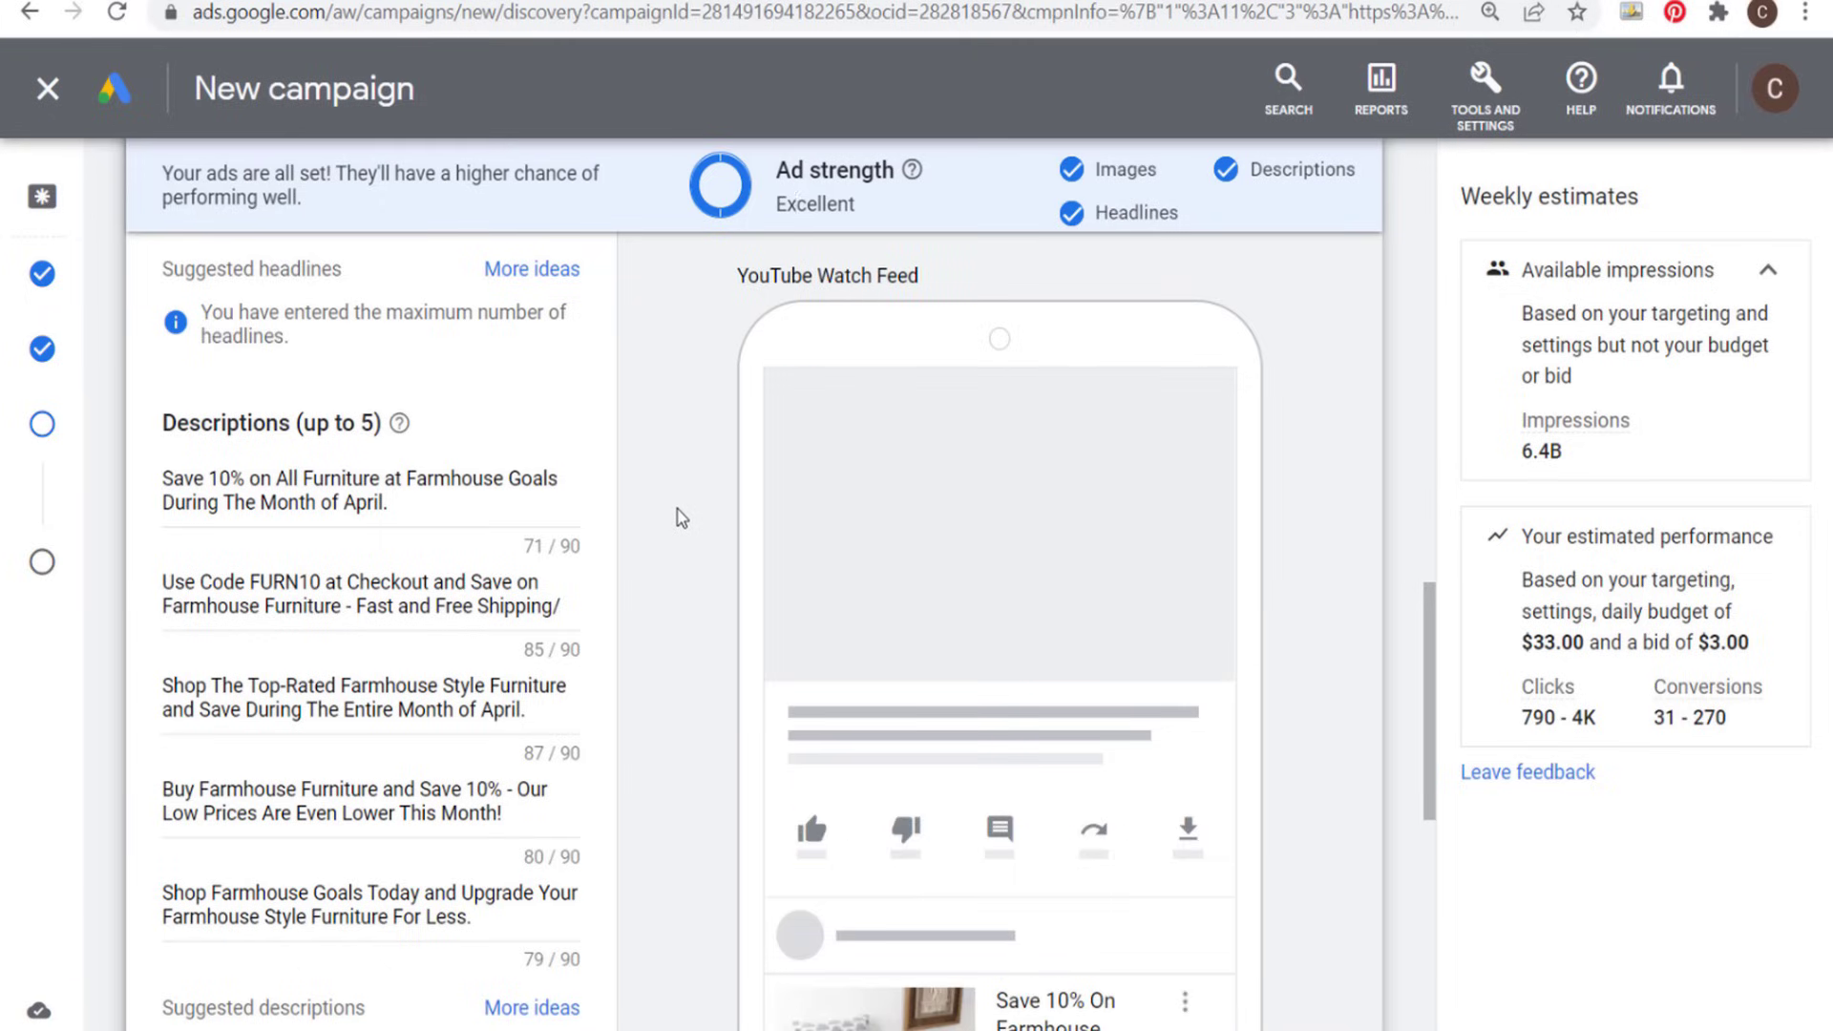
{"action": "scroll", "coordinate": [680, 518], "scroll_direction": "down", "scroll_amount": 5}
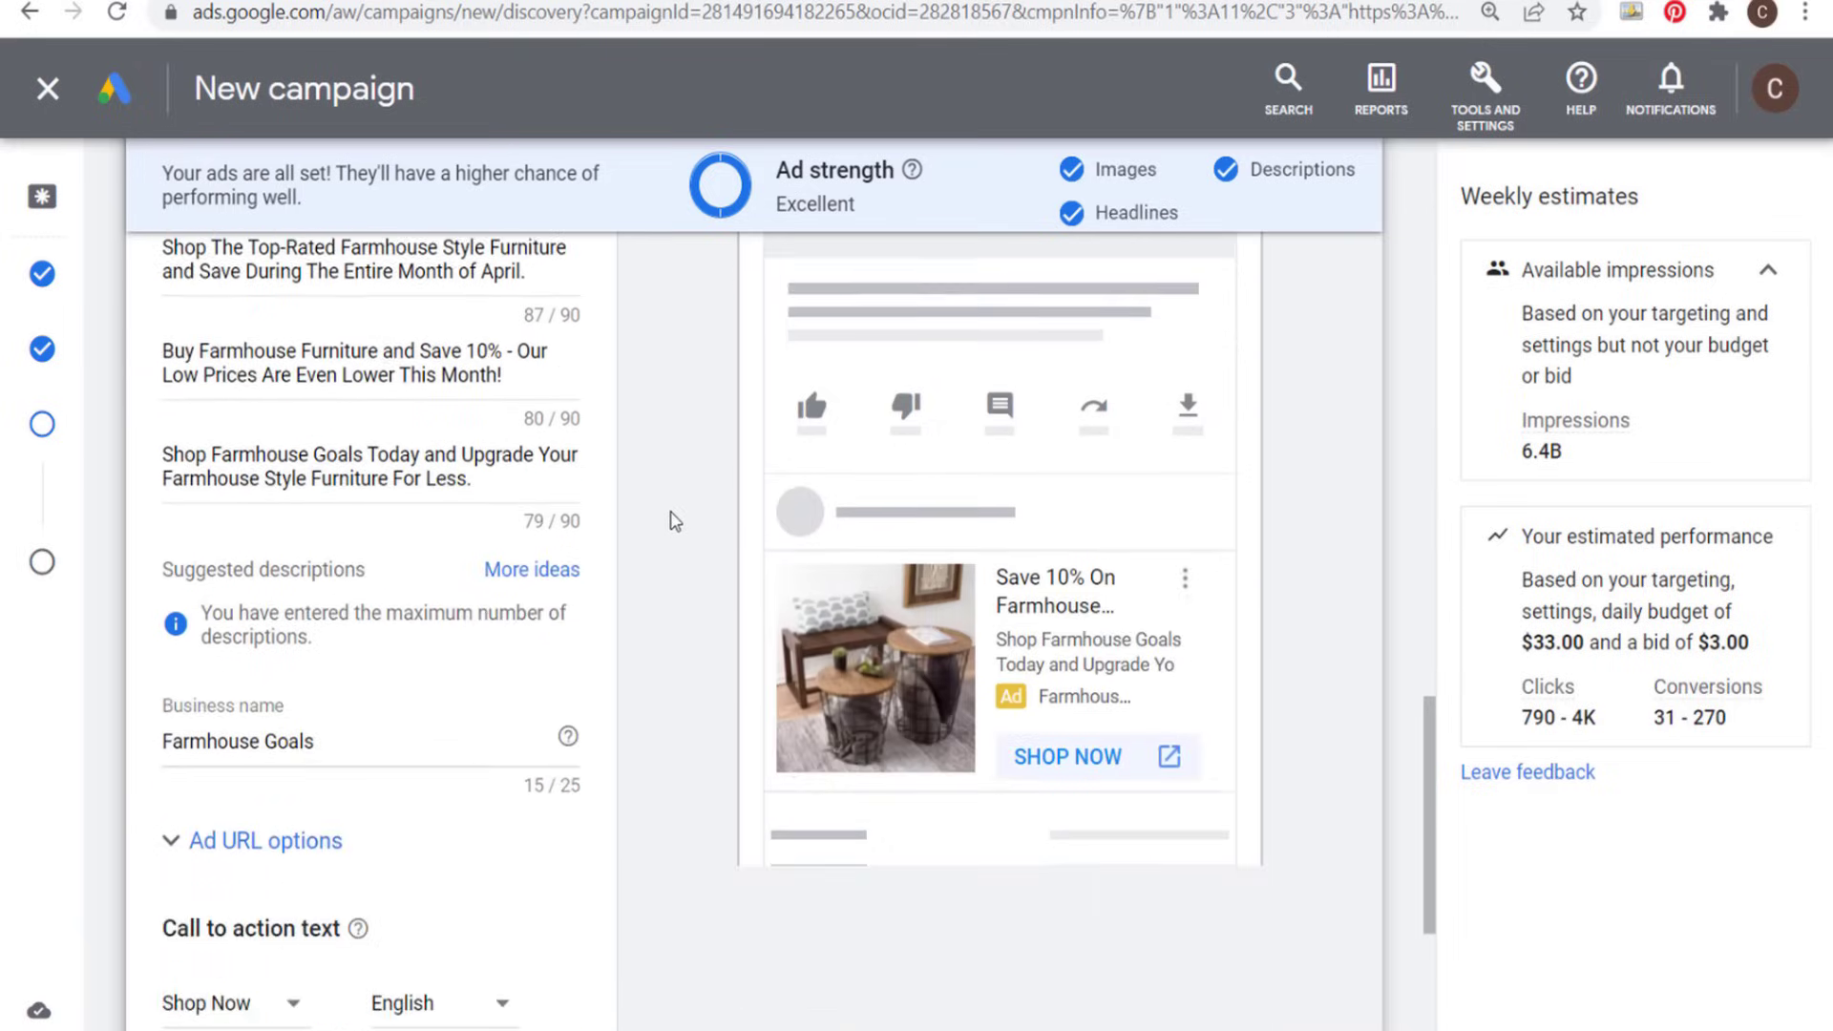
{"action": "scroll", "coordinate": [678, 515], "scroll_direction": "down", "scroll_amount": 5}
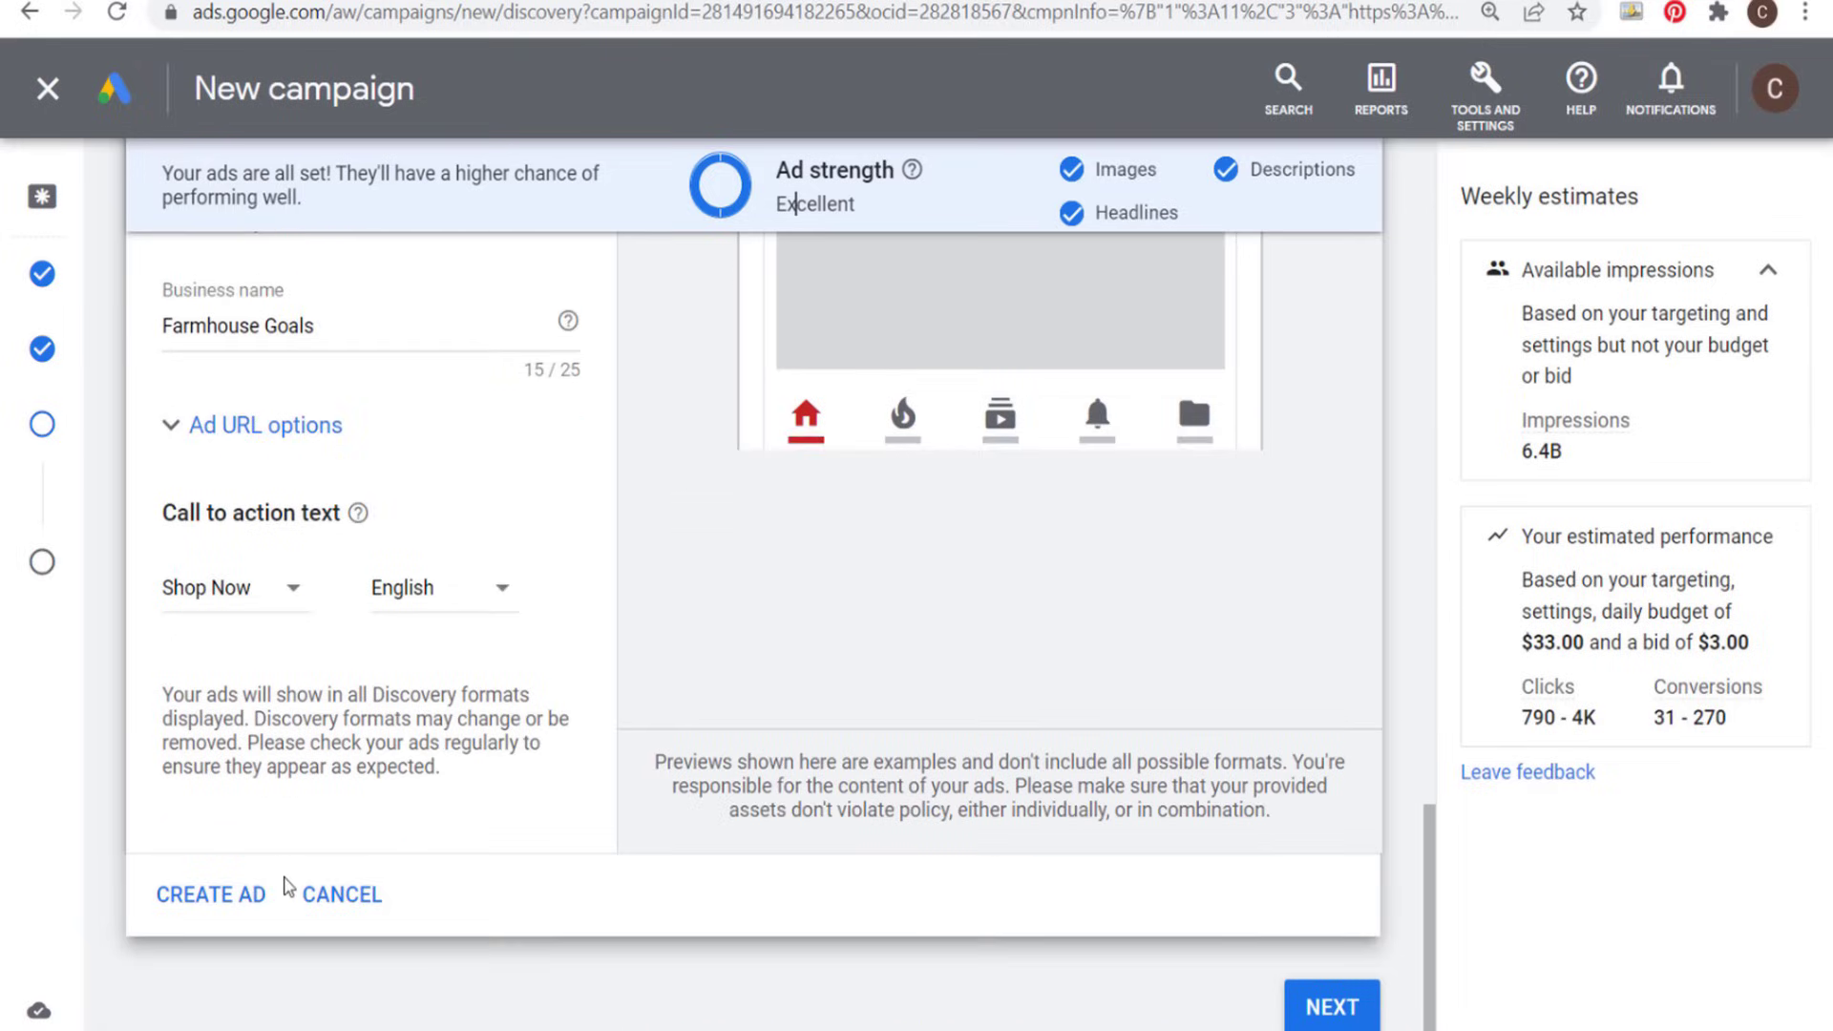
- Create the completed Discovery ad and duplicate it as a second ad in the same ad group
{"action": "left_click", "coordinate": [206, 901]}
{"action": "mouse_move", "coordinate": [893, 576]}
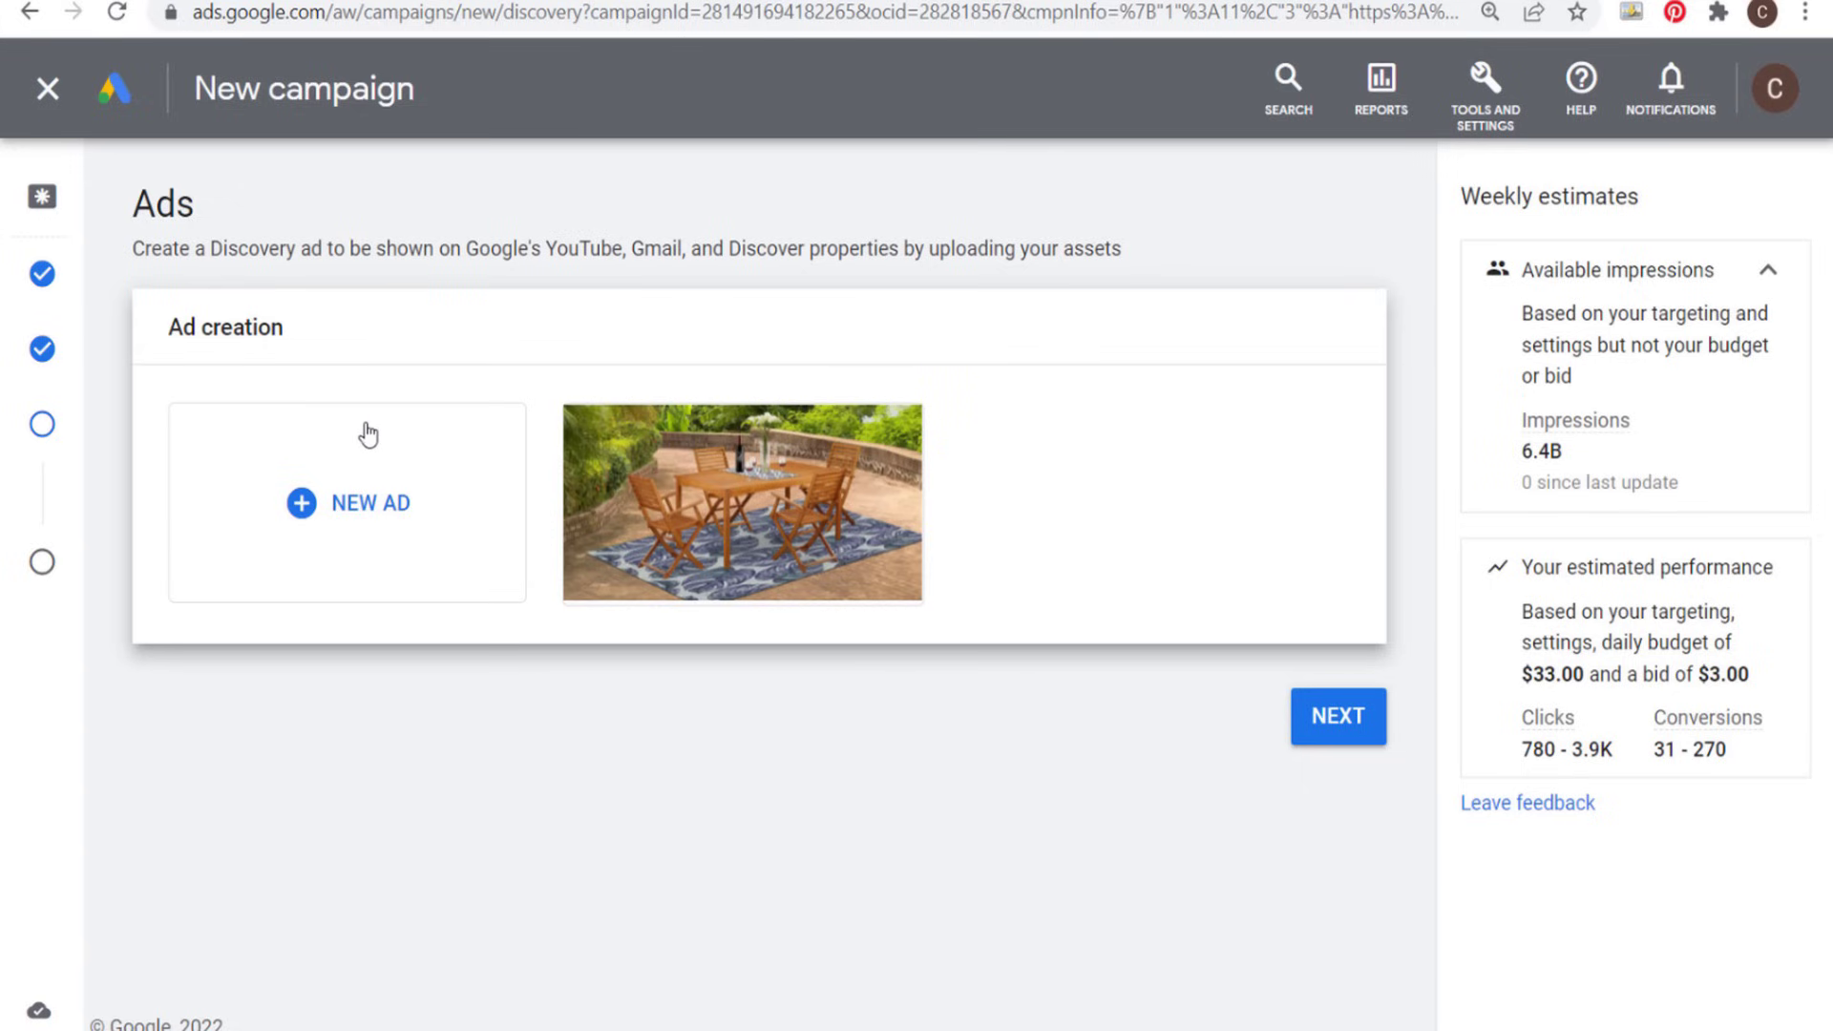
{"action": "mouse_move", "coordinate": [668, 520]}
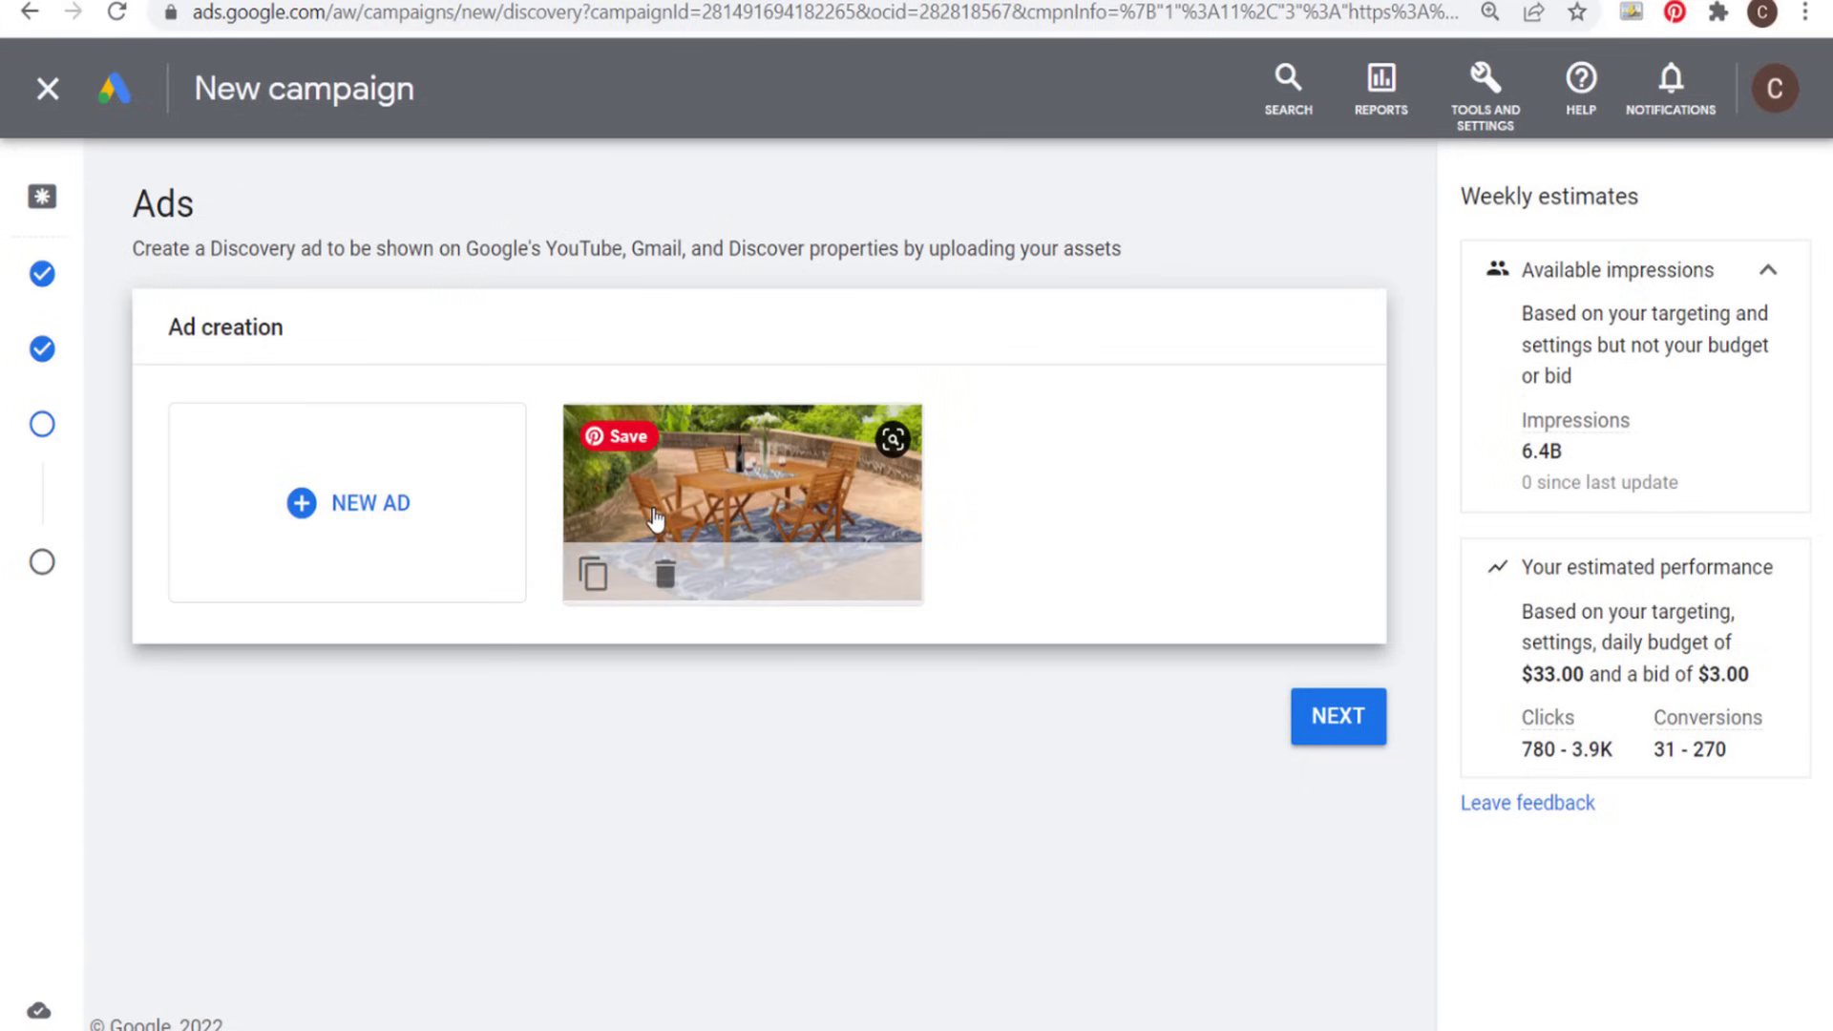
{"action": "left_click", "coordinate": [594, 573]}
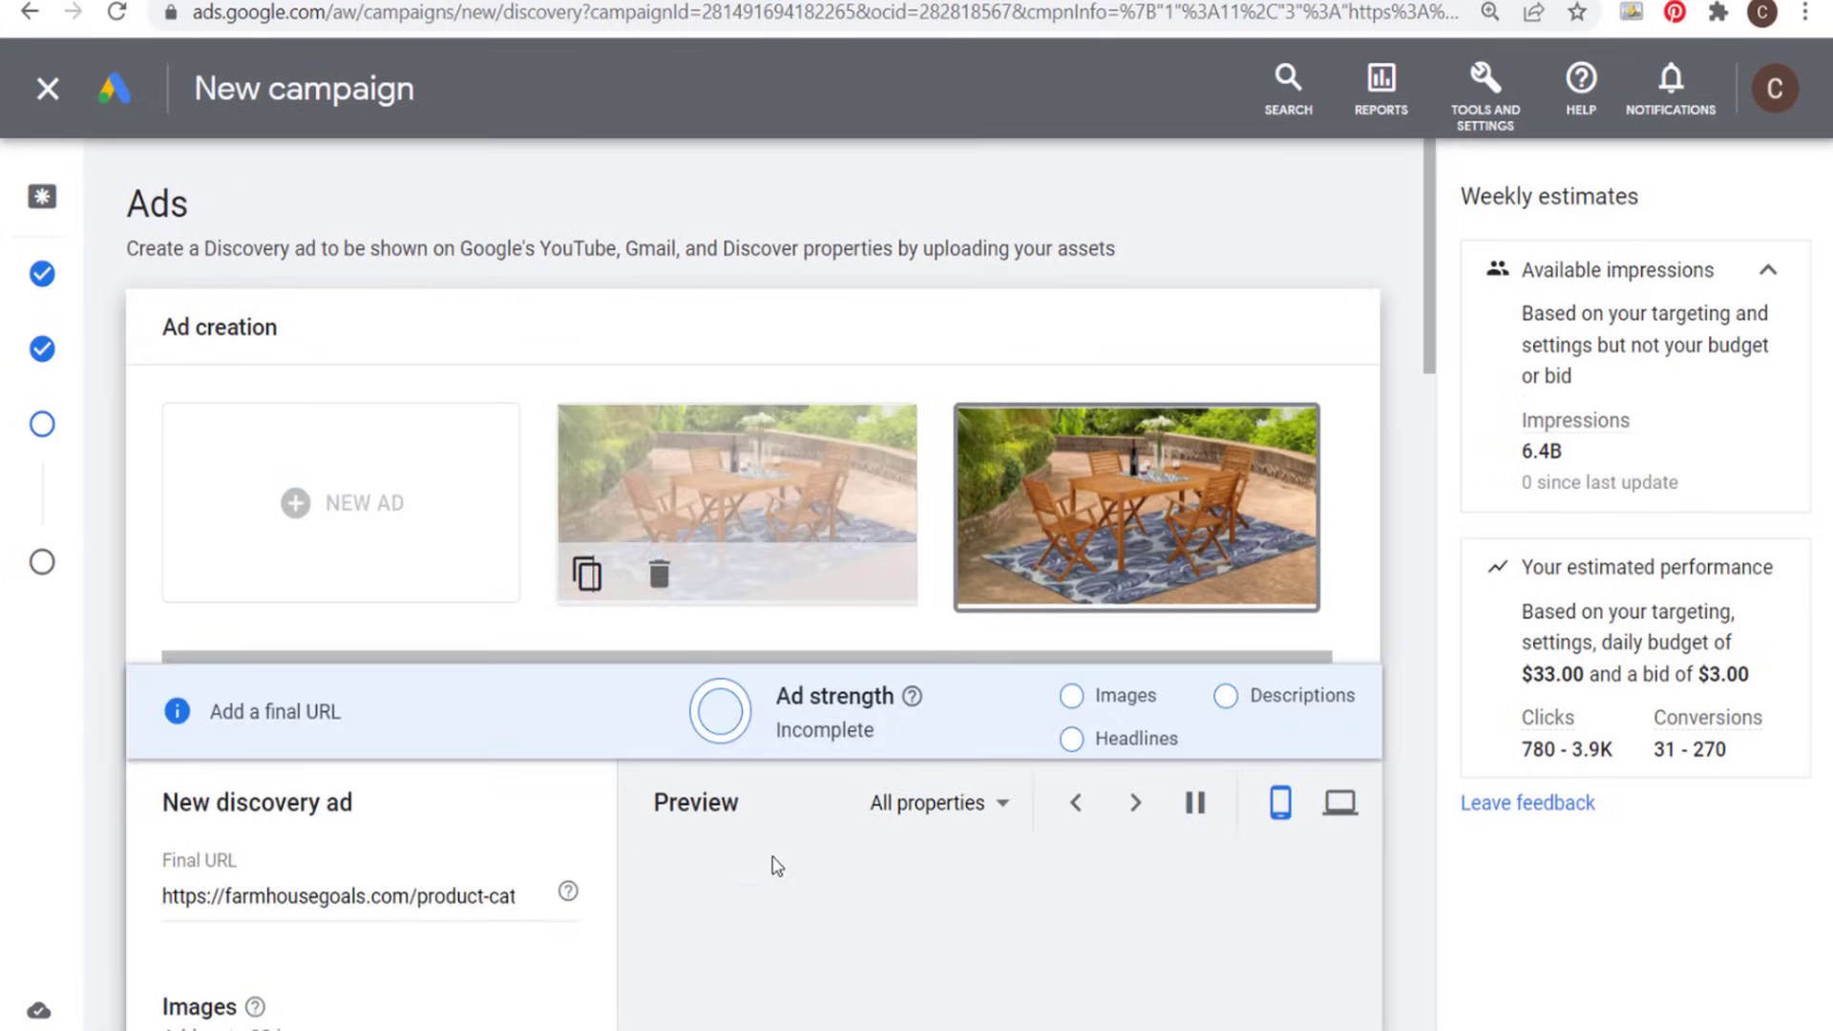
{"action": "scroll", "coordinate": [475, 725], "scroll_direction": "down", "scroll_amount": 2}
{"action": "scroll", "coordinate": [466, 735], "scroll_direction": "down", "scroll_amount": 3}
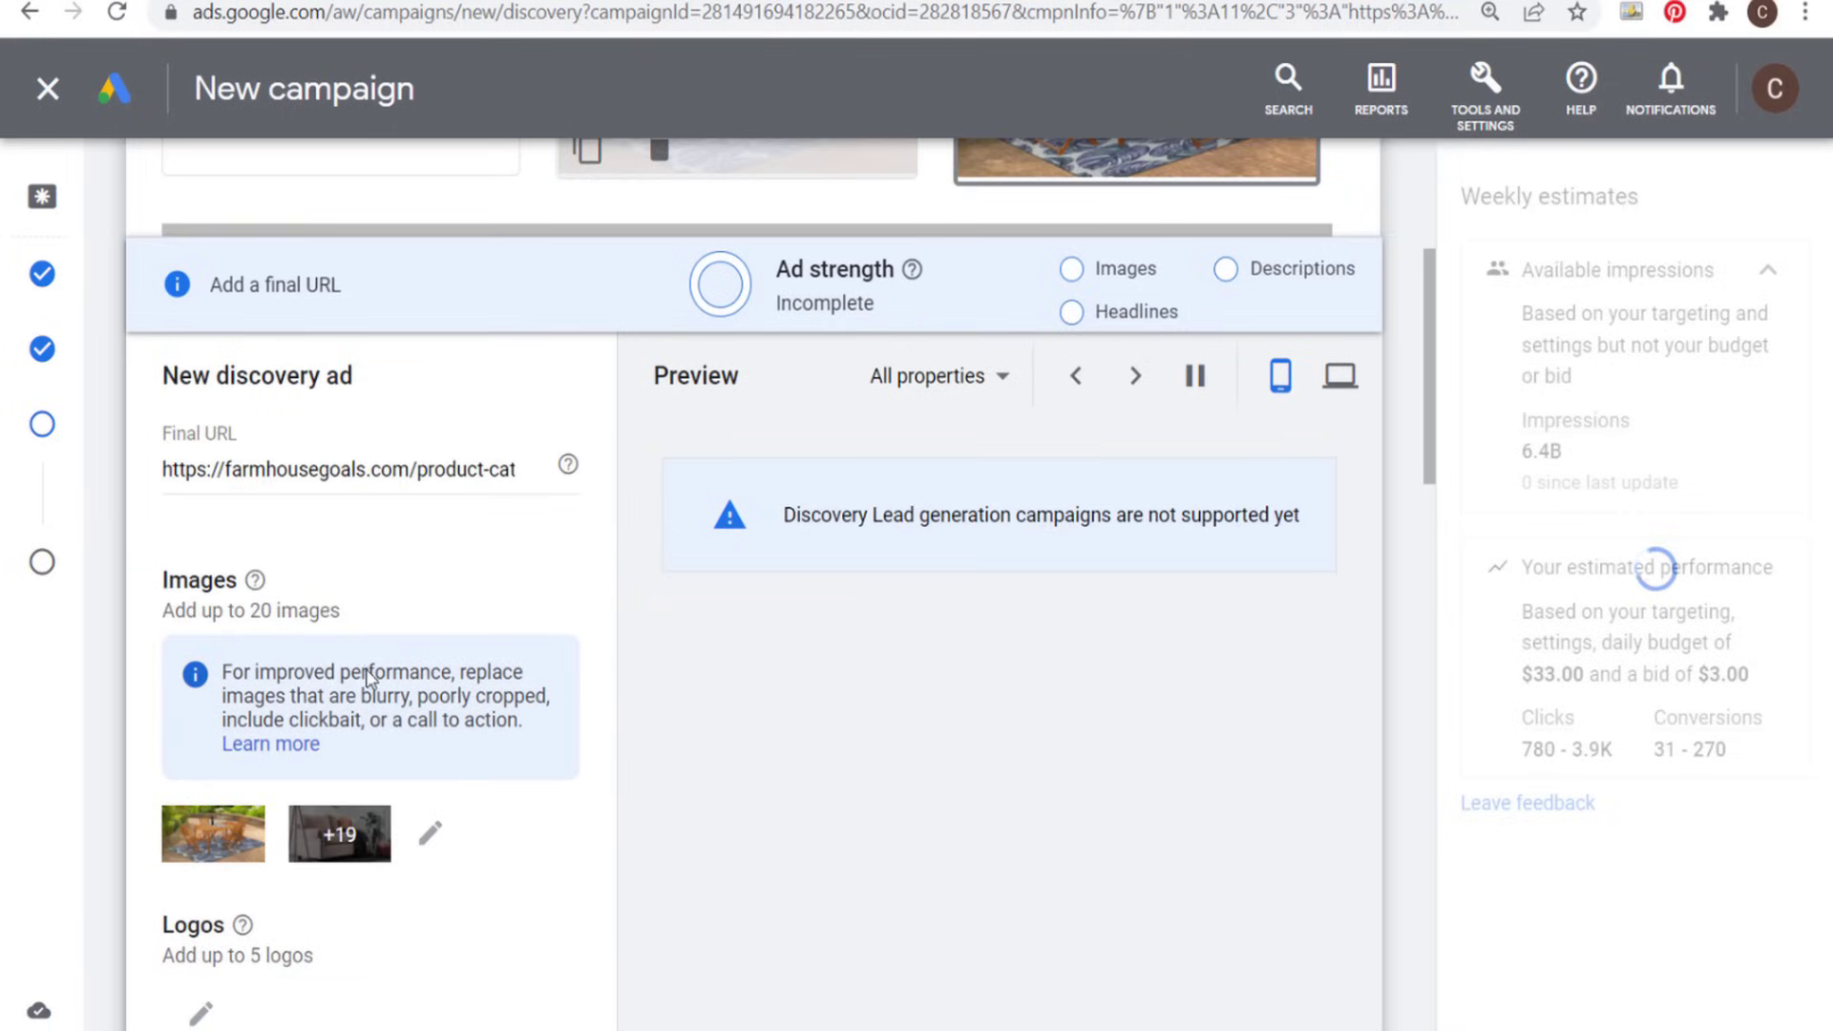
{"action": "left_click_drag", "start_coordinate": [422, 473], "coordinate": [671, 482]}
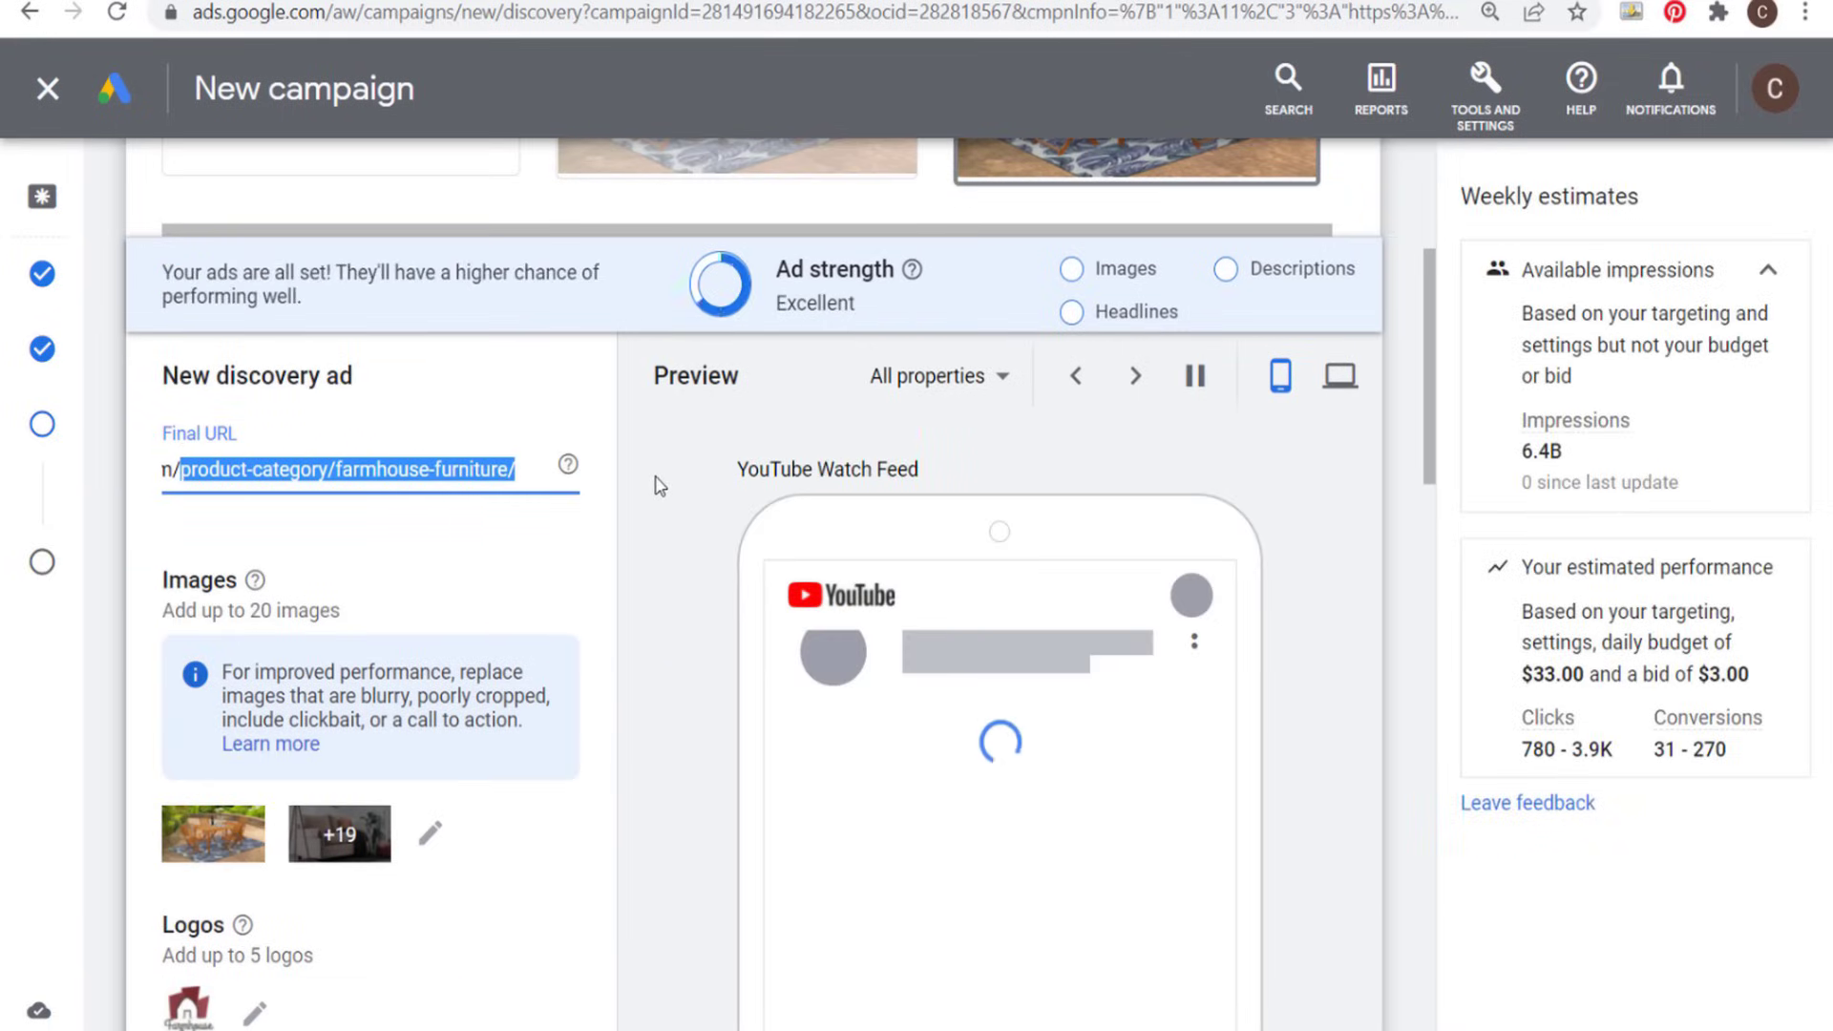
{"action": "type", "text": "farmhouse"}
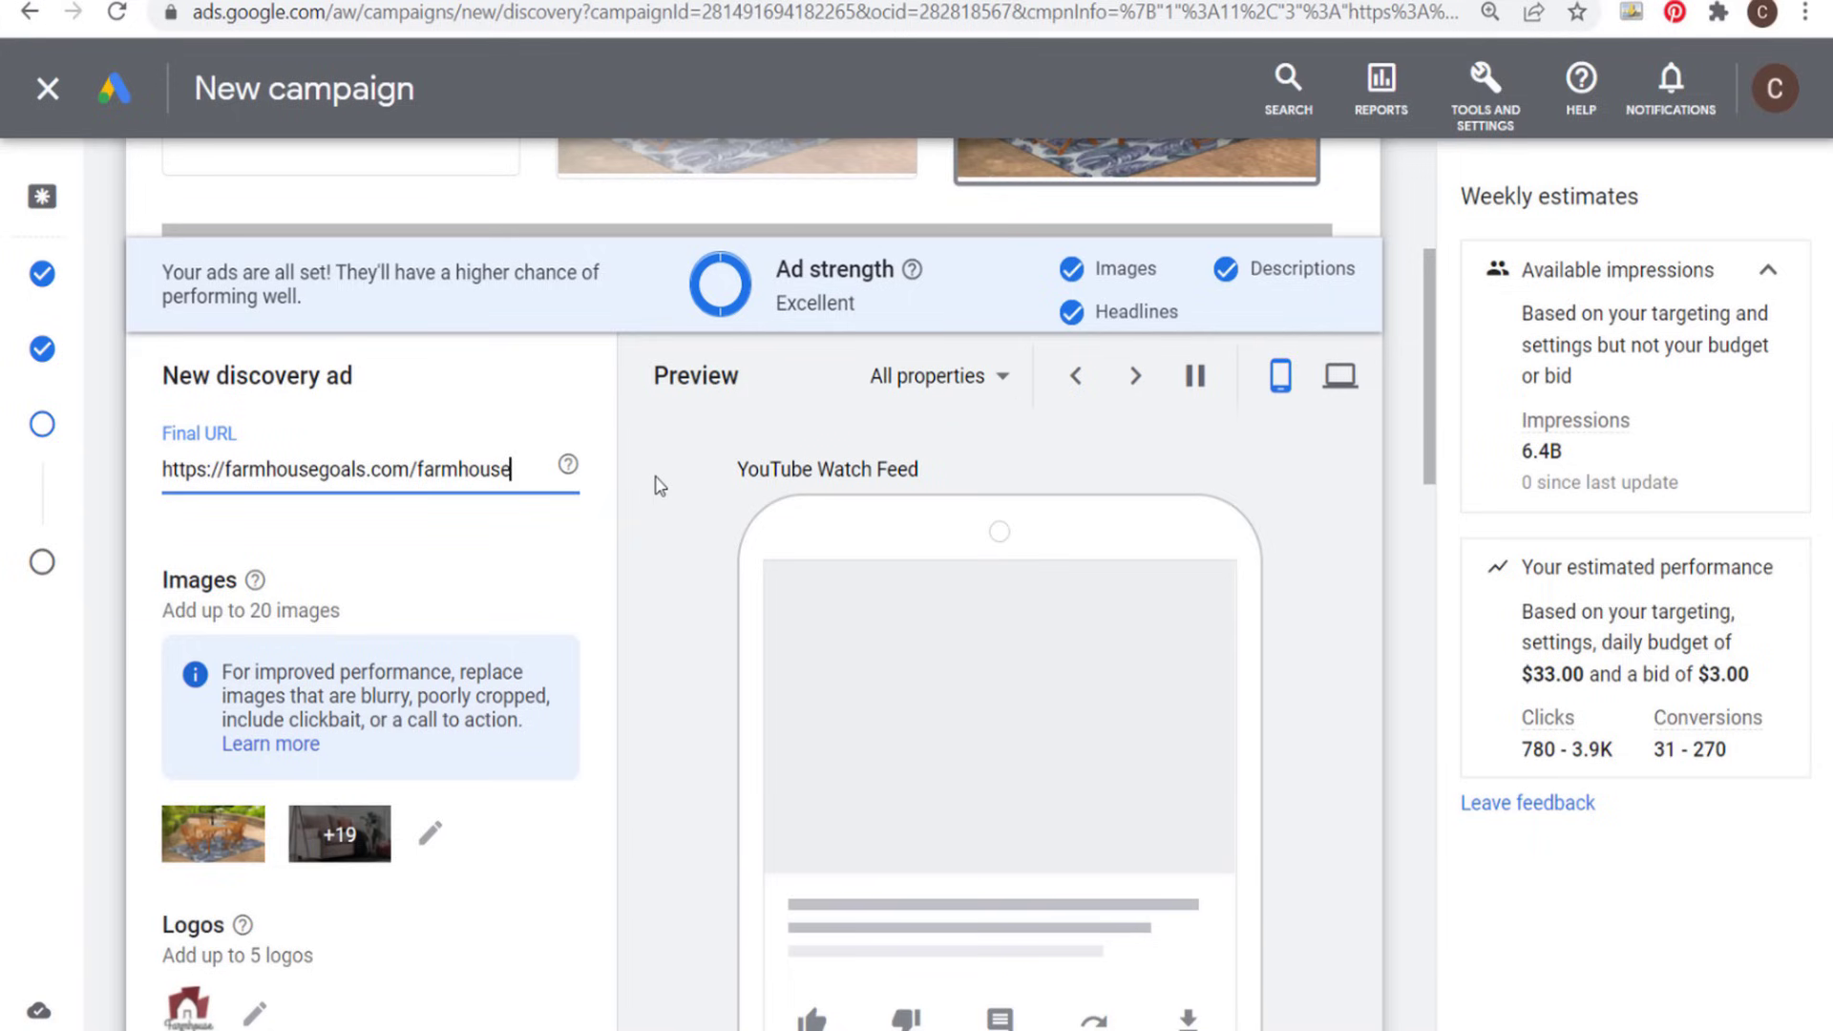
{"action": "type", "text": "-furniture/"}
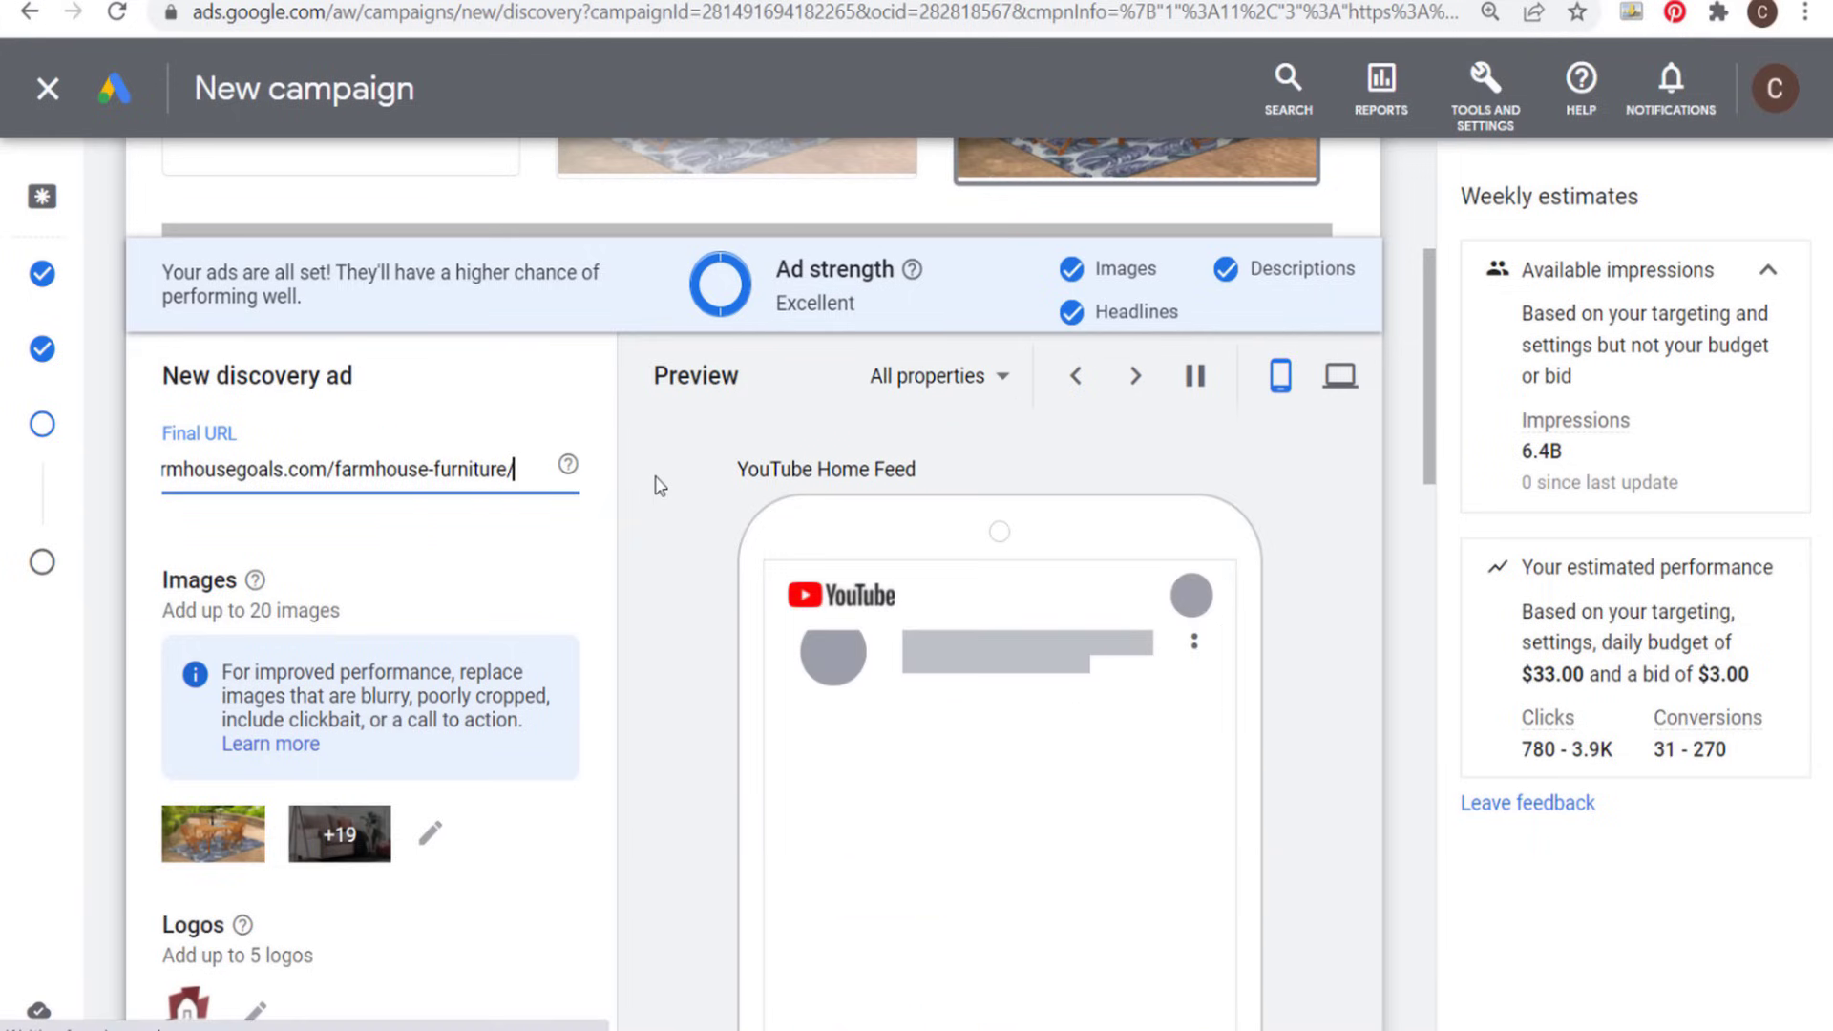
{"action": "left_click", "coordinate": [666, 623]}
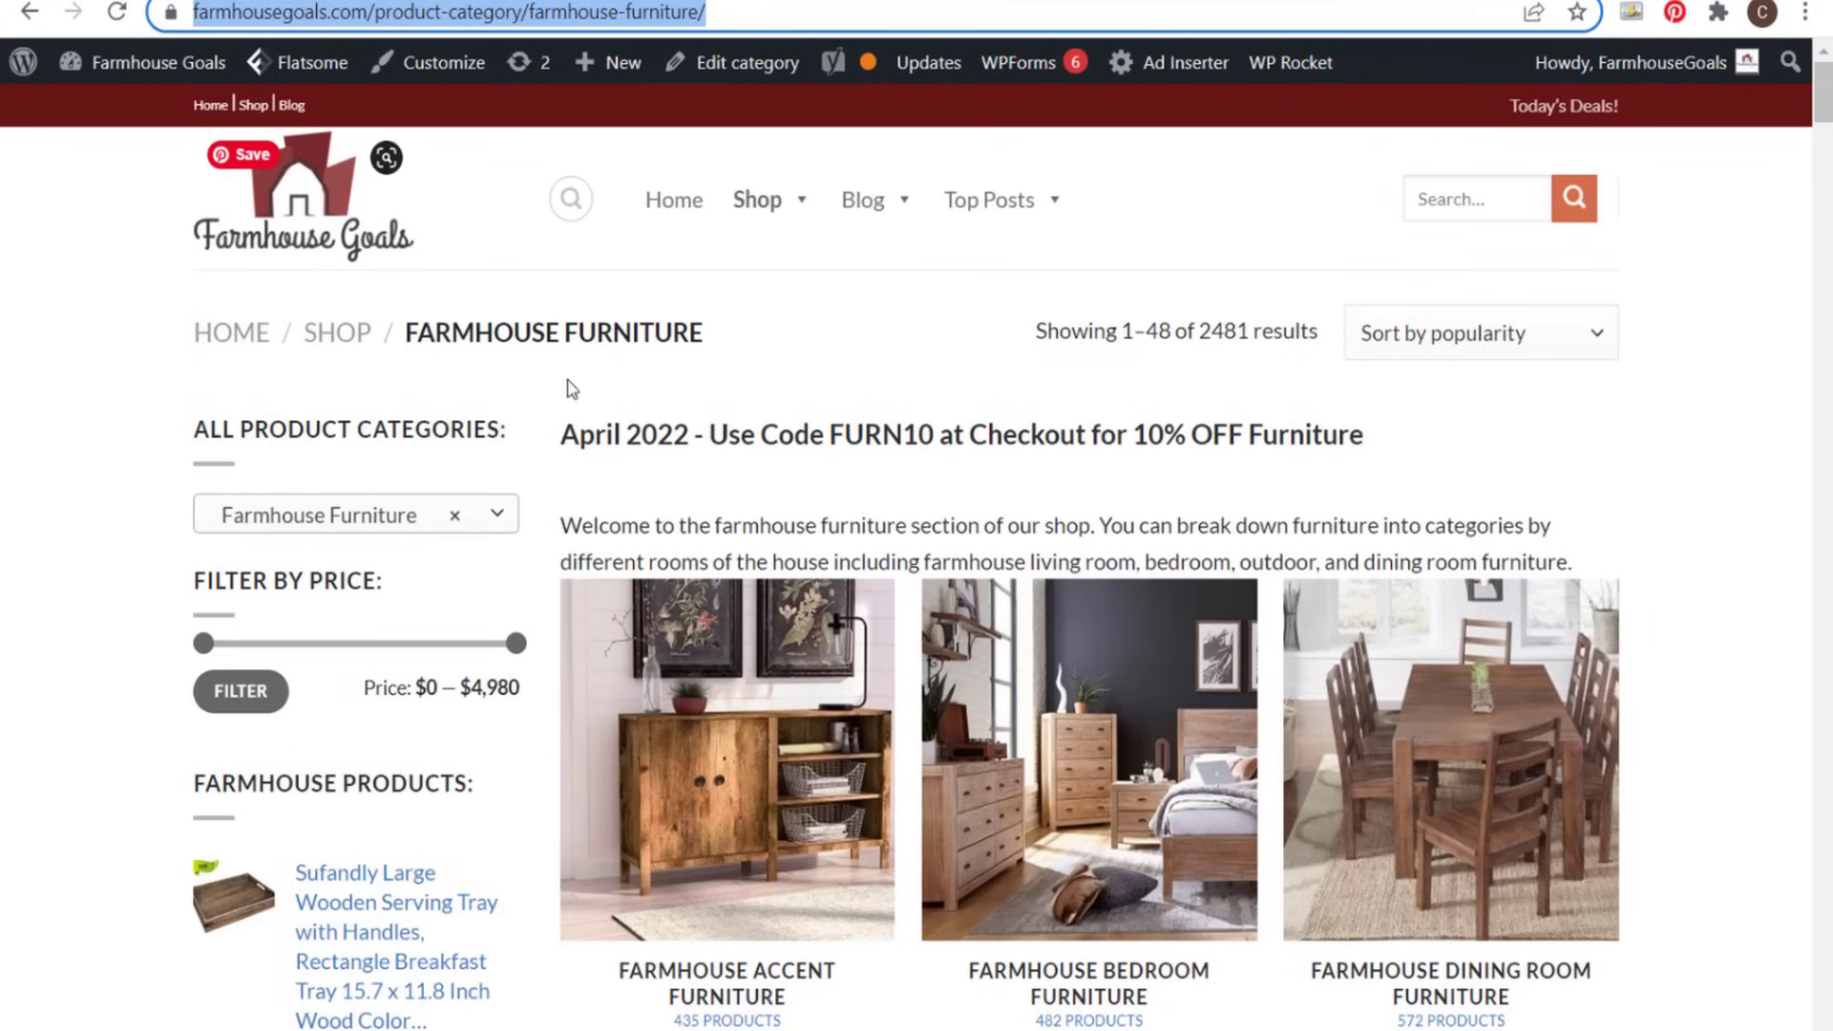
{"action": "left_click_drag", "start_coordinate": [562, 435], "coordinate": [919, 439]}
{"action": "left_click", "coordinate": [902, 434]}
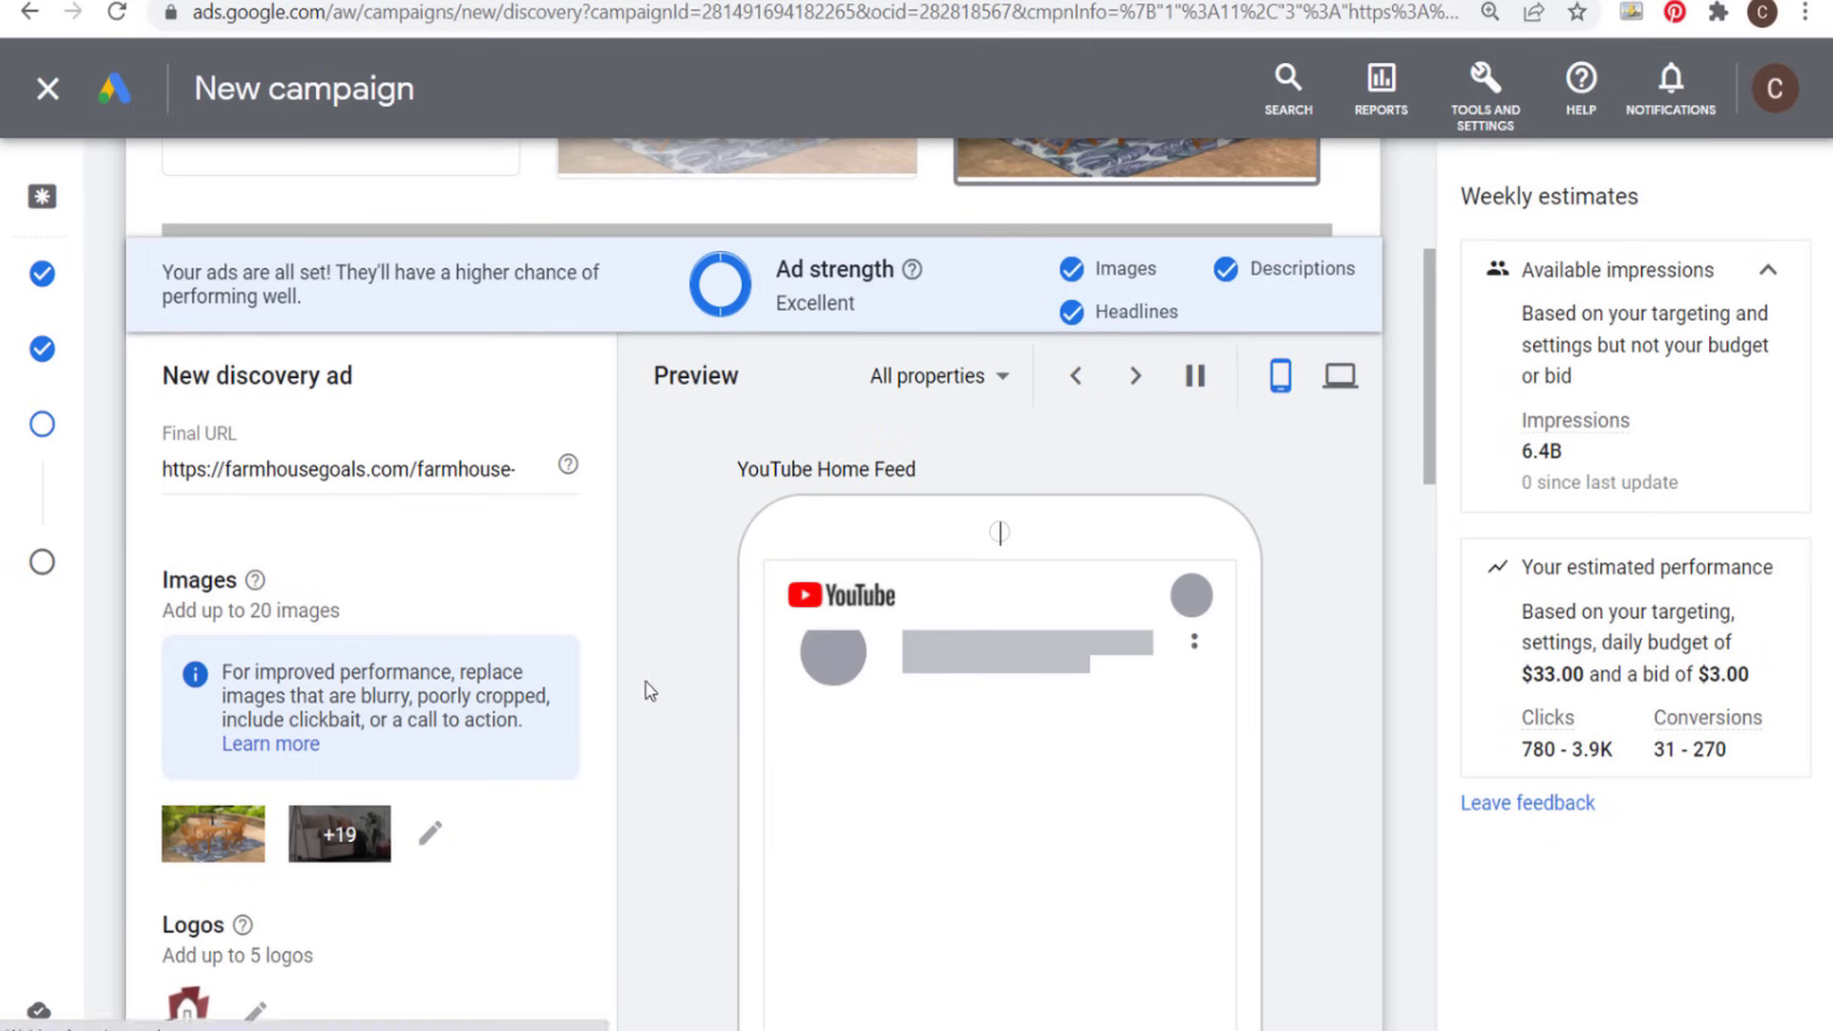
- Apply the changes to the duplicated ad and continue to the campaign review
{"action": "scroll", "coordinate": [650, 581], "scroll_direction": "down", "scroll_amount": 3}
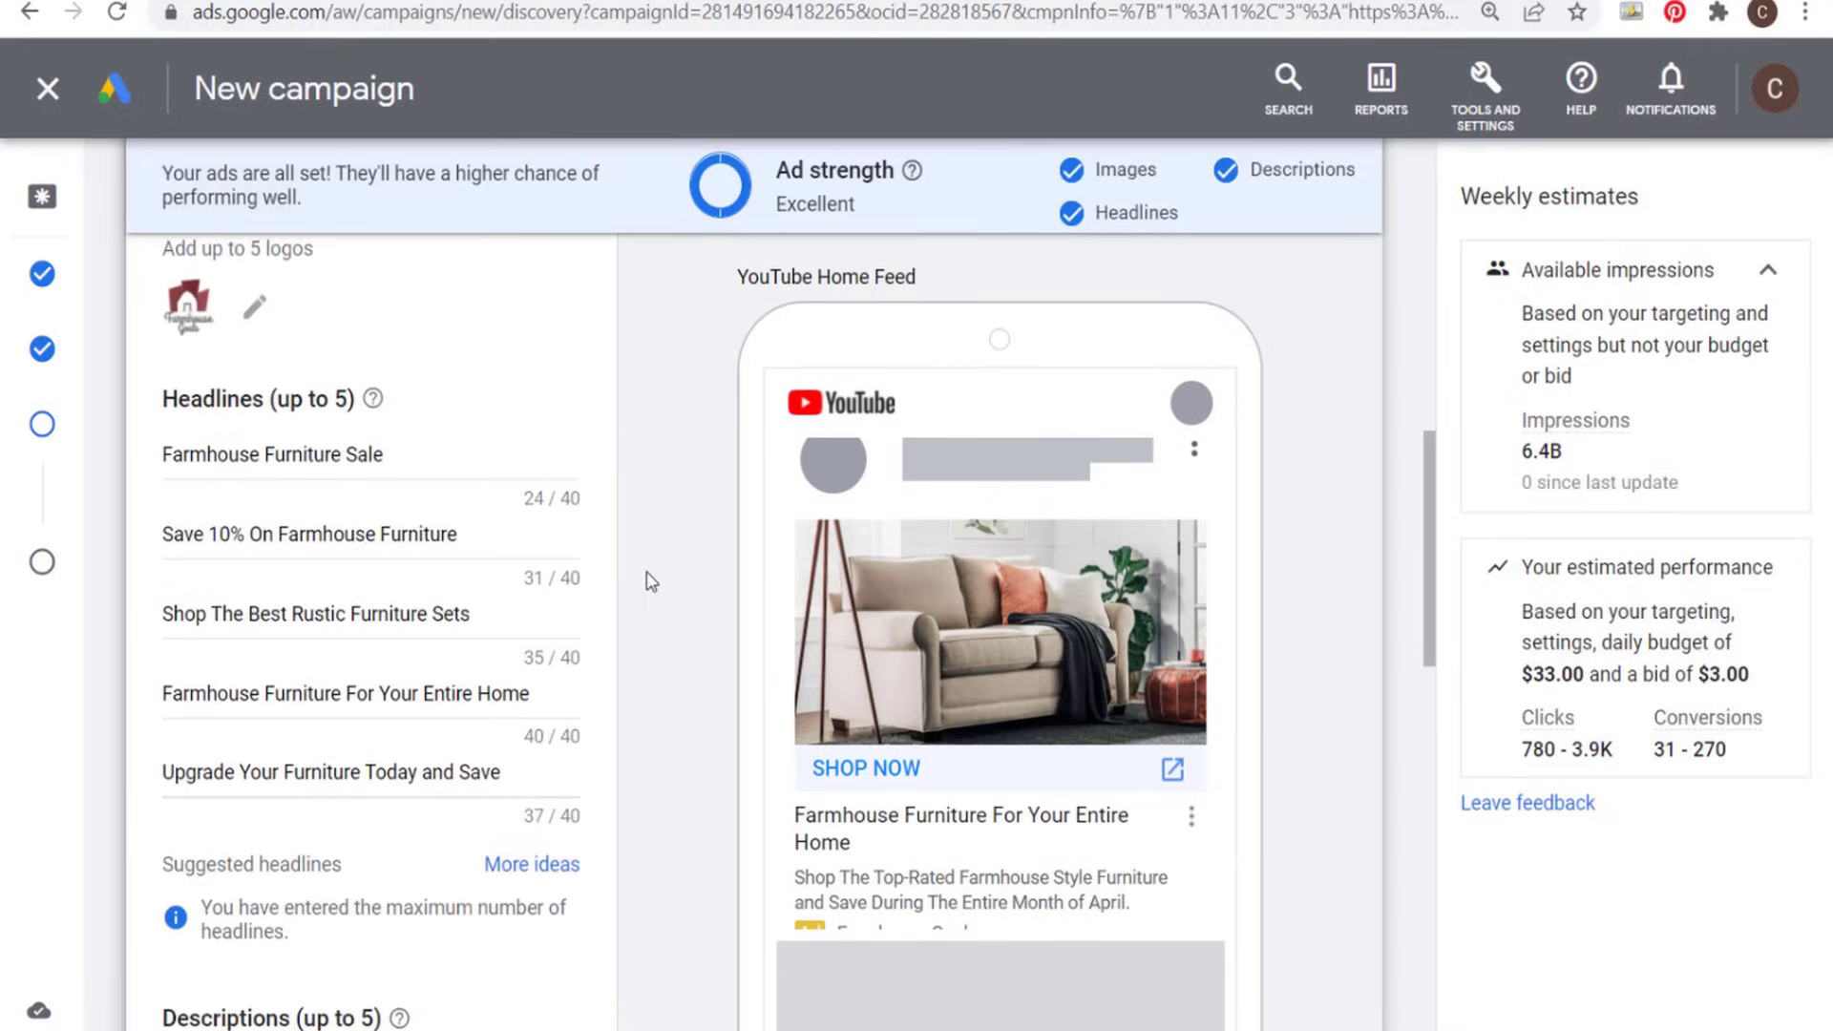
{"action": "scroll", "coordinate": [650, 581], "scroll_direction": "down", "scroll_amount": 5}
{"action": "scroll", "coordinate": [637, 524], "scroll_direction": "down", "scroll_amount": 10}
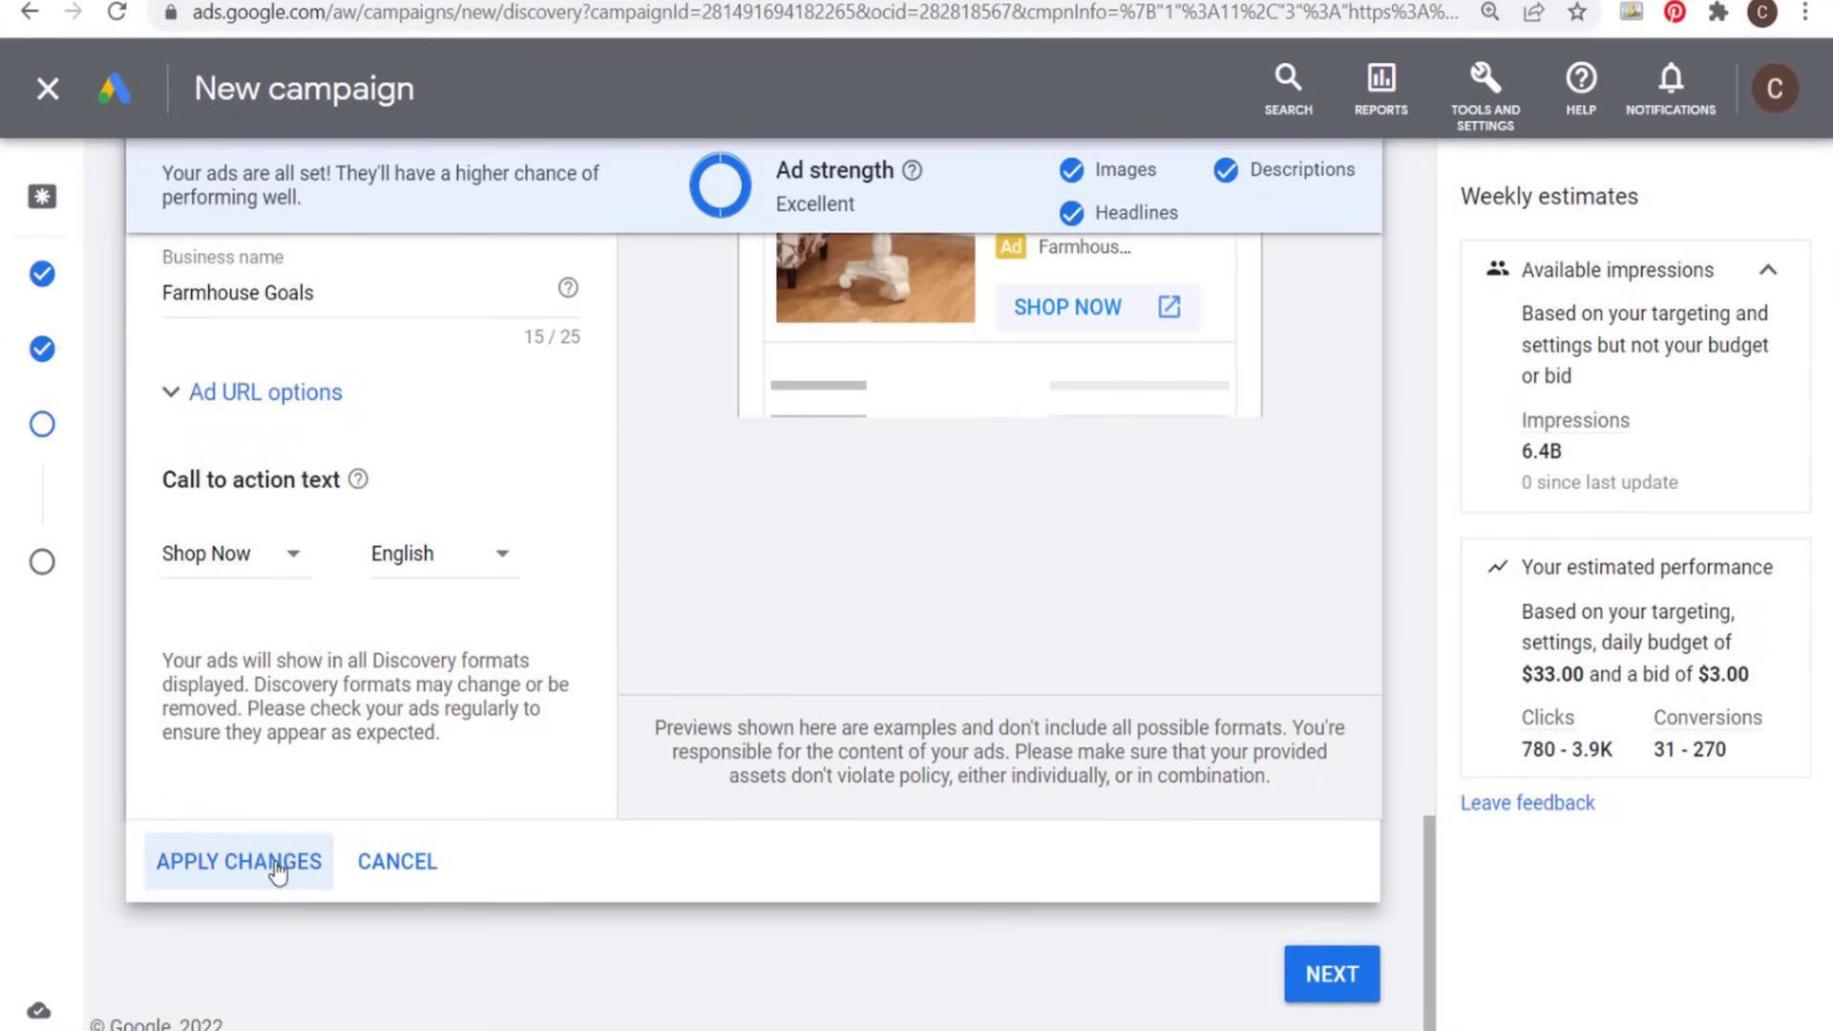
{"action": "left_click", "coordinate": [279, 863]}
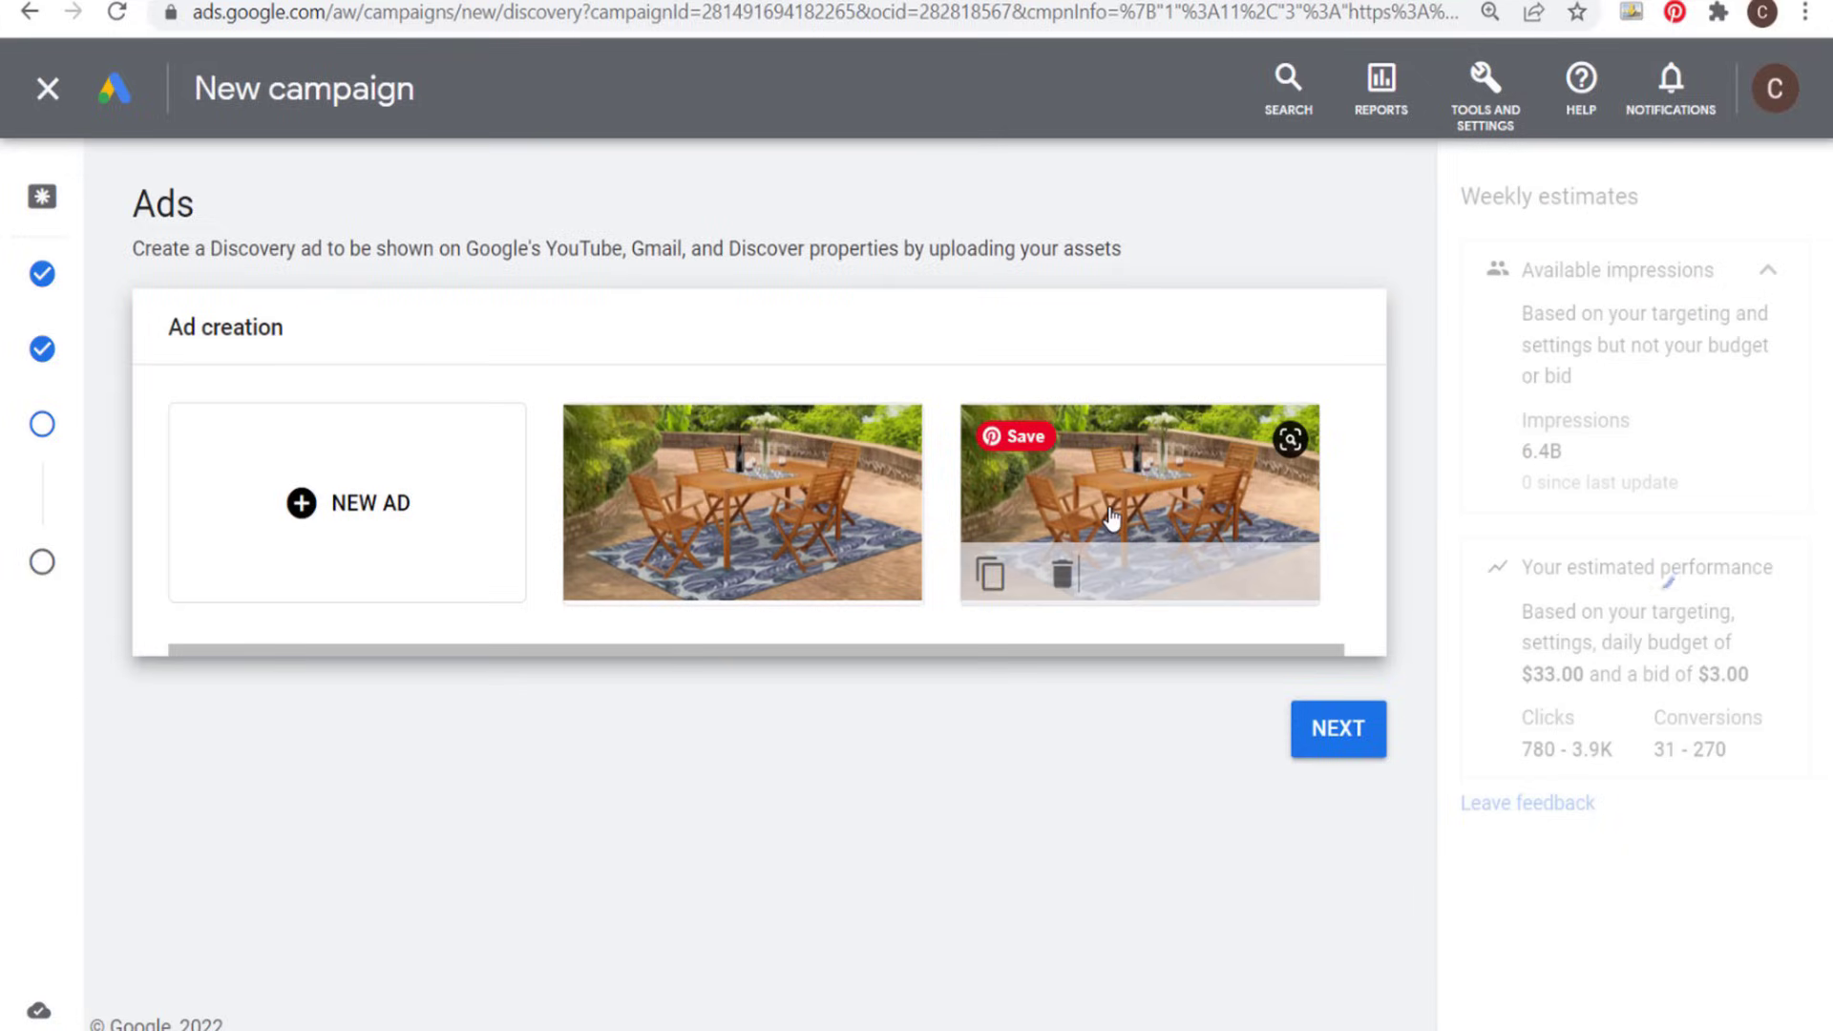
{"action": "left_click", "coordinate": [1355, 737]}
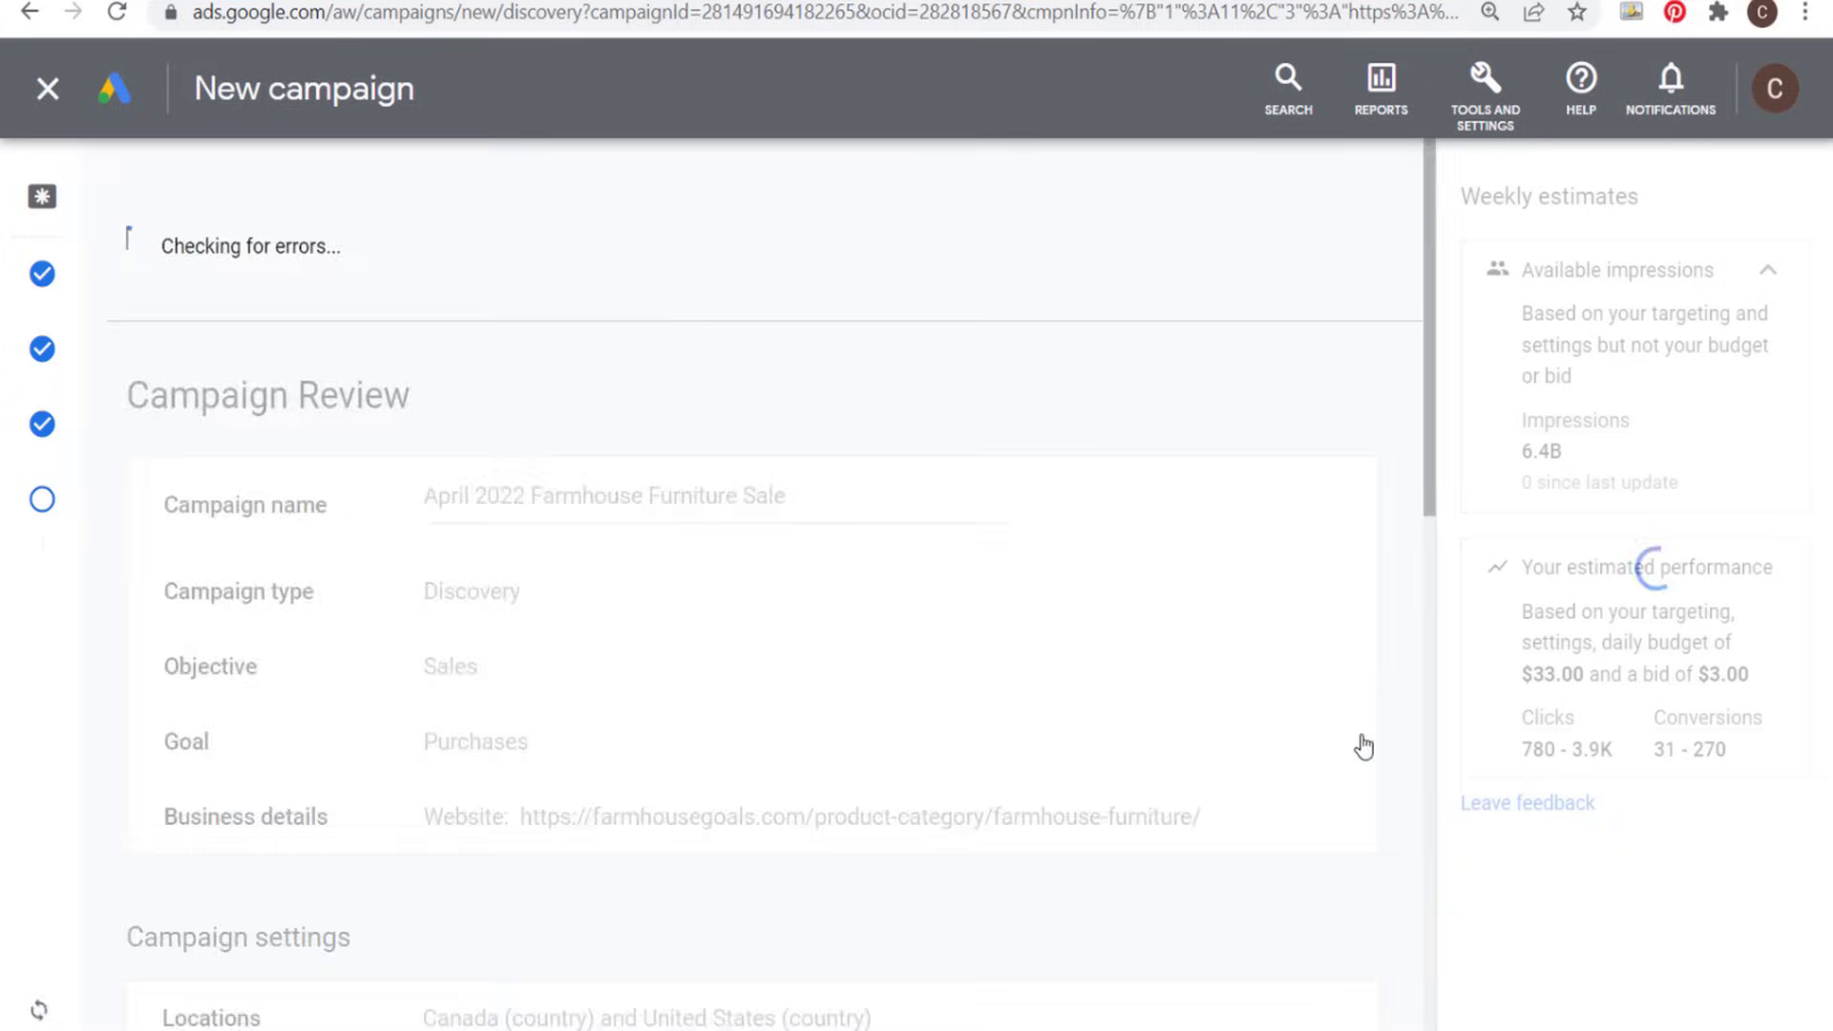
- Review the budget warning, campaign settings, targeting and ads, and publish the April 2022 Farmhouse Furniture Sale campaign
{"action": "left_click_drag", "start_coordinate": [178, 277], "coordinate": [588, 257]}
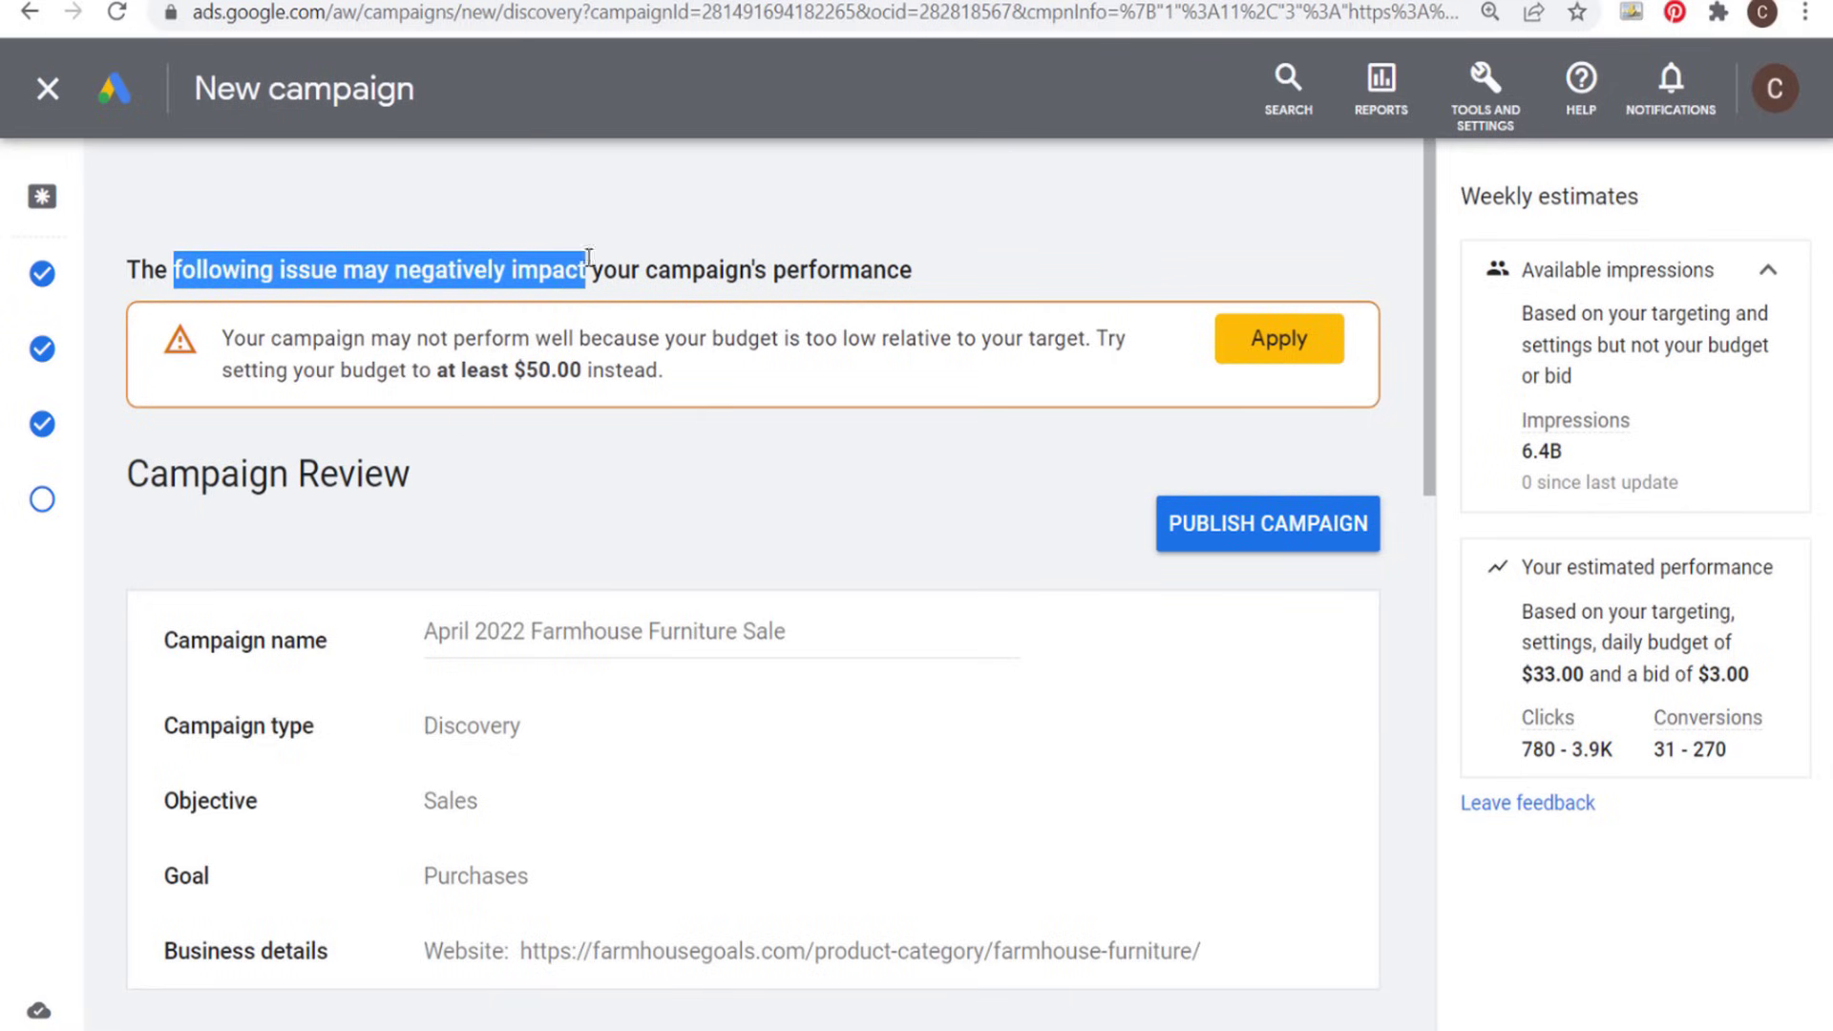
{"action": "left_click", "coordinate": [861, 272]}
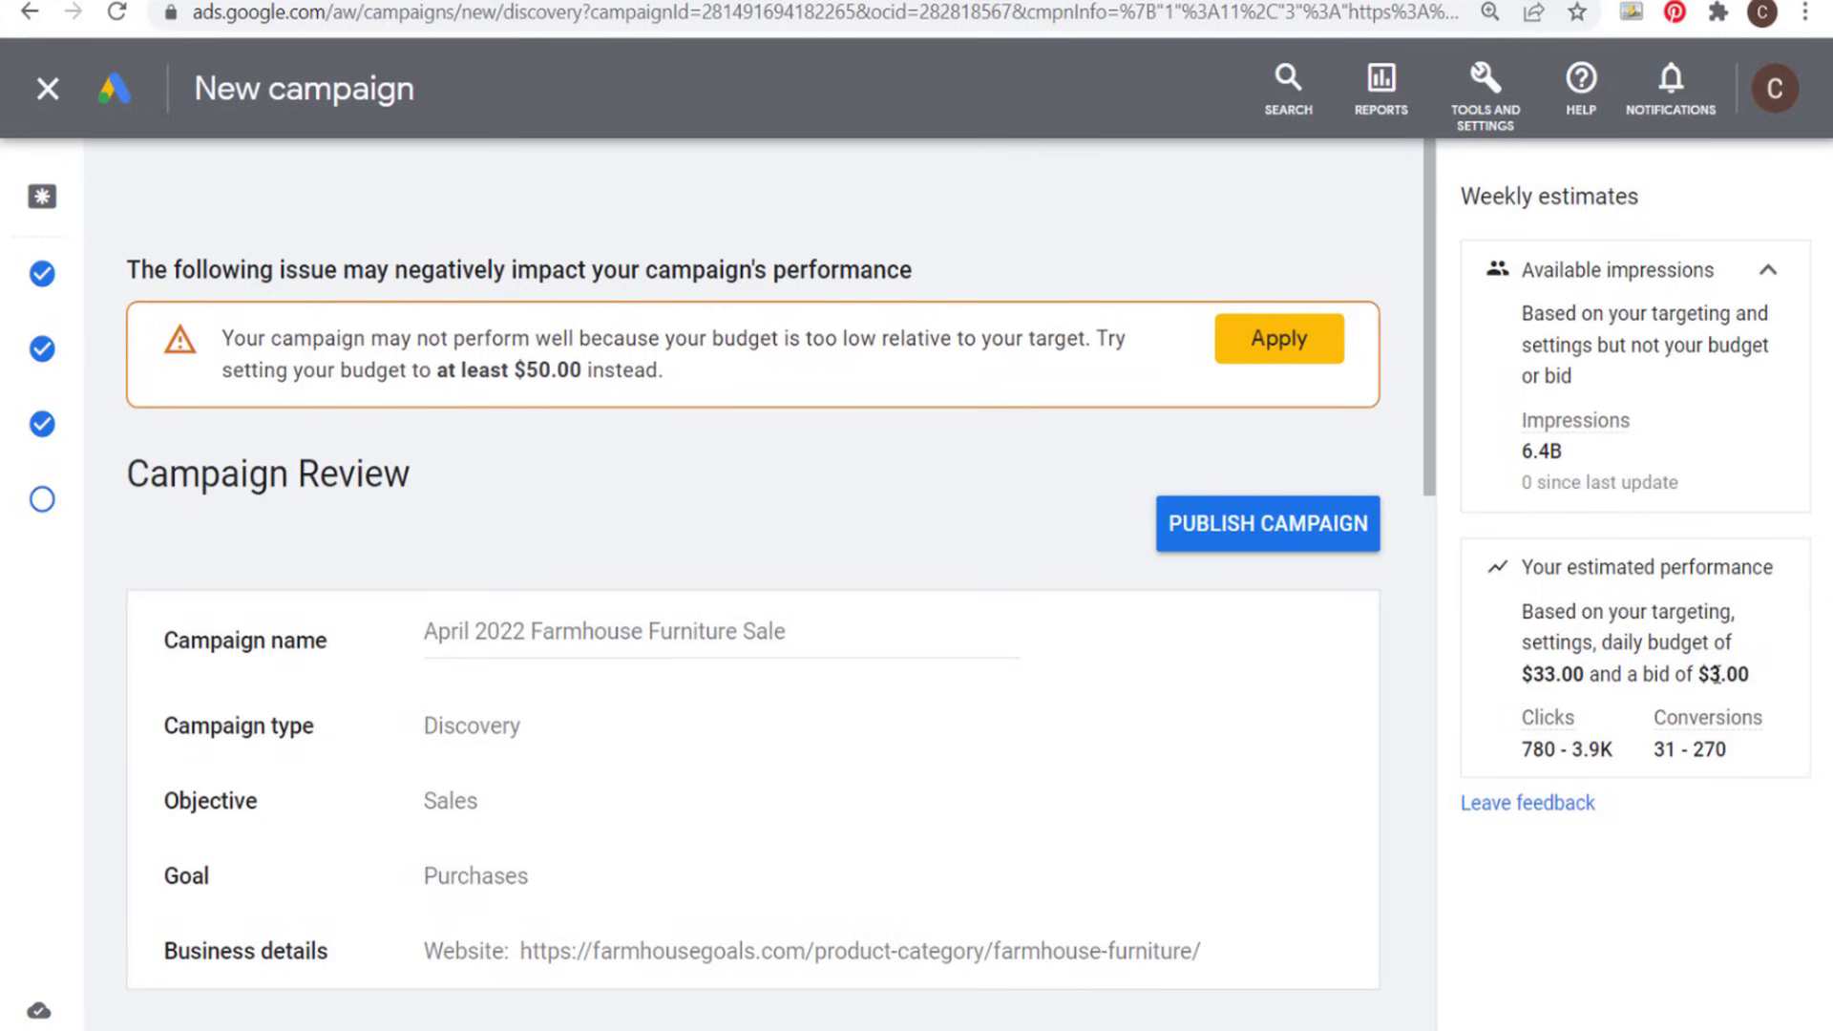
{"action": "scroll", "coordinate": [520, 563], "scroll_direction": "down", "scroll_amount": 4}
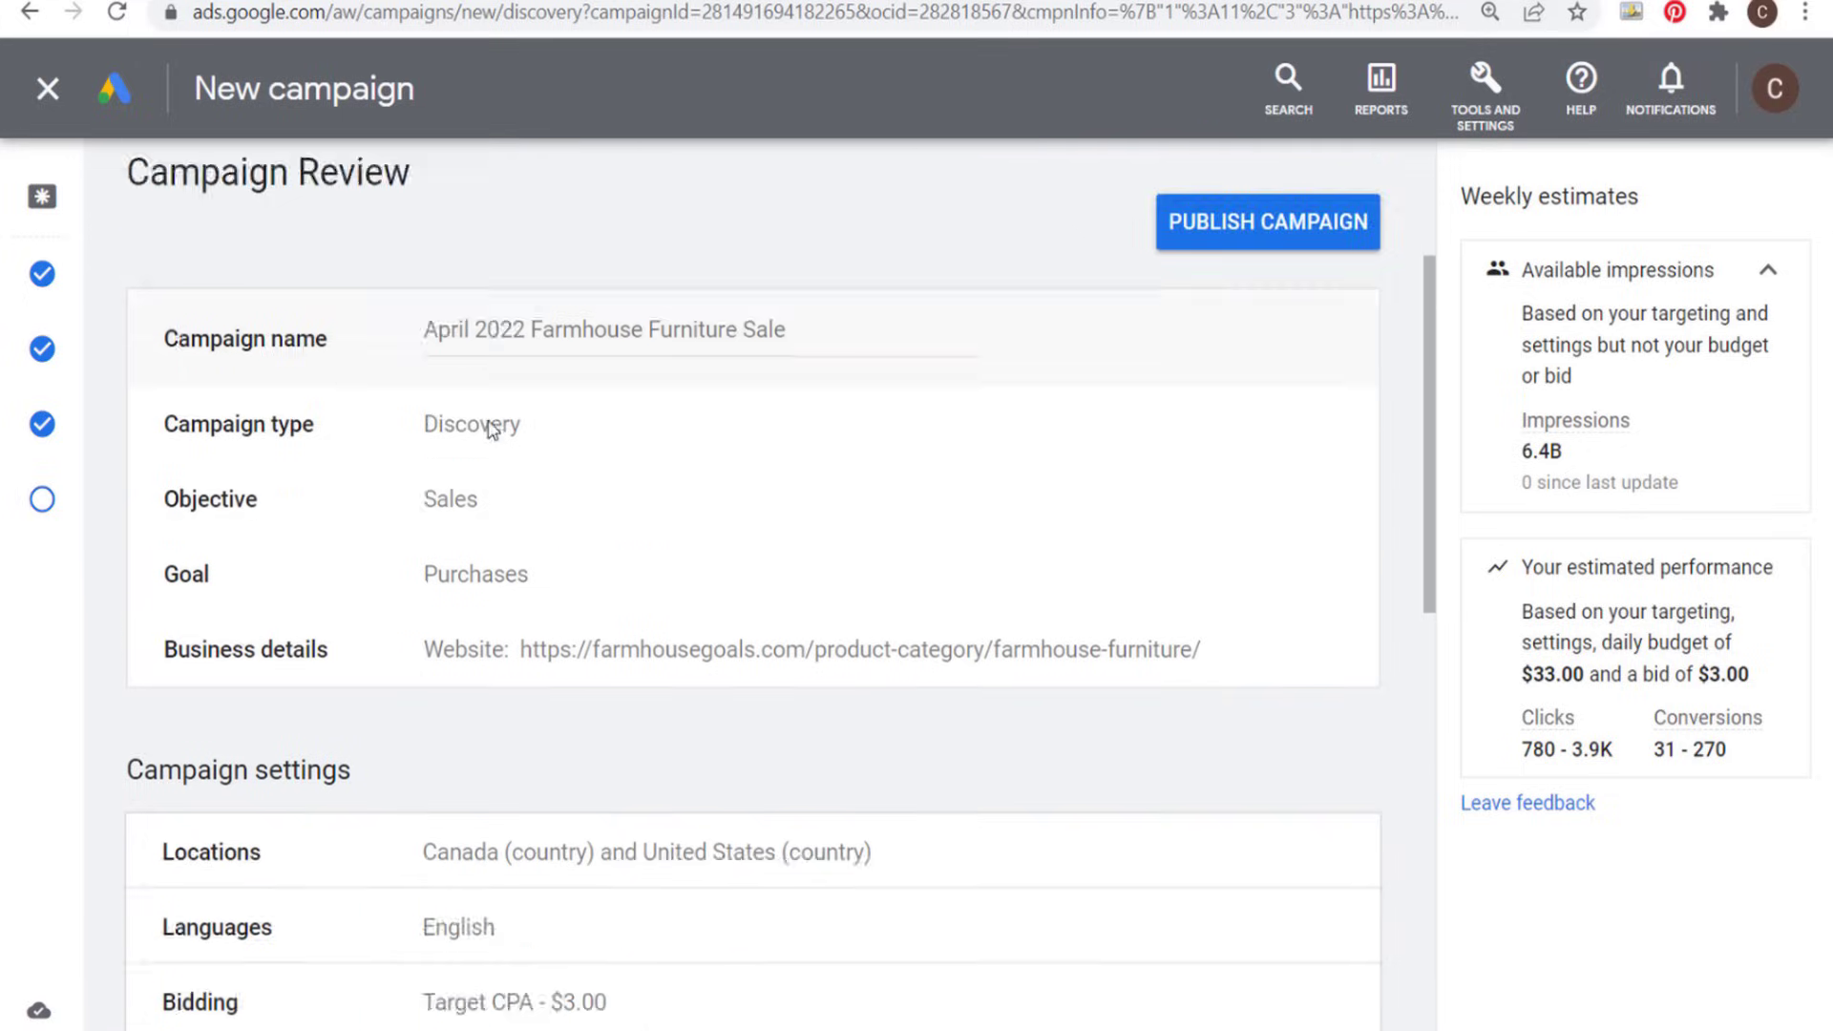
{"action": "scroll", "coordinate": [859, 408], "scroll_direction": "down", "scroll_amount": 4}
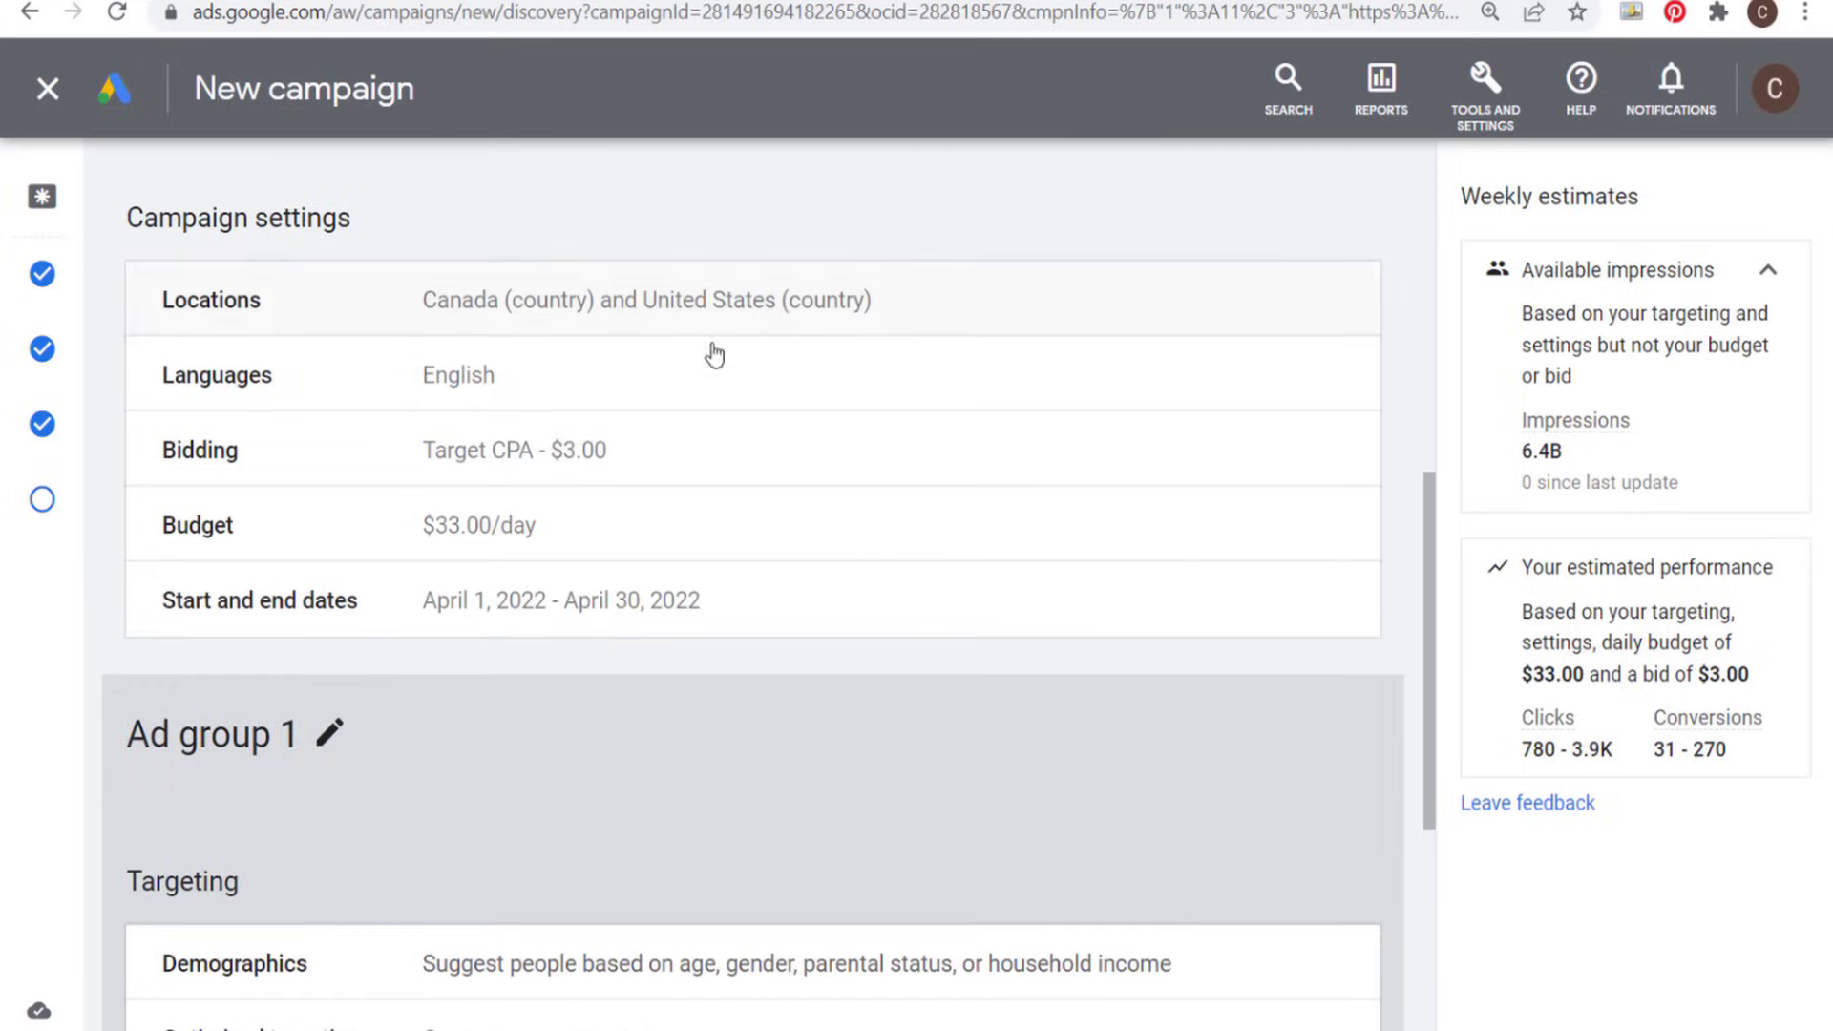
{"action": "scroll", "coordinate": [897, 377], "scroll_direction": "down", "scroll_amount": 4}
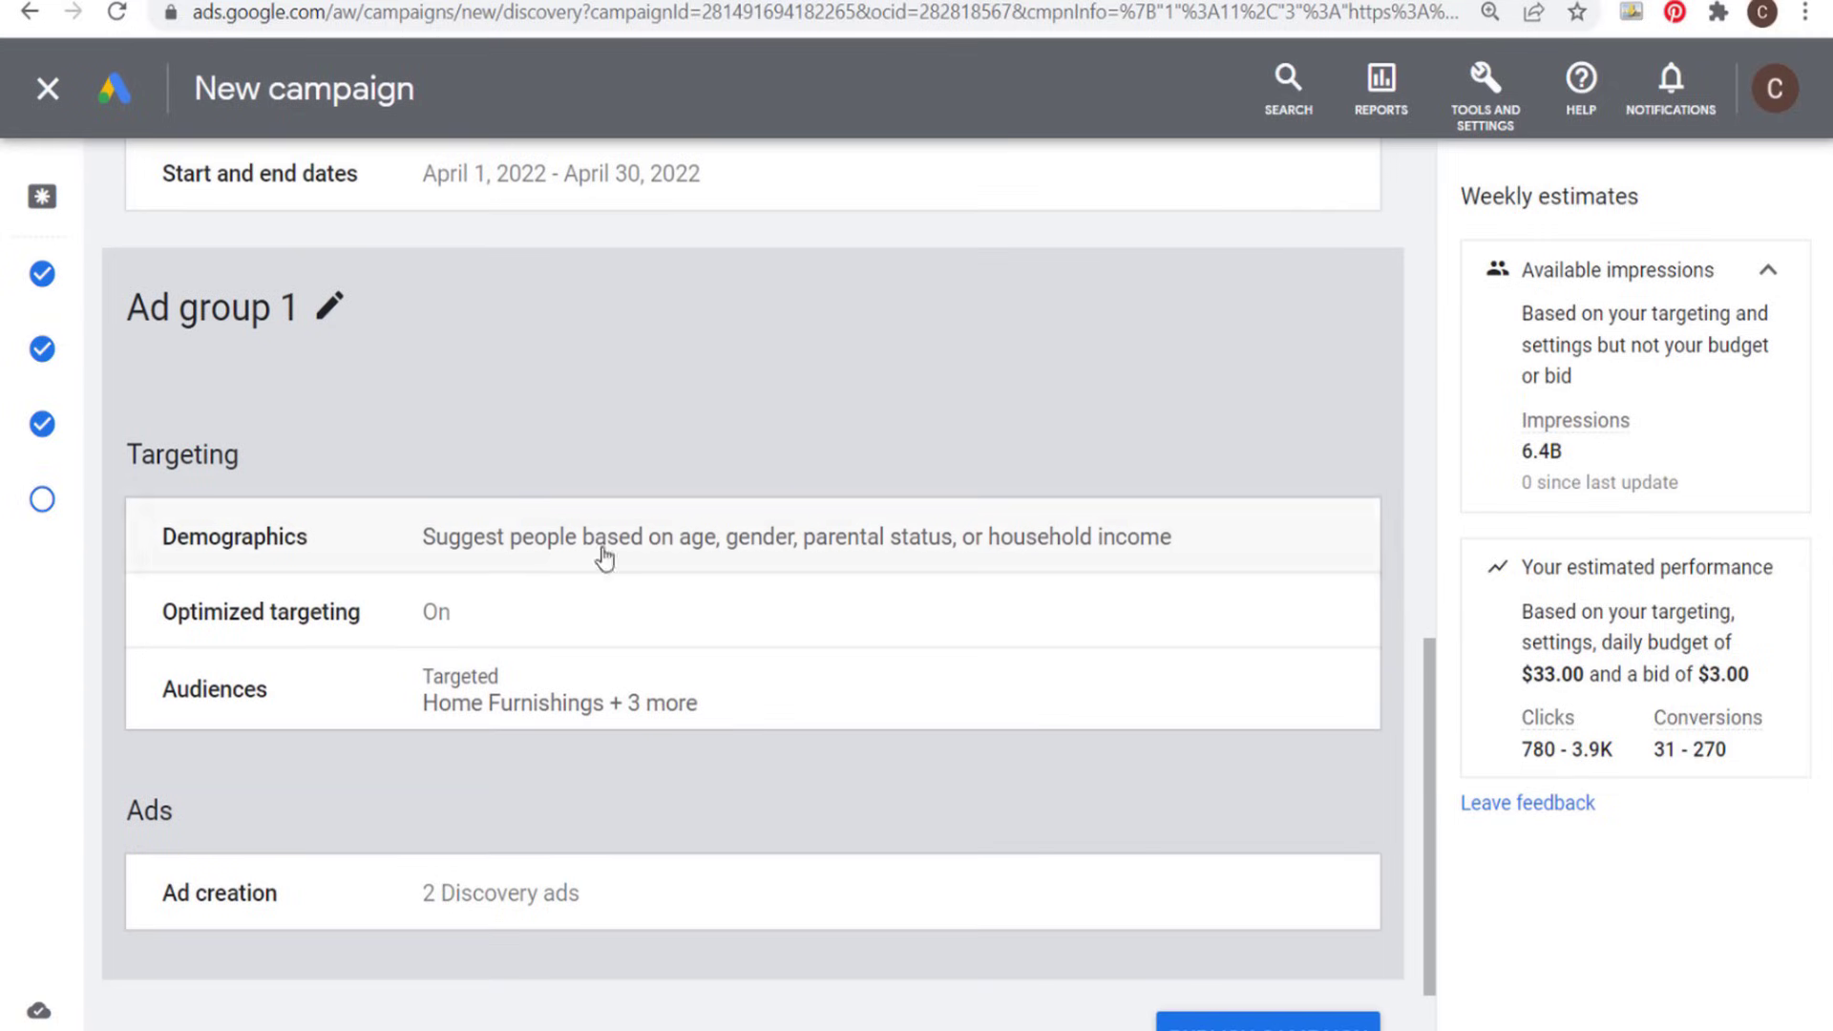
{"action": "scroll", "coordinate": [602, 560], "scroll_direction": "down", "scroll_amount": 2}
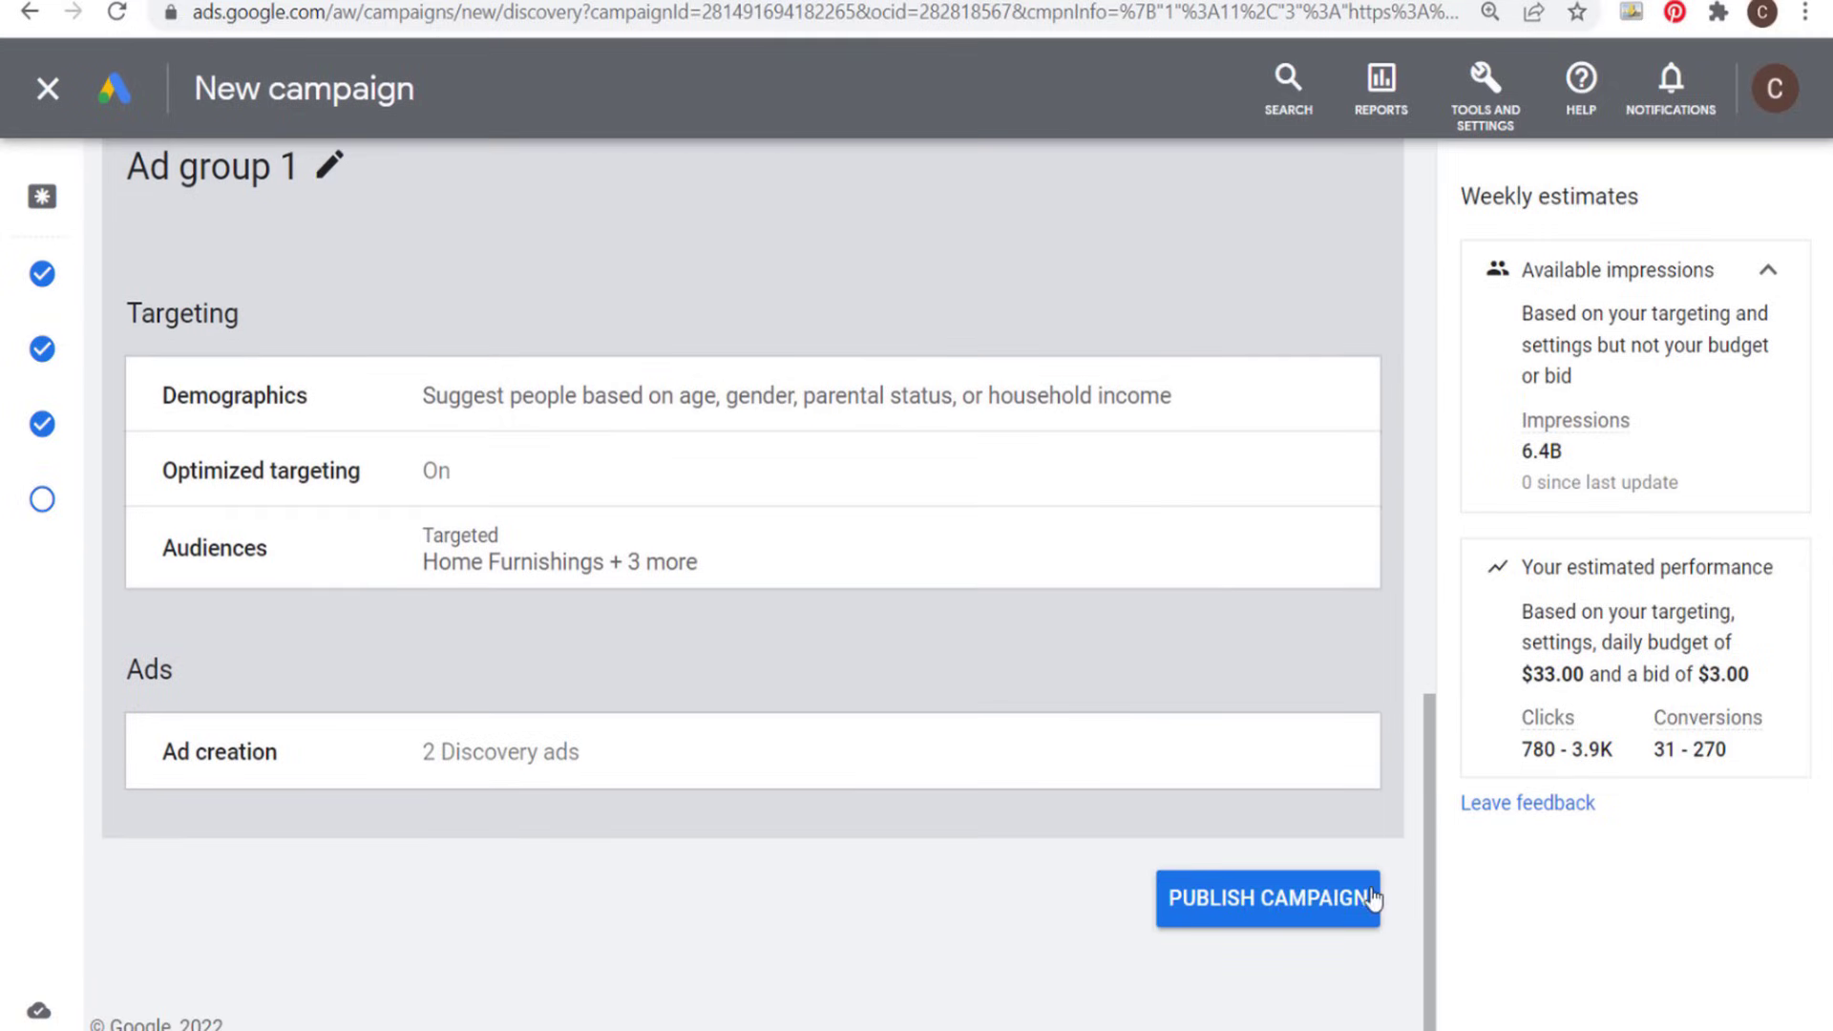
{"action": "left_click", "coordinate": [1336, 914]}
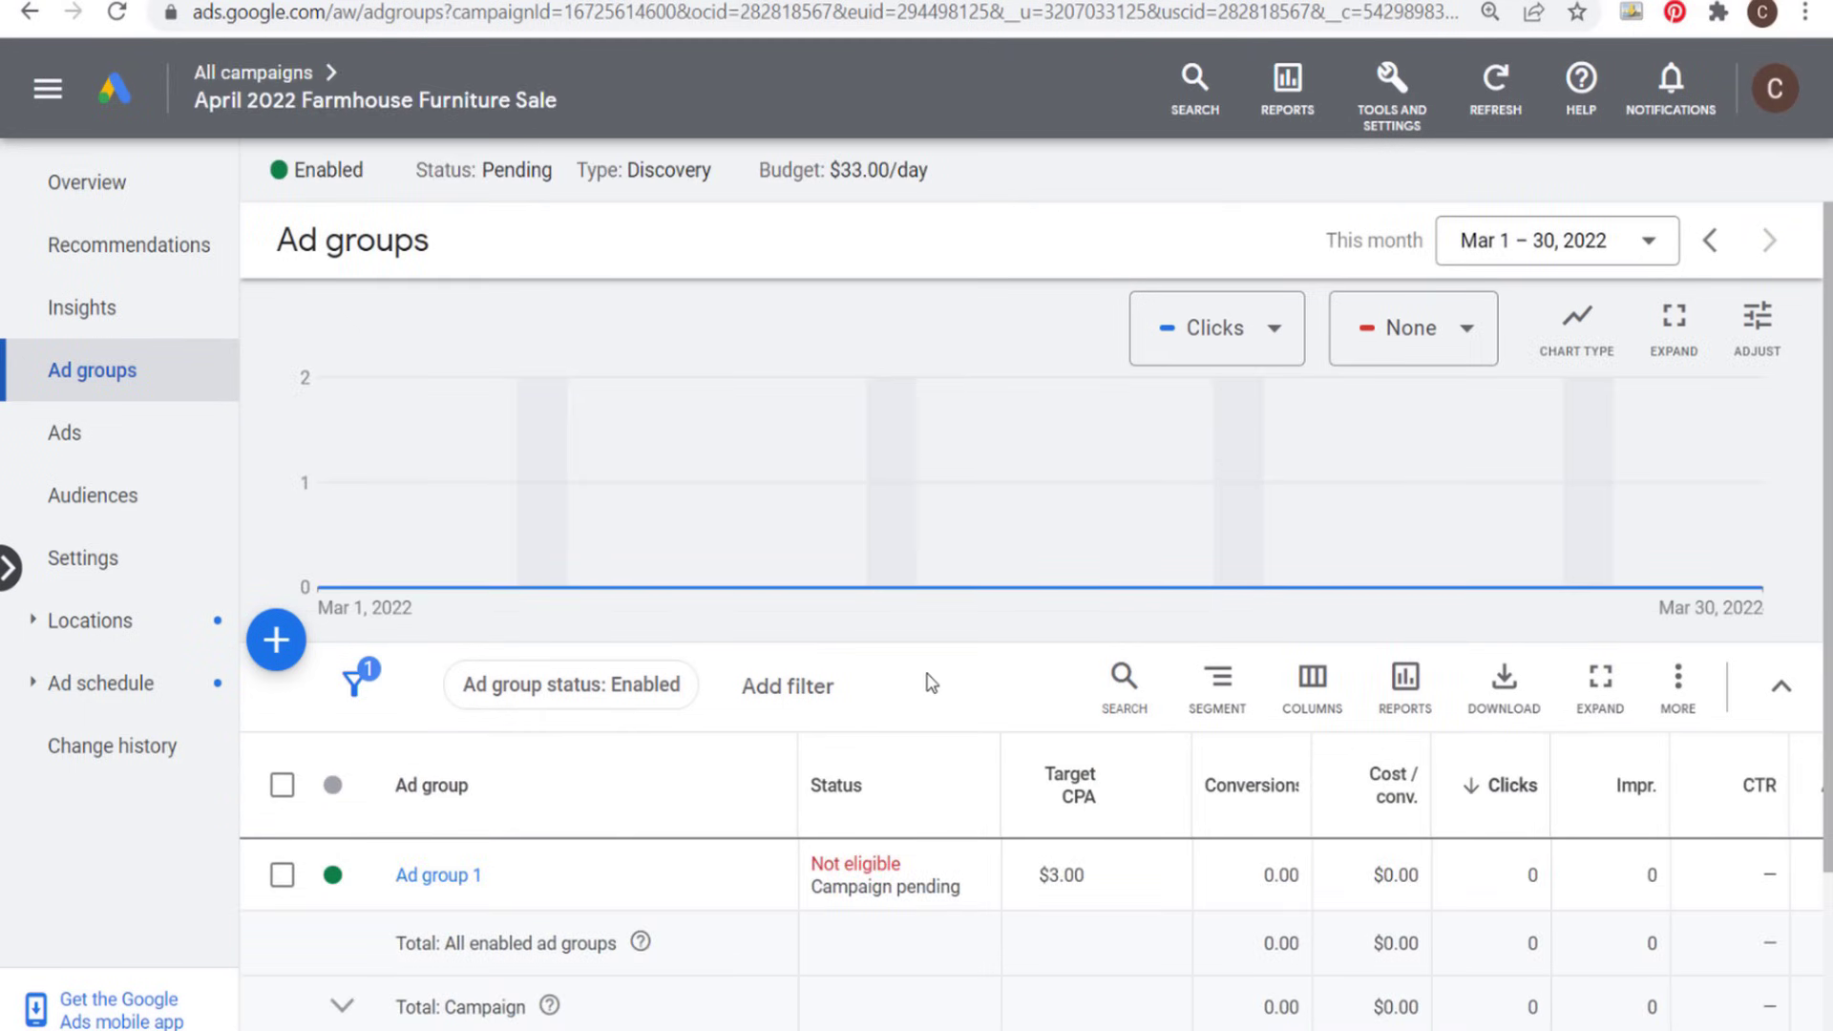
- Copy Ad group 1 of the April 2022 Farmhouse Furniture Sale campaign without pasting it
{"action": "left_click", "coordinate": [283, 874]}
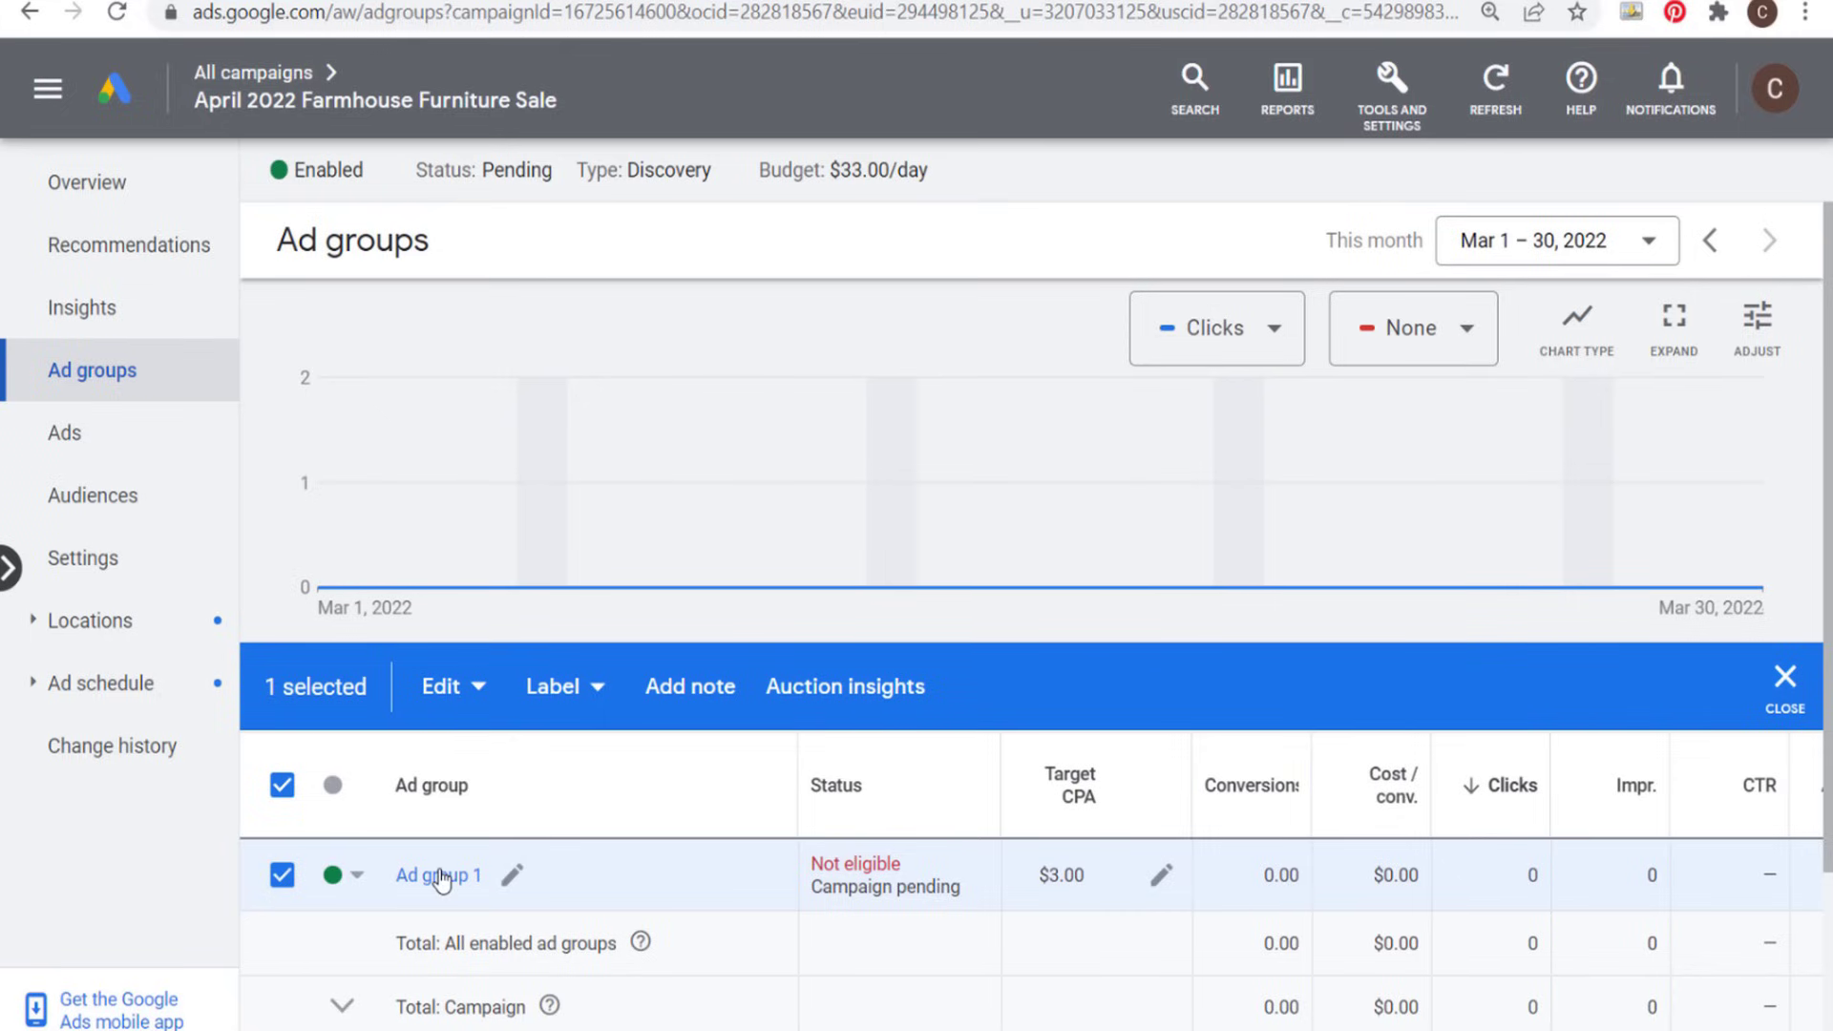
{"action": "left_click", "coordinate": [449, 693]}
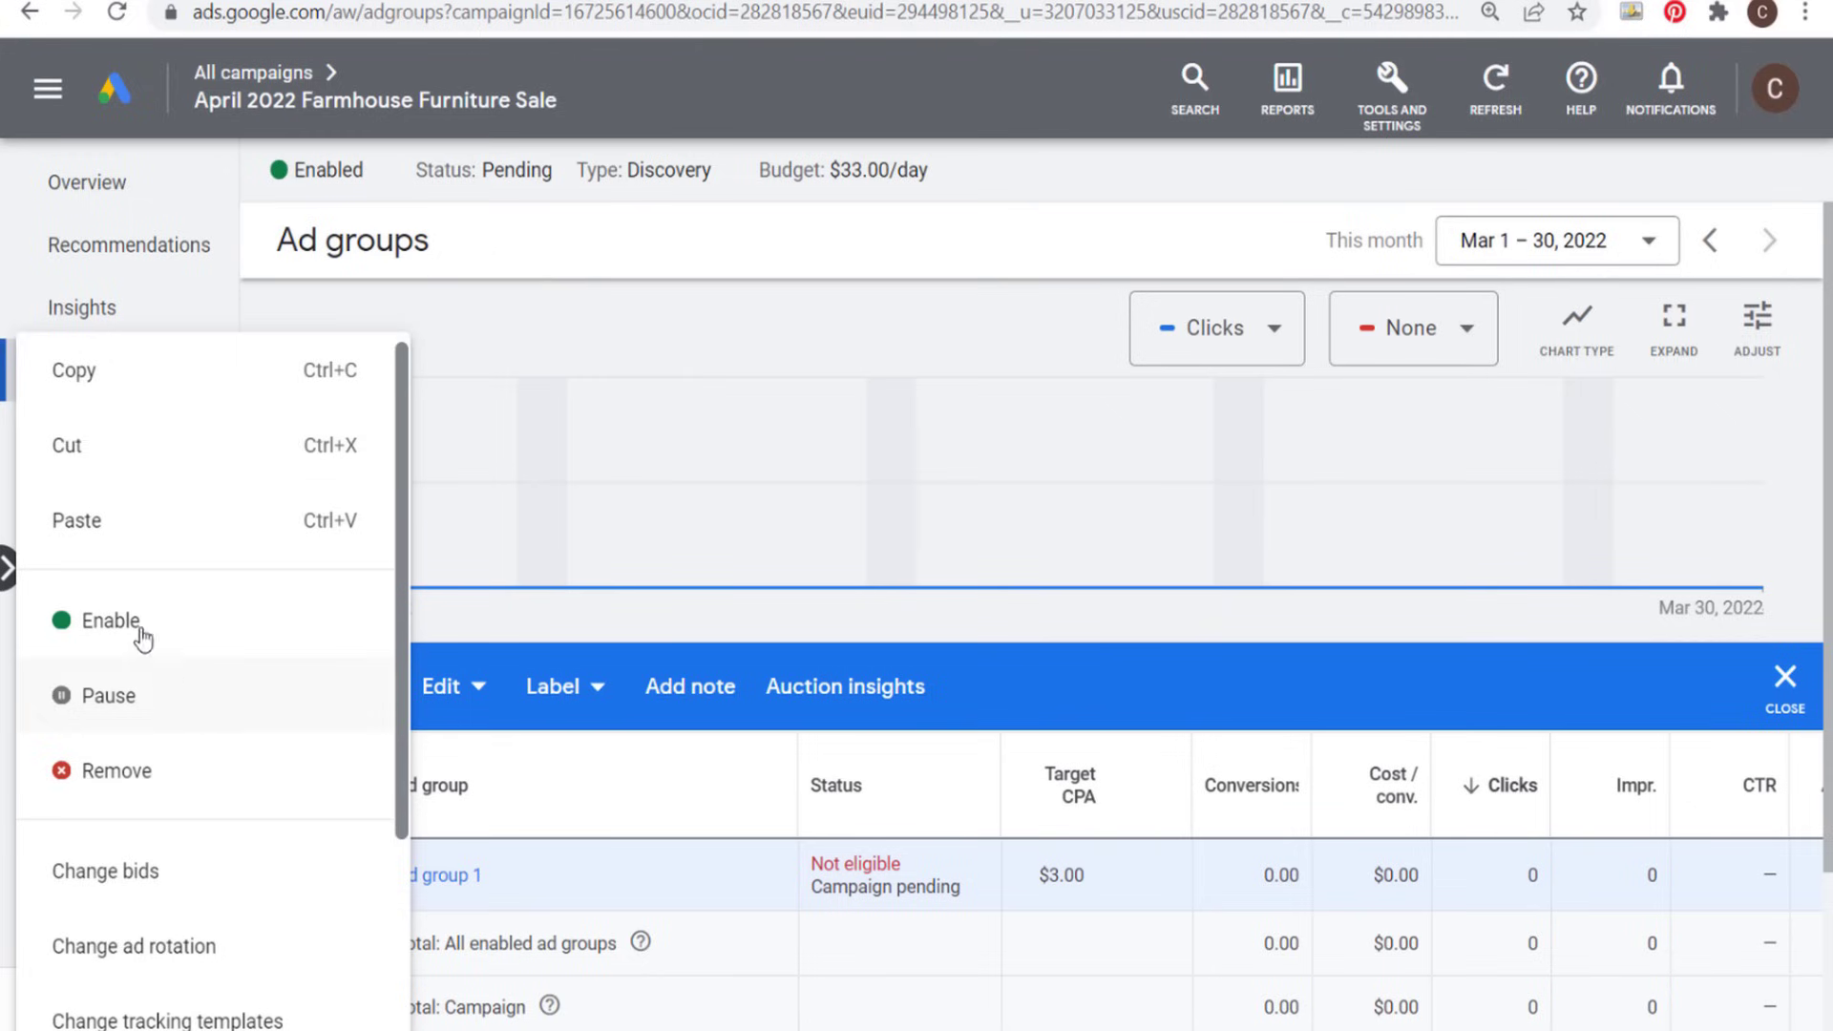
{"action": "left_click", "coordinate": [116, 374]}
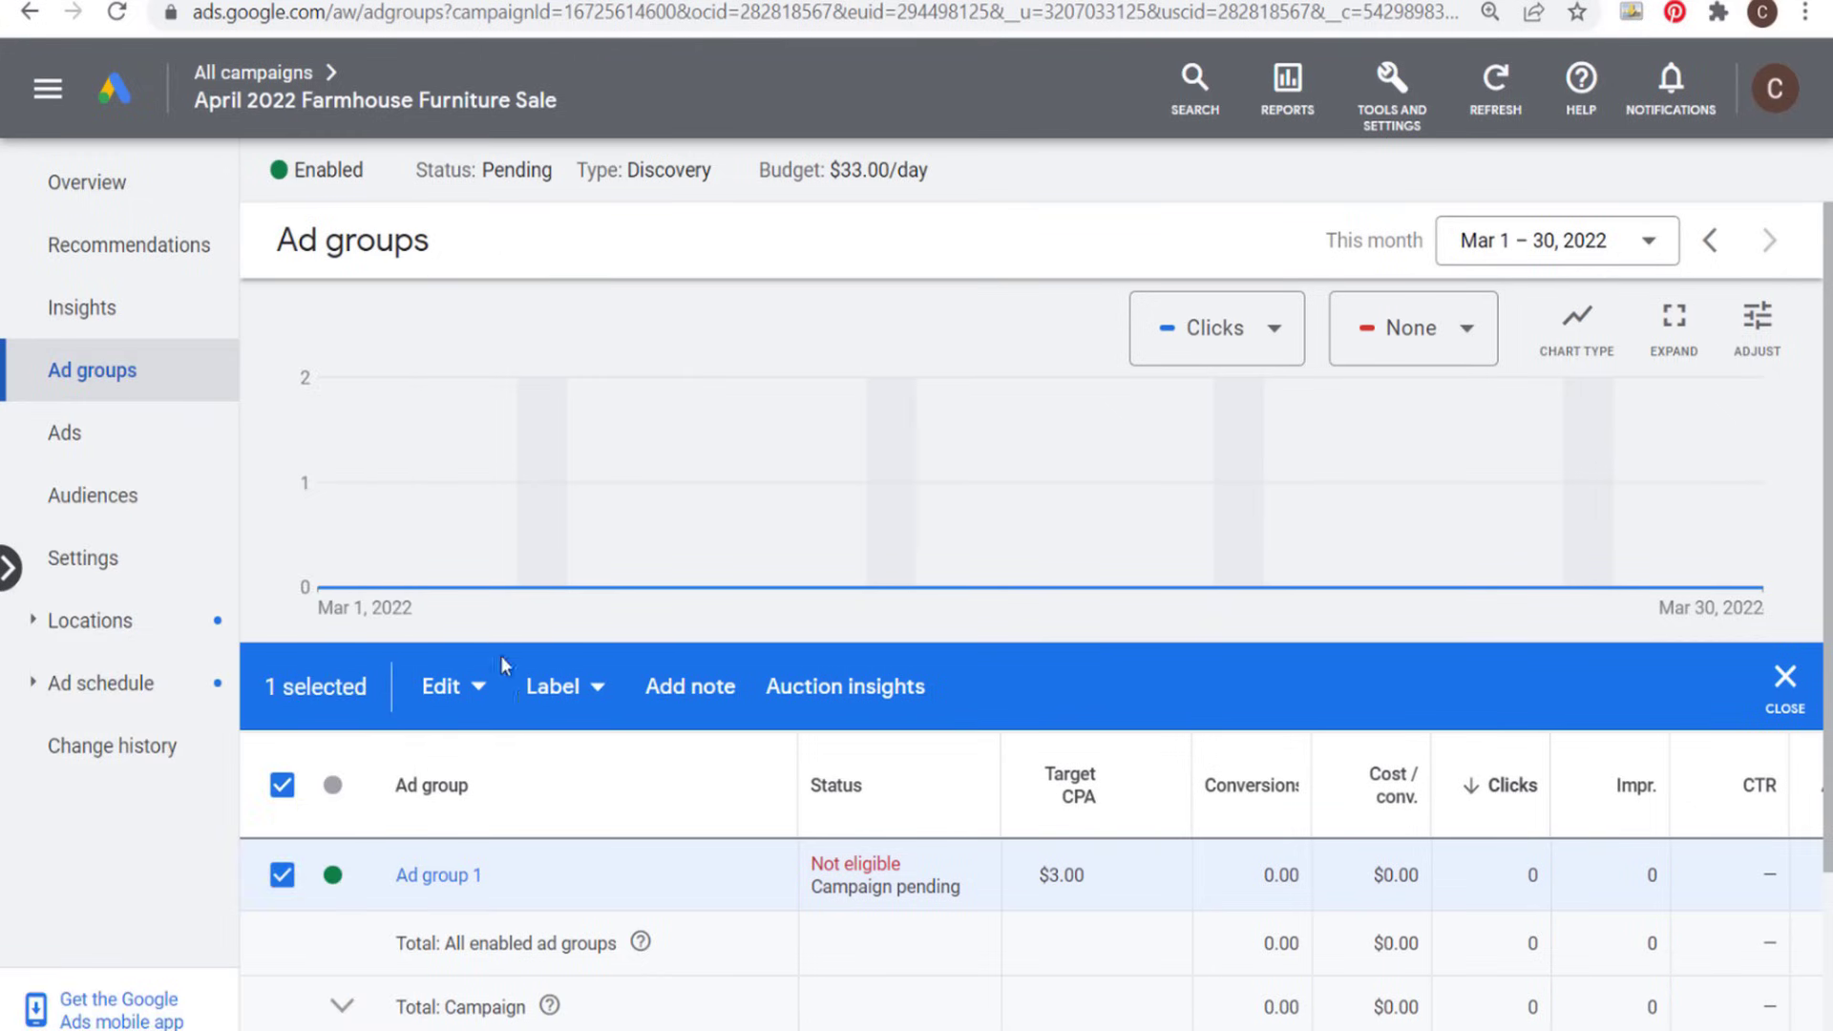
{"action": "left_click", "coordinate": [456, 689]}
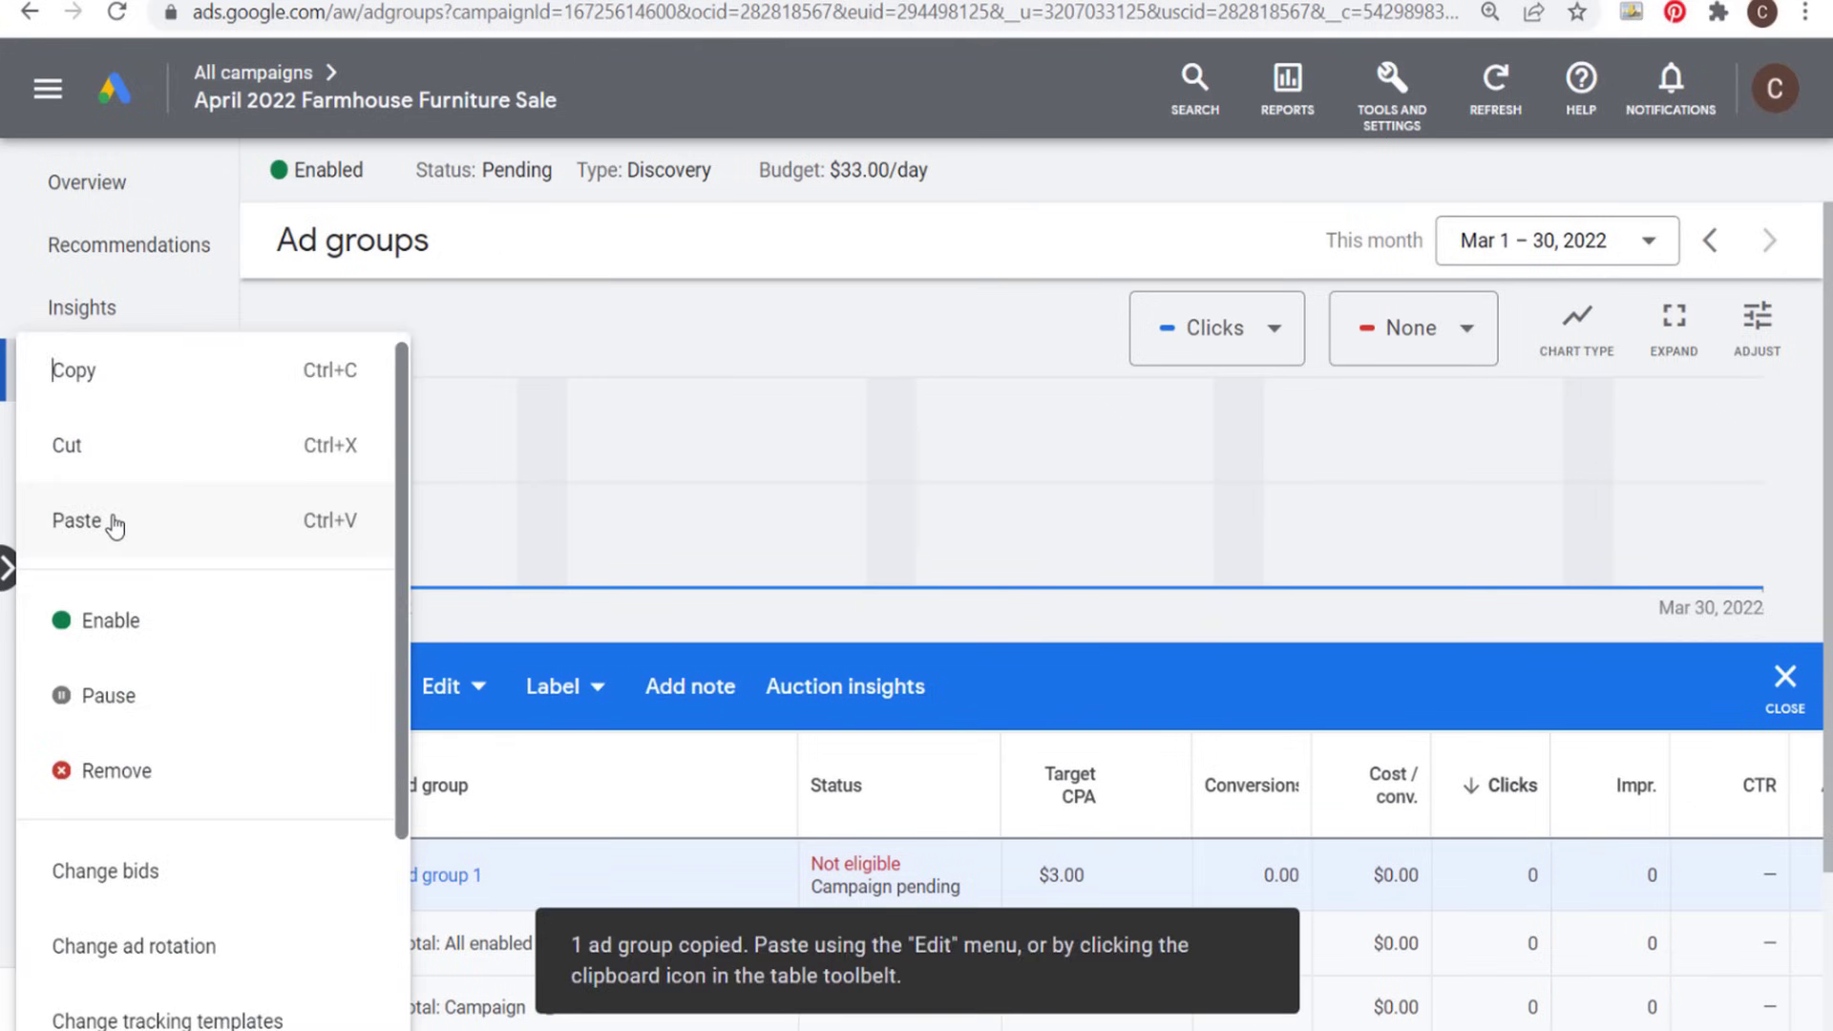
{"action": "left_click", "coordinate": [1333, 678]}
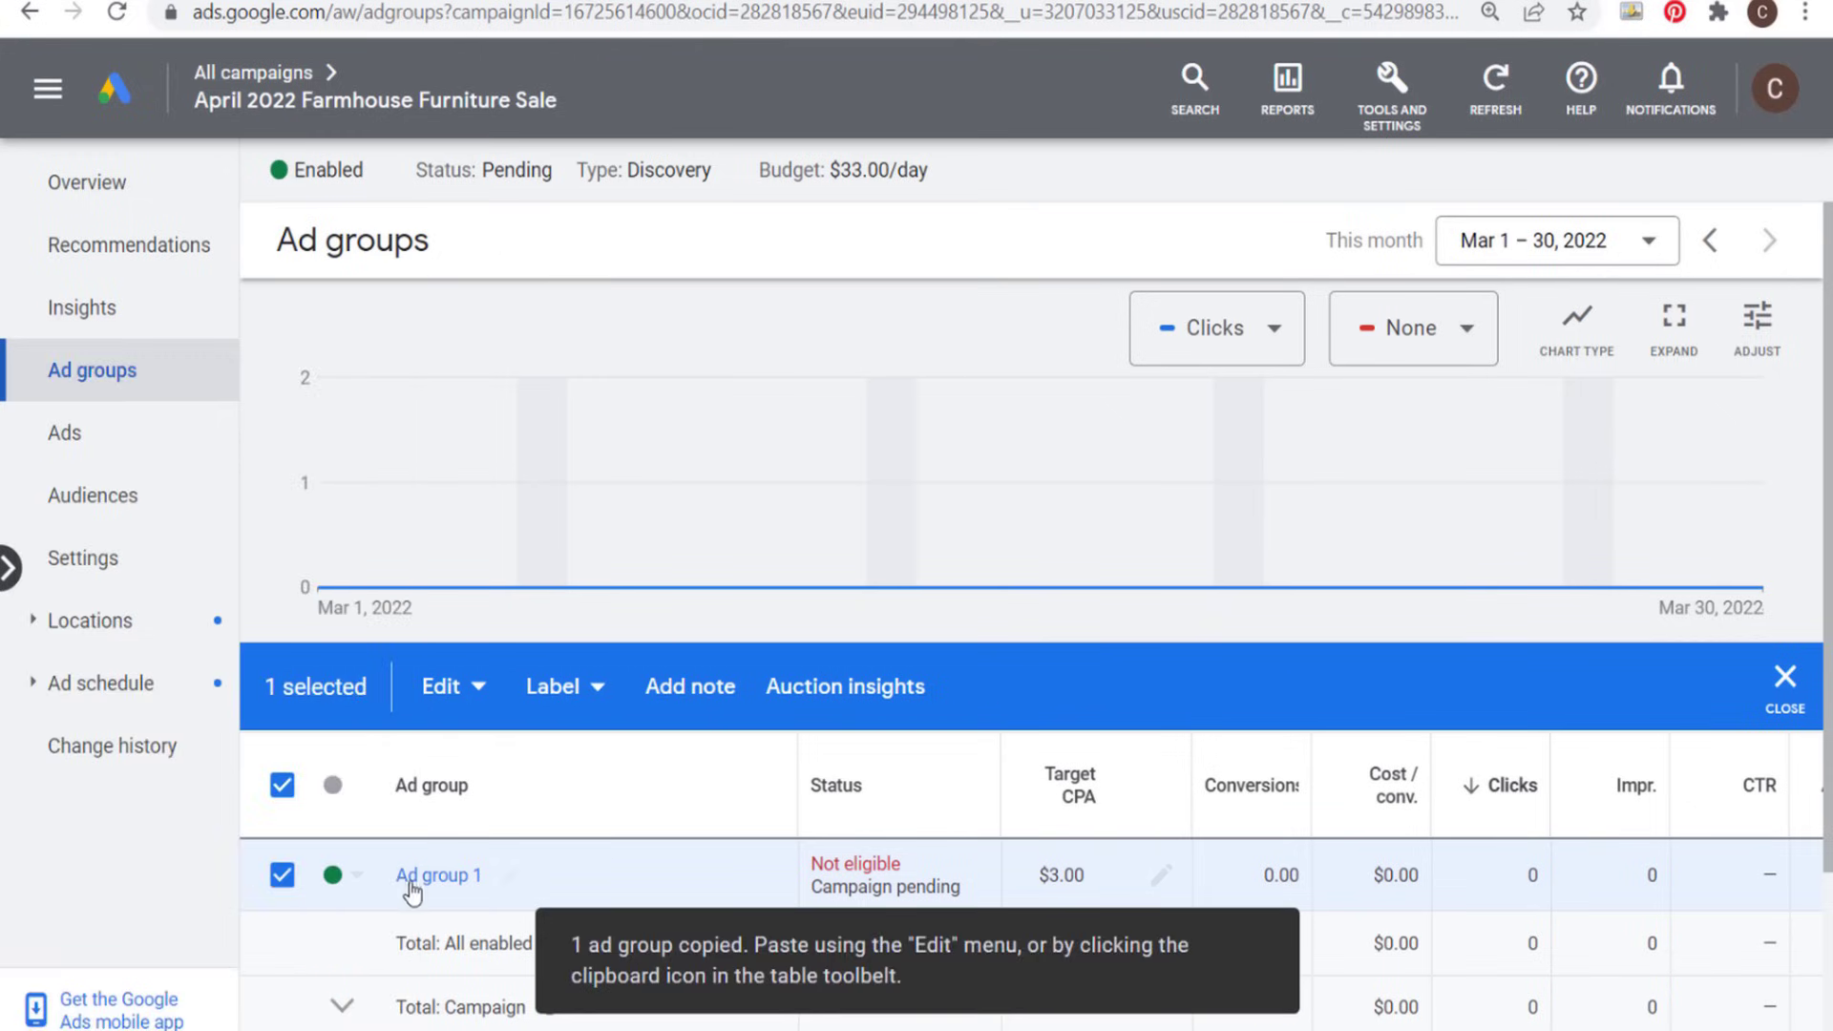
- View the audience pages of Ad group 1 and its campaign, and return to the overview of all campaigns
{"action": "left_click", "coordinate": [416, 876]}
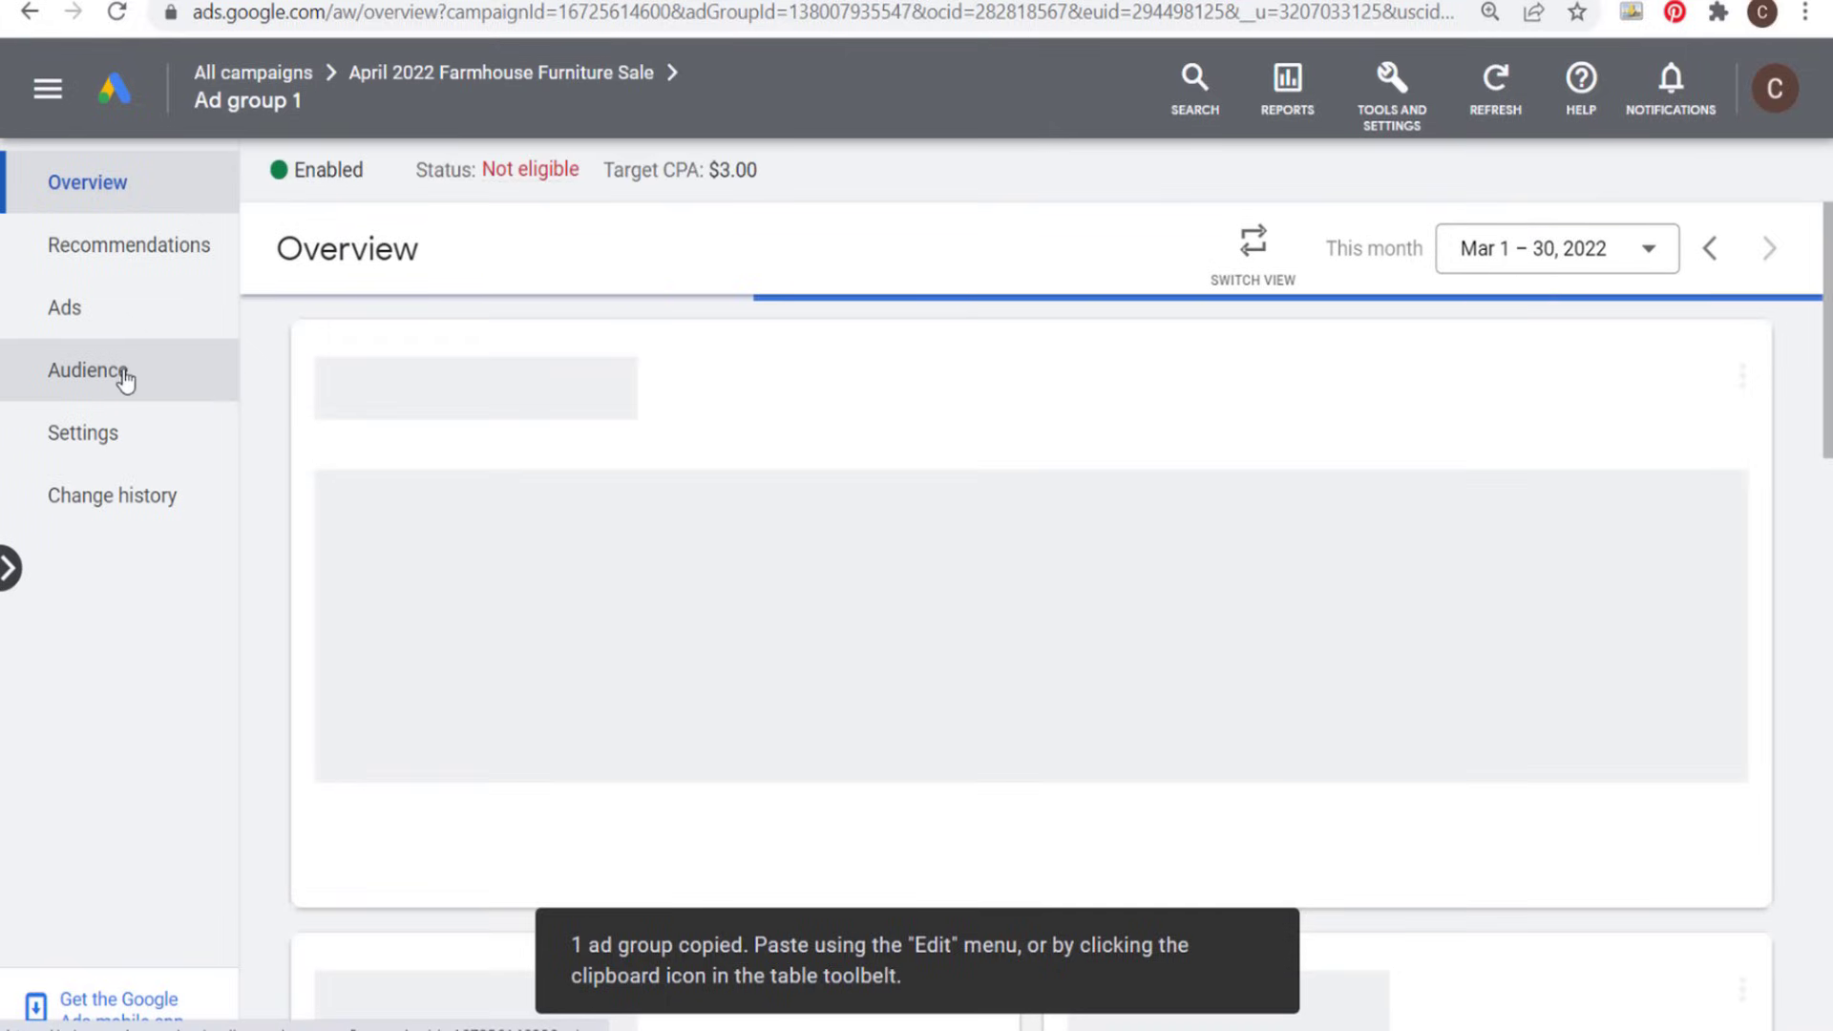
{"action": "left_click", "coordinate": [117, 375]}
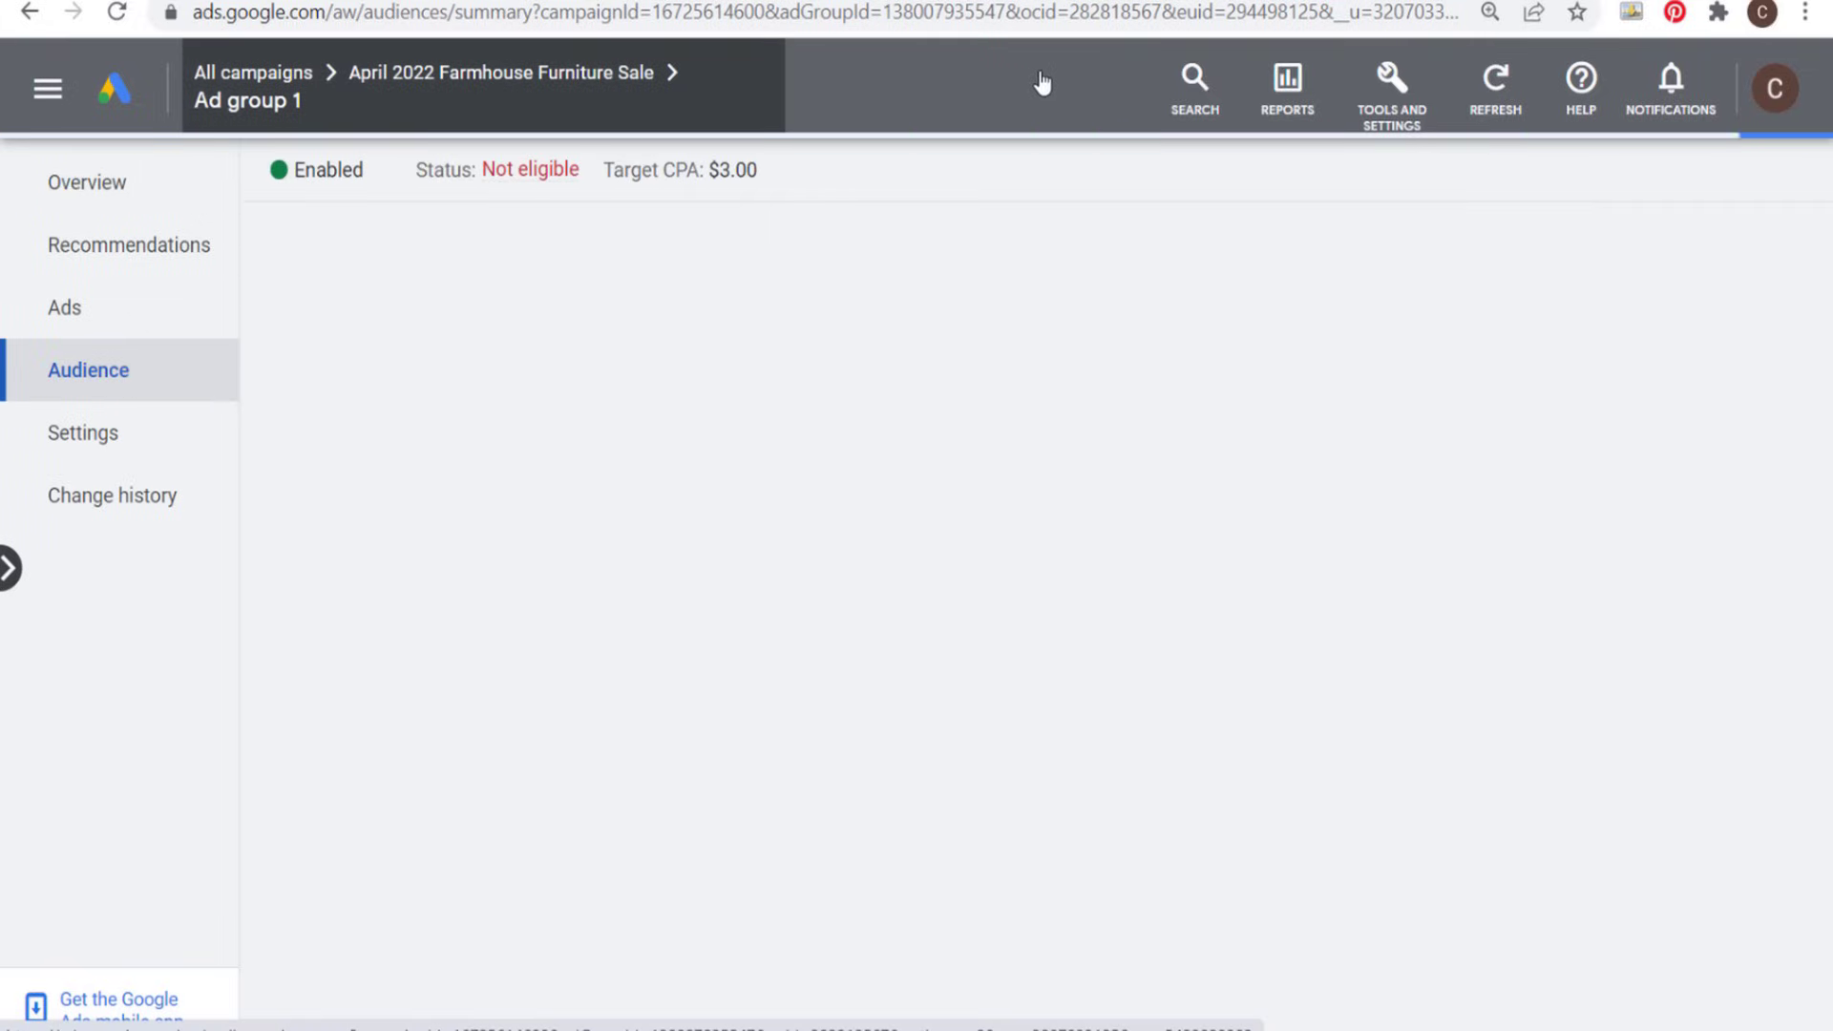
{"action": "left_click", "coordinate": [542, 88]}
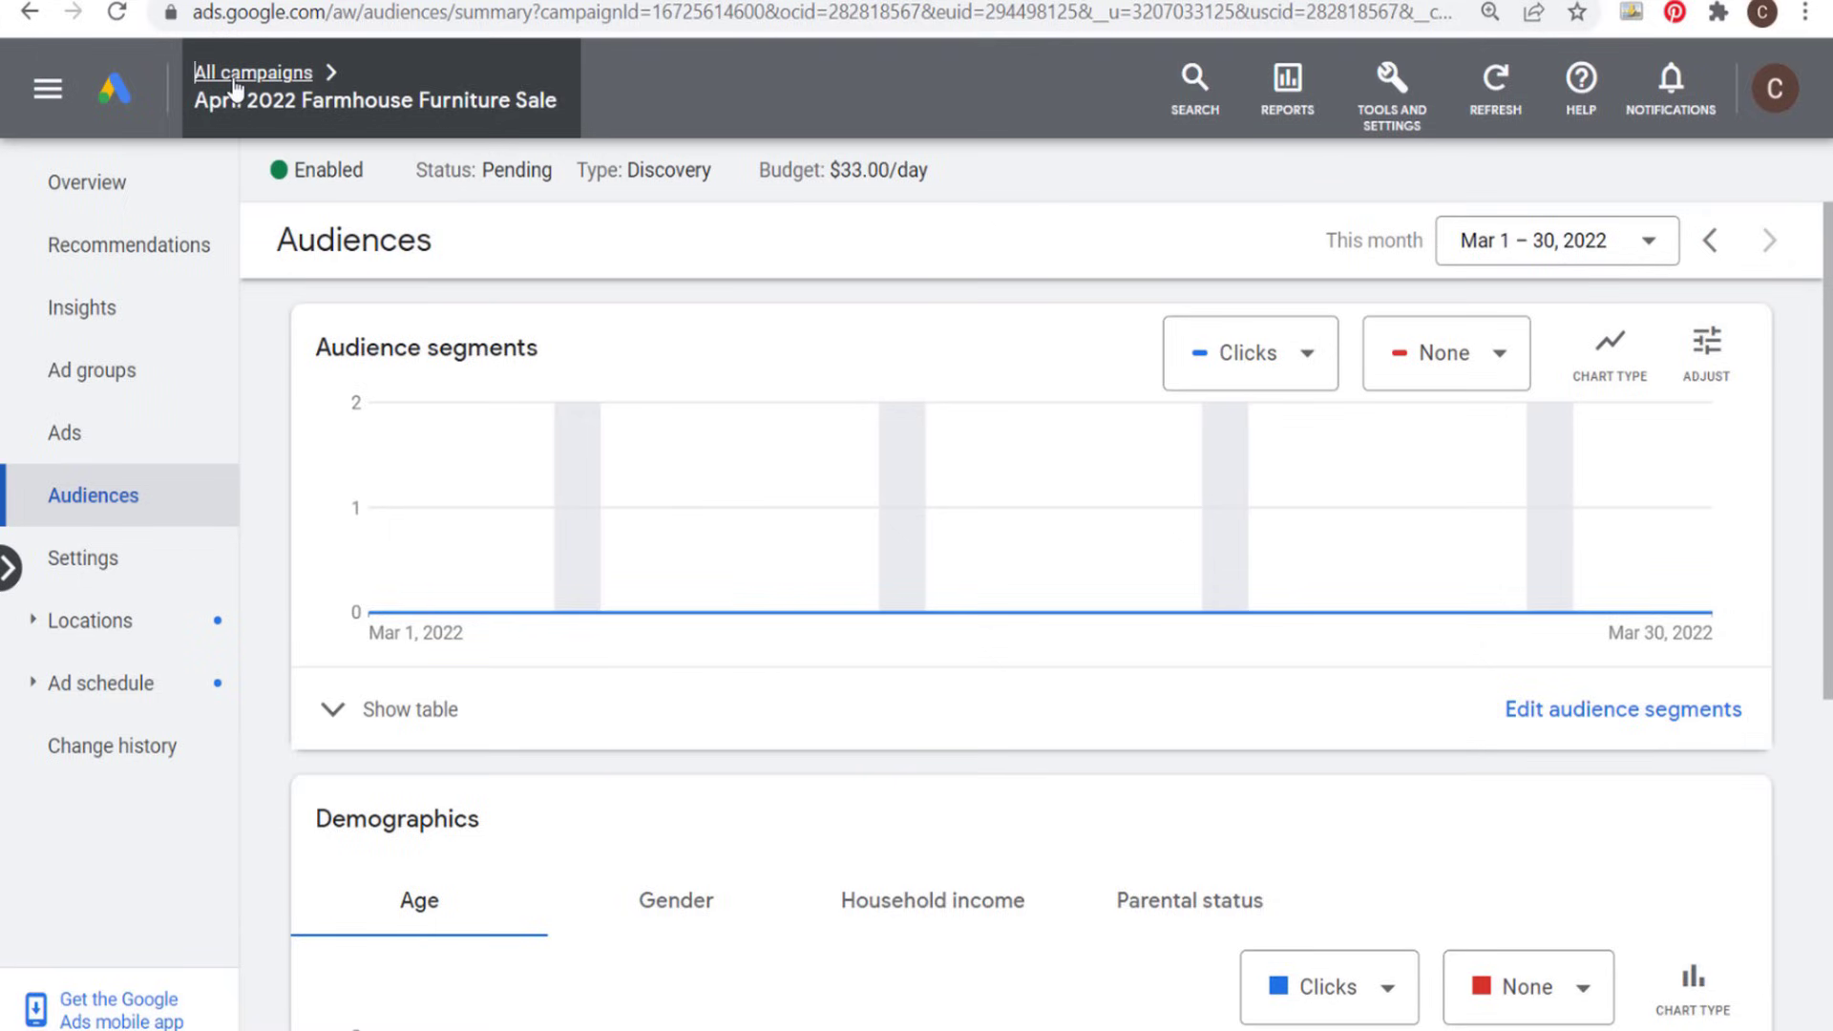
{"action": "mouse_move", "coordinate": [201, 76]}
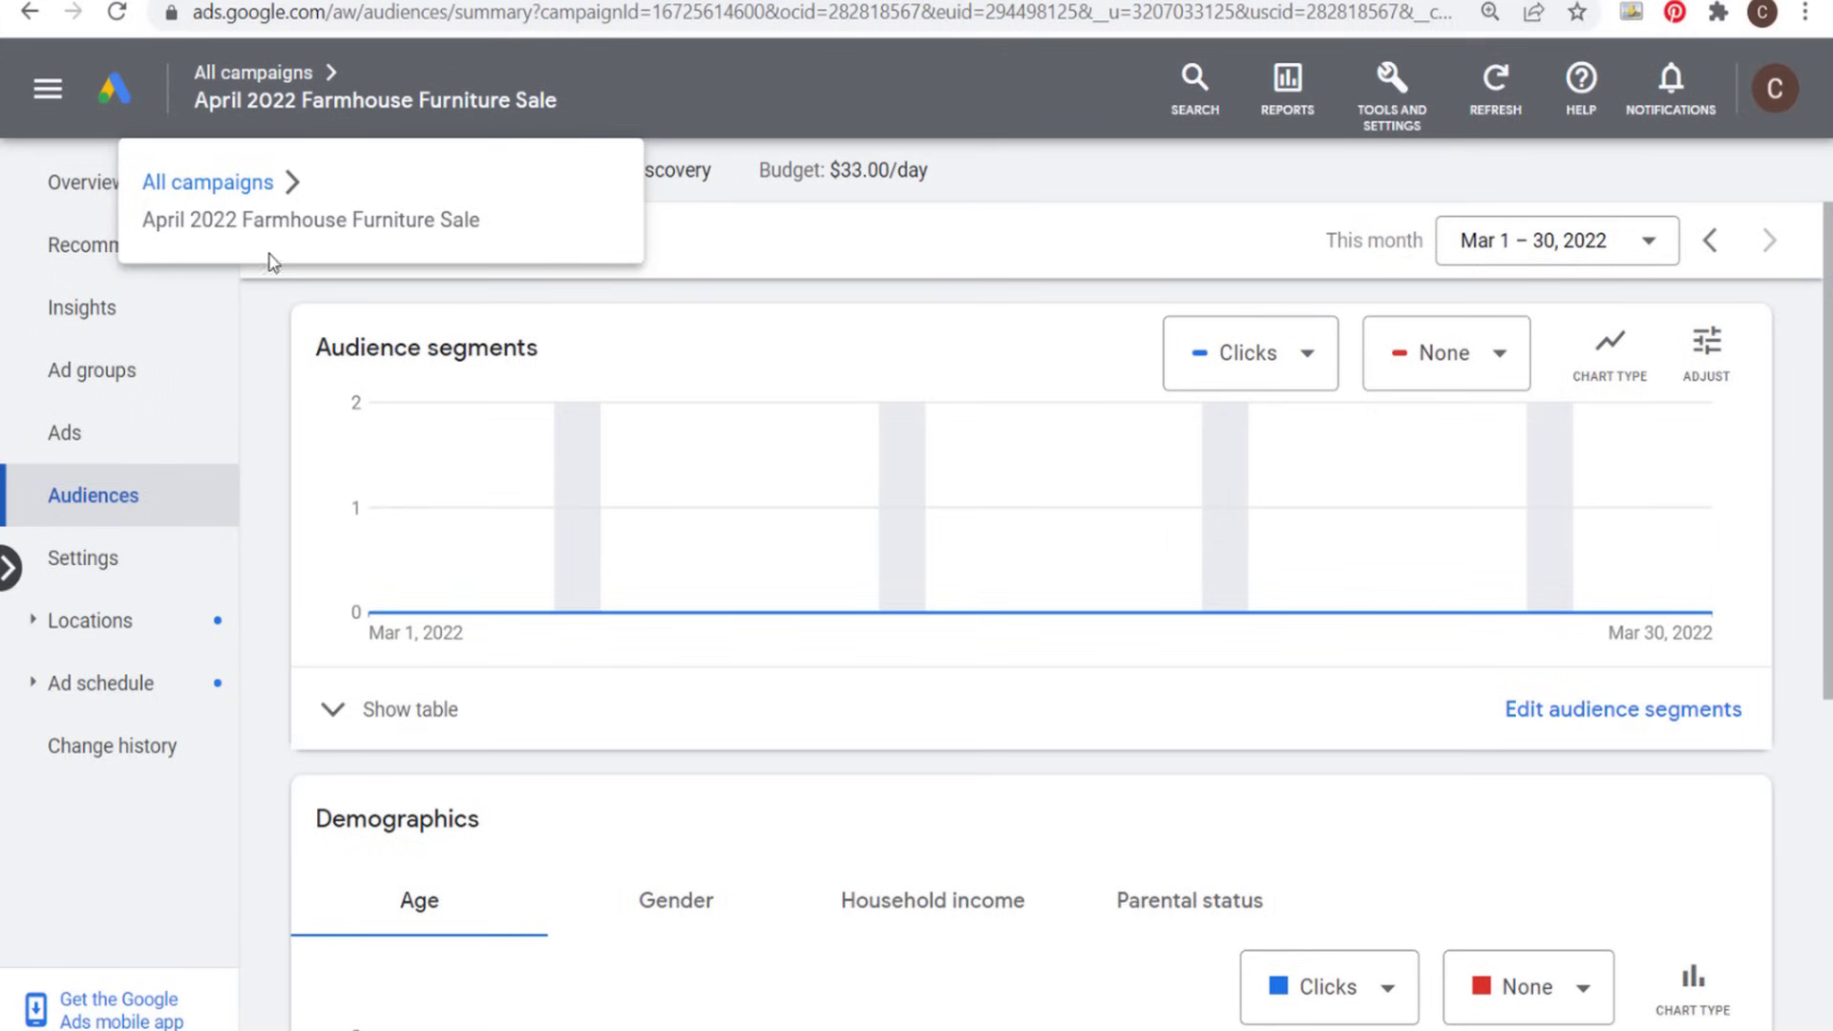
{"action": "left_click", "coordinate": [253, 73]}
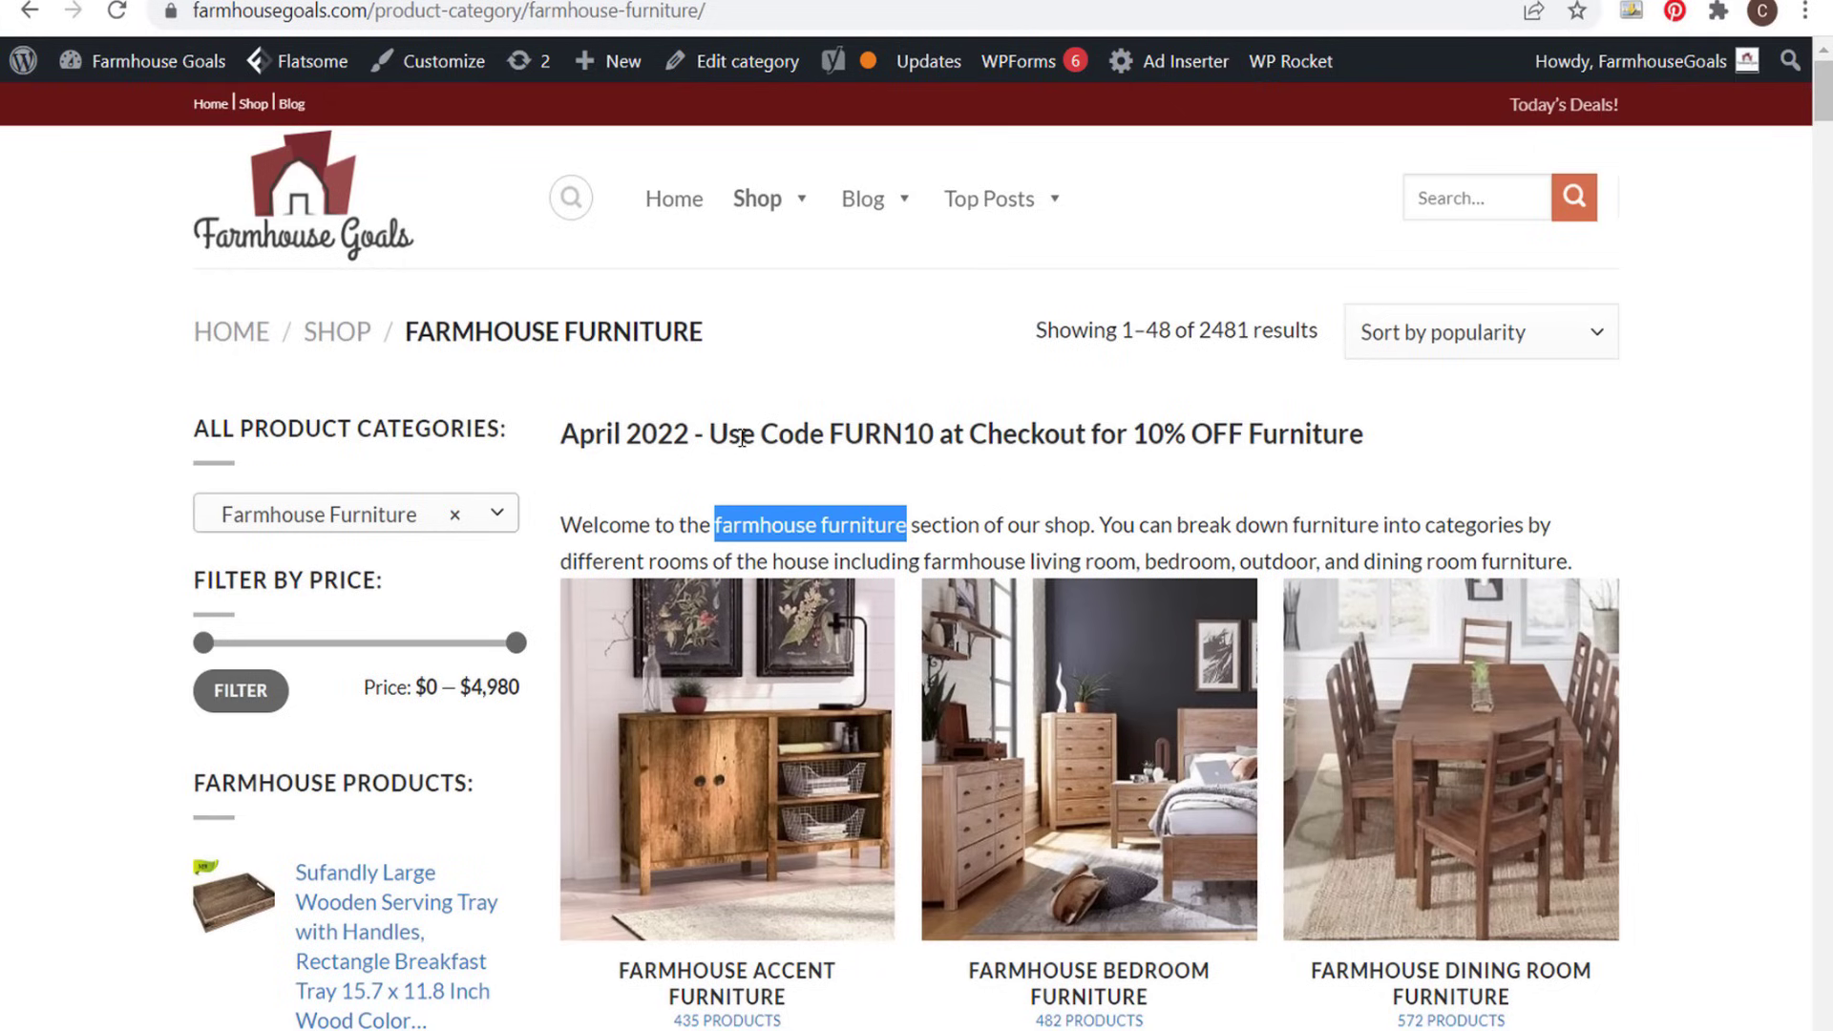
- Read the April 2022 promotion code heading on the store's farmhouse furniture page
{"action": "left_click", "coordinate": [741, 435]}
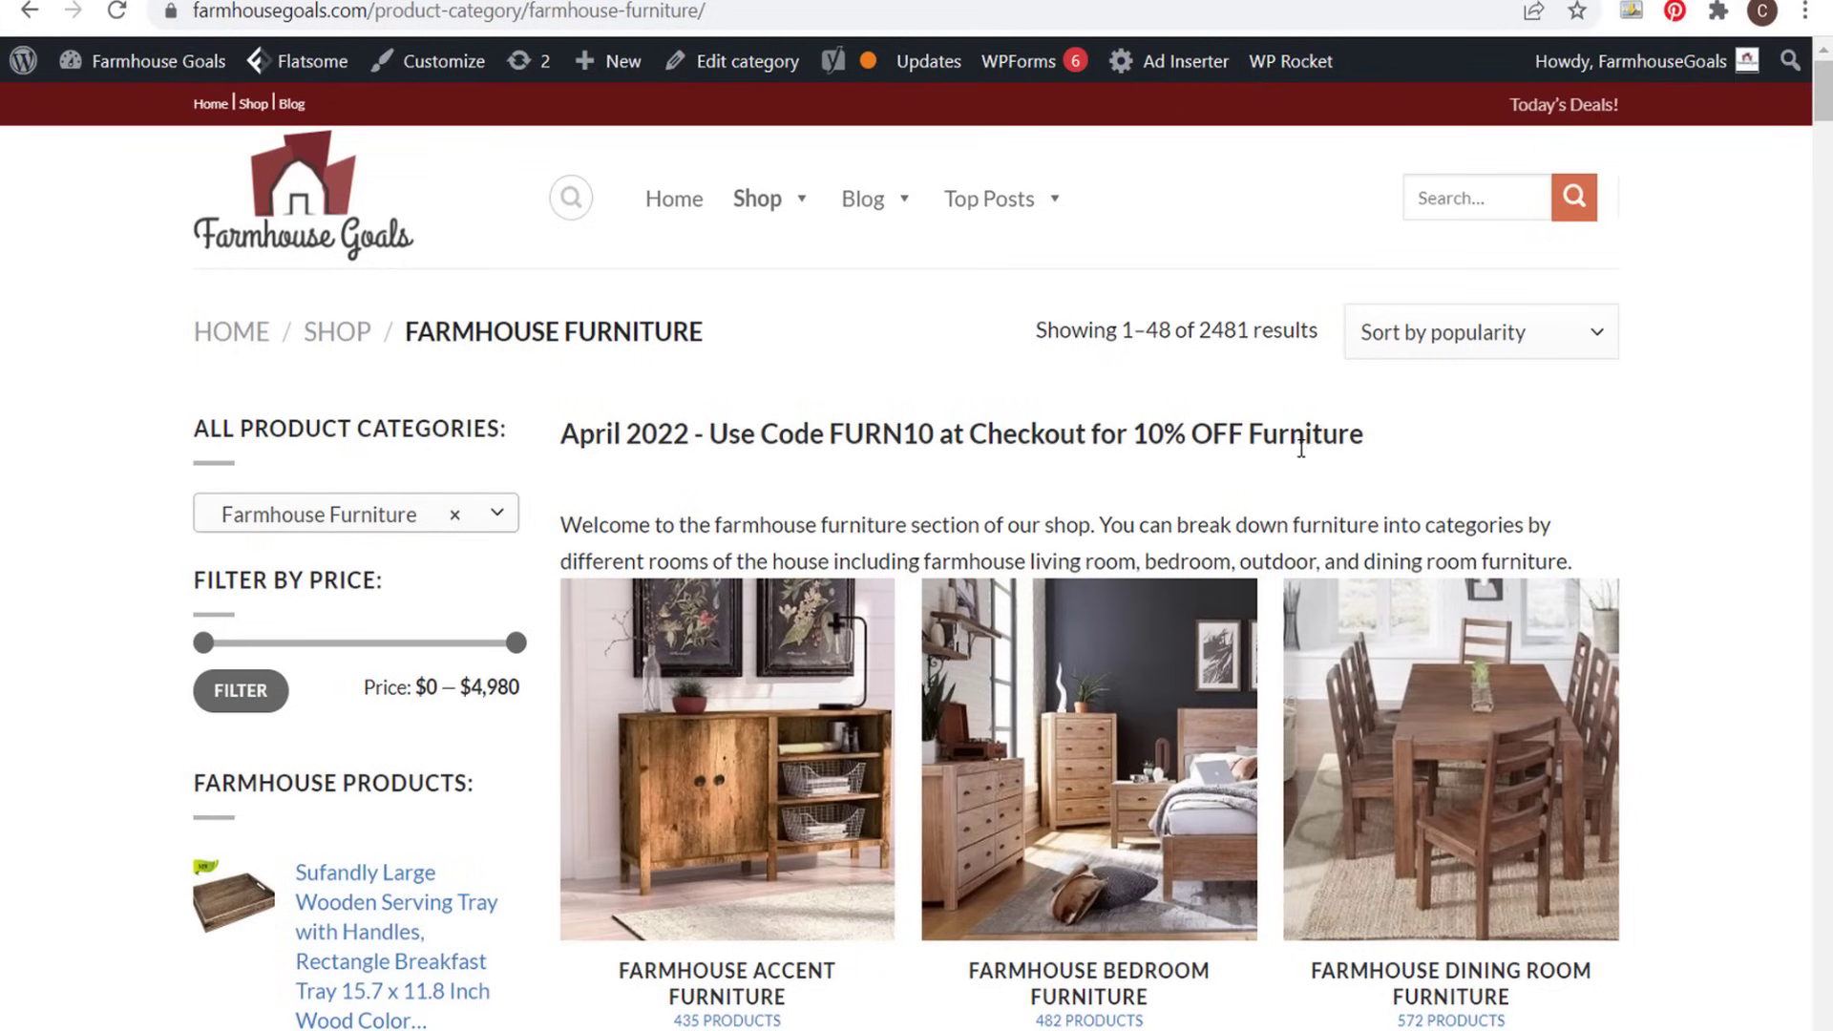
{"action": "left_click_drag", "start_coordinate": [567, 437], "coordinate": [830, 438]}
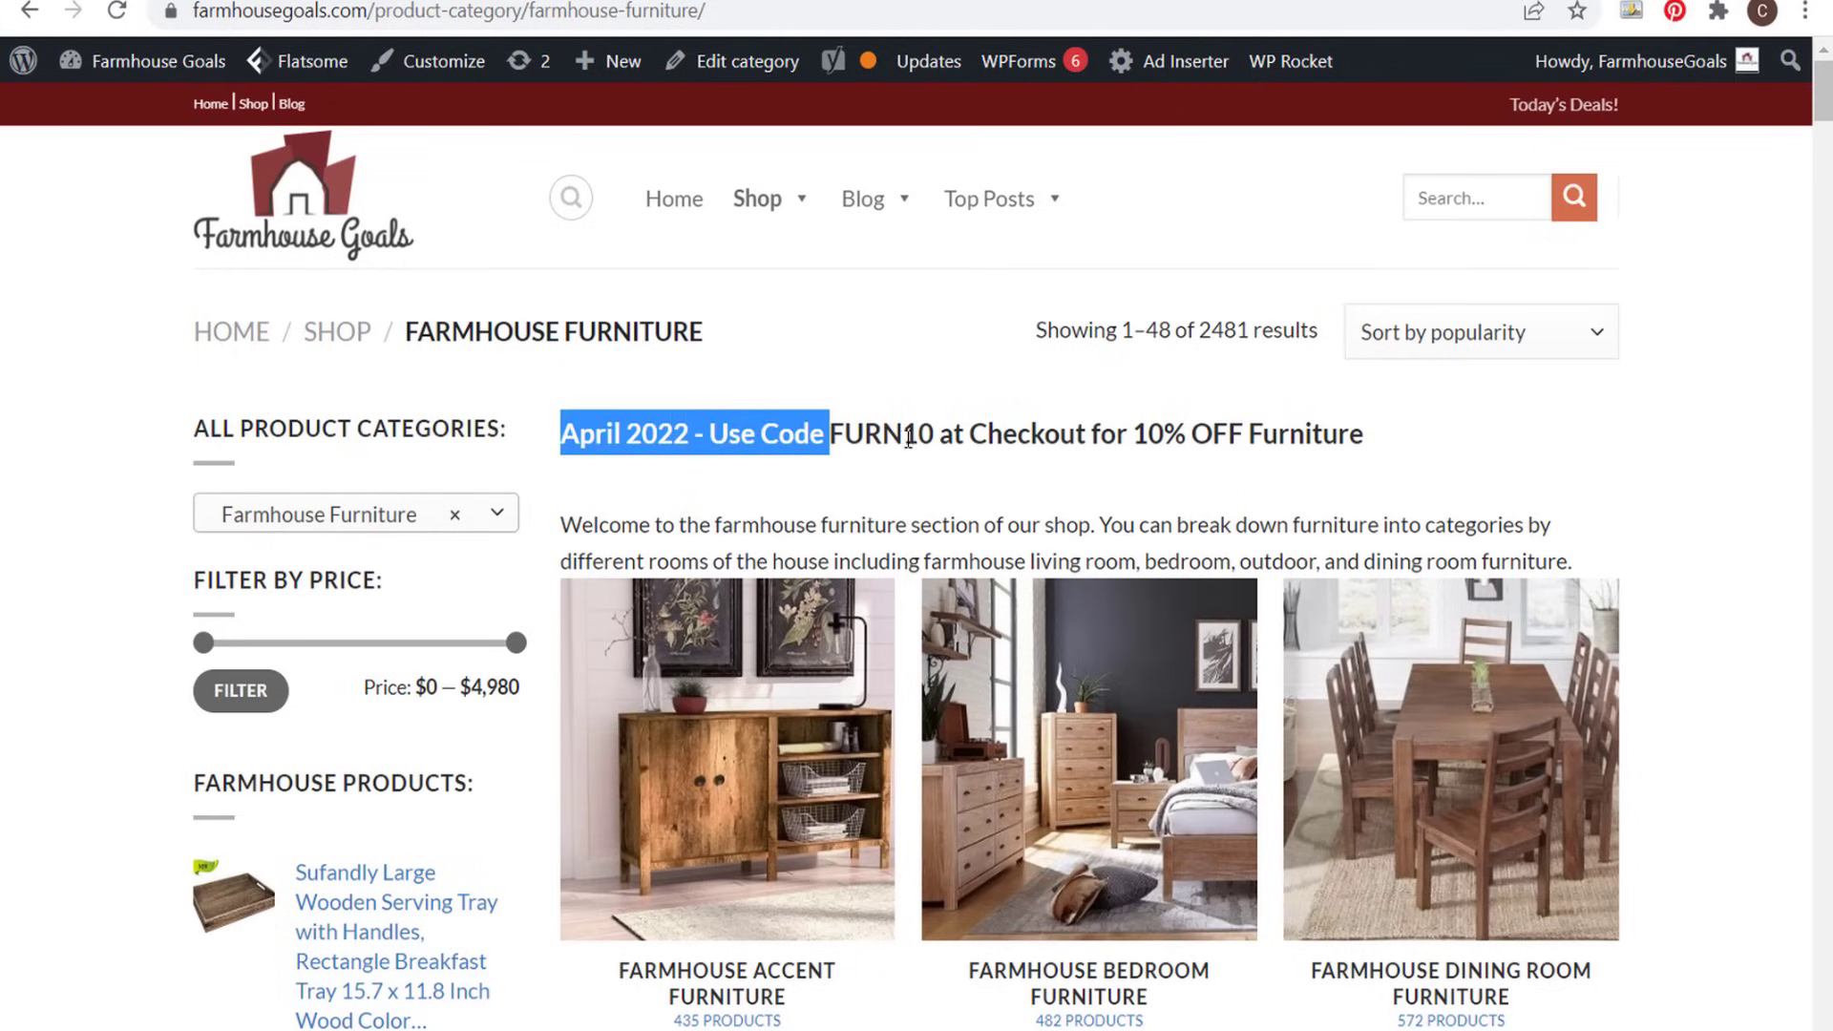
{"action": "left_click", "coordinate": [1028, 436]}
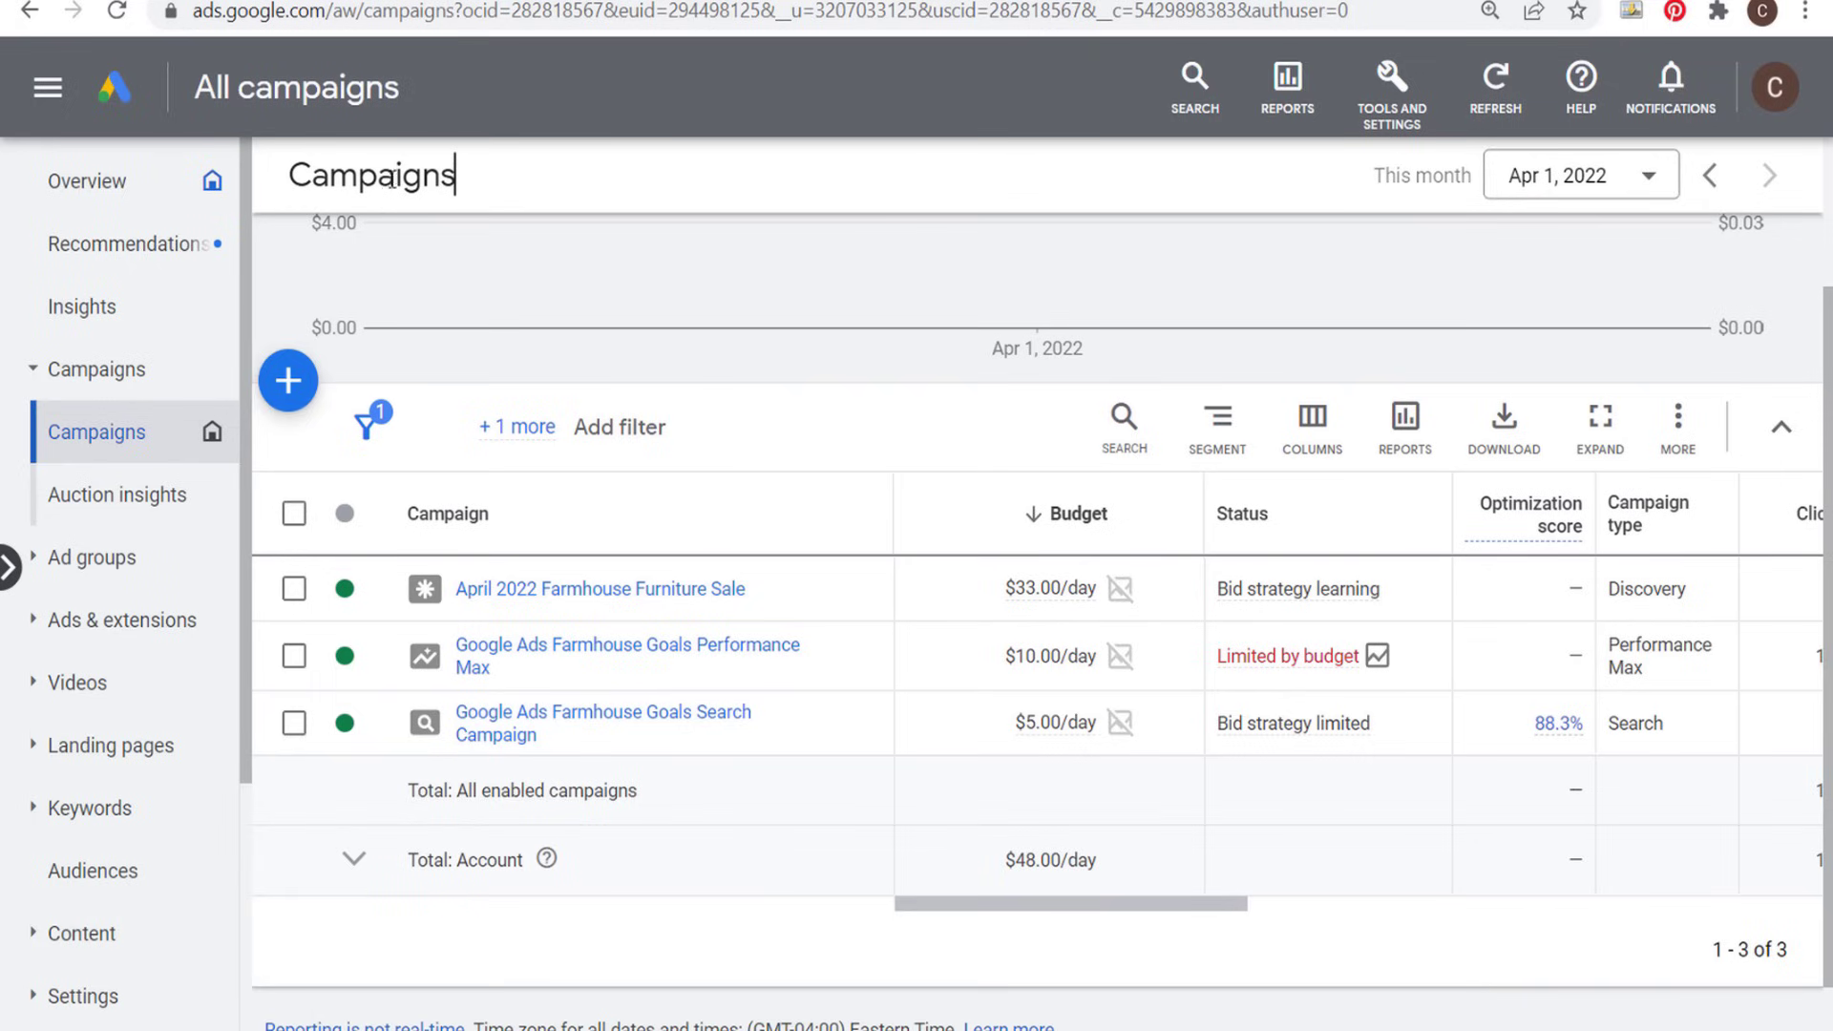
- Start creating a new campaign and choose Sales as its objective
{"action": "left_click", "coordinate": [301, 394]}
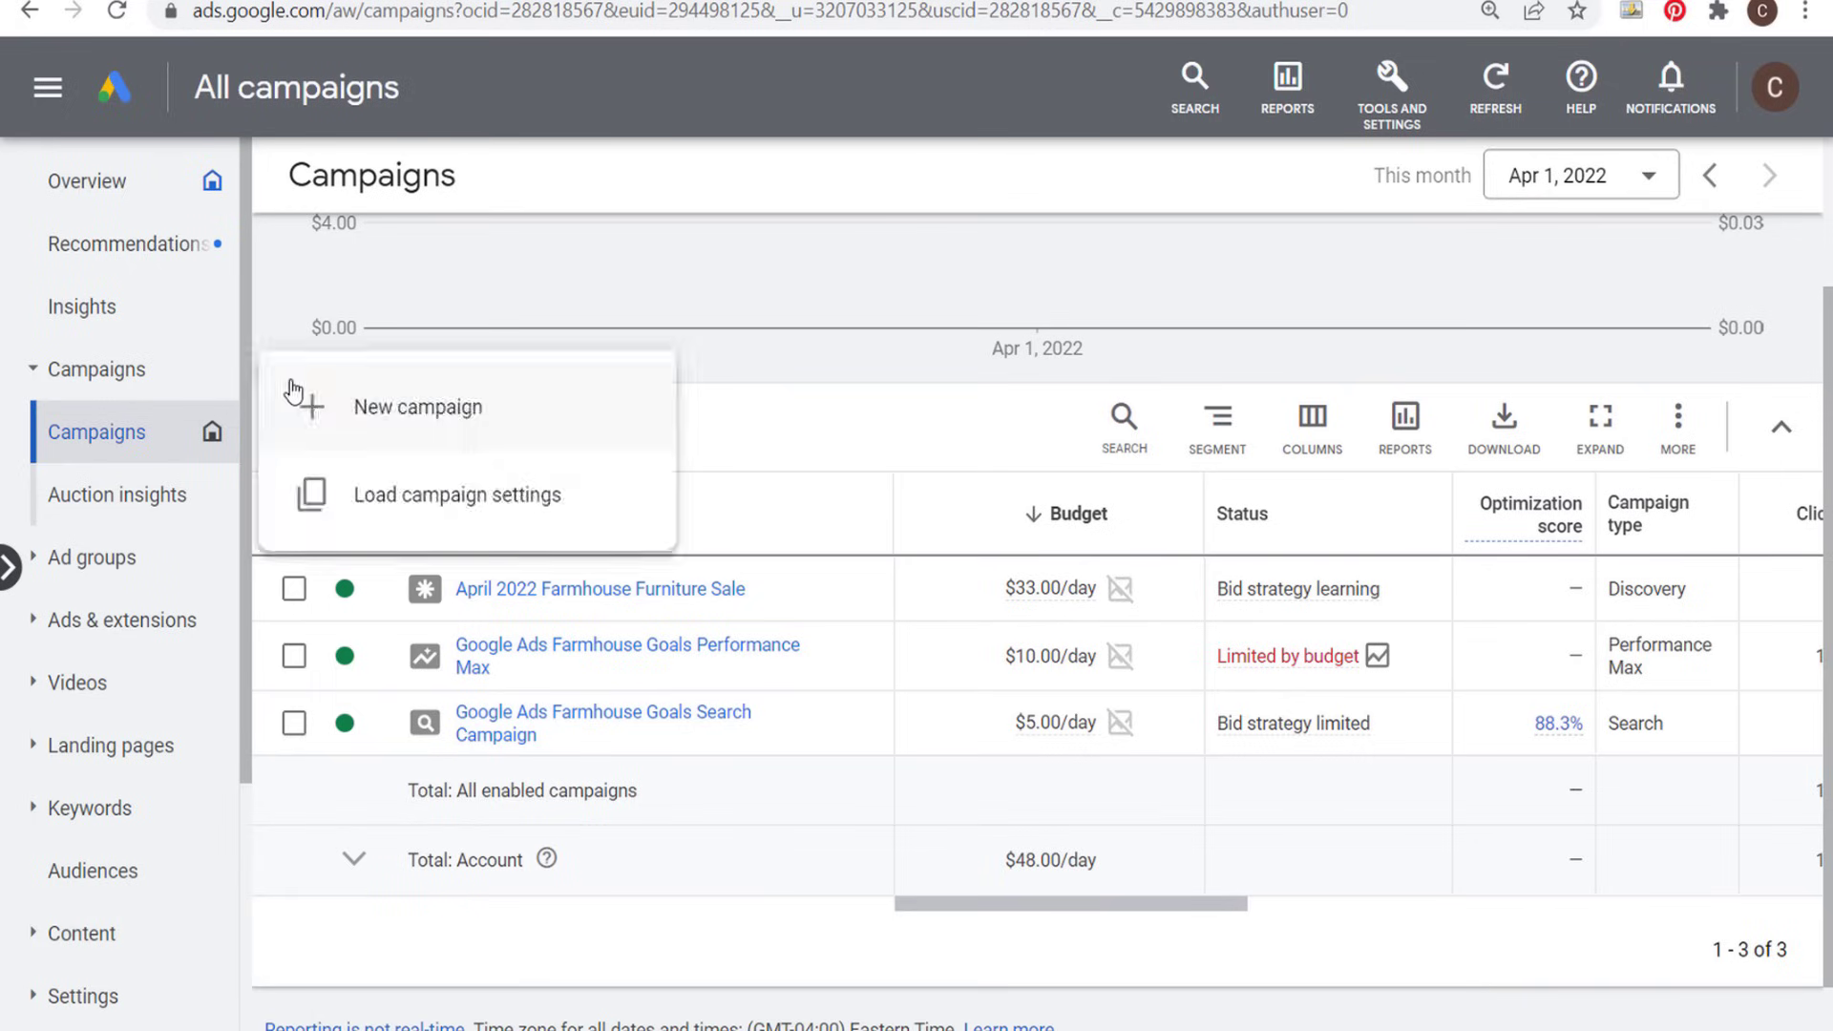
{"action": "left_click", "coordinate": [336, 409]}
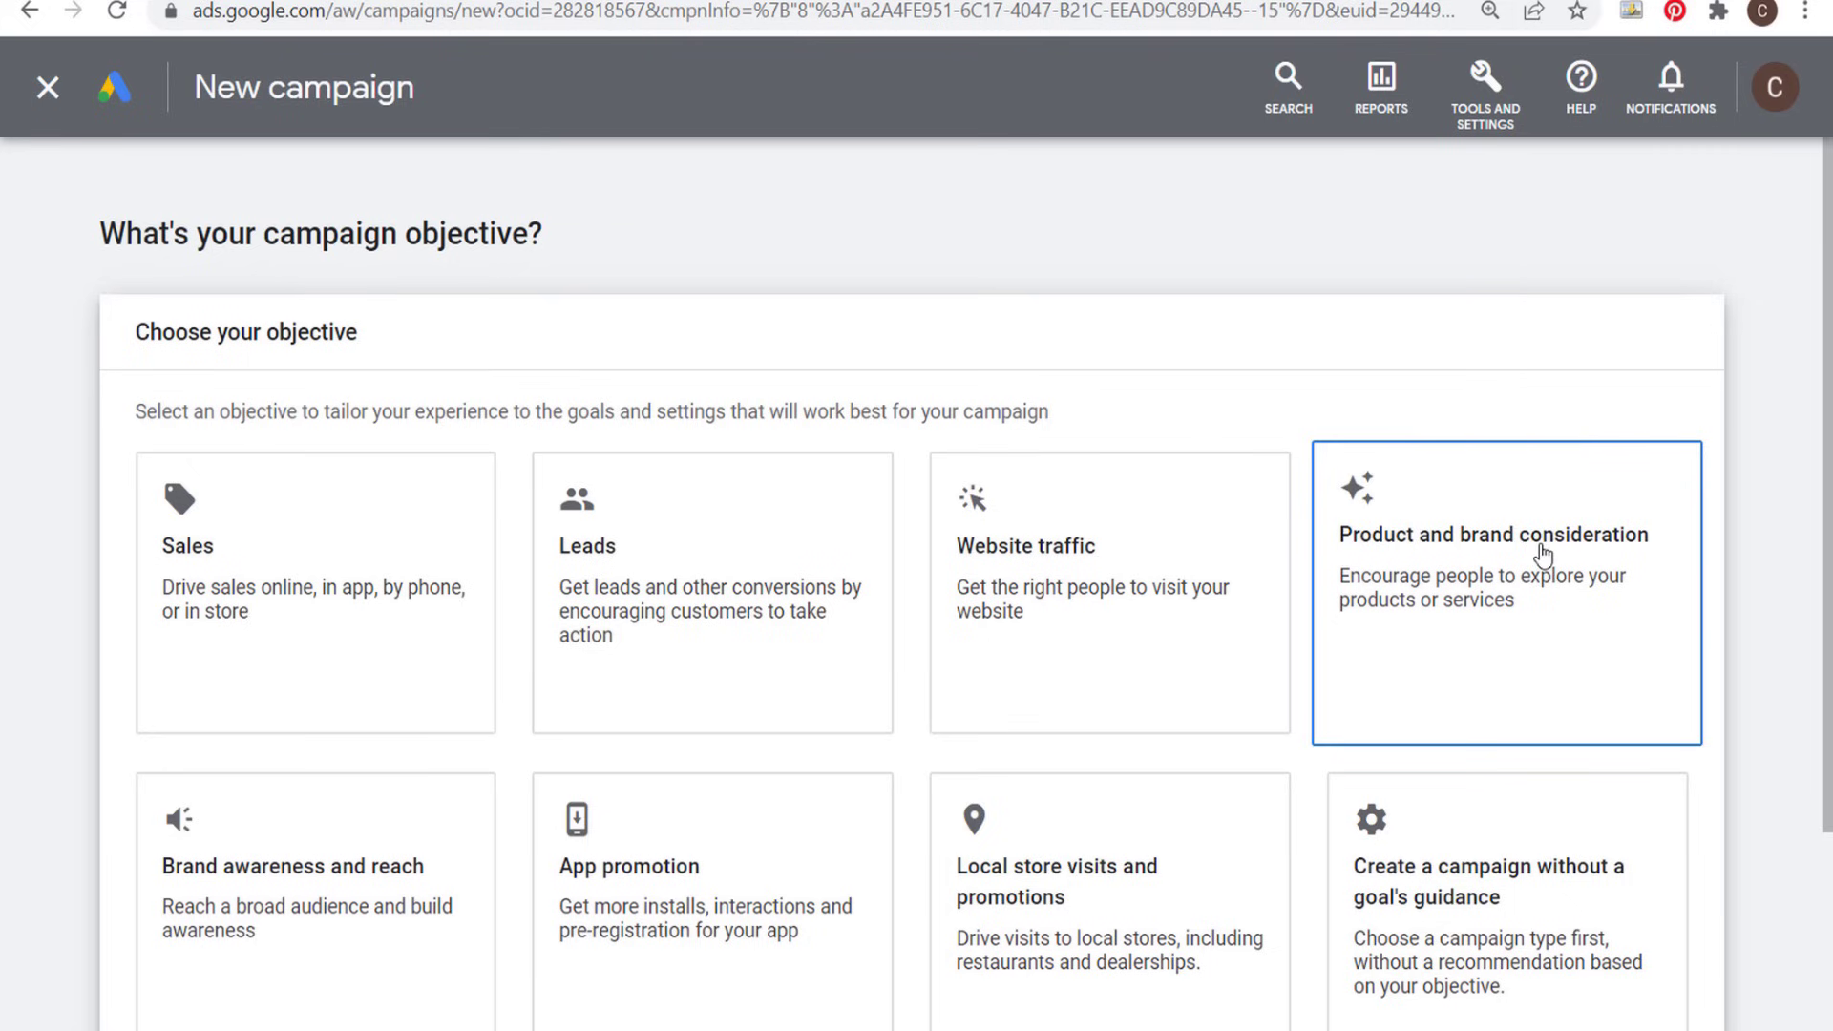
{"action": "scroll", "coordinate": [425, 783], "scroll_direction": "down", "scroll_amount": 1}
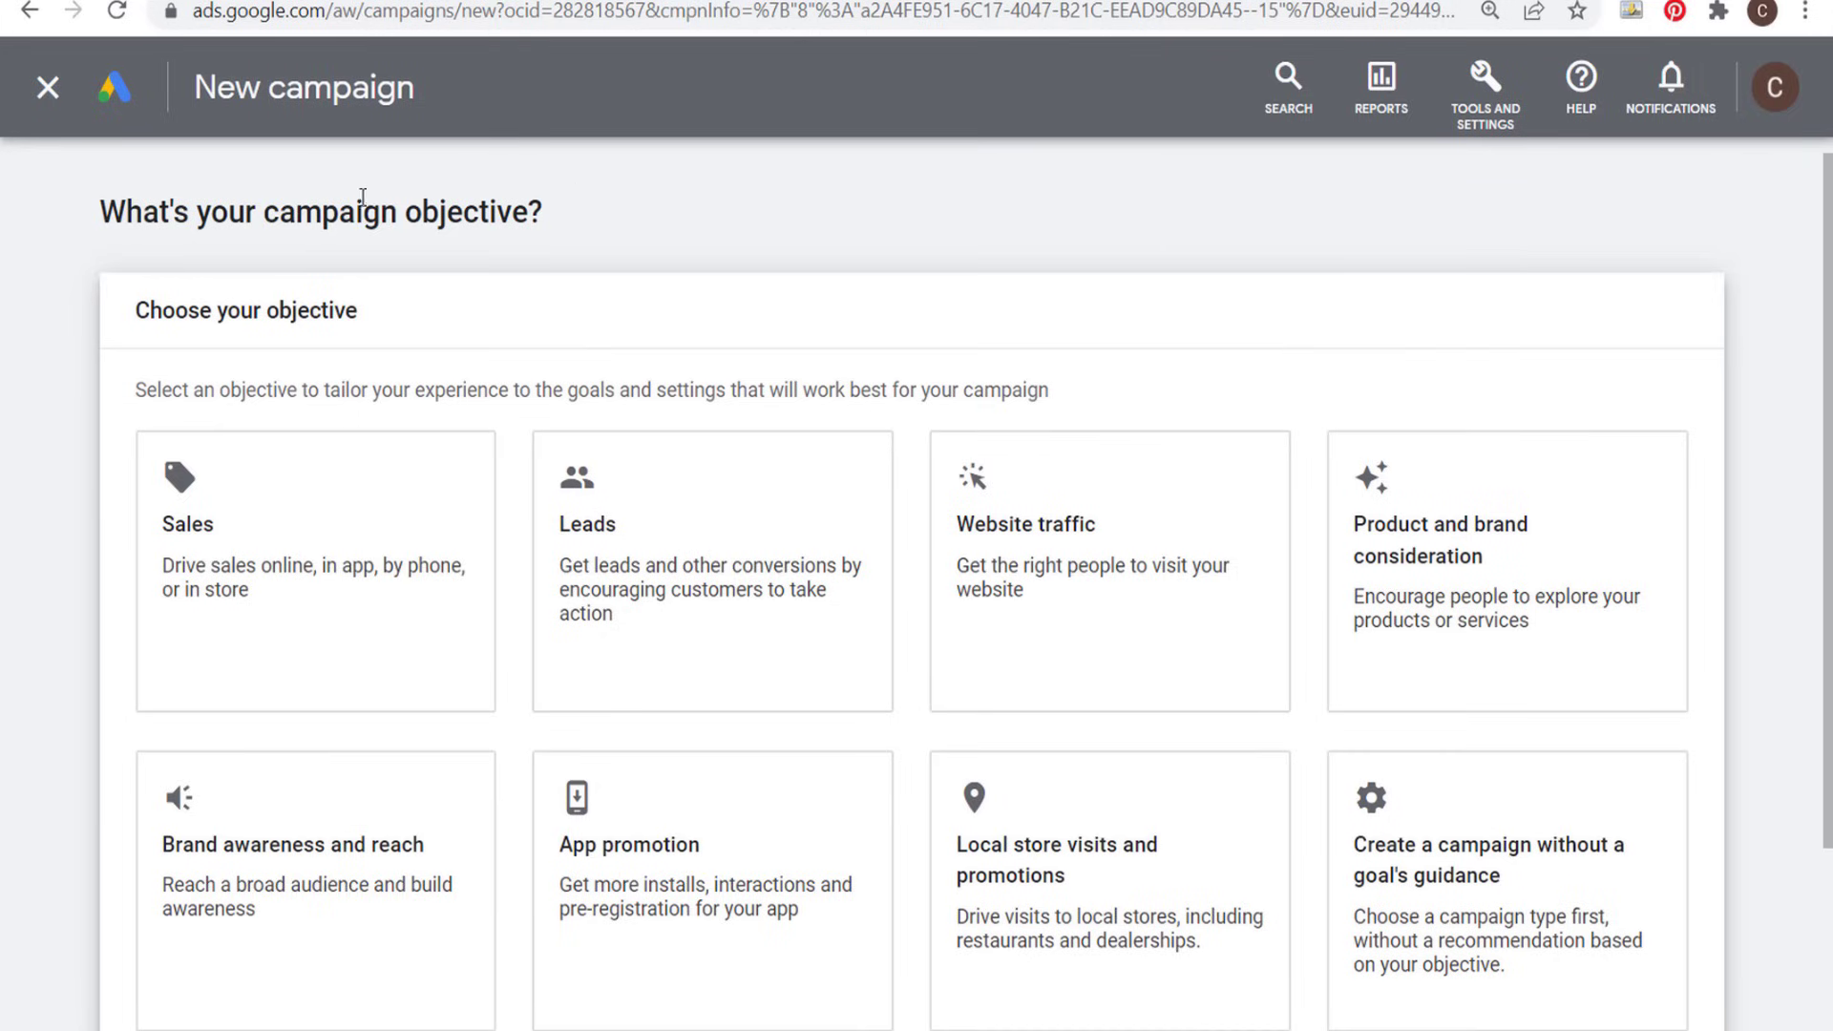
{"action": "left_click", "coordinate": [301, 456]}
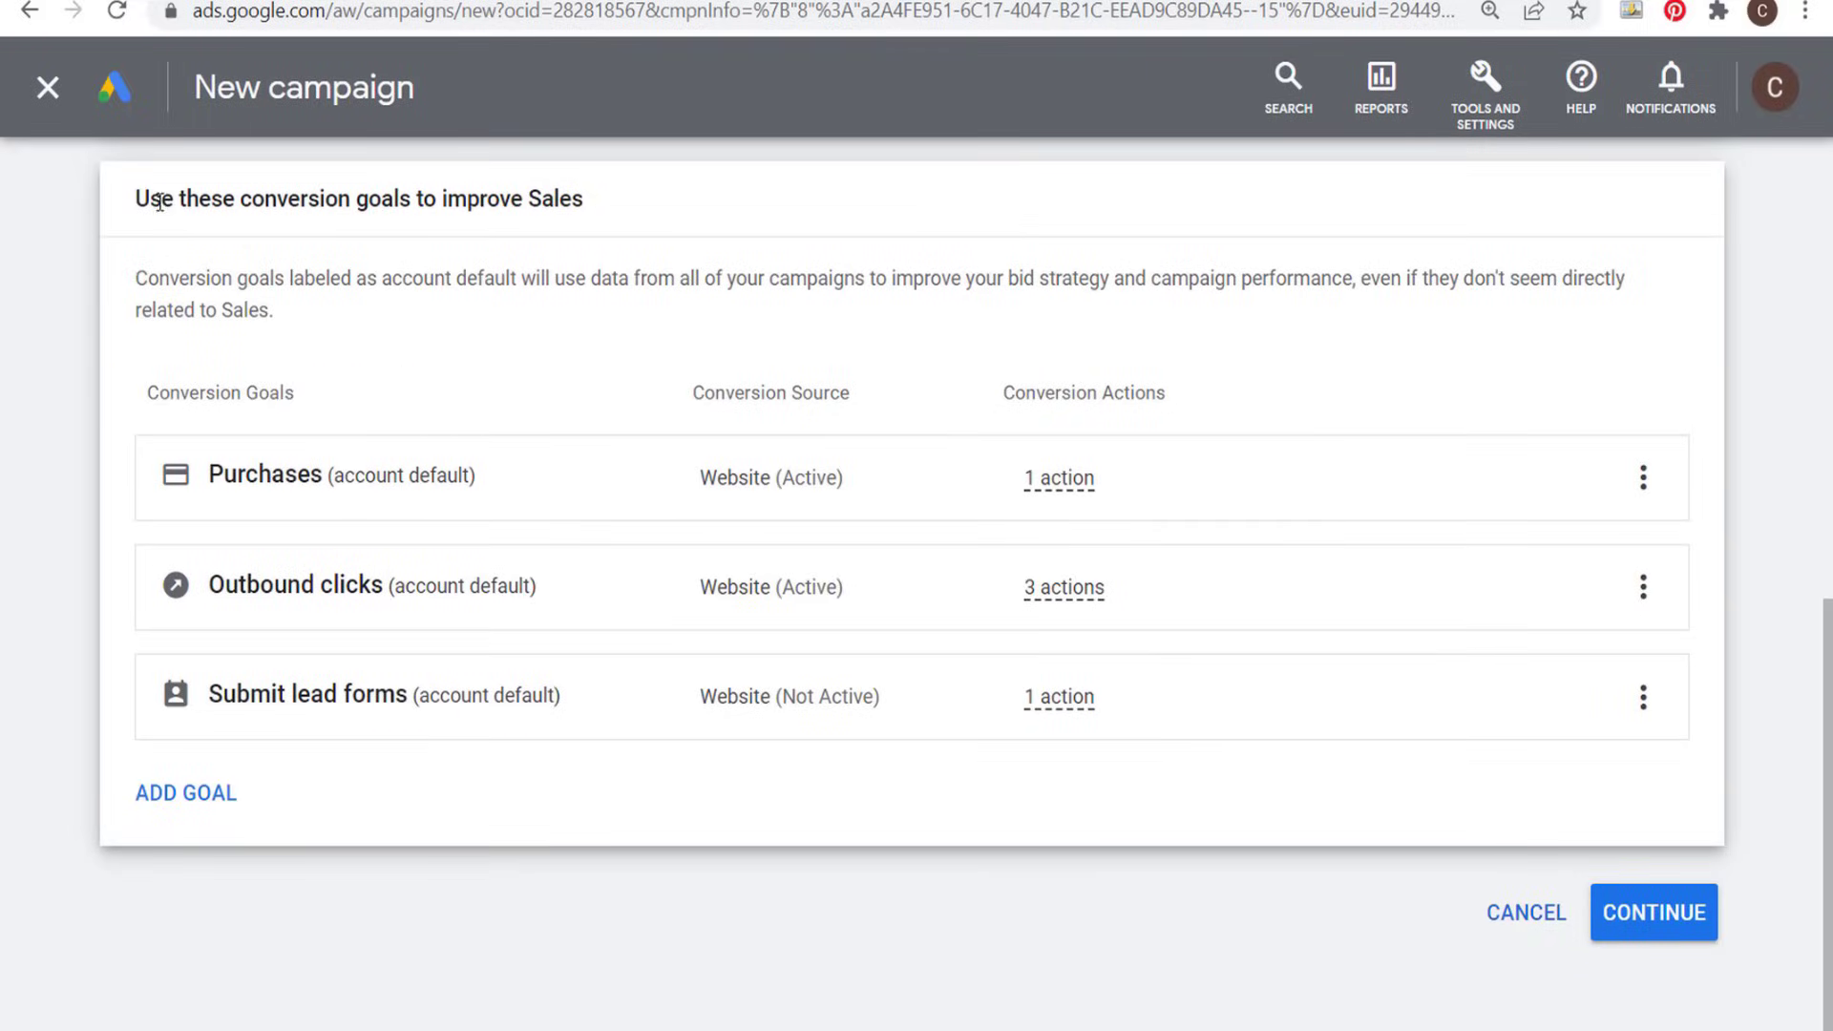
- Remove the Outbound clicks and Submit lead forms conversion goals, keeping only Purchases, and continue to the campaign types
{"action": "left_click_drag", "start_coordinate": [161, 200], "coordinate": [599, 225]}
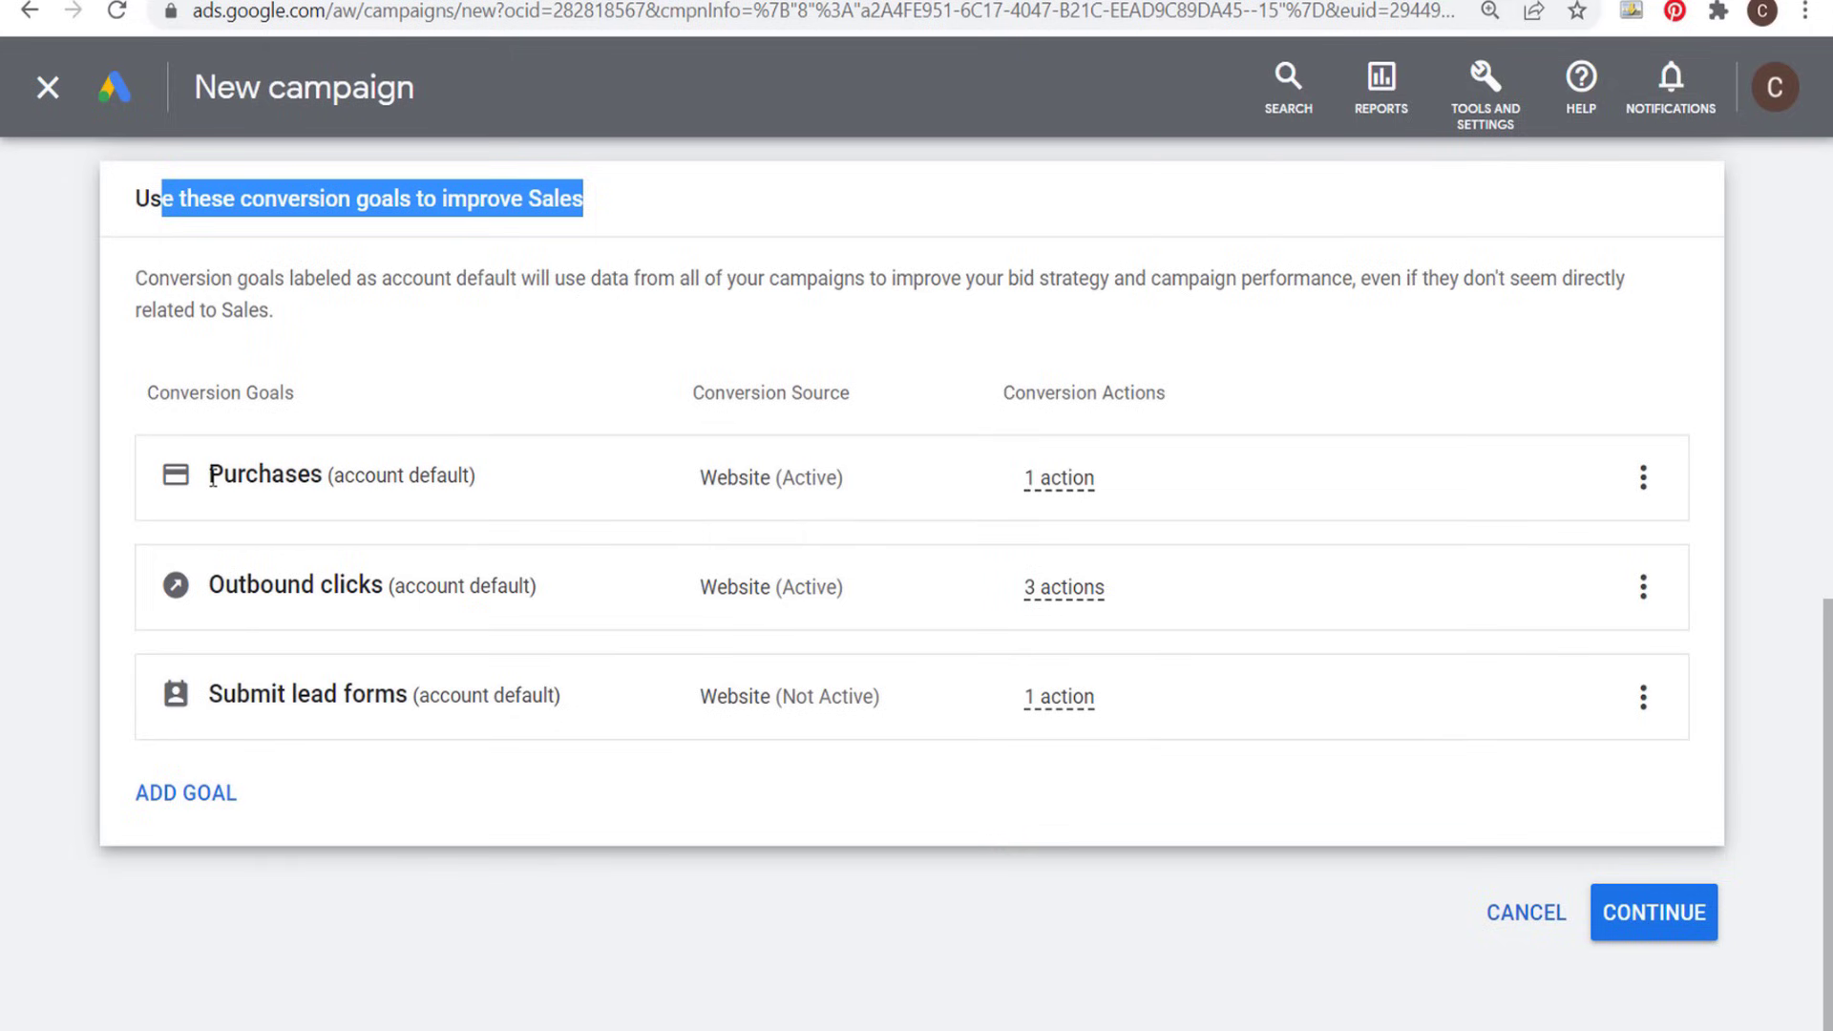
{"action": "left_click_drag", "start_coordinate": [210, 477], "coordinate": [333, 483]}
{"action": "left_click", "coordinate": [665, 395]}
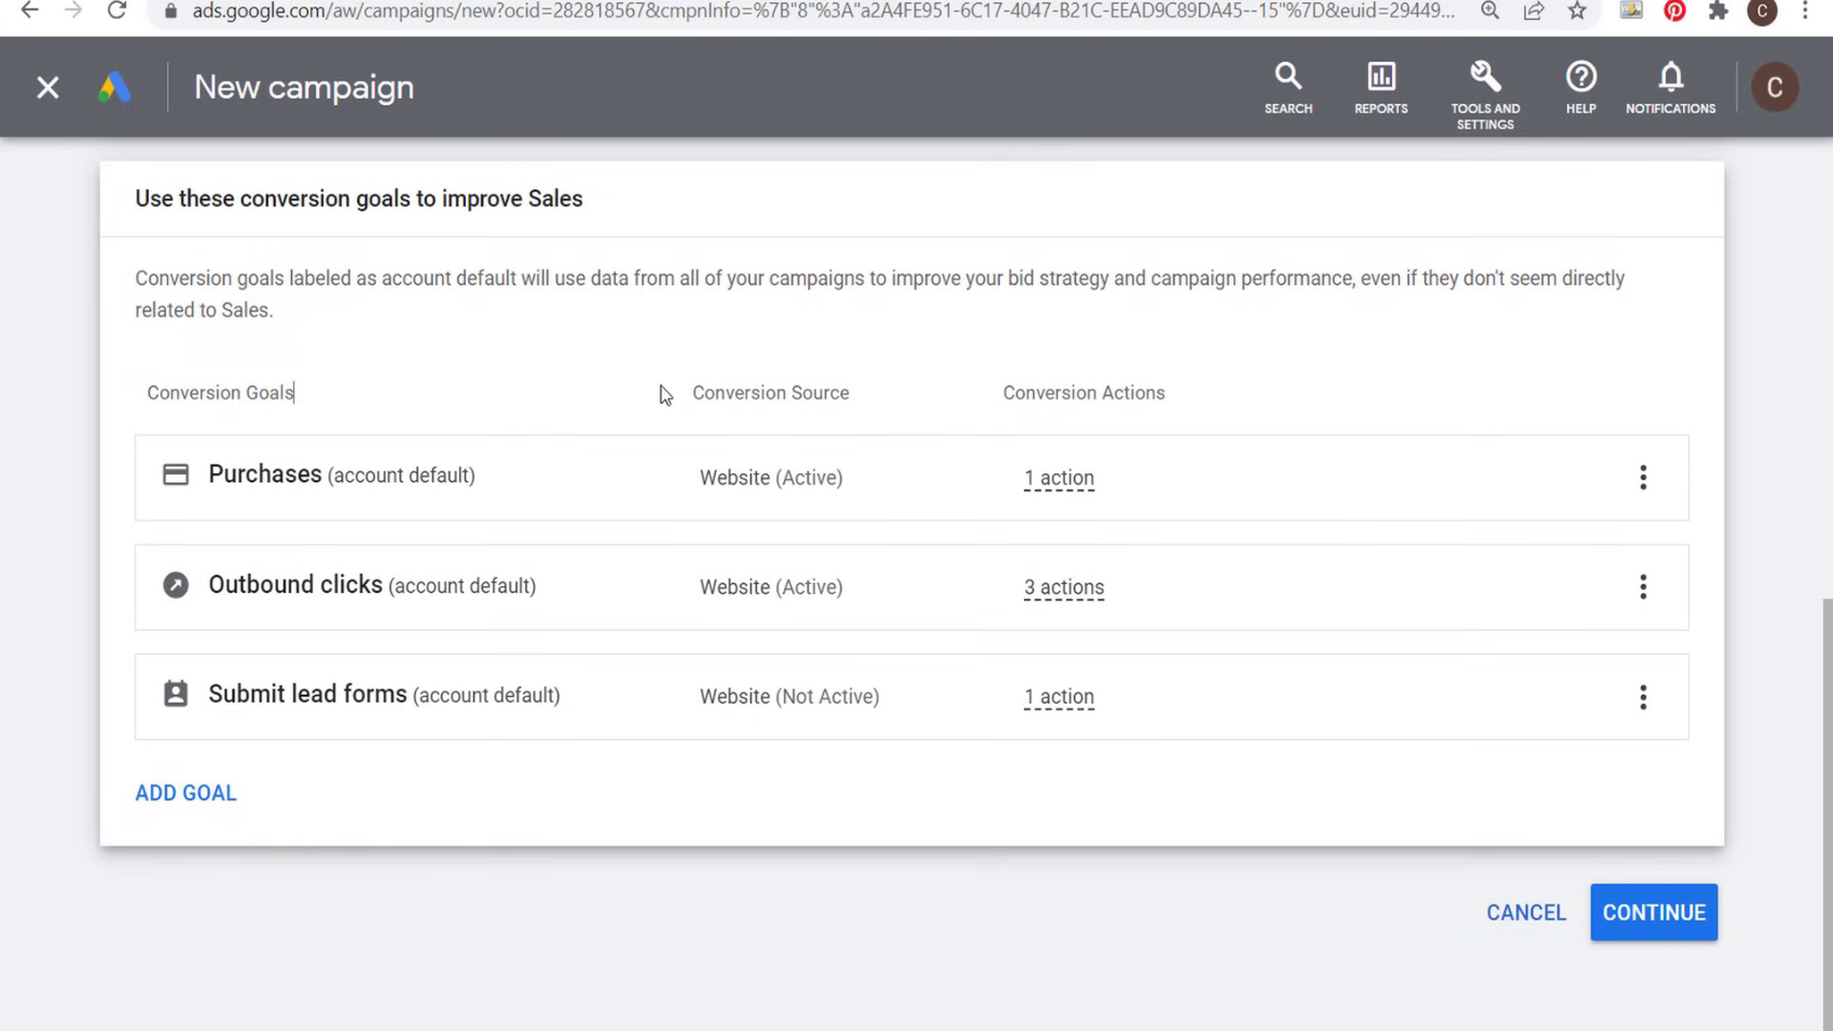
{"action": "left_click", "coordinate": [1642, 586]}
{"action": "left_click", "coordinate": [1565, 605]}
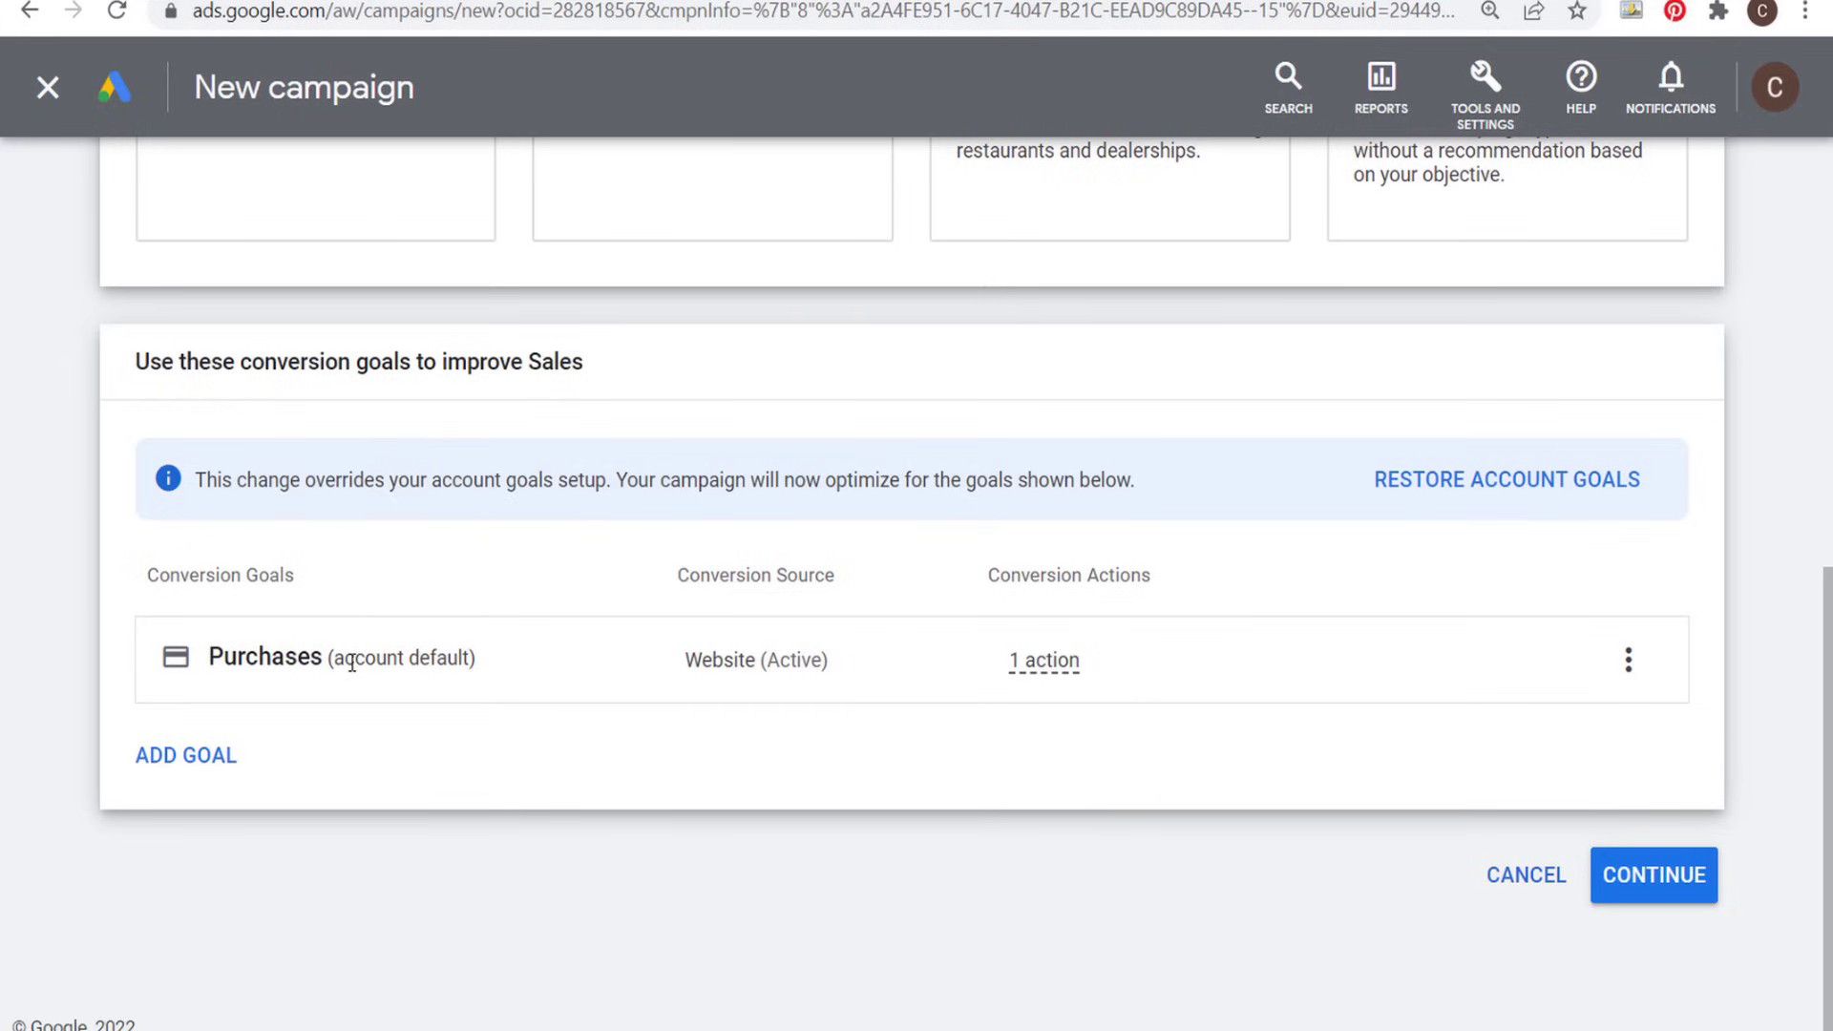
{"action": "left_click", "coordinate": [1653, 876]}
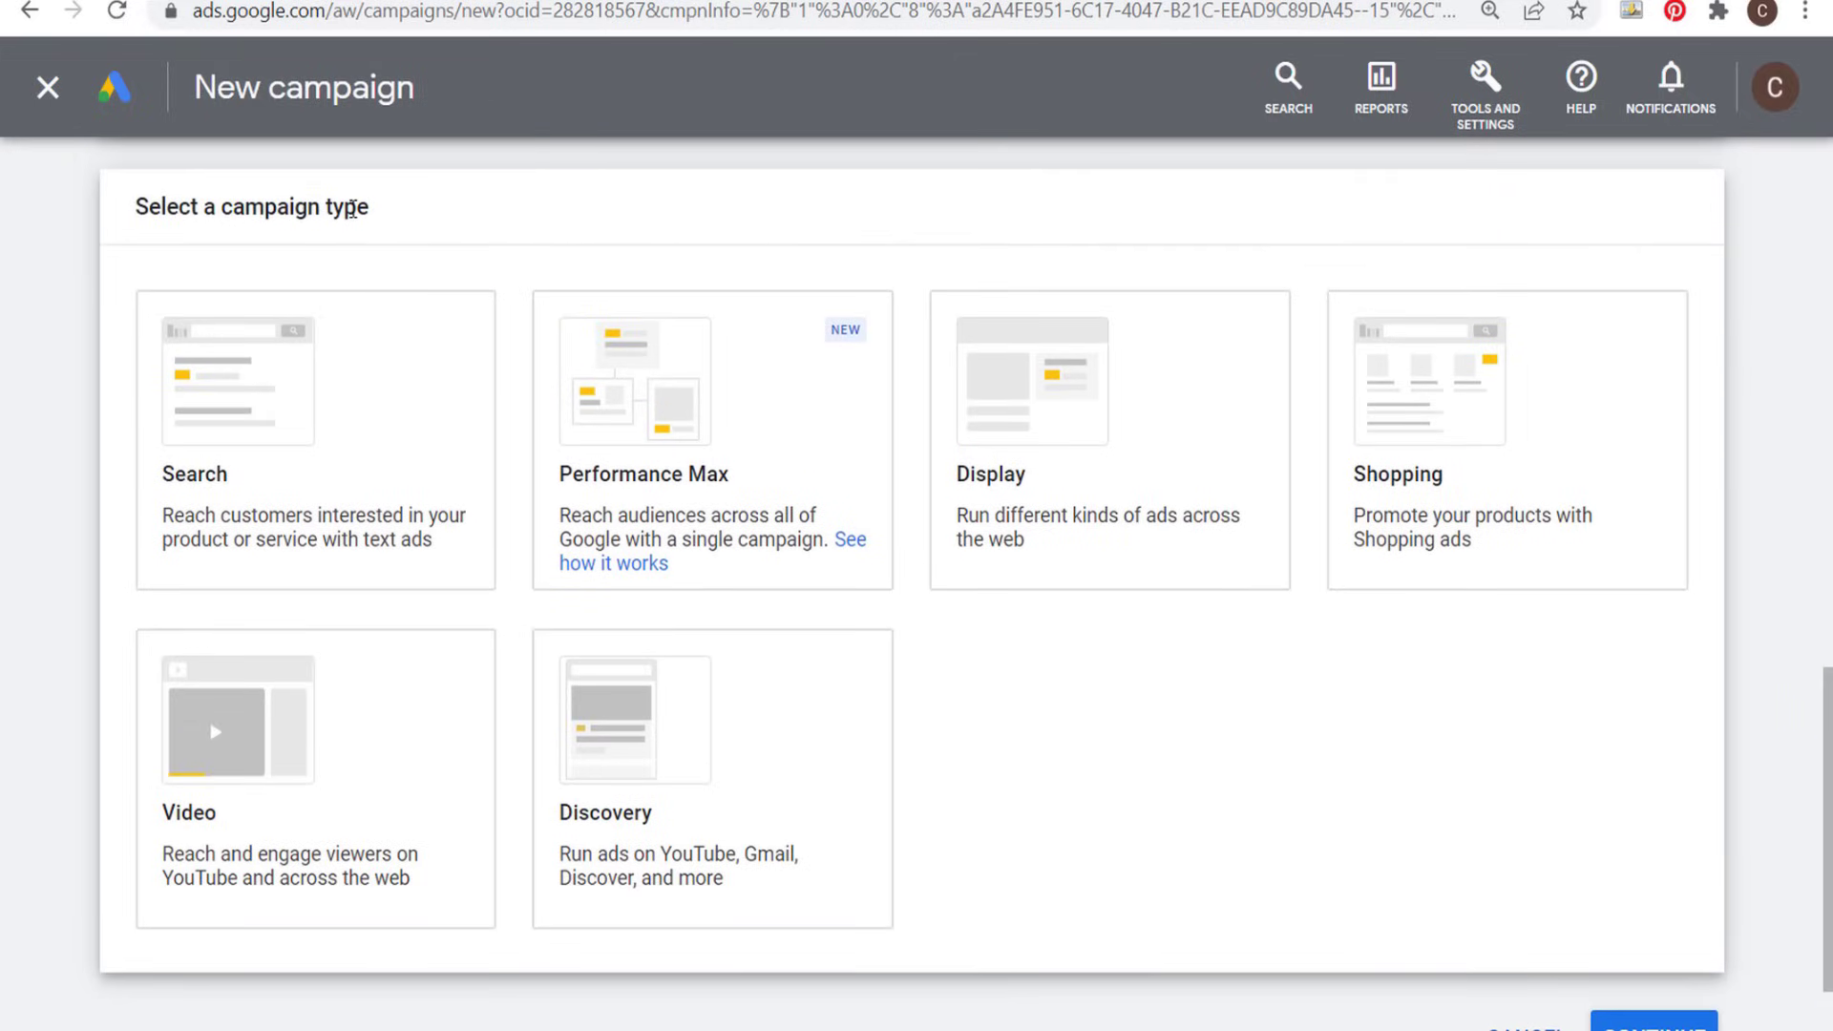
- Choose Display as the campaign type, keeping the Standard Display campaign subtype
{"action": "left_click", "coordinate": [366, 359]}
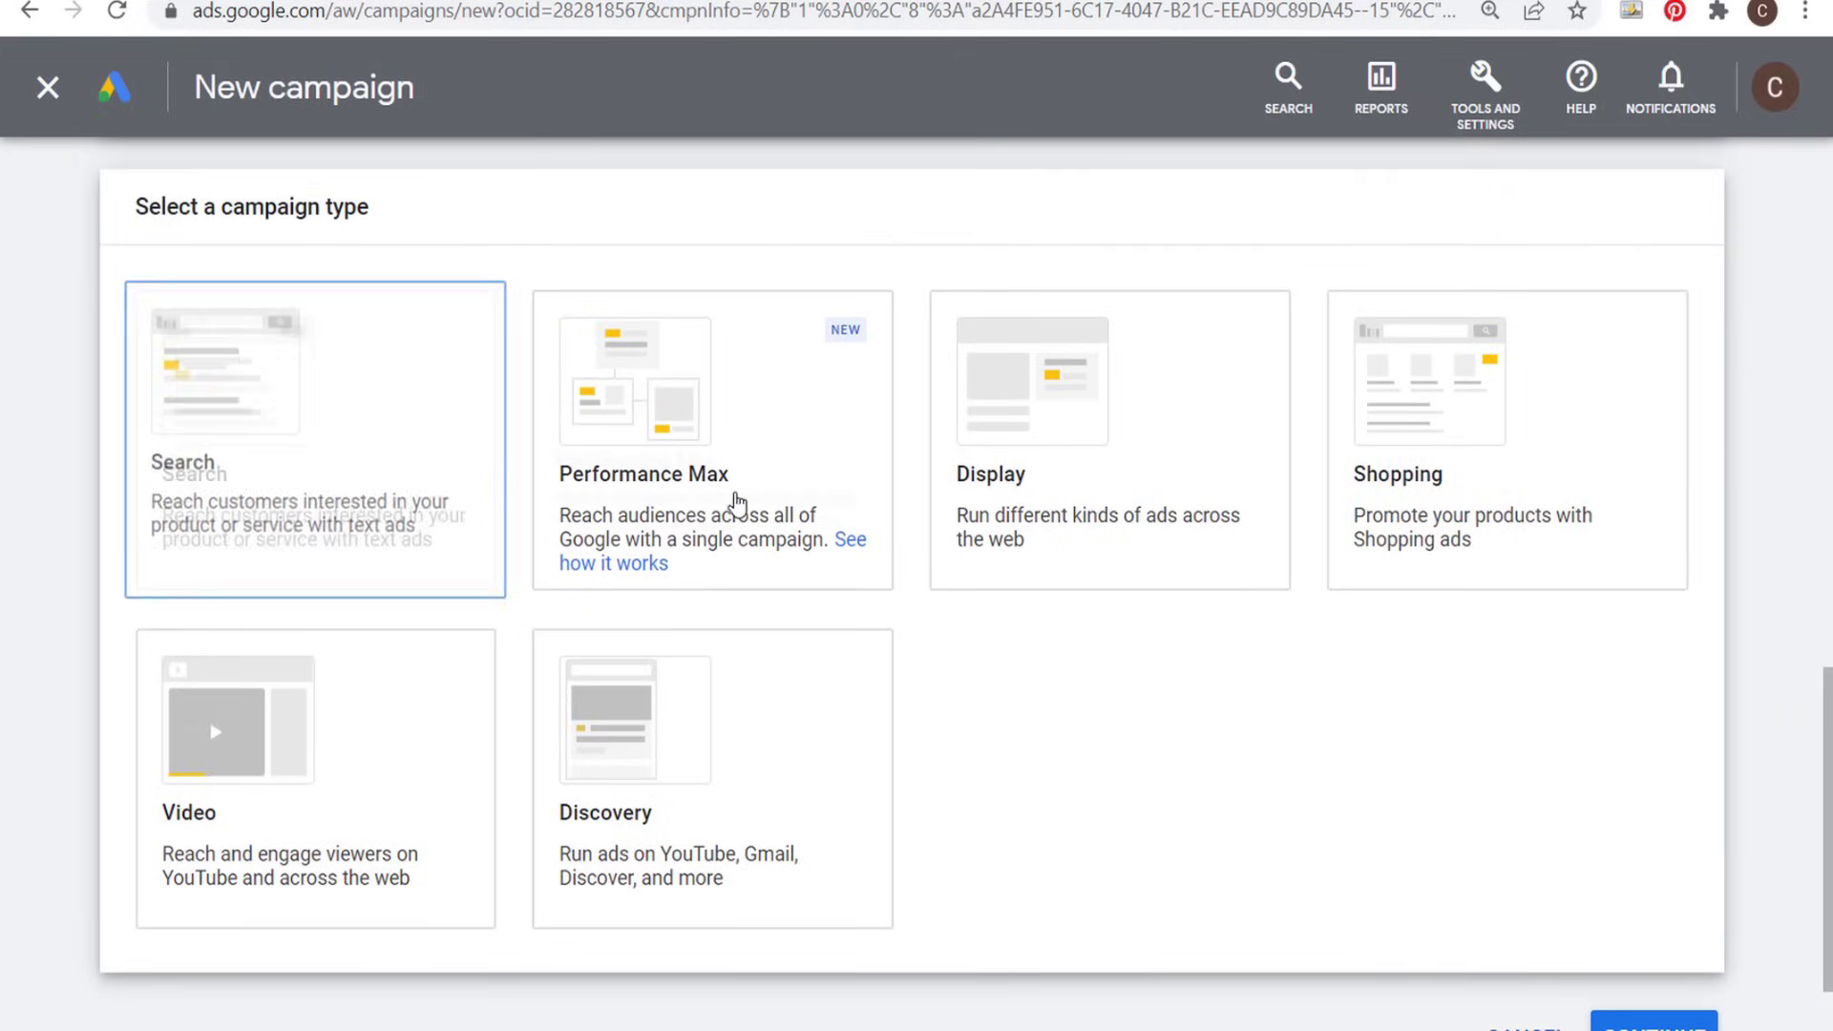
{"action": "left_click", "coordinate": [844, 405]}
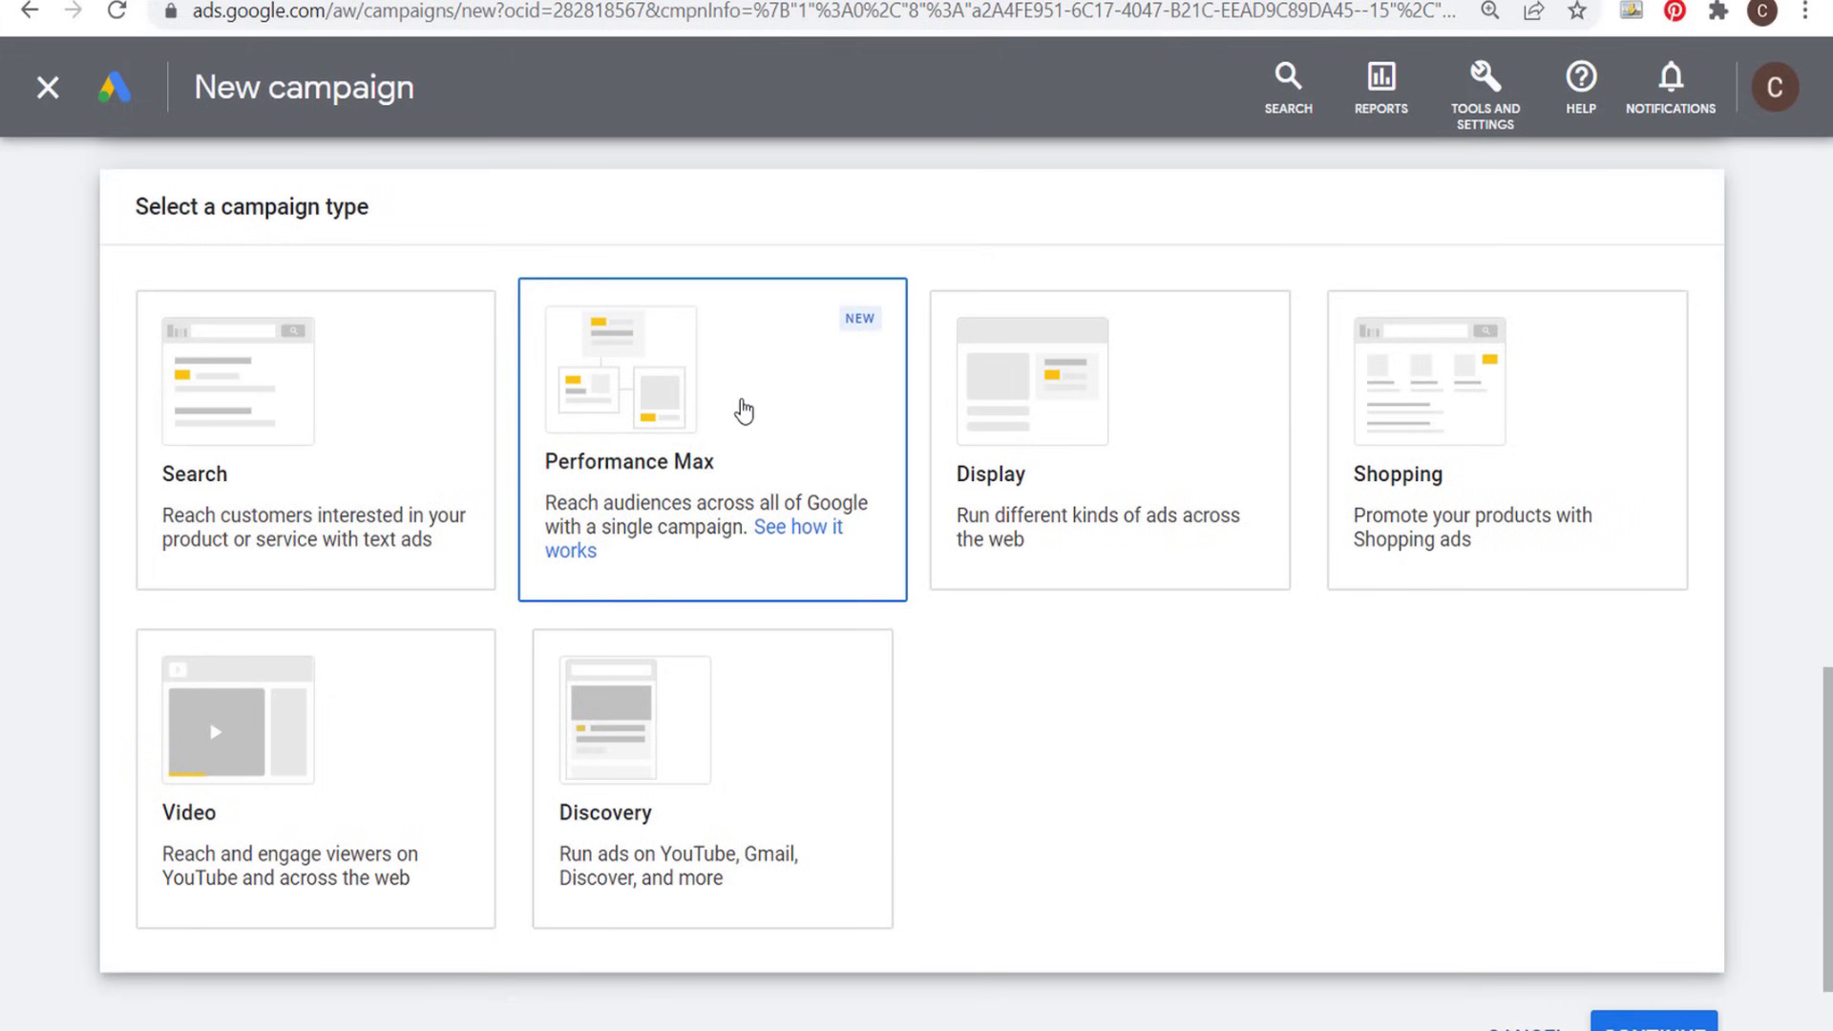
{"action": "left_click", "coordinate": [714, 787]}
{"action": "left_click", "coordinate": [1144, 449]}
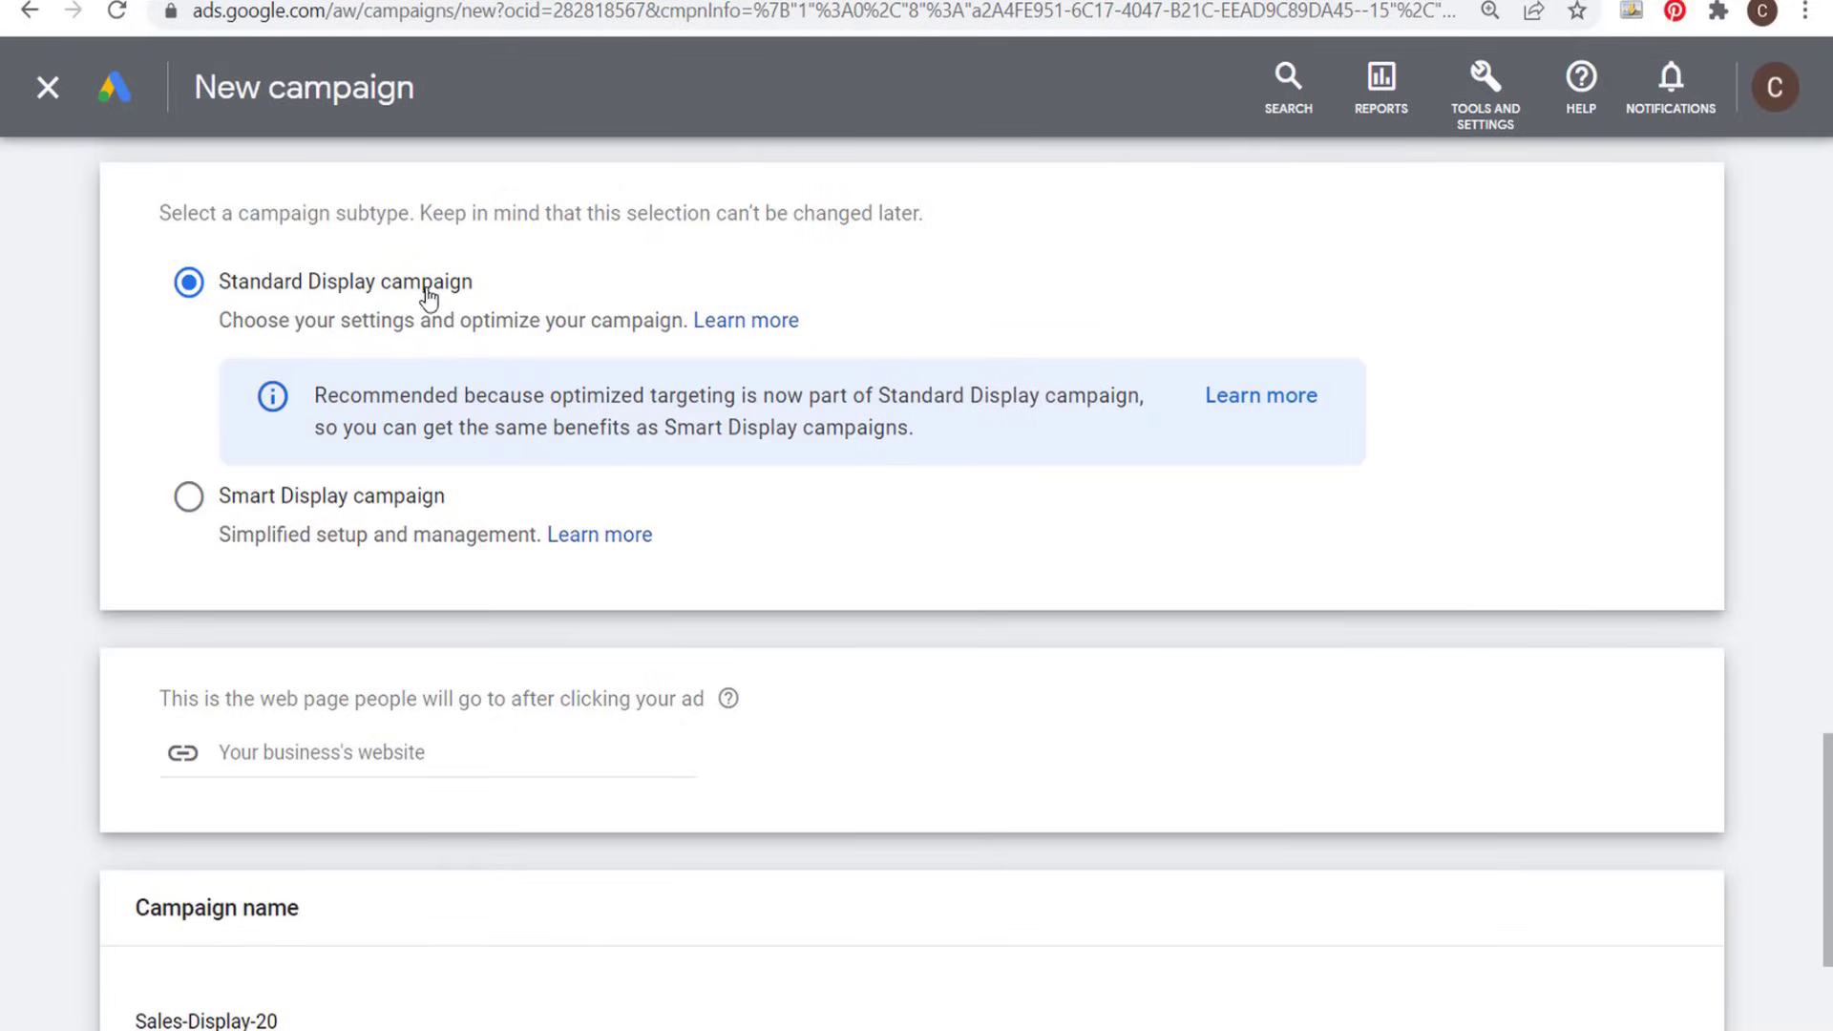
- Copy the store's farmhouse furniture page URL, farmhousegoals.com/product-category/farmhouse-furniture/, and enter it as the ad's landing page
{"action": "scroll", "coordinate": [785, 520], "scroll_direction": "down", "scroll_amount": 2}
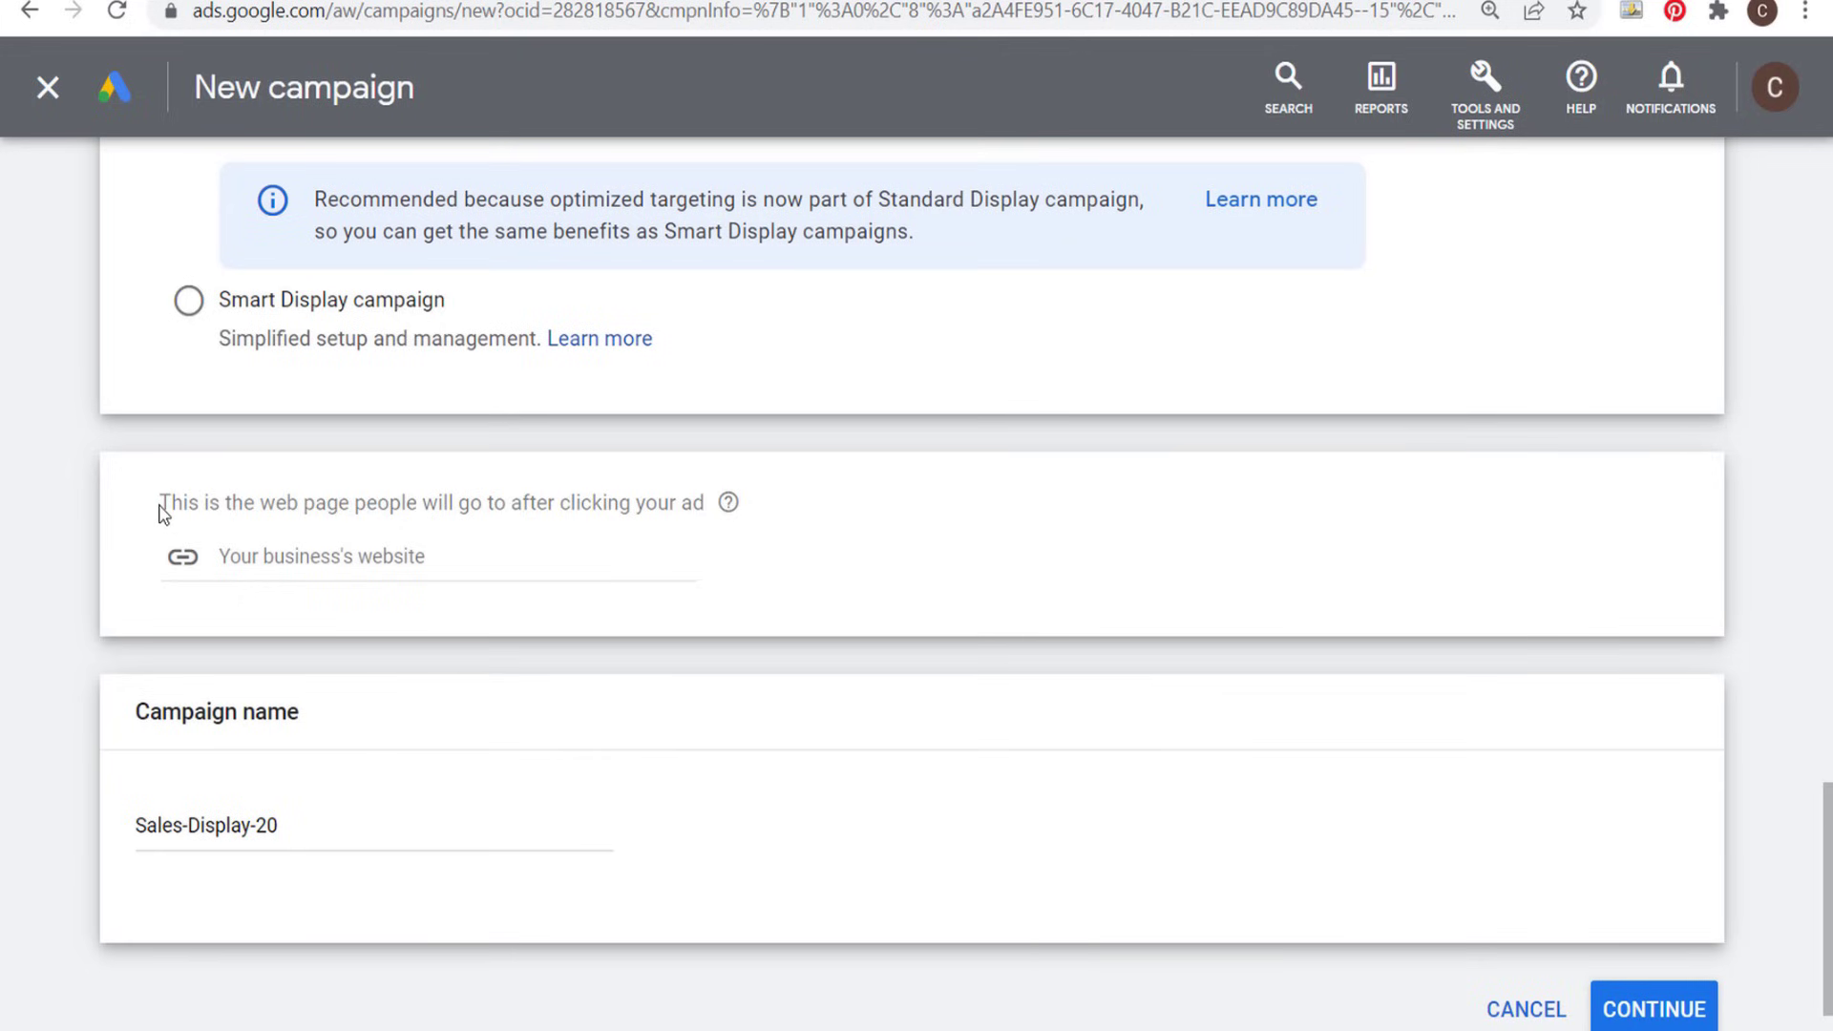
{"action": "left_click_drag", "start_coordinate": [159, 506], "coordinate": [655, 503]}
{"action": "left_click", "coordinate": [657, 502]}
{"action": "key", "text": "ctrl+Tab"}
{"action": "left_click", "coordinate": [487, 14]}
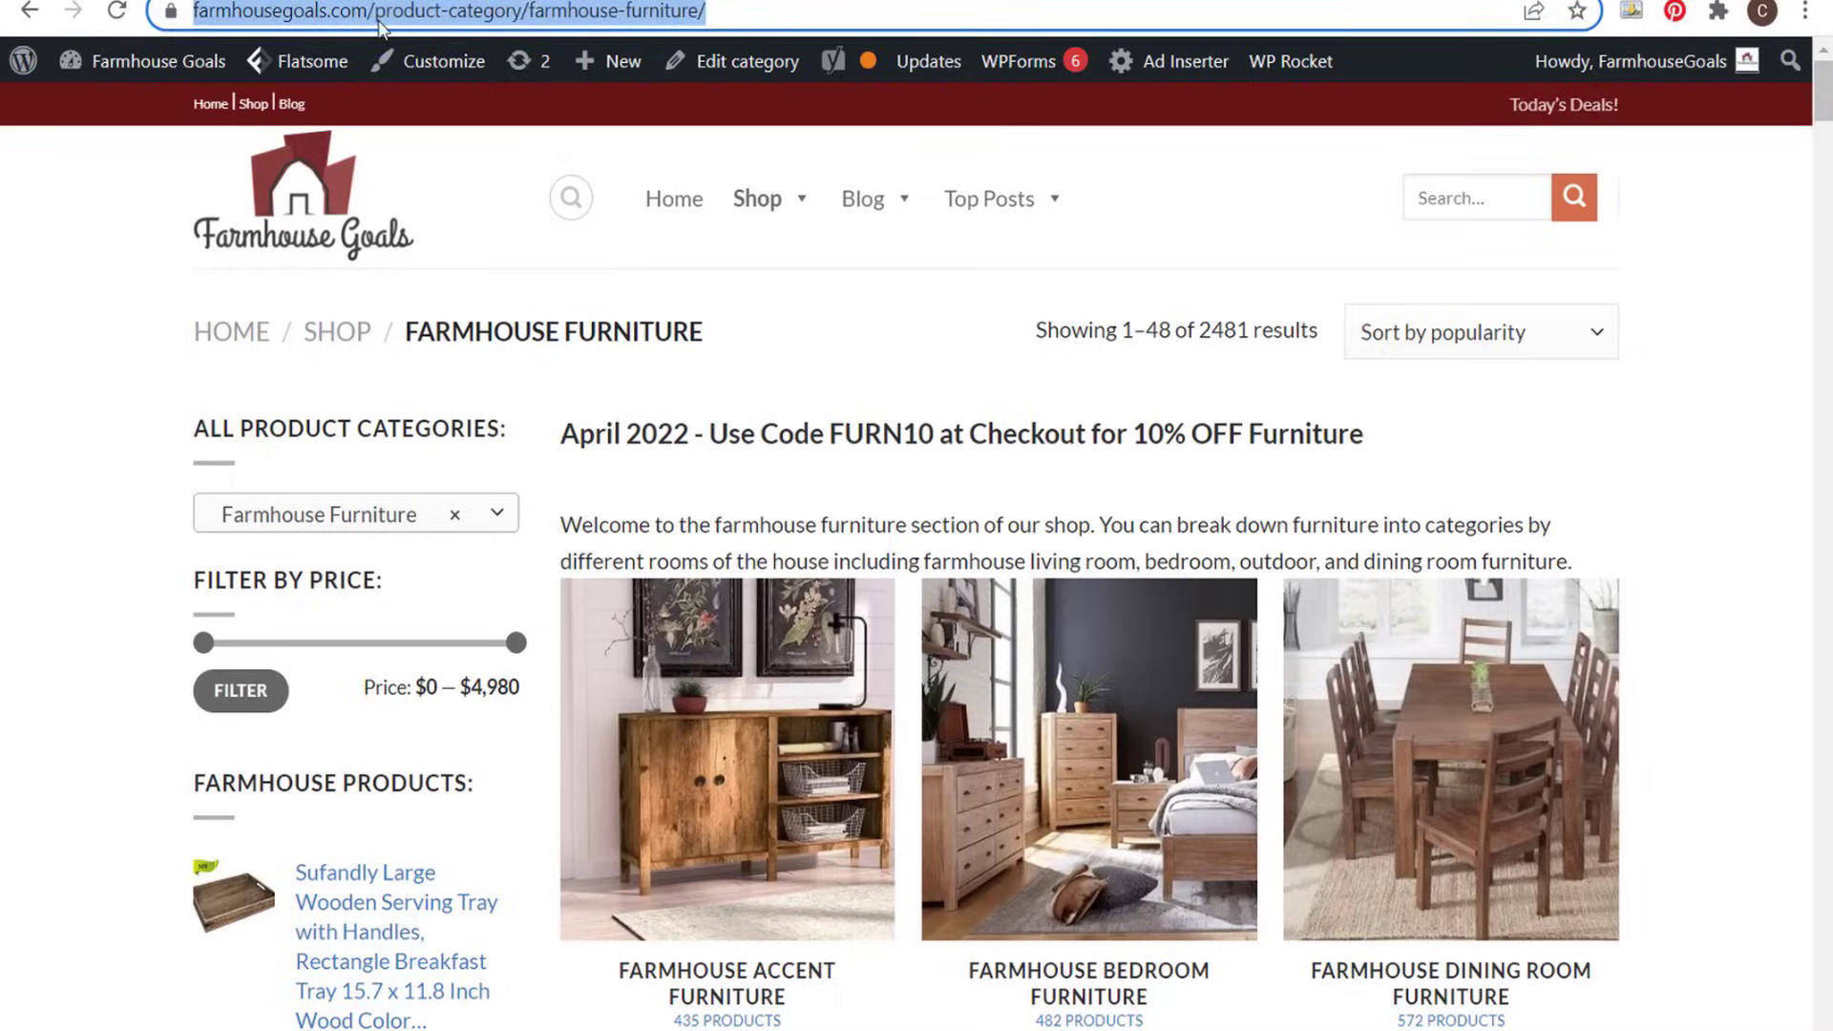
{"action": "key", "text": "ctrl+c"}
{"action": "key", "text": "ctrl+shift+Tab"}
{"action": "left_click", "coordinate": [393, 548]}
{"action": "key", "text": "ctrl+v"}
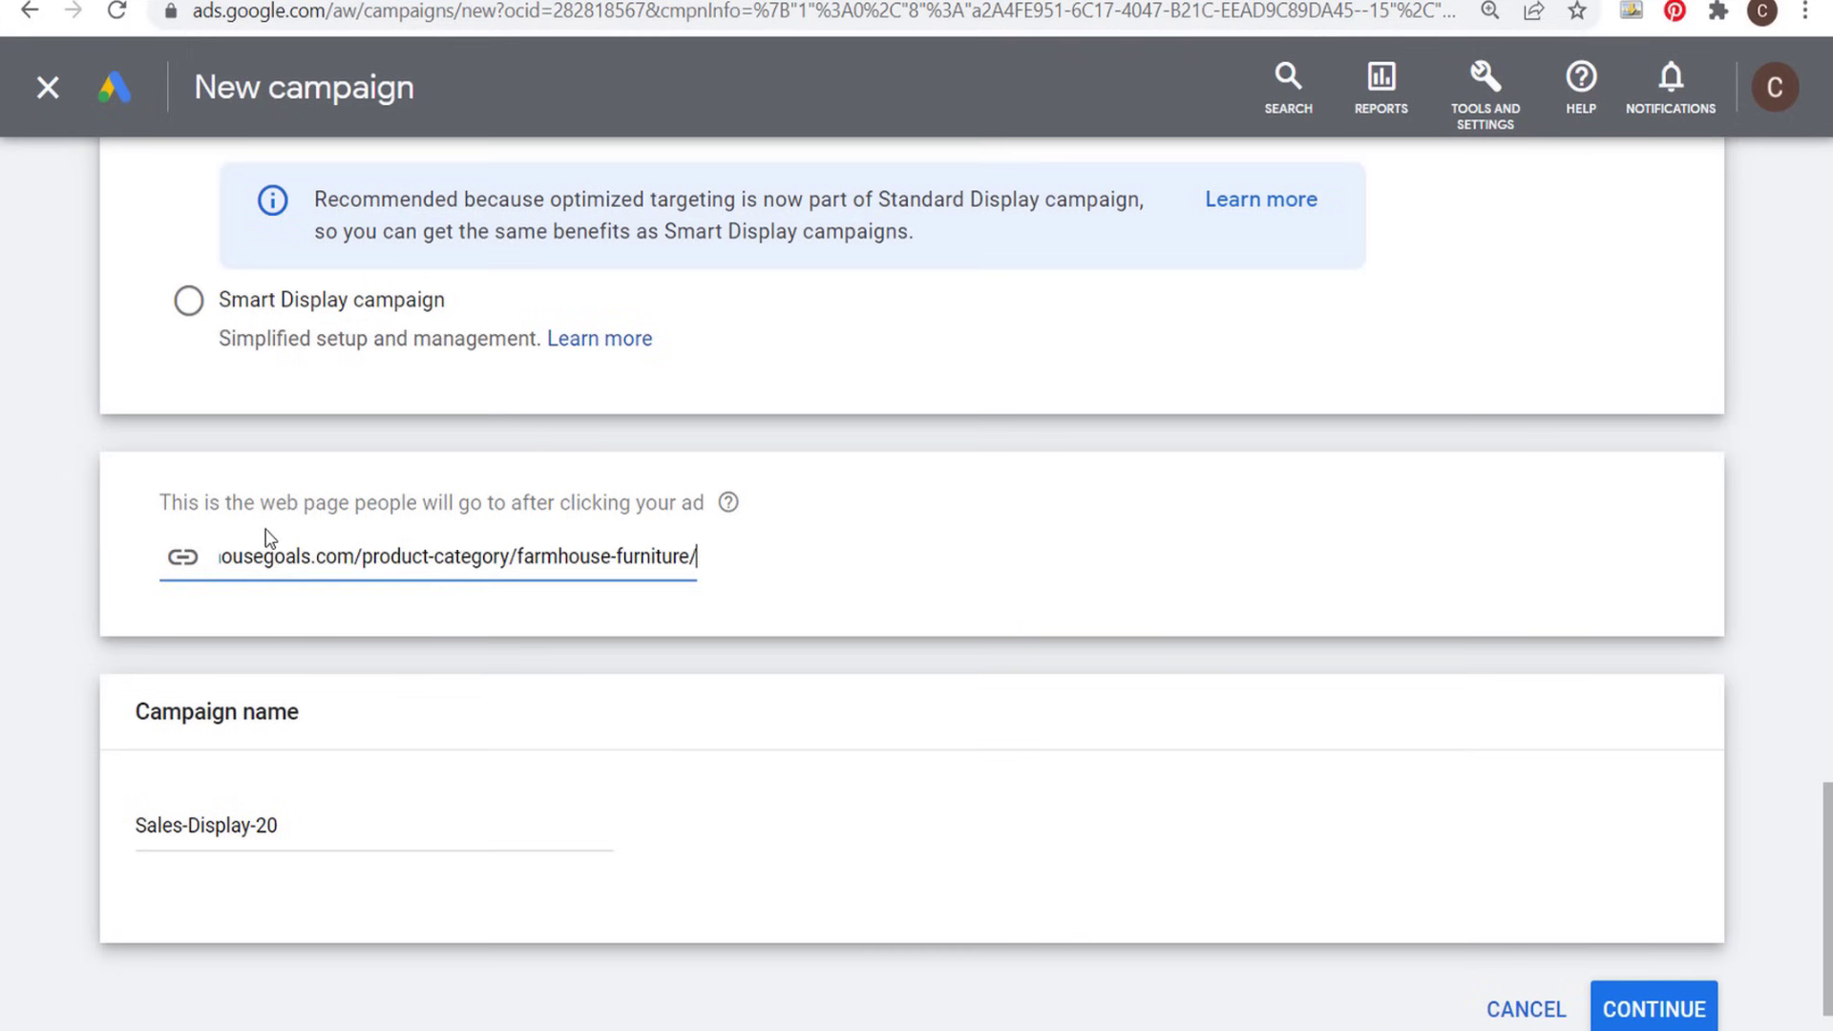
{"action": "left_click", "coordinate": [1096, 555]}
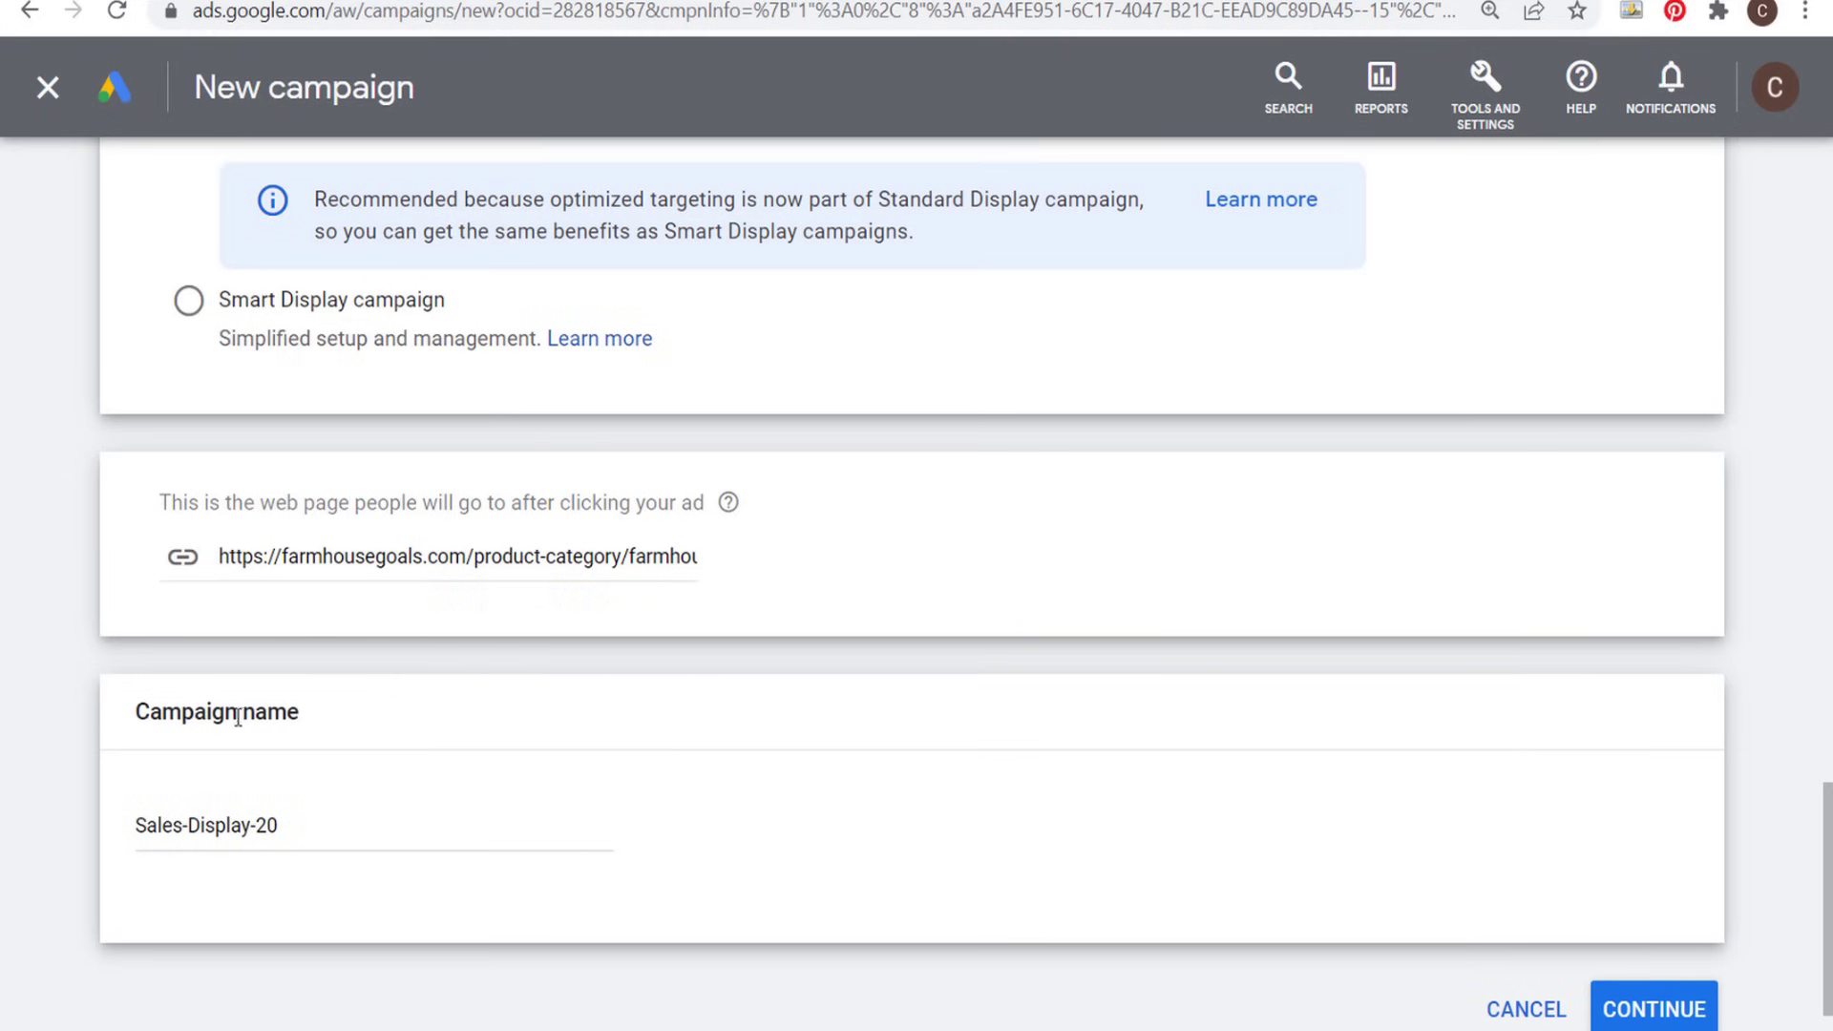
- Name the campaign "April 2022 Furniture Sale Google Display Ads" and continue to the campaign settings
{"action": "left_click", "coordinate": [344, 826]}
{"action": "key", "text": "ctrl+a"}
{"action": "key", "text": "ctrl+v"}
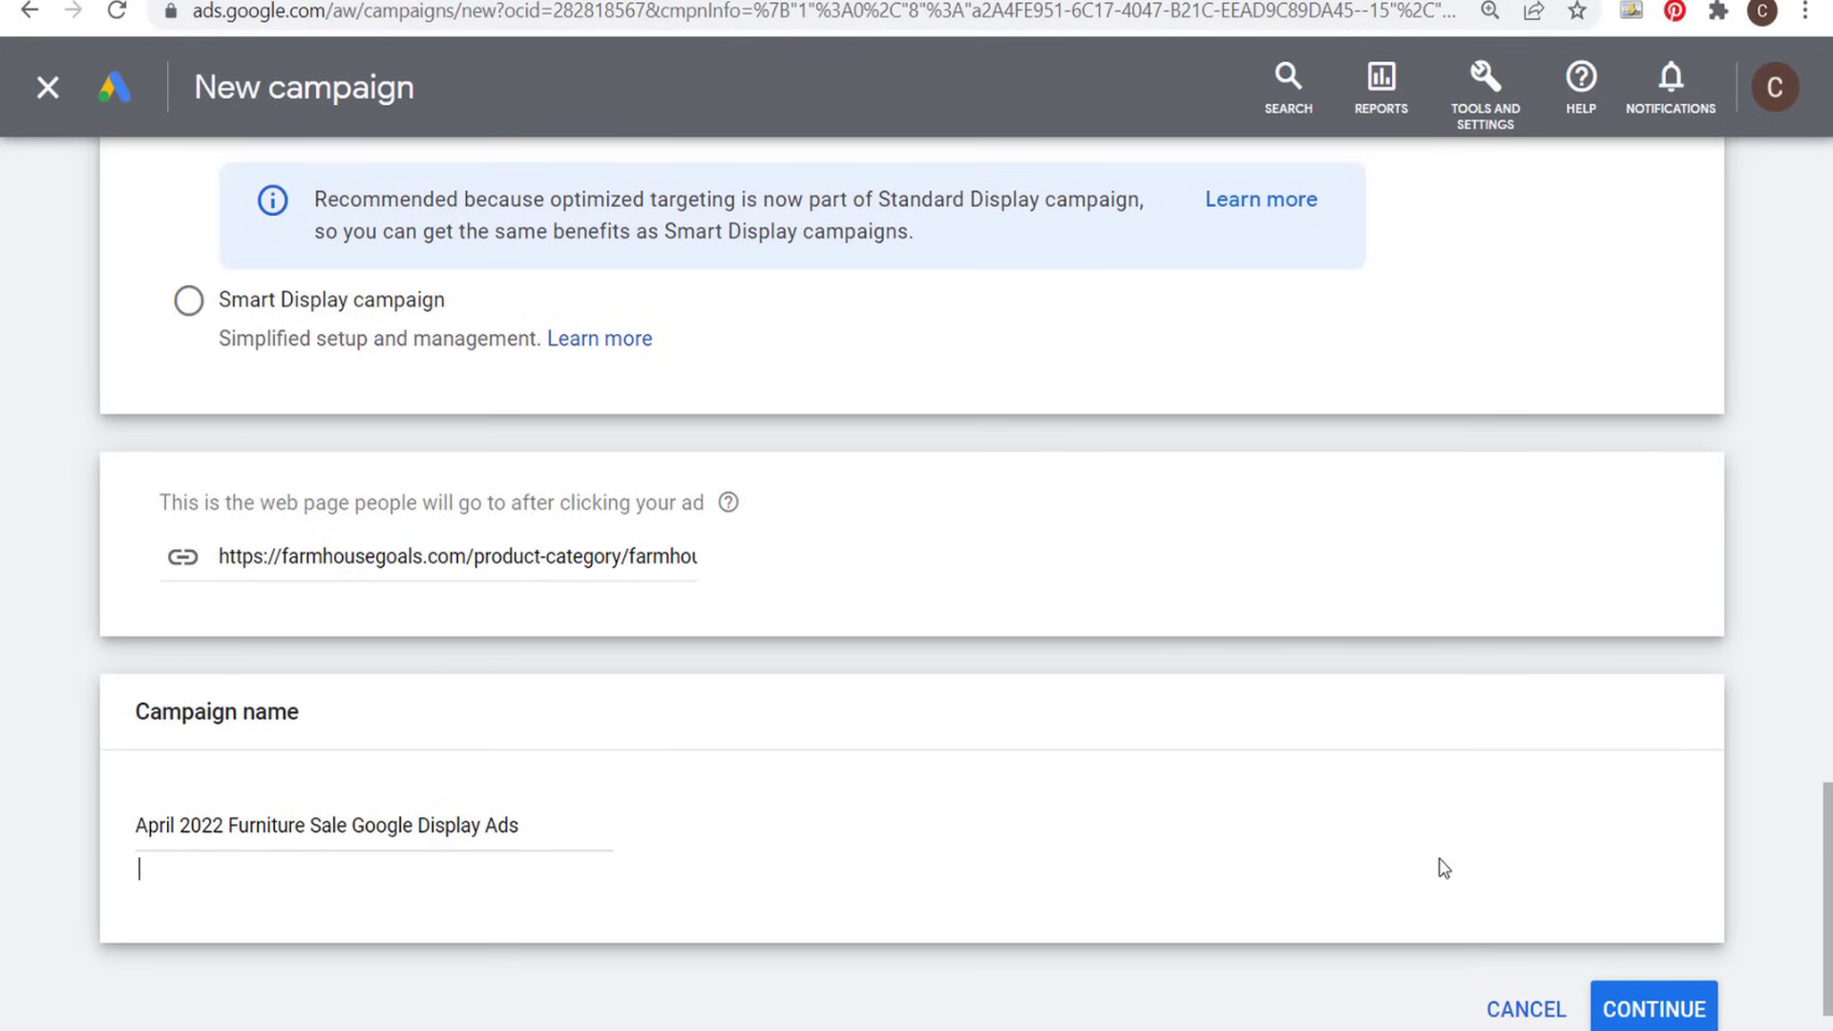
{"action": "left_click", "coordinate": [1658, 1005]}
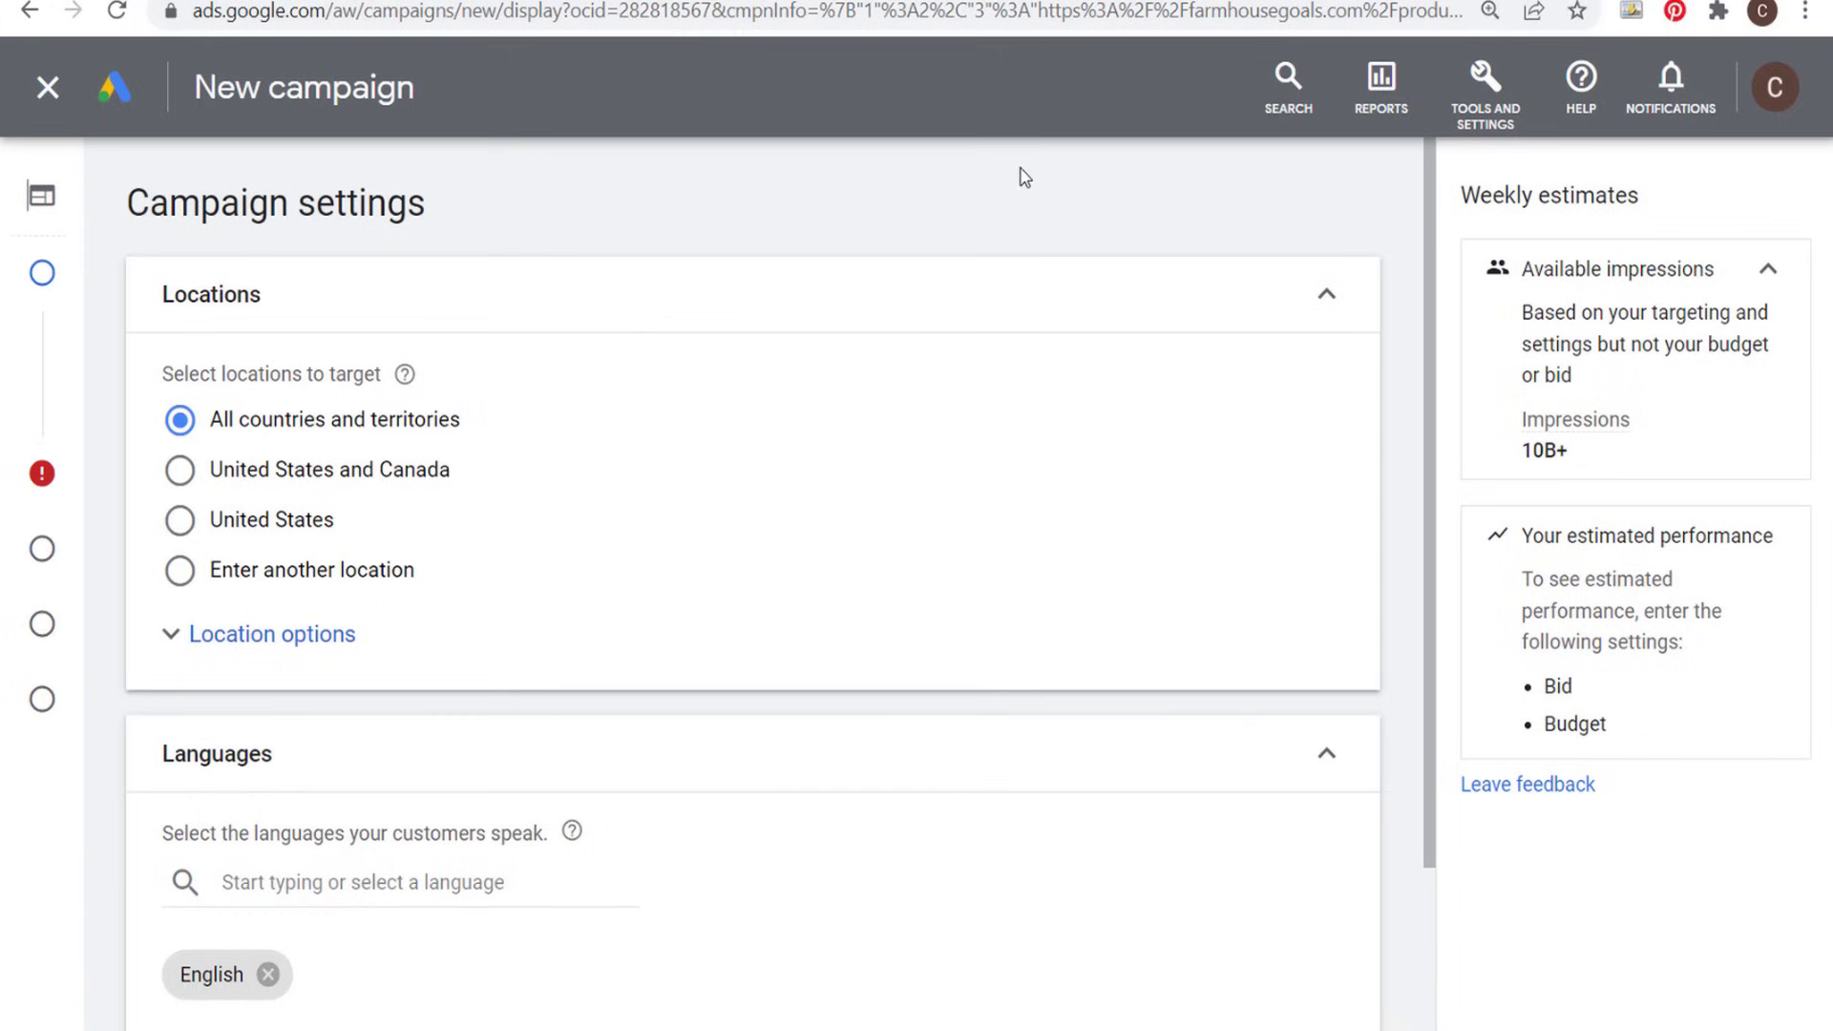
- Target the United States and Canada, limited to presence: people in or regularly in the targeted locations
{"action": "left_click", "coordinate": [237, 479]}
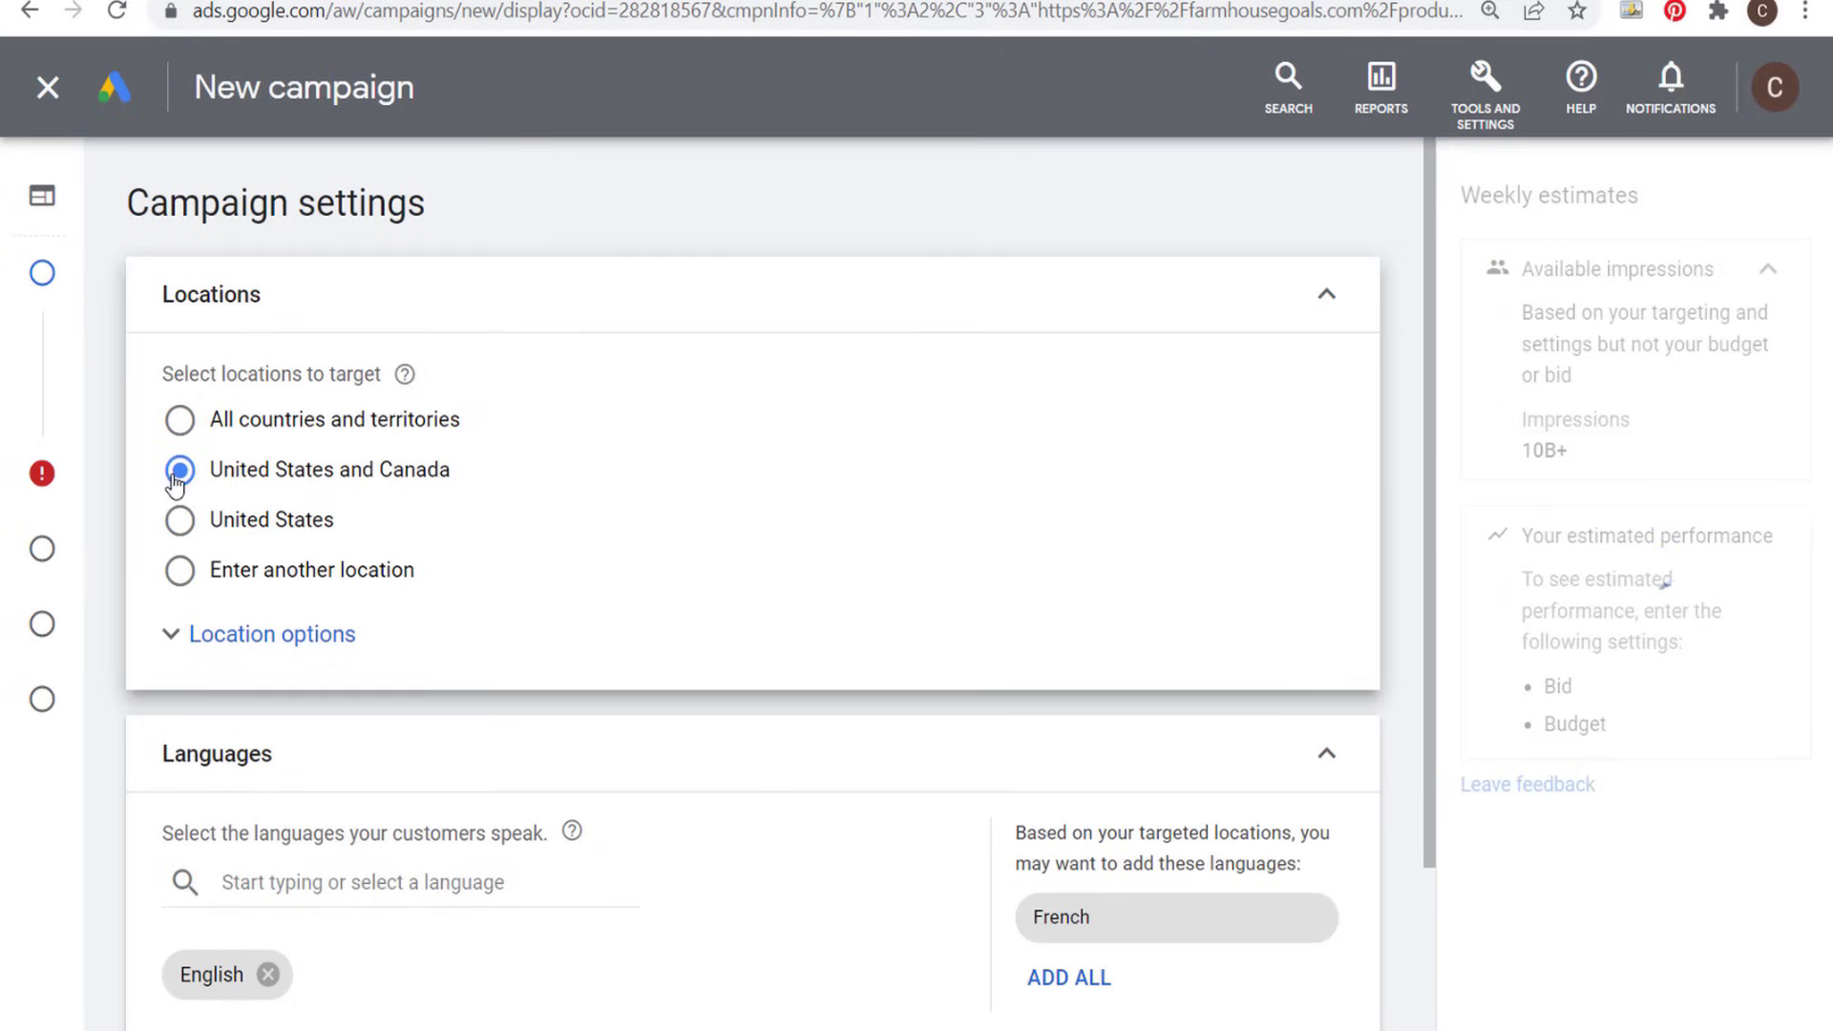
{"action": "left_click", "coordinate": [206, 634]}
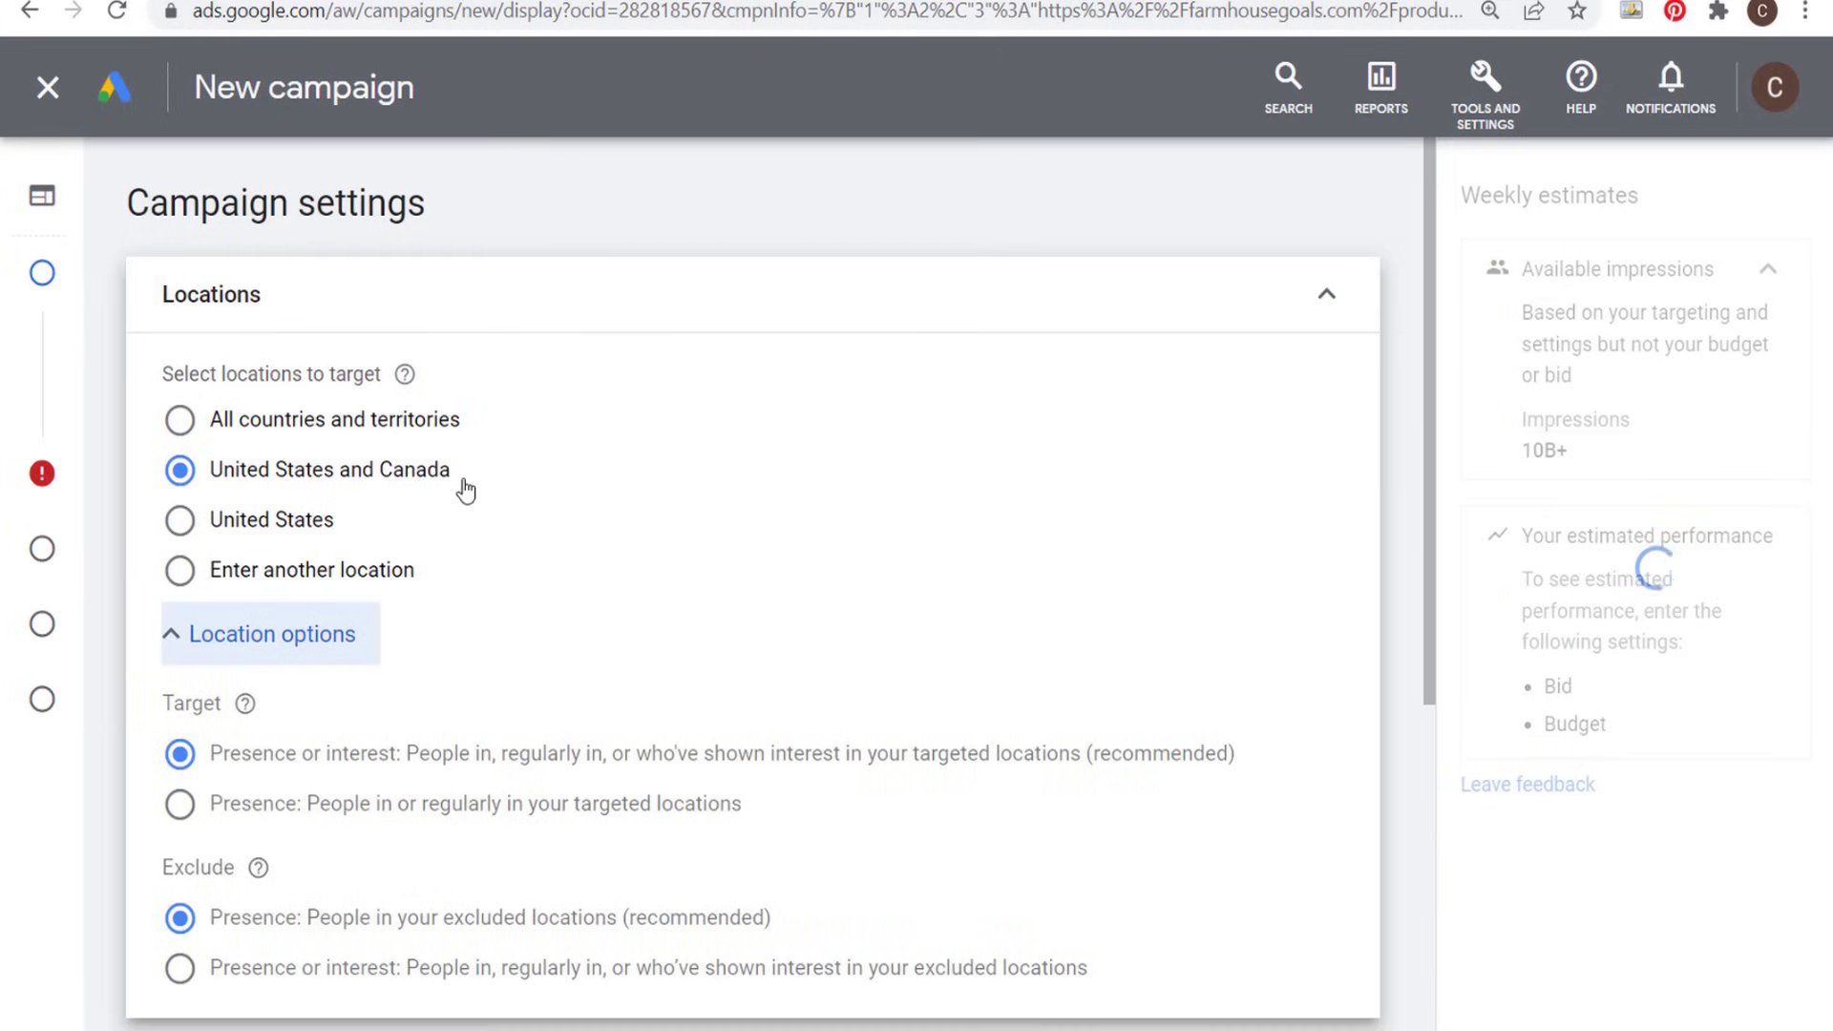
{"action": "scroll", "coordinate": [411, 495], "scroll_direction": "down", "scroll_amount": 2}
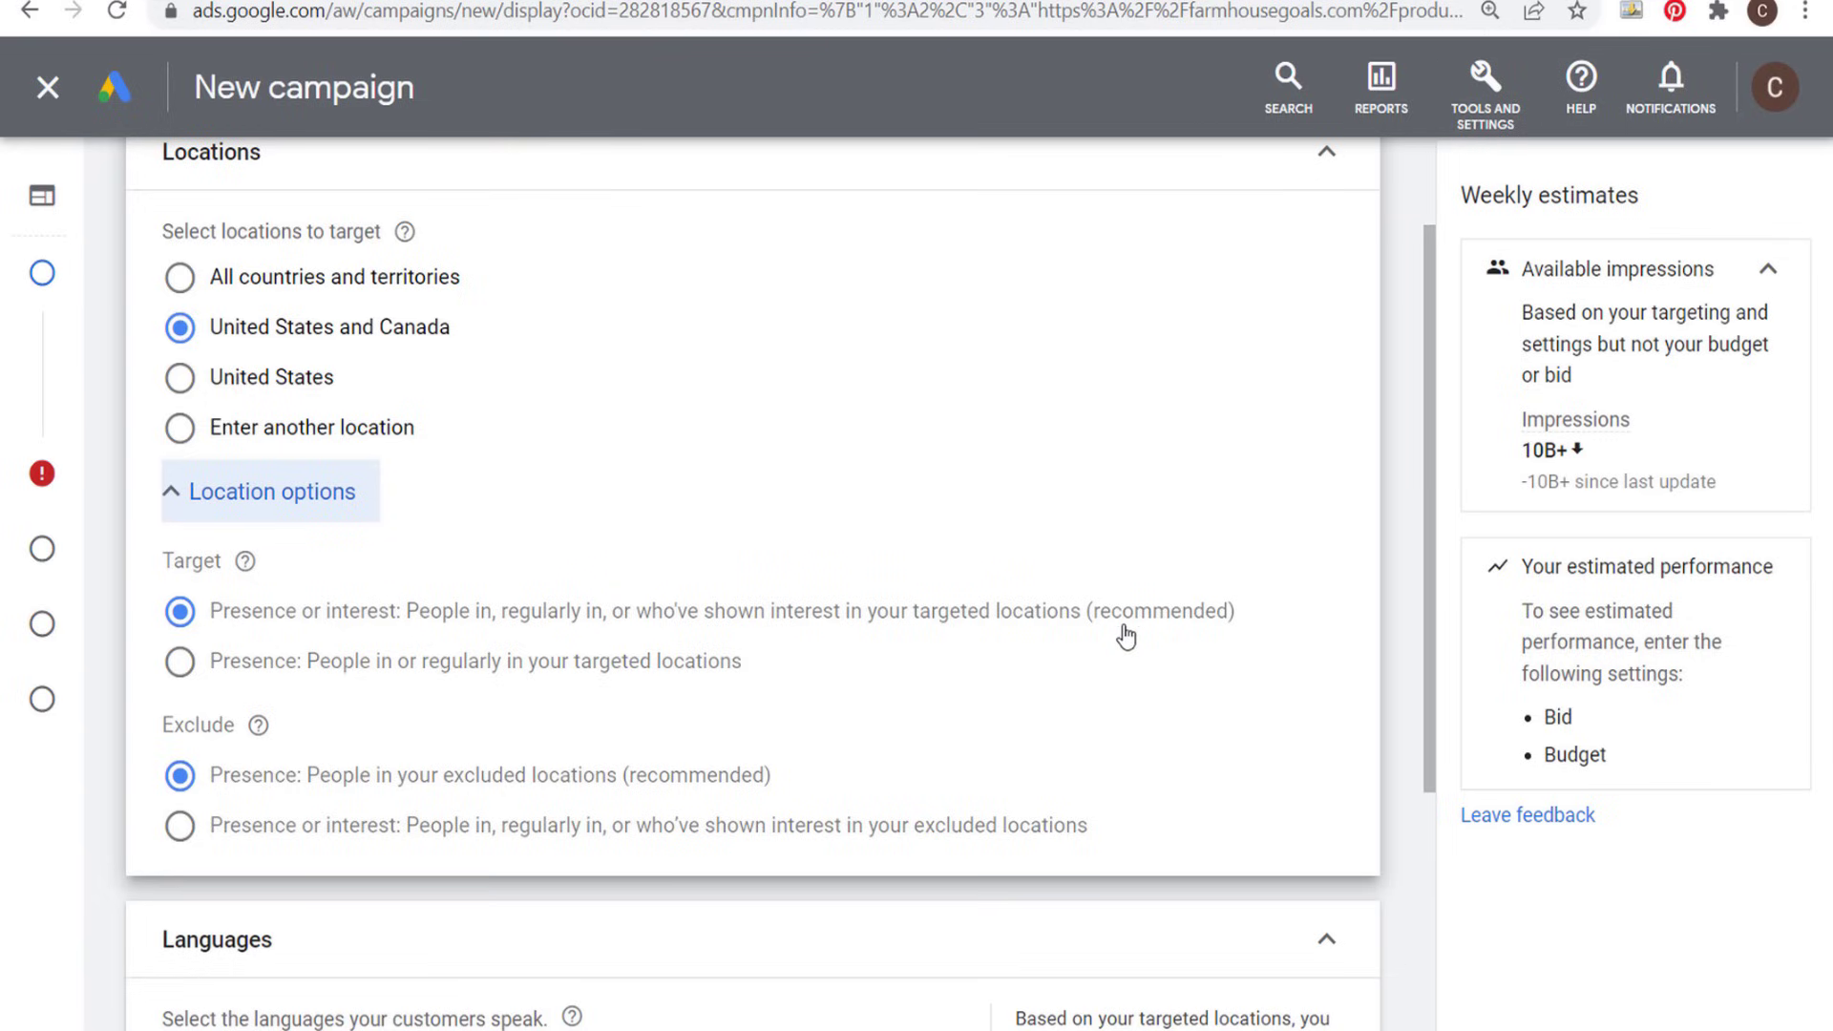
{"action": "left_click", "coordinate": [182, 664]}
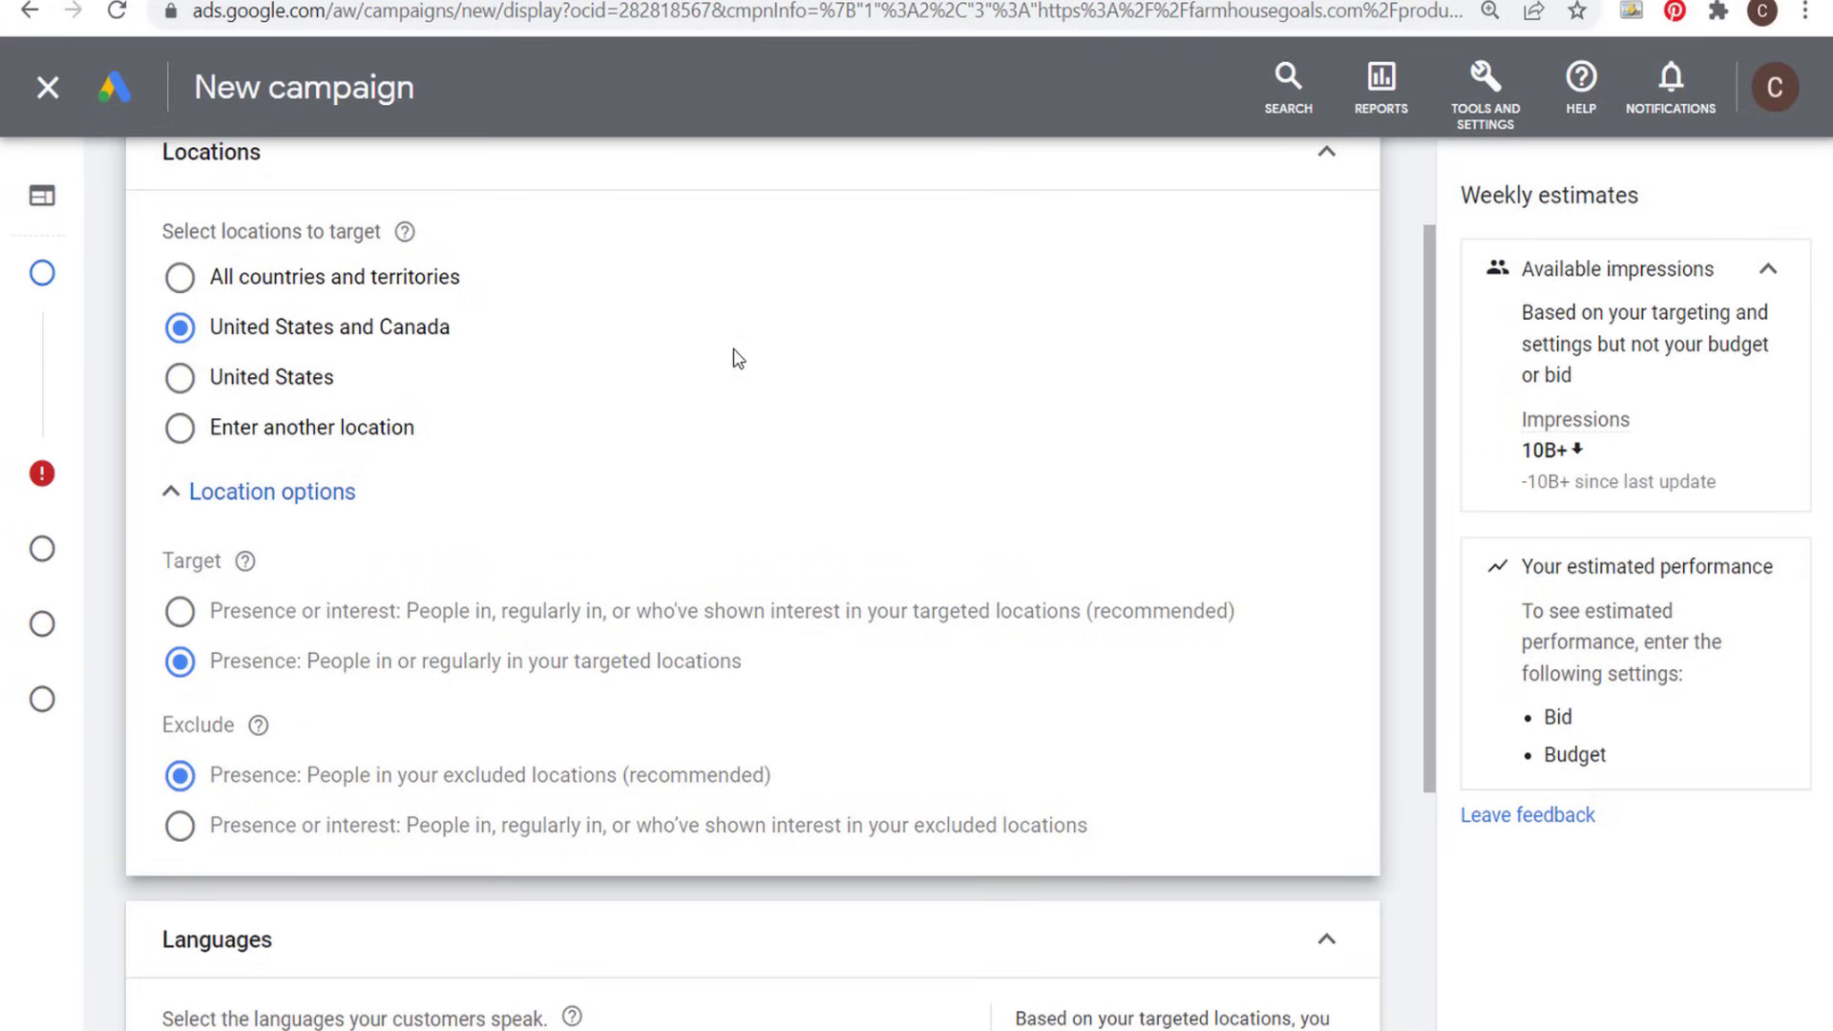
- Review the customer language selection, the additional campaign settings and the device targeting options
{"action": "scroll", "coordinate": [1122, 421], "scroll_direction": "down", "scroll_amount": 5}
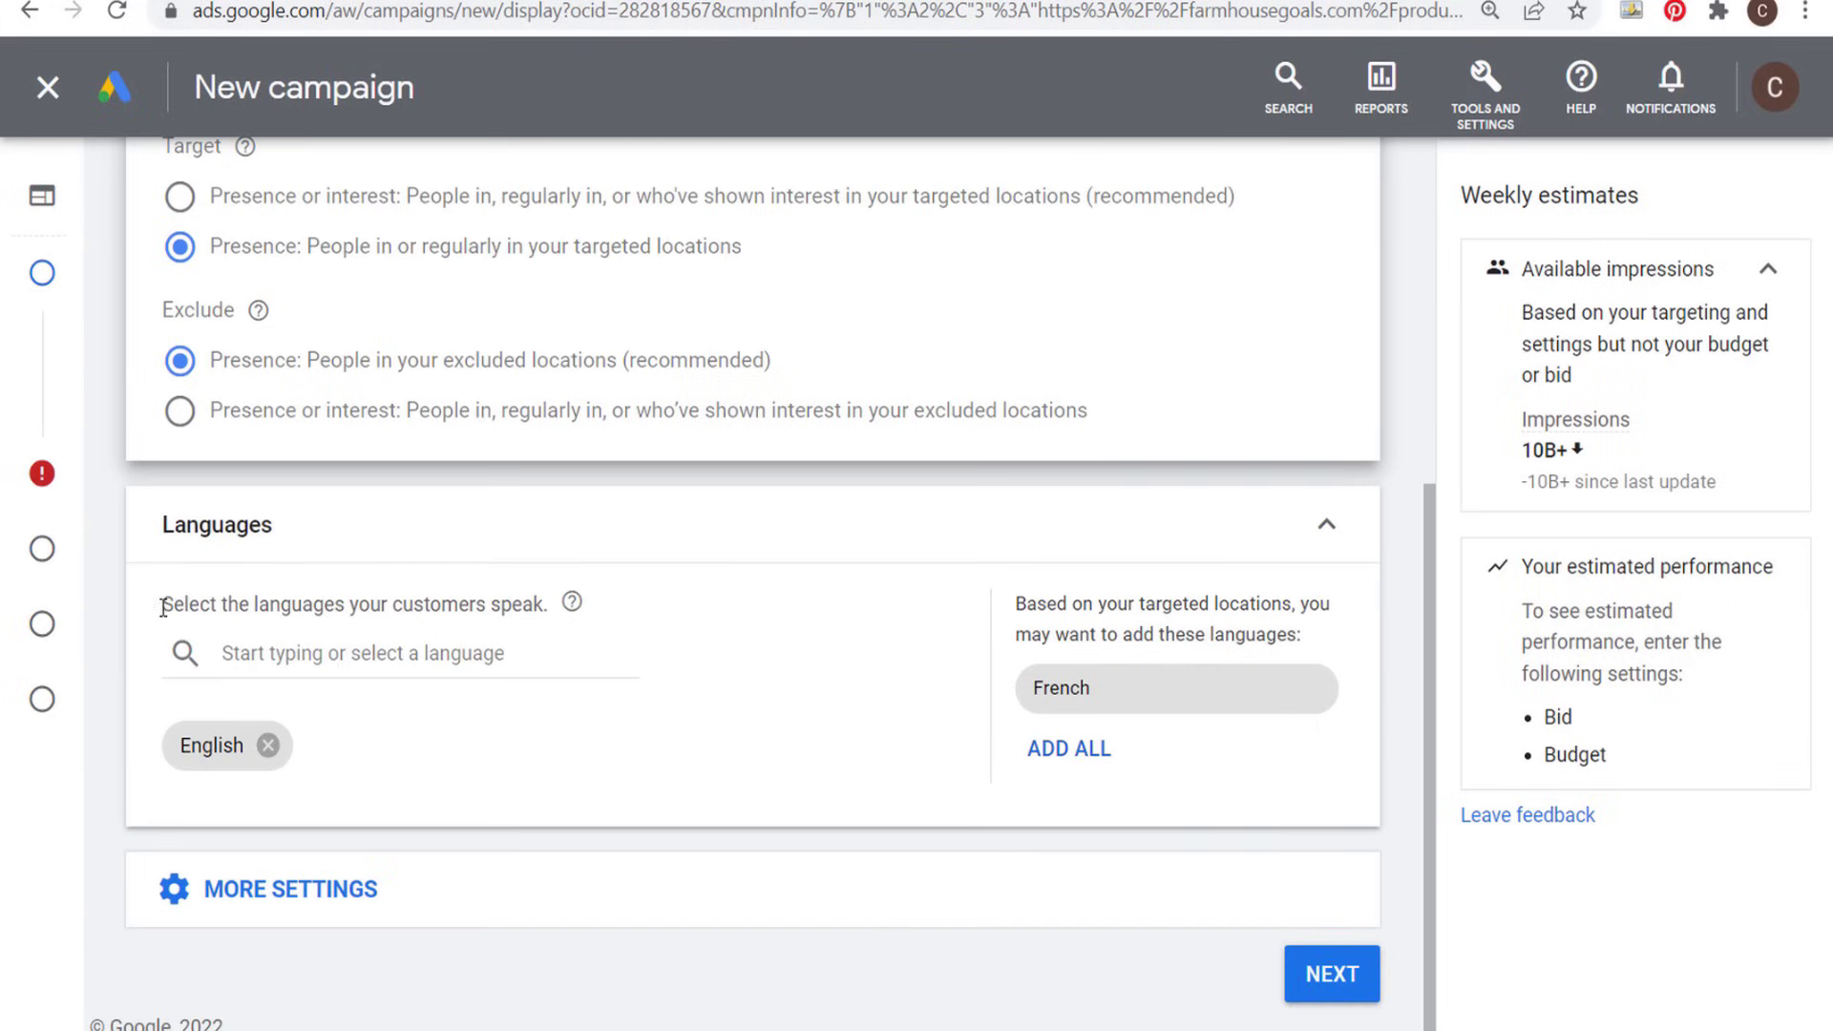
{"action": "left_click_drag", "start_coordinate": [191, 602], "coordinate": [513, 604]}
{"action": "left_click", "coordinate": [515, 603]}
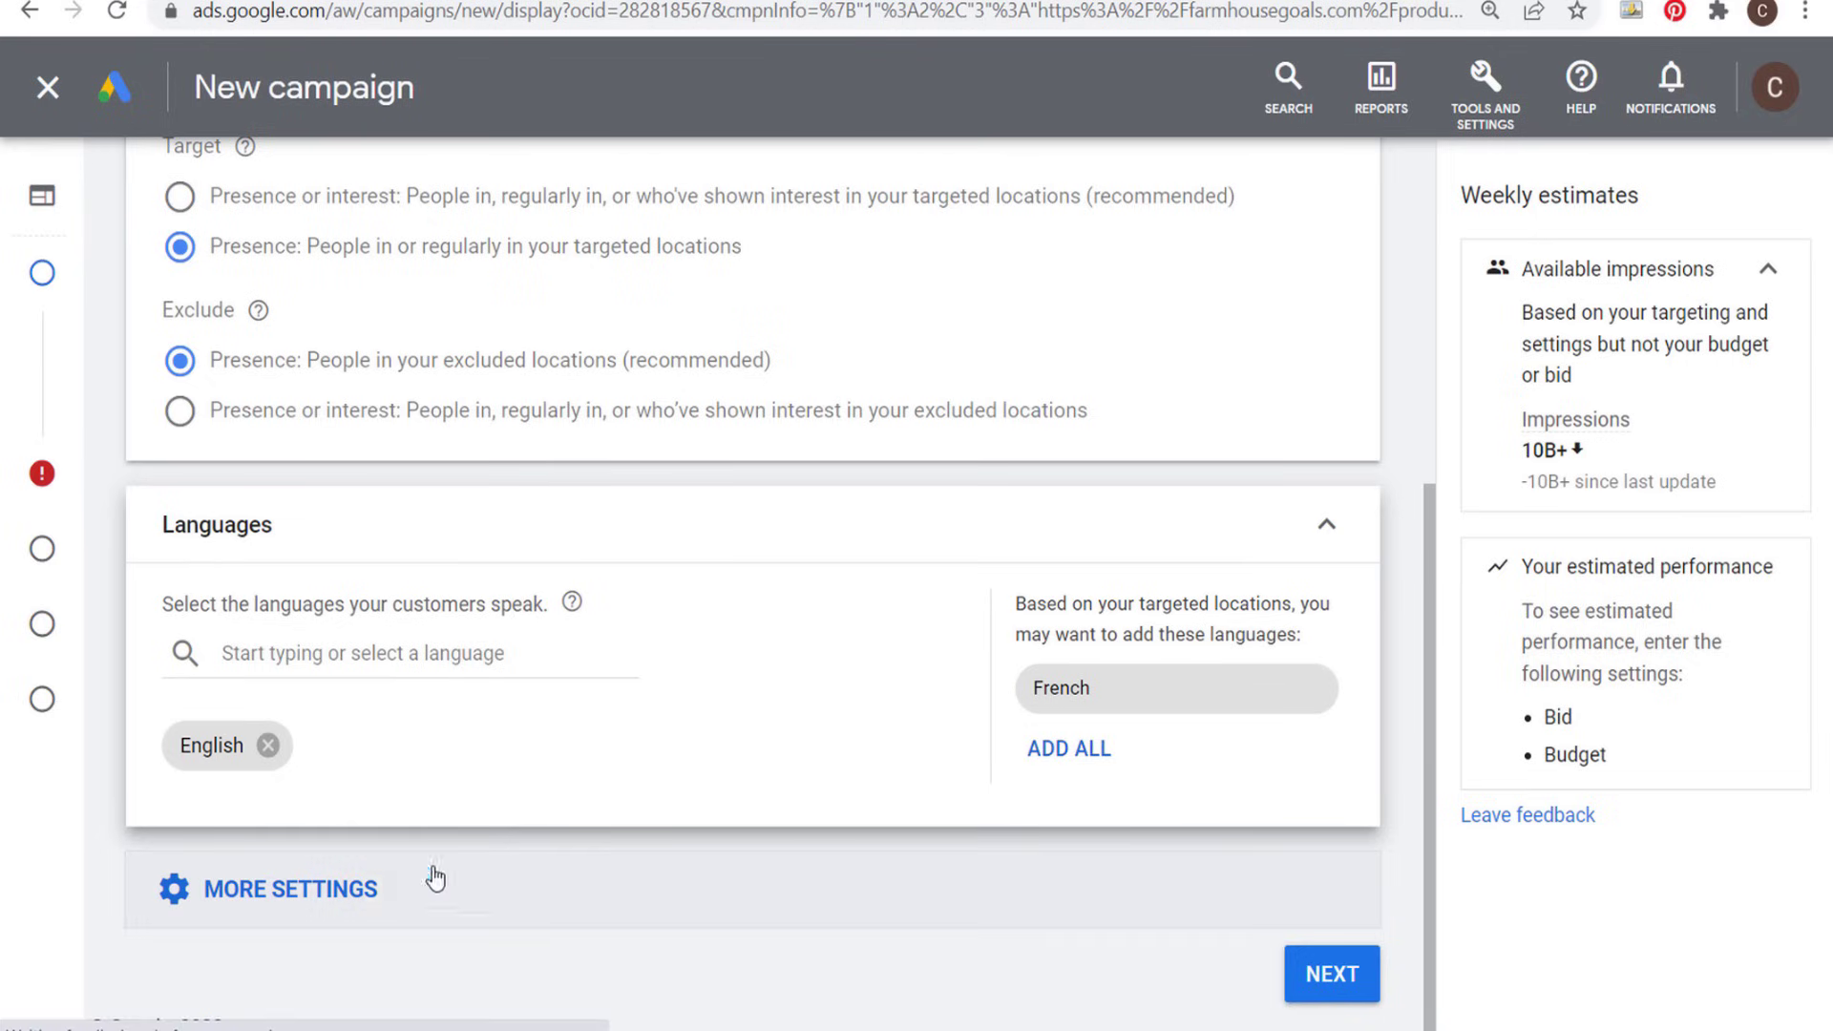
{"action": "left_click", "coordinate": [267, 890]}
{"action": "scroll", "coordinate": [800, 577], "scroll_direction": "down", "scroll_amount": 4}
{"action": "scroll", "coordinate": [800, 577], "scroll_direction": "down", "scroll_amount": 2}
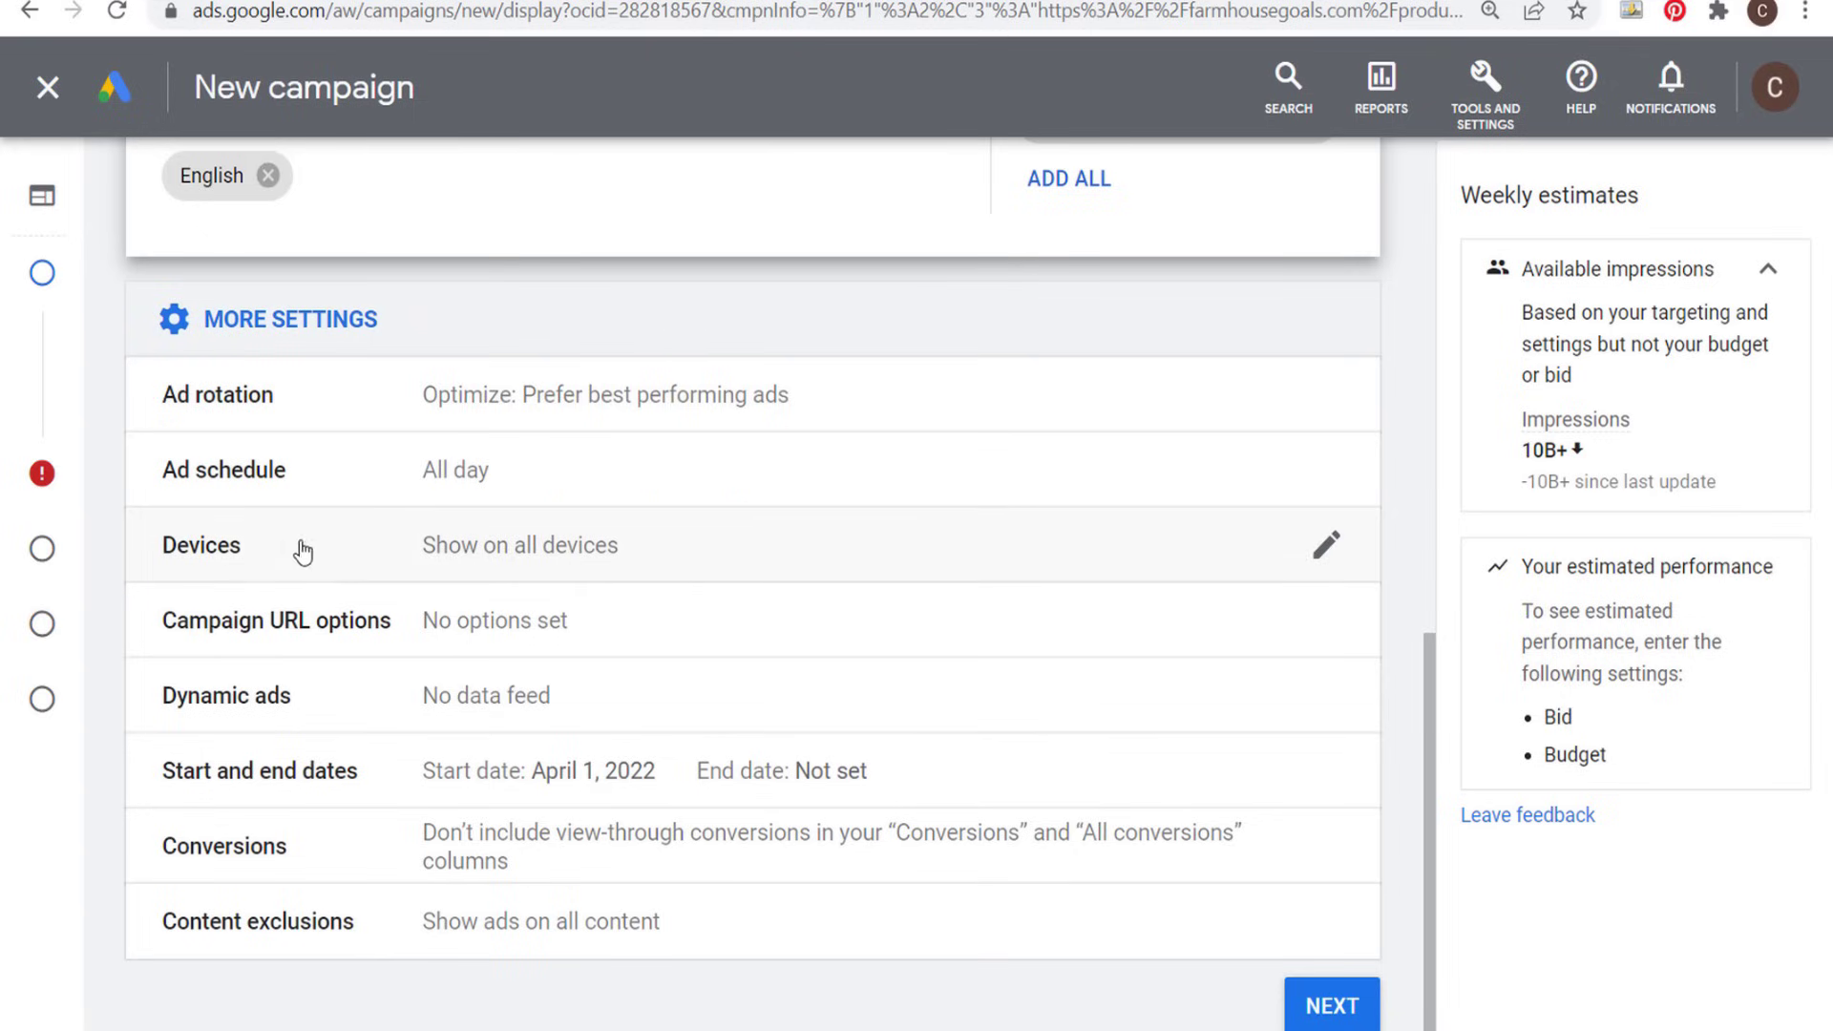
{"action": "left_click", "coordinate": [804, 551]}
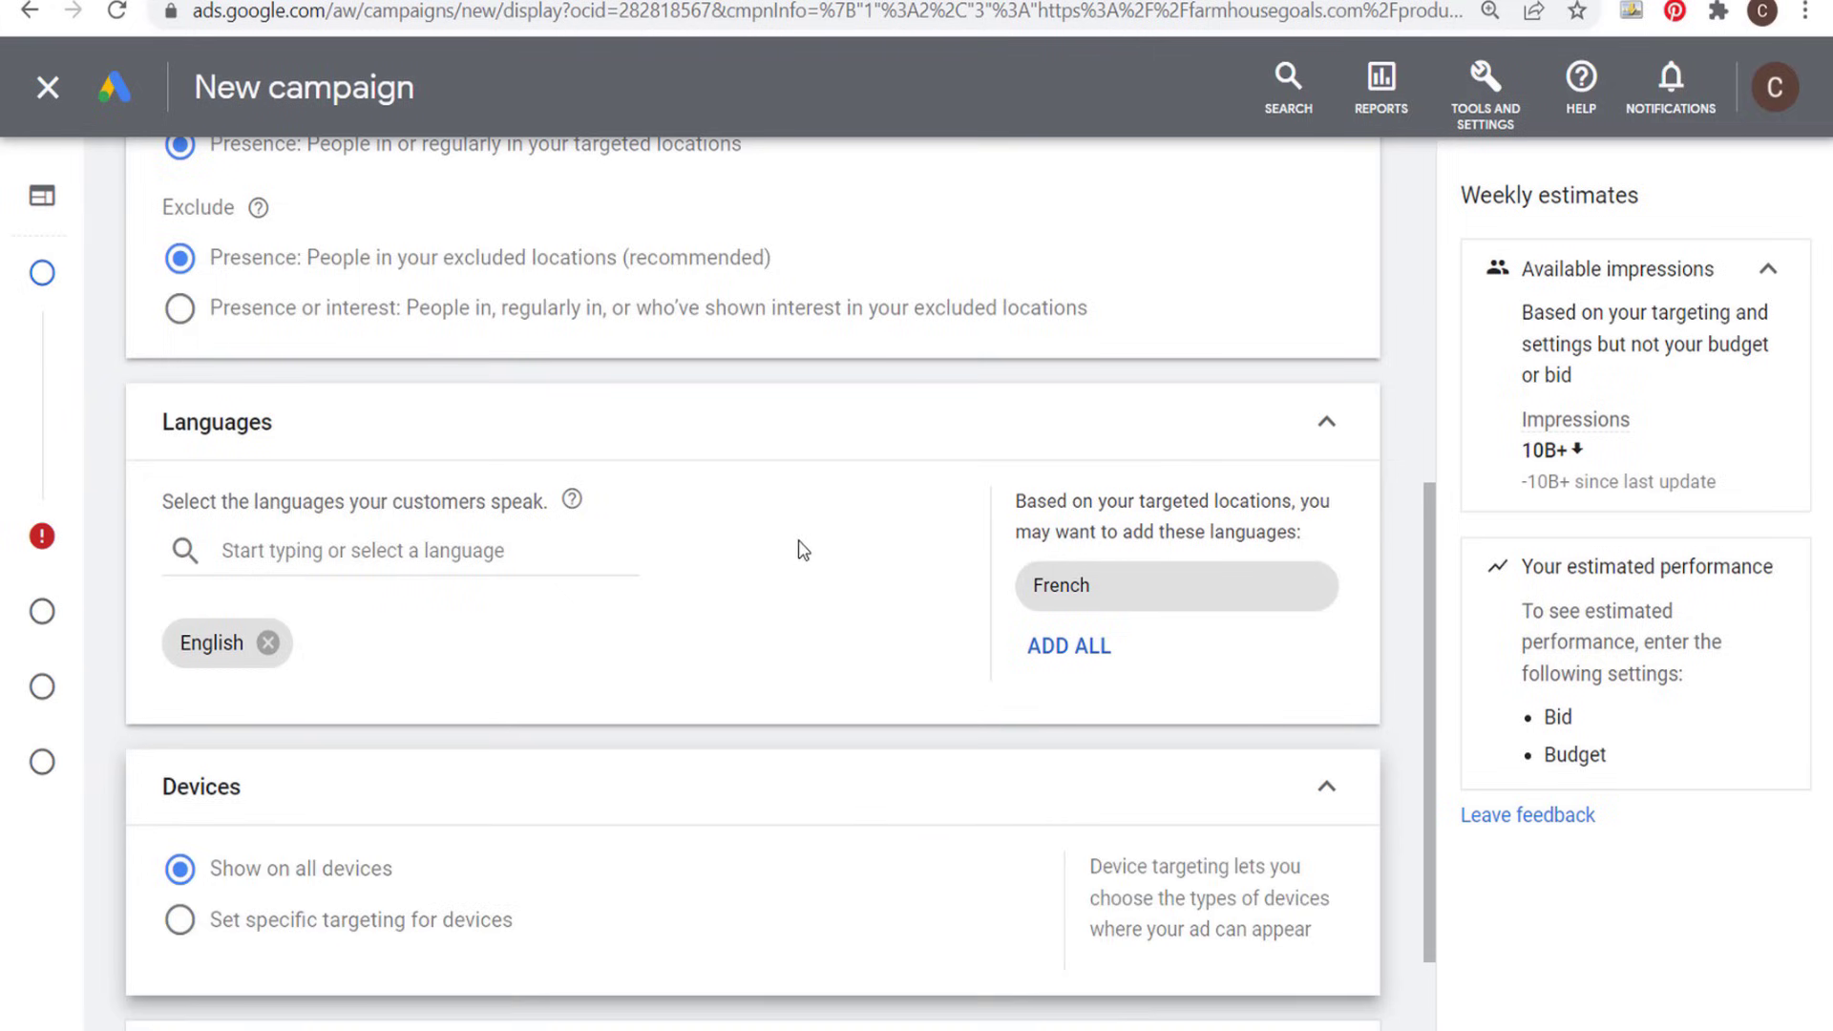
{"action": "scroll", "coordinate": [639, 646], "scroll_direction": "down", "scroll_amount": 2}
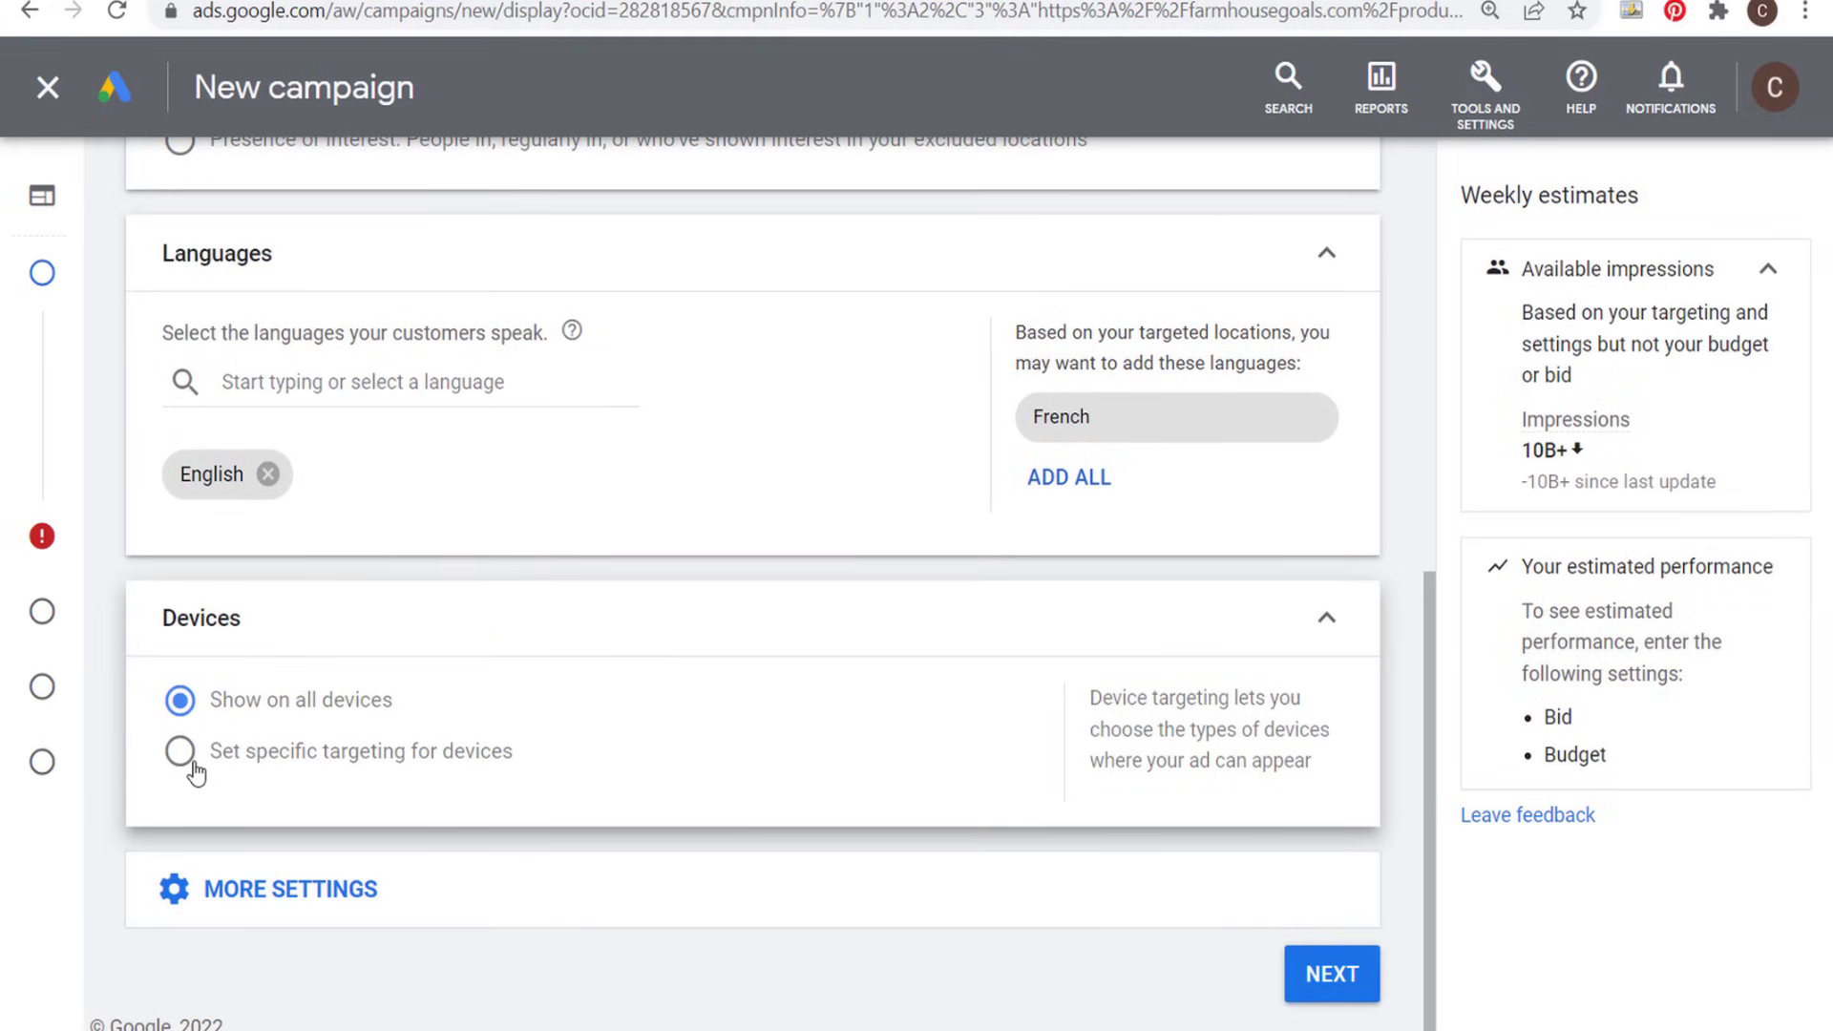
- Examine the dynamic ads feed option in the additional settings and collapse it without enabling it
{"action": "left_click", "coordinate": [529, 903]}
{"action": "scroll", "coordinate": [557, 704], "scroll_direction": "down", "scroll_amount": 5}
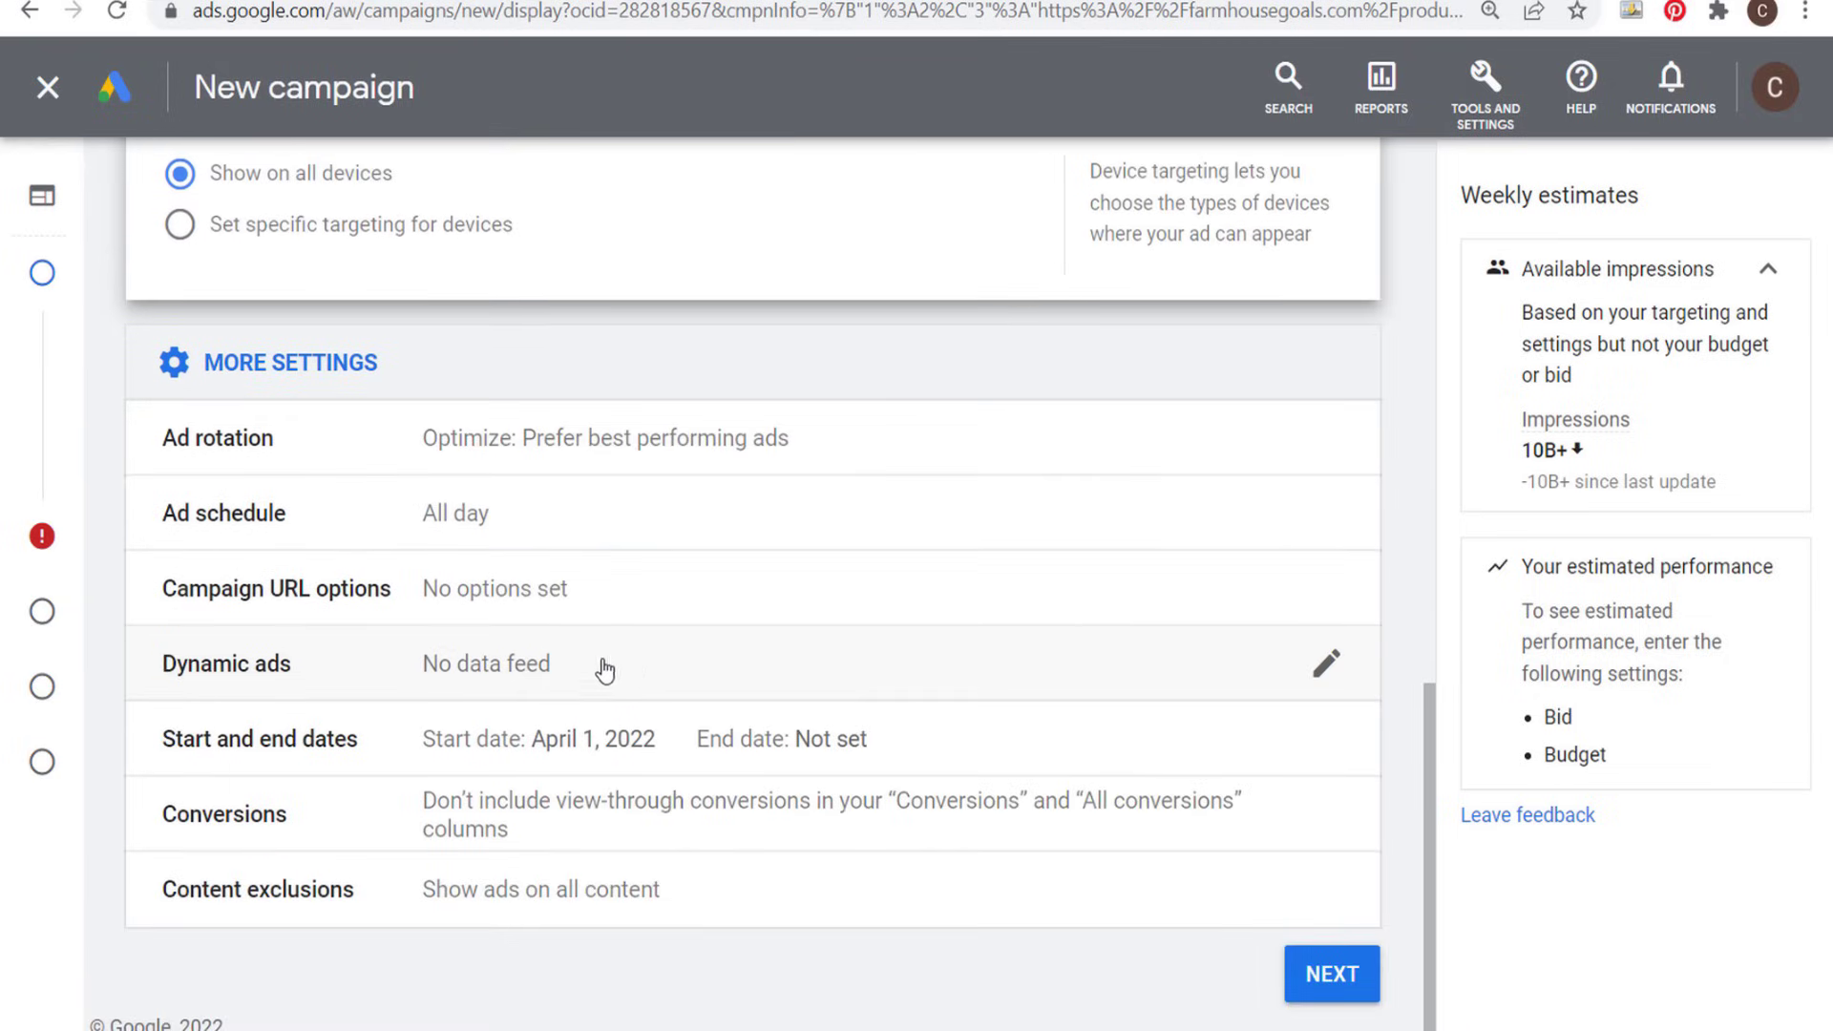
{"action": "left_click", "coordinate": [652, 660]}
{"action": "scroll", "coordinate": [706, 673], "scroll_direction": "down", "scroll_amount": 1}
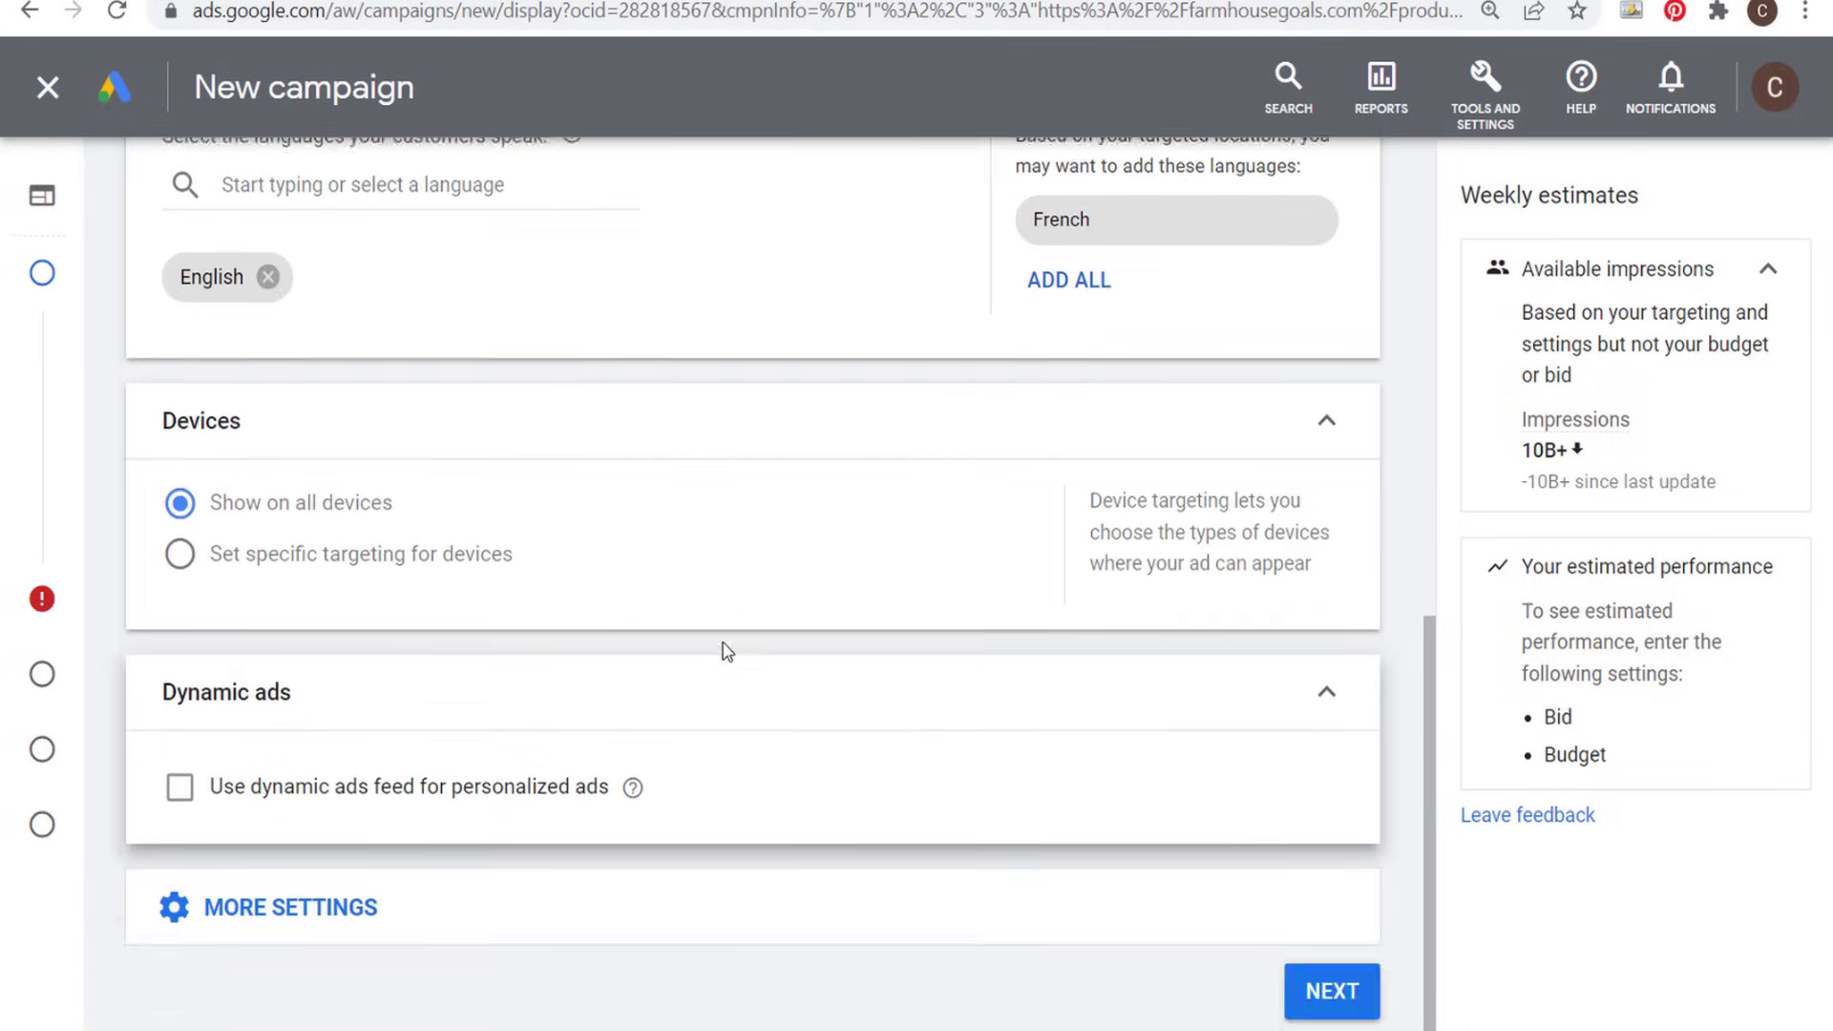
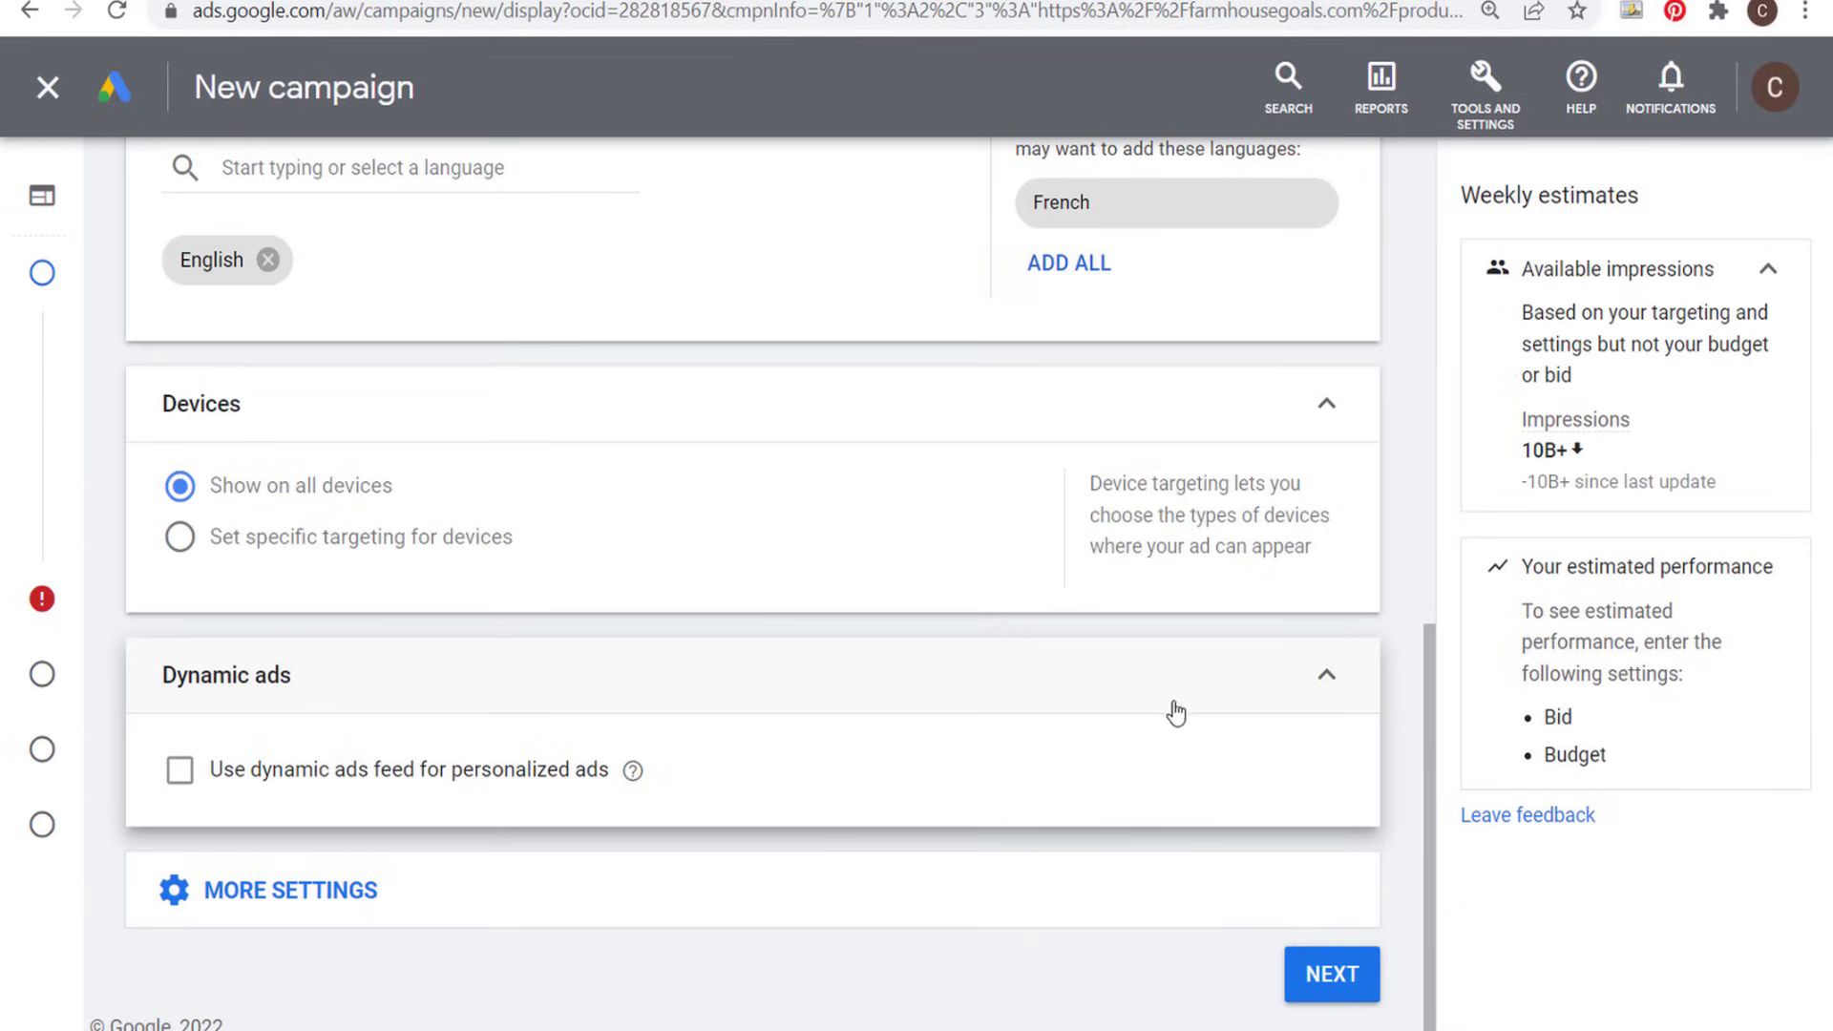
{"action": "left_click", "coordinate": [1326, 675]}
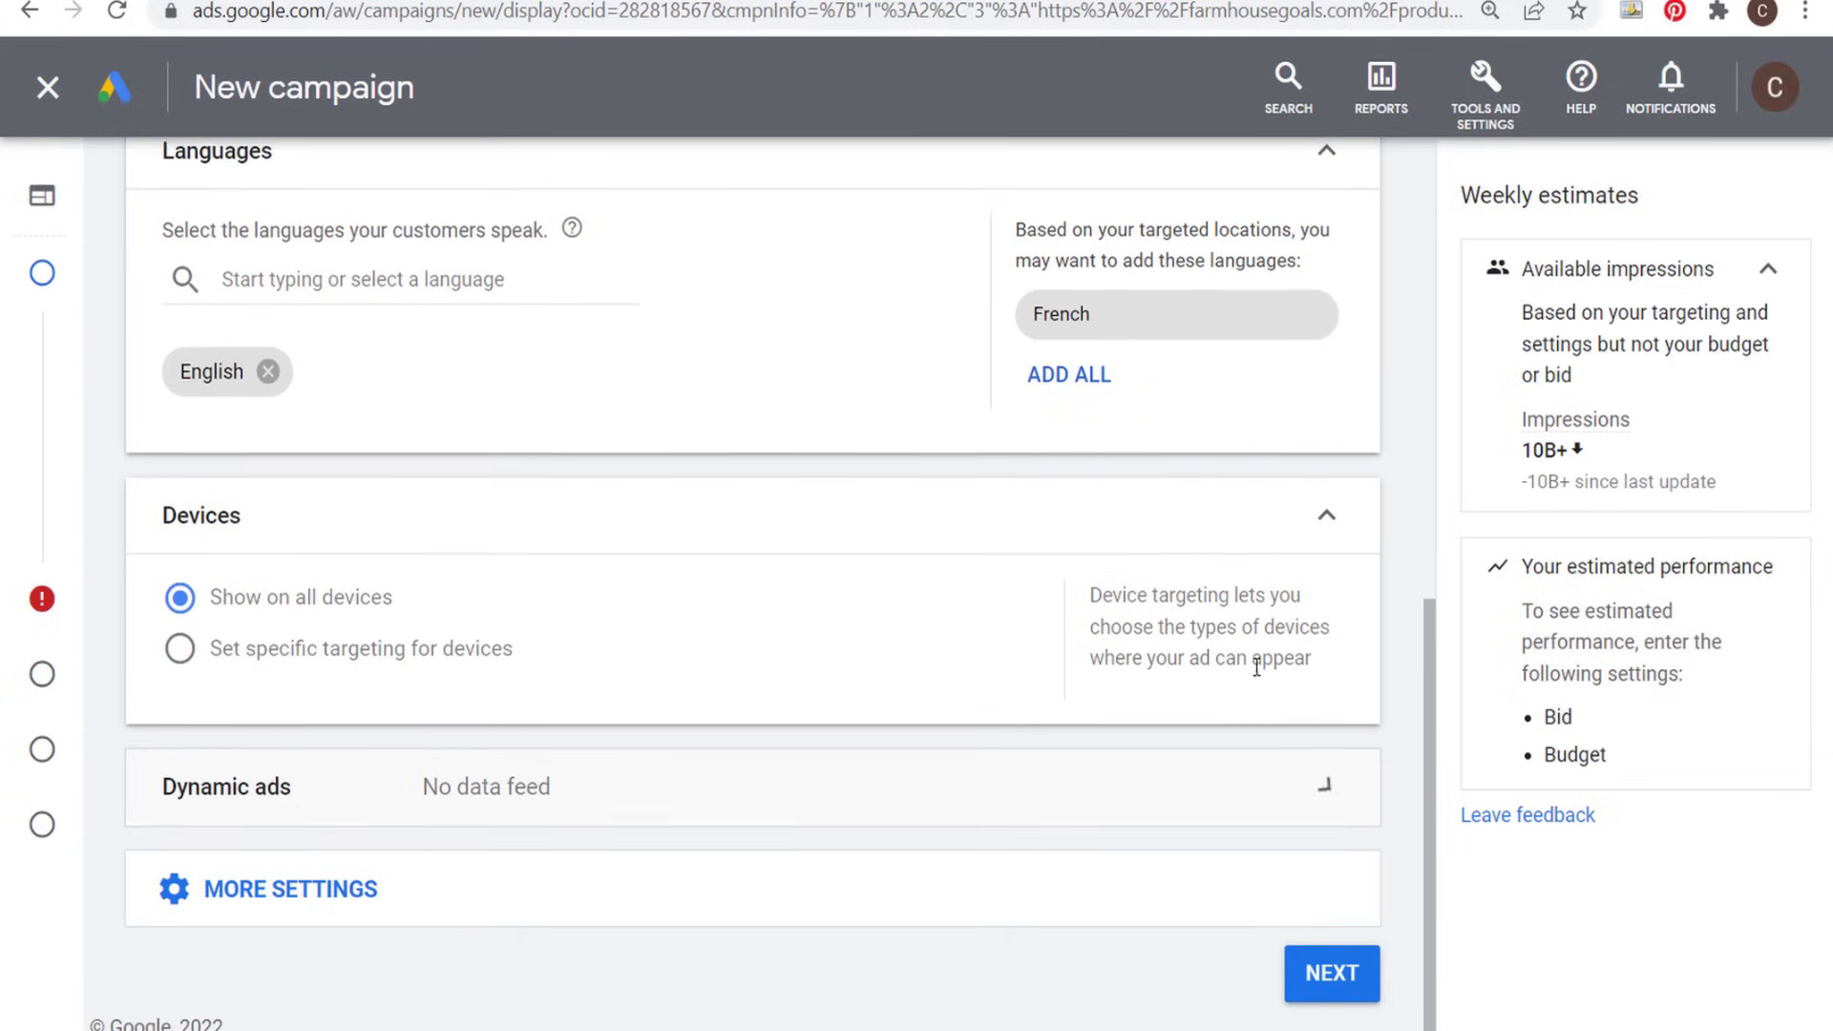
- Exclude DL-MA mature audiences and all five sensitive content categories, from tragedy and conflict to sensational and shocking, in the content exclusions
{"action": "left_click", "coordinate": [535, 898]}
{"action": "scroll", "coordinate": [720, 826], "scroll_direction": "down", "scroll_amount": 5}
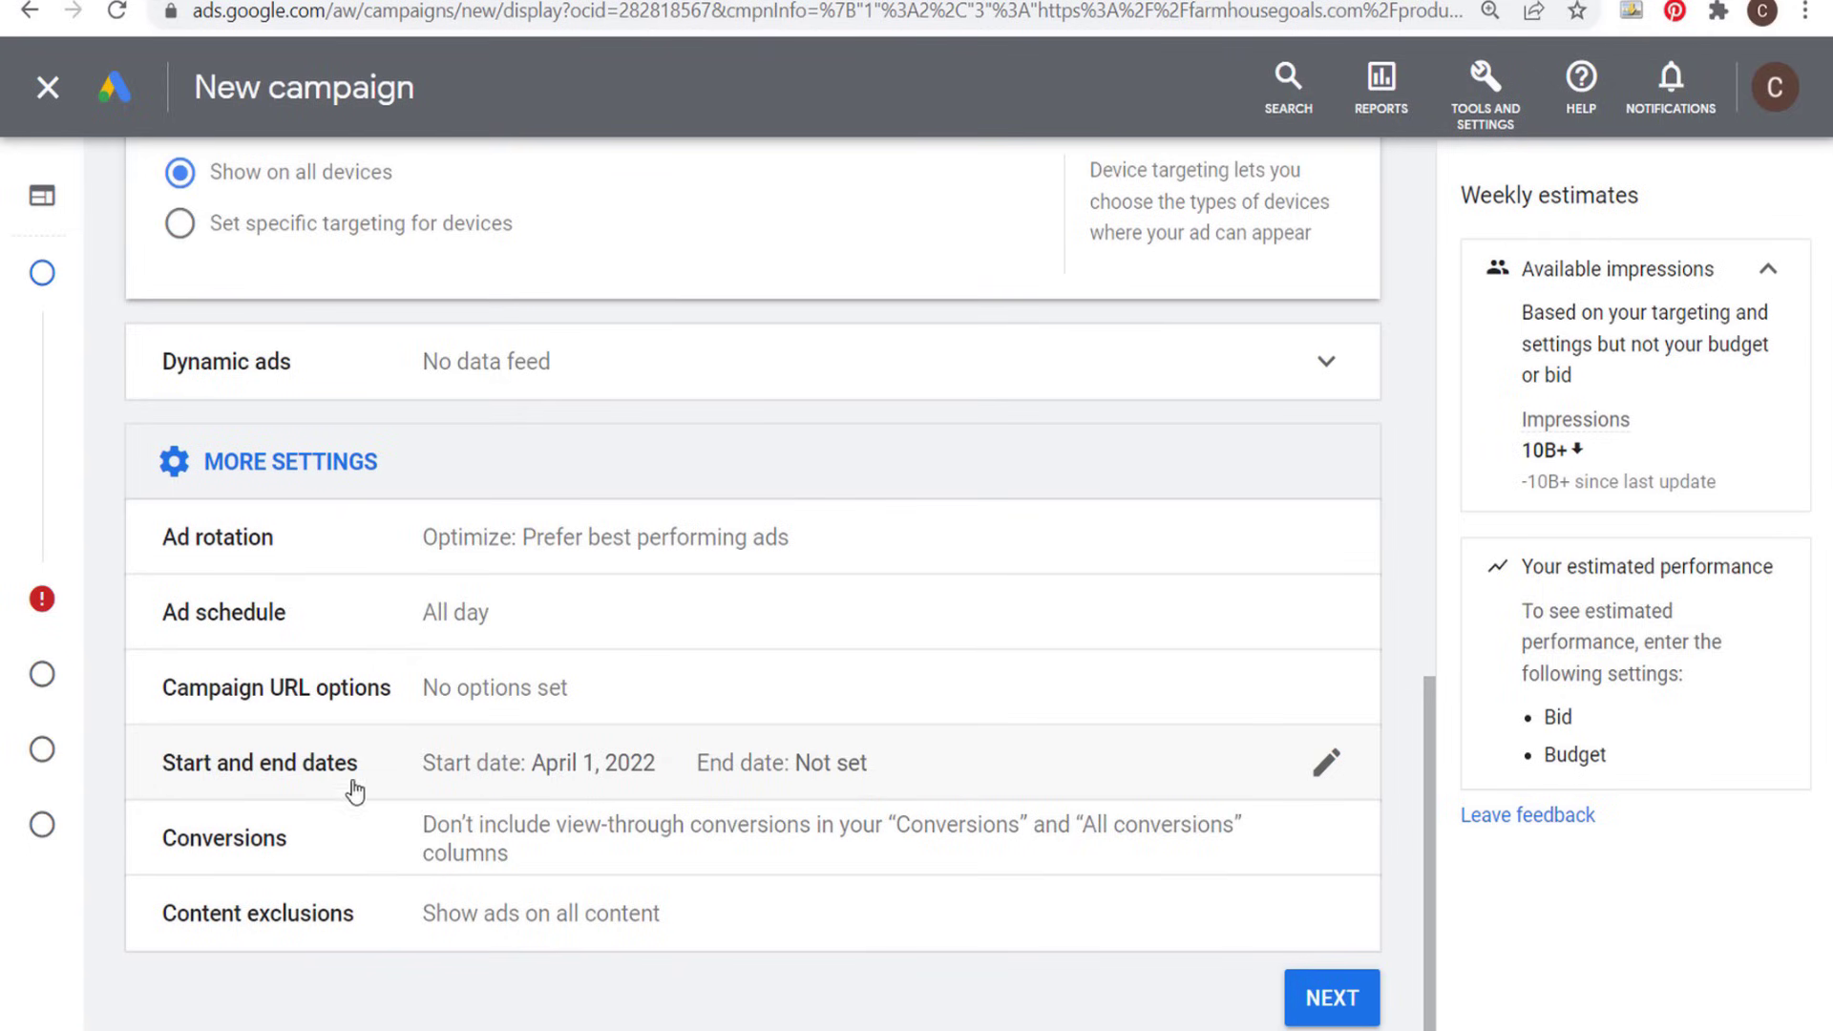
{"action": "scroll", "coordinate": [315, 784], "scroll_direction": "down", "scroll_amount": 1}
{"action": "left_click", "coordinate": [333, 907]}
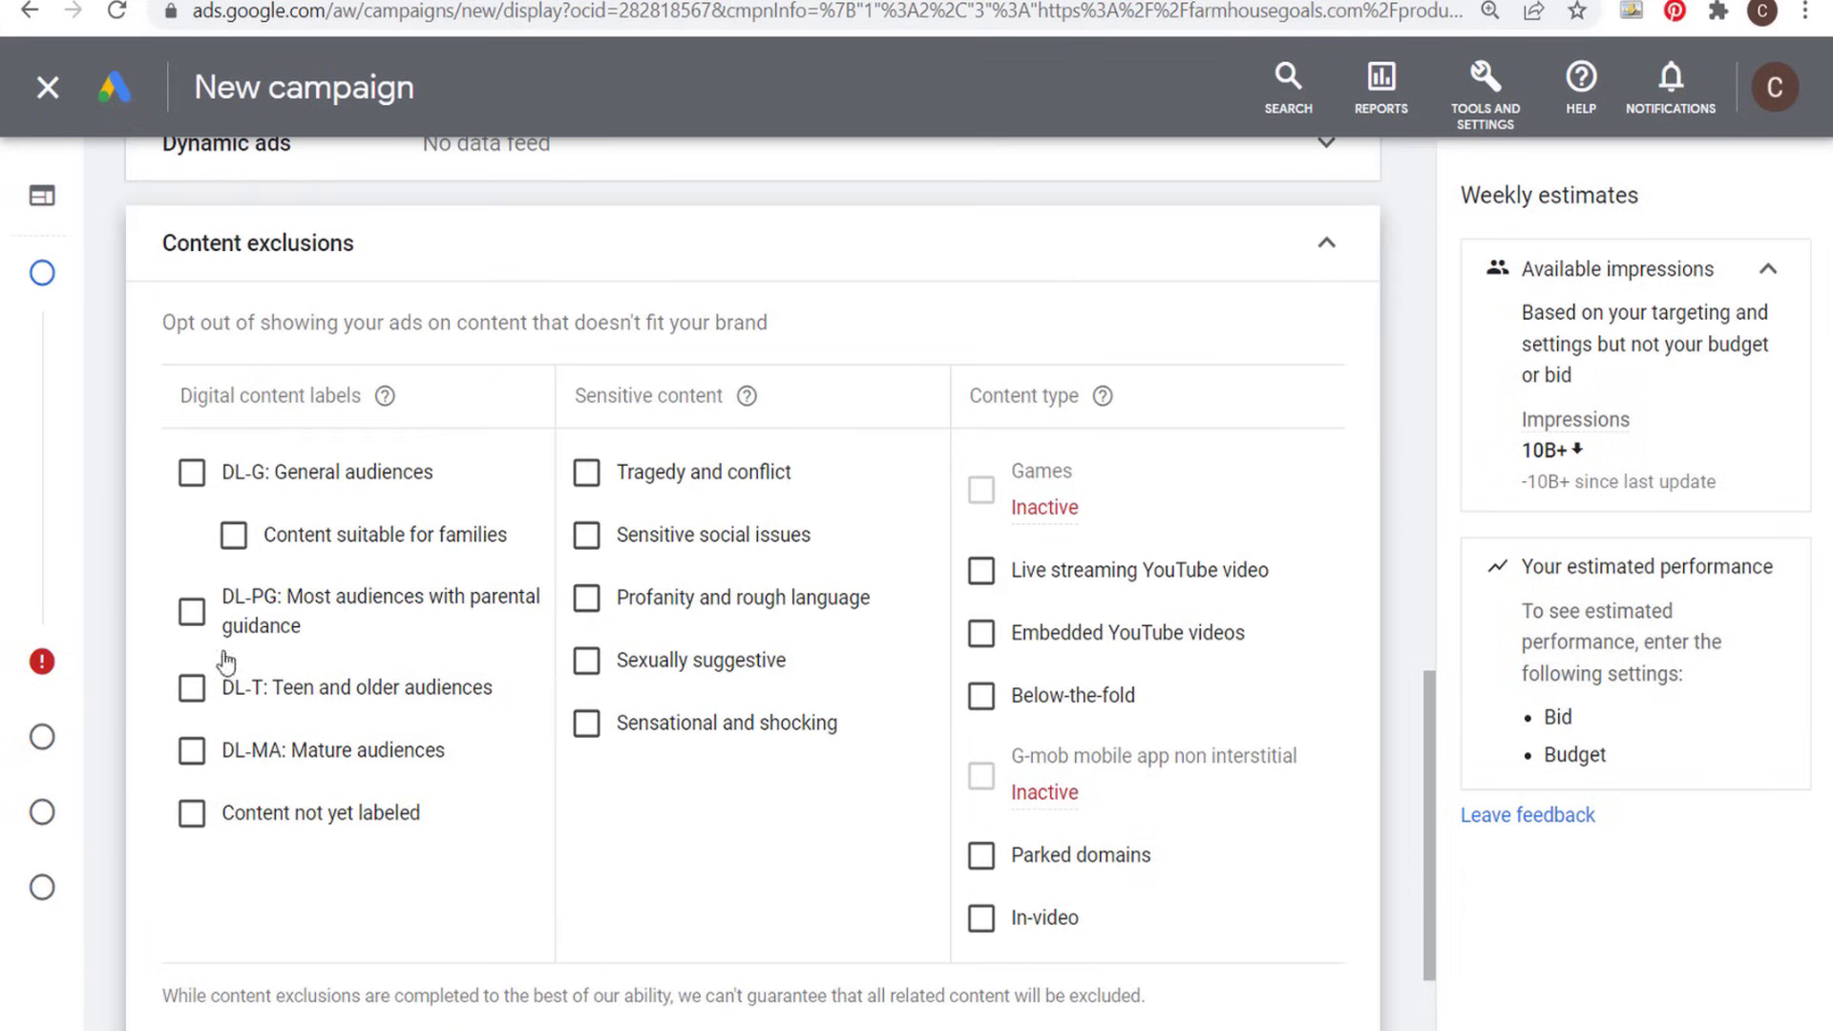
{"action": "left_click", "coordinate": [194, 763]}
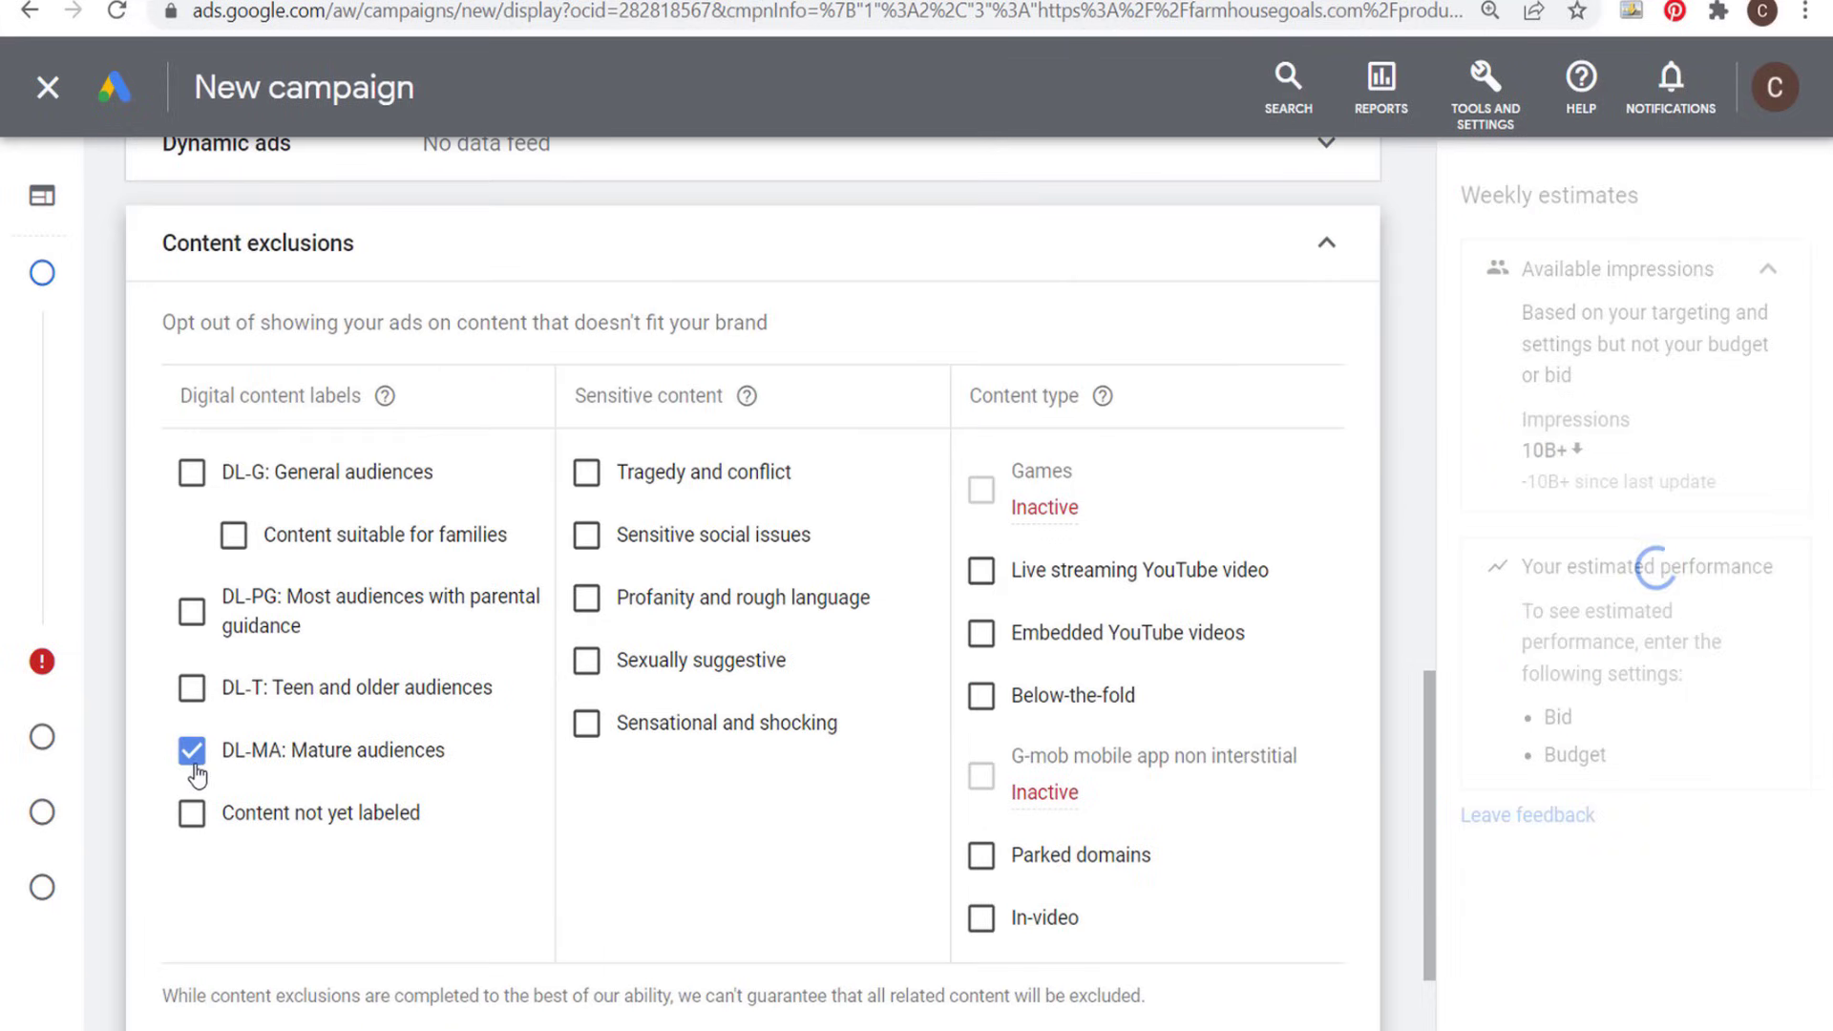
{"action": "left_click", "coordinate": [586, 471]}
{"action": "left_click", "coordinate": [586, 534]}
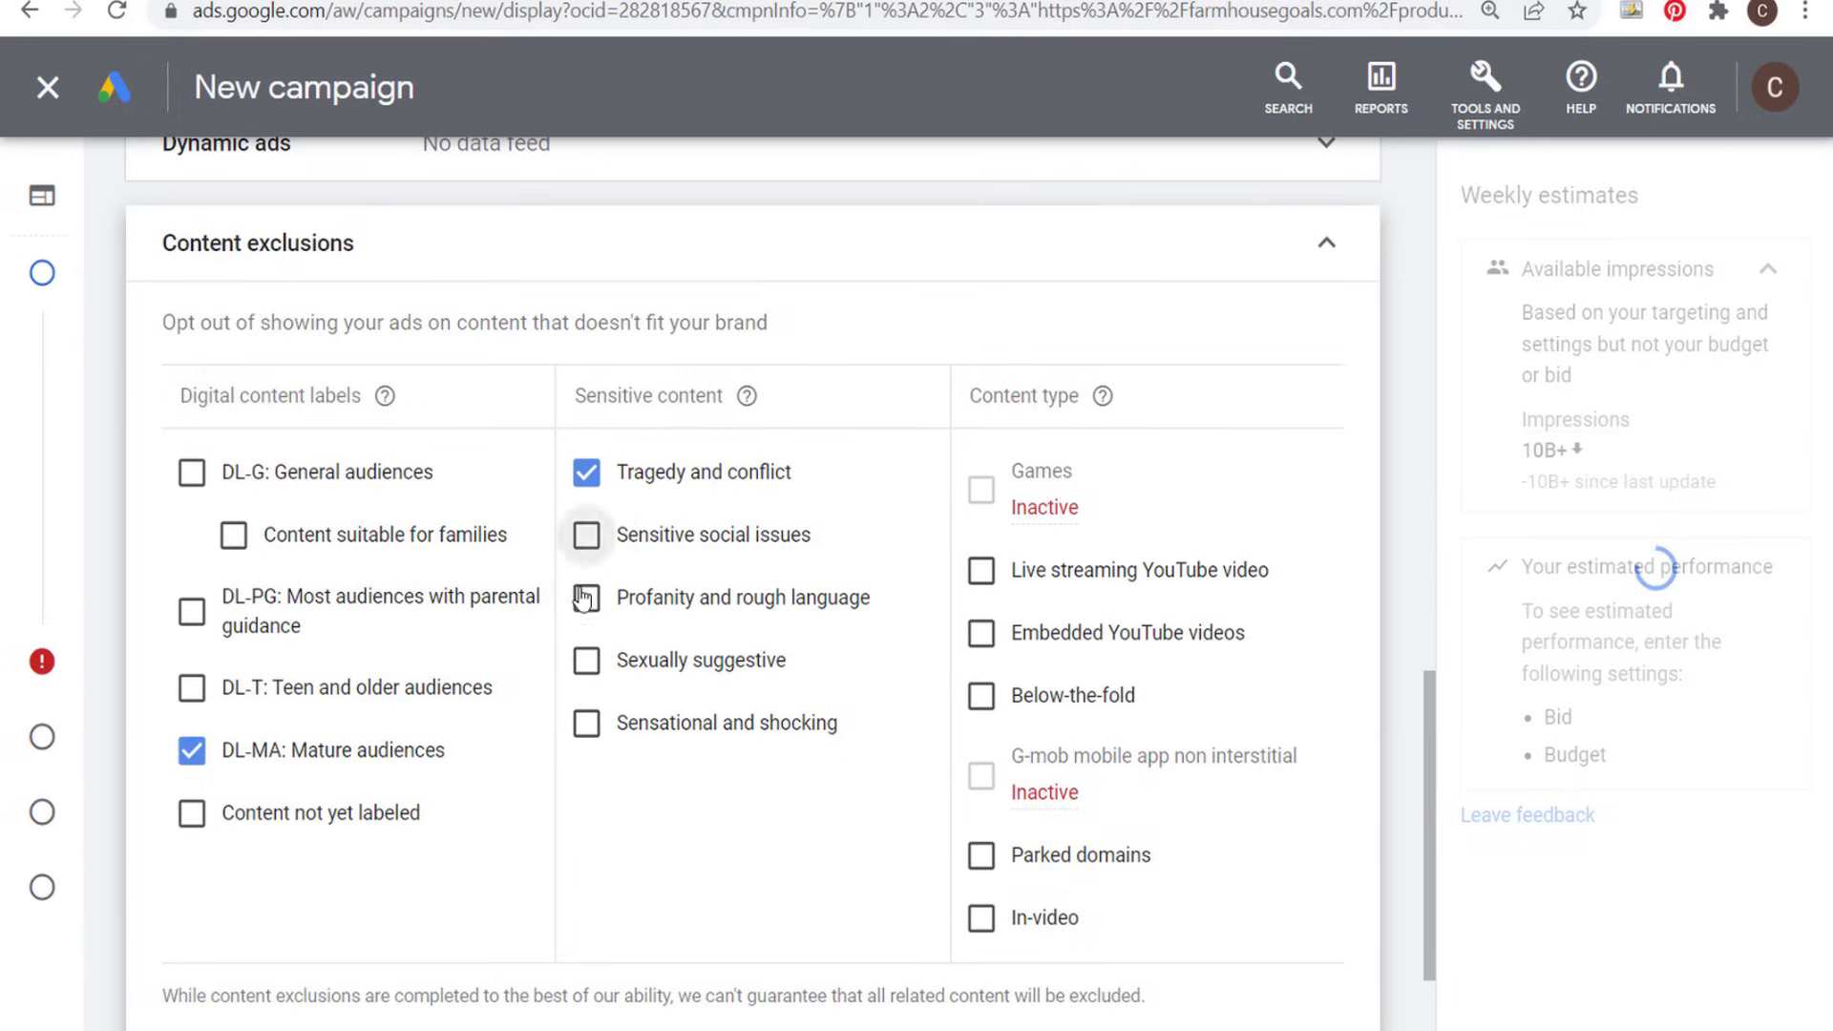
{"action": "left_click", "coordinate": [586, 658]}
{"action": "left_click", "coordinate": [586, 722]}
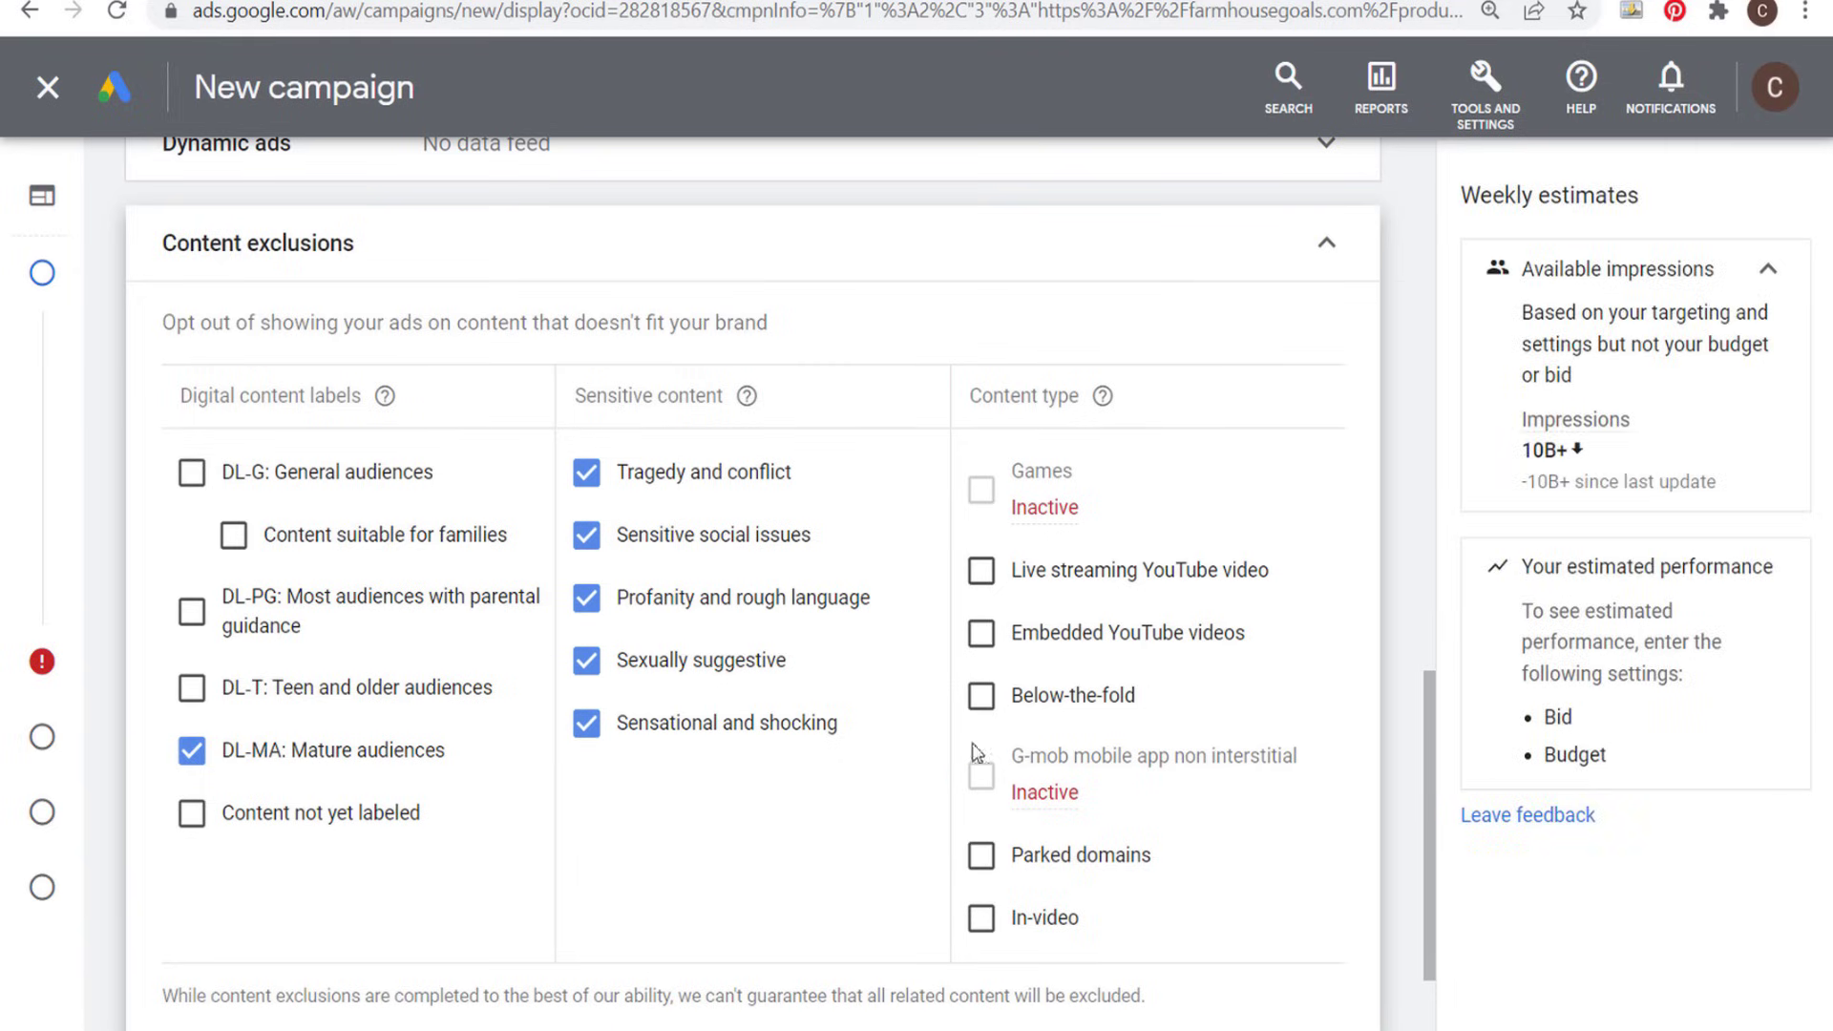
- Exclude the below-the-fold and parked domains content types in the content exclusions
{"action": "left_click", "coordinate": [983, 702]}
{"action": "left_click", "coordinate": [980, 853]}
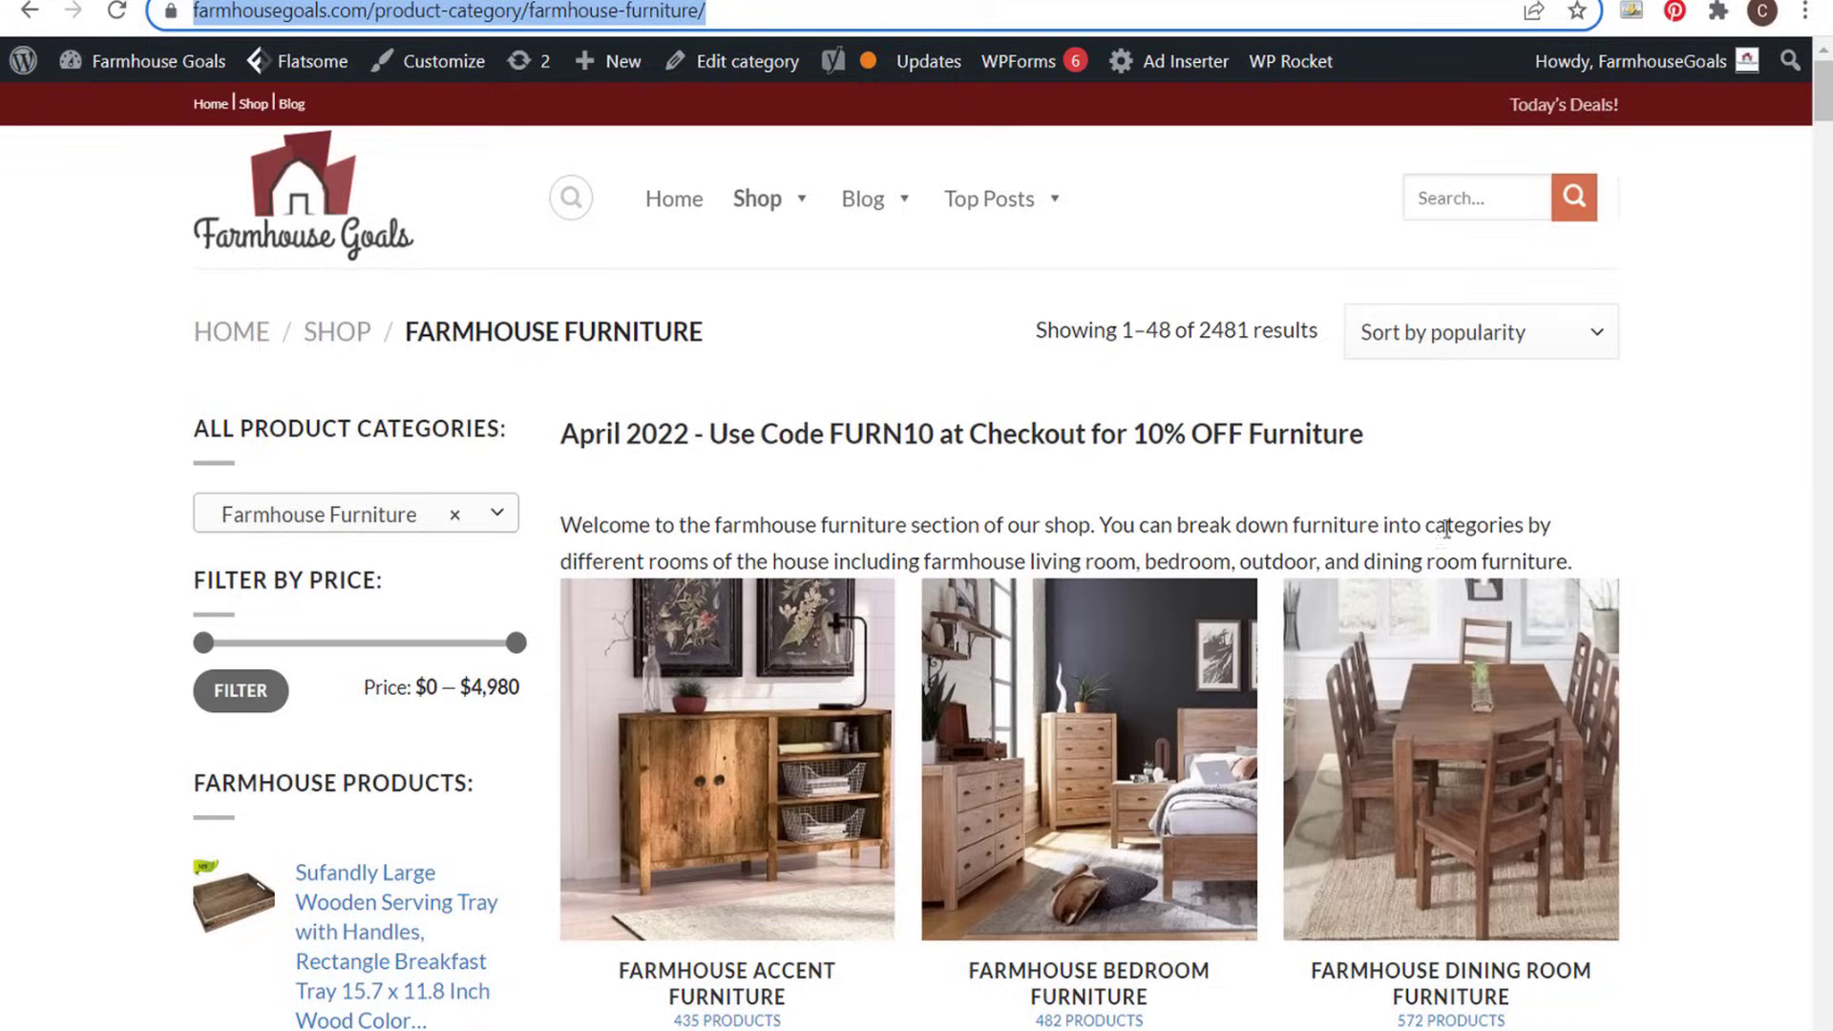
- Switch to the store's farmhouse furniture category page and look over the sale heading, subcategories and embedded ad
{"action": "scroll", "coordinate": [1689, 535], "scroll_direction": "down", "scroll_amount": 7}
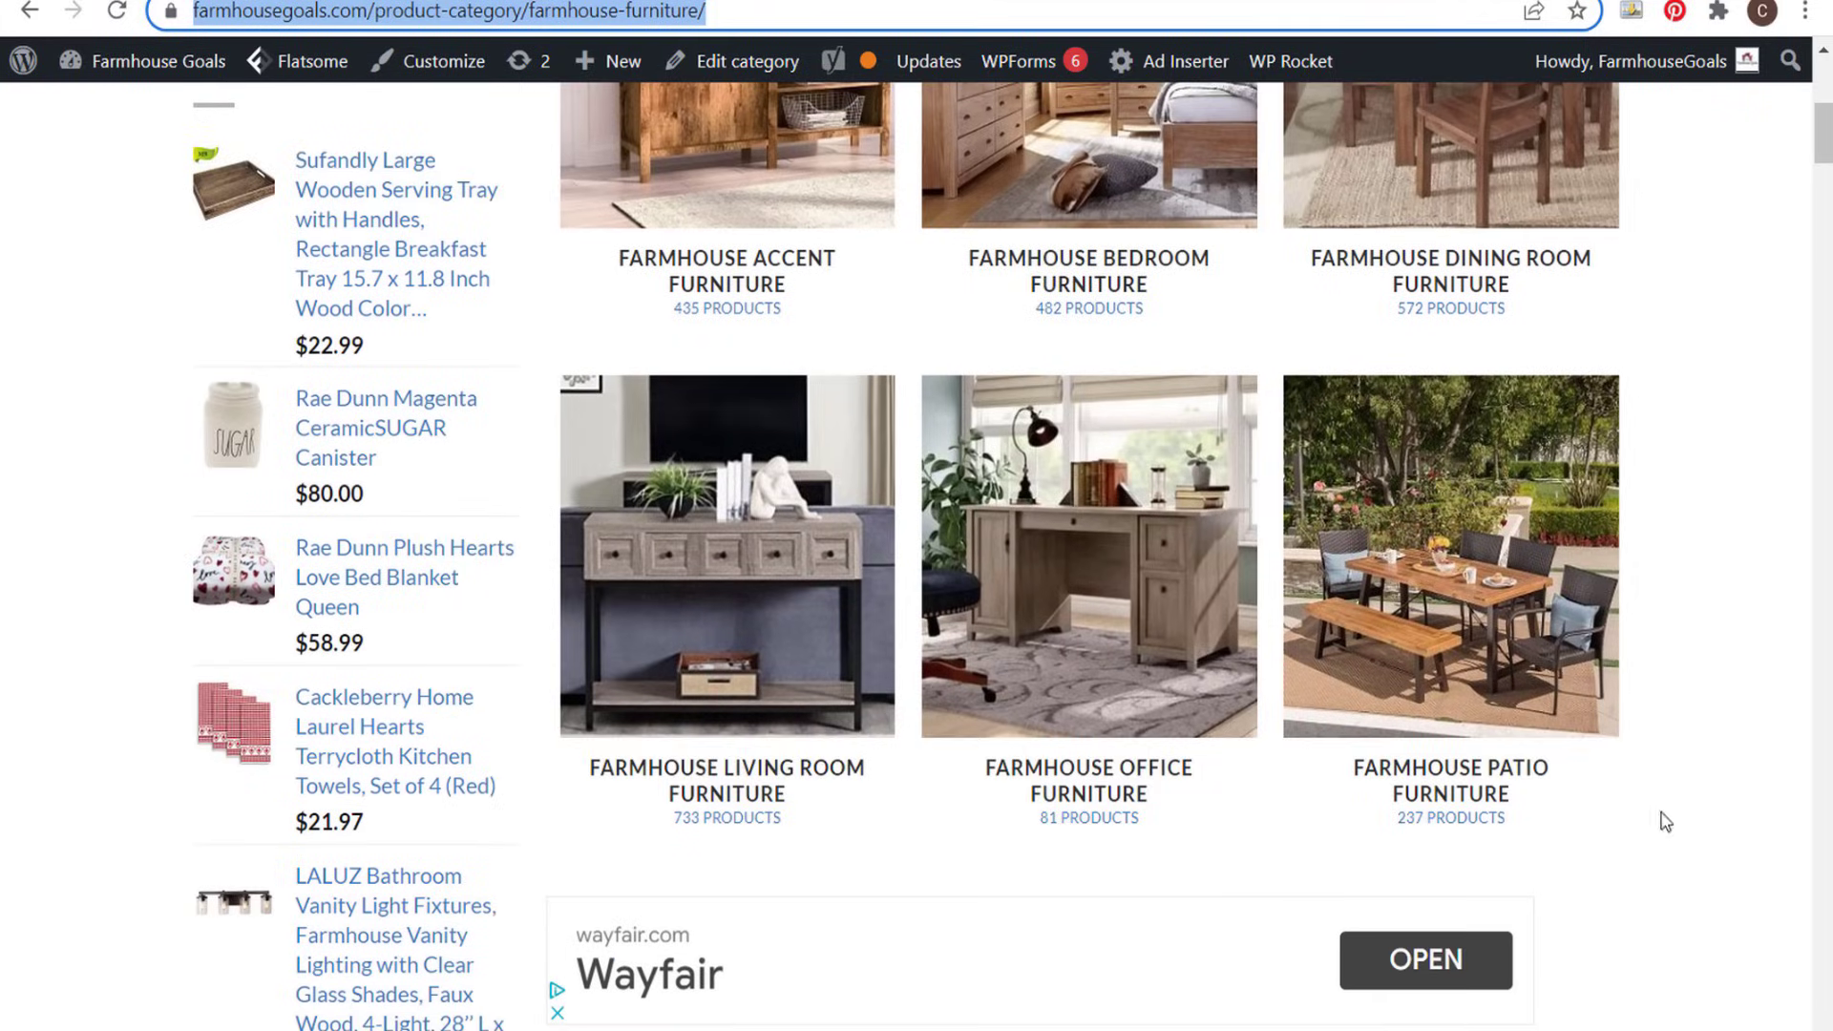
{"action": "scroll", "coordinate": [1642, 411], "scroll_direction": "up", "scroll_amount": 7}
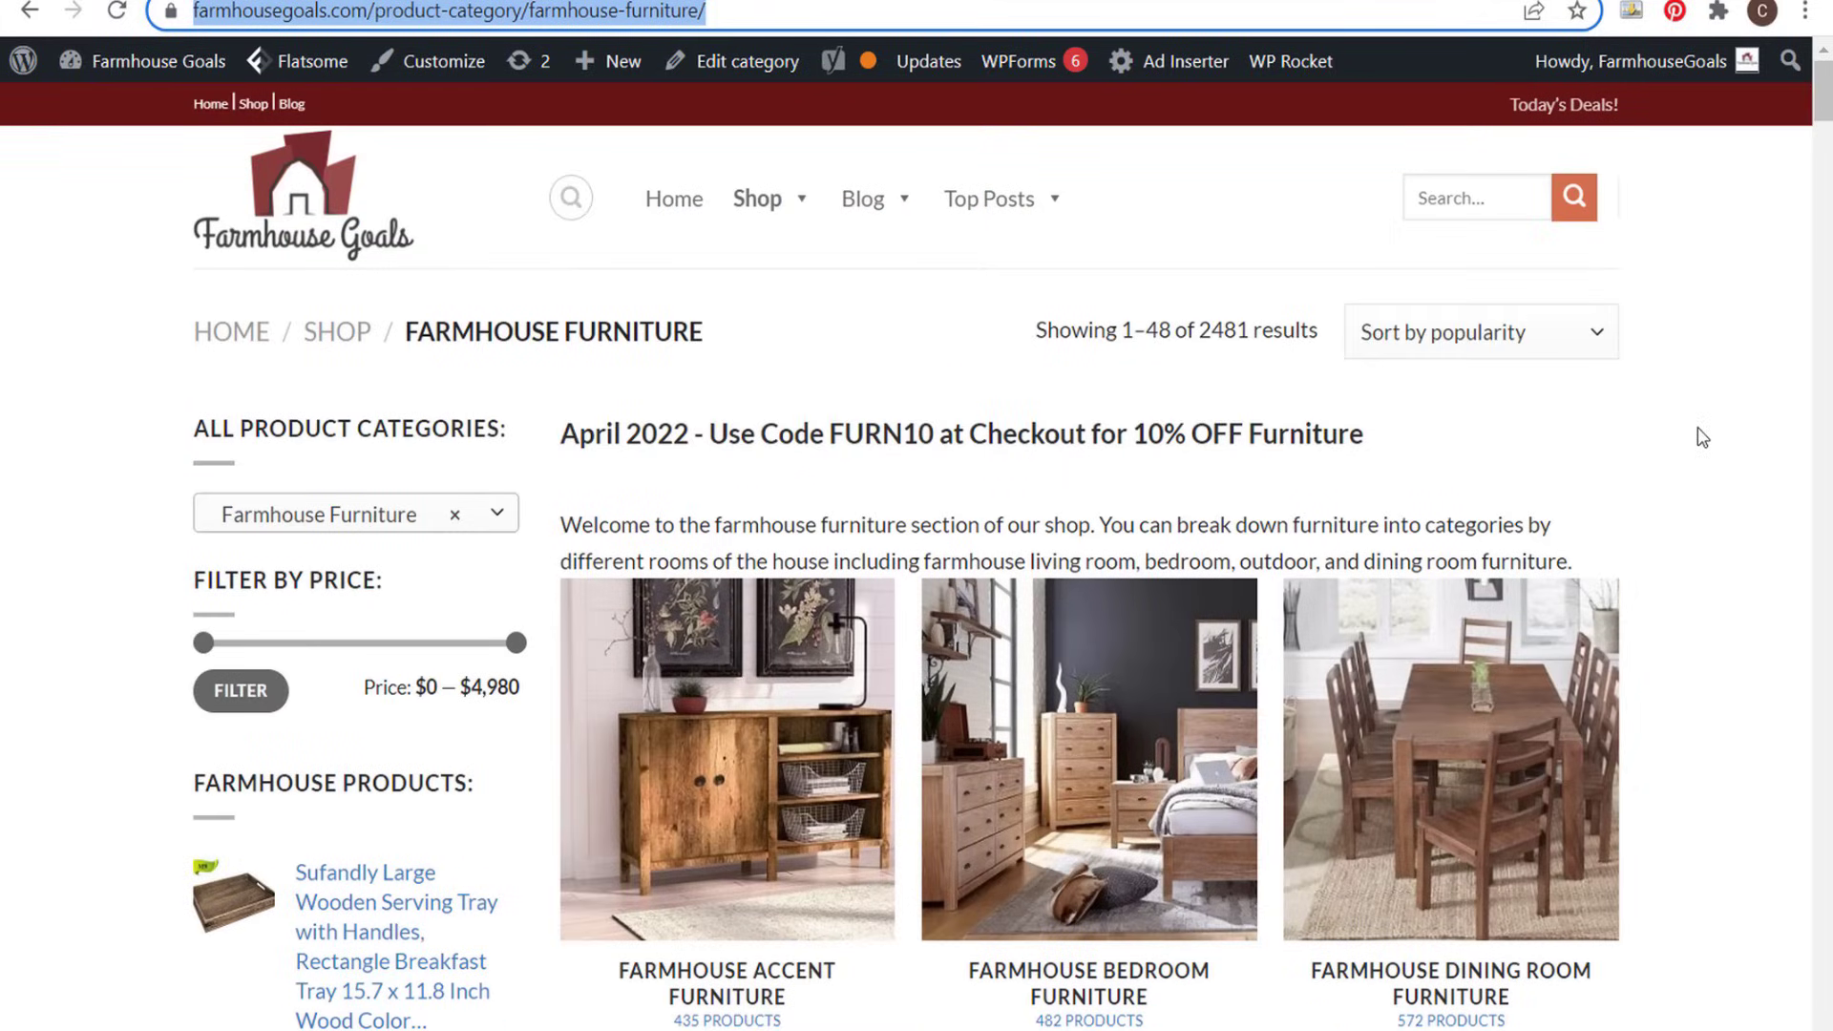
{"action": "scroll", "coordinate": [1682, 375], "scroll_direction": "down", "scroll_amount": 10}
{"action": "scroll", "coordinate": [1684, 482], "scroll_direction": "up", "scroll_amount": 6}
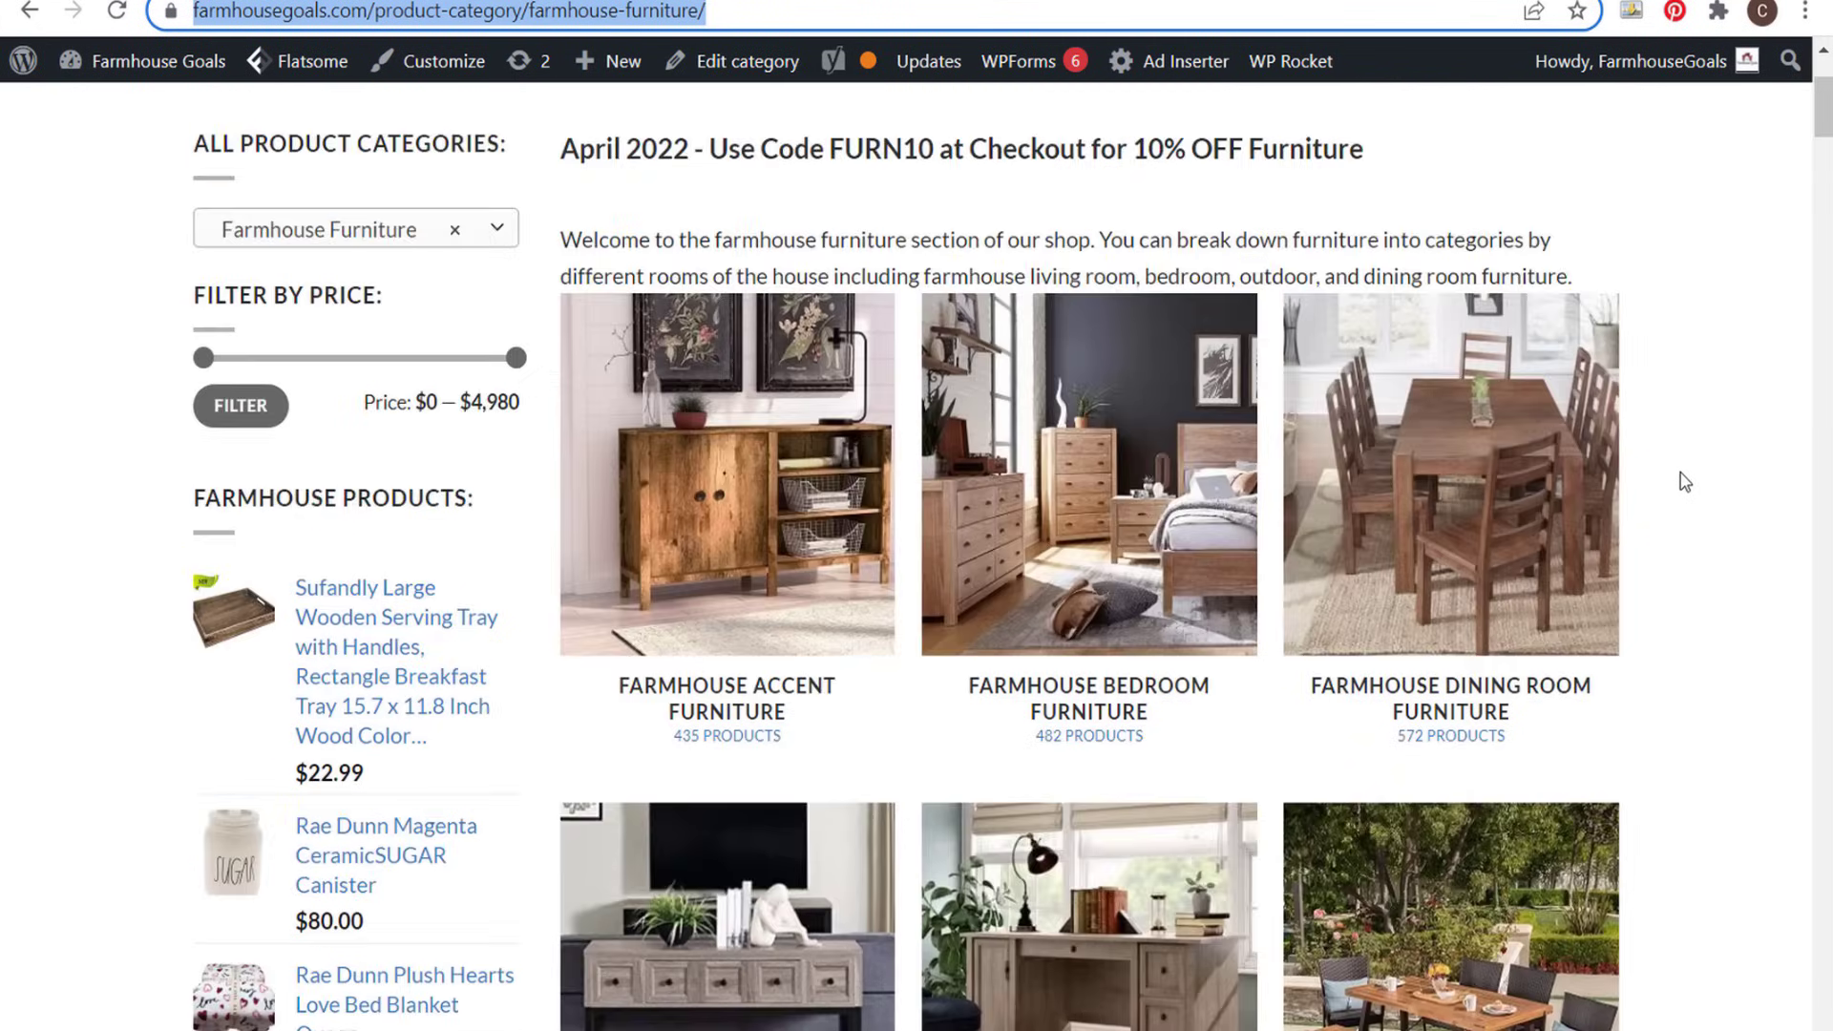
{"action": "scroll", "coordinate": [1682, 478], "scroll_direction": "up", "scroll_amount": 3}
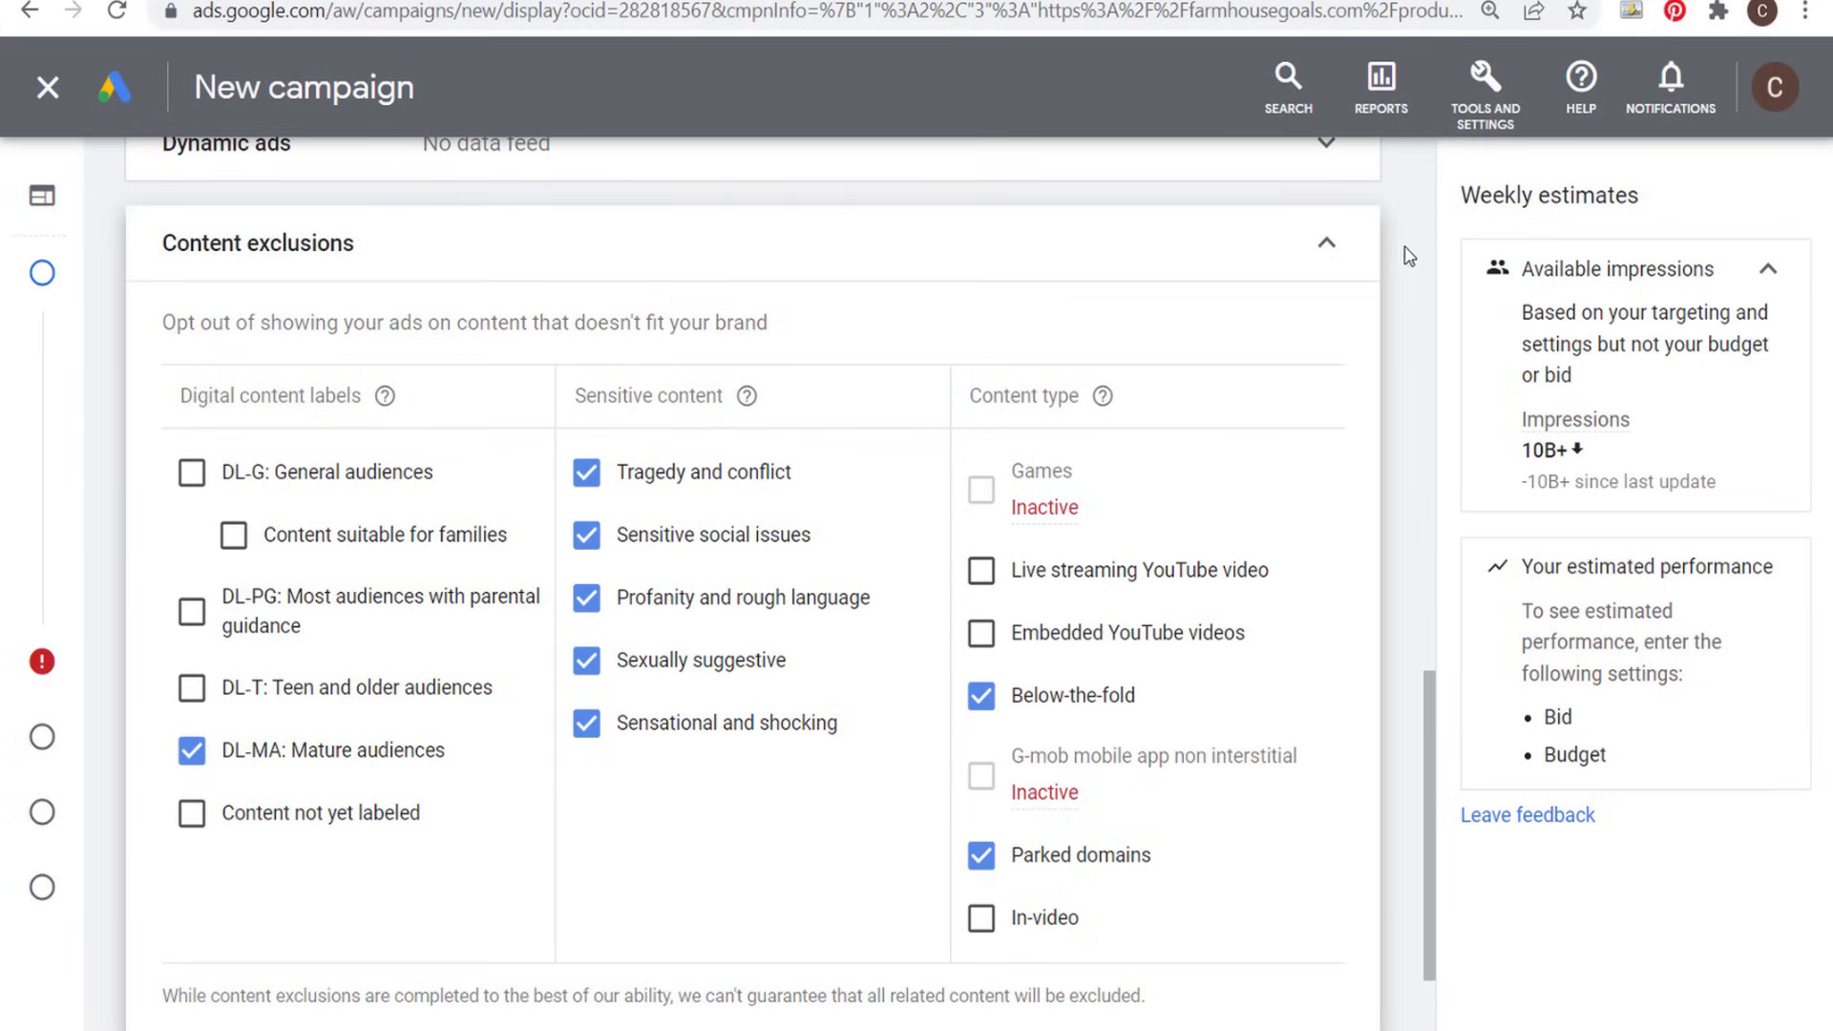
- Finish the content exclusions, continue to budget and bidding, and set the campaign's average daily budget to $33.00
{"action": "left_click", "coordinate": [1337, 250]}
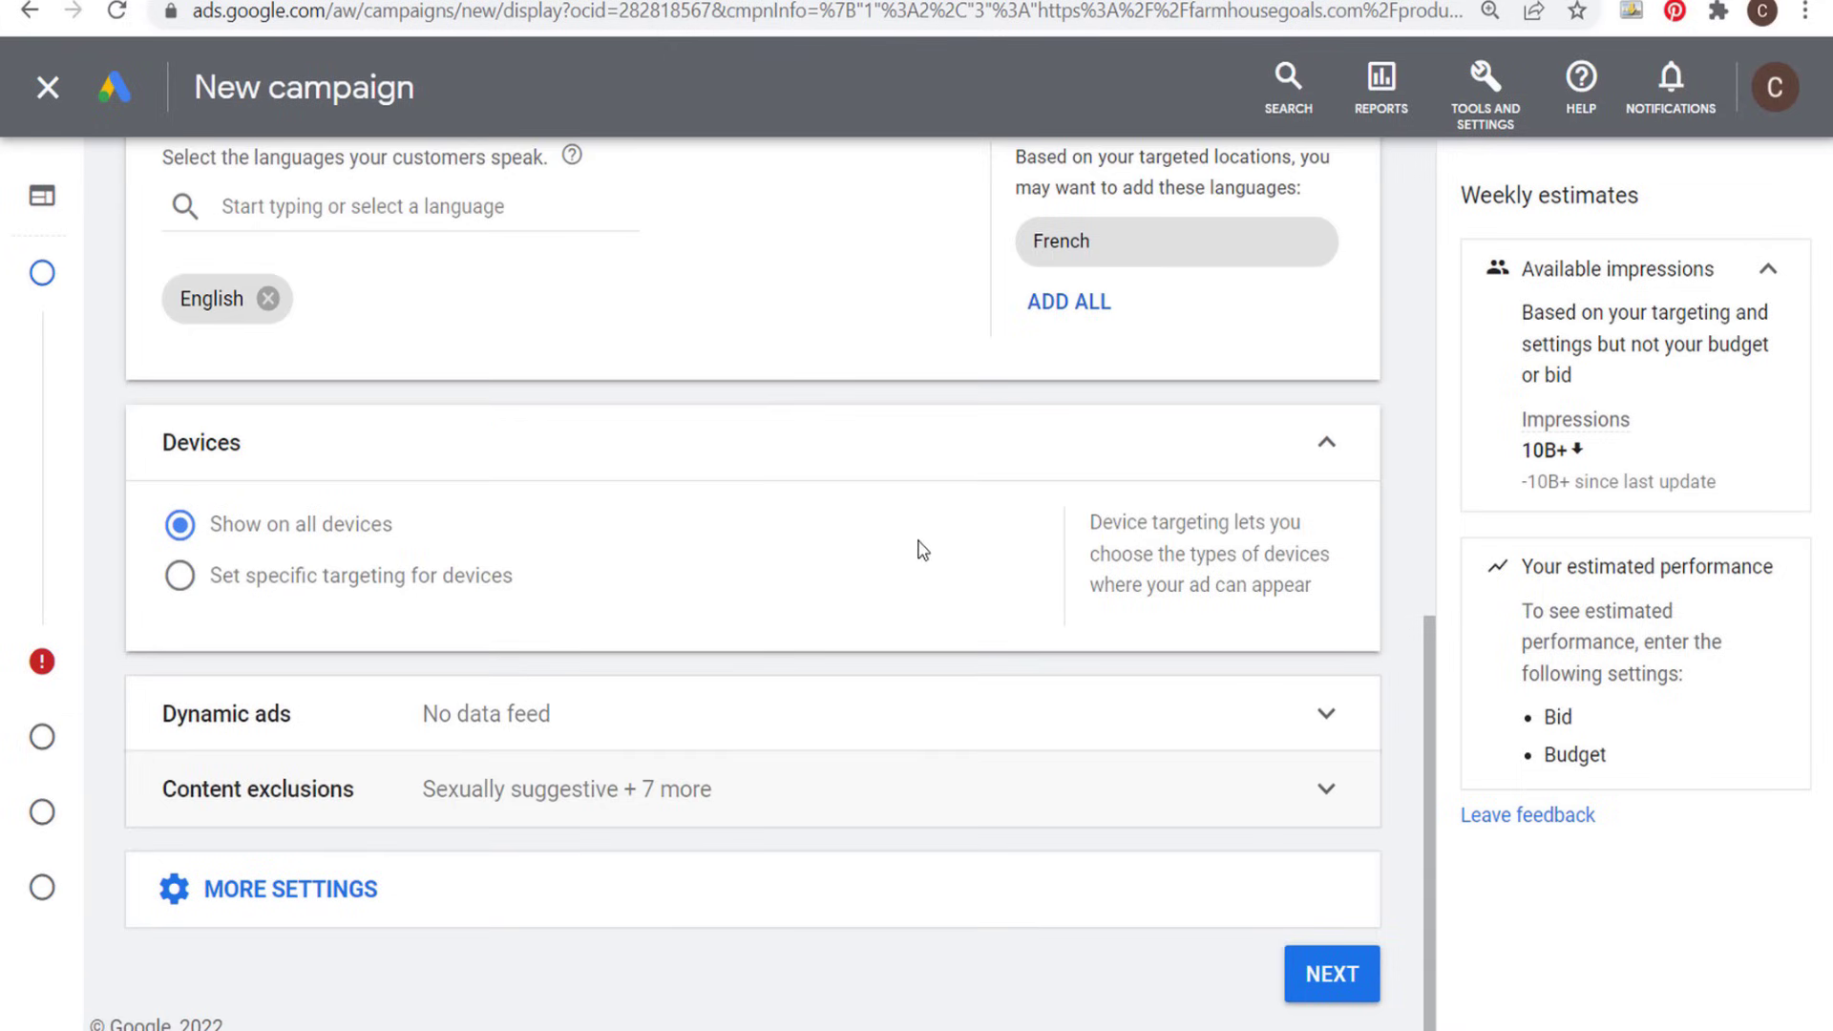
{"action": "left_click", "coordinate": [1368, 964]}
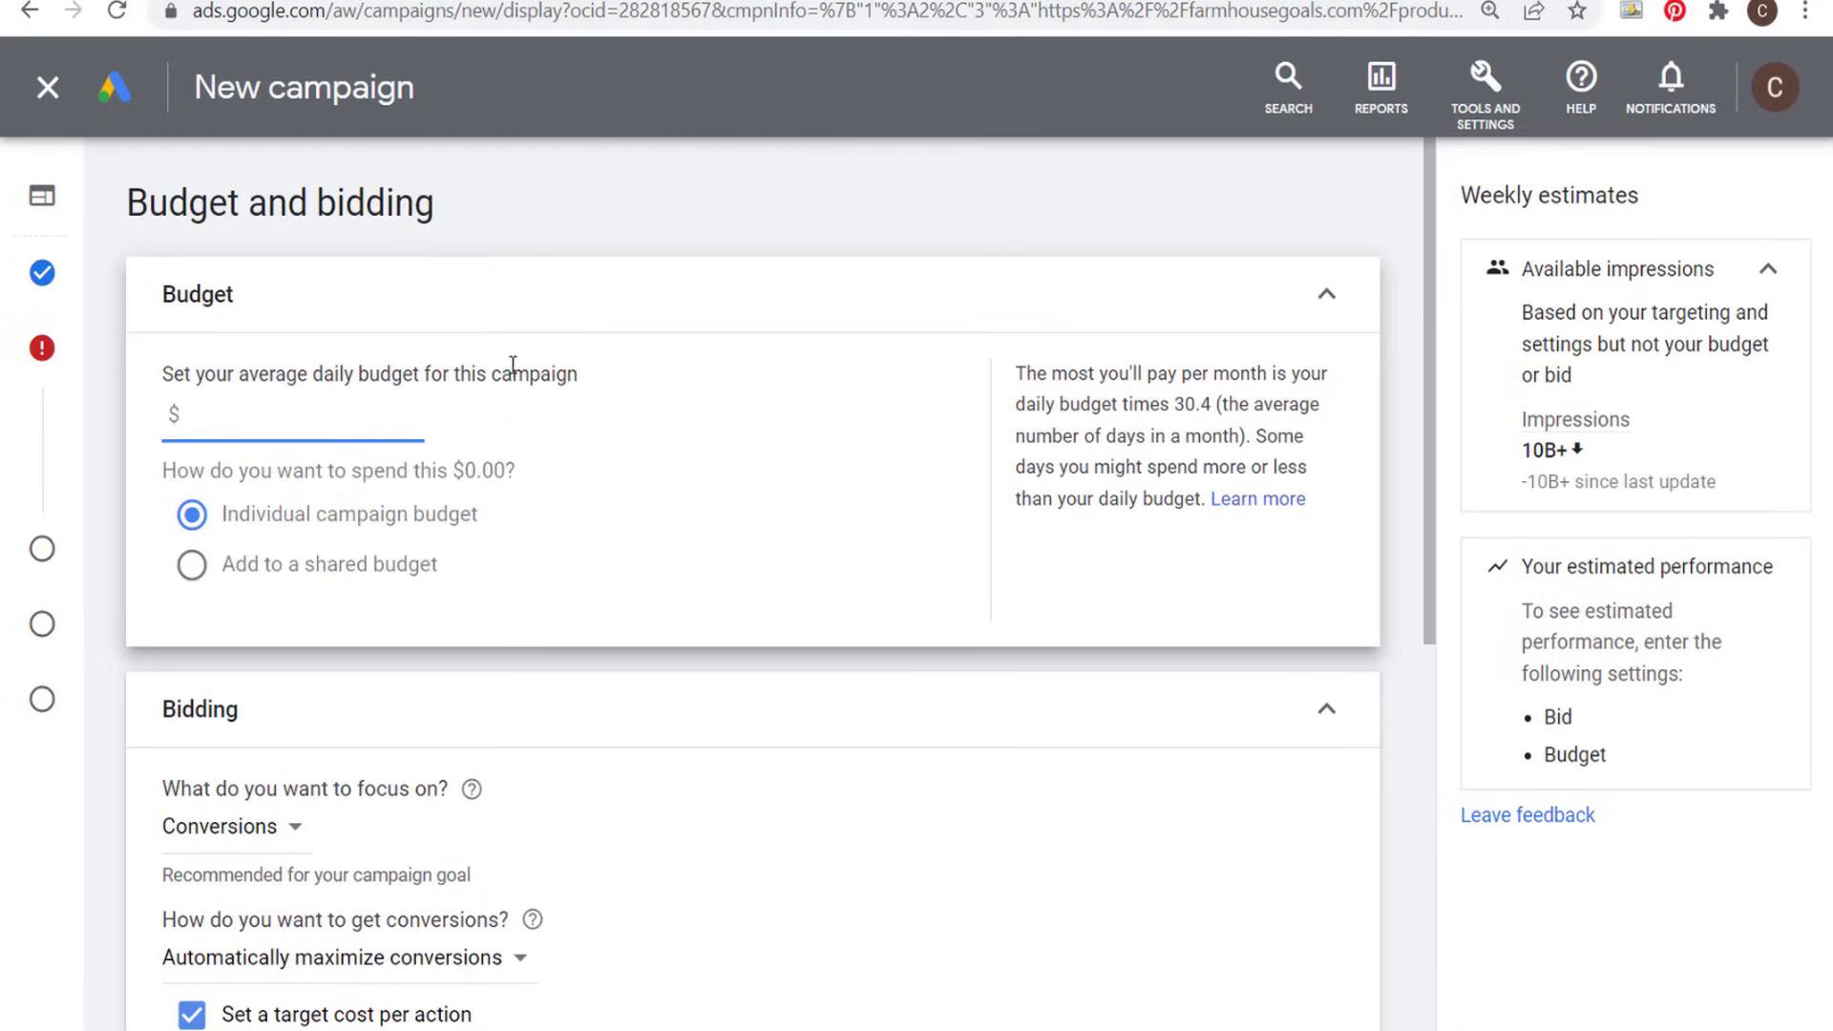
{"action": "left_click_drag", "start_coordinate": [1016, 373], "coordinate": [1093, 373]}
{"action": "left_click", "coordinate": [1147, 374]}
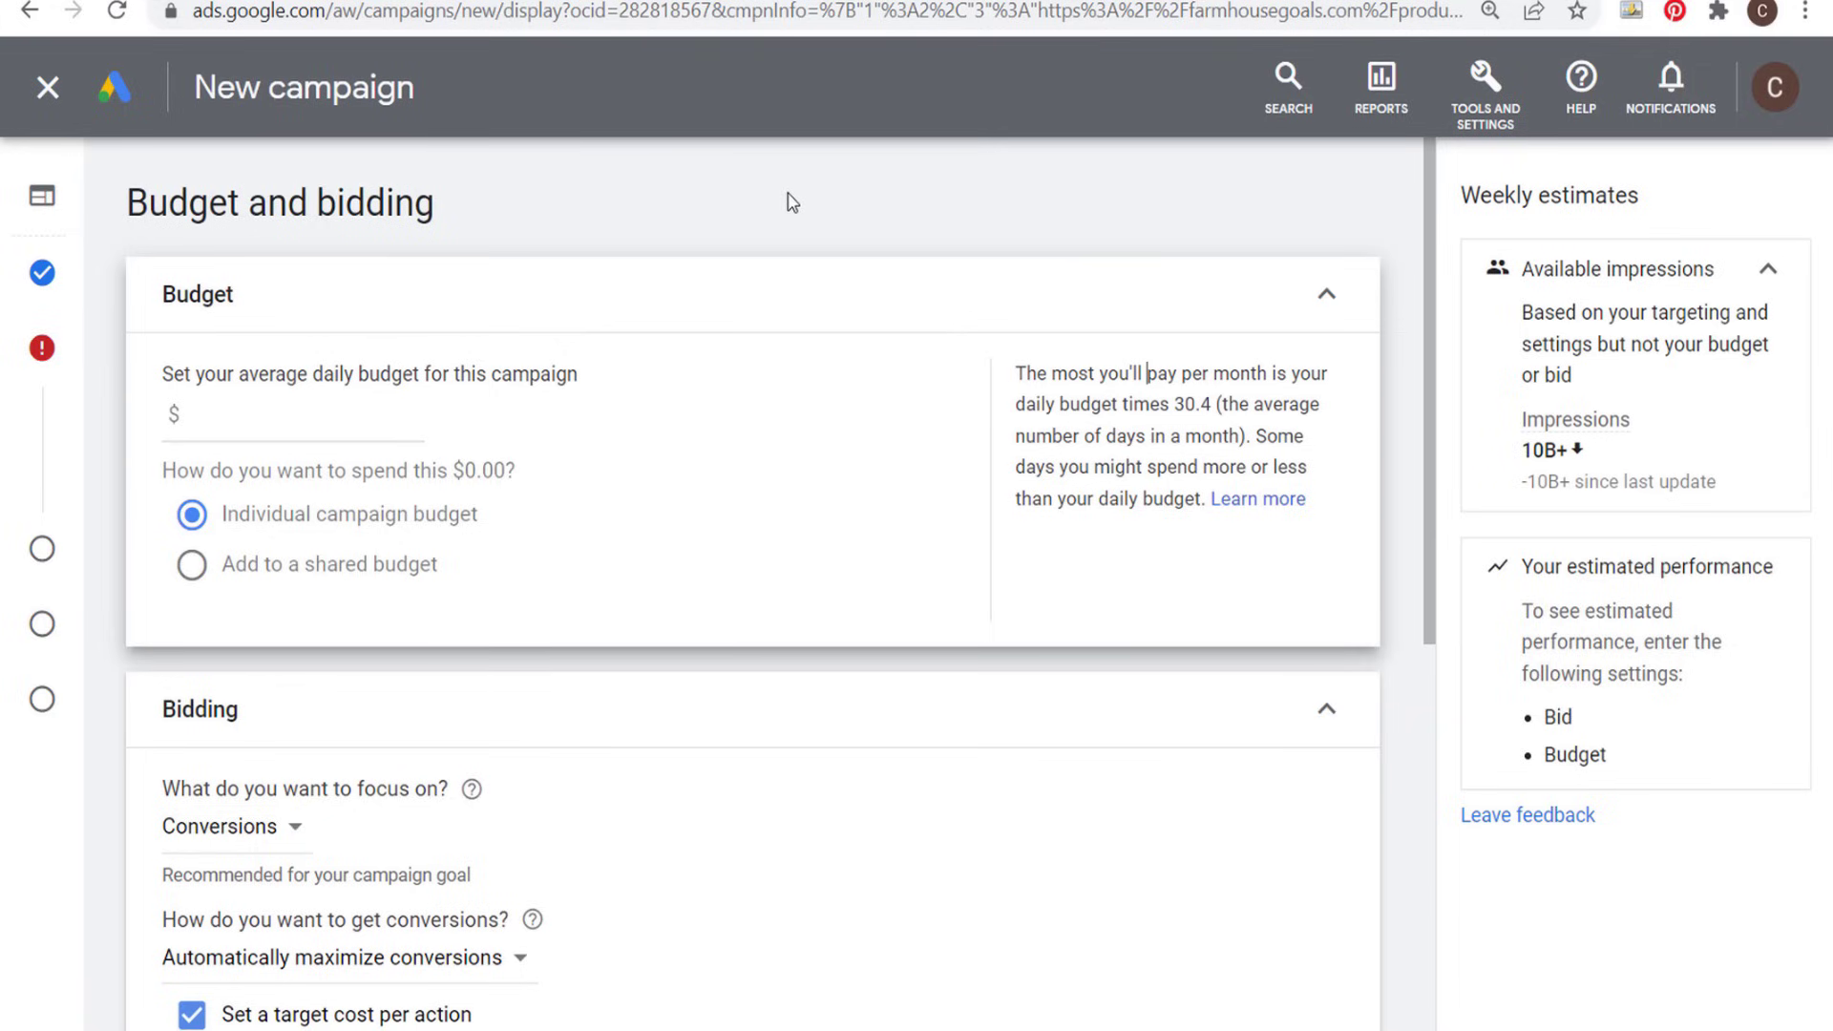
{"action": "left_click", "coordinate": [298, 418]}
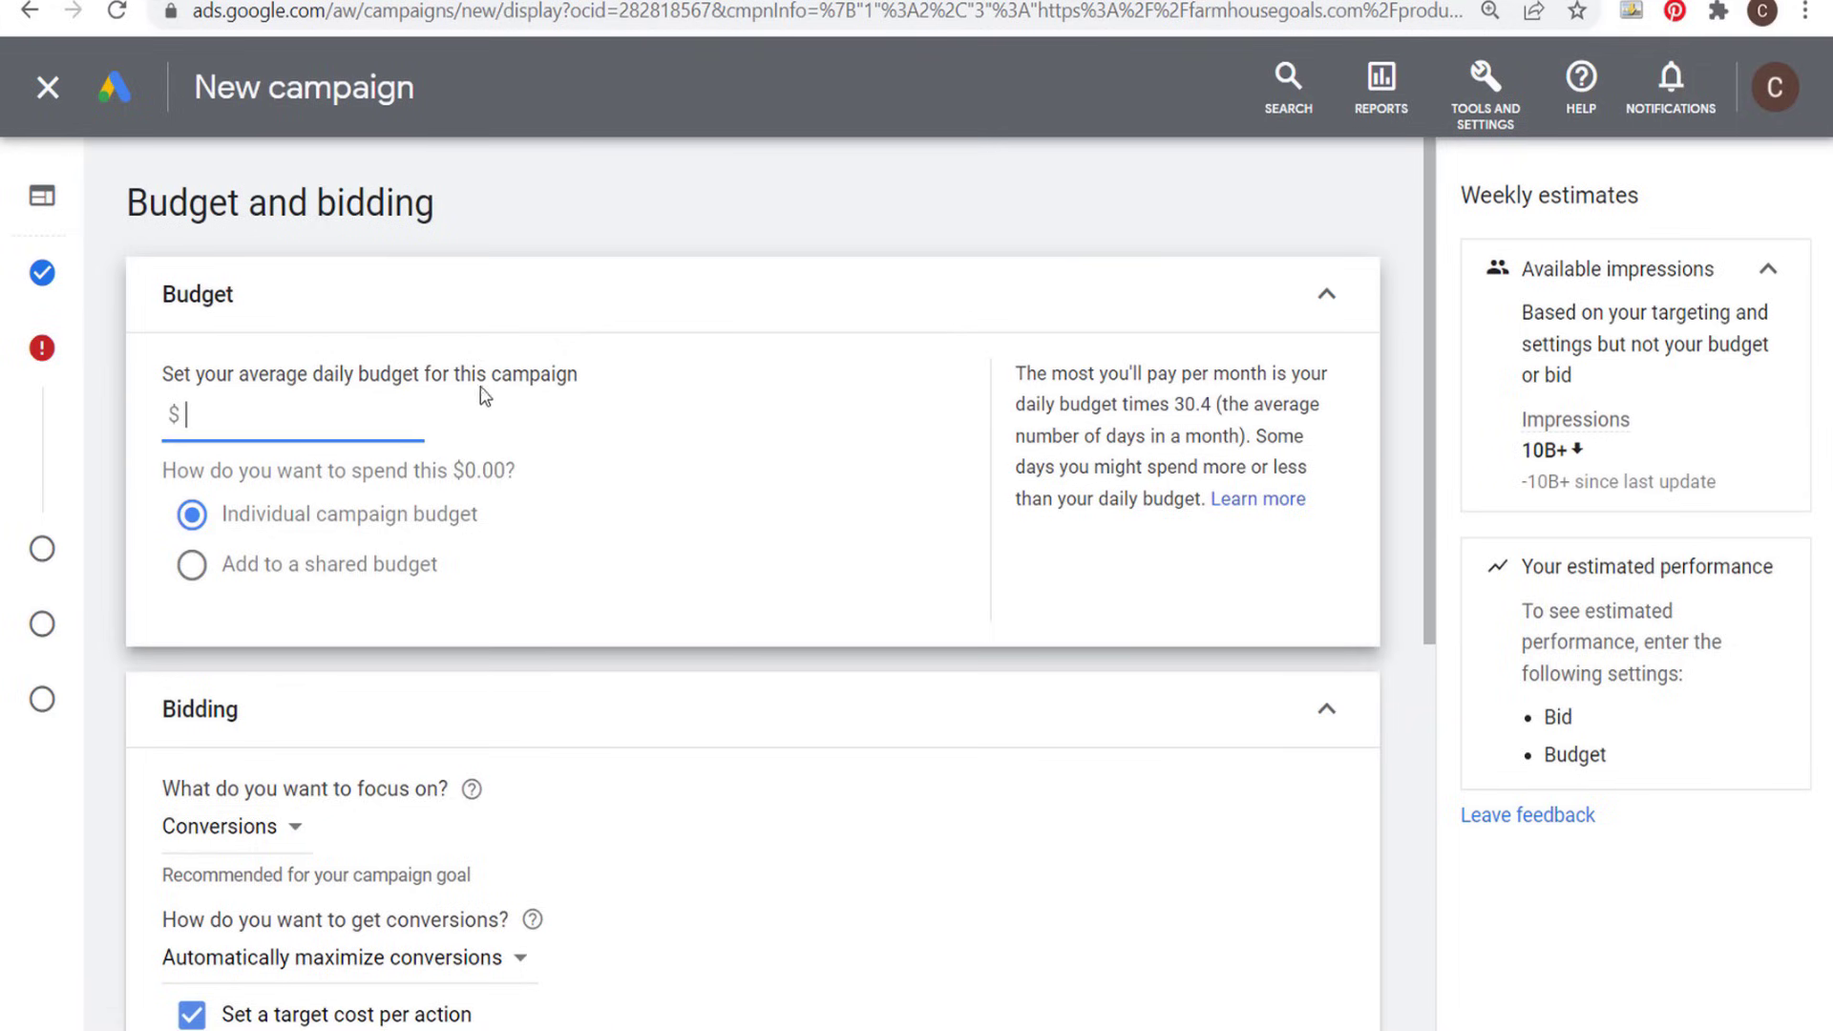
{"action": "type", "text": "33."}
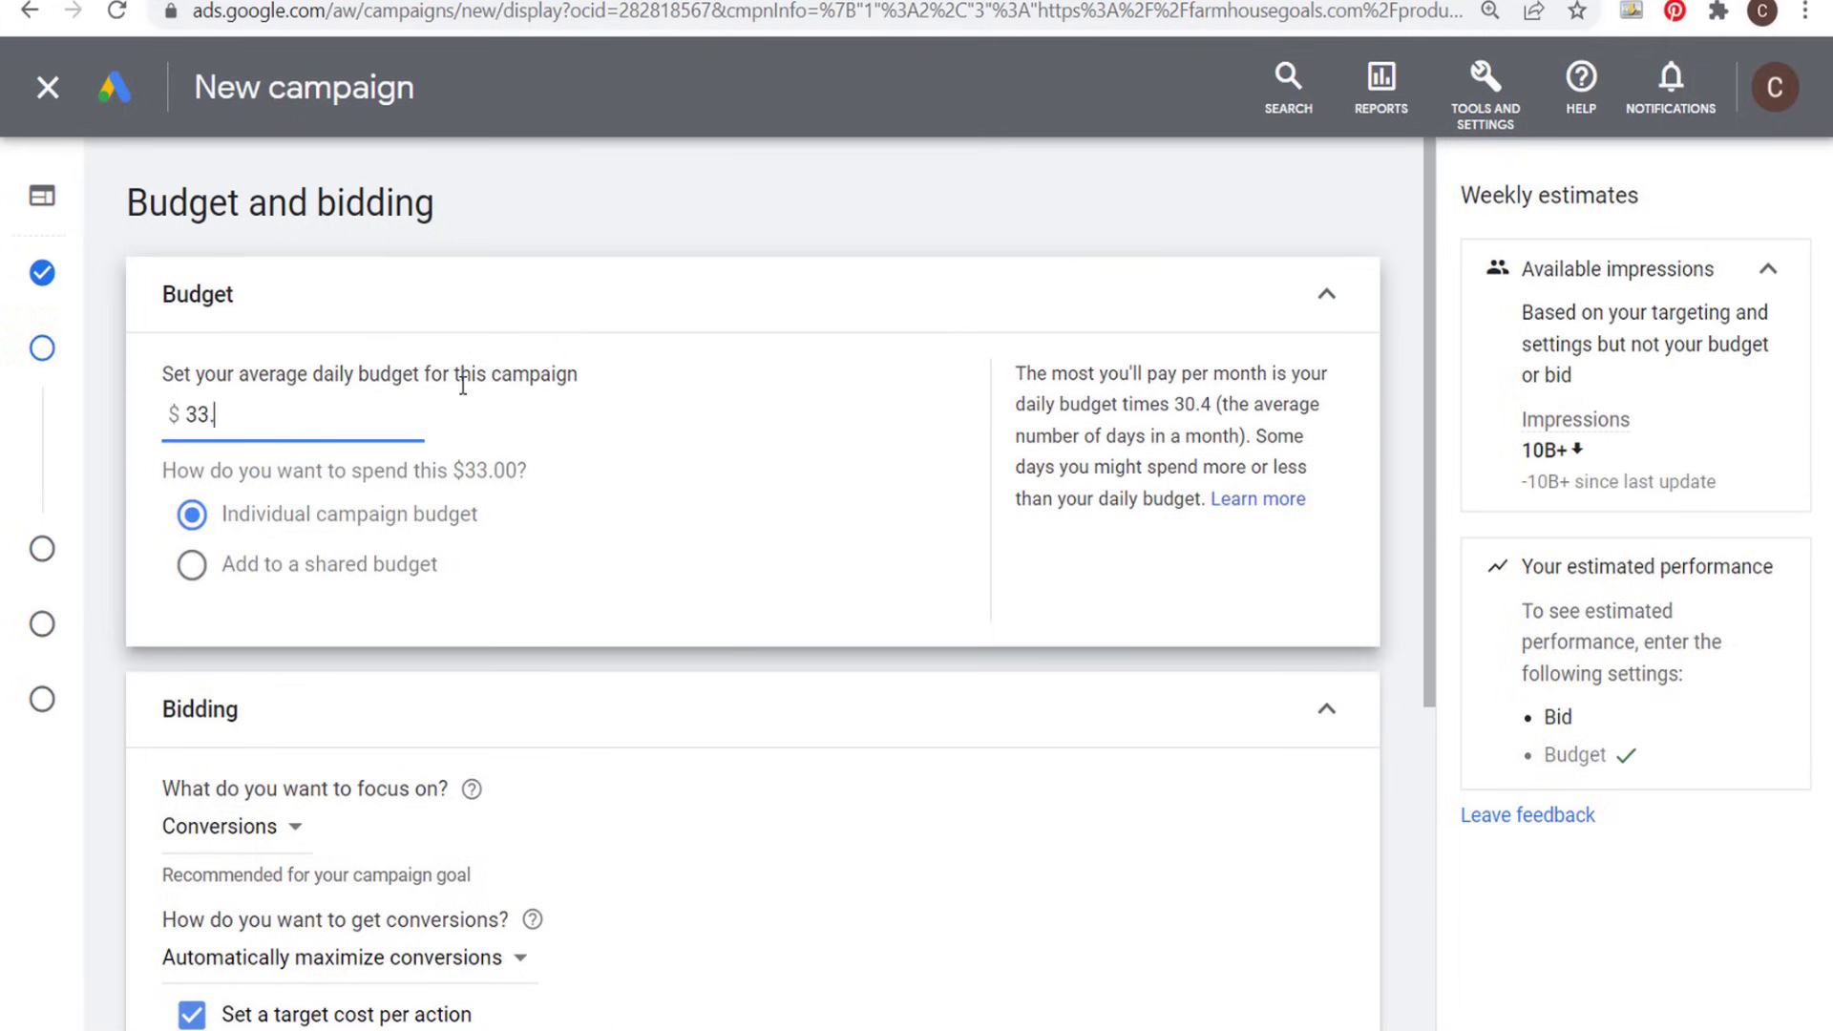
{"action": "type", "text": "00"}
{"action": "left_click", "coordinate": [754, 212]}
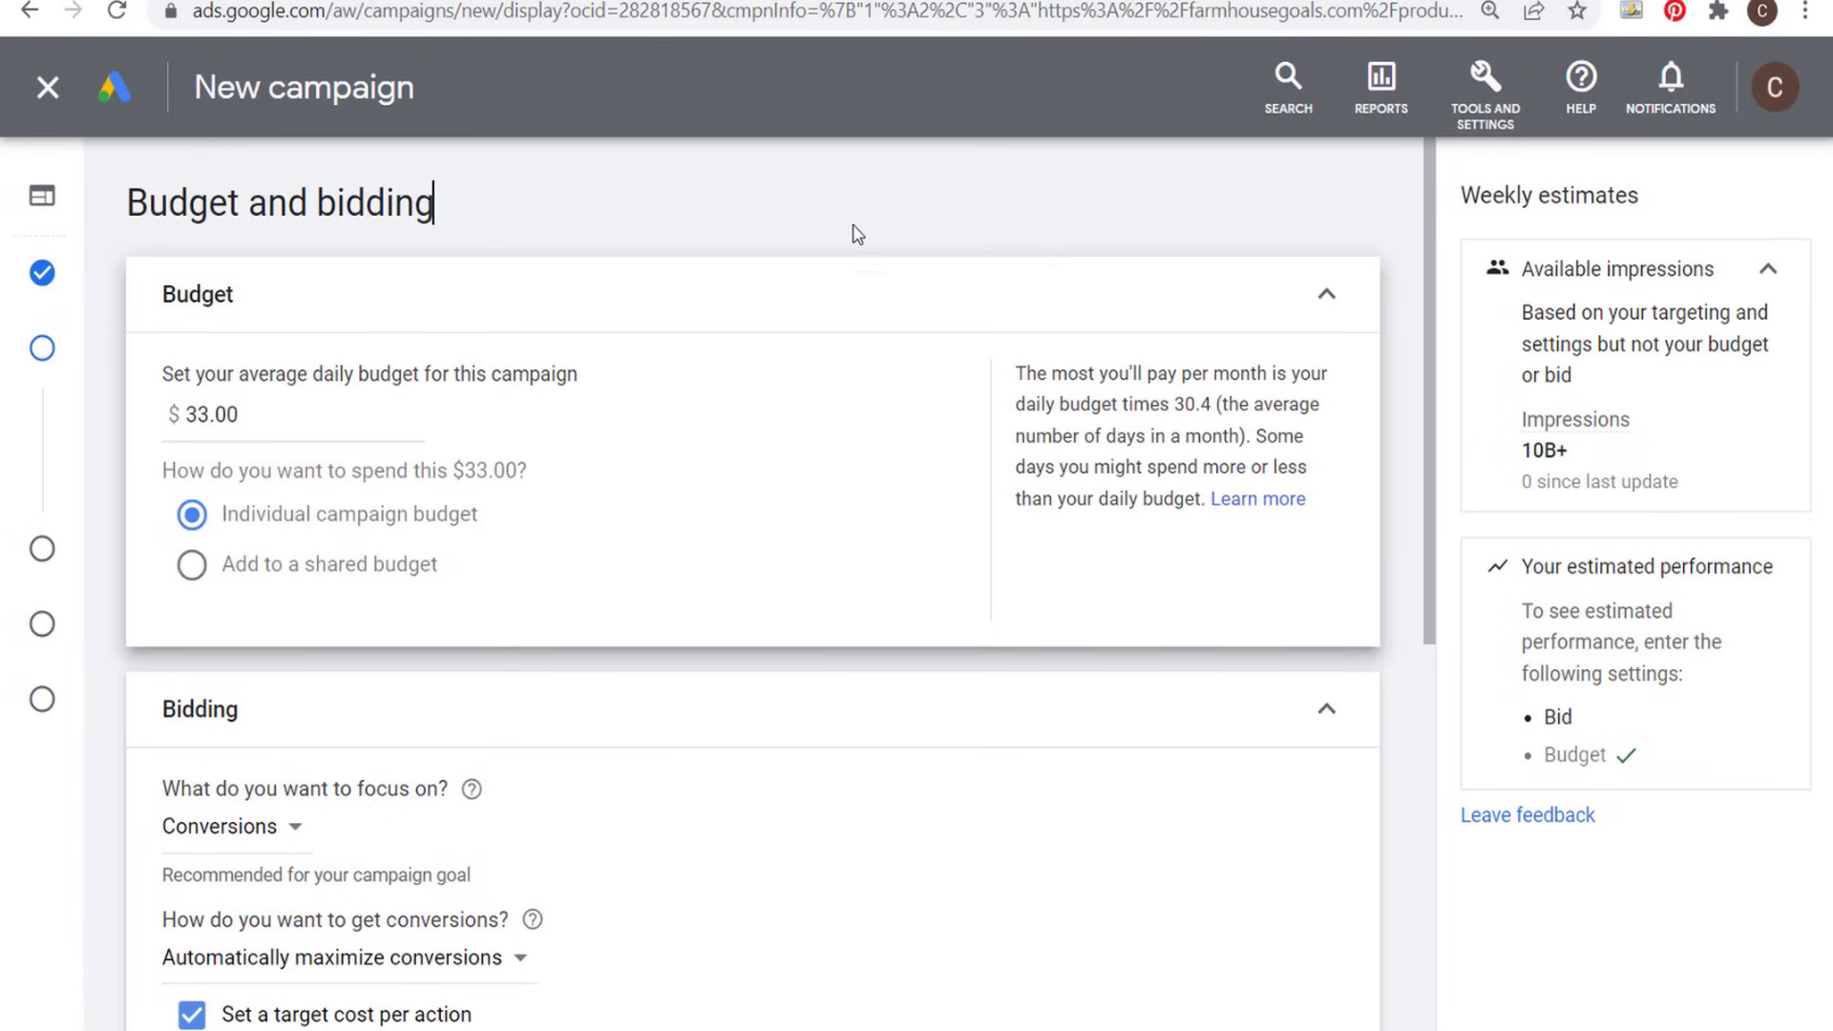
- Review the conversion bidding options and apply the suggested target CPA of $3.10
{"action": "scroll", "coordinate": [744, 219], "scroll_direction": "down", "scroll_amount": 3}
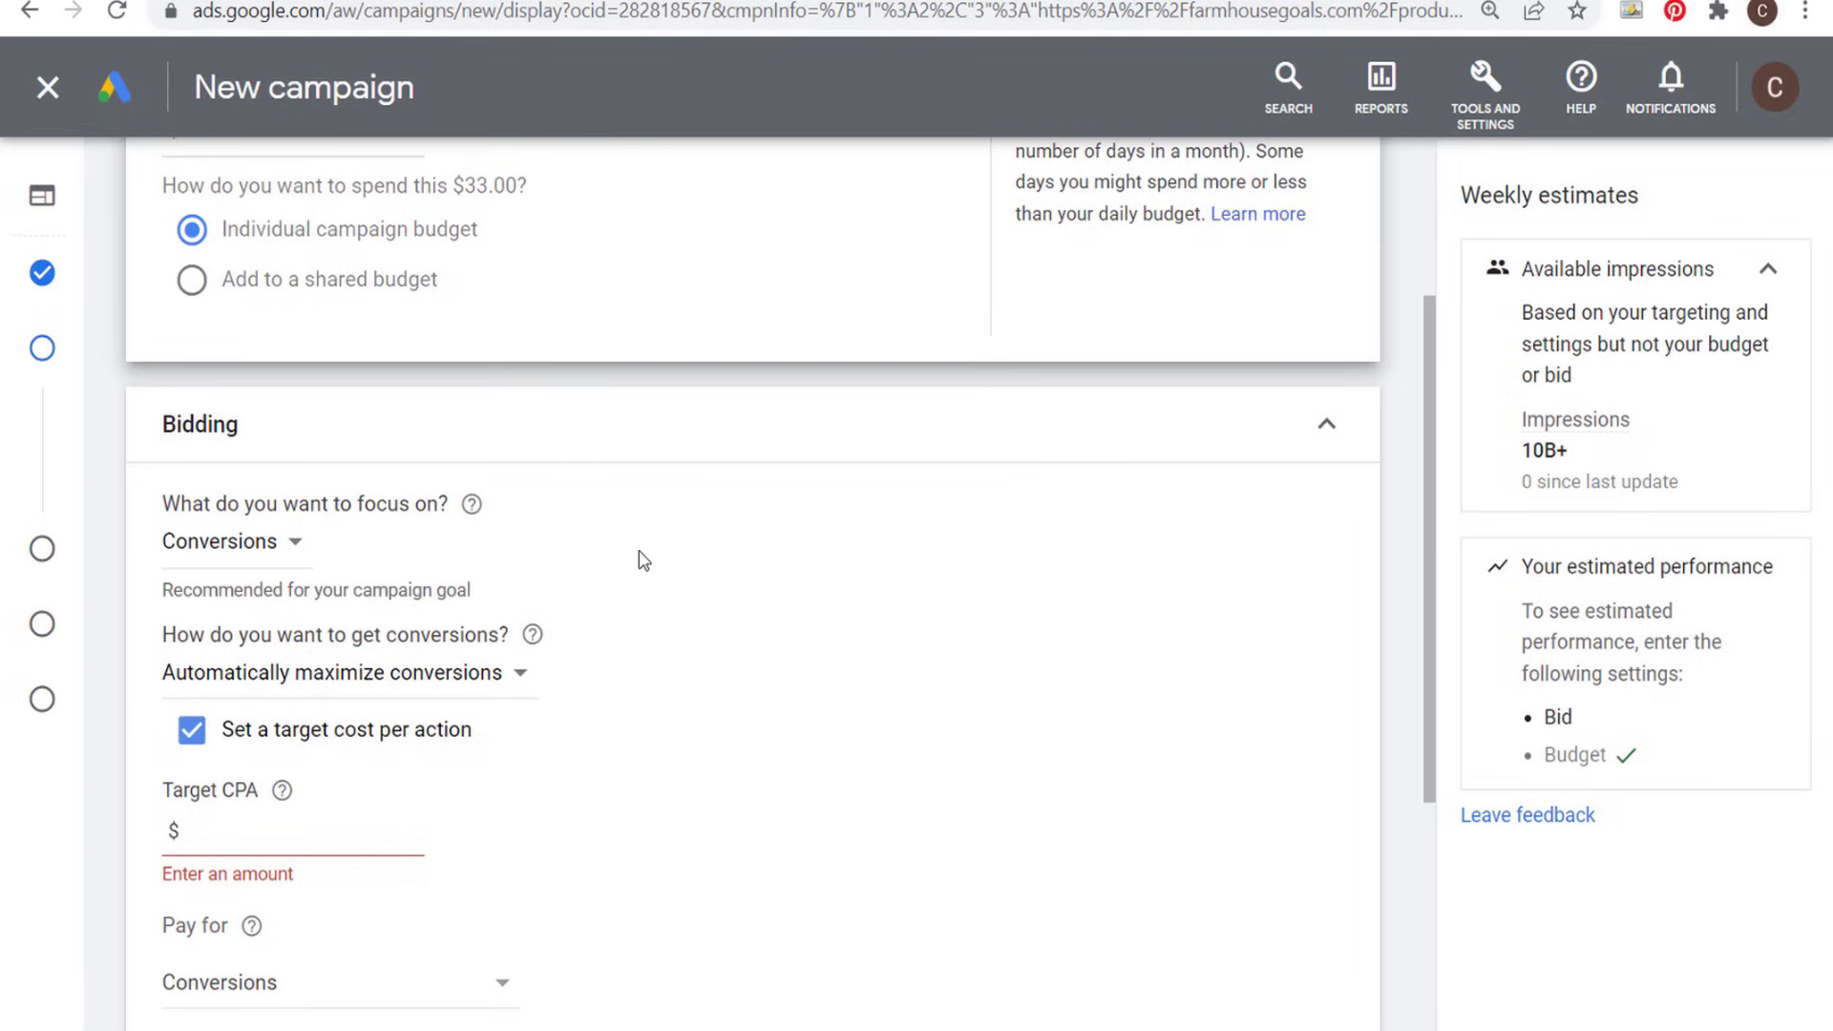
{"action": "scroll", "coordinate": [639, 560], "scroll_direction": "down", "scroll_amount": 2}
{"action": "left_click_drag", "start_coordinate": [177, 493], "coordinate": [472, 508]}
{"action": "left_click", "coordinate": [472, 508]}
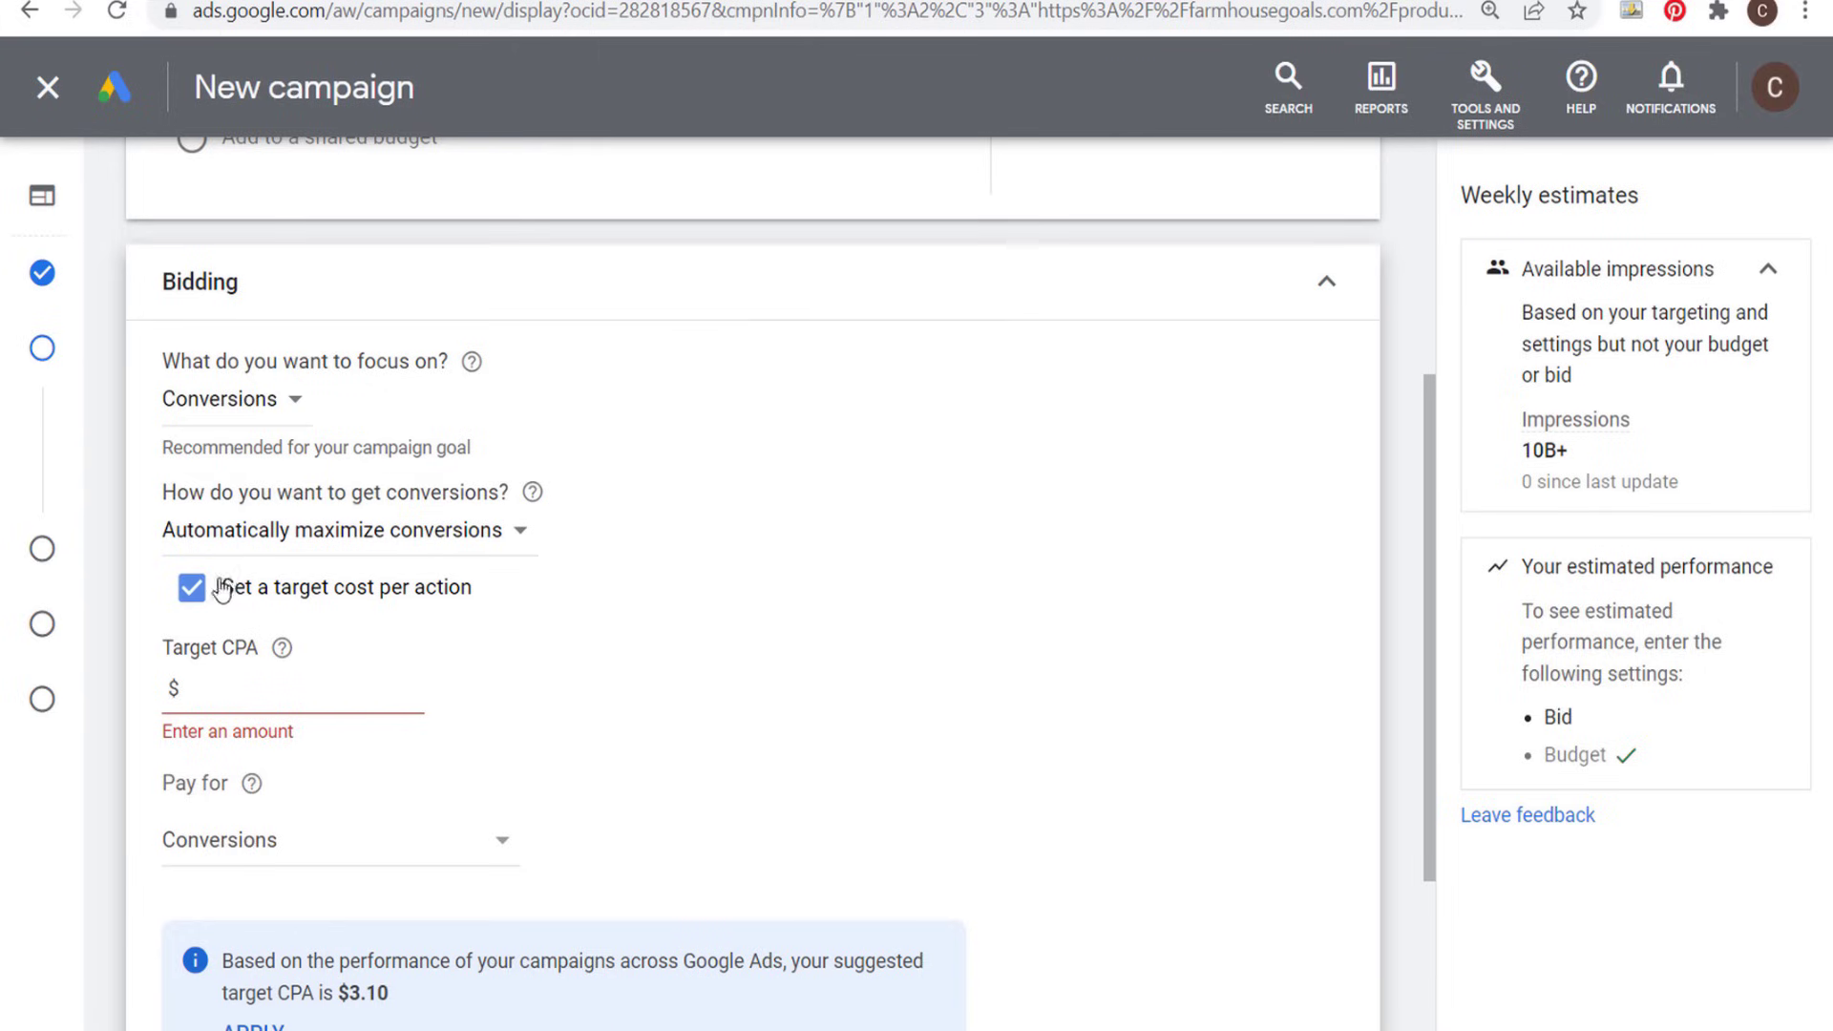
{"action": "scroll", "coordinate": [660, 518], "scroll_direction": "down", "scroll_amount": 2}
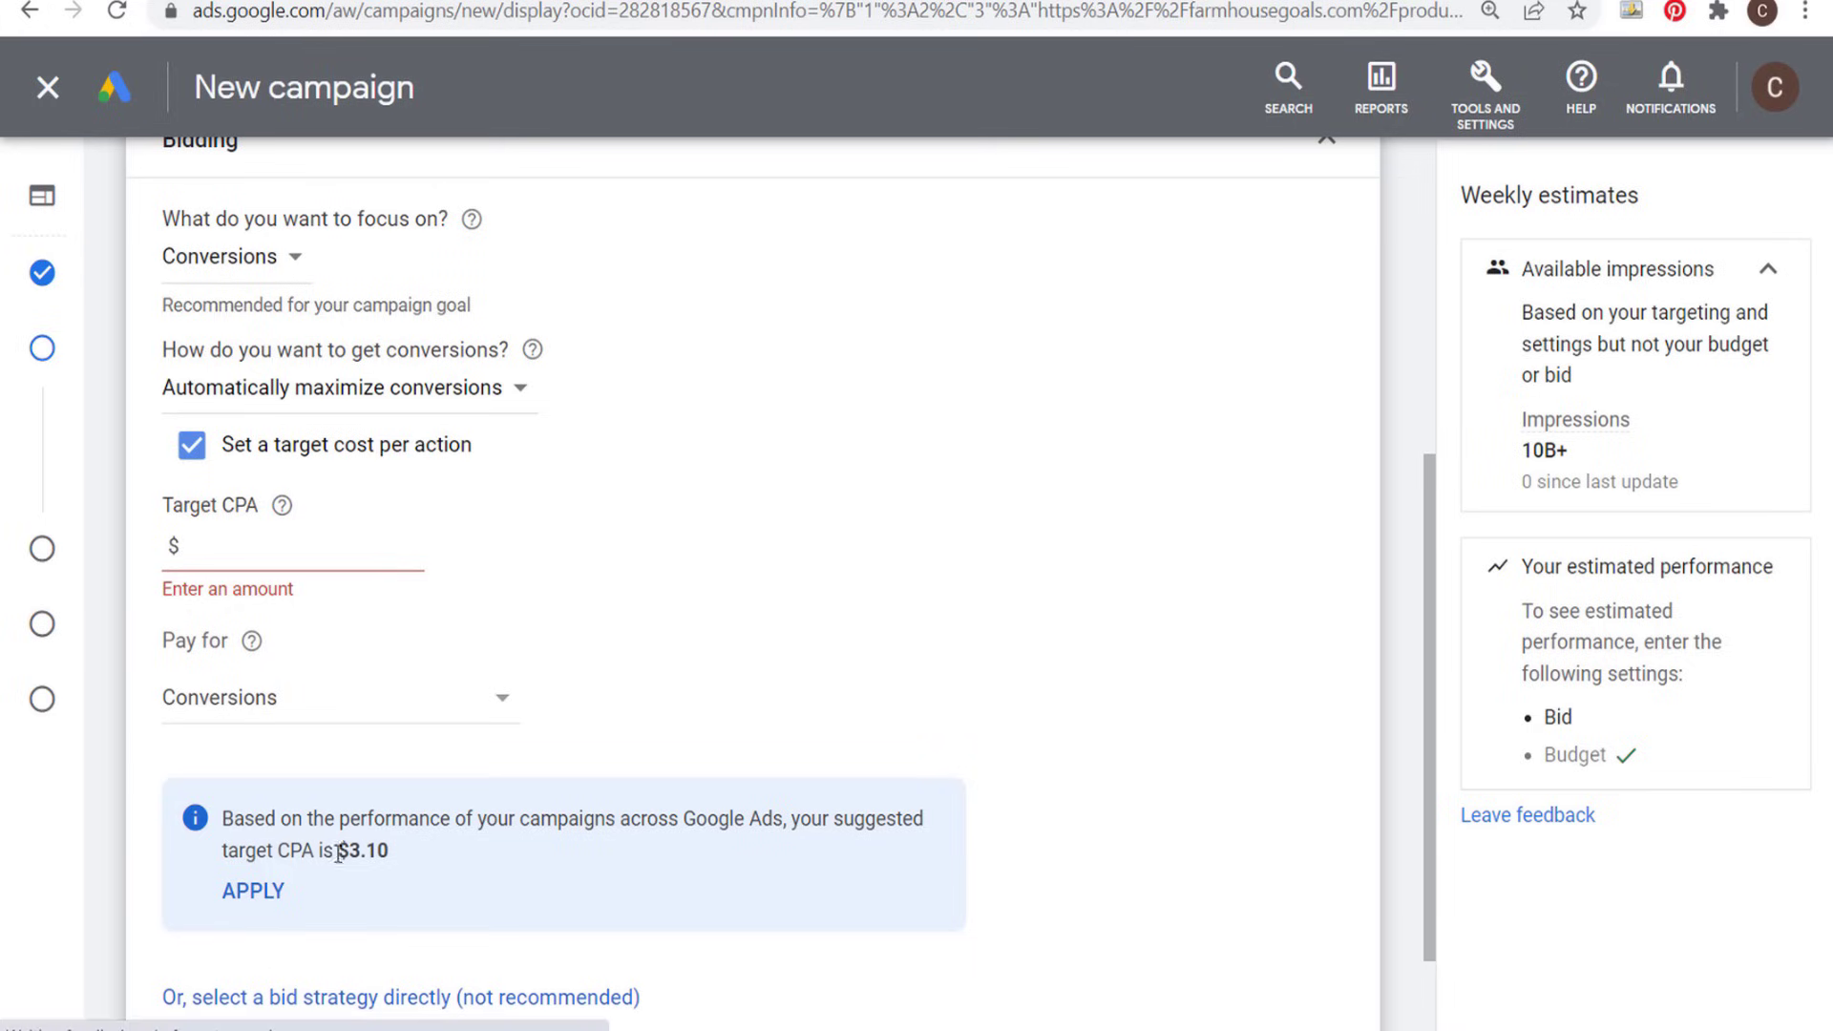
{"action": "left_click_drag", "start_coordinate": [391, 852], "coordinate": [341, 850]}
{"action": "left_click", "coordinate": [484, 860]}
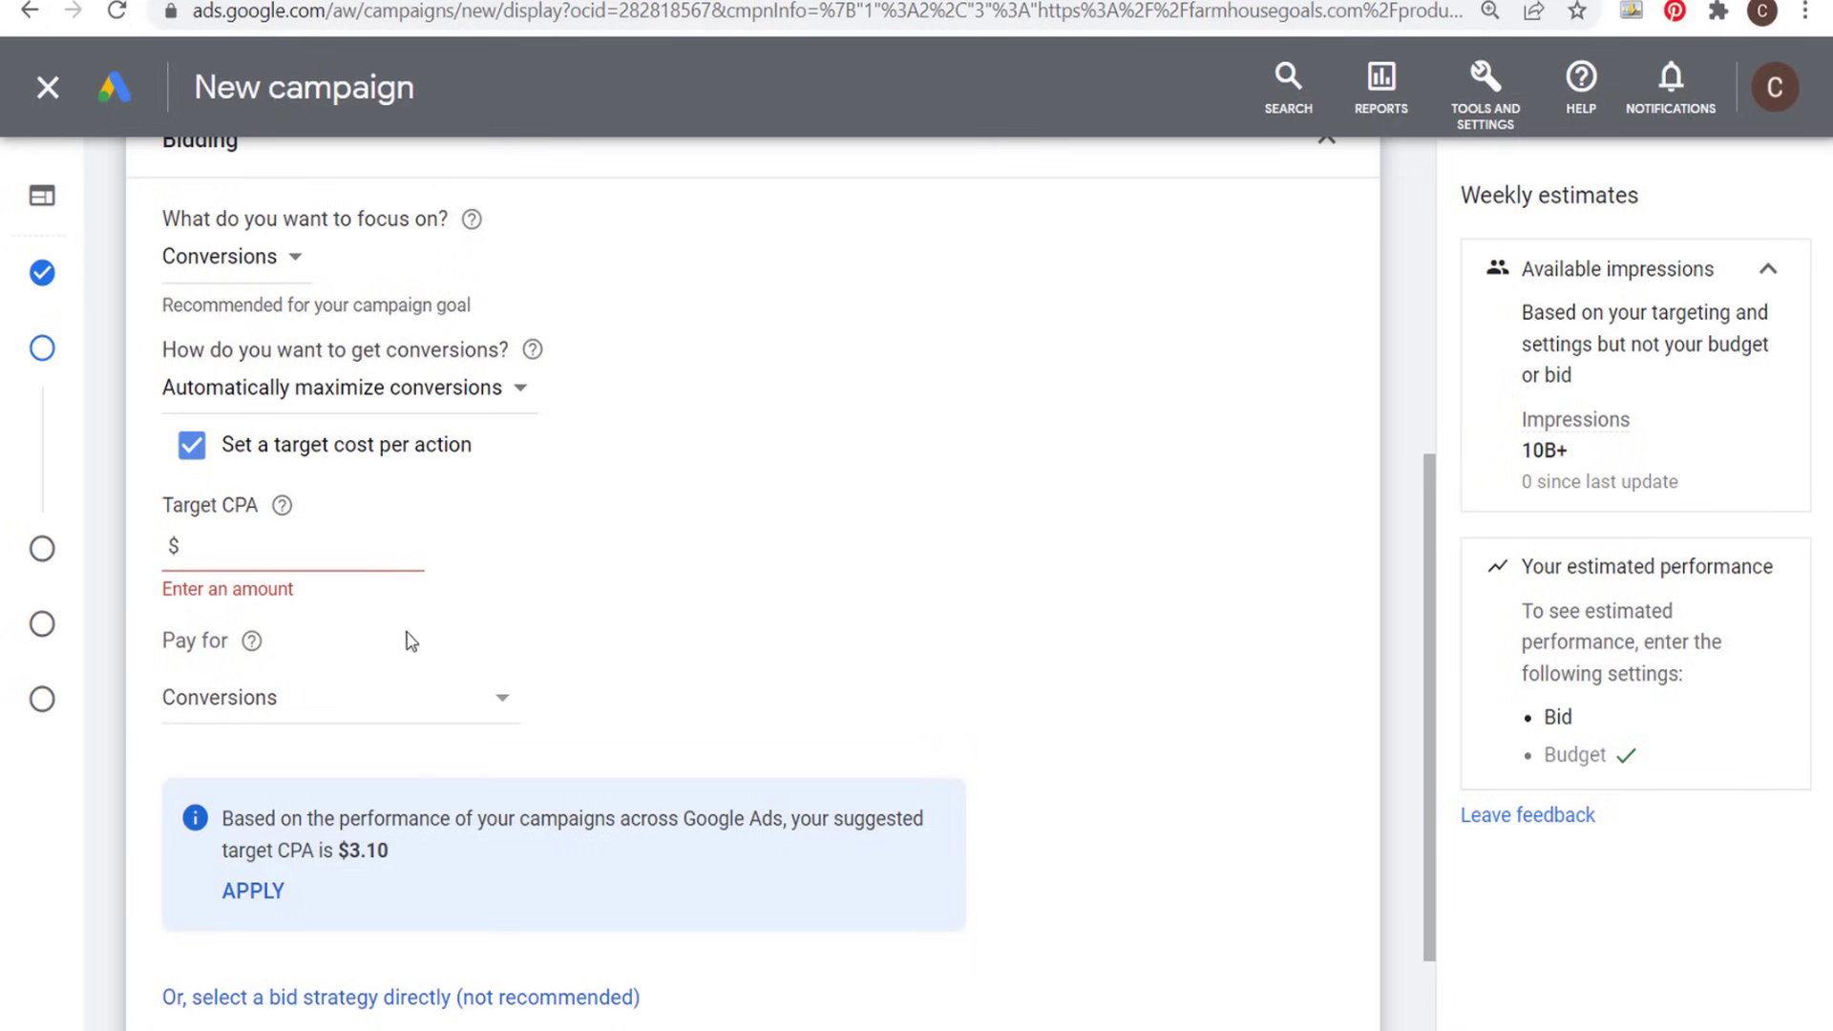
{"action": "left_click", "coordinate": [263, 893]}
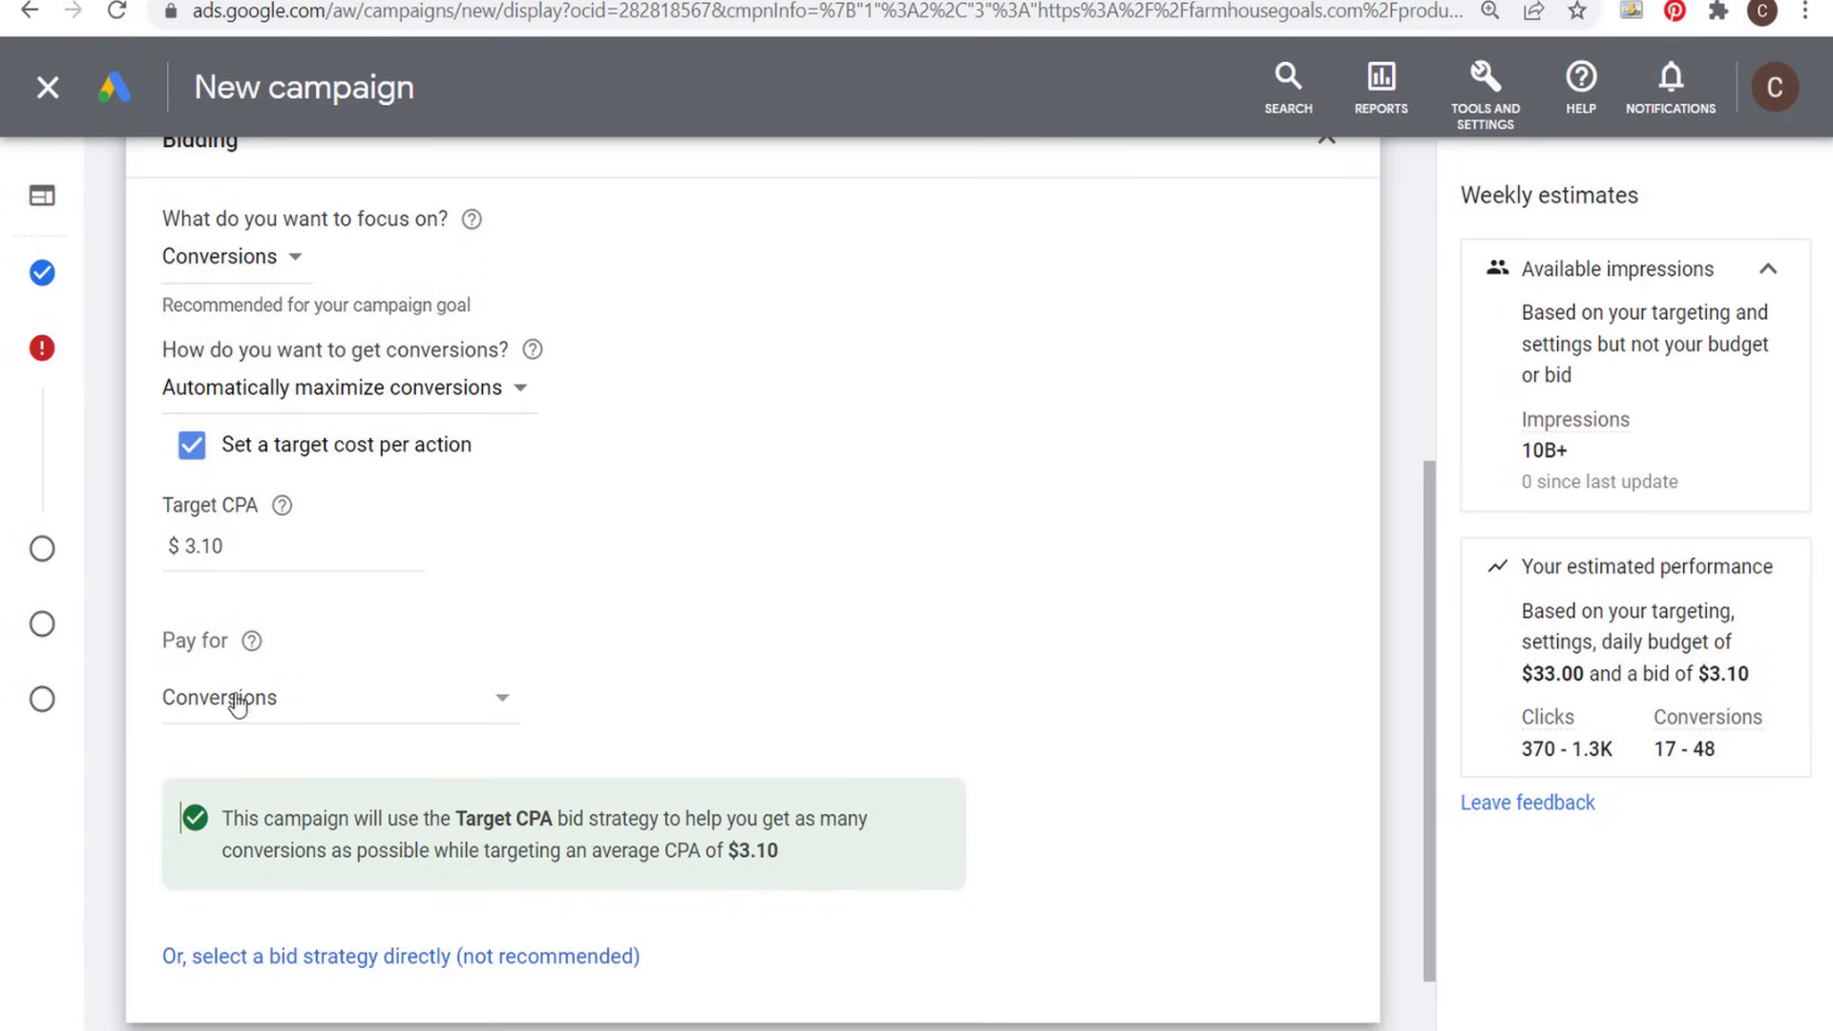
- Check the daily budget and Target CPA bid strategy, and continue to the targeting settings
{"action": "scroll", "coordinate": [679, 699], "scroll_direction": "up", "scroll_amount": 3}
{"action": "scroll", "coordinate": [877, 691], "scroll_direction": "up", "scroll_amount": 5}
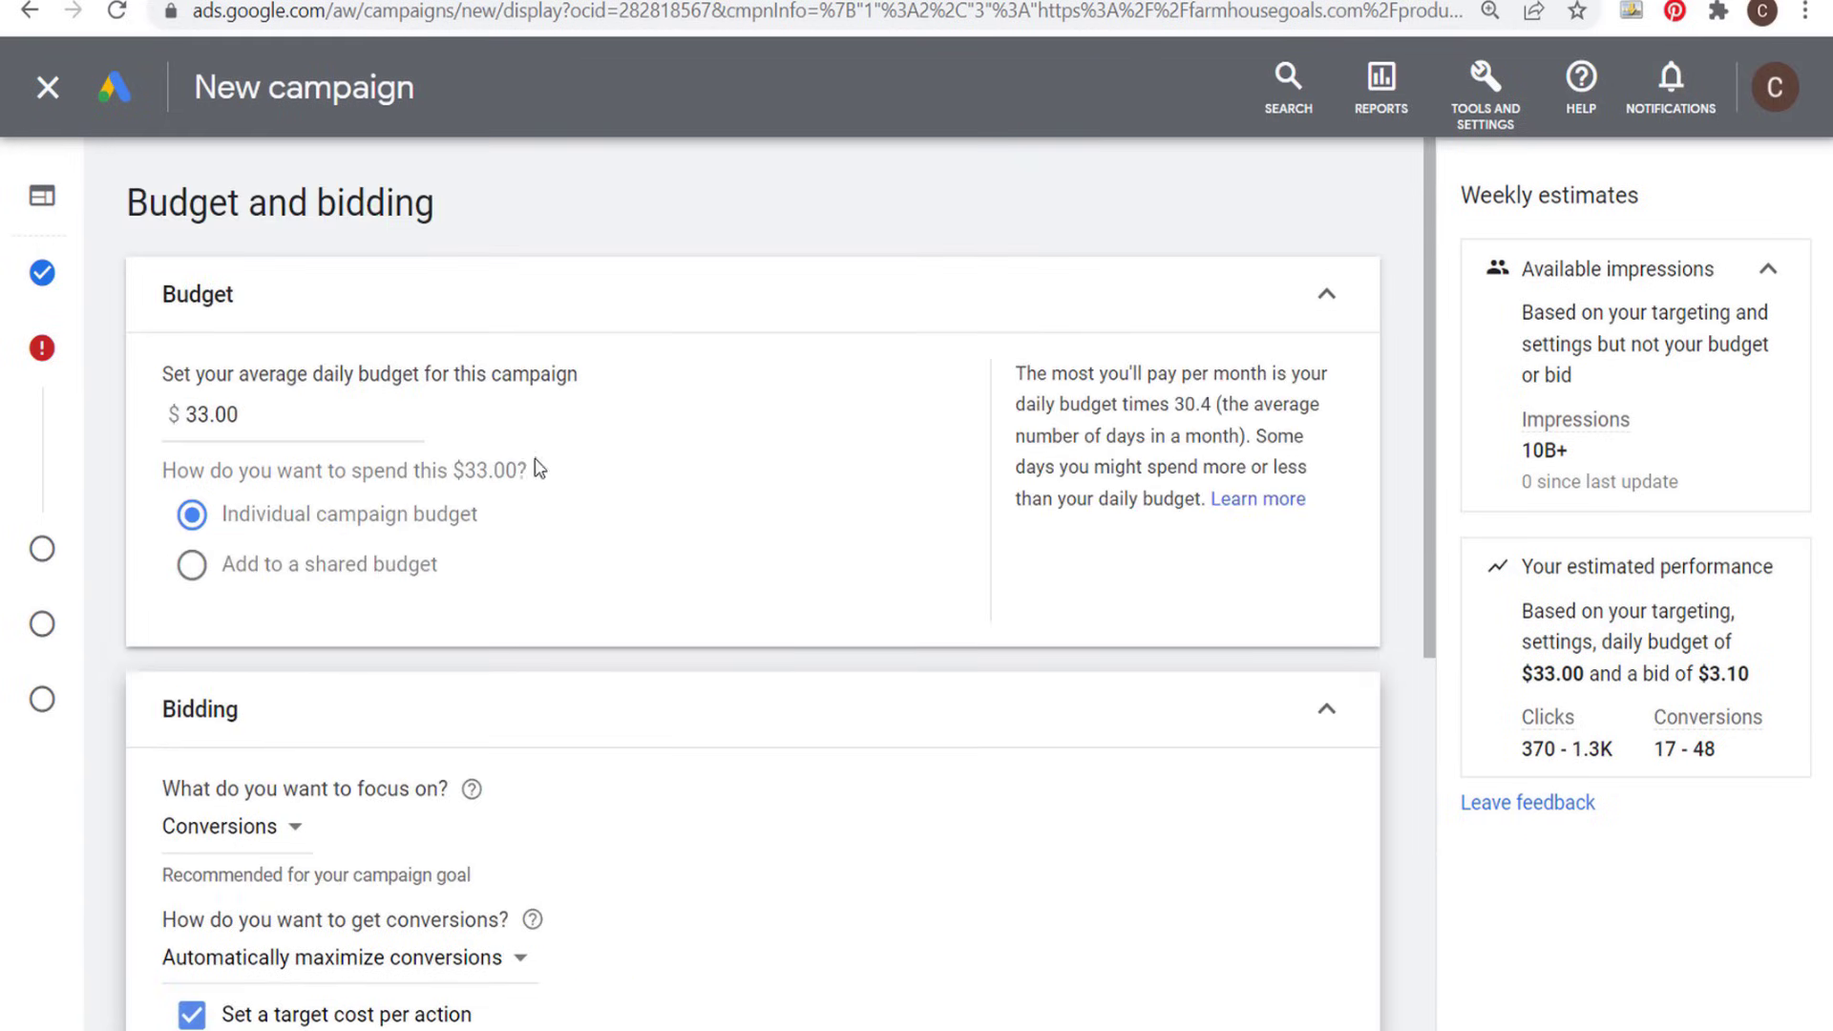
{"action": "scroll", "coordinate": [675, 536], "scroll_direction": "down", "scroll_amount": 5}
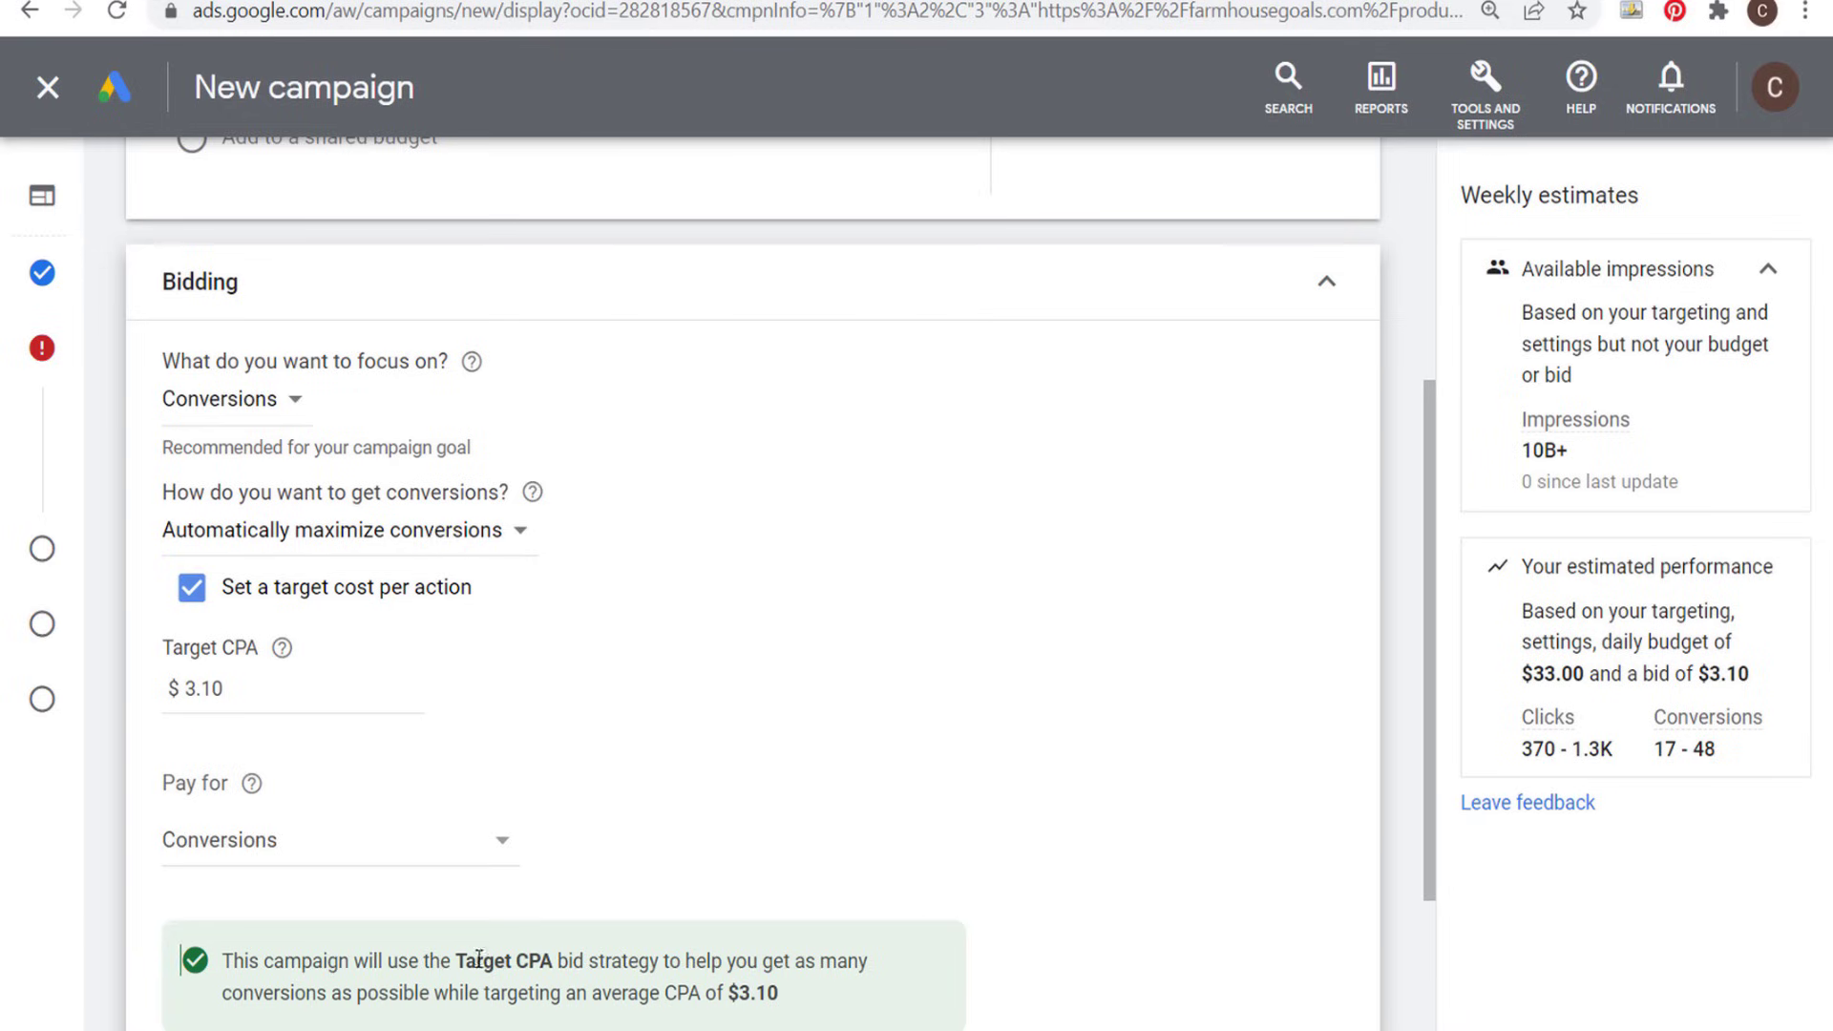
{"action": "left_click_drag", "start_coordinate": [459, 964], "coordinate": [667, 964]}
{"action": "left_click", "coordinate": [748, 872]}
{"action": "scroll", "coordinate": [749, 869], "scroll_direction": "down", "scroll_amount": 3}
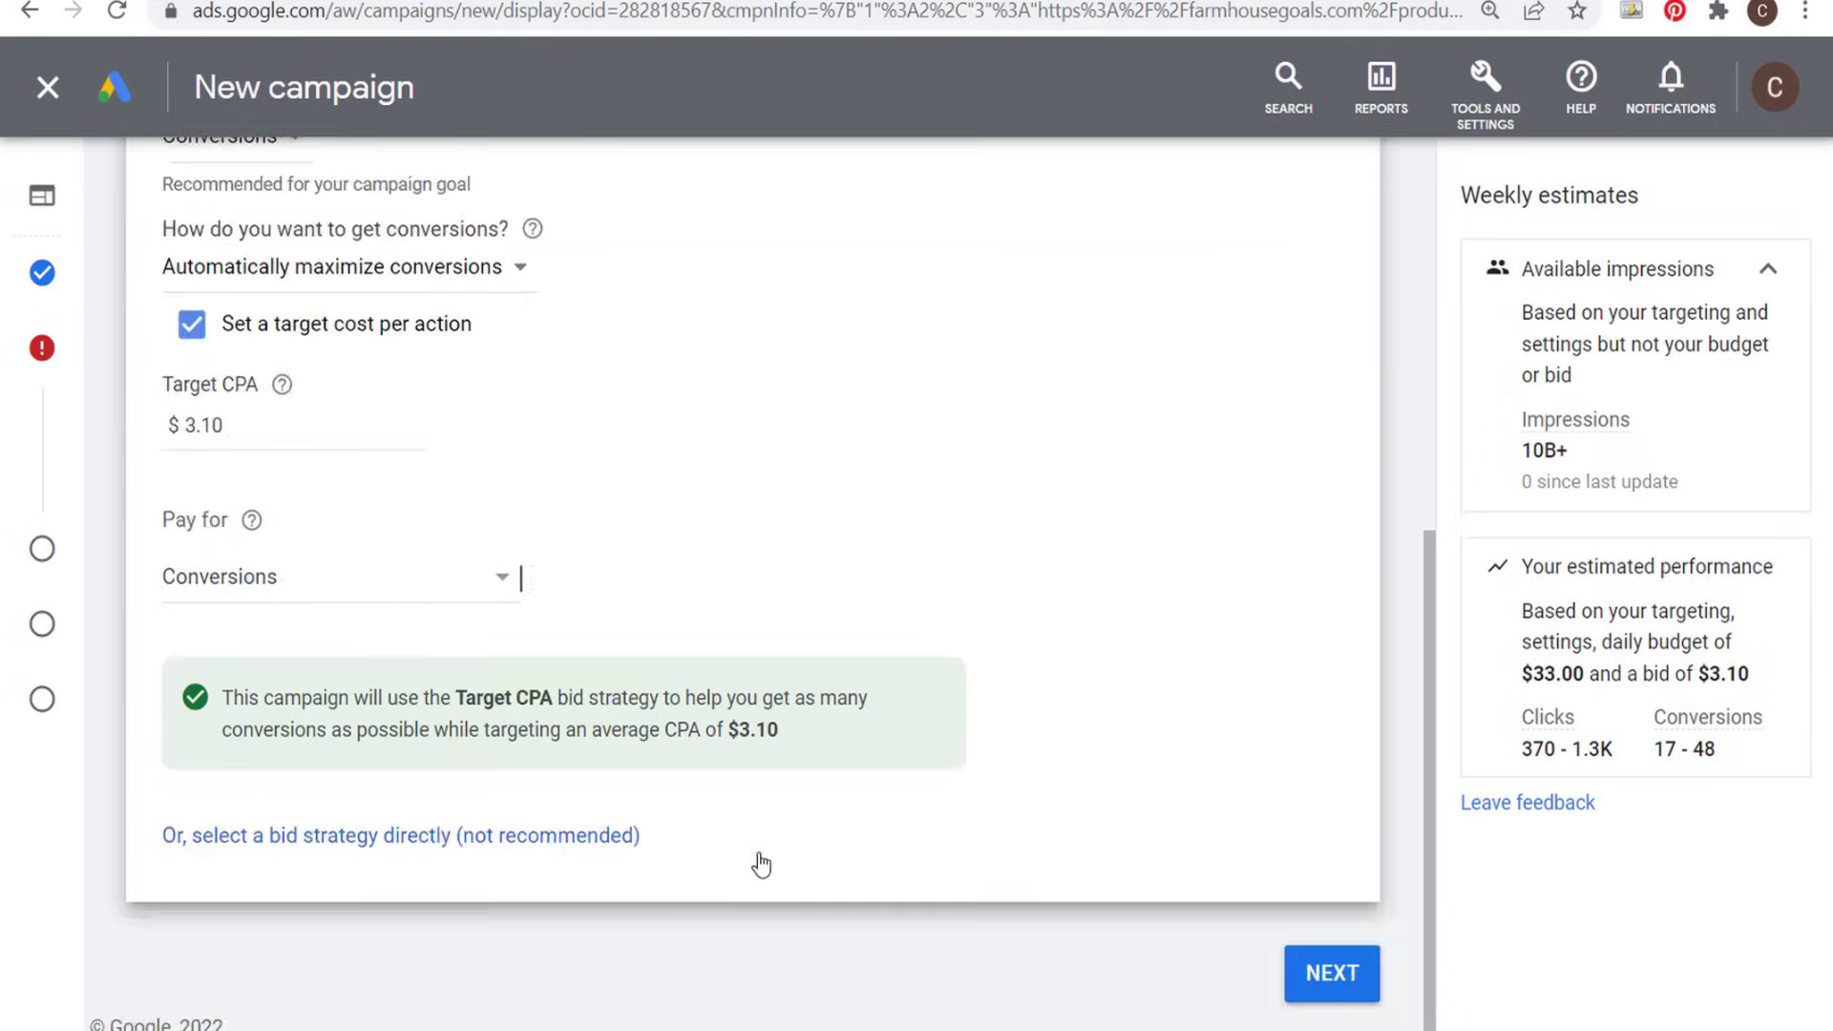
{"action": "left_click_drag", "start_coordinate": [779, 731], "coordinate": [742, 730]}
{"action": "left_click", "coordinate": [1112, 569]}
{"action": "left_click", "coordinate": [1332, 975]}
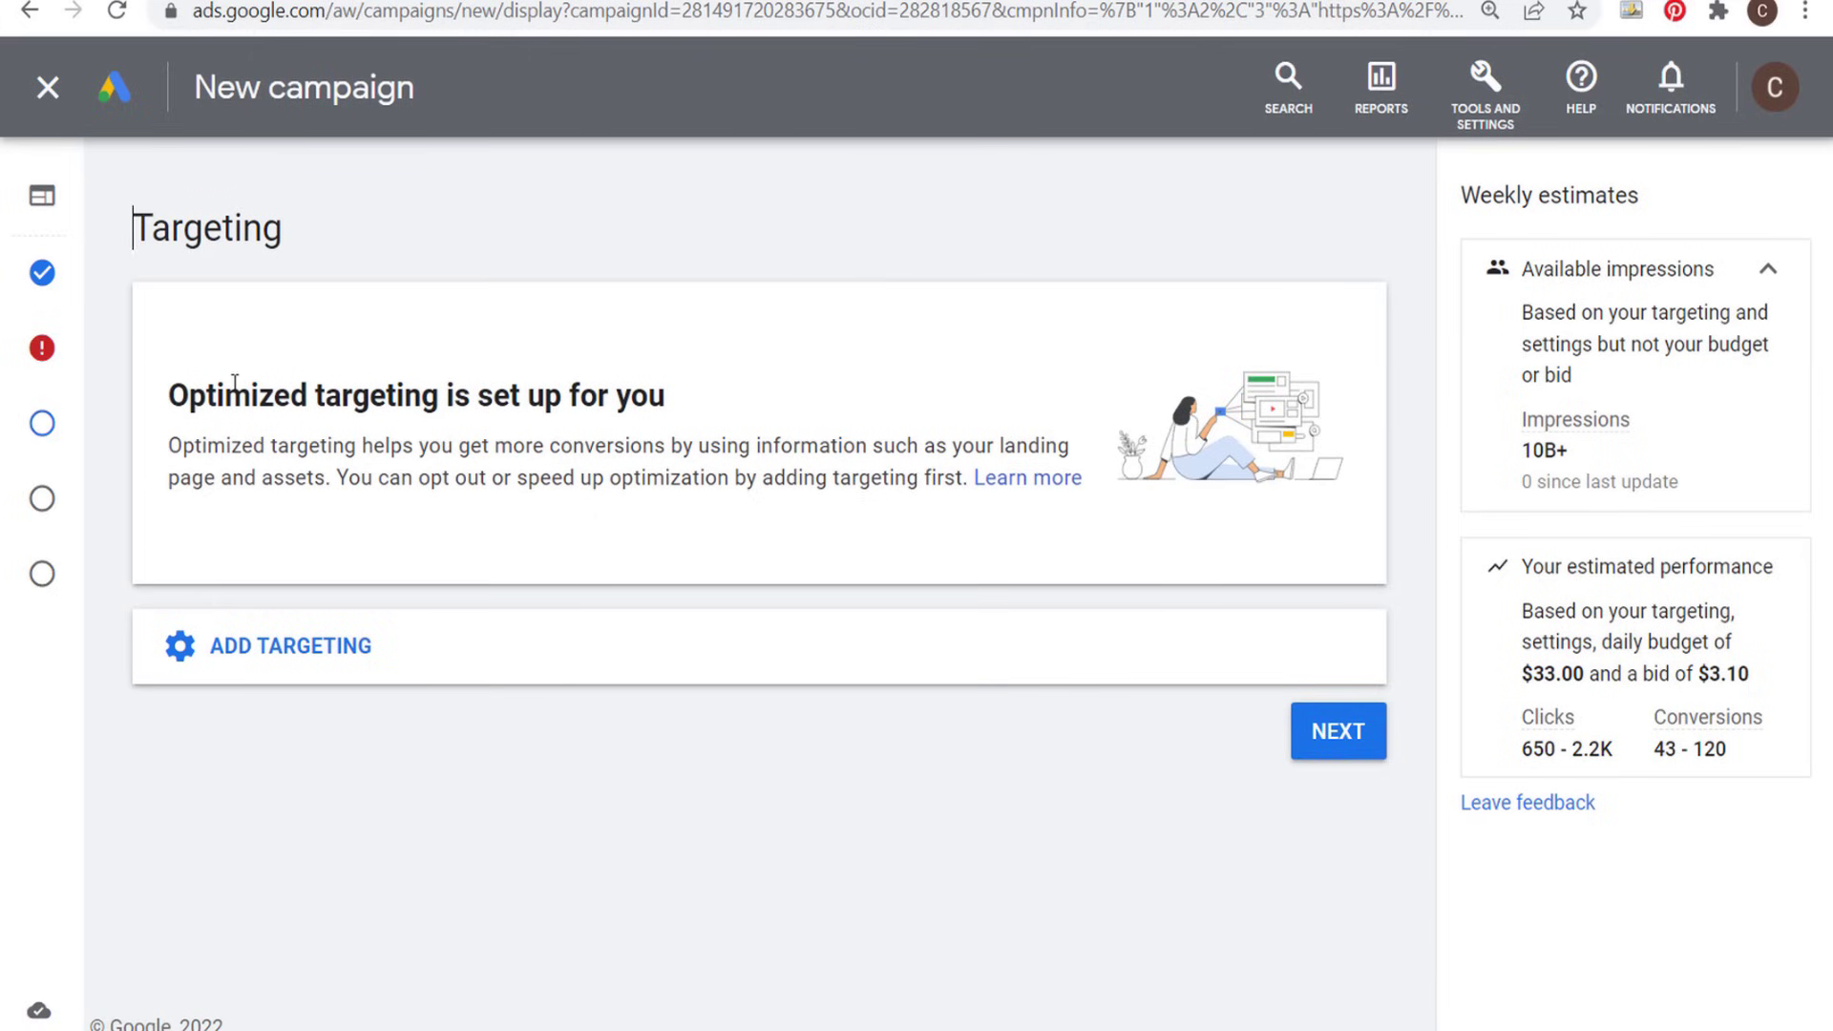
- Read the optimized targeting description and compare it with the intro text on the farmhouse furniture landing page
{"action": "left_click_drag", "start_coordinate": [169, 396], "coordinate": [634, 391]}
{"action": "left_click_drag", "start_coordinate": [420, 445], "coordinate": [832, 477]}
{"action": "left_click", "coordinate": [856, 451]}
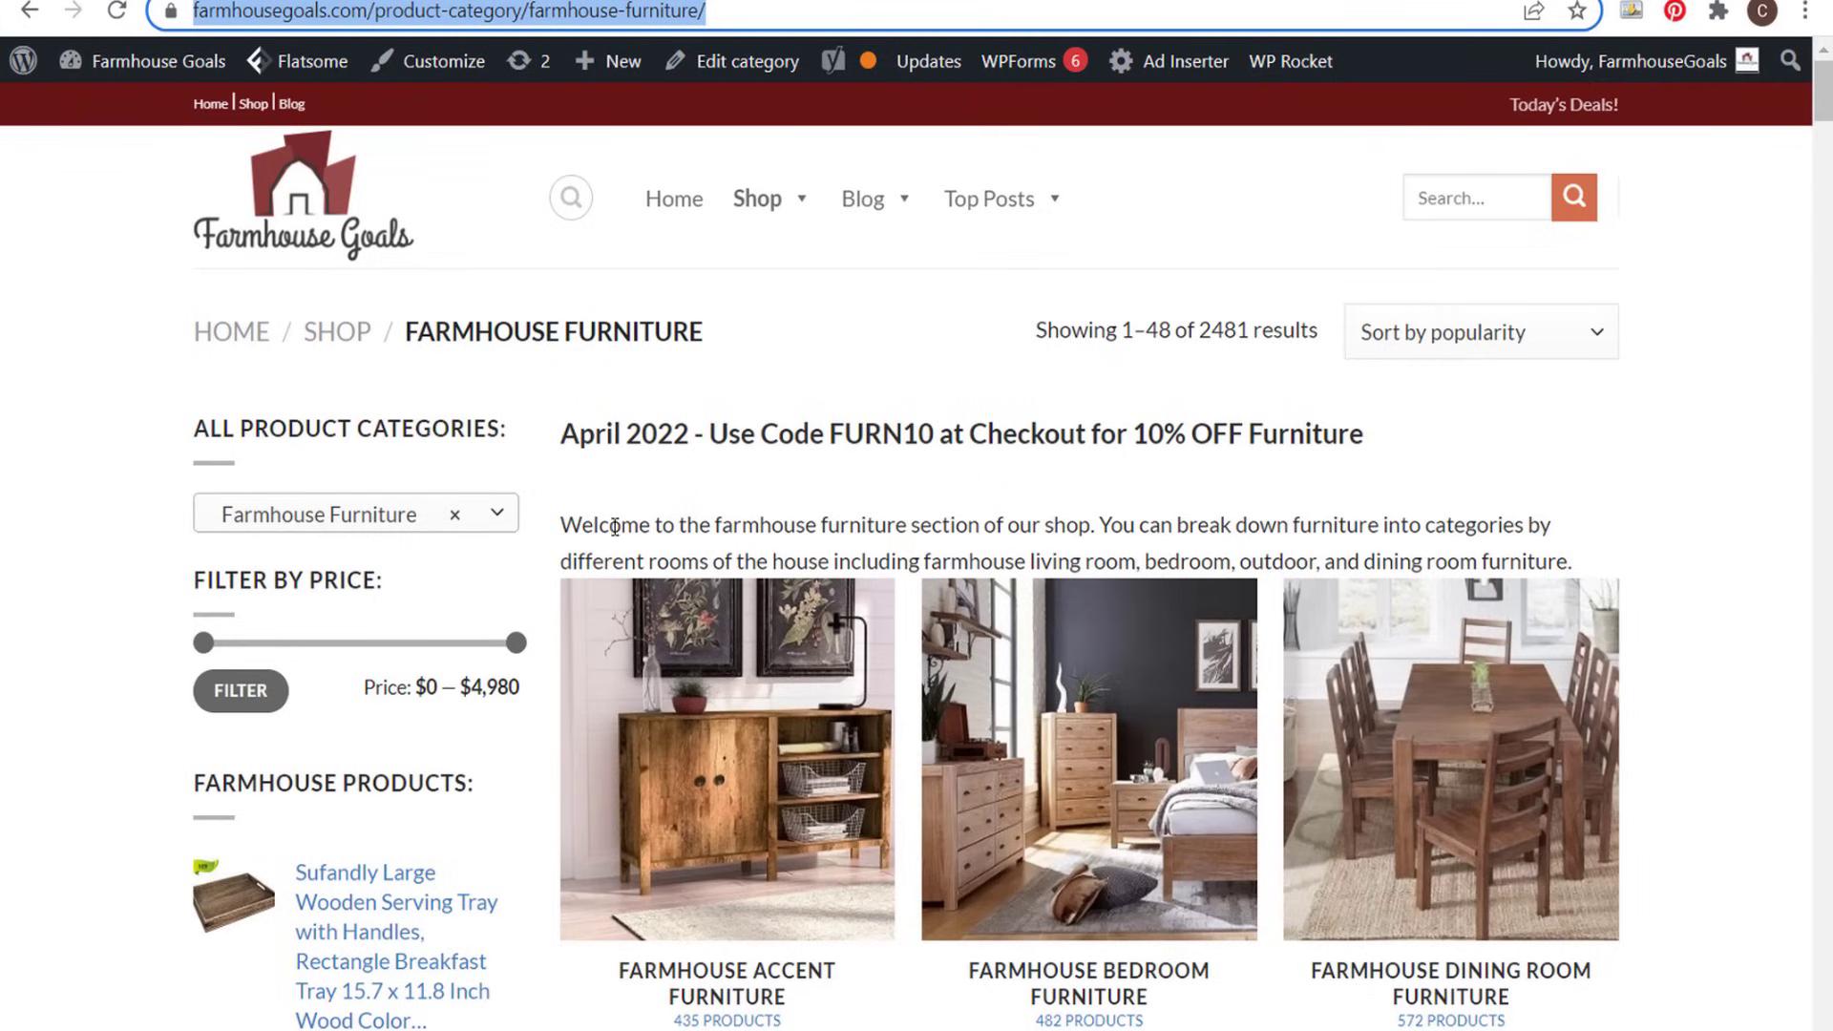
{"action": "left_click_drag", "start_coordinate": [568, 526], "coordinate": [1001, 528]}
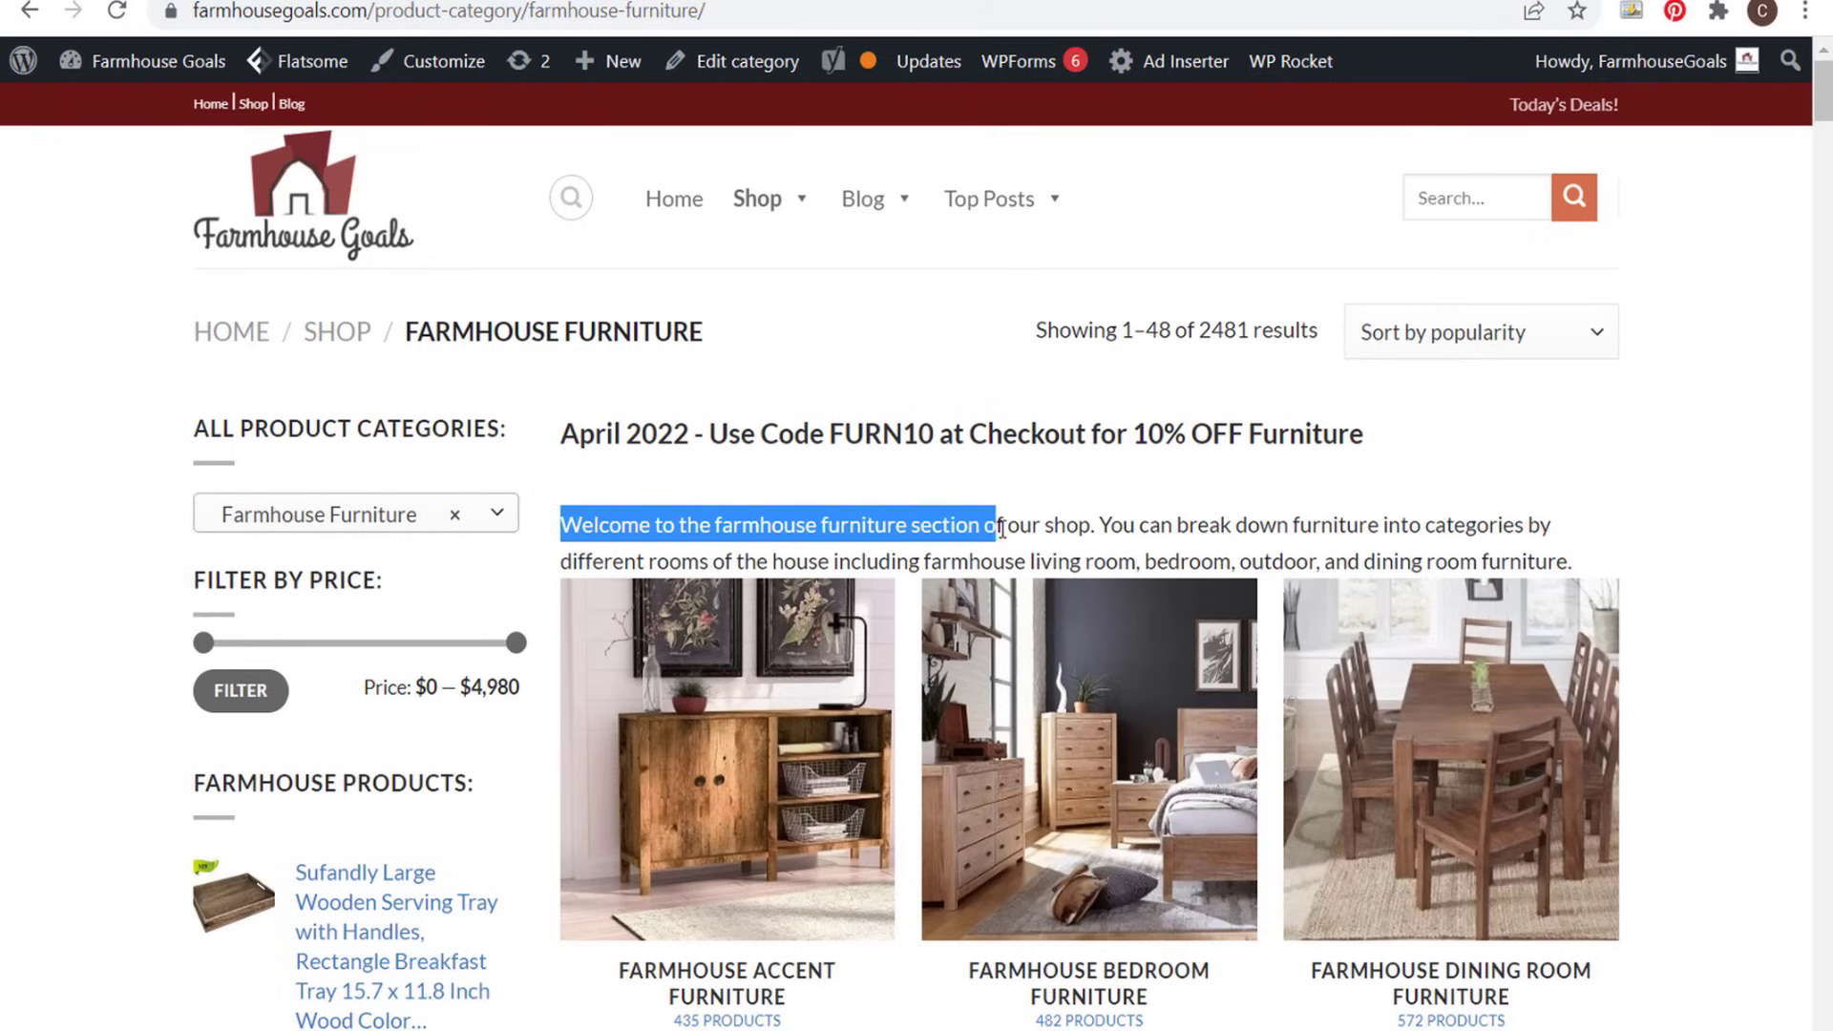
{"action": "left_click", "coordinate": [1153, 533]}
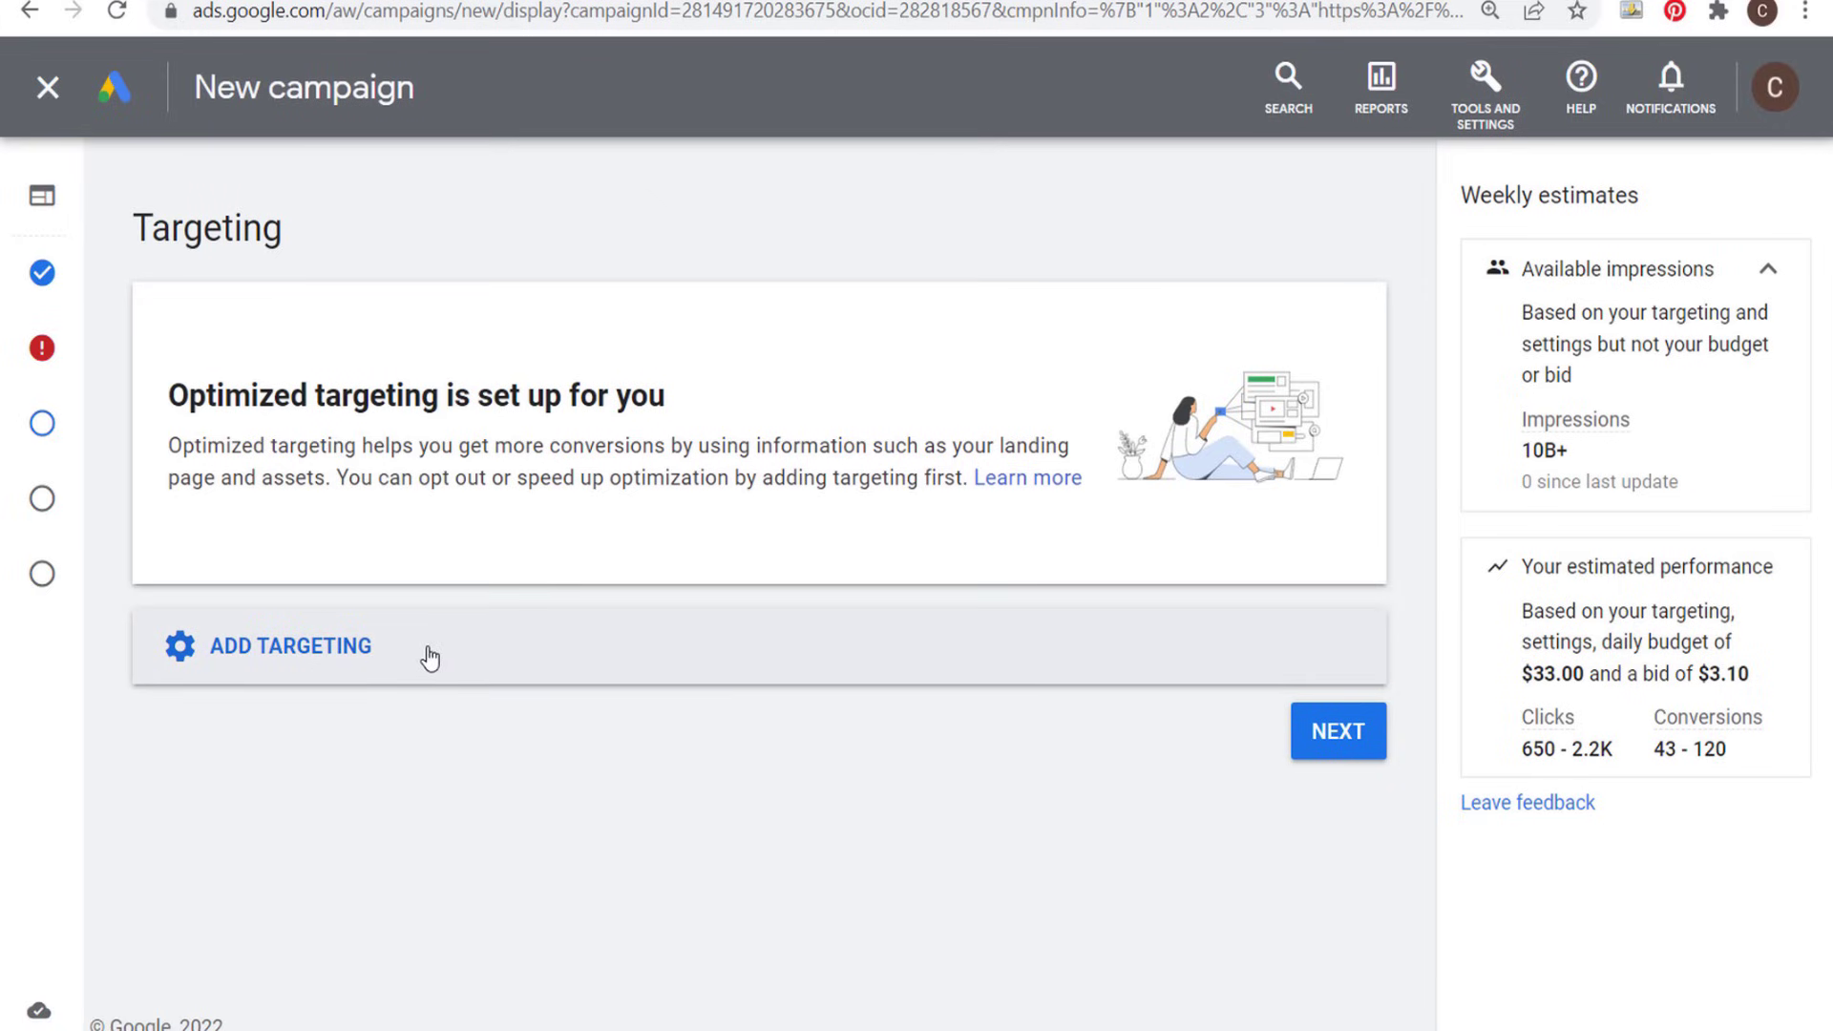
{"action": "left_click_drag", "start_coordinate": [177, 394], "coordinate": [703, 426]}
{"action": "left_click", "coordinate": [782, 447]}
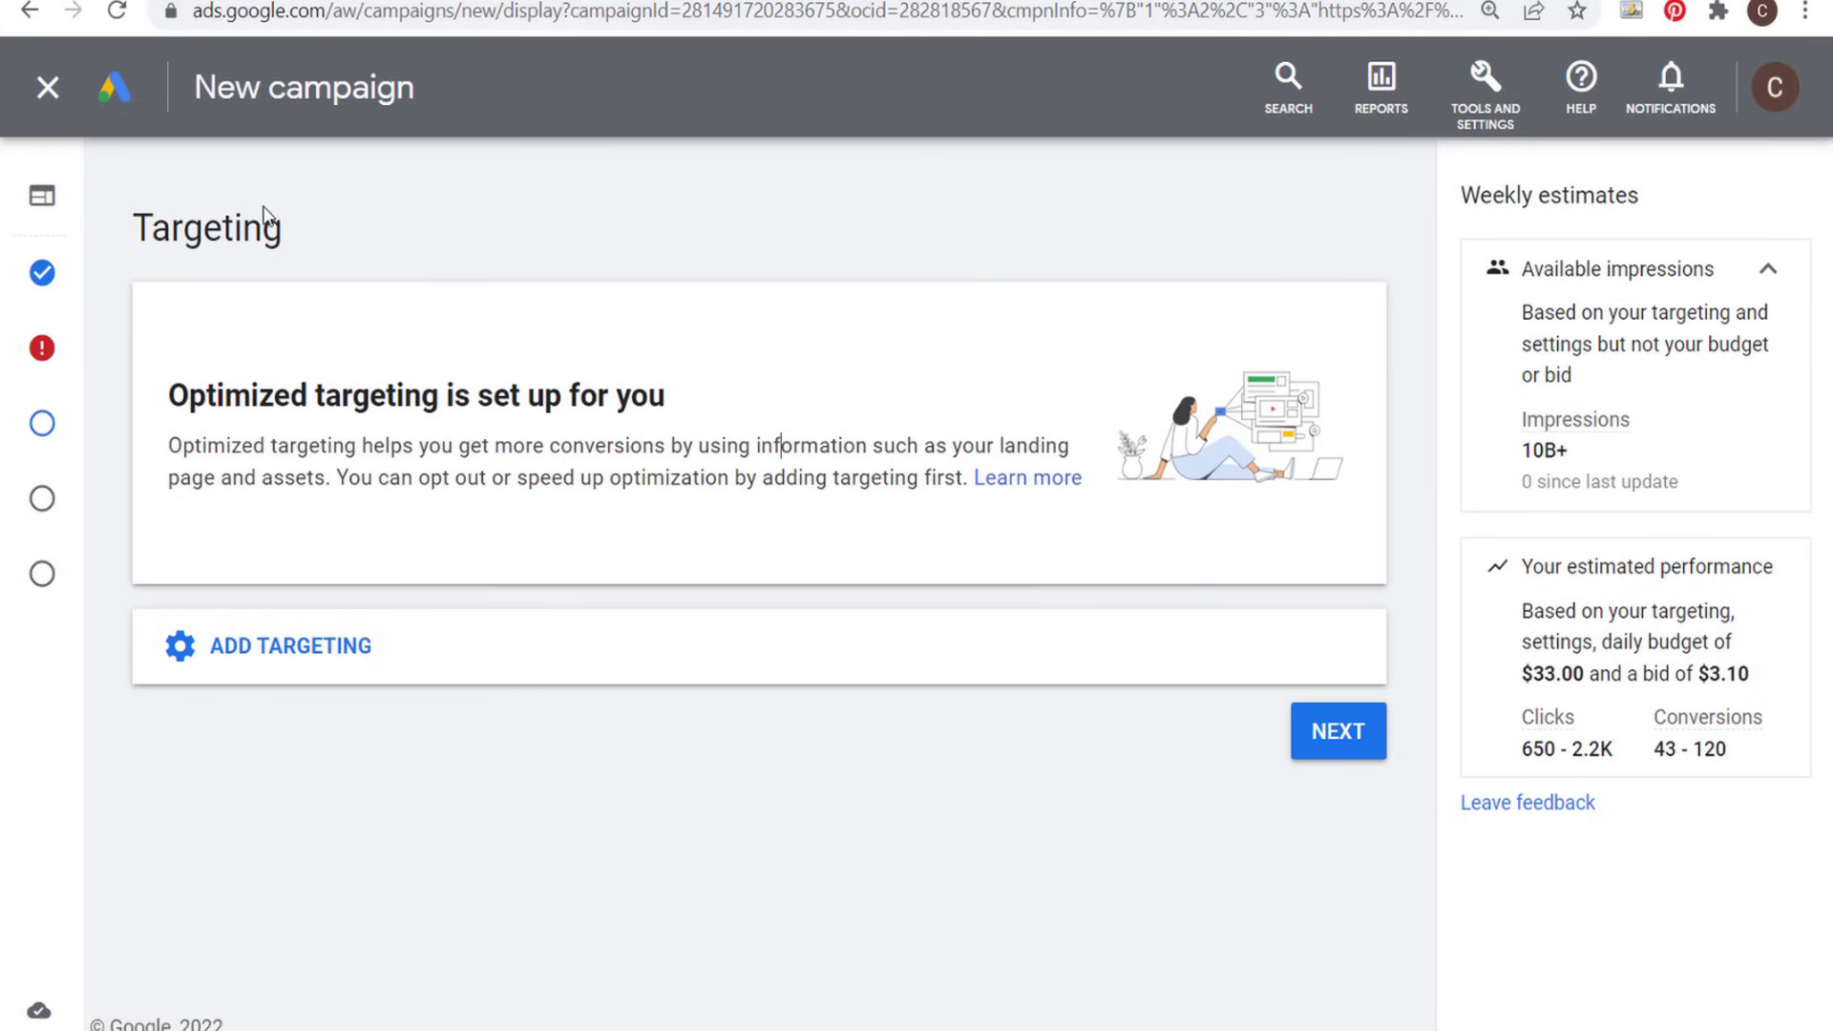
- Add placement targeting, search the placements for "home decor" and browse the matching websites
{"action": "left_click", "coordinate": [391, 645]}
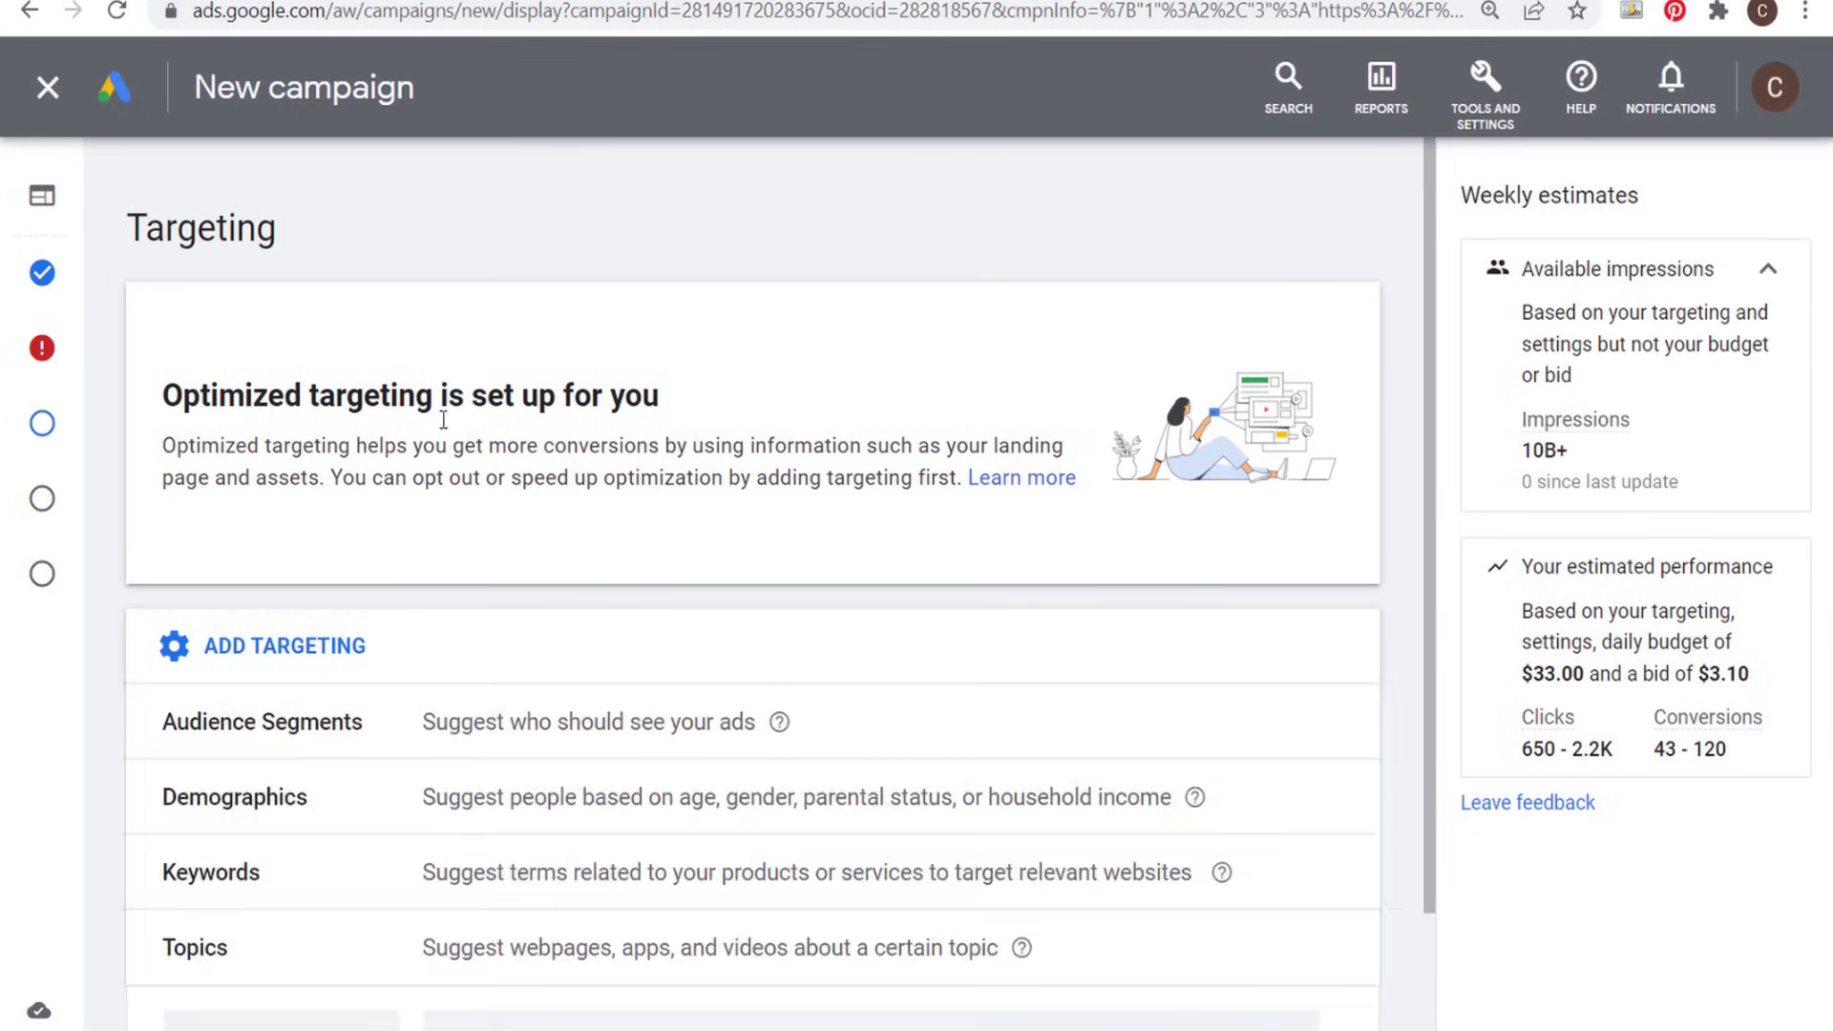
{"action": "scroll", "coordinate": [495, 370], "scroll_direction": "down", "scroll_amount": 1}
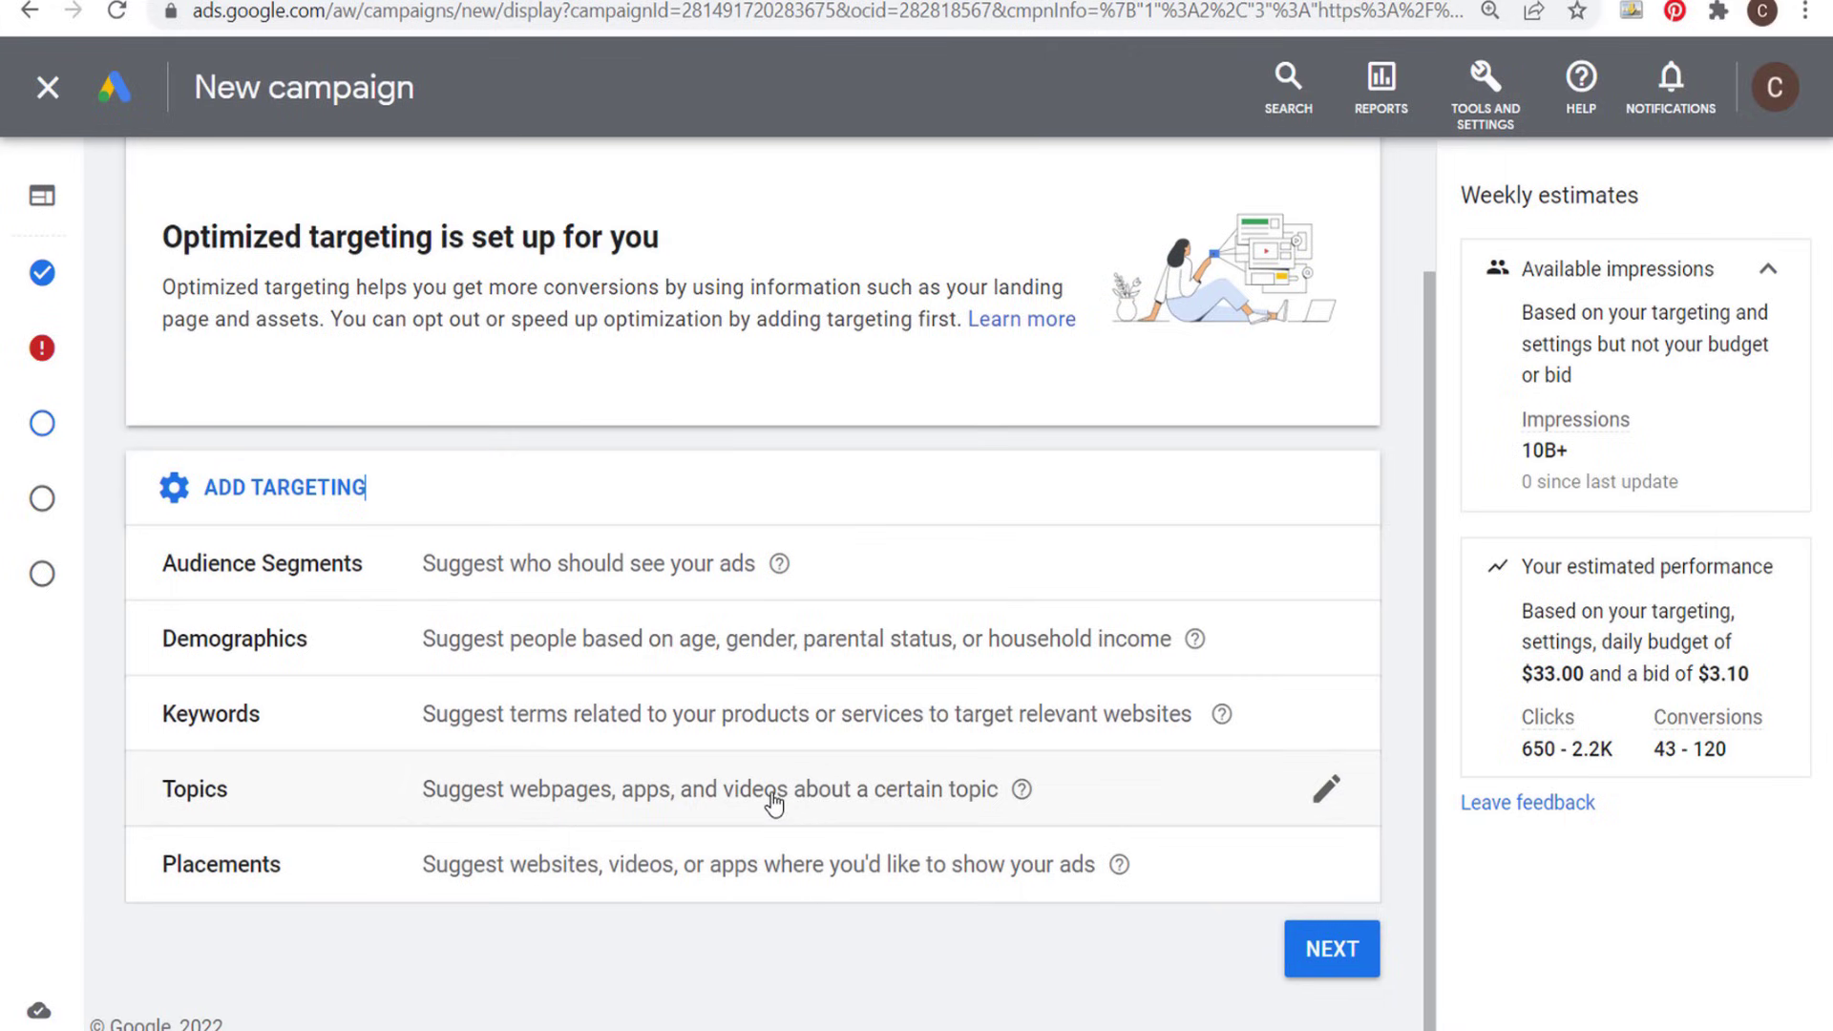
{"action": "left_click", "coordinate": [477, 880]}
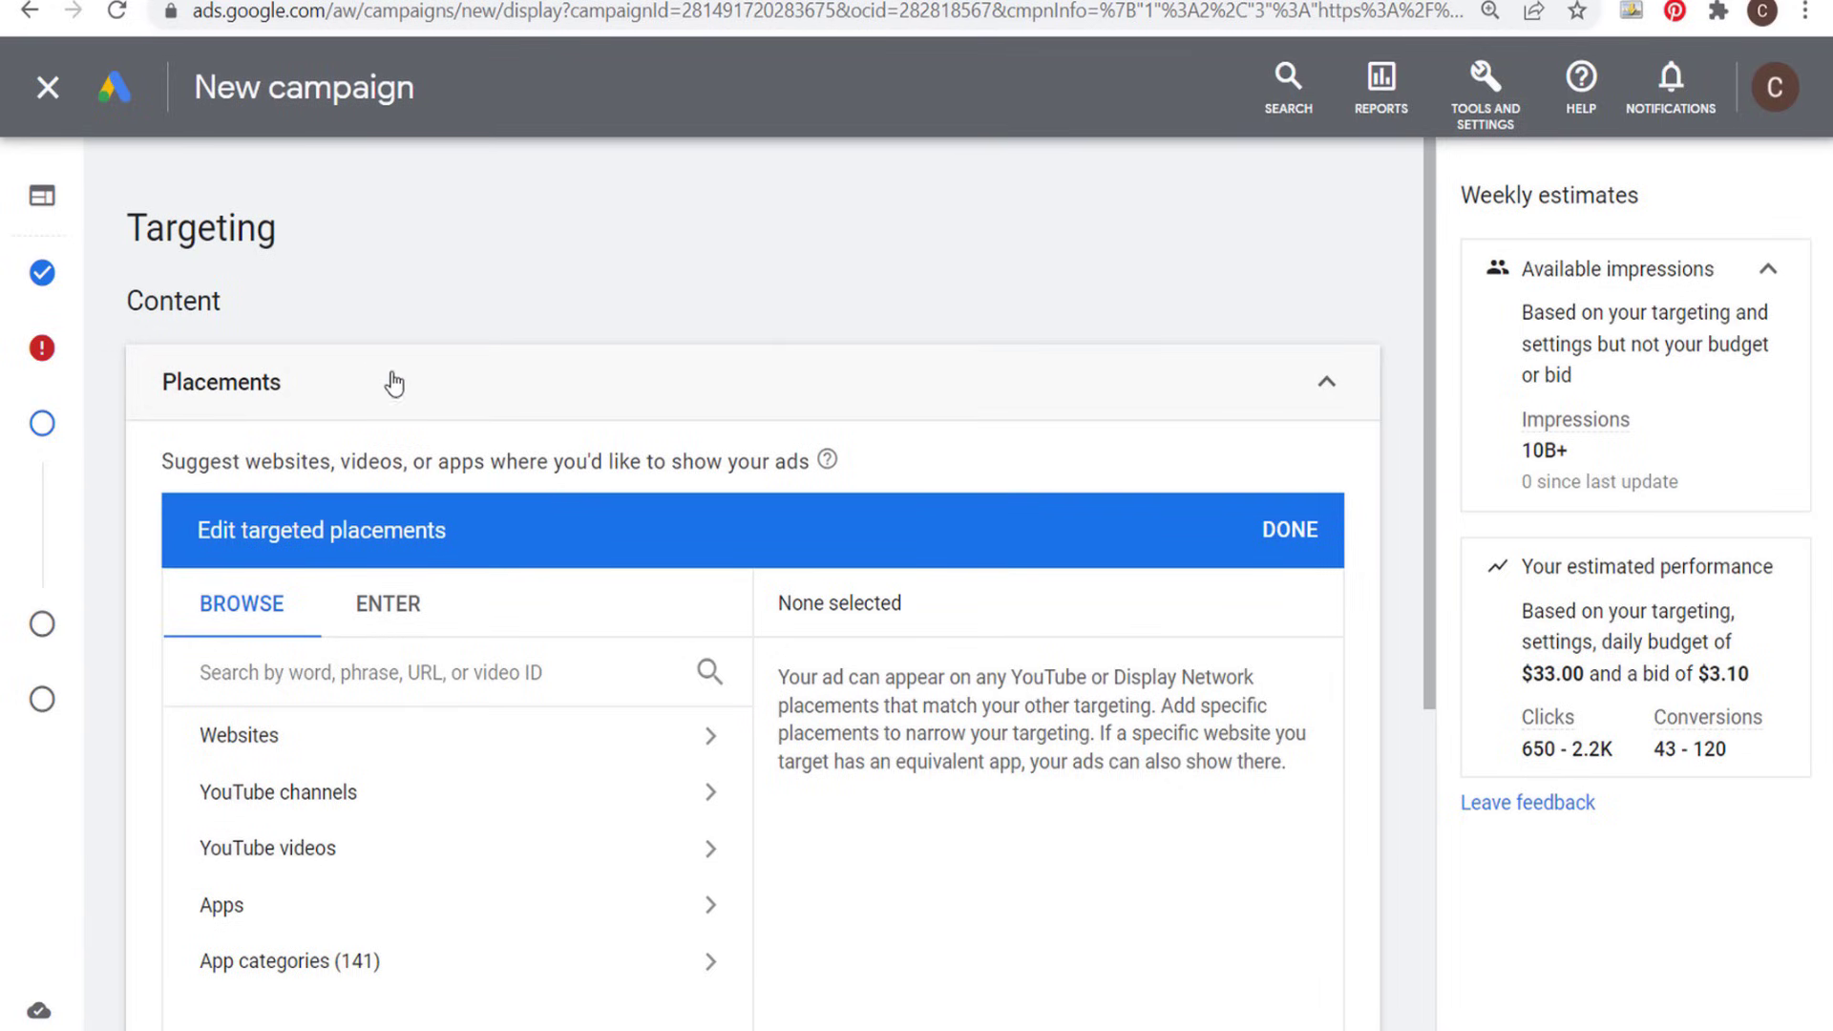
{"action": "left_click", "coordinate": [306, 668]}
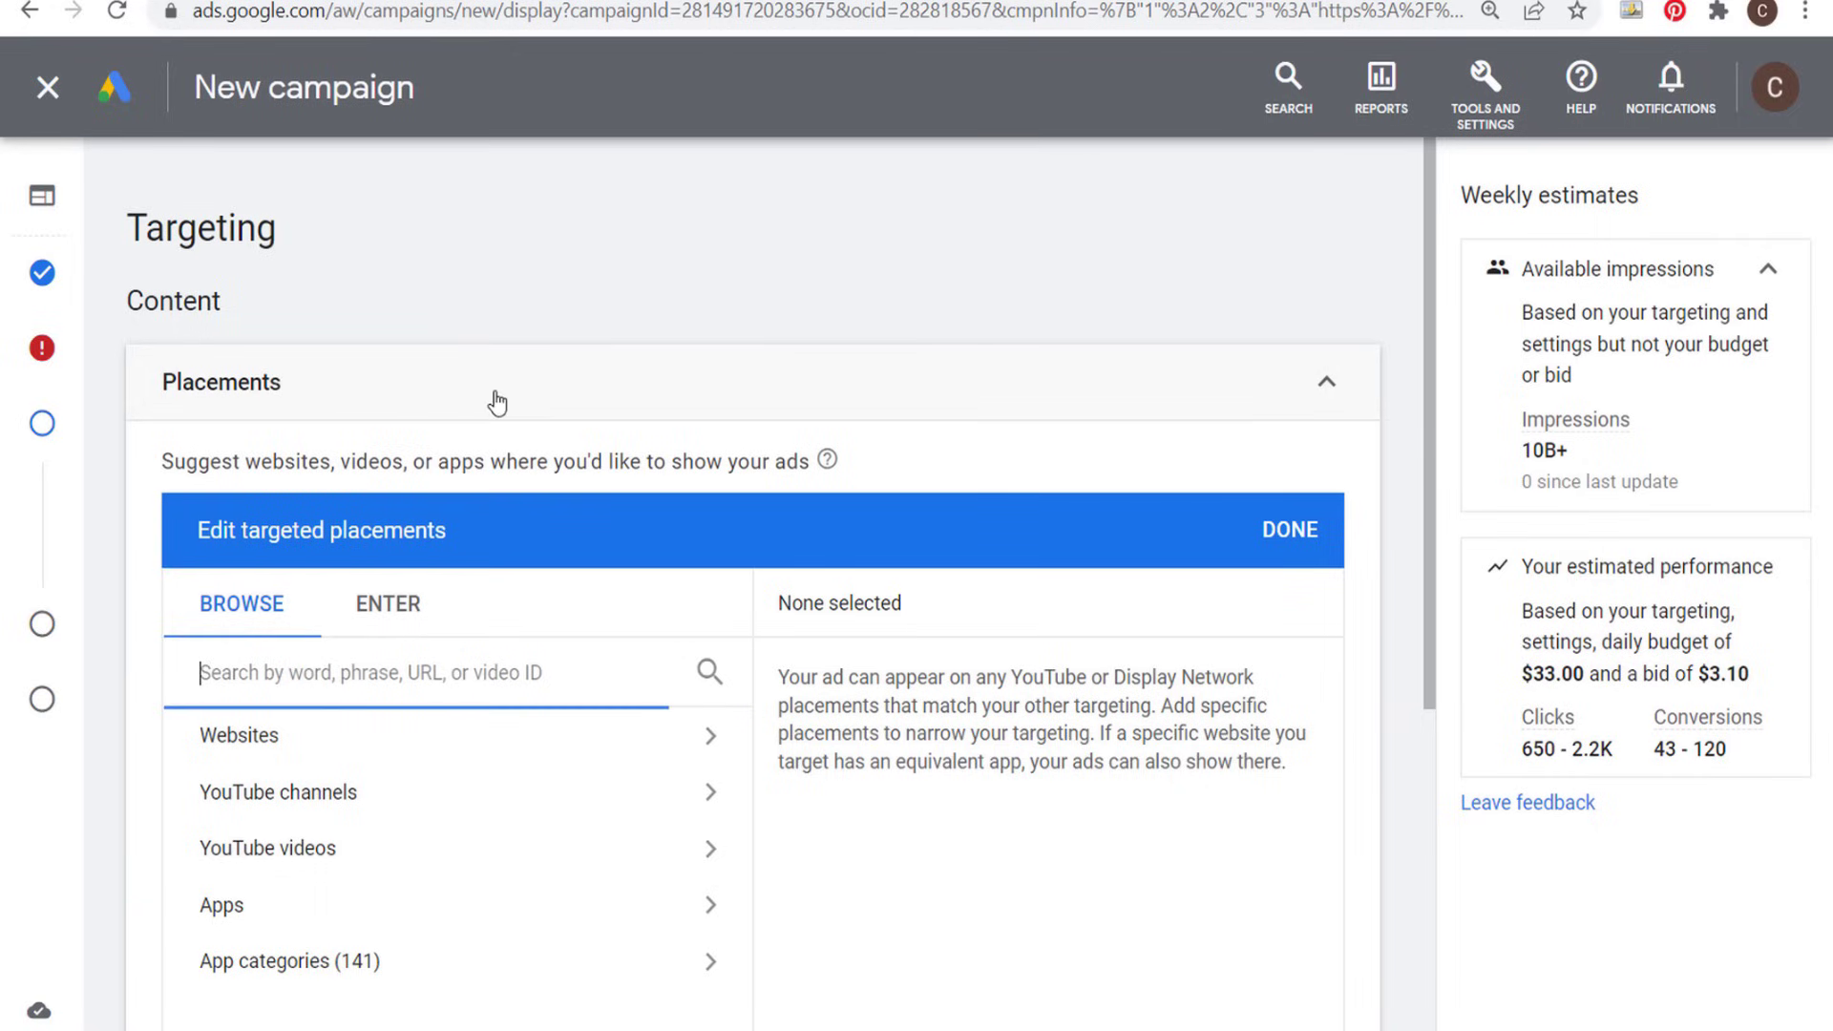
{"action": "type", "text": "home decor"}
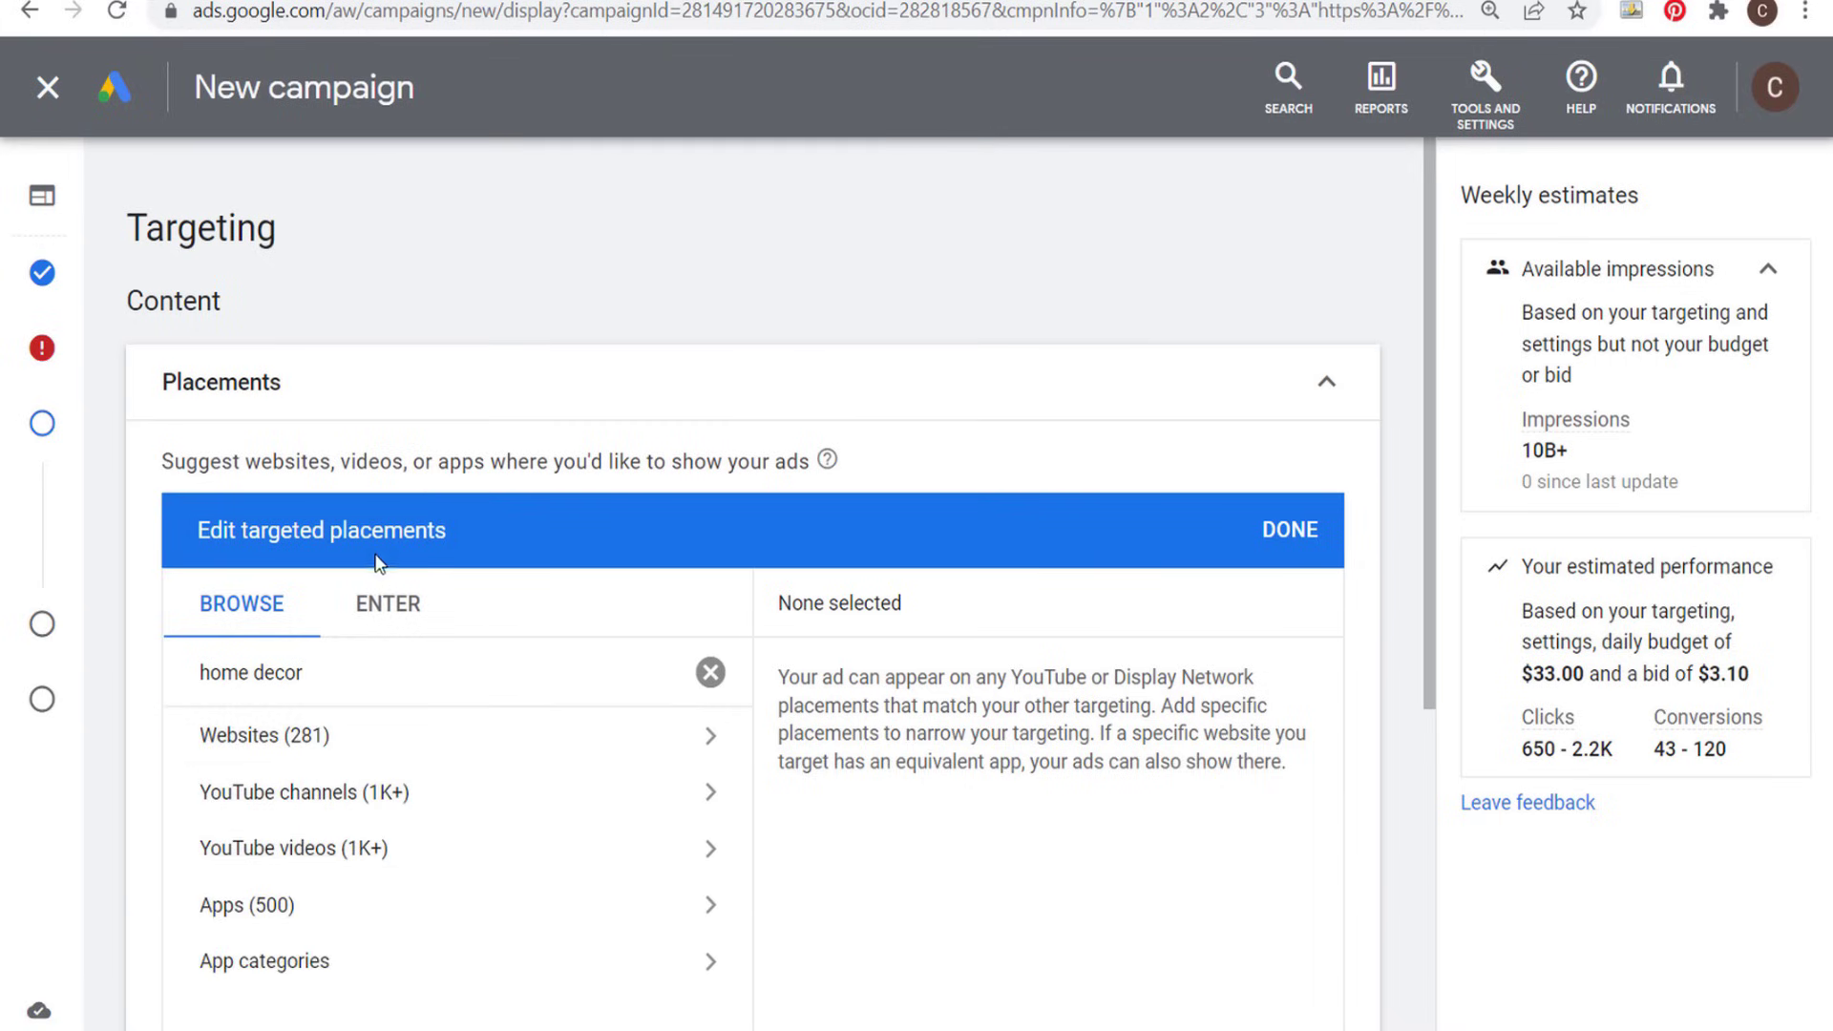
{"action": "left_click", "coordinate": [716, 752]}
{"action": "scroll", "coordinate": [887, 754], "scroll_direction": "down", "scroll_amount": 1}
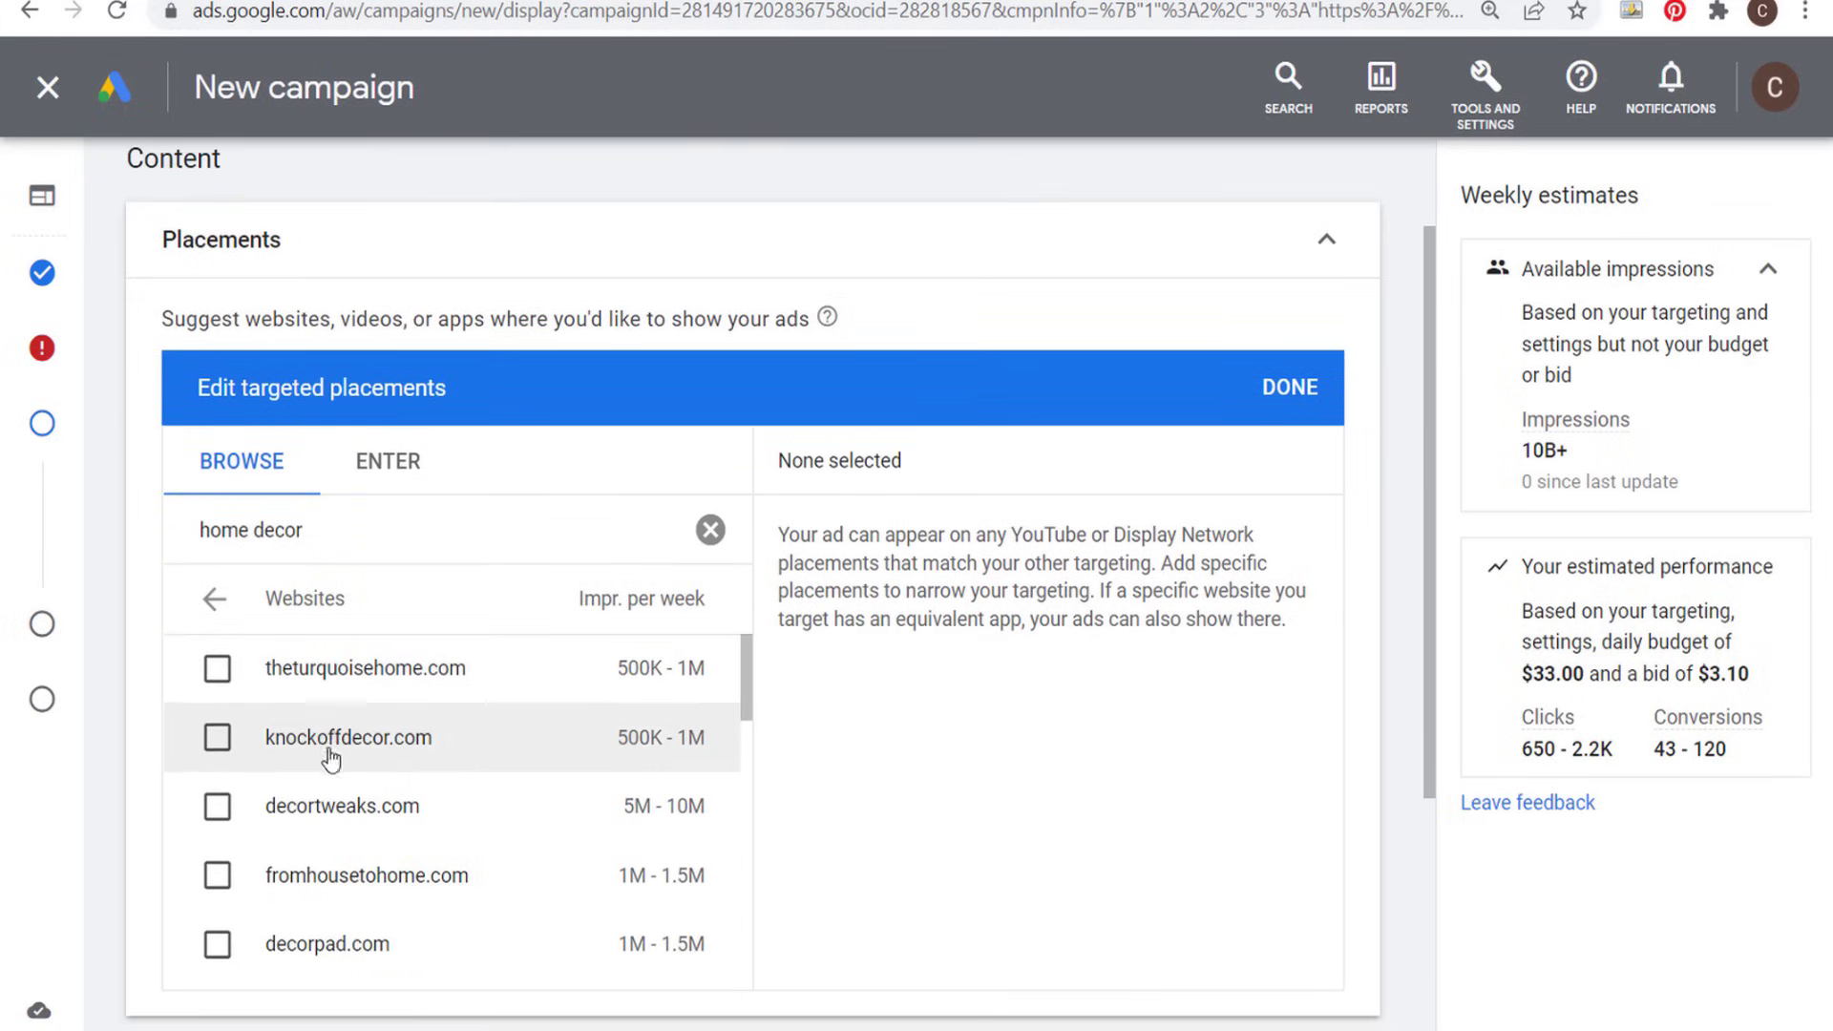
{"action": "scroll", "coordinate": [324, 754], "scroll_direction": "down", "scroll_amount": 2}
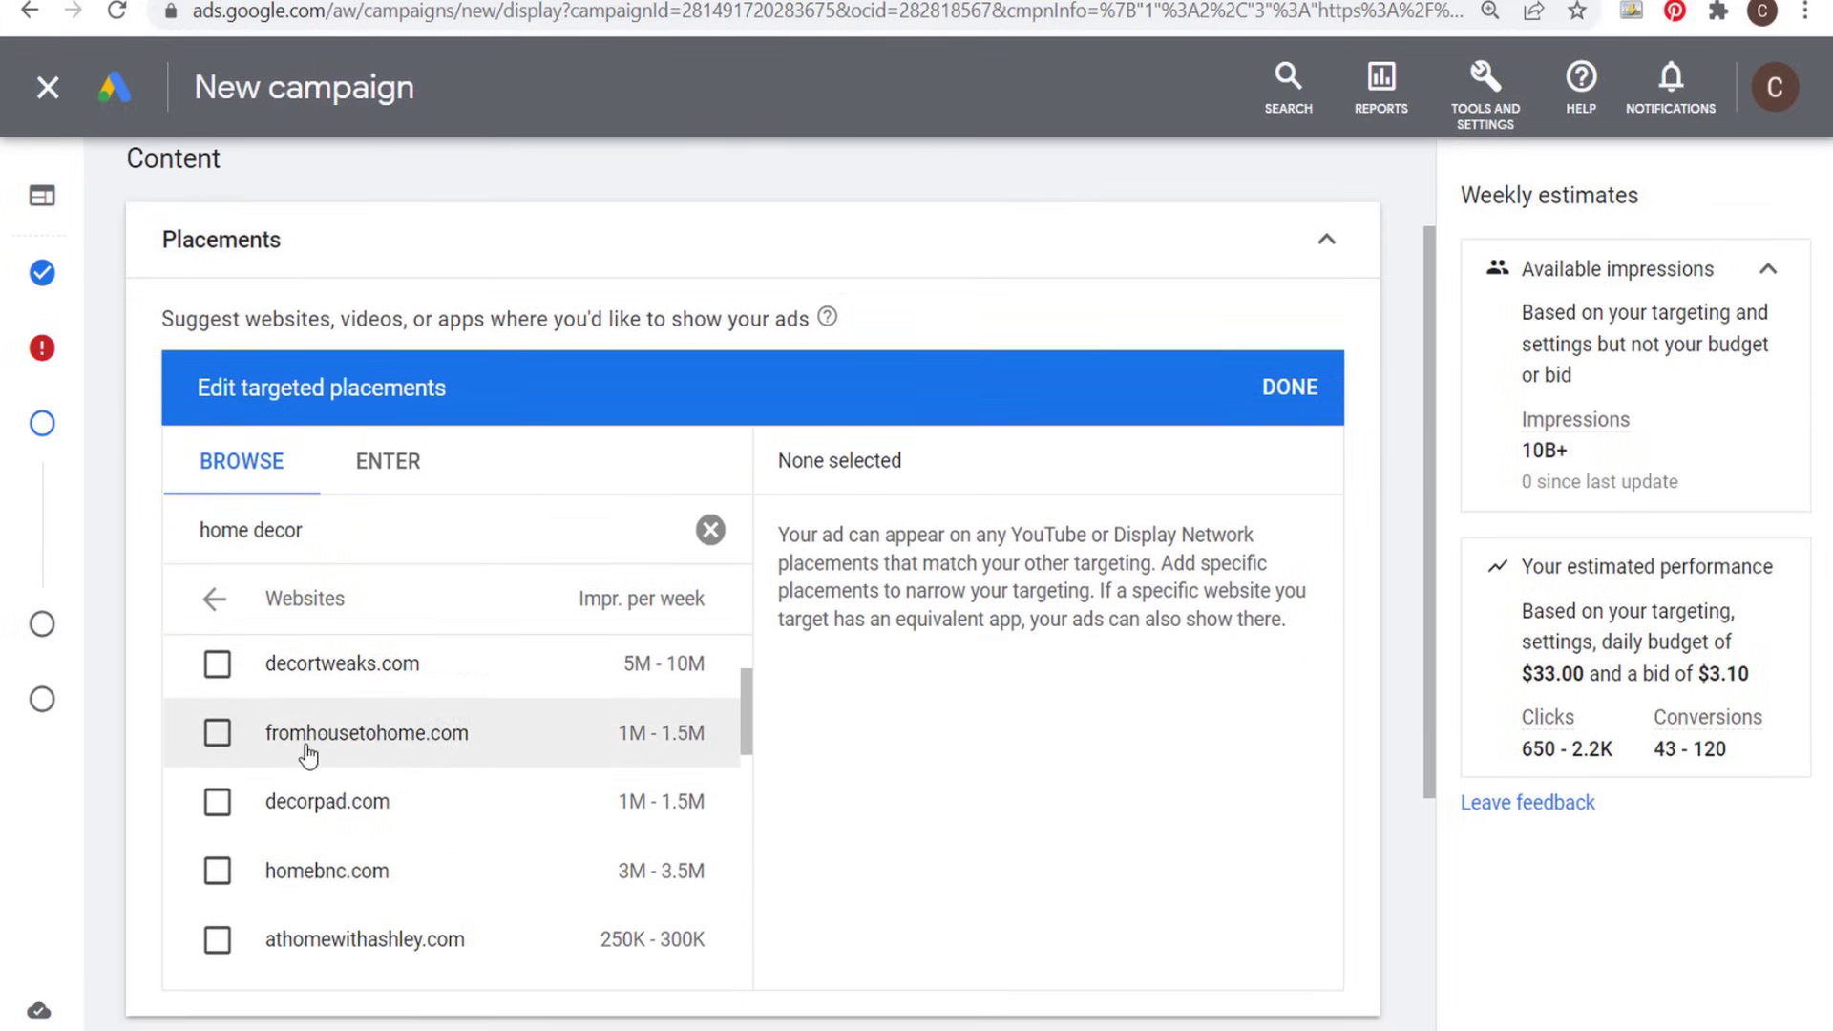
- Try decortweaks.com and fromhousetohome.com as targeted website placements and remove both from the selection
{"action": "left_click", "coordinate": [213, 739]}
{"action": "left_click", "coordinate": [216, 663]}
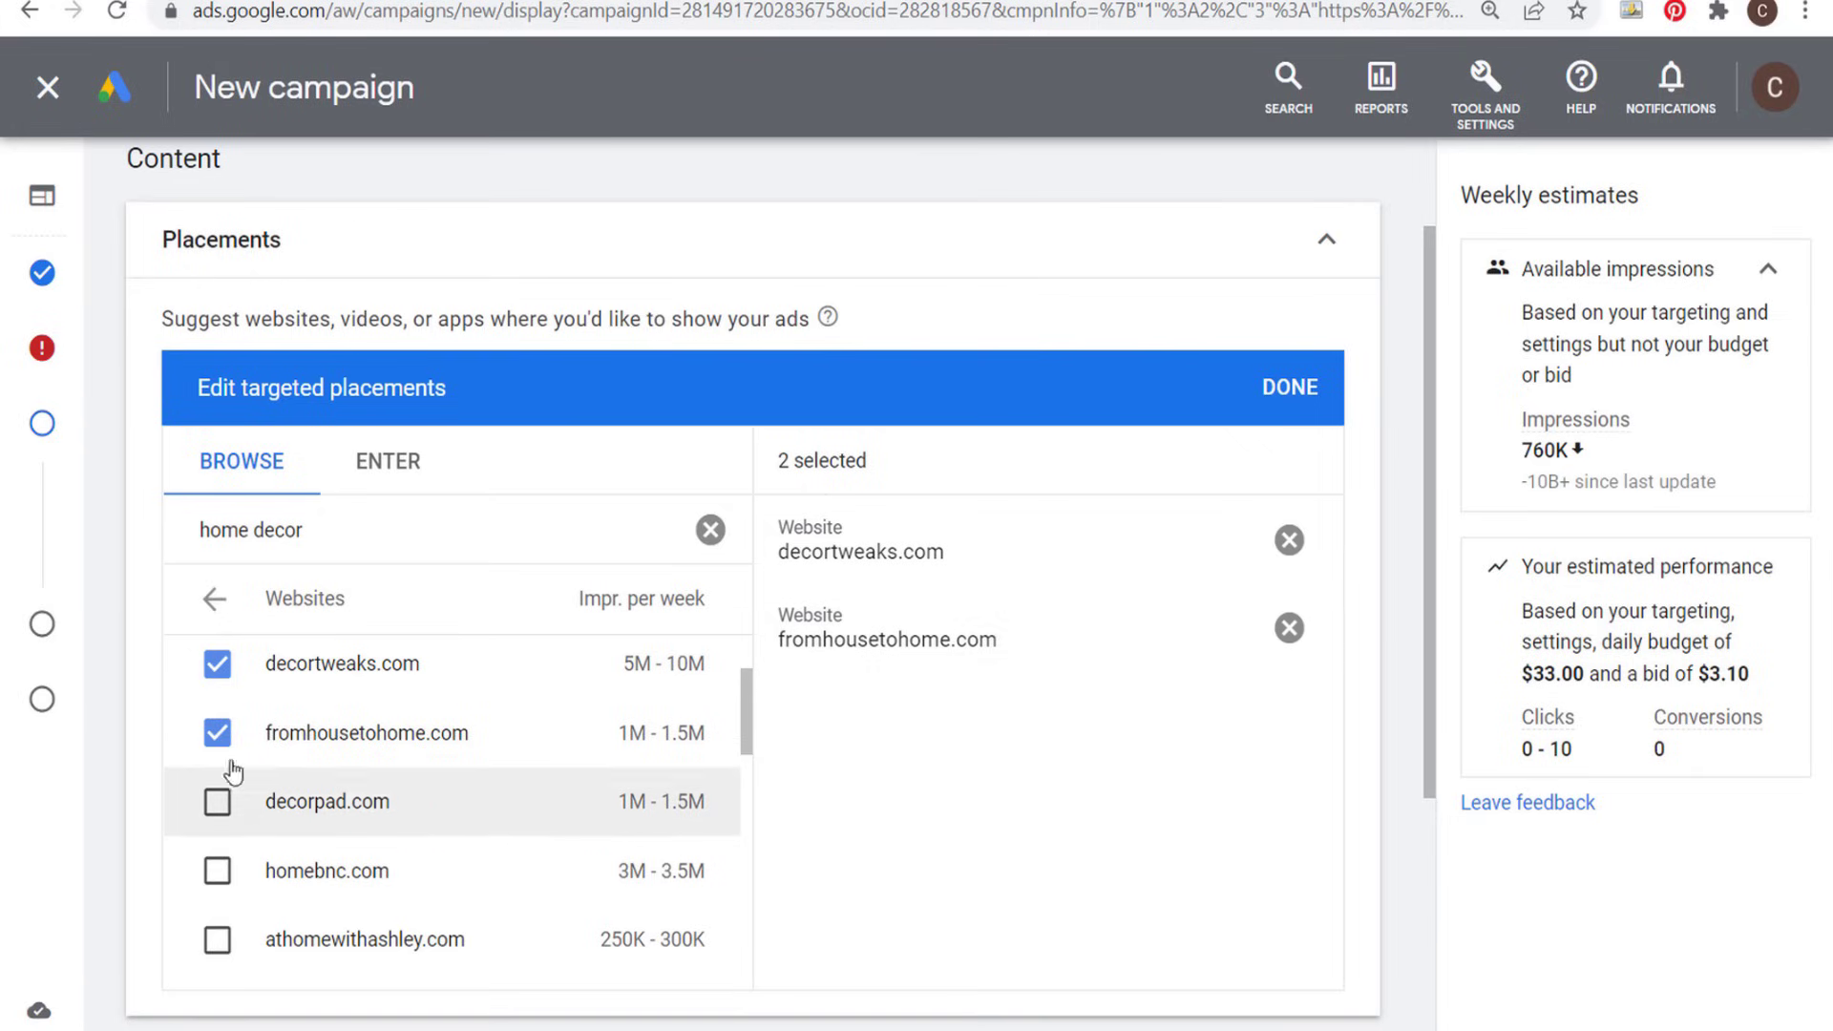
{"action": "scroll", "coordinate": [239, 745], "scroll_direction": "up", "scroll_amount": 1}
{"action": "scroll", "coordinate": [238, 744], "scroll_direction": "up", "scroll_amount": 1}
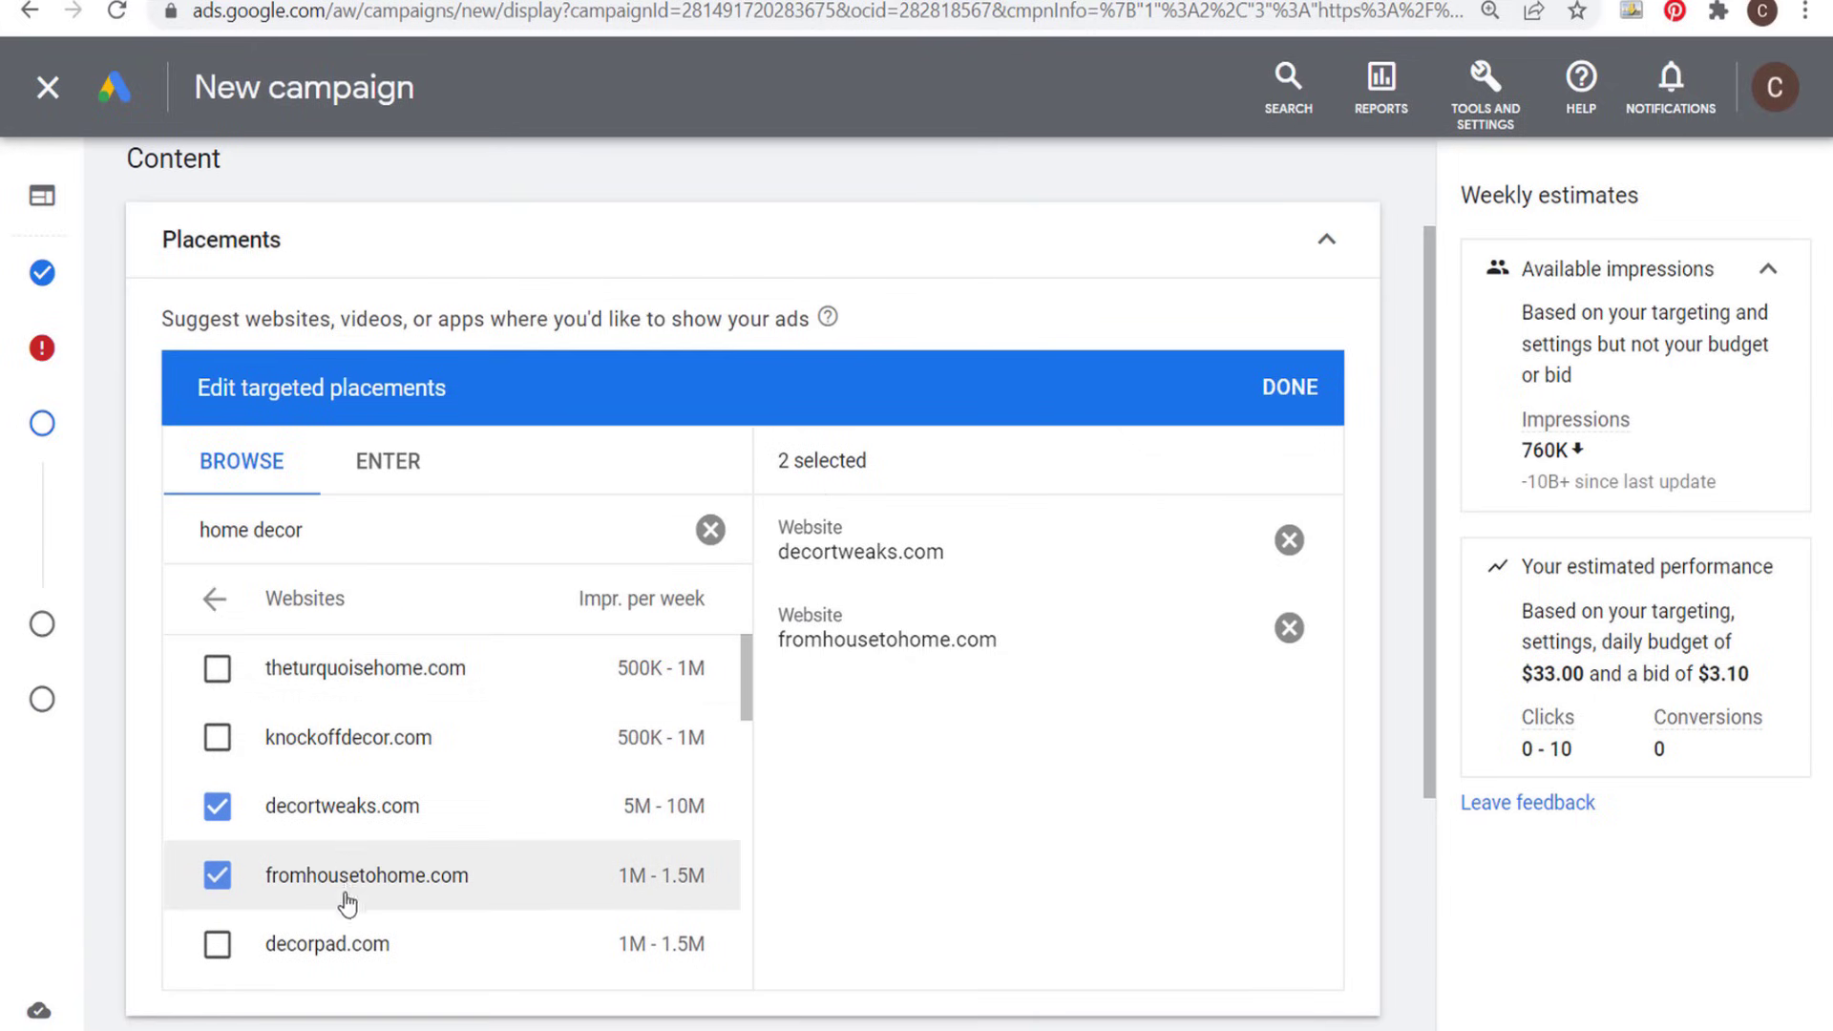
{"action": "left_click", "coordinate": [1290, 628]}
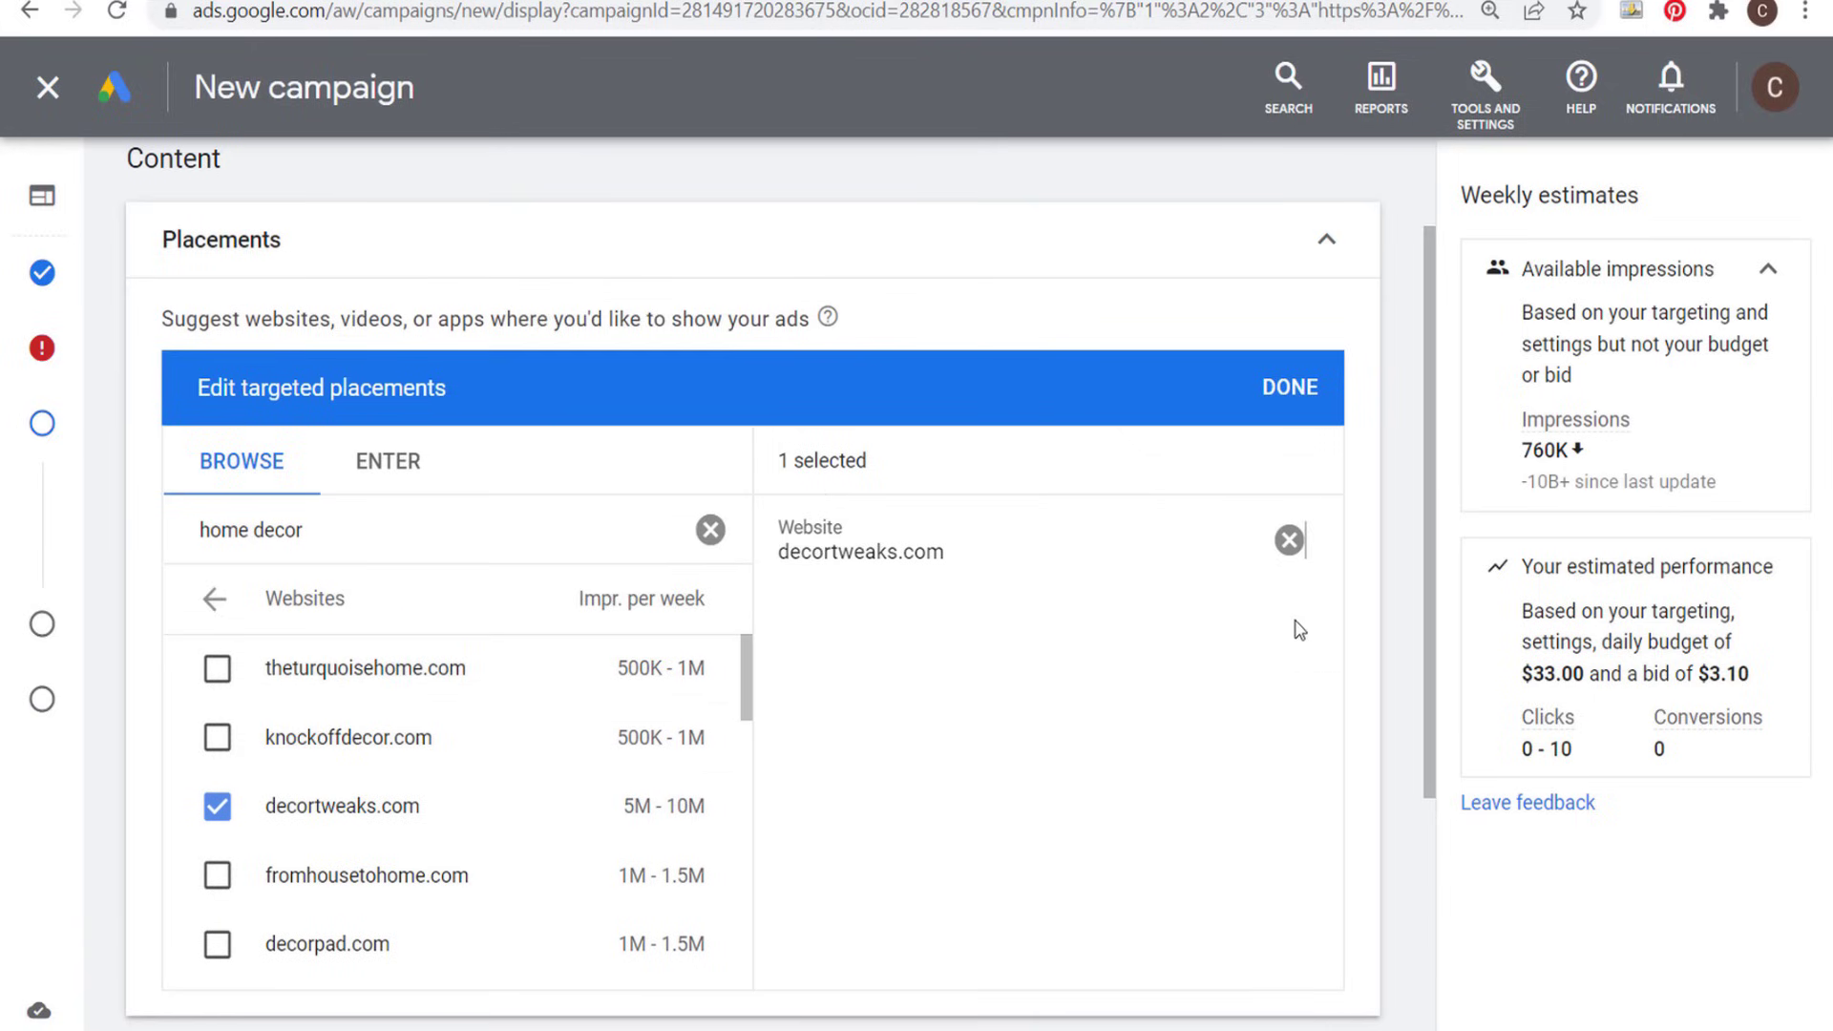
{"action": "left_click", "coordinate": [1291, 540]}
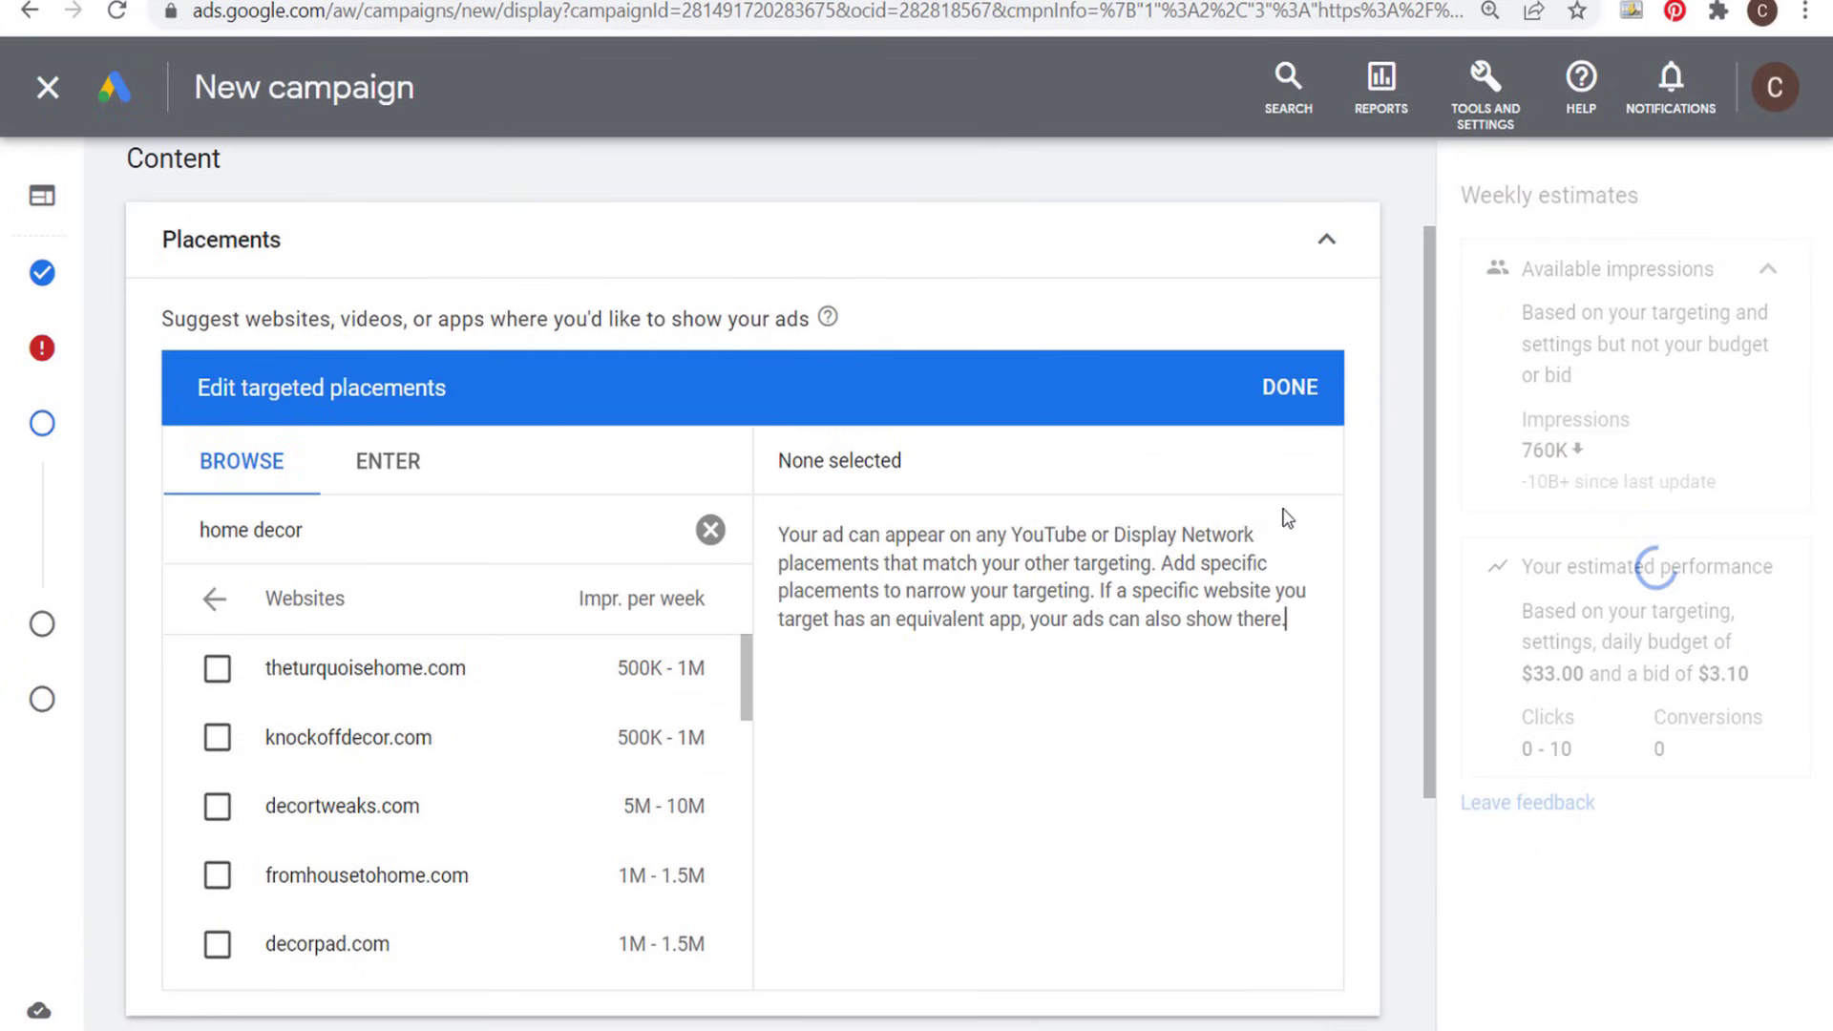
- Close the placement selection with no sites chosen and add Home & Garden as a targeted topic
{"action": "left_click", "coordinate": [1290, 388]}
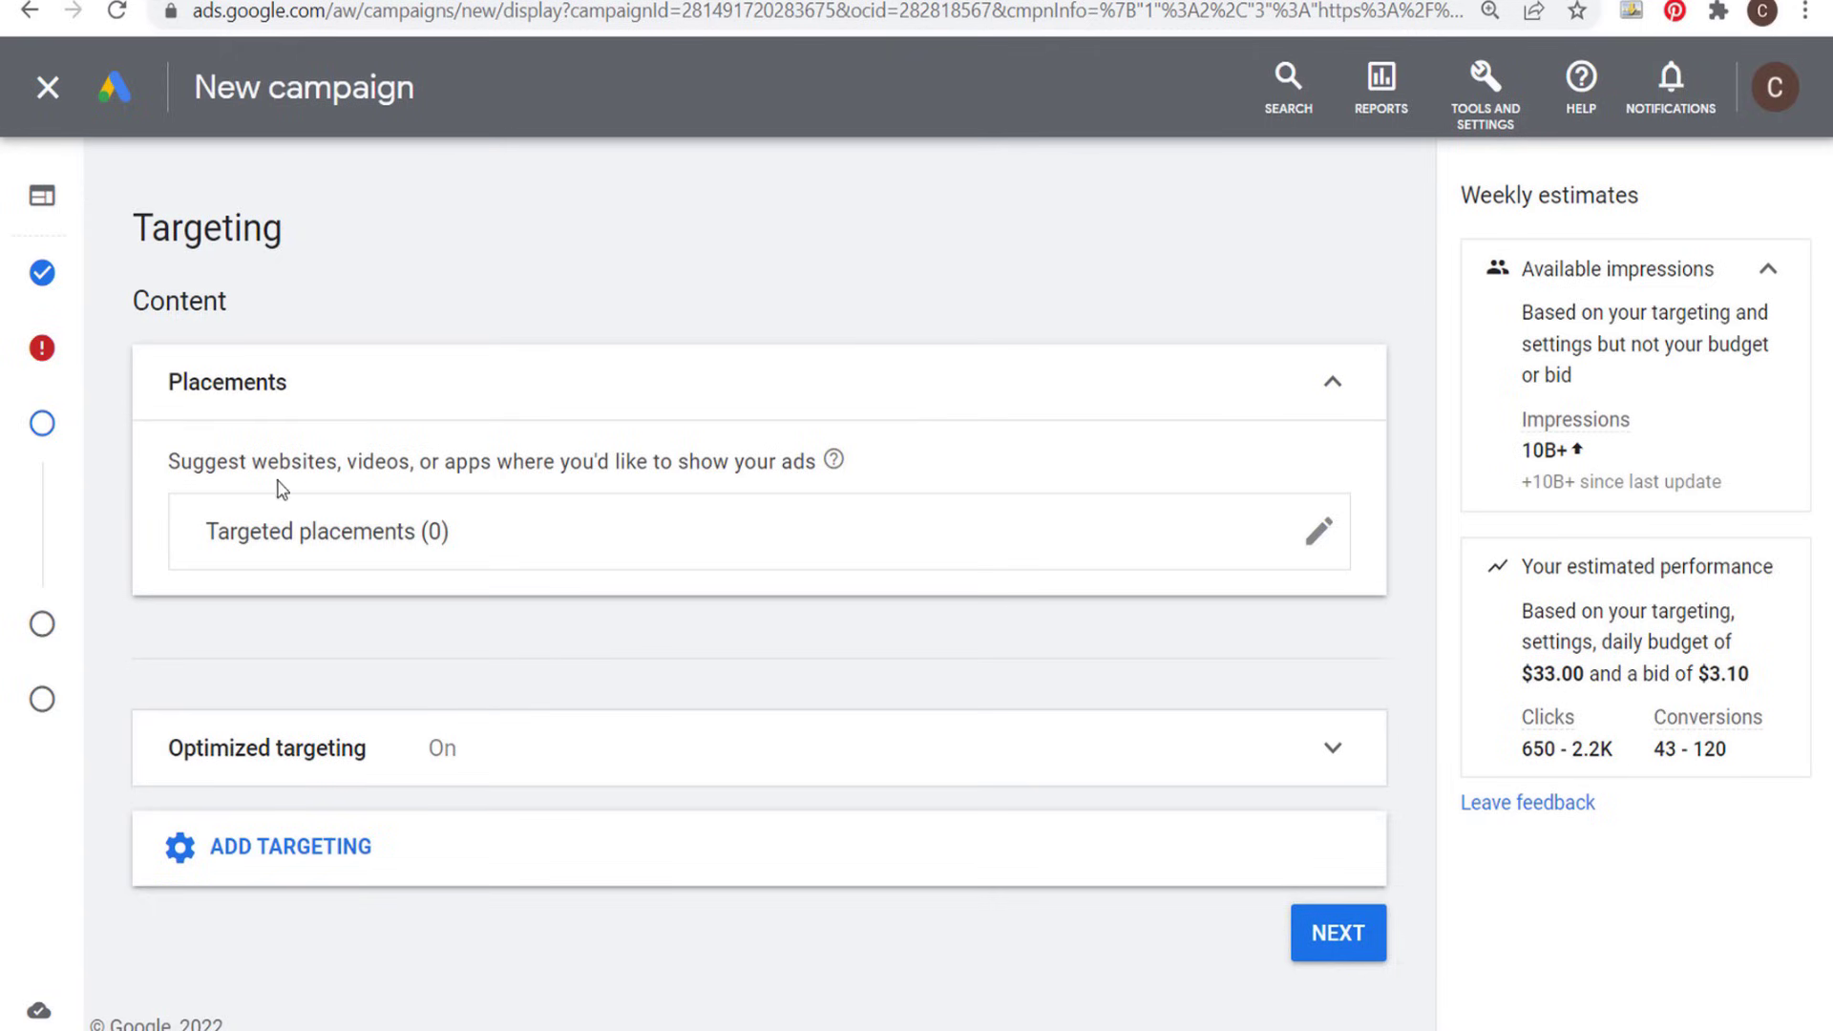
{"action": "left_click", "coordinate": [504, 864]}
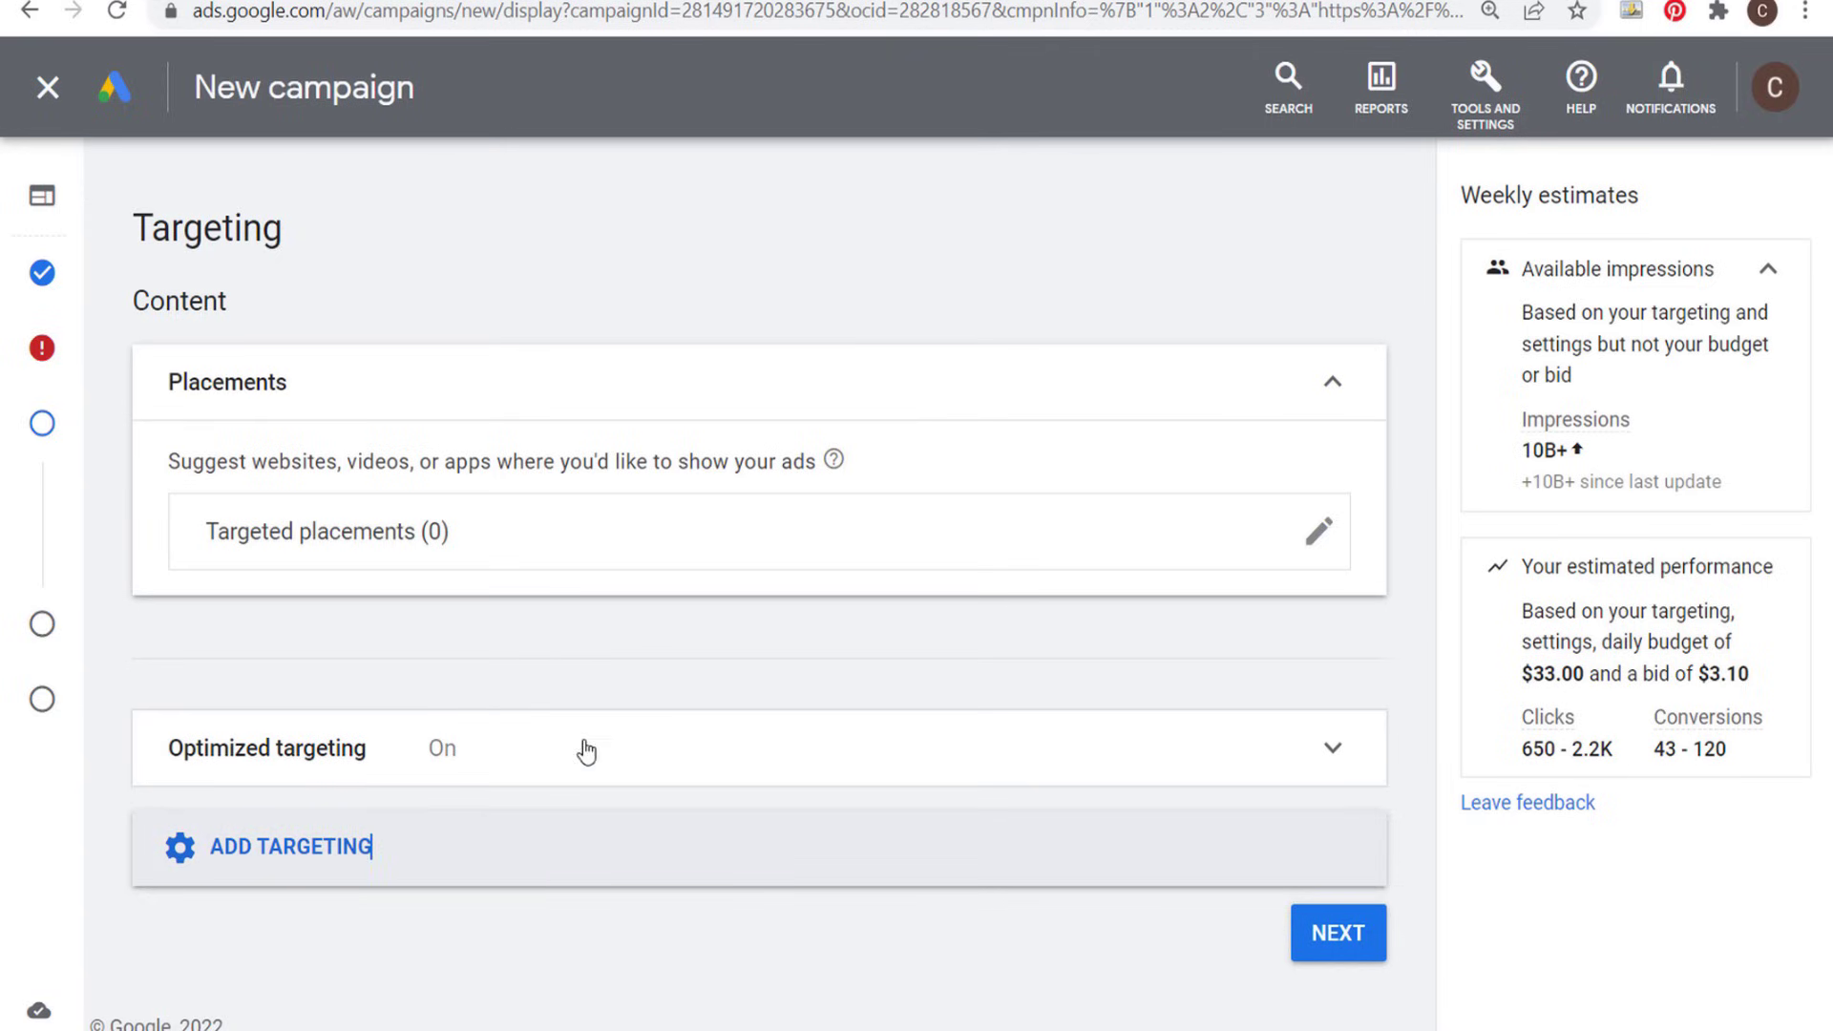
{"action": "scroll", "coordinate": [785, 675], "scroll_direction": "down", "scroll_amount": 3}
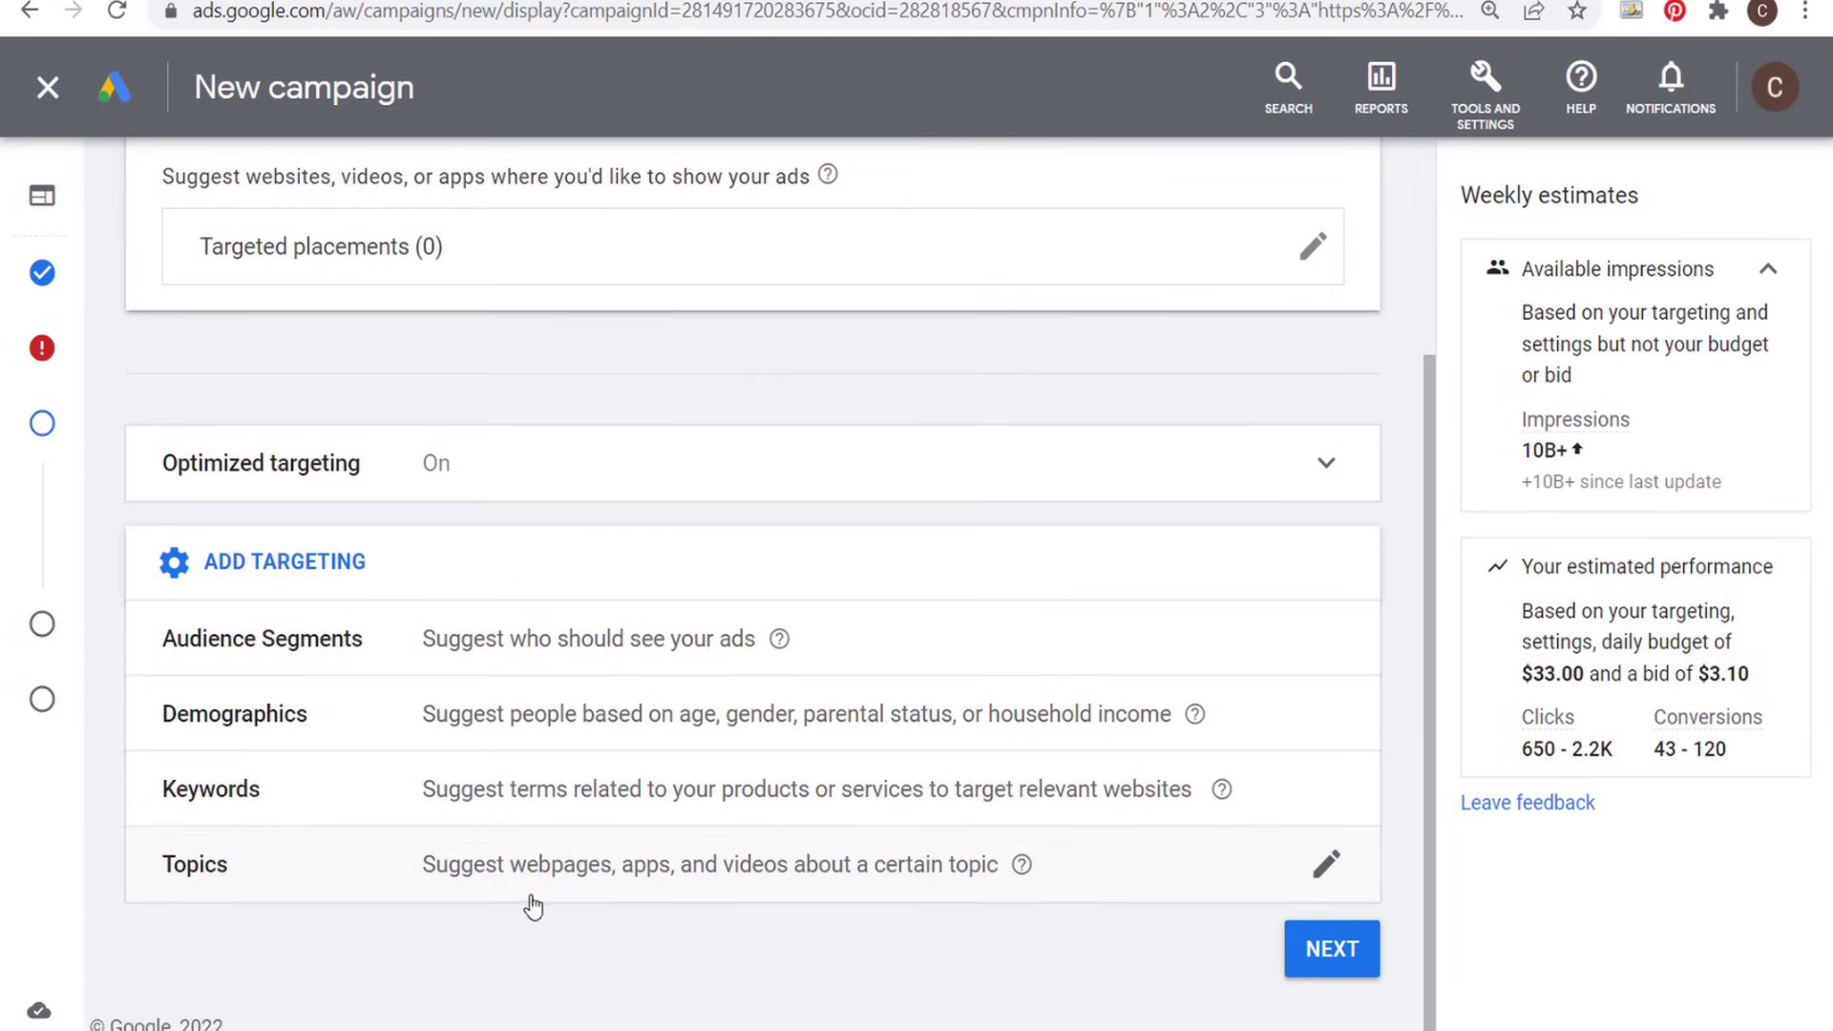
{"action": "left_click", "coordinate": [579, 871]}
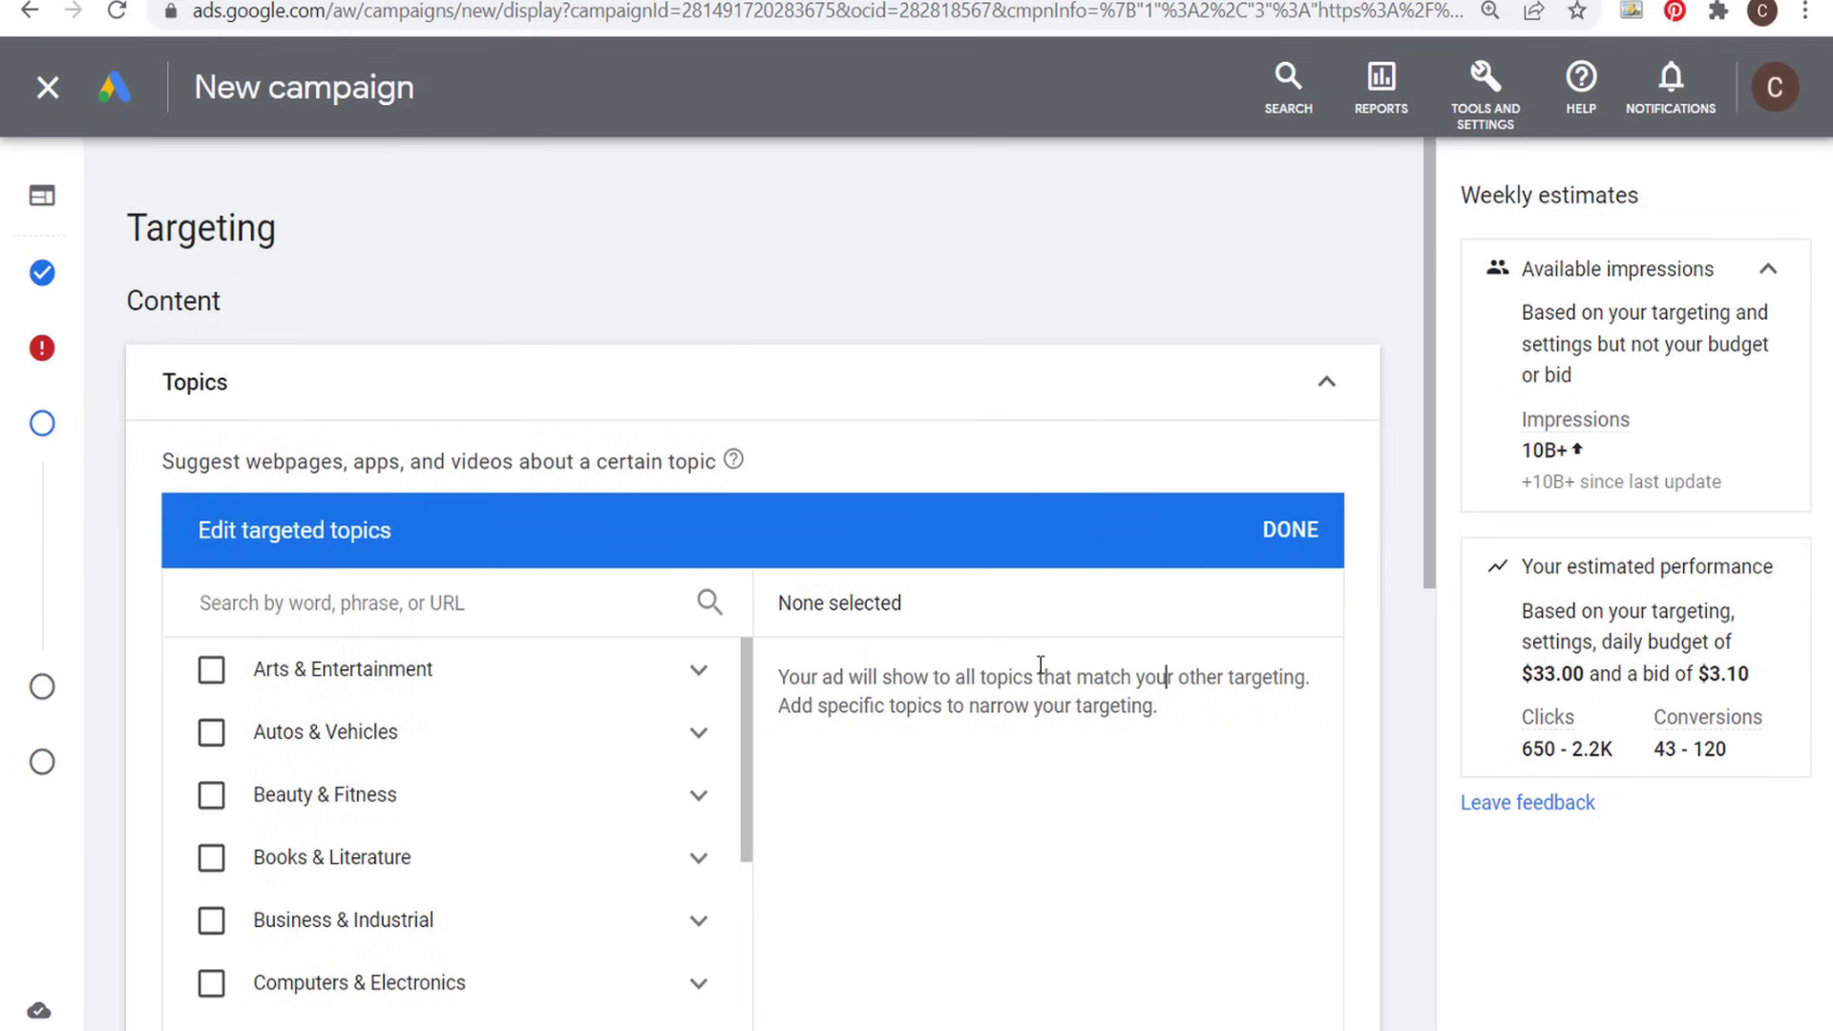
{"action": "scroll", "coordinate": [1004, 654], "scroll_direction": "down", "scroll_amount": 3}
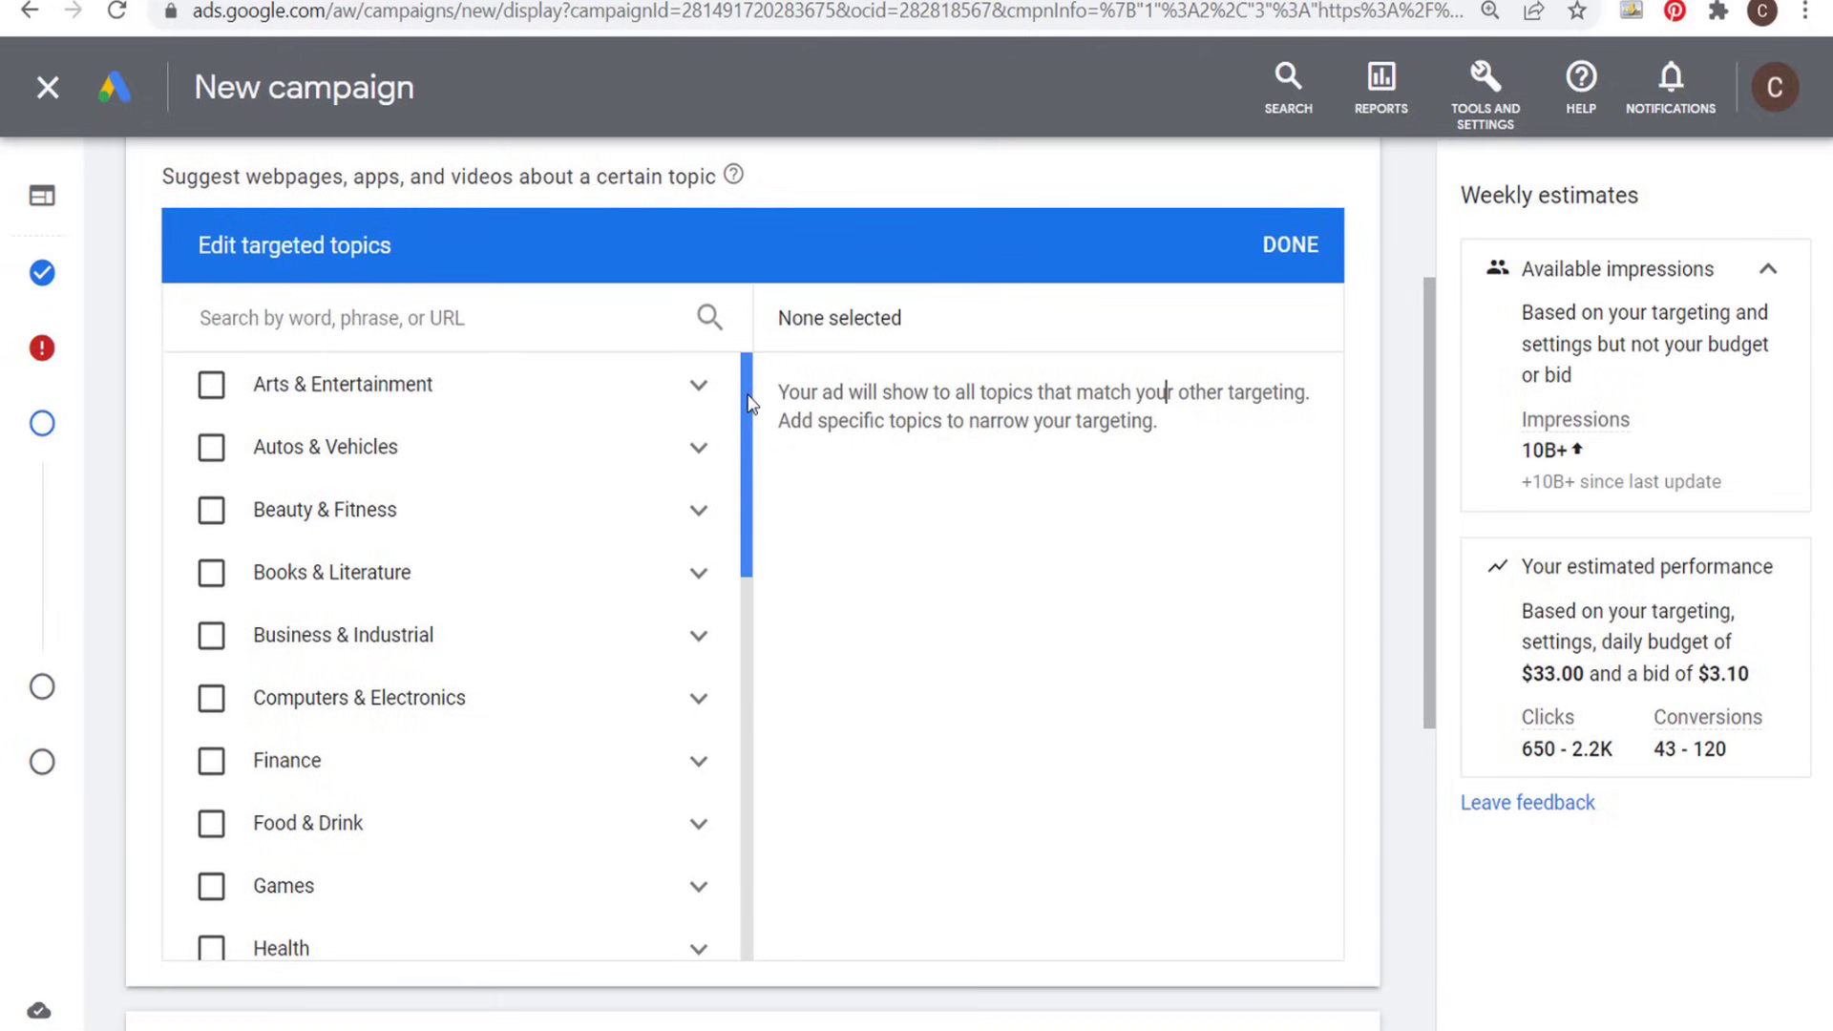
{"action": "scroll", "coordinate": [749, 416], "scroll_direction": "down", "scroll_amount": 1}
{"action": "left_click_drag", "start_coordinate": [749, 416], "coordinate": [760, 572]}
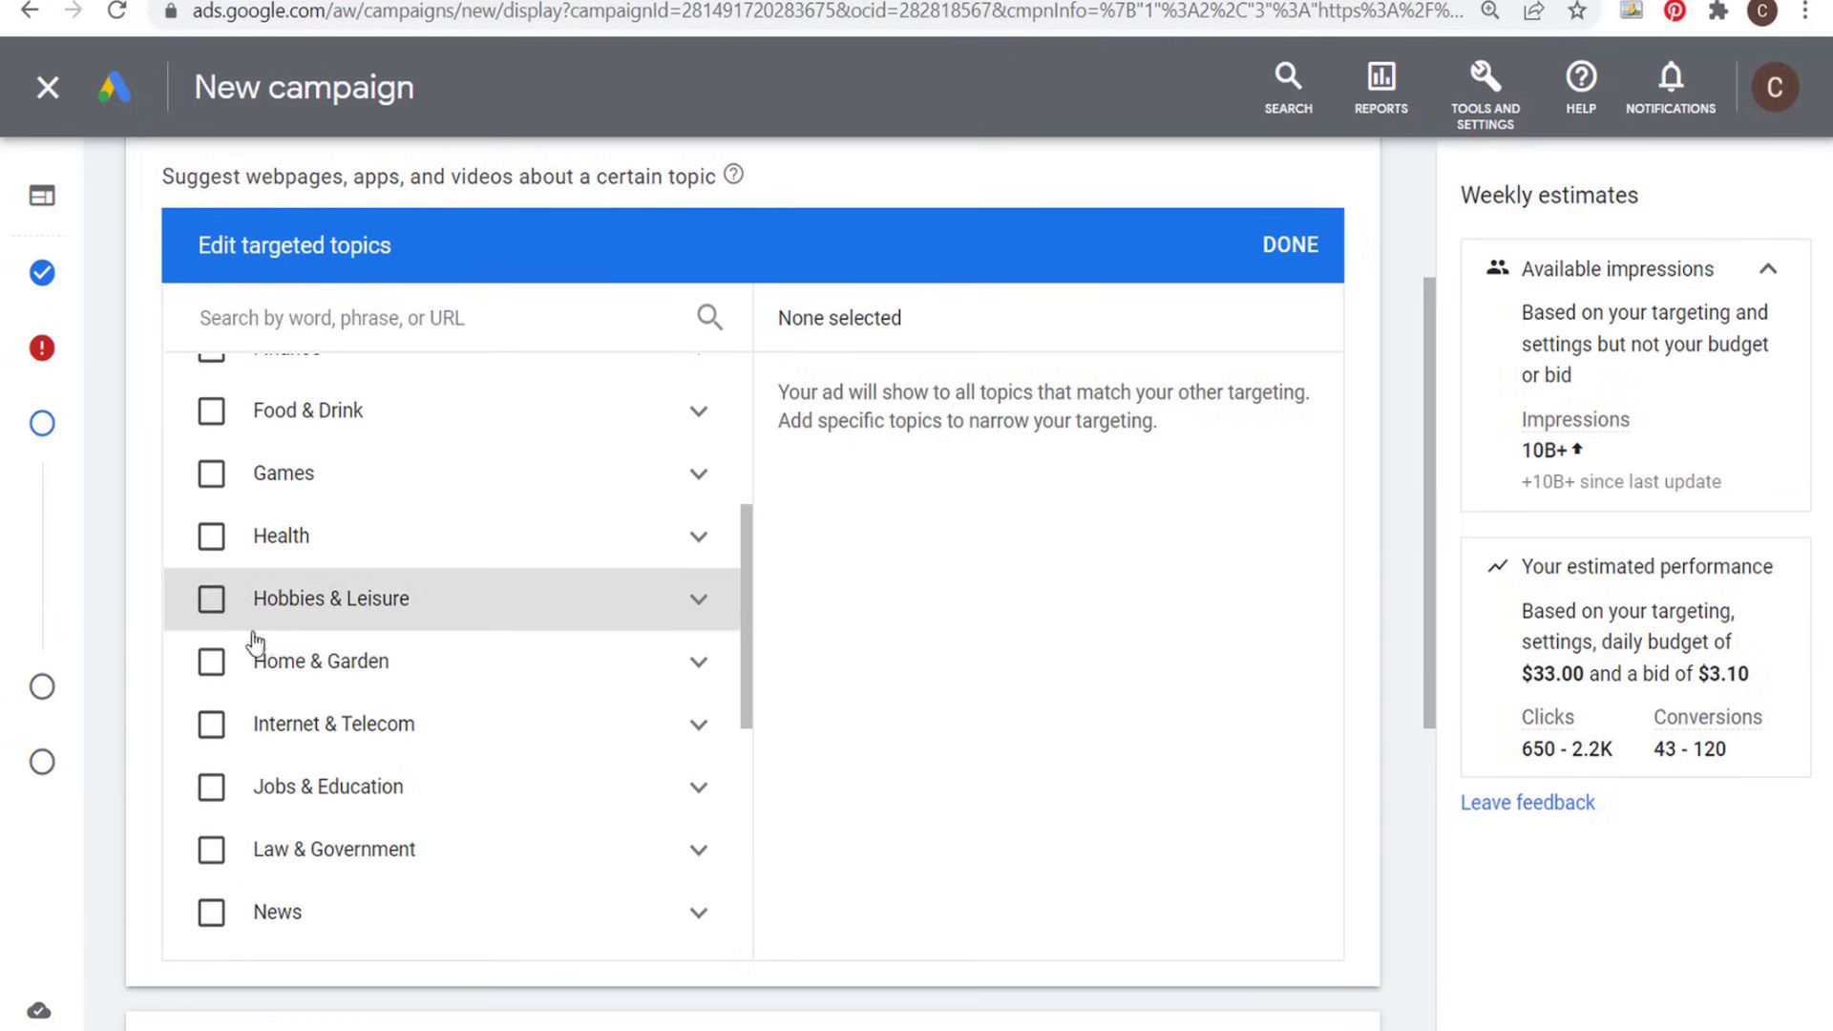
{"action": "left_click", "coordinate": [210, 661]}
{"action": "left_click", "coordinate": [1290, 245]}
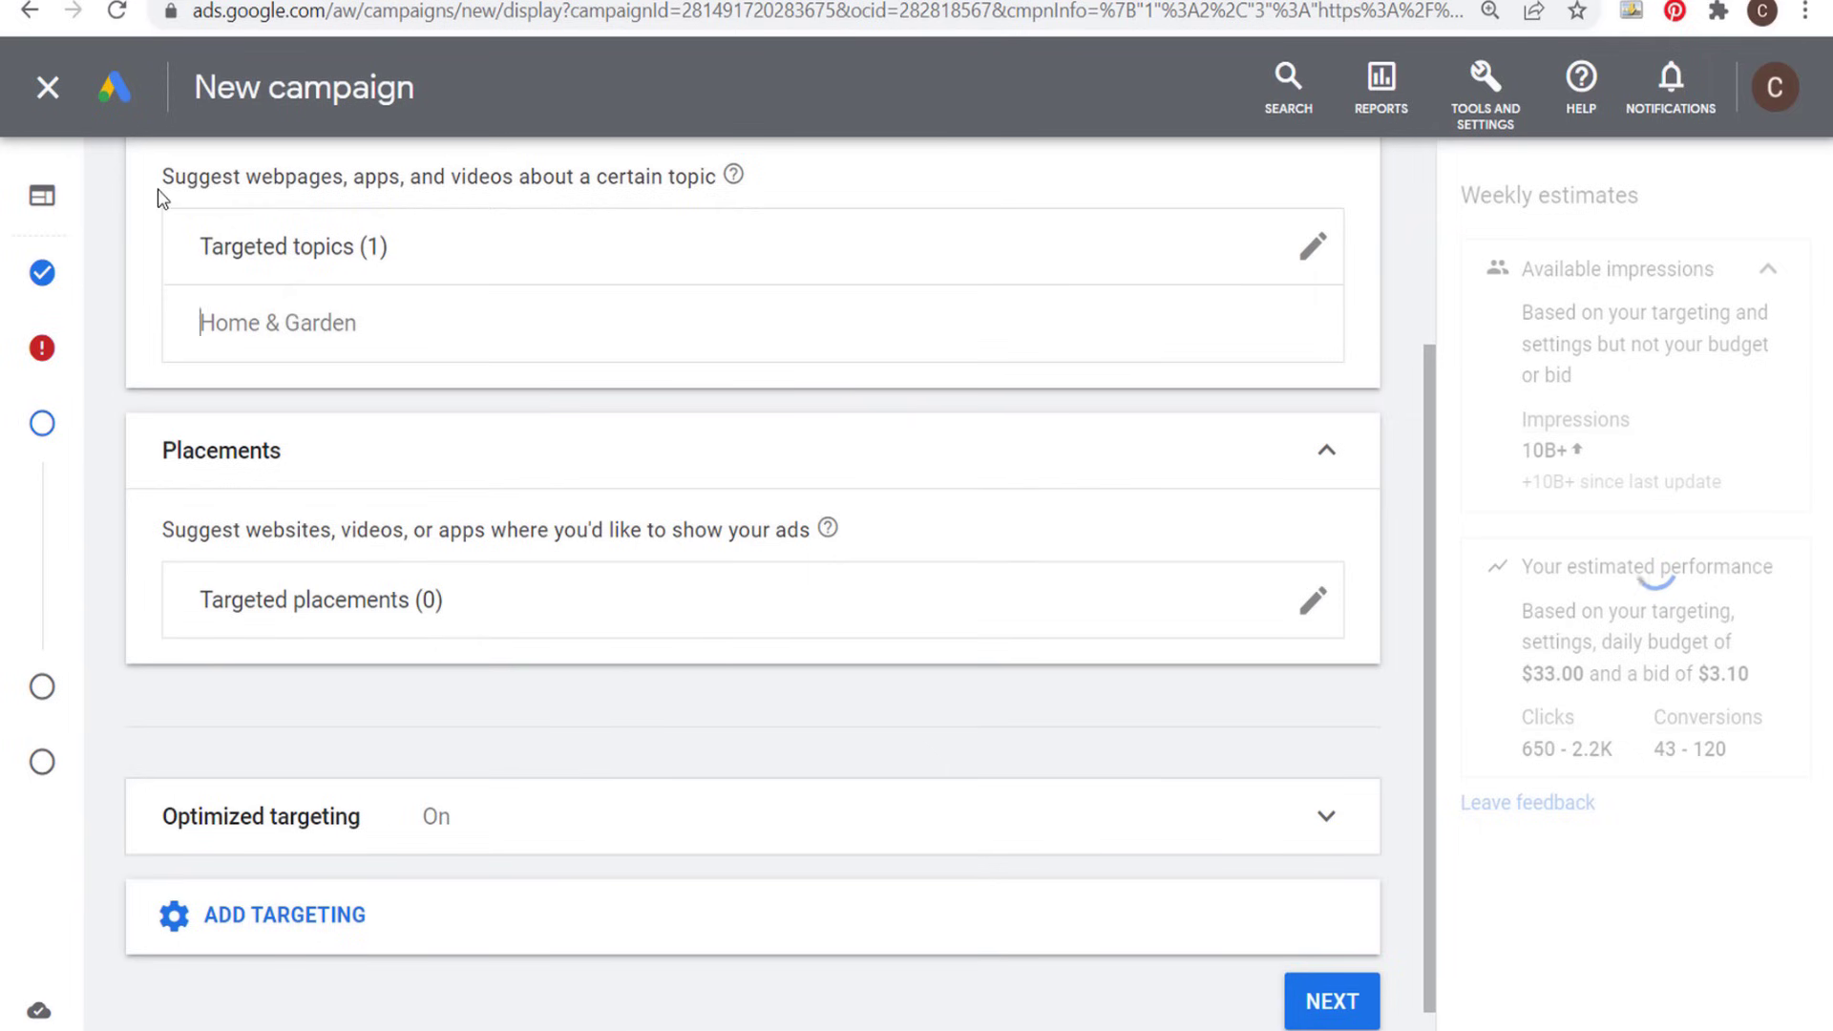
- Read the topic targeting description and compare the chosen topic with the farmhouse furniture landing page
{"action": "left_click_drag", "start_coordinate": [164, 176], "coordinate": [249, 176]}
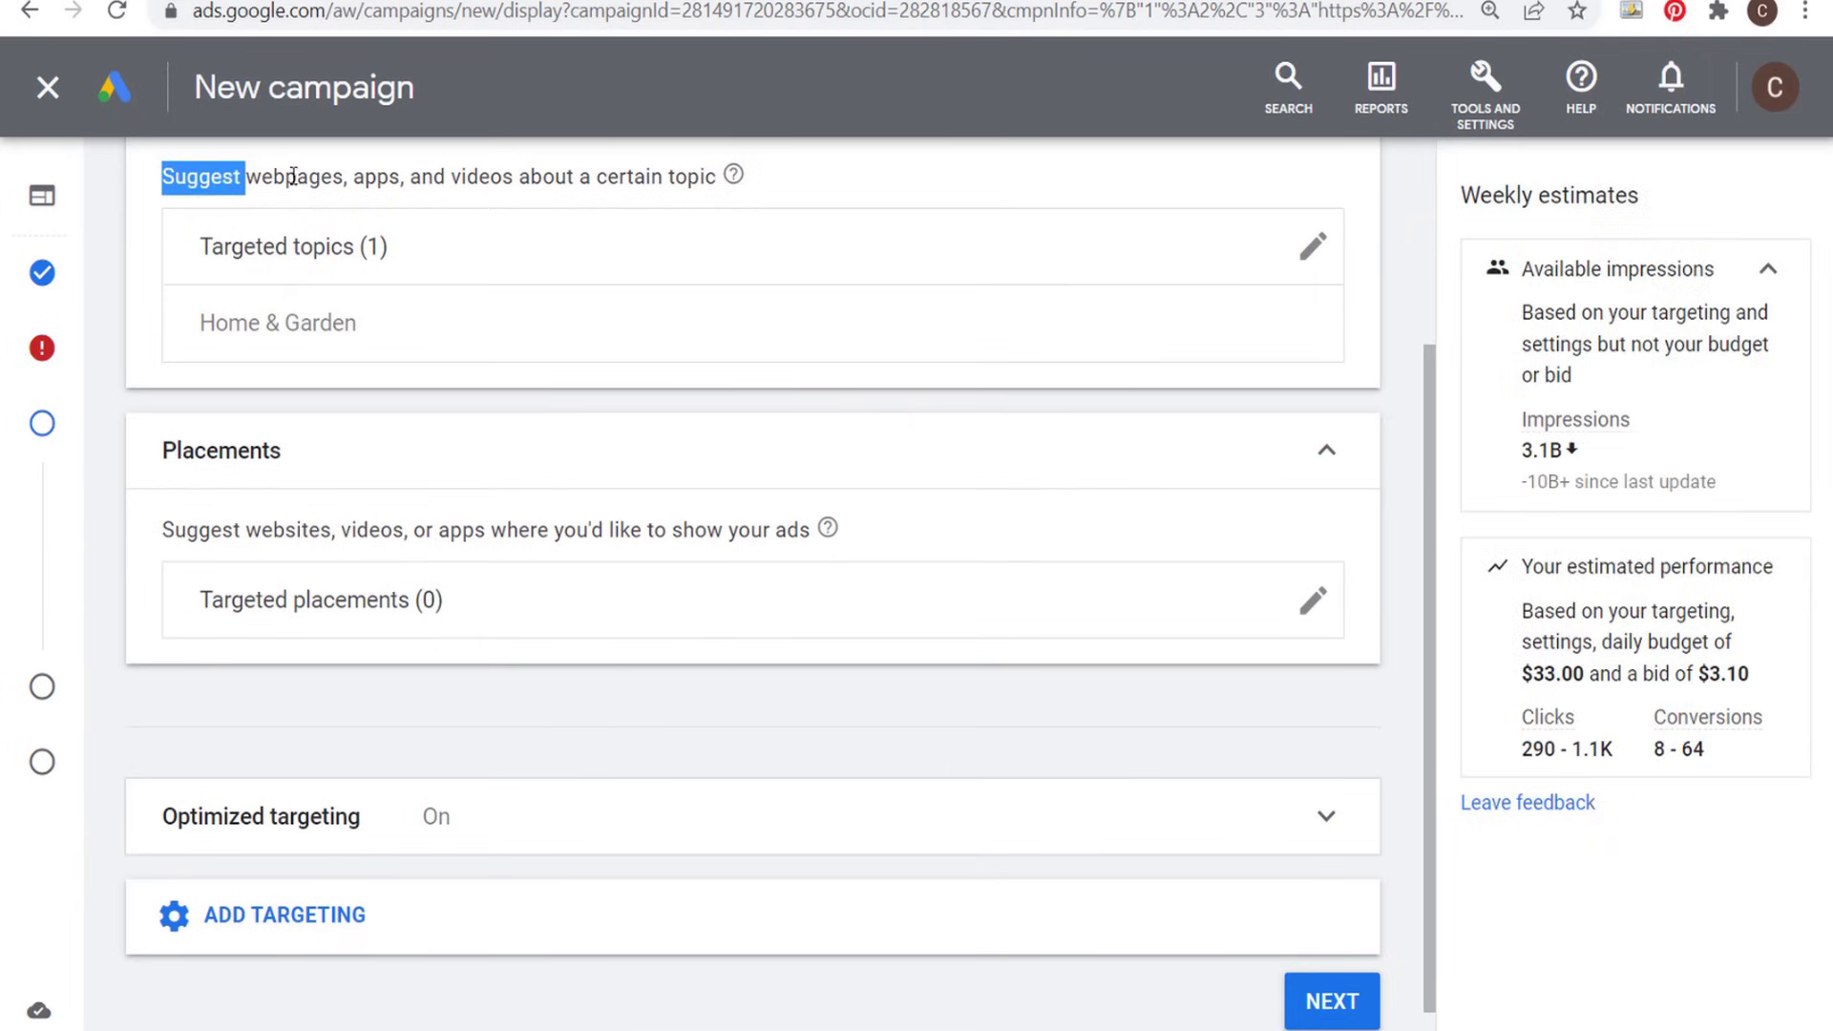
{"action": "left_click", "coordinate": [293, 176]}
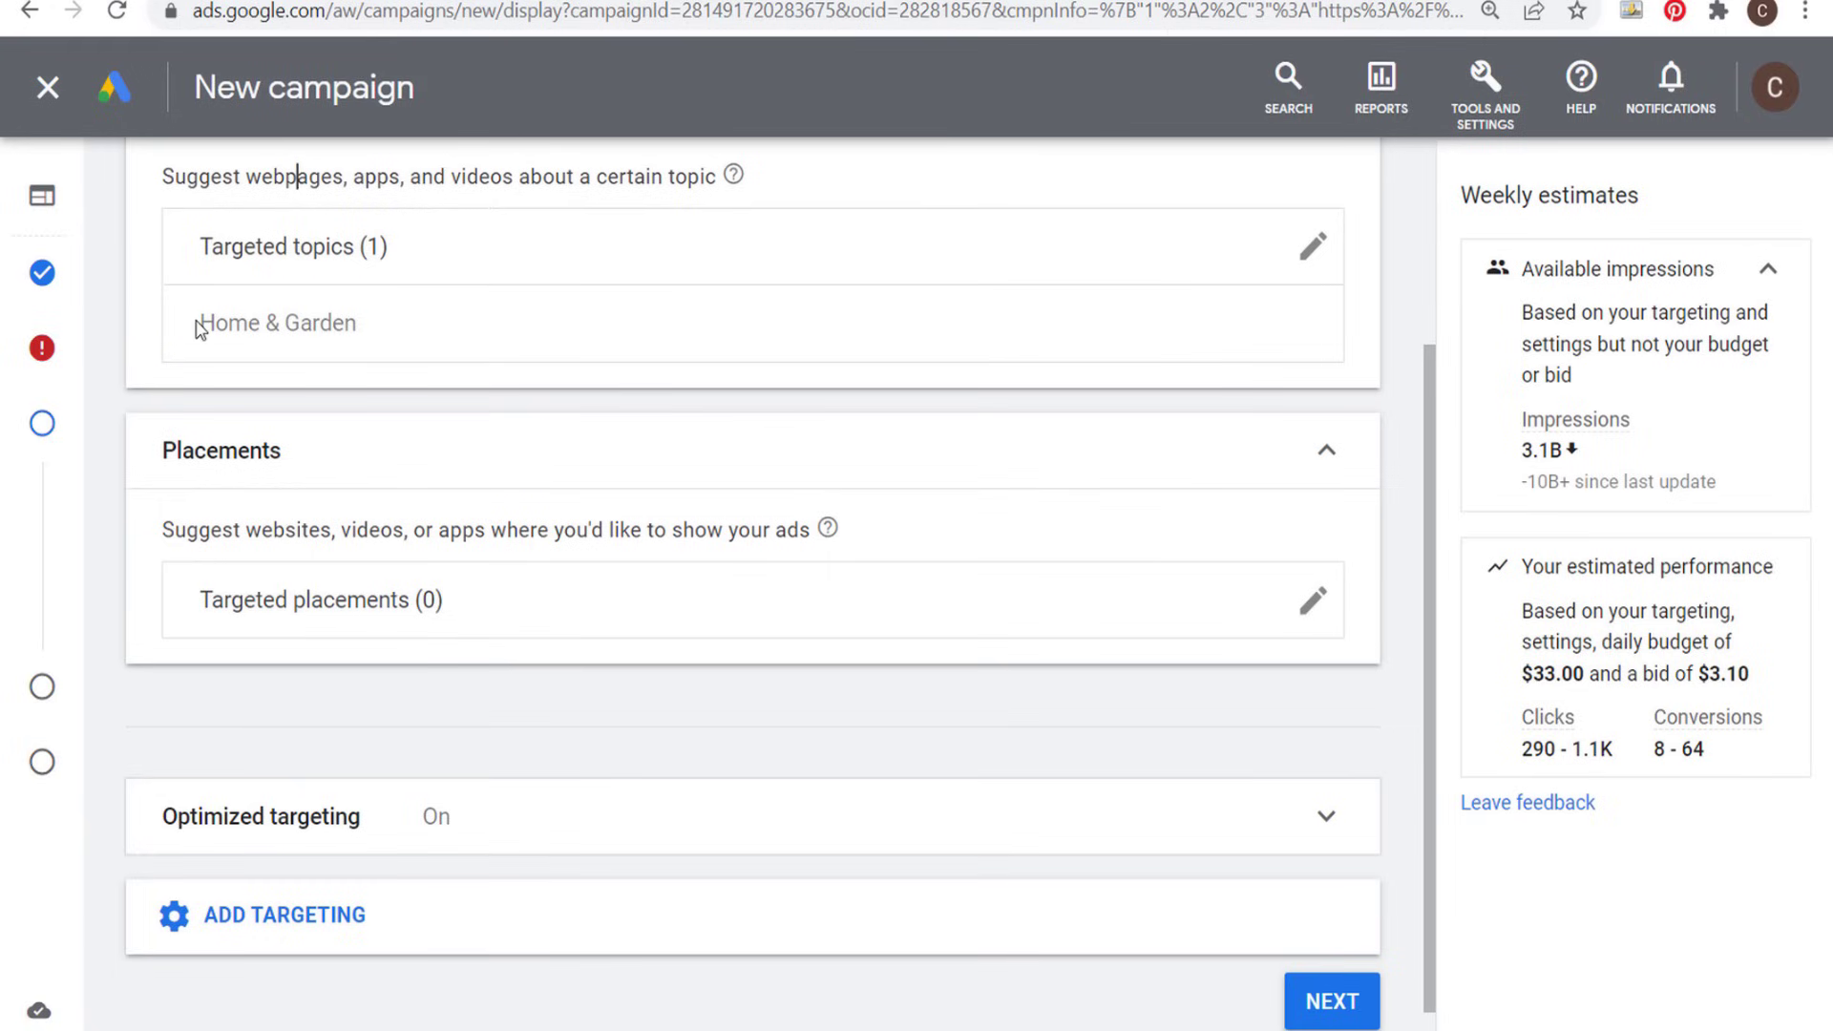
{"action": "left_click", "coordinate": [534, 3]}
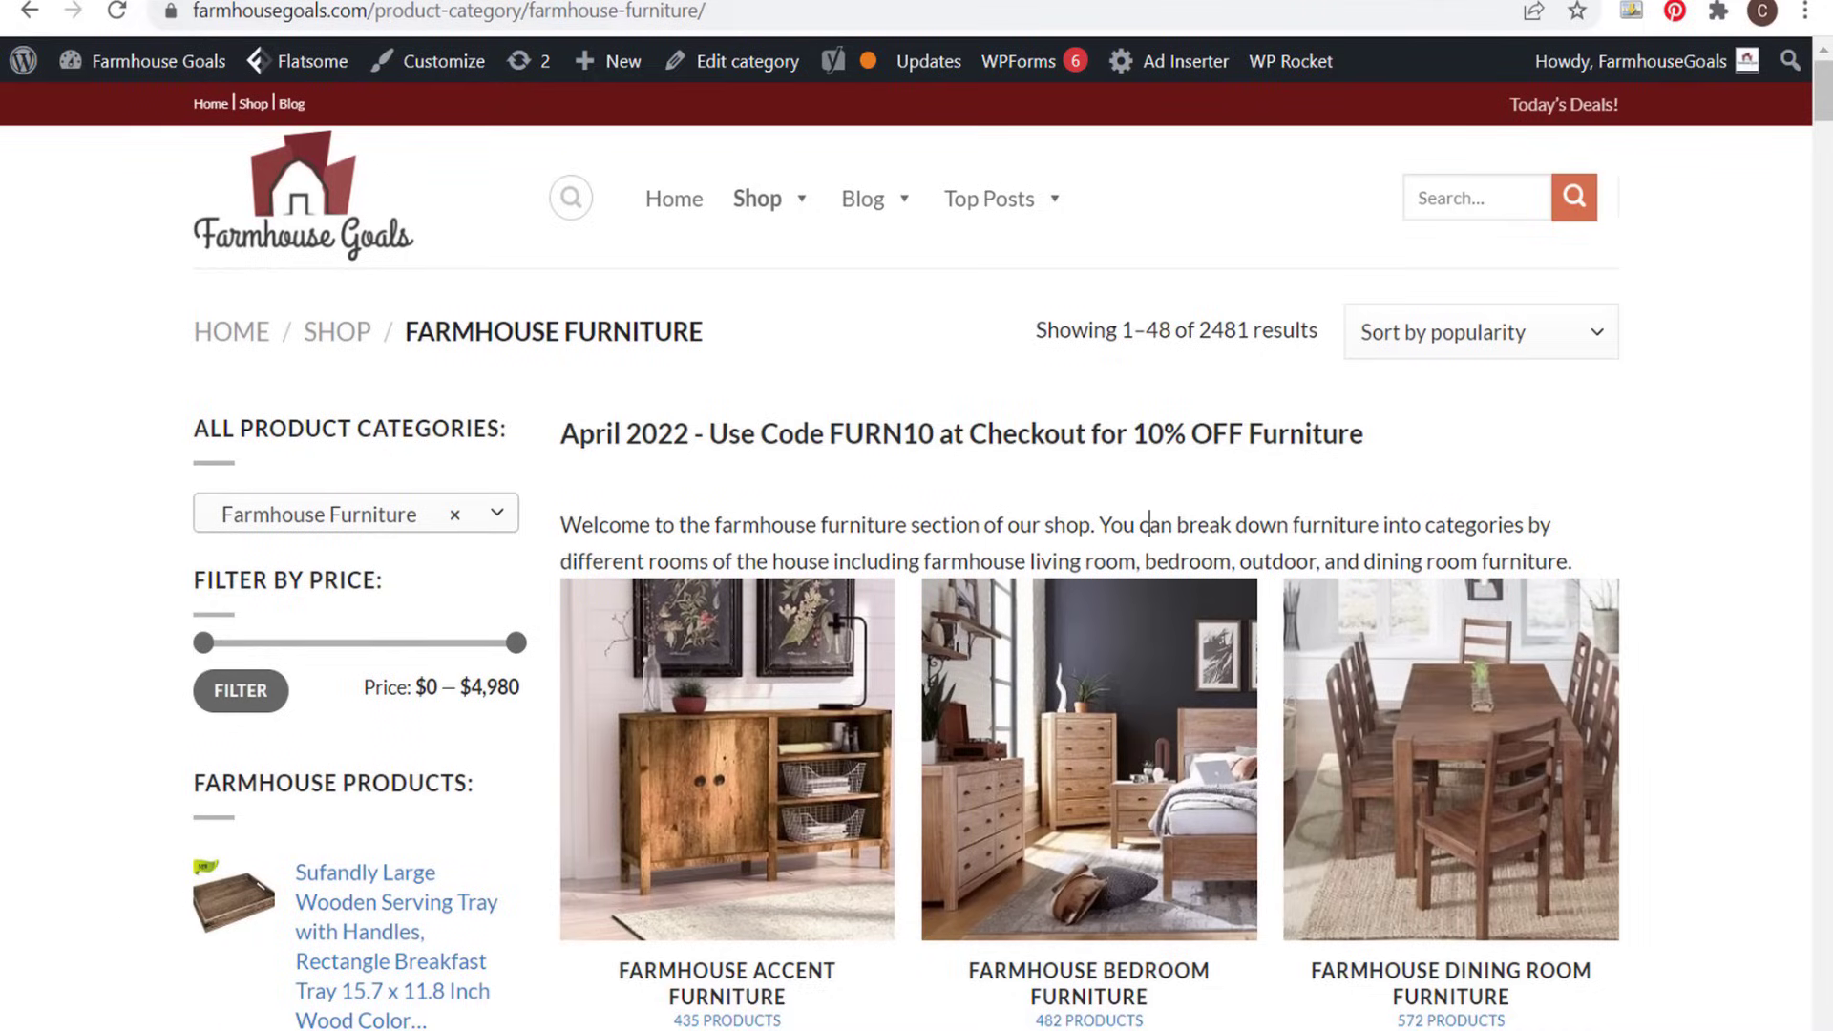
{"action": "left_click", "coordinate": [401, 3]}
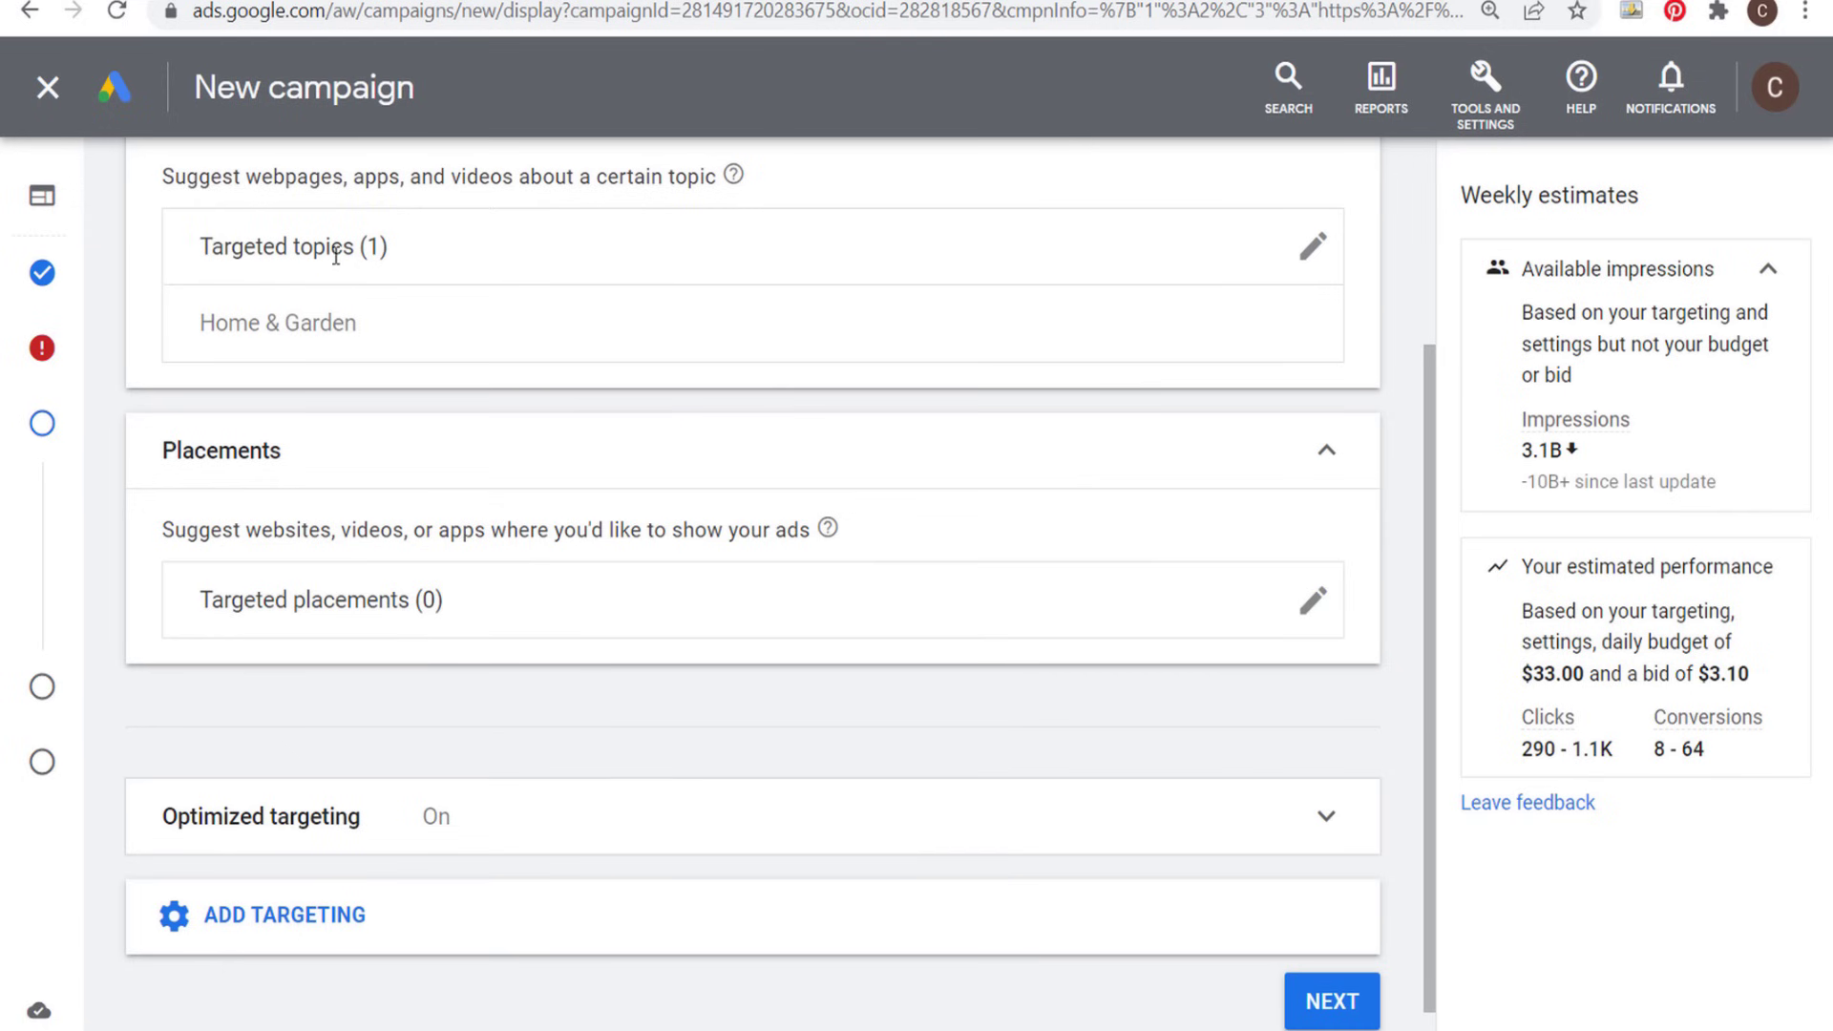
- Add keyword targeting and choose the Content keyword setting, which only shows ads on webpages, apps and videos related to the keywords
{"action": "scroll", "coordinate": [644, 606], "scroll_direction": "down", "scroll_amount": 1}
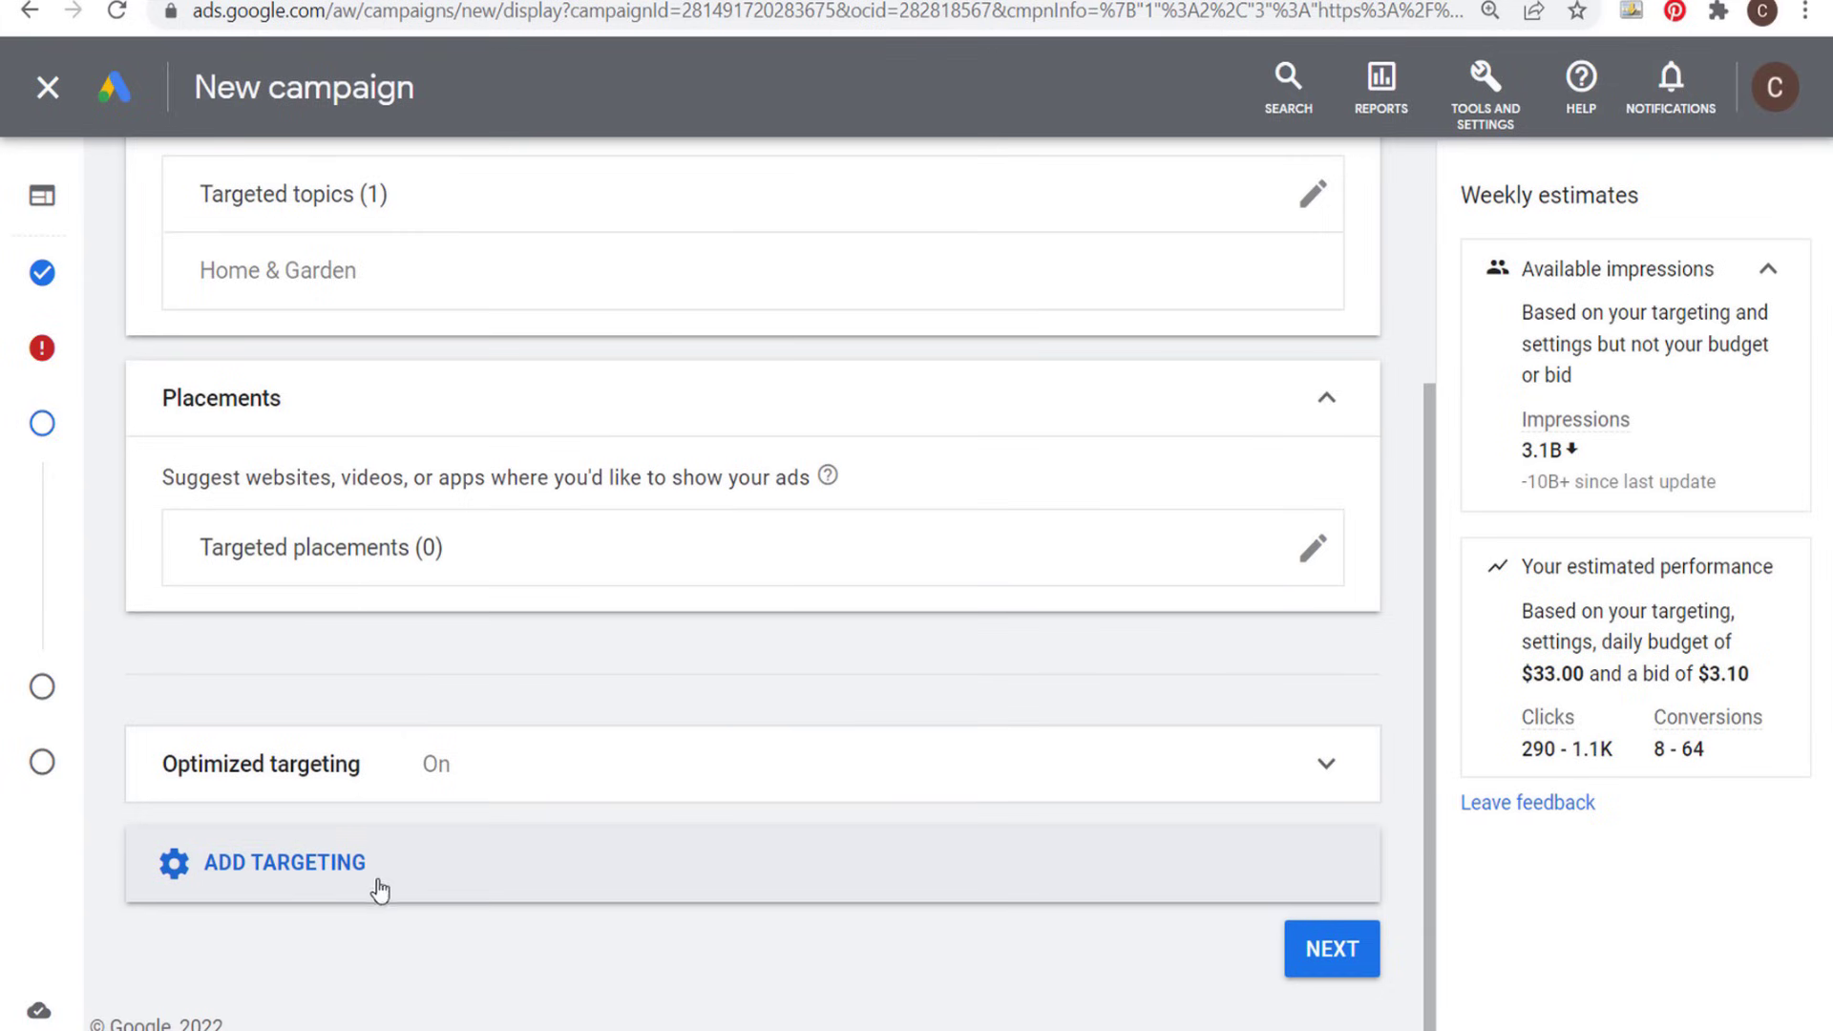
{"action": "left_click", "coordinate": [412, 868]}
{"action": "scroll", "coordinate": [577, 666], "scroll_direction": "down", "scroll_amount": 3}
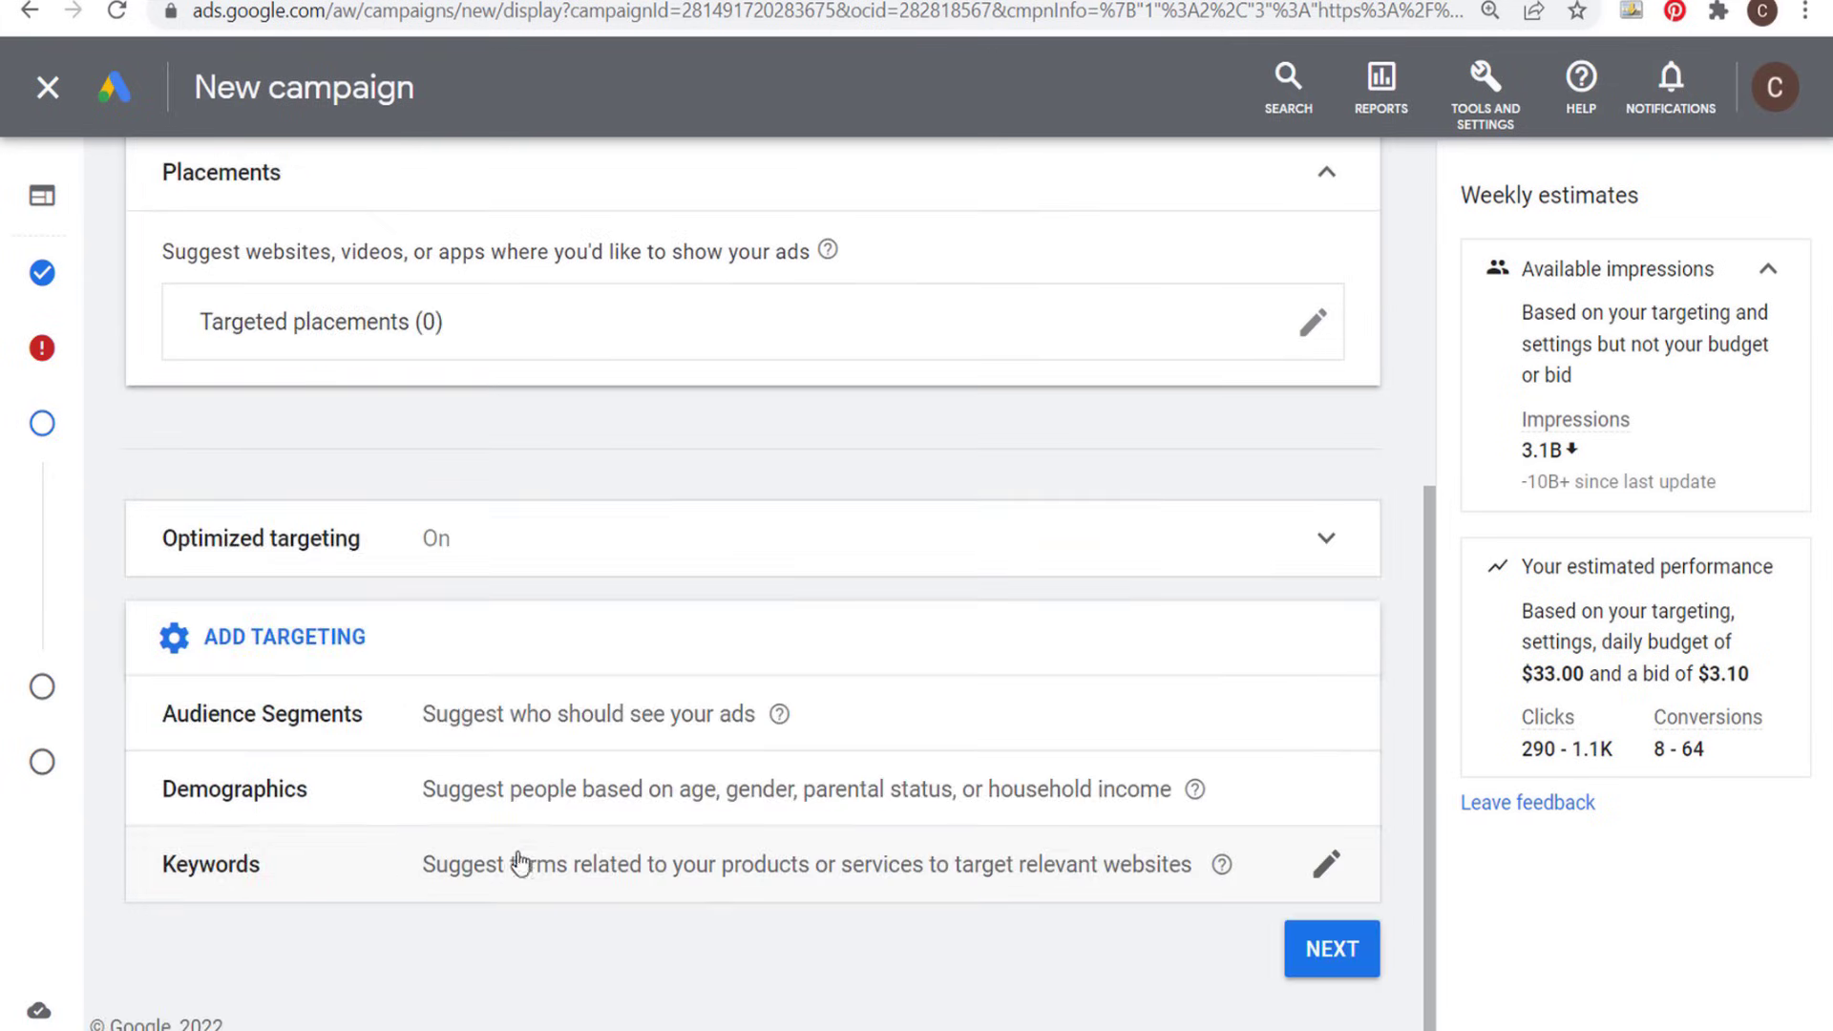
{"action": "left_click", "coordinate": [714, 876]}
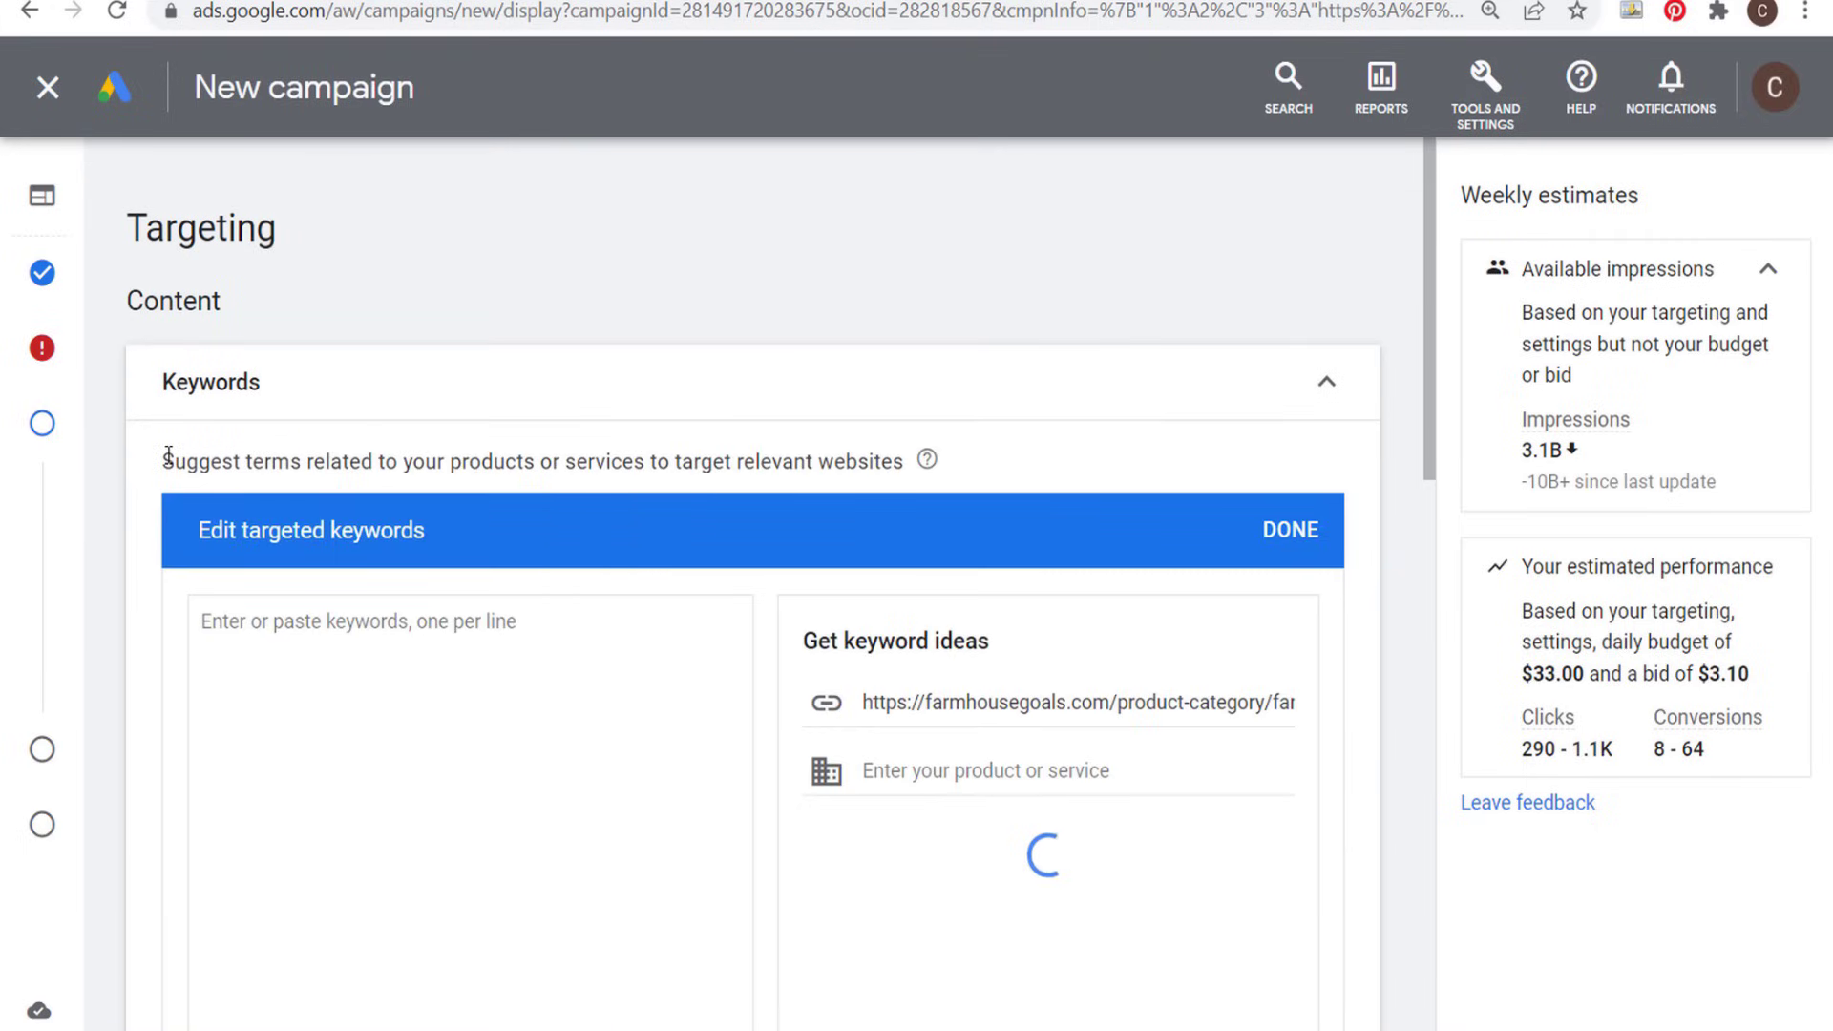
{"action": "left_click_drag", "start_coordinate": [164, 461], "coordinate": [863, 462]}
{"action": "left_click", "coordinate": [883, 461]}
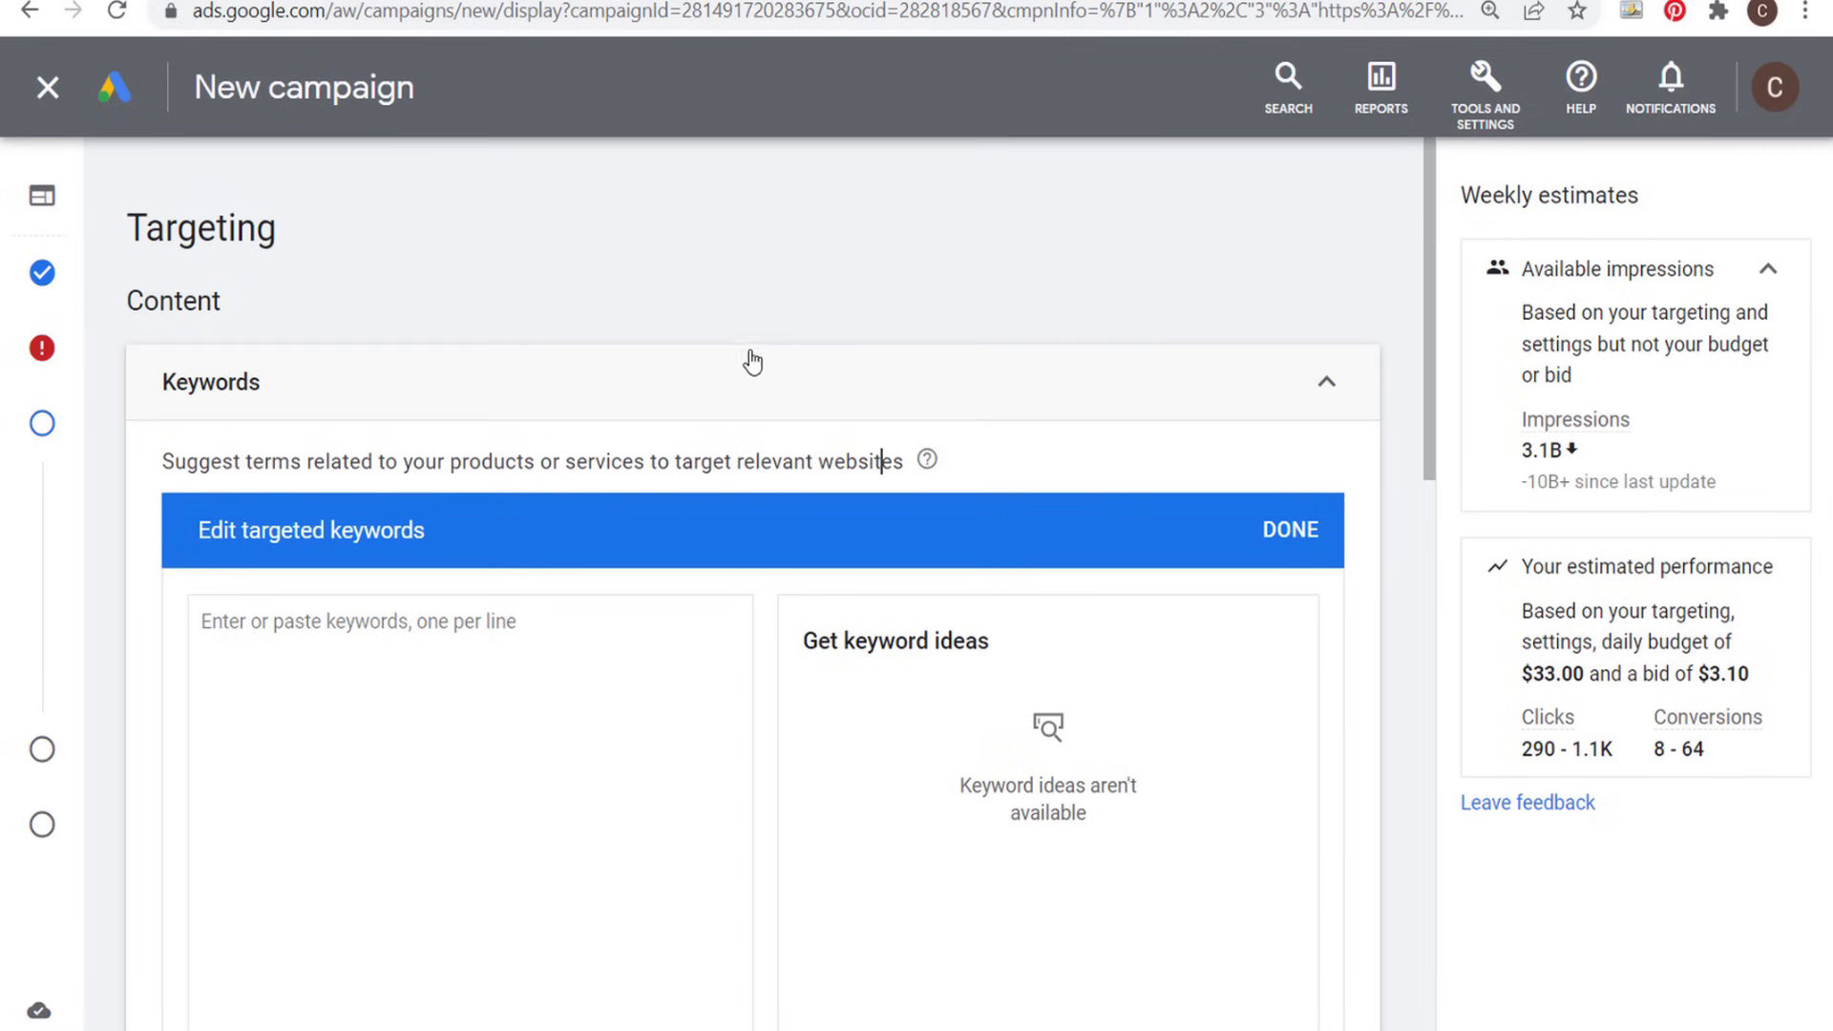
{"action": "scroll", "coordinate": [812, 382], "scroll_direction": "down", "scroll_amount": 8}
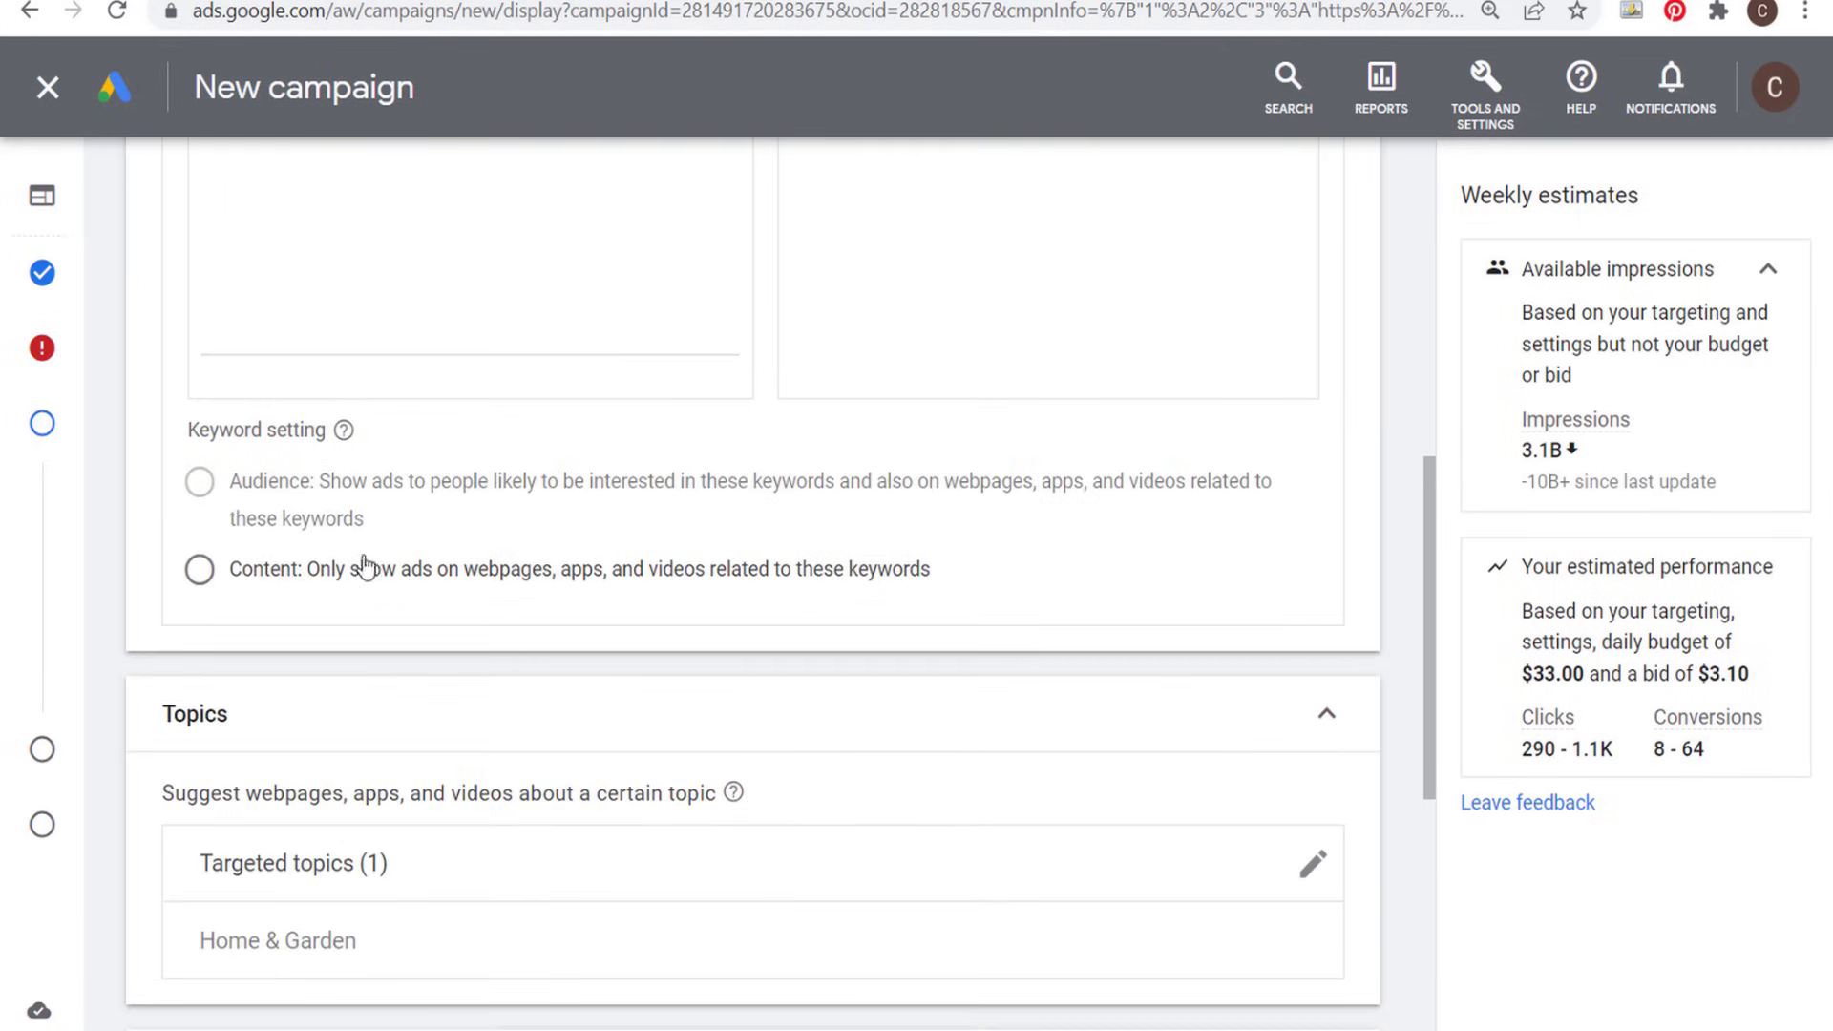
{"action": "left_click", "coordinate": [199, 571]}
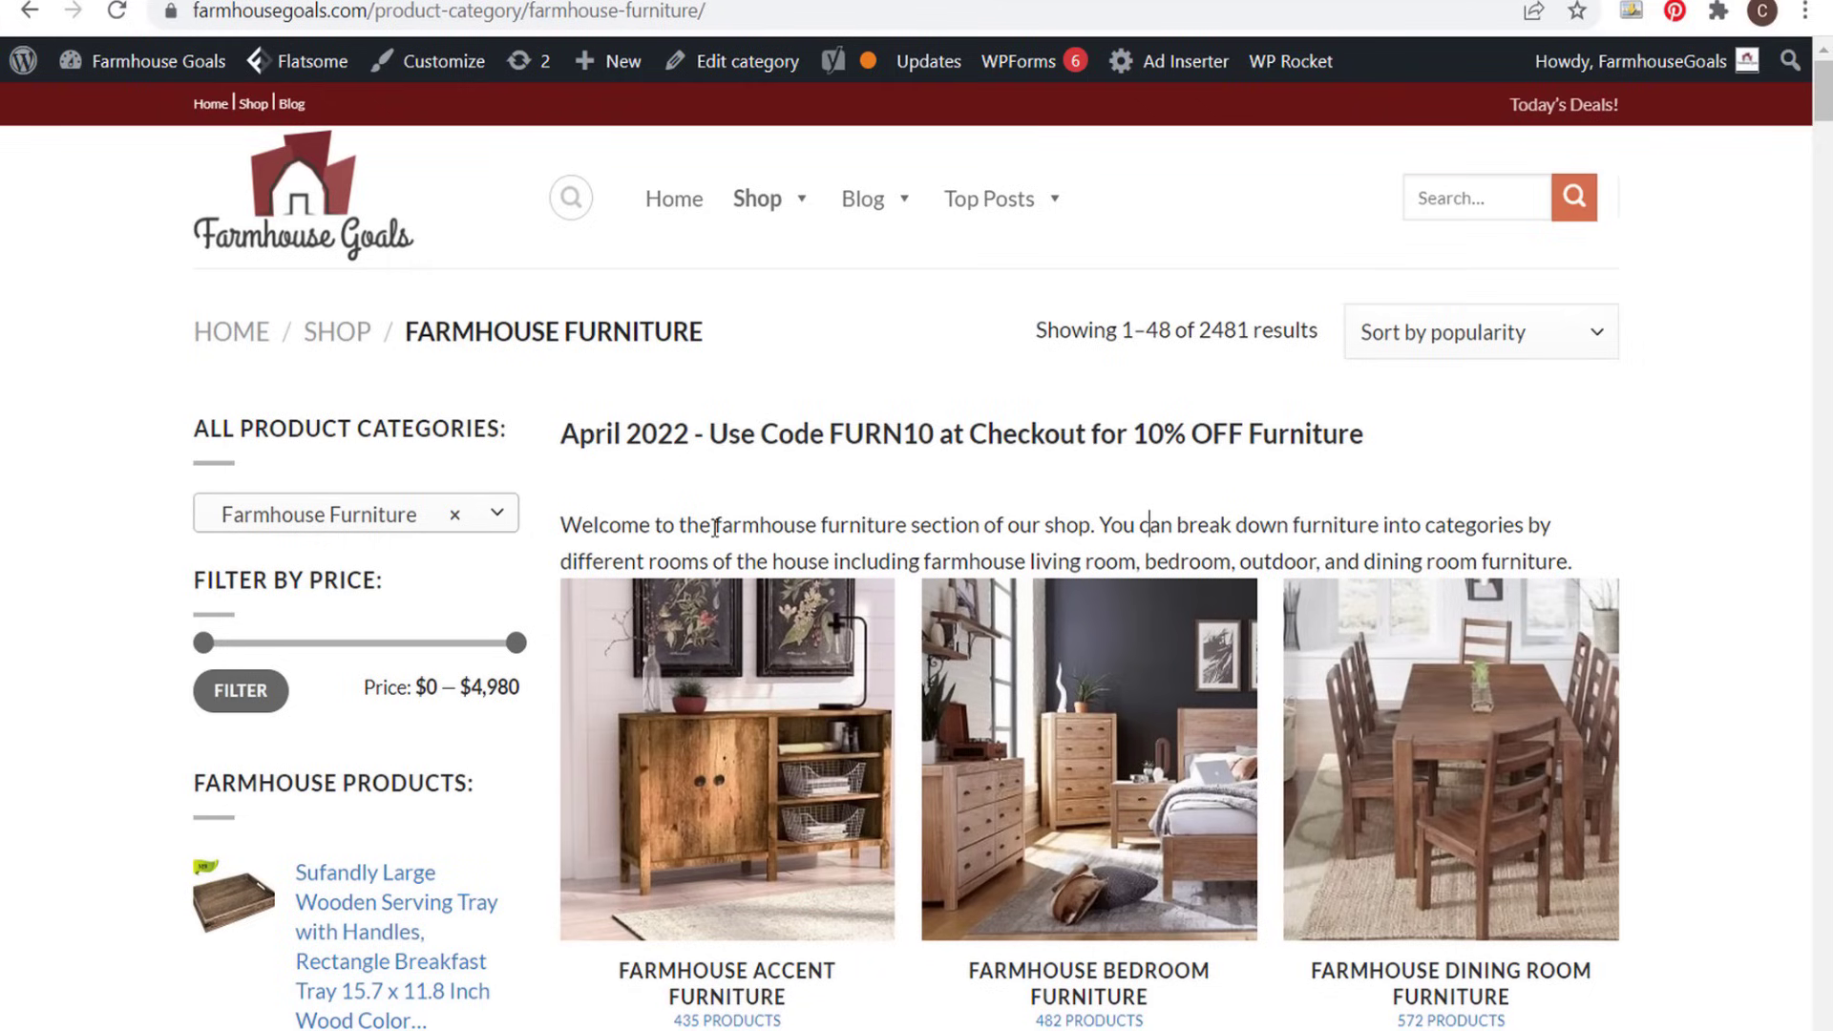
- Examine the intro text on the farmhouse furniture landing page for room and furniture terms that suit keyword targeting
{"action": "left_click_drag", "start_coordinate": [716, 528], "coordinate": [1237, 562]}
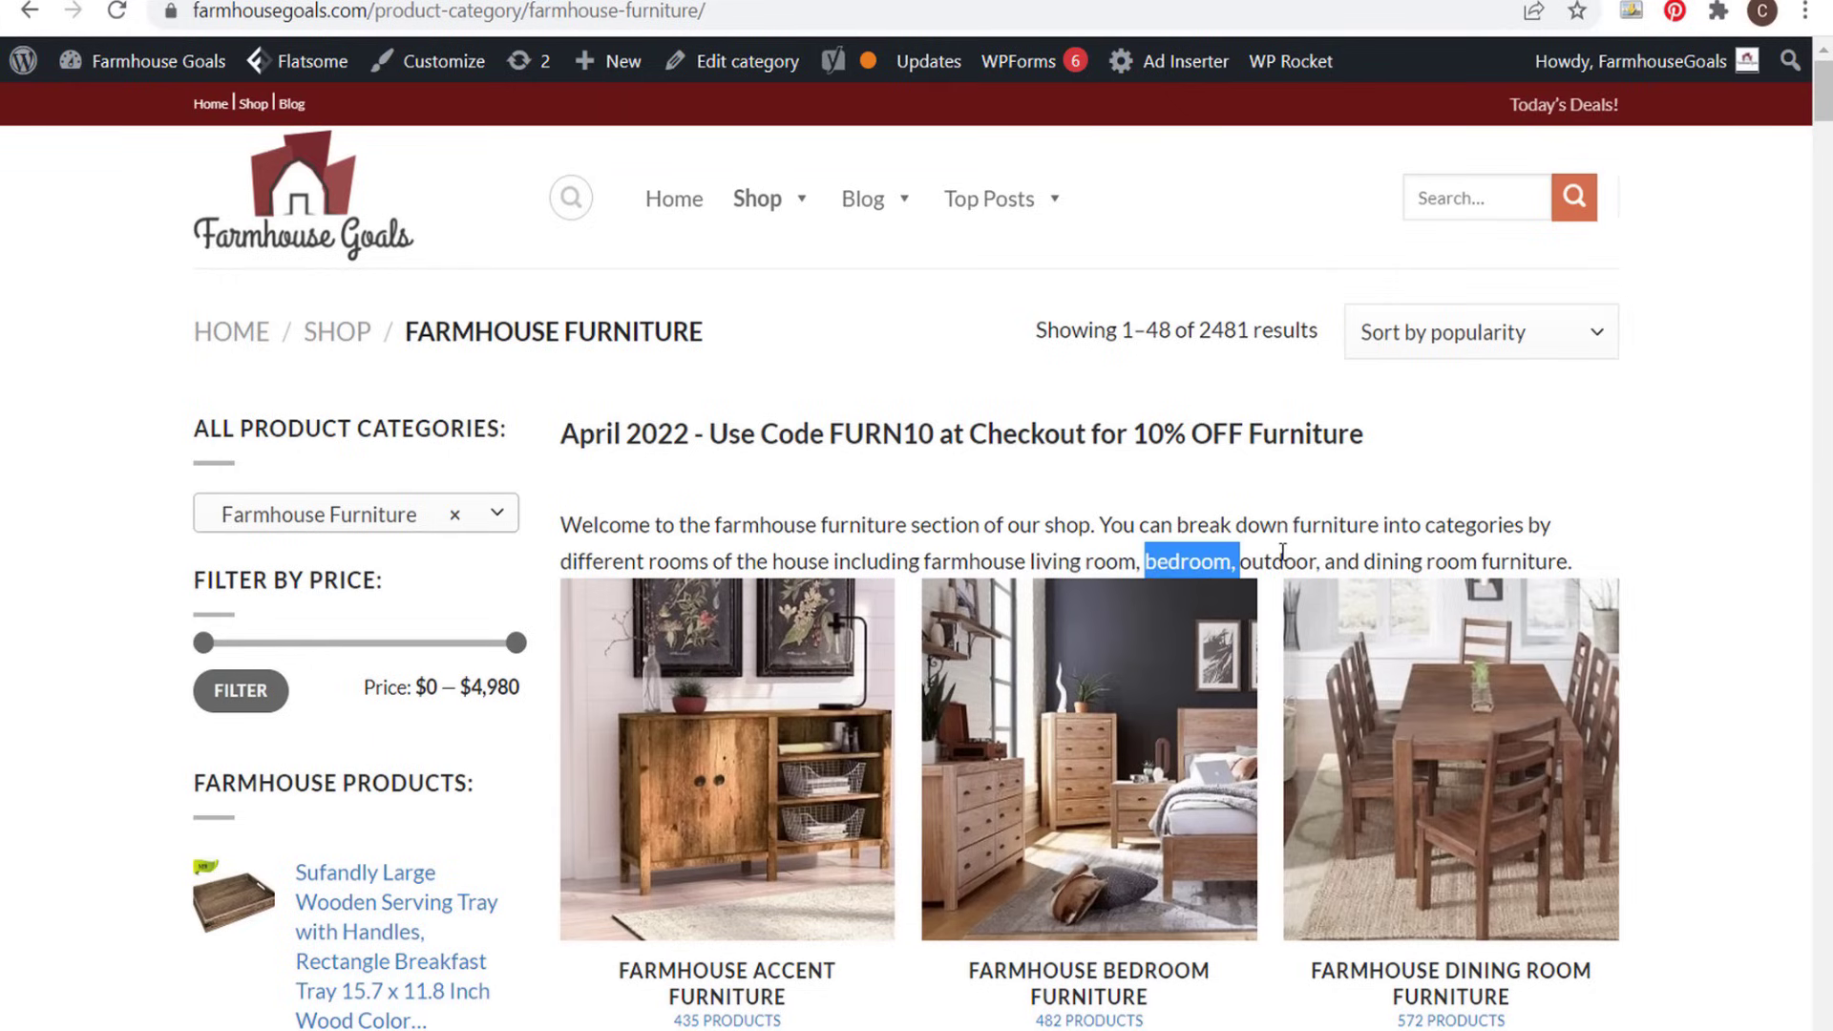
{"action": "left_click", "coordinate": [1282, 552]}
{"action": "left_click_drag", "start_coordinate": [1363, 563], "coordinate": [1541, 563]}
{"action": "left_click", "coordinate": [1530, 556]}
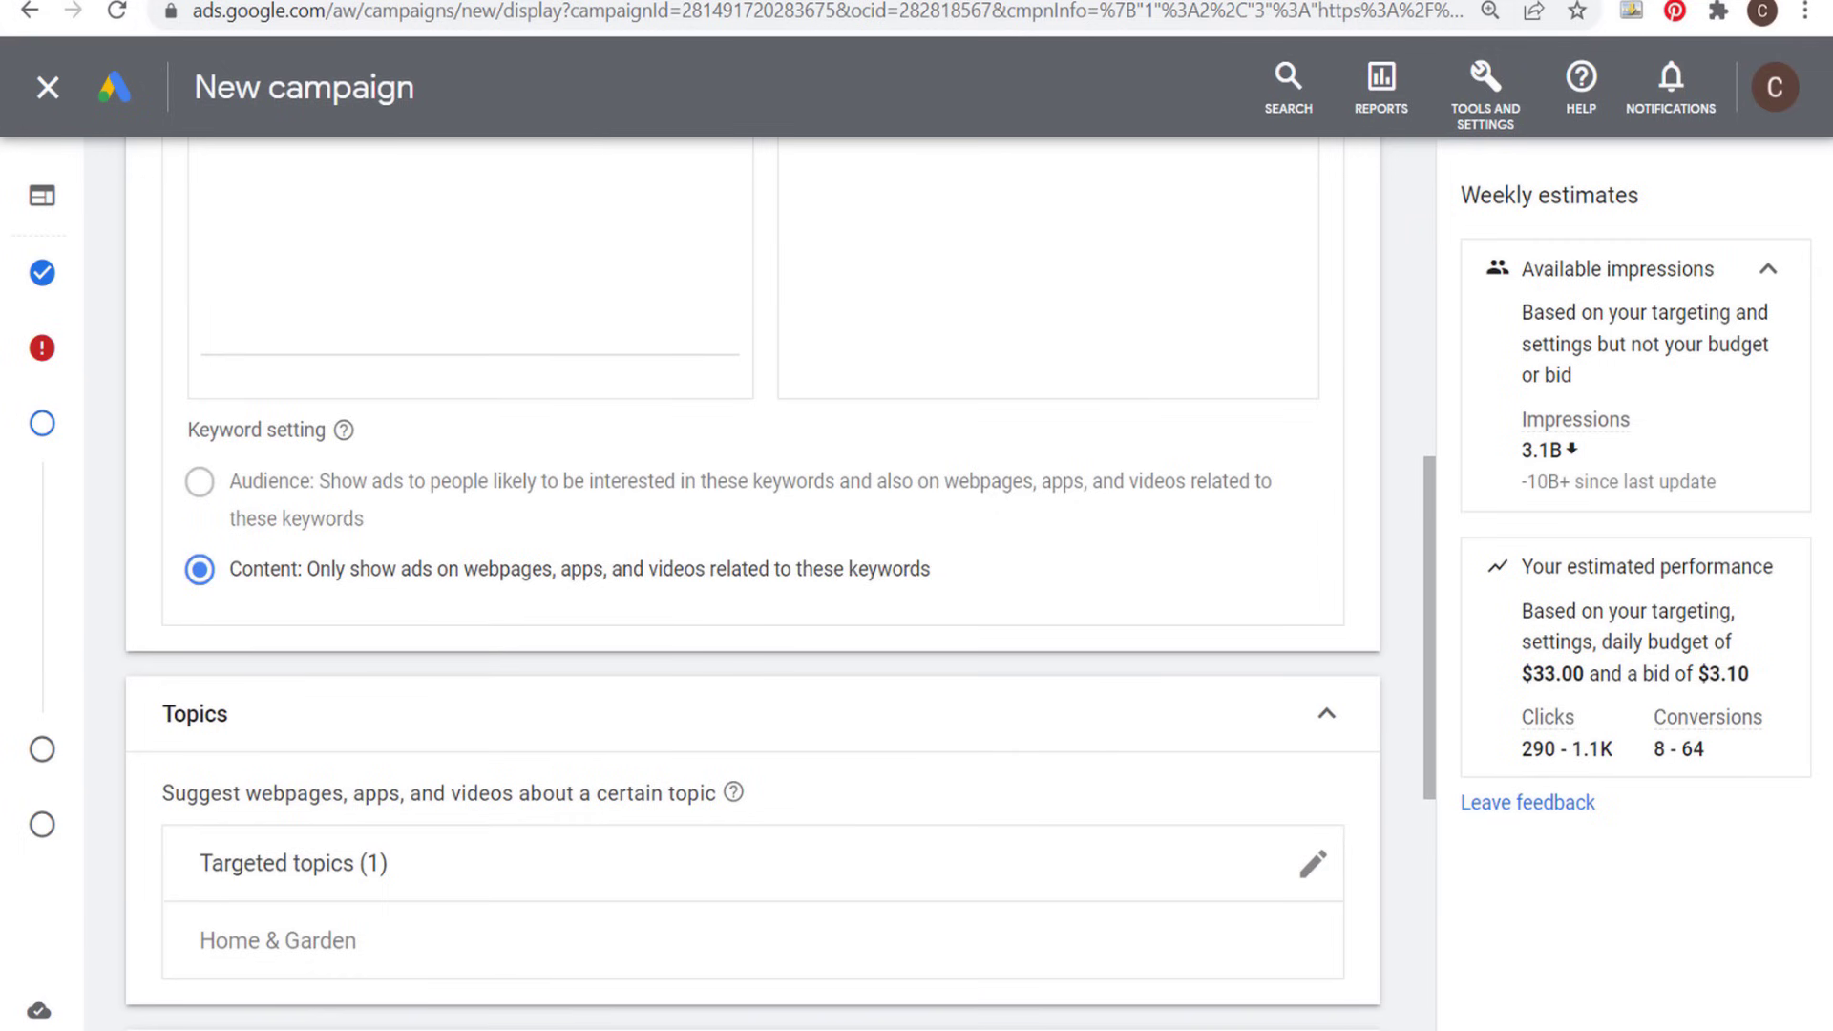
- Close the keyword editor without entering keywords and review the Keywords, Topics and Placements content targeting sections
{"action": "scroll", "coordinate": [467, 290], "scroll_direction": "up", "scroll_amount": 5}
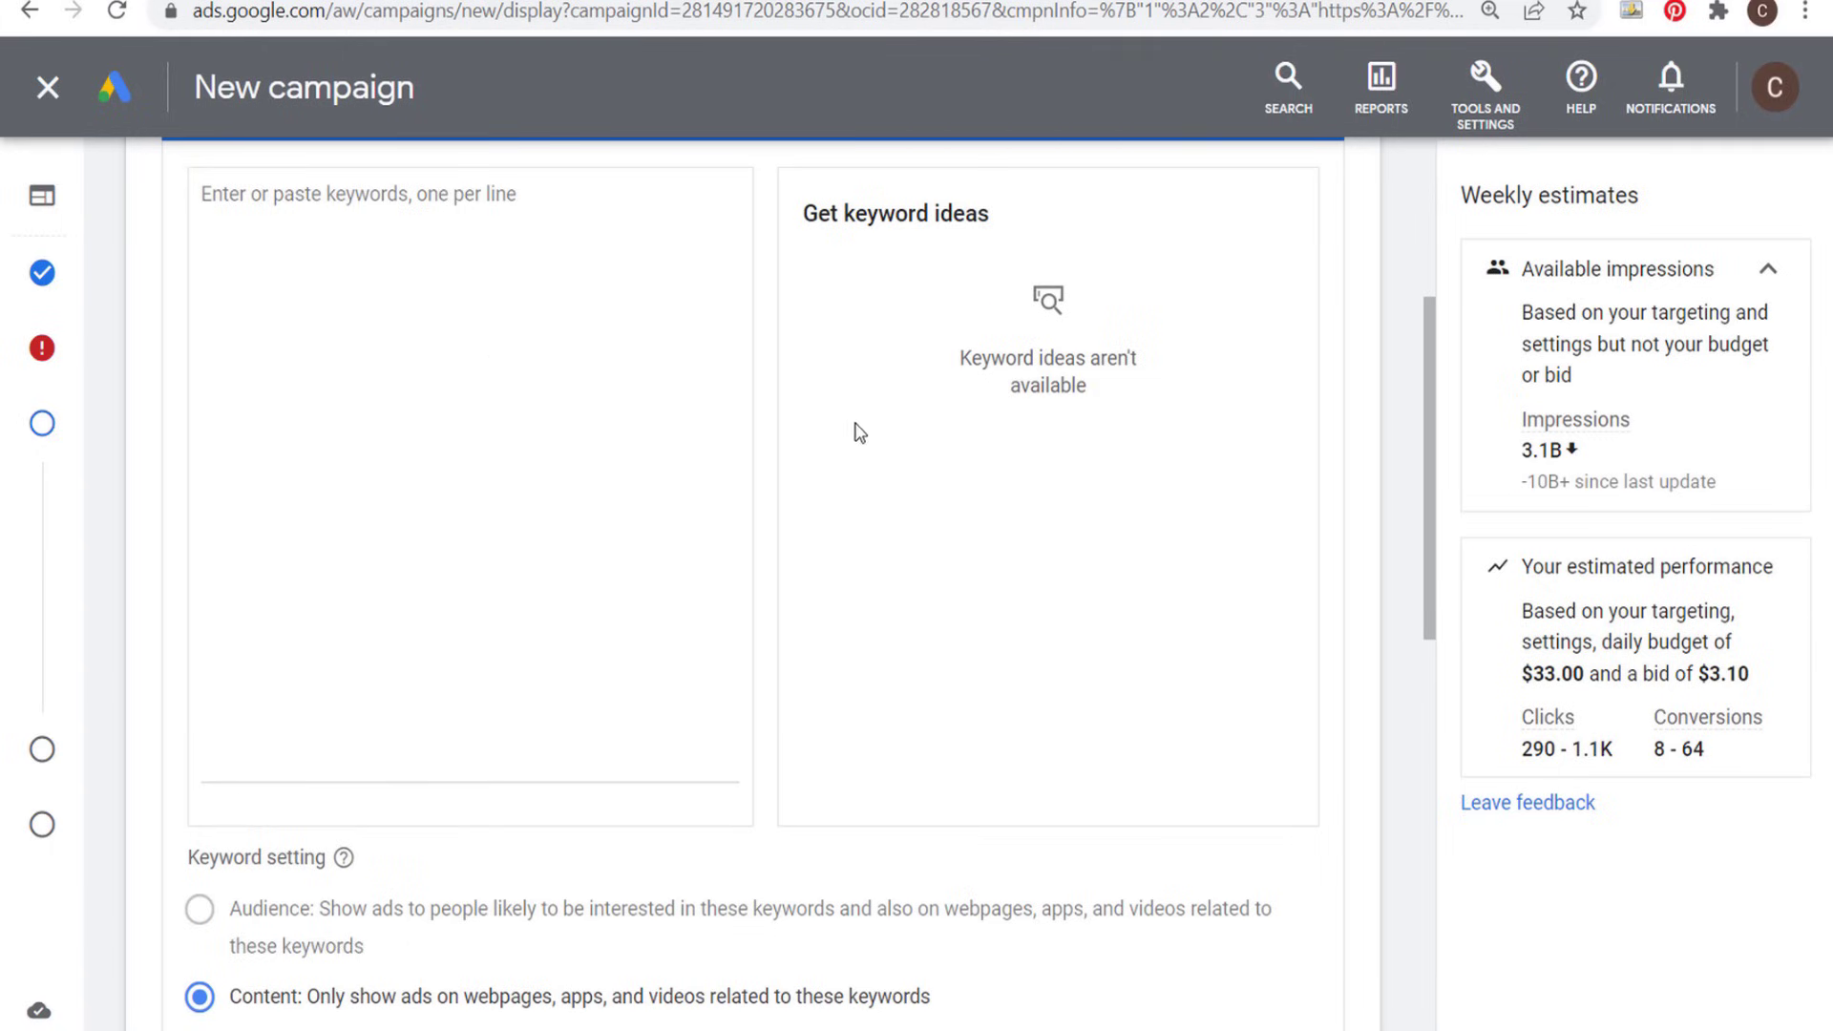
{"action": "scroll", "coordinate": [936, 535], "scroll_direction": "up", "scroll_amount": 2}
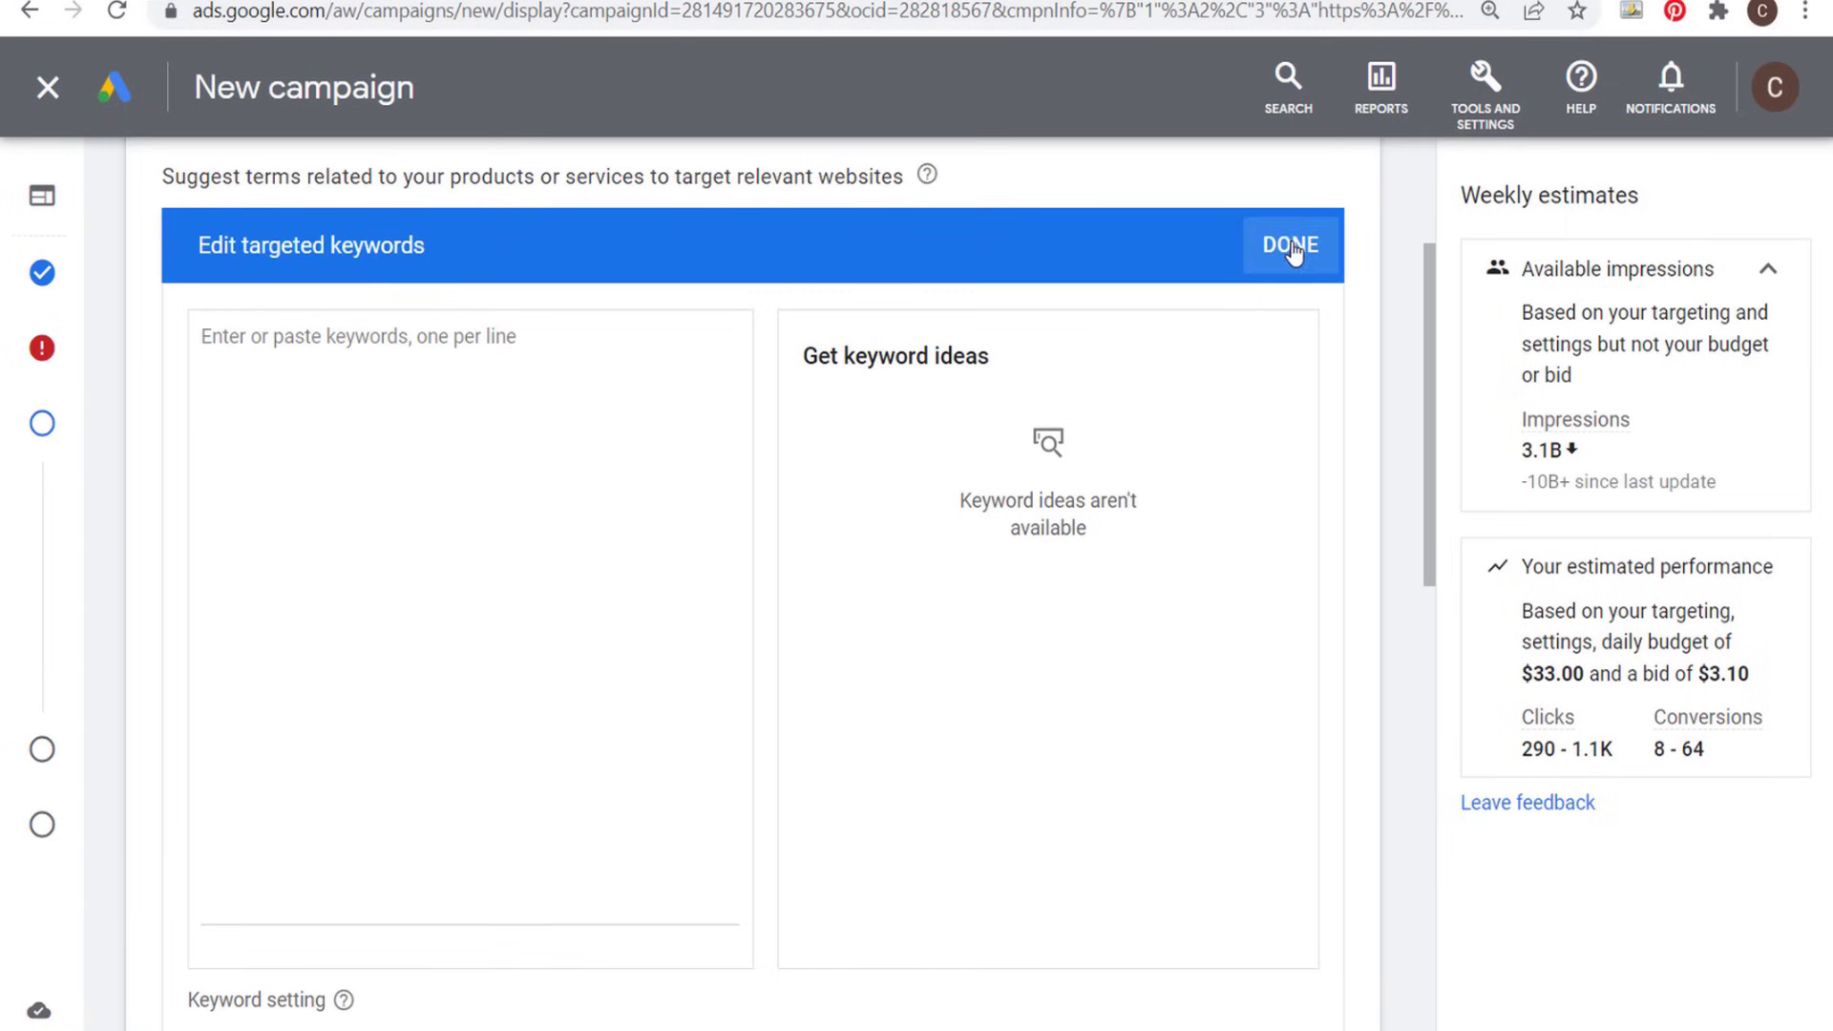
{"action": "left_click", "coordinate": [1291, 247]}
{"action": "scroll", "coordinate": [315, 344], "scroll_direction": "up", "scroll_amount": 1}
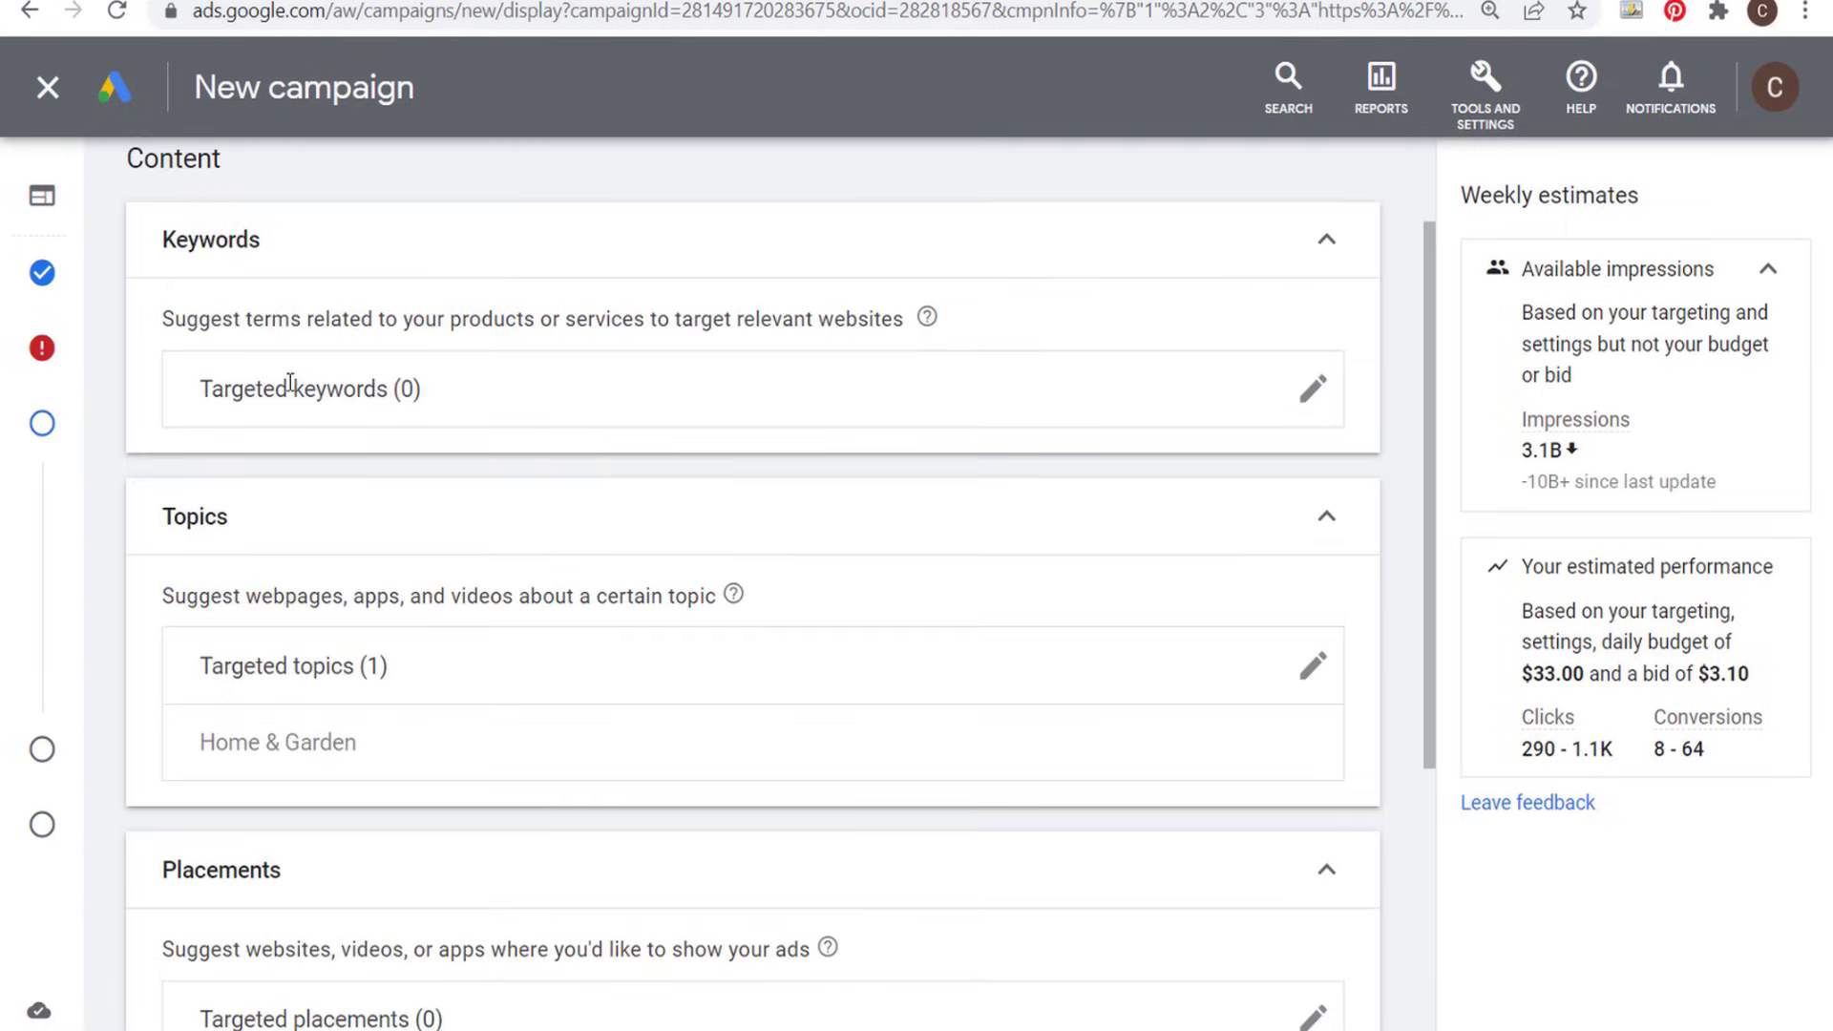
{"action": "left_click_drag", "start_coordinate": [116, 177], "coordinate": [267, 163]}
{"action": "scroll", "coordinate": [270, 286], "scroll_direction": "up", "scroll_amount": 1}
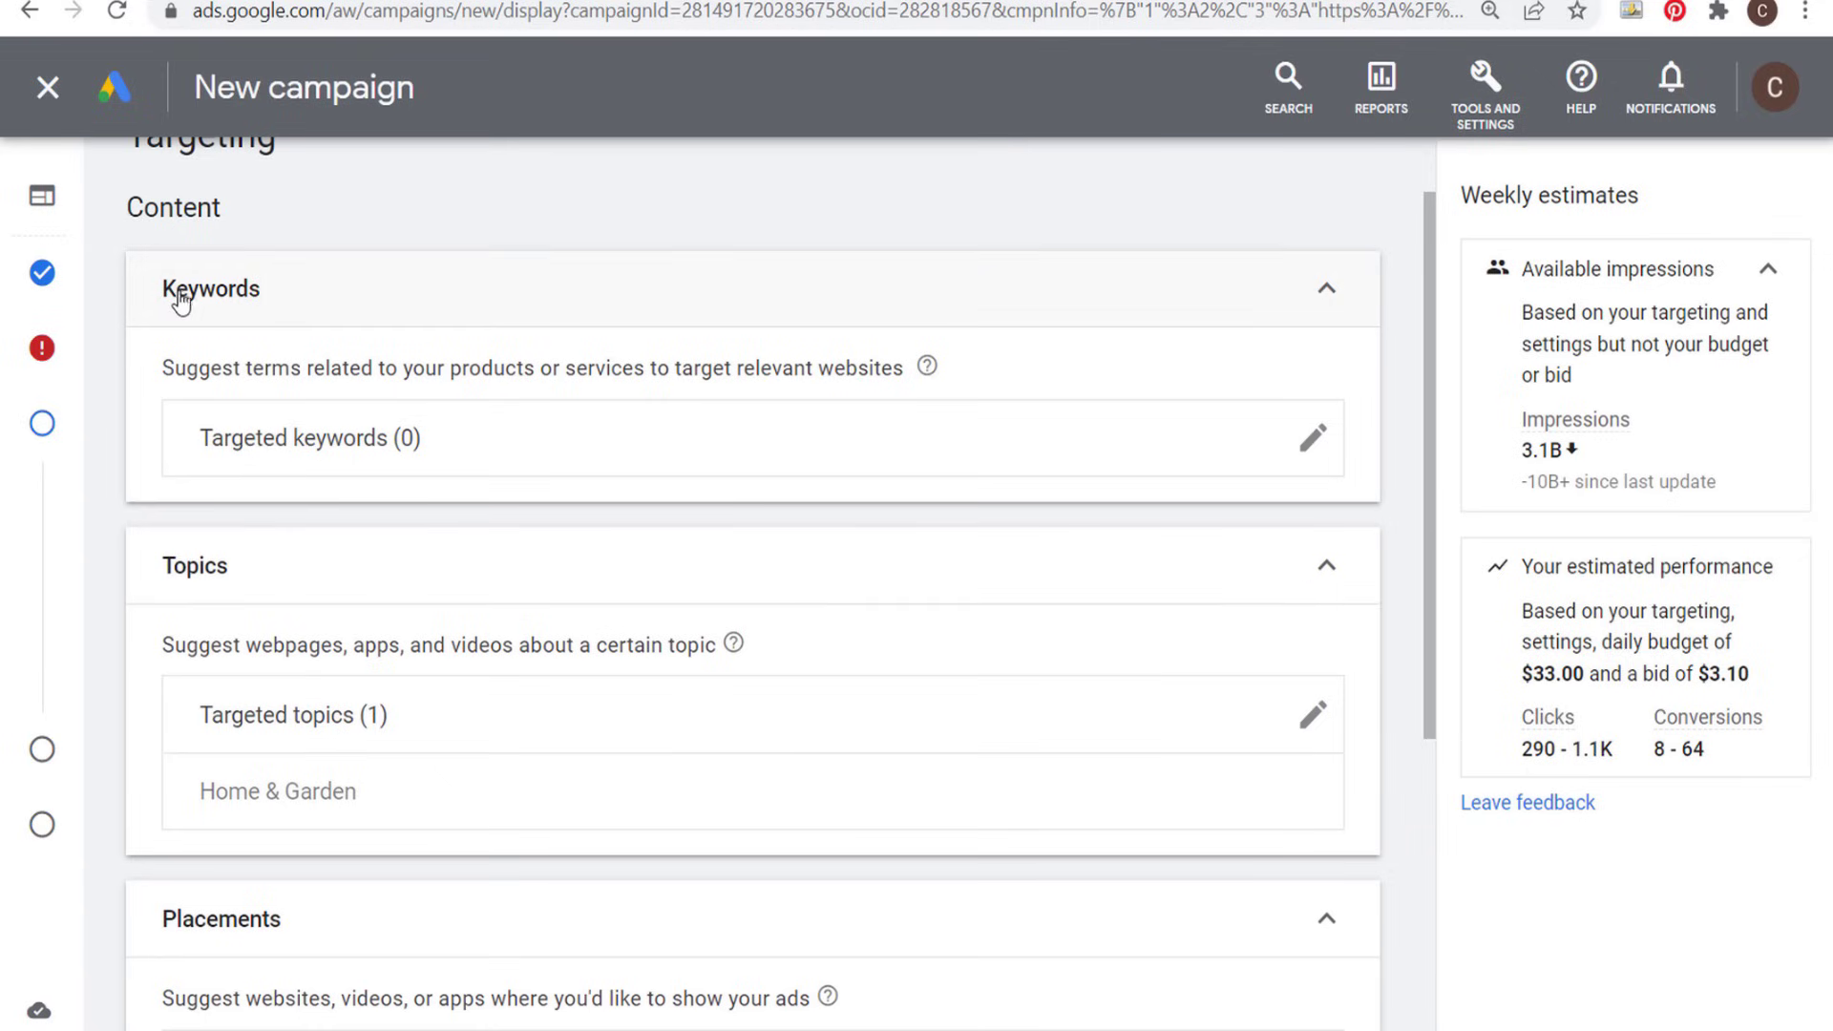
{"action": "scroll", "coordinate": [251, 311], "scroll_direction": "down", "scroll_amount": 3}
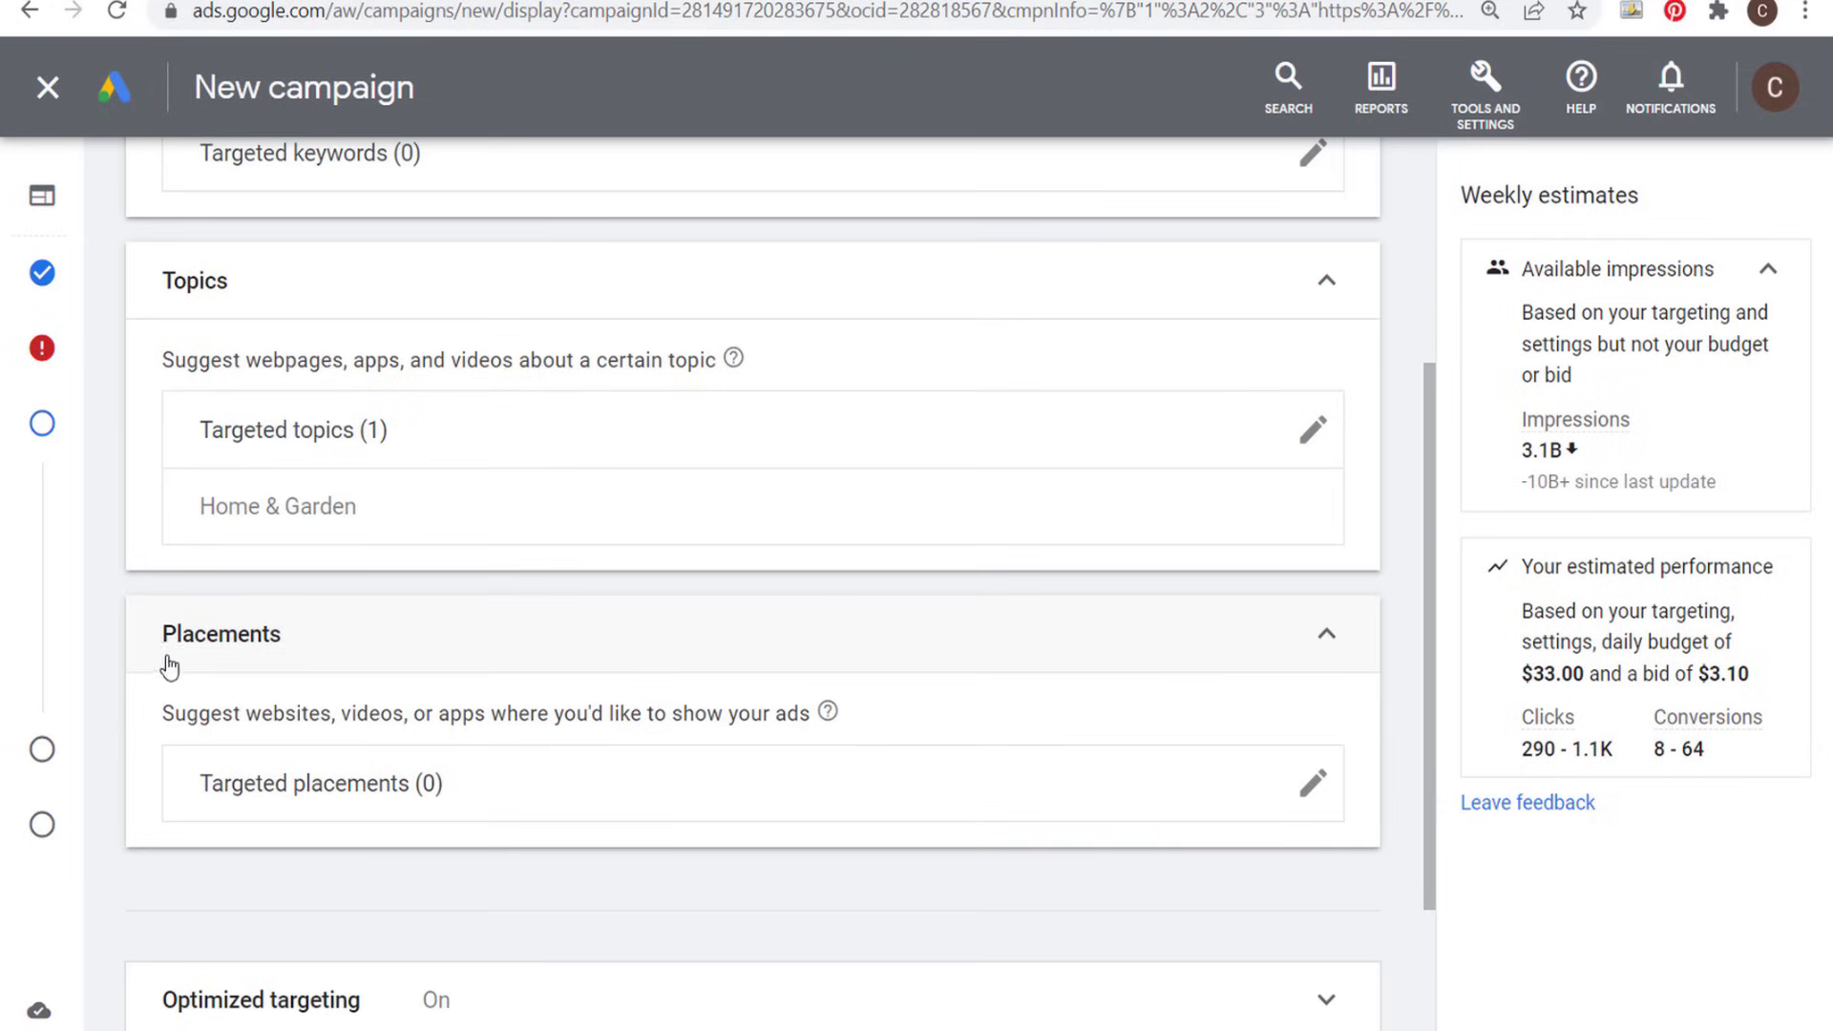
{"action": "scroll", "coordinate": [439, 632], "scroll_direction": "down", "scroll_amount": 3}
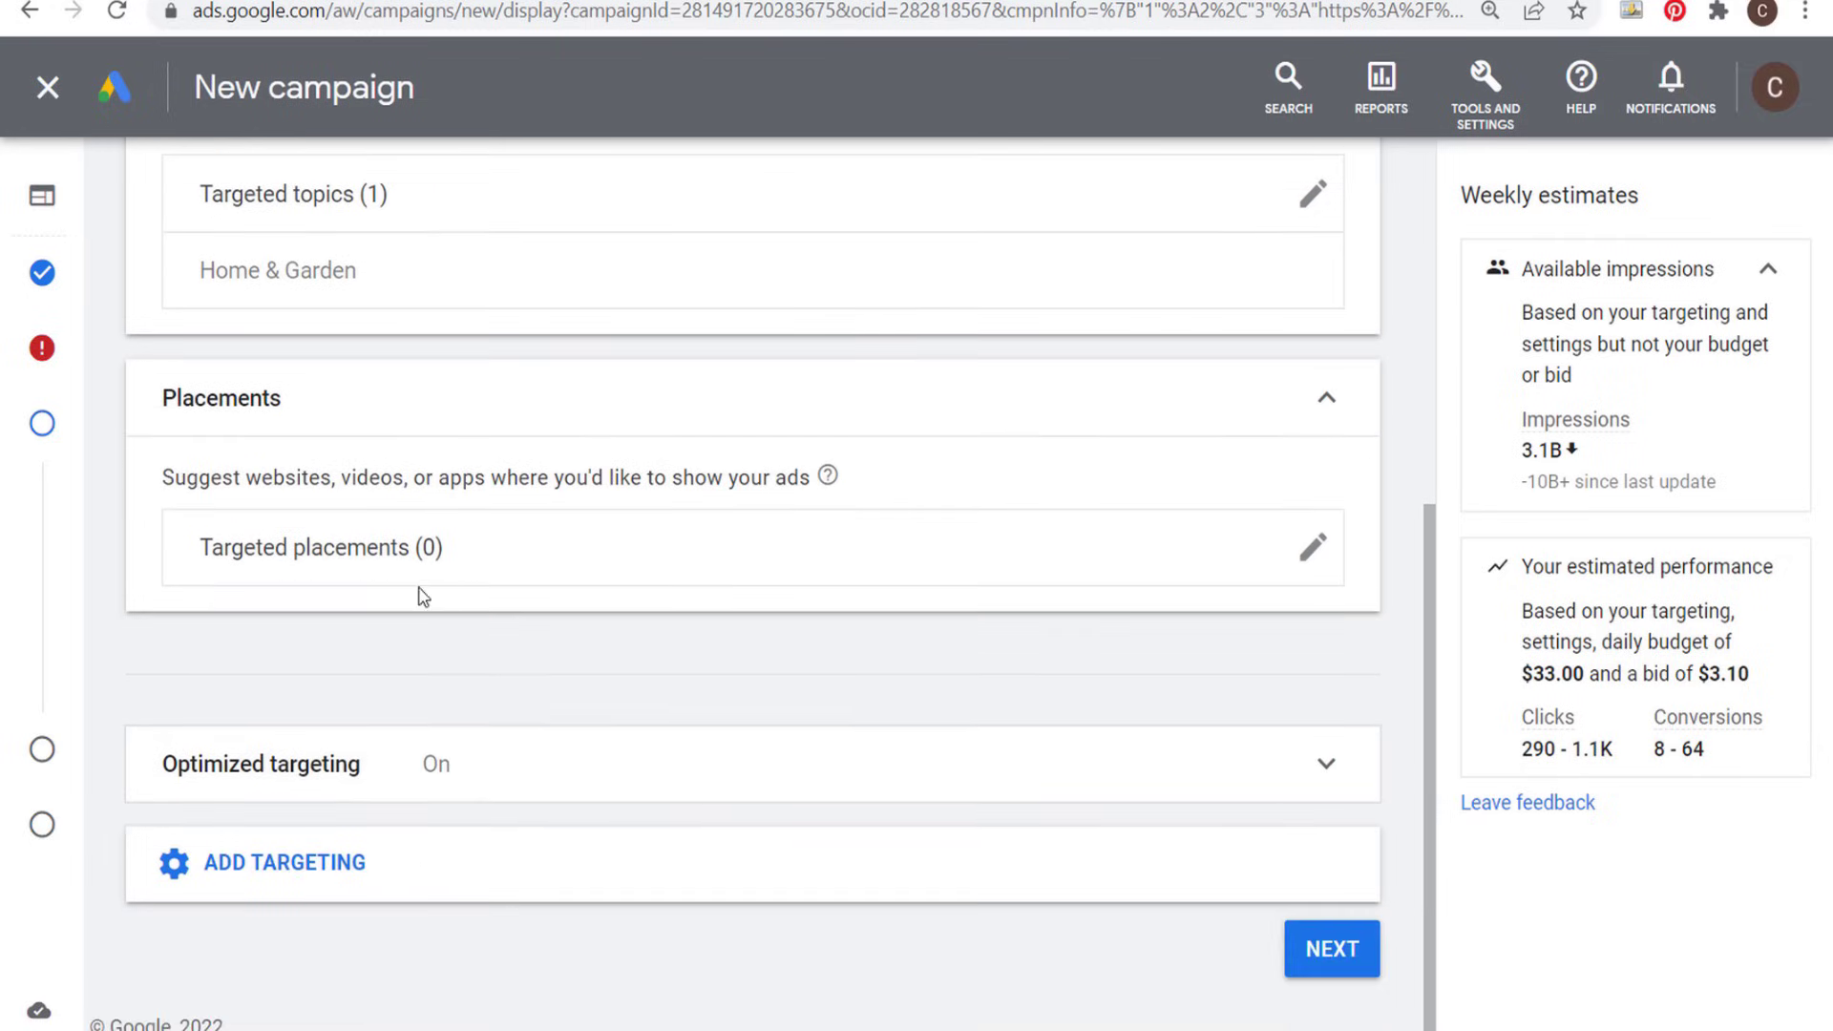
- Add demographic targeting, check the gender, age, parental status and household income options, and collapse the section
{"action": "left_click", "coordinate": [428, 848]}
{"action": "scroll", "coordinate": [450, 800], "scroll_direction": "down", "scroll_amount": 1}
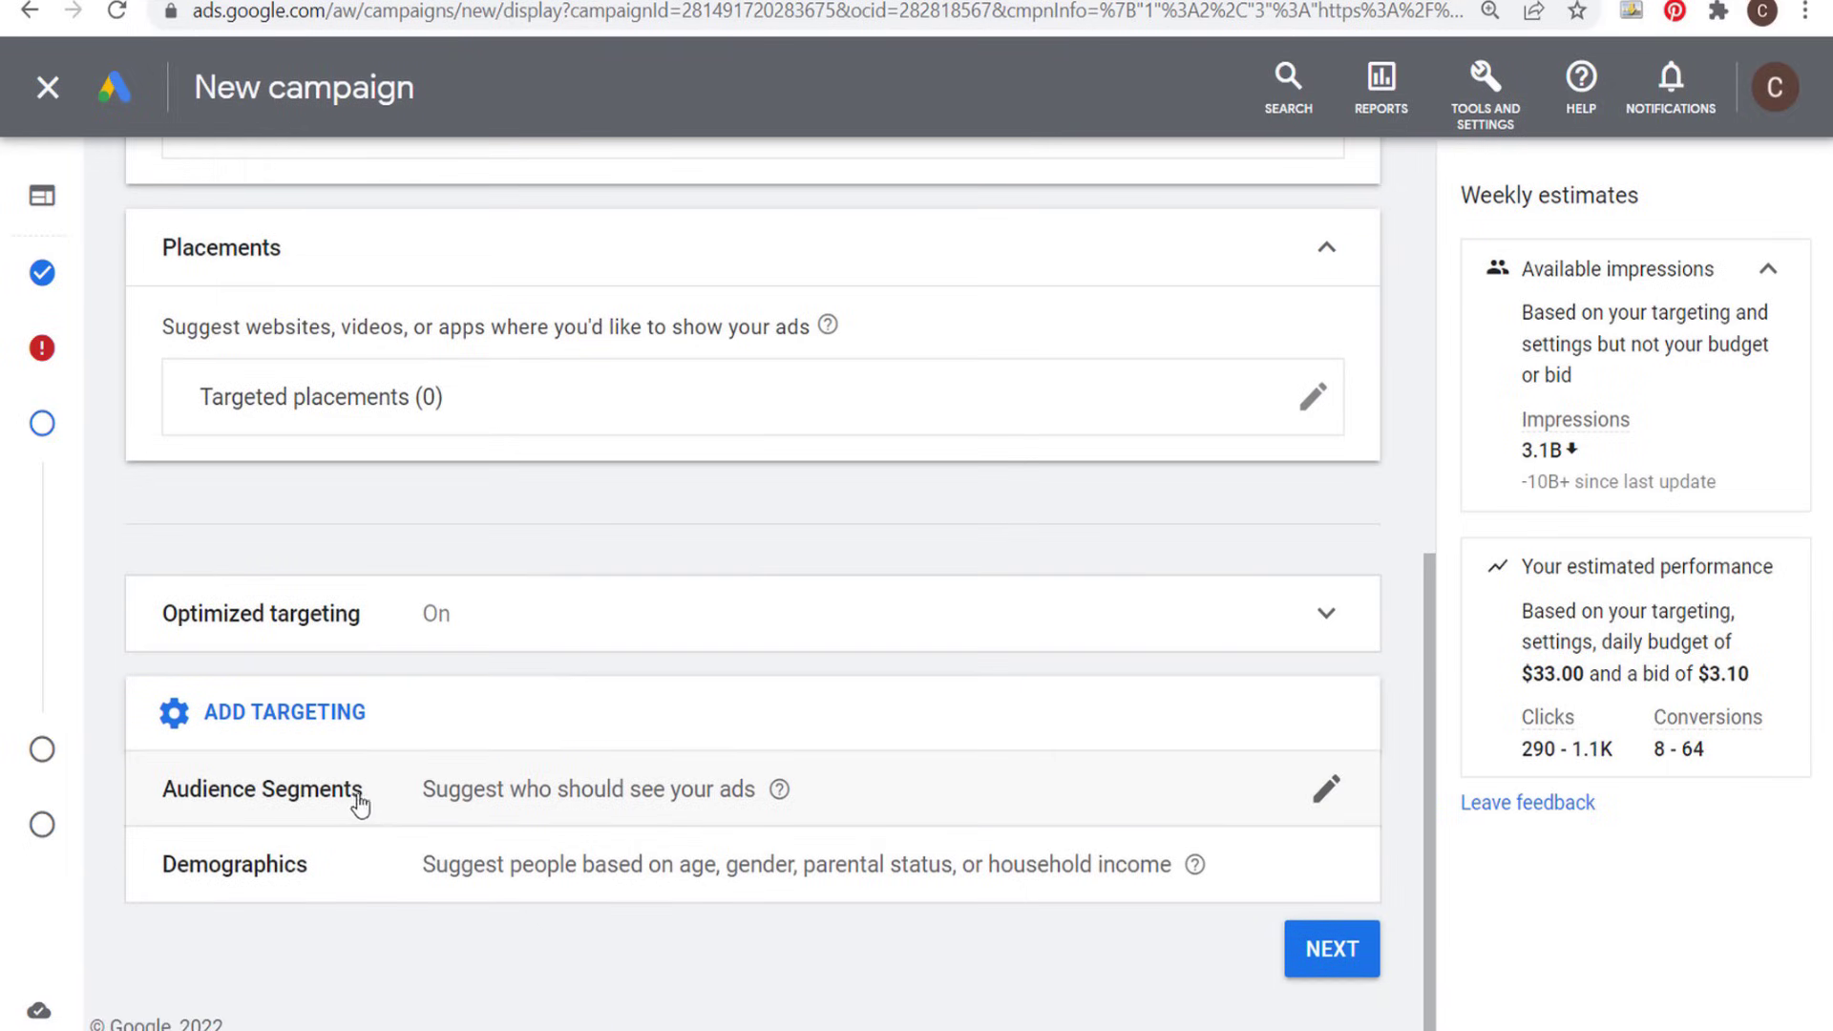
{"action": "left_click", "coordinate": [1024, 873]}
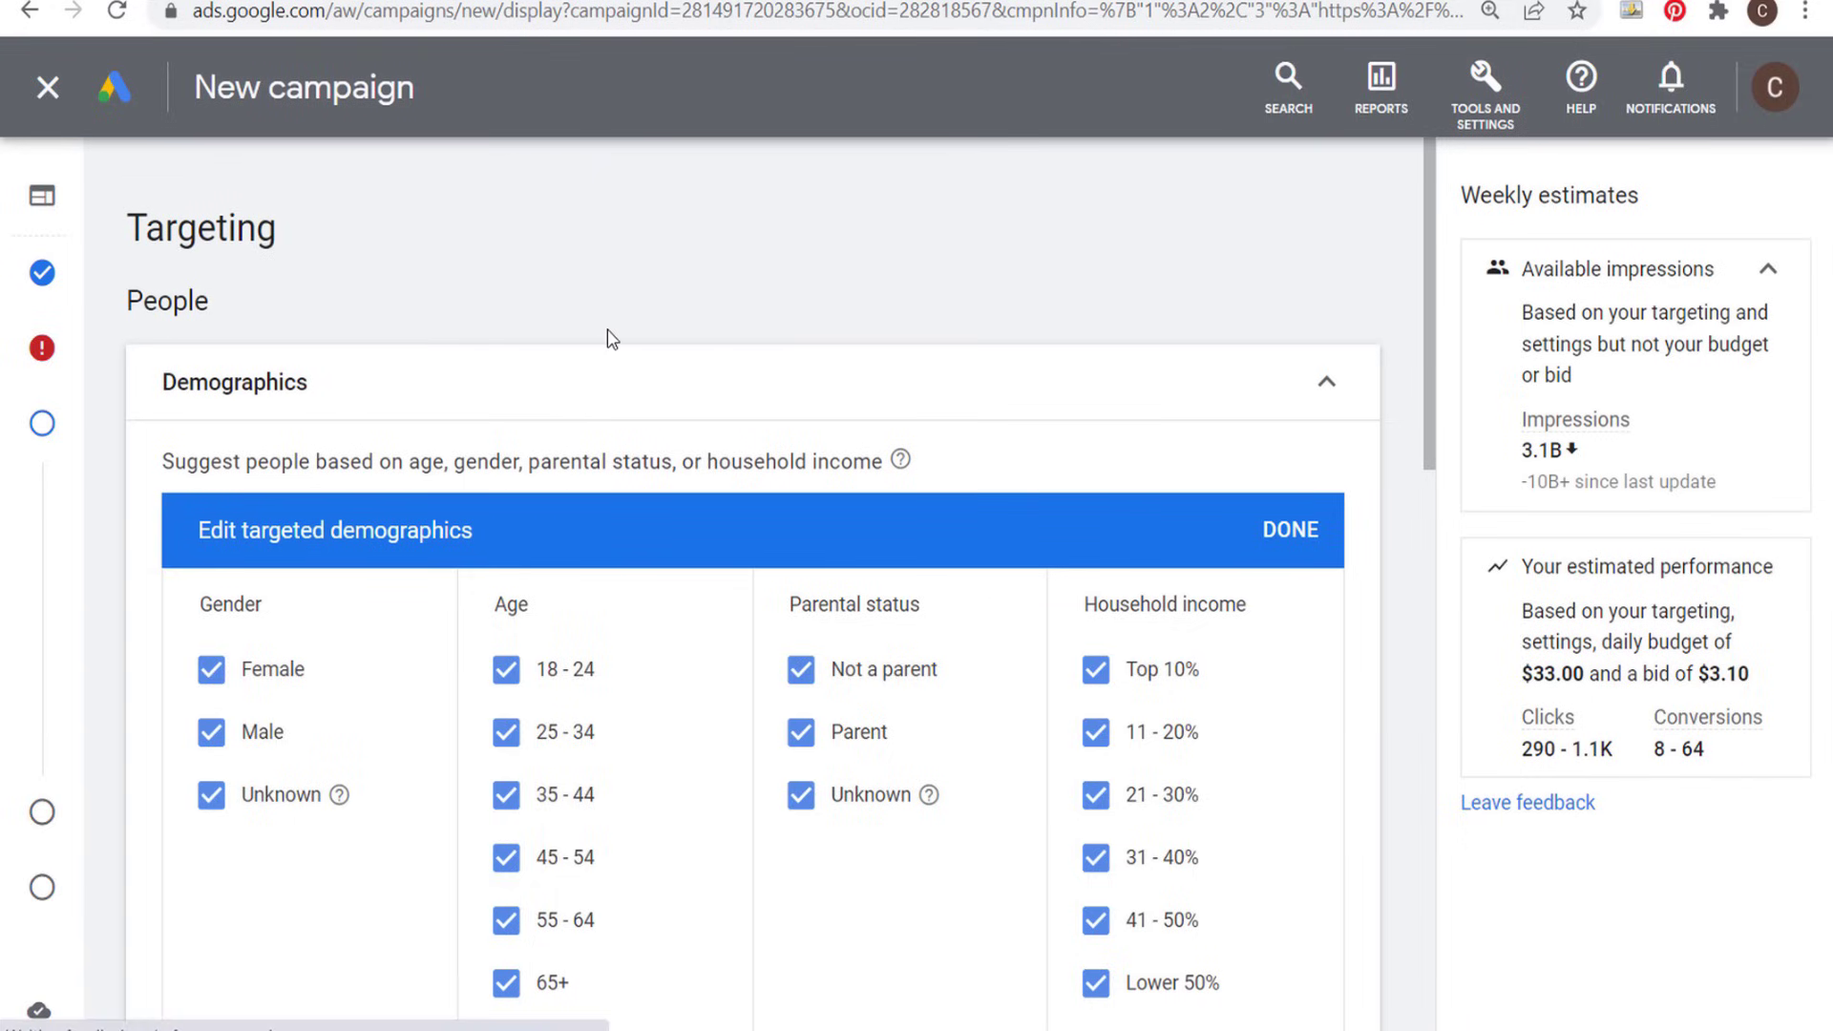
{"action": "left_click", "coordinate": [1346, 387]}
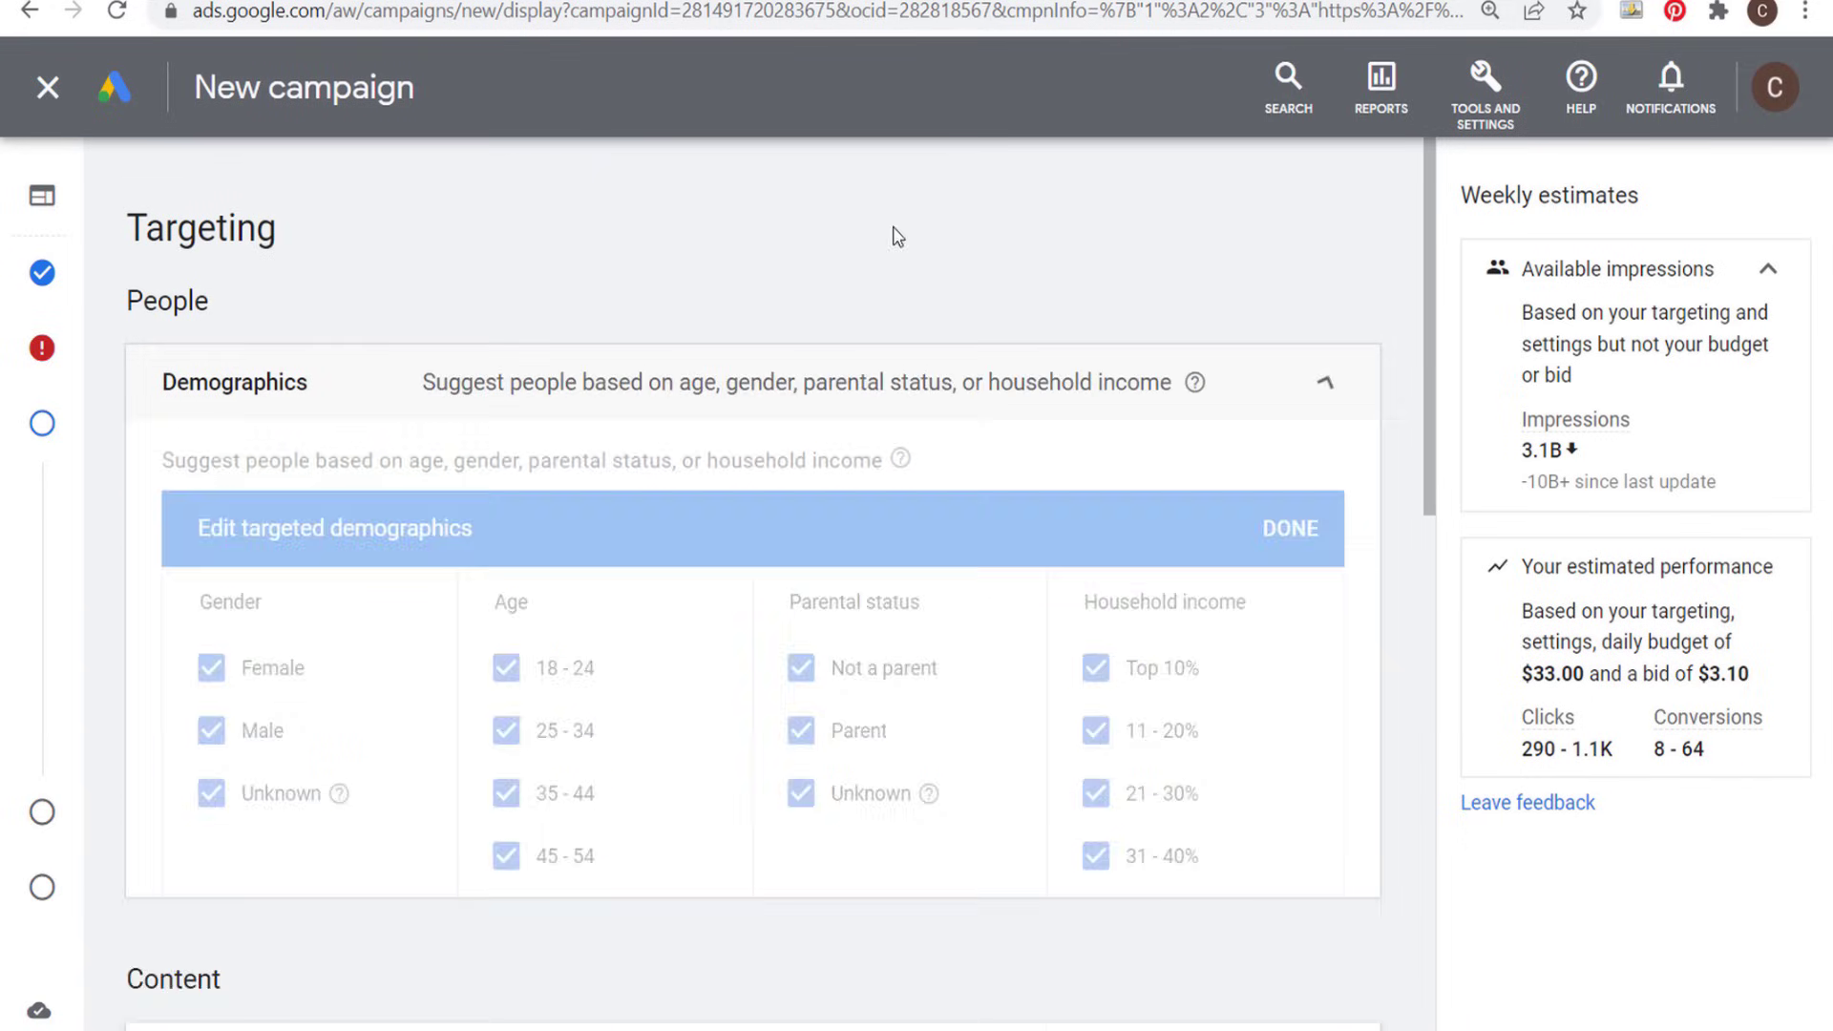
- Add audience segment targeting and display the segment categories for browsing
{"action": "scroll", "coordinate": [468, 382], "scroll_direction": "down", "scroll_amount": 3}
{"action": "scroll", "coordinate": [477, 525], "scroll_direction": "down", "scroll_amount": 4}
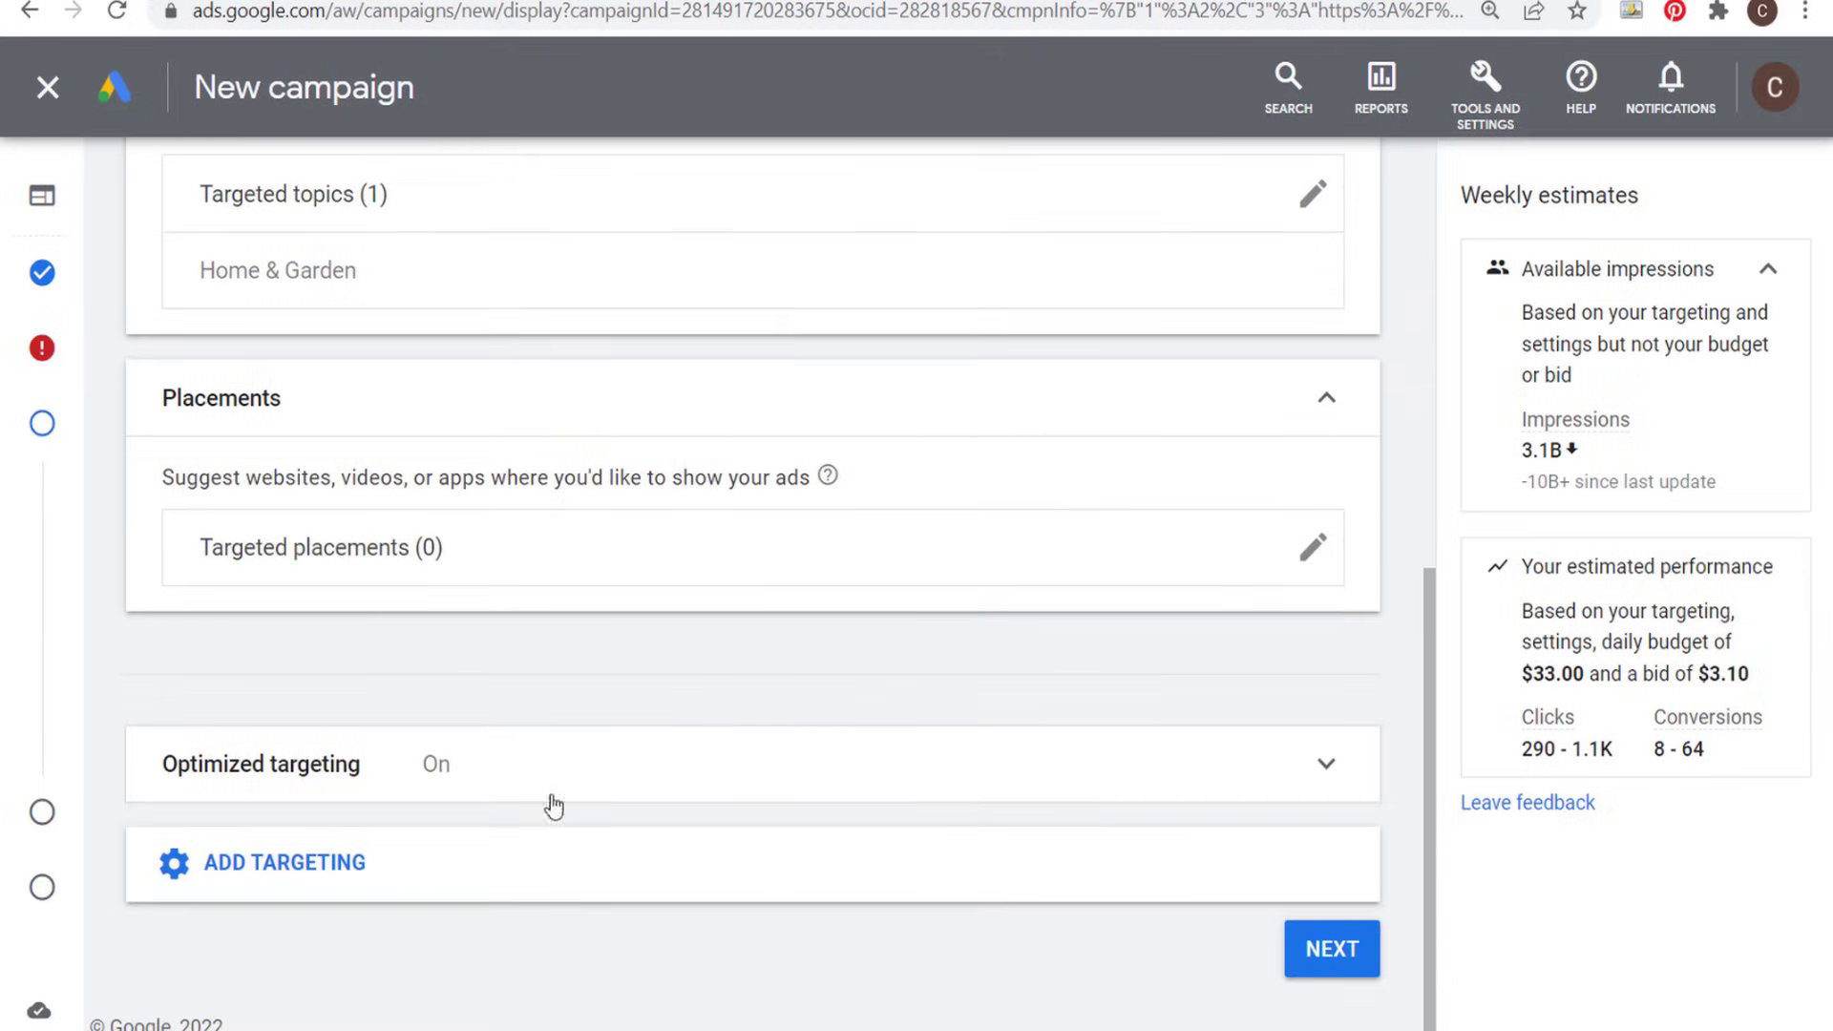
{"action": "left_click", "coordinate": [387, 833]}
{"action": "left_click", "coordinate": [287, 864]}
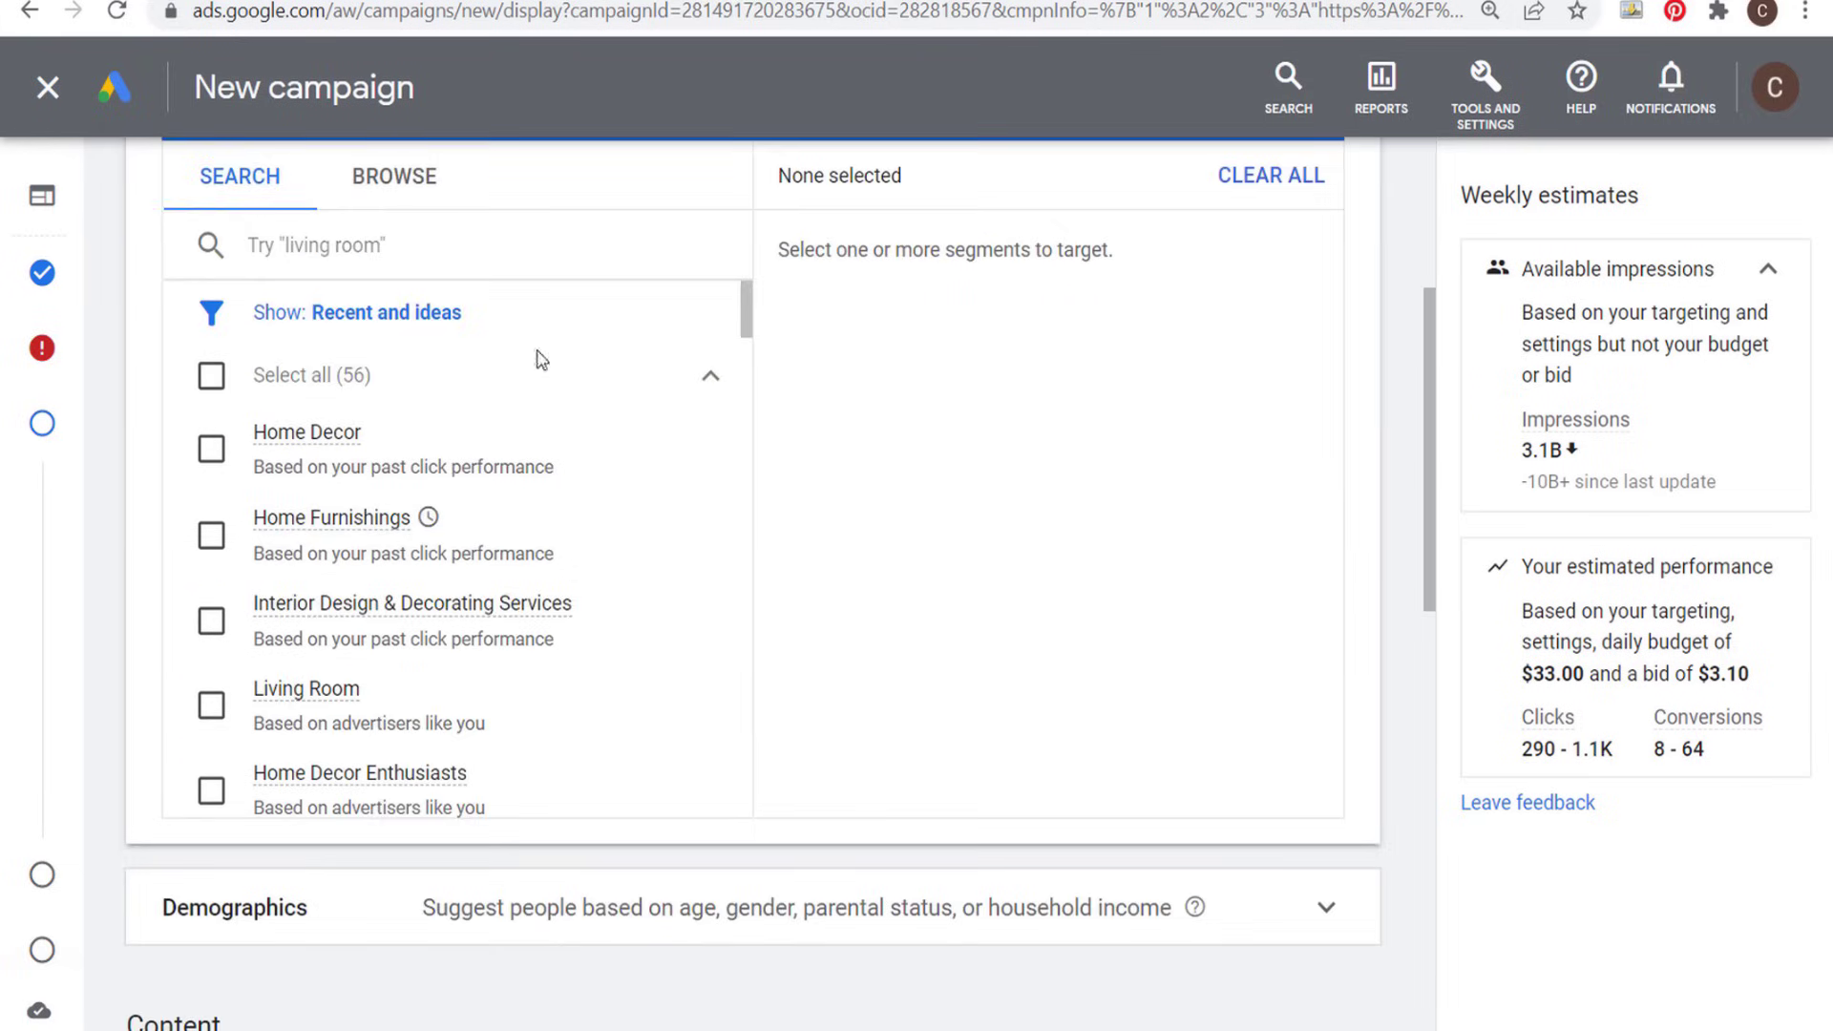
{"action": "left_click", "coordinate": [405, 191]}
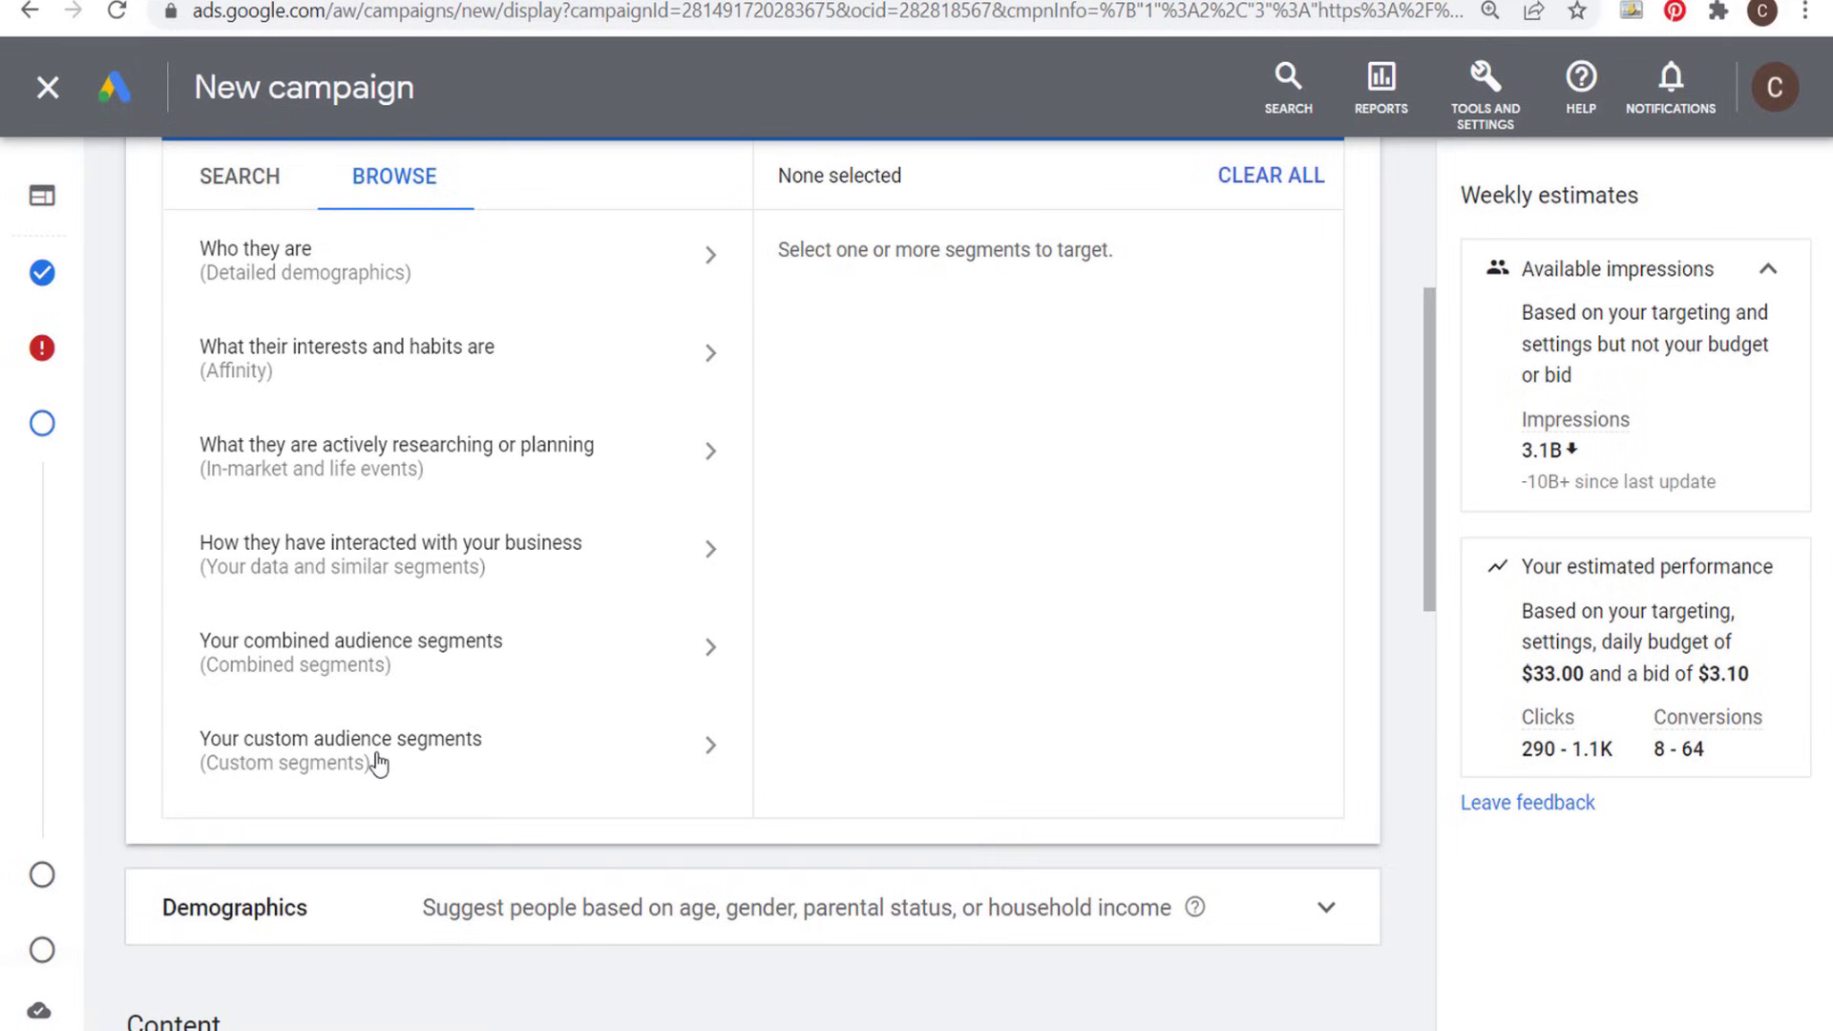
- Browse the detailed demographics segments, inspect the Homeownership Status options and return to the segment categories
{"action": "left_click", "coordinate": [463, 270]}
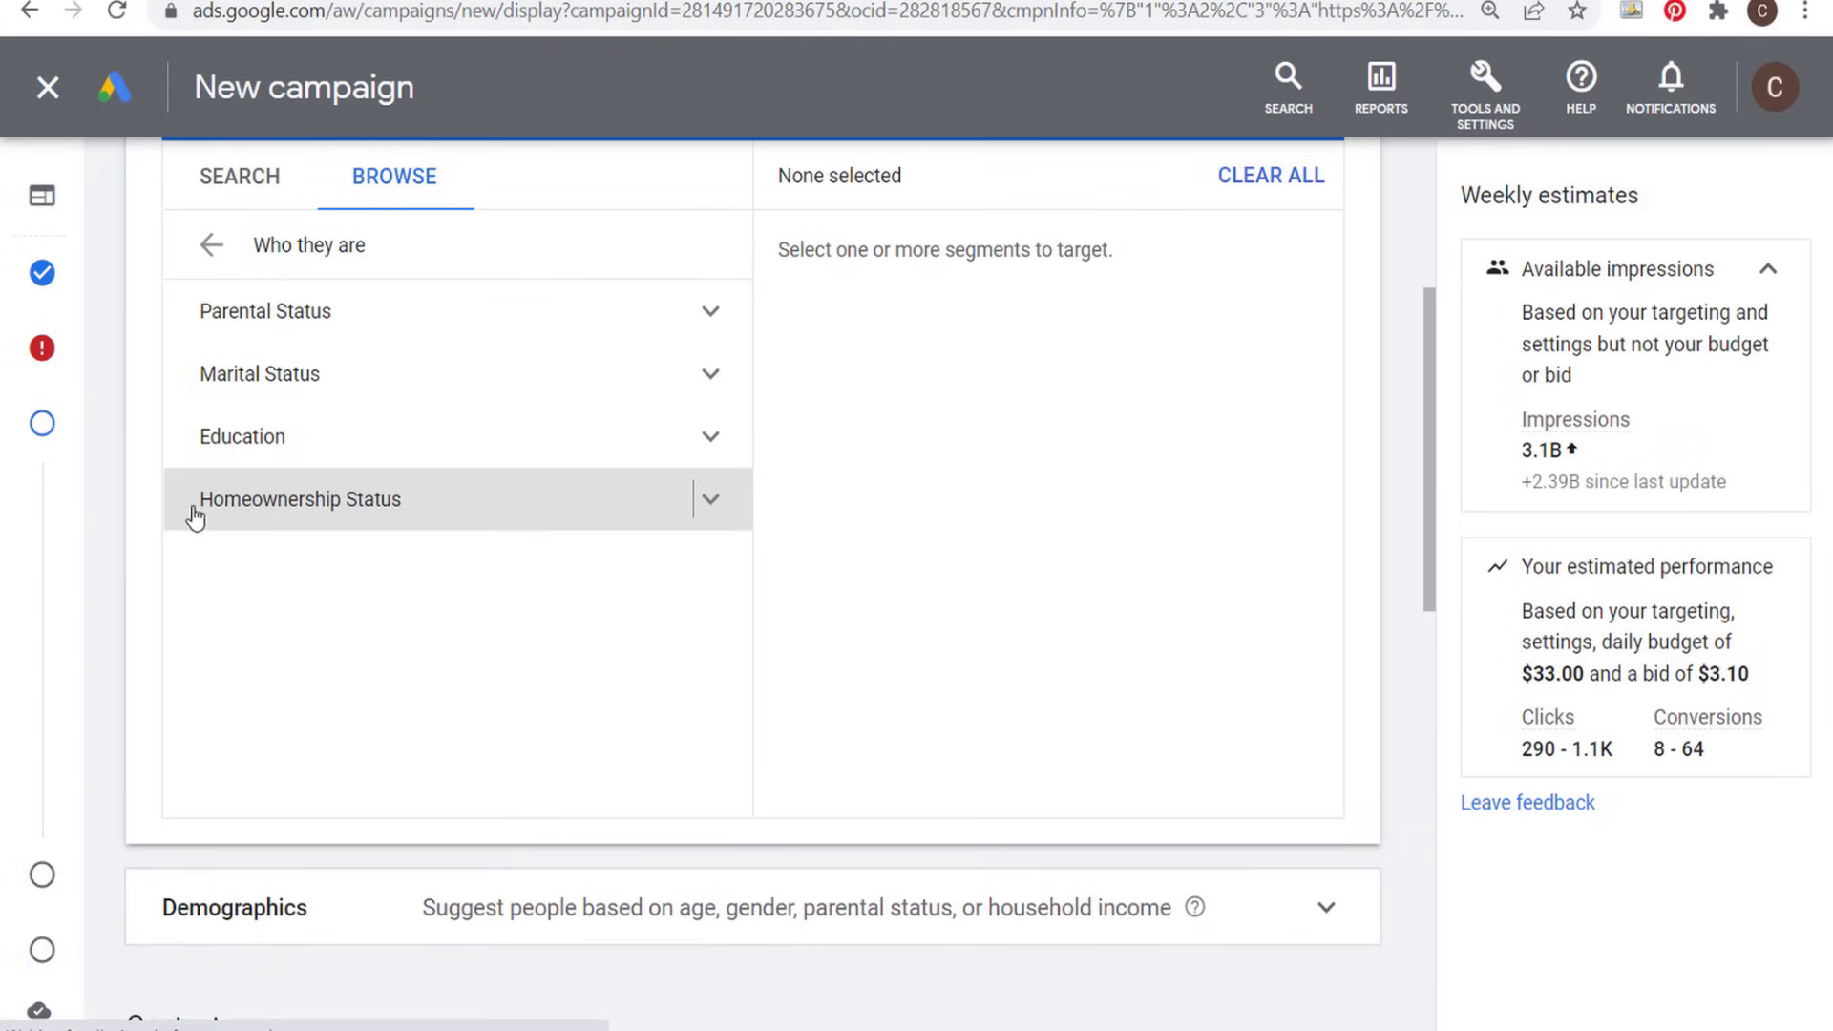
{"action": "left_click", "coordinate": [711, 504]}
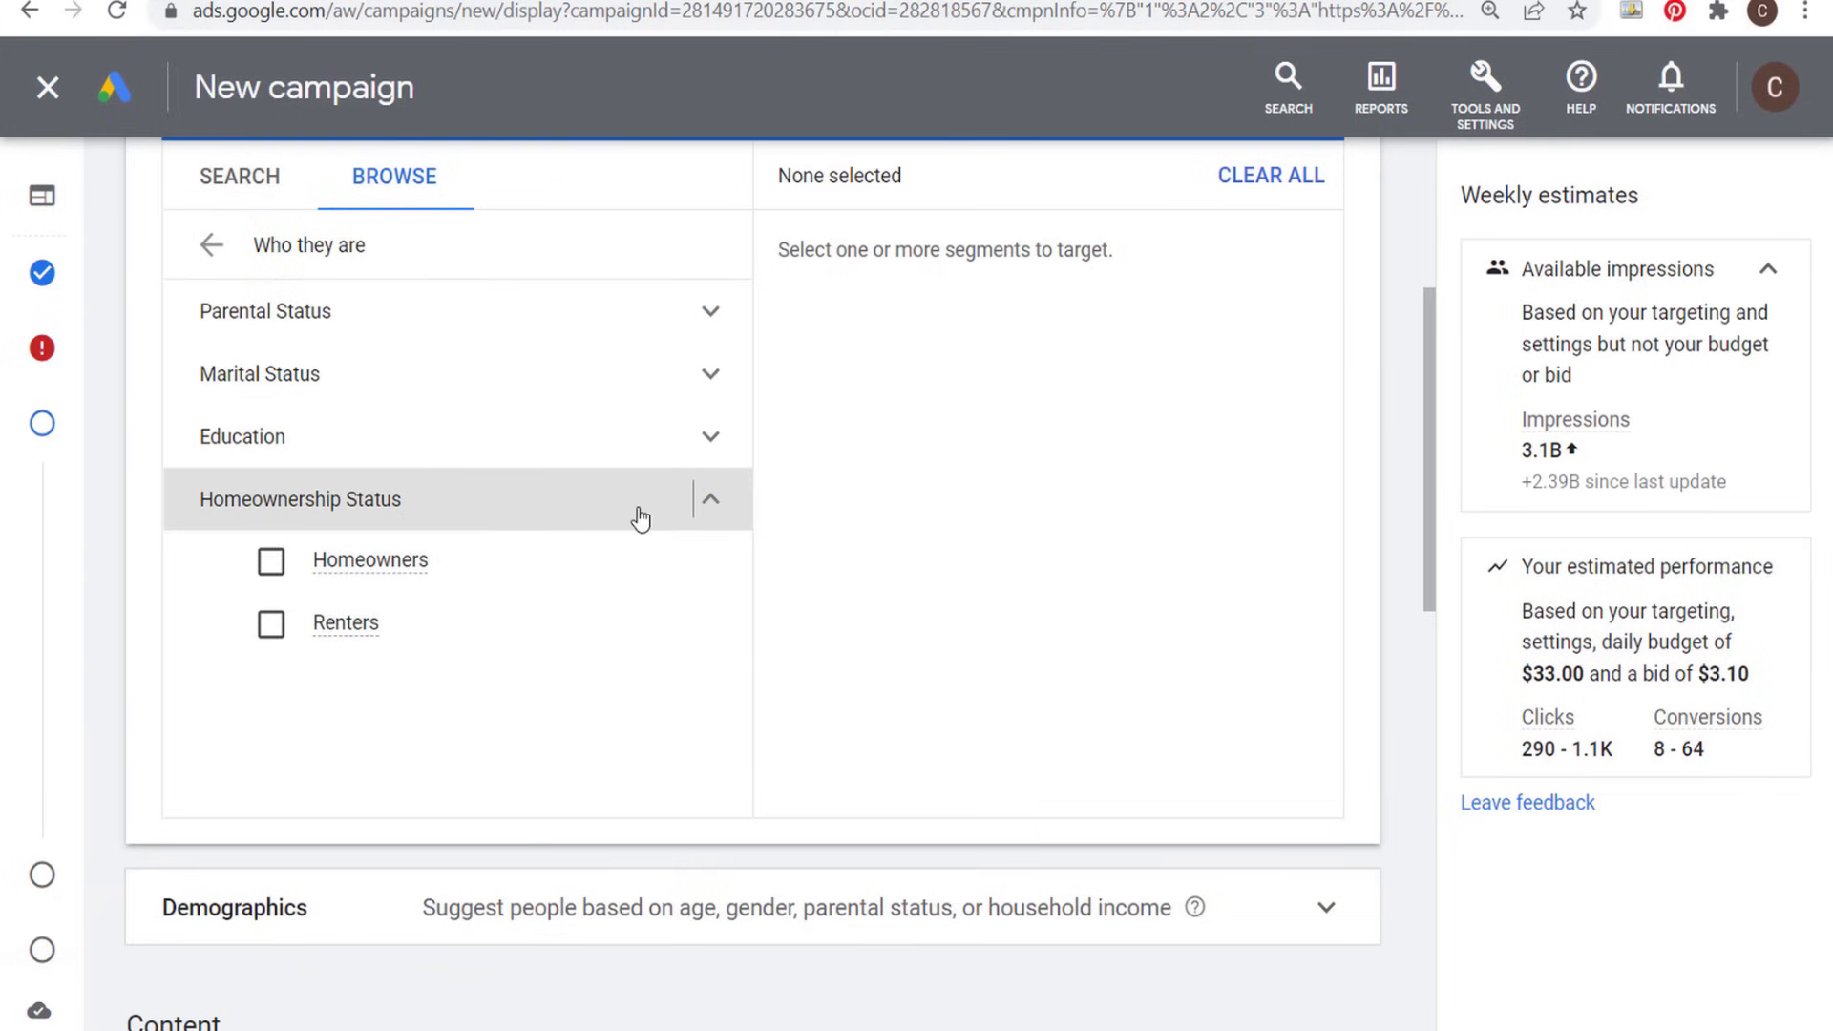
{"action": "left_click", "coordinate": [718, 515]}
{"action": "scroll", "coordinate": [482, 401], "scroll_direction": "up", "scroll_amount": 2}
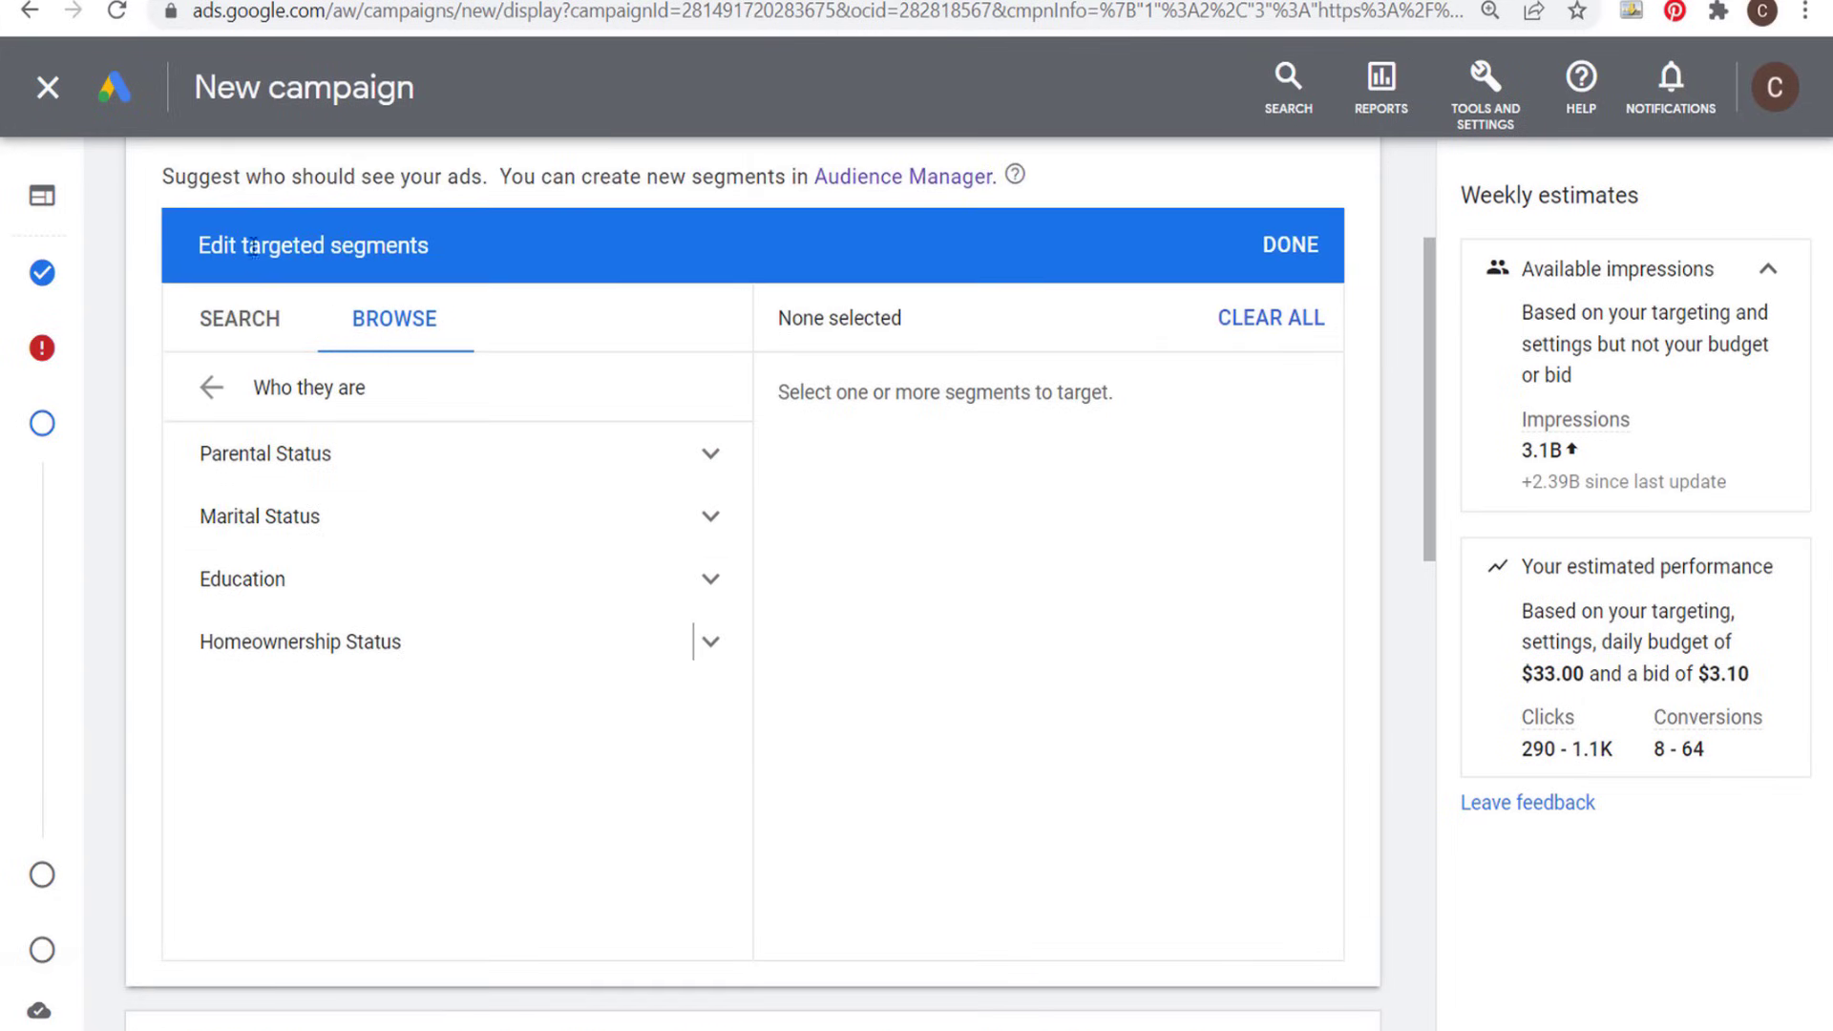
{"action": "left_click", "coordinate": [214, 395]}
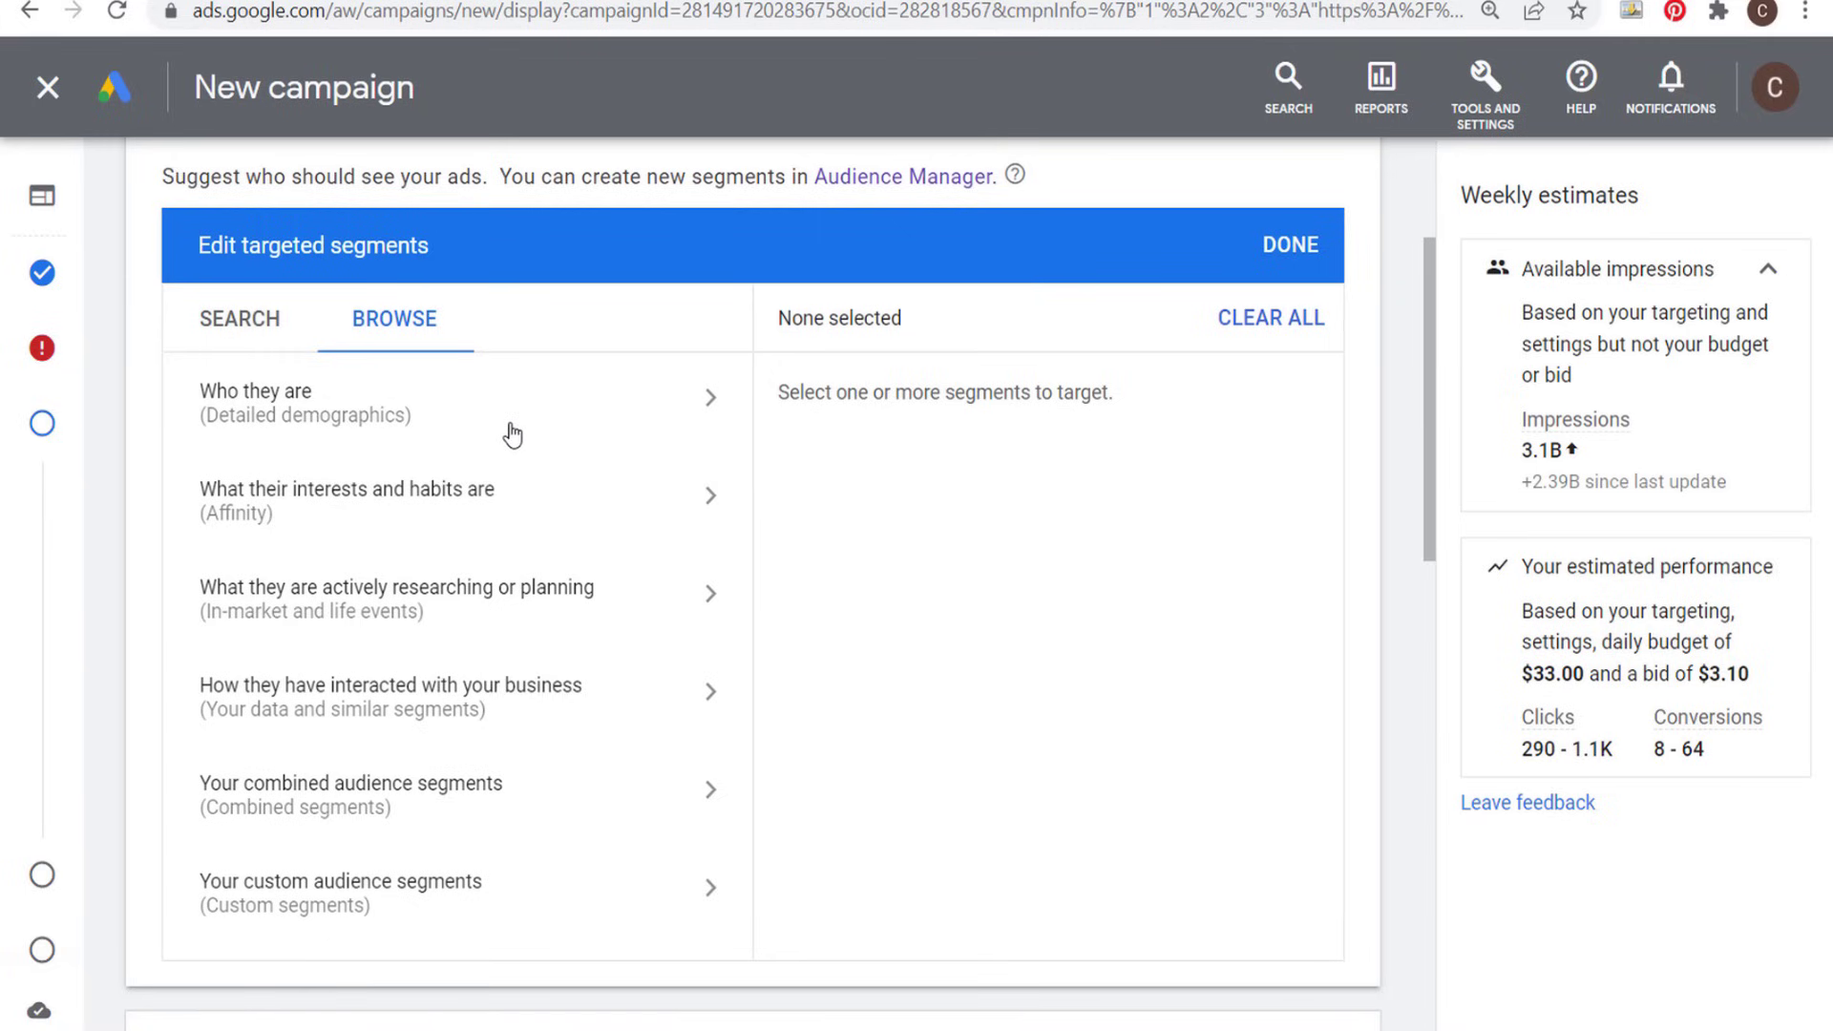
- Browse the affinity segments, inspect the Food & Dining and Banking & Finance groups, and return to the segment categories
{"action": "left_click", "coordinate": [561, 515]}
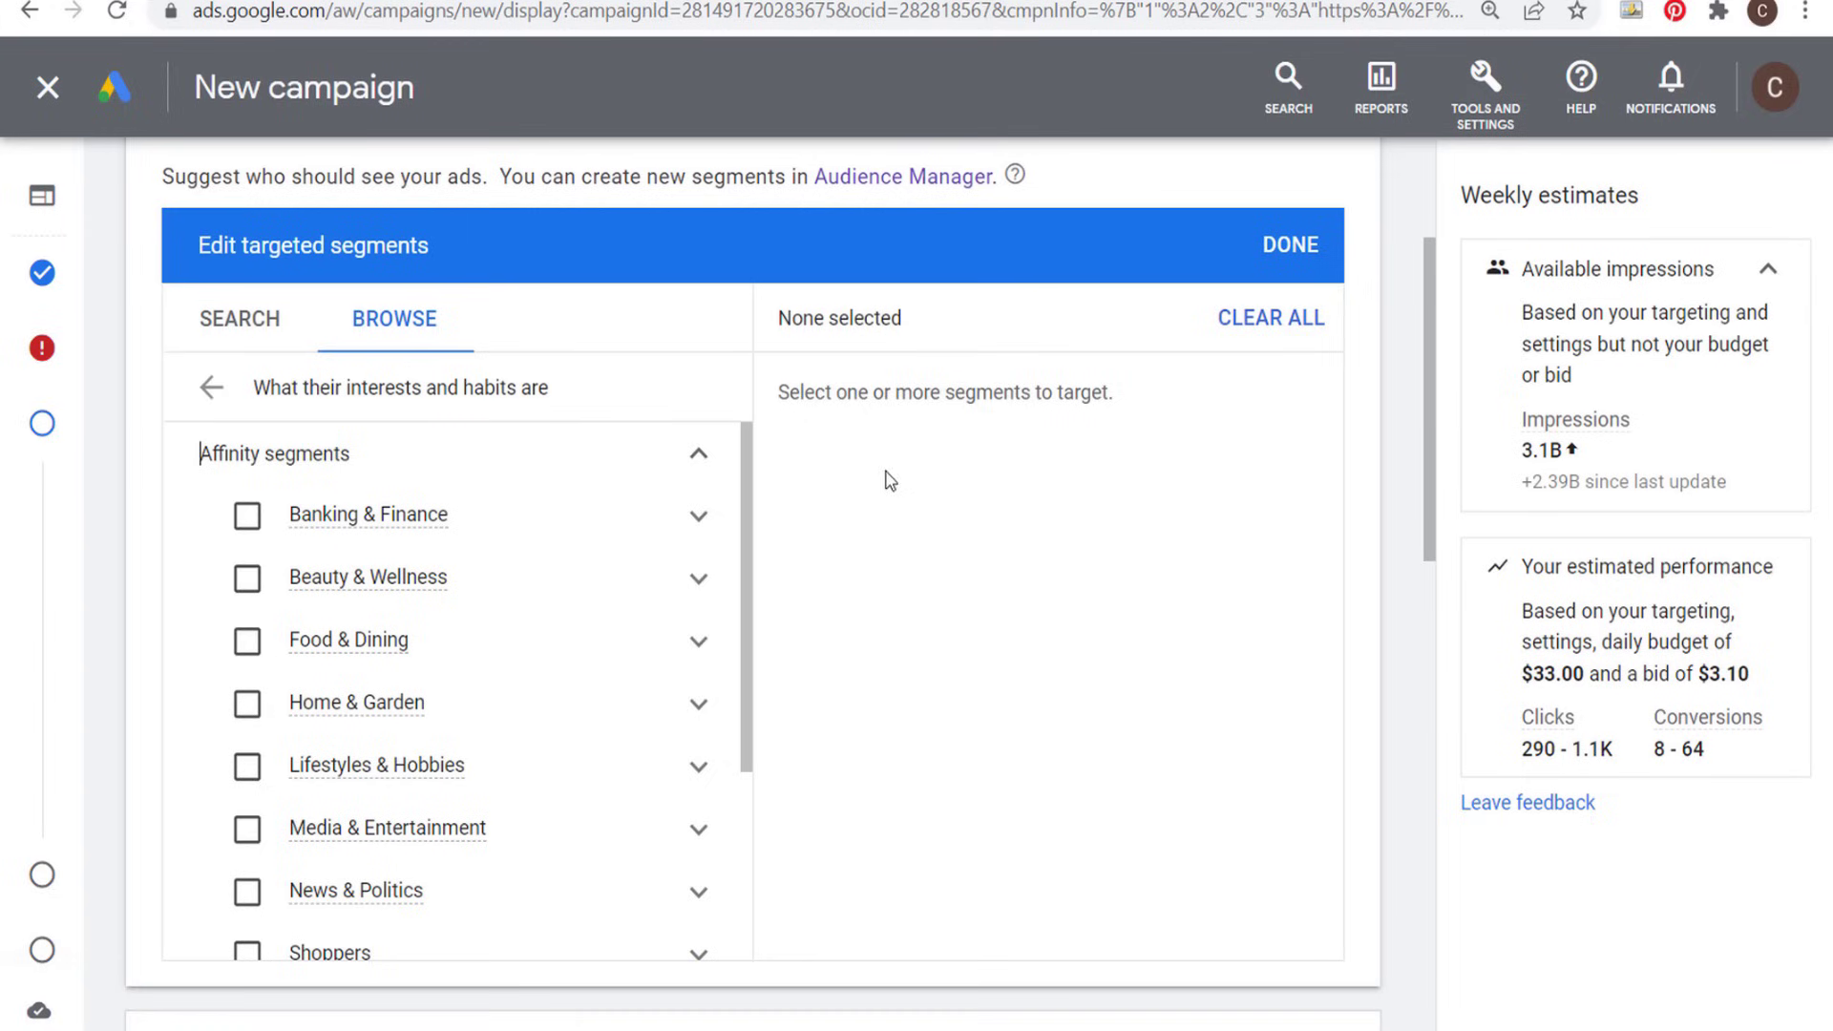
{"action": "left_click", "coordinate": [696, 641]}
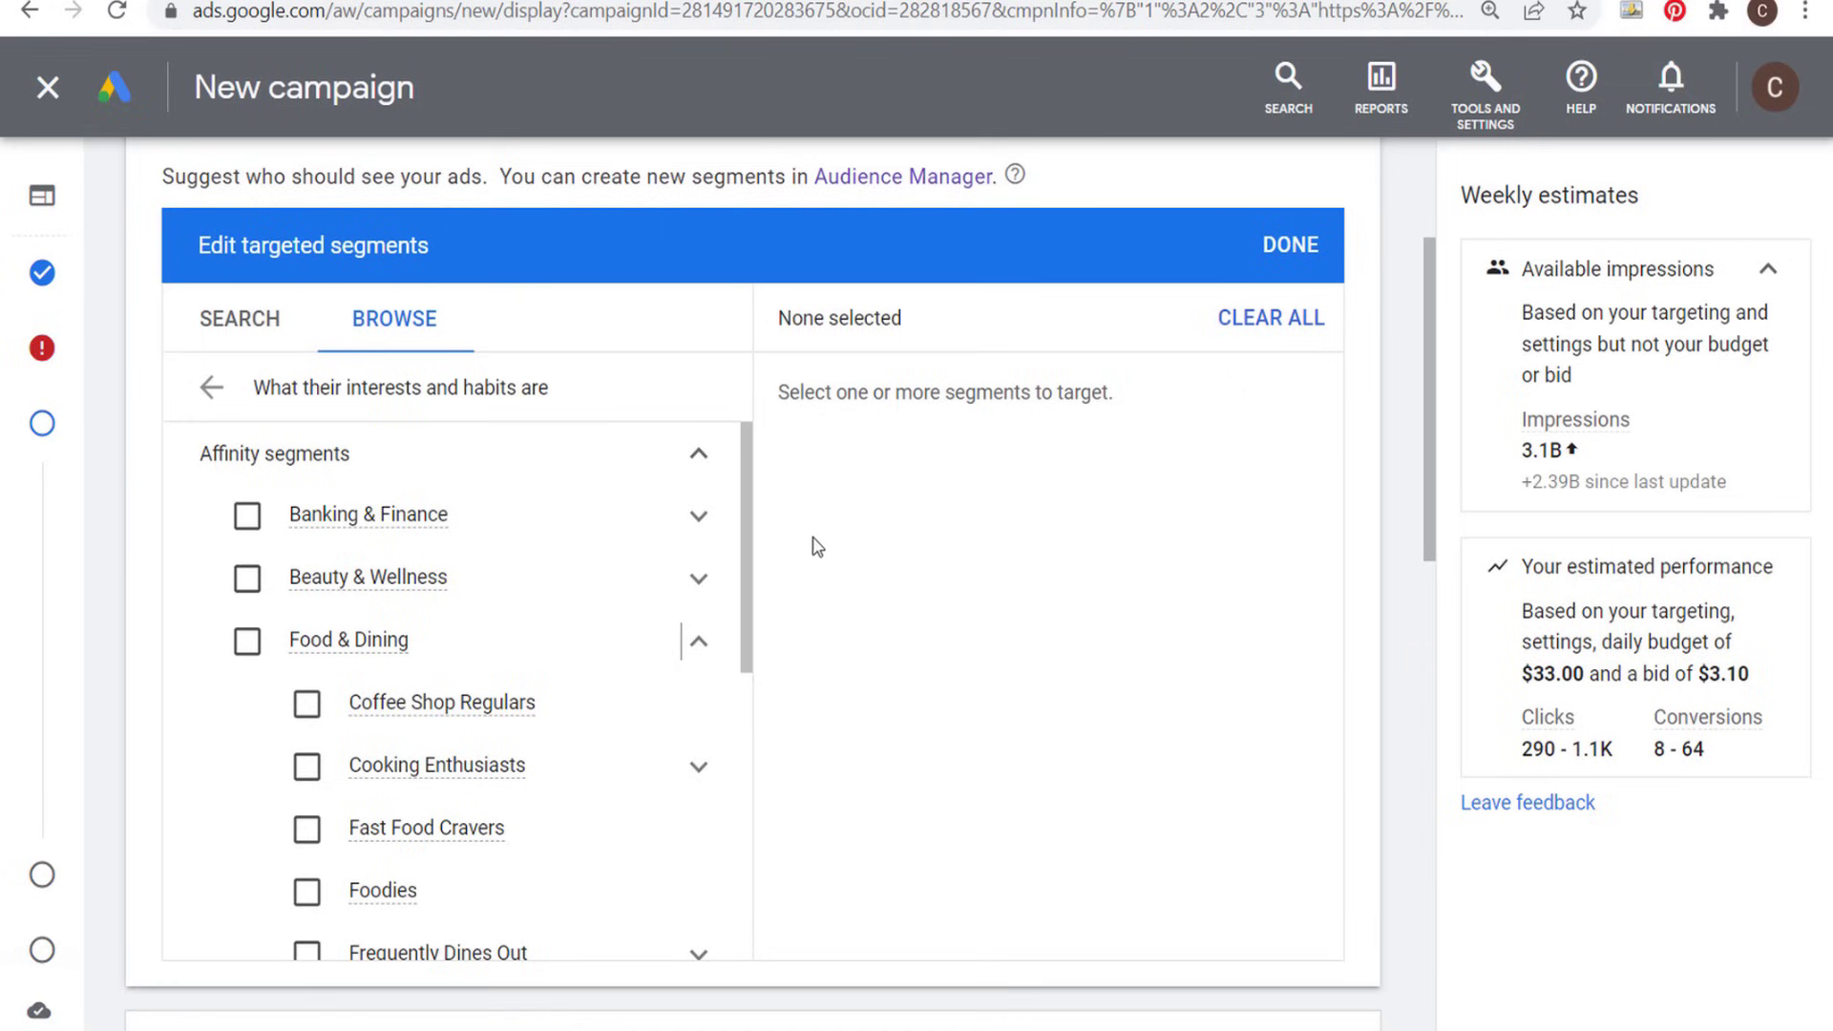
{"action": "left_click", "coordinate": [698, 644]}
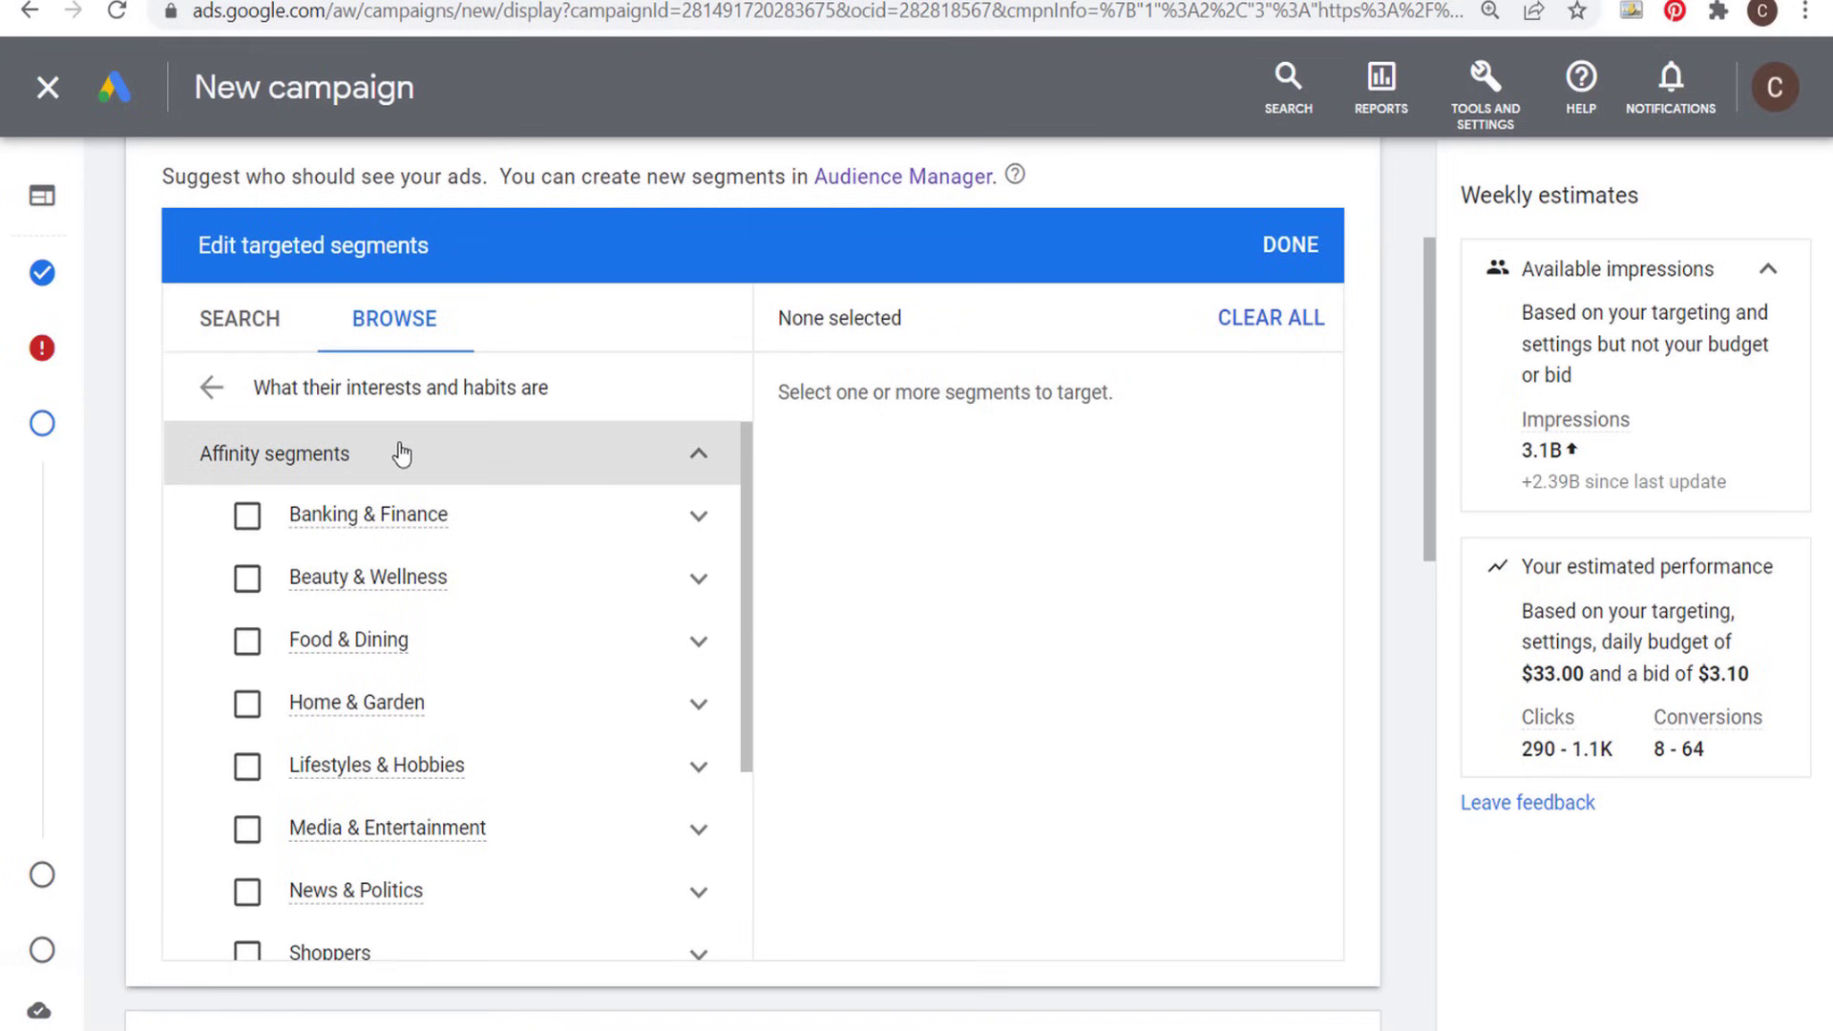
{"action": "left_click", "coordinate": [698, 520]}
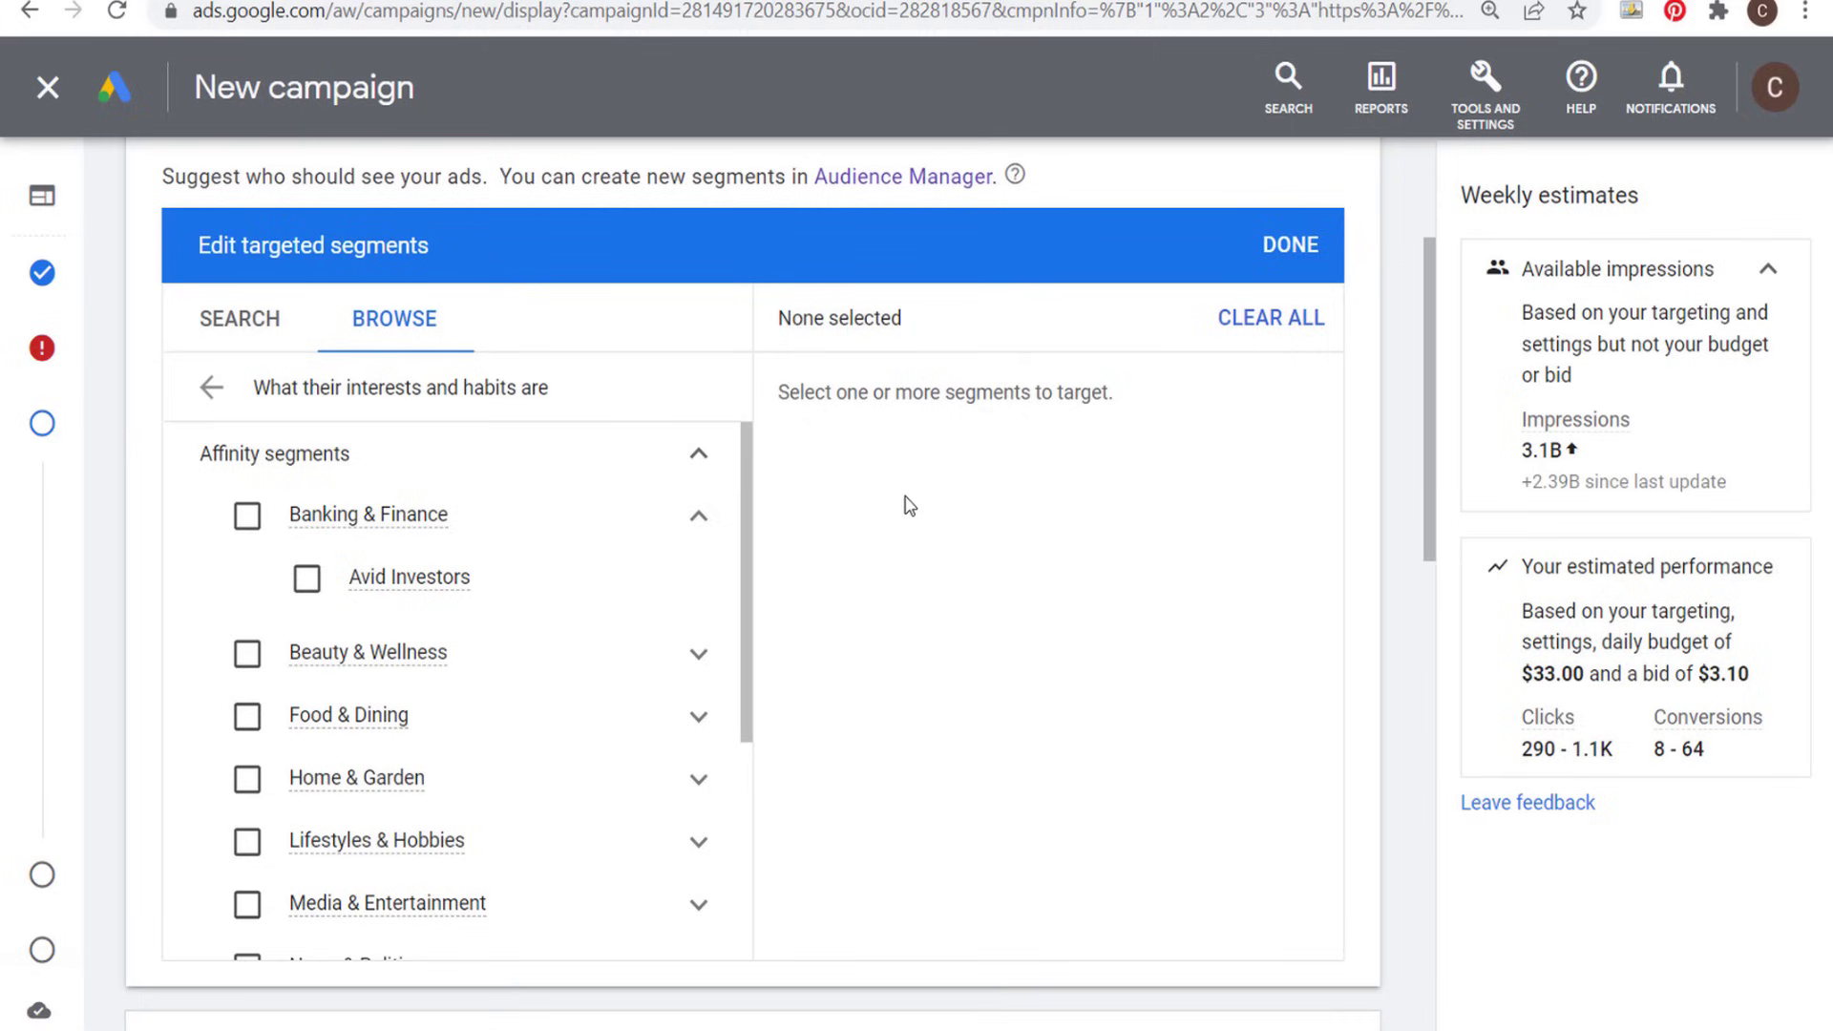
{"action": "left_click", "coordinate": [211, 387]}
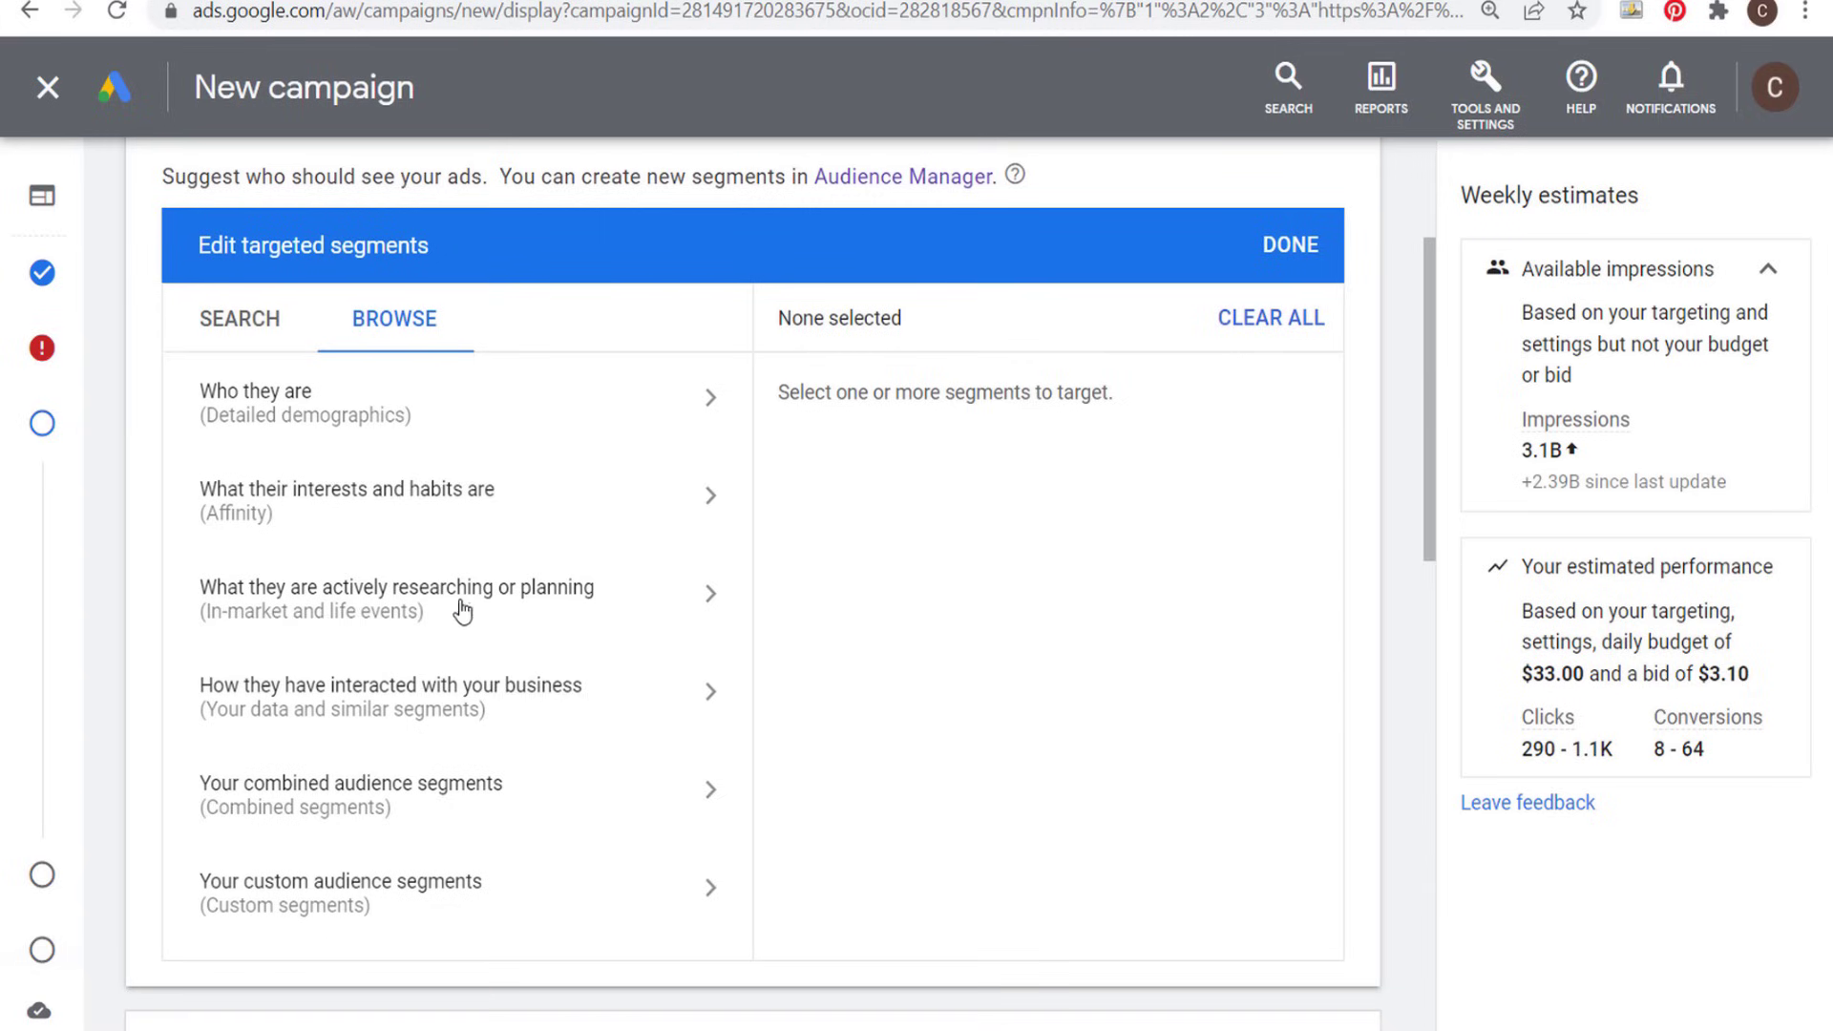
- Browse the in-market segments, examine the Motor Vehicles options within Autos & Vehicles, and collapse the in-market list
{"action": "left_click", "coordinate": [704, 600]}
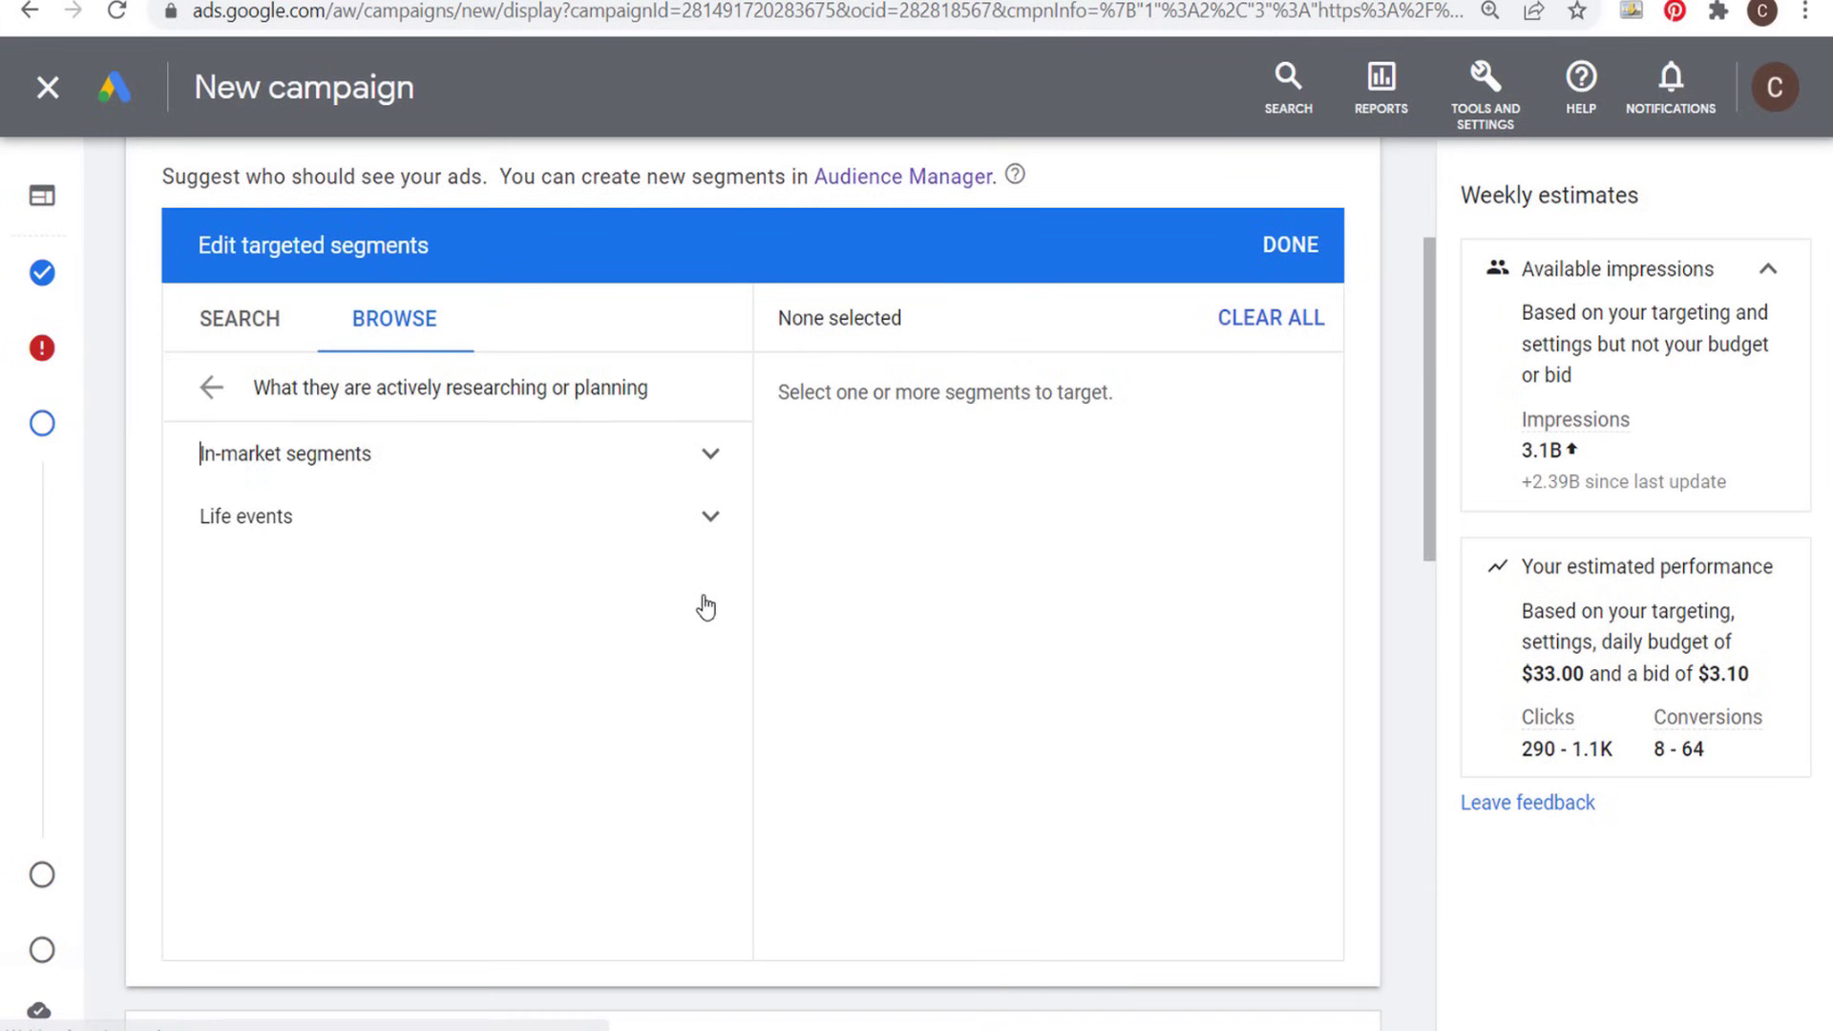
{"action": "left_click", "coordinate": [697, 454]}
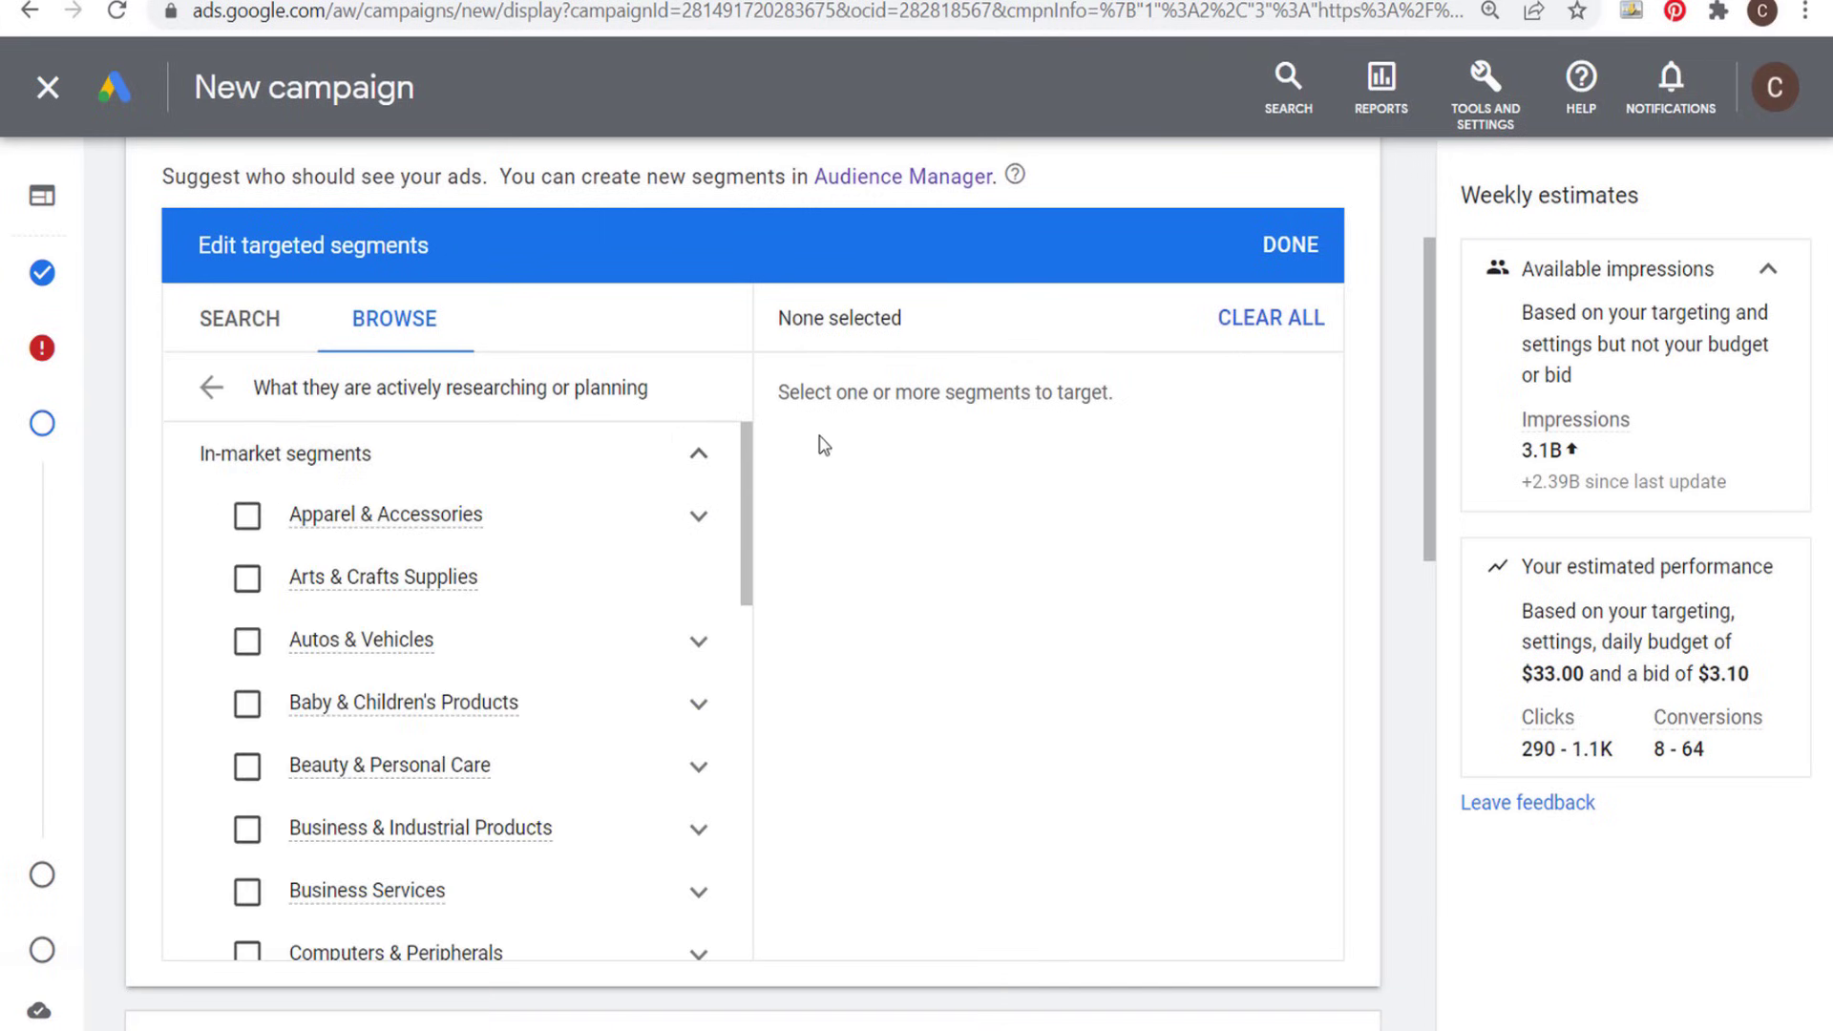
{"action": "left_click", "coordinate": [706, 640]}
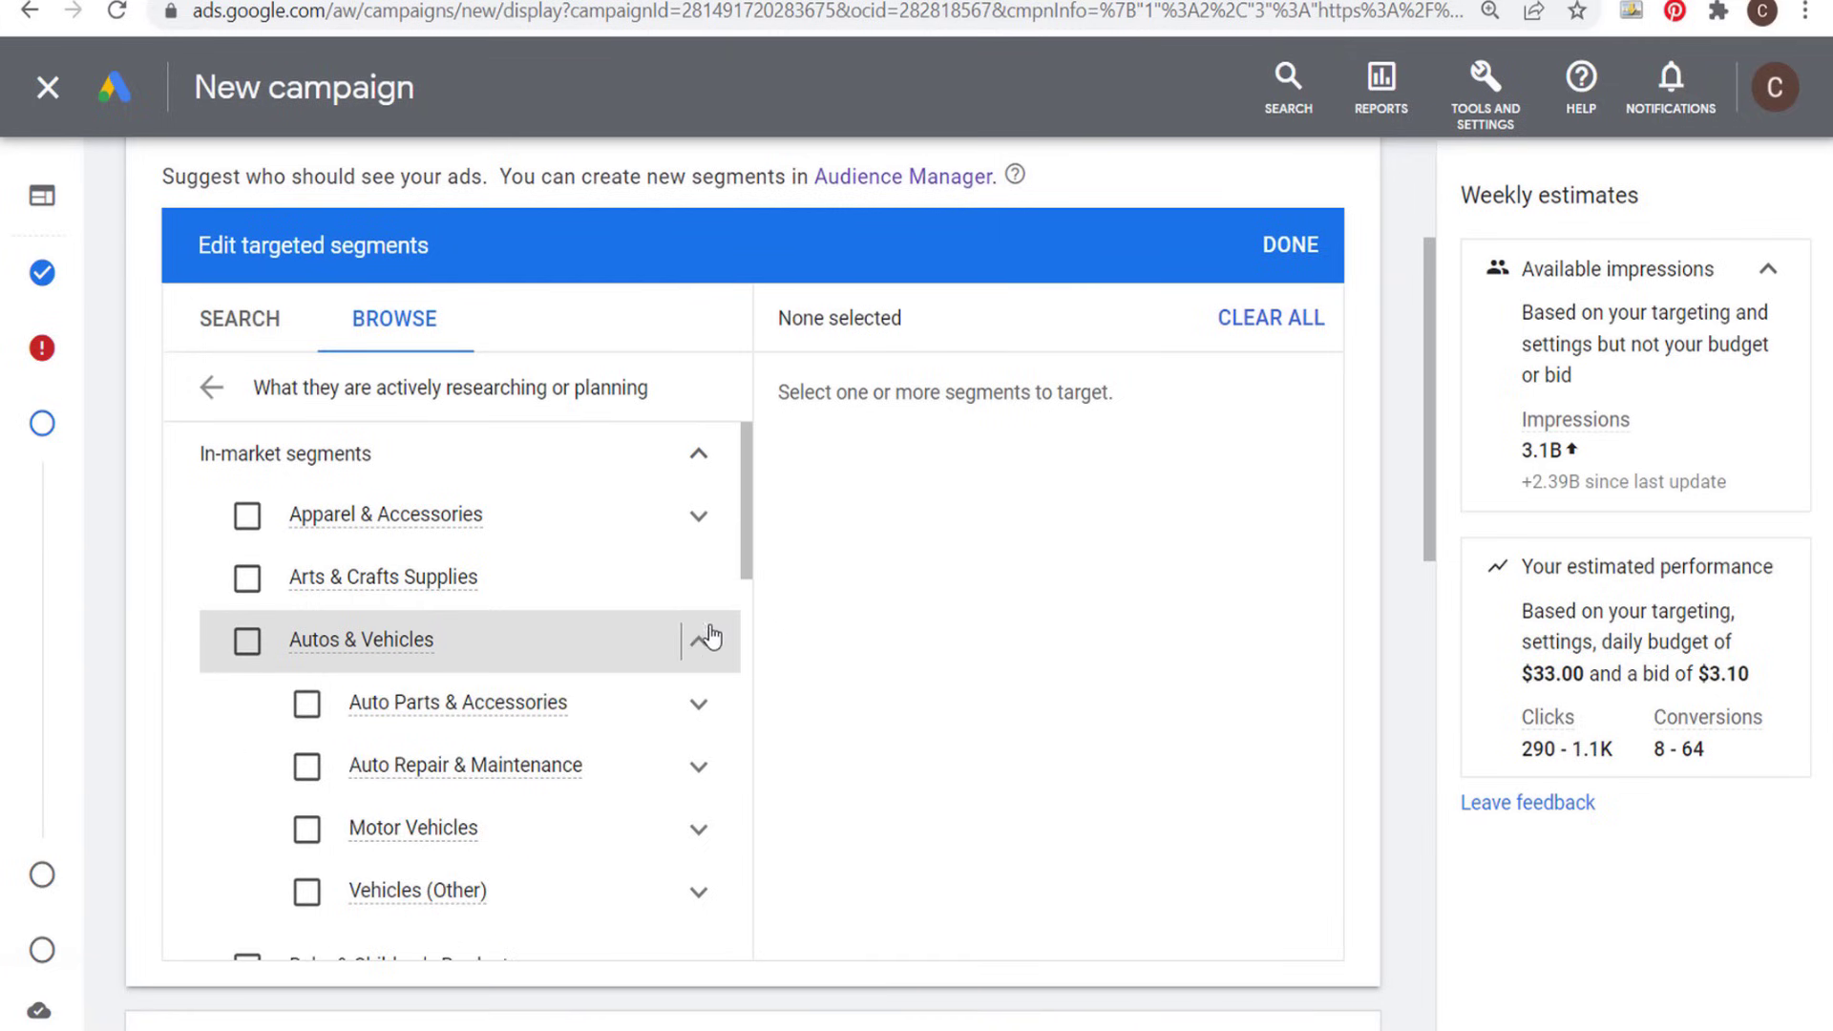
{"action": "left_click", "coordinate": [693, 829]}
{"action": "scroll", "coordinate": [638, 762], "scroll_direction": "down", "scroll_amount": 2}
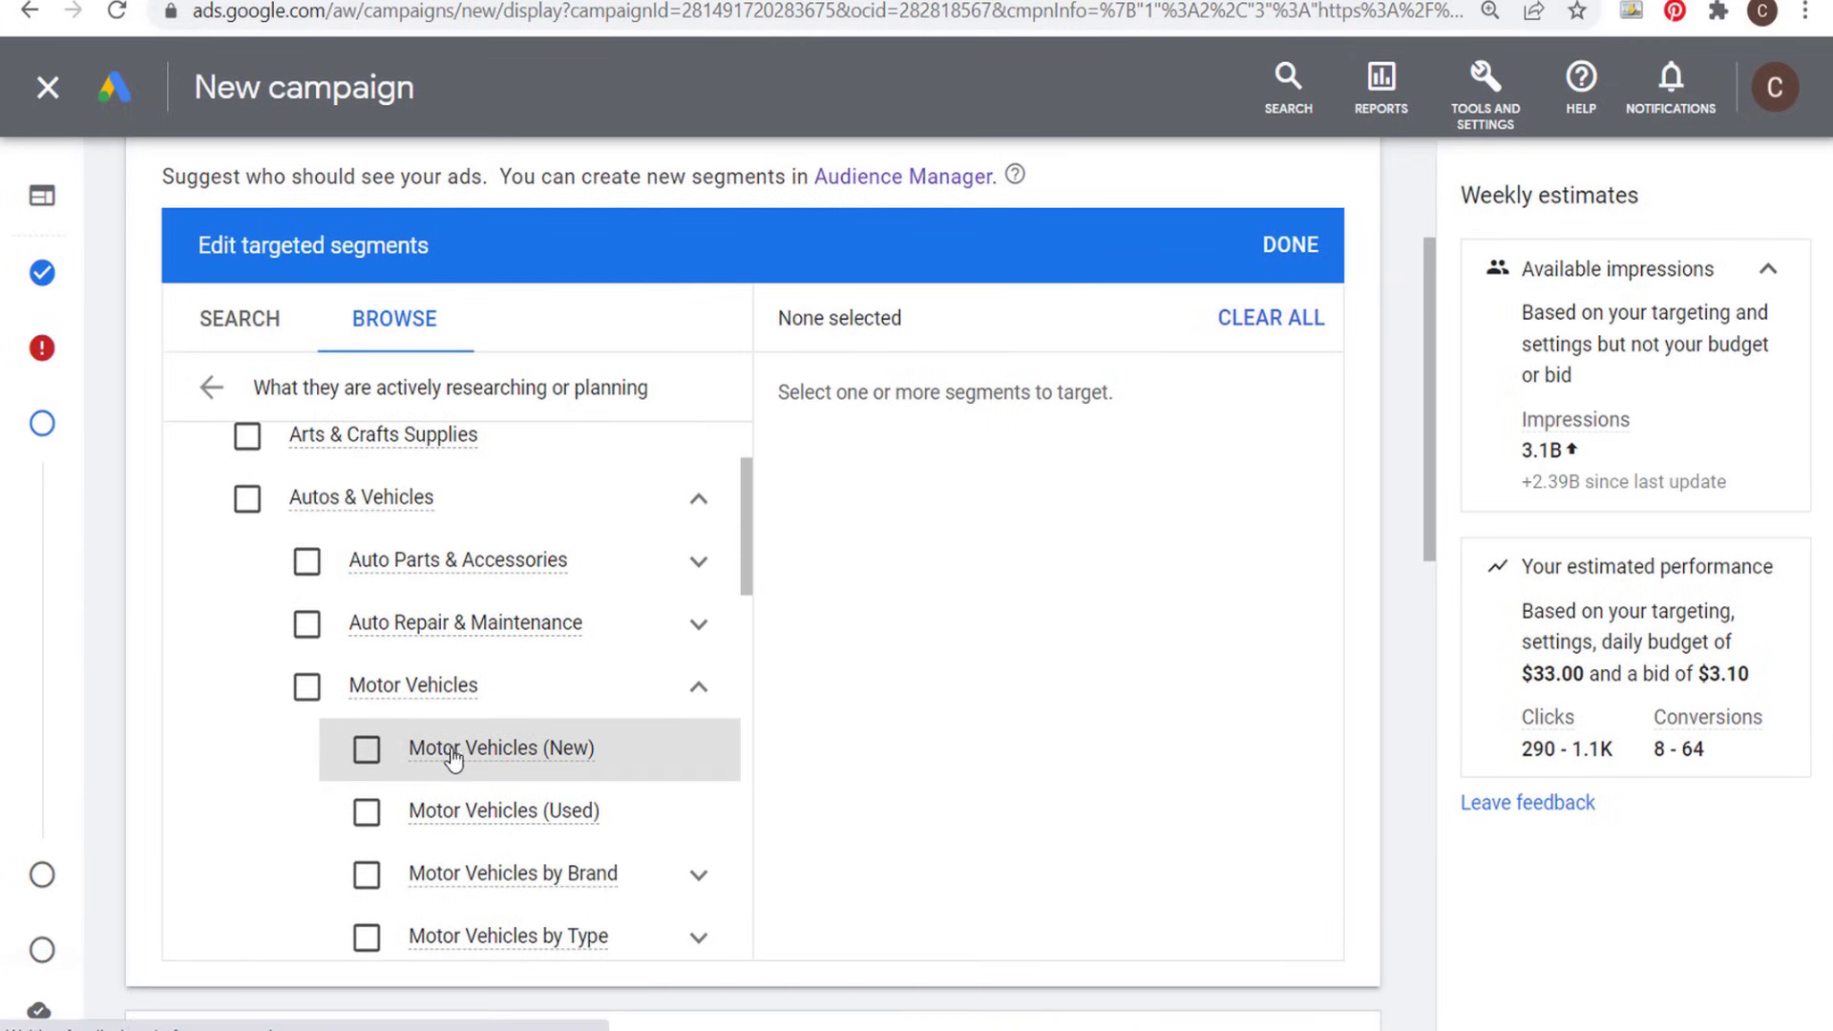
{"action": "mouse_move", "coordinate": [523, 757]}
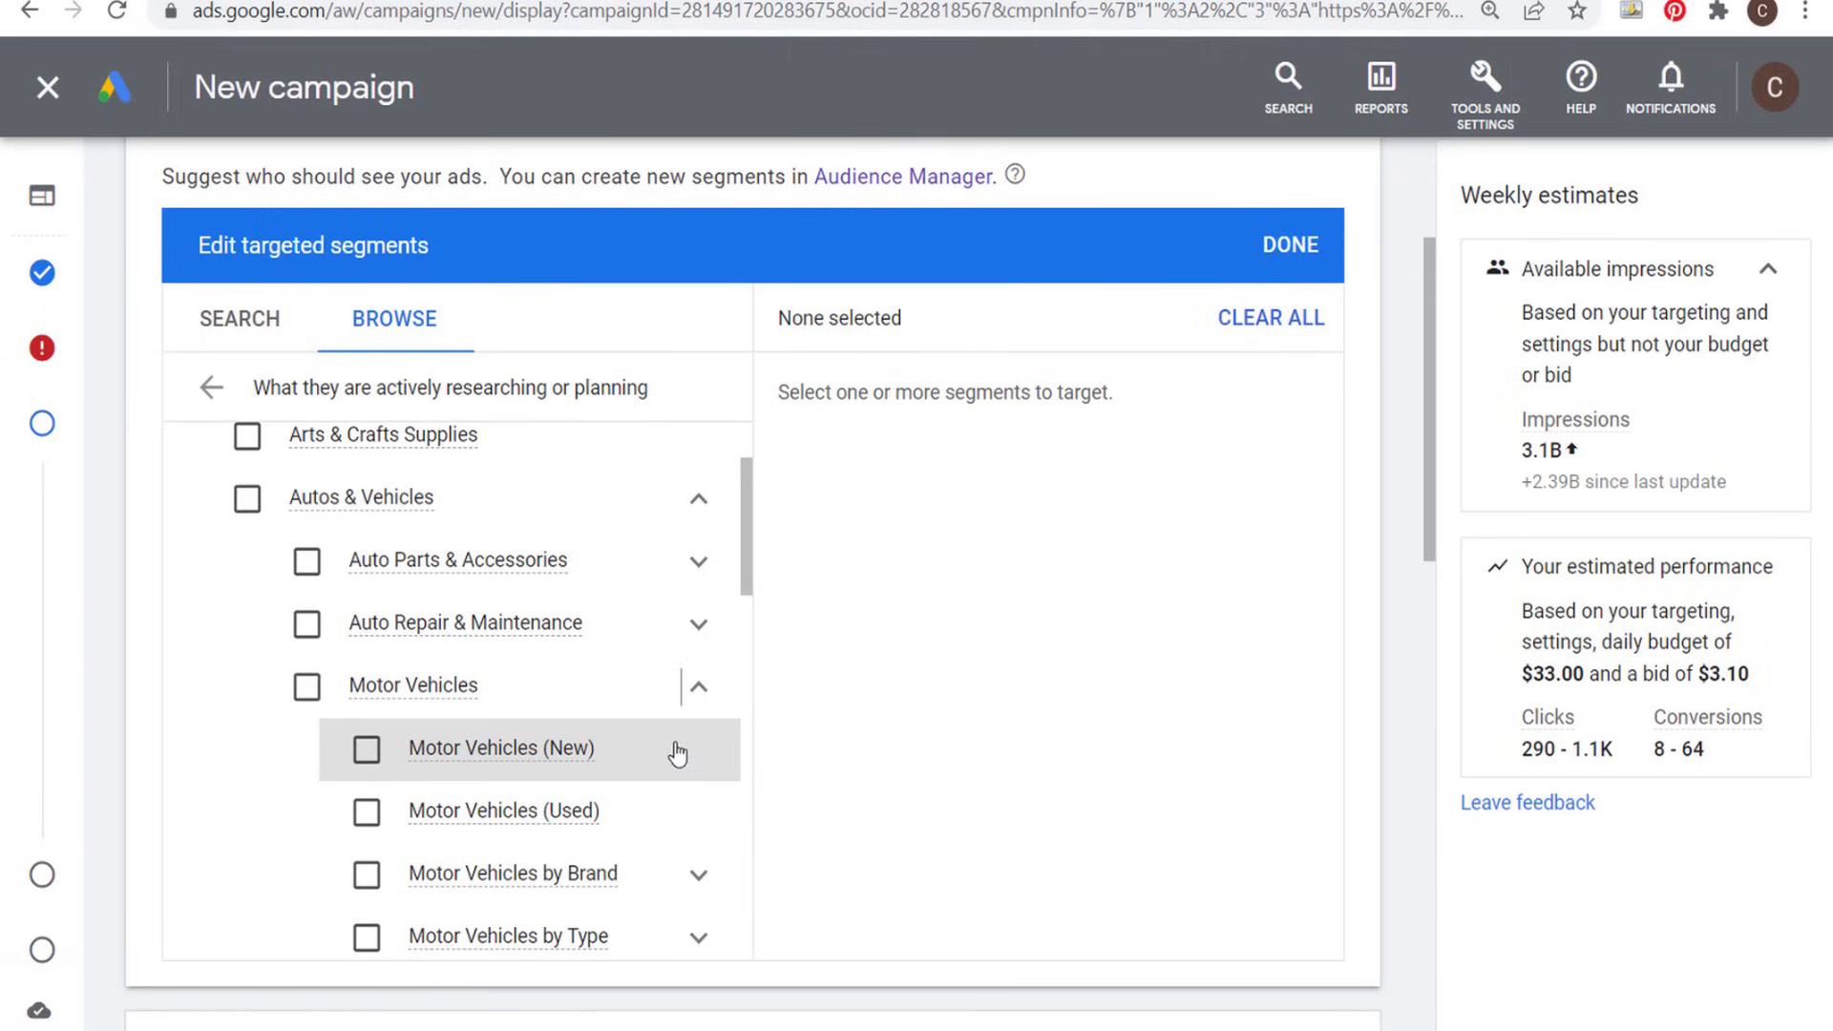
{"action": "left_click", "coordinate": [697, 697]}
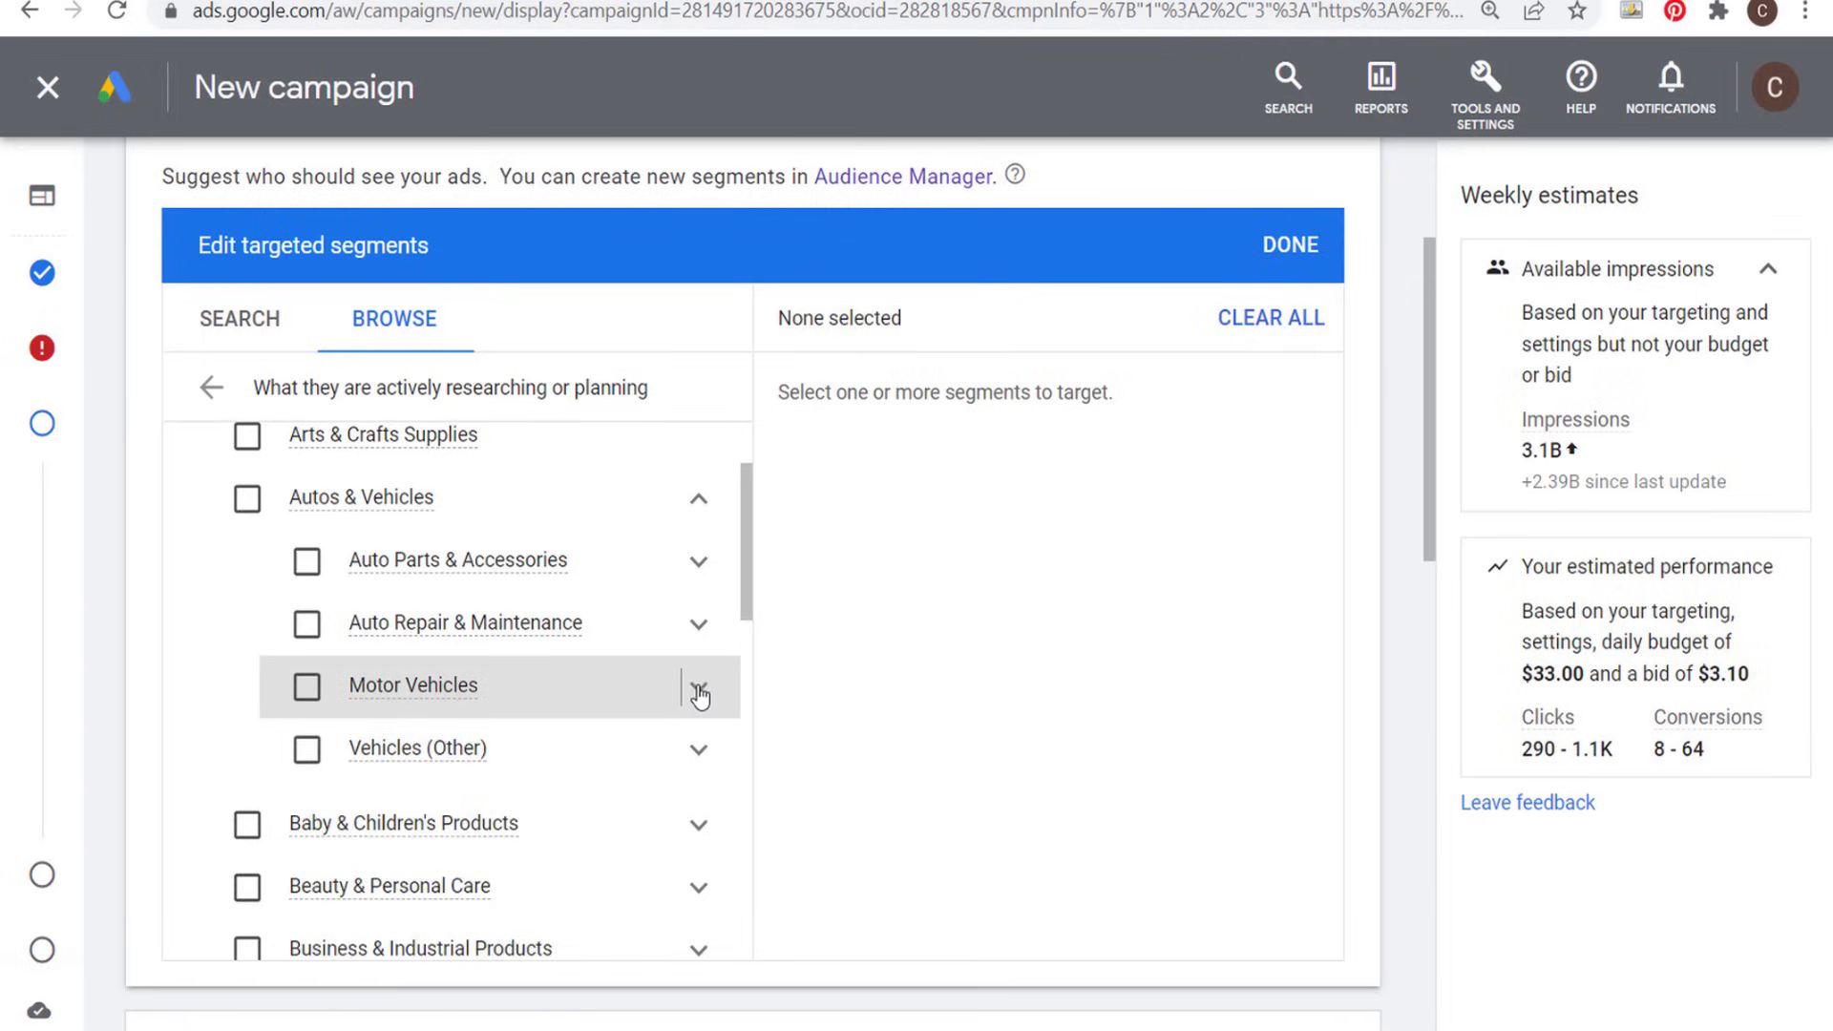
{"action": "scroll", "coordinate": [572, 540], "scroll_direction": "up", "scroll_amount": 2}
{"action": "left_click", "coordinate": [697, 458]}
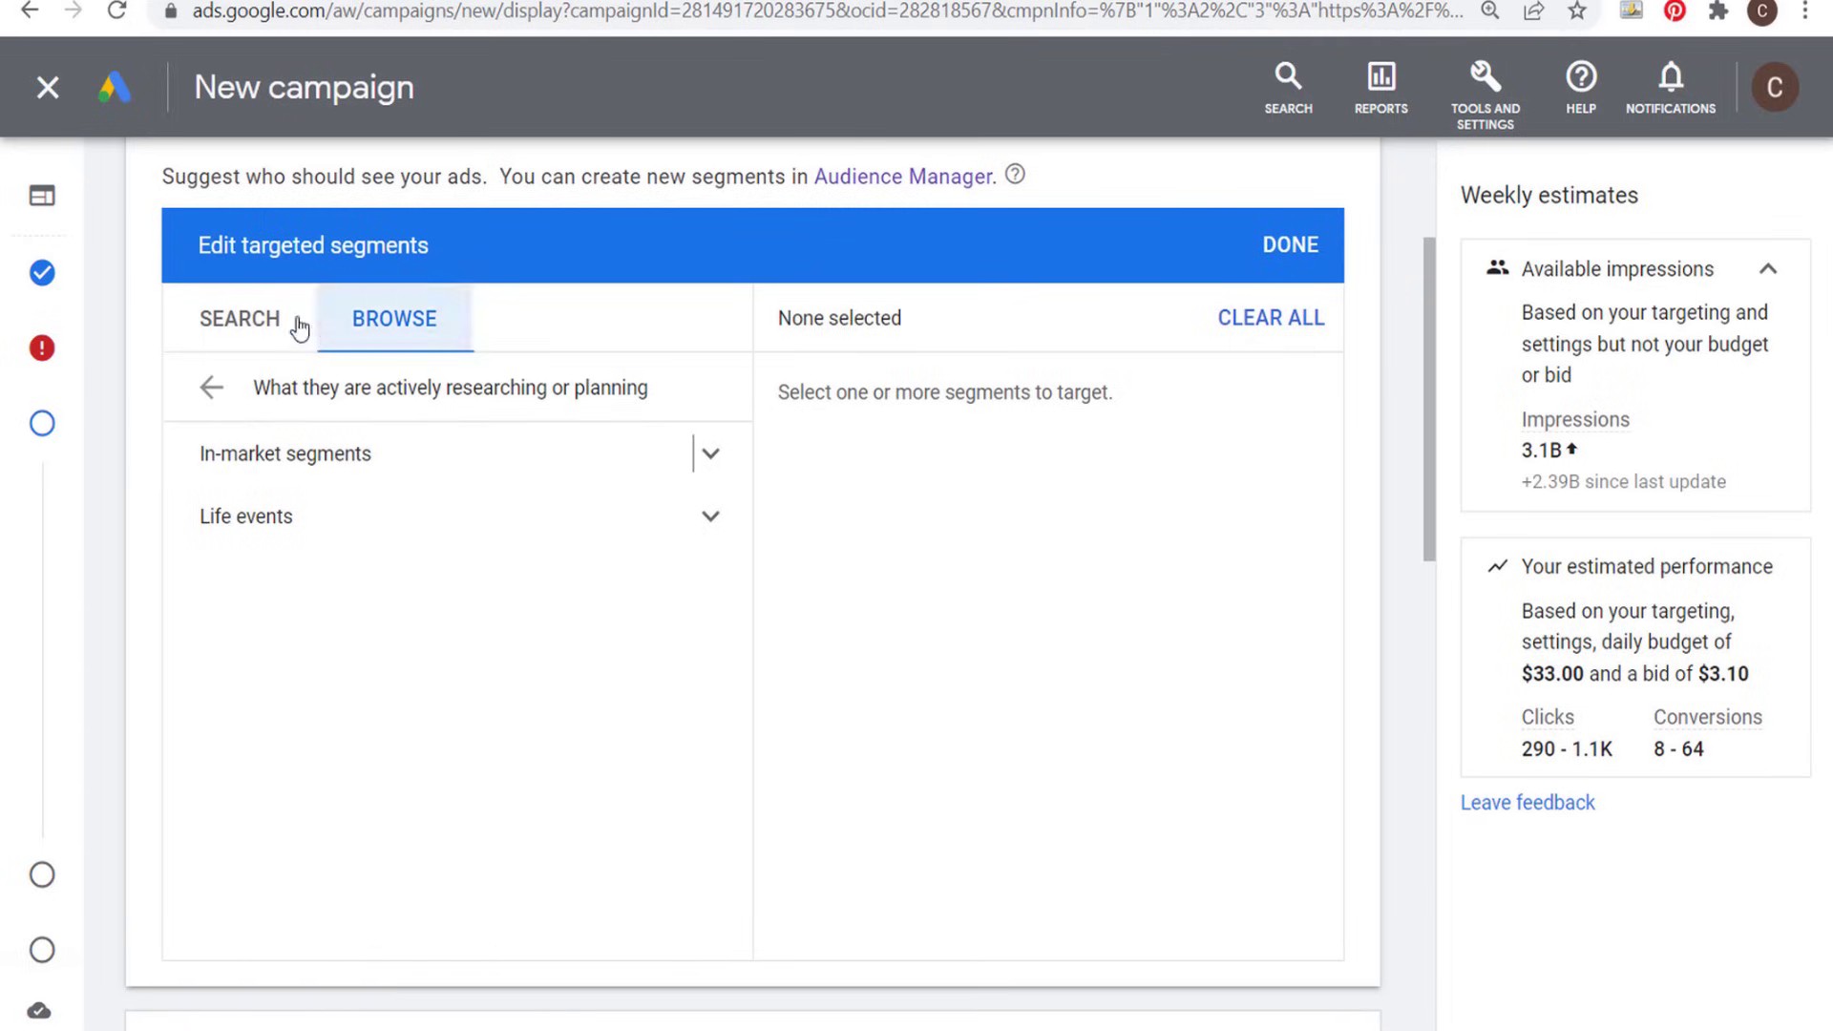
- Add the suggested Home Furnishings in-market segment to the targeted segments after checking its description
{"action": "left_click", "coordinate": [277, 329]}
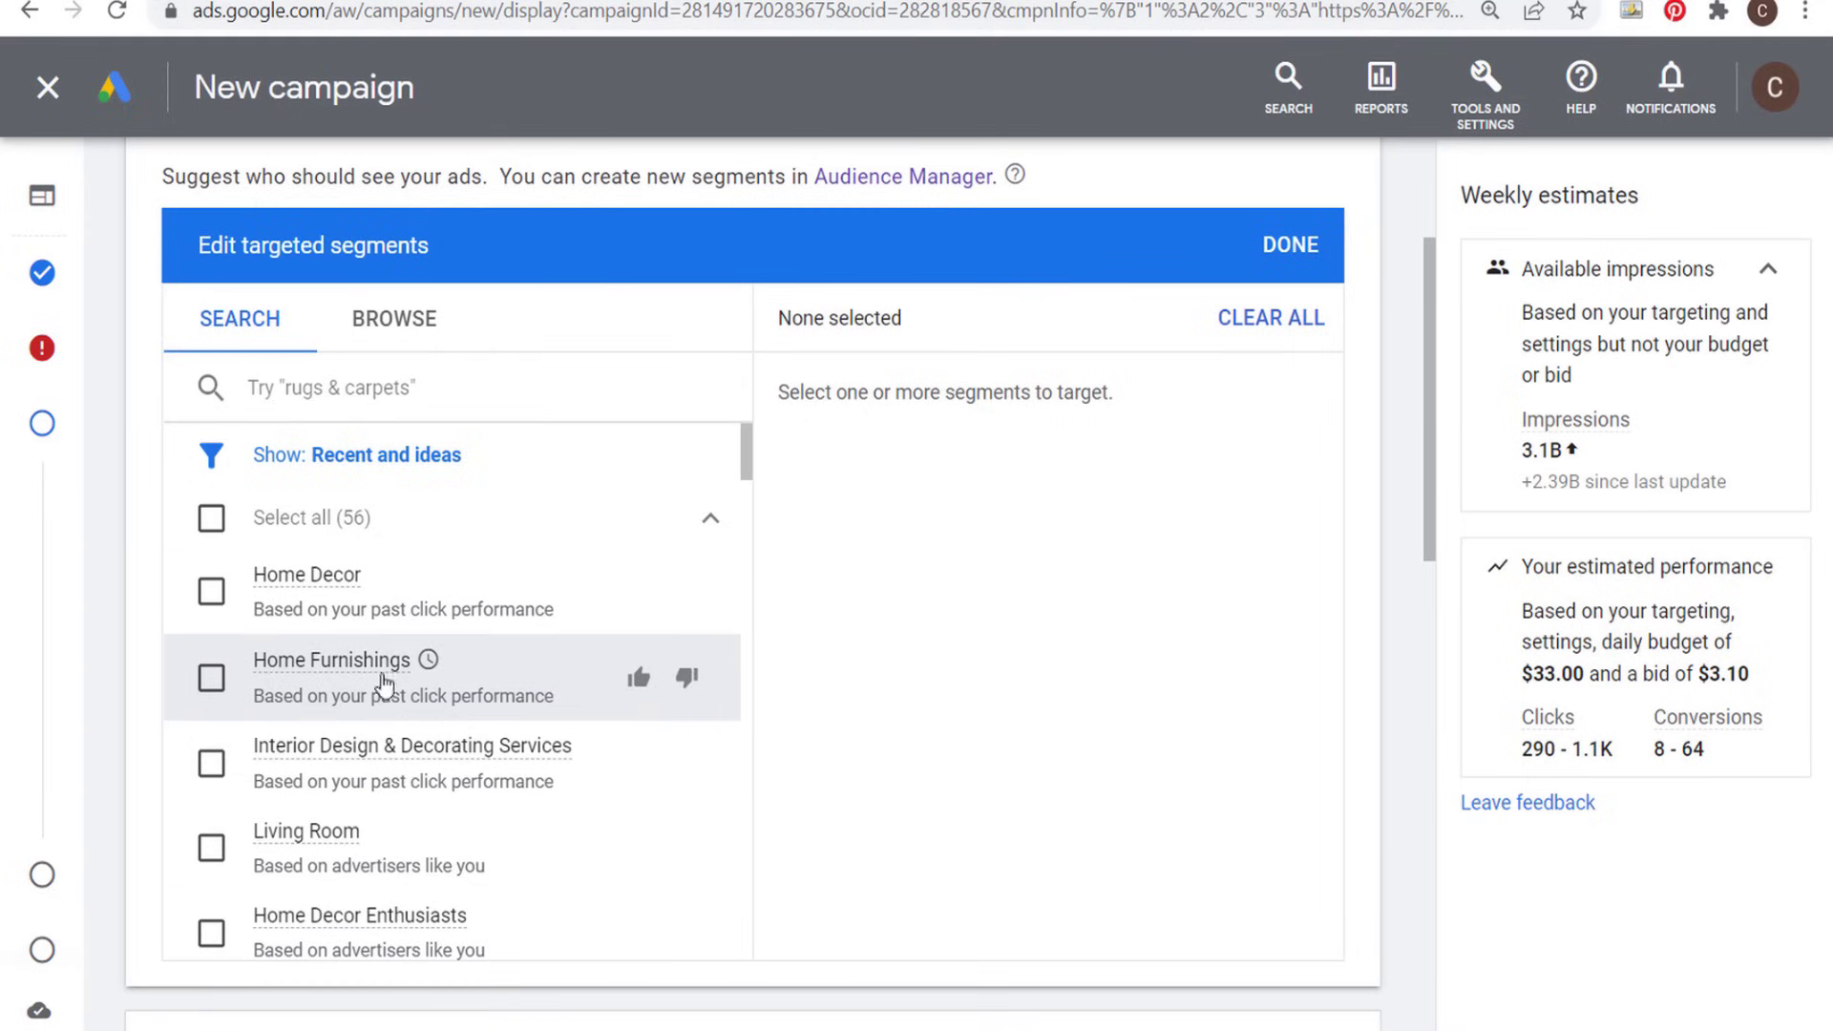
{"action": "mouse_move", "coordinate": [357, 670]}
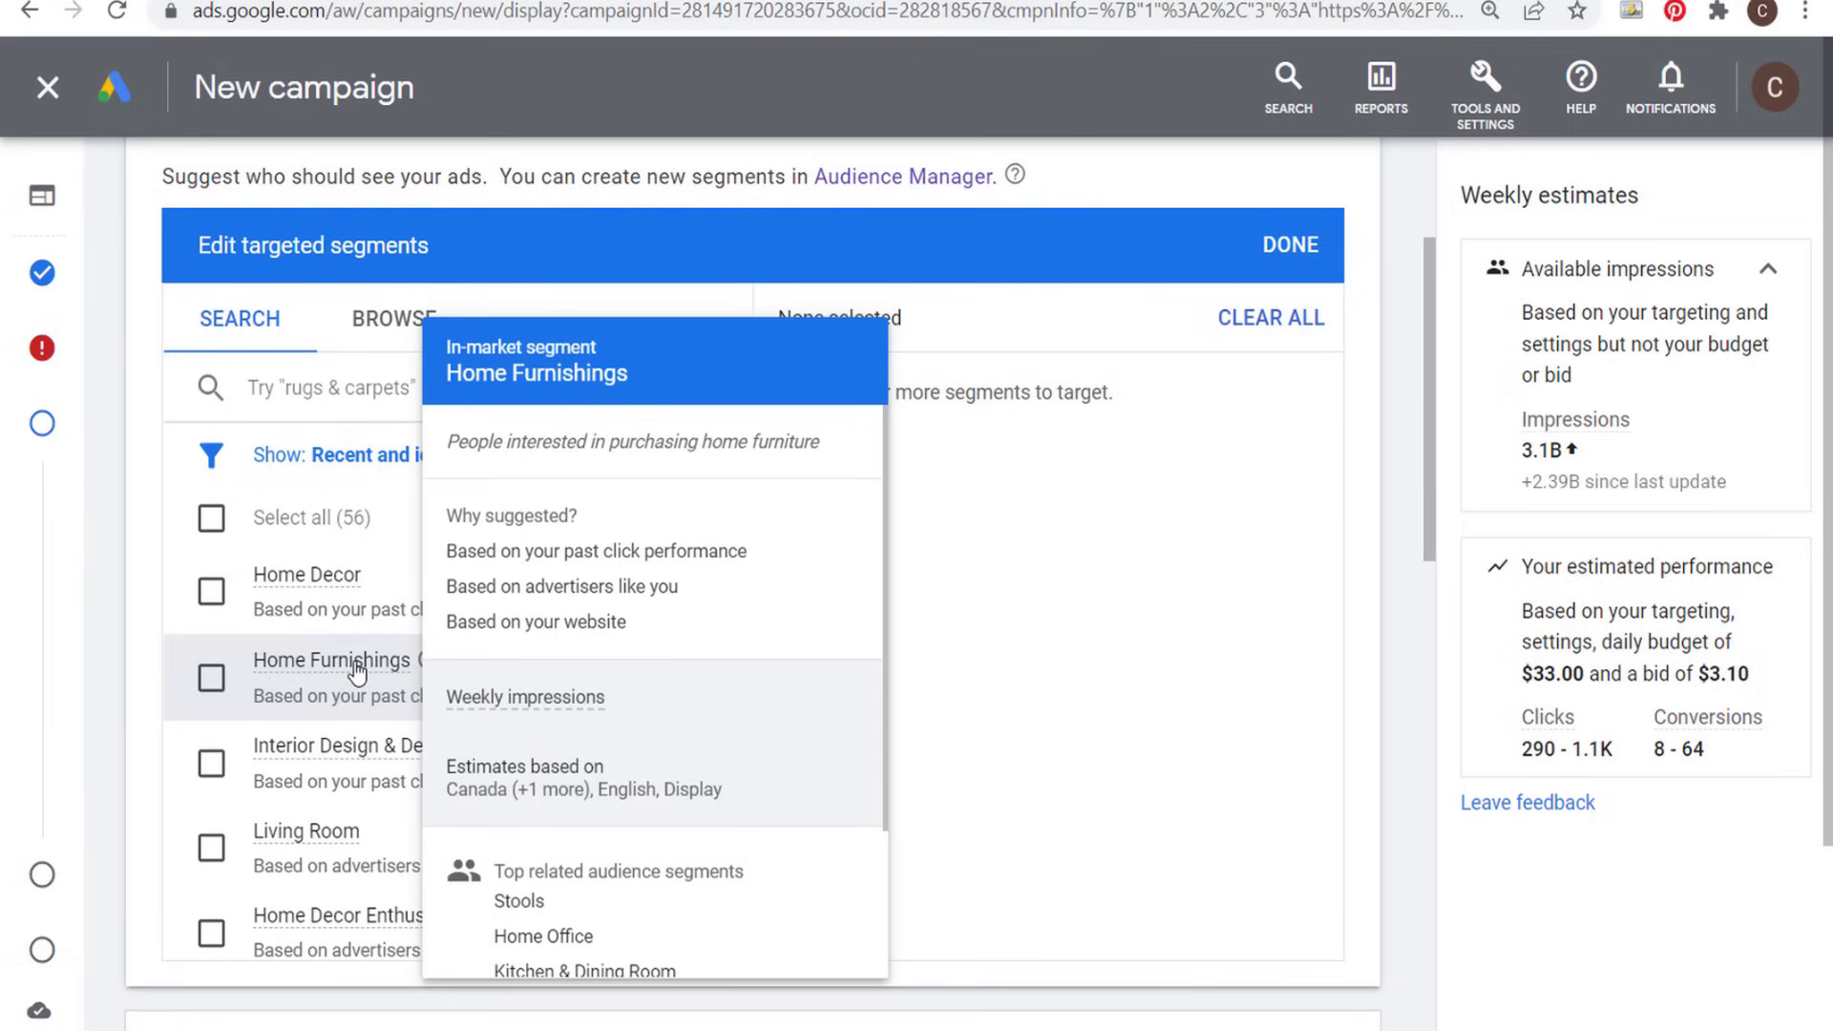
{"action": "left_click", "coordinate": [212, 679]}
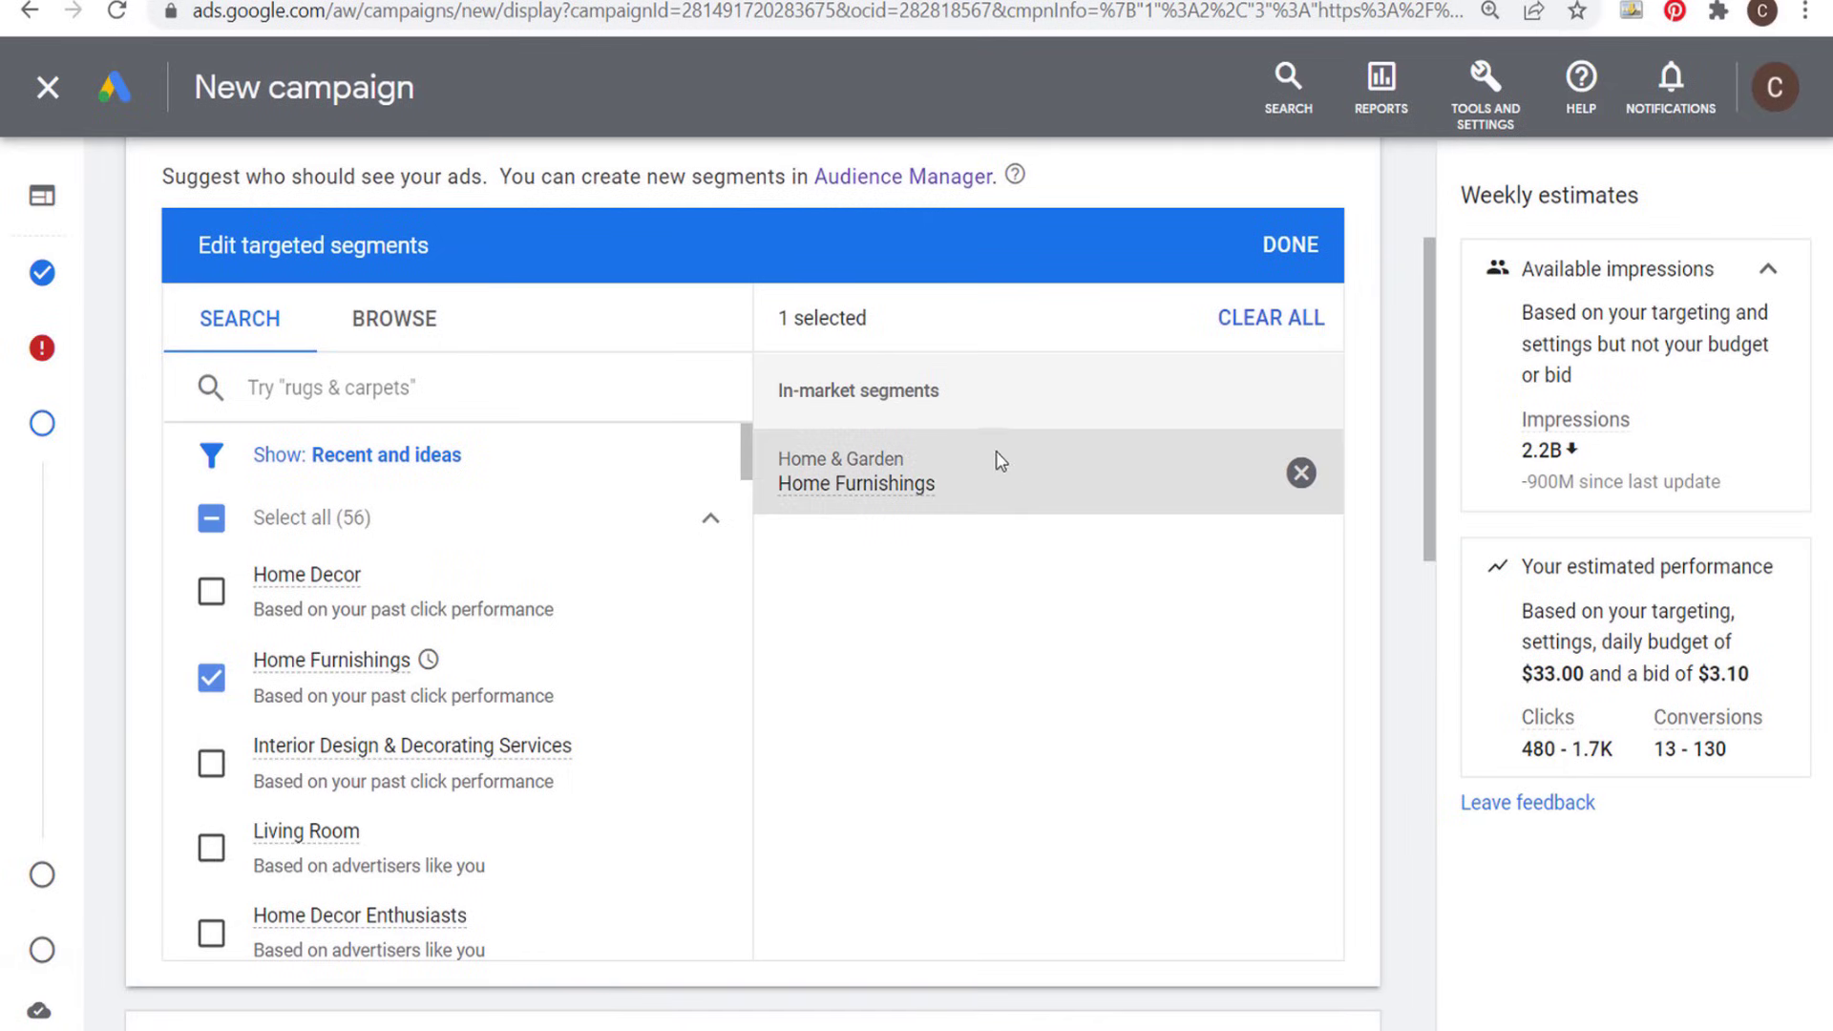
- Browse the segments based on interaction with the business and list the available website visitors segments
{"action": "left_click", "coordinate": [406, 334]}
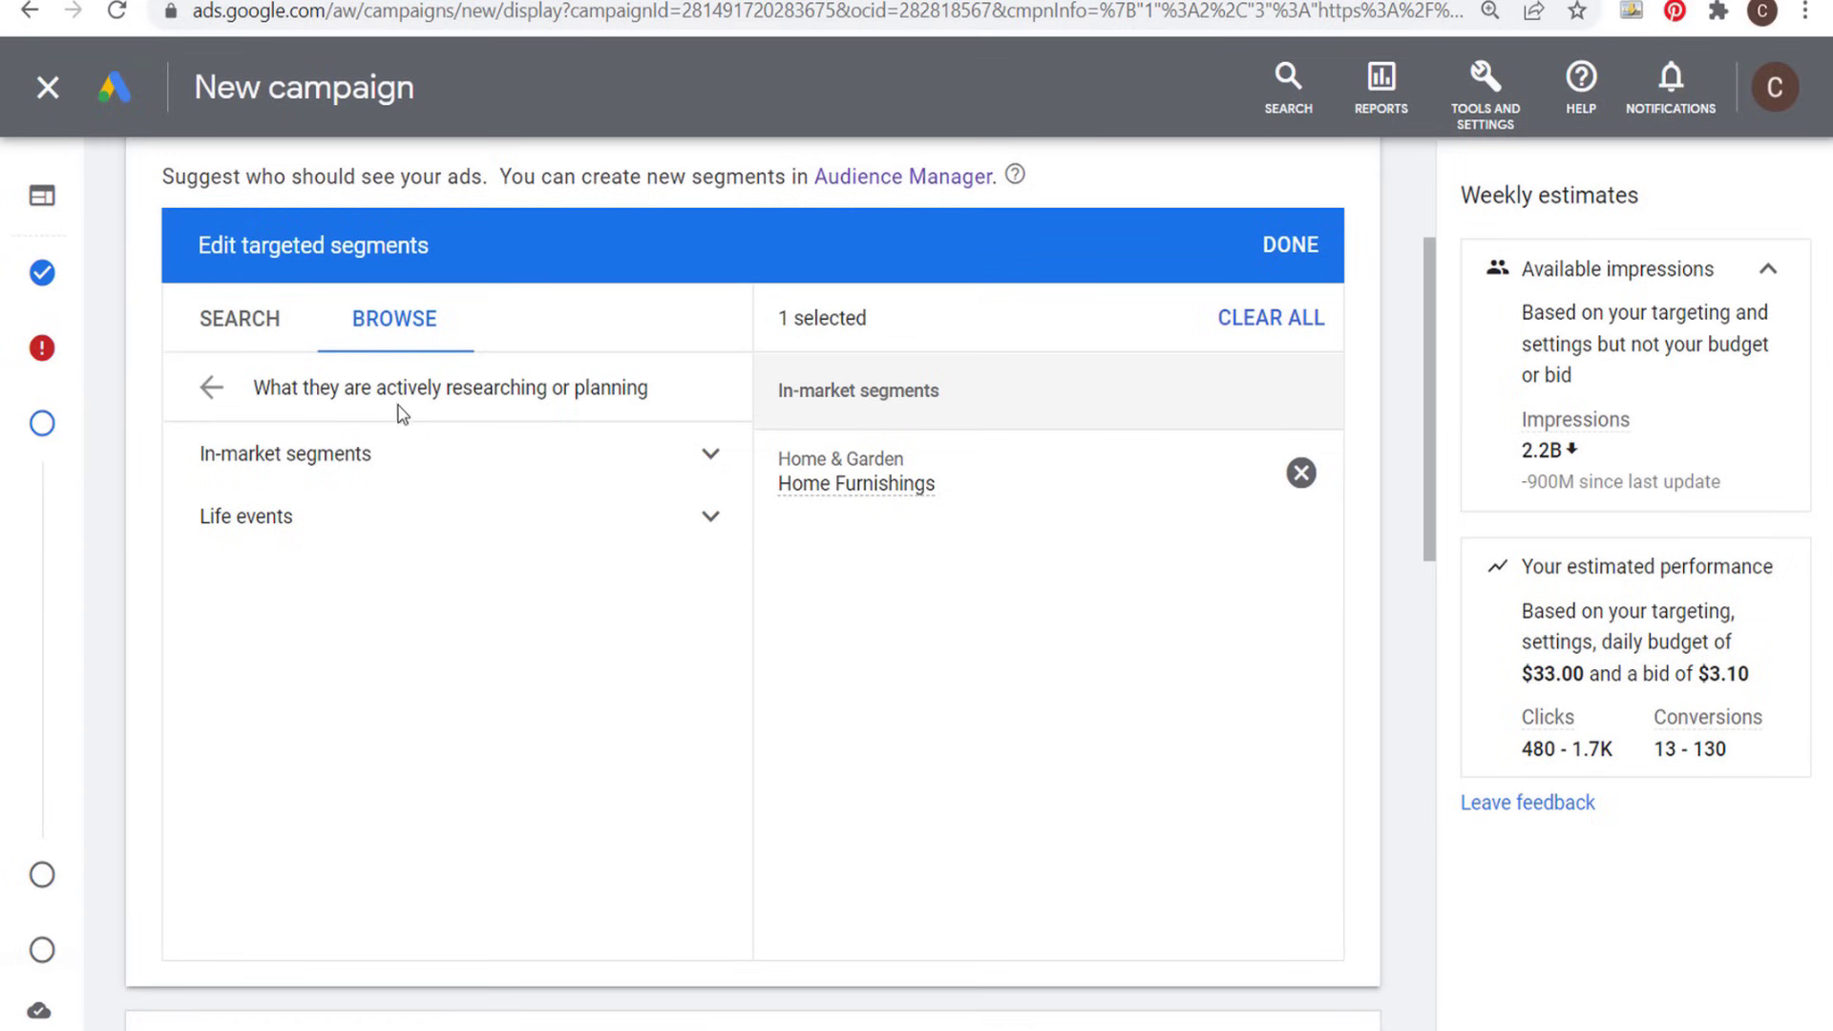
{"action": "left_click", "coordinate": [211, 386]}
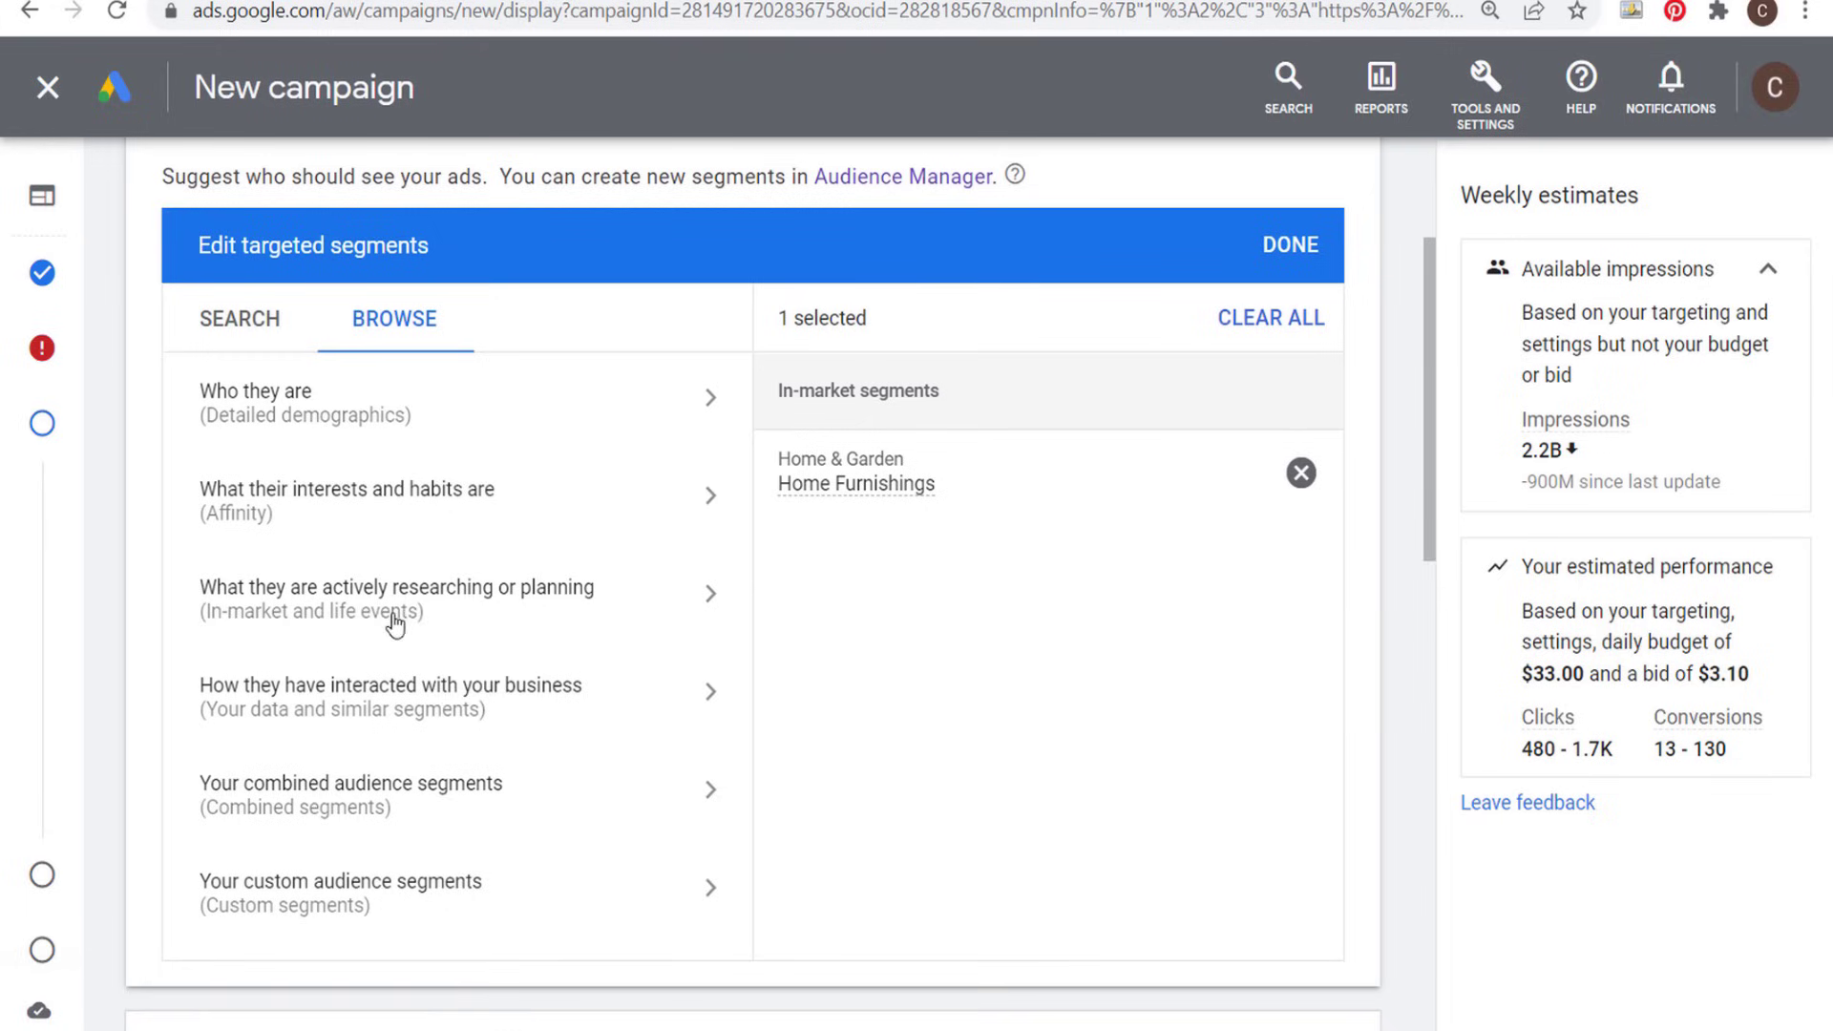
{"action": "left_click", "coordinate": [712, 694]}
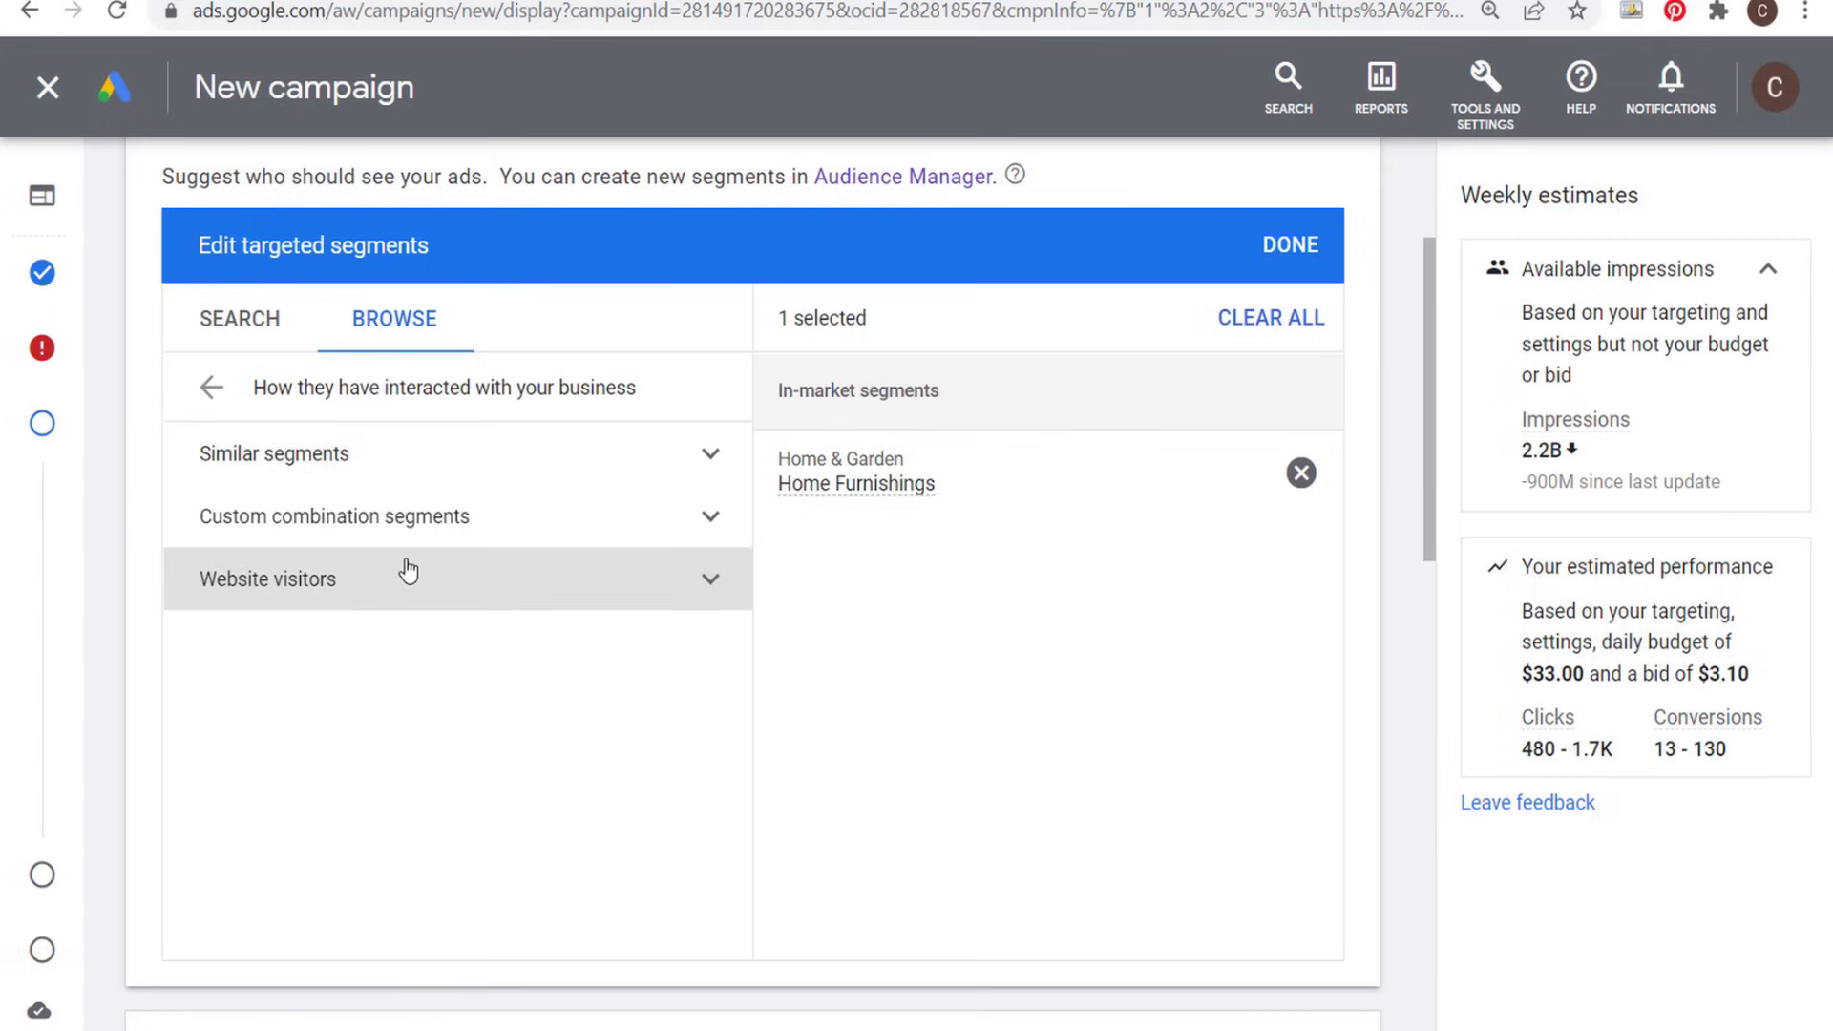
{"action": "left_click", "coordinate": [711, 579]}
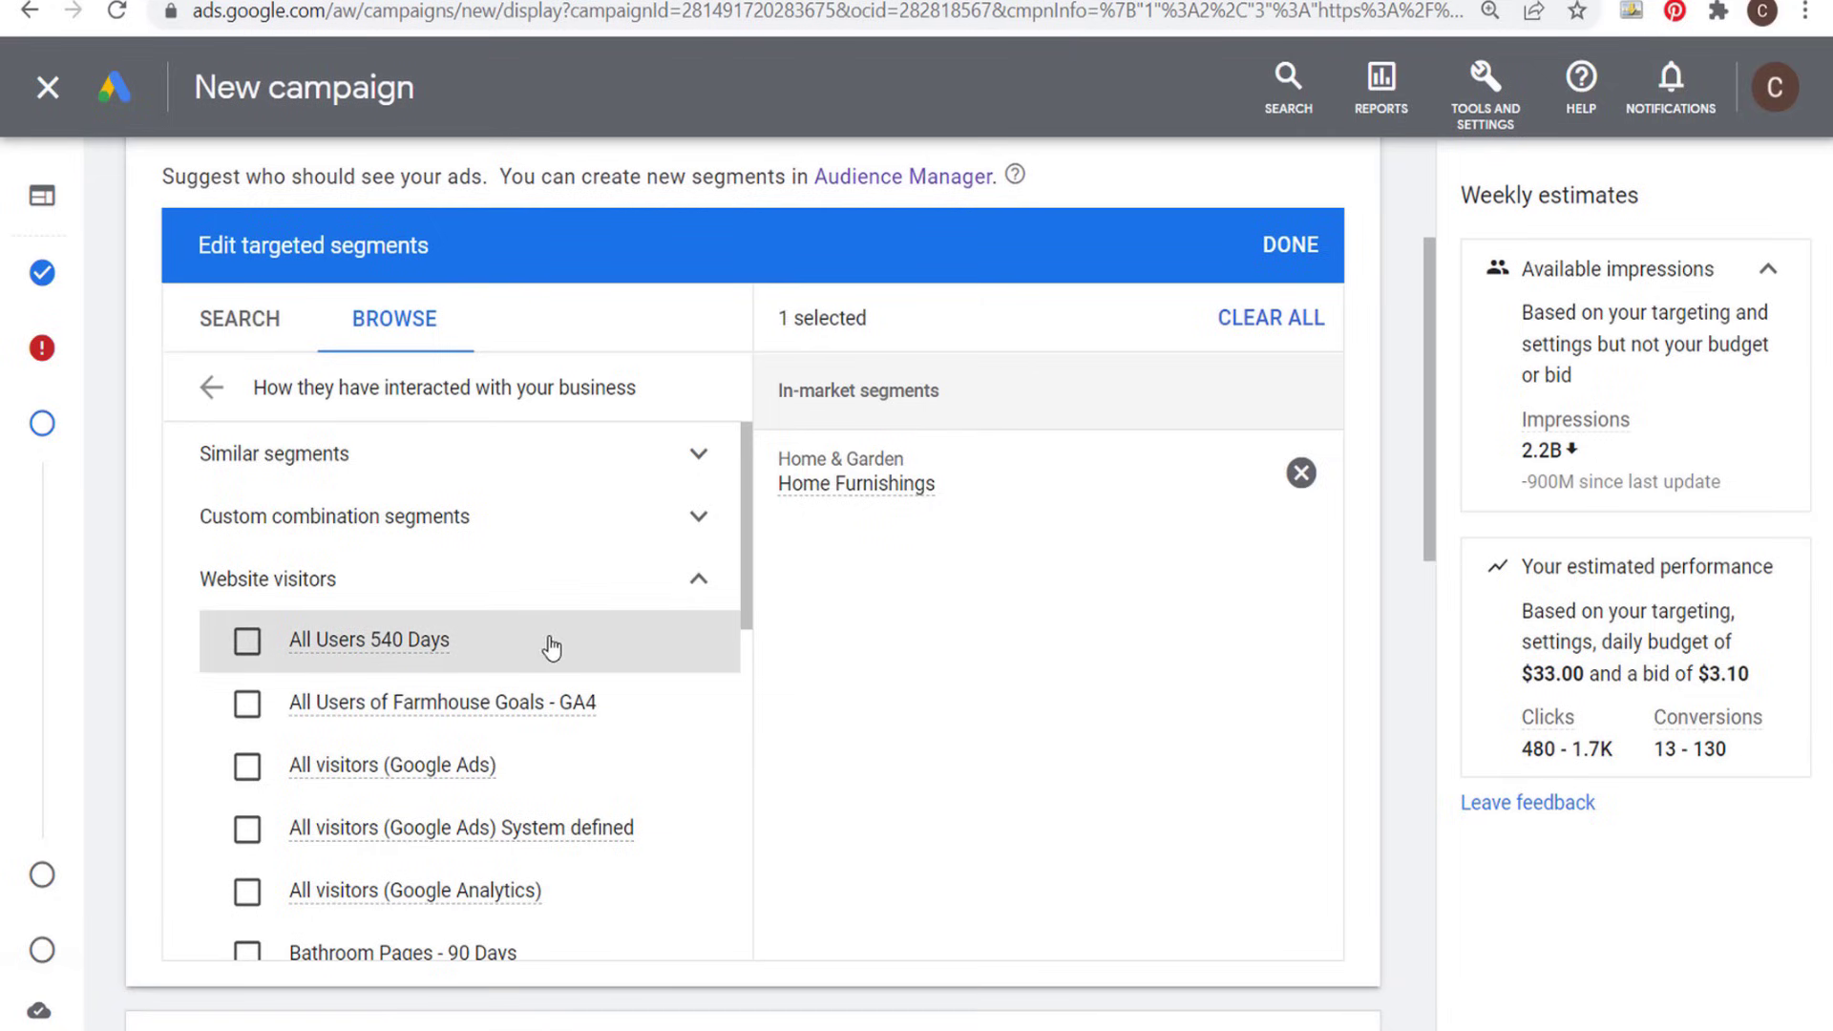
- Try targeting the All Users 540 Days website visitors segment, deselect it and check its details
{"action": "left_click", "coordinate": [246, 643]}
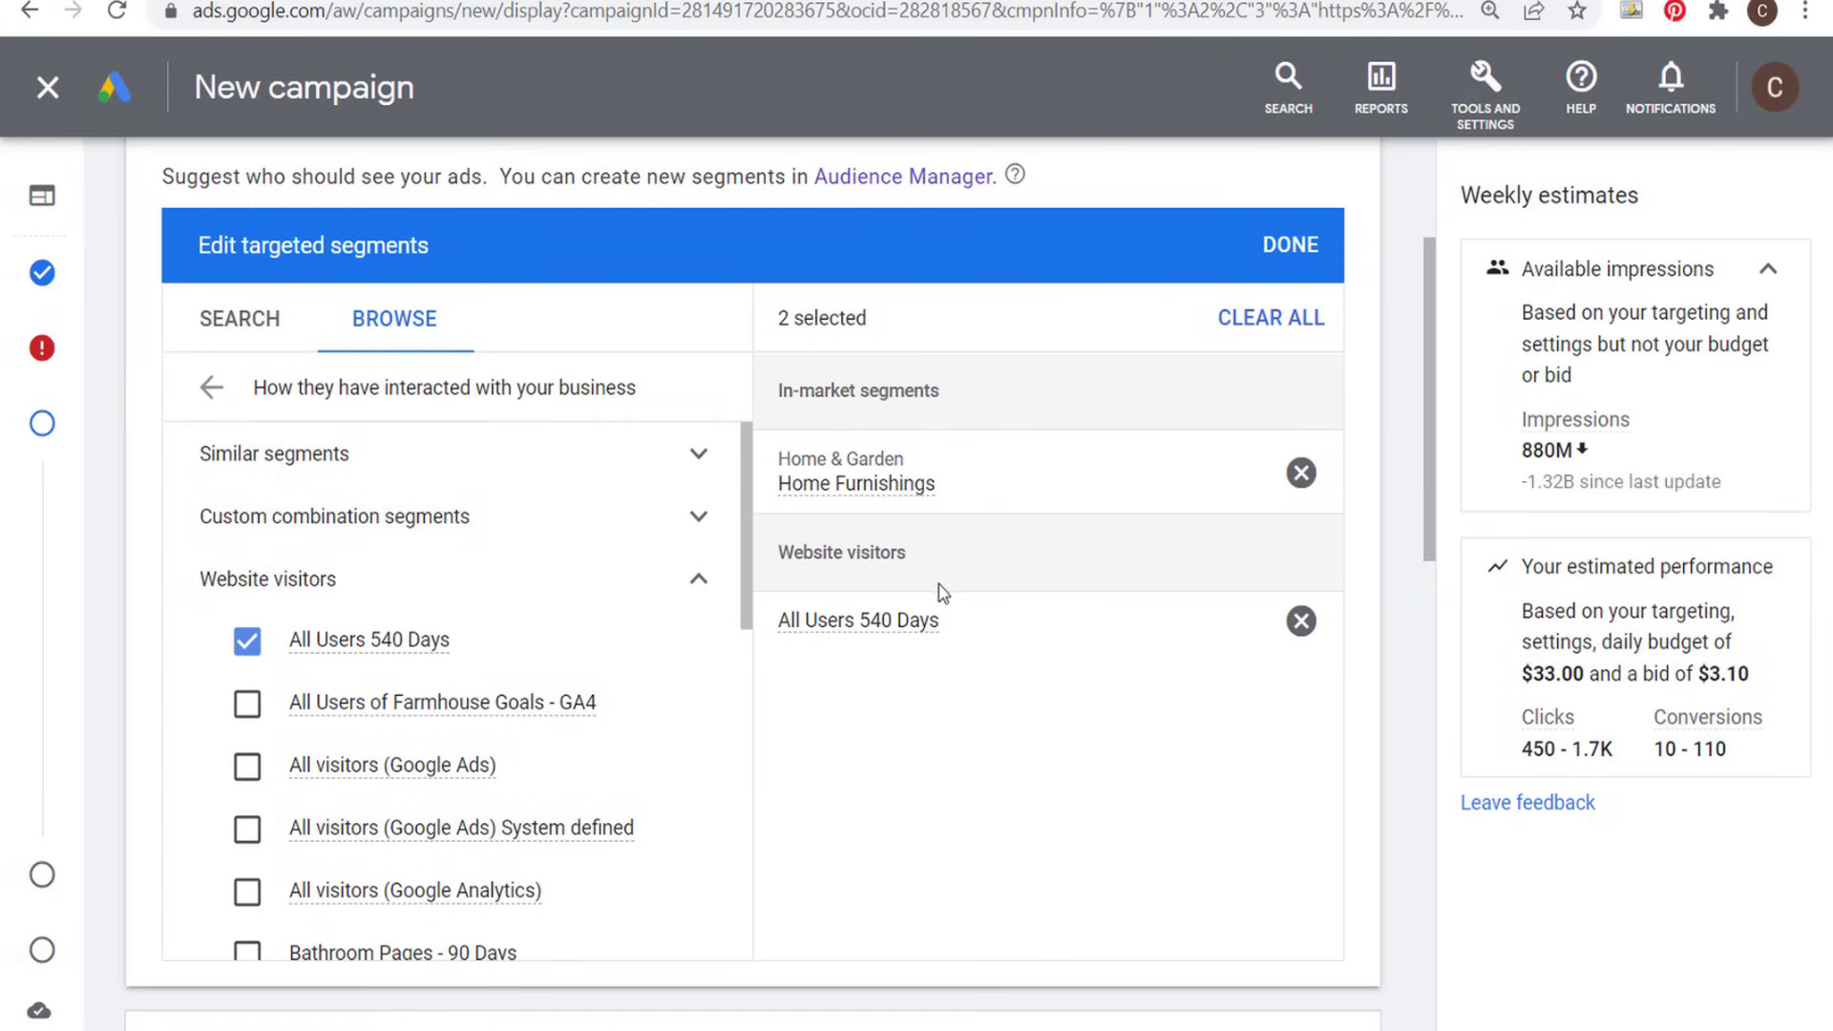
{"action": "left_click", "coordinate": [248, 641]}
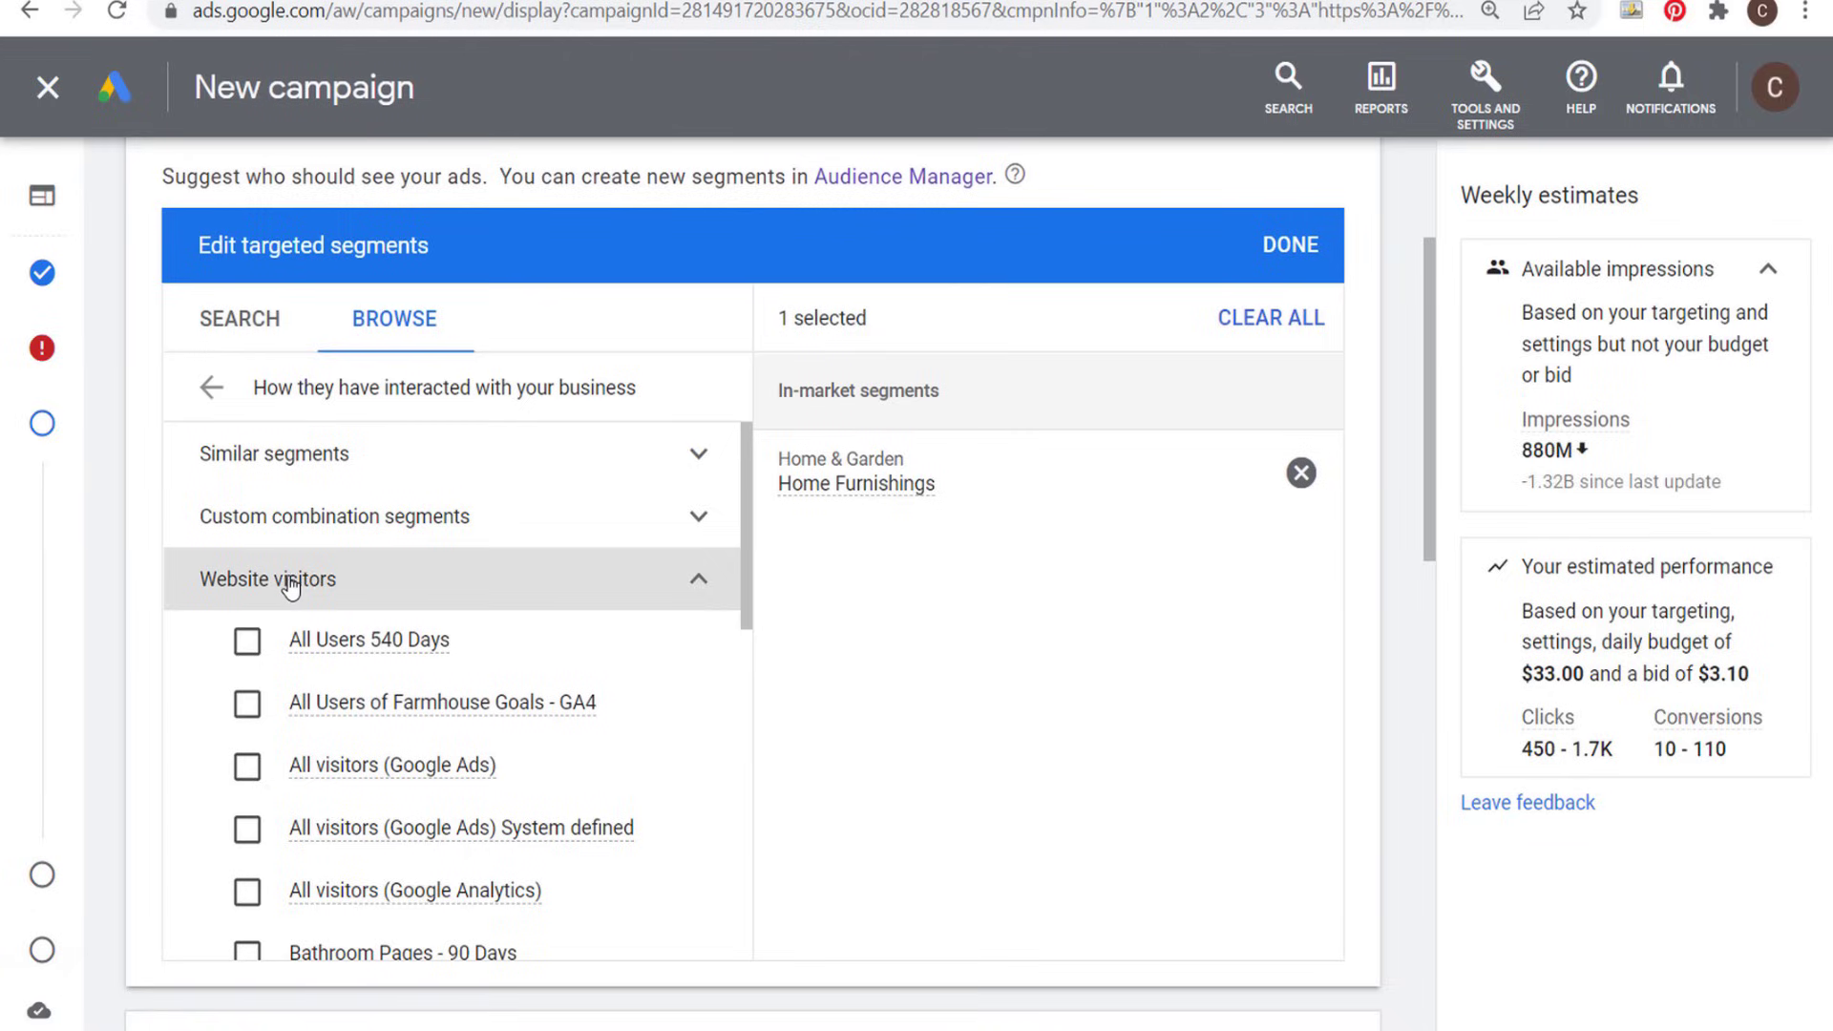
{"action": "left_click", "coordinate": [710, 582]}
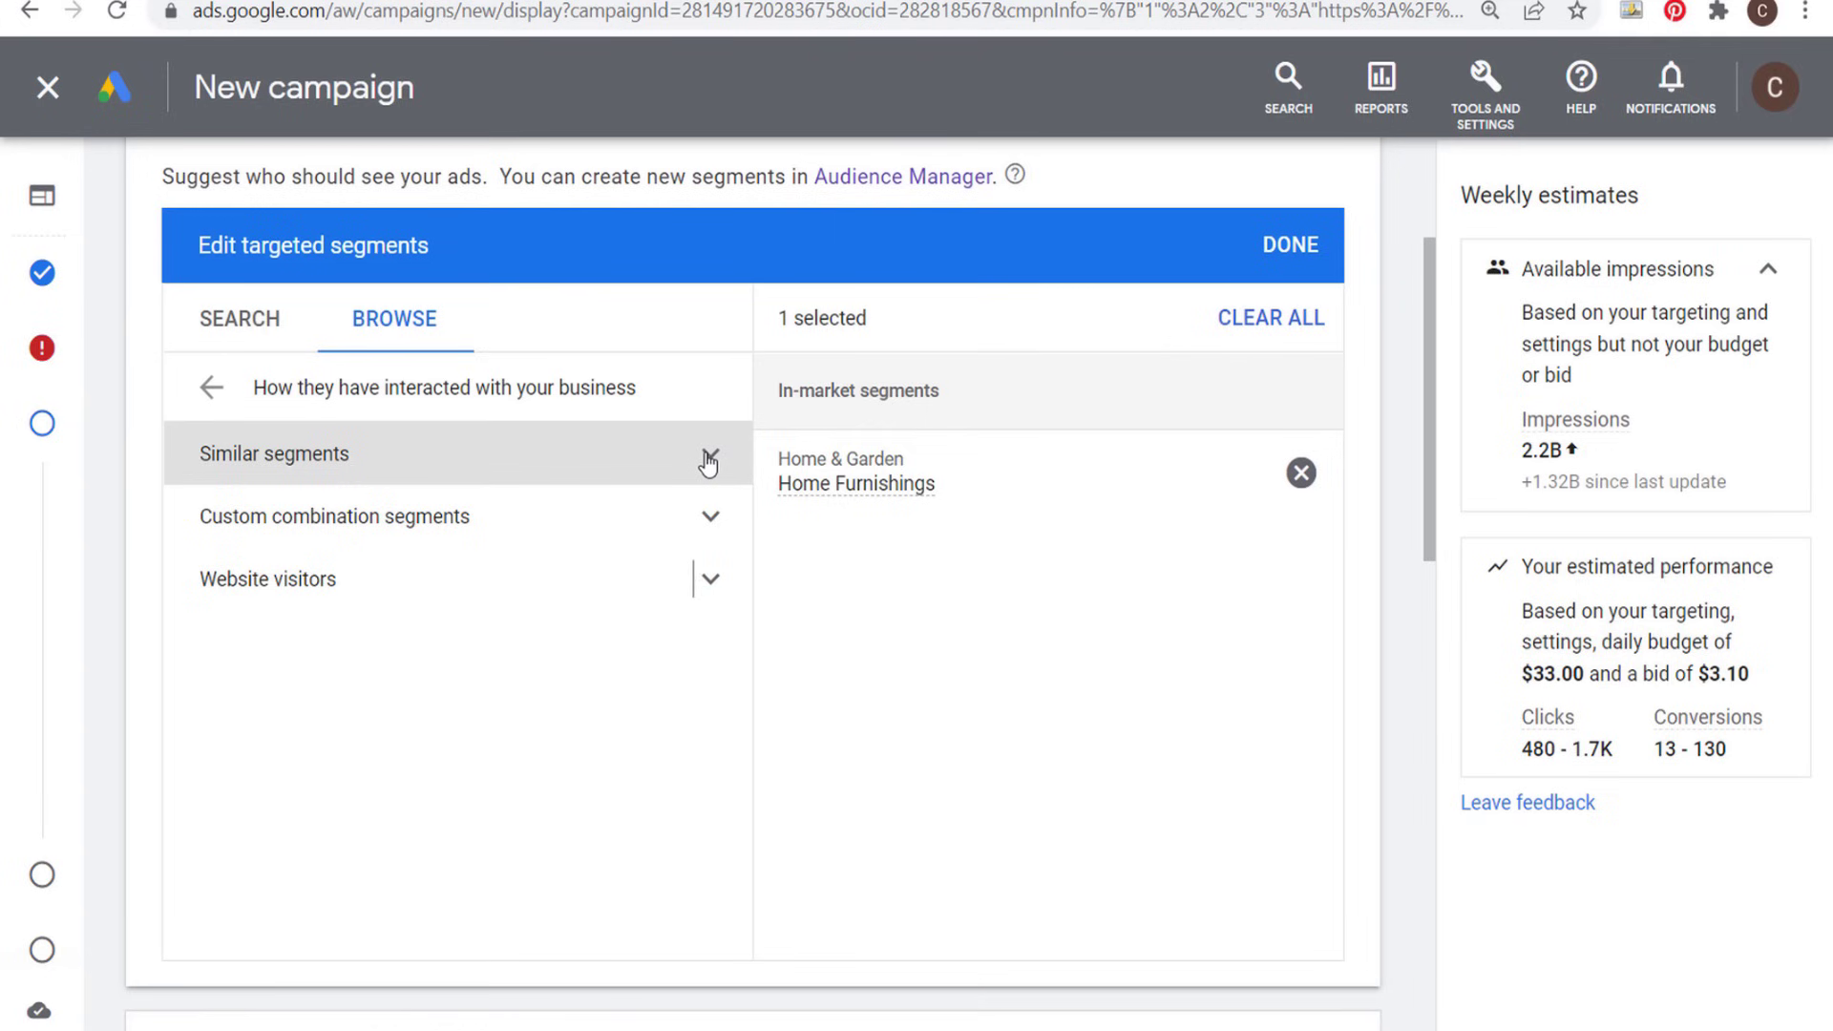
{"action": "left_click", "coordinate": [706, 581]}
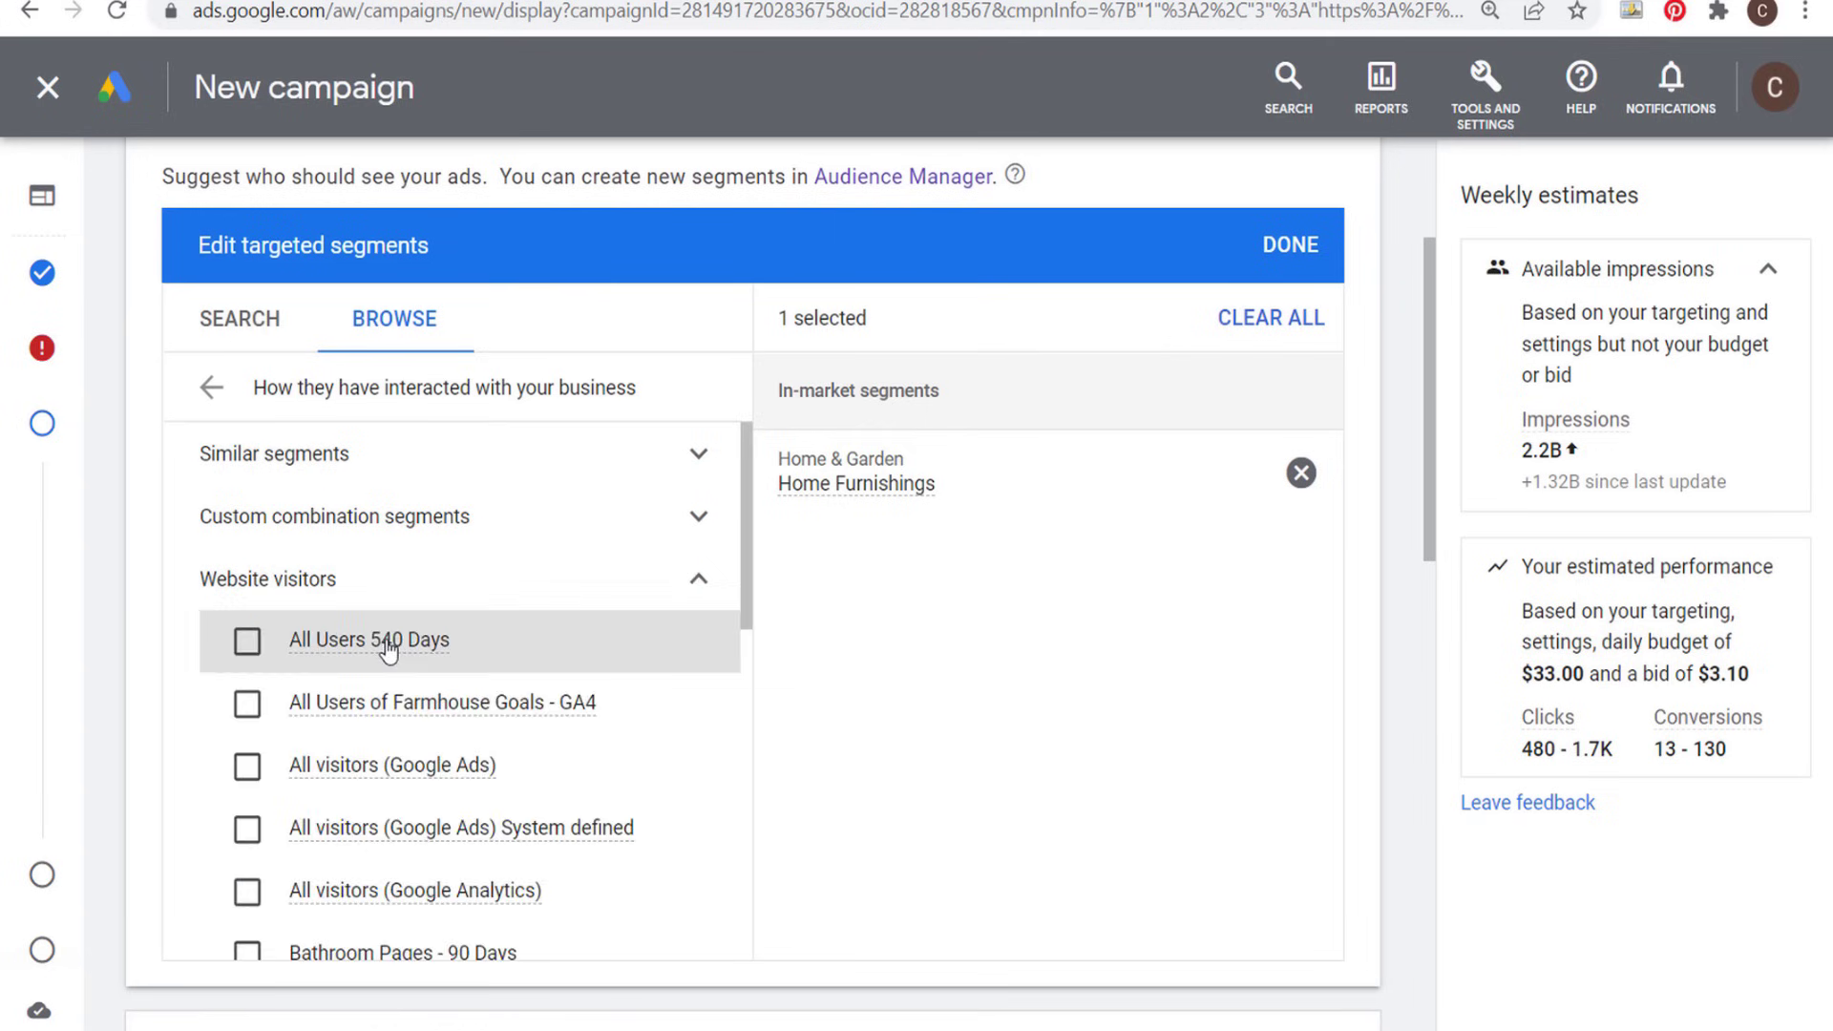
{"action": "mouse_move", "coordinate": [416, 625]}
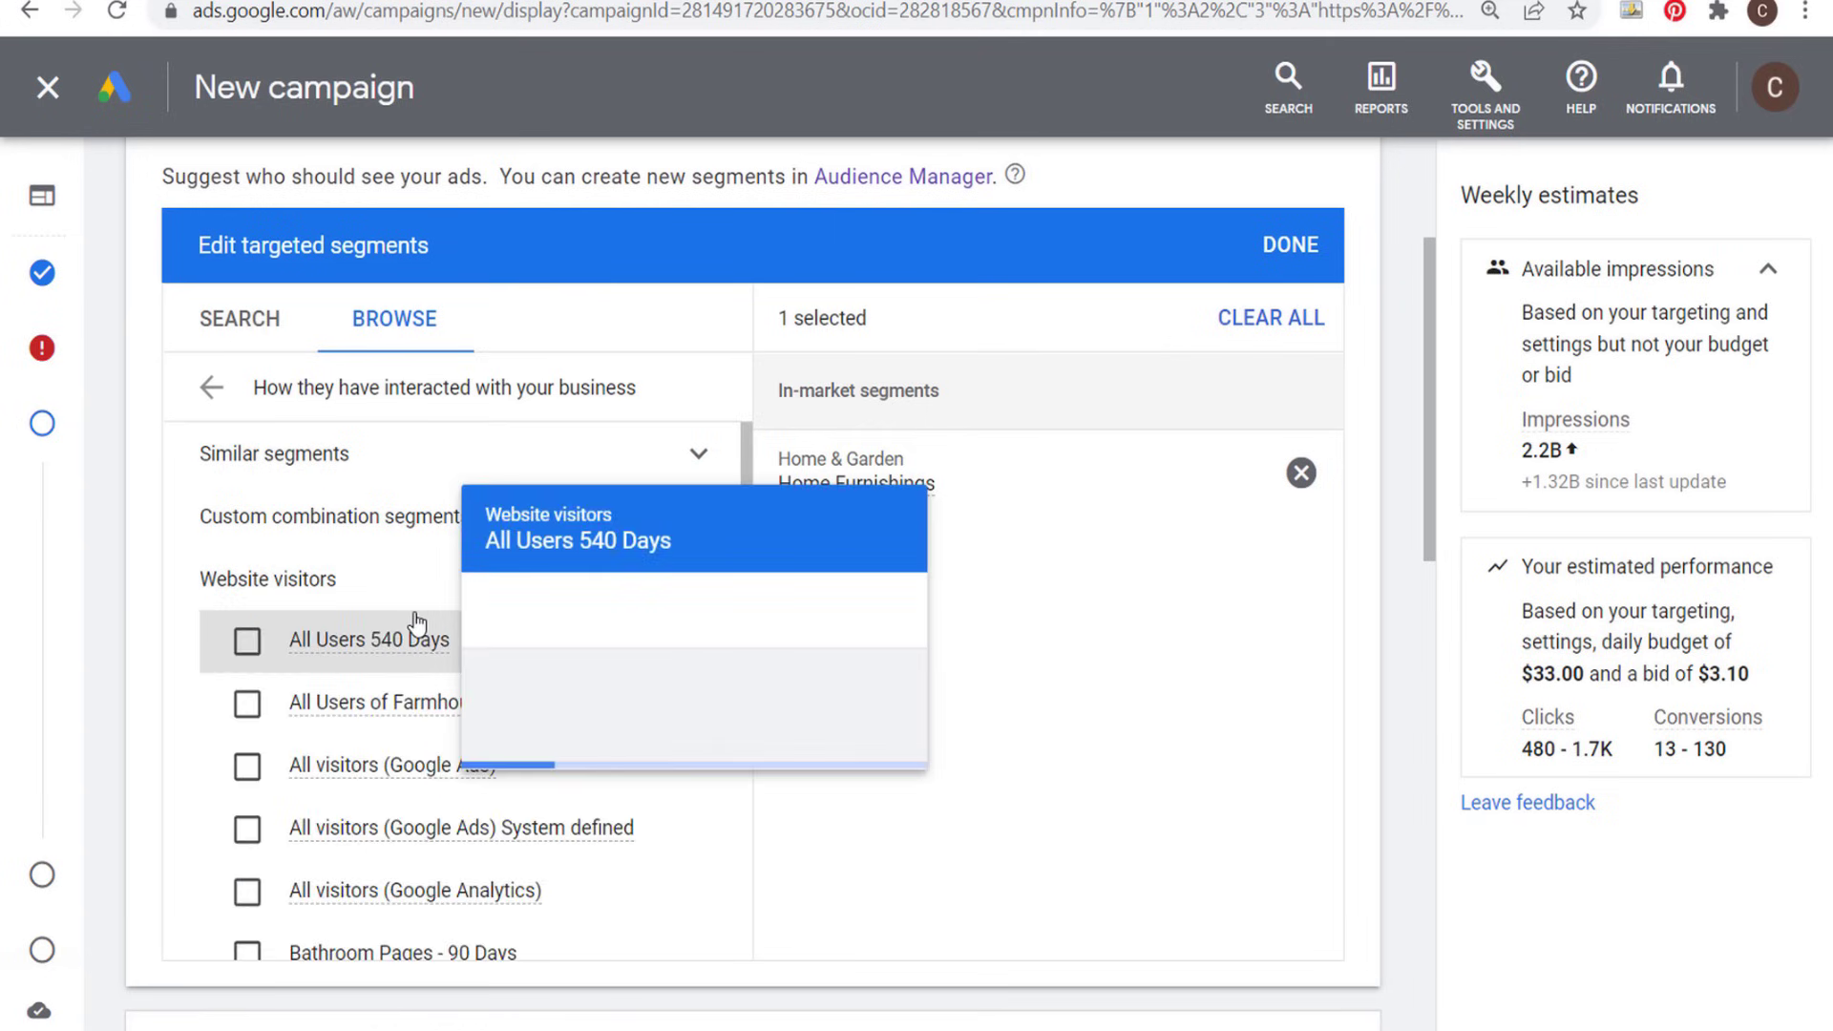
- Add the similar segment "Similar to All Users of Farmhouse Goals - GA4" to the targeted segments
{"action": "left_click", "coordinate": [699, 456]}
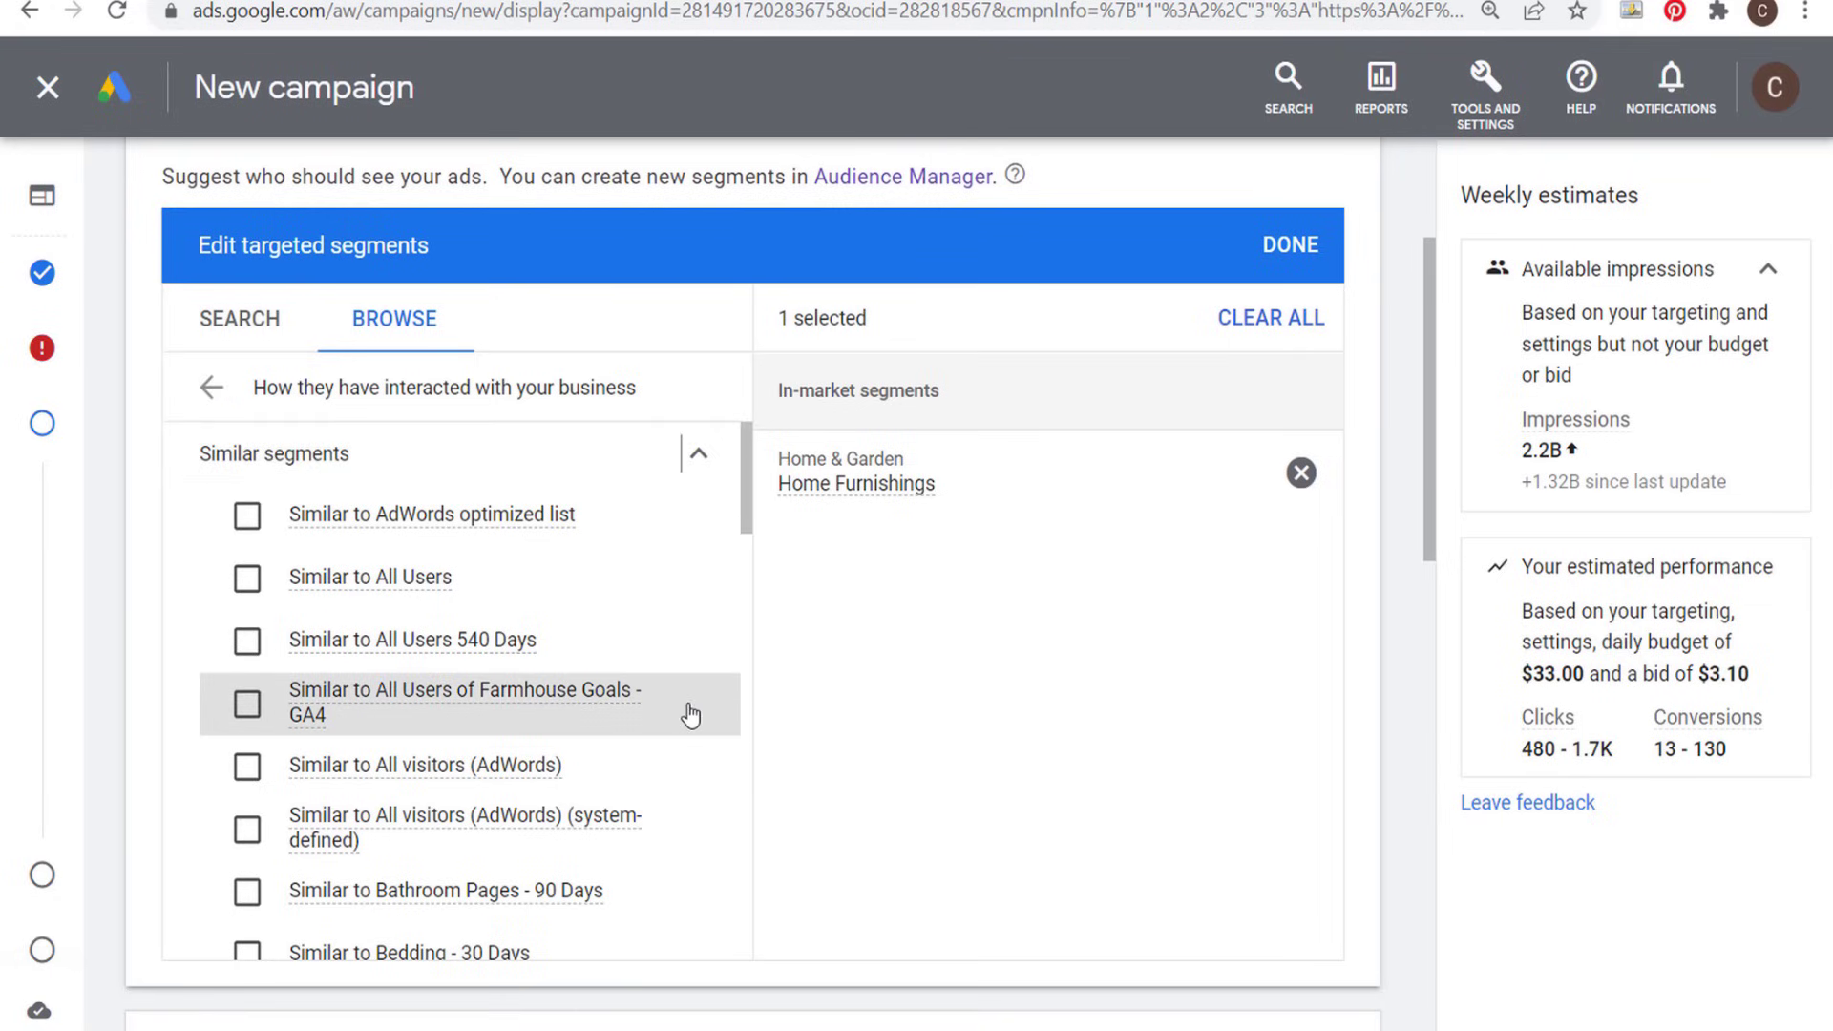
{"action": "left_click", "coordinate": [247, 706]}
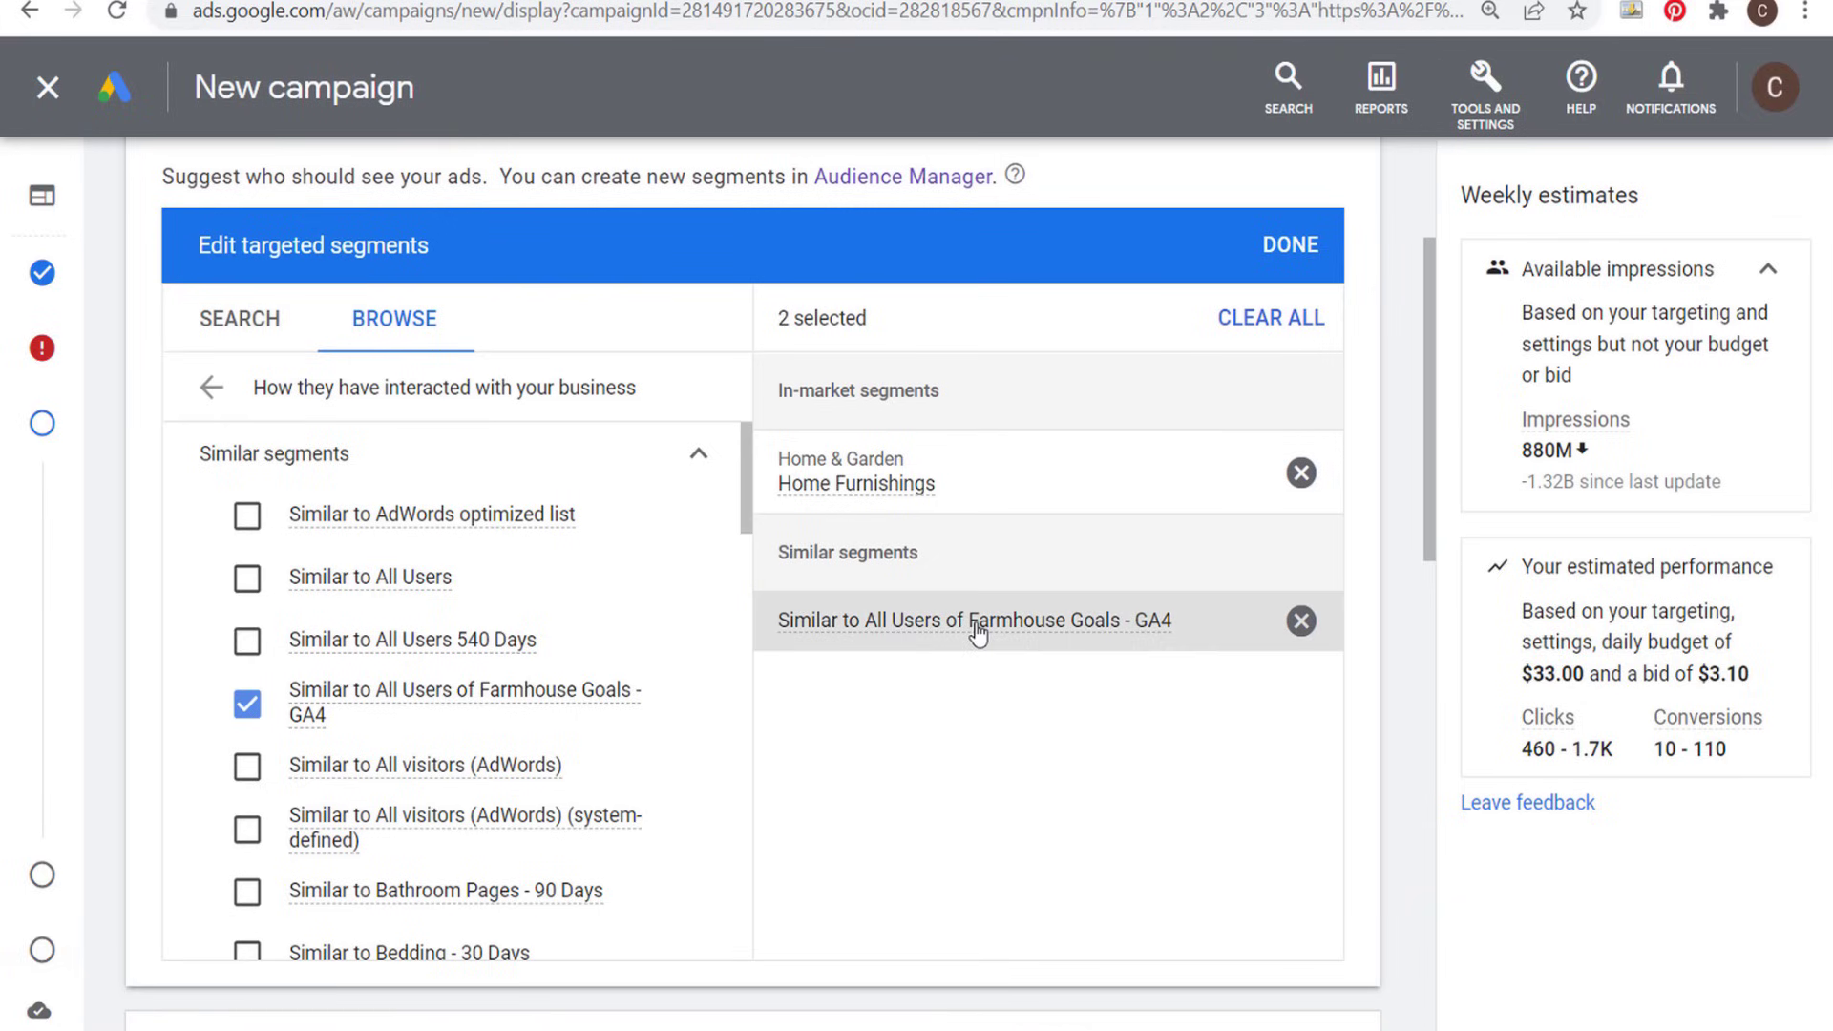
{"action": "mouse_move", "coordinate": [980, 630]}
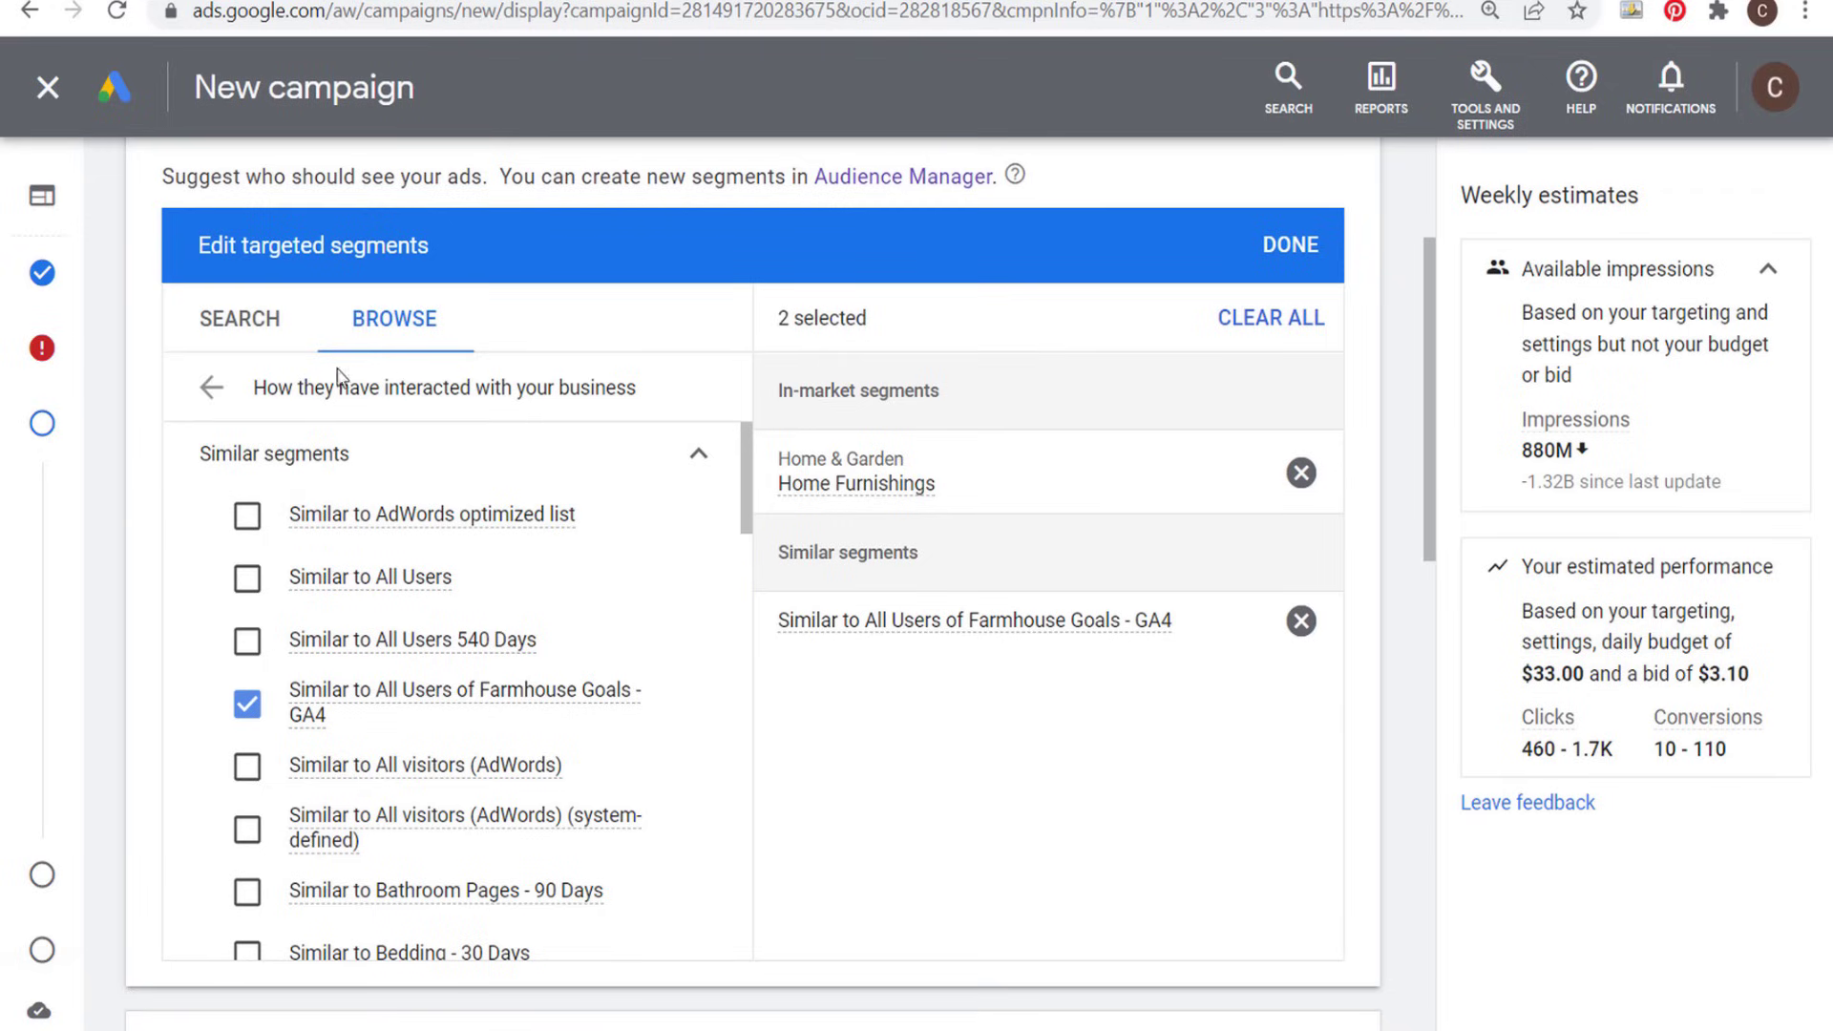
- From the custom audience segments, start a new custom segment, examine its Google search terms option and ideas, and cancel it
{"action": "left_click", "coordinate": [209, 388]}
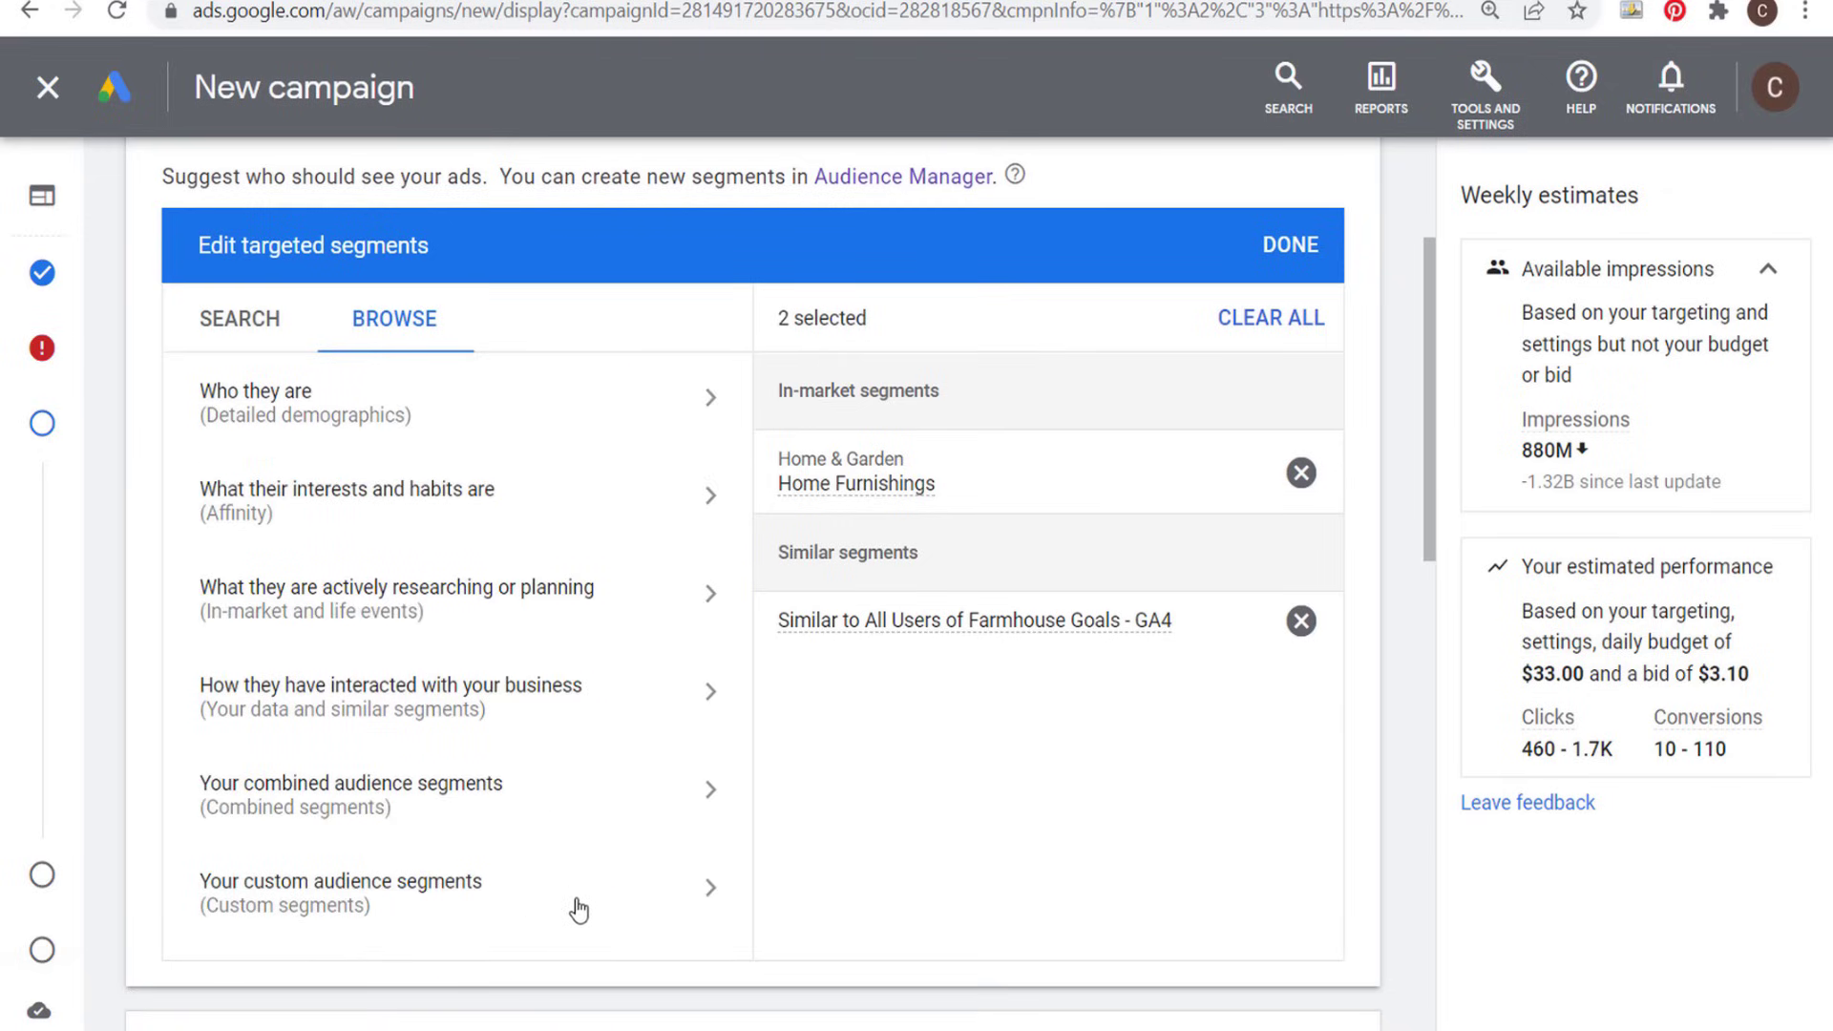
{"action": "left_click", "coordinate": [668, 892]}
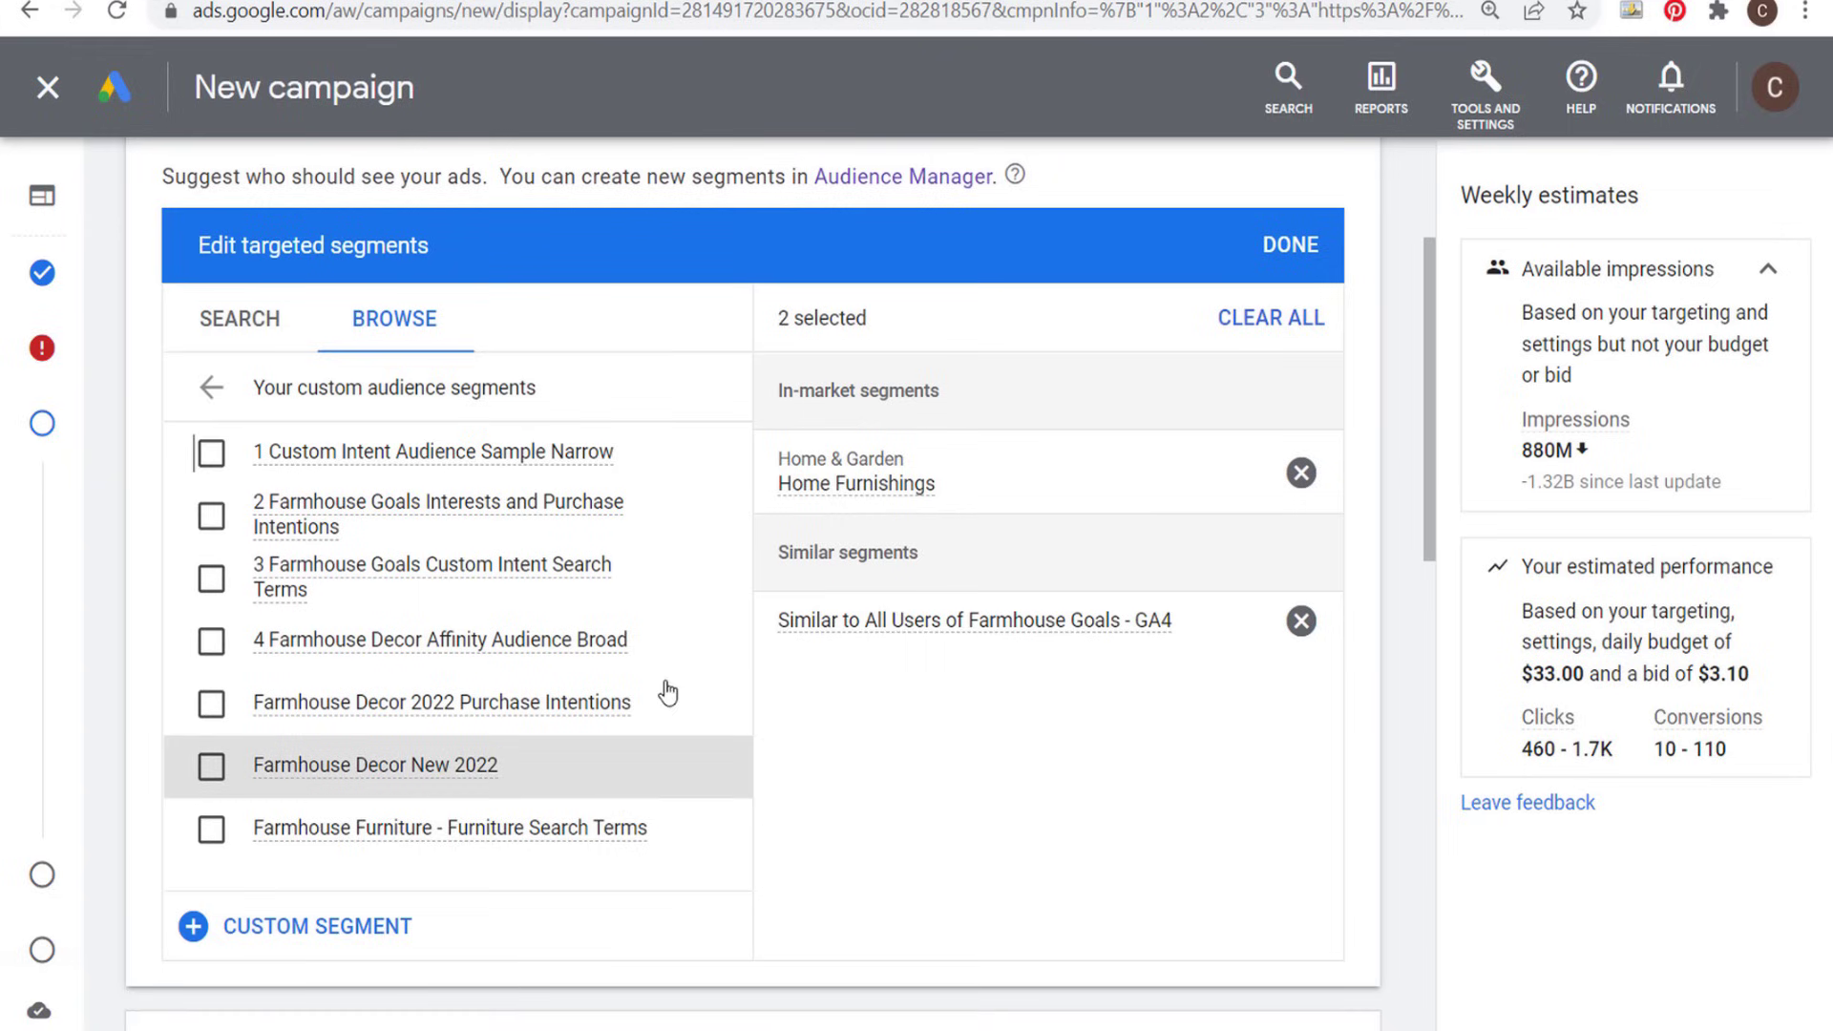
{"action": "left_click", "coordinate": [196, 927]}
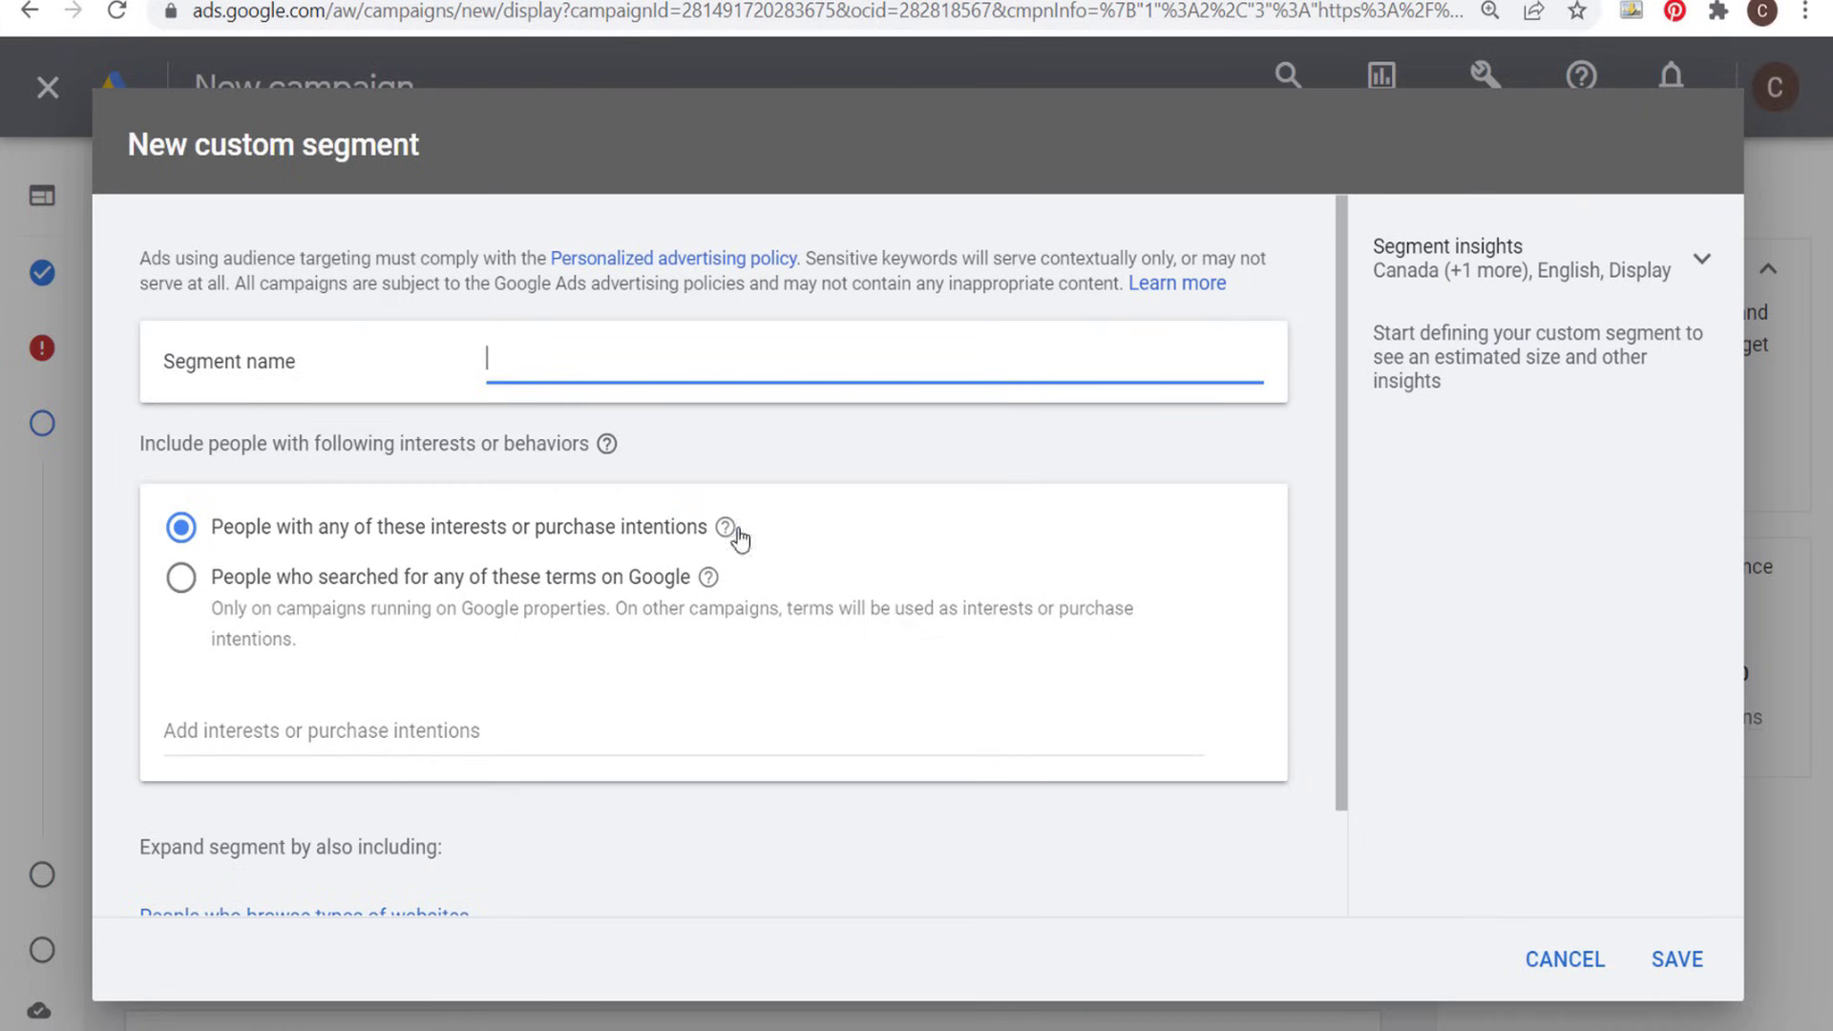
{"action": "scroll", "coordinate": [649, 504], "scroll_direction": "down", "scroll_amount": 2}
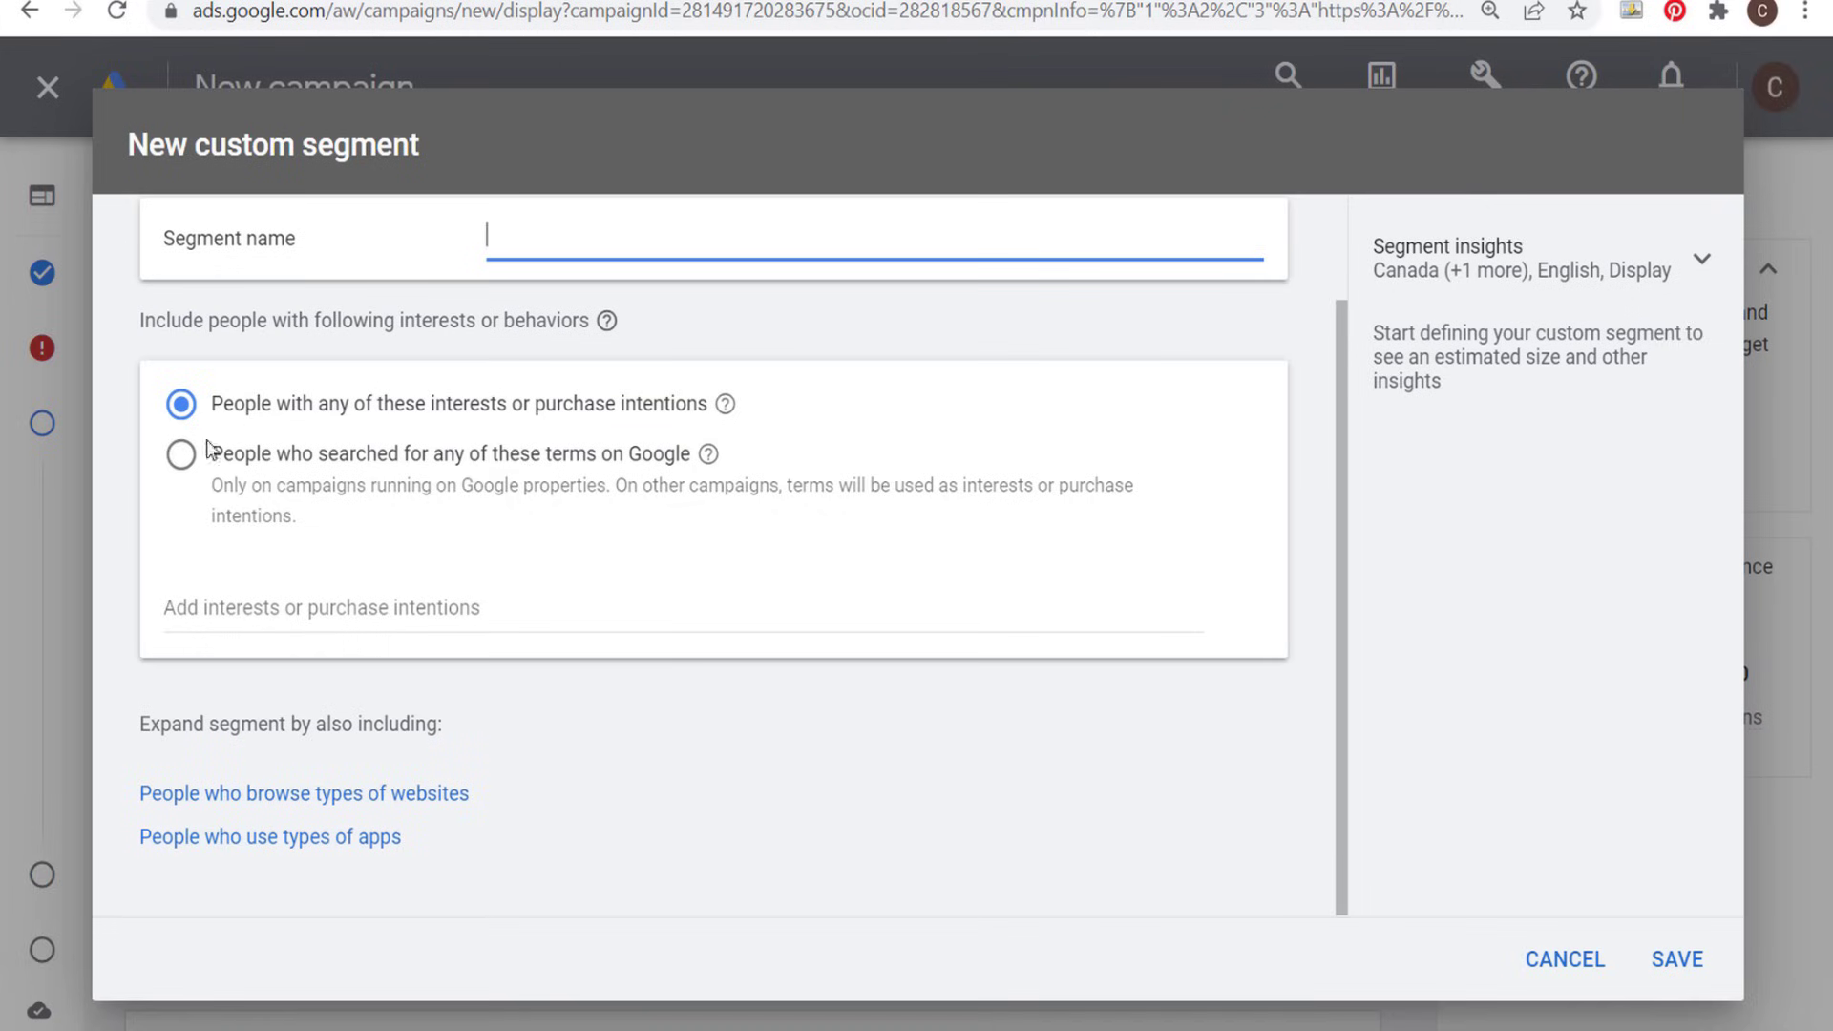
{"action": "left_click", "coordinate": [180, 455]}
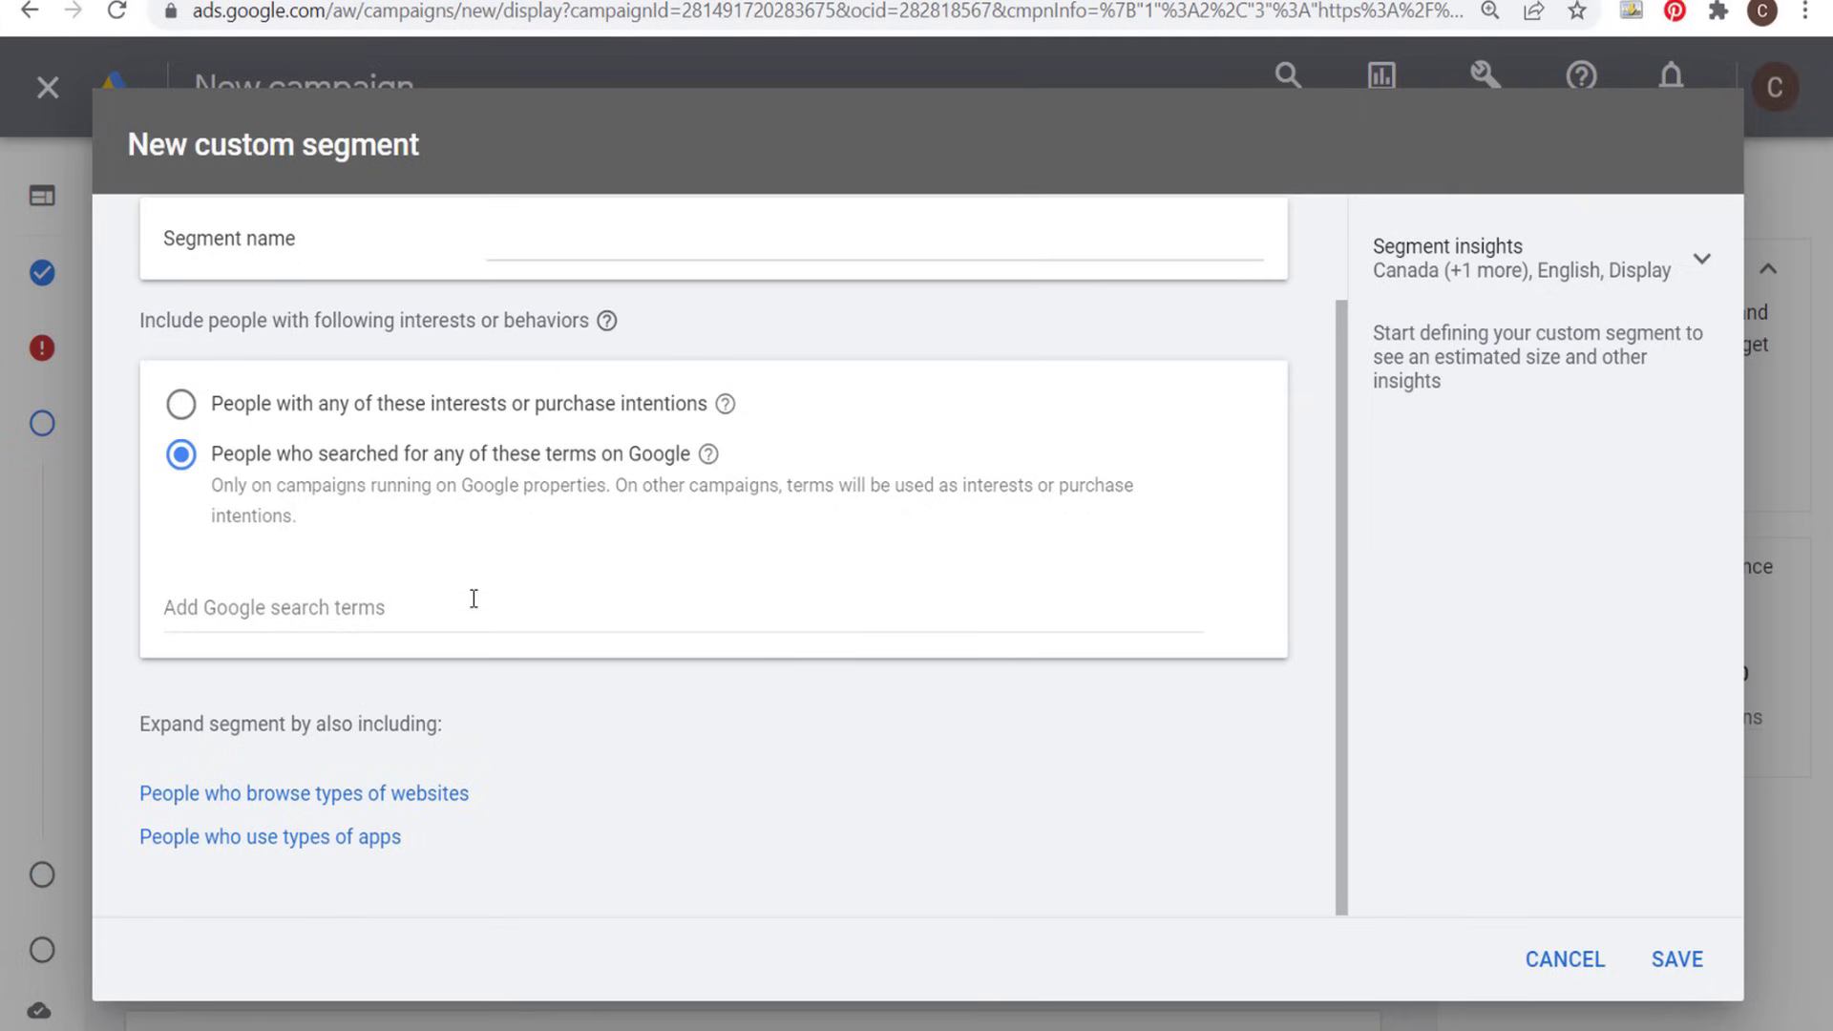
{"action": "left_click", "coordinate": [473, 599]}
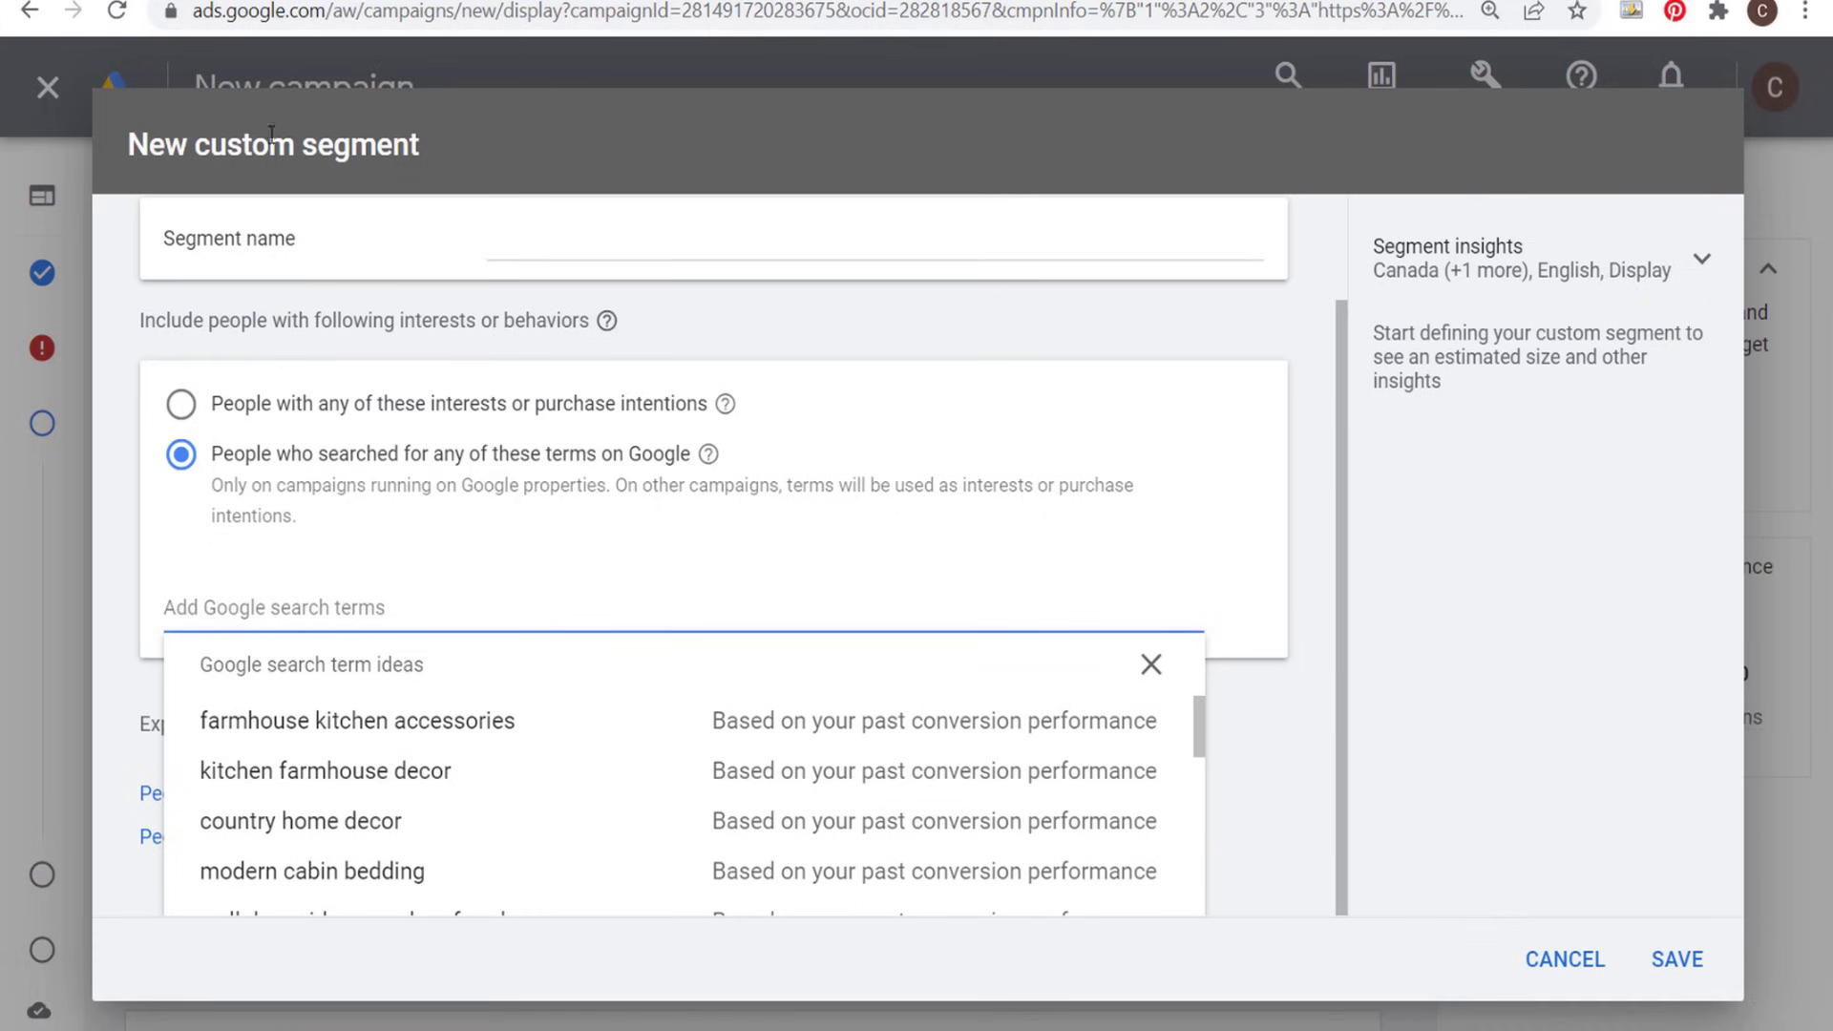
{"action": "left_click", "coordinate": [1565, 959]}
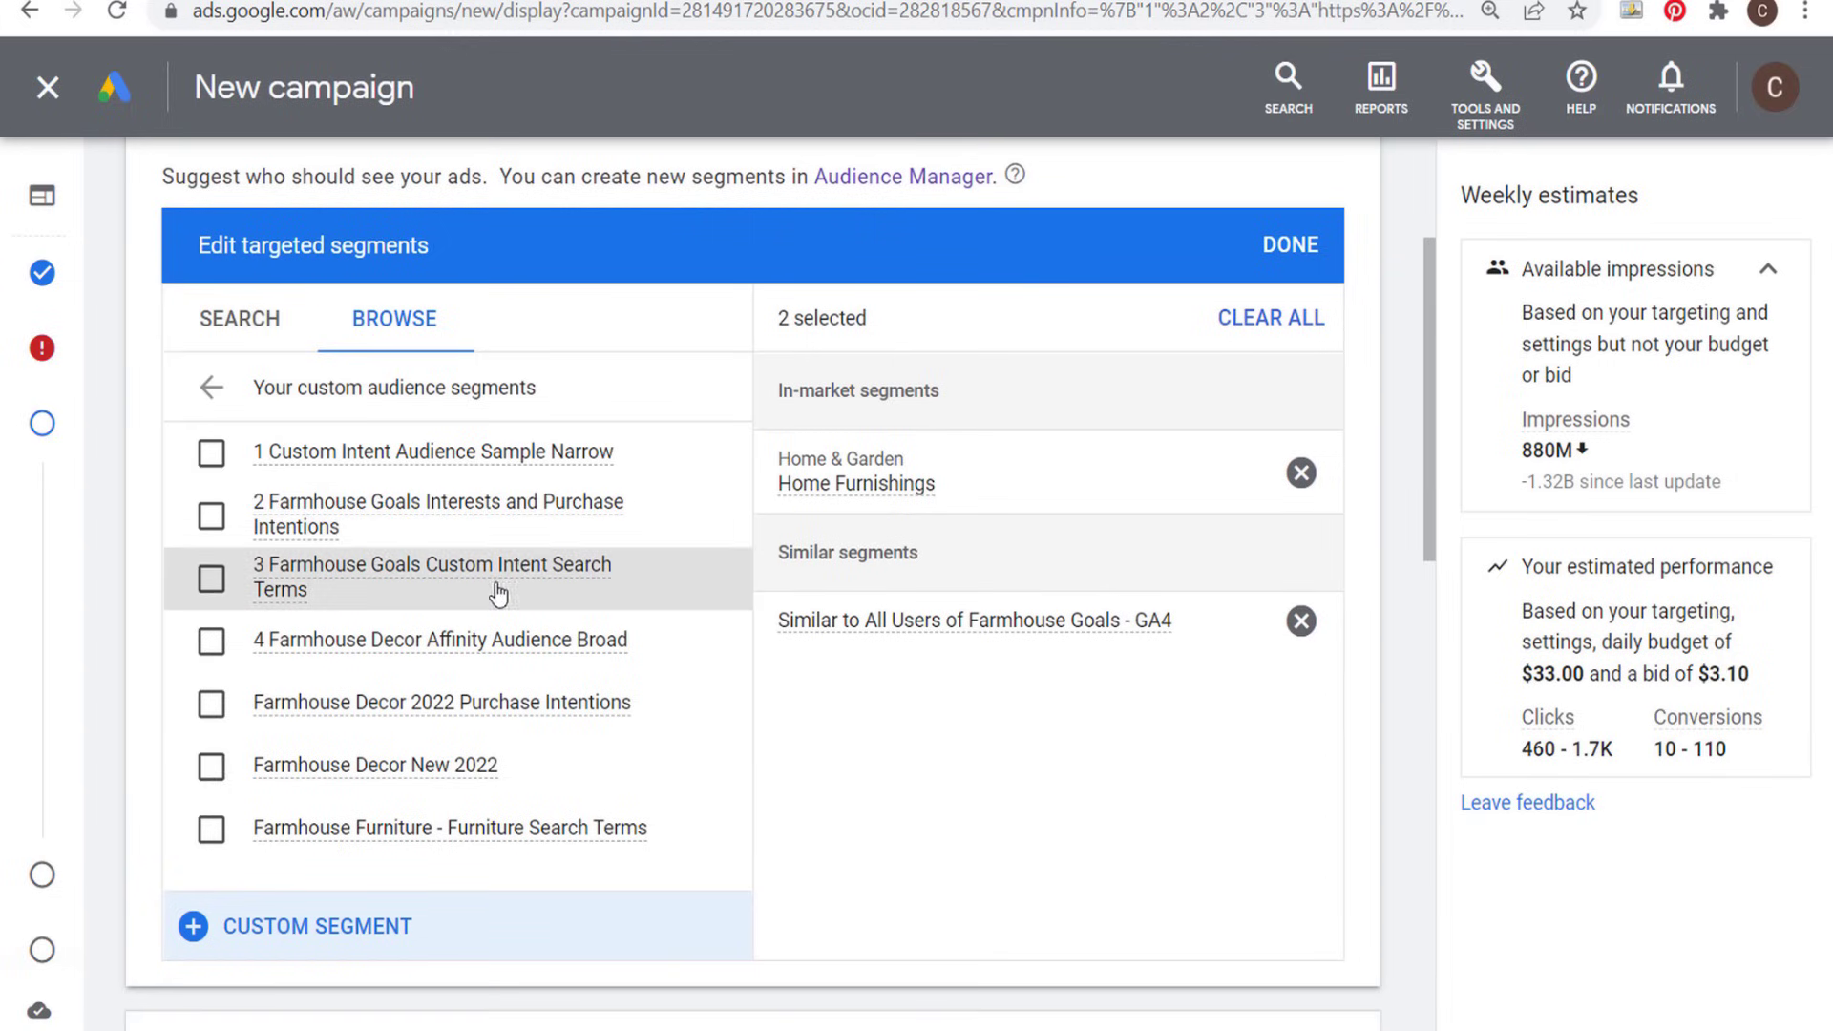
- Check the keywords of the custom segment "Farmhouse Furniture - Furniture Search Terms", add it to the targeted segments and finish editing them
{"action": "mouse_move", "coordinate": [535, 835]}
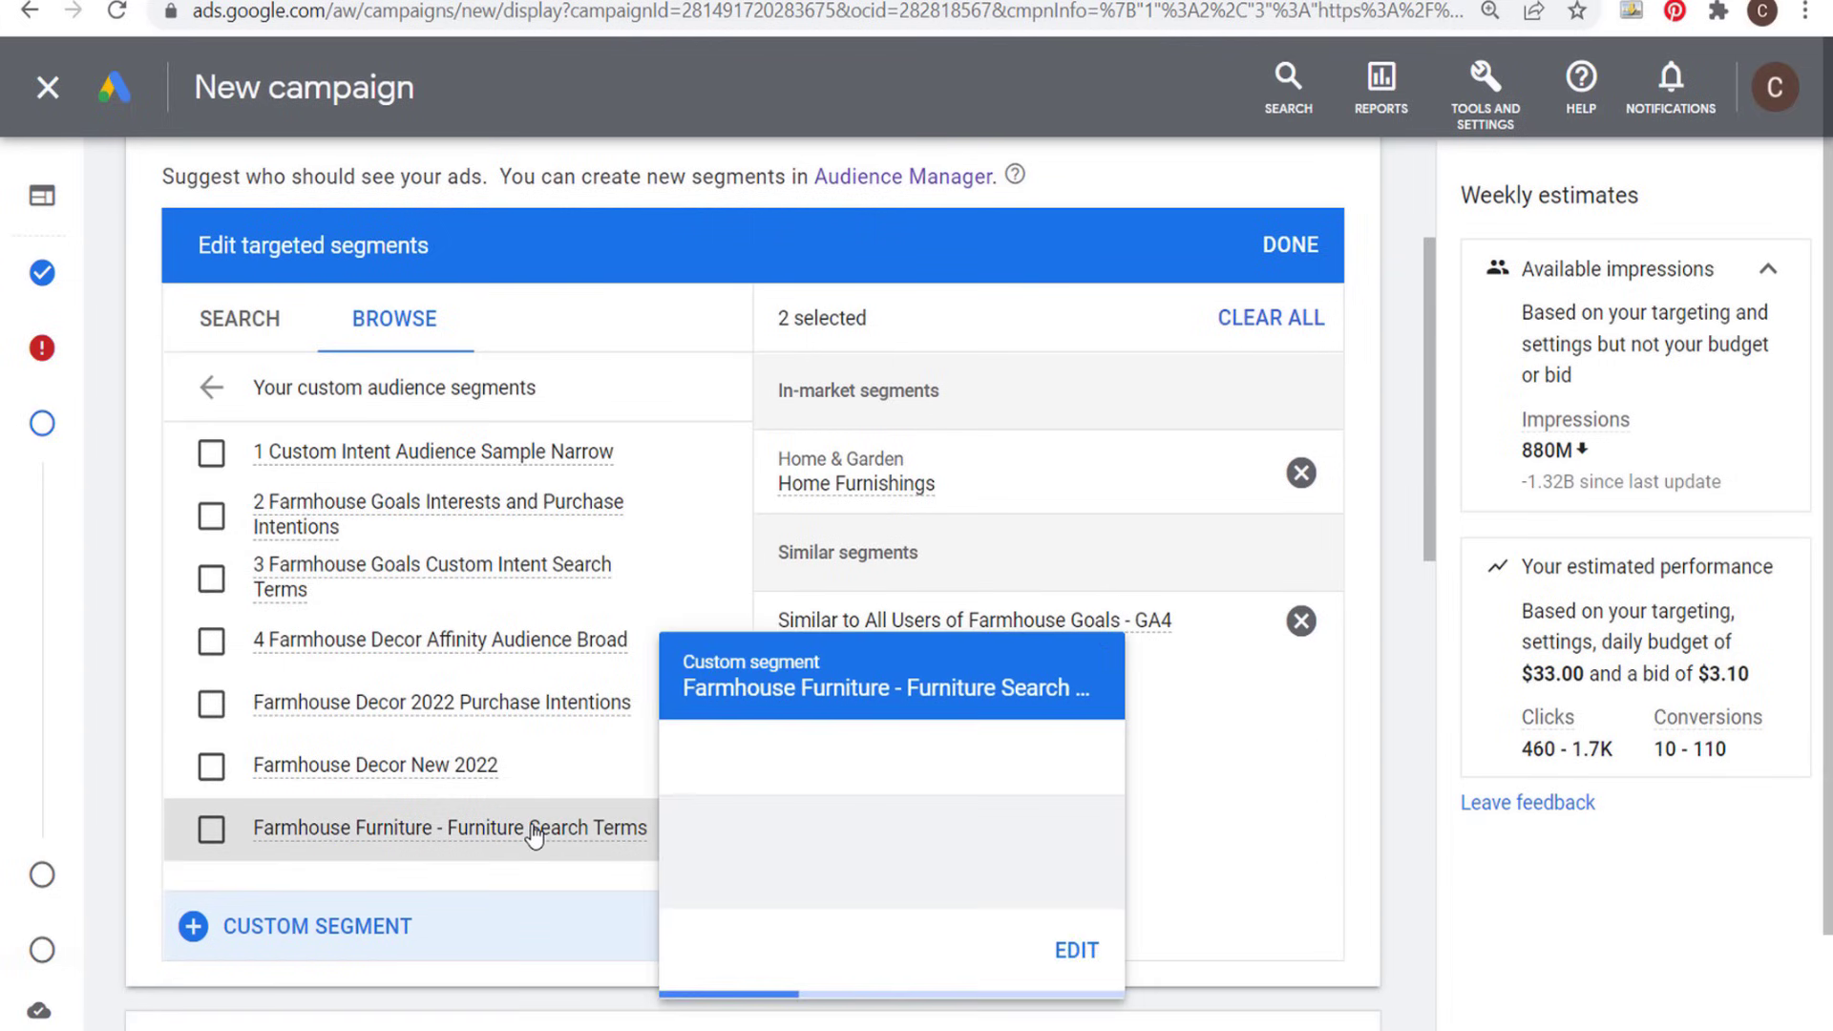
{"action": "left_click", "coordinate": [1087, 771]}
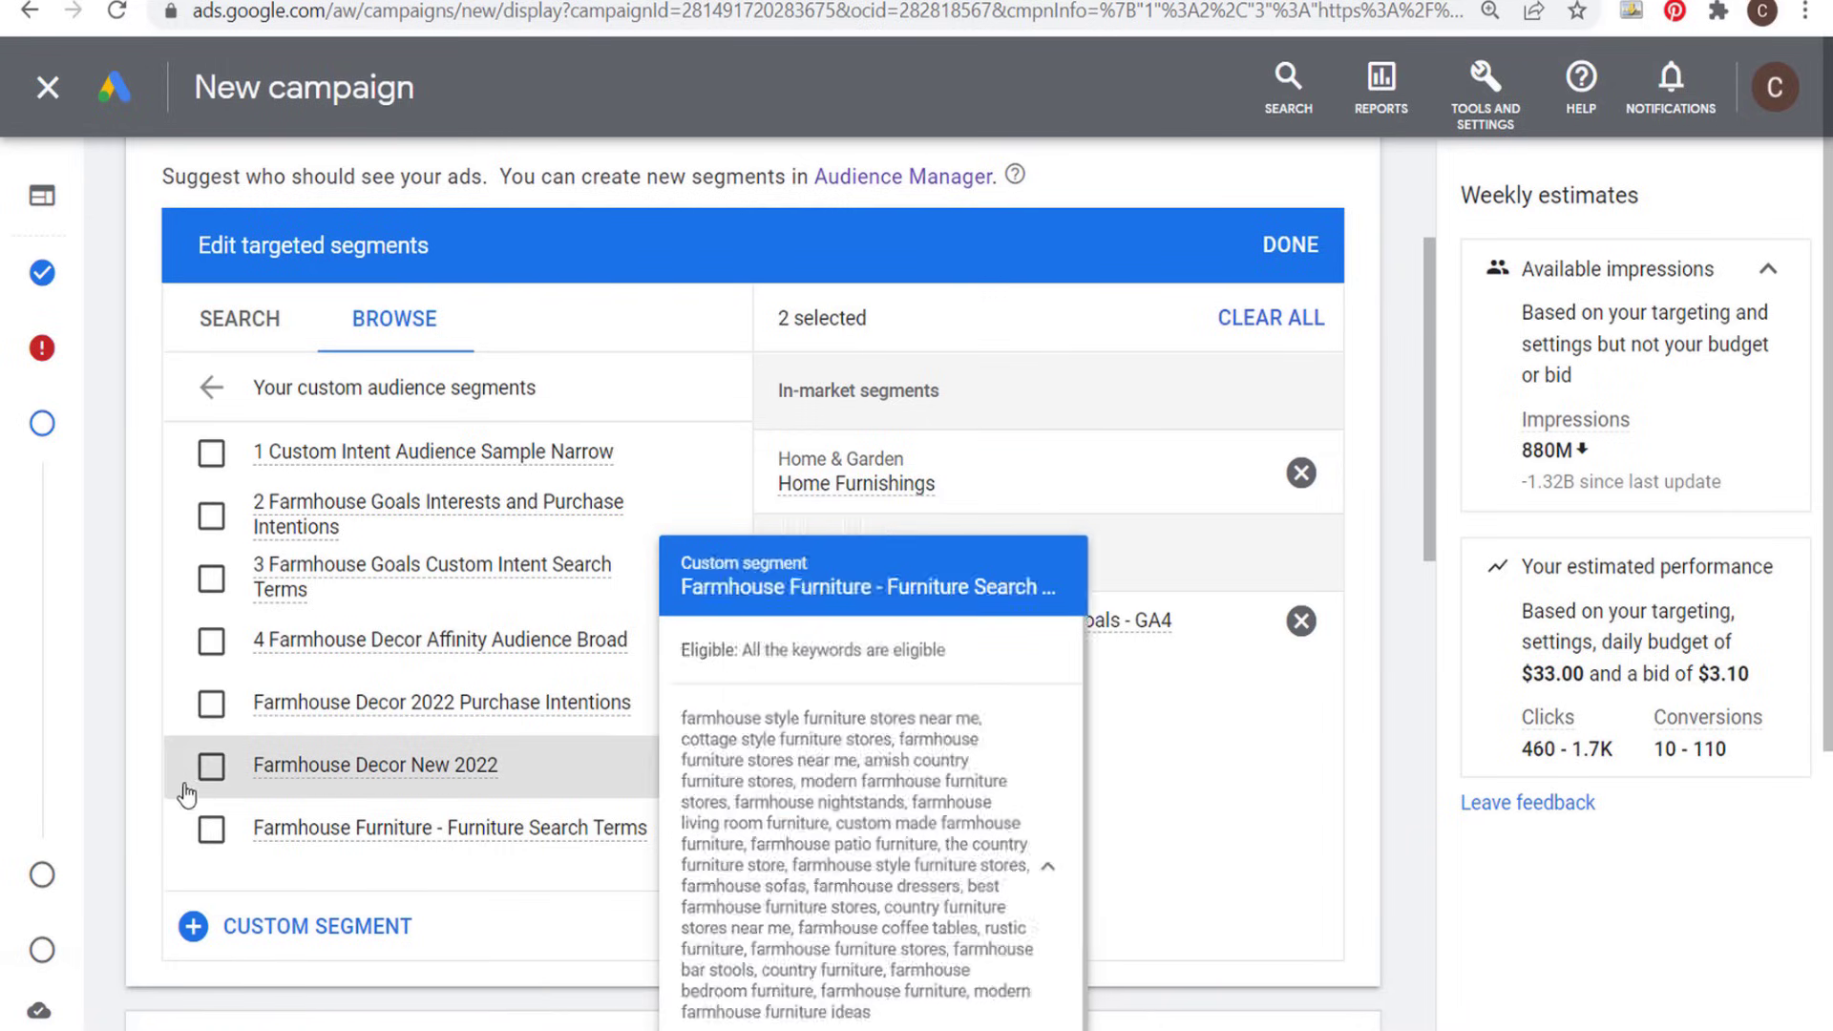
{"action": "left_click", "coordinate": [214, 825]}
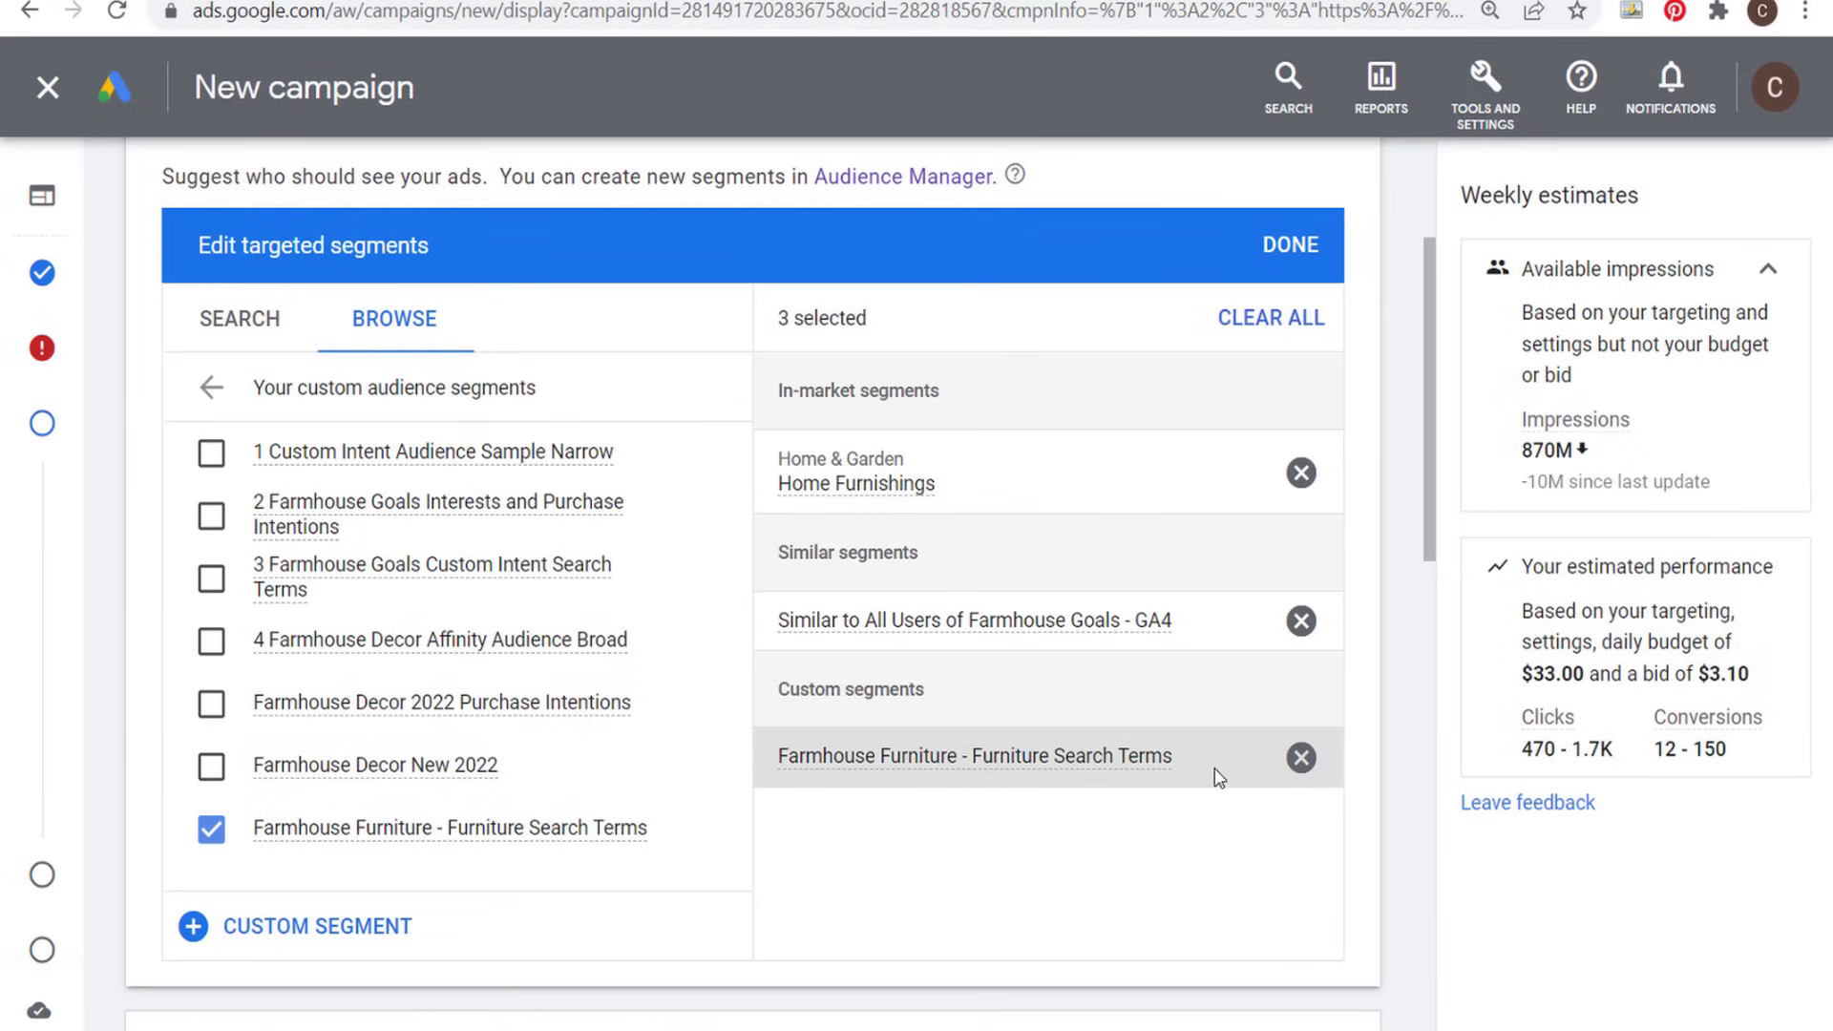
{"action": "left_click", "coordinate": [1290, 258]}
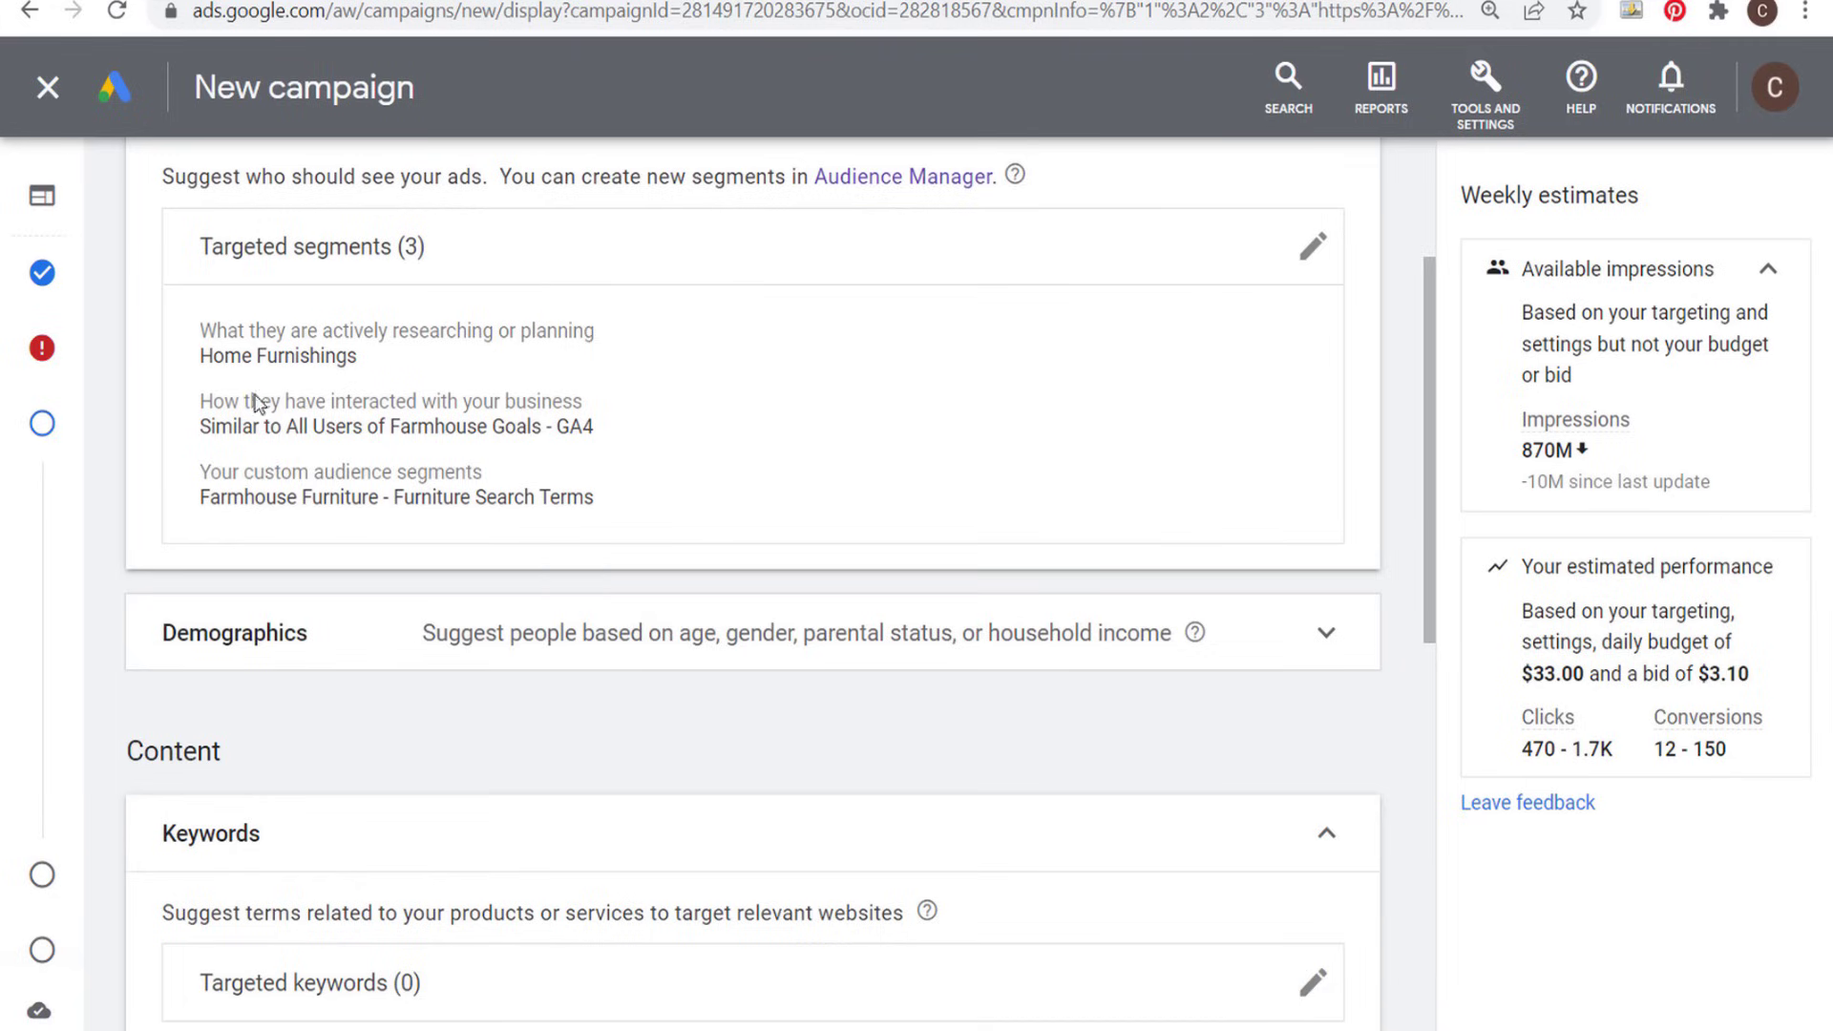
- Review the similar segment and custom segment in the targeted segments summary, and collapse the Audience Segments section
{"action": "left_click_drag", "start_coordinate": [202, 426], "coordinate": [527, 425]}
{"action": "left_click", "coordinate": [388, 484]}
{"action": "left_click_drag", "start_coordinate": [201, 500], "coordinate": [330, 495]}
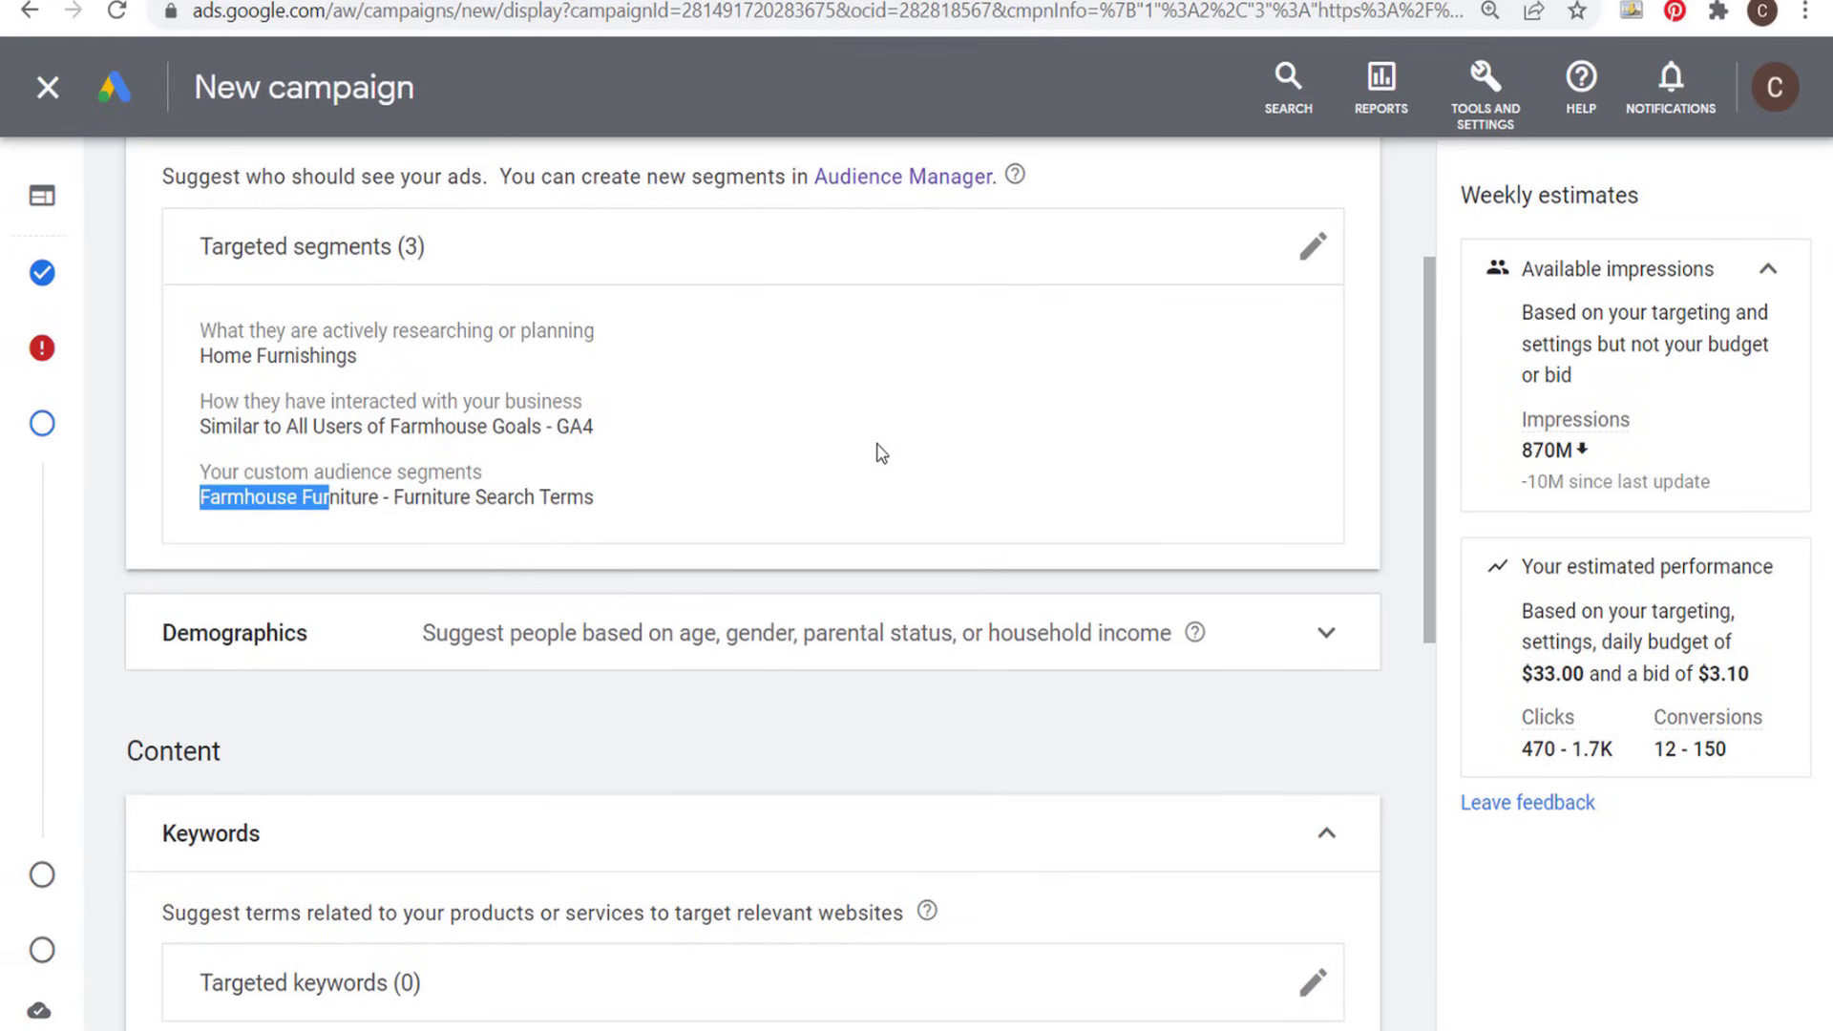
{"action": "scroll", "coordinate": [881, 453], "scroll_direction": "up", "scroll_amount": 1}
{"action": "left_click", "coordinate": [1327, 244]}
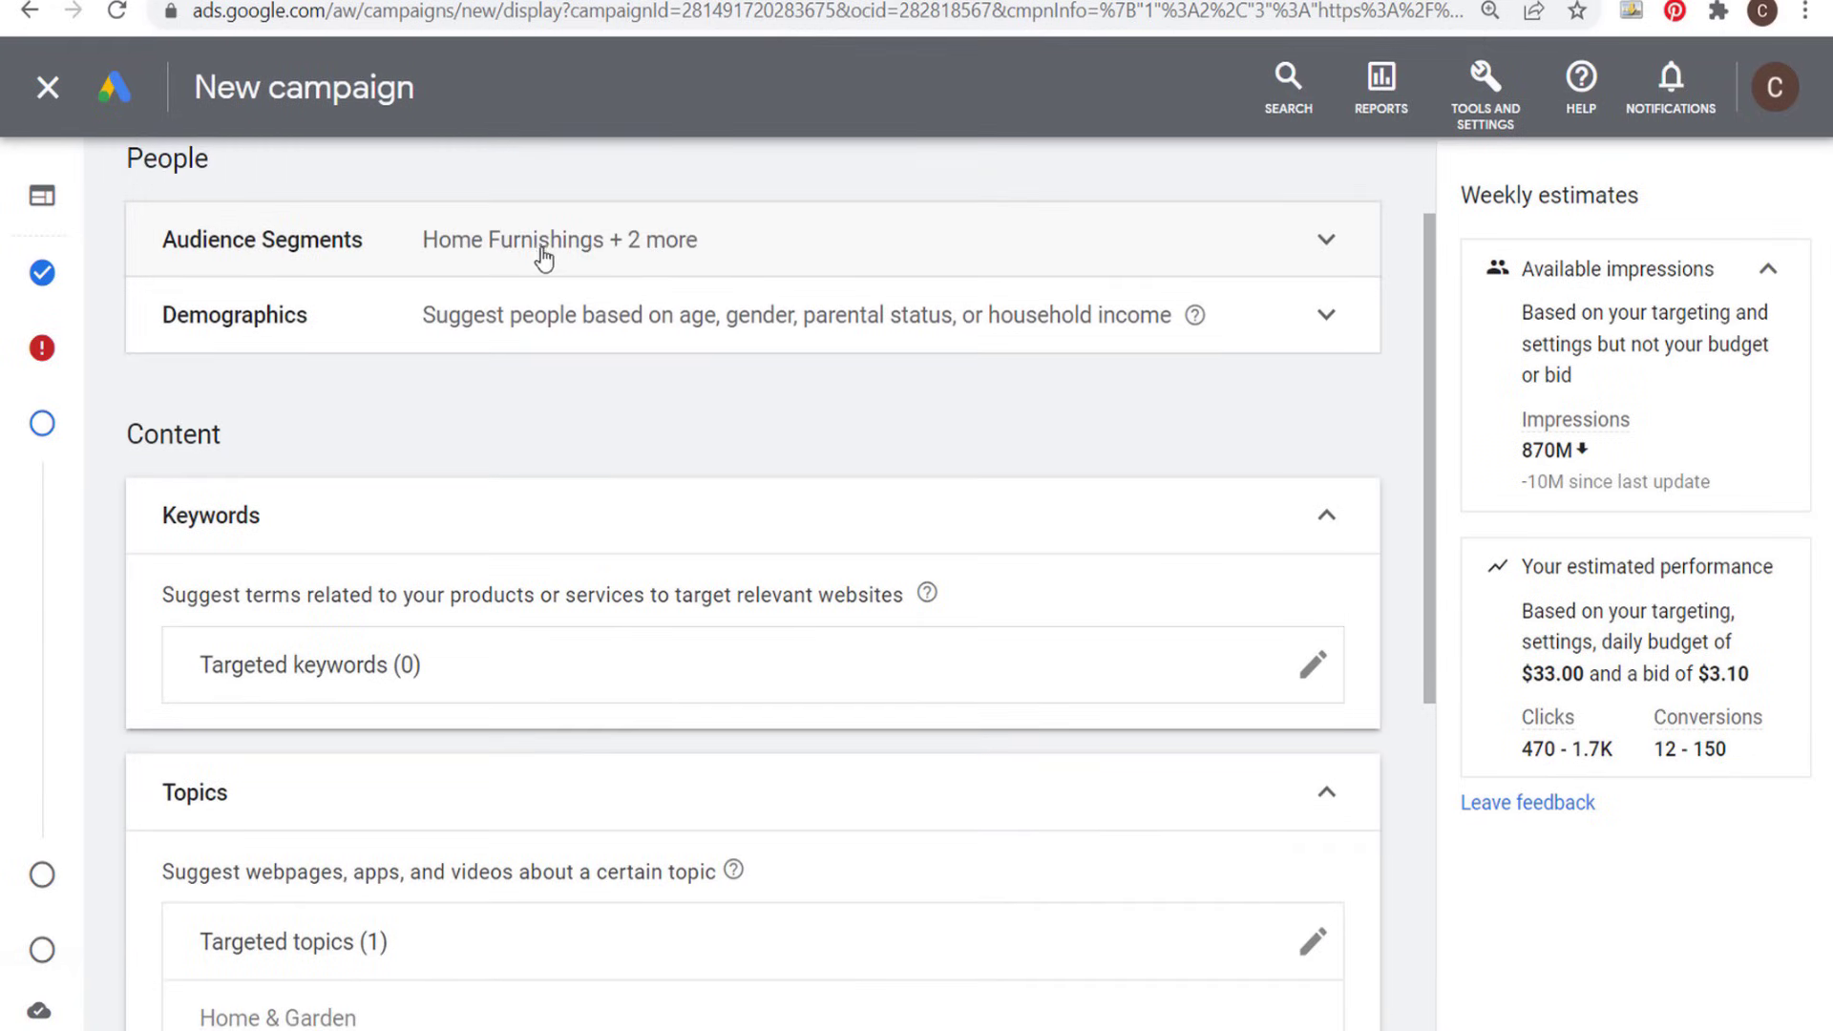
- Review the optimized targeting settings, leave optimized targeting enabled and continue to the ad creation stage
{"action": "scroll", "coordinate": [859, 450], "scroll_direction": "down", "scroll_amount": 6}
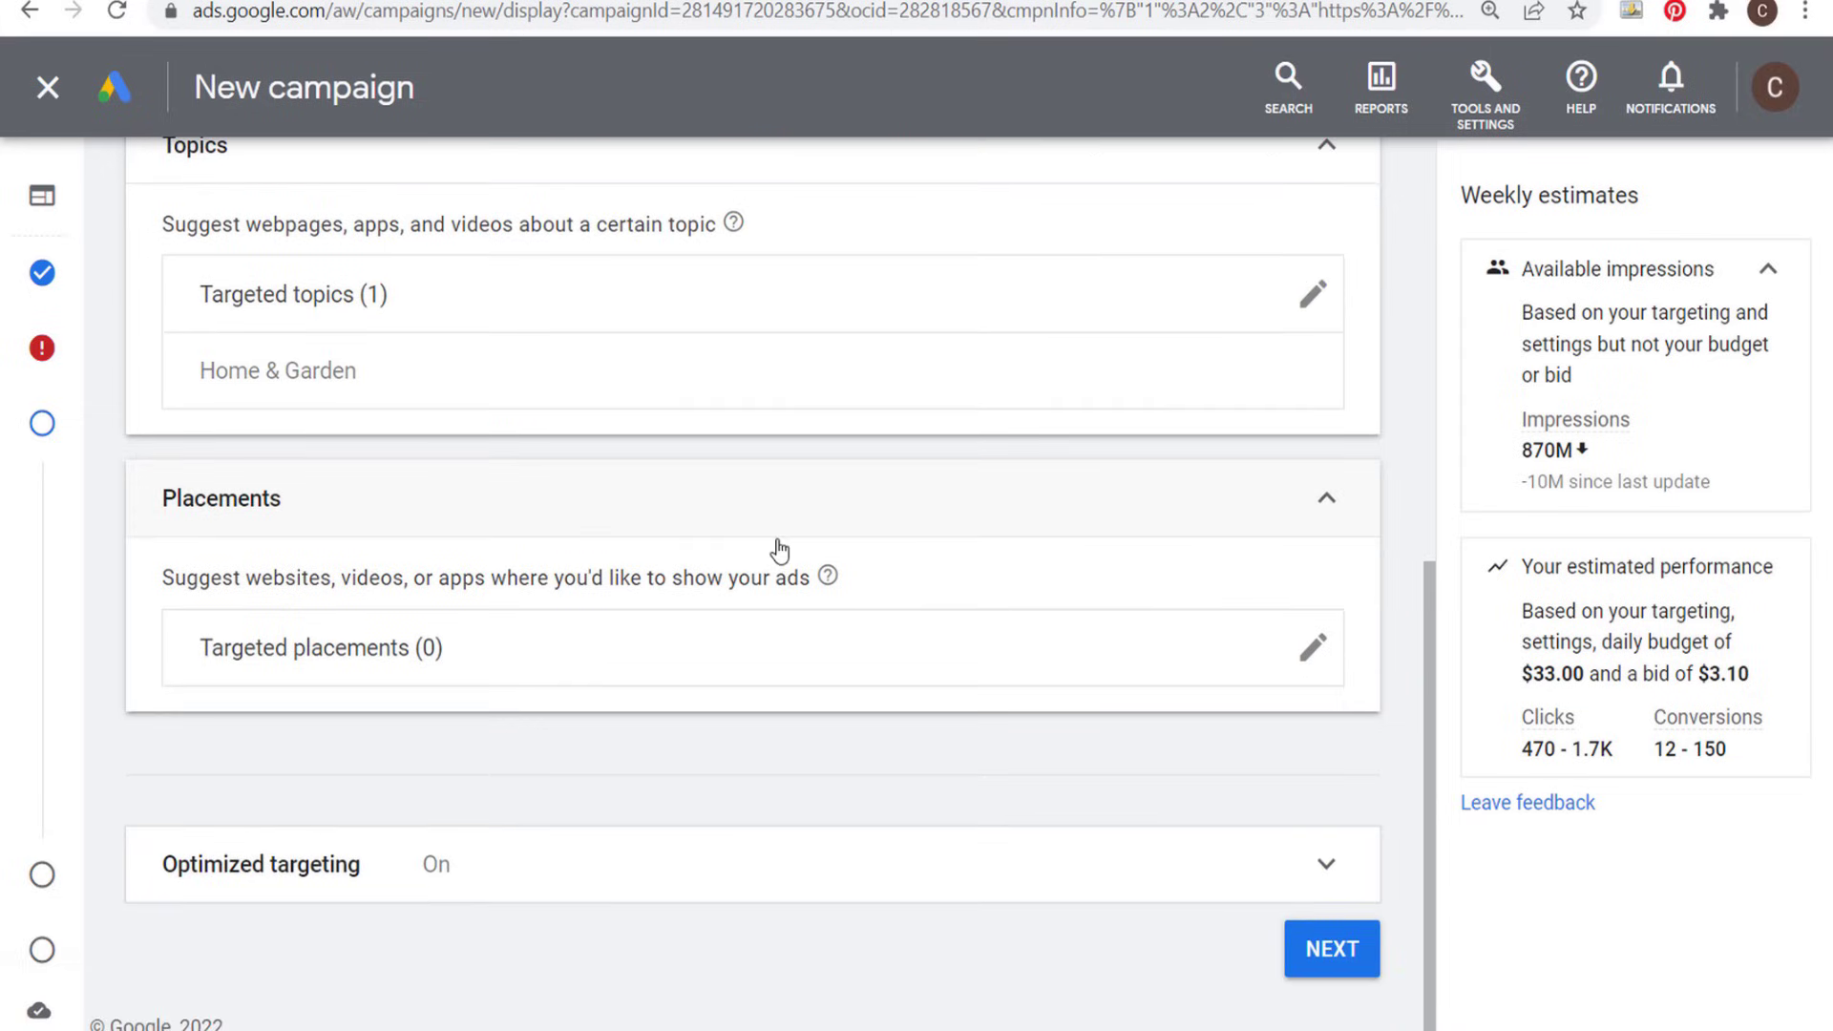
{"action": "left_click", "coordinate": [1327, 871]}
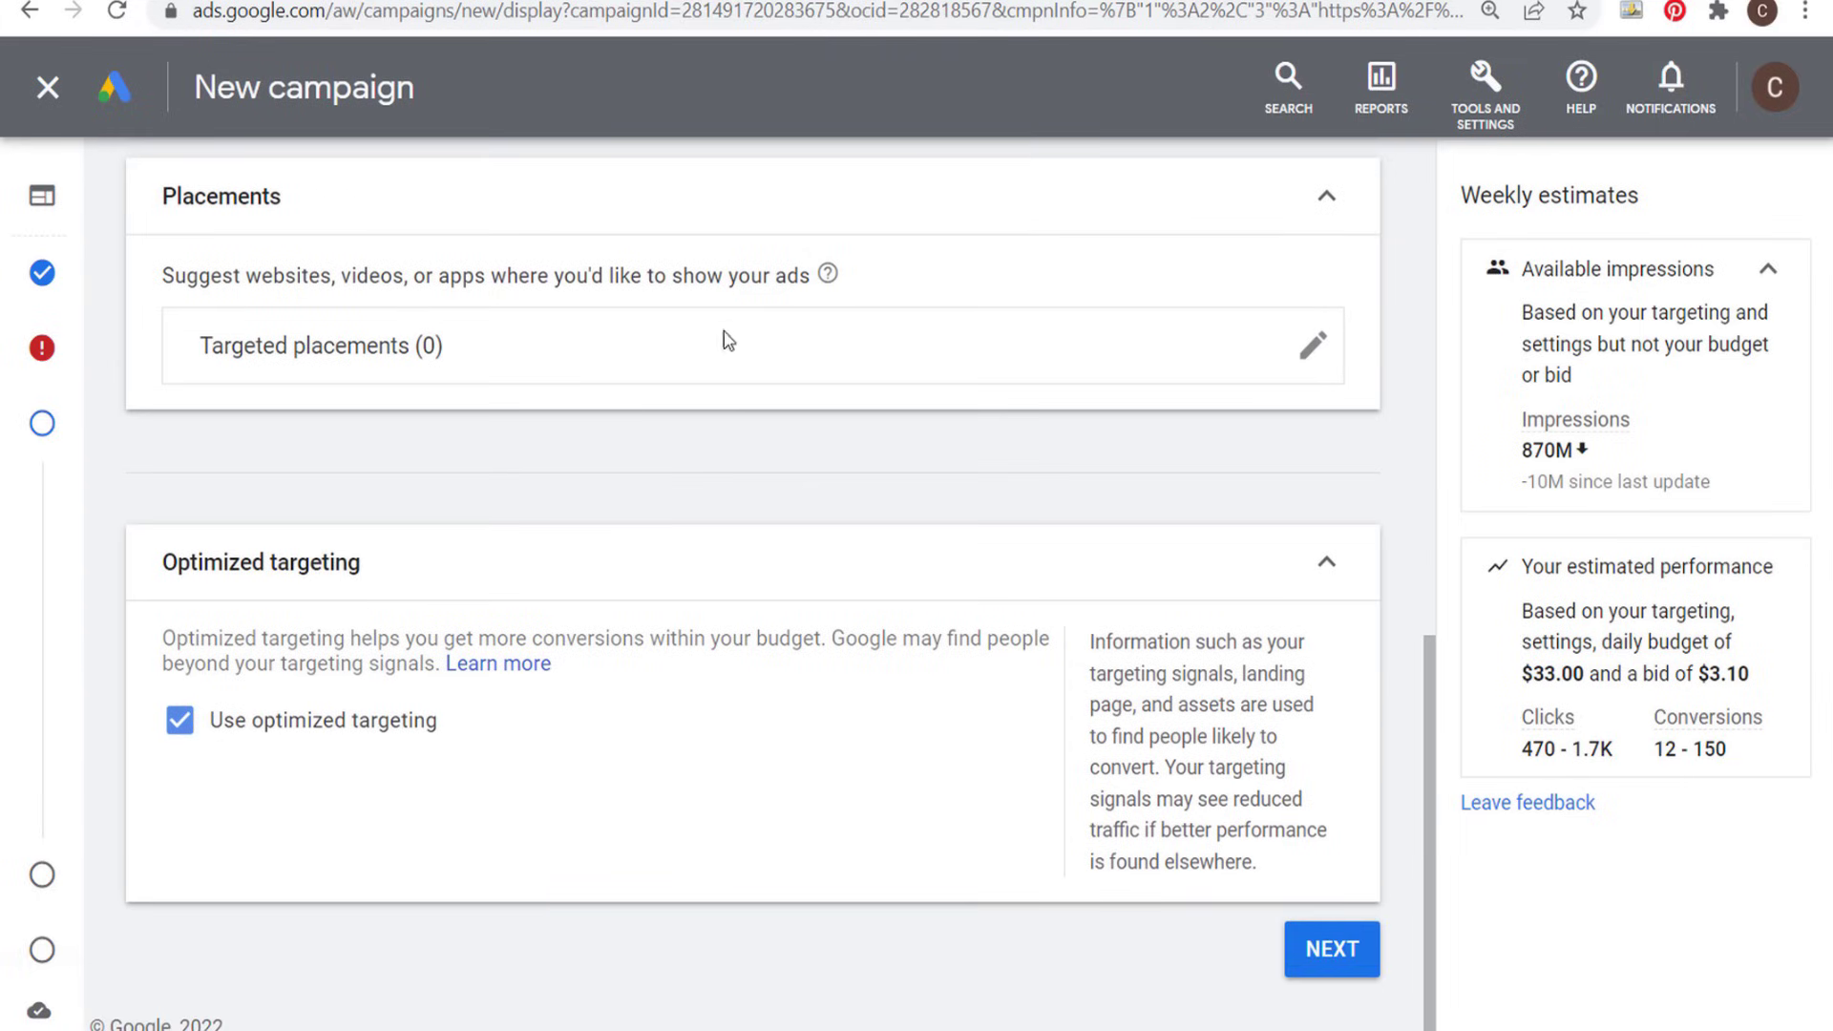
{"action": "scroll", "coordinate": [728, 341], "scroll_direction": "up", "scroll_amount": 10}
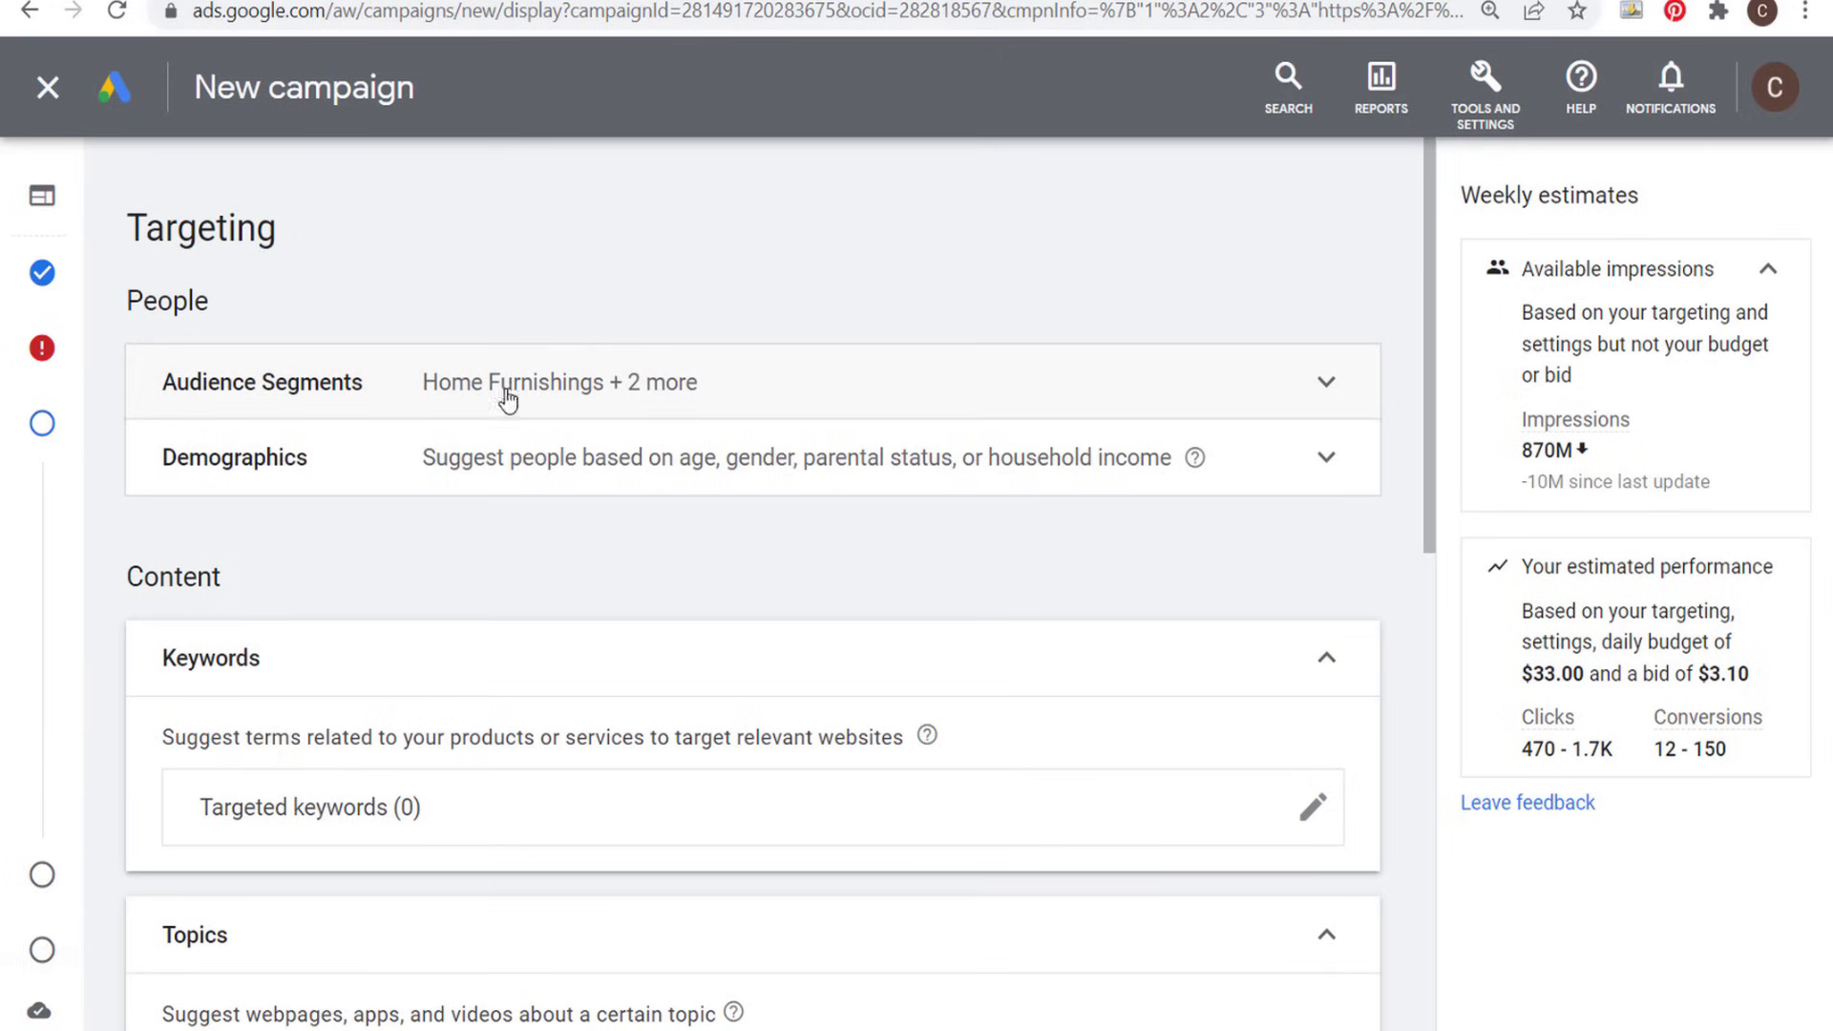
{"action": "scroll", "coordinate": [994, 470], "scroll_direction": "down", "scroll_amount": 10}
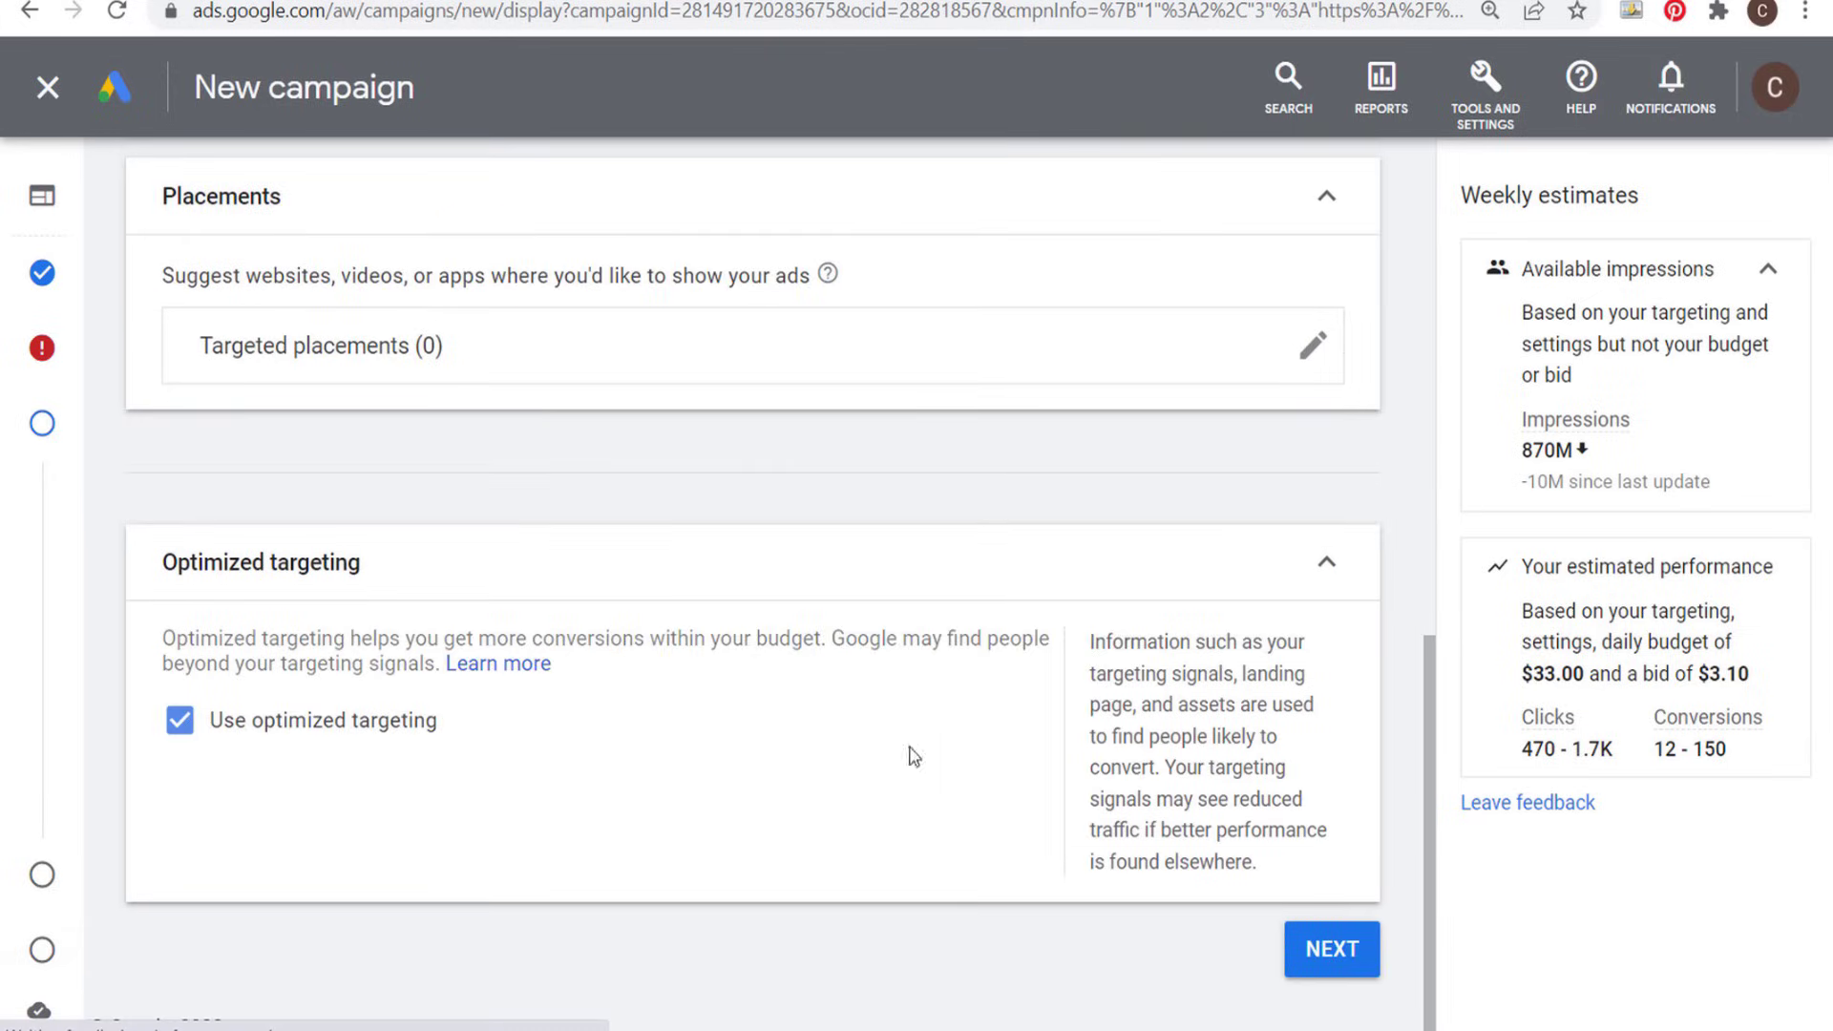
{"action": "left_click", "coordinate": [1352, 974]}
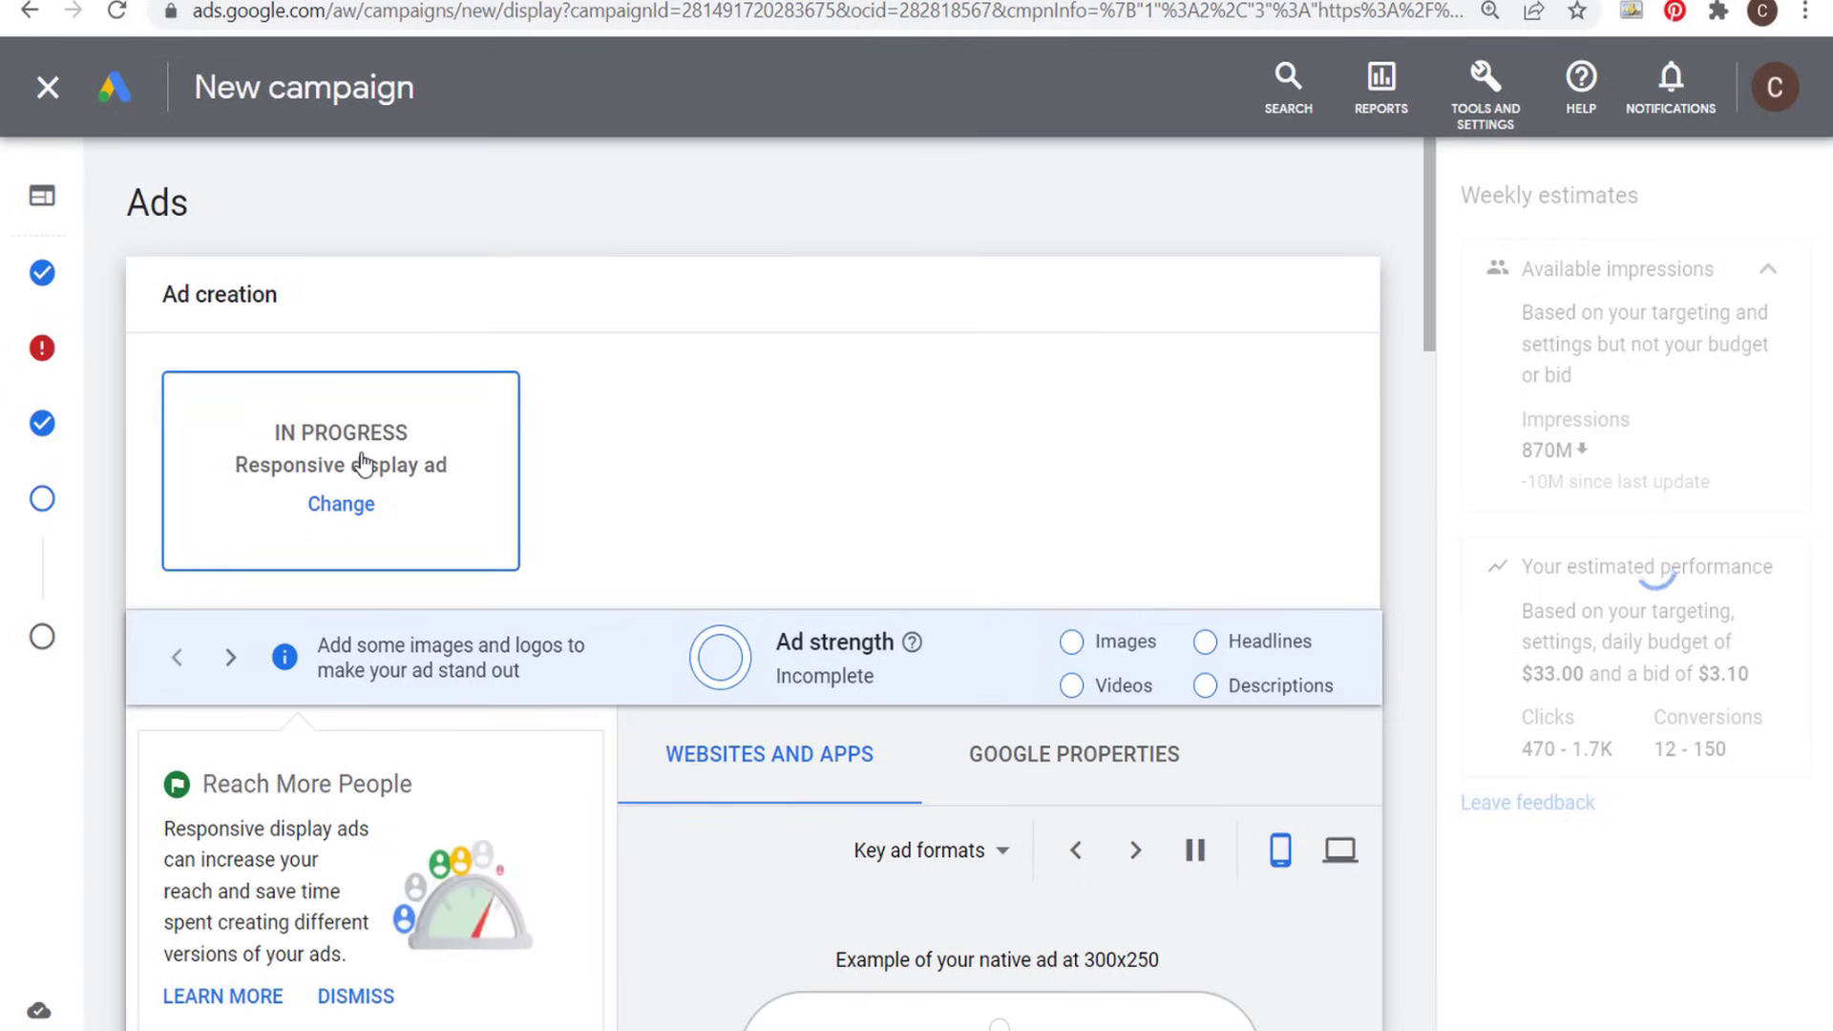
- Check the final URL of the responsive display ad and enter "Farmhouse Goals" as the business name
{"action": "scroll", "coordinate": [678, 448], "scroll_direction": "down", "scroll_amount": 1}
{"action": "scroll", "coordinate": [687, 453], "scroll_direction": "down", "scroll_amount": 3}
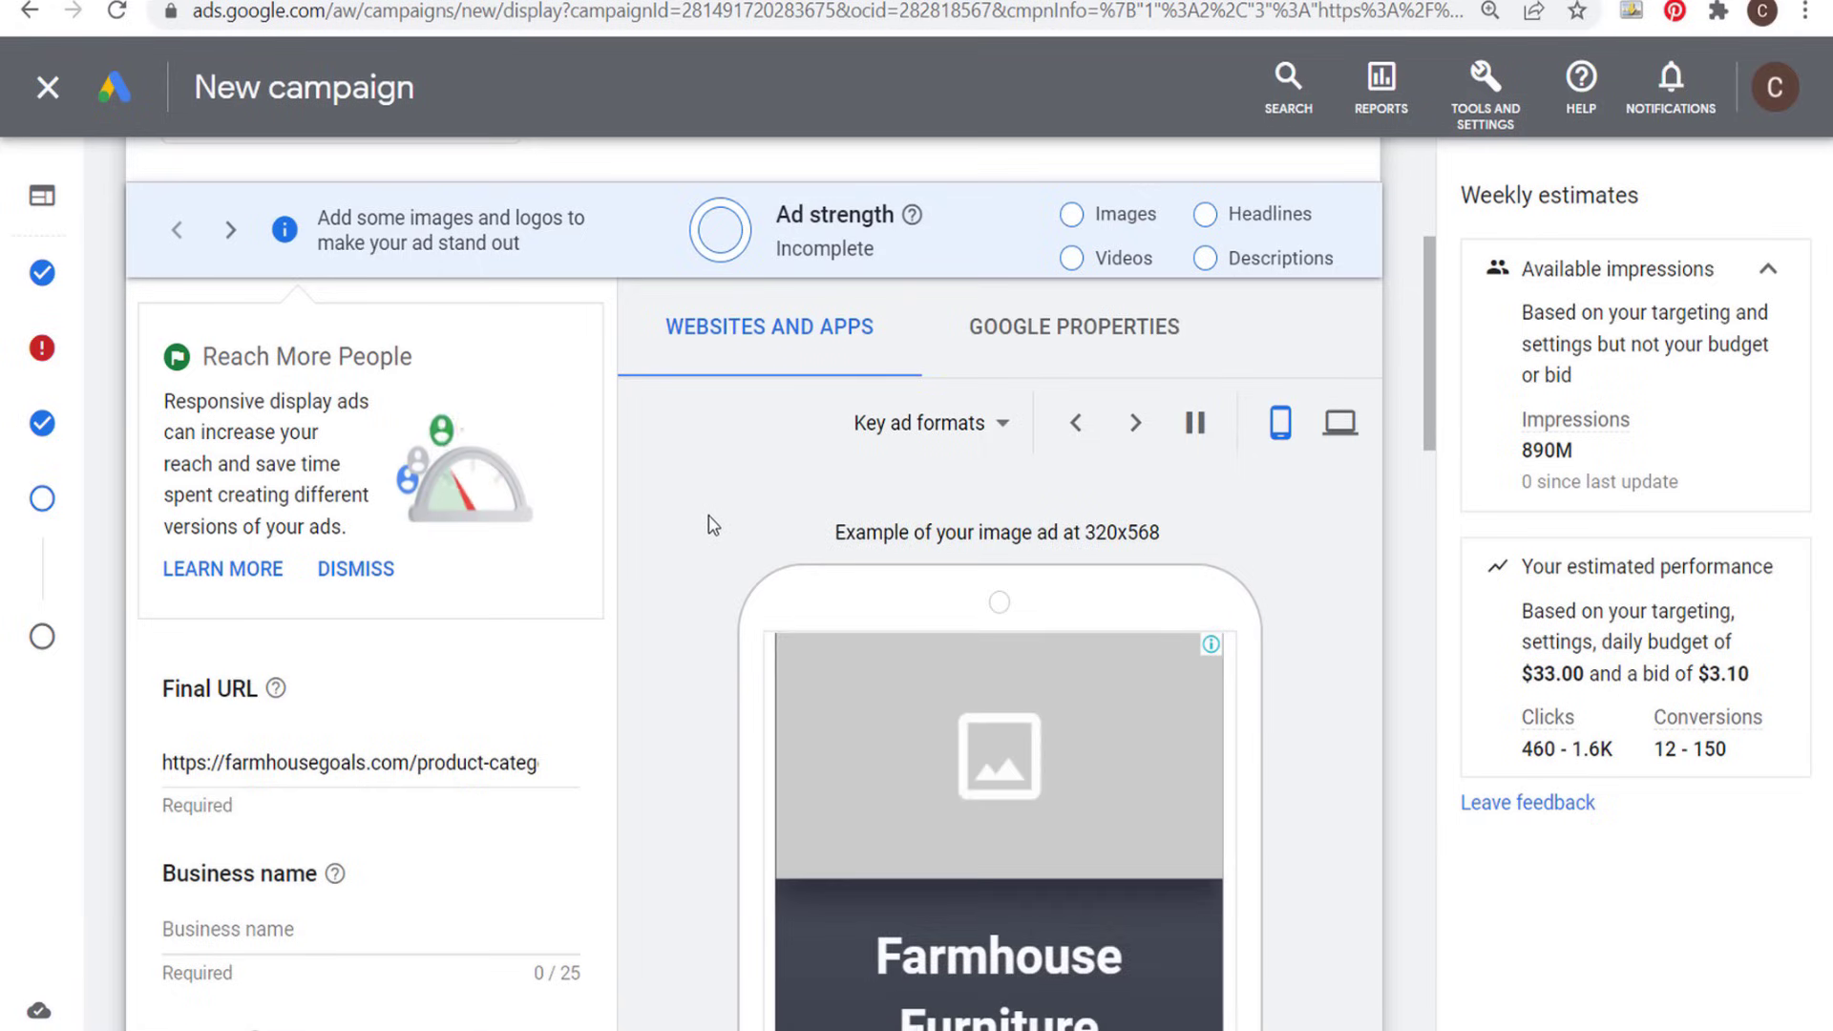
{"action": "scroll", "coordinate": [716, 523], "scroll_direction": "down", "scroll_amount": 3}
{"action": "left_click_drag", "start_coordinate": [293, 477], "coordinate": [605, 483]}
{"action": "left_click", "coordinate": [530, 3]}
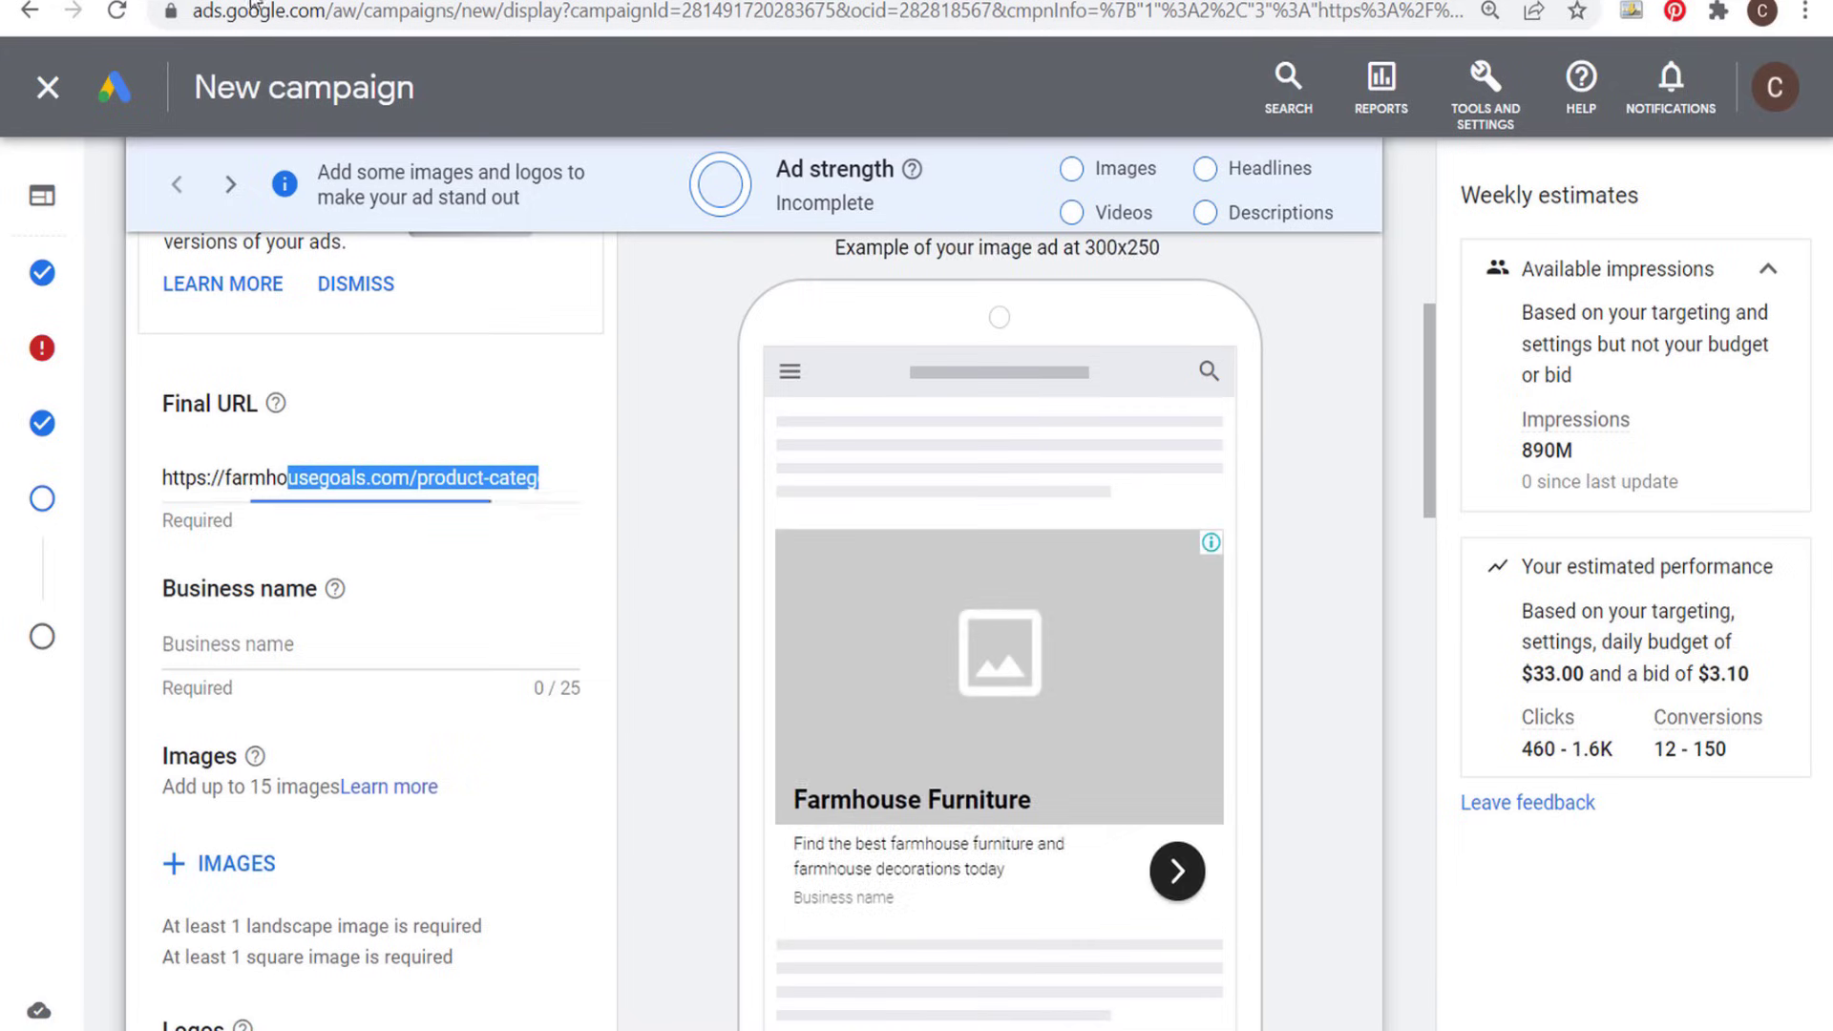
{"action": "key", "text": "ctrl+Tab"}
{"action": "left_click", "coordinate": [285, 649]}
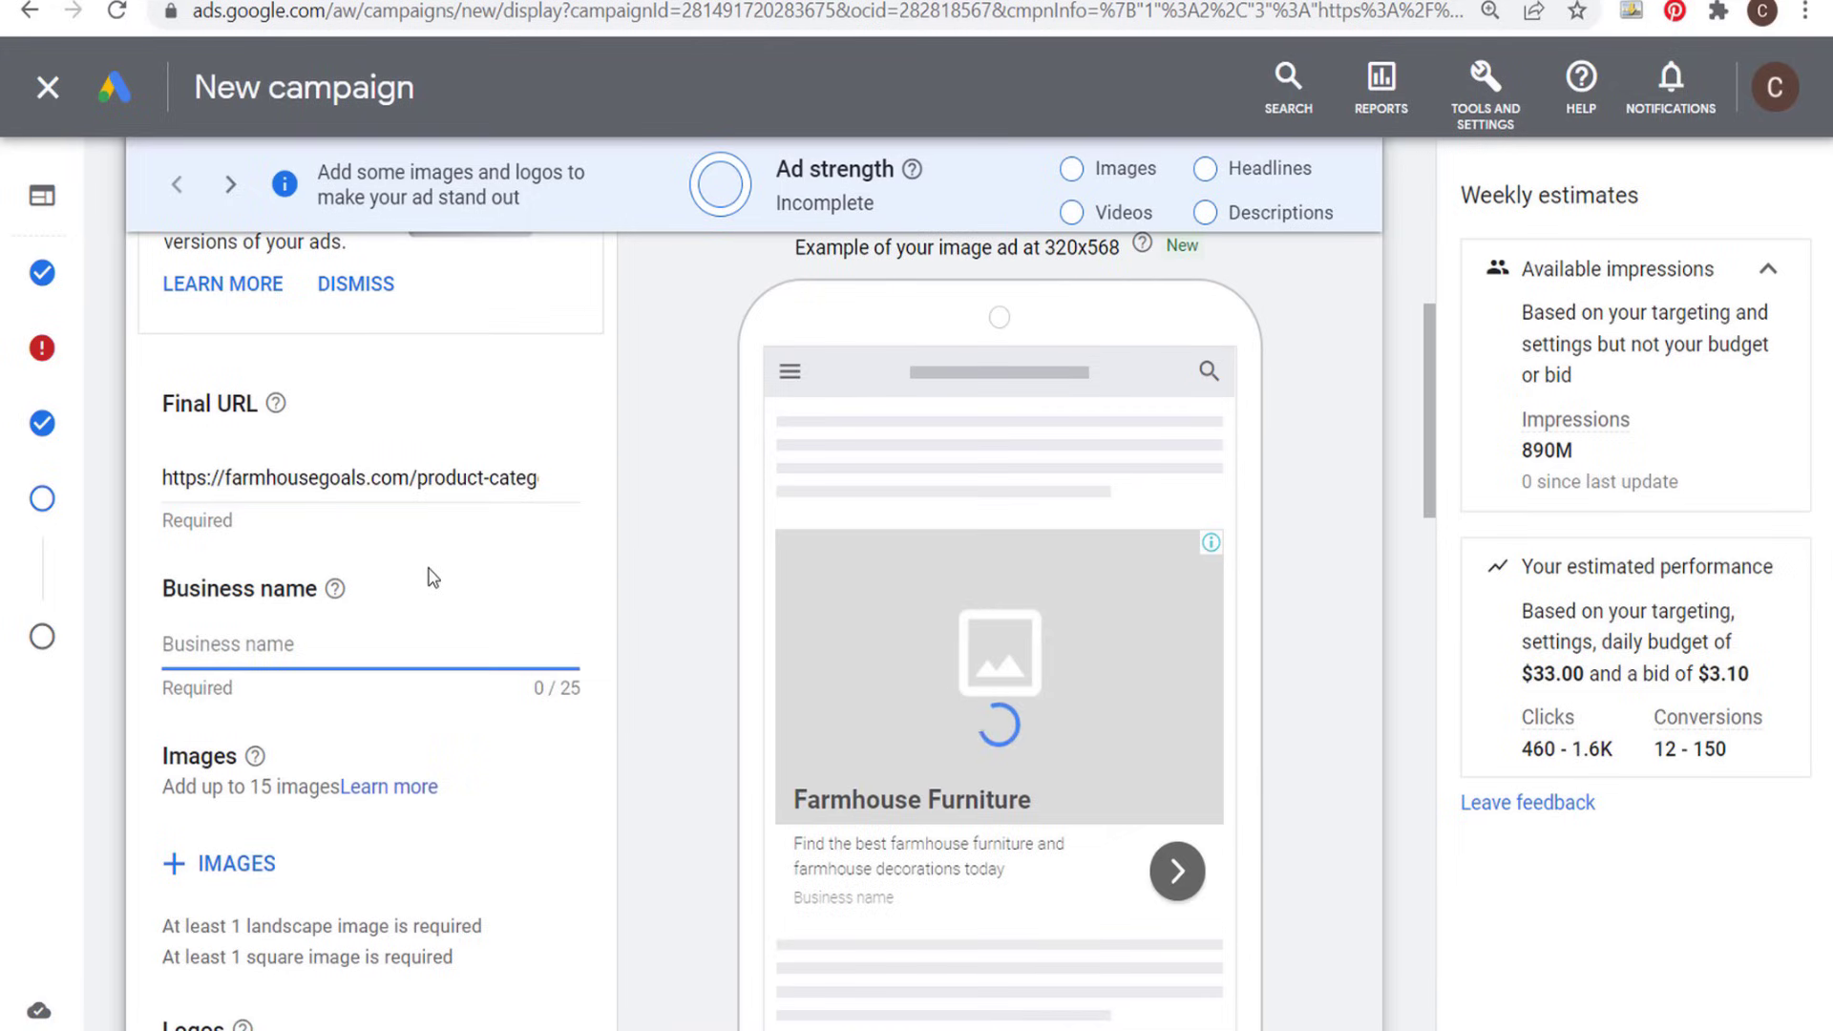
{"action": "type", "text": "Farmhouse Goals"}
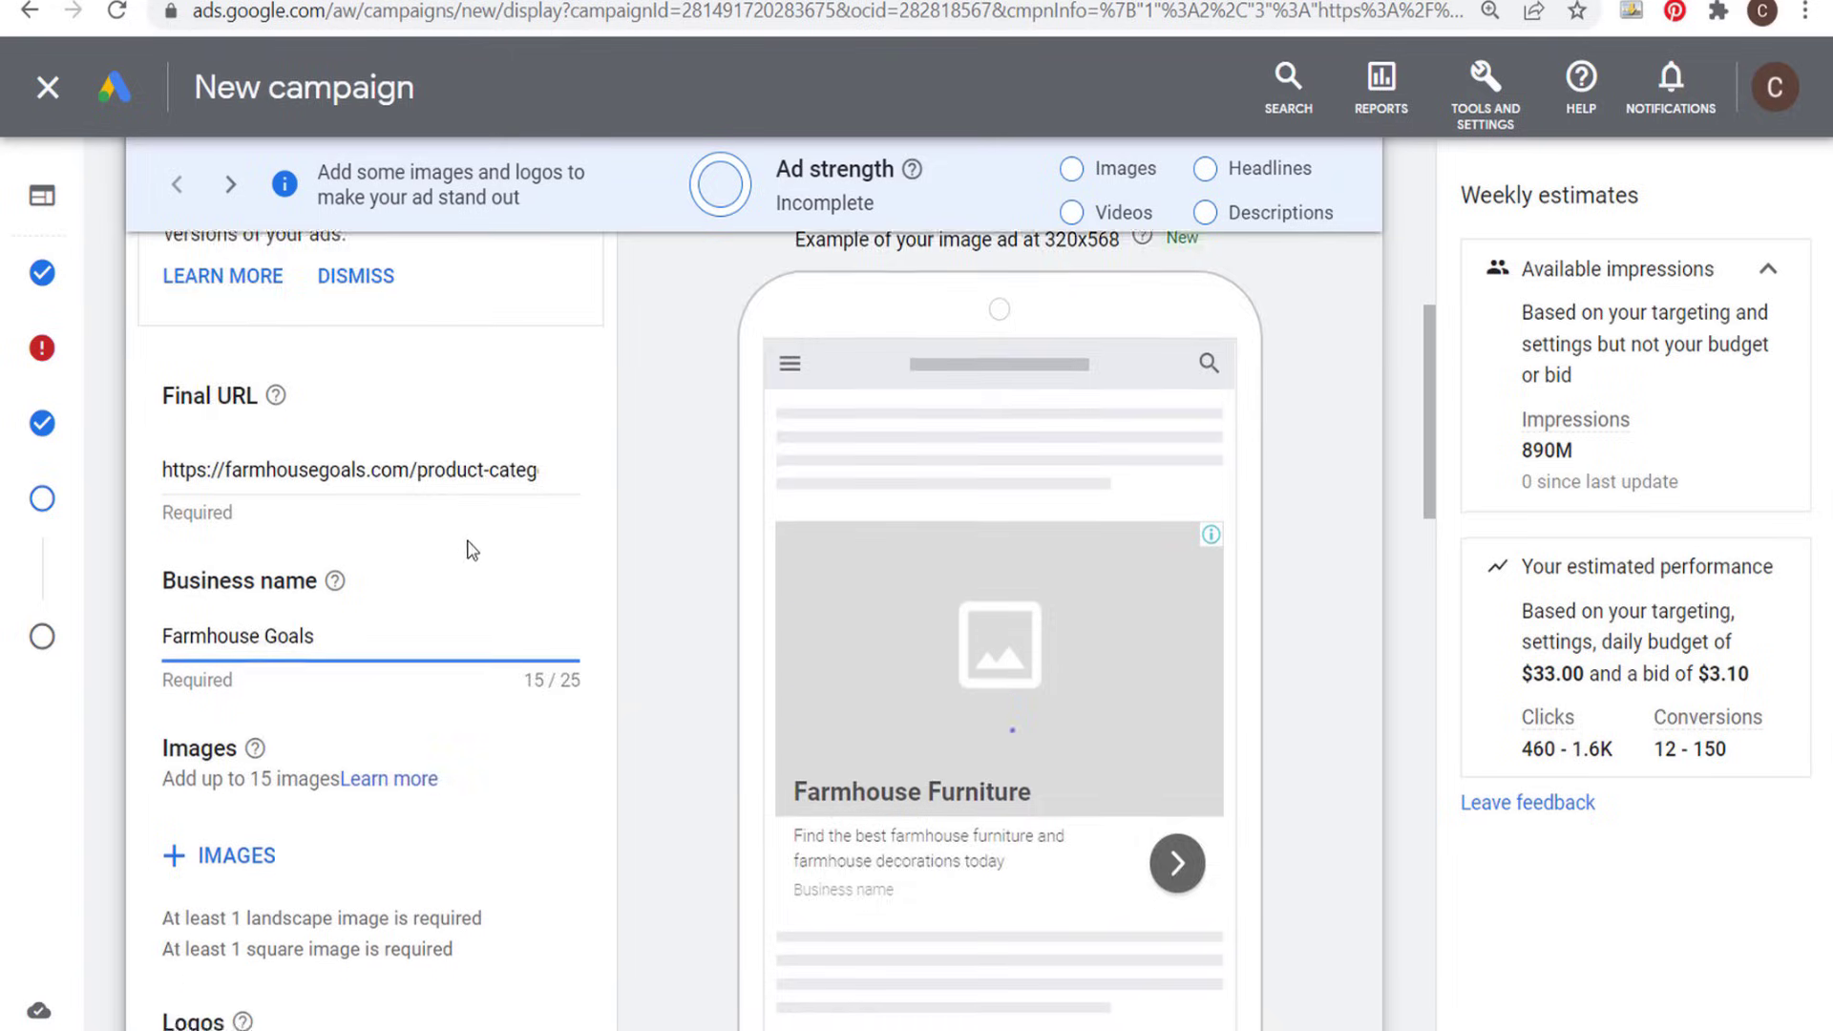
- Browse the asset library images available for the ad and leave the image selection without choosing any
{"action": "scroll", "coordinate": [315, 553], "scroll_direction": "down", "scroll_amount": 3}
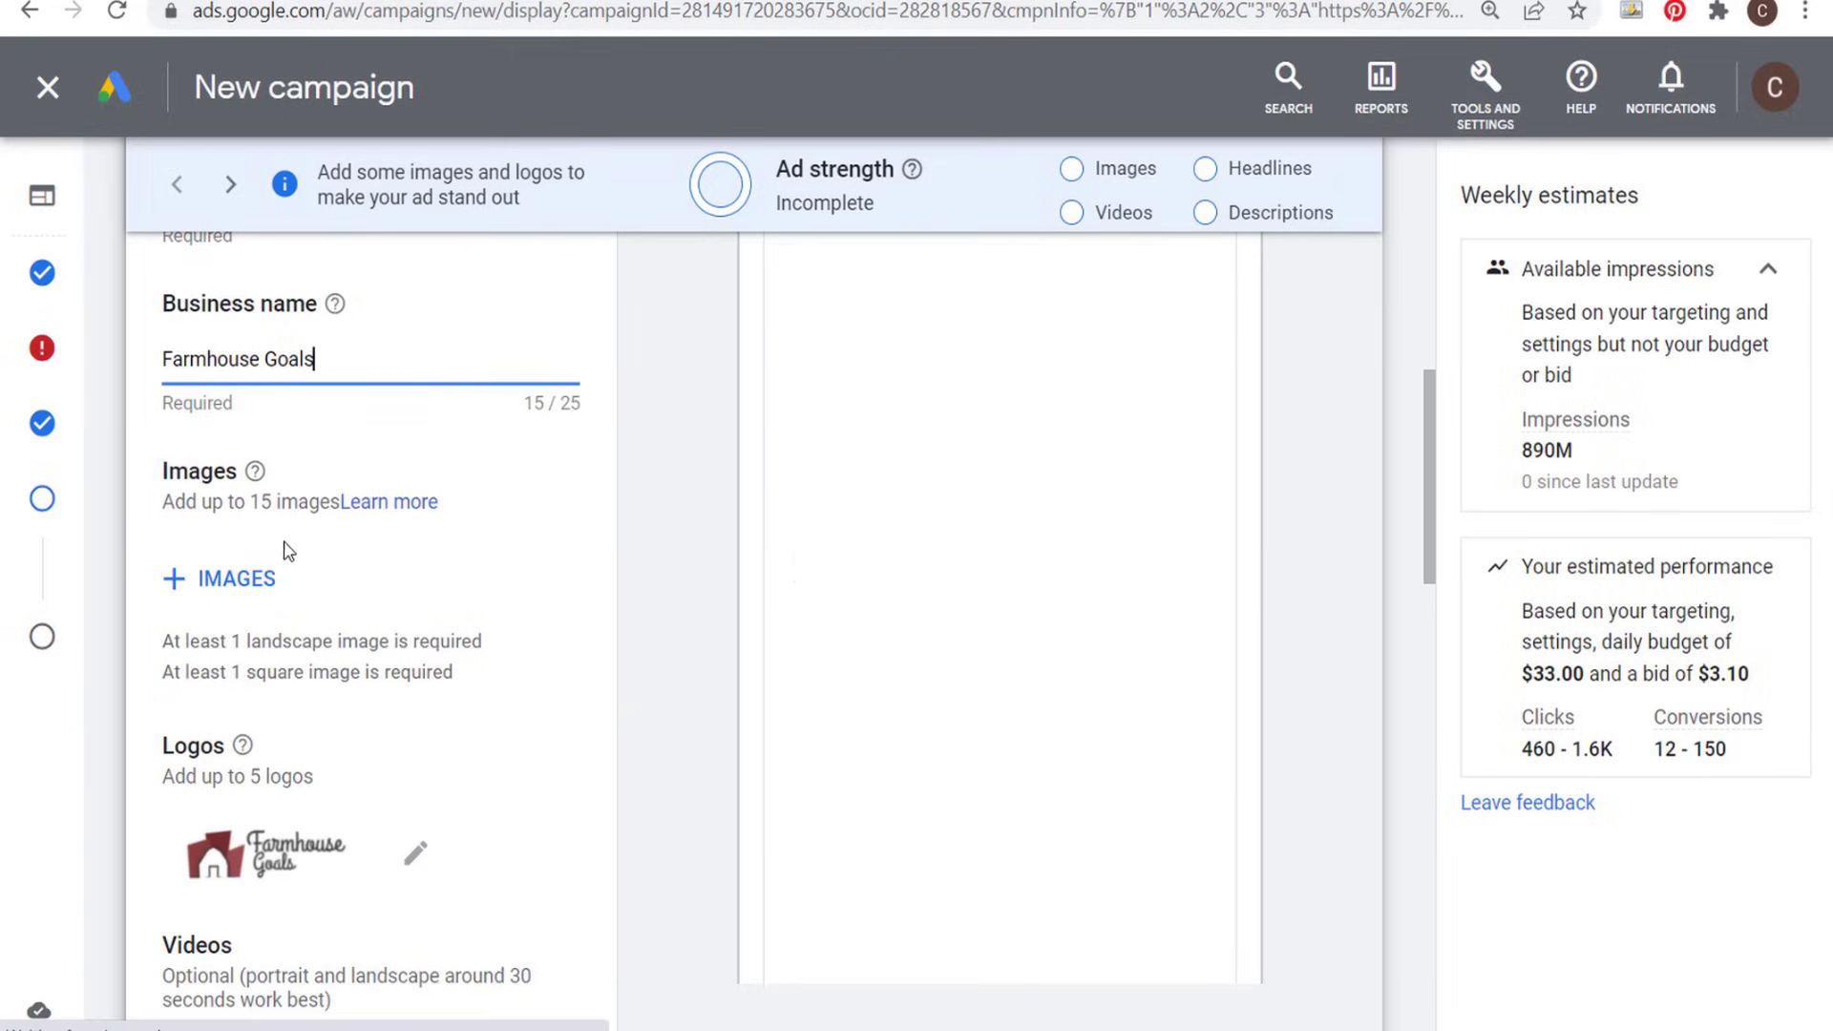
{"action": "left_click", "coordinate": [227, 583]}
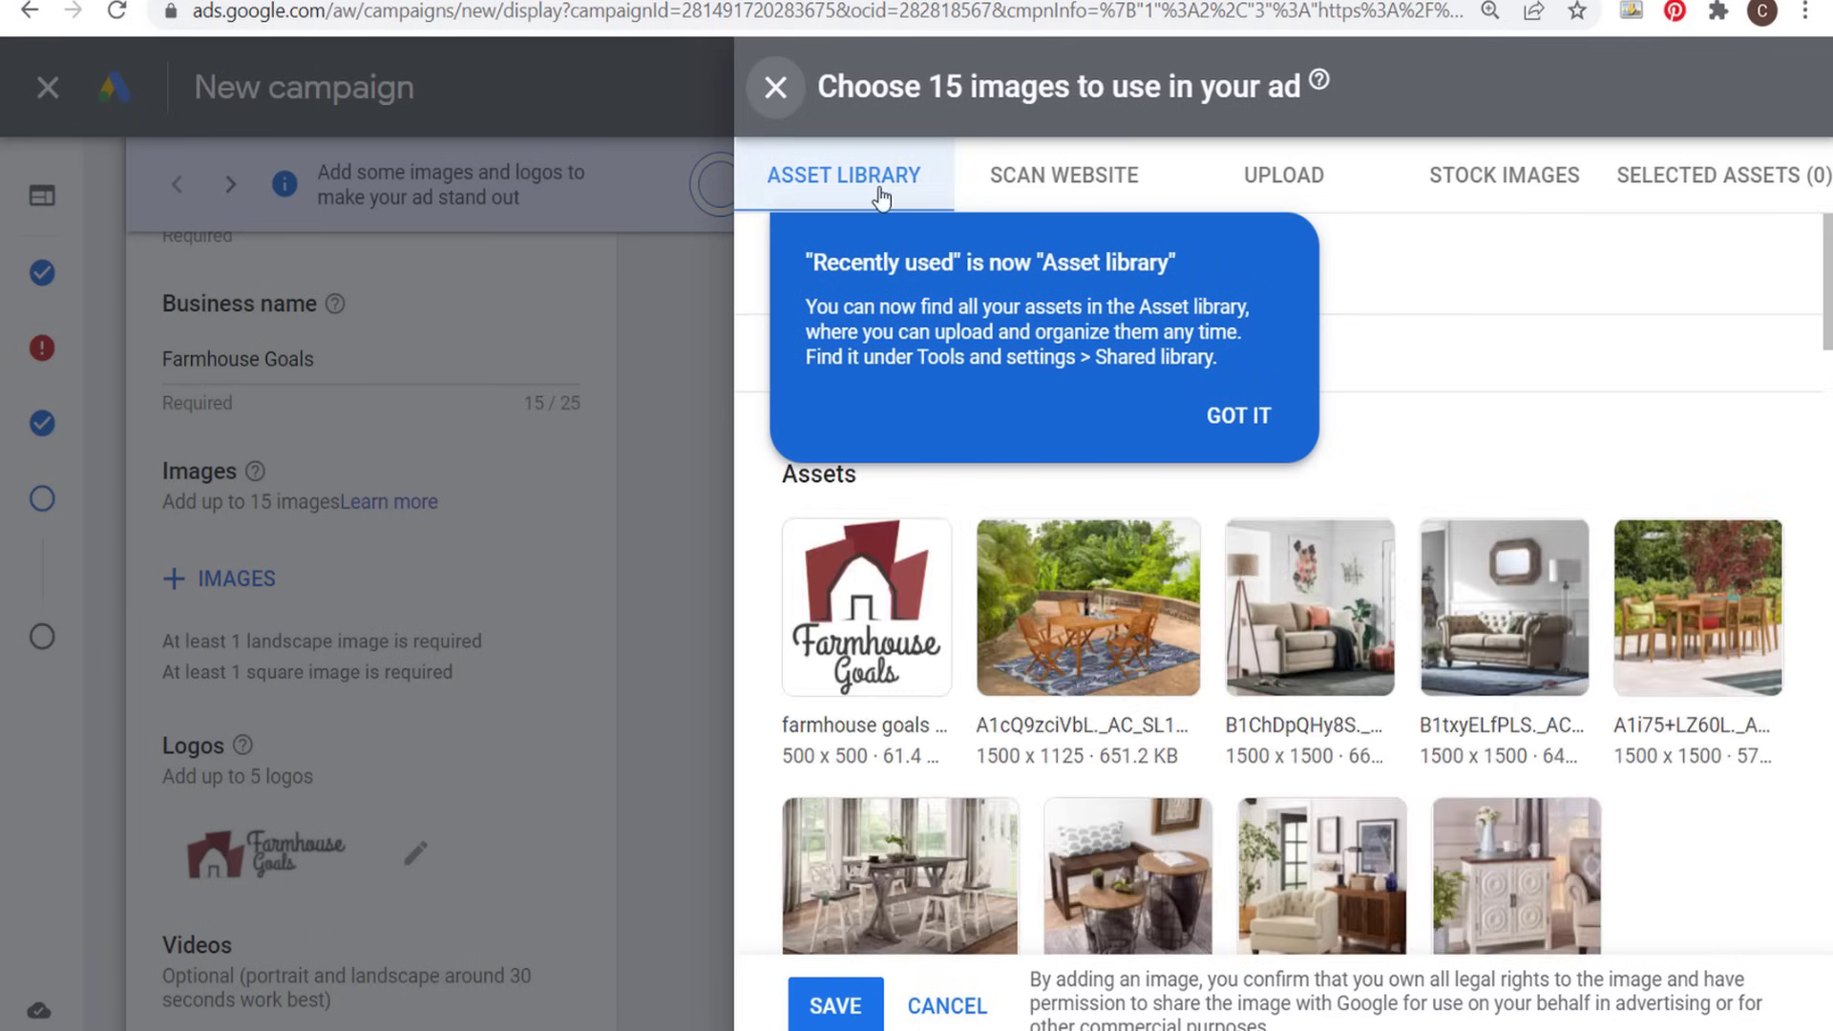
{"action": "left_click", "coordinate": [1245, 420]}
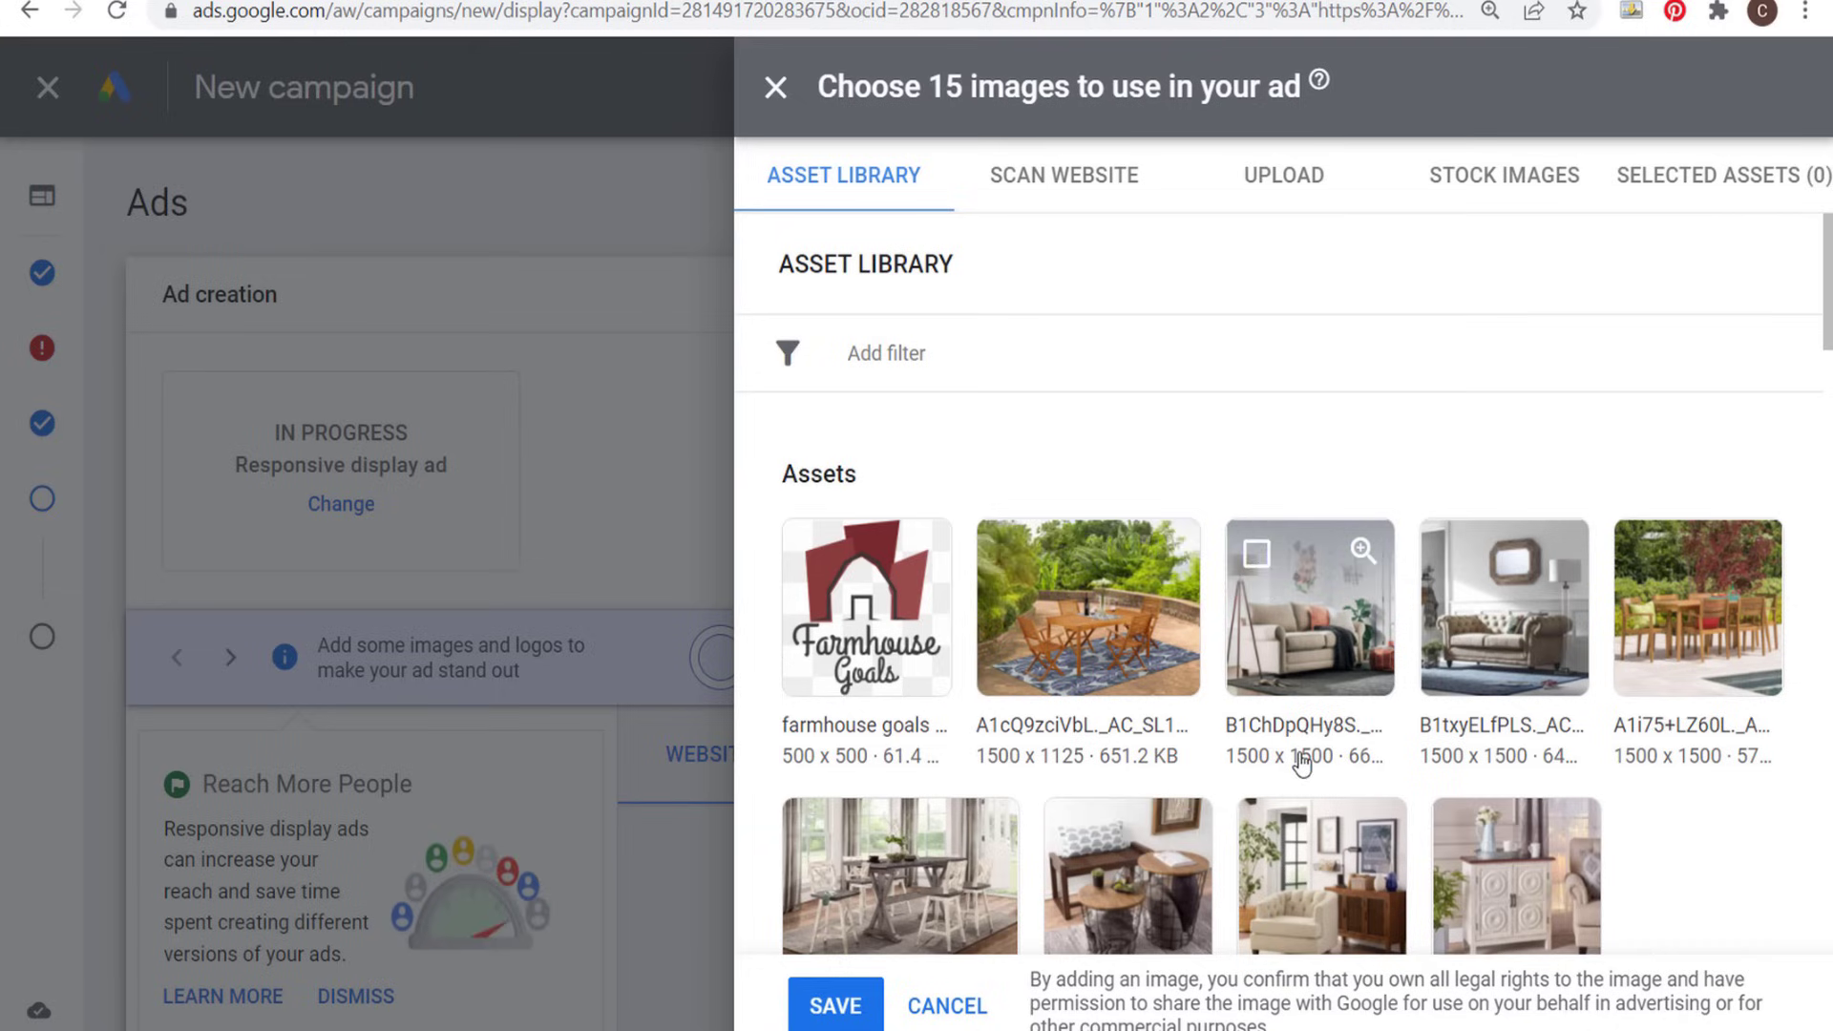
{"action": "scroll", "coordinate": [1652, 649], "scroll_direction": "down", "scroll_amount": 4}
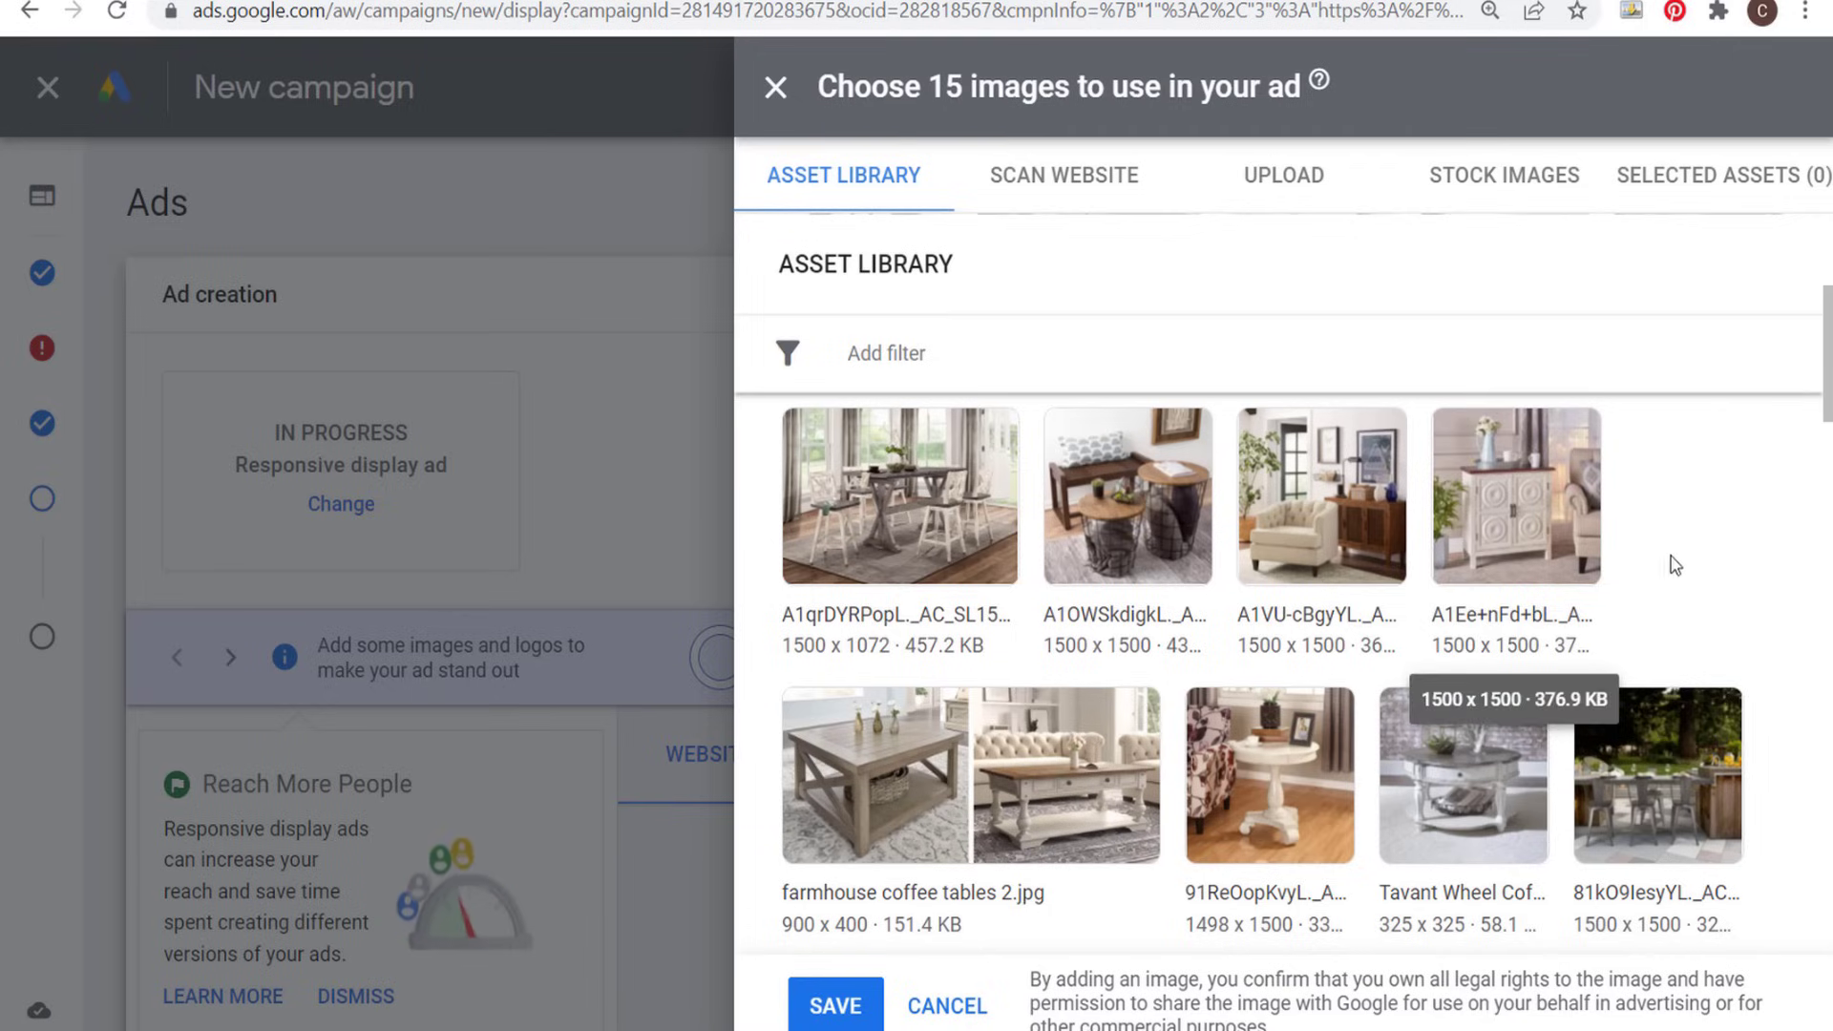
{"action": "left_click", "coordinate": [946, 1005]}
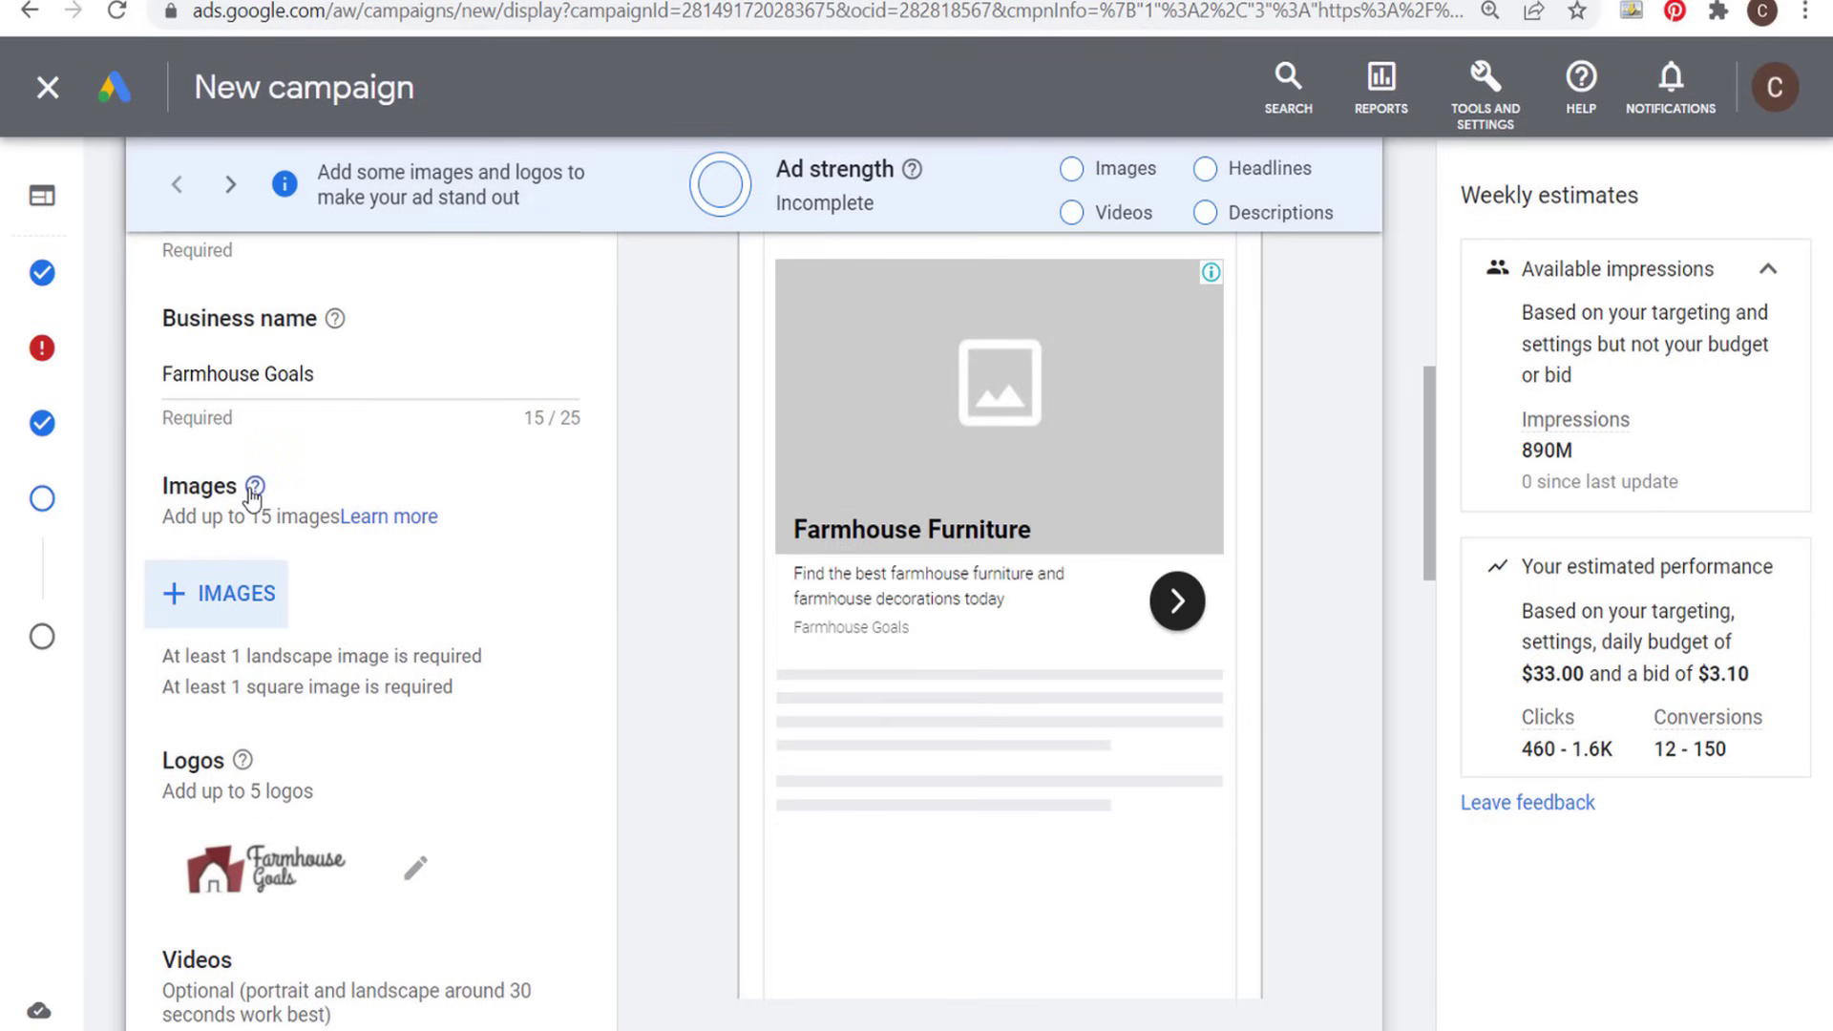
- Read the image guidelines for the recommended landscape and square image sizes
{"action": "mouse_move", "coordinate": [253, 492]}
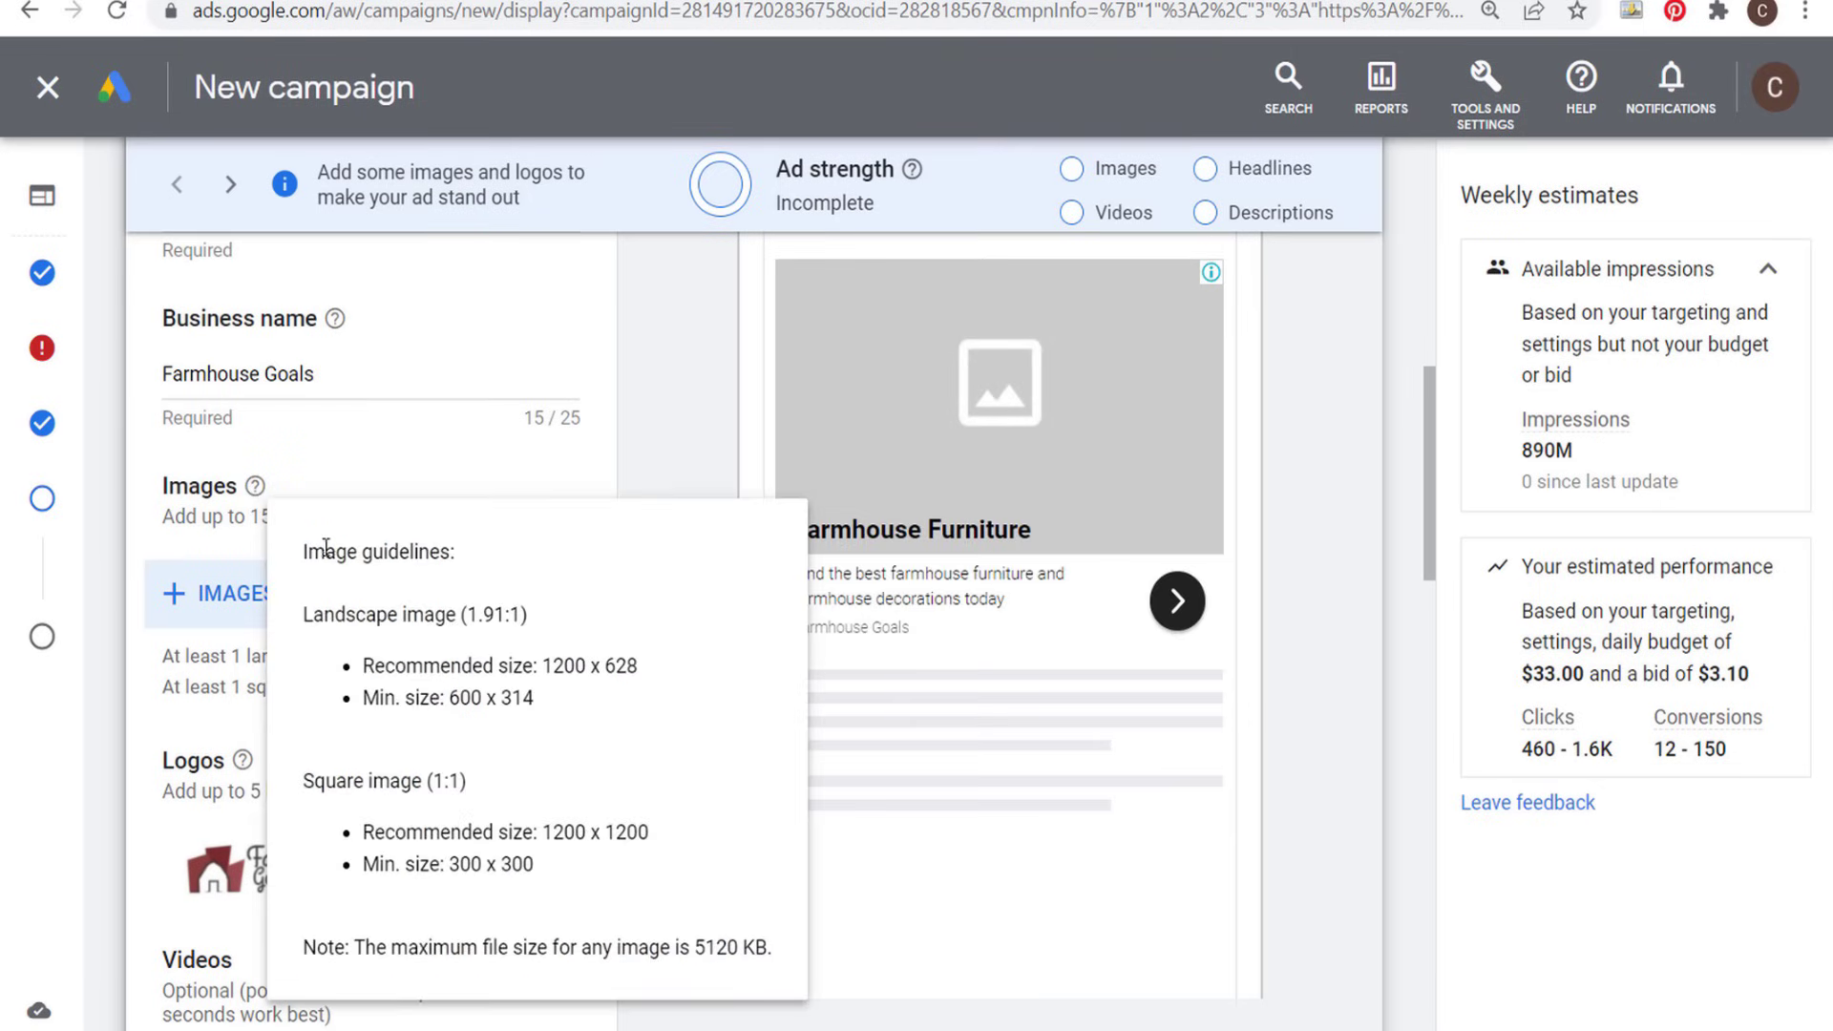
{"action": "left_click_drag", "start_coordinate": [364, 662], "coordinate": [647, 673]}
{"action": "left_click", "coordinate": [667, 669]}
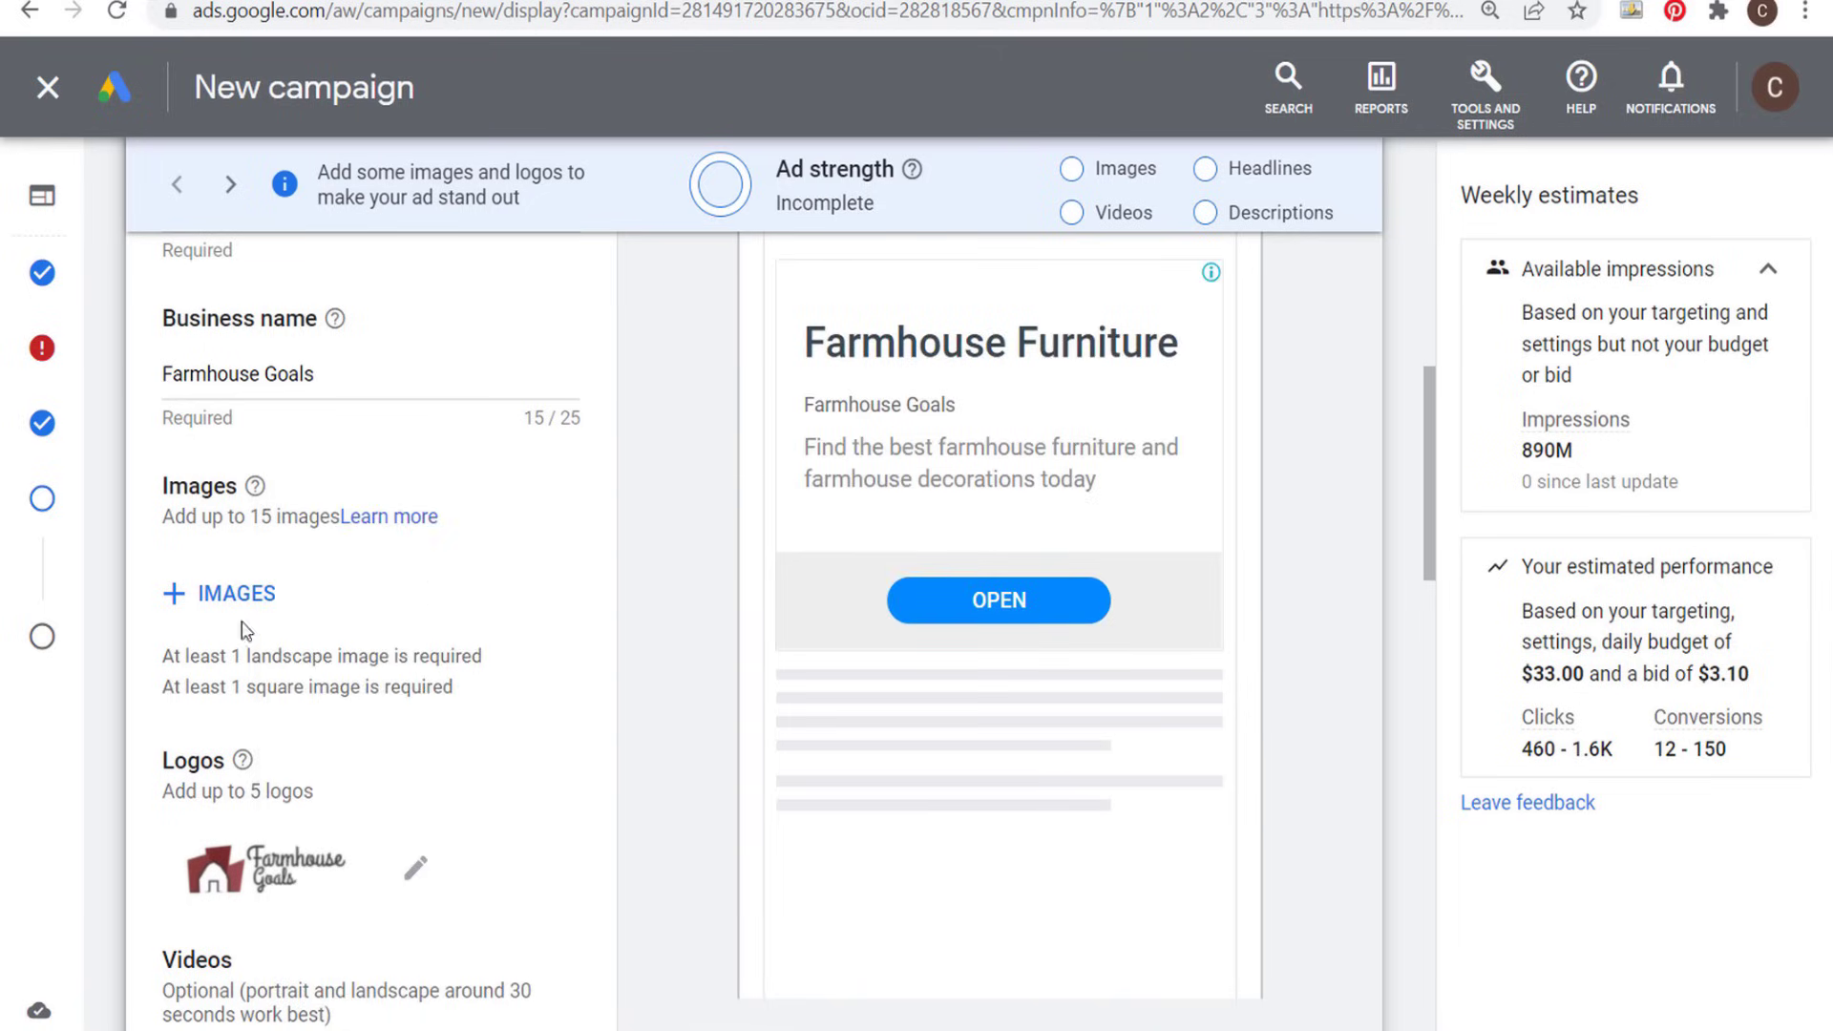
- Reopen the ad's image selection and search the stock images for "farmhouse furniture"
{"action": "left_click", "coordinate": [205, 596]}
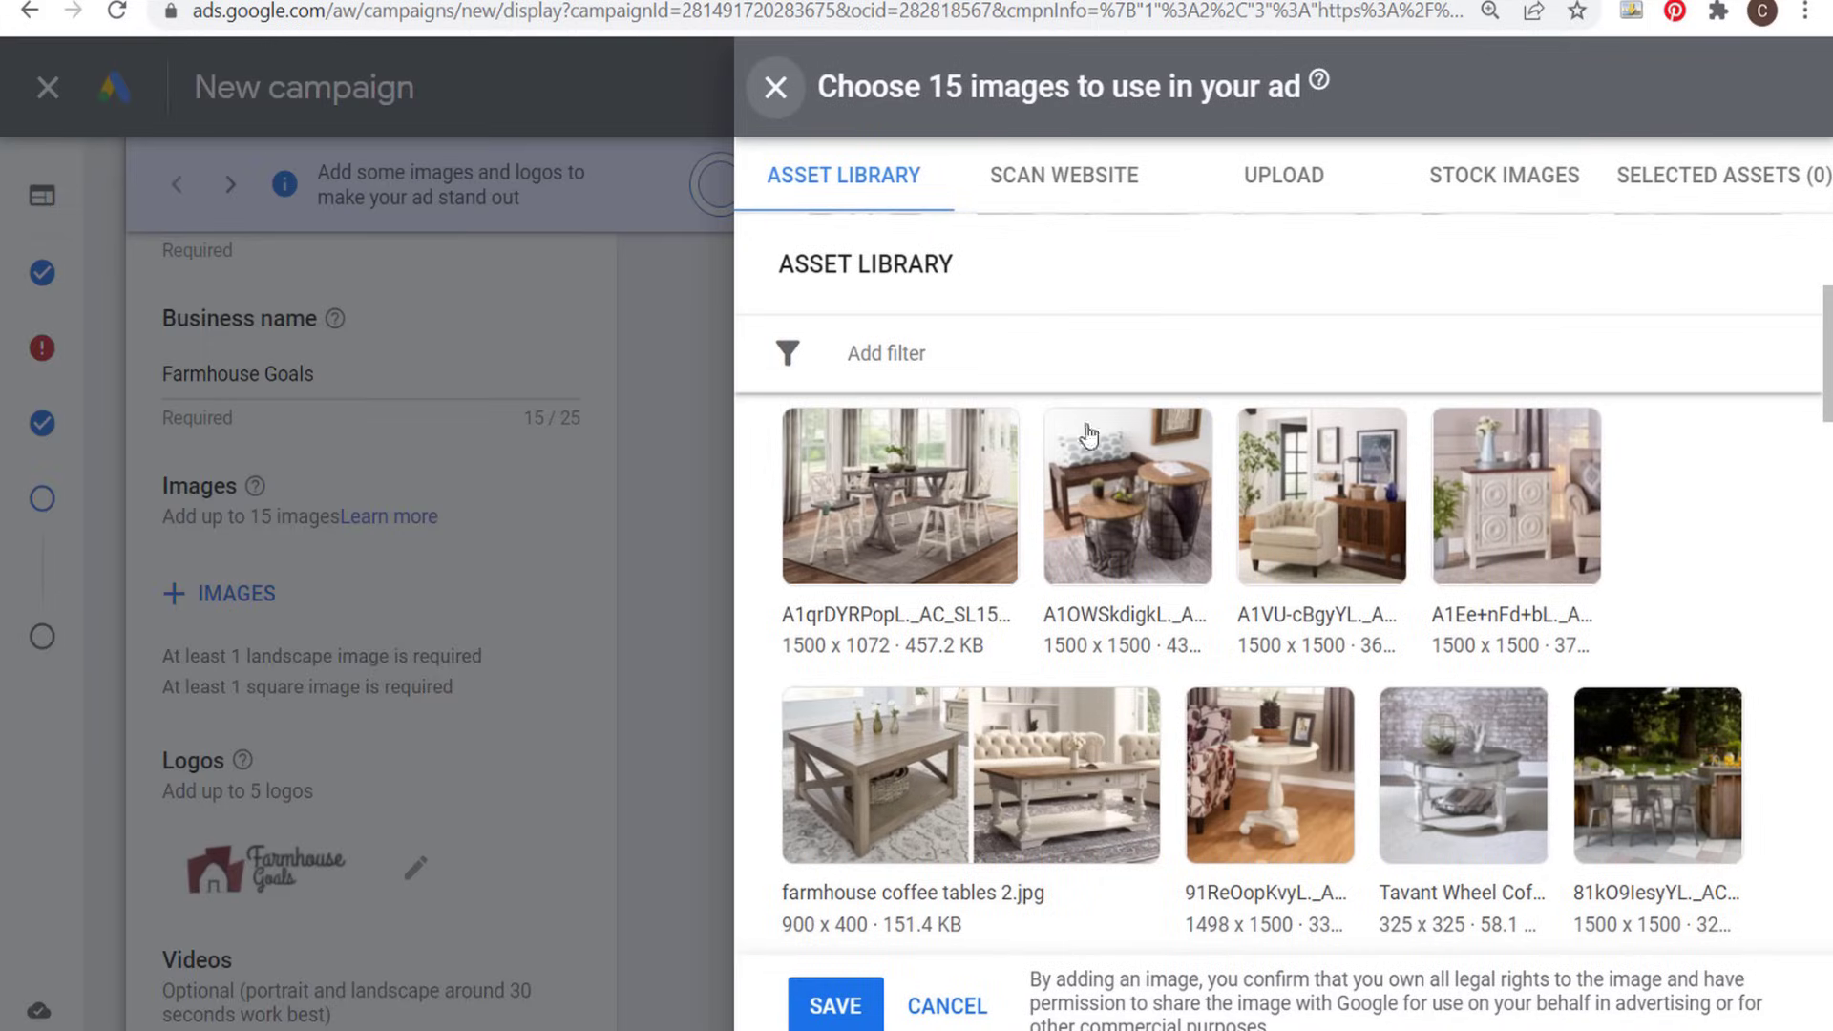
{"action": "mouse_move", "coordinate": [1186, 468]}
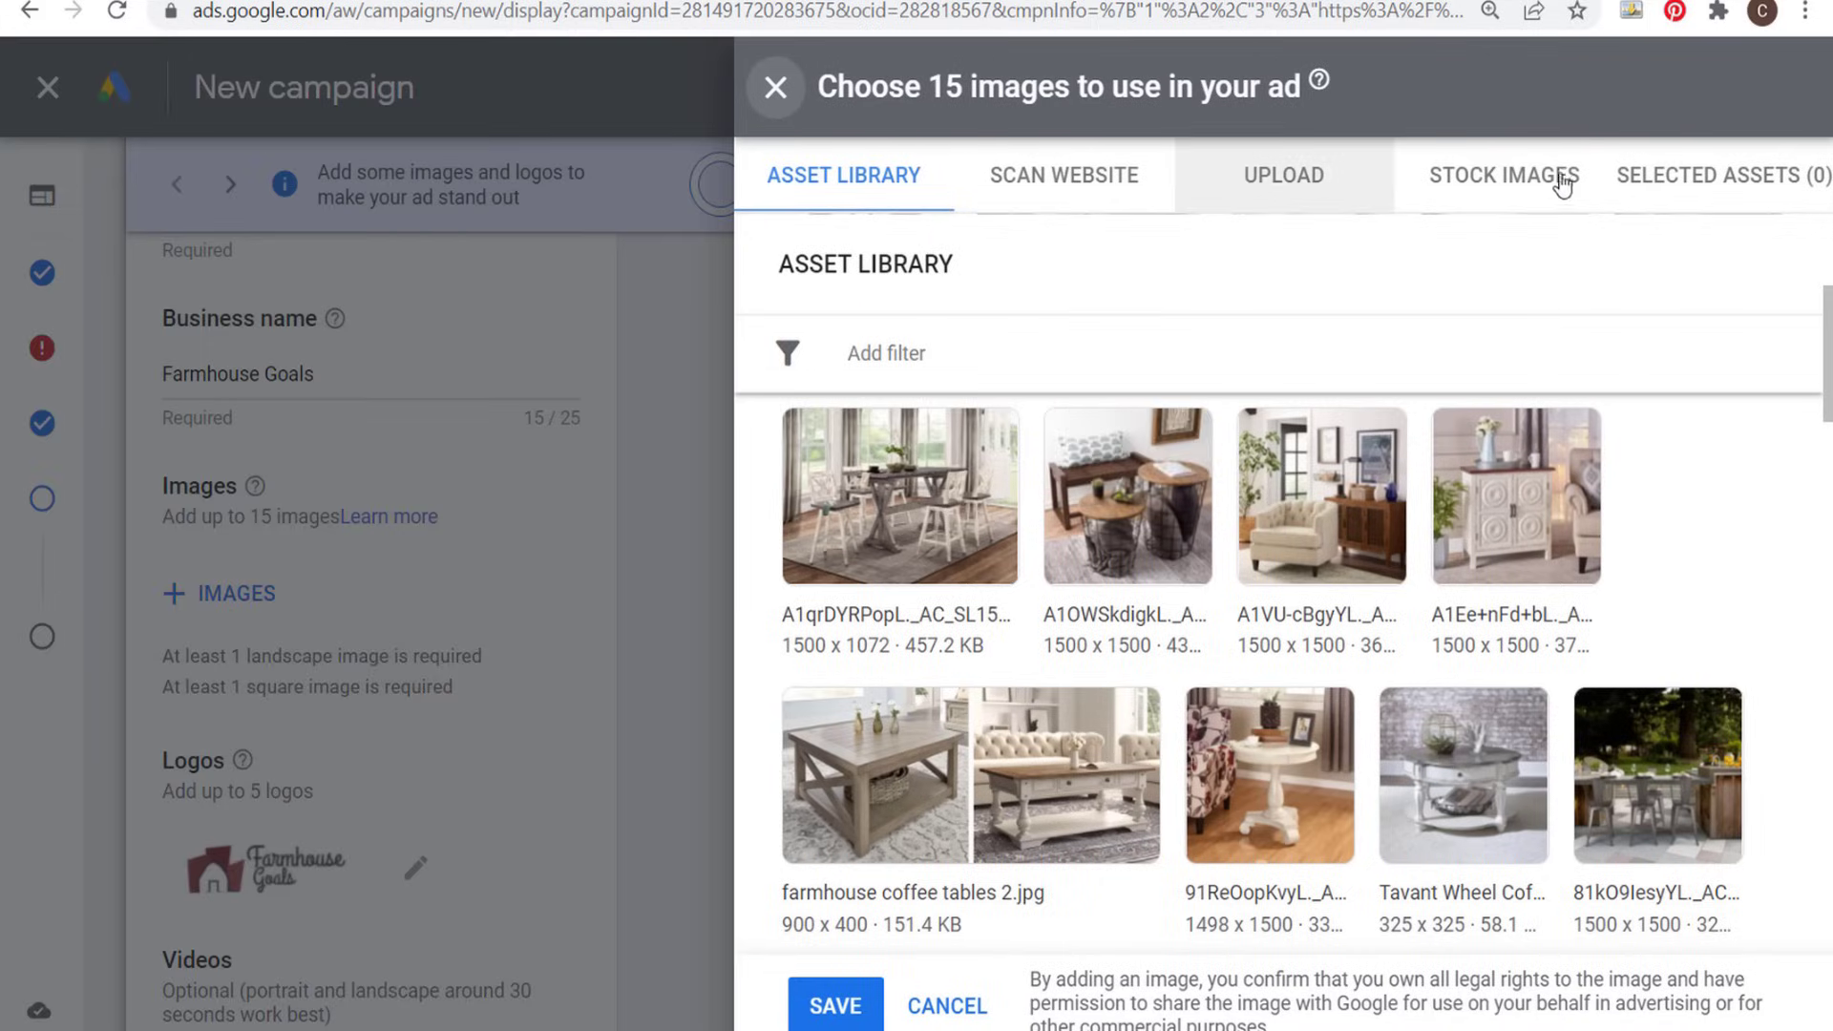
{"action": "left_click", "coordinate": [1523, 180]}
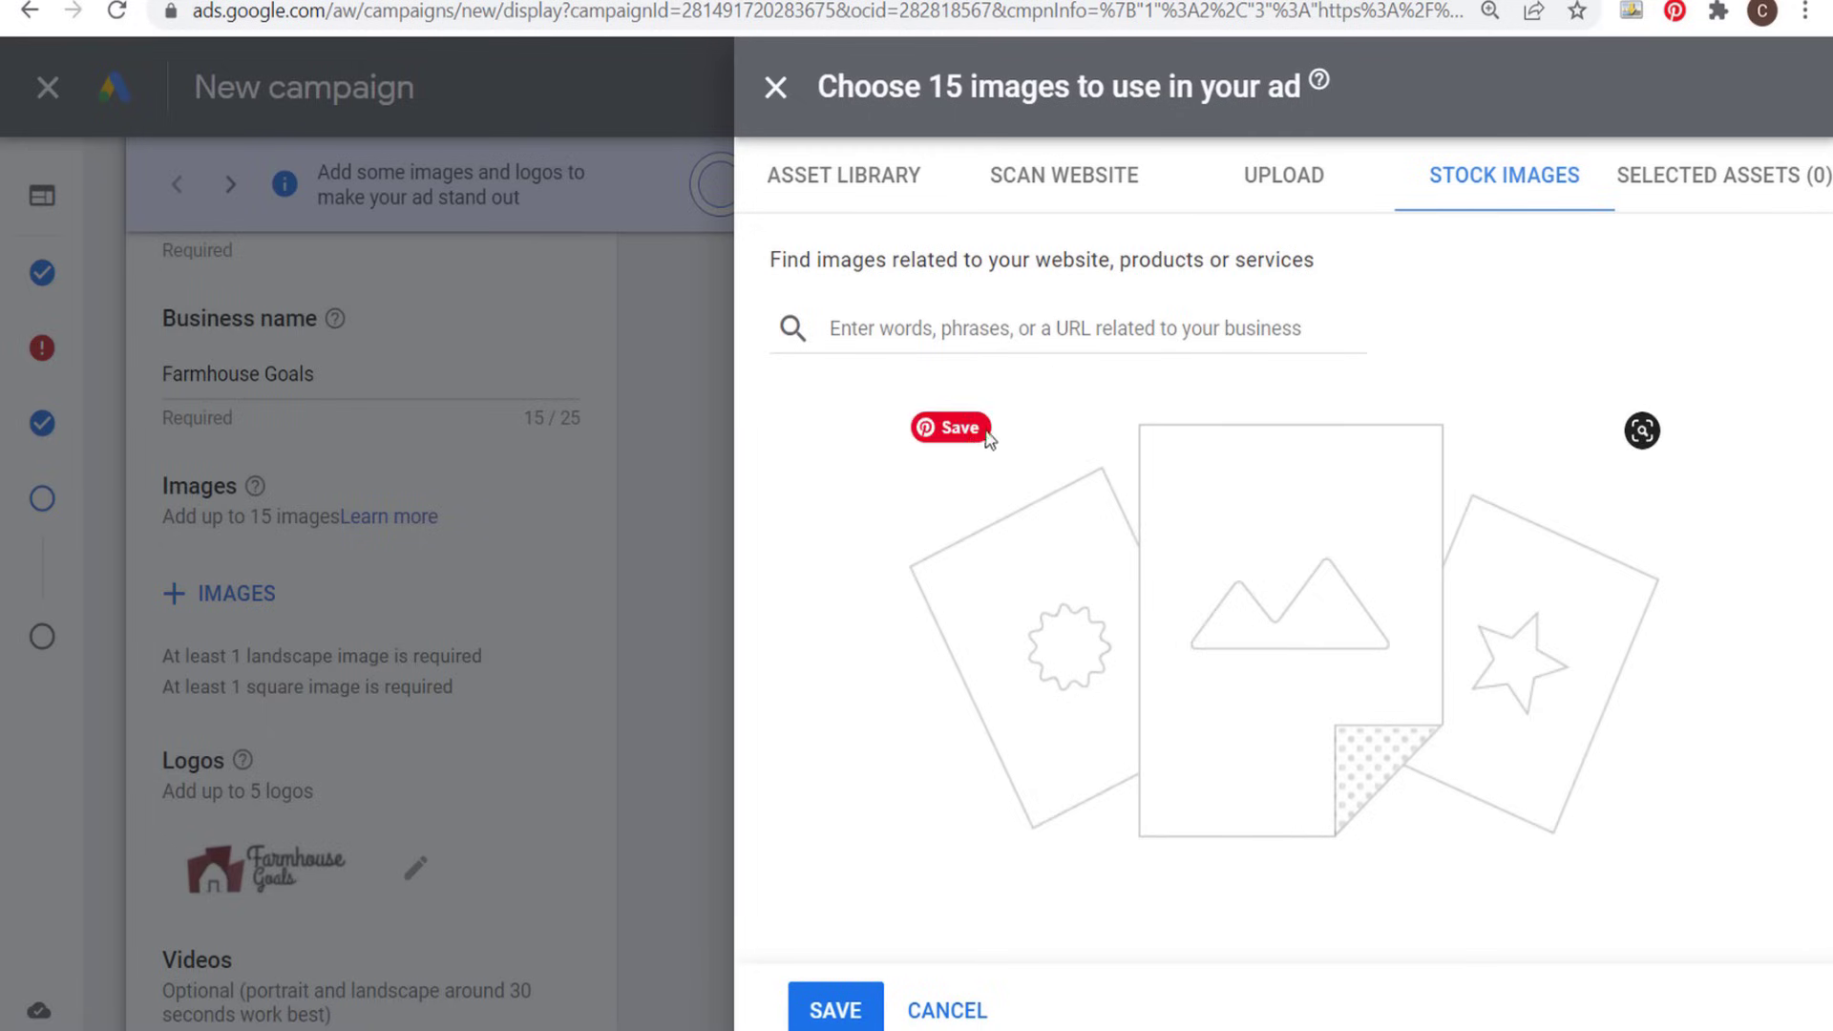
{"action": "left_click", "coordinate": [952, 325]}
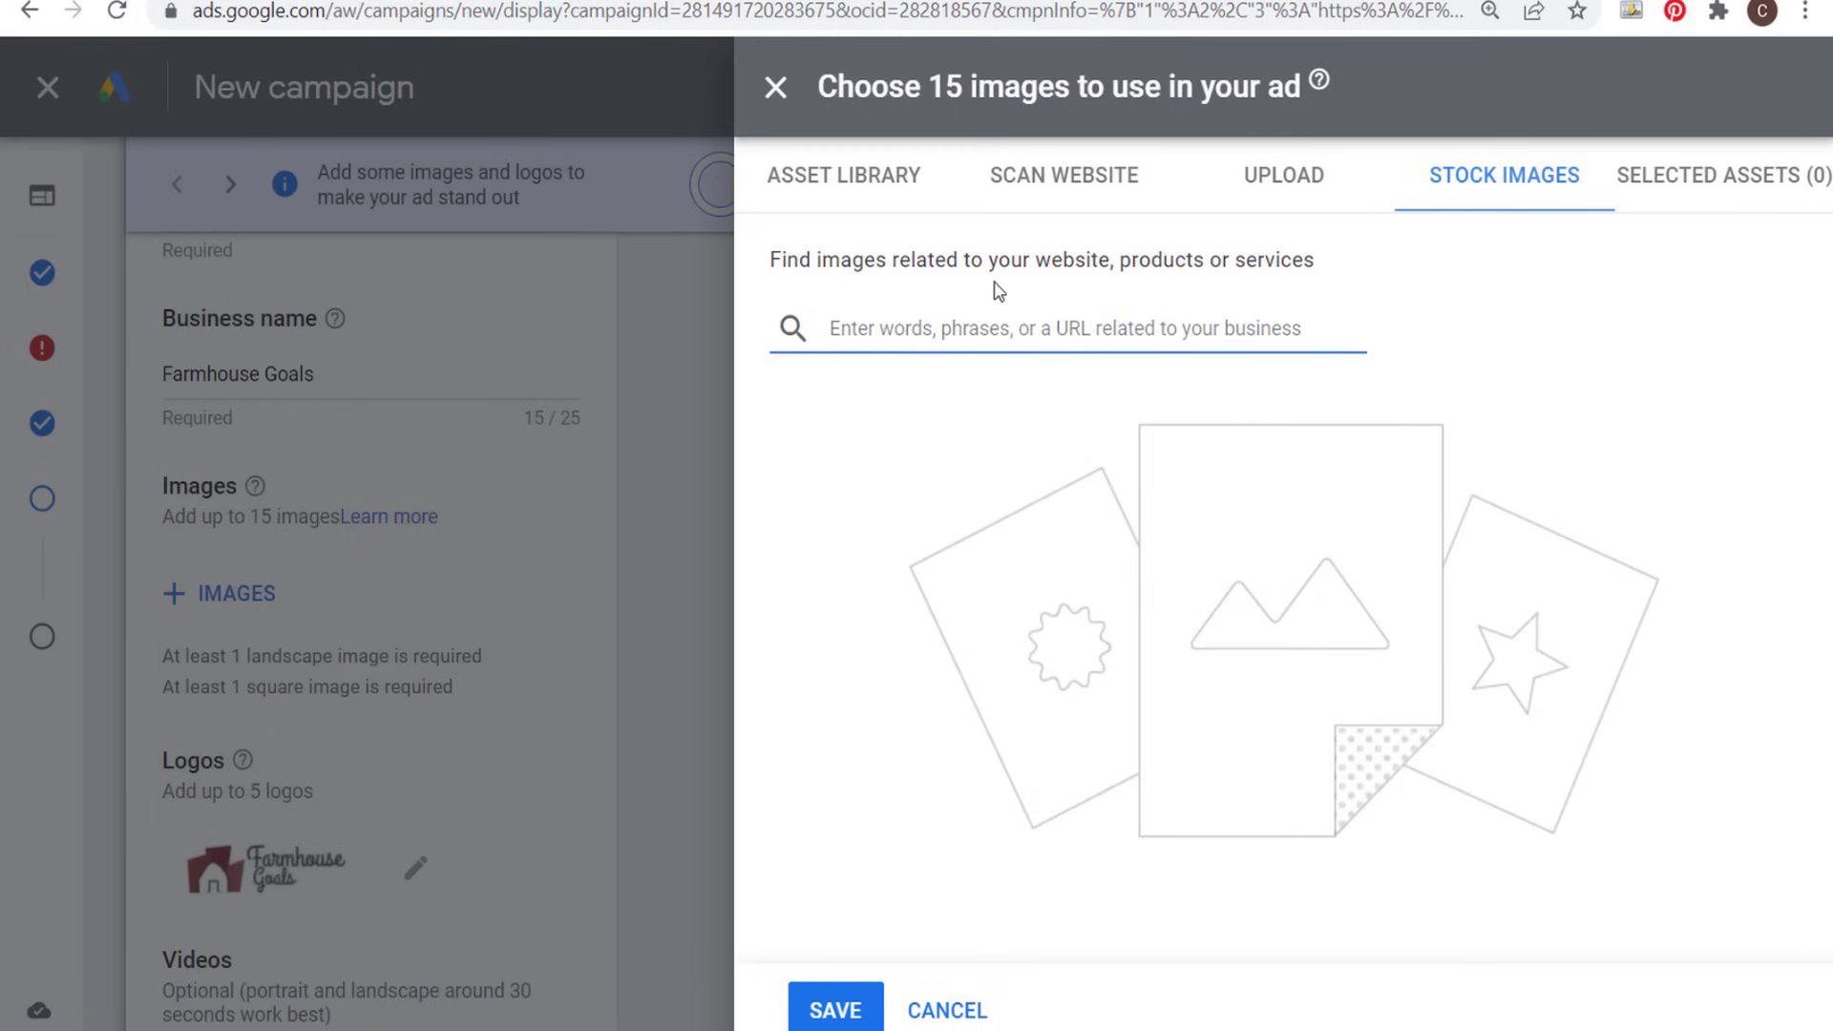
{"action": "type", "text": "farmhouse furniture"}
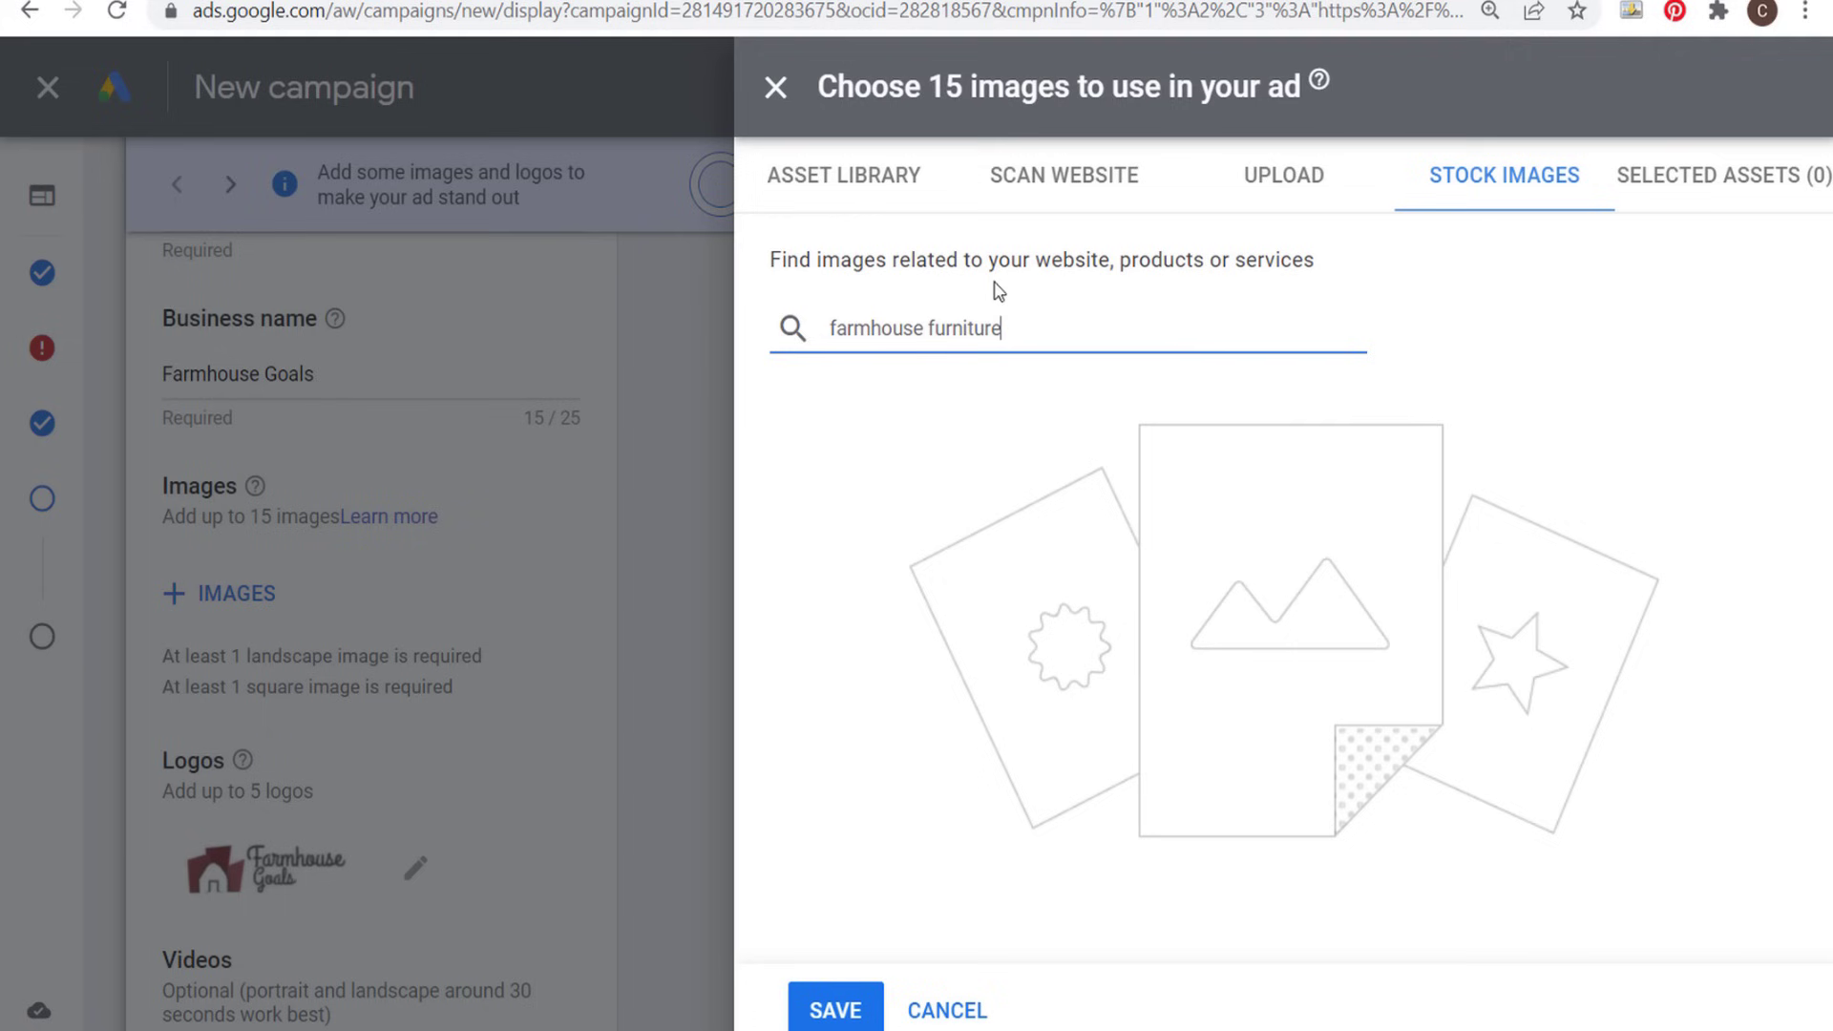
{"action": "key", "text": "Return"}
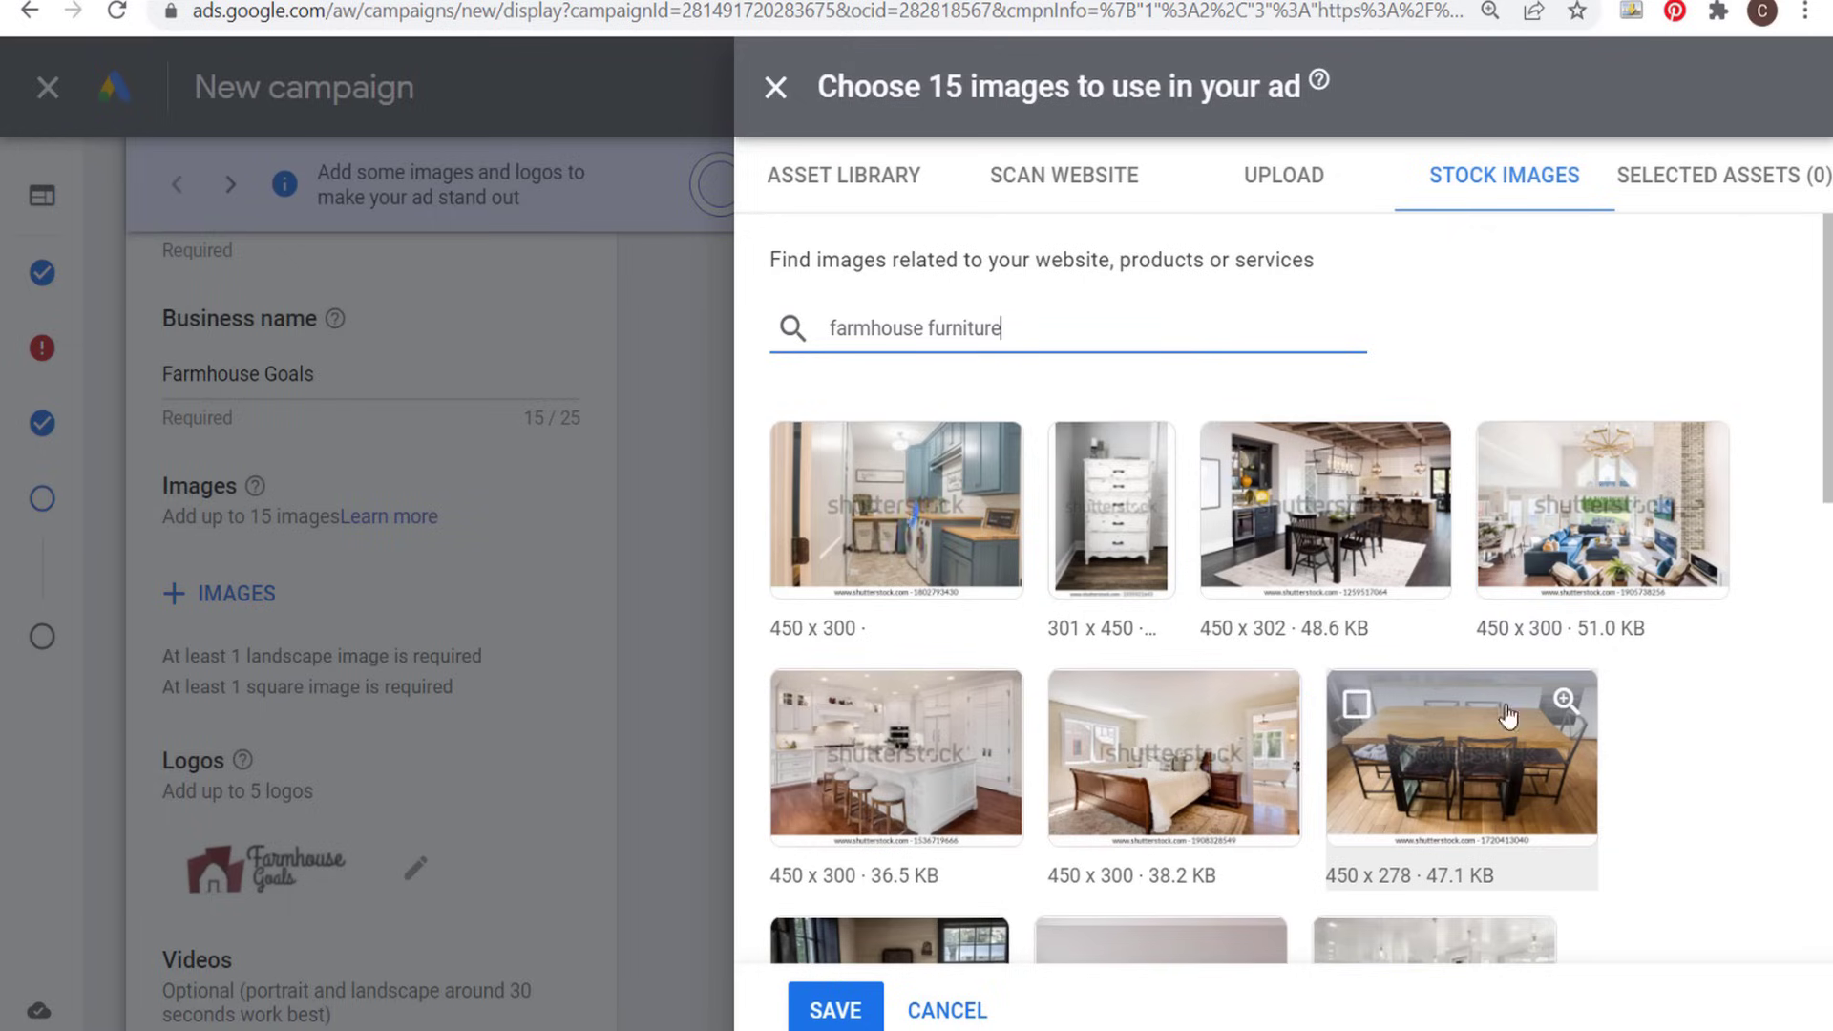
- Select the asset library image of the wooden patio dining set on the blue rug, using both its 1.91:1 and 1:1 crops
{"action": "left_click", "coordinate": [862, 187]}
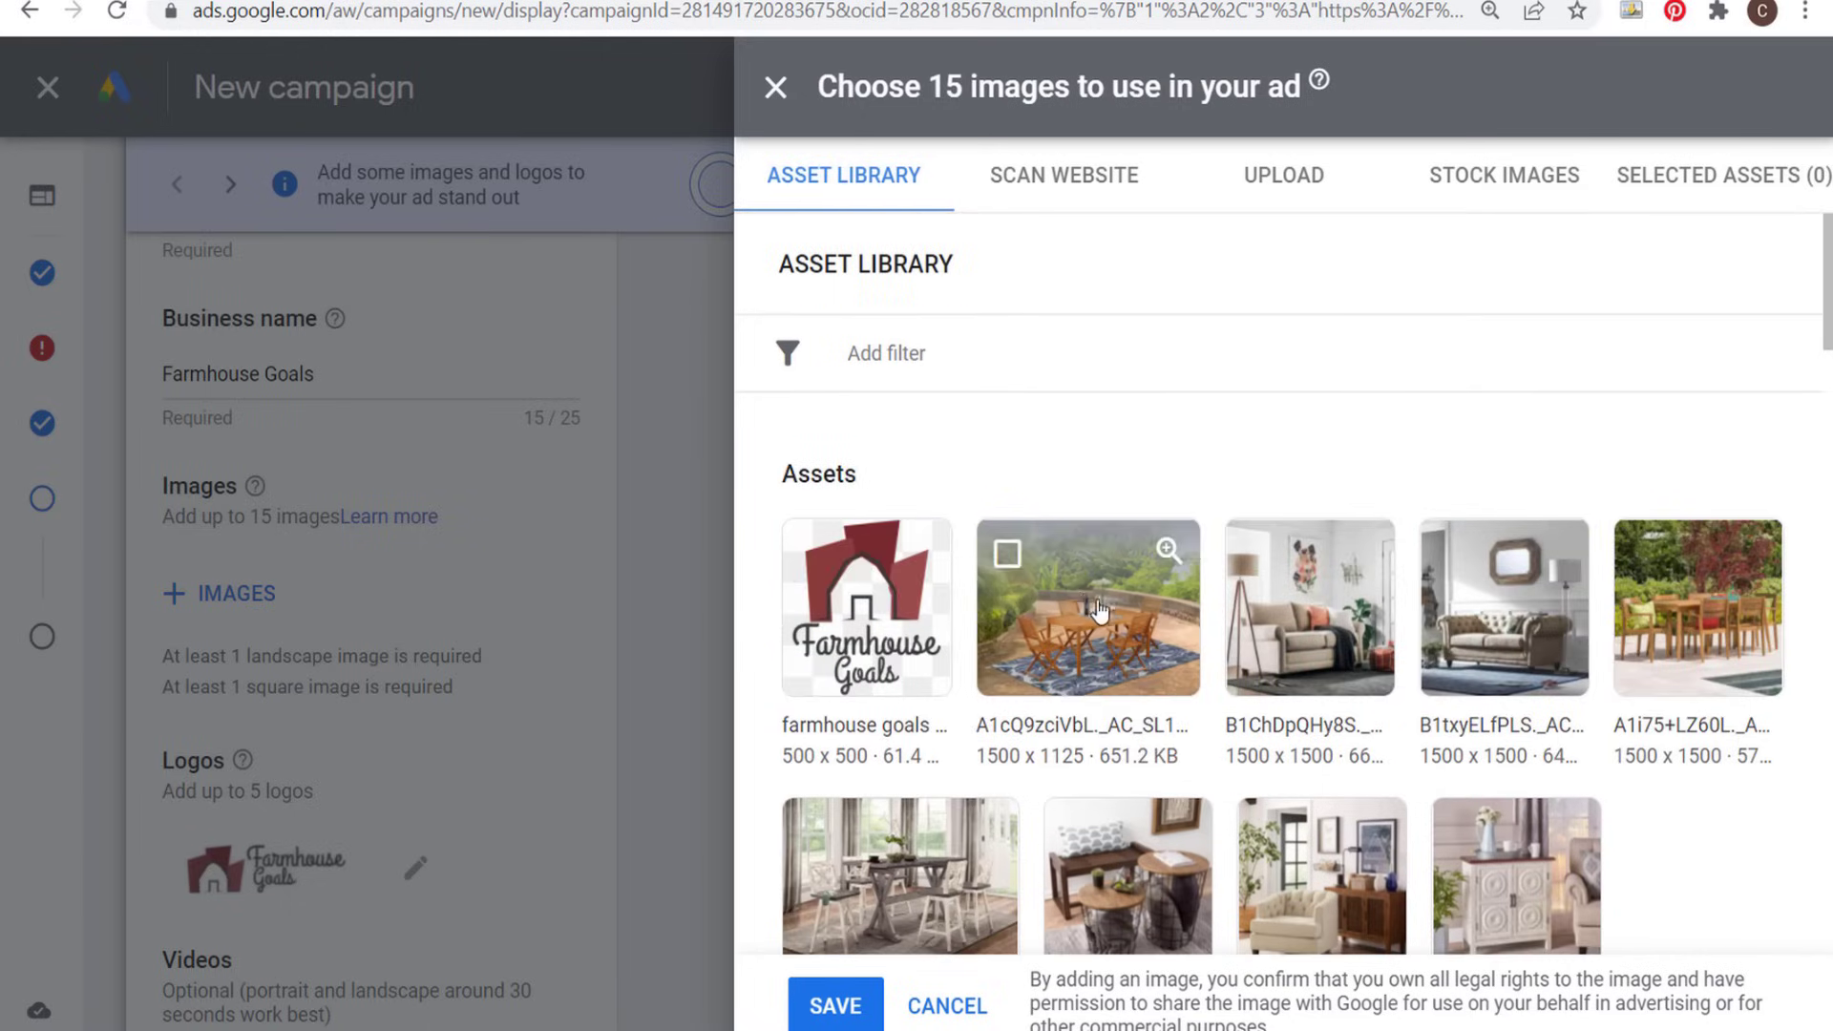
{"action": "left_click", "coordinate": [1013, 659]}
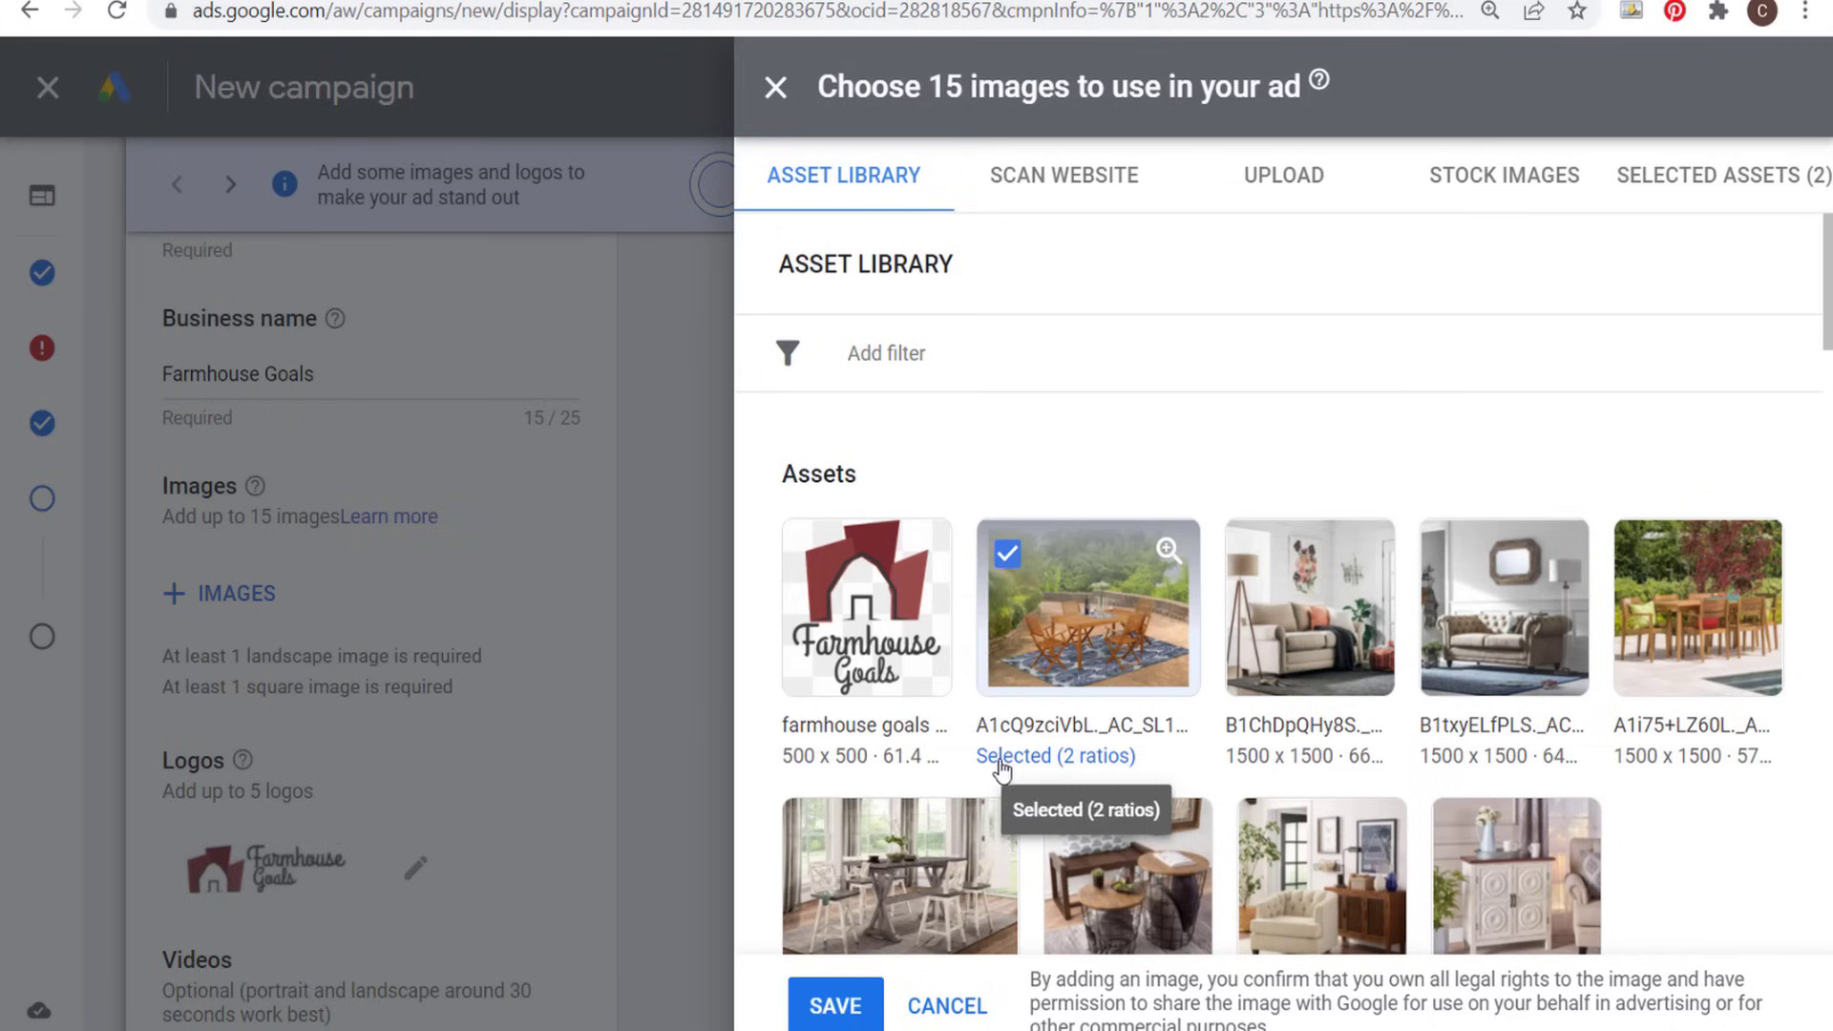
{"action": "left_click", "coordinate": [1058, 757]}
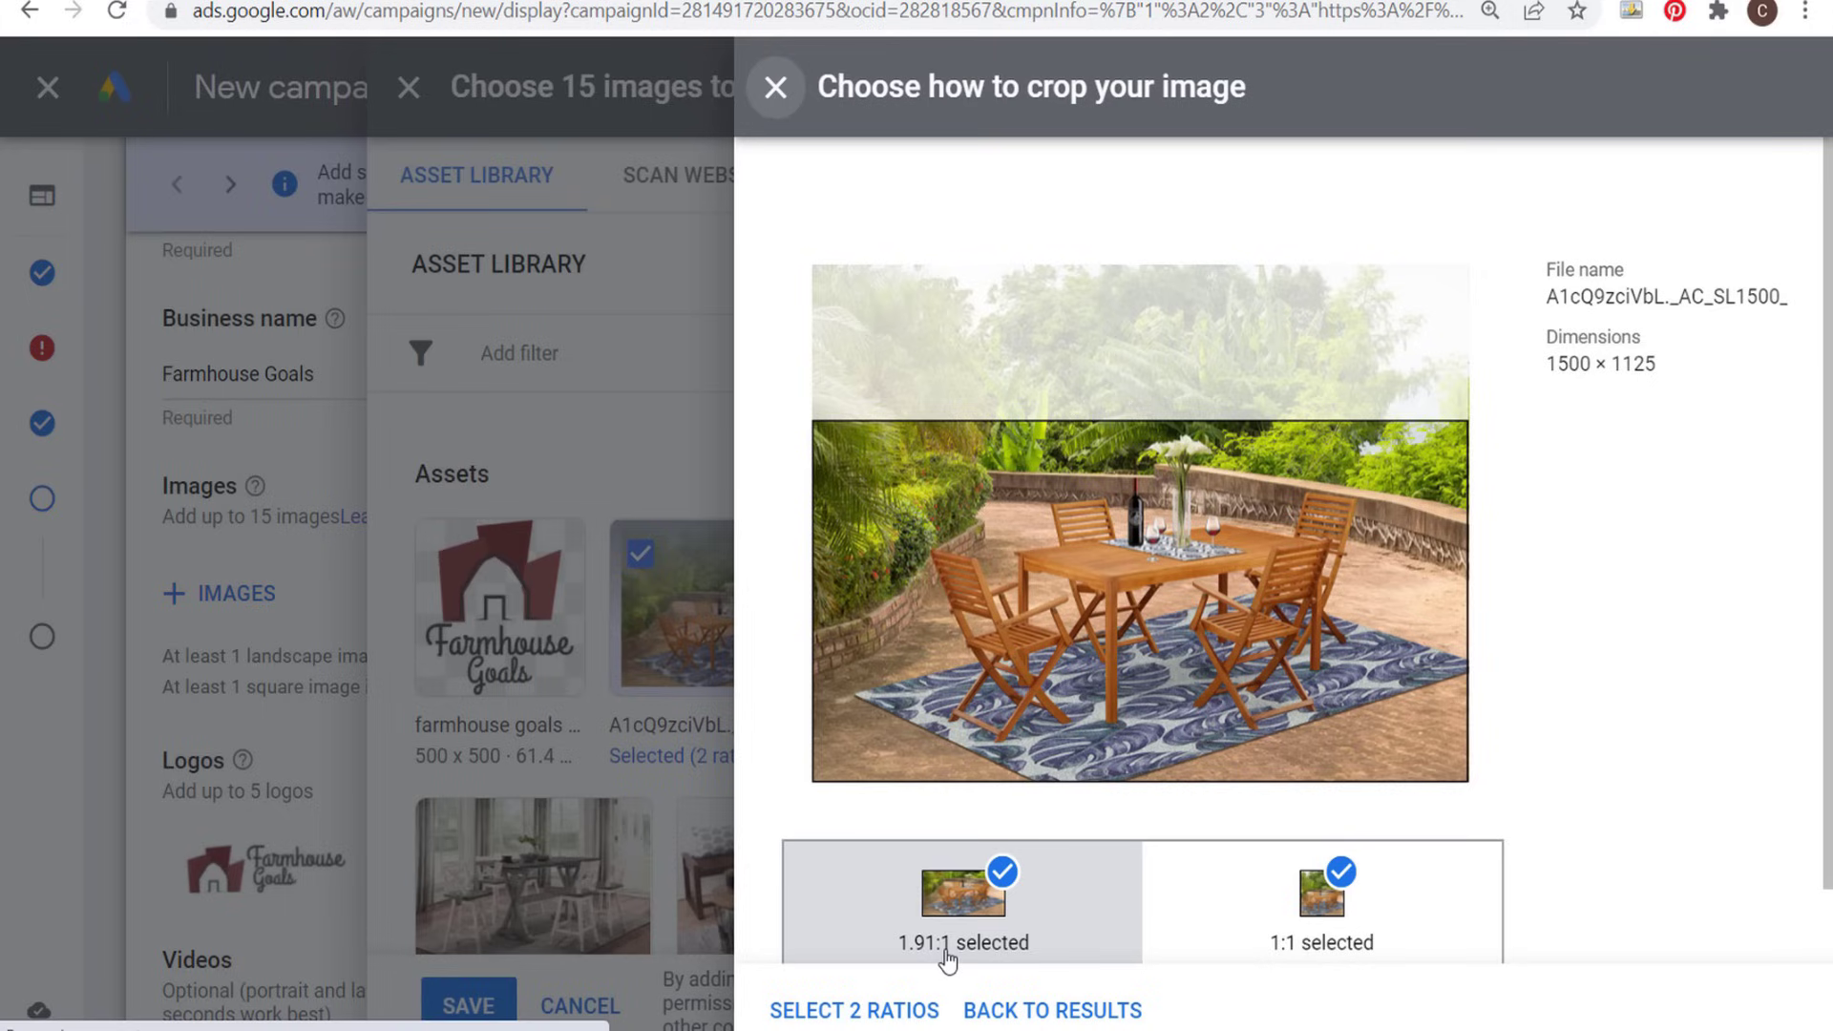
{"action": "left_click", "coordinate": [1296, 924]}
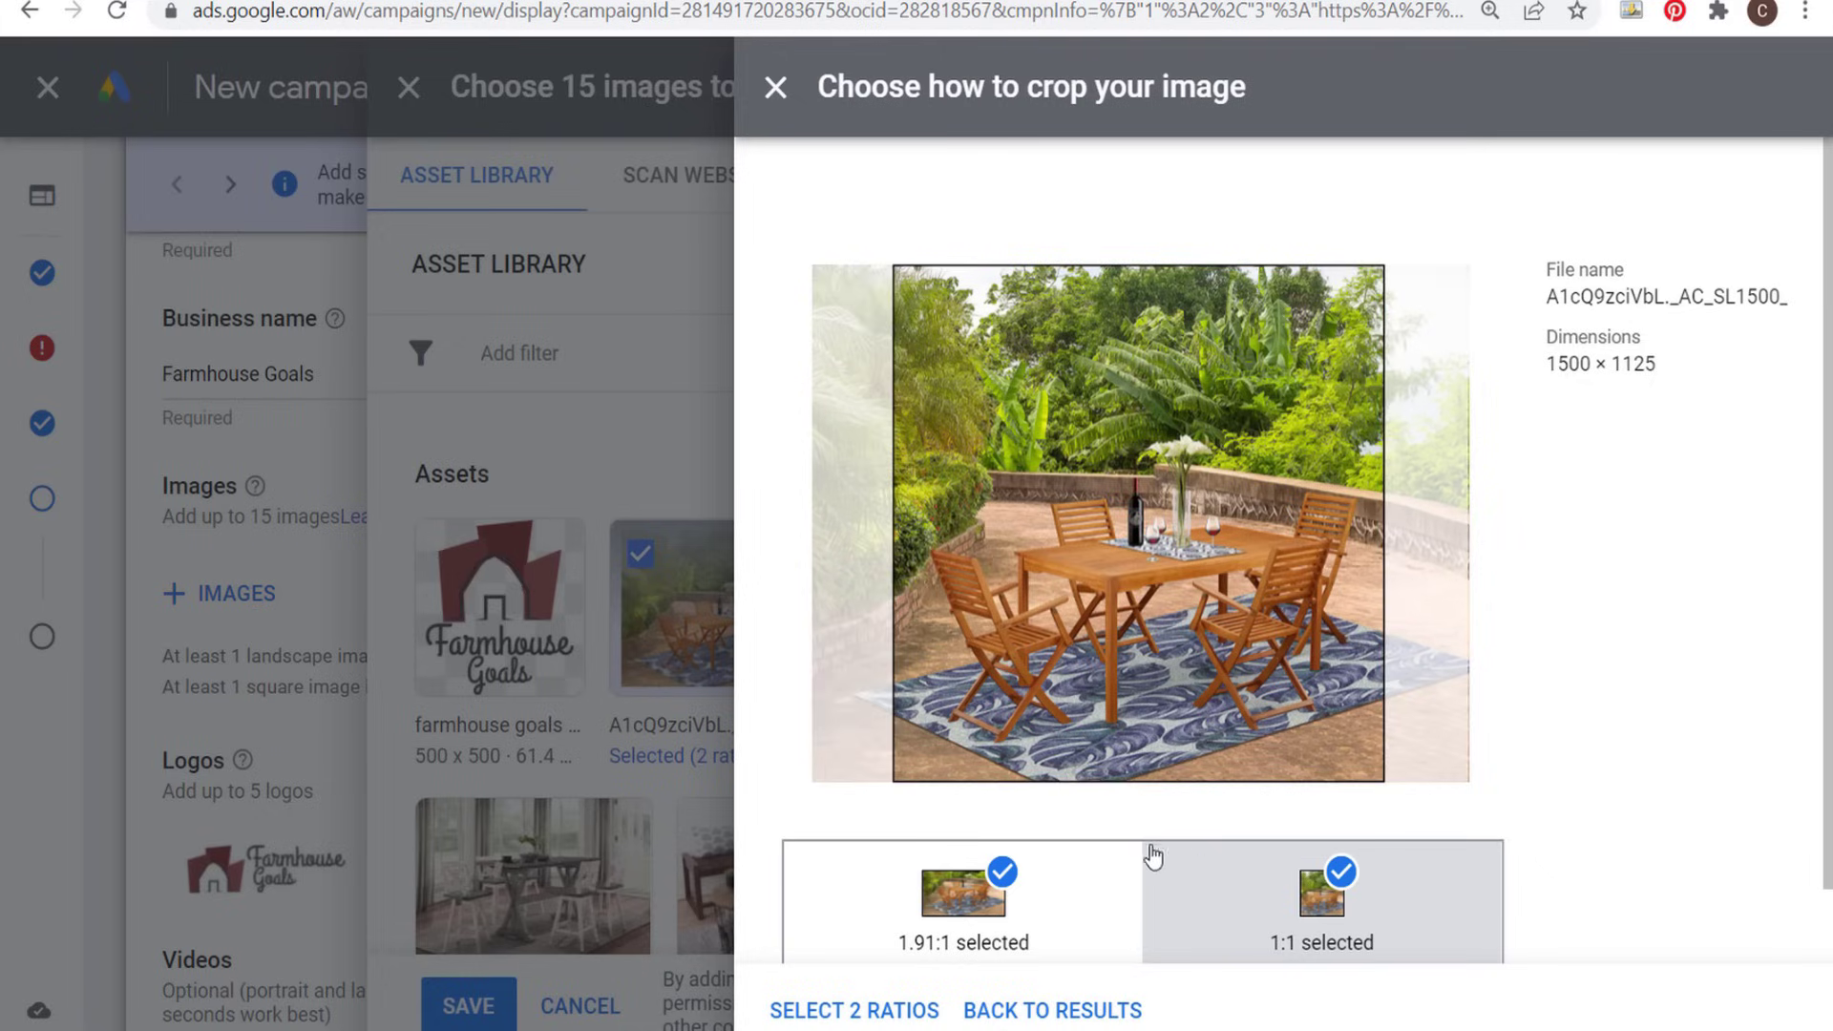
{"action": "left_click", "coordinate": [870, 1010]}
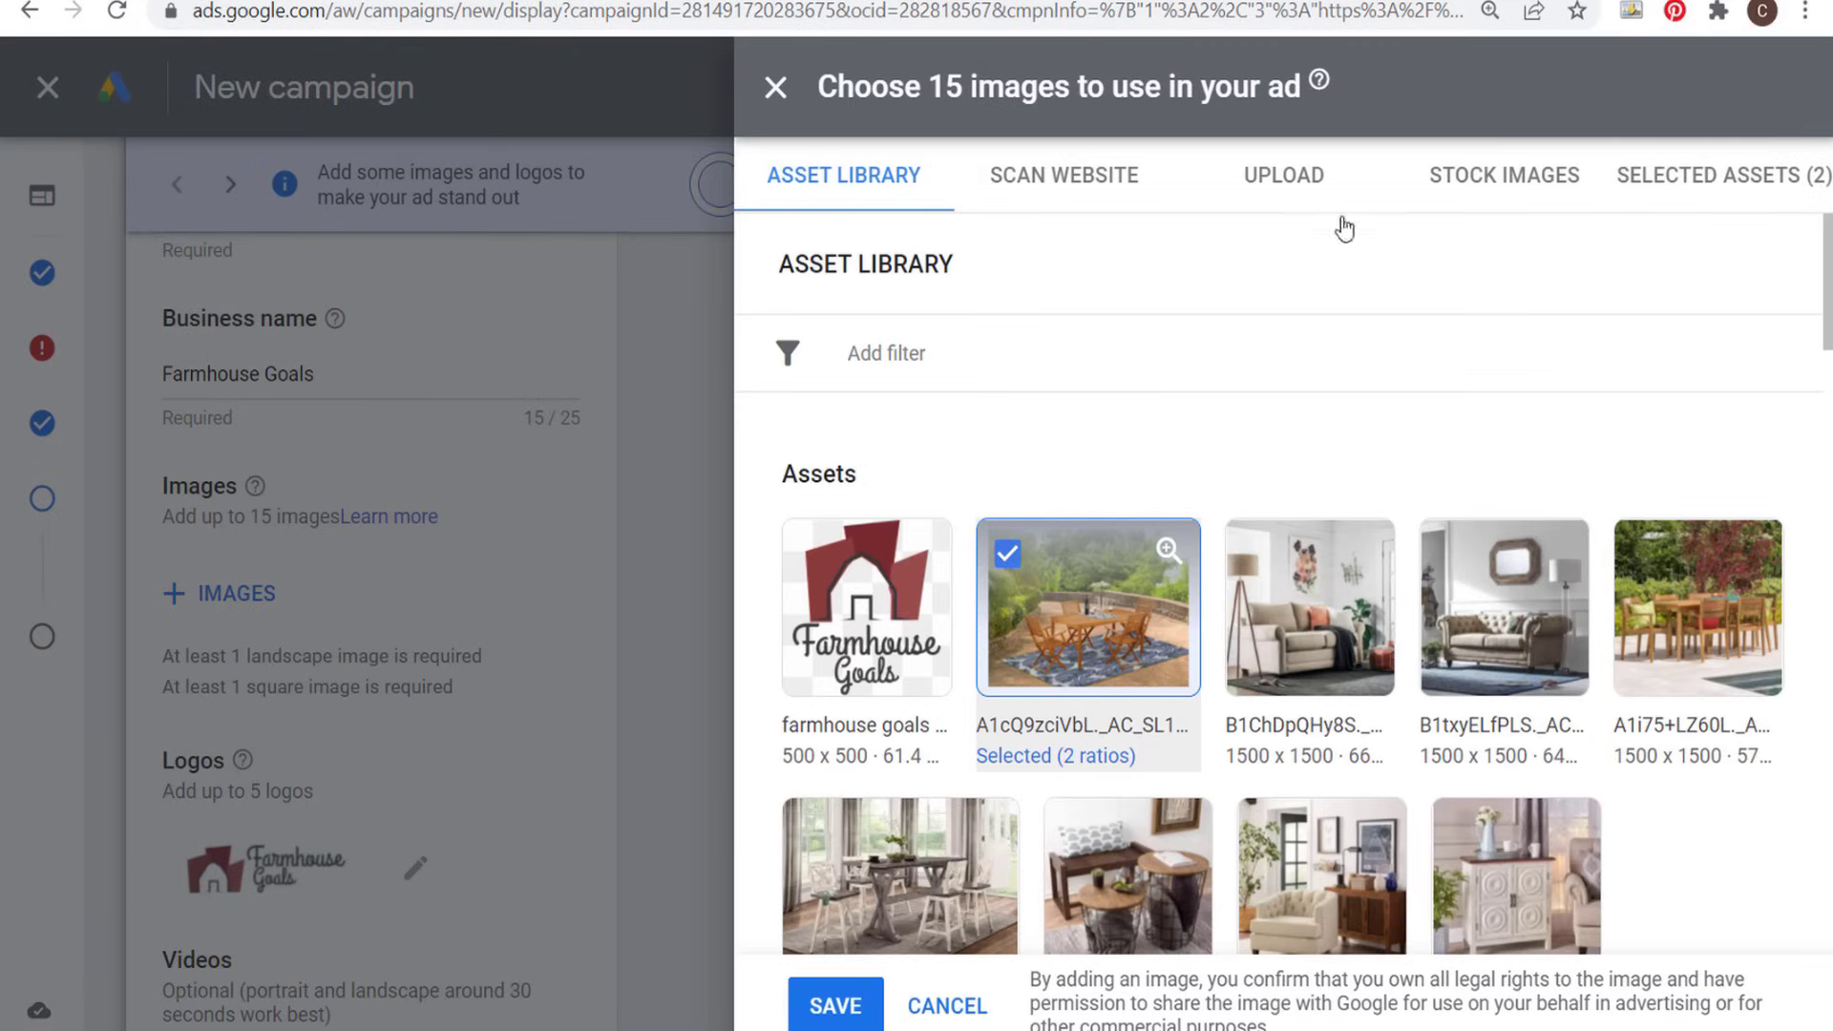
- Add the beige sofa image B1ChDpQHy8S to the ad images in both the 1.91:1 and 1:1 crop ratios
{"action": "left_click", "coordinate": [1284, 611]}
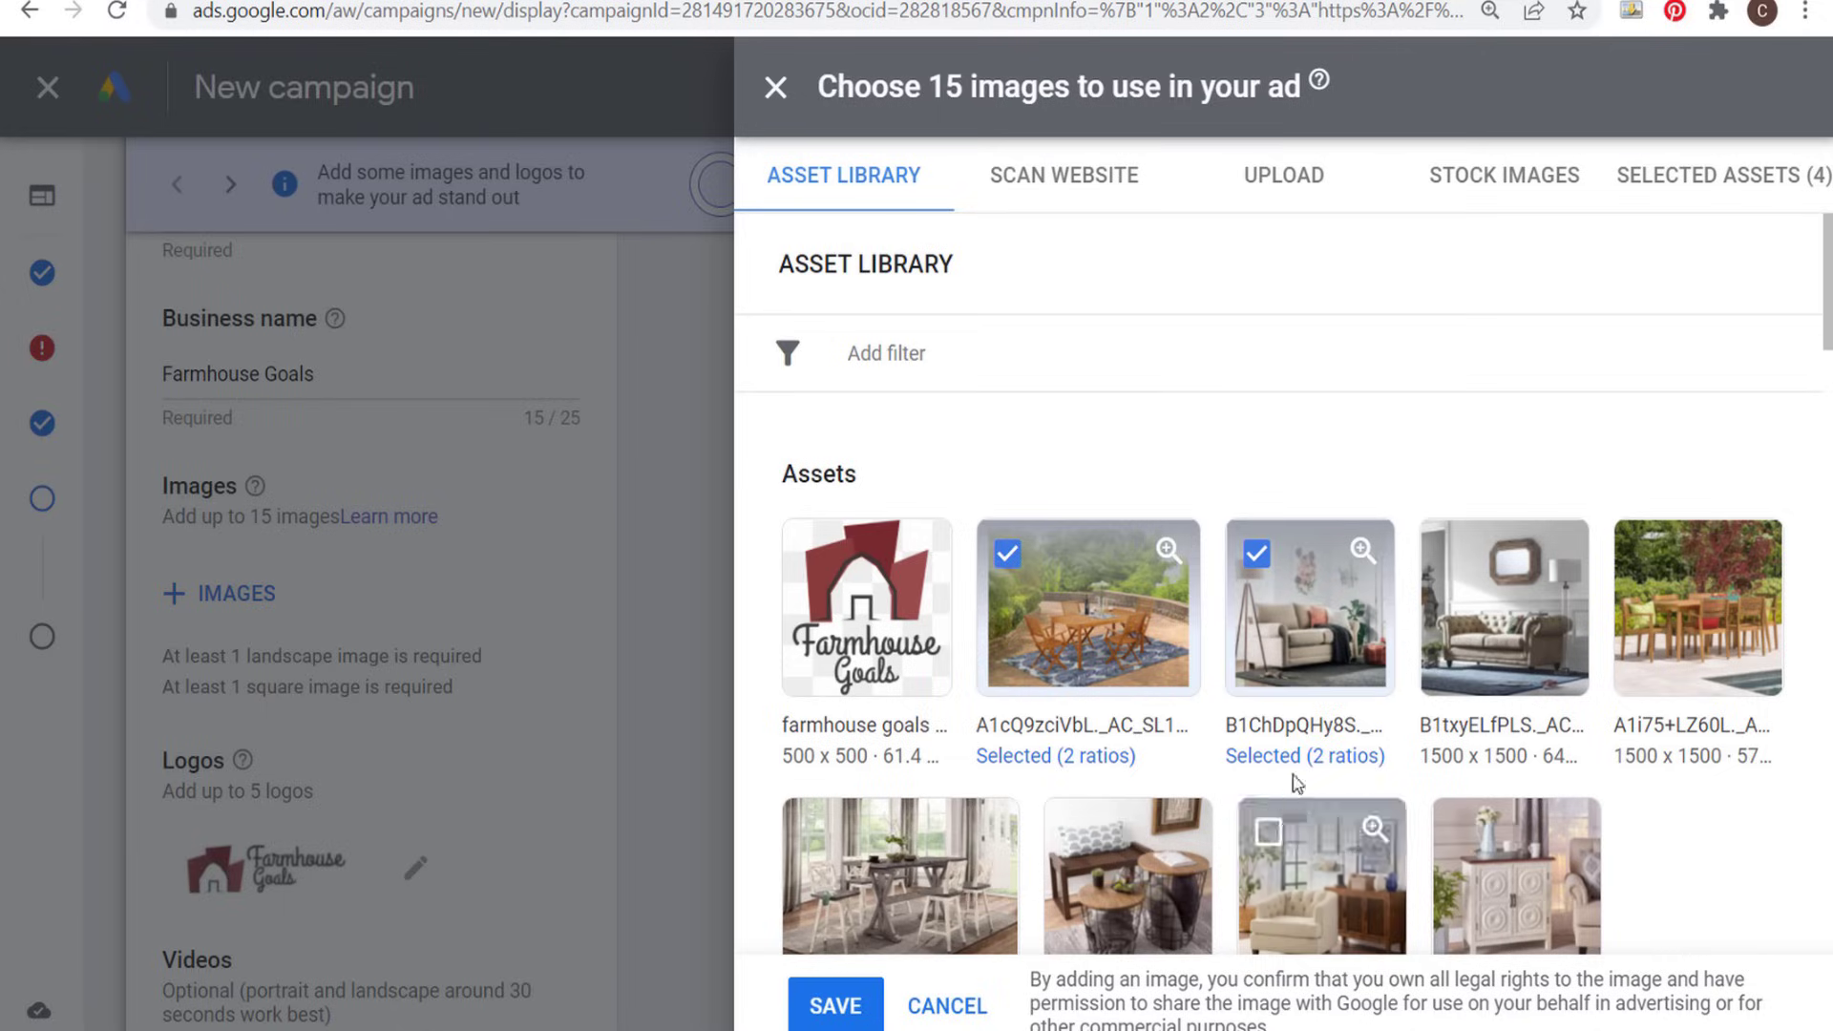
{"action": "left_click", "coordinate": [1290, 756]}
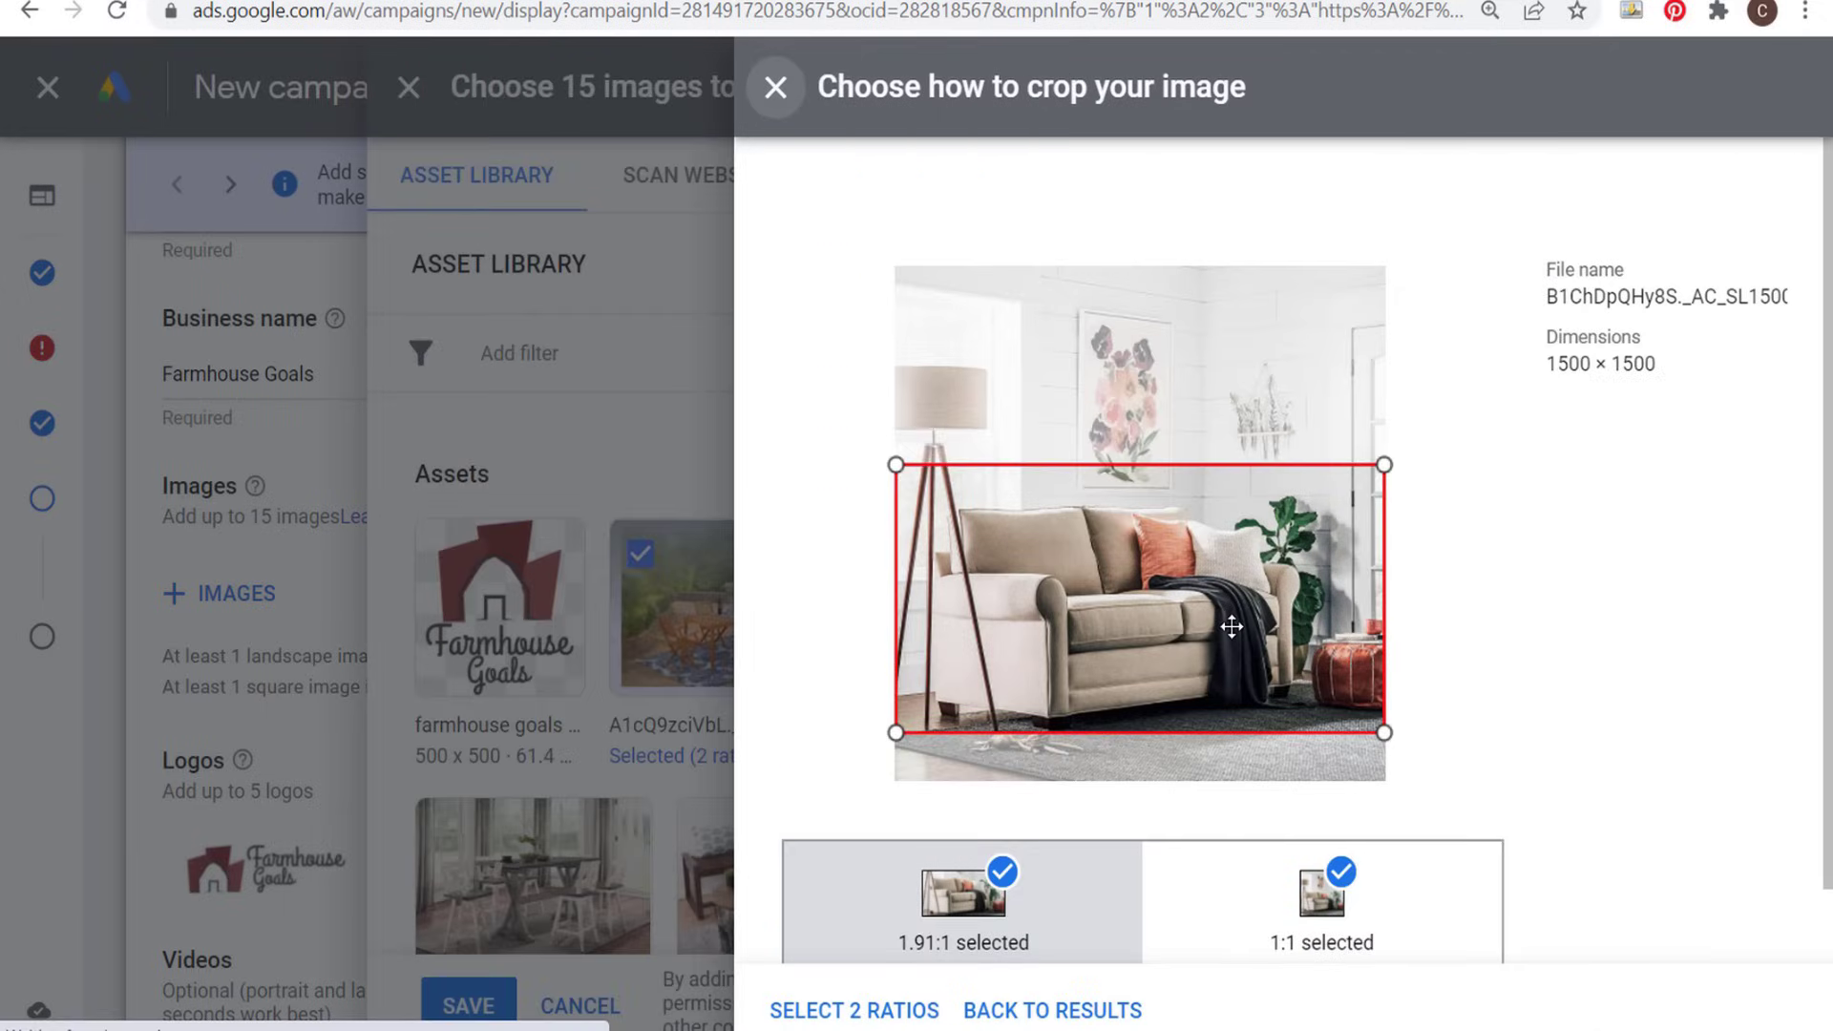
{"action": "left_click", "coordinate": [1298, 931]}
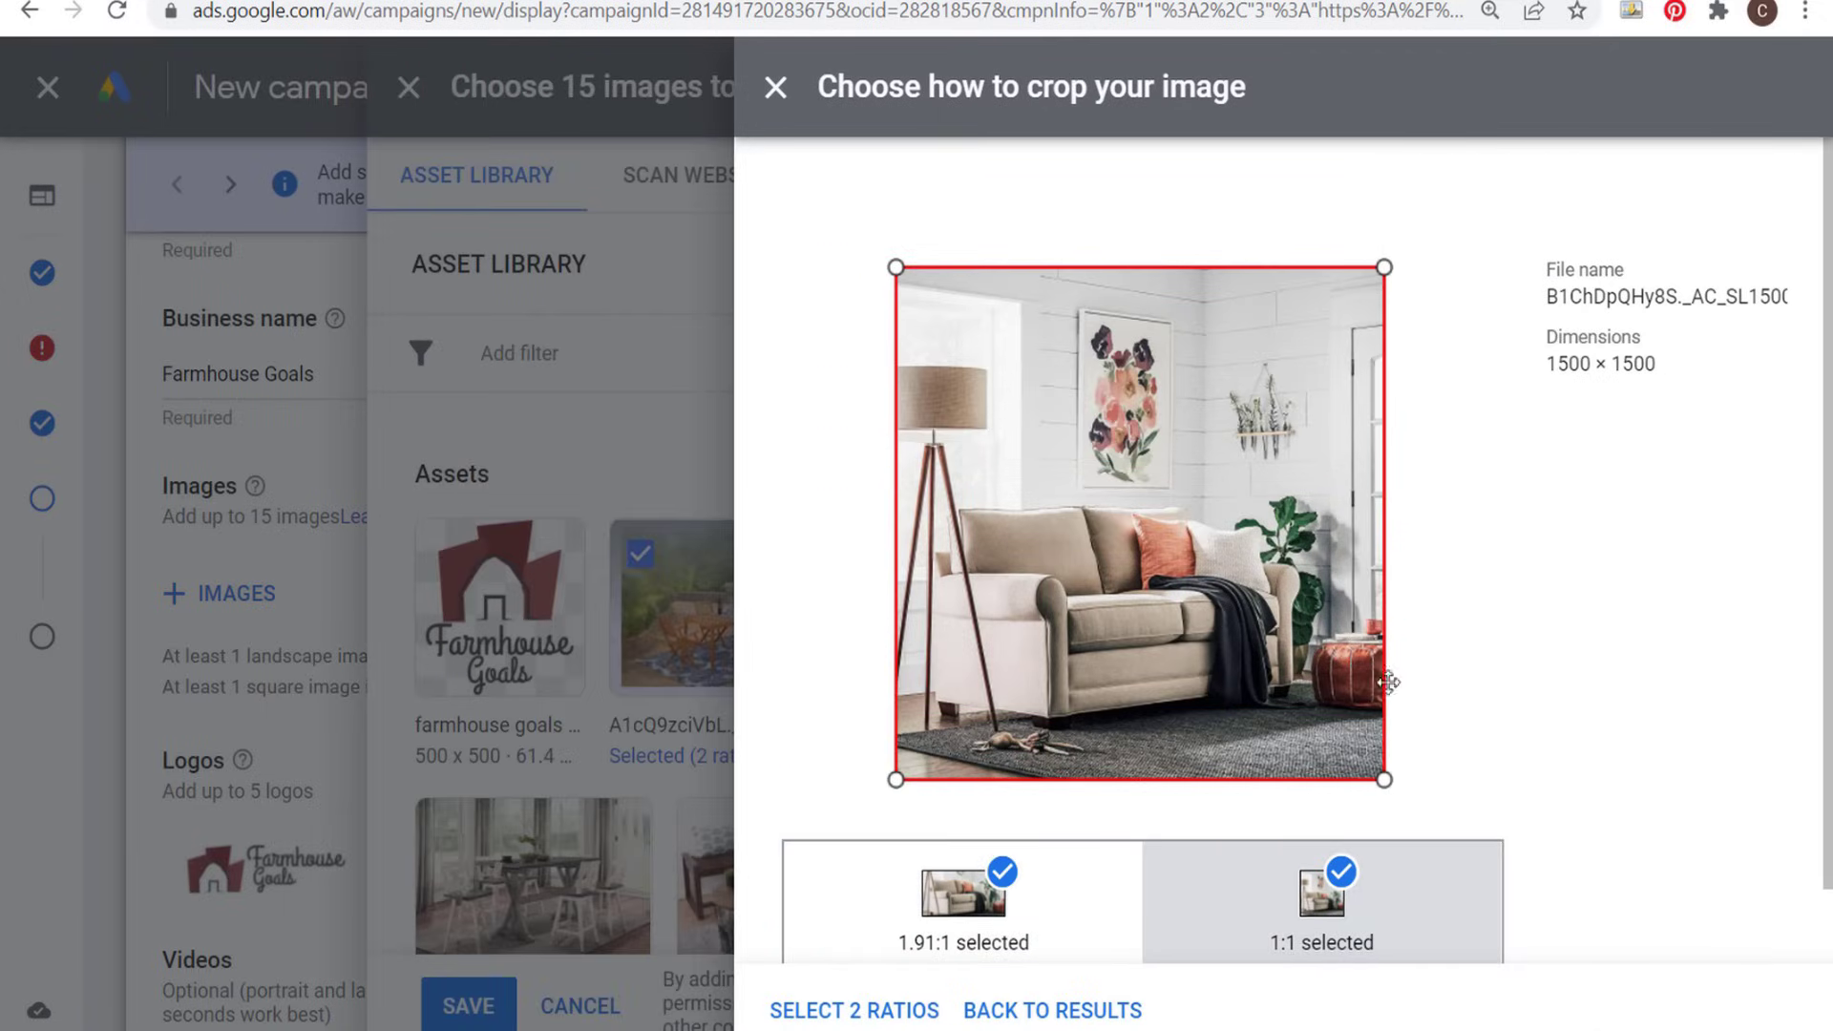
{"action": "left_click", "coordinate": [854, 1010]}
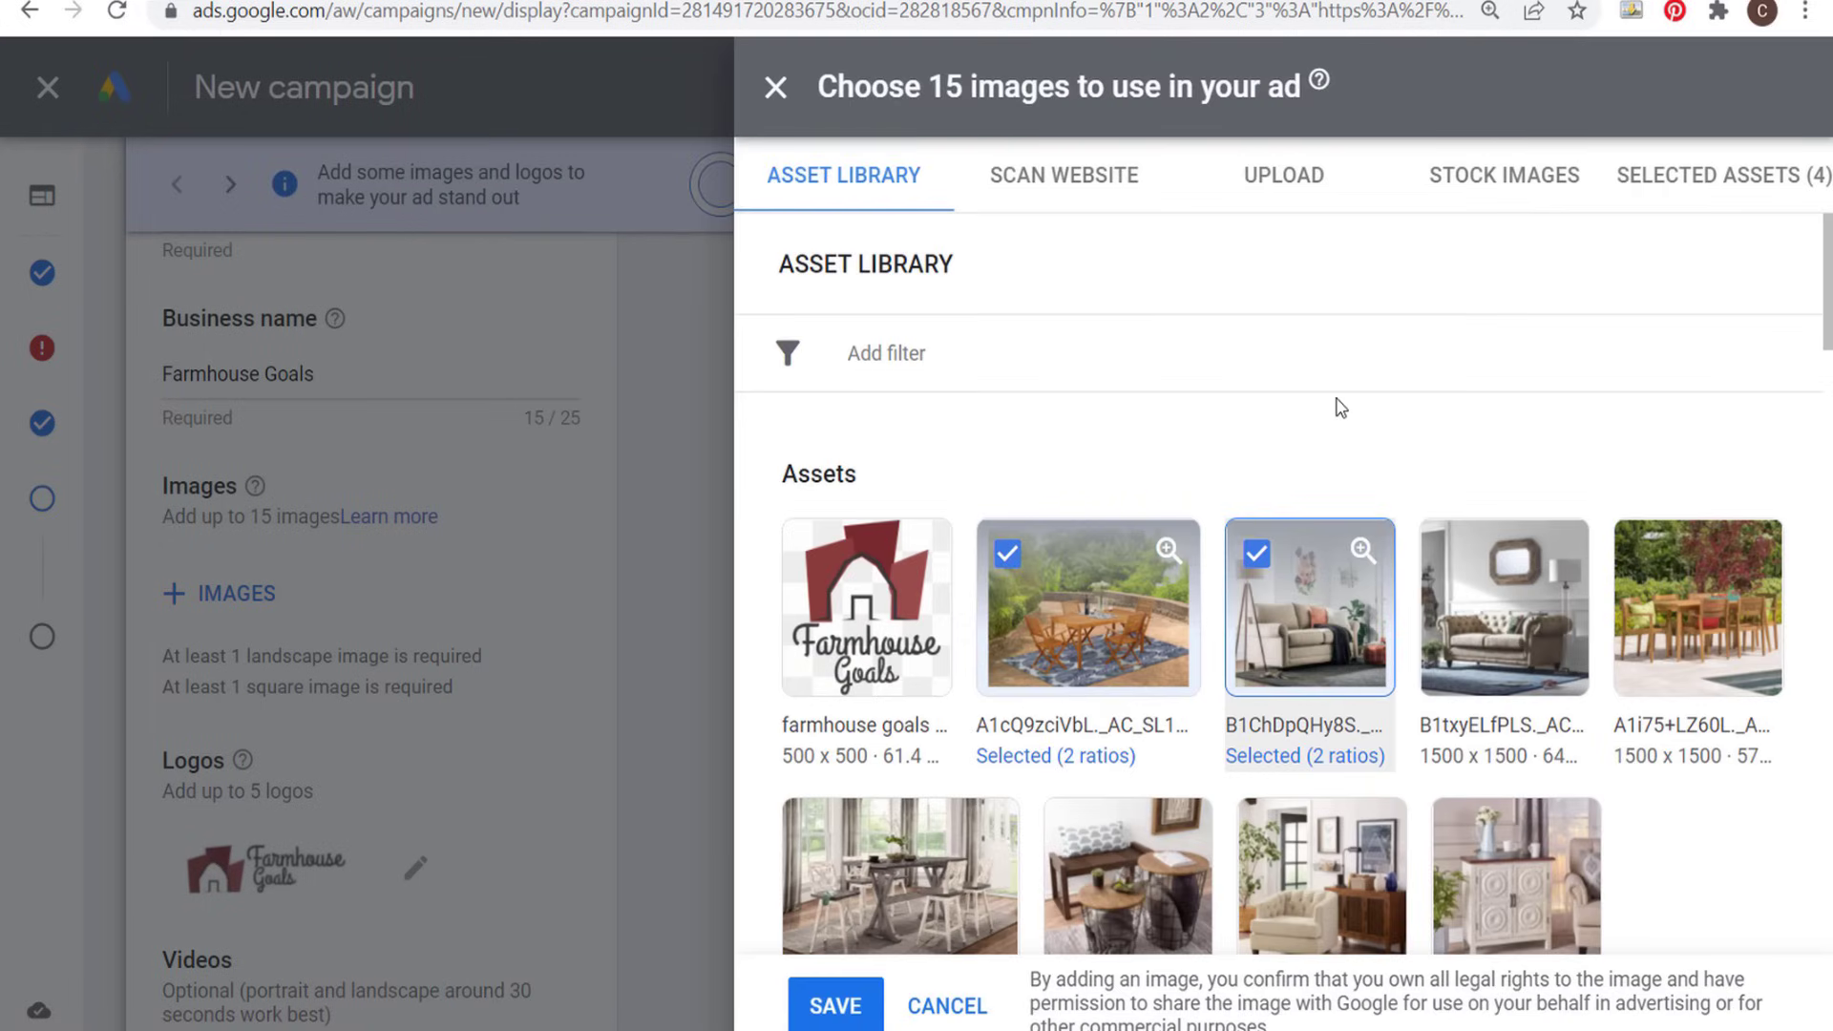
- Add the bench and basket tables image A1OWSkdigkL to the ad images using only the 1:1 crop ratio
{"action": "scroll", "coordinate": [1341, 408], "scroll_direction": "down", "scroll_amount": 2}
{"action": "left_click", "coordinate": [1126, 697]}
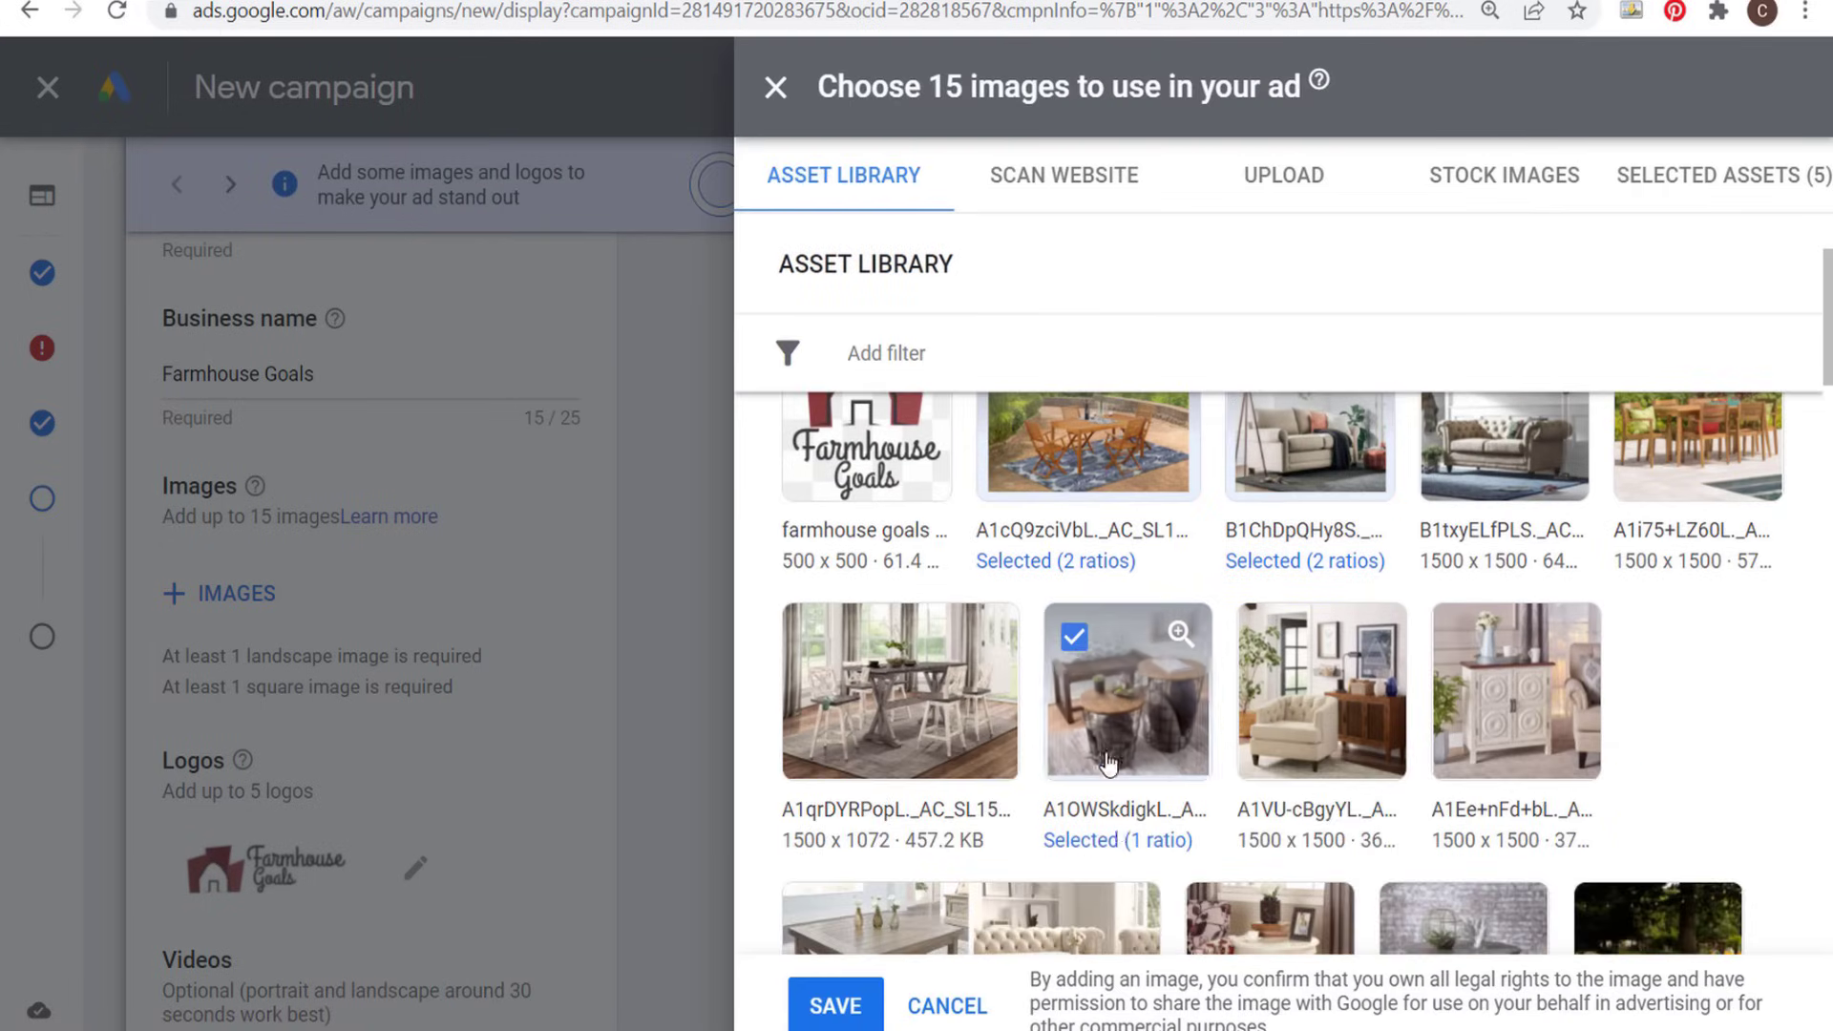
{"action": "left_click", "coordinate": [1105, 841]}
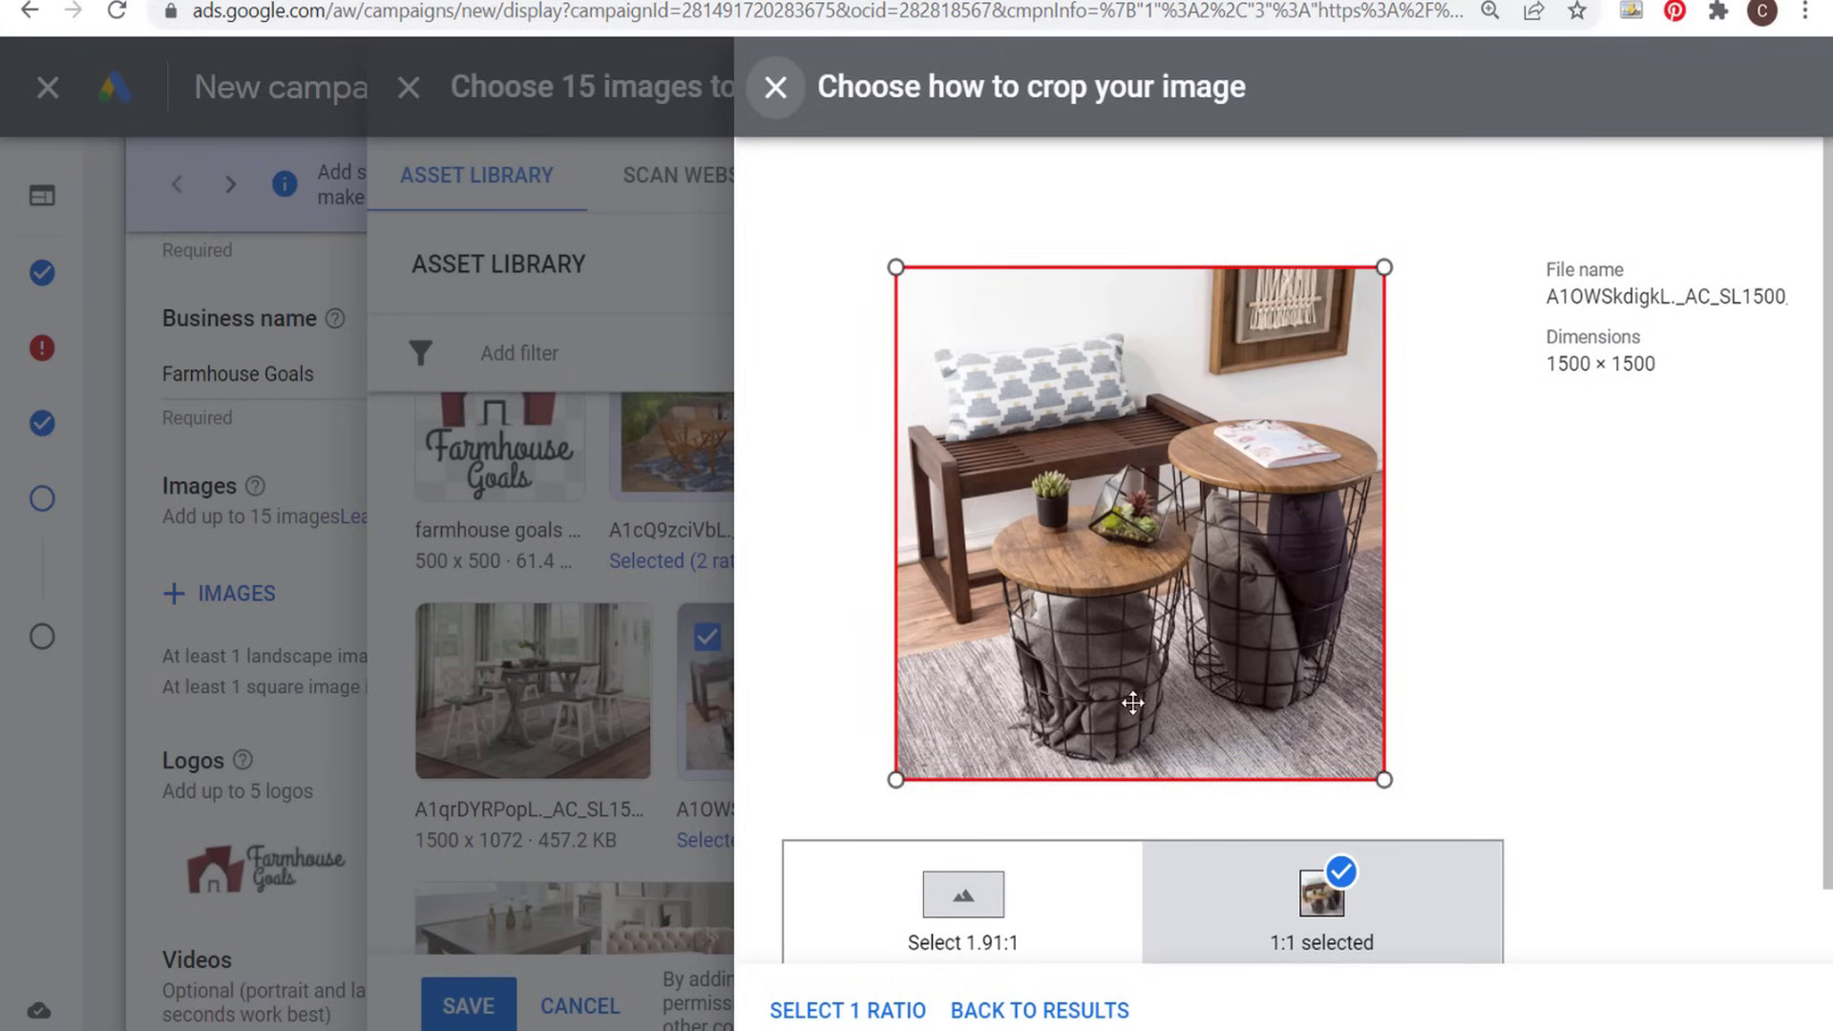
{"action": "left_click", "coordinate": [827, 1010]}
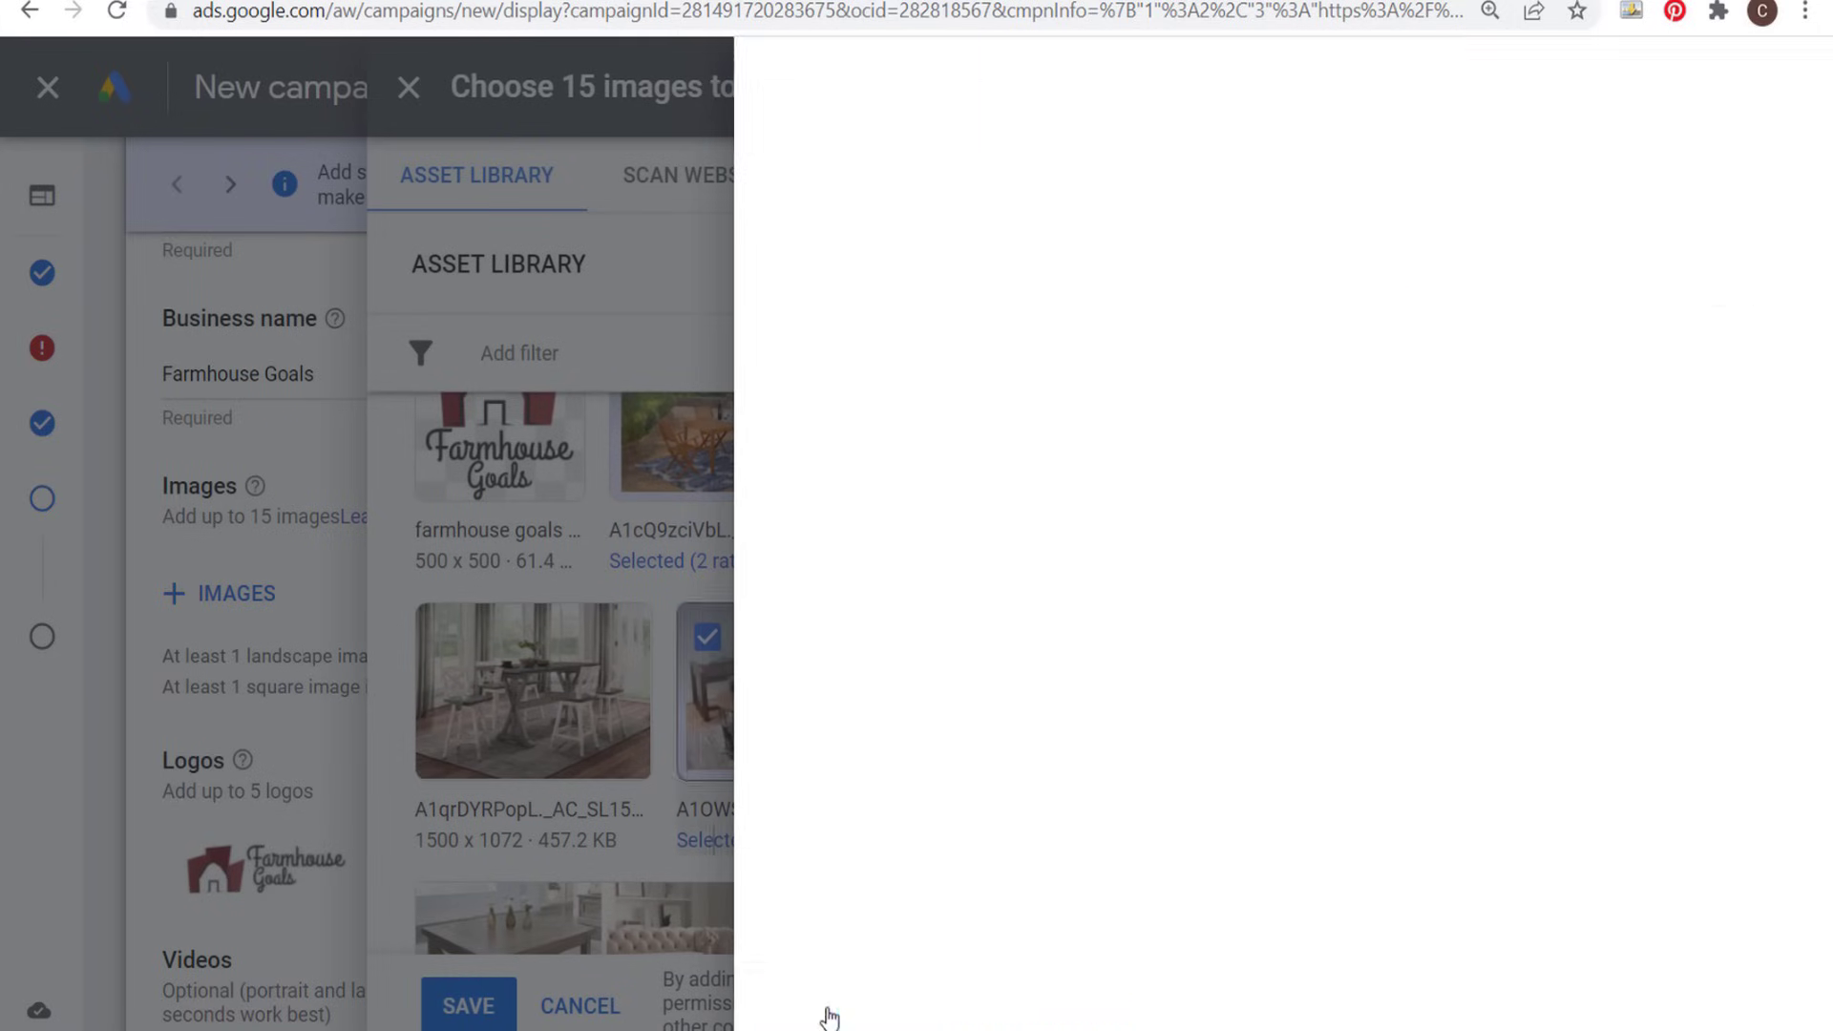
- Review the full set of 15 selected images and save it to the ad
{"action": "left_click", "coordinate": [1739, 178]}
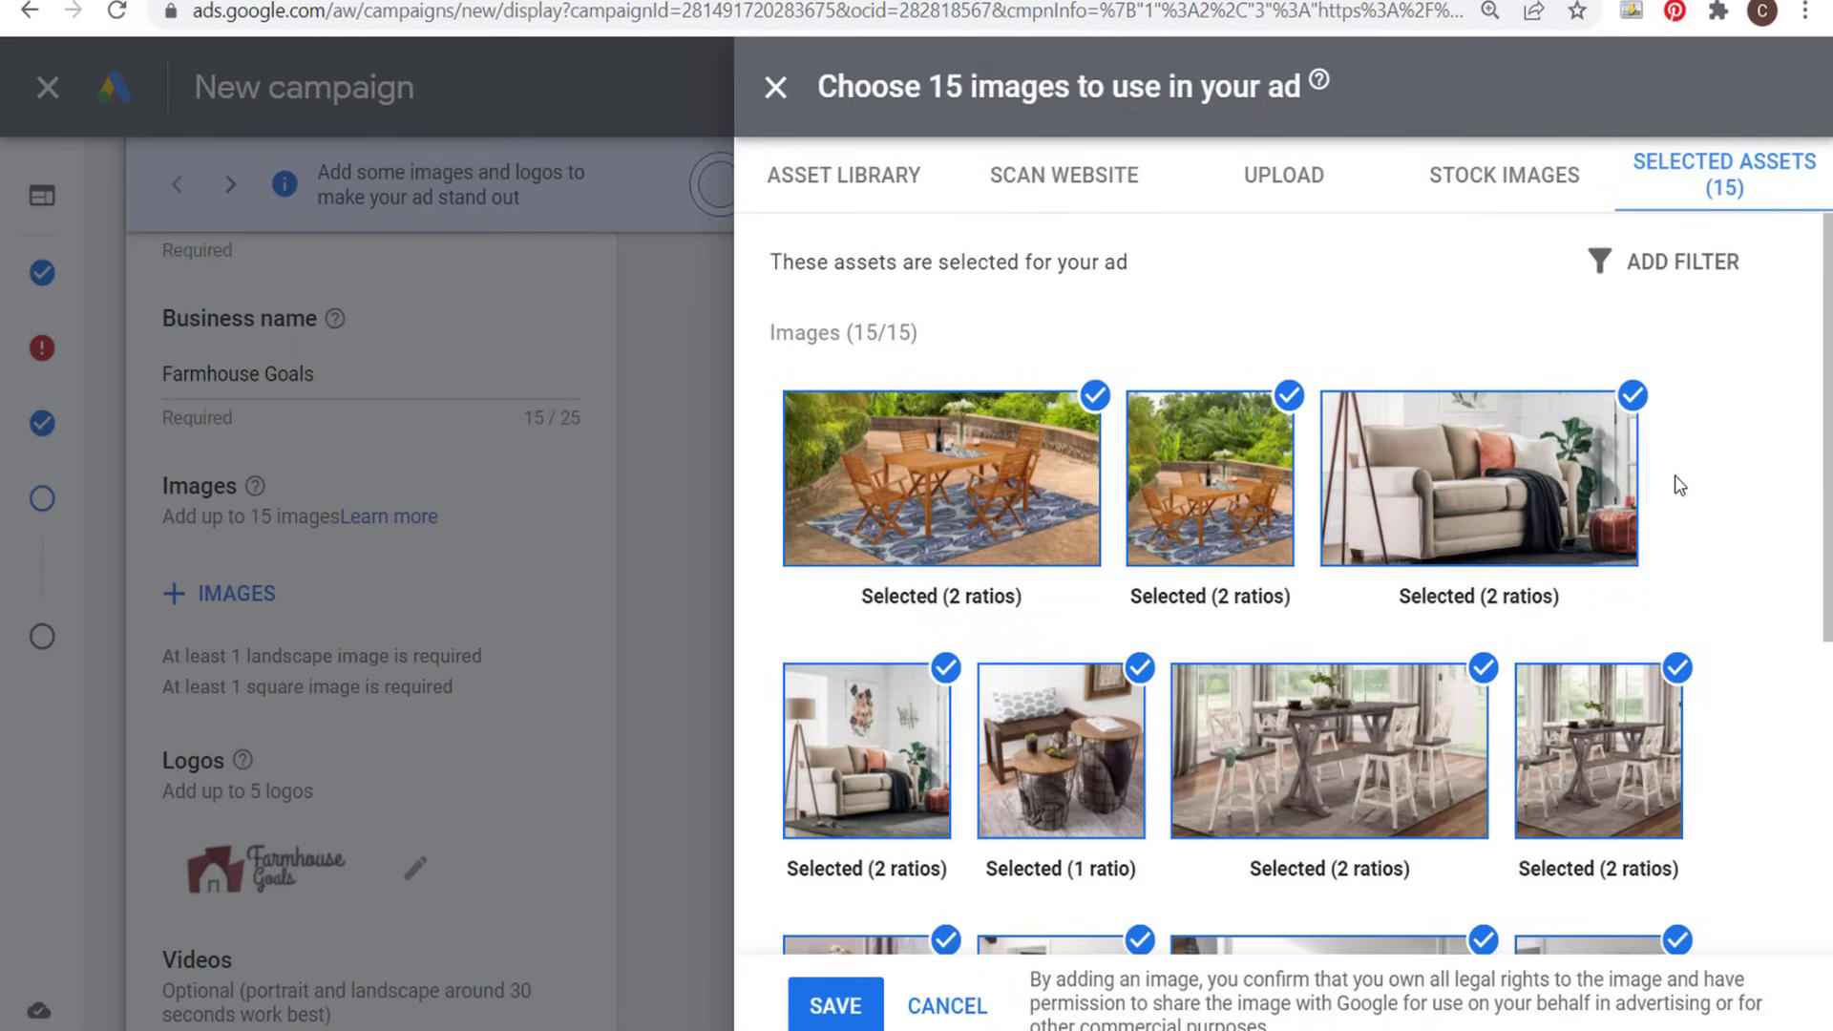
{"action": "scroll", "coordinate": [1679, 485], "scroll_direction": "down", "scroll_amount": 5}
{"action": "scroll", "coordinate": [1723, 555], "scroll_direction": "up", "scroll_amount": 5}
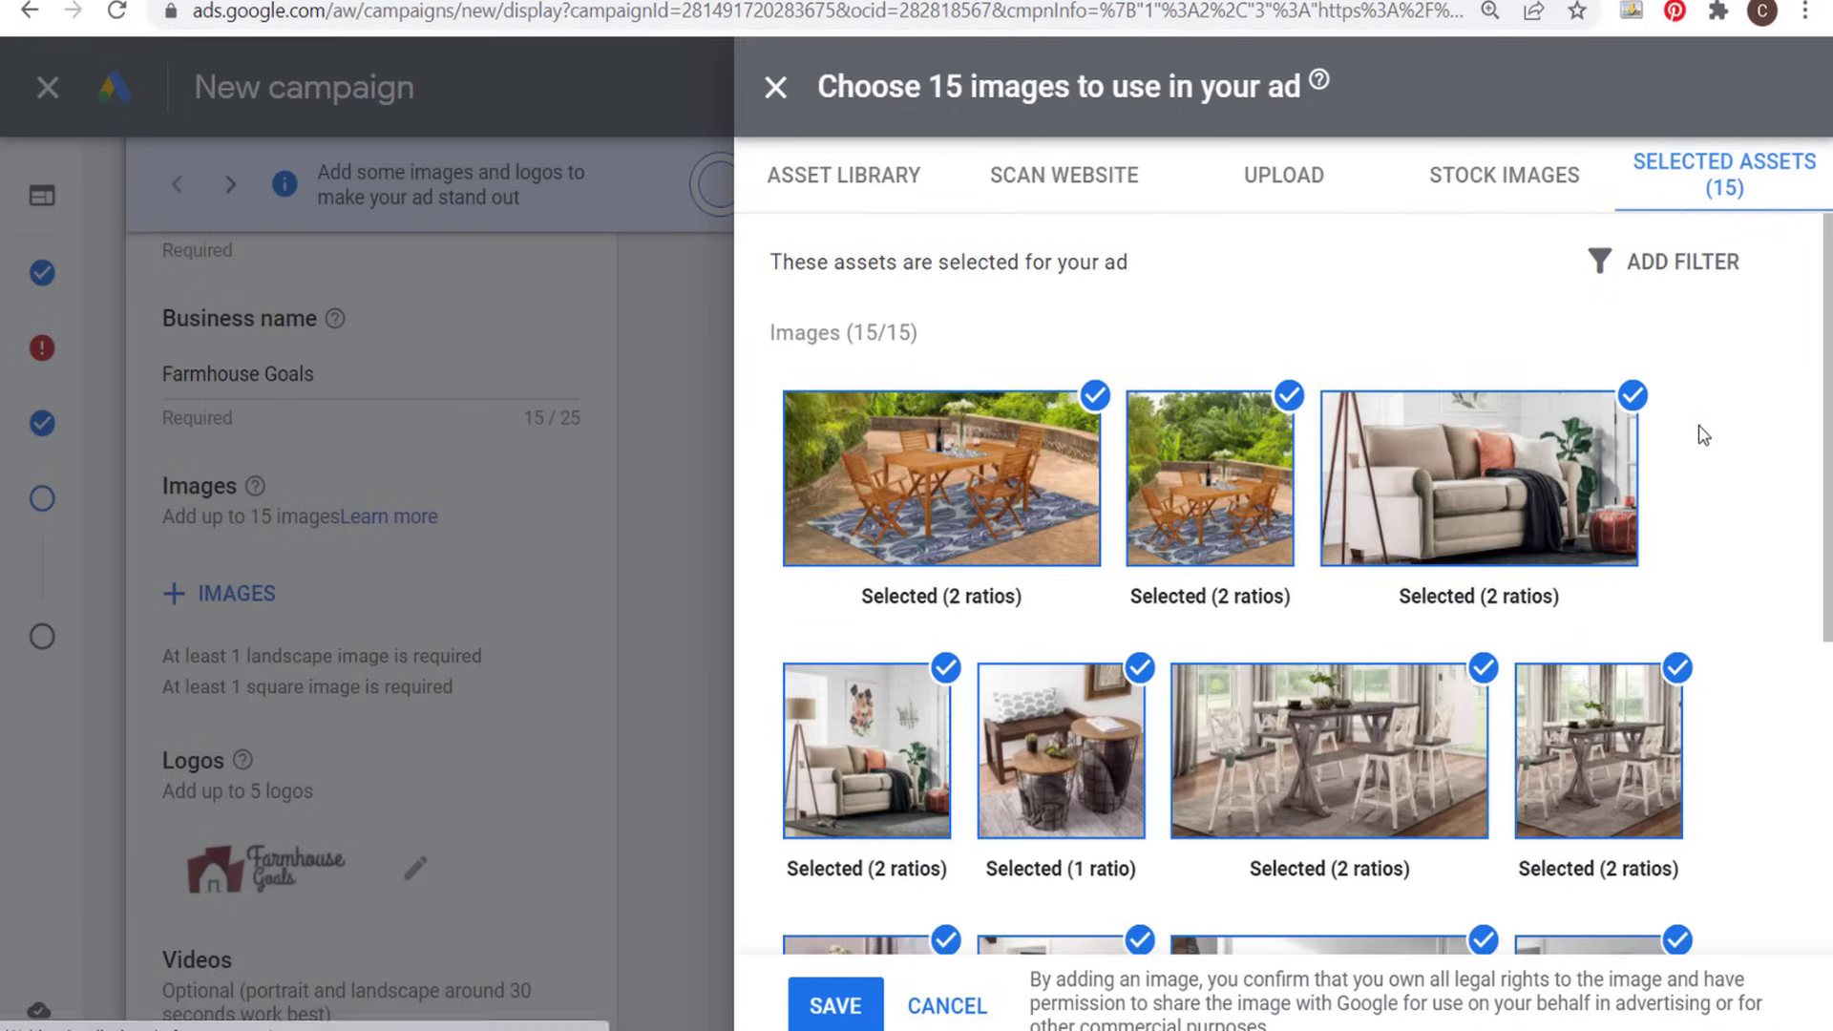
{"action": "scroll", "coordinate": [1702, 425], "scroll_direction": "down", "scroll_amount": 5}
{"action": "left_click", "coordinate": [839, 1006]}
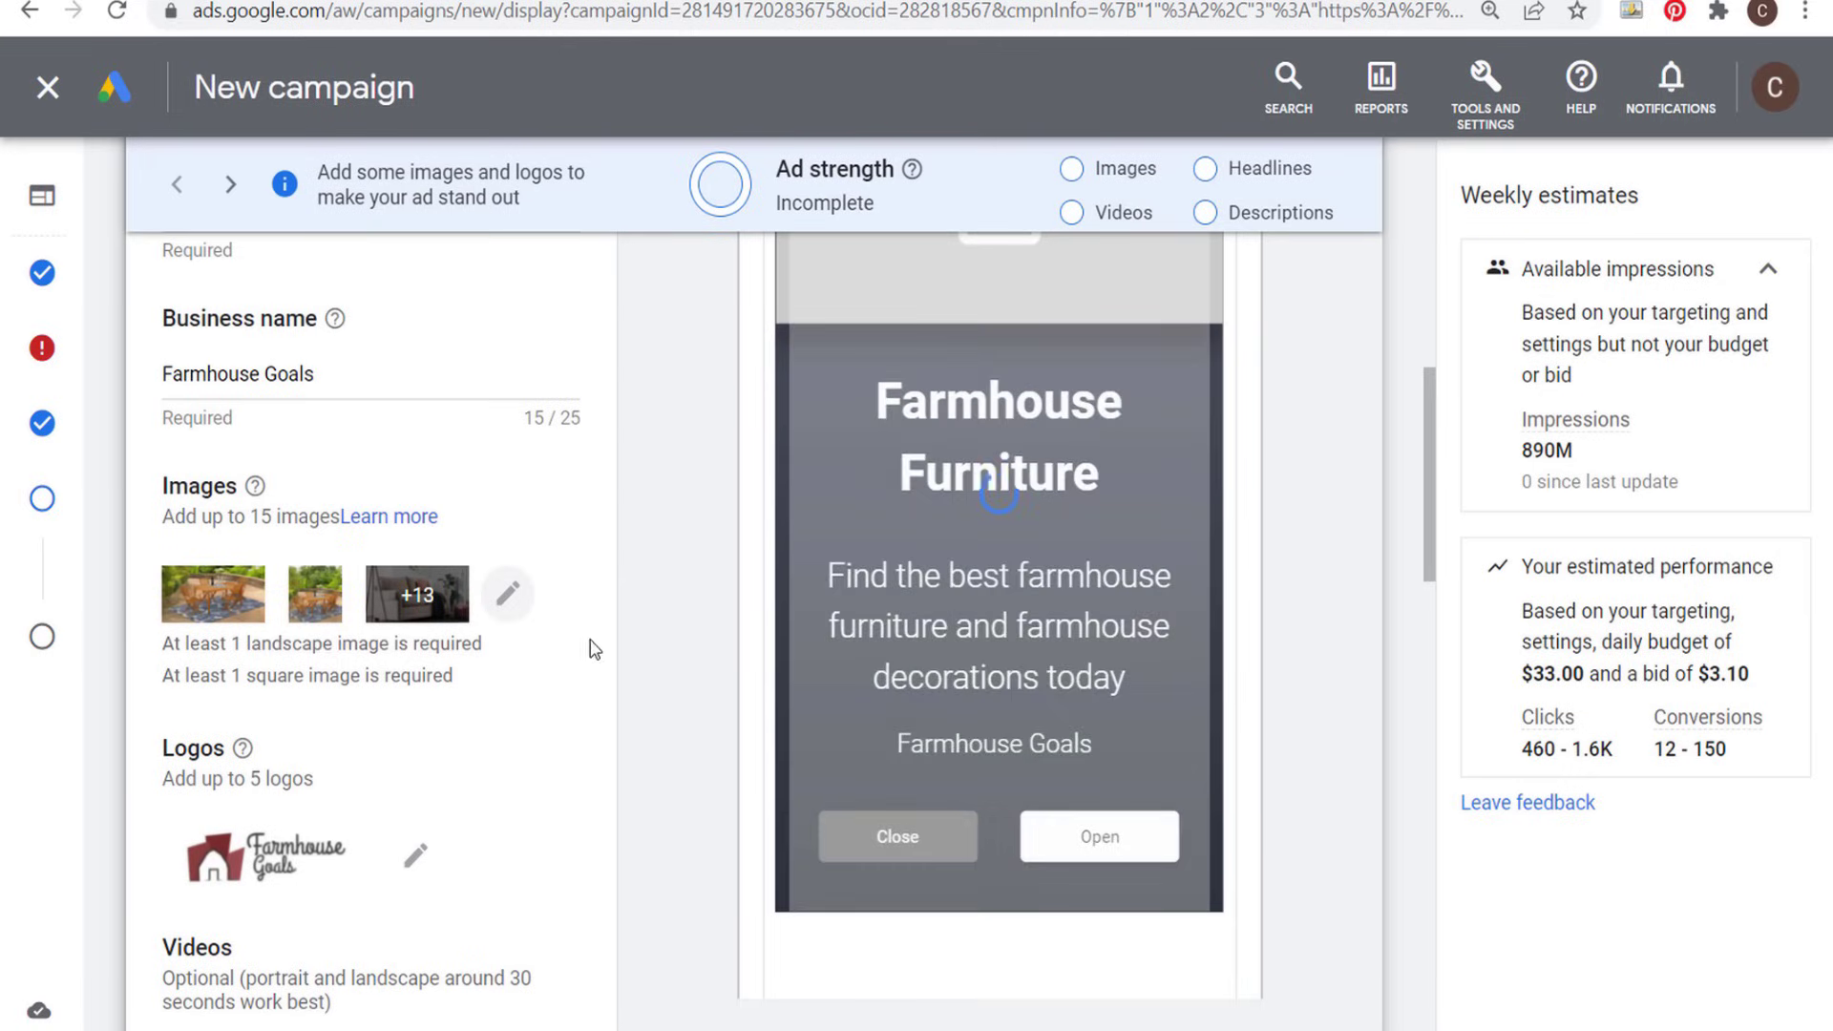
- Read the logo guidelines for the recommended landscape (4:1) and square (1:1) logo sizes
{"action": "scroll", "coordinate": [602, 635], "scroll_direction": "down", "scroll_amount": 2}
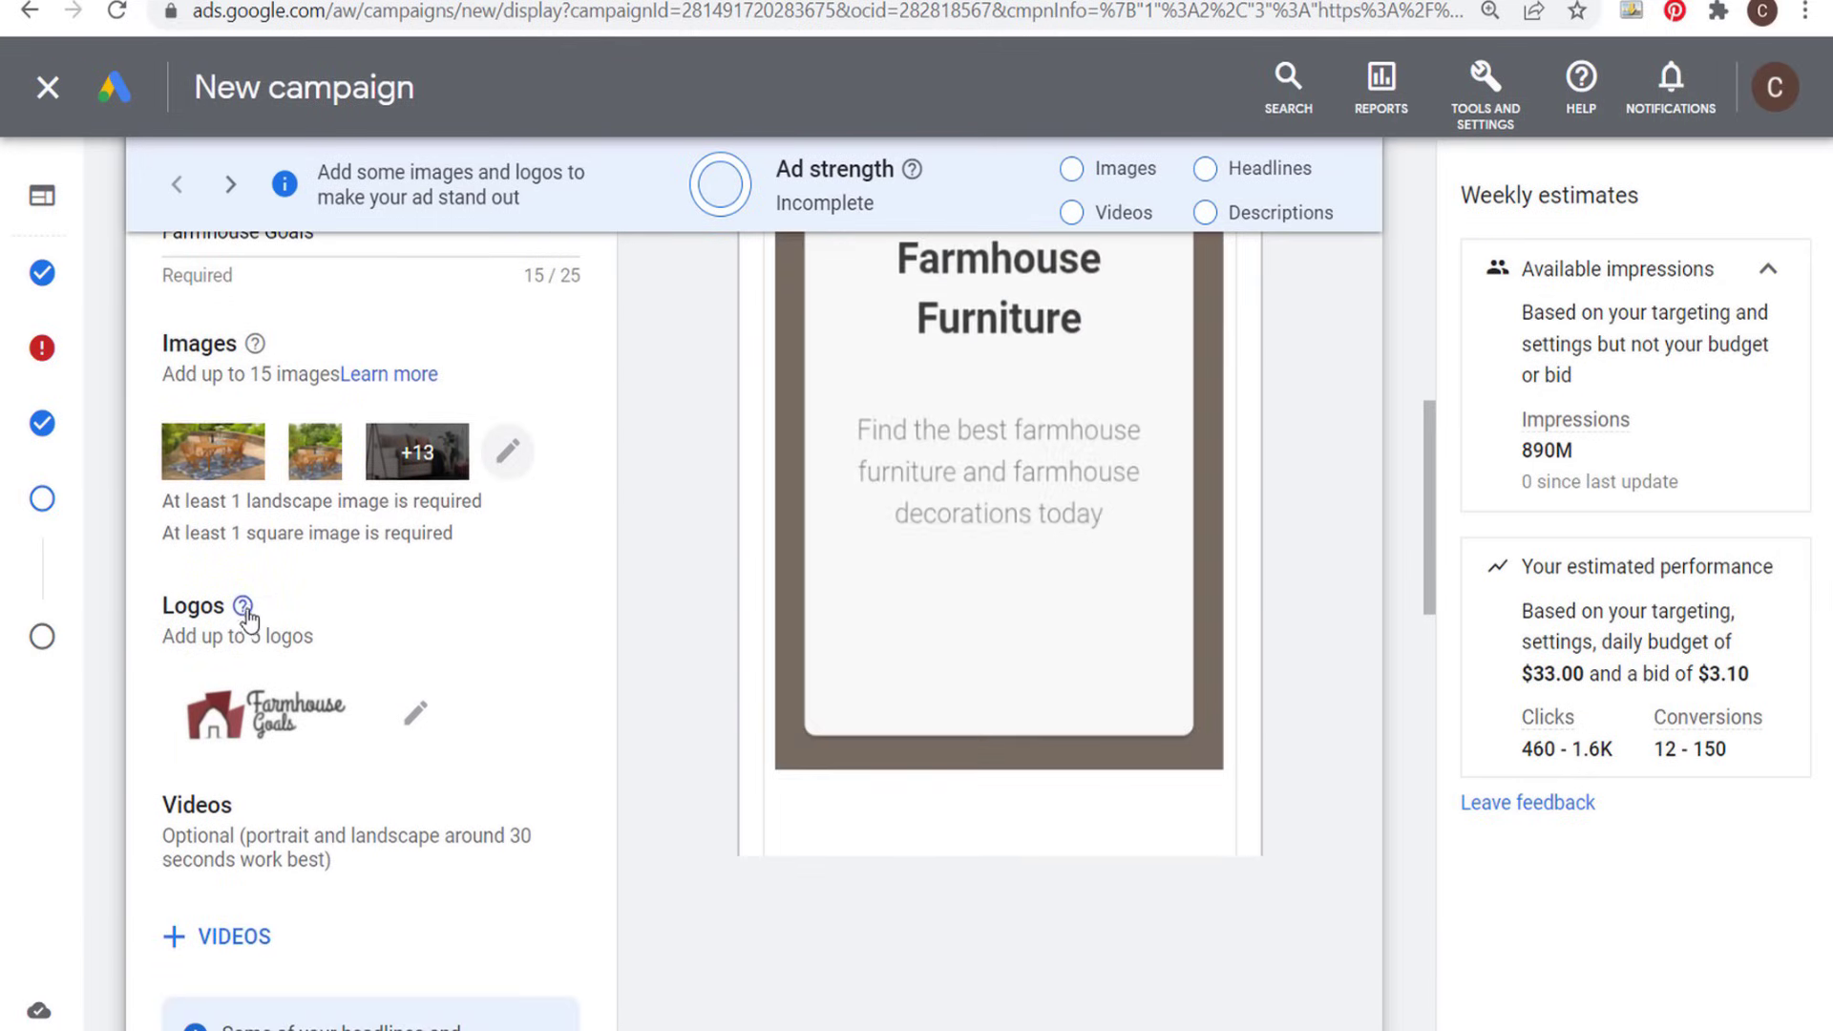
{"action": "mouse_move", "coordinate": [245, 618]}
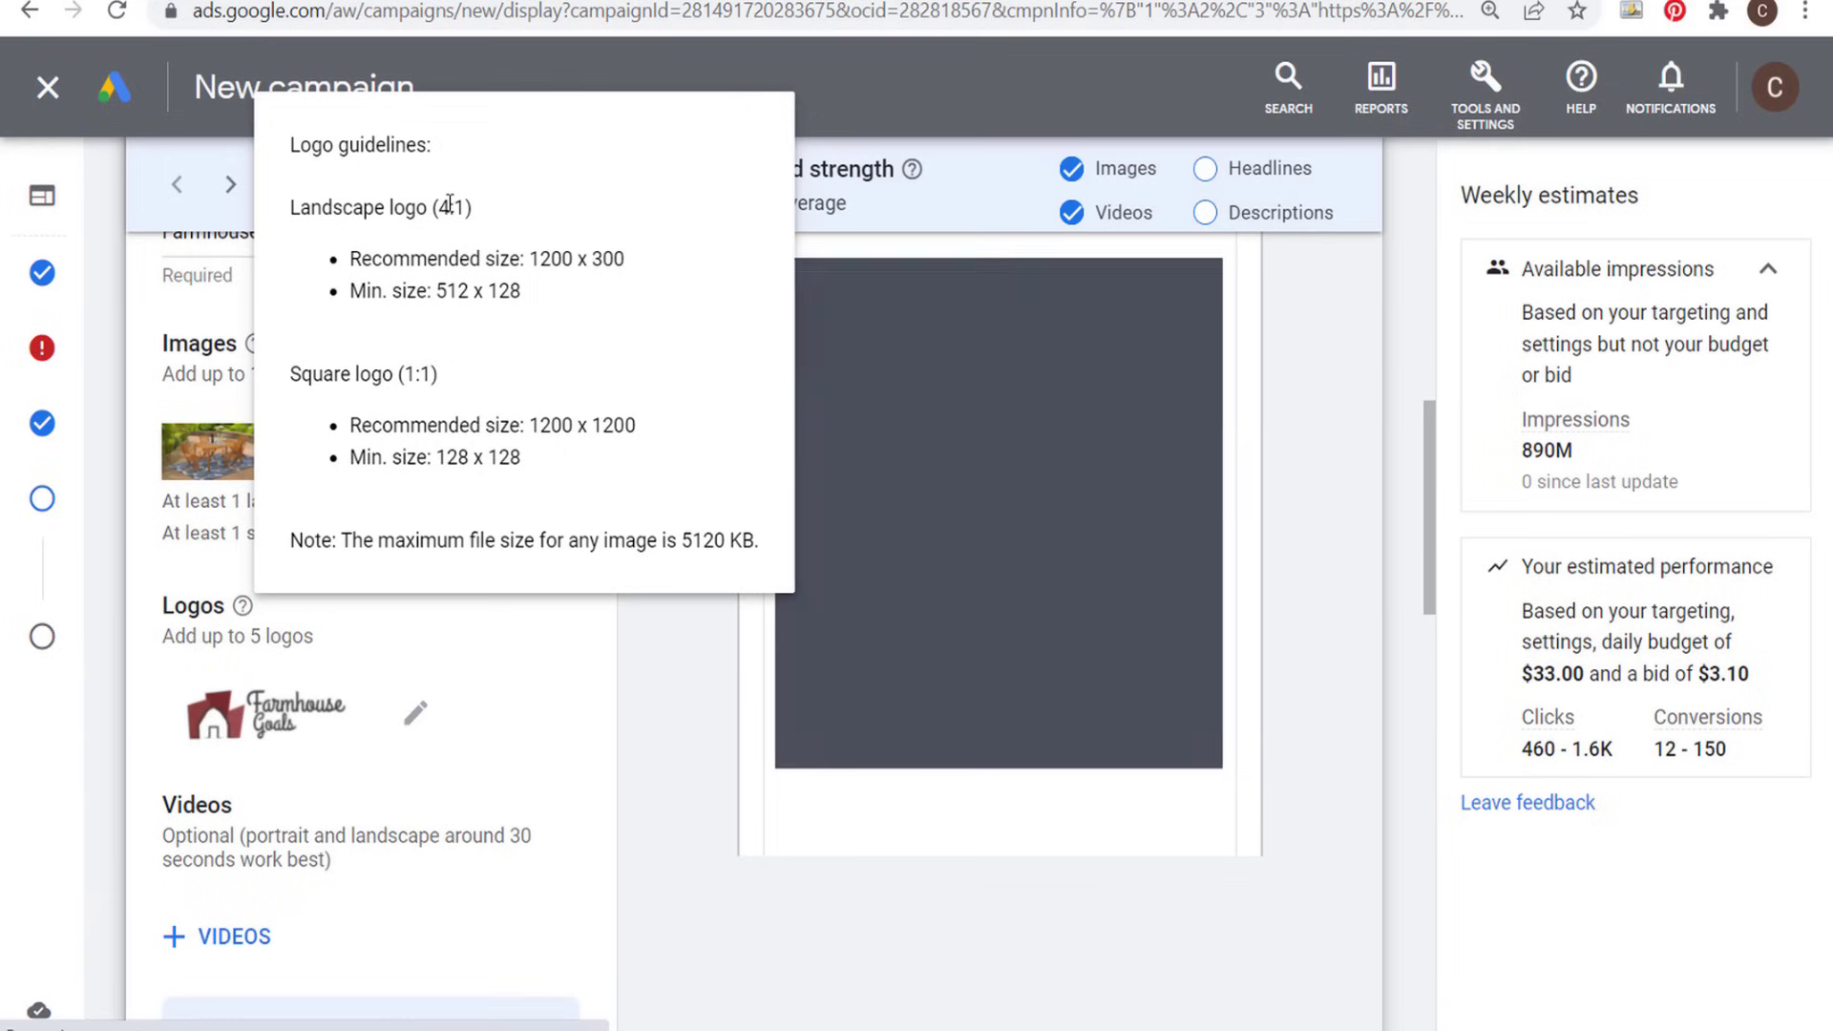
{"action": "left_click_drag", "start_coordinate": [528, 257], "coordinate": [628, 262]}
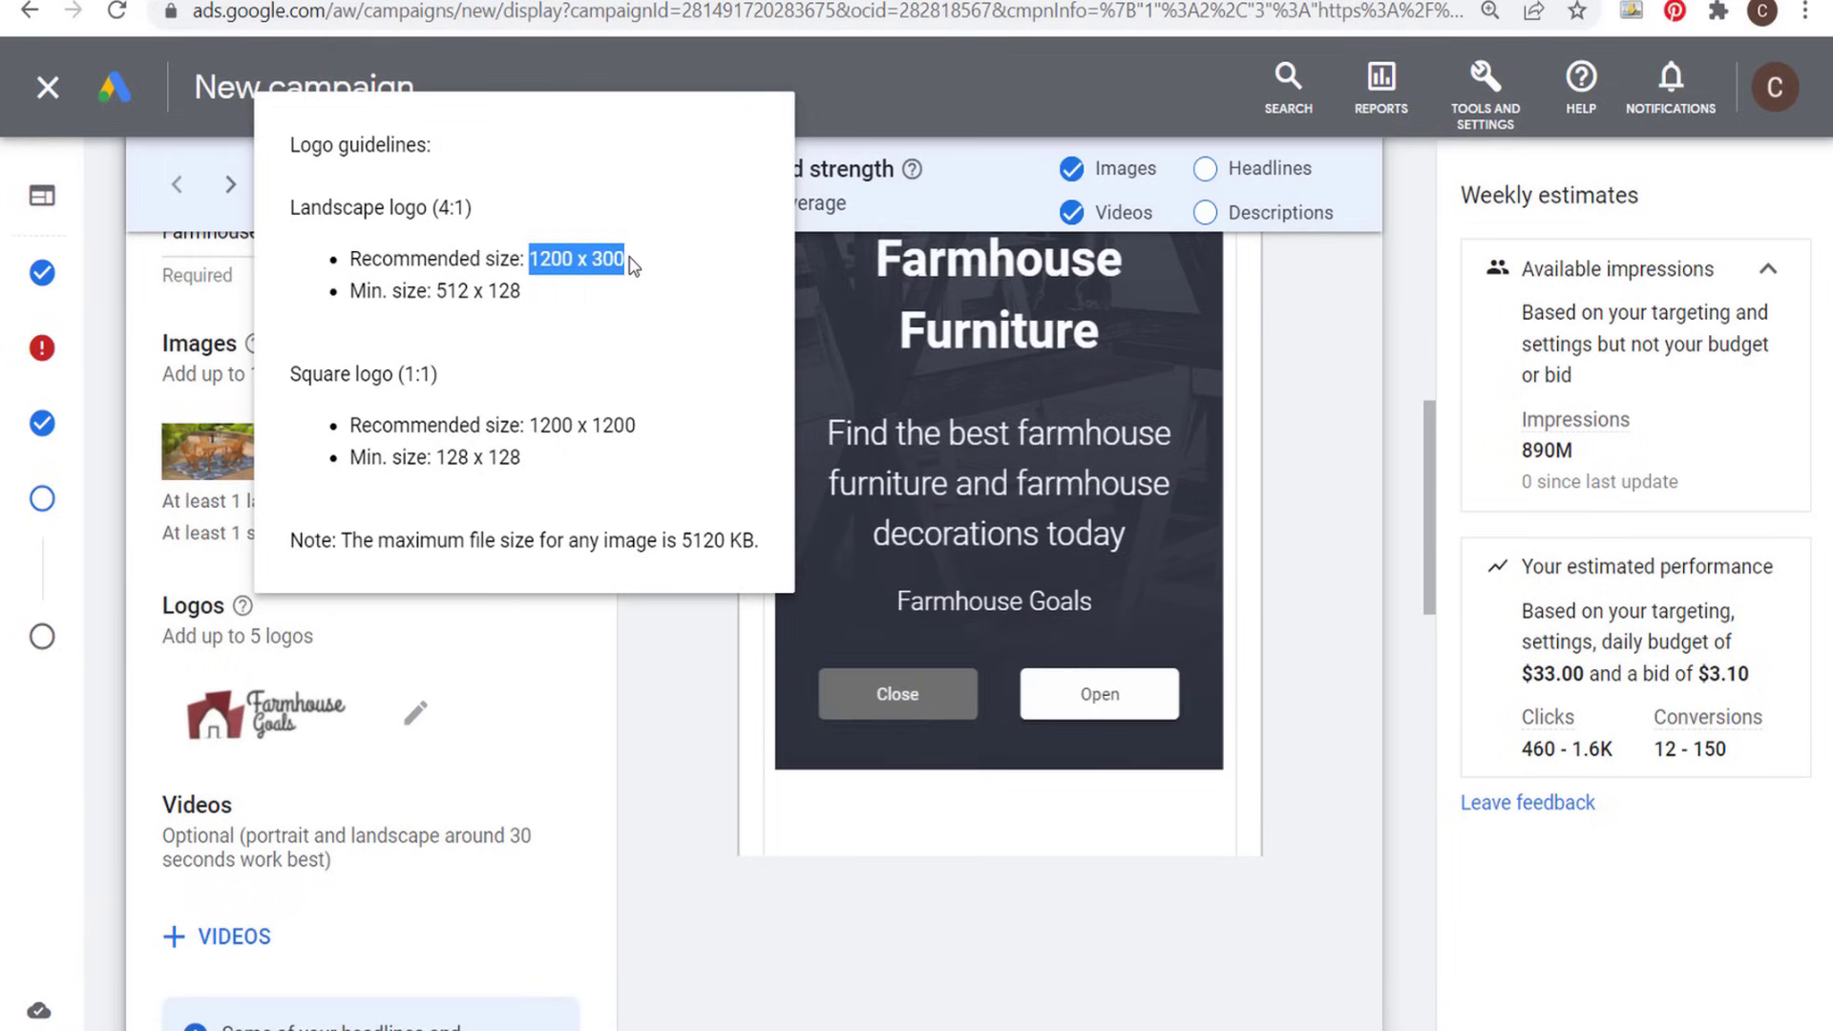
{"action": "left_click", "coordinate": [641, 267]}
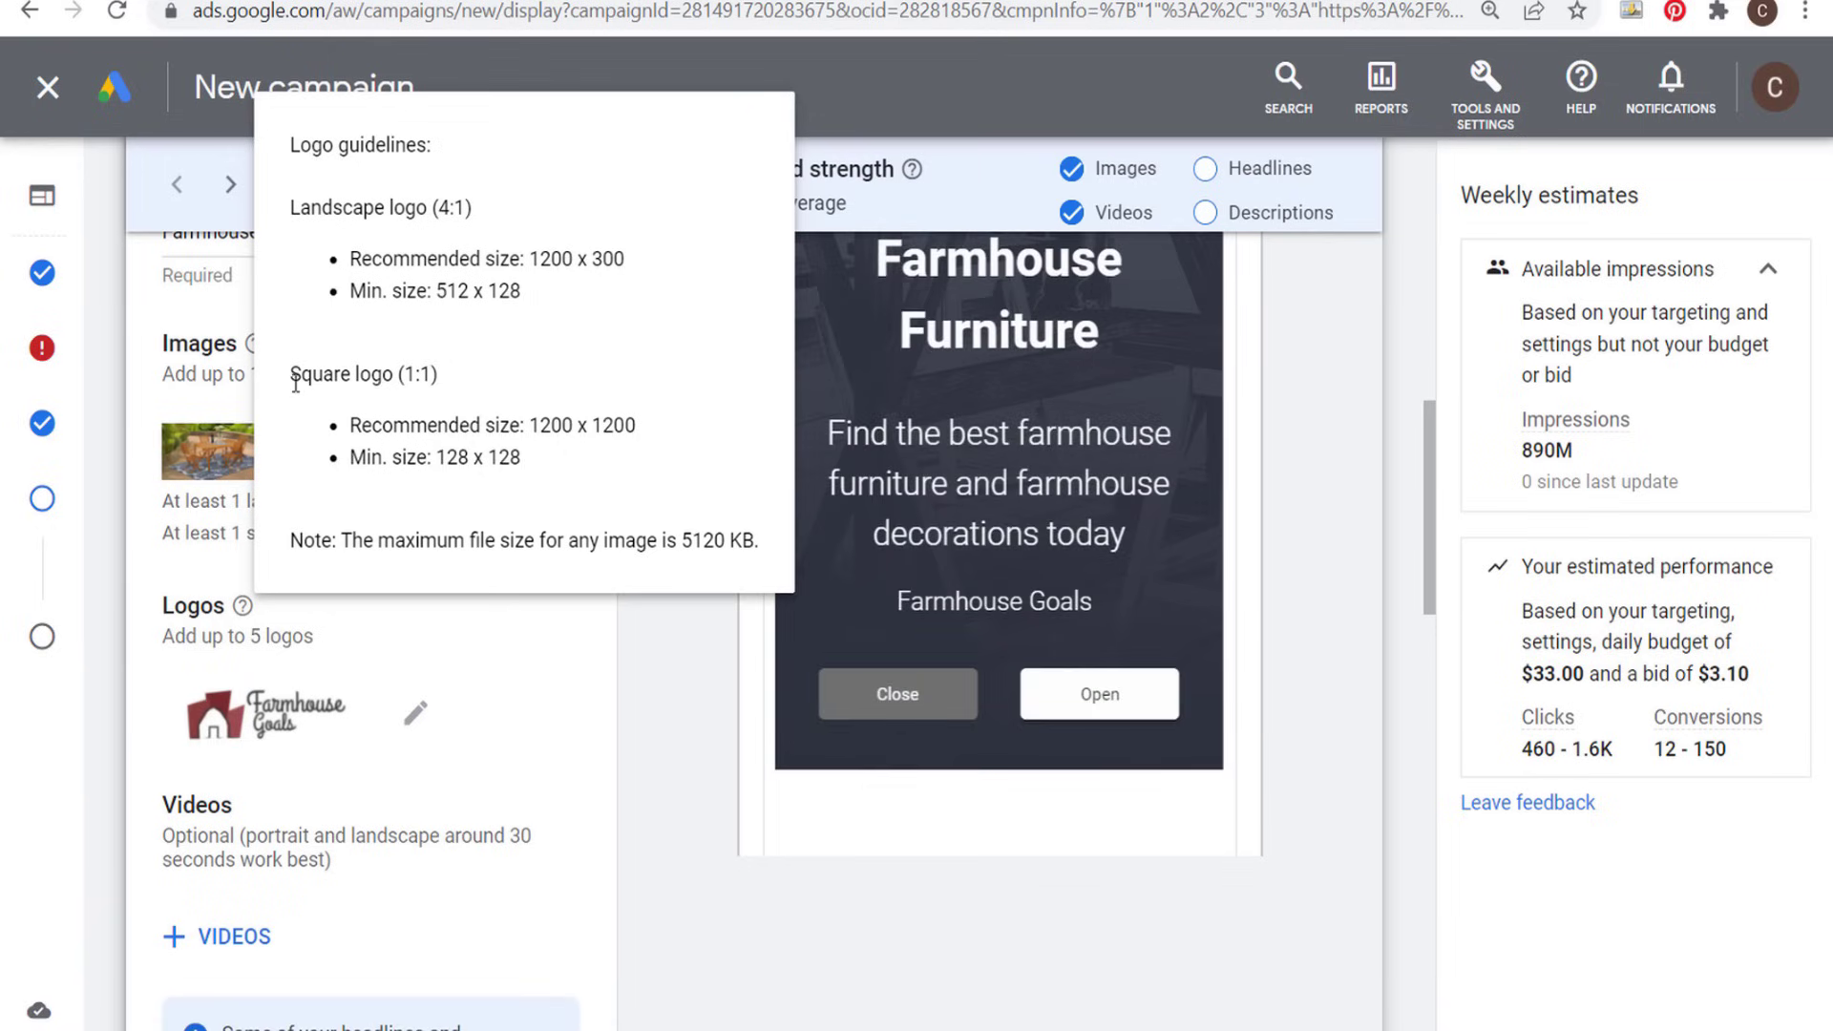
{"action": "left_click_drag", "start_coordinate": [530, 425], "coordinate": [655, 433]}
{"action": "left_click", "coordinate": [709, 389]}
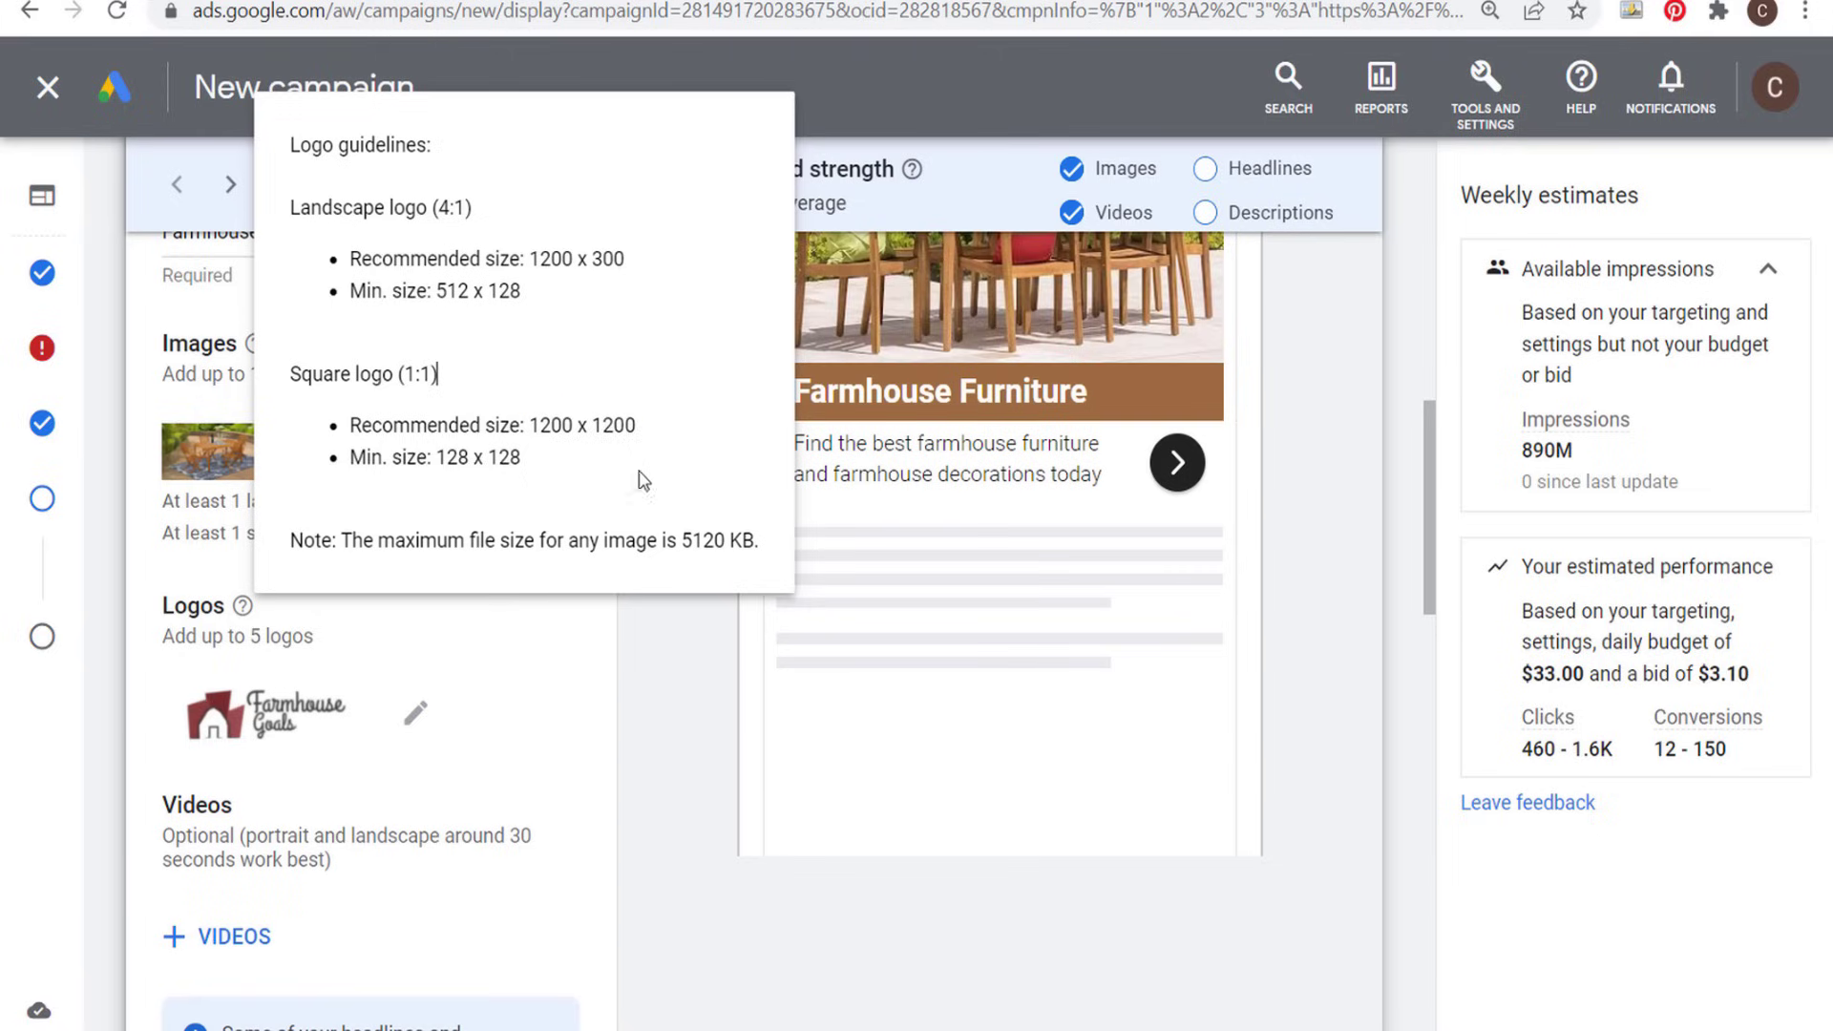
- Edit the ad's logos to include the square Farmhouse Goals logo from the asset library, and list the selected logos
{"action": "left_click", "coordinate": [414, 721]}
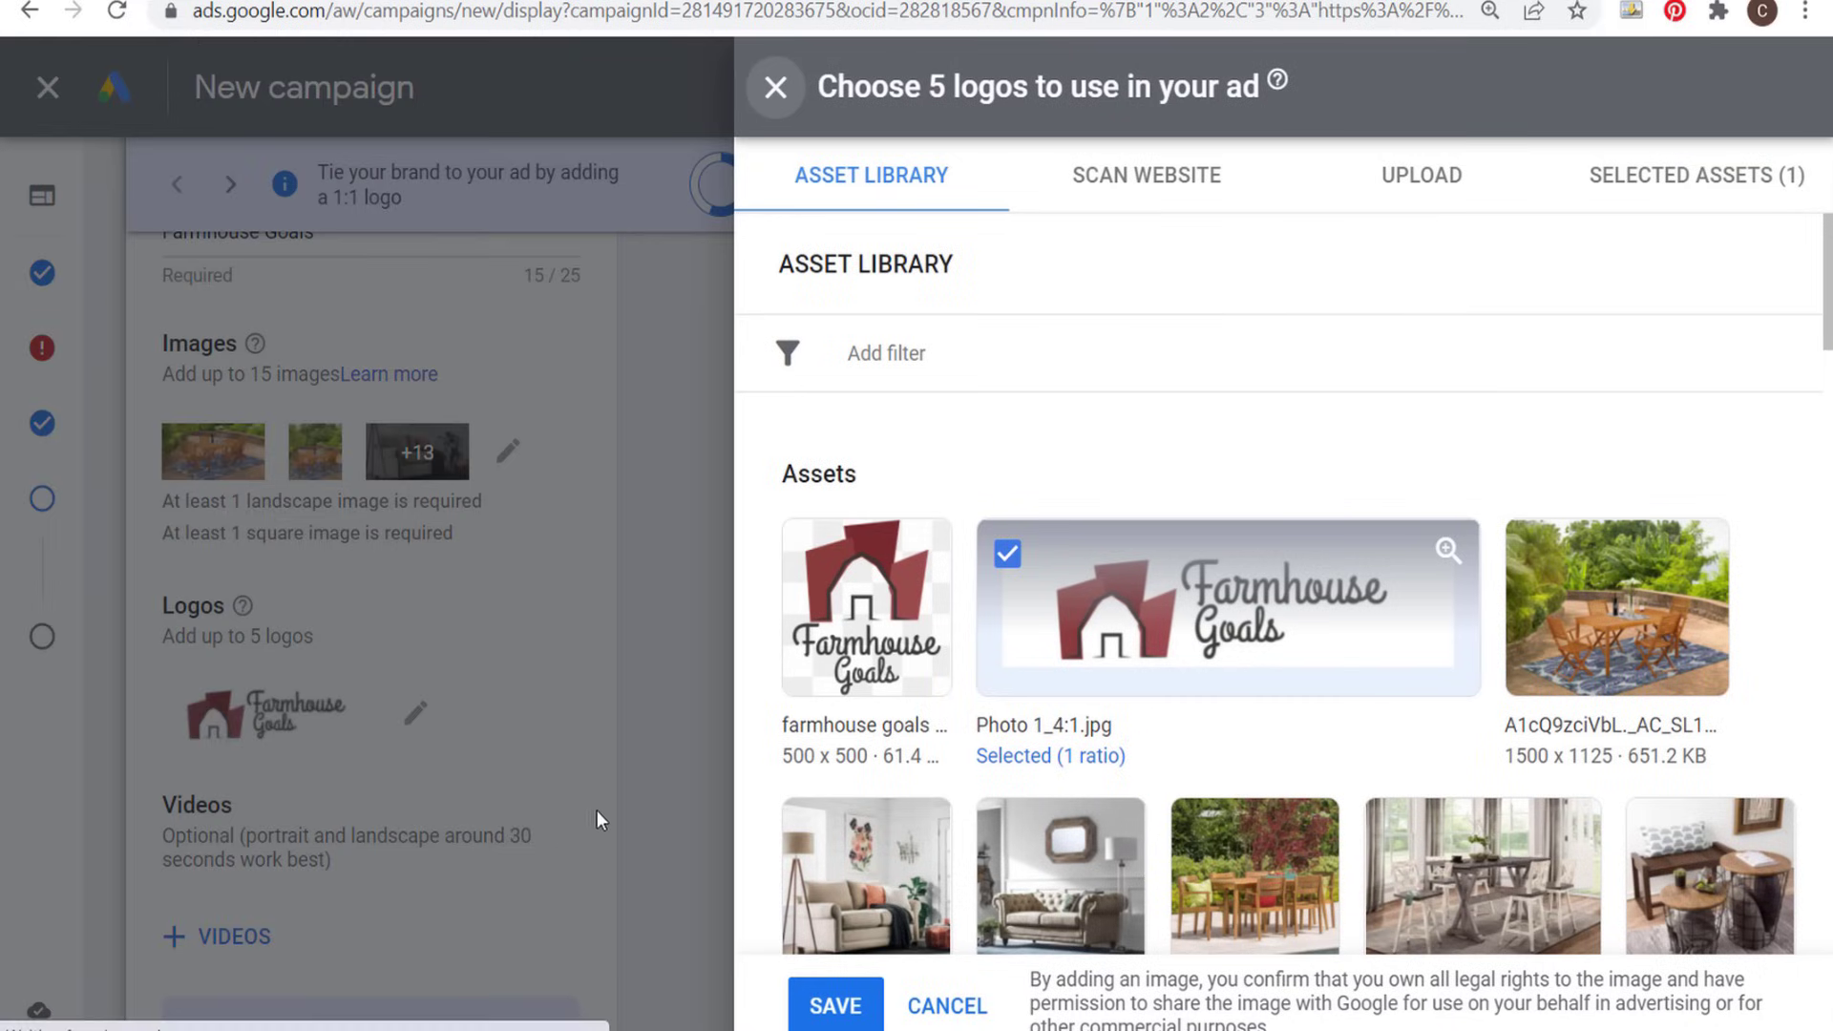
{"action": "left_click", "coordinate": [1009, 554]}
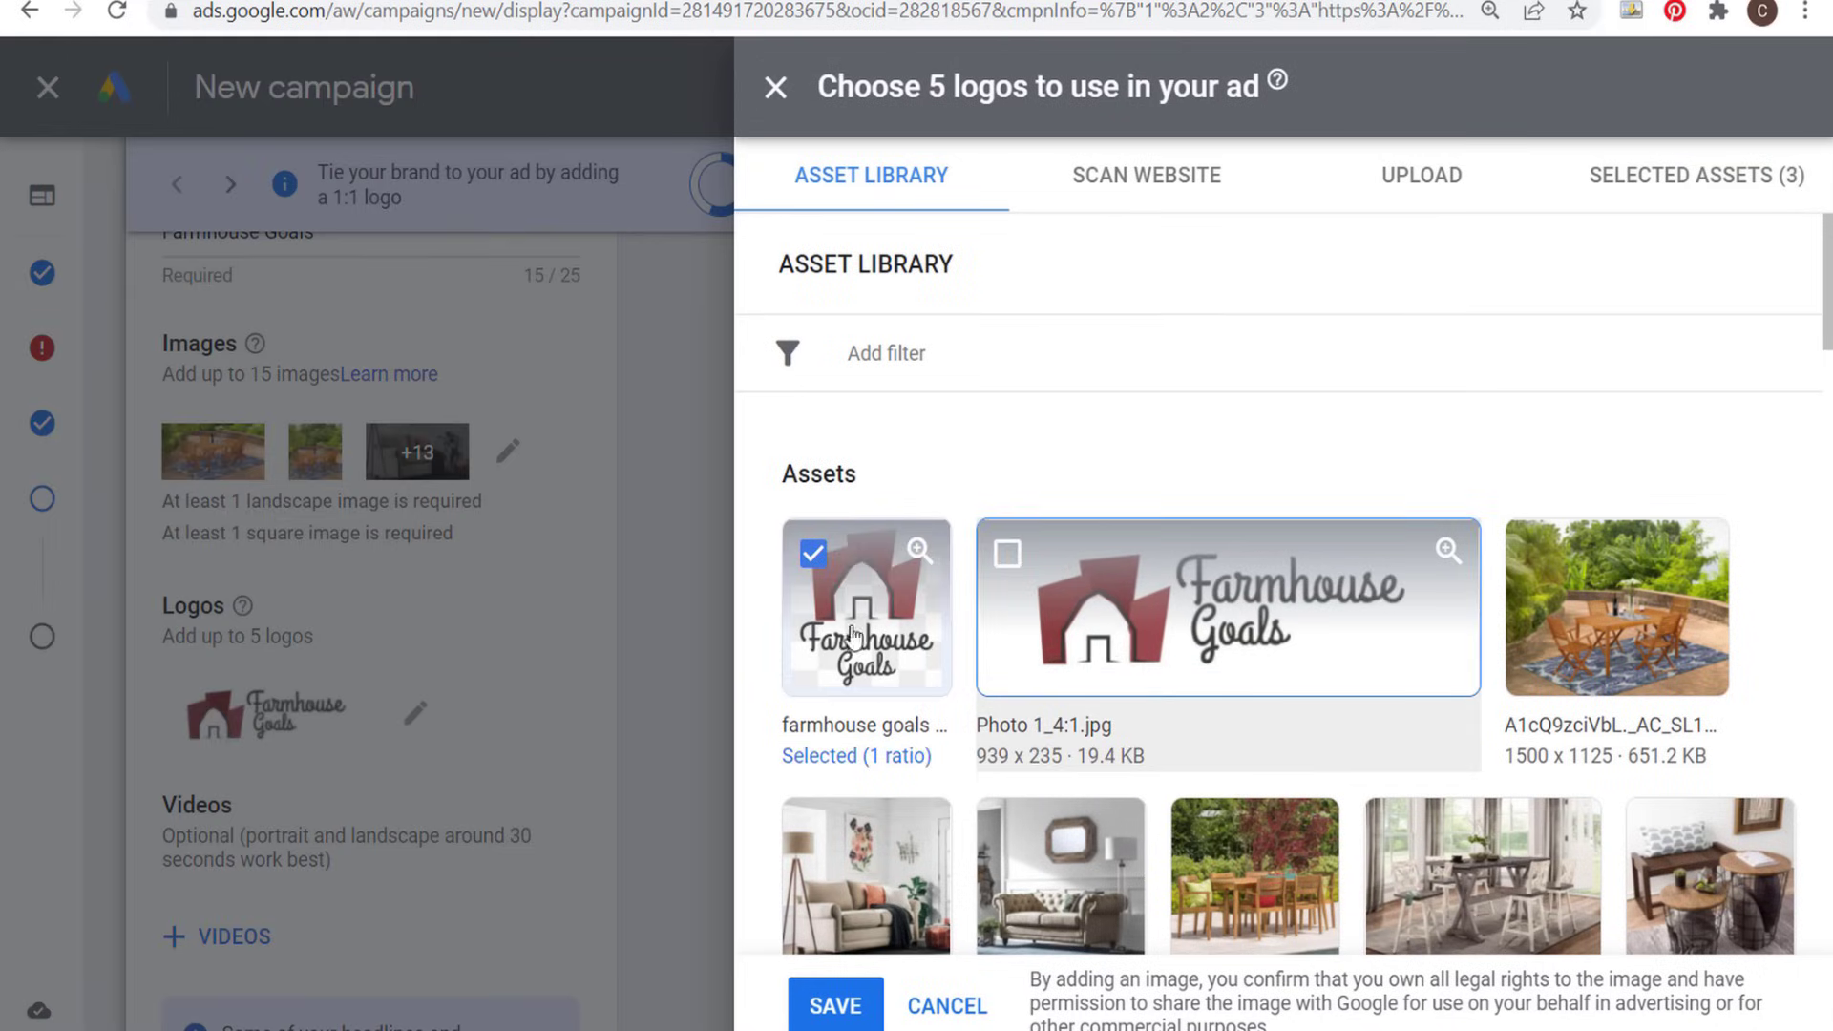
{"action": "left_click", "coordinate": [1626, 177]}
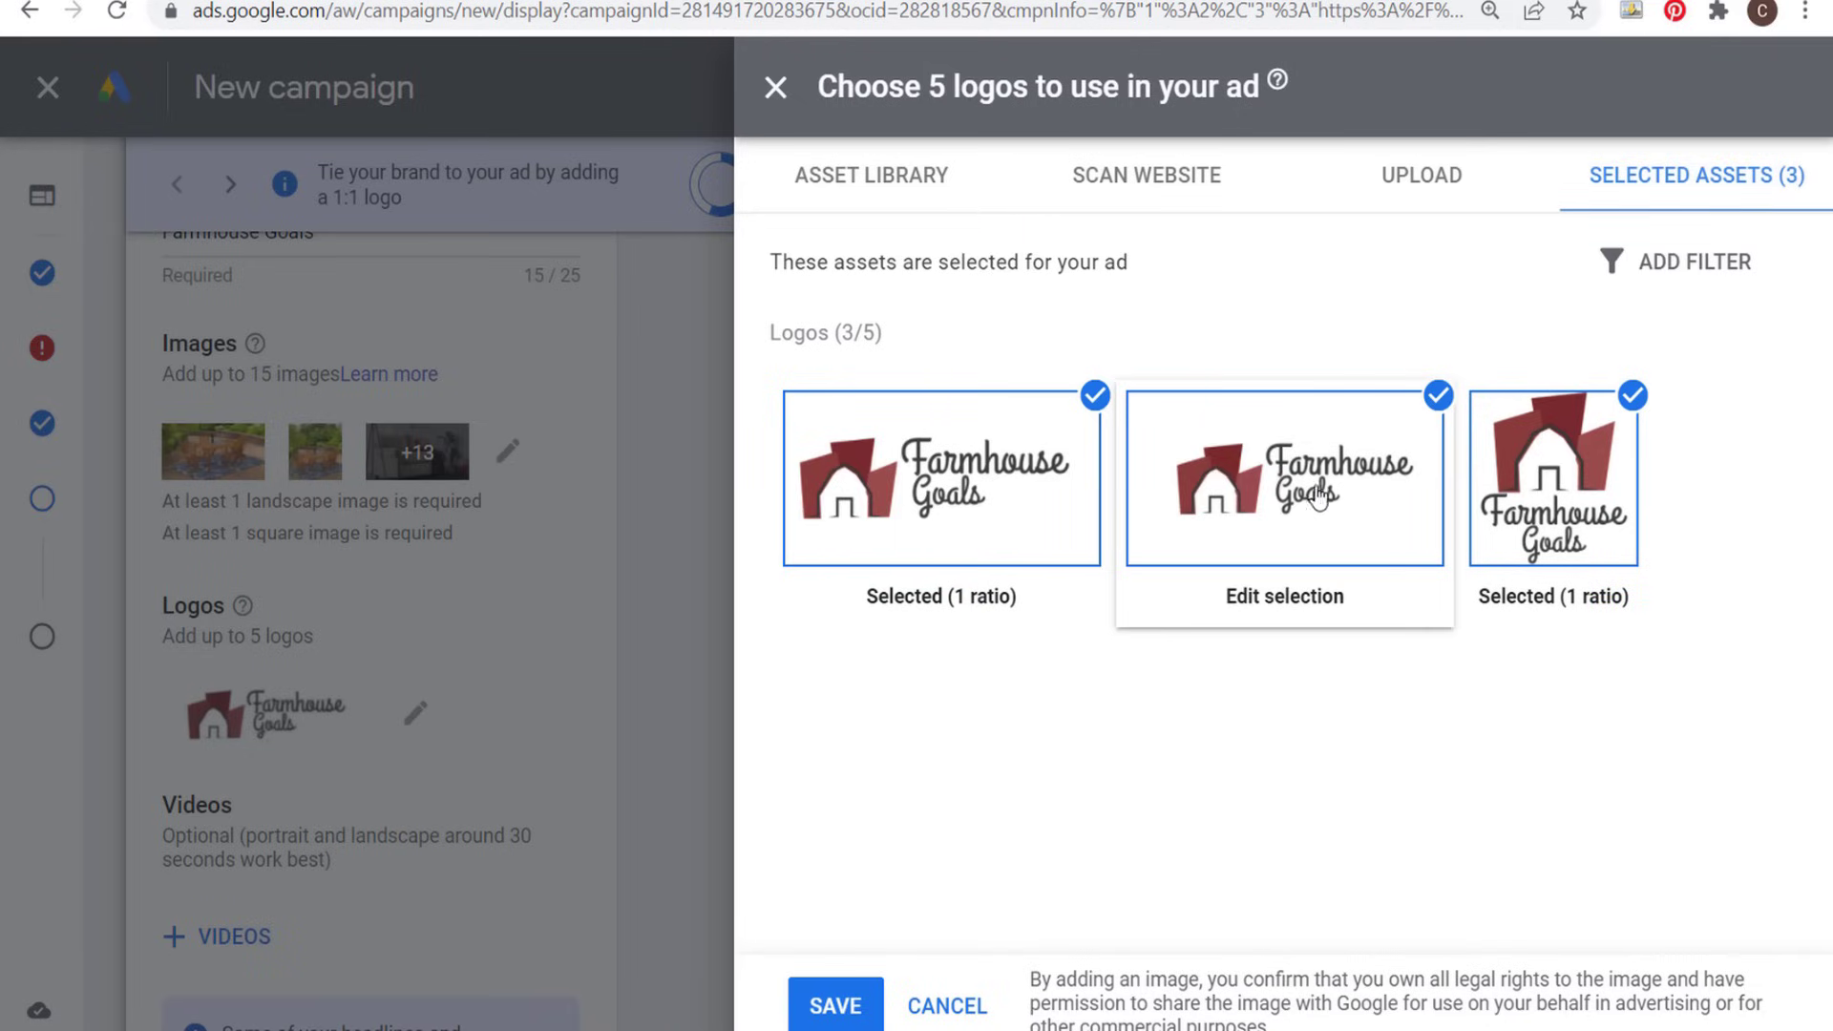
- Check the crops of the two landscape Farmhouse Goals logos and save the three selected logos to the ad
{"action": "left_click", "coordinate": [1255, 477]}
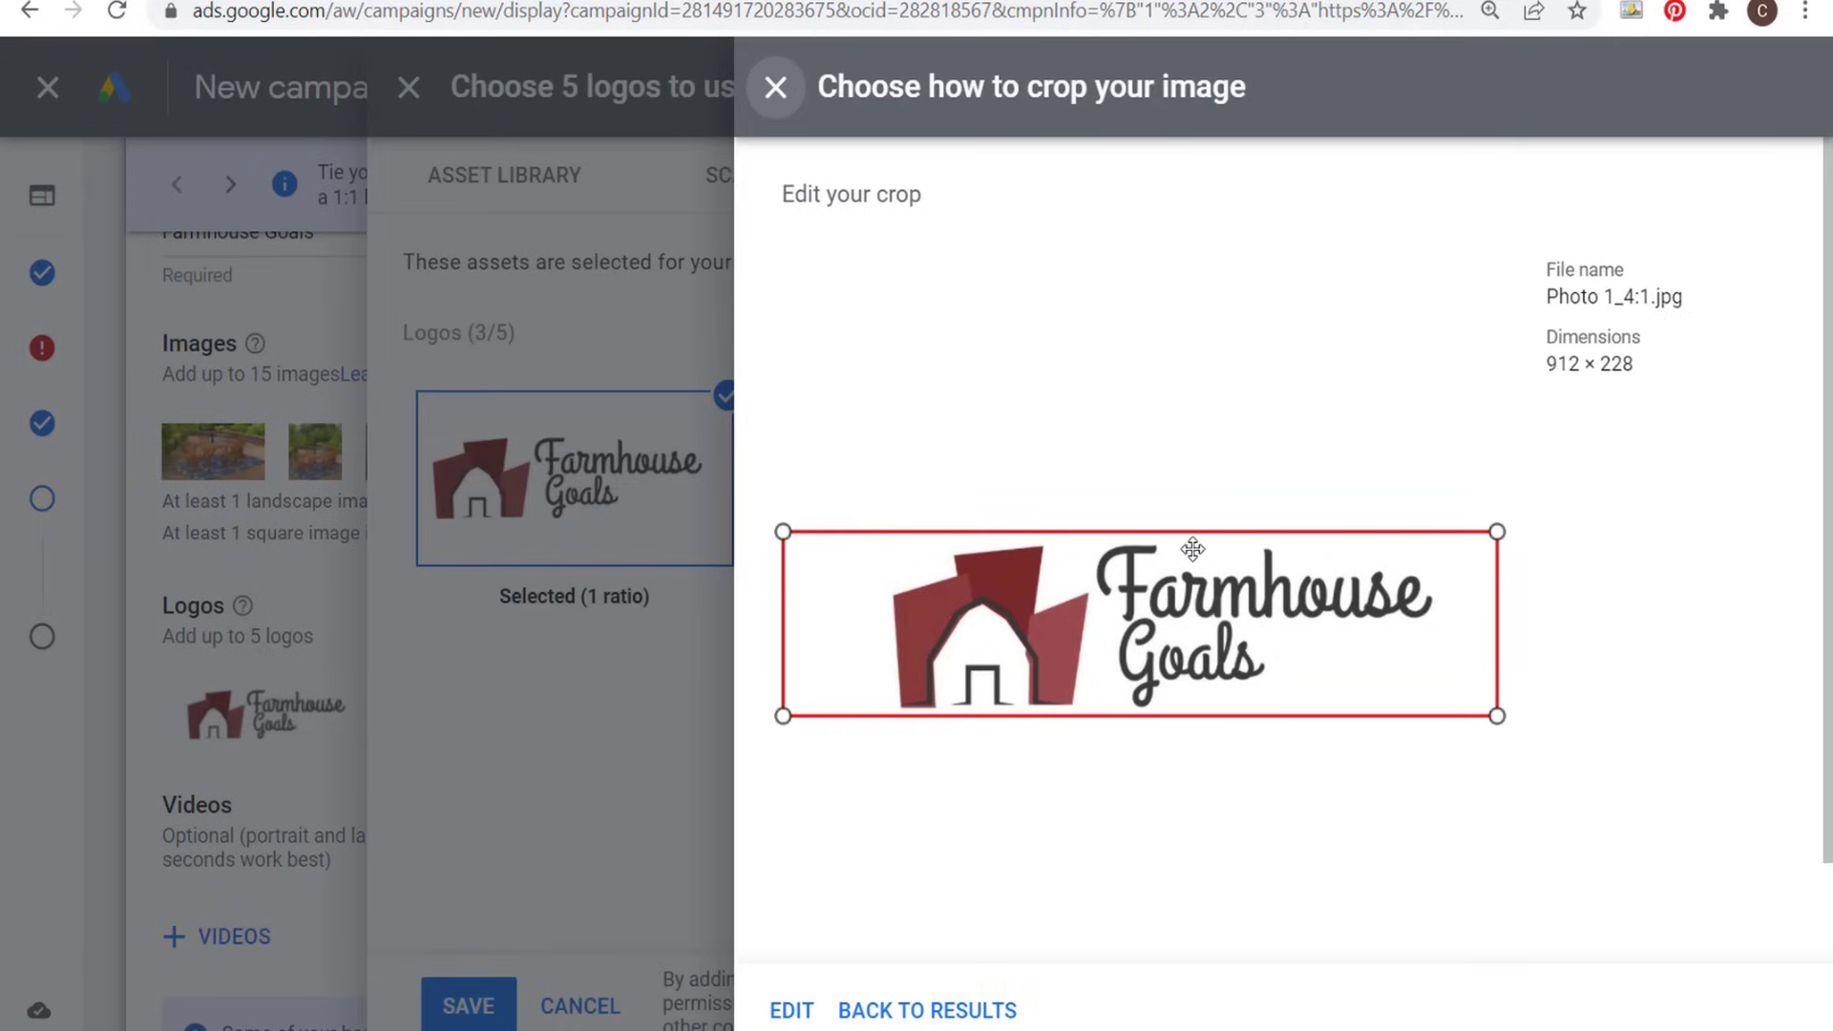
{"action": "left_click", "coordinate": [777, 90]}
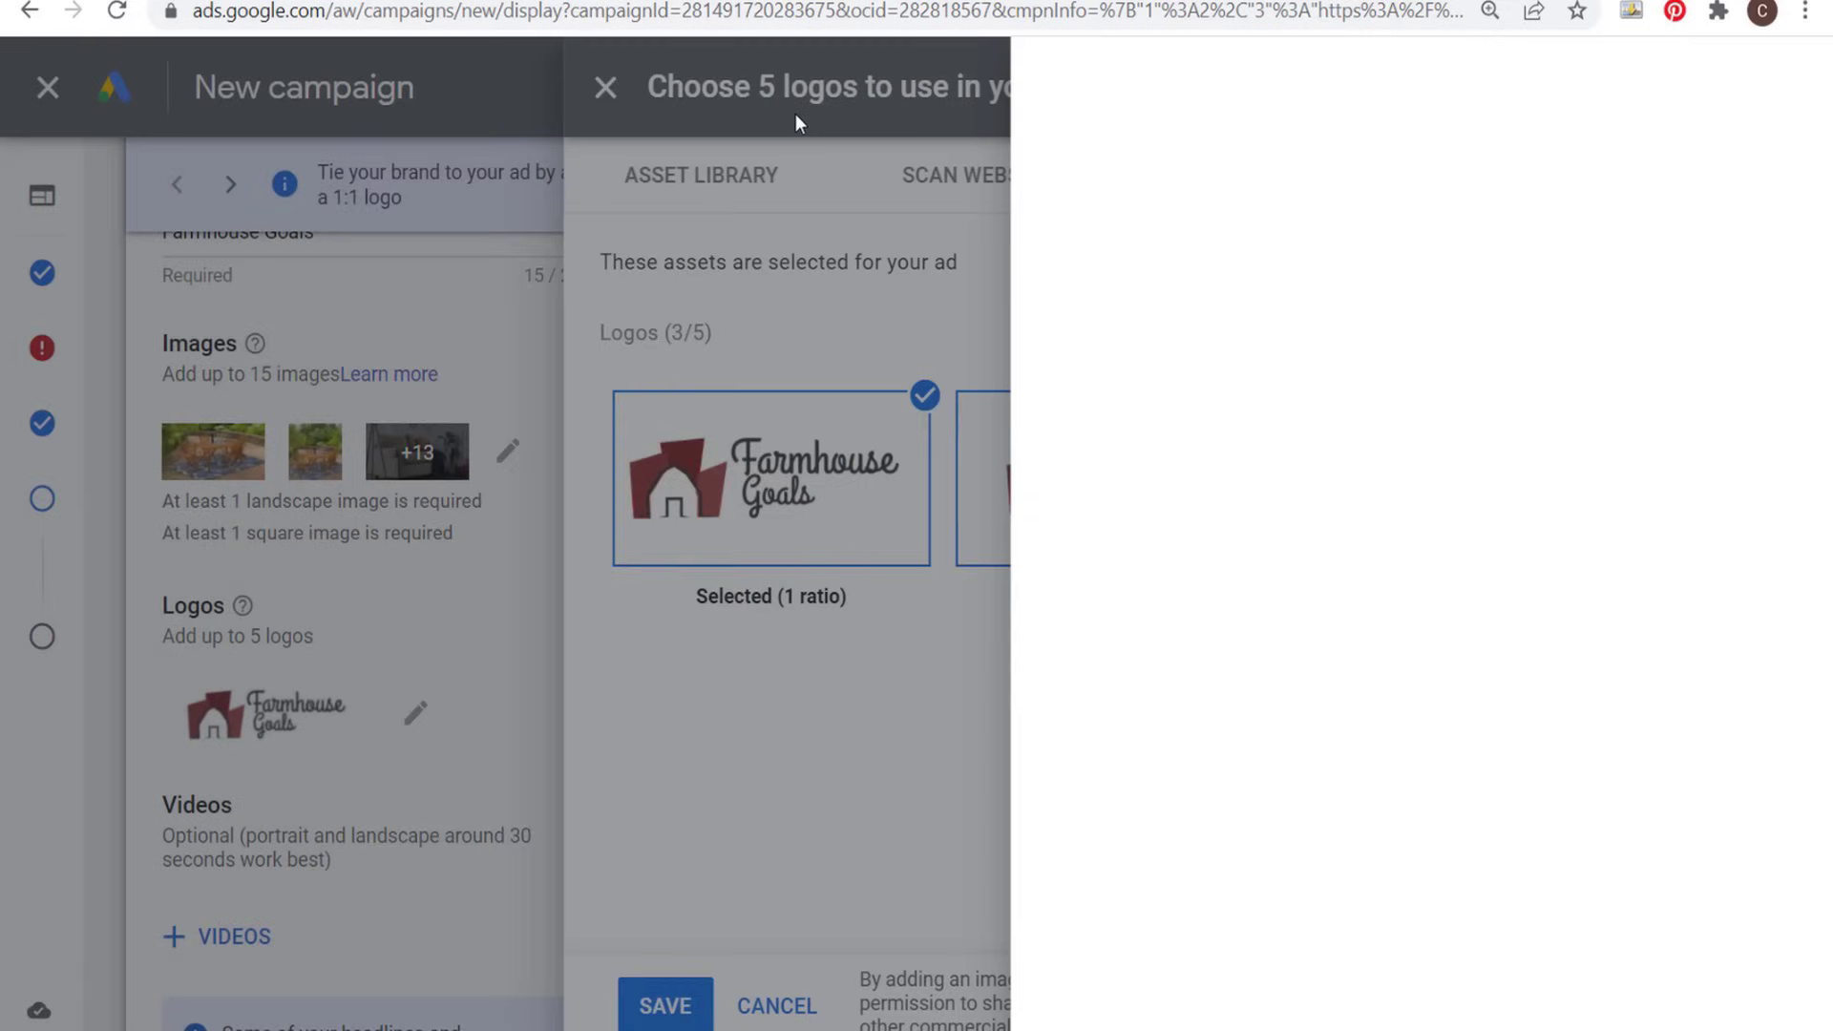
{"action": "left_click", "coordinate": [930, 496]}
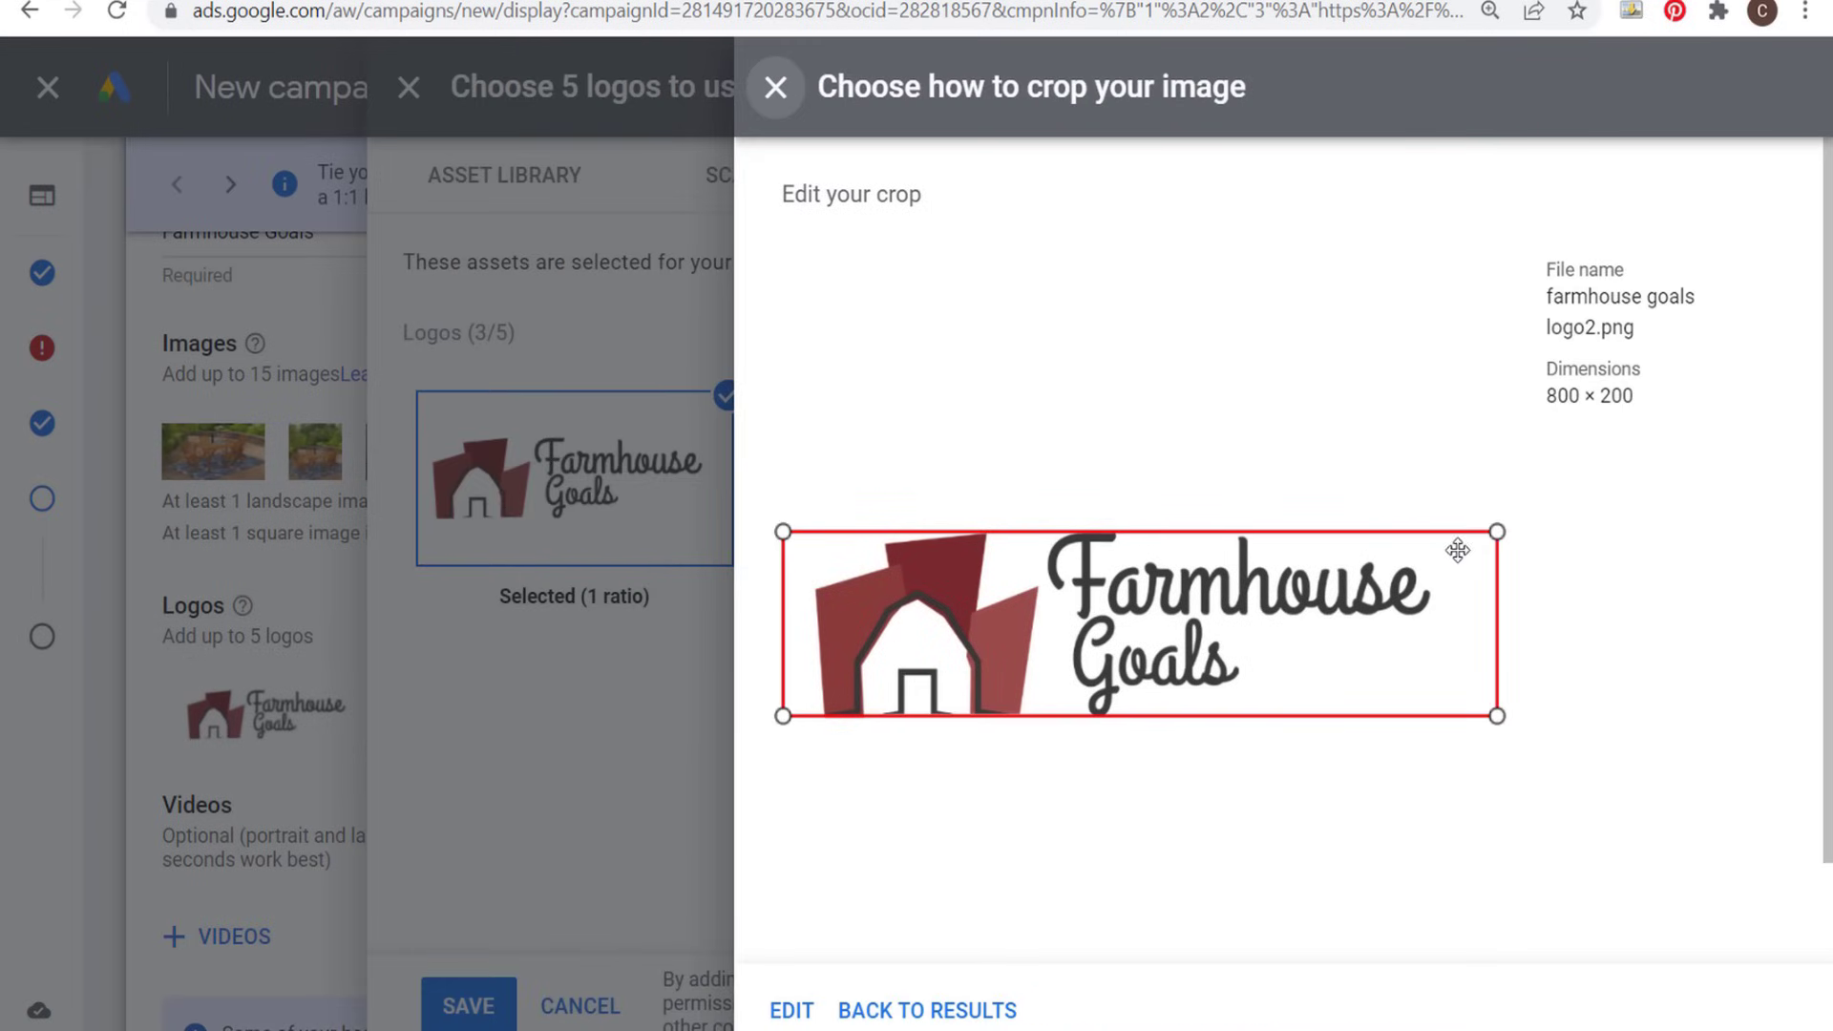
{"action": "left_click", "coordinate": [775, 88]}
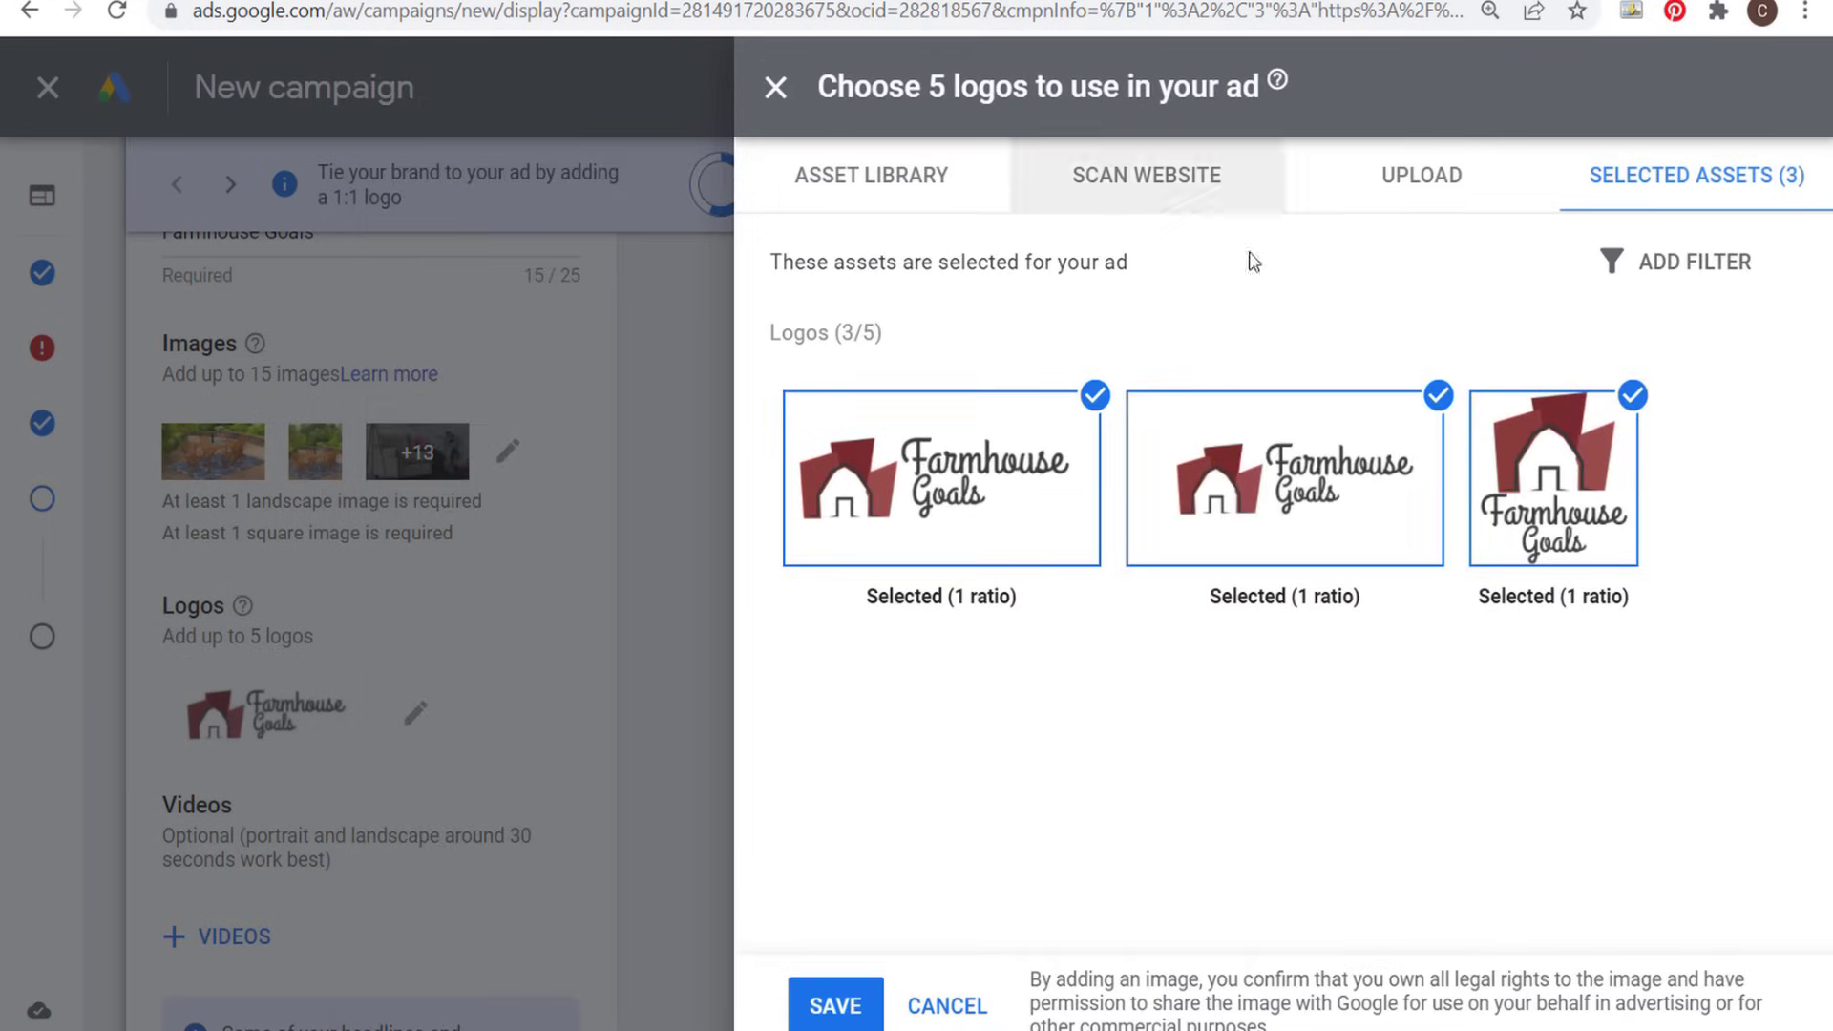
{"action": "mouse_move", "coordinate": [1565, 483]}
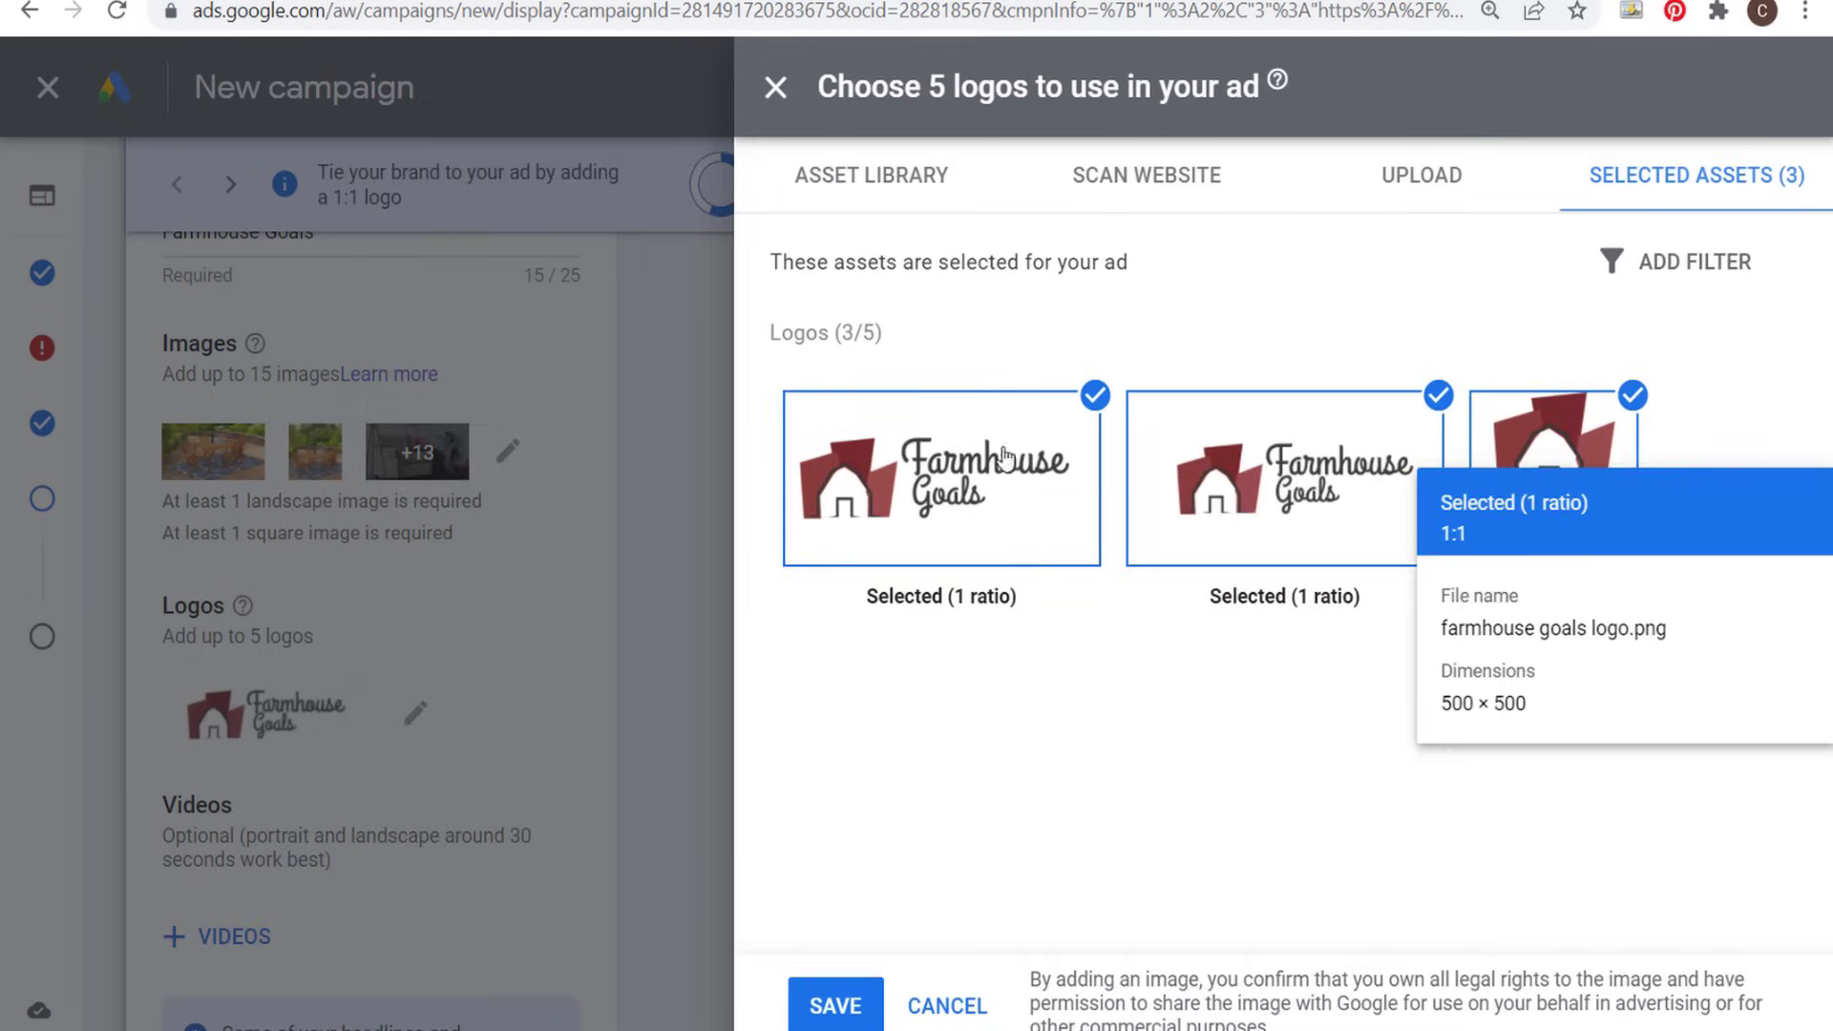
{"action": "left_click", "coordinate": [833, 1005]}
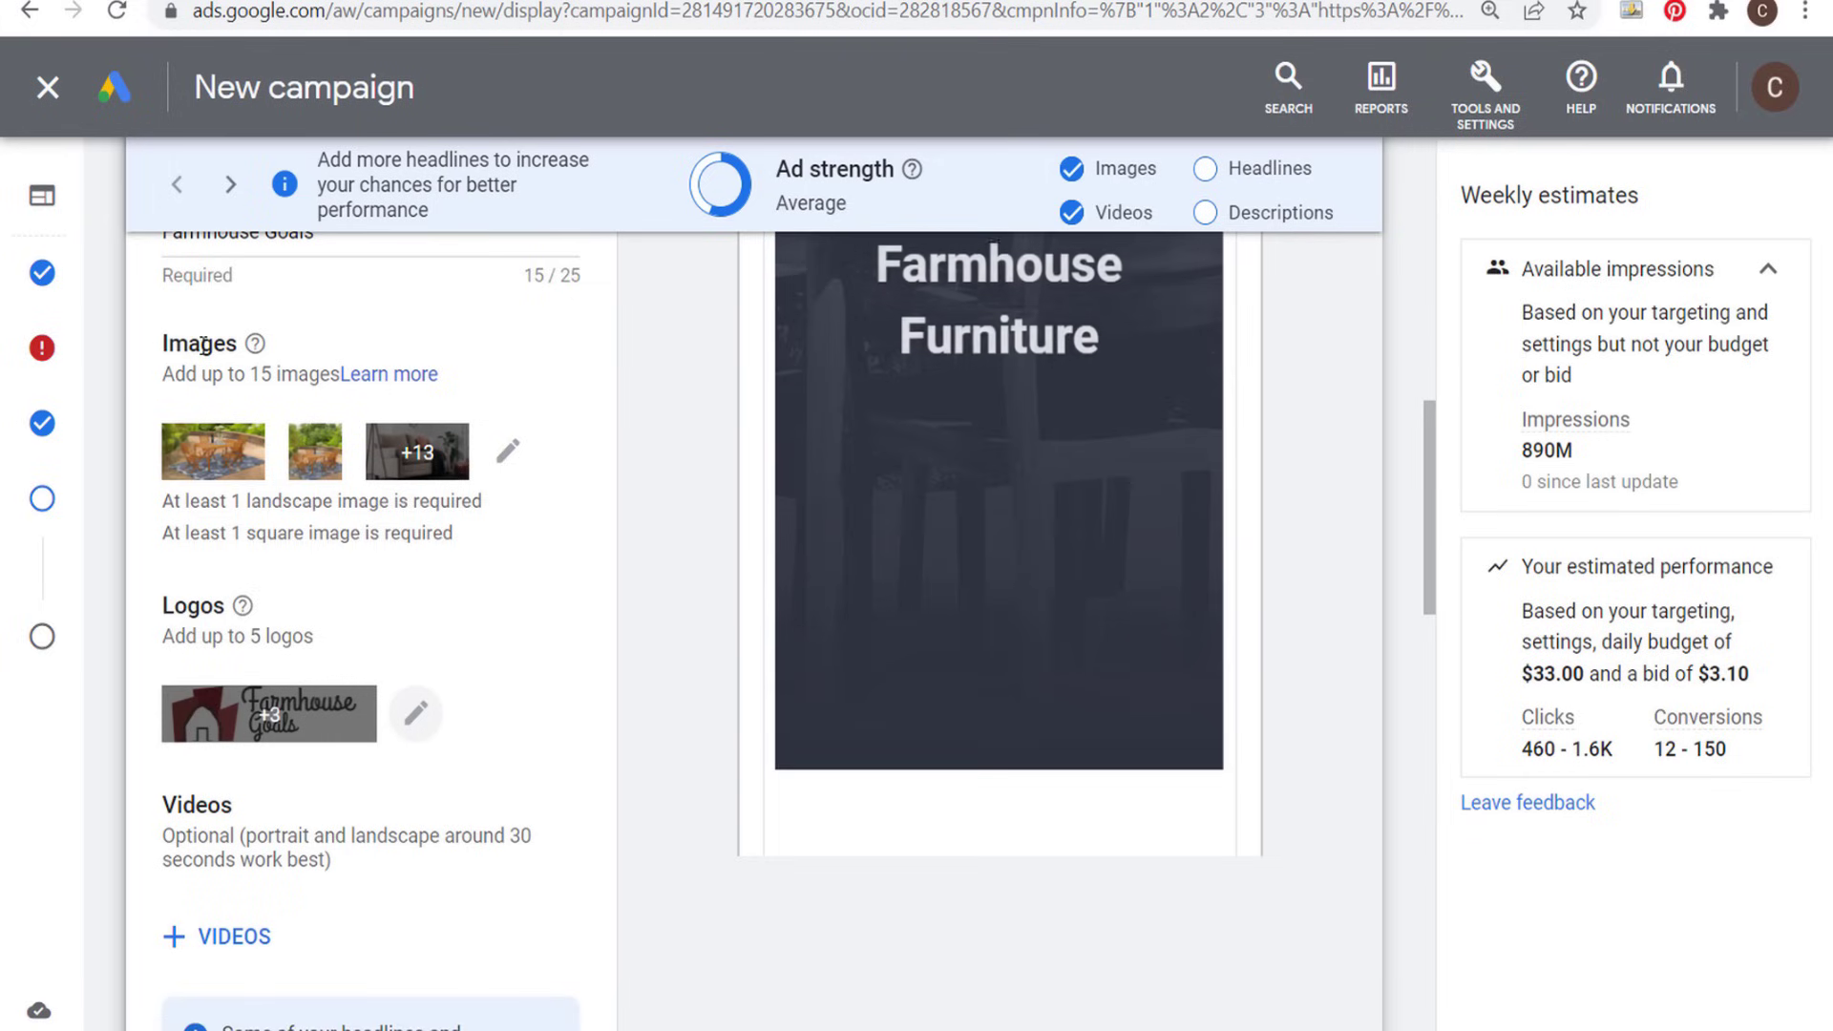
- Add the three recently used farmhouse furniture videos (00:25, 00:30 and 00:19 long) to the ad and save the selection
{"action": "scroll", "coordinate": [601, 468], "scroll_direction": "down", "scroll_amount": 3}
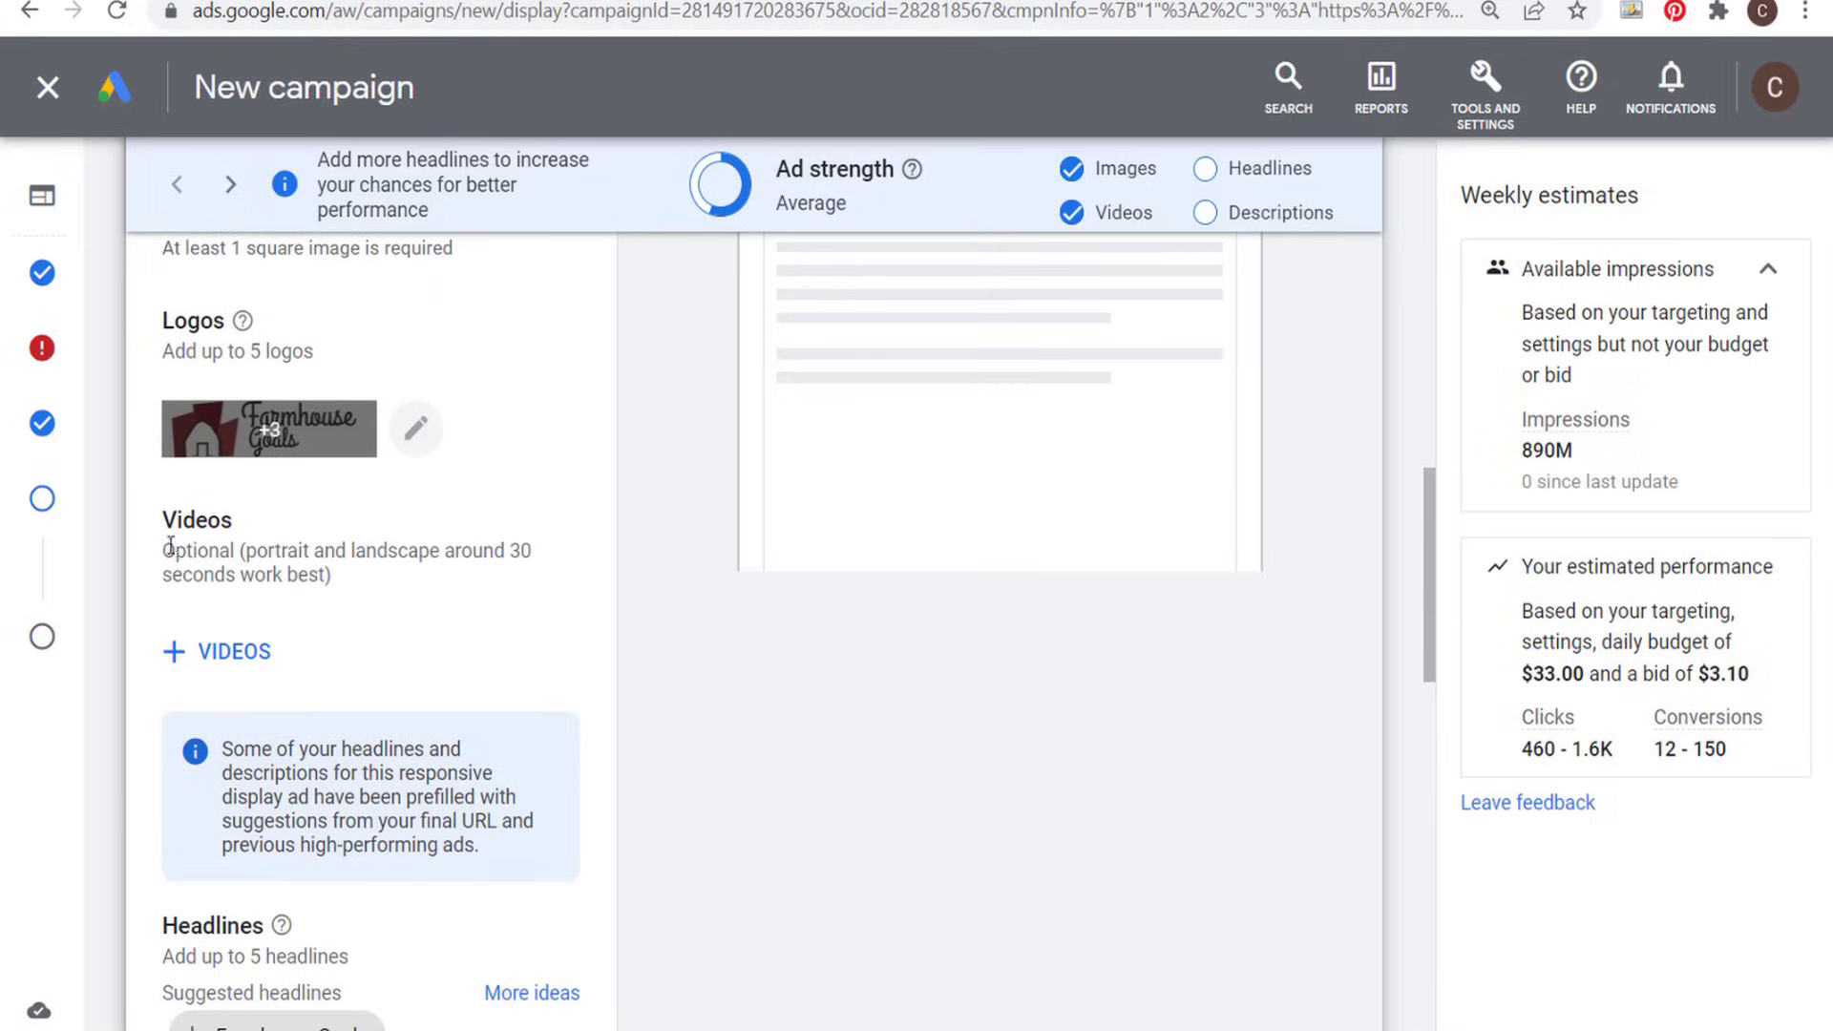
{"action": "left_click", "coordinate": [210, 651]}
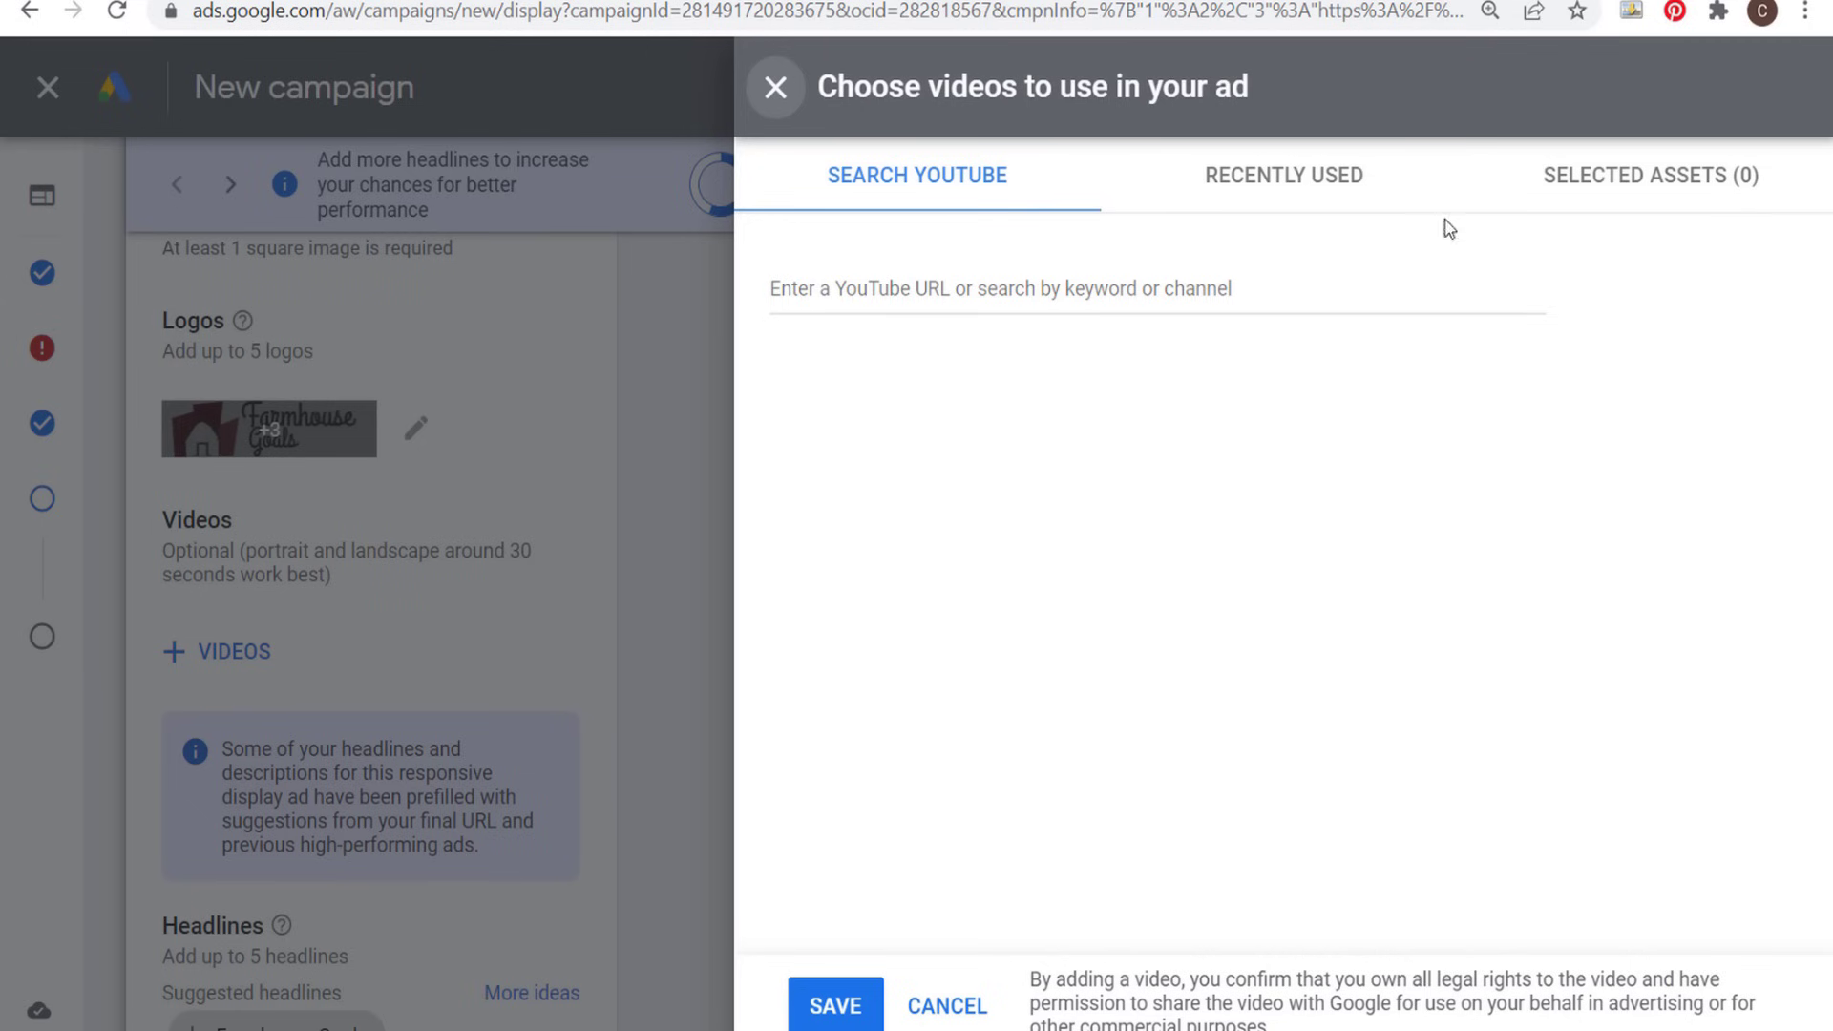
{"action": "left_click", "coordinate": [1375, 196]}
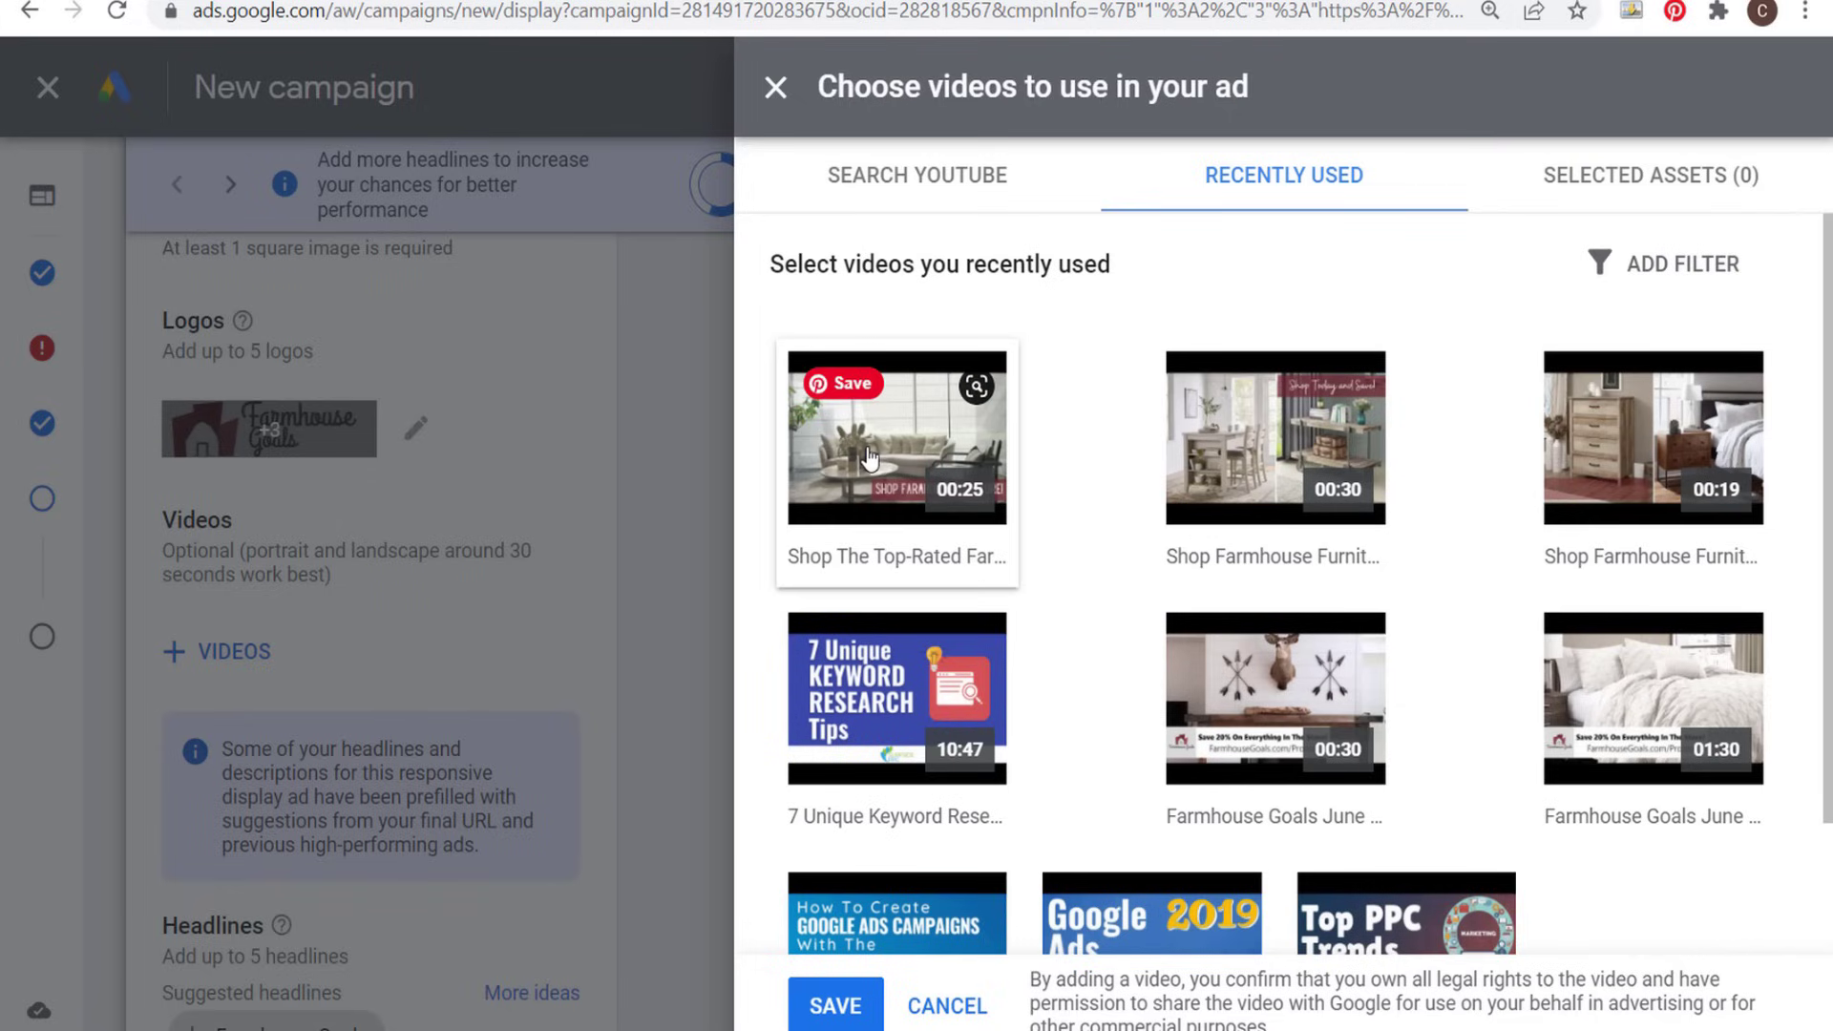
{"action": "left_click", "coordinate": [869, 459]}
{"action": "left_click", "coordinate": [1282, 488]}
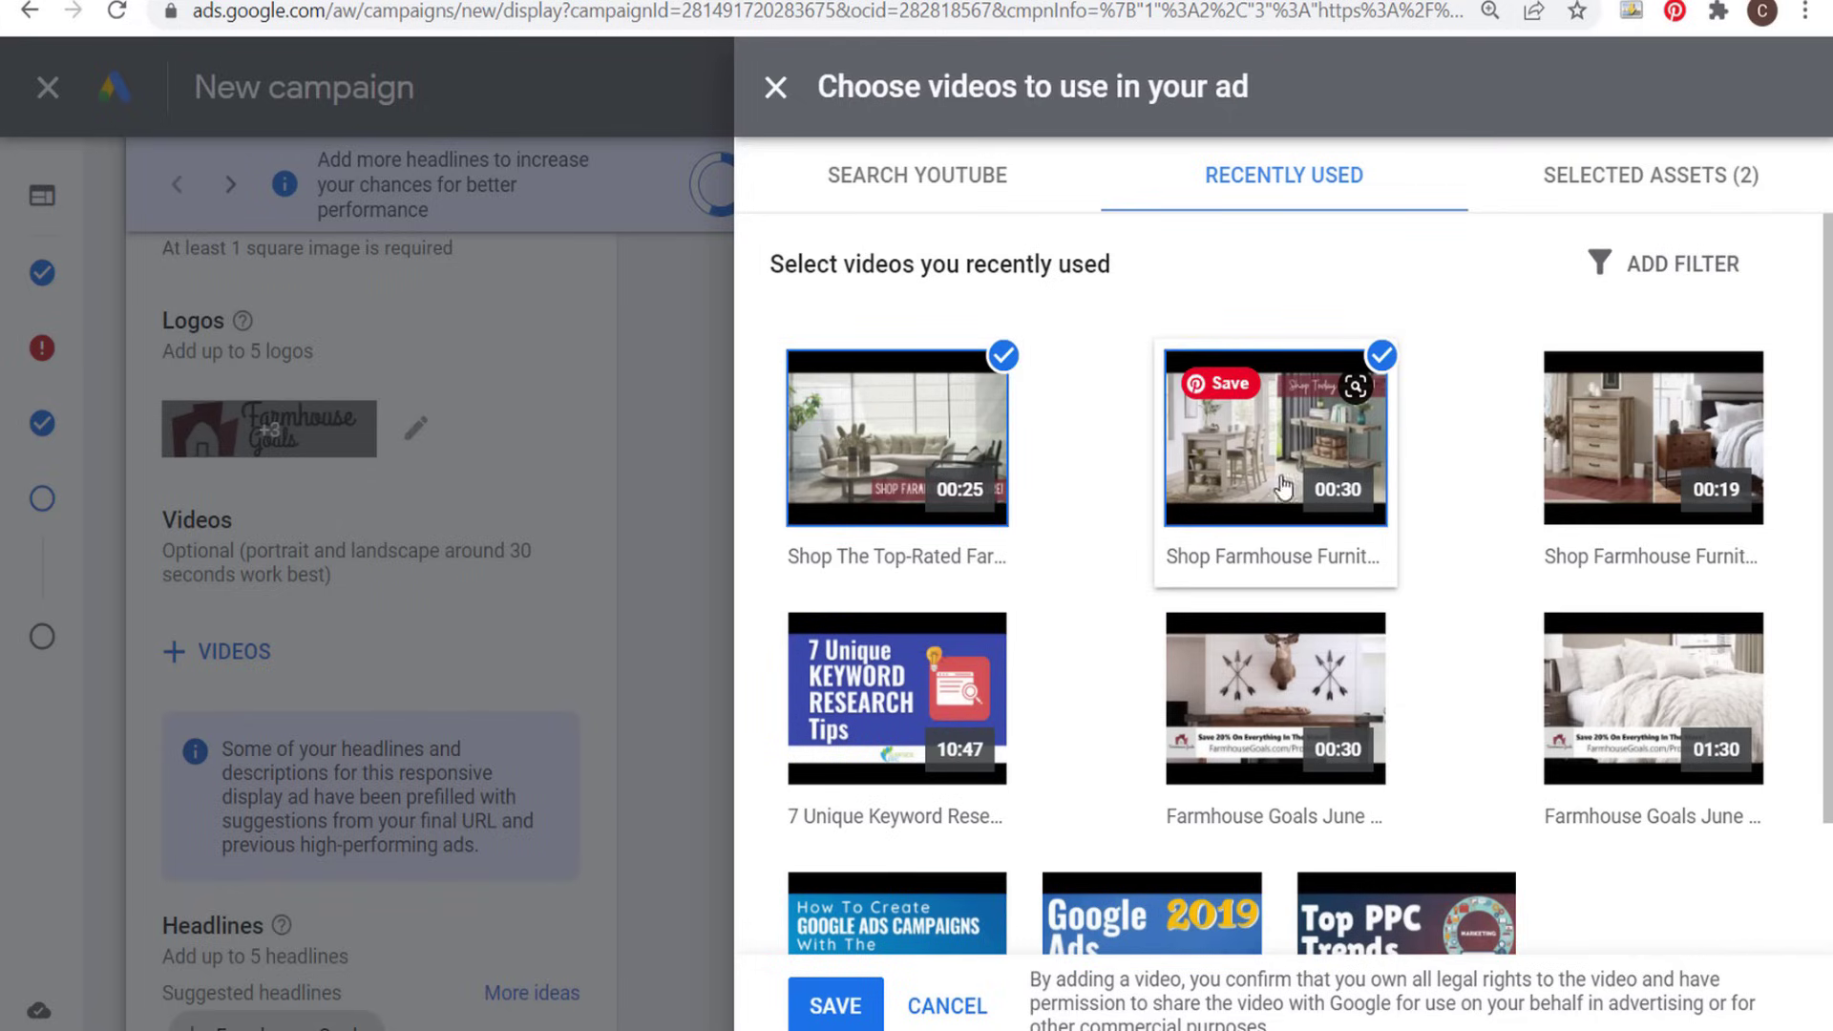
{"action": "left_click", "coordinate": [1685, 453]}
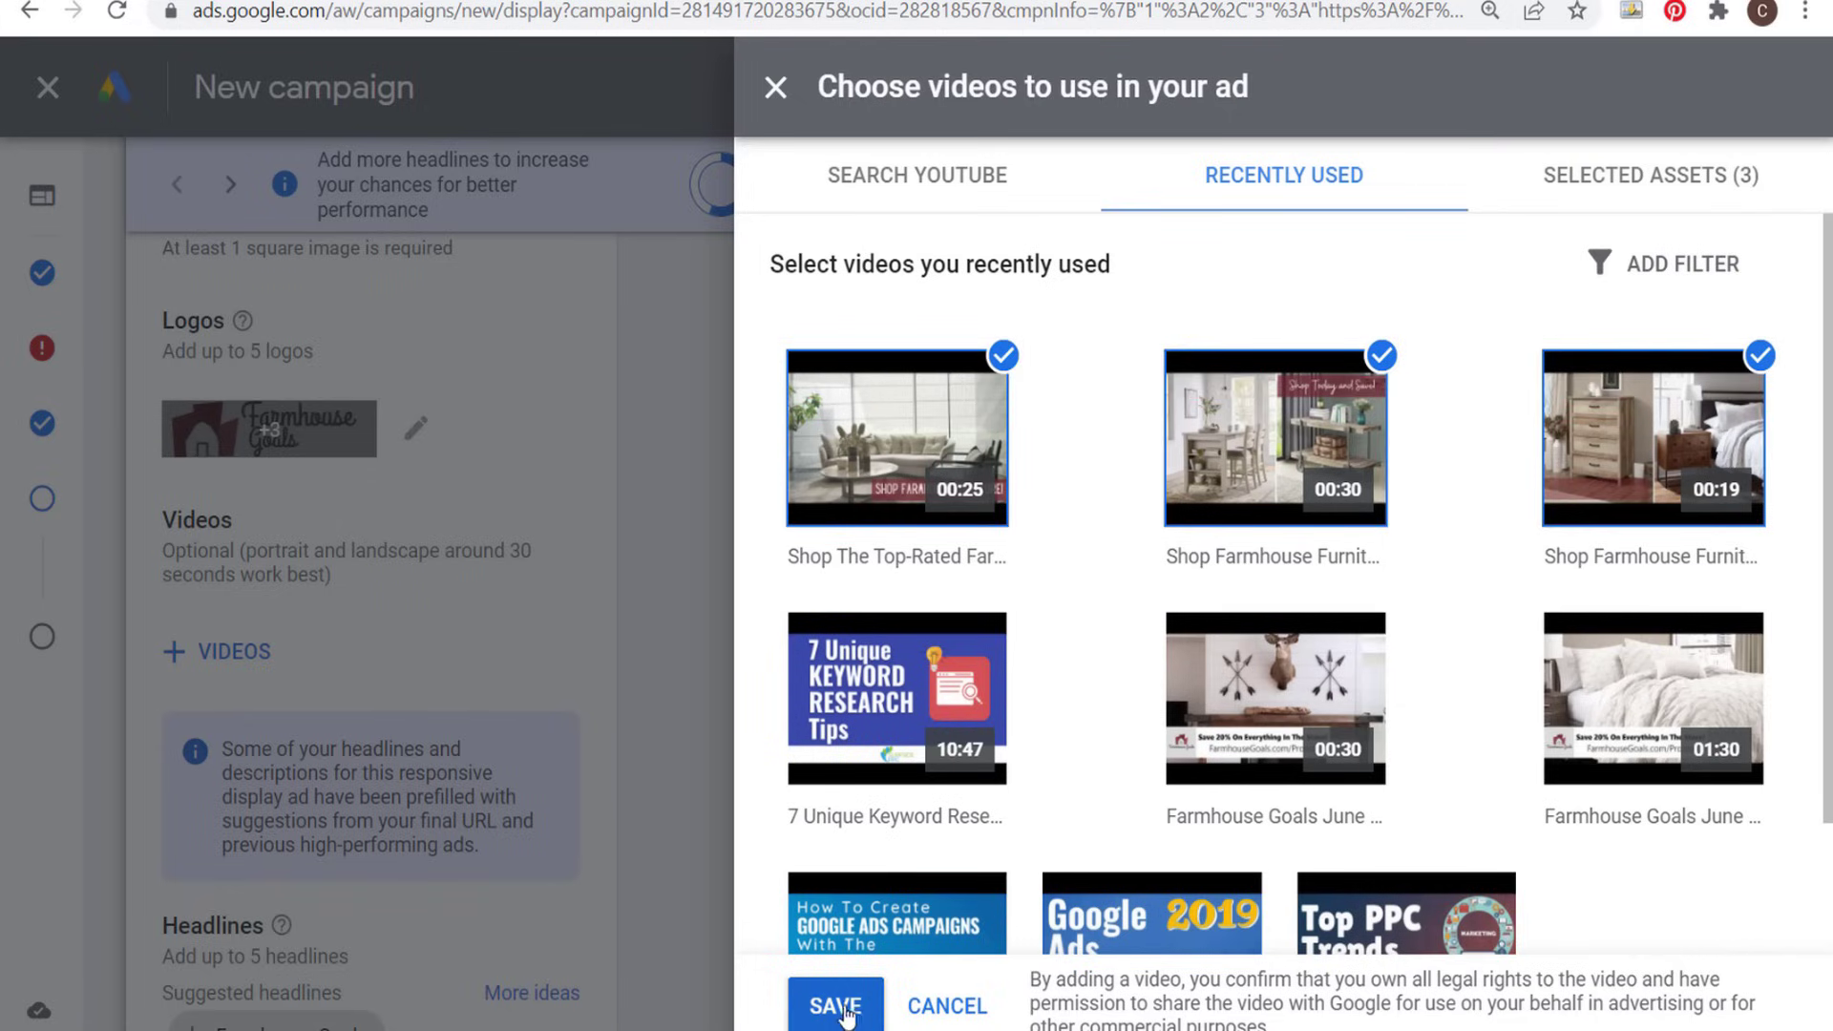
{"action": "left_click", "coordinate": [838, 1006]}
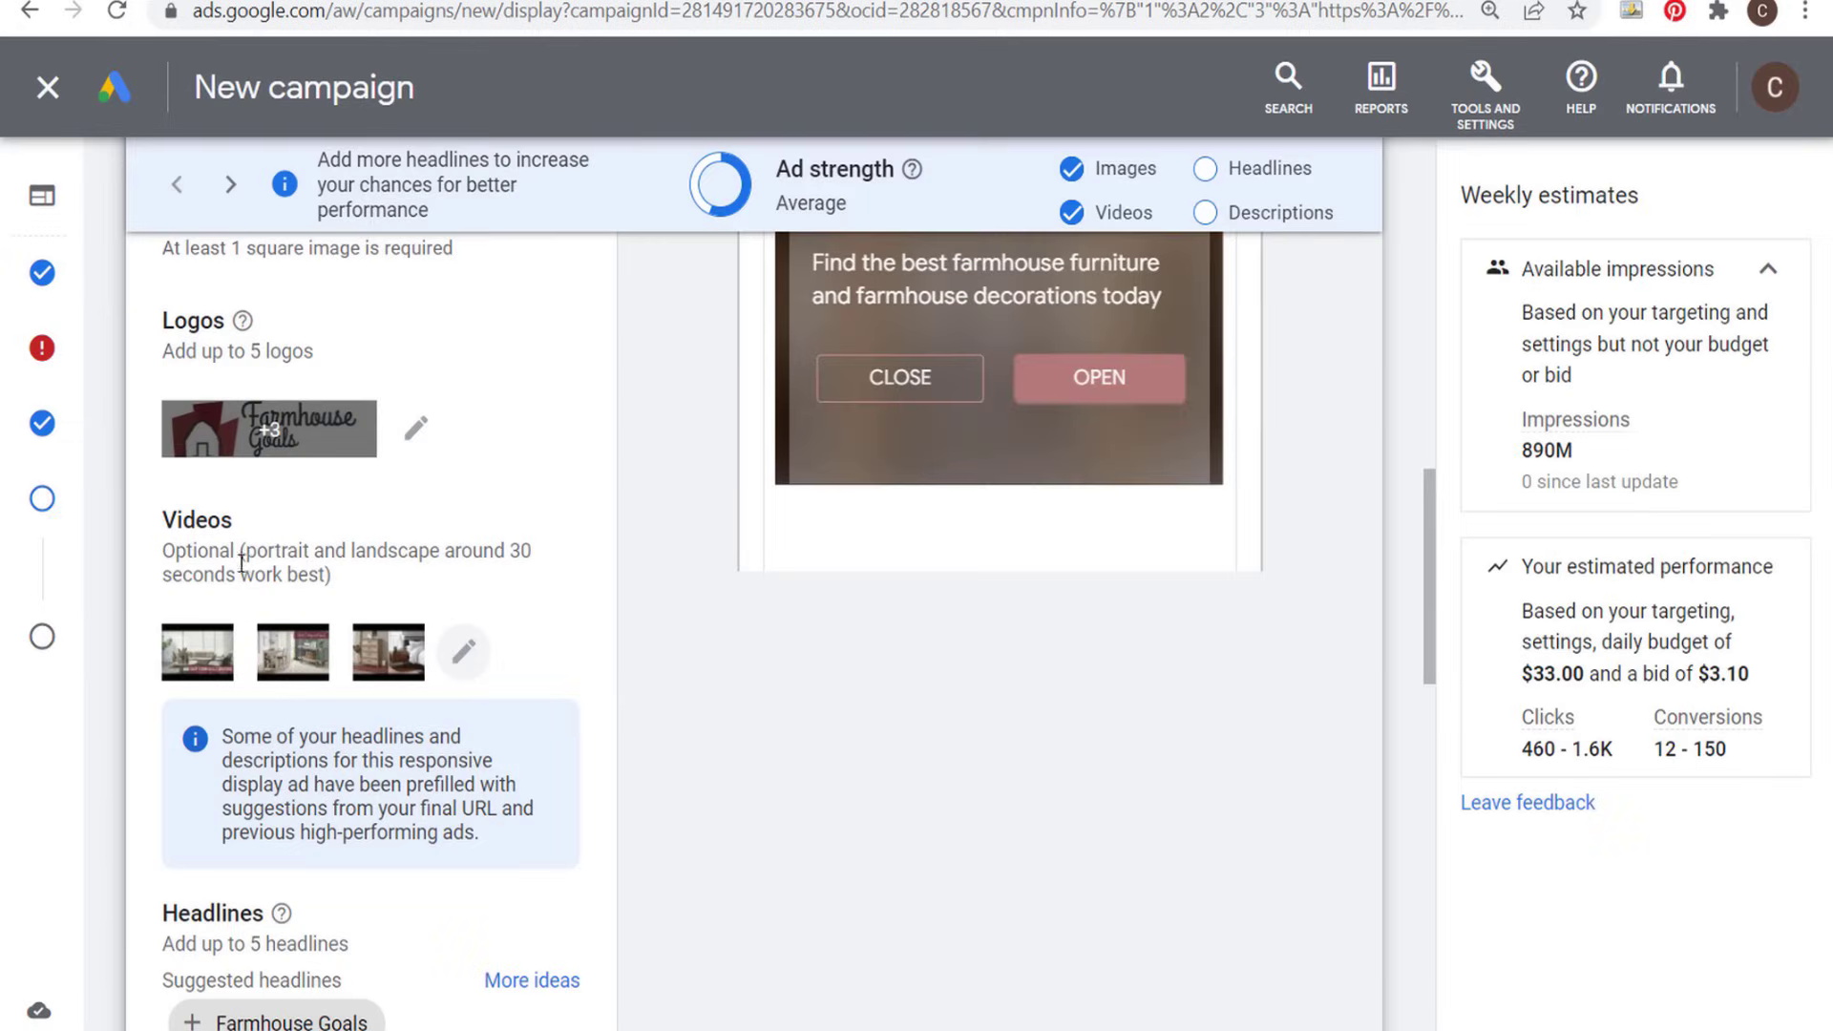
- Review the video format advice, the image requirements and the headline limit in the ad's asset sections
{"action": "left_click_drag", "start_coordinate": [186, 552], "coordinate": [306, 551]}
{"action": "left_click", "coordinate": [376, 544]}
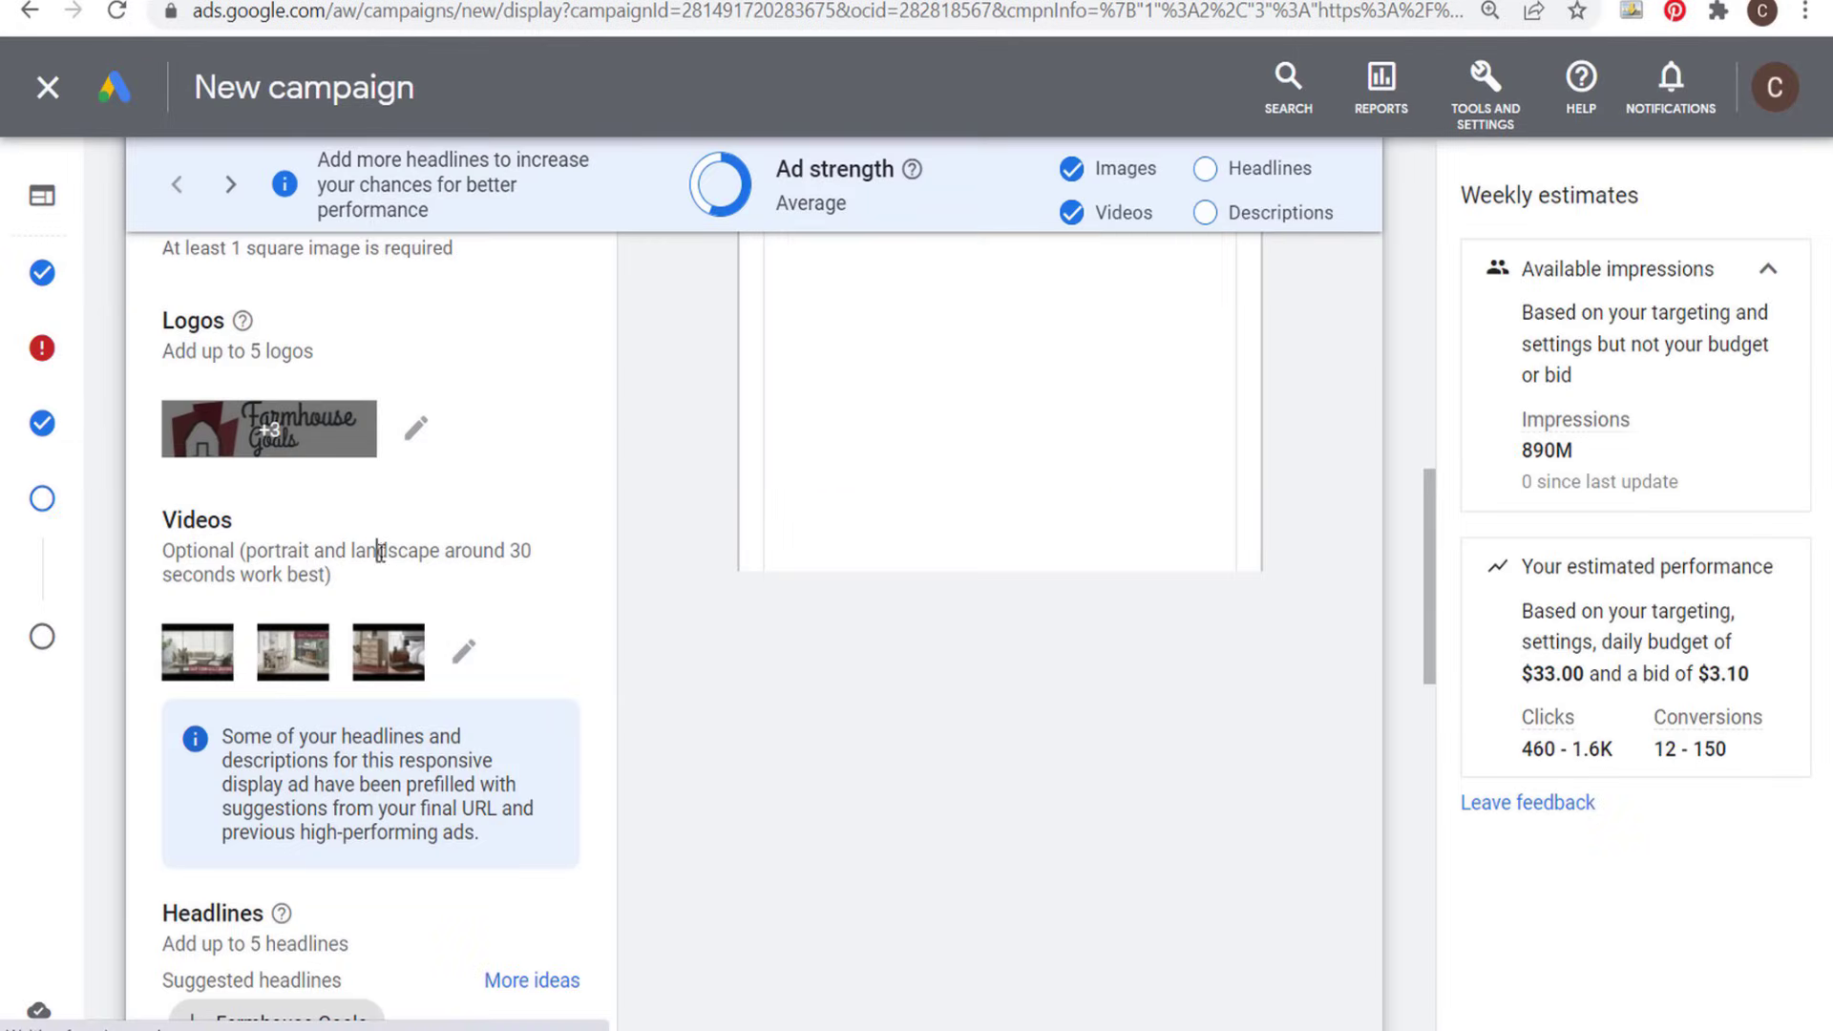
{"action": "scroll", "coordinate": [619, 628], "scroll_direction": "up", "scroll_amount": 2}
{"action": "scroll", "coordinate": [618, 628], "scroll_direction": "up", "scroll_amount": 1}
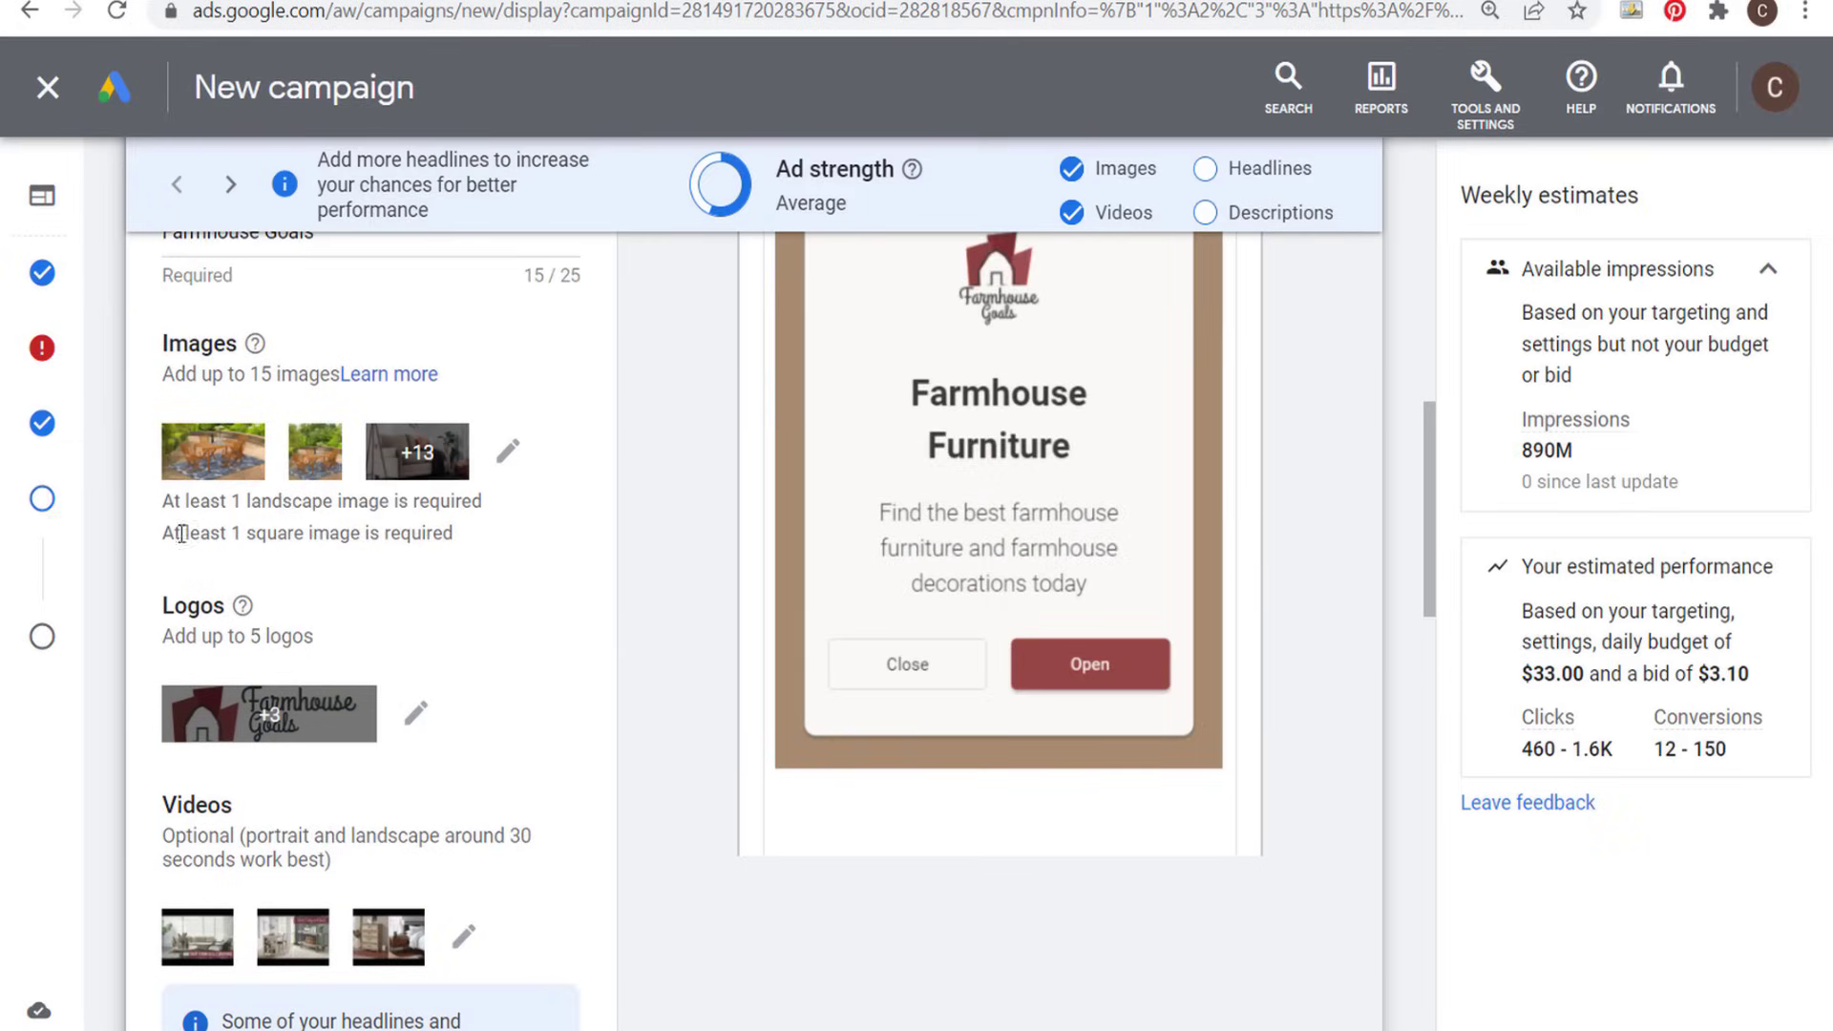
{"action": "scroll", "coordinate": [625, 657], "scroll_direction": "down", "scroll_amount": 4}
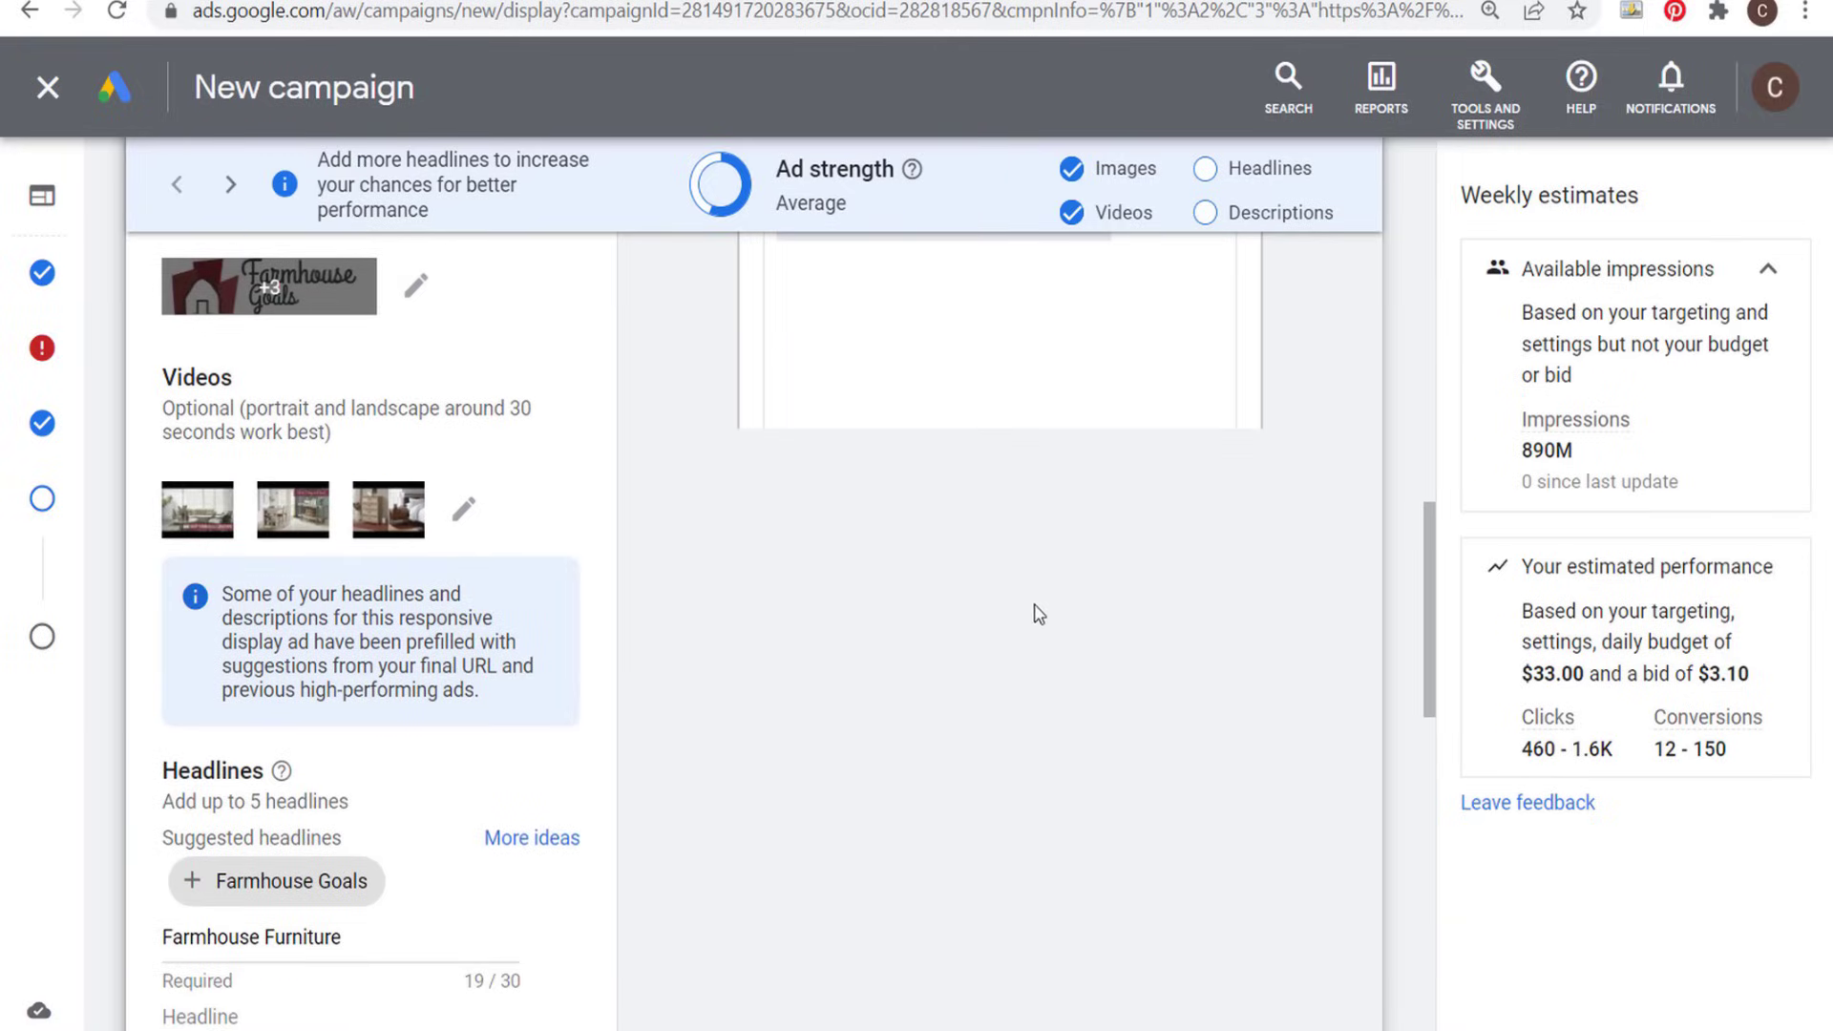
{"action": "scroll", "coordinate": [1036, 582], "scroll_direction": "down", "scroll_amount": 3}
{"action": "scroll", "coordinate": [987, 581], "scroll_direction": "down", "scroll_amount": 2}
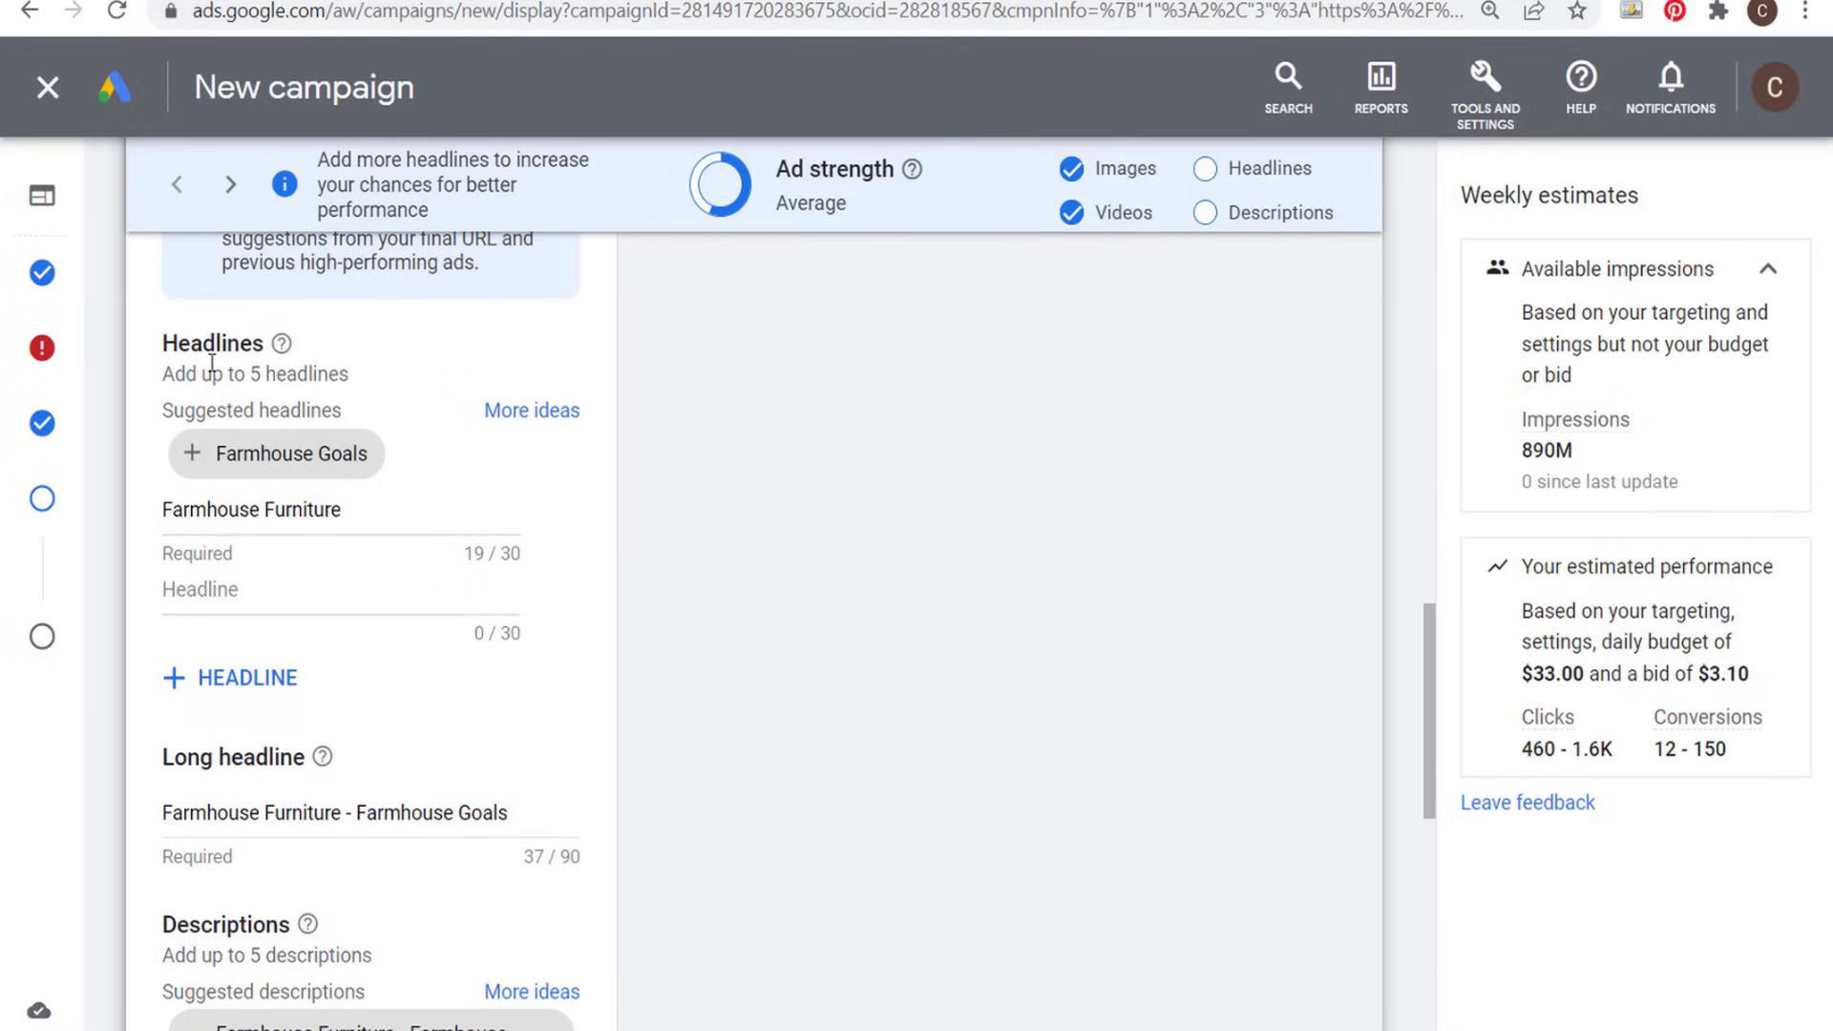
{"action": "left_click_drag", "start_coordinate": [163, 373], "coordinate": [278, 374]}
{"action": "left_click", "coordinate": [790, 543]}
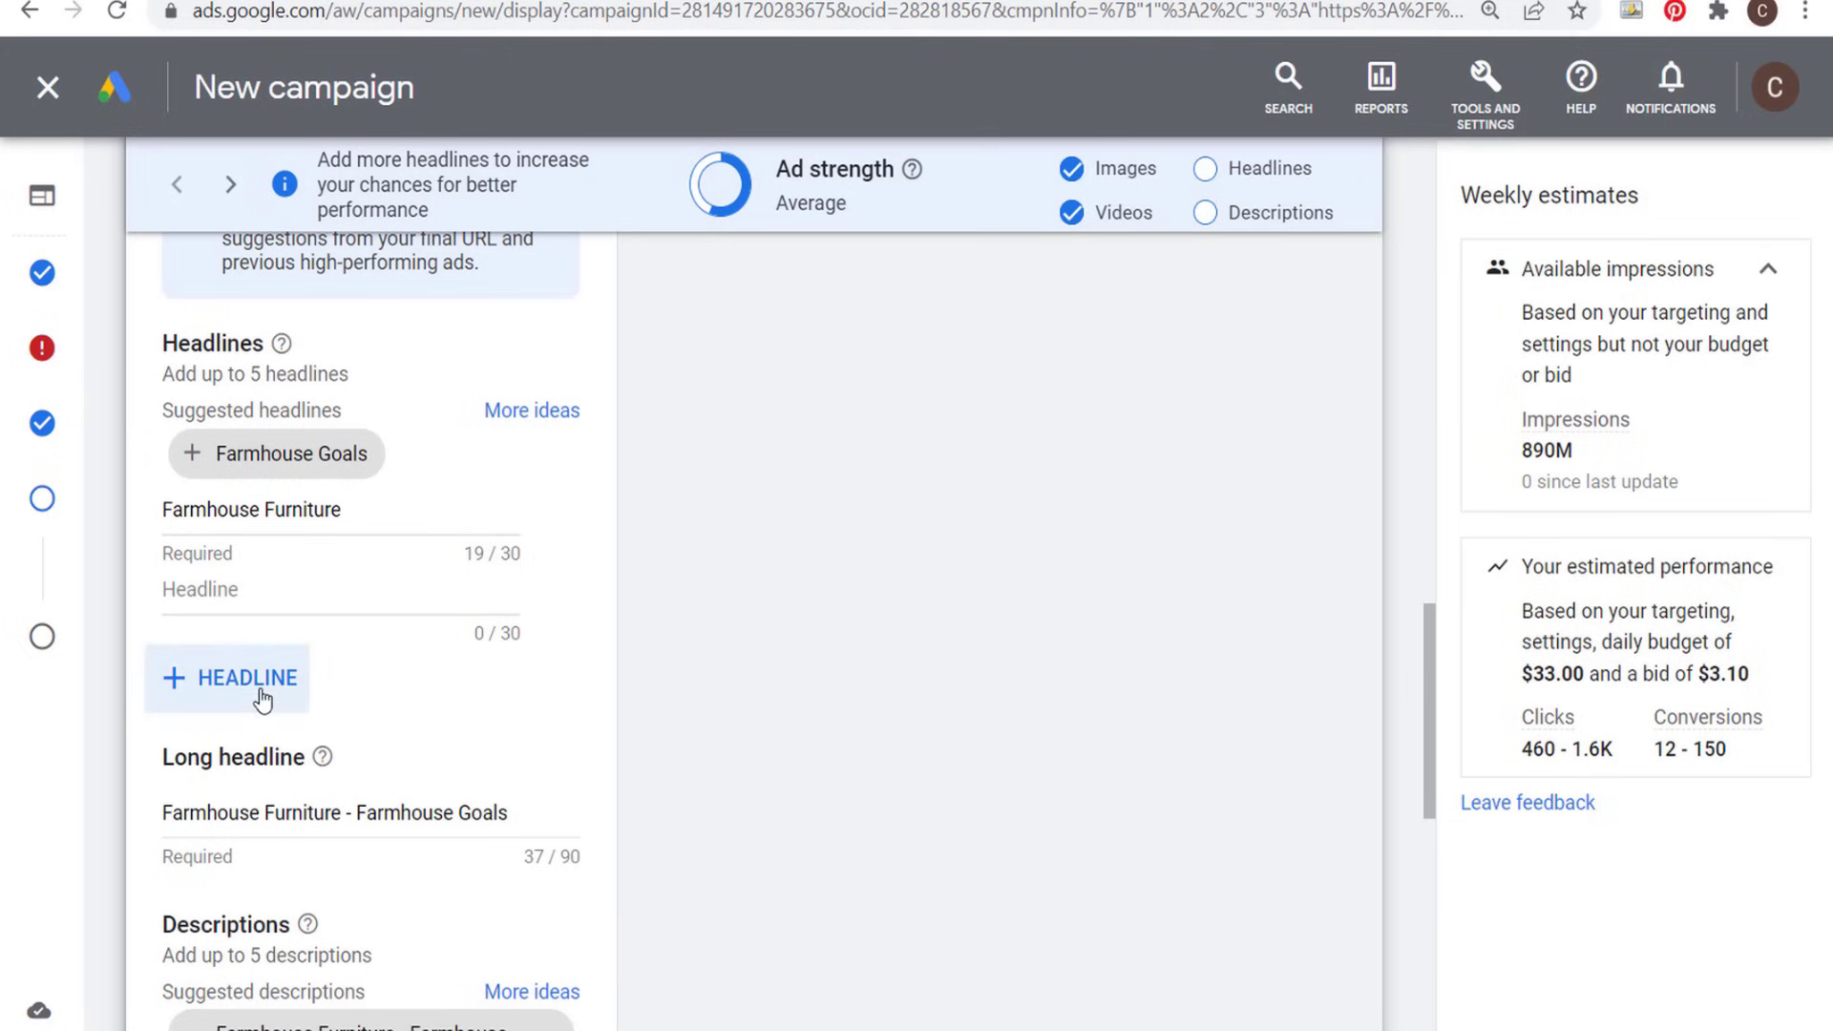
- Add three more empty headline fields to the responsive display ad
{"action": "left_click", "coordinate": [256, 680]}
{"action": "left_click", "coordinate": [258, 739]}
{"action": "left_click", "coordinate": [250, 837]}
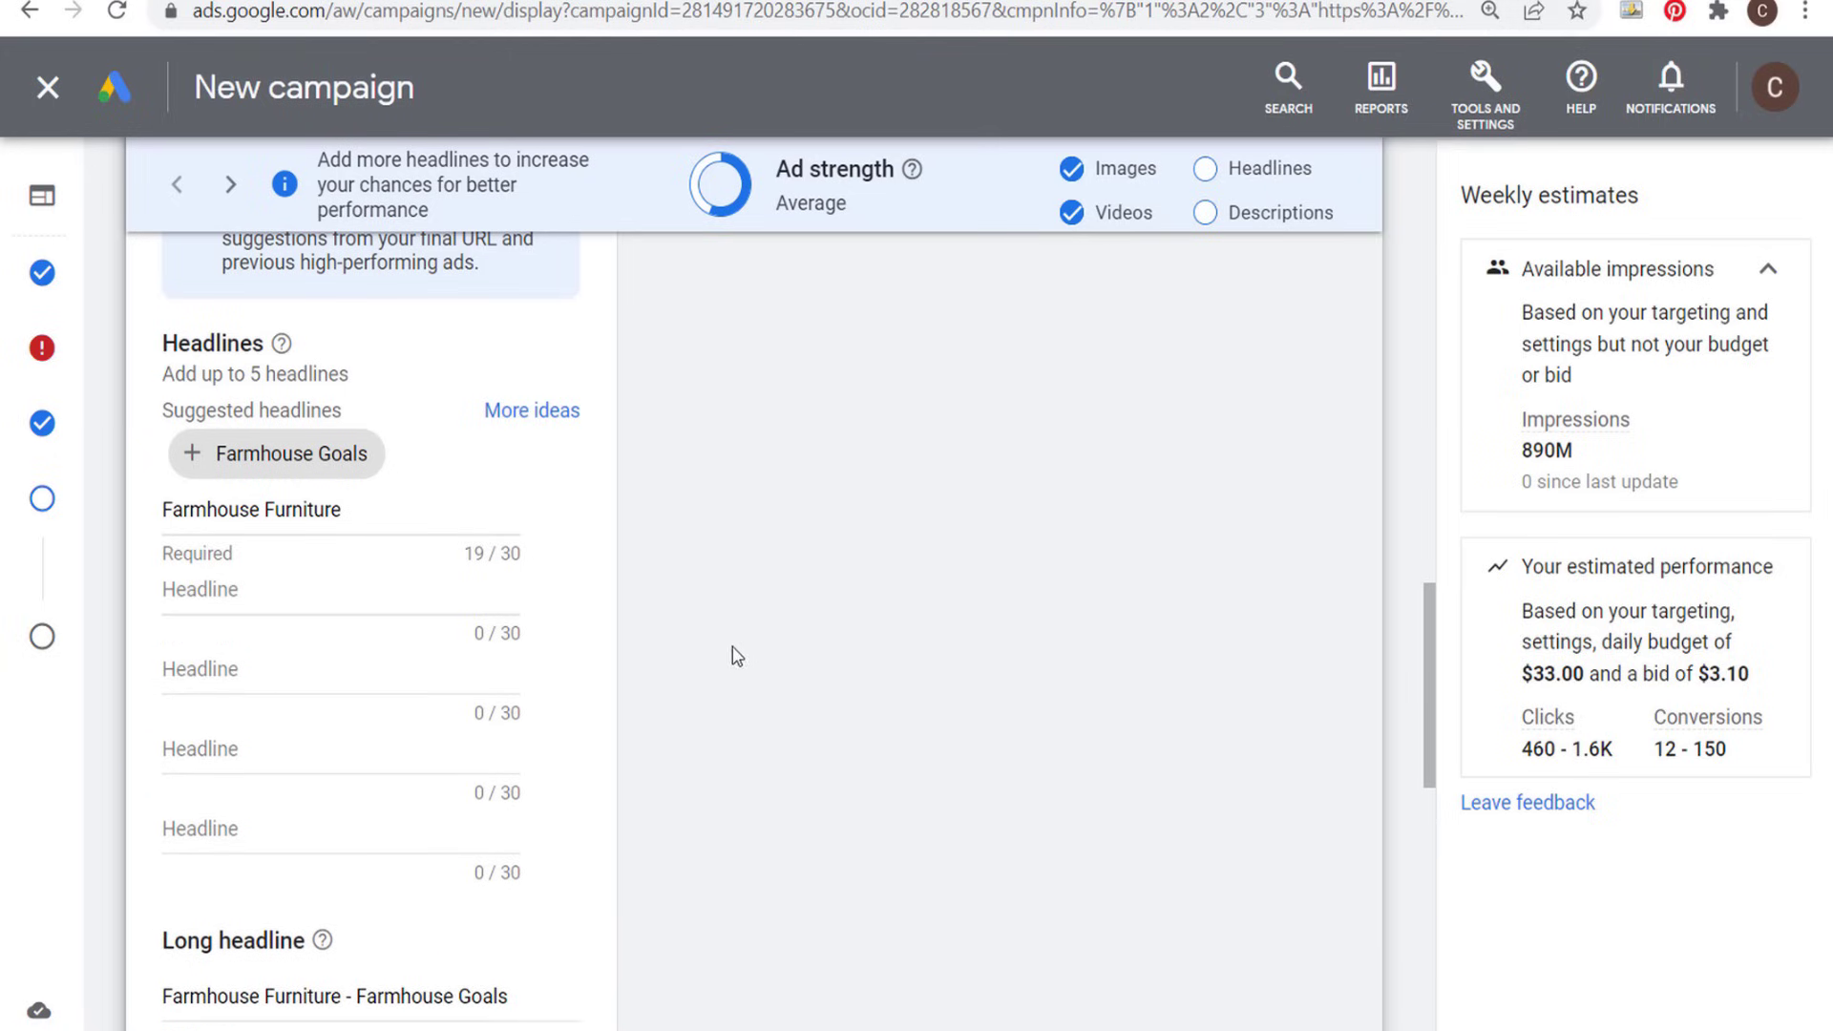
- Check the ad's long headline and add three more empty description fields
{"action": "scroll", "coordinate": [736, 655], "scroll_direction": "down", "scroll_amount": 5}
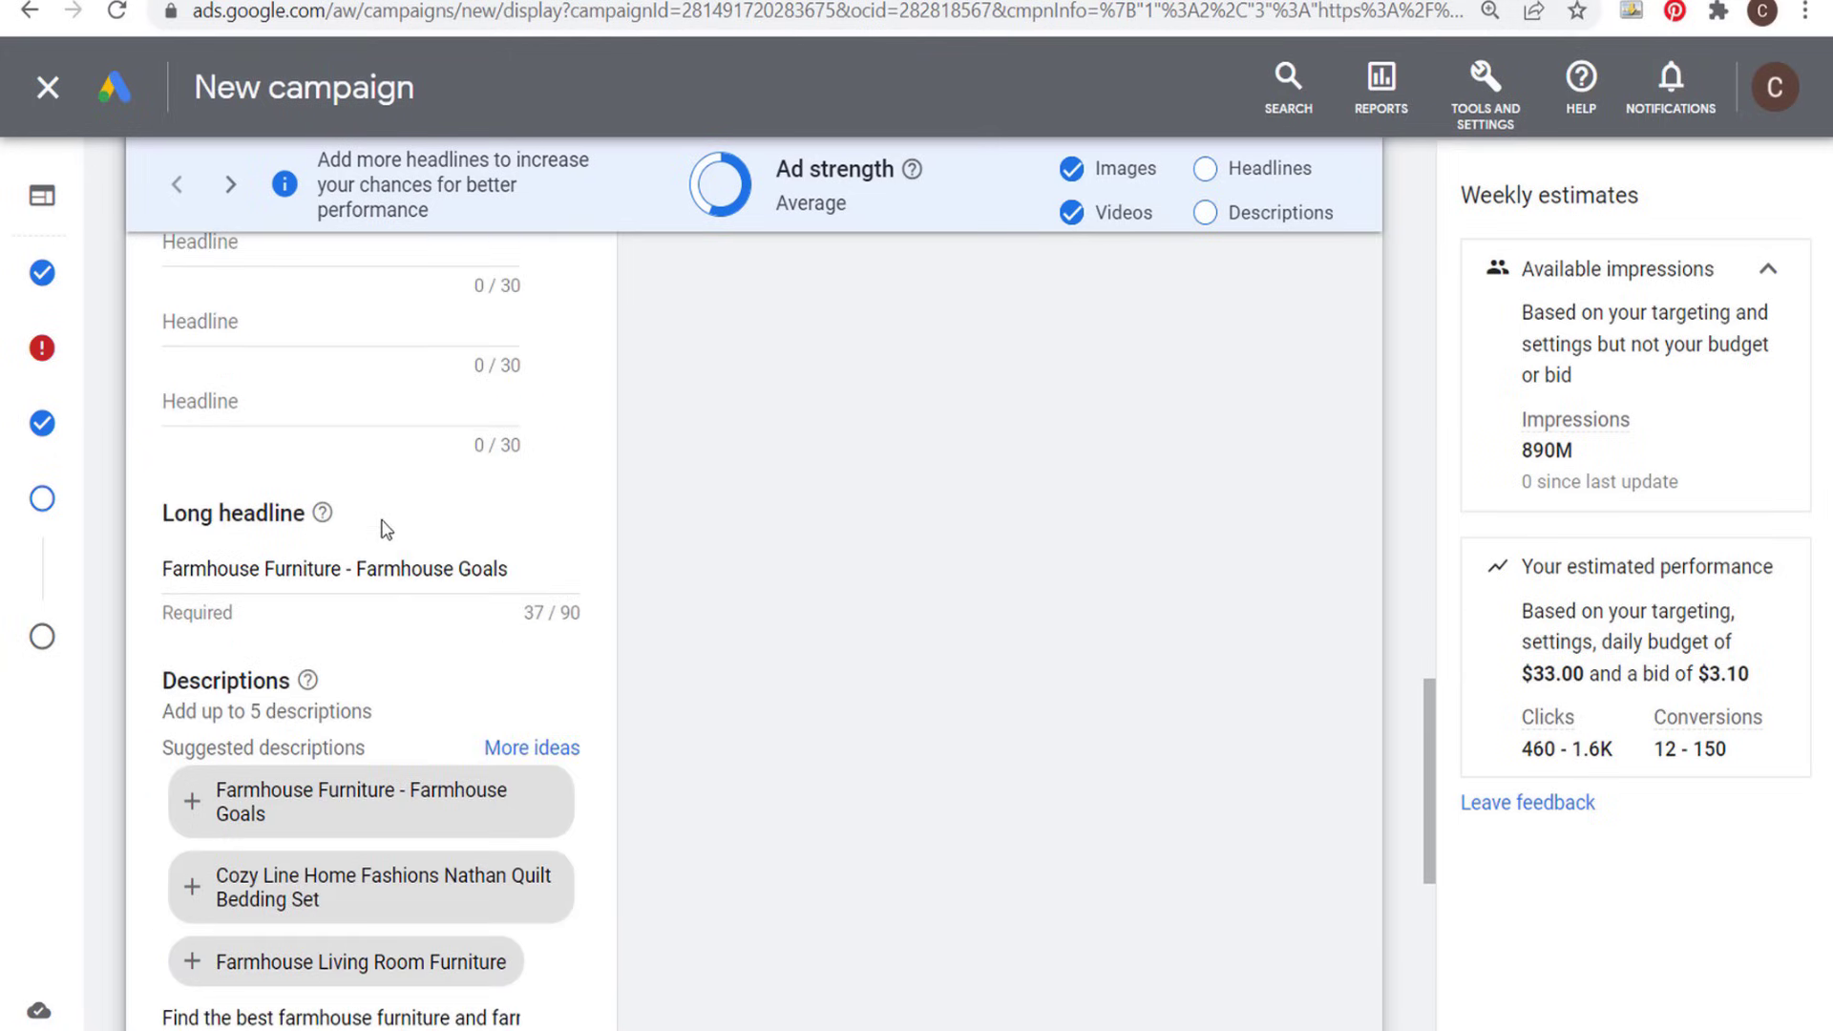
{"action": "scroll", "coordinate": [993, 610], "scroll_direction": "down", "scroll_amount": 3}
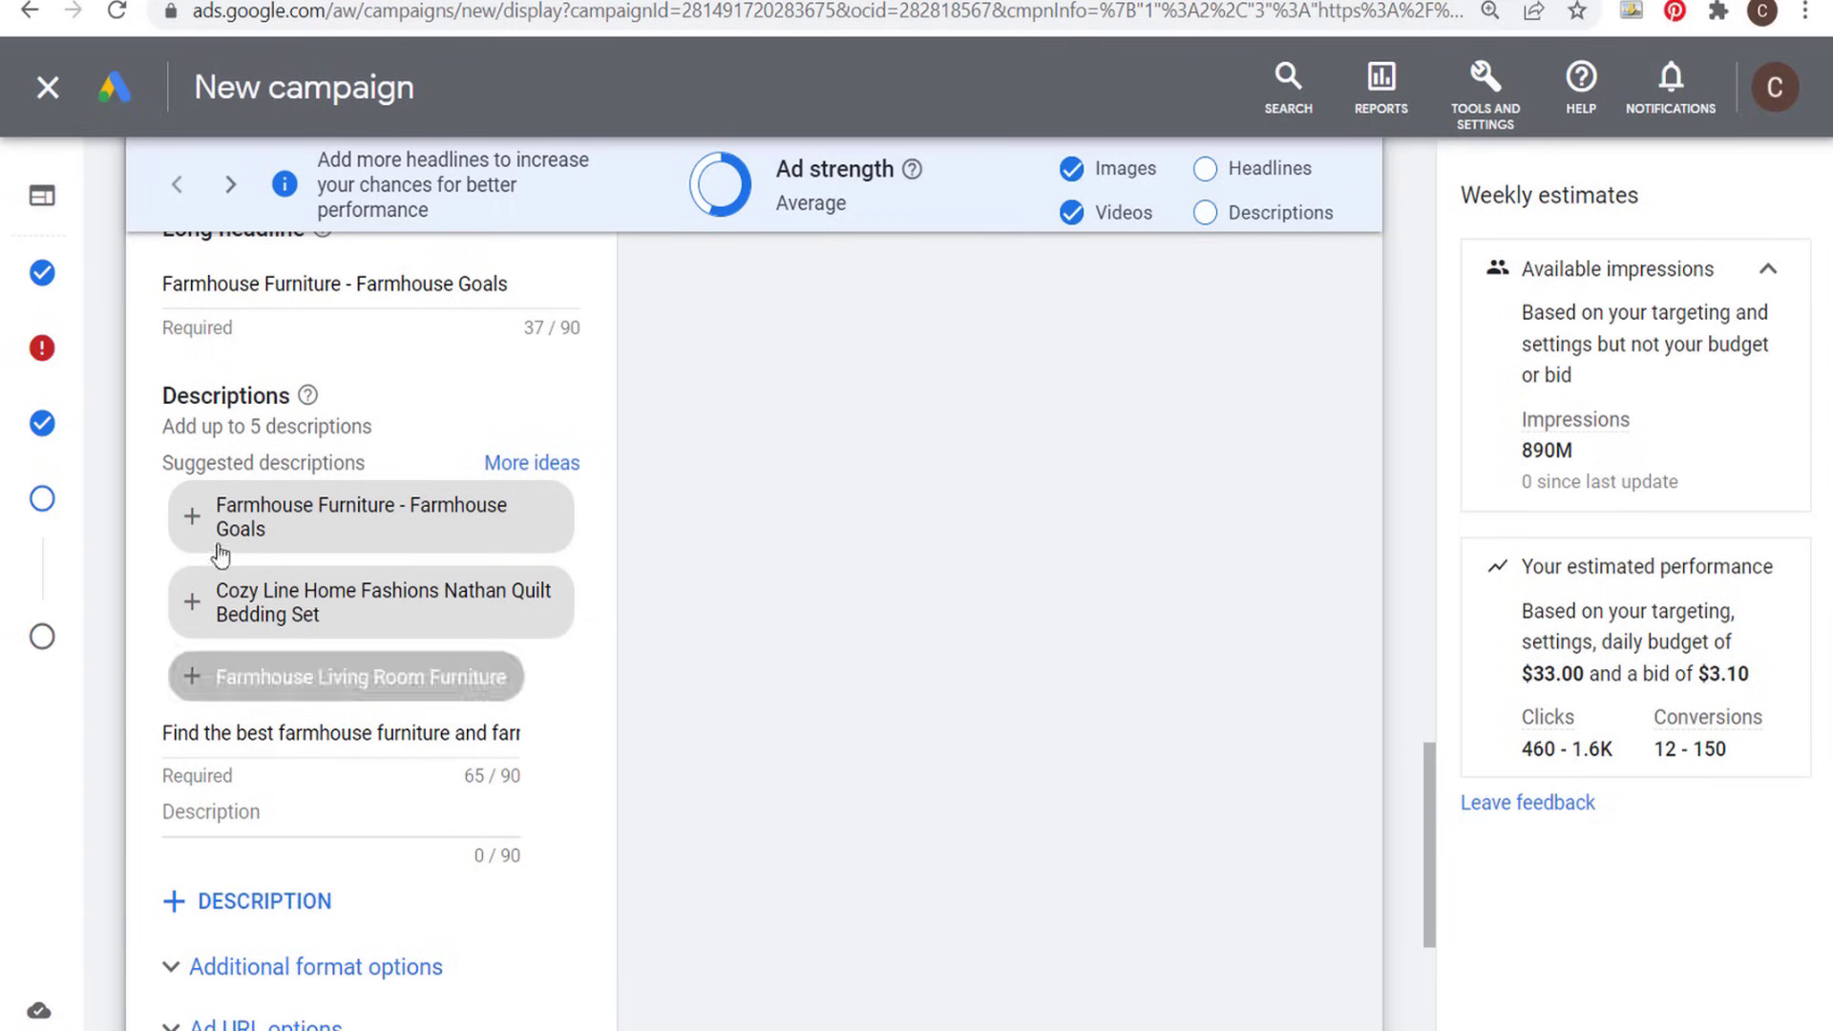
{"action": "scroll", "coordinate": [286, 572], "scroll_direction": "up", "scroll_amount": 2}
{"action": "left_click_drag", "start_coordinate": [162, 427], "coordinate": [554, 430]}
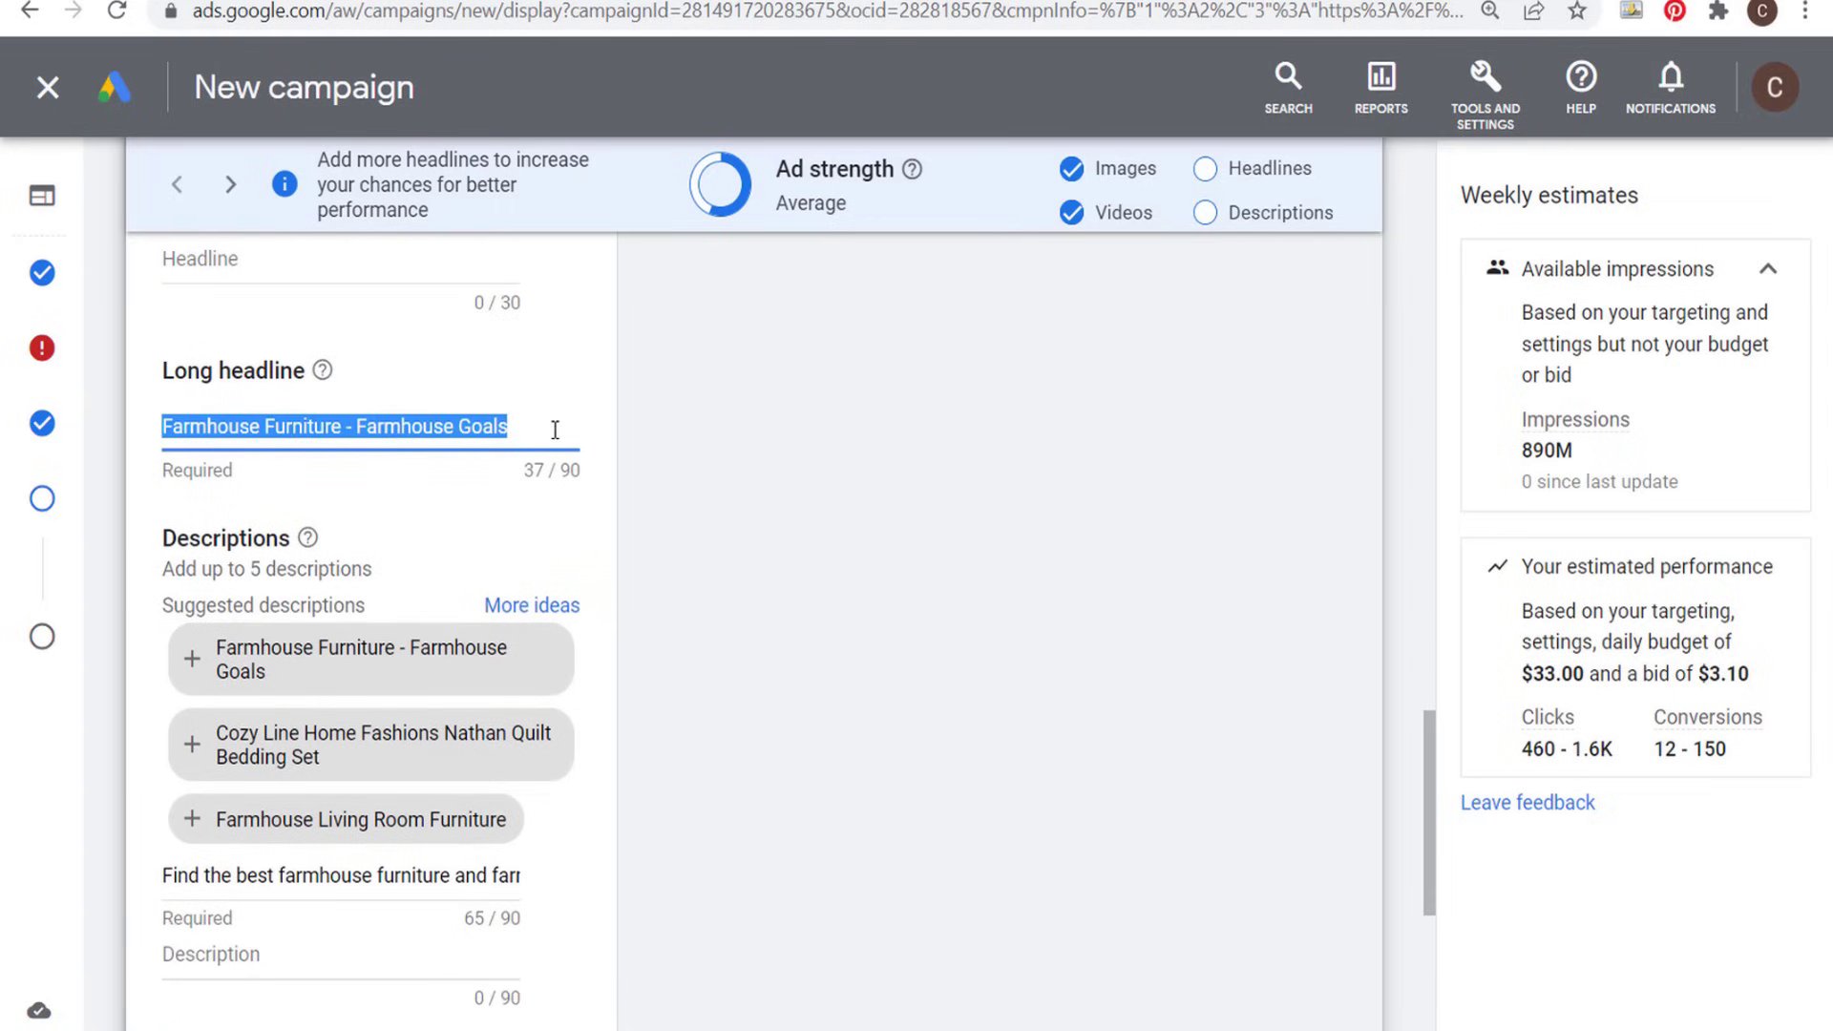
{"action": "left_click", "coordinate": [810, 536]}
{"action": "scroll", "coordinate": [811, 533], "scroll_direction": "down", "scroll_amount": 4}
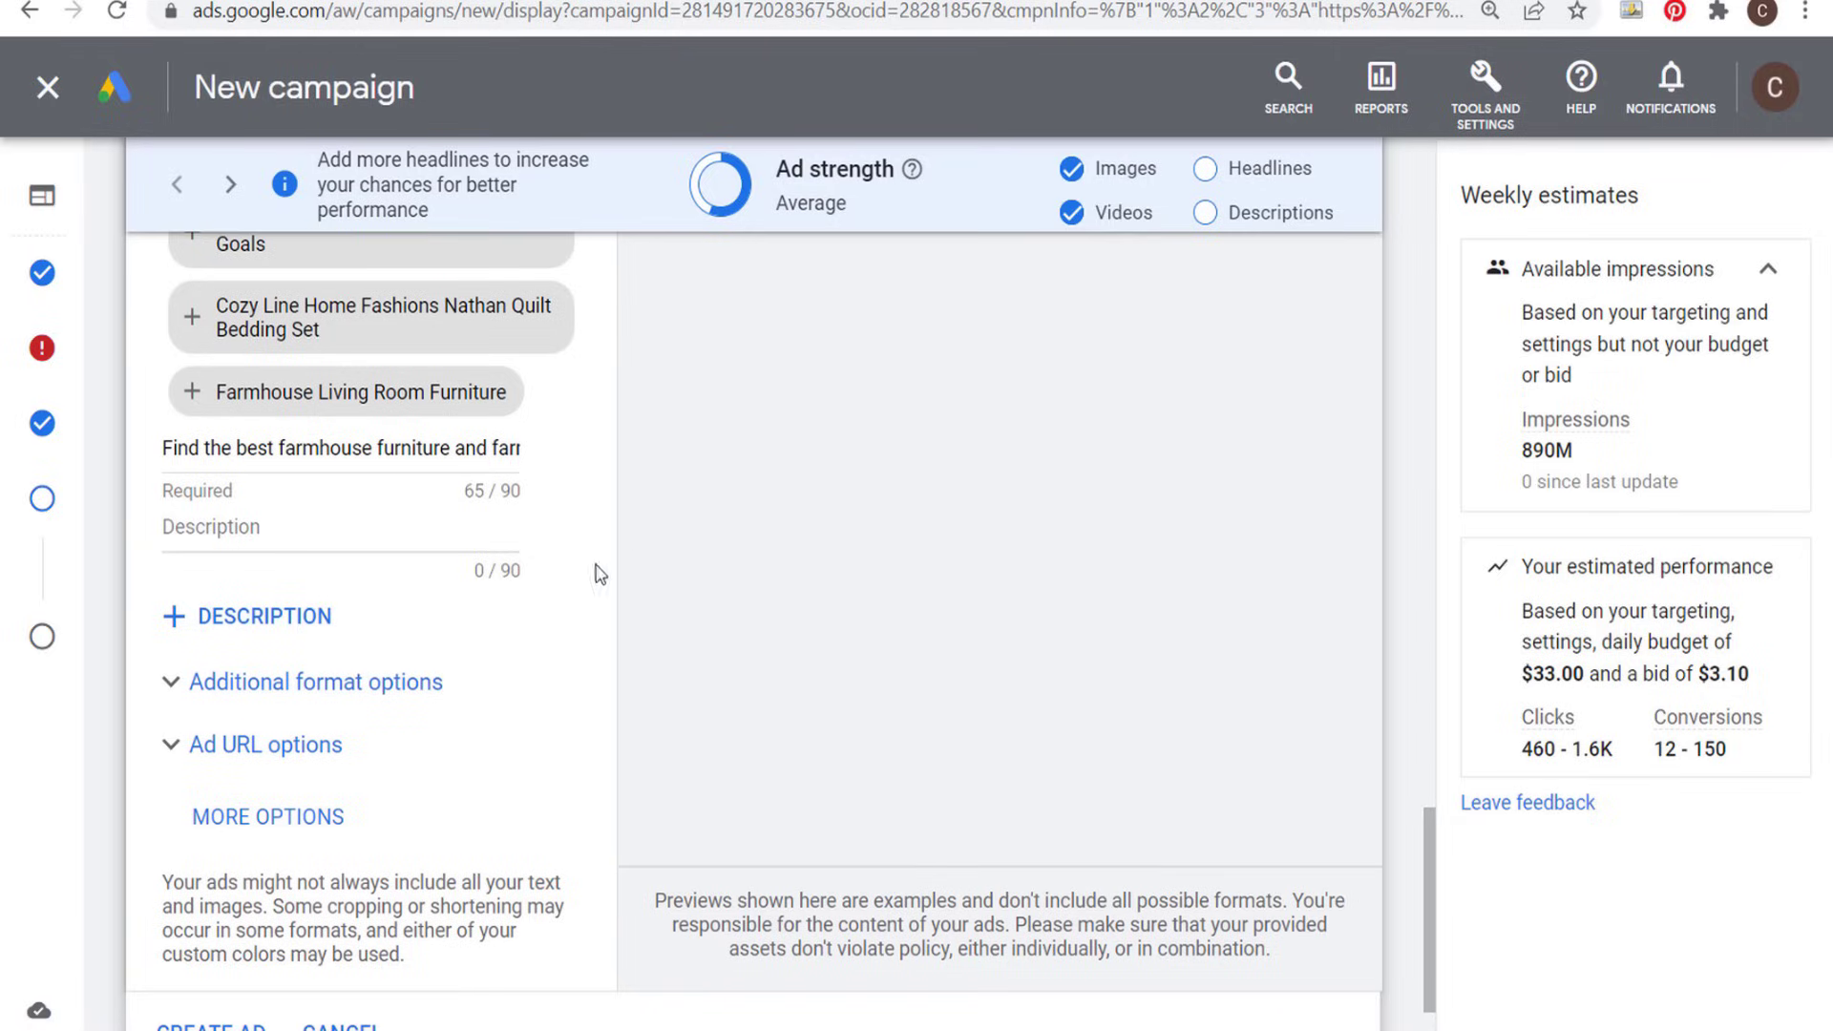
{"action": "left_click", "coordinate": [296, 619]}
{"action": "left_click", "coordinate": [260, 702]}
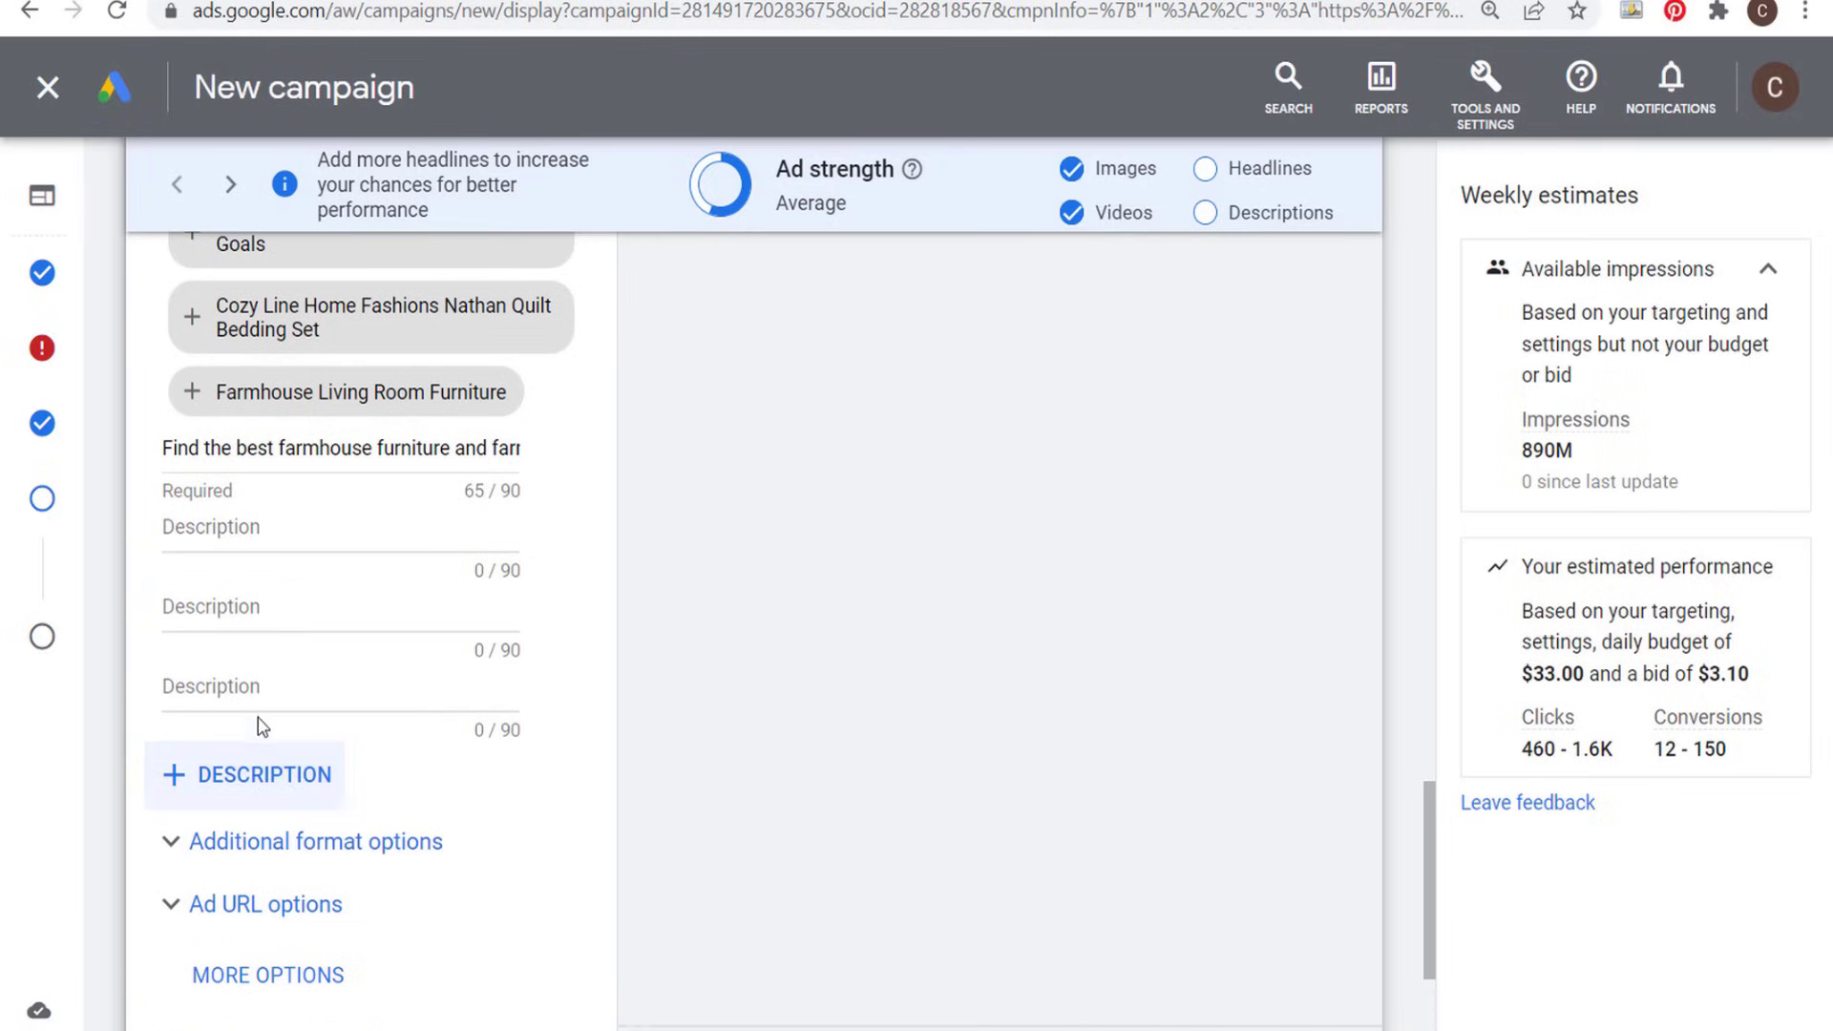
{"action": "left_click", "coordinate": [245, 778]}
{"action": "scroll", "coordinate": [472, 739], "scroll_direction": "up", "scroll_amount": 2}
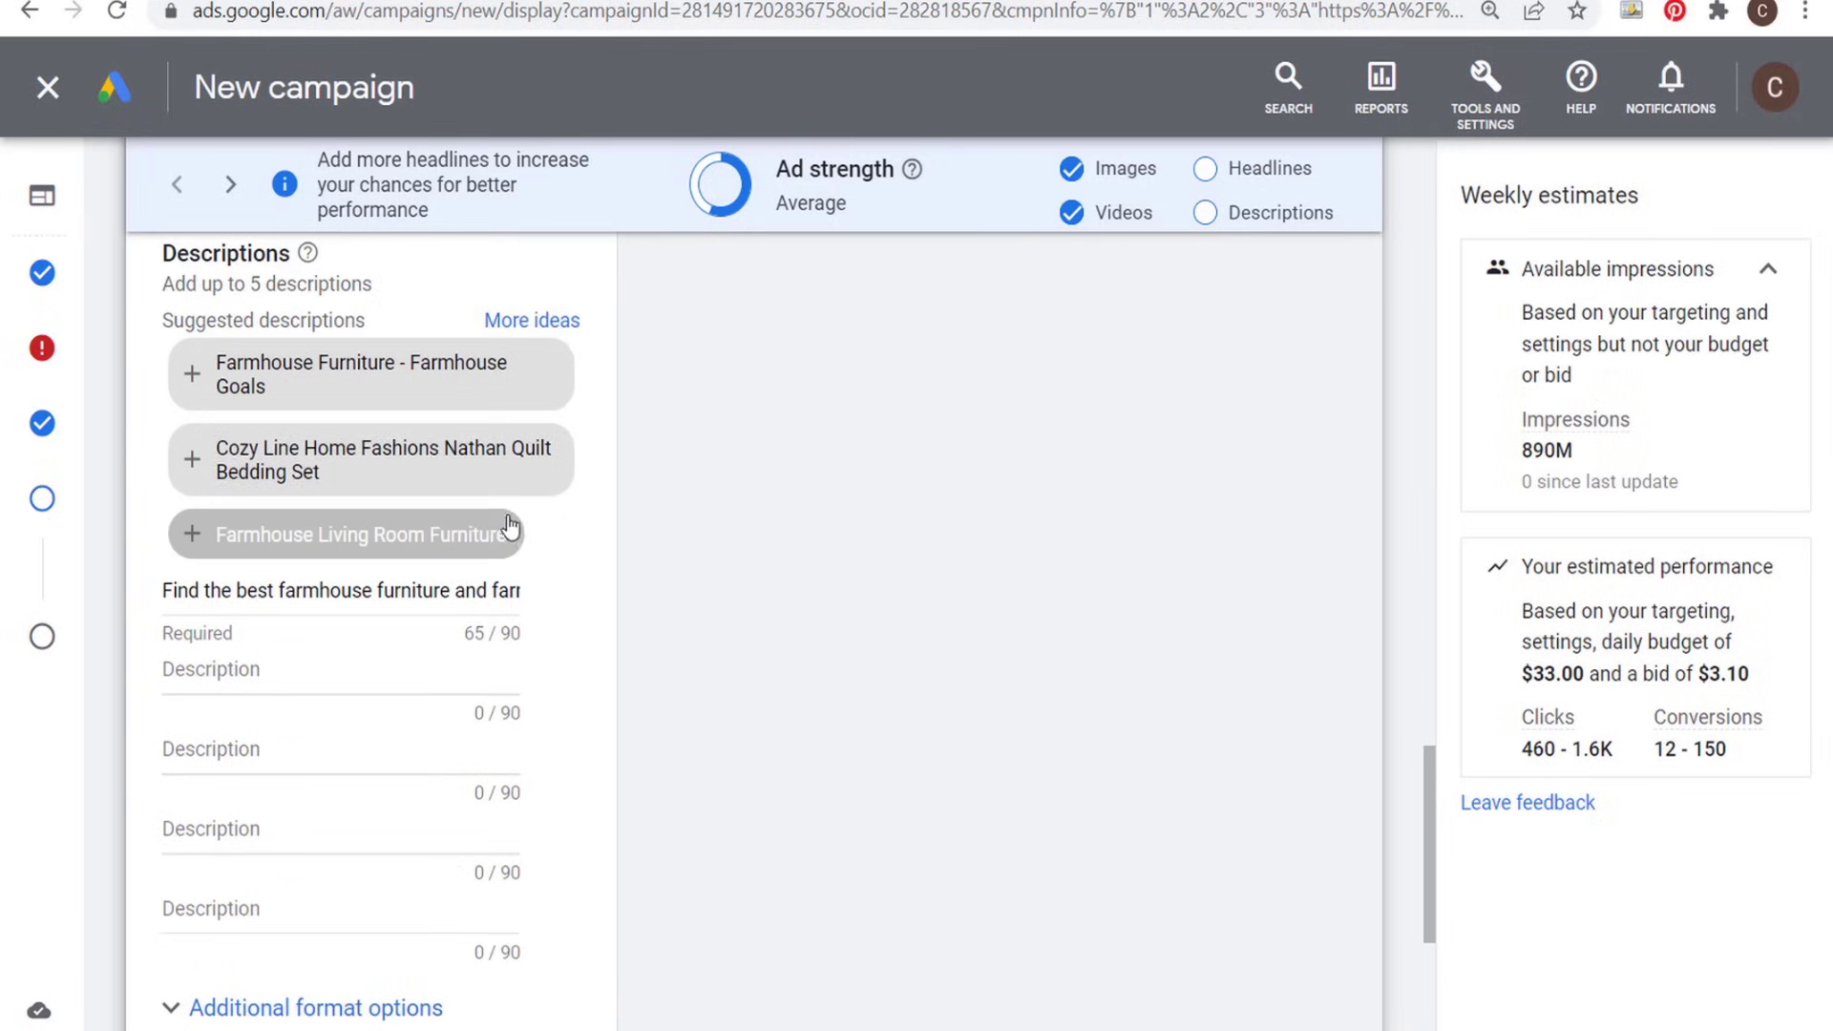
- Review the discount offer on the shop's farmhouse furniture page and the ad's headline and description fields
{"action": "scroll", "coordinate": [811, 515], "scroll_direction": "down", "scroll_amount": 4}
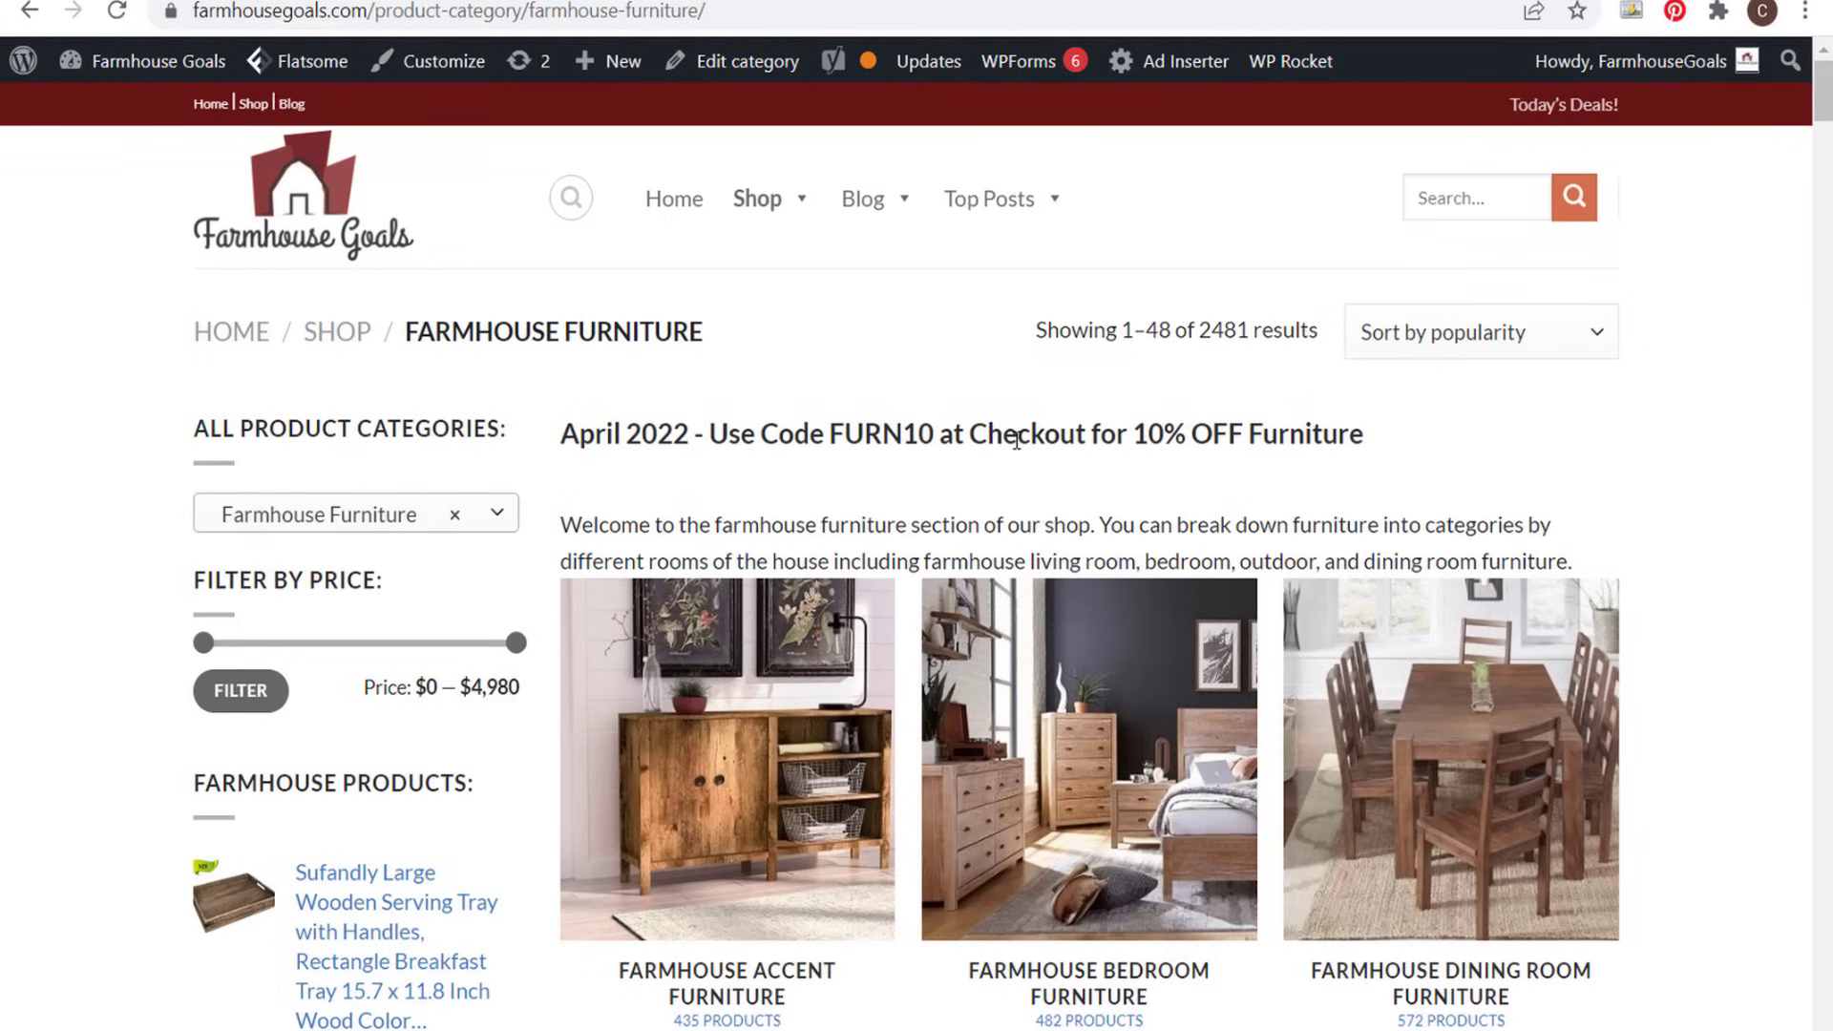
{"action": "left_click", "coordinate": [756, 357]}
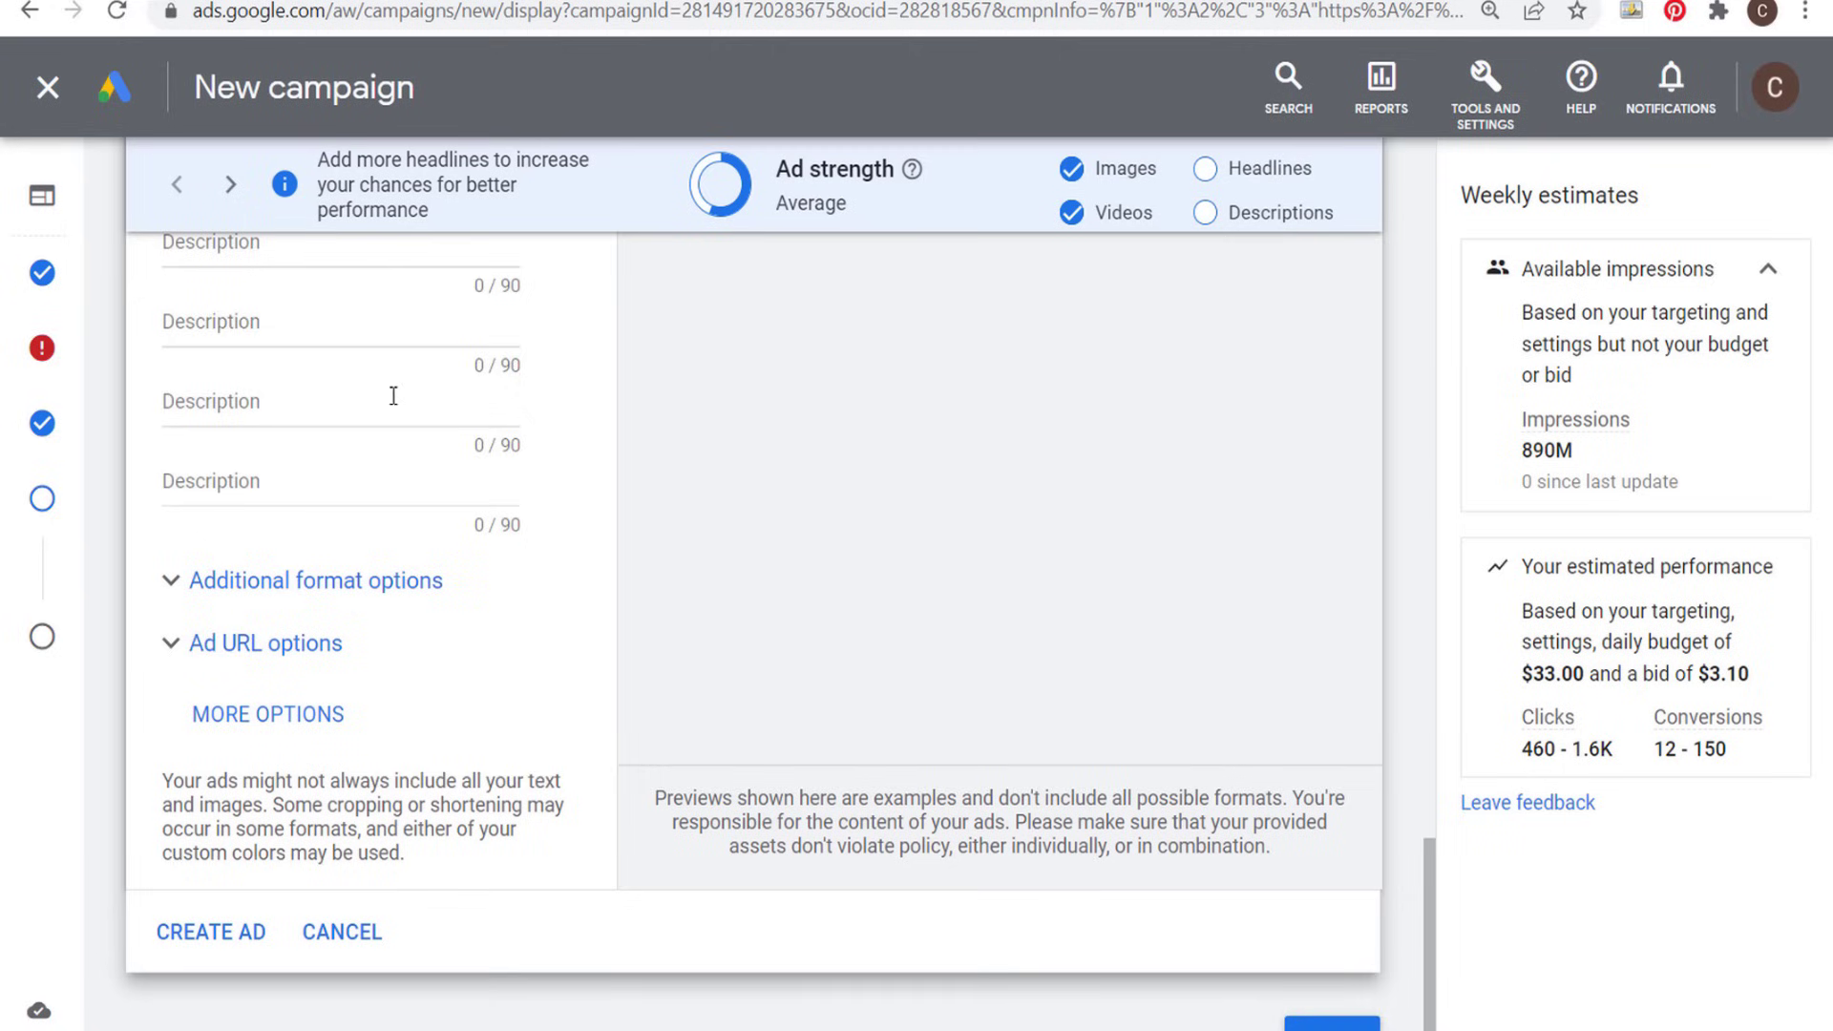
{"action": "scroll", "coordinate": [396, 449], "scroll_direction": "up", "scroll_amount": 1}
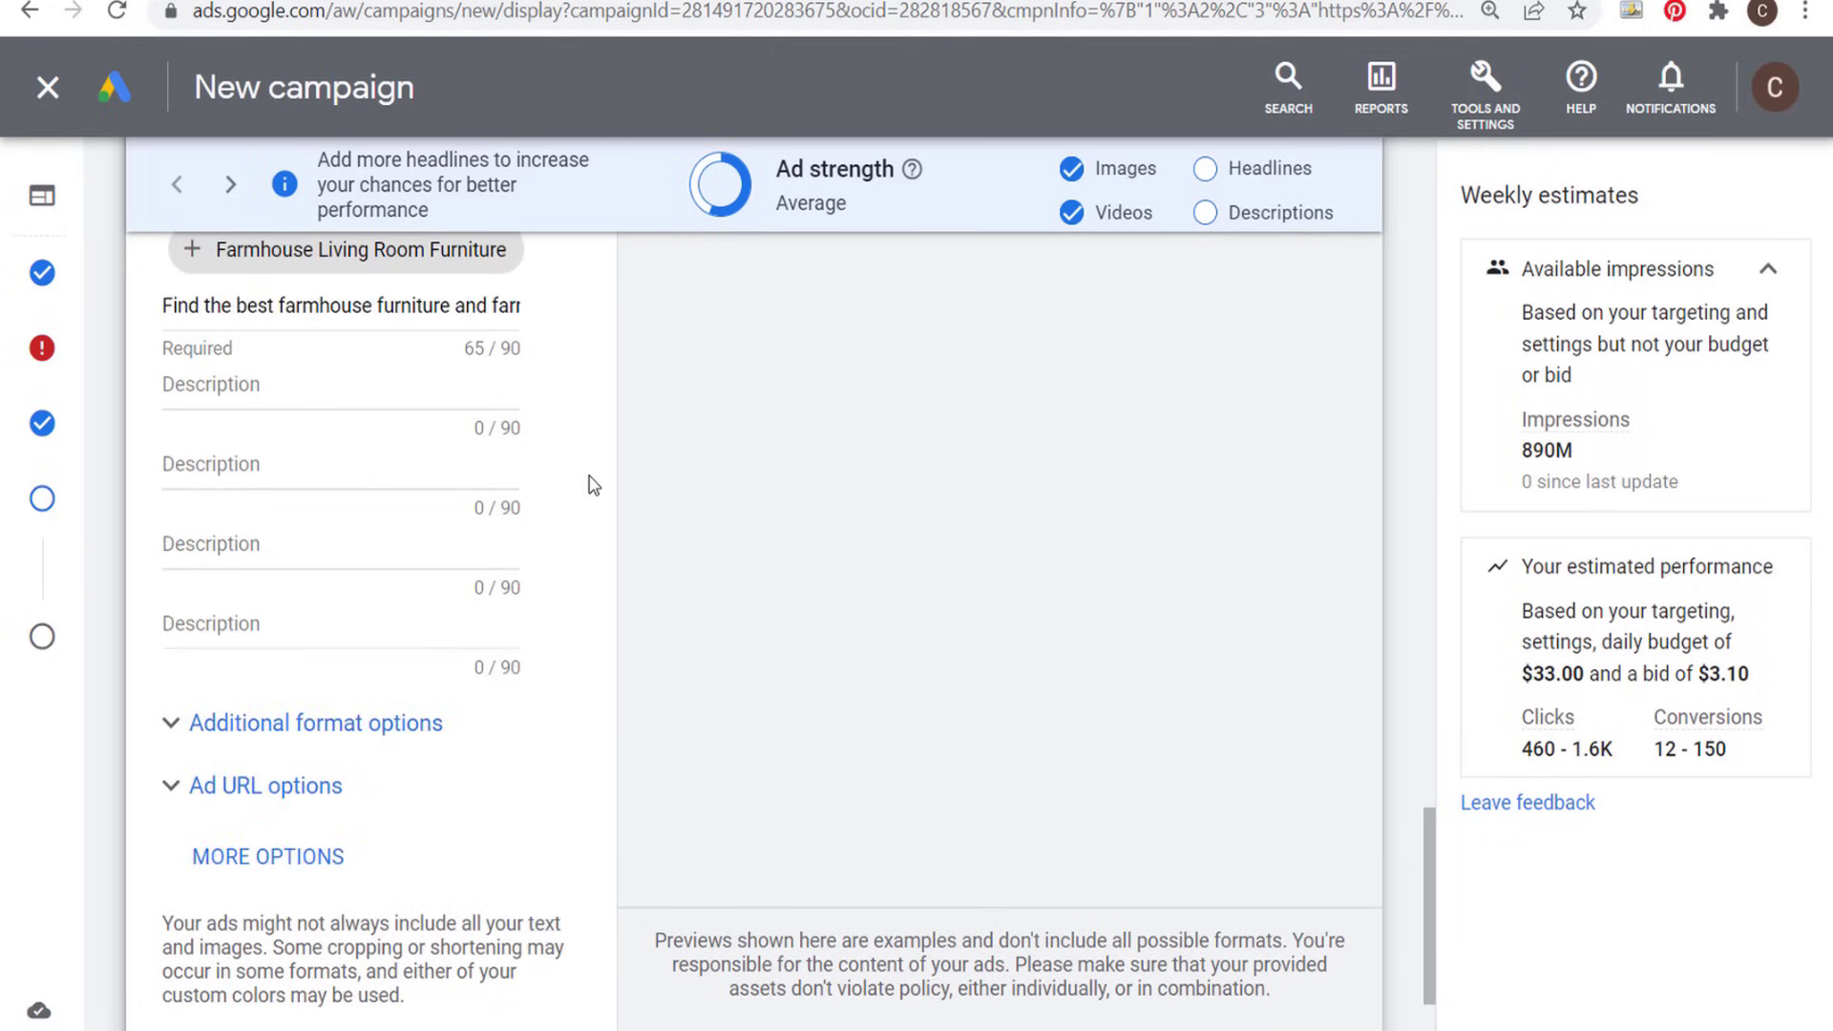
{"action": "scroll", "coordinate": [593, 484], "scroll_direction": "up", "scroll_amount": 10}
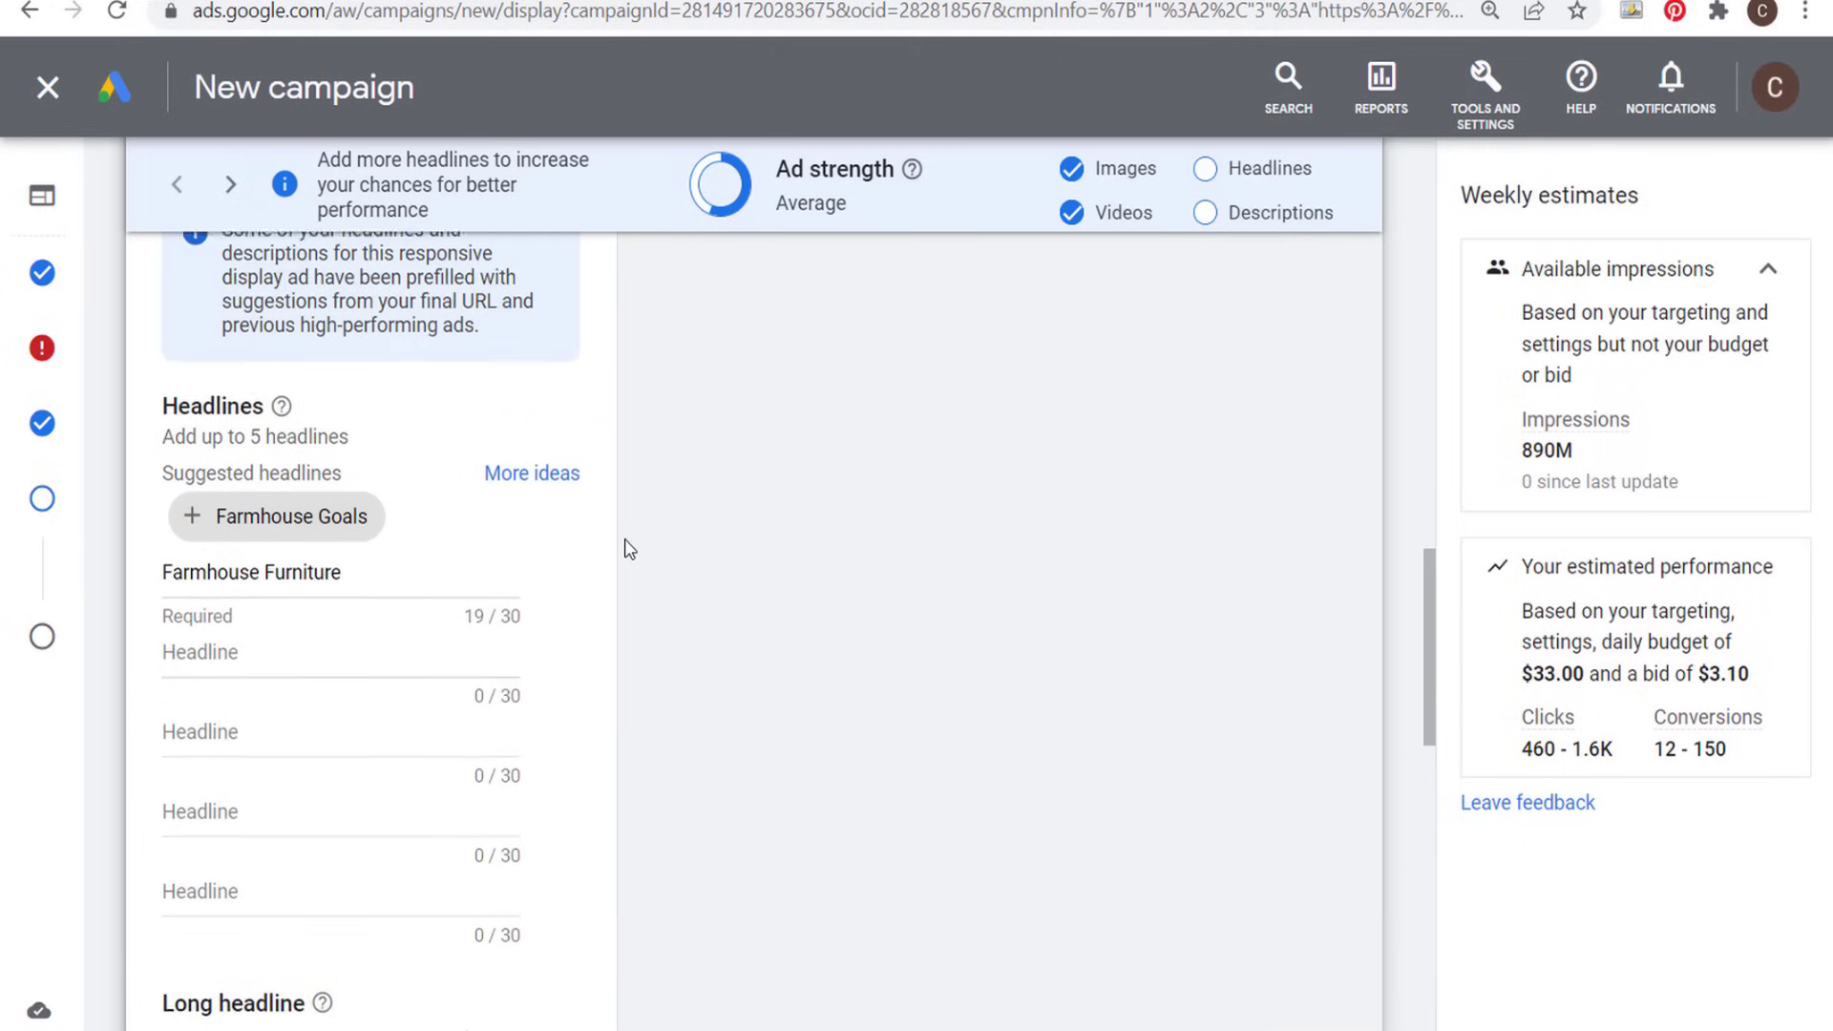
{"action": "scroll", "coordinate": [628, 553], "scroll_direction": "up", "scroll_amount": 5}
{"action": "scroll", "coordinate": [617, 630], "scroll_direction": "down", "scroll_amount": 4}
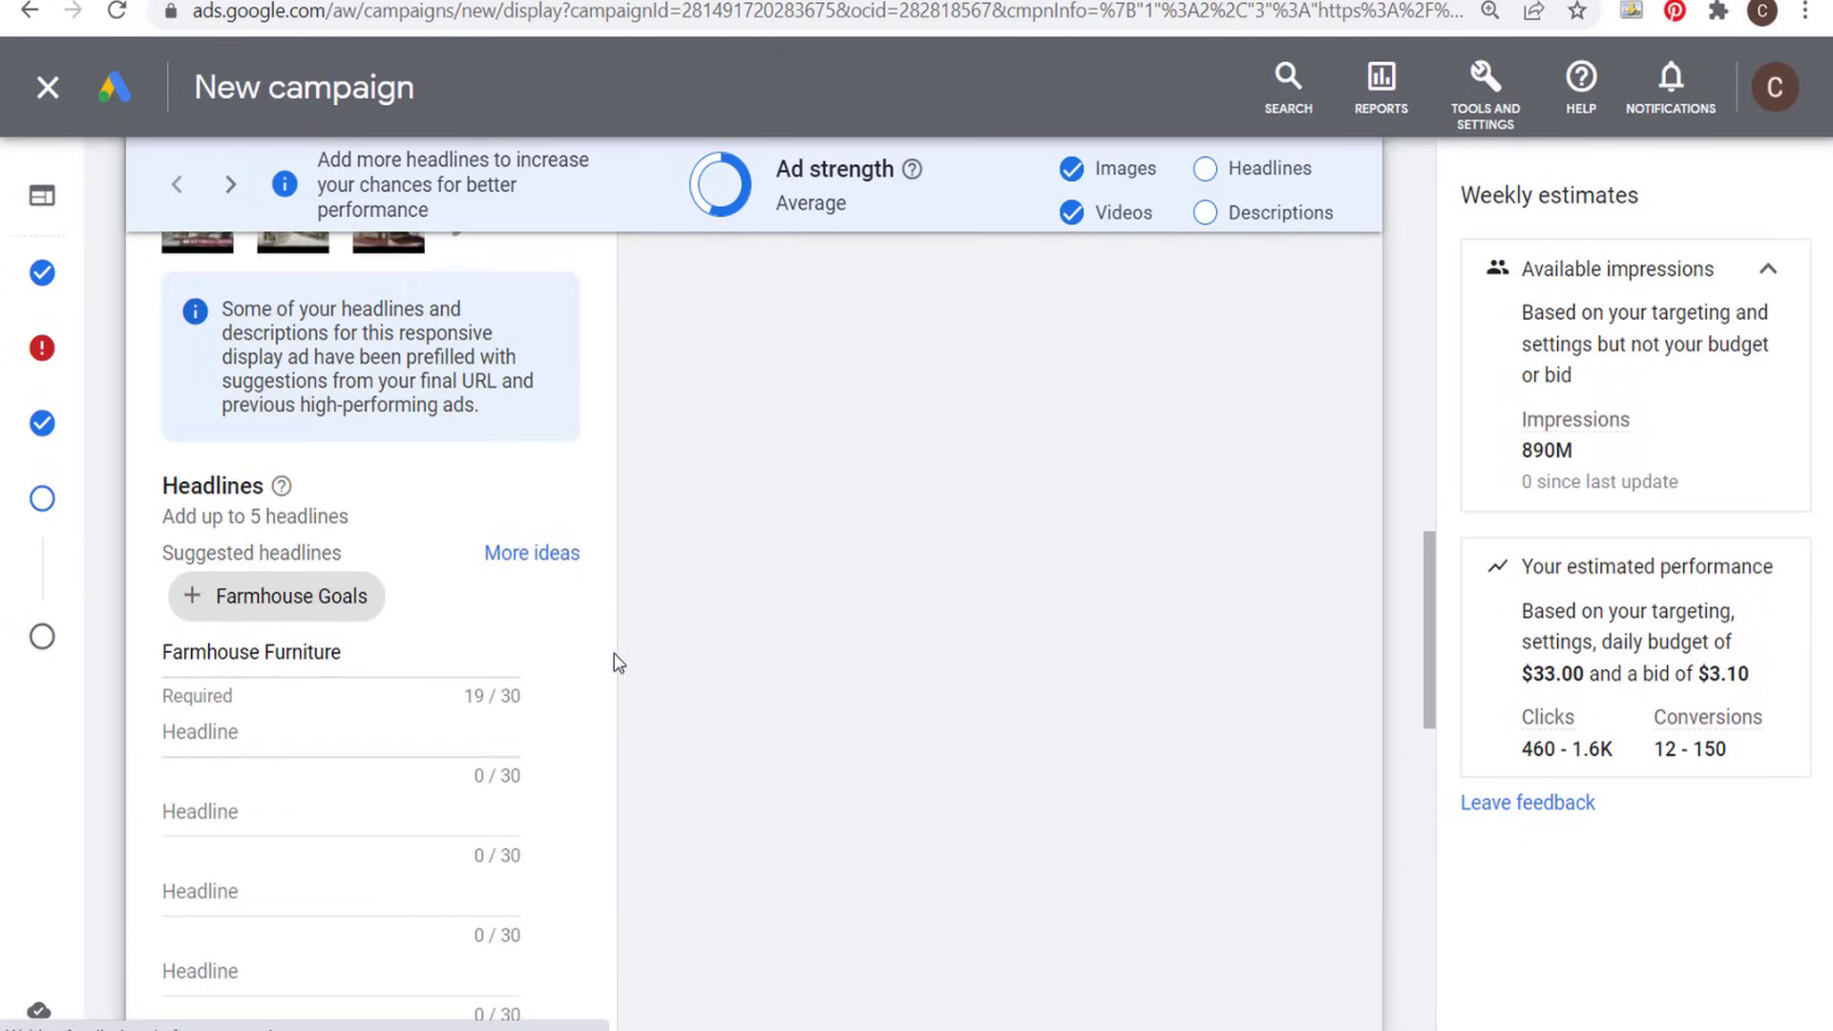
{"action": "scroll", "coordinate": [611, 660], "scroll_direction": "down", "scroll_amount": 1}
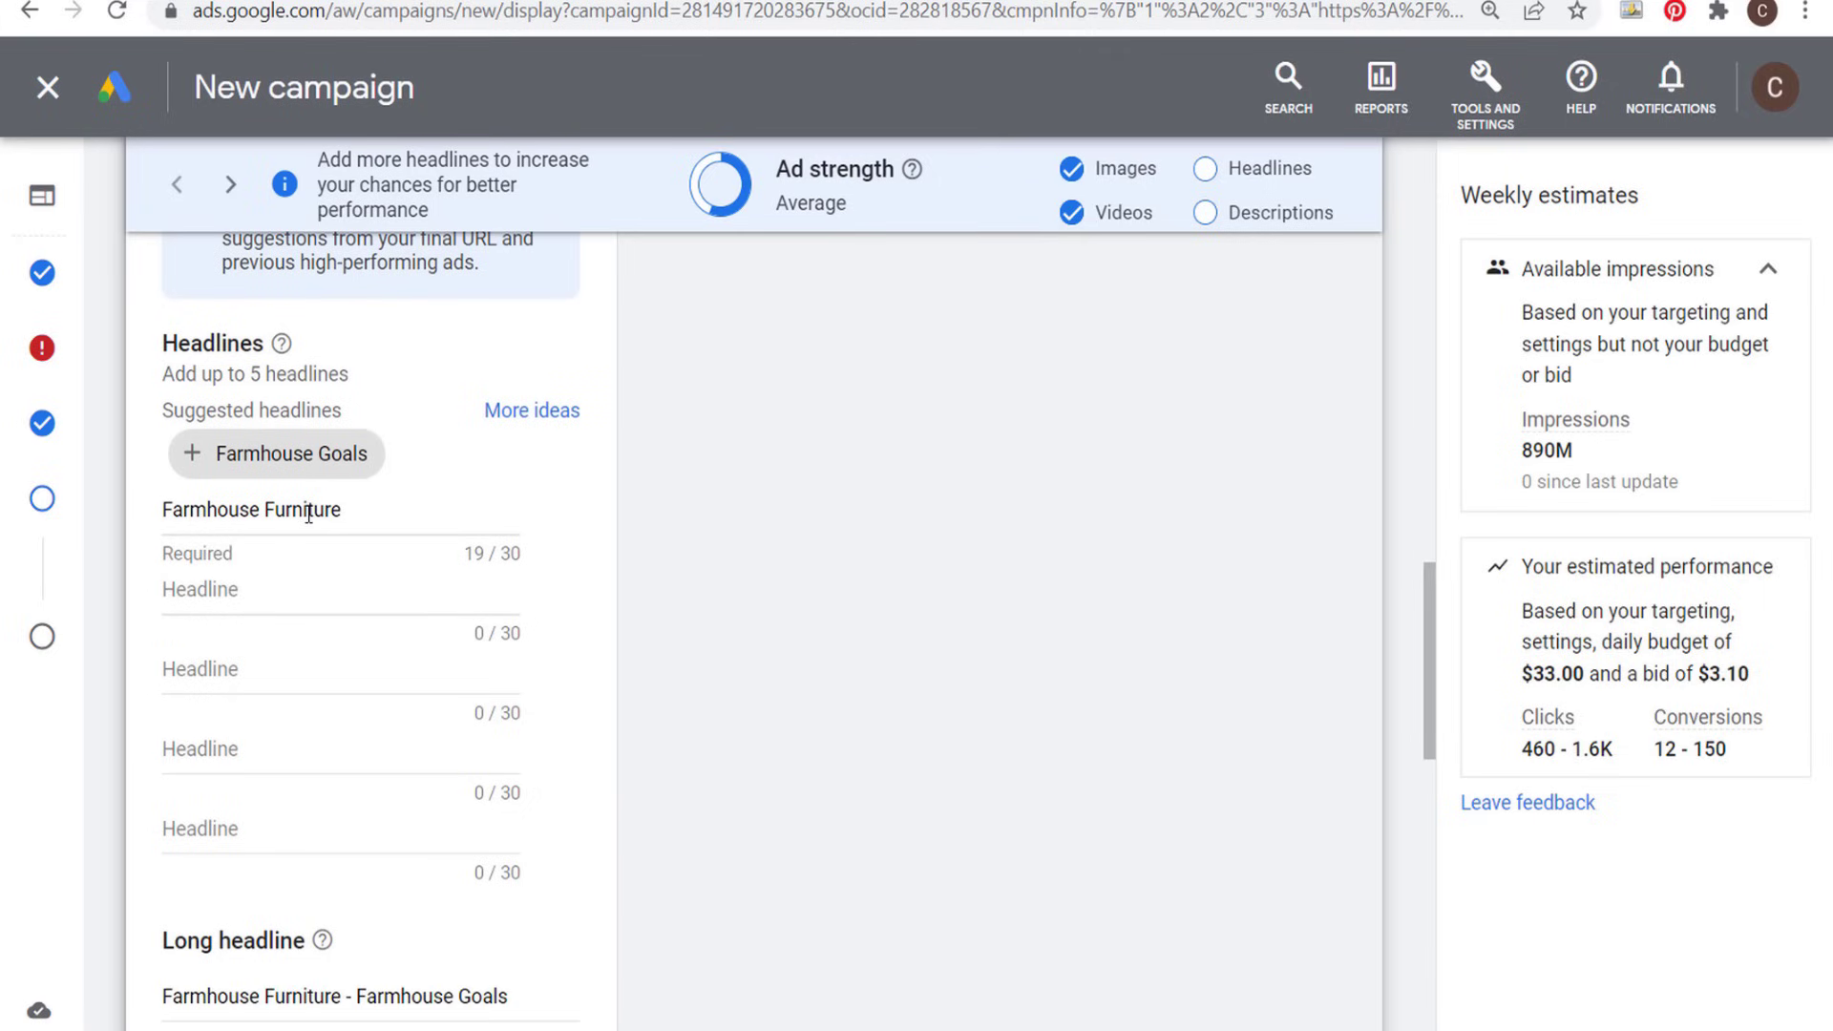
{"action": "scroll", "coordinate": [145, 468], "scroll_direction": "down", "scroll_amount": 4}
{"action": "scroll", "coordinate": [813, 617], "scroll_direction": "down", "scroll_amount": 4}
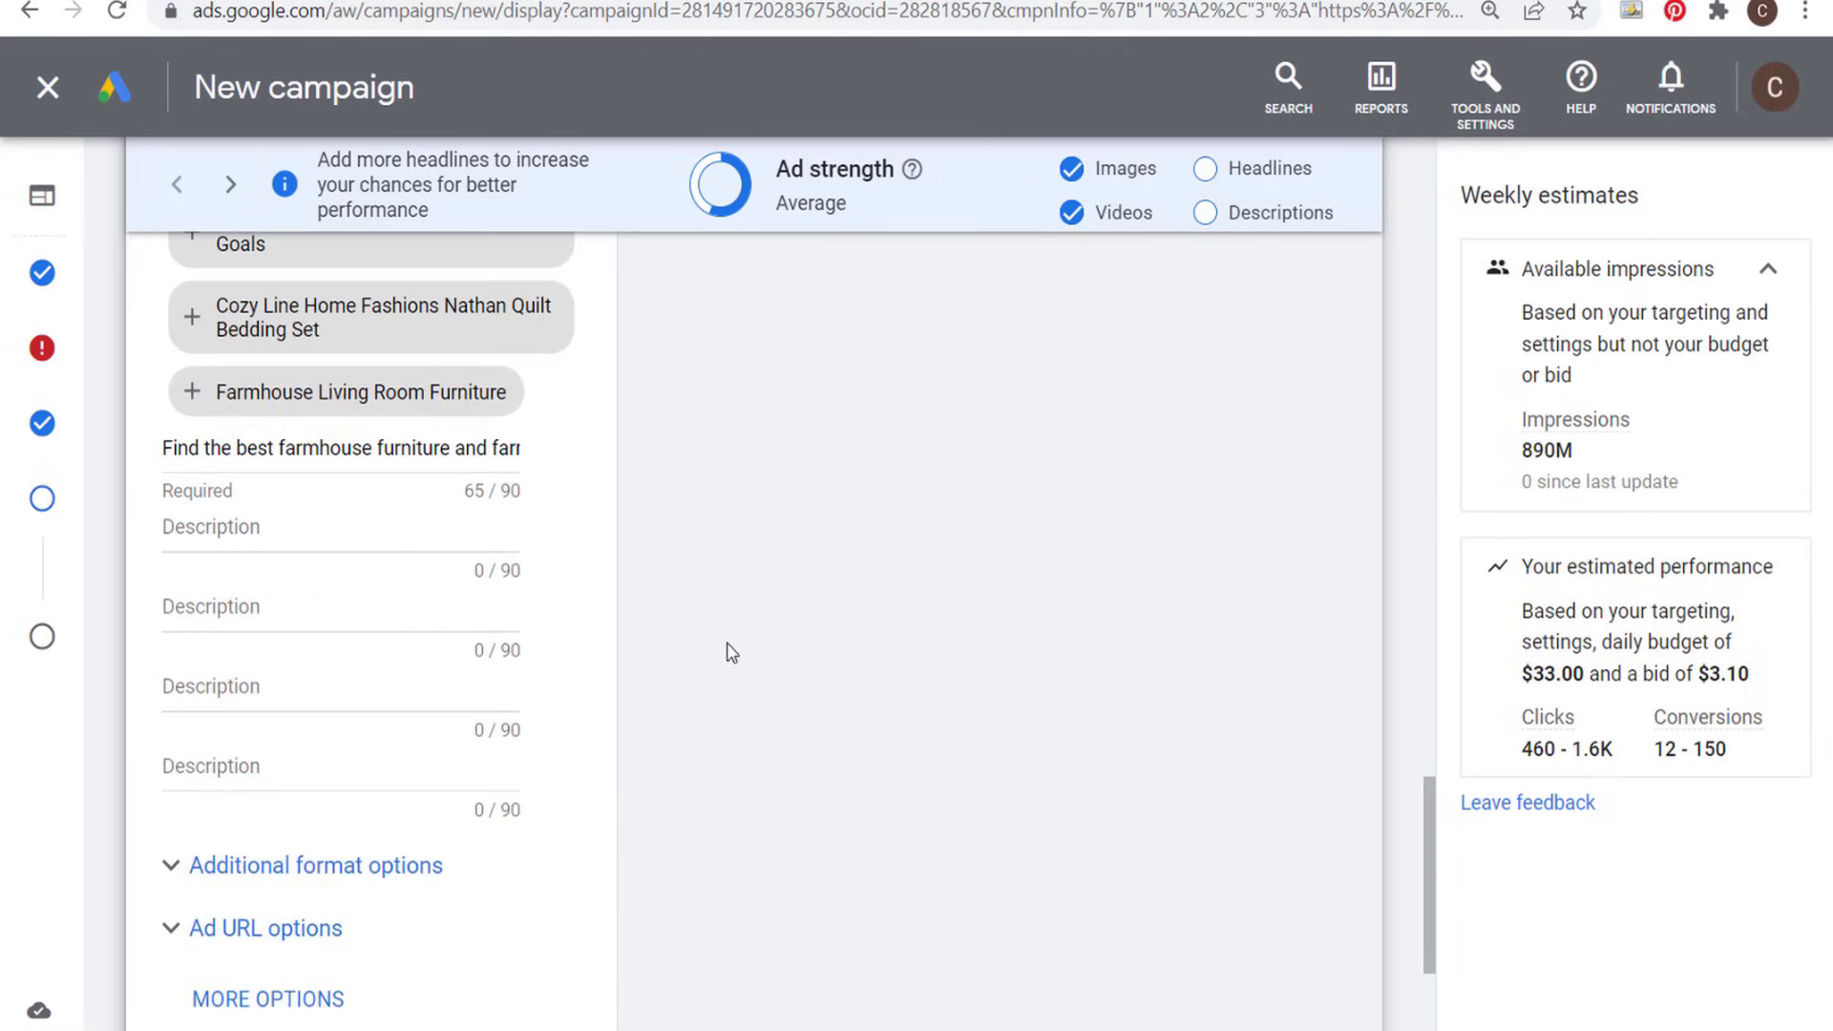
{"action": "scroll", "coordinate": [516, 556], "scroll_direction": "down", "scroll_amount": 3}
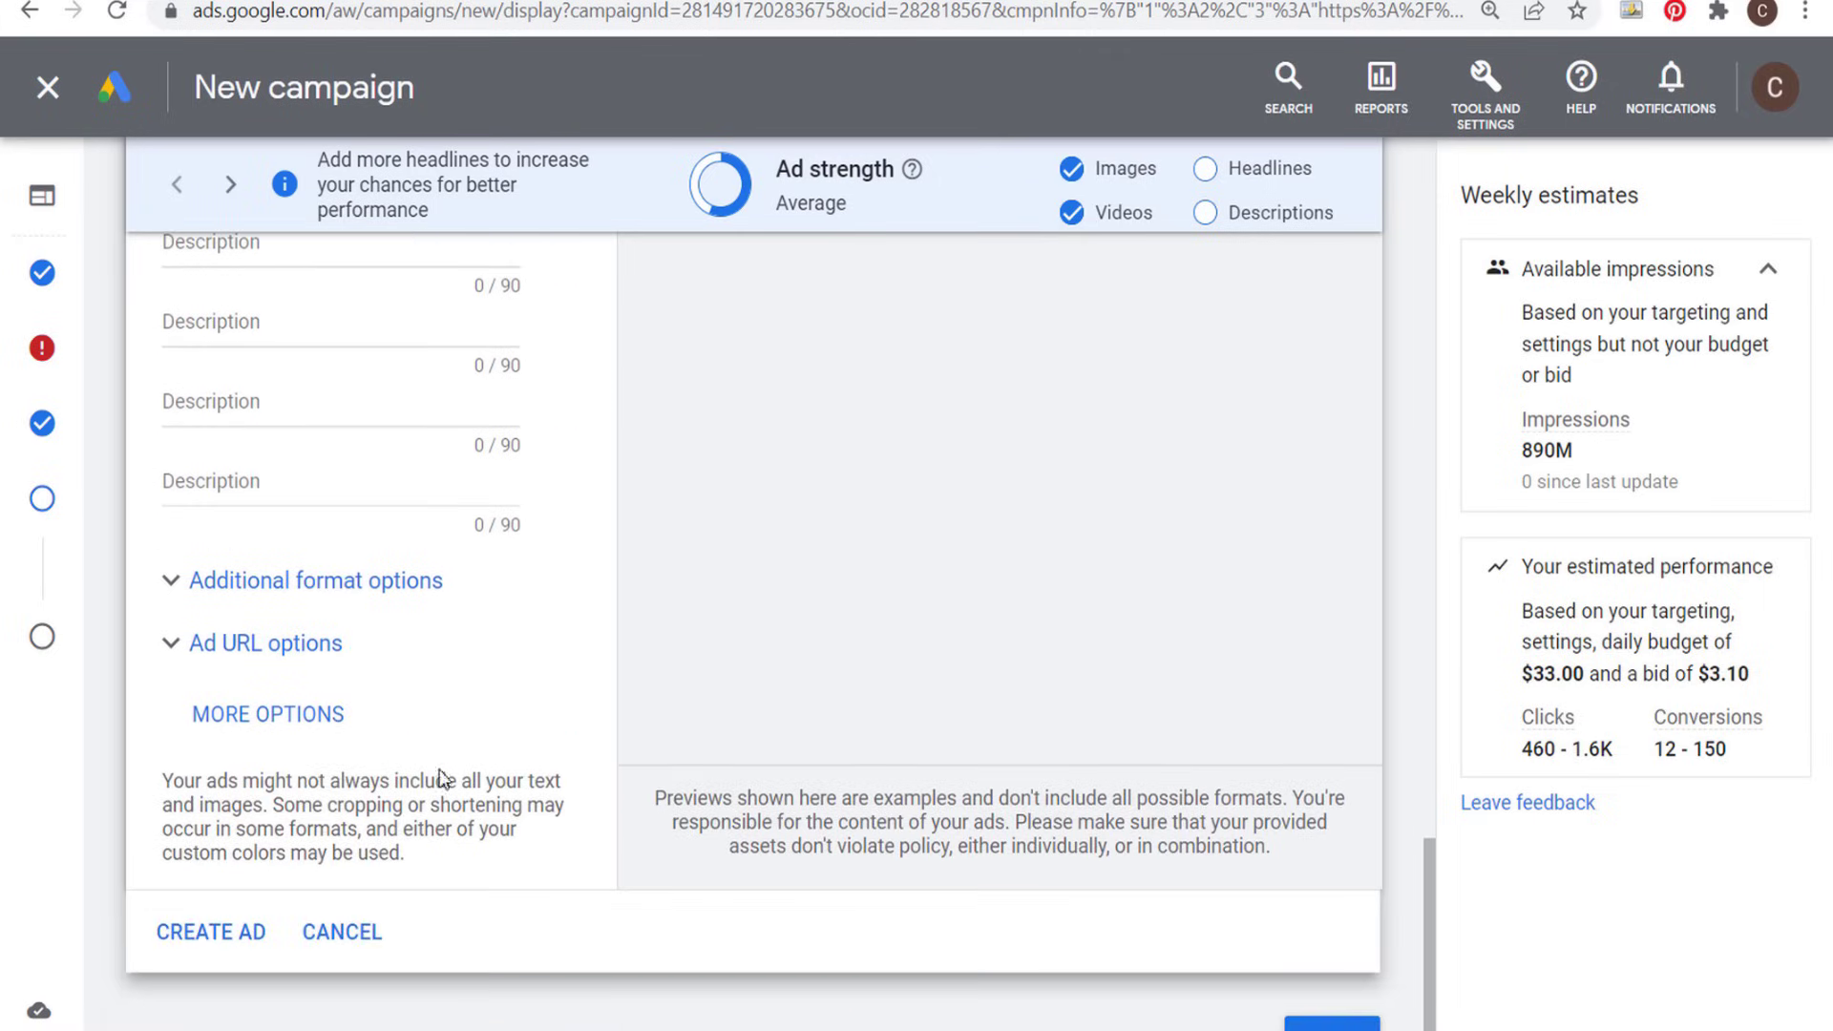
- Review the wording of the ad's five headlines and its long headline
{"action": "scroll", "coordinate": [721, 491], "scroll_direction": "up", "scroll_amount": 8}
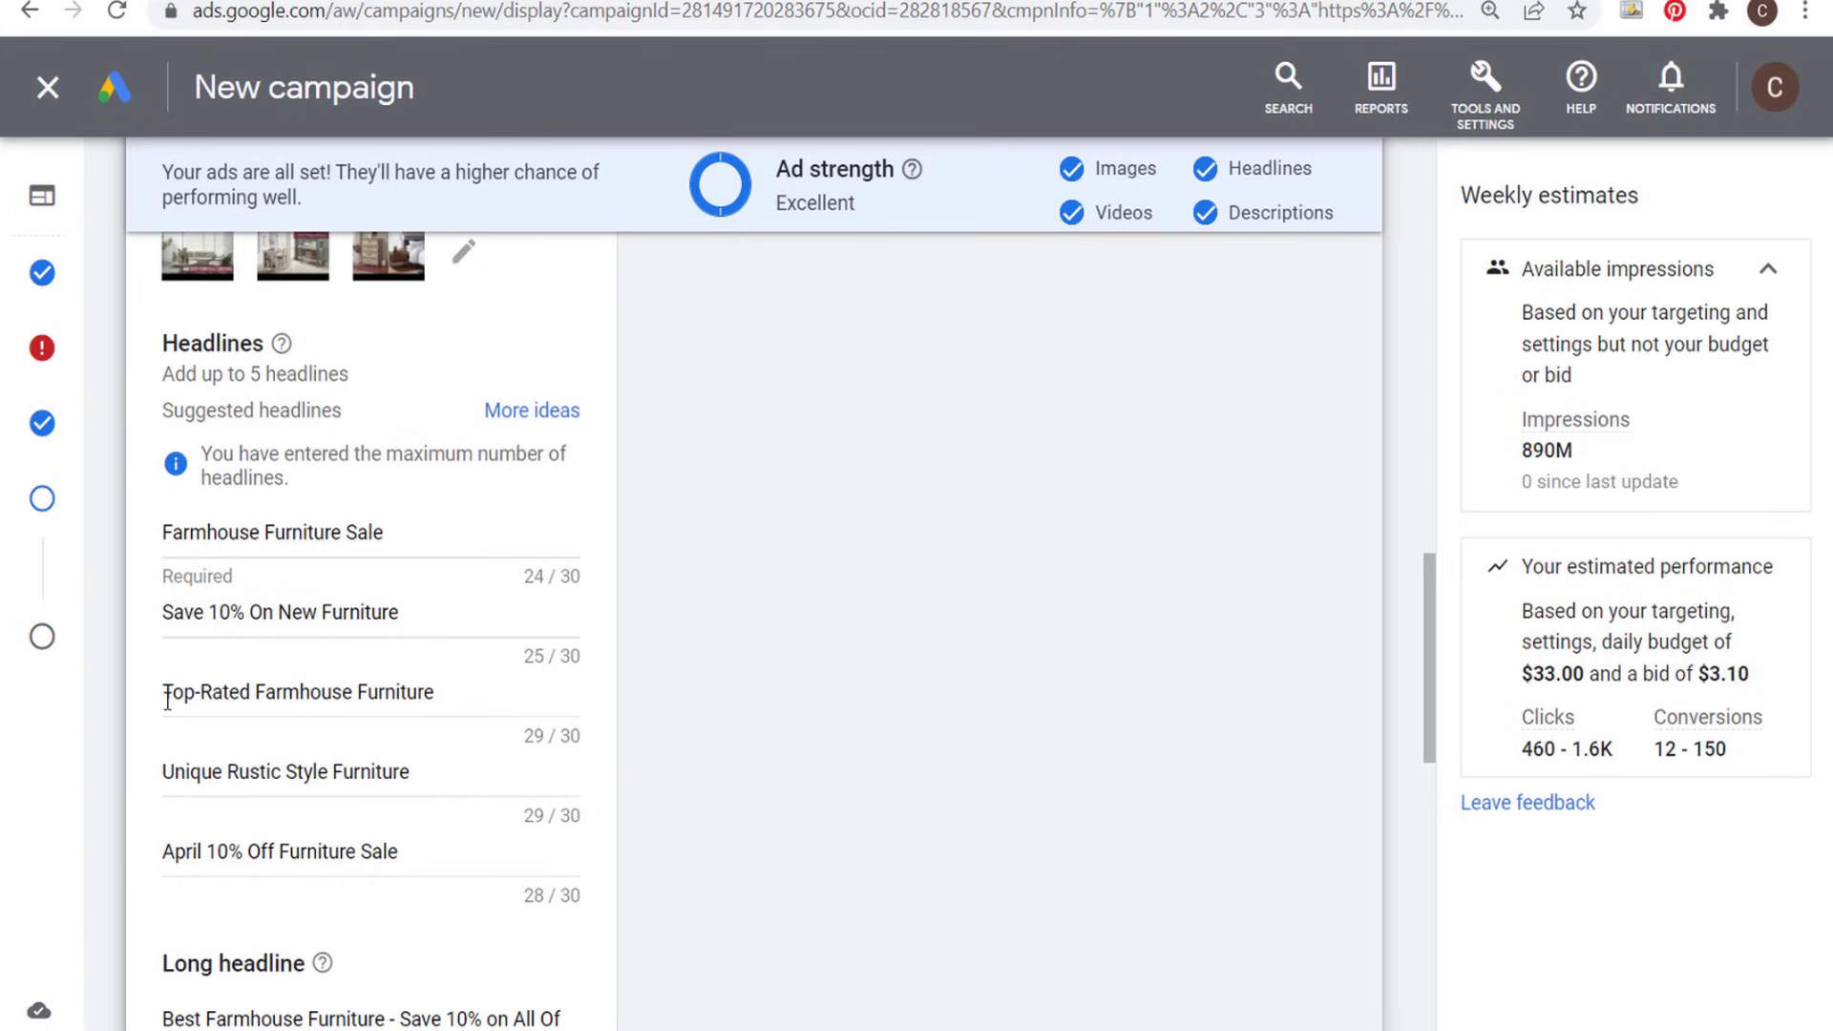
{"action": "double_click", "coordinate": [223, 771]}
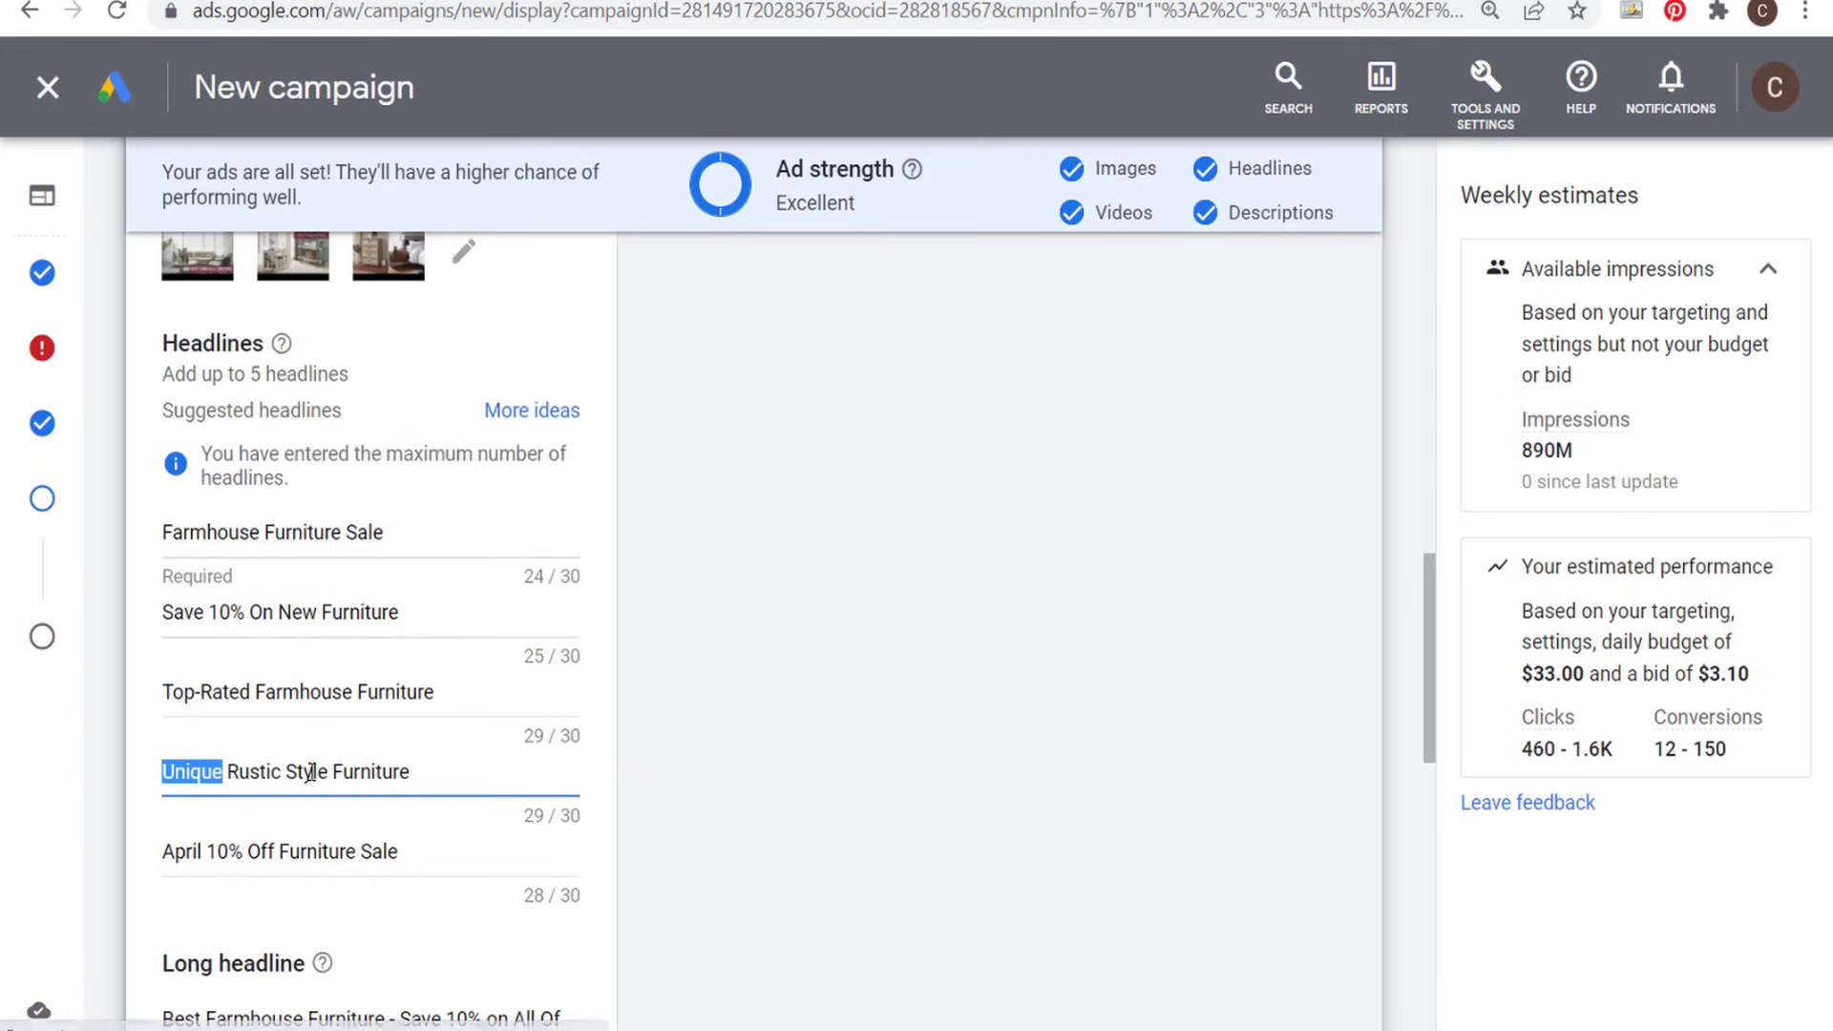
{"action": "left_click", "coordinate": [312, 772]}
{"action": "left_click_drag", "start_coordinate": [178, 851], "coordinate": [344, 852]}
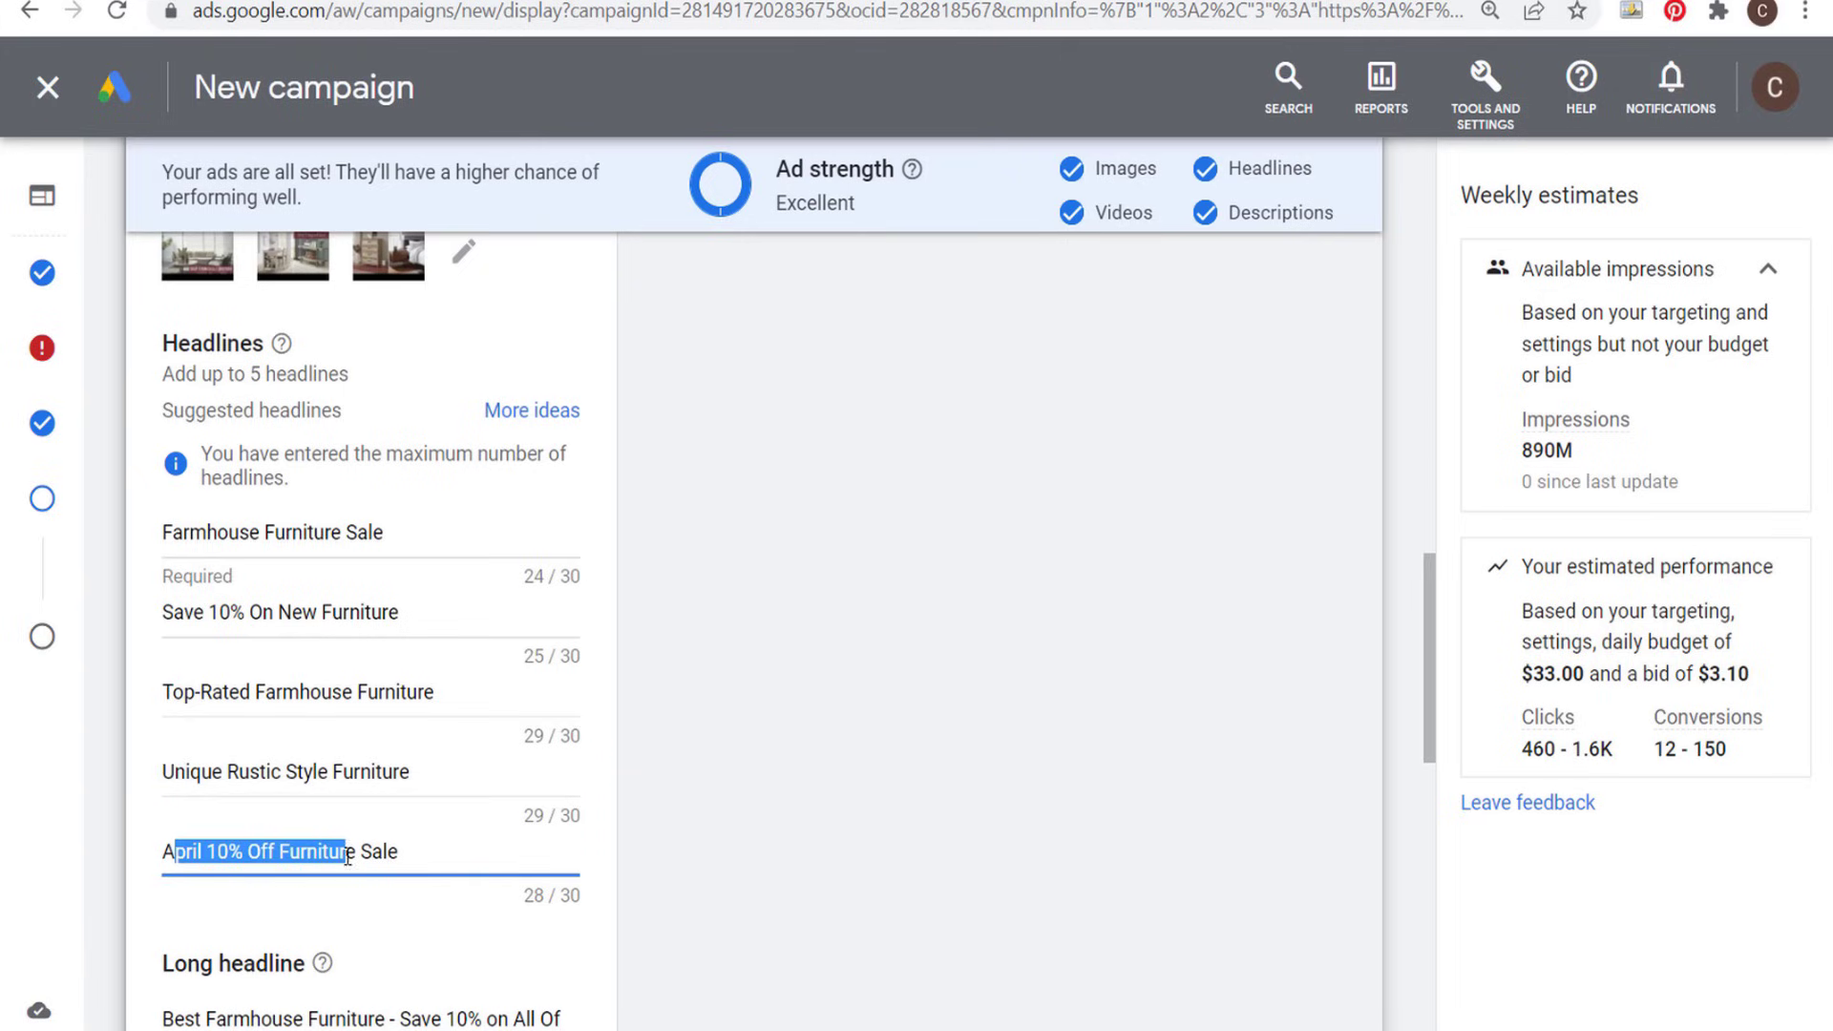
{"action": "left_click", "coordinate": [720, 736]}
{"action": "scroll", "coordinate": [711, 730], "scroll_direction": "down", "scroll_amount": 1}
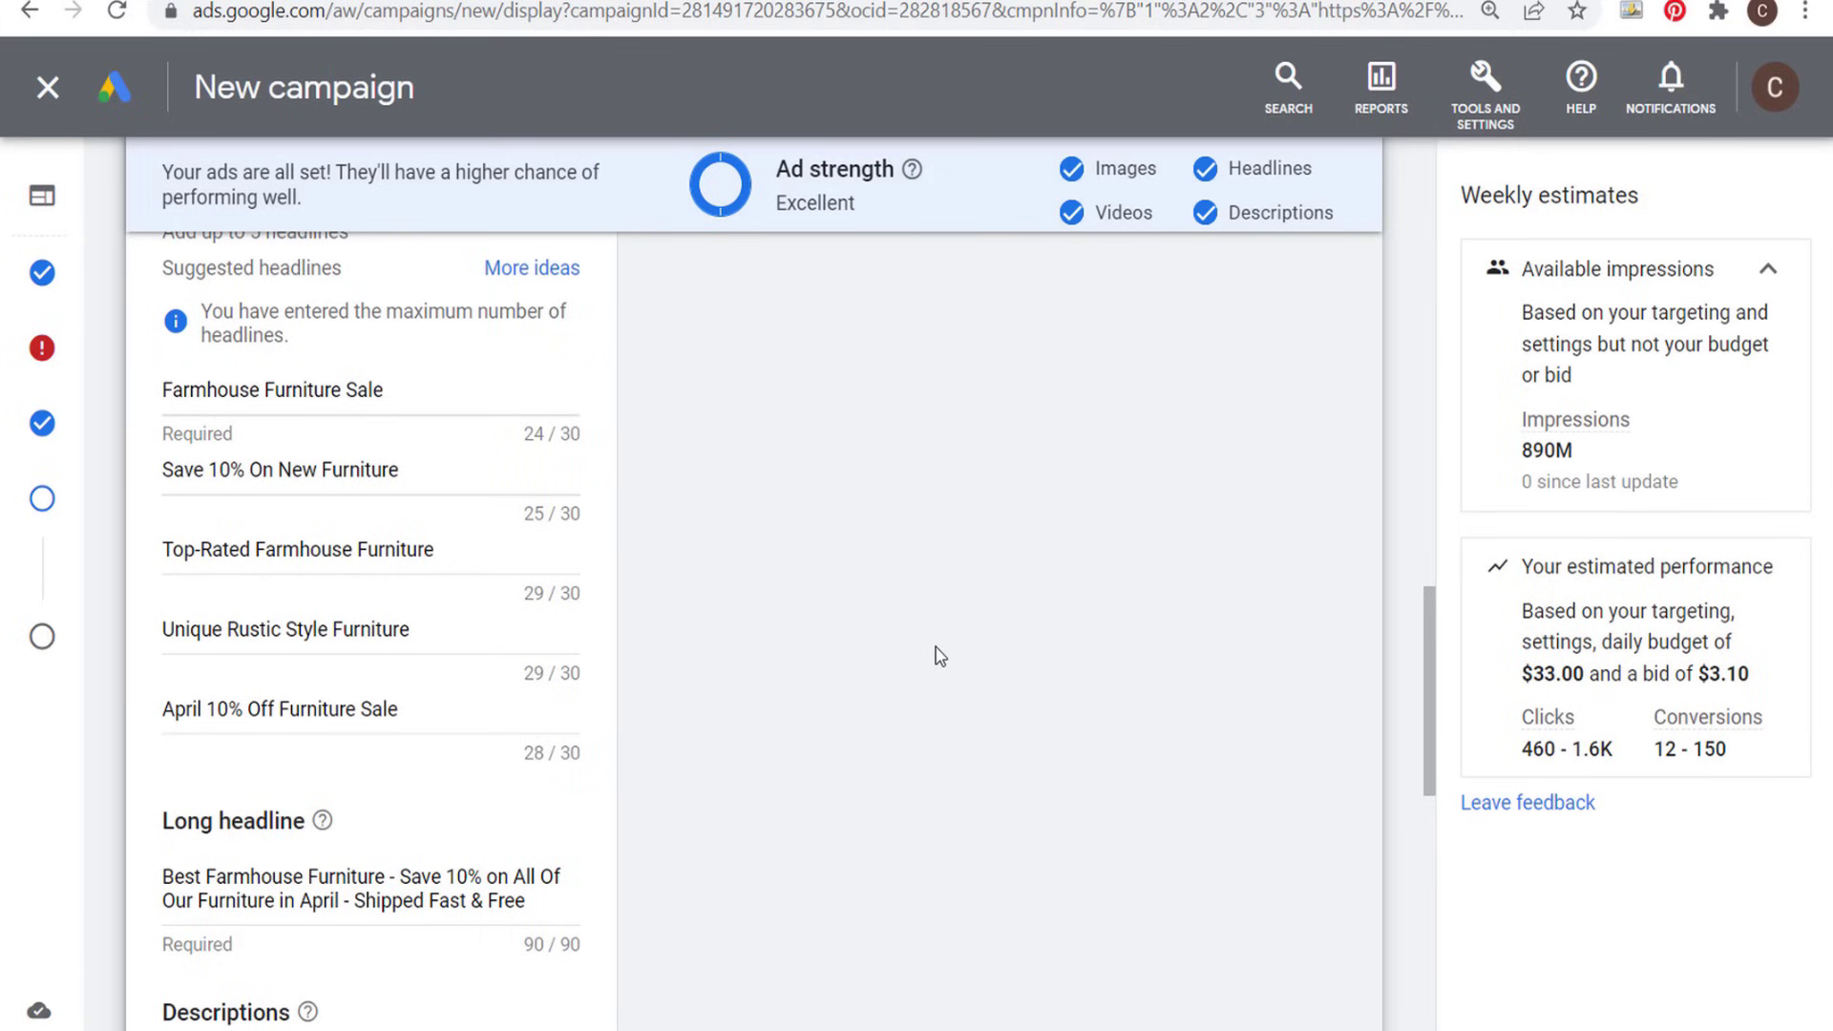
{"action": "scroll", "coordinate": [935, 656], "scroll_direction": "down", "scroll_amount": 1}
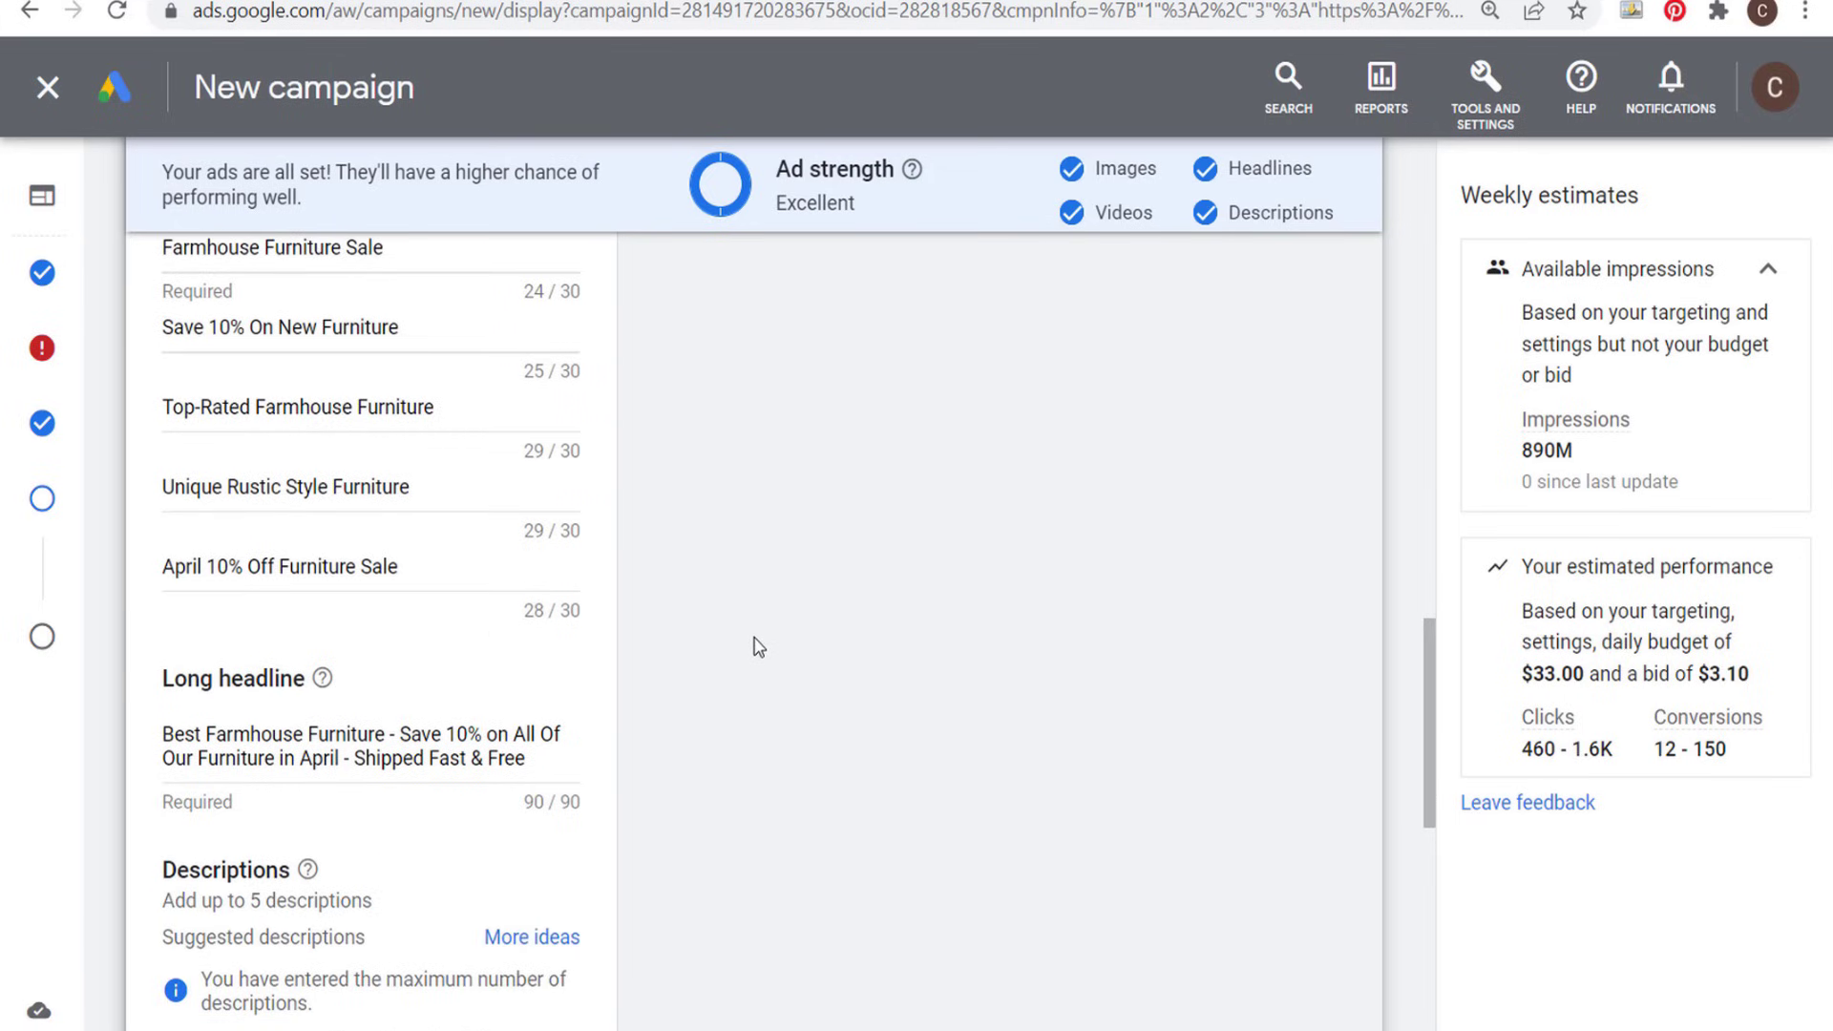
- Read through the ad's five descriptions, including the shipping, sale and top-rated furniture texts
{"action": "scroll", "coordinate": [764, 639], "scroll_direction": "down", "scroll_amount": 3}
{"action": "scroll", "coordinate": [798, 632], "scroll_direction": "down", "scroll_amount": 1}
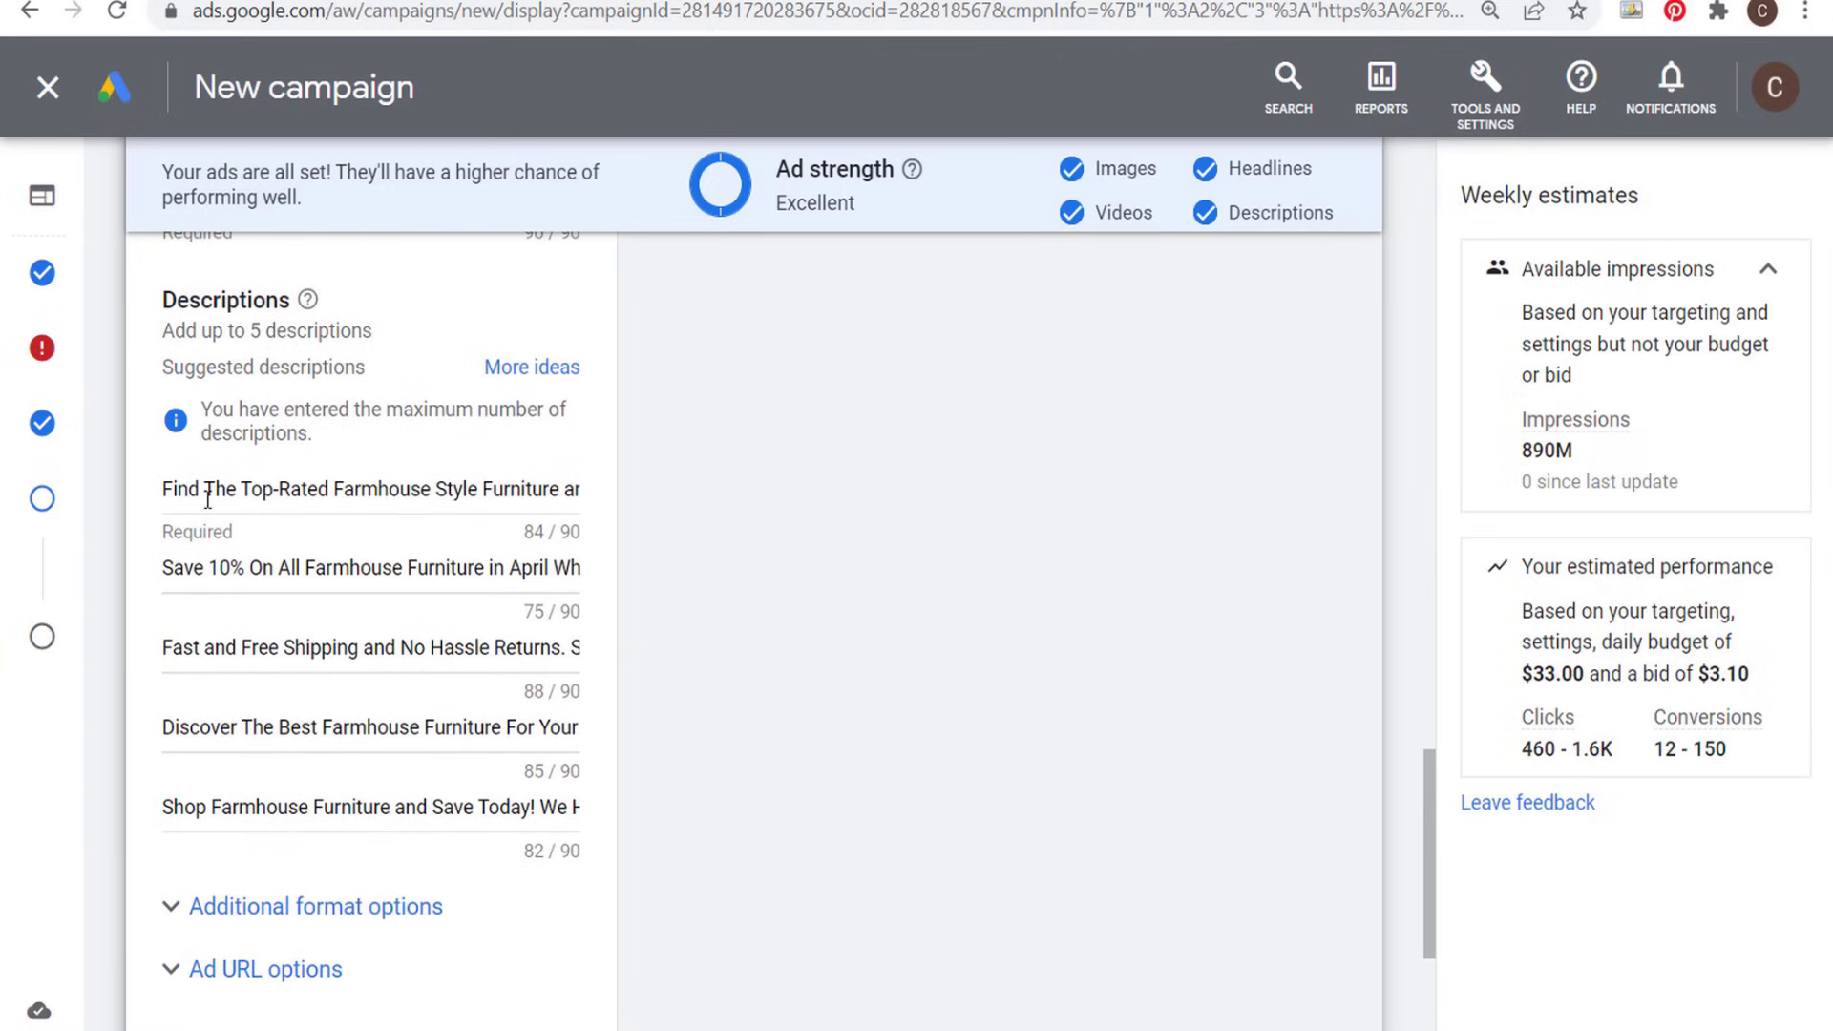
{"action": "left_click_drag", "start_coordinate": [176, 489], "coordinate": [334, 487]}
{"action": "left_click", "coordinate": [469, 488]}
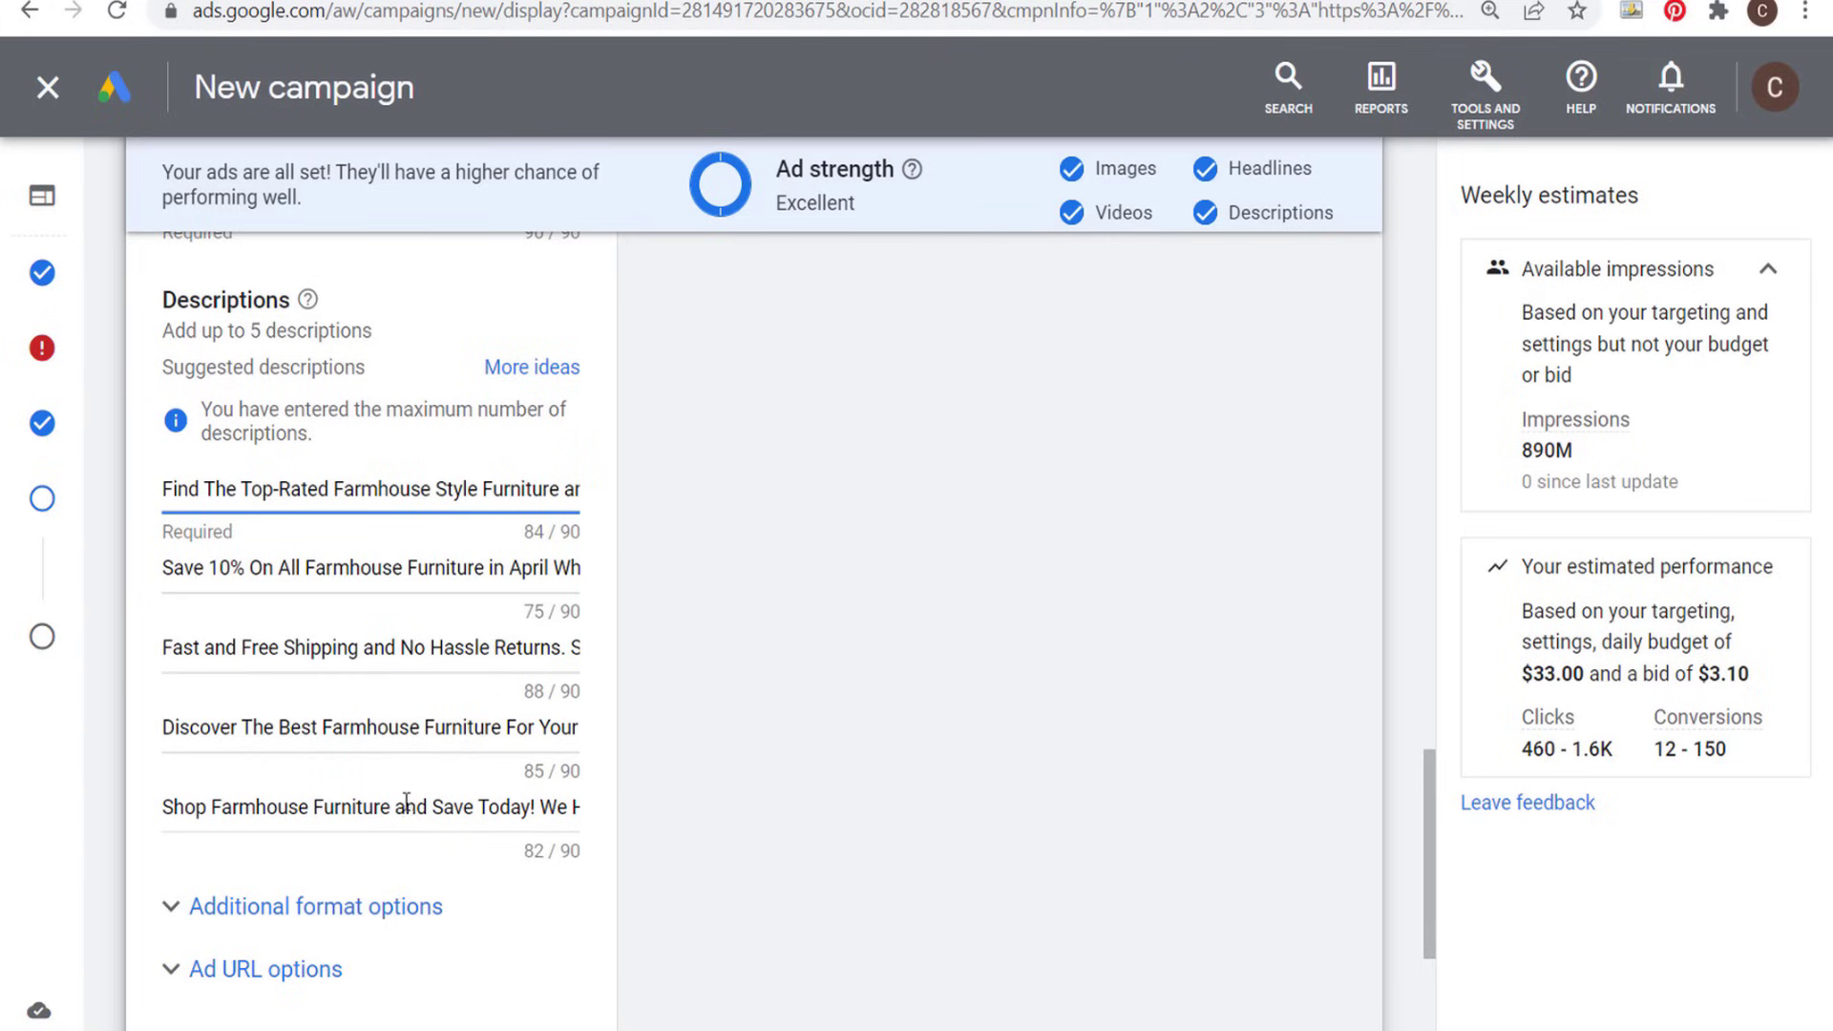
{"action": "left_click_drag", "start_coordinate": [397, 806], "coordinate": [587, 813]}
{"action": "left_click_drag", "start_coordinate": [436, 730], "coordinate": [719, 728]}
{"action": "left_click", "coordinate": [719, 728]}
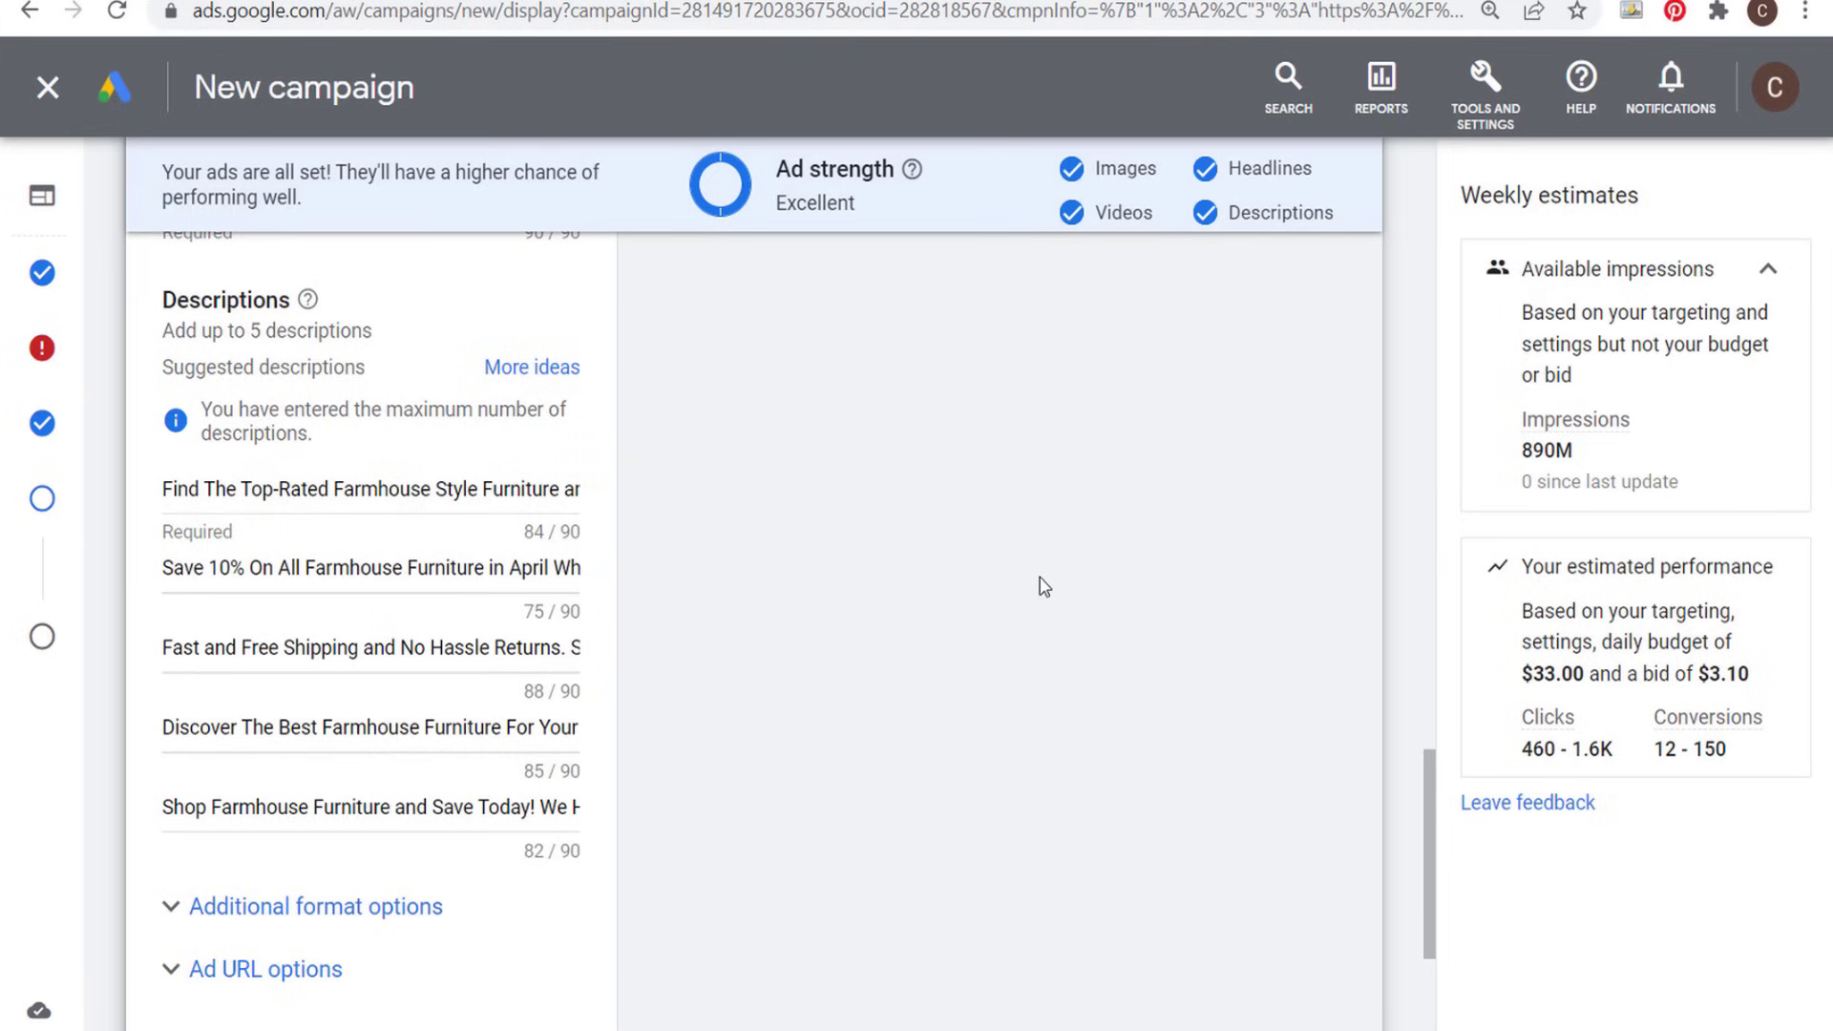
- Create the responsive display ad from the completed assets
{"action": "scroll", "coordinate": [1003, 580], "scroll_direction": "down", "scroll_amount": 4}
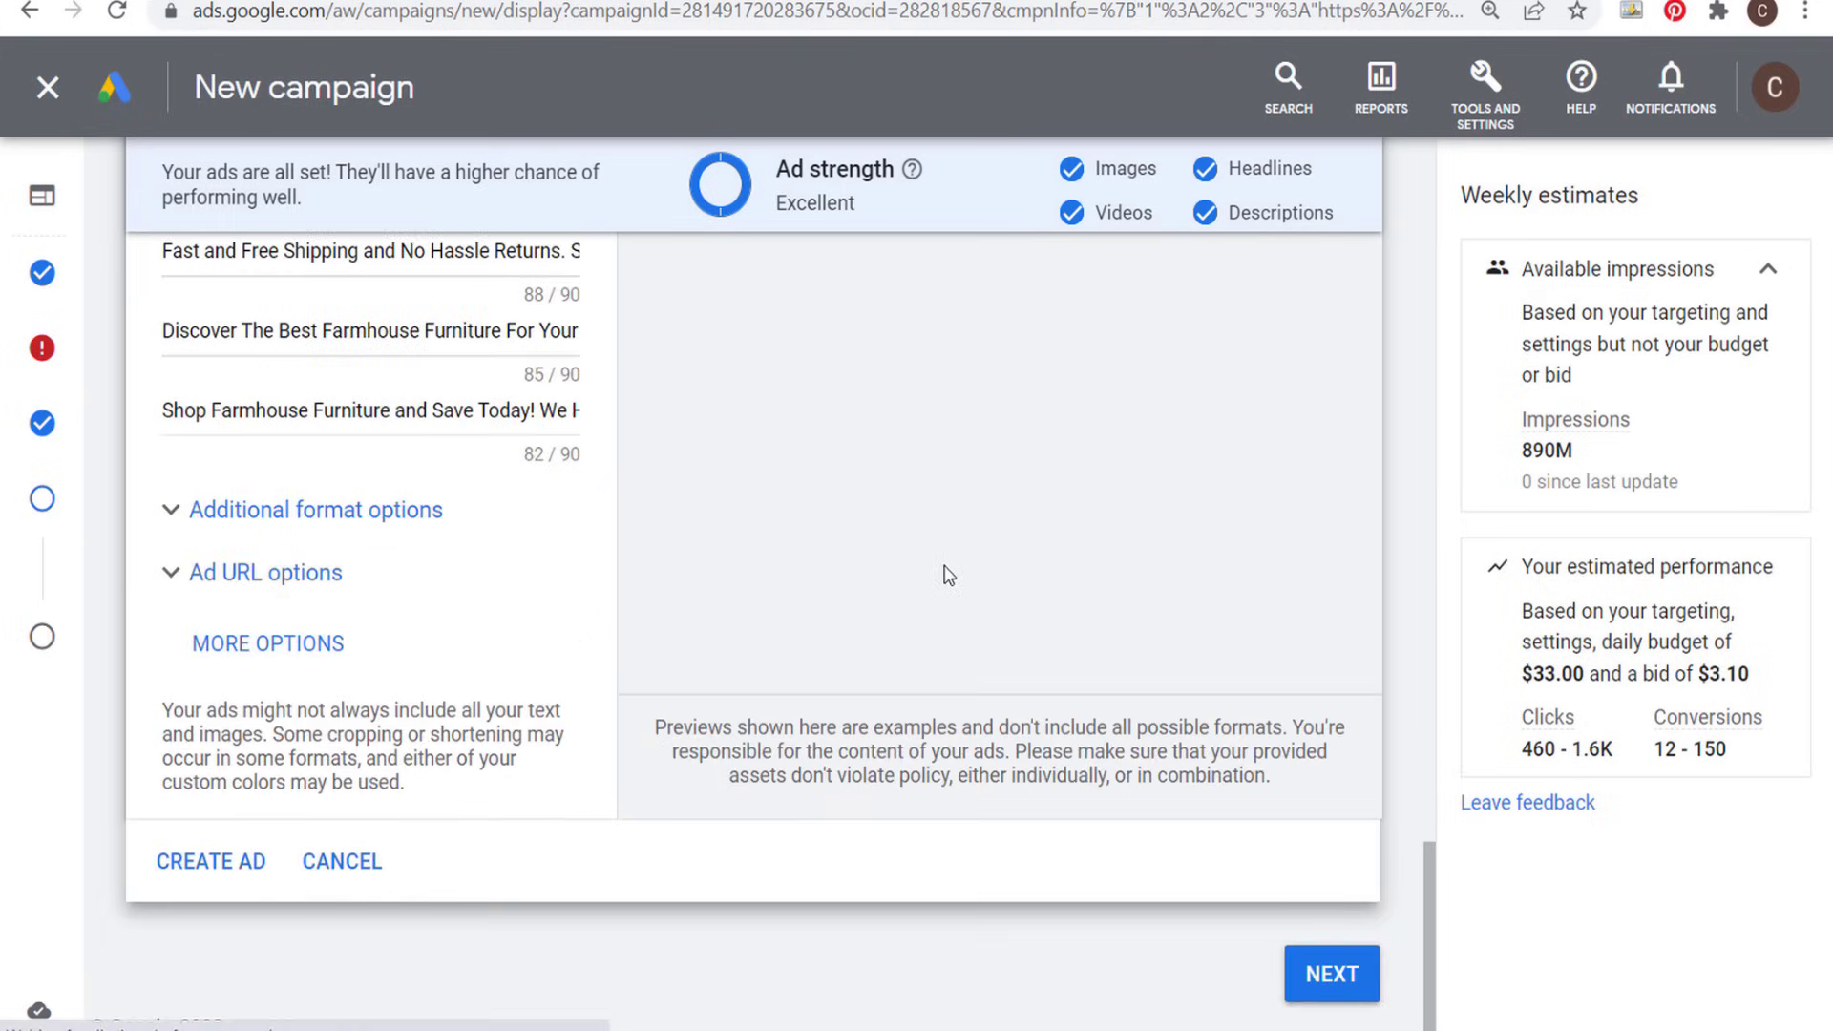
{"action": "left_click", "coordinate": [223, 864]}
{"action": "mouse_move", "coordinate": [704, 462]}
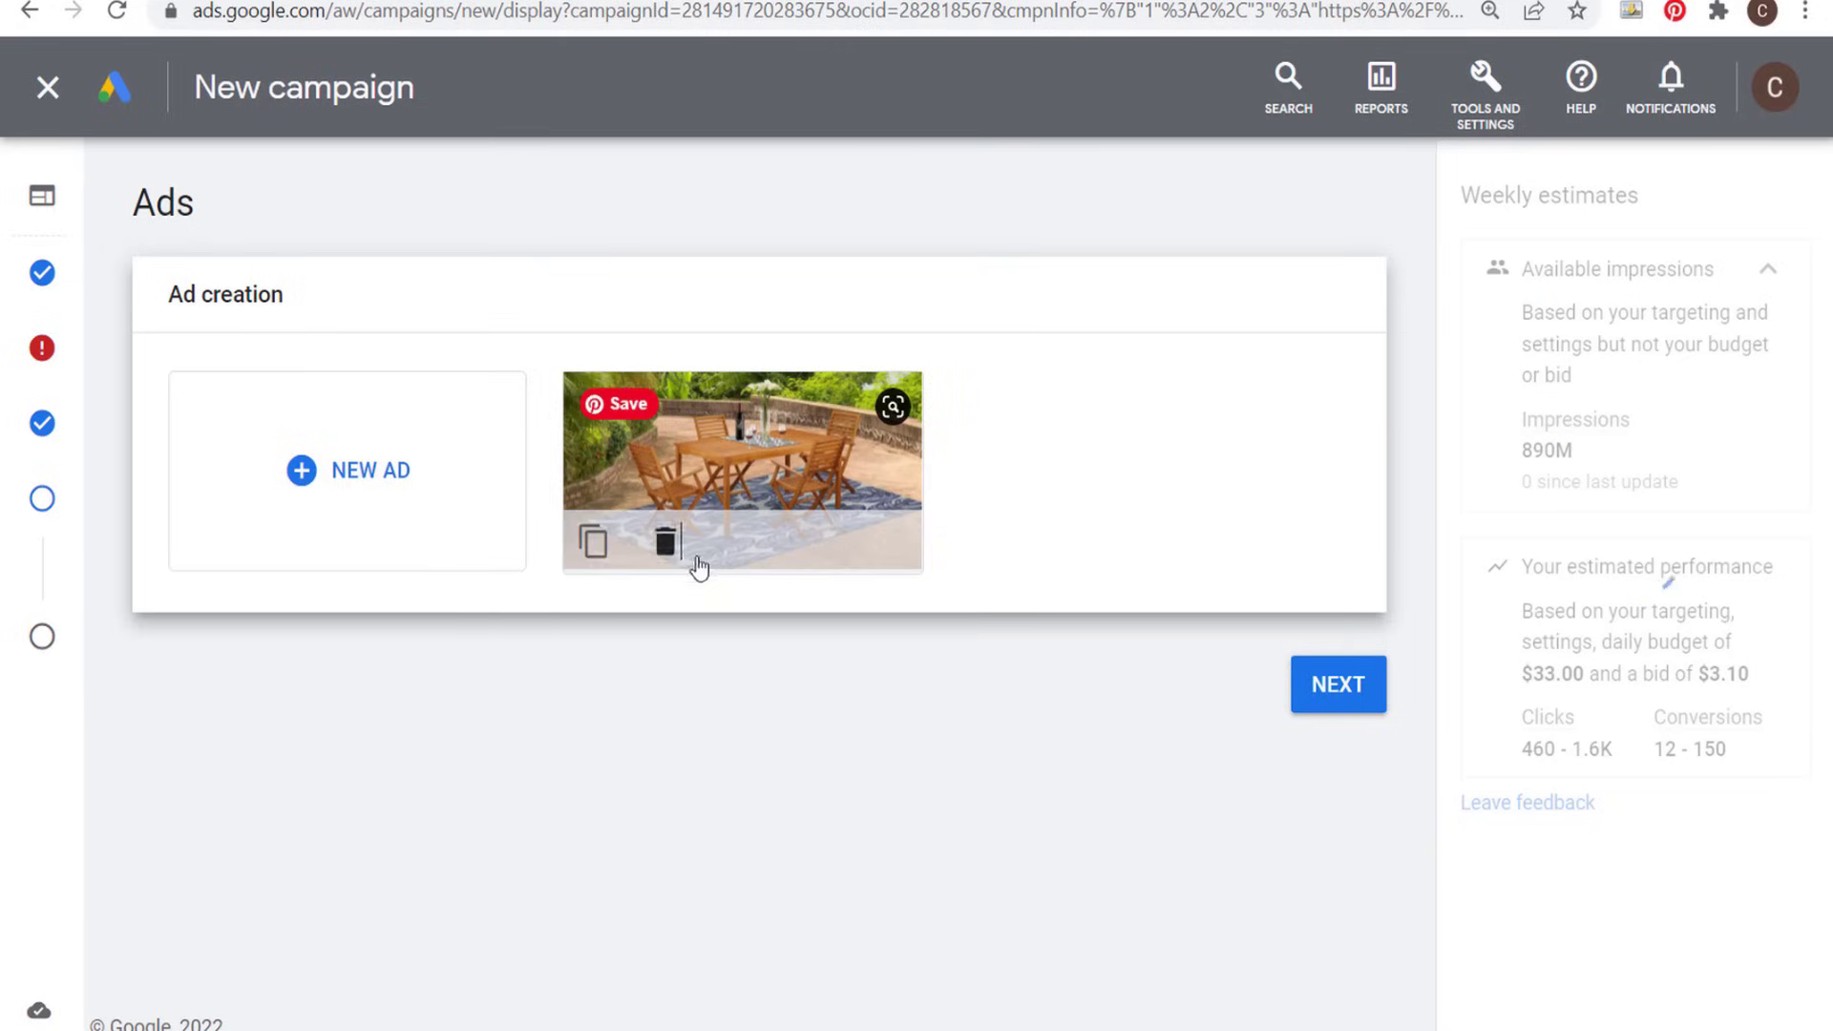
- Check the options for adding a new ad, and duplicate the existing patio dining set ad
{"action": "left_click", "coordinate": [306, 479]}
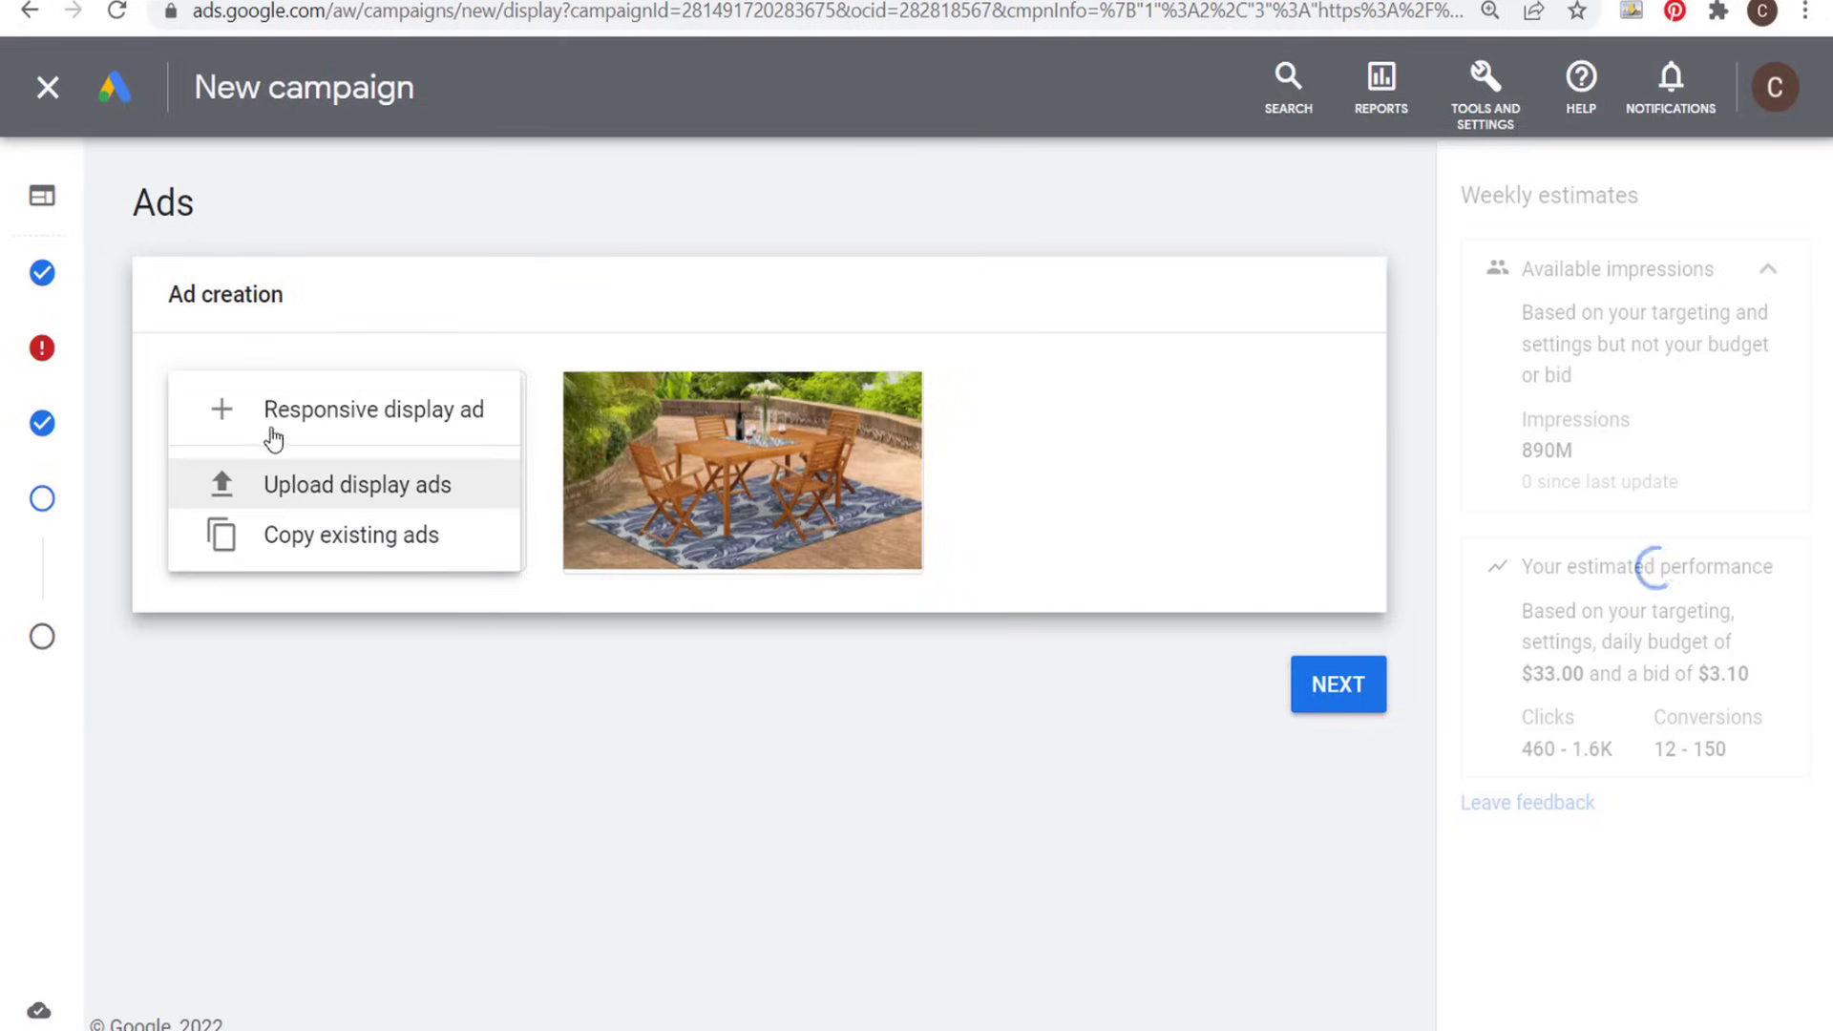
{"action": "left_click", "coordinate": [675, 709]}
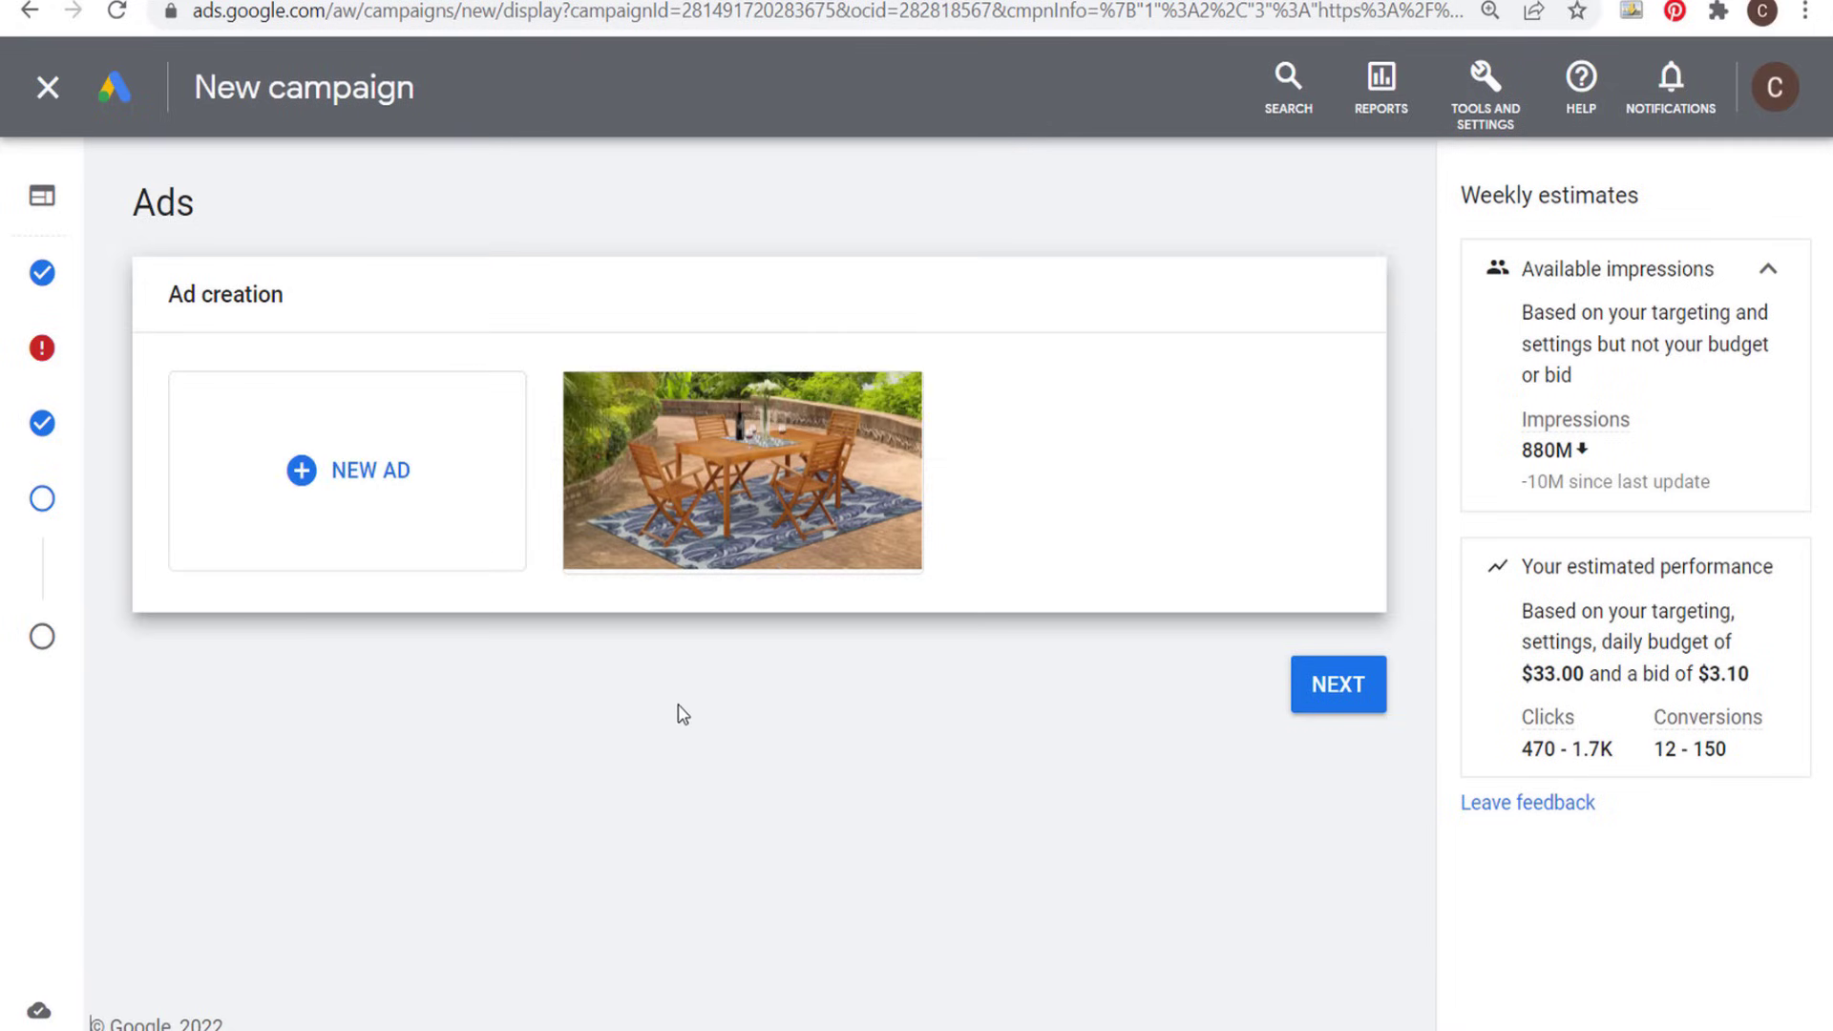
{"action": "mouse_move", "coordinate": [741, 445]}
{"action": "mouse_move", "coordinate": [594, 549]}
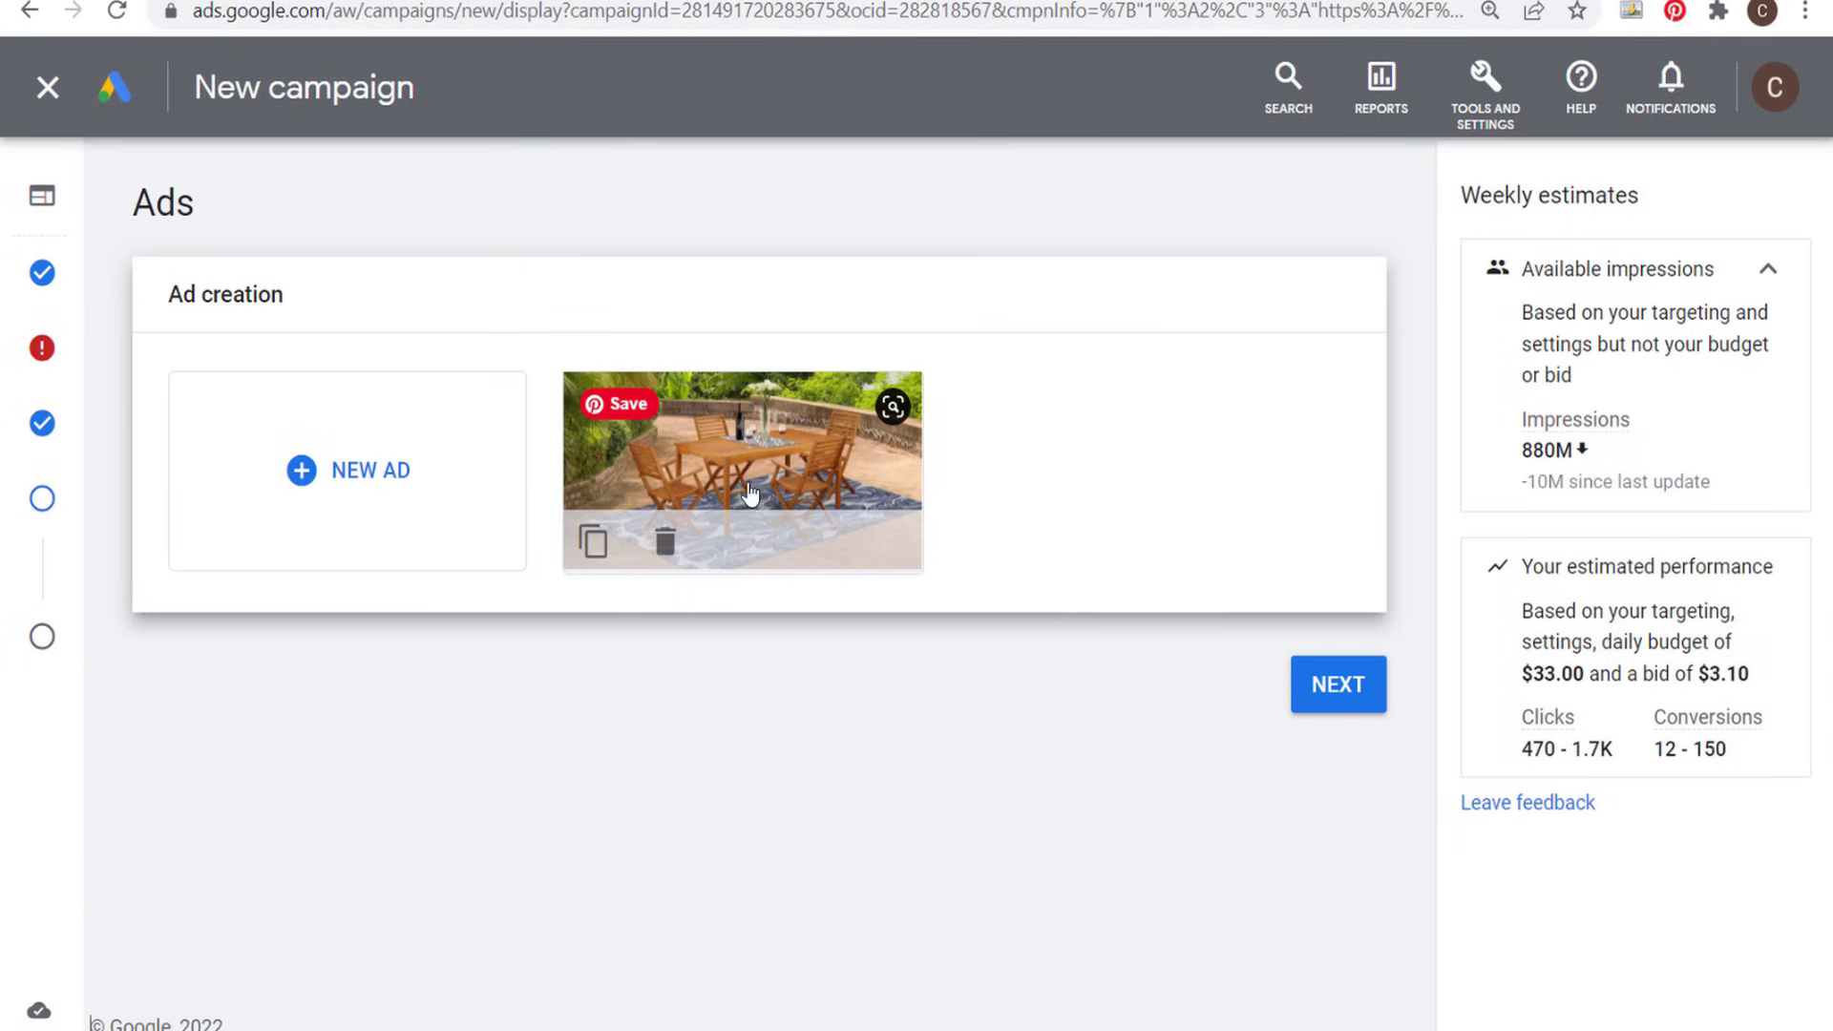
{"action": "left_click", "coordinate": [591, 546]}
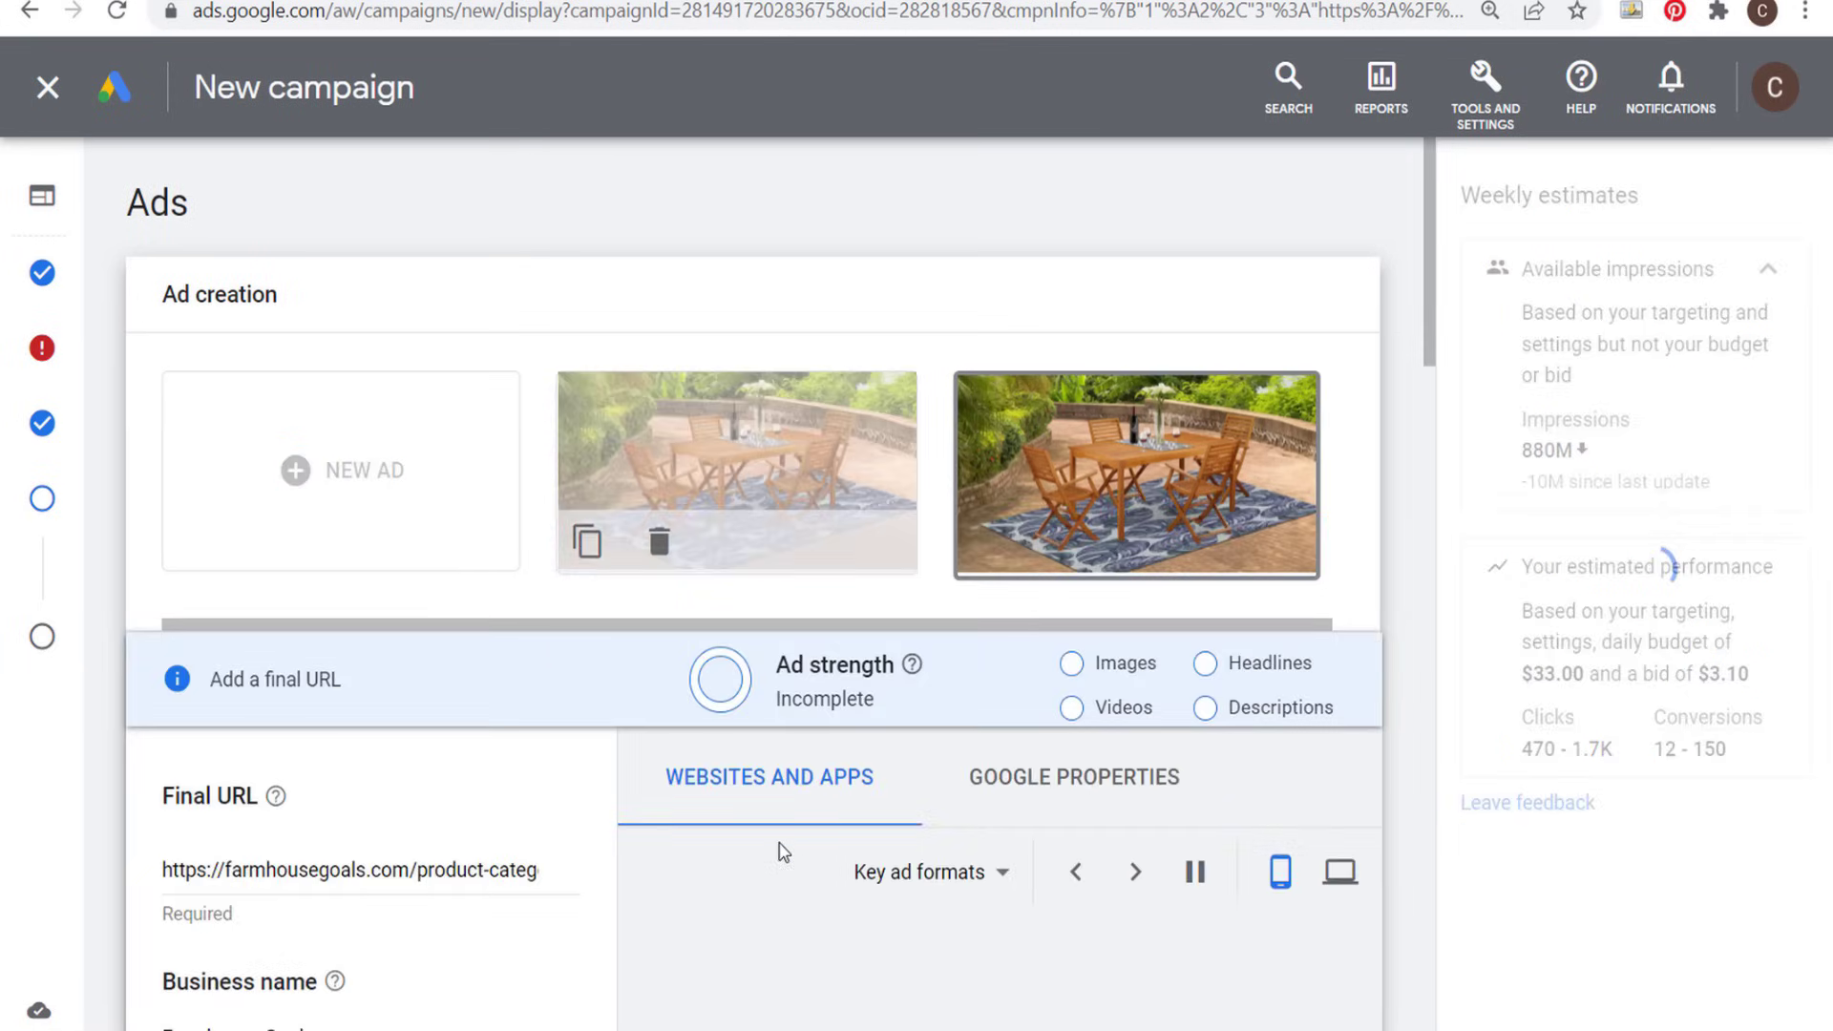
{"action": "scroll", "coordinate": [163, 748], "scroll_direction": "down", "scroll_amount": 1}
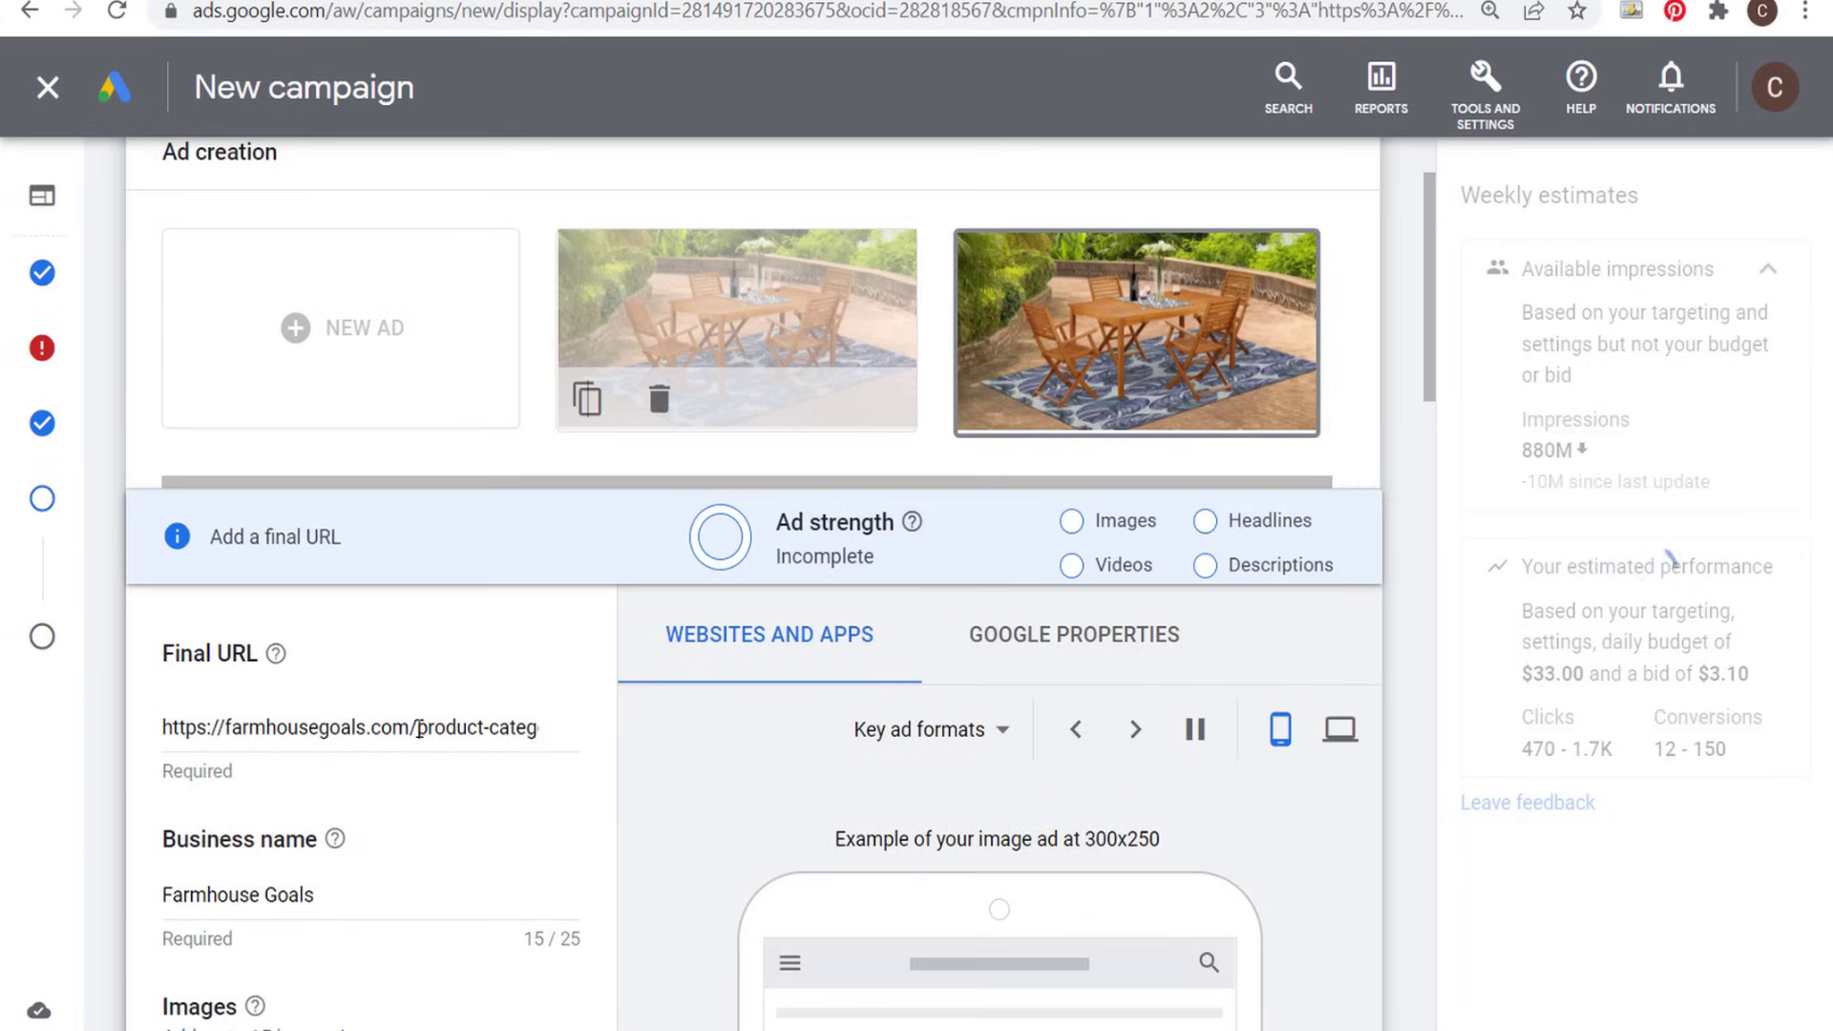
{"action": "left_click_drag", "start_coordinate": [419, 731], "coordinate": [632, 737]}
{"action": "left_click", "coordinate": [445, 729]}
{"action": "left_click", "coordinate": [417, 731]}
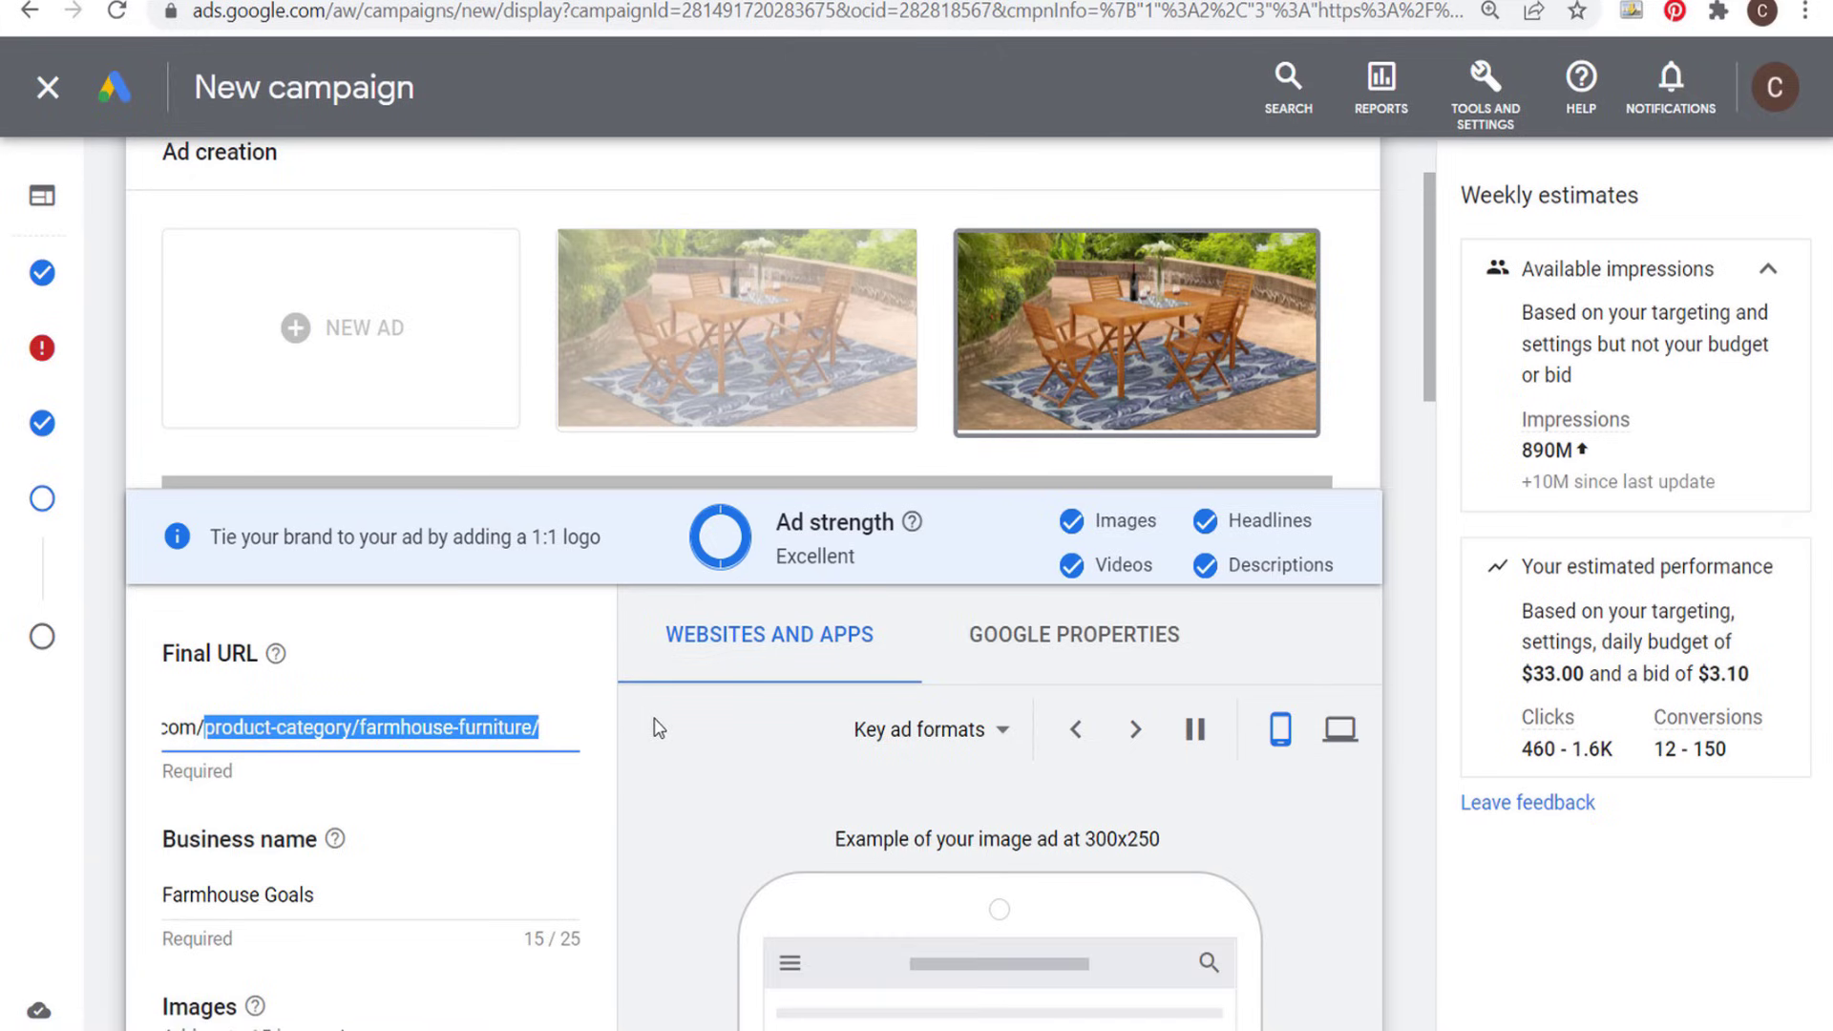
{"action": "type", "text": "farmhouse-furnit"}
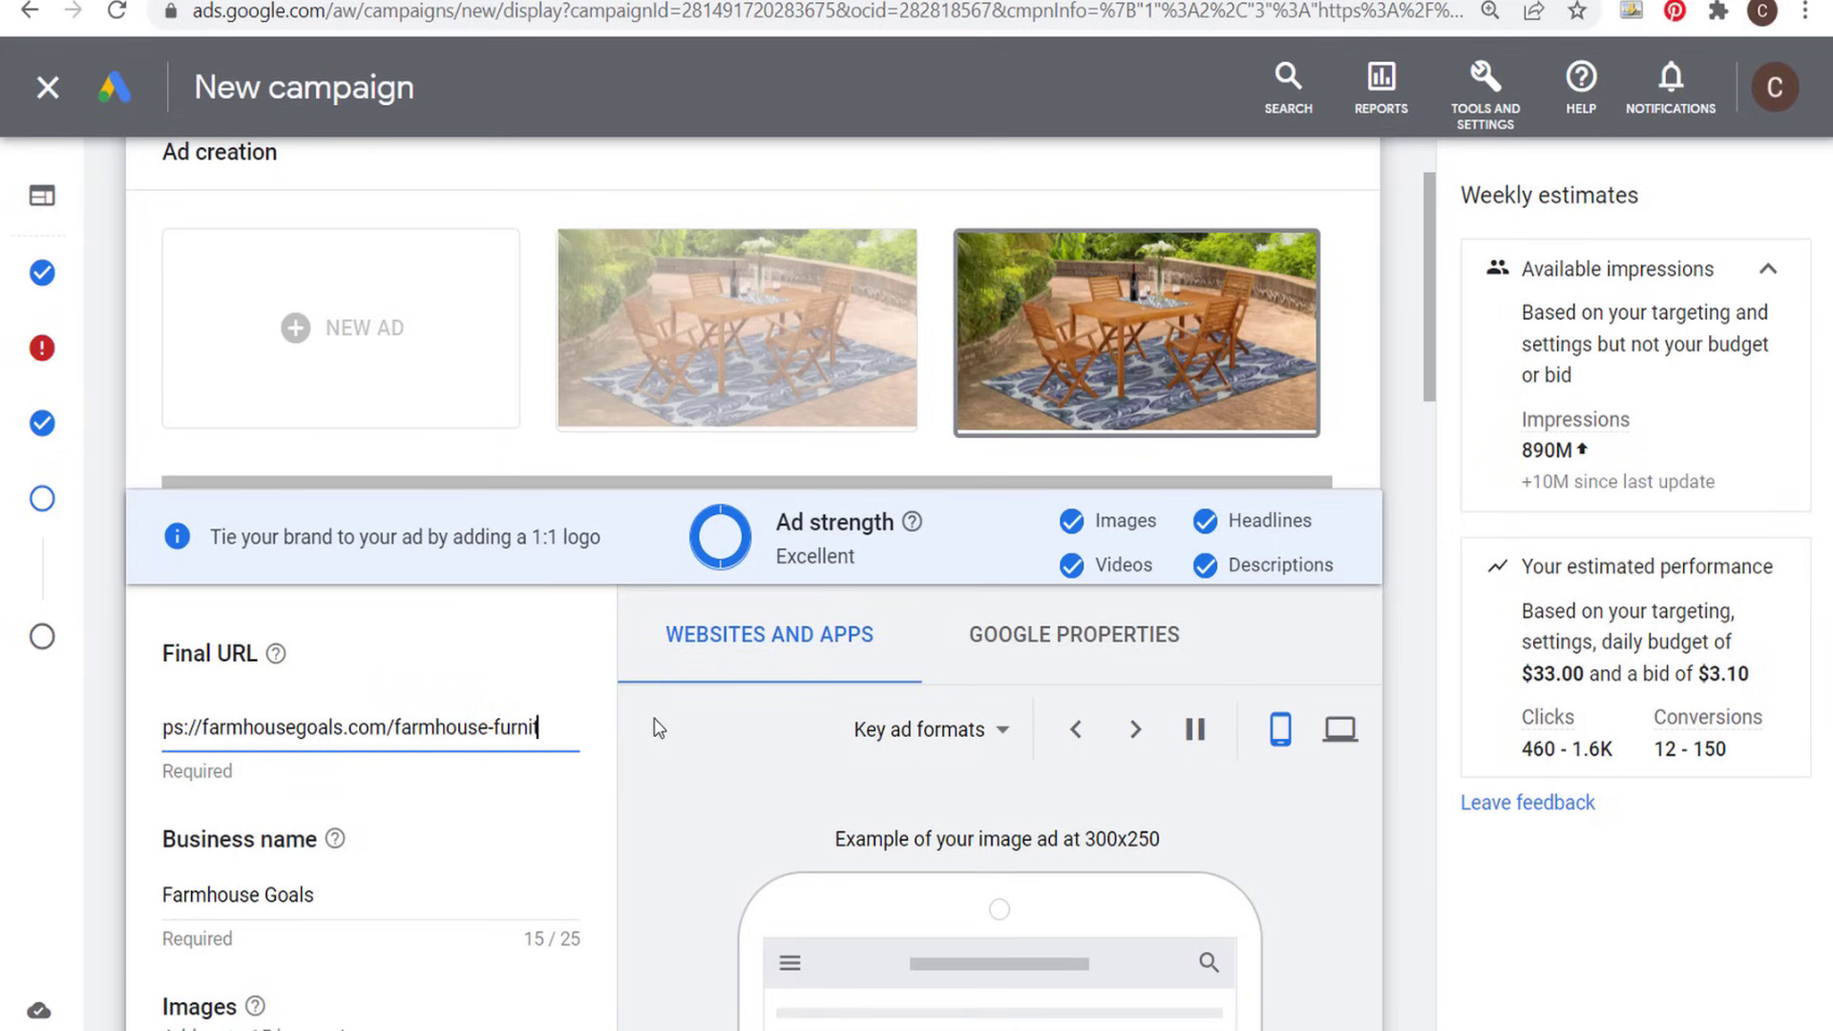
{"action": "type", "text": "ure/"}
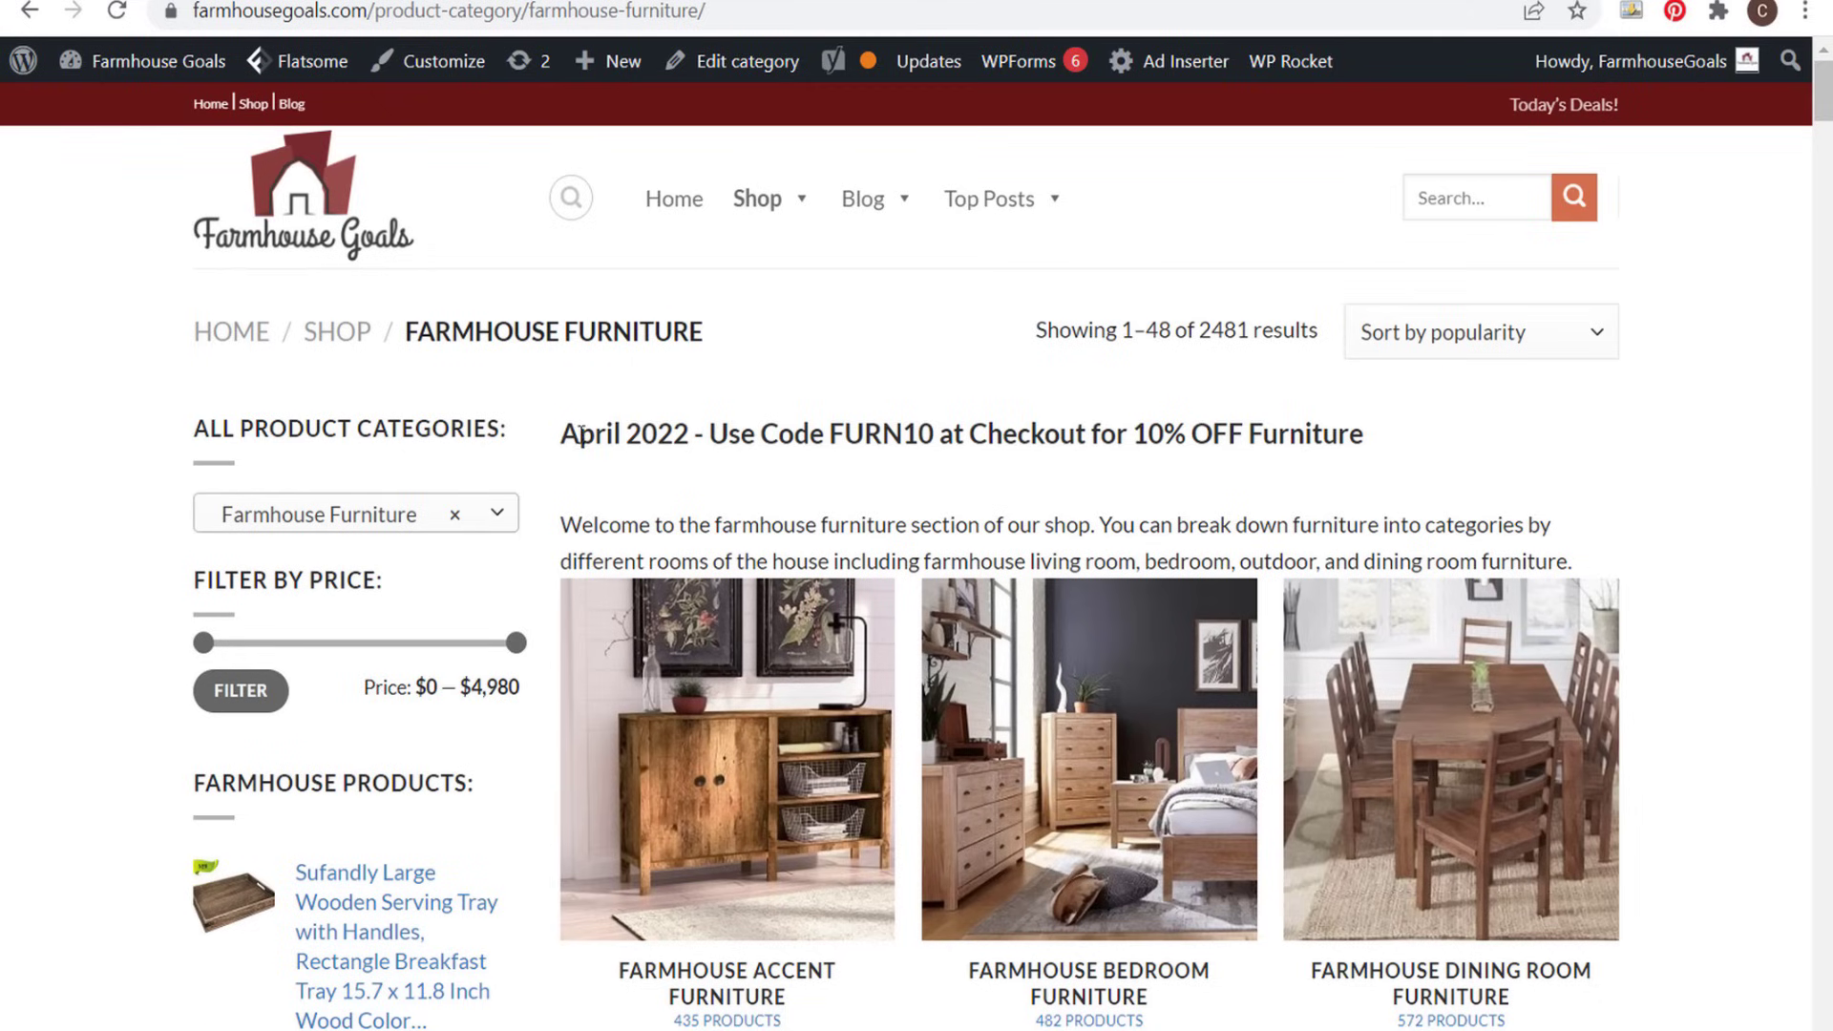
{"action": "left_click_drag", "start_coordinate": [581, 434], "coordinate": [1204, 445]}
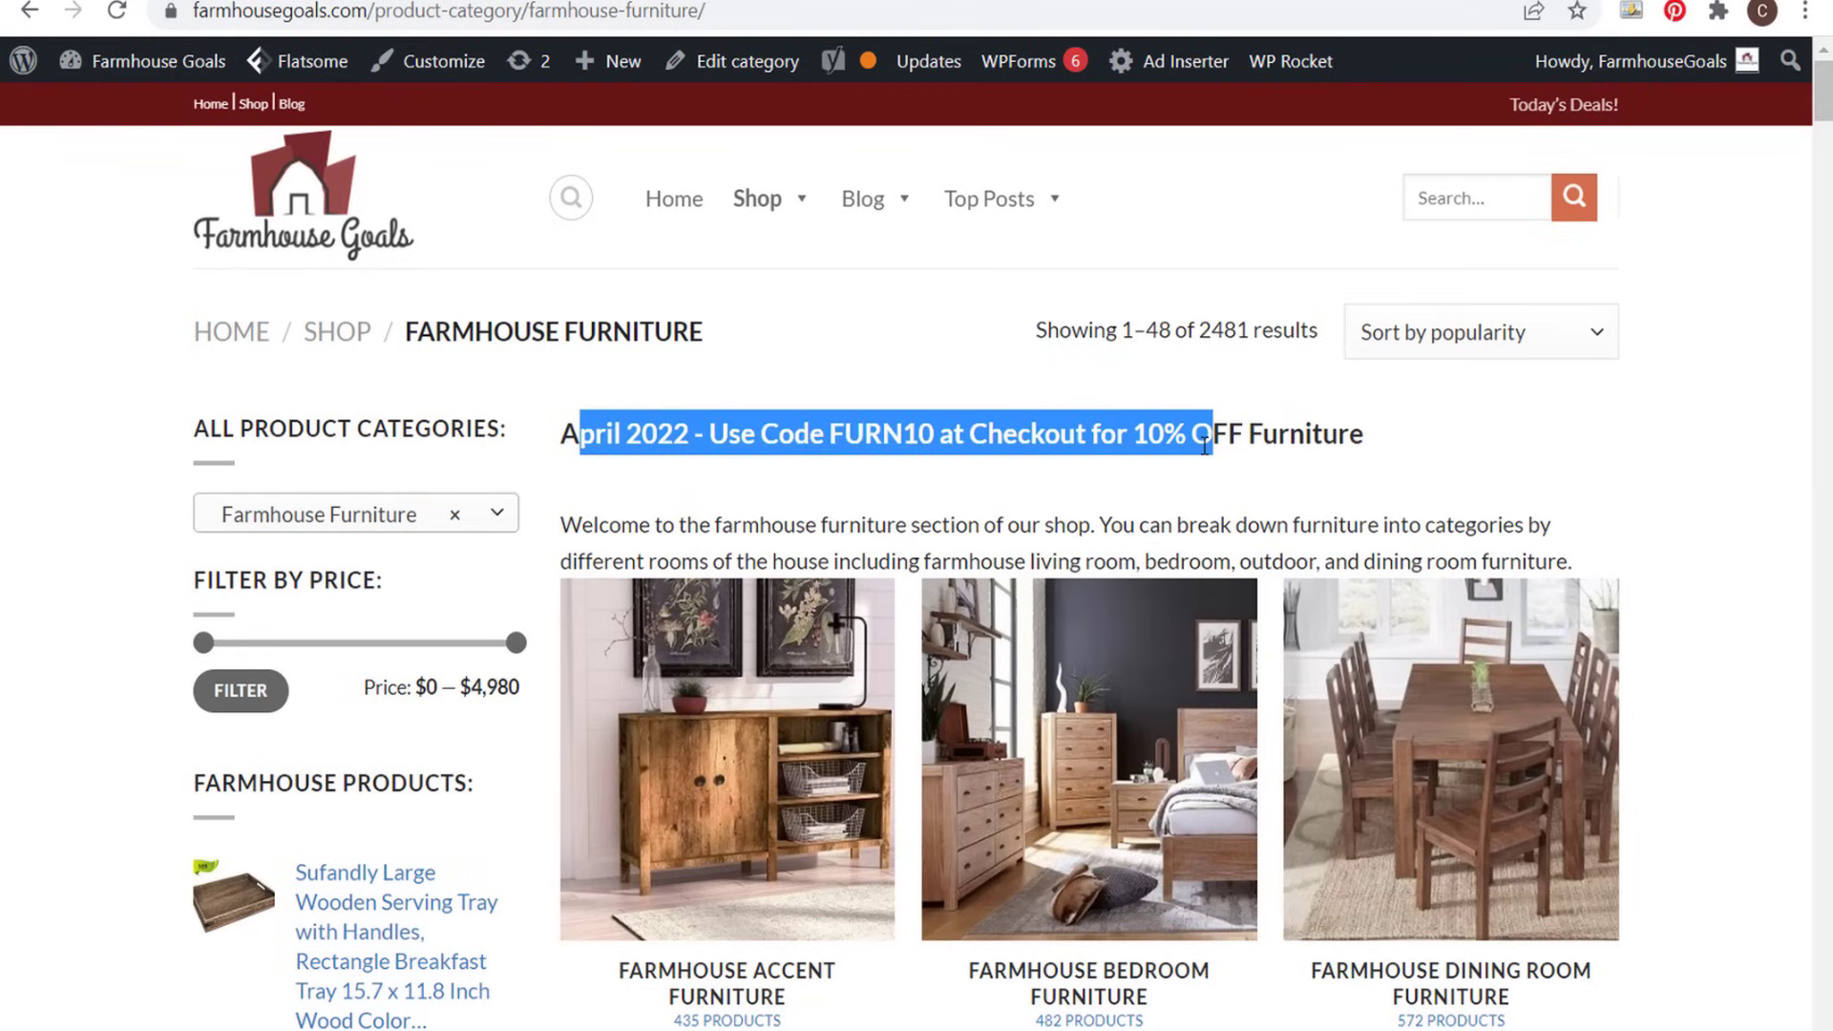
{"action": "left_click", "coordinate": [1136, 443]}
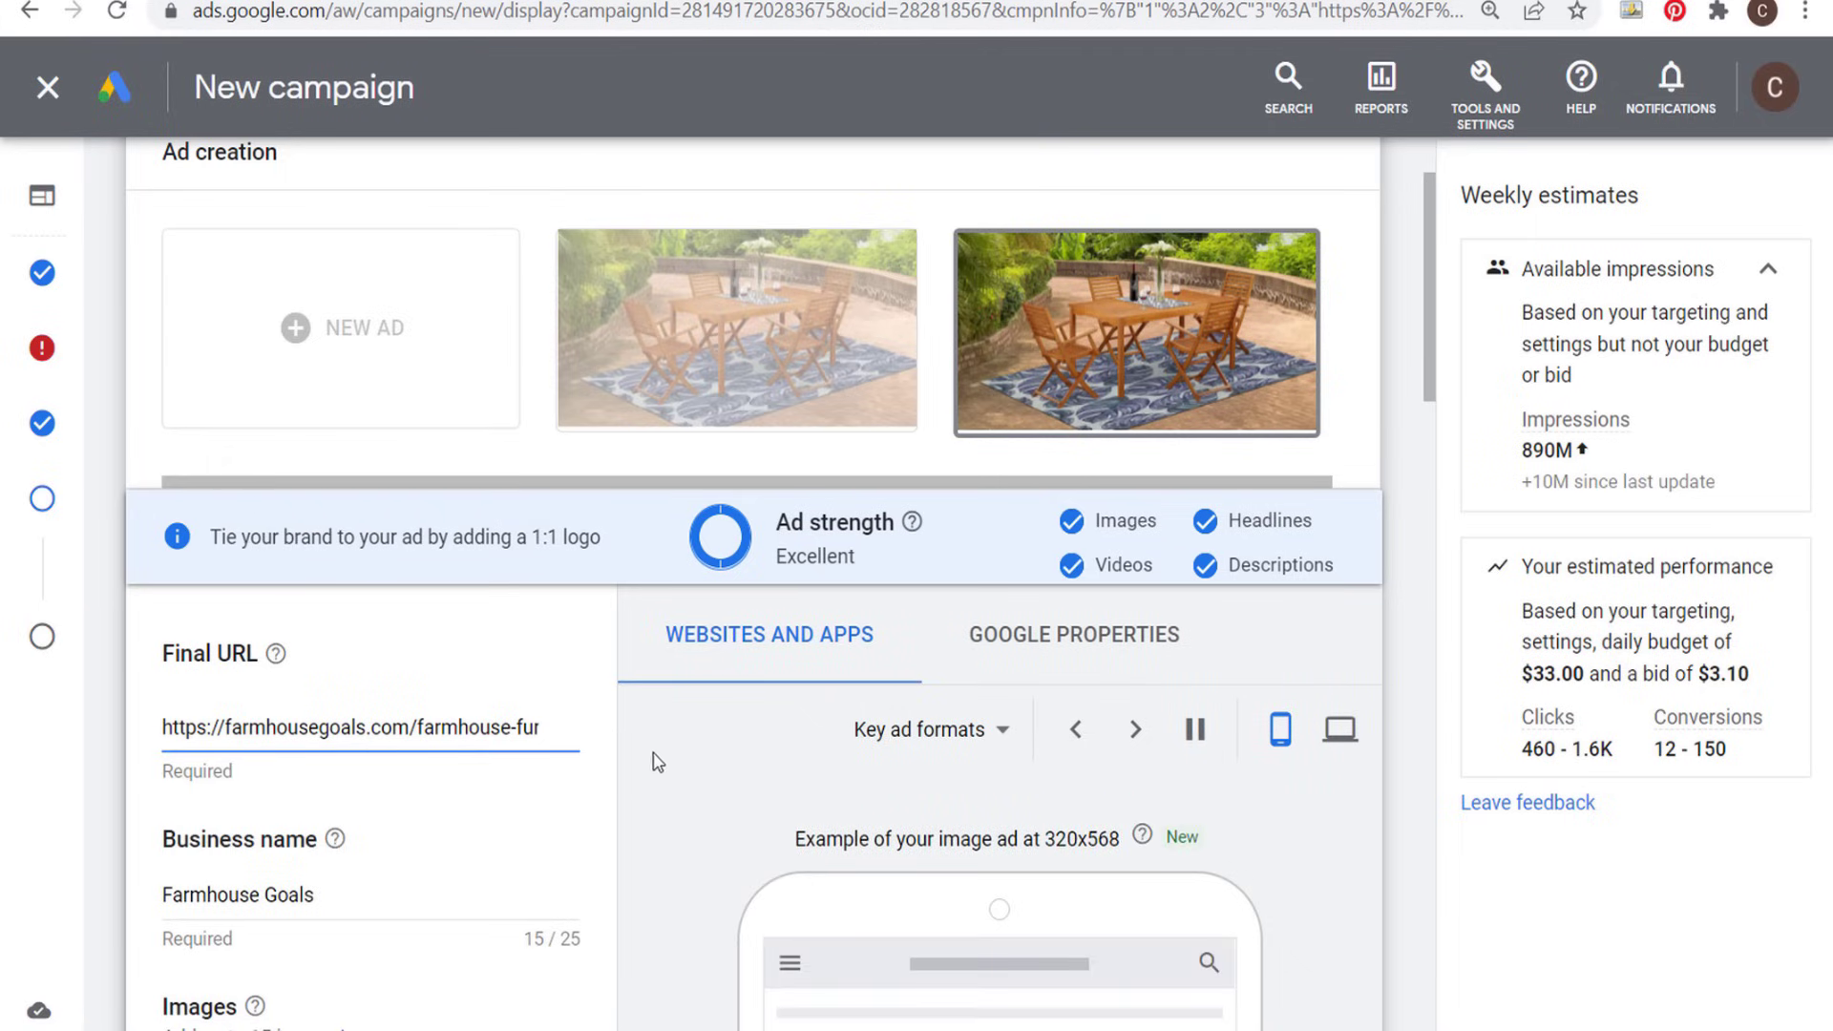
- Apply the changes to the duplicate patio dining set ad and start adding uploaded display ads
{"action": "scroll", "coordinate": [680, 769], "scroll_direction": "down", "scroll_amount": 20}
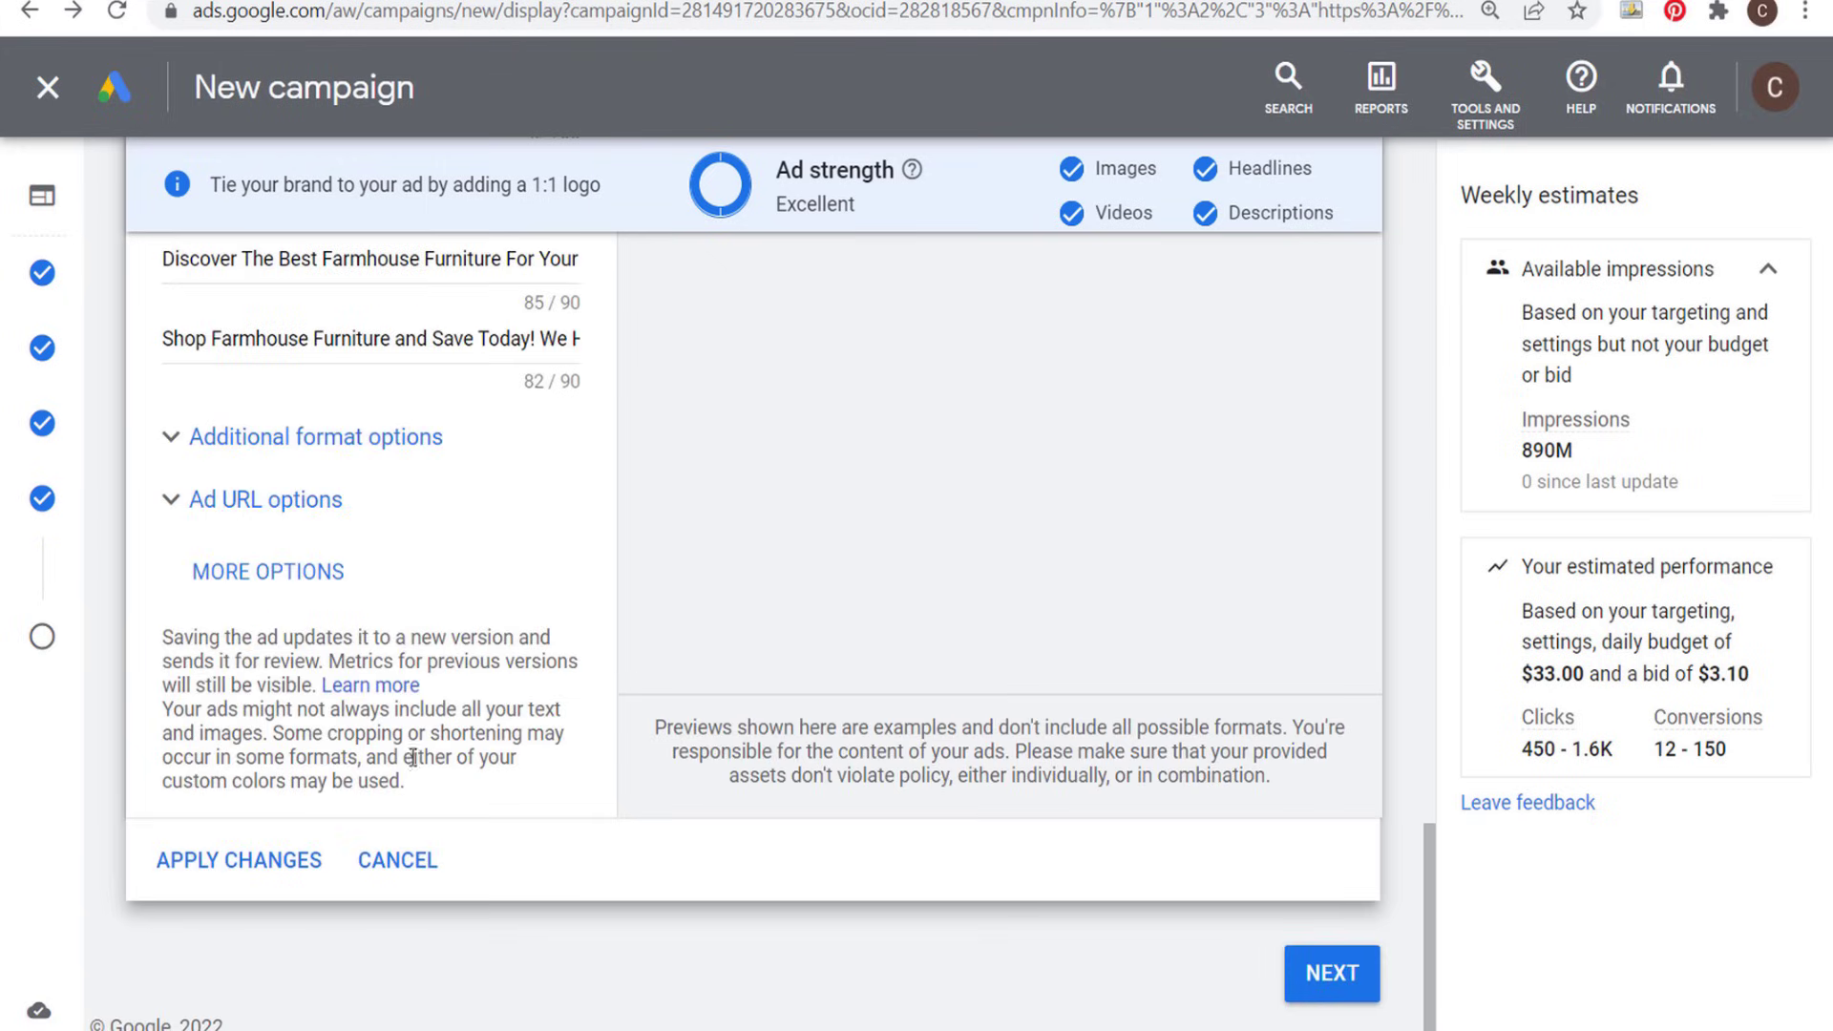
{"action": "left_click", "coordinate": [239, 859]}
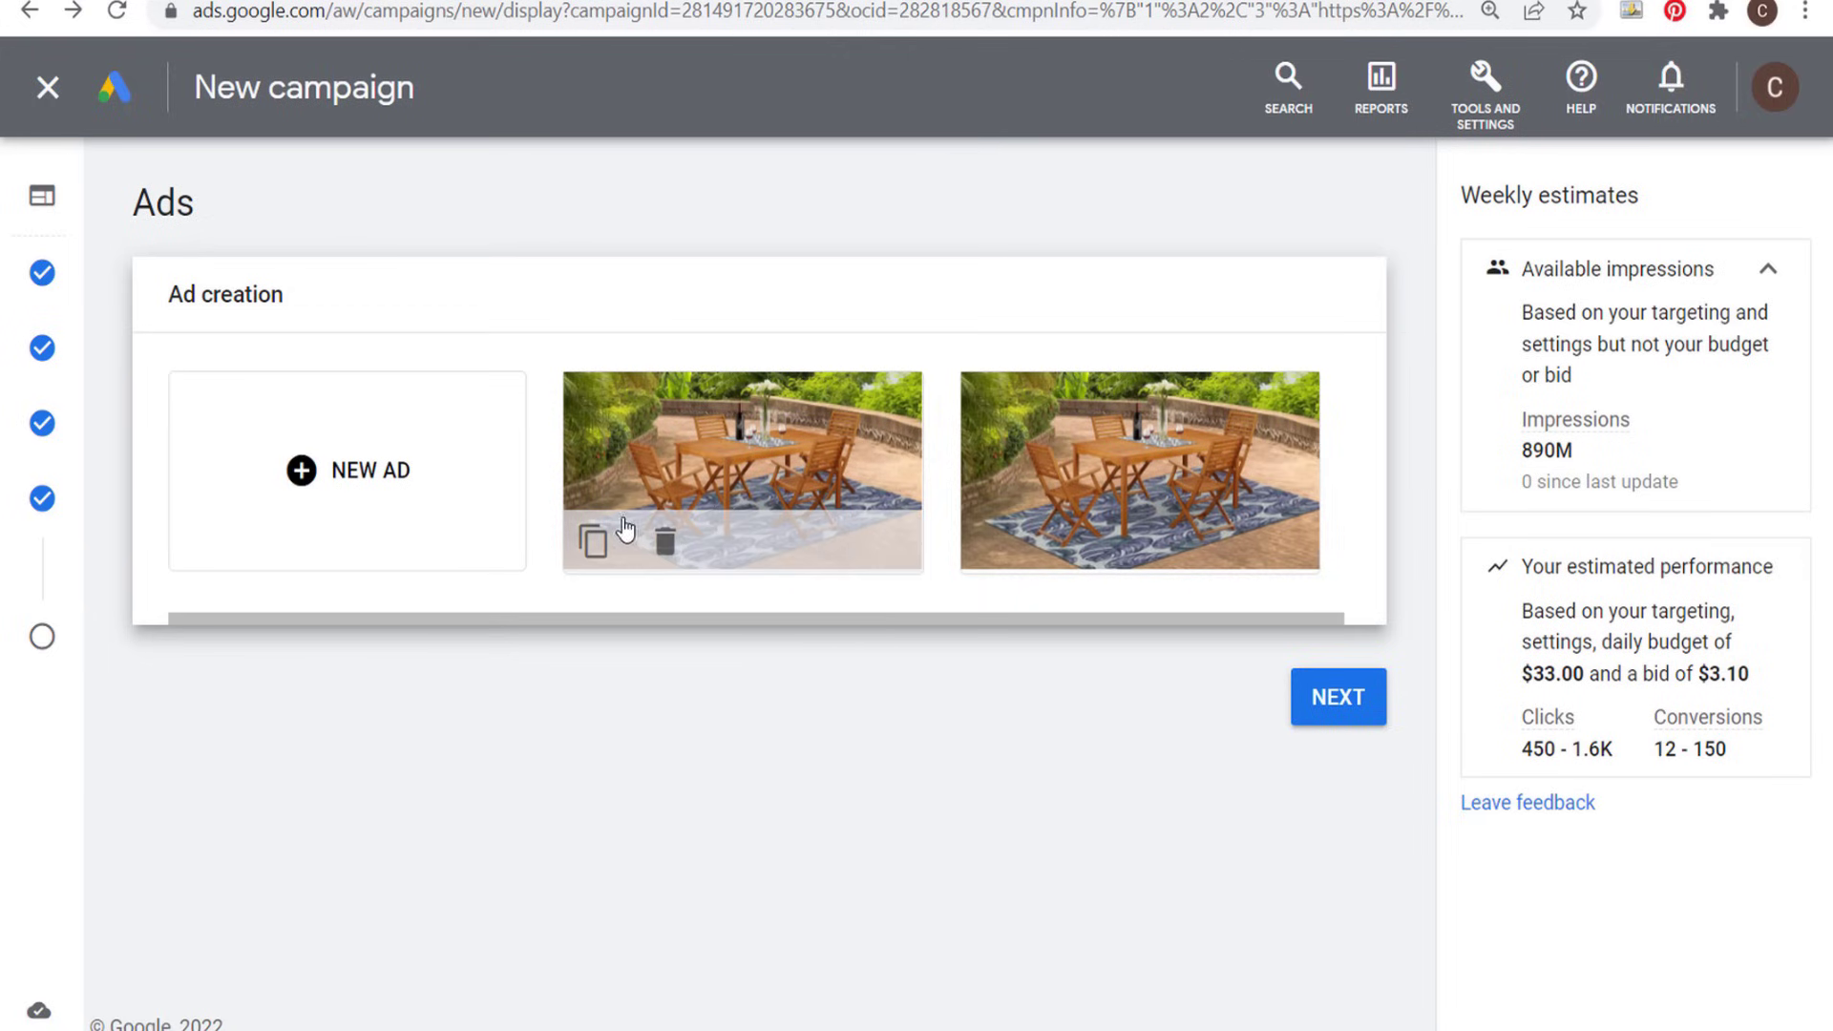
{"action": "left_click", "coordinate": [302, 474]}
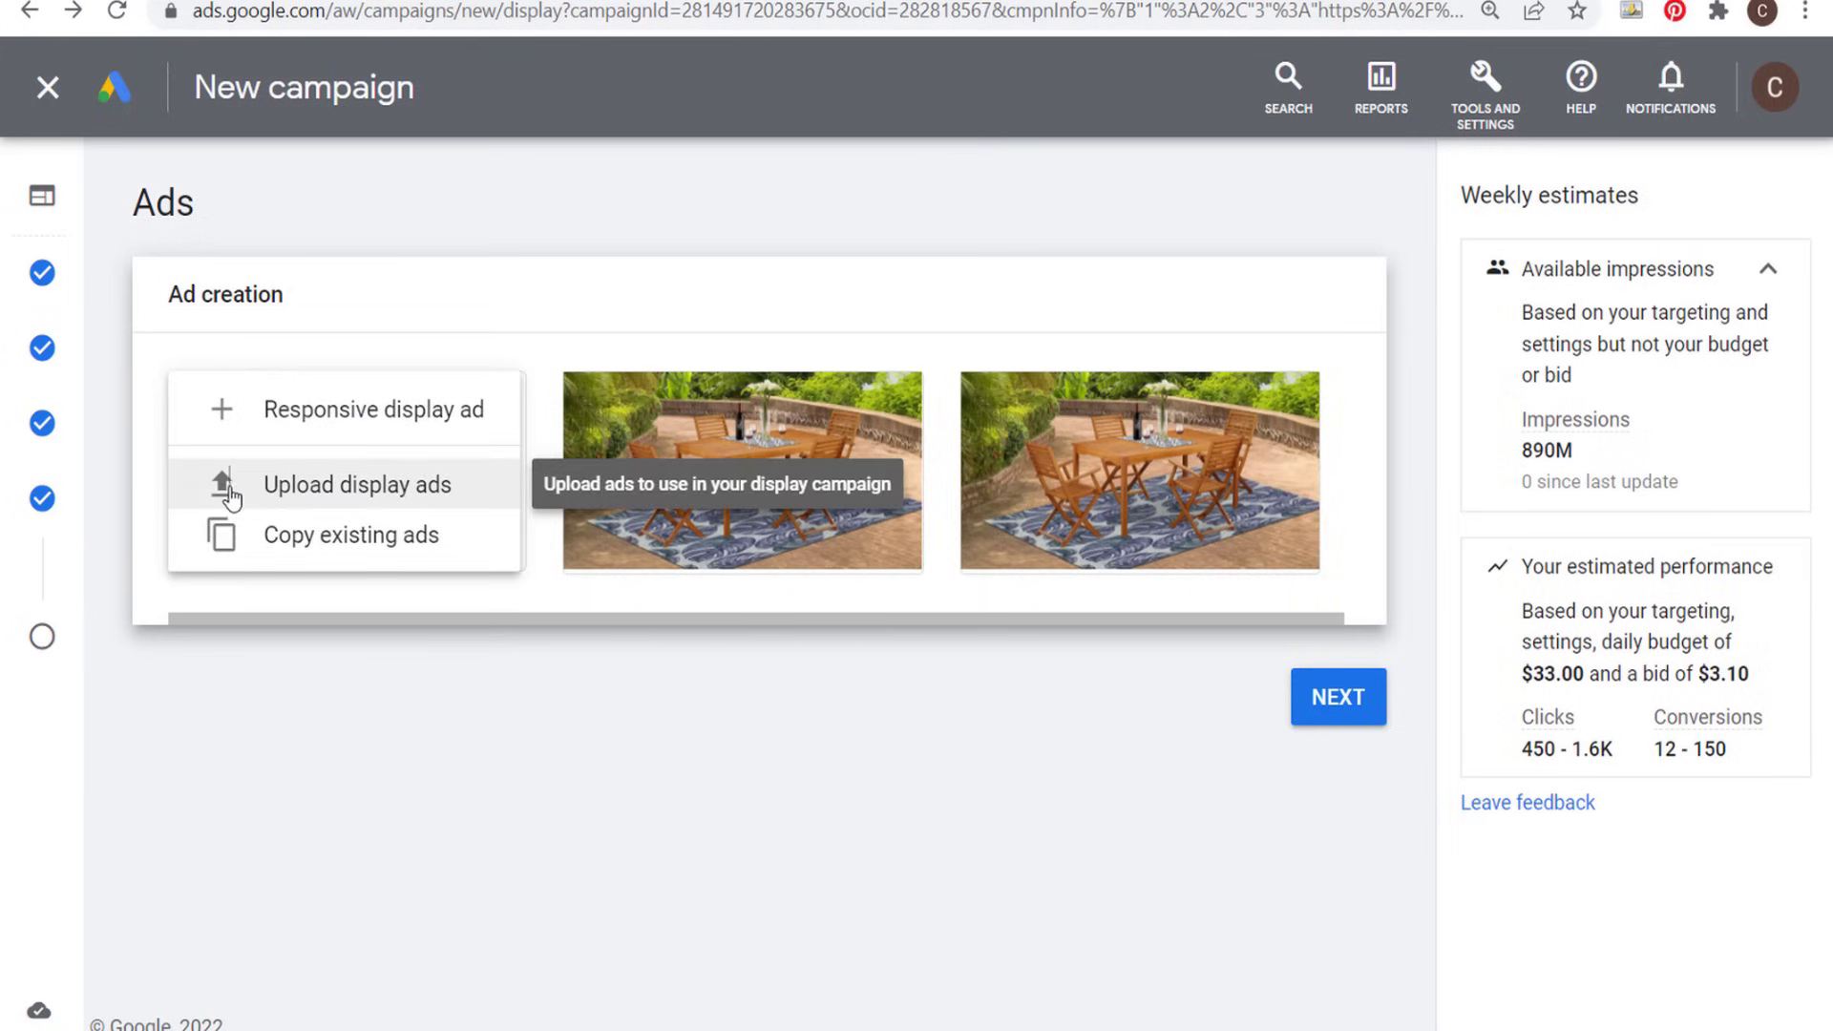
{"action": "left_click", "coordinate": [231, 494]}
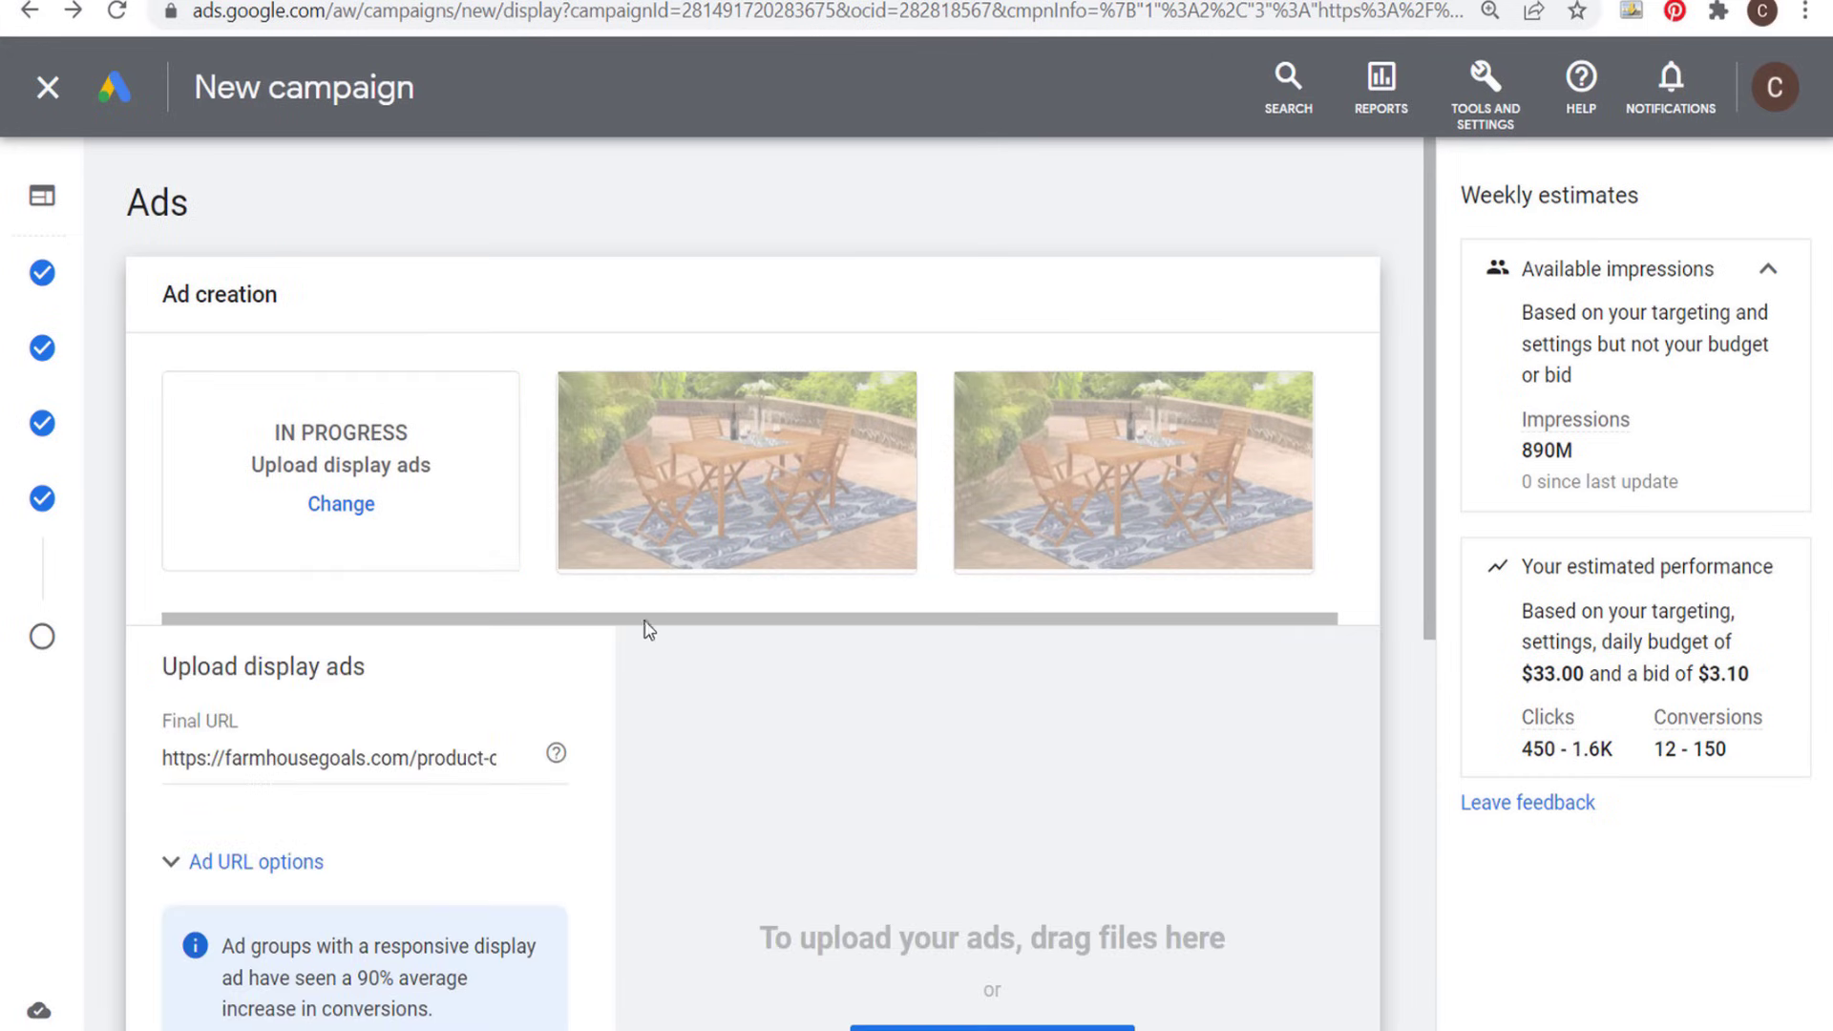
- Look over the display ad upload form, including its final URL and the accepted image and HTML5 file types
{"action": "scroll", "coordinate": [516, 702], "scroll_direction": "down", "scroll_amount": 2}
{"action": "left_click_drag", "start_coordinate": [286, 621], "coordinate": [505, 621]}
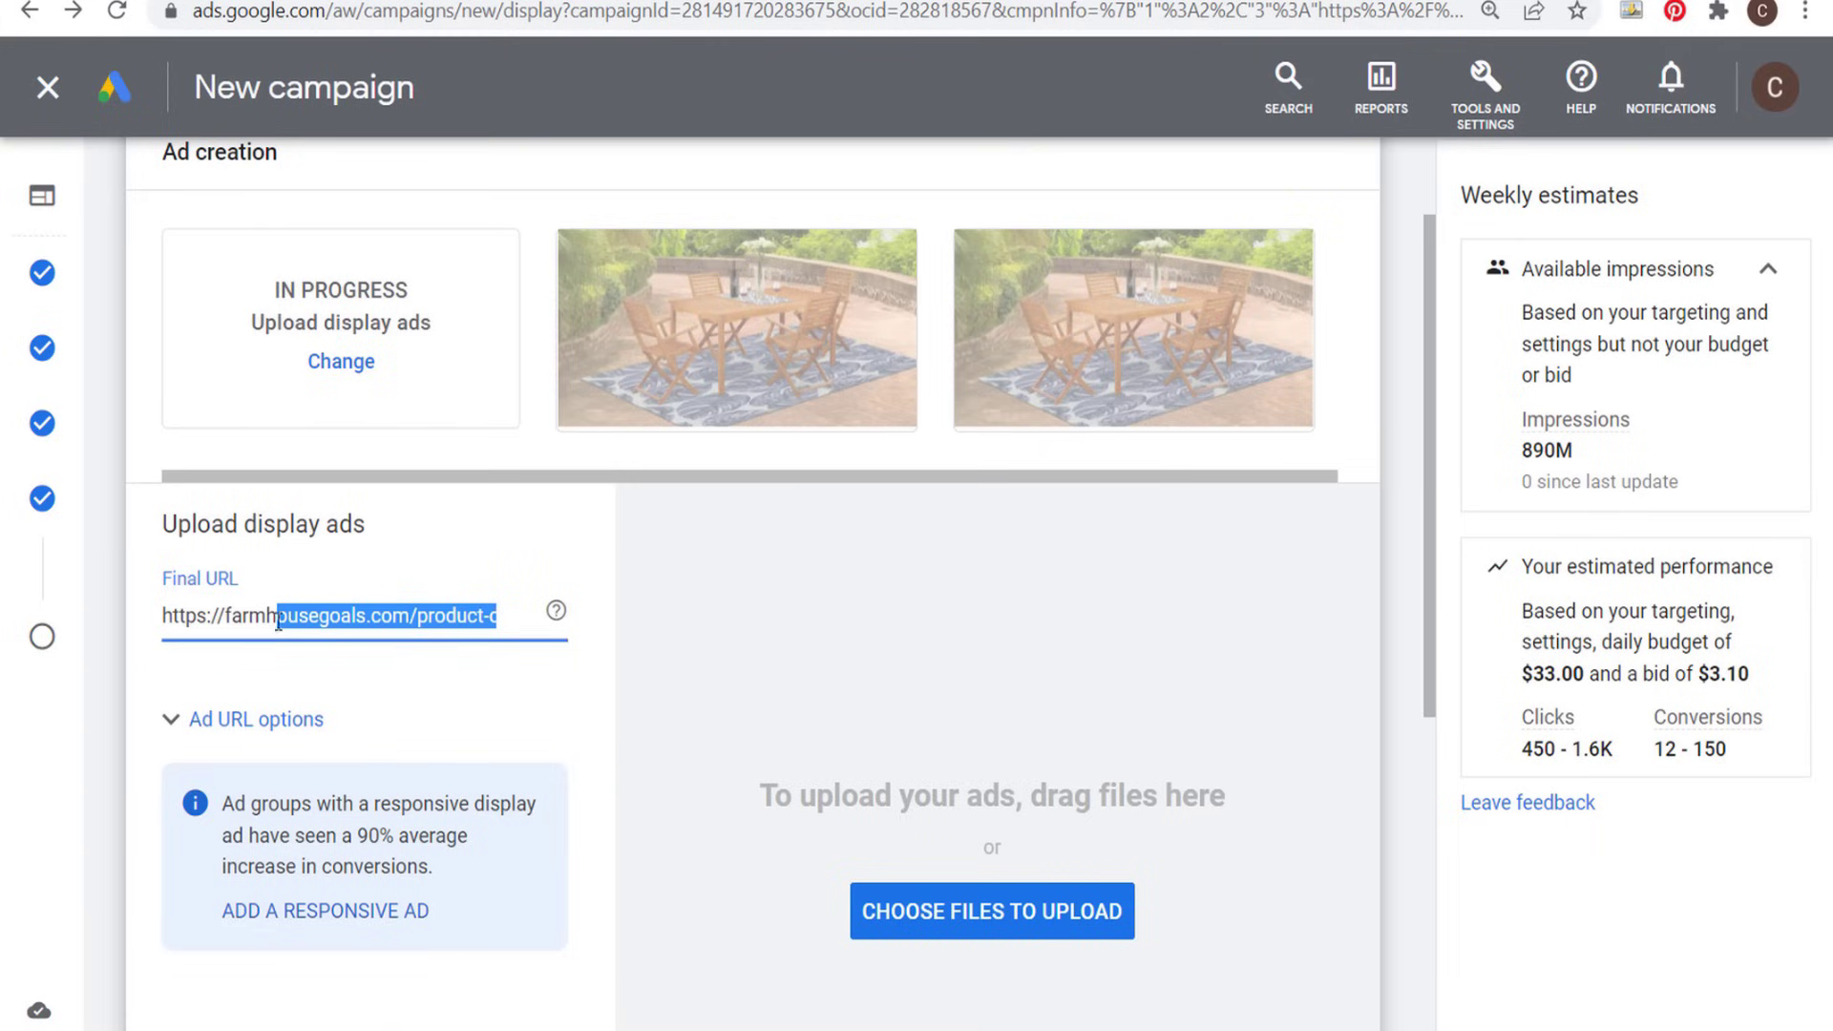
{"action": "left_click", "coordinate": [754, 624]}
{"action": "scroll", "coordinate": [754, 620], "scroll_direction": "down", "scroll_amount": 3}
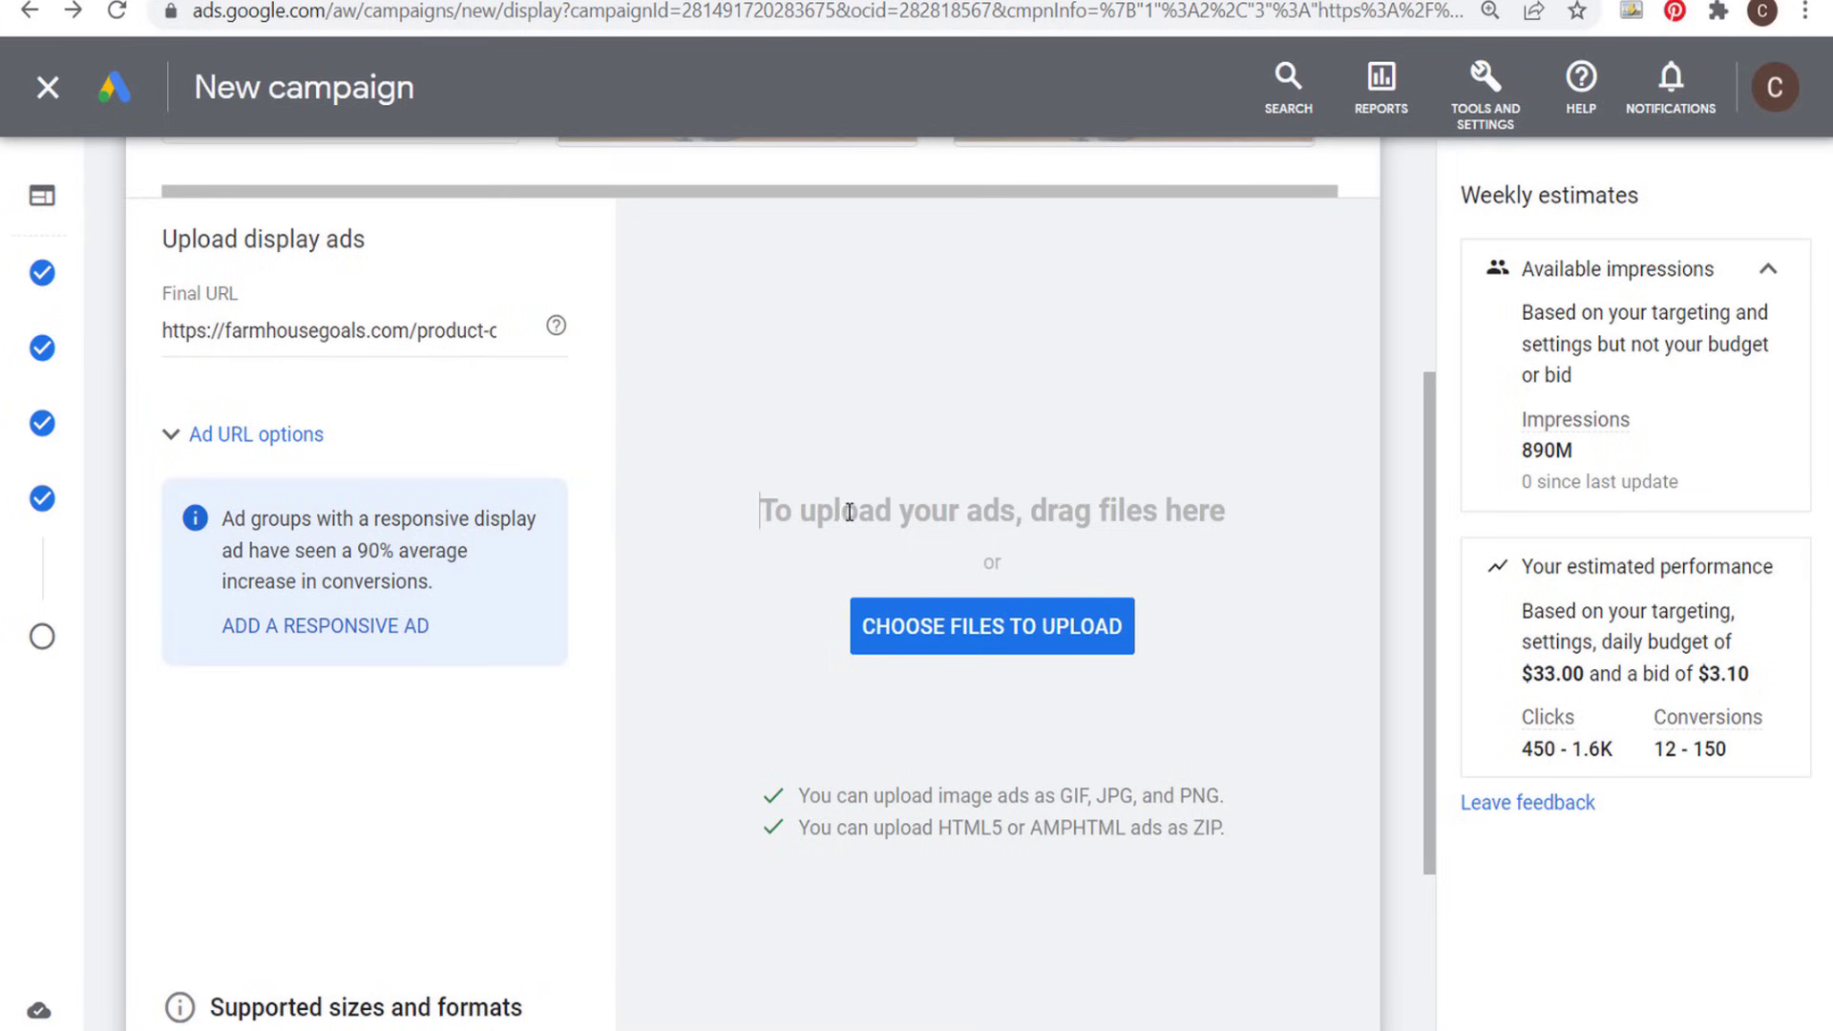
{"action": "scroll", "coordinate": [788, 563], "scroll_direction": "down", "scroll_amount": 3}
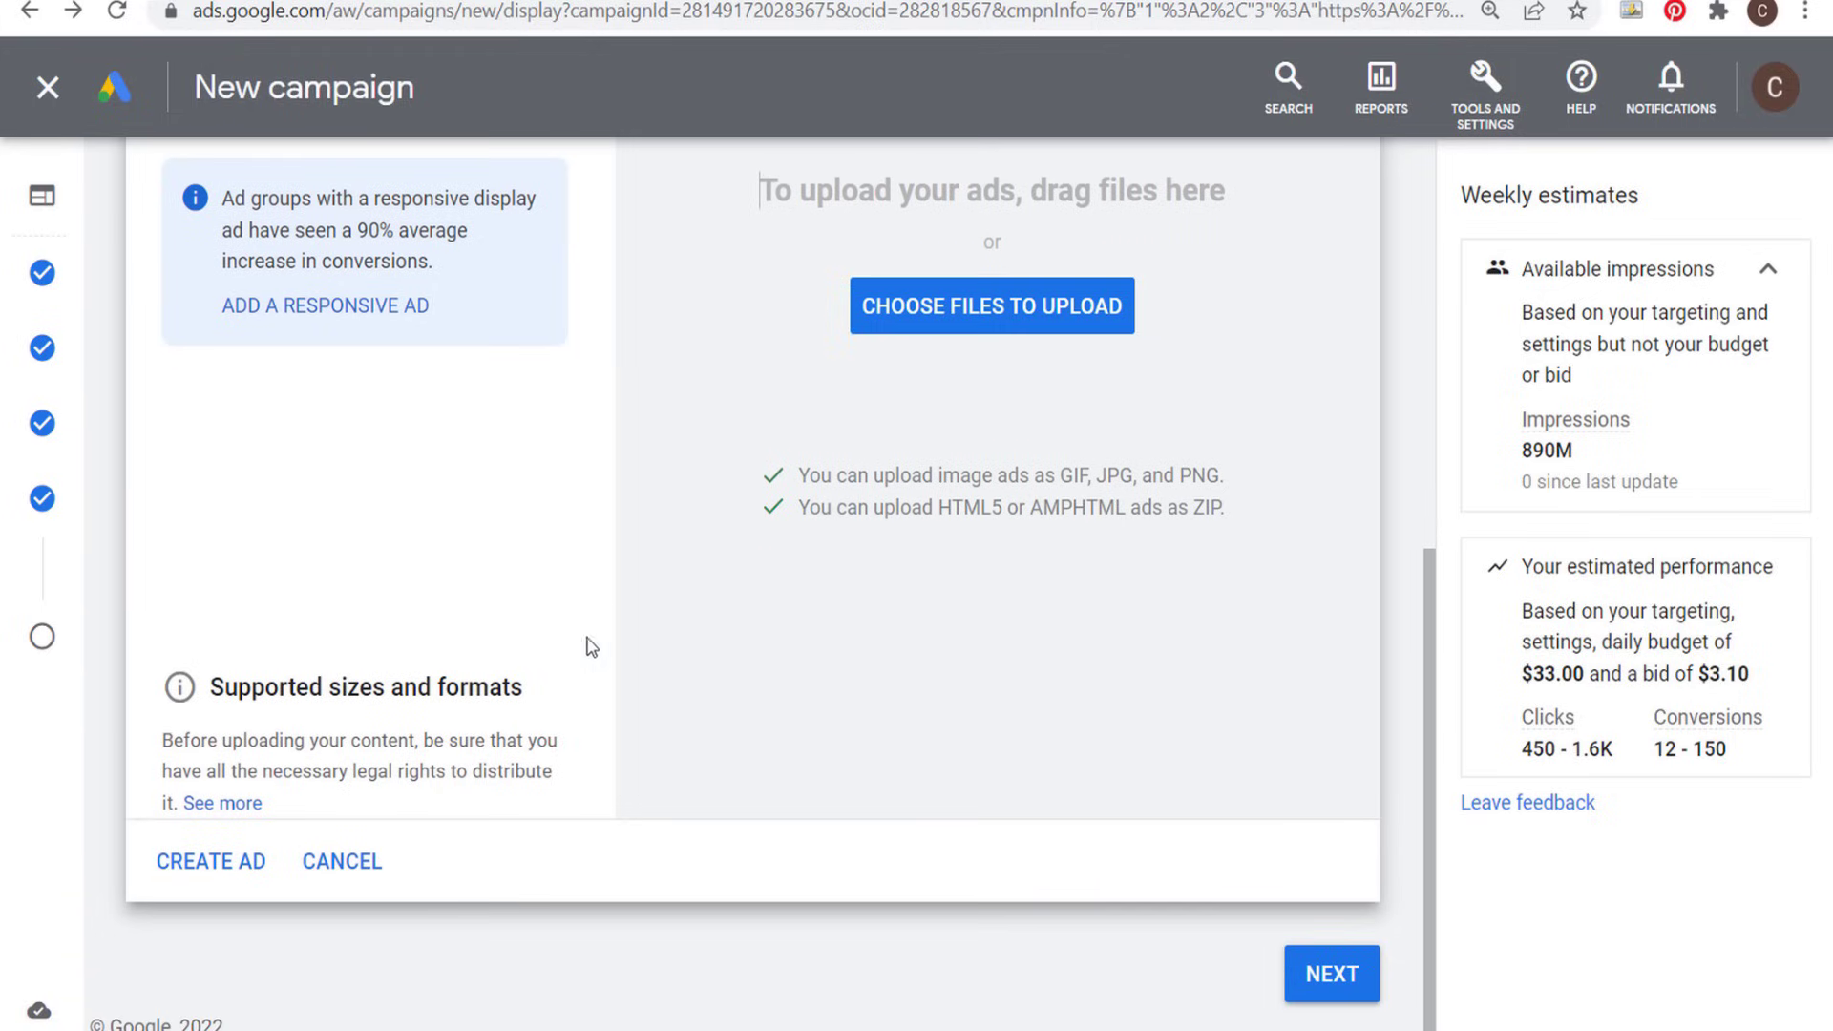
{"action": "scroll", "coordinate": [893, 488], "scroll_direction": "up", "scroll_amount": 4}
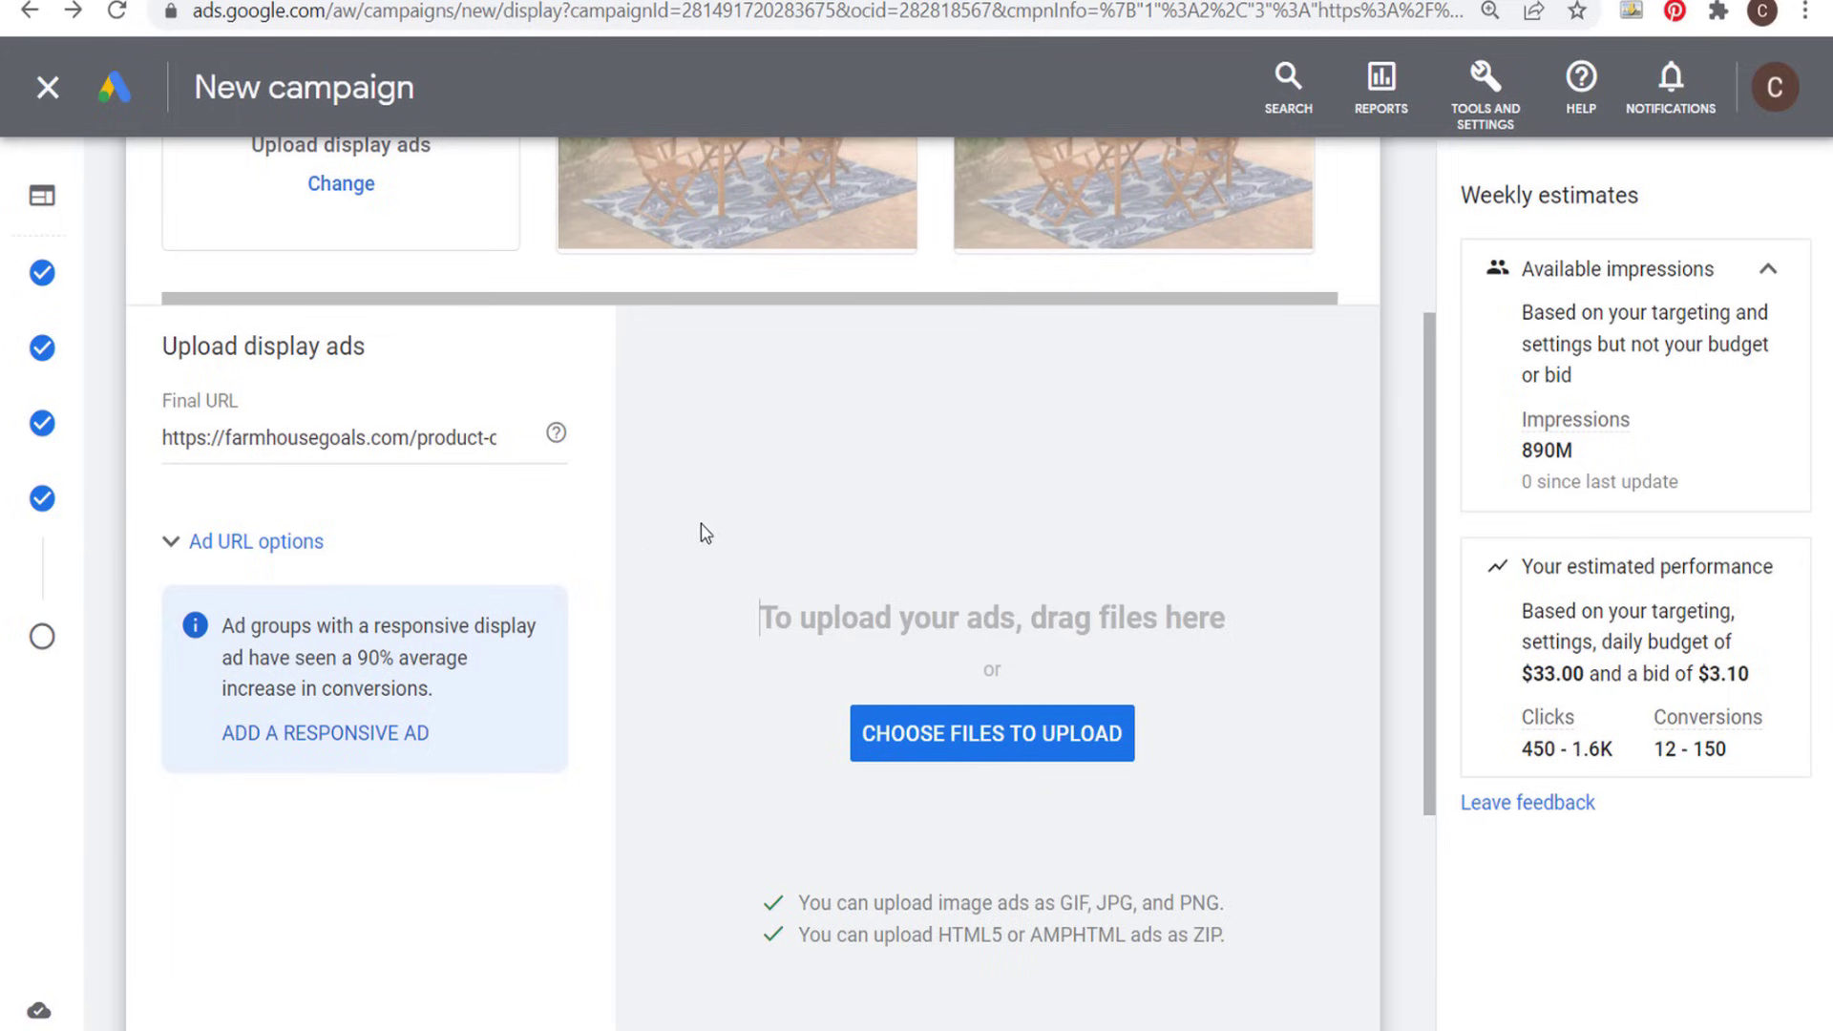
{"action": "scroll", "coordinate": [716, 525], "scroll_direction": "down", "scroll_amount": 4}
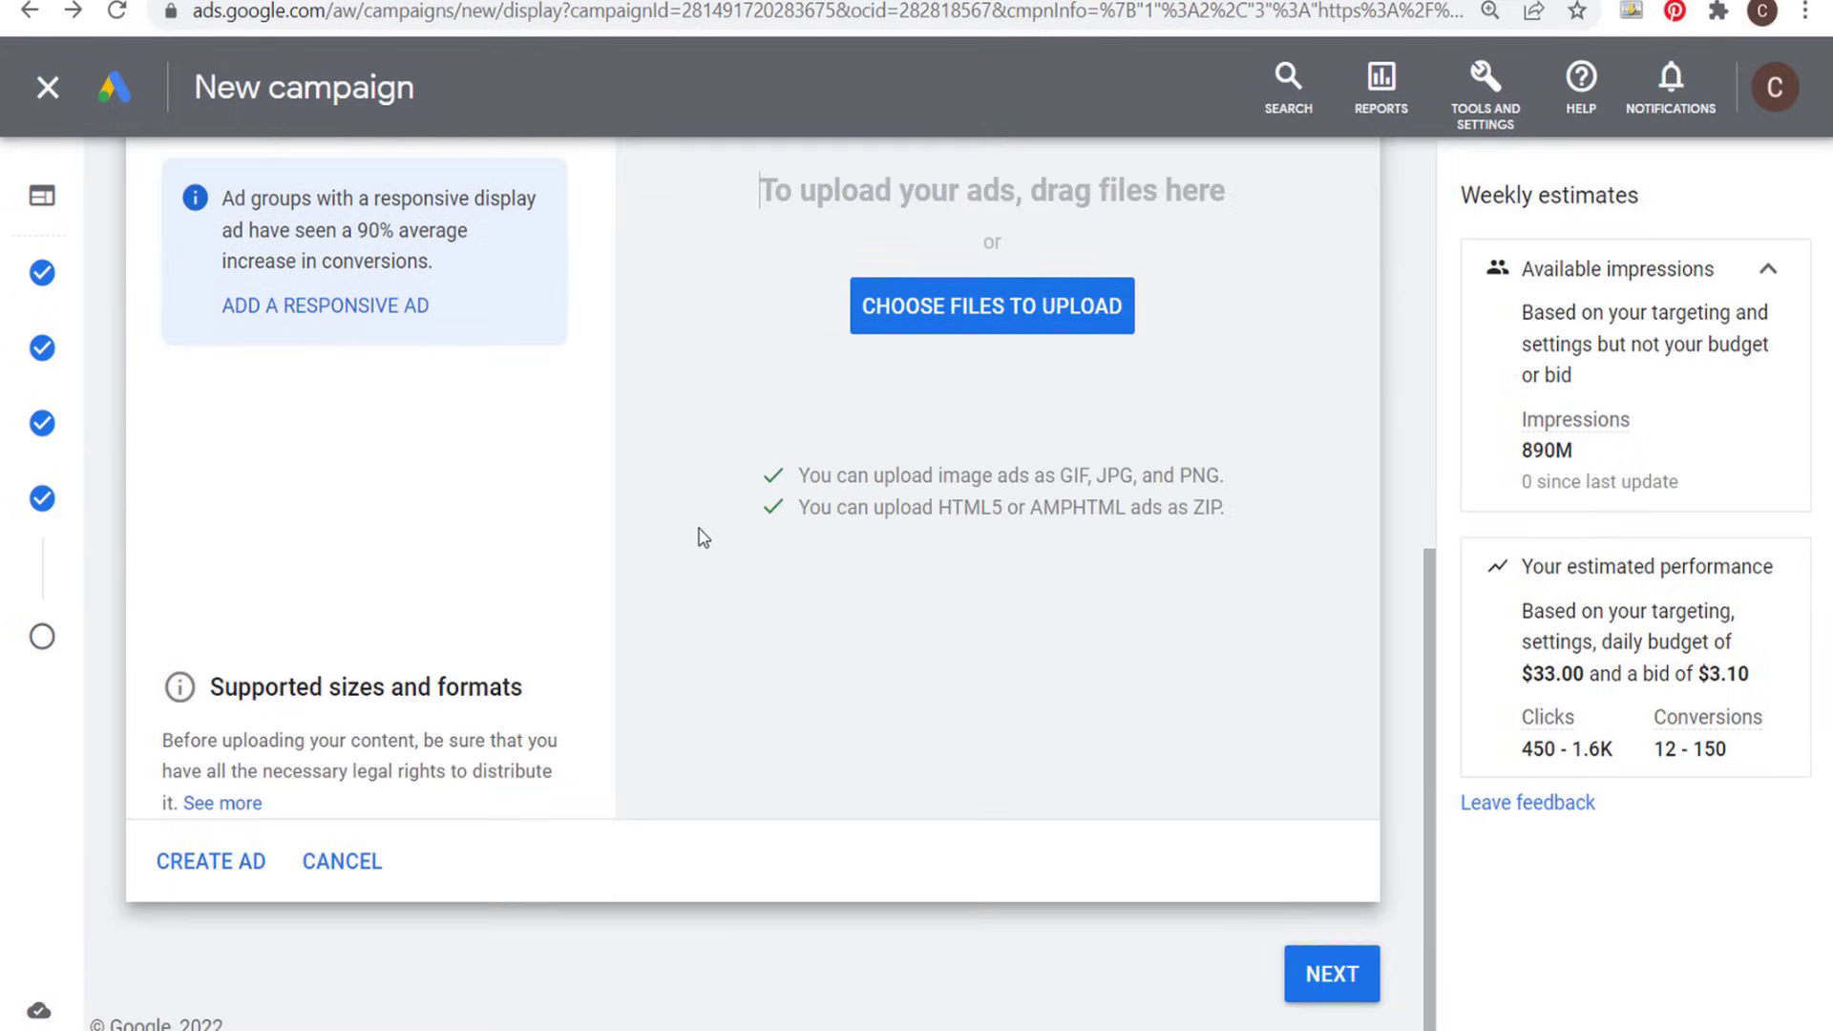
- Open the supported sizes and formats list and read through the file types, maximum file size and ad sizes
{"action": "left_click", "coordinate": [307, 700]}
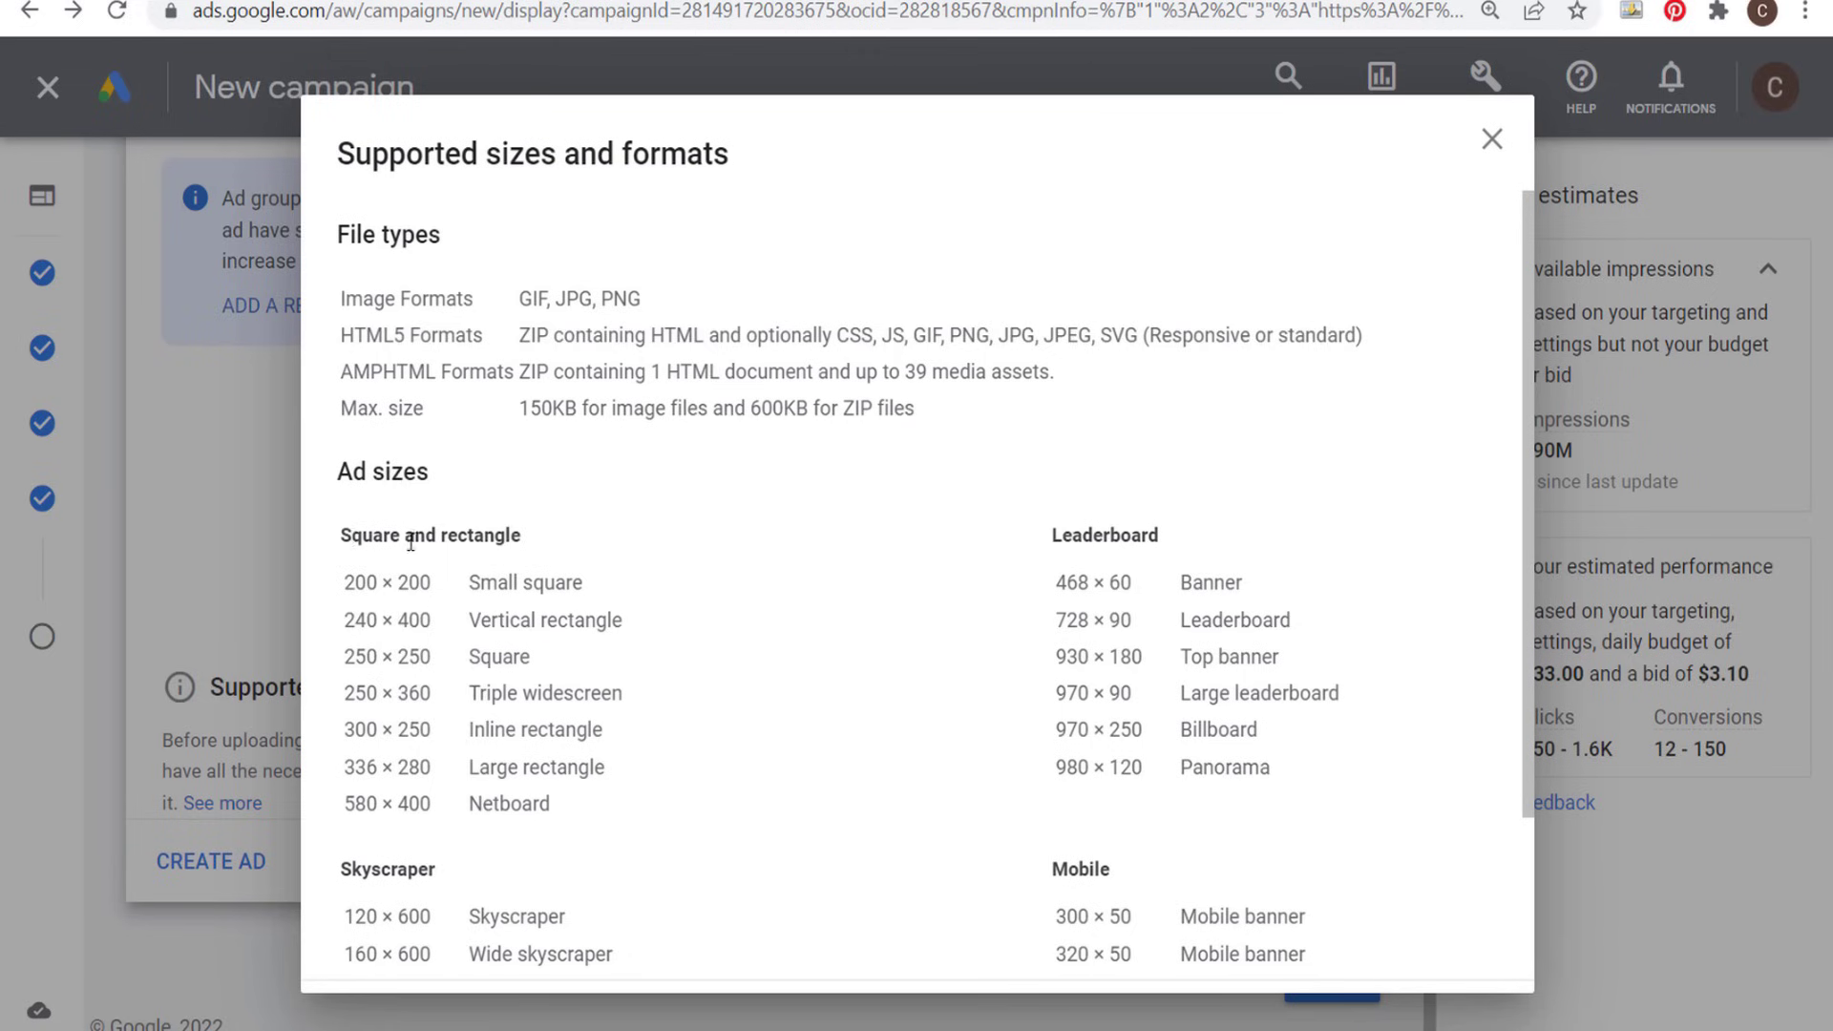
{"action": "left_click_drag", "start_coordinate": [411, 542], "coordinate": [1386, 823]}
{"action": "scroll", "coordinate": [1327, 702], "scroll_direction": "down", "scroll_amount": 2}
{"action": "scroll", "coordinate": [1386, 823], "scroll_direction": "down", "scroll_amount": 1}
{"action": "left_click", "coordinate": [1388, 800]}
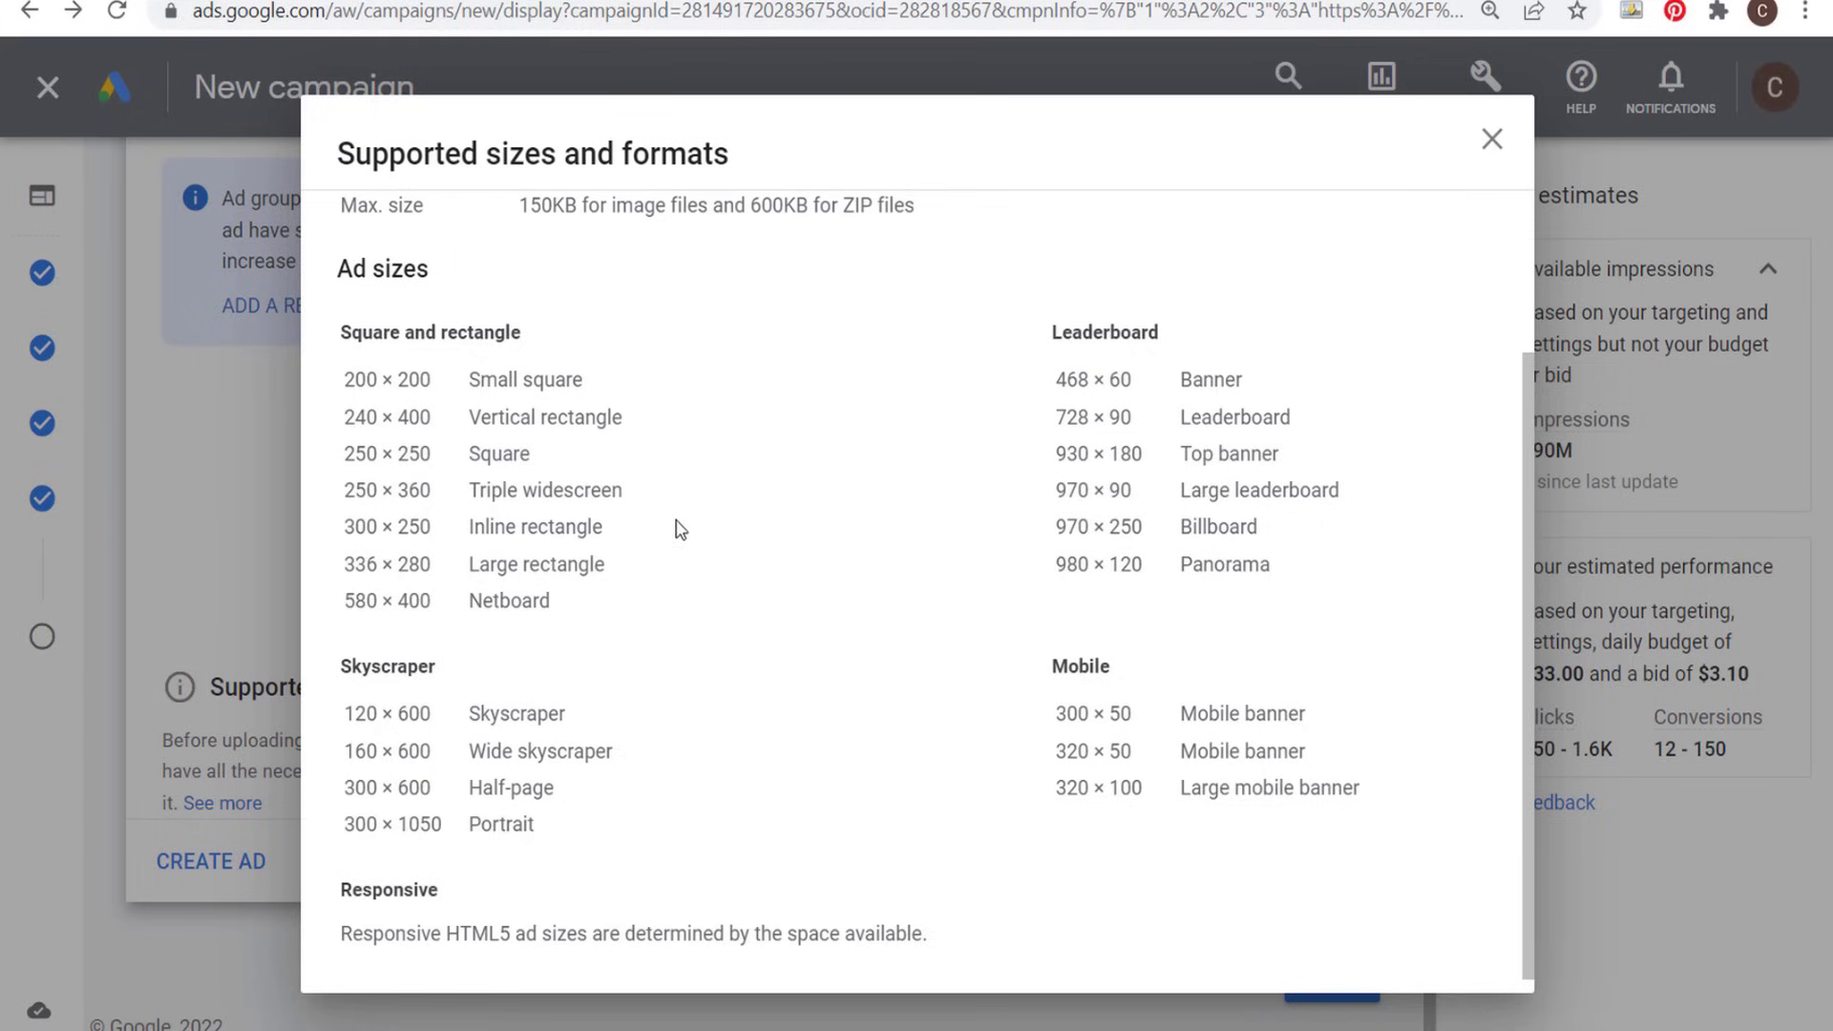
- Examine the square and rectangle ad sizes, including inline rectangle, large rectangle and small square, and close the sizes list
{"action": "left_click_drag", "start_coordinate": [675, 524], "coordinate": [346, 544]}
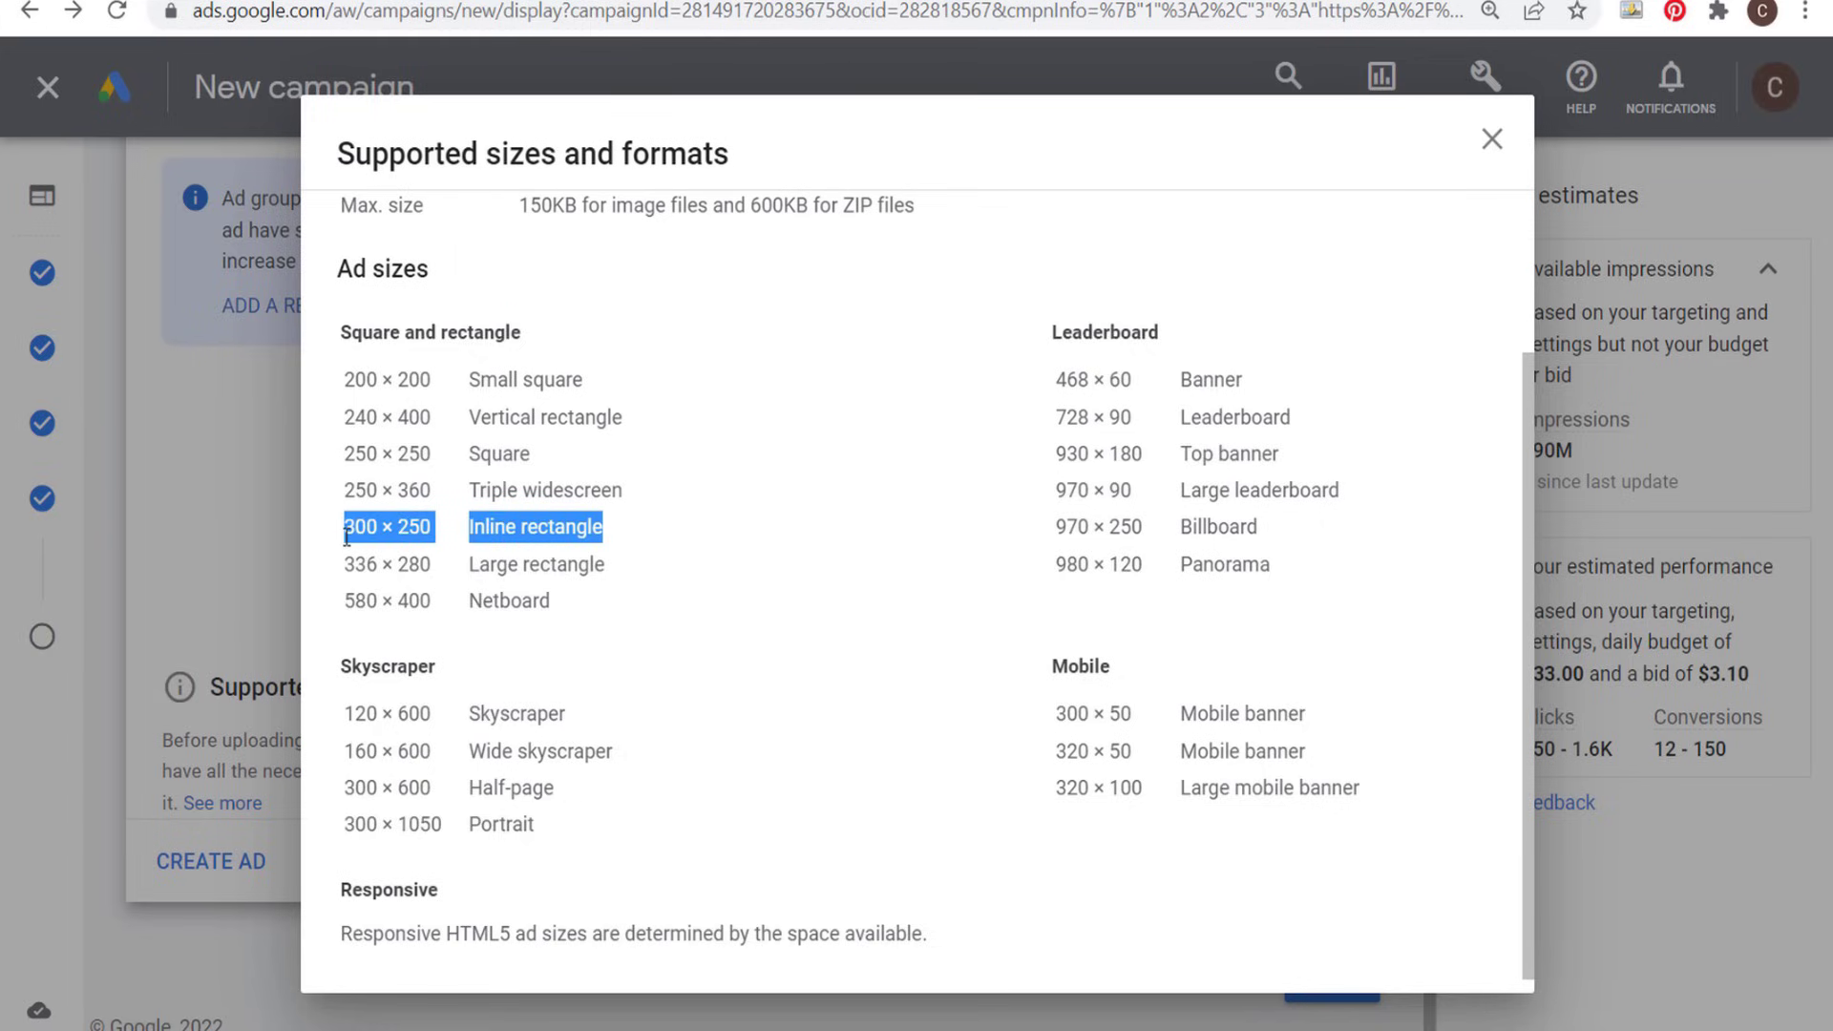
{"action": "left_click_drag", "start_coordinate": [609, 565], "coordinate": [355, 563]}
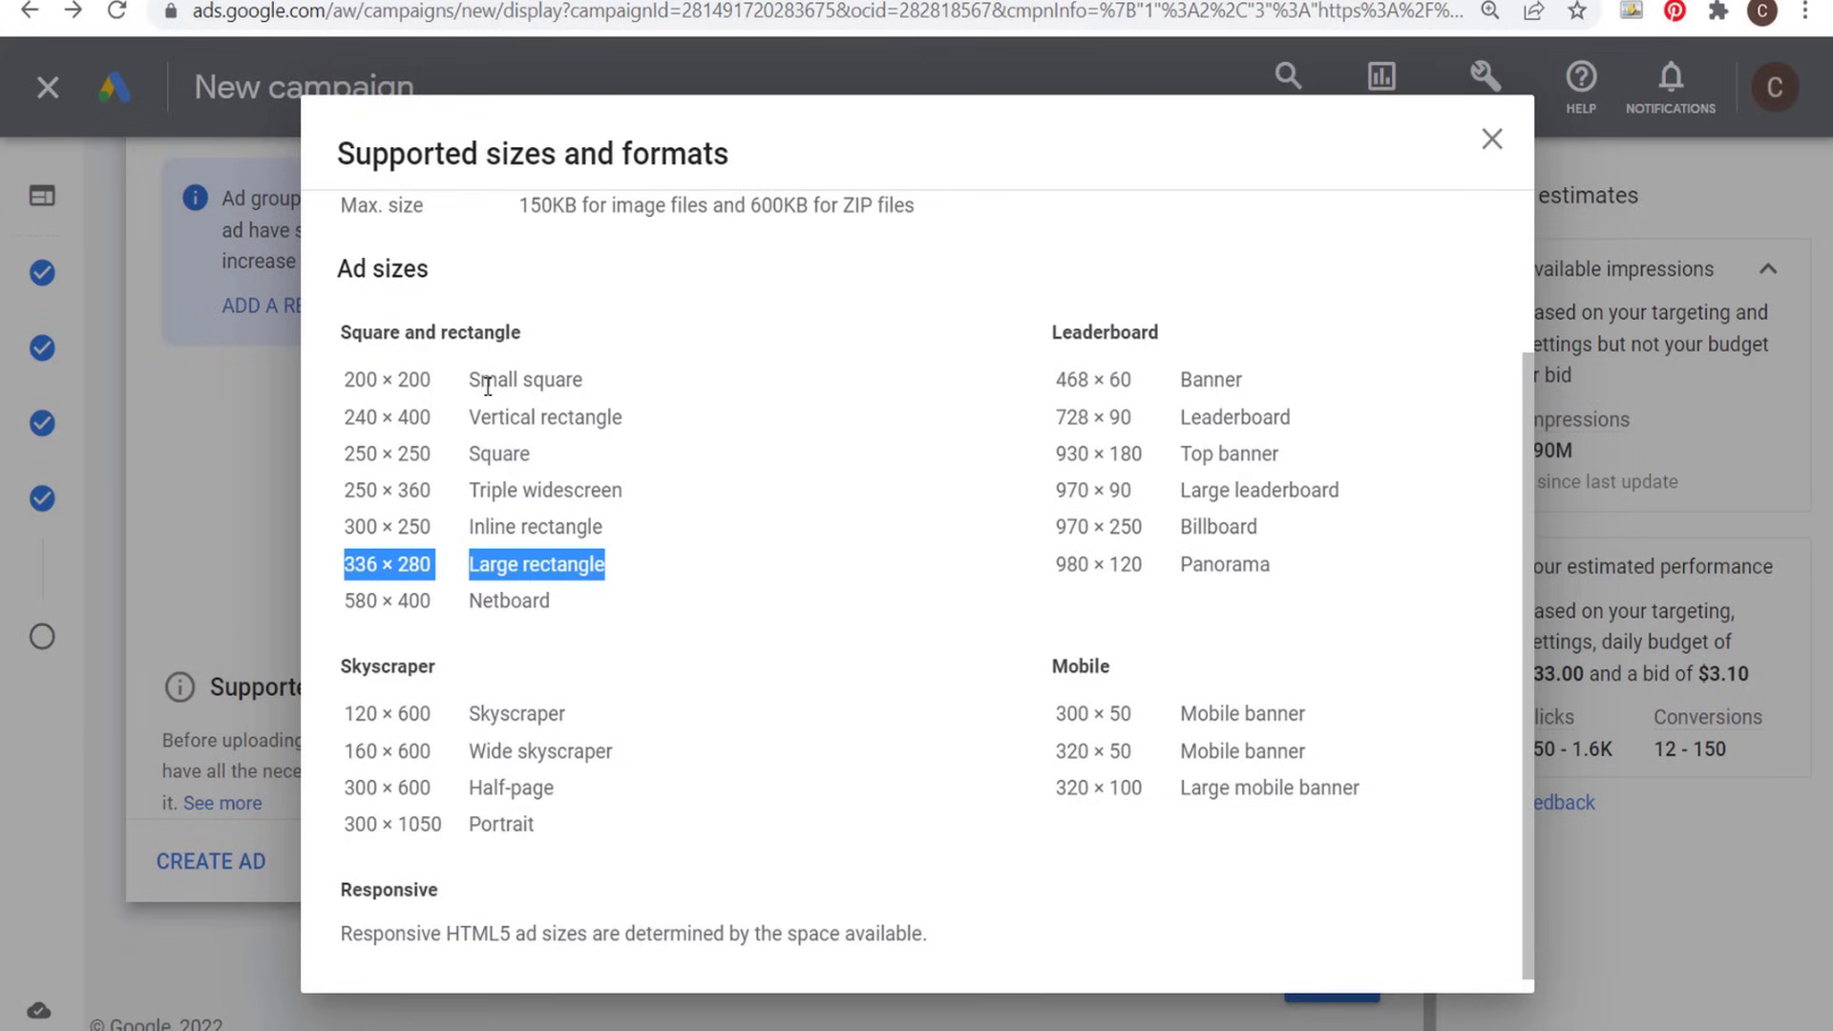
{"action": "left_click_drag", "start_coordinate": [572, 466], "coordinate": [341, 472]}
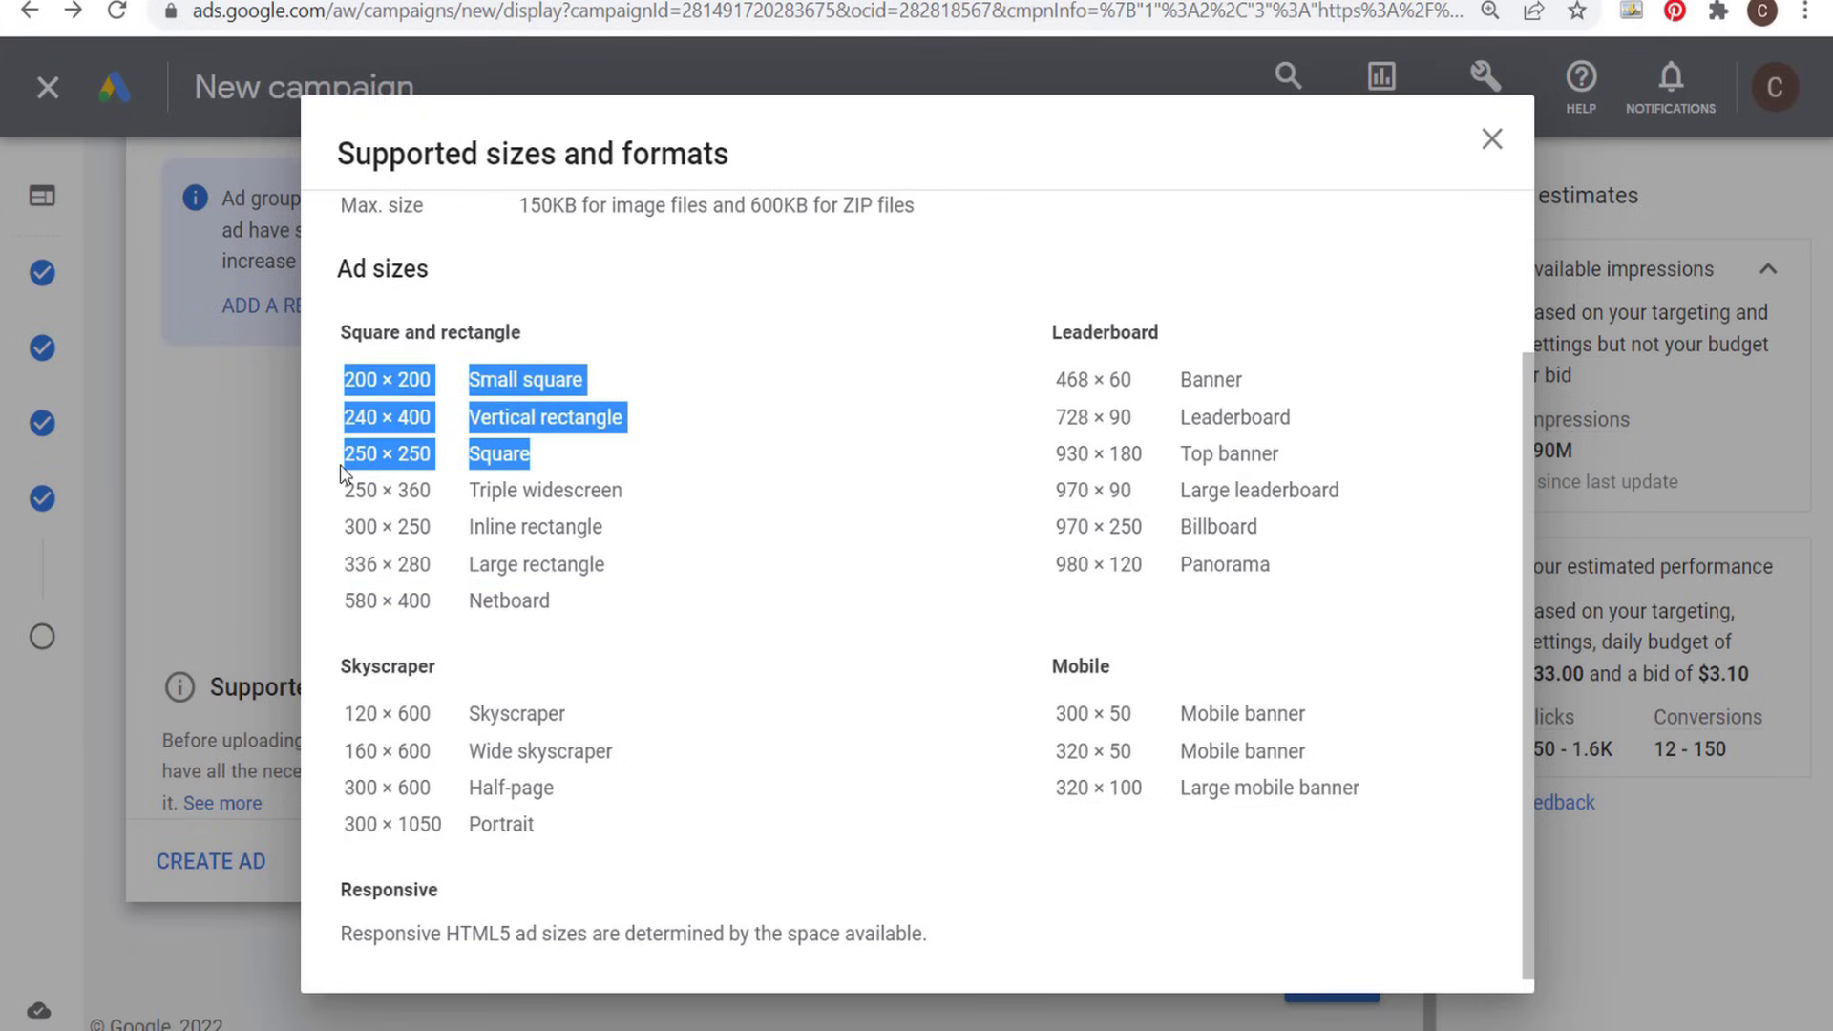
{"action": "left_click", "coordinate": [524, 413]}
{"action": "left_click_drag", "start_coordinate": [593, 382], "coordinate": [373, 383]}
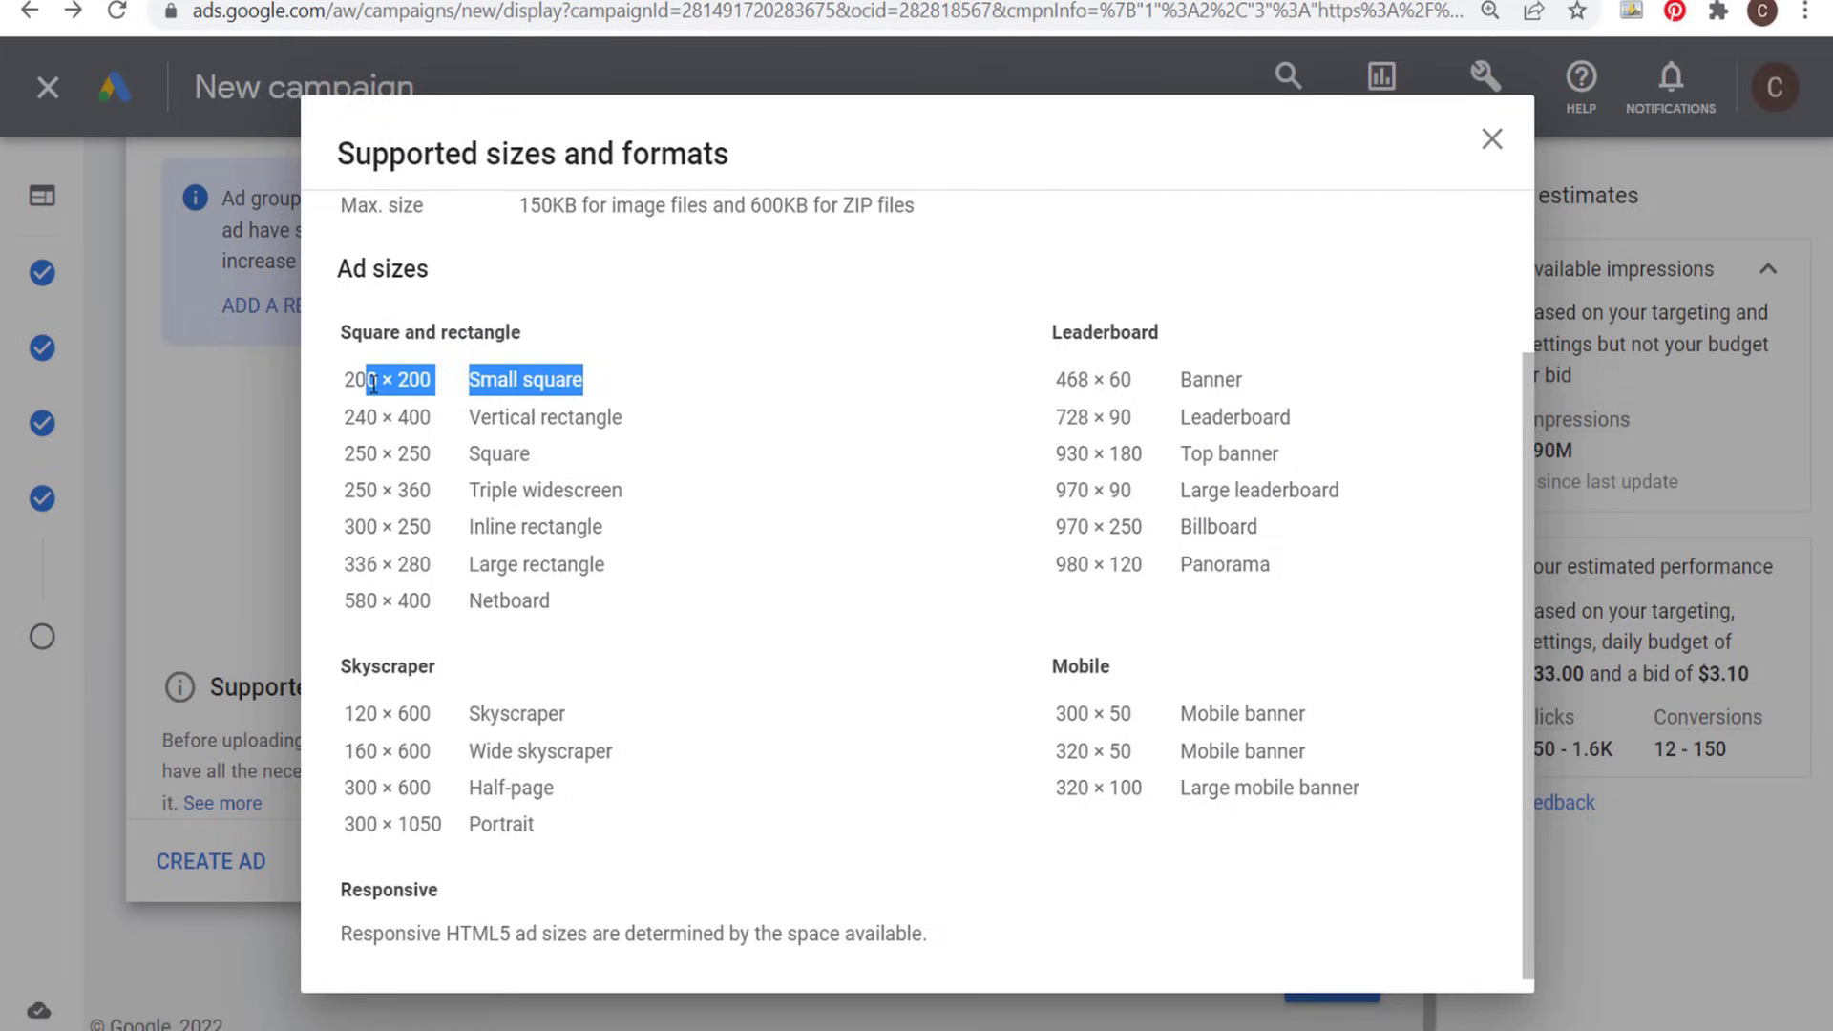
{"action": "left_click", "coordinate": [501, 391]}
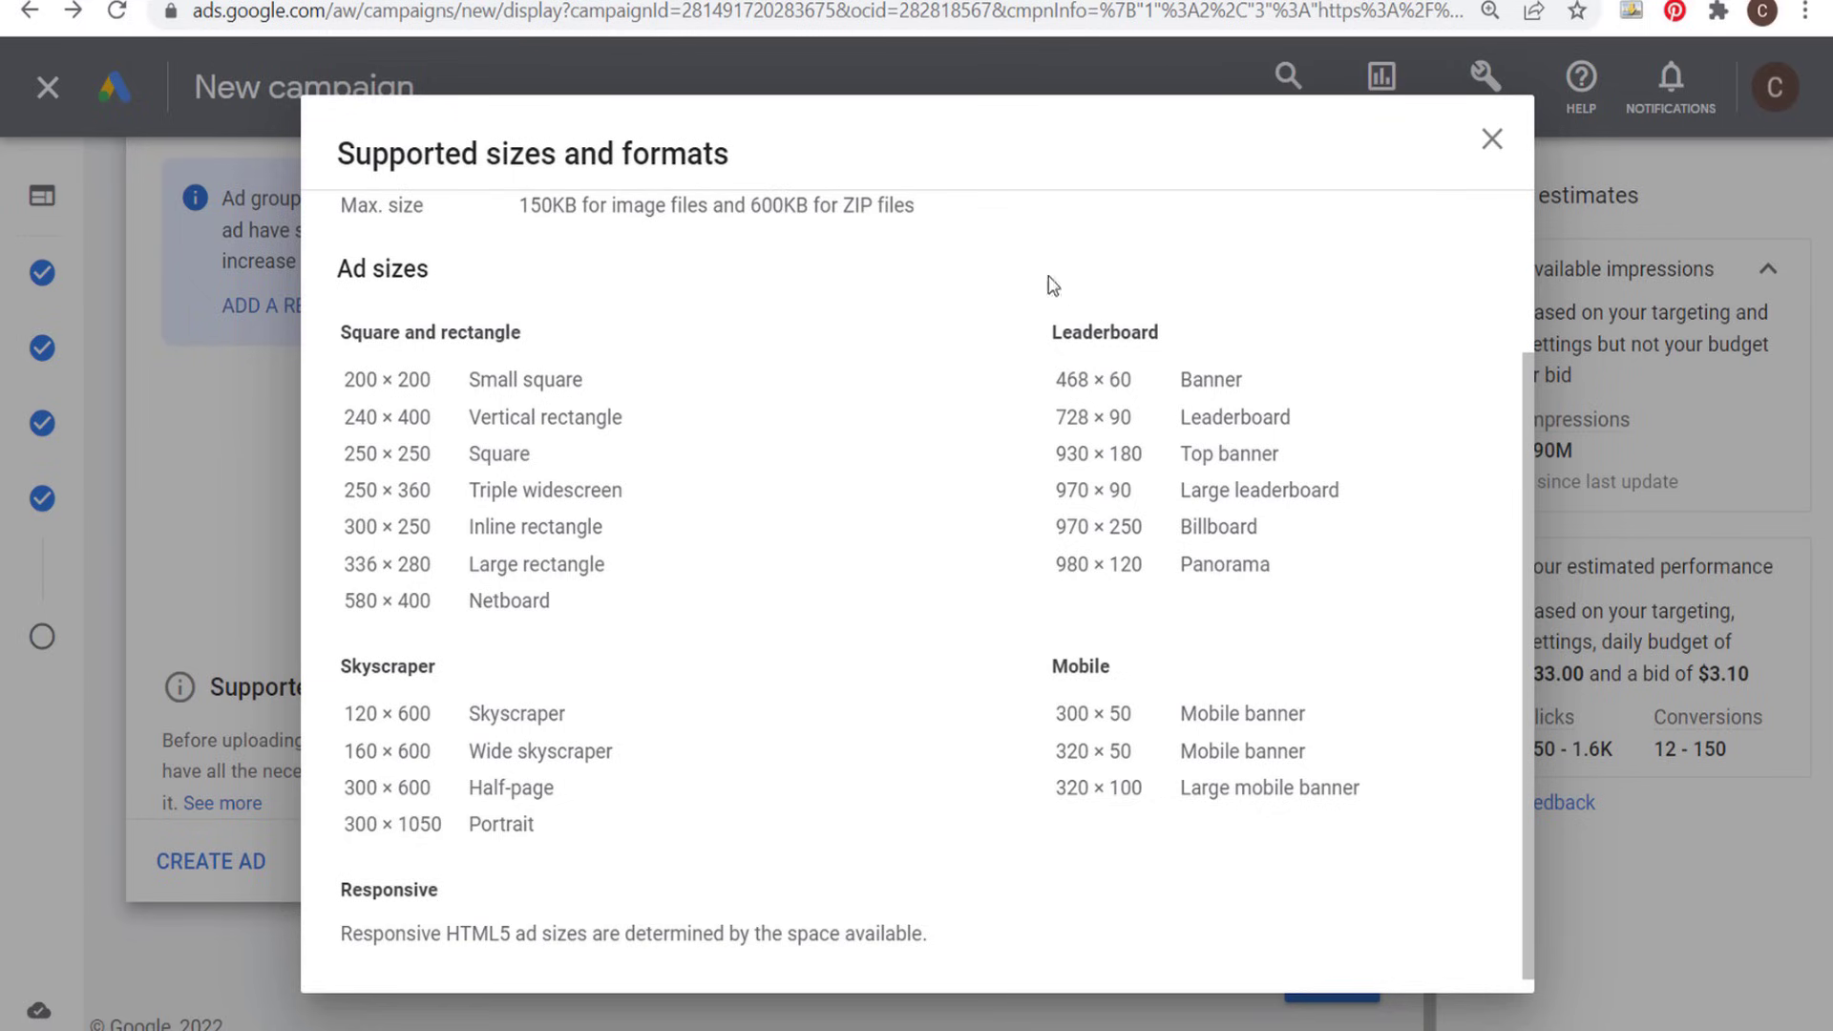
{"action": "scroll", "coordinate": [802, 400], "scroll_direction": "up", "scroll_amount": 2}
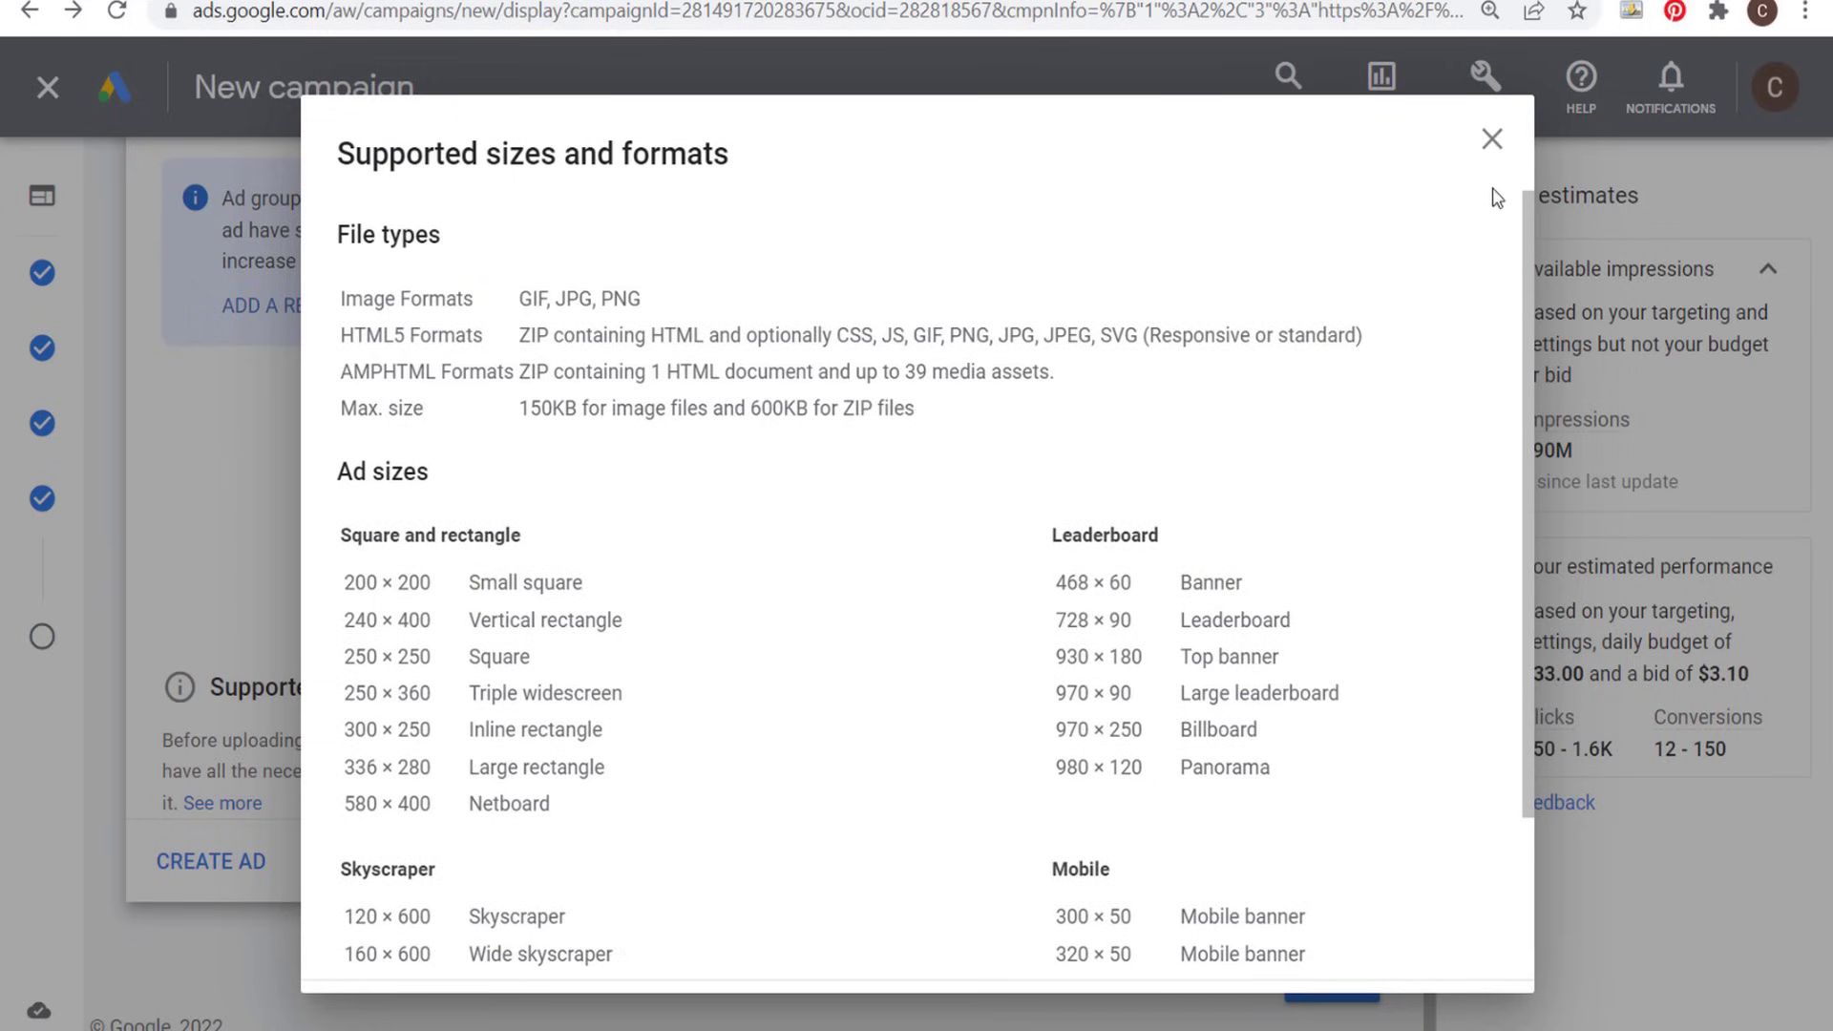
{"action": "left_click", "coordinate": [1492, 141]}
- Upload ten Farmhouse Furniture sale image ads, two each in 320 × 50, 728 × 90, 300 × 600, 300 × 250 and 300 × 50
{"action": "scroll", "coordinate": [1148, 433], "scroll_direction": "up", "scroll_amount": 1}
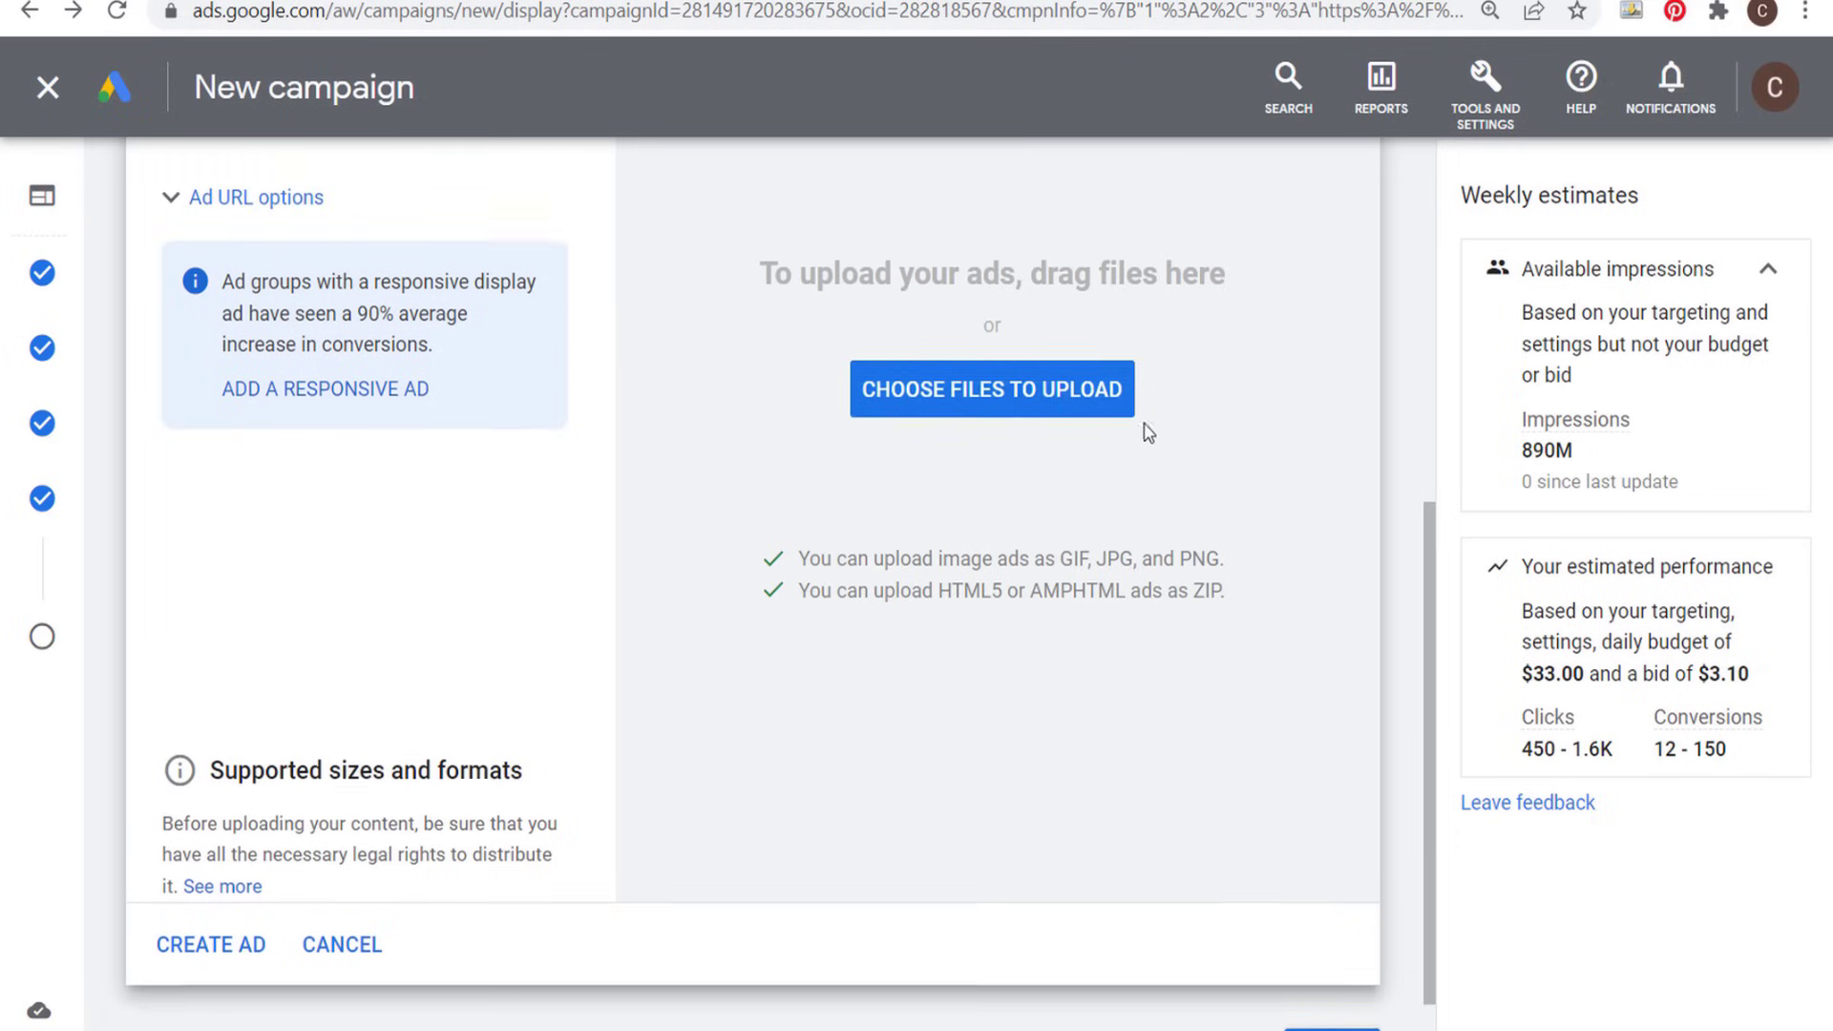
{"action": "scroll", "coordinate": [1148, 432], "scroll_direction": "up", "scroll_amount": 1}
{"action": "left_click", "coordinate": [1014, 458]}
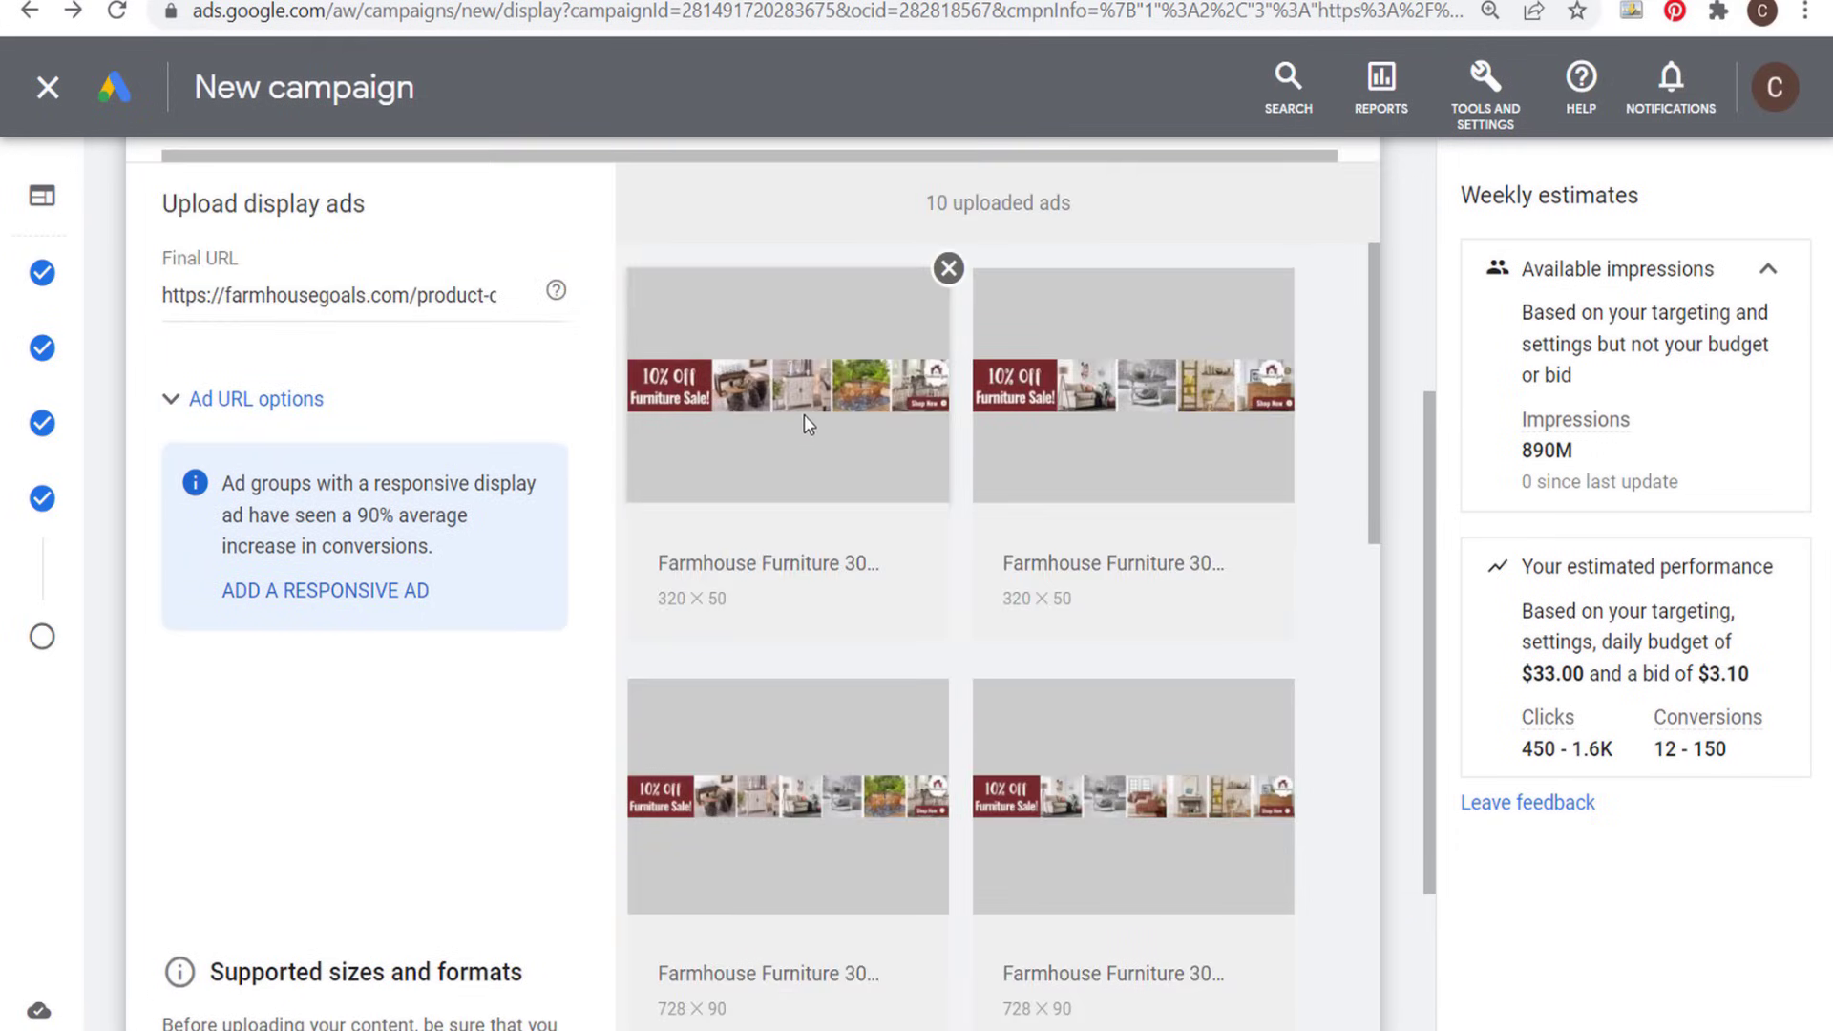
- Review the uploaded image ads in each size and preview the first 300 × 600 furniture sale ad at full size
{"action": "scroll", "coordinate": [804, 415], "scroll_direction": "down", "scroll_amount": 2}
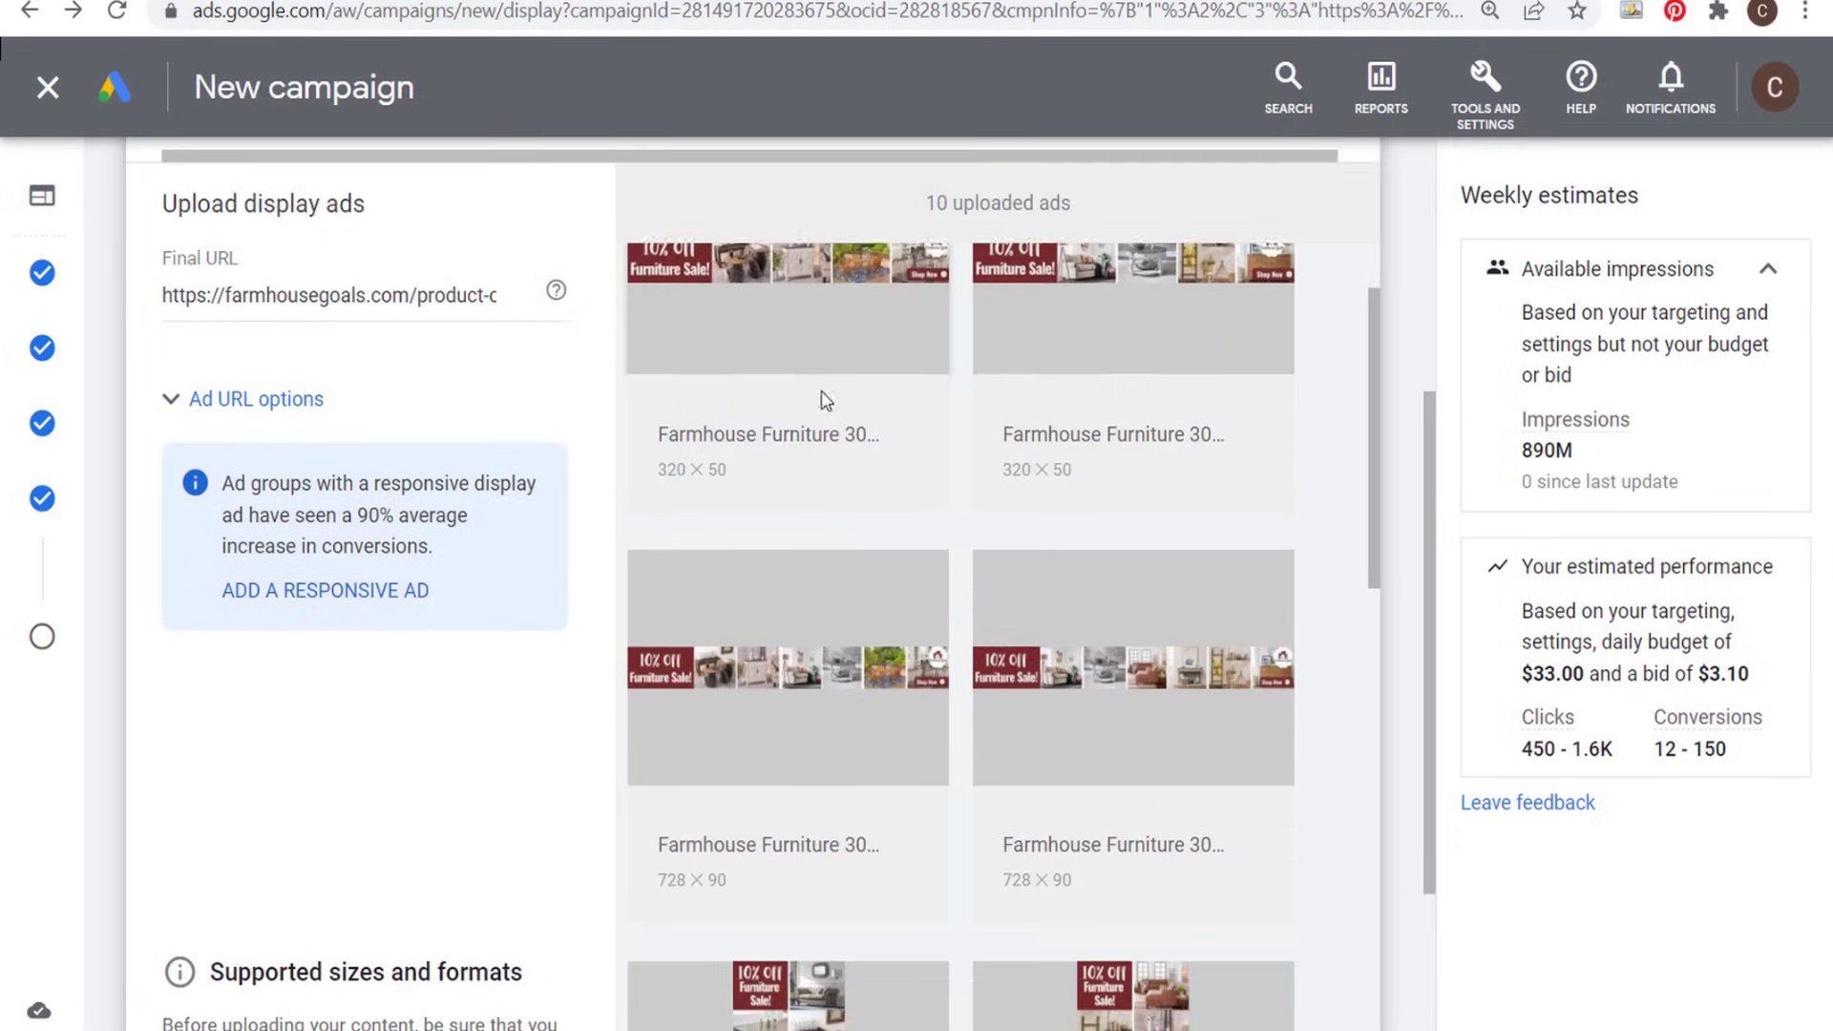
{"action": "scroll", "coordinate": [1121, 480], "scroll_direction": "down", "scroll_amount": 5}
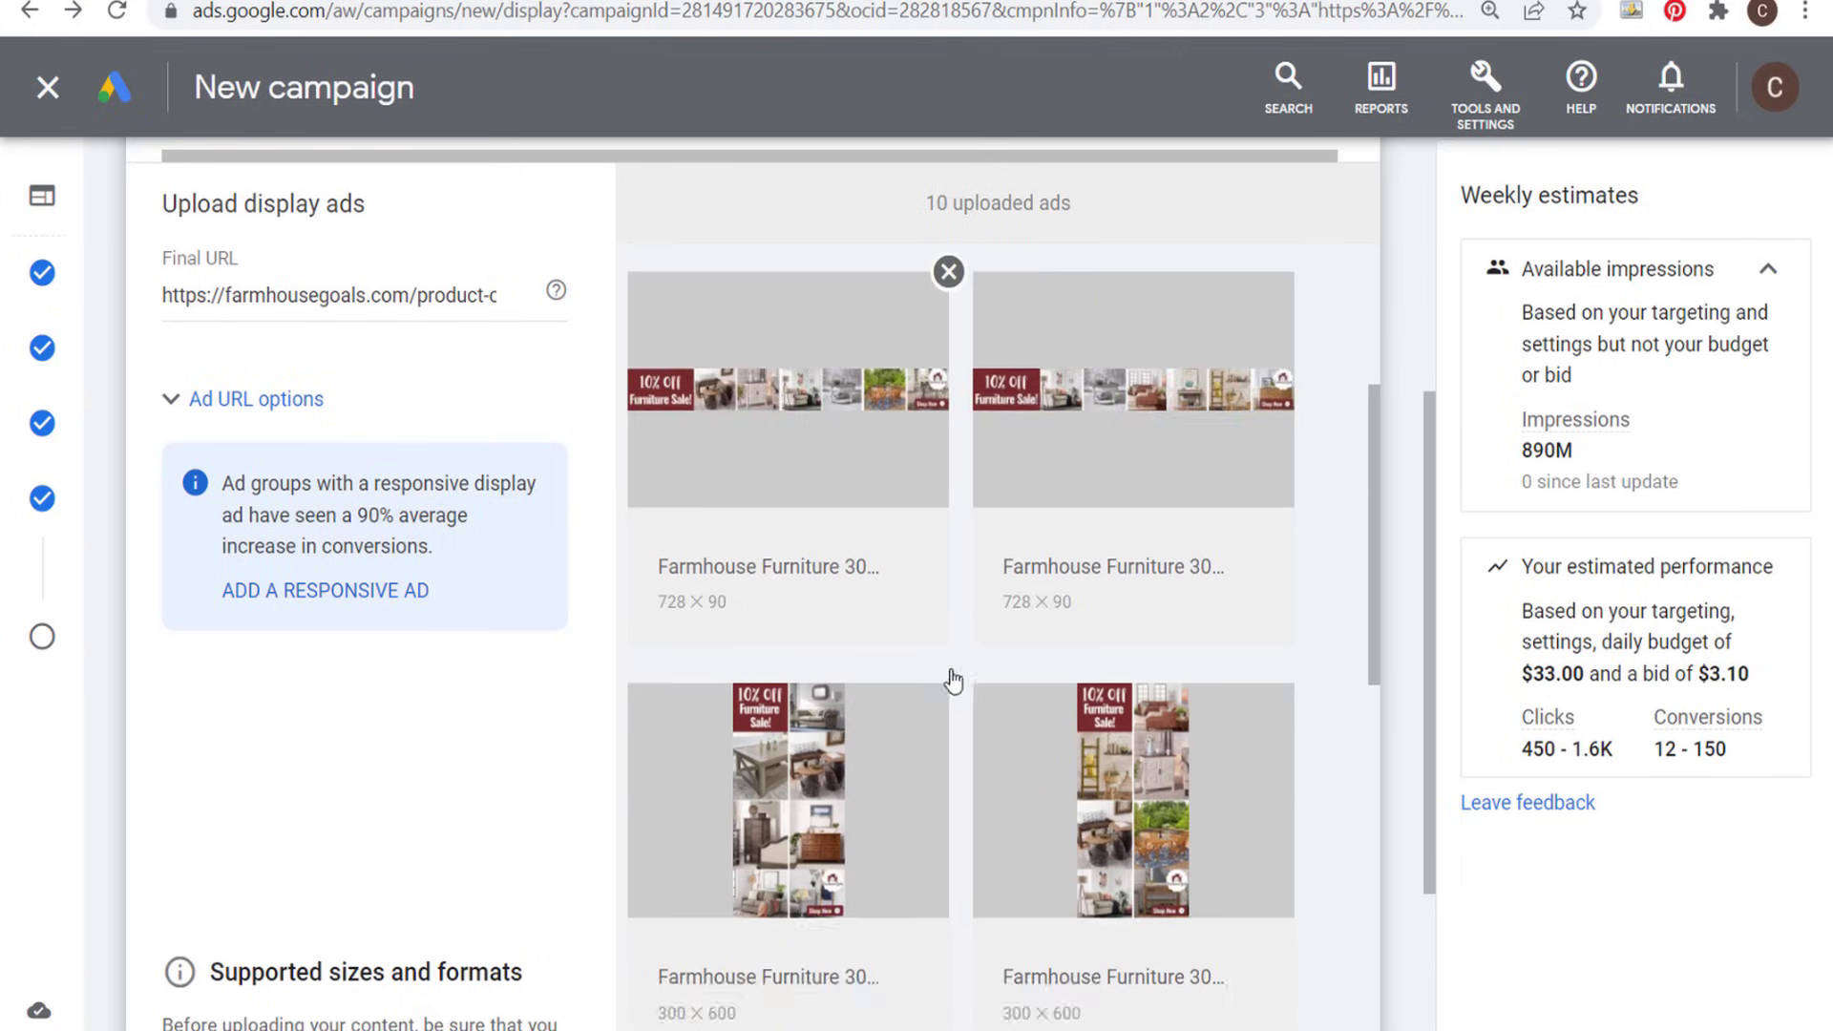
{"action": "scroll", "coordinate": [791, 715], "scroll_direction": "down", "scroll_amount": 3}
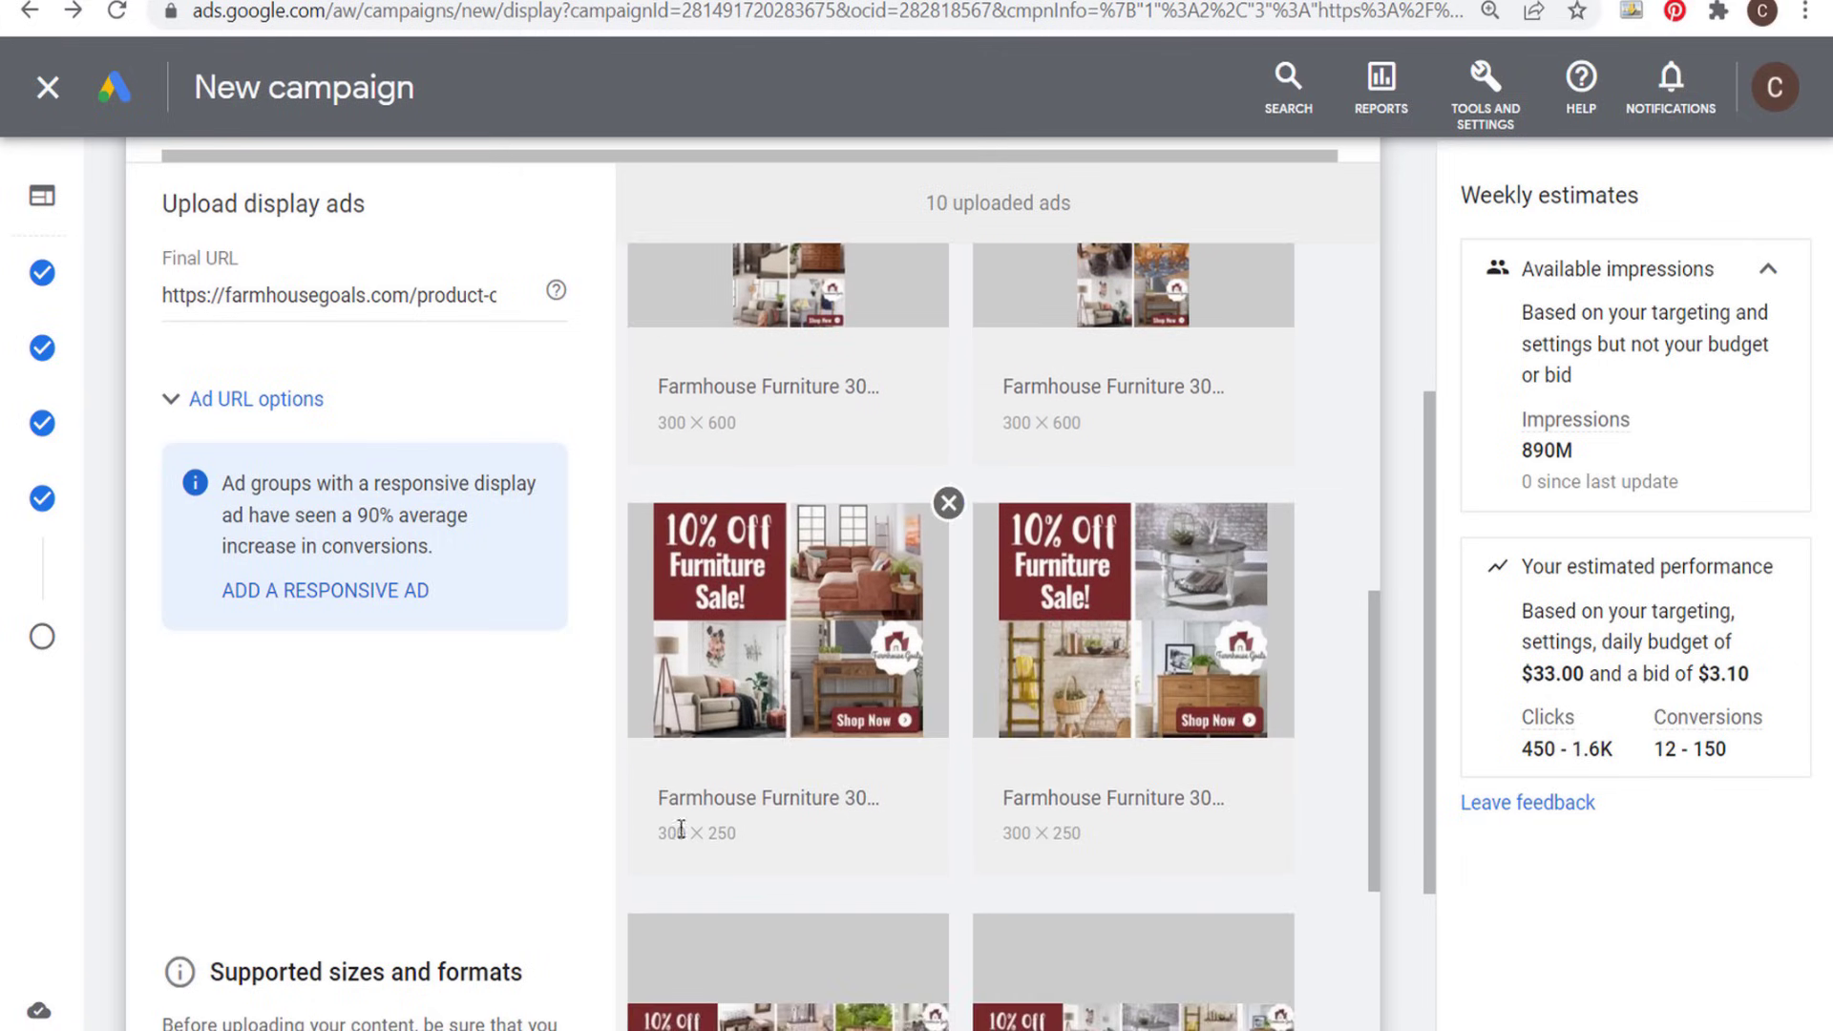
{"action": "scroll", "coordinate": [1013, 856], "scroll_direction": "down", "scroll_amount": 5}
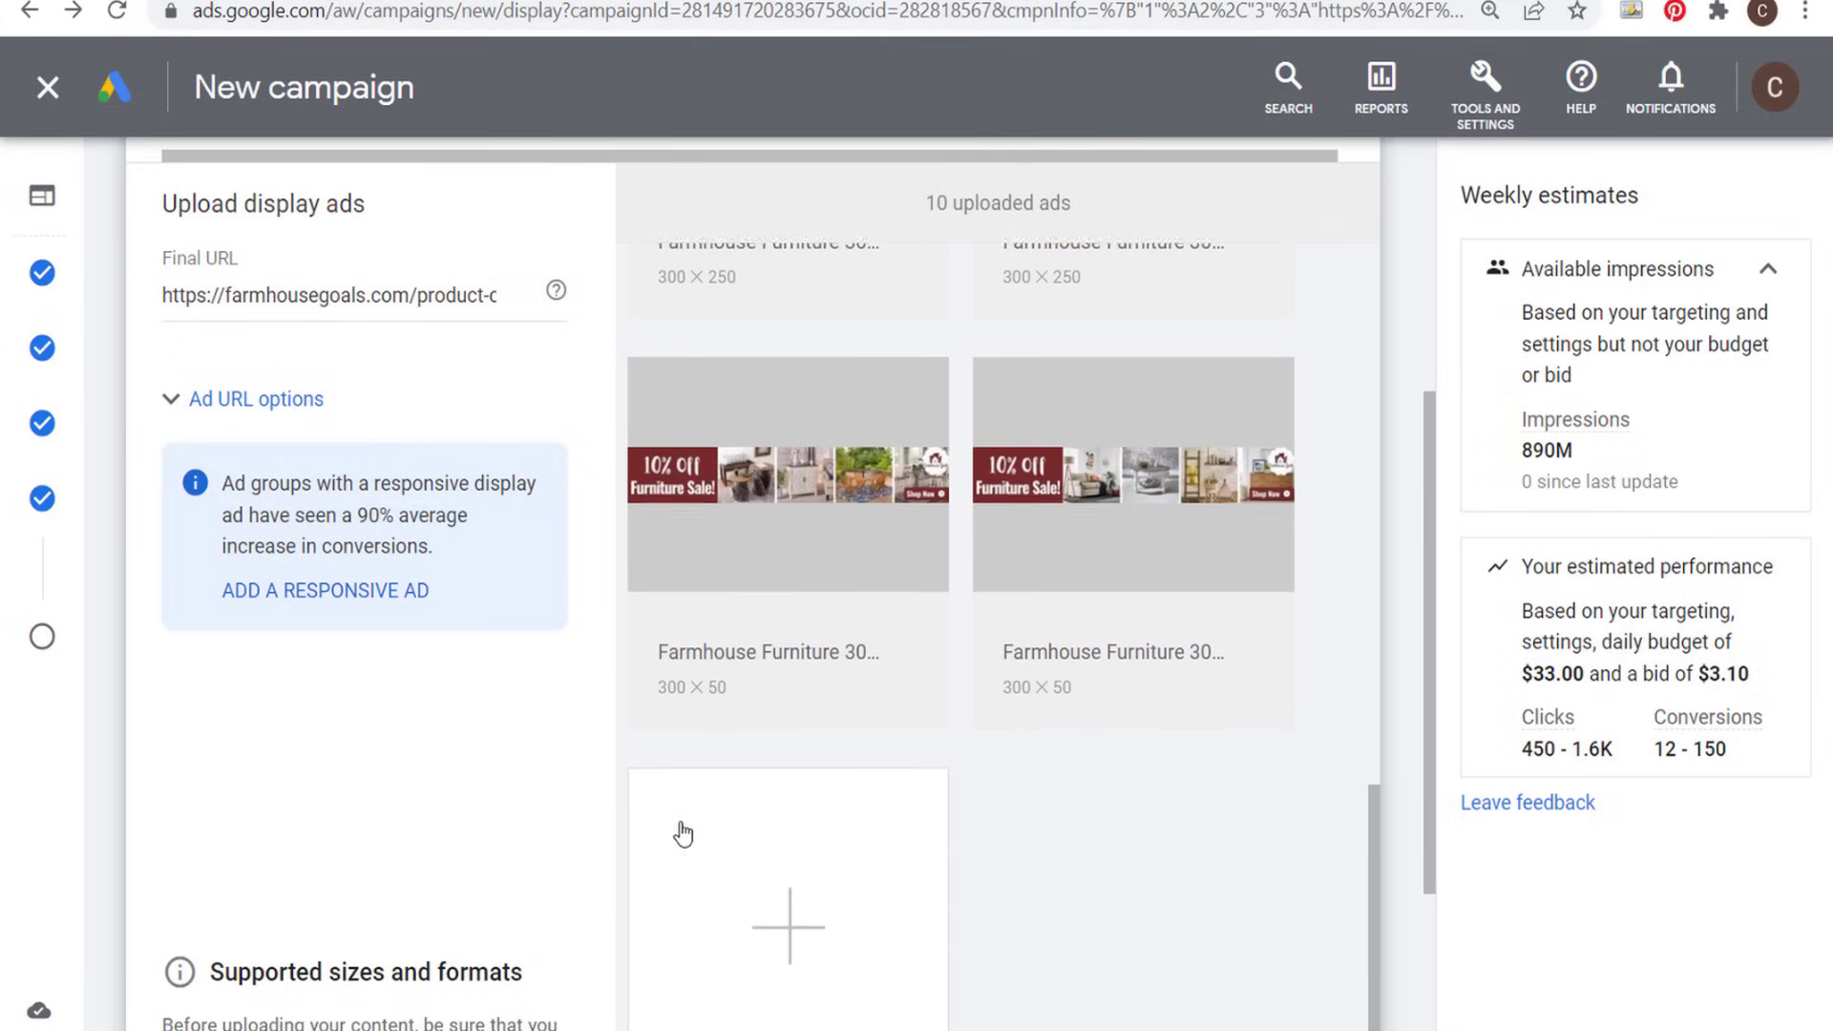
{"action": "scroll", "coordinate": [775, 668], "scroll_direction": "up", "scroll_amount": 8}
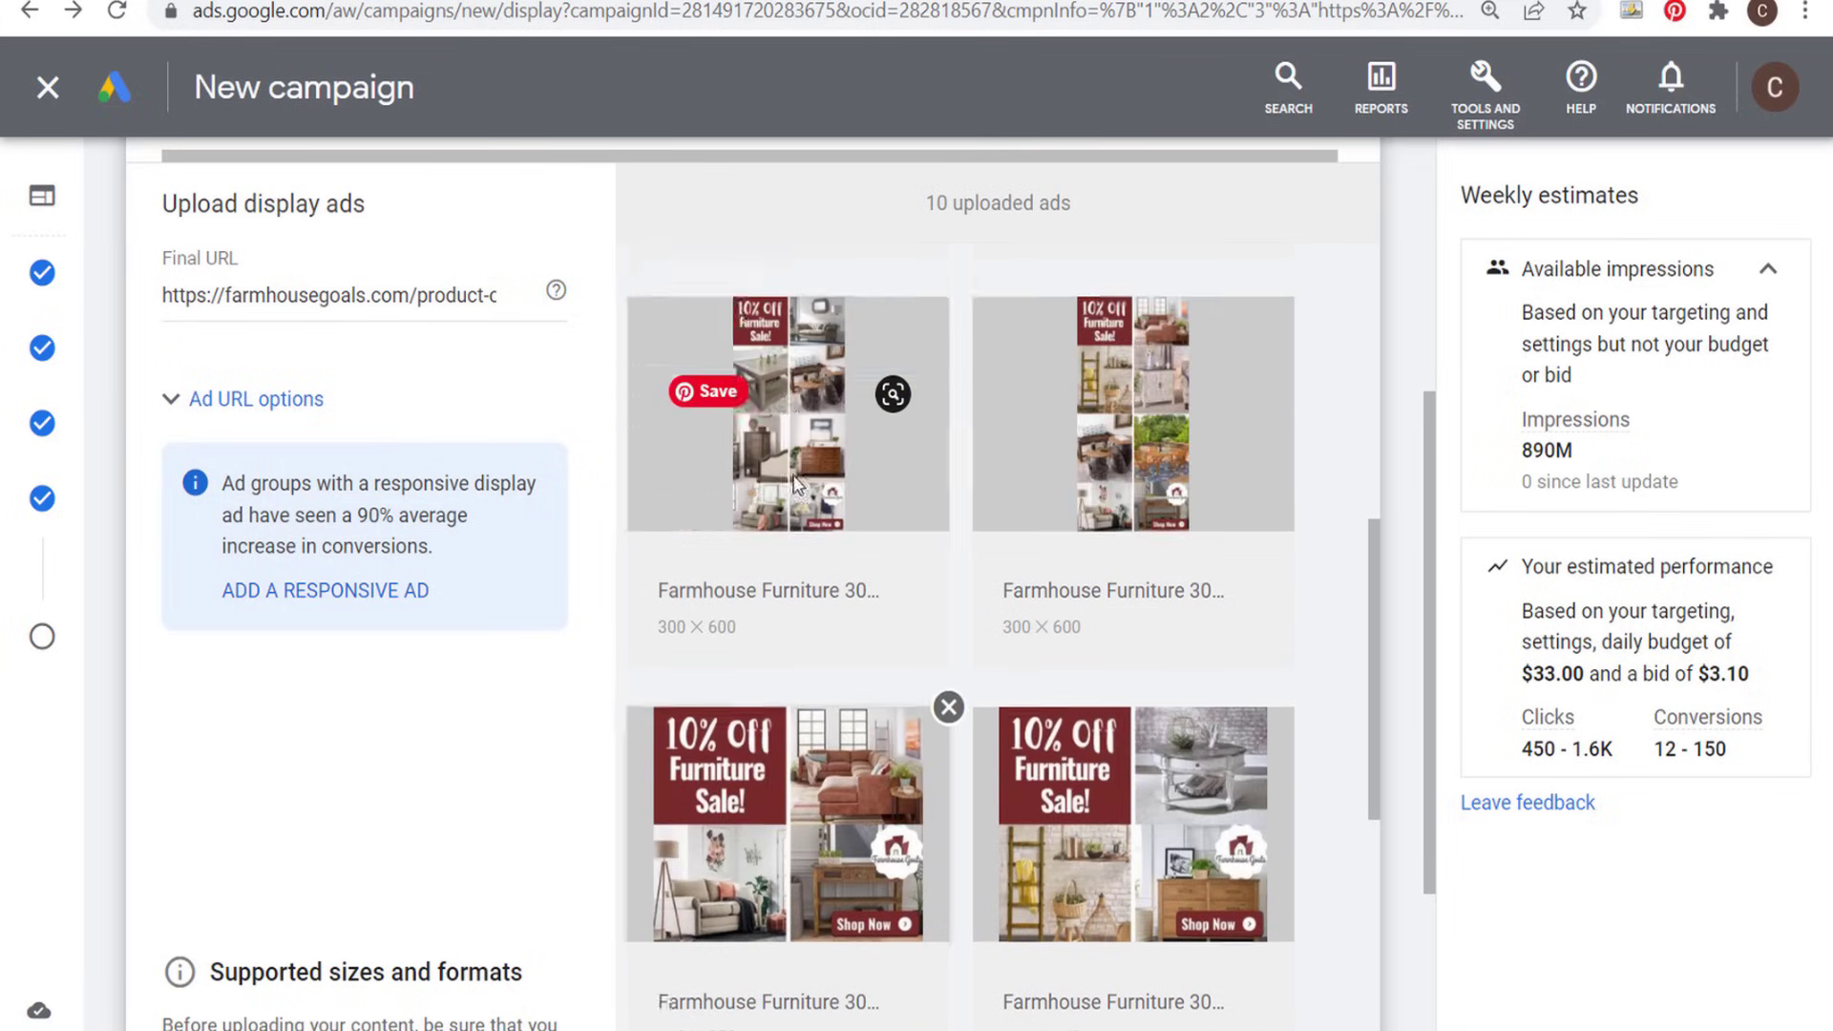
{"action": "left_click", "coordinate": [775, 500]}
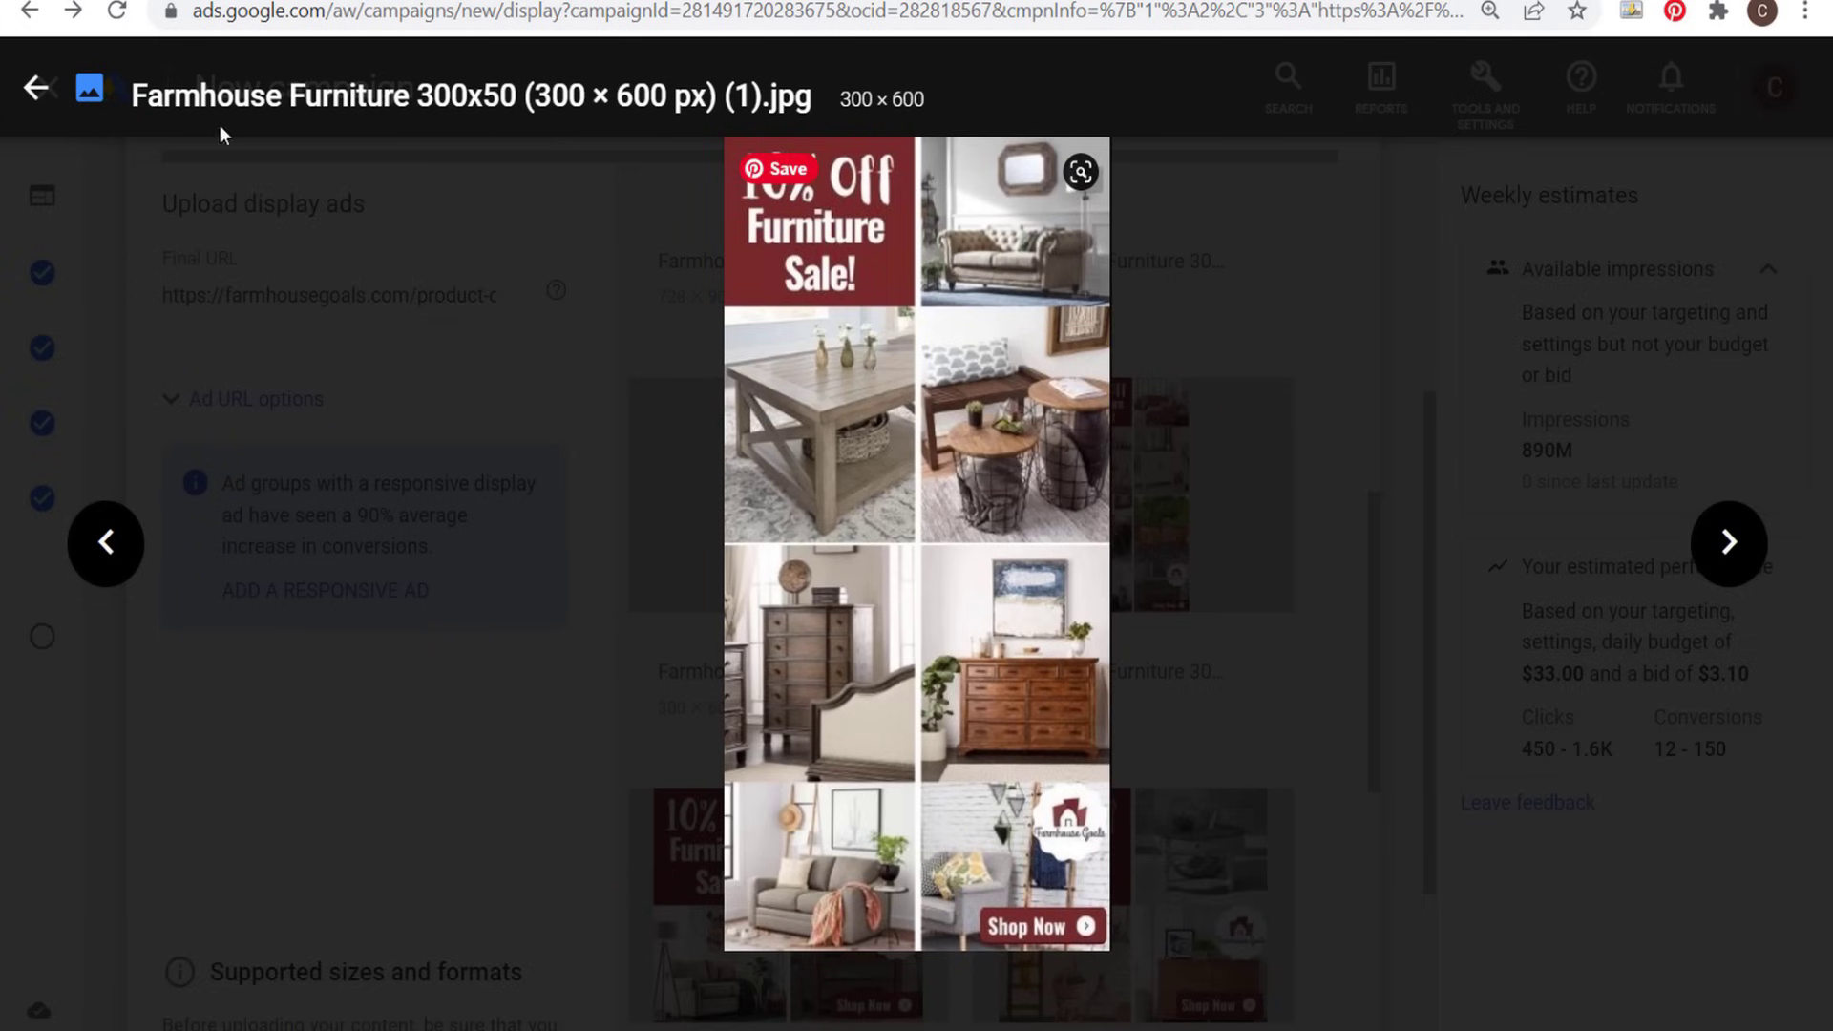
{"action": "left_click", "coordinate": [37, 92]}
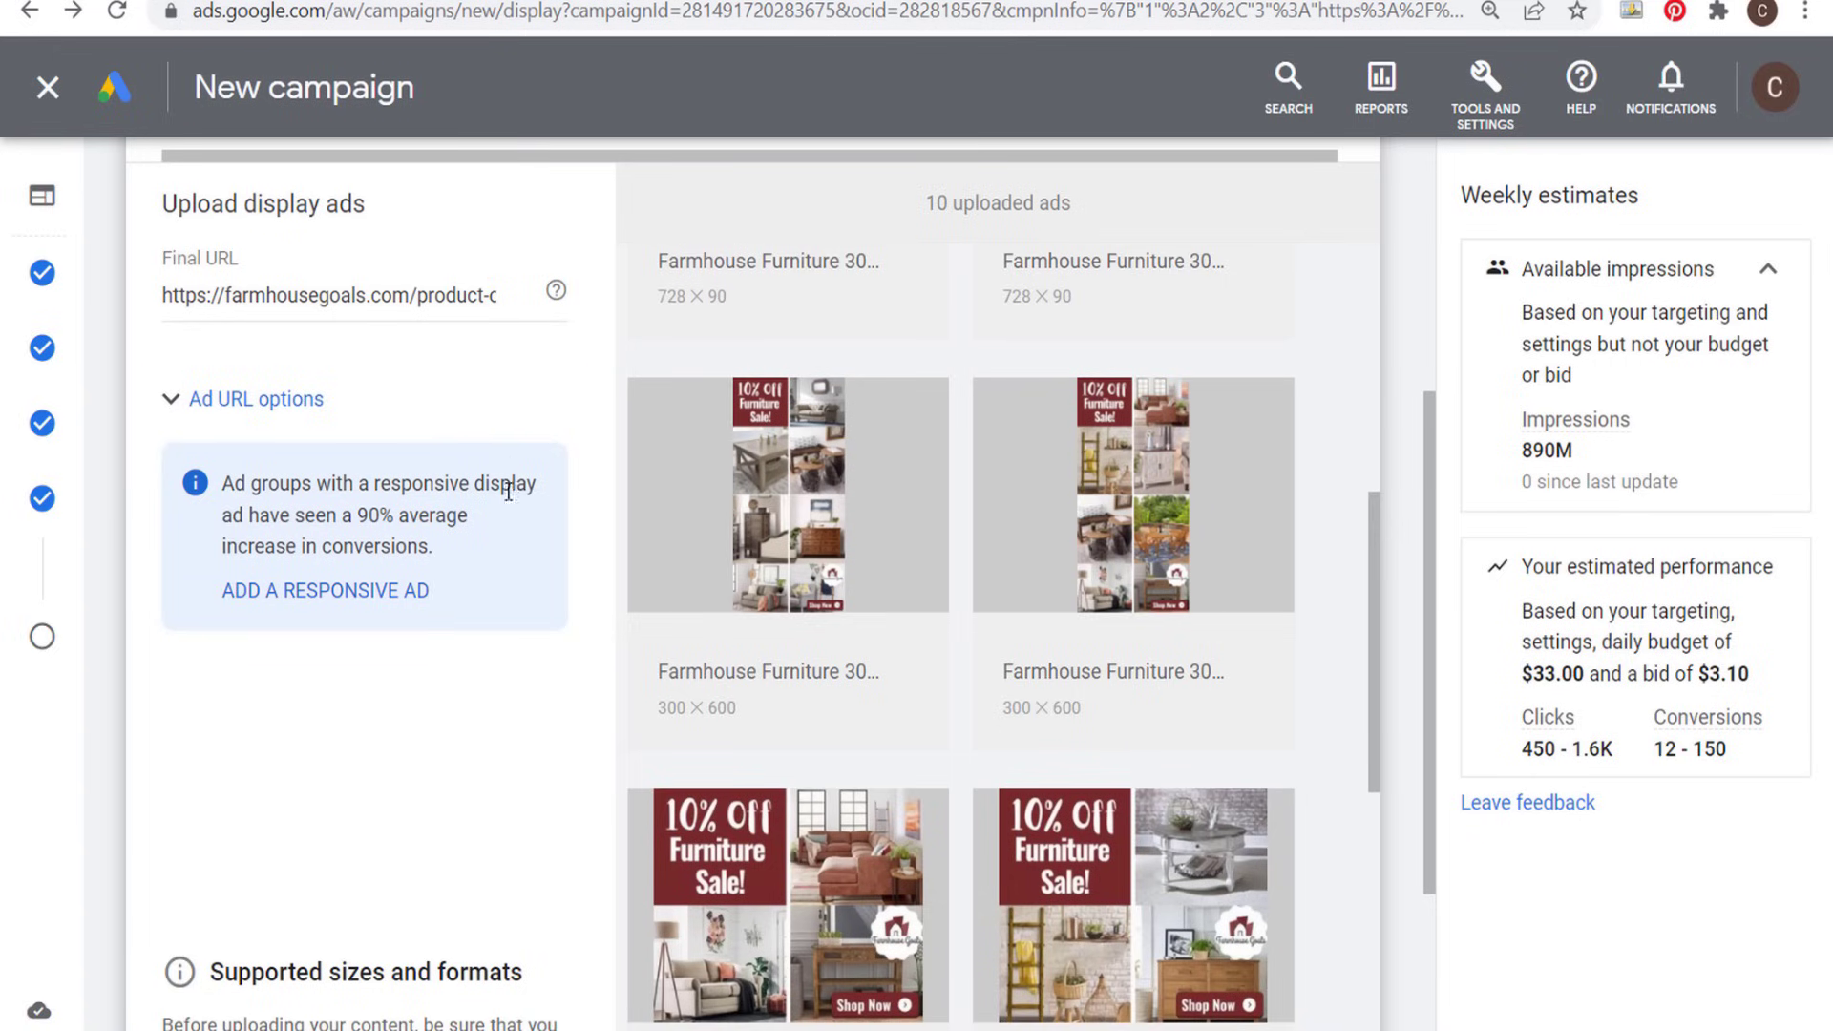
- Create the ads from the uploaded furniture sale images and check them in the campaign's ad list
{"action": "scroll", "coordinate": [961, 470], "scroll_direction": "down", "scroll_amount": 10}
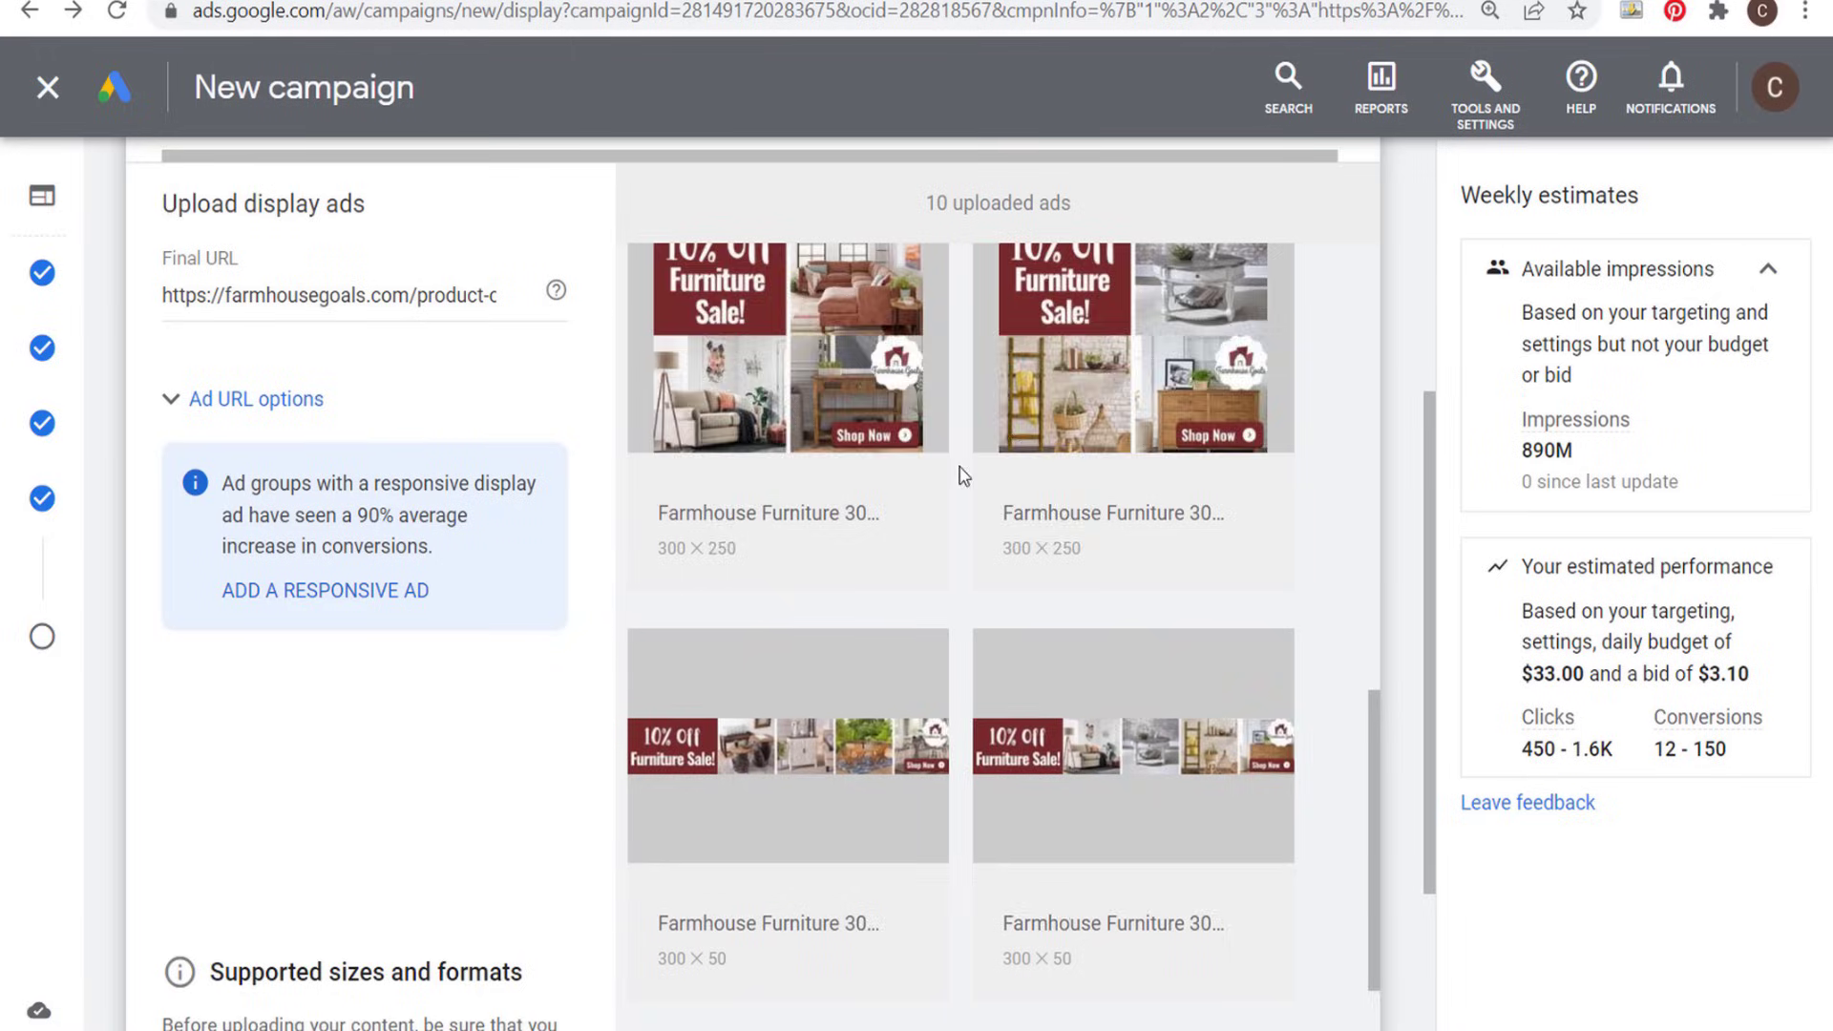
{"action": "scroll", "coordinate": [1133, 666], "scroll_direction": "down", "scroll_amount": 1}
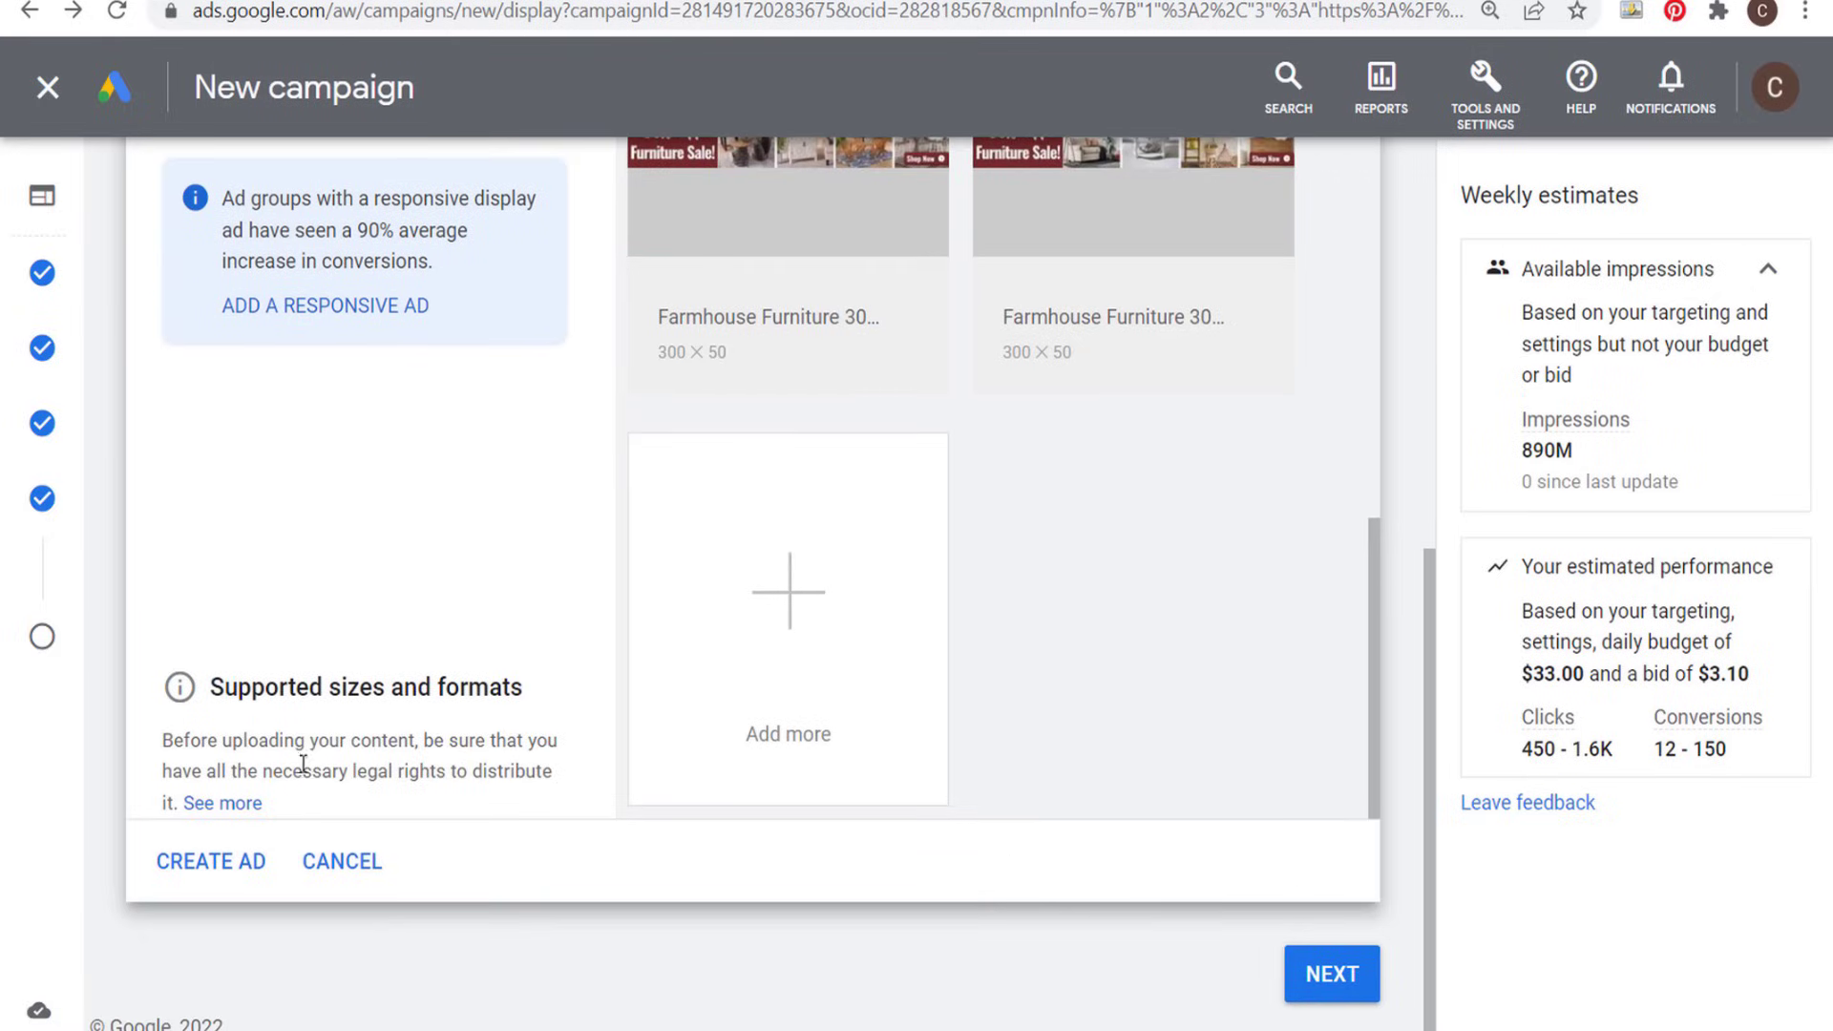
{"action": "left_click", "coordinate": [237, 869]}
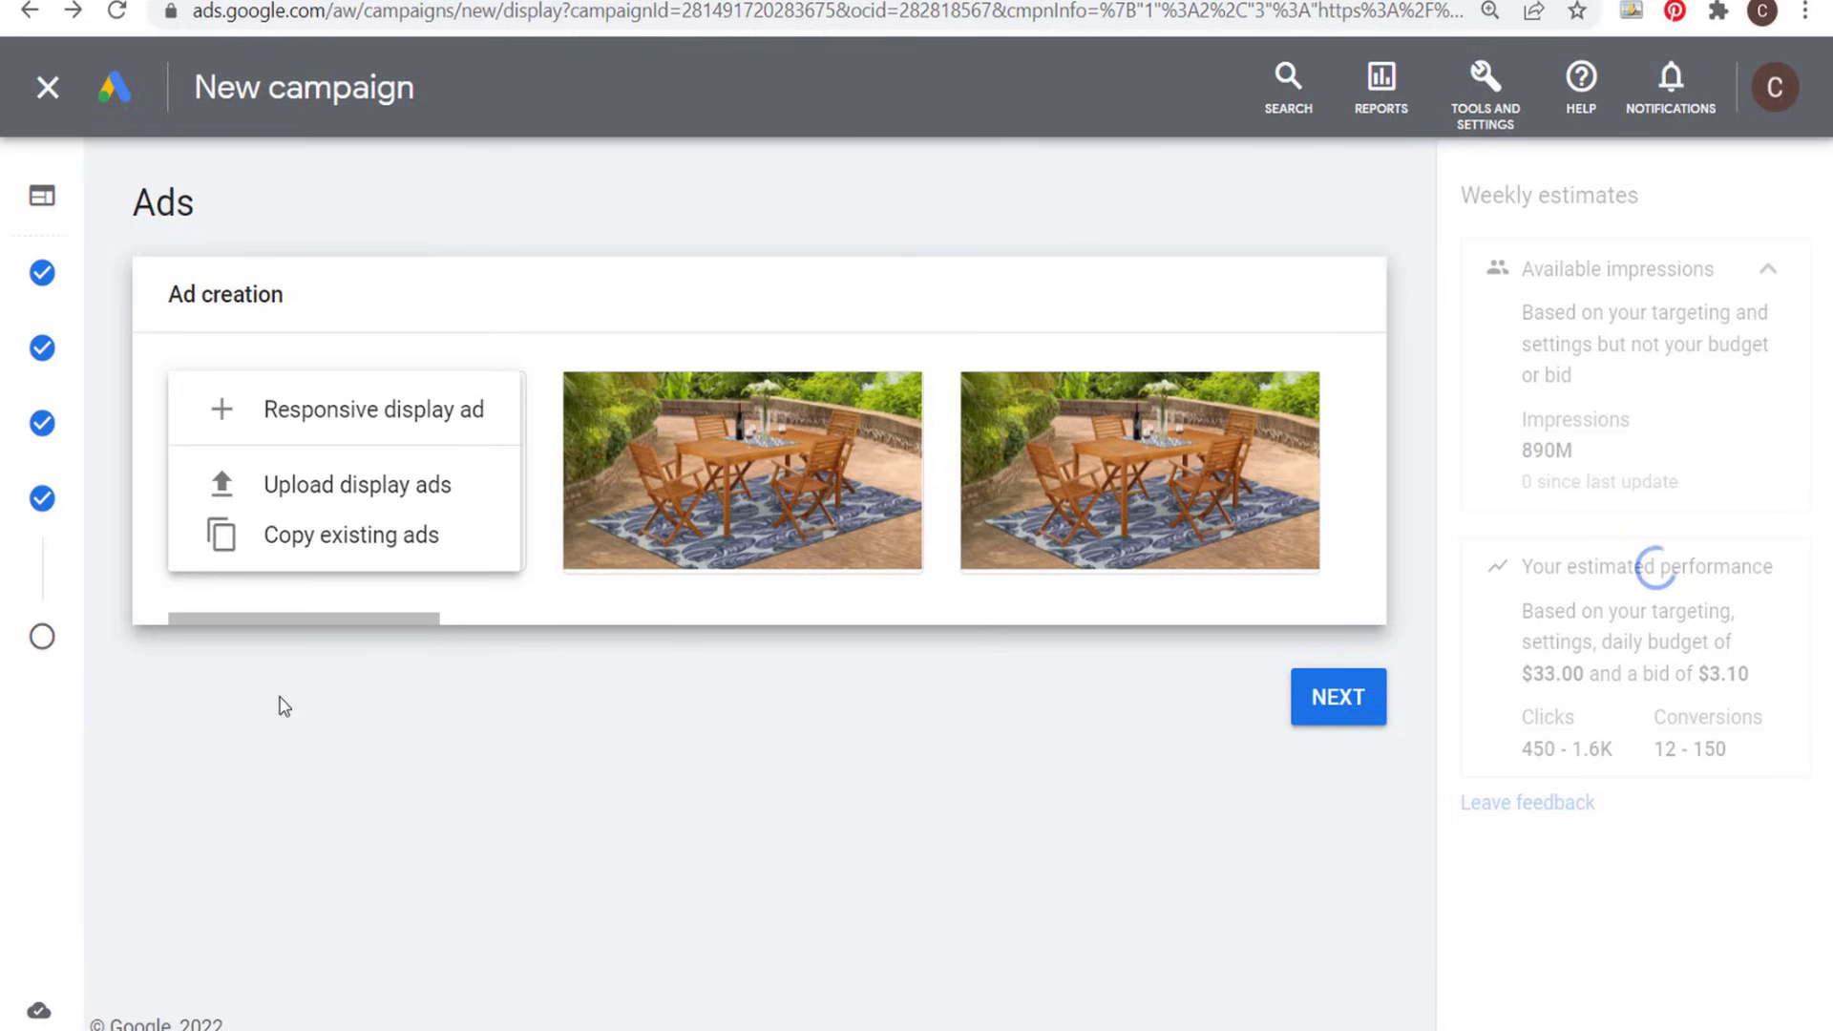
{"action": "left_click_drag", "start_coordinate": [323, 626], "coordinate": [1257, 635]}
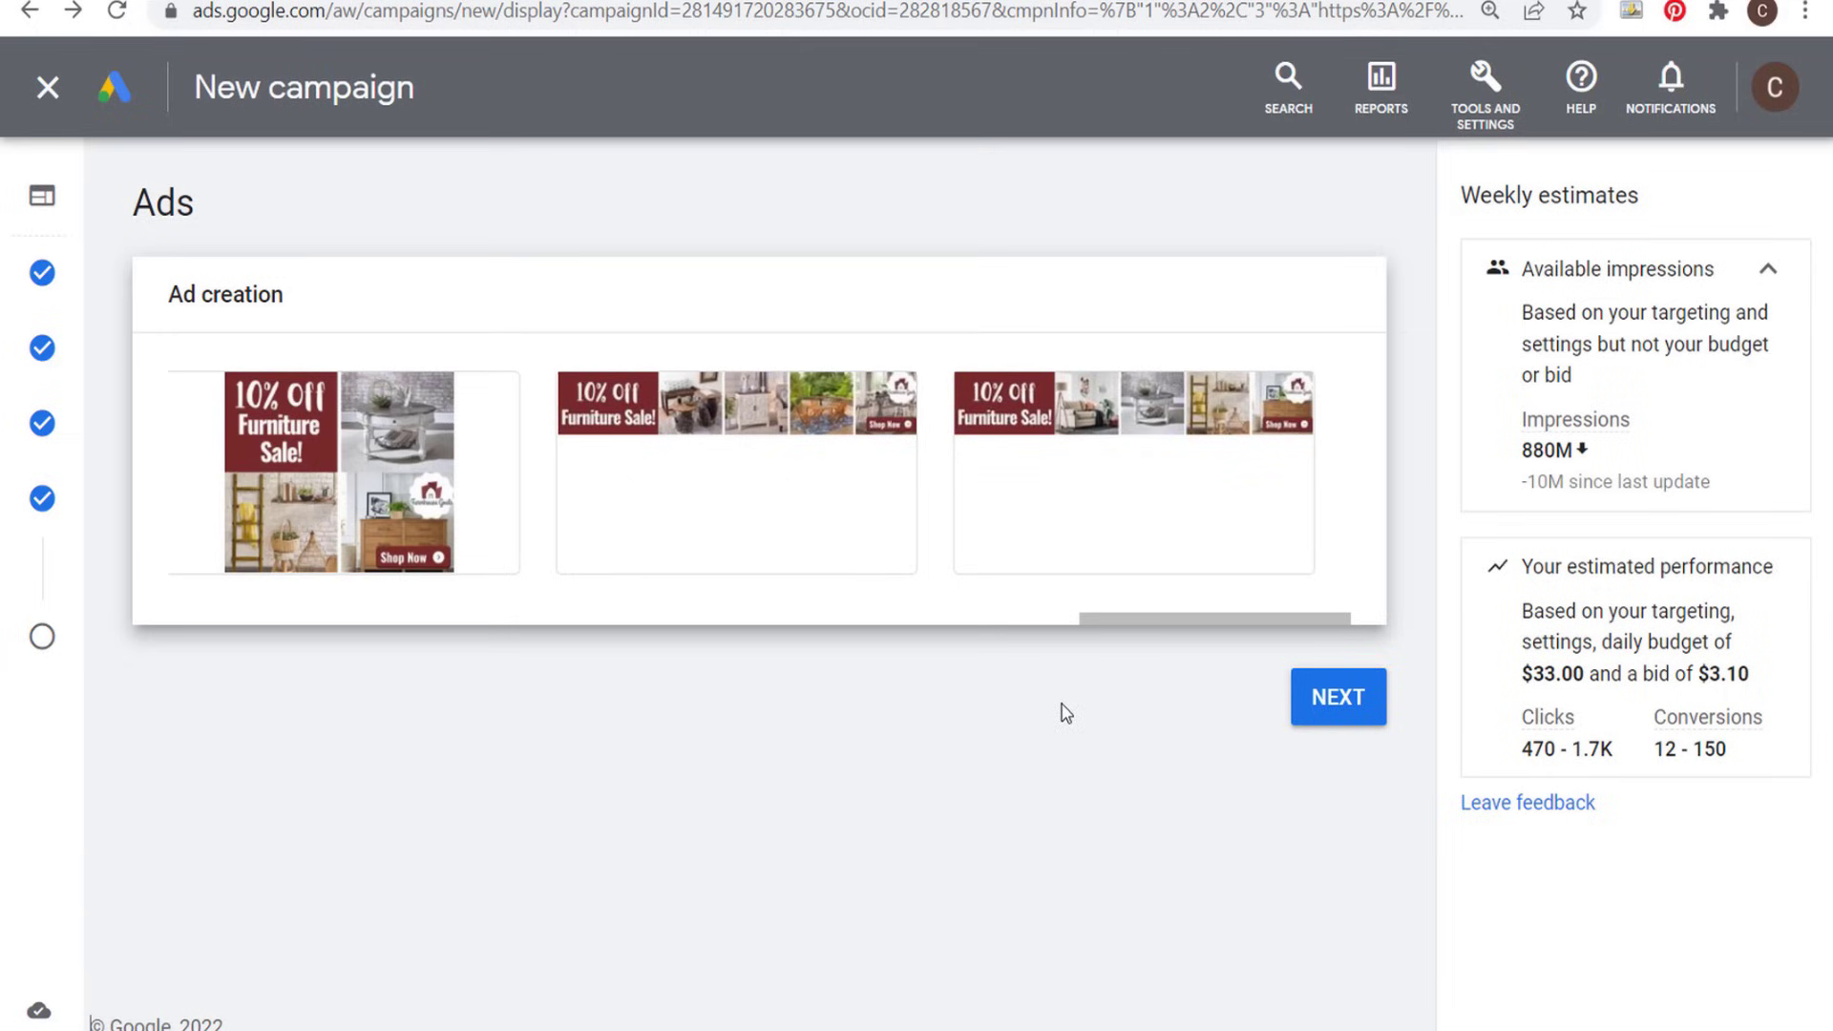
- Review the campaign's settings, budget and bidding, targeting and ads, and publish the April 2022 Furniture Sale Google Display Ads campaign
{"action": "left_click", "coordinate": [1361, 708]}
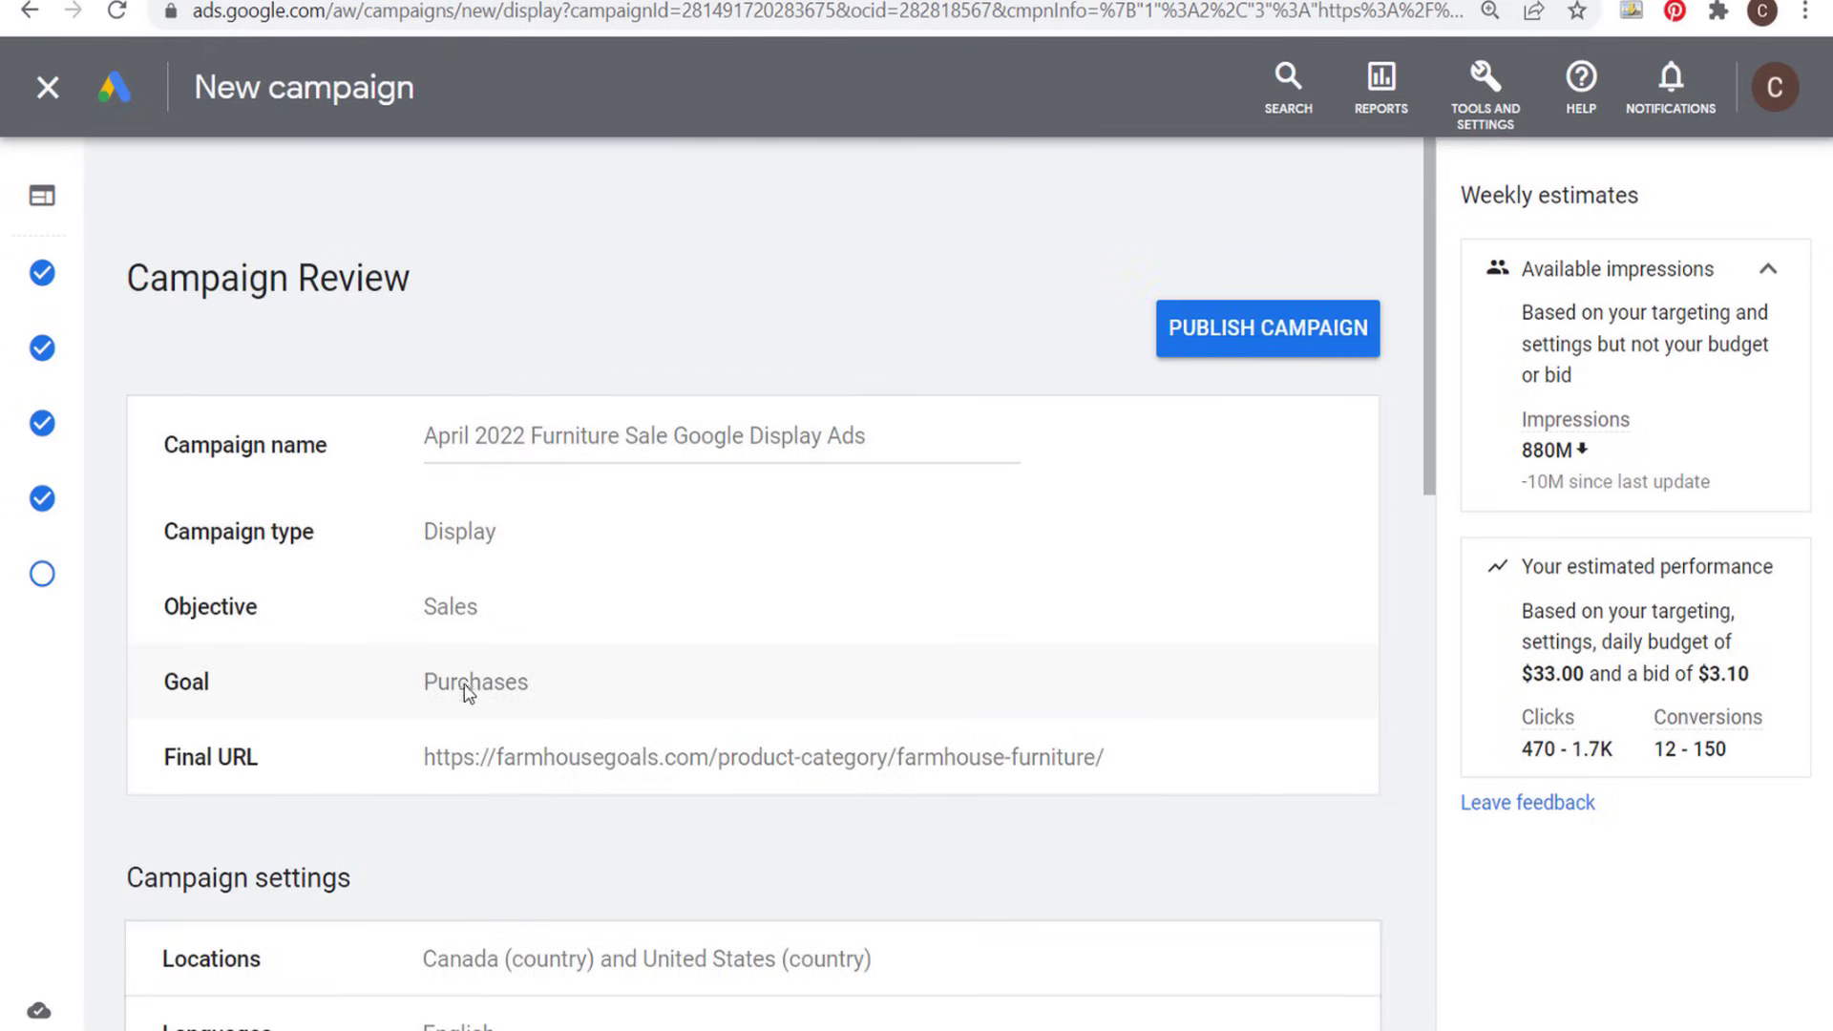
{"action": "scroll", "coordinate": [655, 634], "scroll_direction": "down", "scroll_amount": 3}
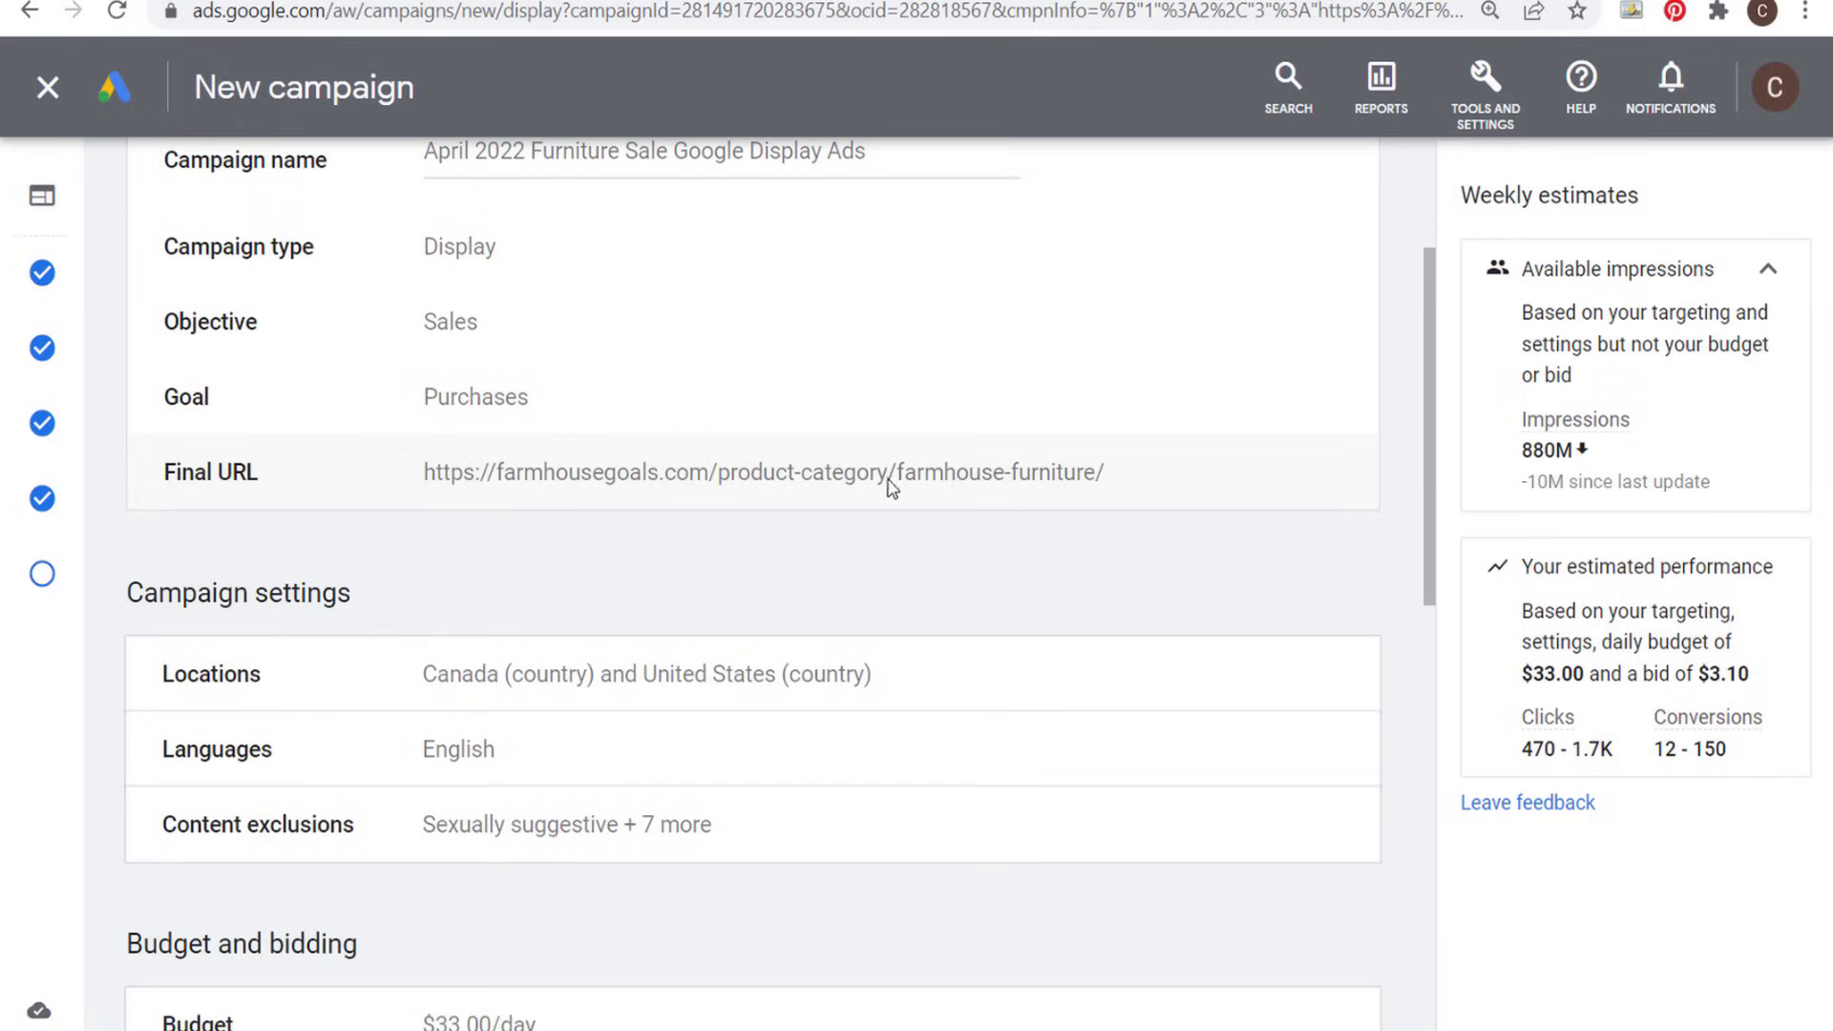
{"action": "scroll", "coordinate": [856, 522], "scroll_direction": "down", "scroll_amount": 5}
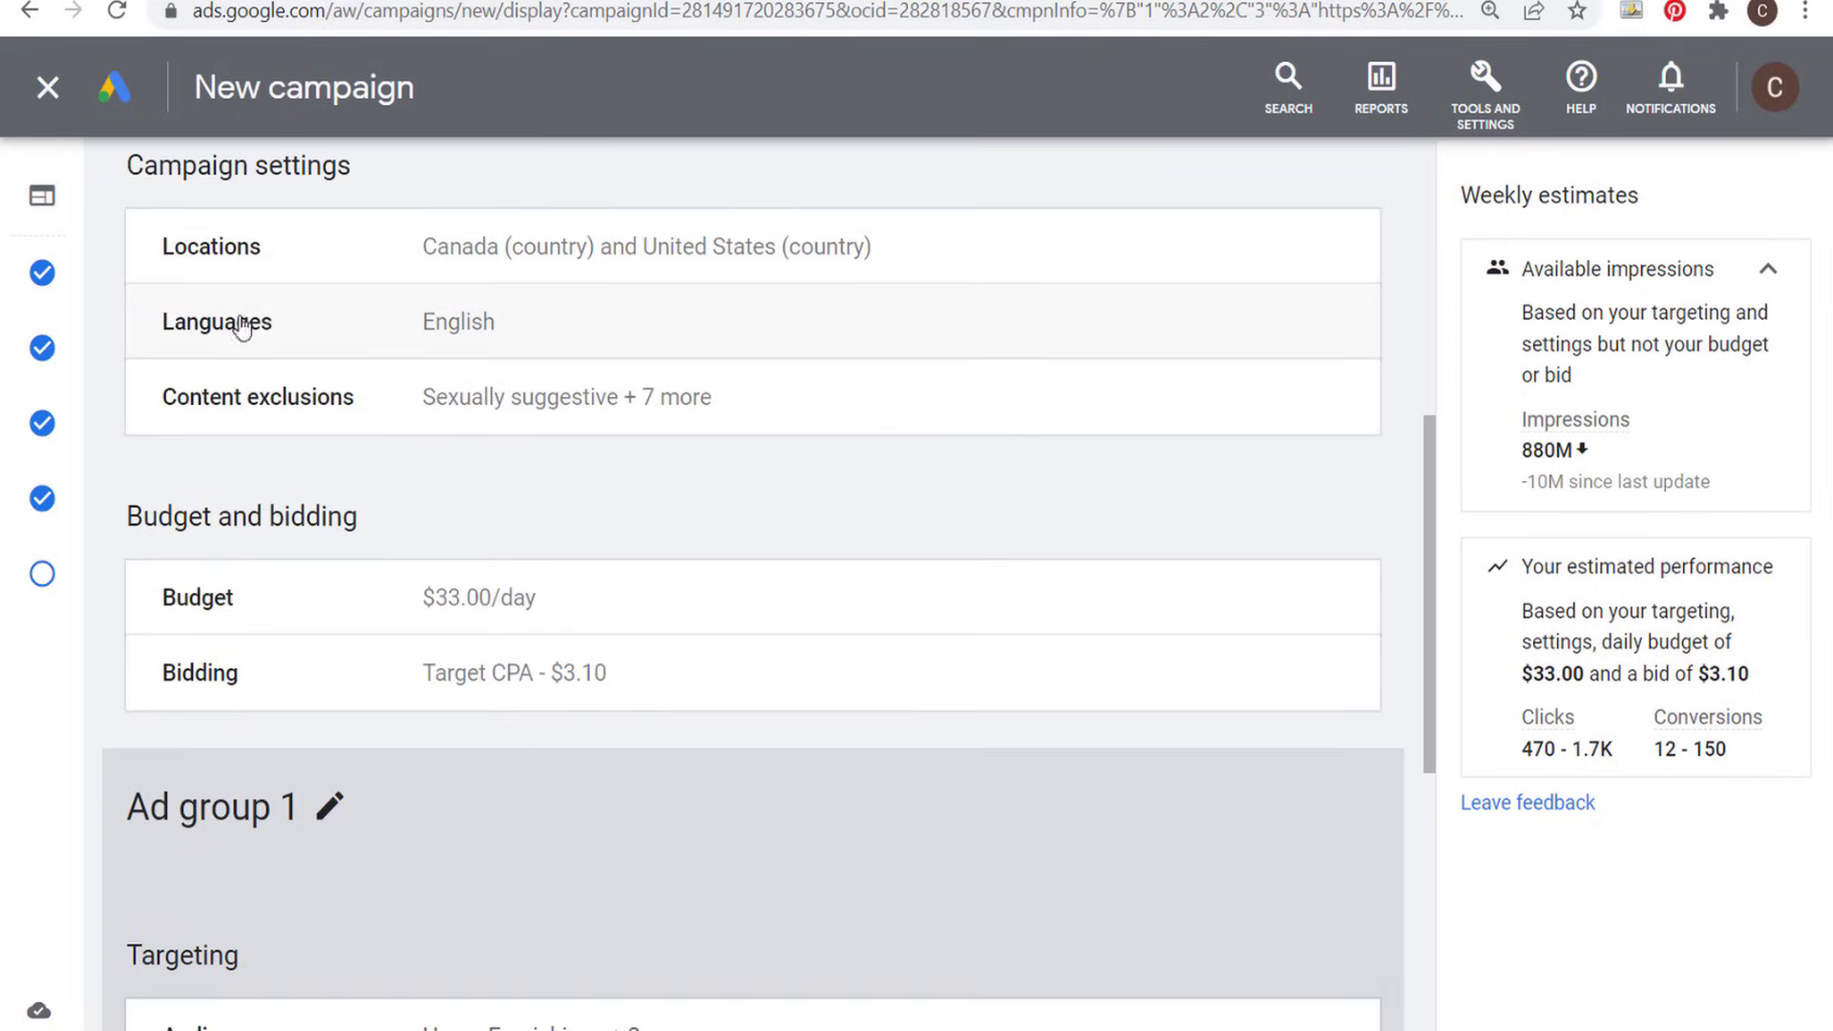
{"action": "scroll", "coordinate": [560, 465], "scroll_direction": "down", "scroll_amount": 3}
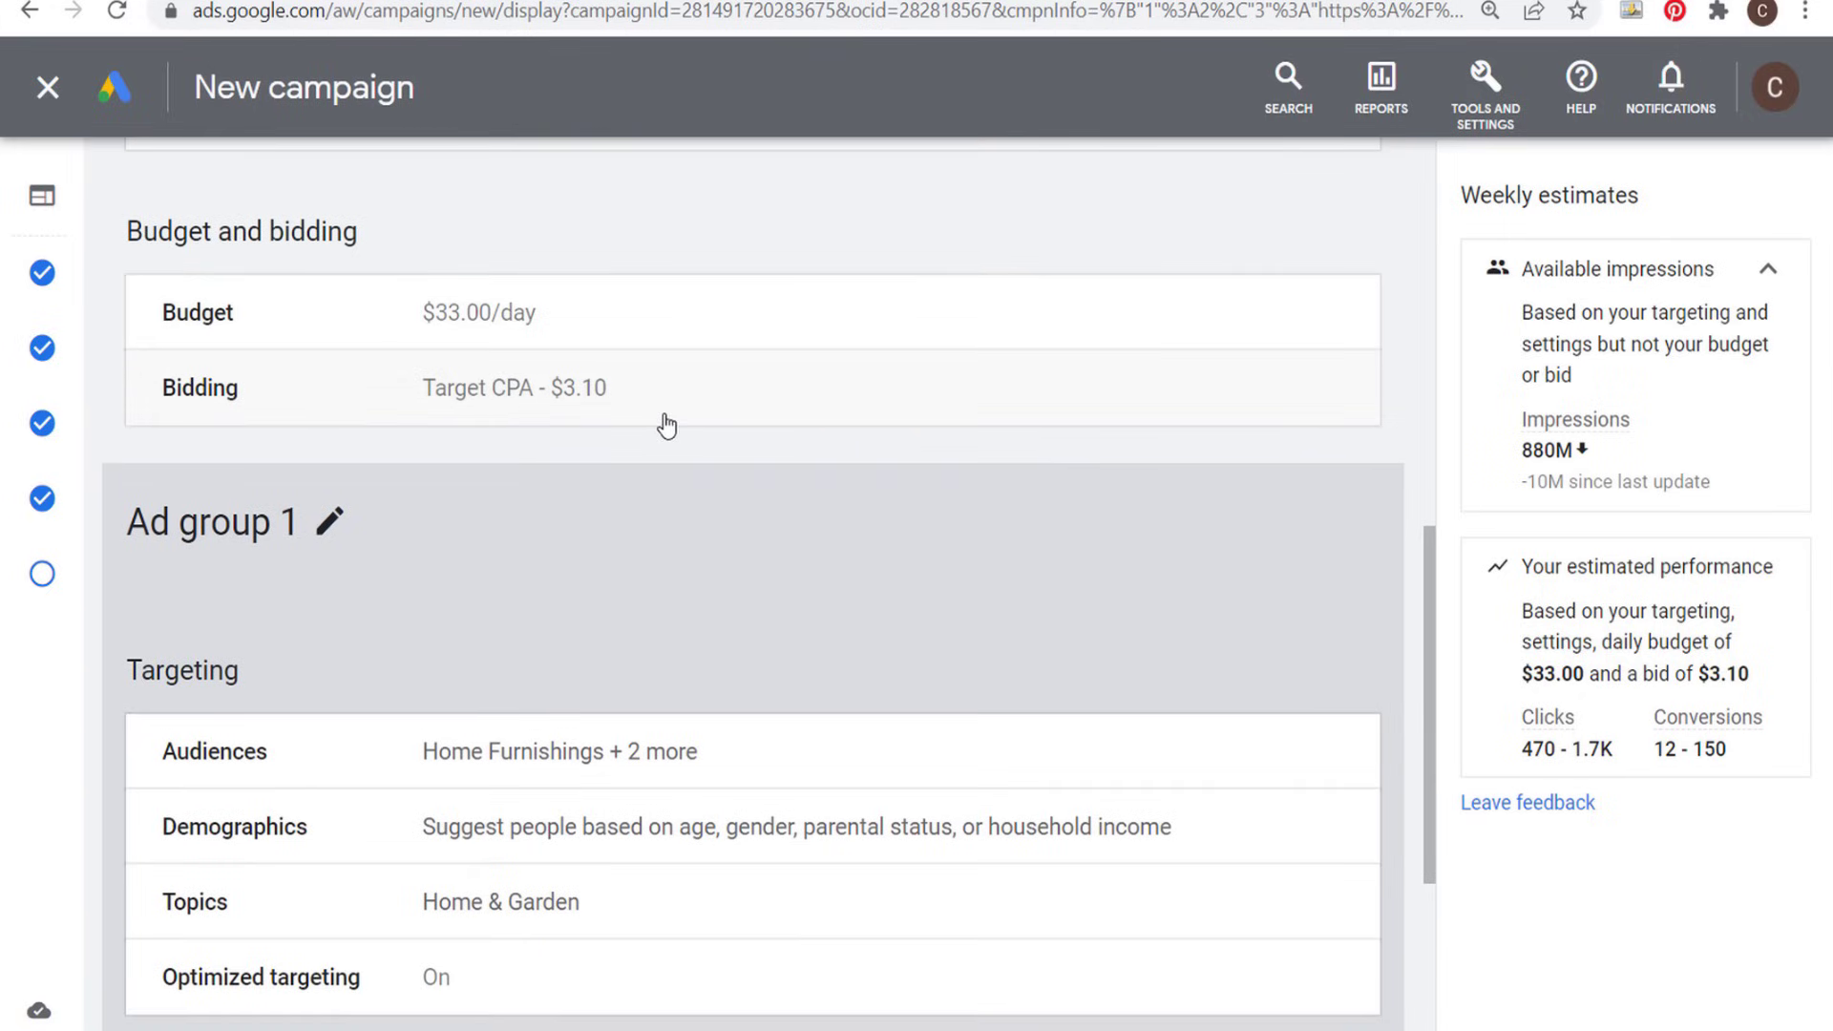
{"action": "scroll", "coordinate": [840, 473], "scroll_direction": "down", "scroll_amount": 2}
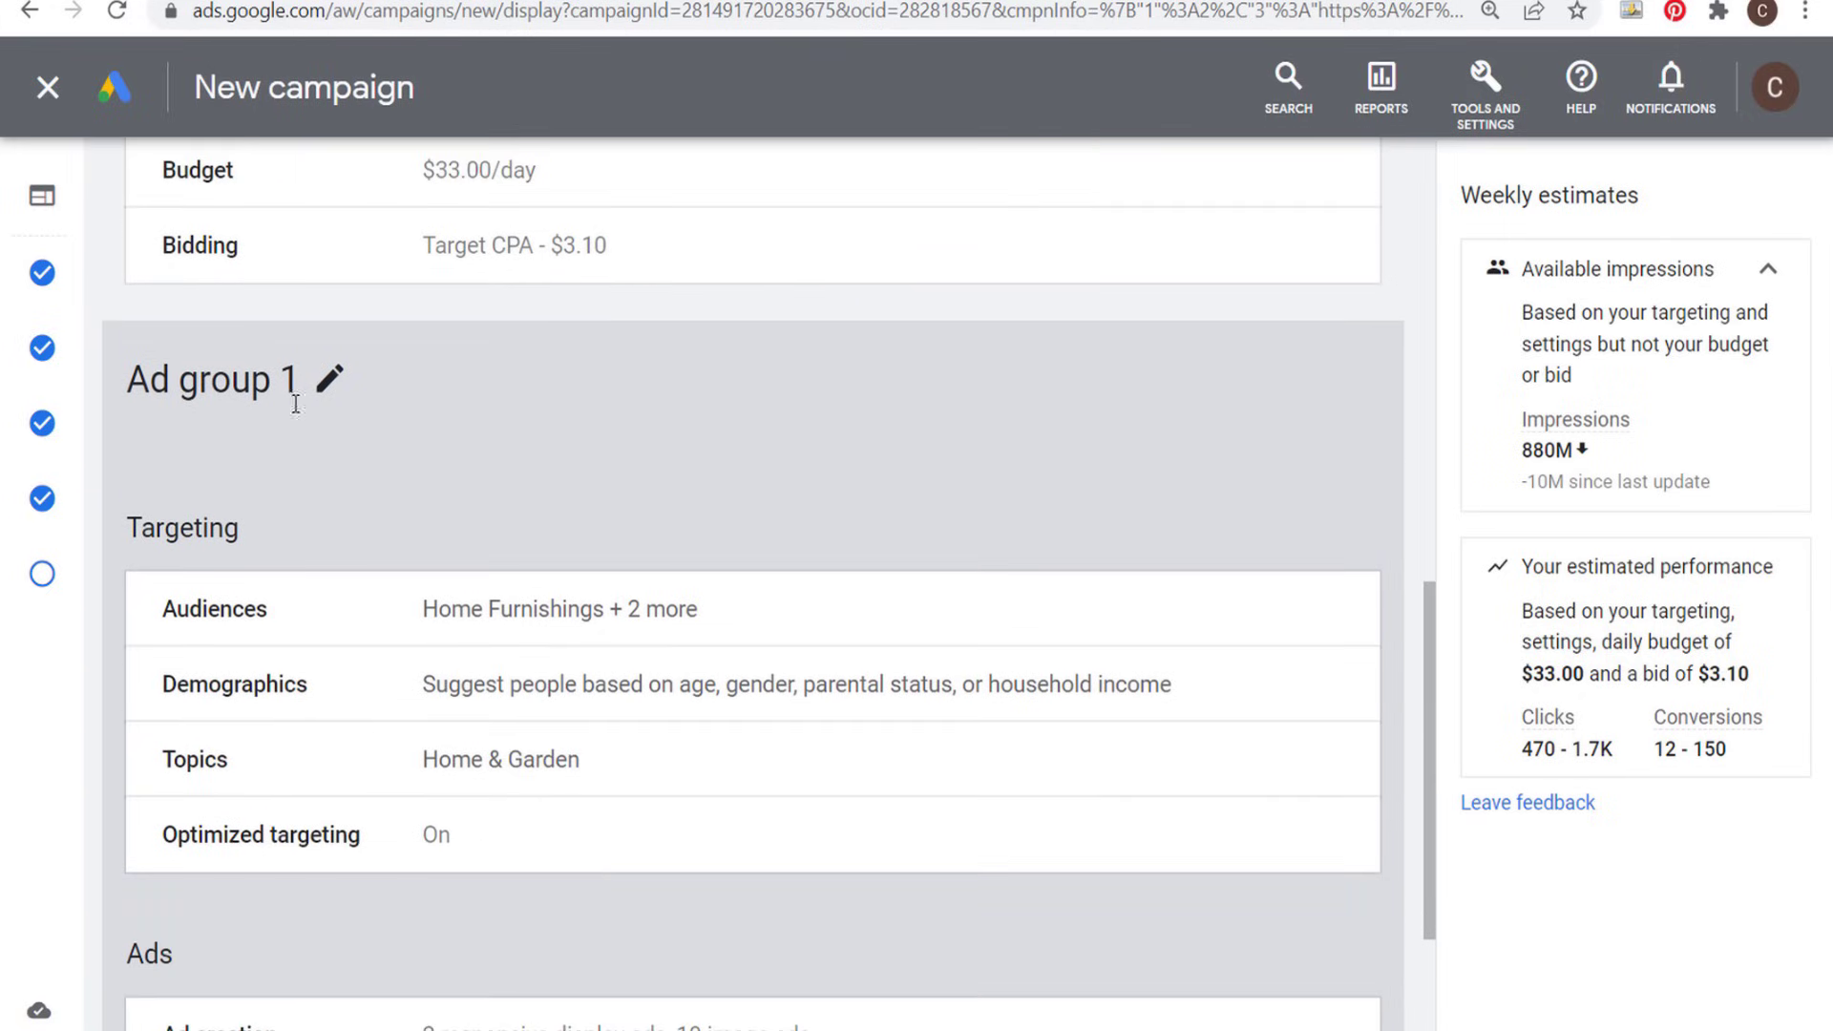
{"action": "scroll", "coordinate": [296, 404], "scroll_direction": "down", "scroll_amount": 3}
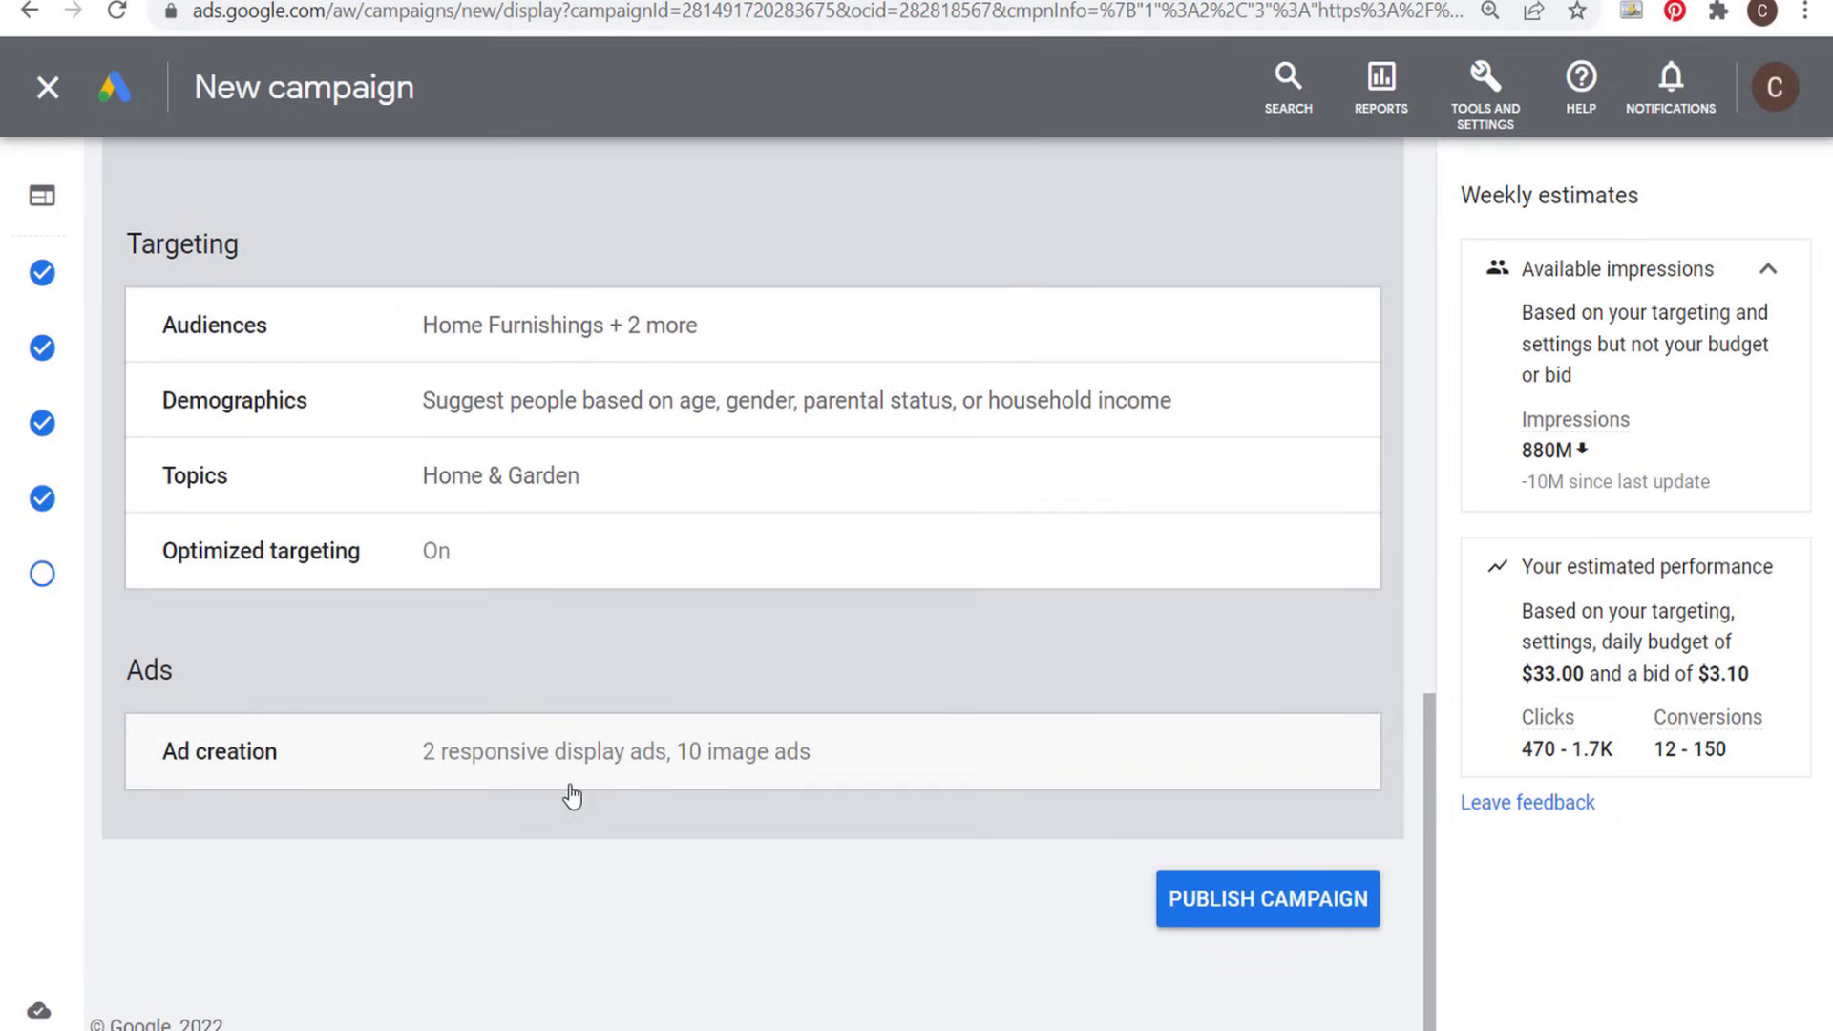
{"action": "left_click", "coordinate": [1293, 922]}
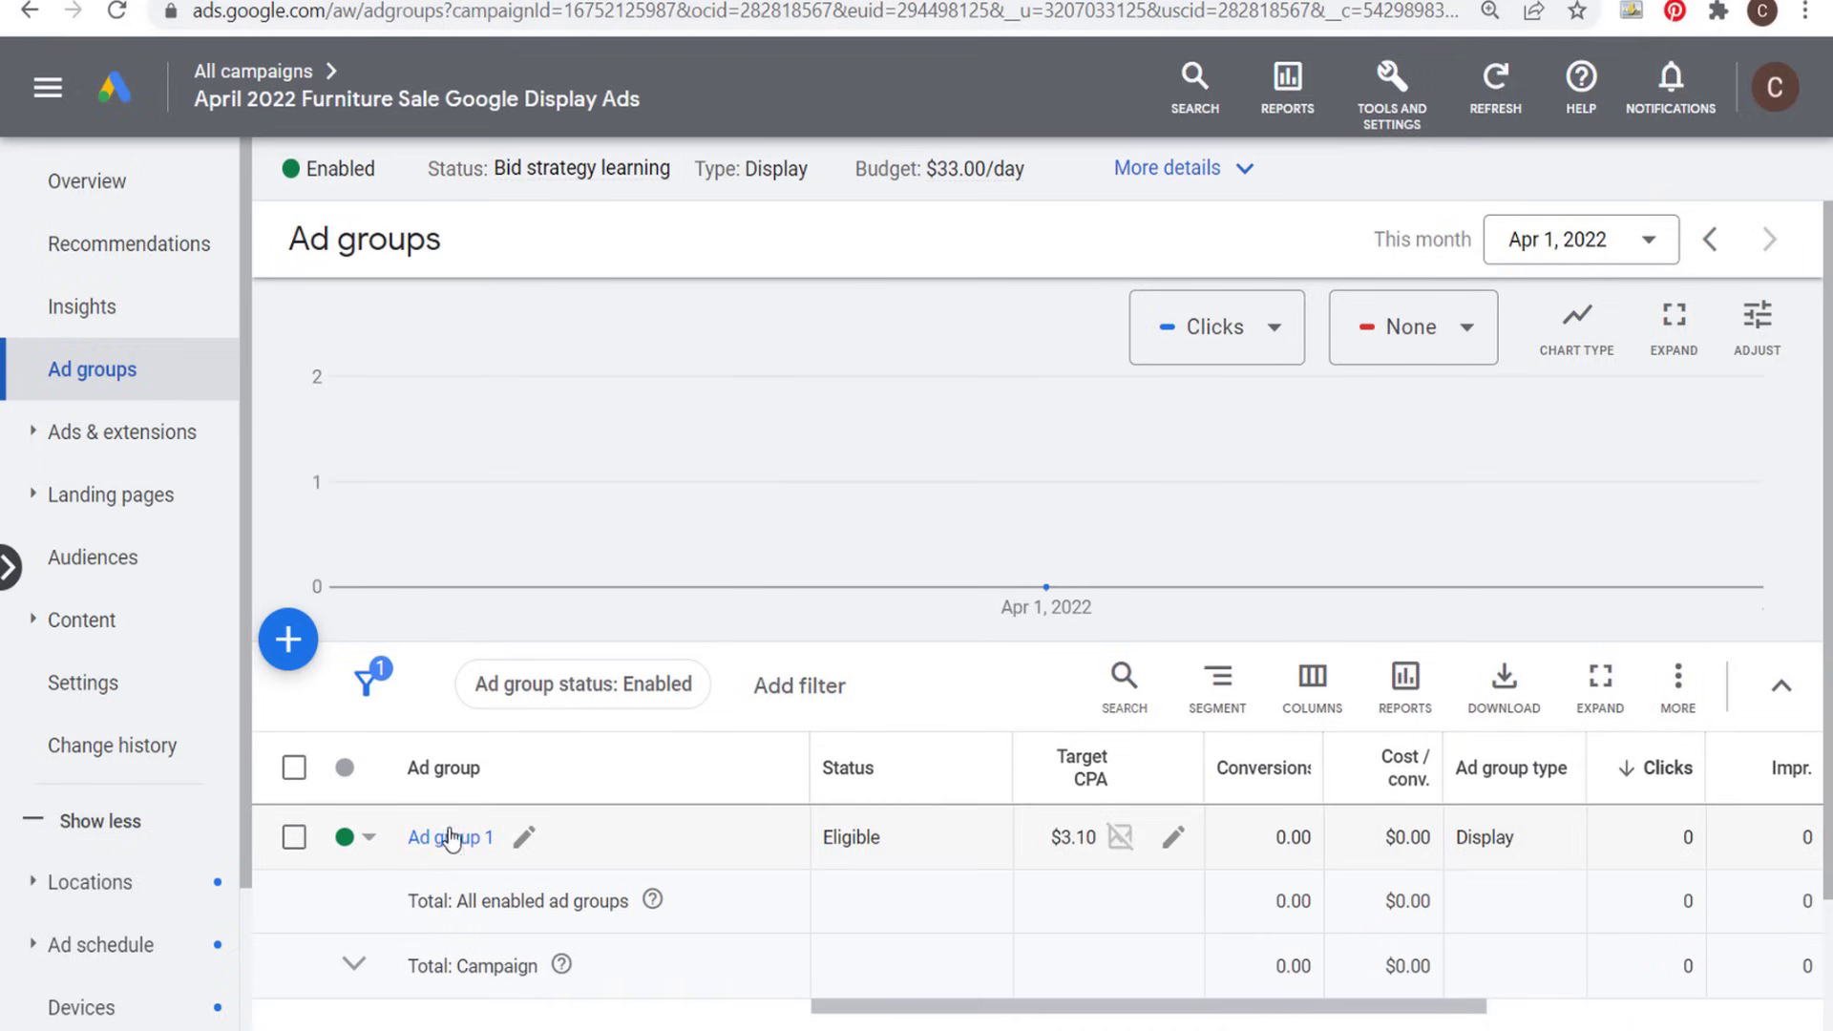
- Copy Ad group 1, paste it into the April 2022 Furniture Sale Google Display Ads campaign without pausing it, and clear the selection
{"action": "left_click", "coordinate": [295, 840]}
{"action": "left_click", "coordinate": [475, 687]}
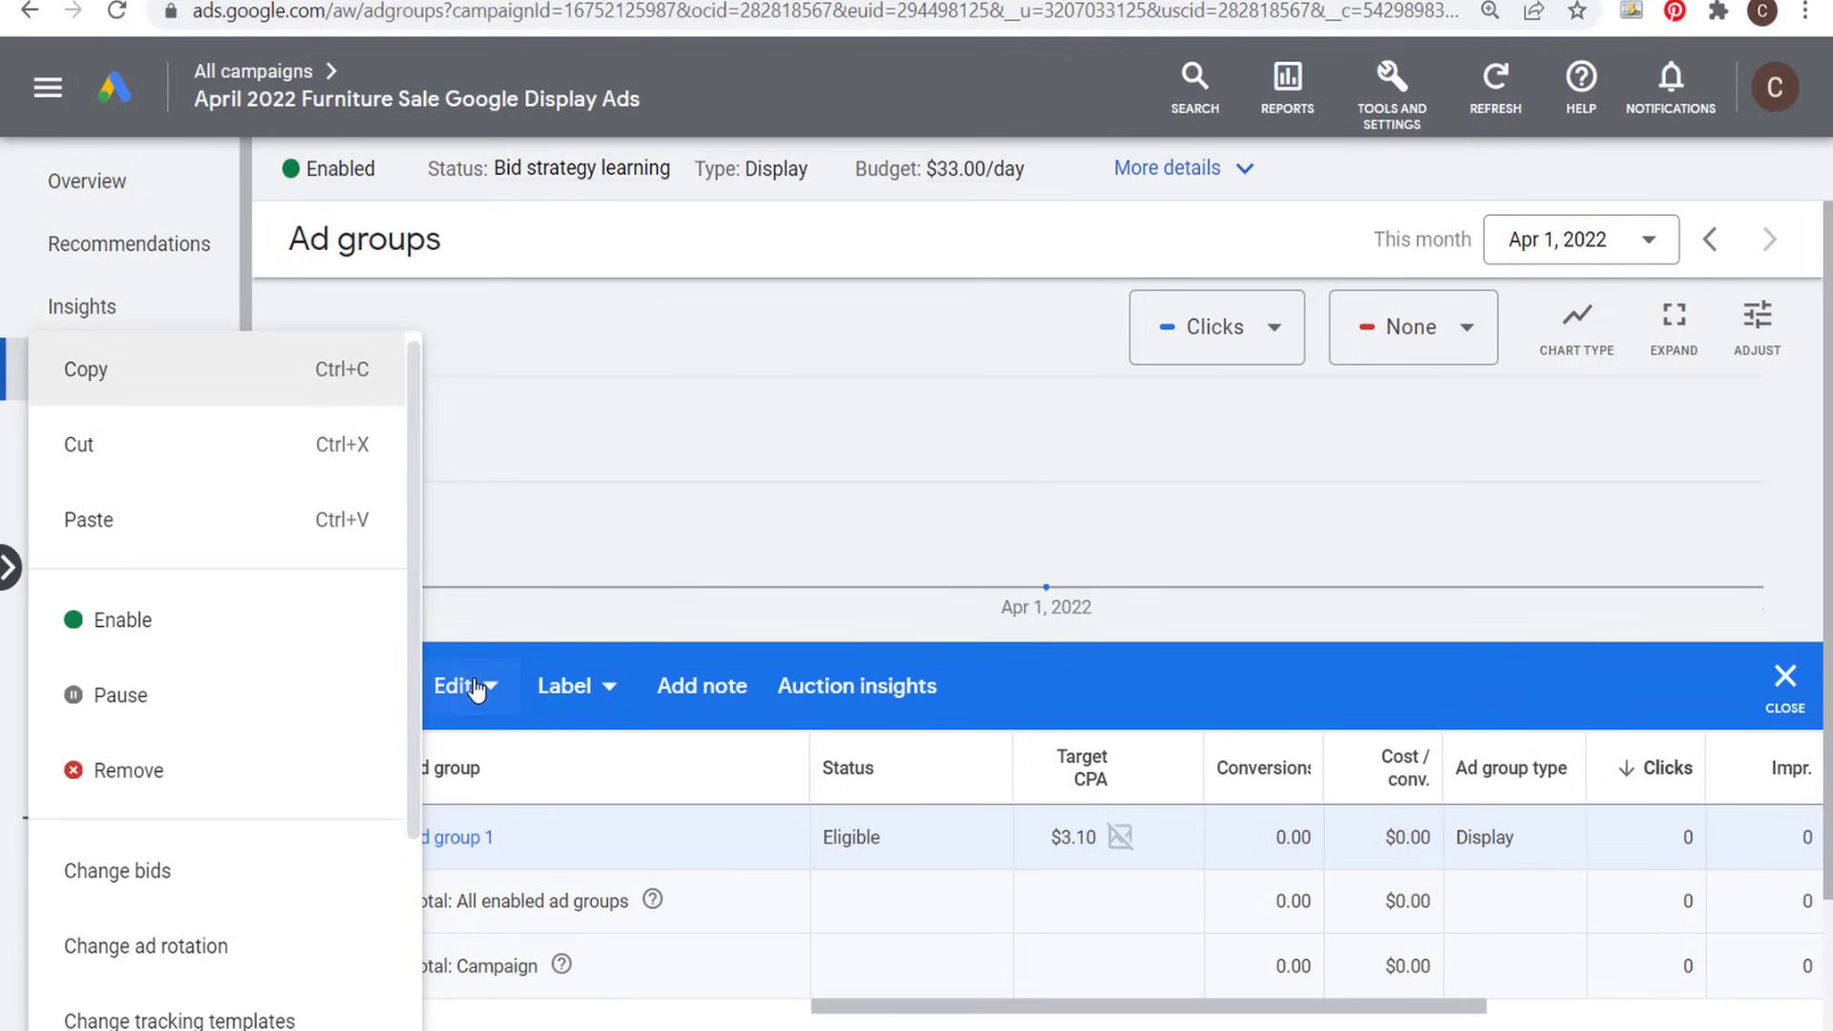
{"action": "left_click", "coordinate": [214, 371]}
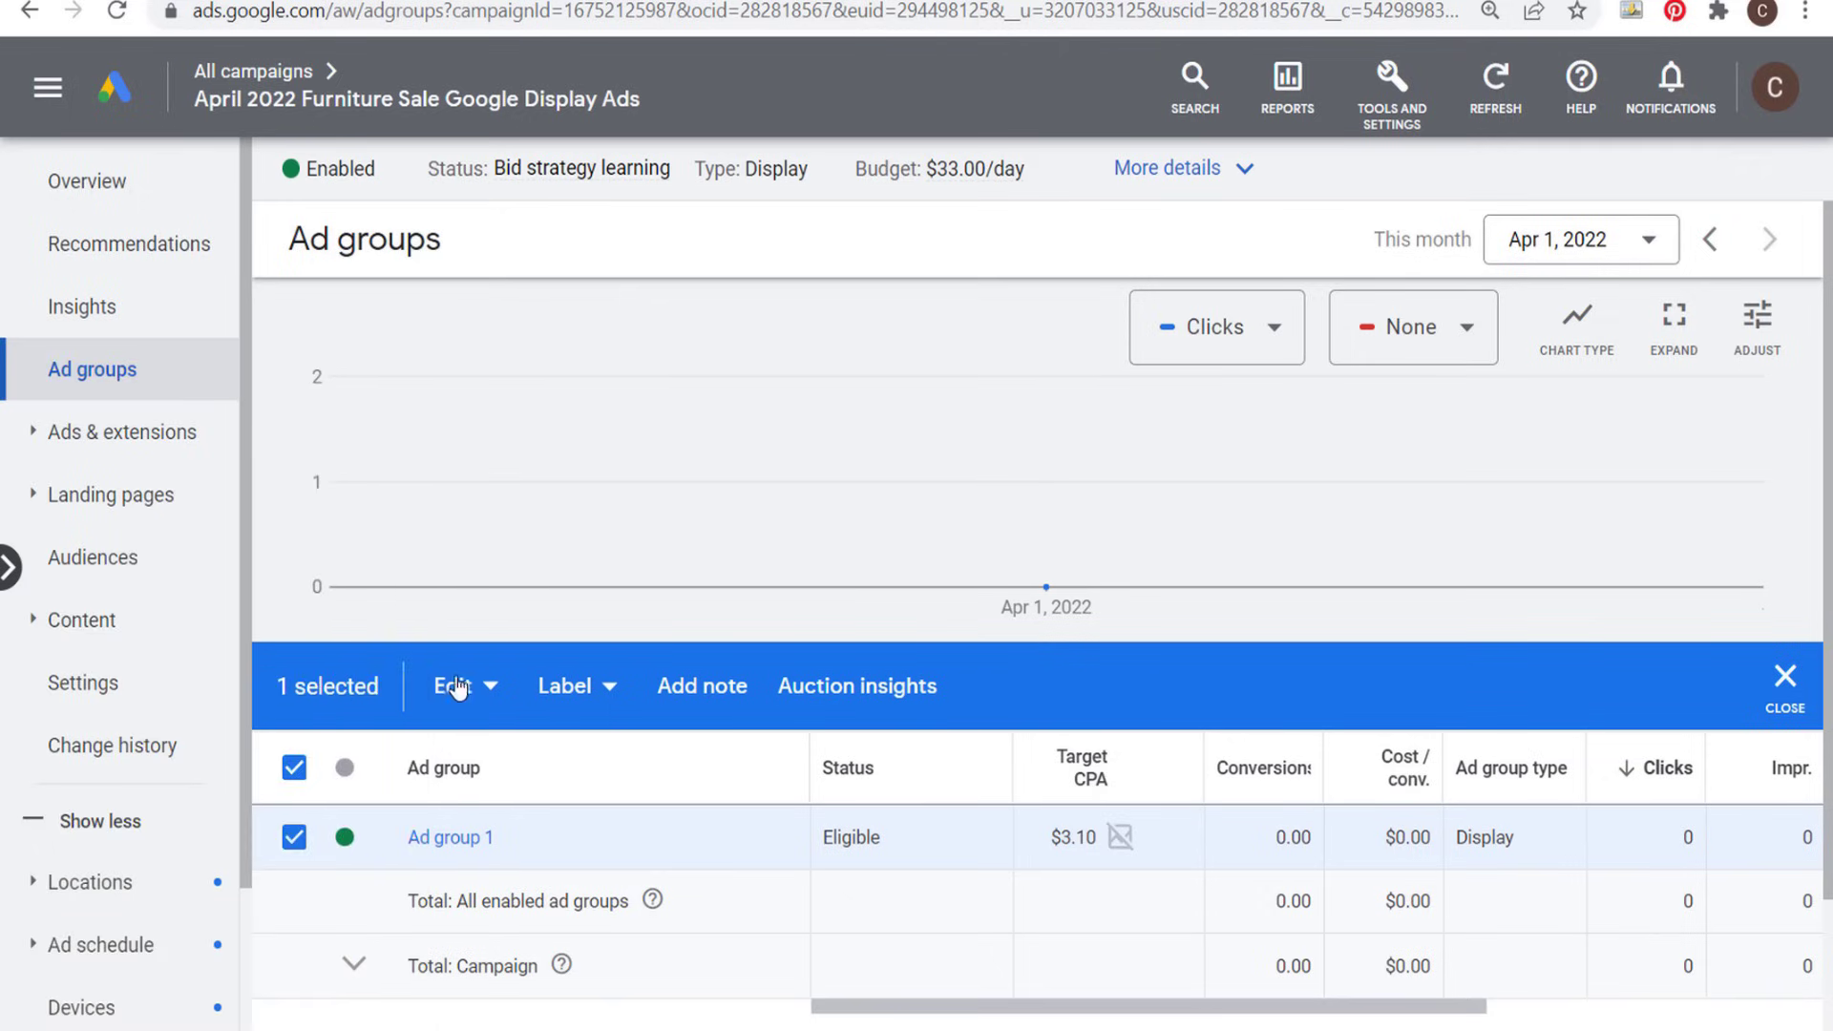
{"action": "left_click", "coordinate": [456, 689]}
{"action": "left_click", "coordinate": [107, 521]}
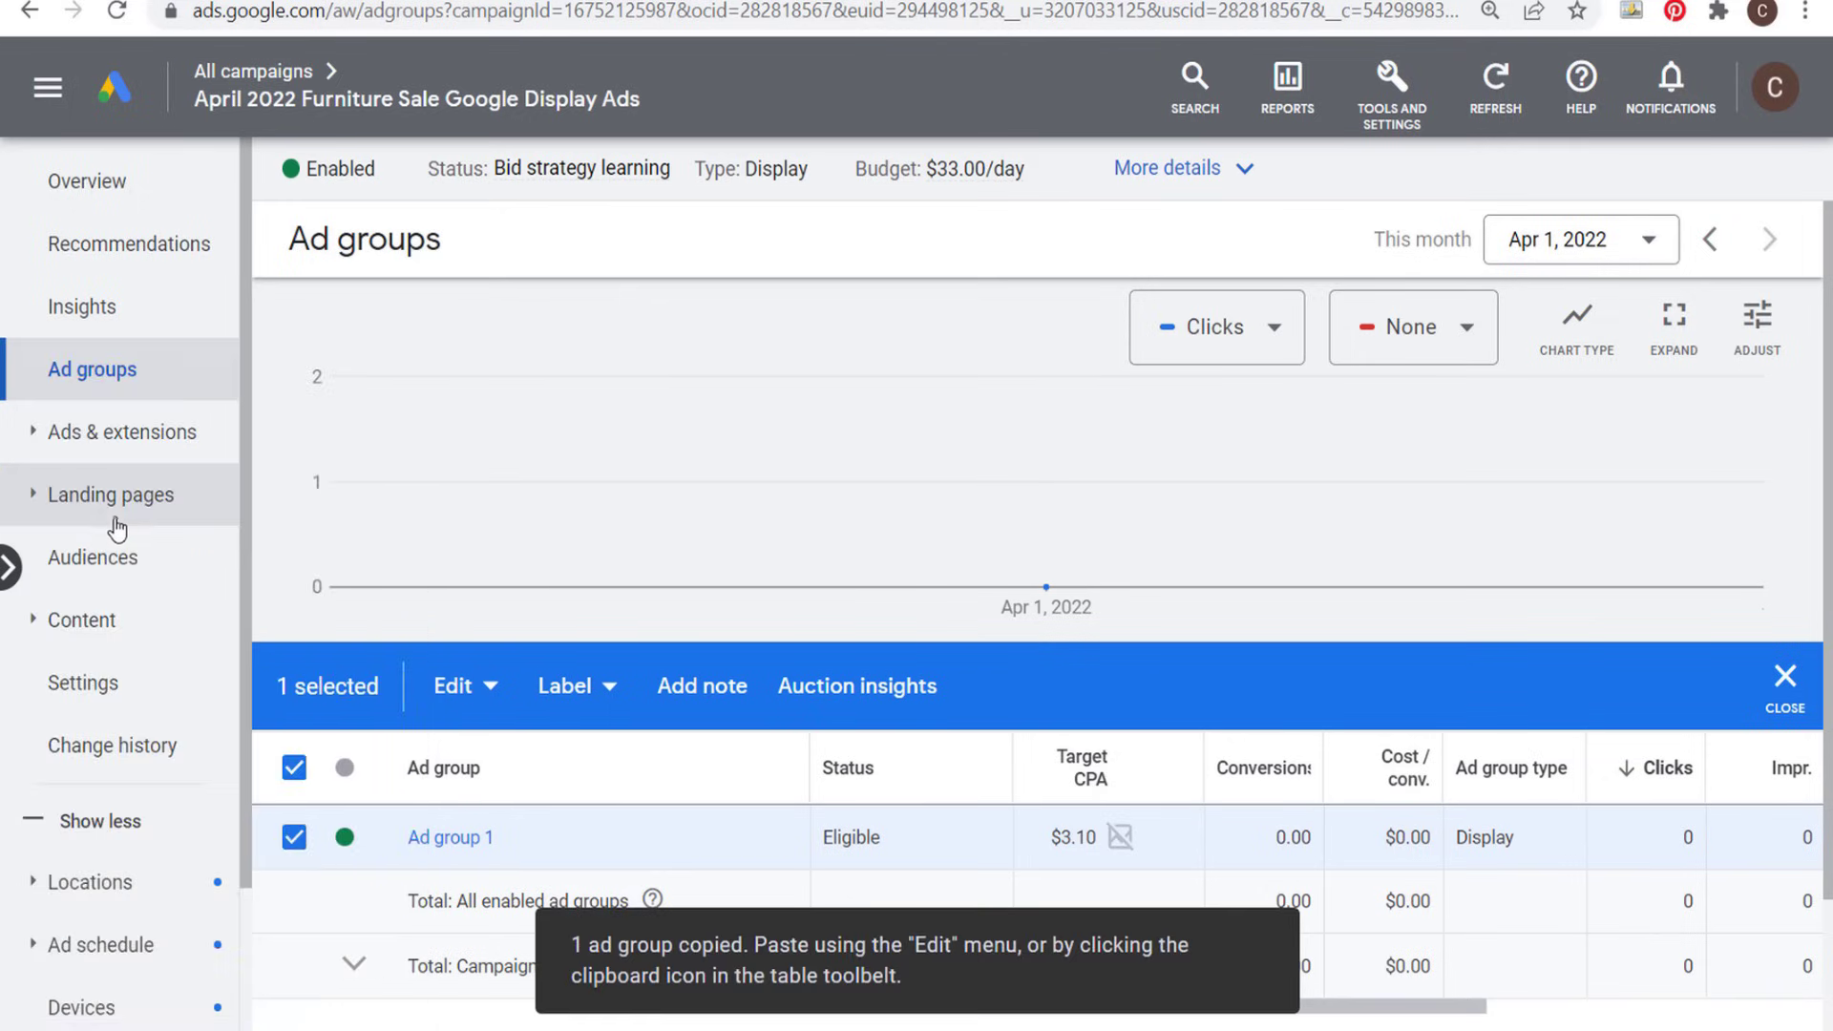
{"action": "key", "text": "ctrl+v"}
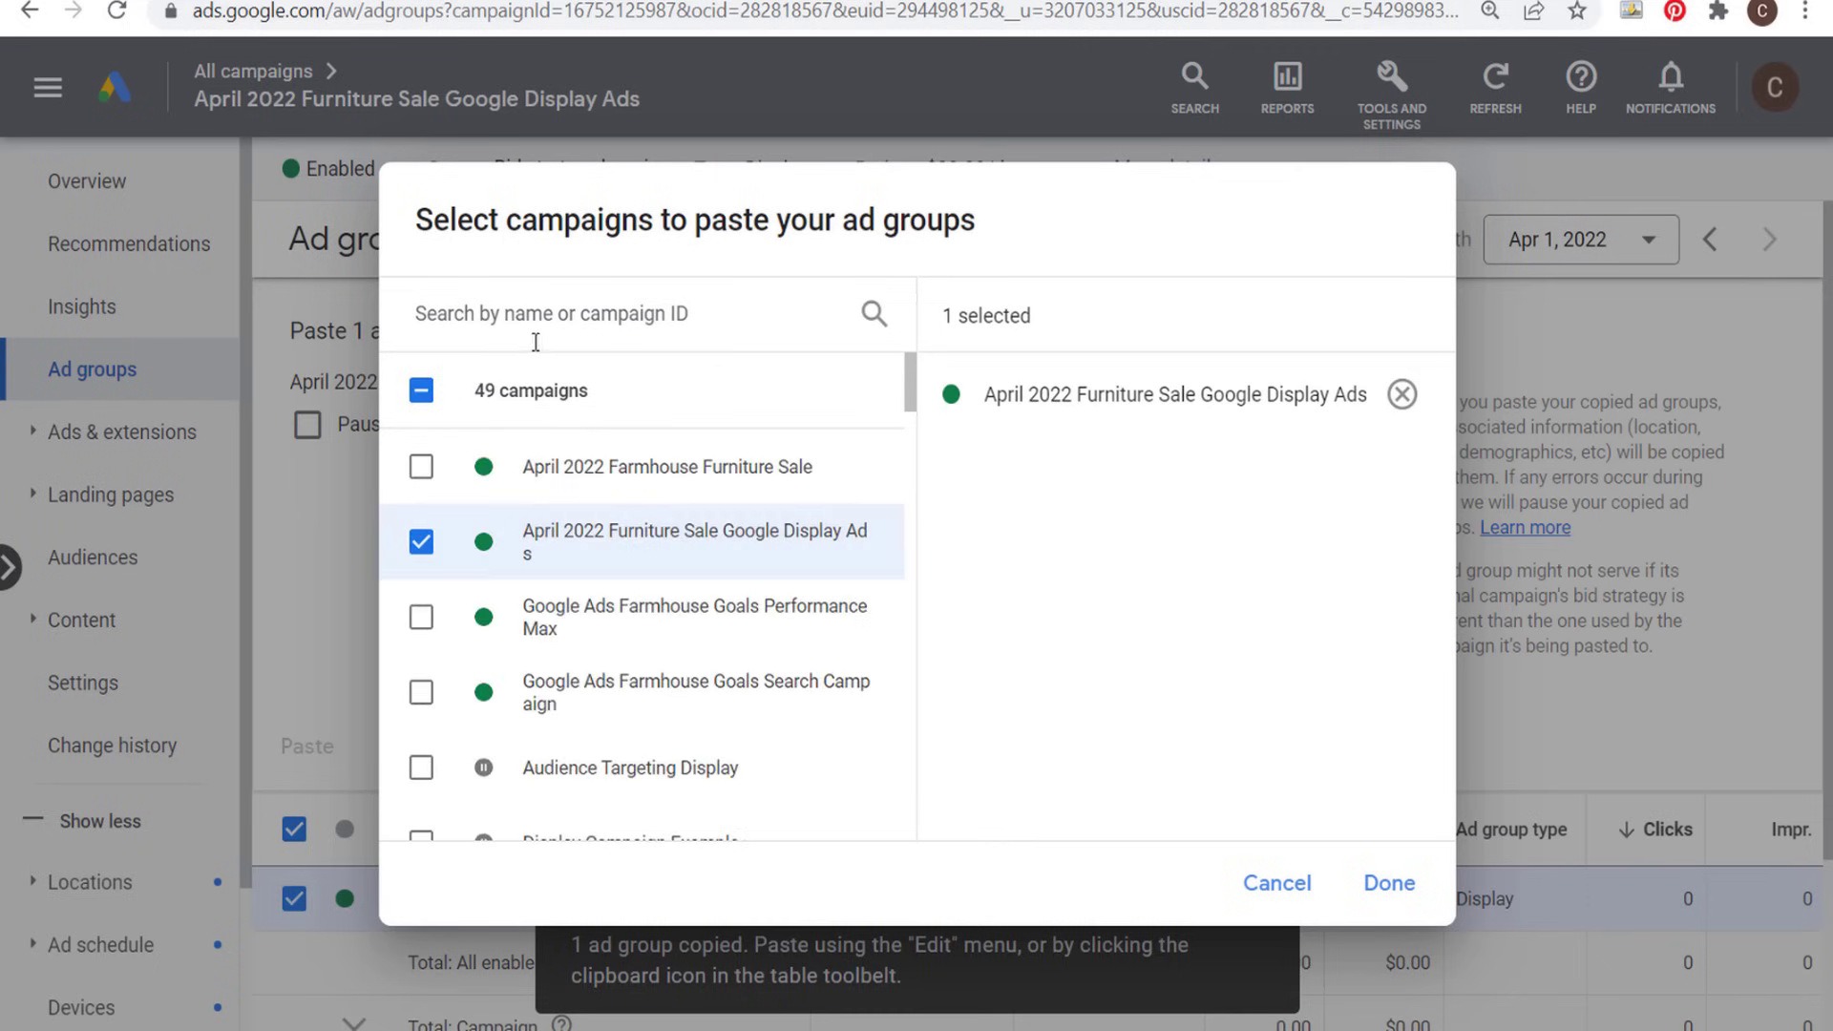
{"action": "left_click", "coordinate": [1388, 883]}
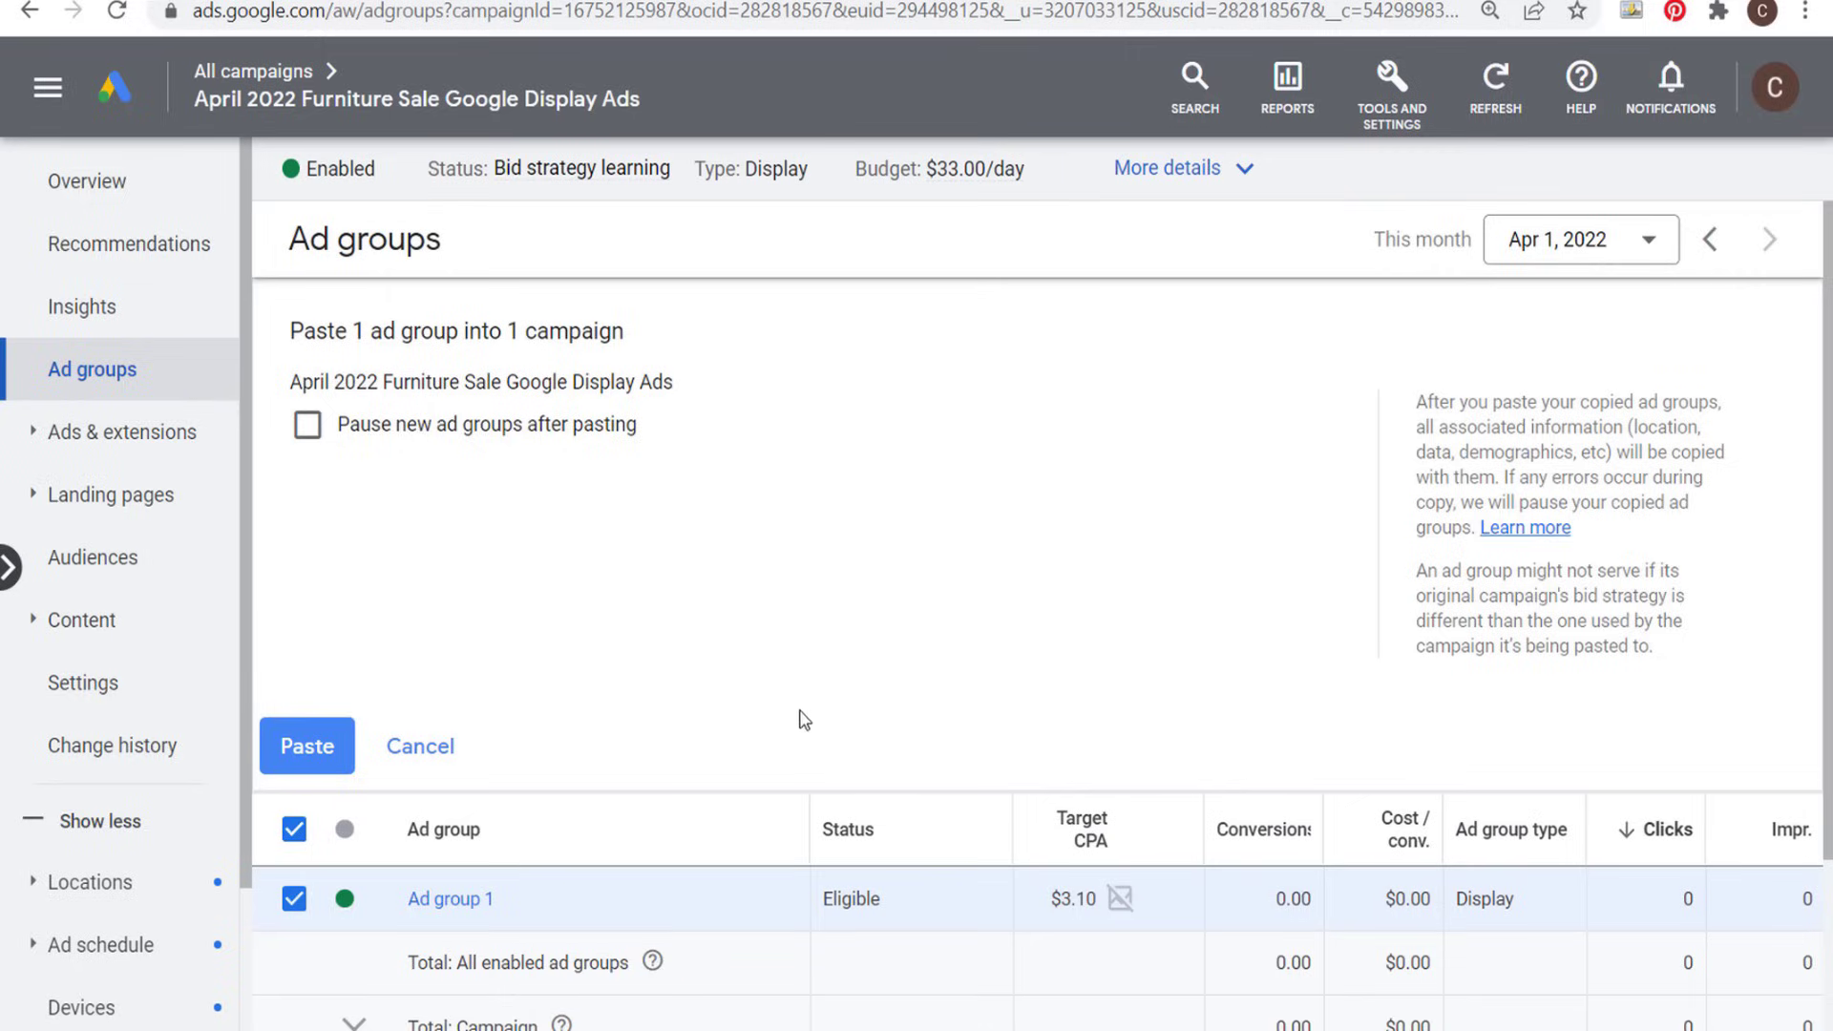
{"action": "left_click", "coordinate": [303, 747]}
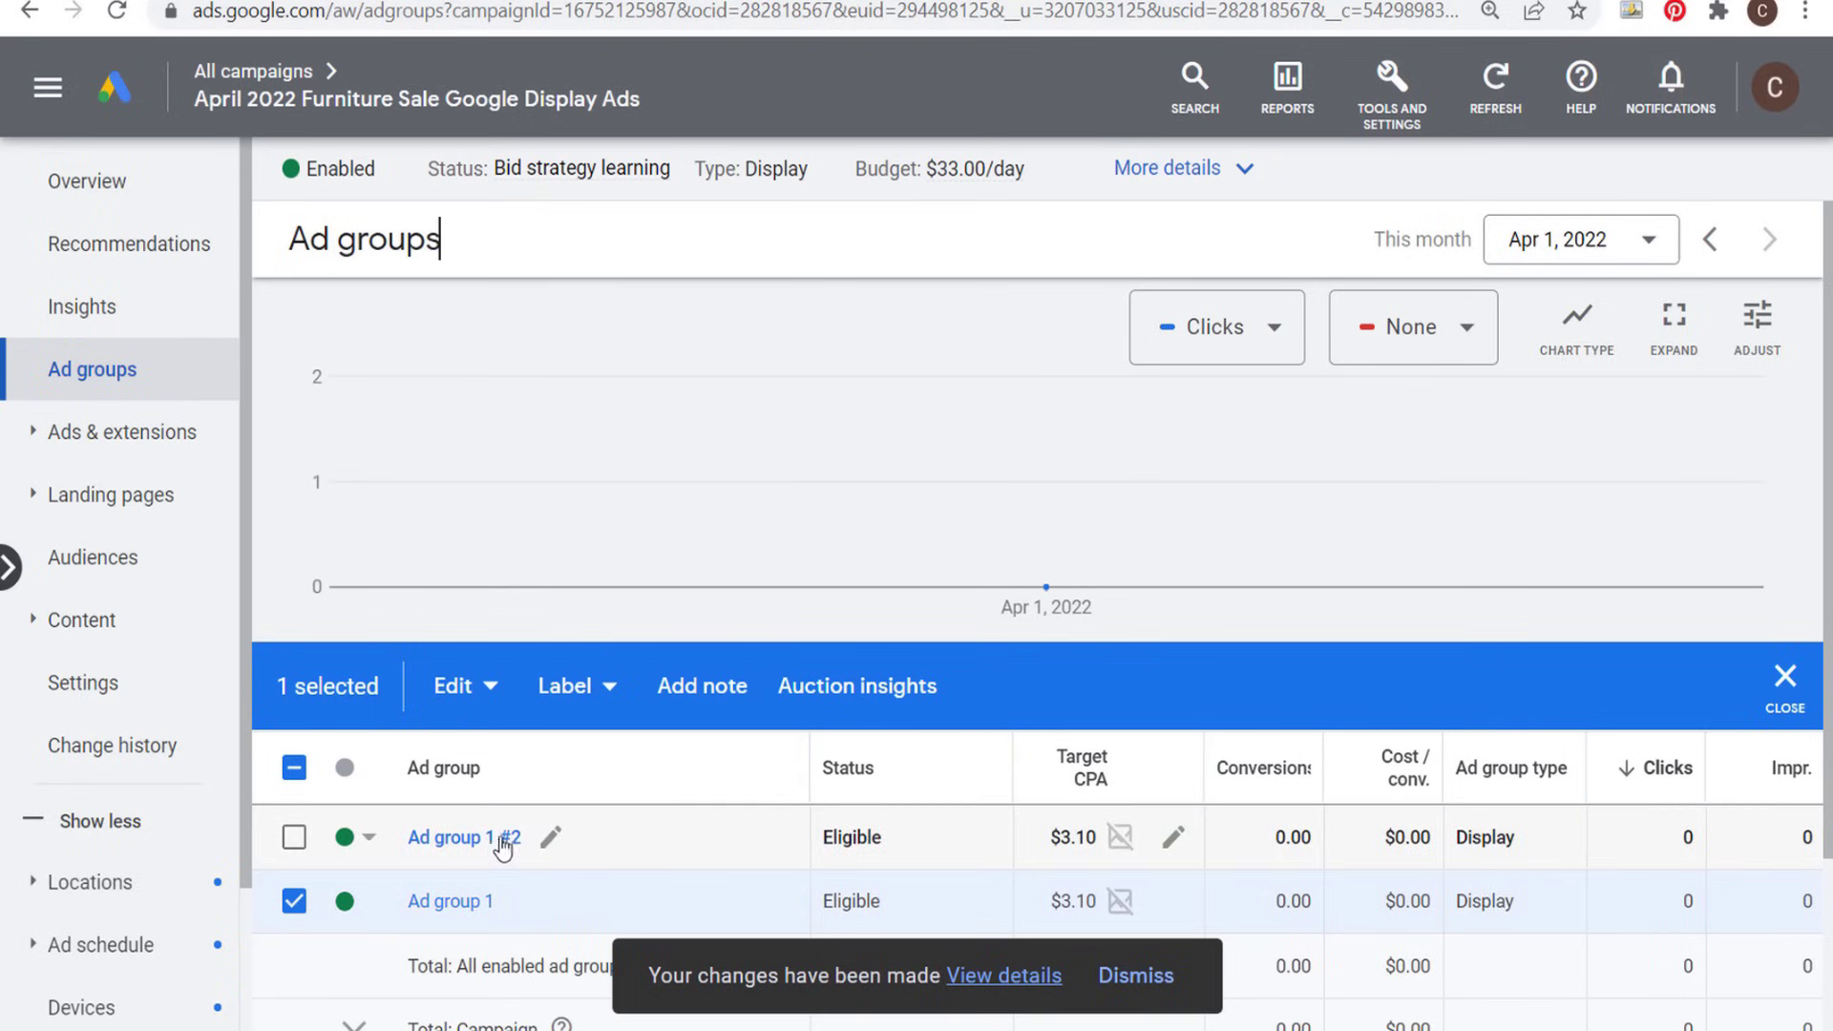
{"action": "left_click", "coordinate": [294, 900]}
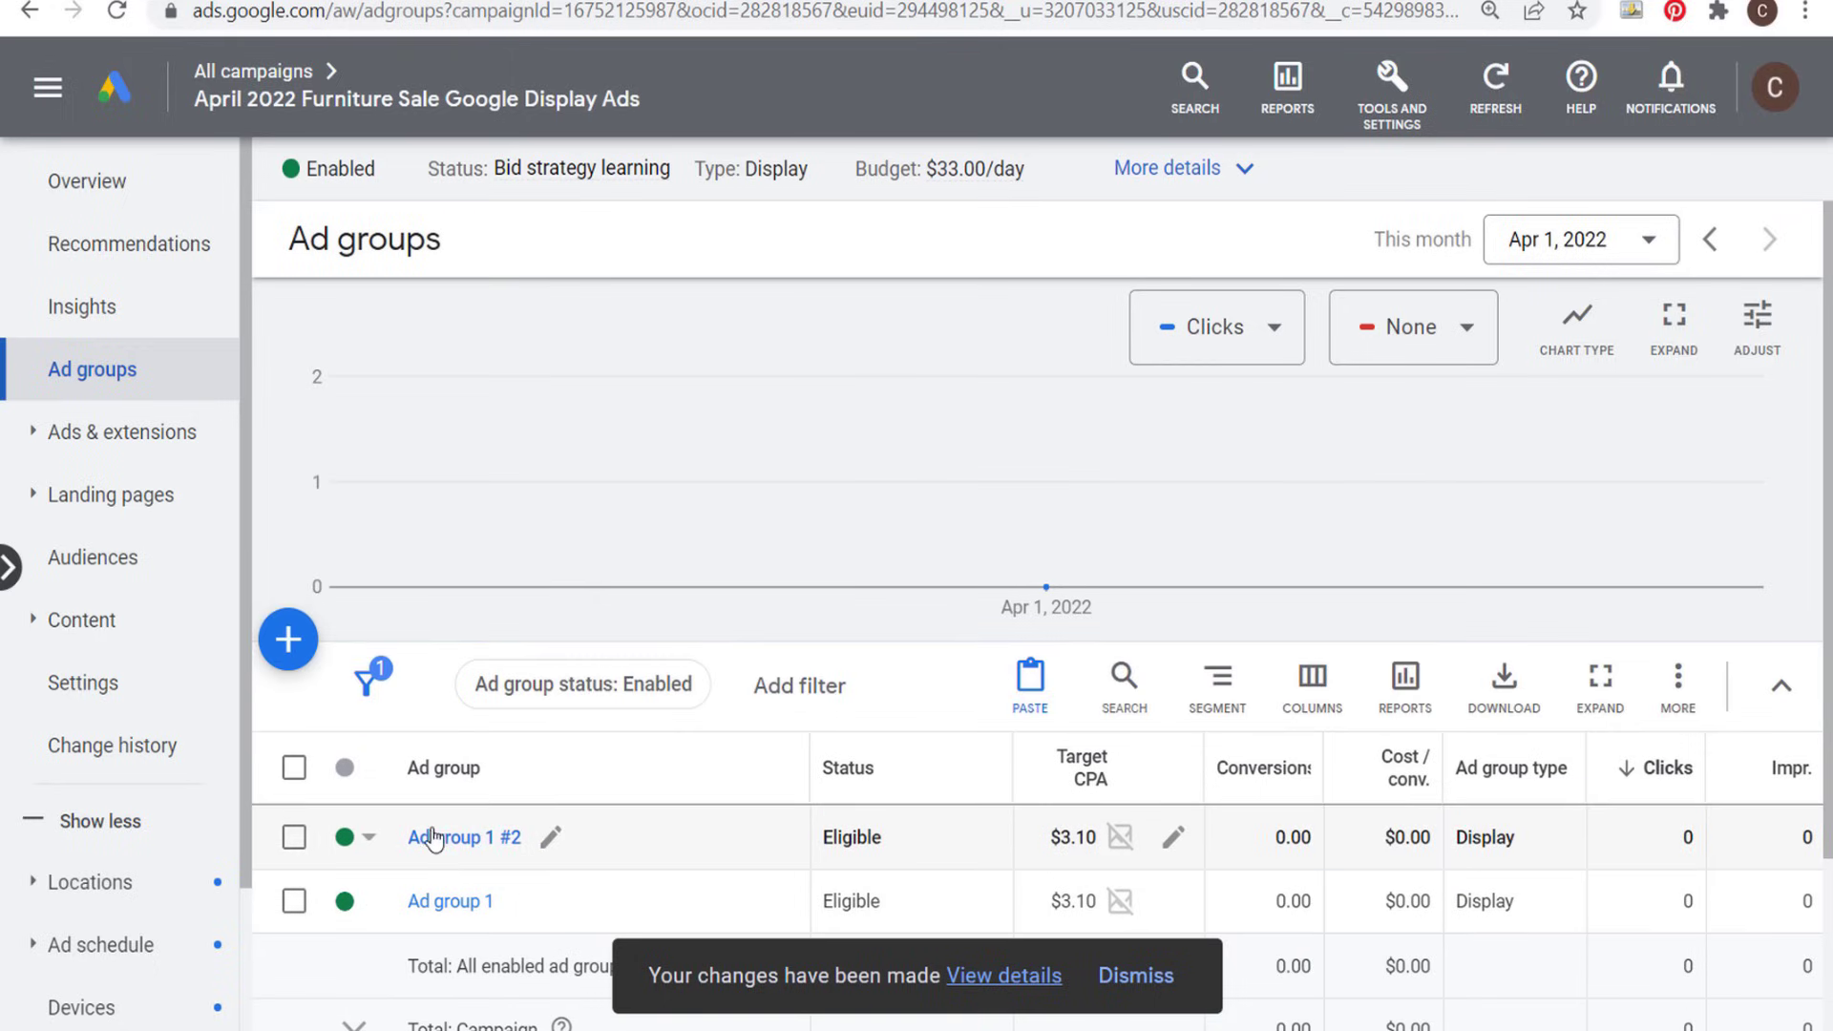
- Remove the selected in-market, similar and custom segments from the audience targeting of Ad group 1 #2
{"action": "left_click", "coordinate": [455, 839]}
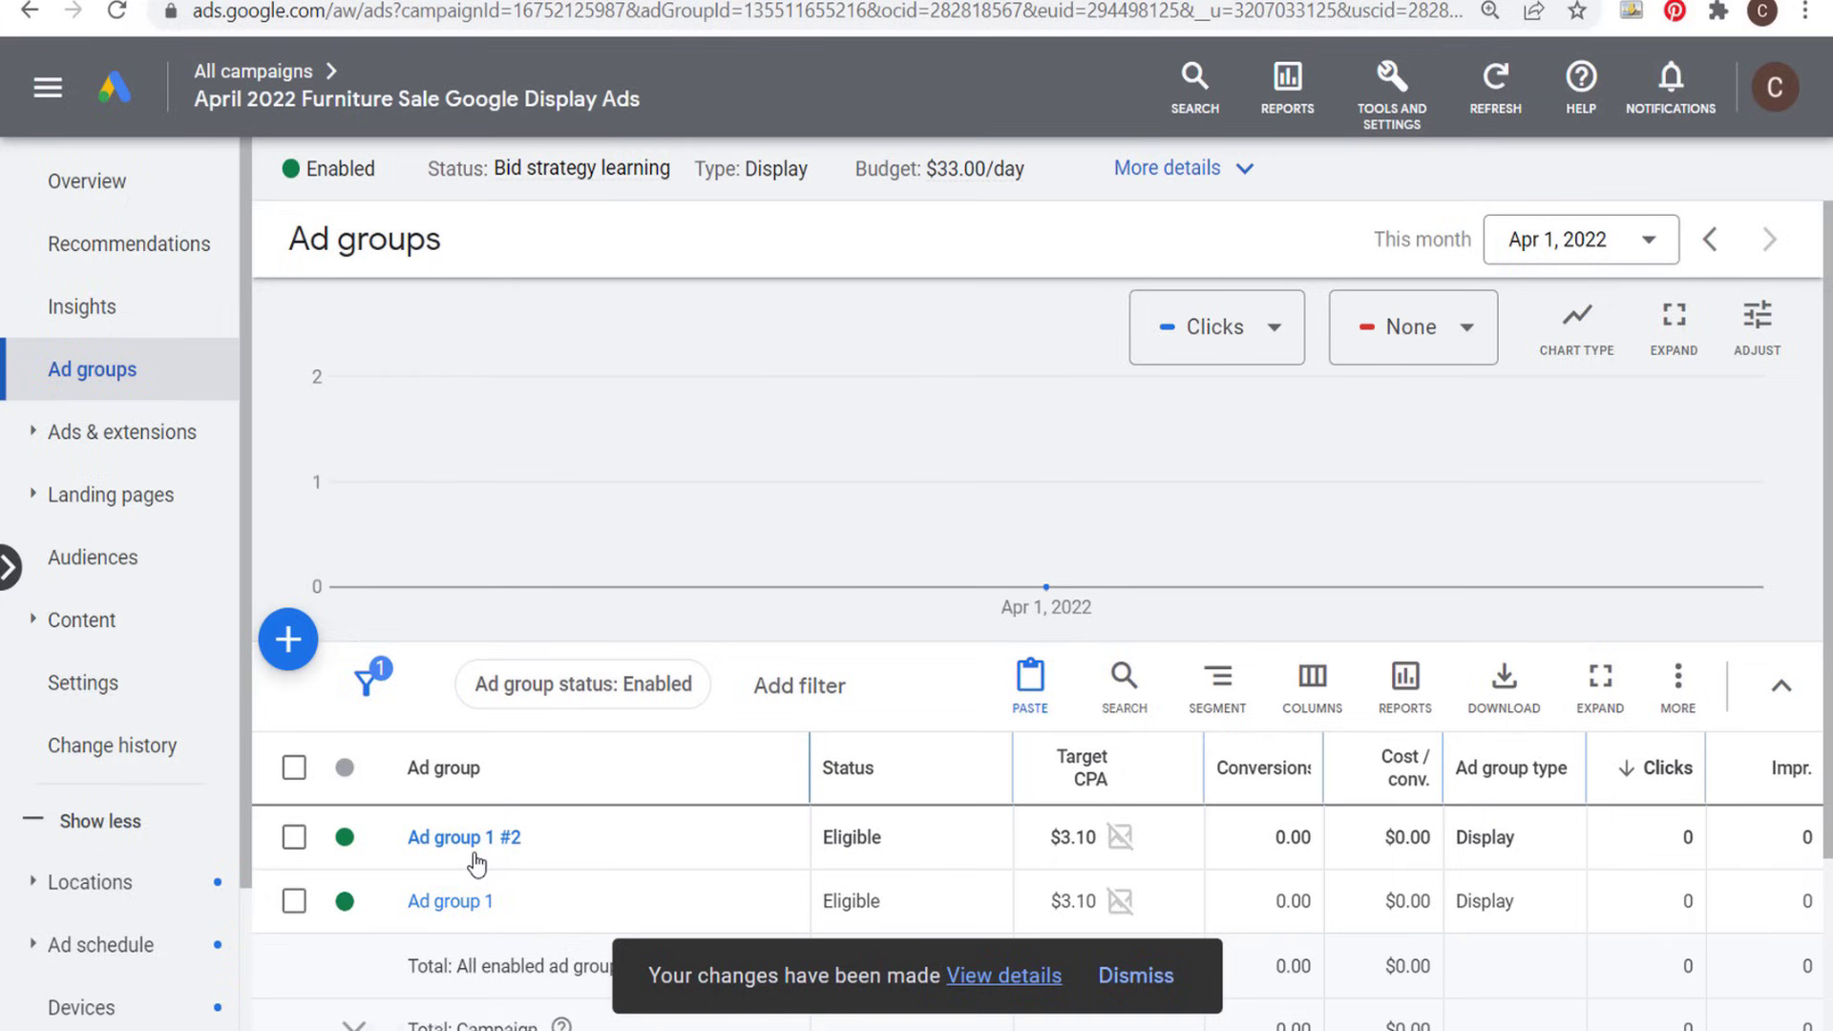
{"action": "left_click", "coordinate": [108, 563]}
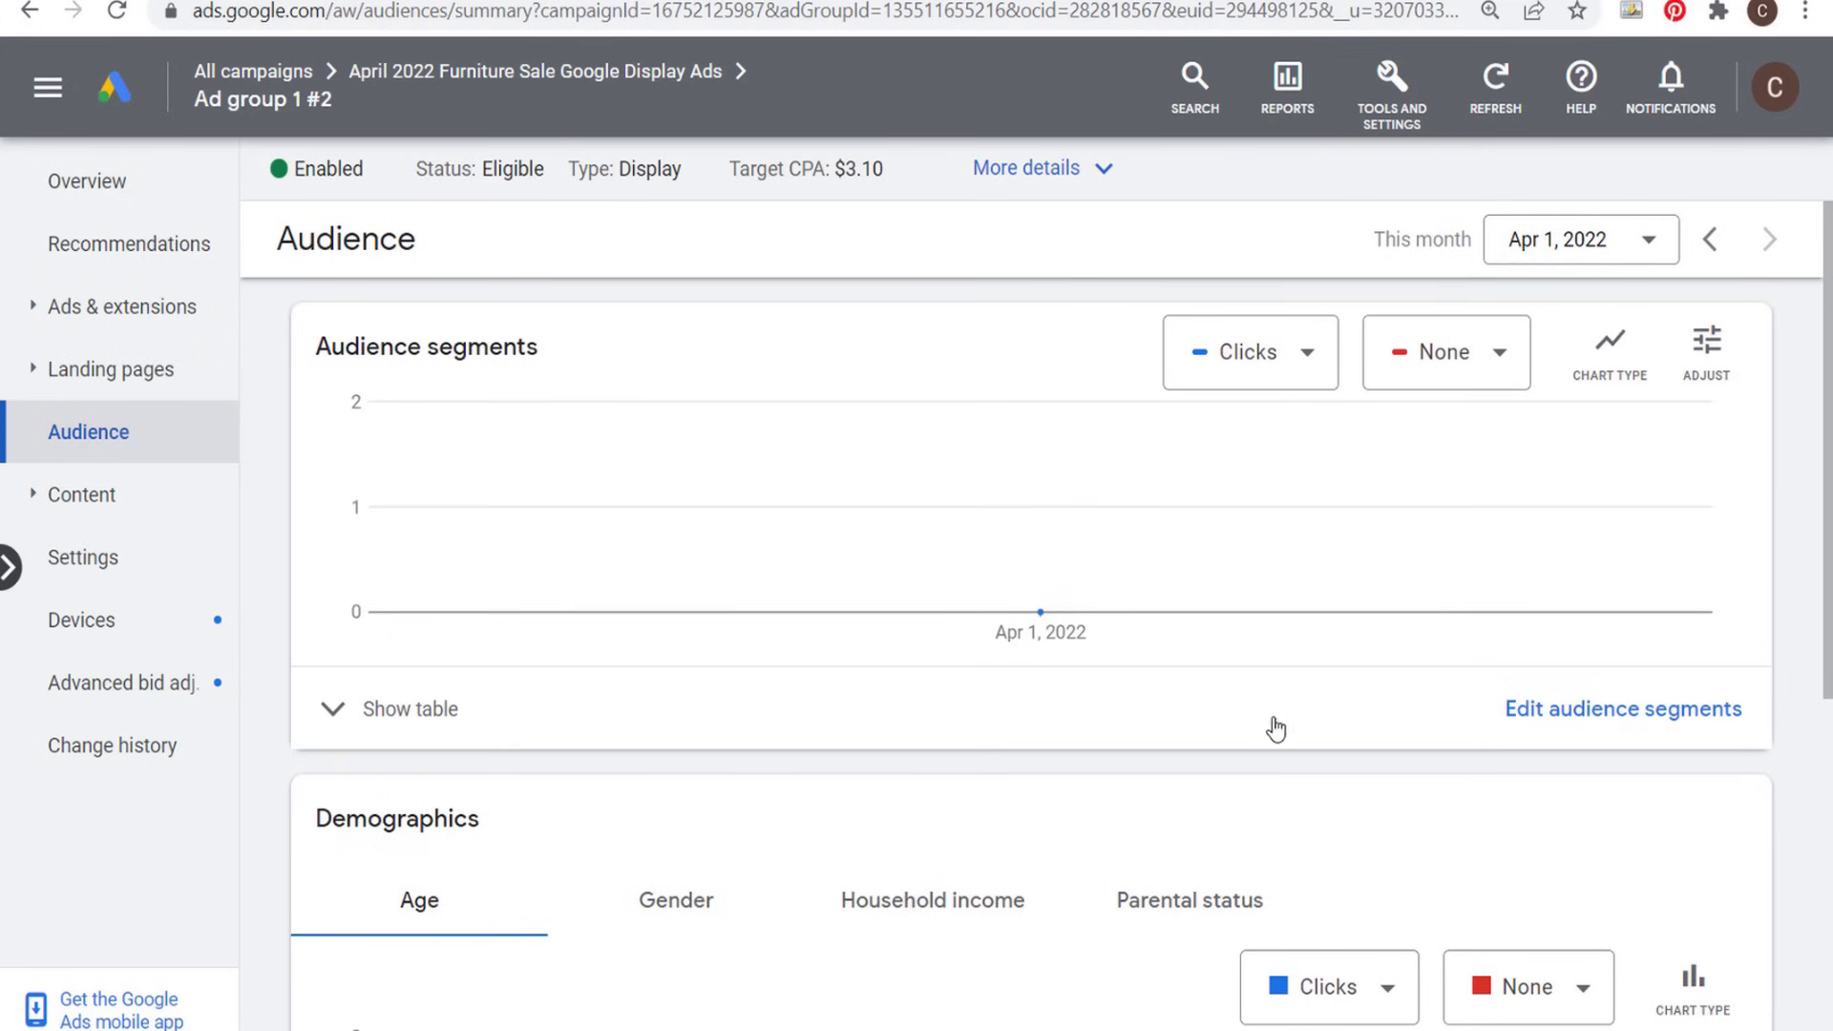
{"action": "left_click", "coordinate": [1604, 711]}
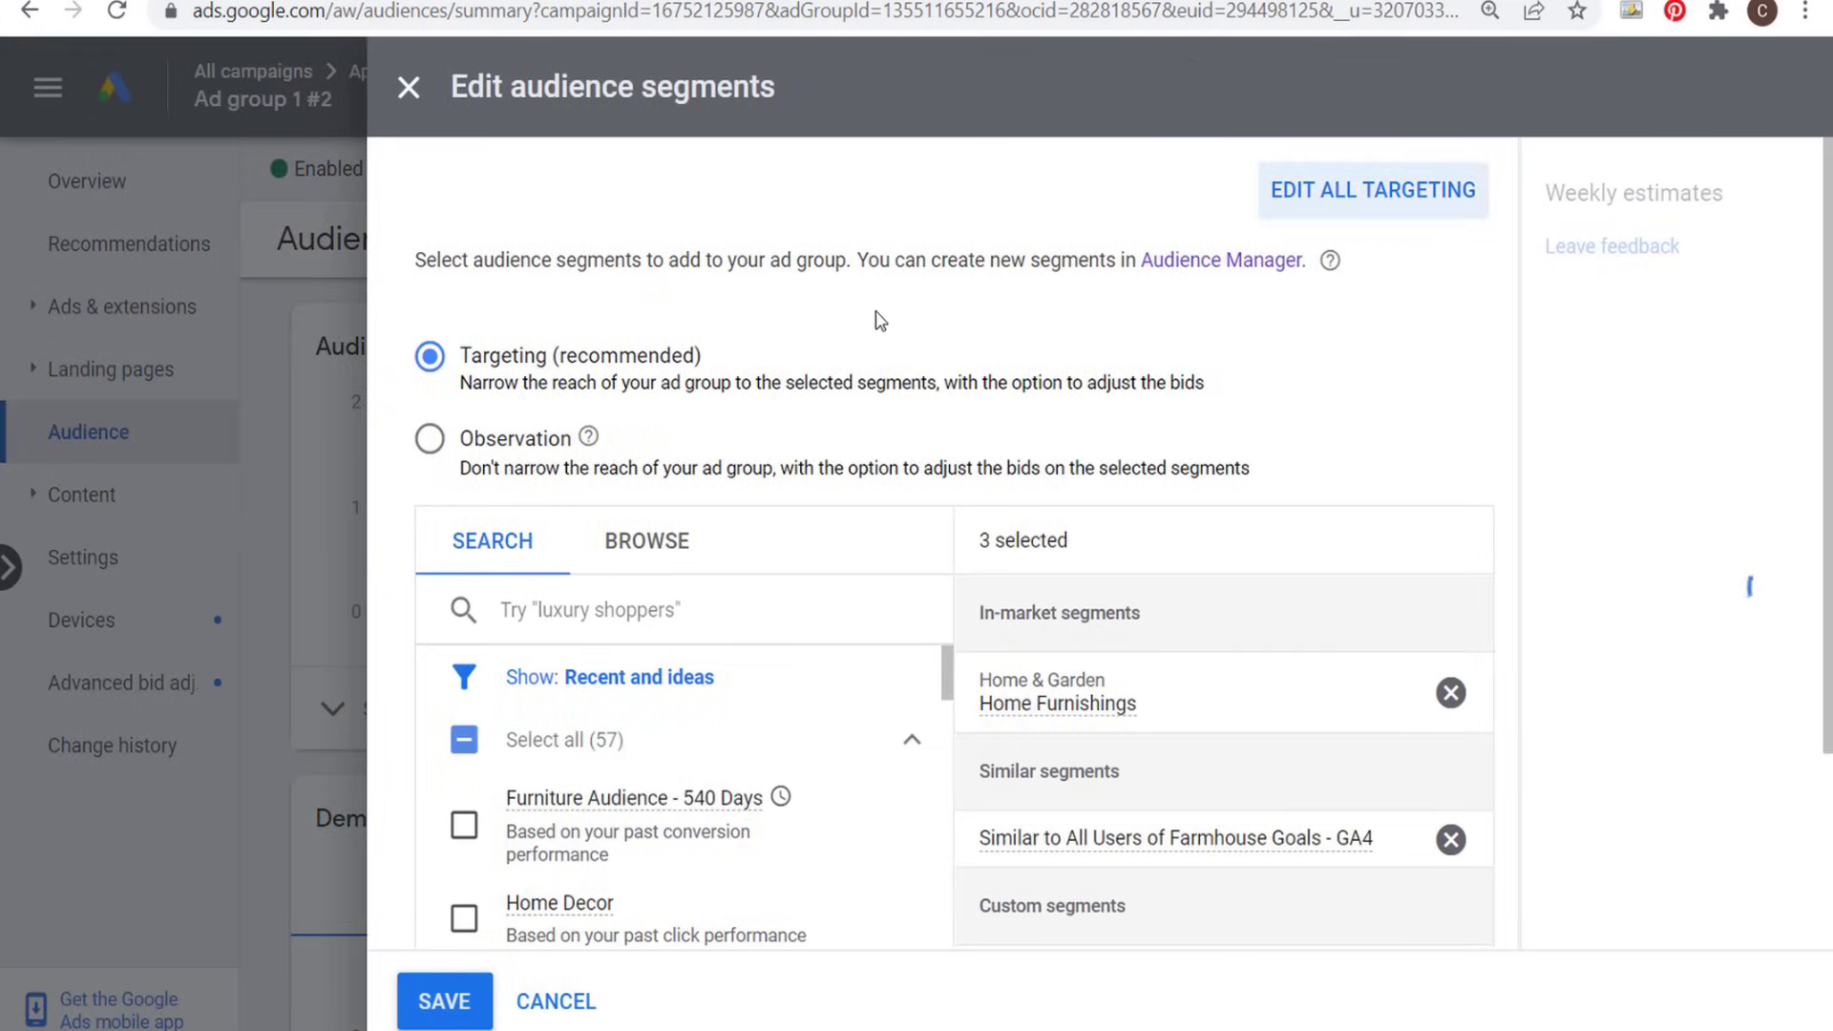
{"action": "scroll", "coordinate": [954, 401], "scroll_direction": "down", "scroll_amount": 2}
{"action": "scroll", "coordinate": [1241, 568], "scroll_direction": "down", "scroll_amount": 1}
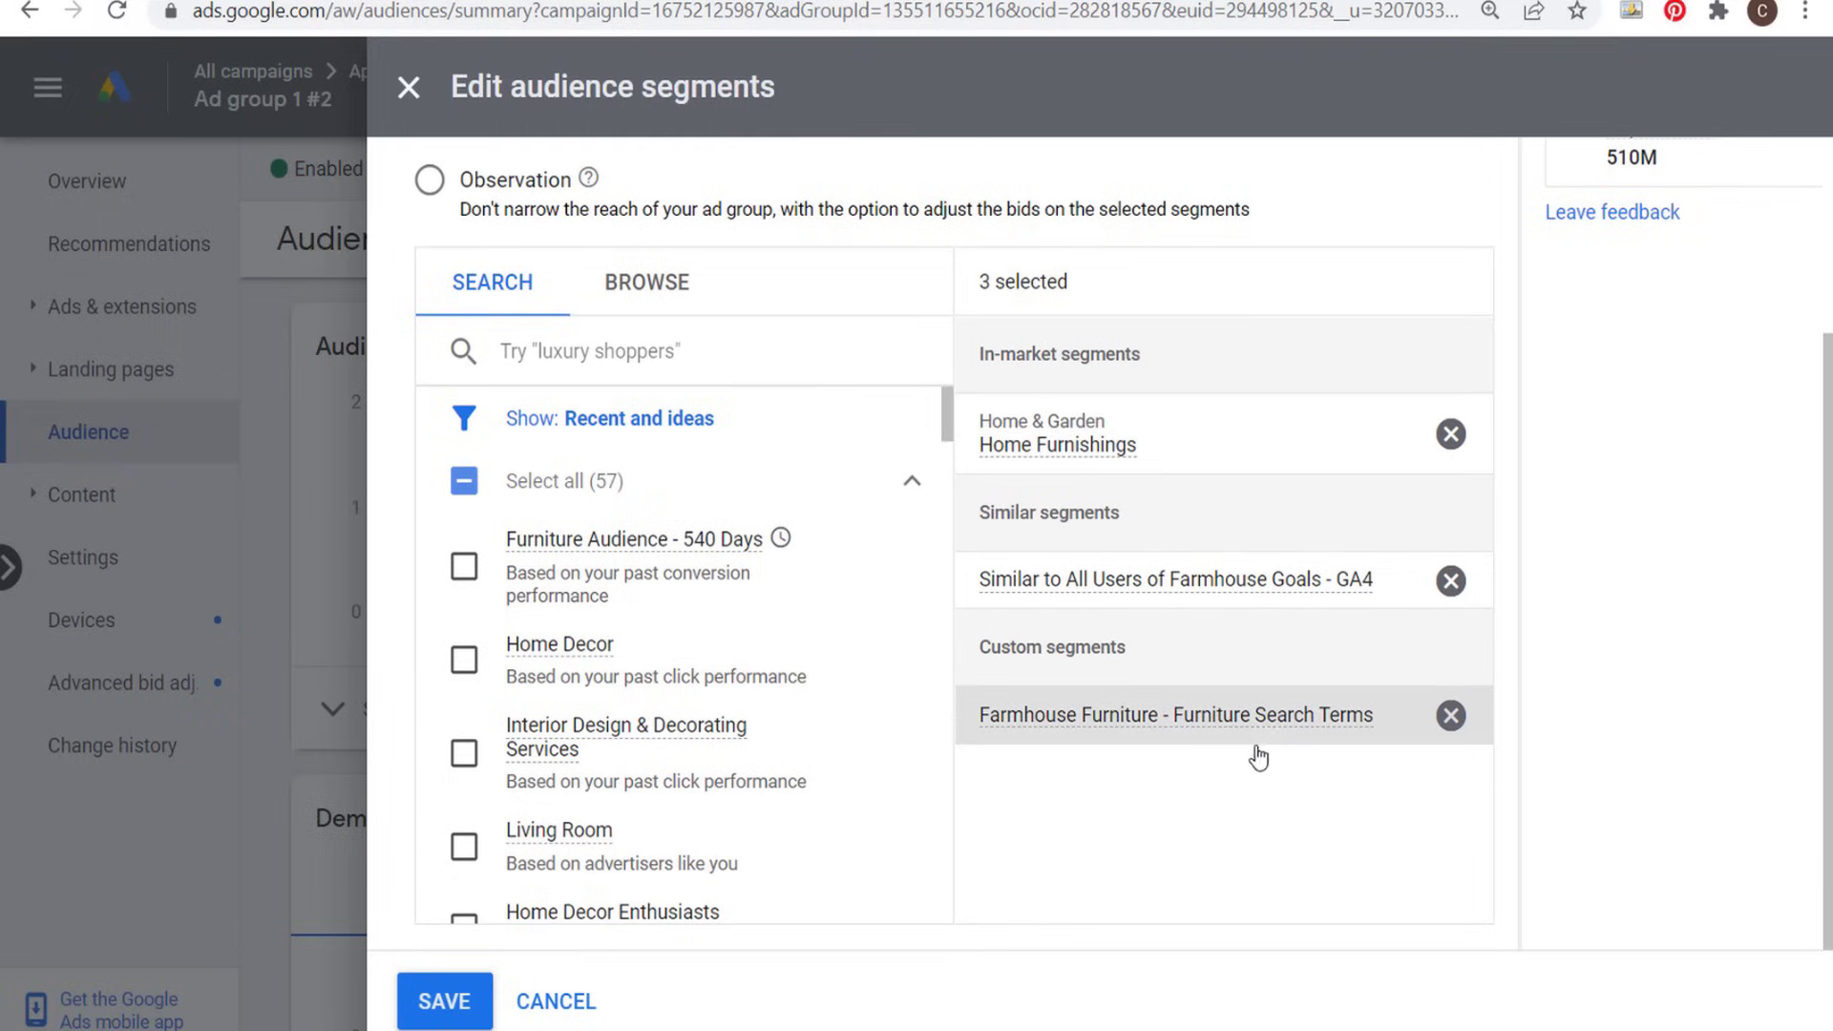
{"action": "left_click", "coordinate": [1448, 437]}
{"action": "left_click", "coordinate": [1448, 437]}
{"action": "left_click", "coordinate": [1448, 437]}
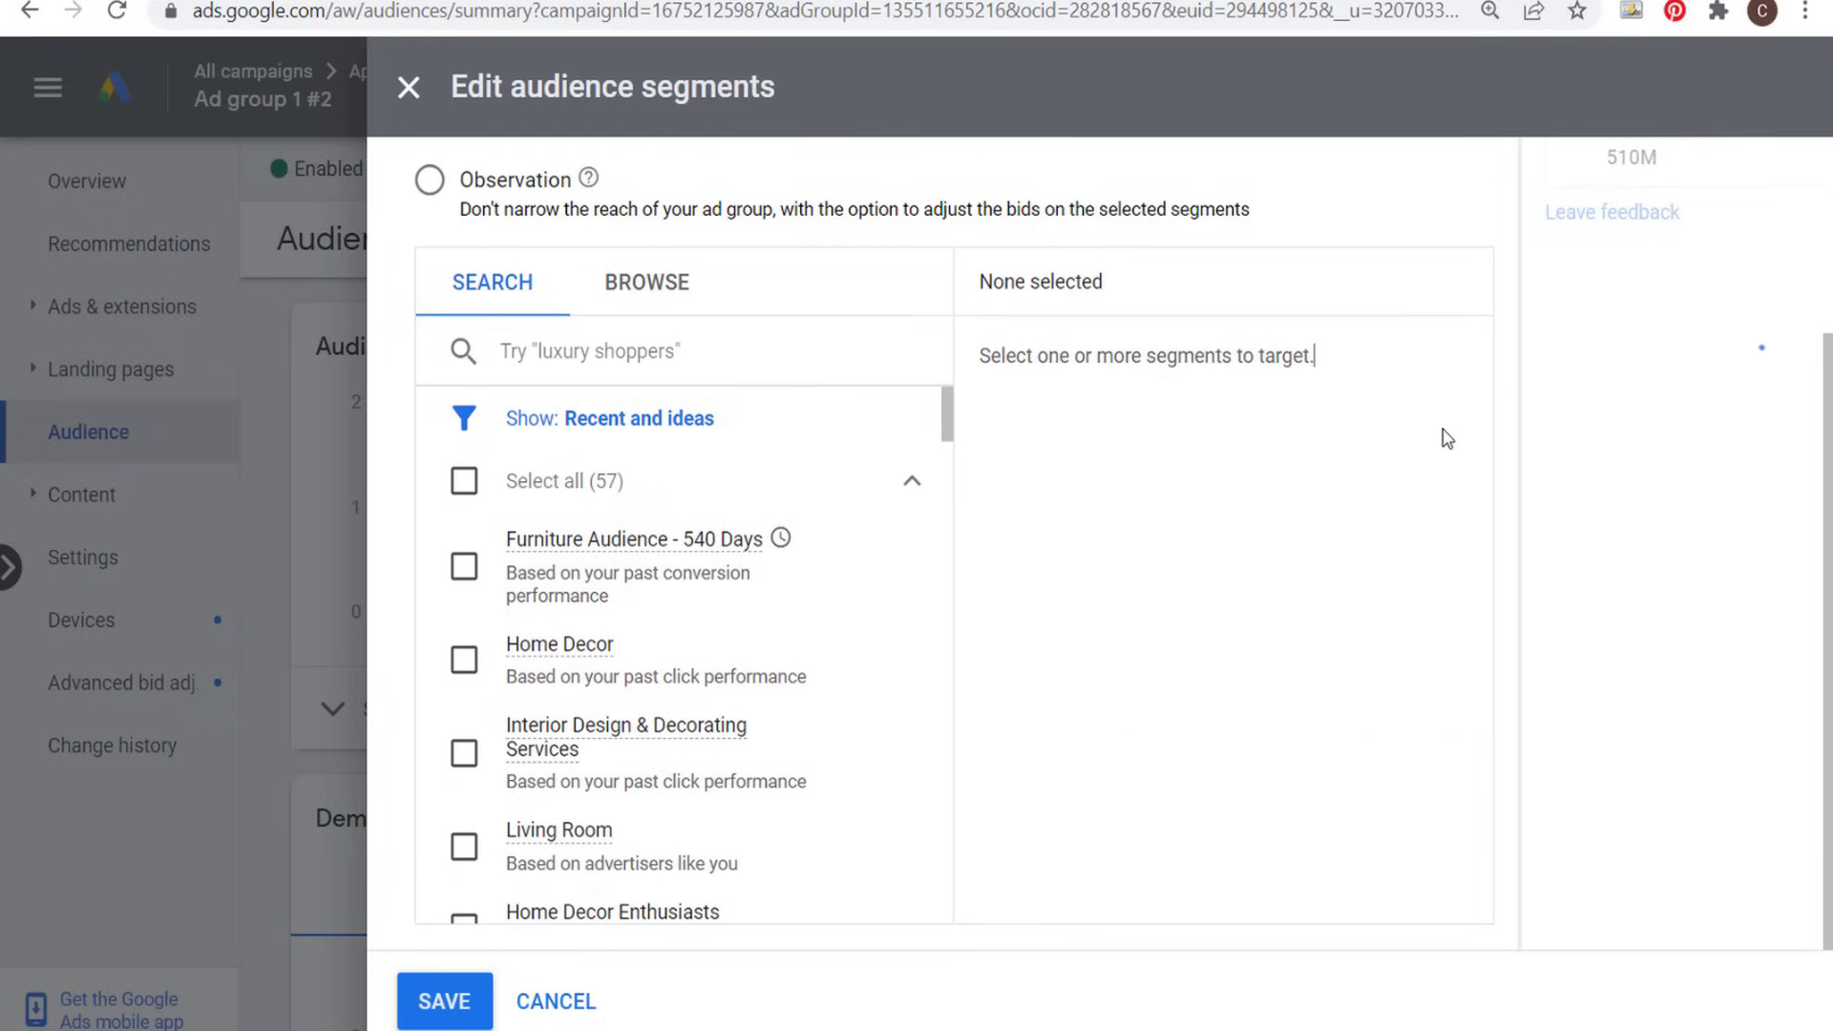
- Add the life events Purchasing a Home and Moving to the ad group's targeted audience segments
{"action": "left_click", "coordinate": [615, 296]}
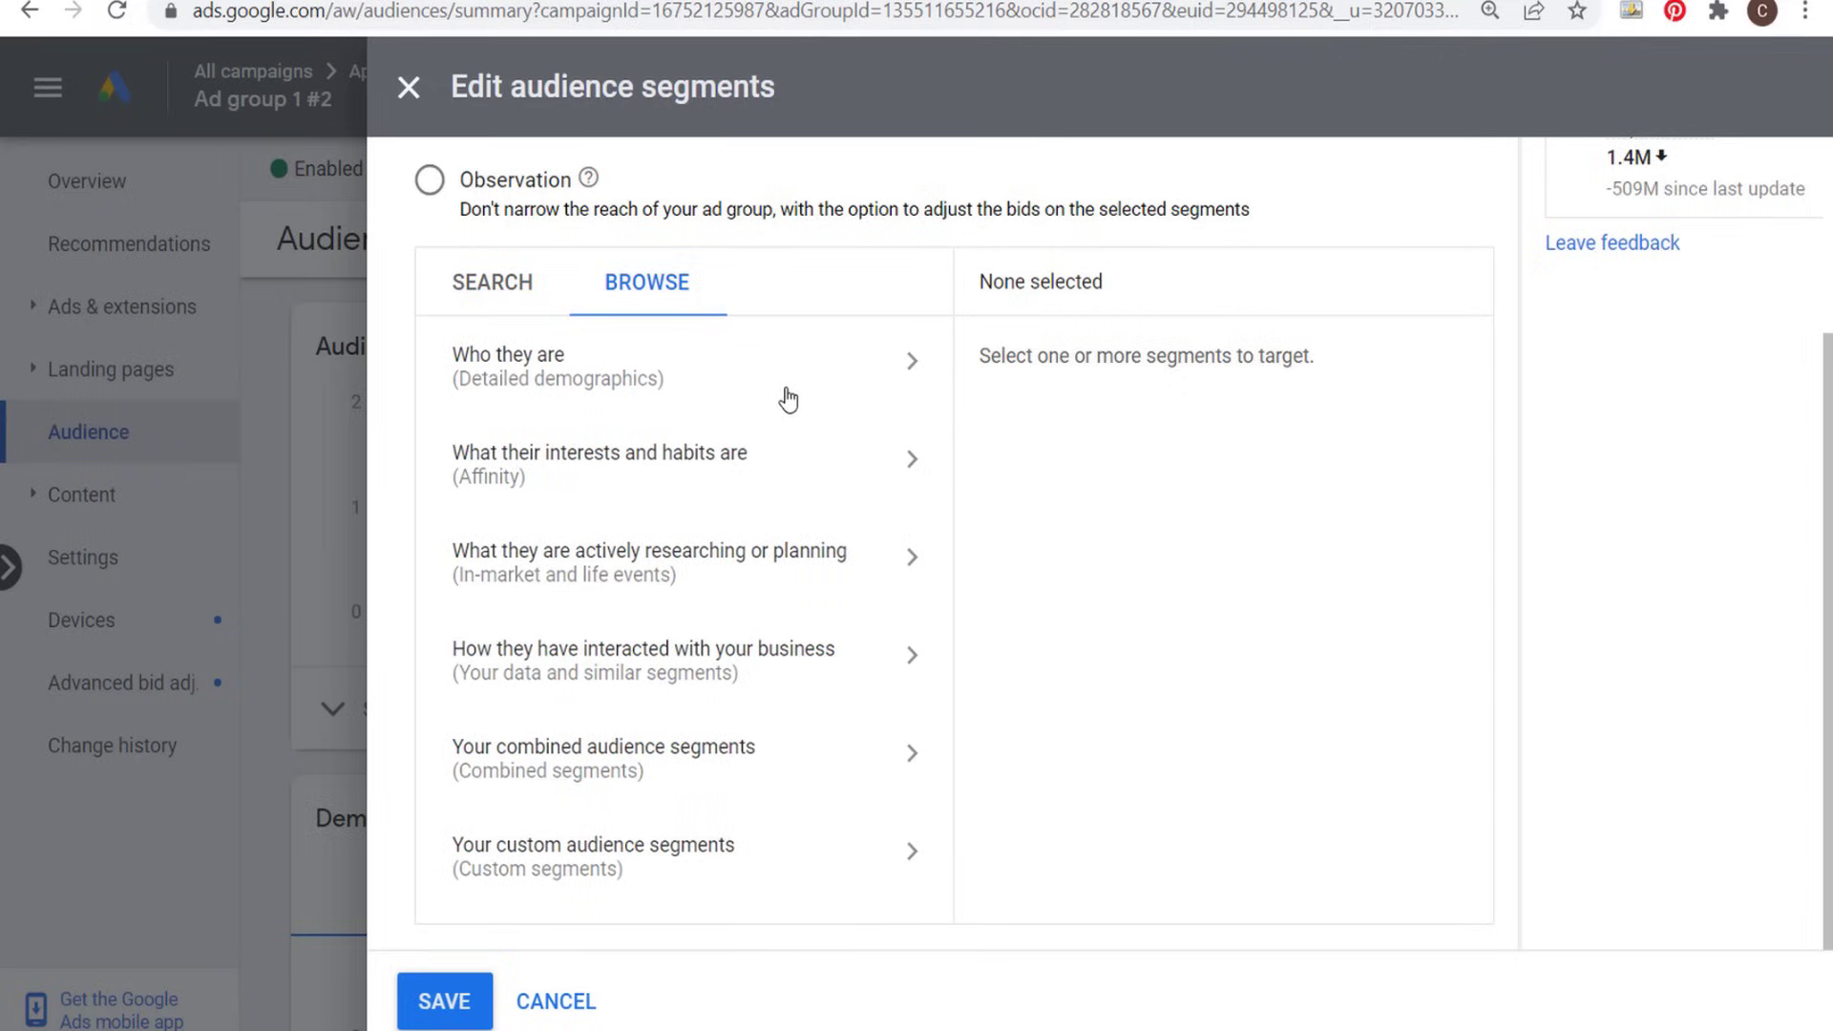
{"action": "left_click", "coordinate": [745, 574]}
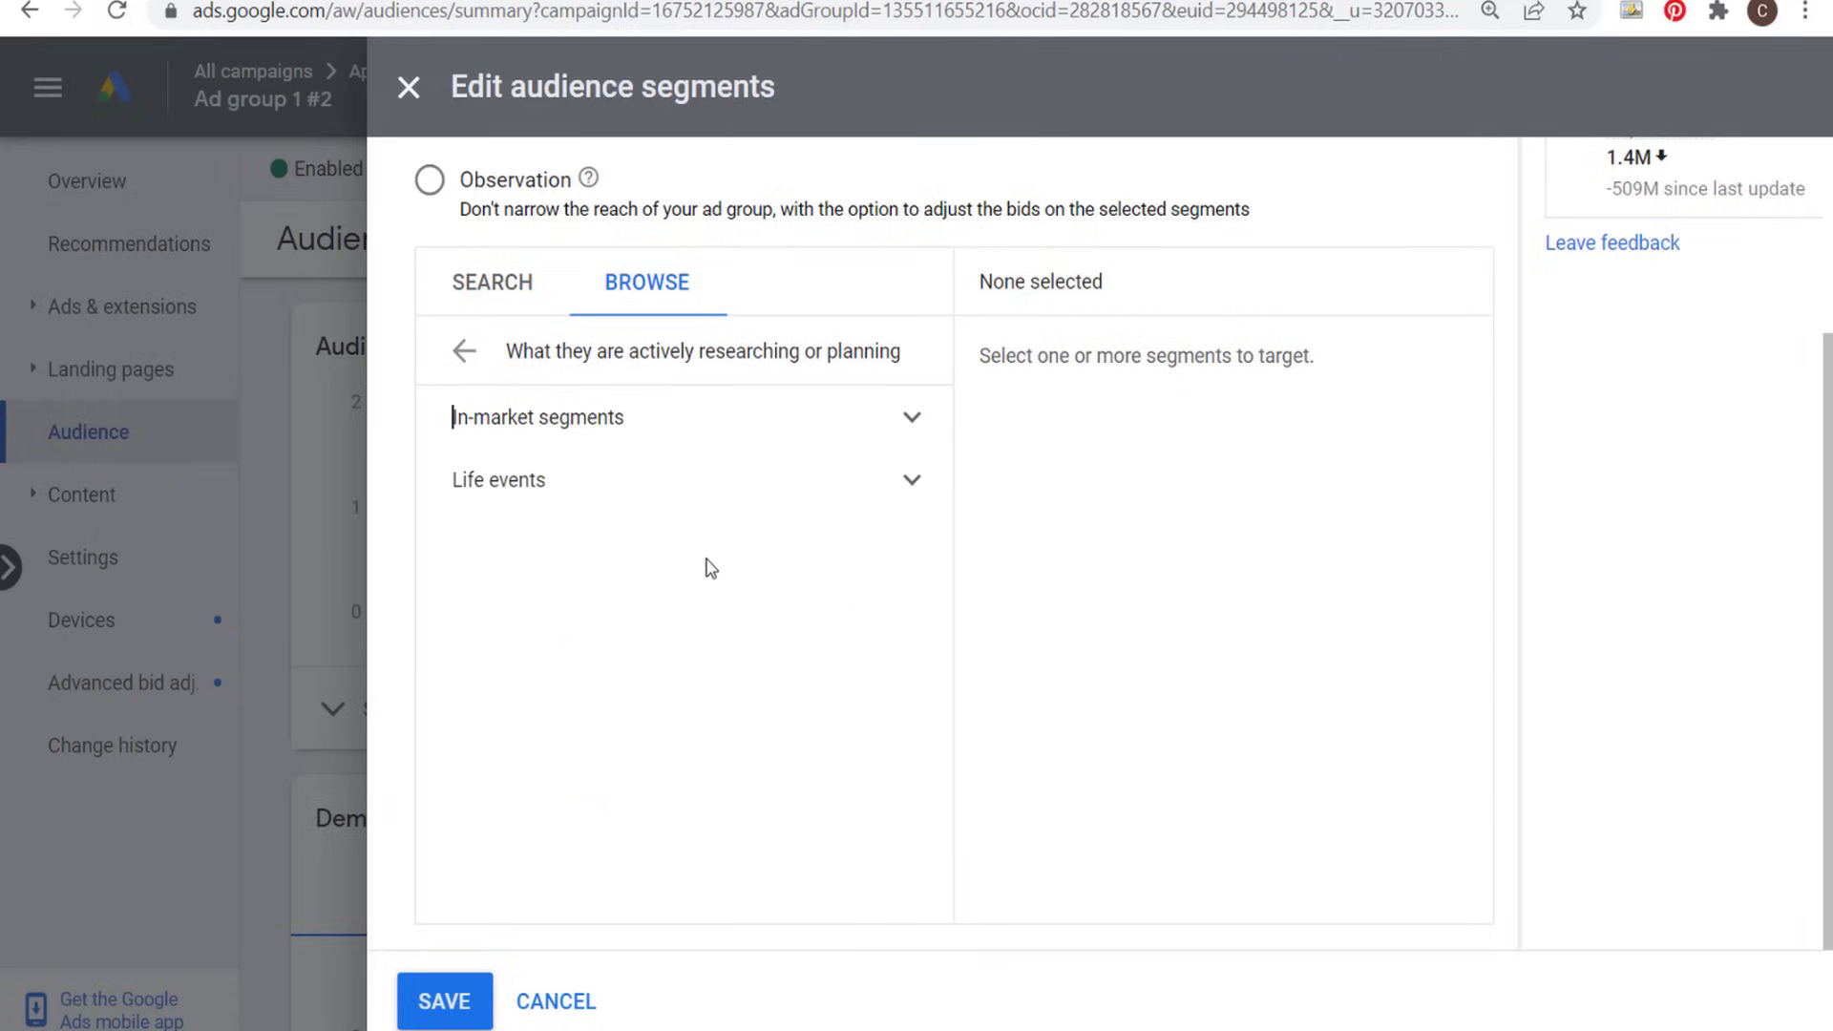
{"action": "left_click", "coordinate": [869, 485]}
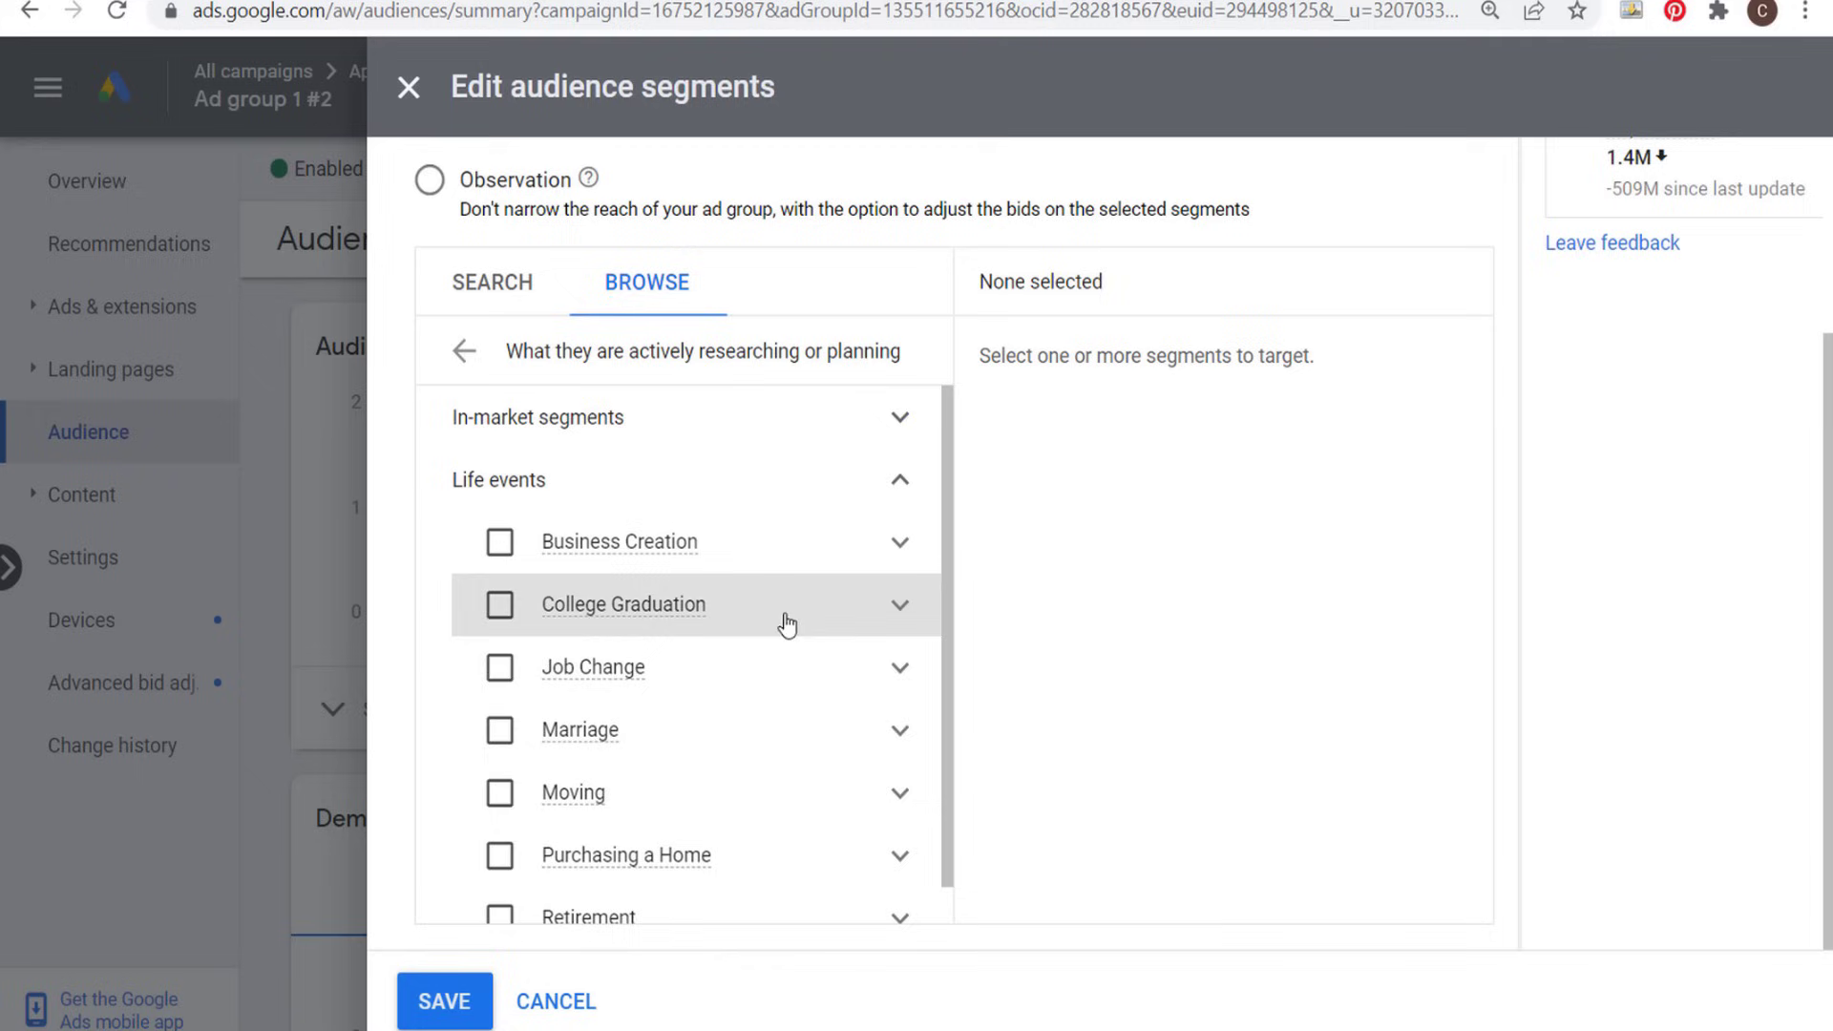
{"action": "scroll", "coordinate": [787, 696], "scroll_direction": "down", "scroll_amount": 1}
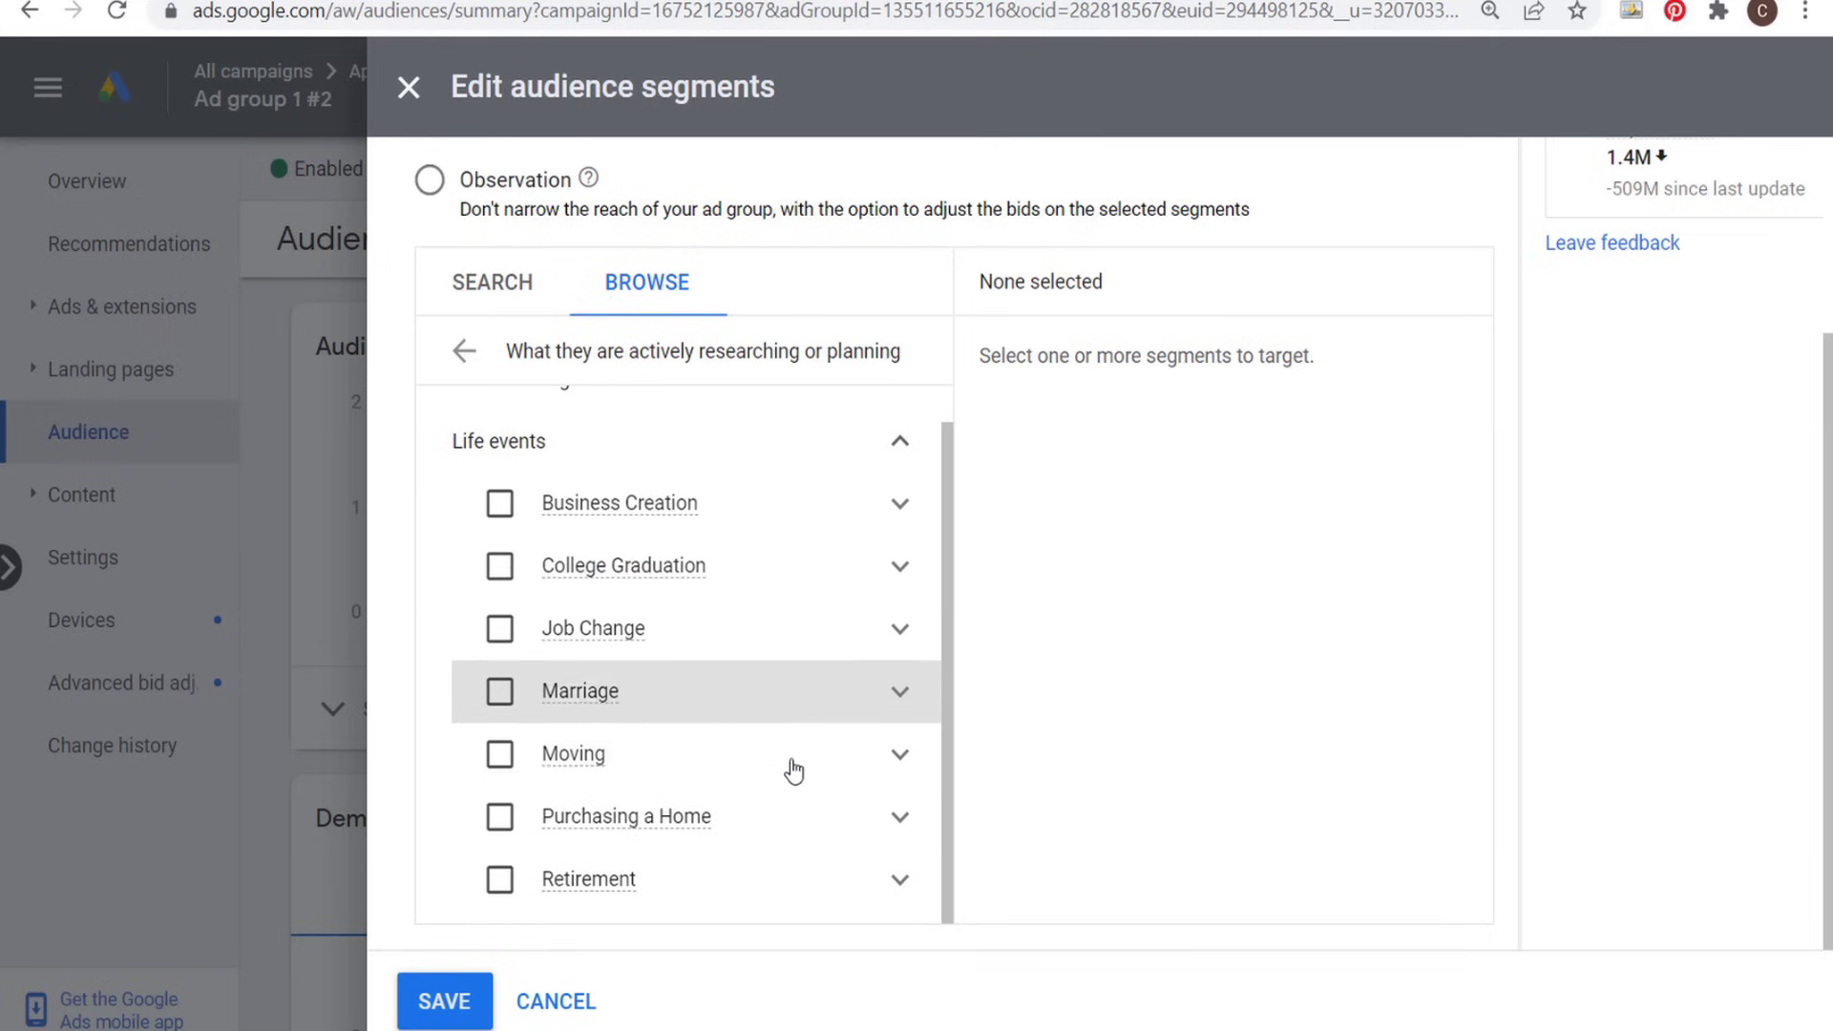
{"action": "left_click", "coordinate": [501, 823]}
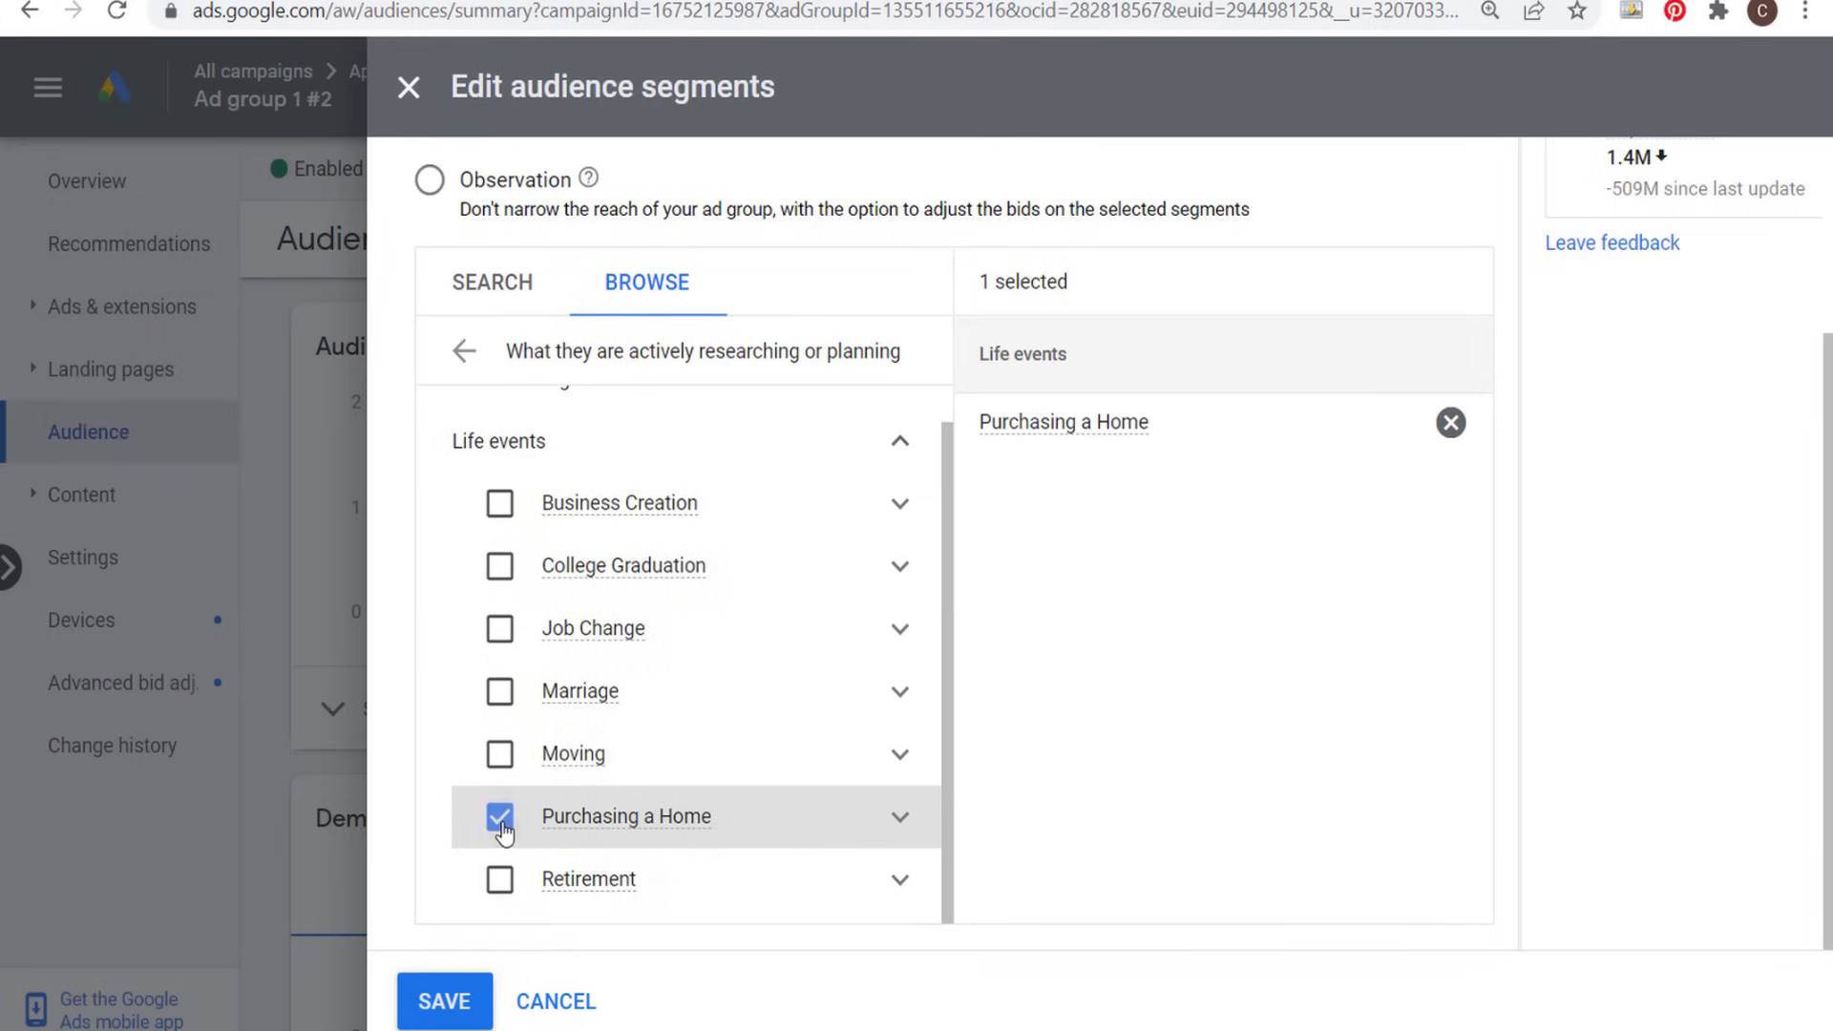
{"action": "left_click", "coordinate": [501, 760]}
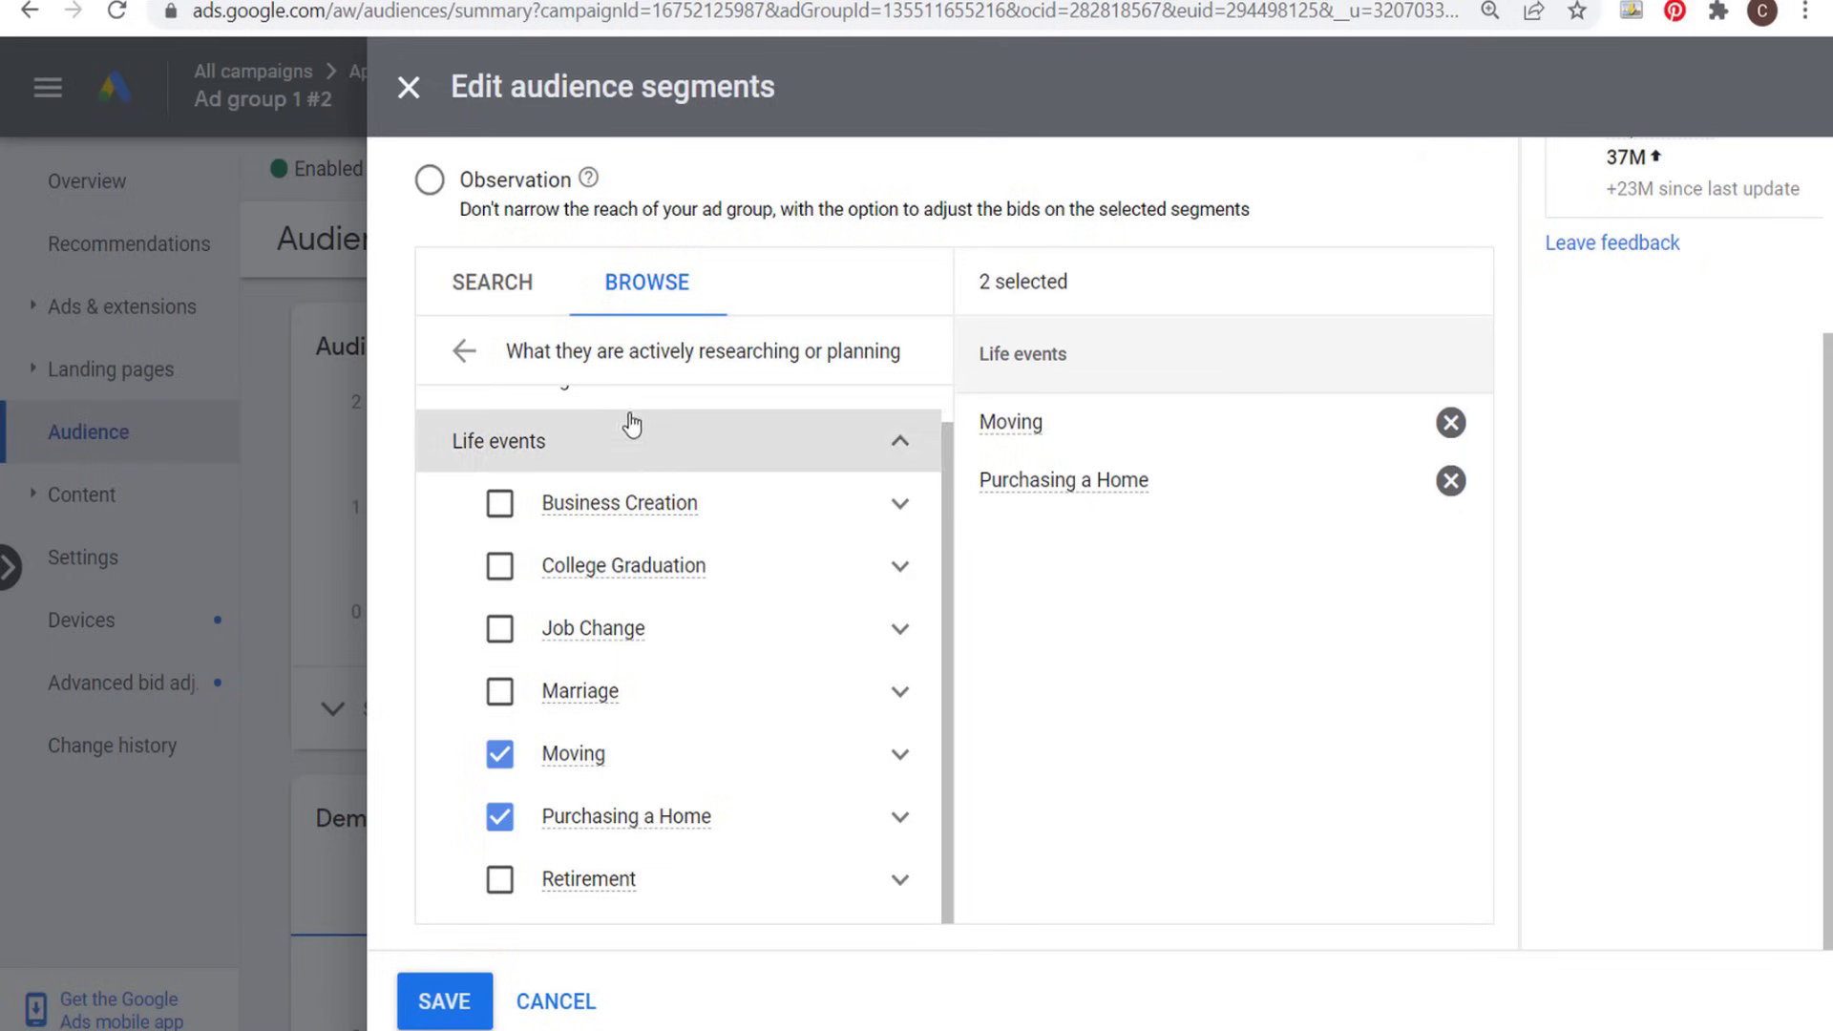
- Add the homeownership status segments Homeowners and Renters from the detailed demographics to the ad group's targeting
{"action": "left_click", "coordinate": [464, 350]}
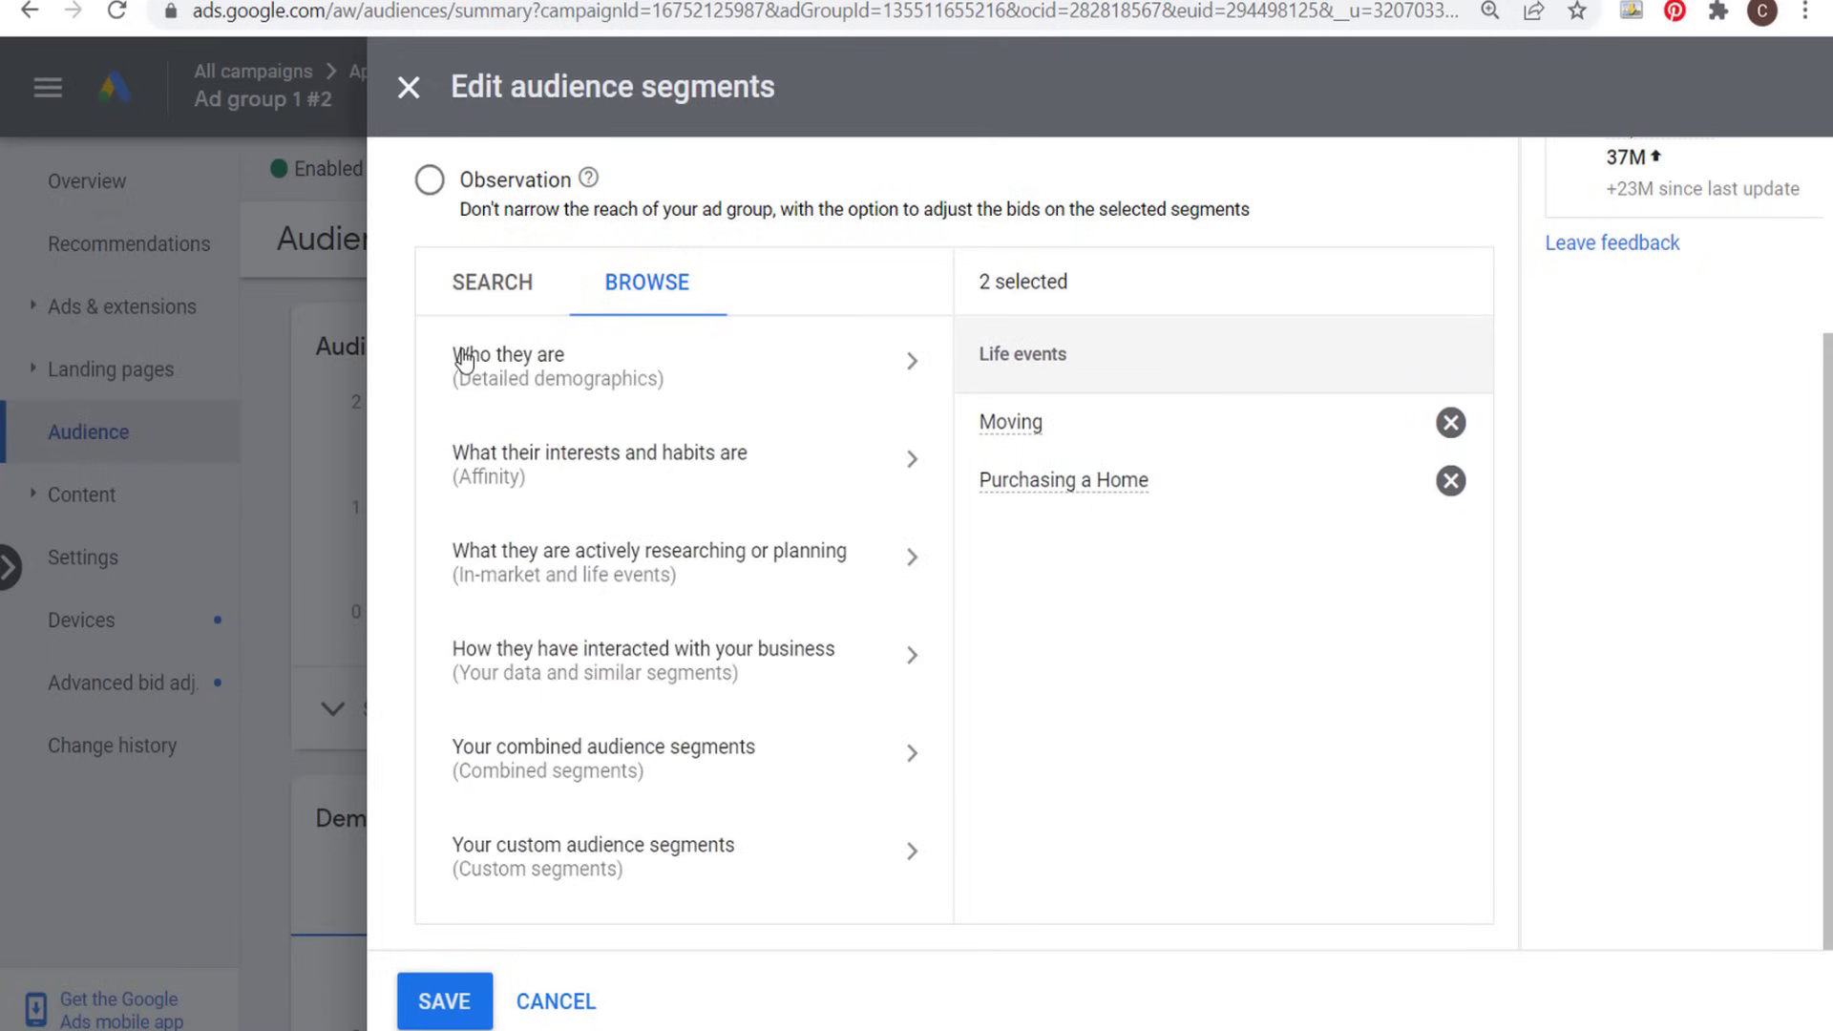
{"action": "left_click", "coordinate": [723, 380]}
{"action": "left_click", "coordinate": [917, 611]}
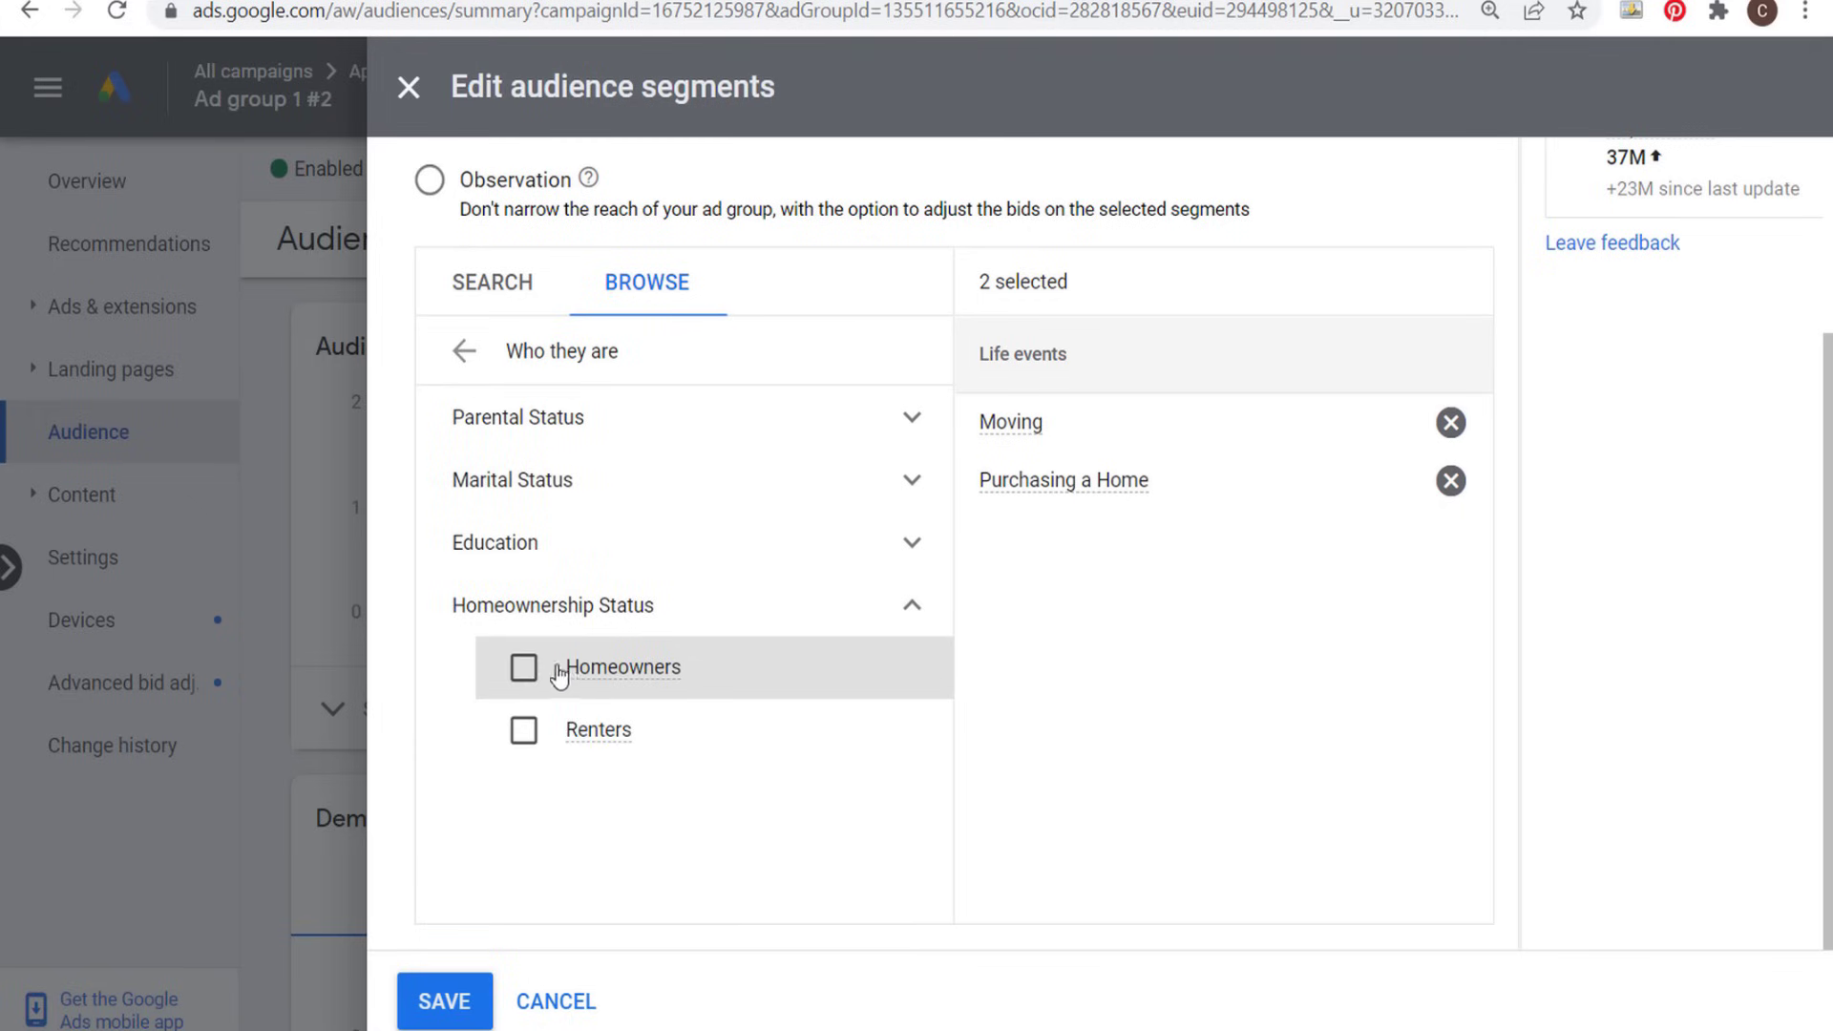
{"action": "left_click", "coordinate": [525, 667]}
{"action": "left_click", "coordinate": [536, 731]}
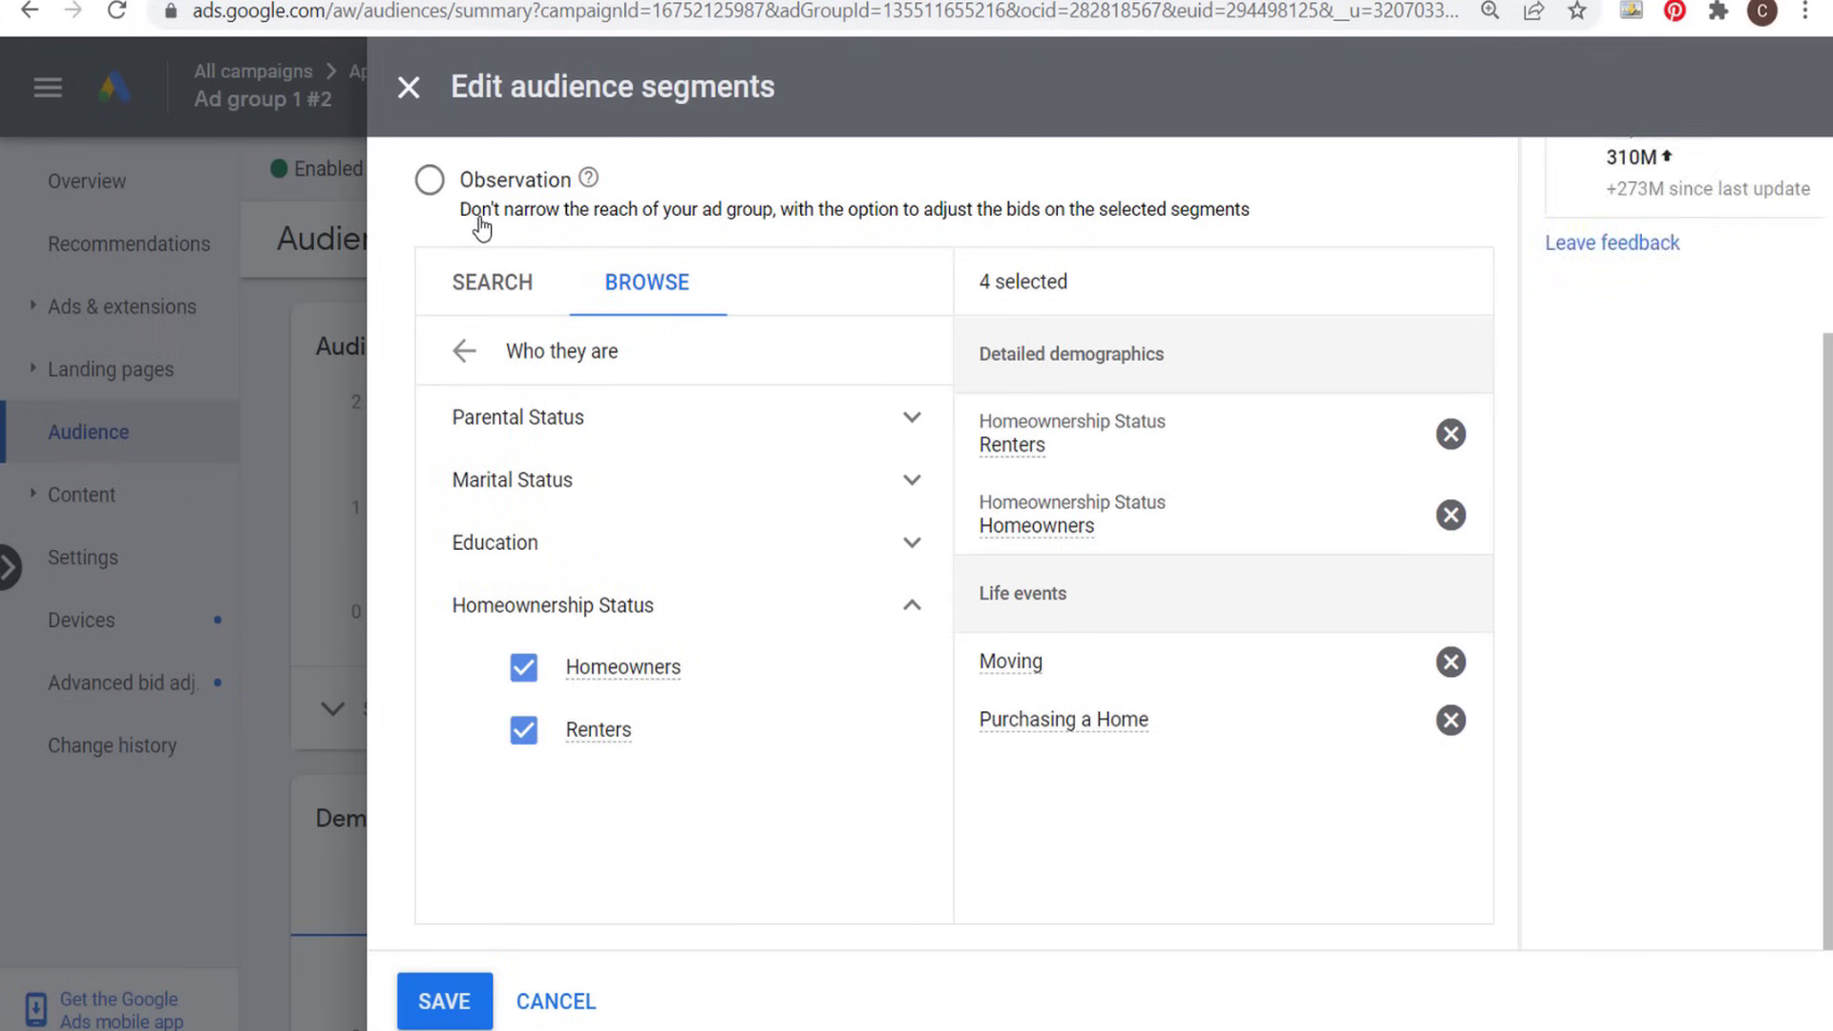
- Close the audience segment editor and discard its unsaved changes
{"action": "scroll", "coordinate": [506, 234], "scroll_direction": "up", "scroll_amount": 3}
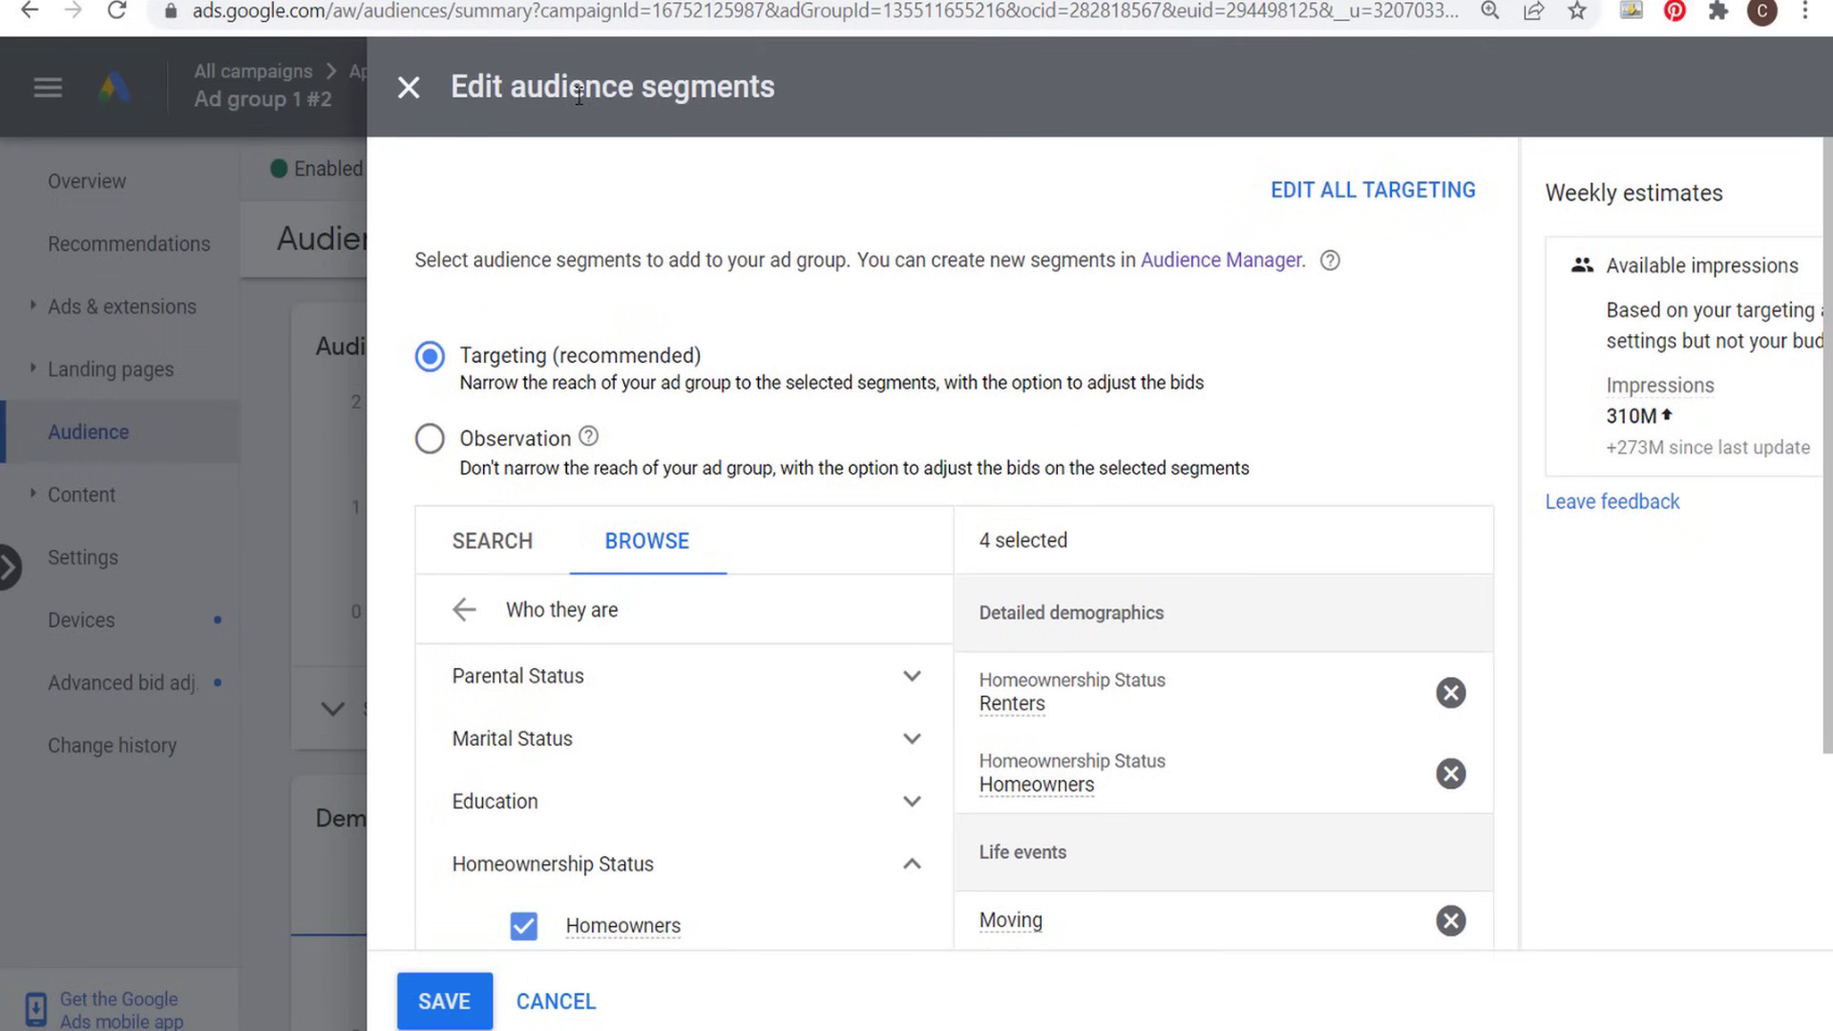
{"action": "left_click", "coordinate": [408, 89]}
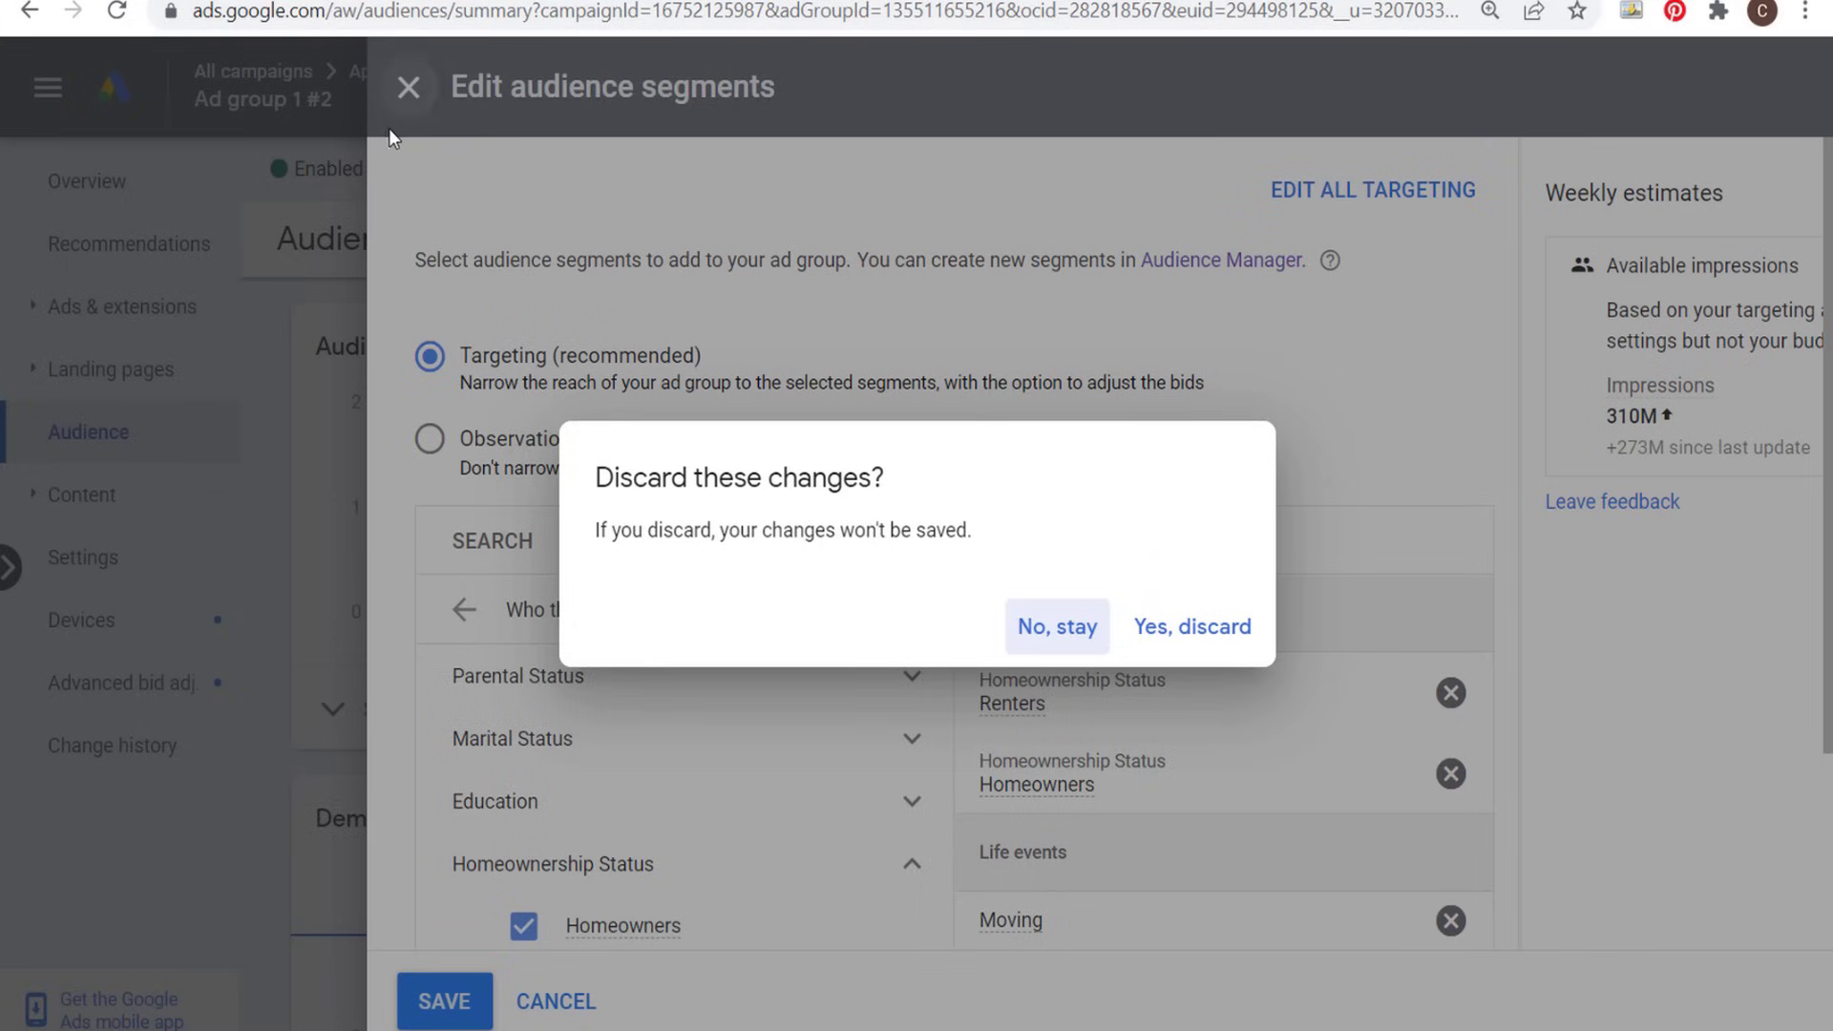
{"action": "left_click", "coordinate": [1186, 624]}
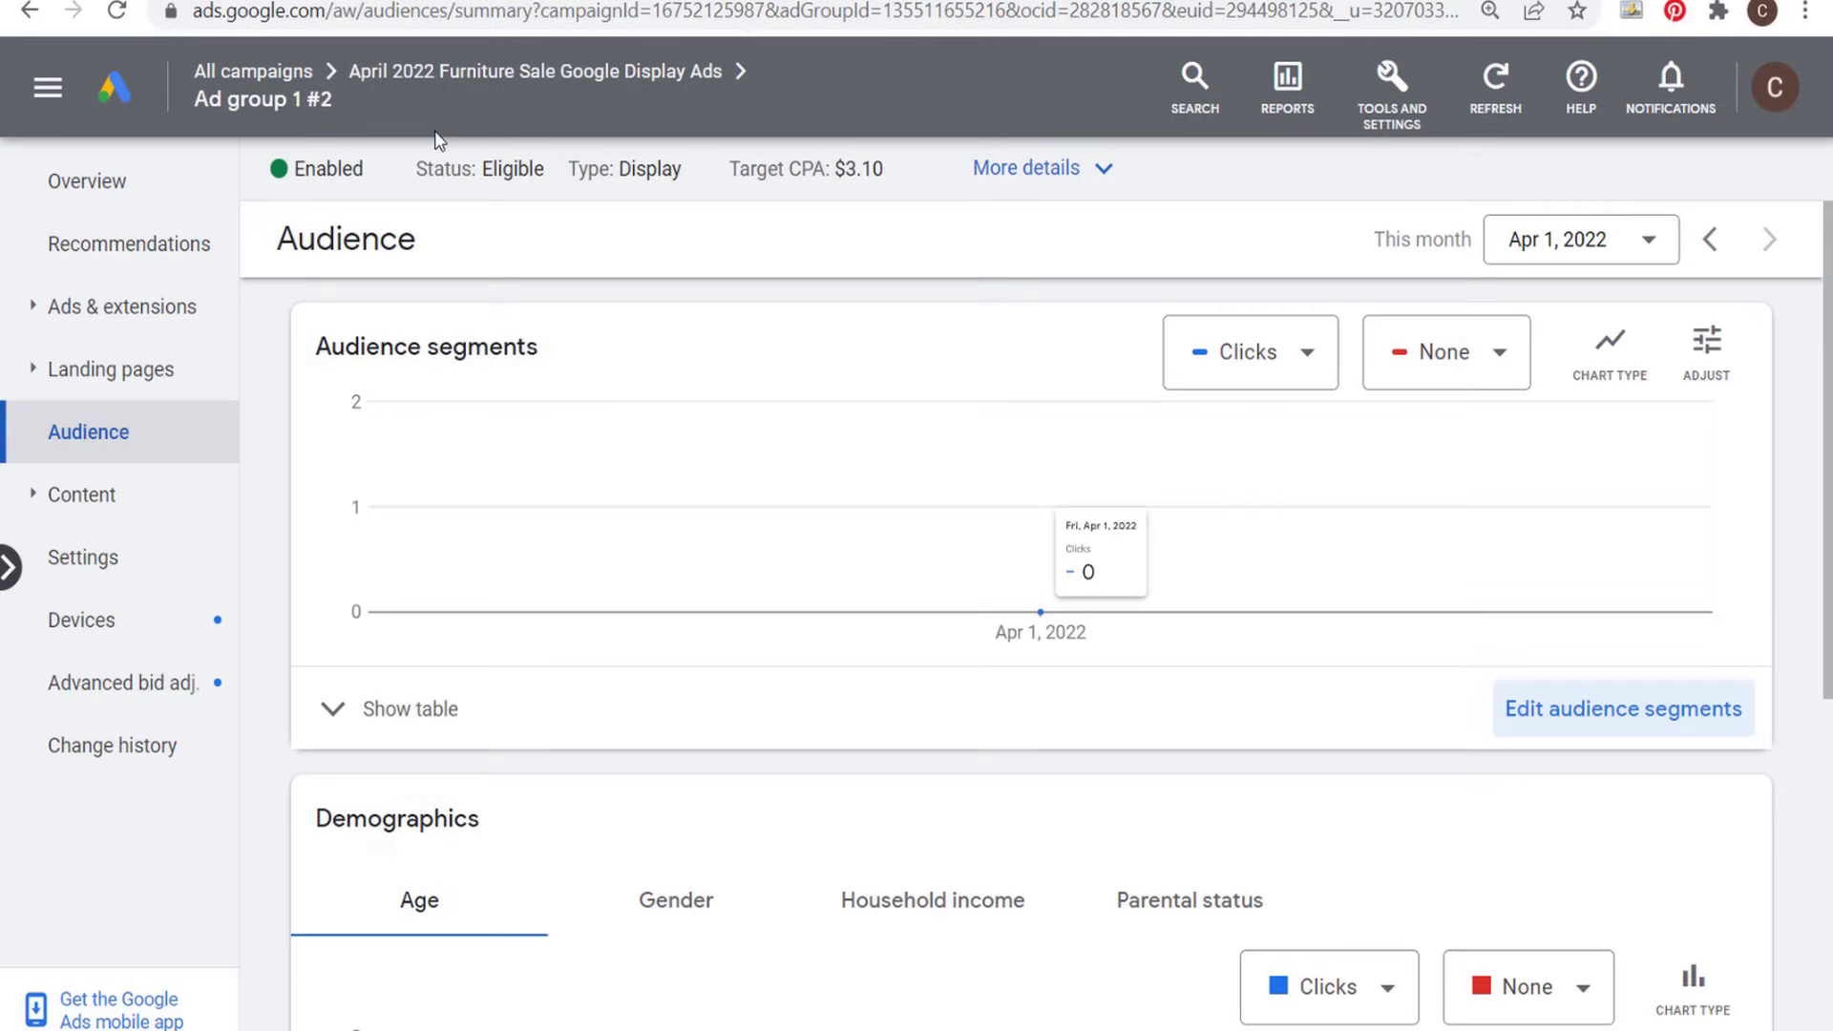
- Return to the overview of all campaigns and check the enabled campaigns in the table
{"action": "mouse_move", "coordinate": [438, 81]}
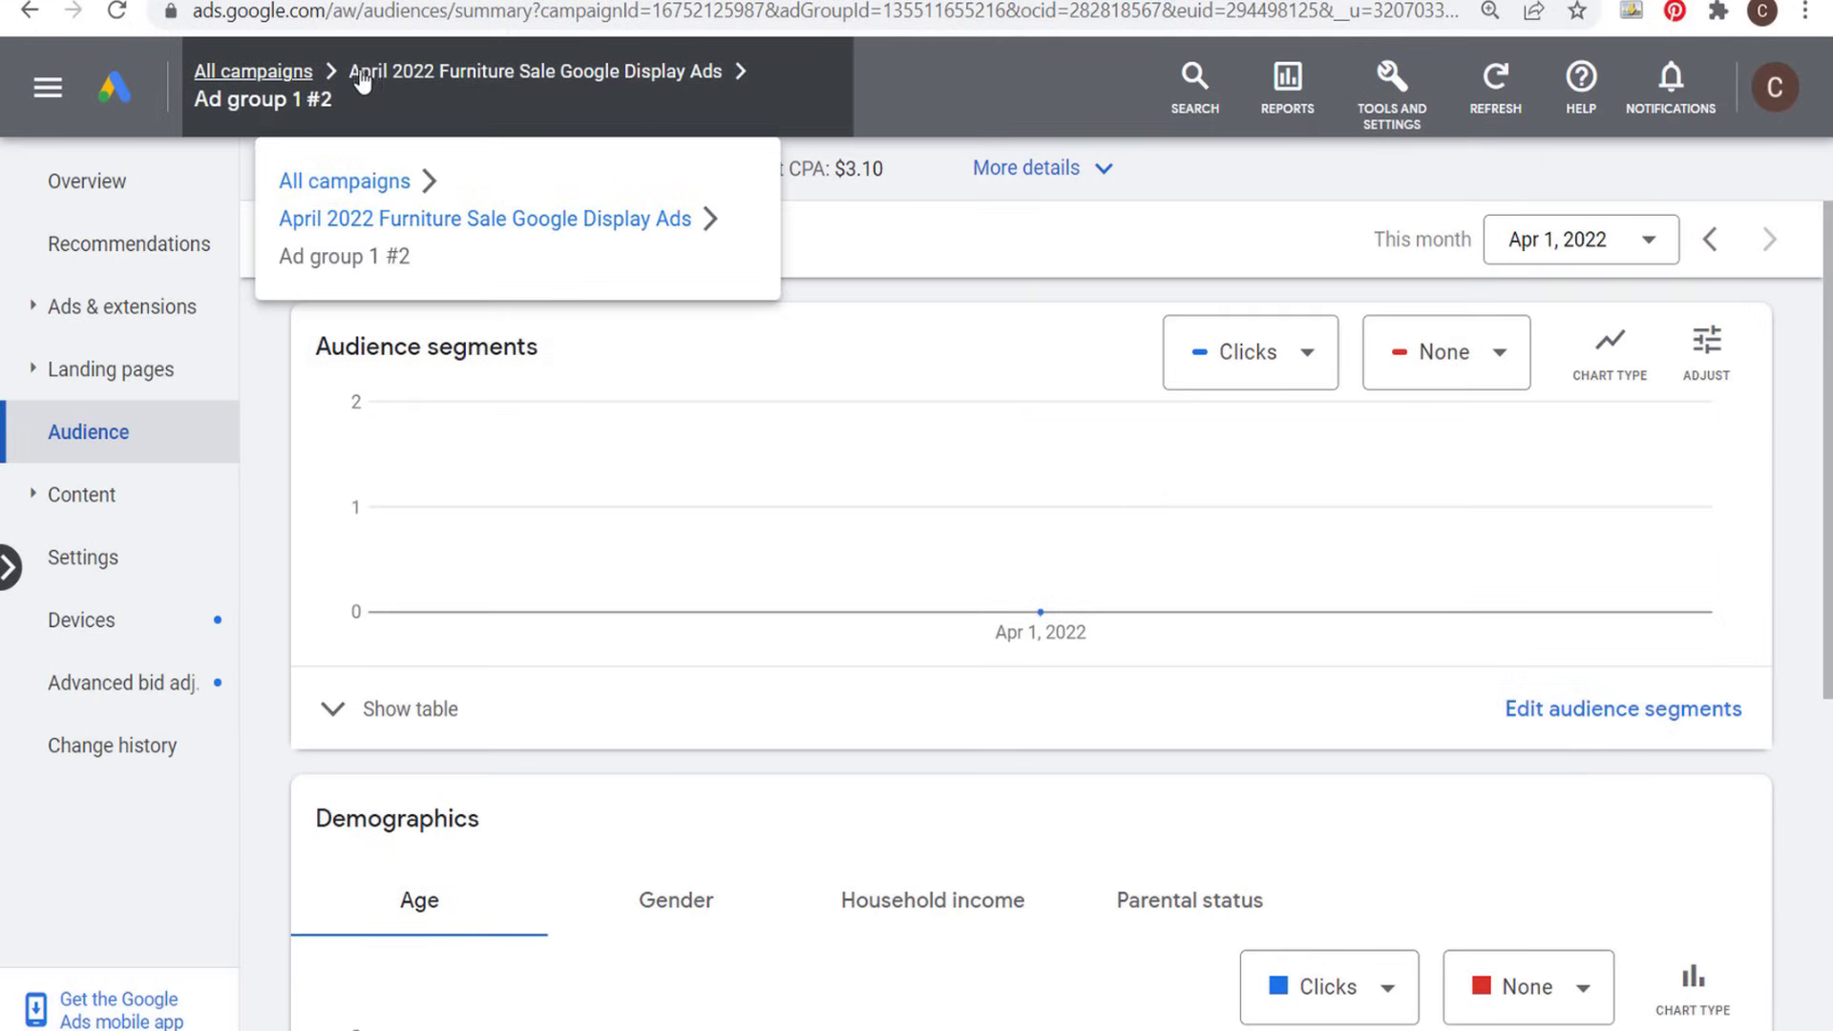
{"action": "left_click", "coordinate": [284, 77]}
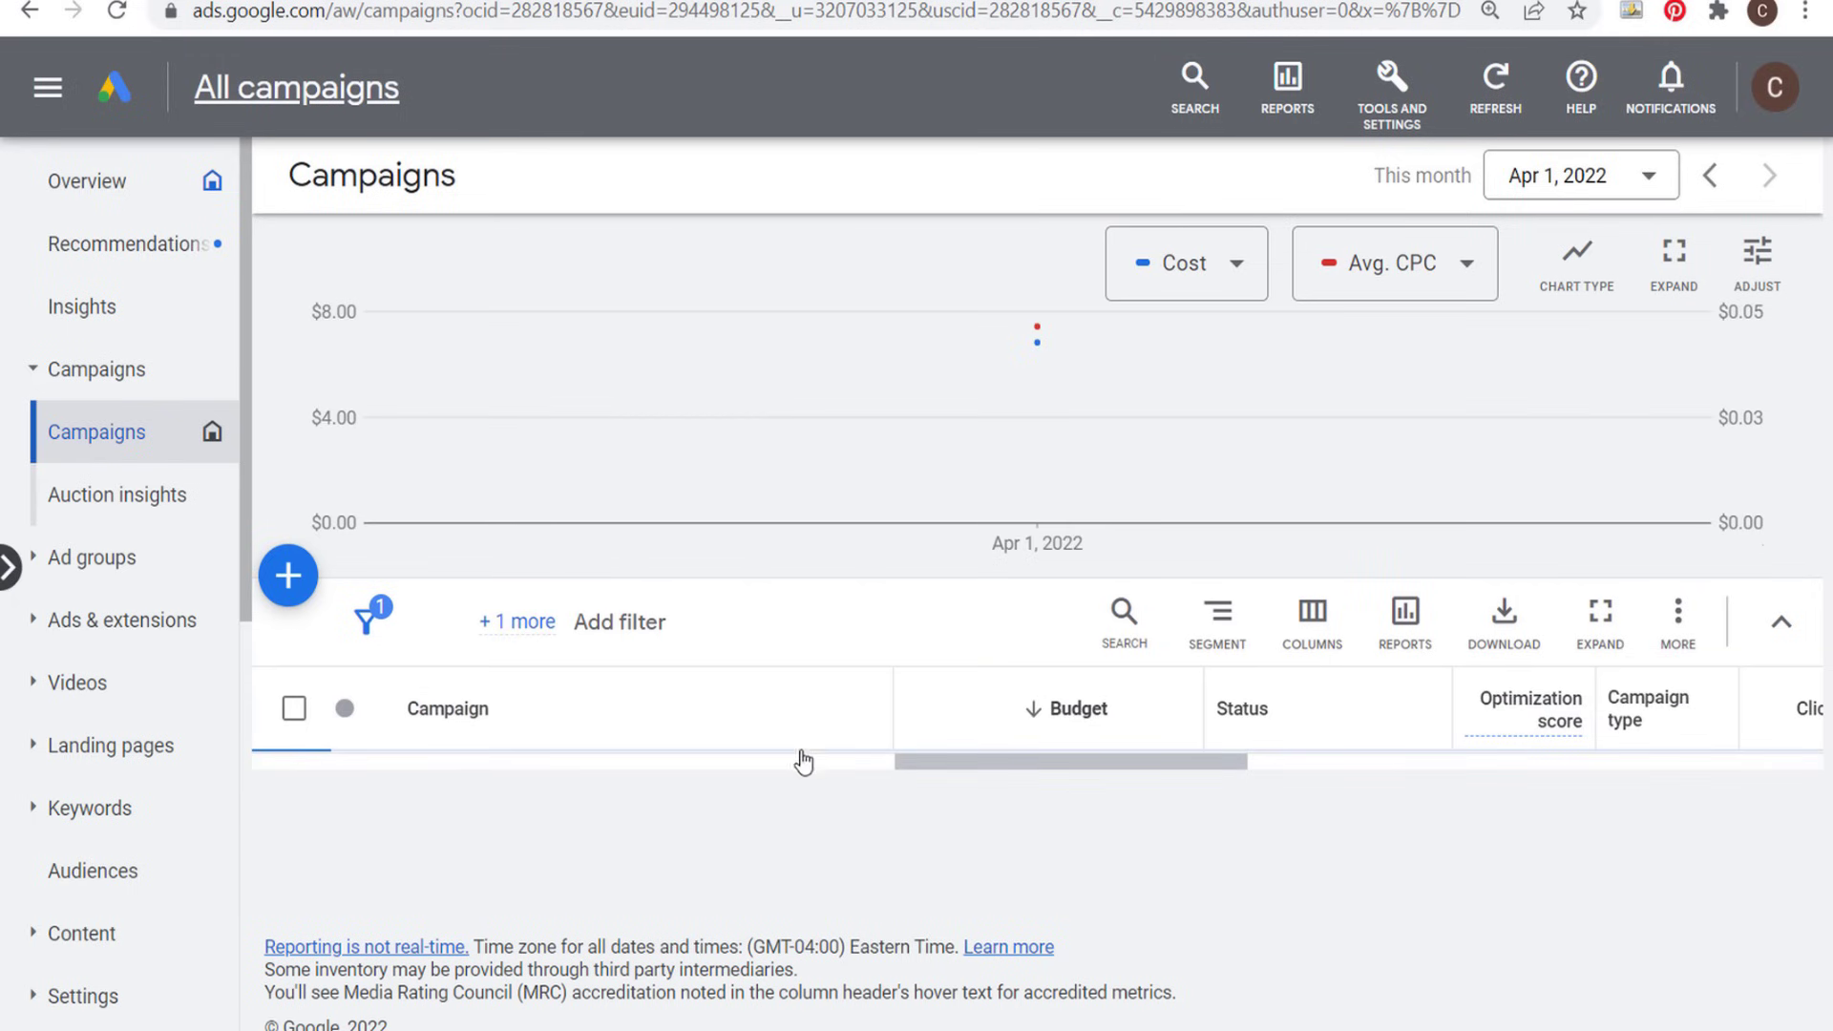
{"action": "scroll", "coordinate": [878, 649], "scroll_direction": "down", "scroll_amount": 2}
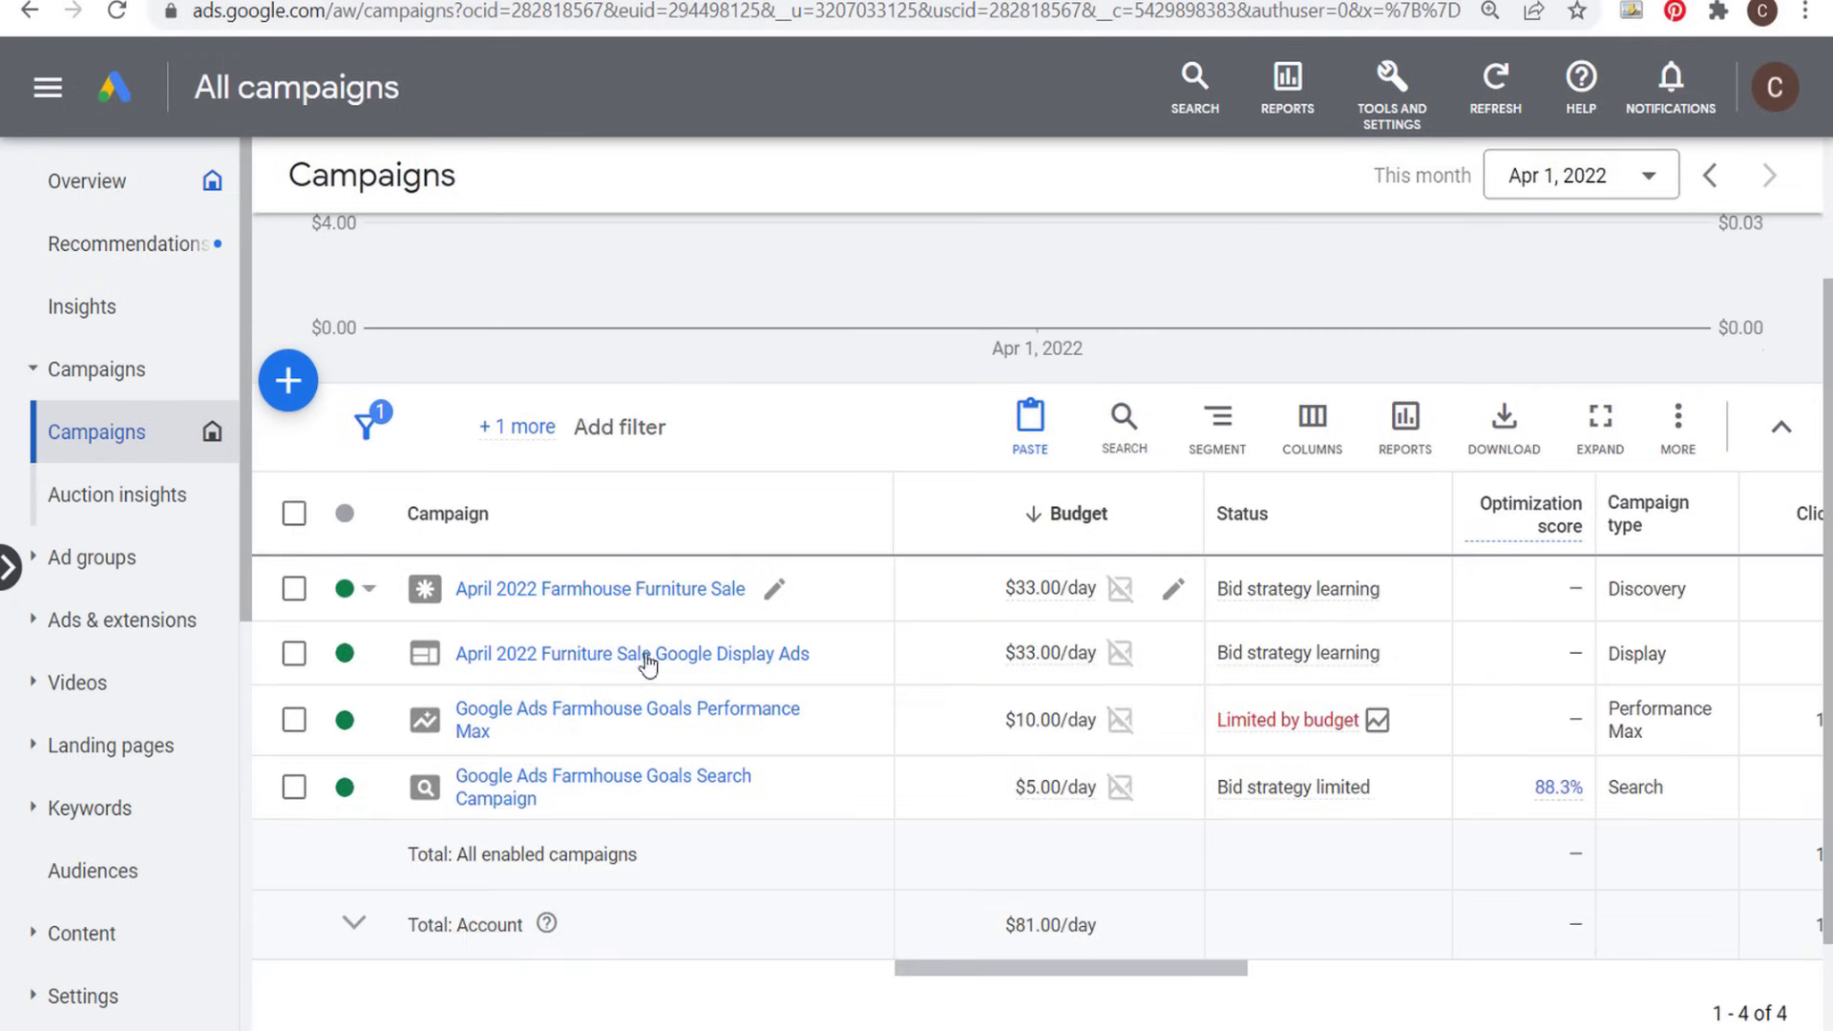
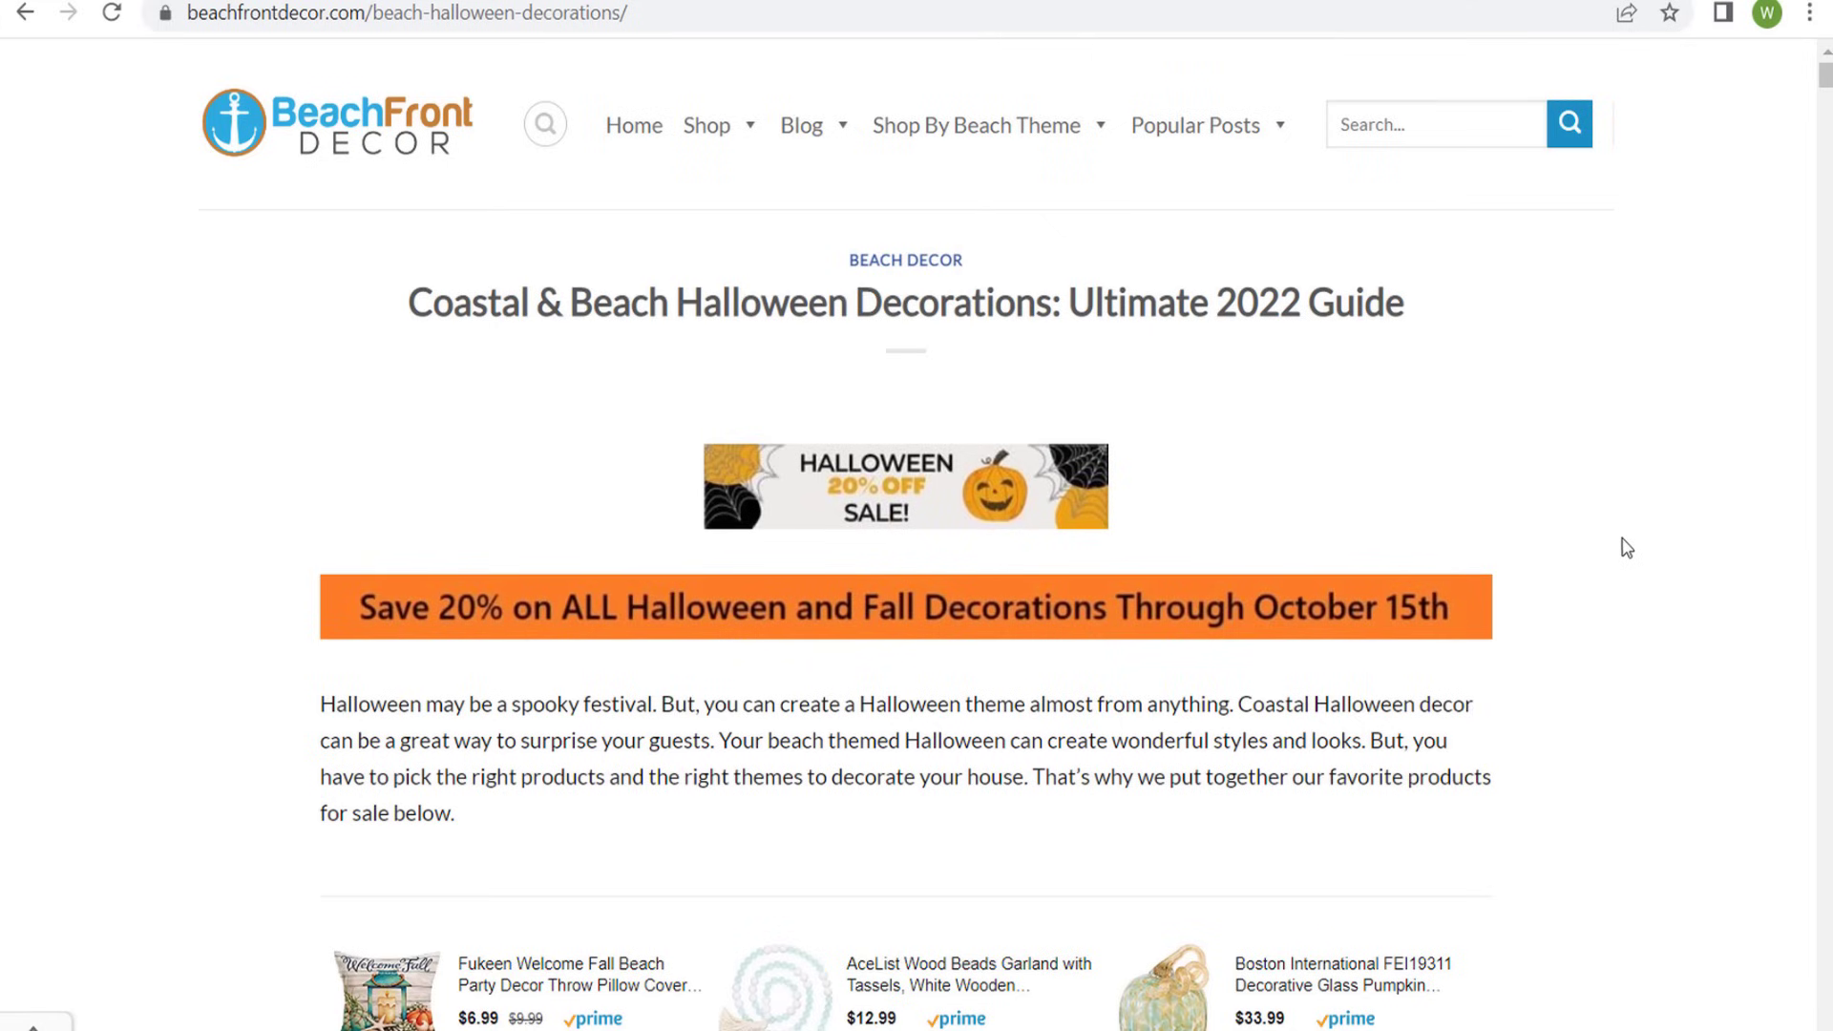
- Look through the Coastal & Beach Halloween Decorations landing page, from the sale banner to the featured products
{"action": "scroll", "coordinate": [1640, 544], "scroll_direction": "down", "scroll_amount": 10}
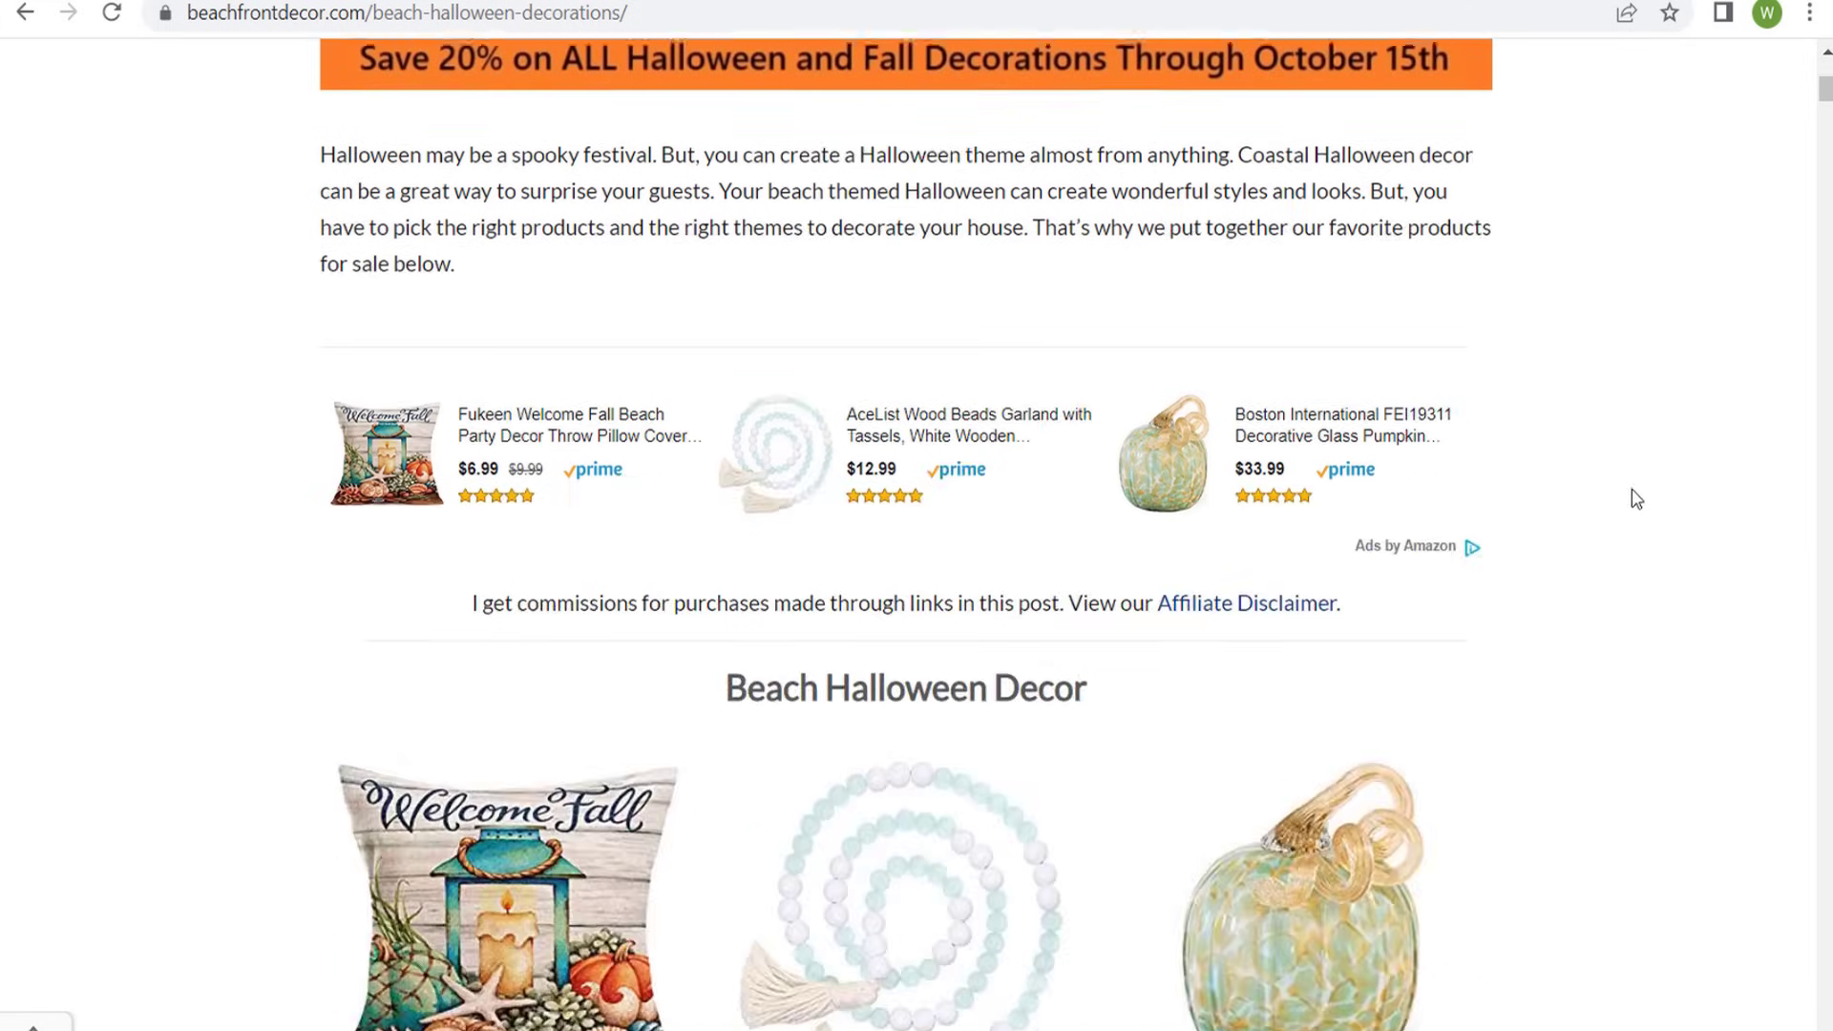
{"action": "scroll", "coordinate": [1642, 591], "scroll_direction": "down", "scroll_amount": 7}
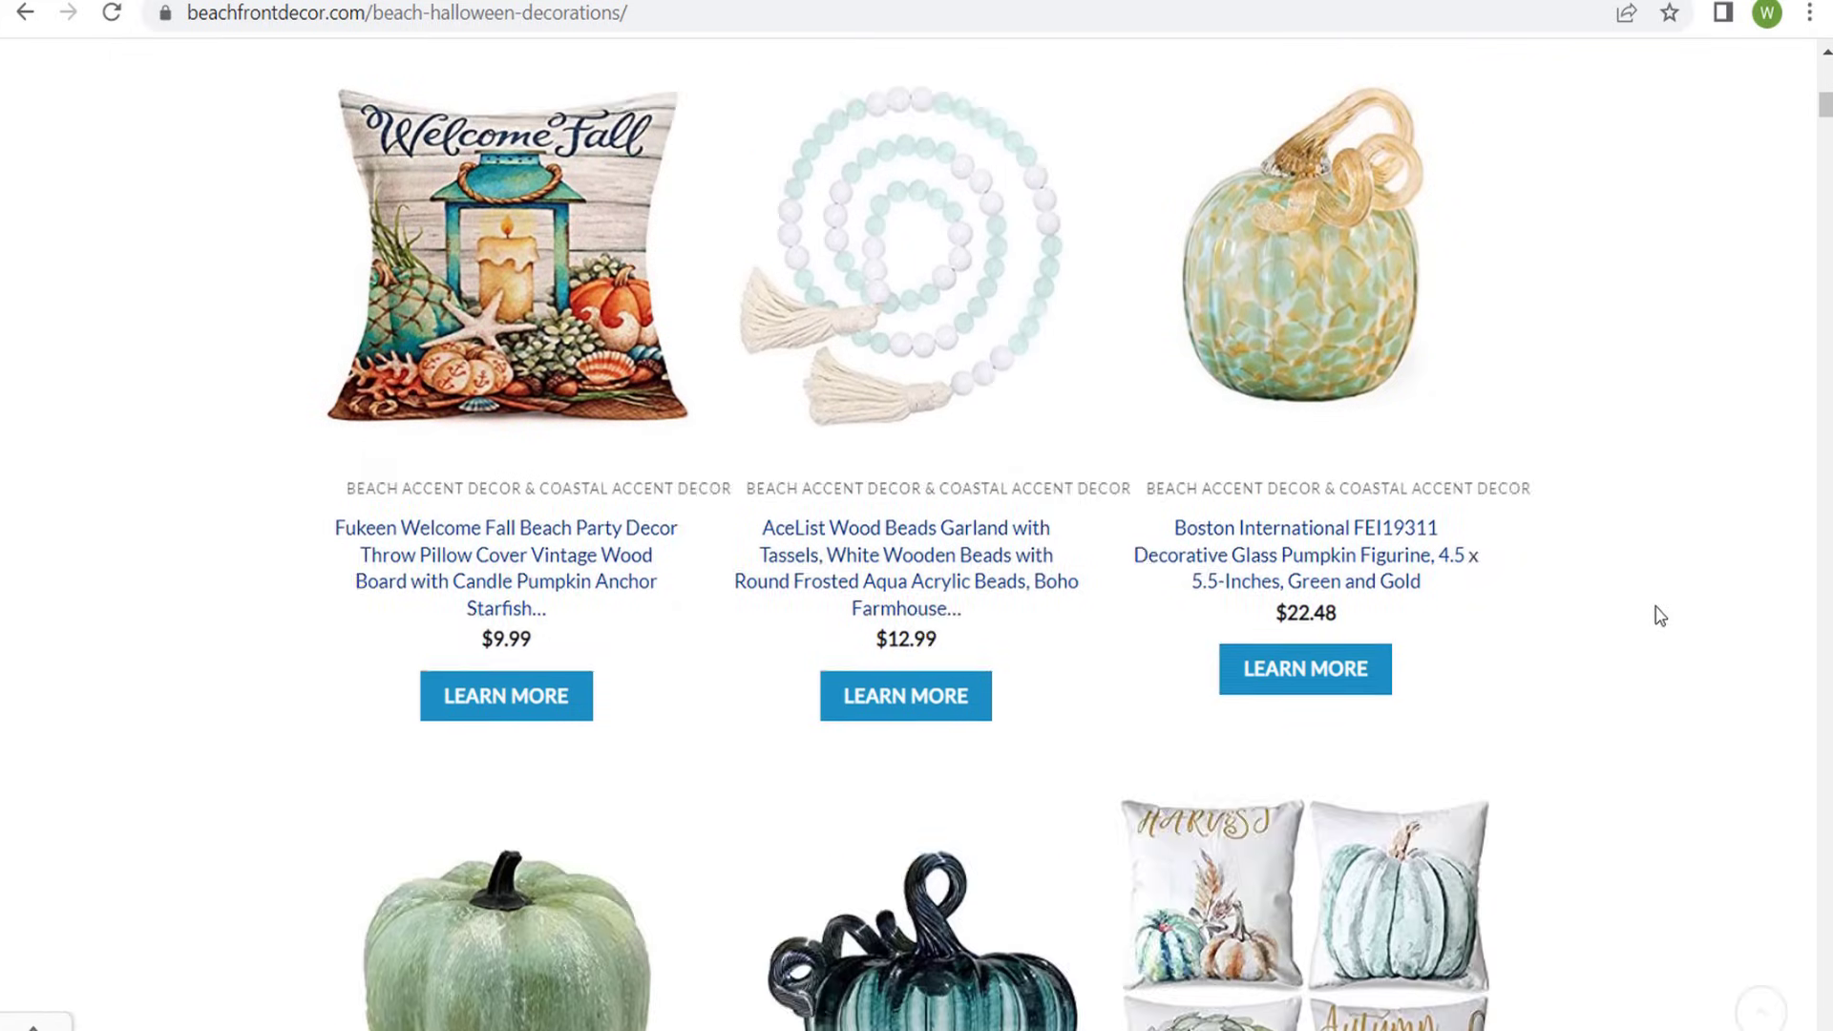
{"action": "scroll", "coordinate": [1619, 553], "scroll_direction": "up", "scroll_amount": 15}
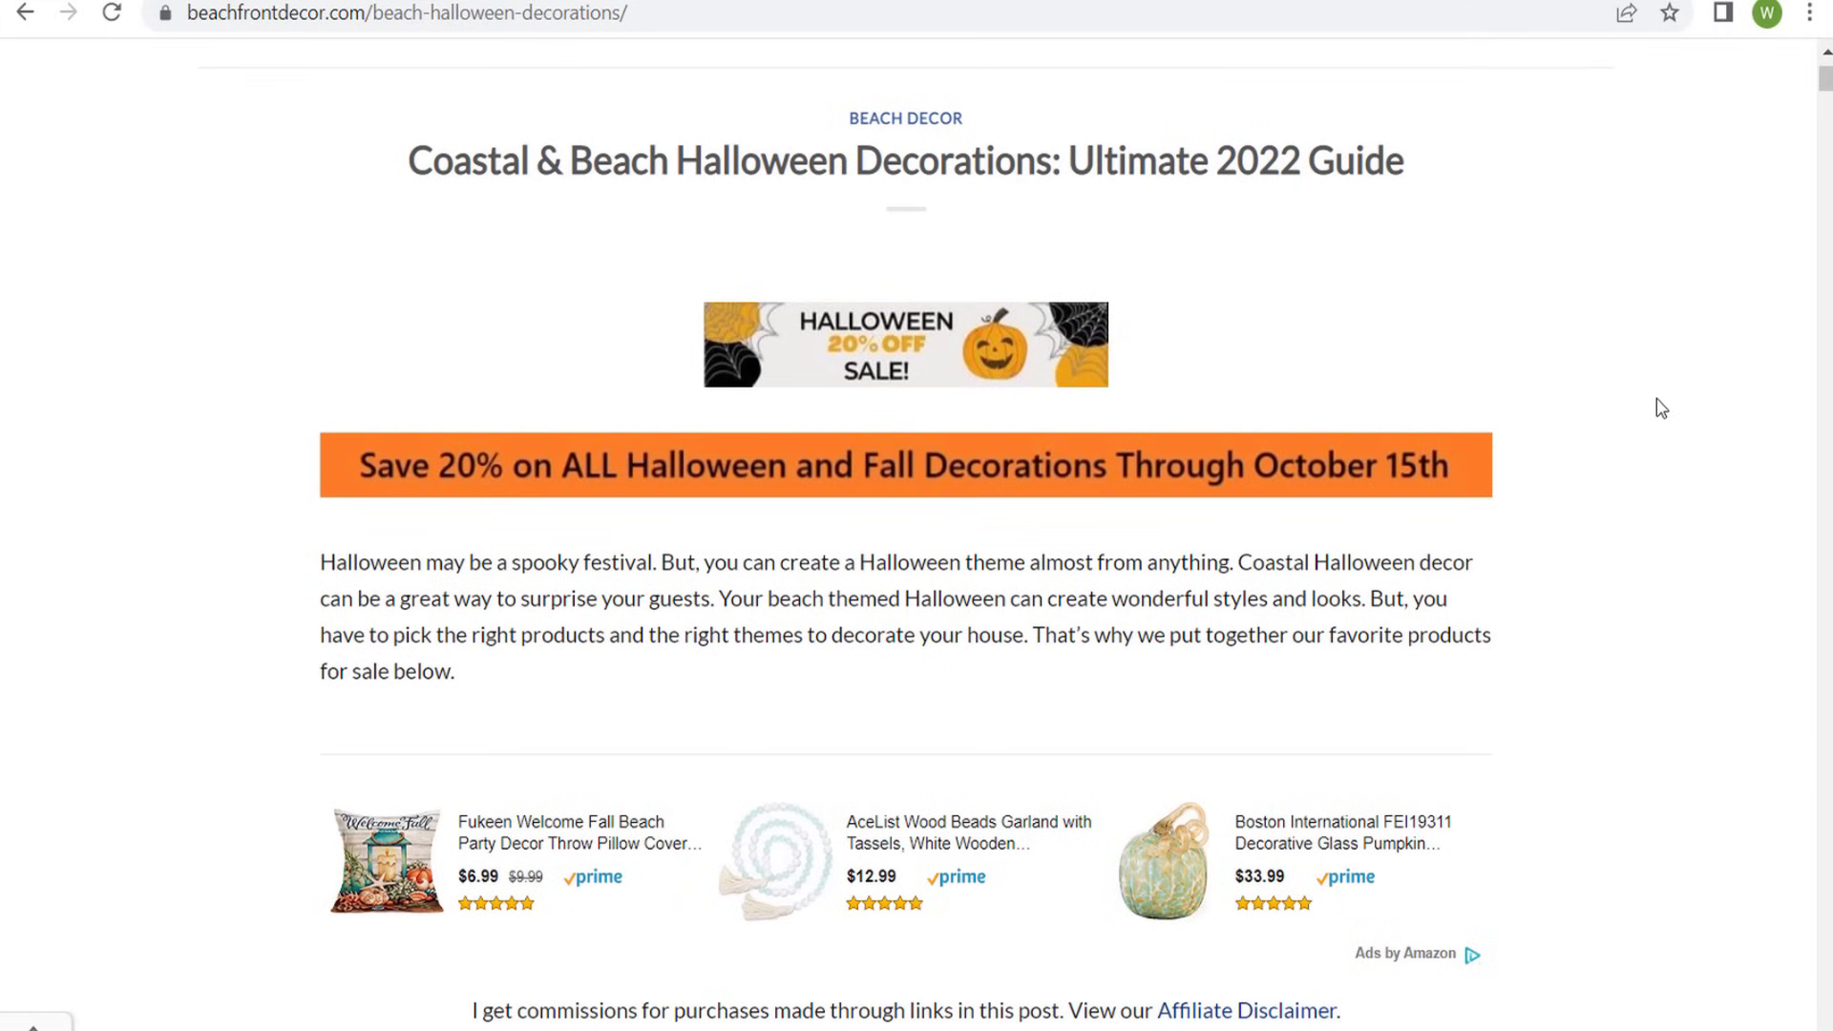
{"action": "scroll", "coordinate": [1665, 411], "scroll_direction": "up", "scroll_amount": 2}
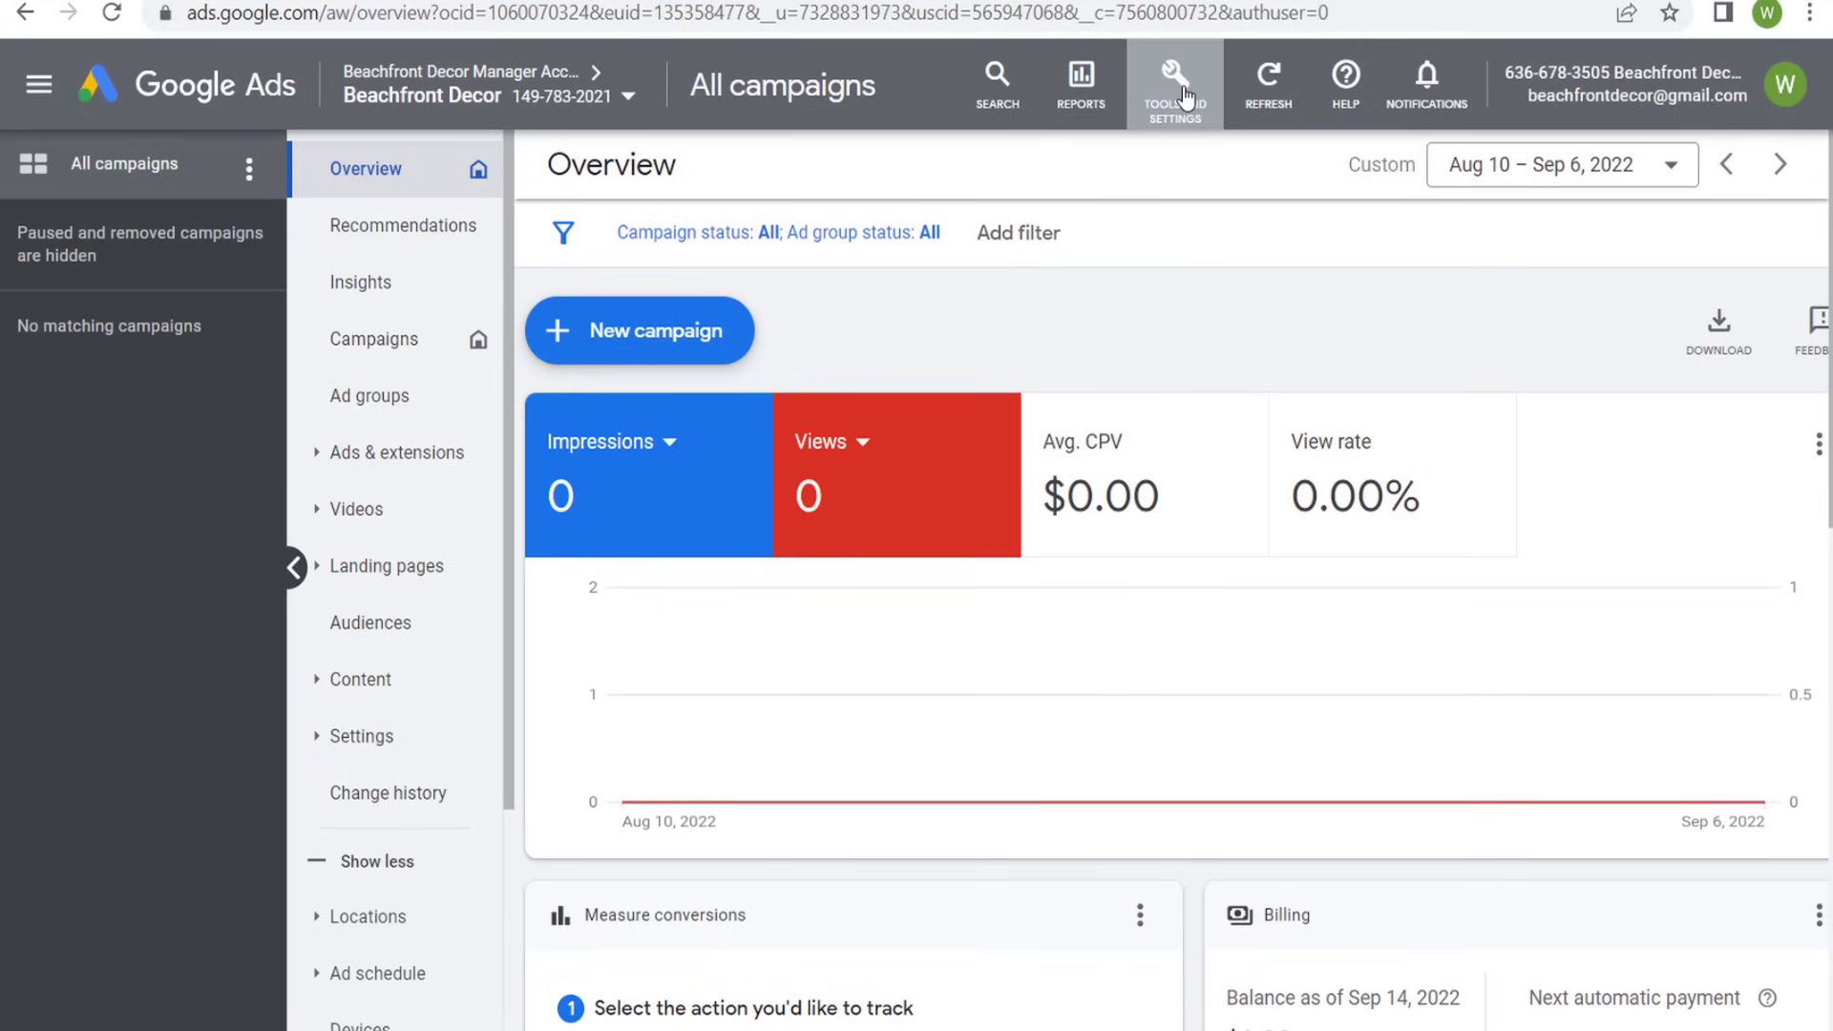
- Switch to YouTube and look through the uploaded videos on the Beachfront Decor channel
{"action": "left_click", "coordinate": [1184, 97]}
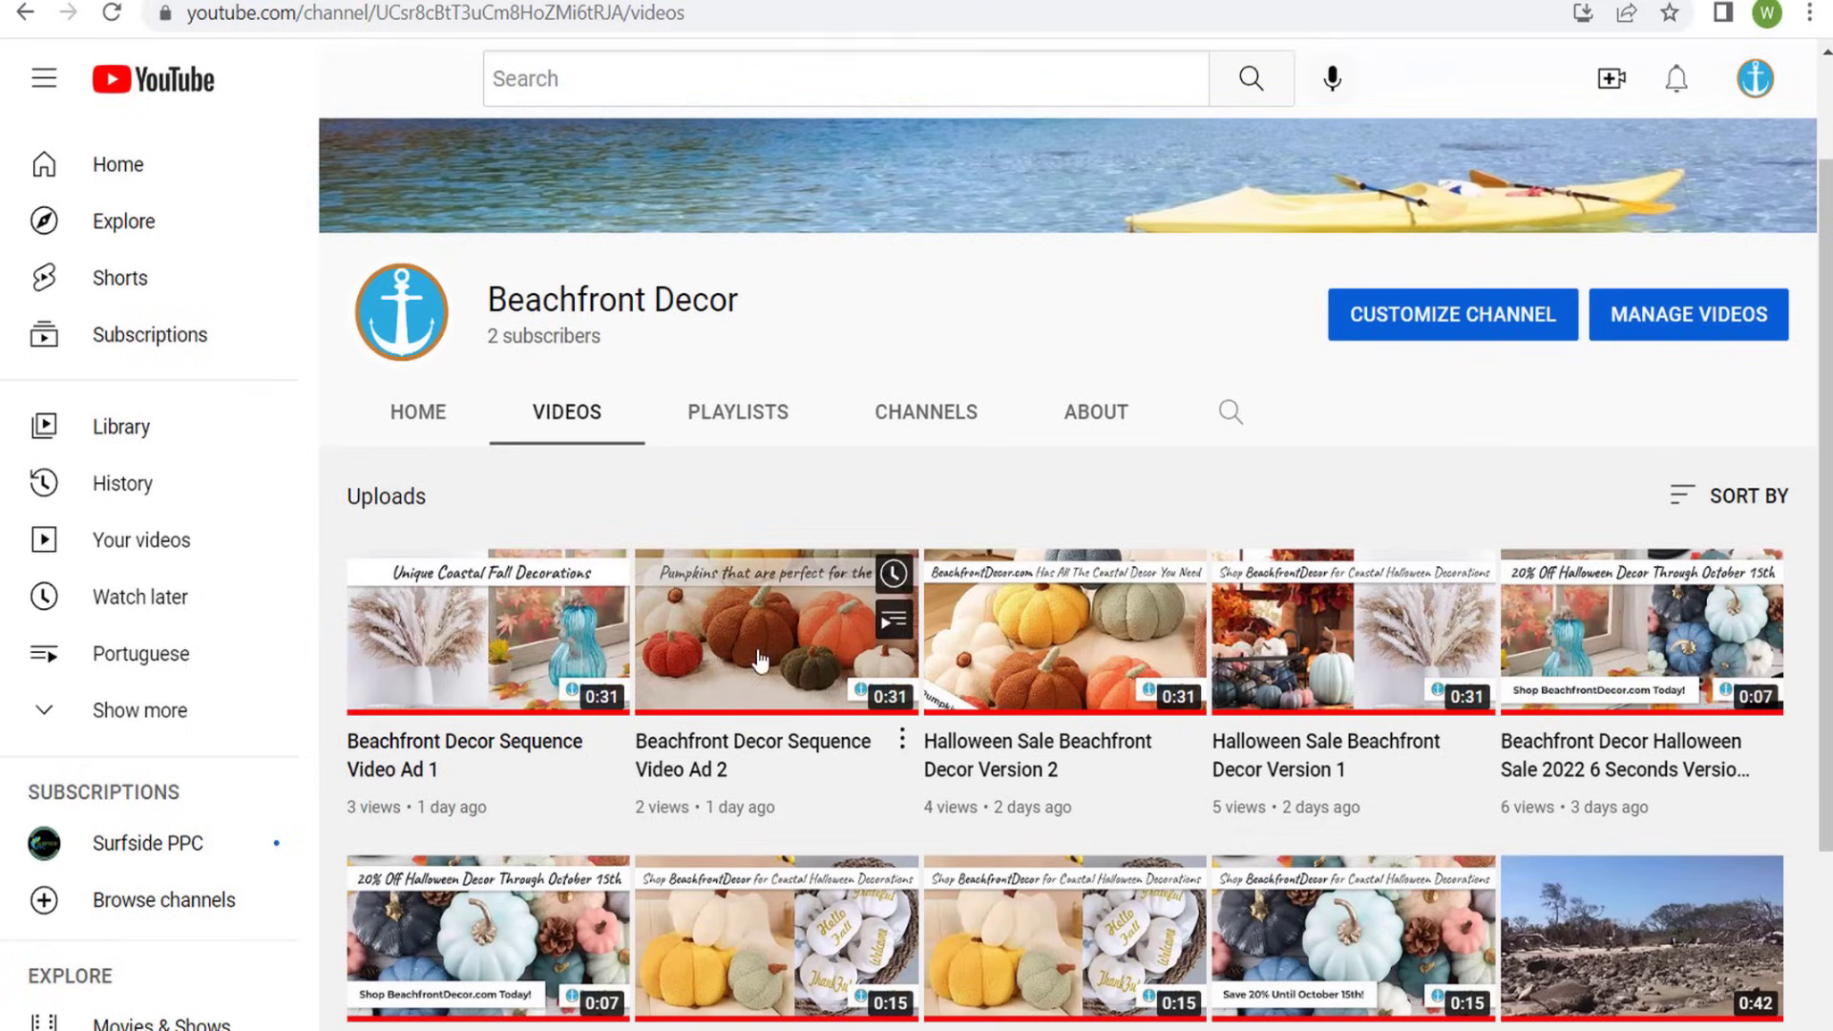
{"action": "mouse_move", "coordinate": [1352, 621]}
{"action": "scroll", "coordinate": [1352, 621], "scroll_direction": "down", "scroll_amount": 3}
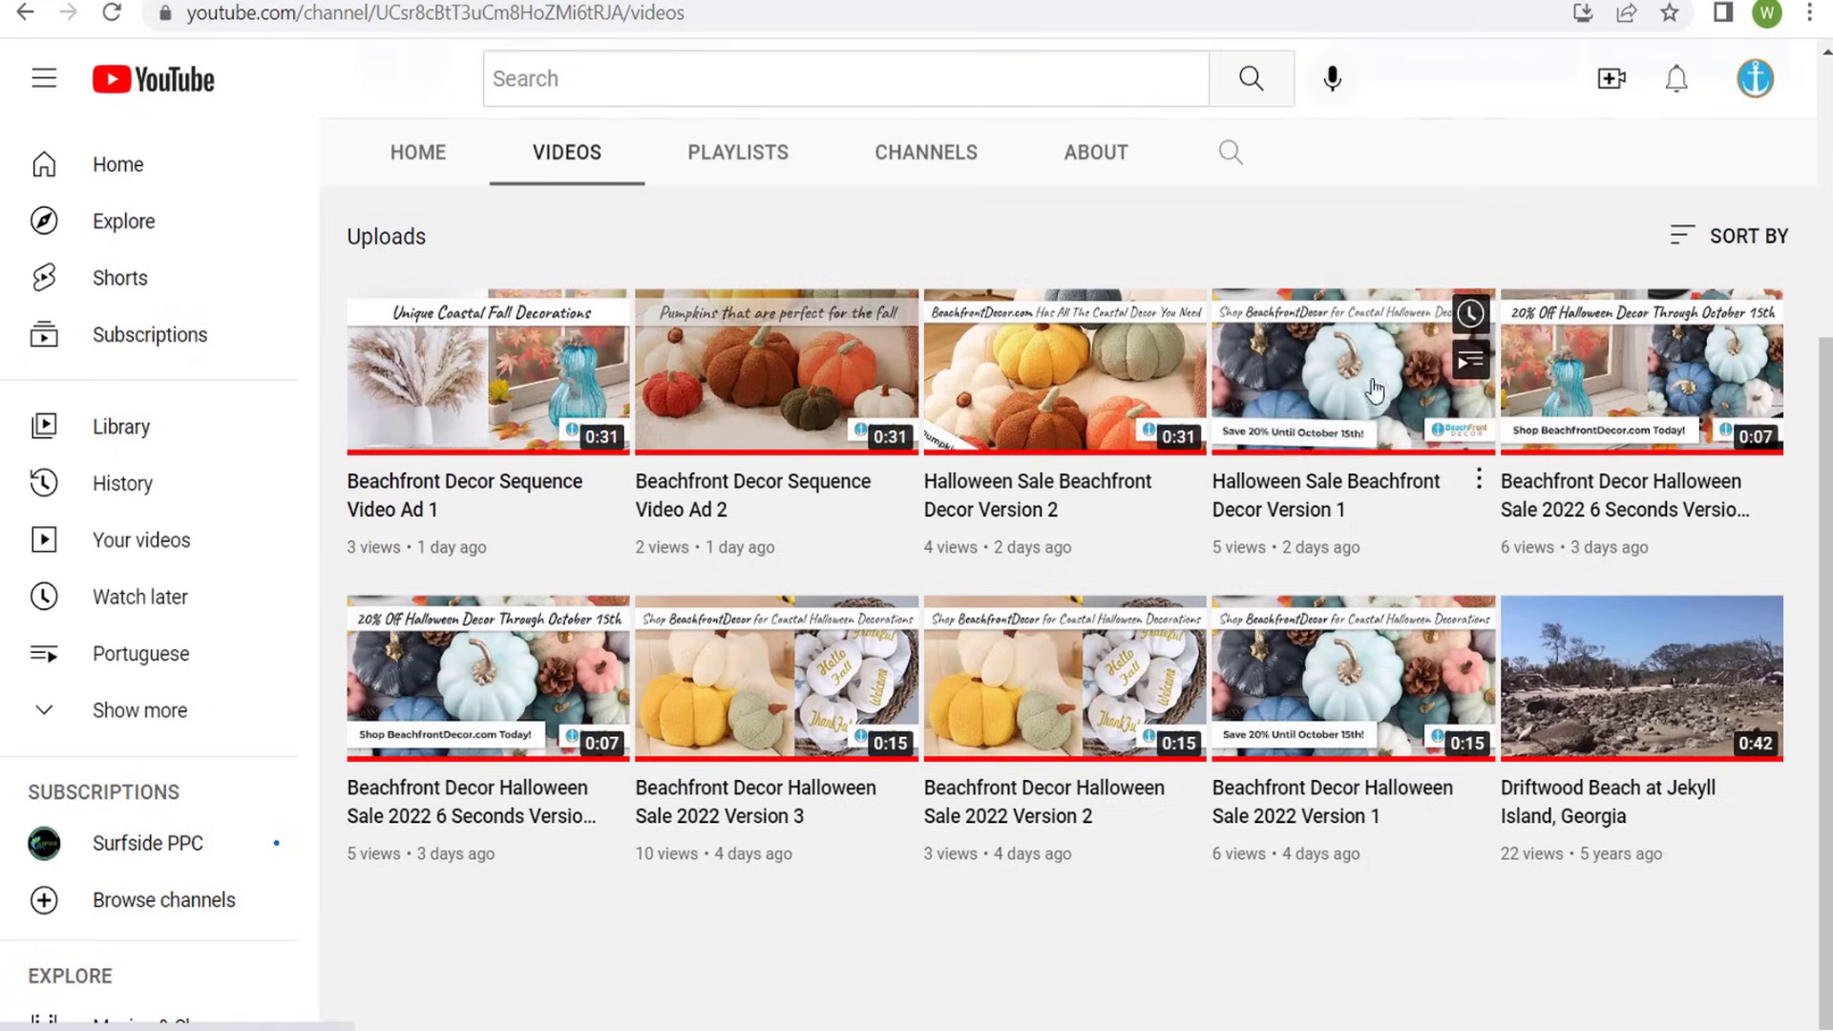
{"action": "mouse_move", "coordinate": [1648, 387]}
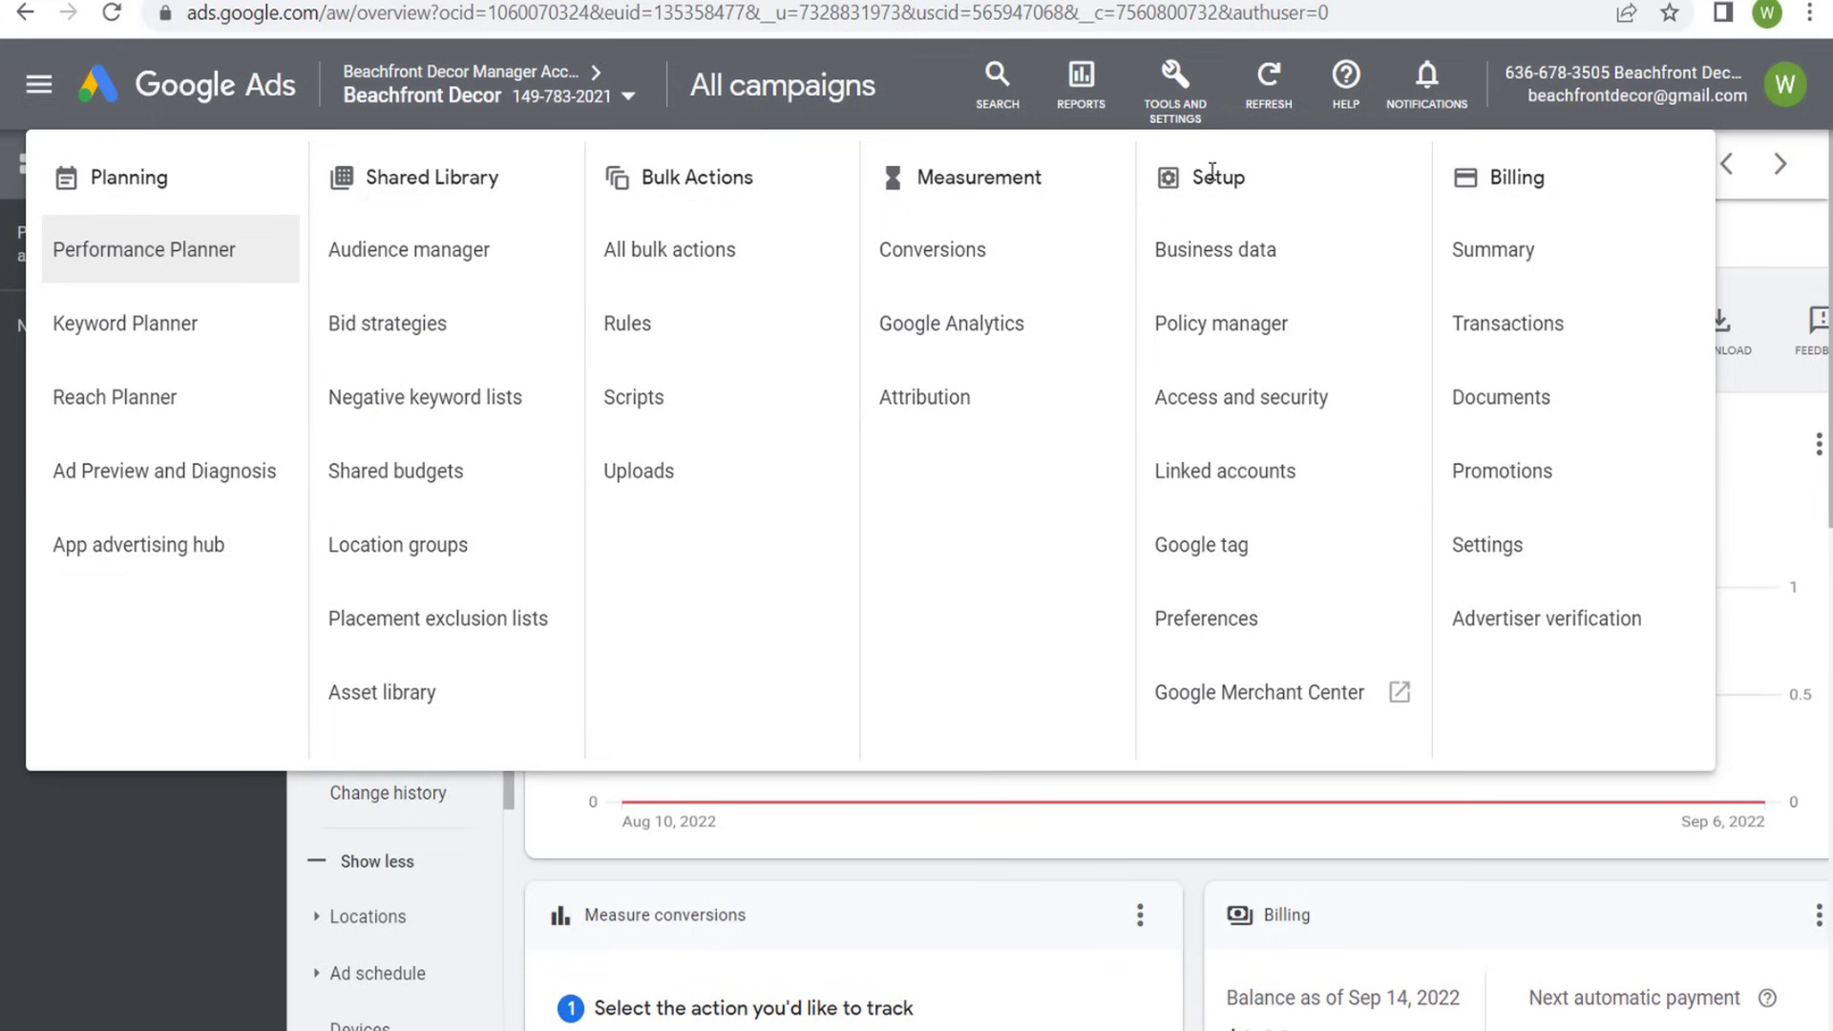
- Switch back to Google Ads, open the linked accounts and look through the products available for linking
{"action": "left_click", "coordinate": [1205, 477]}
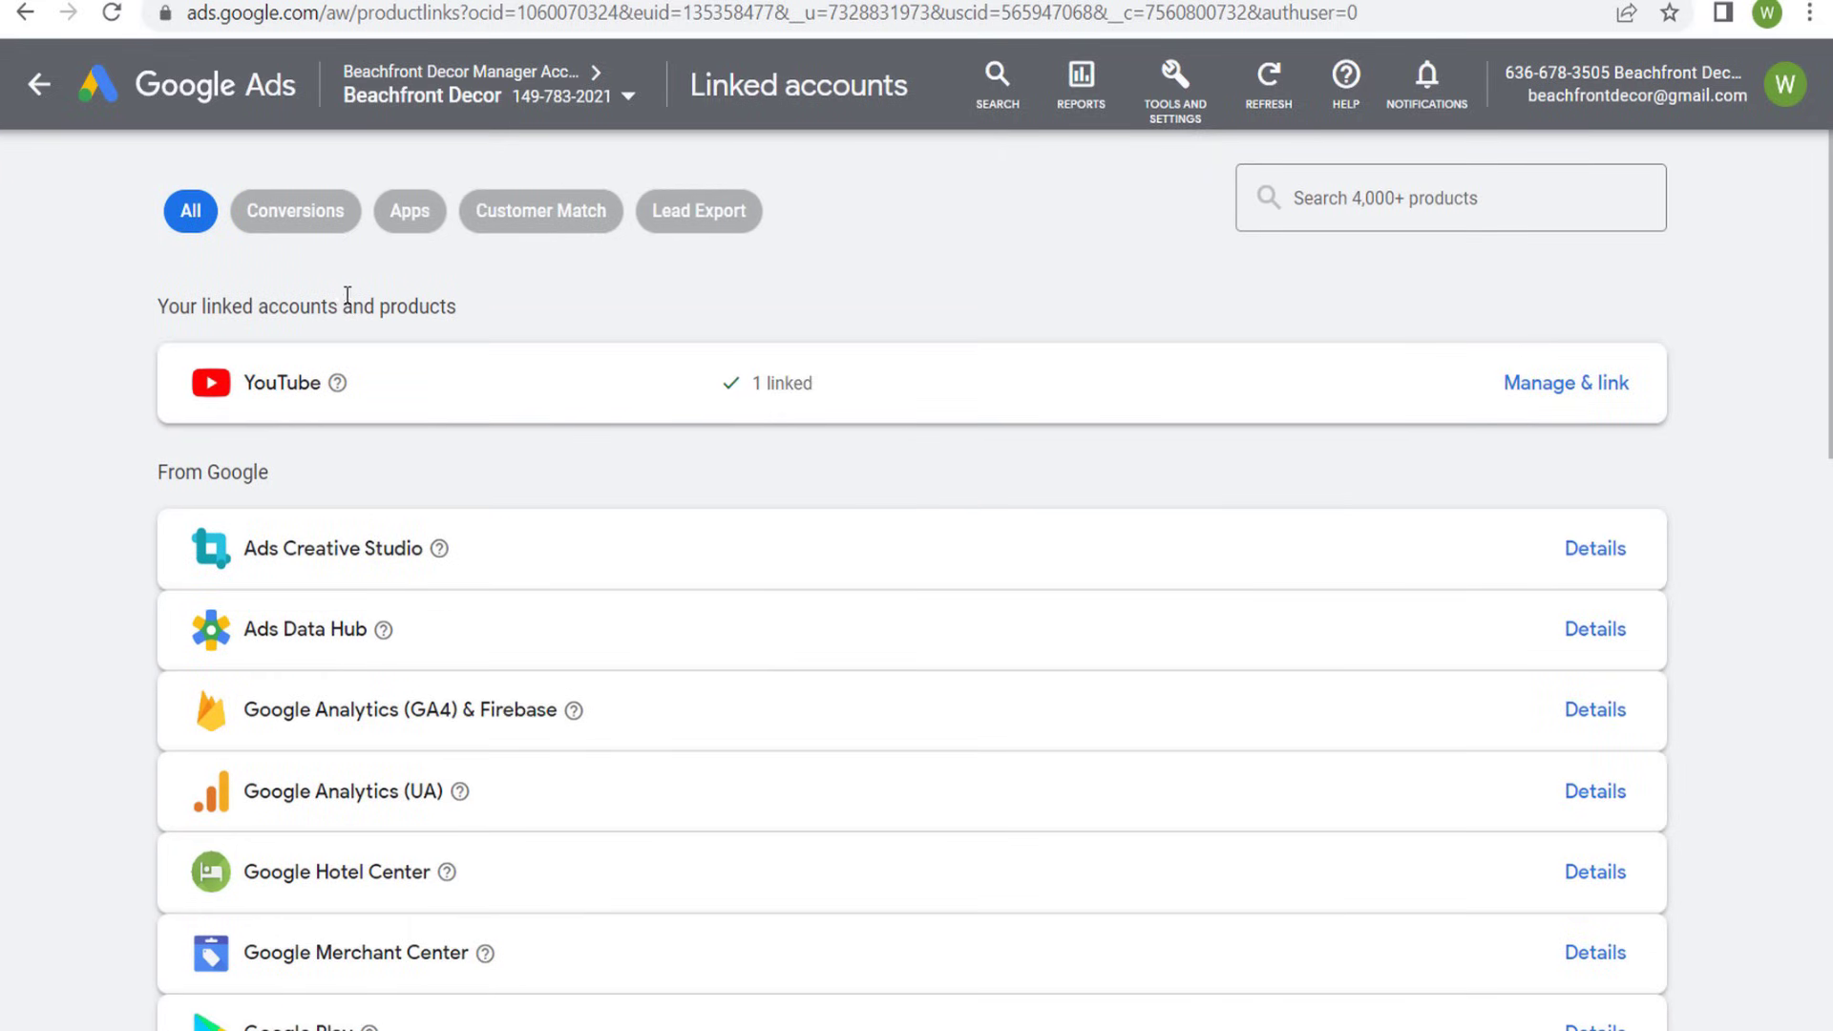
{"action": "scroll", "coordinate": [700, 483], "scroll_direction": "down", "scroll_amount": 15}
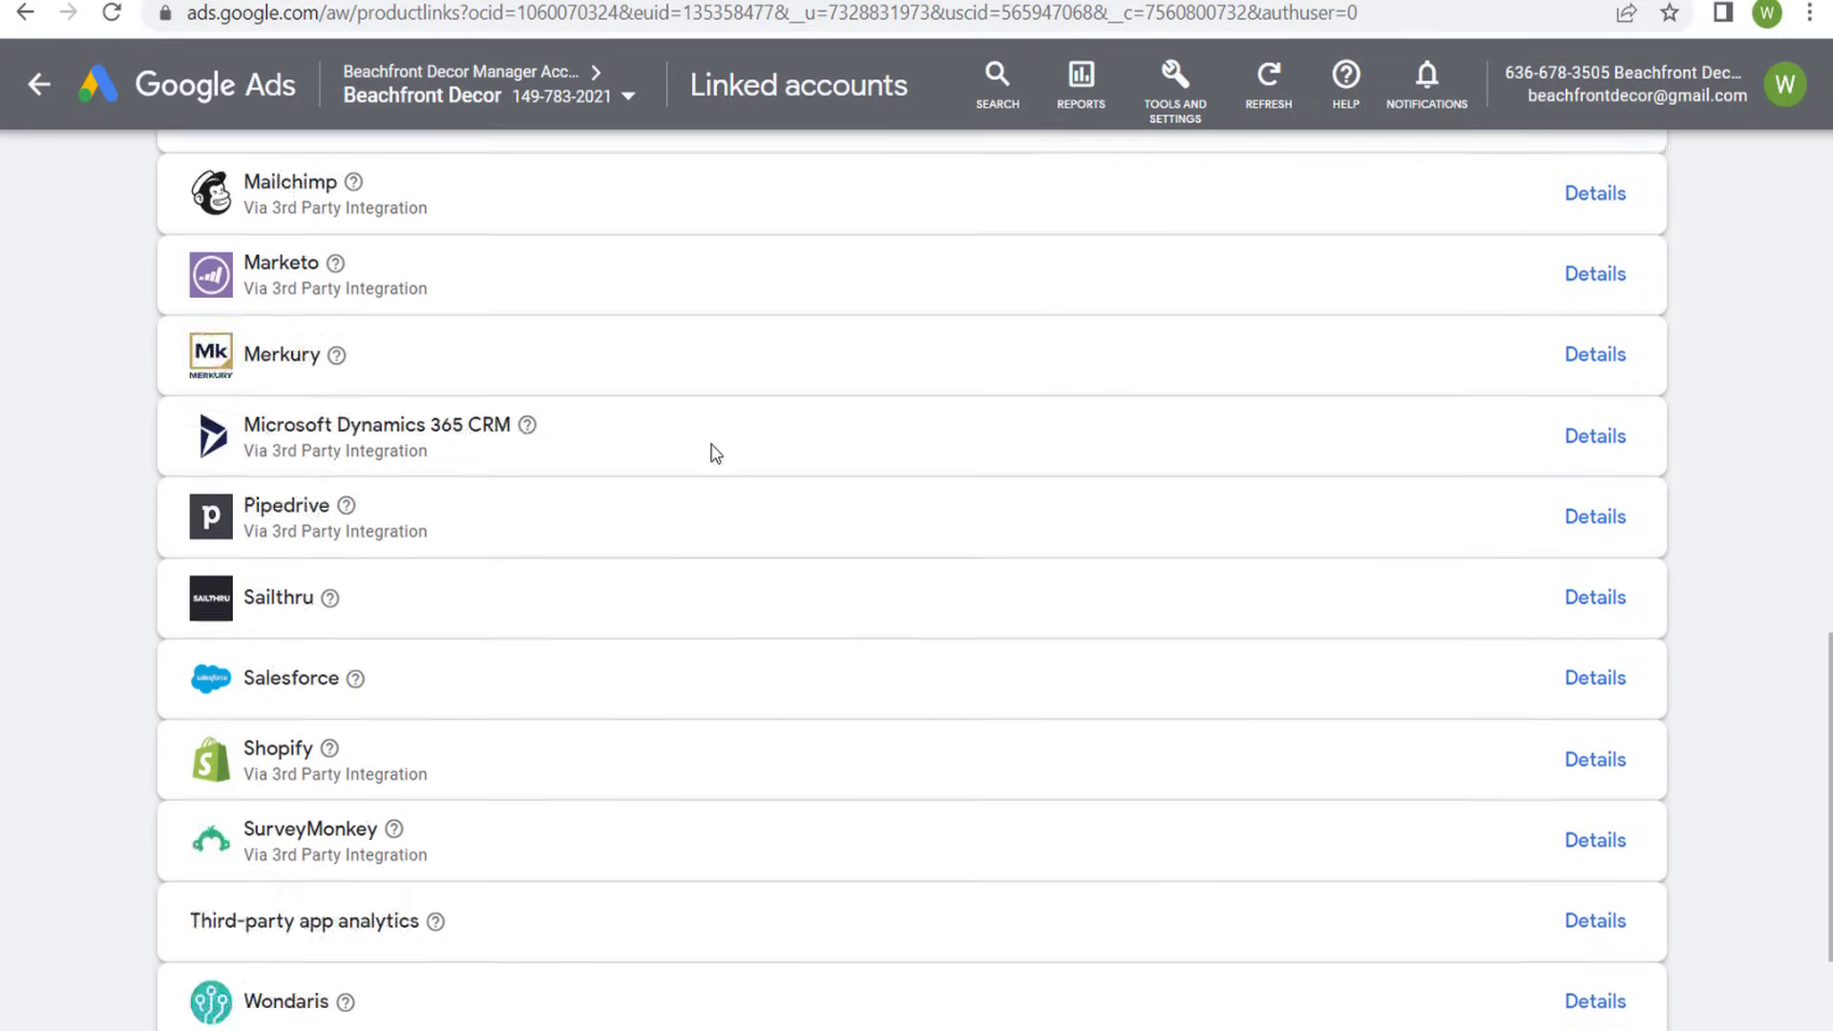
{"action": "scroll", "coordinate": [790, 421], "scroll_direction": "down", "scroll_amount": 3}
{"action": "scroll", "coordinate": [891, 395], "scroll_direction": "up", "scroll_amount": 9}
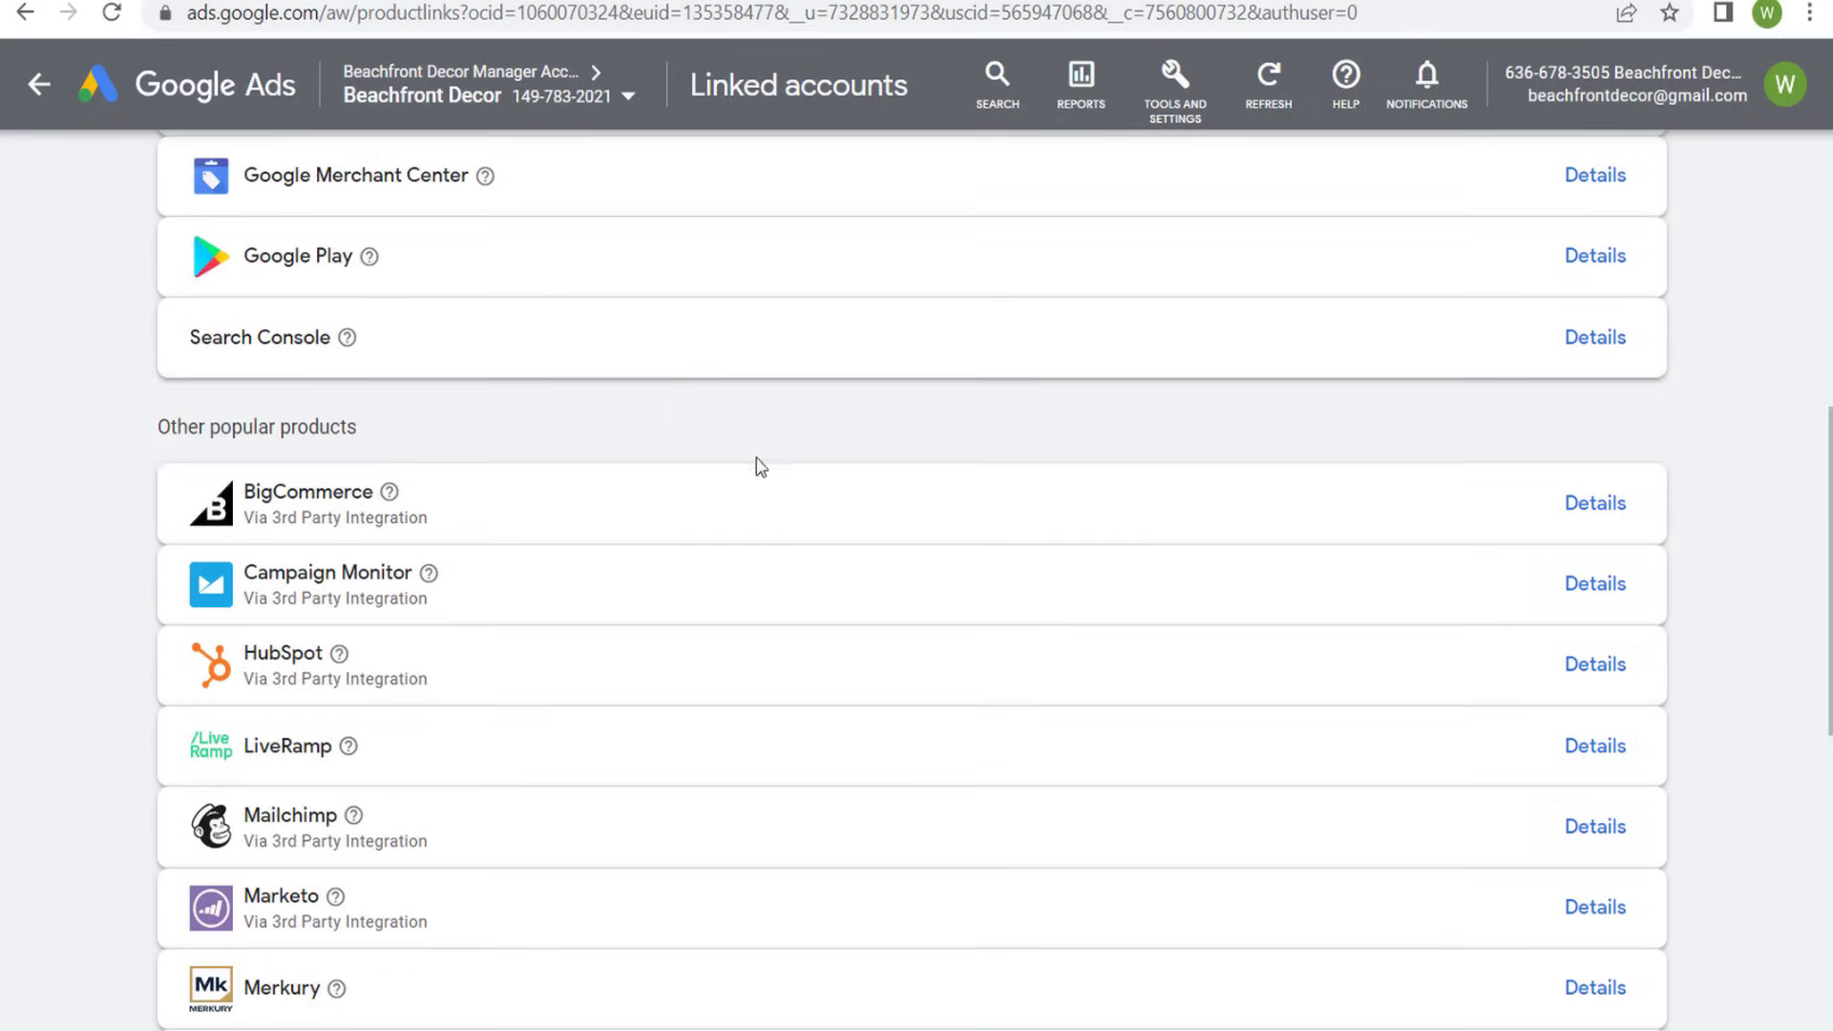
{"action": "scroll", "coordinate": [761, 467], "scroll_direction": "up", "scroll_amount": 7}
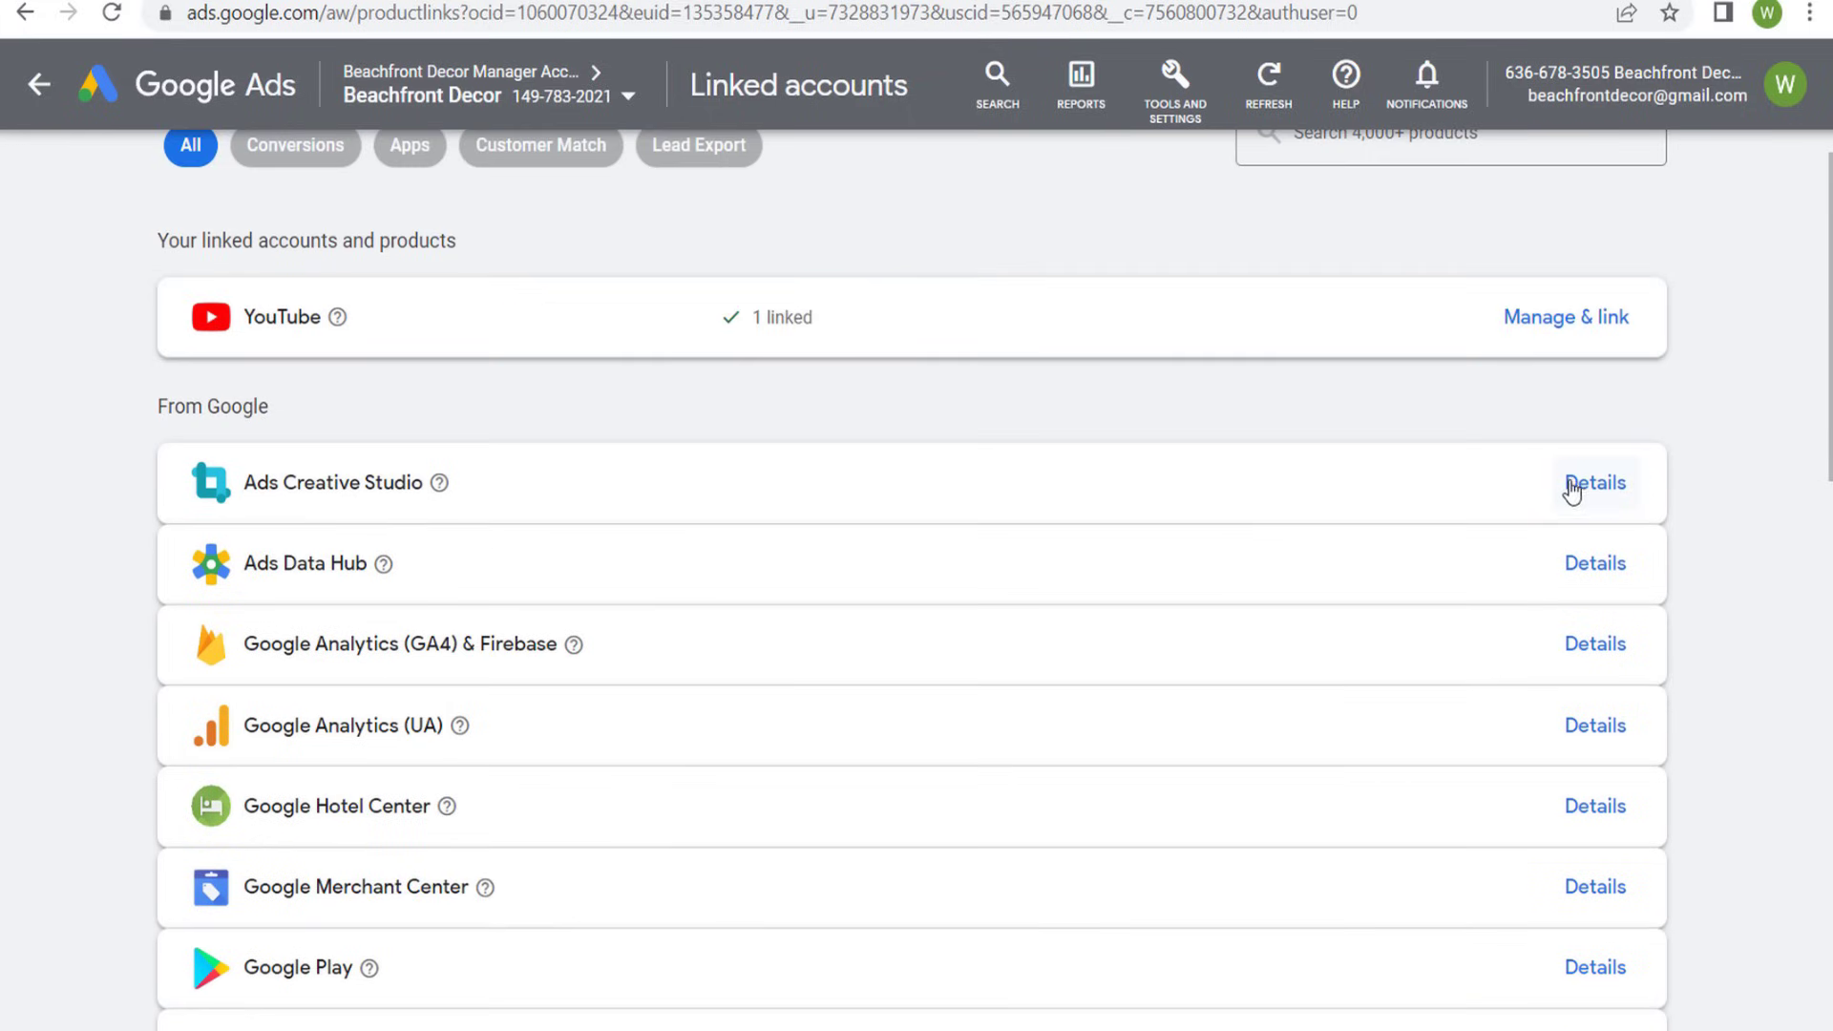
- Open the YouTube link management, view the dialog for linking another channel without adding one, and check the Beachfront Decor channel's permissions
{"action": "left_click", "coordinate": [1563, 323]}
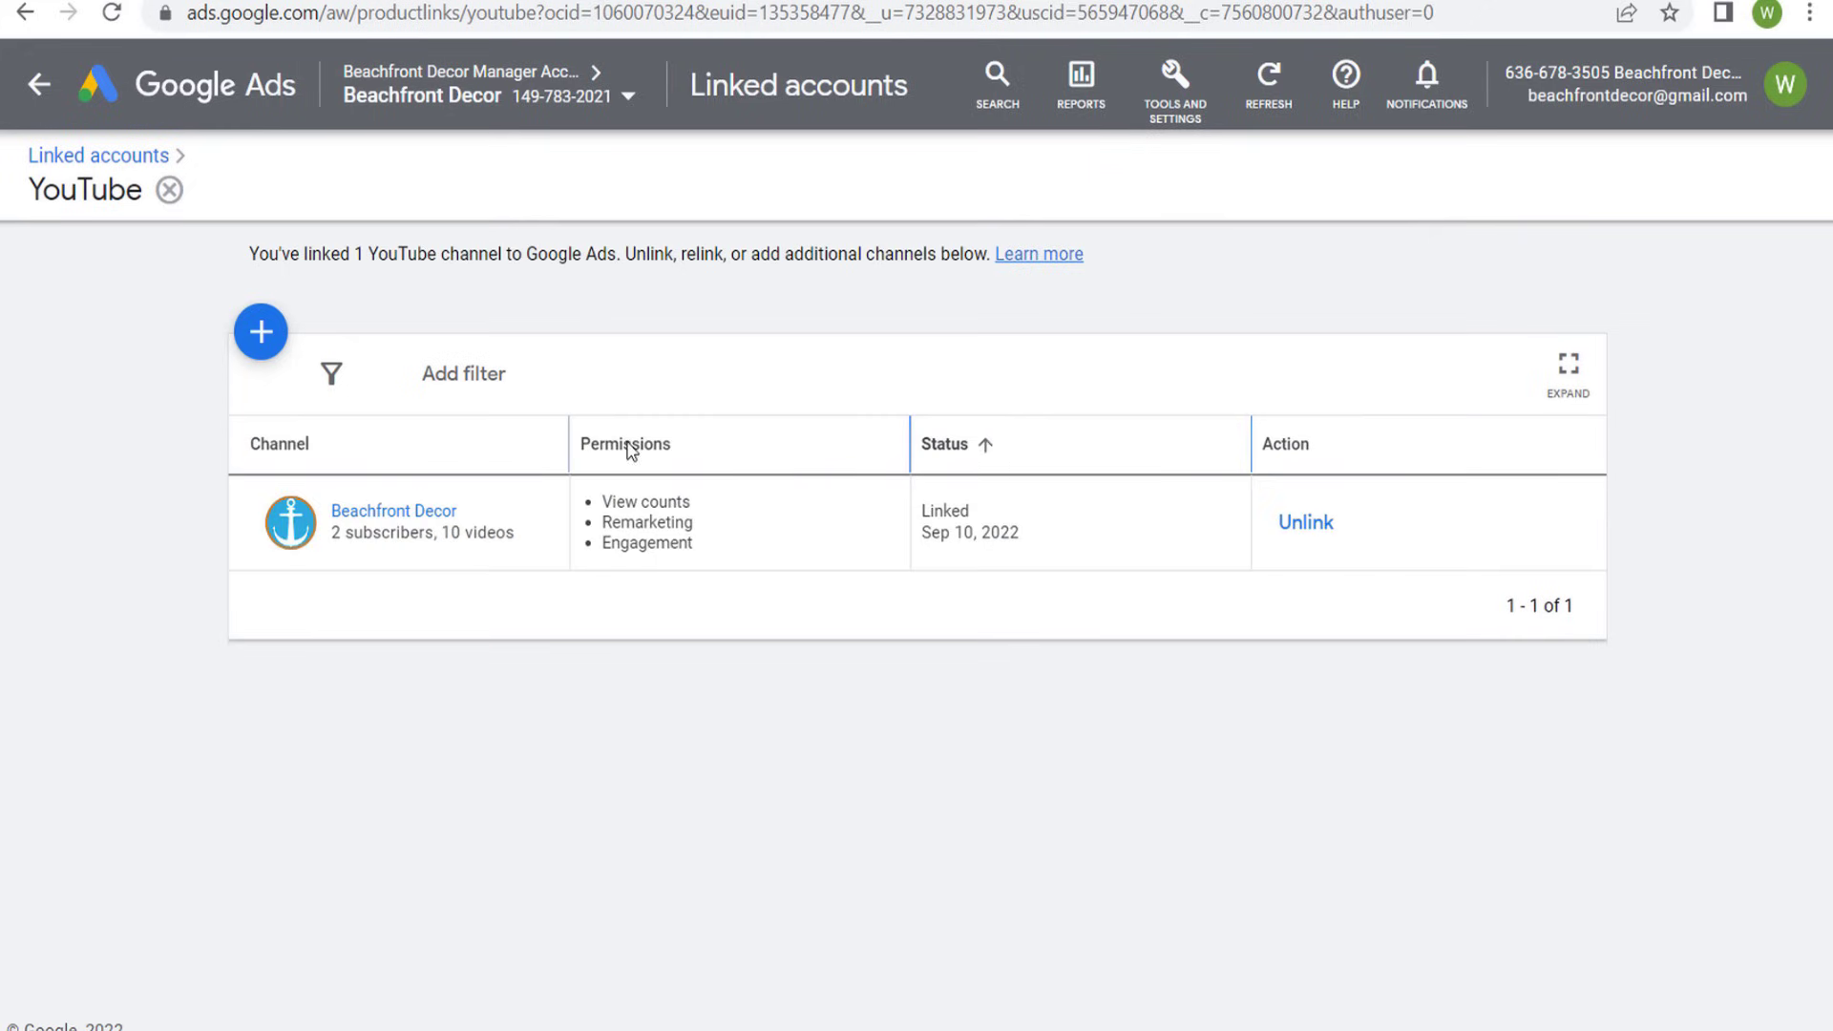
{"action": "left_click", "coordinate": [265, 340]}
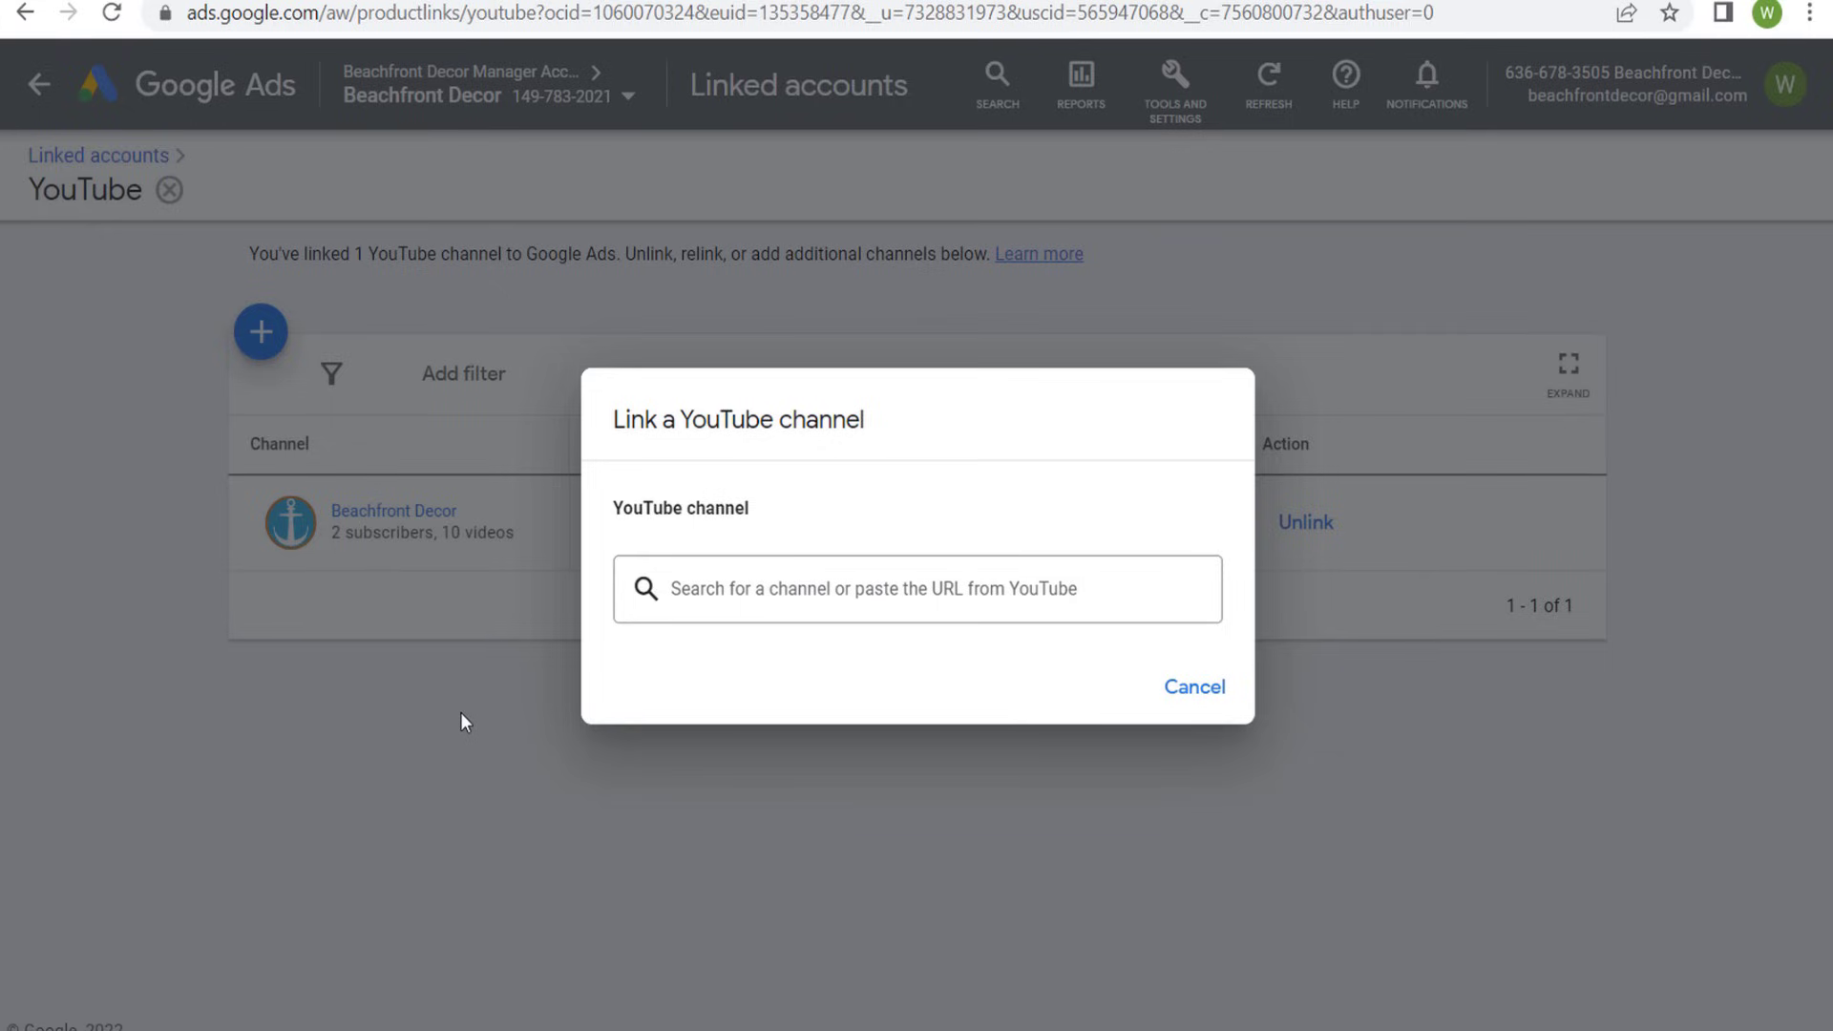
{"action": "left_click", "coordinate": [1192, 687]}
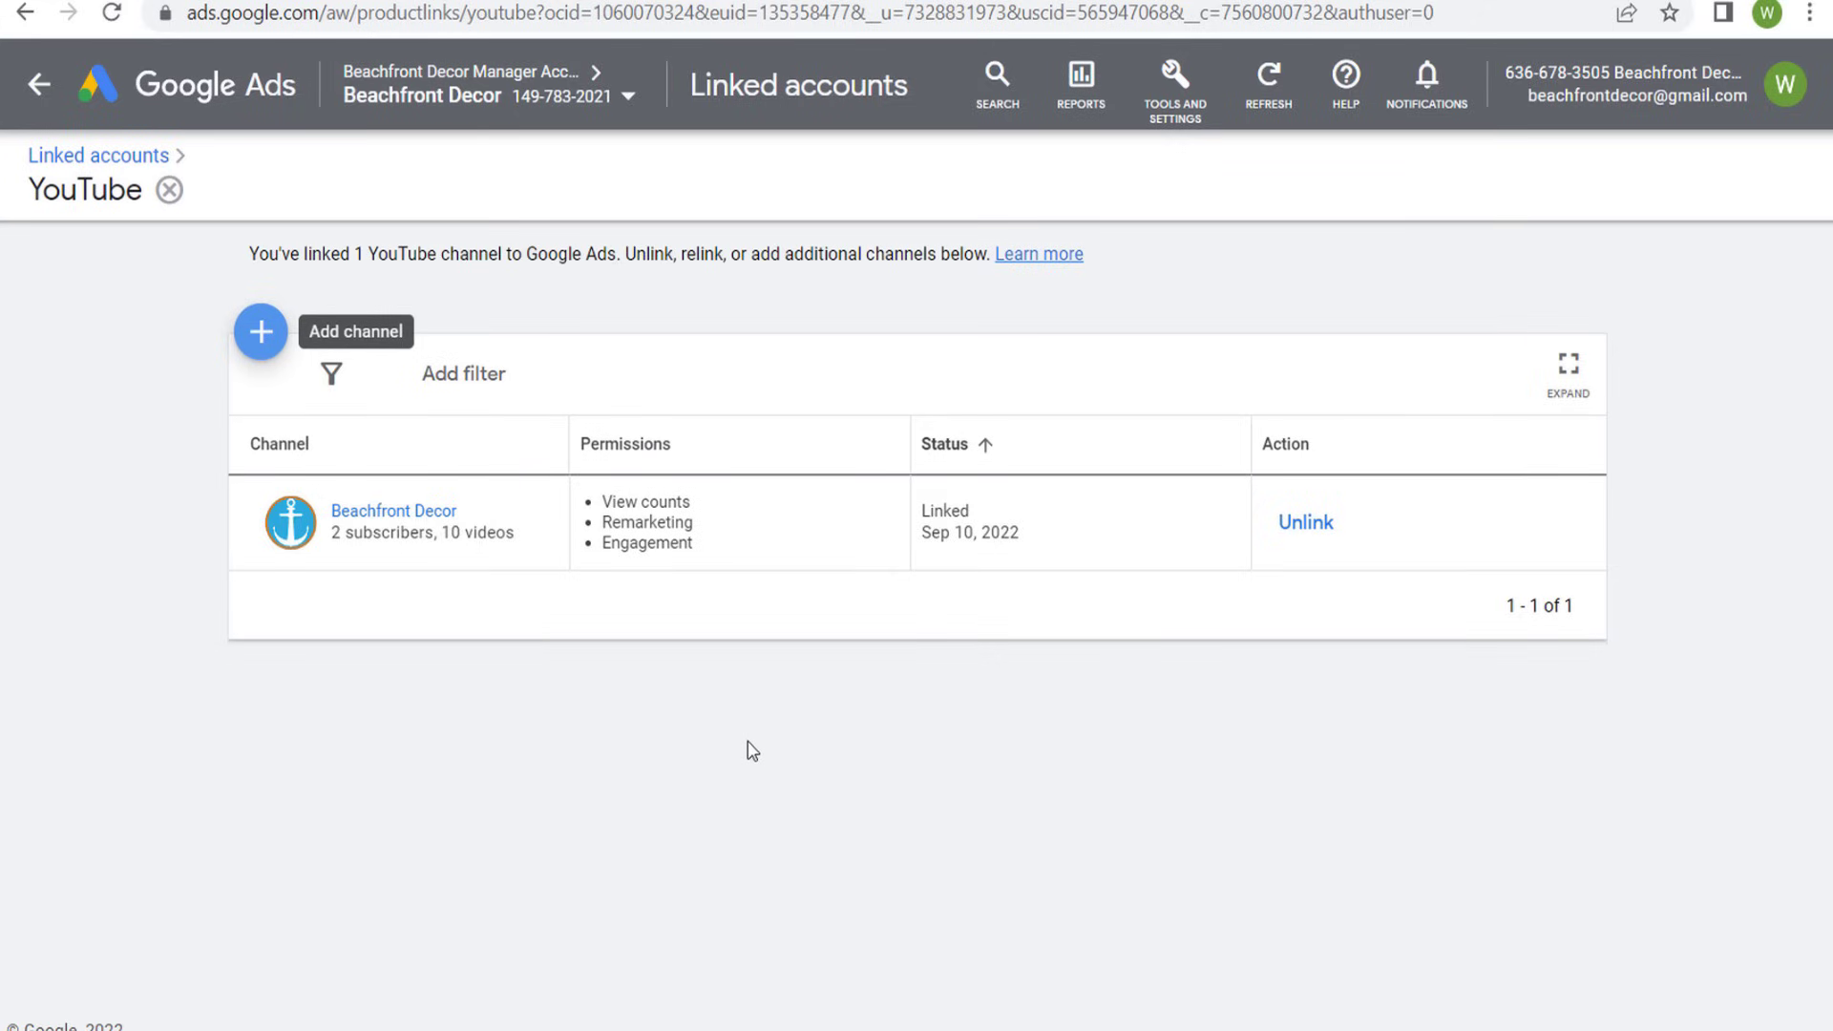
{"action": "left_click_drag", "start_coordinate": [603, 531], "coordinate": [716, 550]}
{"action": "left_click", "coordinate": [737, 775]}
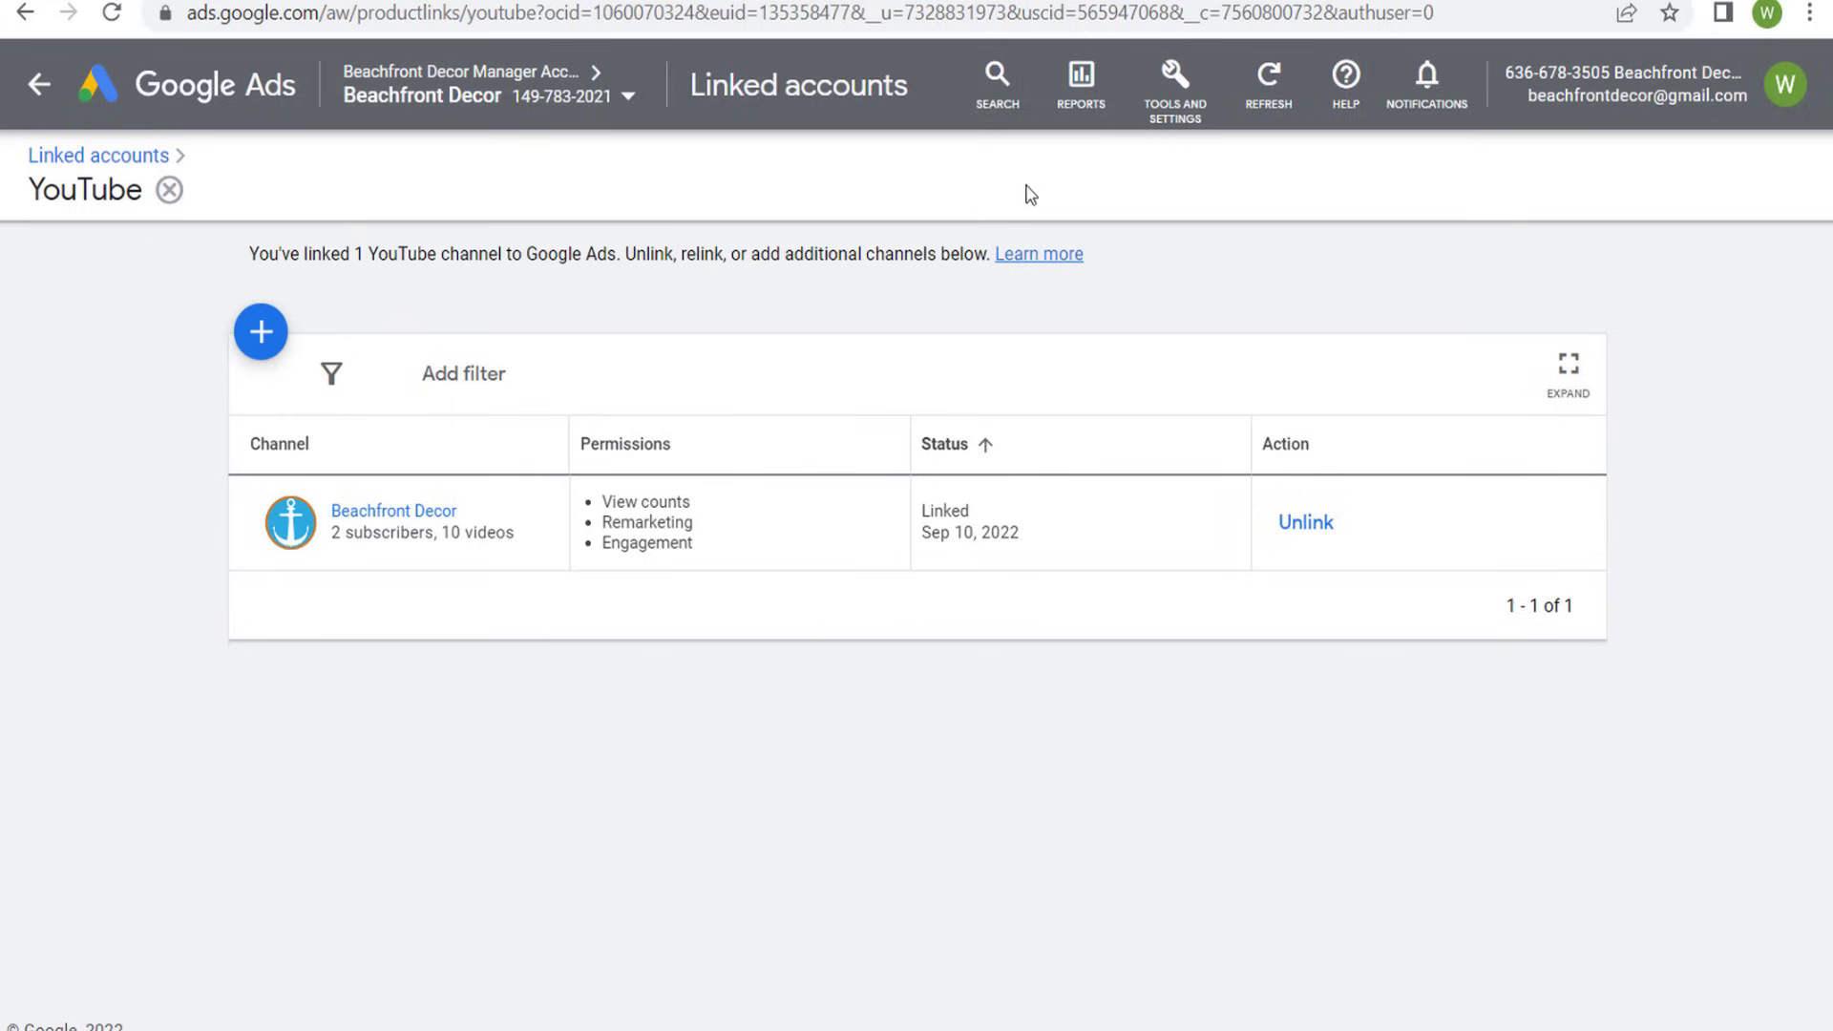
- Check the account's conversion actions summary and return to the linked accounts
{"action": "left_click", "coordinate": [1179, 107]}
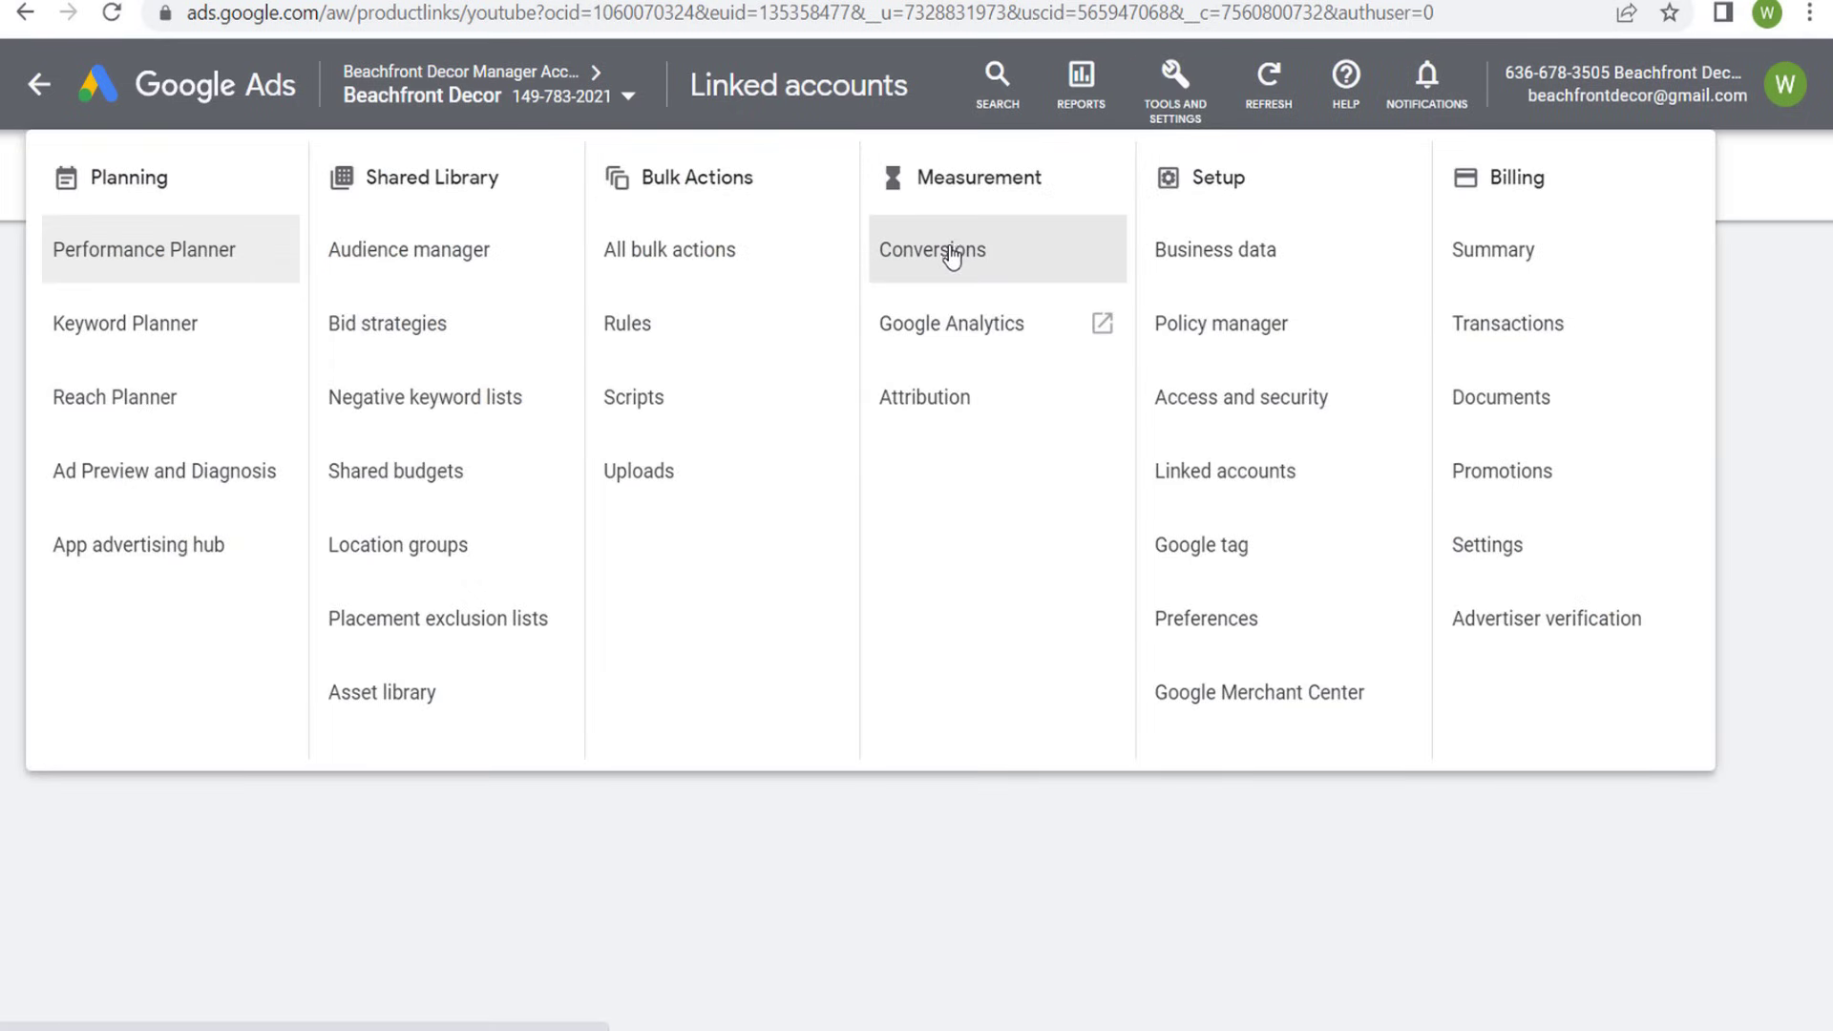
{"action": "left_click", "coordinate": [988, 253]}
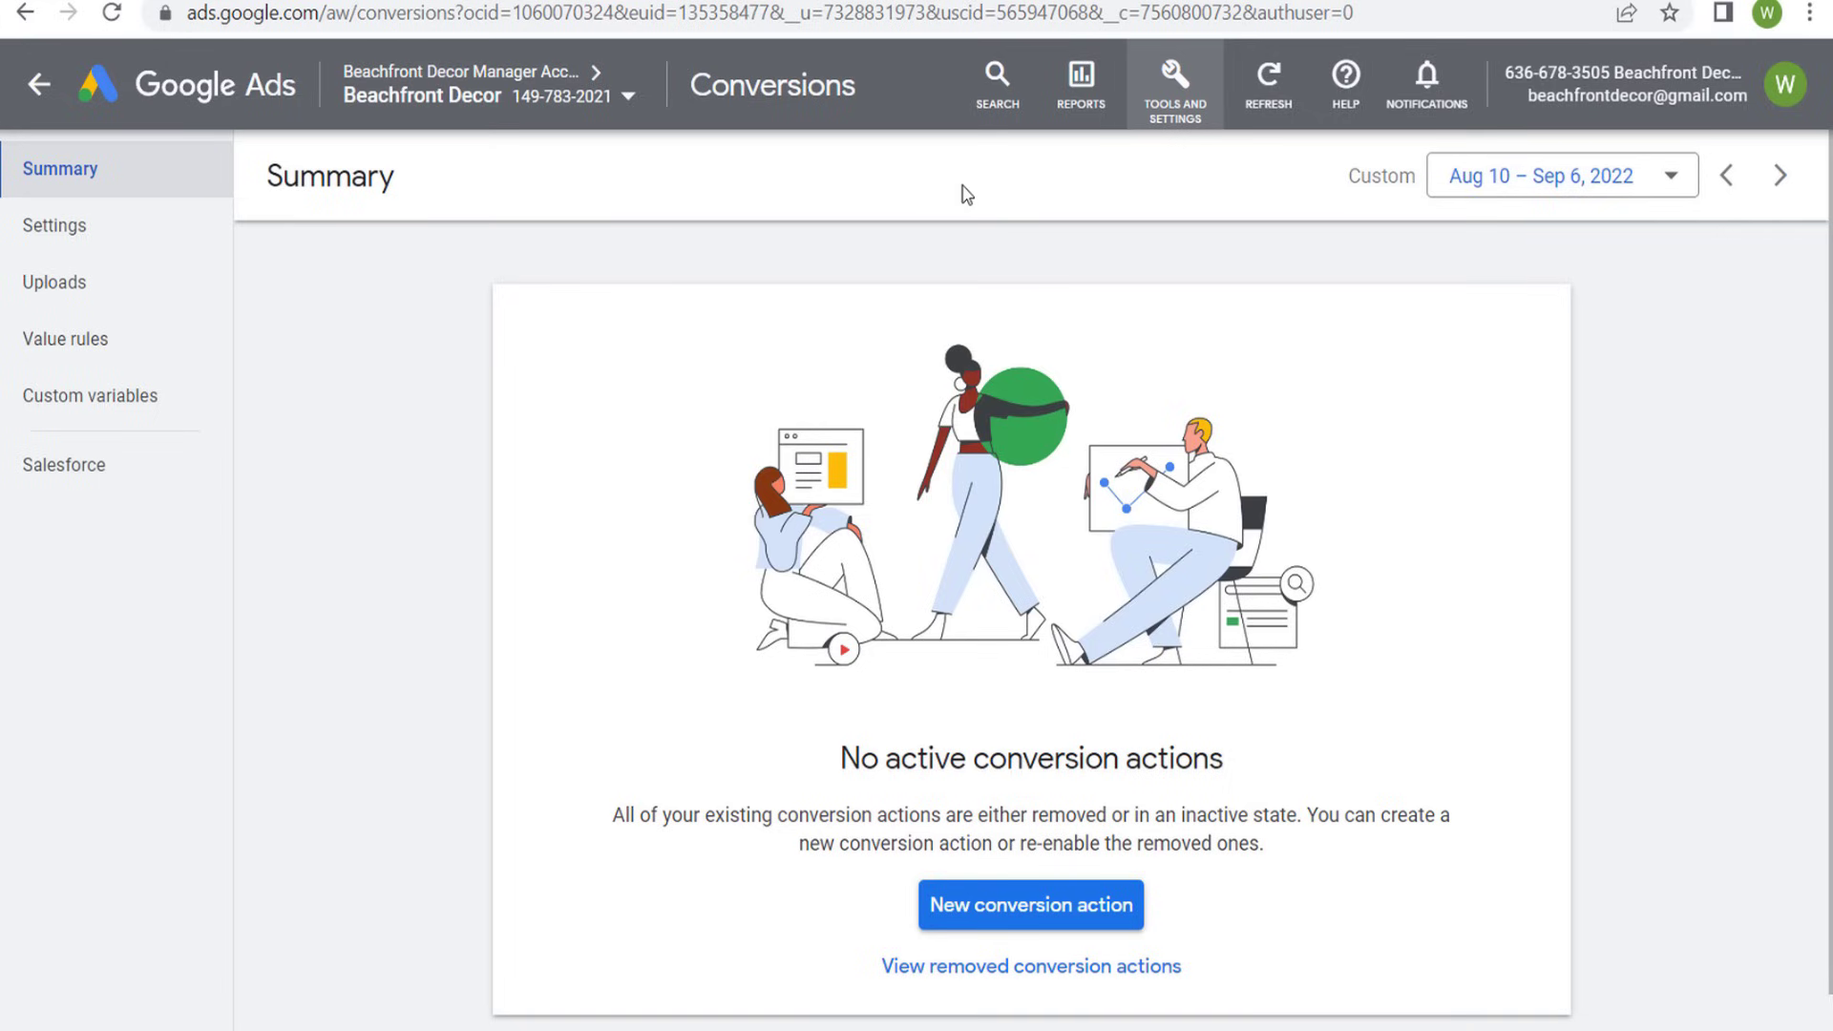
{"action": "left_click", "coordinate": [1159, 114]}
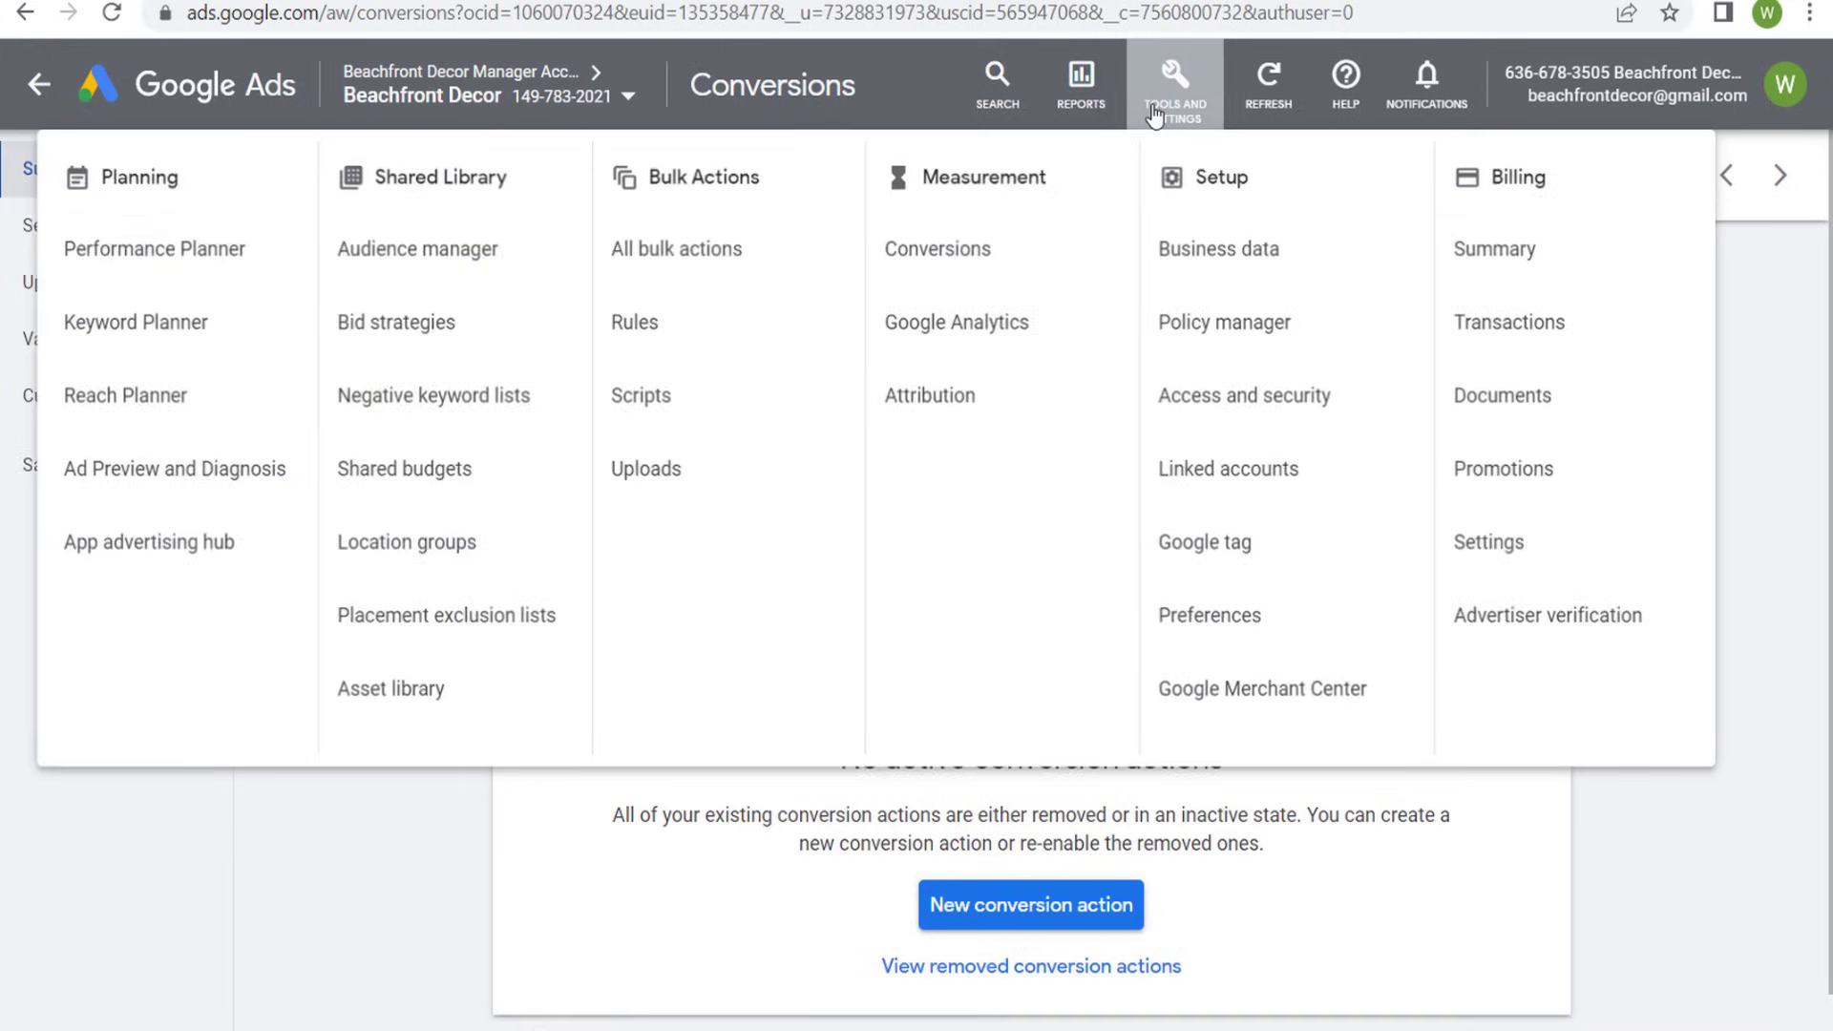
{"action": "left_click", "coordinate": [1225, 483]}
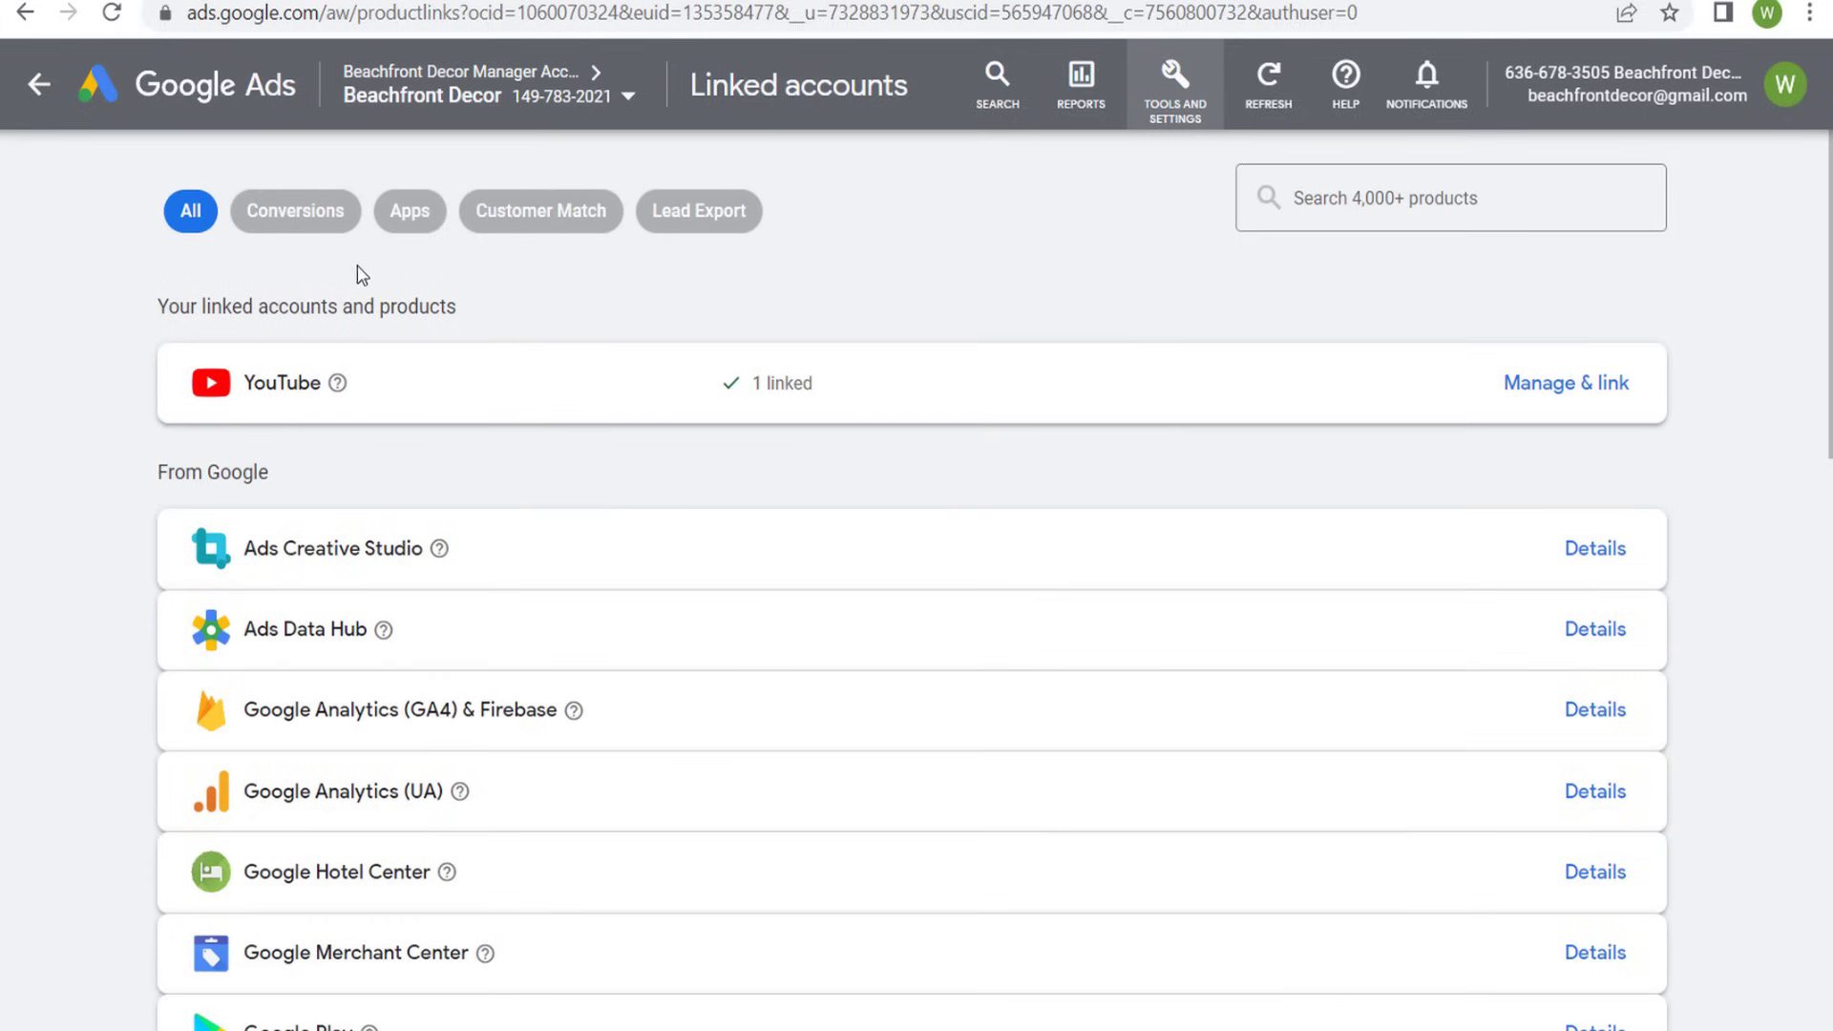
- Link the Beachfront Decor Google Analytics 4 property to the account with the import of Google Analytics audiences enabled
{"action": "left_click", "coordinate": [1597, 714]}
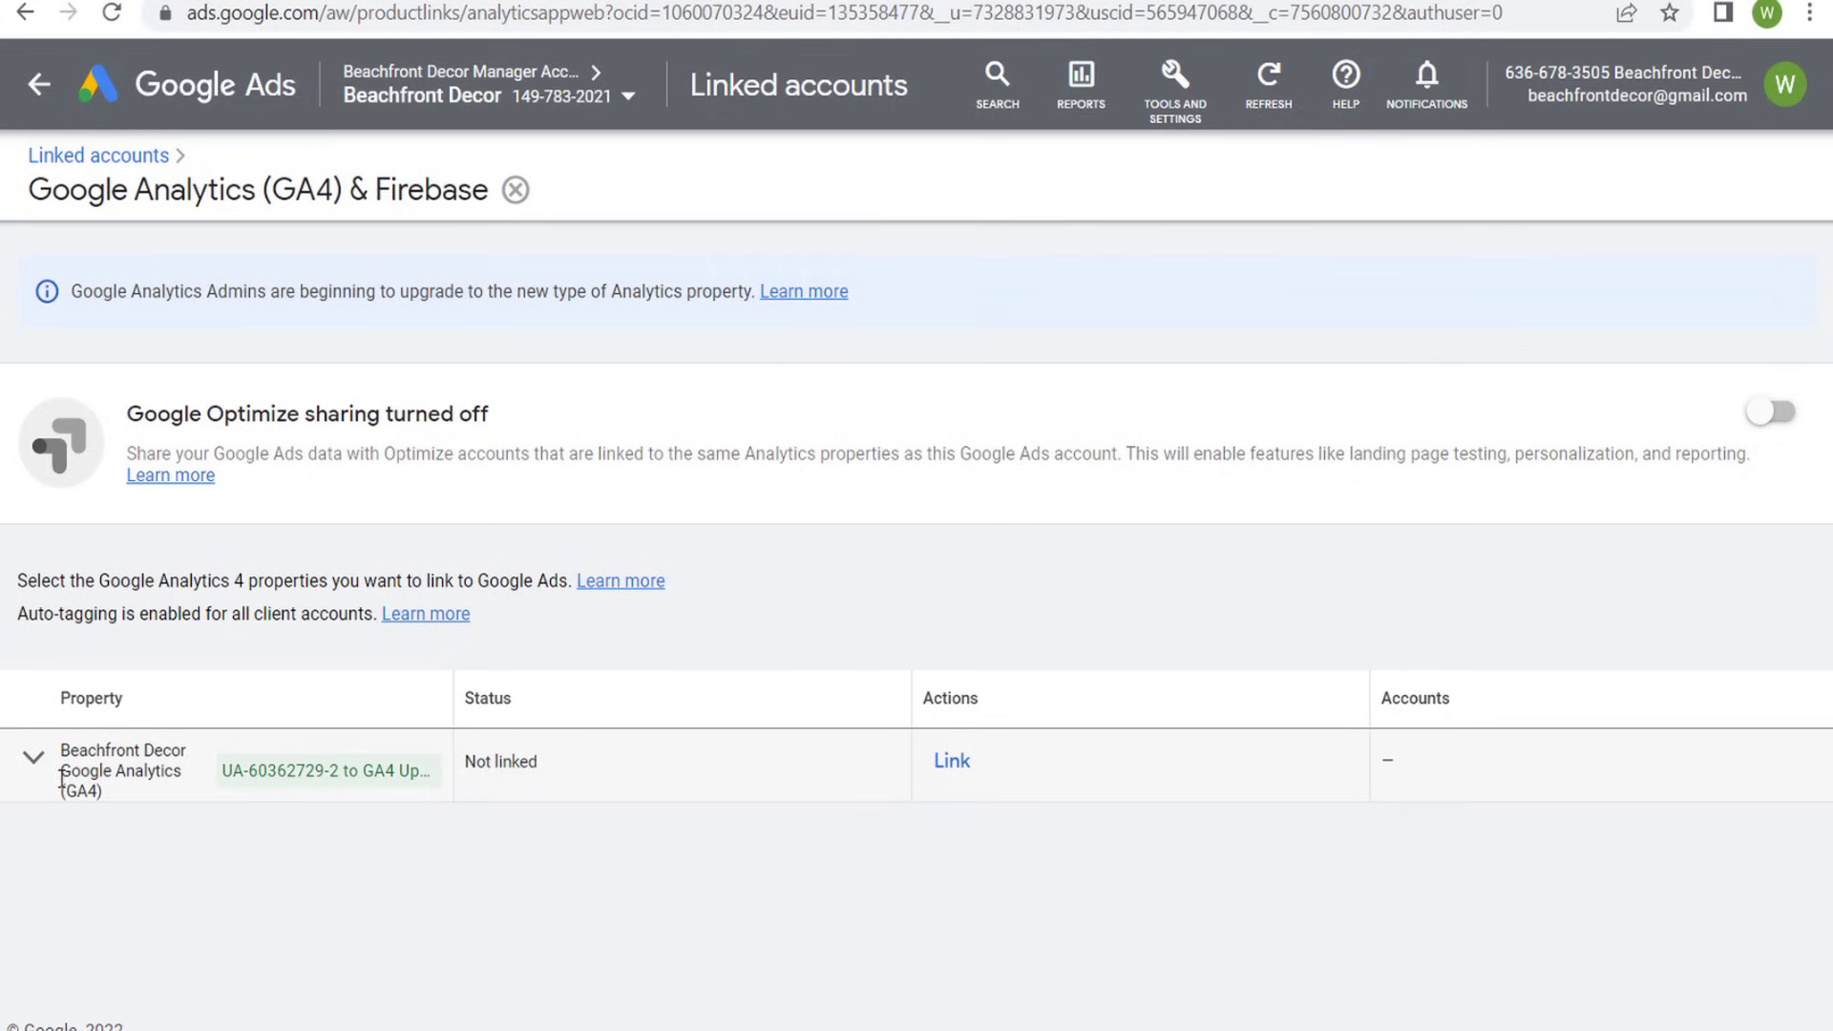
{"action": "left_click", "coordinate": [951, 761]}
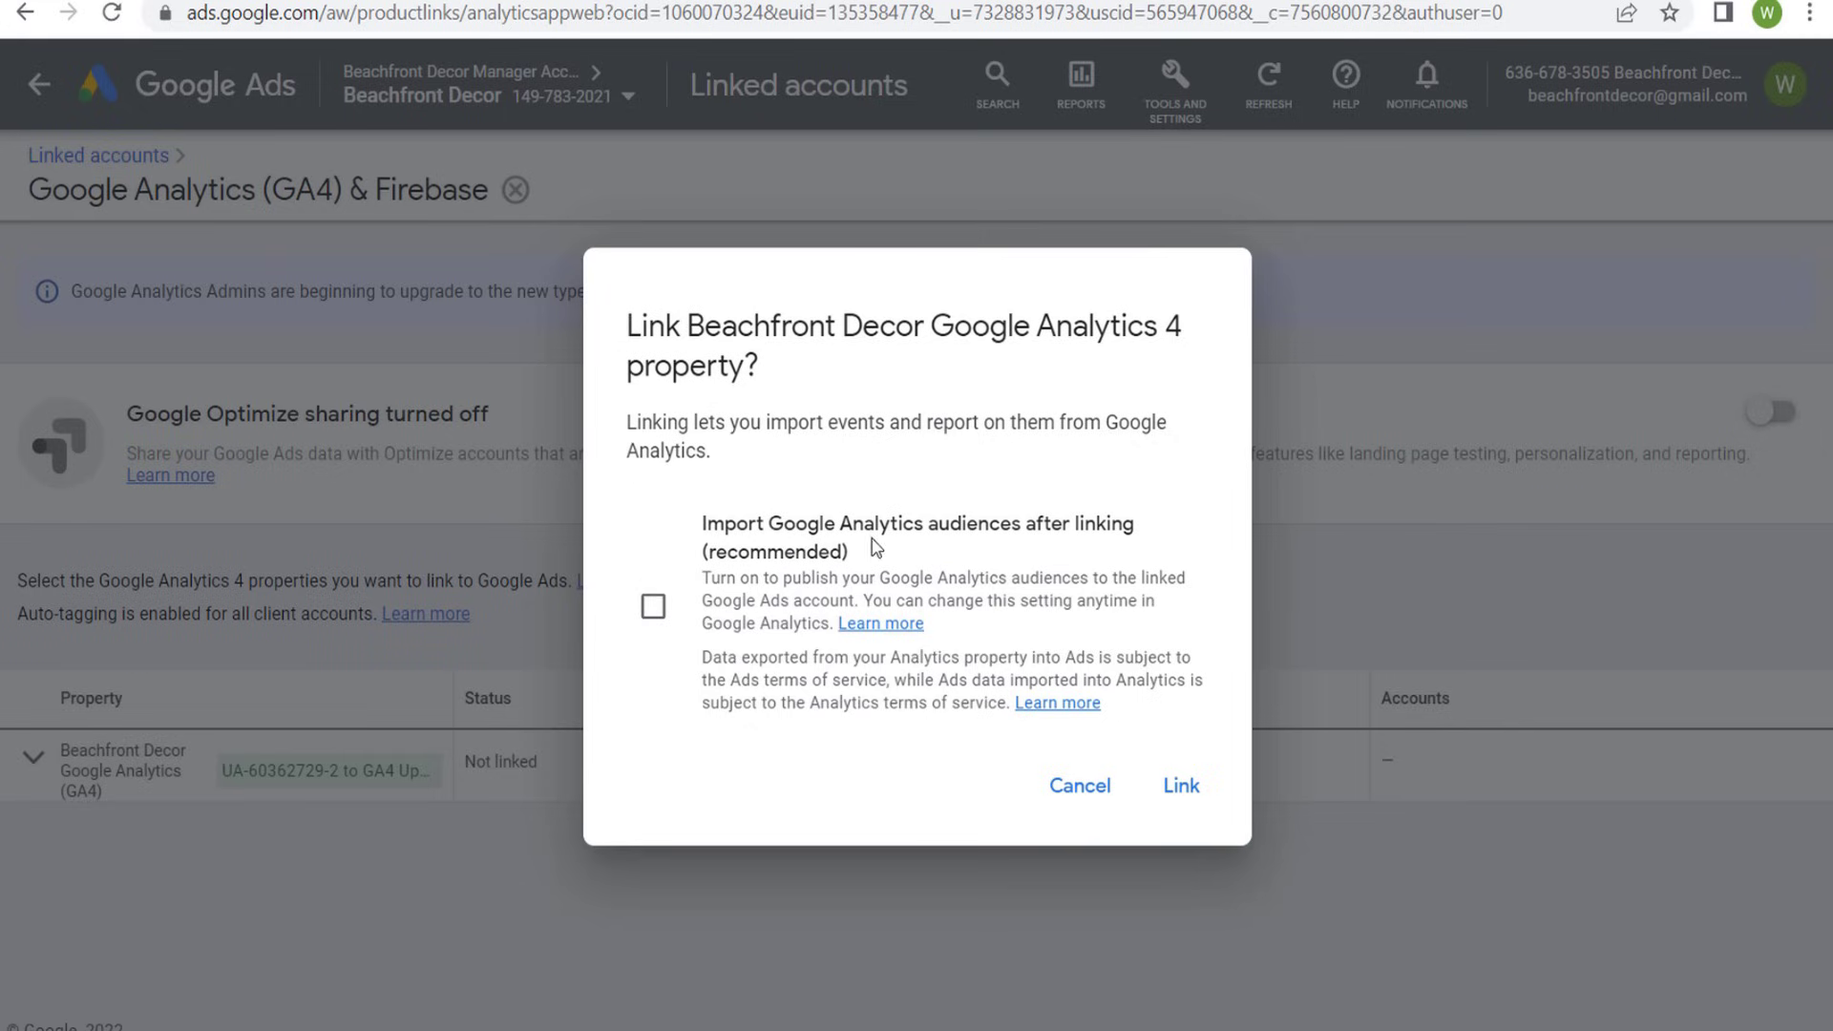
{"action": "left_click", "coordinate": [652, 606]}
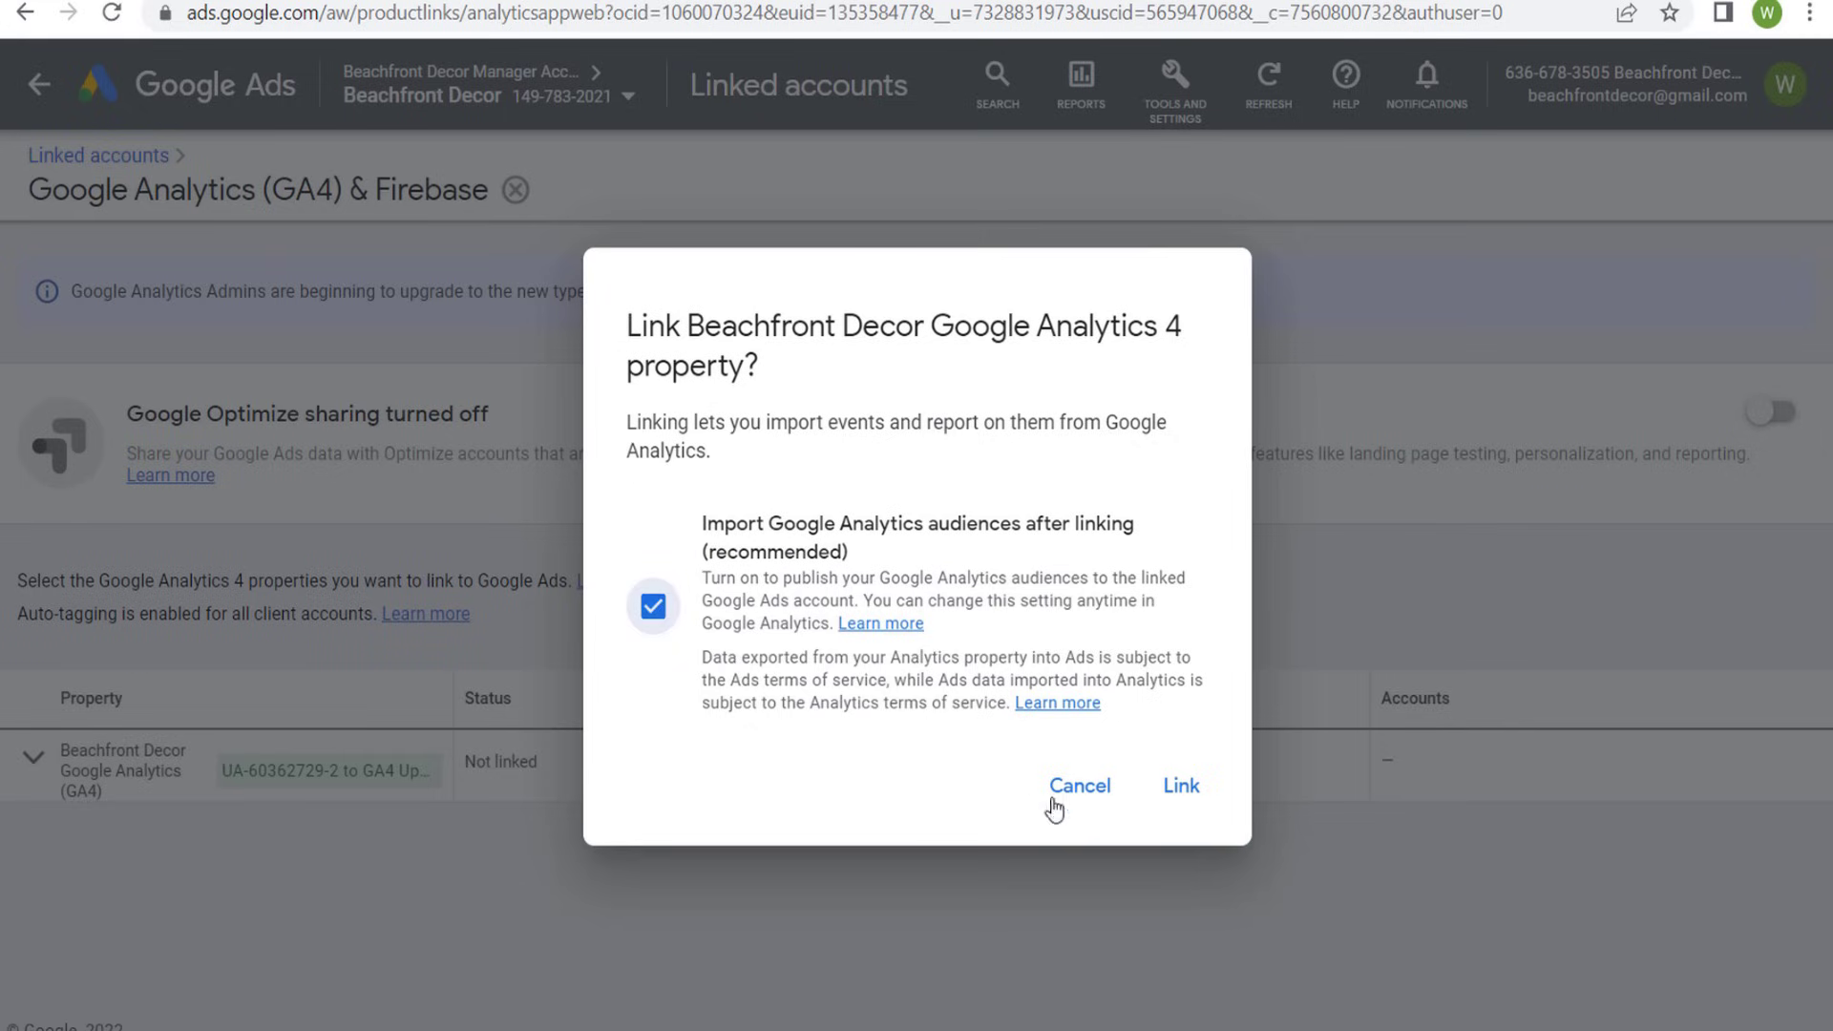
{"action": "left_click", "coordinate": [1170, 788]}
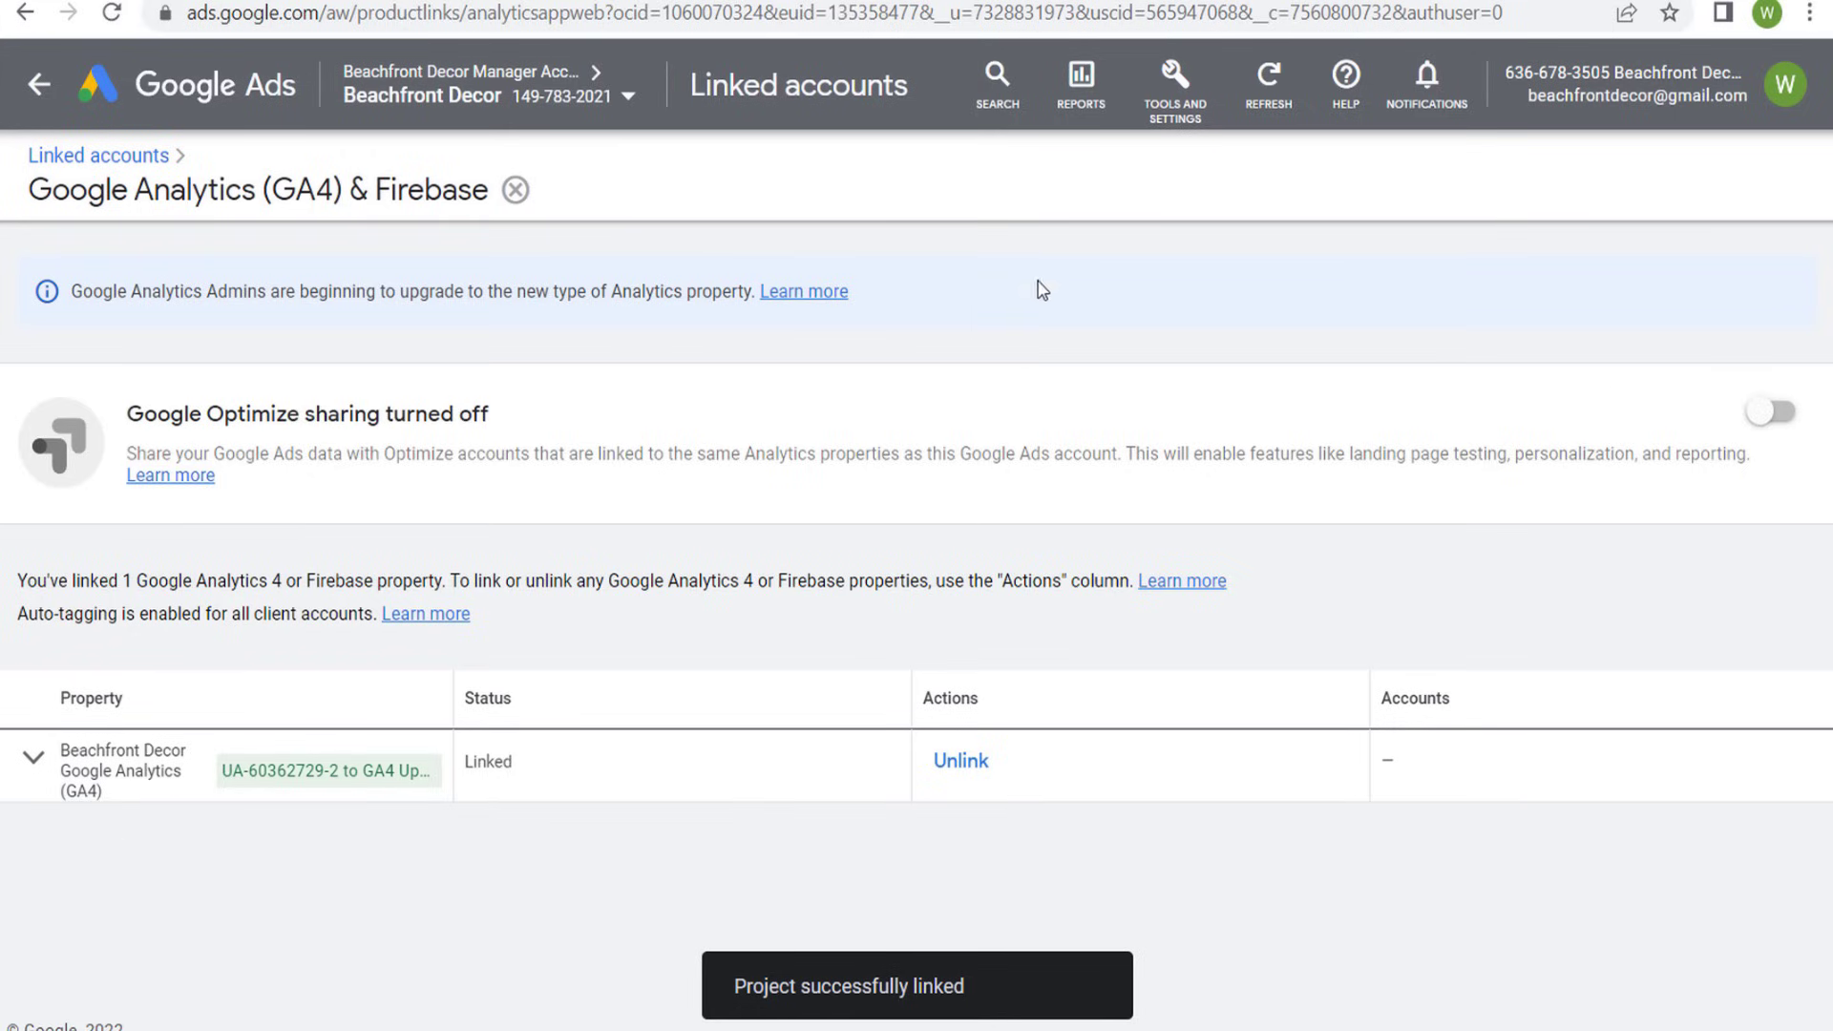
- Start a new conversion action that imports web conversion events from Google Analytics 4 properties
{"action": "left_click", "coordinate": [1176, 105]}
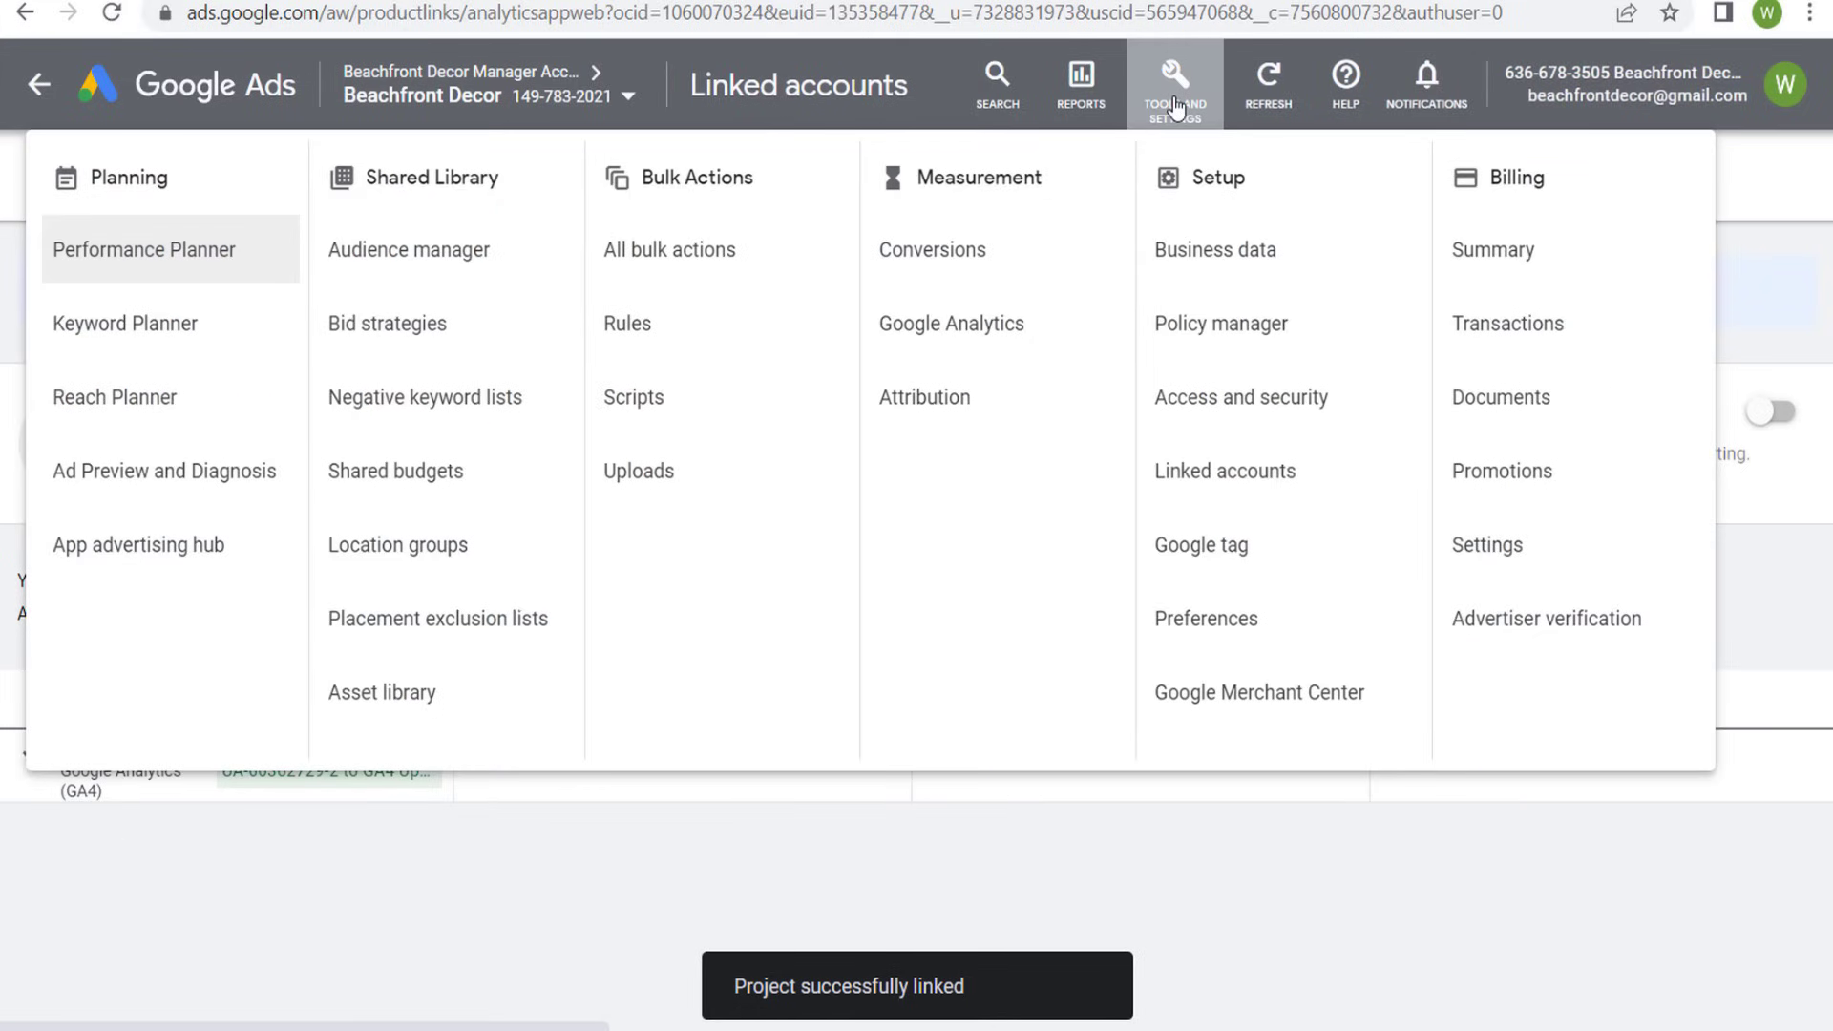
{"action": "left_click", "coordinate": [955, 252]}
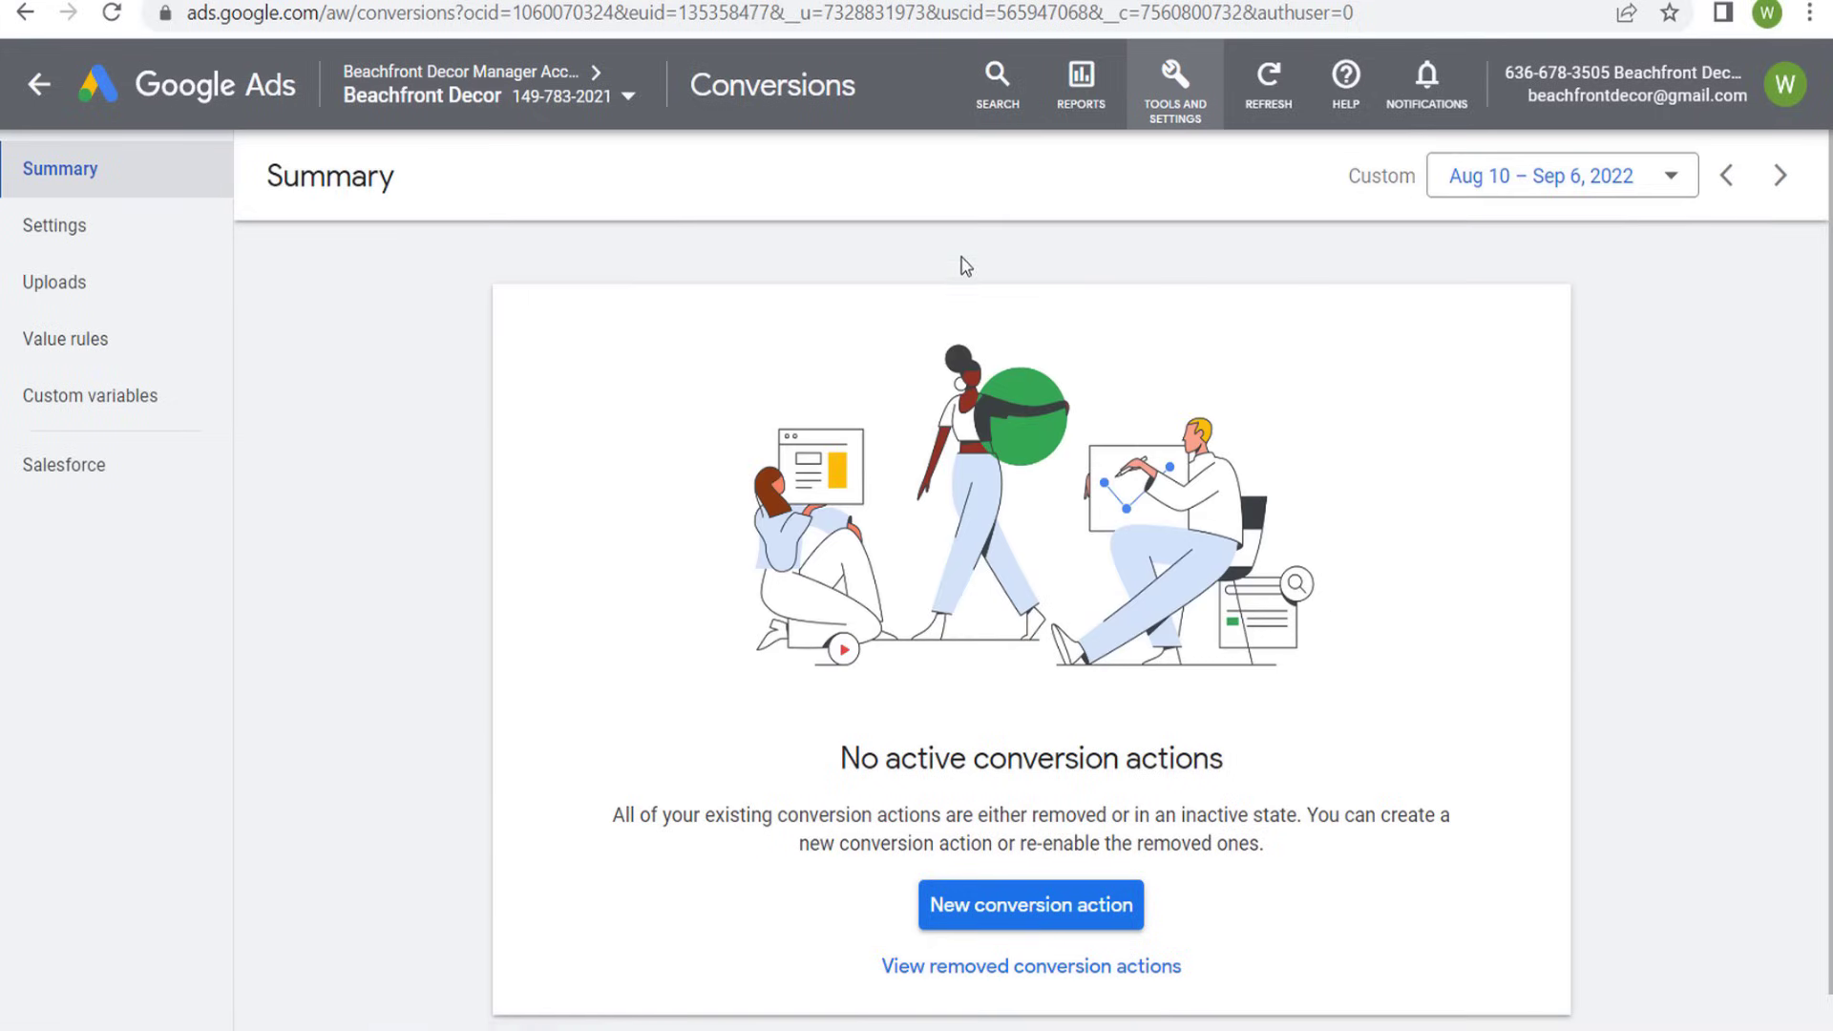
{"action": "left_click", "coordinate": [992, 906]}
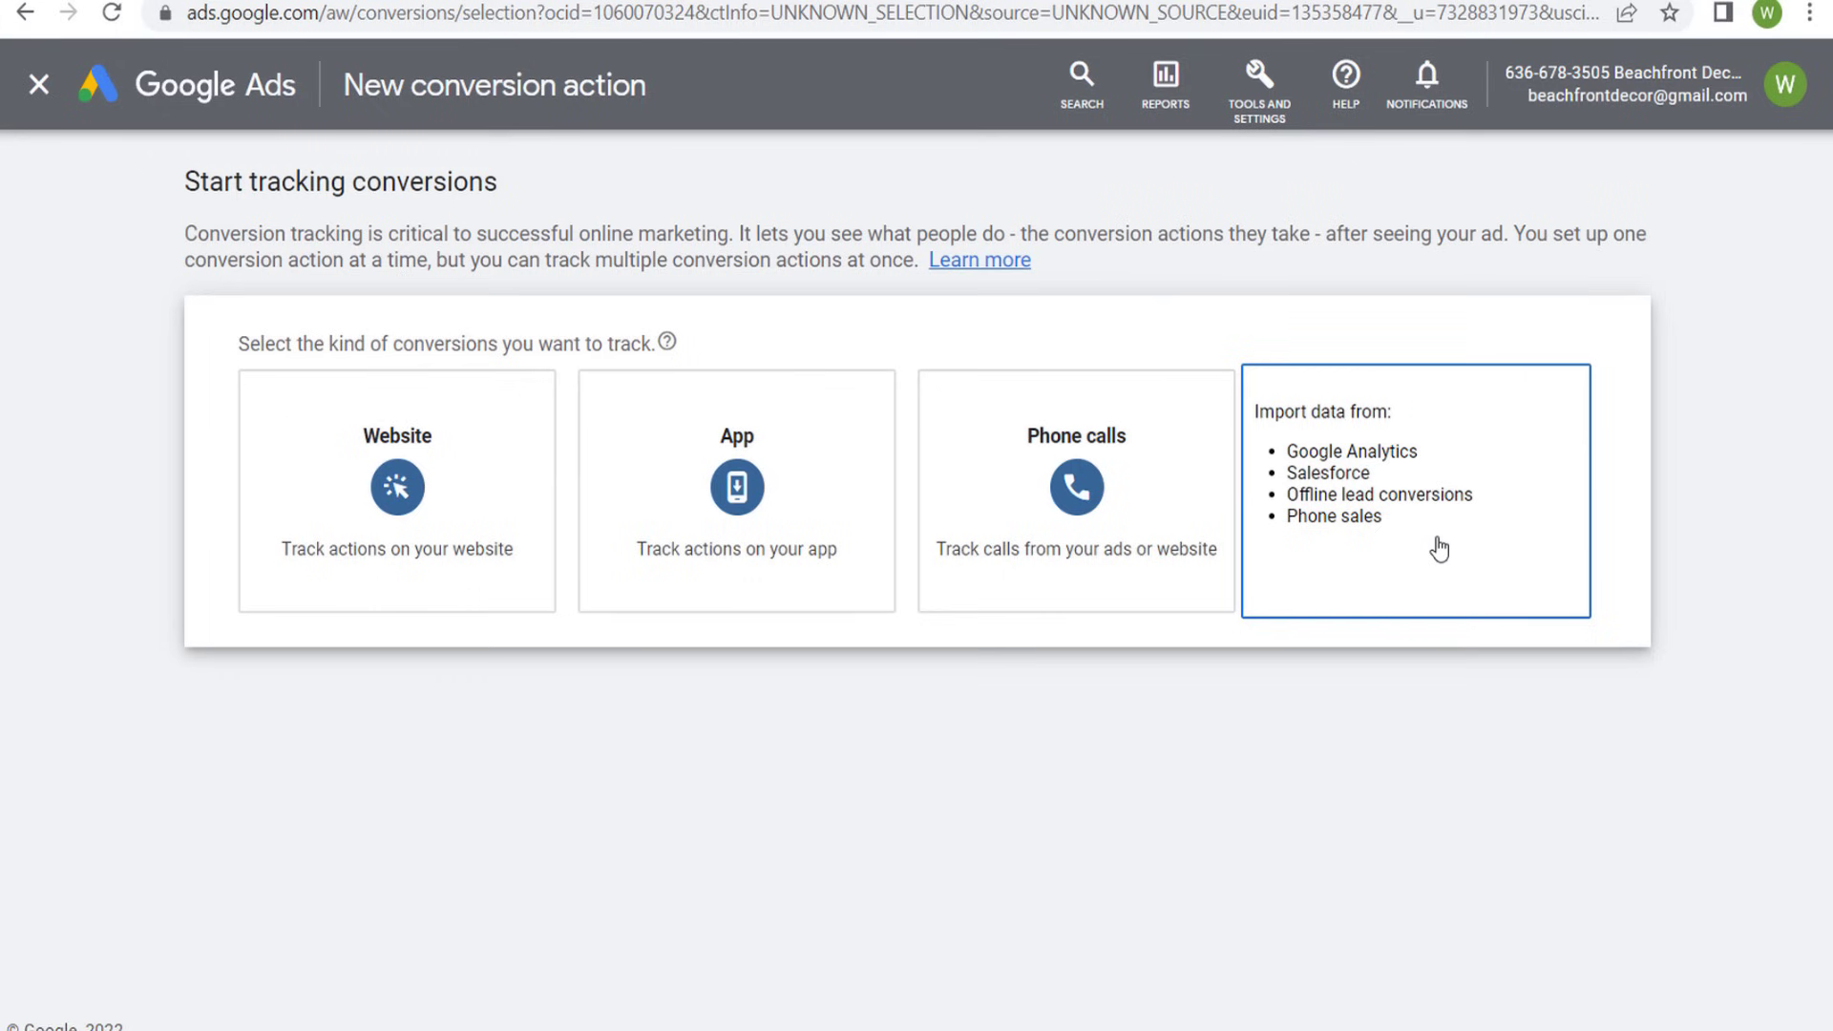
{"action": "left_click", "coordinate": [1439, 549]}
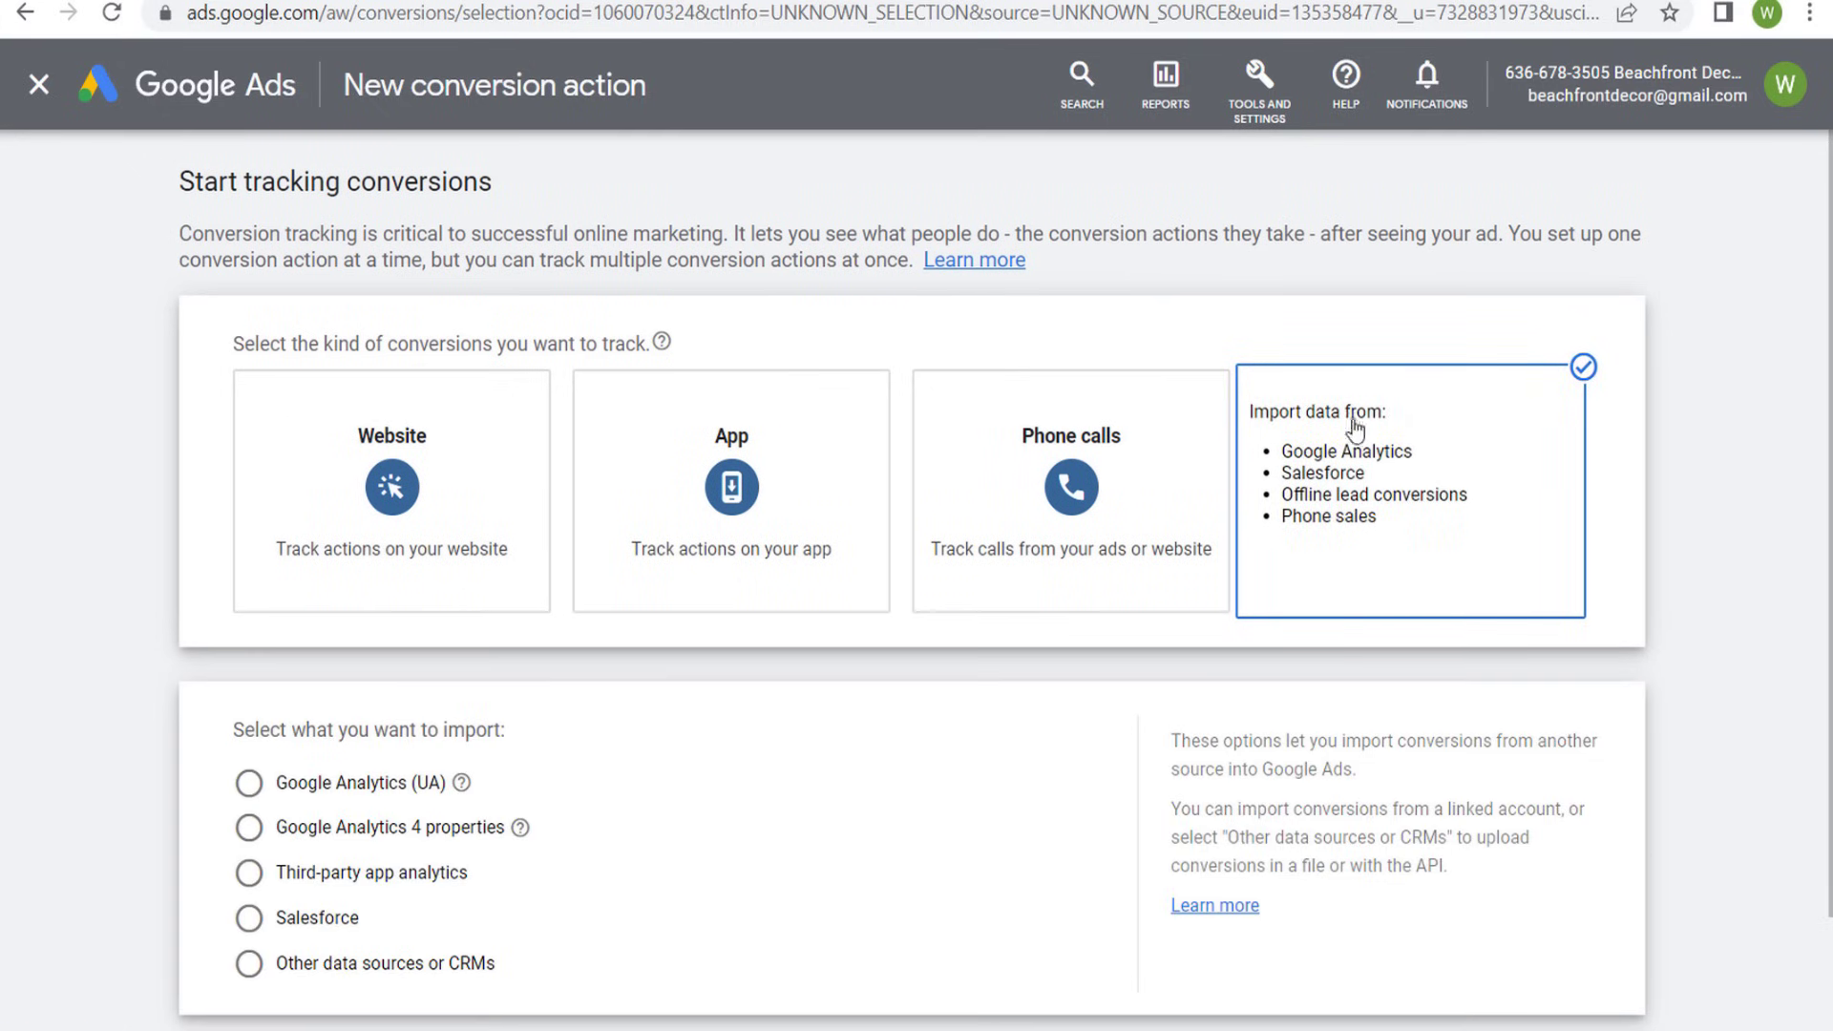
{"action": "left_click", "coordinate": [427, 839]}
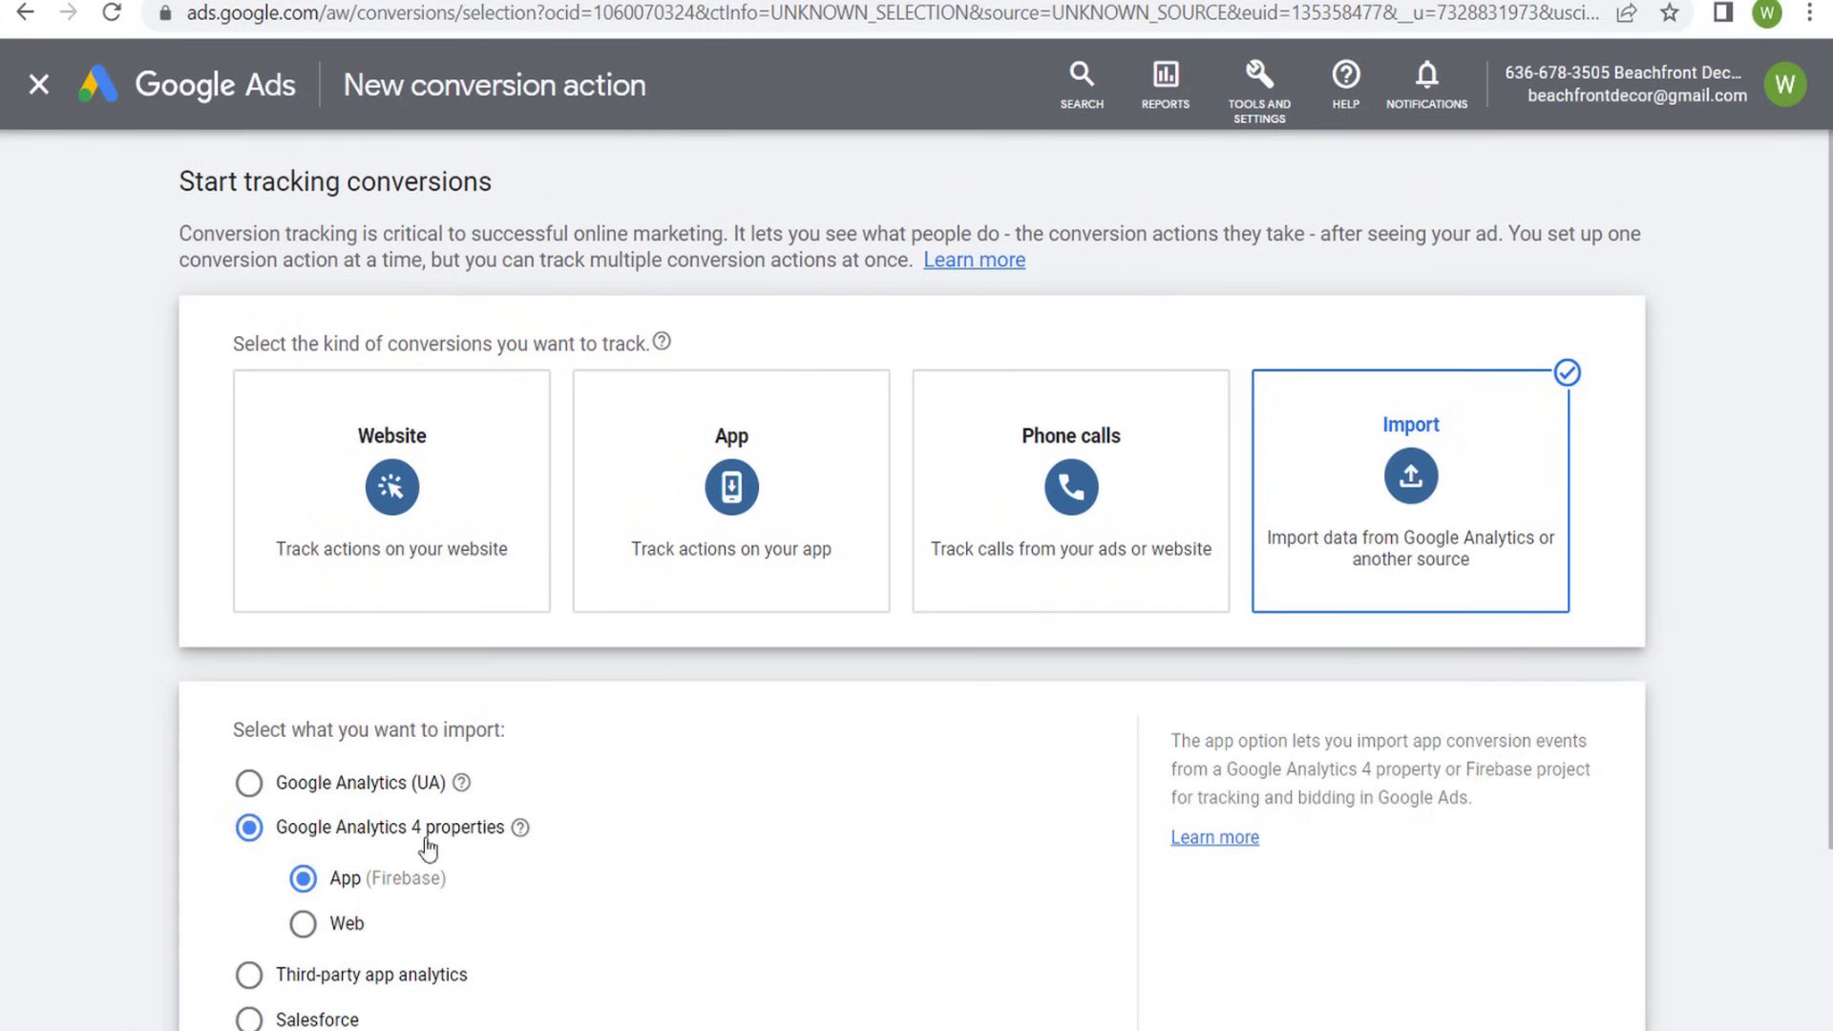
{"action": "scroll", "coordinate": [659, 826], "scroll_direction": "down", "scroll_amount": 2}
{"action": "left_click", "coordinate": [318, 750]}
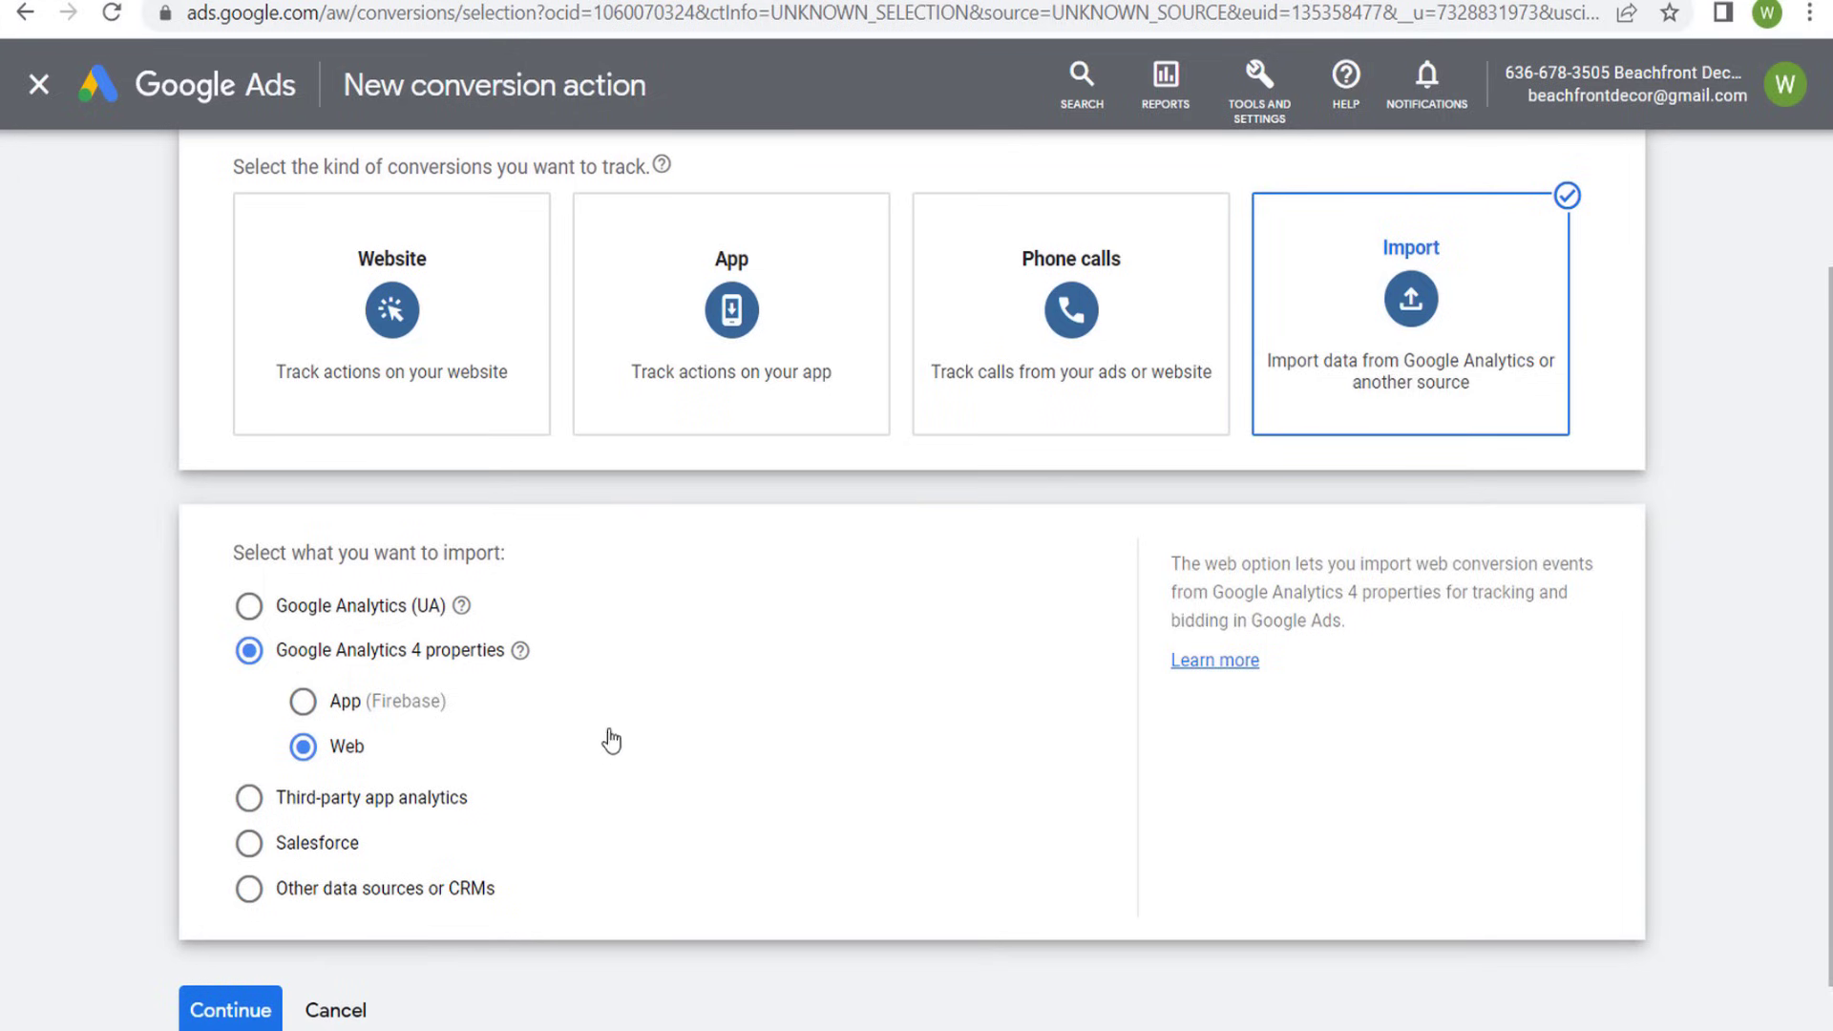
{"action": "scroll", "coordinate": [611, 740], "scroll_direction": "down", "scroll_amount": 1}
{"action": "left_click", "coordinate": [240, 941]}
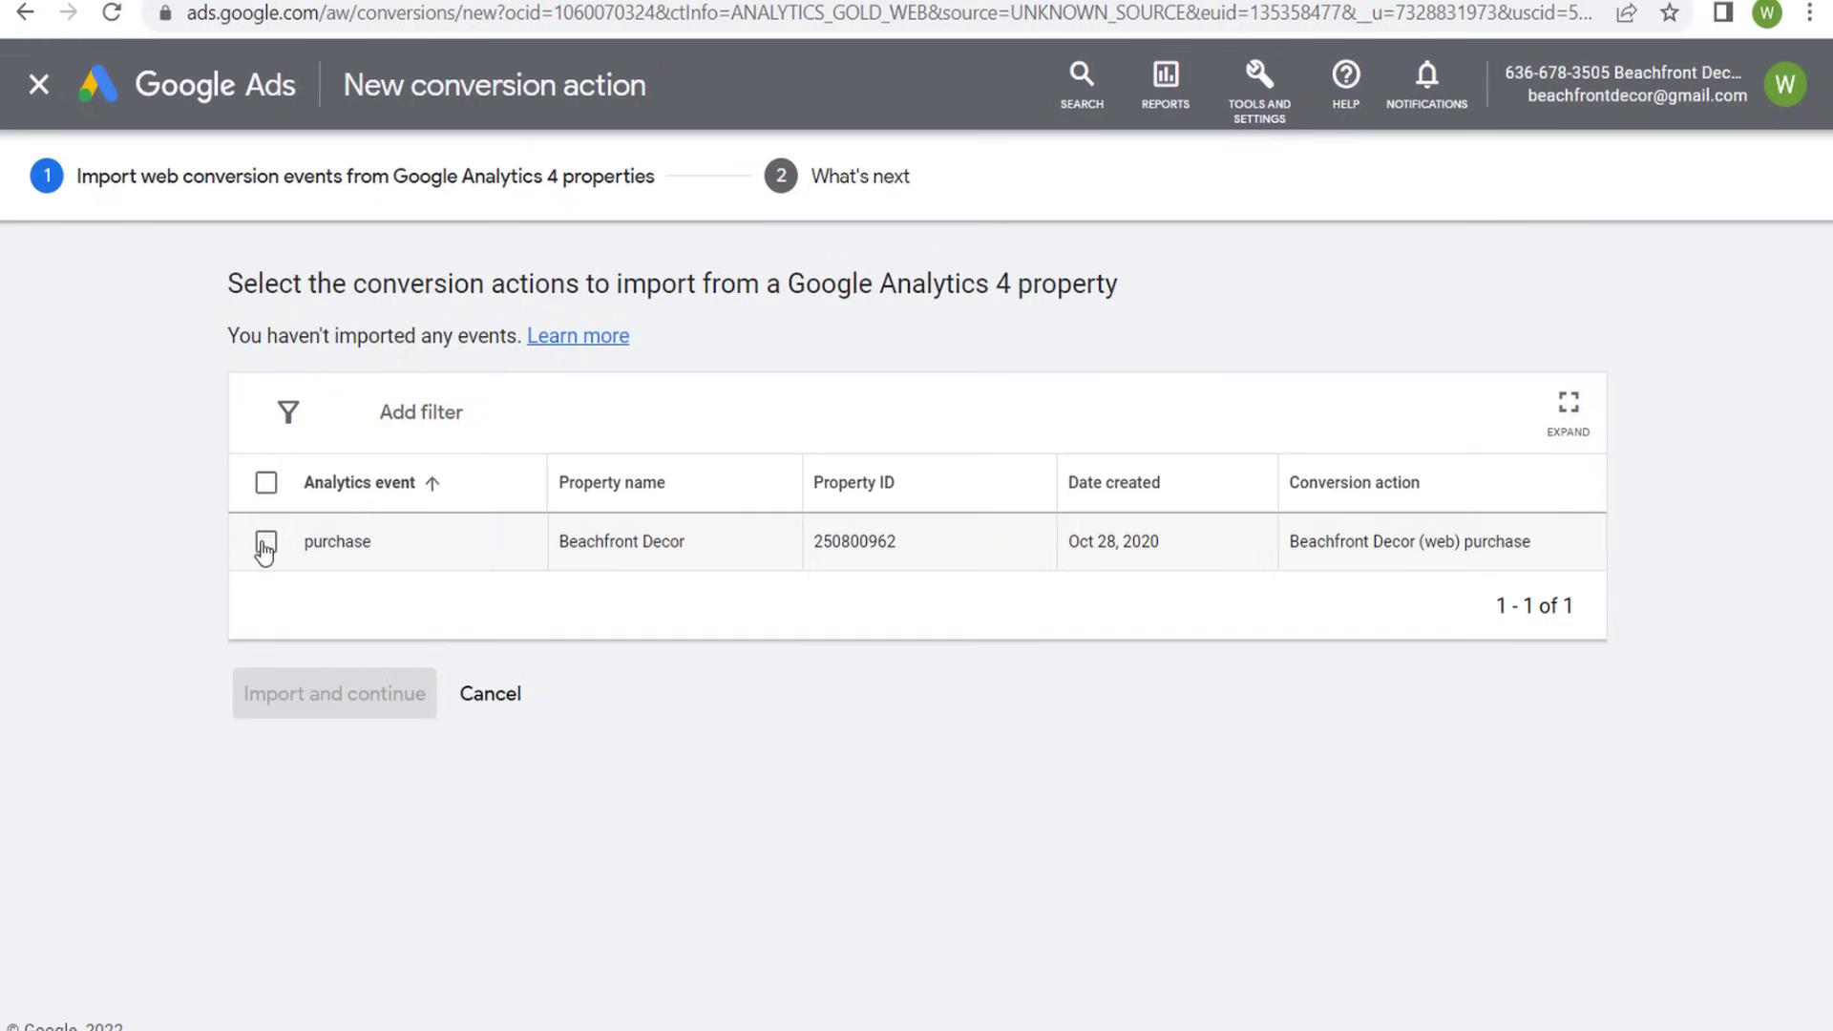
- Import the purchase event from the Beachfront Decor property as a conversion action and finish the setup
{"action": "left_click", "coordinate": [266, 543]}
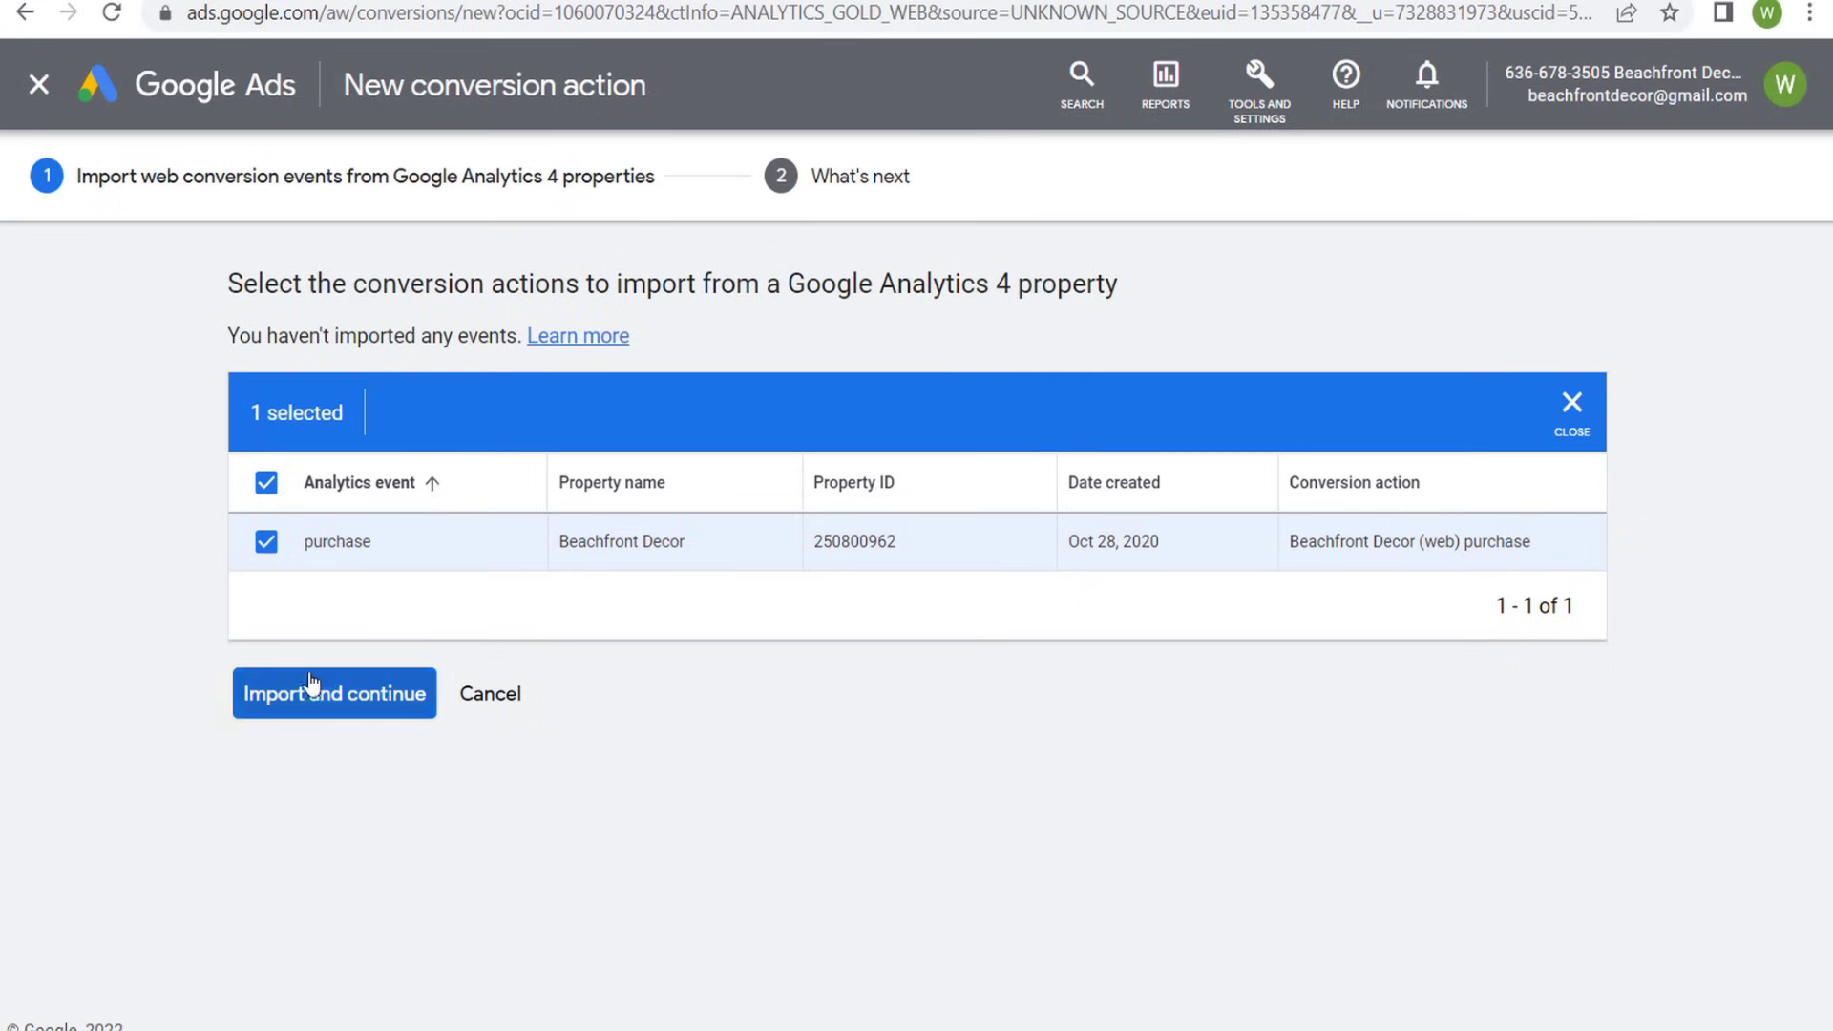
{"action": "left_click", "coordinate": [409, 696]}
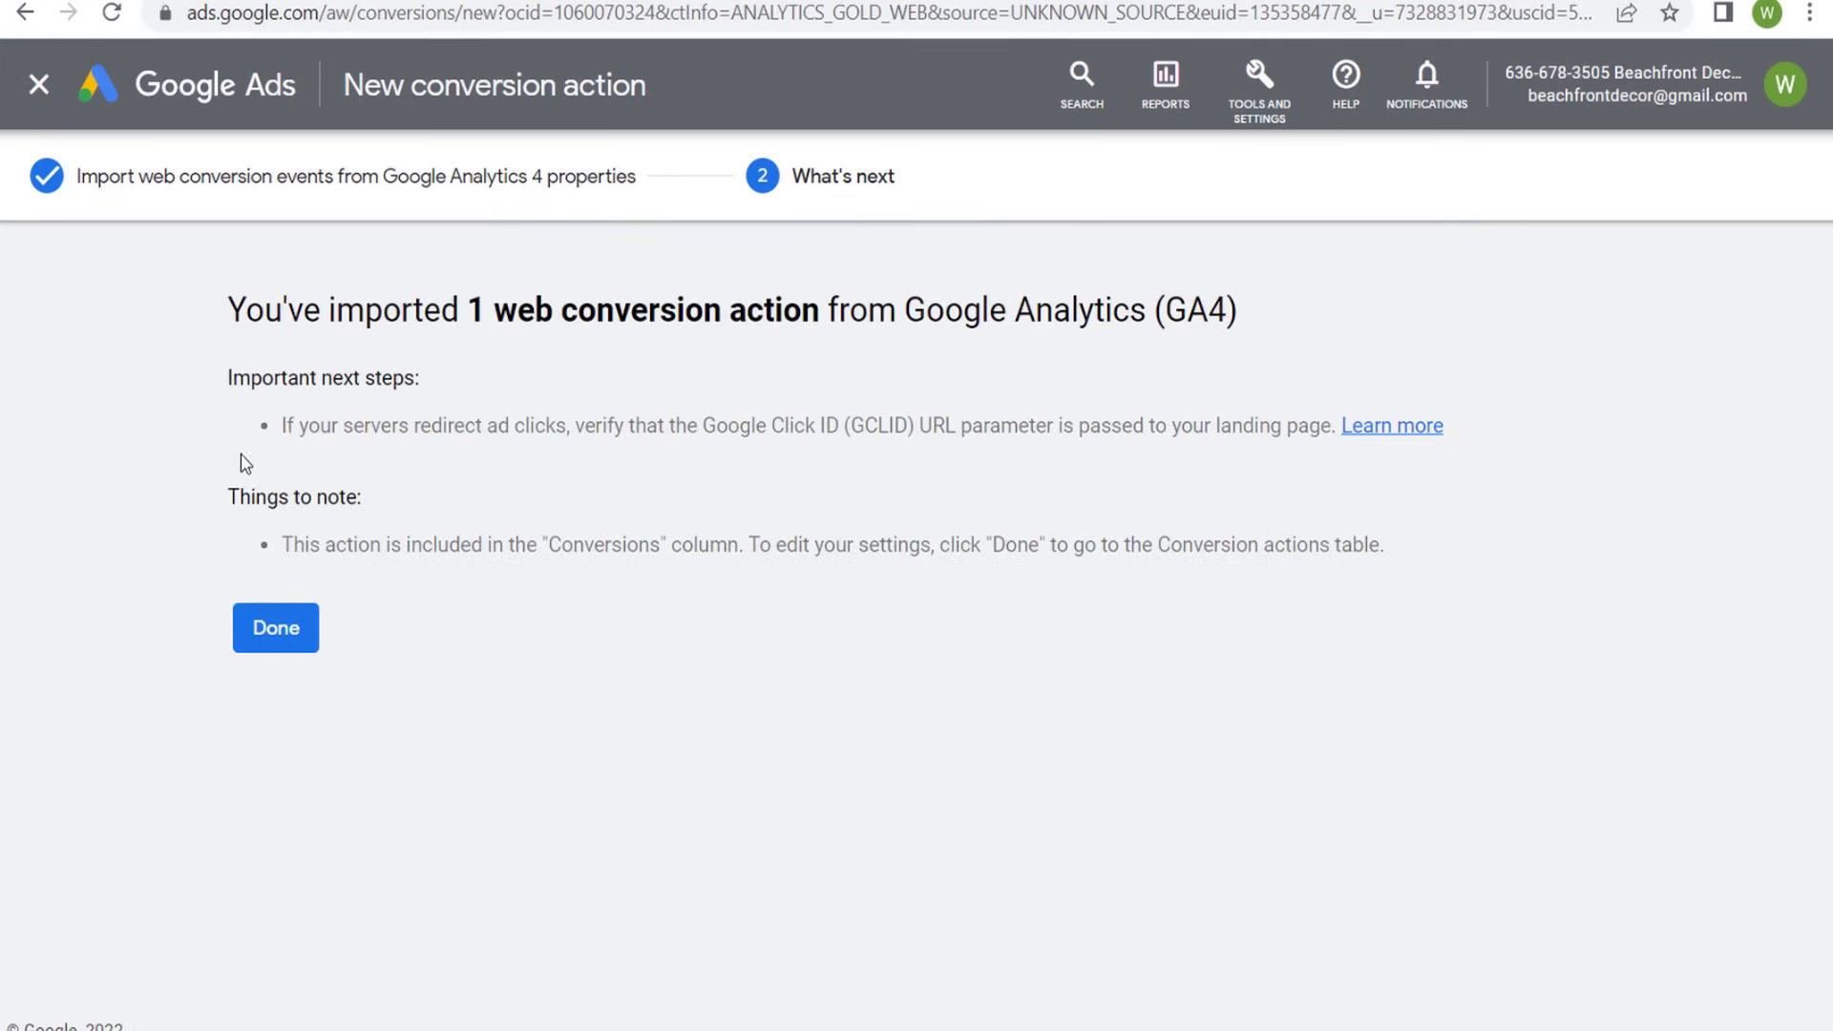
{"action": "left_click", "coordinate": [275, 642]}
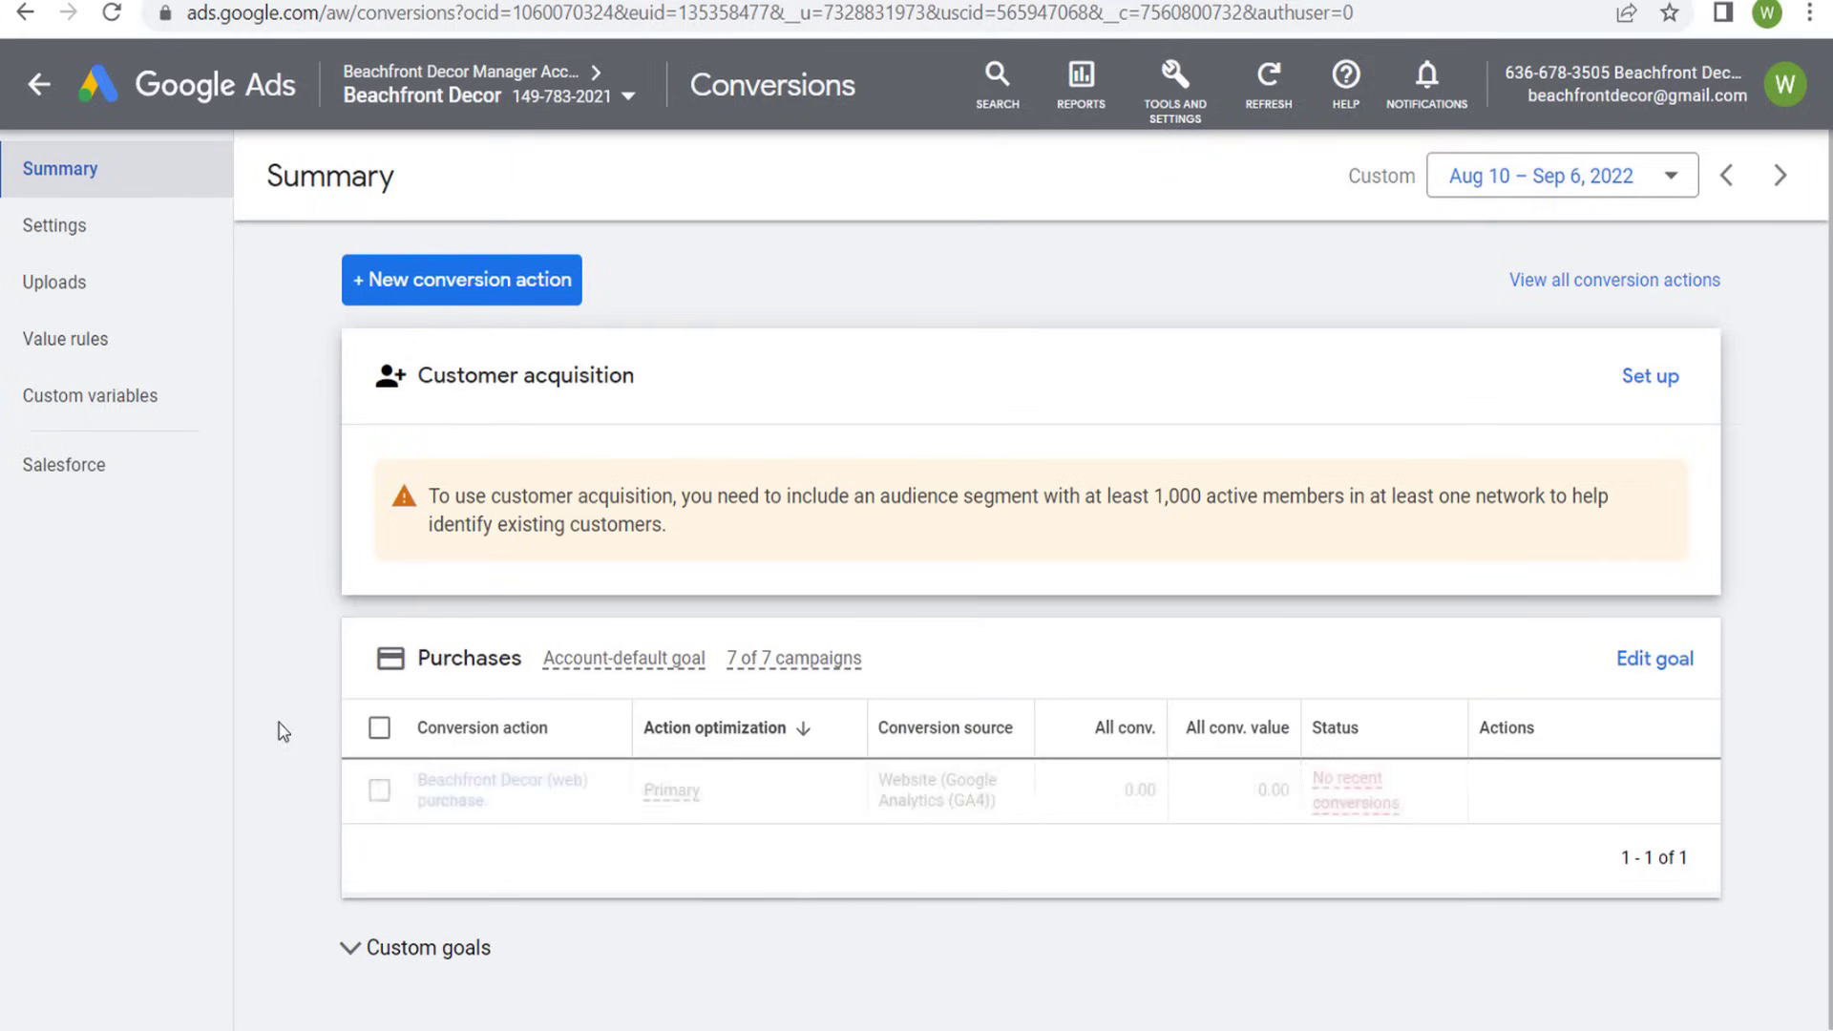
- Open the details of the Beachfront Decor (web) purchase conversion action to review its settings
{"action": "left_click", "coordinate": [471, 806]}
{"action": "right_click", "coordinate": [462, 798]}
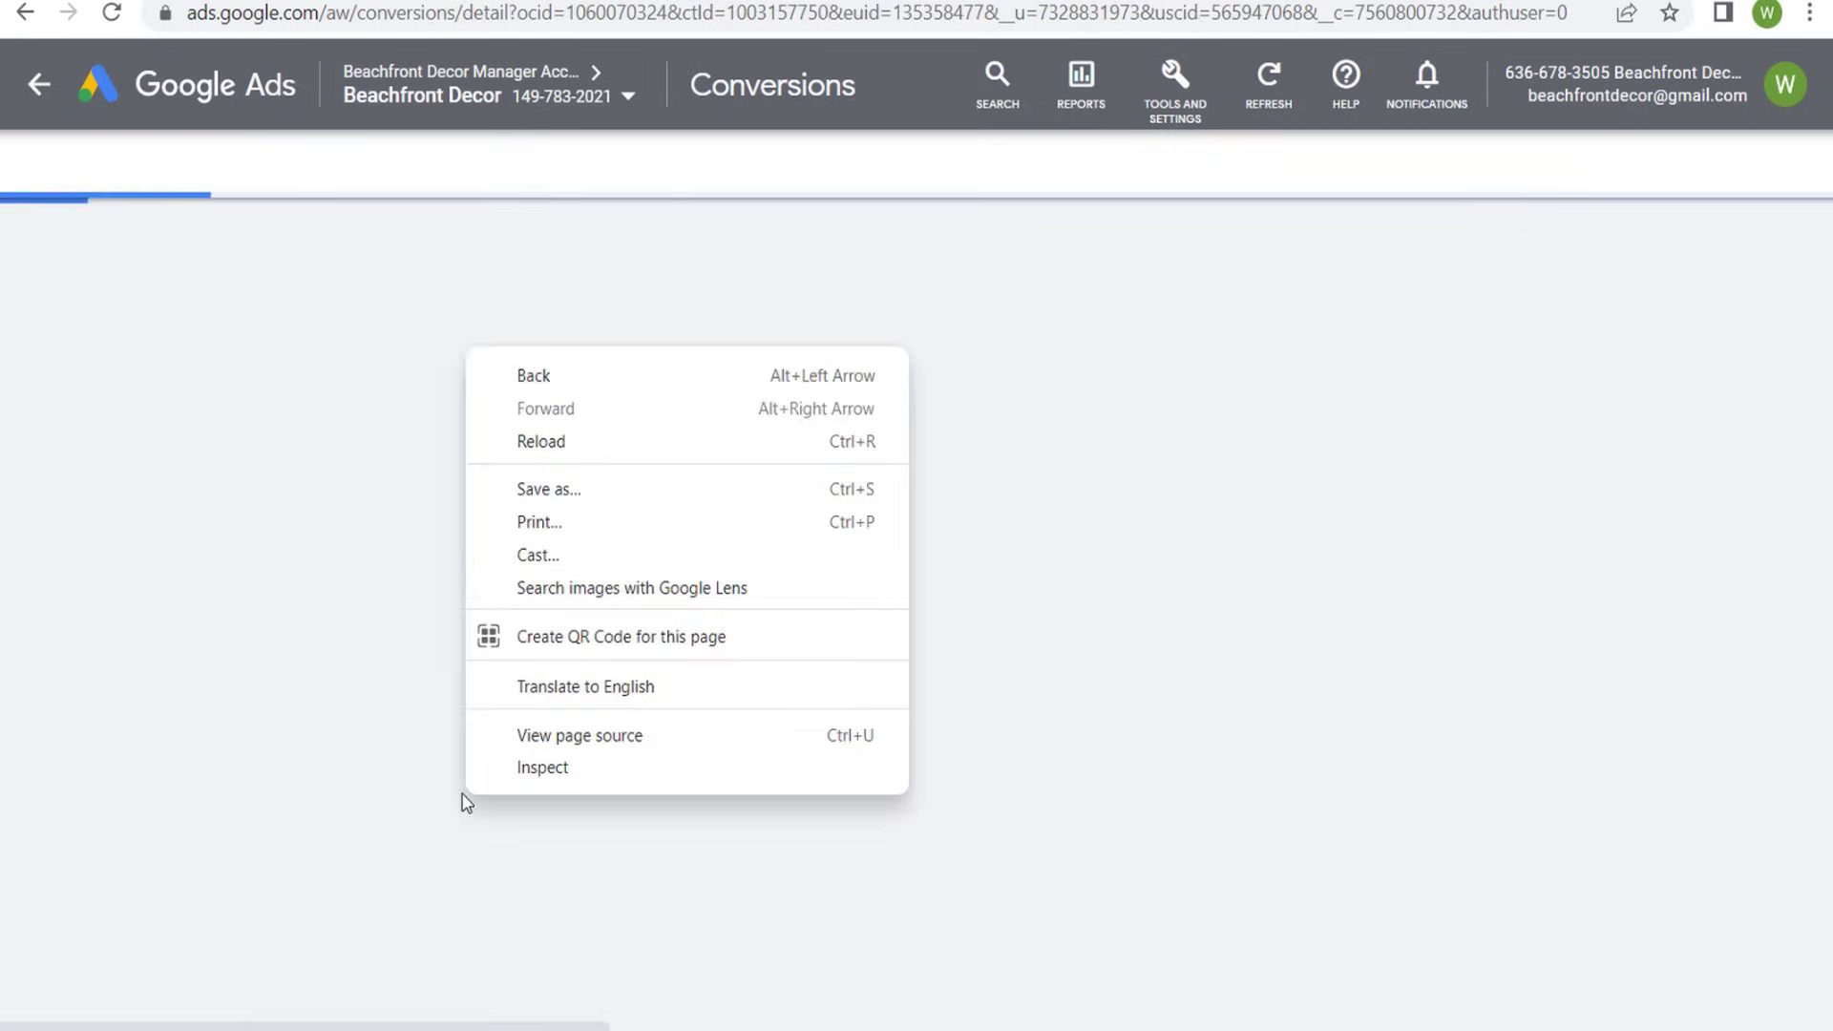
{"action": "left_click", "coordinate": [381, 789]}
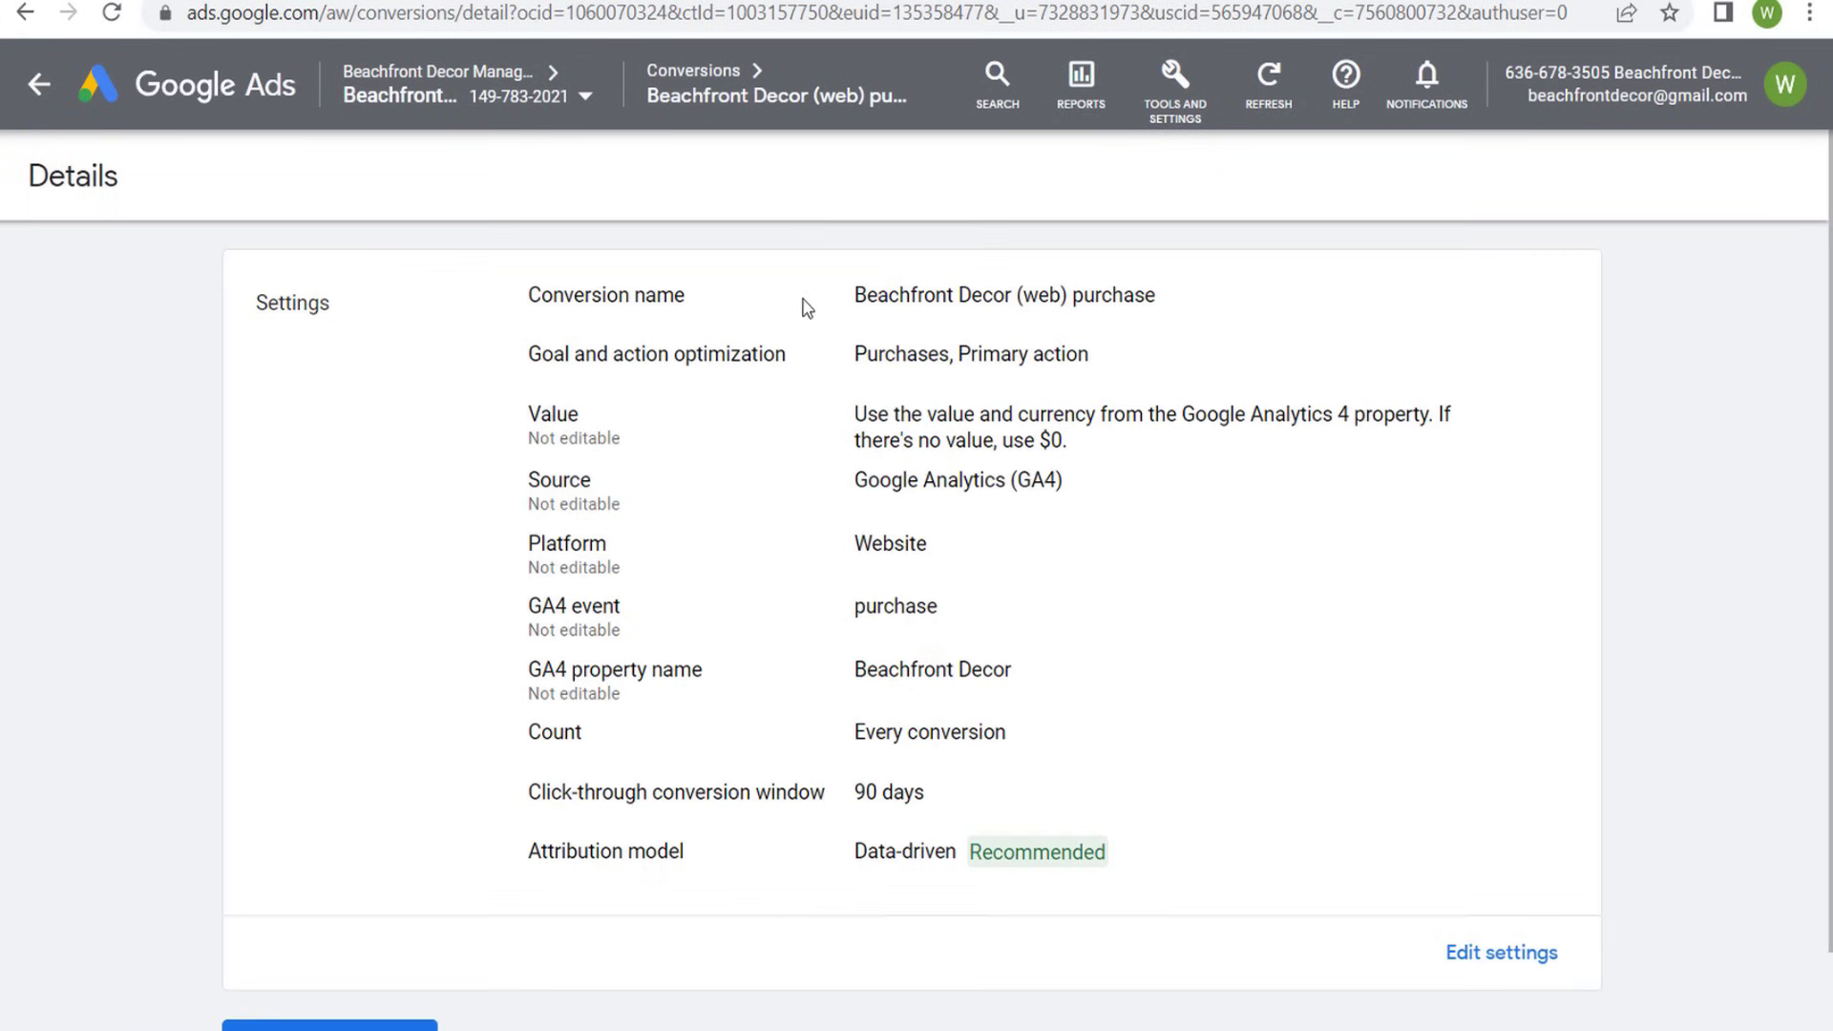
- Examine the purchase conversion action's editable settings, including goal optimization, value and source, and return to the conversions summary
{"action": "left_click", "coordinate": [1486, 966]}
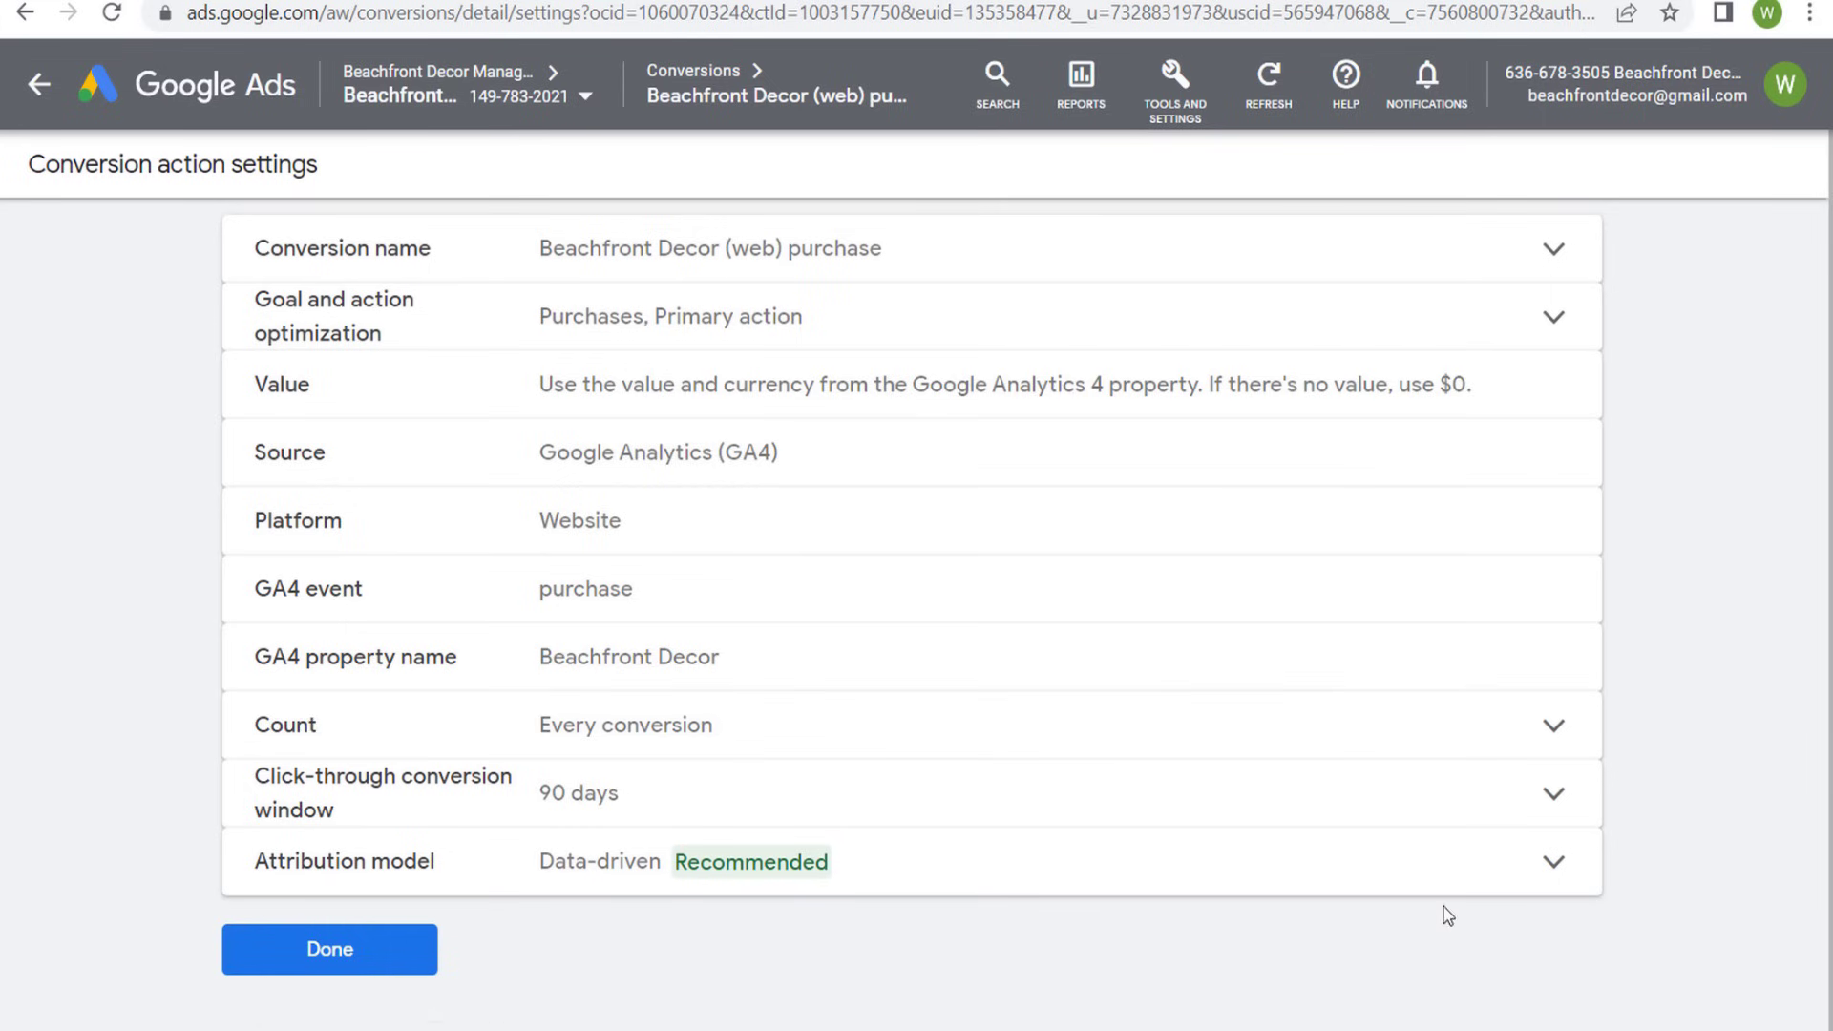
{"action": "left_click", "coordinate": [962, 333]}
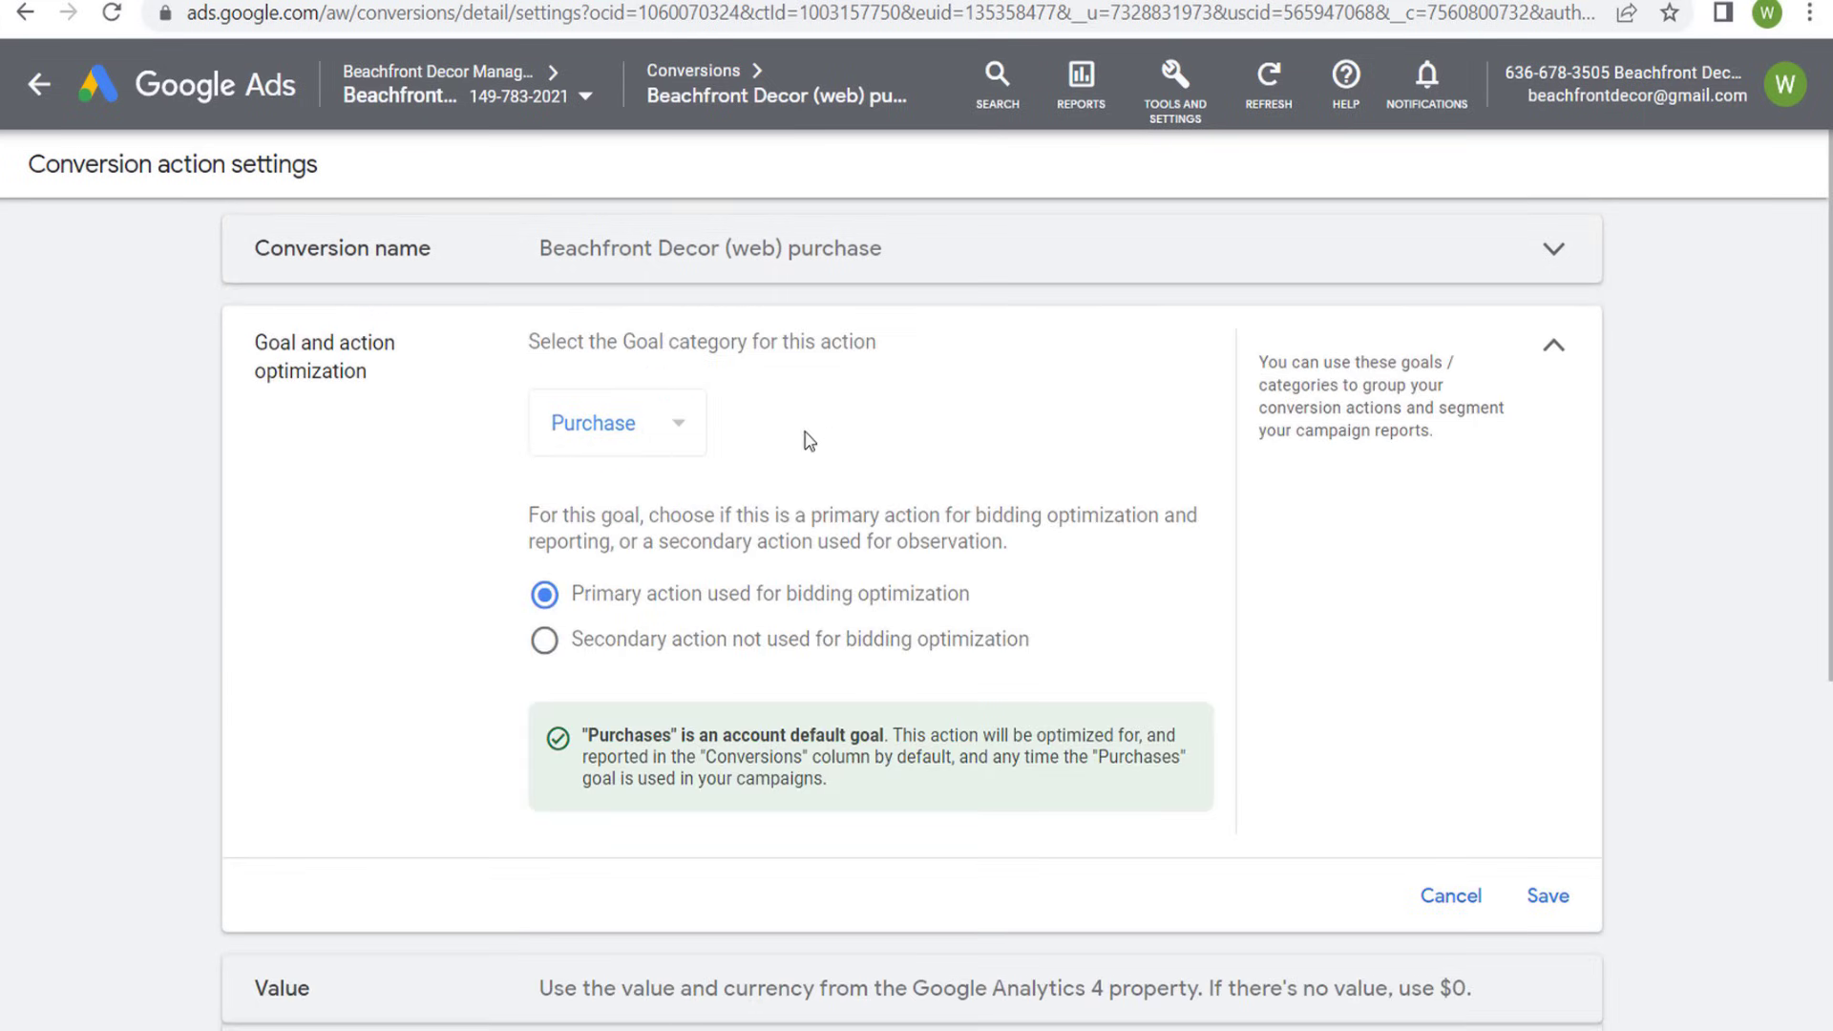
{"action": "scroll", "coordinate": [810, 441], "scroll_direction": "down", "scroll_amount": 3}
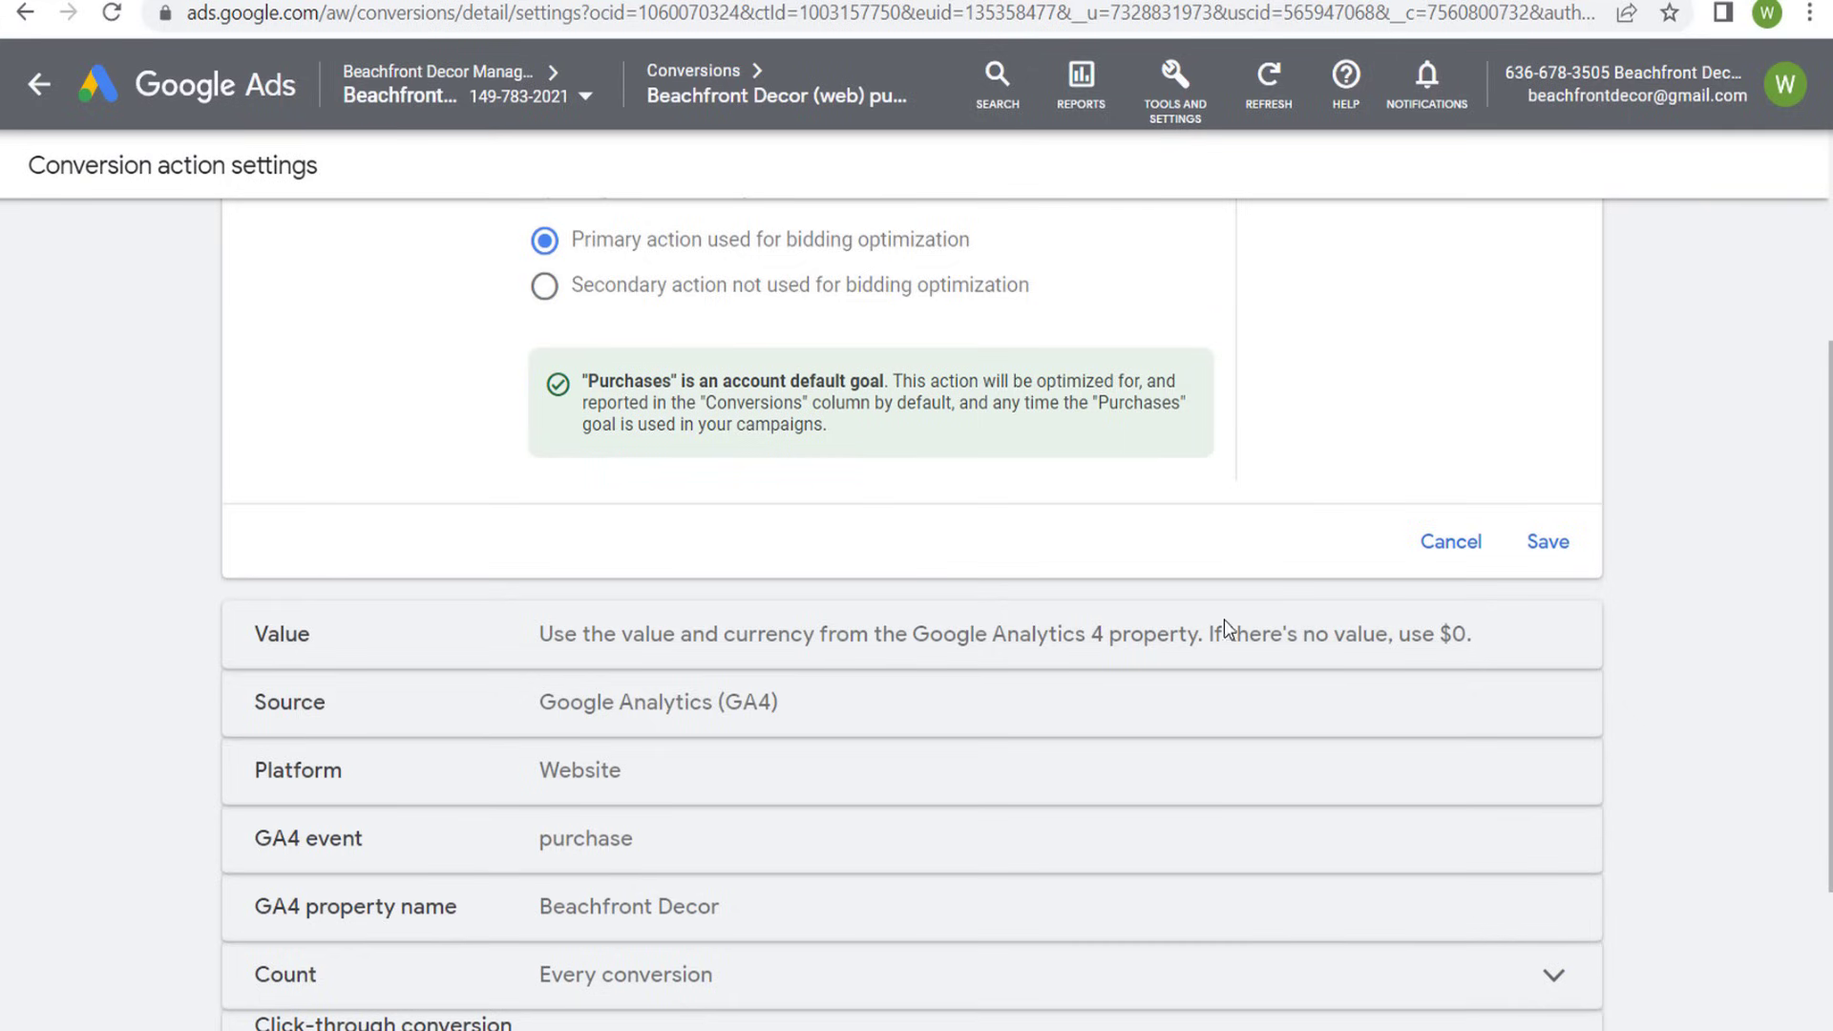
{"action": "left_click_drag", "start_coordinate": [771, 646], "coordinate": [1200, 647]}
{"action": "left_click", "coordinate": [1207, 640]}
{"action": "left_click_drag", "start_coordinate": [541, 714], "coordinate": [868, 707]}
{"action": "left_click", "coordinate": [868, 707]}
{"action": "scroll", "coordinate": [871, 678], "scroll_direction": "down", "scroll_amount": 3}
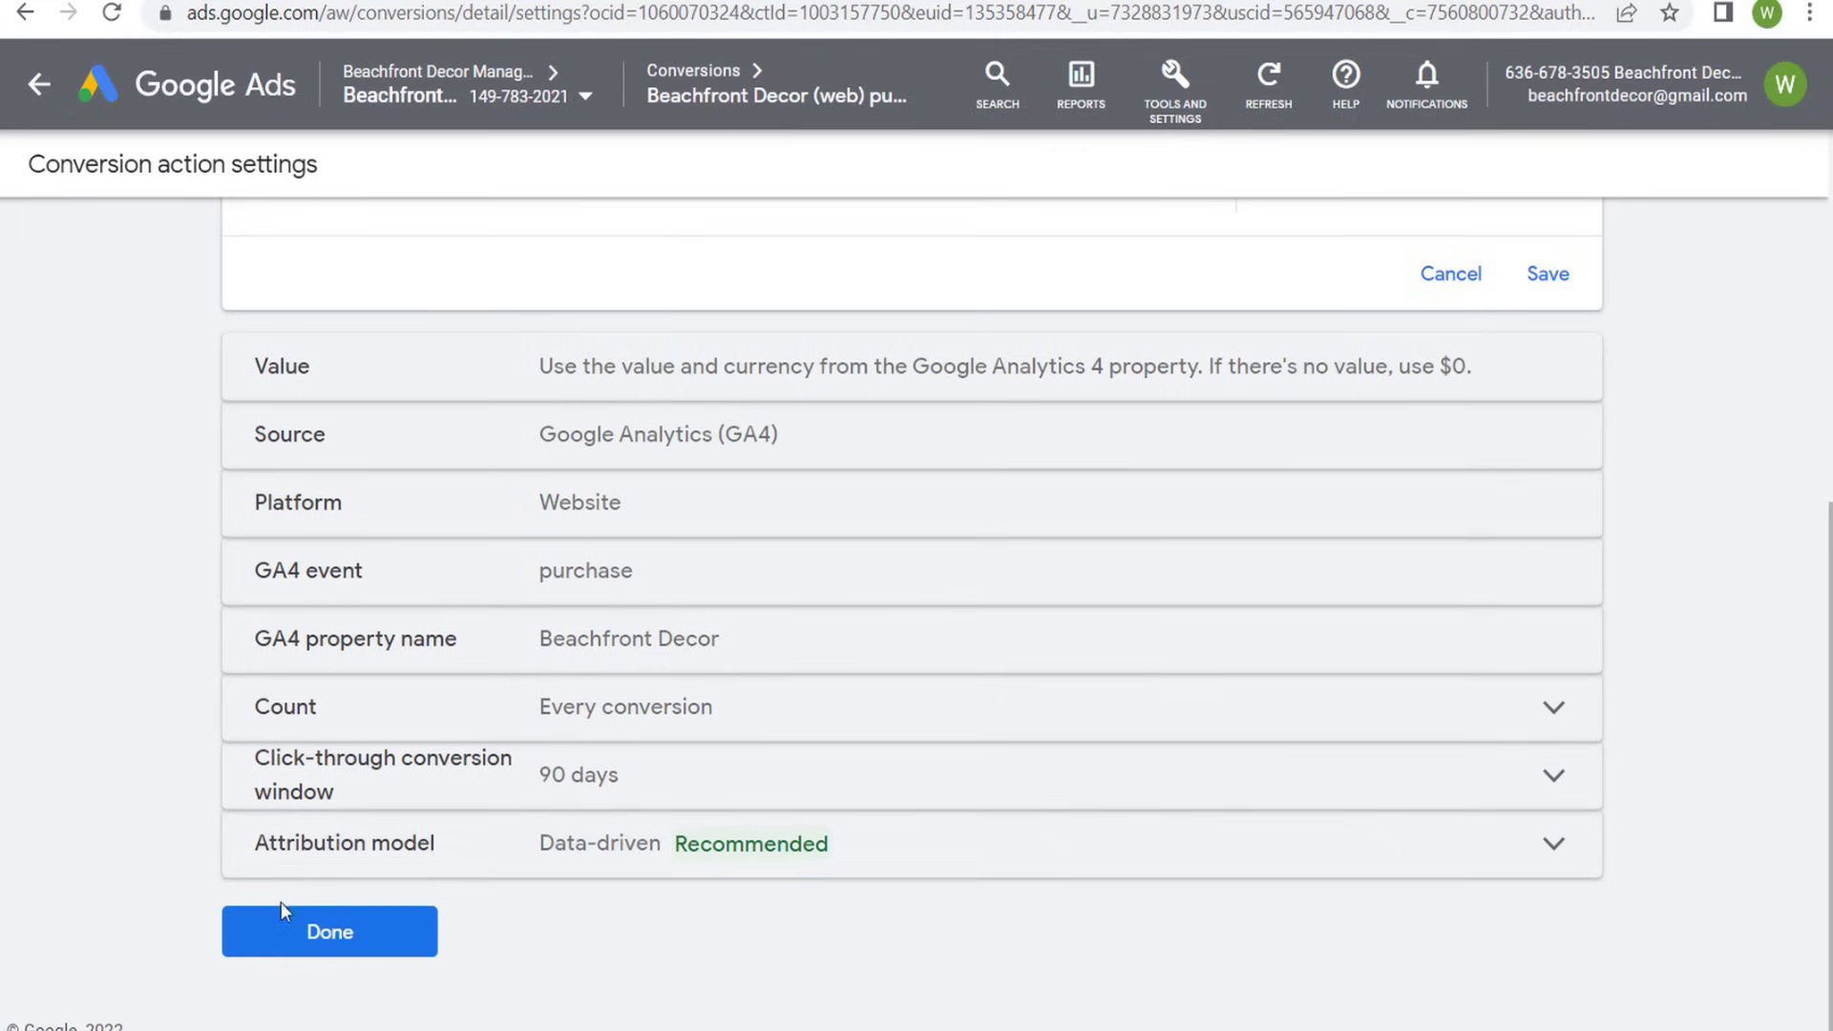
{"action": "left_click", "coordinate": [329, 933]}
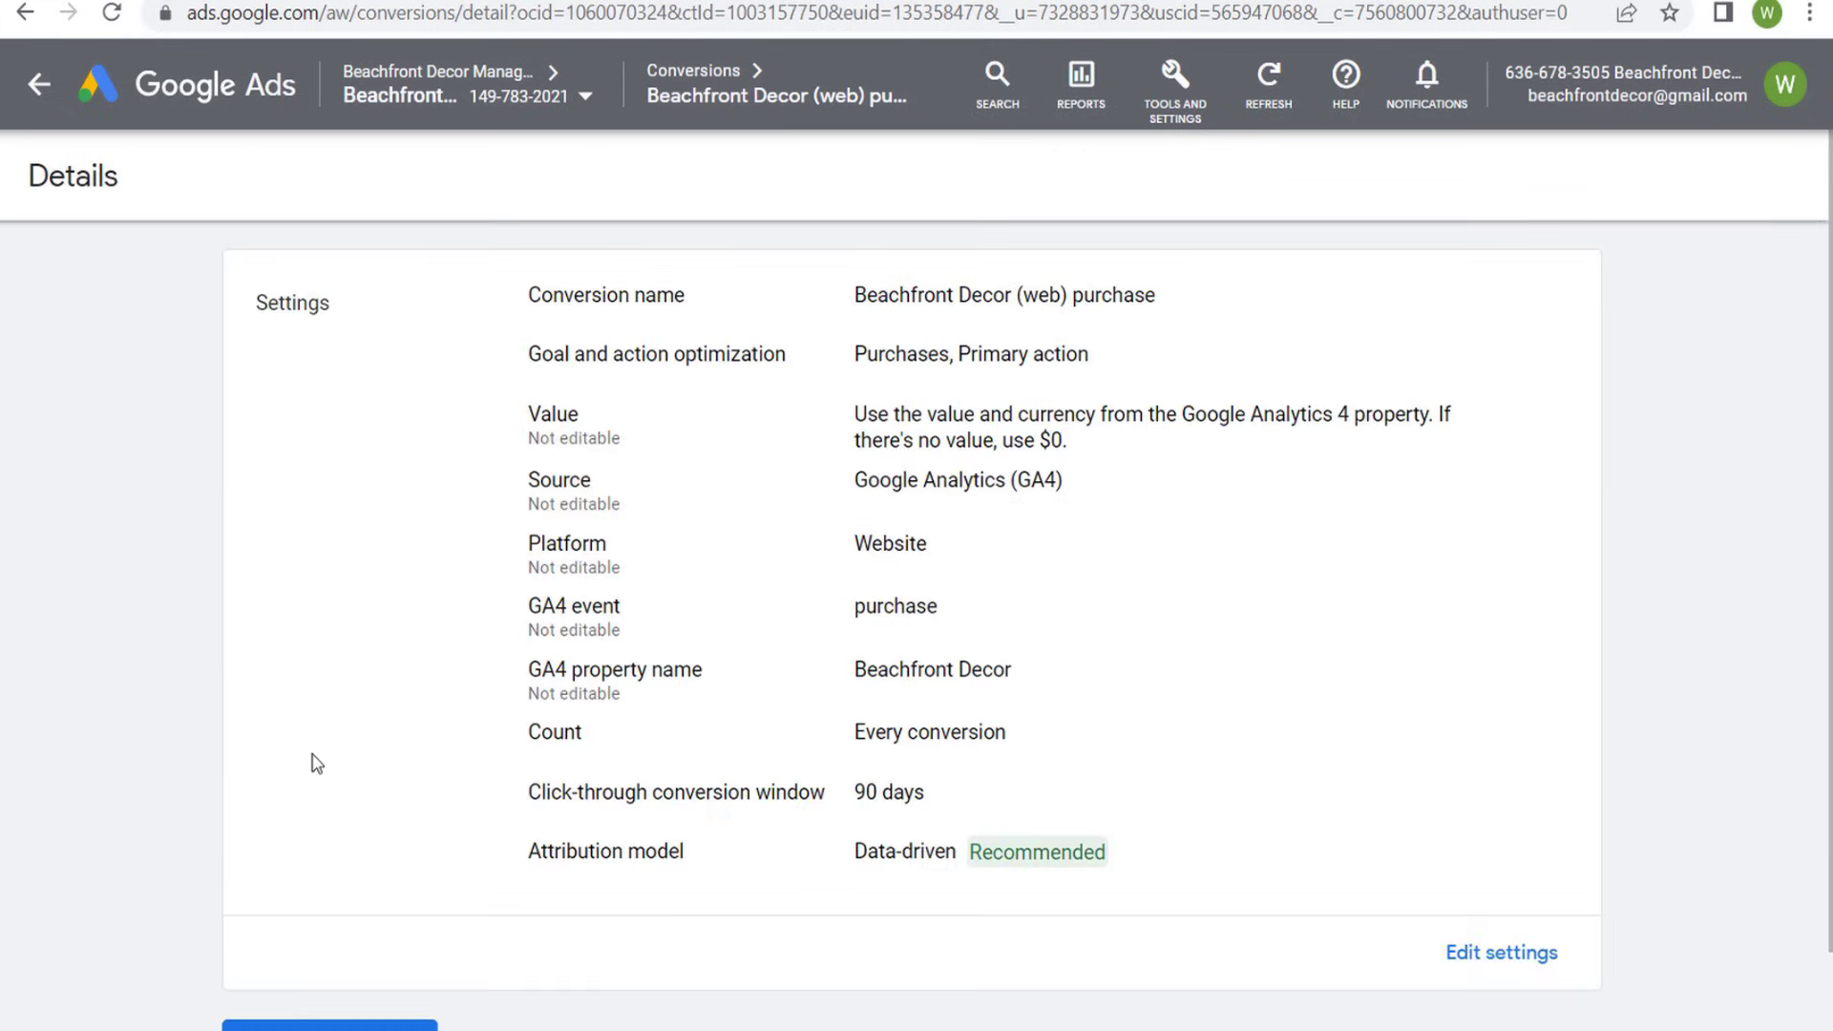
{"action": "scroll", "coordinate": [412, 724], "scroll_direction": "down", "scroll_amount": 1}
{"action": "left_click", "coordinate": [329, 932]}
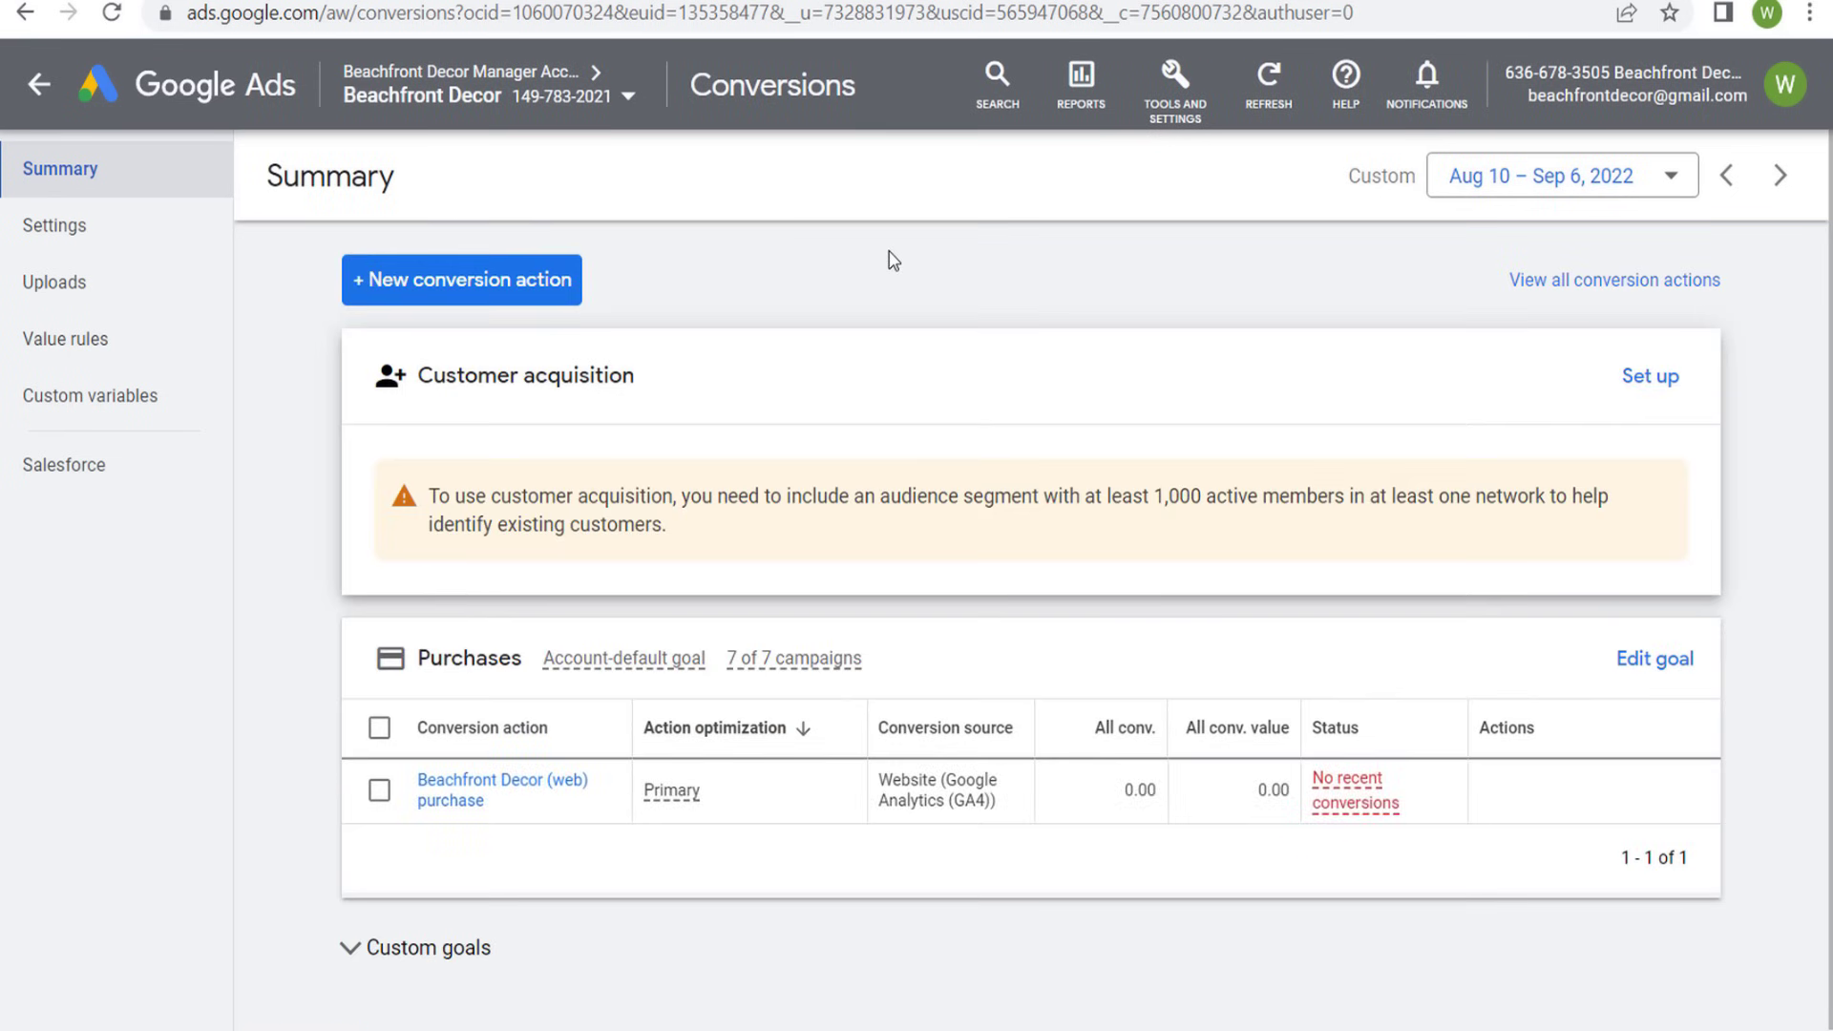
- Start a new website conversion action and scan the domain beachfrontdecor.com
{"action": "left_click", "coordinate": [363, 278]}
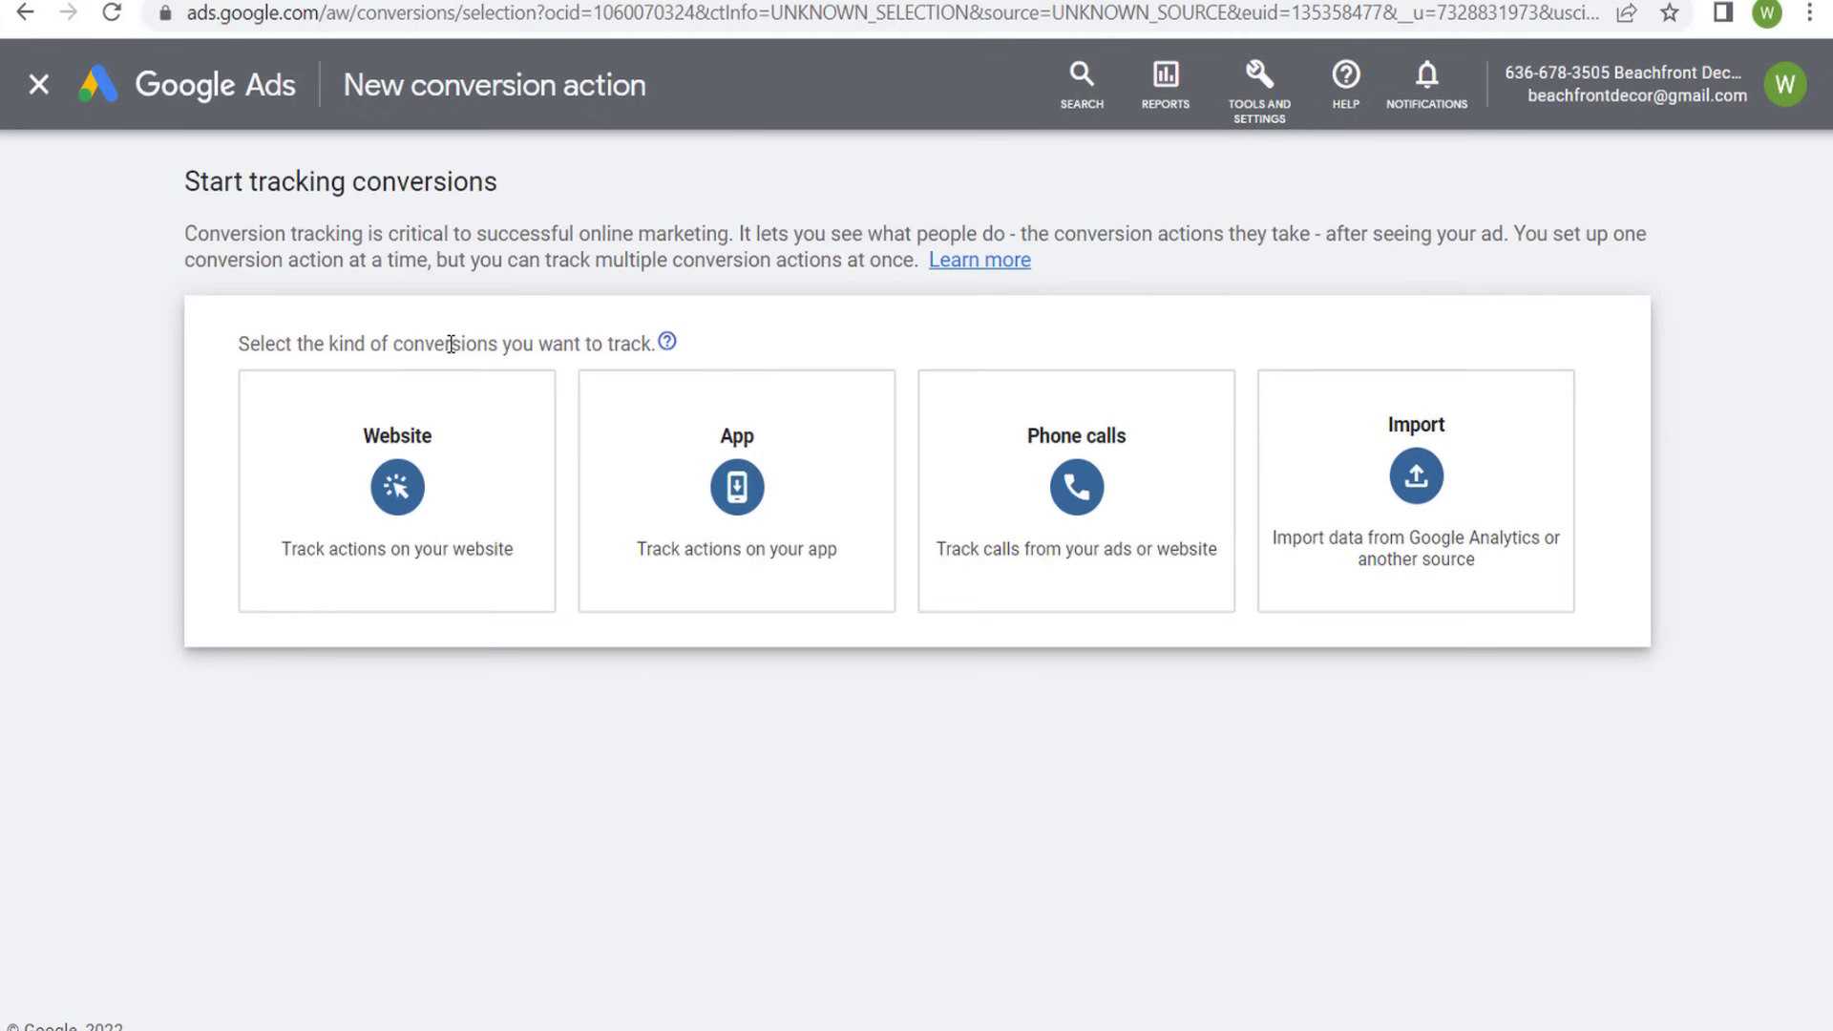
{"action": "left_click", "coordinate": [428, 491]}
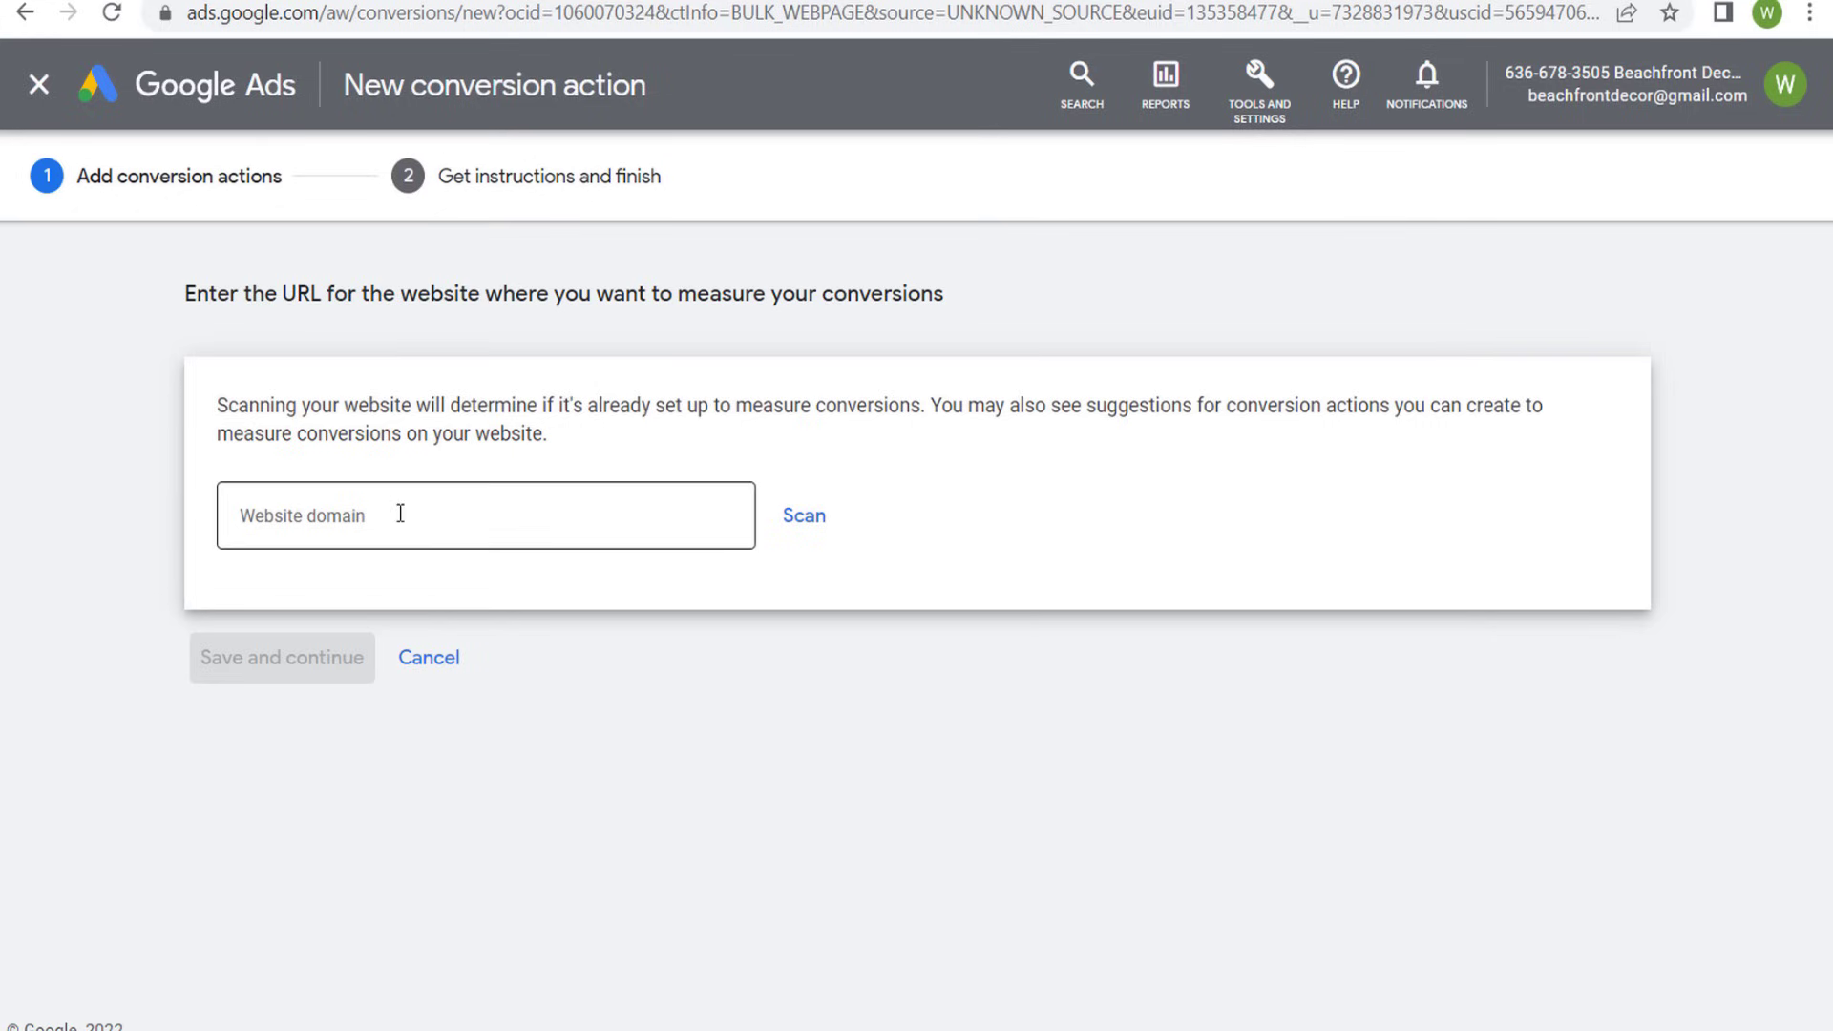
{"action": "left_click", "coordinate": [400, 514]}
{"action": "type", "text": "beach"}
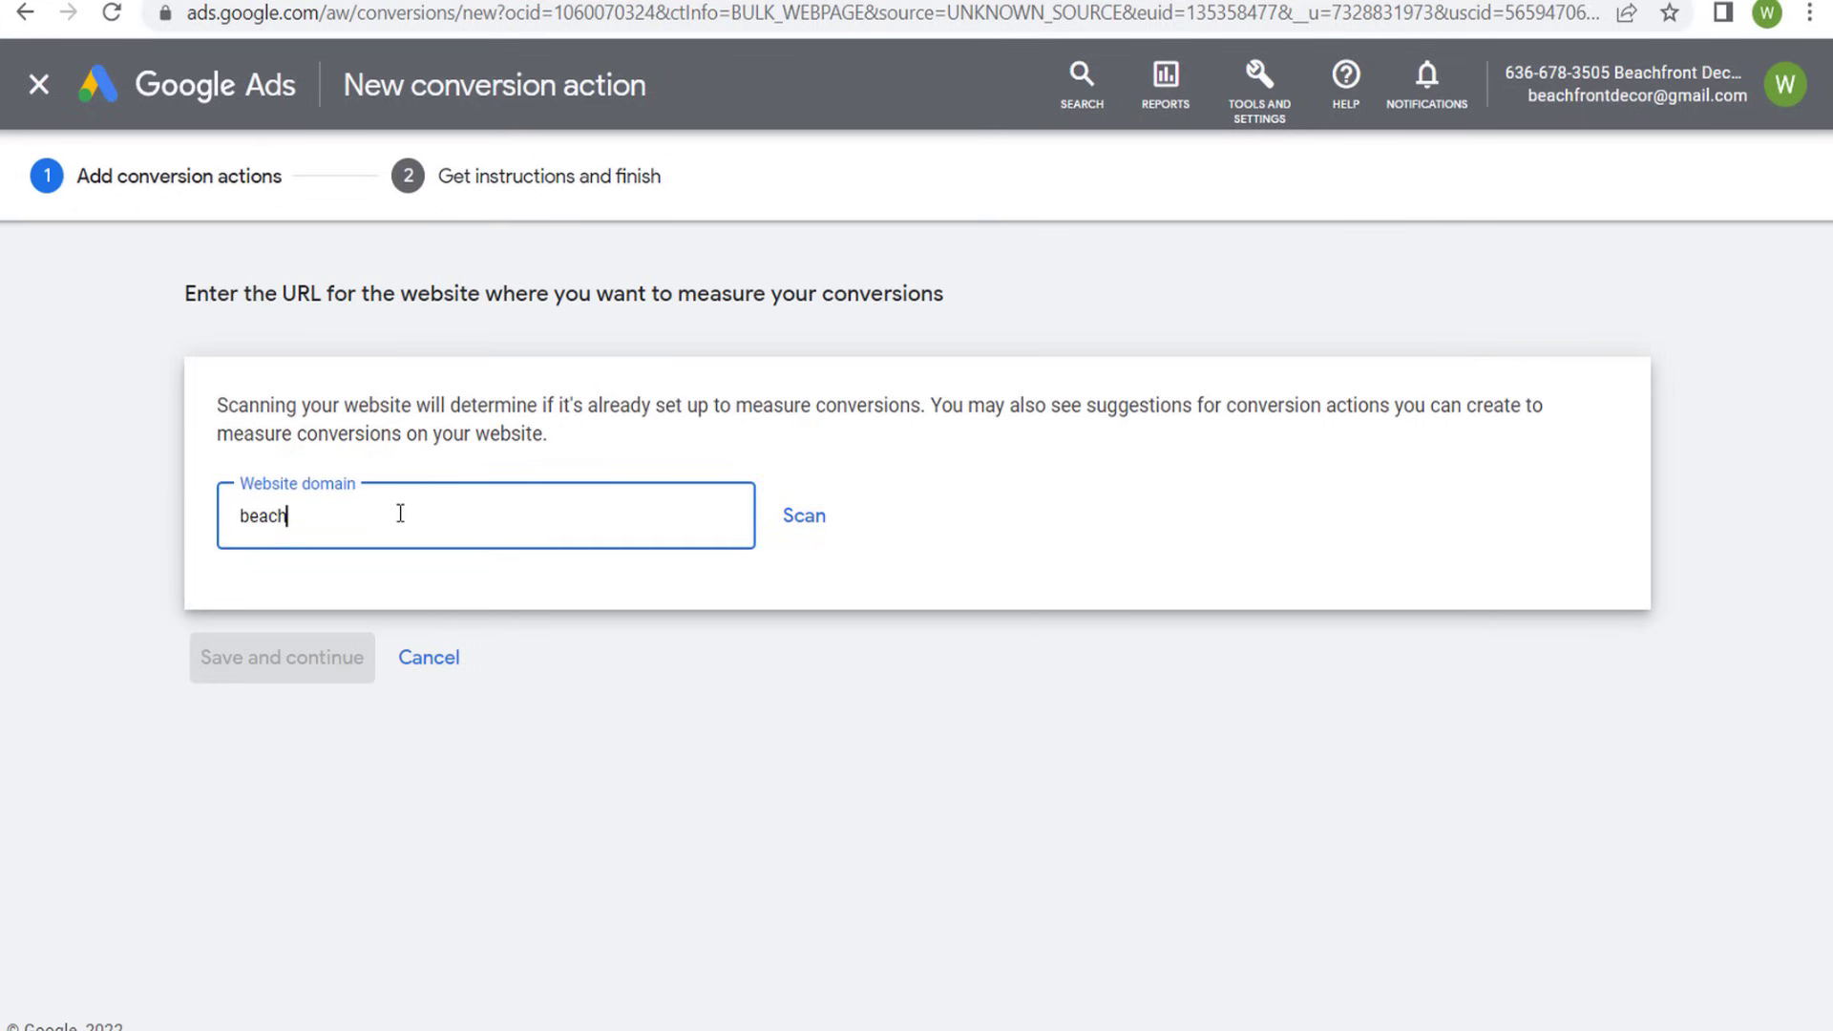
{"action": "type", "text": "frontdecor.com"}
{"action": "left_click", "coordinate": [110, 377]}
- Choose Book appointment as the conversion goal for the automatically created page load event
{"action": "scroll", "coordinate": [143, 363], "scroll_direction": "down", "scroll_amount": 4}
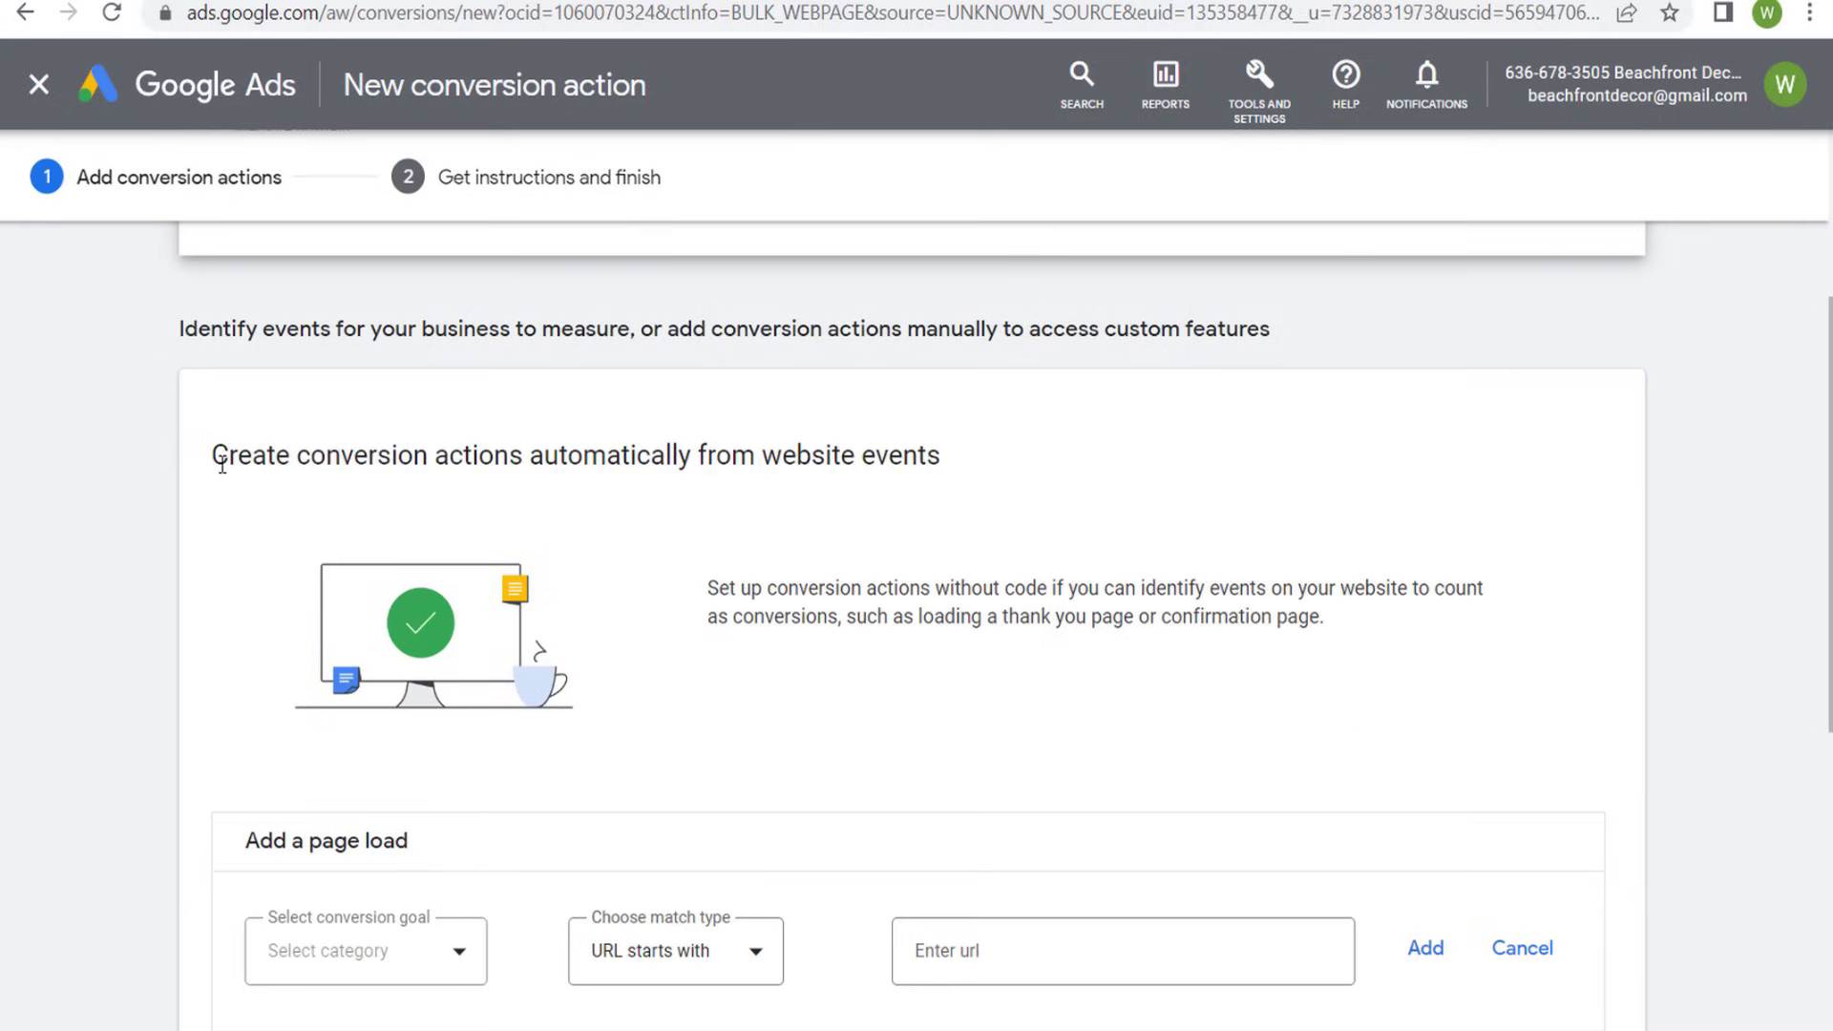
{"action": "left_click_drag", "start_coordinate": [221, 465], "coordinate": [911, 448]}
{"action": "left_click", "coordinate": [1055, 480]}
{"action": "scroll", "coordinate": [787, 458], "scroll_direction": "down", "scroll_amount": 4}
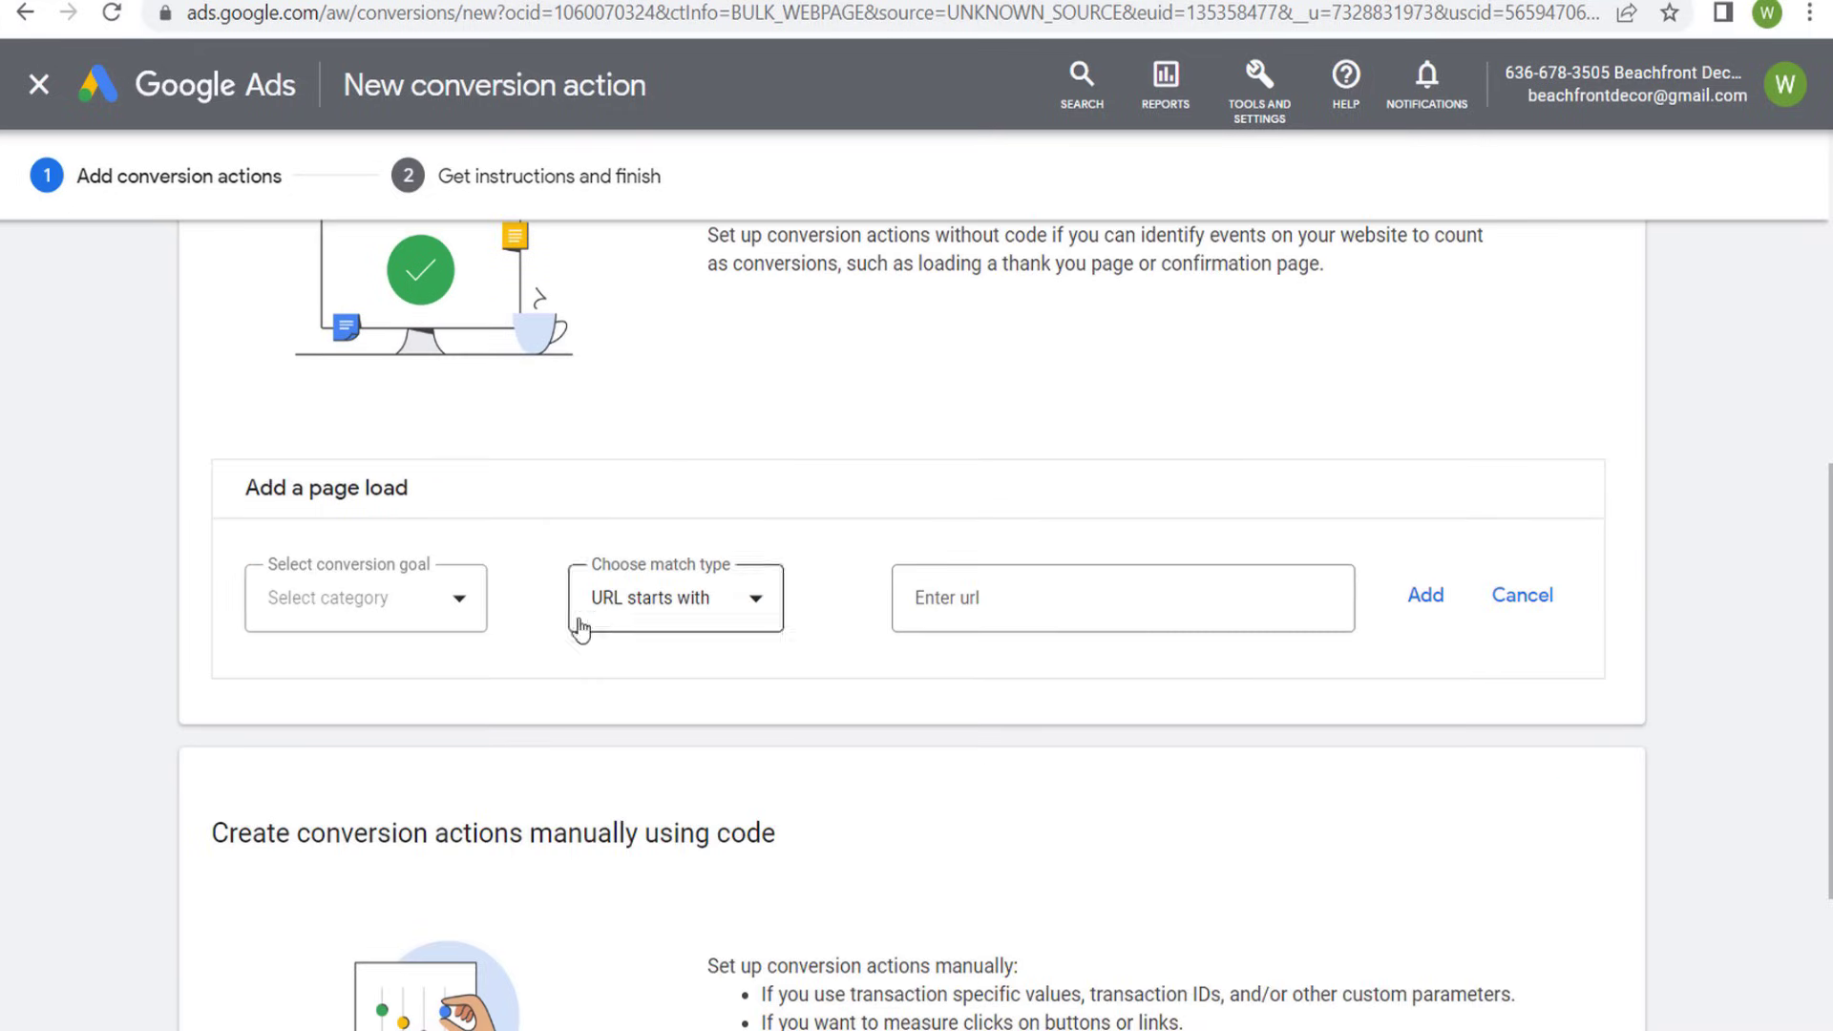
{"action": "left_click", "coordinate": [399, 615]}
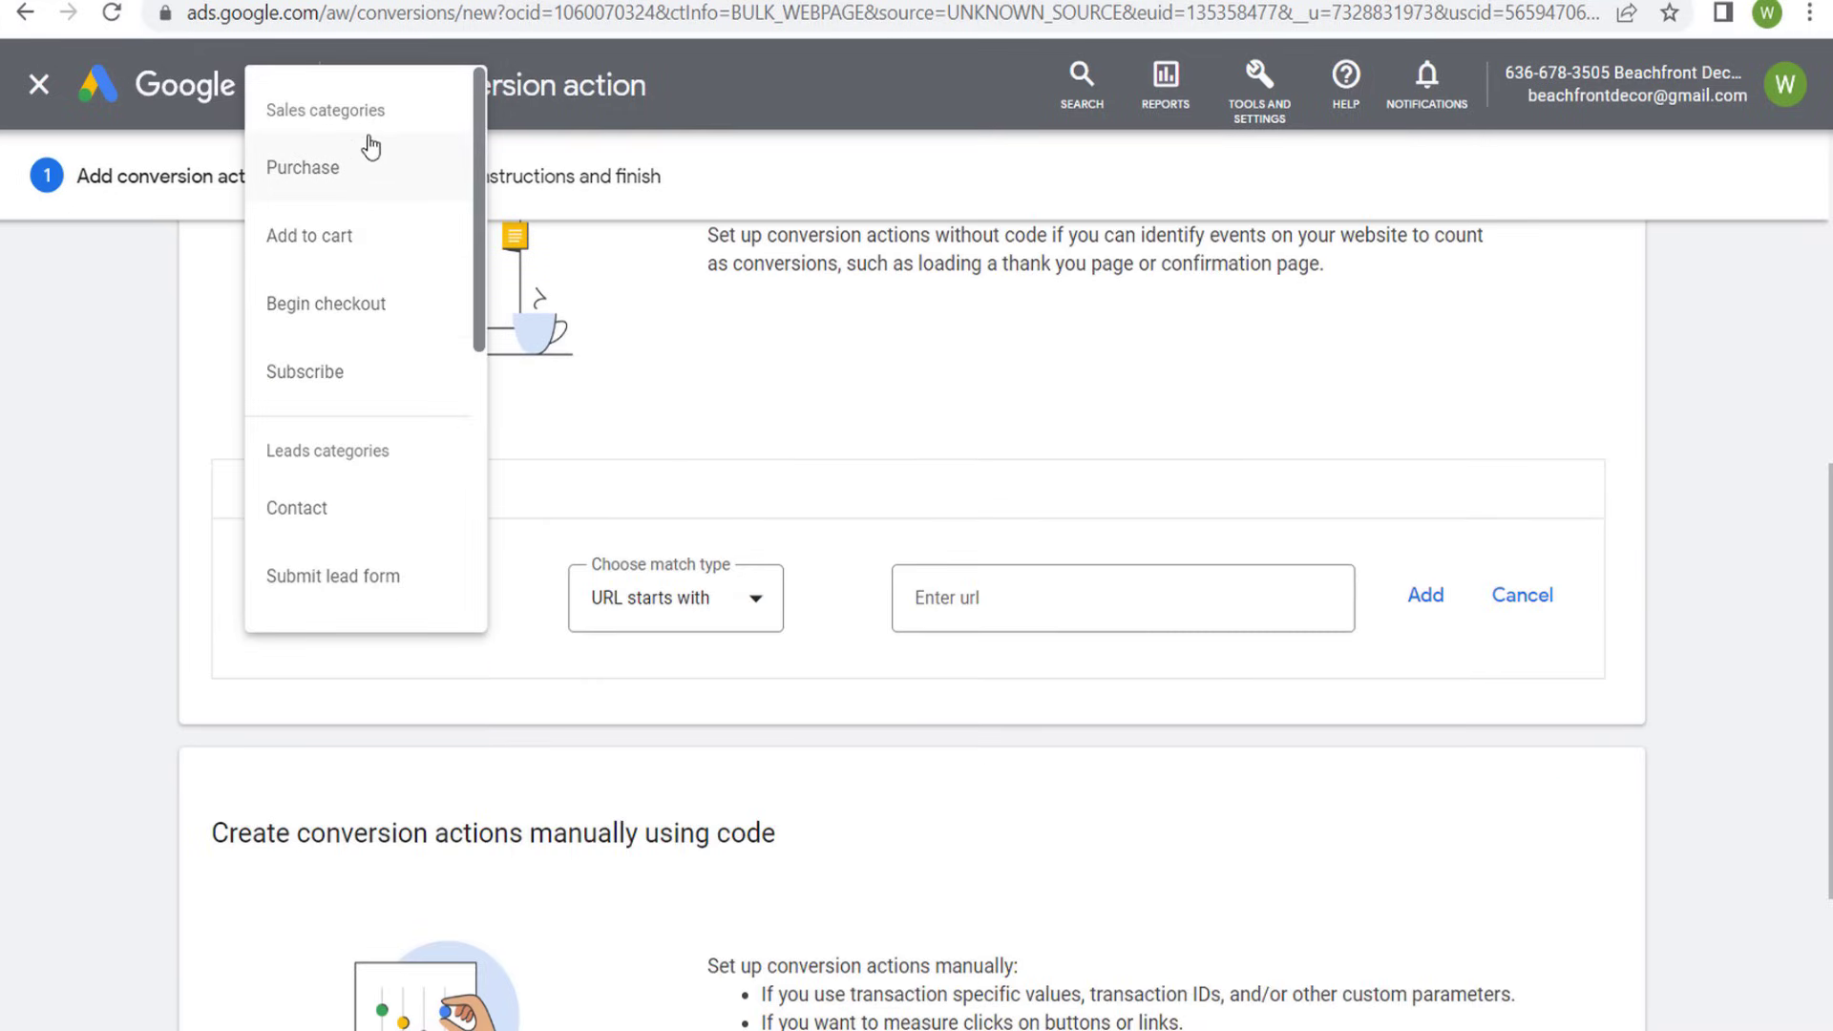
{"action": "scroll", "coordinate": [344, 487], "scroll_direction": "down", "scroll_amount": 3}
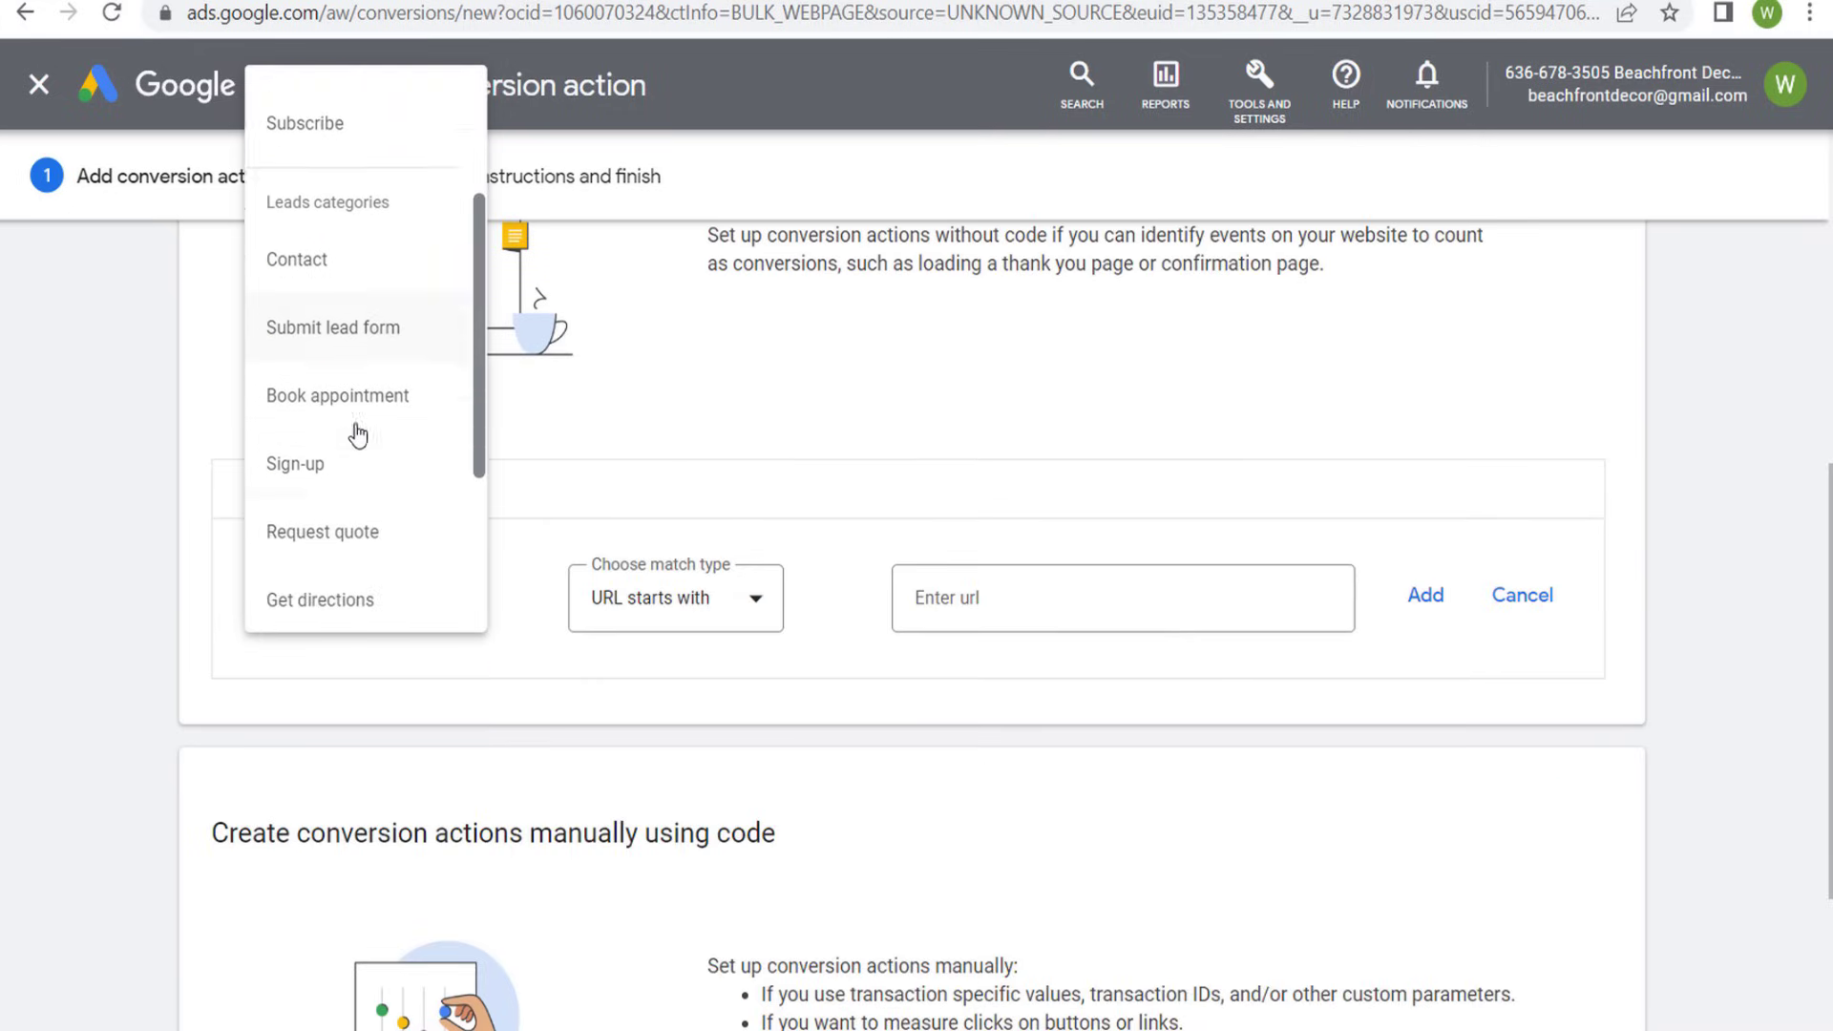
{"action": "scroll", "coordinate": [357, 435], "scroll_direction": "down", "scroll_amount": 1}
{"action": "left_click", "coordinate": [359, 360]}
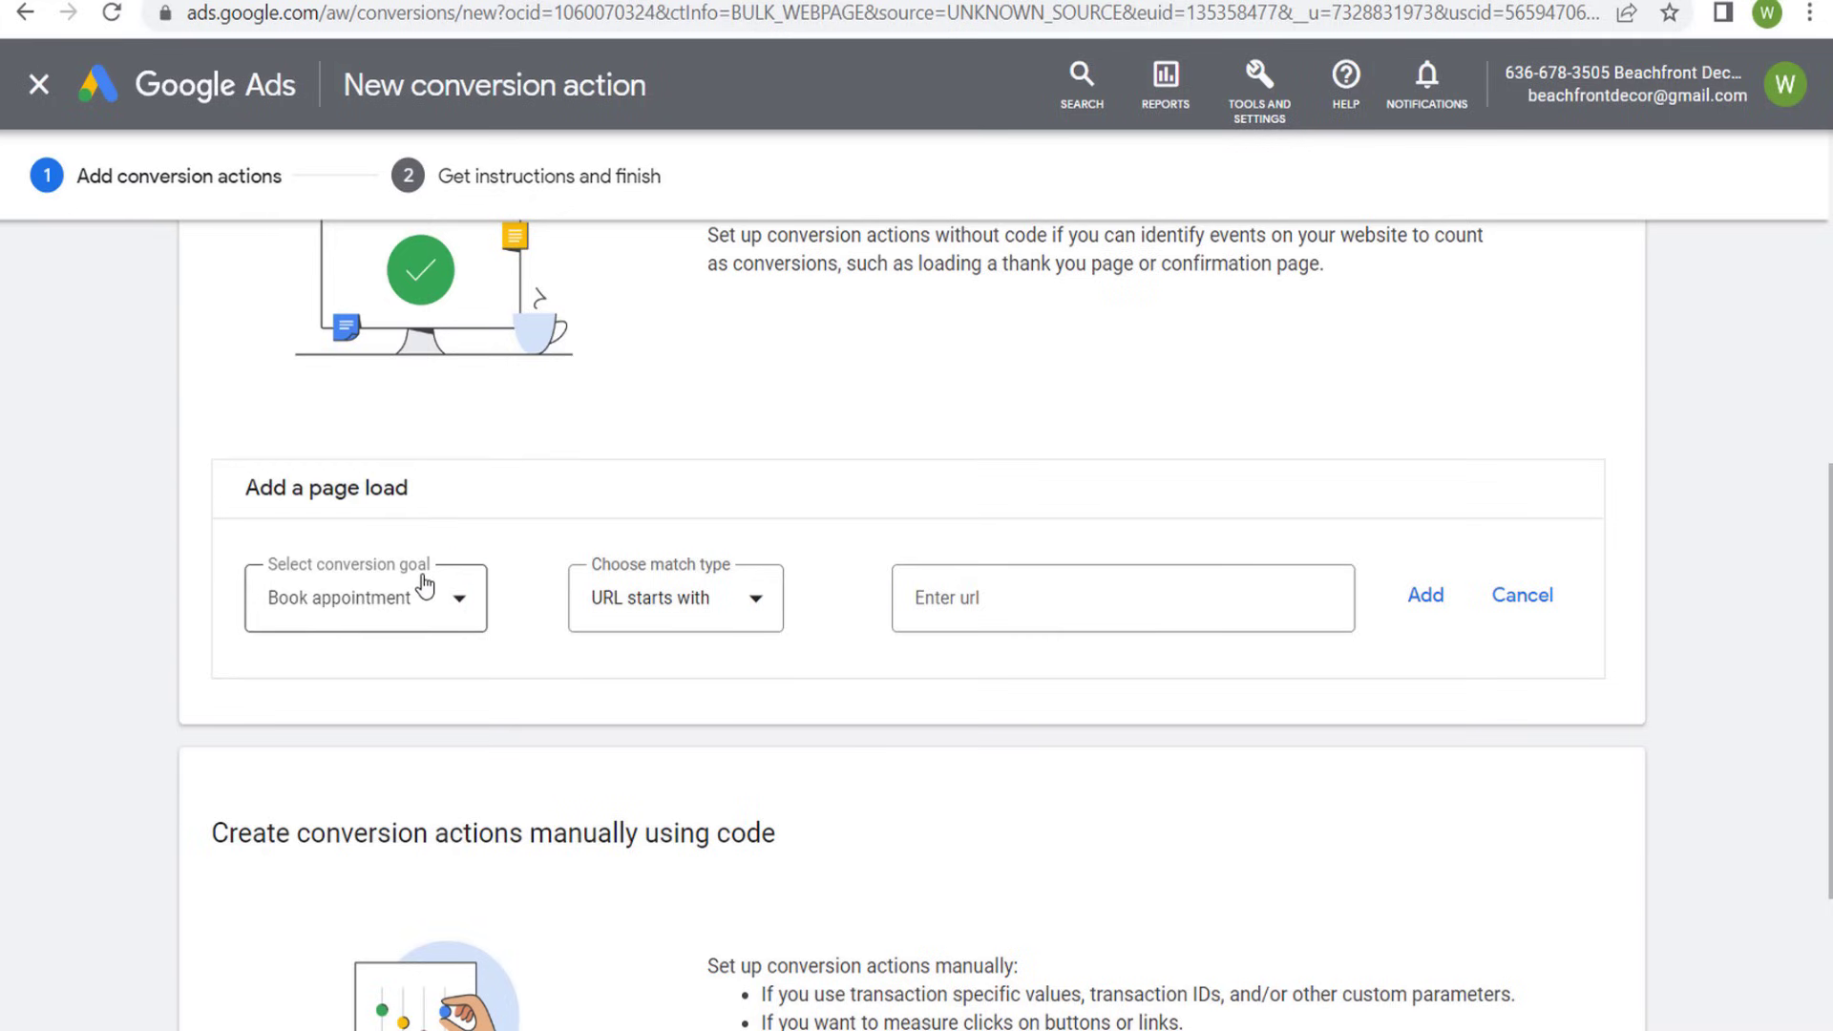
- Set the page load event's match type to URL contains with /appointment-confirmation/ and add the event
{"action": "left_click", "coordinate": [738, 593]}
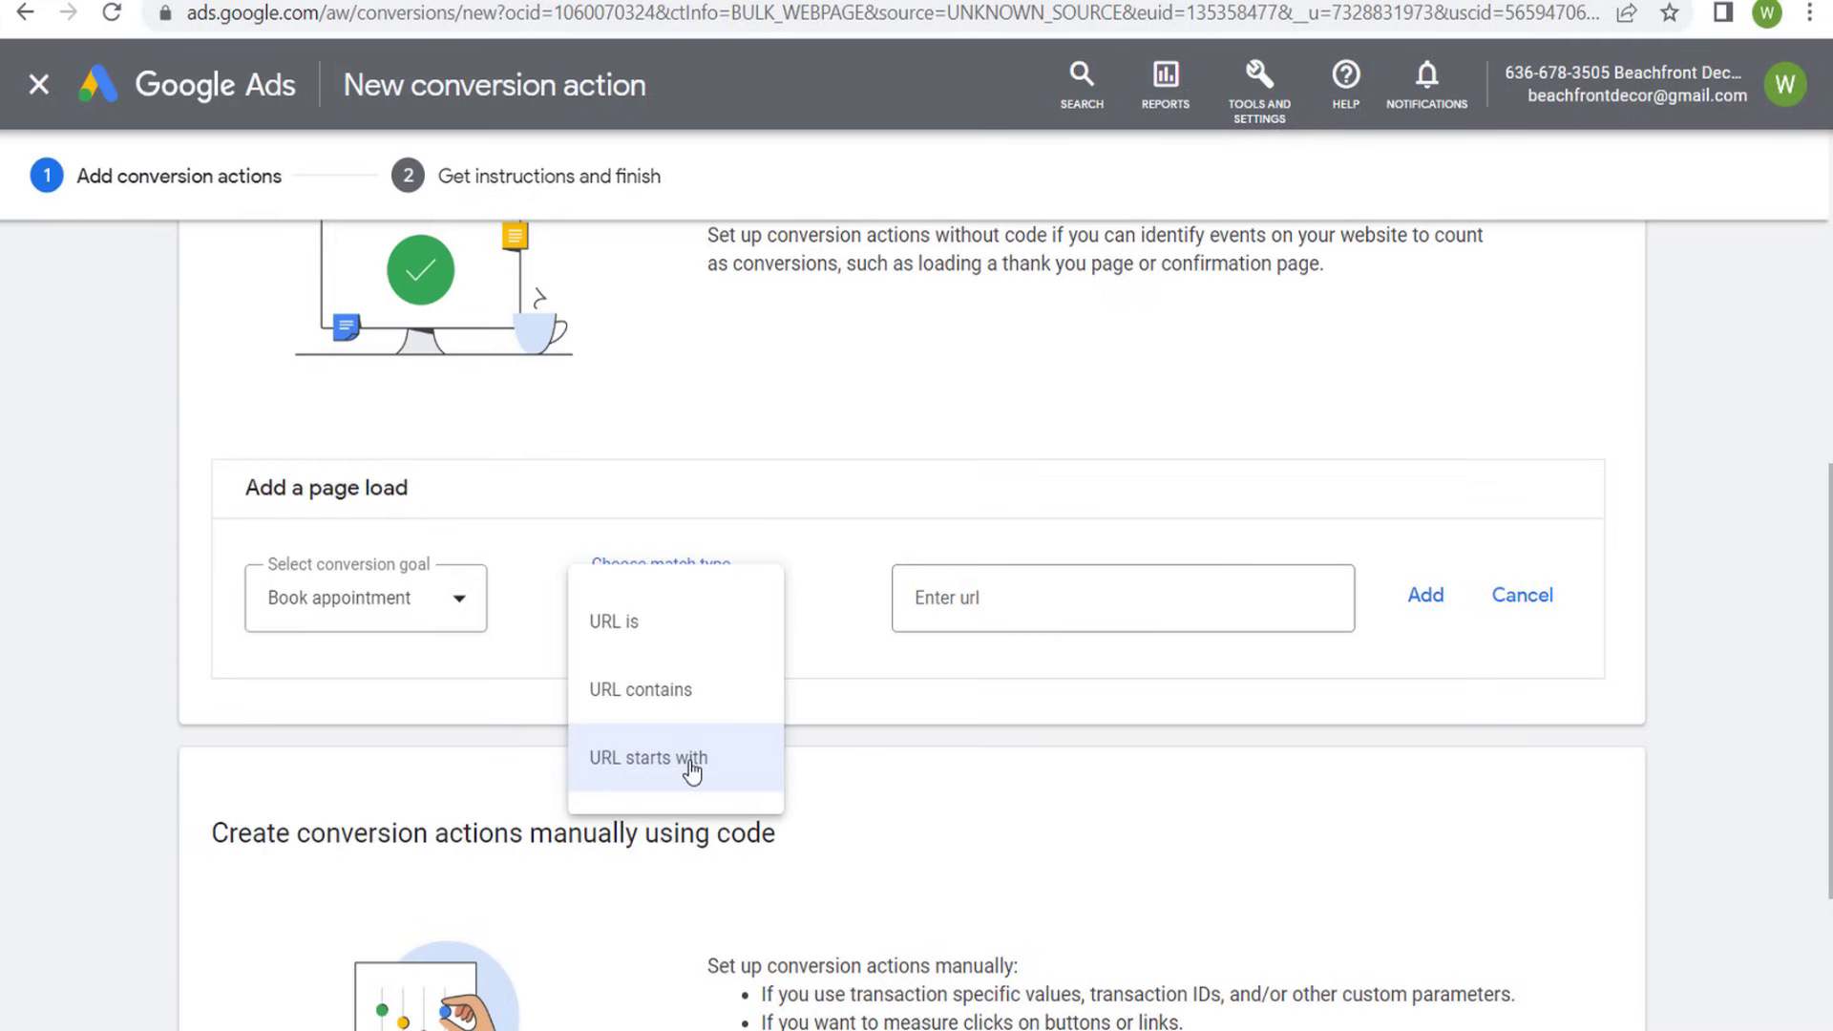
{"action": "left_click", "coordinate": [703, 707]}
{"action": "left_click", "coordinate": [1000, 603]}
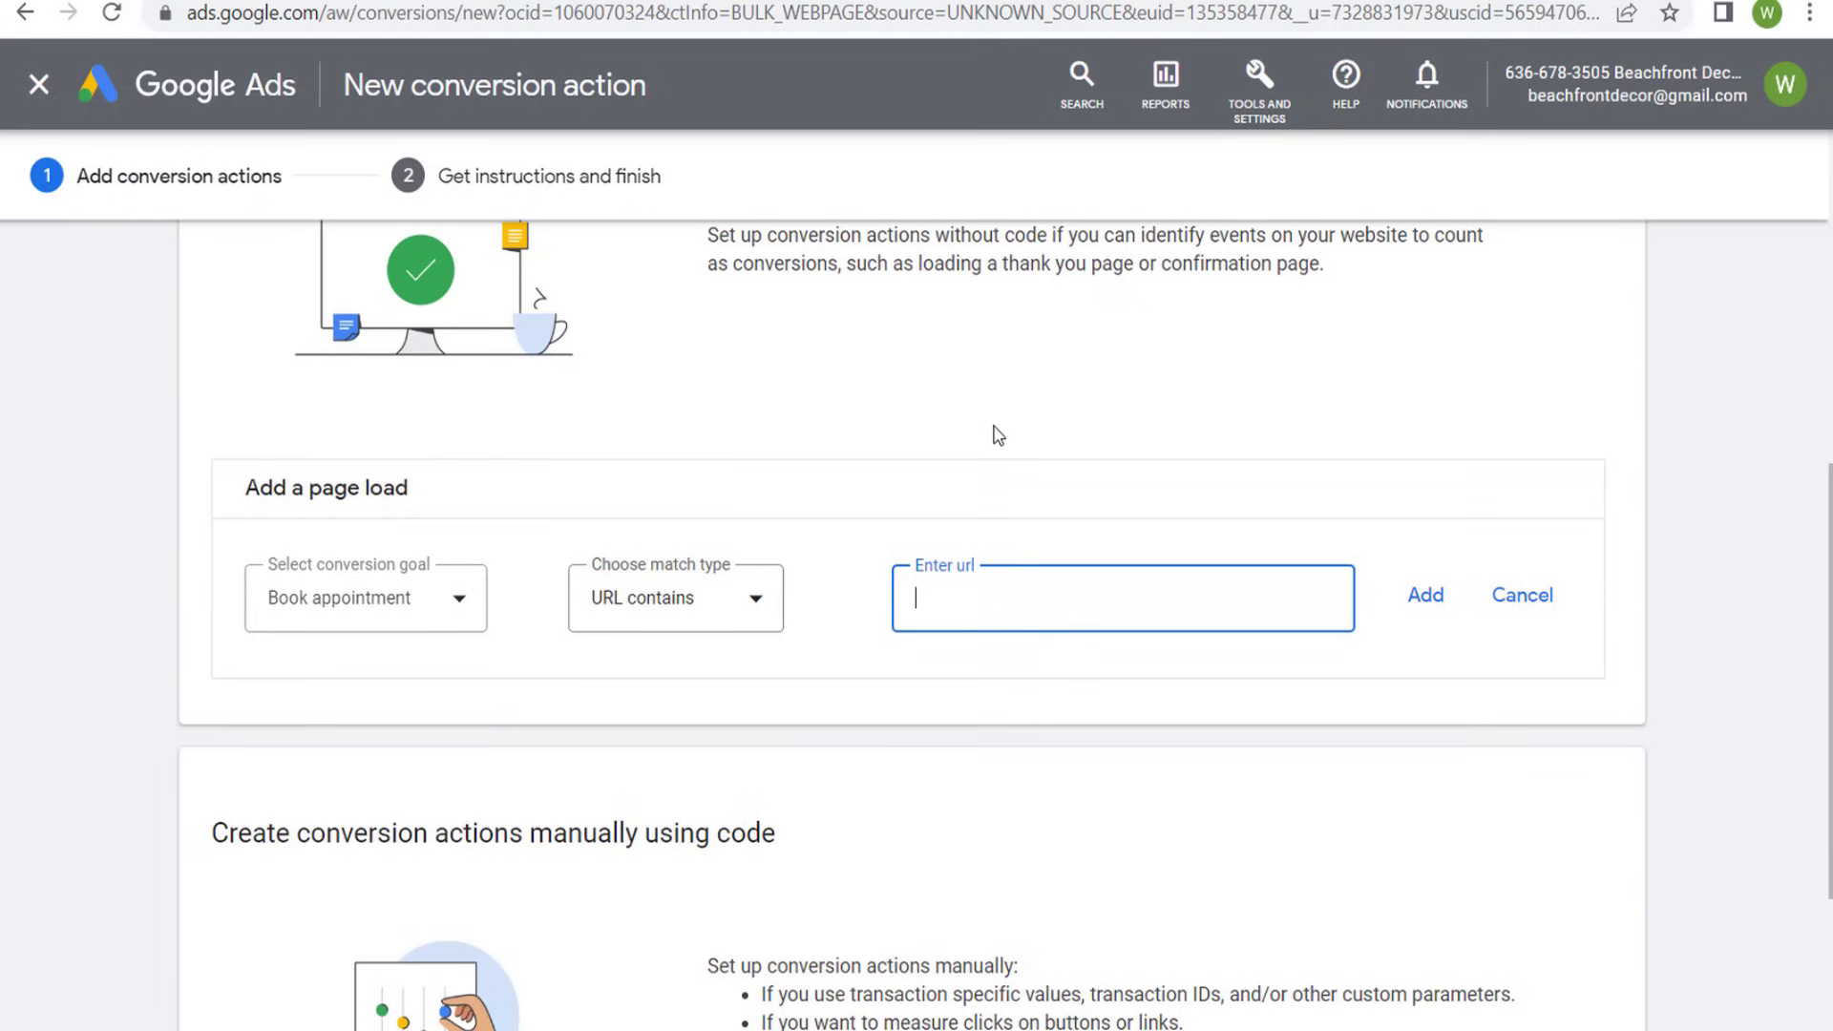
{"action": "type", "text": "/appointment-confirmation/"}
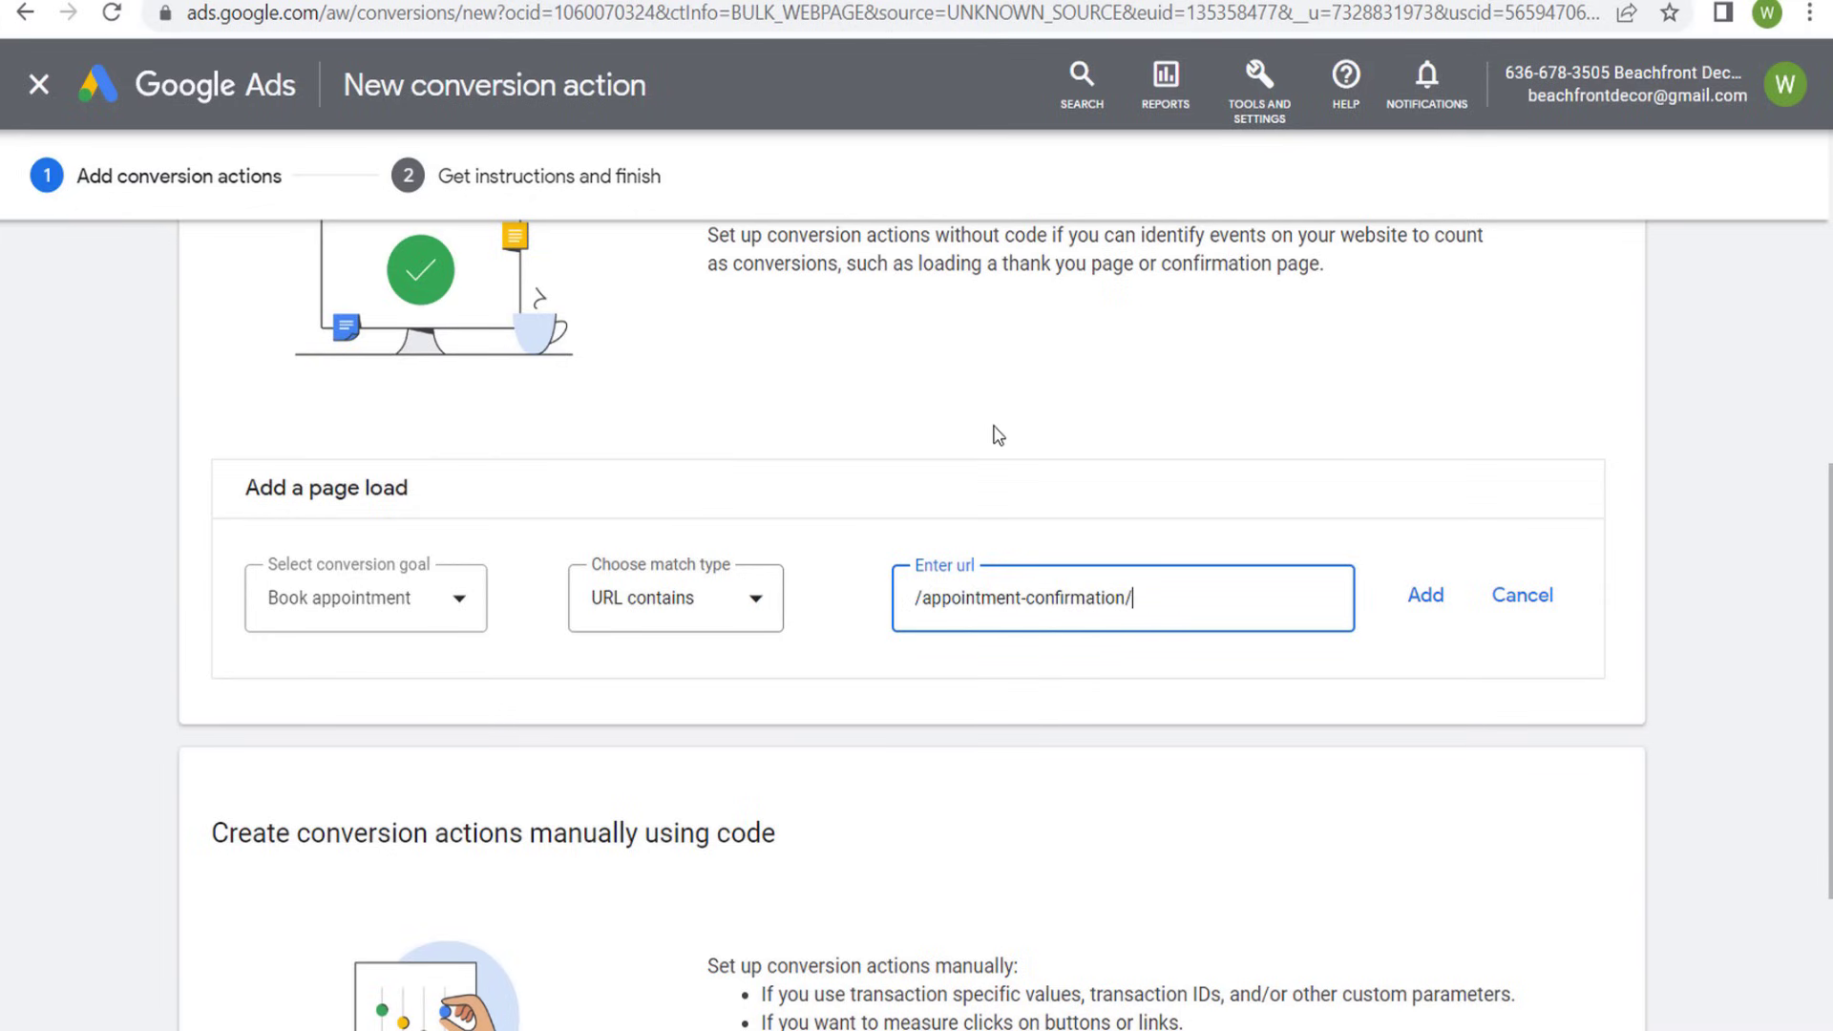
{"action": "left_click", "coordinate": [1409, 610]}
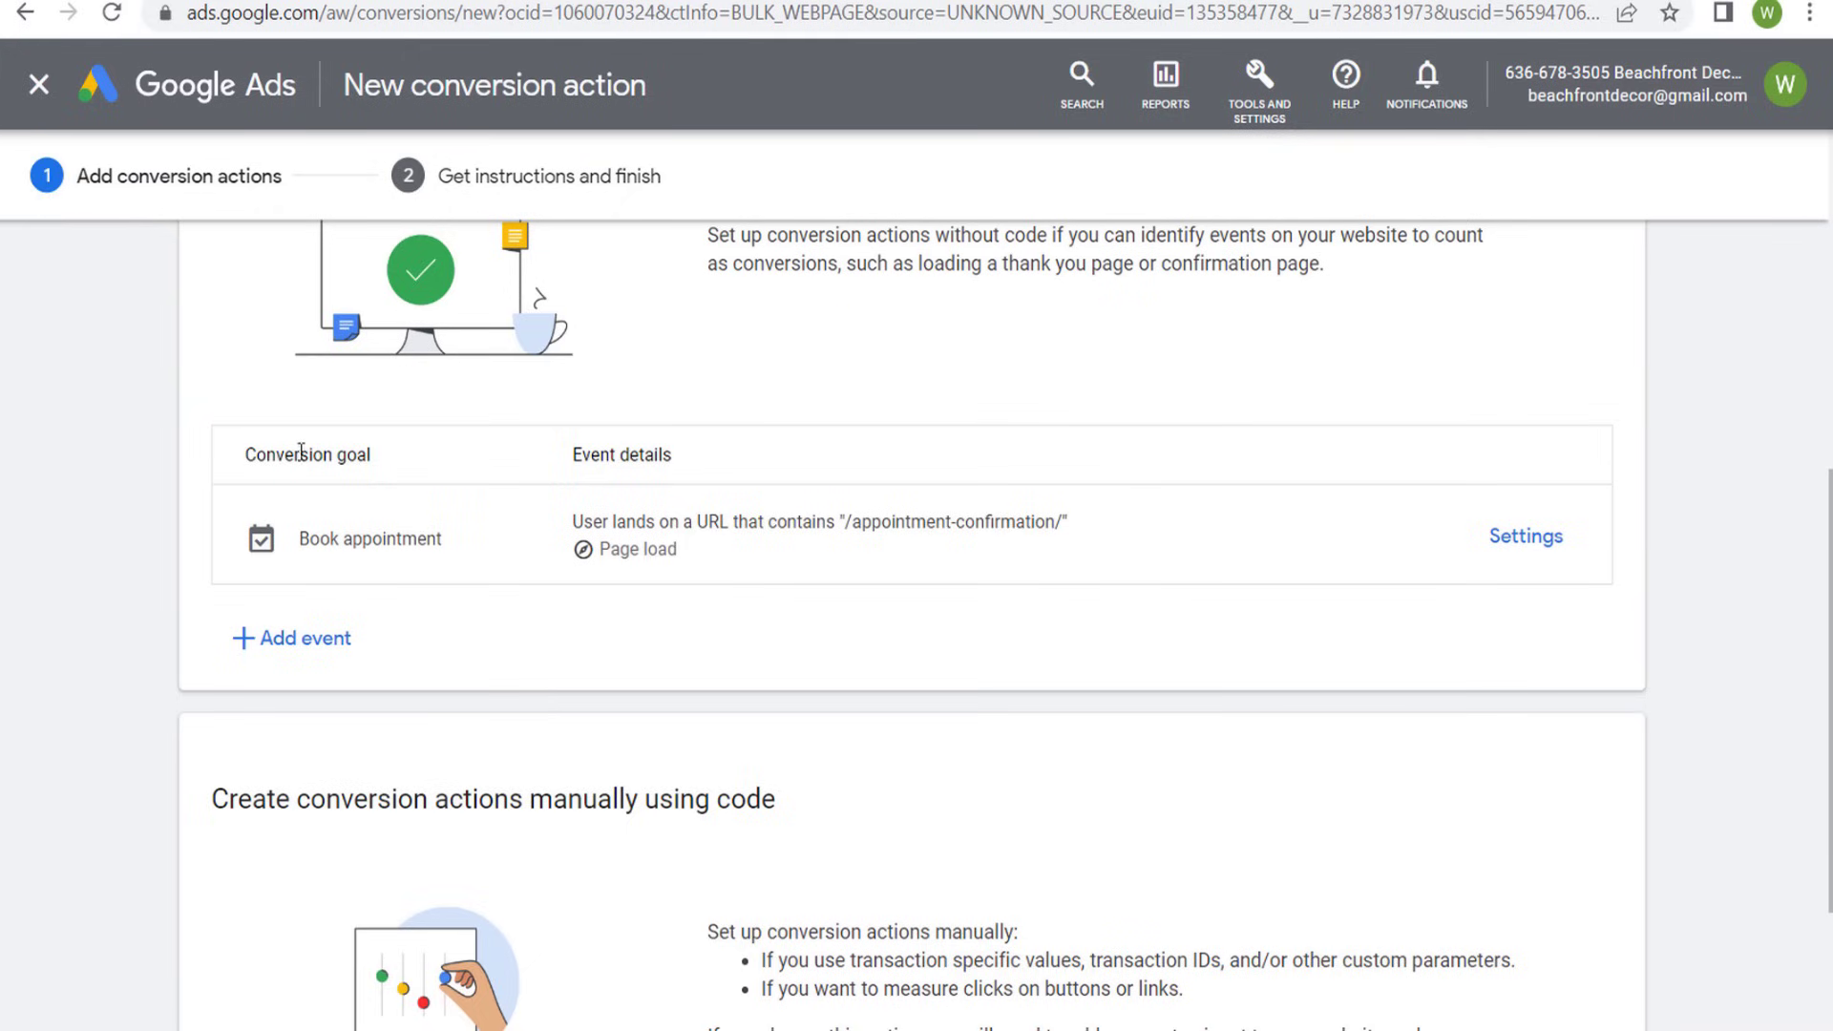
- Review the added Book appointment event's conversion goal, URL condition and page load type
{"action": "left_click_drag", "start_coordinate": [443, 539], "coordinate": [307, 537]}
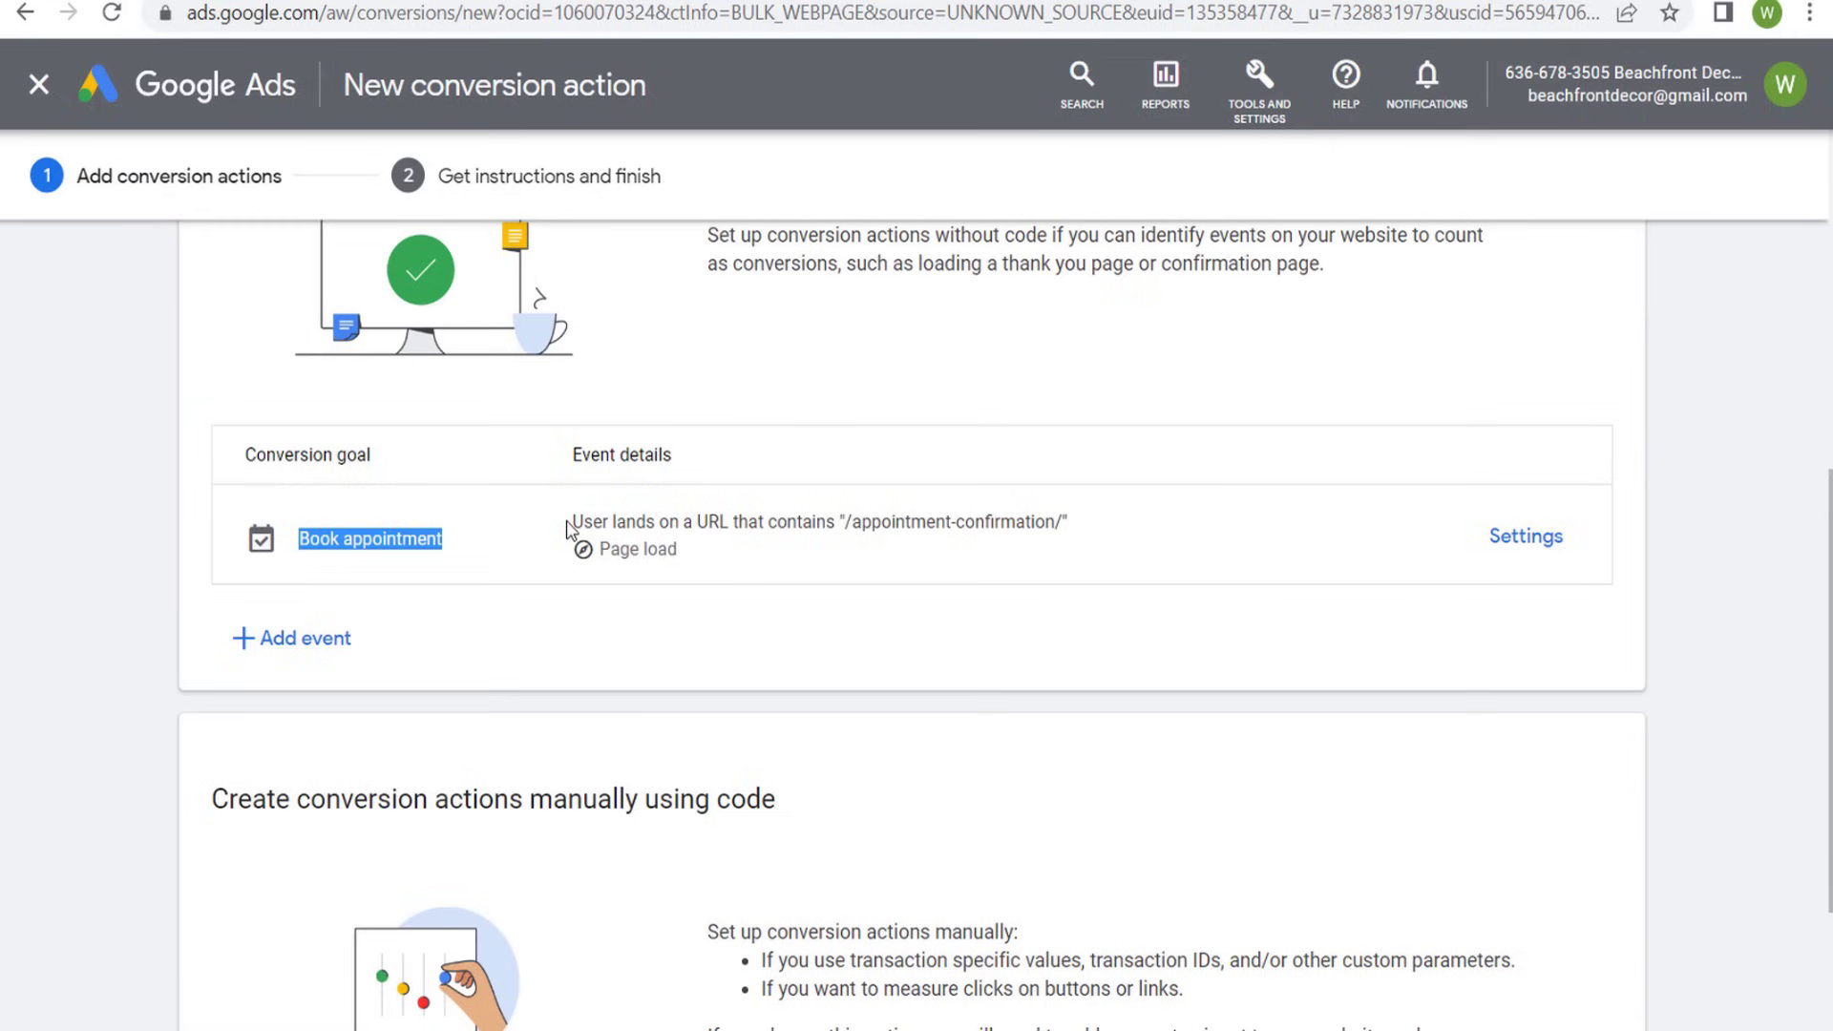
{"action": "left_click_drag", "start_coordinate": [570, 522], "coordinate": [1066, 520]}
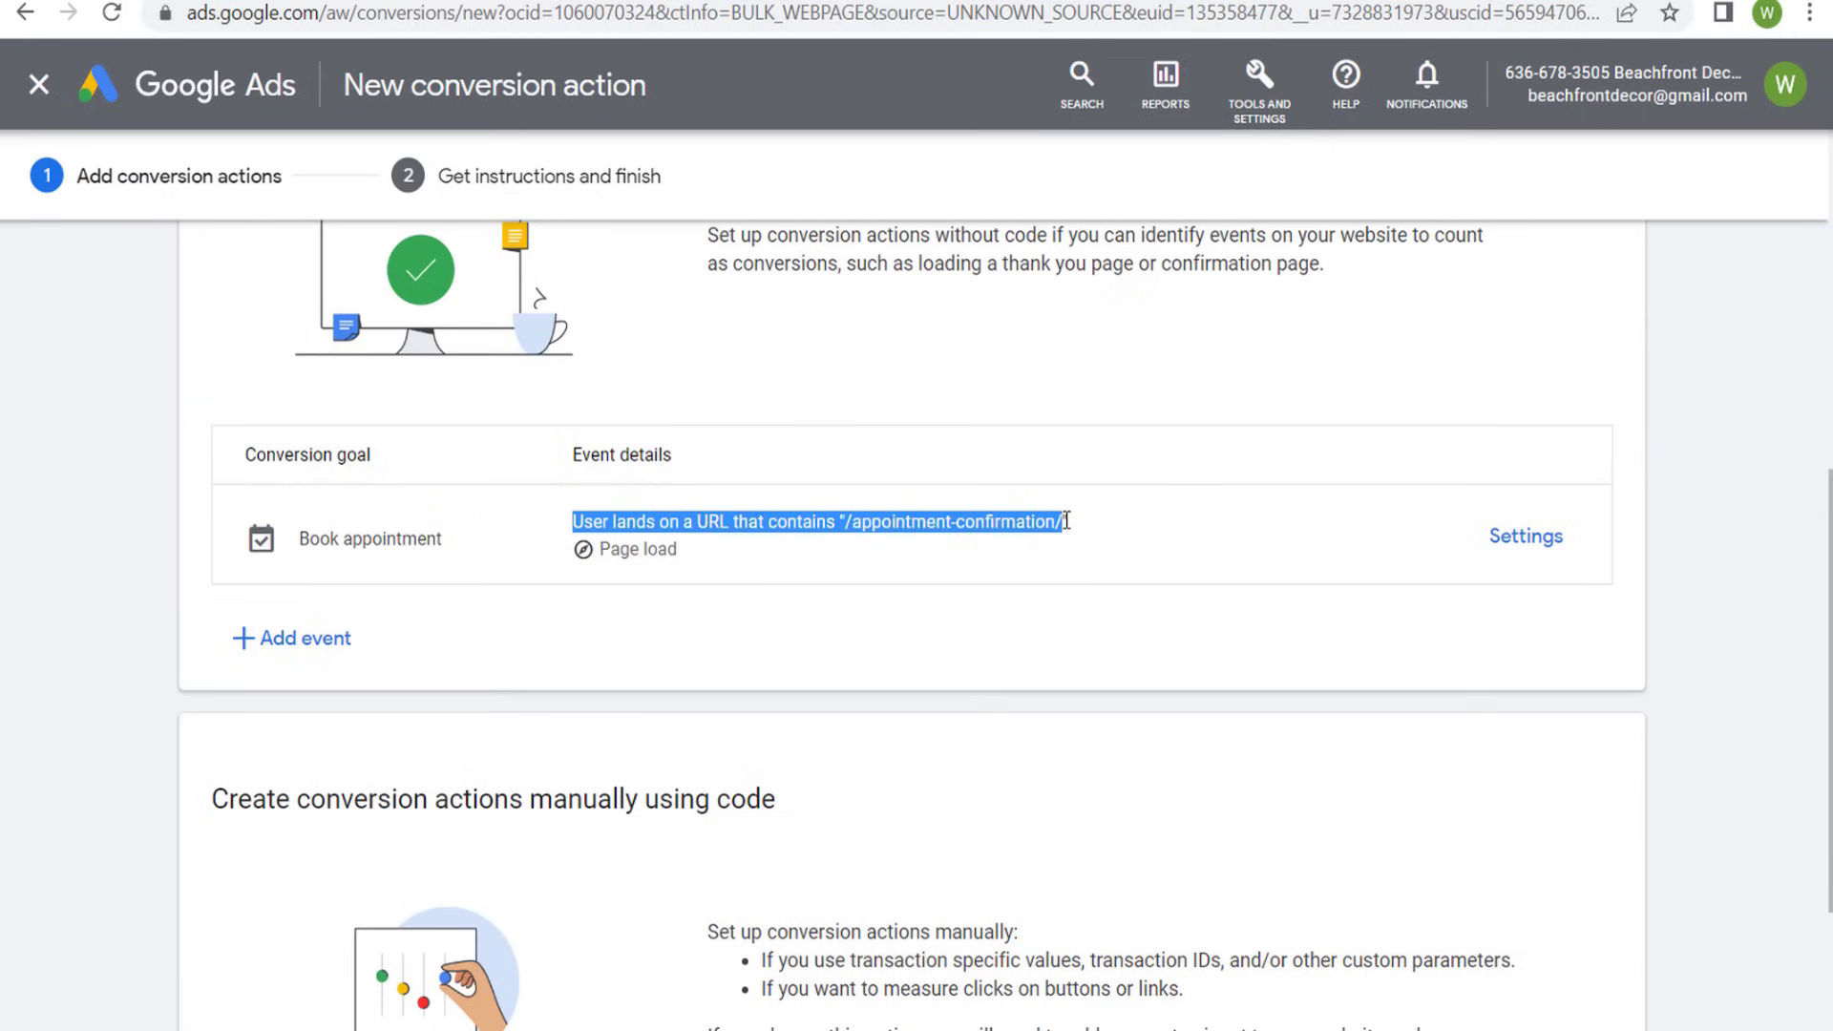
{"action": "left_click", "coordinate": [1153, 556]}
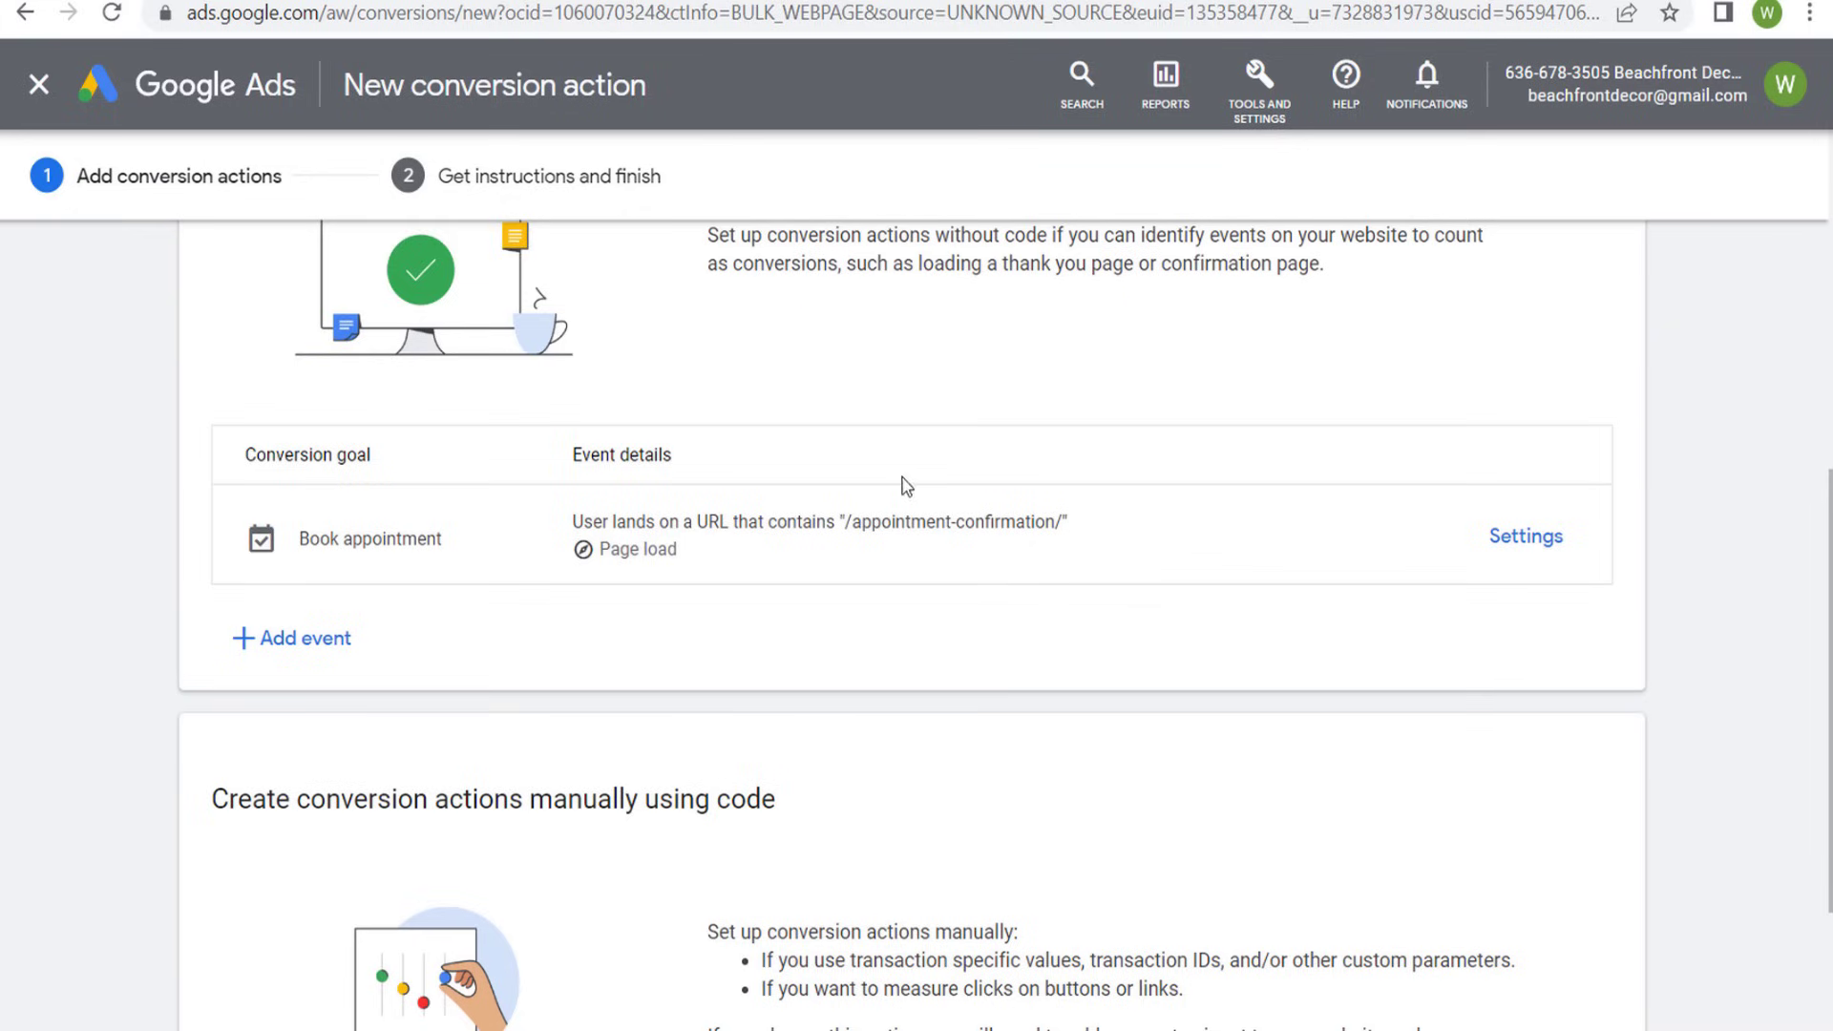
{"action": "left_click_drag", "start_coordinate": [711, 554], "coordinate": [601, 552]}
{"action": "left_click", "coordinate": [736, 561]}
{"action": "left_click_drag", "start_coordinate": [856, 522], "coordinate": [1057, 518]}
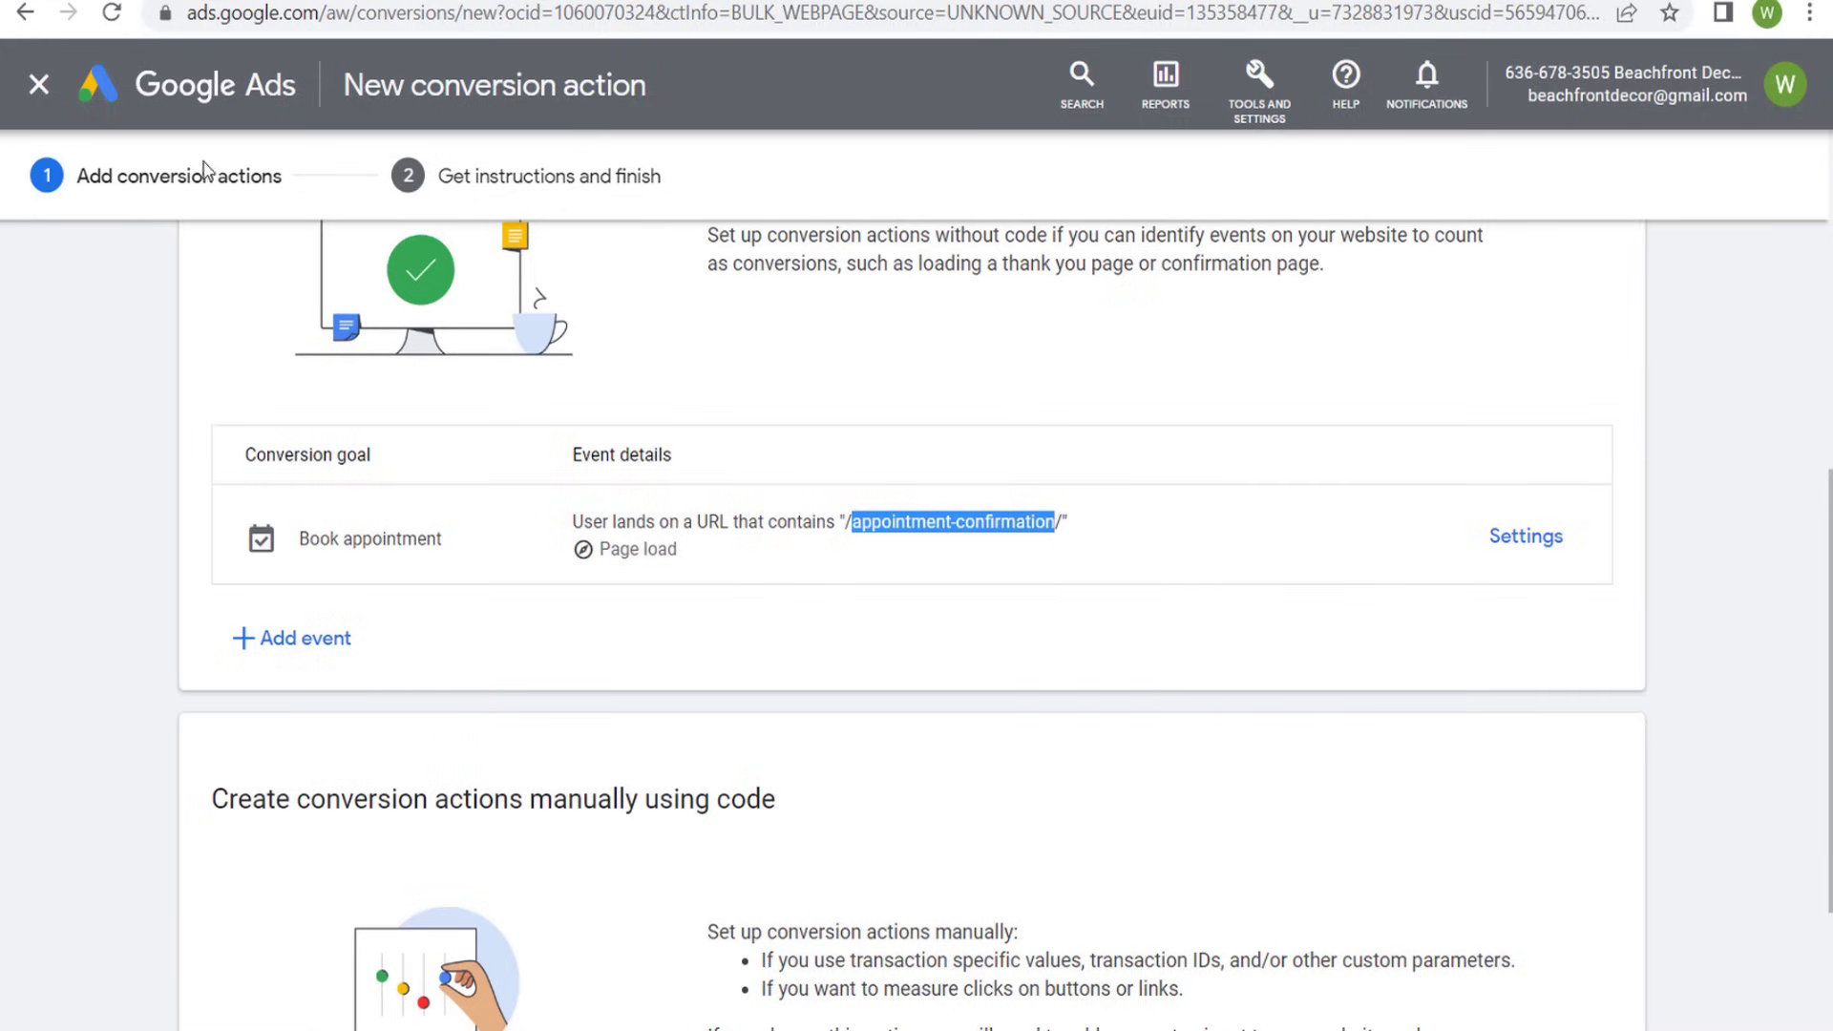
{"action": "left_click", "coordinate": [146, 420]}
- Save the website conversion action and copy the HTML Google tag from the installation instructions
{"action": "scroll", "coordinate": [143, 458], "scroll_direction": "down", "scroll_amount": 3}
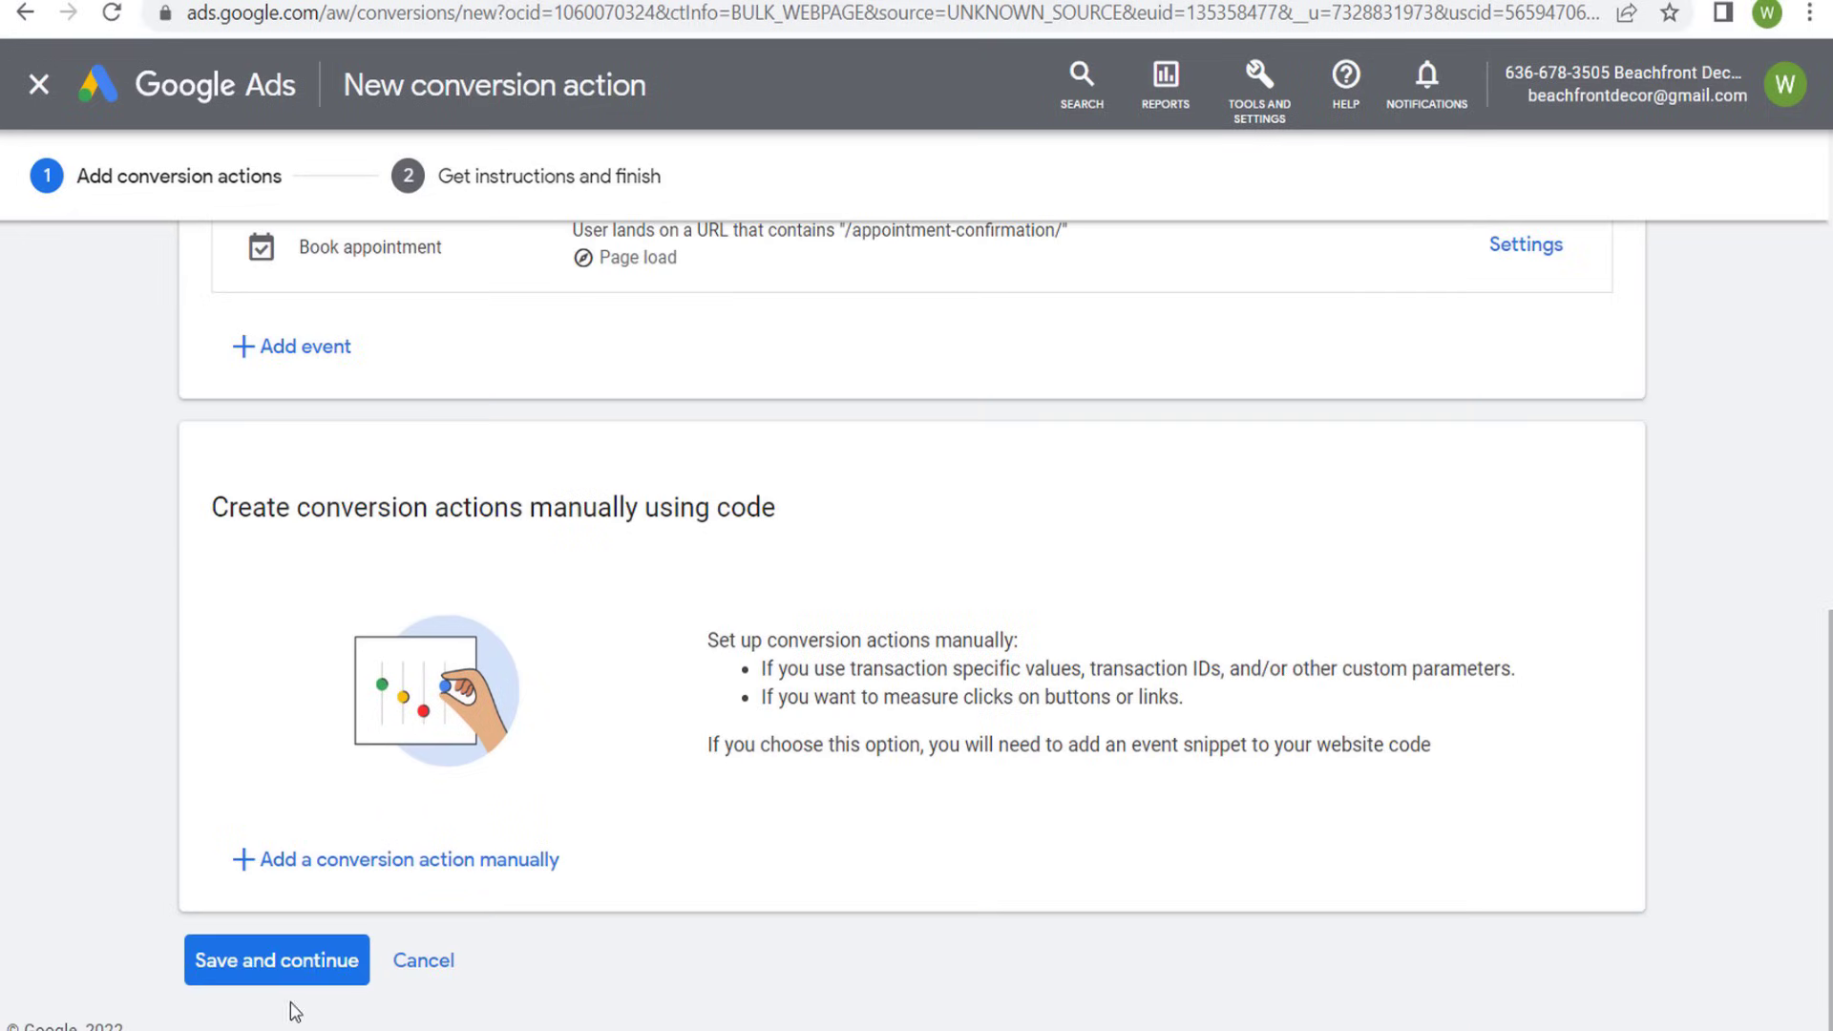
{"action": "left_click", "coordinate": [291, 960]}
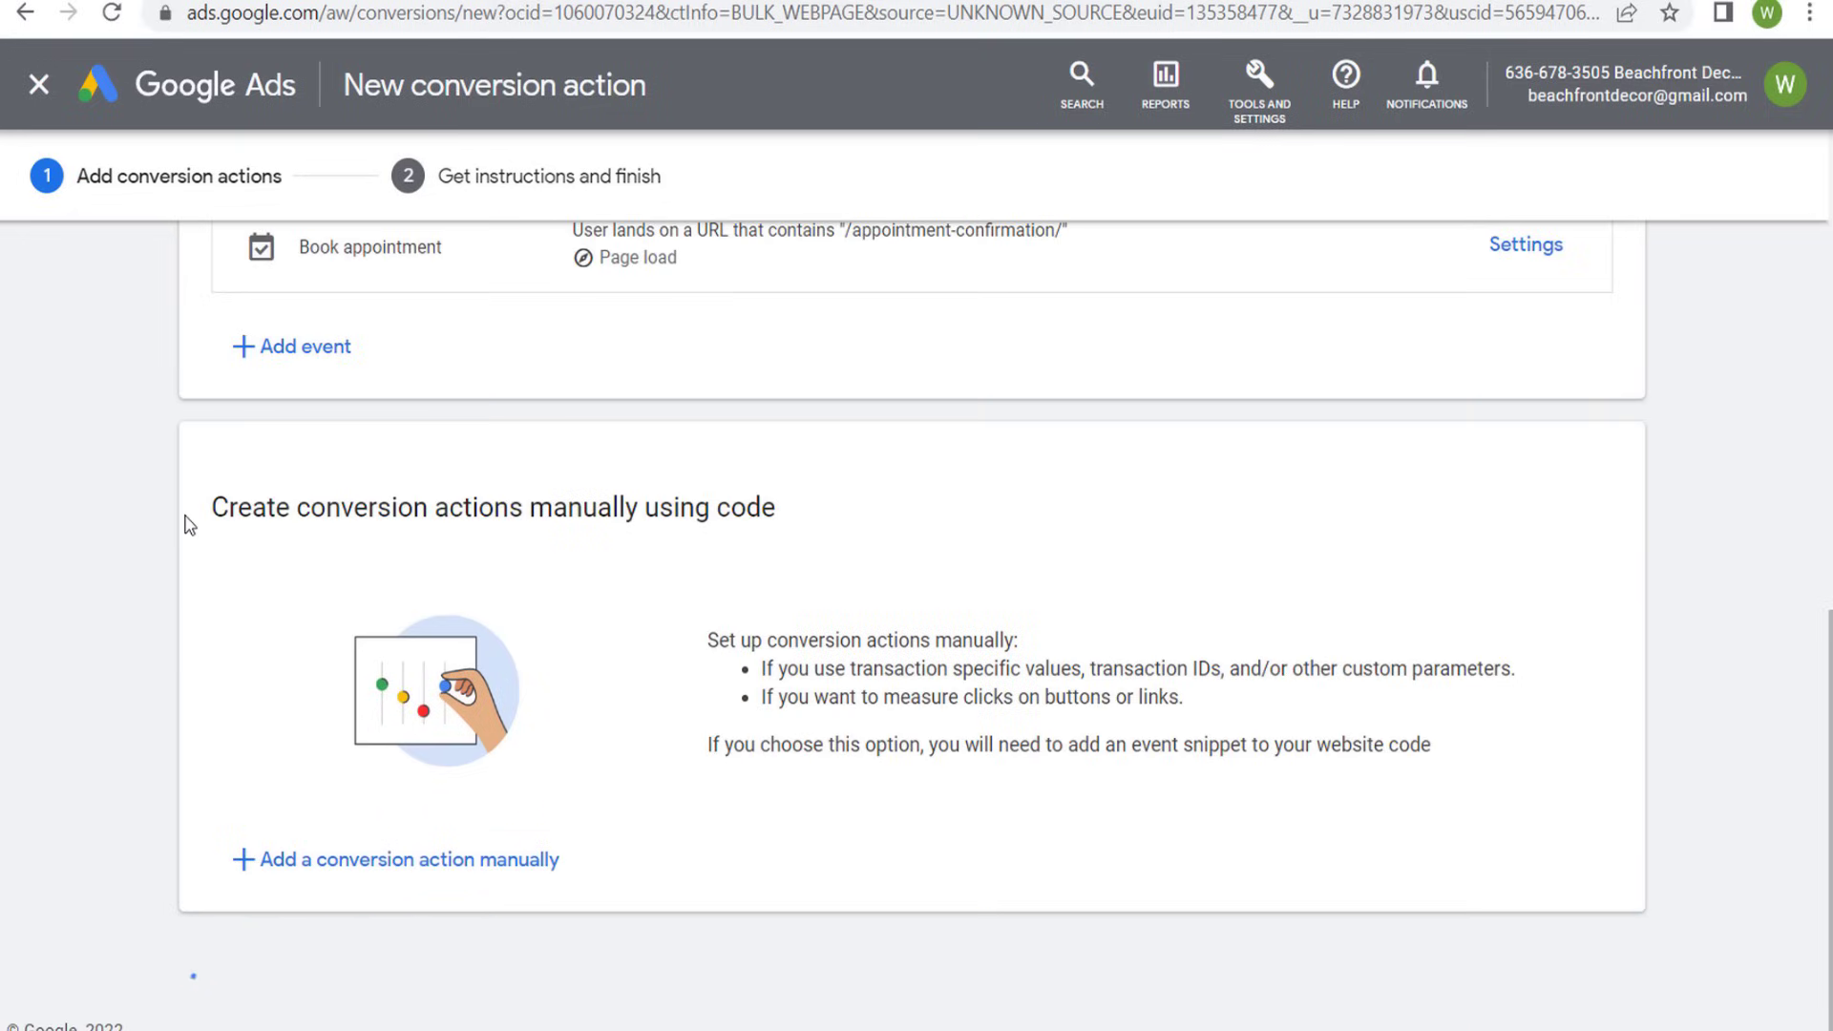
{"action": "scroll", "coordinate": [98, 462], "scroll_direction": "down", "scroll_amount": 5}
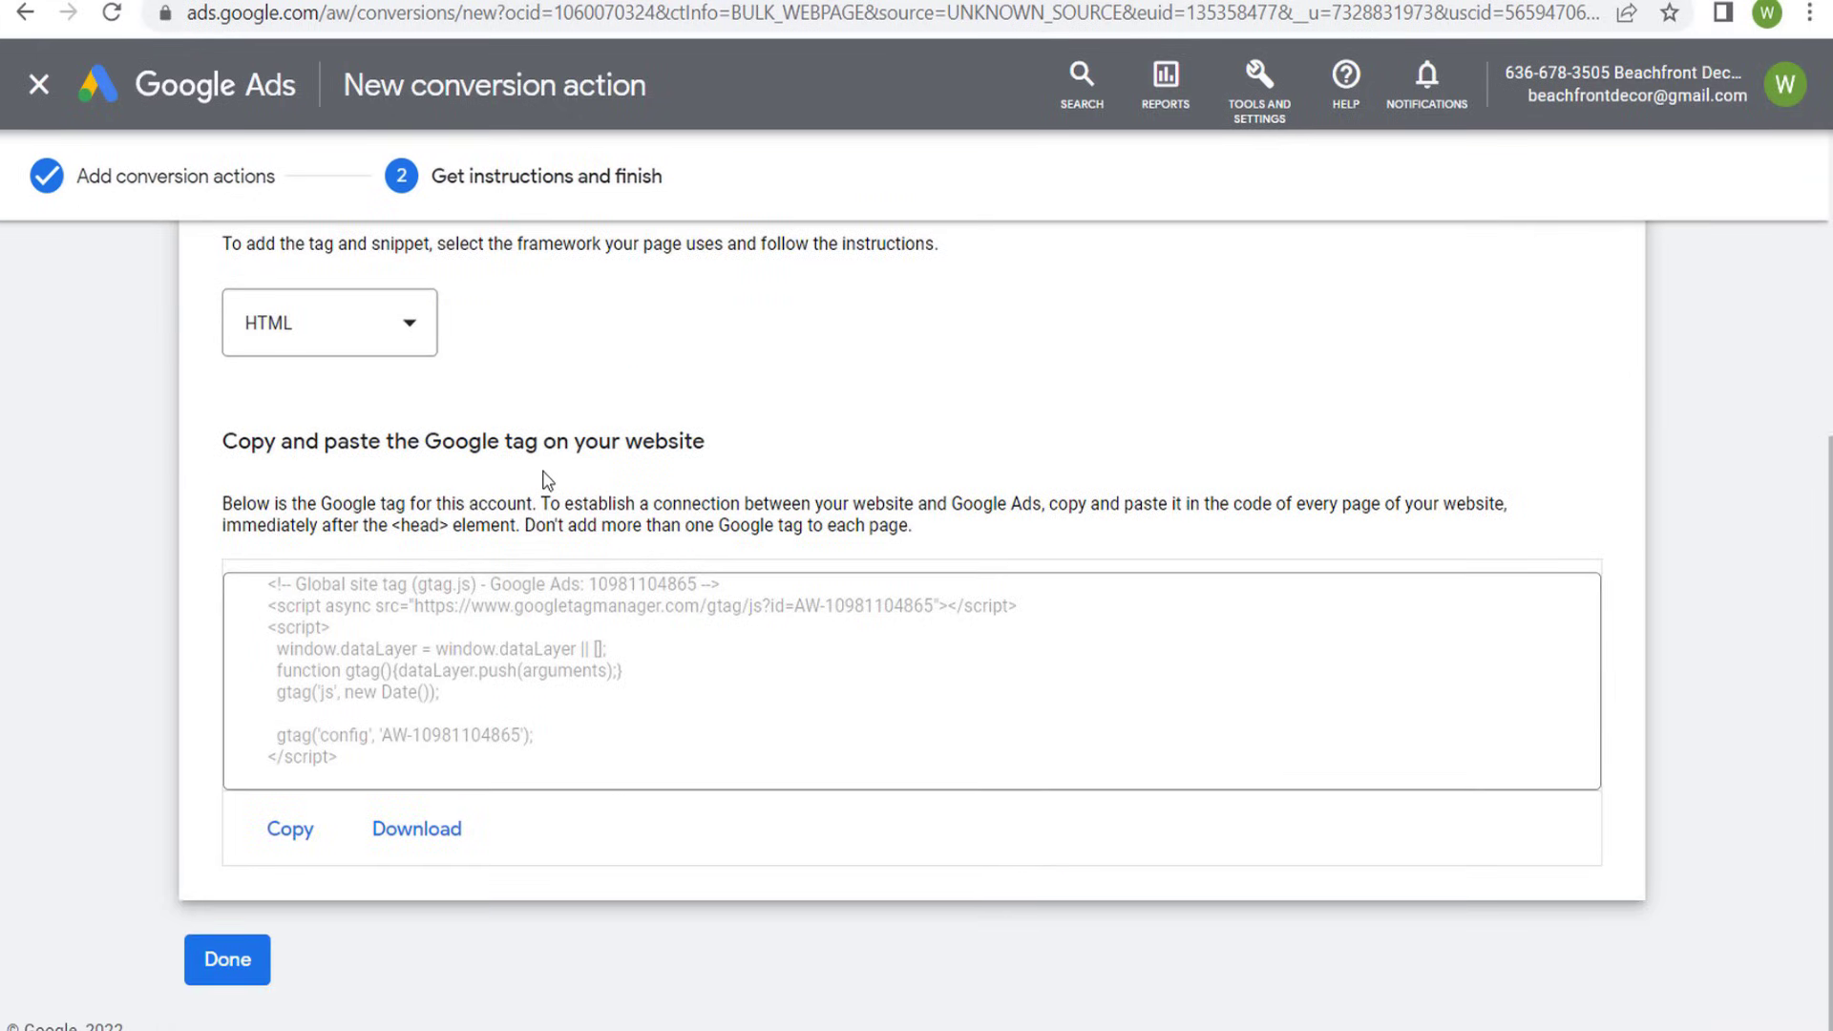
{"action": "left_click_drag", "start_coordinate": [278, 446], "coordinate": [578, 444]}
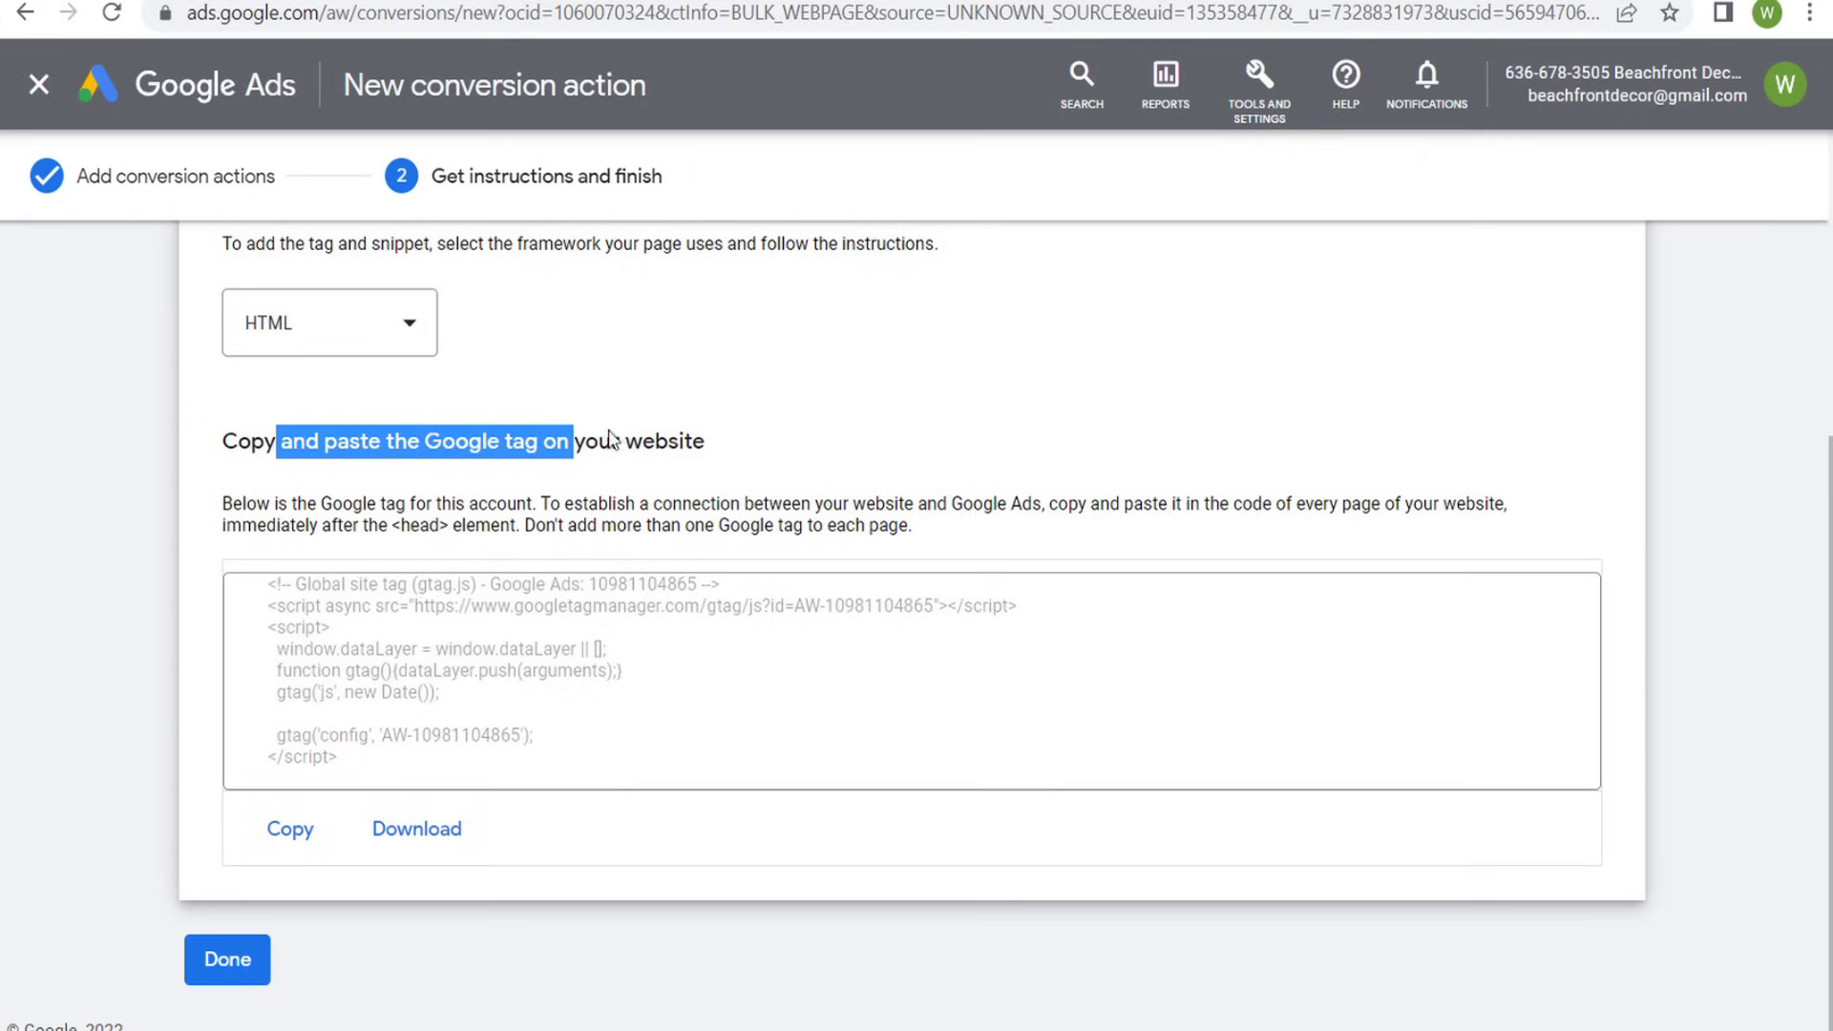
{"action": "left_click", "coordinate": [690, 441]}
{"action": "left_click", "coordinate": [319, 828]}
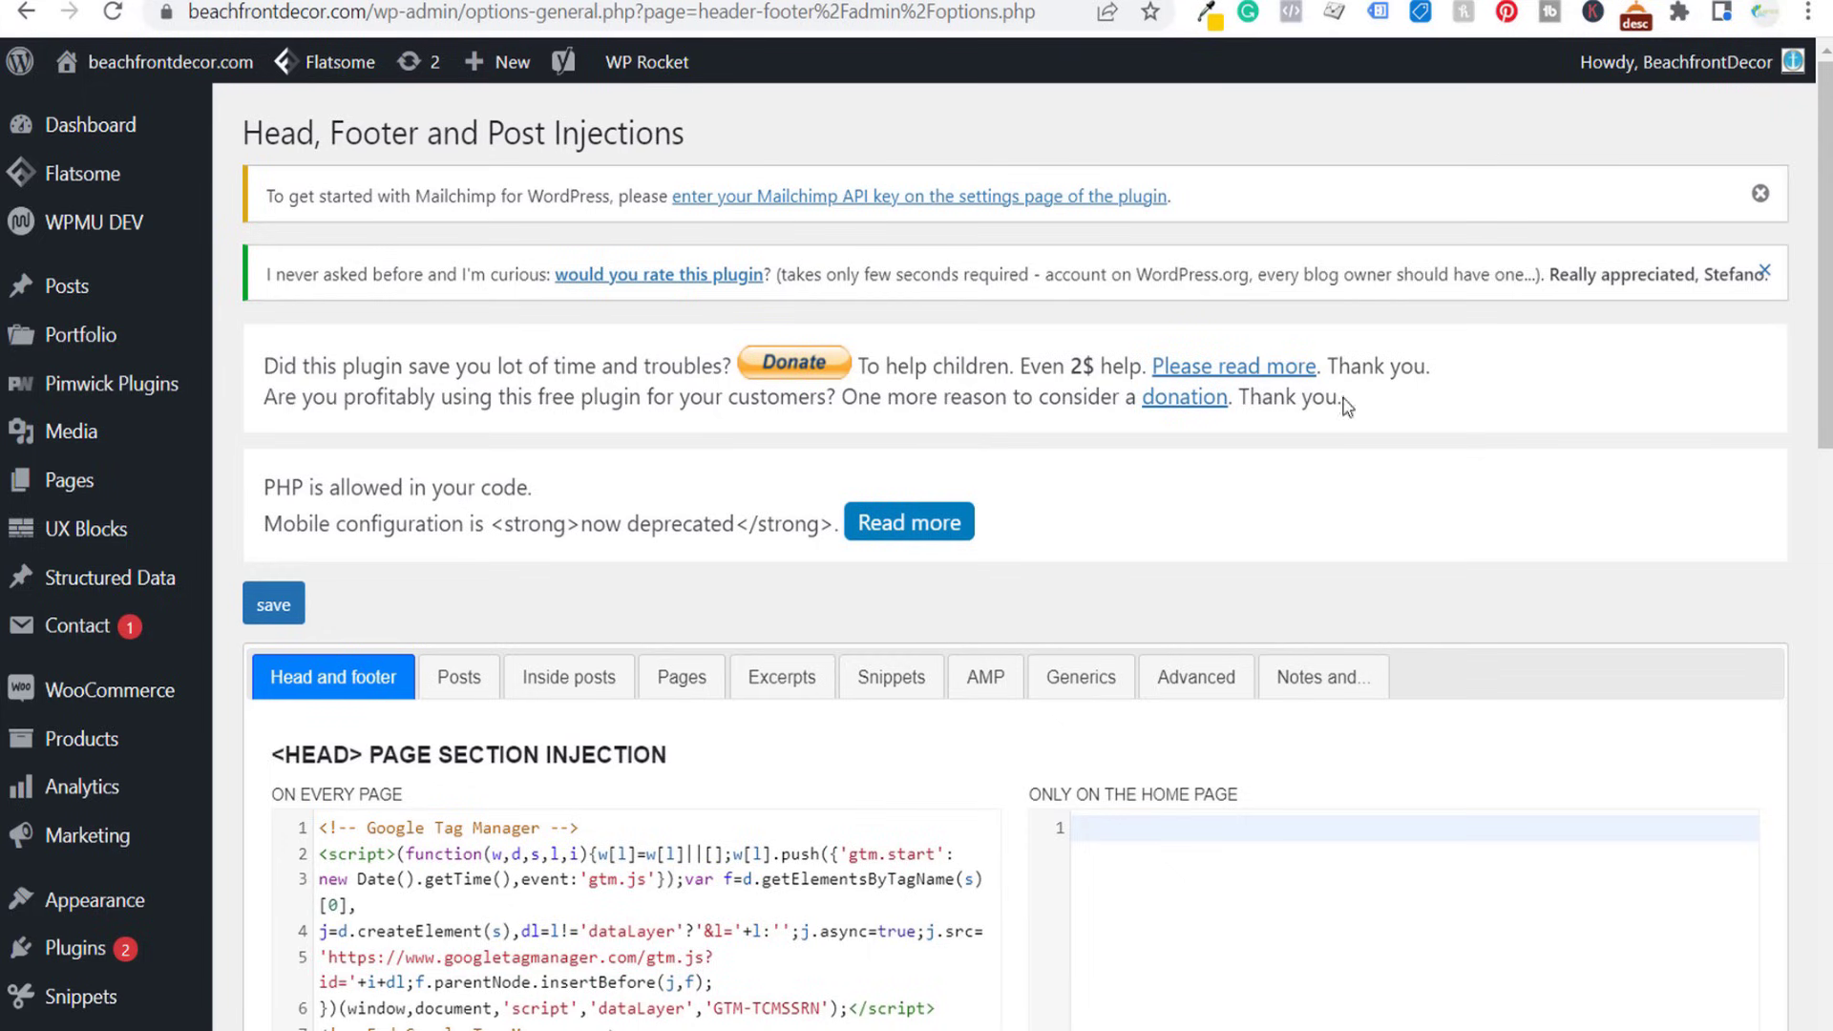
- In WordPress's Head, Footer and Post Injections settings, paste the copied Google tag below the Google Analytics comment in the every-page head section
{"action": "left_click_drag", "start_coordinate": [244, 133], "coordinate": [648, 130]}
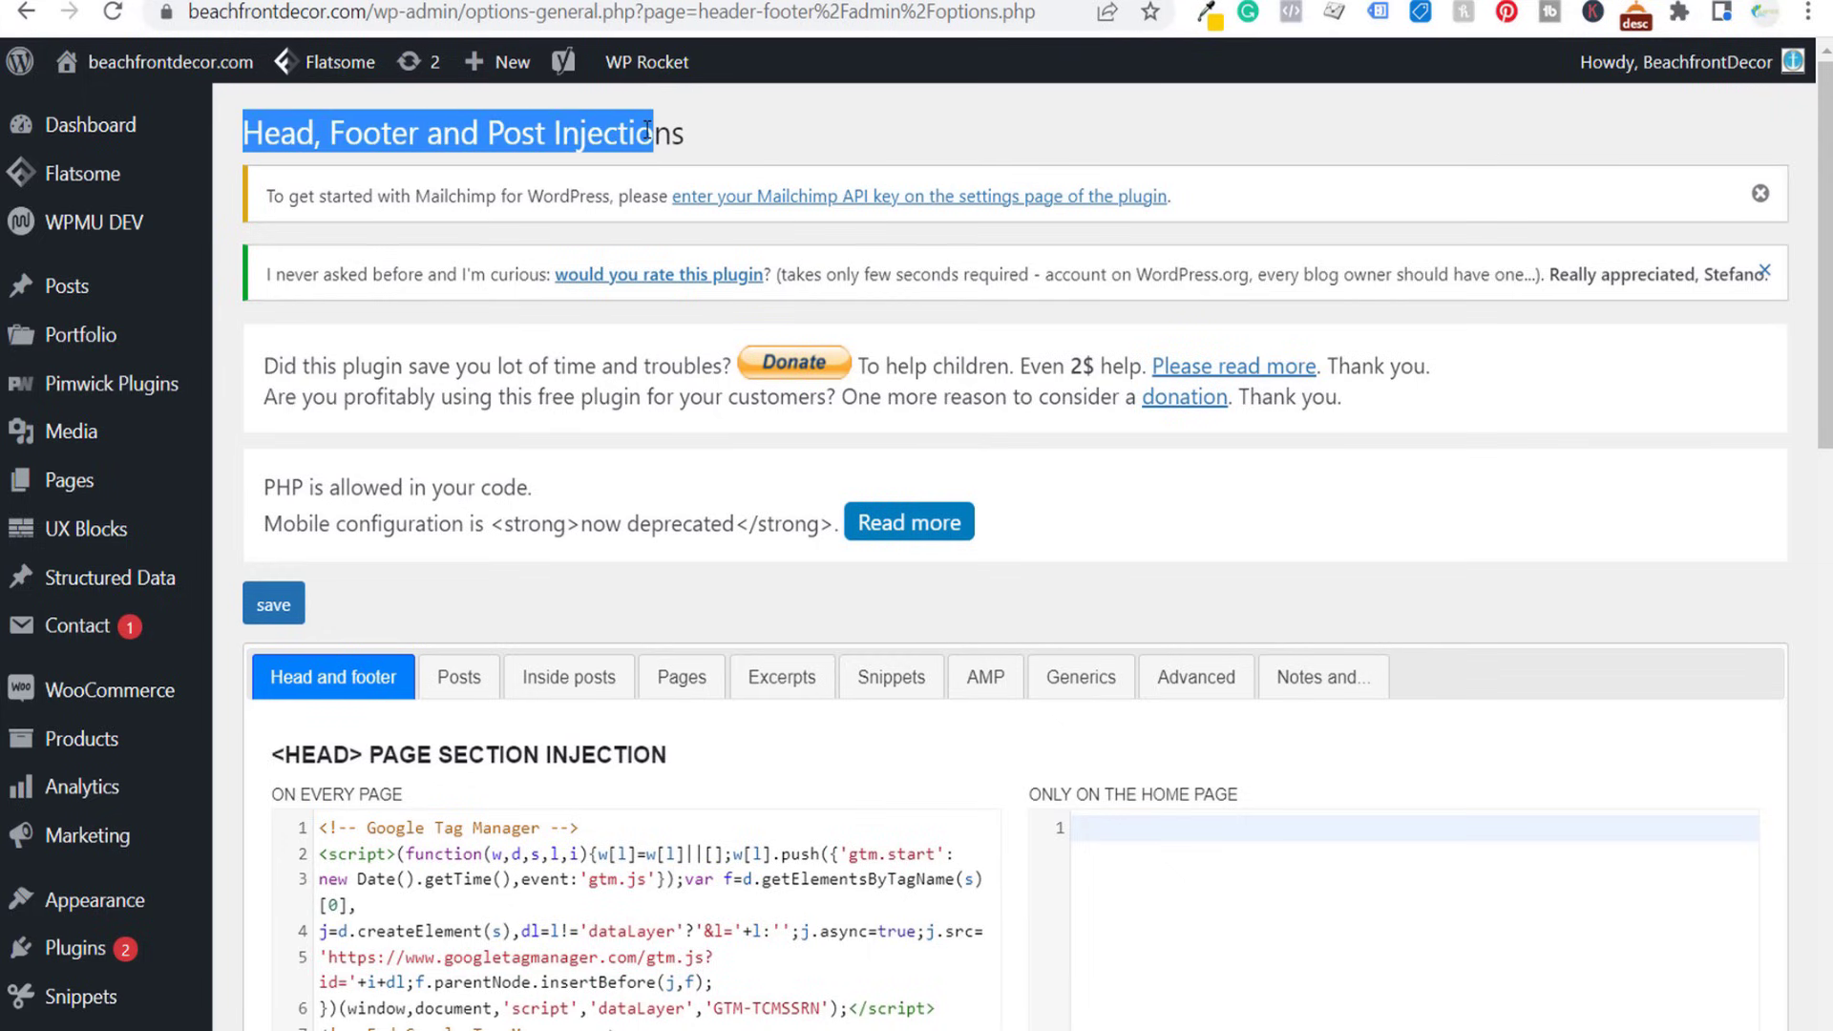
{"action": "left_click", "coordinate": [859, 172]}
{"action": "scroll", "coordinate": [740, 315], "scroll_direction": "down", "scroll_amount": 4}
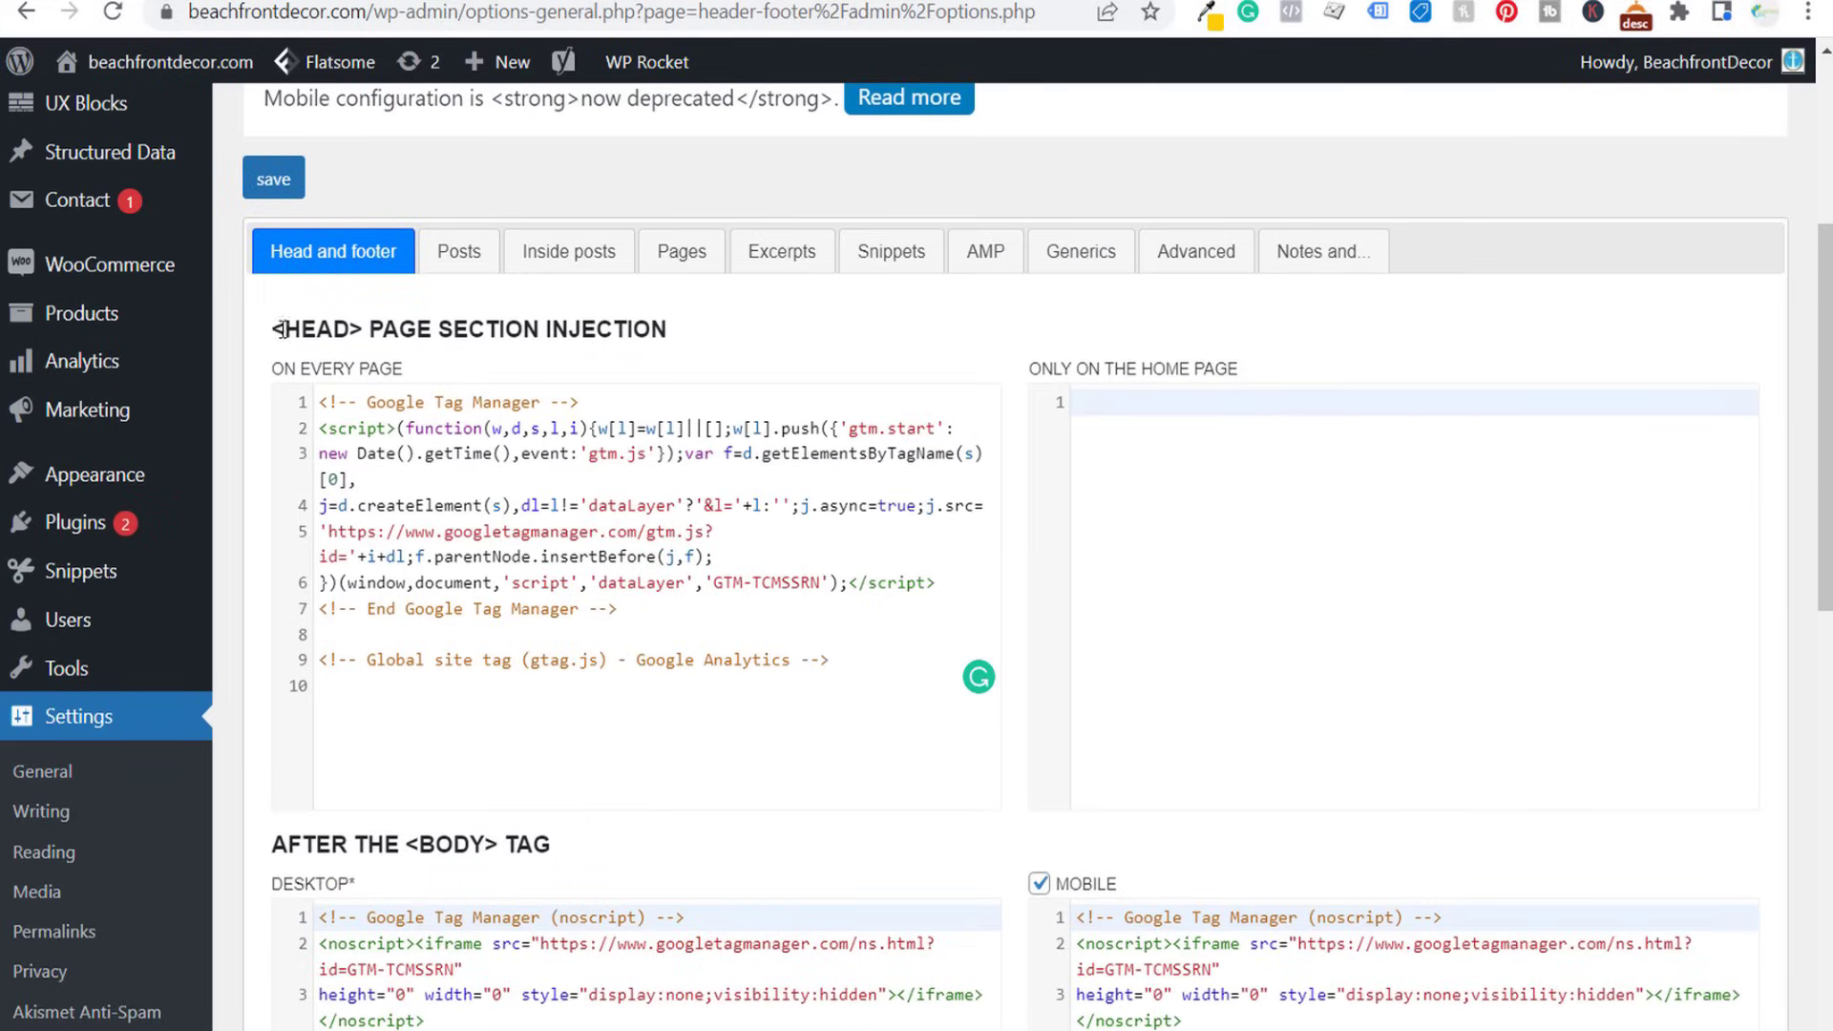
{"action": "left_click_drag", "start_coordinate": [267, 331], "coordinate": [485, 325]}
{"action": "left_click", "coordinate": [516, 327]}
{"action": "left_click", "coordinate": [834, 664]}
{"action": "key", "text": "Return"}
{"action": "key", "text": "Return"}
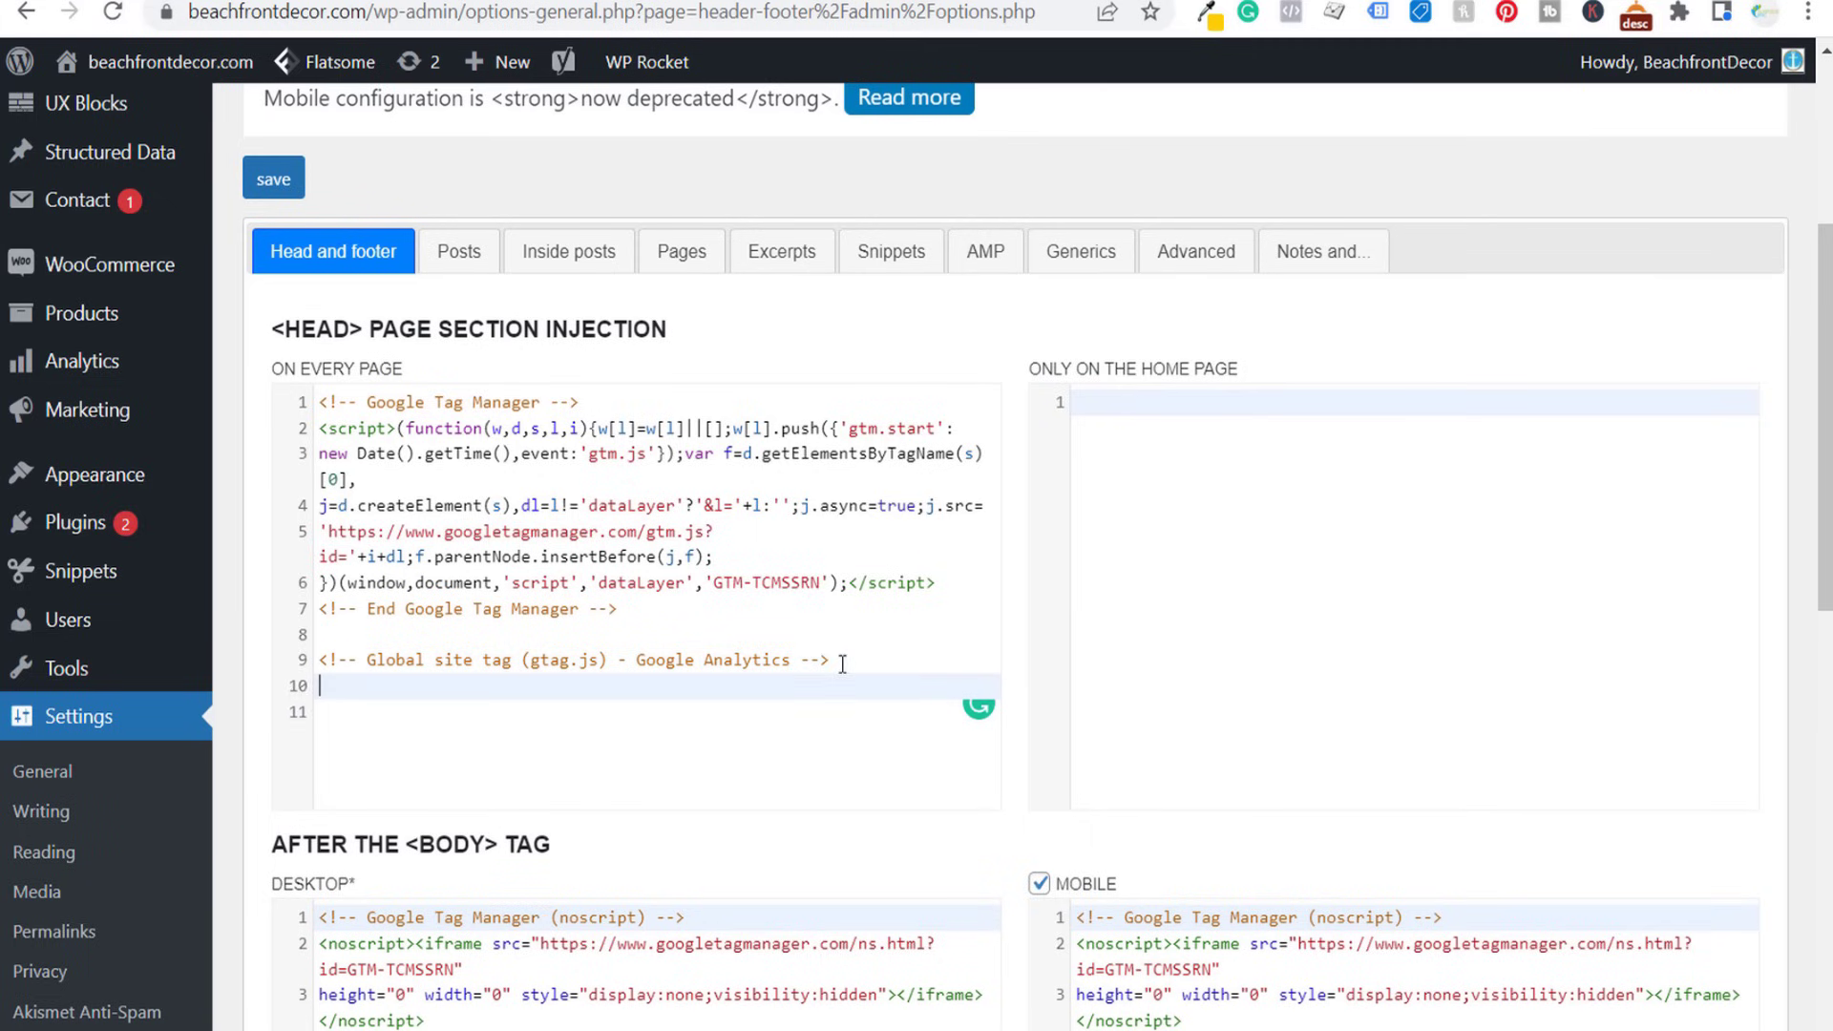
{"action": "key", "text": "ctrl+v"}
- Check the pasted Google Ads tag and save the header and footer injection settings
{"action": "left_click_drag", "start_coordinate": [372, 538], "coordinate": [752, 538]}
{"action": "left_click", "coordinate": [779, 661]}
{"action": "scroll", "coordinate": [525, 735], "scroll_direction": "down", "scroll_amount": 1}
{"action": "scroll", "coordinate": [271, 812], "scroll_direction": "down", "scroll_amount": 10}
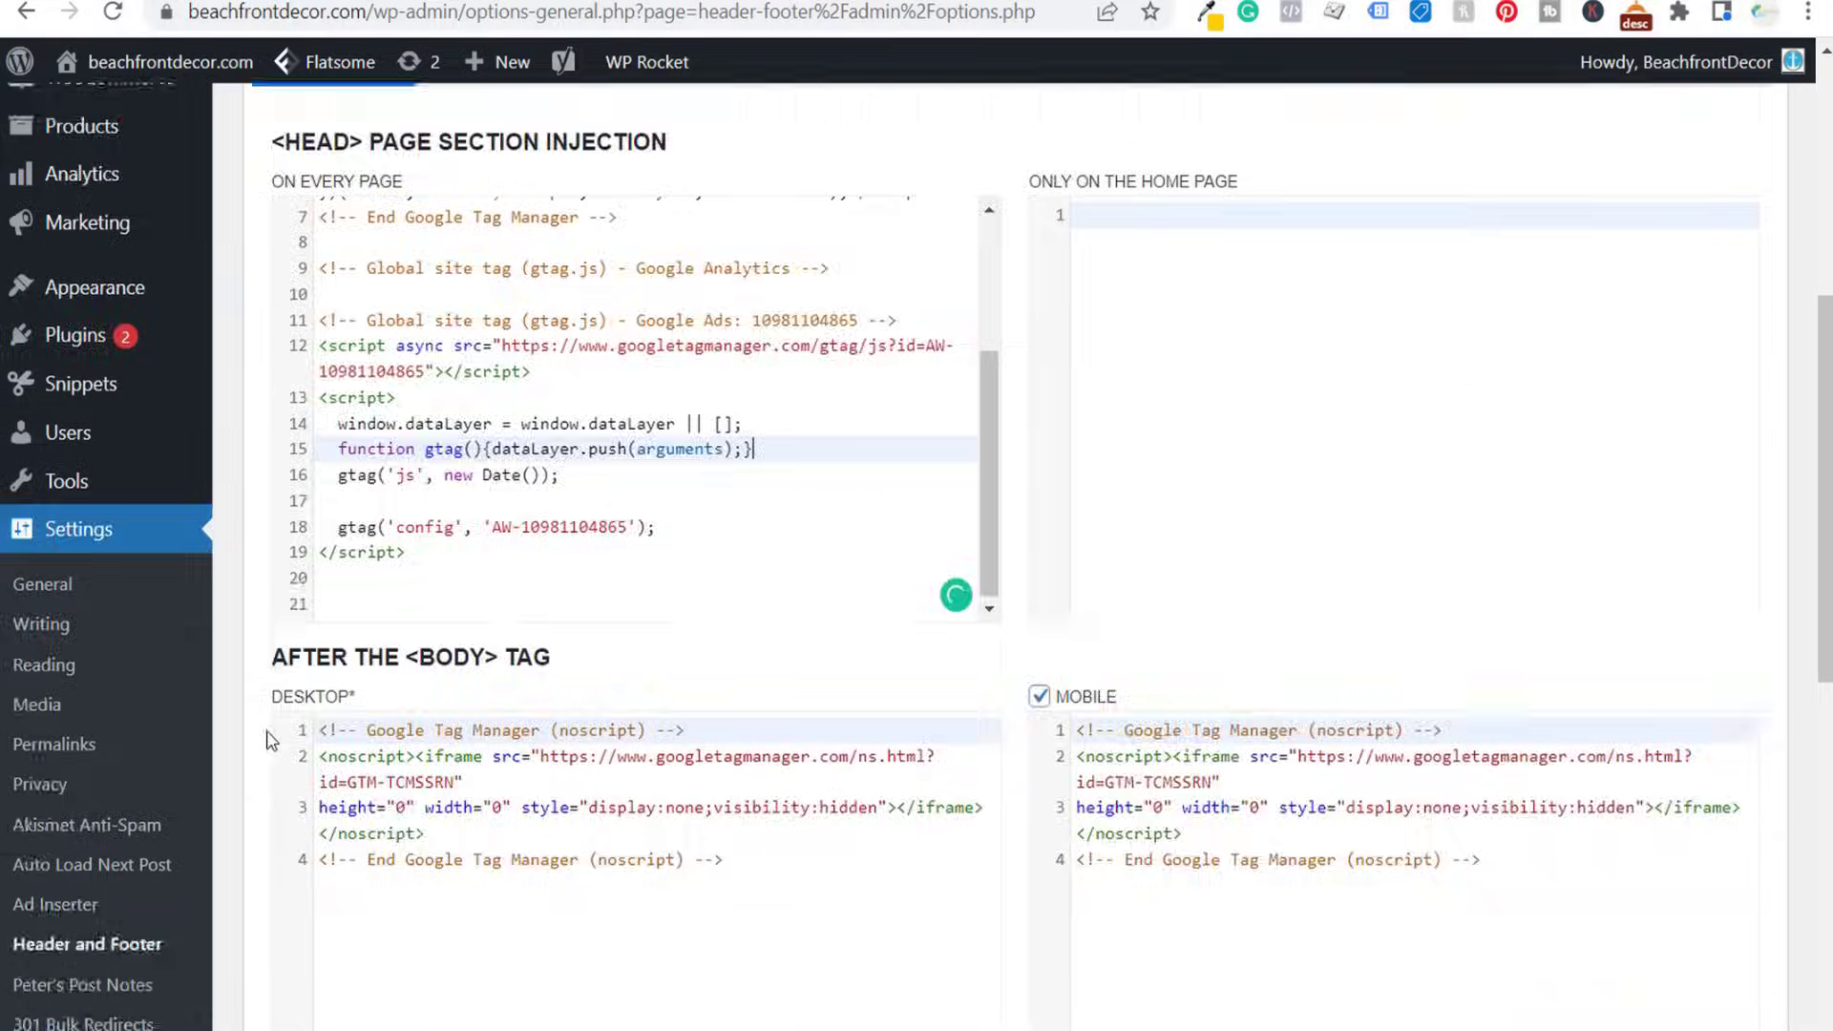
{"action": "left_click", "coordinate": [274, 907]}
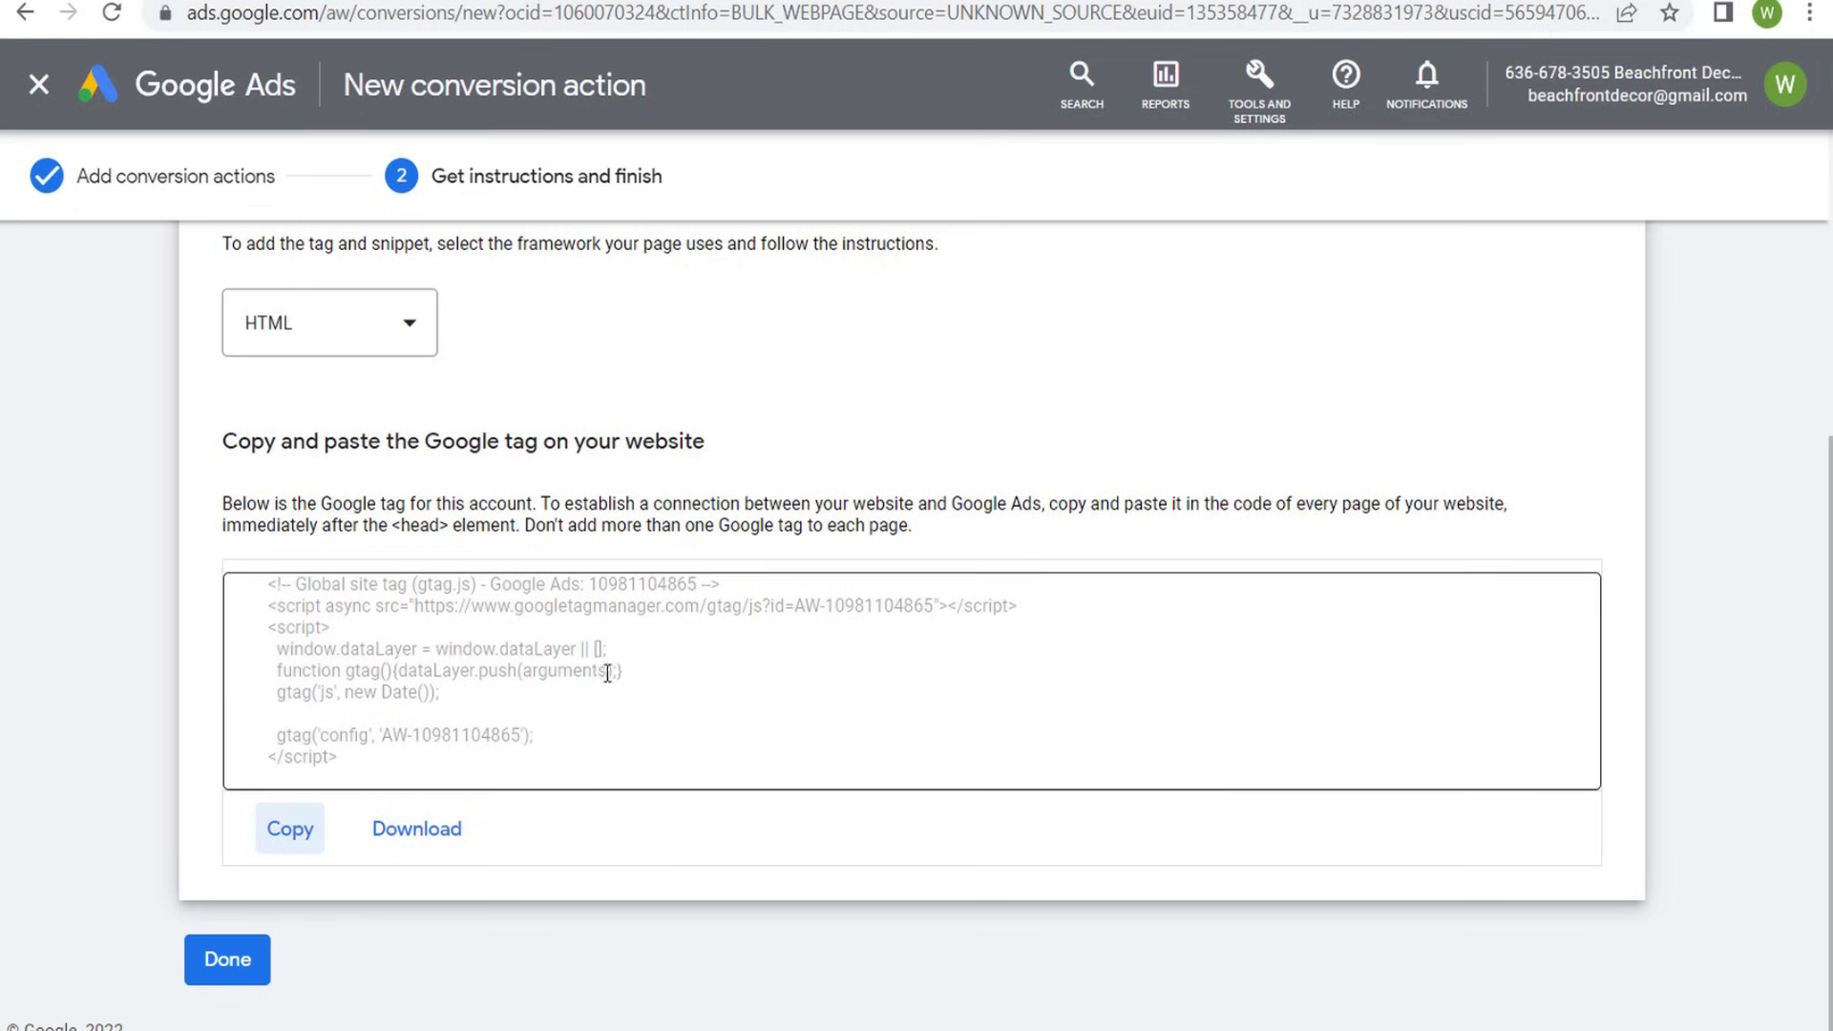
- Back in Google Ads, finish the Book appointment conversion setup and open the account's campaigns list
{"action": "left_click", "coordinate": [246, 975]}
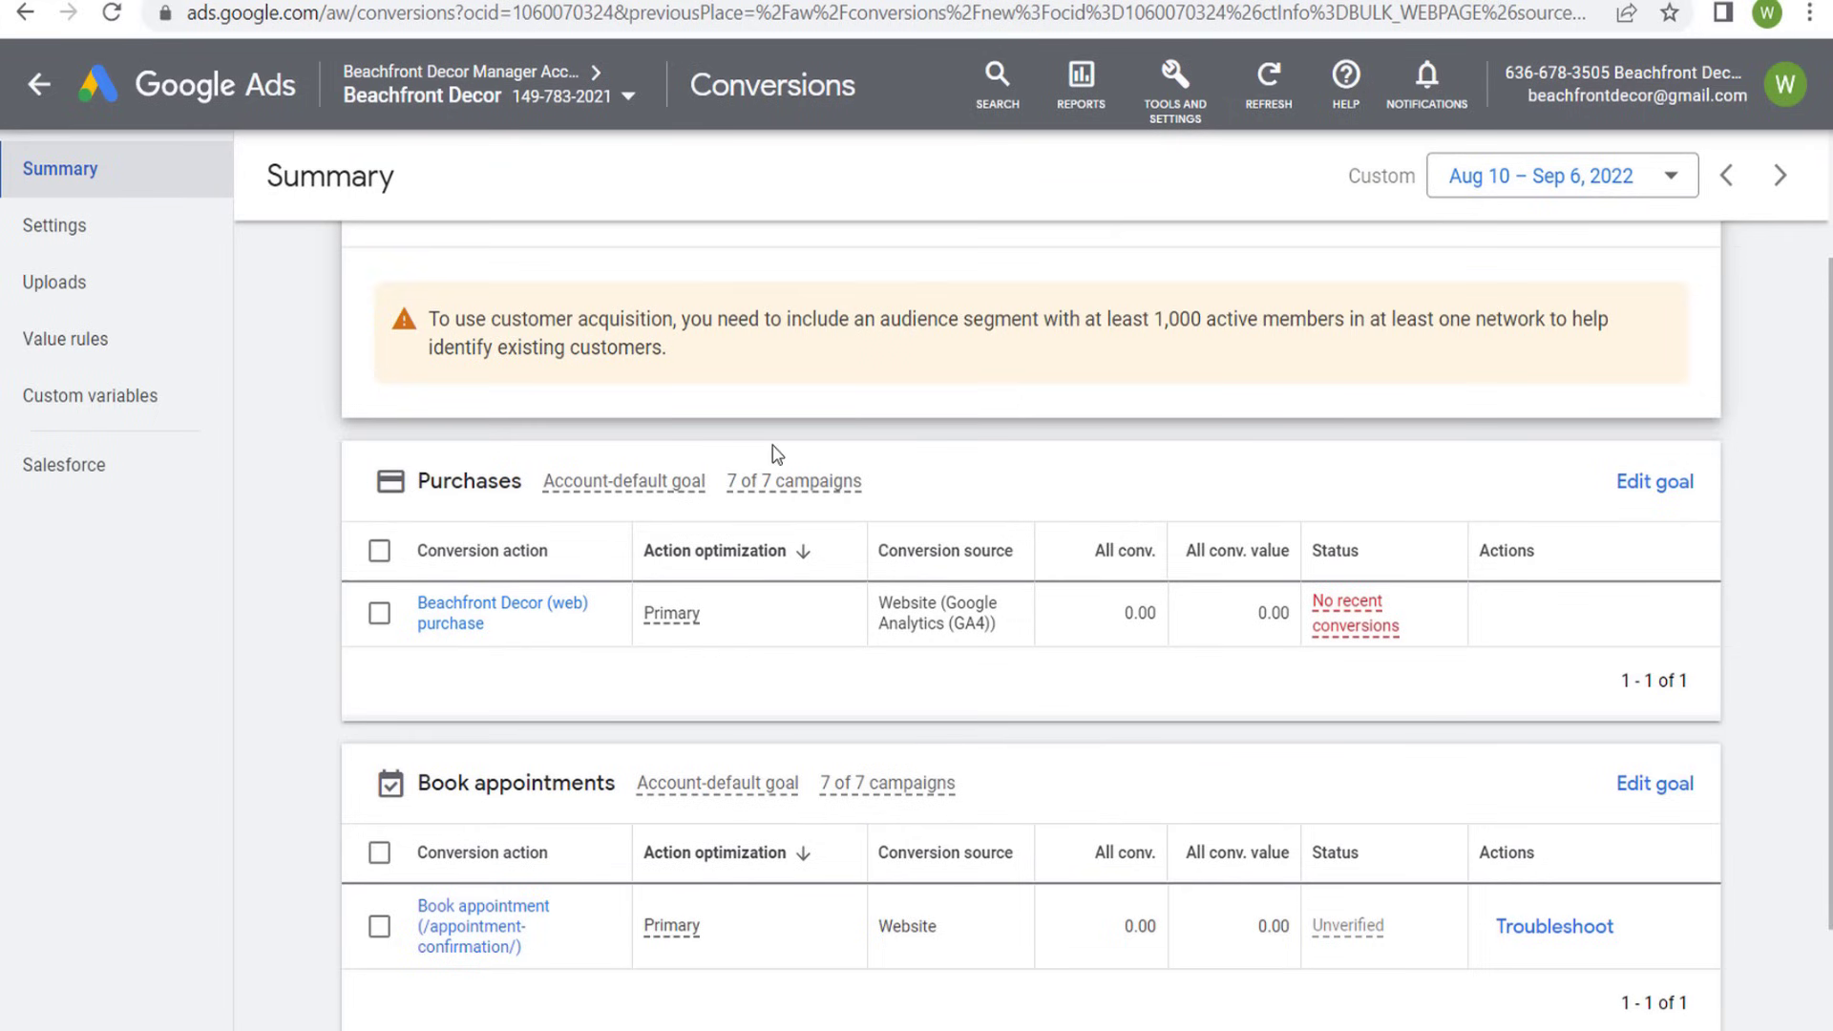
{"action": "left_click", "coordinate": [36, 84]}
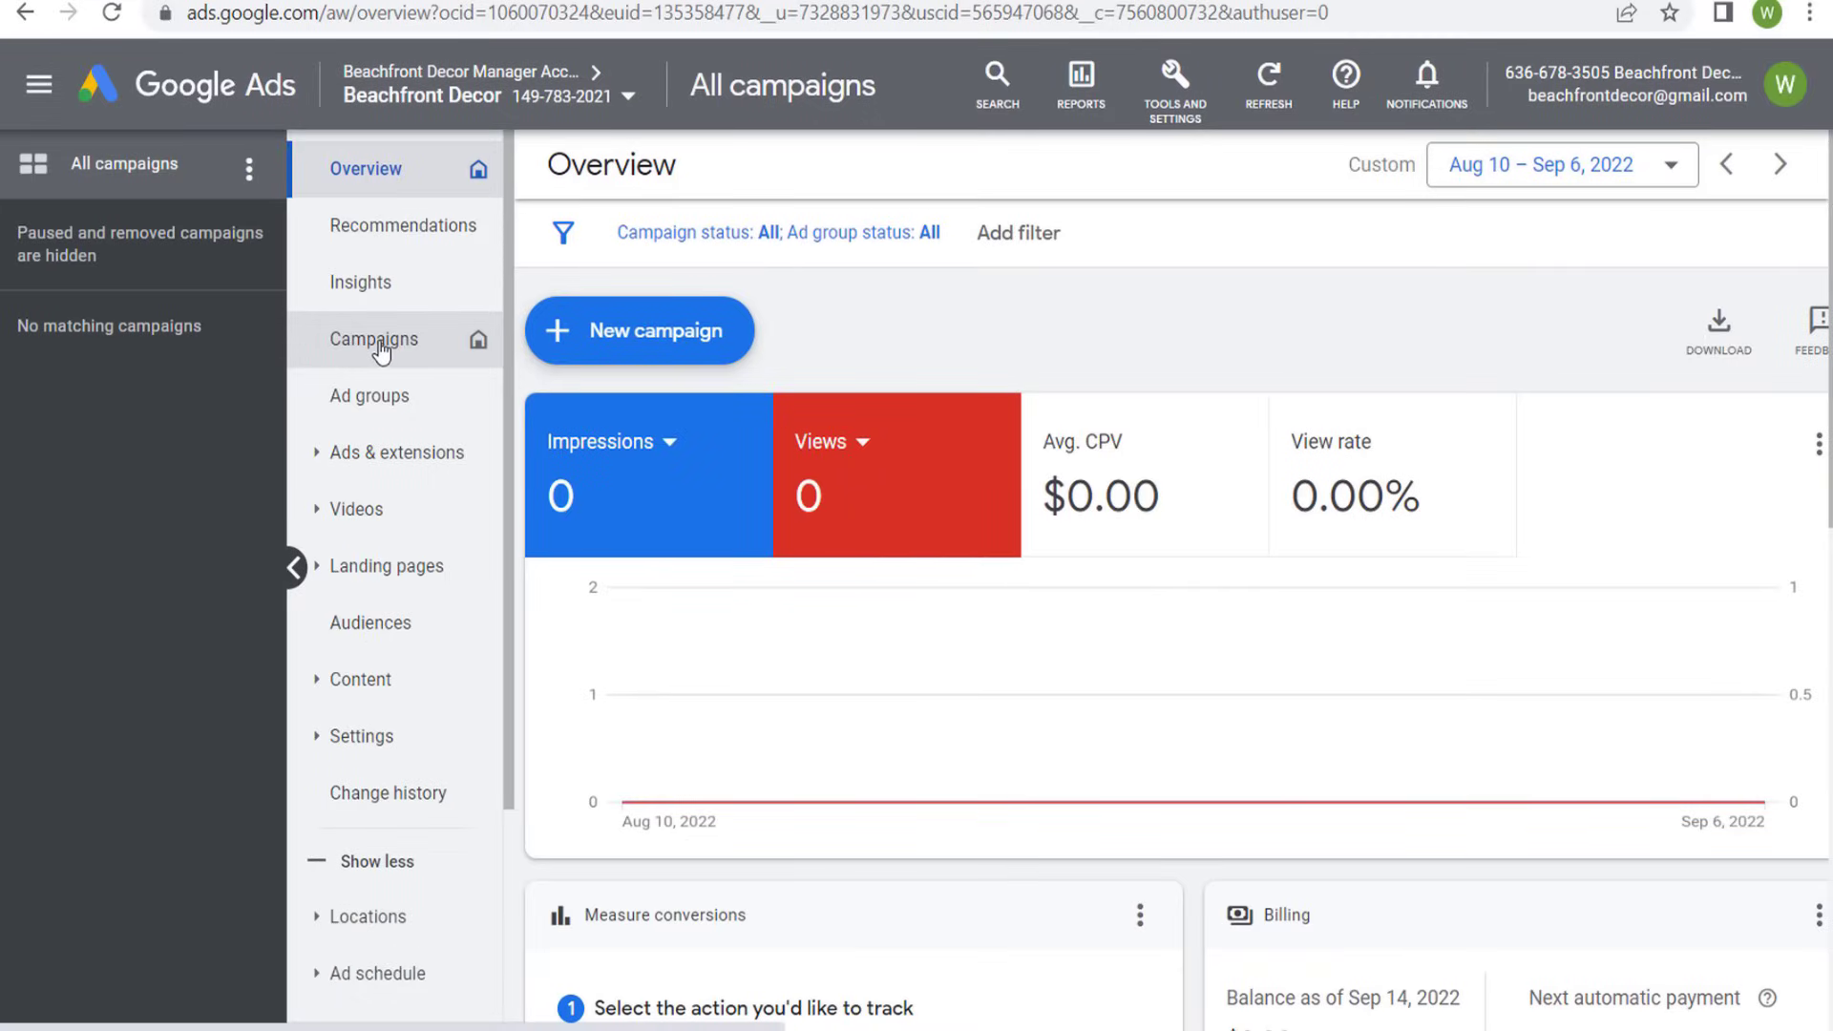
{"action": "left_click", "coordinate": [374, 346]}
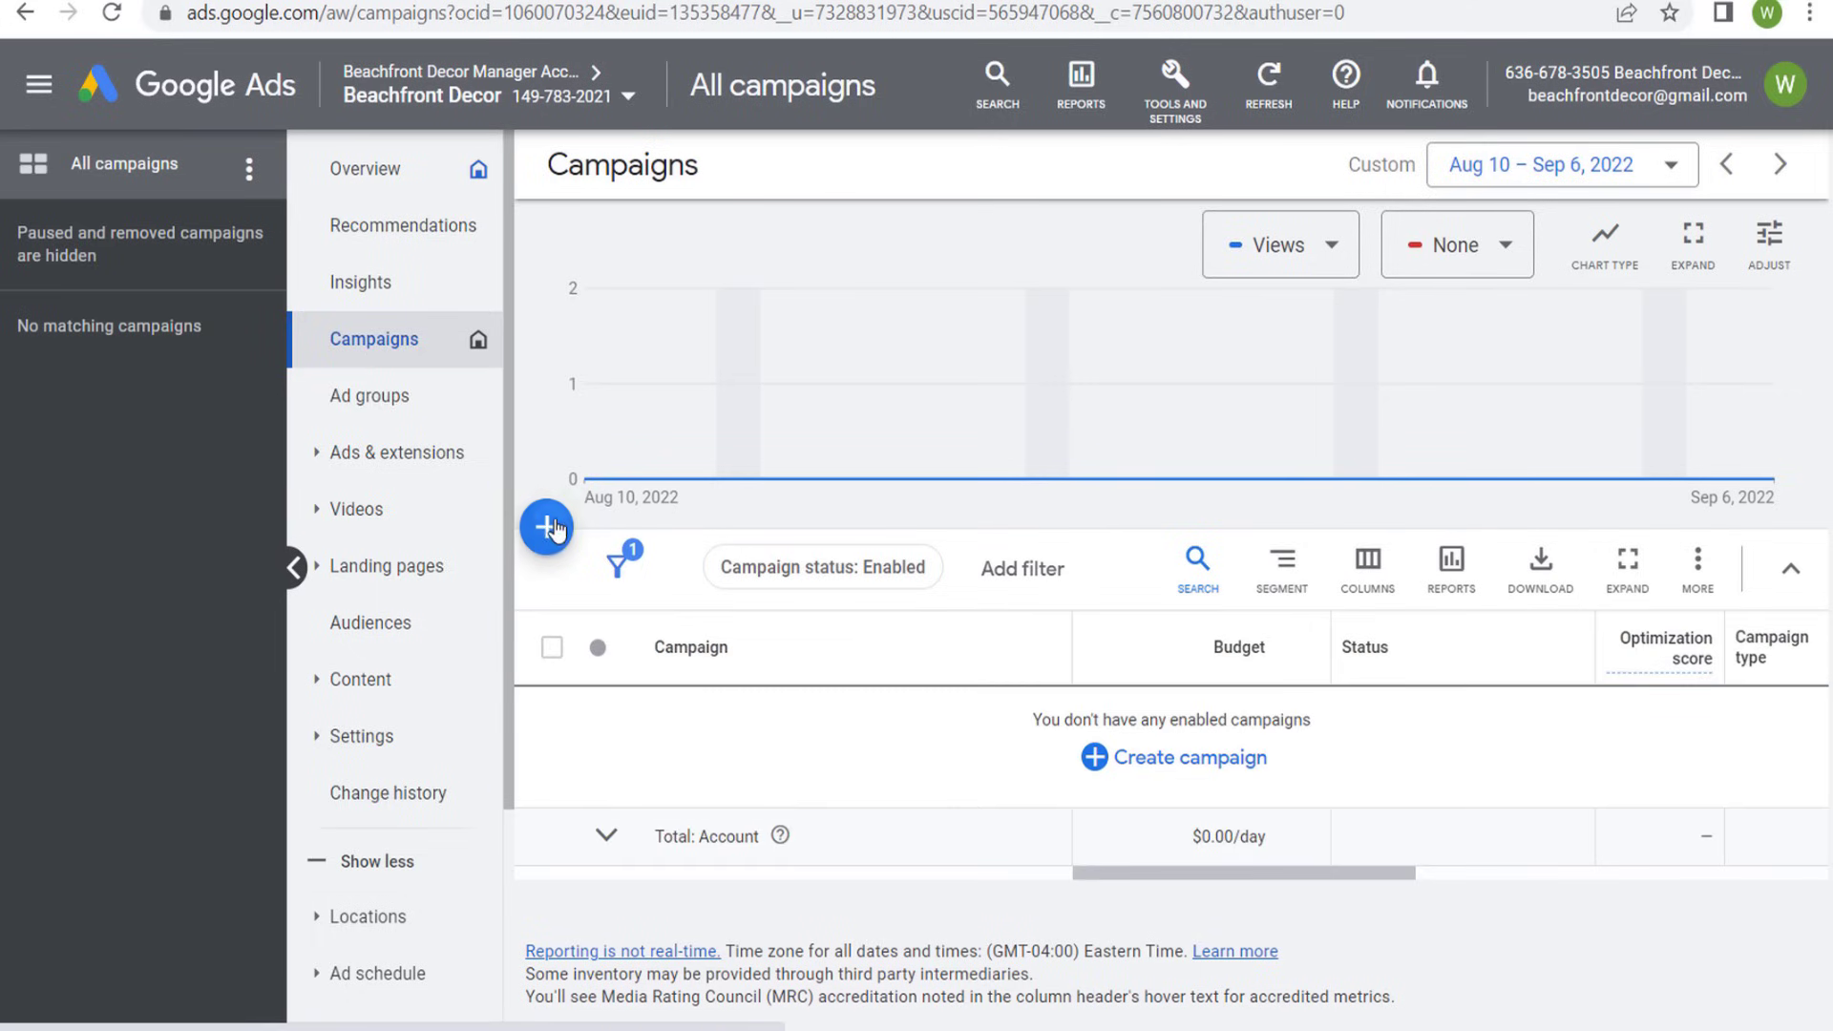
- Start a new campaign and choose Sales as its objective
{"action": "left_click", "coordinate": [546, 525]}
{"action": "left_click", "coordinate": [565, 551]}
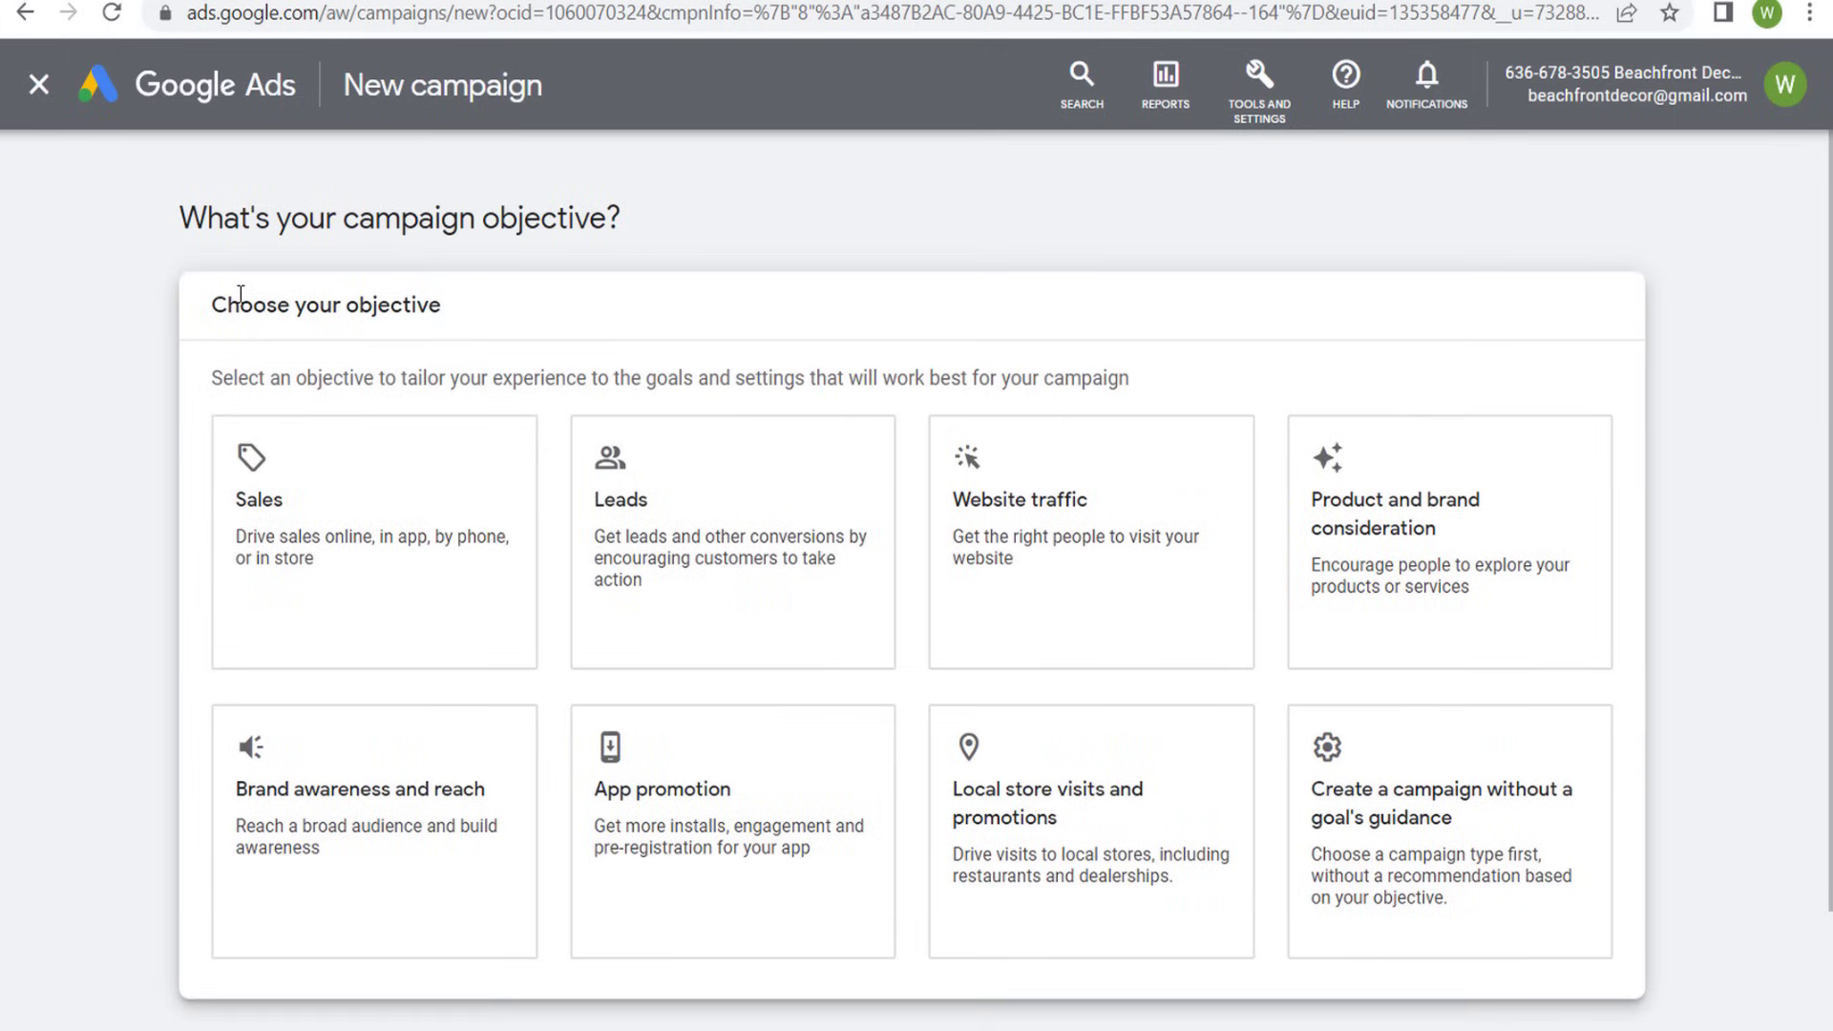
{"action": "left_click_drag", "start_coordinate": [227, 306], "coordinate": [535, 315]}
{"action": "left_click", "coordinate": [608, 320]}
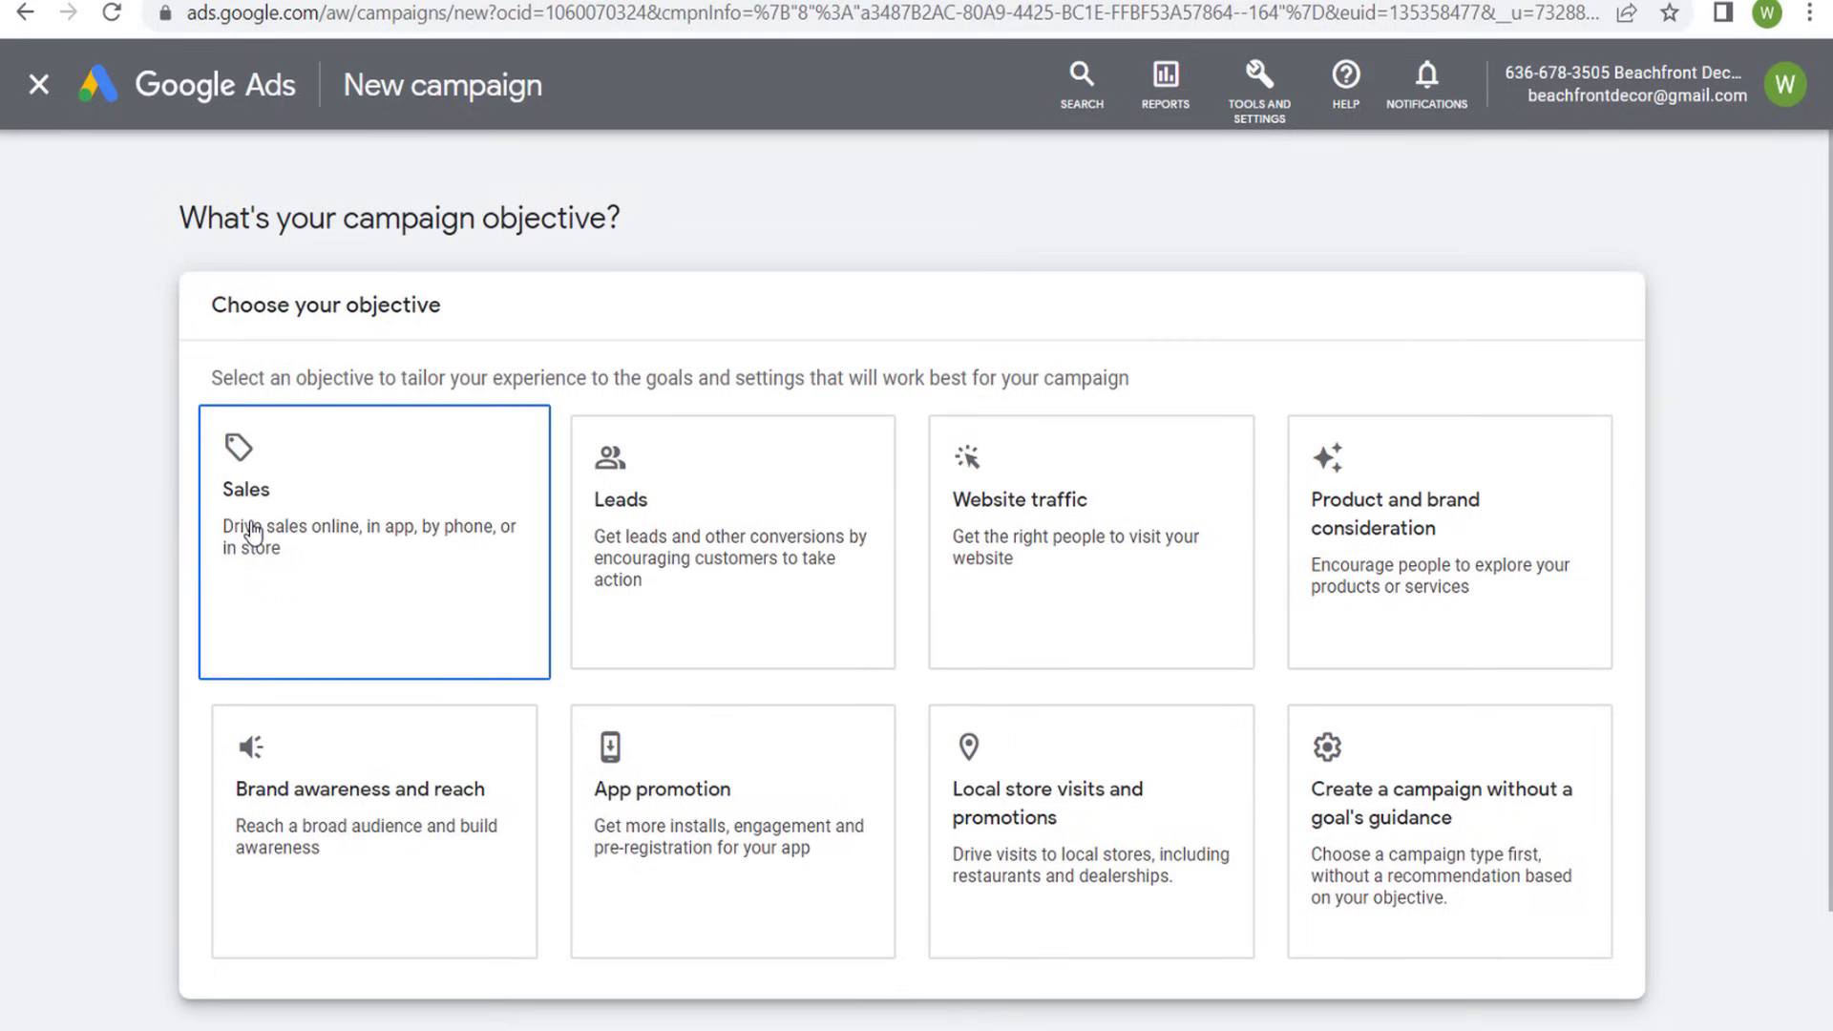
{"action": "left_click", "coordinate": [250, 489]}
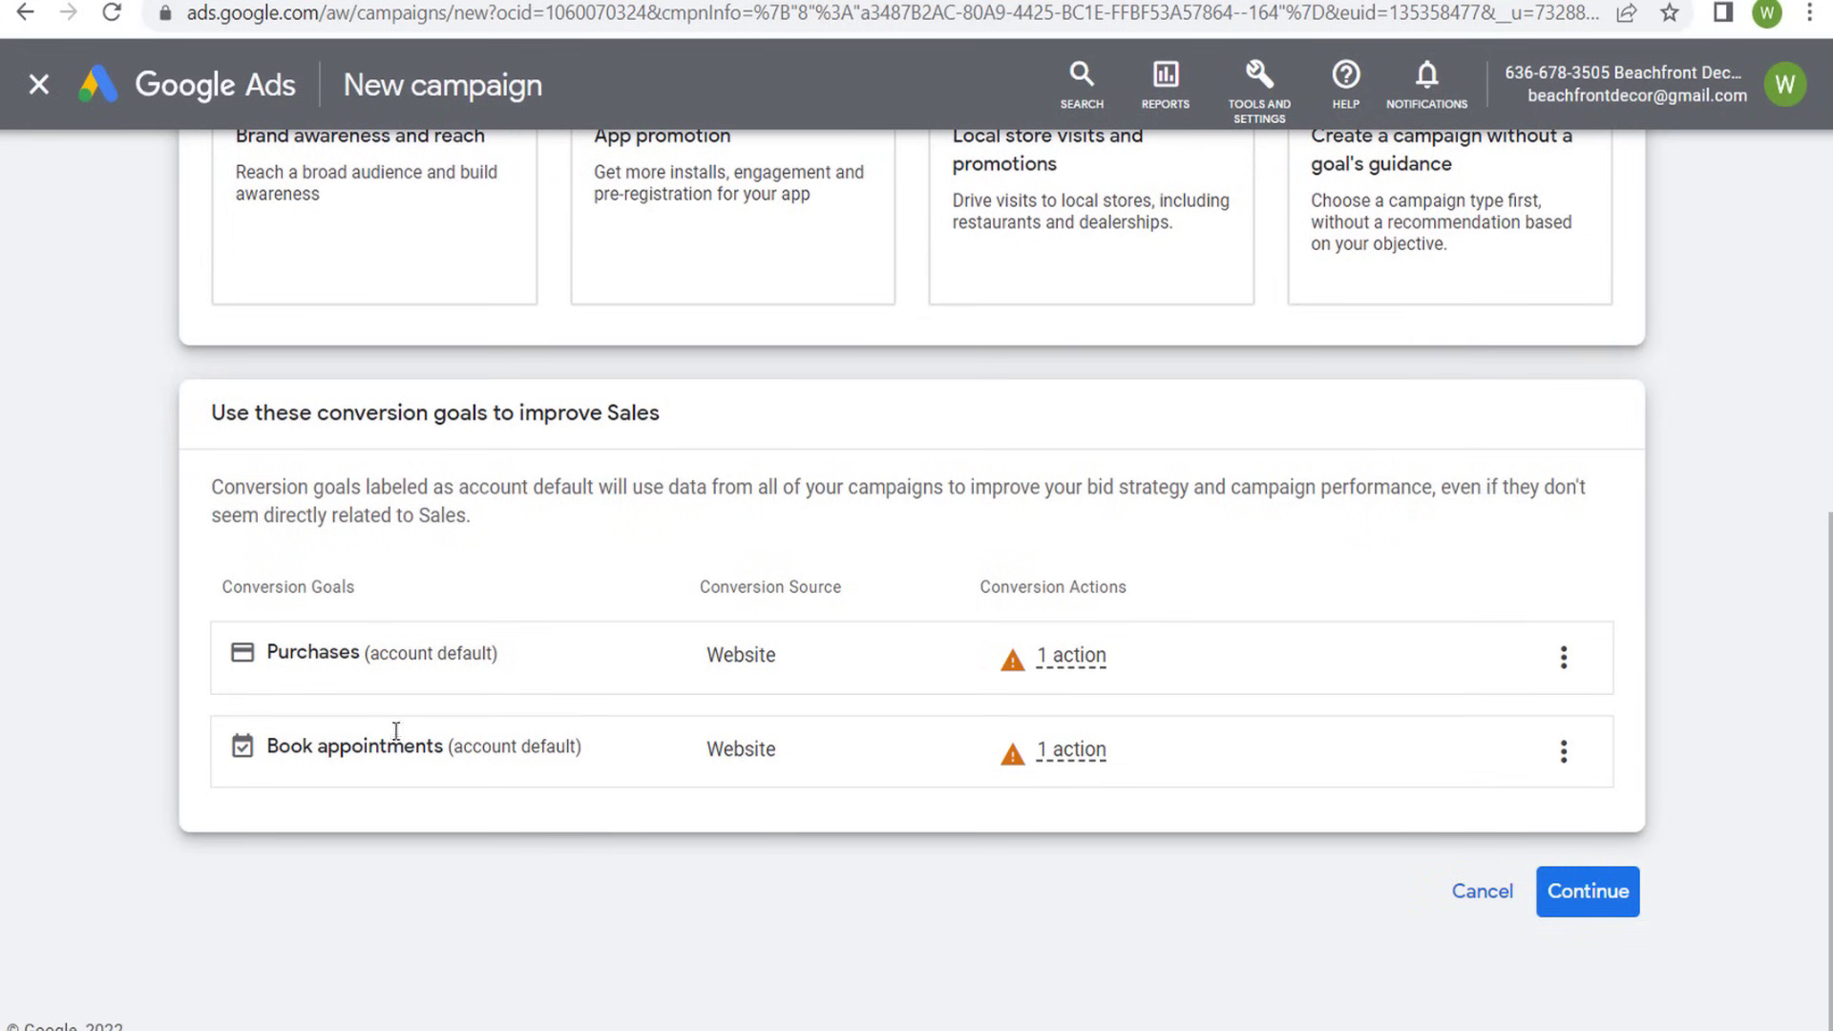
- Remove the Book appointments goal from the campaign's conversion goals, keep Purchases, and continue
{"action": "left_click_drag", "start_coordinate": [267, 654], "coordinate": [389, 658]}
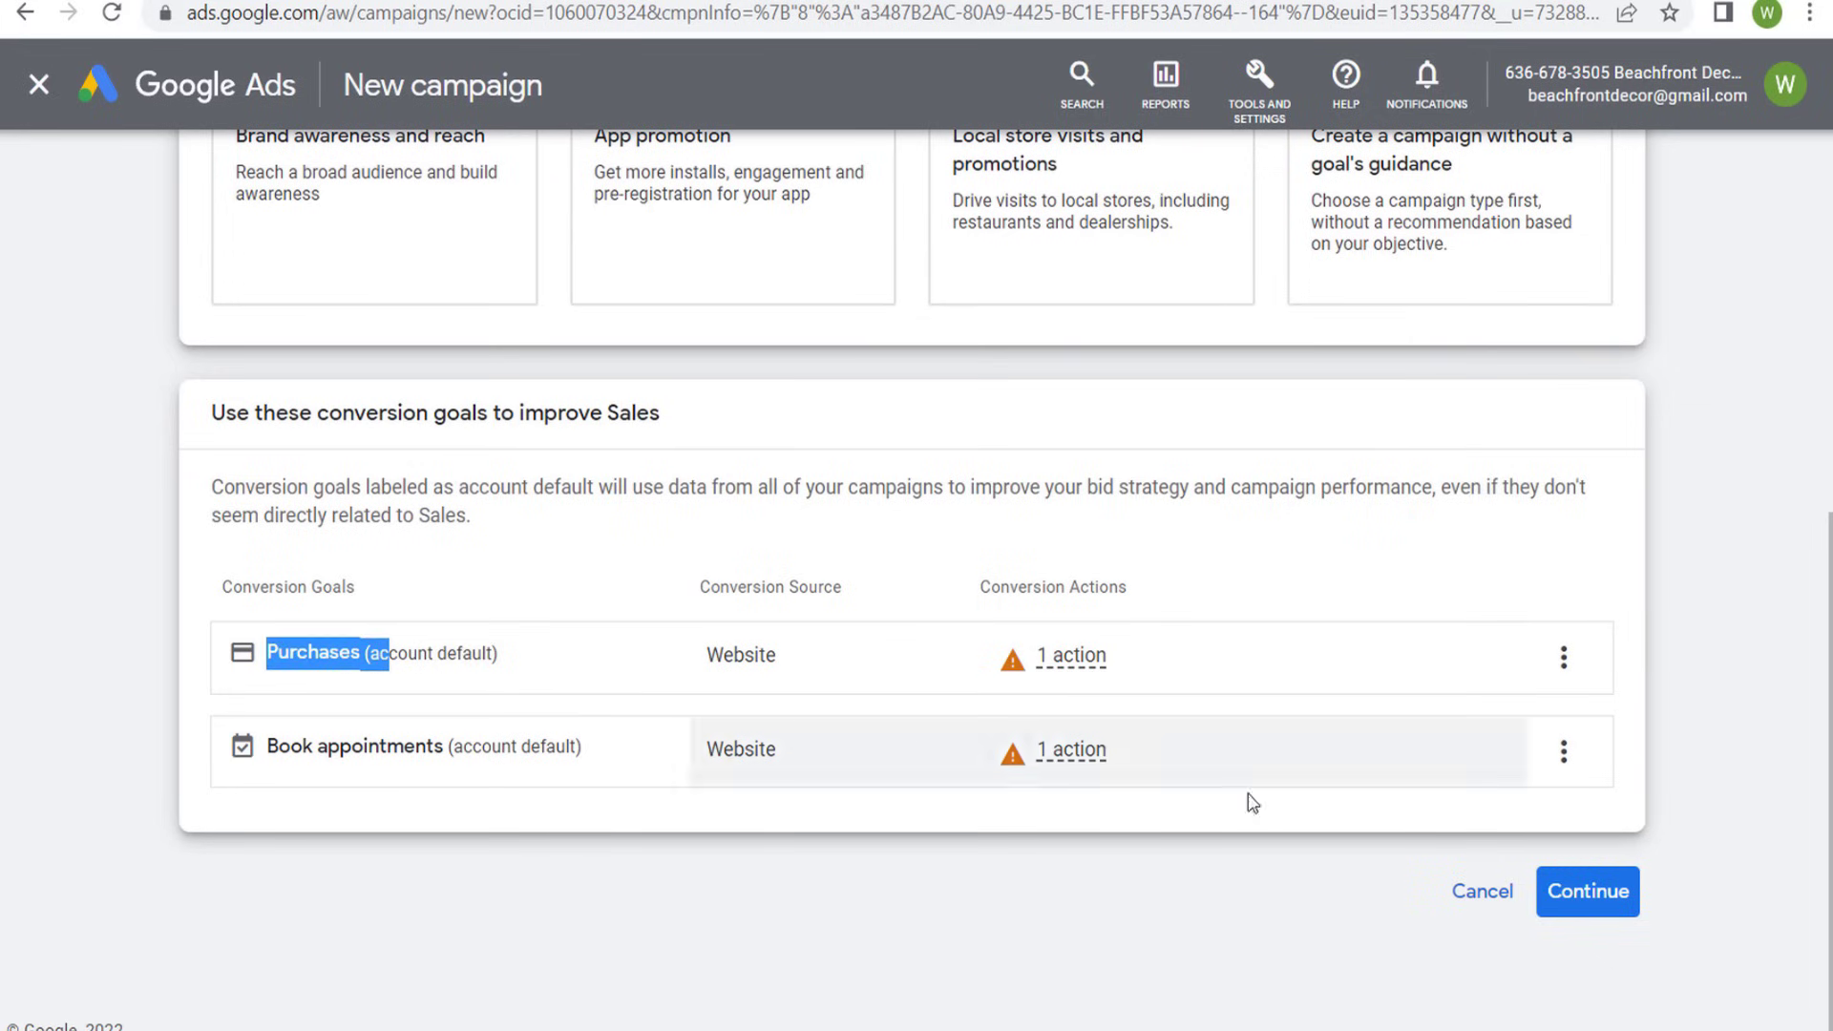
{"action": "left_click", "coordinate": [1562, 753]}
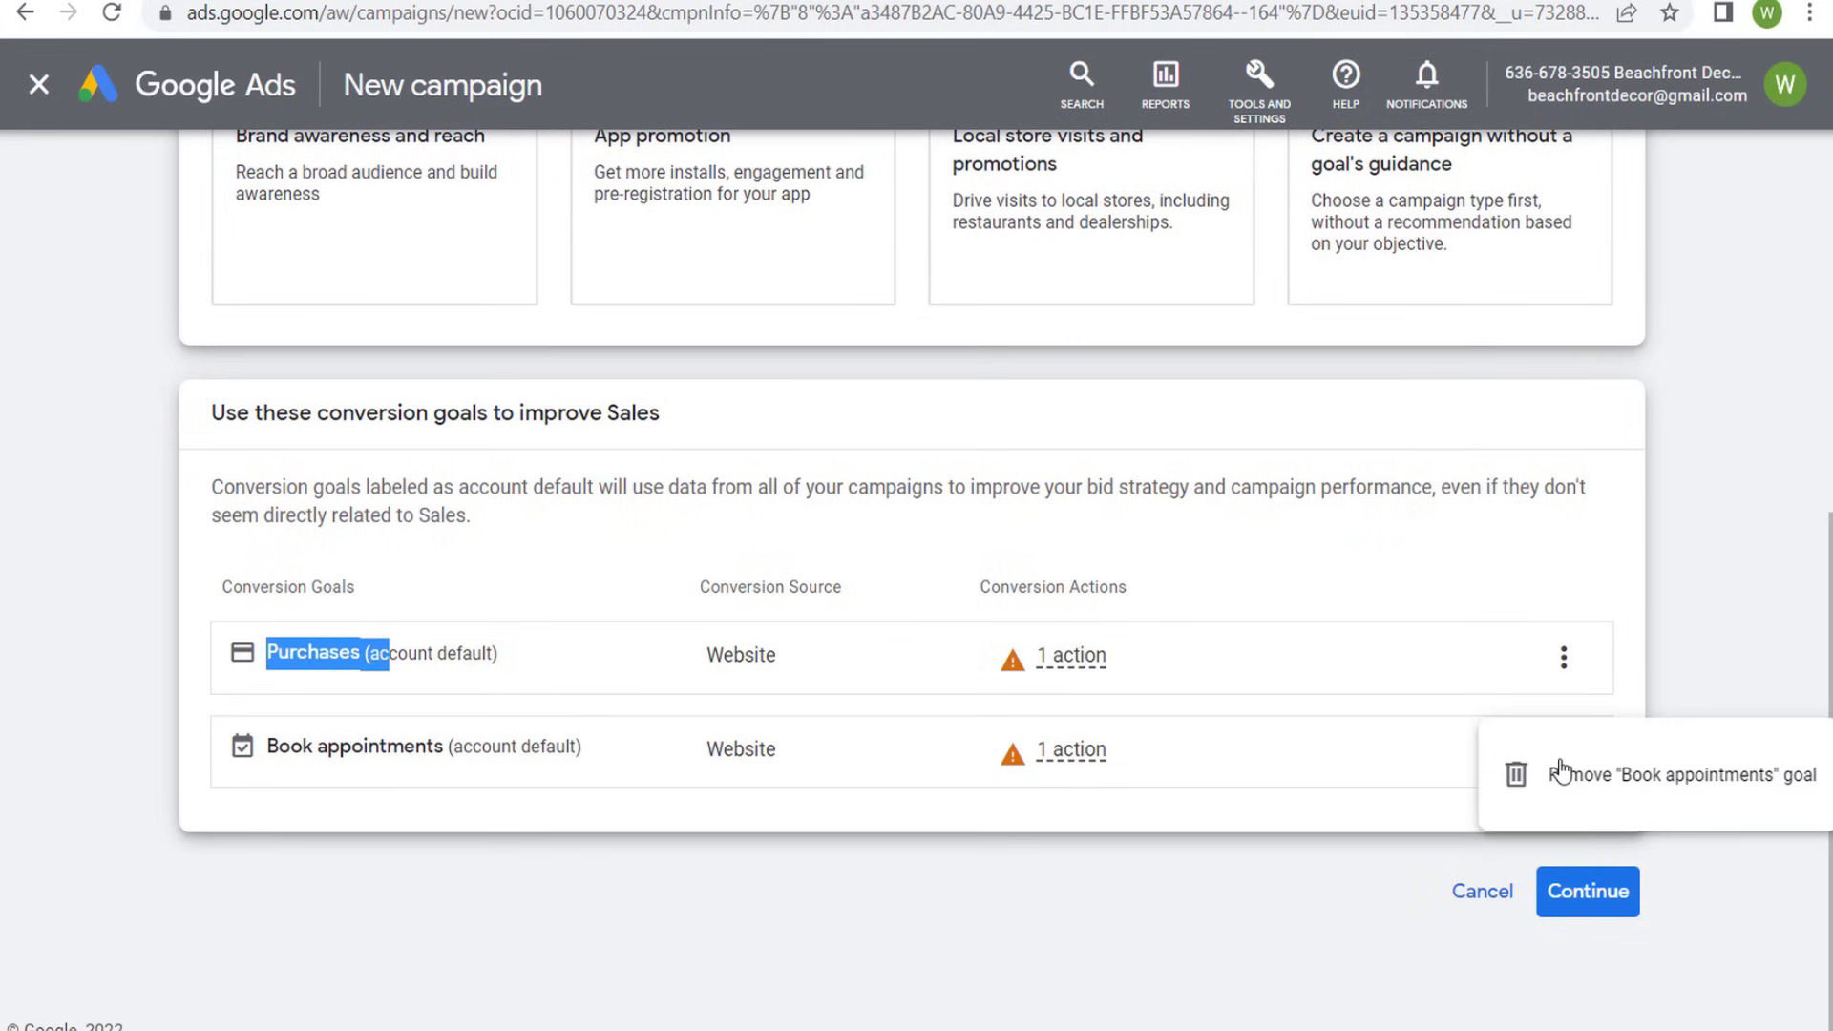
{"action": "left_click", "coordinate": [1618, 778]}
{"action": "left_click", "coordinate": [1183, 636]}
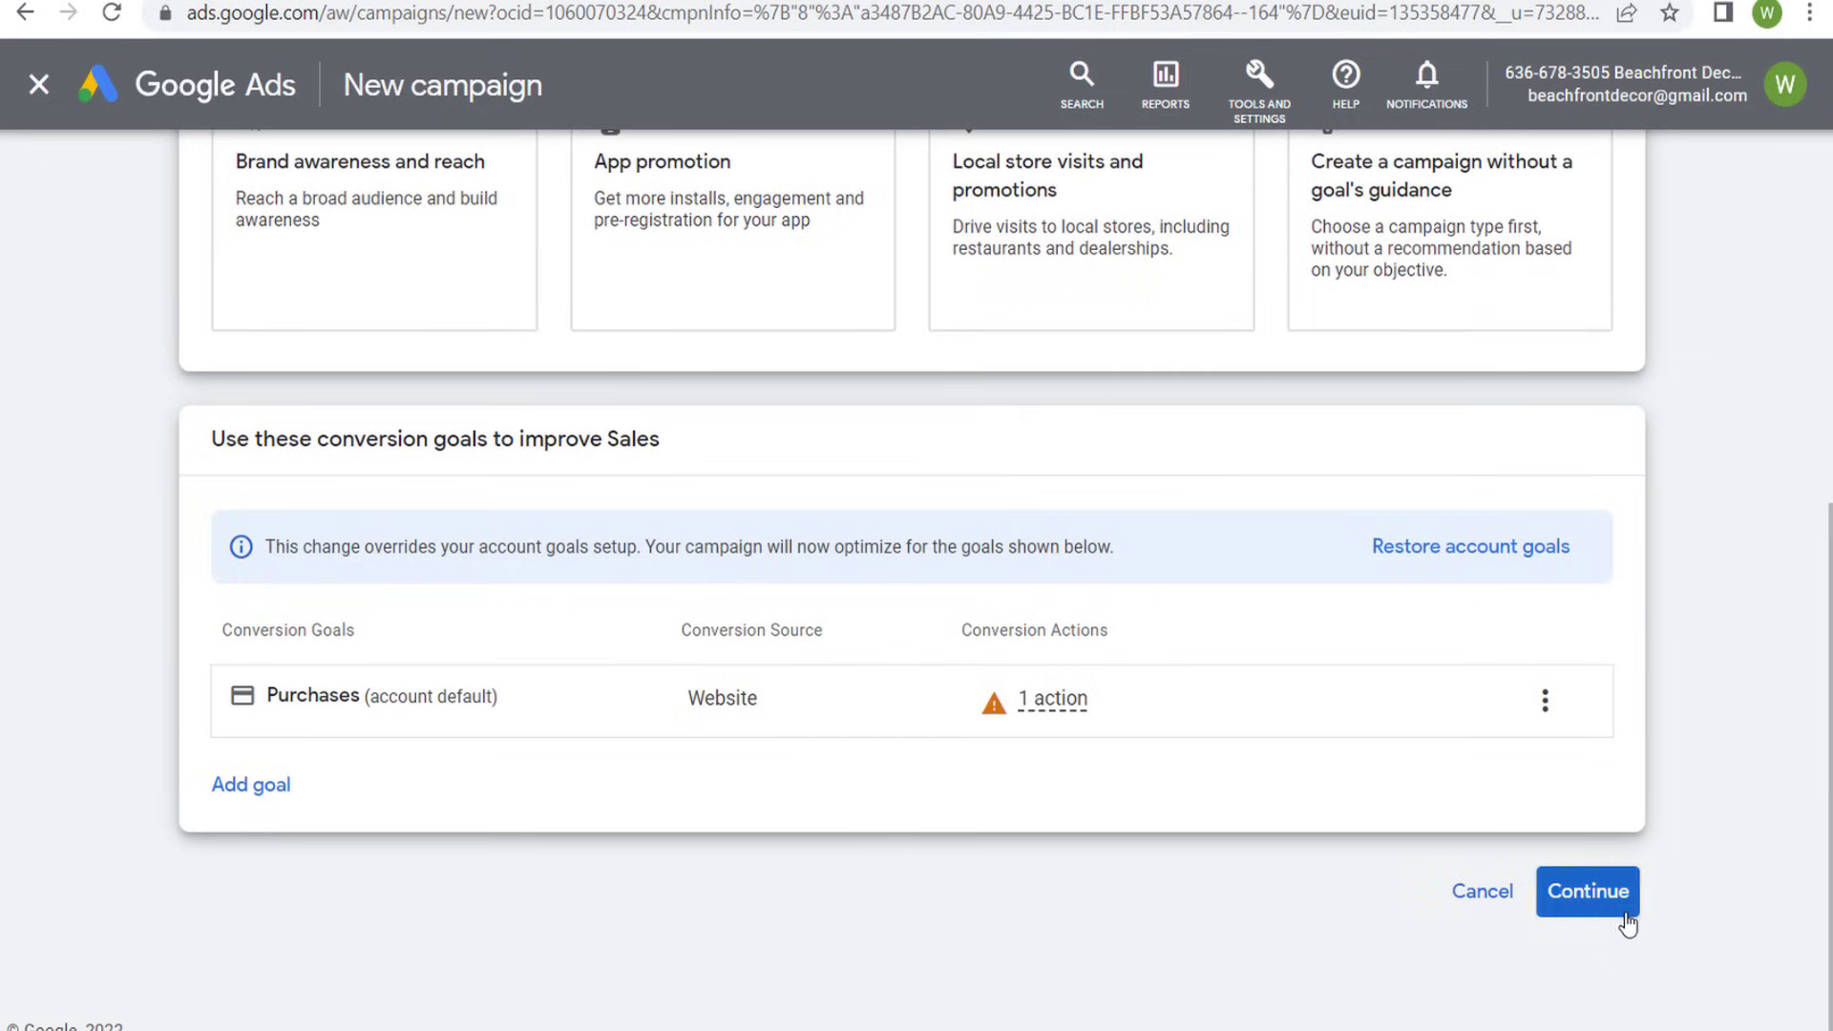
{"action": "left_click", "coordinate": [1587, 891]}
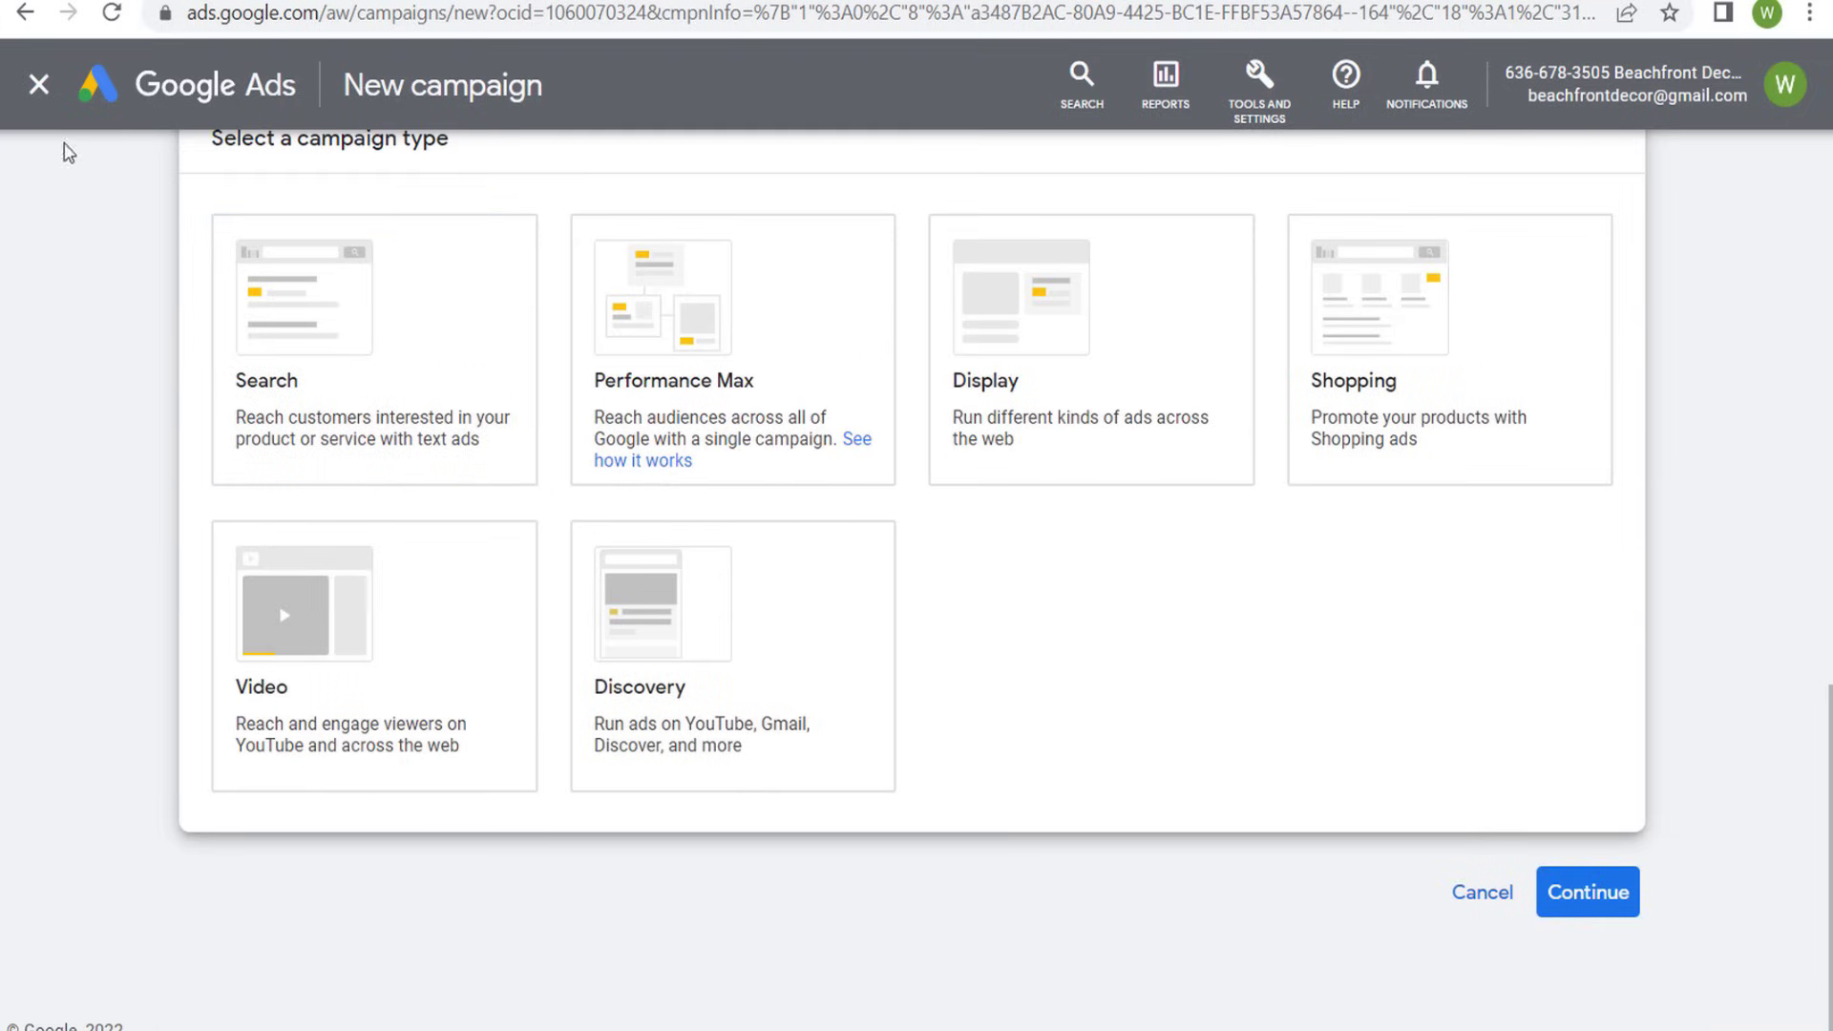
- Choose the Video campaign type, review the Drive conversions description, and continue to the campaign settings
{"action": "left_click", "coordinate": [277, 788]}
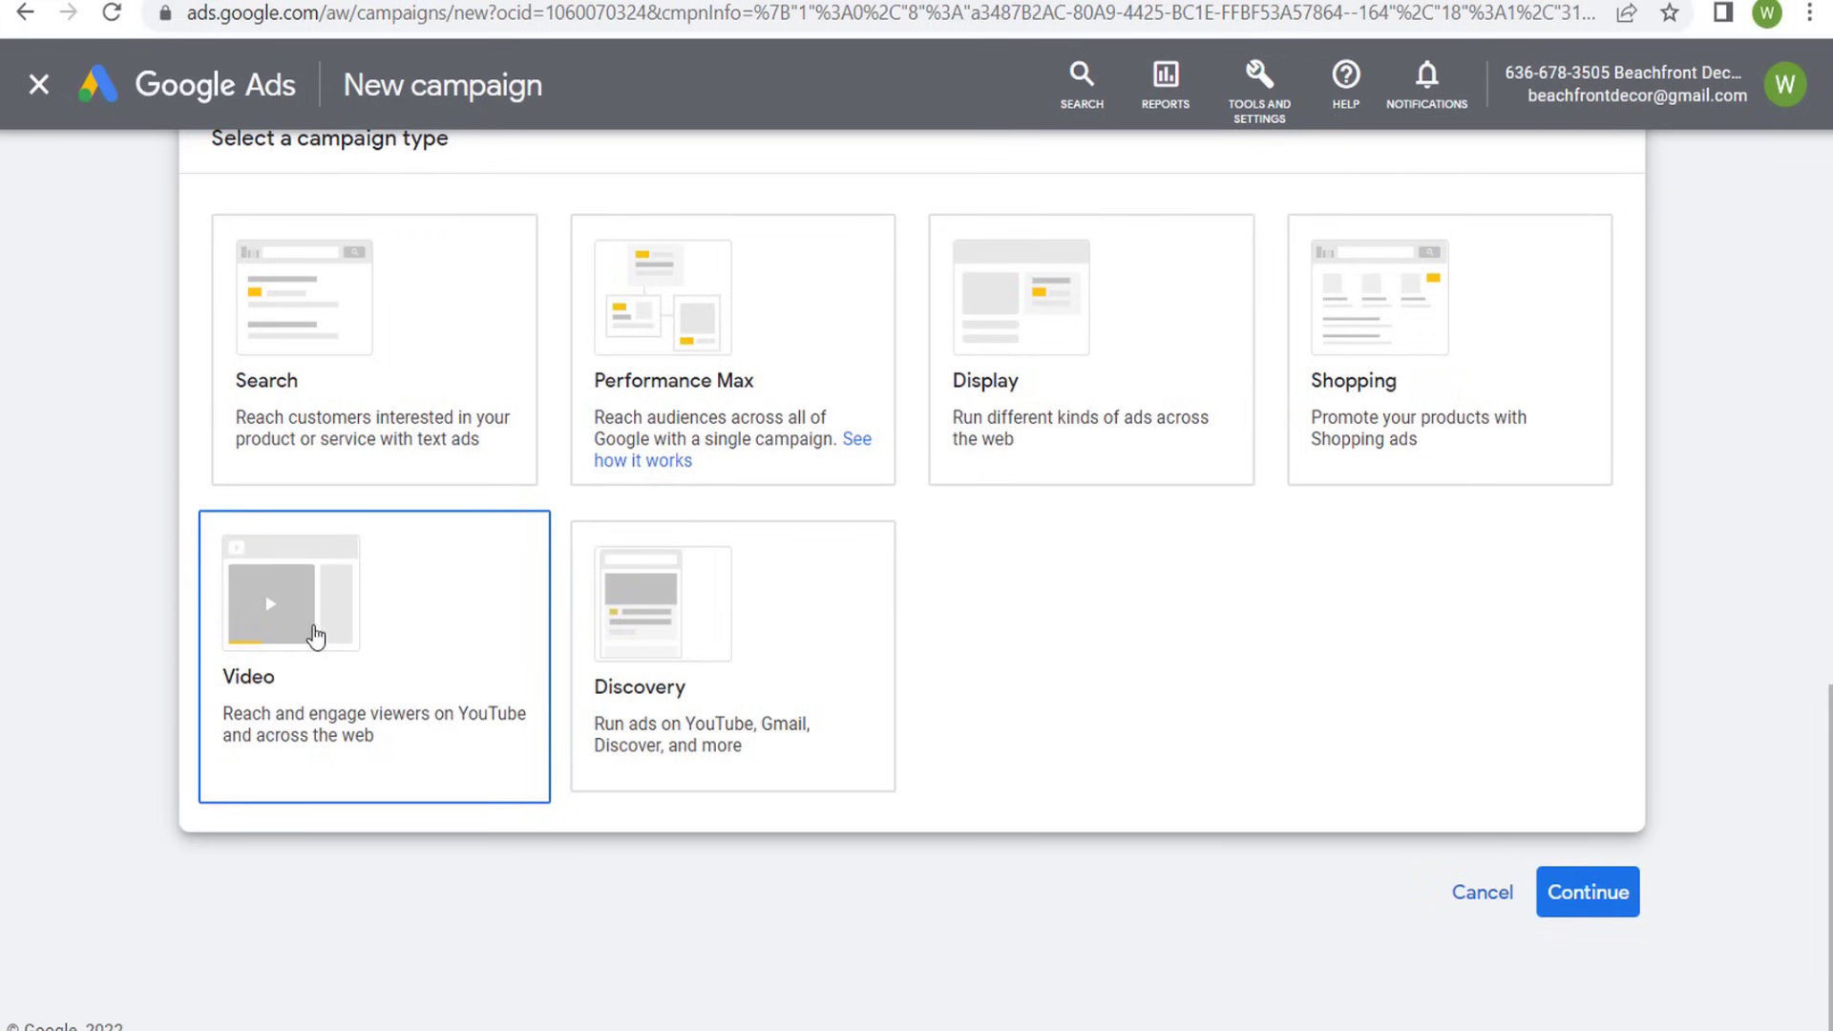
{"action": "left_click", "coordinate": [320, 633]}
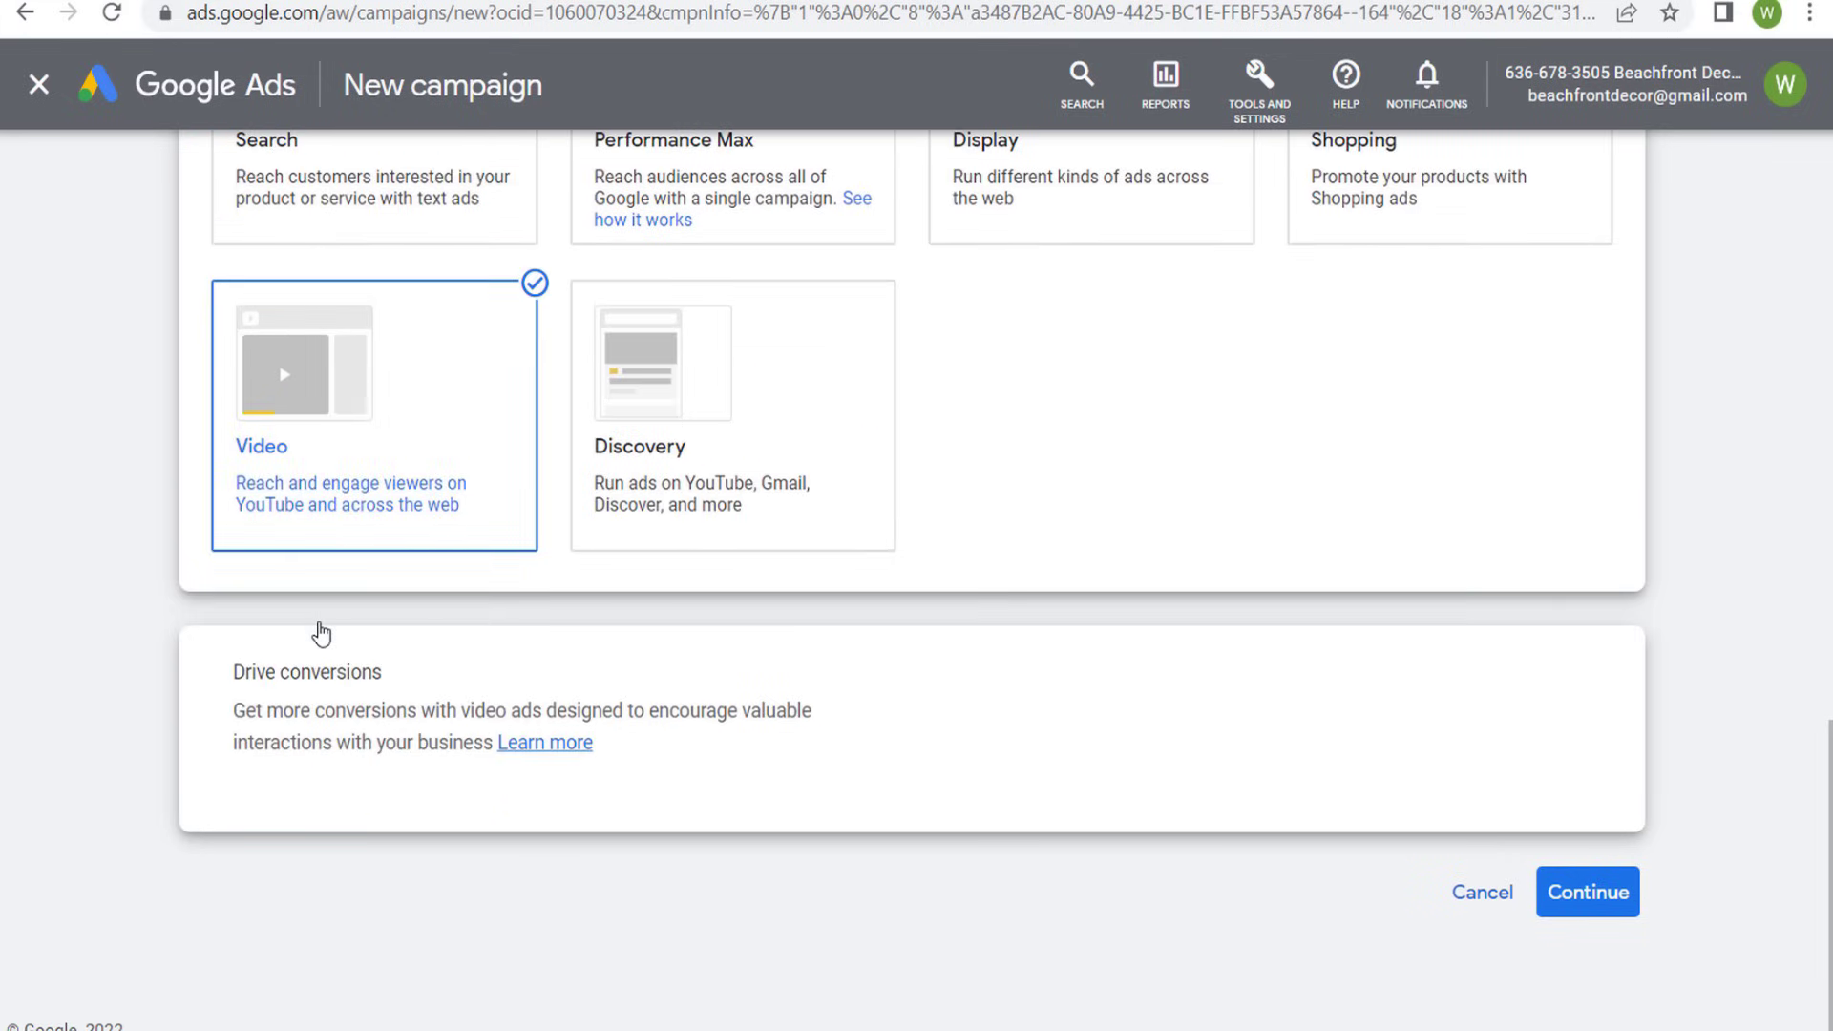
{"action": "left_click_drag", "start_coordinate": [233, 672], "coordinate": [905, 740]}
{"action": "left_click", "coordinate": [905, 740]}
{"action": "left_click", "coordinate": [1580, 889]}
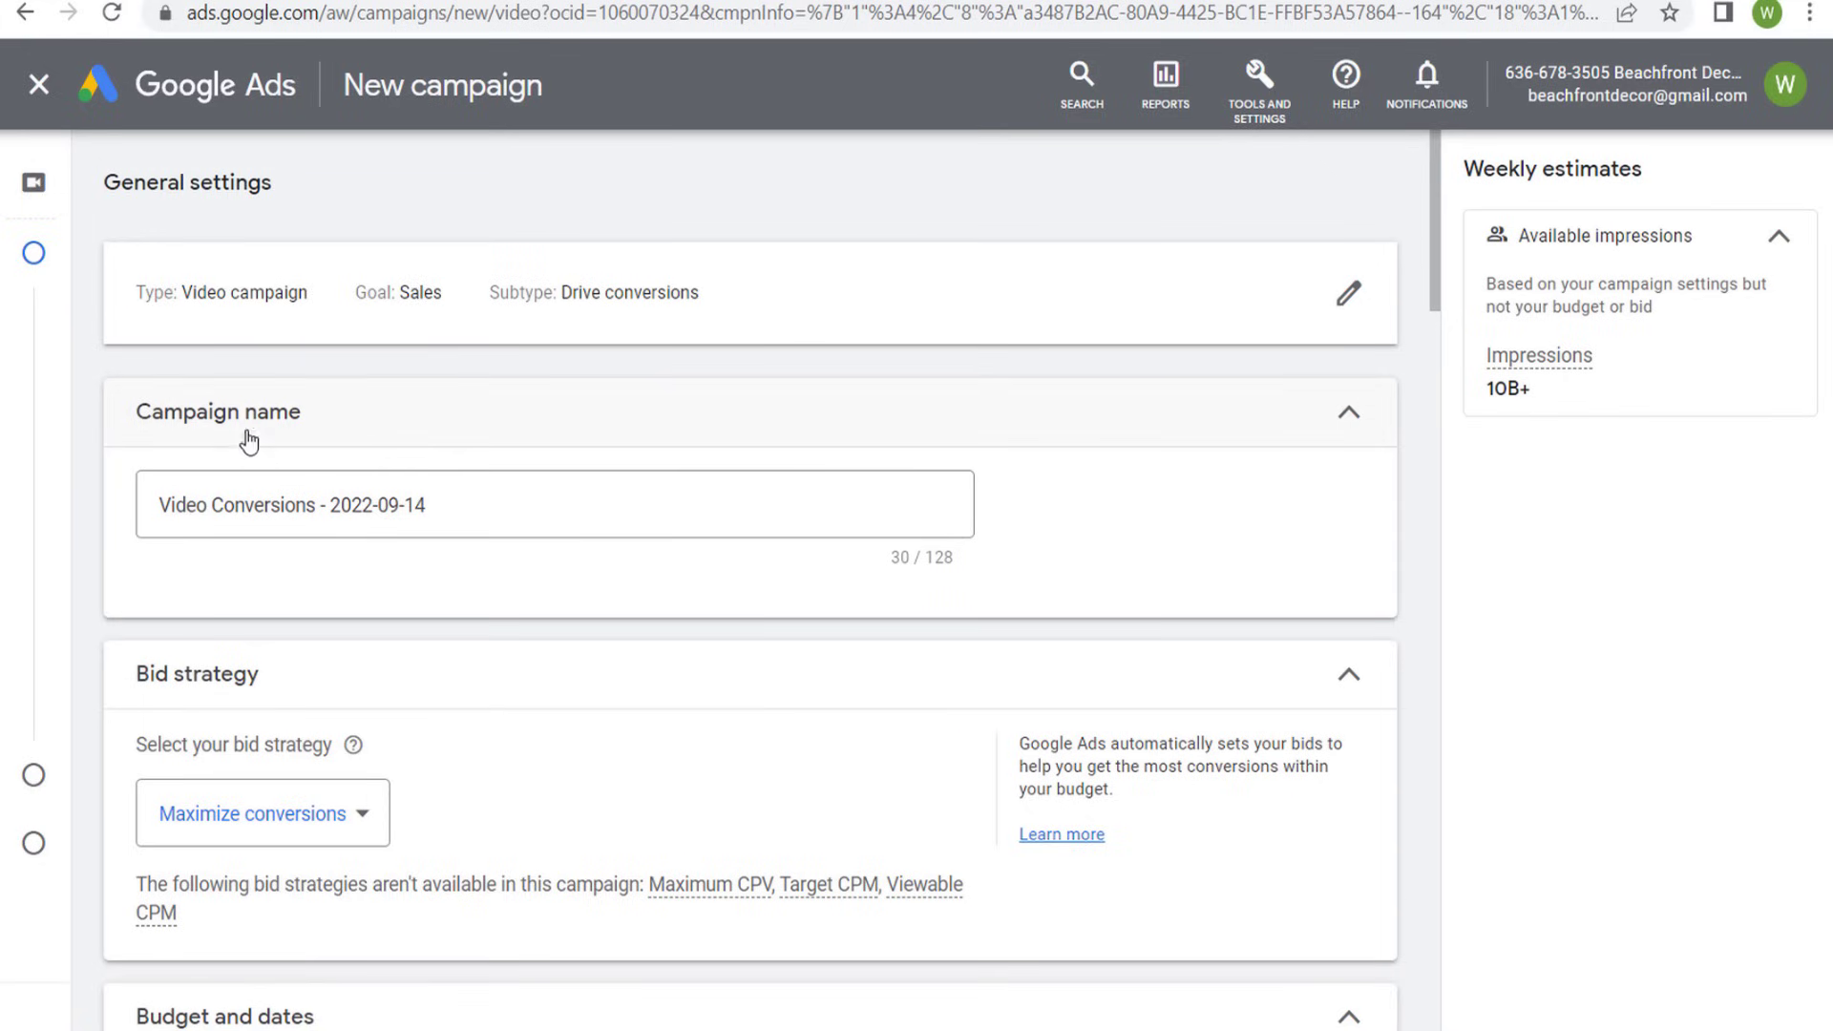
- Name the campaign "Beachfront Decor Halloween Sale 2022"
{"action": "left_click_drag", "start_coordinate": [519, 507], "coordinate": [140, 512]}
{"action": "key", "text": "ctrl+v"}
{"action": "left_click_drag", "start_coordinate": [500, 514], "coordinate": [174, 546]}
{"action": "left_click", "coordinate": [507, 573]}
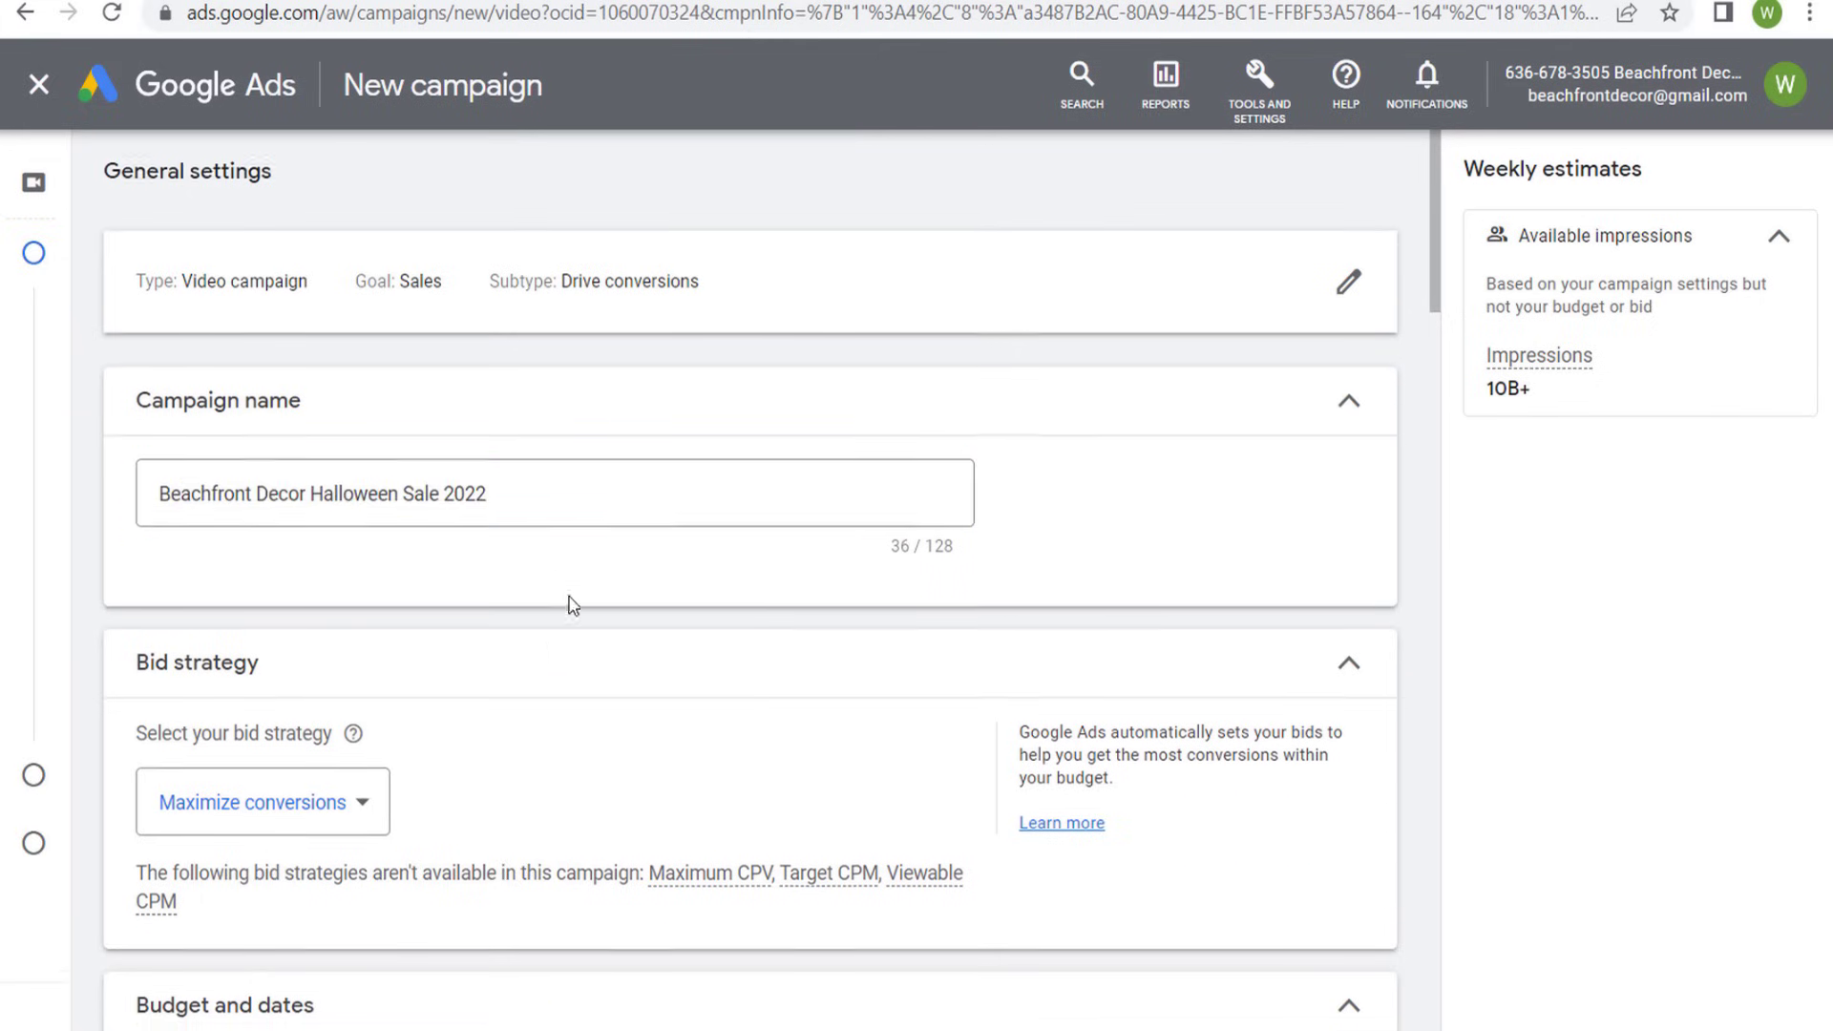
- Try the Target CPA bid strategy, review its explanation and typical cost range, and switch back to Maximize conversions
{"action": "scroll", "coordinate": [569, 601], "scroll_direction": "down", "scroll_amount": 3}
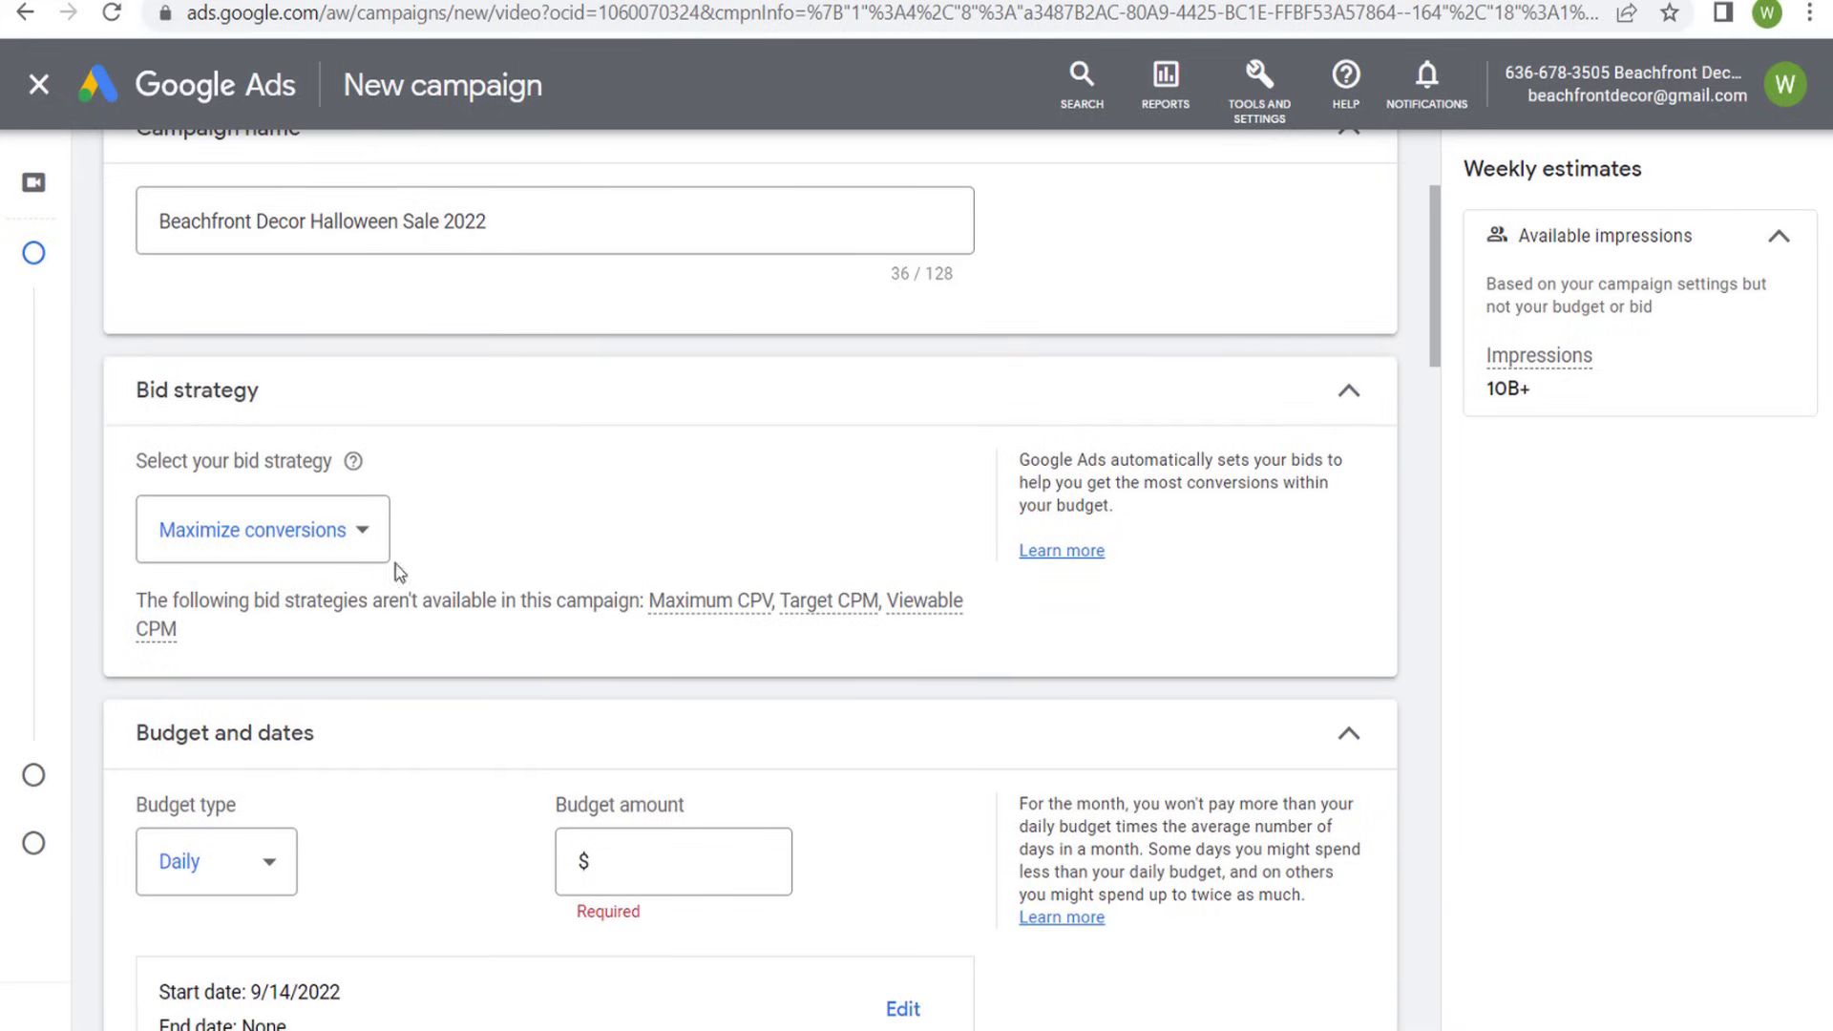
{"action": "left_click", "coordinate": [368, 540]}
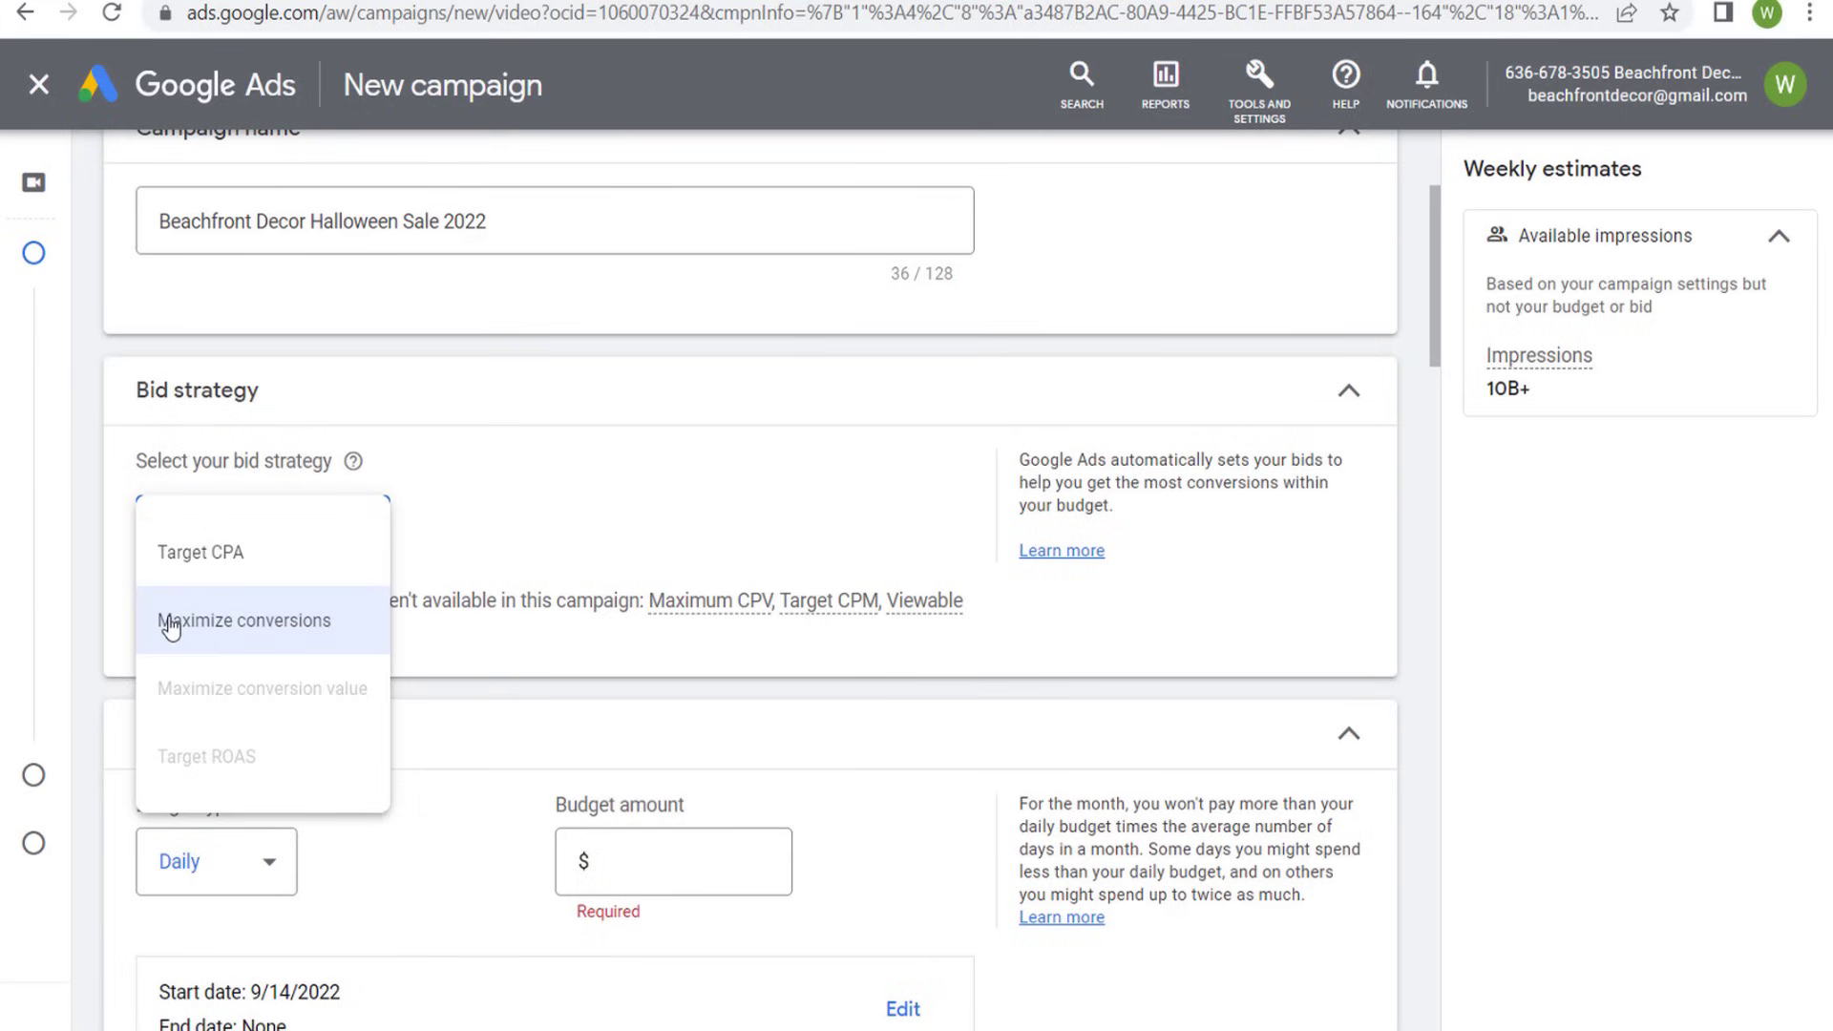
{"action": "left_click", "coordinate": [245, 563]}
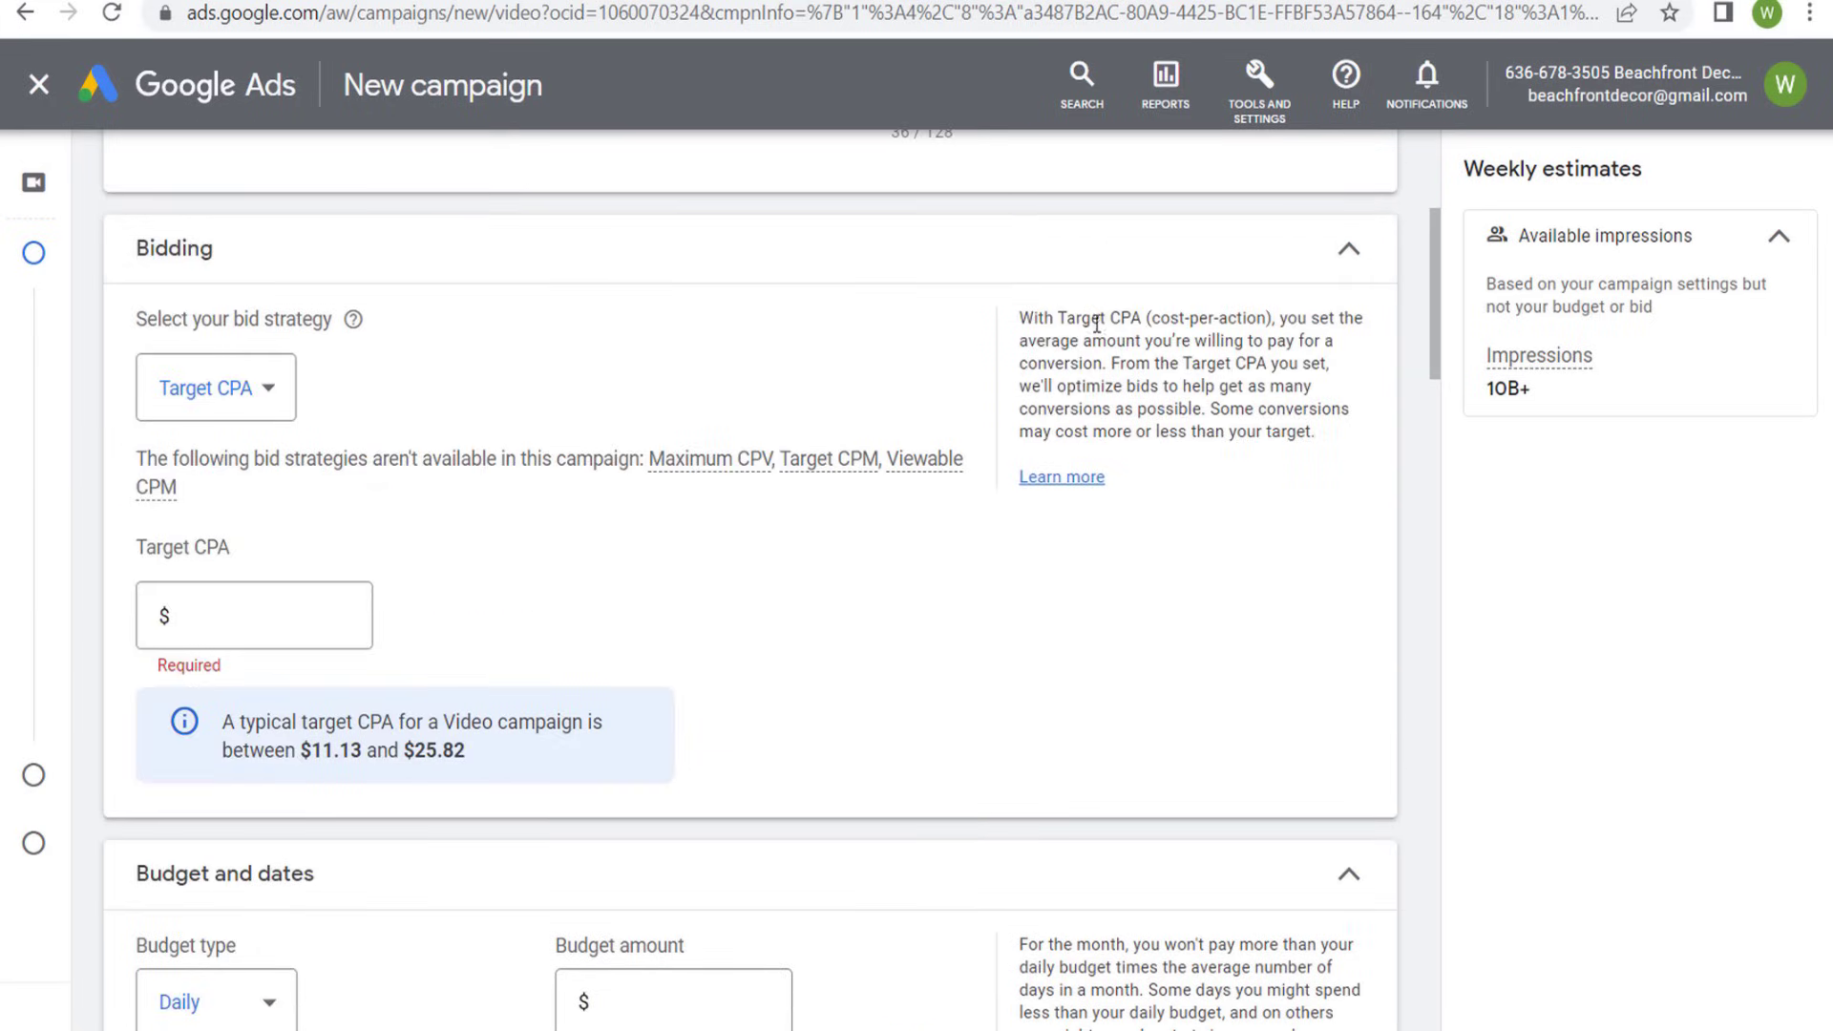
{"action": "left_click_drag", "start_coordinate": [1066, 318], "coordinate": [1258, 315]}
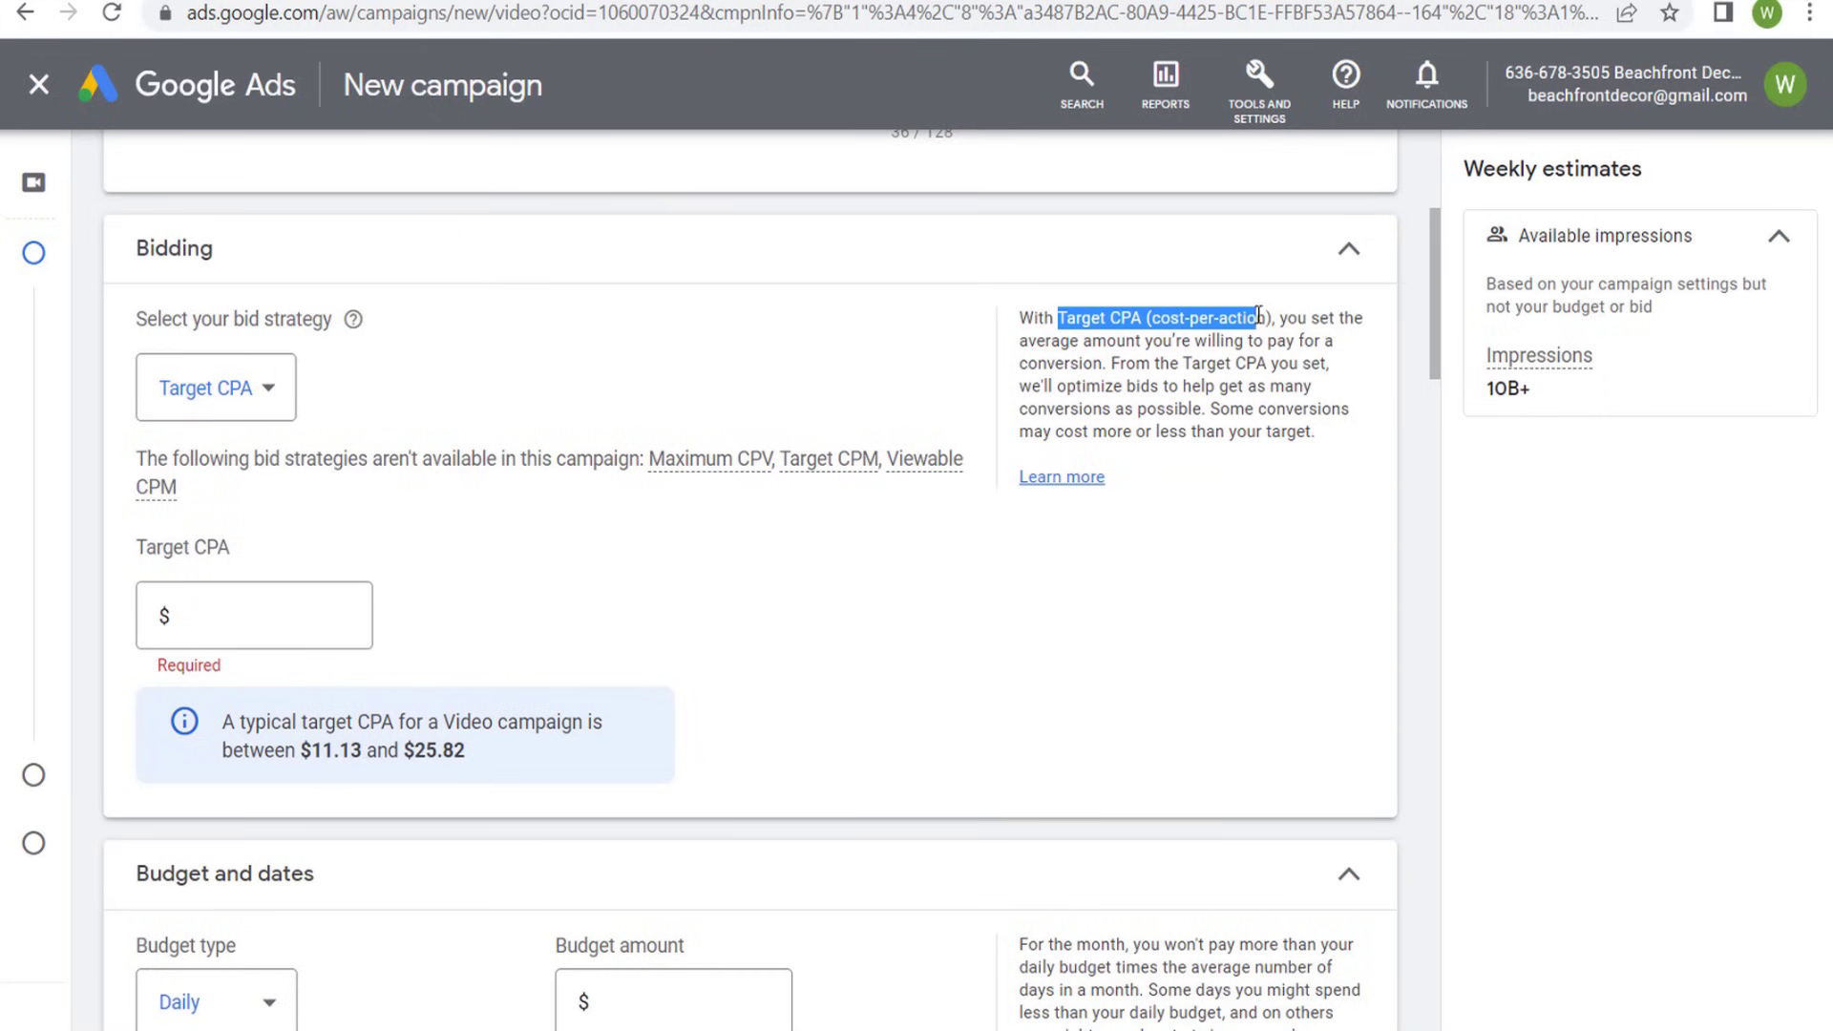
{"action": "left_click", "coordinate": [1274, 385]}
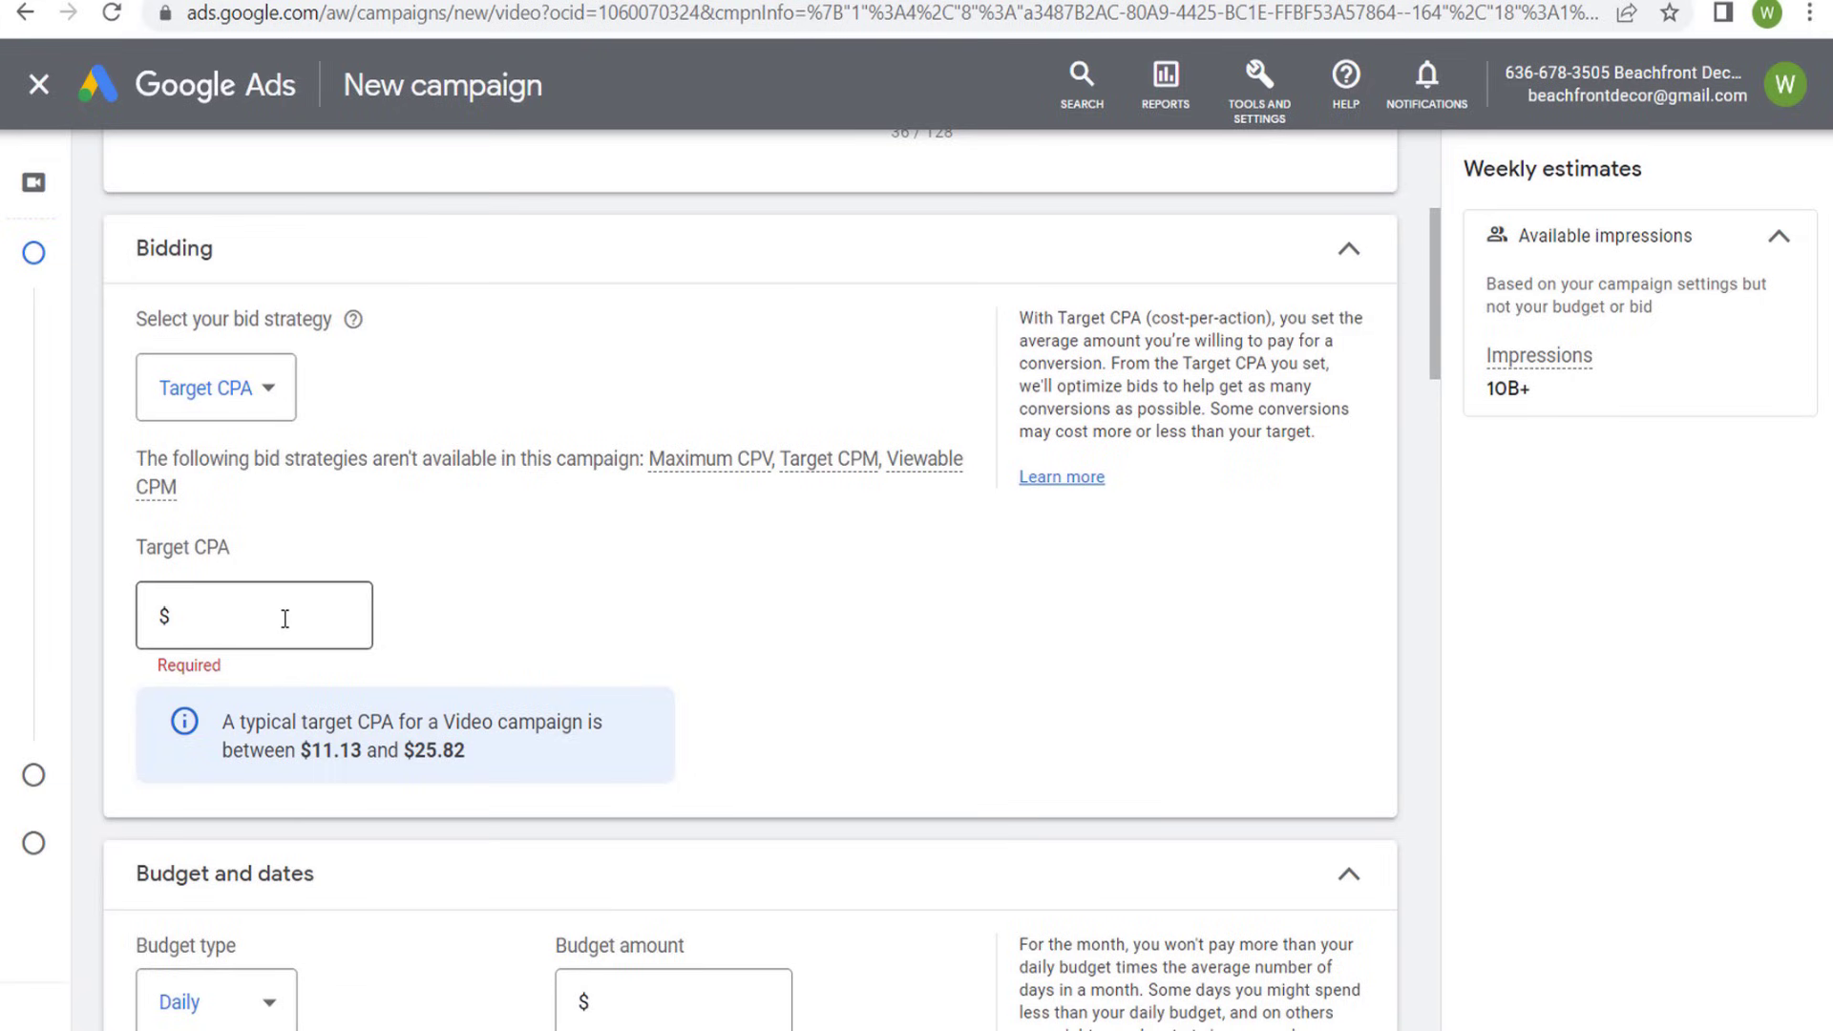
{"action": "left_click_drag", "start_coordinate": [320, 754], "coordinate": [421, 757]}
{"action": "left_click", "coordinate": [498, 755]}
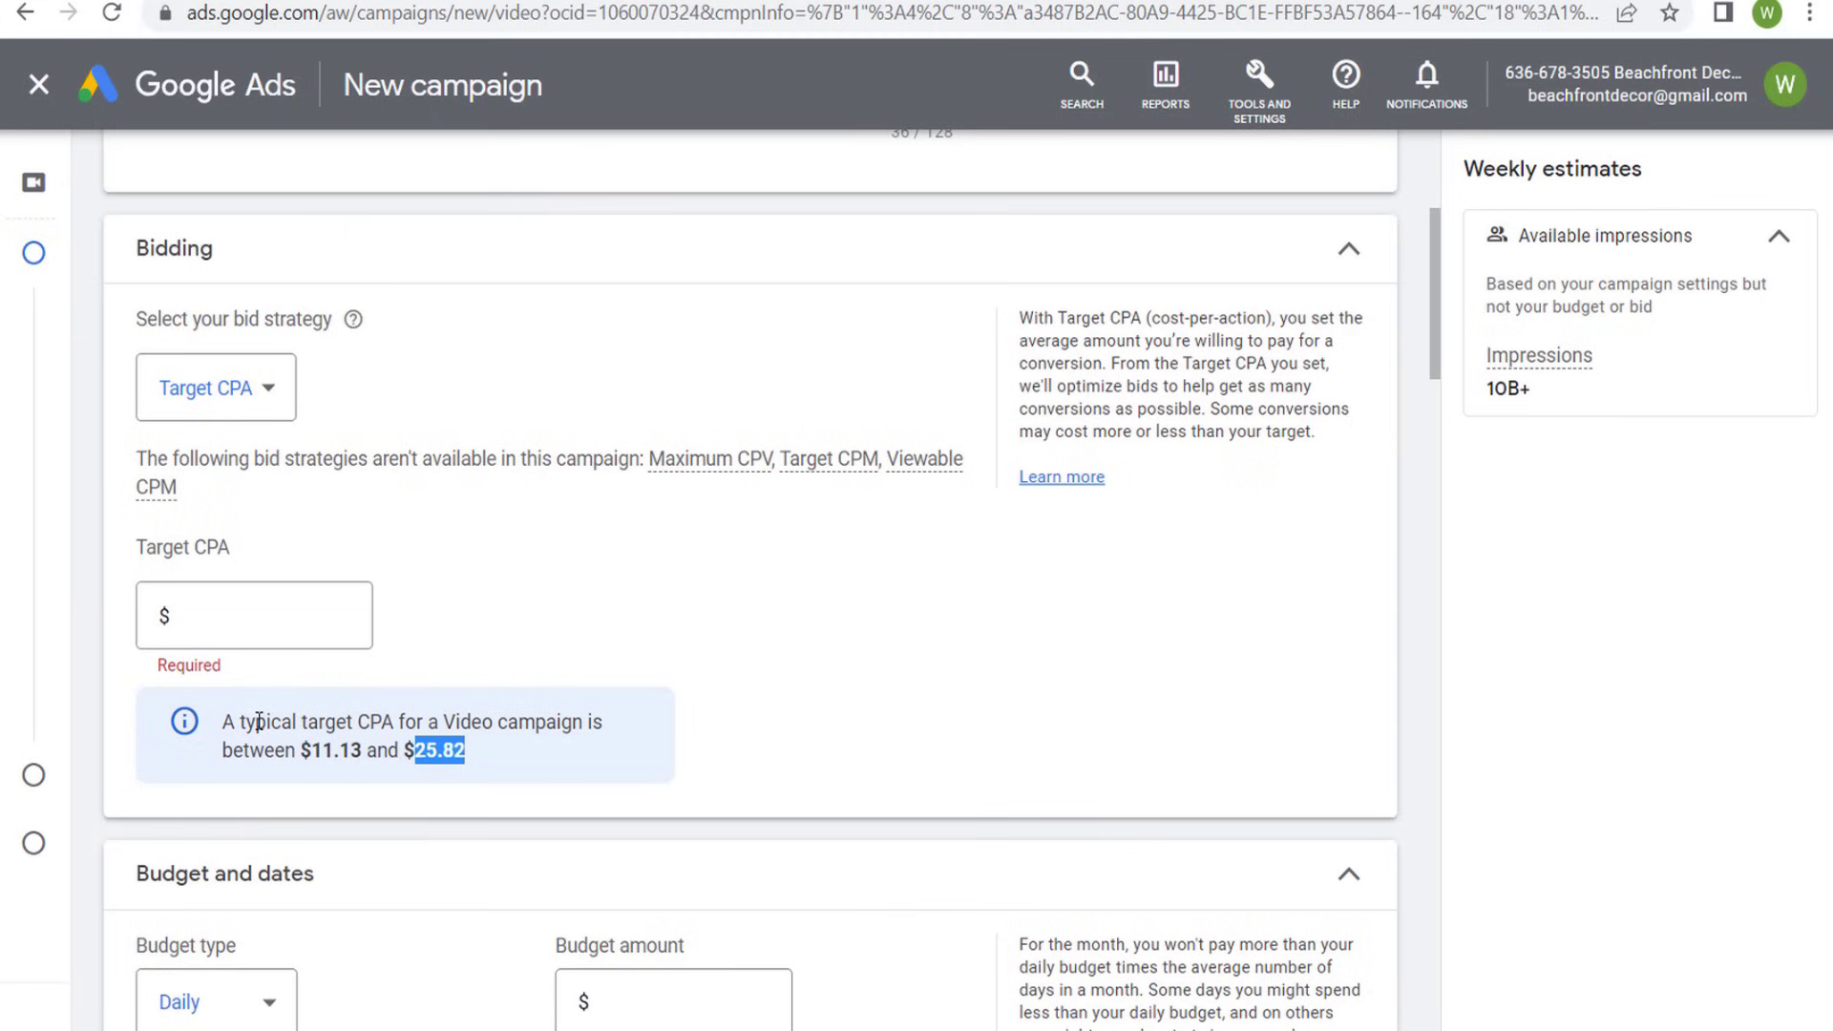
{"action": "left_click_drag", "start_coordinate": [320, 724], "coordinate": [459, 723]}
{"action": "left_click", "coordinate": [556, 717]}
{"action": "left_click", "coordinate": [266, 385]}
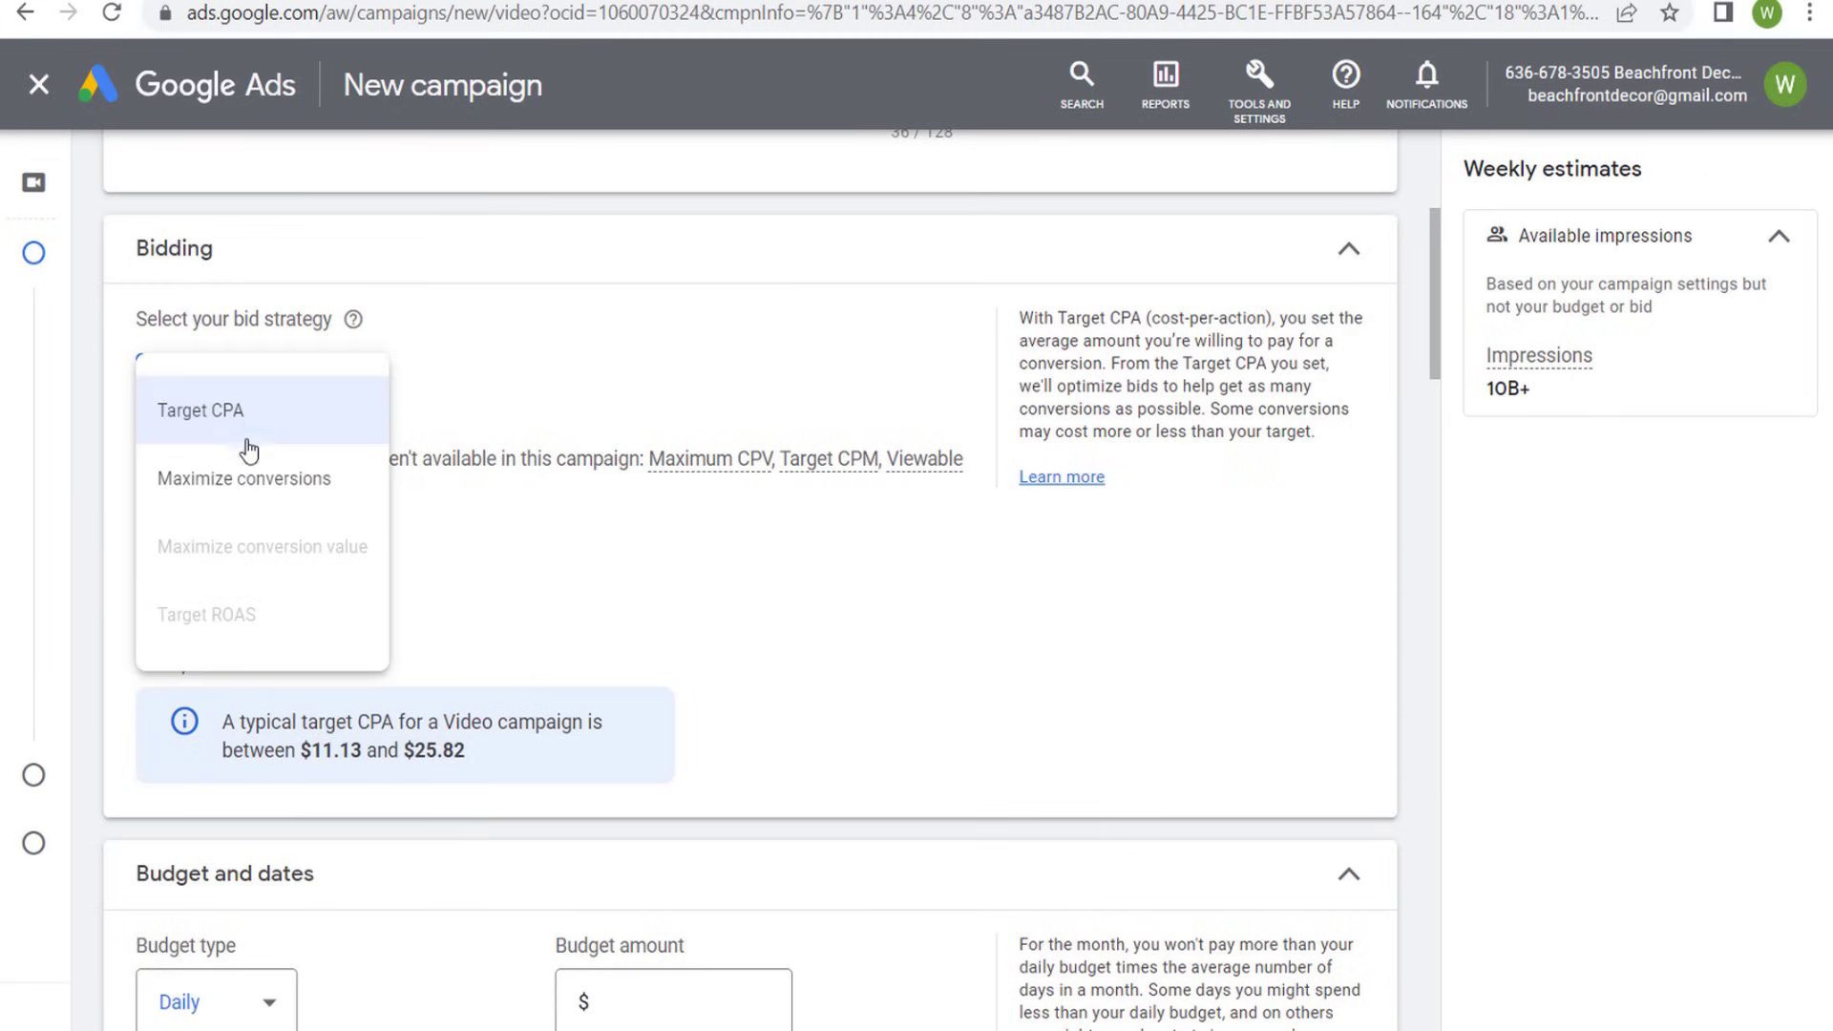
{"action": "left_click", "coordinate": [249, 479]}
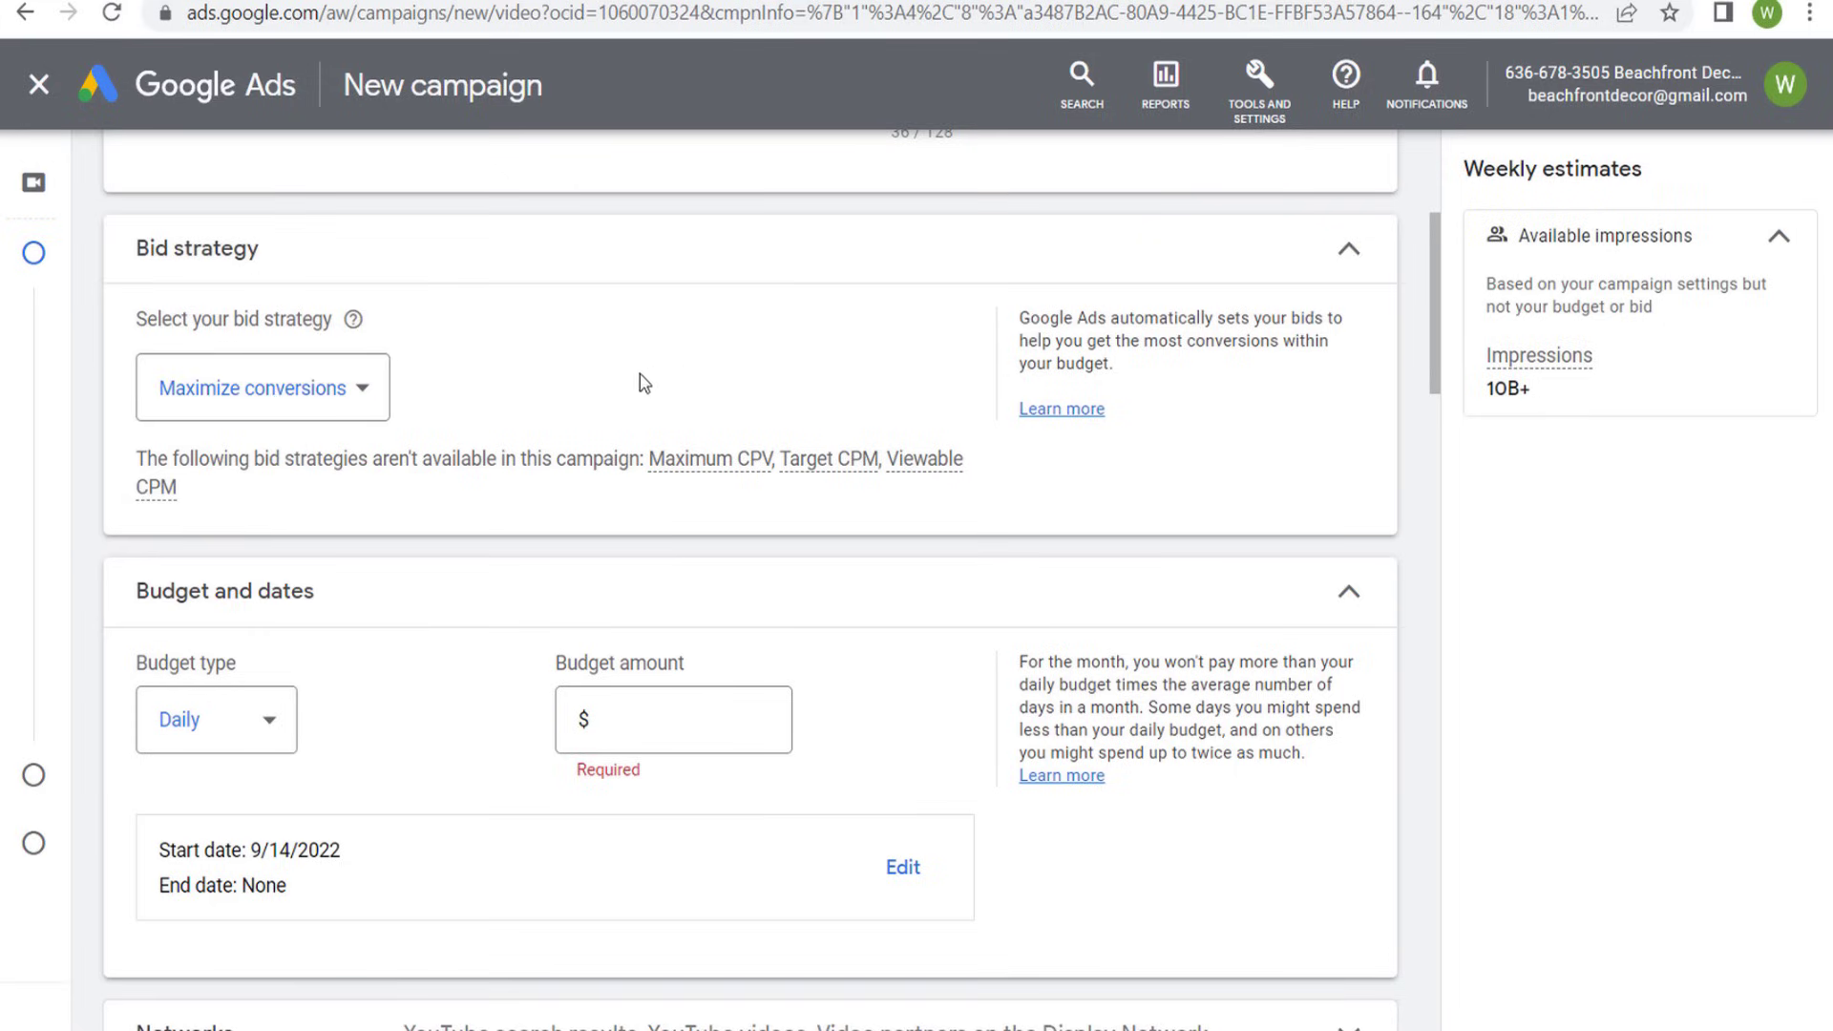
- Set the budget type to Campaign total with a budget amount of $2,000.00
{"action": "scroll", "coordinate": [444, 573], "scroll_direction": "down", "scroll_amount": 2}
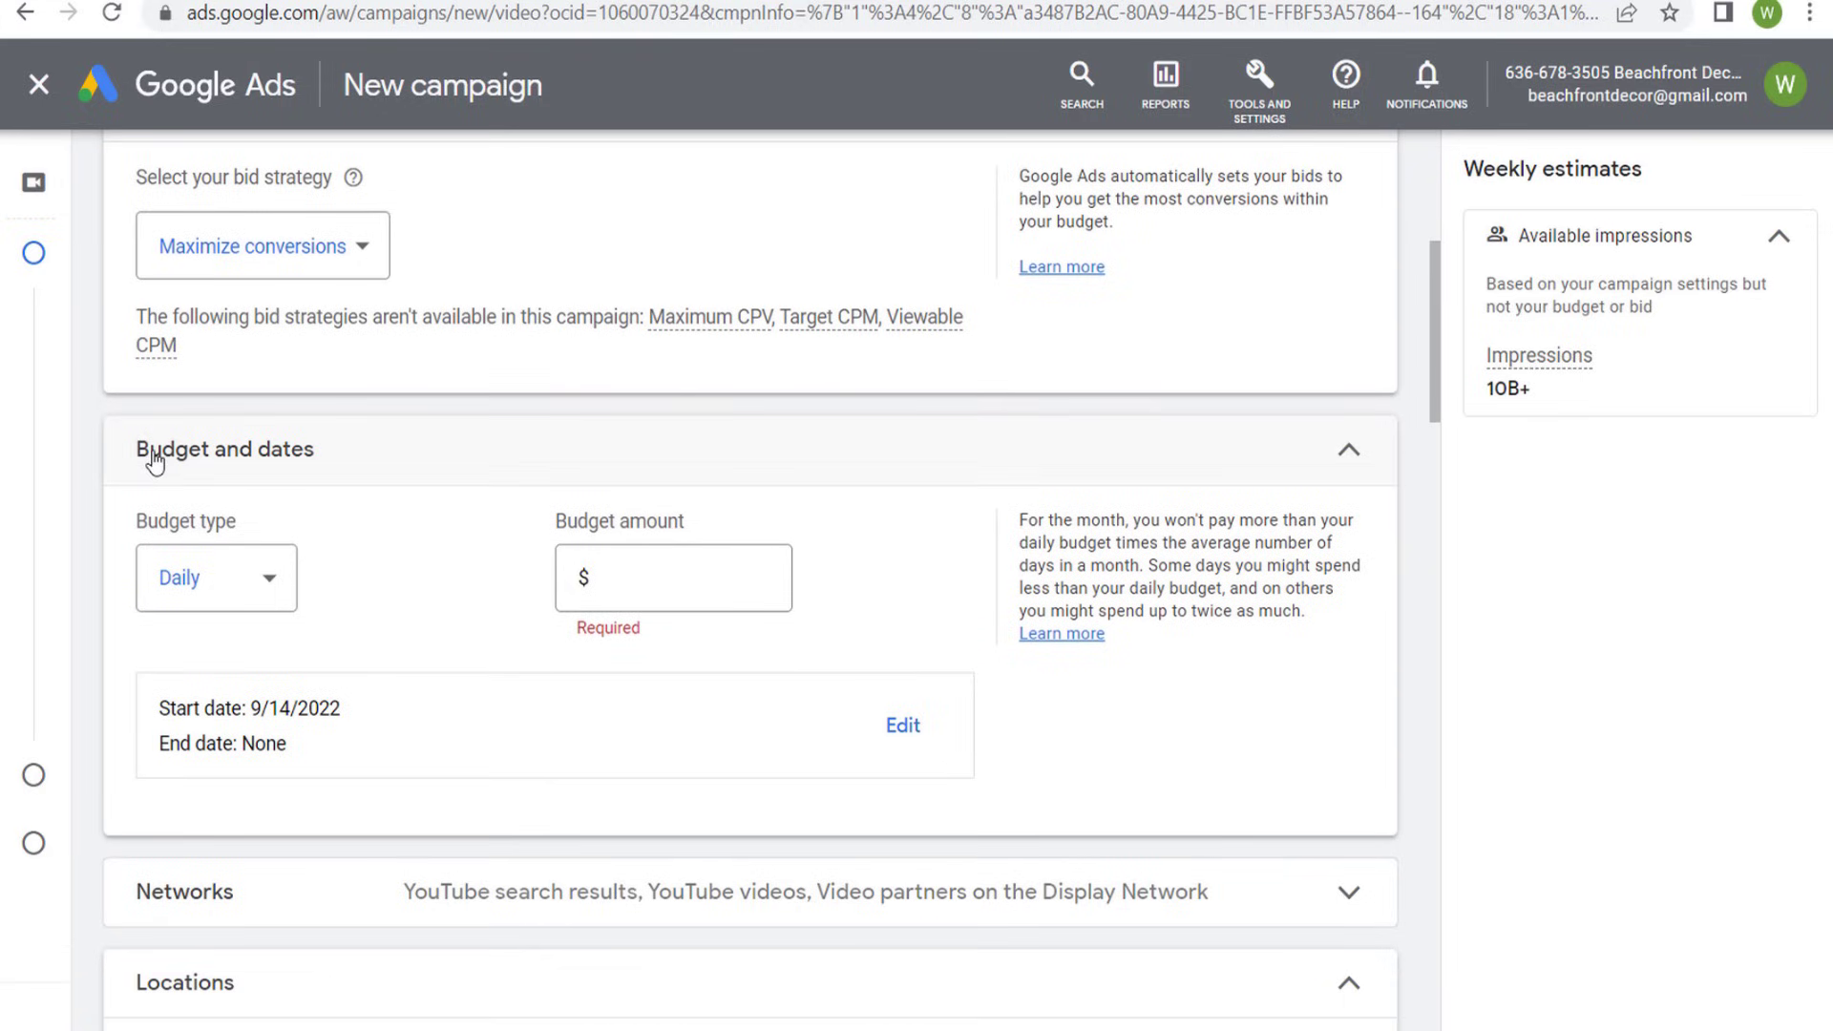
{"action": "left_click", "coordinate": [252, 592]}
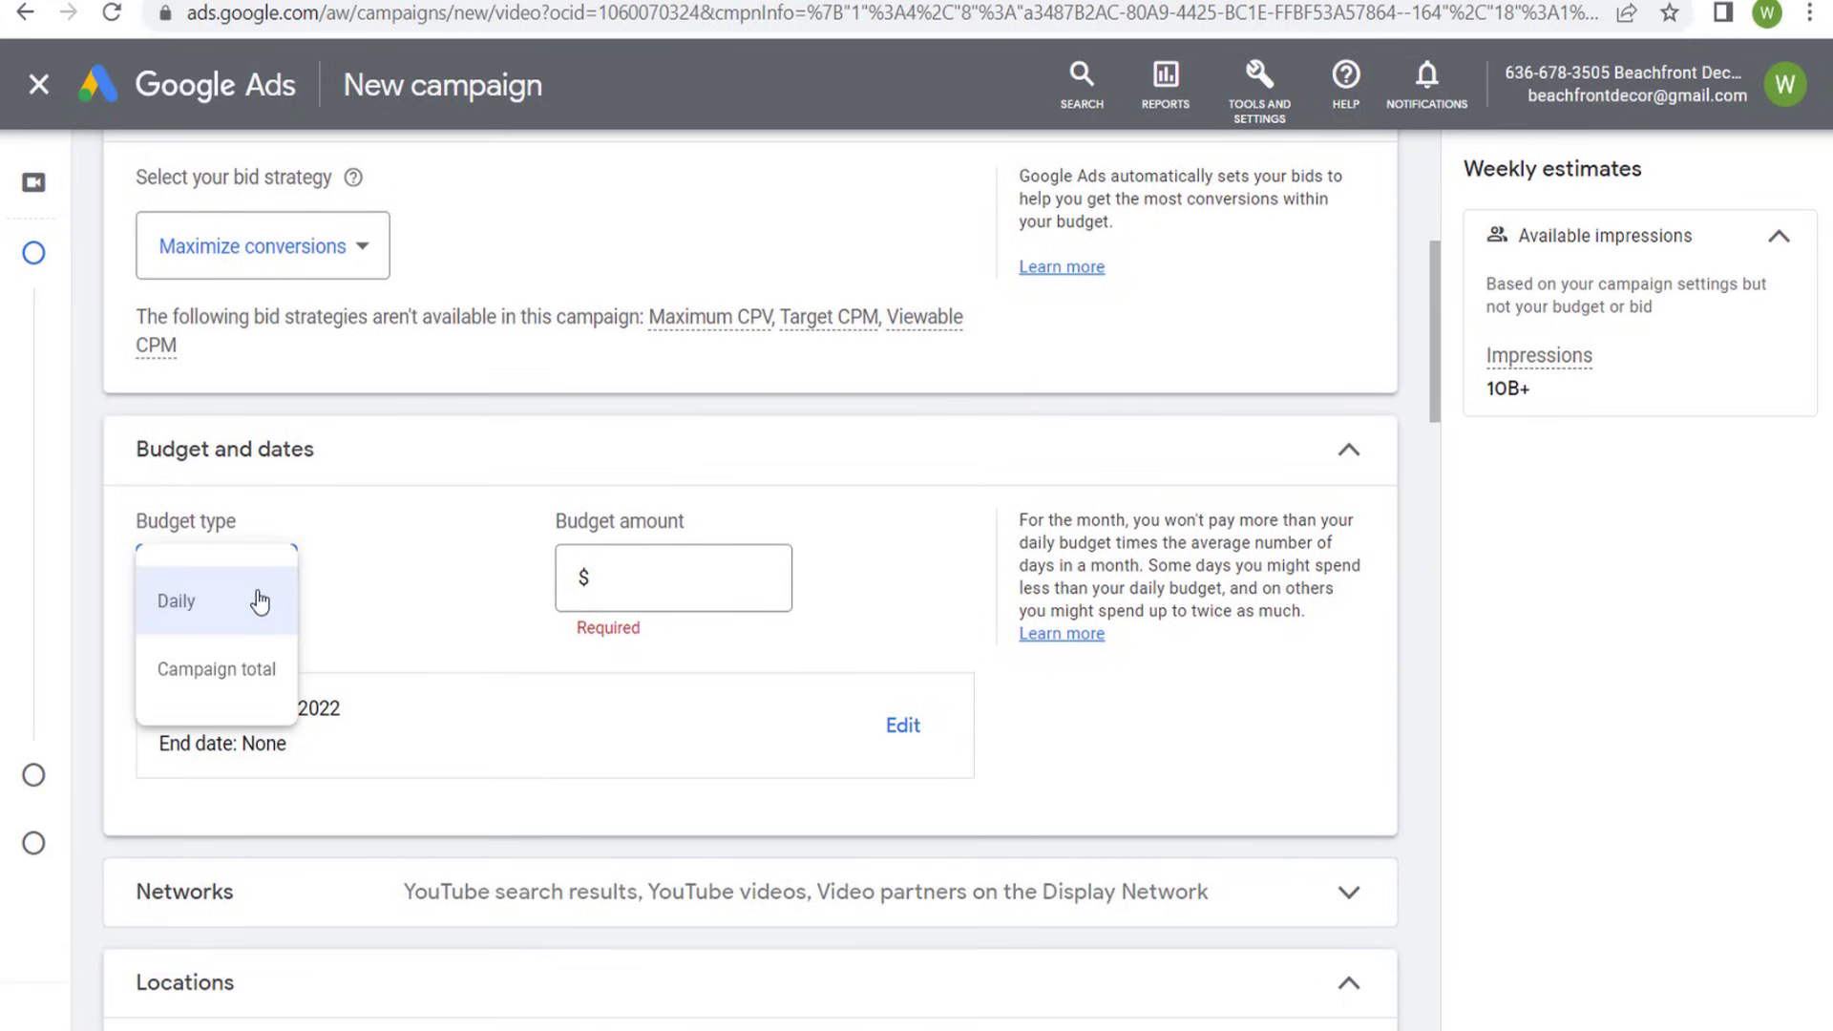
{"action": "left_click", "coordinate": [203, 671]}
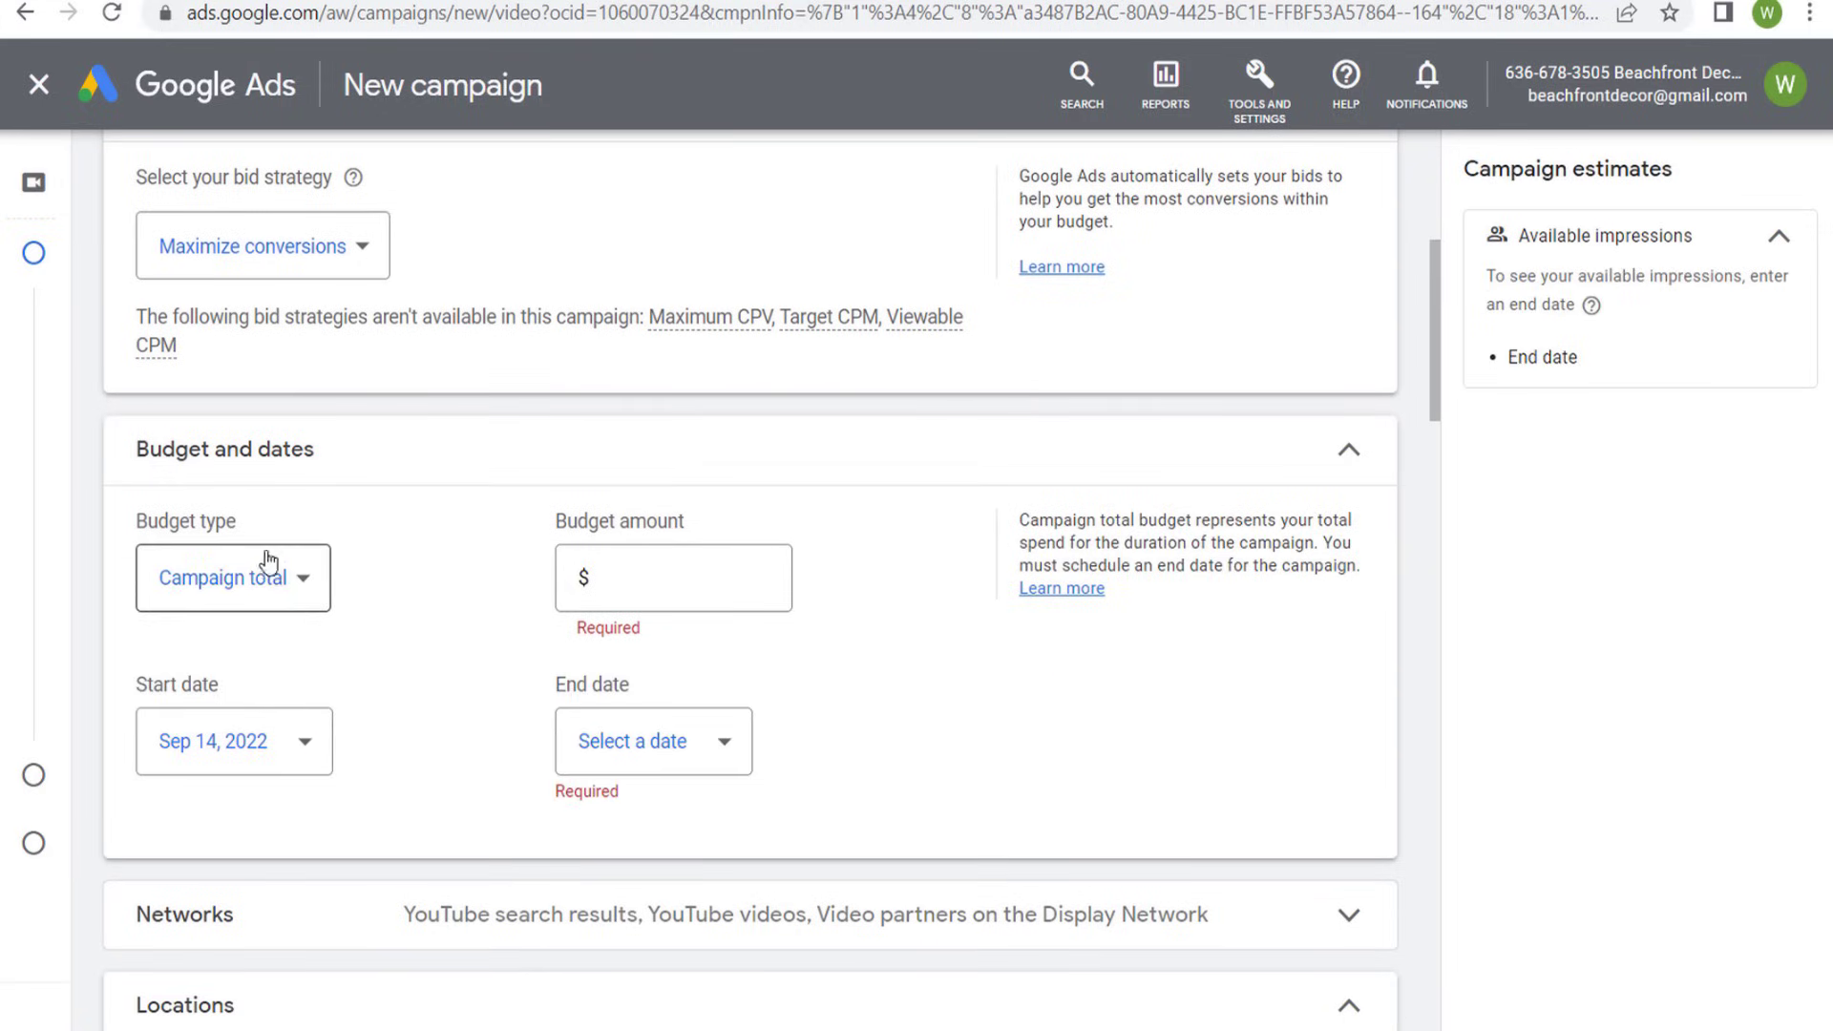
{"action": "left_click", "coordinate": [695, 604]}
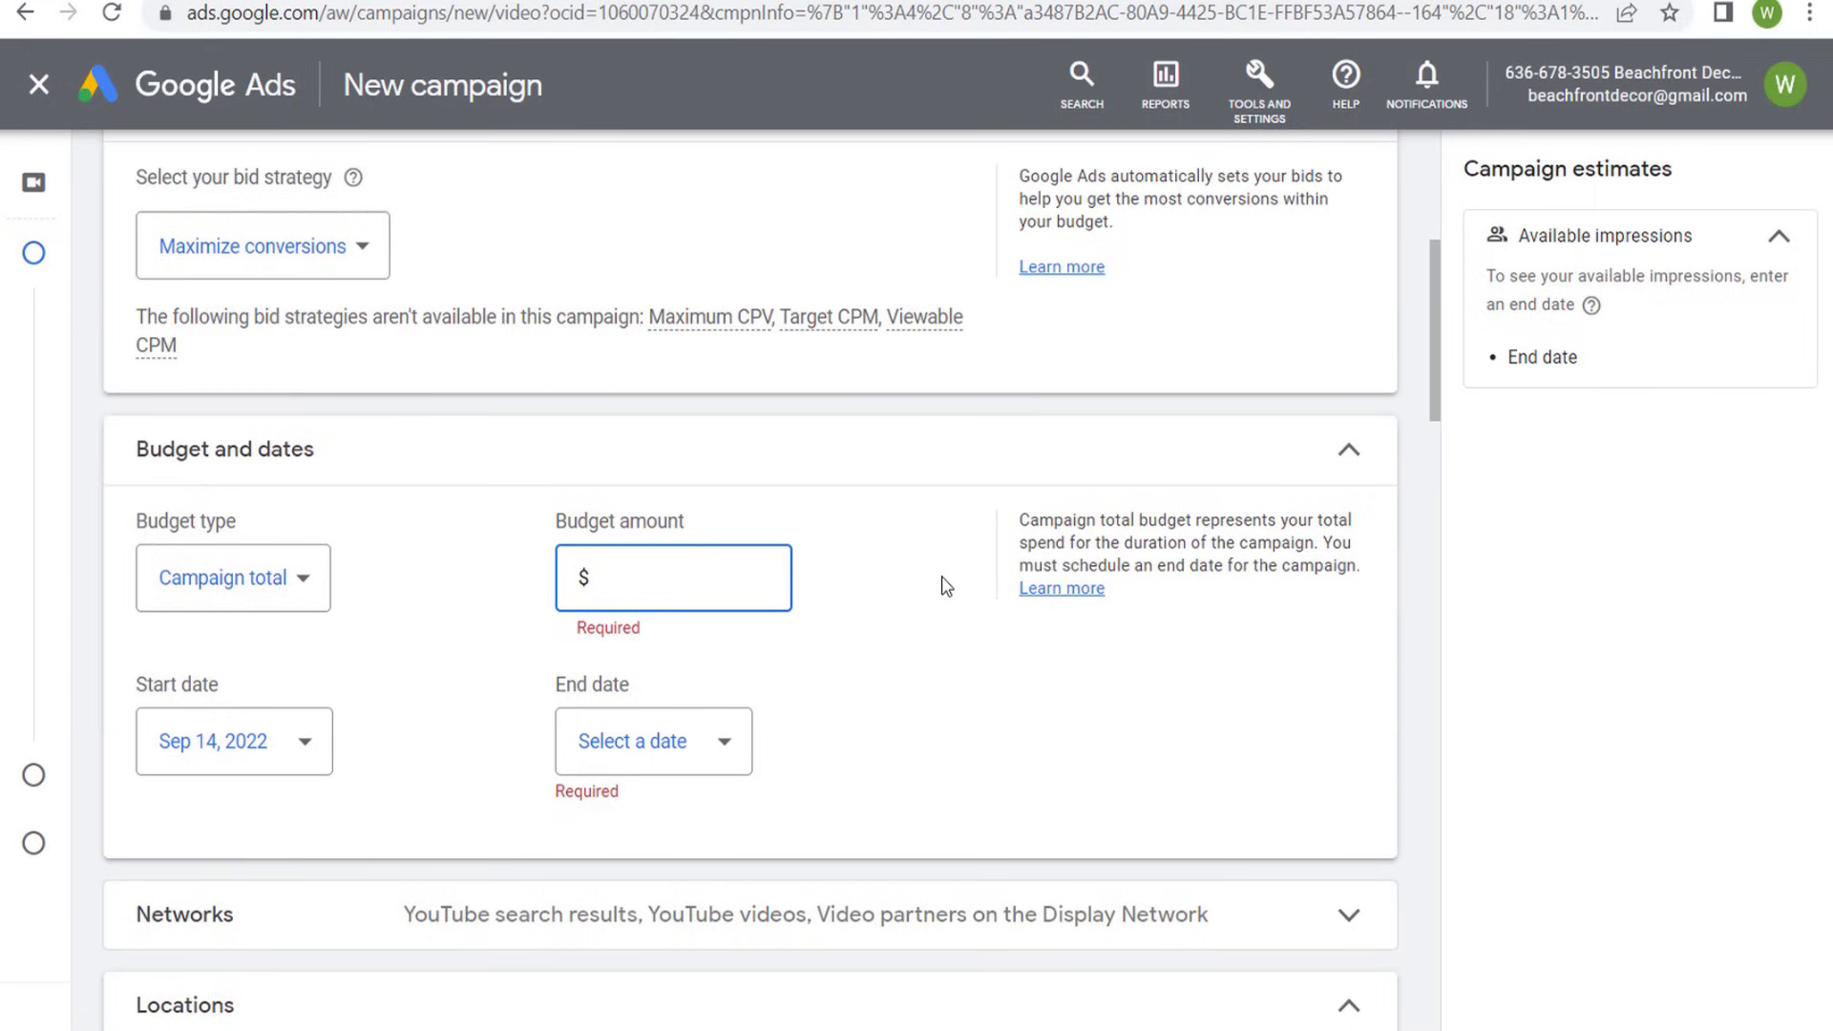
{"action": "type", "text": "200"}
{"action": "left_click", "coordinate": [896, 587]}
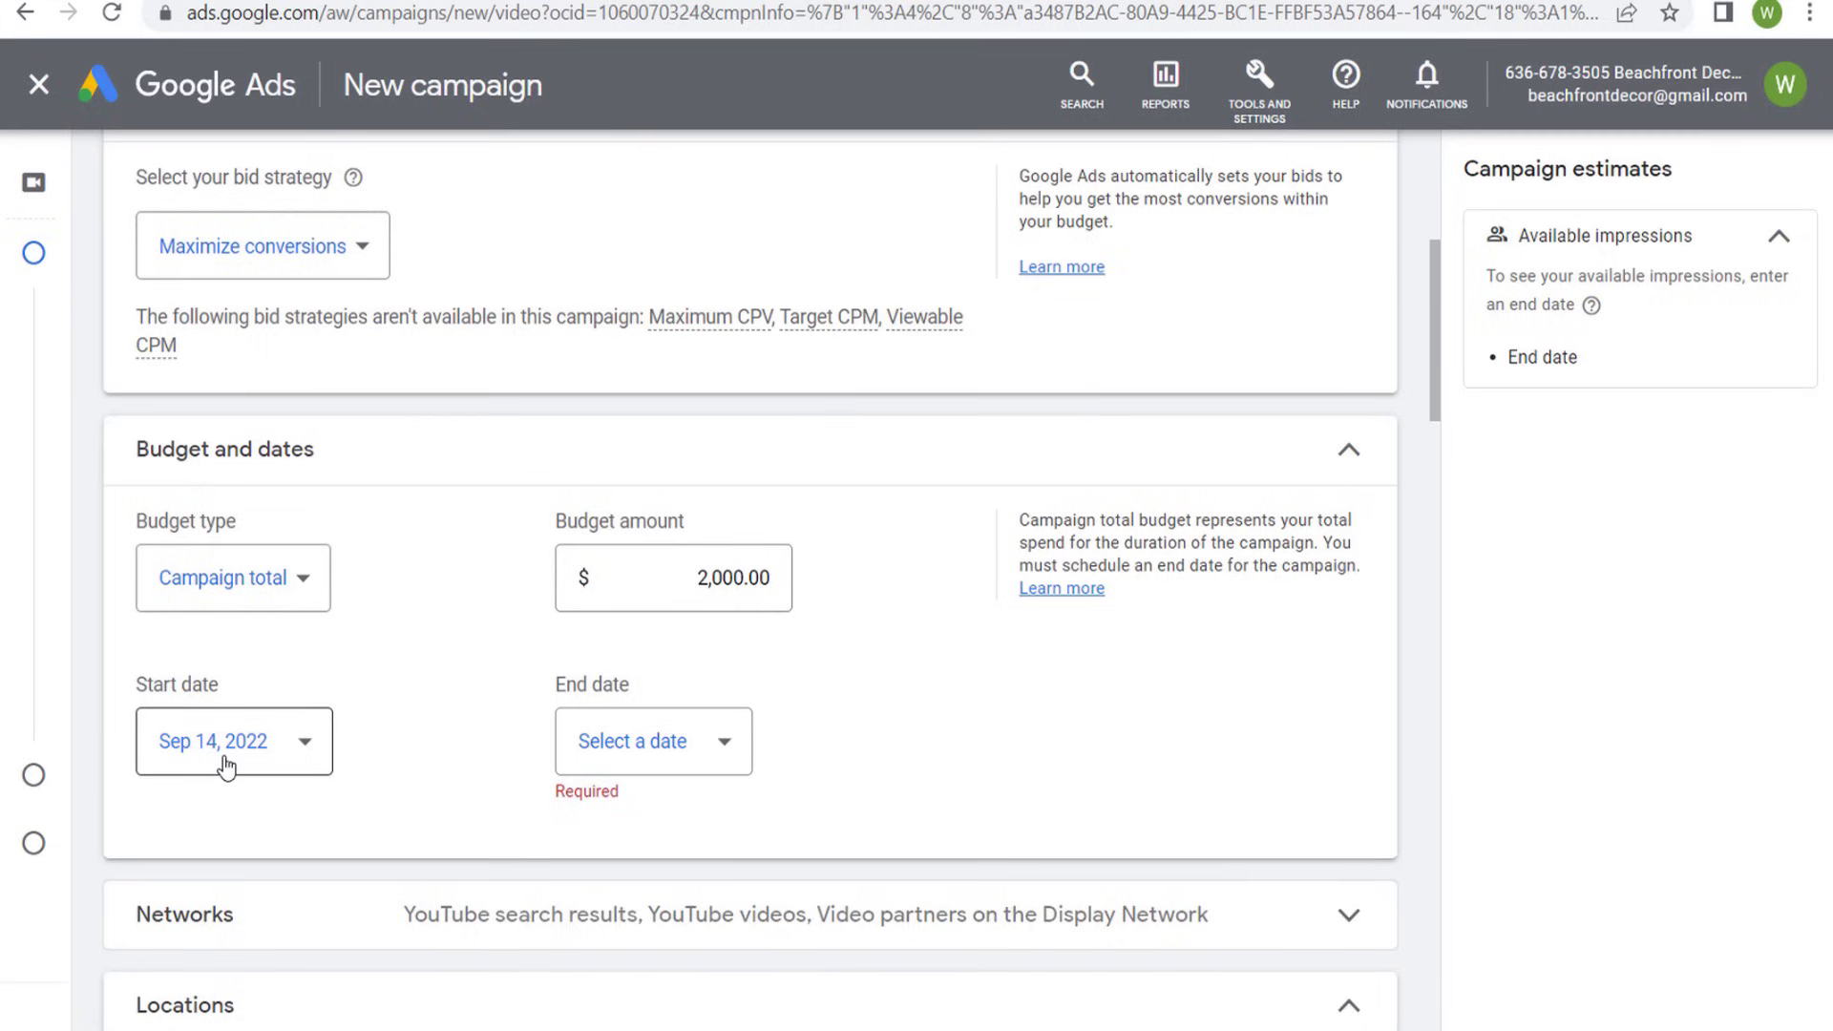
- Set the campaign's end date to Oct 14, 2022 and check the equivalent daily budget
{"action": "left_click", "coordinate": [696, 749]}
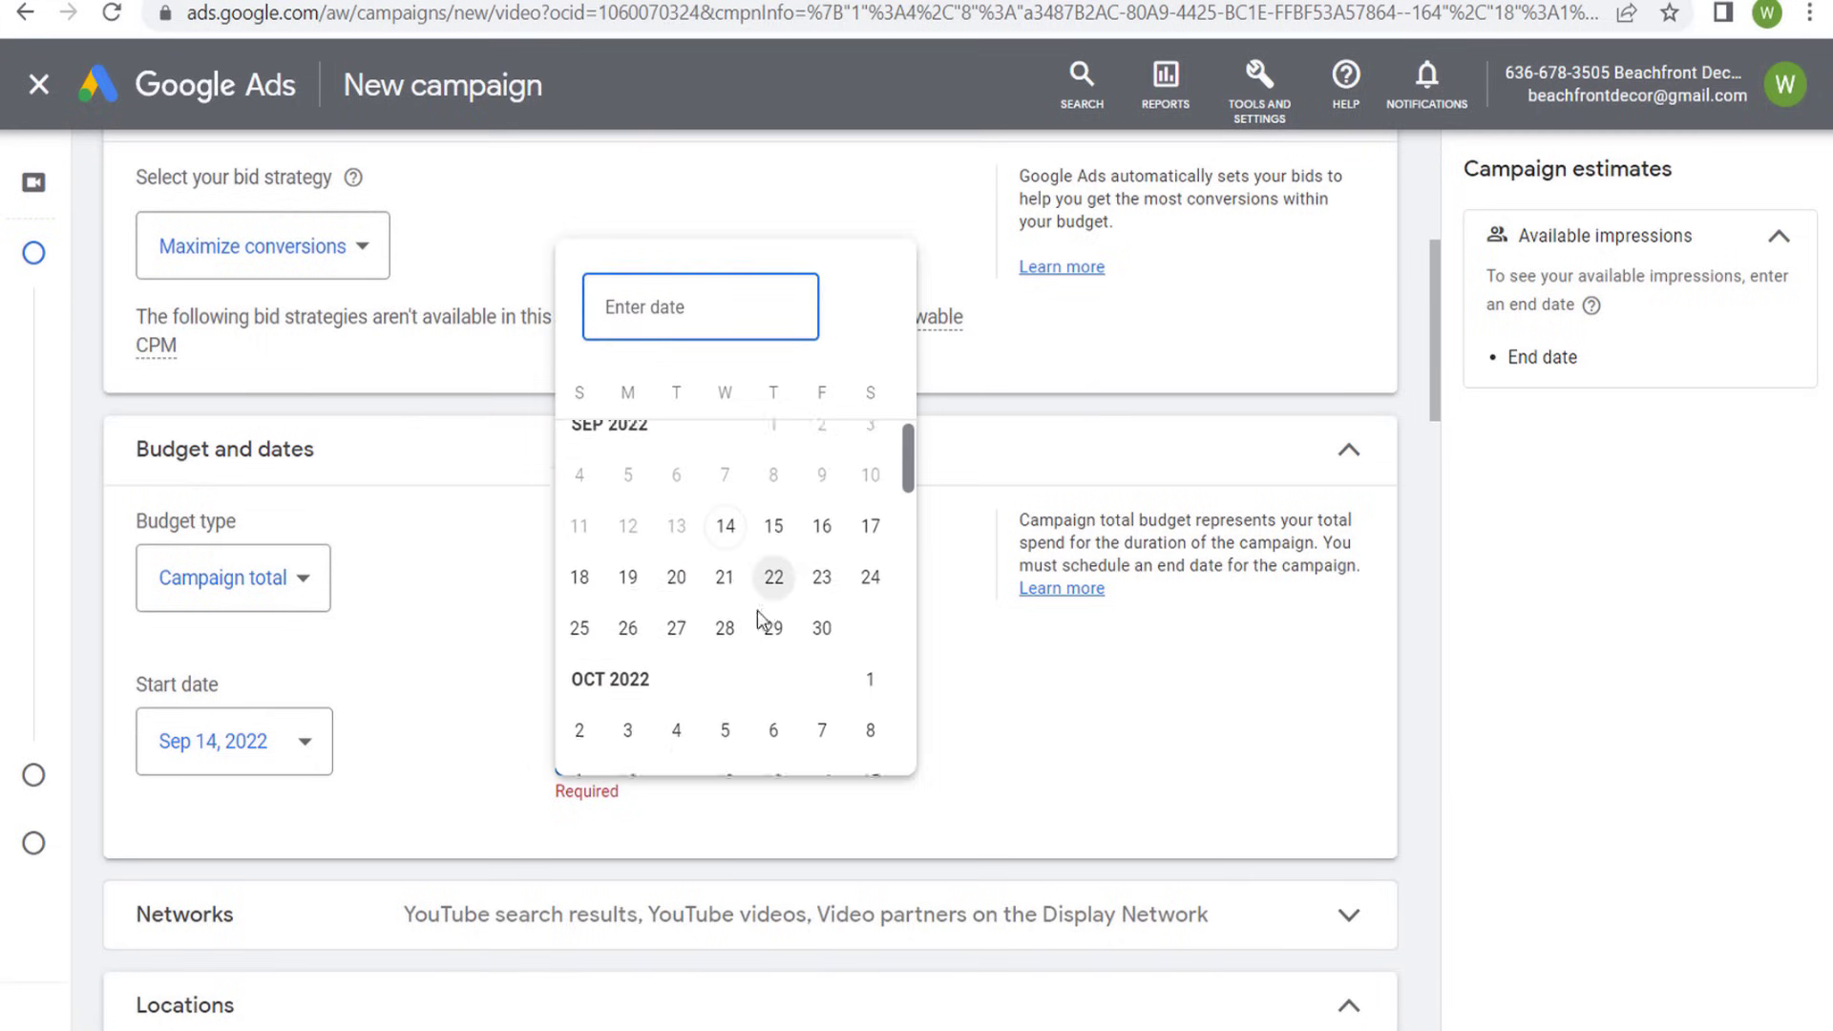
{"action": "scroll", "coordinate": [763, 611], "scroll_direction": "down", "scroll_amount": 3}
{"action": "left_click", "coordinate": [819, 520]}
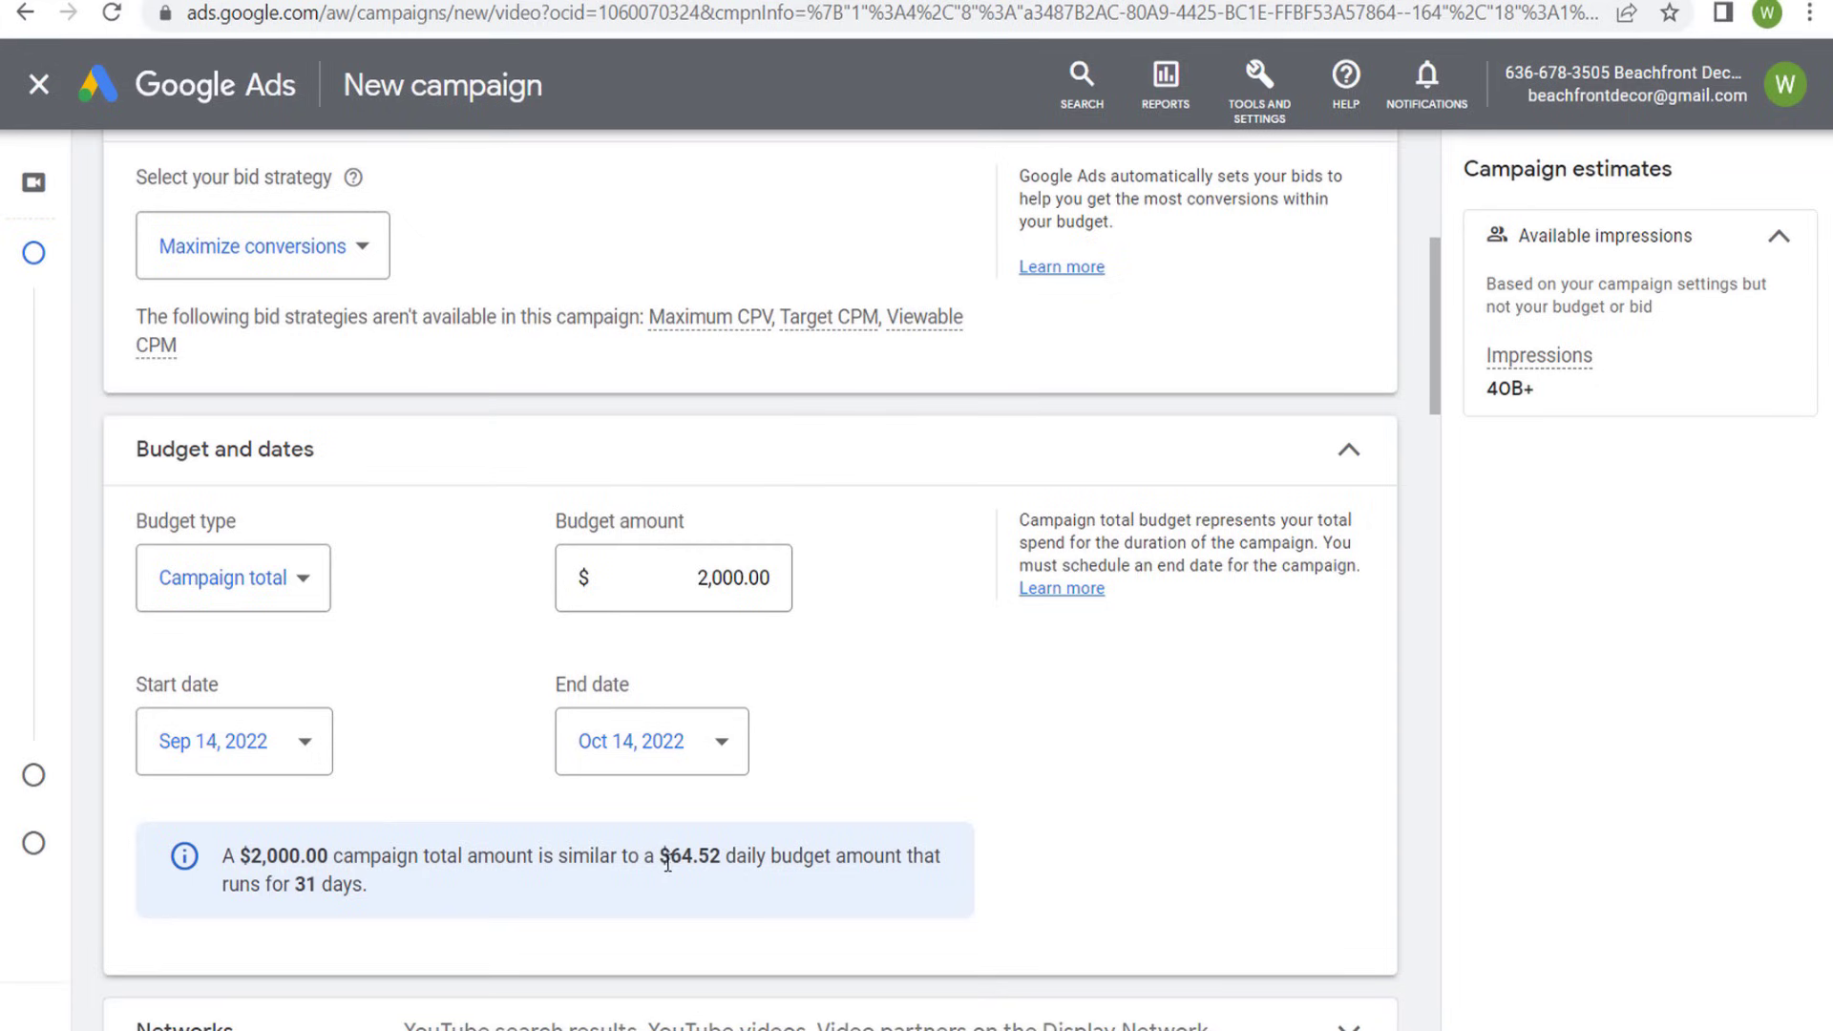
{"action": "left_click_drag", "start_coordinate": [669, 862], "coordinate": [689, 862]}
{"action": "left_click", "coordinate": [1210, 710]}
- Expand the Networks section and review where the ads can appear, including the YouTube search results placement
{"action": "scroll", "coordinate": [1241, 620], "scroll_direction": "down", "scroll_amount": 5}
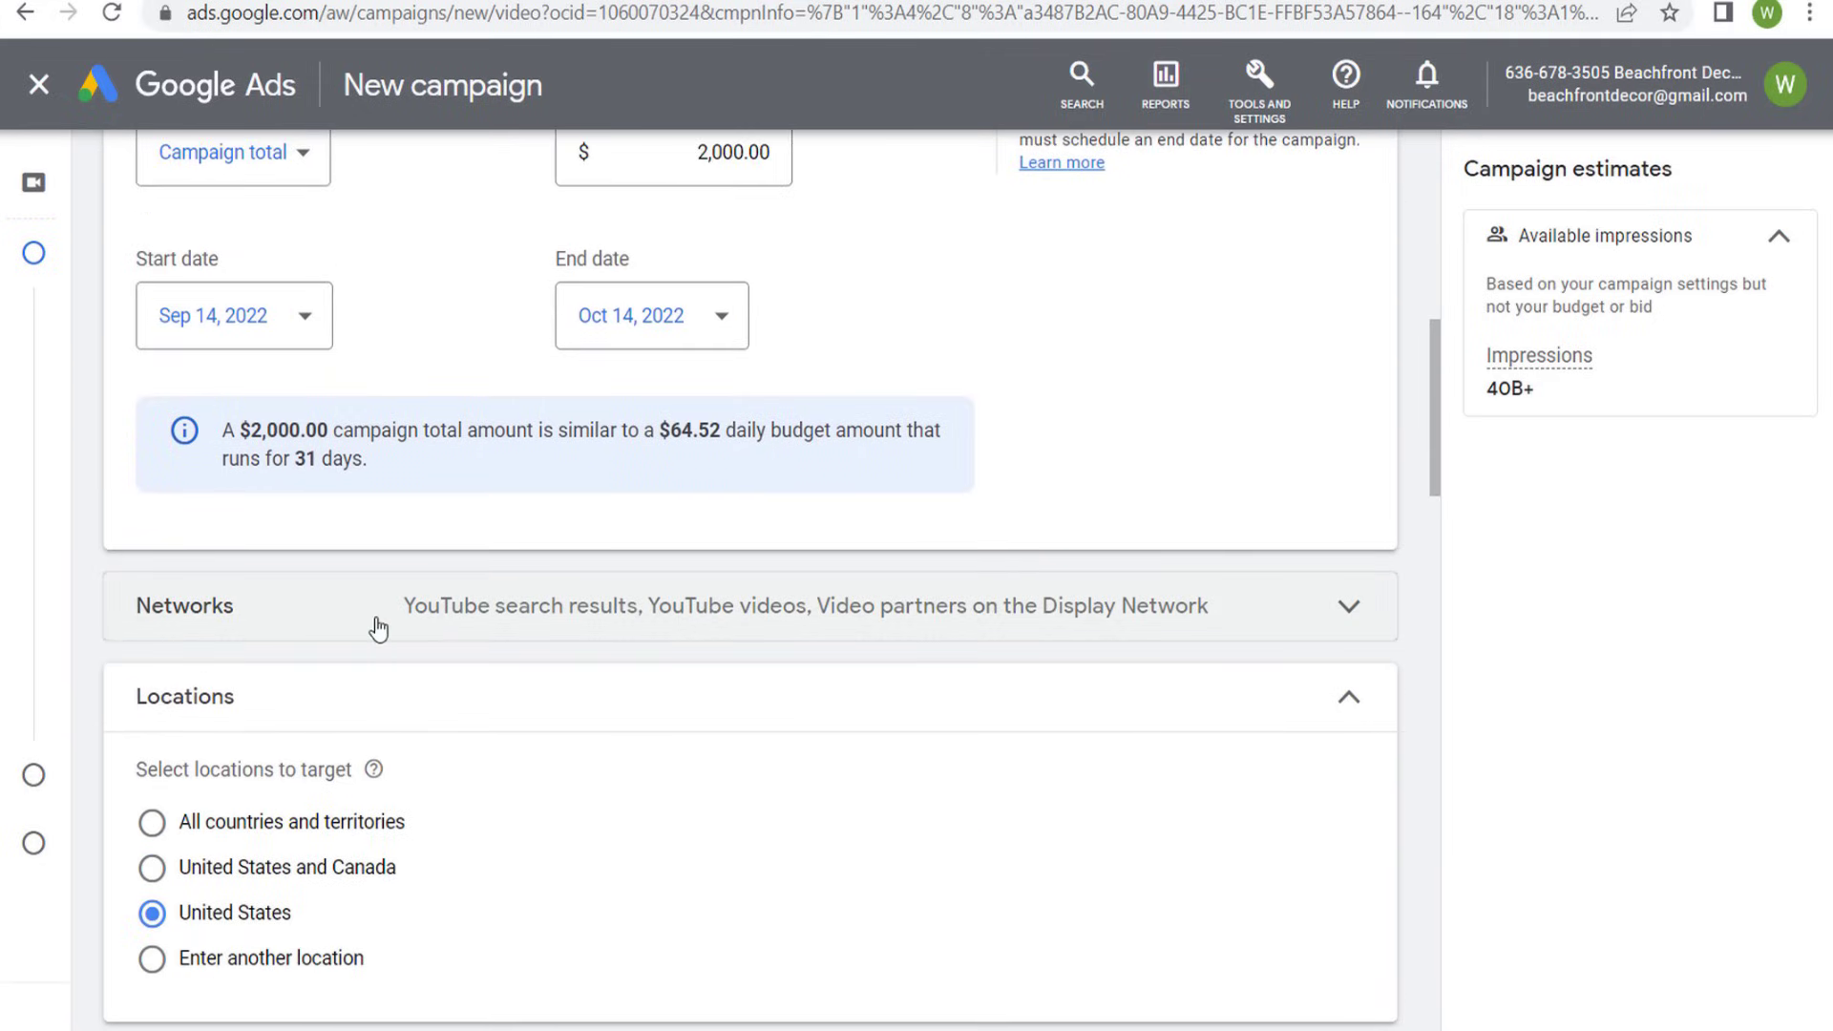
{"action": "left_click", "coordinate": [465, 628]}
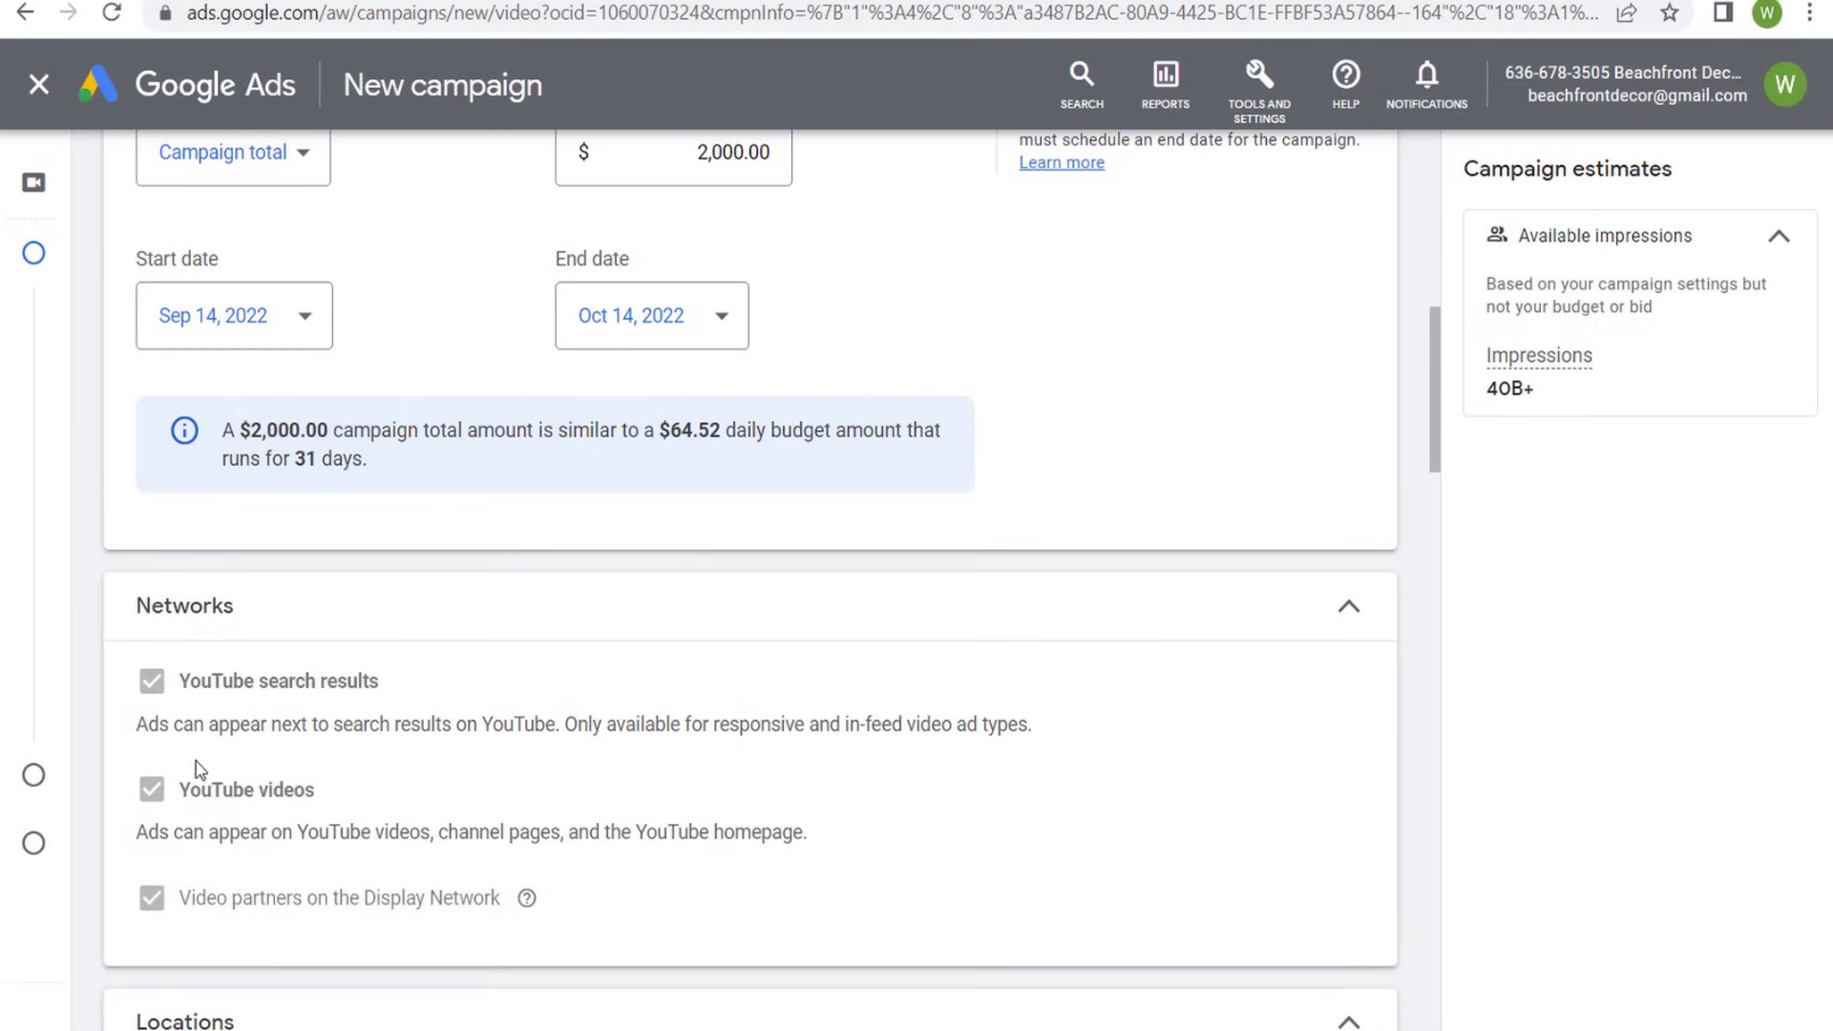
{"action": "left_click_drag", "start_coordinate": [307, 719], "coordinate": [503, 716]}
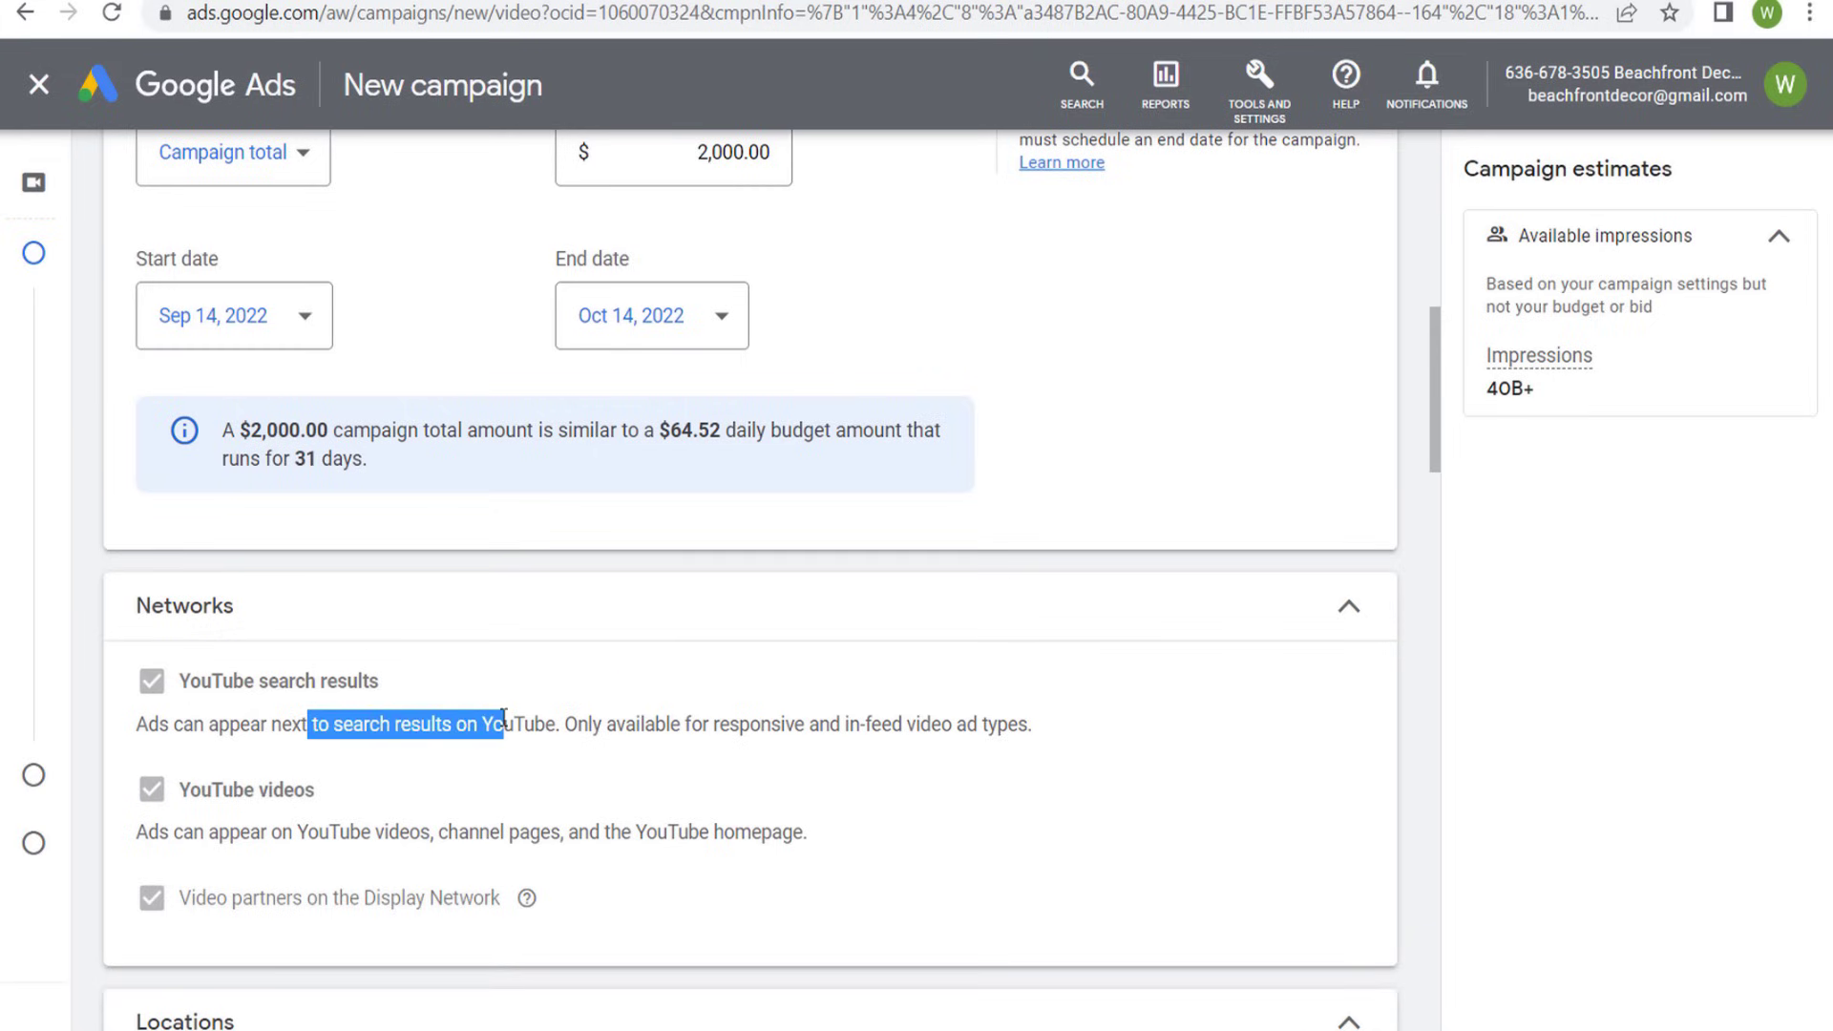
{"action": "left_click", "coordinate": [691, 721]}
{"action": "left_click_drag", "start_coordinate": [691, 720], "coordinate": [1027, 722]}
{"action": "left_click", "coordinate": [916, 741]}
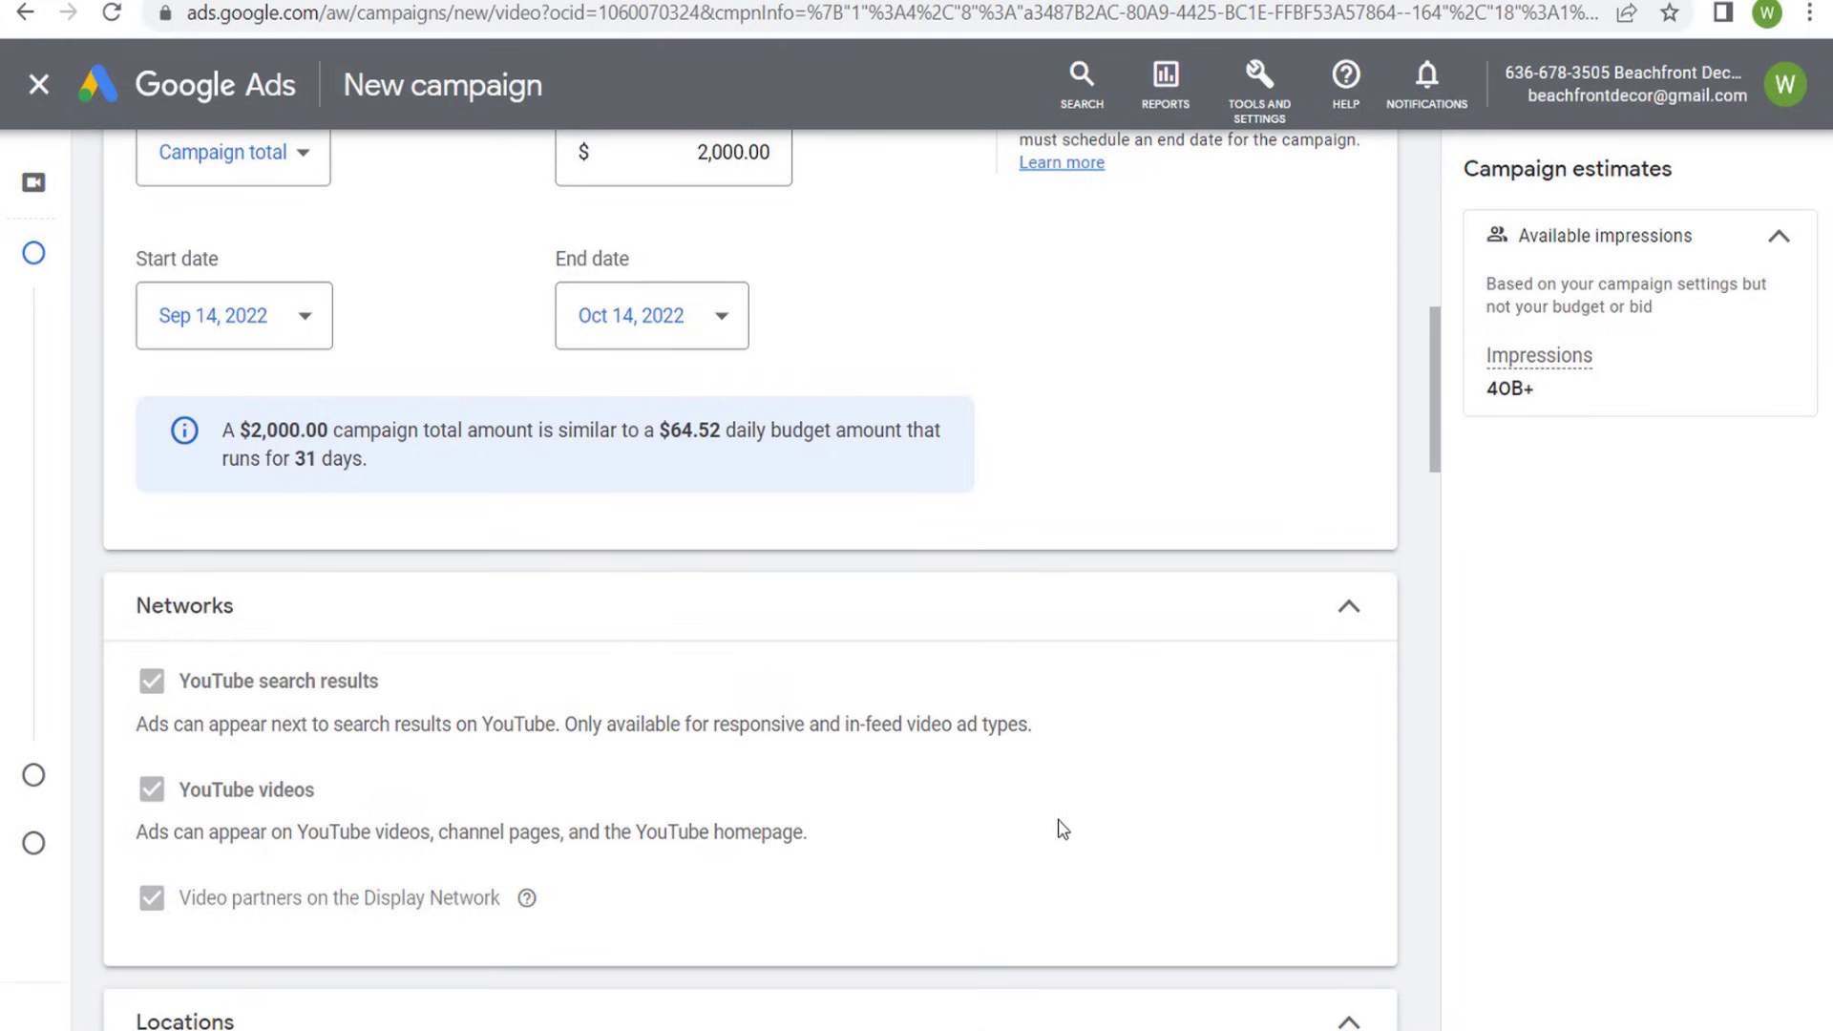
- Try the advanced search for another location, explore the map from Charleston to Jacksonville, cancel it, and switch targeting back to United States
{"action": "scroll", "coordinate": [1066, 819], "scroll_direction": "down", "scroll_amount": 6}
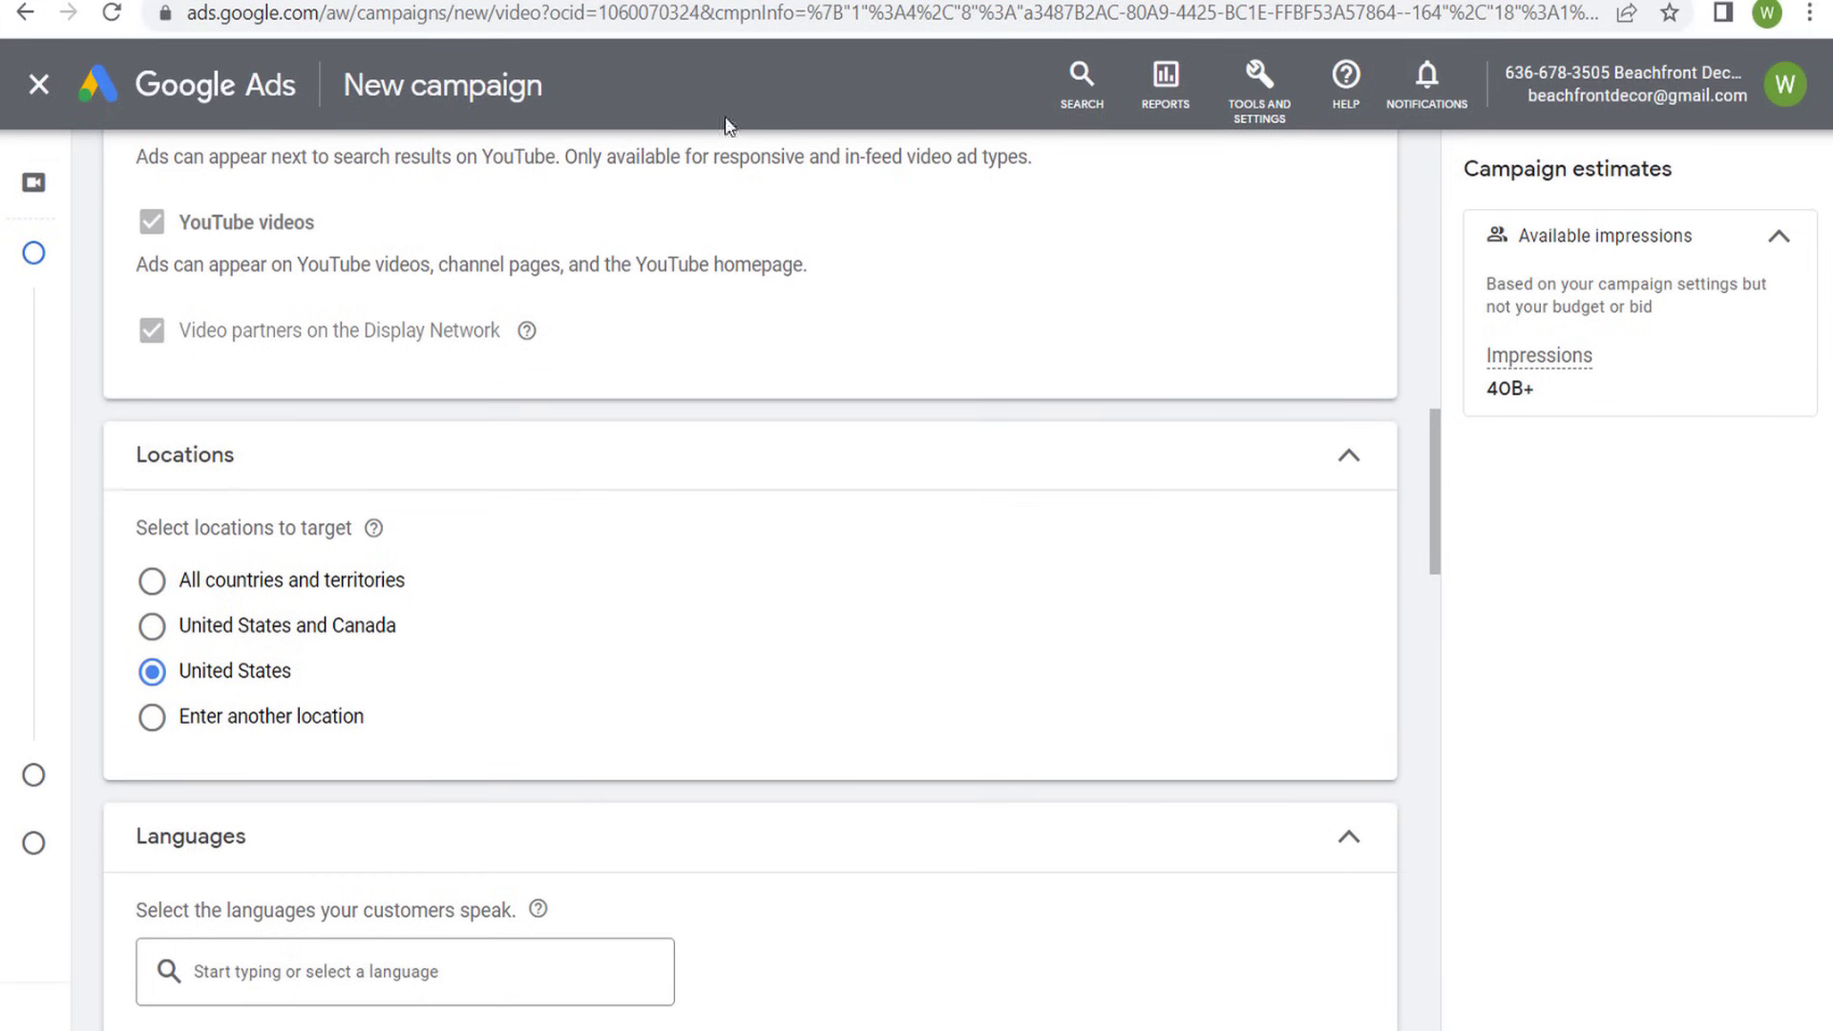
{"action": "key", "text": "ctrl+Tab"}
{"action": "left_click", "coordinate": [224, 722]}
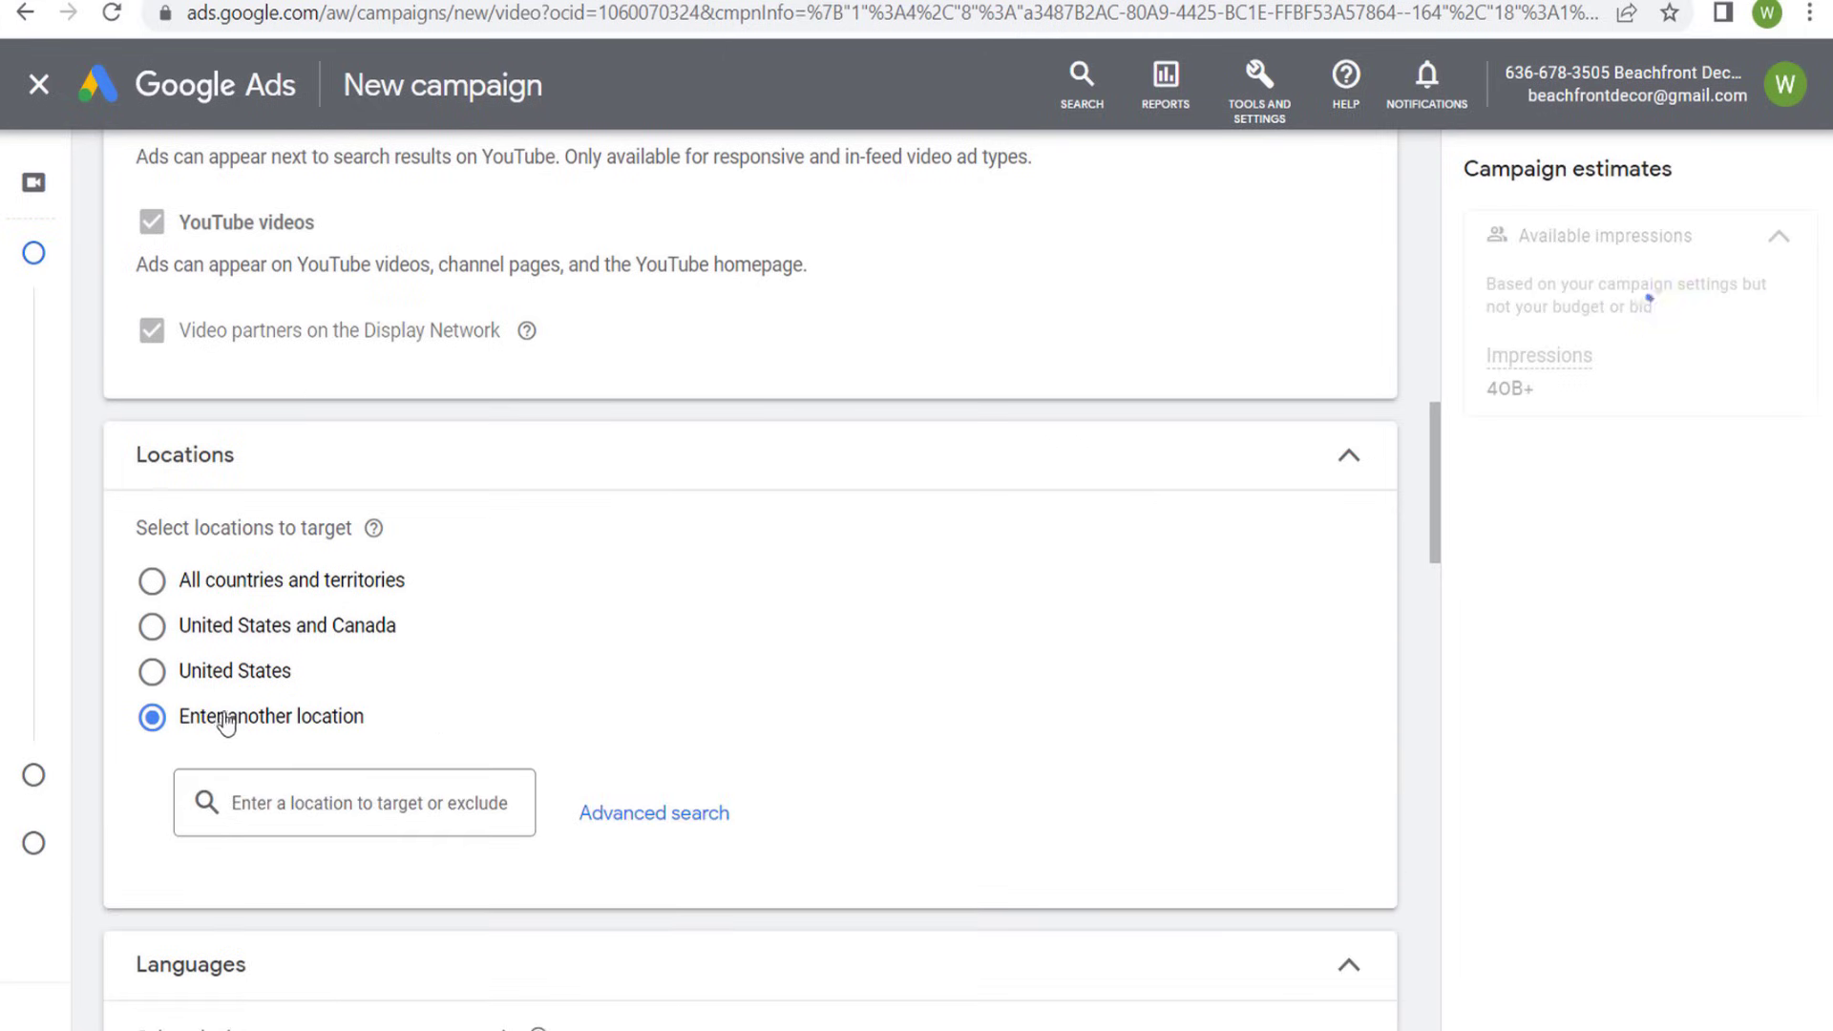
{"action": "left_click", "coordinate": [671, 814]}
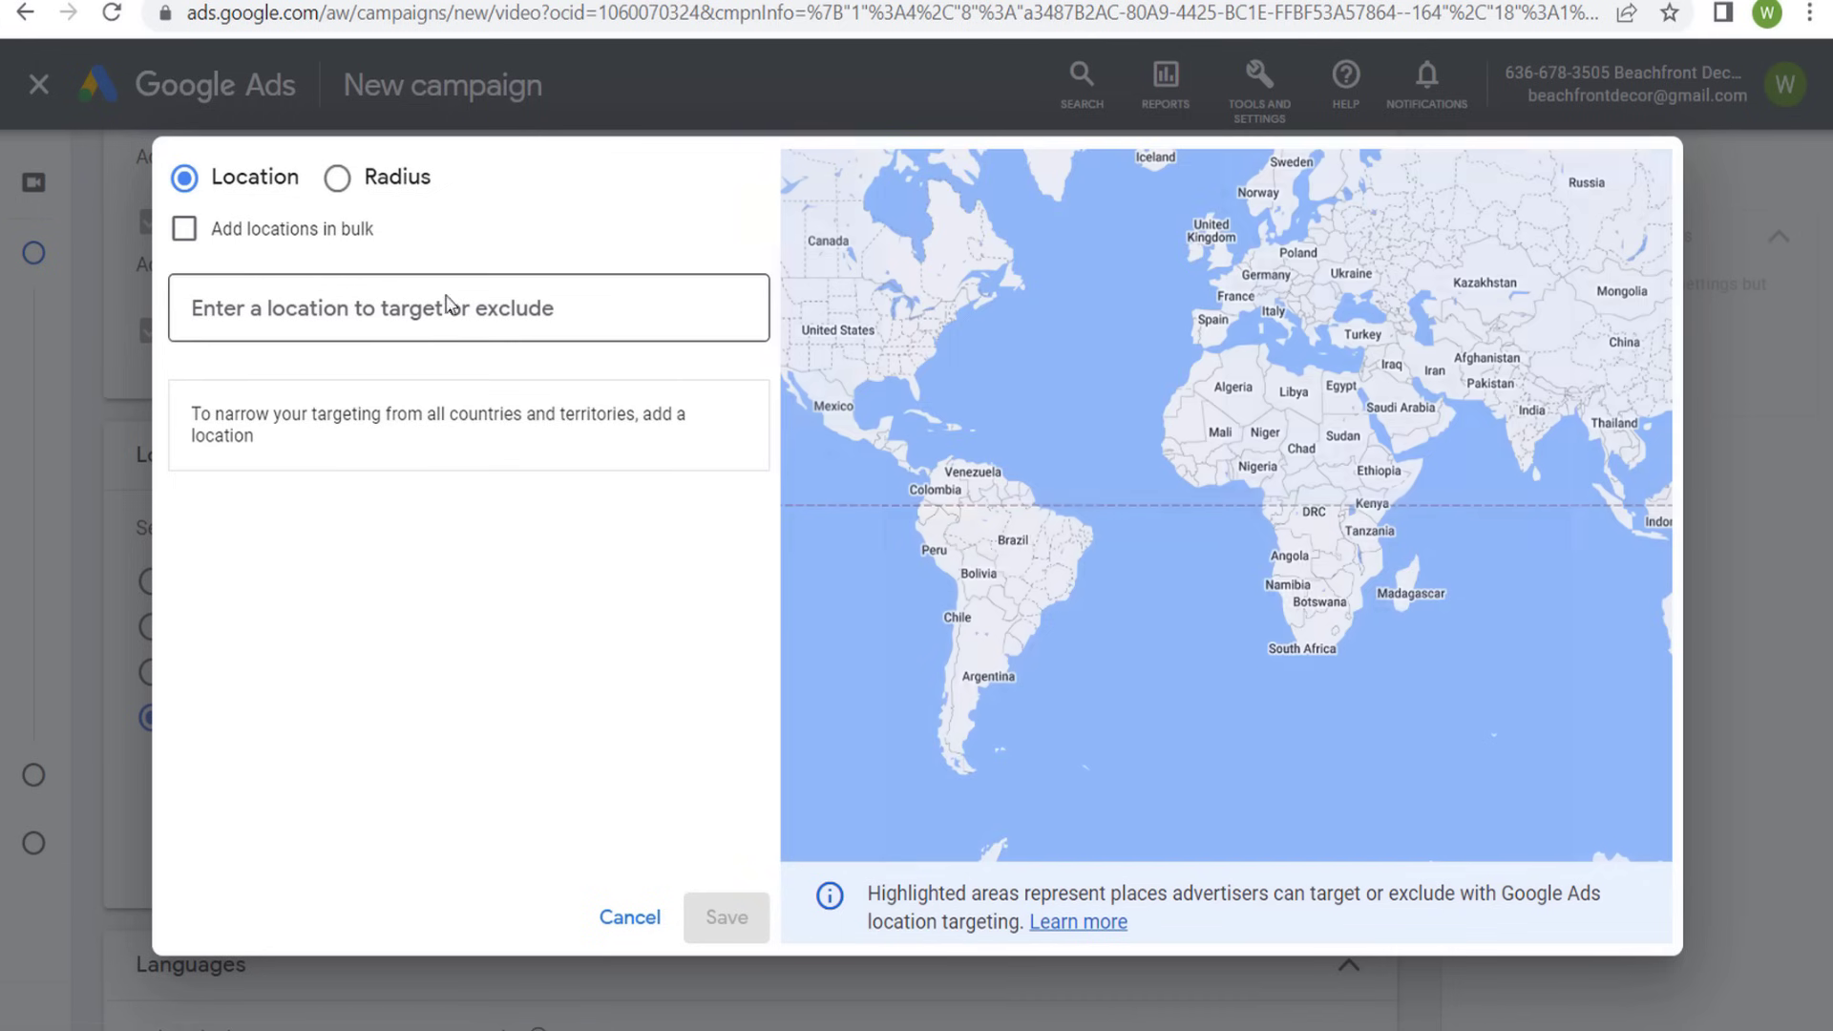
{"action": "scroll", "coordinate": [906, 372], "scroll_direction": "up", "scroll_amount": 5}
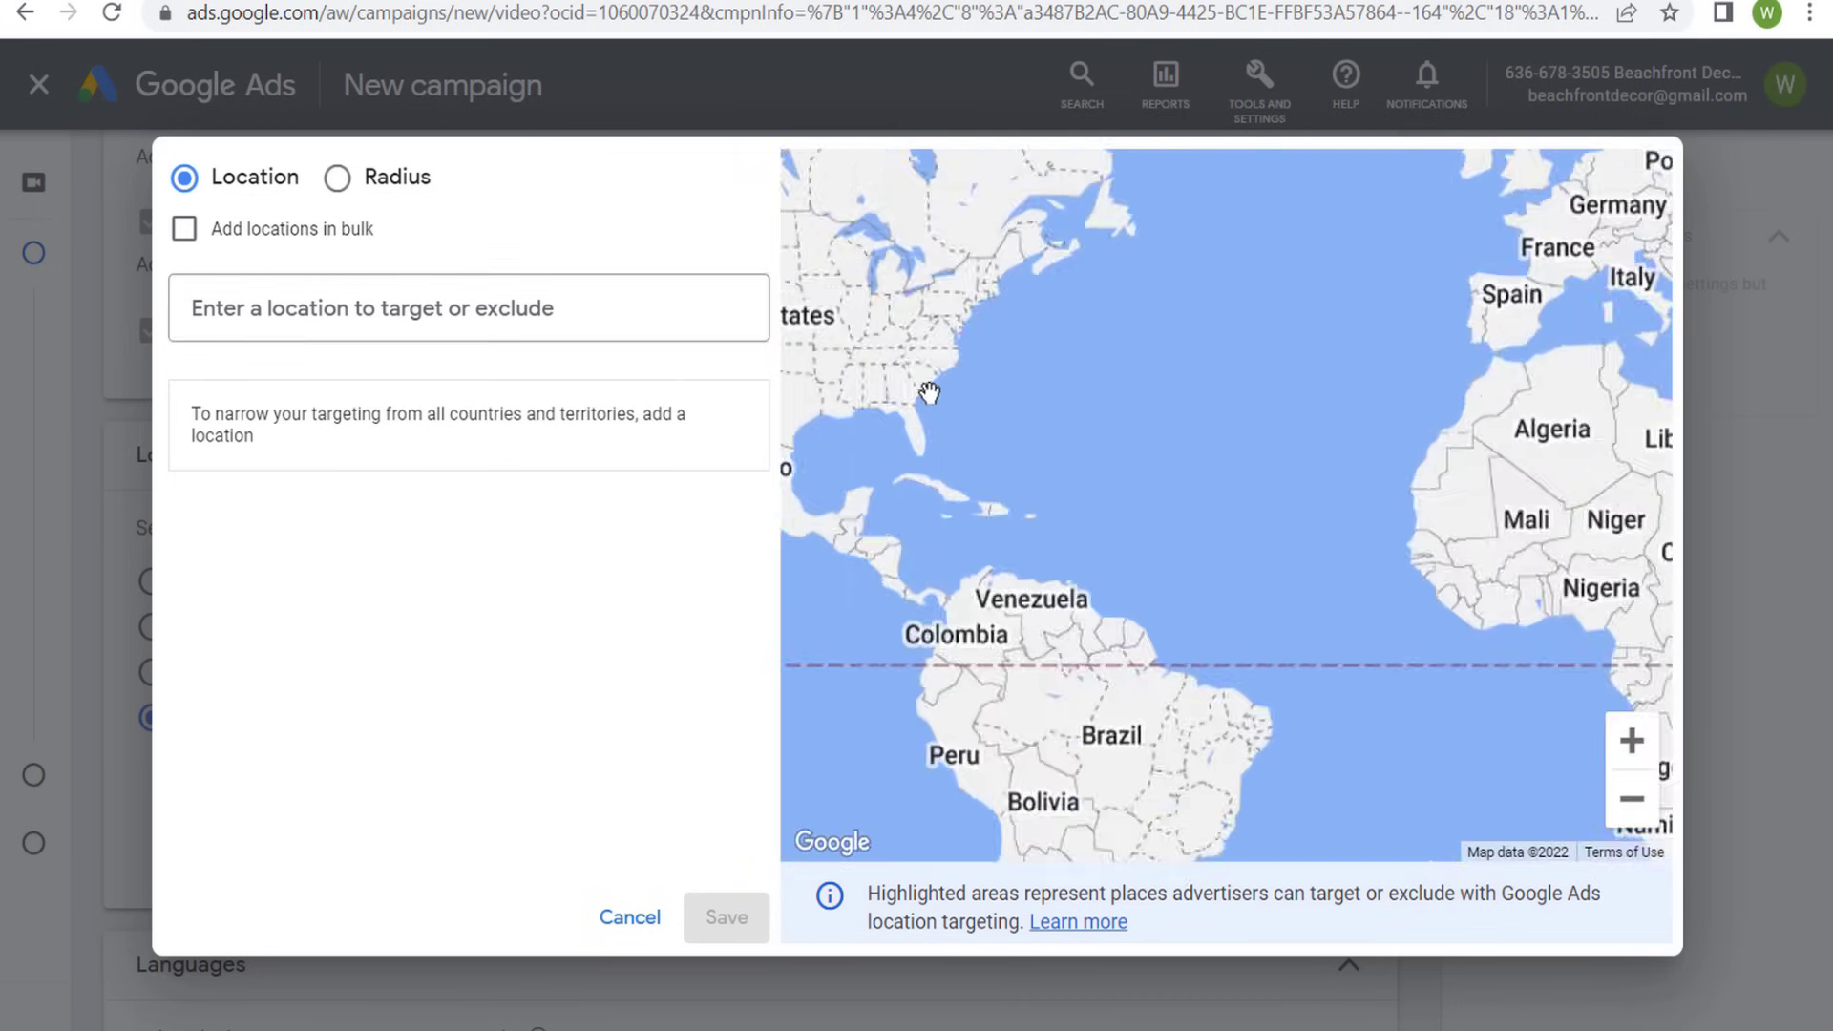
{"action": "scroll", "coordinate": [943, 459], "scroll_direction": "up", "scroll_amount": 5}
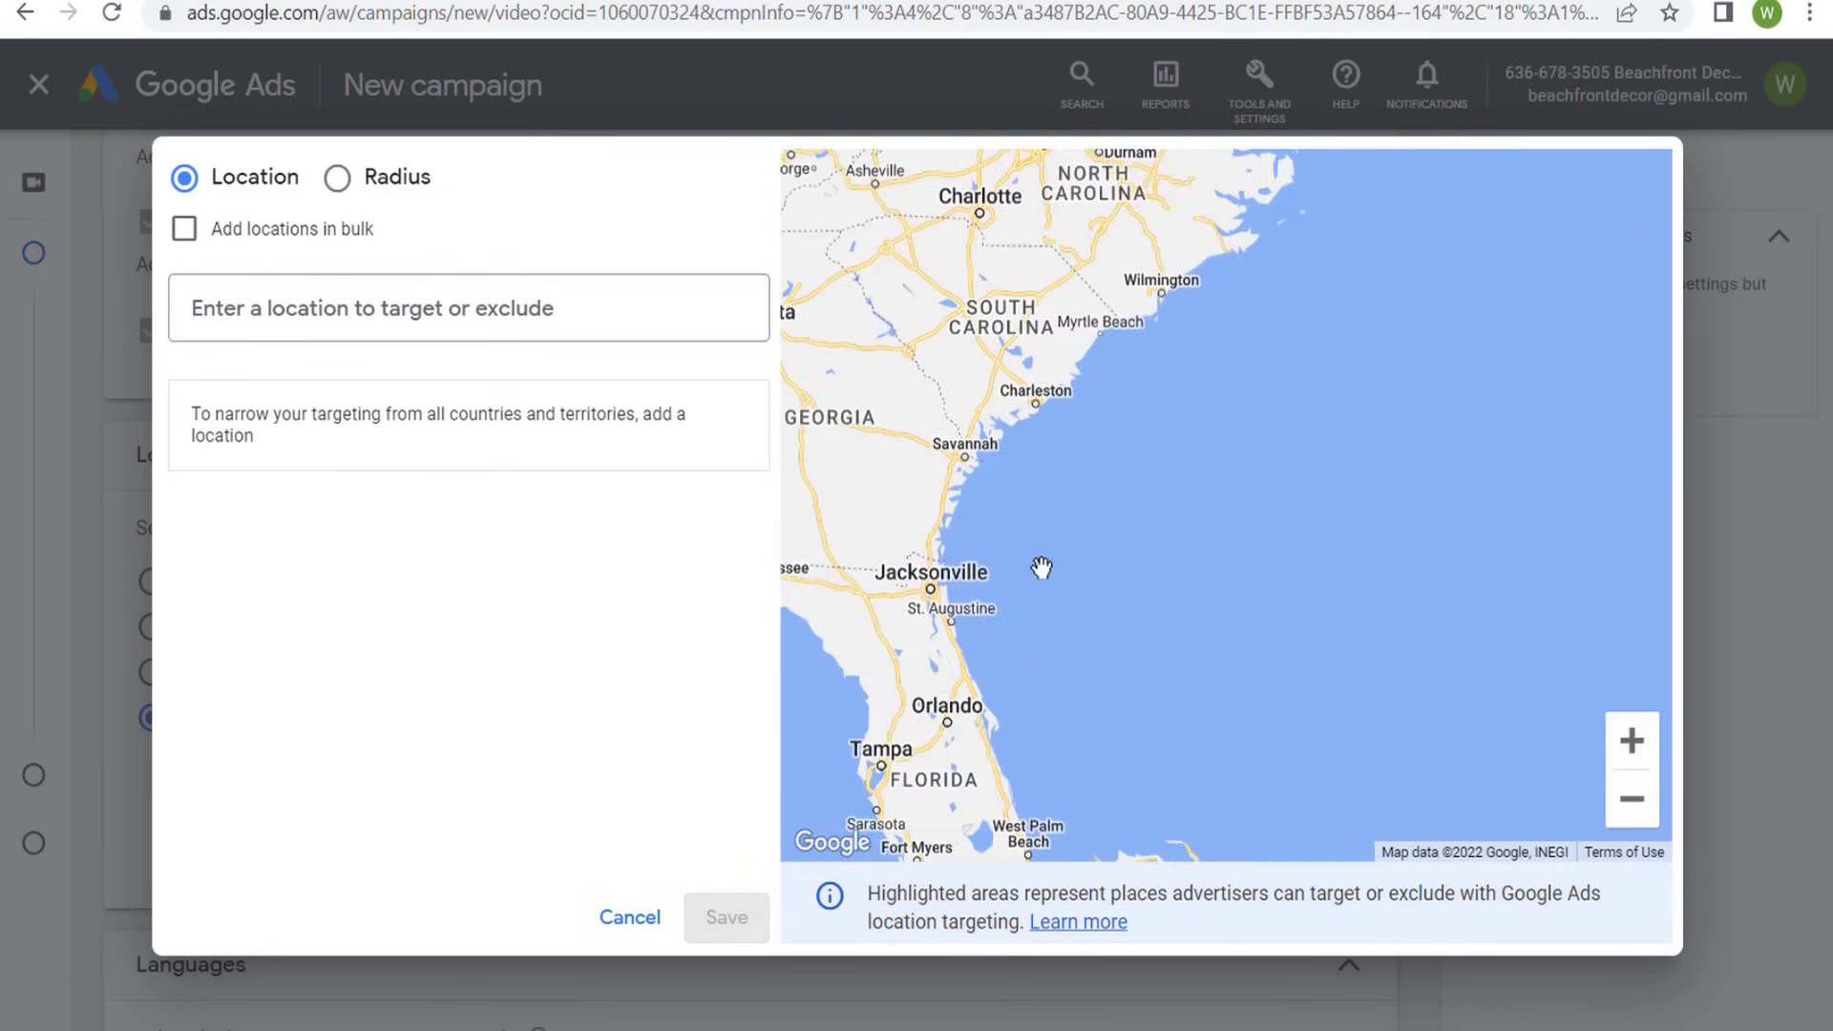
{"action": "scroll", "coordinate": [1036, 435], "scroll_direction": "up", "scroll_amount": 3}
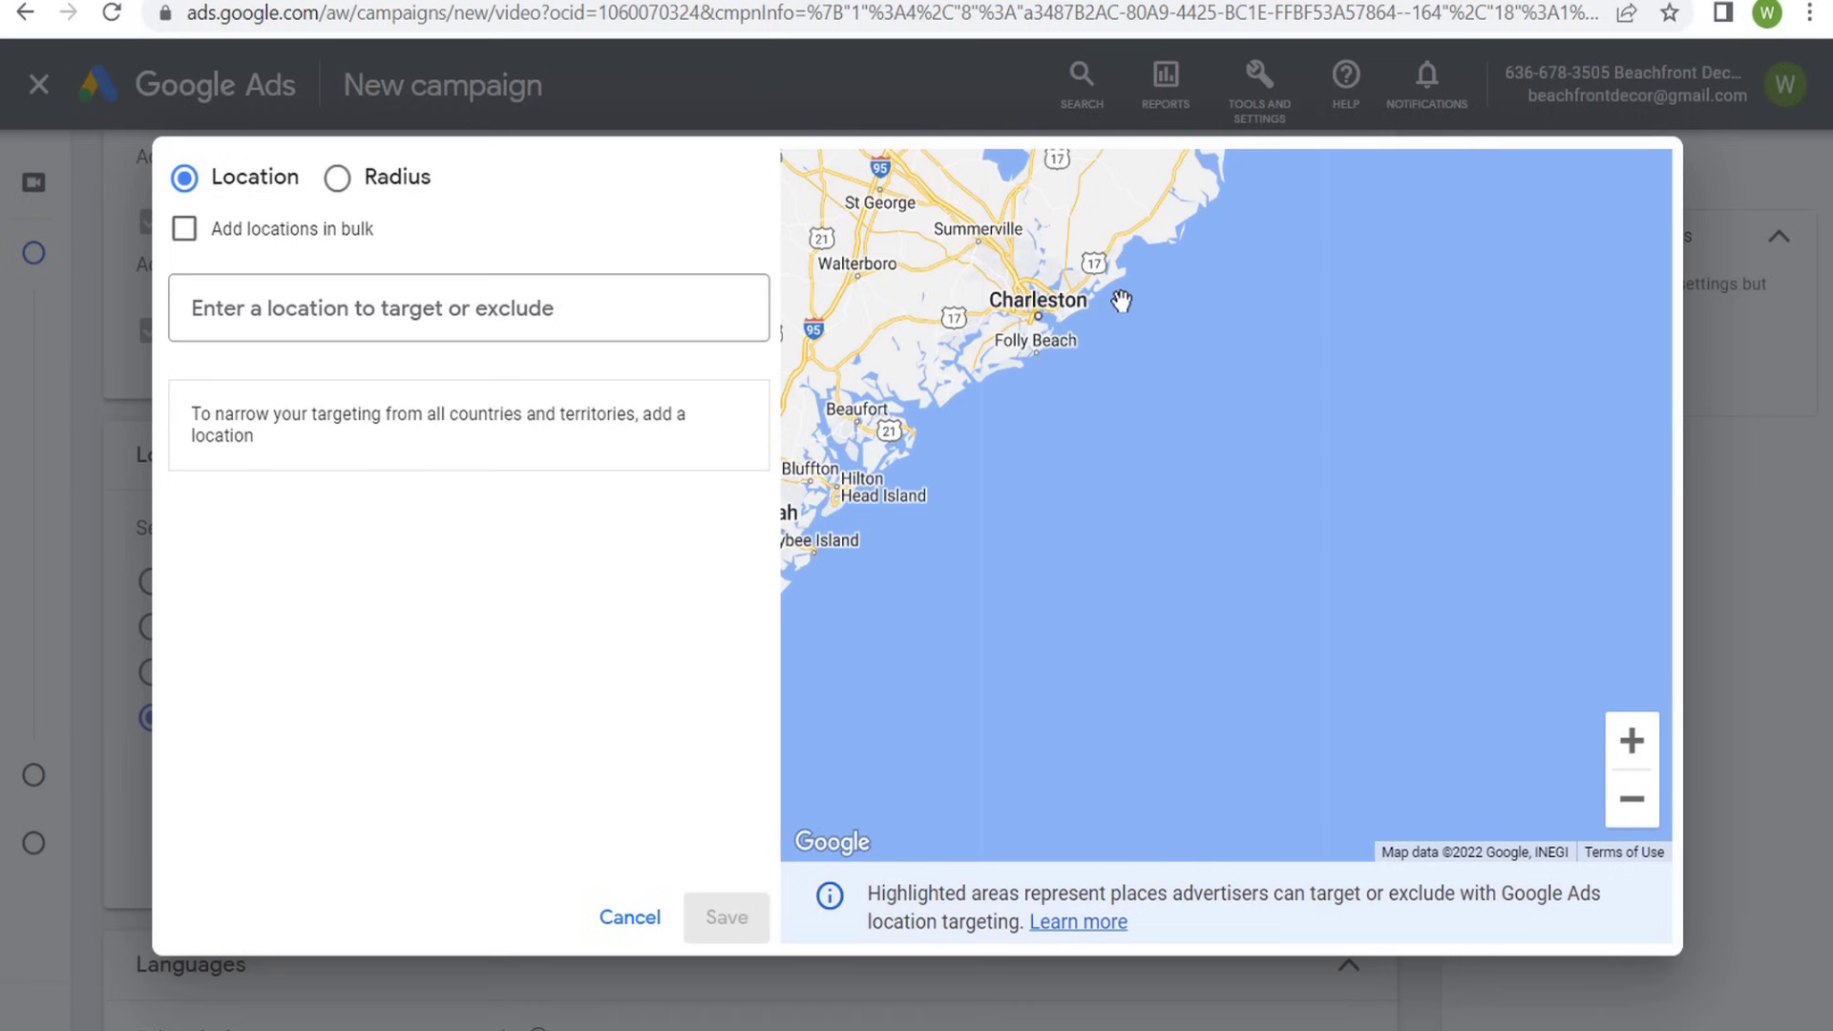
{"action": "left_click_drag", "start_coordinate": [823, 674], "coordinate": [987, 496]}
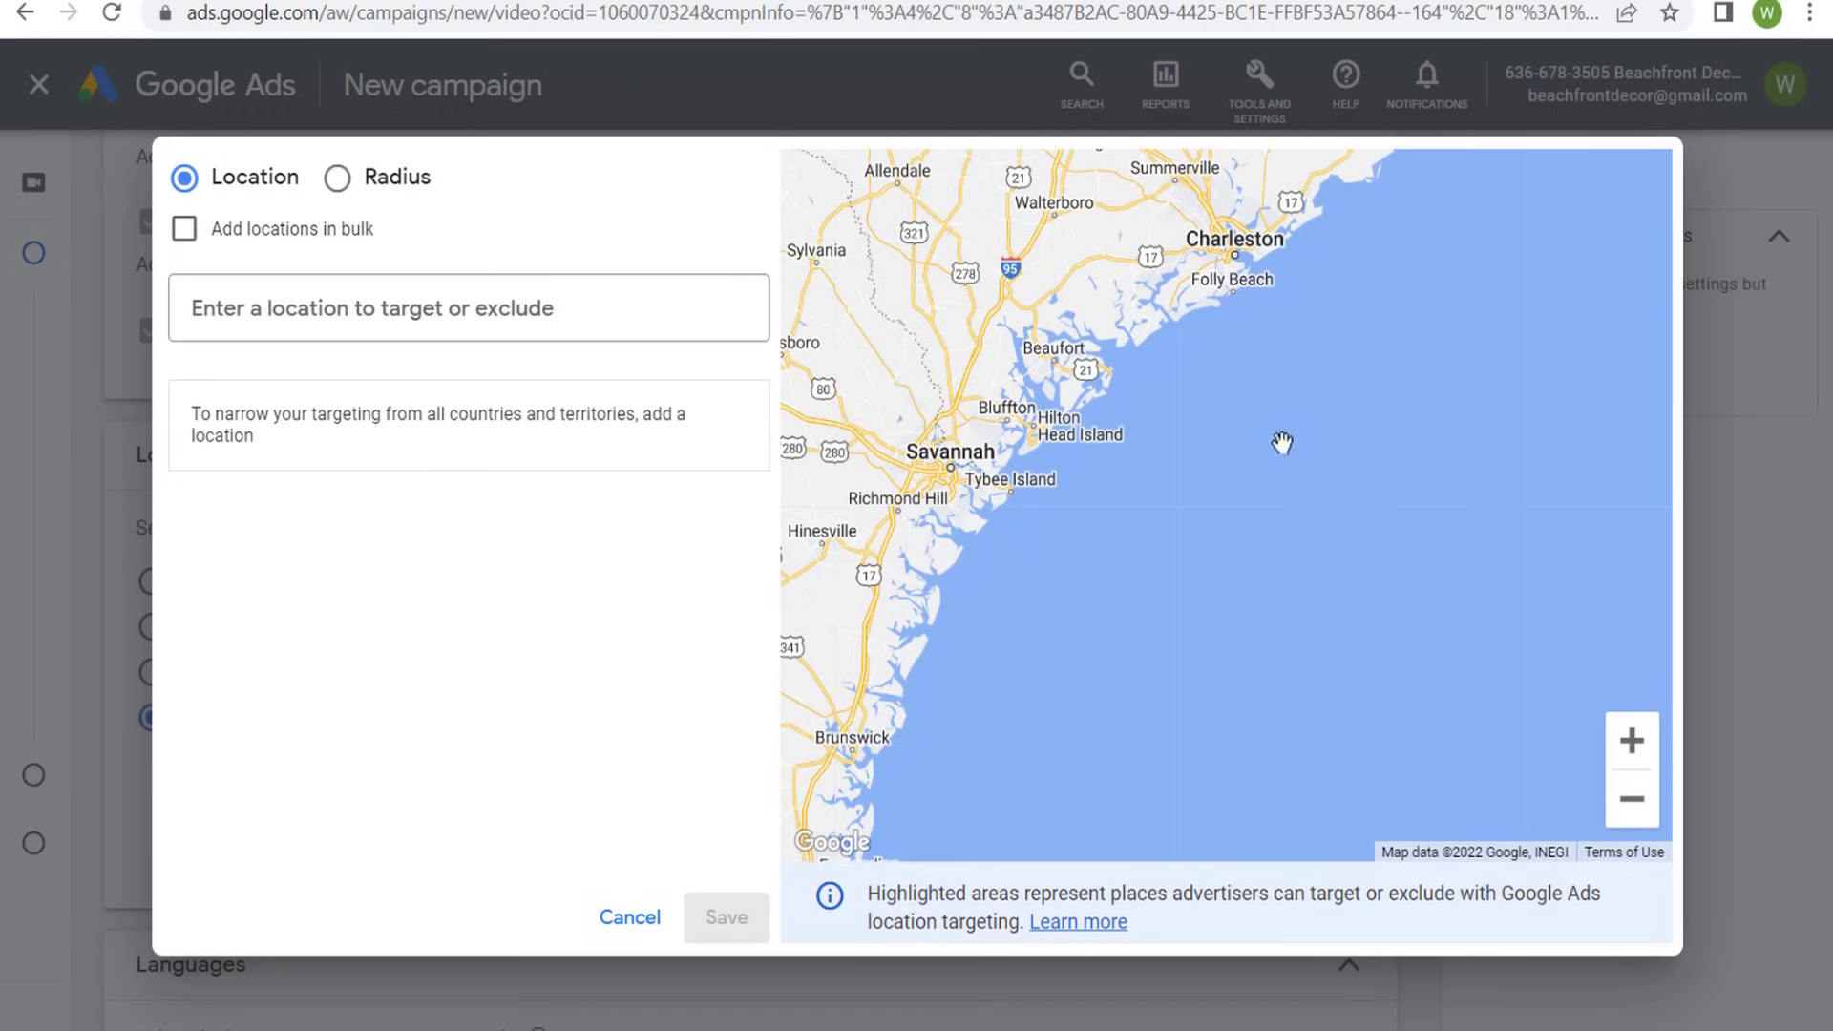
{"action": "left_click_drag", "start_coordinate": [1281, 442], "coordinate": [1355, 286]}
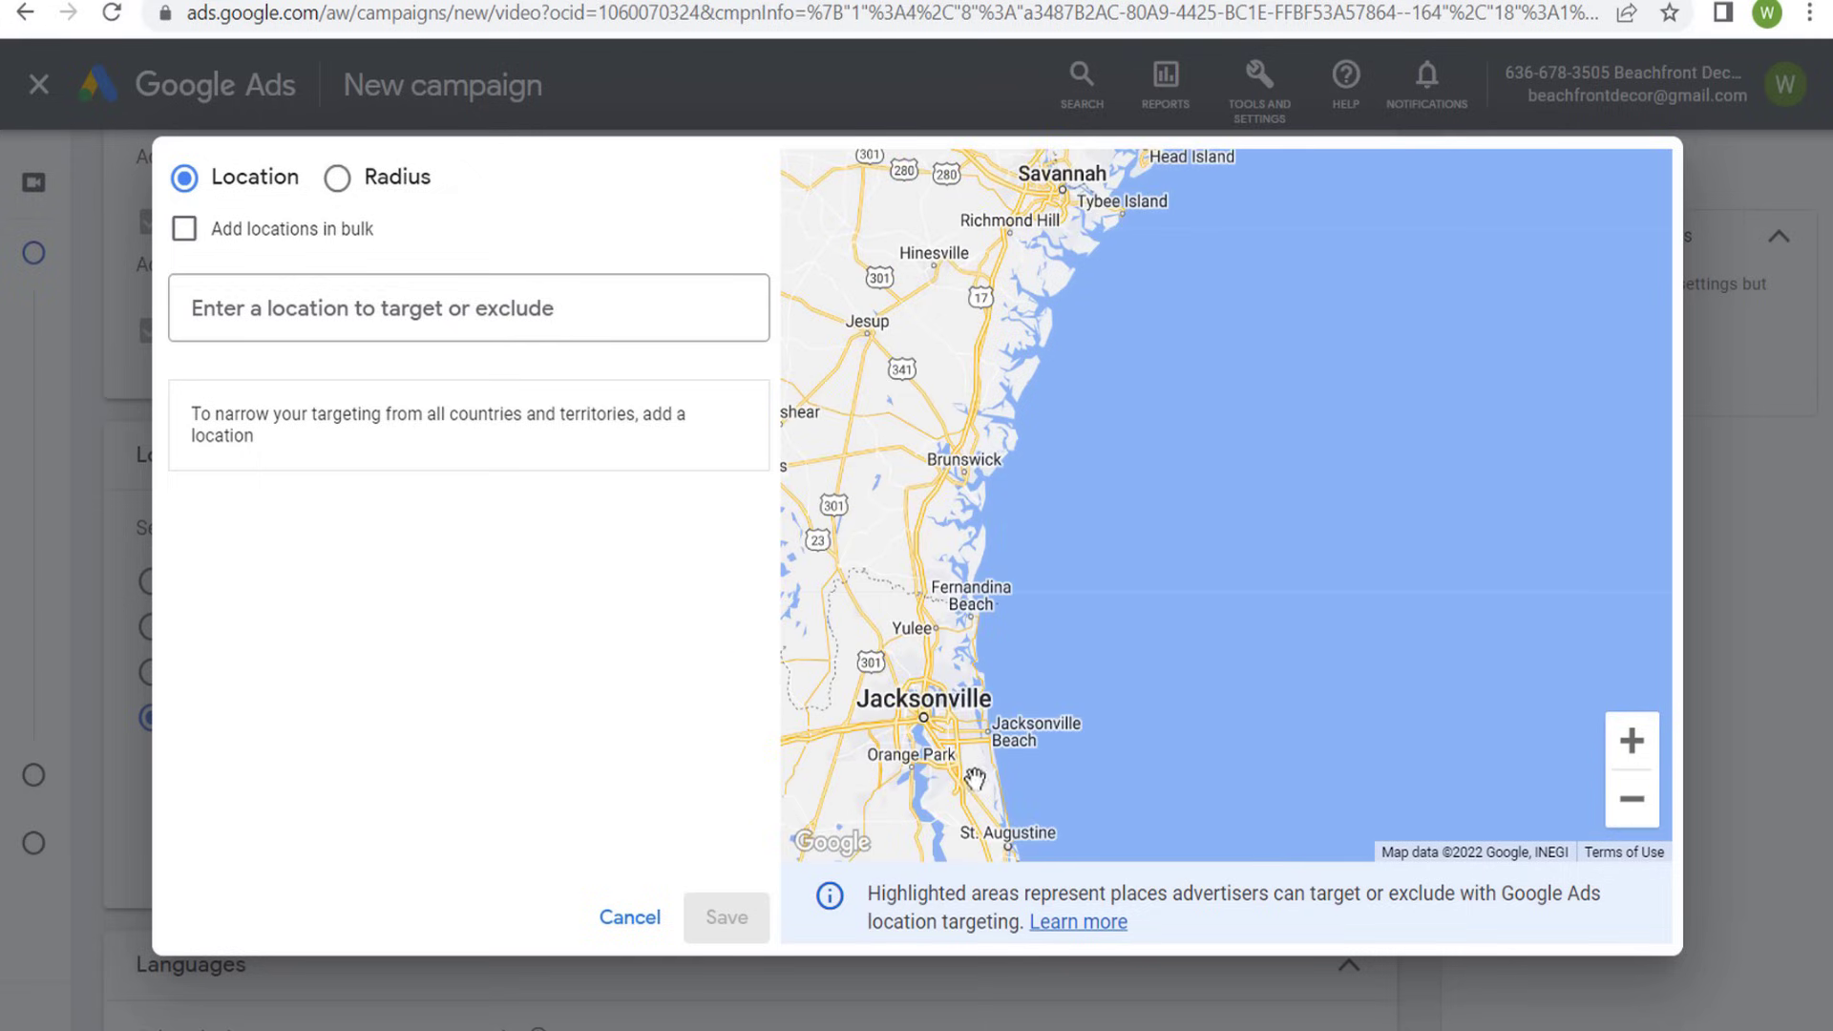
{"action": "scroll", "coordinate": [1054, 673], "scroll_direction": "down", "scroll_amount": 2}
{"action": "left_click", "coordinate": [629, 917]}
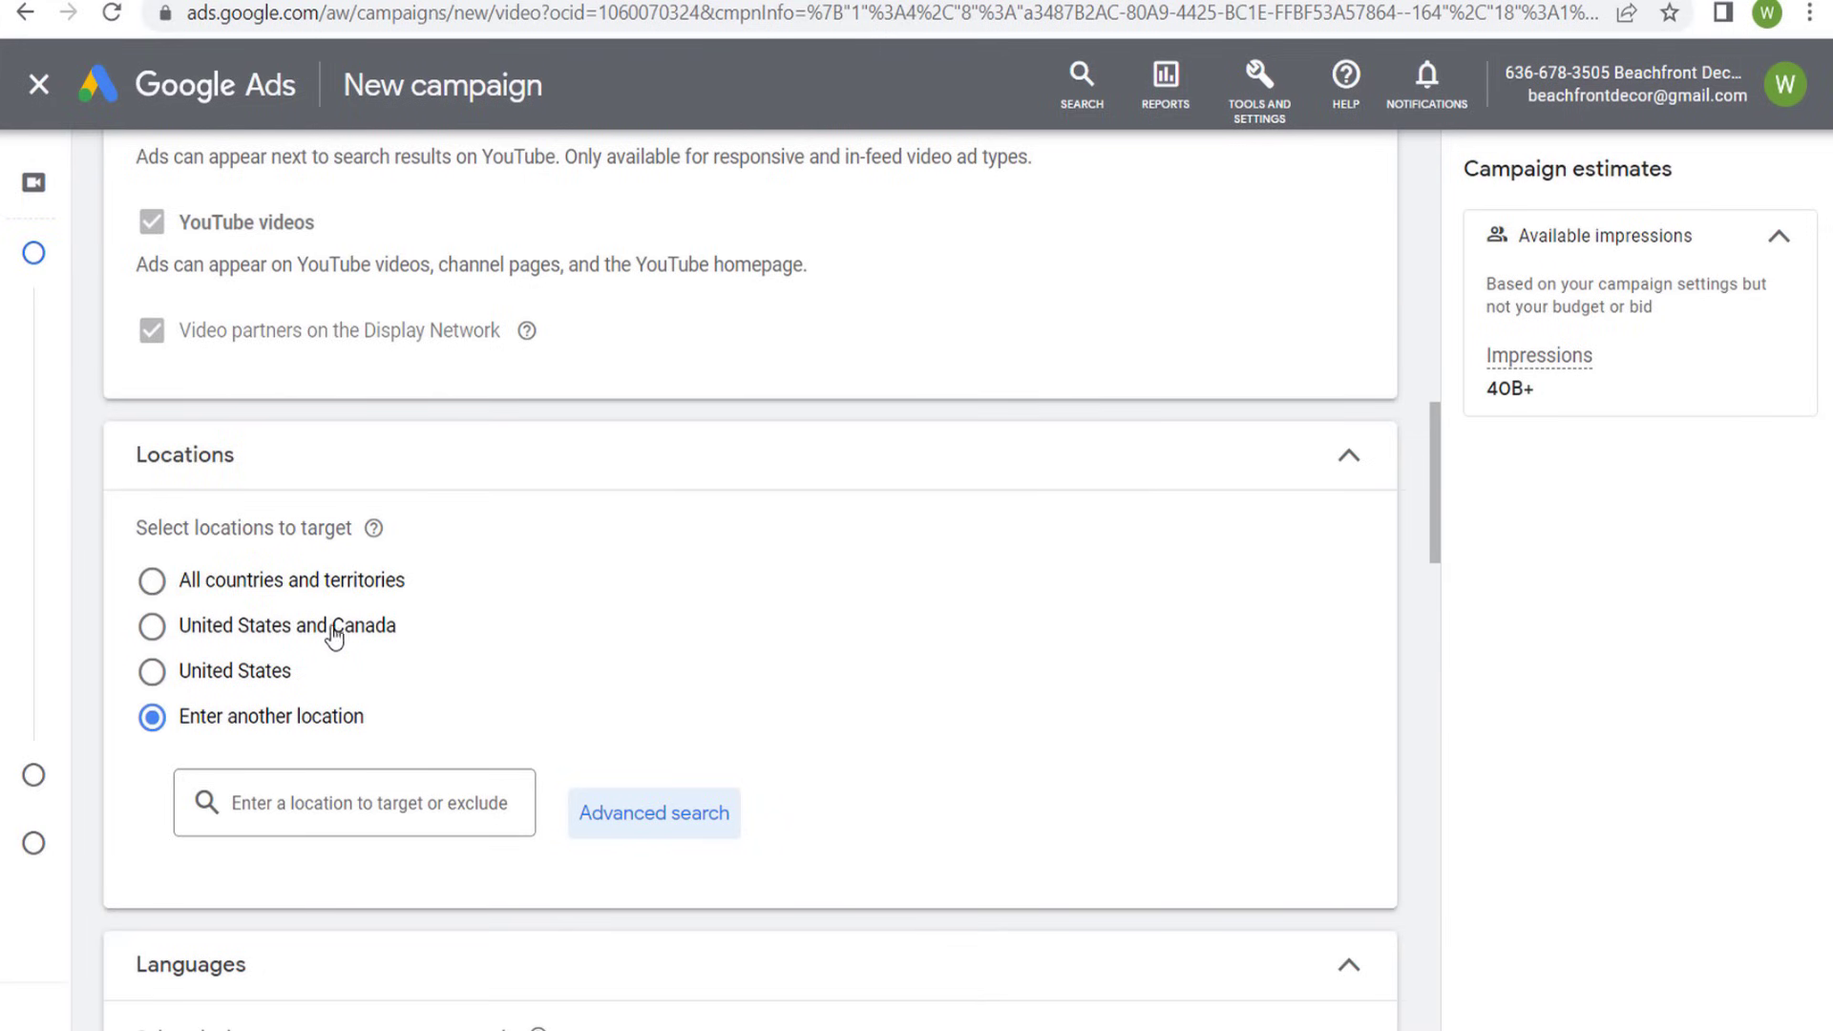
{"action": "left_click", "coordinate": [227, 676]}
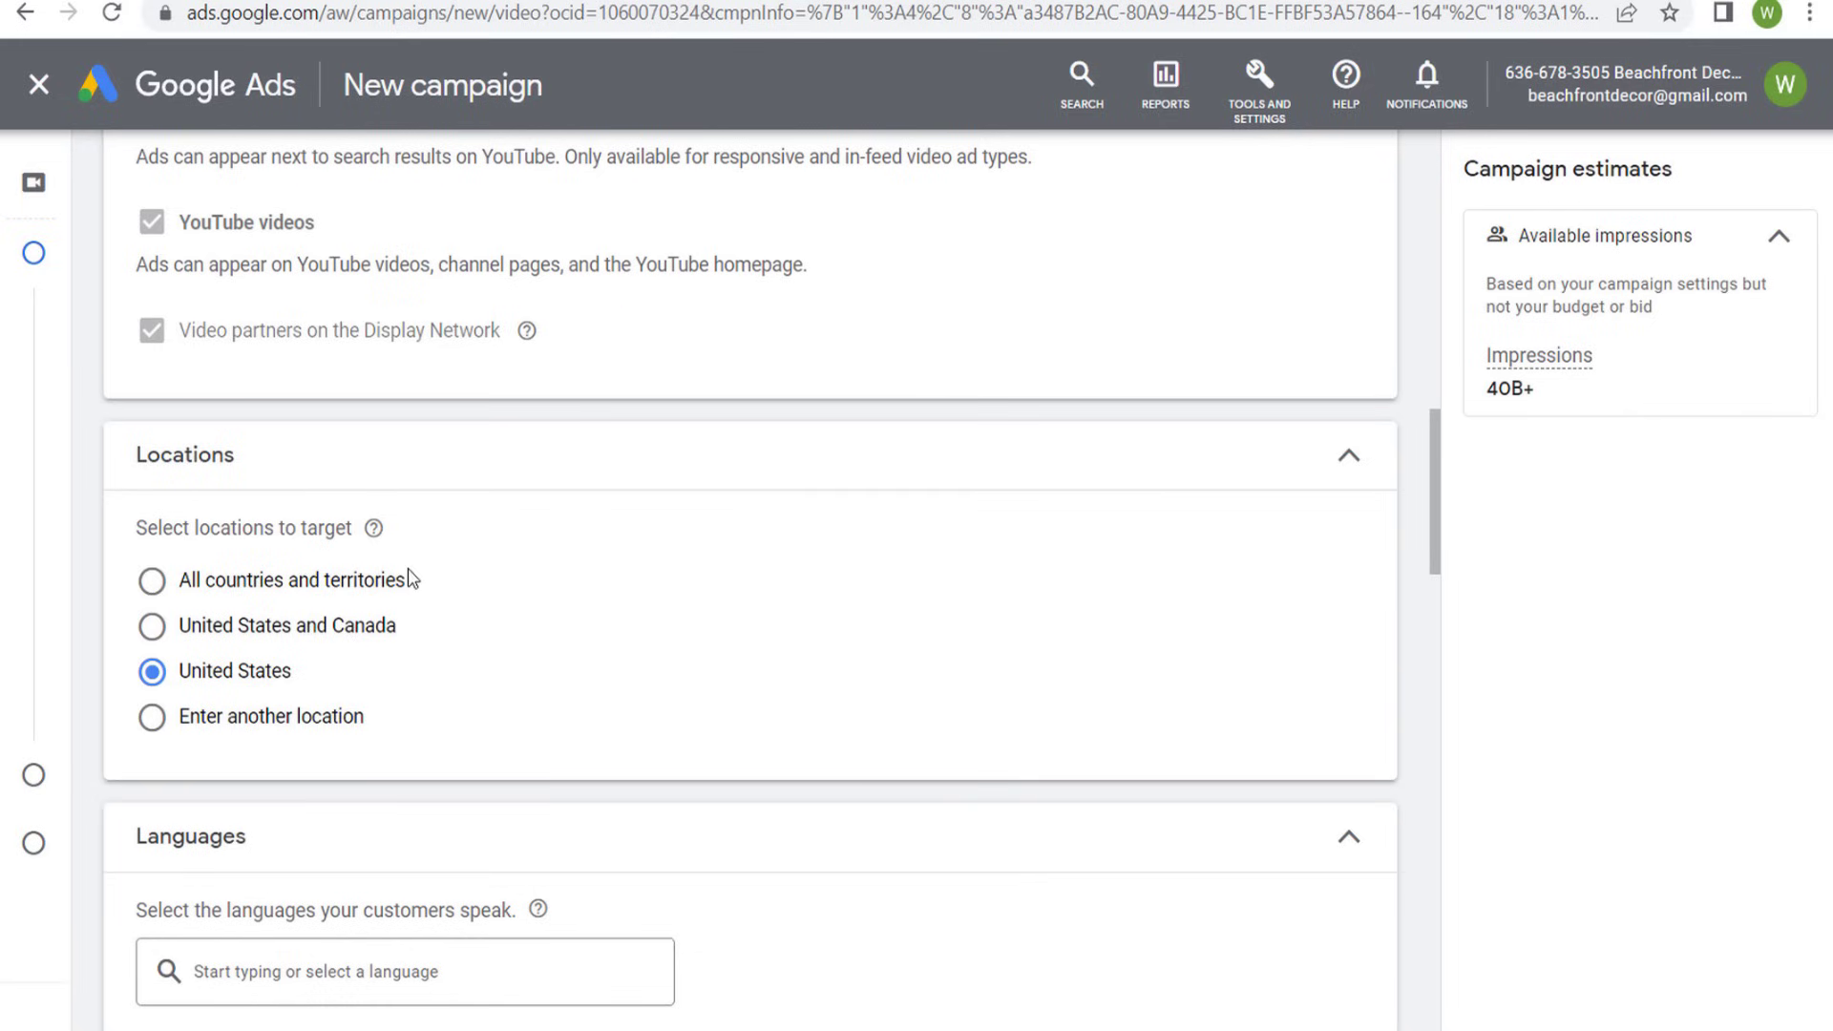
- Review the campaign's language setting and the Expanded, Standard and Limited inventory type options
{"action": "scroll", "coordinate": [487, 569], "scroll_direction": "down", "scroll_amount": 3}
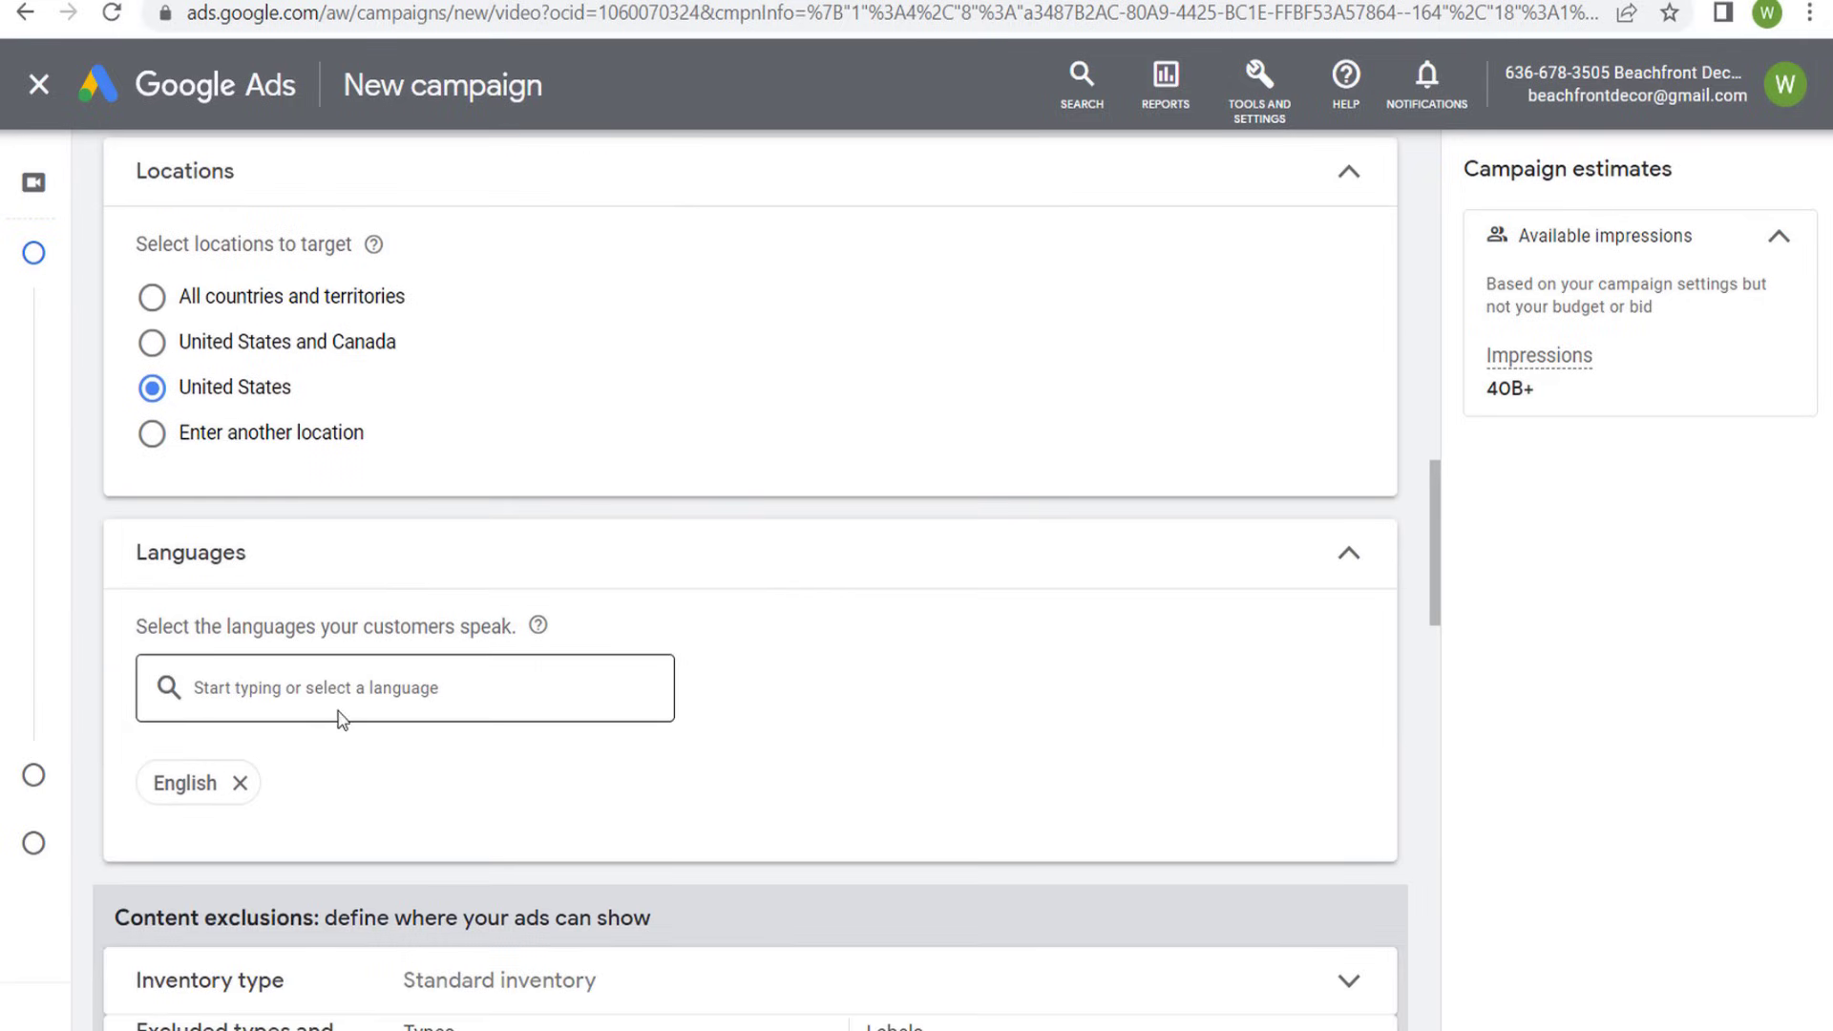
{"action": "scroll", "coordinate": [816, 600], "scroll_direction": "down", "scroll_amount": 2}
{"action": "scroll", "coordinate": [816, 599], "scroll_direction": "down", "scroll_amount": 3}
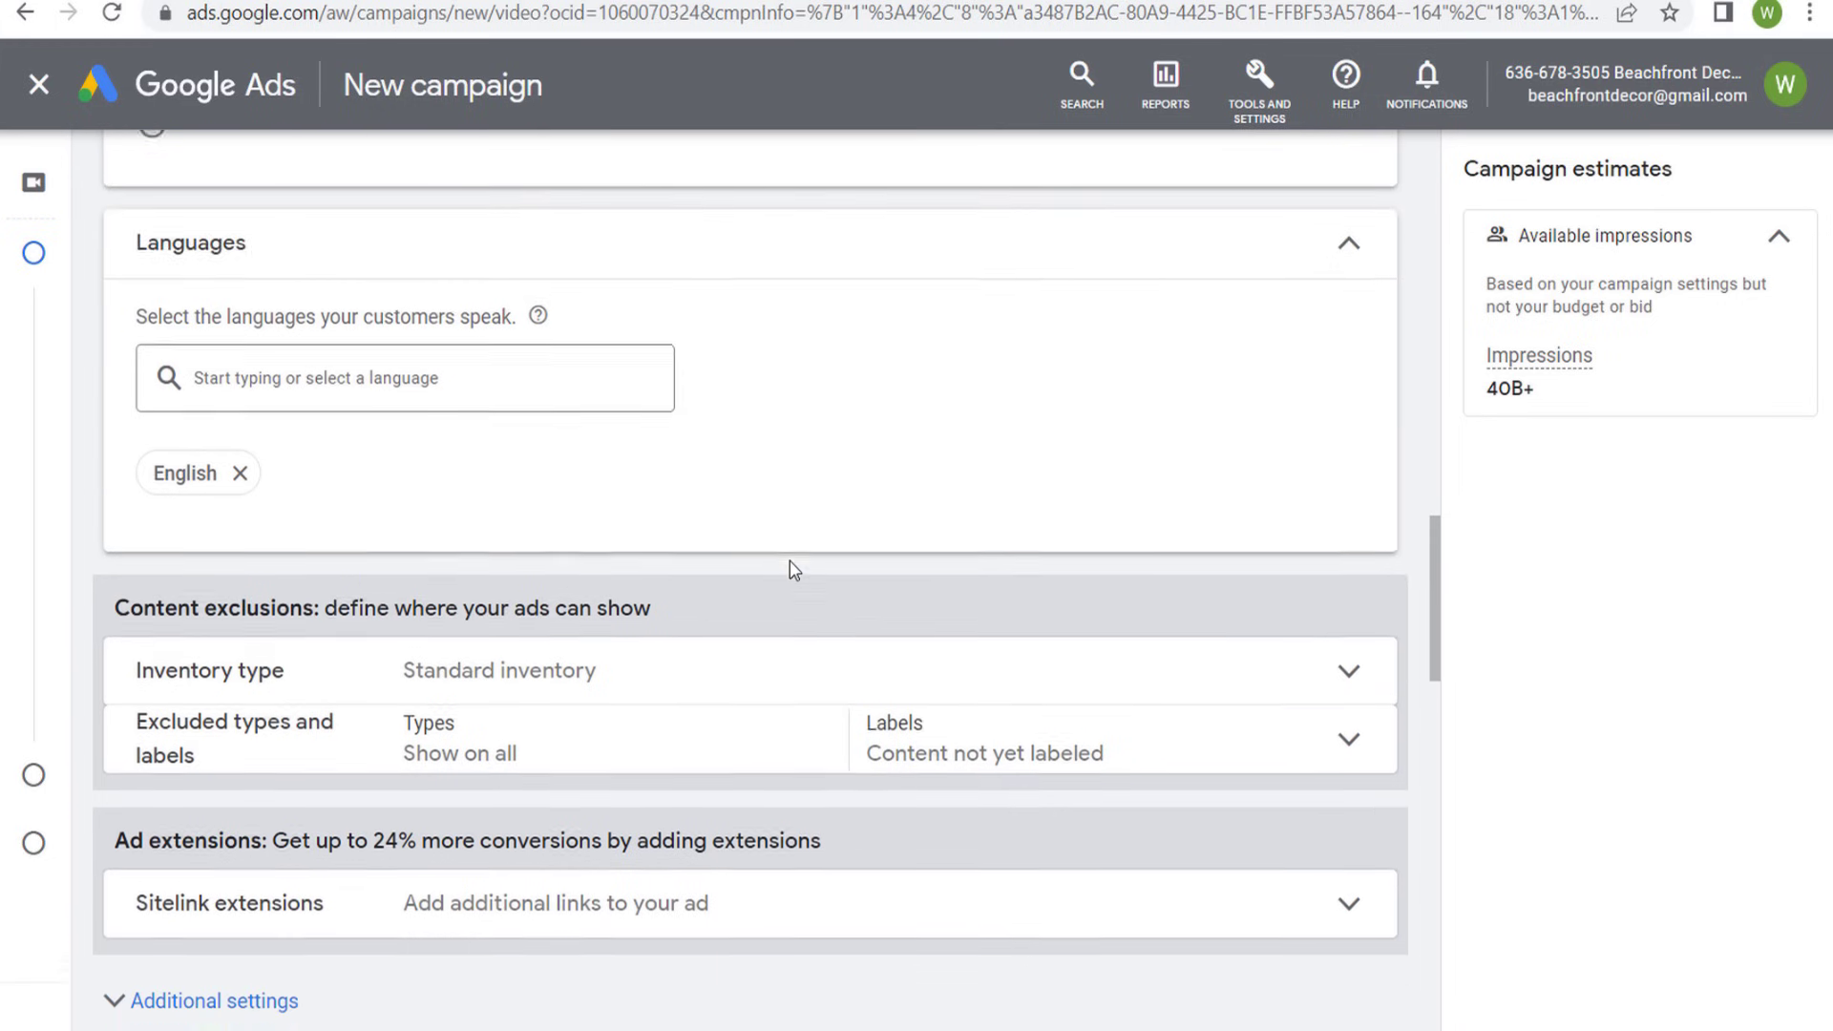
{"action": "left_click", "coordinate": [674, 565]}
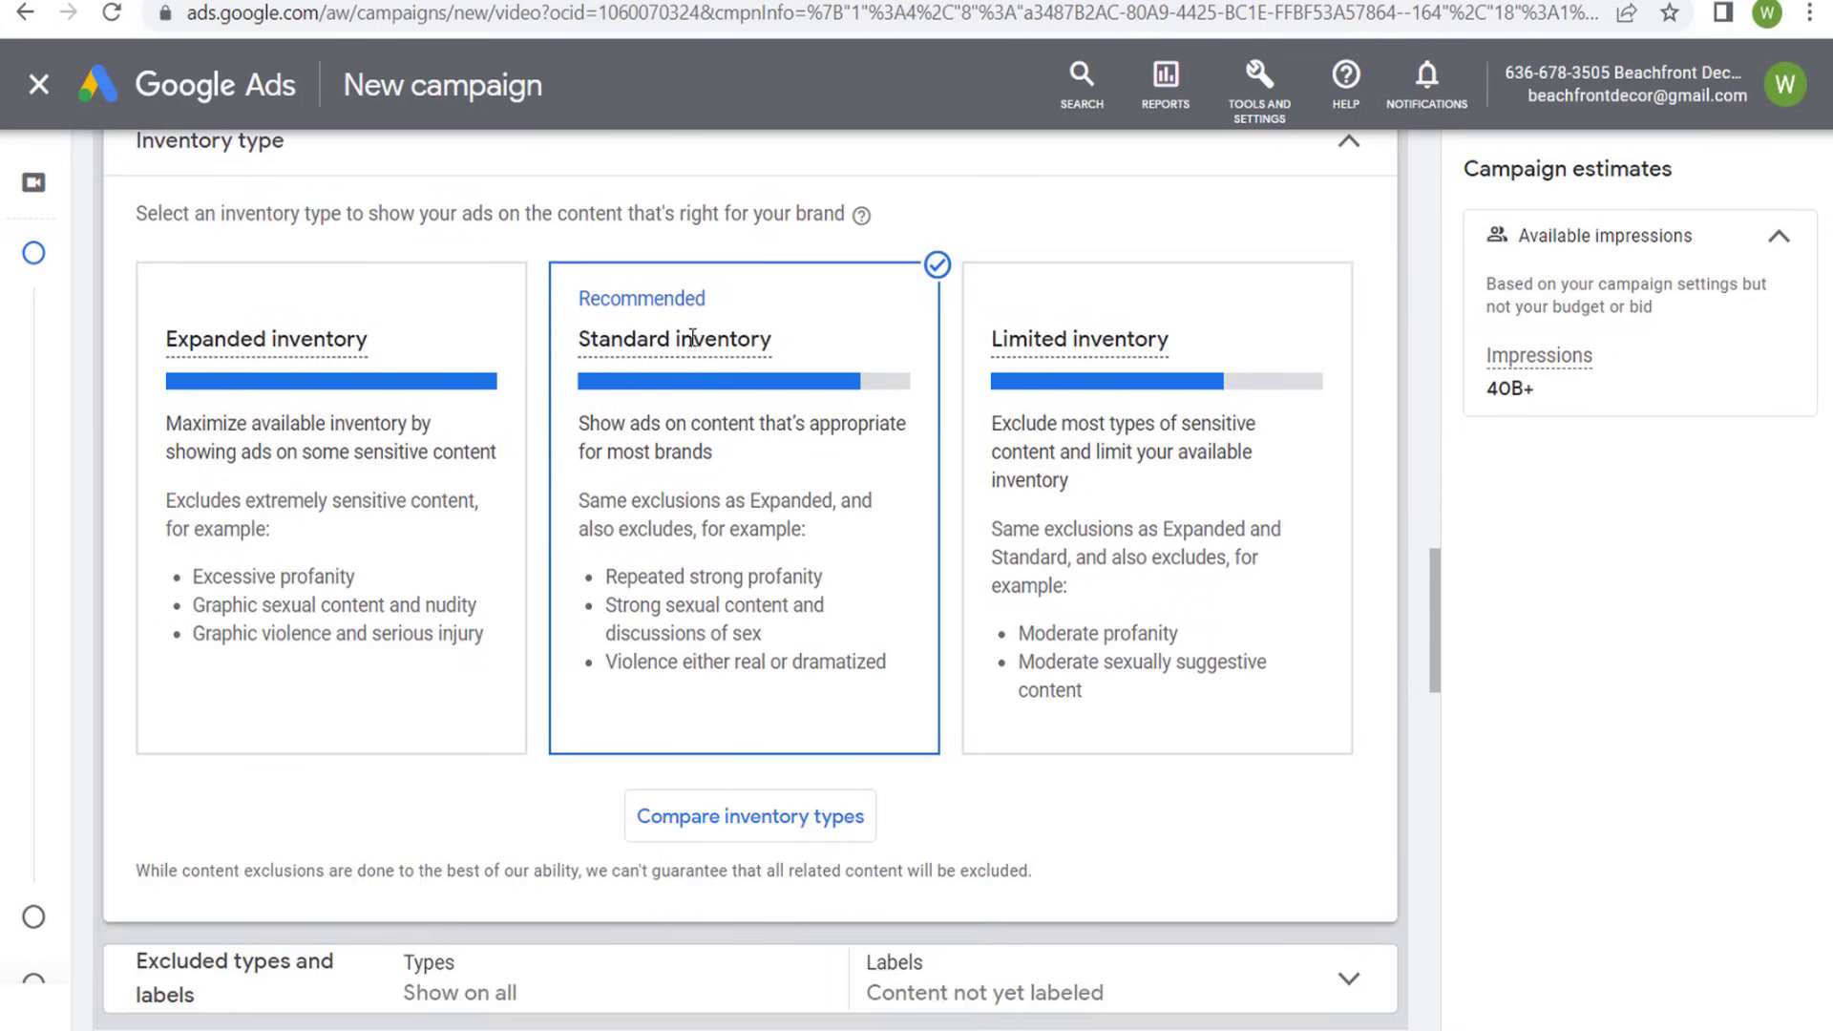
{"action": "mouse_move", "coordinate": [701, 337]}
{"action": "left_click", "coordinate": [1346, 143]}
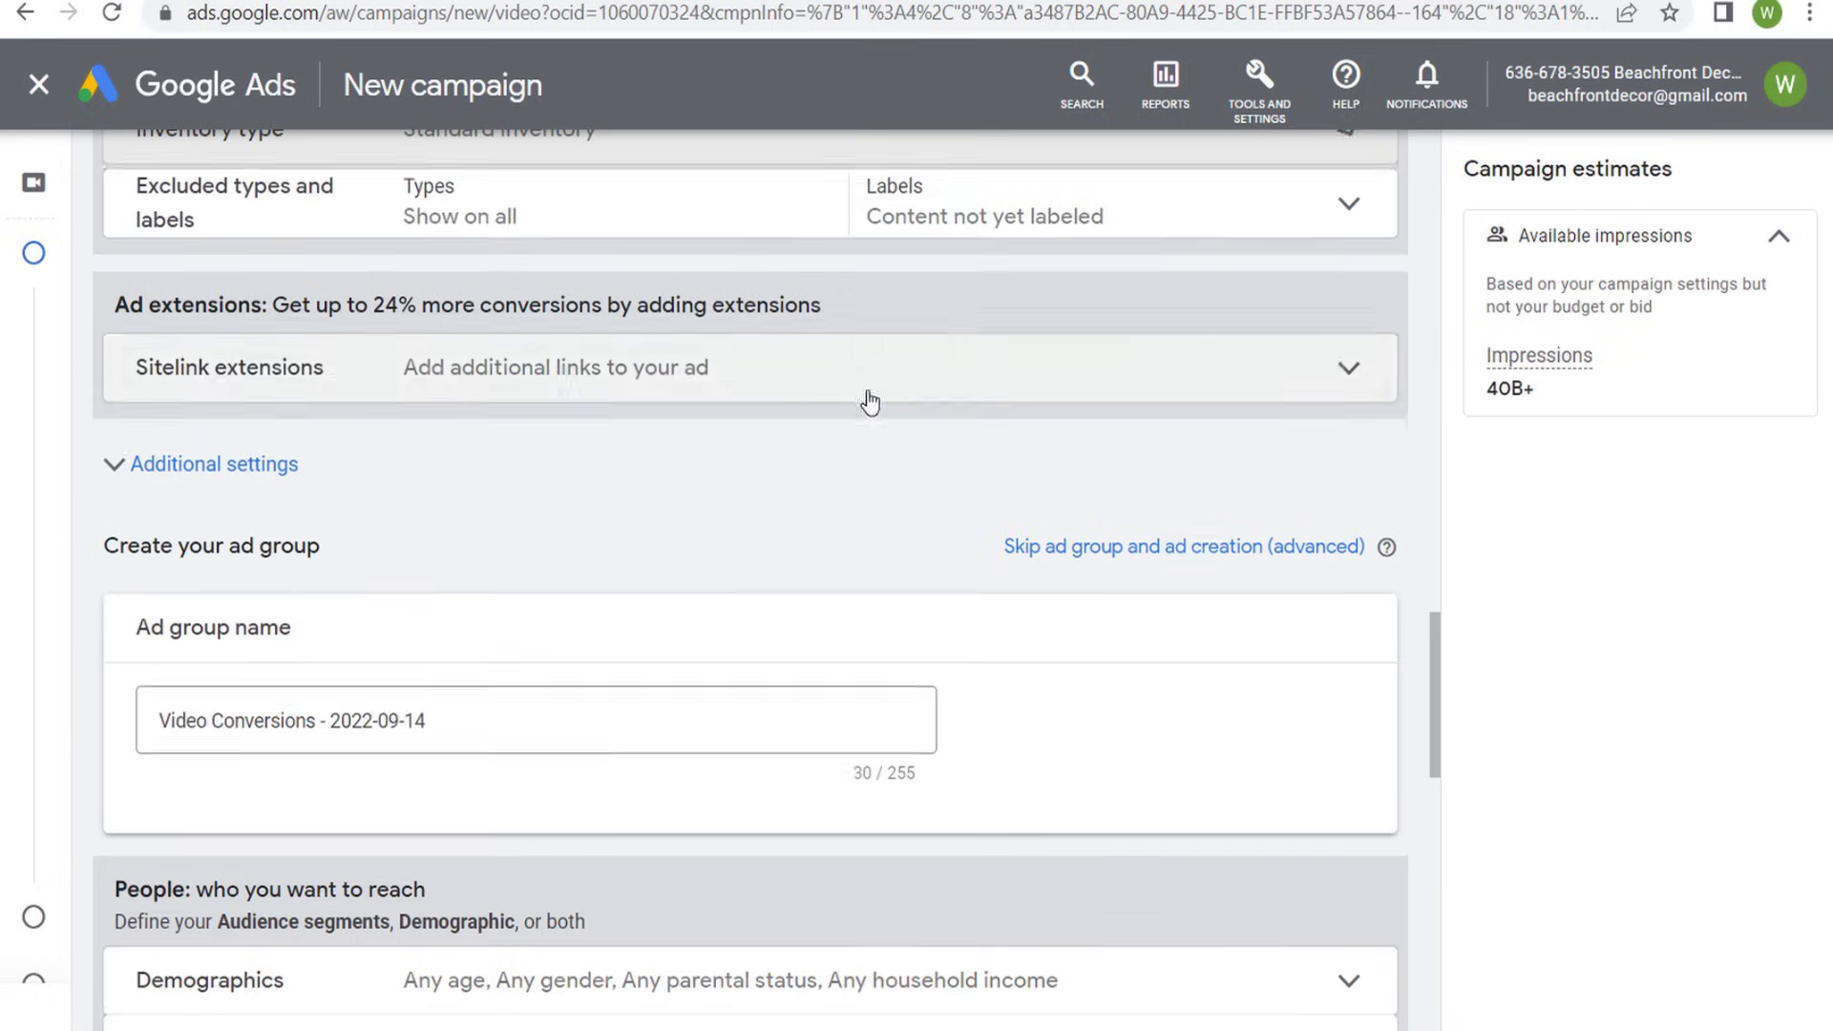
- Exclude embedded YouTube videos, live streaming videos and DL-MA mature audience content from the campaign's placements
{"action": "scroll", "coordinate": [276, 293], "scroll_direction": "up", "scroll_amount": 2}
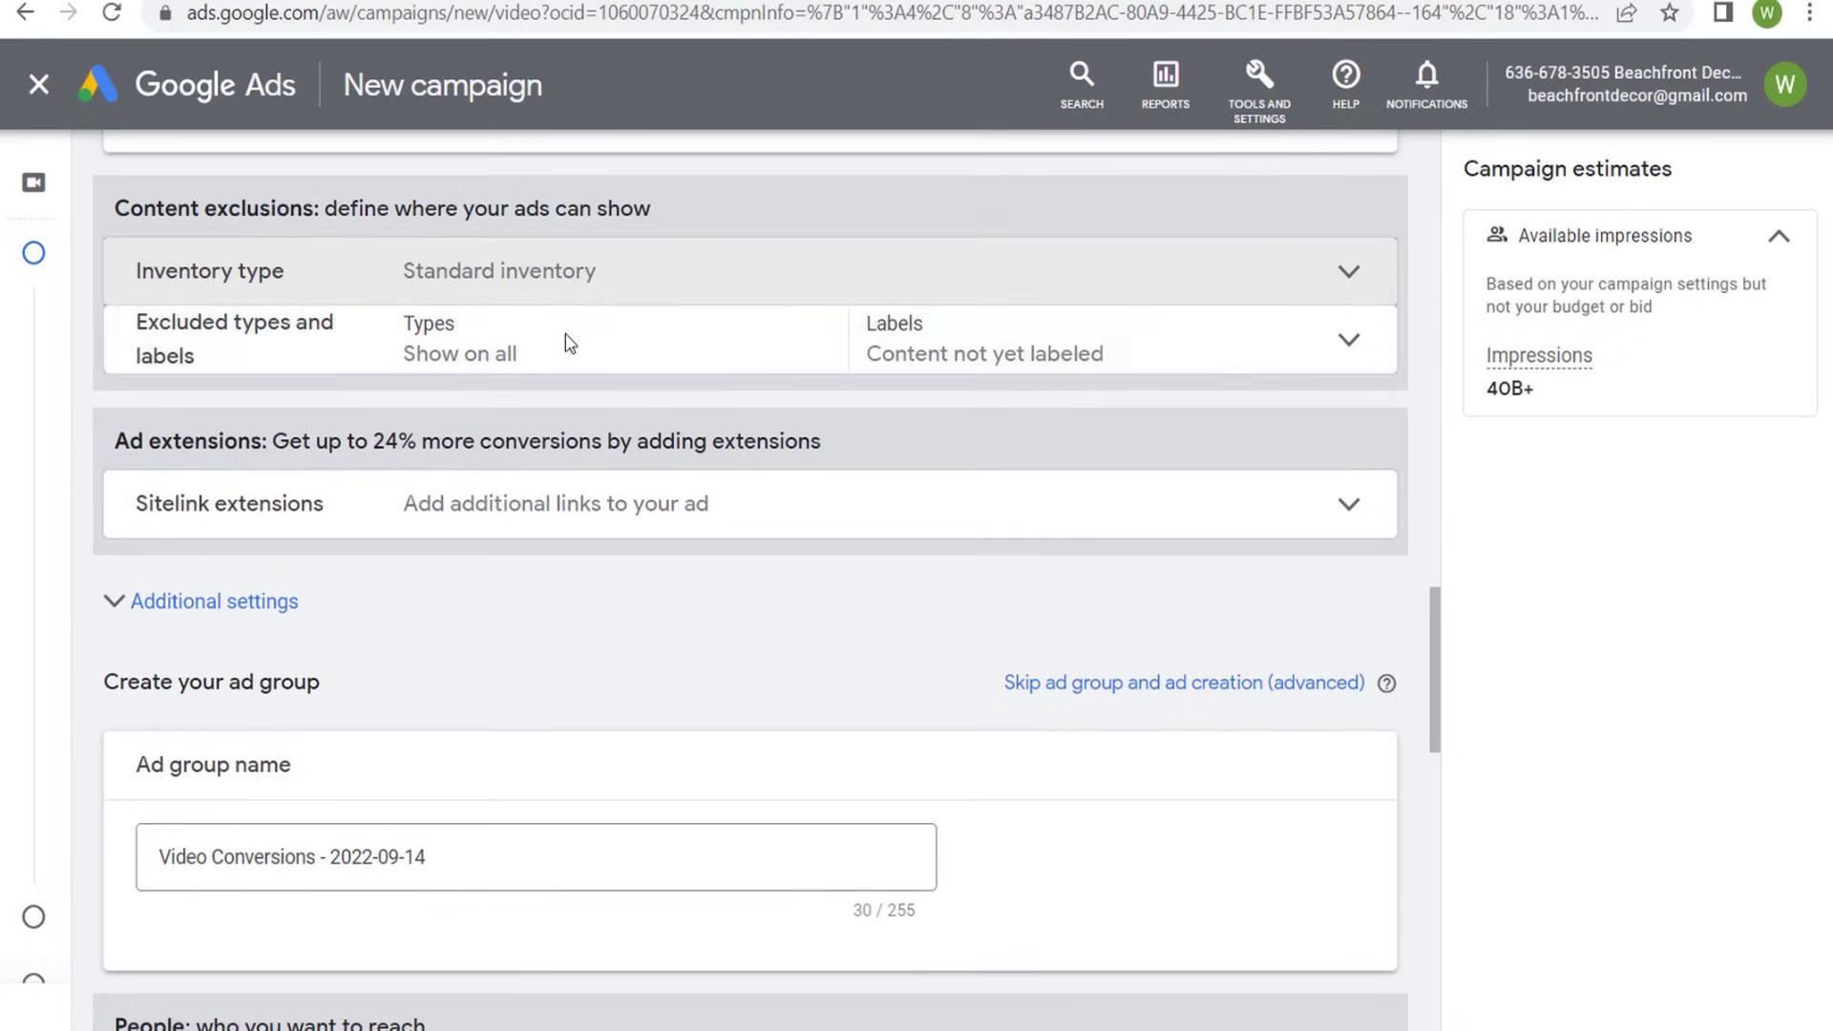
{"action": "left_click", "coordinate": [601, 346]}
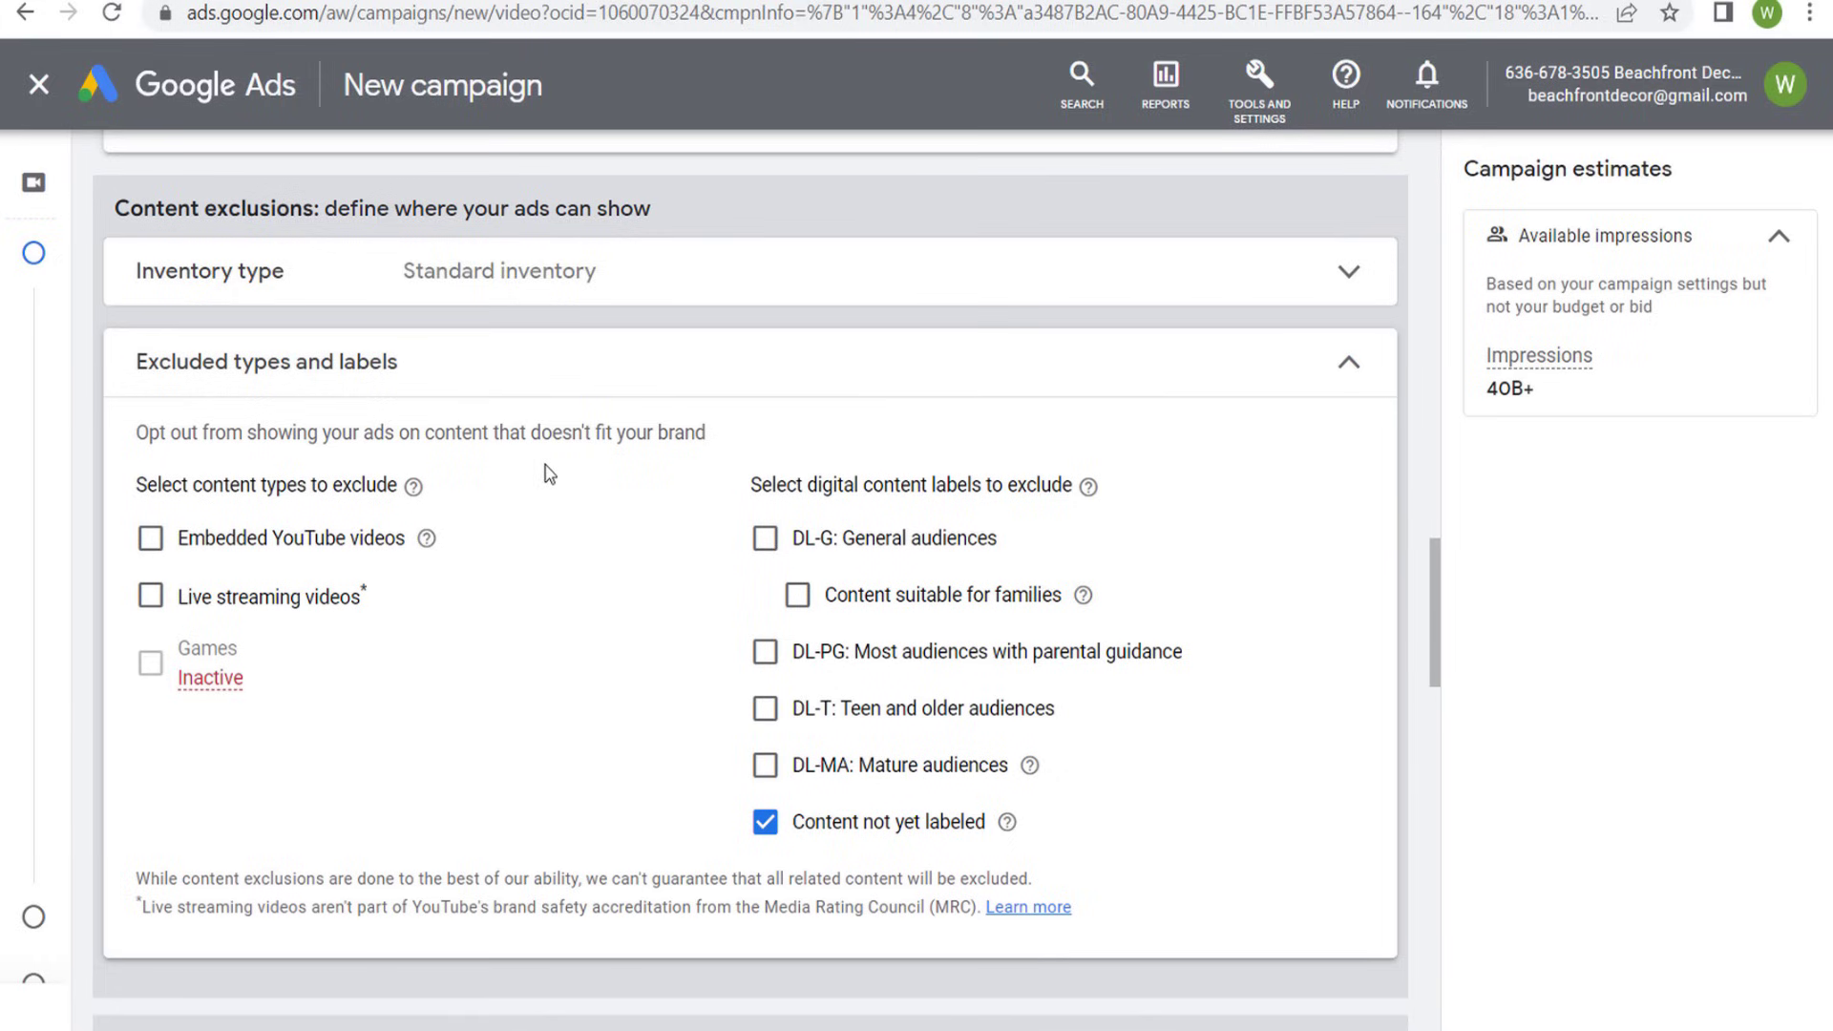
{"action": "left_click", "coordinate": [171, 537]}
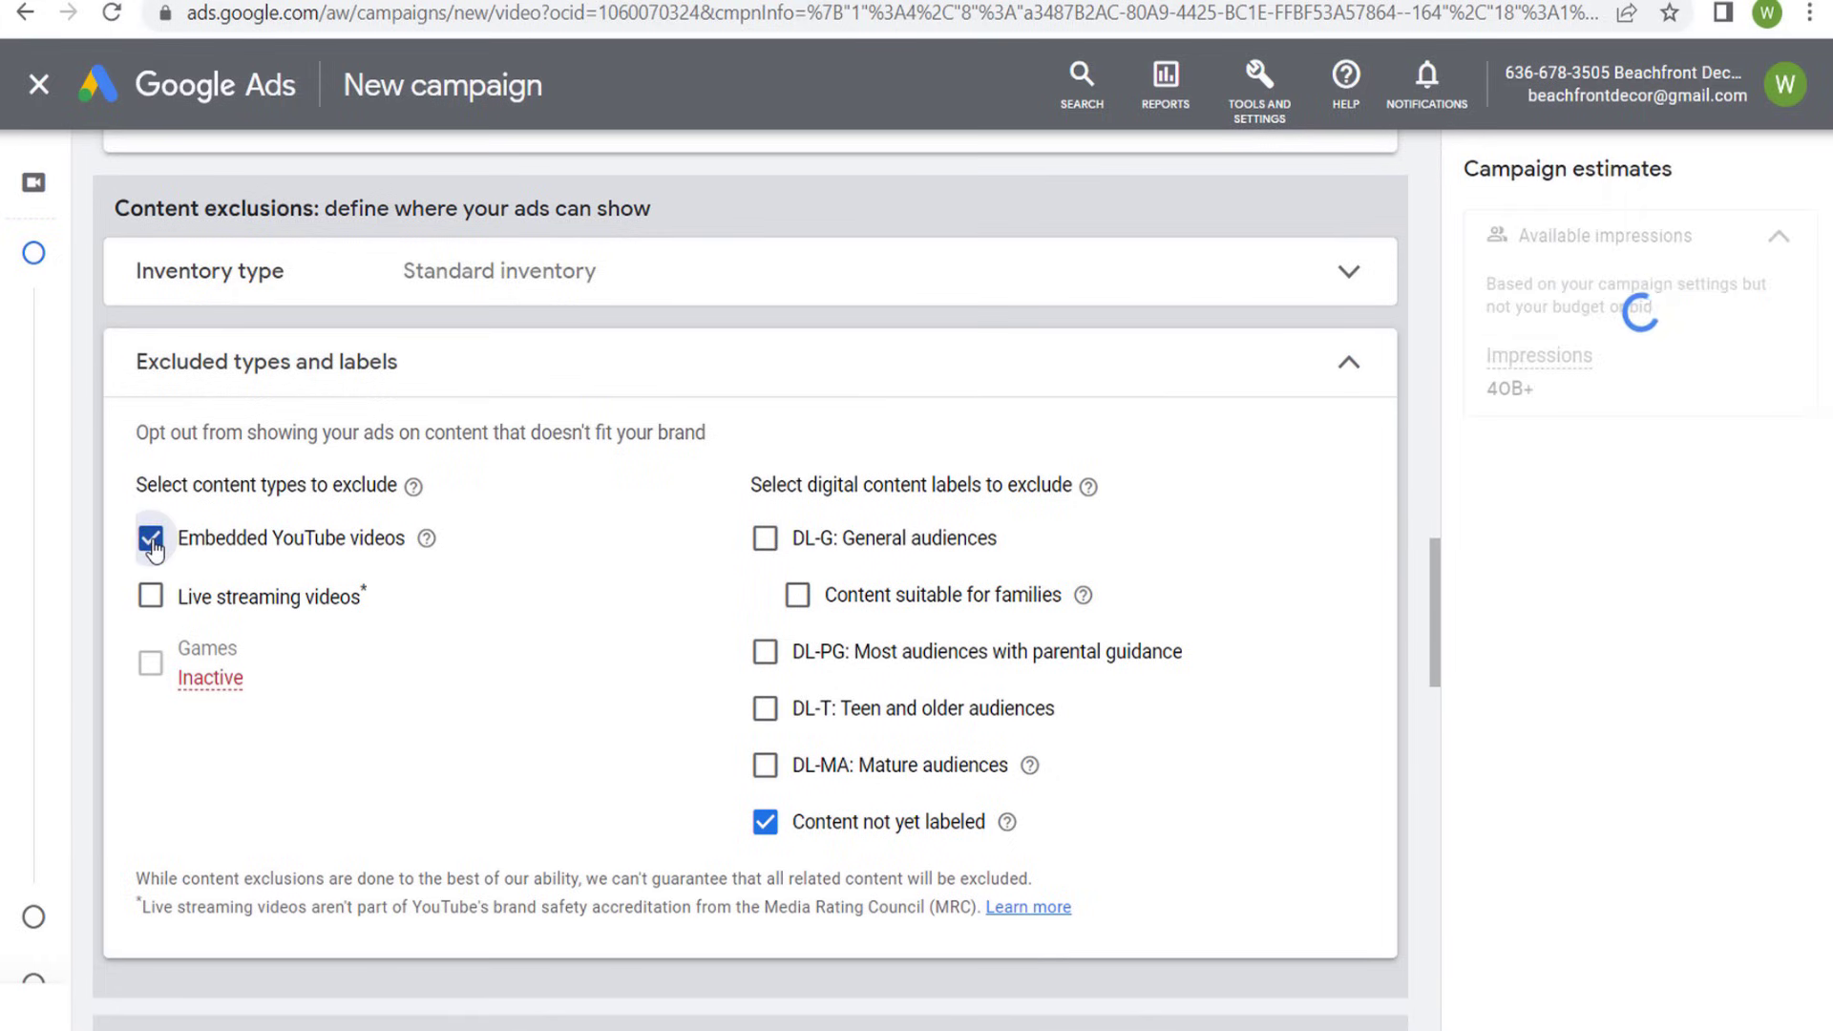
{"action": "left_click", "coordinate": [151, 600]}
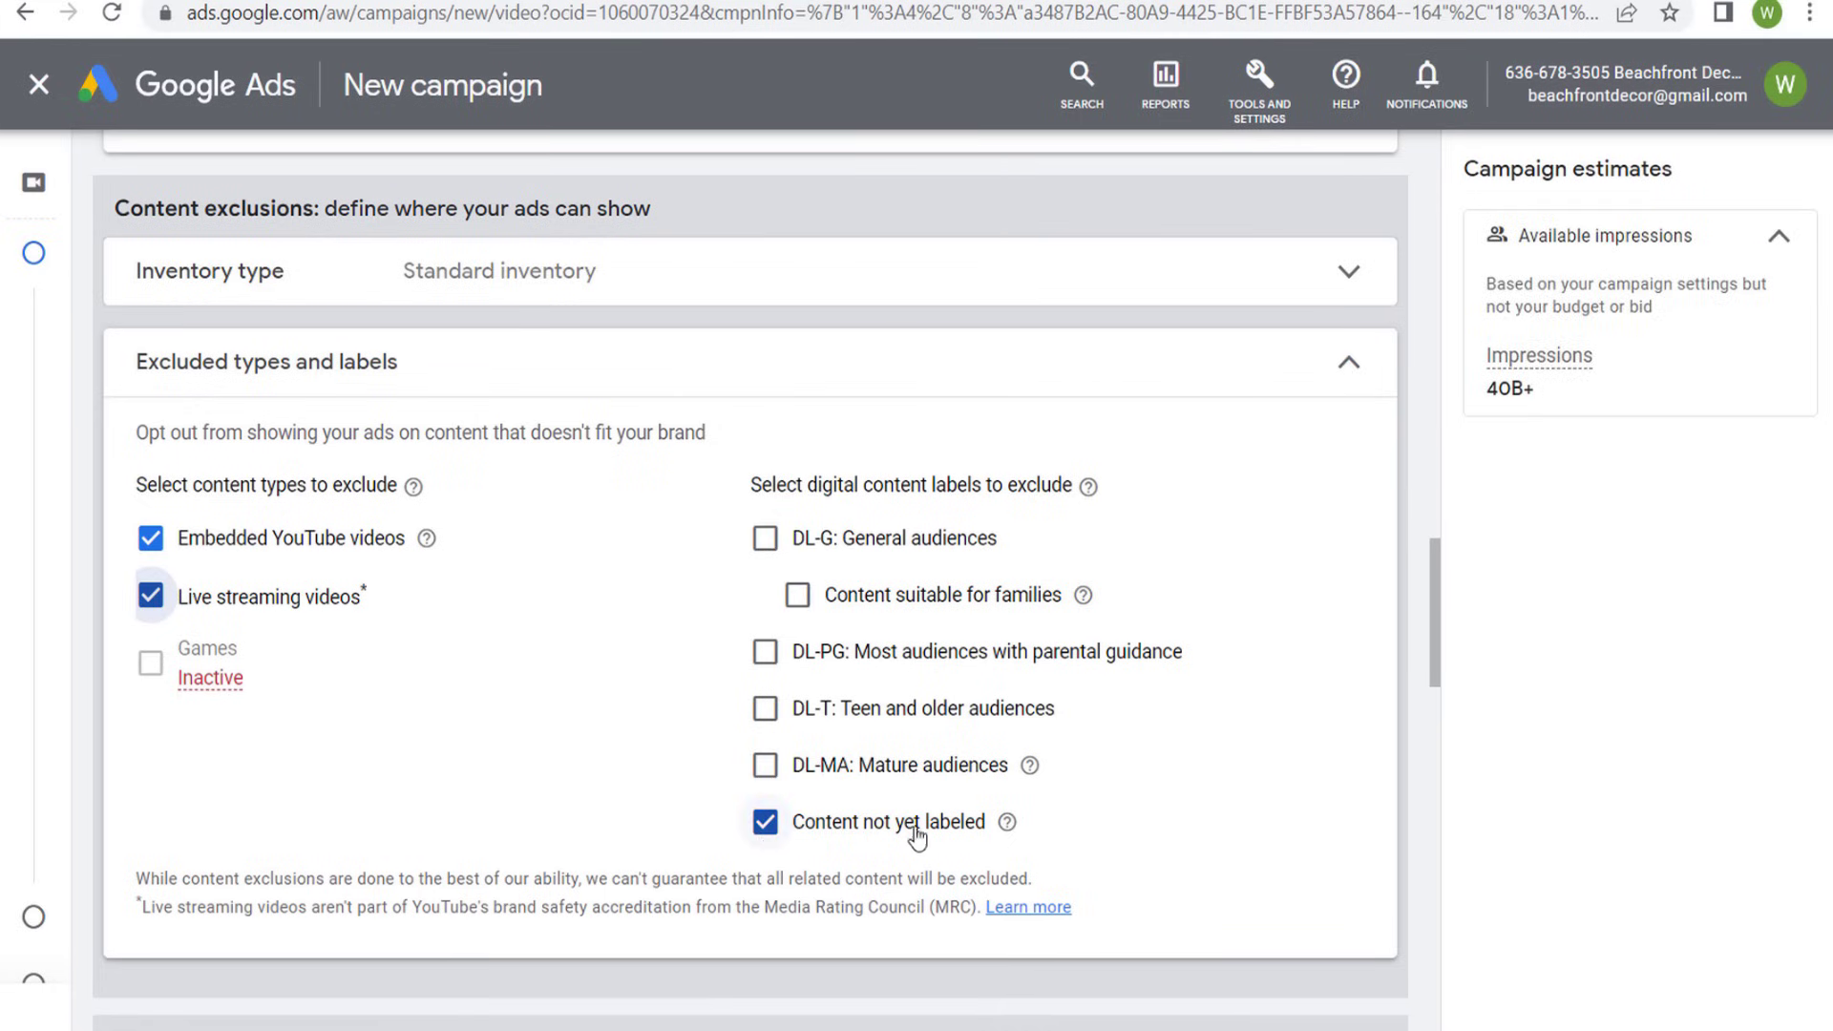
{"action": "left_click", "coordinate": [764, 766]}
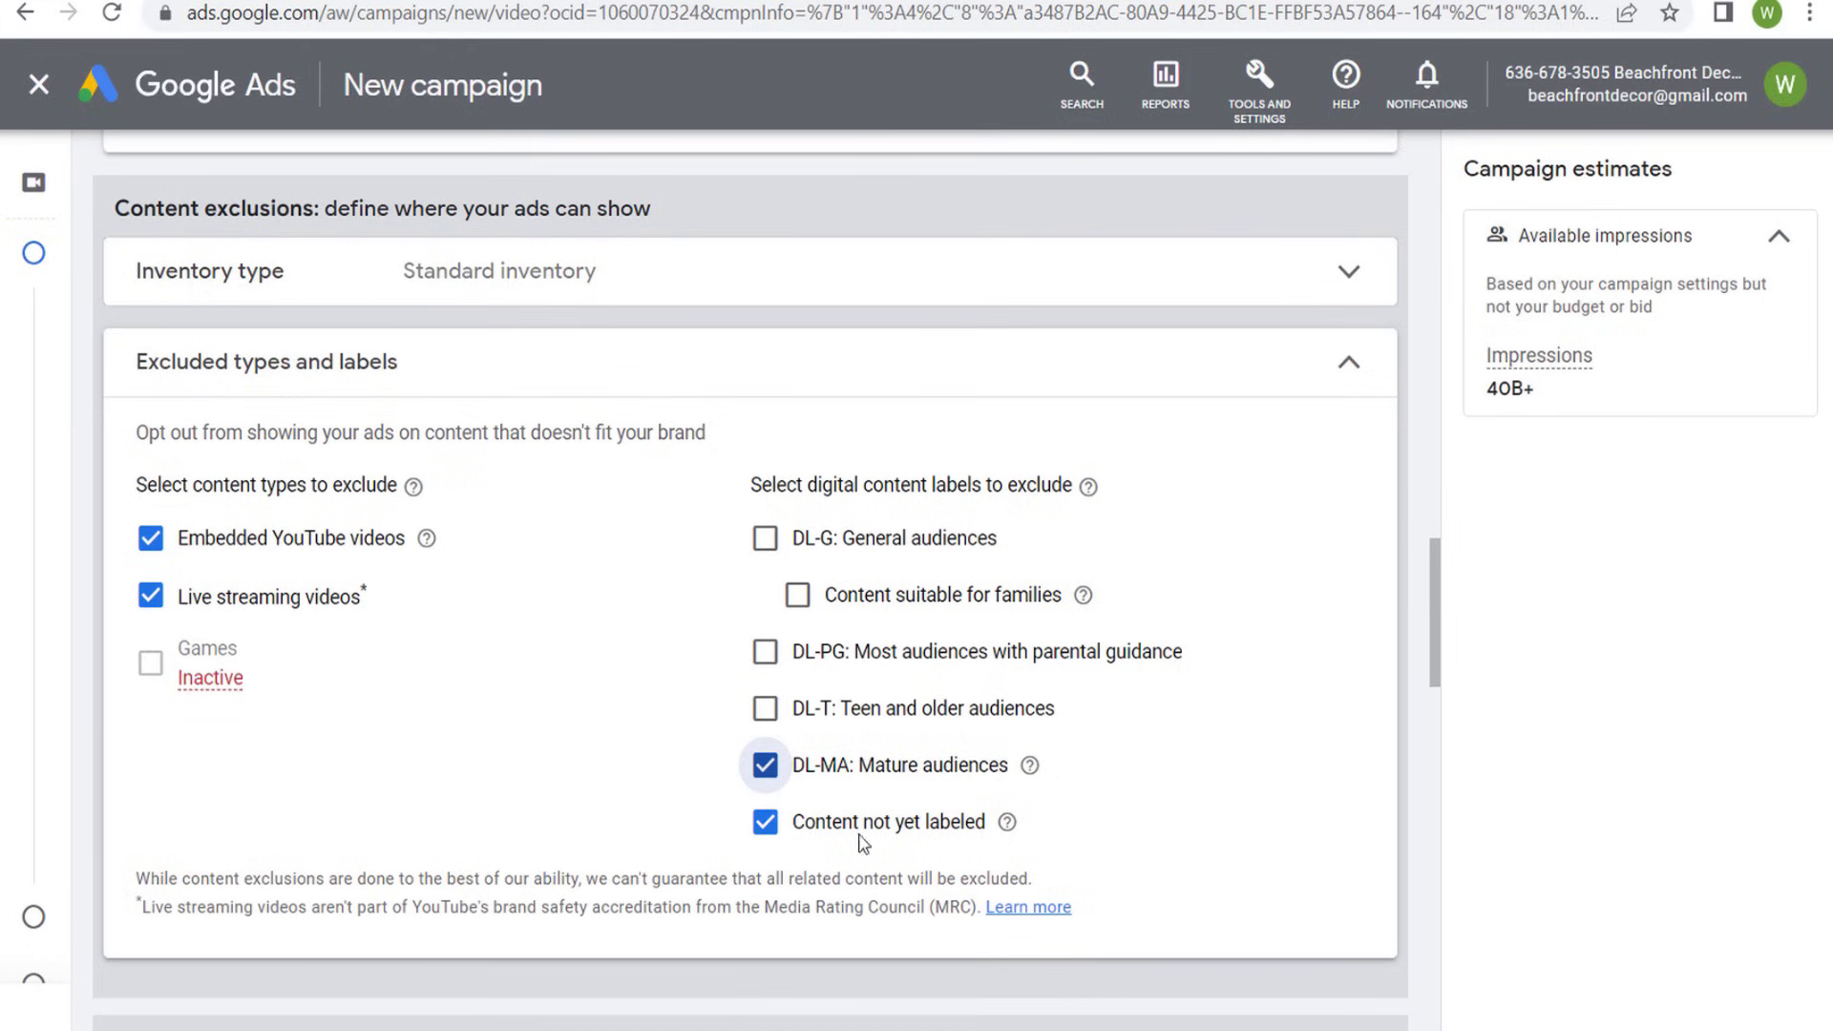
{"action": "left_click", "coordinate": [583, 378]}
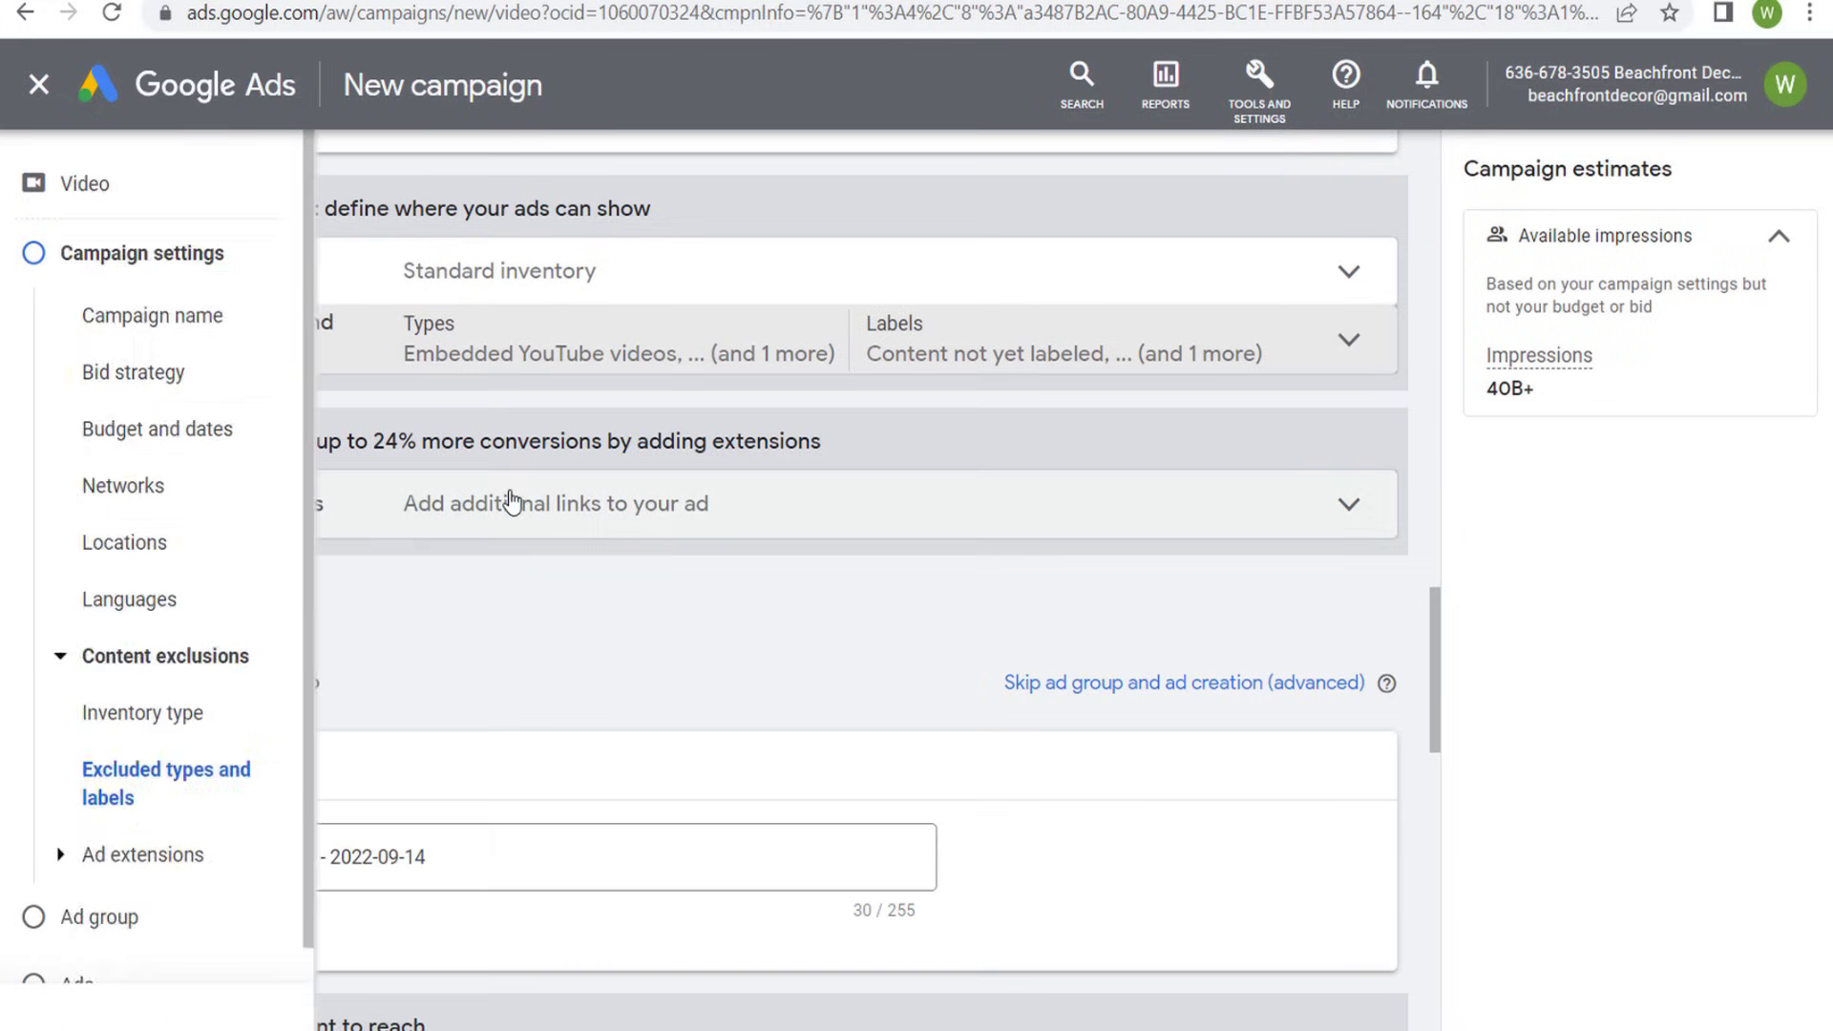
- Open the sitelink extensions, copy the Shop page link from the Beachfront Decor website, and paste it as Sitelink 1's final URL
{"action": "left_click", "coordinate": [507, 511]}
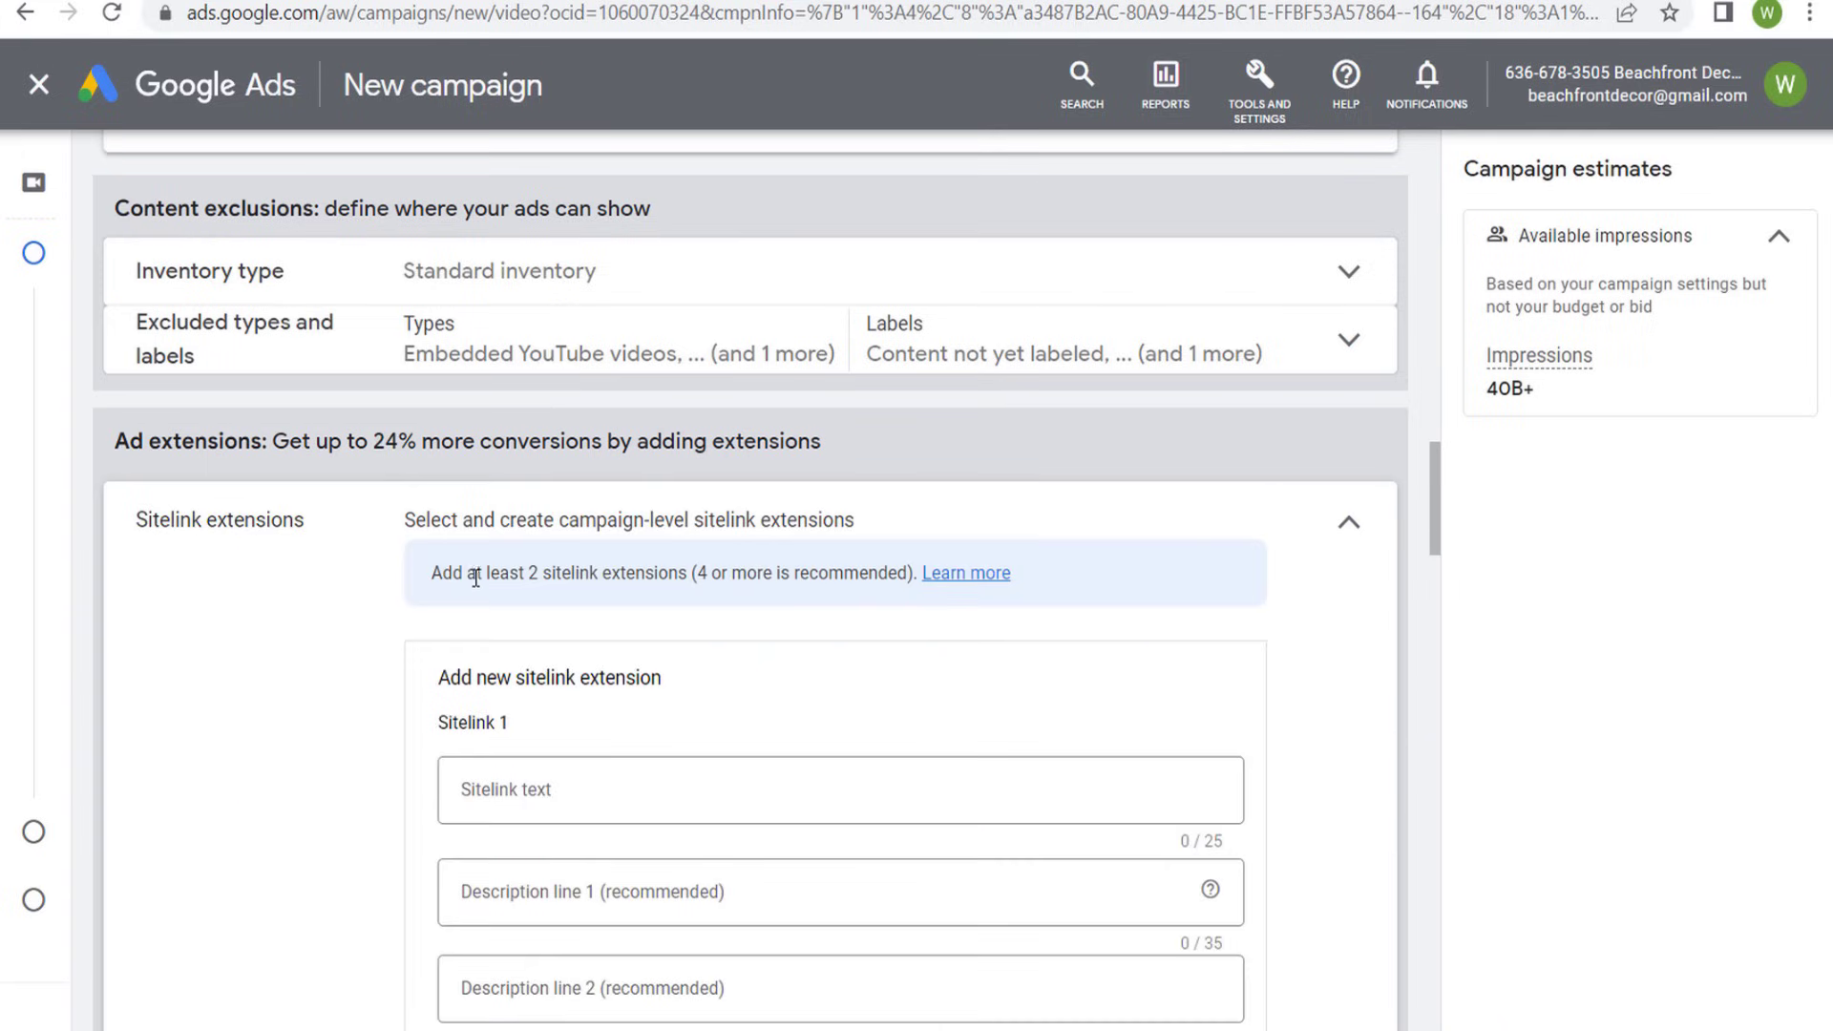
{"action": "left_click_drag", "start_coordinate": [475, 578], "coordinate": [730, 579]}
{"action": "left_click", "coordinate": [730, 581]}
{"action": "key", "text": "ctrl+Tab"}
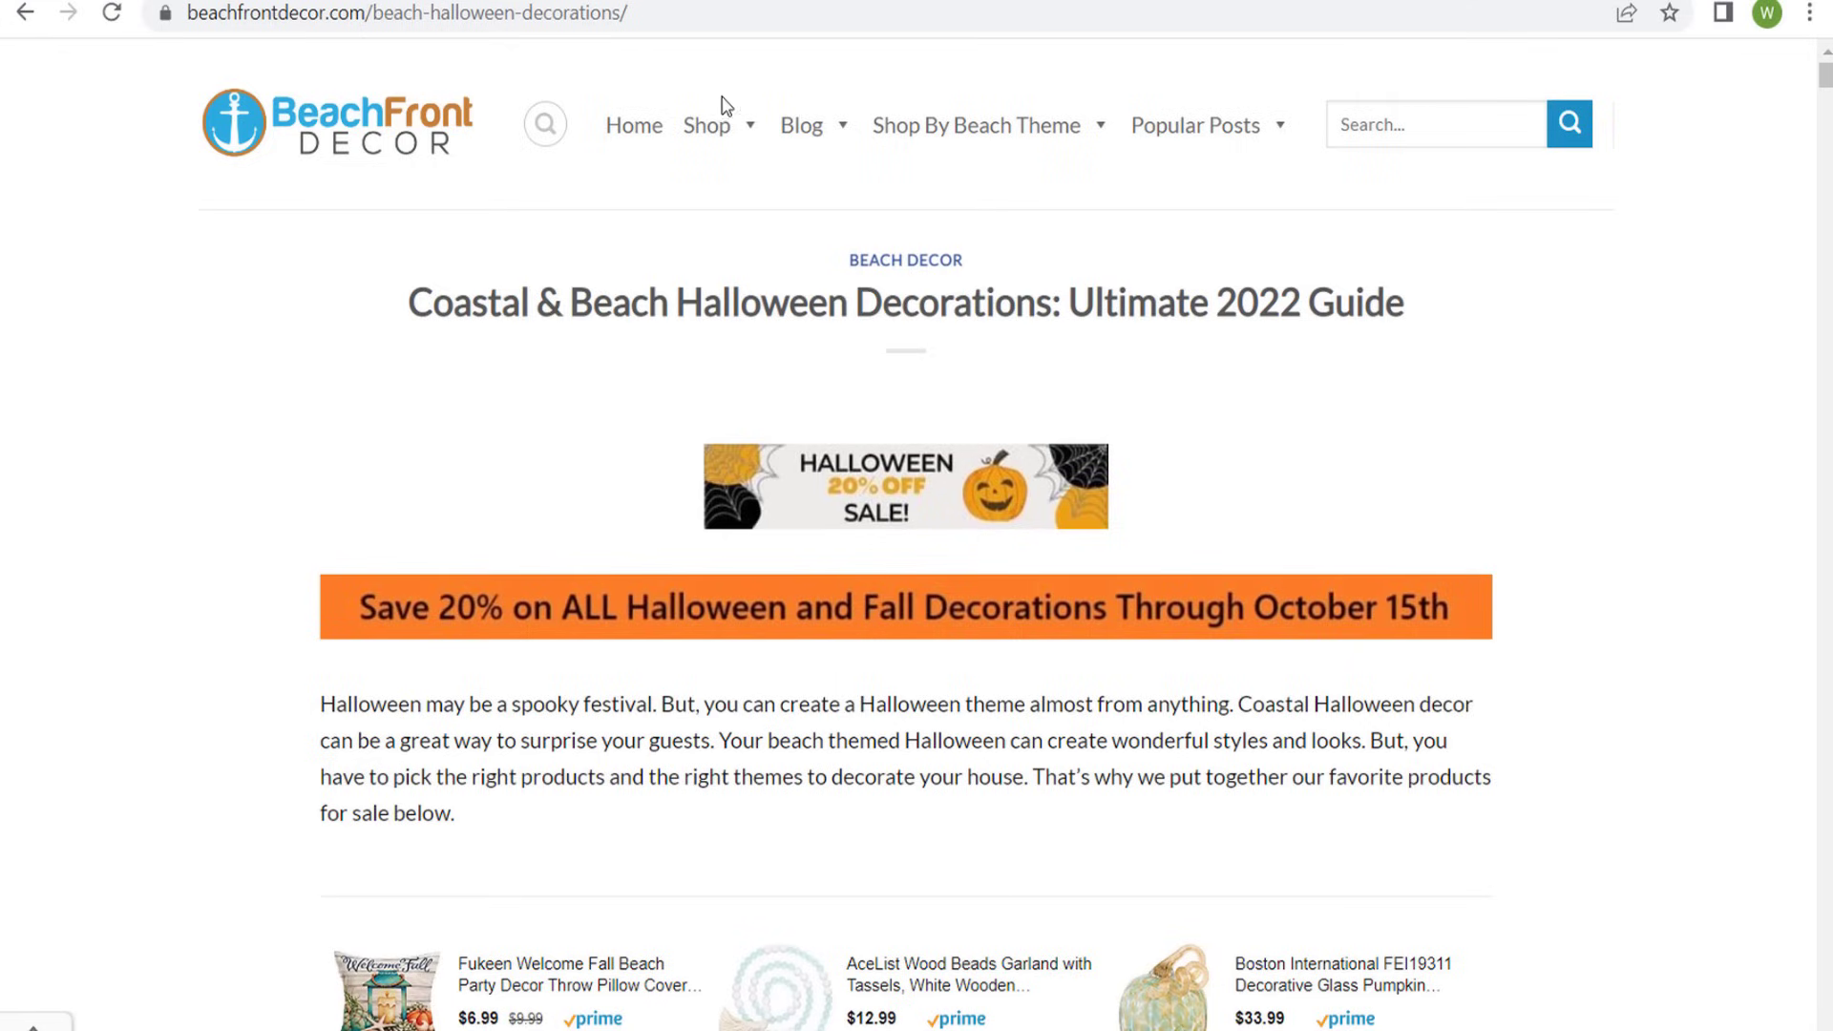
{"action": "right_click", "coordinate": [698, 134]}
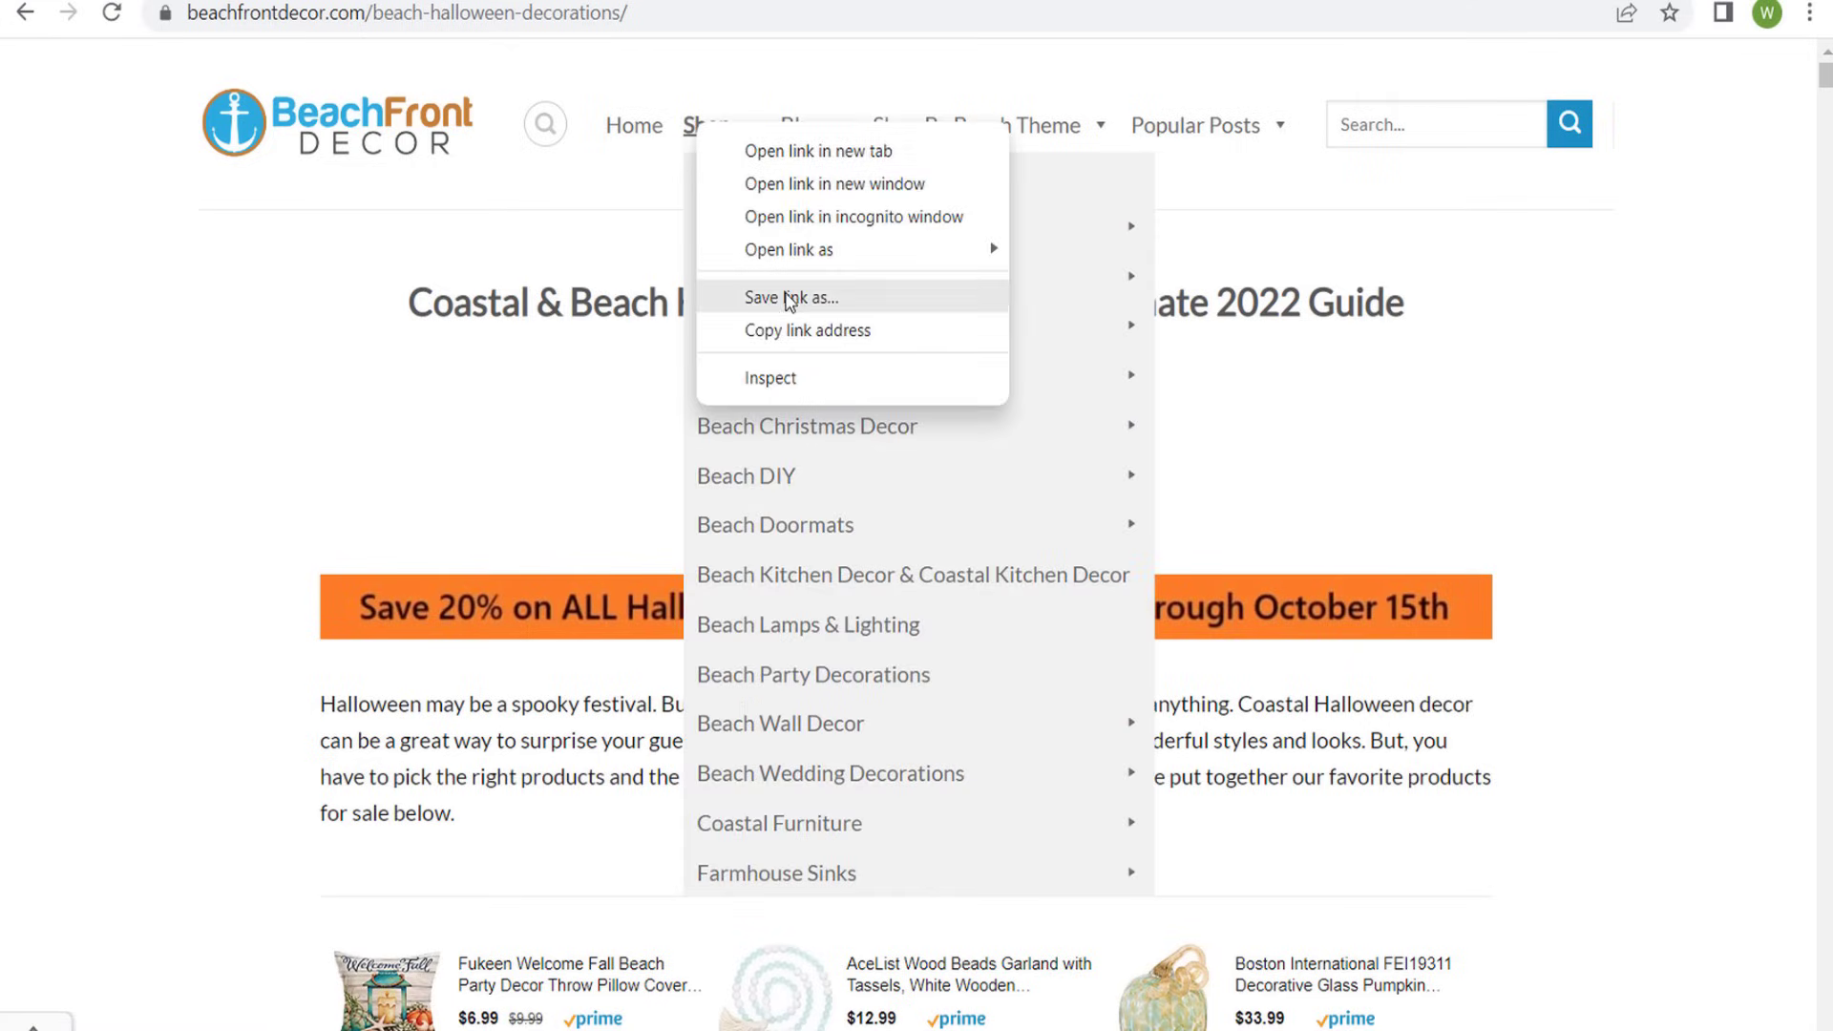
{"action": "left_click", "coordinate": [731, 329]}
{"action": "key", "text": "ctrl+Tab"}
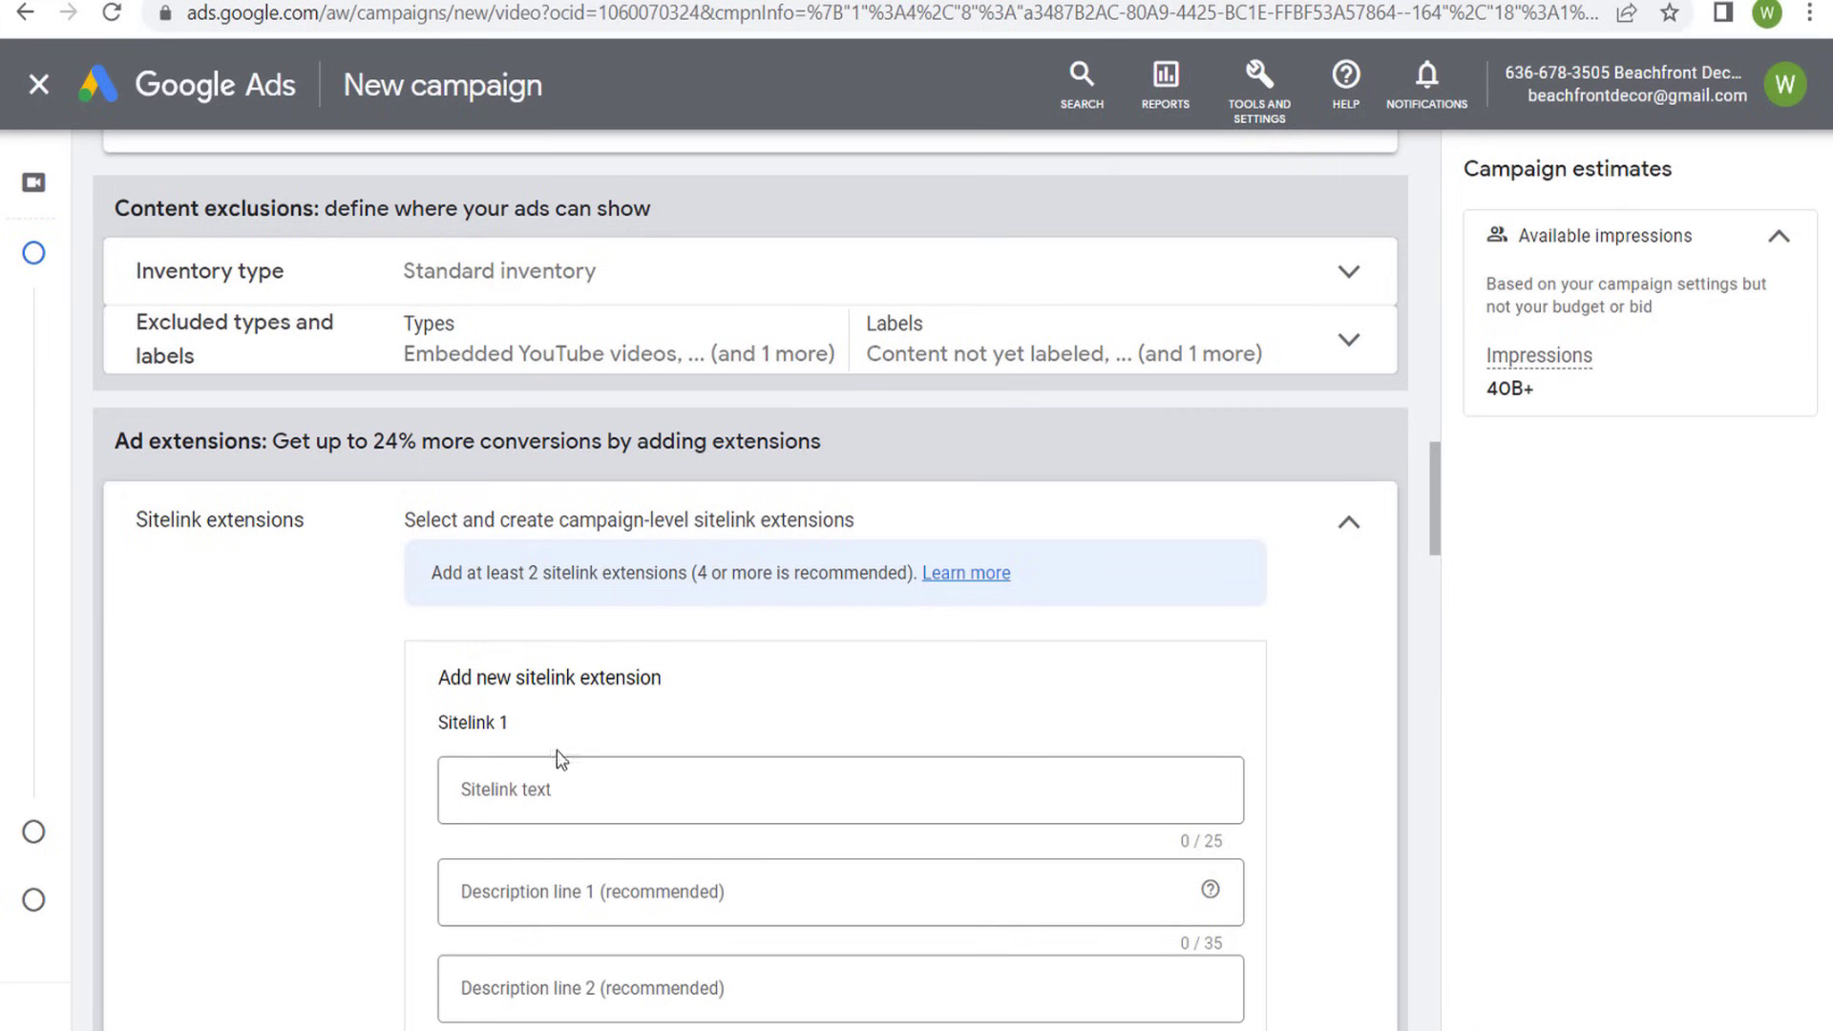
{"action": "scroll", "coordinate": [580, 797], "scroll_direction": "down", "scroll_amount": 1}
{"action": "left_click", "coordinate": [579, 955]}
{"action": "key", "text": "ctrl+v"}
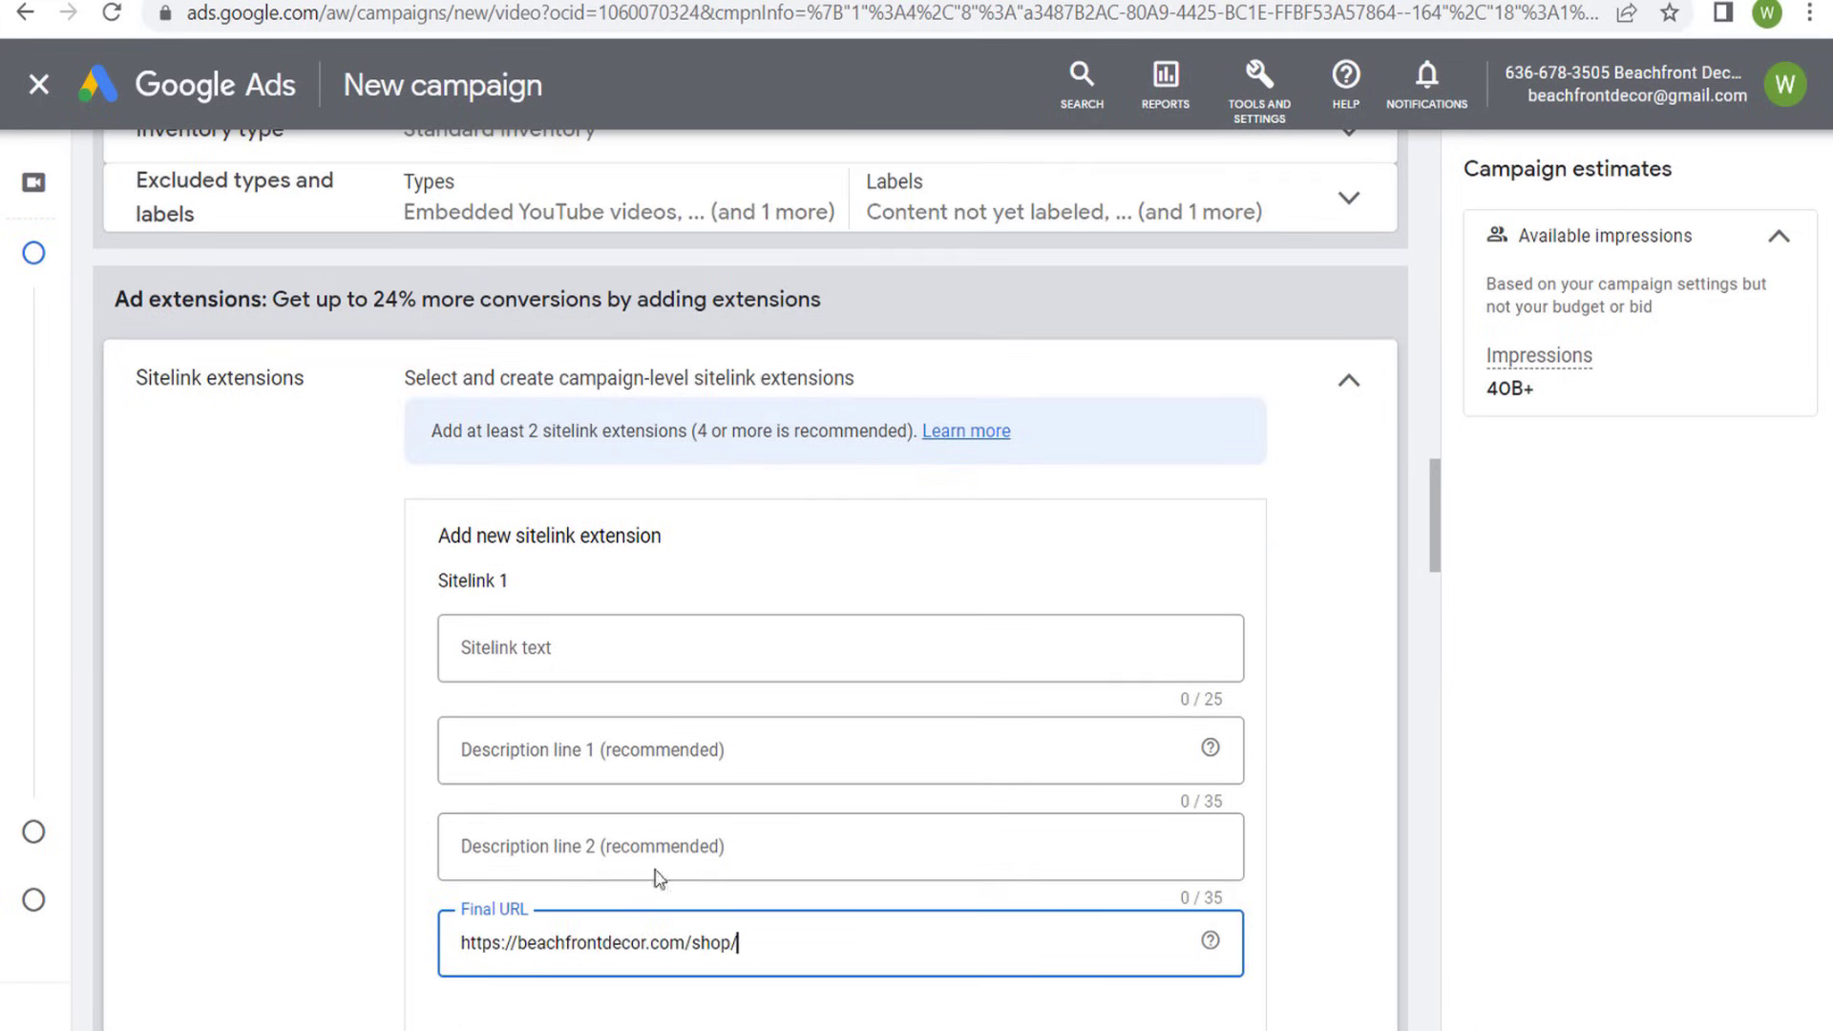
- Set Sitelink 1's text to "Beachfront Decor Shop", leaving both description lines blank
{"action": "left_click", "coordinate": [700, 654]}
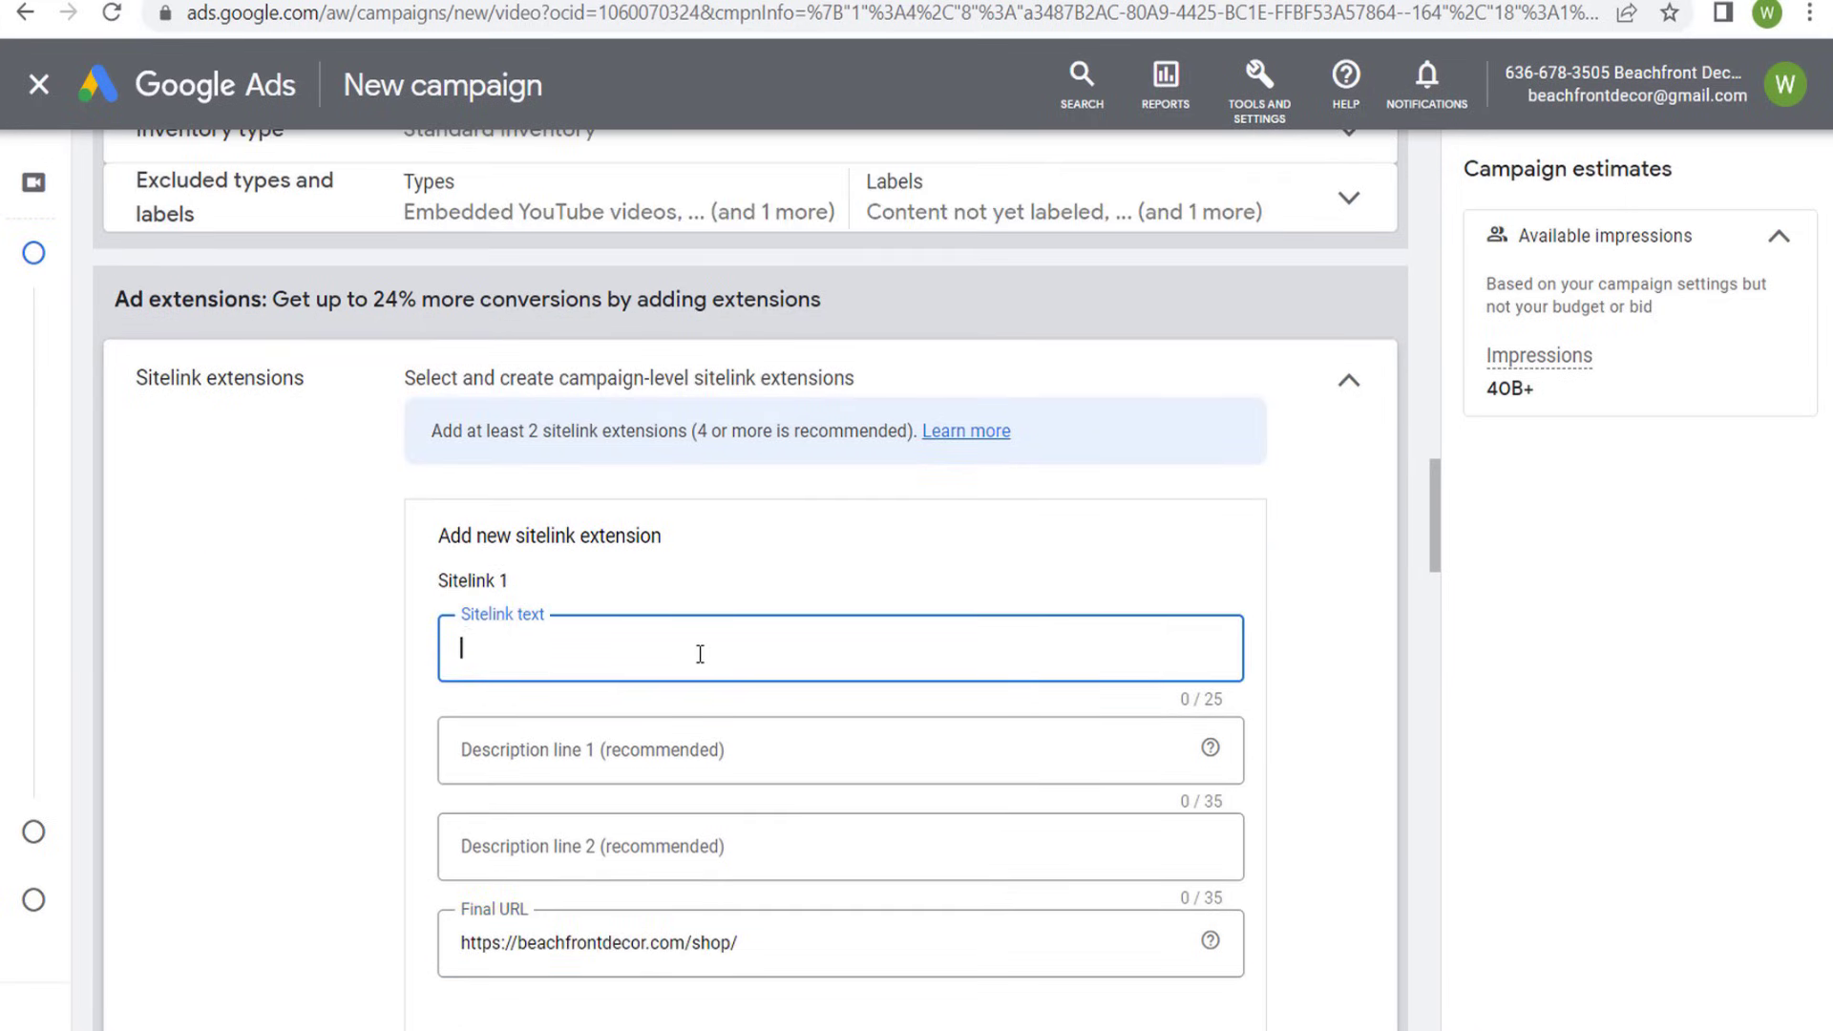
{"action": "type", "text": "Beachfront Decor Shop"}
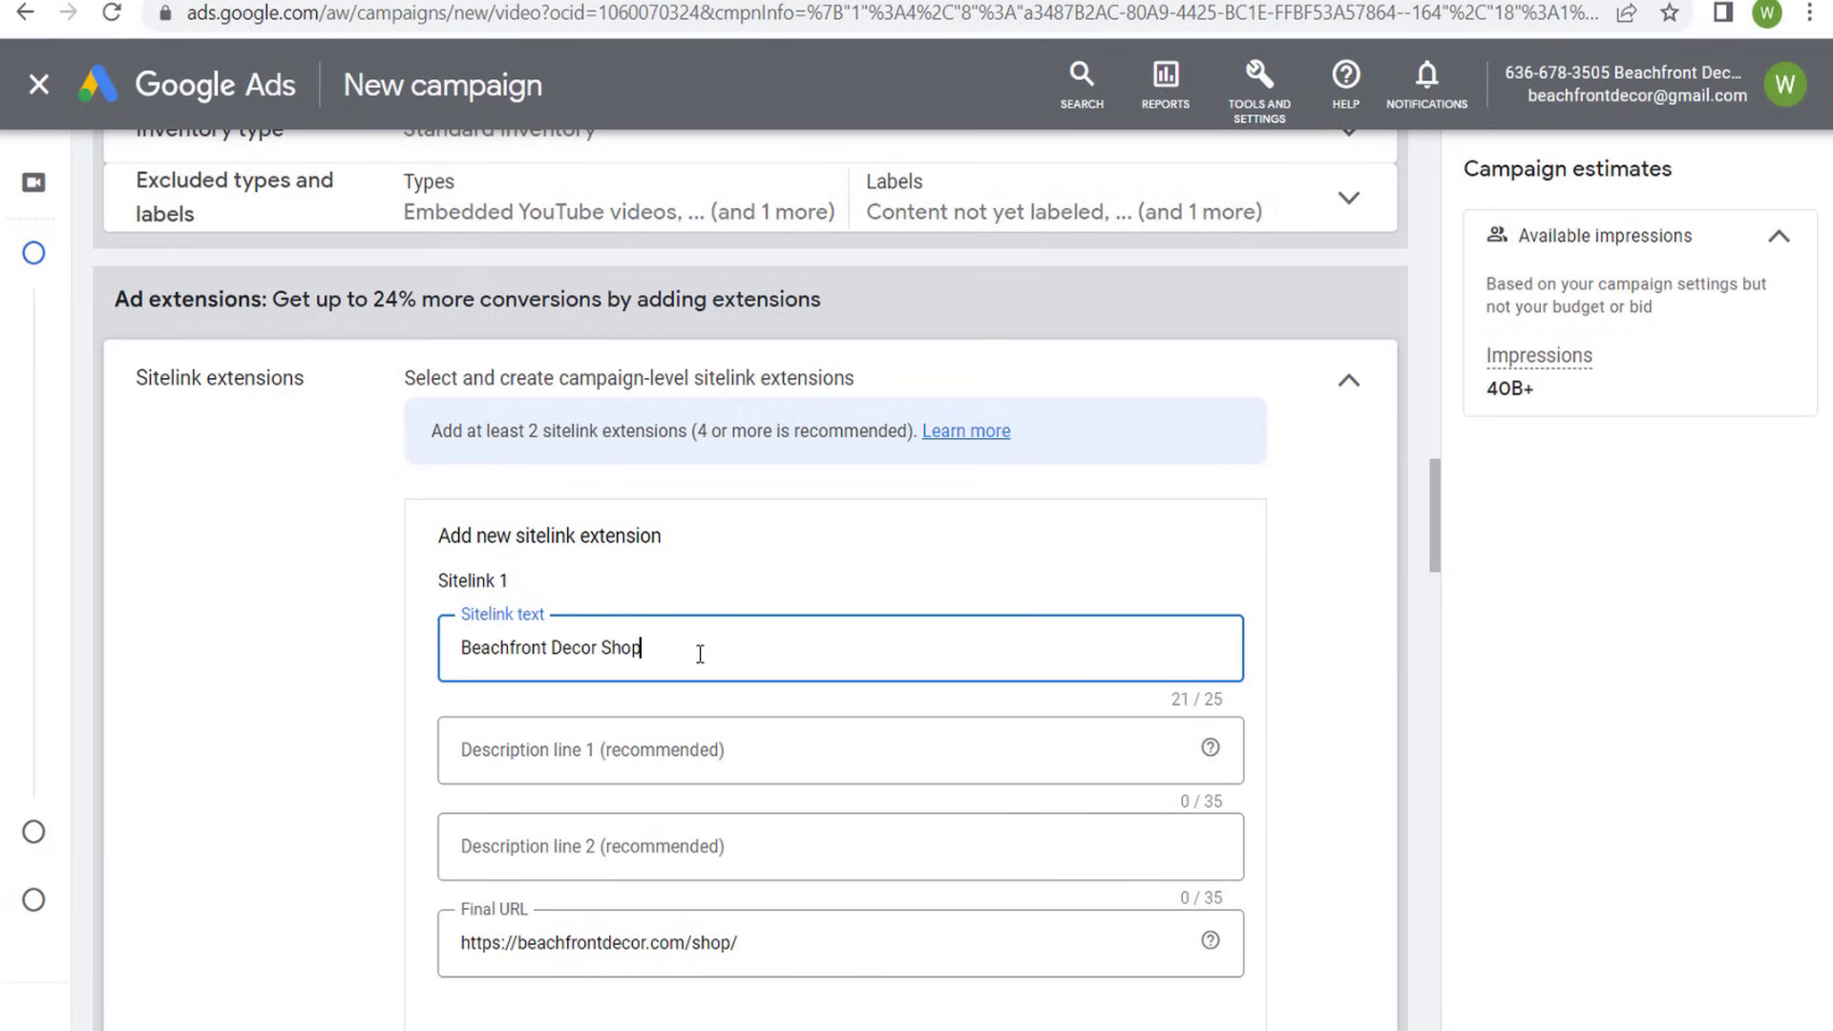
{"action": "left_click", "coordinate": [685, 759]}
{"action": "left_click", "coordinate": [639, 839]}
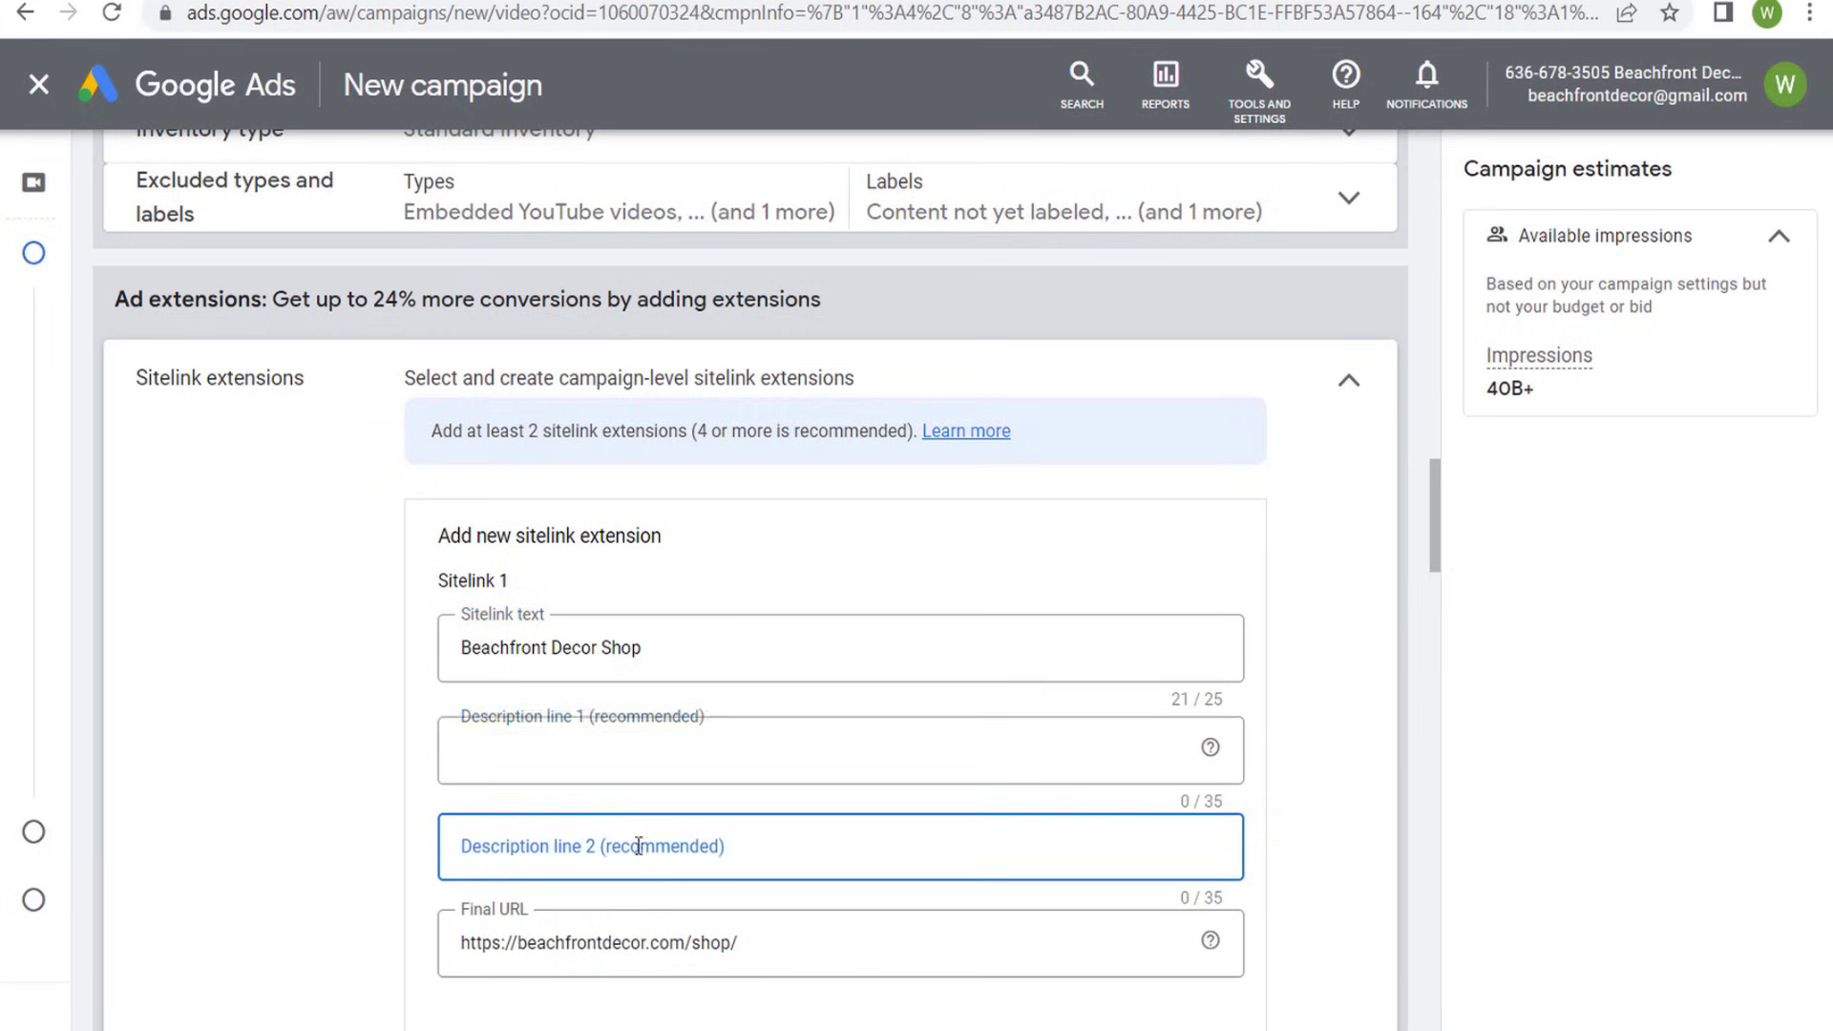
{"action": "left_click", "coordinate": [791, 541]}
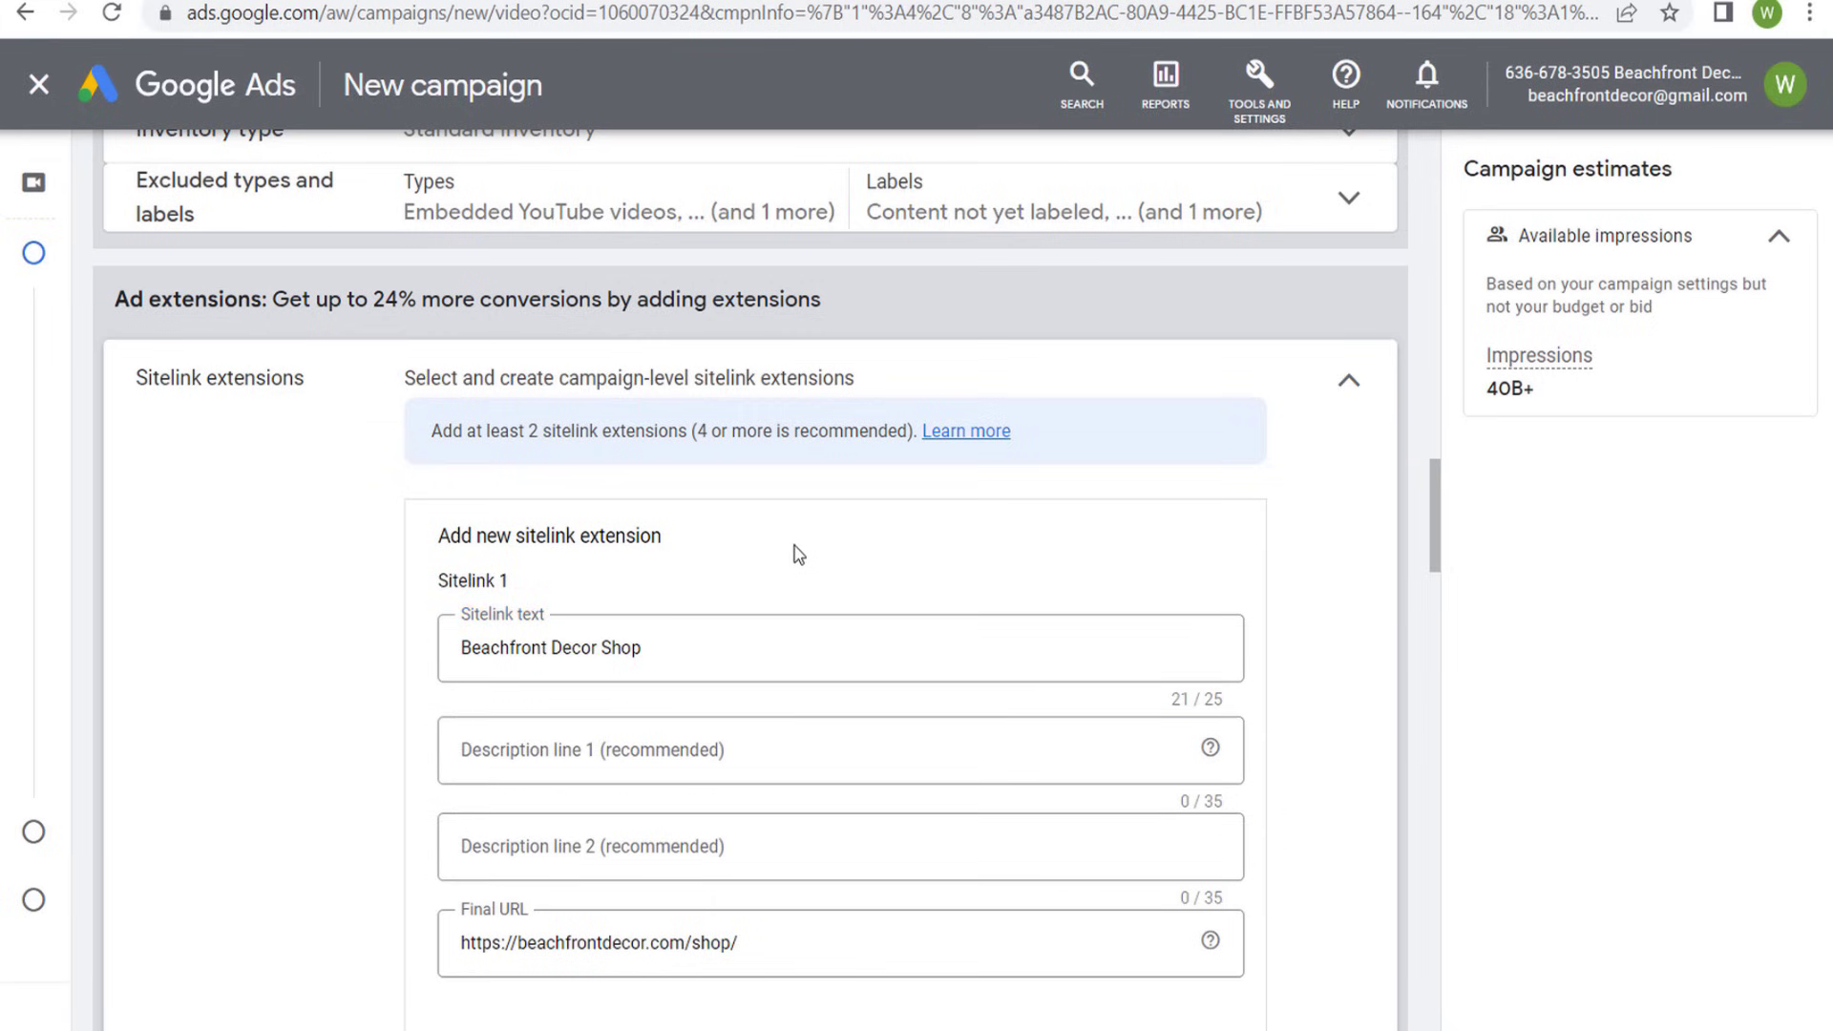
{"action": "scroll", "coordinate": [799, 553], "scroll_direction": "down", "scroll_amount": 1}
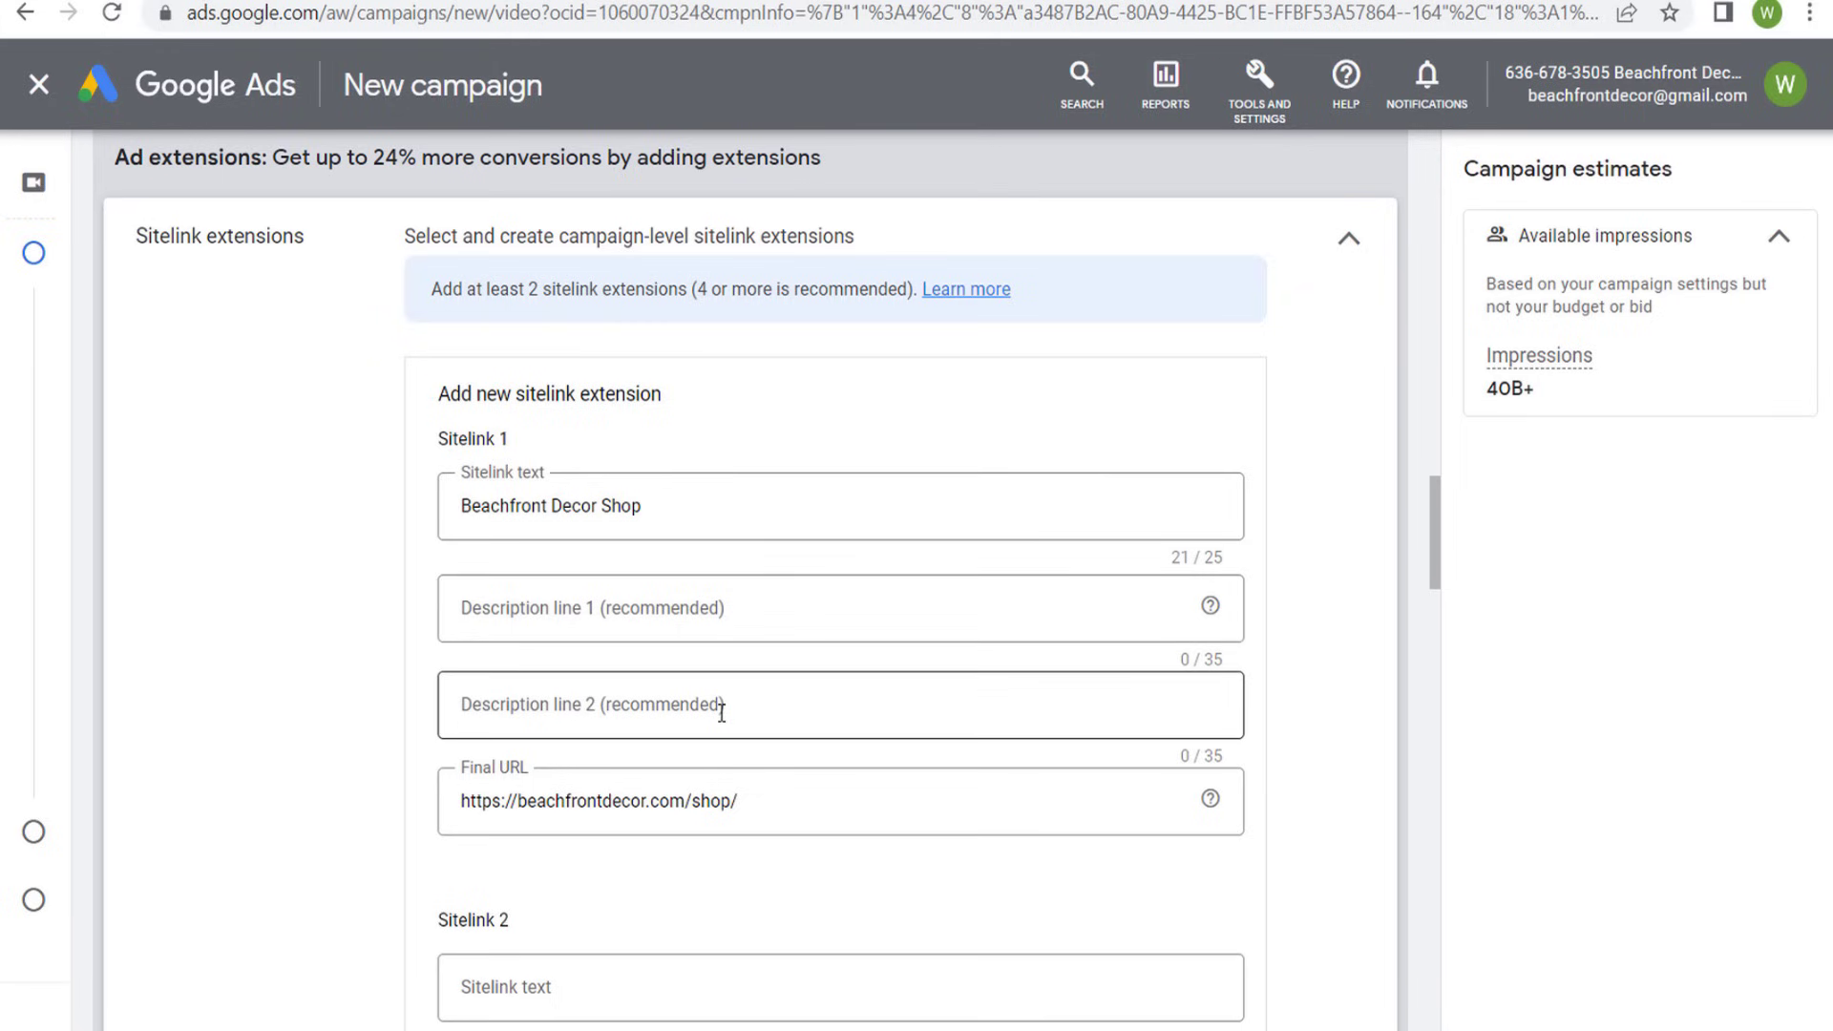
{"action": "right_click", "coordinate": [471, 735]}
{"action": "left_click", "coordinate": [376, 668]}
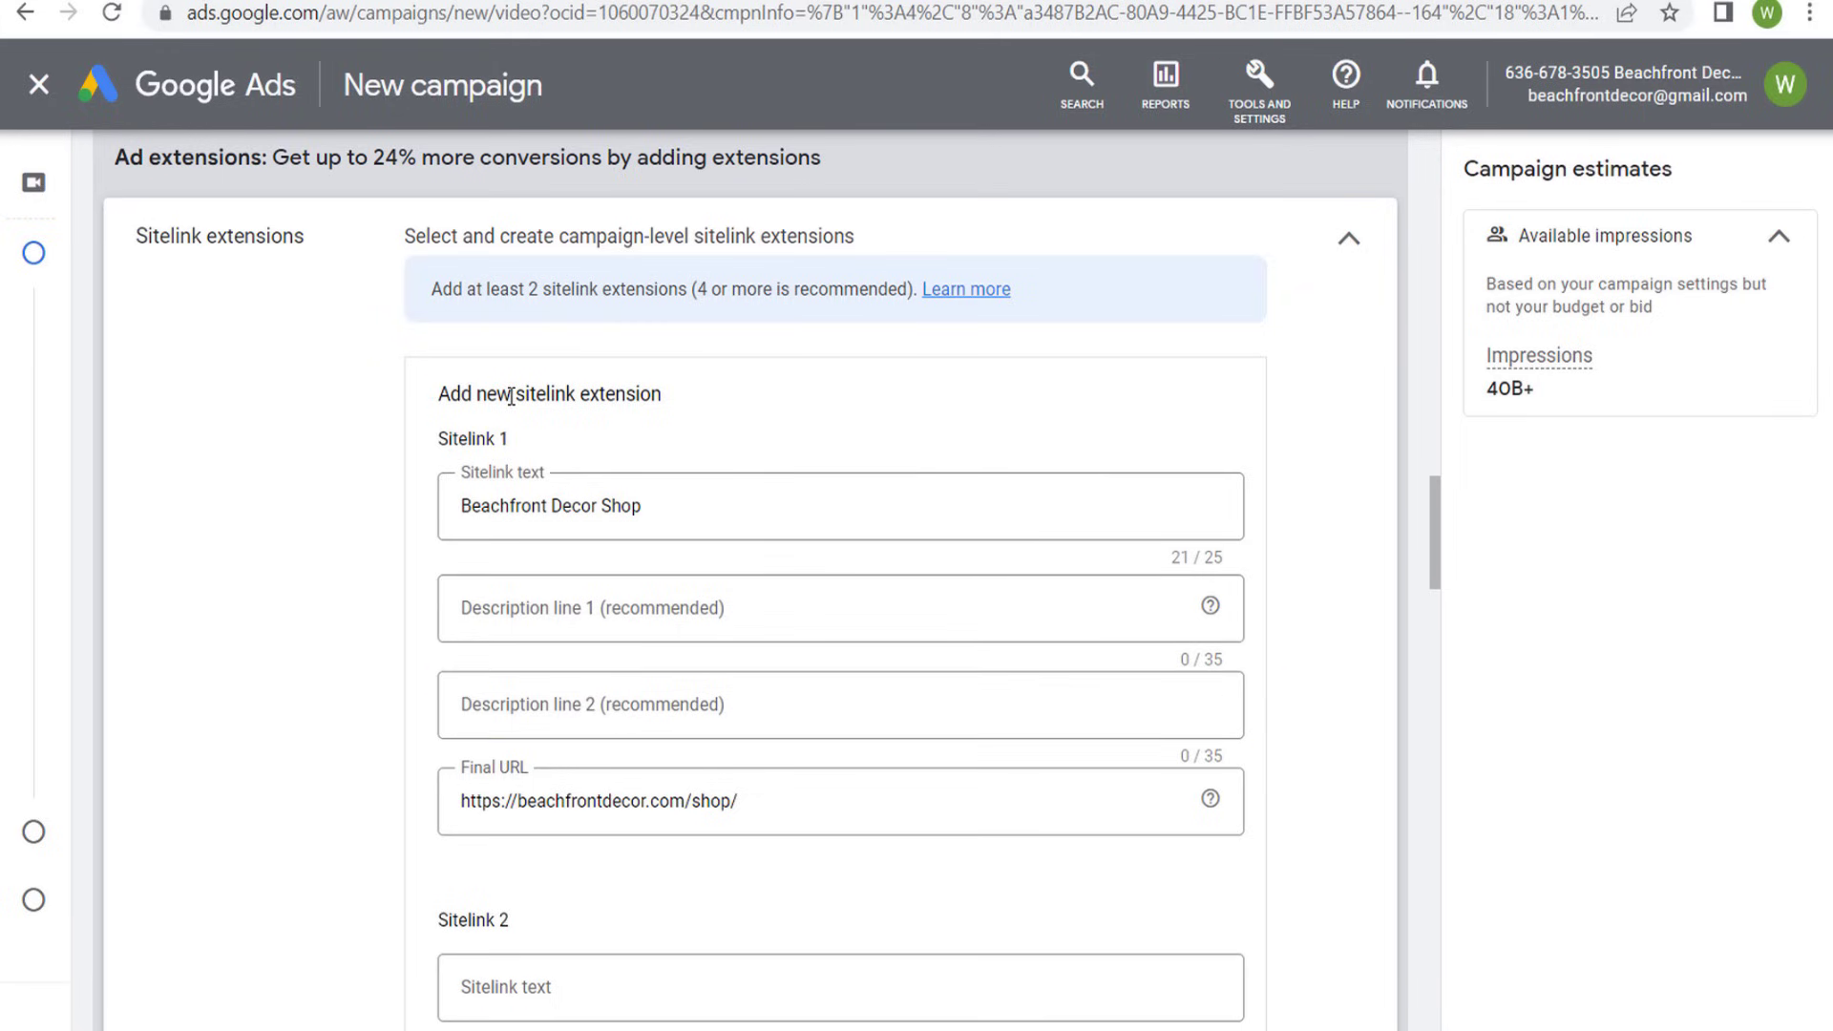
{"action": "scroll", "coordinate": [313, 563], "scroll_direction": "down", "scroll_amount": 3}
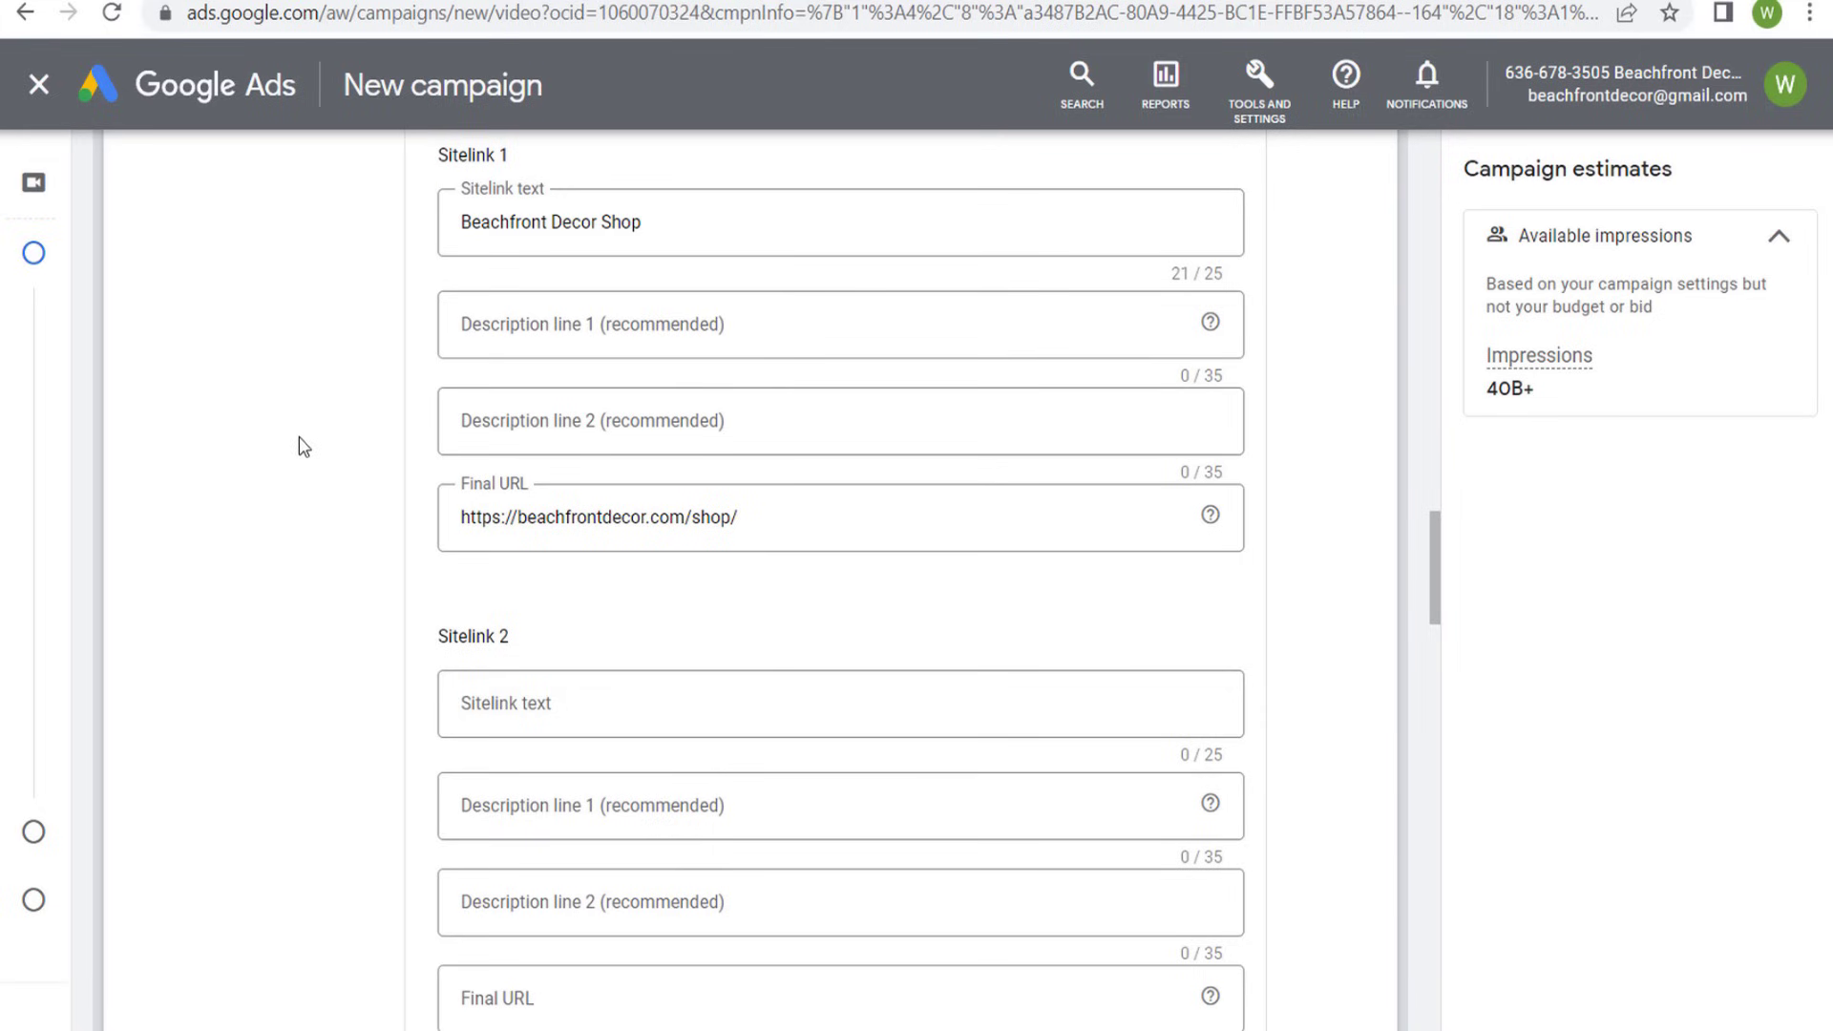
{"action": "key", "text": "Tab"}
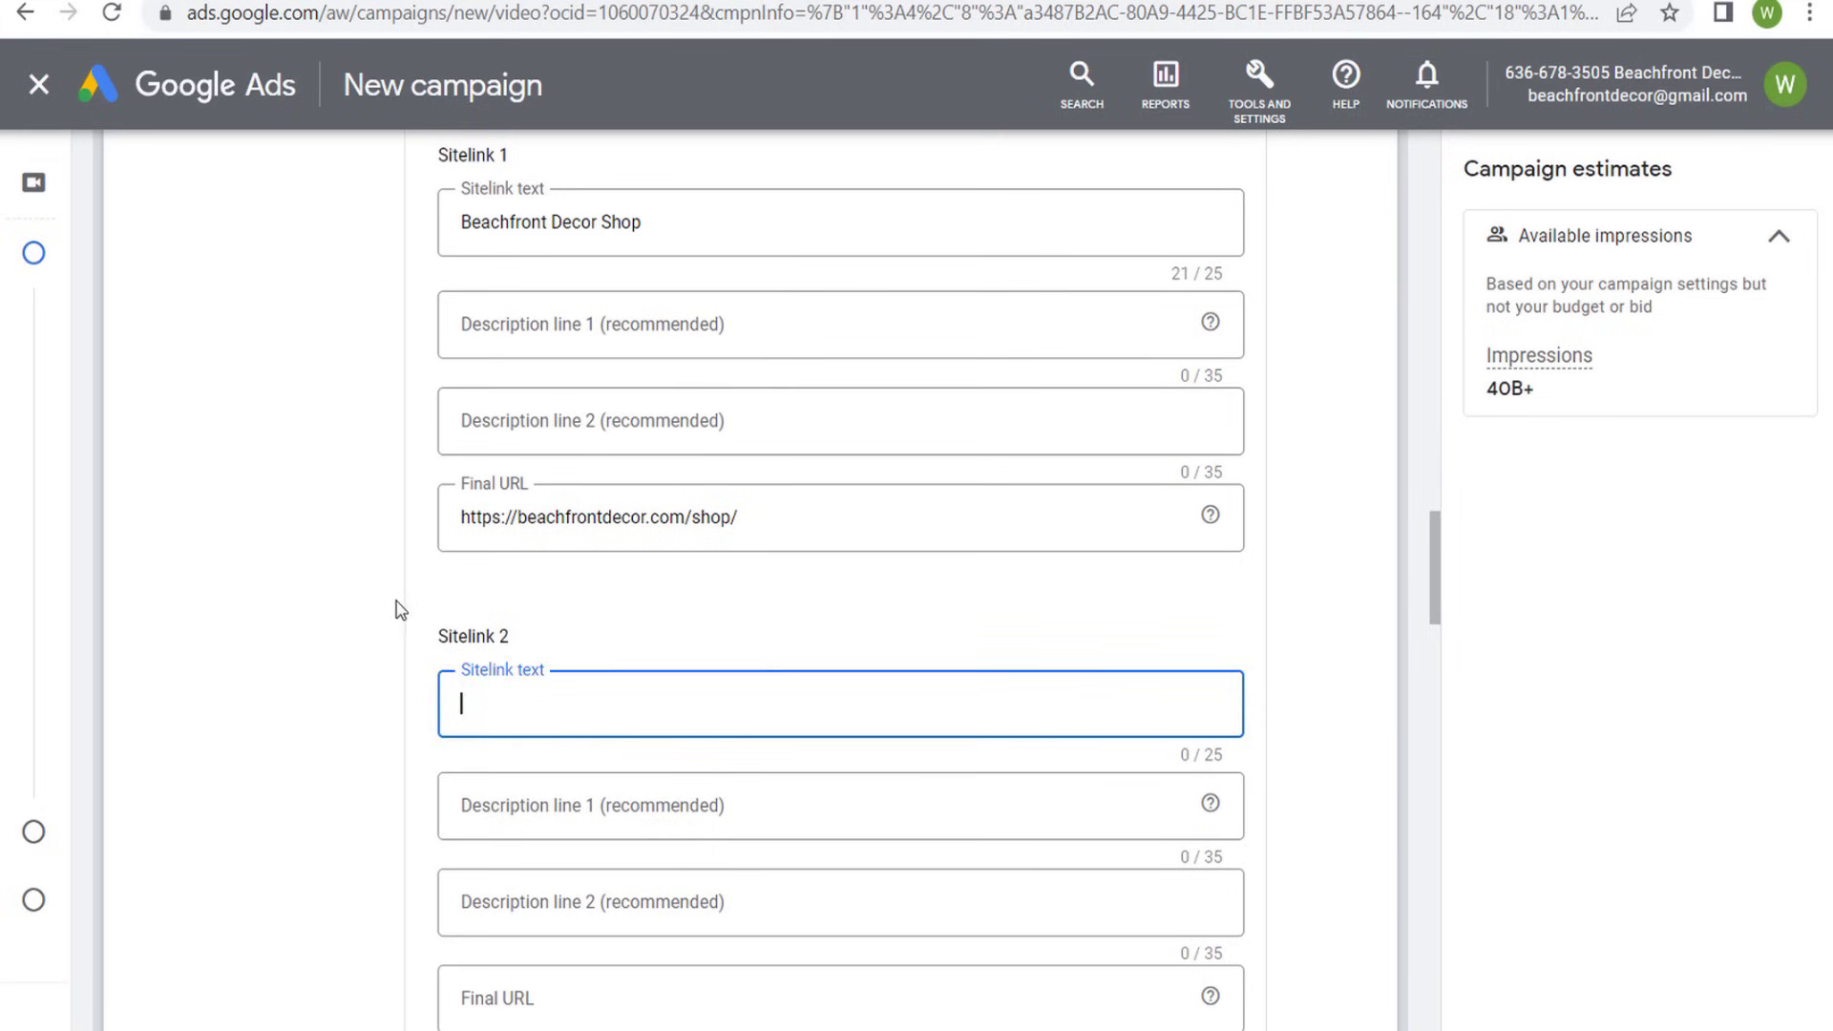
{"action": "type", "text": "Fall Beach Decor"}
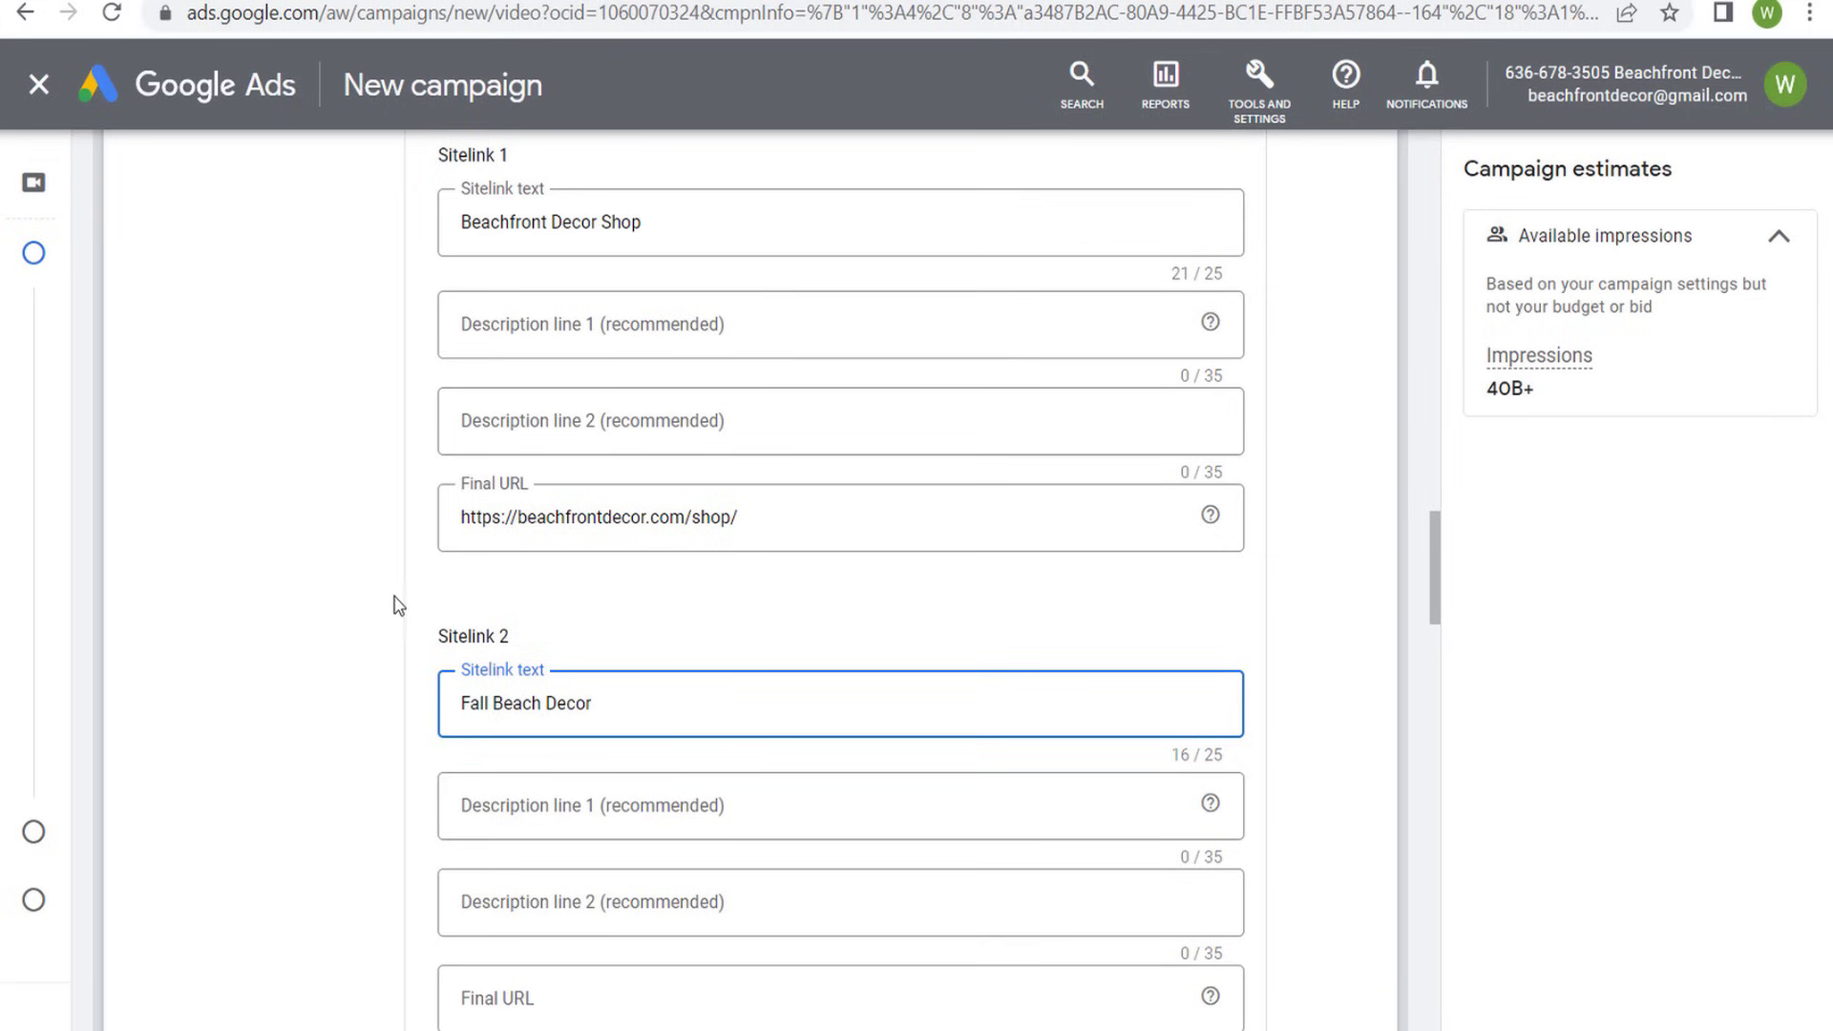
{"action": "left_click", "coordinate": [558, 1012]}
{"action": "scroll", "coordinate": [306, 822], "scroll_direction": "down", "scroll_amount": 1}
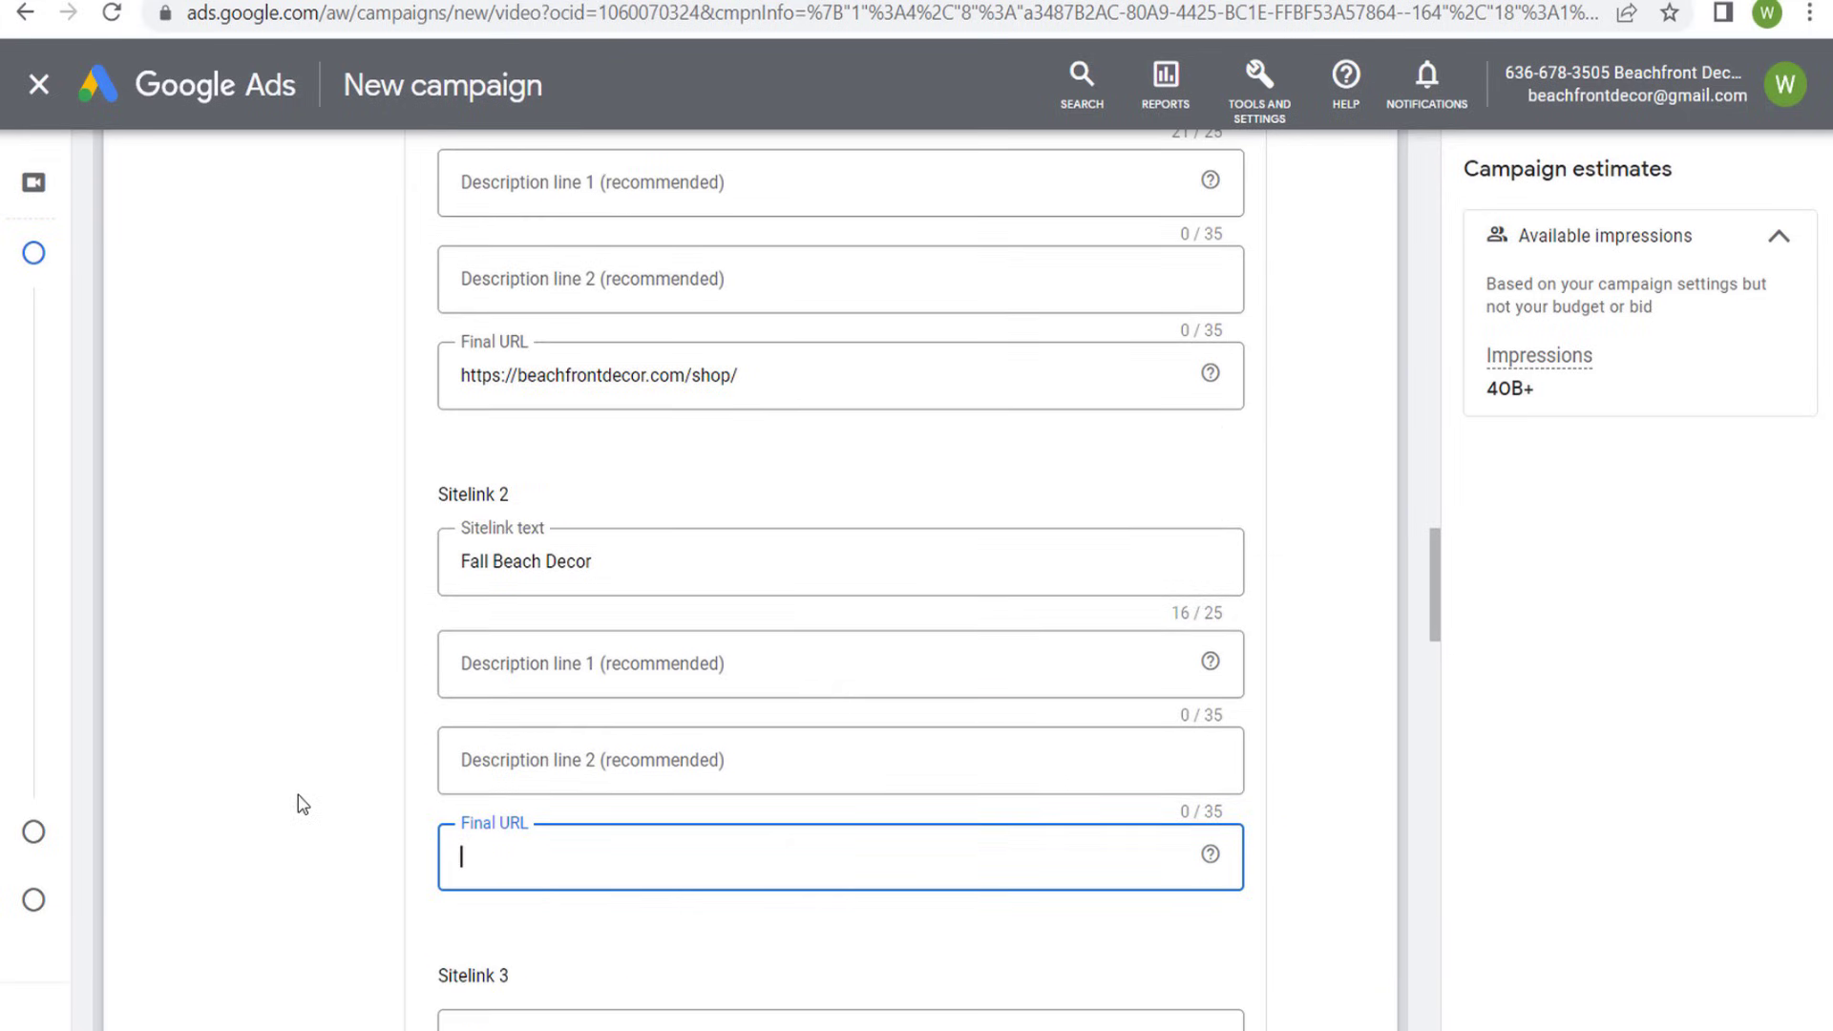
{"action": "key", "text": "ctrl+v"}
{"action": "scroll", "coordinate": [382, 506], "scroll_direction": "up", "scroll_amount": 1}
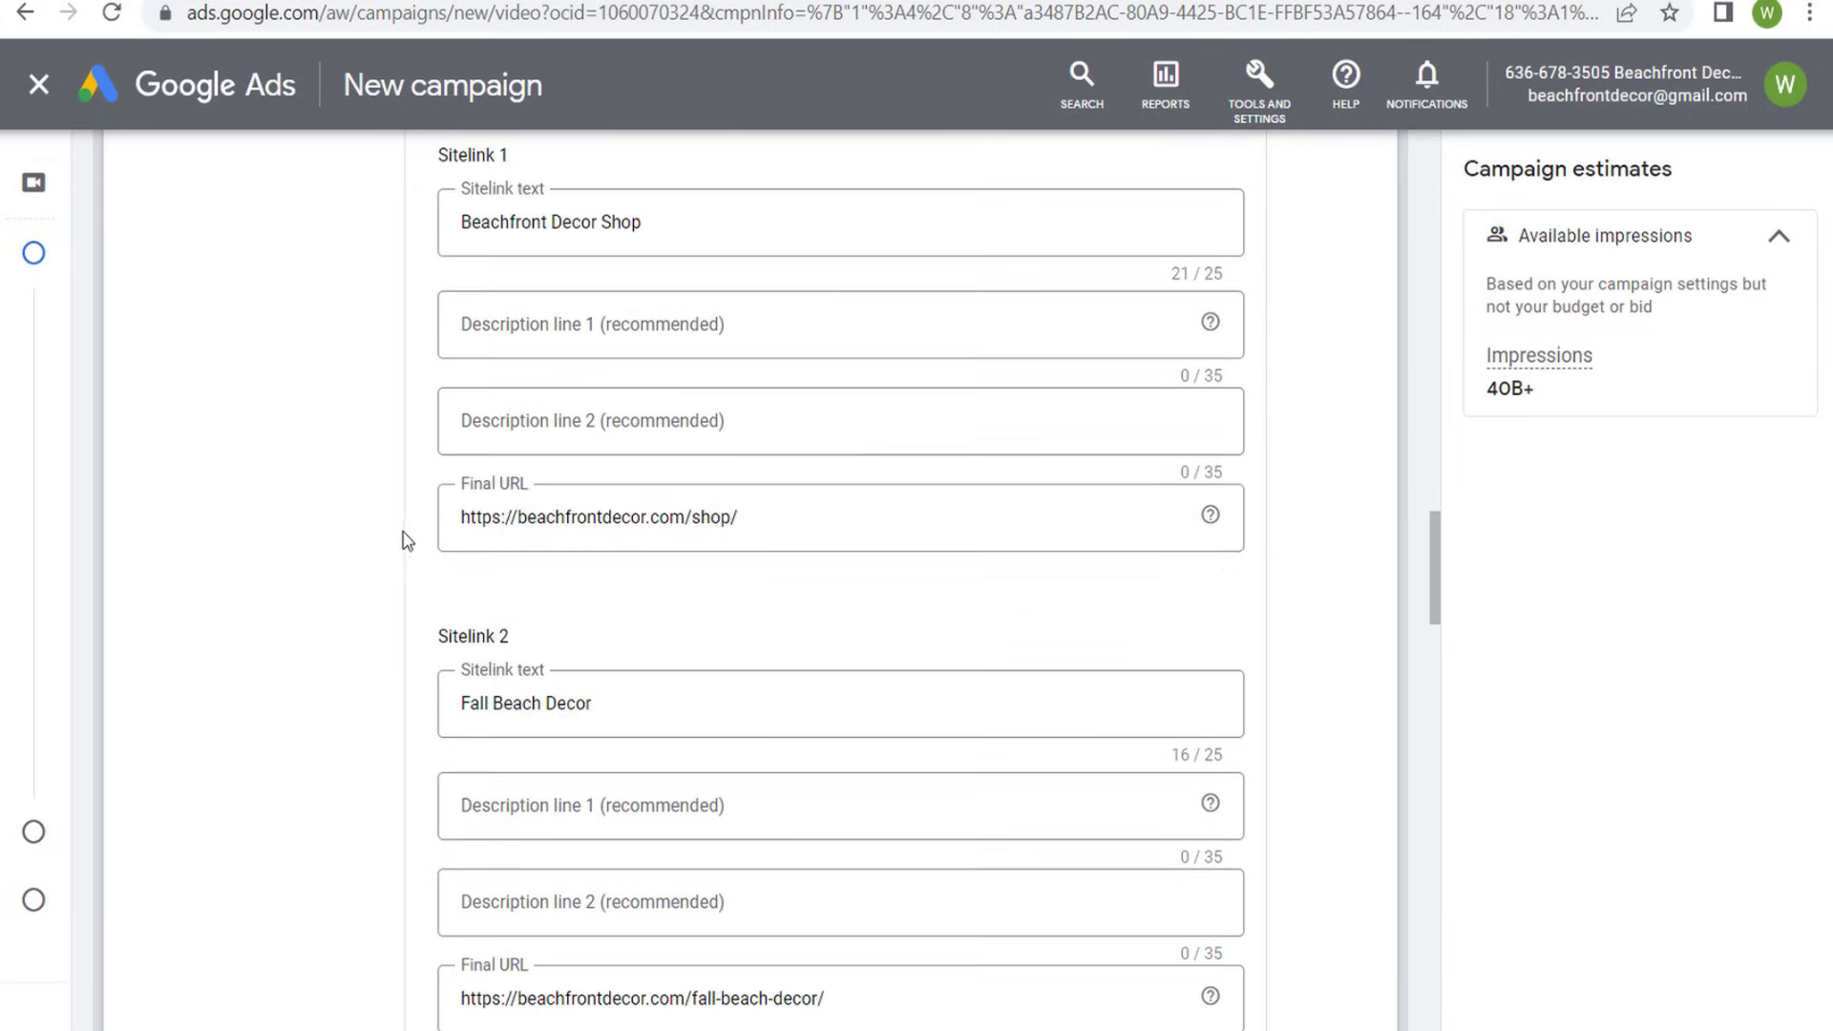
- Review the recommended number of sitelink extensions, the two completed sitelinks, and the empty Sitelink 3 and Sitelink 4 fields
{"action": "scroll", "coordinate": [414, 466], "scroll_direction": "up", "scroll_amount": 1}
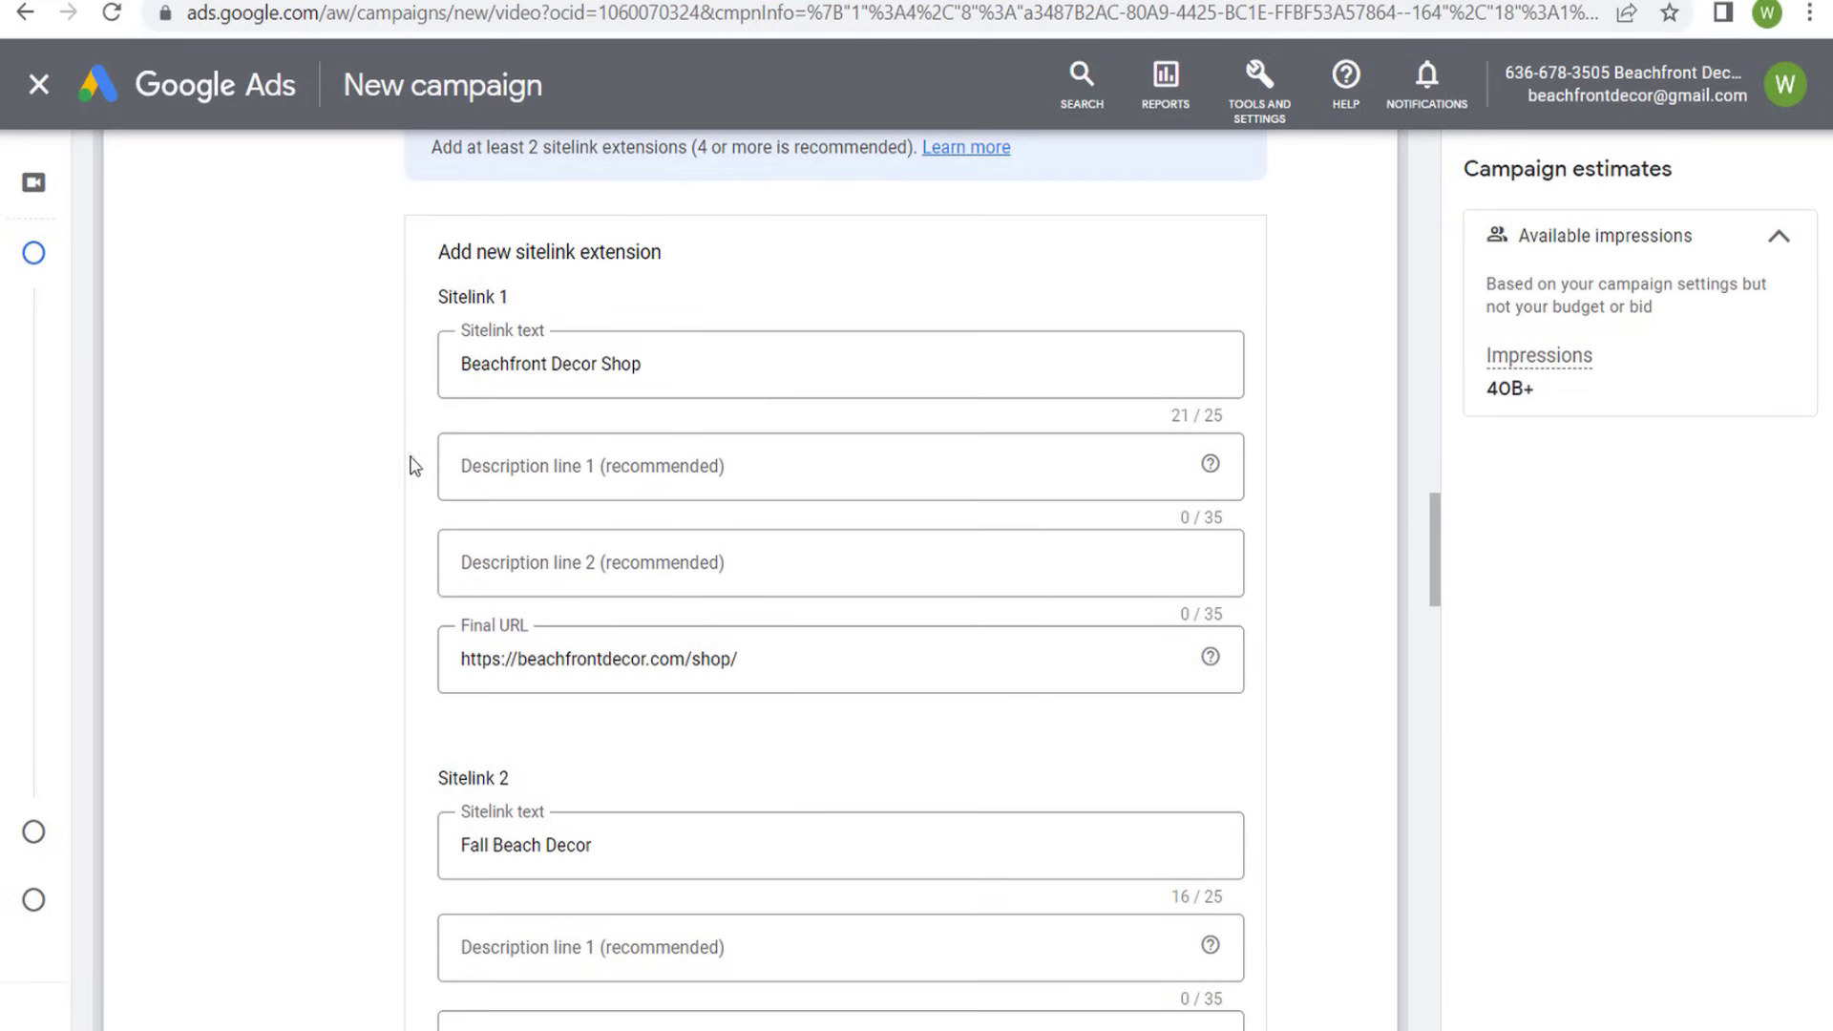
{"action": "scroll", "coordinate": [382, 382], "scroll_direction": "up", "scroll_amount": 1}
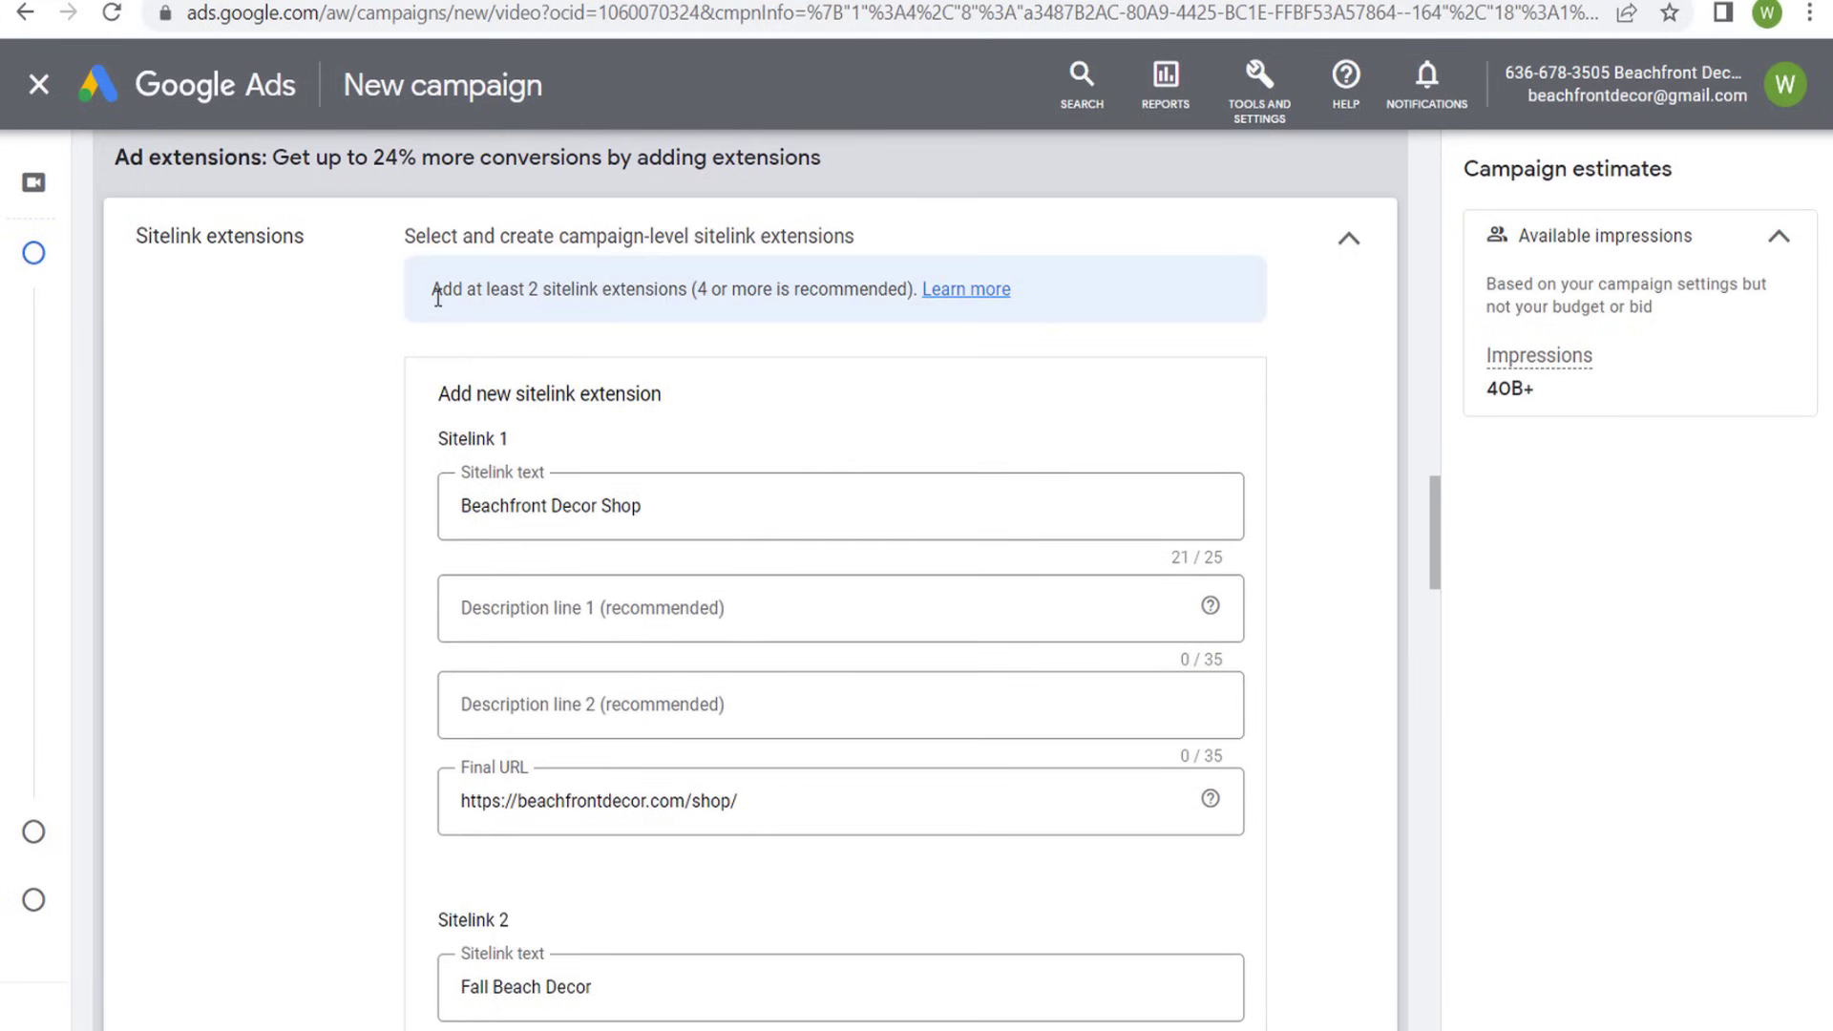
{"action": "left_click_drag", "start_coordinate": [434, 290], "coordinate": [866, 291]}
{"action": "left_click", "coordinate": [753, 323]}
{"action": "scroll", "coordinate": [385, 382], "scroll_direction": "down", "scroll_amount": 3}
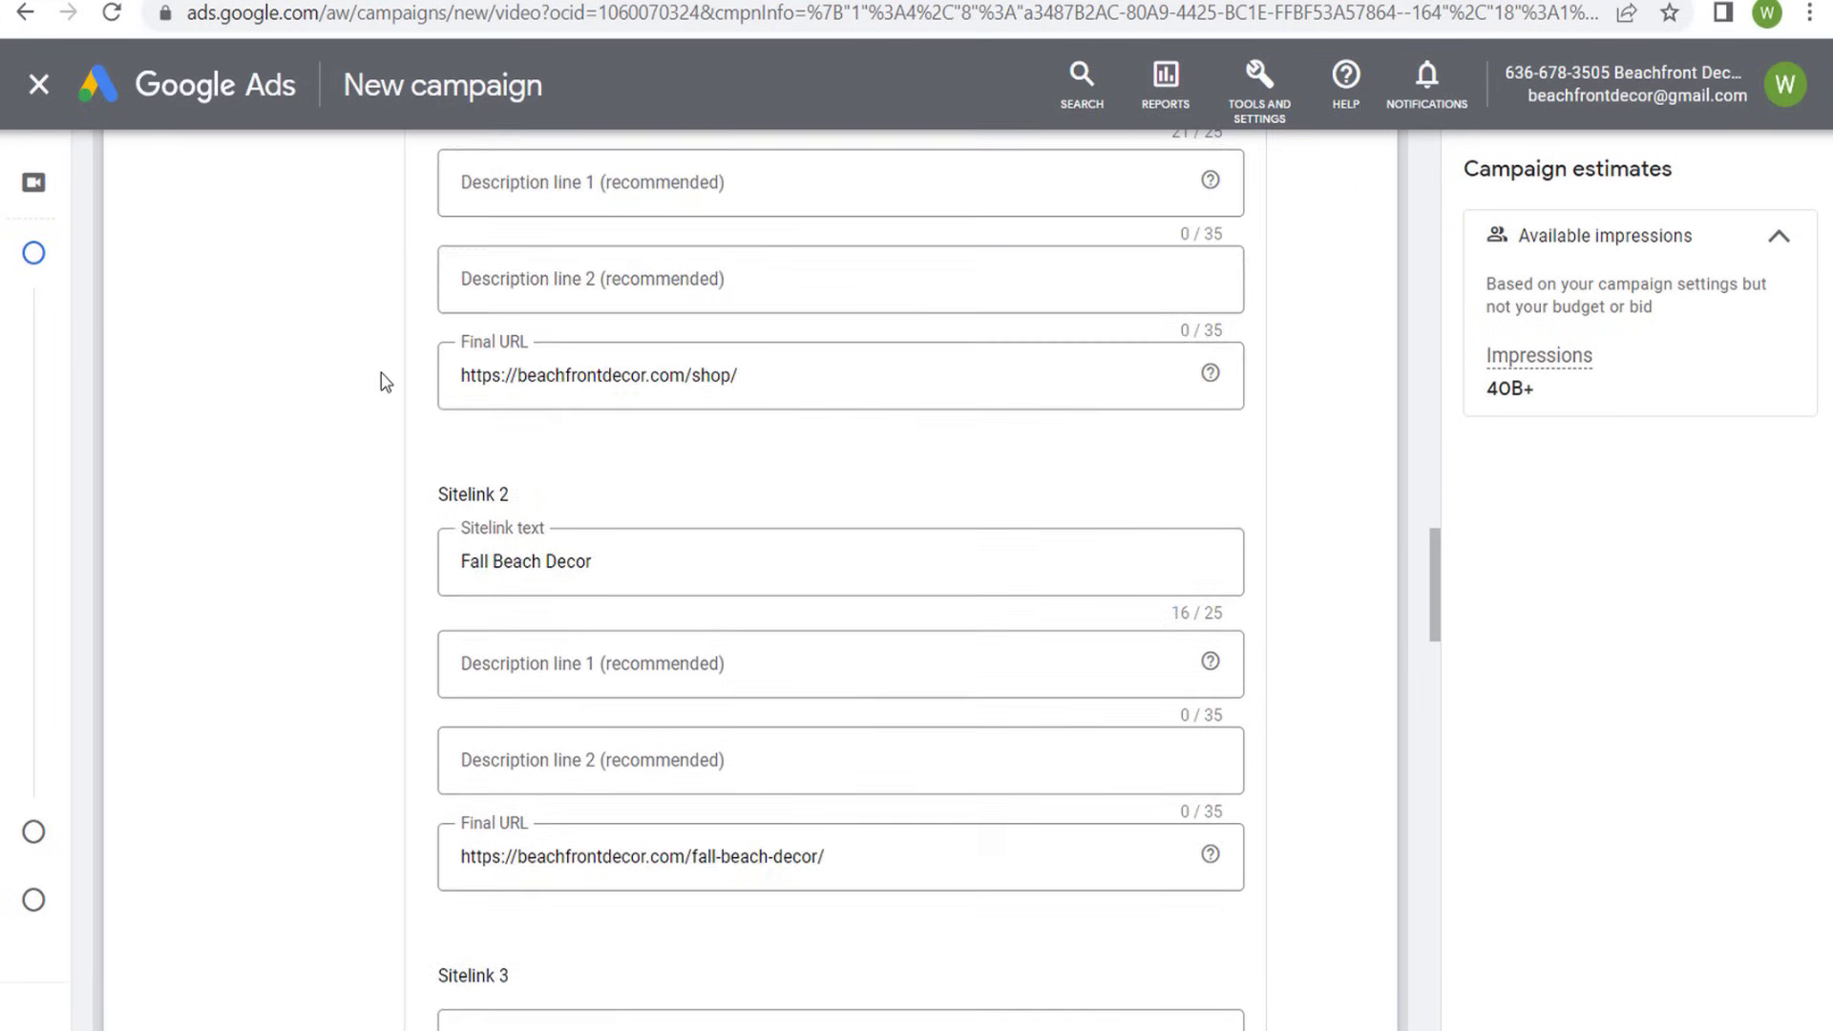
{"action": "scroll", "coordinate": [384, 386], "scroll_direction": "down", "scroll_amount": 7}
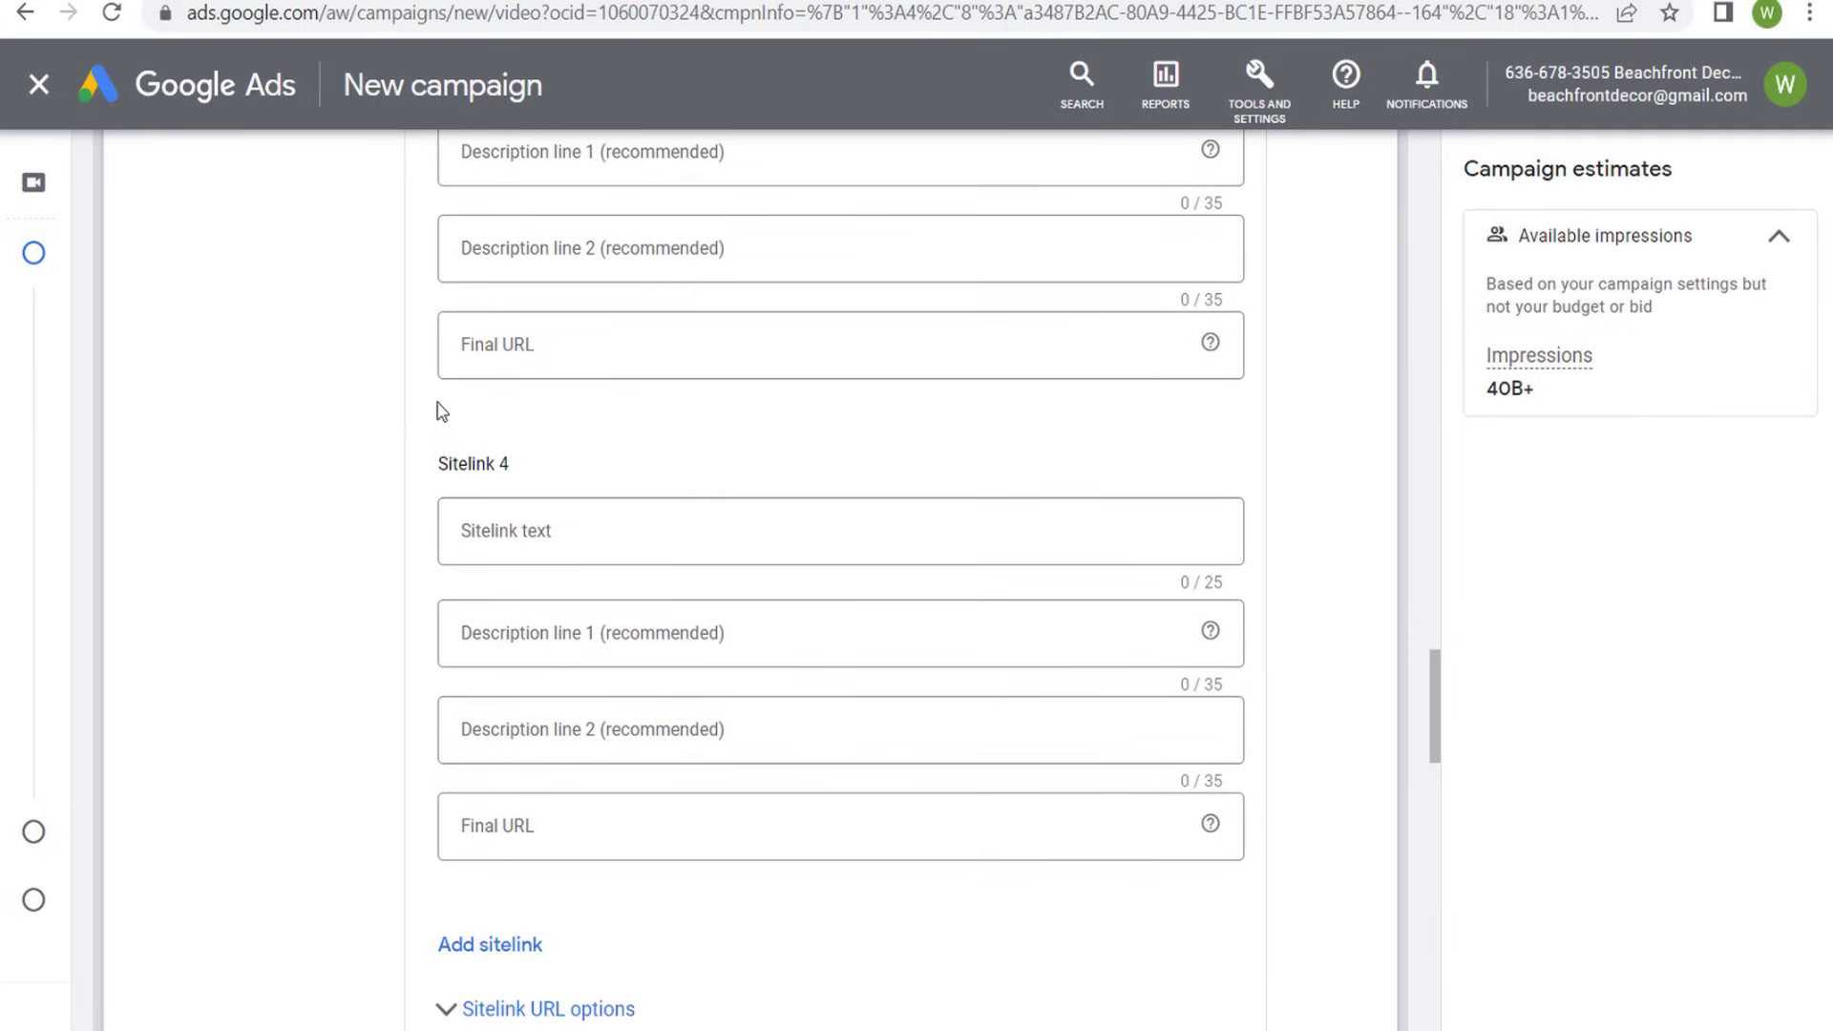
{"action": "scroll", "coordinate": [229, 561], "scroll_direction": "down", "scroll_amount": 3}
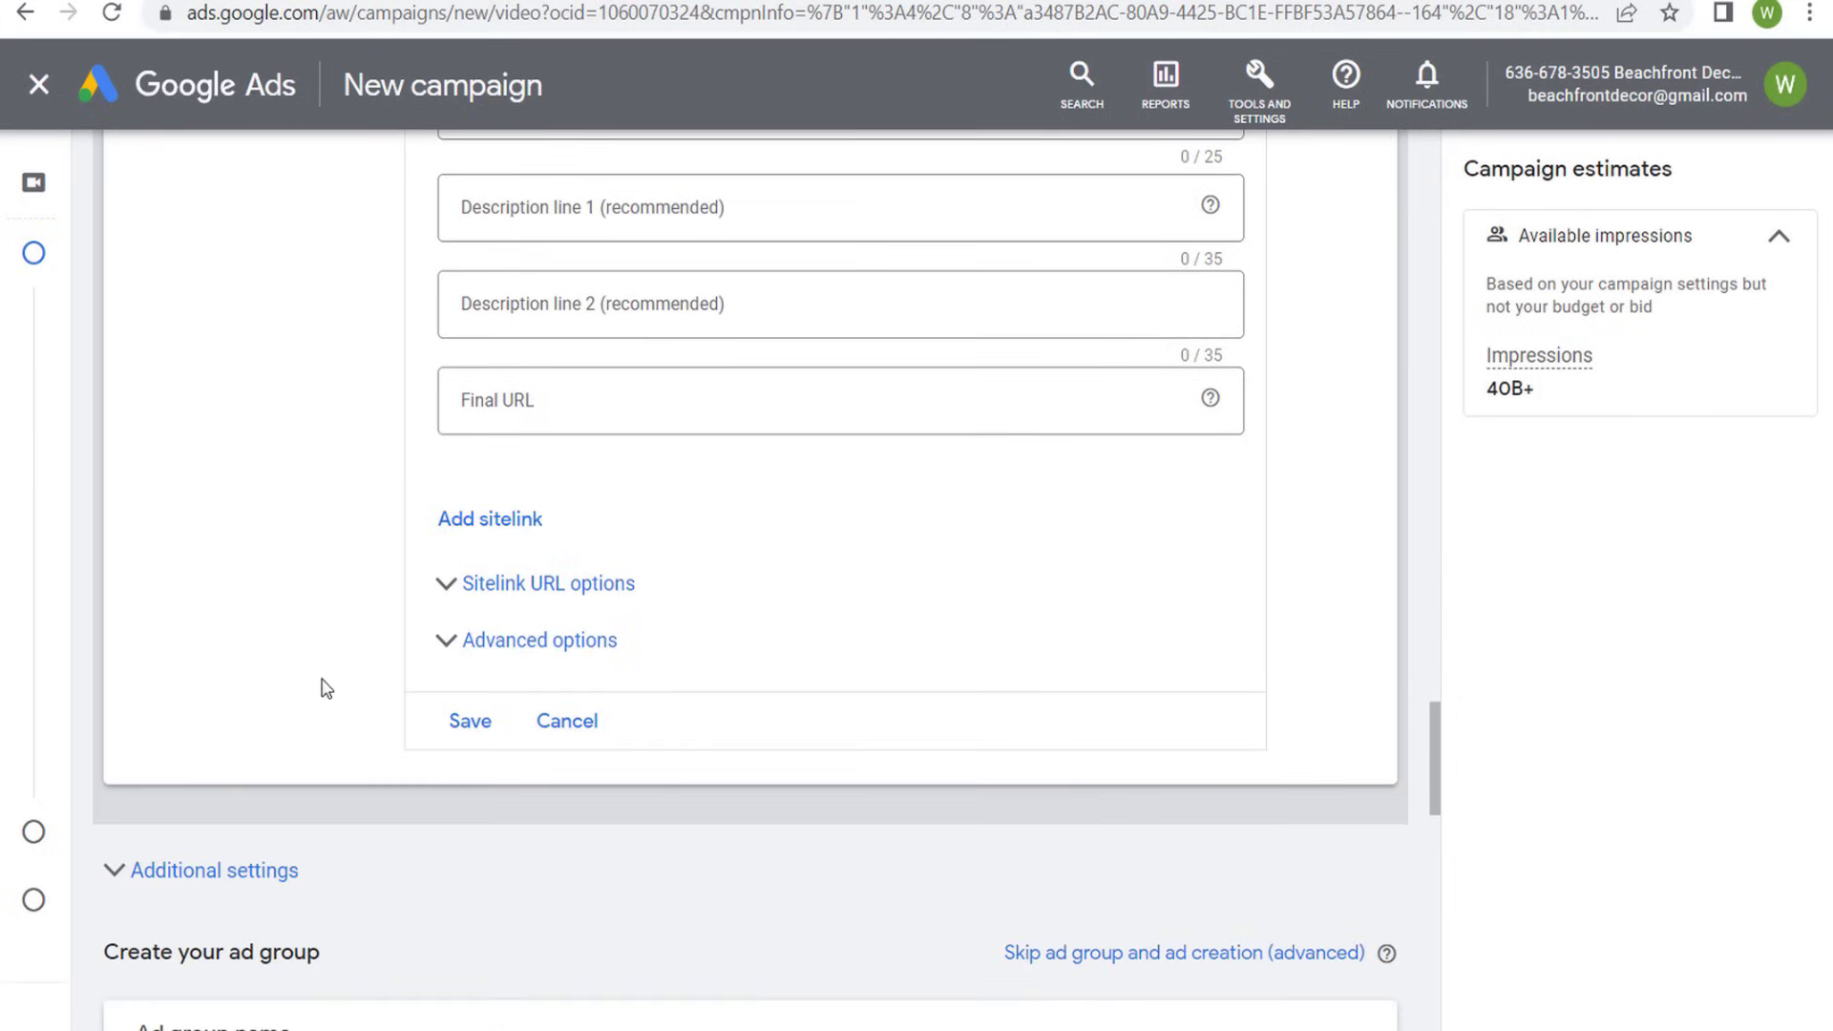
{"action": "scroll", "coordinate": [272, 358], "scroll_direction": "up", "scroll_amount": 1}
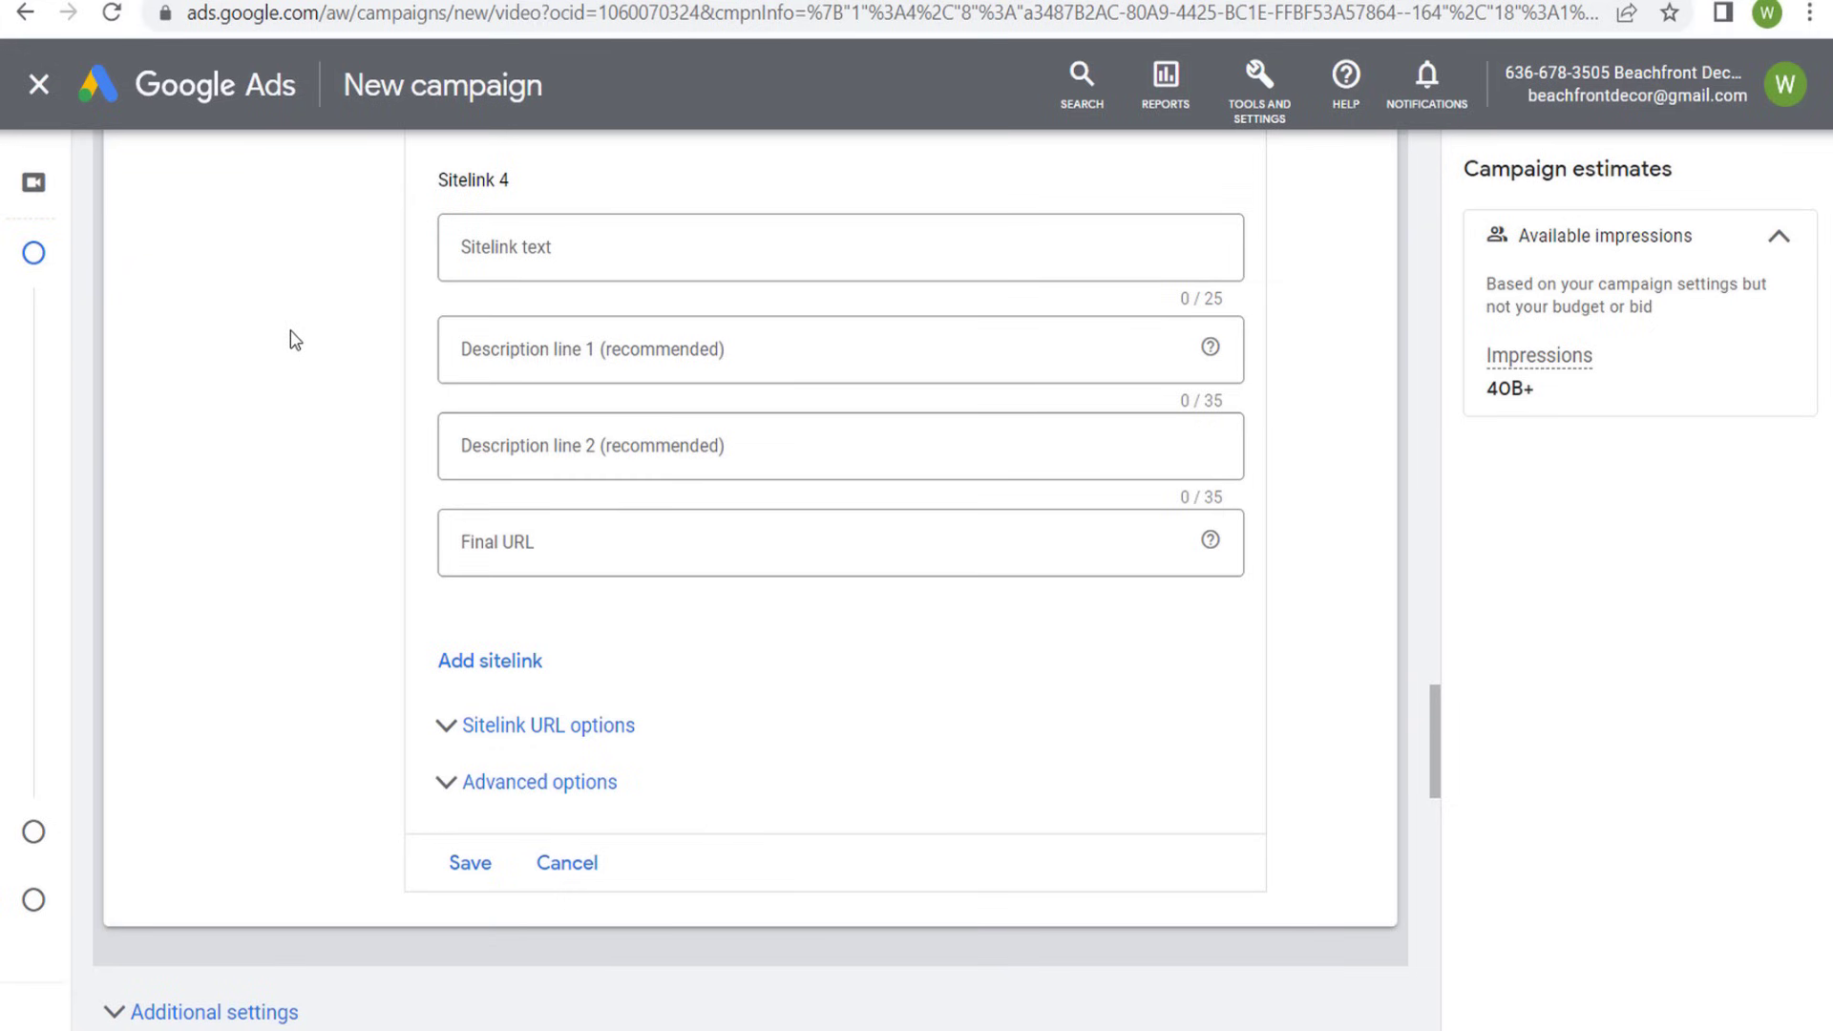
{"action": "scroll", "coordinate": [291, 334], "scroll_direction": "up", "scroll_amount": 5}
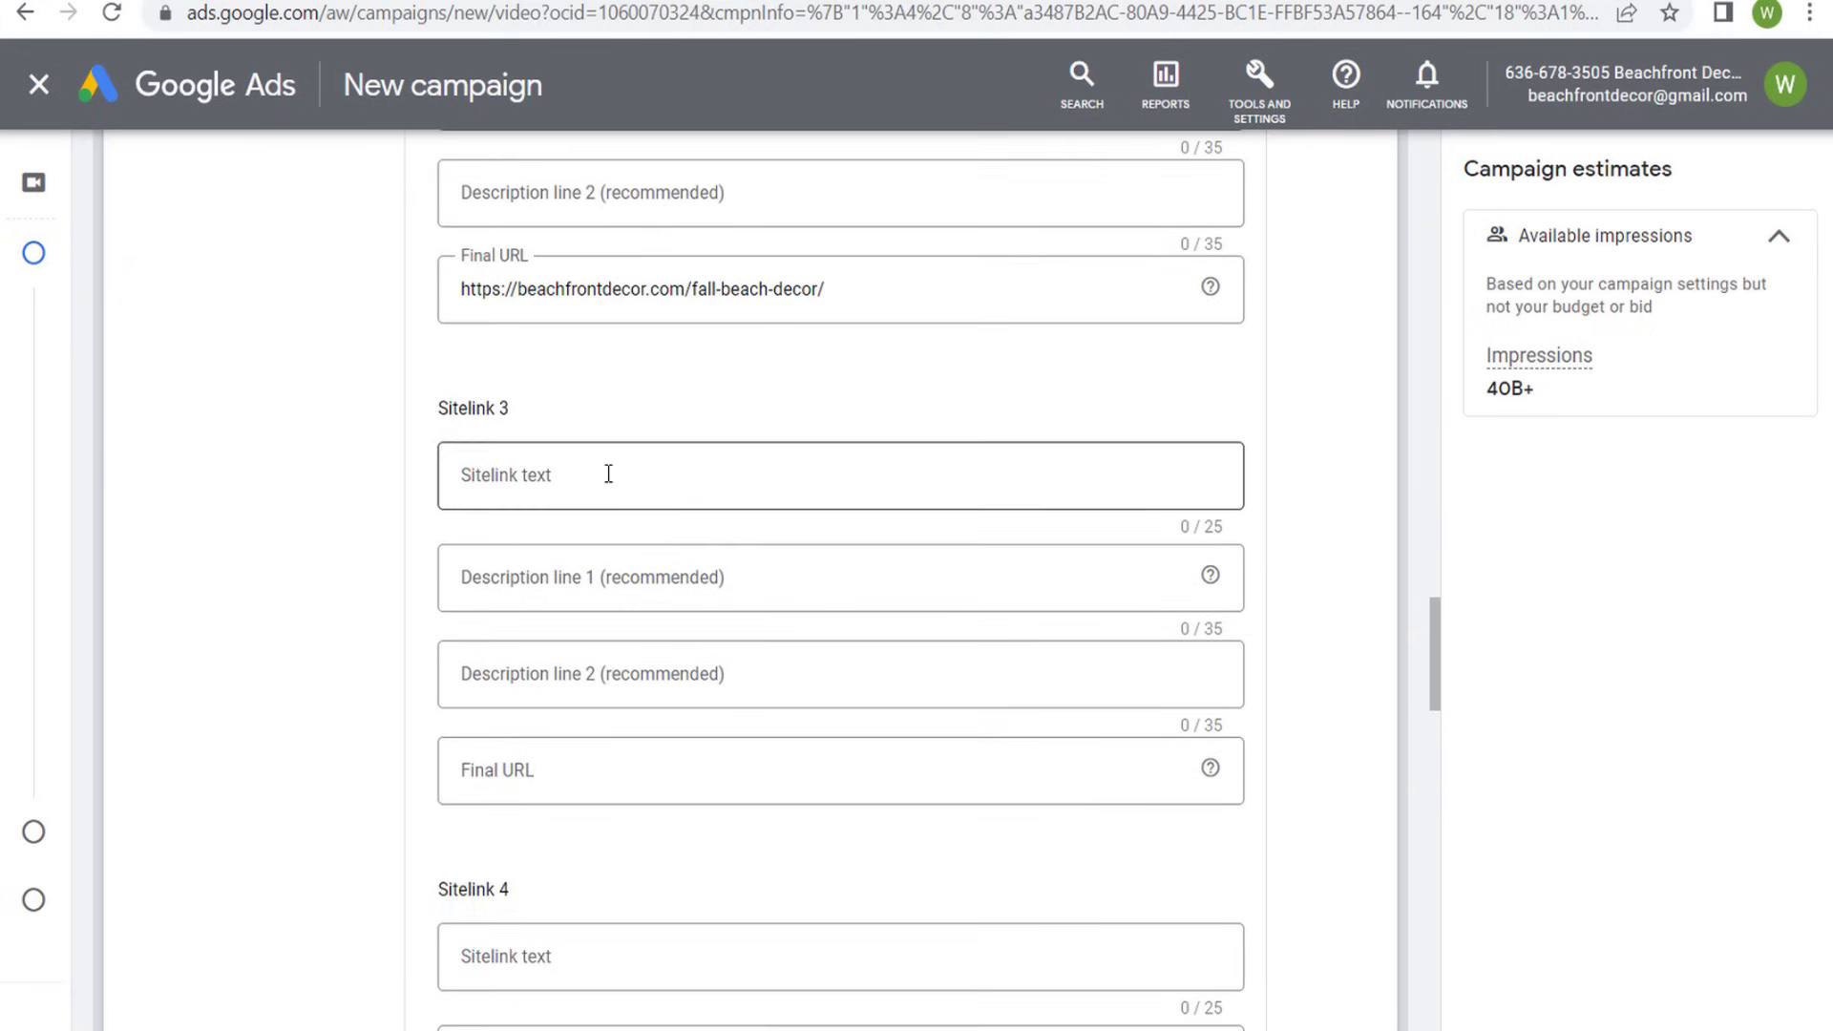
{"action": "scroll", "coordinate": [314, 552], "scroll_direction": "up", "scroll_amount": 1}
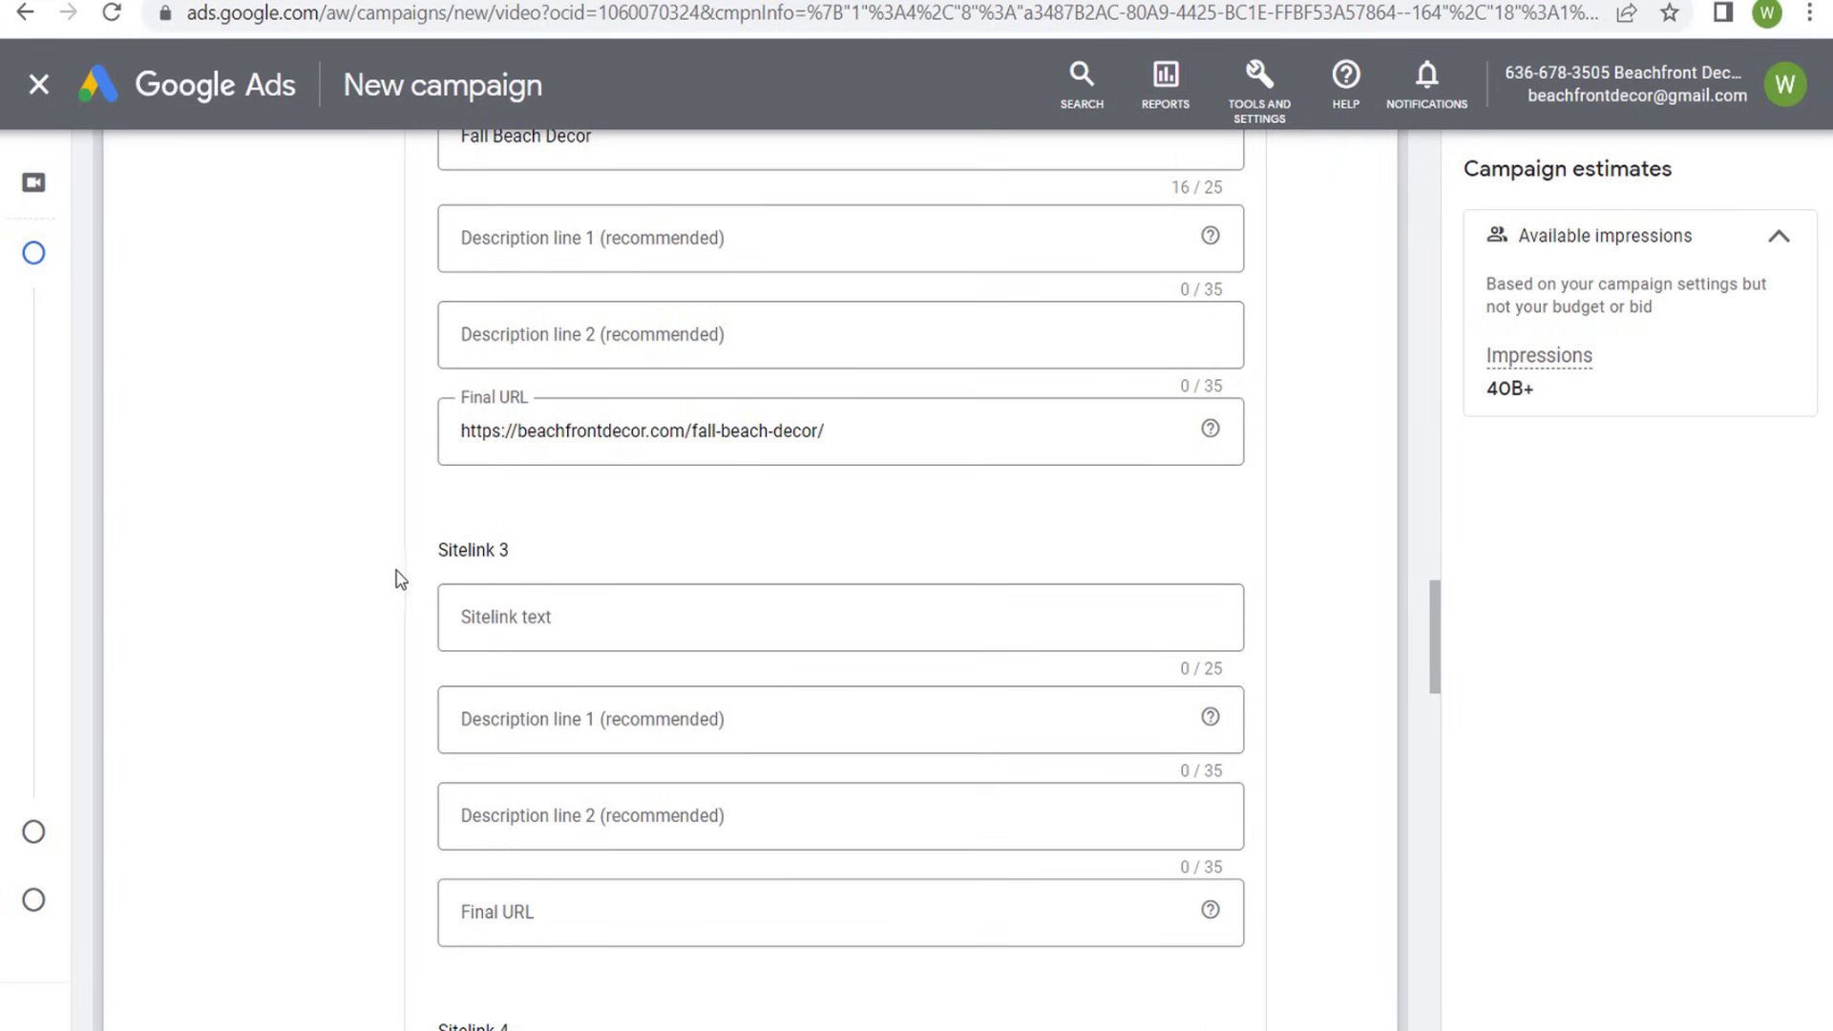
- Save the Beachfront Decor Shop and Fall Beach Decor sitelink extensions, leaving Sitelinks 3 and 4 empty
{"action": "scroll", "coordinate": [394, 576], "scroll_direction": "down", "scroll_amount": 2}
{"action": "scroll", "coordinate": [418, 840], "scroll_direction": "down", "scroll_amount": 4}
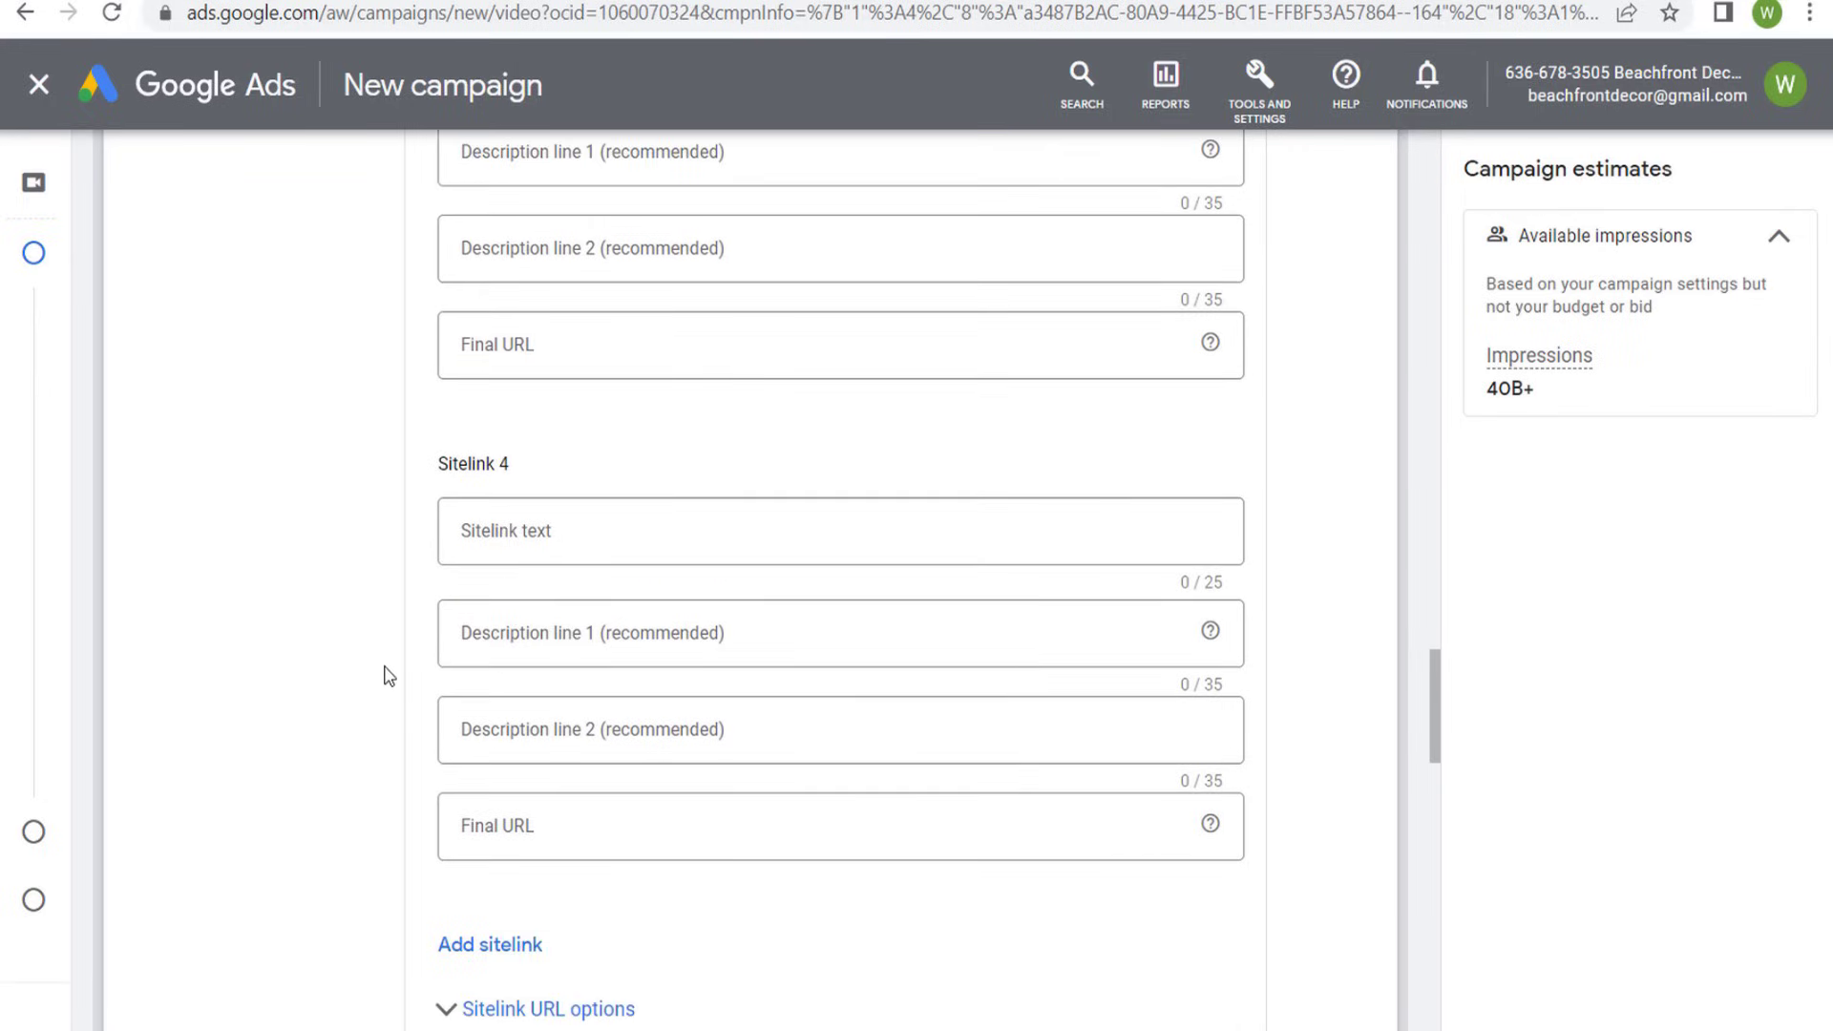
{"action": "scroll", "coordinate": [374, 597], "scroll_direction": "down", "scroll_amount": 3}
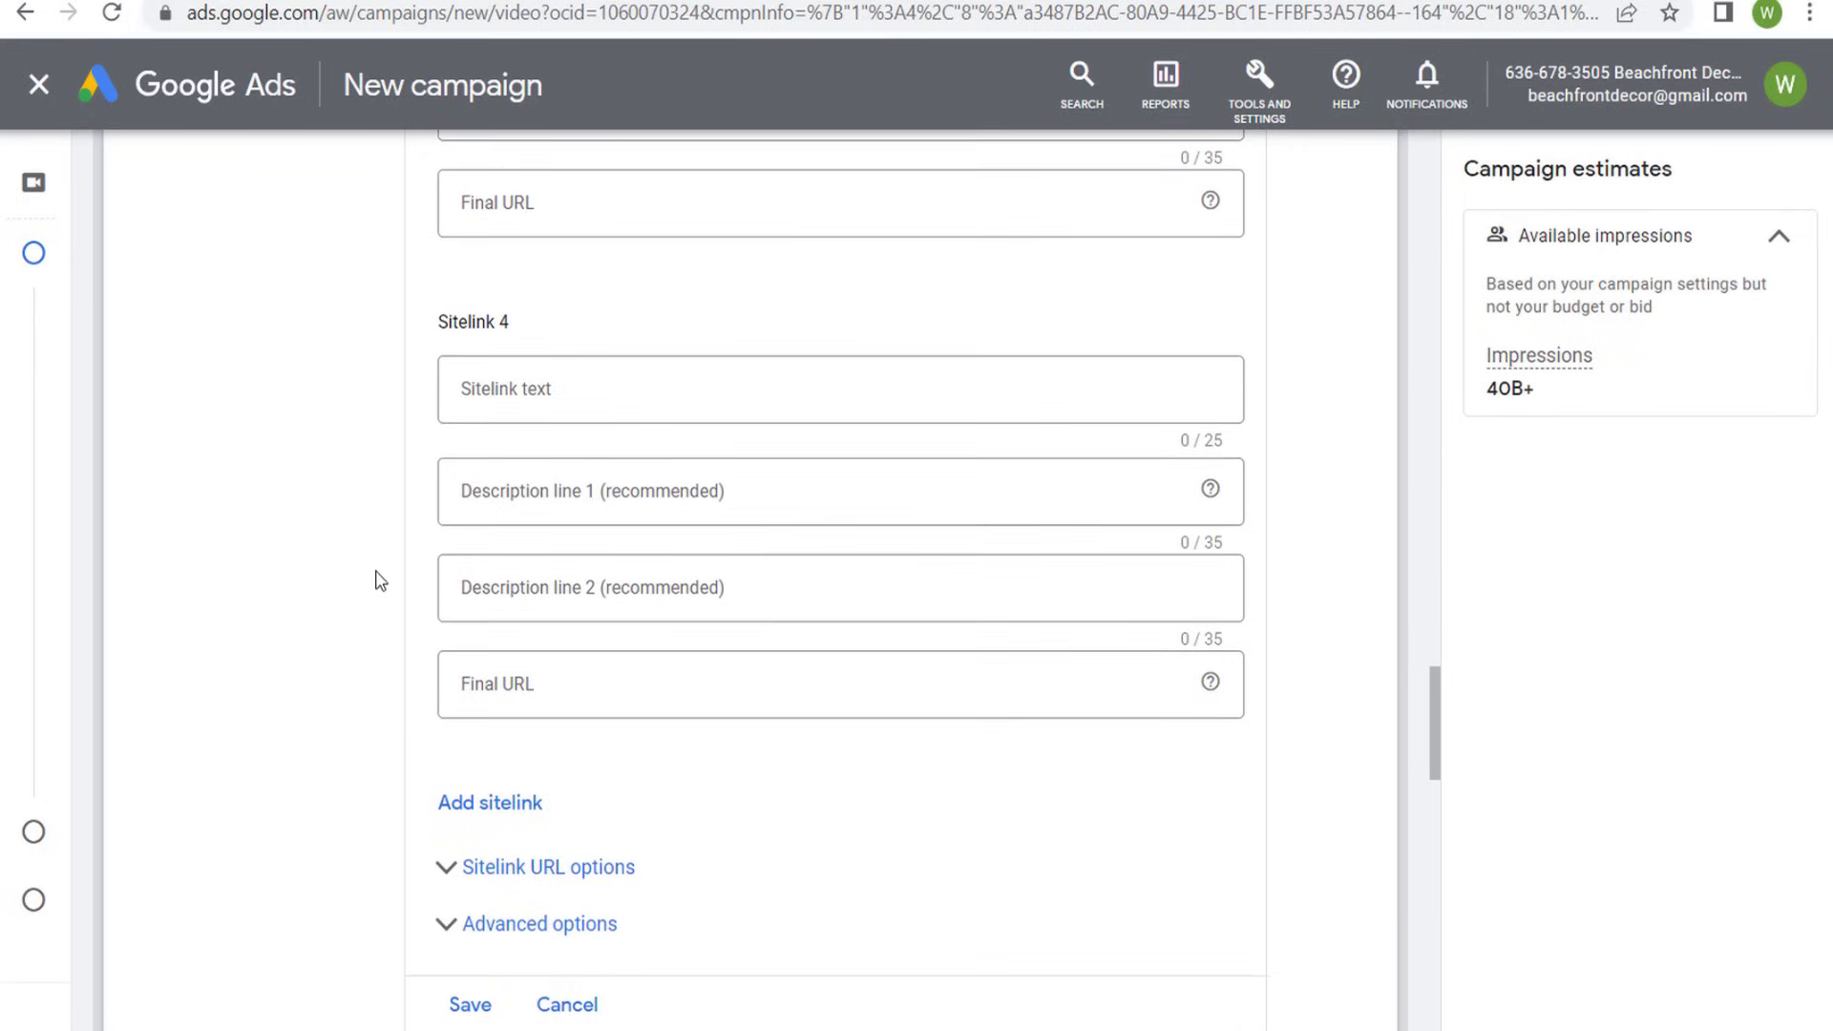
{"action": "left_click", "coordinate": [467, 871]}
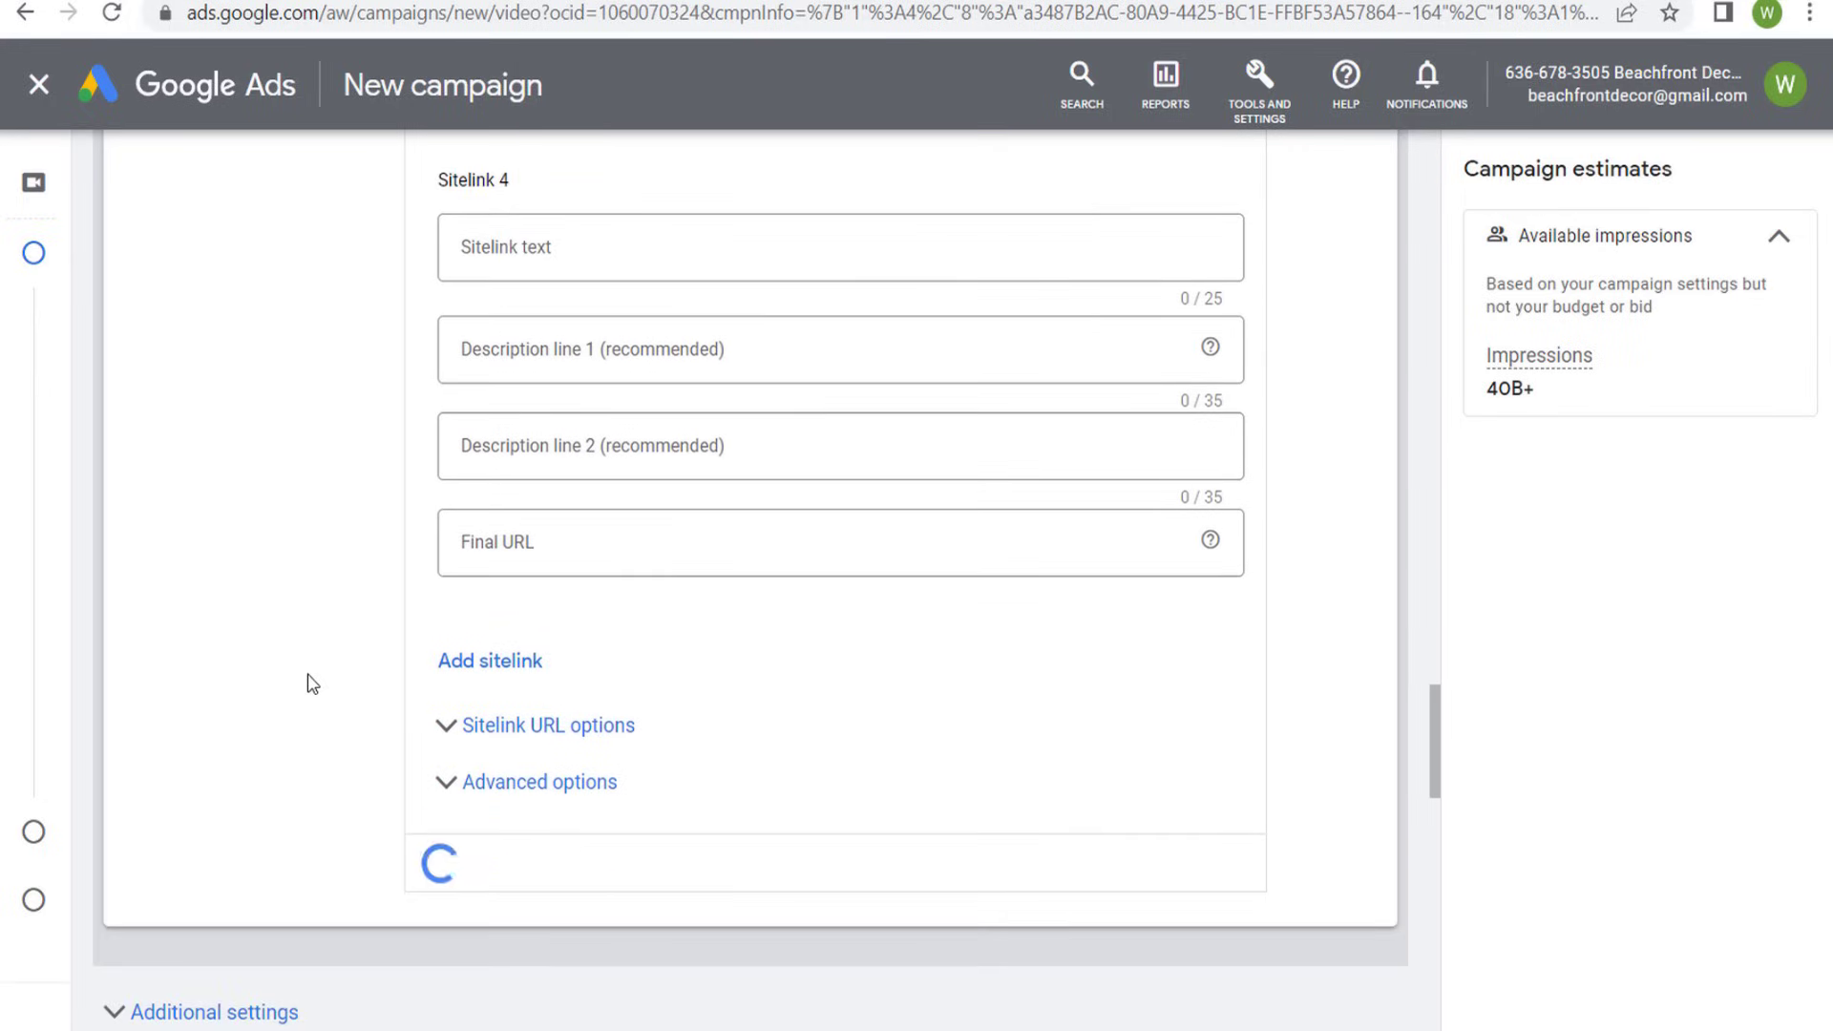
{"action": "scroll", "coordinate": [525, 659], "scroll_direction": "down", "scroll_amount": 3}
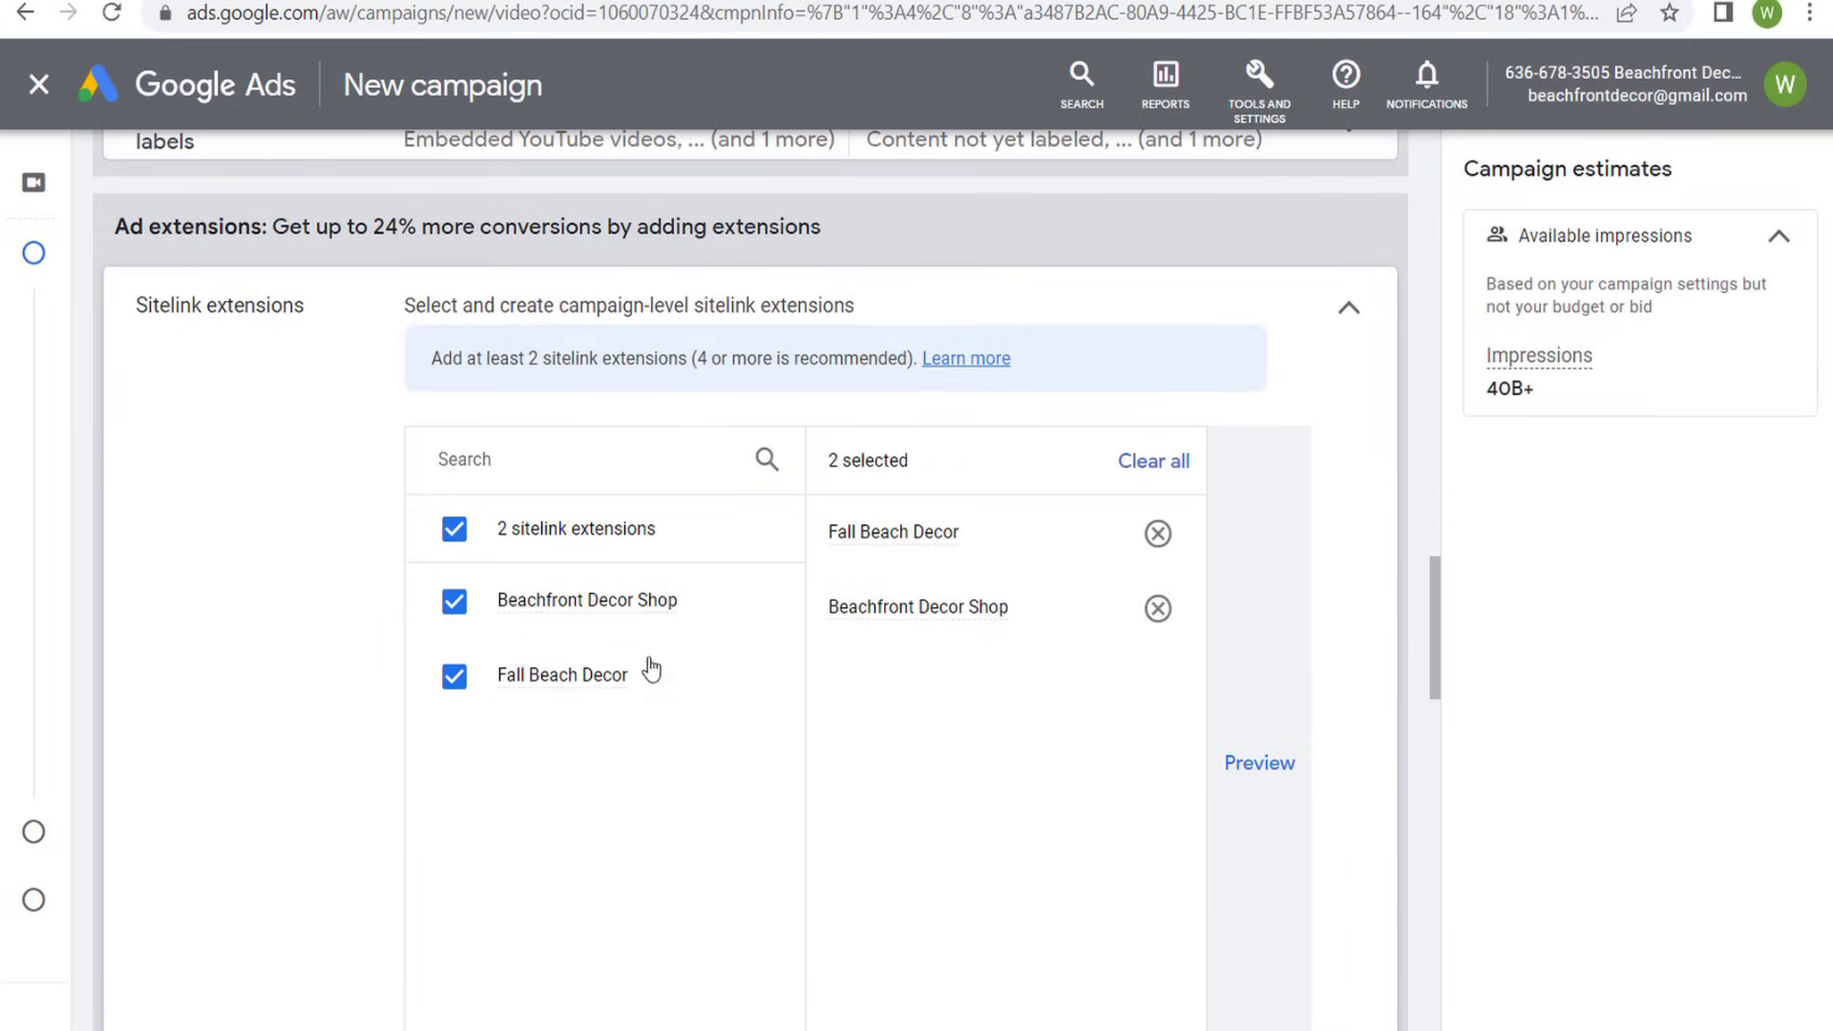
- Restrict the ad group's demographics by excluding the Male and Unknown genders and the 18 - 24 and Unknown age groups
{"action": "scroll", "coordinate": [550, 684], "scroll_direction": "down", "scroll_amount": 8}
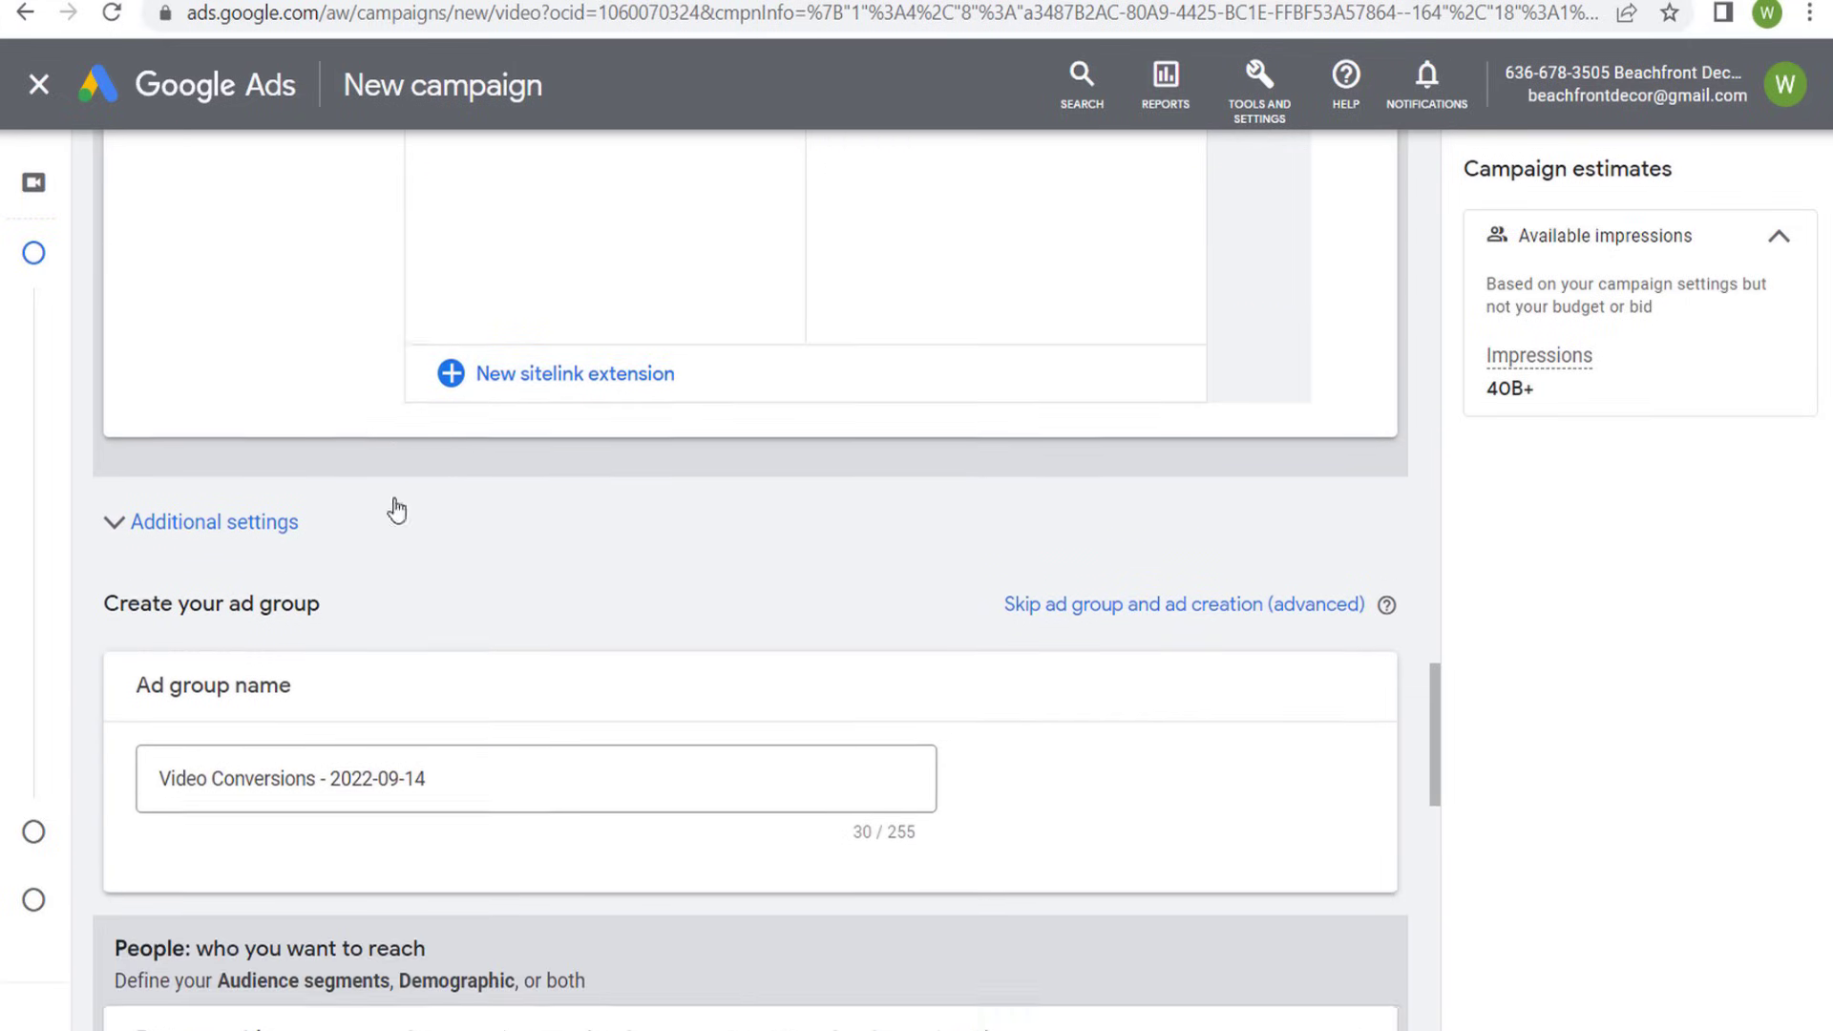
{"action": "scroll", "coordinate": [364, 460], "scroll_direction": "down", "scroll_amount": 3}
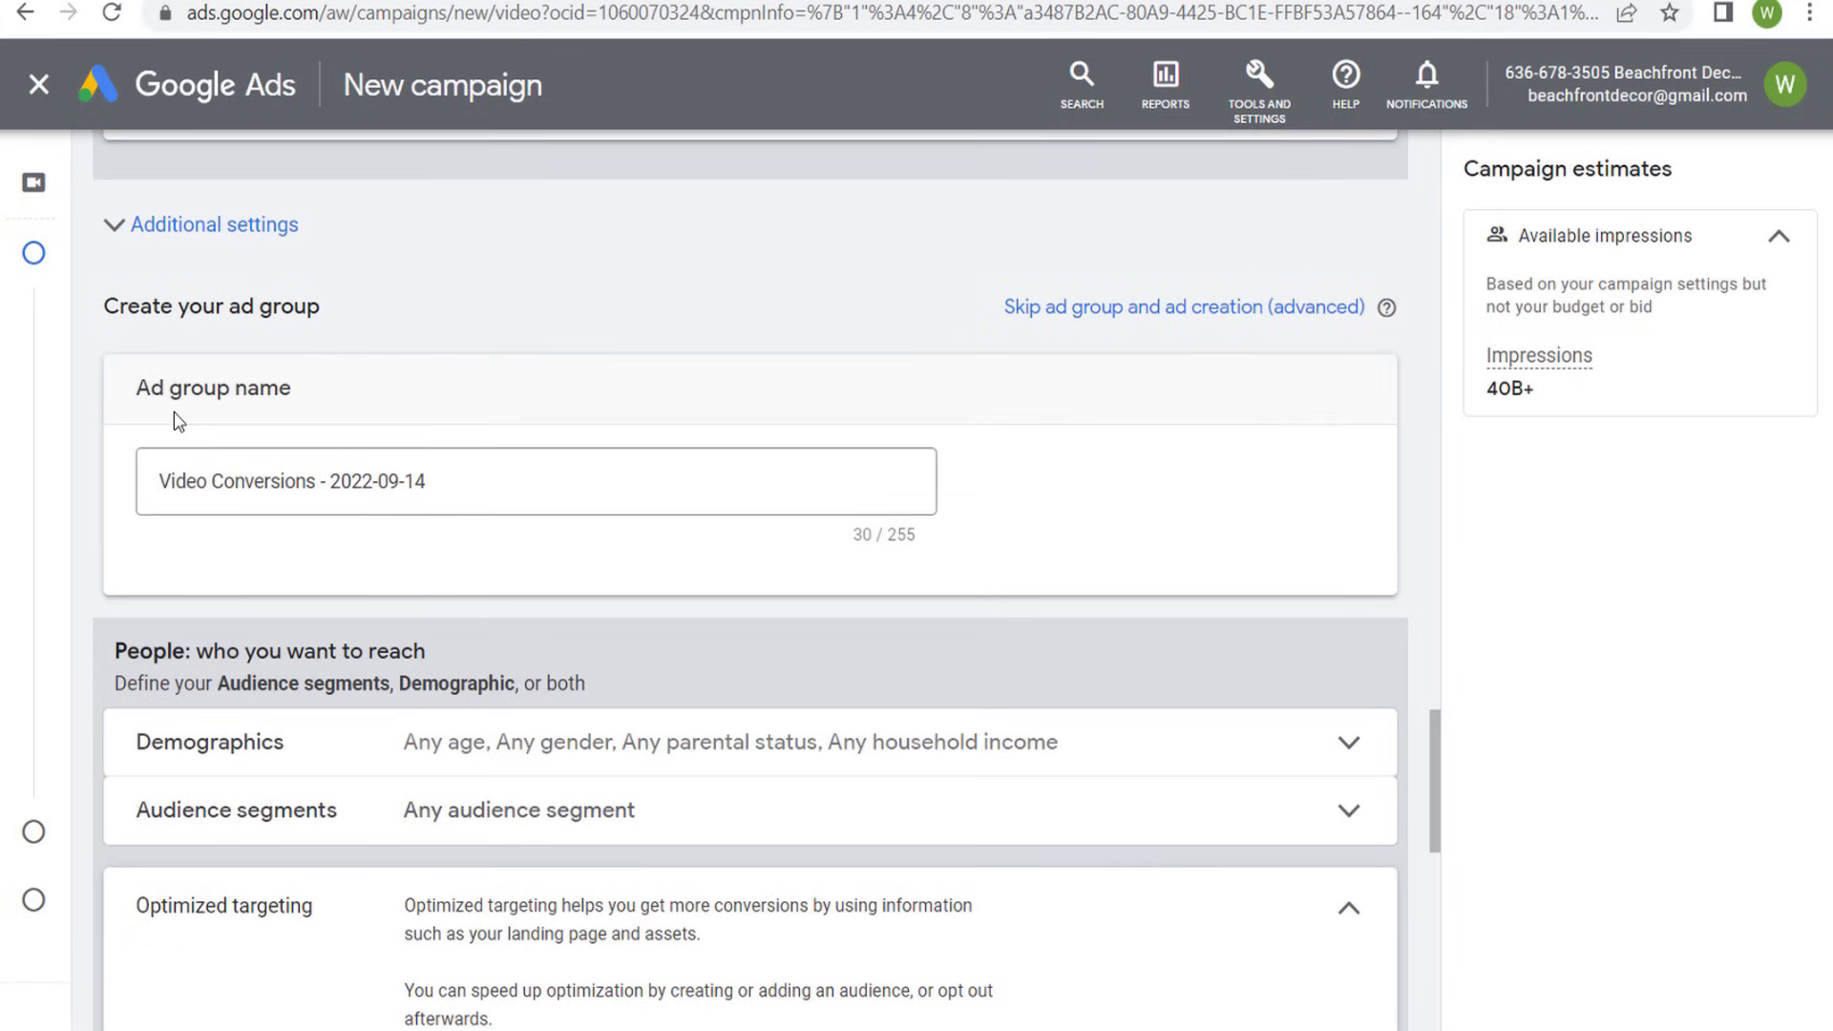
{"action": "scroll", "coordinate": [492, 458], "scroll_direction": "down", "scroll_amount": 2}
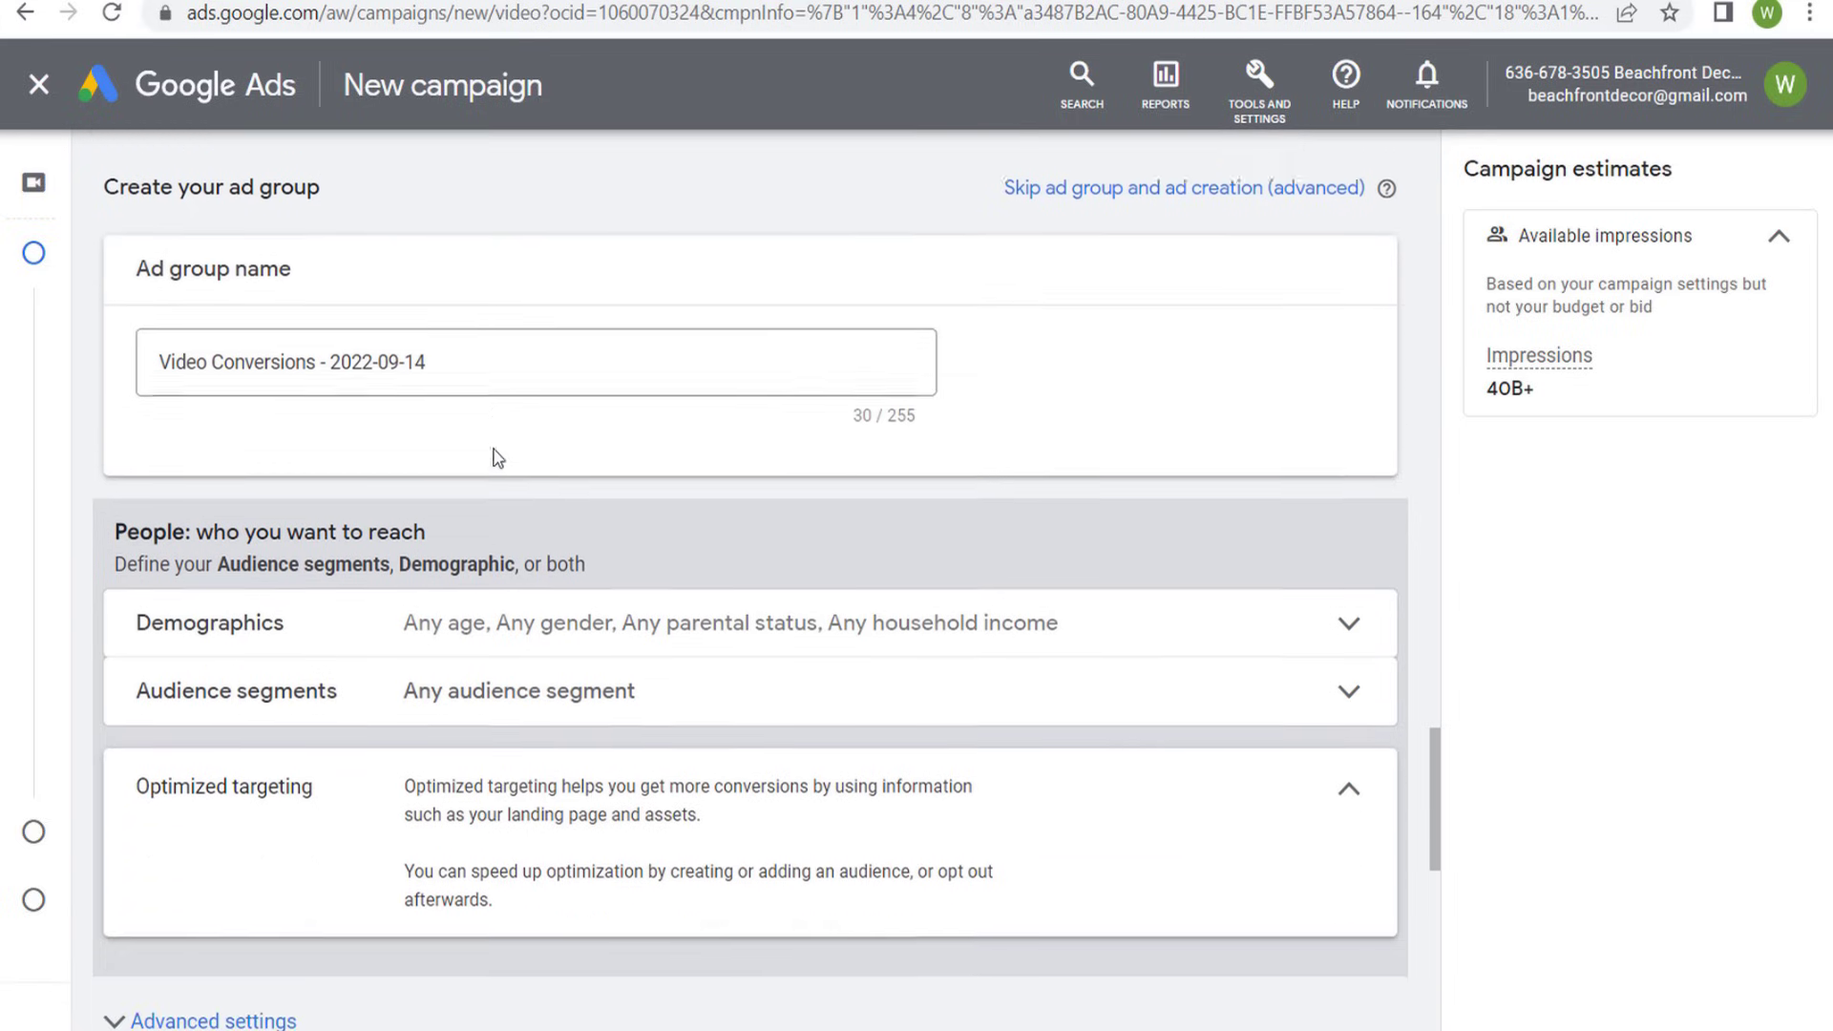
{"action": "scroll", "coordinate": [507, 455], "scroll_direction": "down", "scroll_amount": 2}
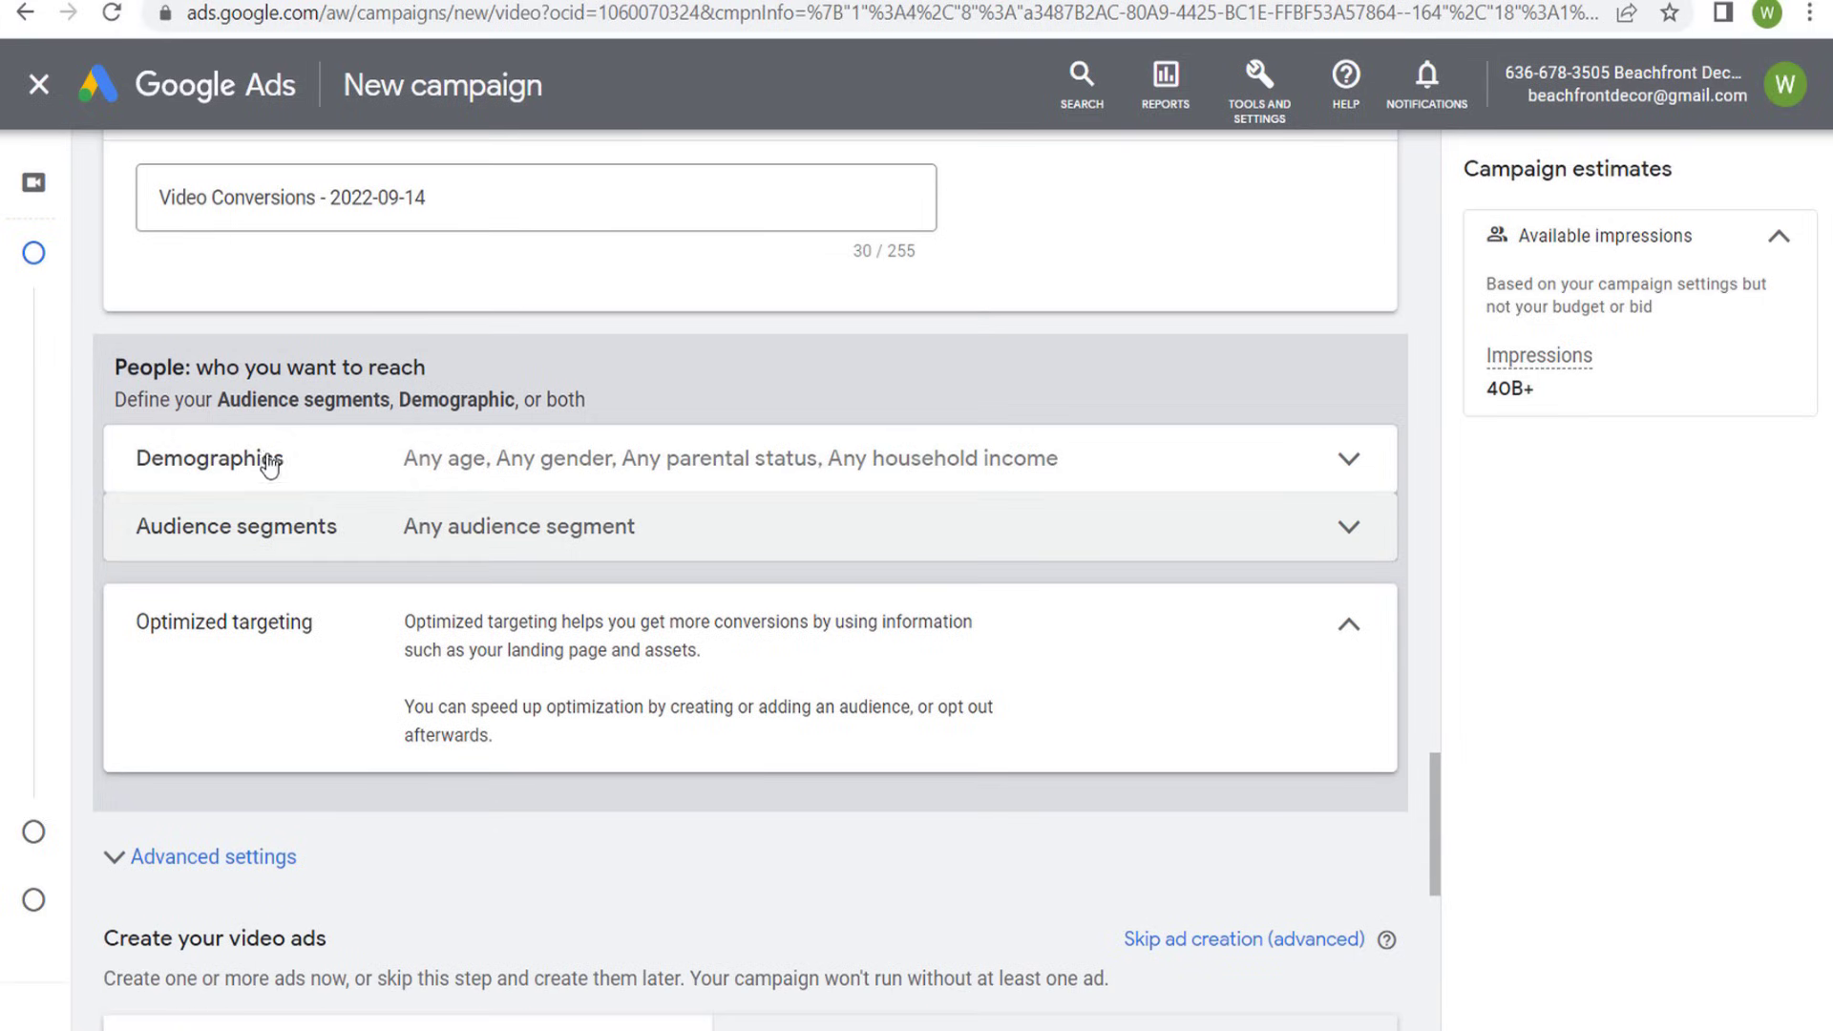
{"action": "left_click", "coordinate": [442, 470]}
{"action": "scroll", "coordinate": [614, 491], "scroll_direction": "down", "scroll_amount": 2}
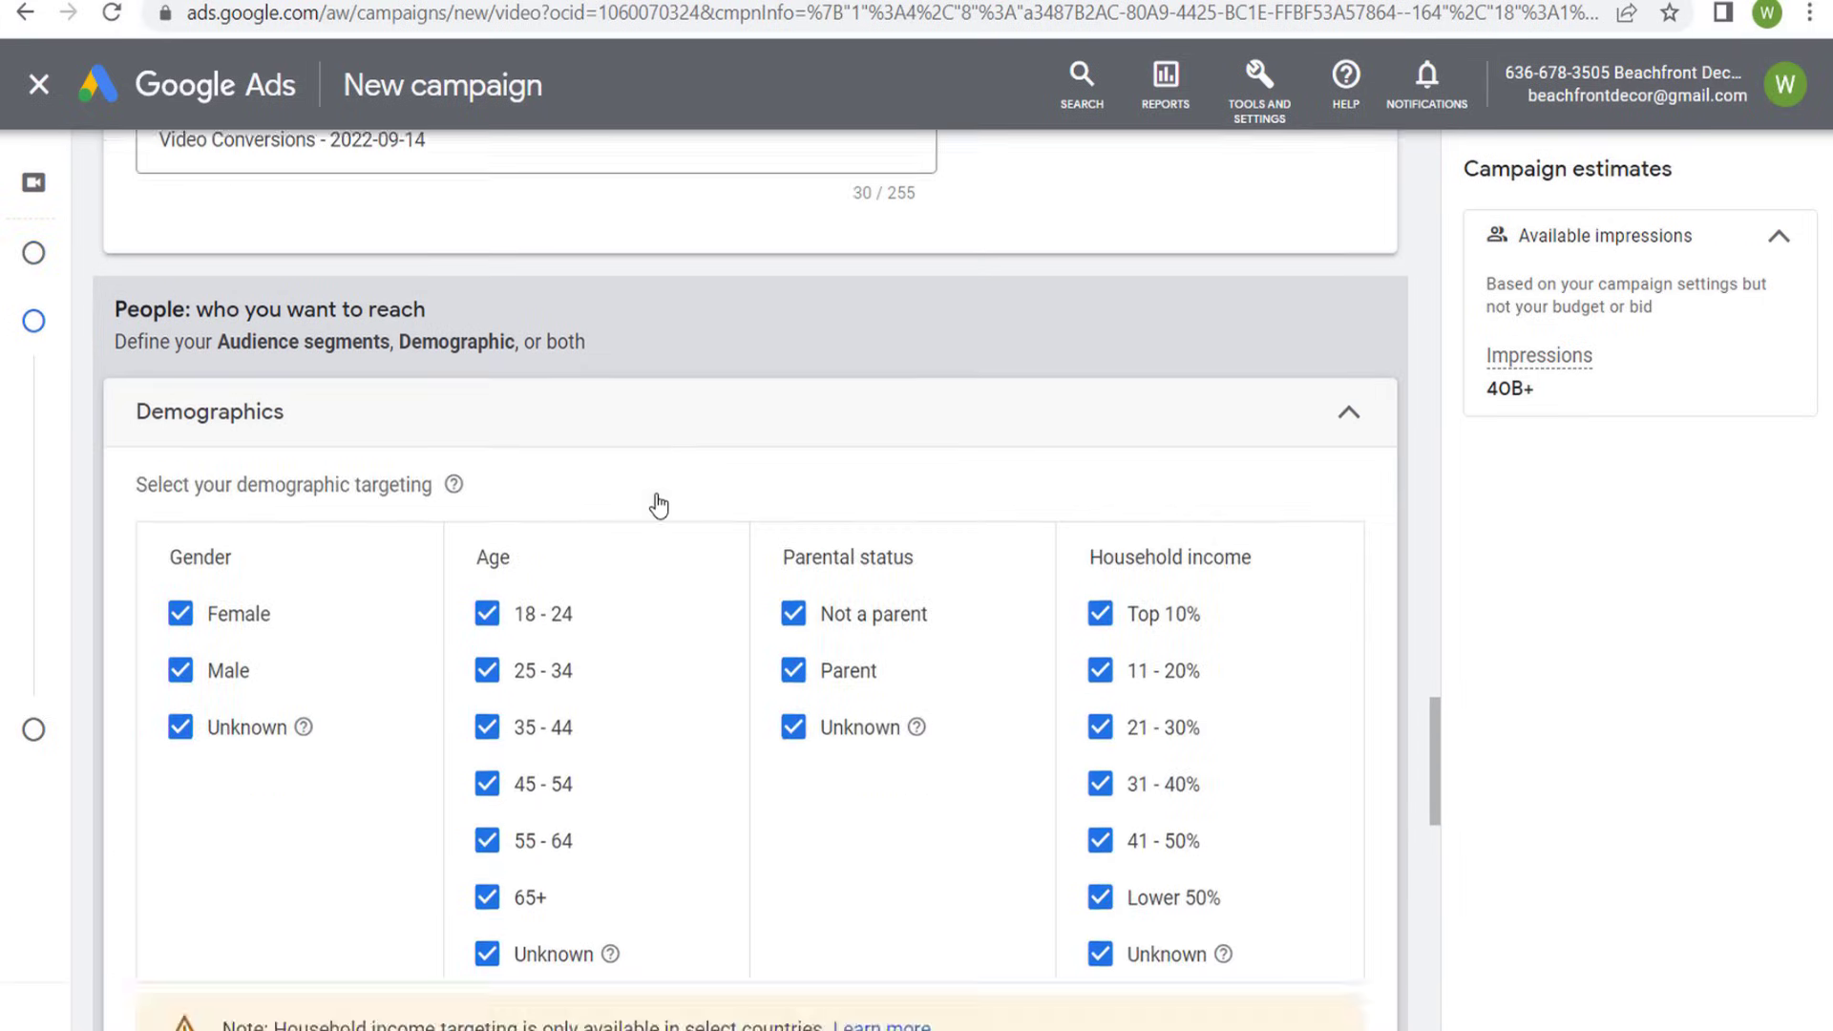
{"action": "left_click_drag", "start_coordinate": [269, 409], "coordinate": [348, 409]}
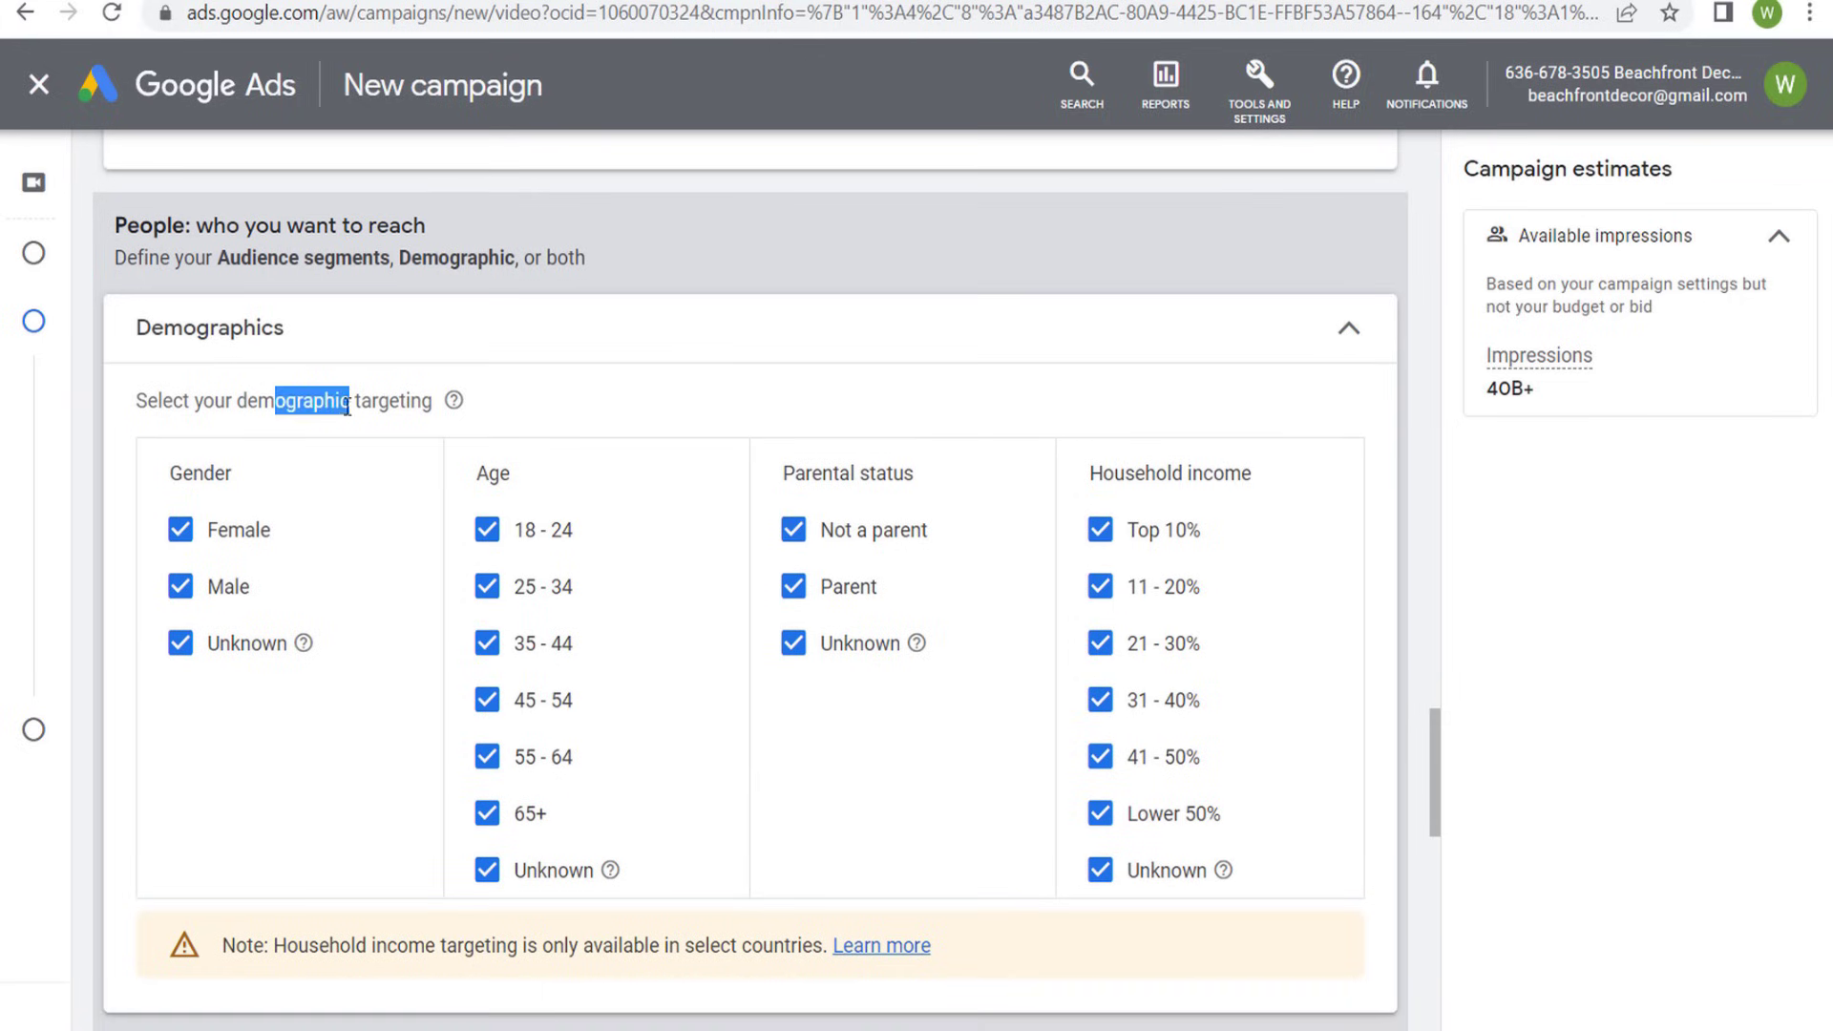
{"action": "left_click", "coordinate": [387, 408]}
{"action": "left_click", "coordinate": [180, 586]}
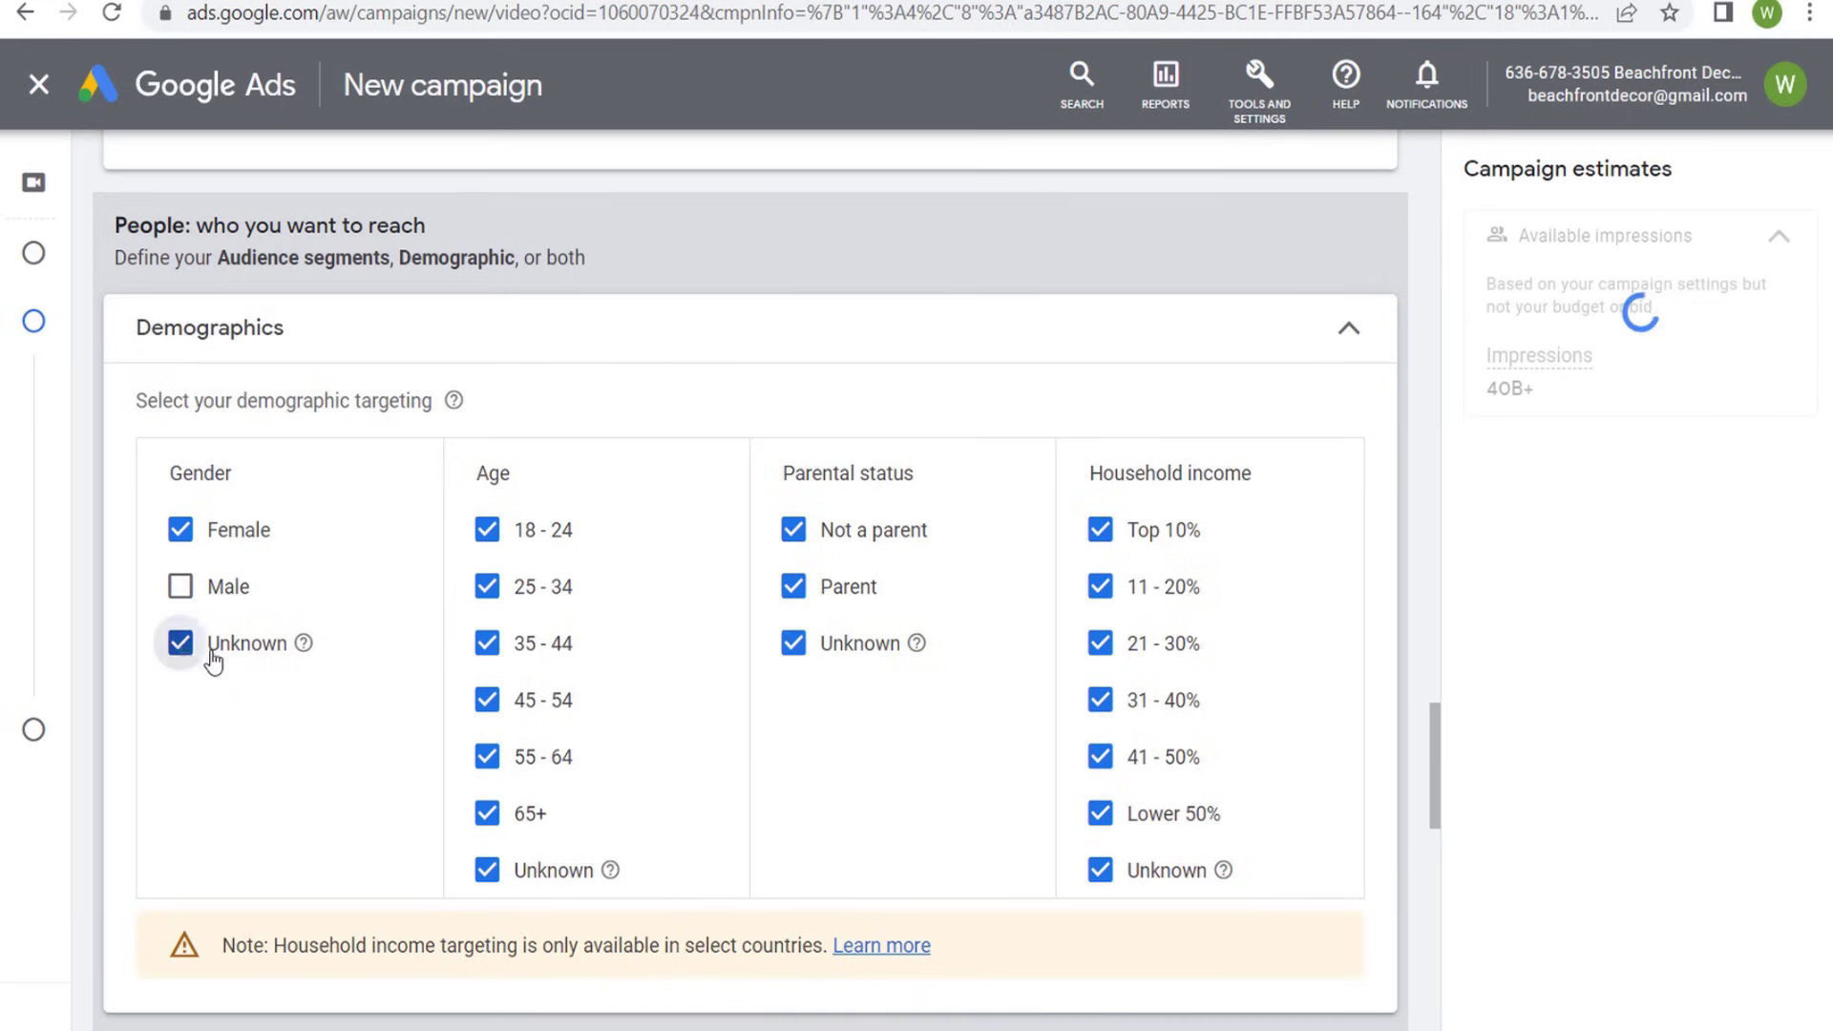
{"action": "left_click", "coordinate": [181, 642]}
{"action": "left_click", "coordinate": [485, 530]}
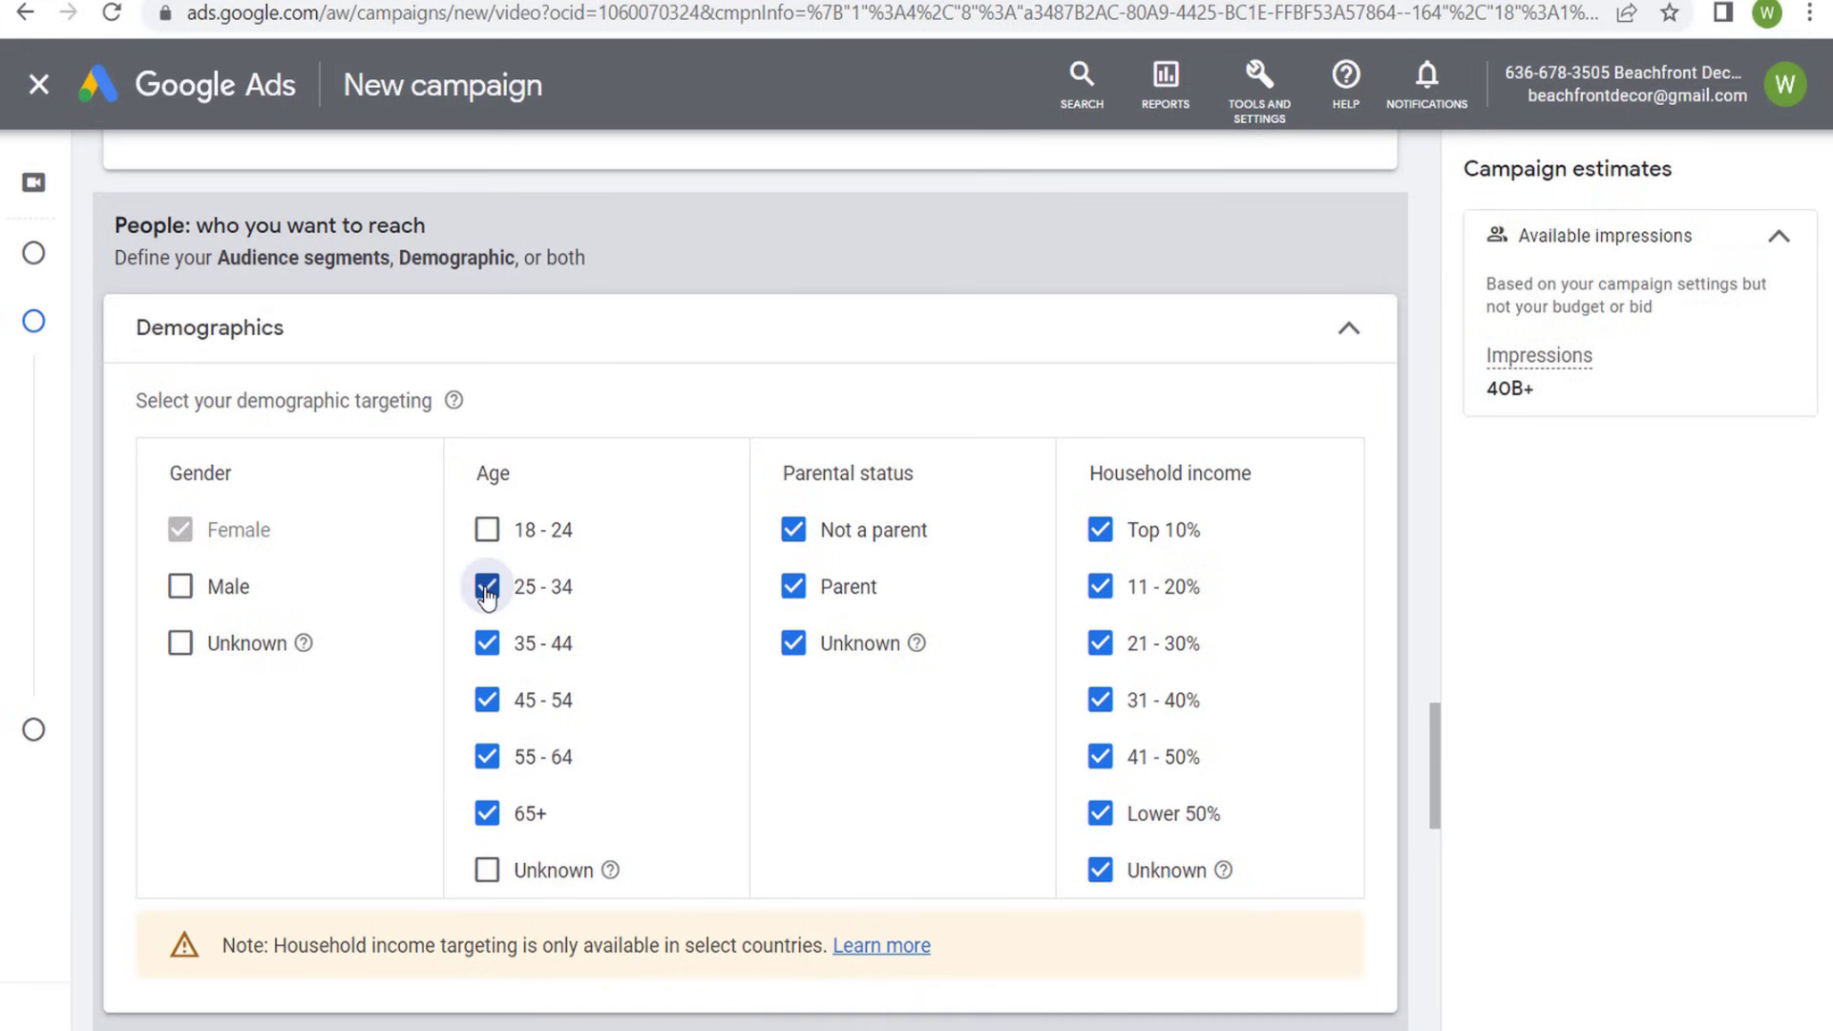
{"action": "left_click", "coordinate": [1350, 336]}
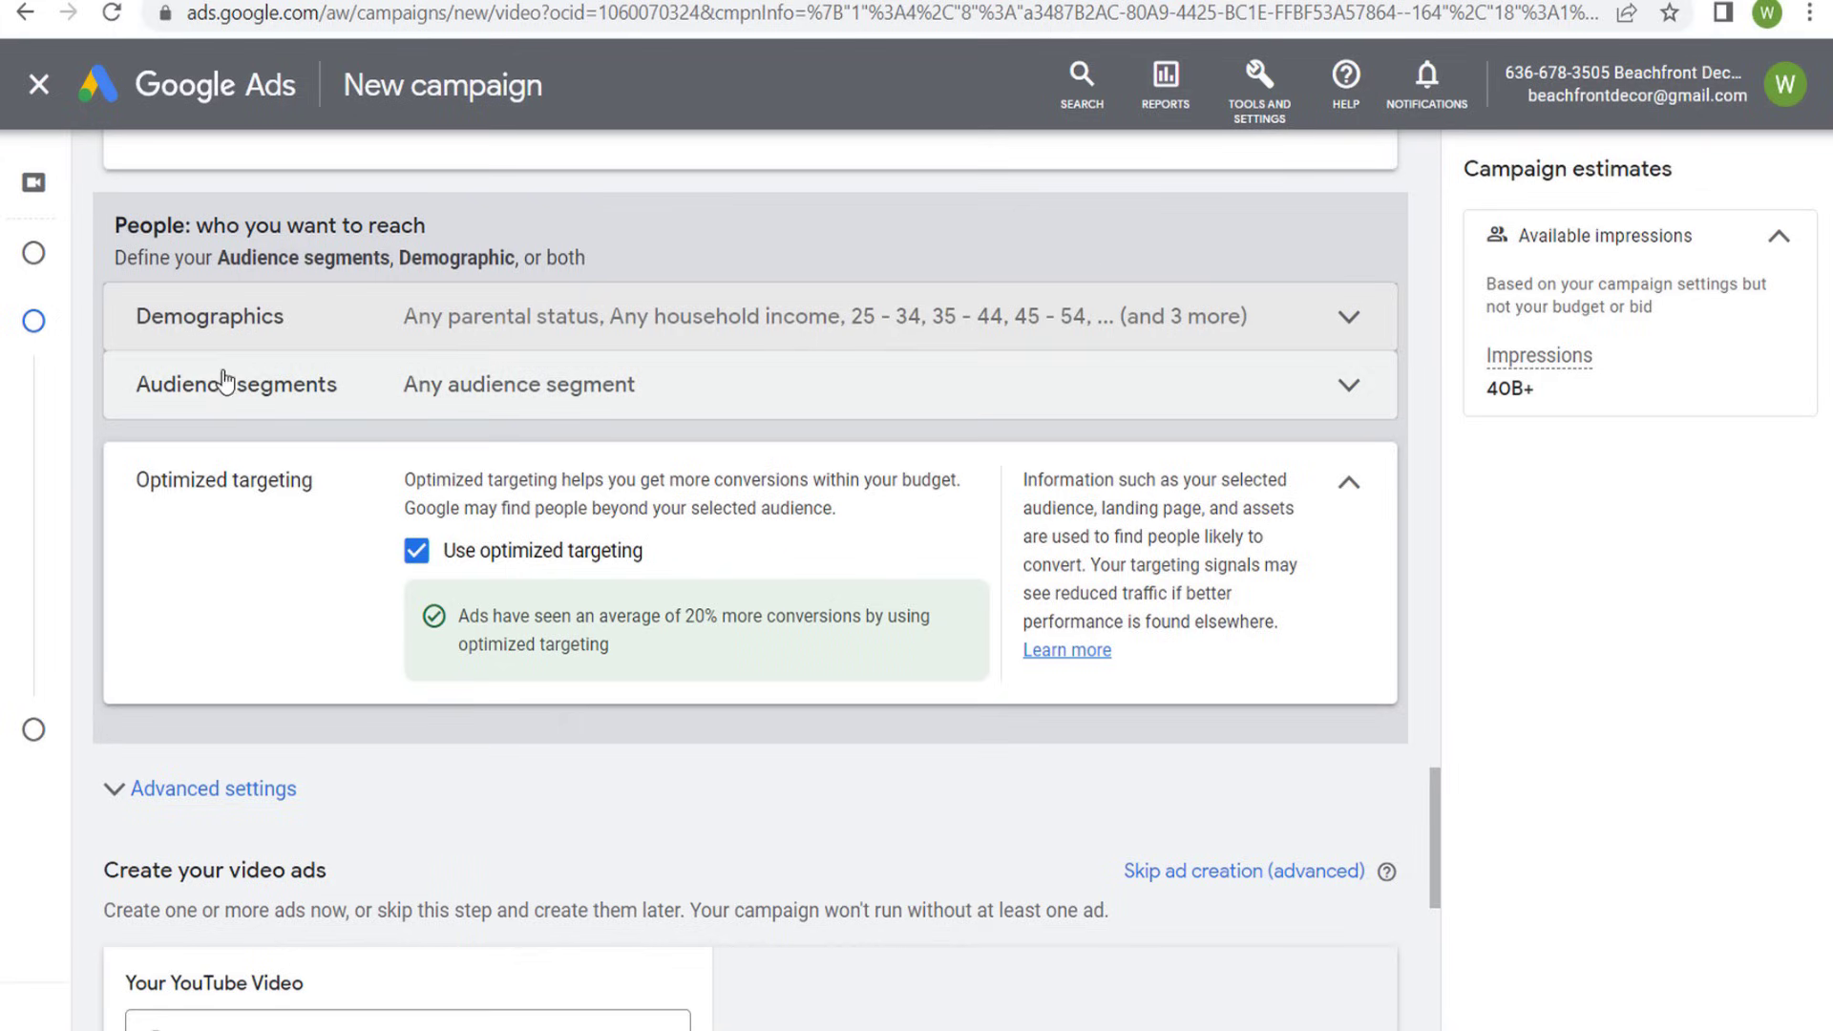
- Expand the ad group's audience segments and examine the descriptions of Custom segments and Your data
{"action": "left_click", "coordinate": [420, 380]}
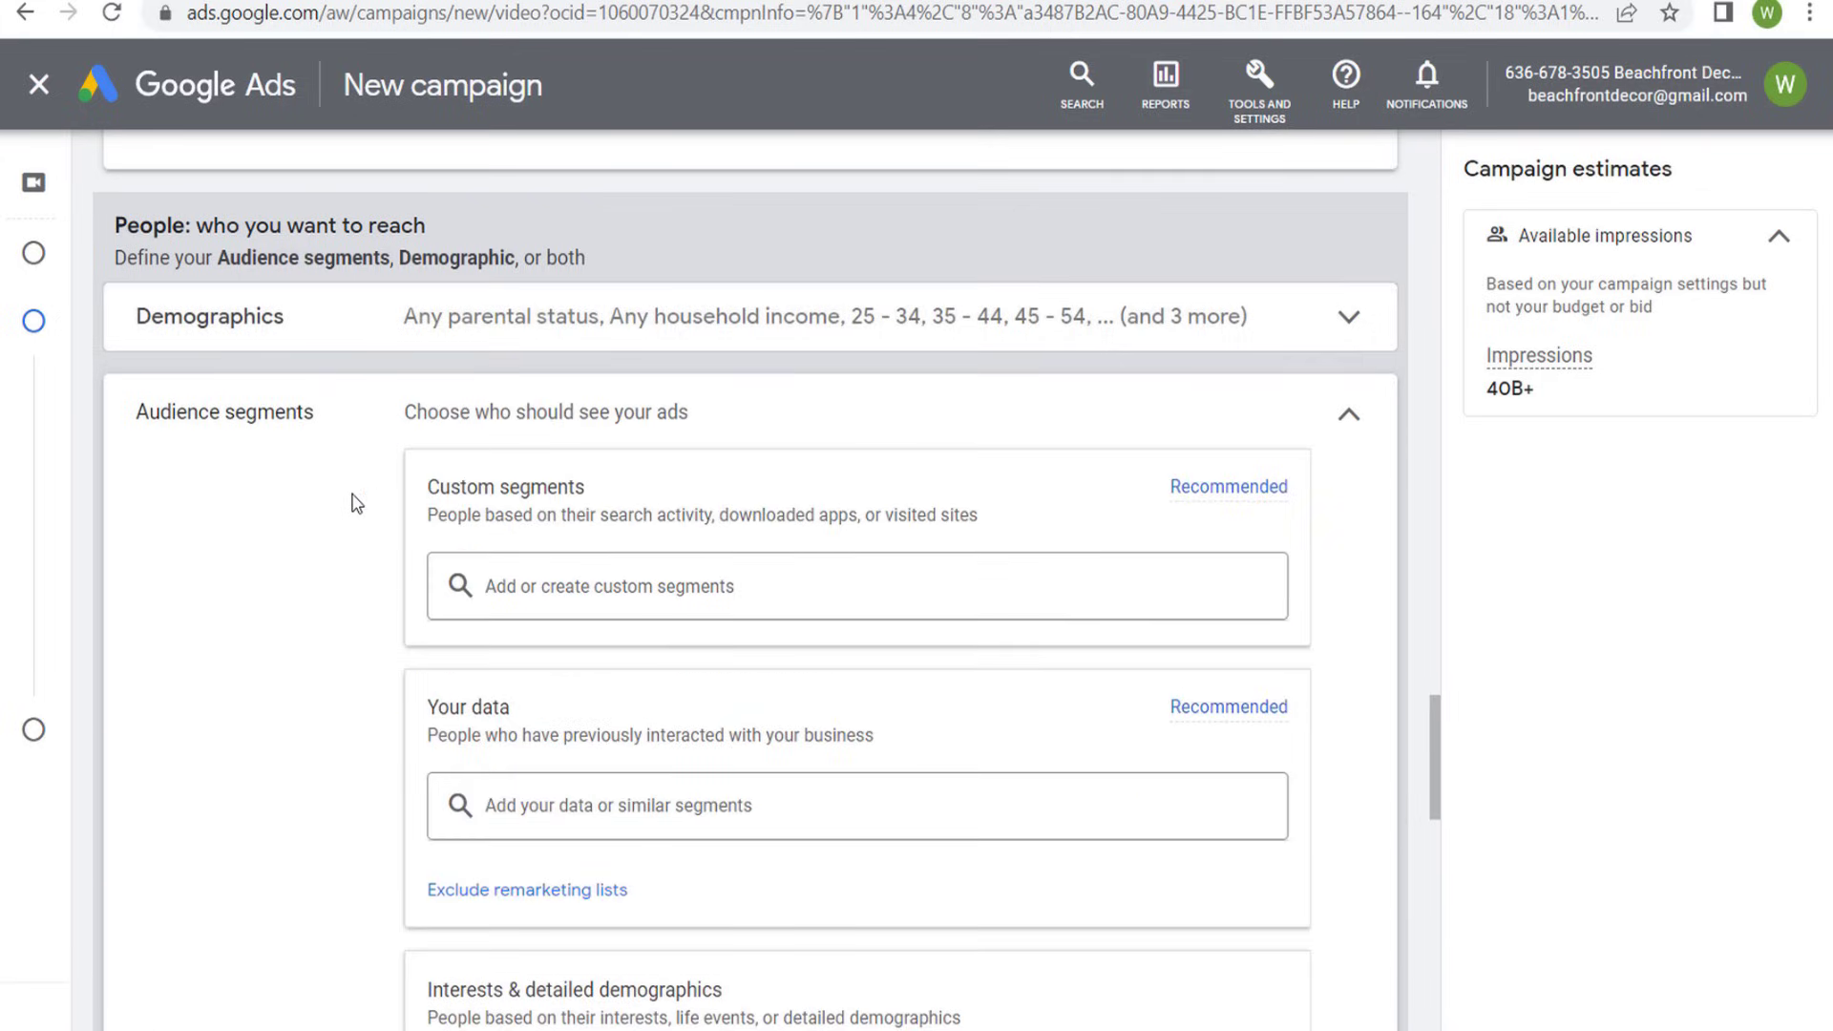
{"action": "scroll", "coordinate": [372, 477], "scroll_direction": "down", "scroll_amount": 2}
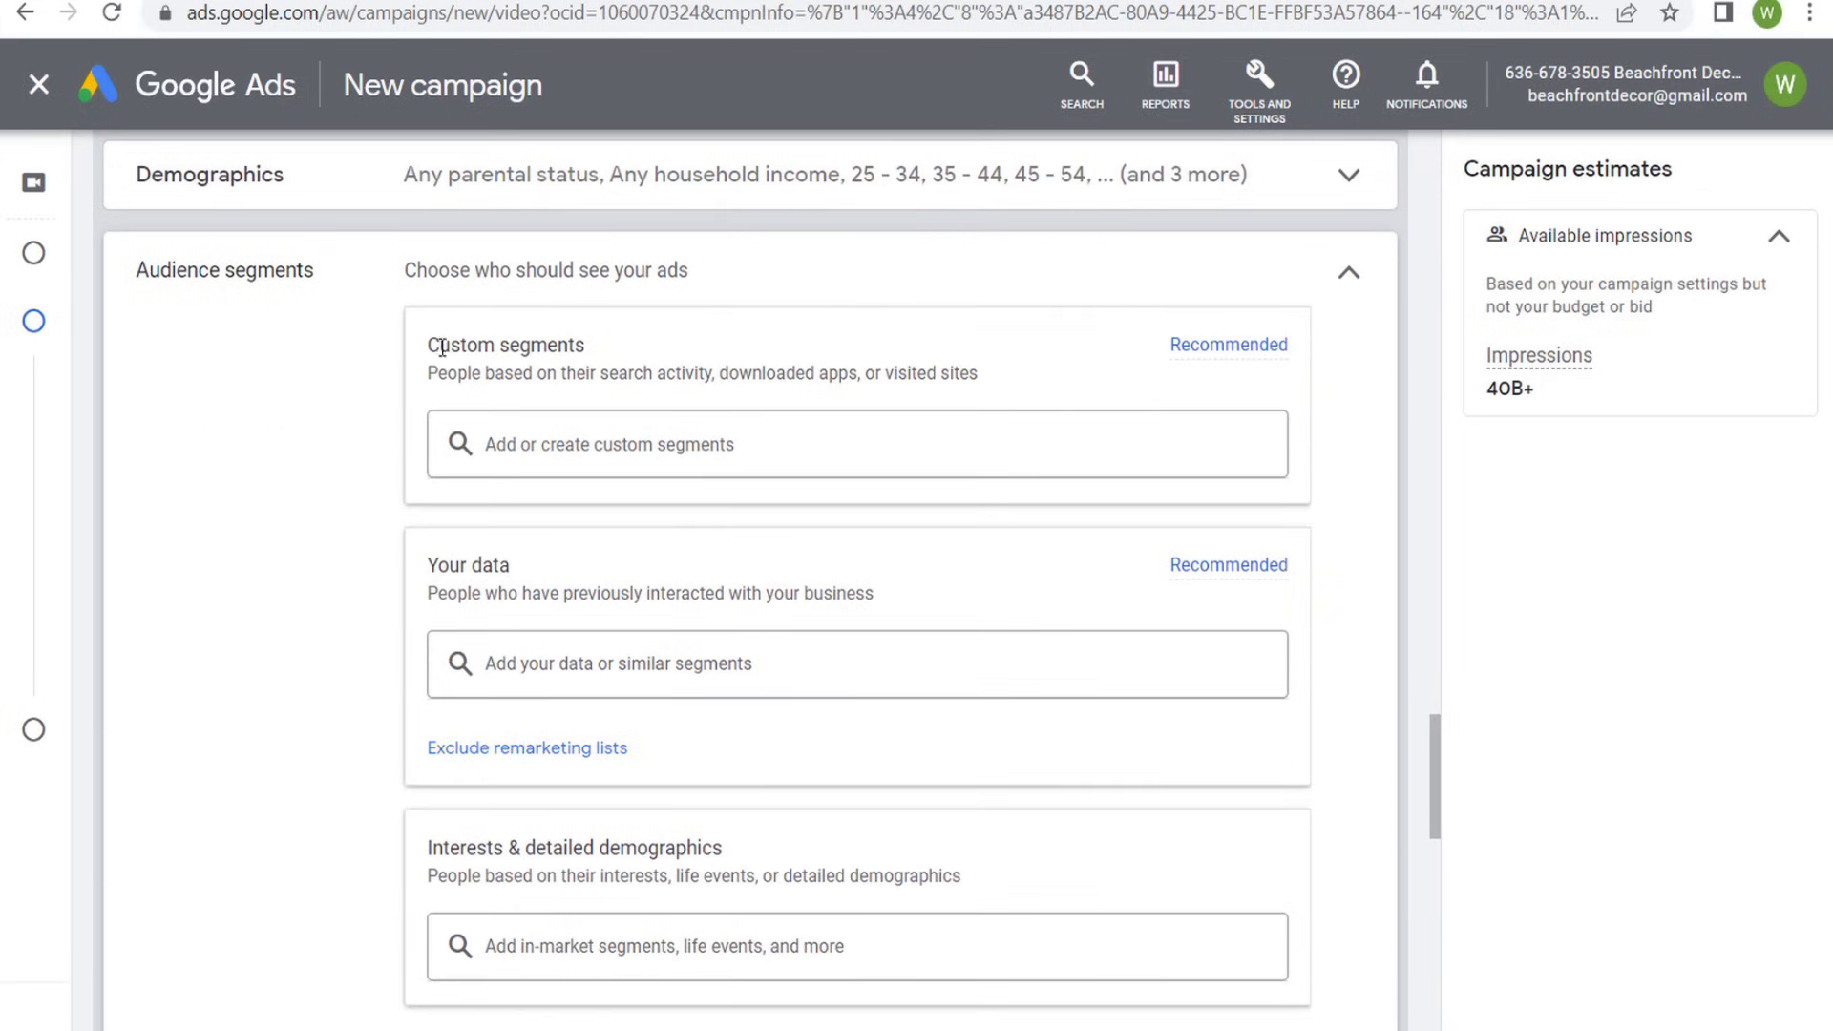
{"action": "left_click_drag", "start_coordinate": [437, 346], "coordinate": [651, 361]}
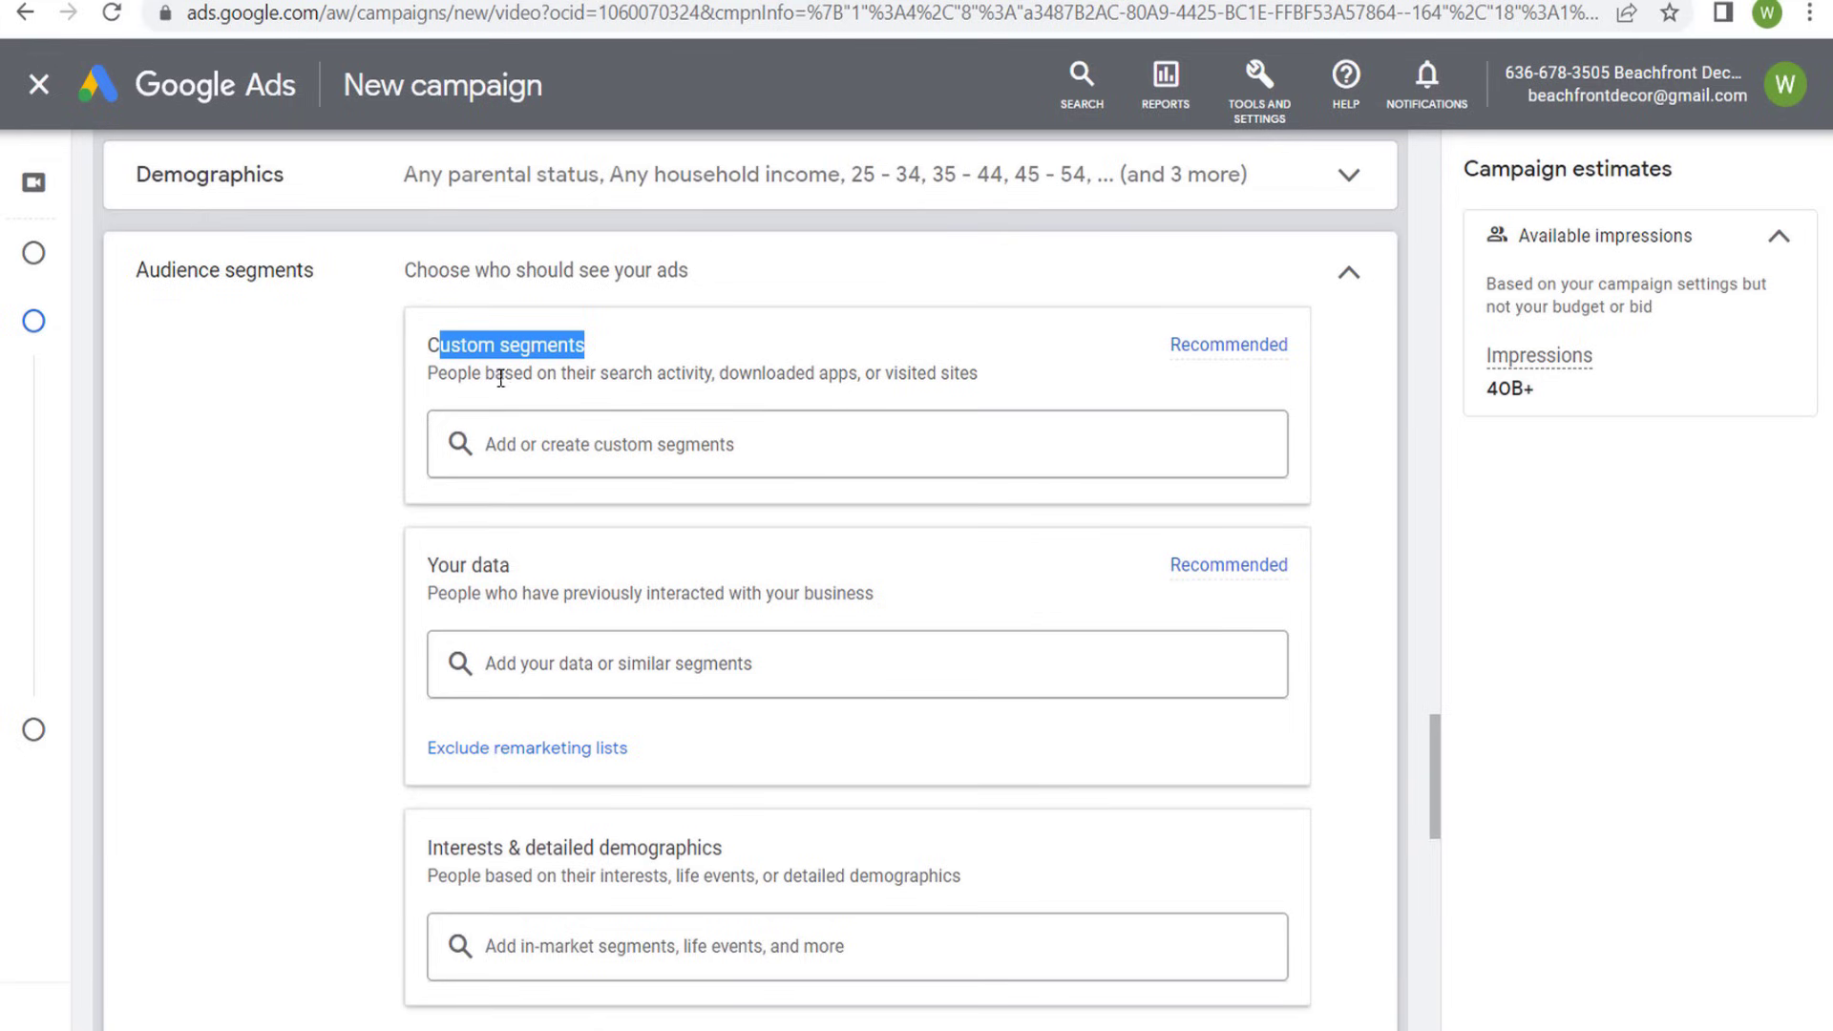
{"action": "left_click_drag", "start_coordinate": [438, 375], "coordinate": [981, 375]}
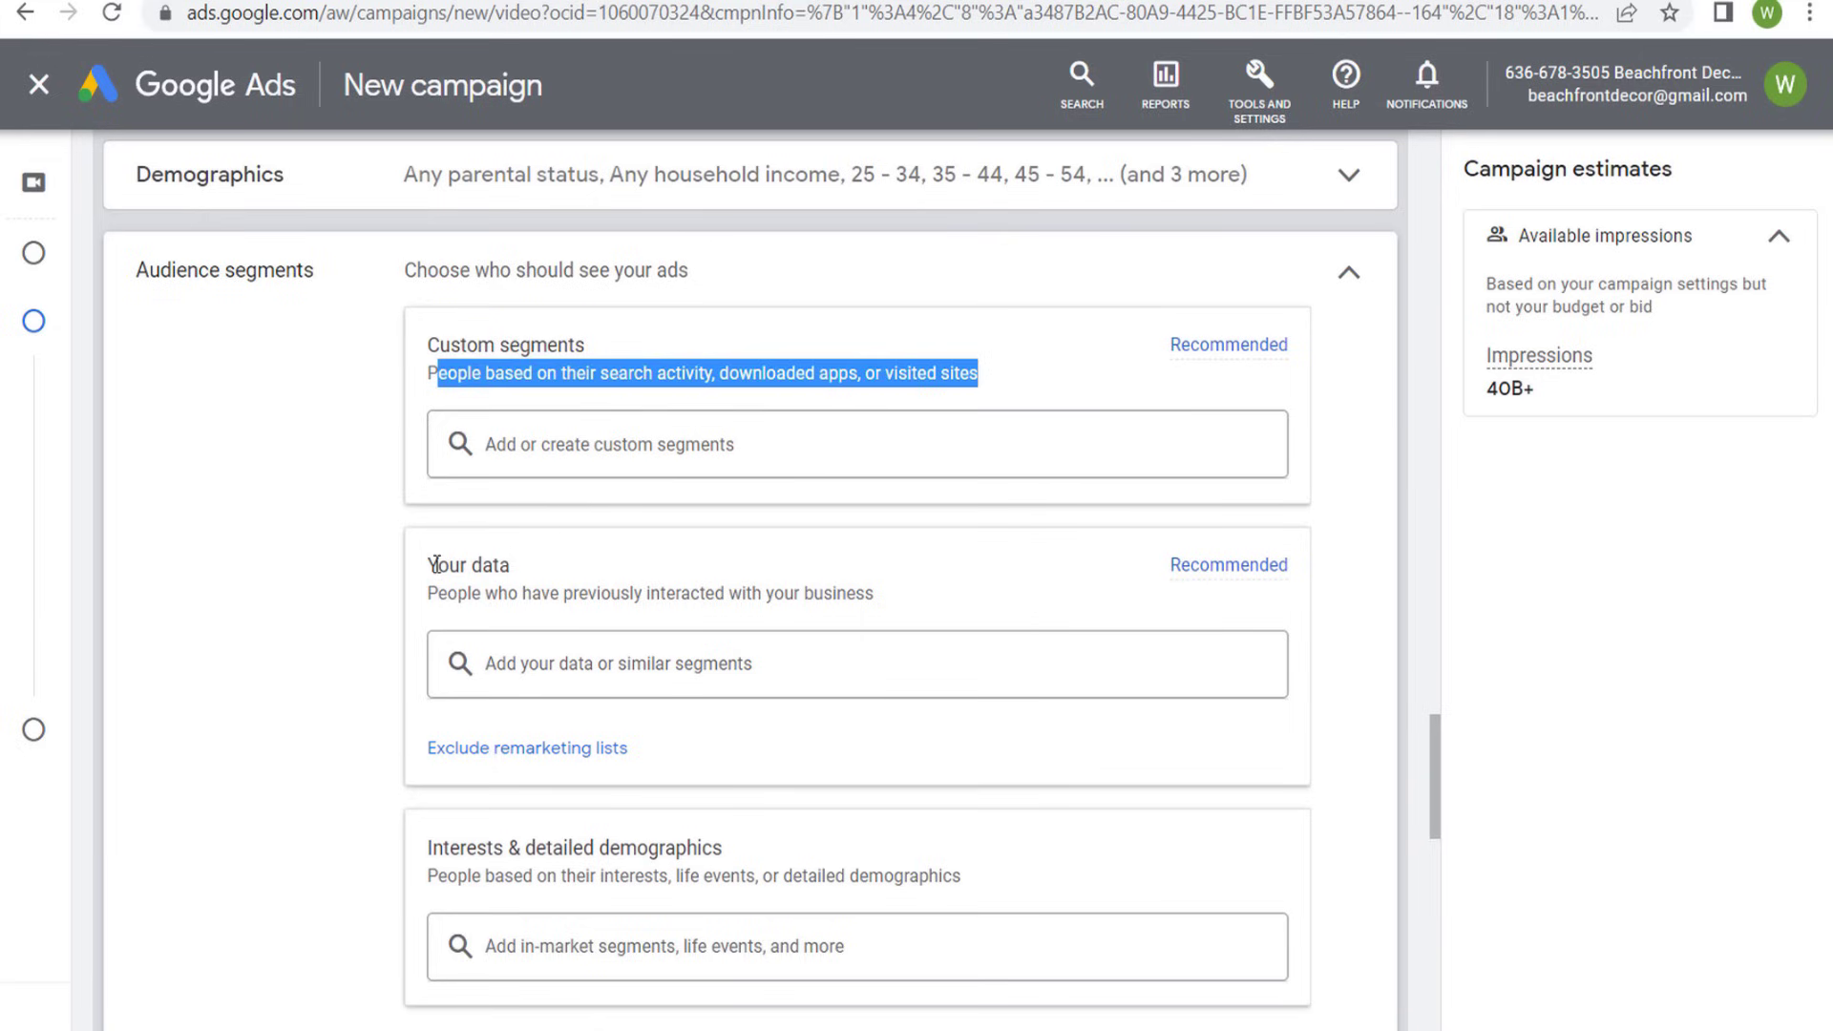
{"action": "left_click_drag", "start_coordinate": [435, 564], "coordinate": [957, 596]}
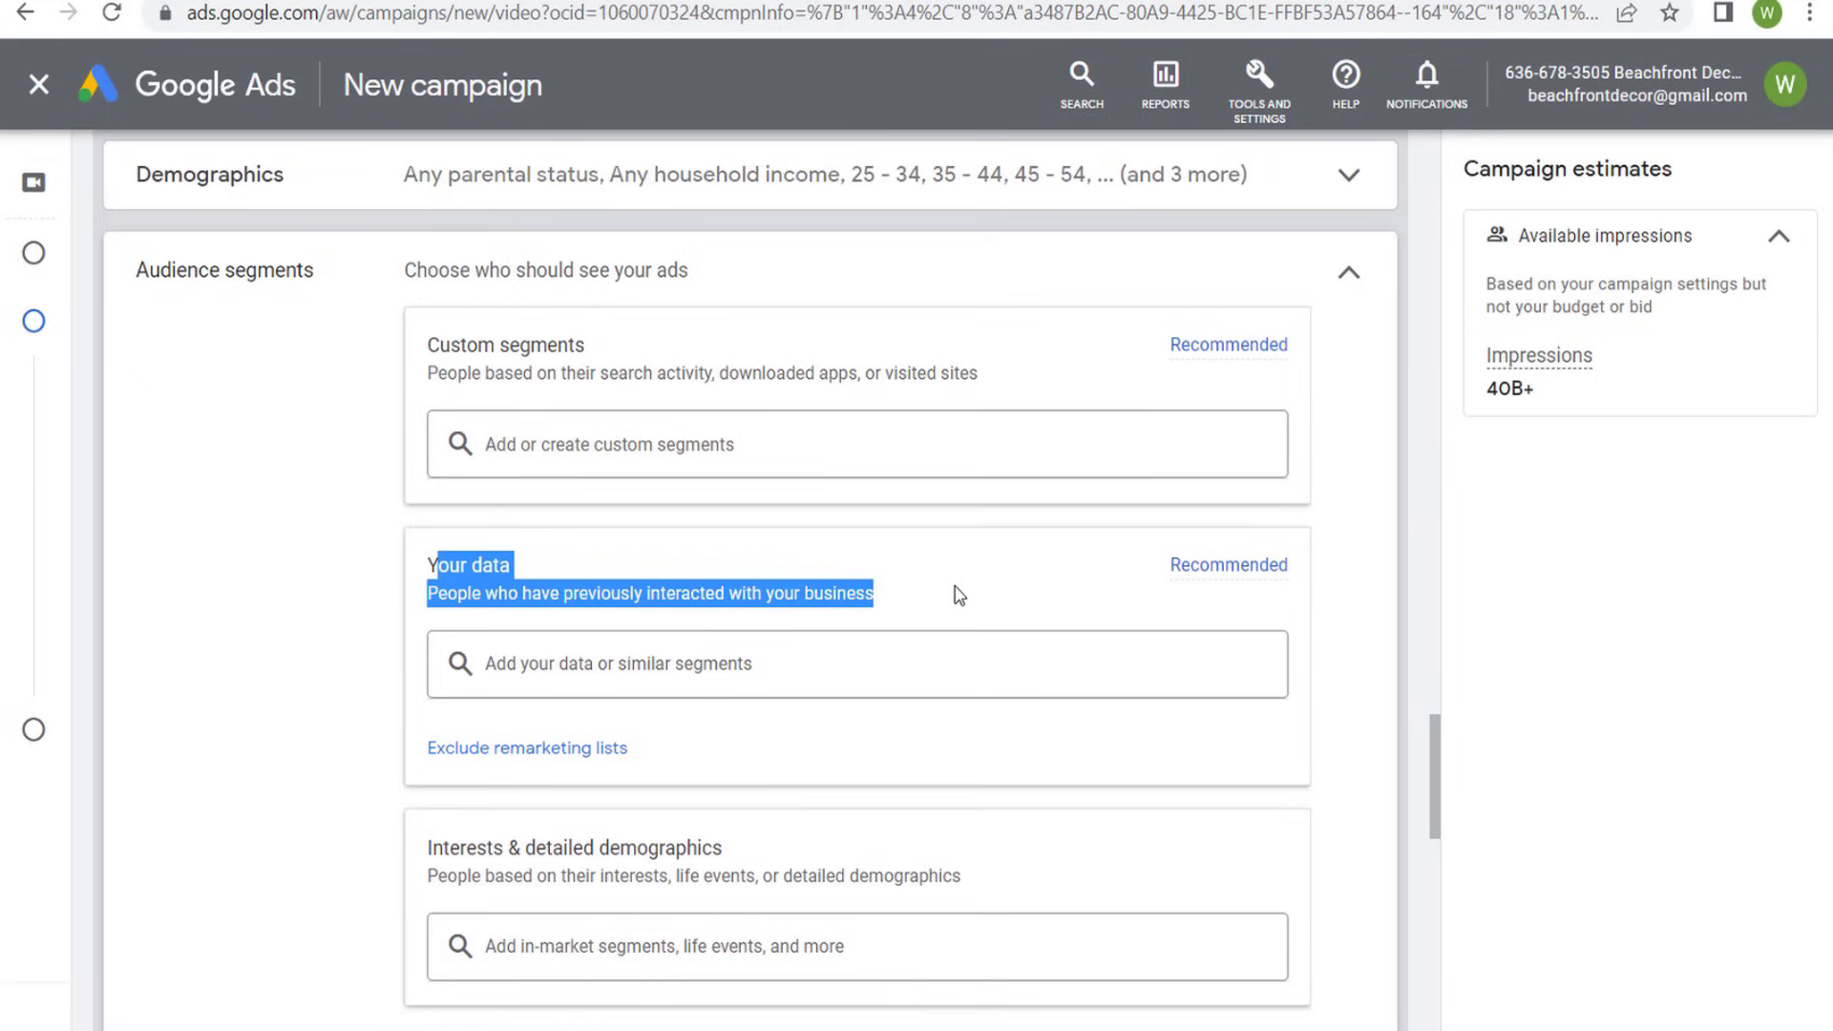
{"action": "left_click", "coordinate": [759, 593]}
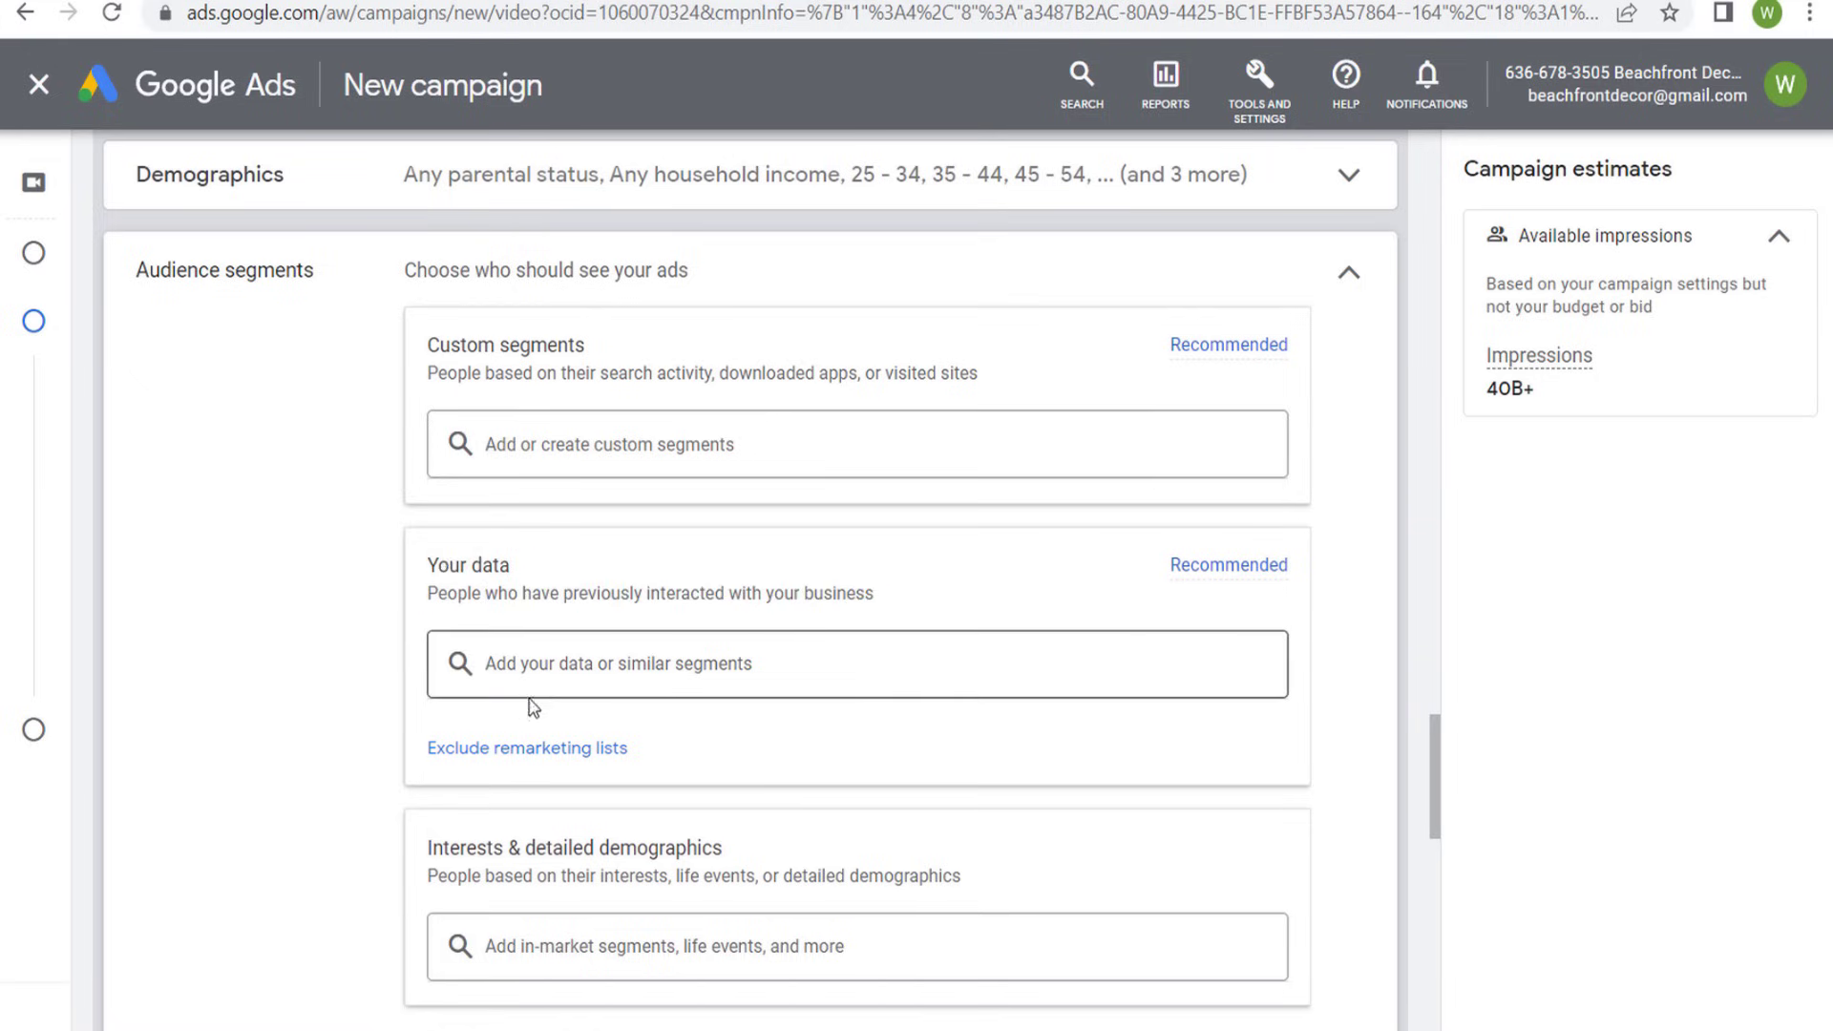
- Browse the Website visitors lists under Your data and examine the details of each list
{"action": "left_click", "coordinate": [592, 661]}
{"action": "left_click", "coordinate": [596, 668]}
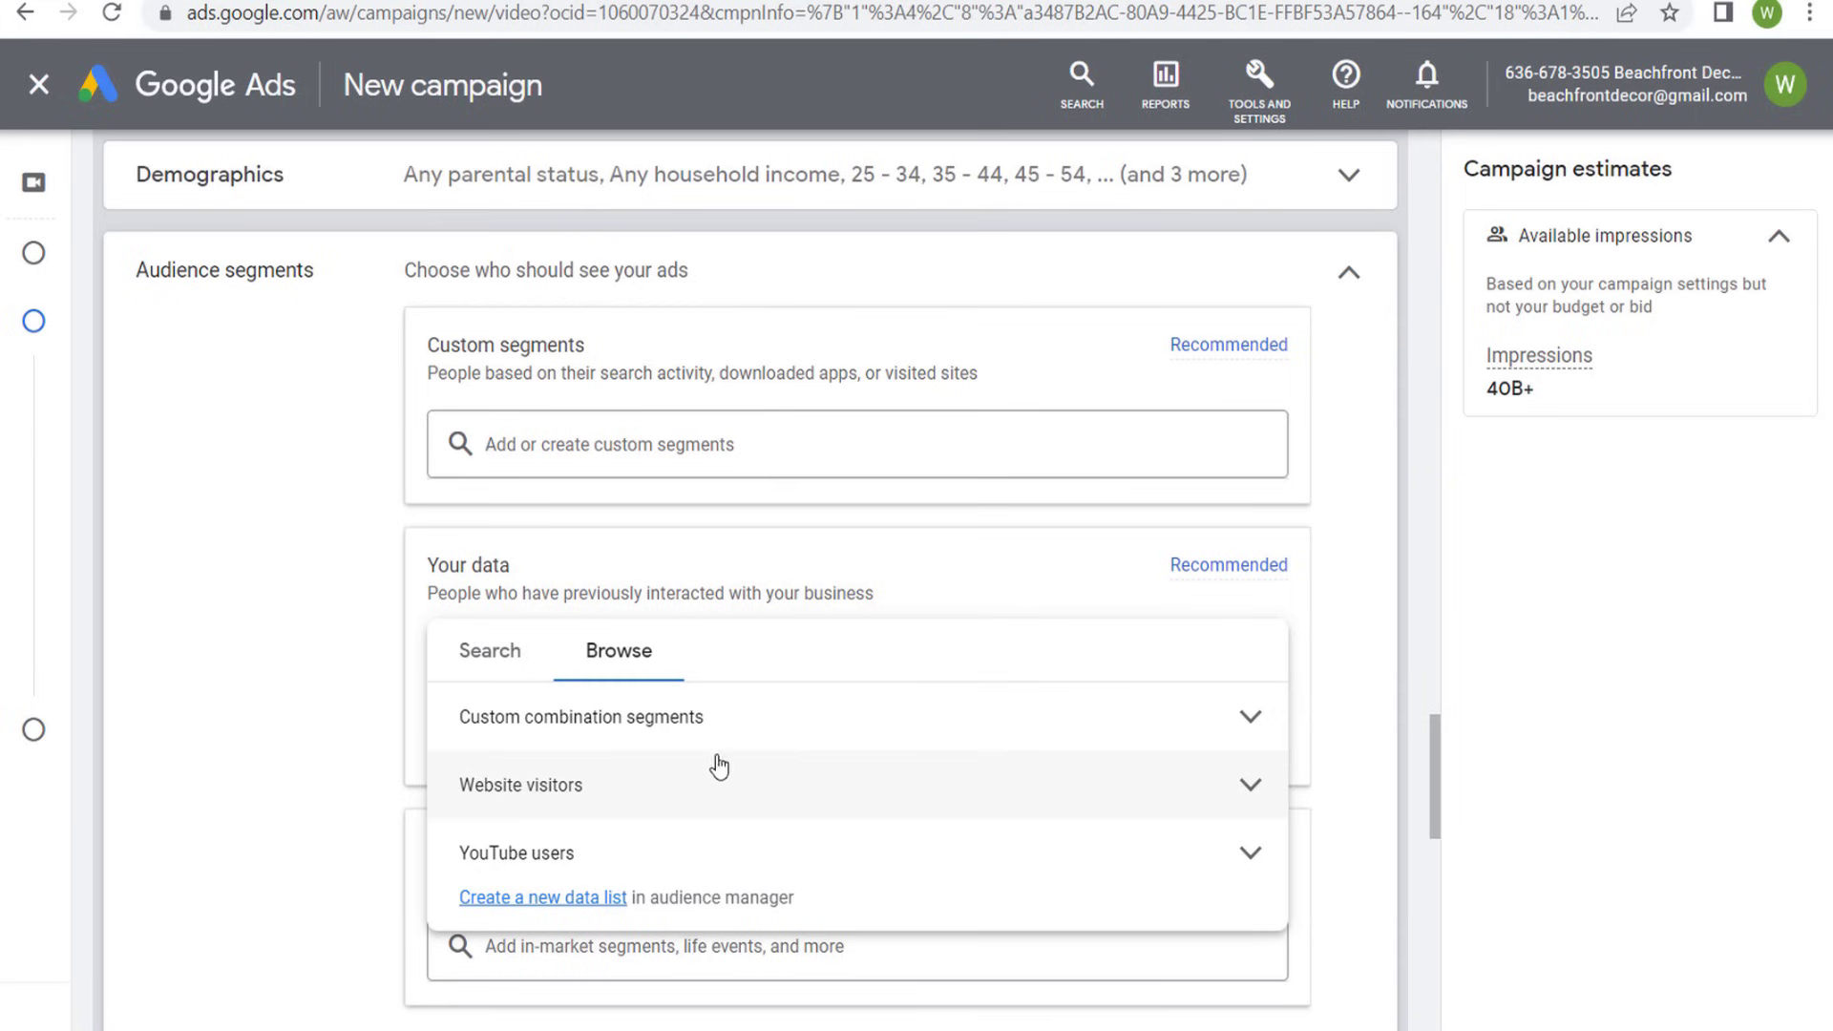
{"action": "left_click", "coordinate": [675, 784]}
{"action": "mouse_move", "coordinate": [790, 854]}
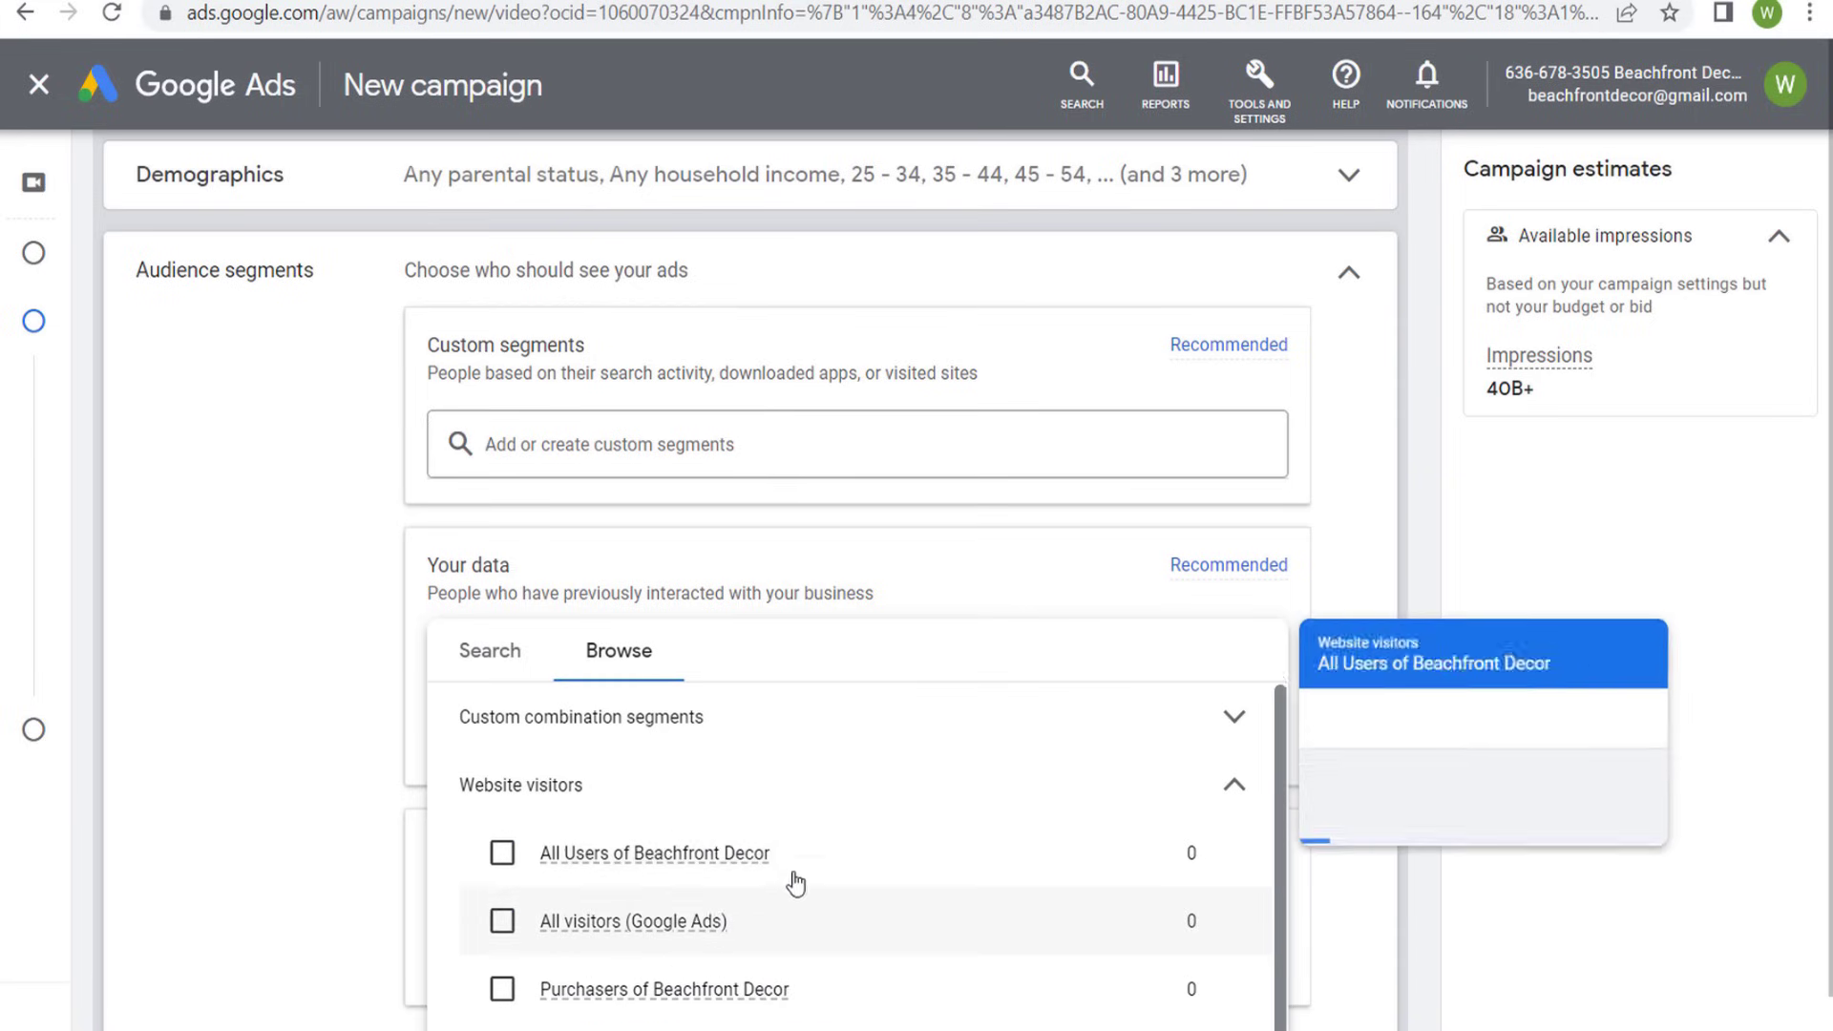
{"action": "scroll", "coordinate": [811, 812], "scroll_direction": "down", "scroll_amount": 1}
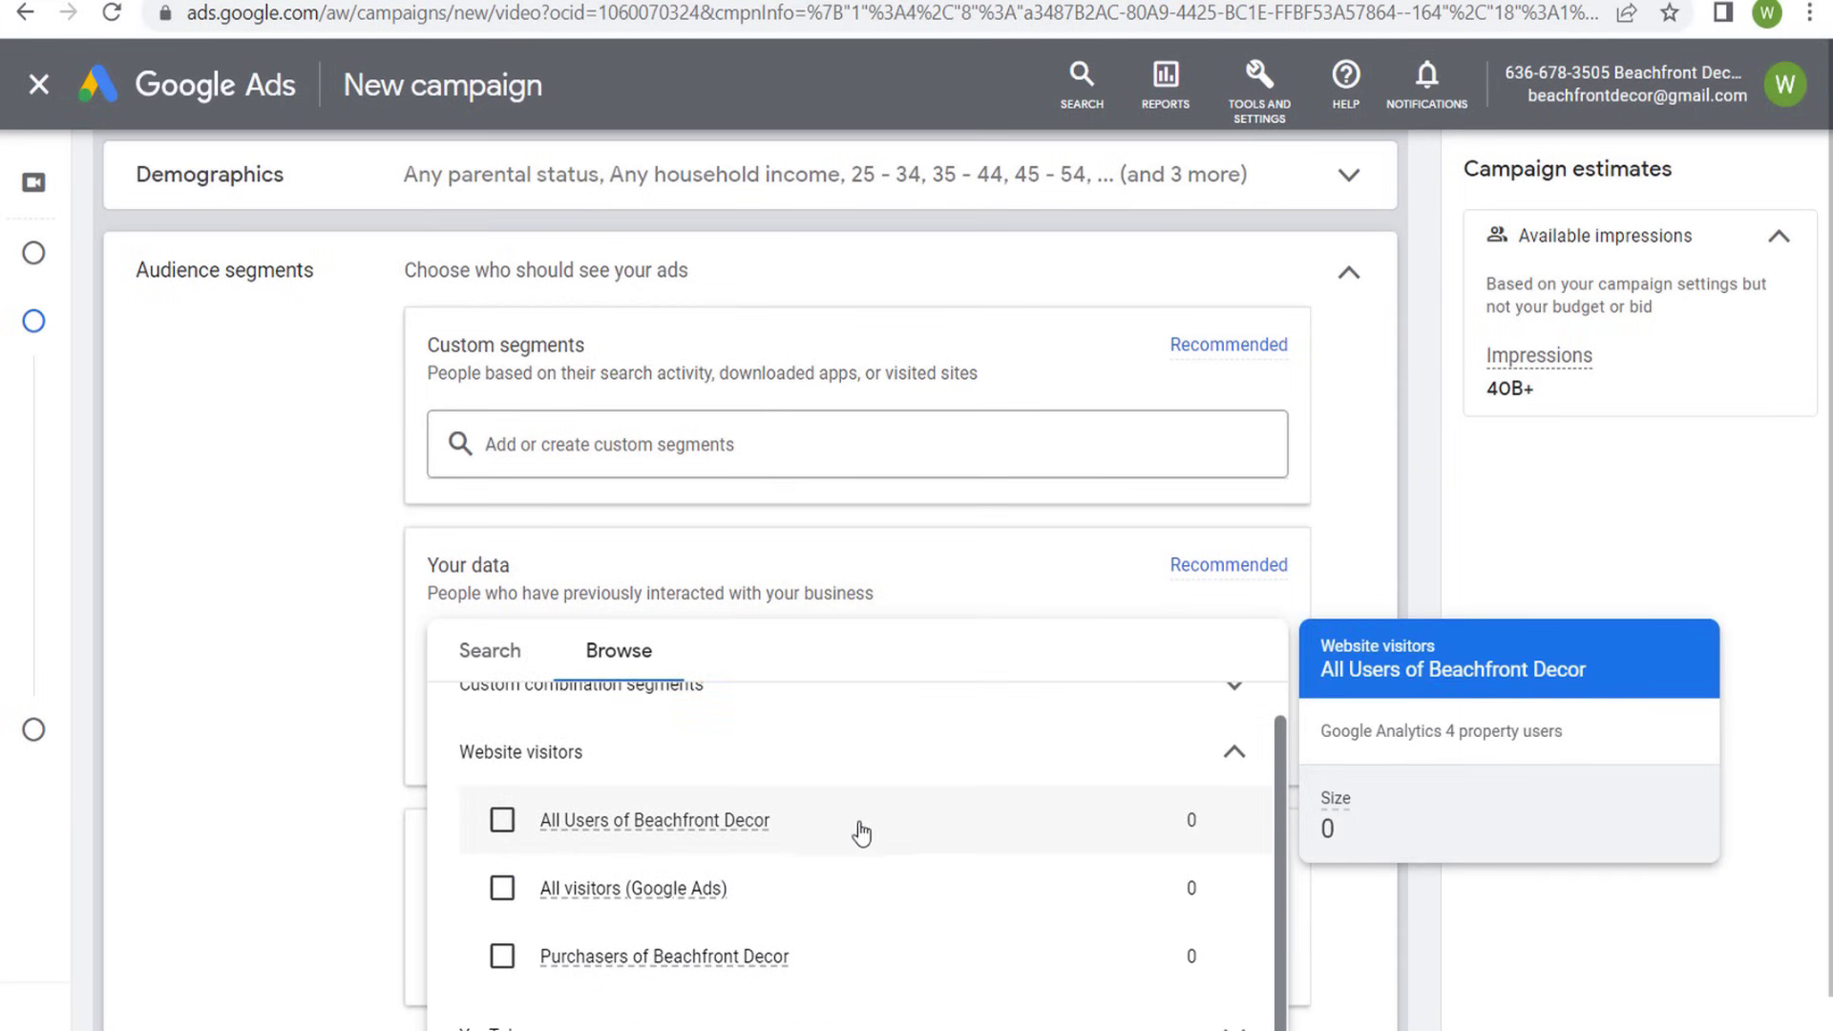
{"action": "mouse_move", "coordinate": [798, 892]}
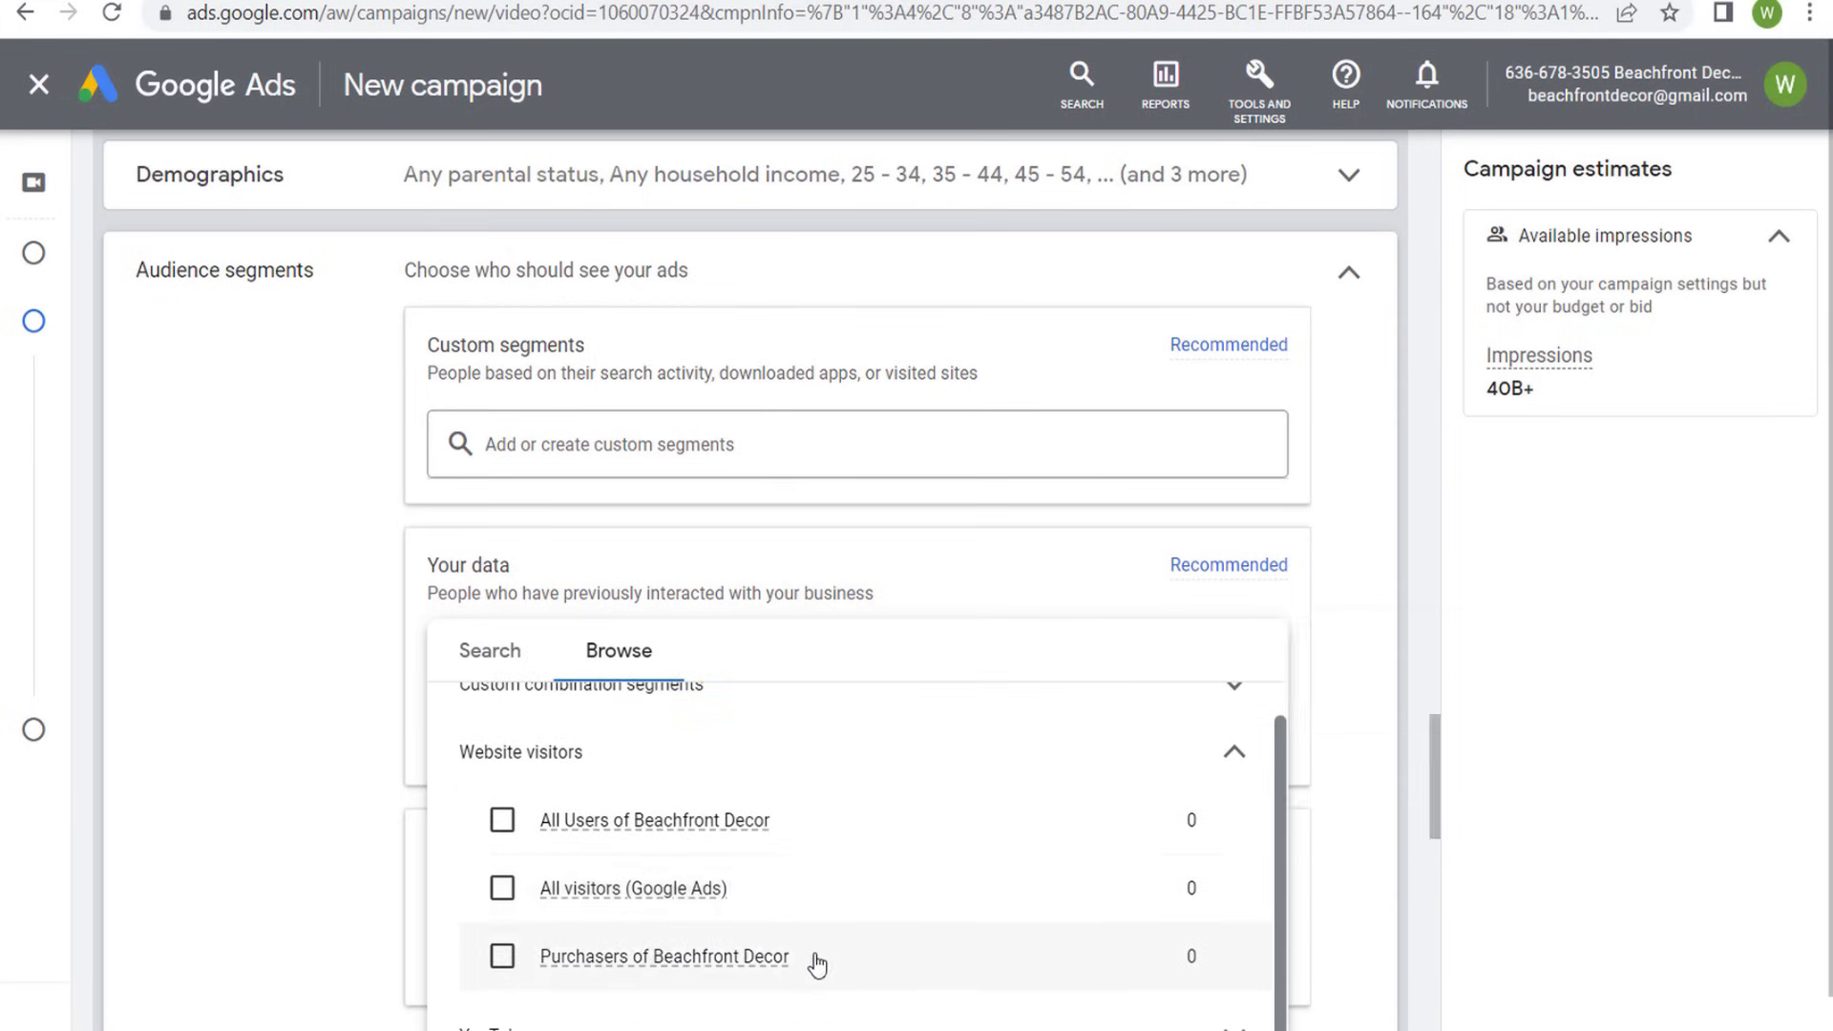
{"action": "mouse_move", "coordinate": [834, 969]}
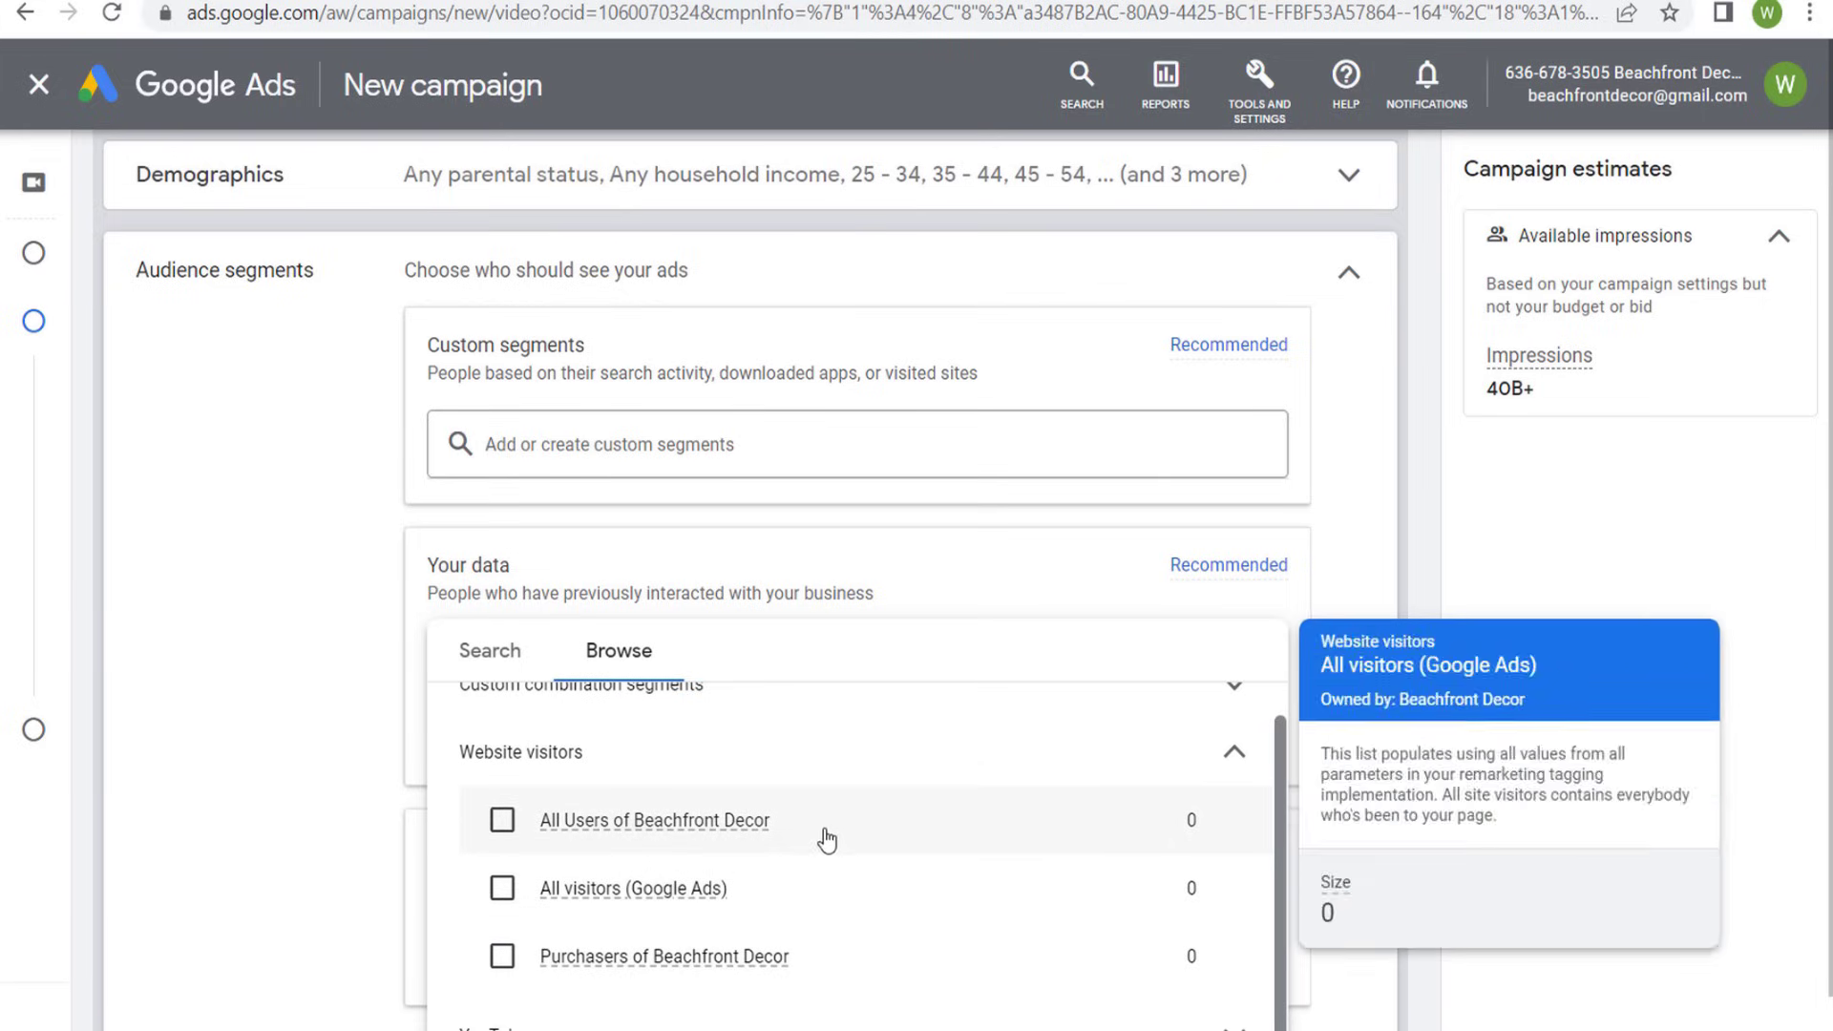
{"action": "mouse_move", "coordinate": [827, 826]}
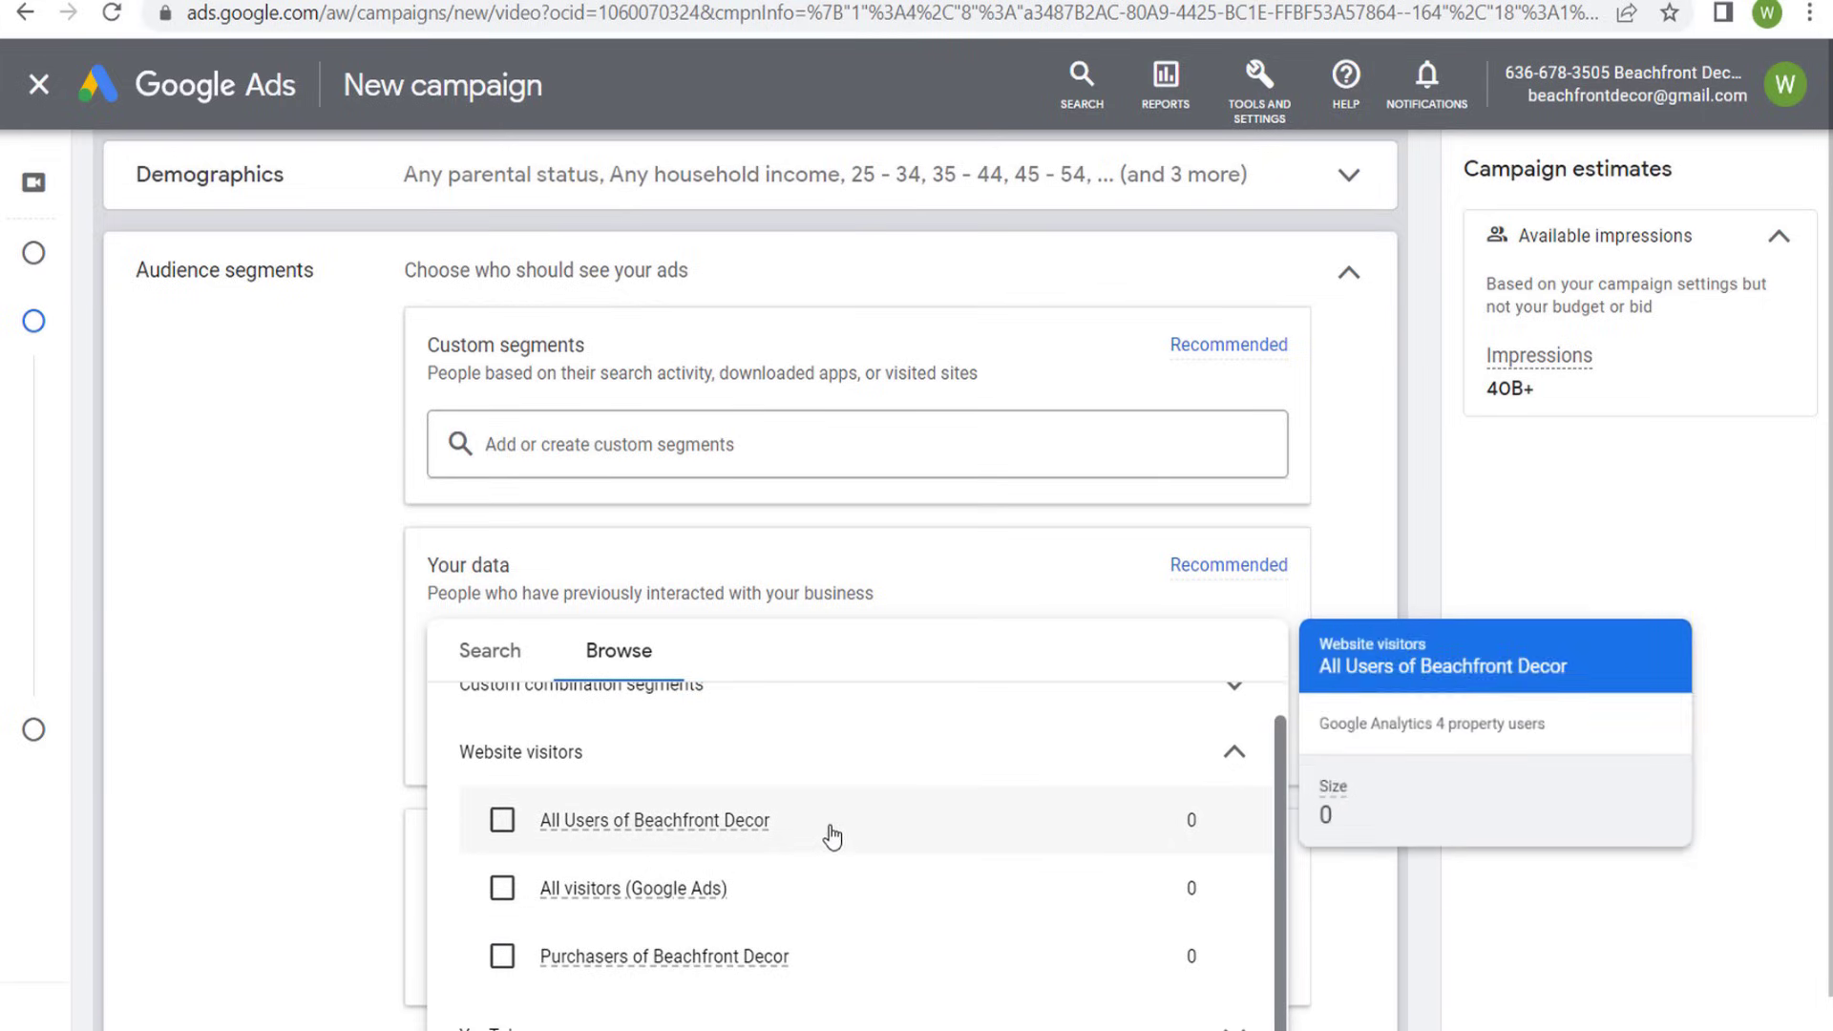
{"action": "left_click", "coordinate": [1183, 764]}
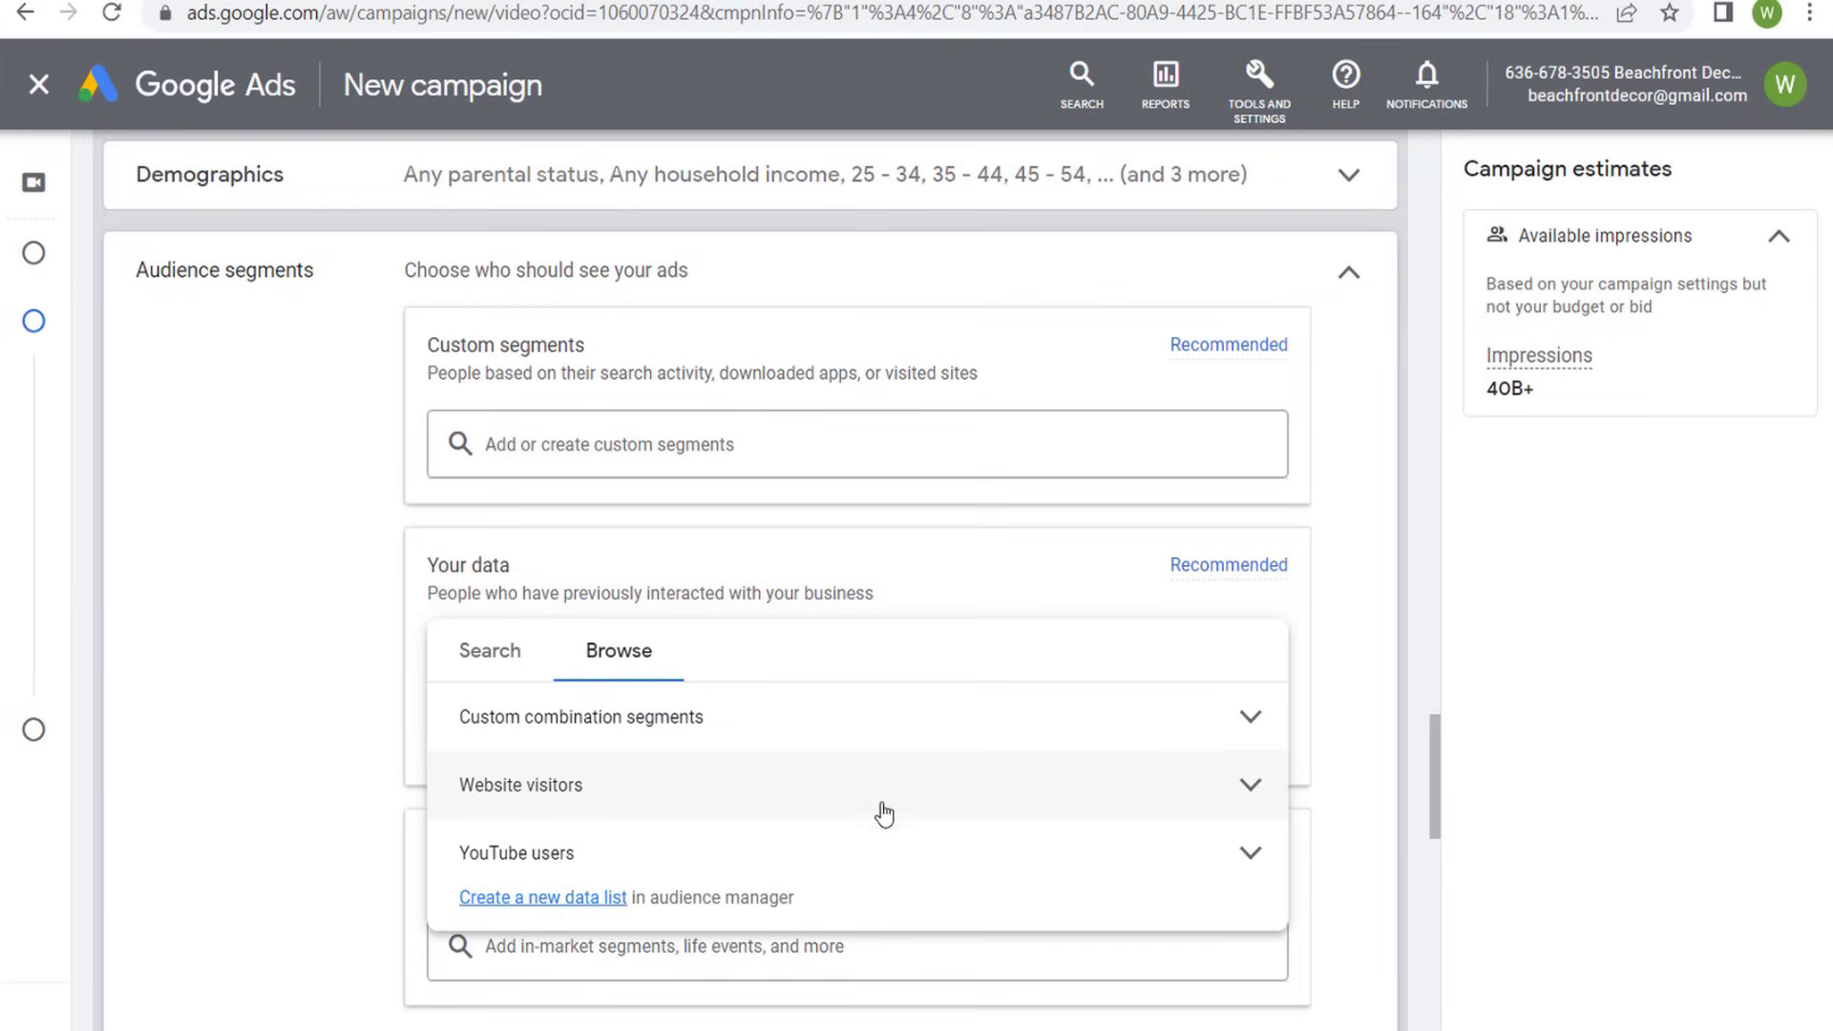
- Examine the YouTube users lists under Your data, and close the list picker without selecting any
{"action": "left_click", "coordinate": [850, 842]}
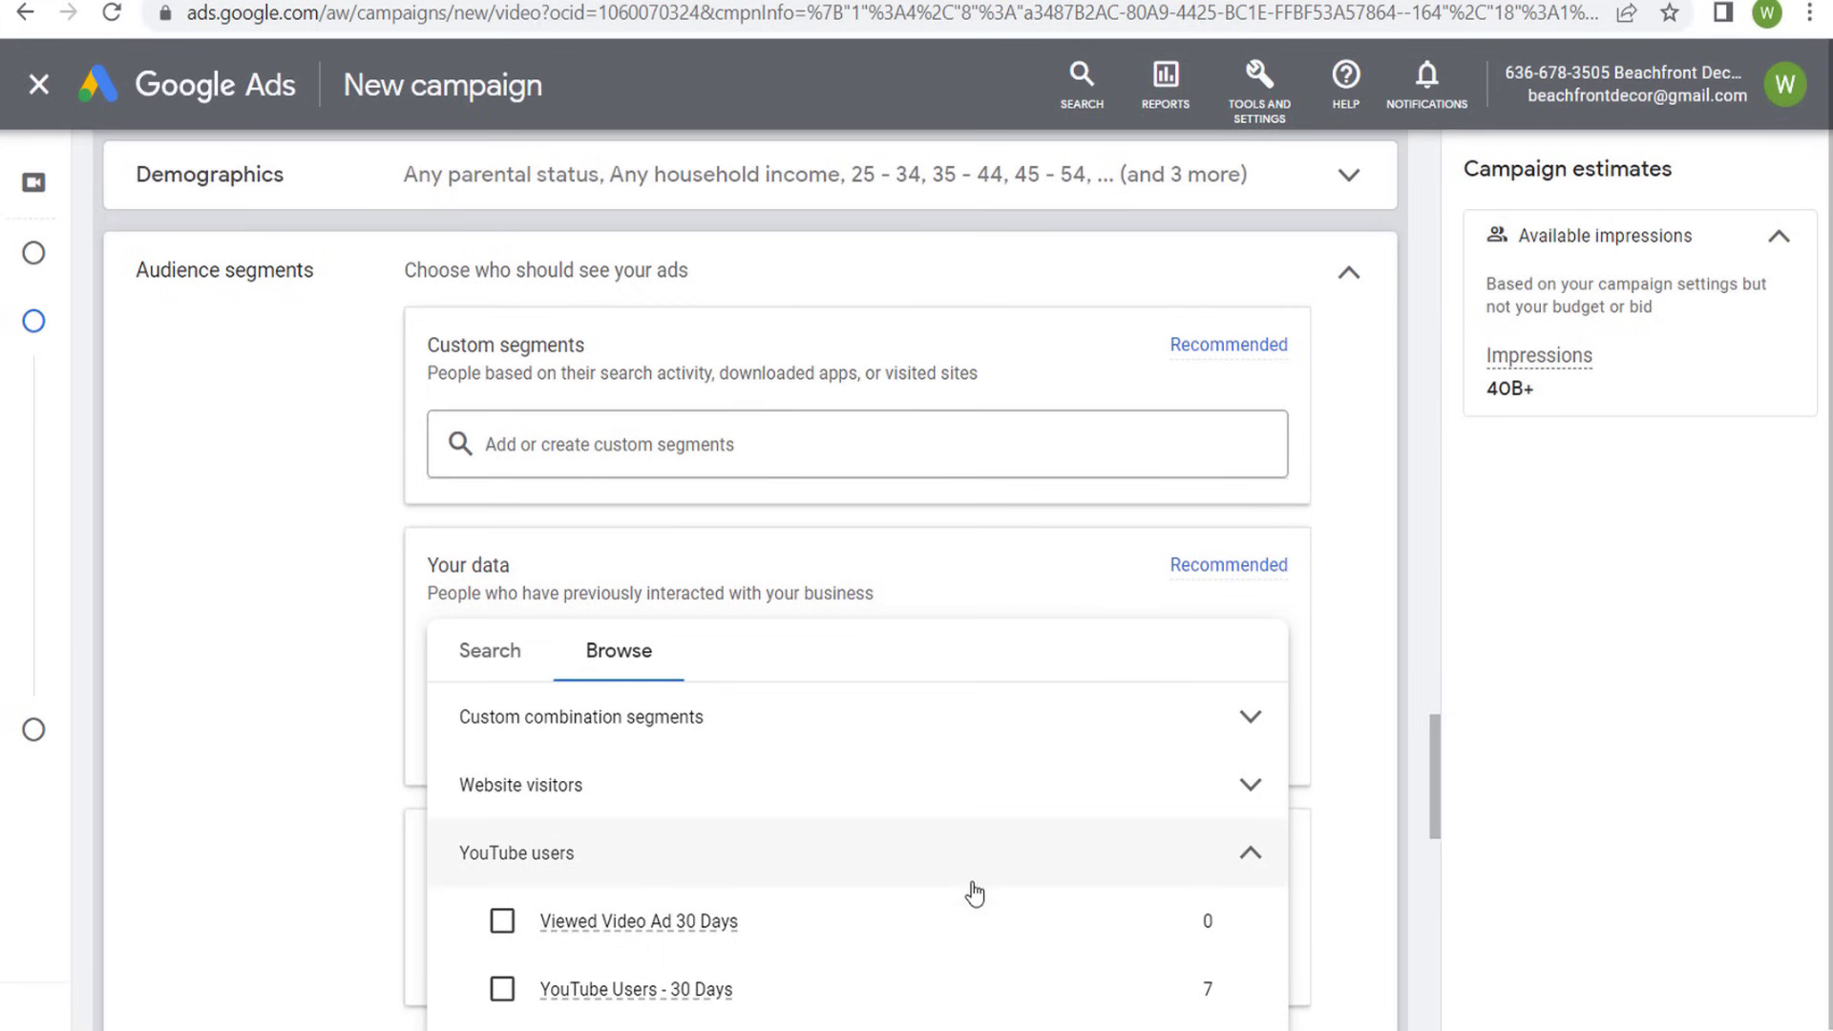
{"action": "mouse_move", "coordinate": [891, 921]}
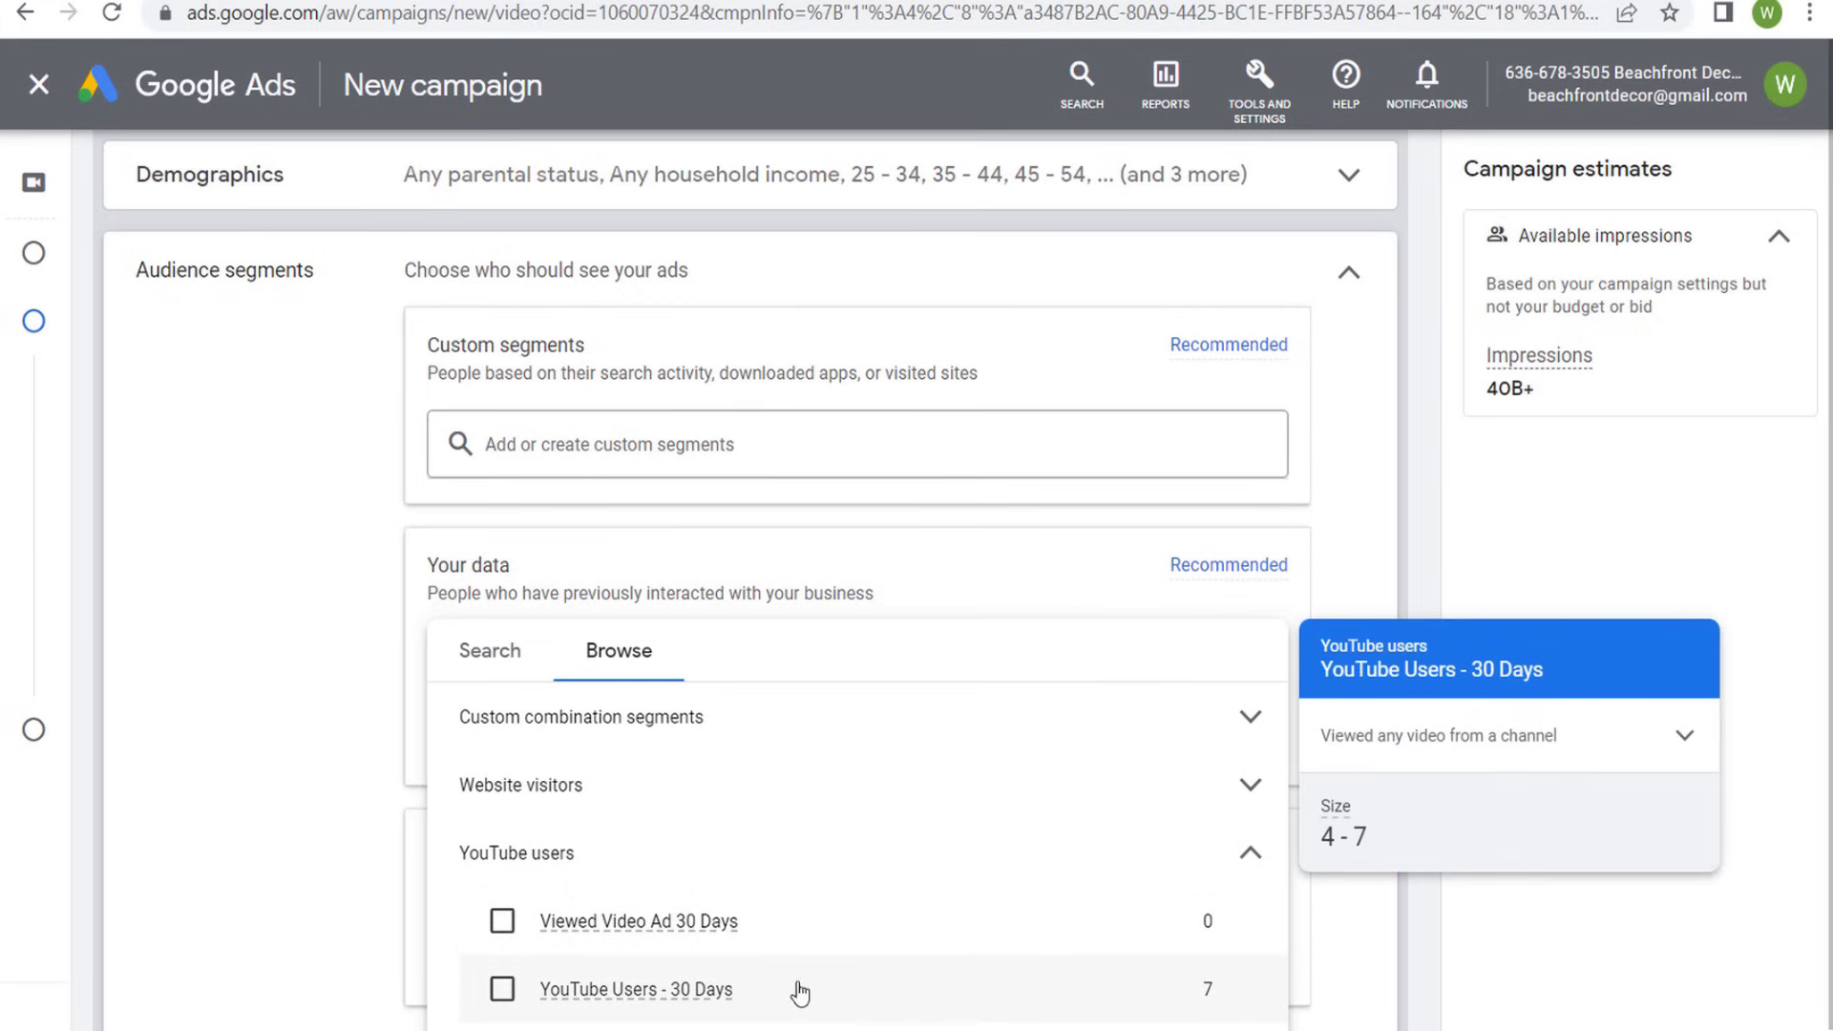
{"action": "left_click", "coordinate": [912, 859]}
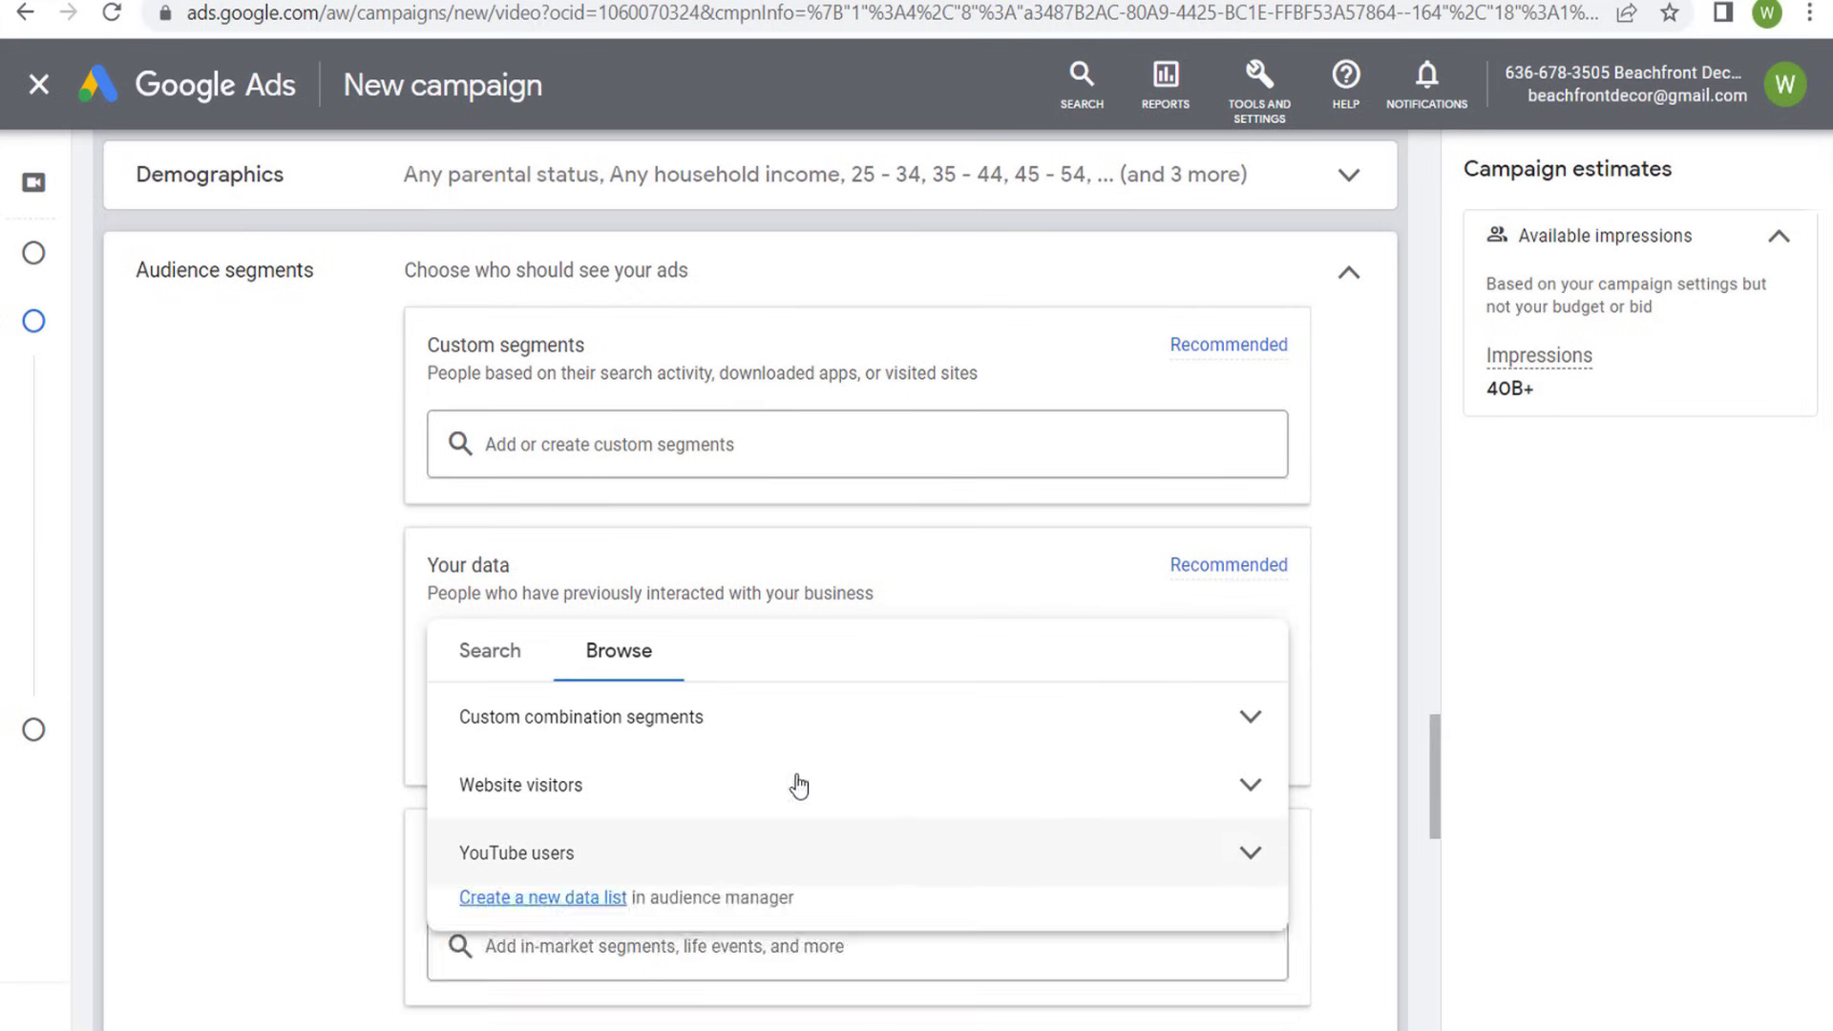
{"action": "left_click", "coordinate": [304, 657]}
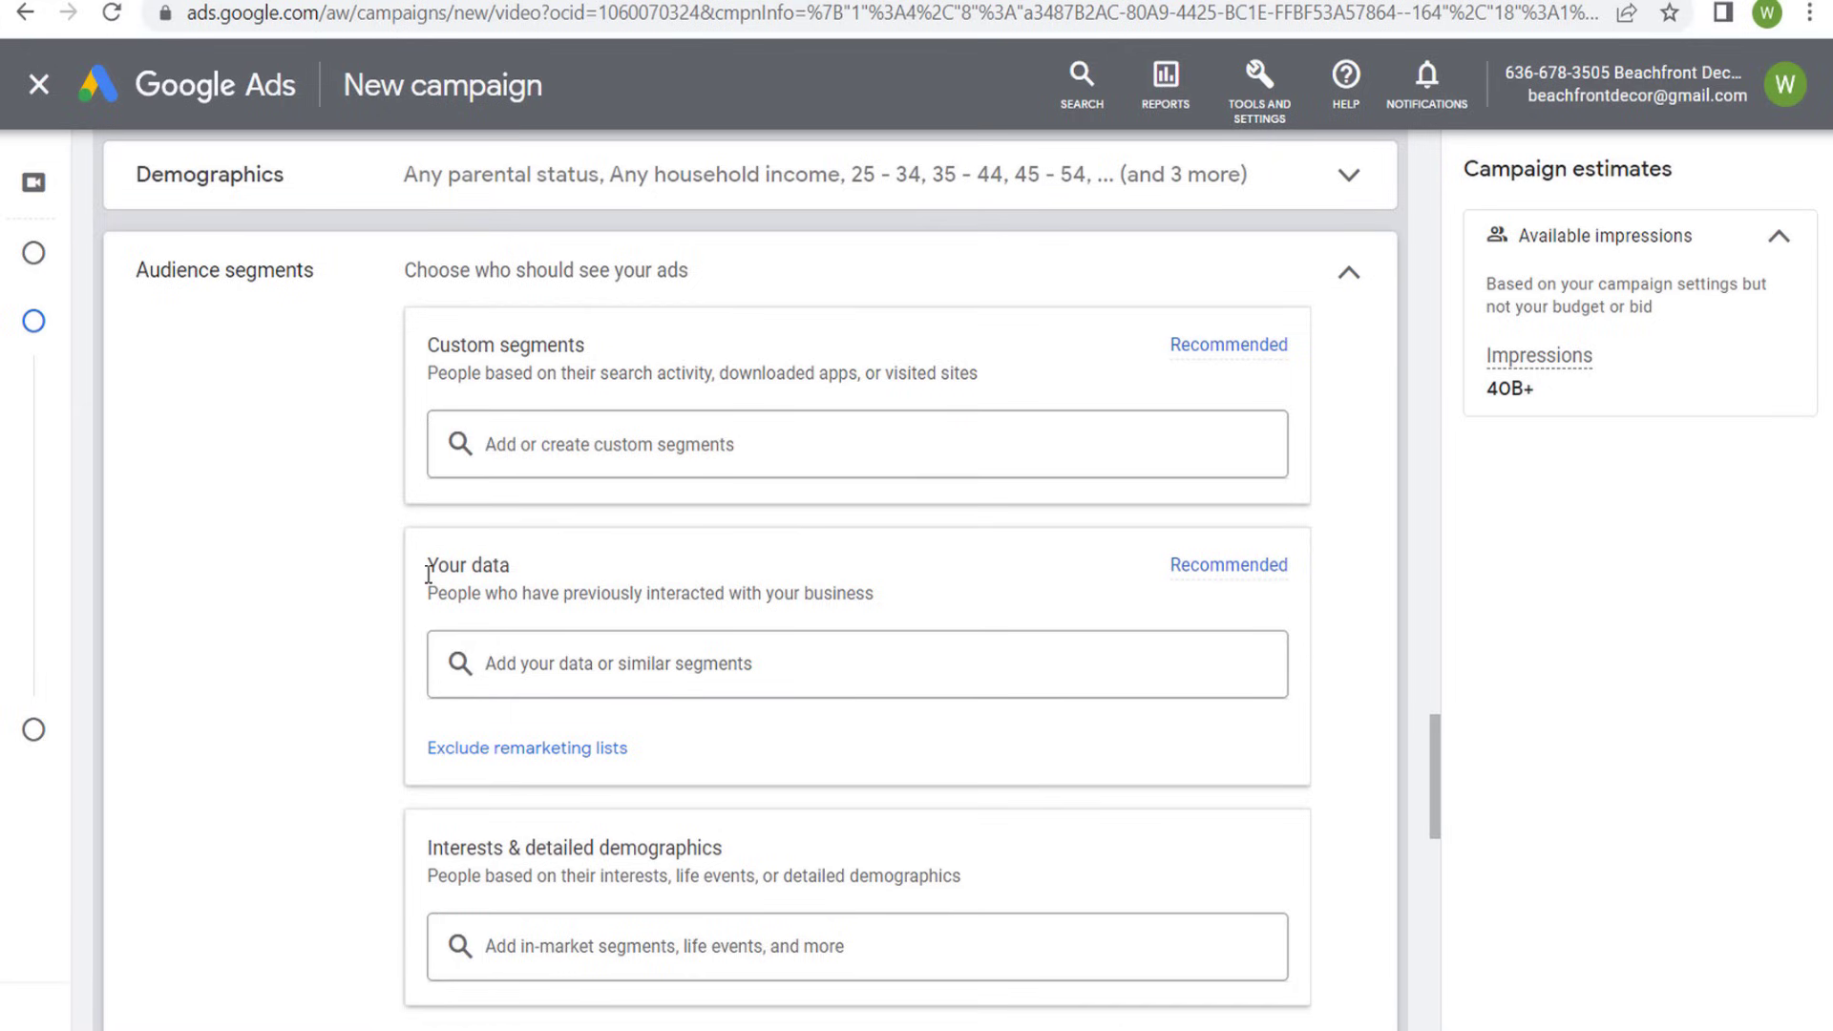
{"action": "left_click_drag", "start_coordinate": [429, 573], "coordinate": [569, 580]}
{"action": "left_click", "coordinate": [616, 577]}
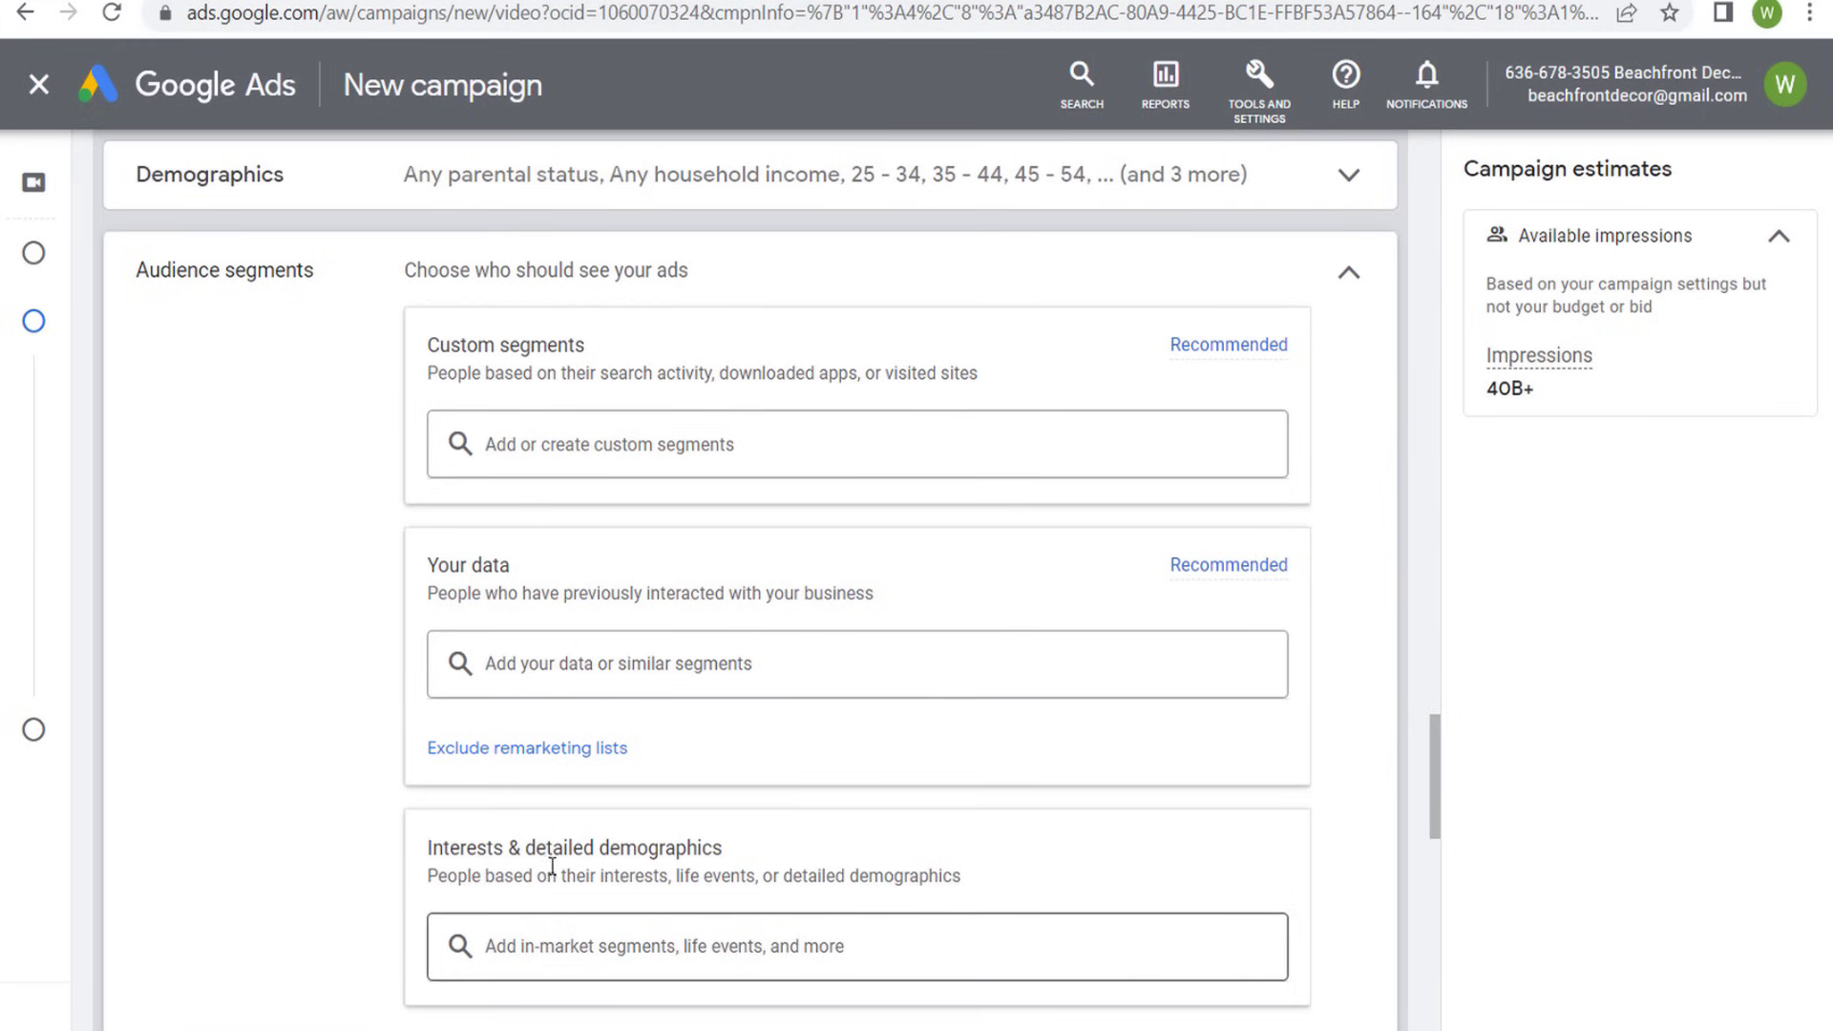
- Read how Optimized targeting reaches people beyond the selected audience and which information it uses to find them
{"action": "scroll", "coordinate": [315, 483], "scroll_direction": "down", "scroll_amount": 4}
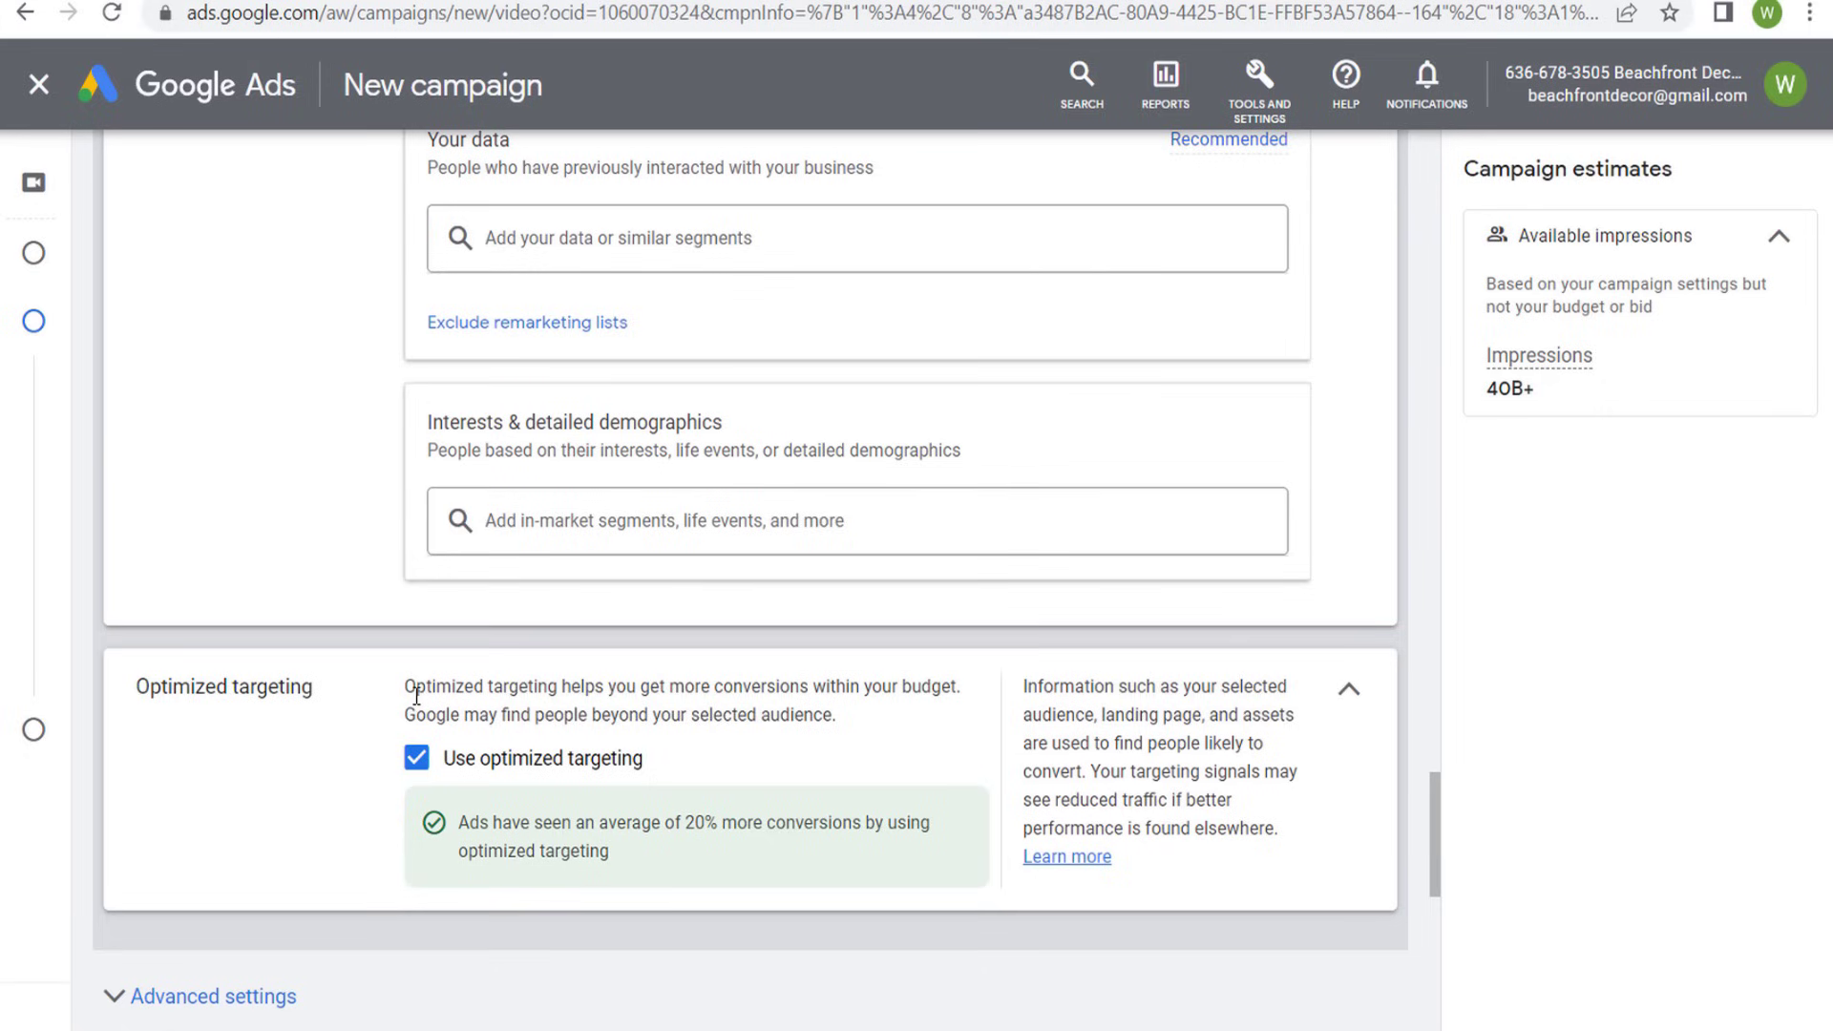
{"action": "left_click_drag", "start_coordinate": [411, 687], "coordinate": [718, 686]}
{"action": "left_click", "coordinate": [750, 680]}
{"action": "left_click_drag", "start_coordinate": [831, 706], "coordinate": [695, 707]}
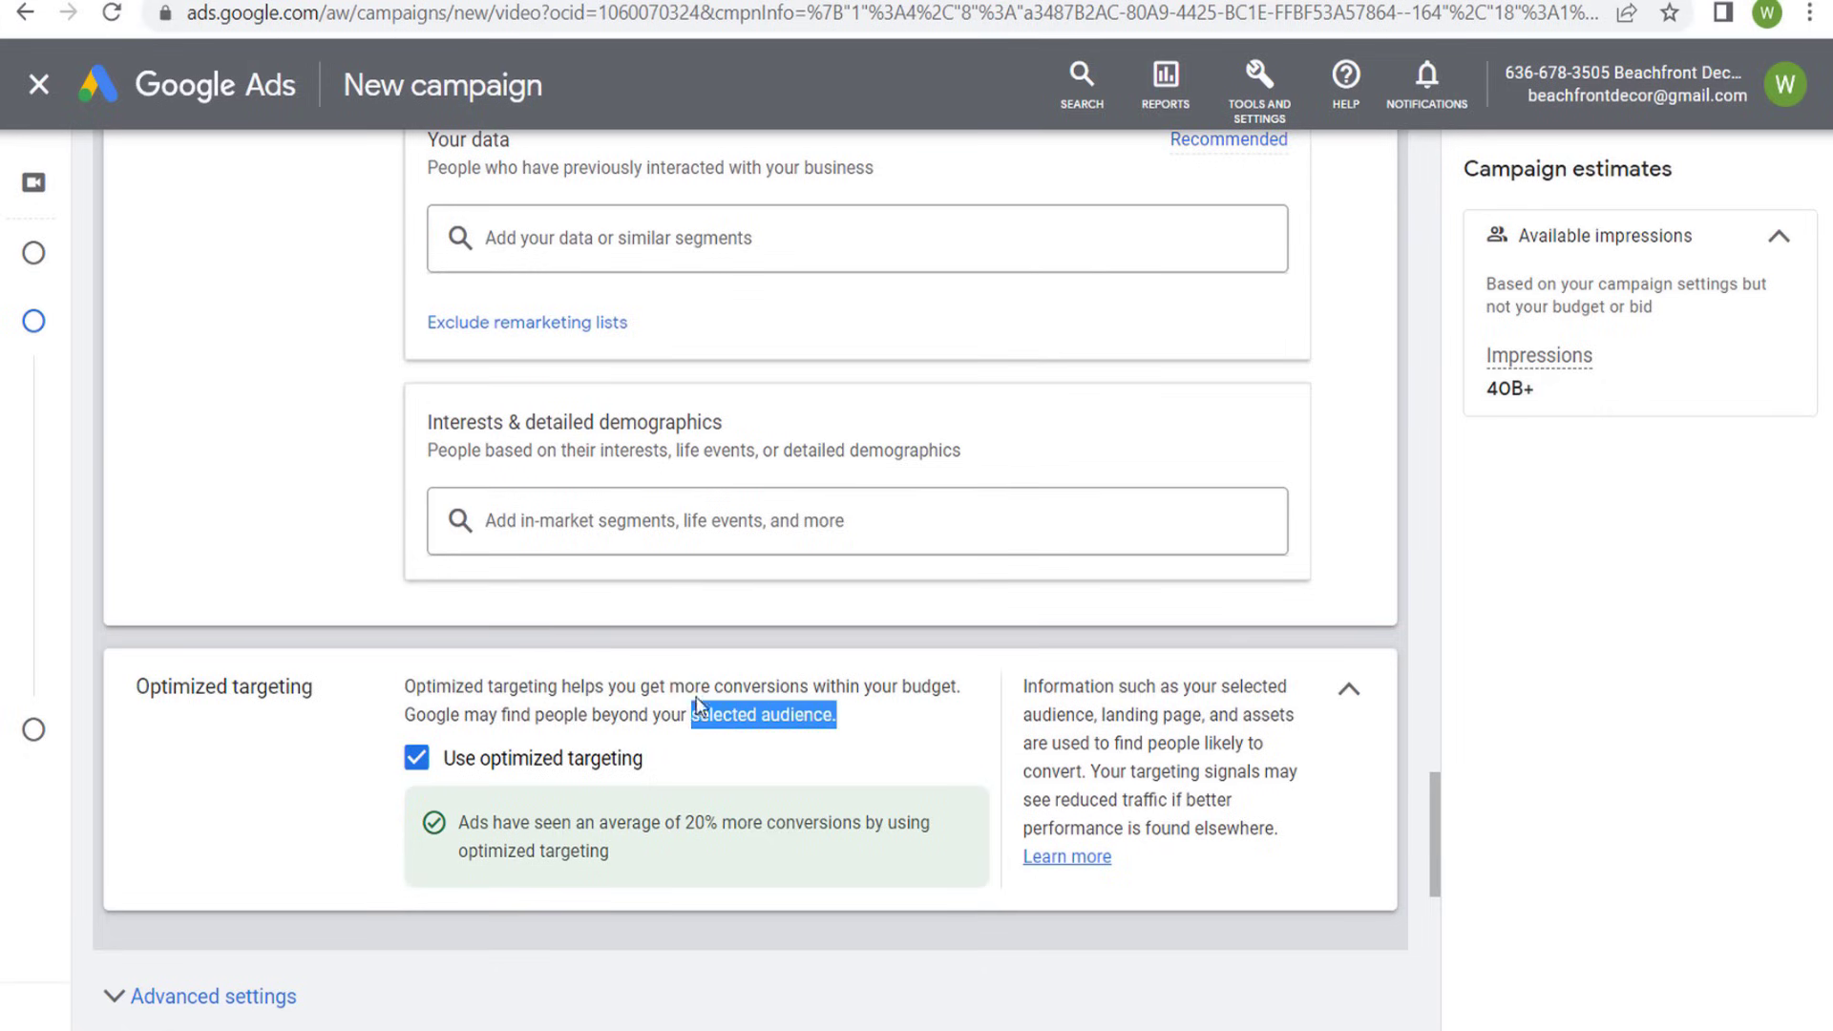
{"action": "left_click", "coordinate": [739, 692]}
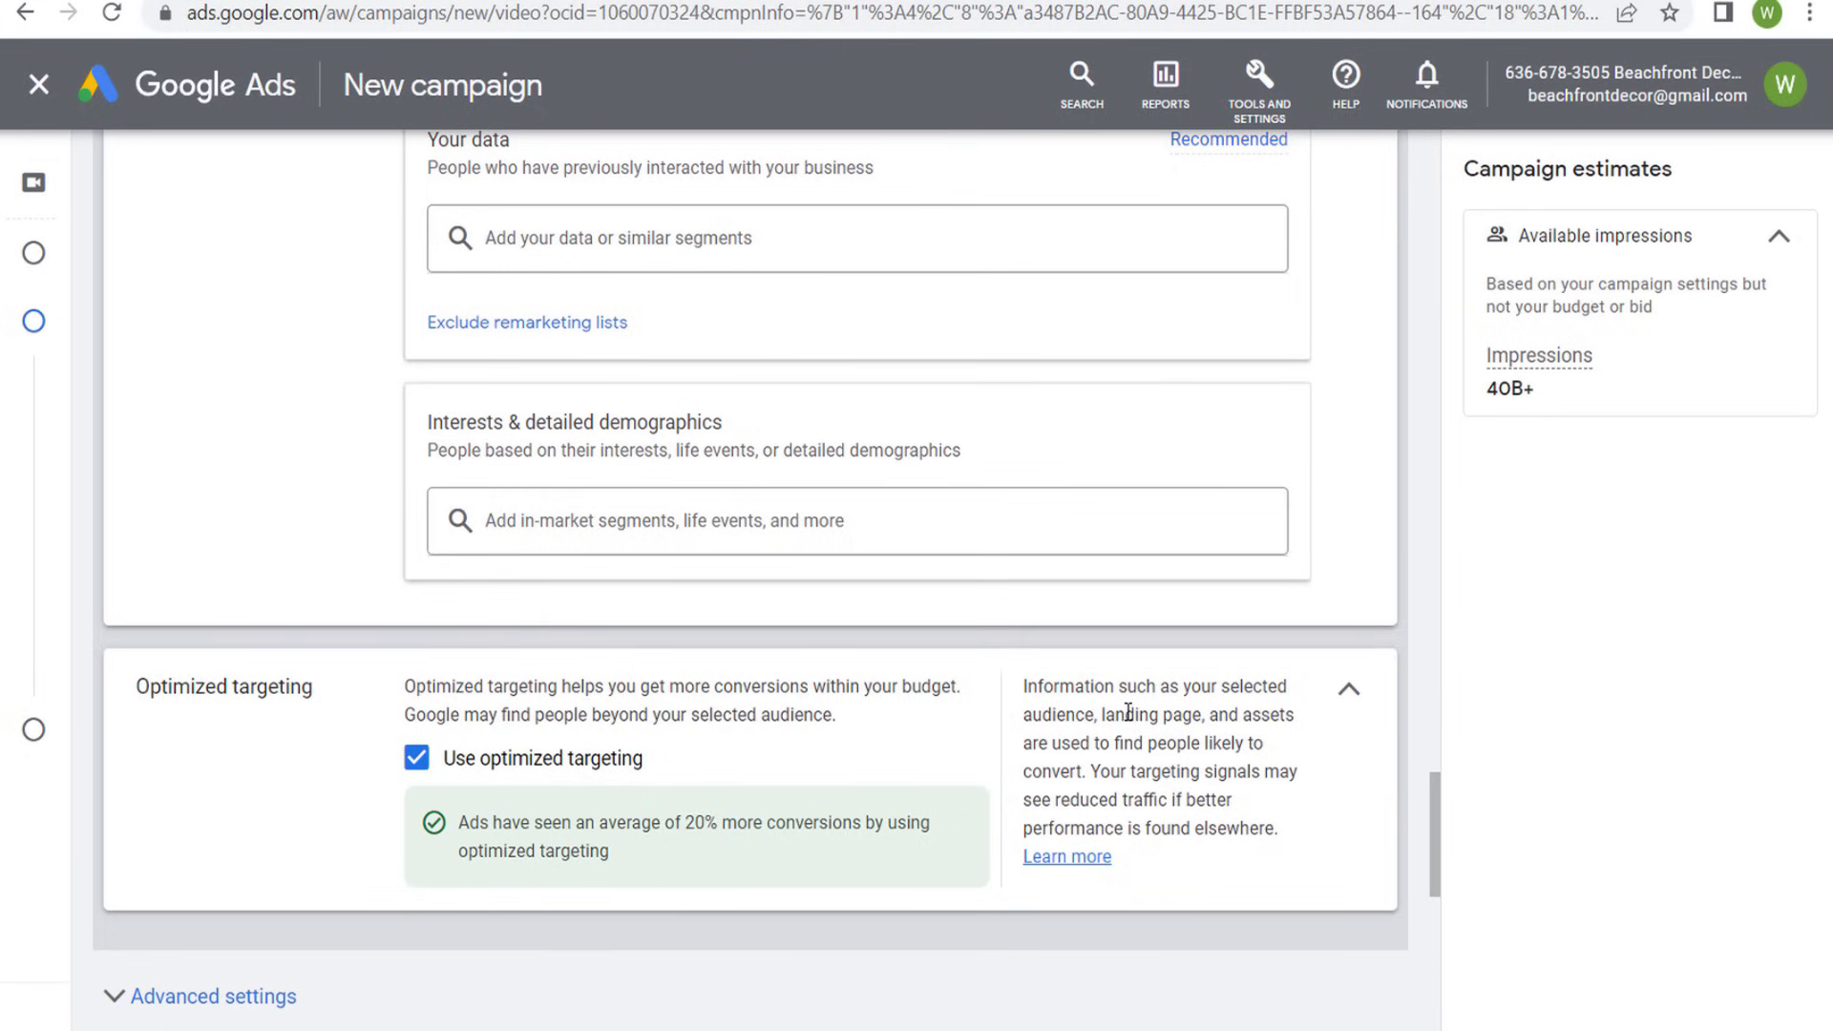
{"action": "left_click_drag", "start_coordinate": [1108, 714], "coordinate": [1290, 717]}
{"action": "left_click", "coordinate": [1156, 775]}
- Revisit the Your data segment categories and the Website visitors lists, leaving all of them unselected
{"action": "scroll", "coordinate": [286, 444], "scroll_direction": "up", "scroll_amount": 2}
{"action": "scroll", "coordinate": [299, 404], "scroll_direction": "up", "scroll_amount": 2}
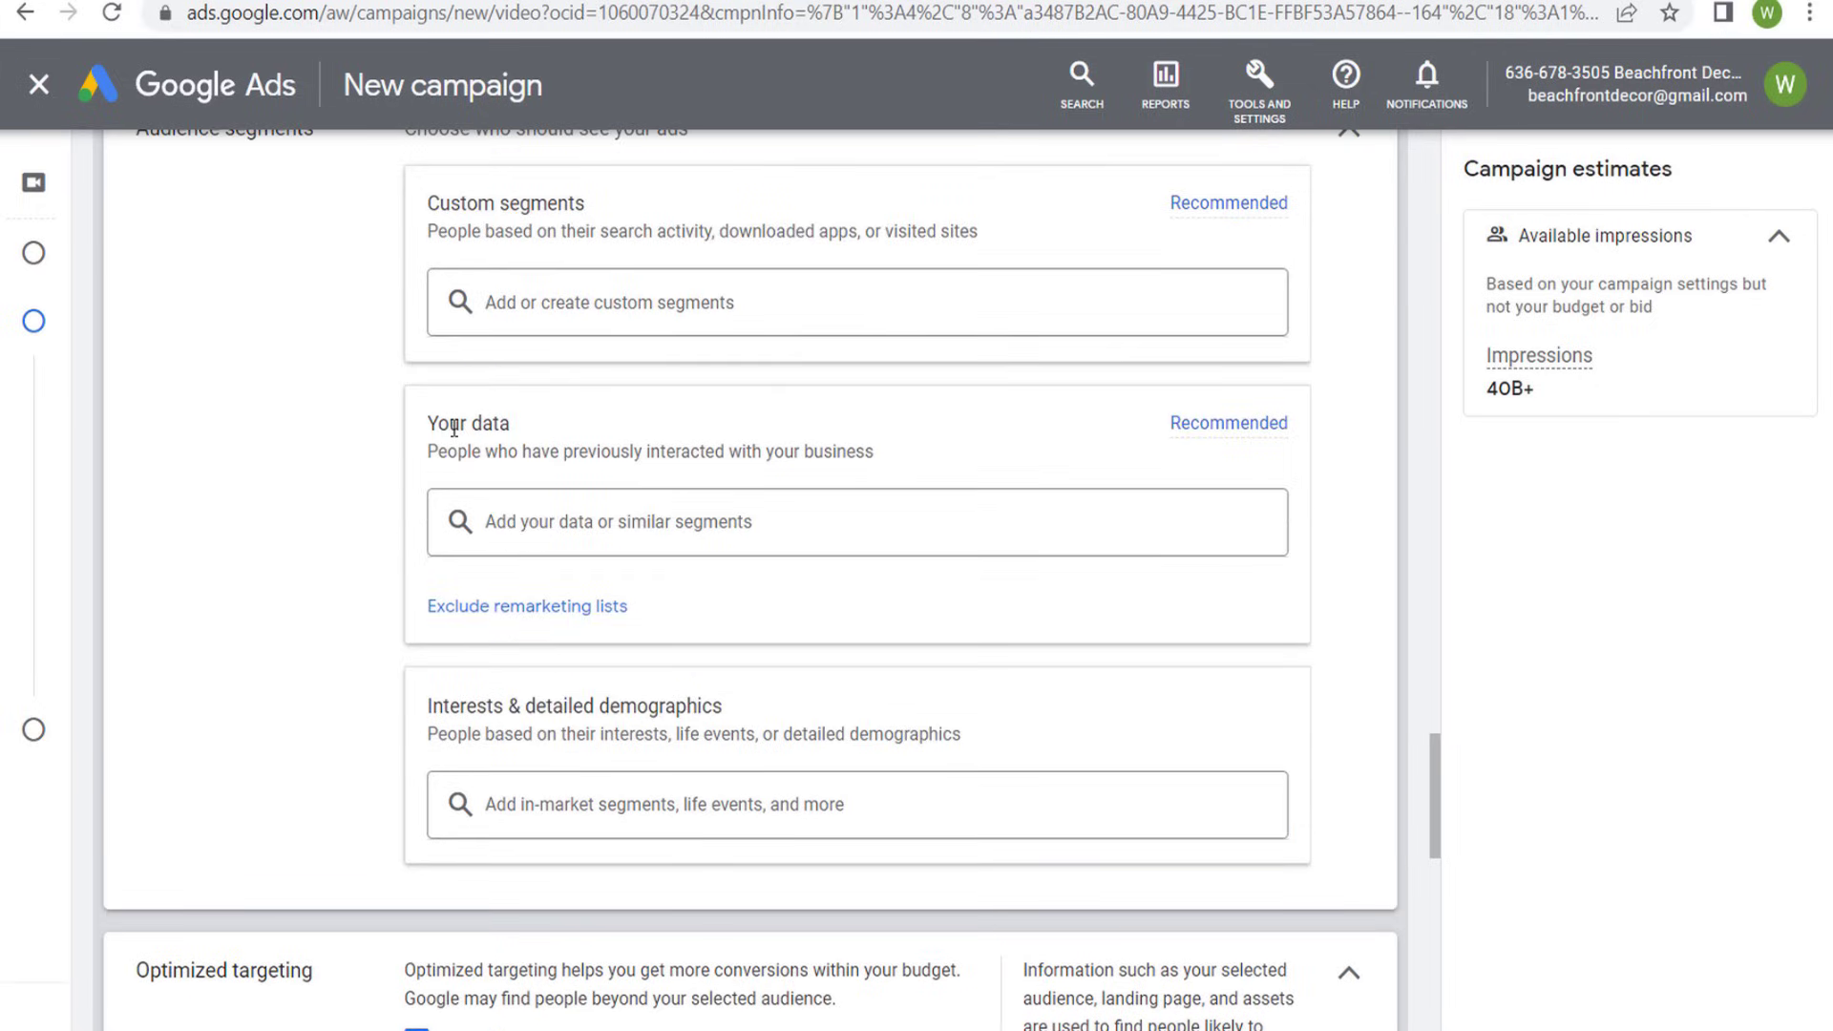
{"action": "left_click", "coordinate": [482, 521]}
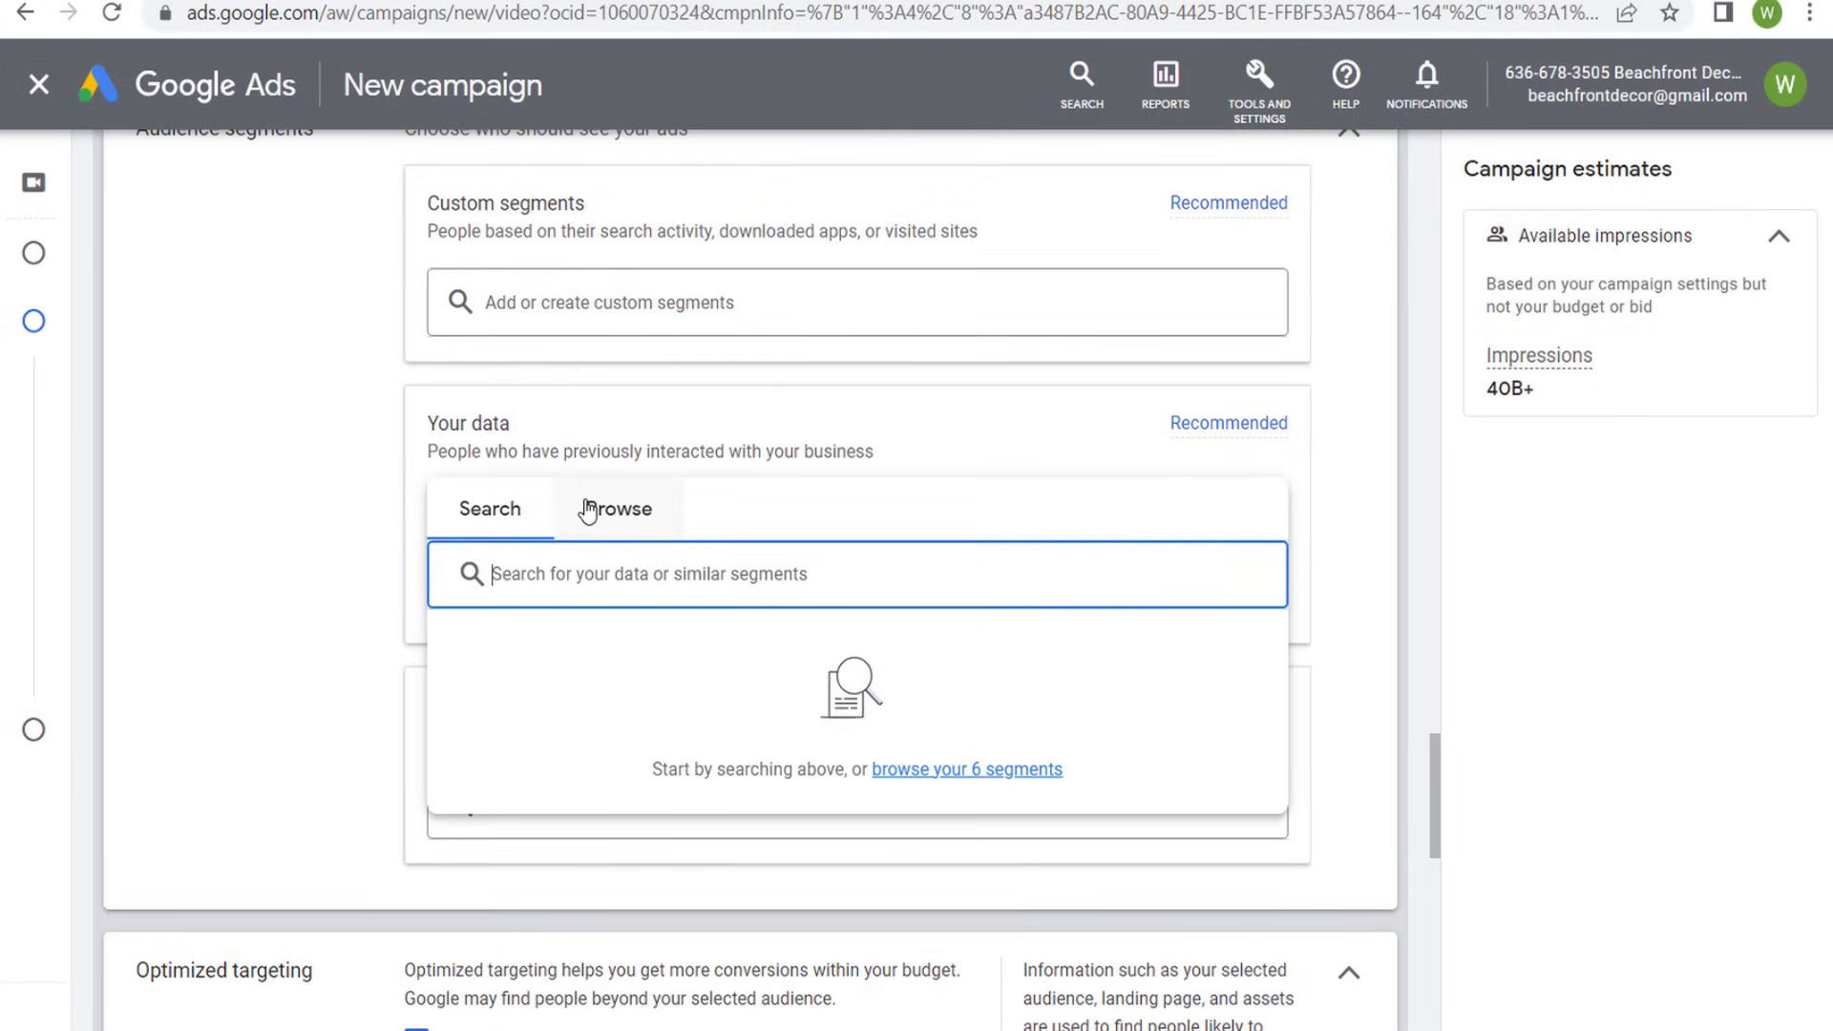
{"action": "left_click", "coordinate": [593, 508]}
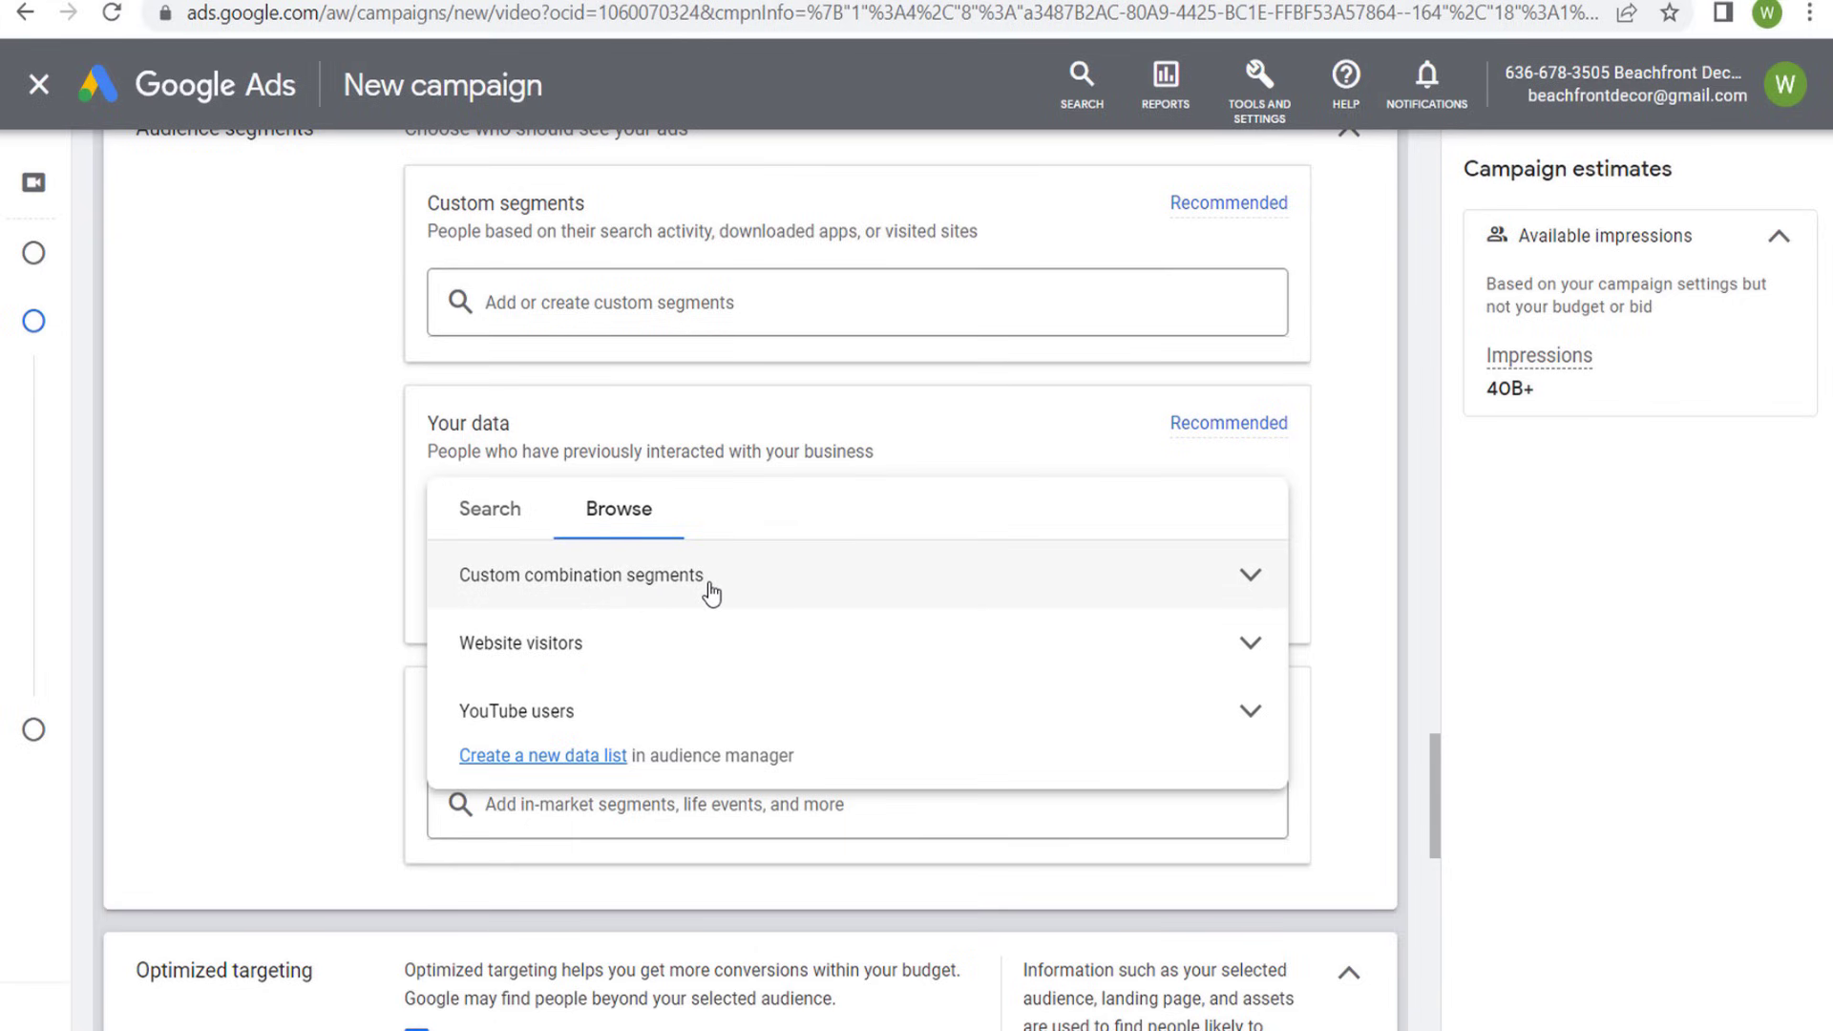
{"action": "left_click", "coordinate": [701, 439]}
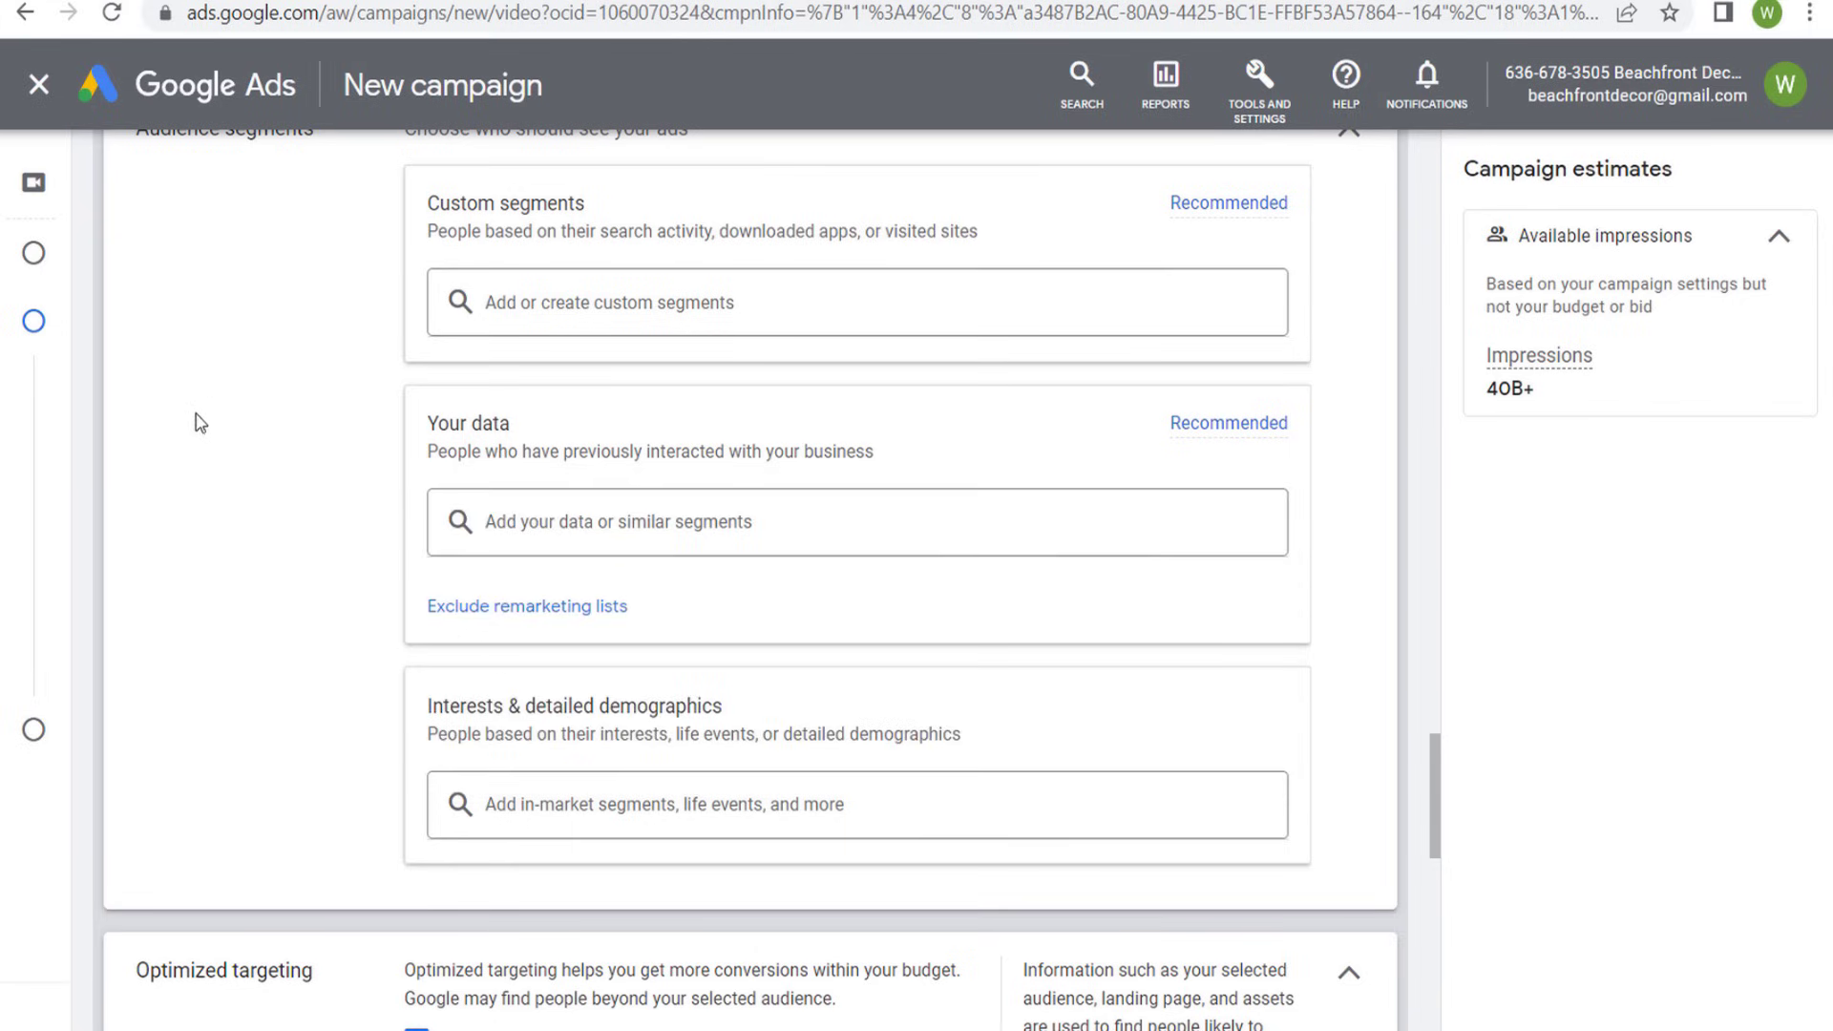
{"action": "left_click", "coordinate": [624, 524]}
{"action": "left_click", "coordinate": [620, 508]}
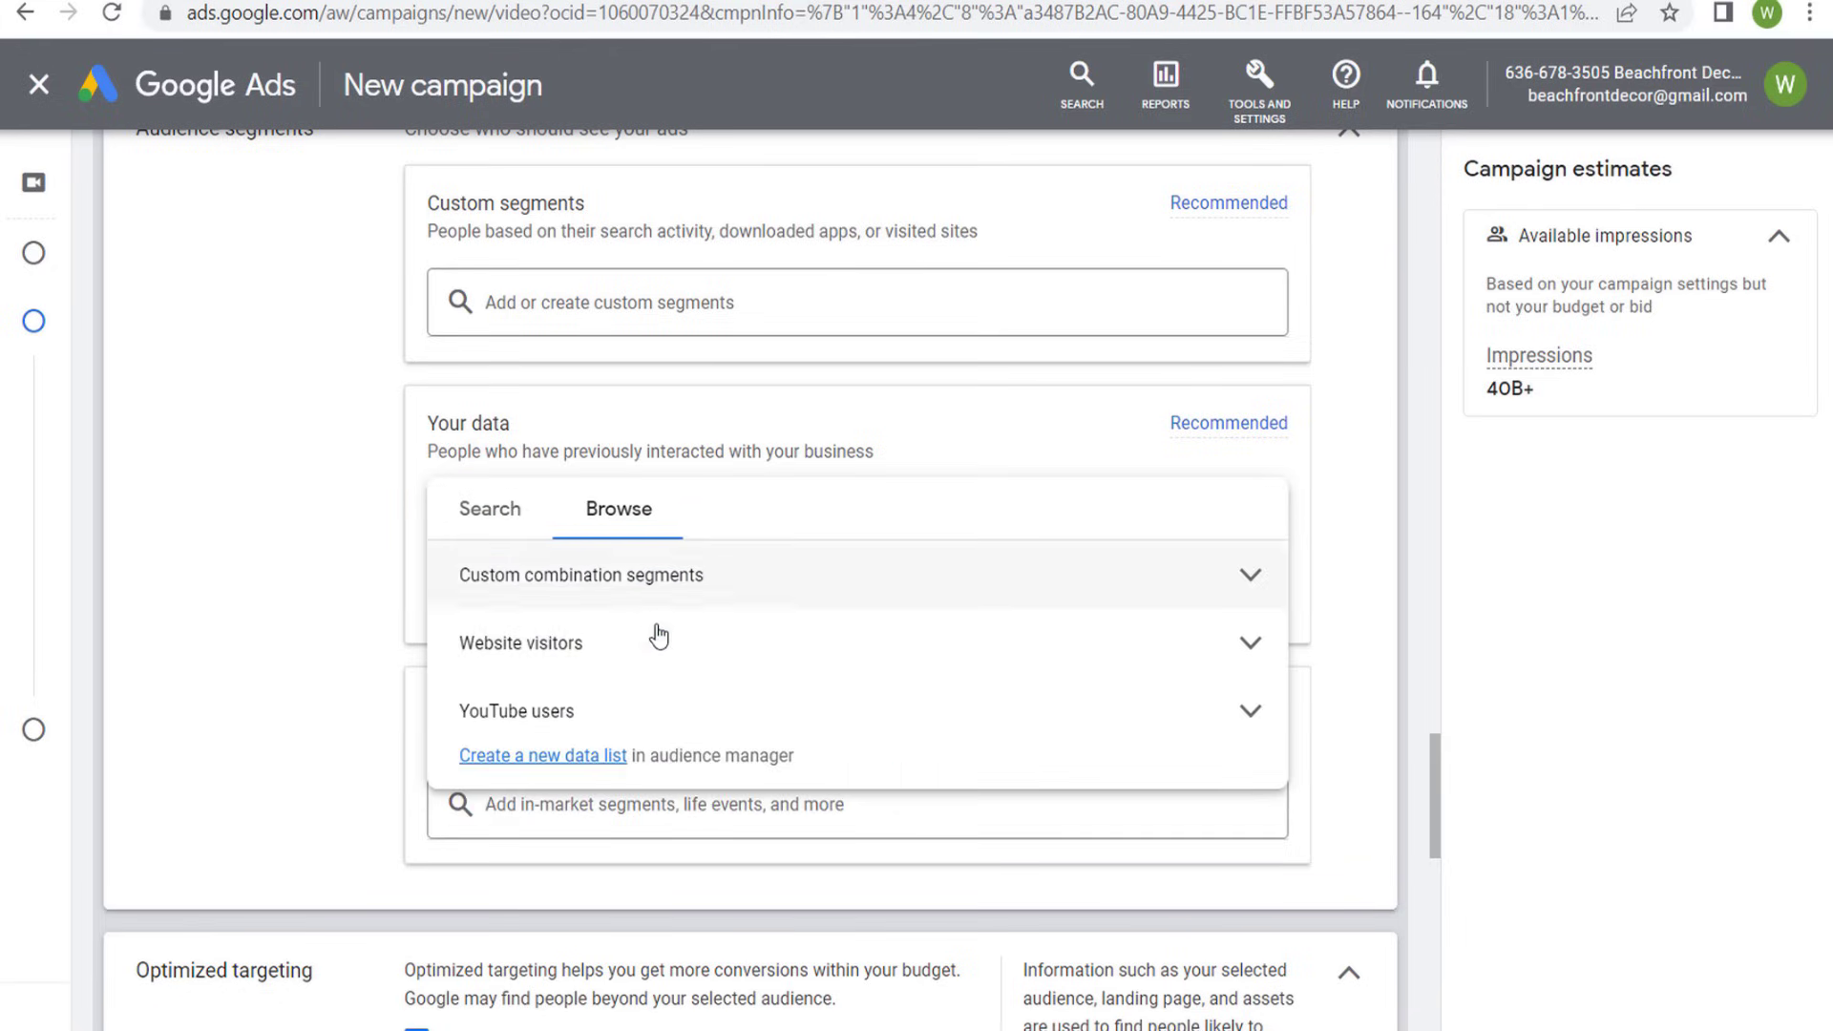
{"action": "left_click", "coordinate": [1243, 645]}
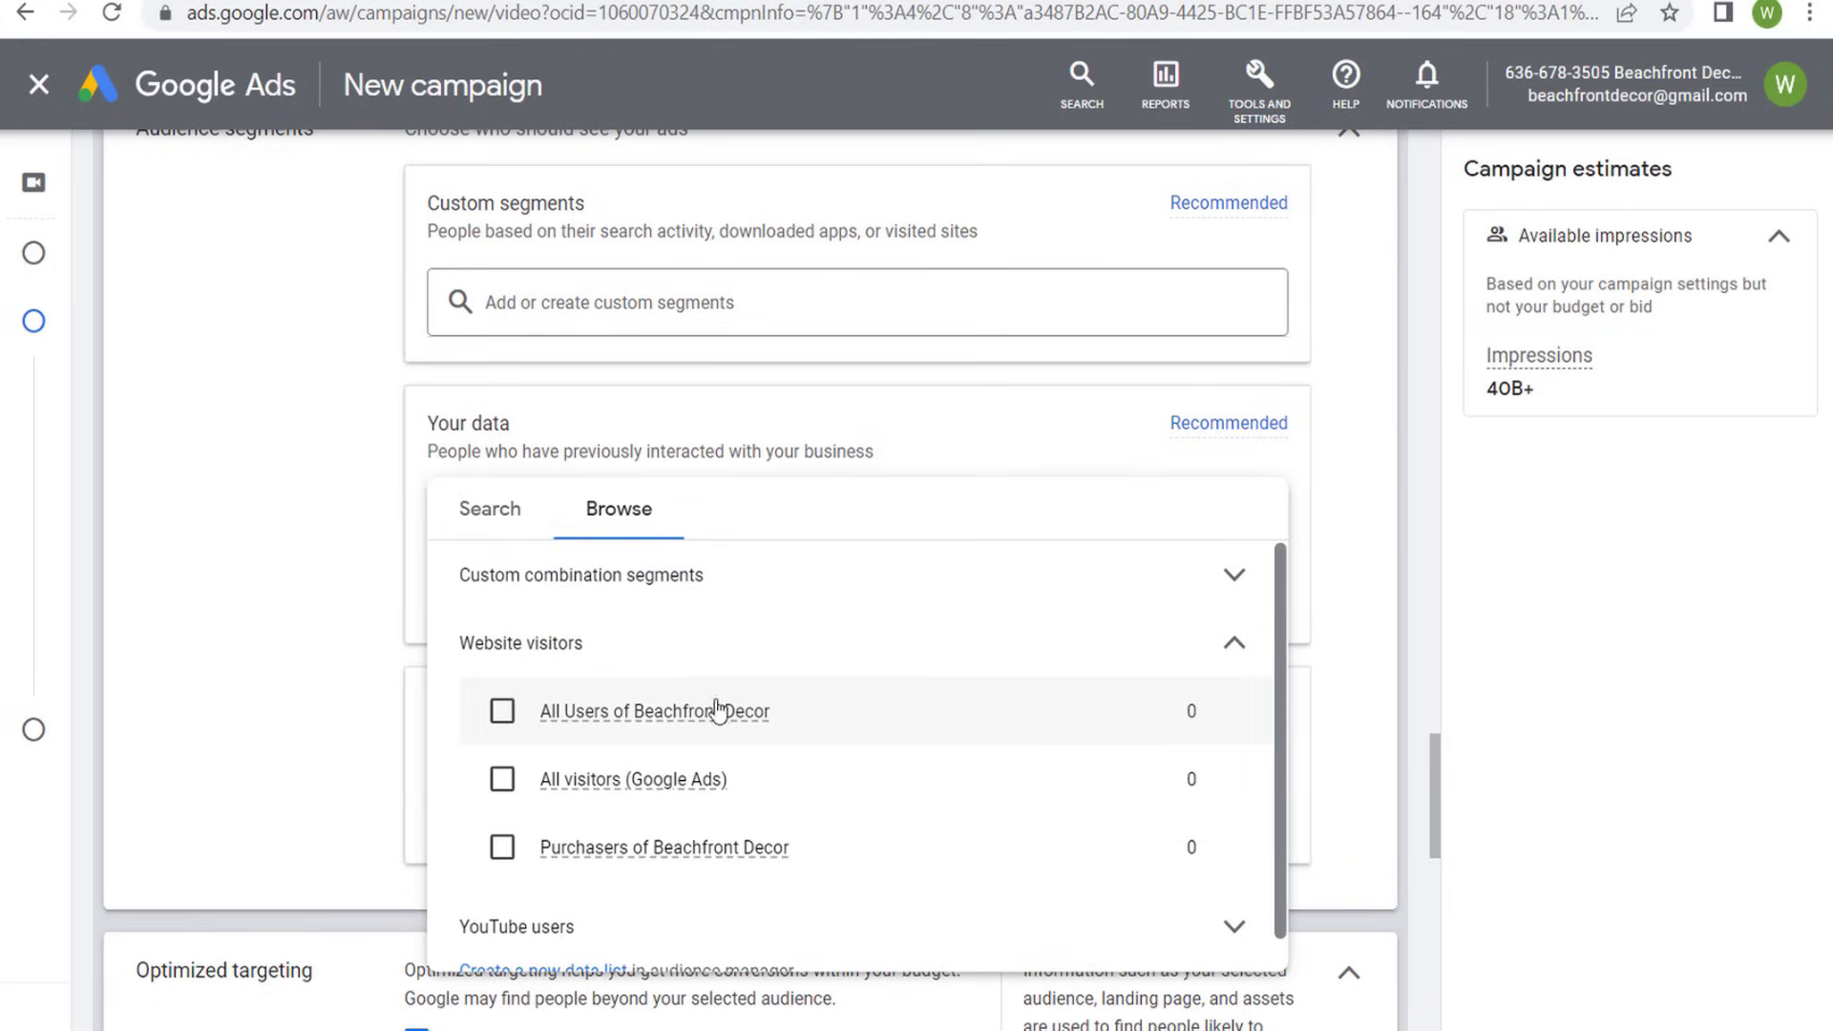
{"action": "mouse_move", "coordinate": [712, 711]}
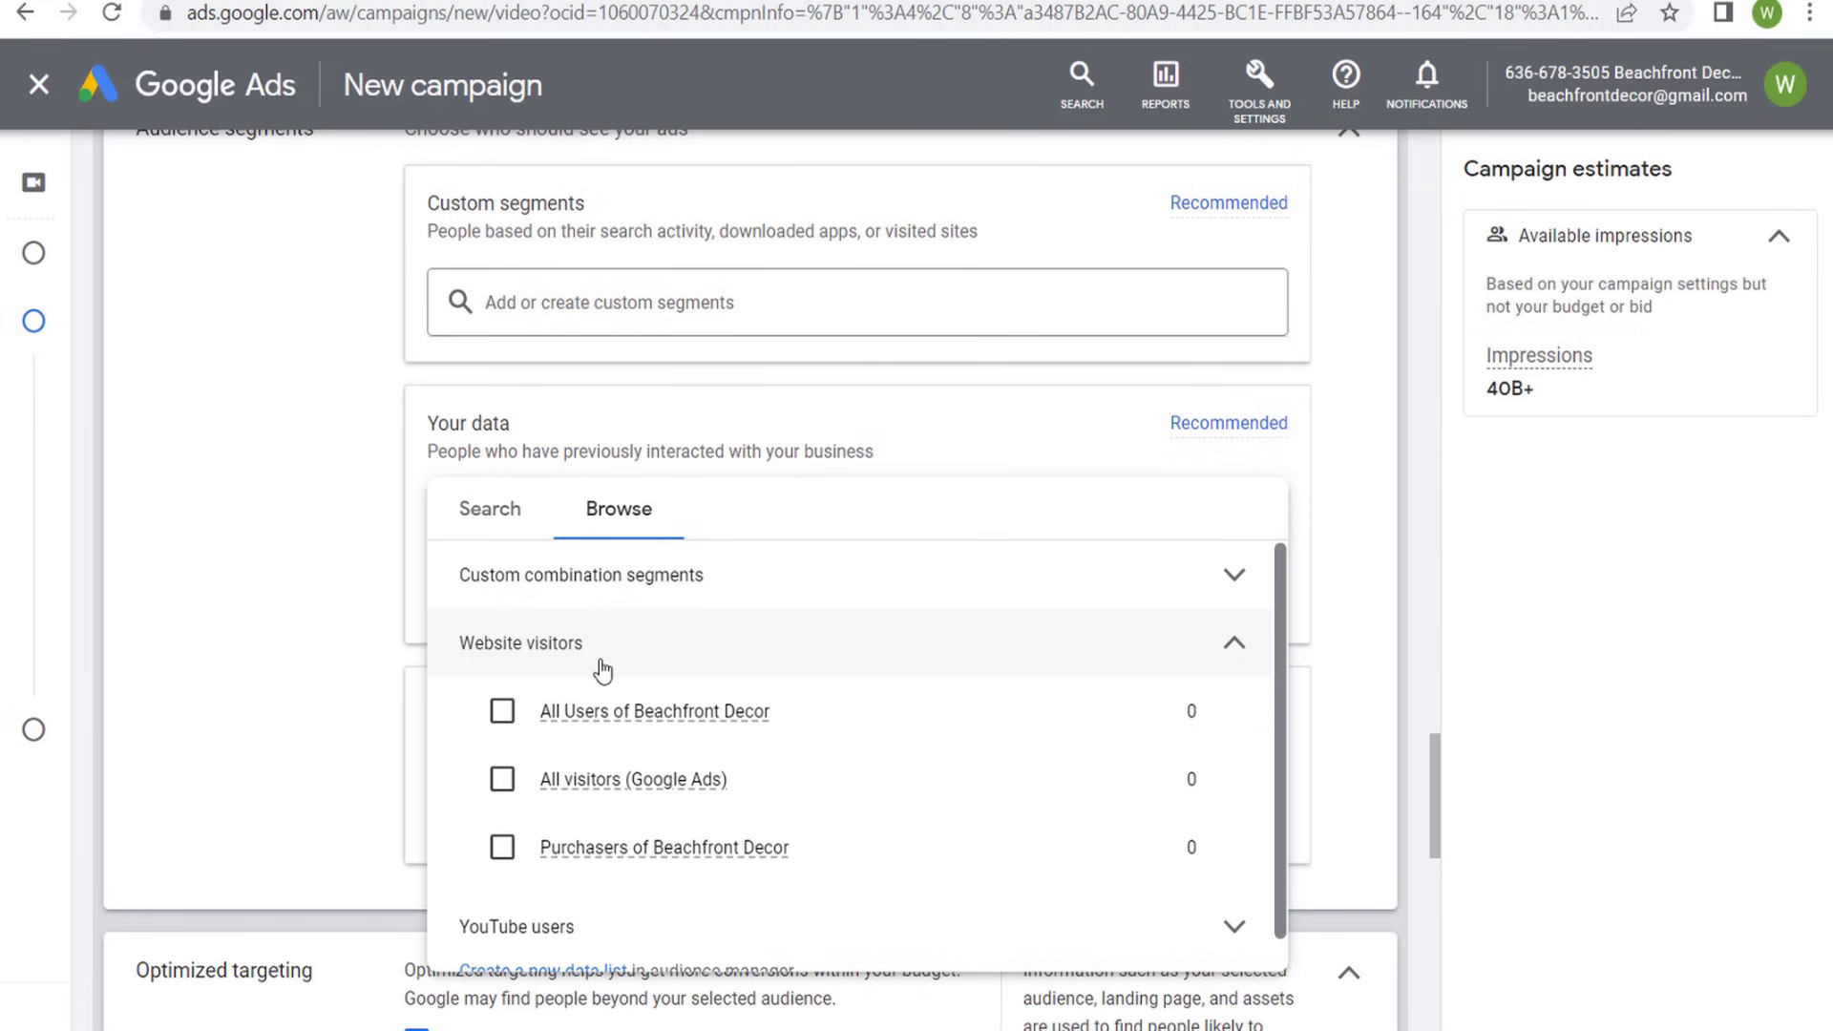
{"action": "left_click", "coordinate": [356, 525]}
{"action": "scroll", "coordinate": [356, 527], "scroll_direction": "up", "scroll_amount": 2}
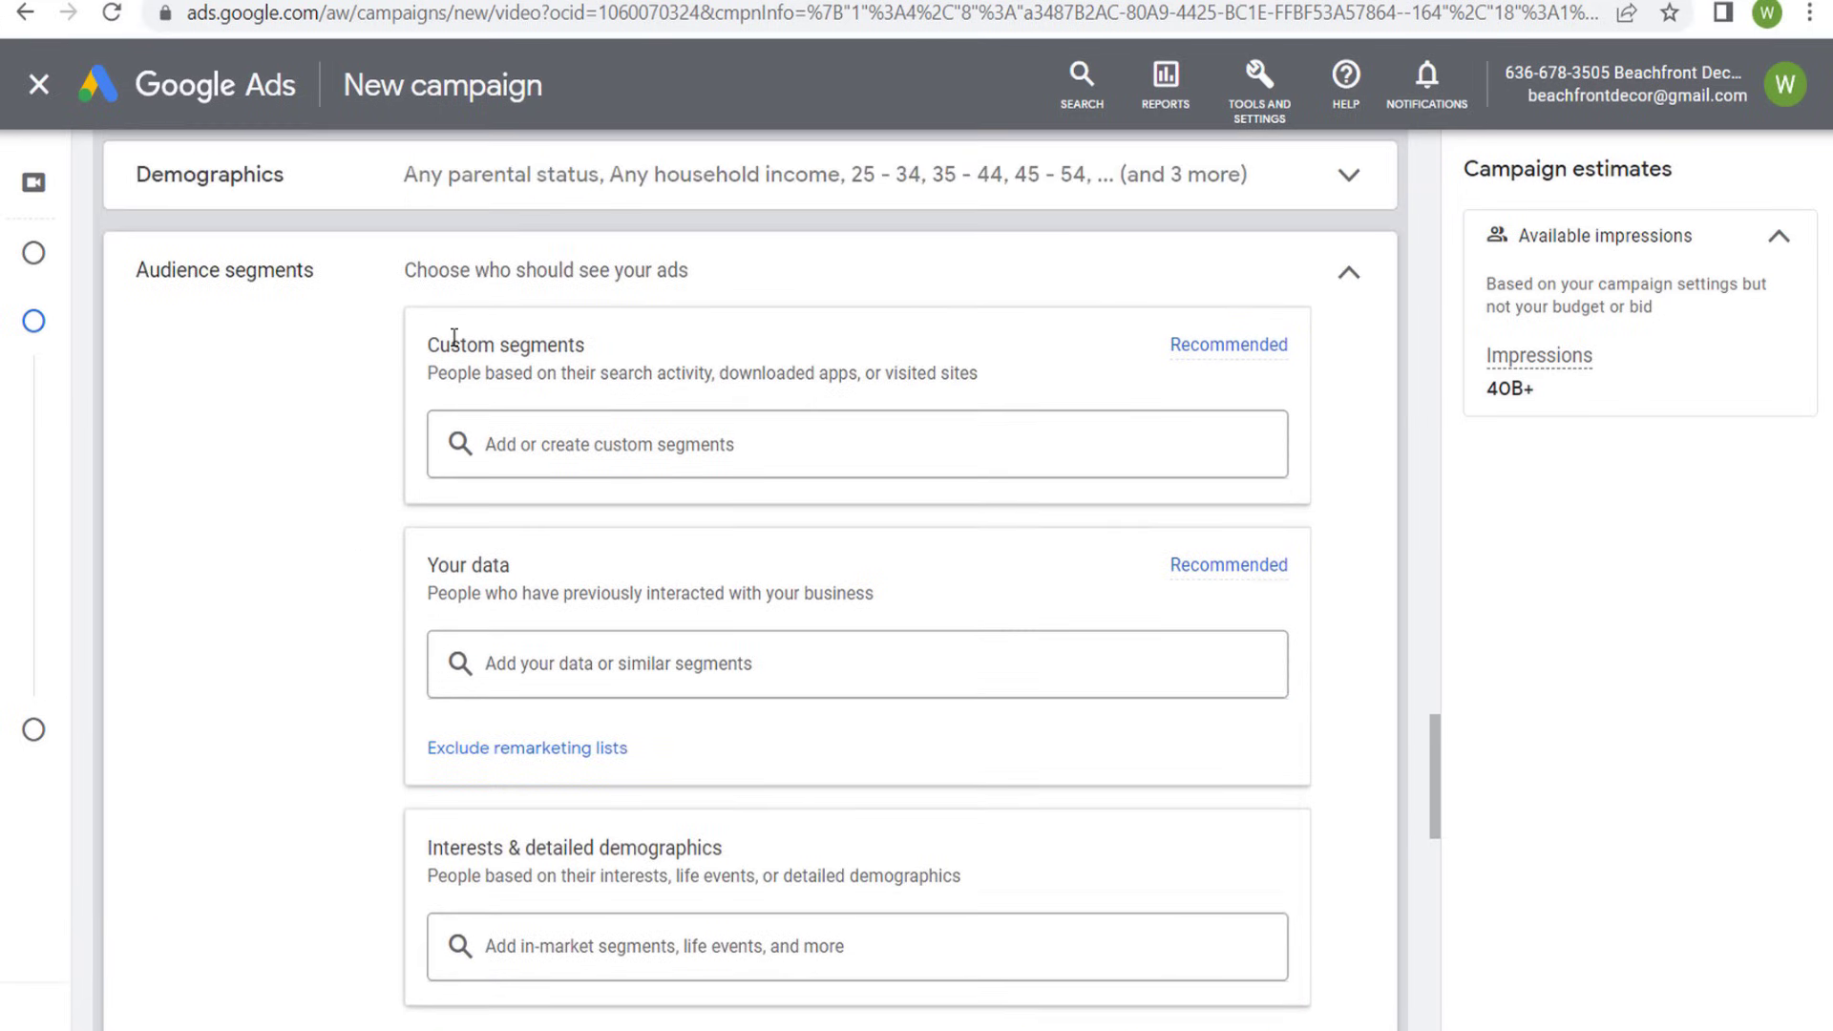
- Check the keywords in the existing Beach Halloween Keywords custom segment, and start a new custom segment
{"action": "left_click", "coordinate": [565, 437]}
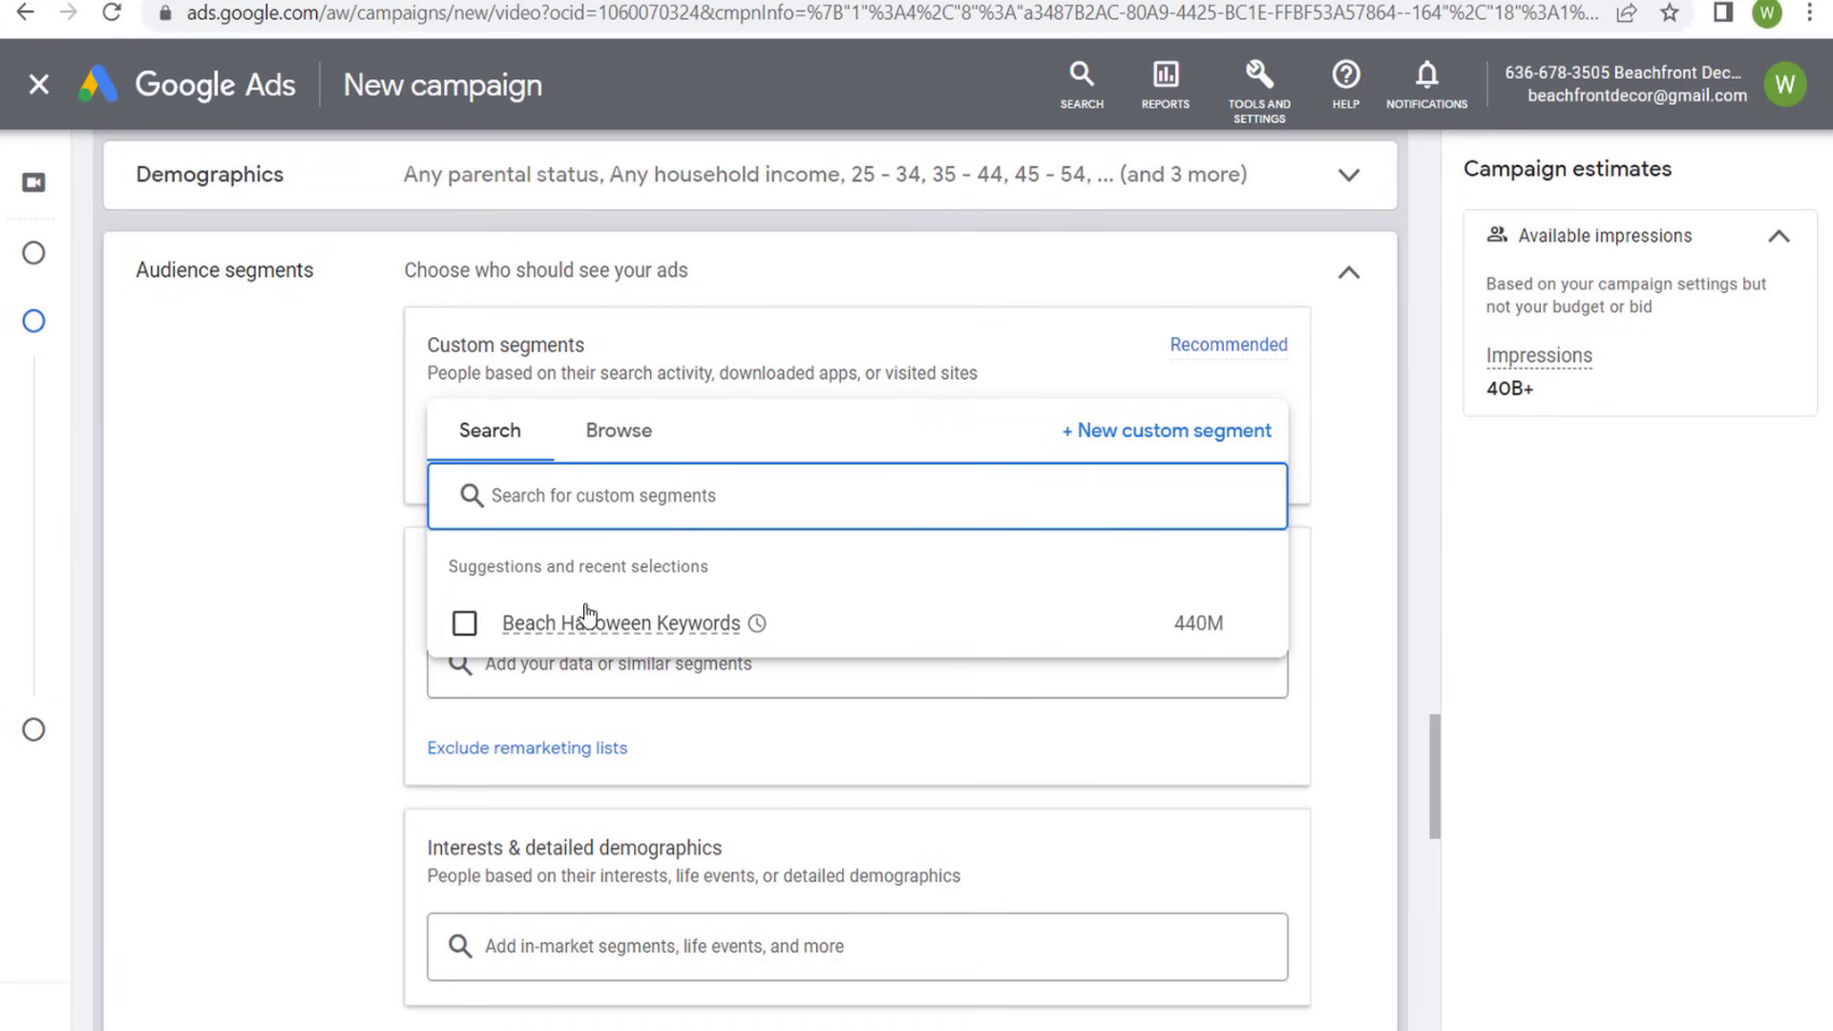
{"action": "mouse_move", "coordinate": [586, 630]}
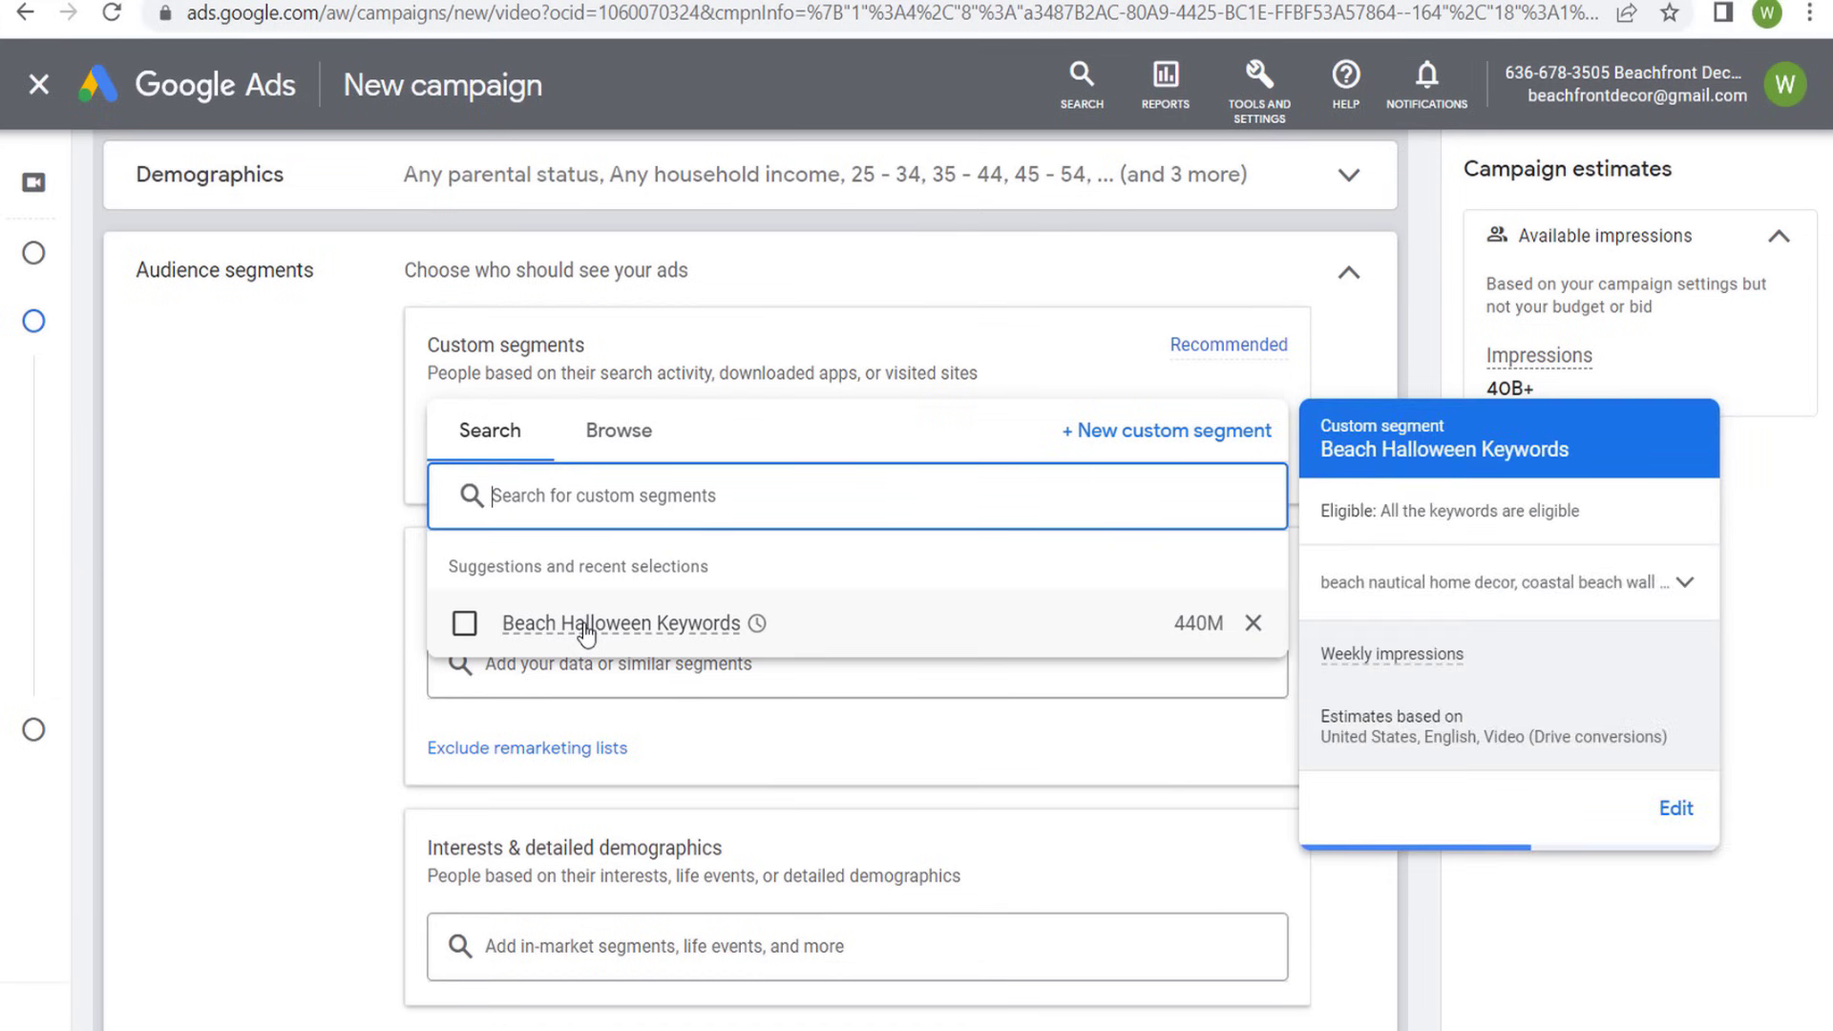
{"action": "left_click", "coordinate": [1677, 590]}
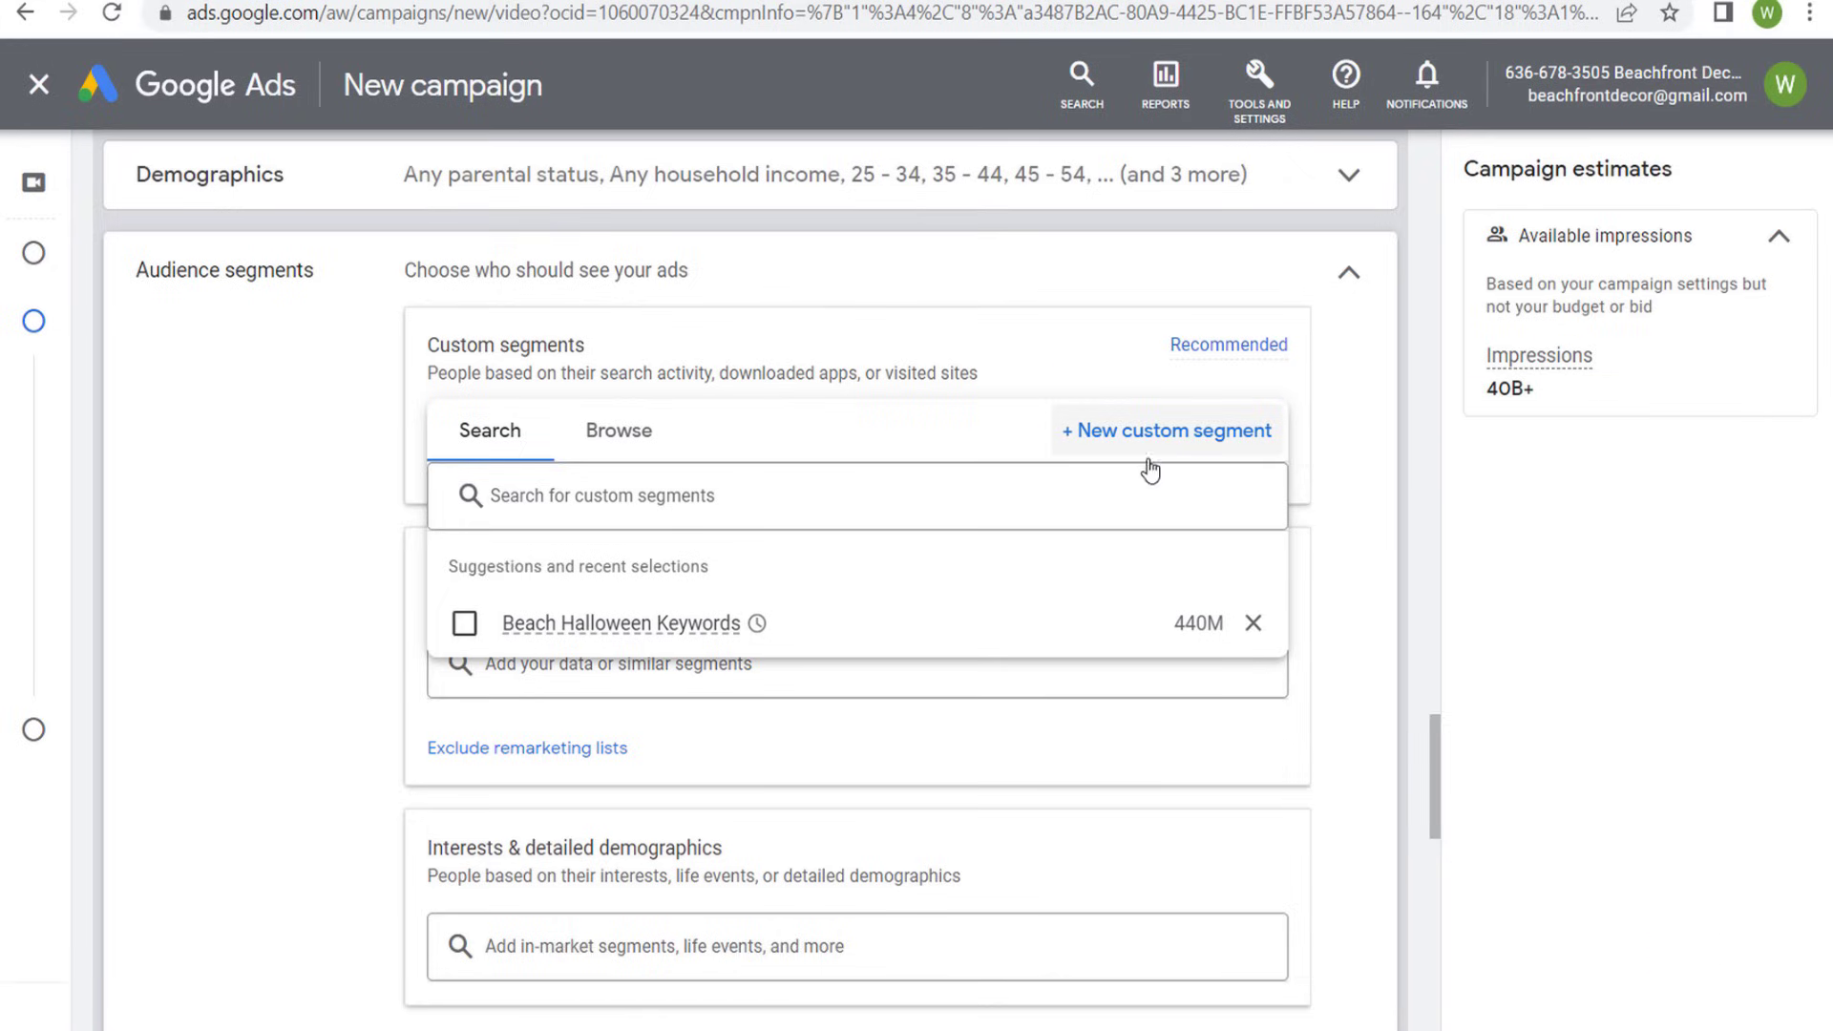
{"action": "left_click", "coordinate": [1170, 432]}
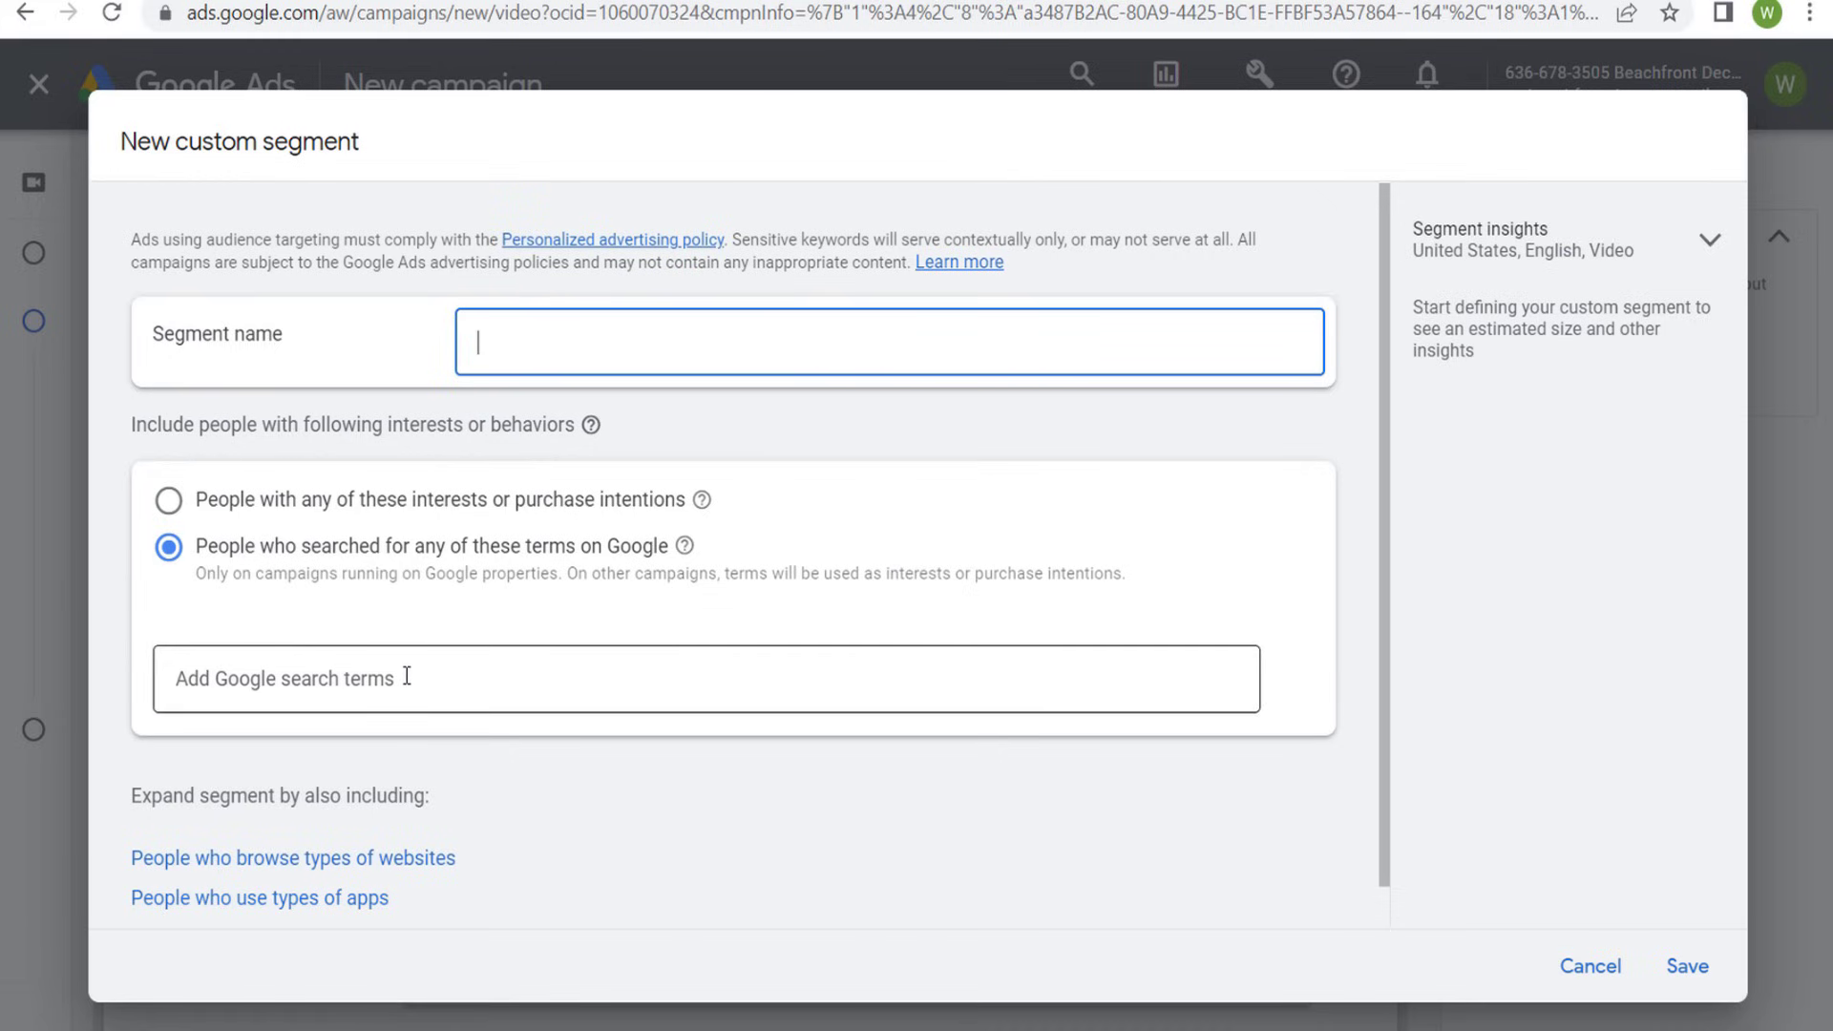
- Review the Beach Halloween wording in the landing page's title on beachfrontdecor.com, and discard the blank custom segment in Google Ads
{"action": "left_click", "coordinate": [851, 2]}
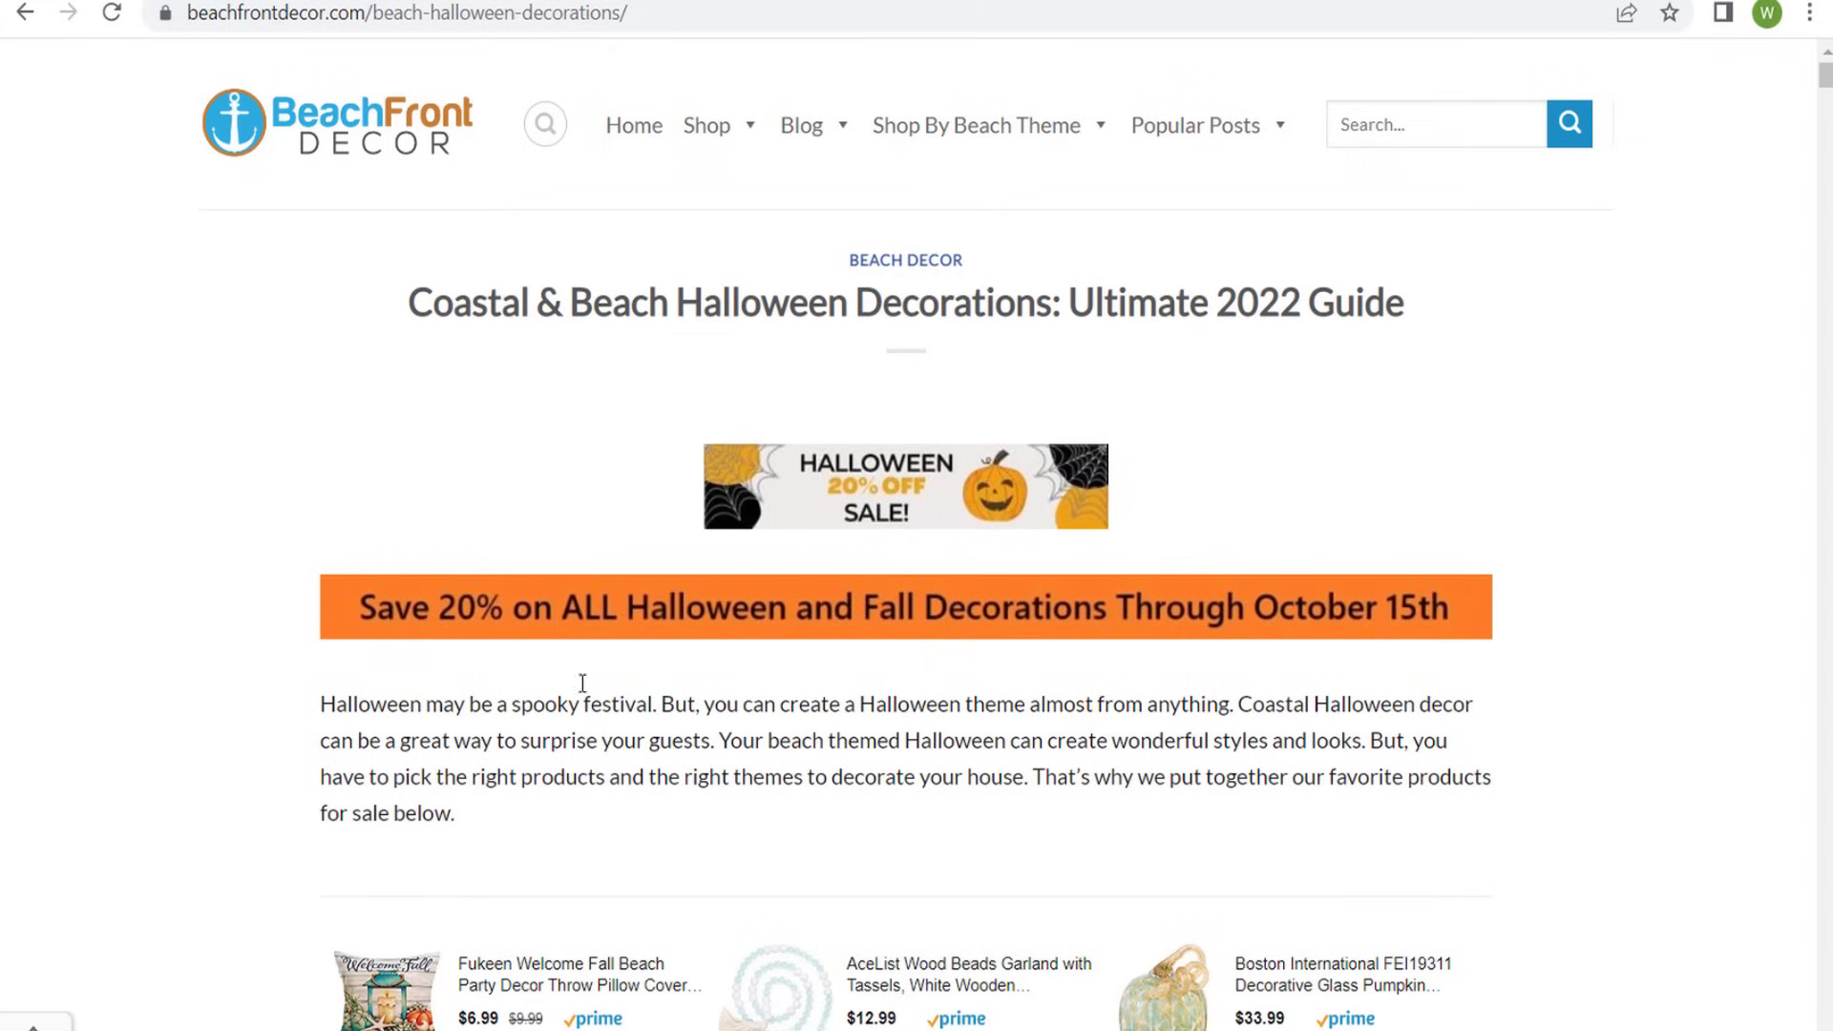
{"action": "left_click_drag", "start_coordinate": [579, 293], "coordinate": [850, 305]}
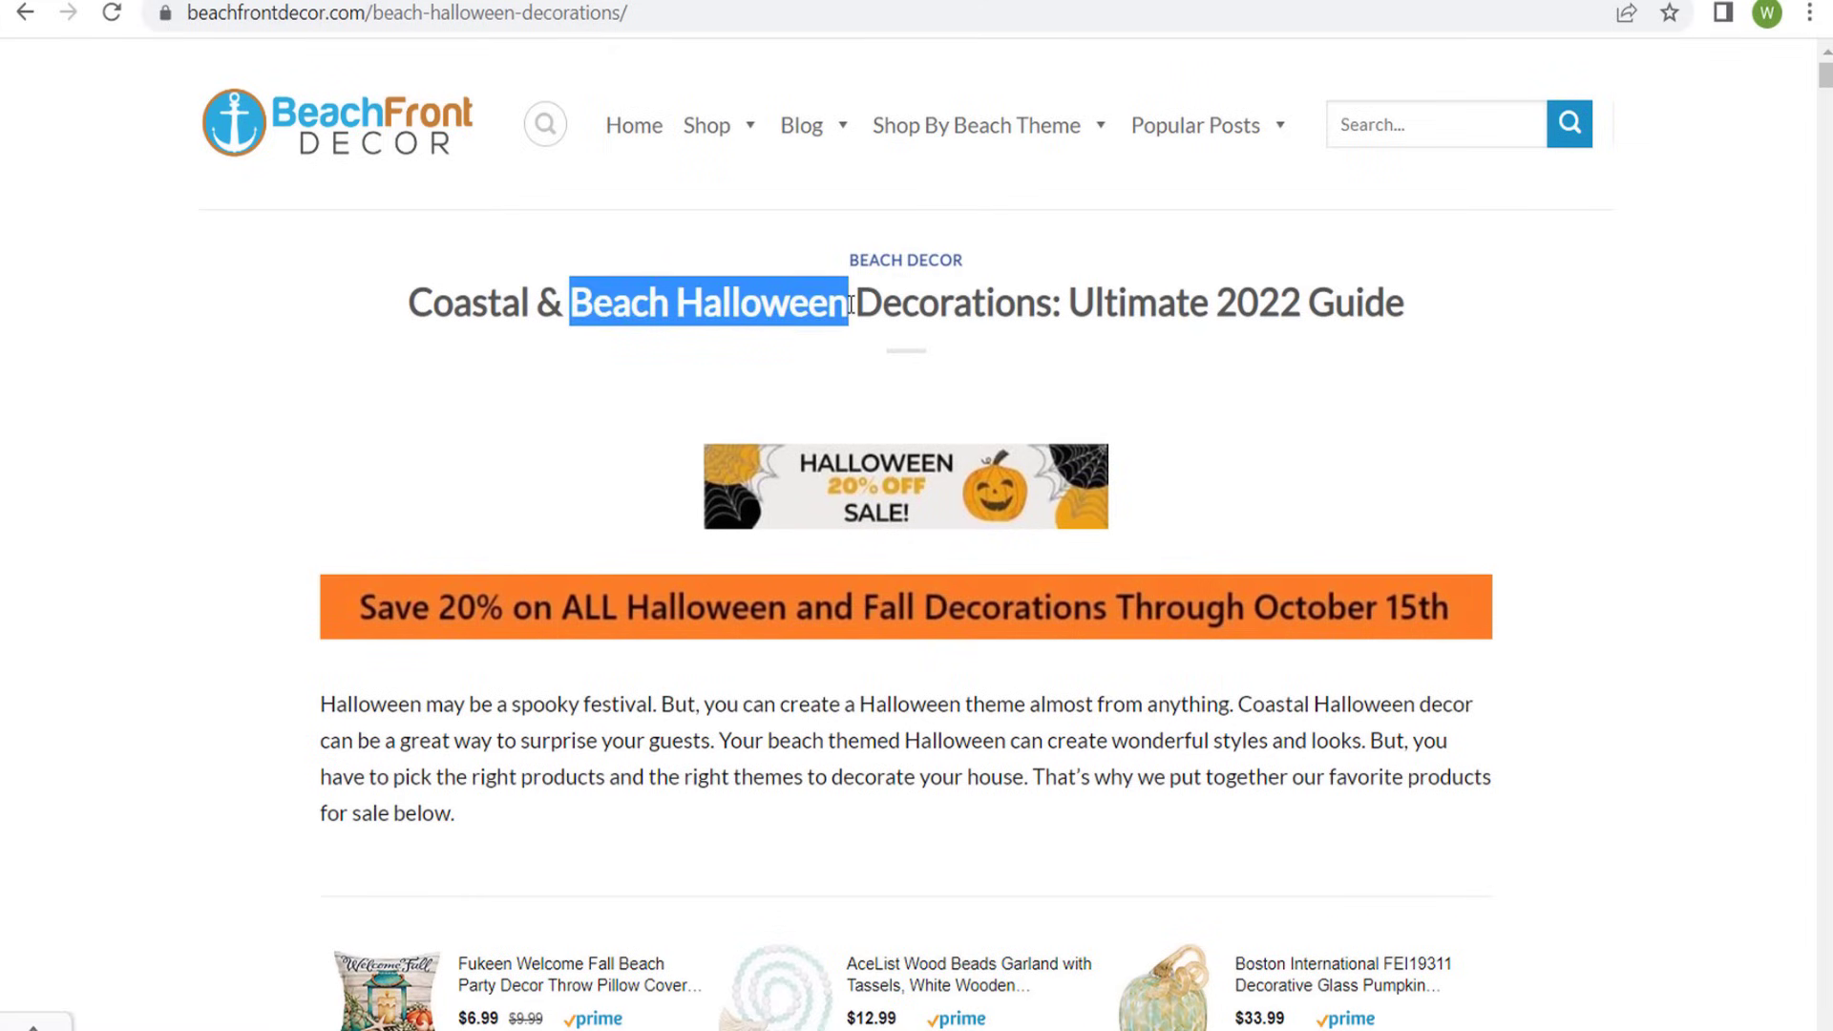
{"action": "left_click", "coordinate": [687, 301]}
{"action": "key", "text": "ctrl+Tab"}
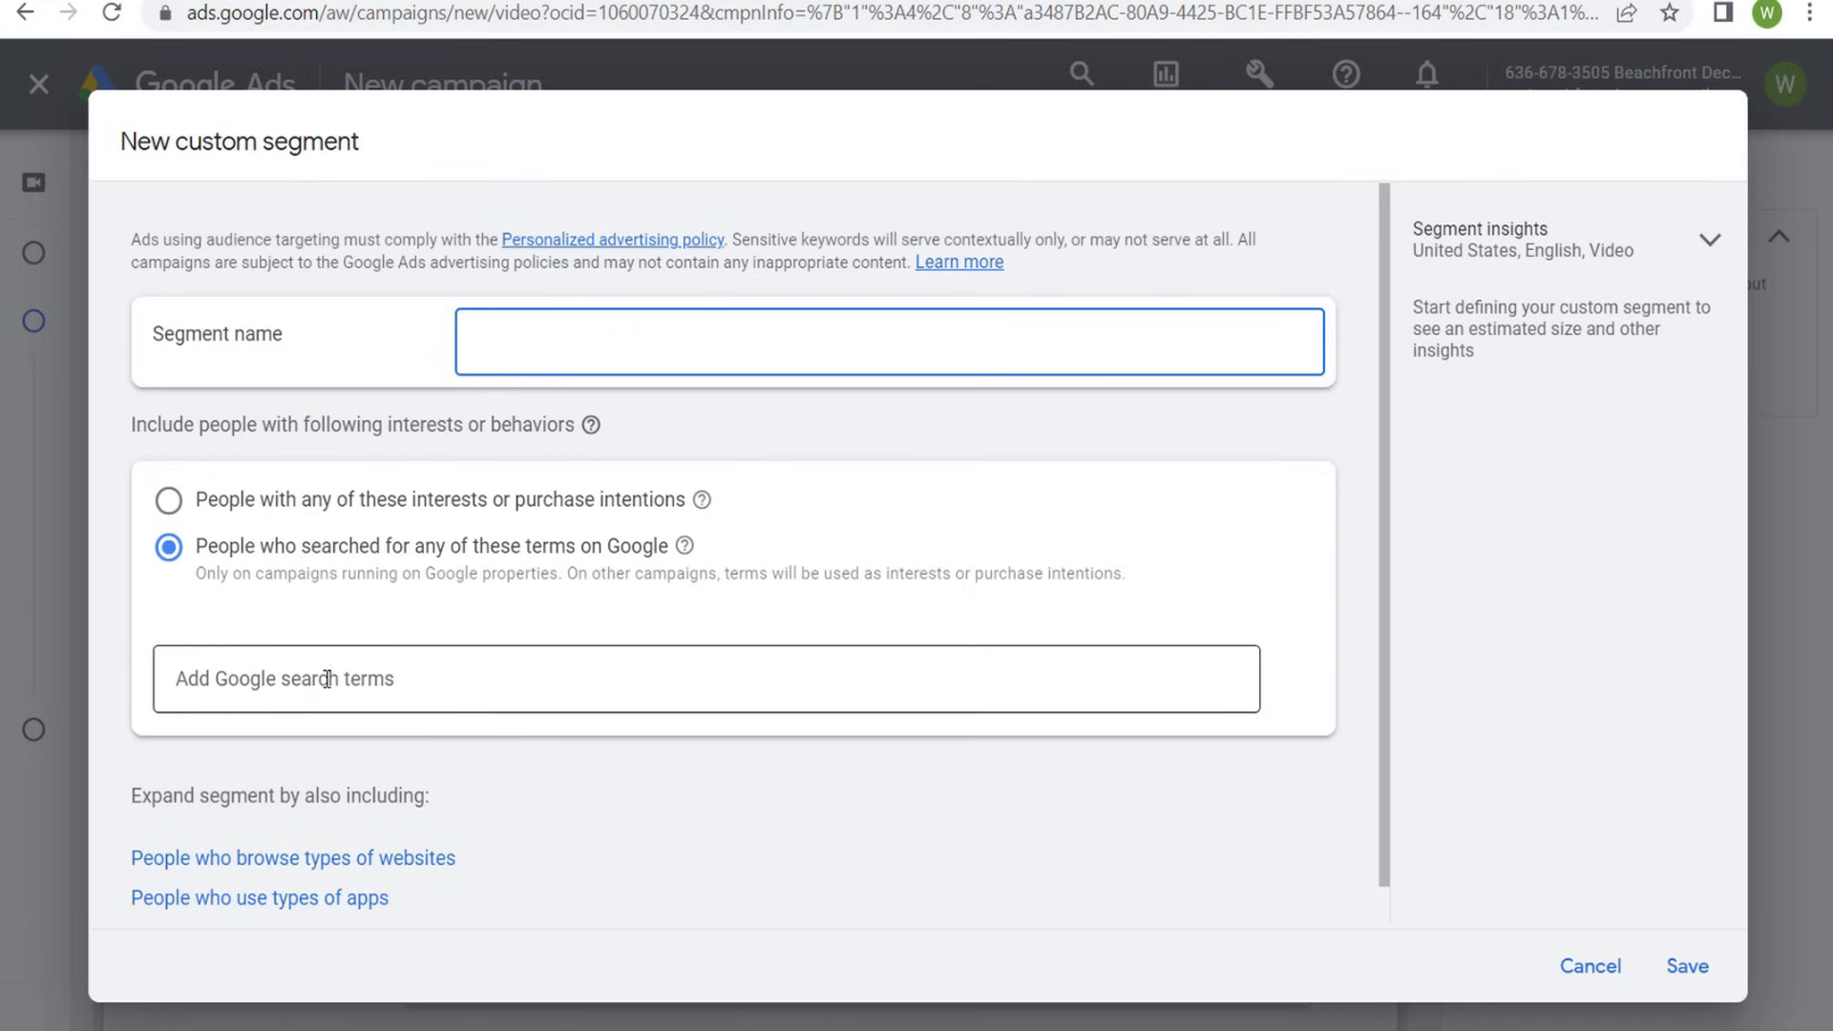
{"action": "left_click", "coordinate": [1602, 966]}
- Compare the saved custom segments and add Beach Halloween Keywords to the ad group's audience
{"action": "left_click", "coordinate": [711, 446]}
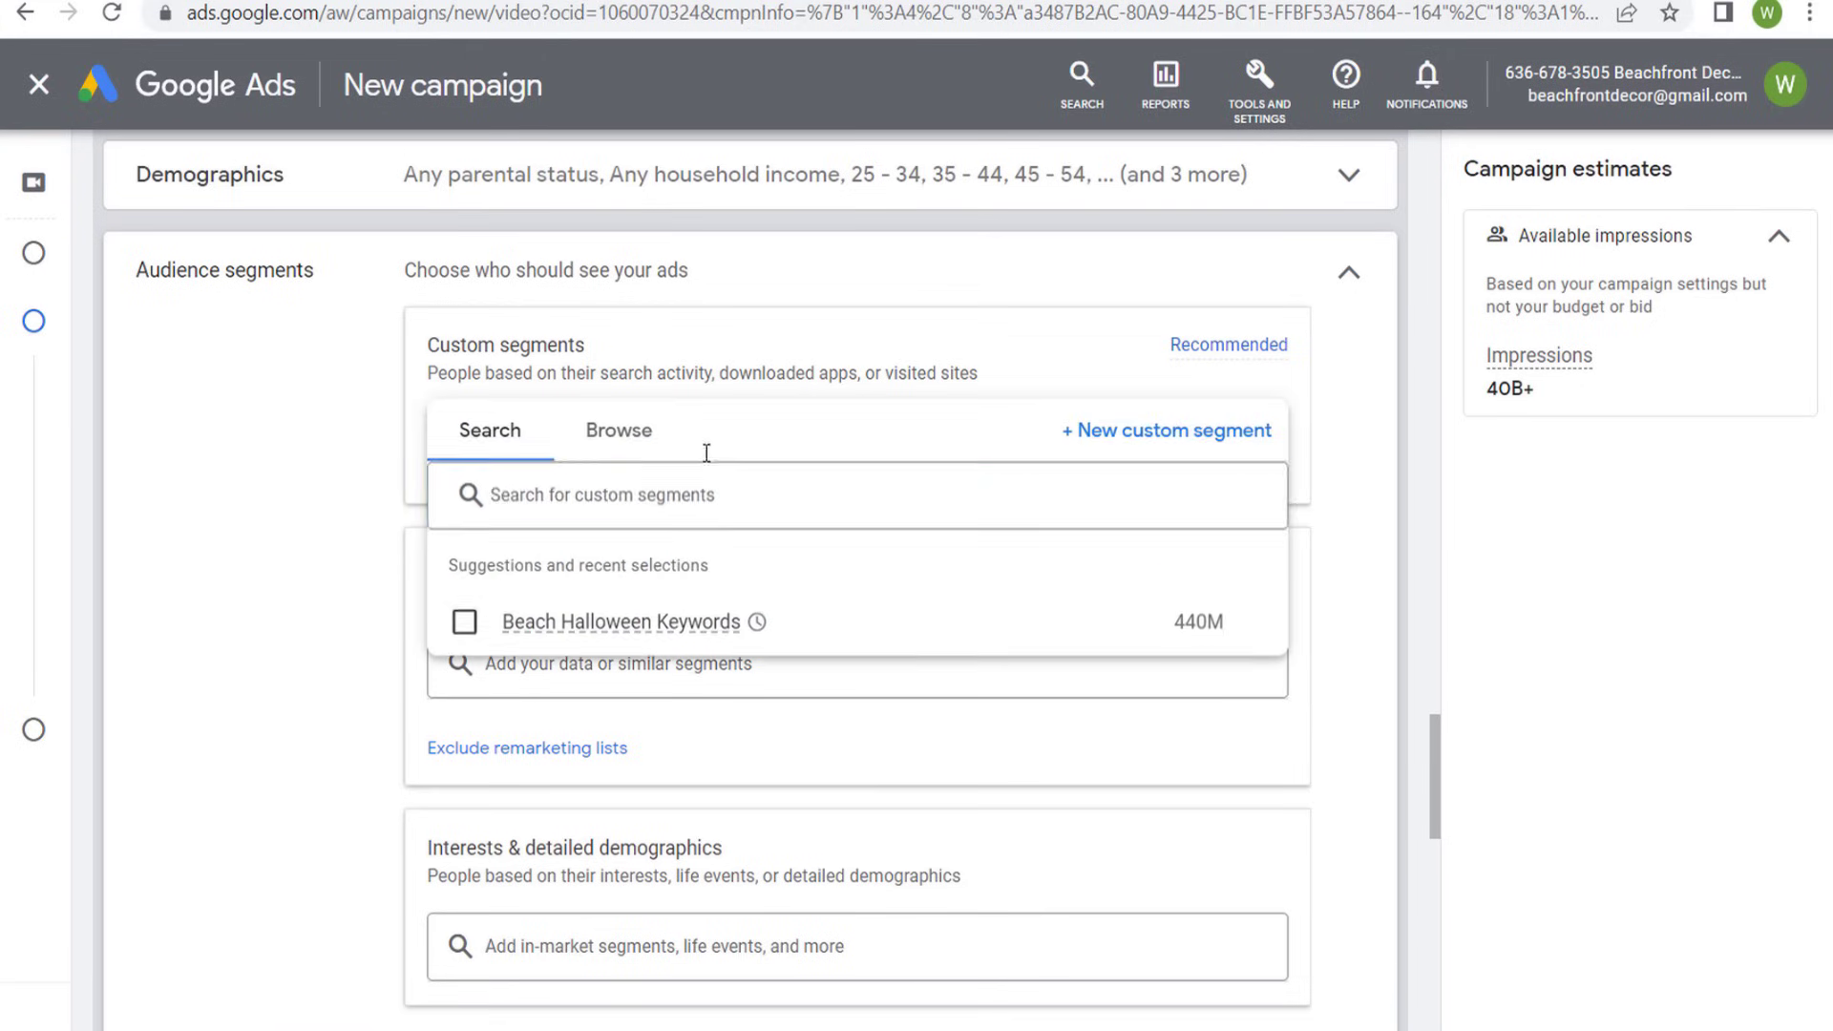
{"action": "left_click", "coordinate": [620, 437]}
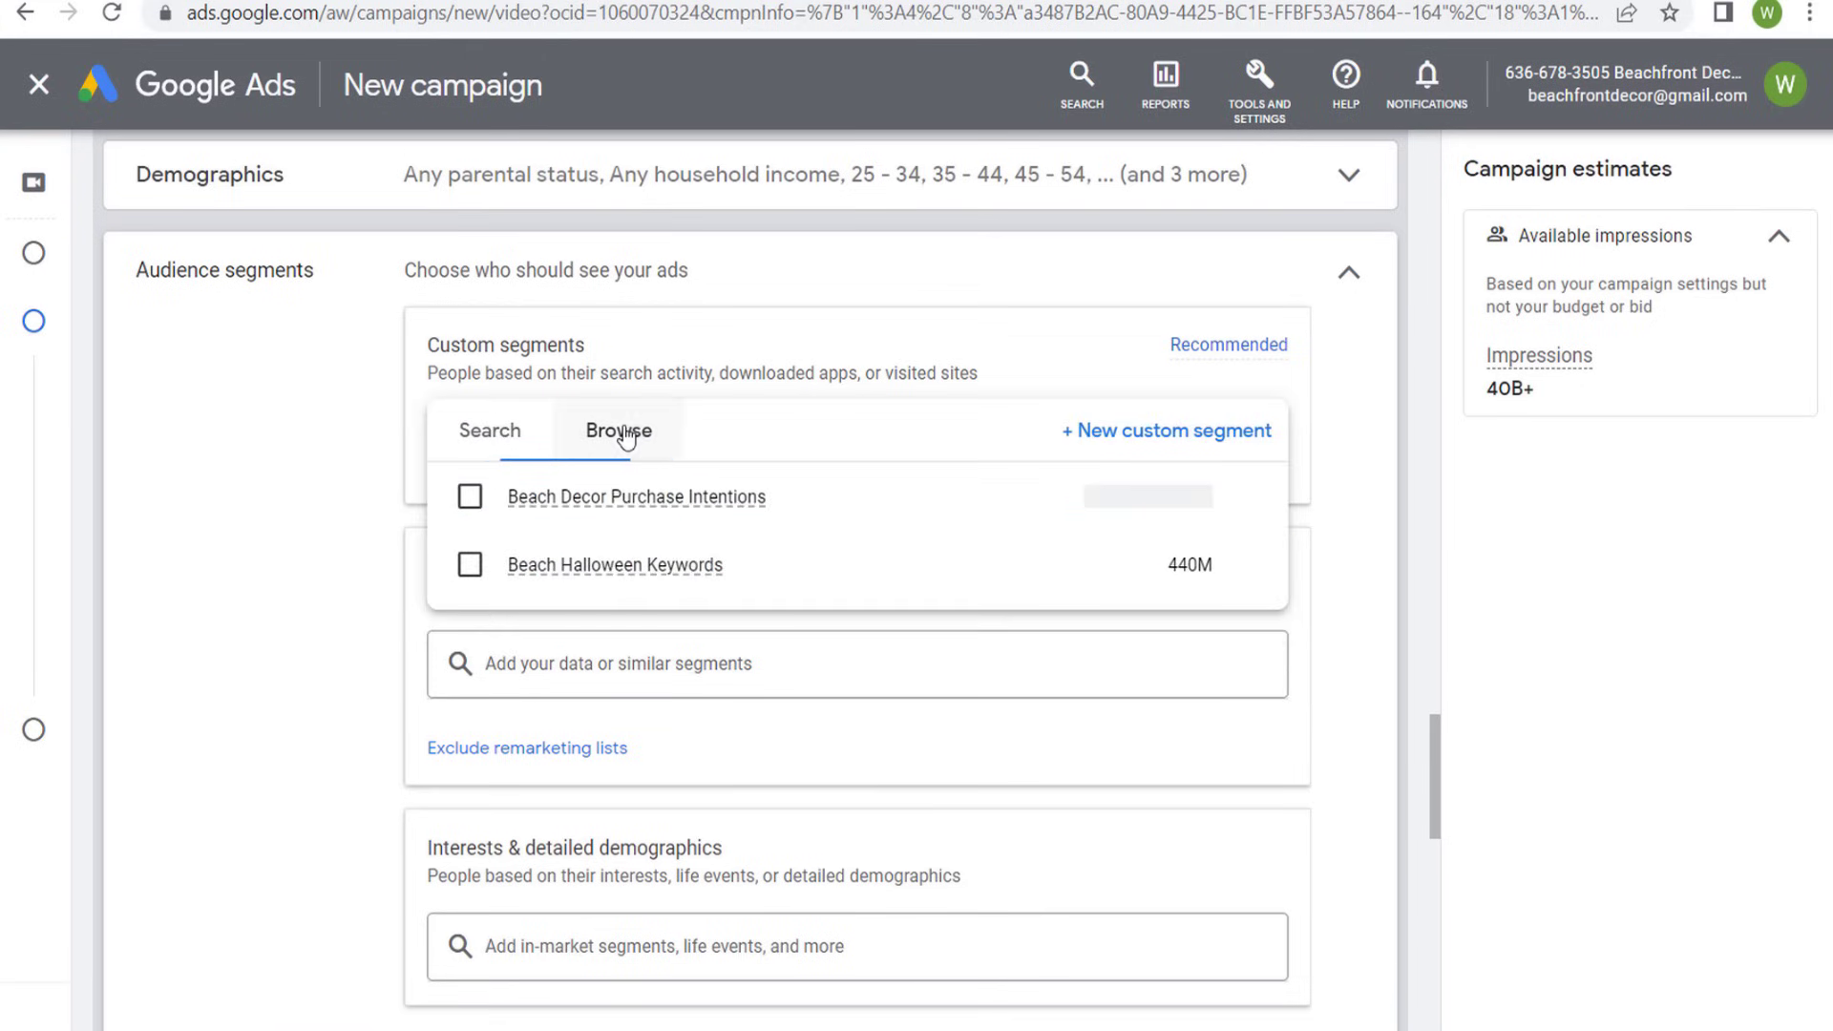
{"action": "mouse_move", "coordinate": [694, 506]}
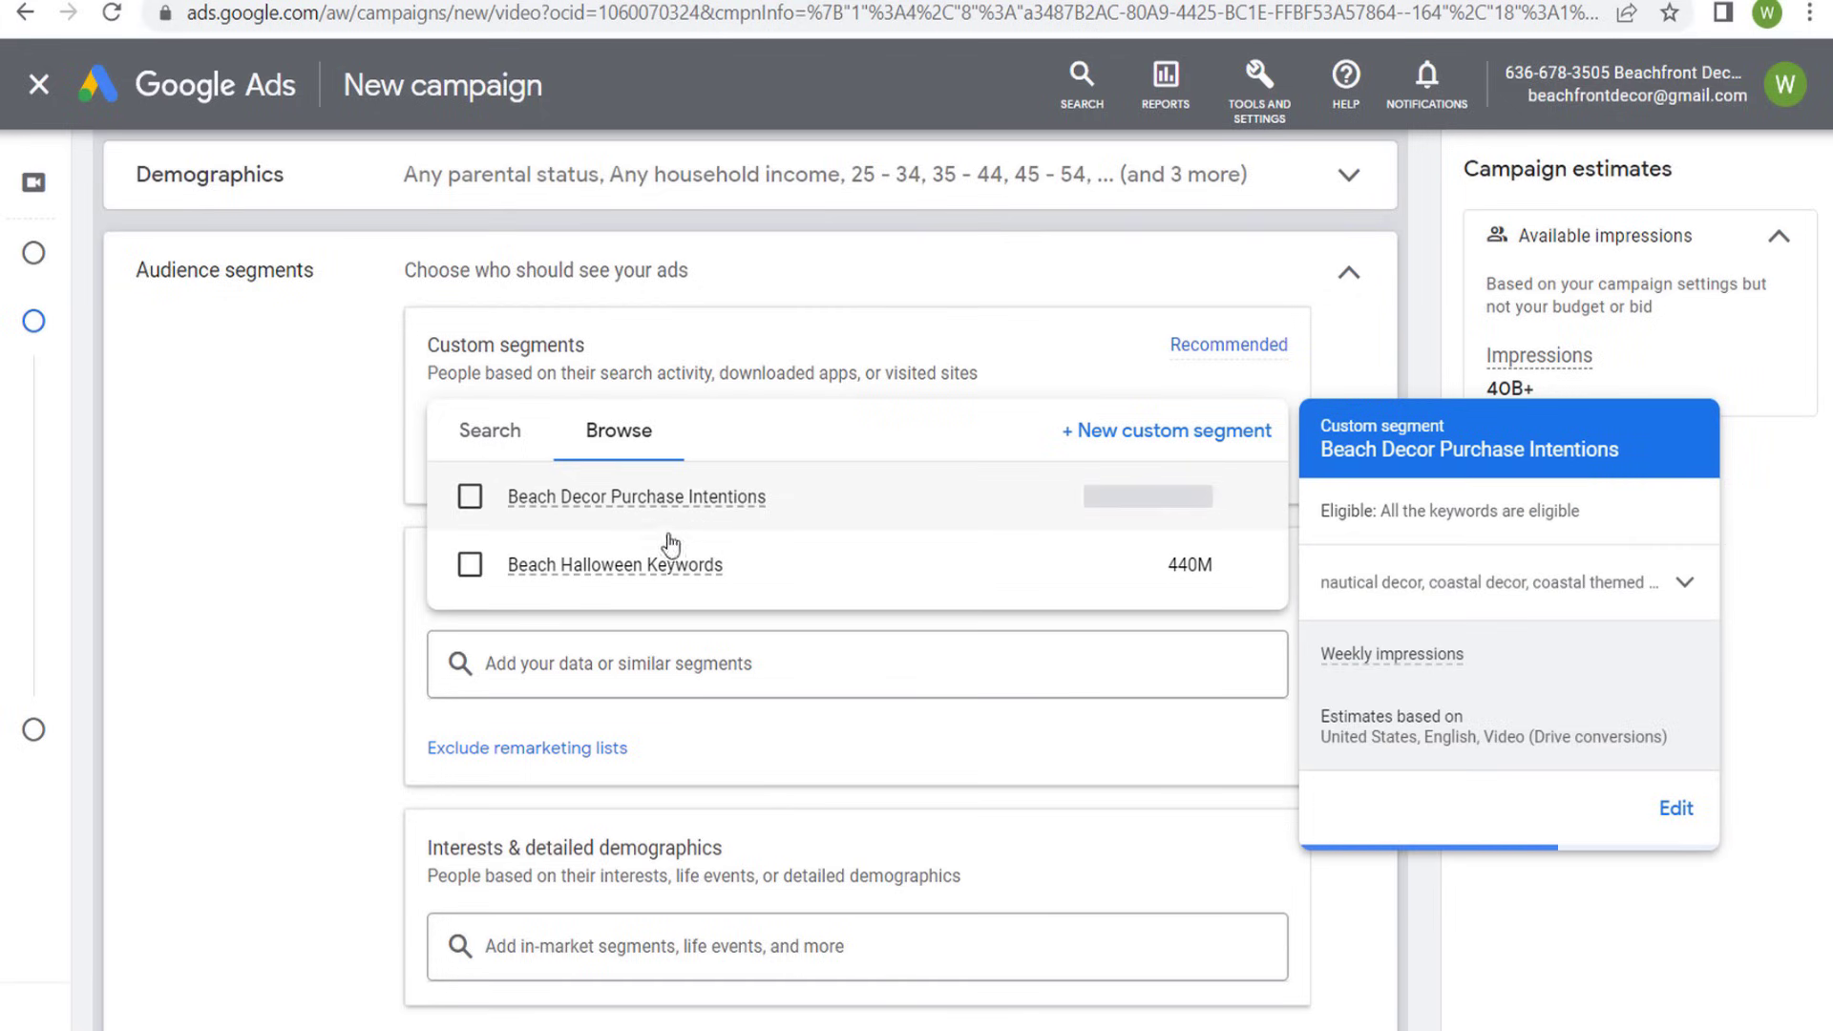
{"action": "mouse_move", "coordinate": [646, 565]}
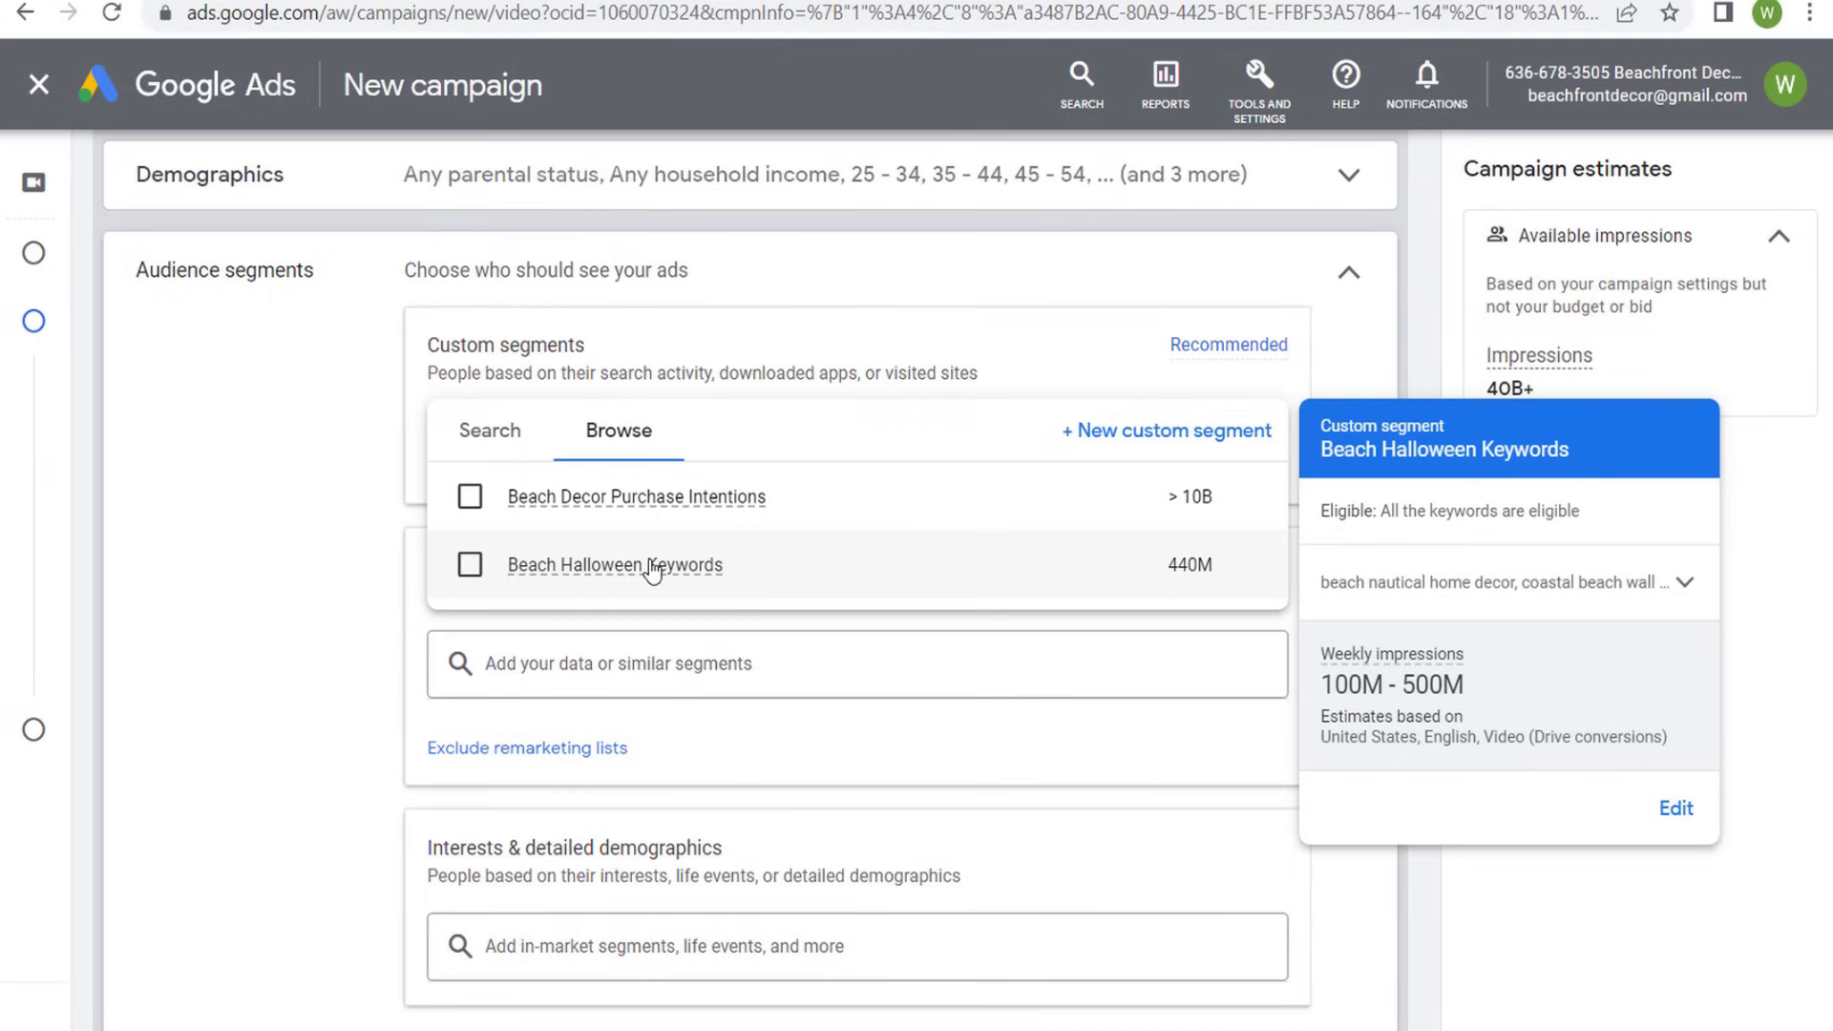
{"action": "left_click", "coordinate": [470, 564]}
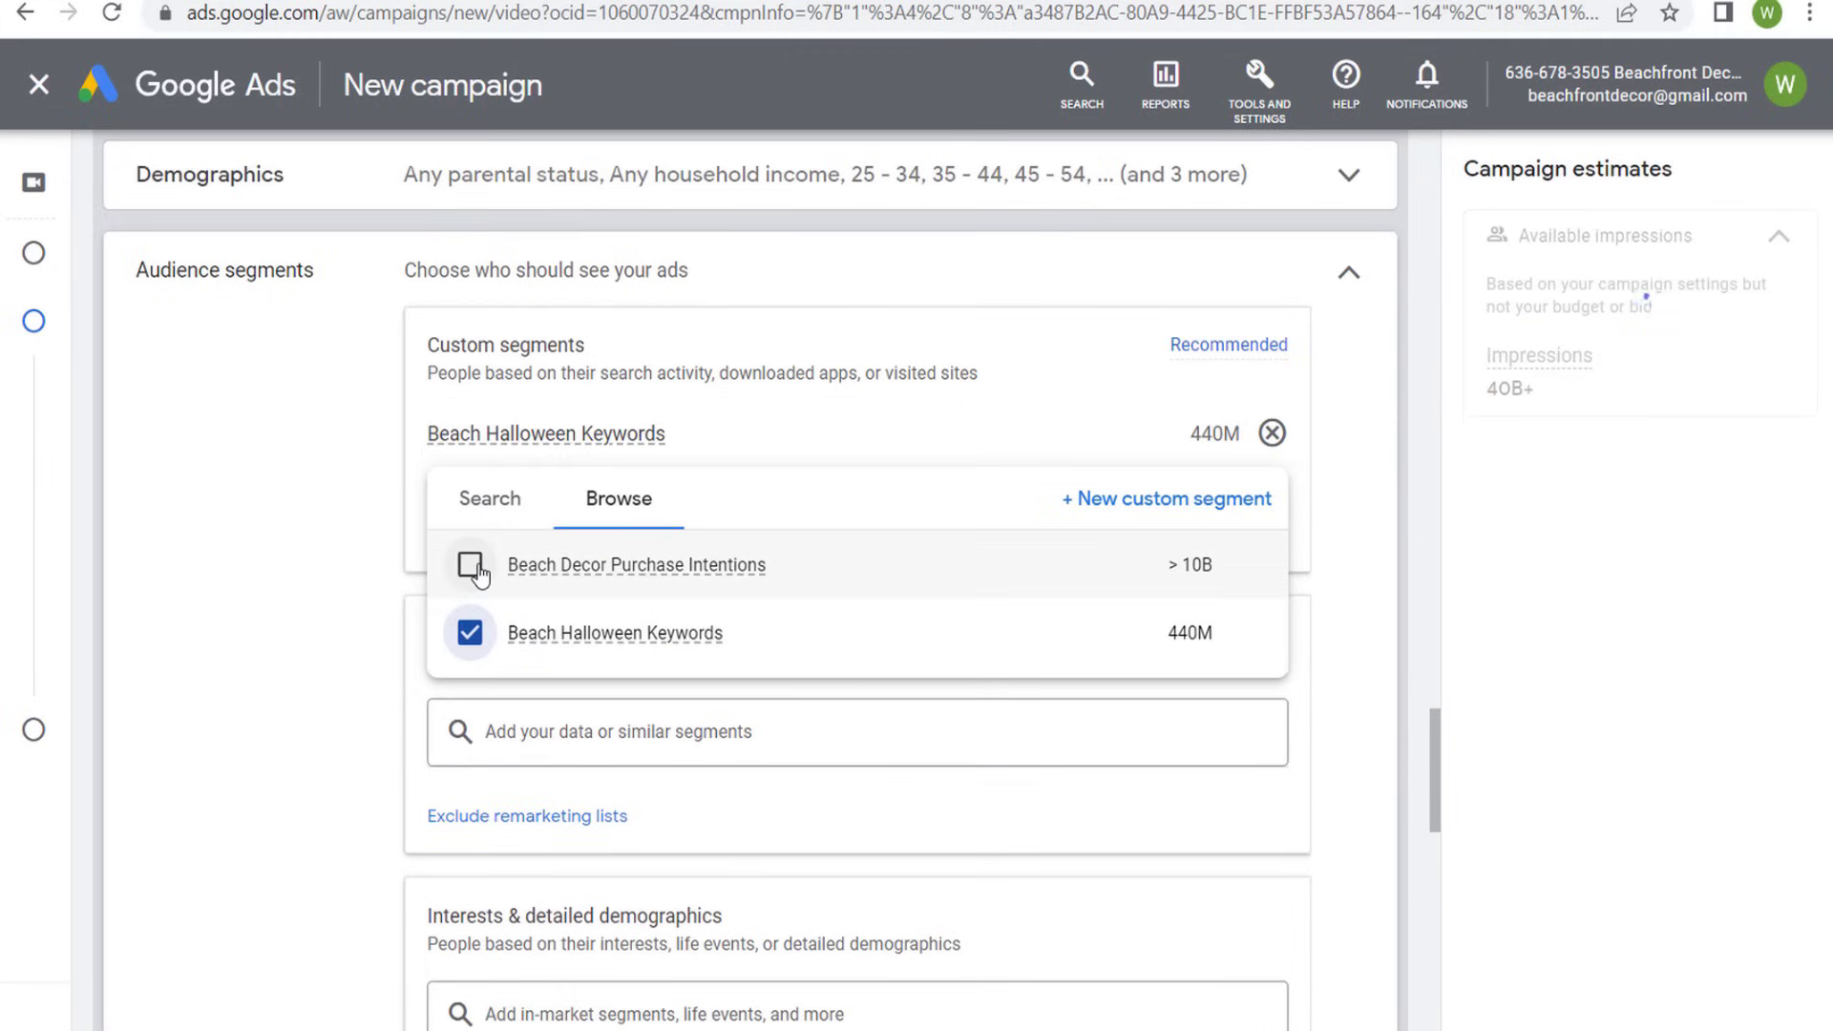
{"action": "left_click", "coordinate": [386, 589]}
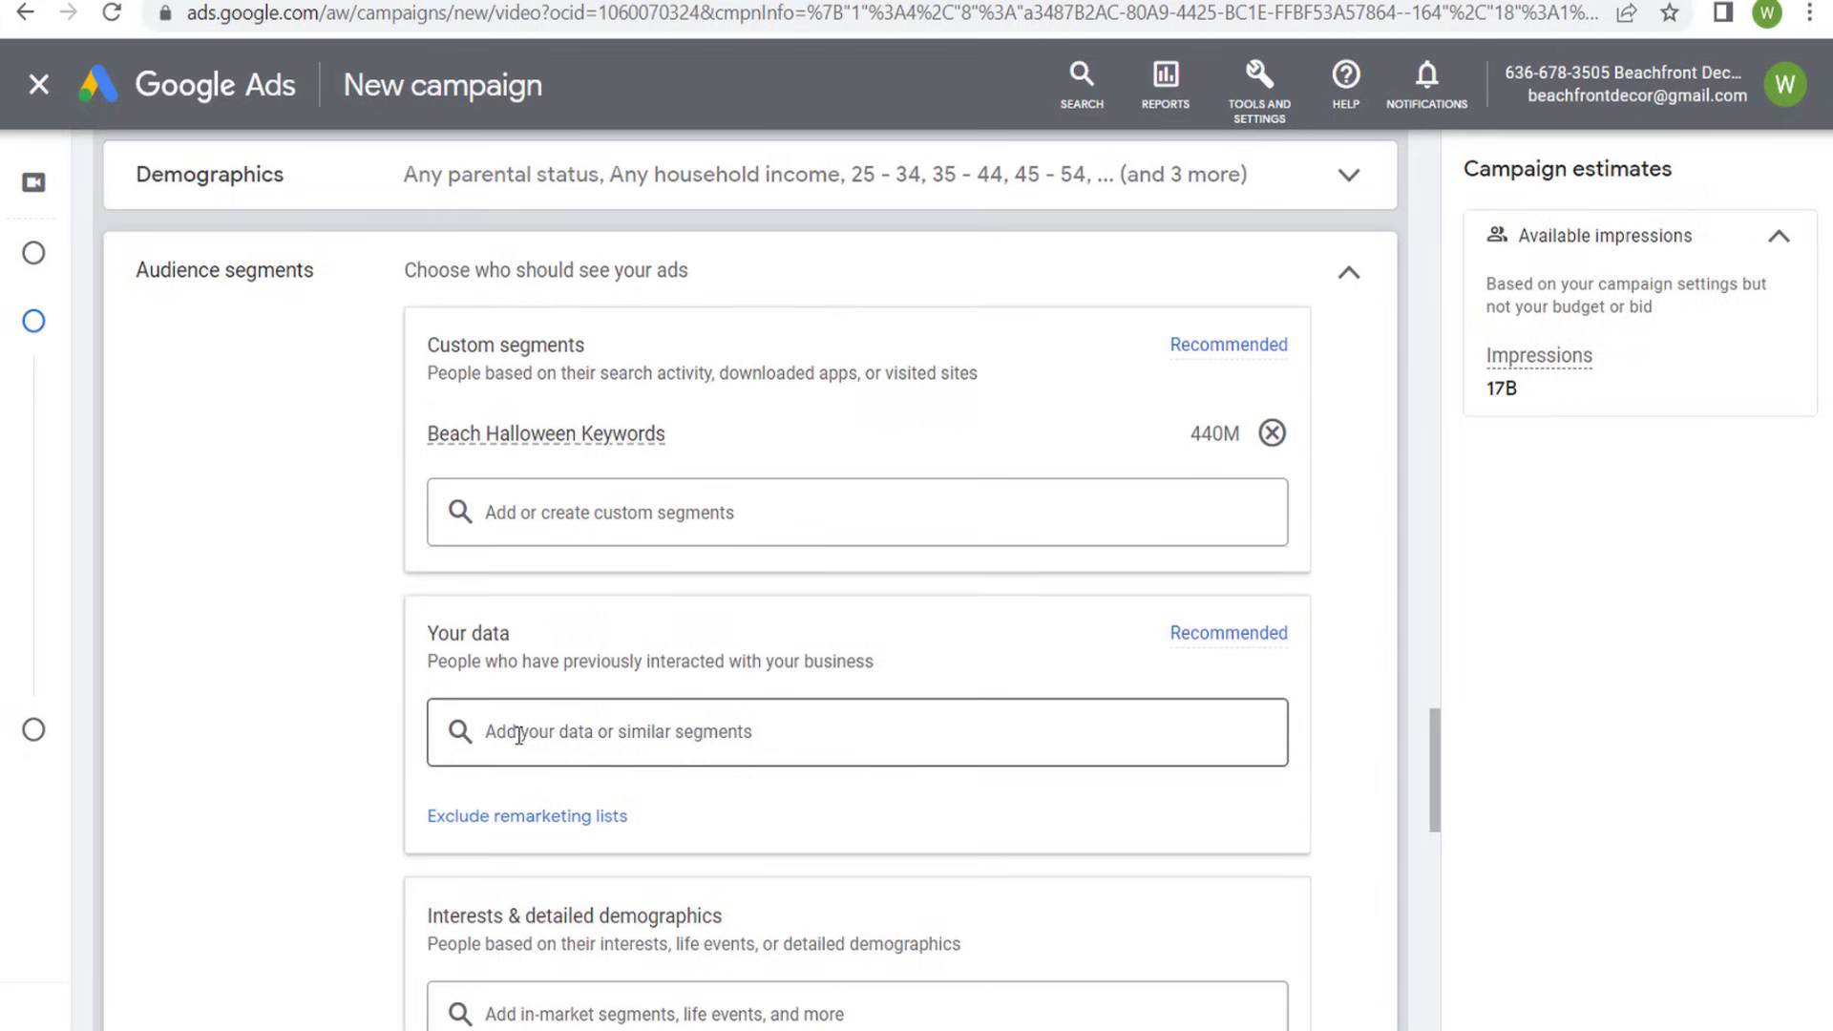
- Examine the Affinity segments categories under Interests & detailed demographics, including the Food & Dining details, and collapse the list without selecting any
{"action": "scroll", "coordinate": [327, 519], "scroll_direction": "down", "scroll_amount": 3}
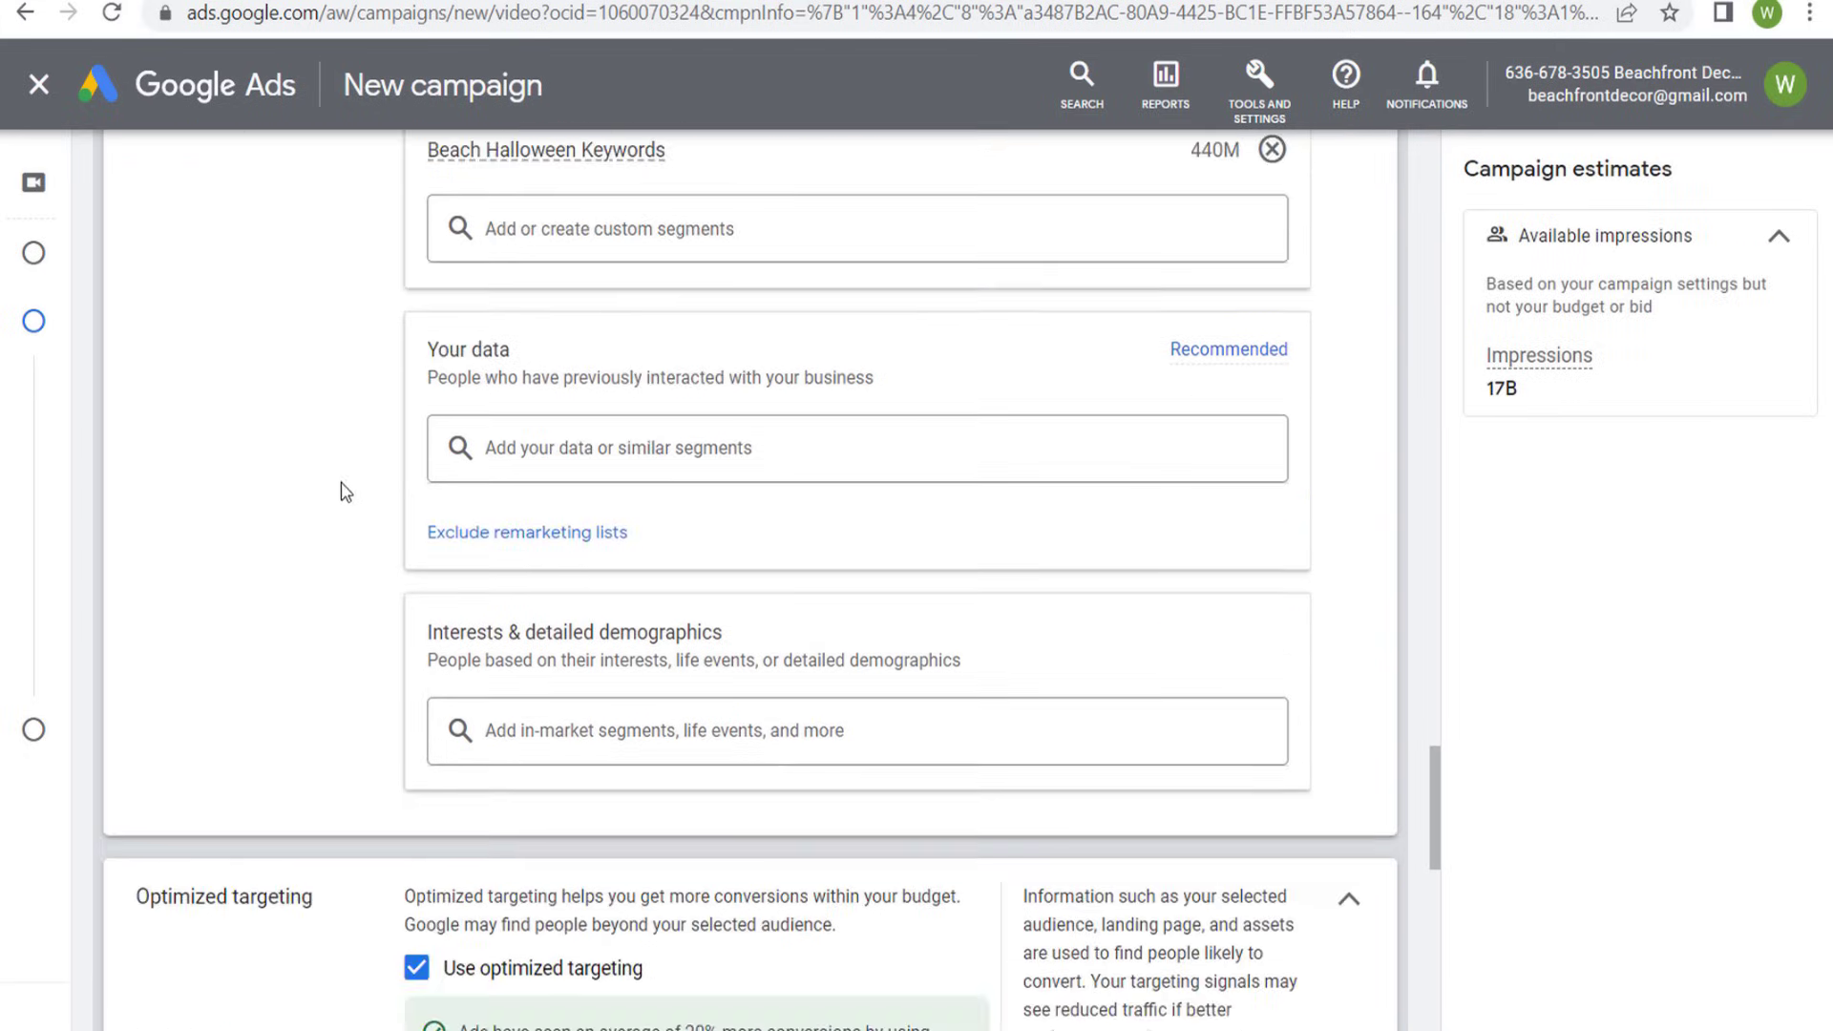
{"action": "left_click", "coordinate": [609, 730]}
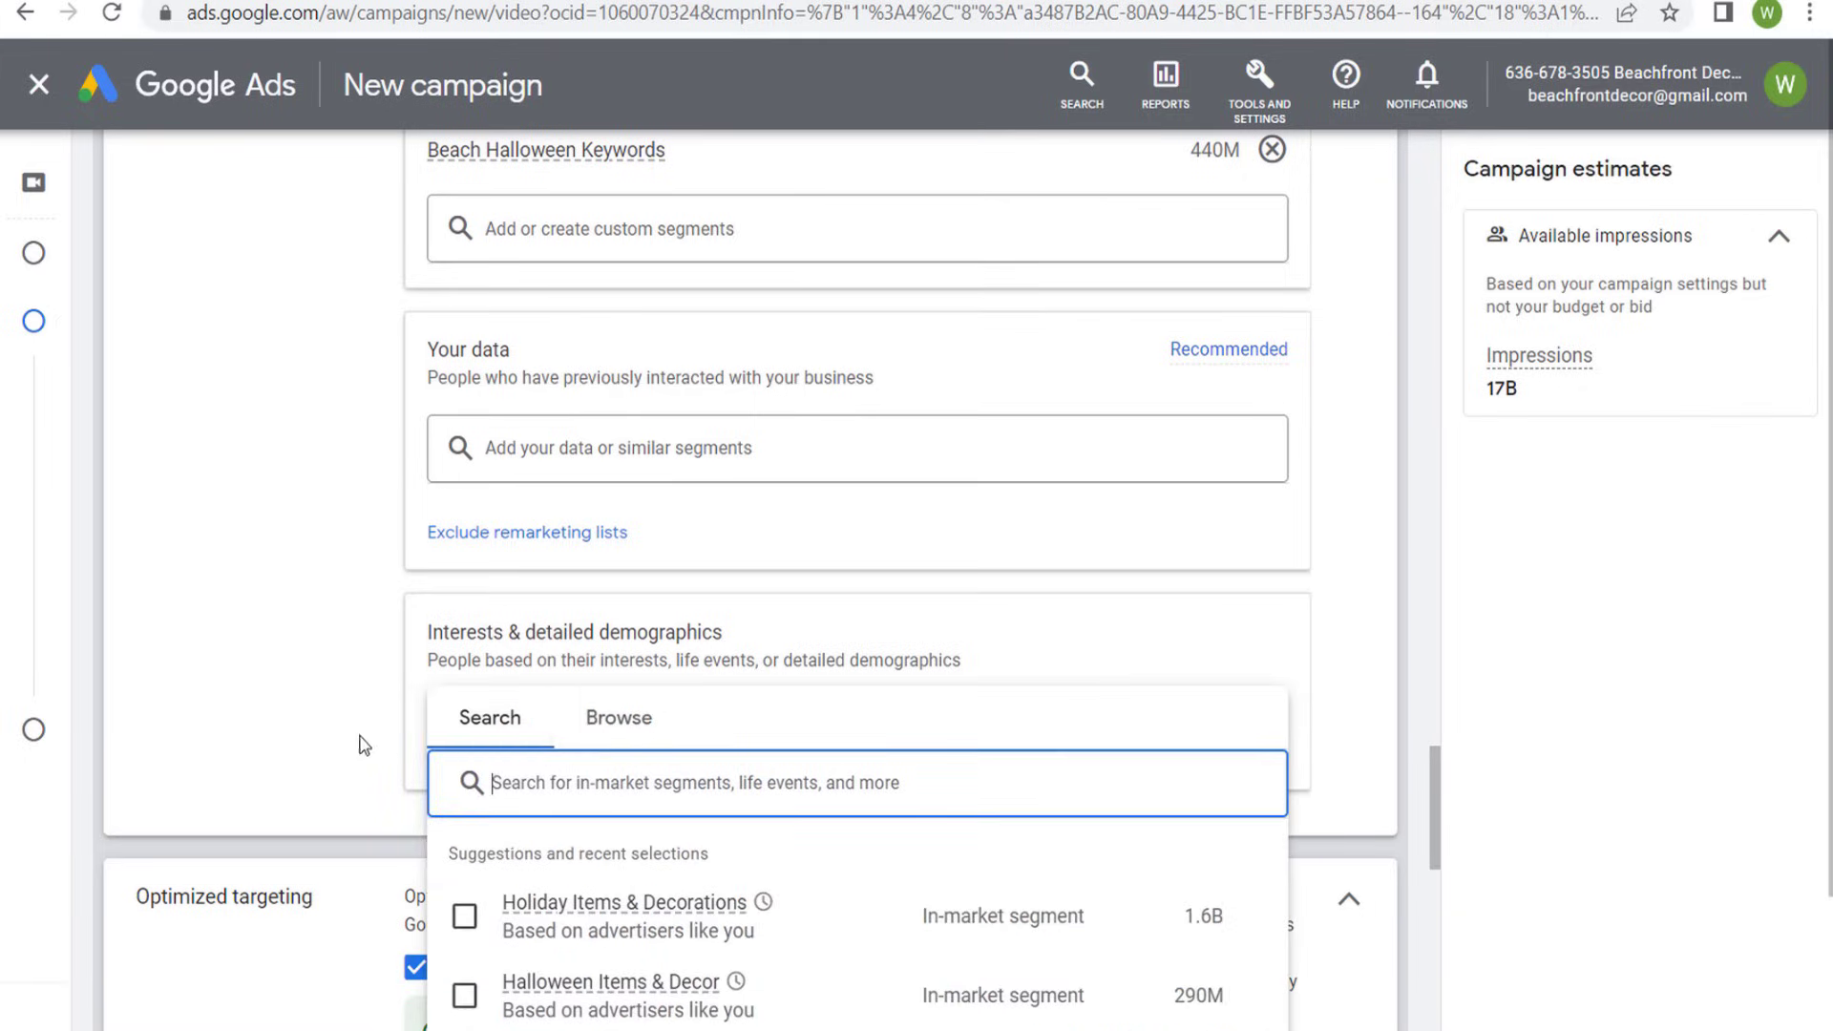
{"action": "scroll", "coordinate": [565, 628], "scroll_direction": "down", "scroll_amount": 2}
{"action": "left_click", "coordinate": [611, 592]}
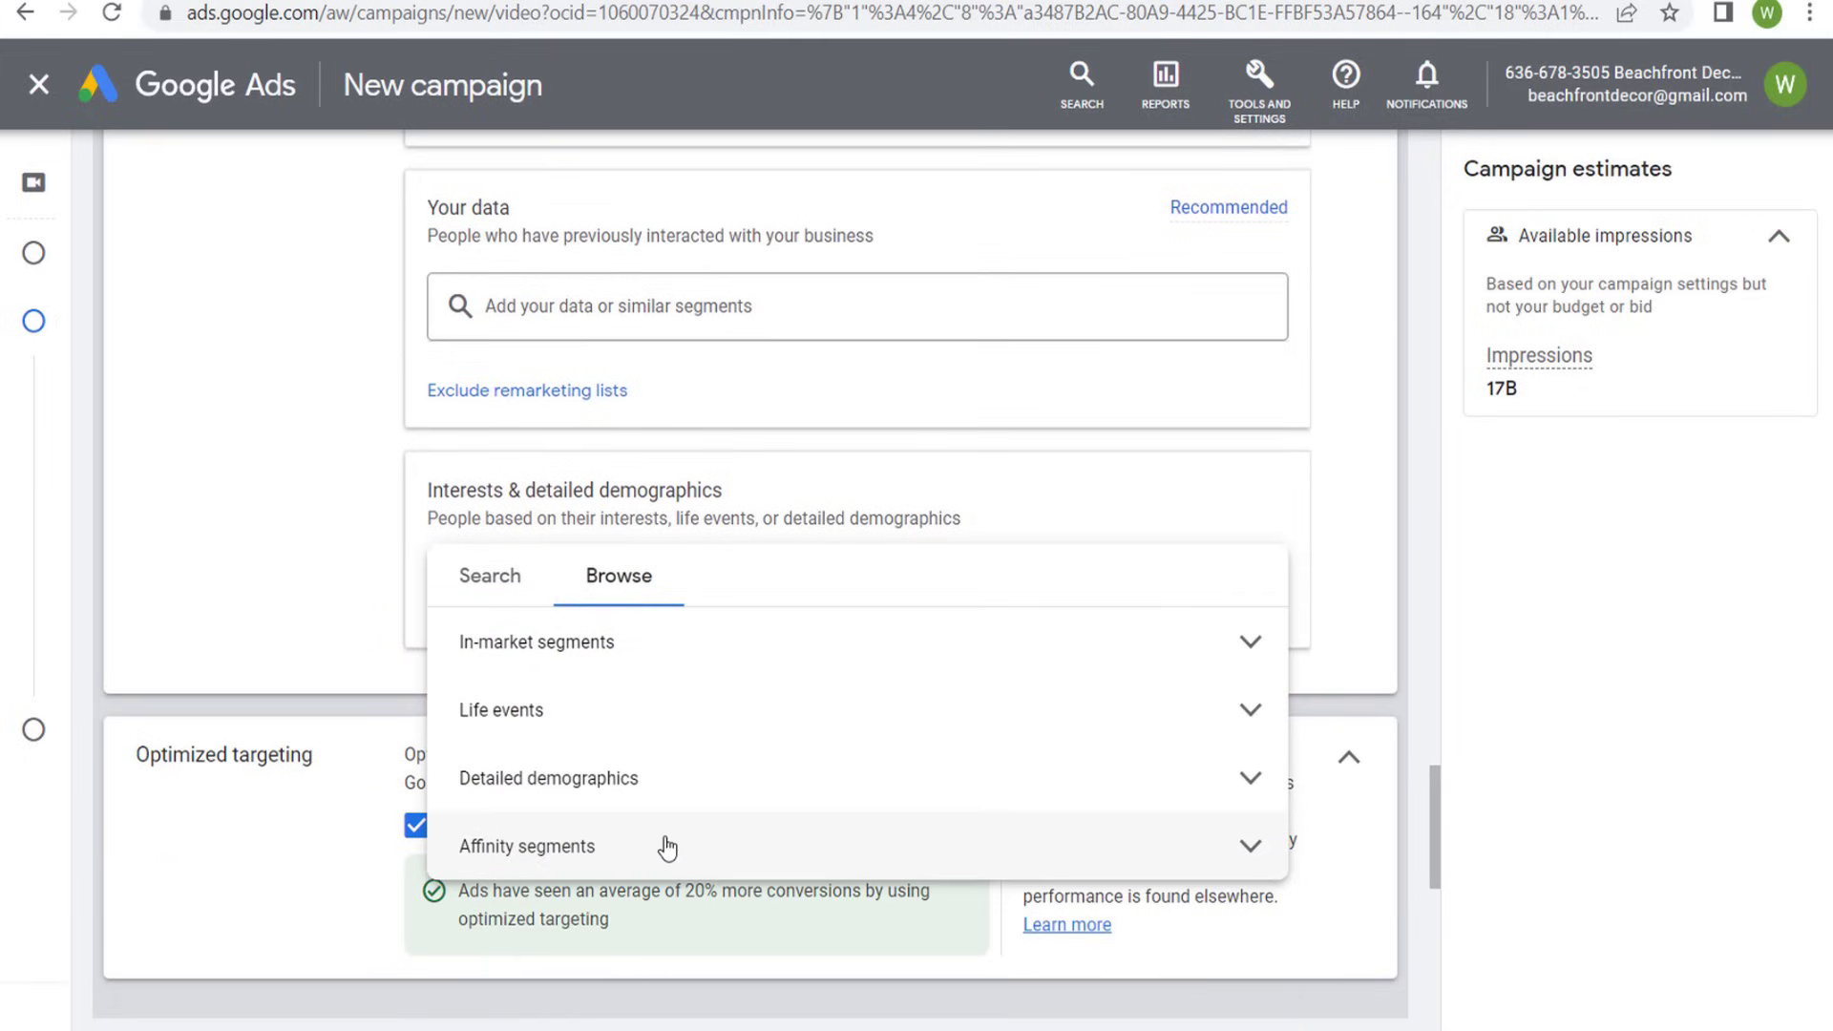
{"action": "left_click", "coordinate": [1221, 848]}
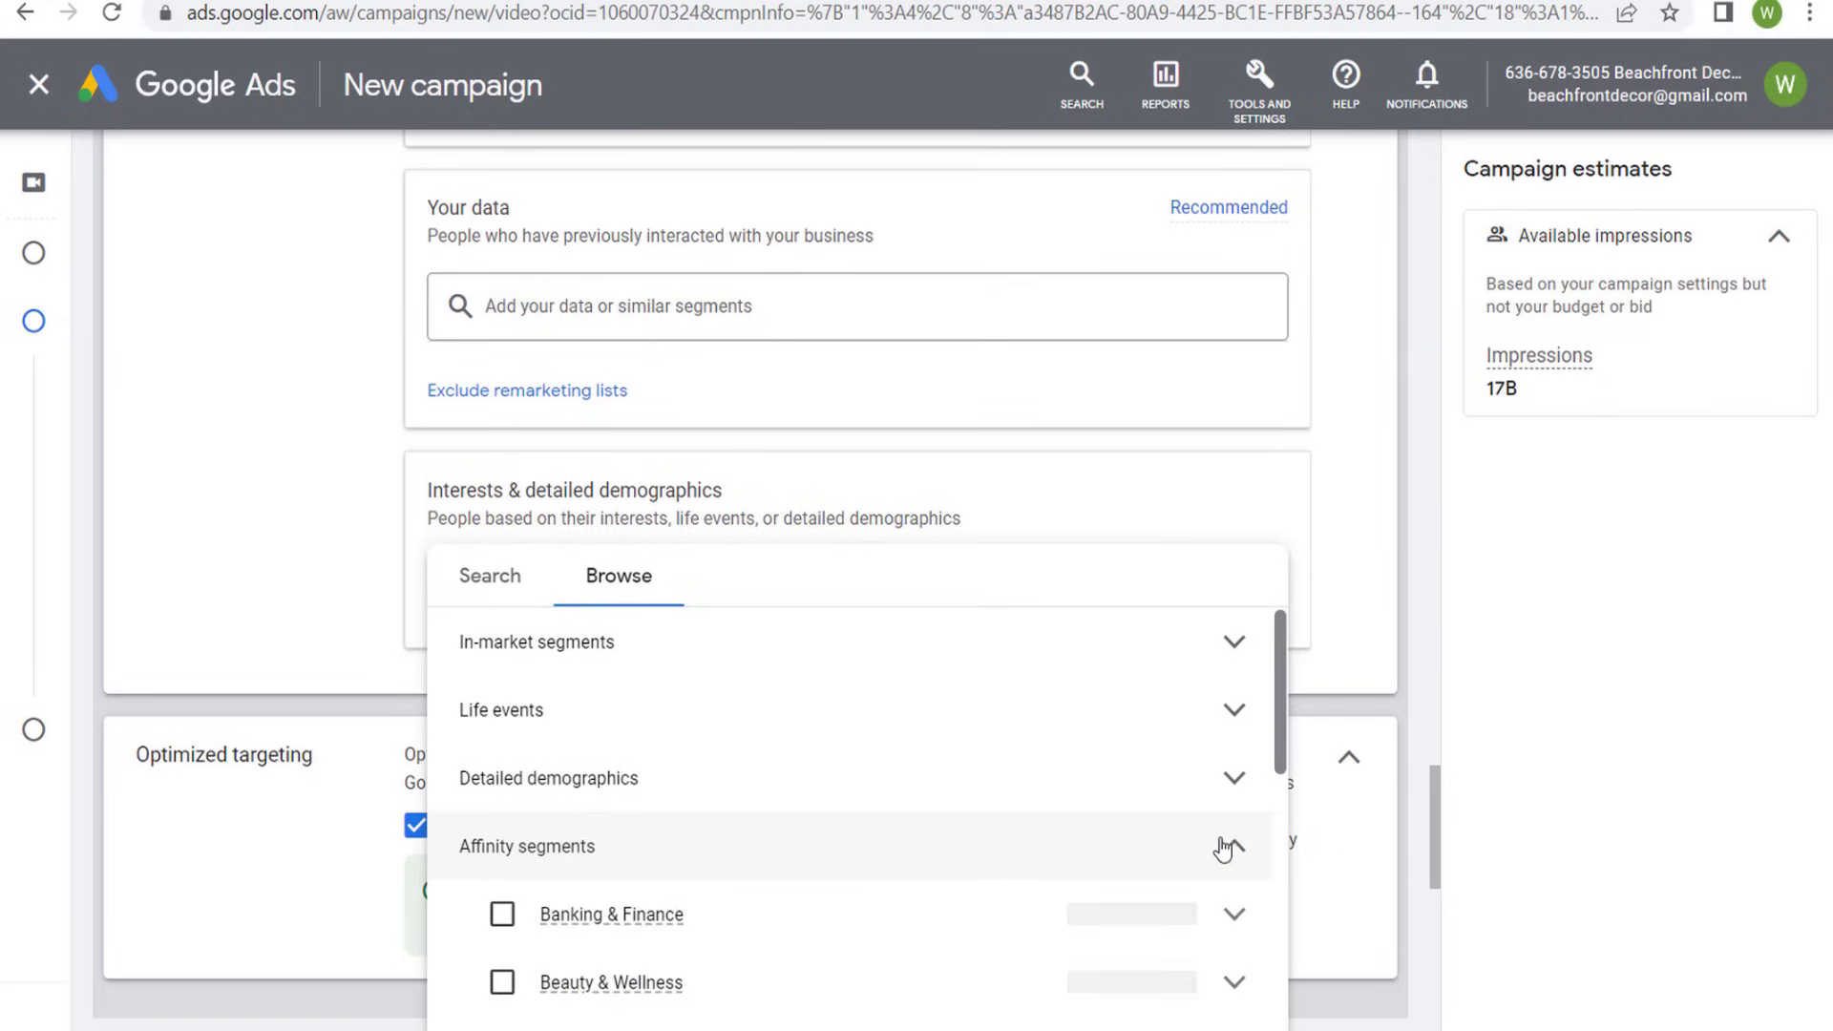
{"action": "scroll", "coordinate": [955, 840], "scroll_direction": "down", "scroll_amount": 2}
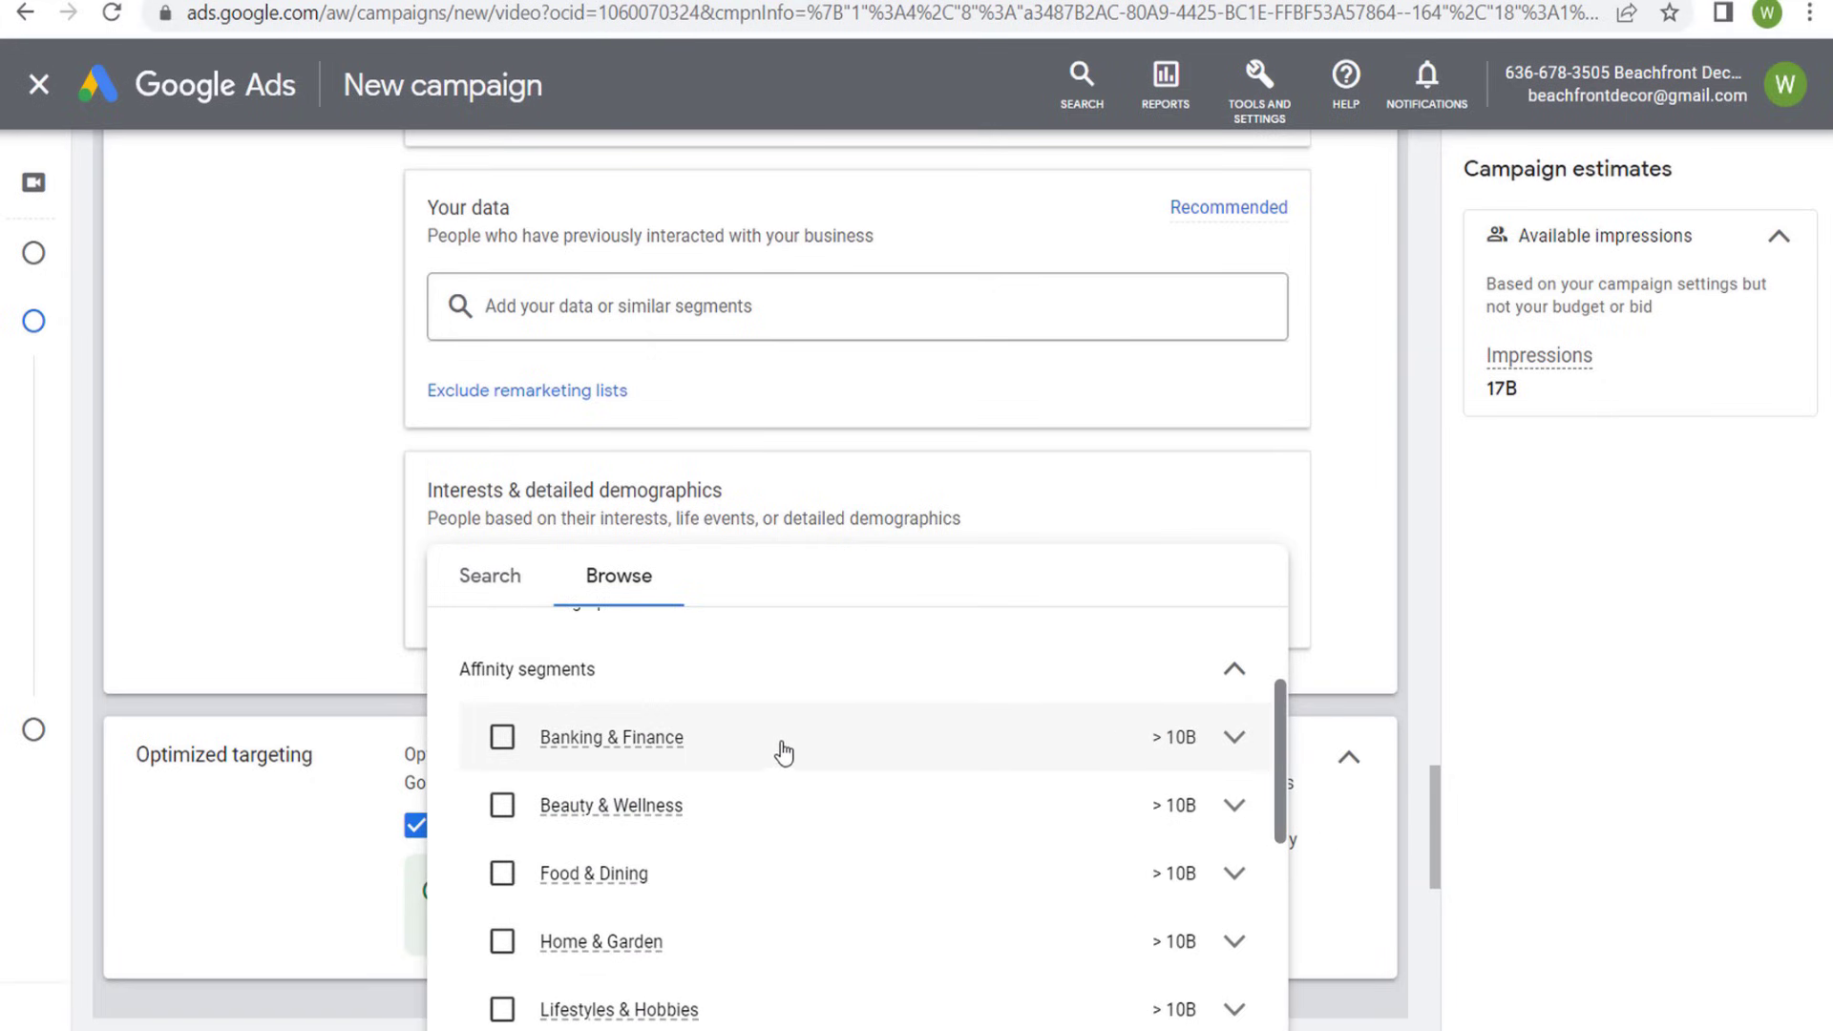
{"action": "mouse_move", "coordinate": [818, 744]}
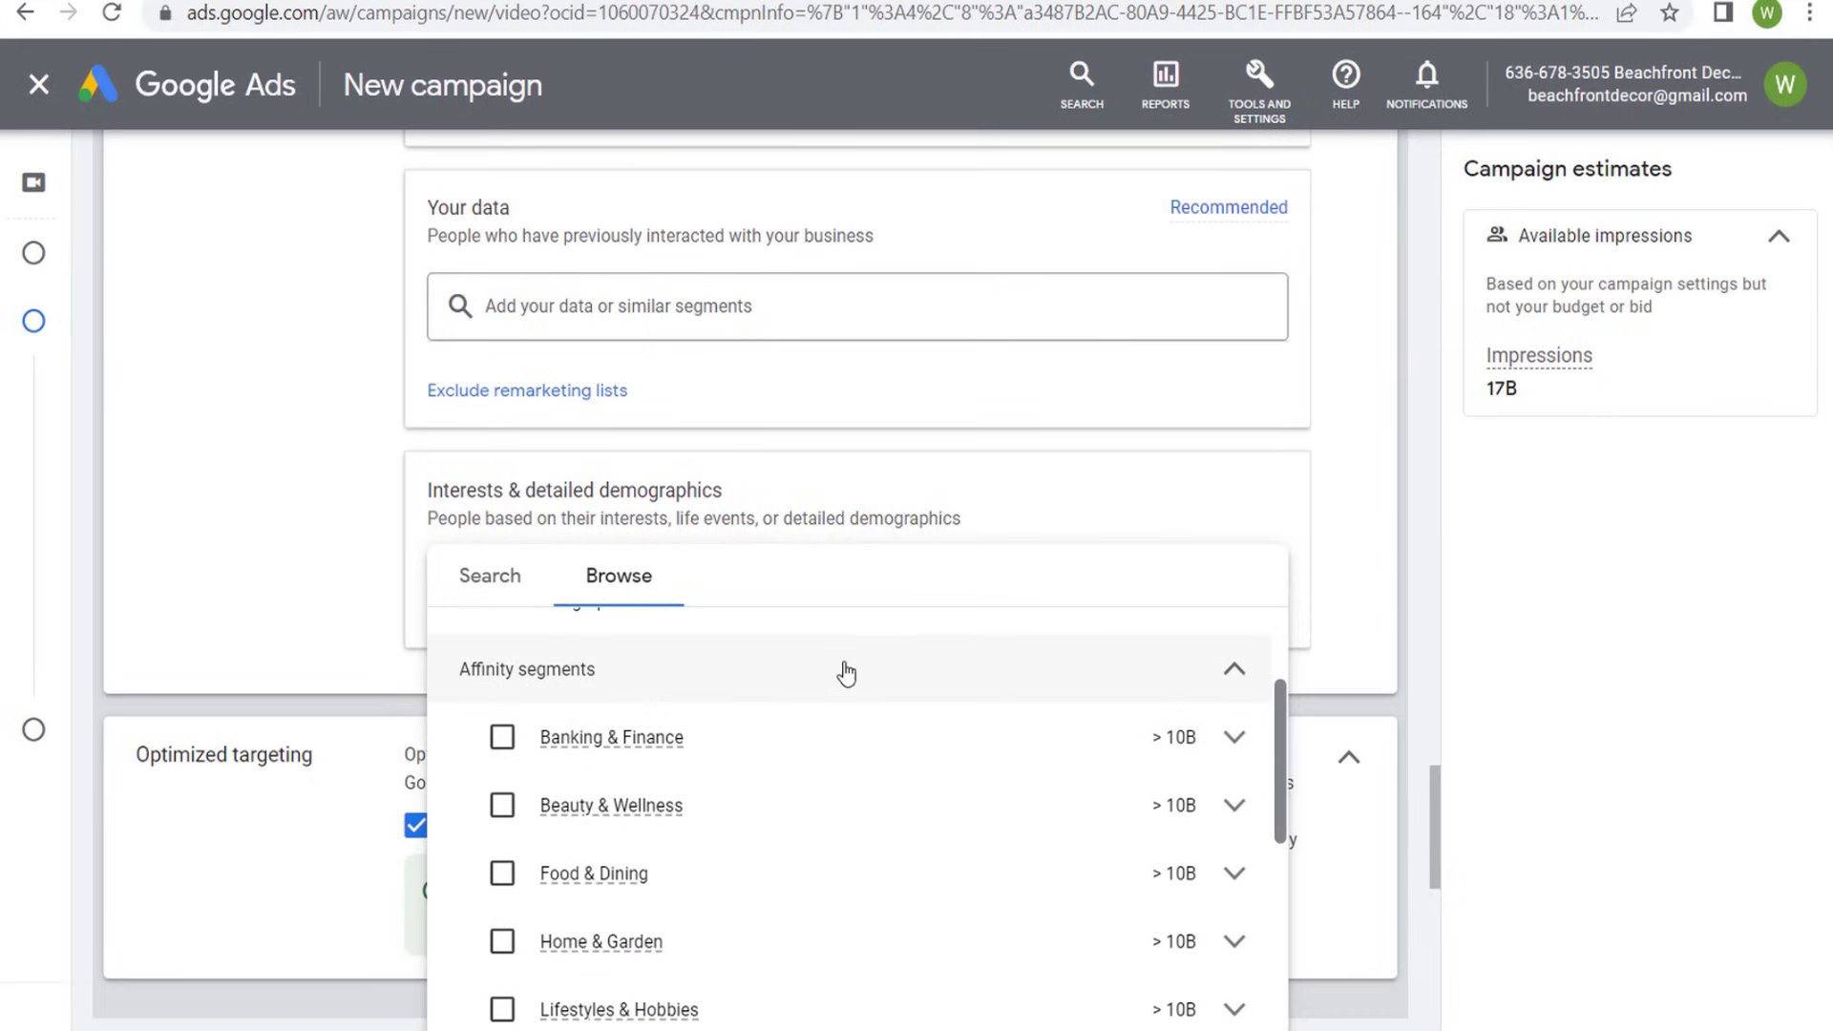
{"action": "left_click", "coordinate": [846, 674]}
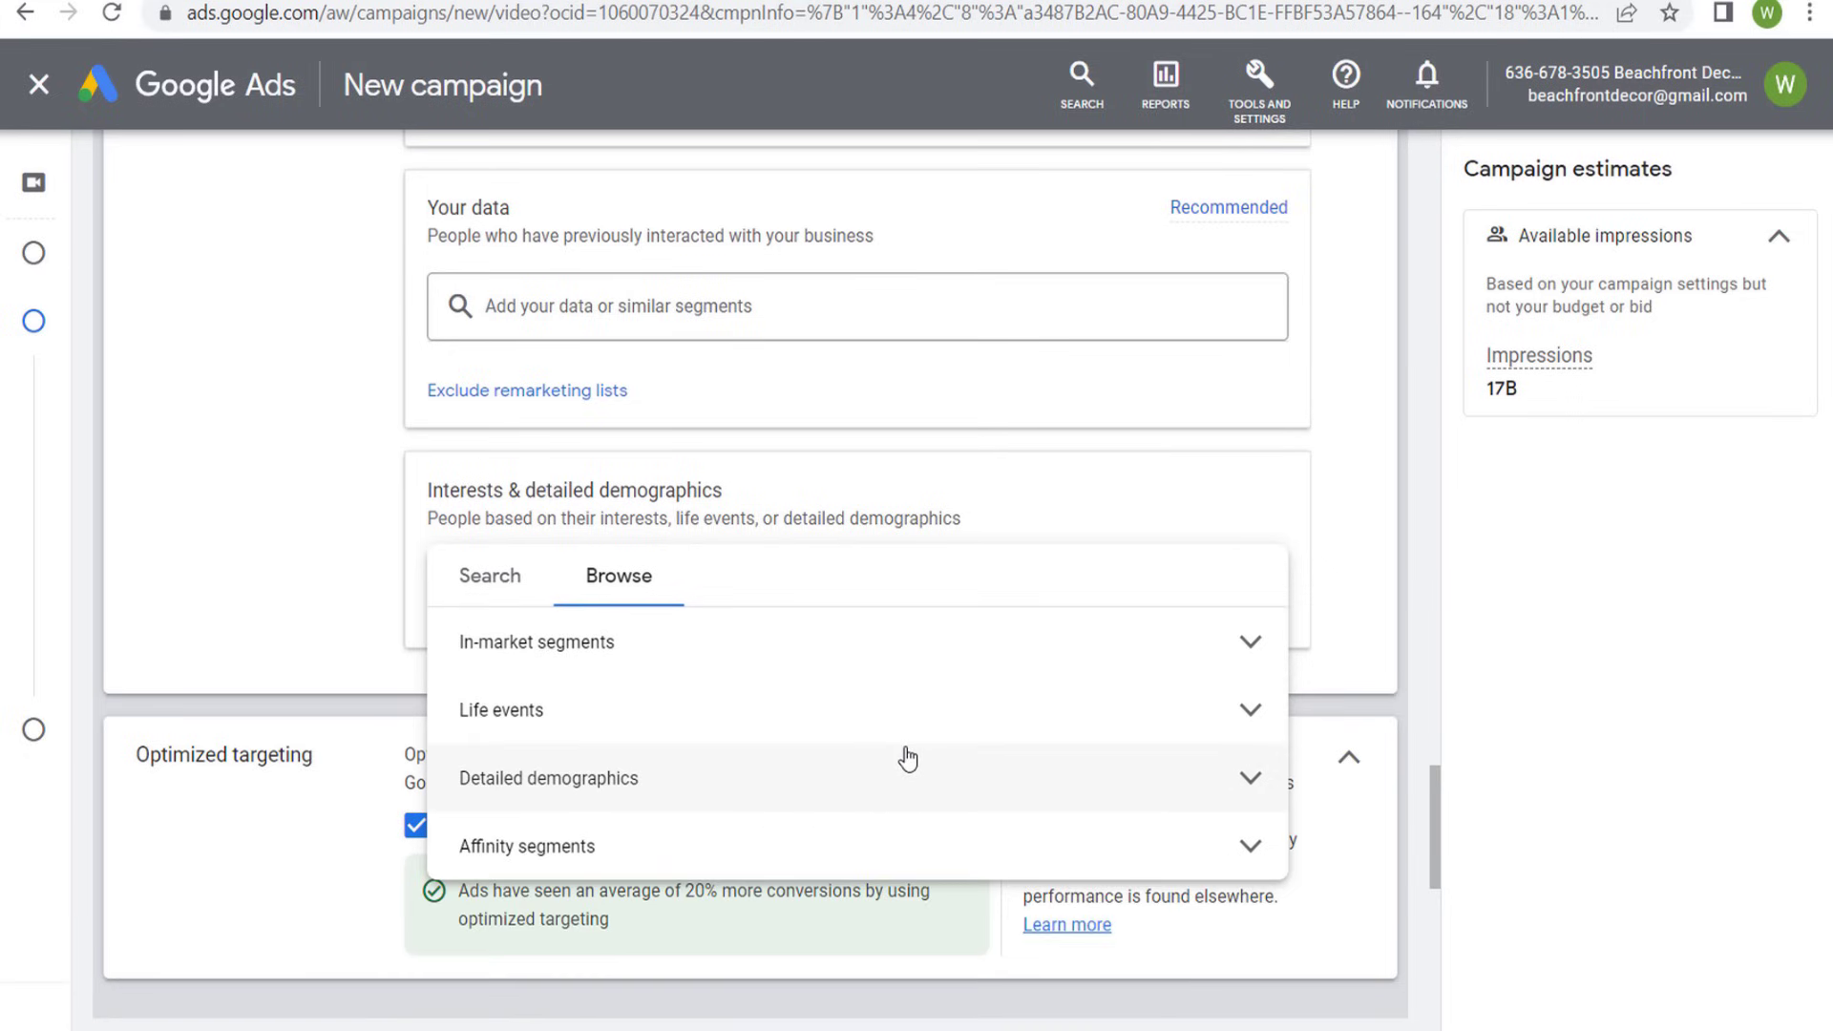
{"action": "left_click", "coordinate": [889, 840]}
{"action": "scroll", "coordinate": [821, 814], "scroll_direction": "down", "scroll_amount": 2}
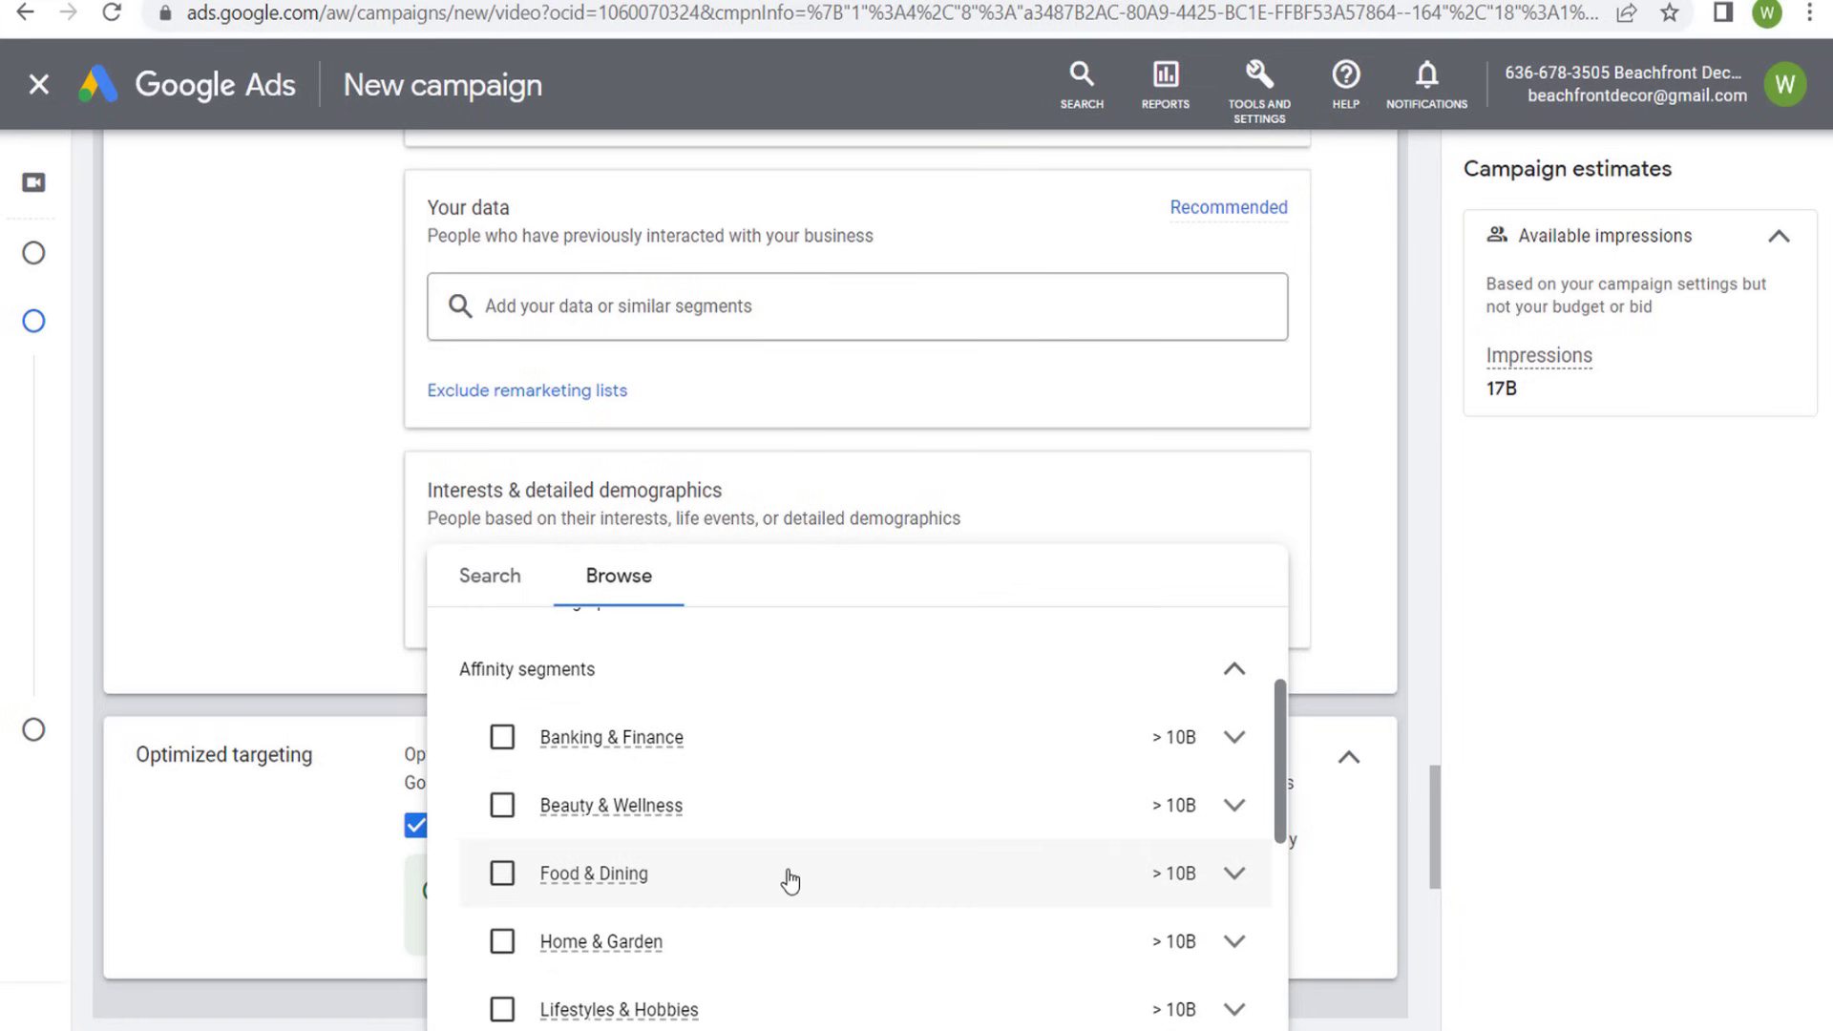
{"action": "mouse_move", "coordinate": [791, 880]}
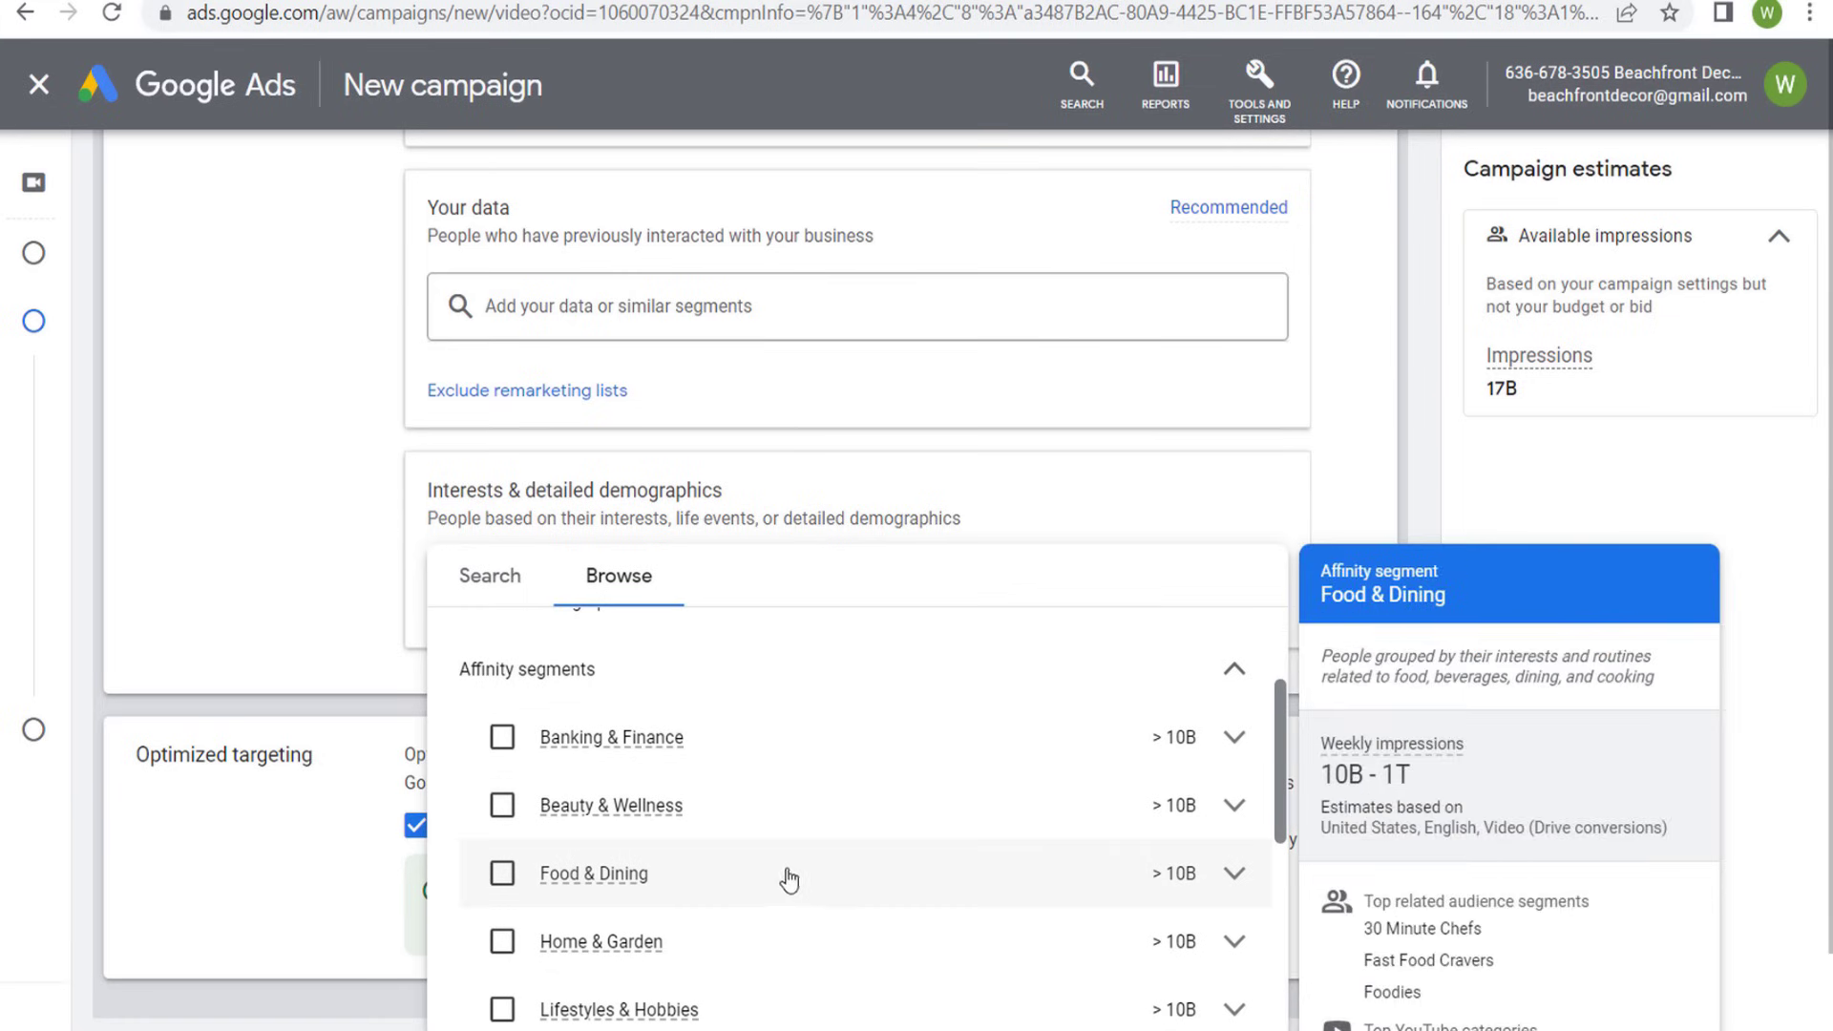
{"action": "left_click", "coordinate": [834, 677]}
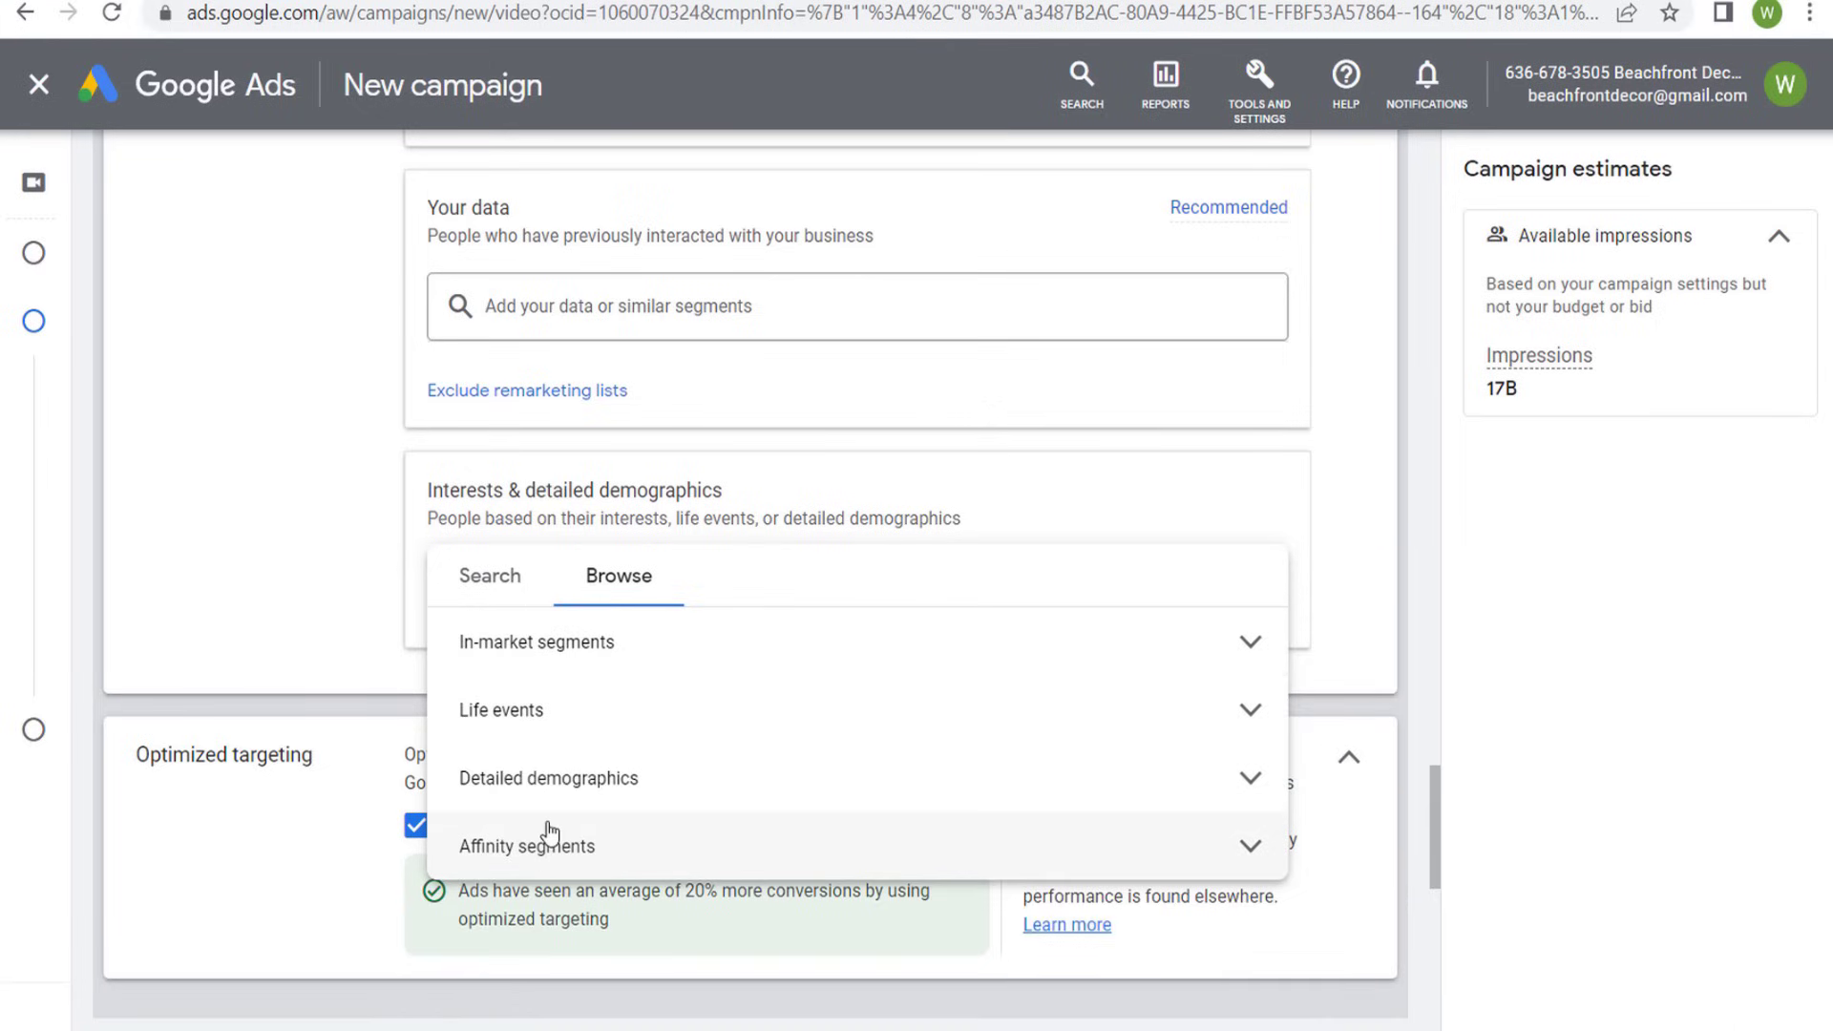
- Look through the detailed demographics and life events categories available for Interests & detailed demographics
{"action": "left_click", "coordinate": [693, 785]}
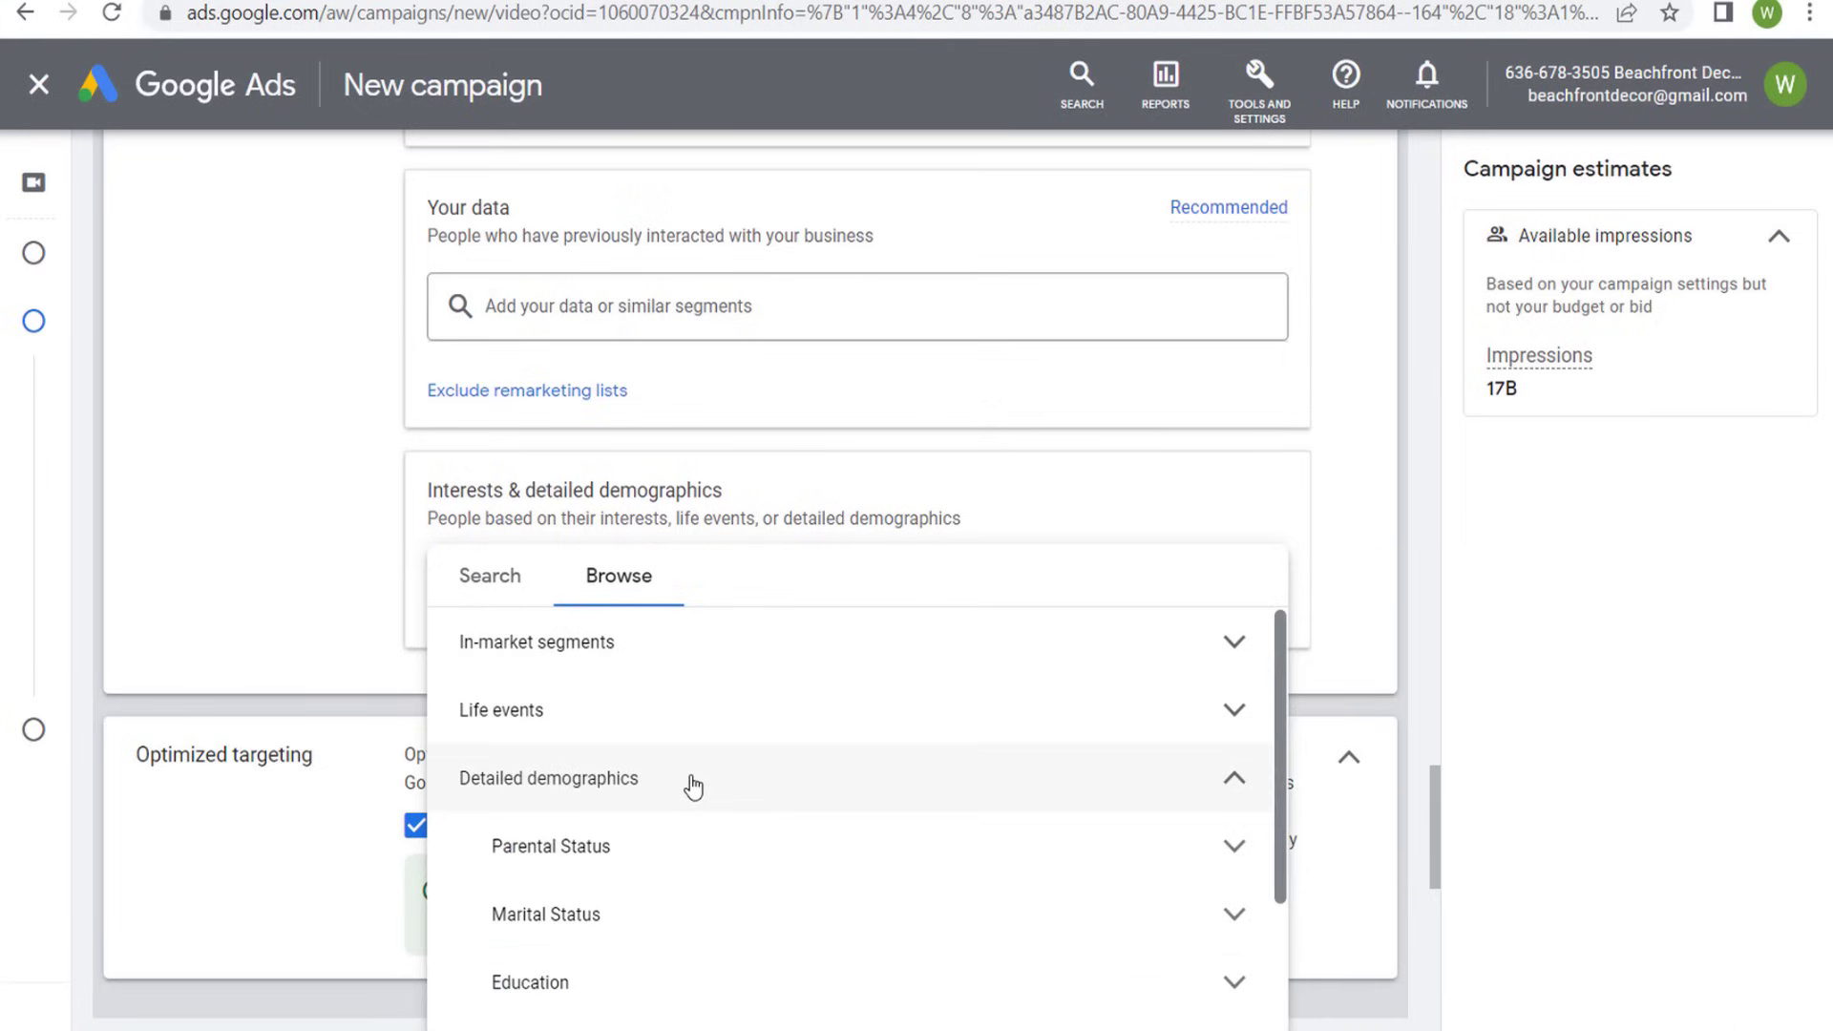
{"action": "scroll", "coordinate": [706, 782], "scroll_direction": "down", "scroll_amount": 2}
{"action": "scroll", "coordinate": [587, 840], "scroll_direction": "up", "scroll_amount": 2}
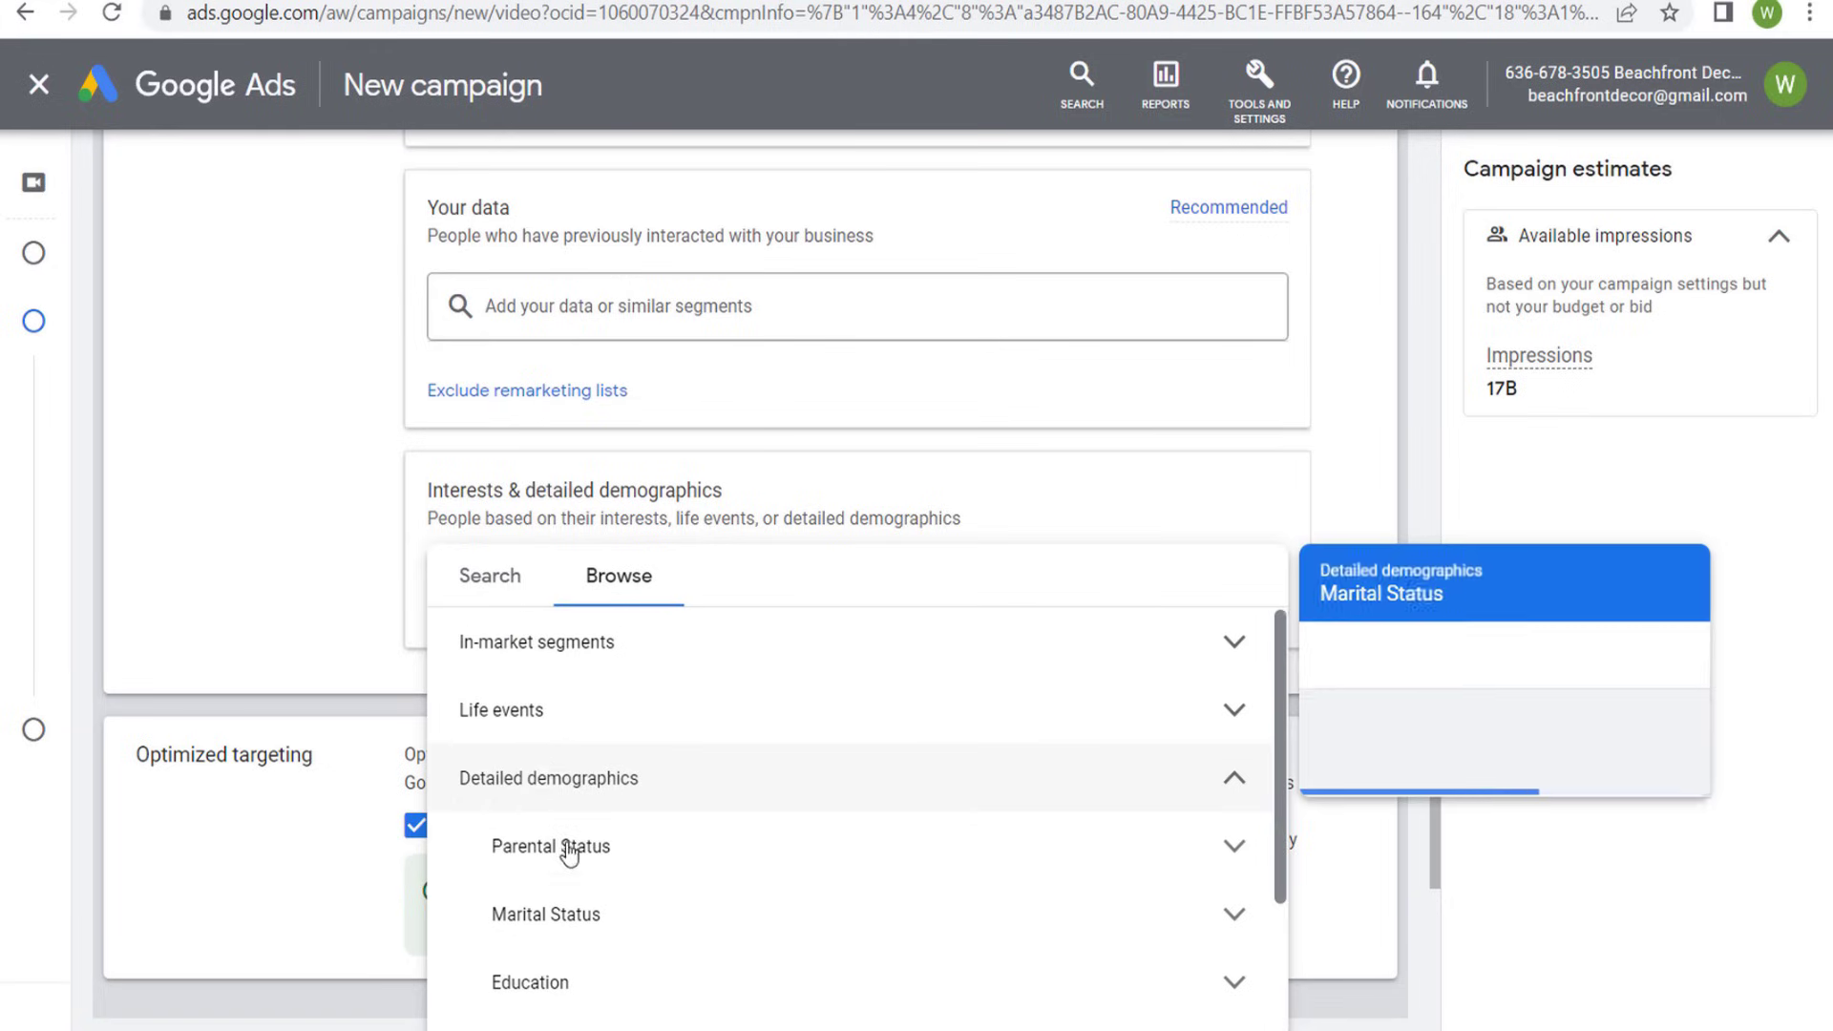
{"action": "scroll", "coordinate": [571, 911], "scroll_direction": "down", "scroll_amount": 2}
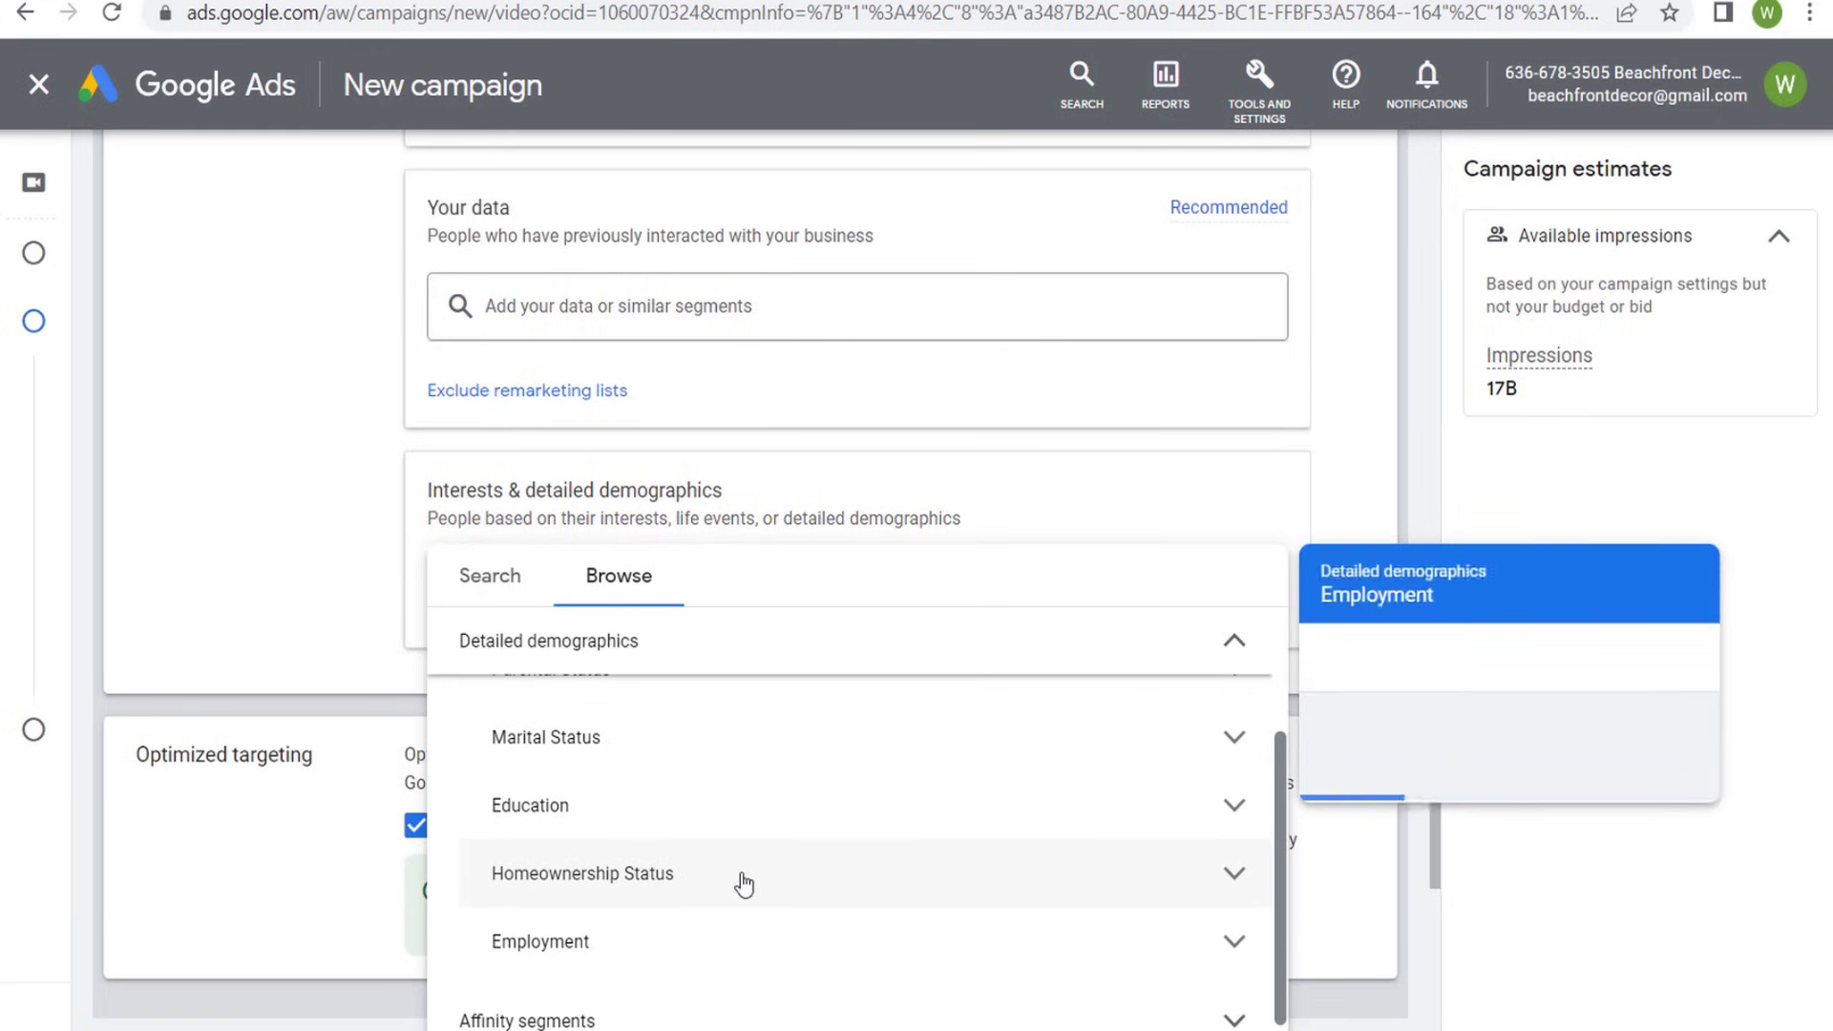
{"action": "scroll", "coordinate": [733, 840], "scroll_direction": "up", "scroll_amount": 2}
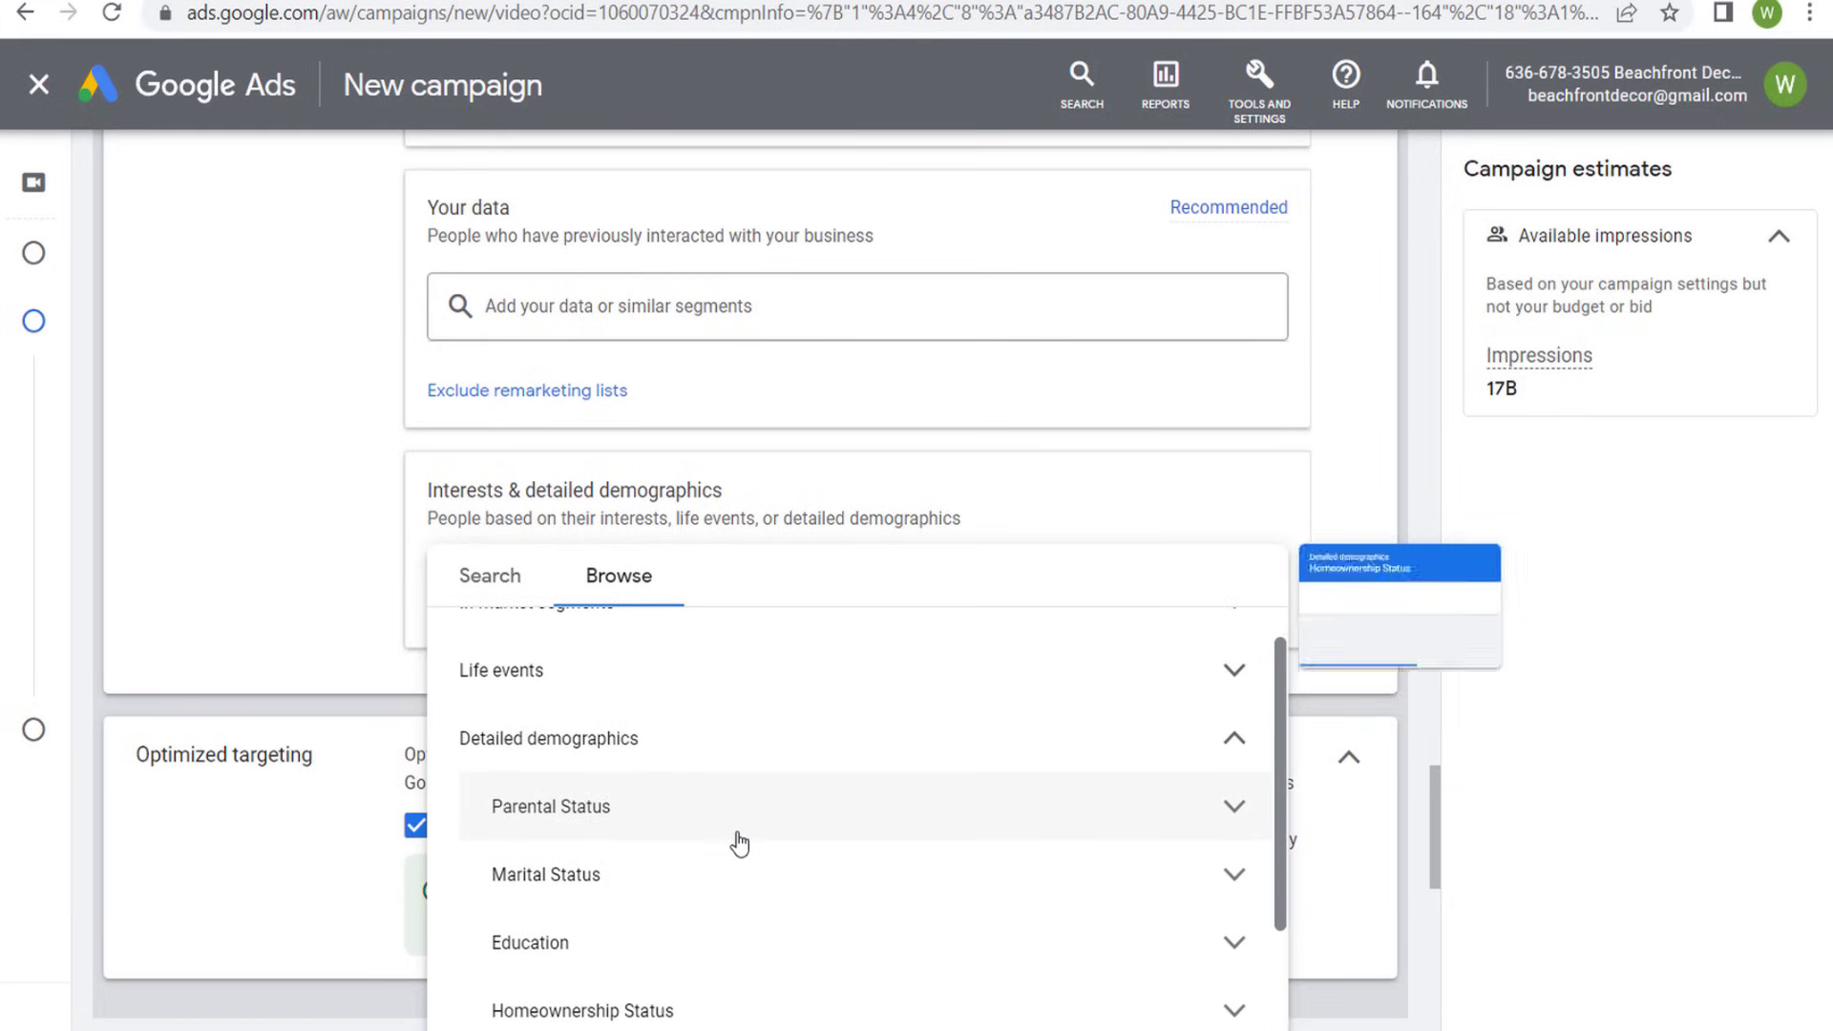
{"action": "left_click", "coordinate": [798, 761]}
{"action": "left_click", "coordinate": [674, 717]}
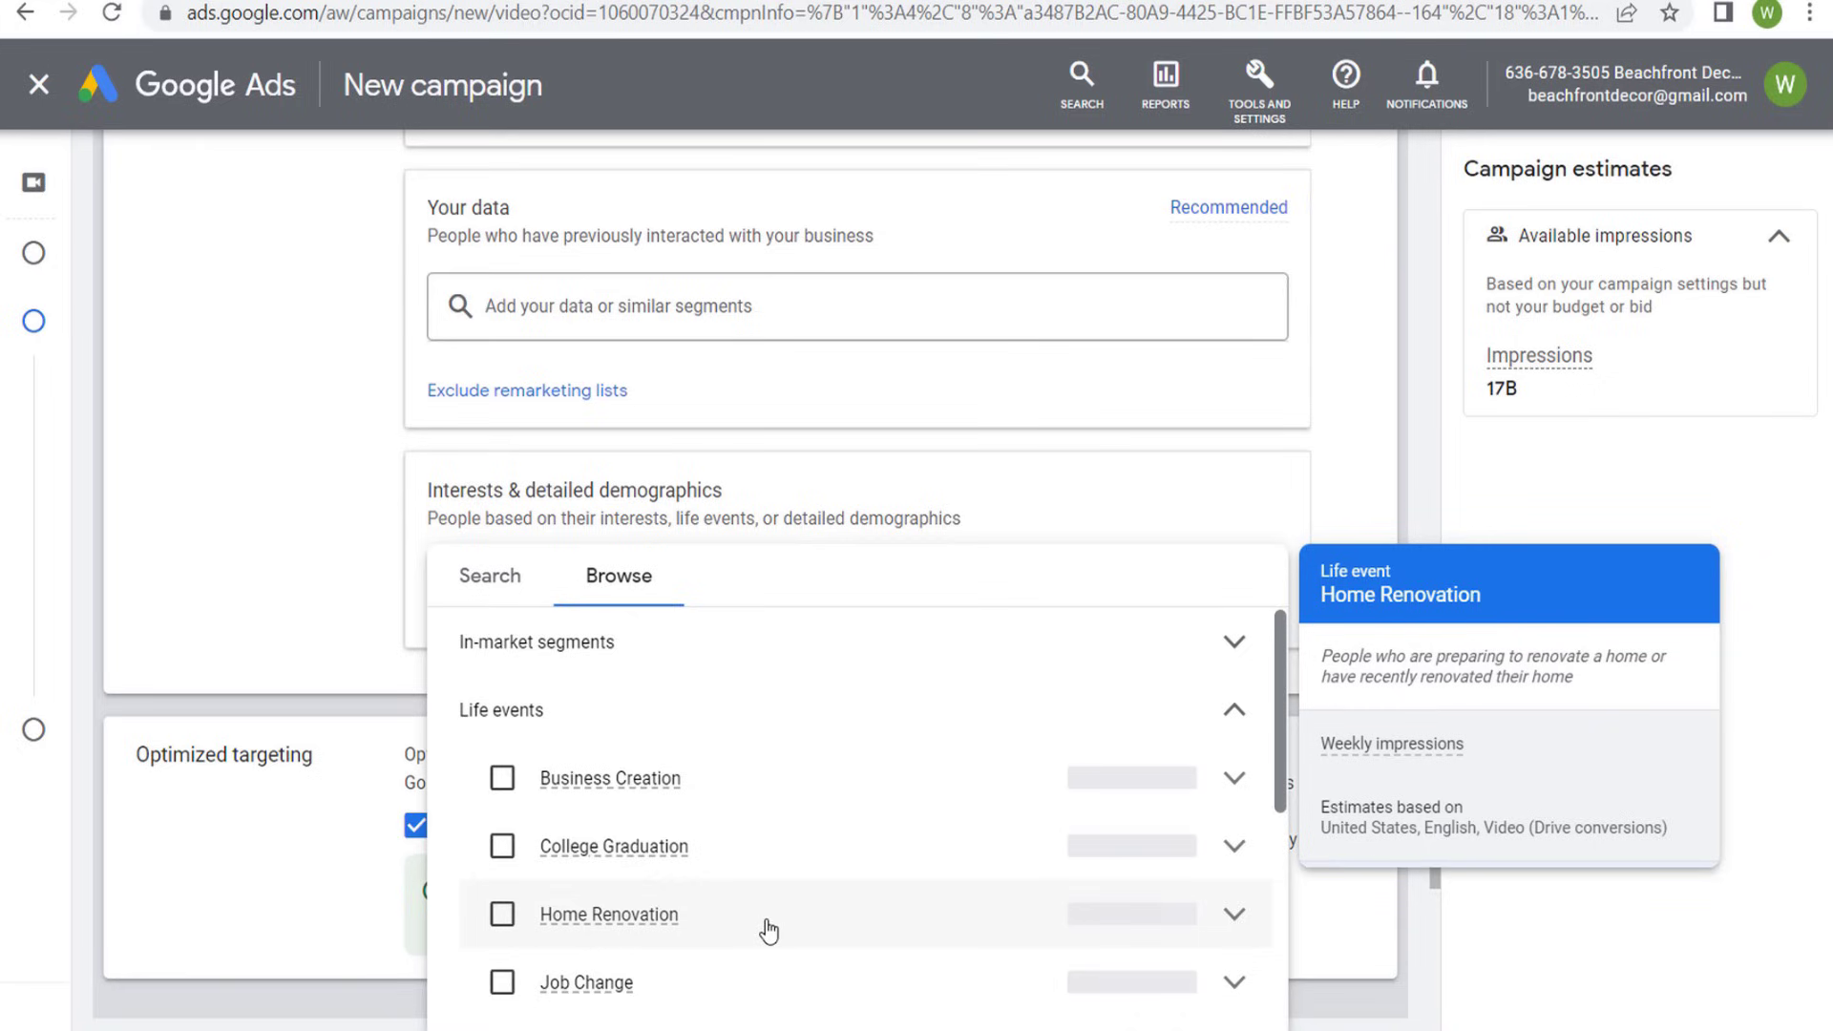
{"action": "left_click", "coordinate": [706, 711]}
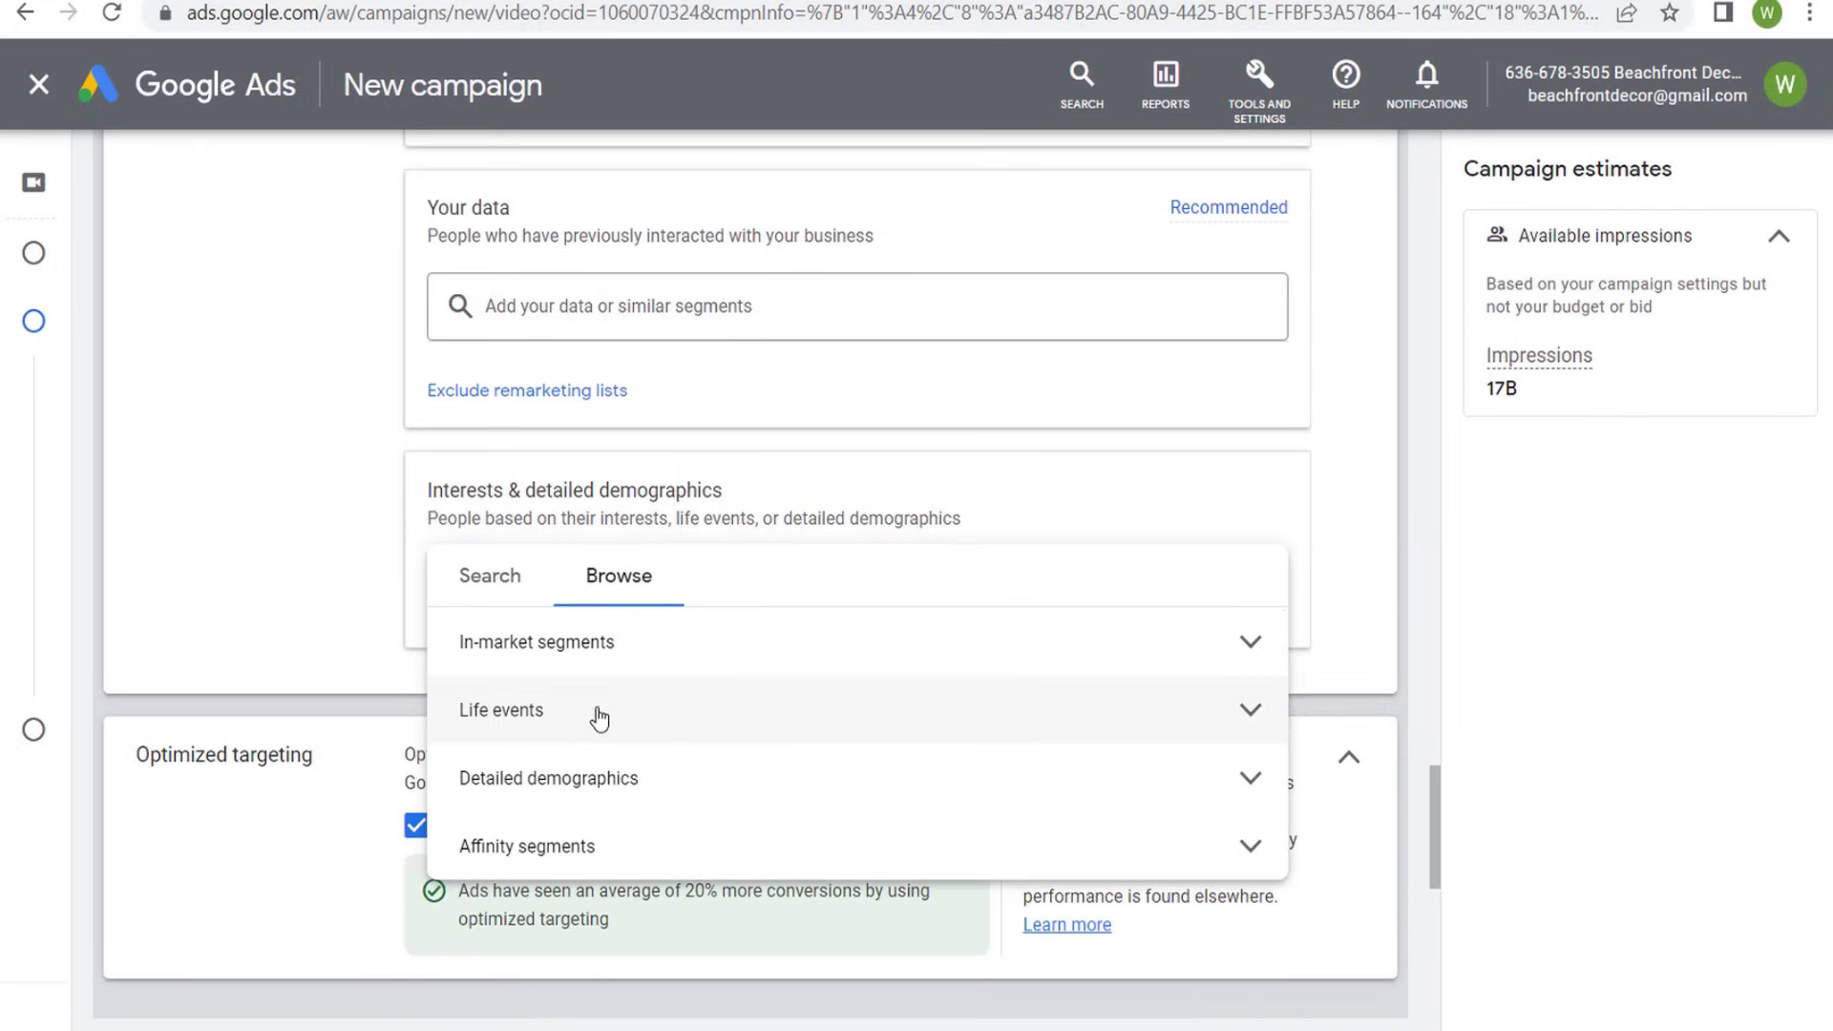
- Examine the in-market segments under Autos & Vehicles, including the Motor Vehicles subcategories
{"action": "left_click", "coordinate": [807, 649]}
{"action": "mouse_move", "coordinate": [808, 742]}
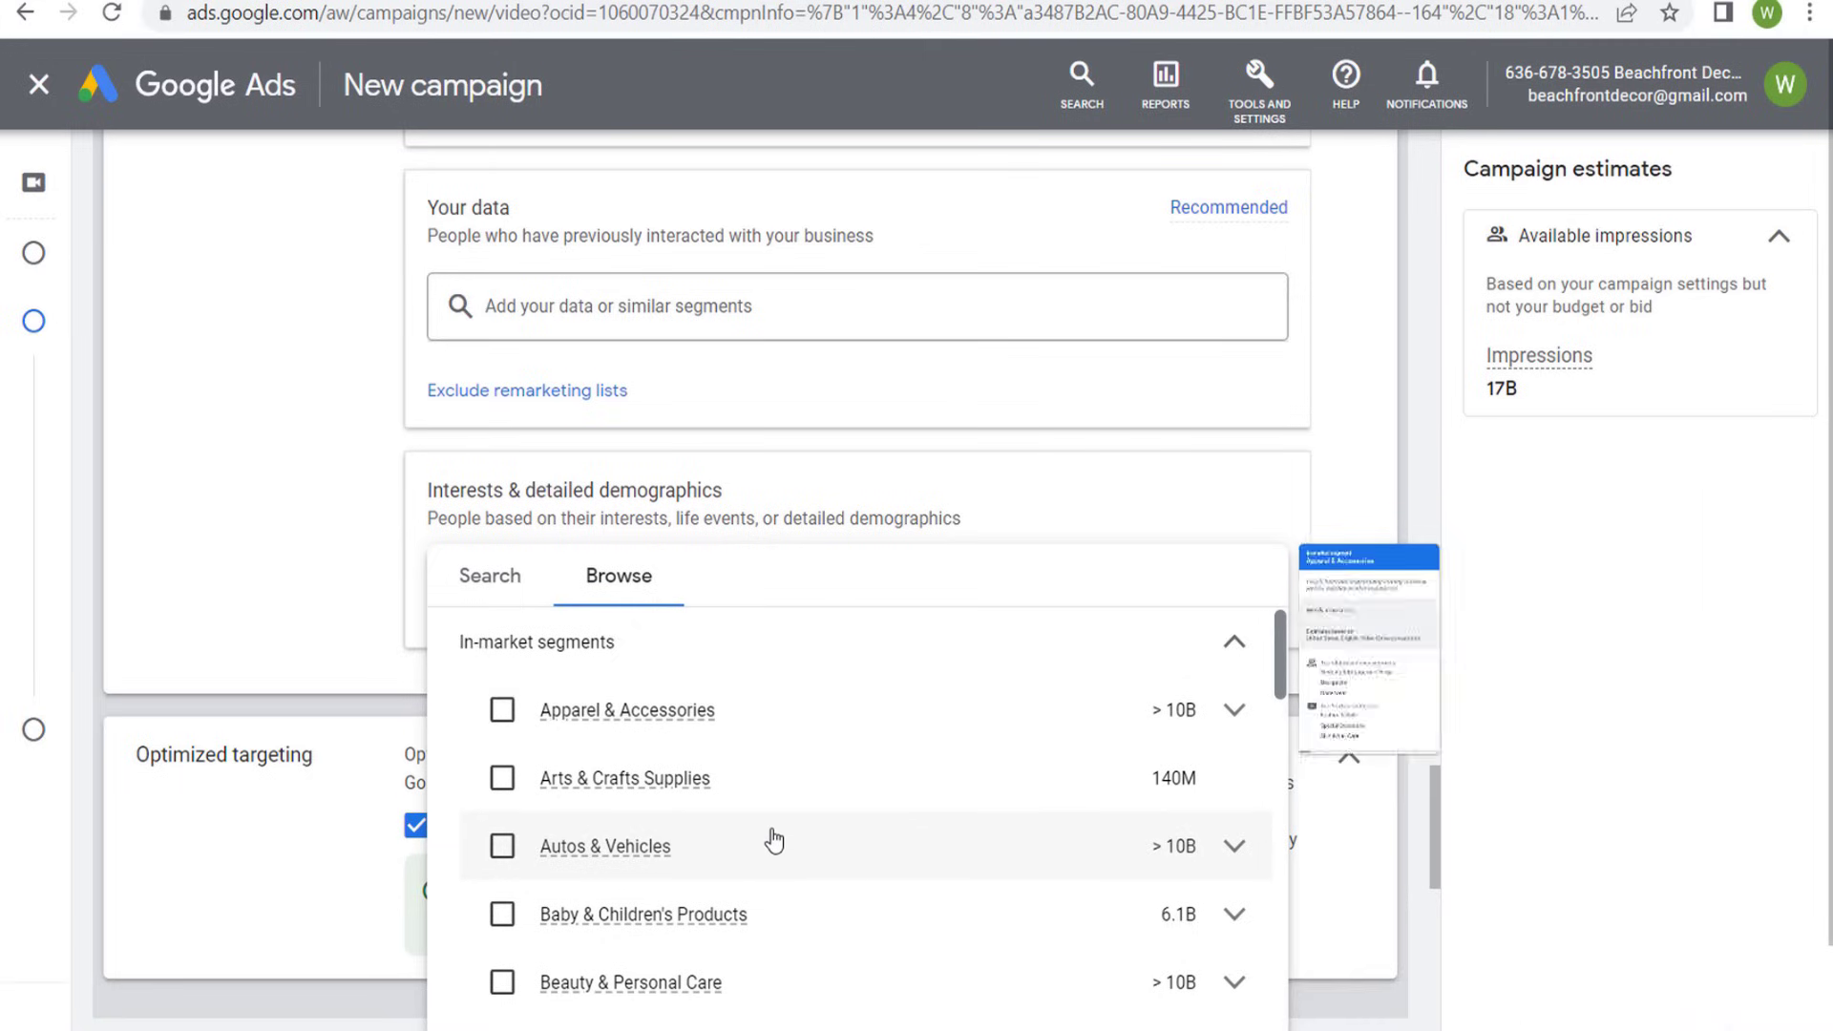
{"action": "mouse_move", "coordinate": [778, 849]}
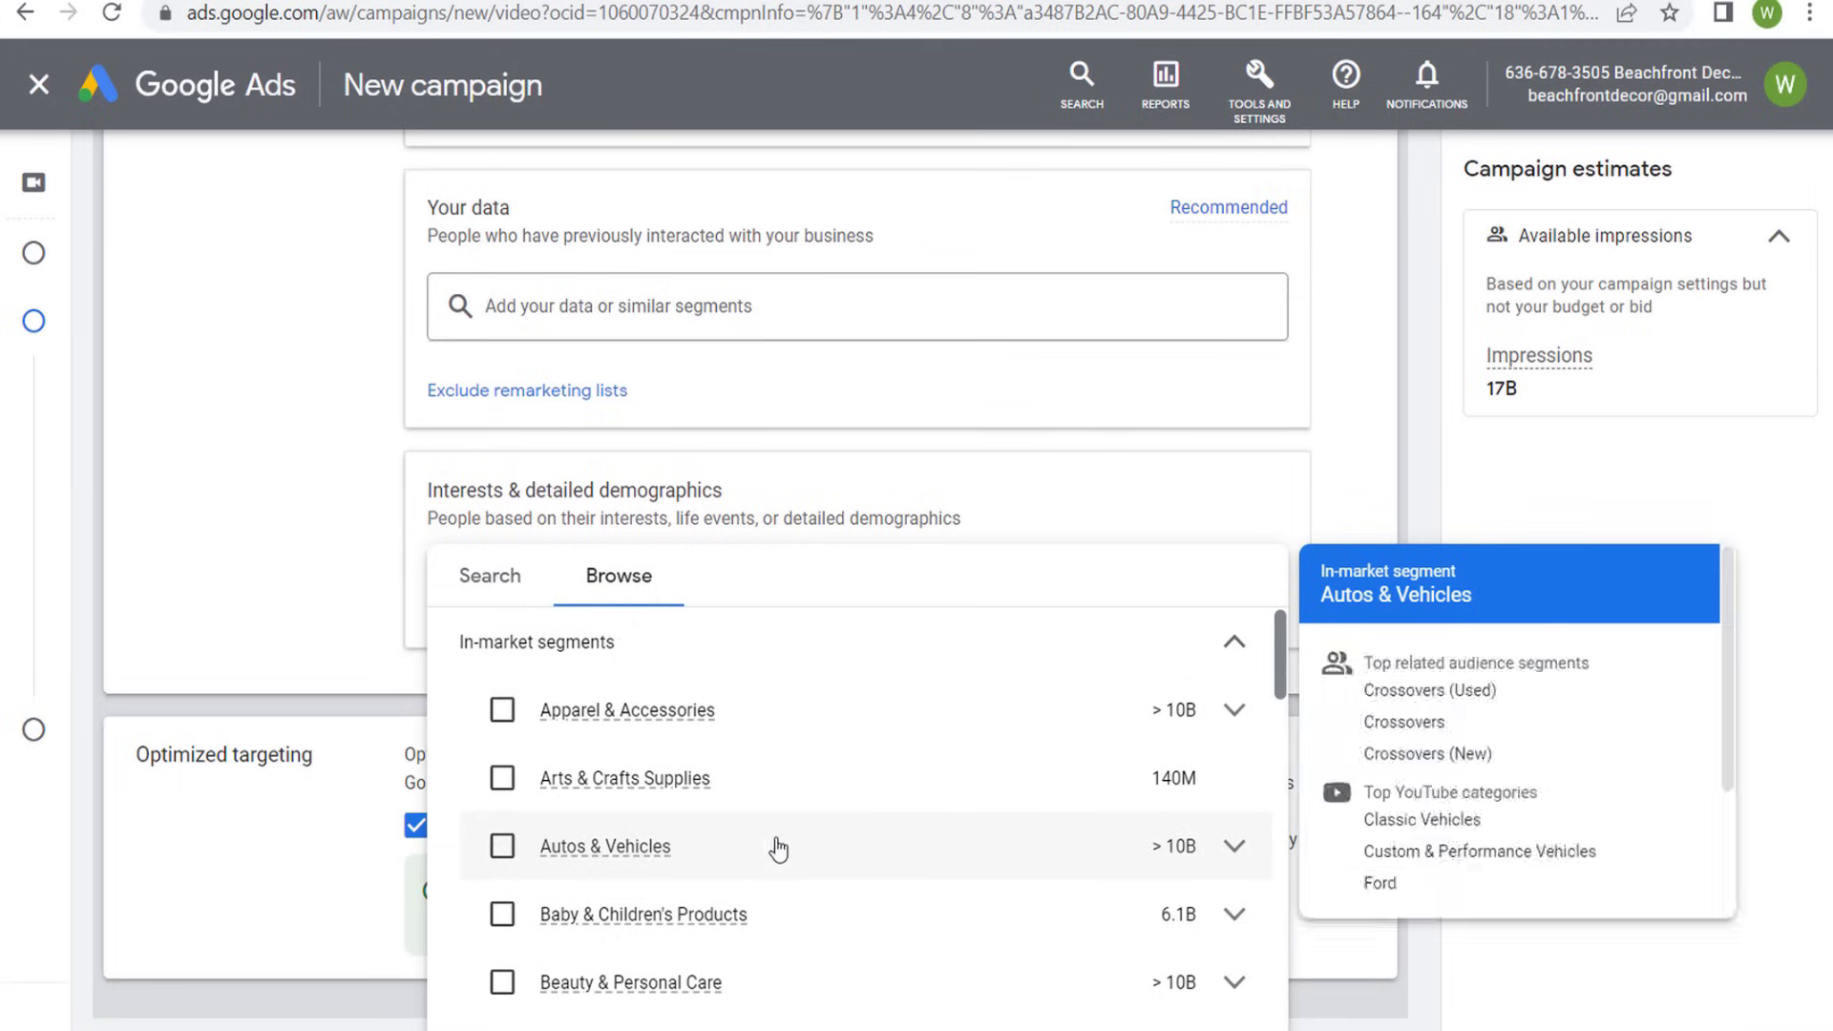
{"action": "left_click", "coordinate": [1234, 846]}
{"action": "scroll", "coordinate": [879, 870], "scroll_direction": "down", "scroll_amount": 2}
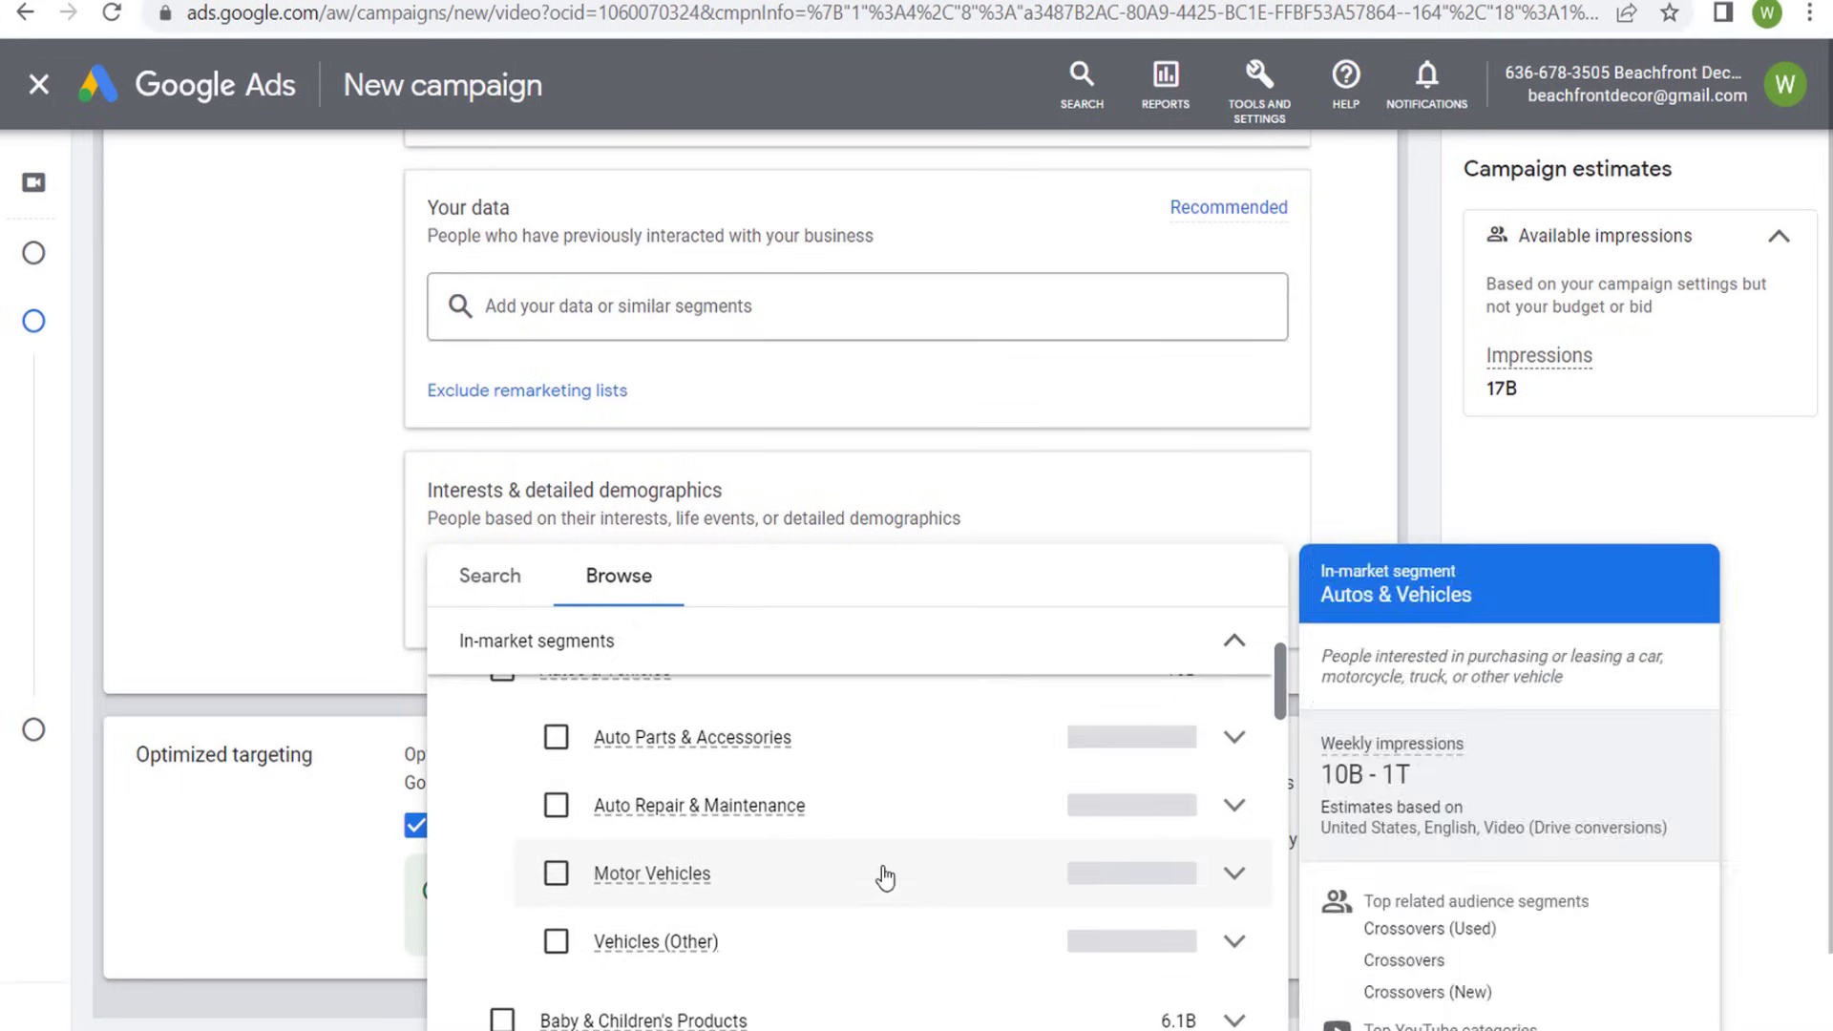
{"action": "left_click", "coordinate": [1235, 873]}
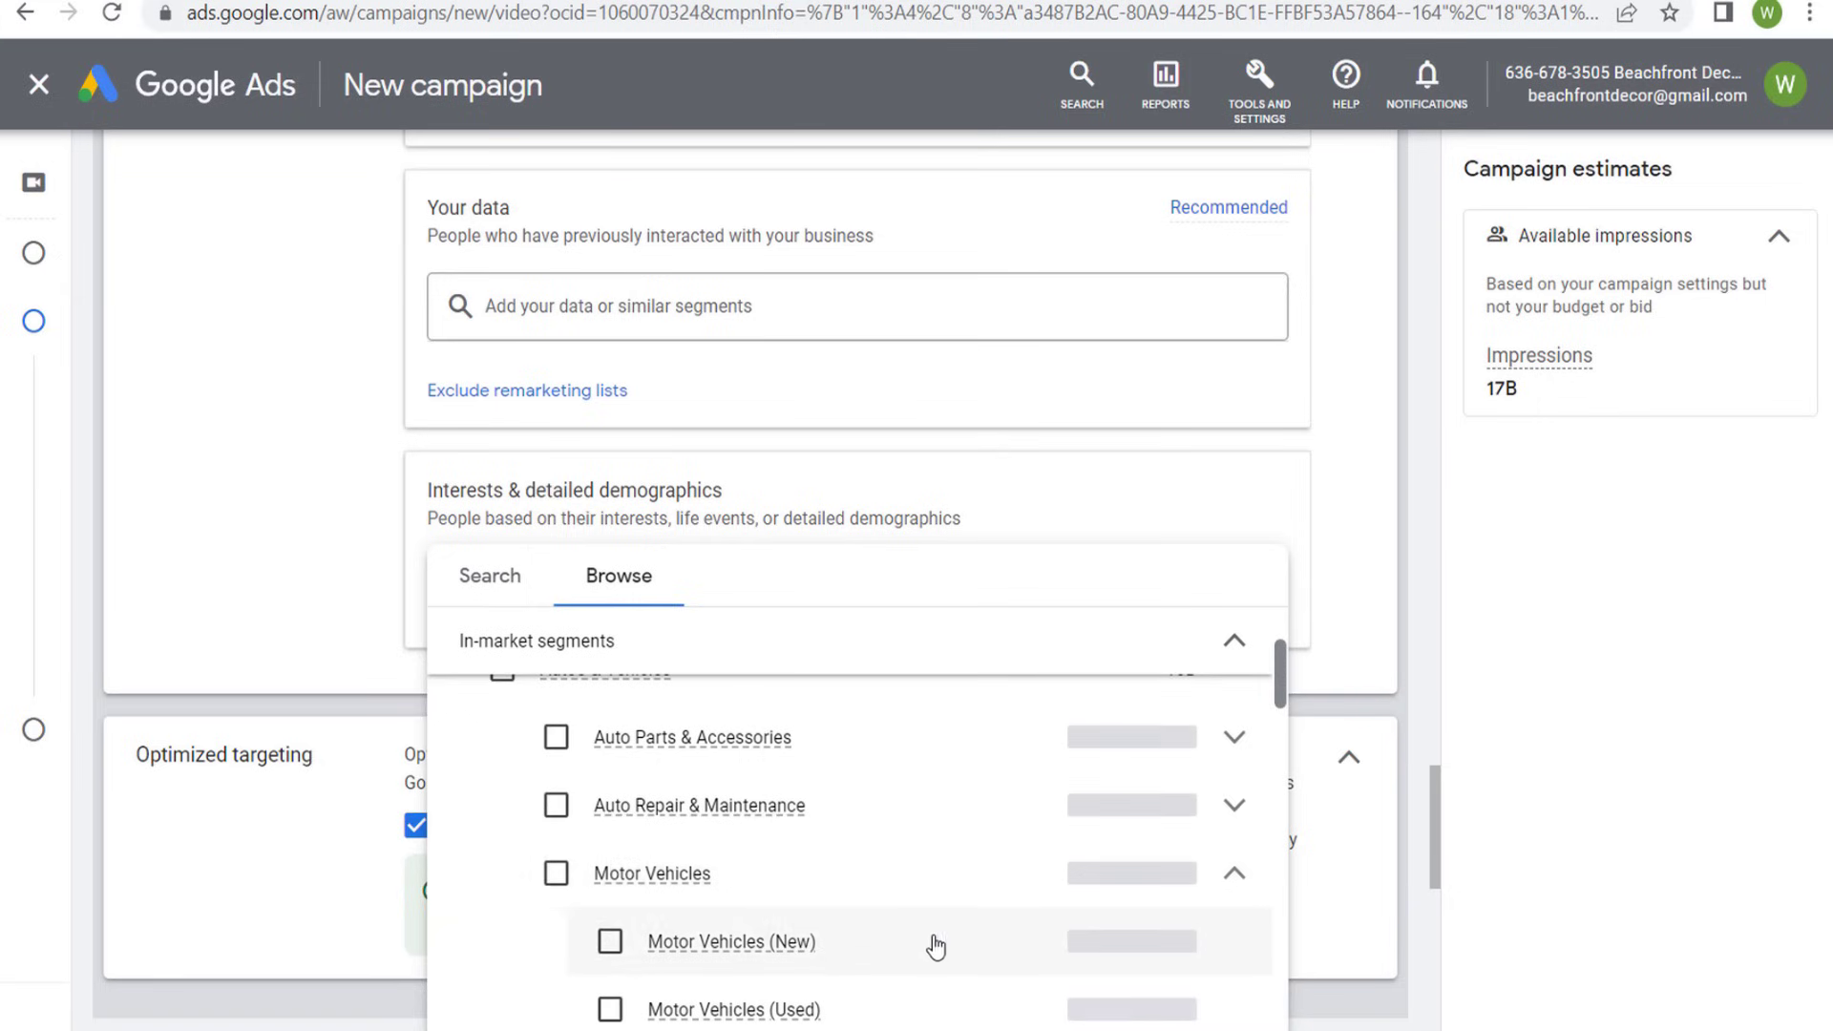
{"action": "scroll", "coordinate": [918, 911], "scroll_direction": "down", "scroll_amount": 2}
{"action": "mouse_move", "coordinate": [965, 773]}
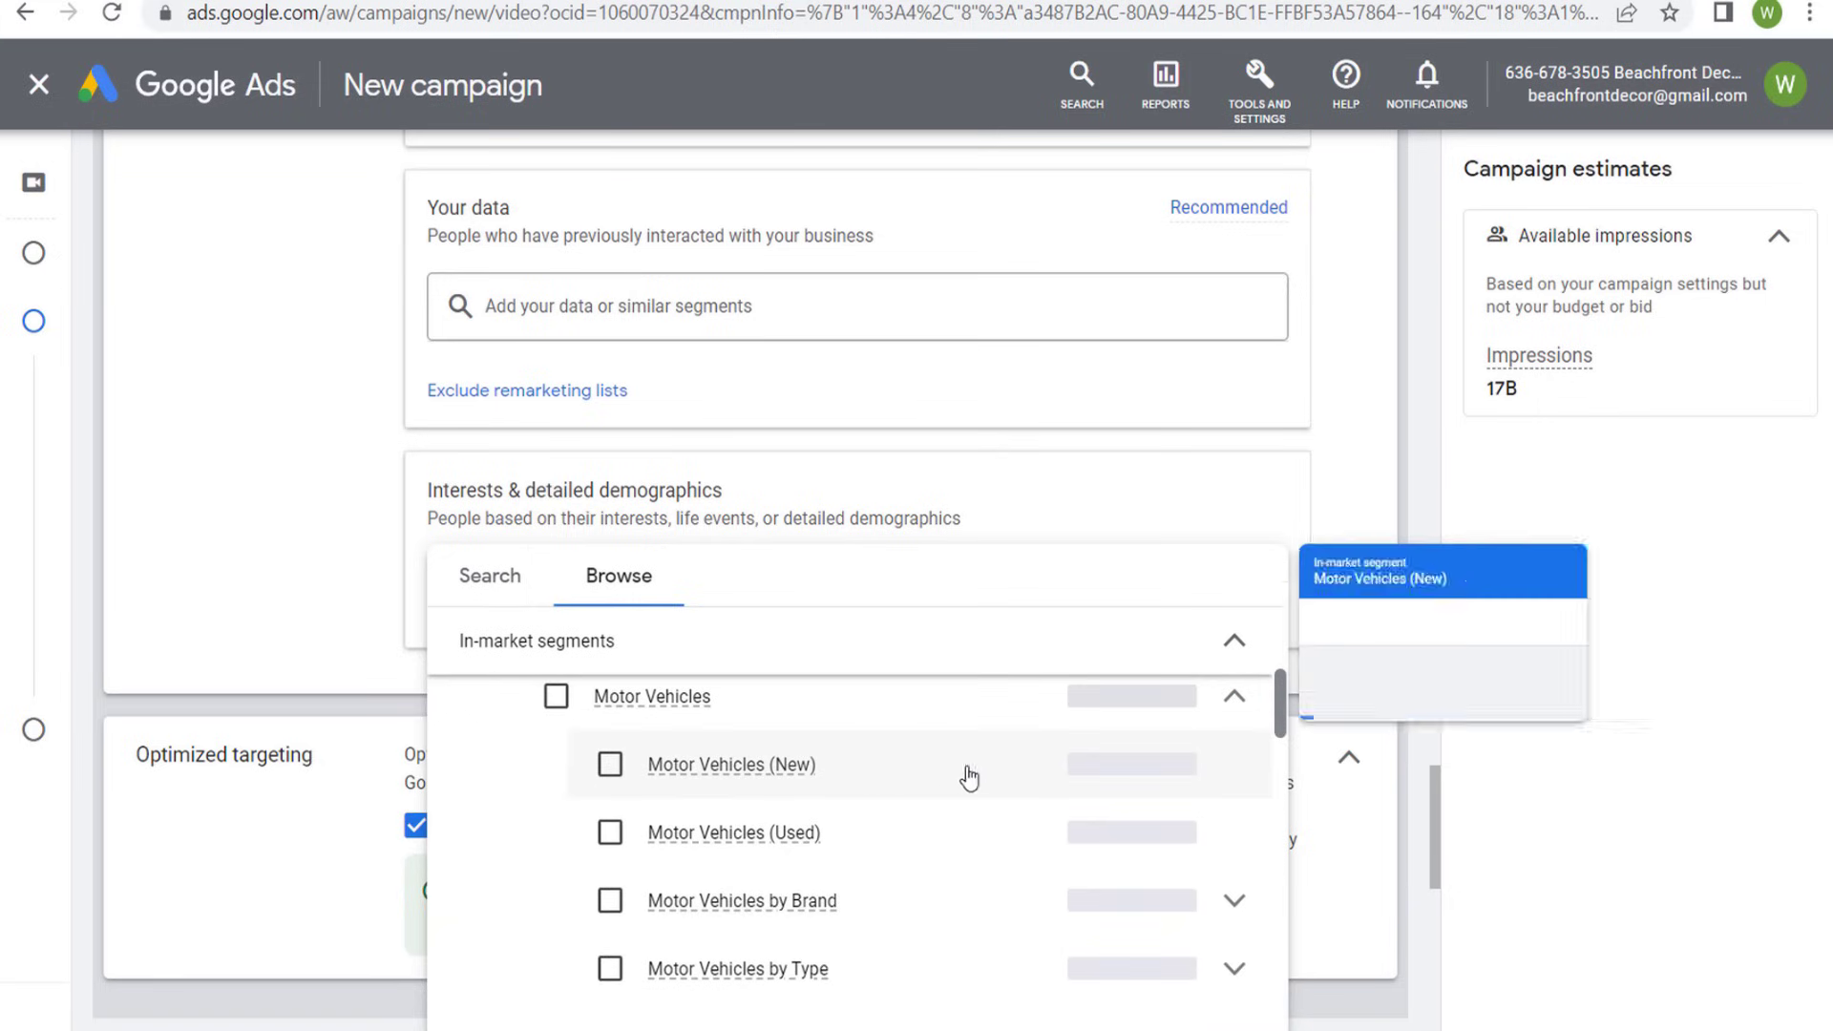
{"action": "scroll", "coordinate": [922, 788], "scroll_direction": "up", "scroll_amount": 4}
{"action": "scroll", "coordinate": [898, 811], "scroll_direction": "down", "scroll_amount": 3}
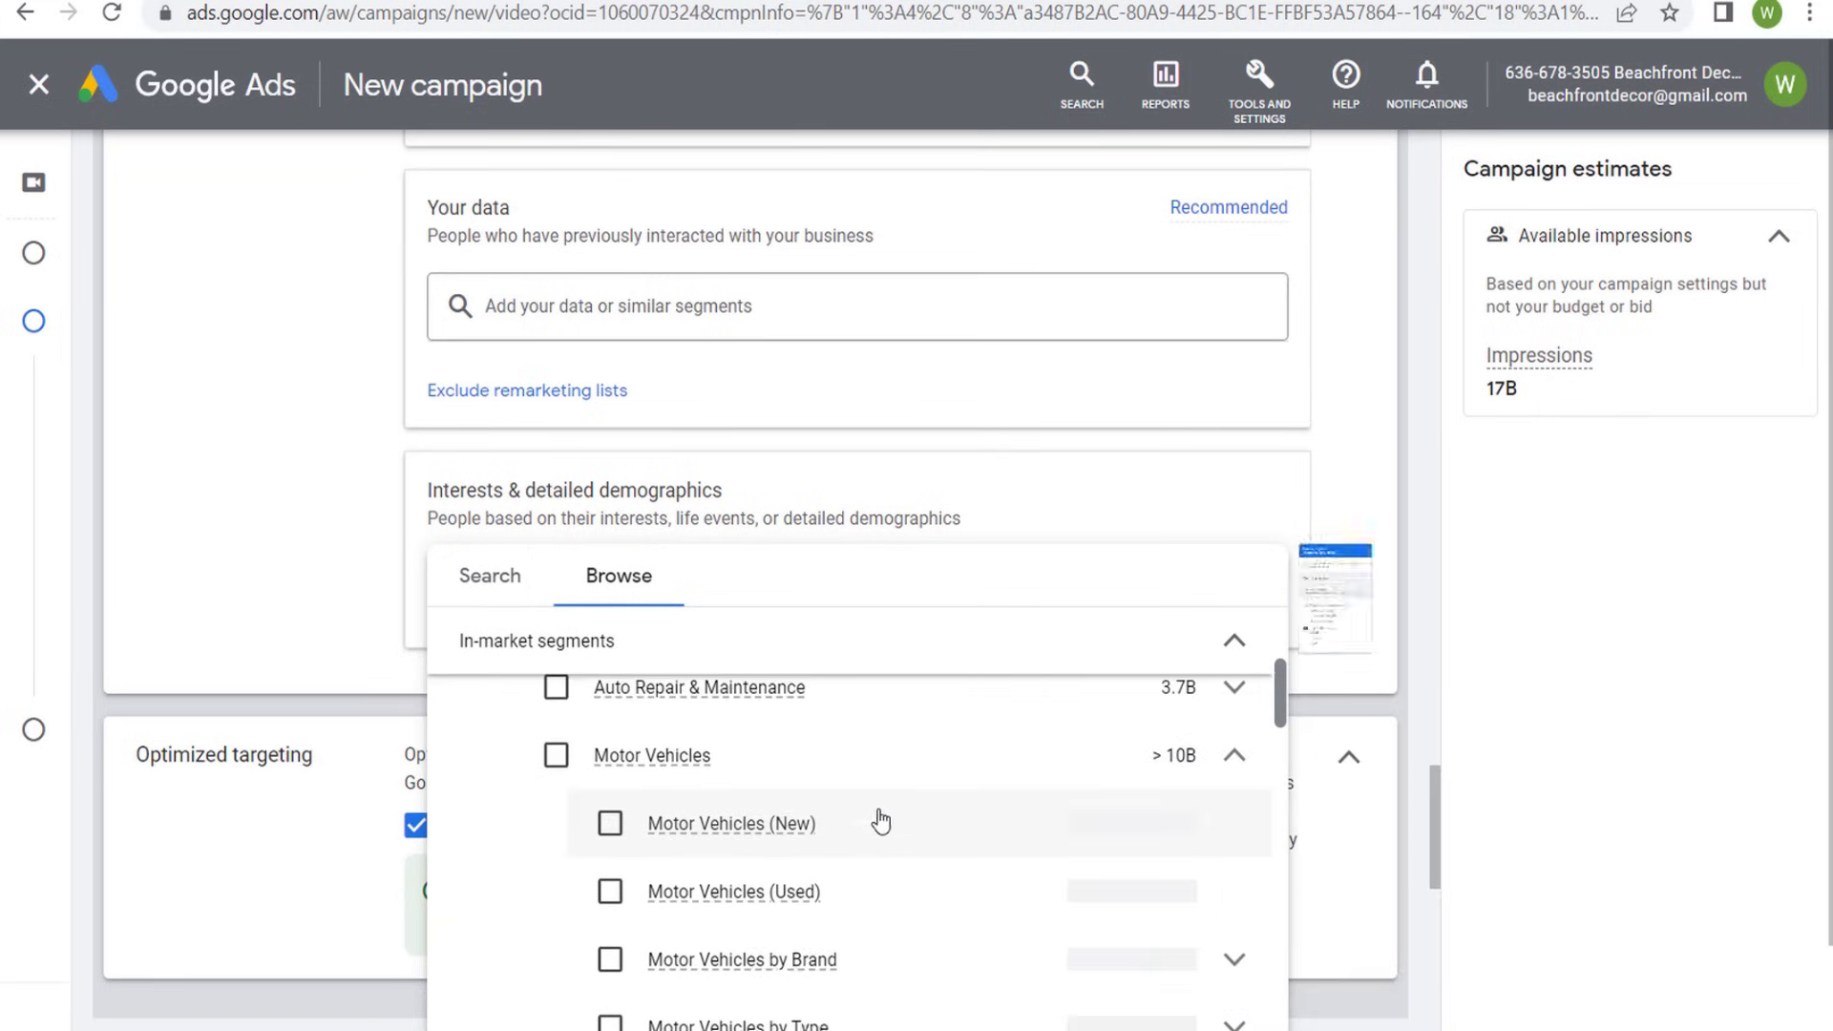
{"action": "scroll", "coordinate": [831, 825], "scroll_direction": "up", "scroll_amount": 2}
- Search the interests segments for "halloween" and add the Halloween Decorations in-market segment
{"action": "left_click", "coordinate": [497, 578]}
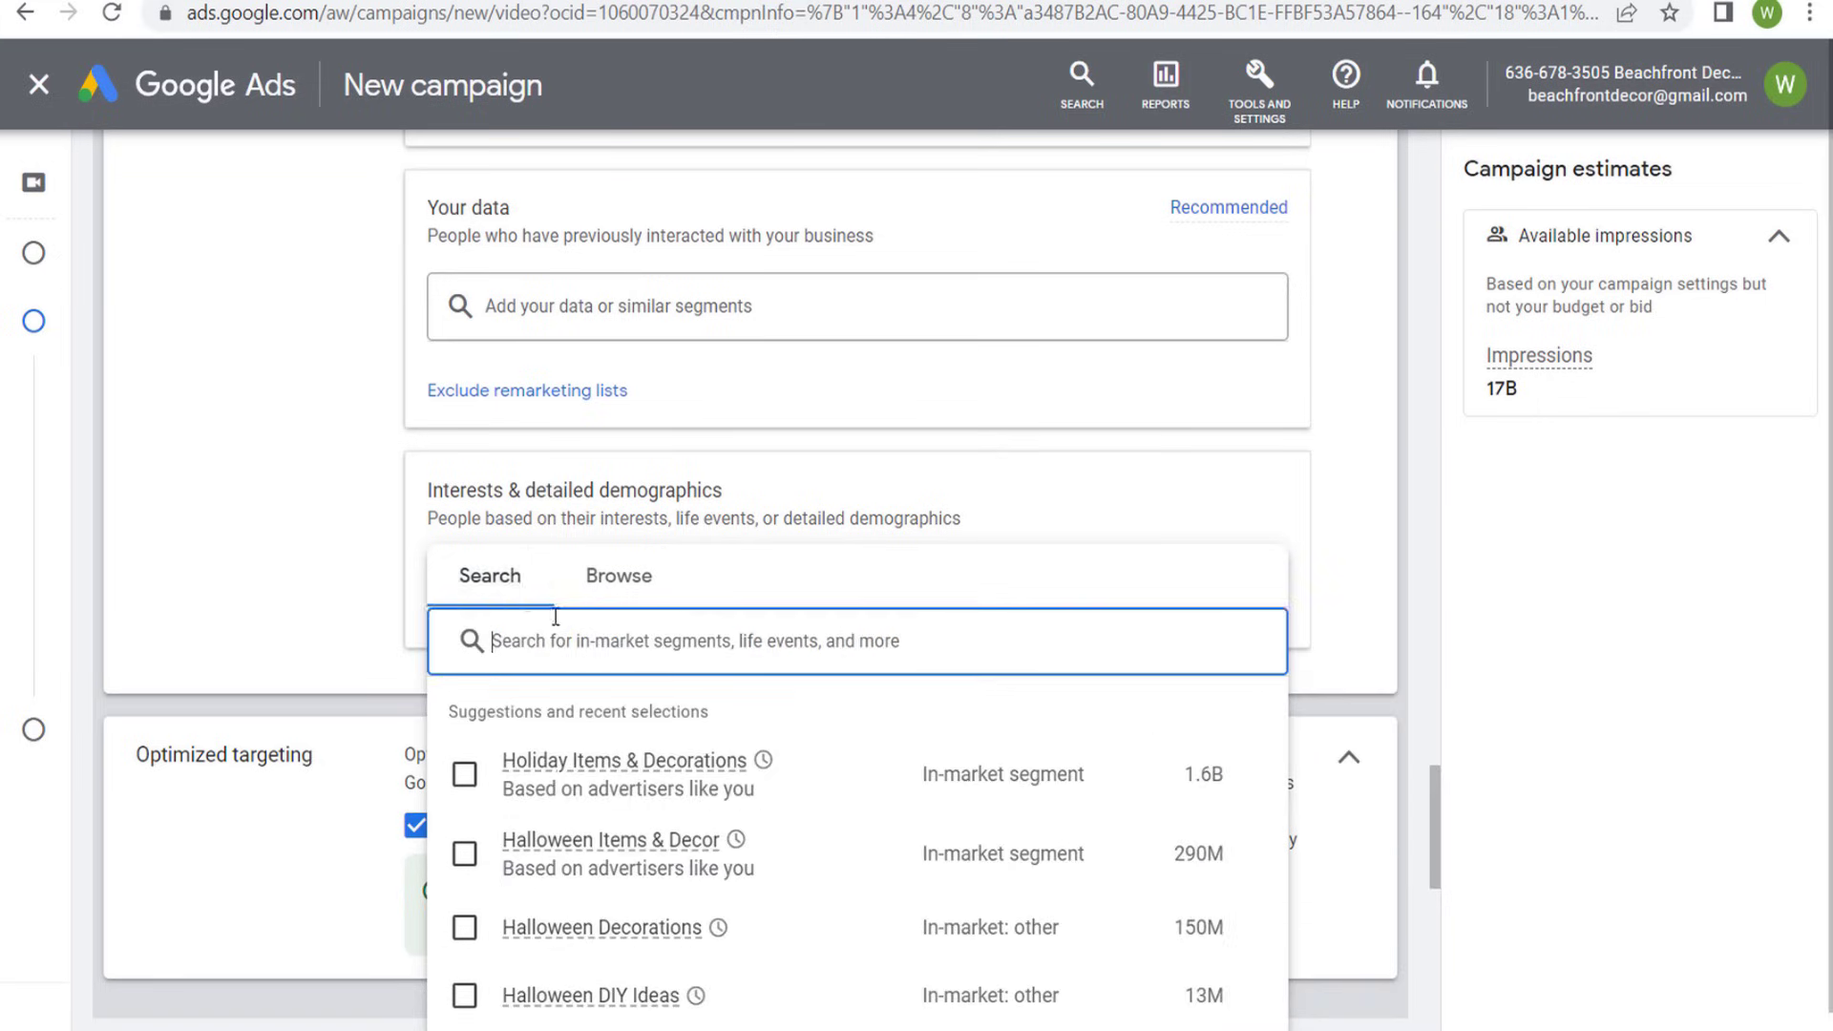
{"action": "type", "text": "halloween"}
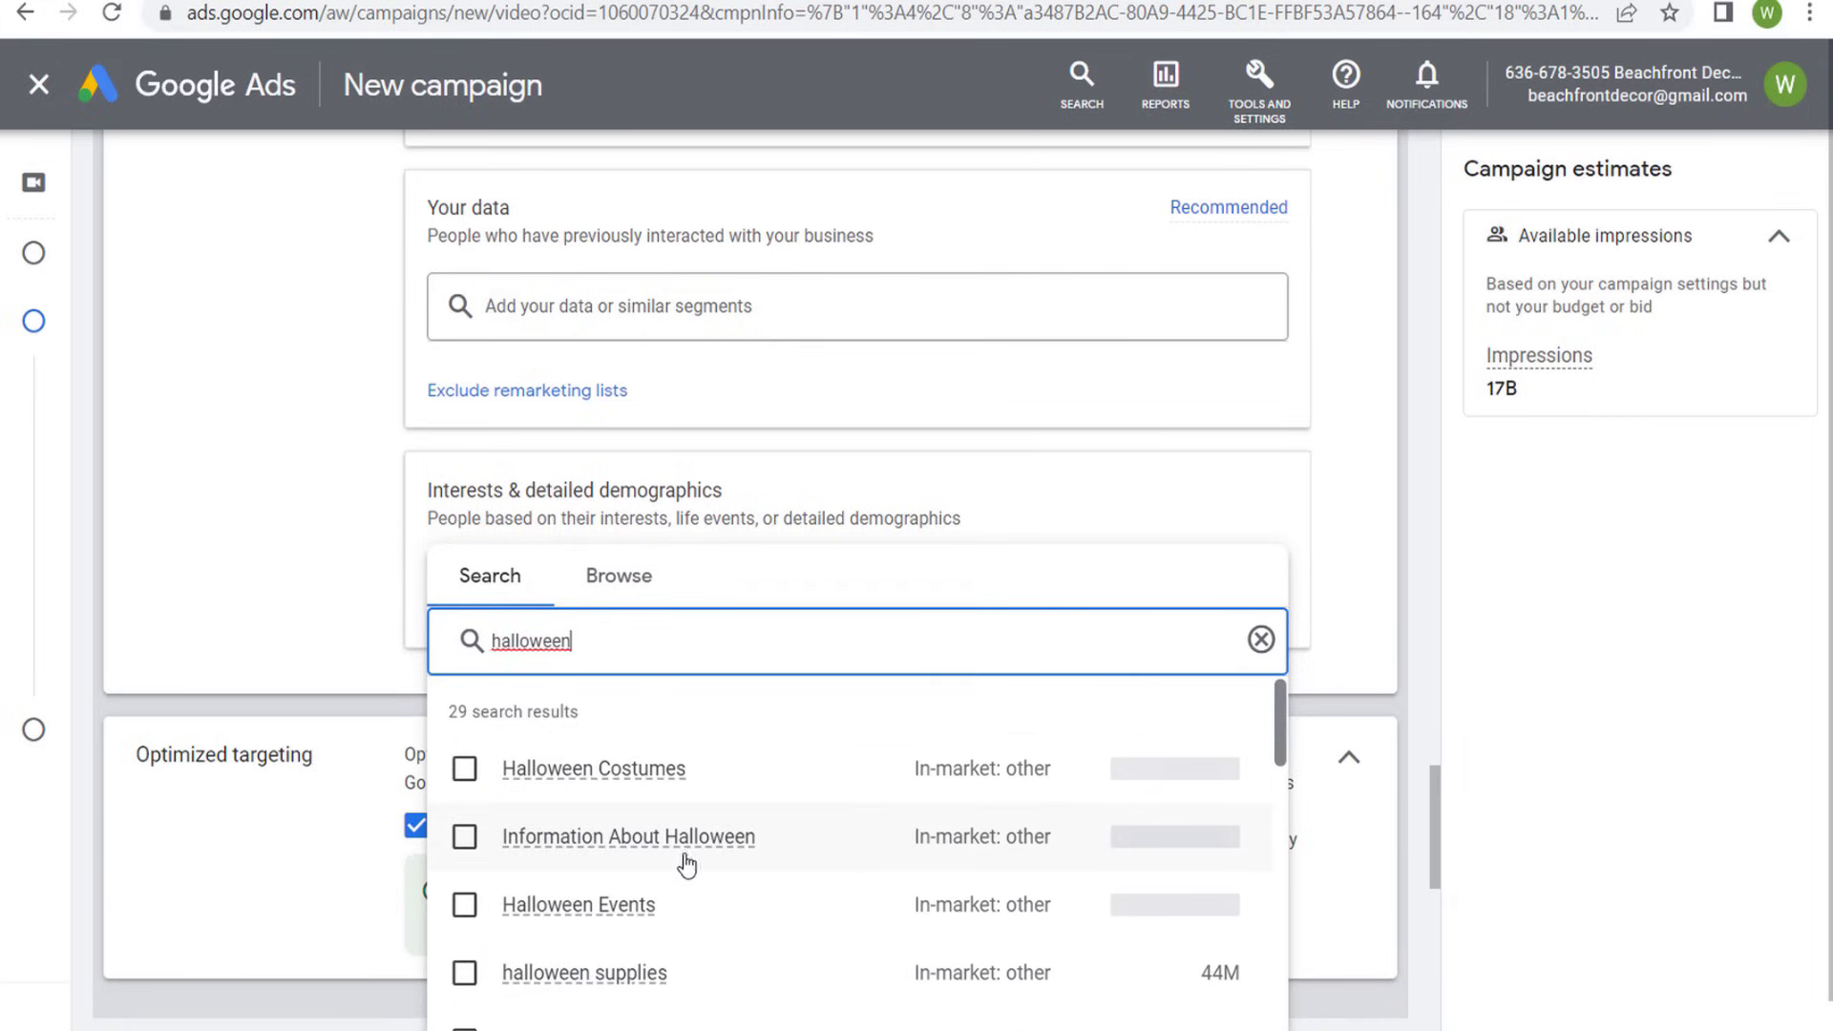
{"action": "scroll", "coordinate": [818, 932], "scroll_direction": "down", "scroll_amount": 2}
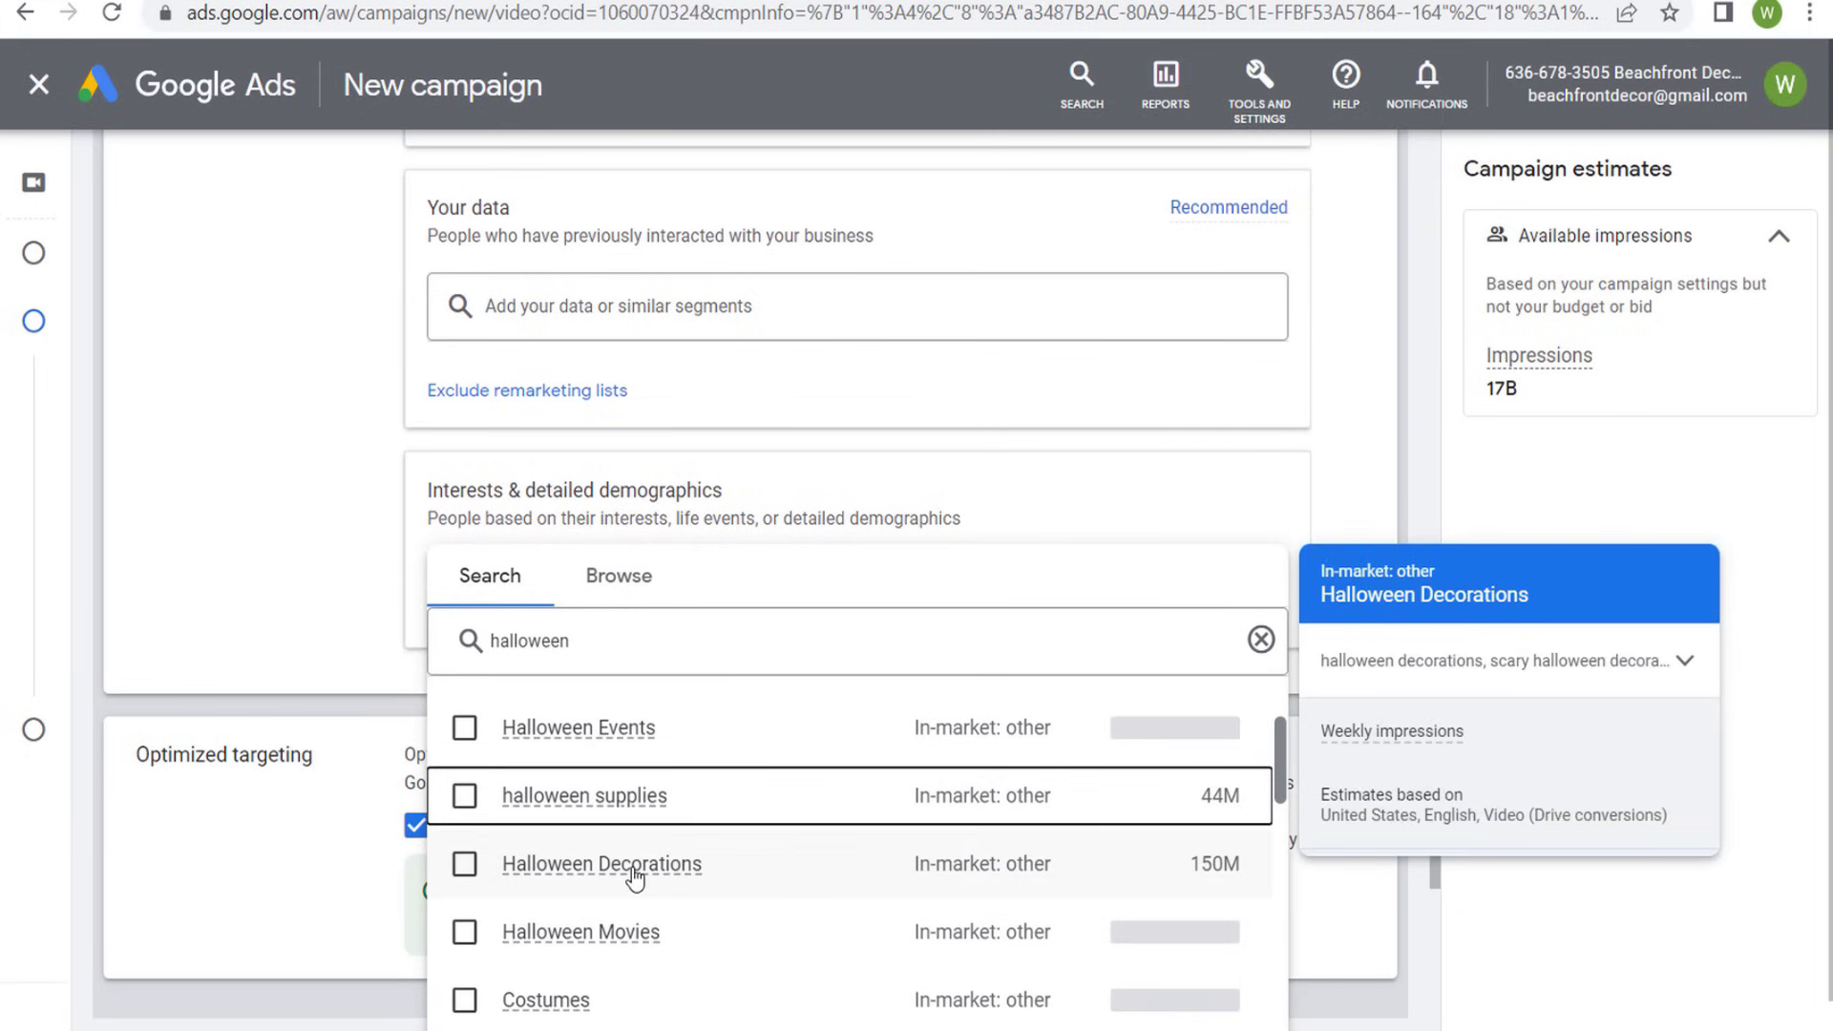
{"action": "left_click", "coordinate": [464, 864]}
{"action": "left_click", "coordinate": [246, 542]}
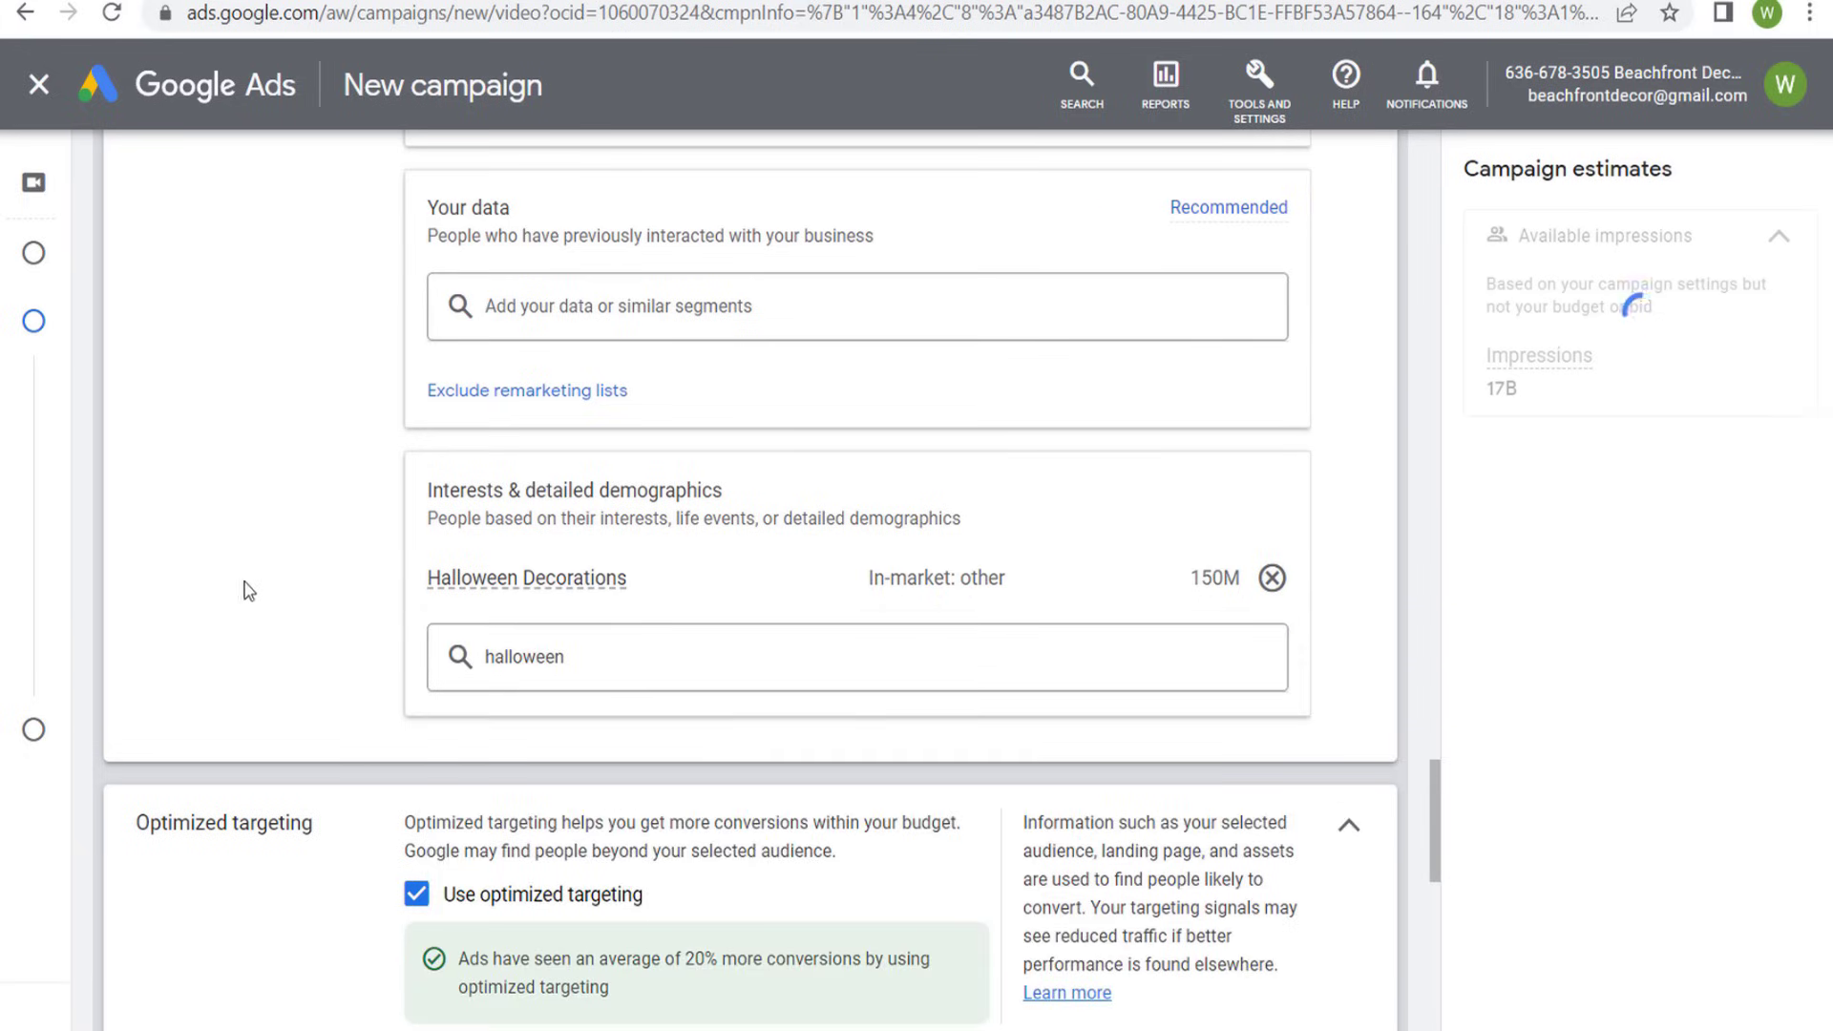
- Add the All Users of Beachfront Decor website visitors segment under Your data
{"action": "scroll", "coordinate": [249, 501], "scroll_direction": "up", "scroll_amount": 4}
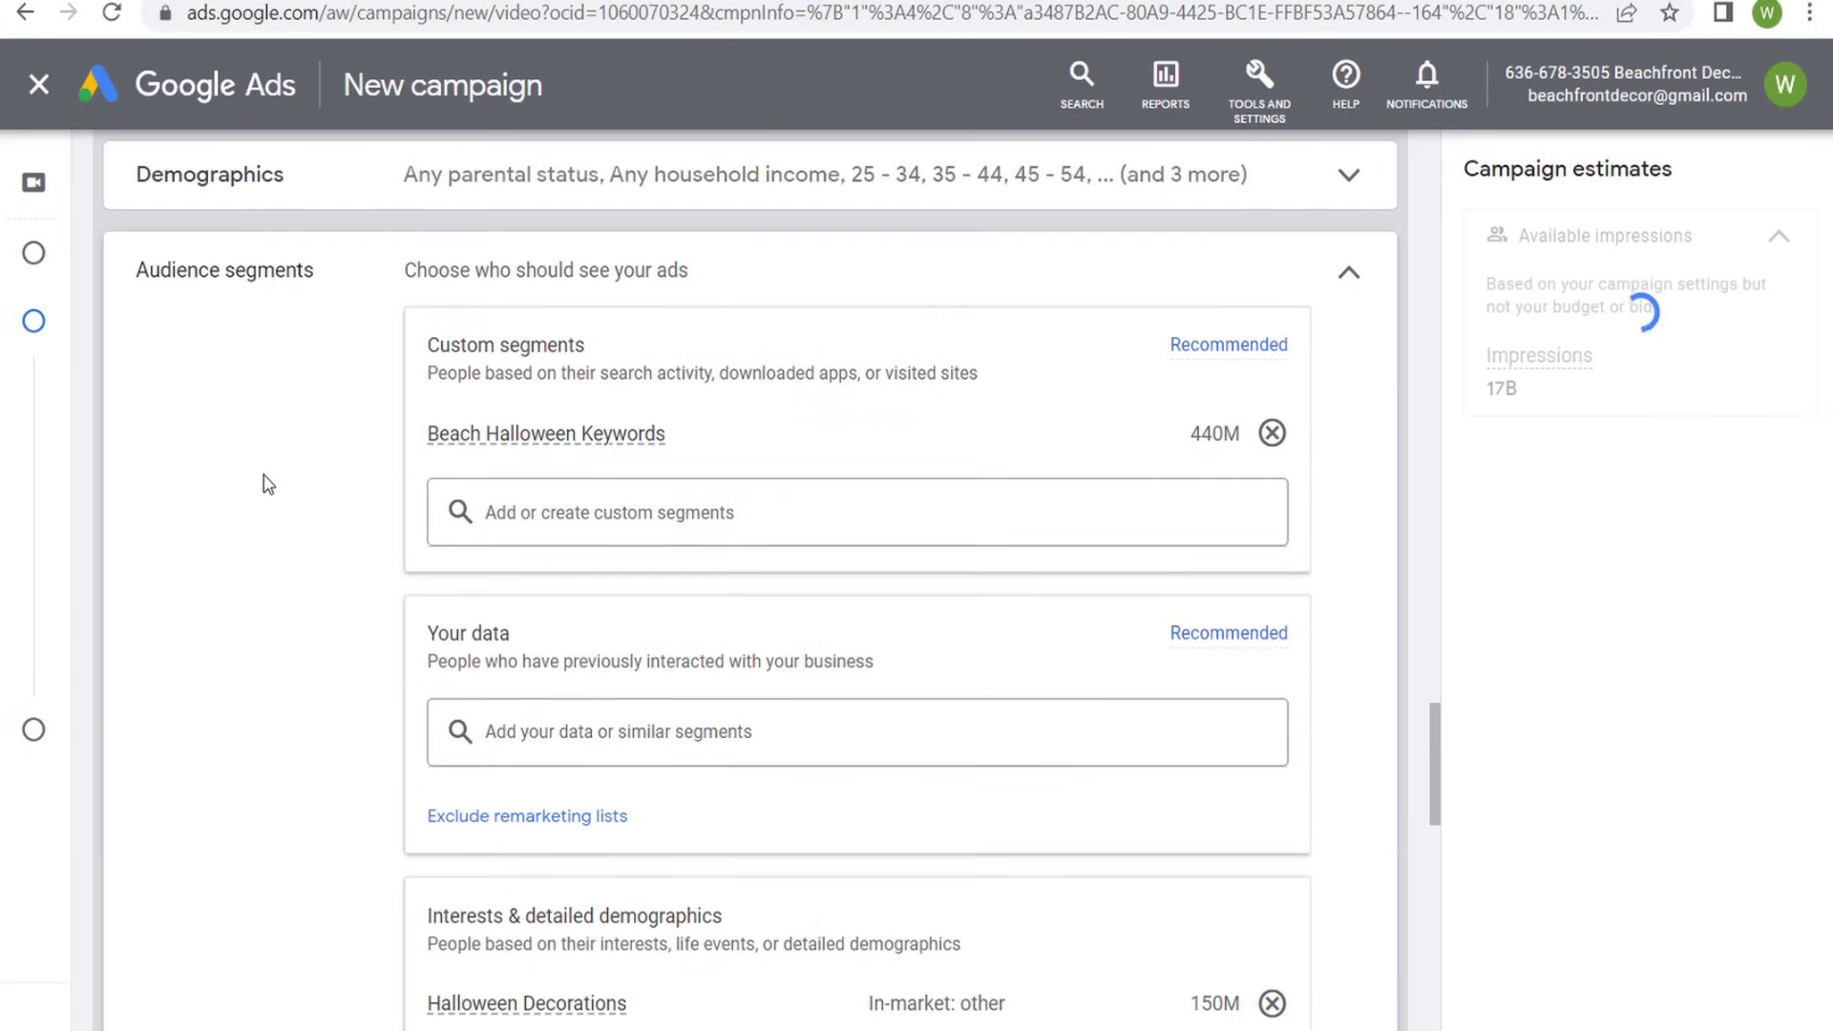
{"action": "scroll", "coordinate": [236, 447], "scroll_direction": "down", "scroll_amount": 1}
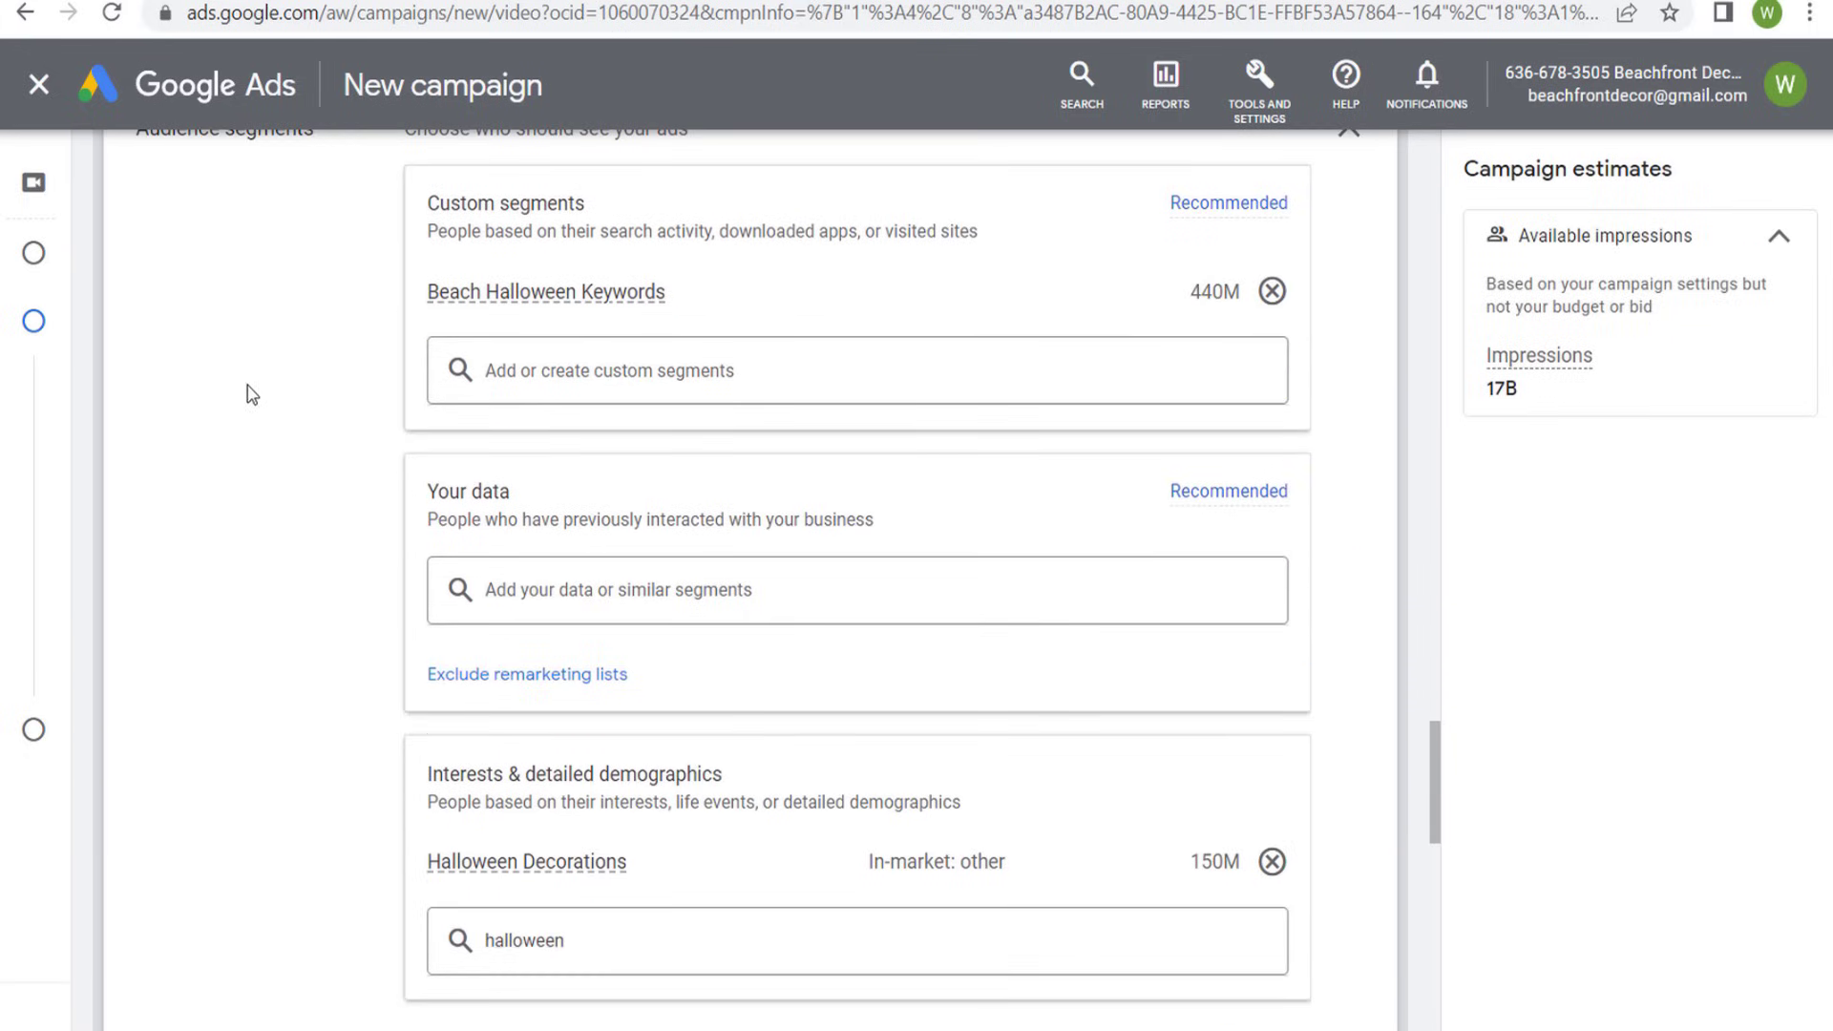
{"action": "scroll", "coordinate": [289, 392], "scroll_direction": "down", "scroll_amount": 5}
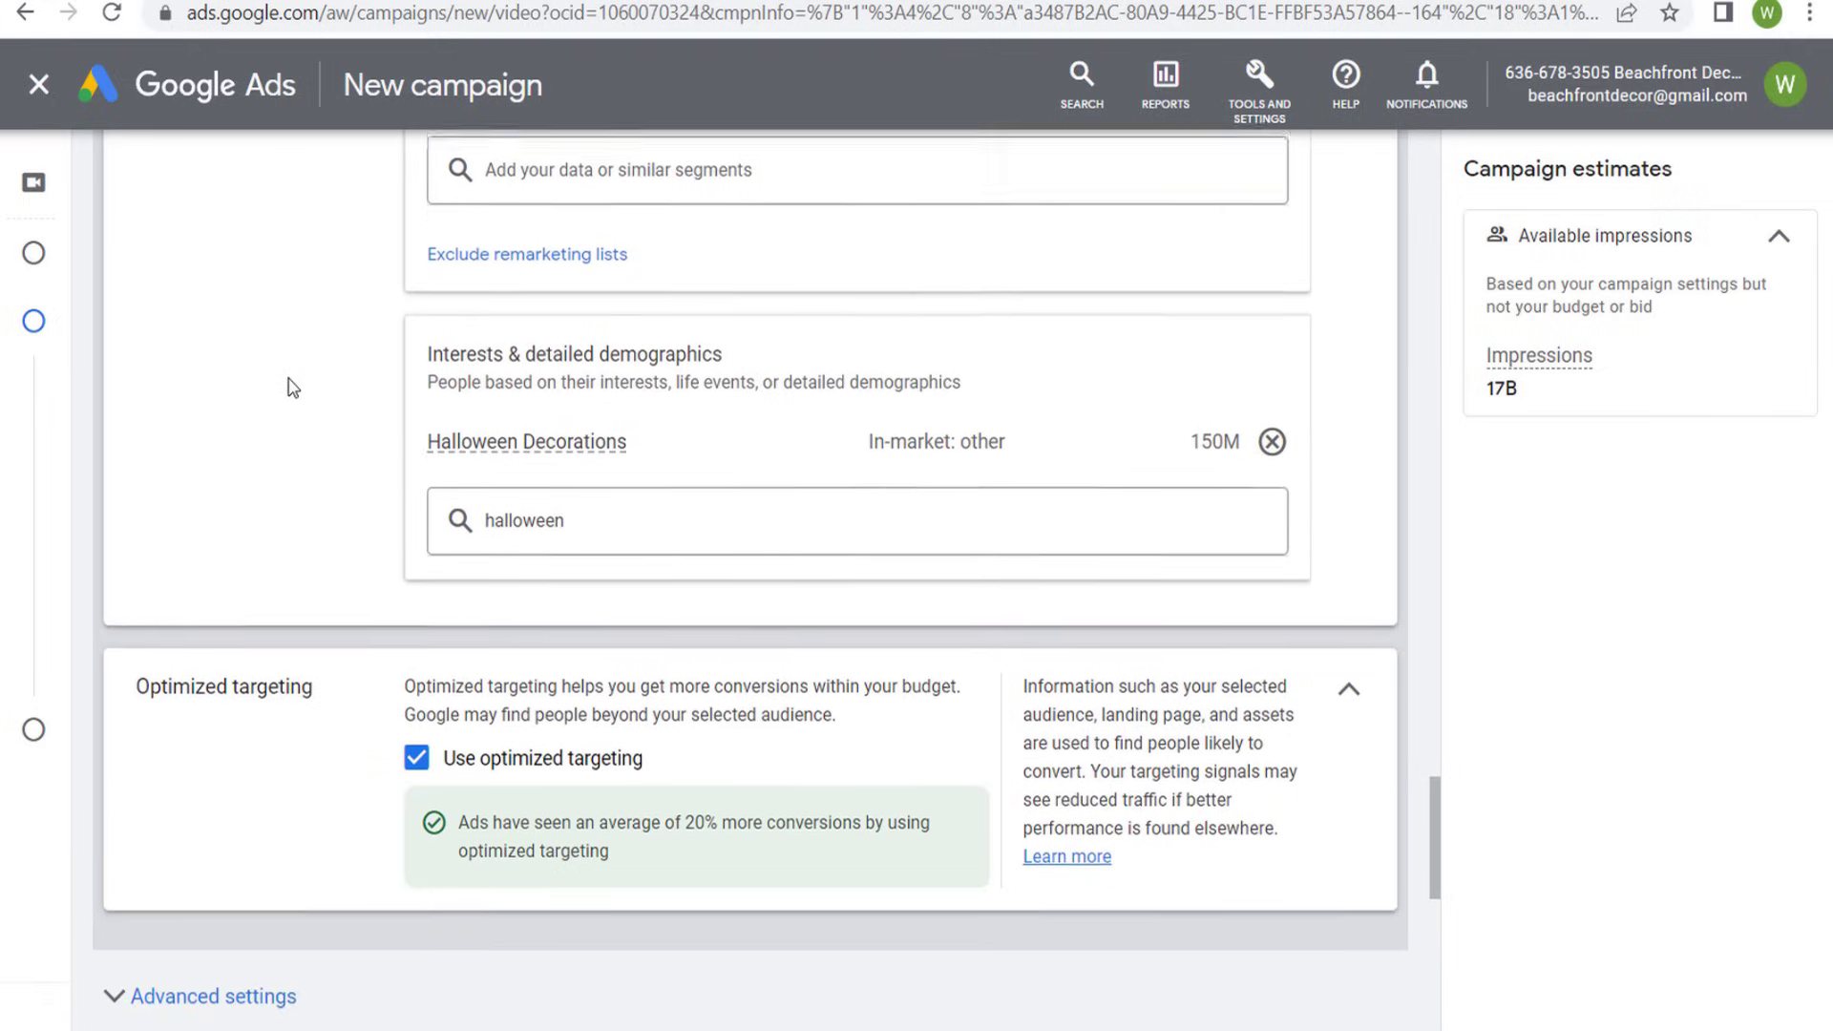
{"action": "scroll", "coordinate": [336, 348], "scroll_direction": "up", "scroll_amount": 4}
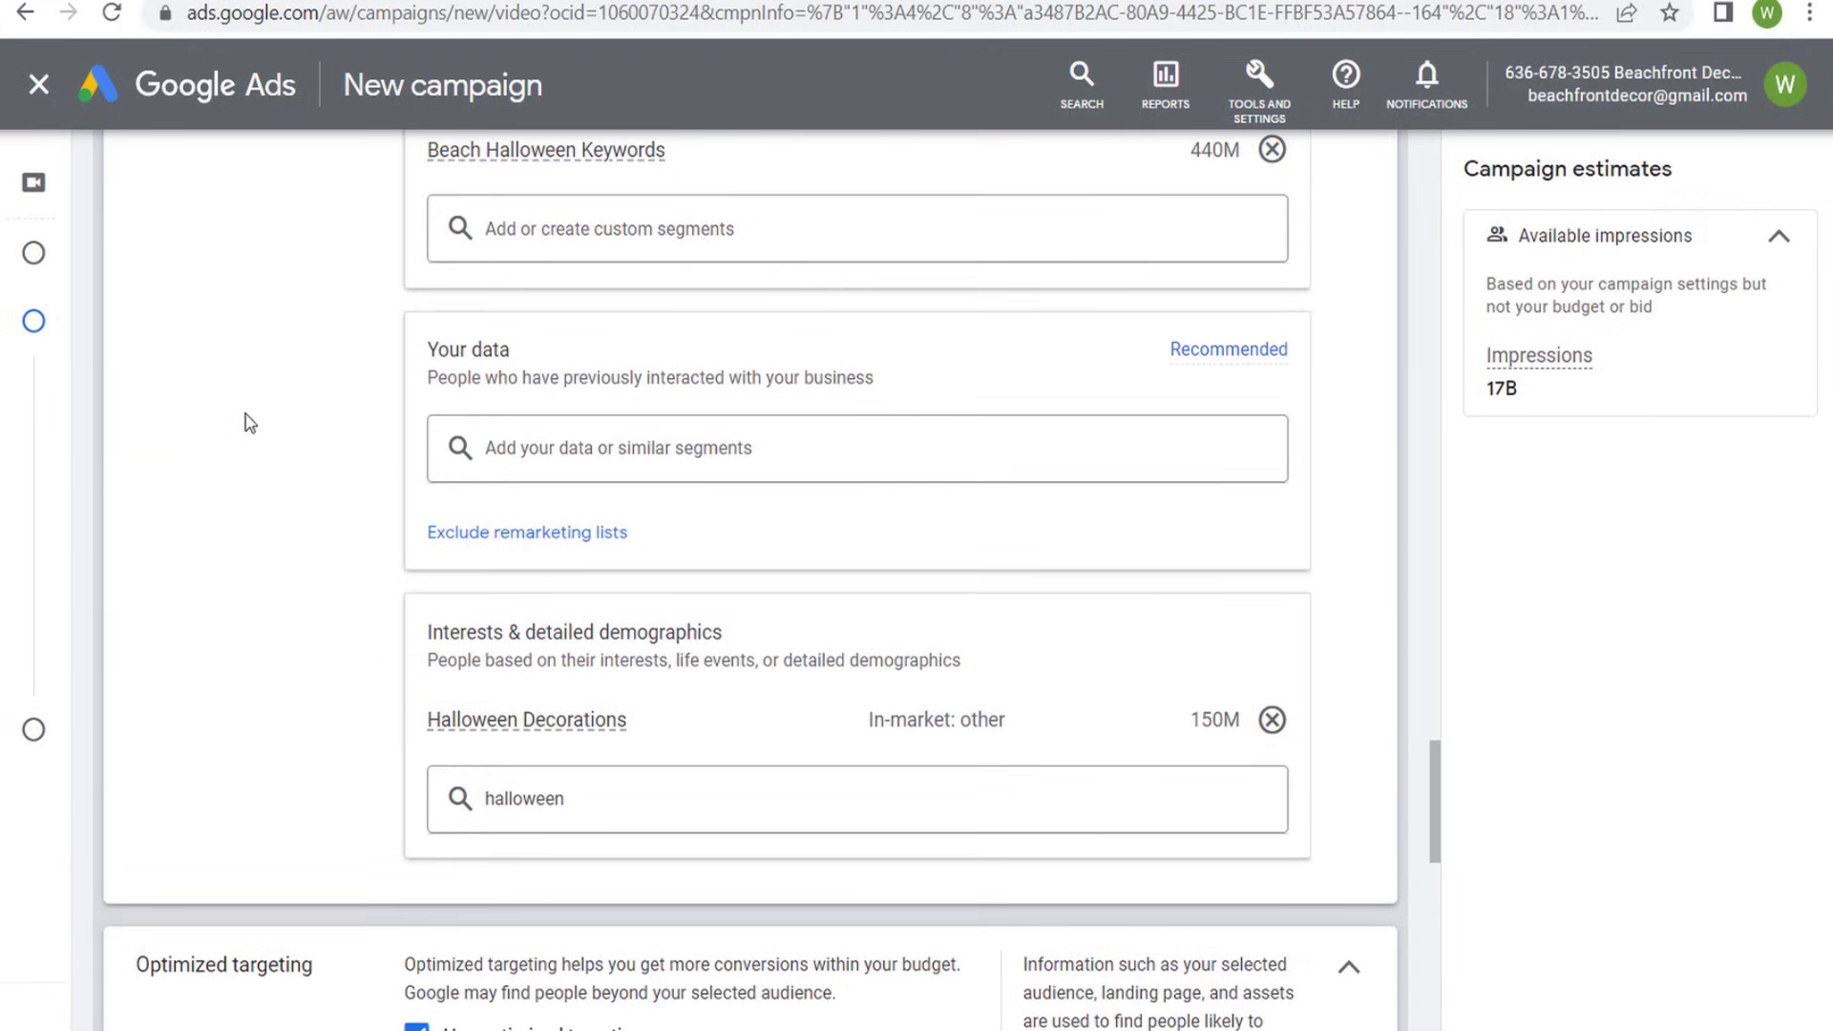
{"action": "scroll", "coordinate": [286, 334], "scroll_direction": "up", "scroll_amount": 1}
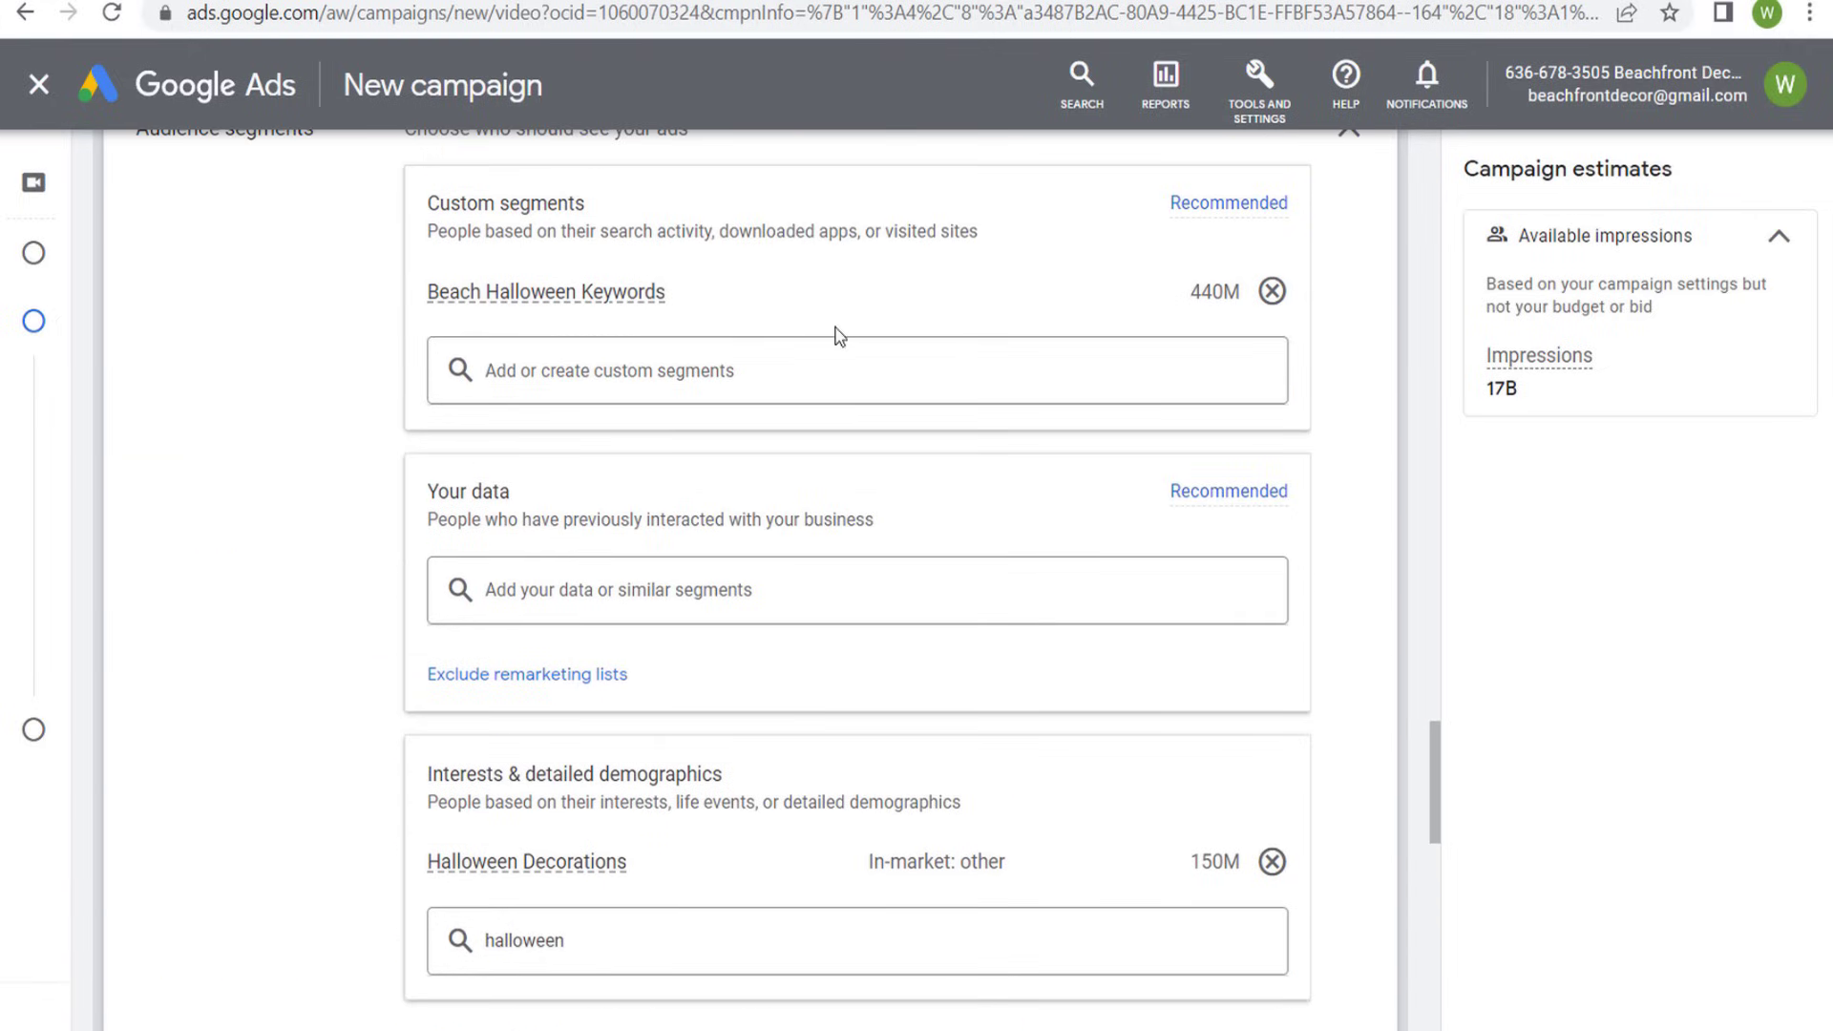
{"action": "scroll", "coordinate": [377, 485], "scroll_direction": "down", "scroll_amount": 2}
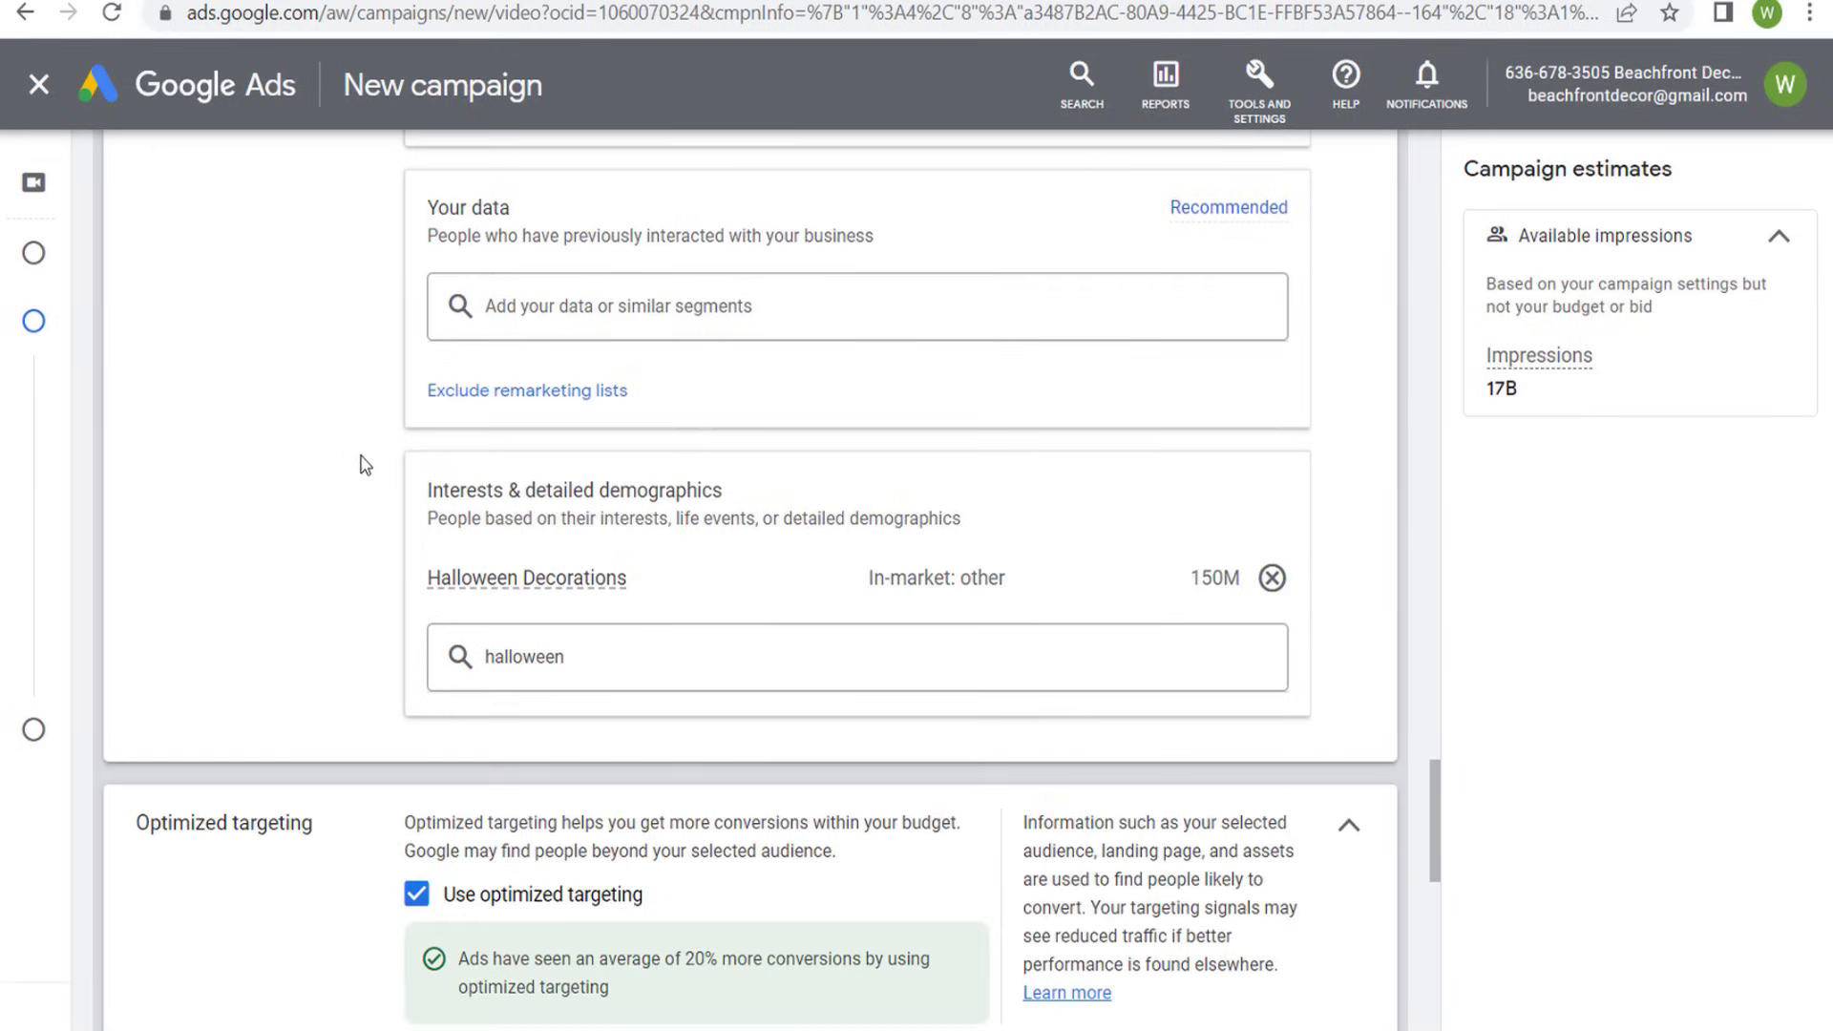
{"action": "scroll", "coordinate": [406, 408], "scroll_direction": "up", "scroll_amount": 1}
{"action": "left_click", "coordinate": [585, 450]}
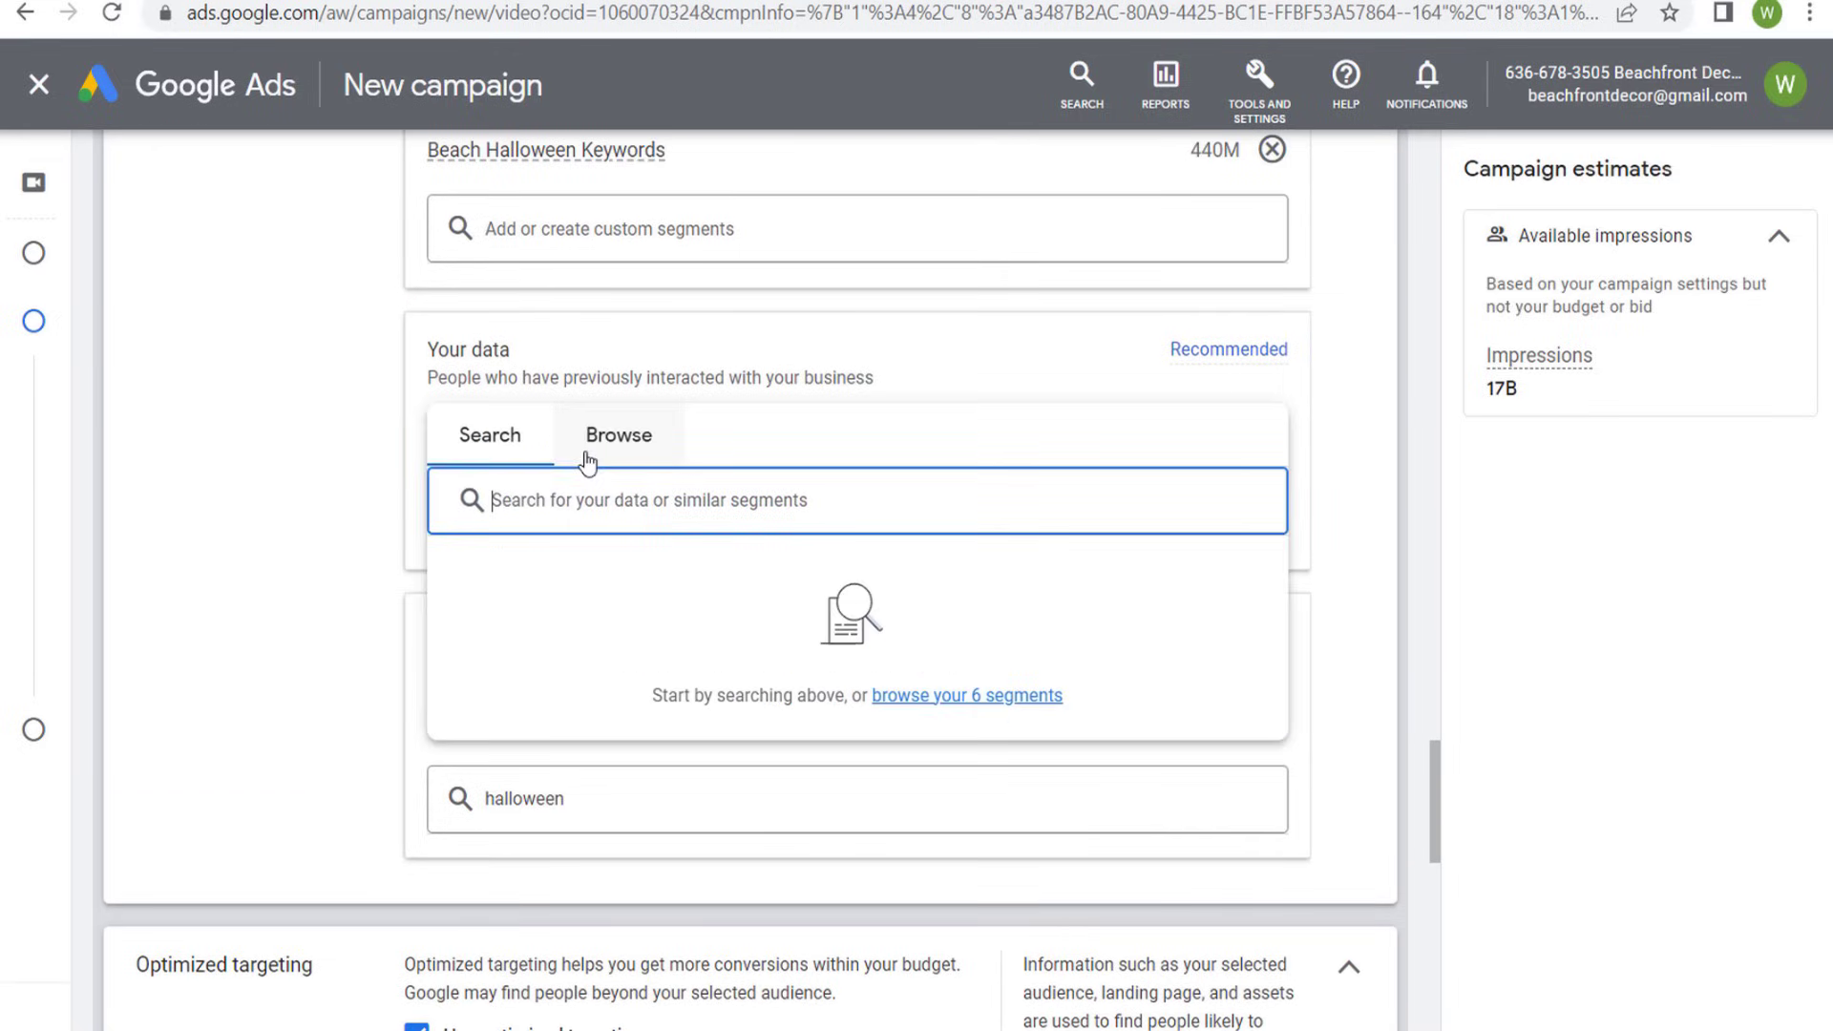
{"action": "left_click", "coordinate": [606, 437]}
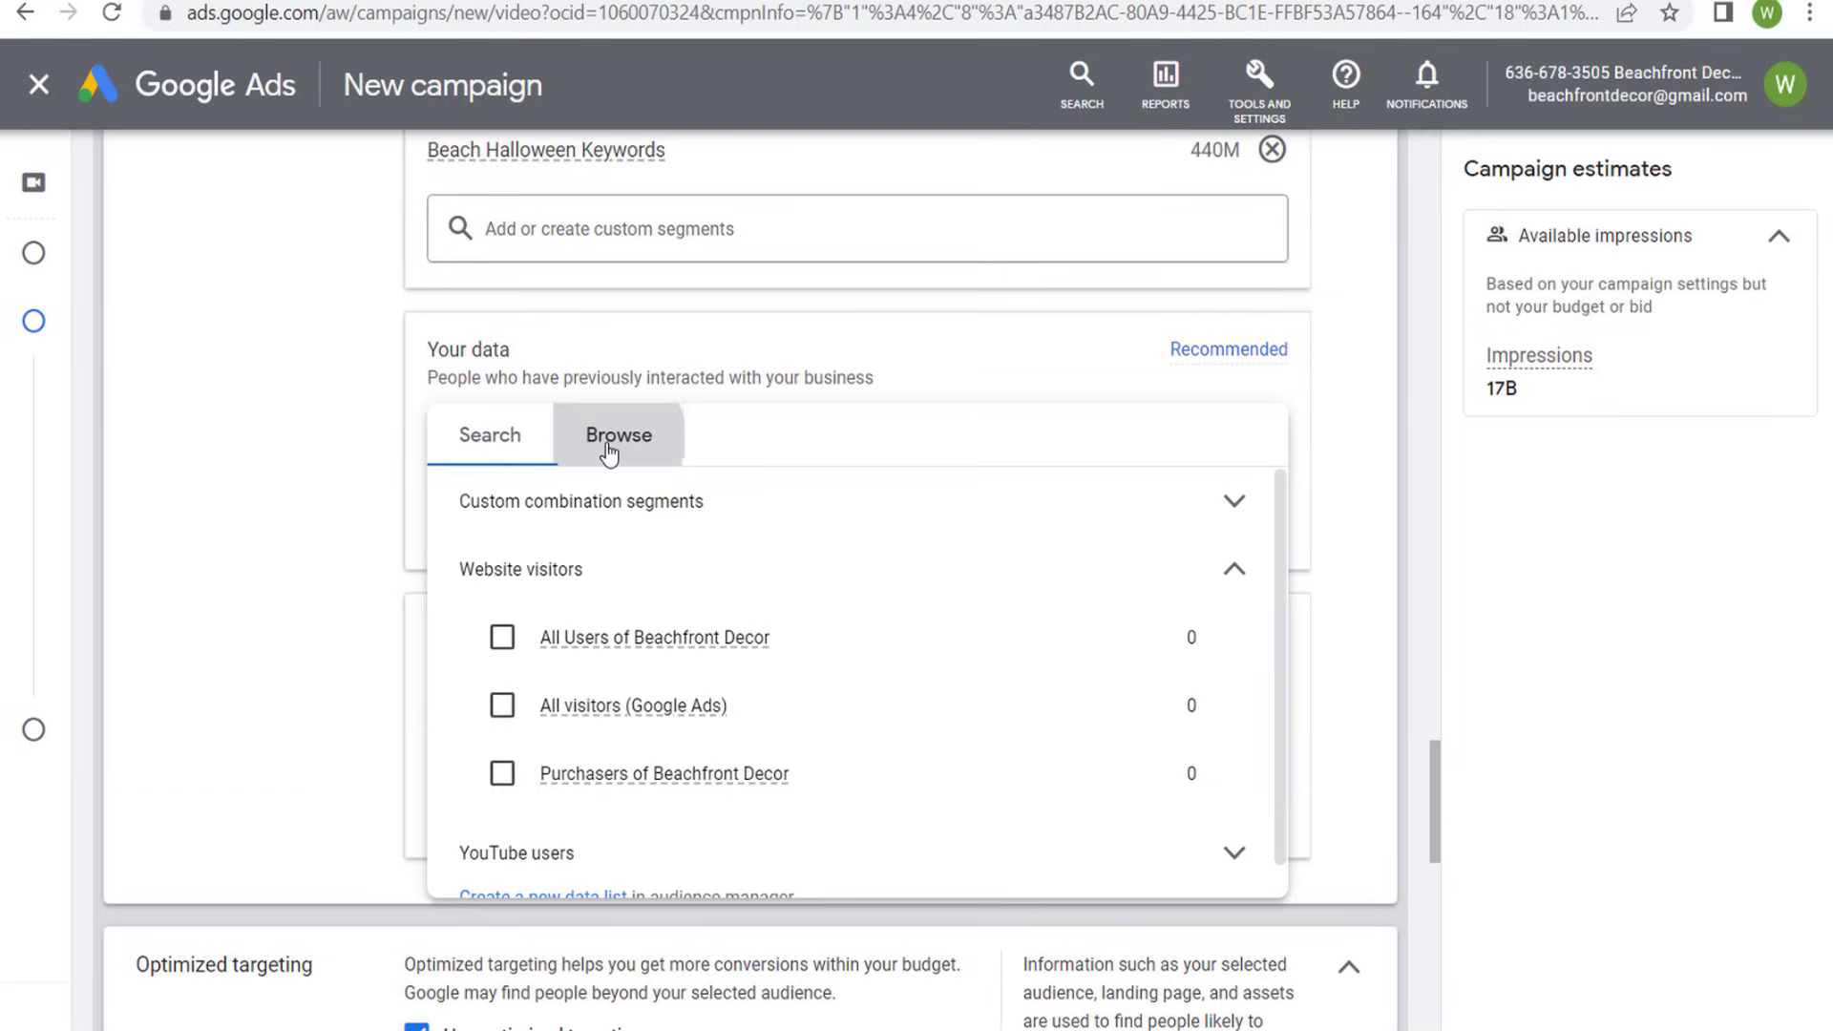
{"action": "left_click", "coordinate": [501, 637]}
{"action": "left_click", "coordinate": [302, 416]}
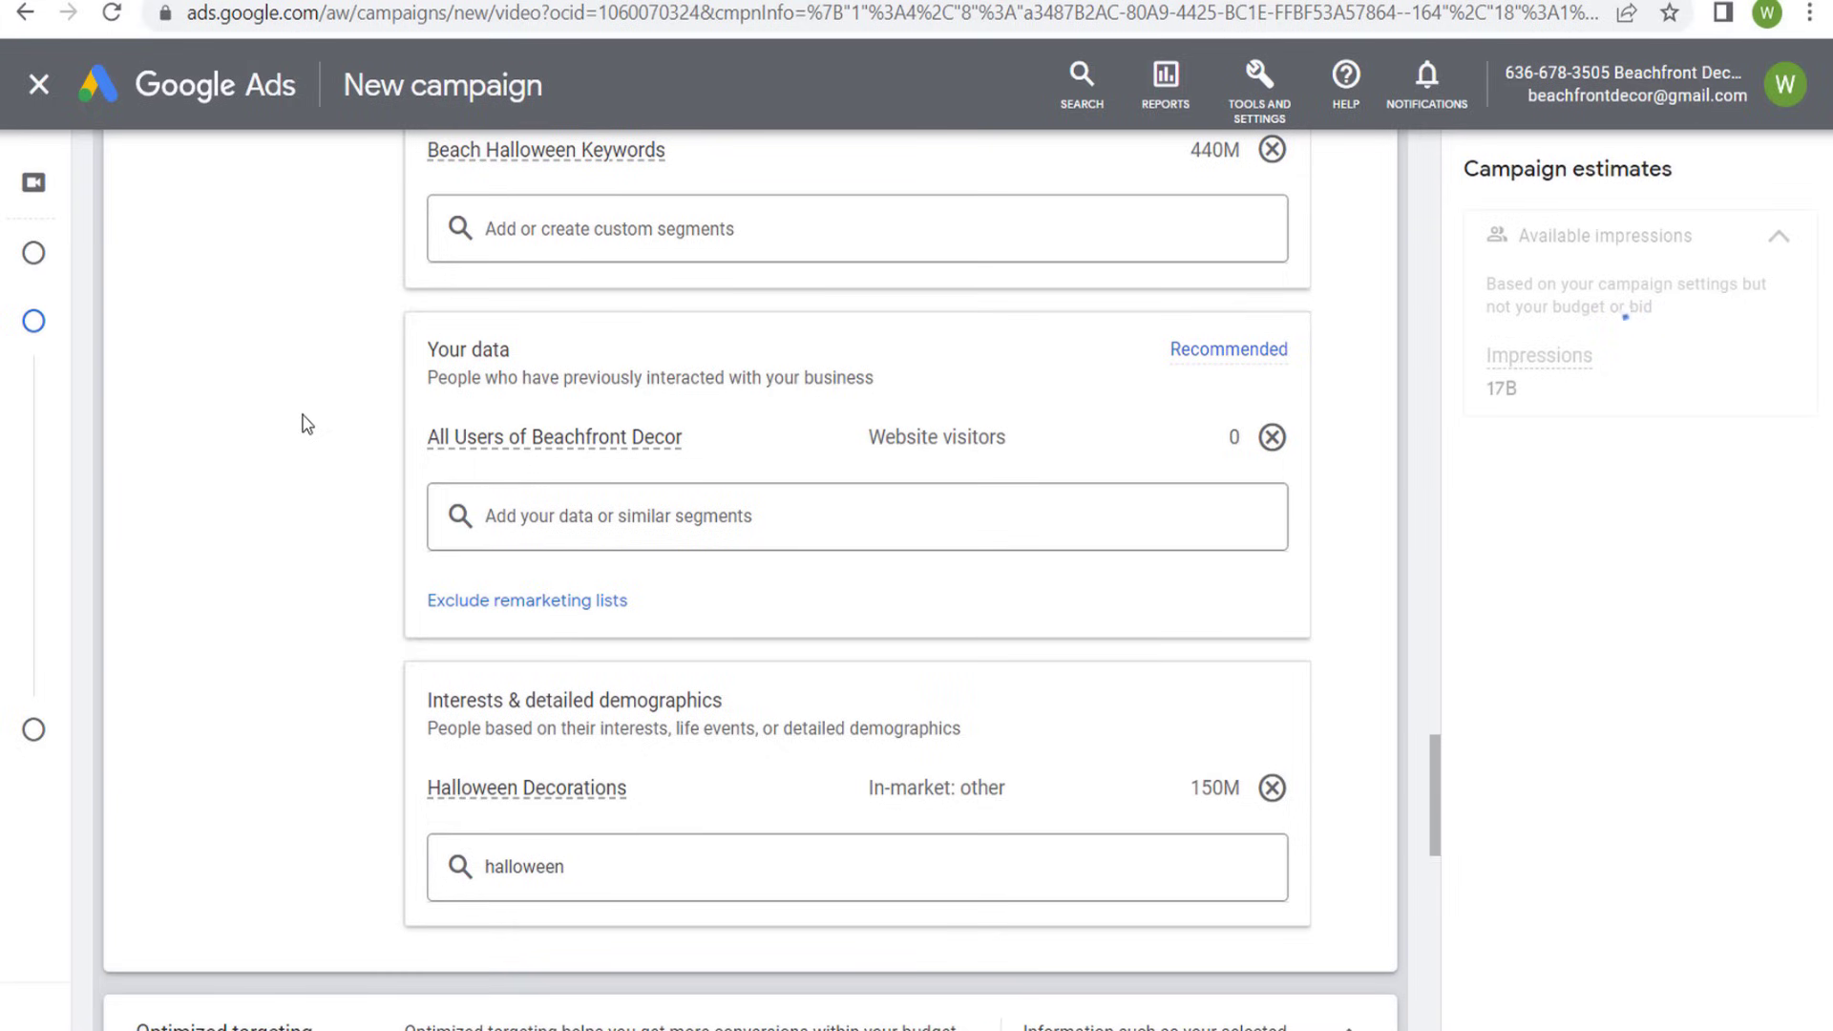
- Review the details of the Beach Halloween Keywords, Halloween Decorations and All Users of Beachfront Decor segments
{"action": "scroll", "coordinate": [302, 420], "scroll_direction": "up", "scroll_amount": 2}
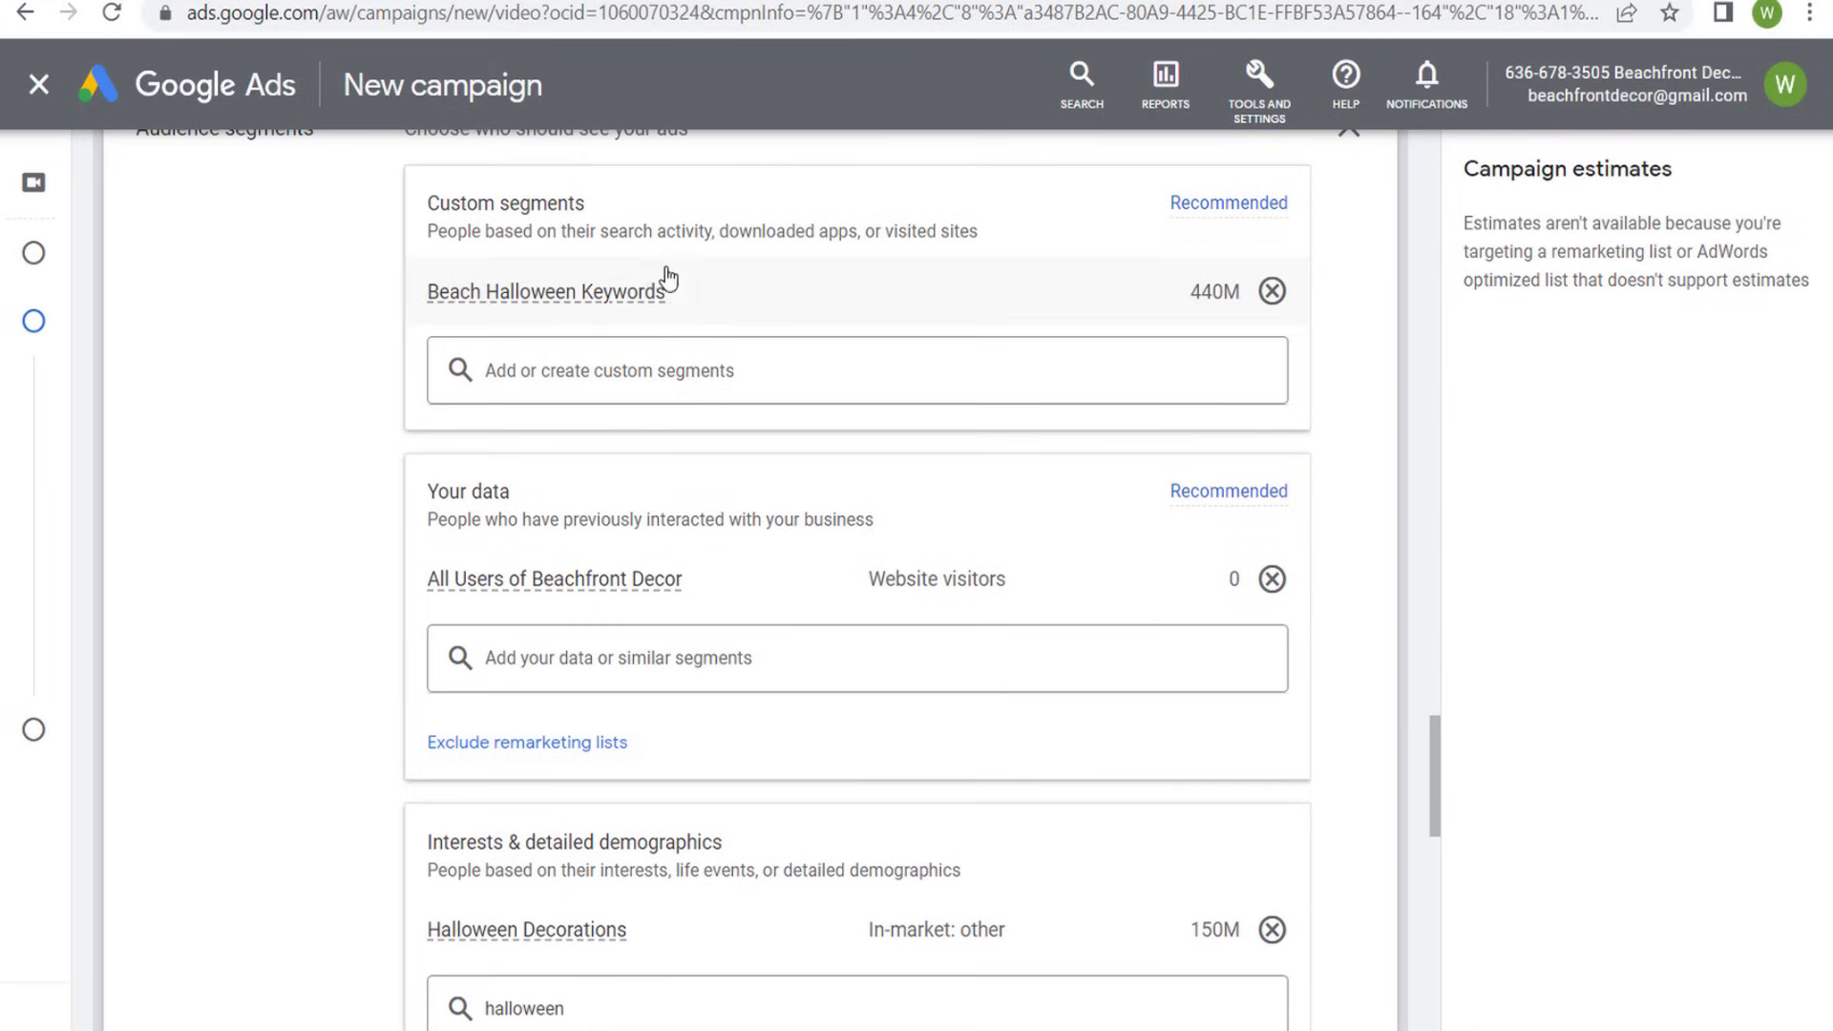
{"action": "mouse_move", "coordinate": [559, 301]}
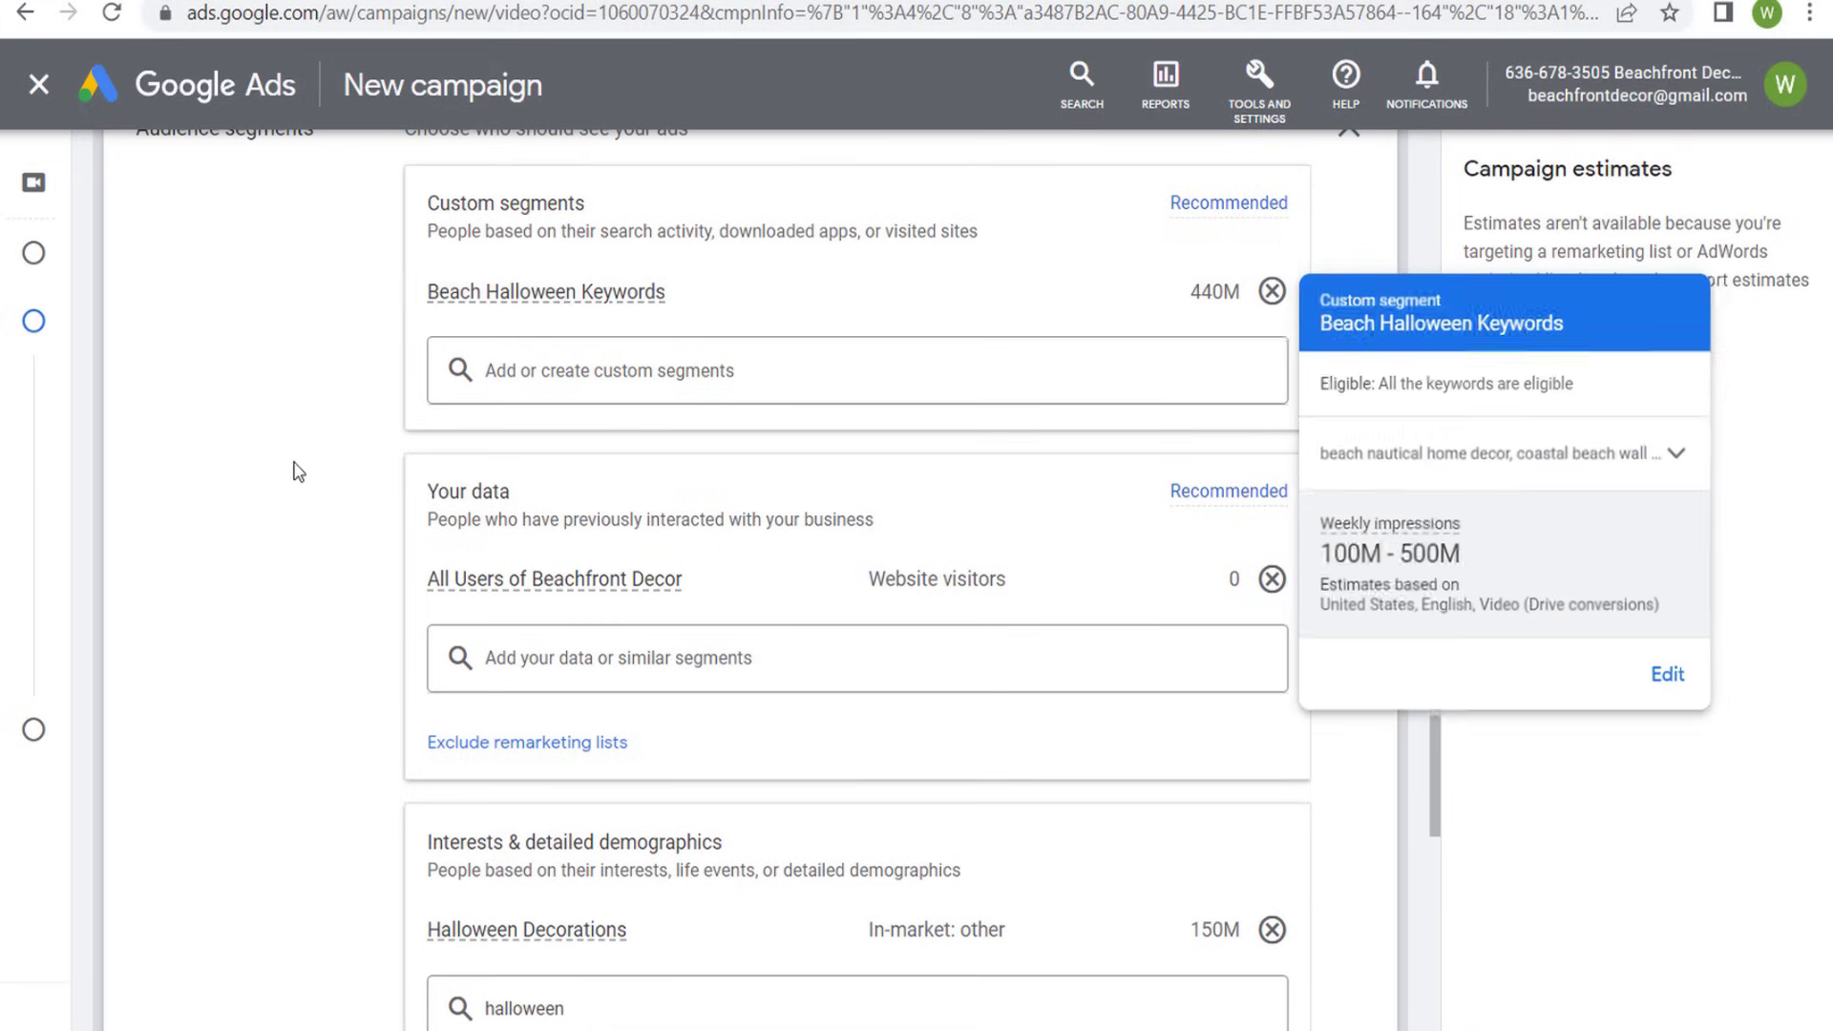
{"action": "scroll", "coordinate": [302, 616], "scroll_direction": "down", "scroll_amount": 2}
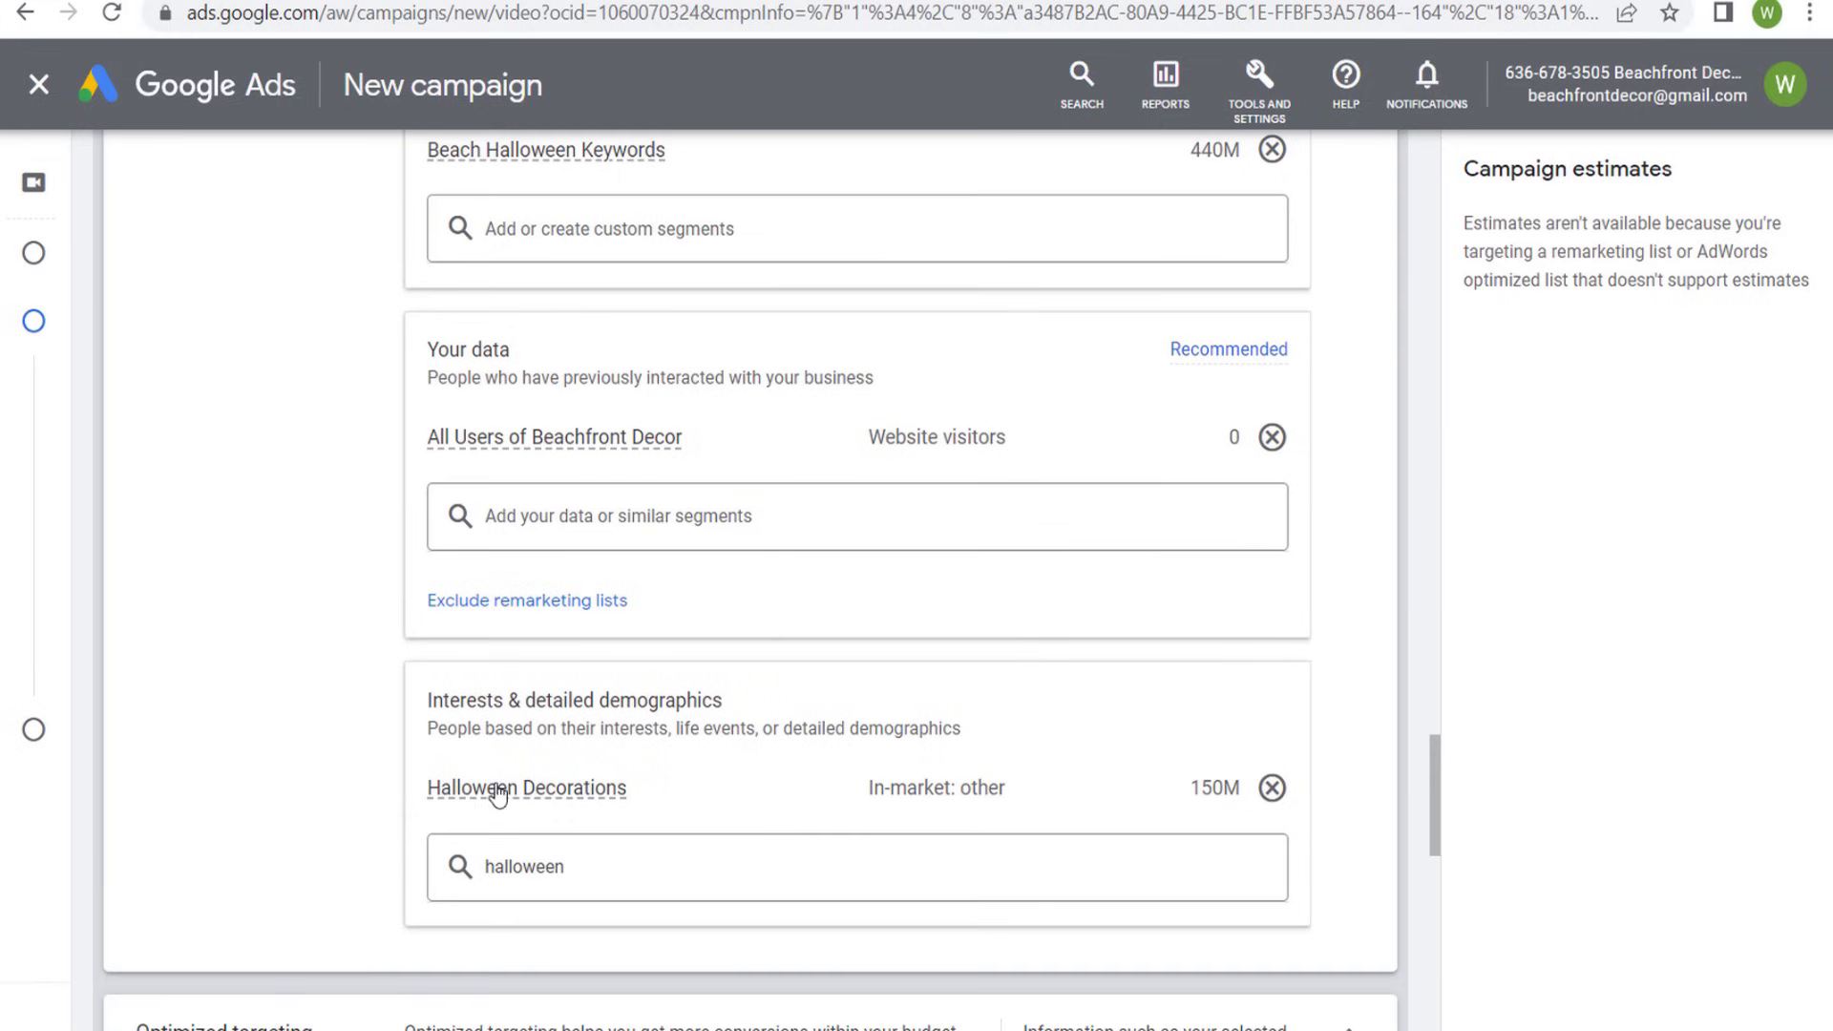
{"action": "mouse_move", "coordinate": [482, 797]}
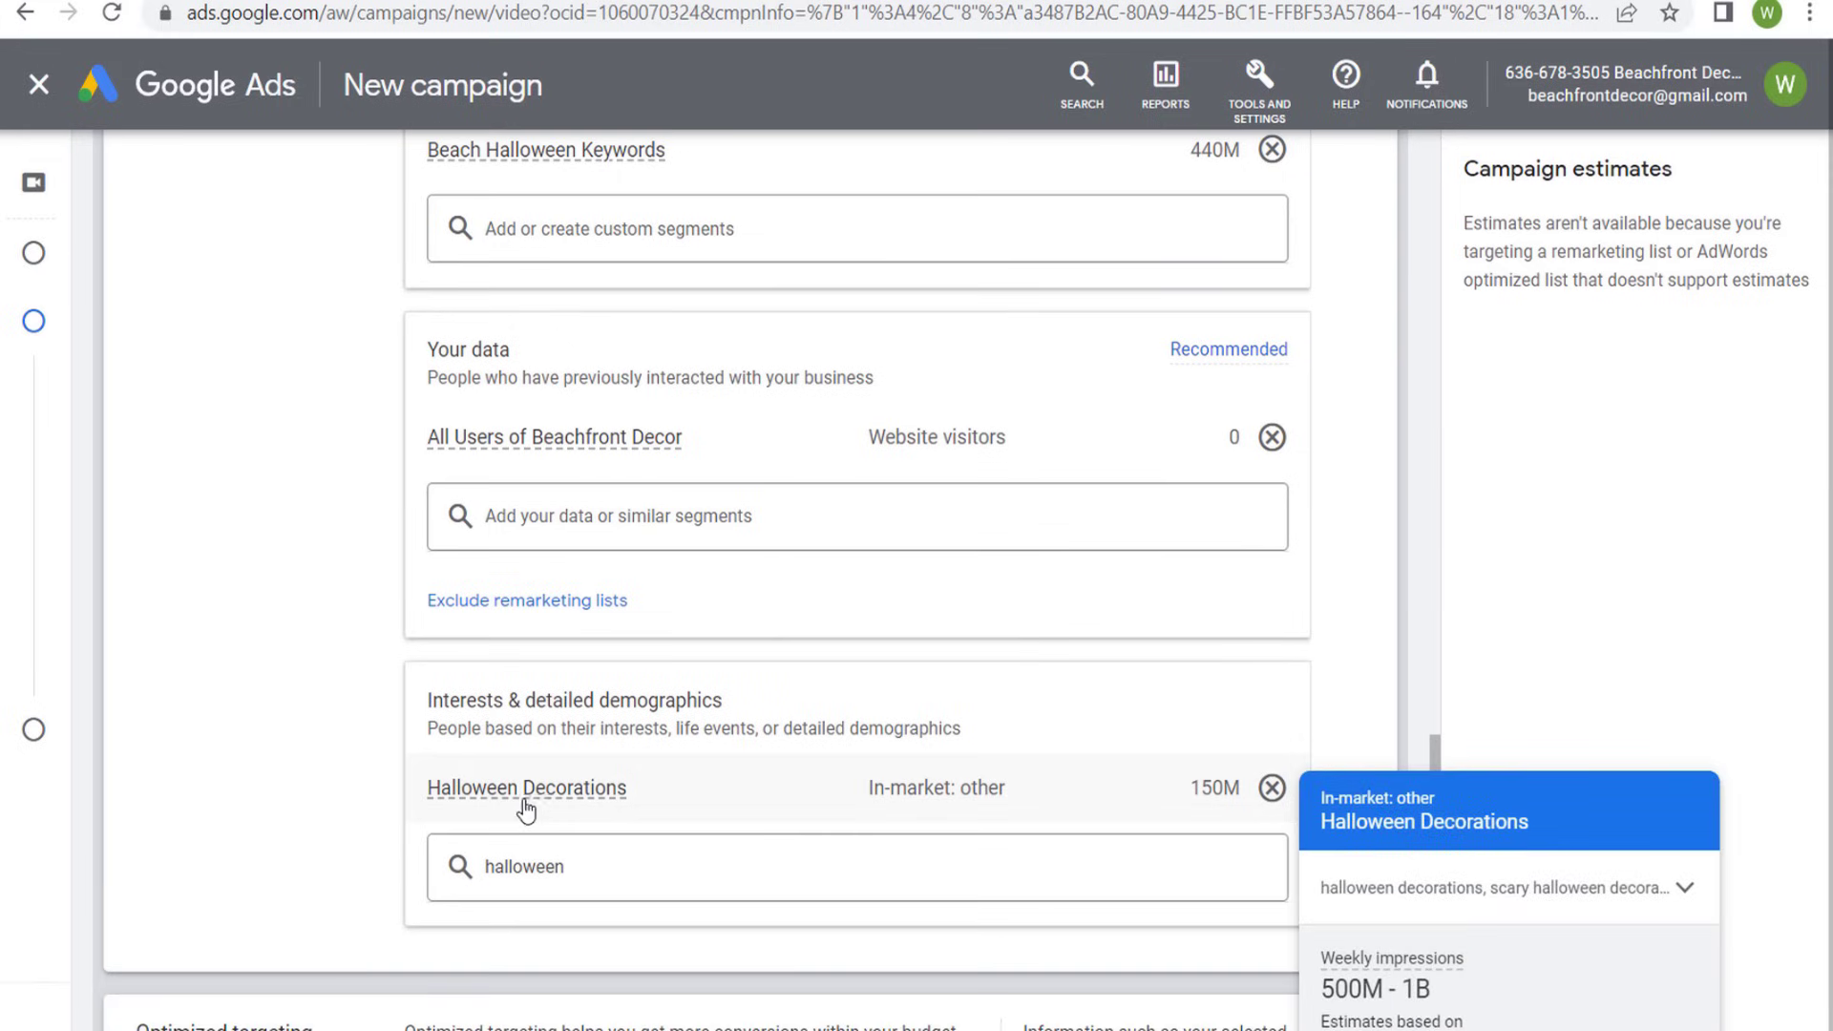
{"action": "mouse_move", "coordinate": [465, 445]}
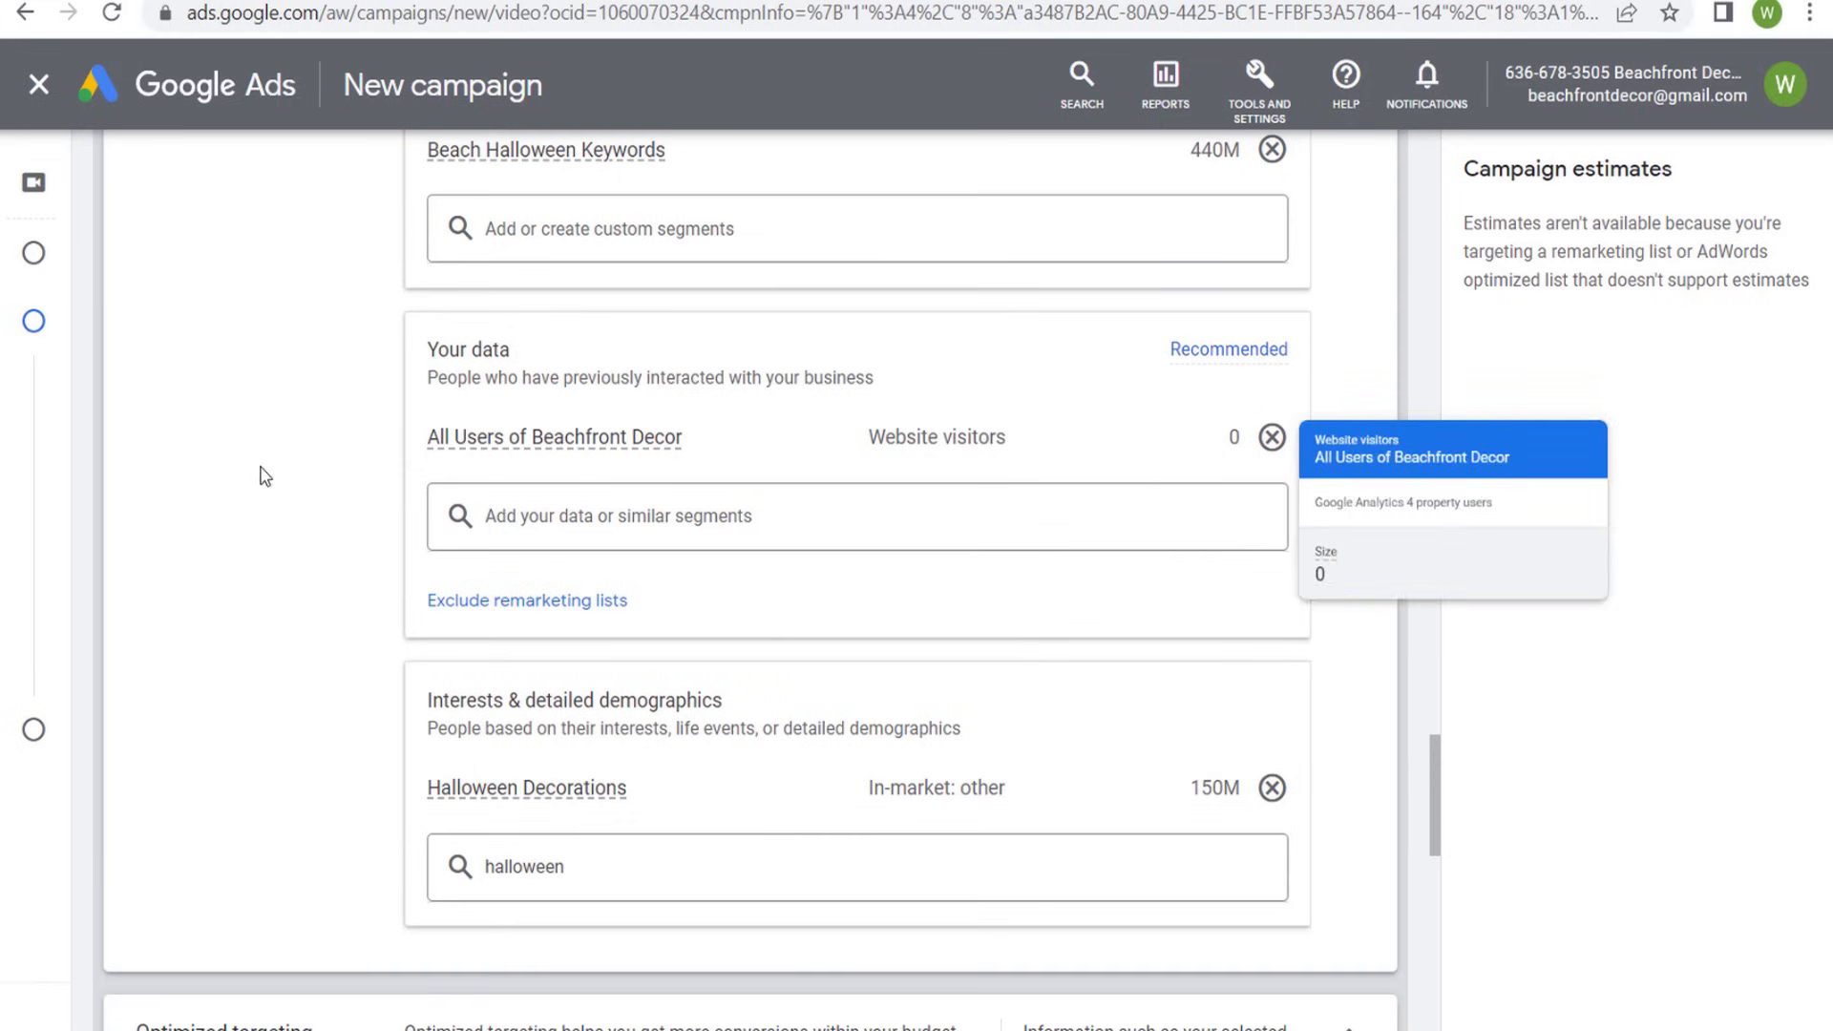
{"action": "scroll", "coordinate": [265, 477], "scroll_direction": "up", "scroll_amount": 2}
{"action": "scroll", "coordinate": [315, 477], "scroll_direction": "down", "scroll_amount": 3}
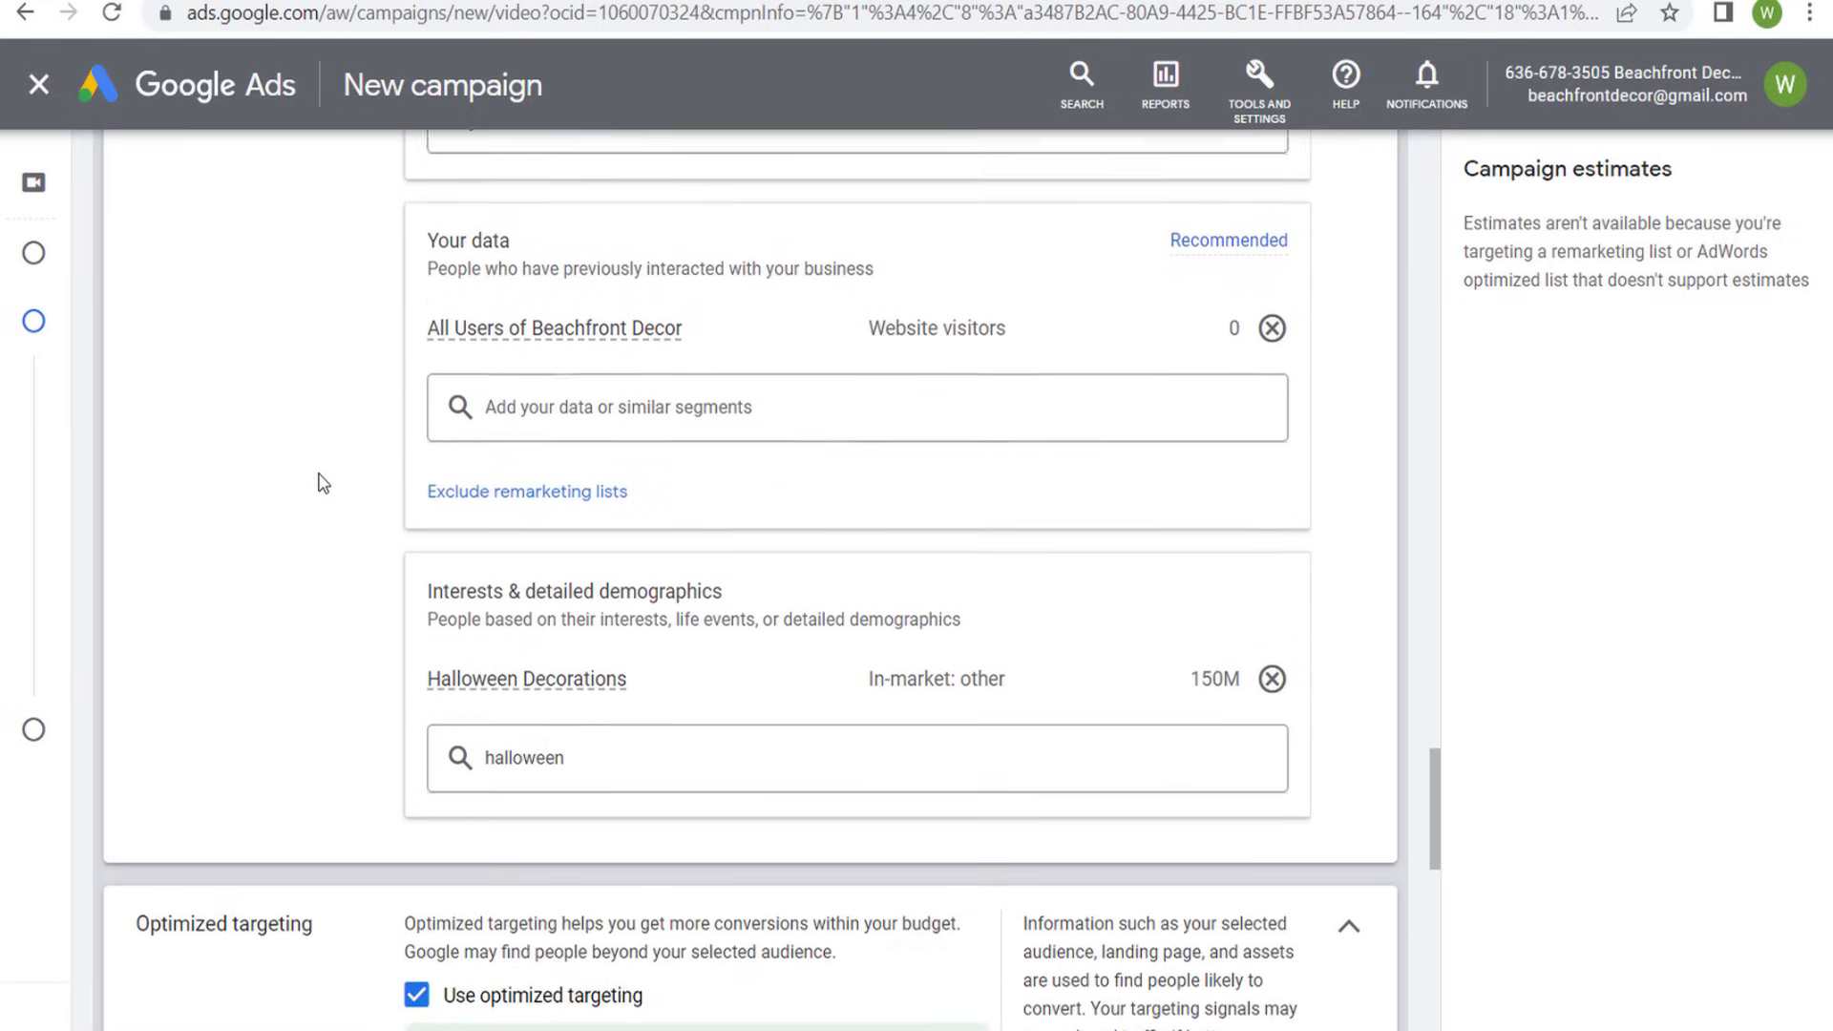
- Expand the advanced settings below Optimized targeting to show the Keywords, Topics and Placements content options
{"action": "scroll", "coordinate": [353, 437], "scroll_direction": "down", "scroll_amount": 3}
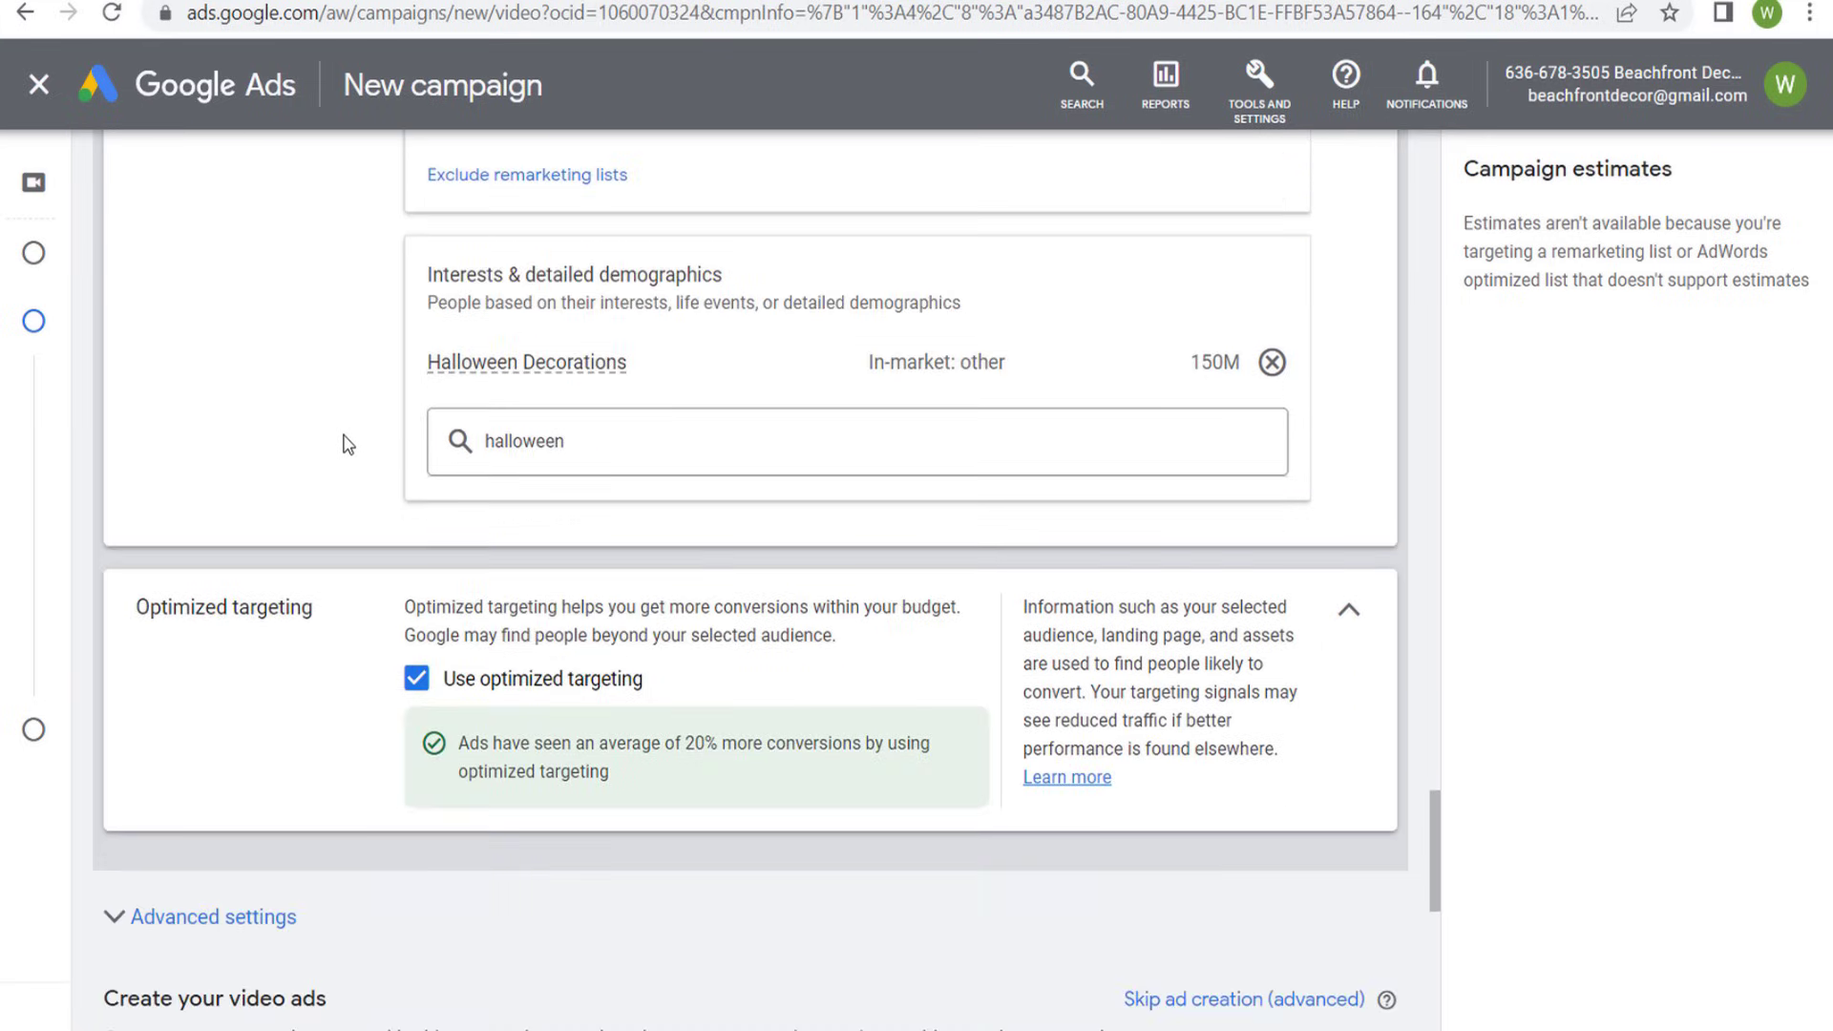
{"action": "scroll", "coordinate": [336, 342], "scroll_direction": "down", "scroll_amount": 3}
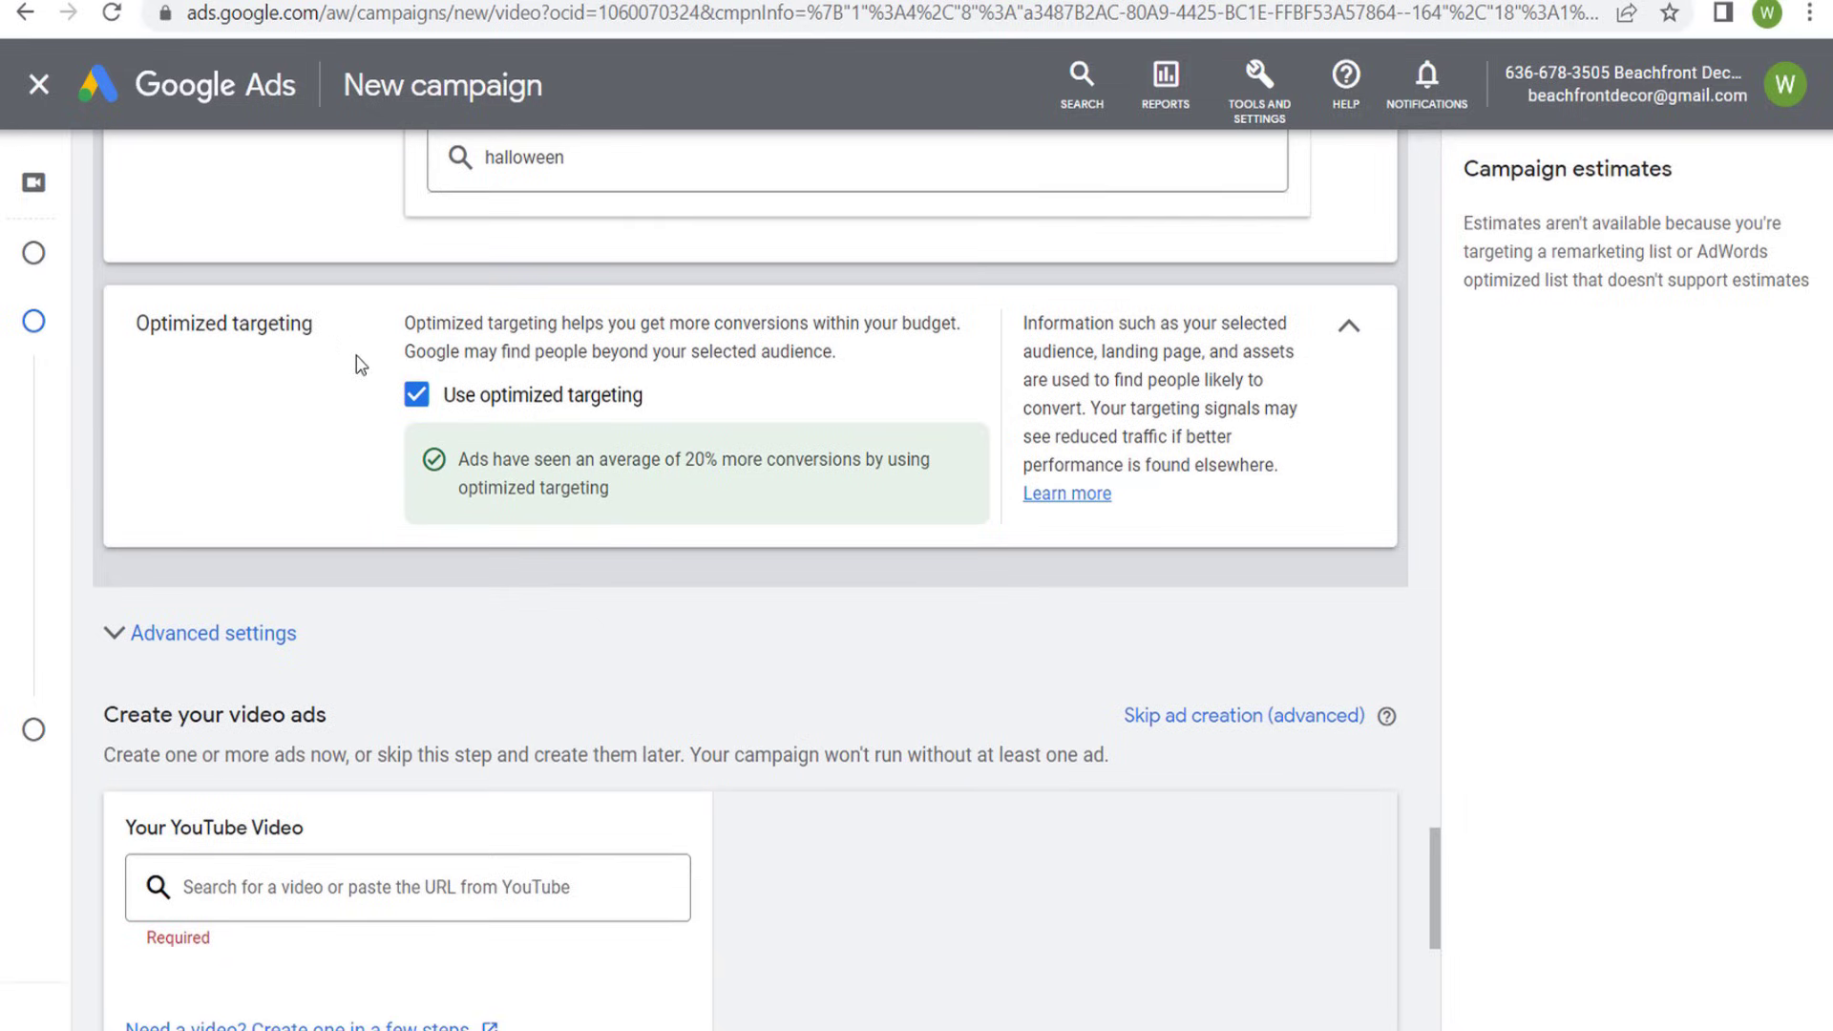
{"action": "scroll", "coordinate": [361, 366], "scroll_direction": "down", "scroll_amount": 2}
{"action": "scroll", "coordinate": [361, 261], "scroll_direction": "down", "scroll_amount": 2}
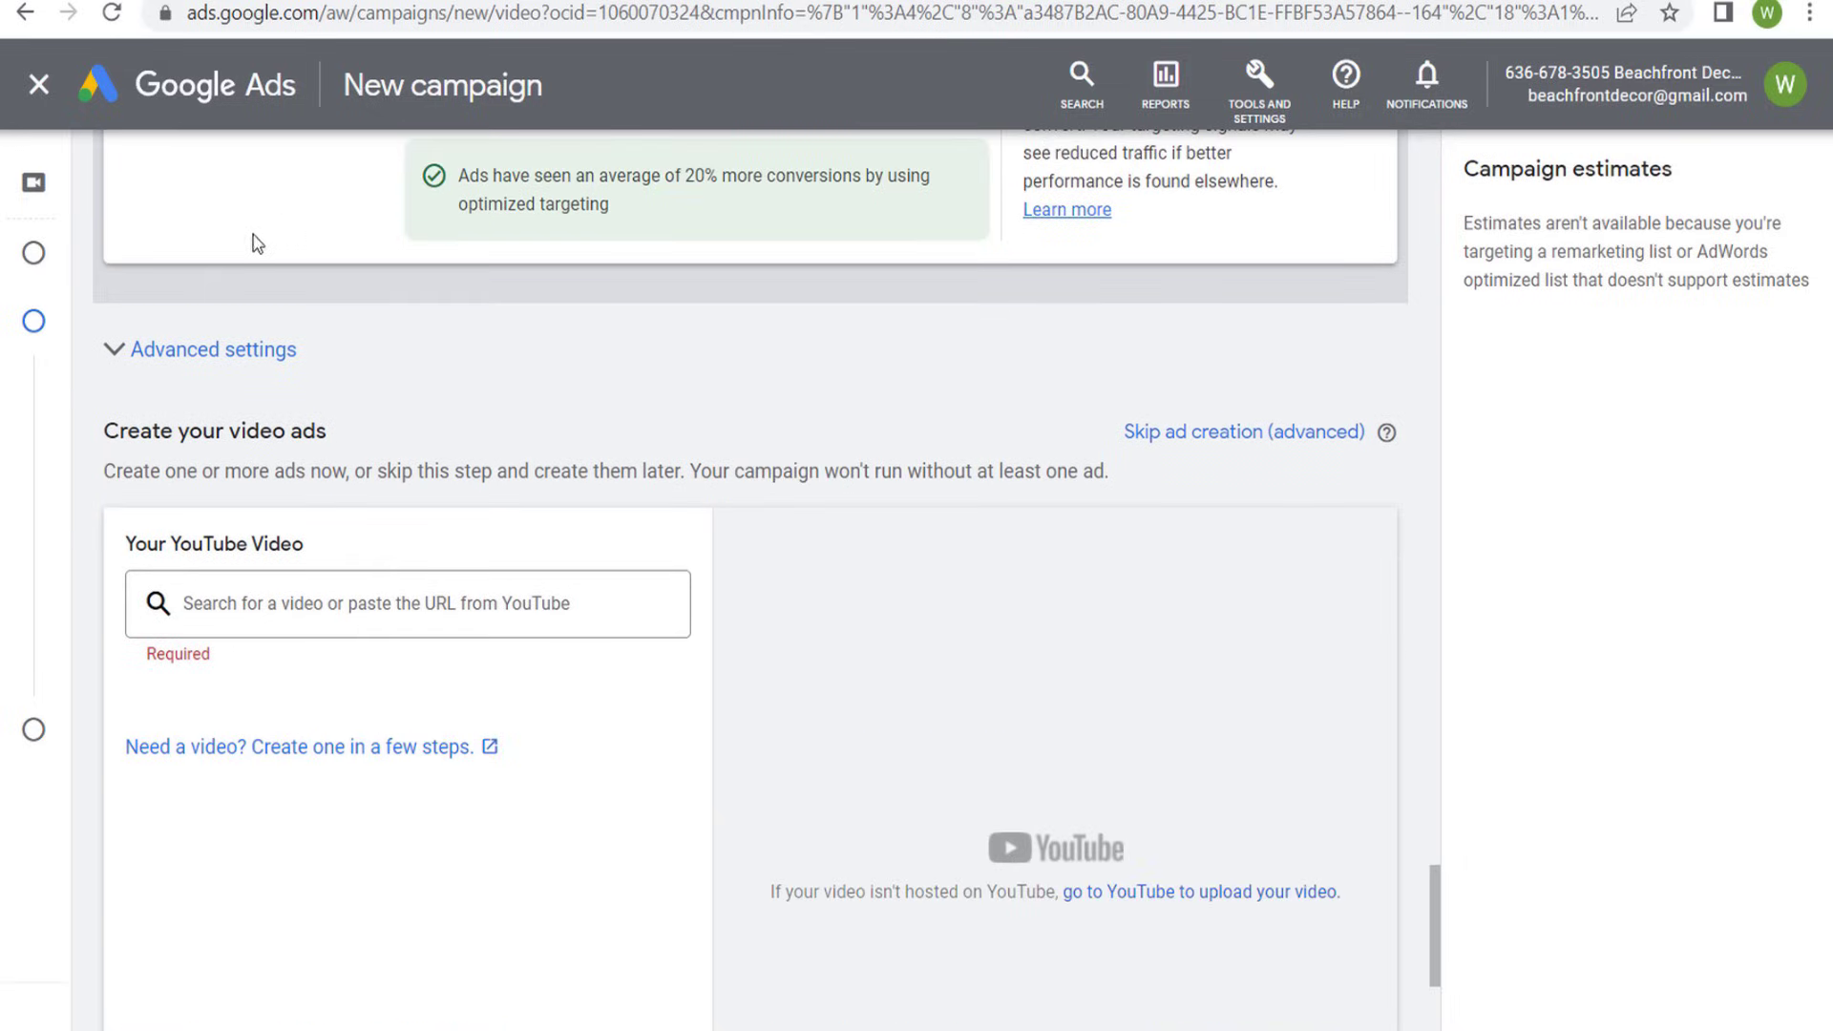
{"action": "left_click", "coordinate": [139, 351]}
{"action": "scroll", "coordinate": [623, 423], "scroll_direction": "down", "scroll_amount": 2}
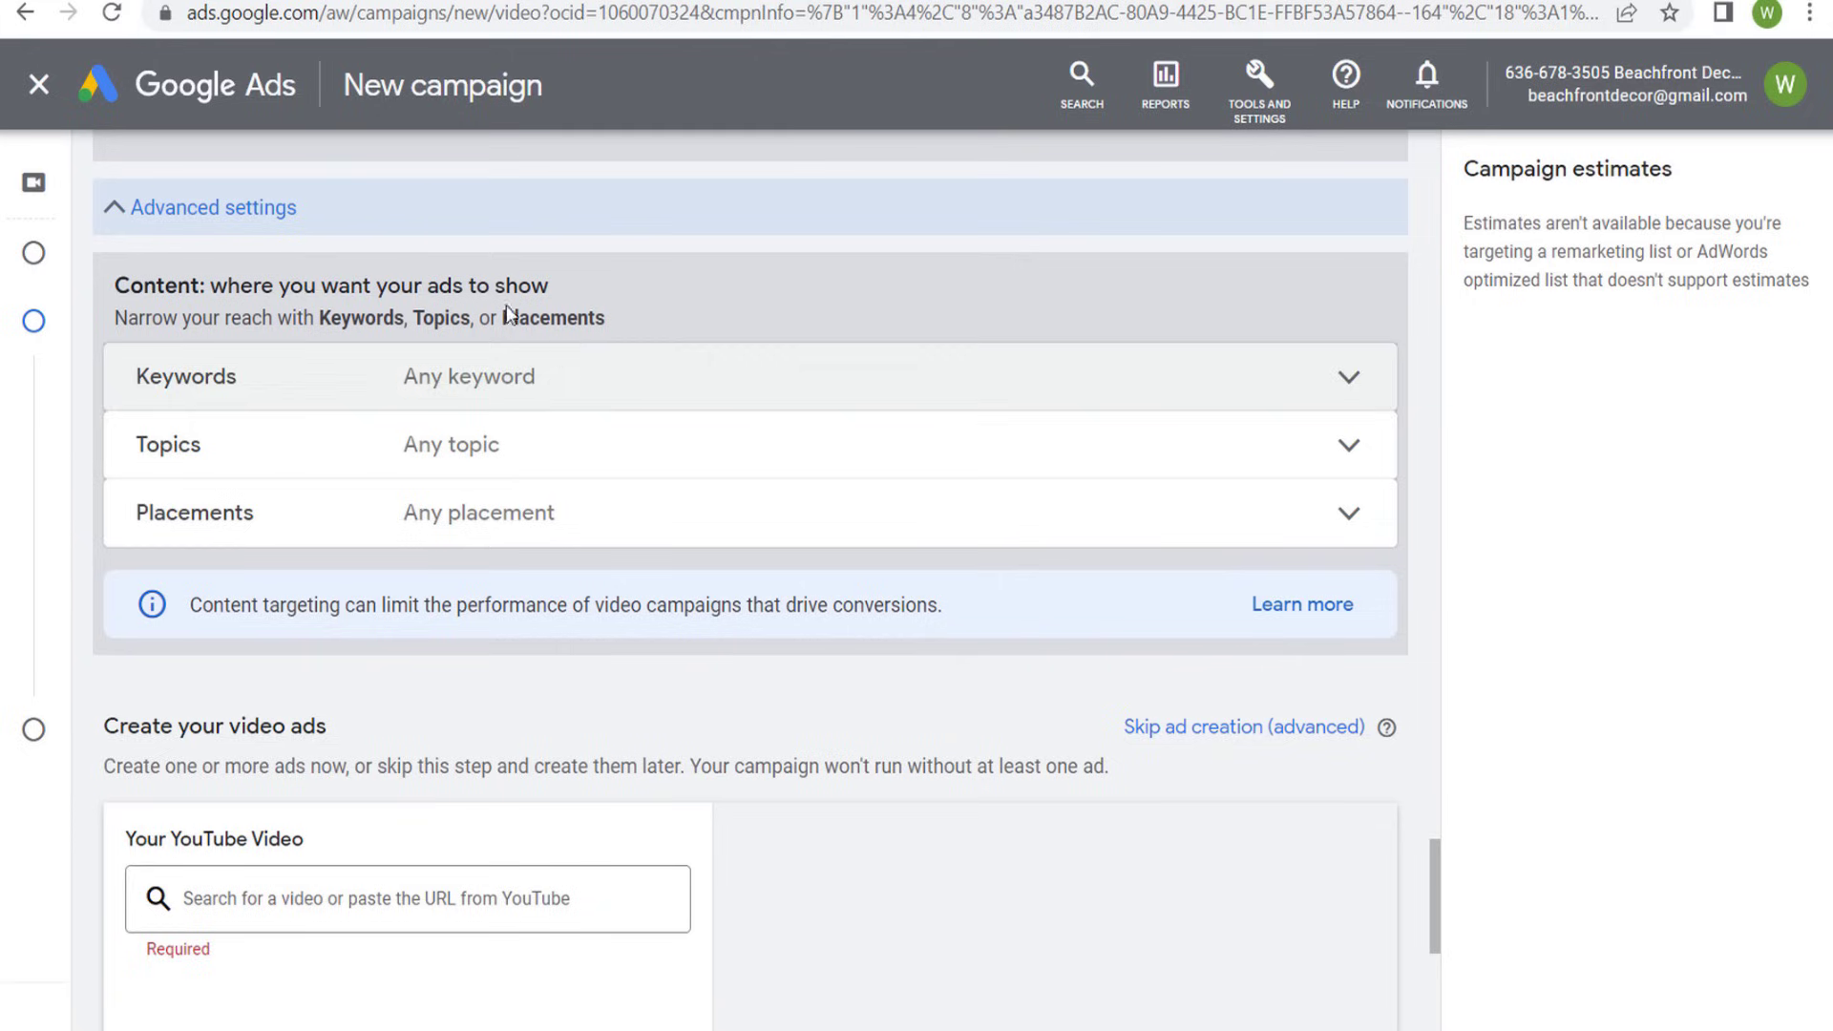
- Examine the Keywords content targeting options and collapse the section without entering any keywords
{"action": "left_click_drag", "start_coordinate": [157, 315], "coordinate": [379, 296]}
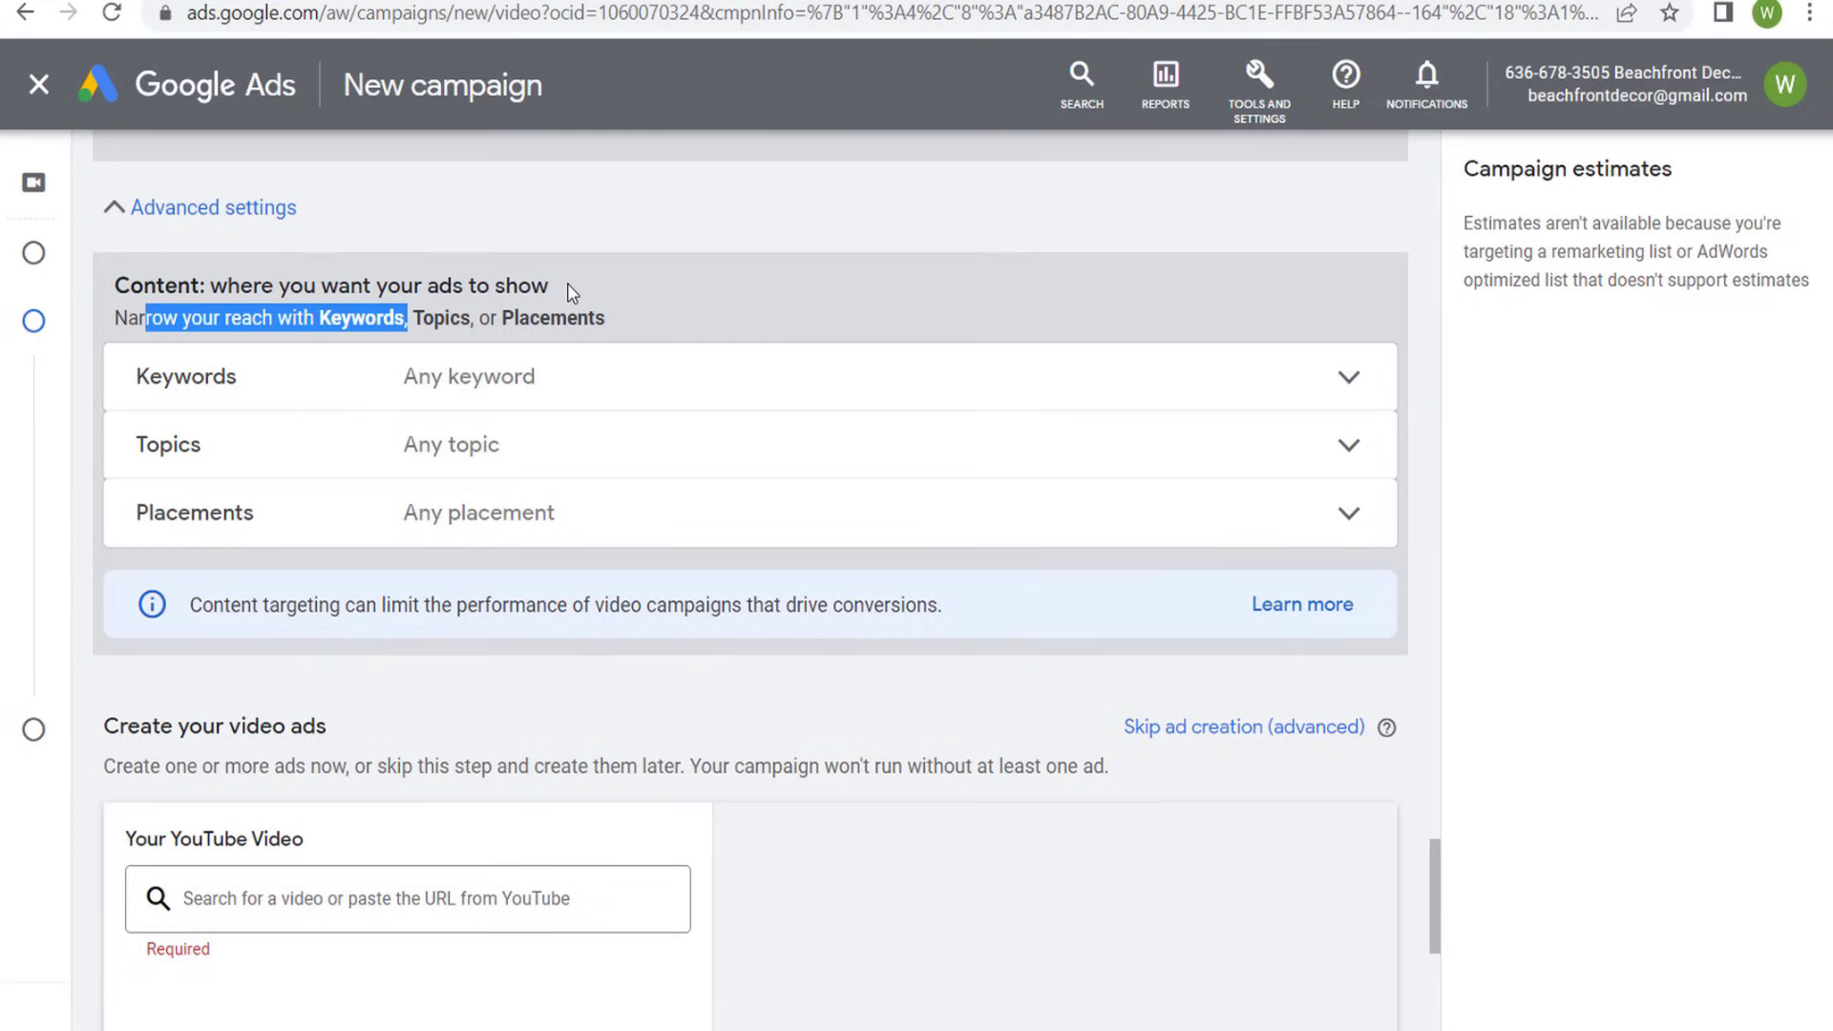
{"action": "left_click", "coordinate": [507, 298]}
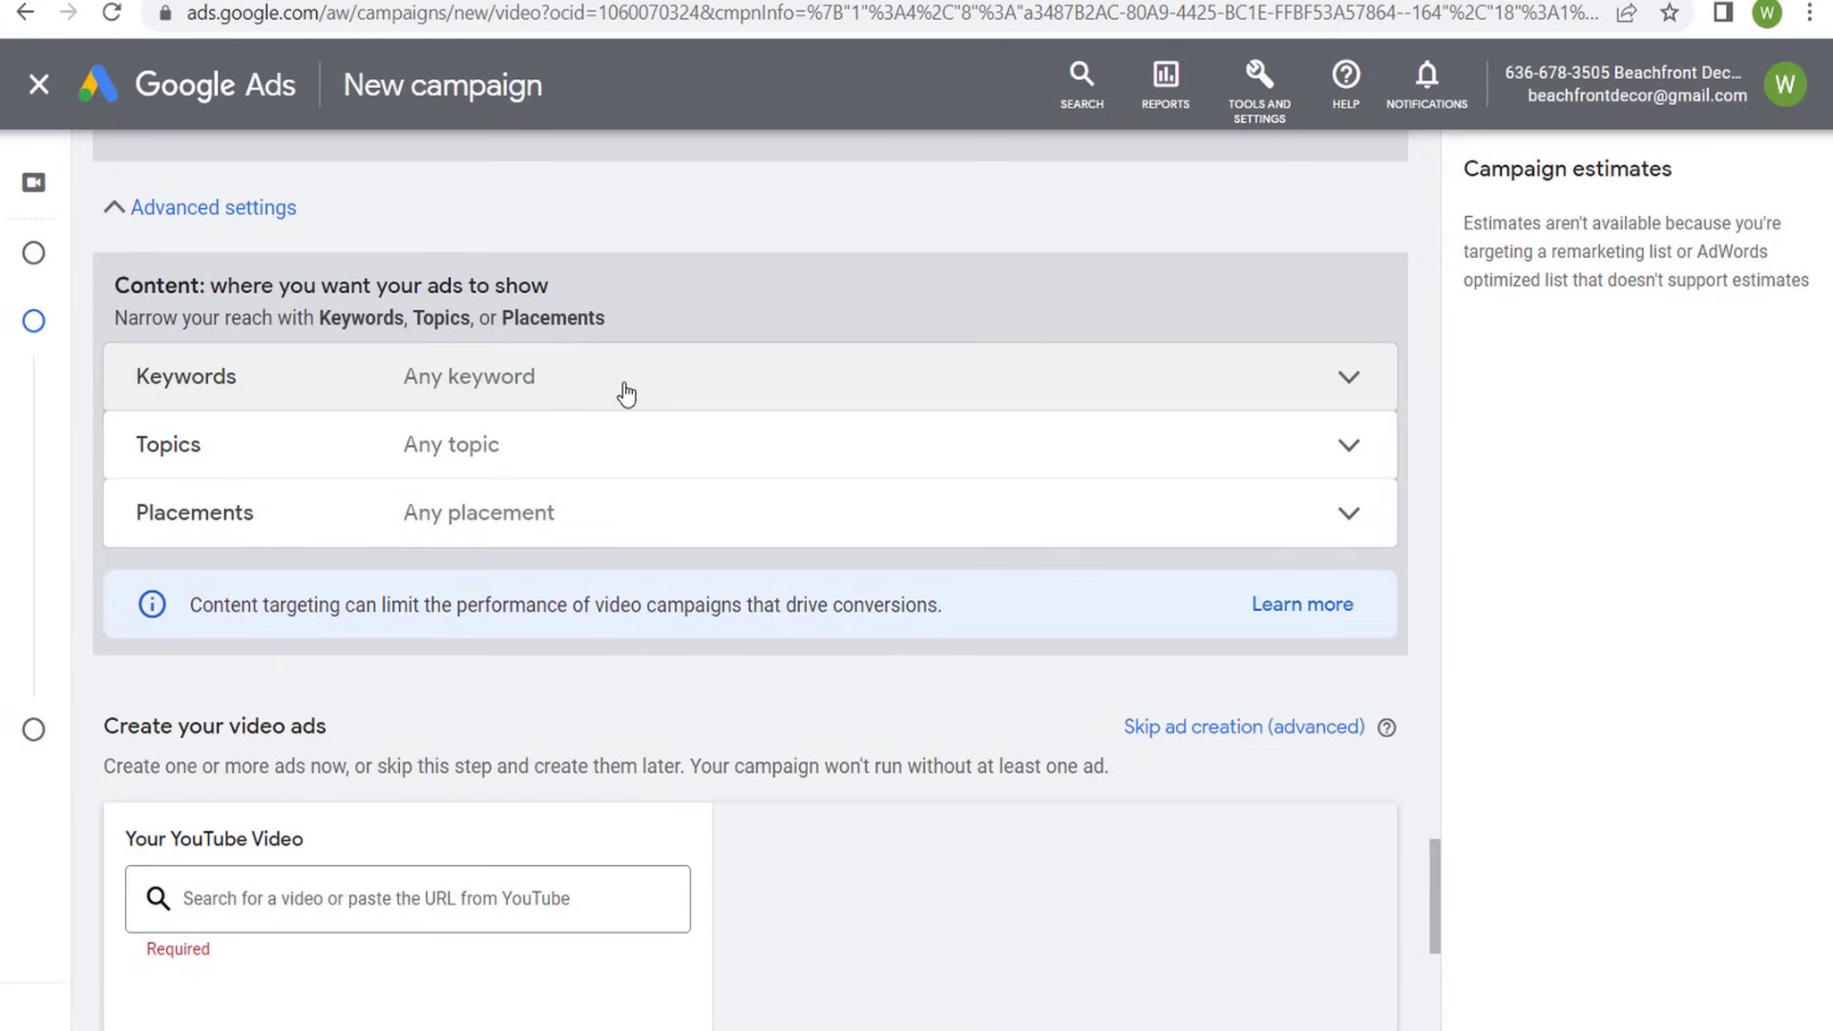
{"action": "left_click", "coordinate": [627, 387]}
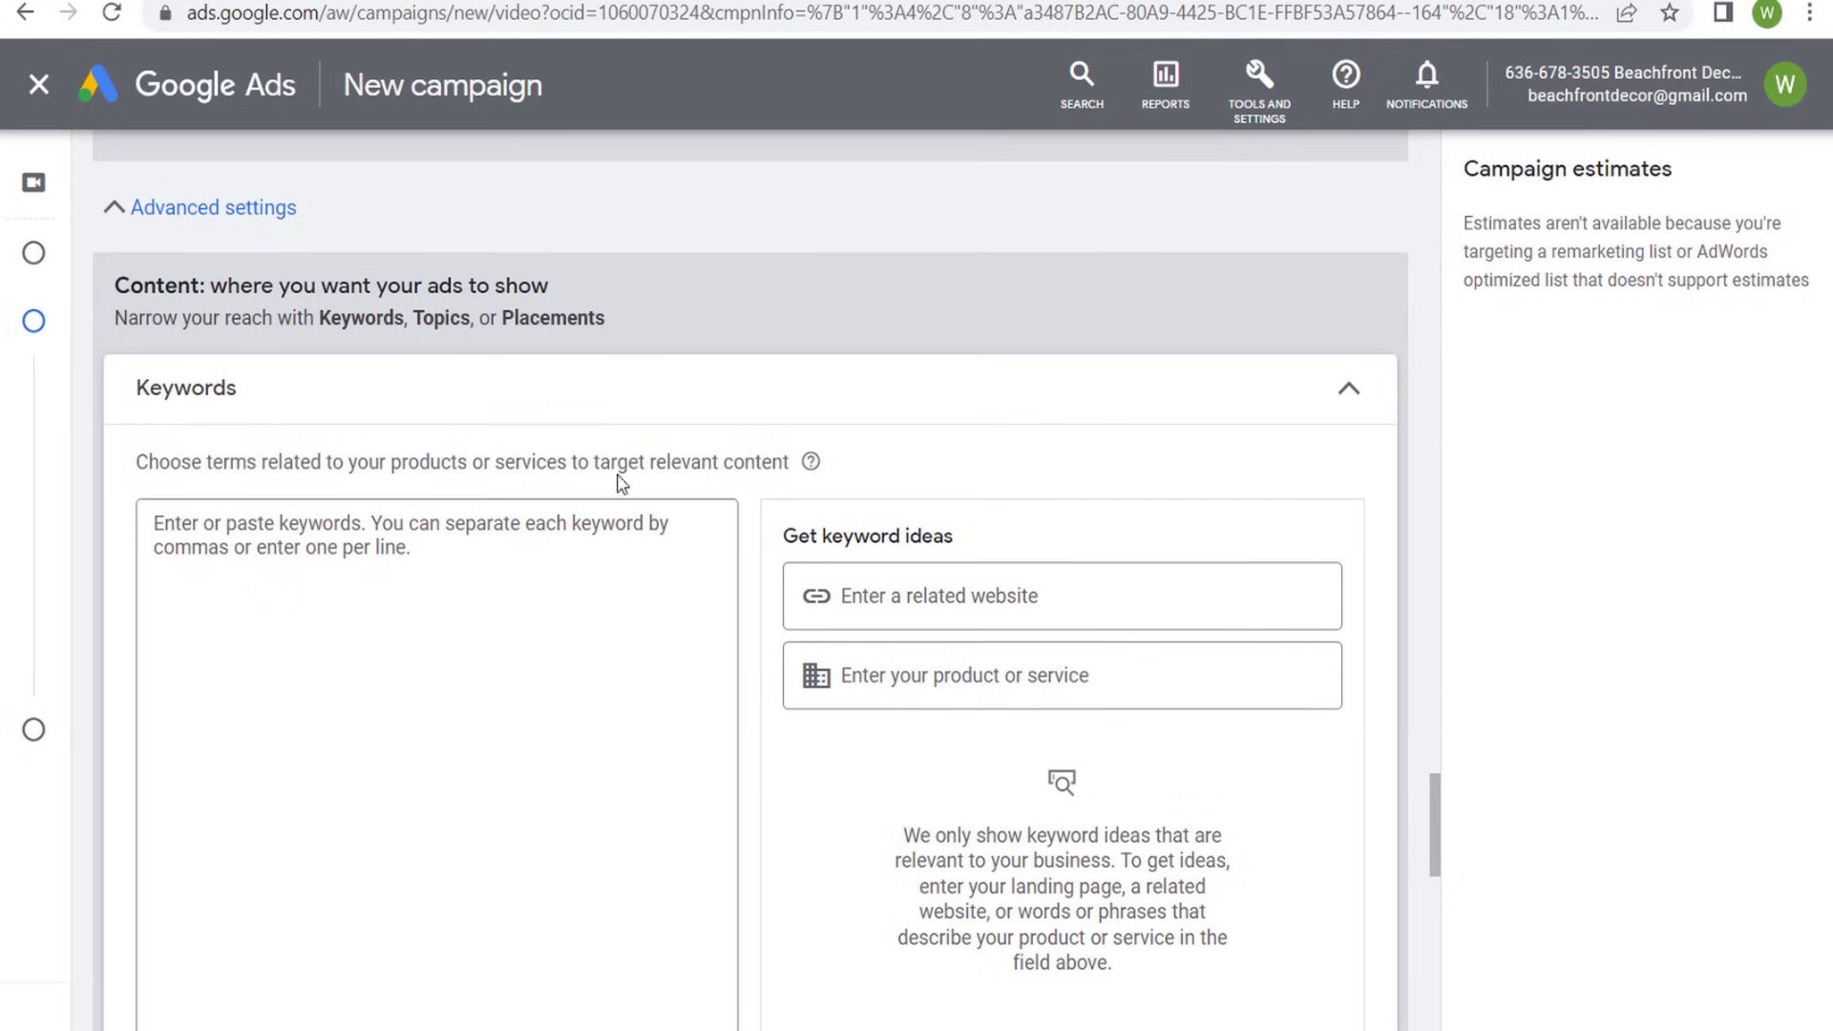
{"action": "left_click_drag", "start_coordinate": [592, 467], "coordinate": [784, 467]}
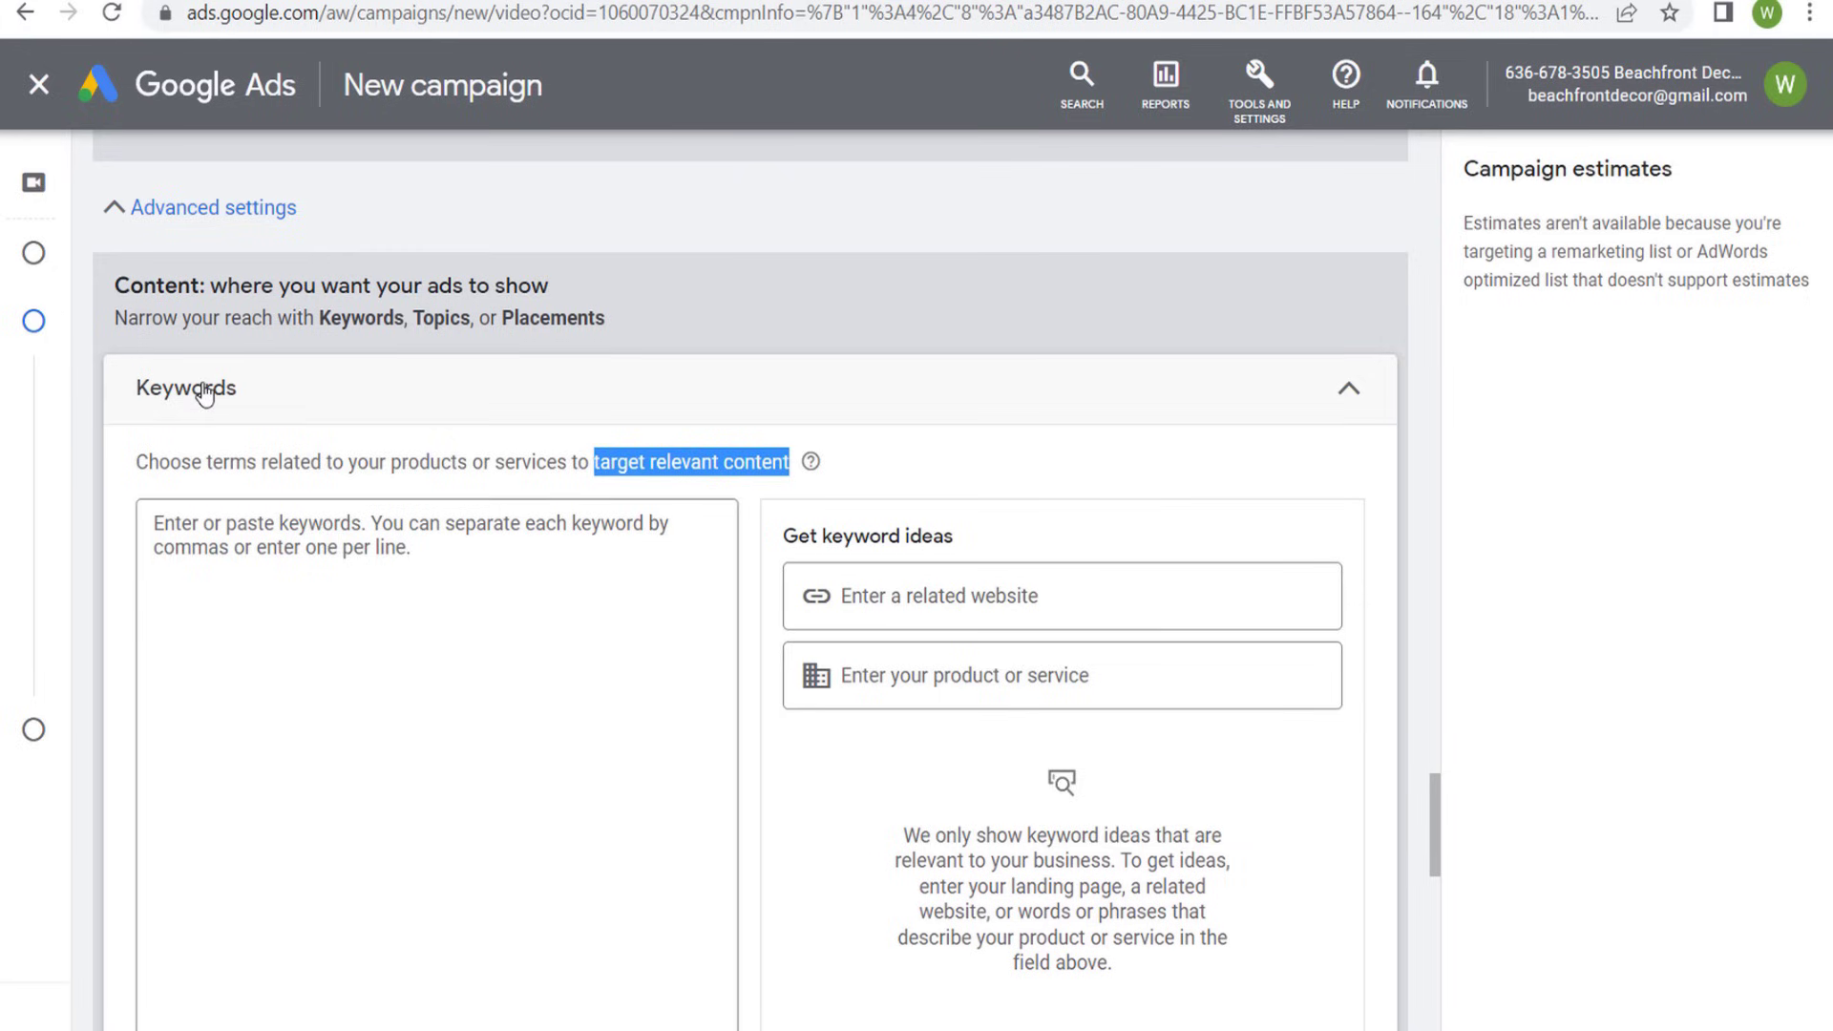
{"action": "left_click", "coordinate": [1340, 399]}
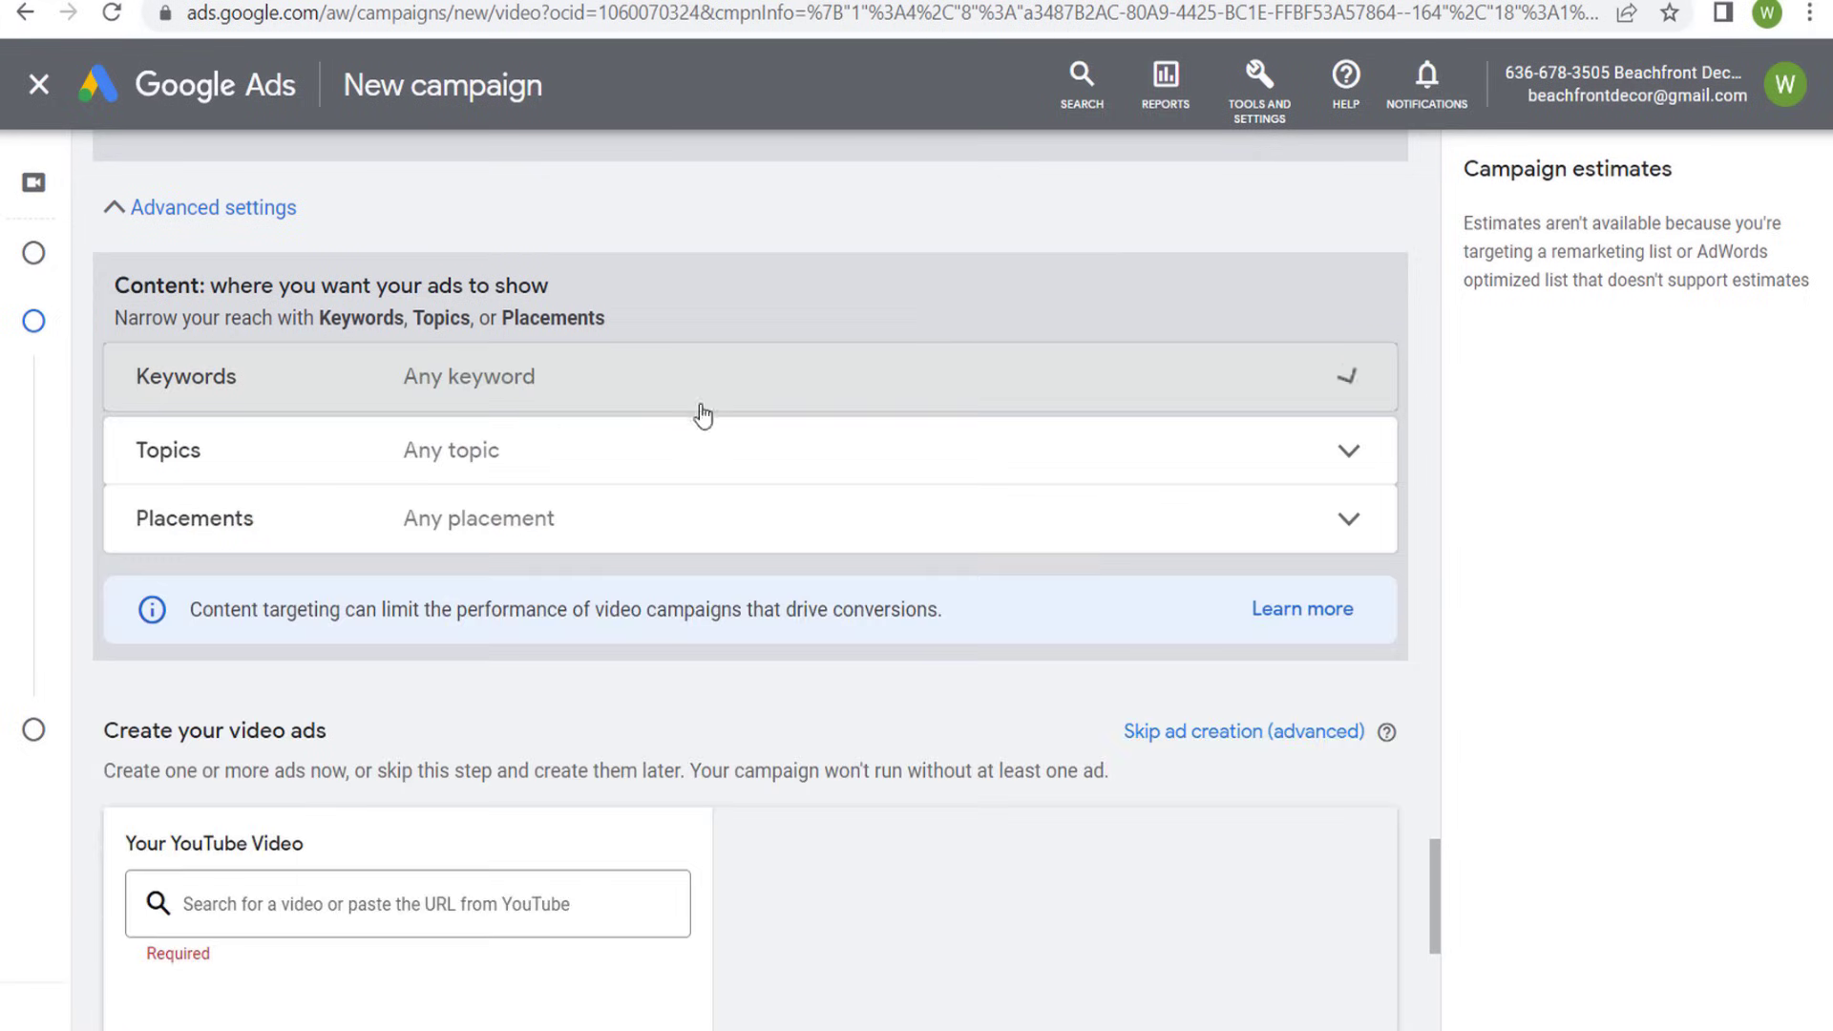
- Try out the Autos & Vehicles topic in the Topics content targeting, clear it again and collapse the section
{"action": "left_click", "coordinate": [593, 460]}
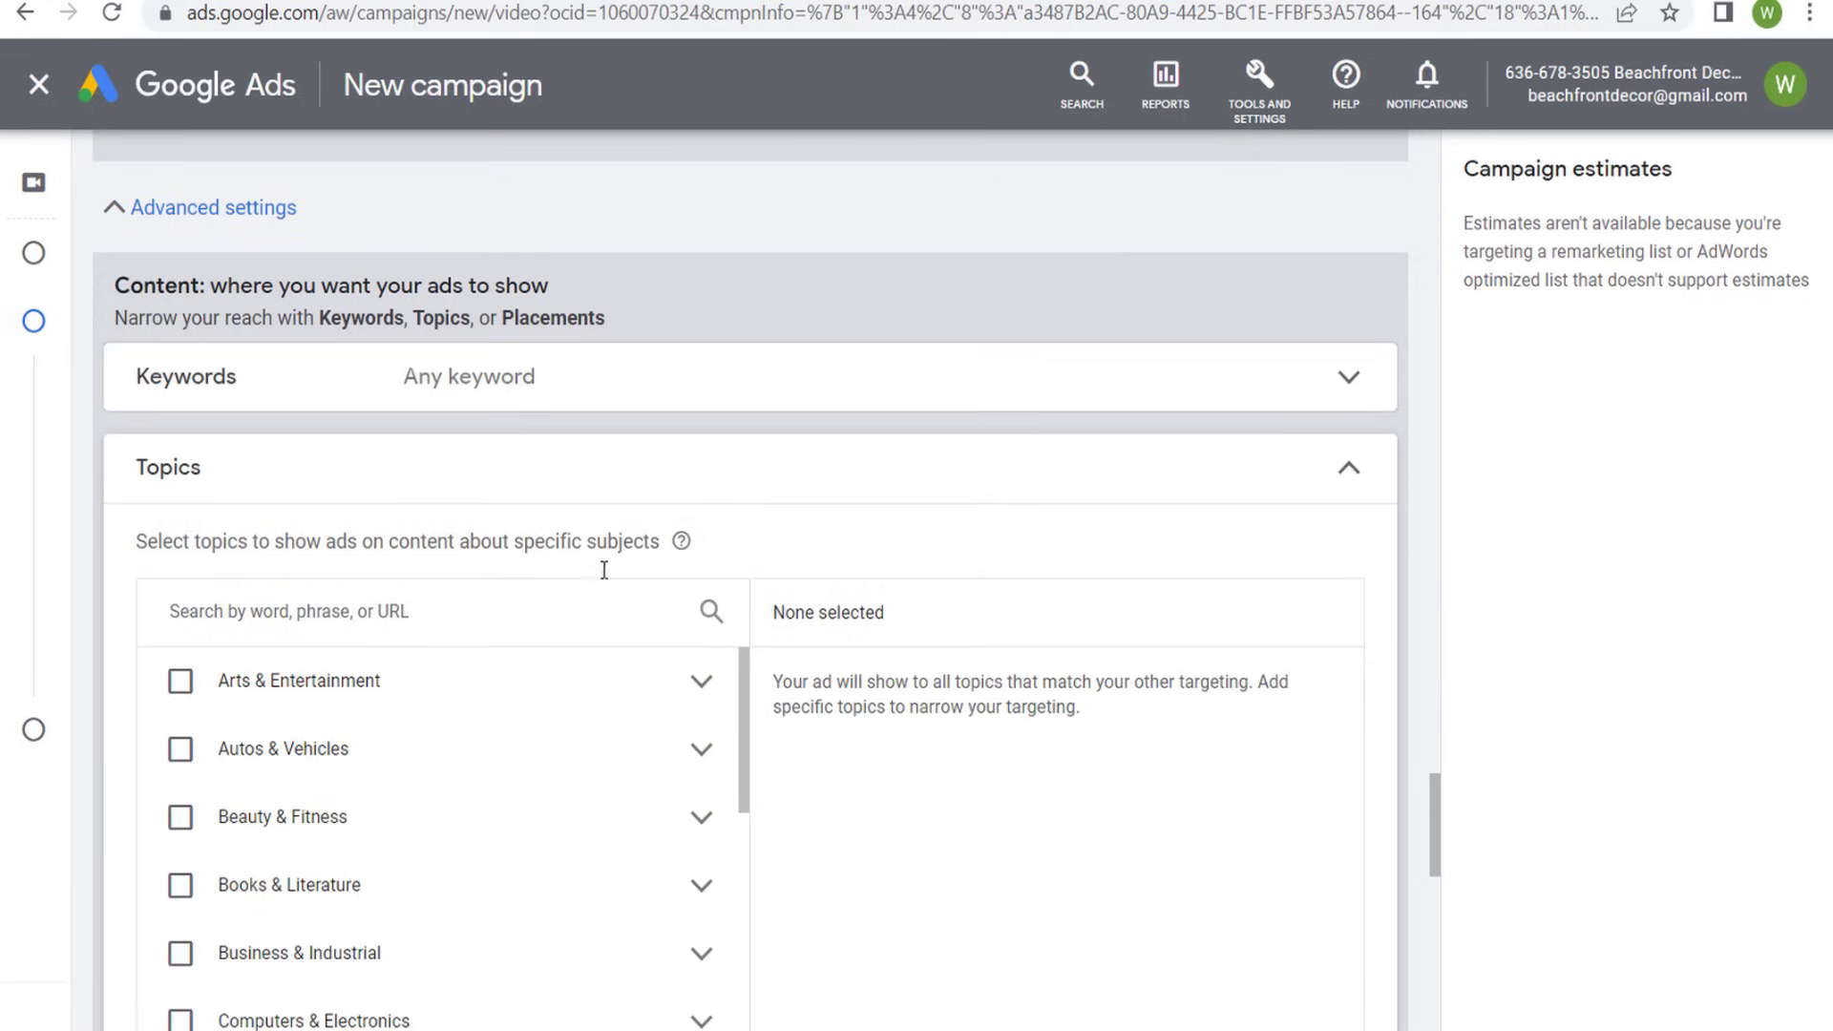
{"action": "left_click_drag", "start_coordinate": [300, 539], "coordinate": [457, 542]}
{"action": "left_click", "coordinate": [519, 542]}
{"action": "scroll", "coordinate": [892, 577], "scroll_direction": "down", "scroll_amount": 2}
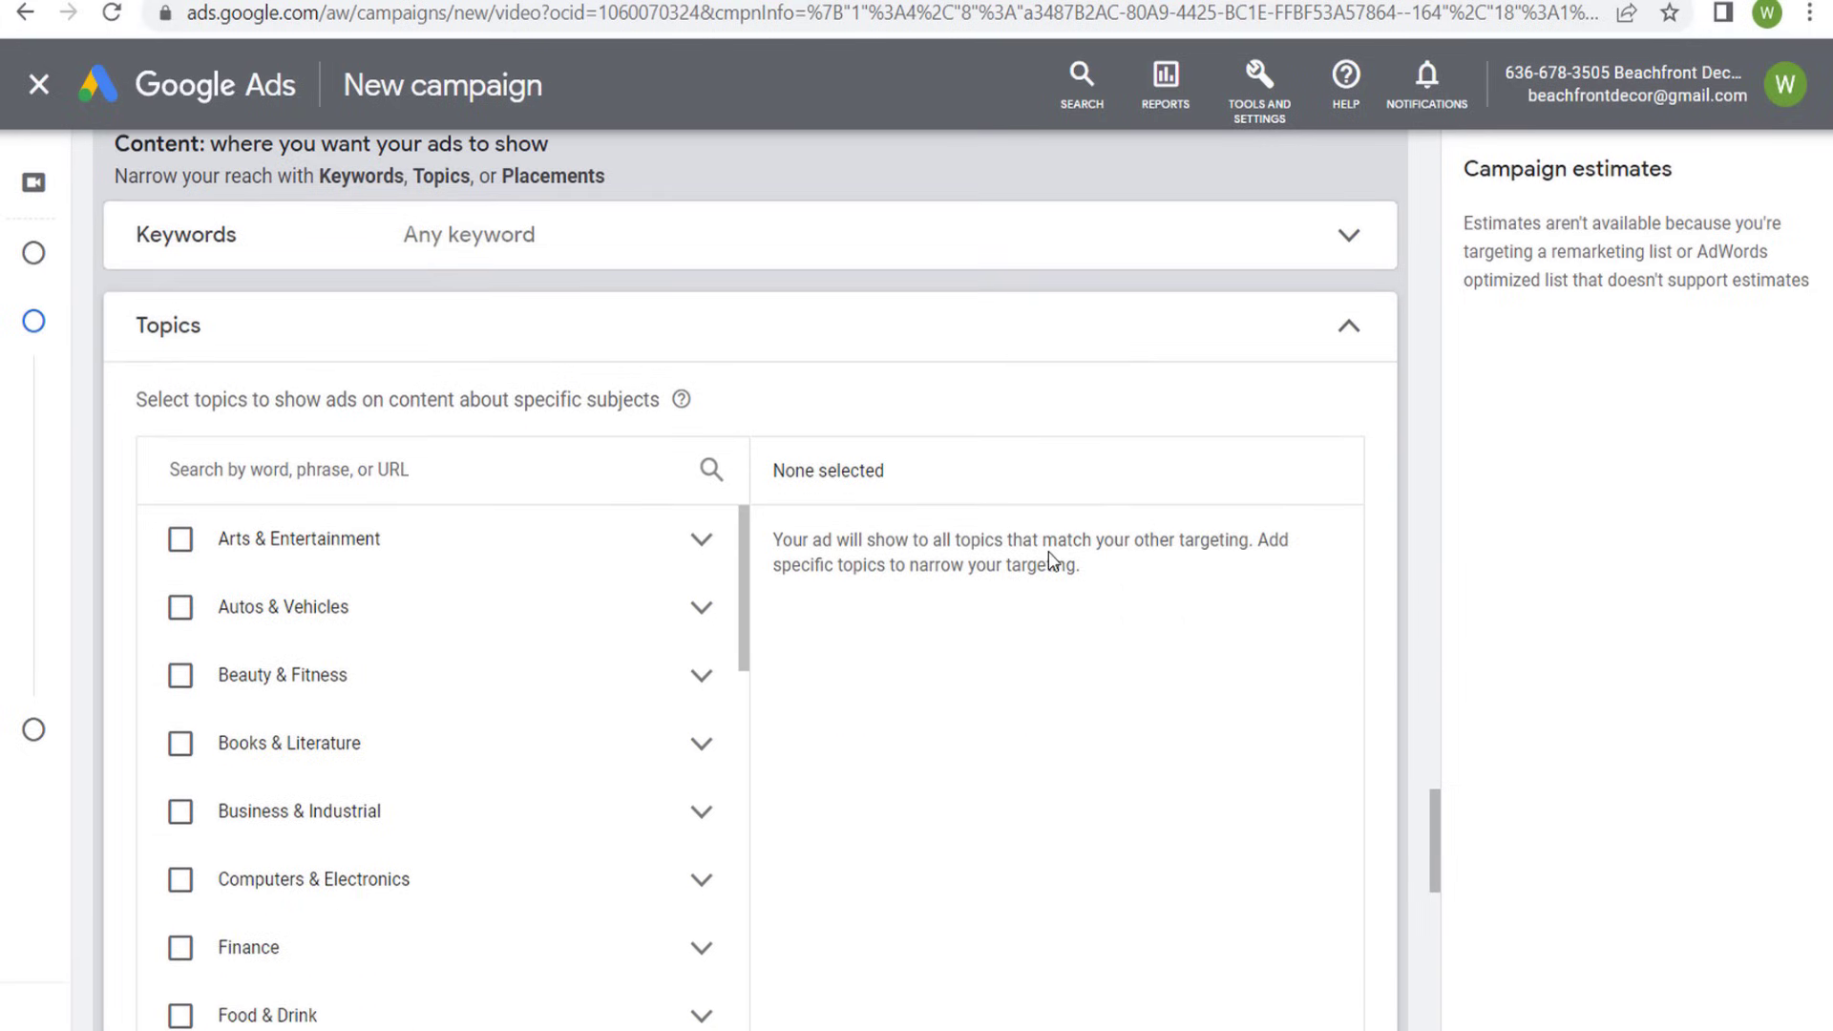
{"action": "left_click", "coordinate": [178, 611]}
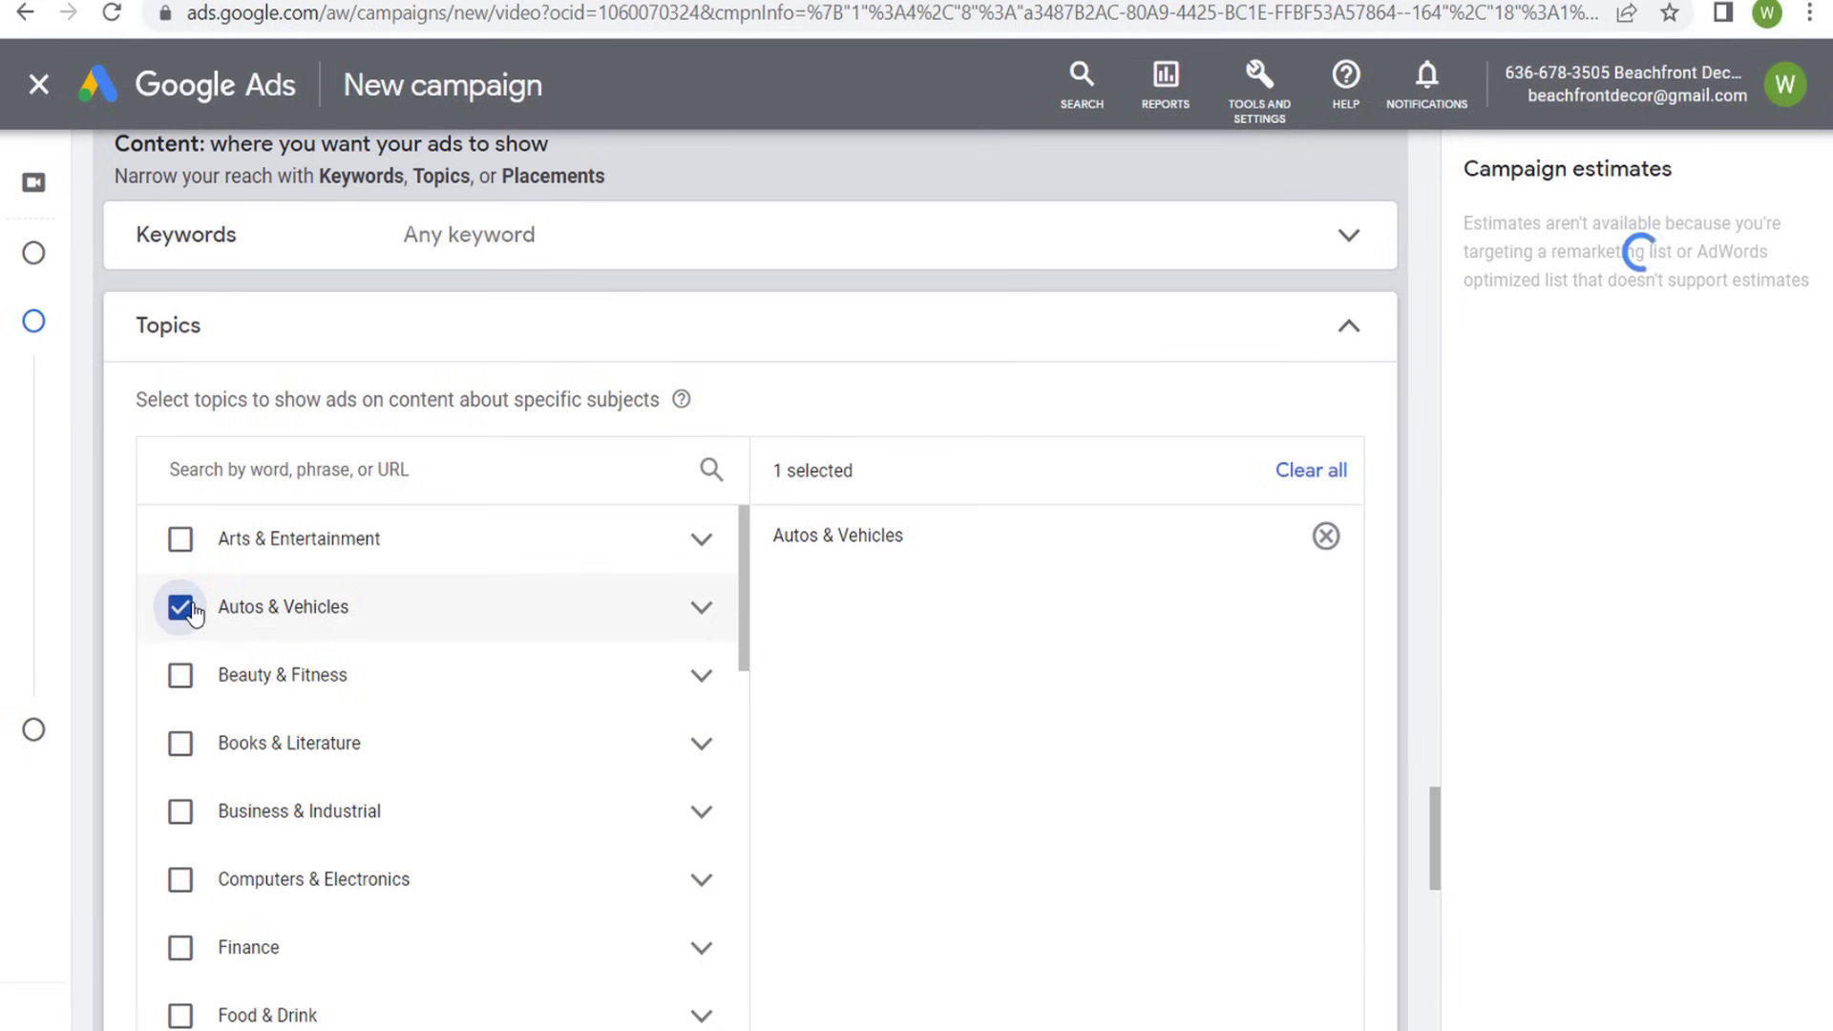
{"action": "left_click", "coordinate": [182, 611]}
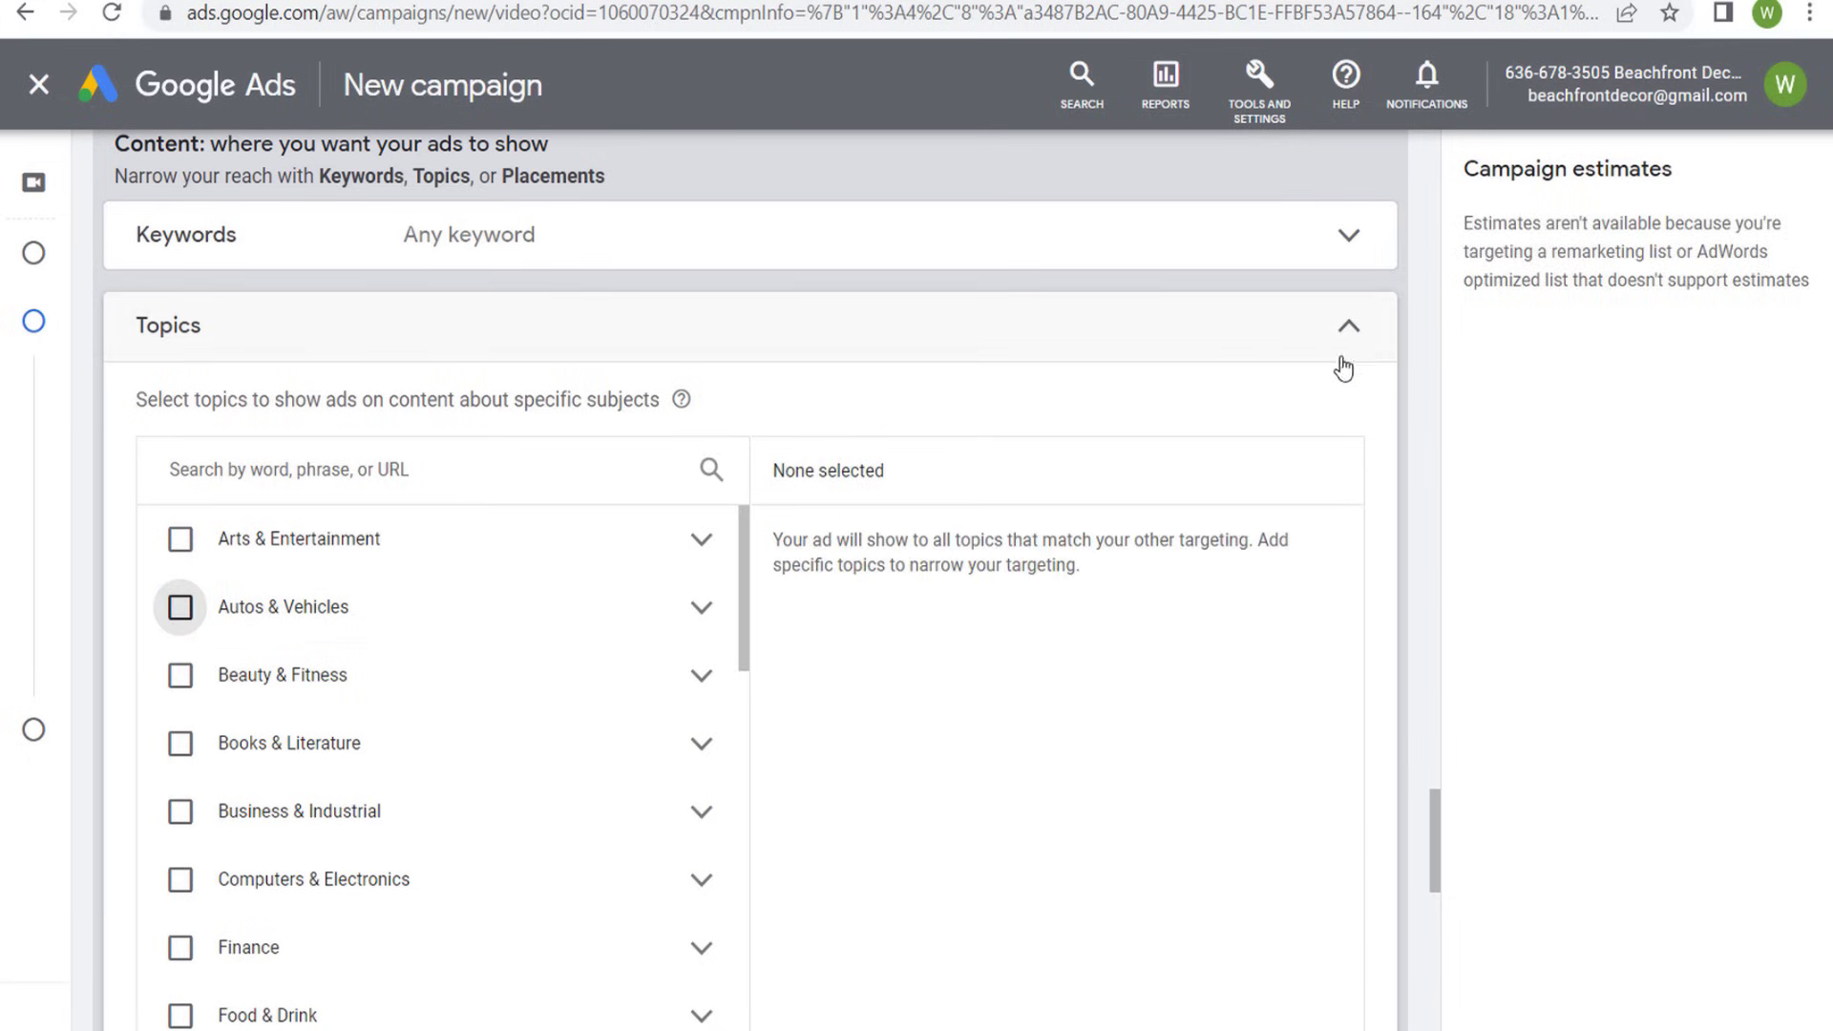
{"action": "left_click", "coordinate": [1311, 349]}
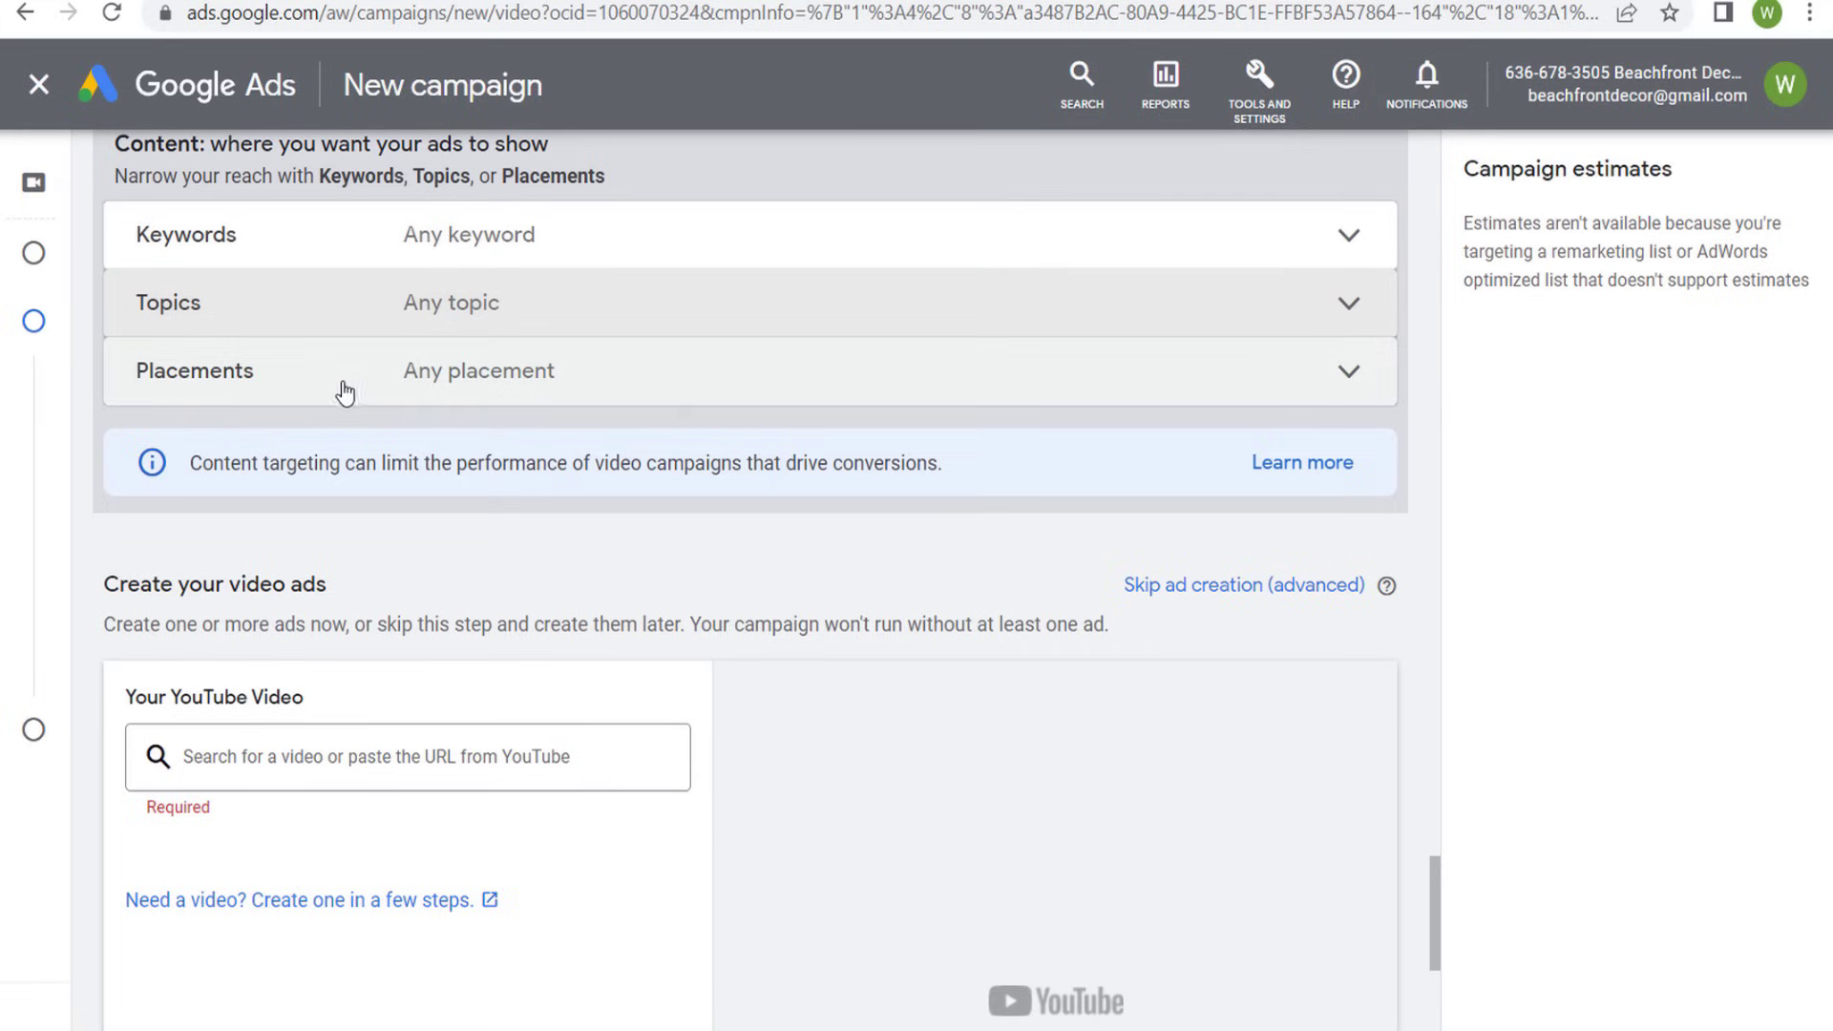
- Compare the content targeting section with the audience segments and Optimized targeting above, and examine the Placements options
{"action": "scroll", "coordinate": [238, 192], "scroll_direction": "up", "scroll_amount": 1}
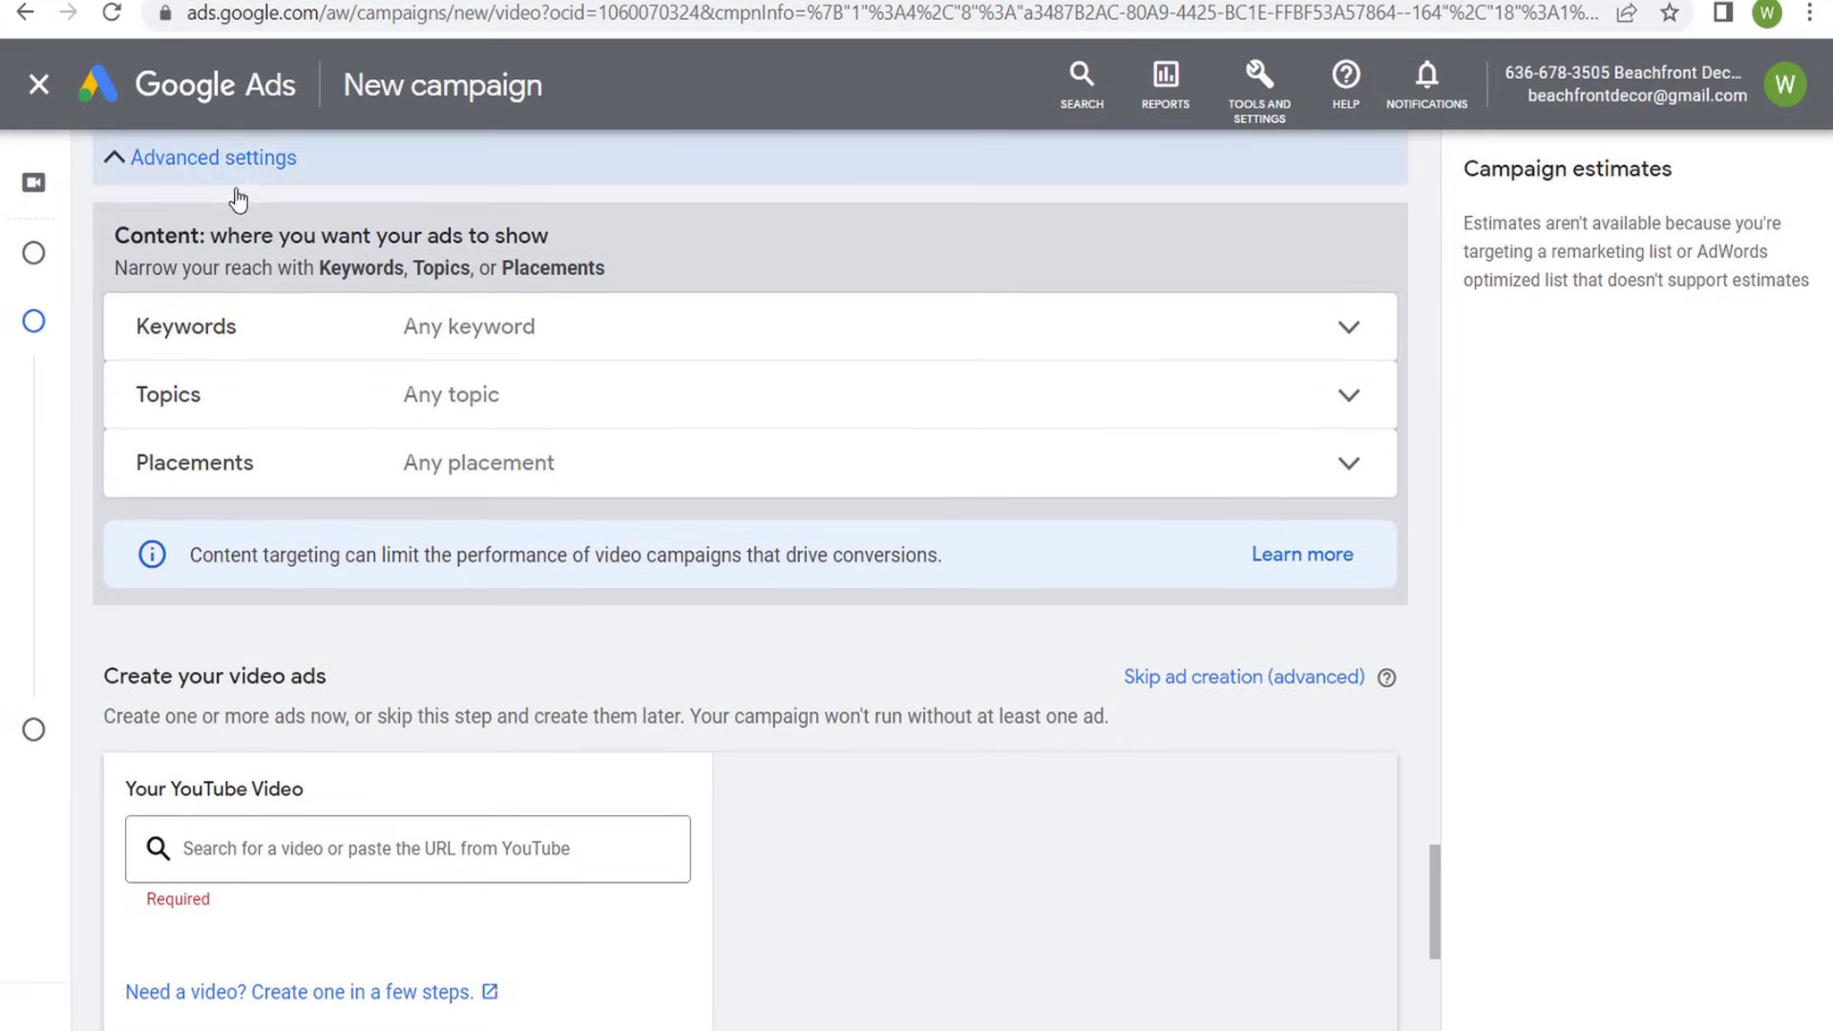
{"action": "left_click_drag", "start_coordinate": [113, 235], "coordinate": [404, 235]}
{"action": "left_click", "coordinate": [535, 235]}
{"action": "scroll", "coordinate": [758, 330], "scroll_direction": "up", "scroll_amount": 5}
{"action": "scroll", "coordinate": [758, 330], "scroll_direction": "up", "scroll_amount": 9}
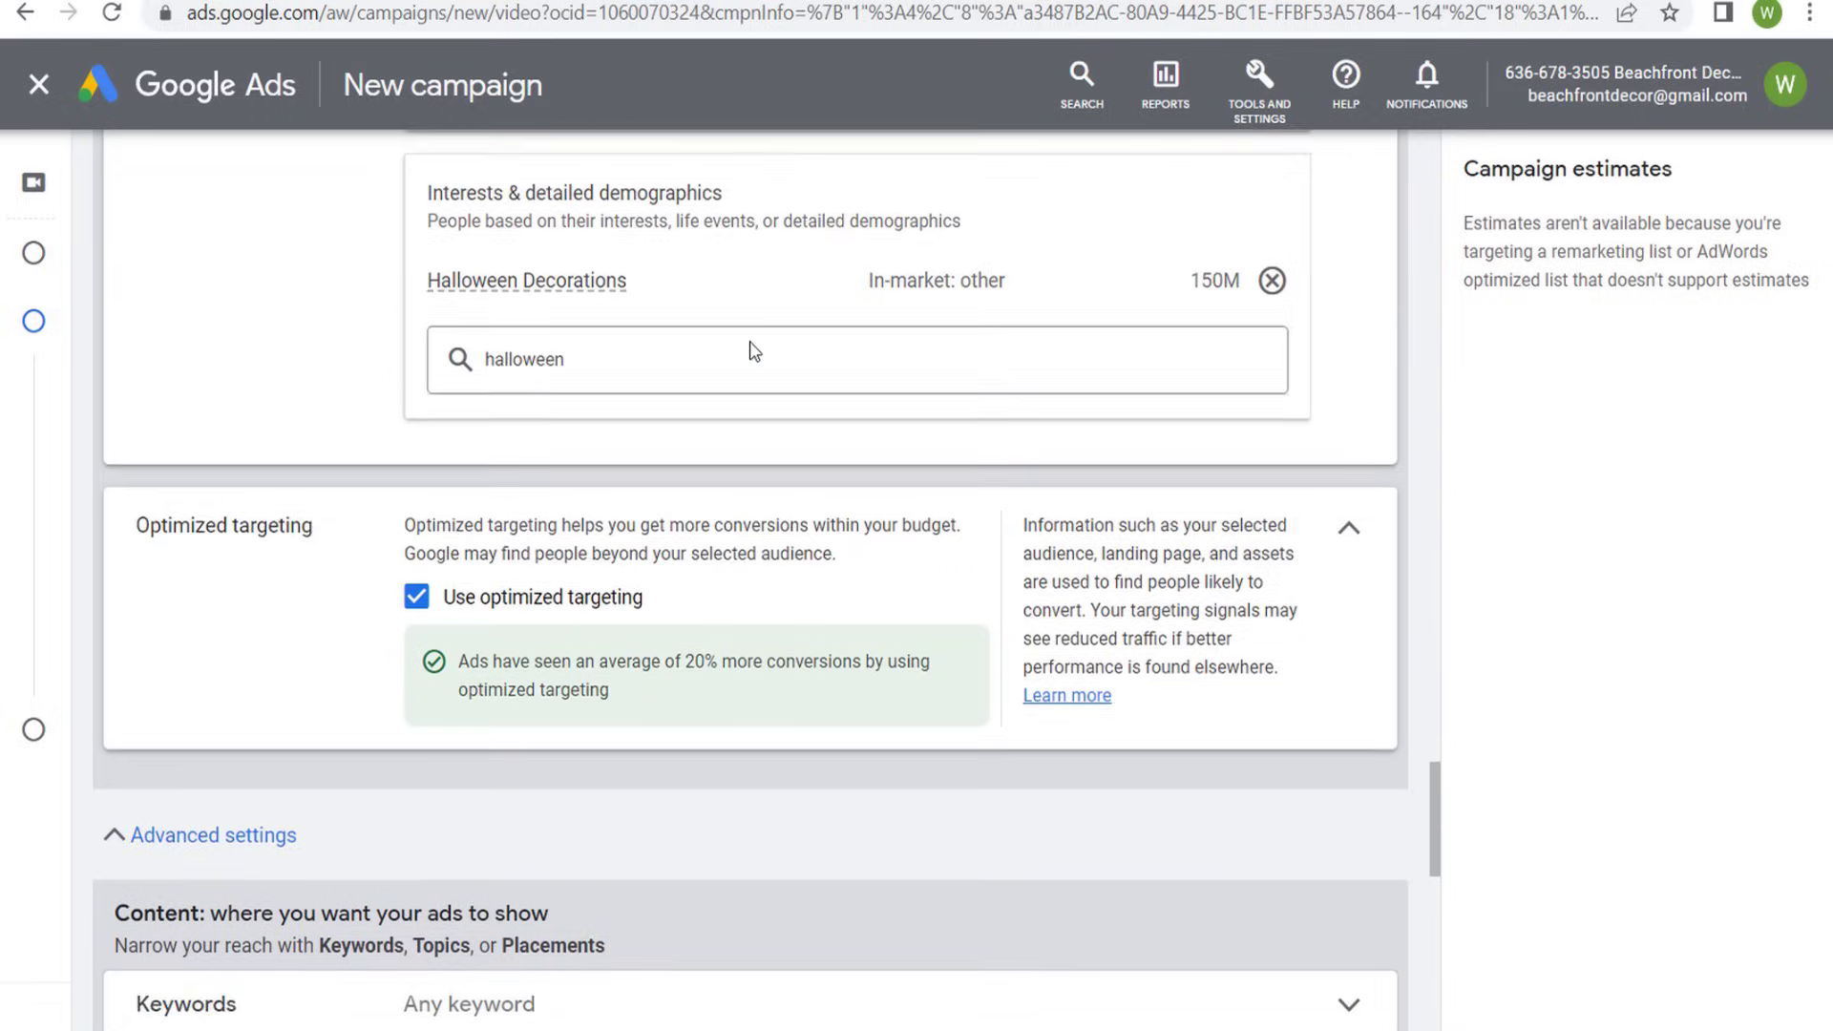
{"action": "scroll", "coordinate": [348, 225], "scroll_direction": "down", "scroll_amount": 9}
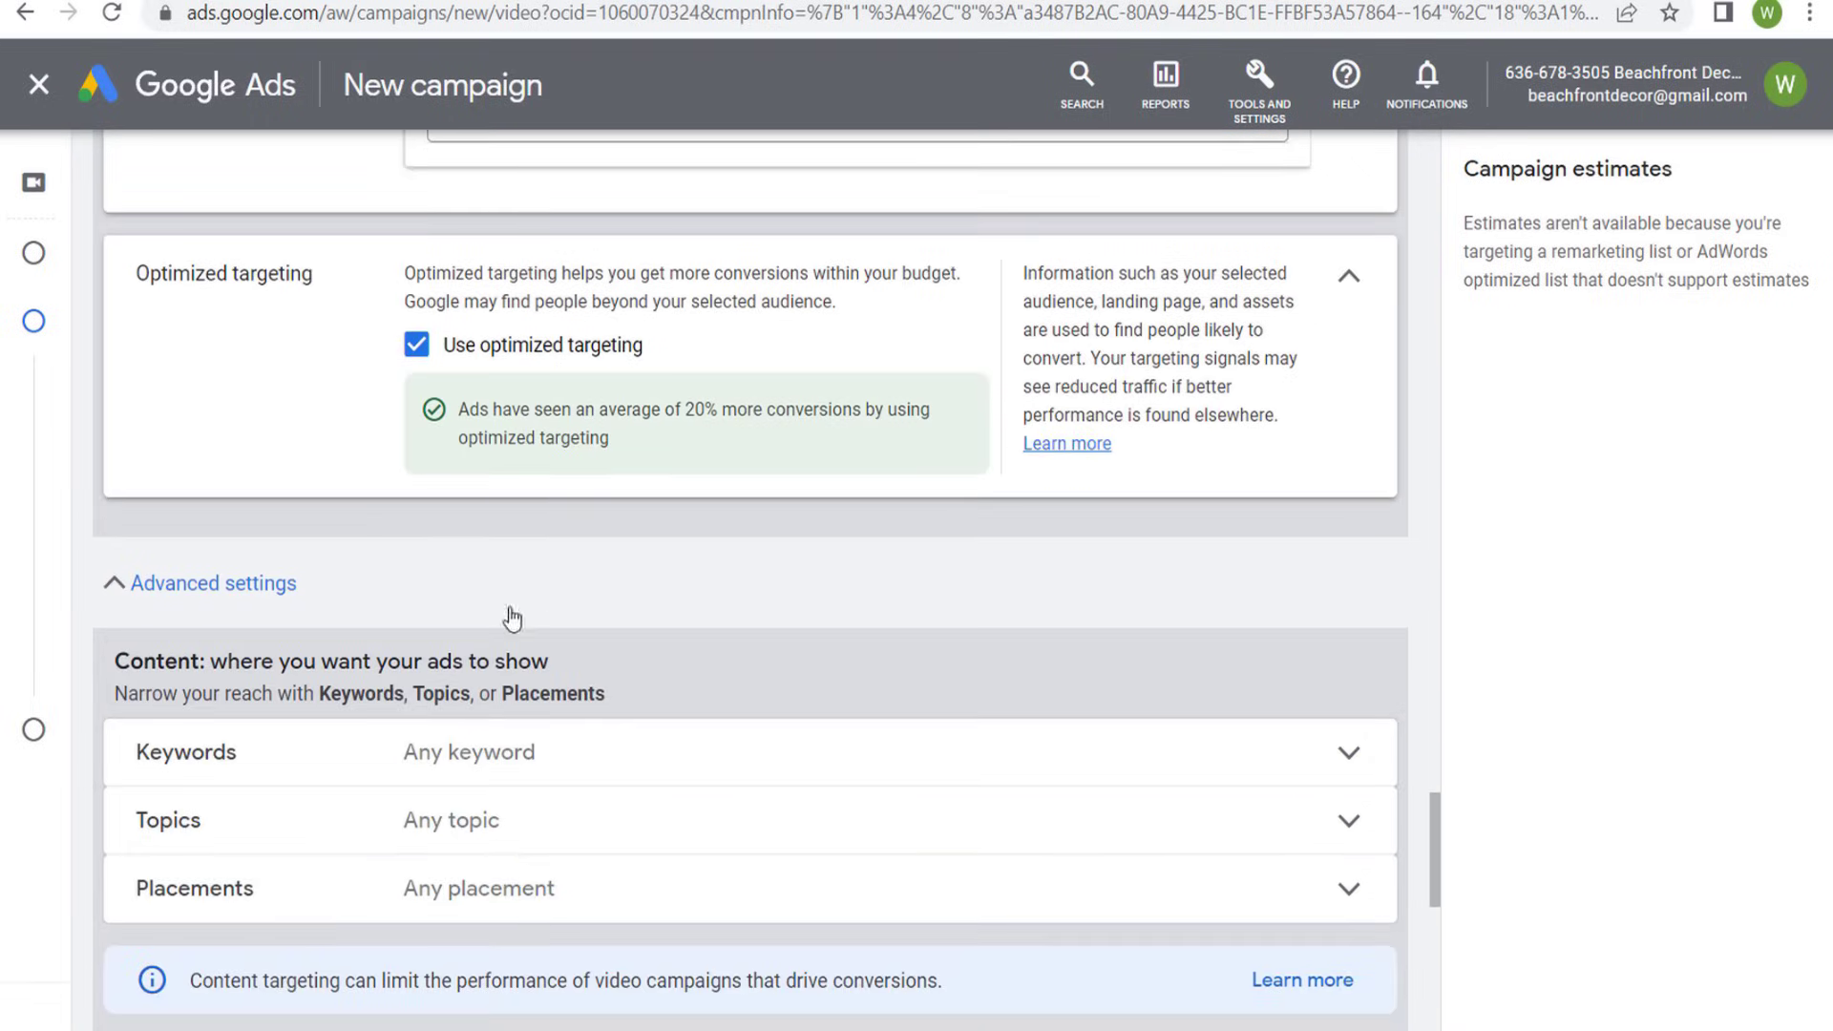
{"action": "scroll", "coordinate": [435, 653], "scroll_direction": "down", "scroll_amount": 5}
{"action": "left_click", "coordinate": [336, 465]}
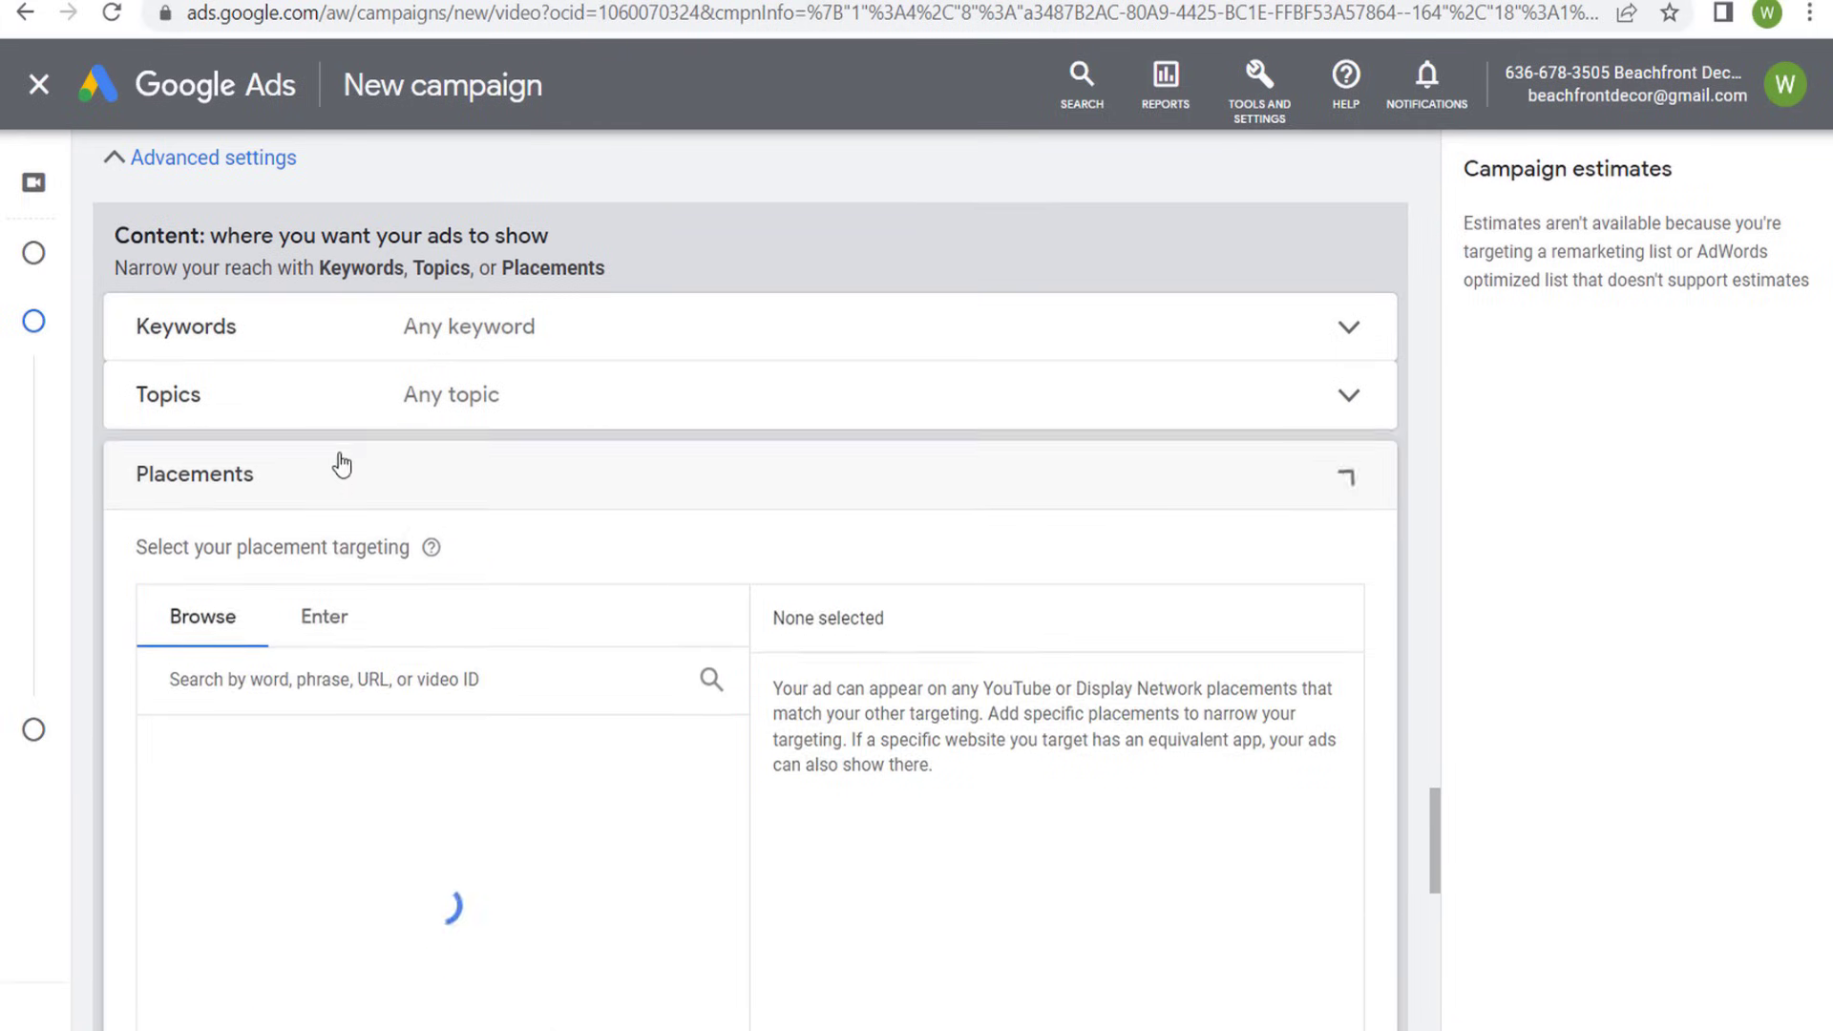
{"action": "left_click", "coordinate": [1349, 487]}
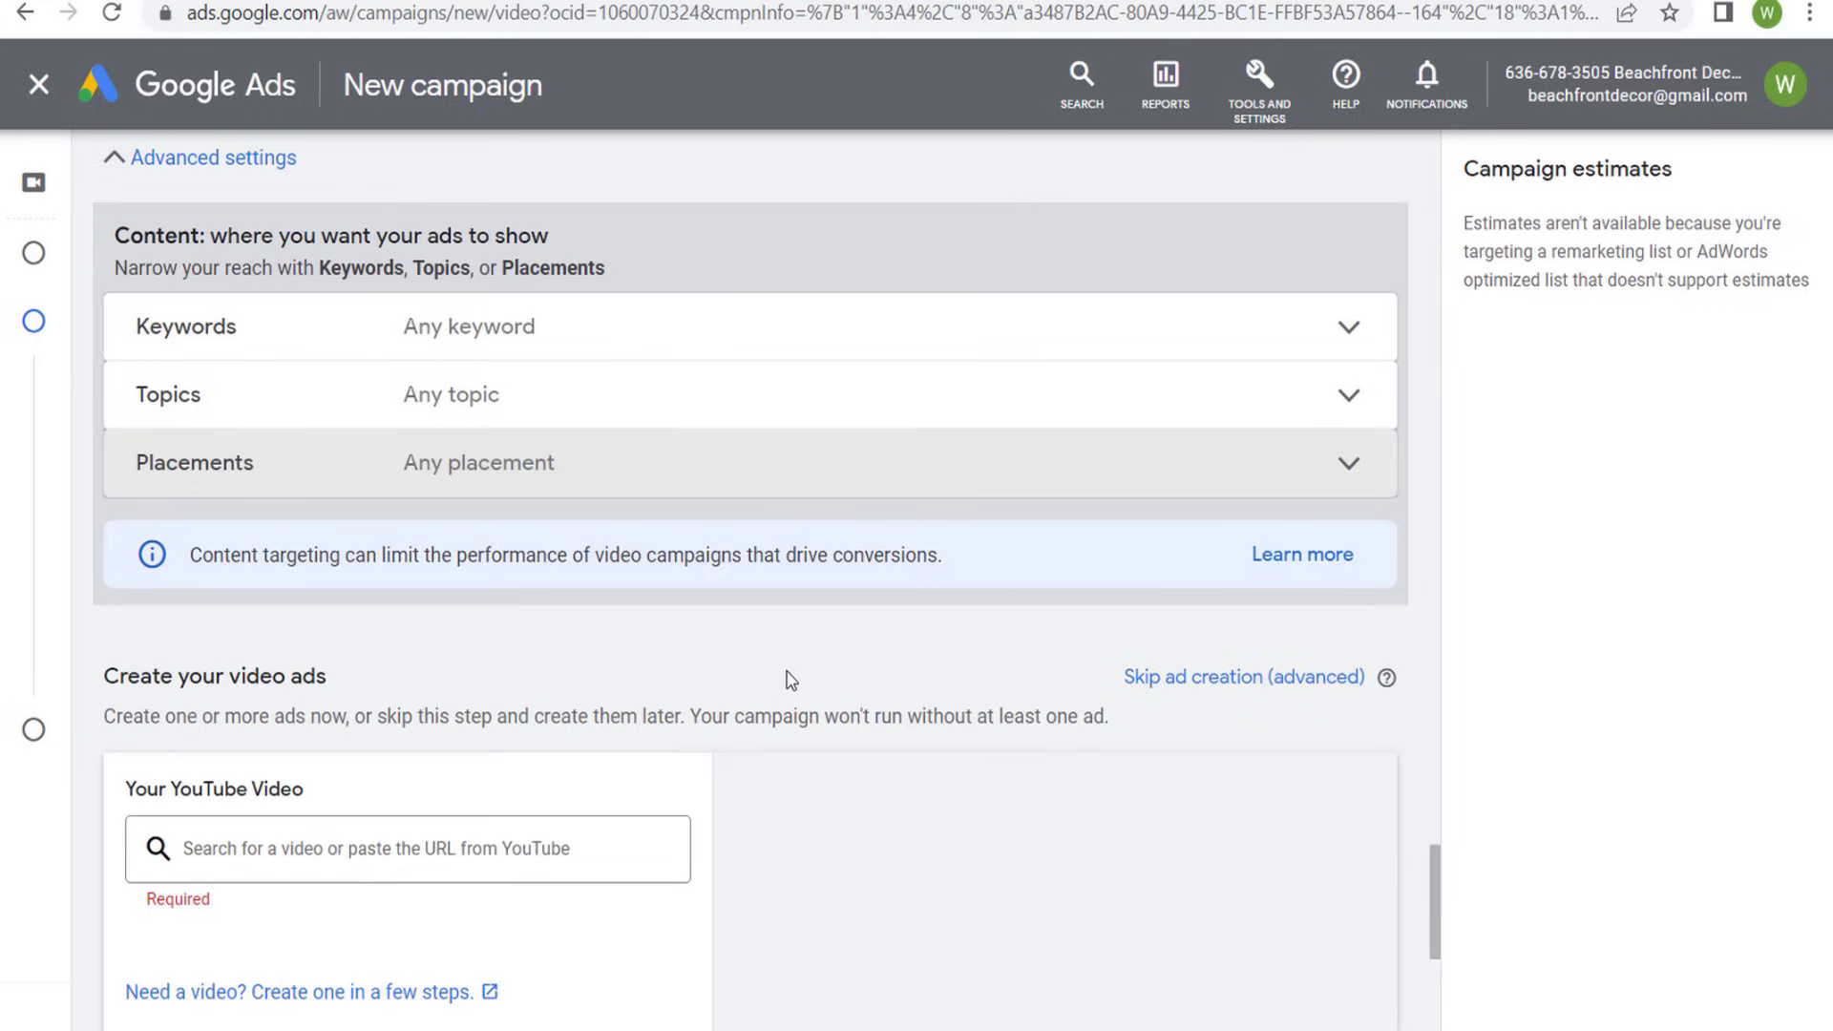
- Switch to the Beachfront Decor YouTube channel, copy the link of Halloween Sale Beachfront Decor Version 1 and open the video
{"action": "scroll", "coordinate": [782, 658], "scroll_direction": "down", "scroll_amount": 3}
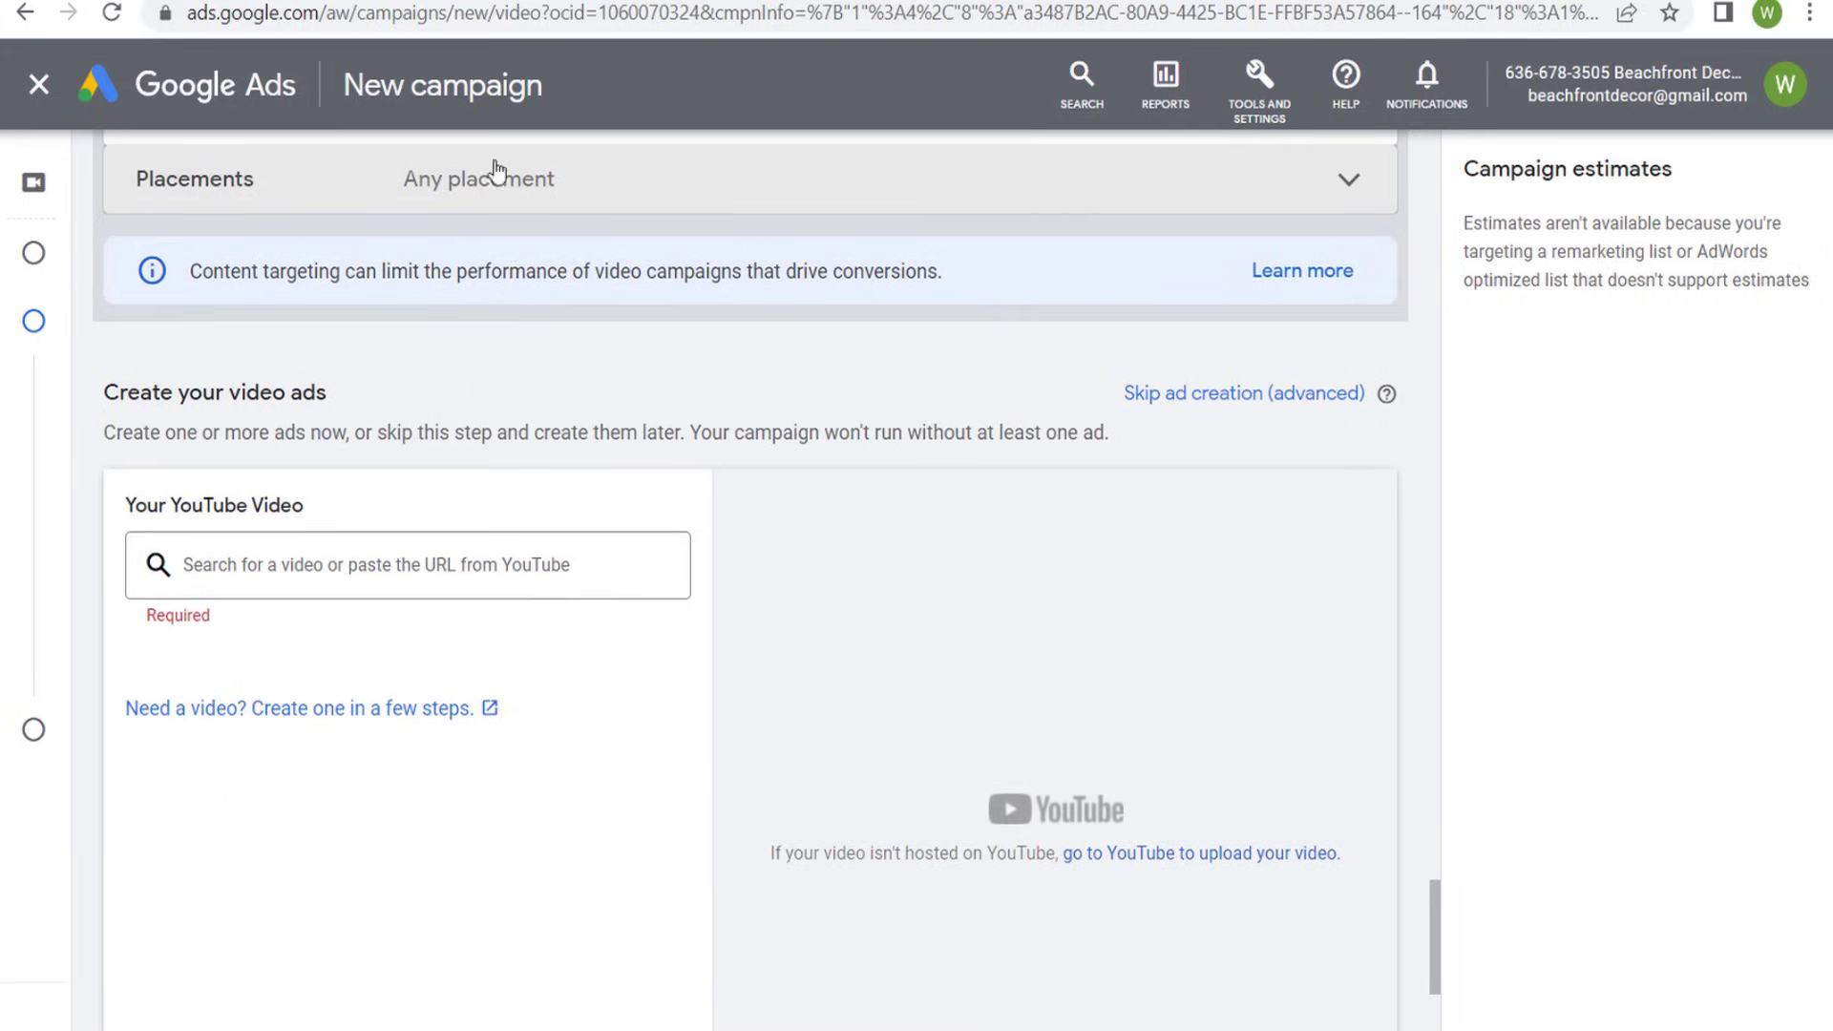
{"action": "key", "text": "ctrl+Tab"}
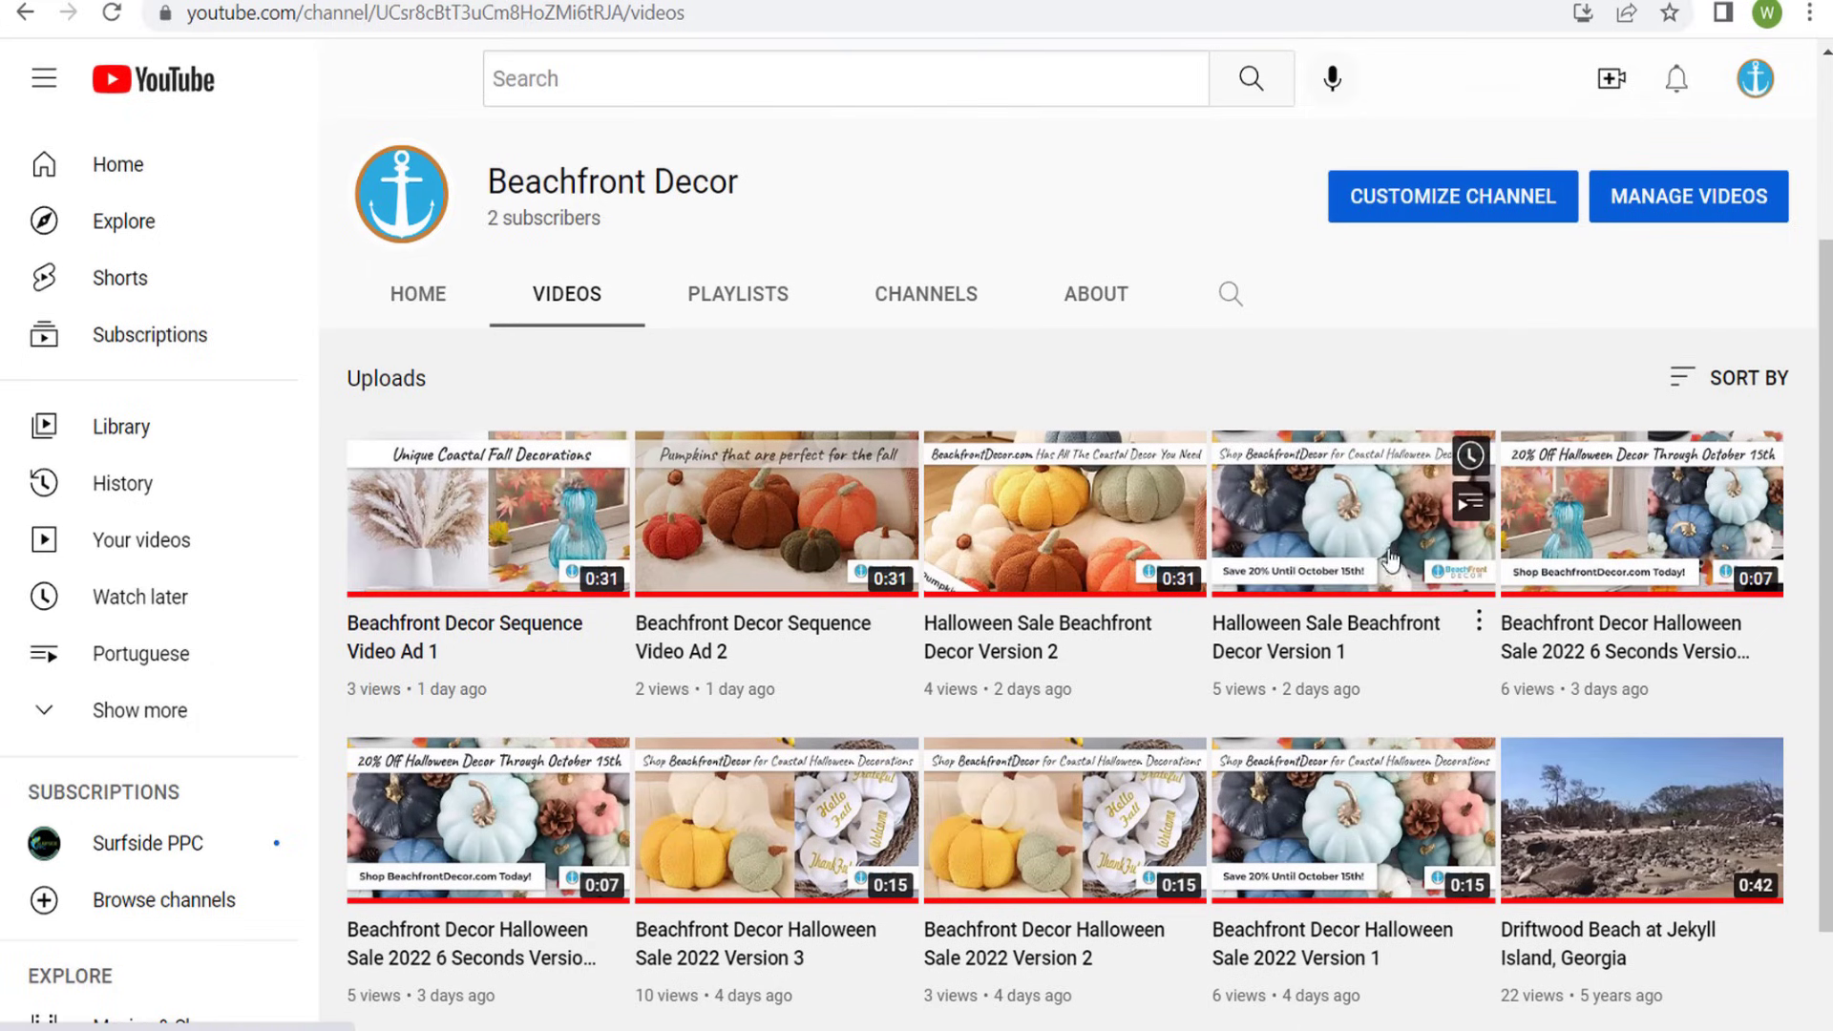
{"action": "right_click", "coordinate": [1350, 548]}
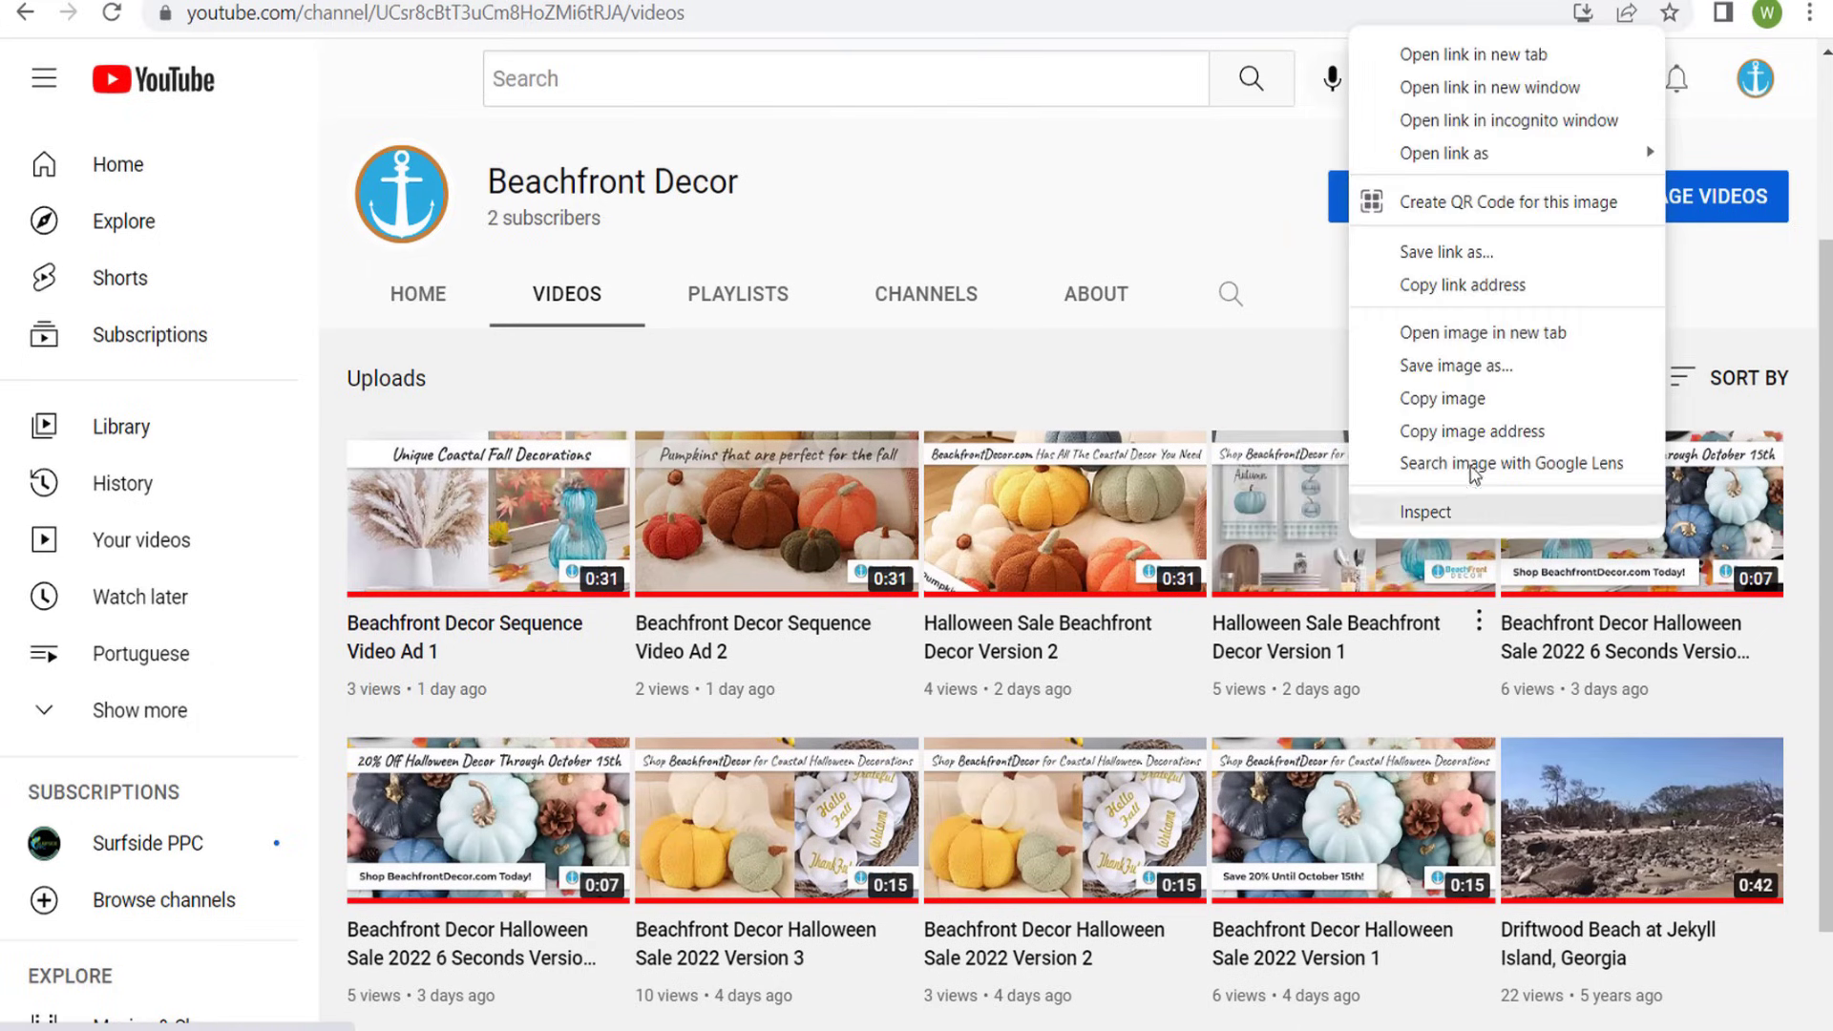
{"action": "left_click", "coordinate": [1503, 287]}
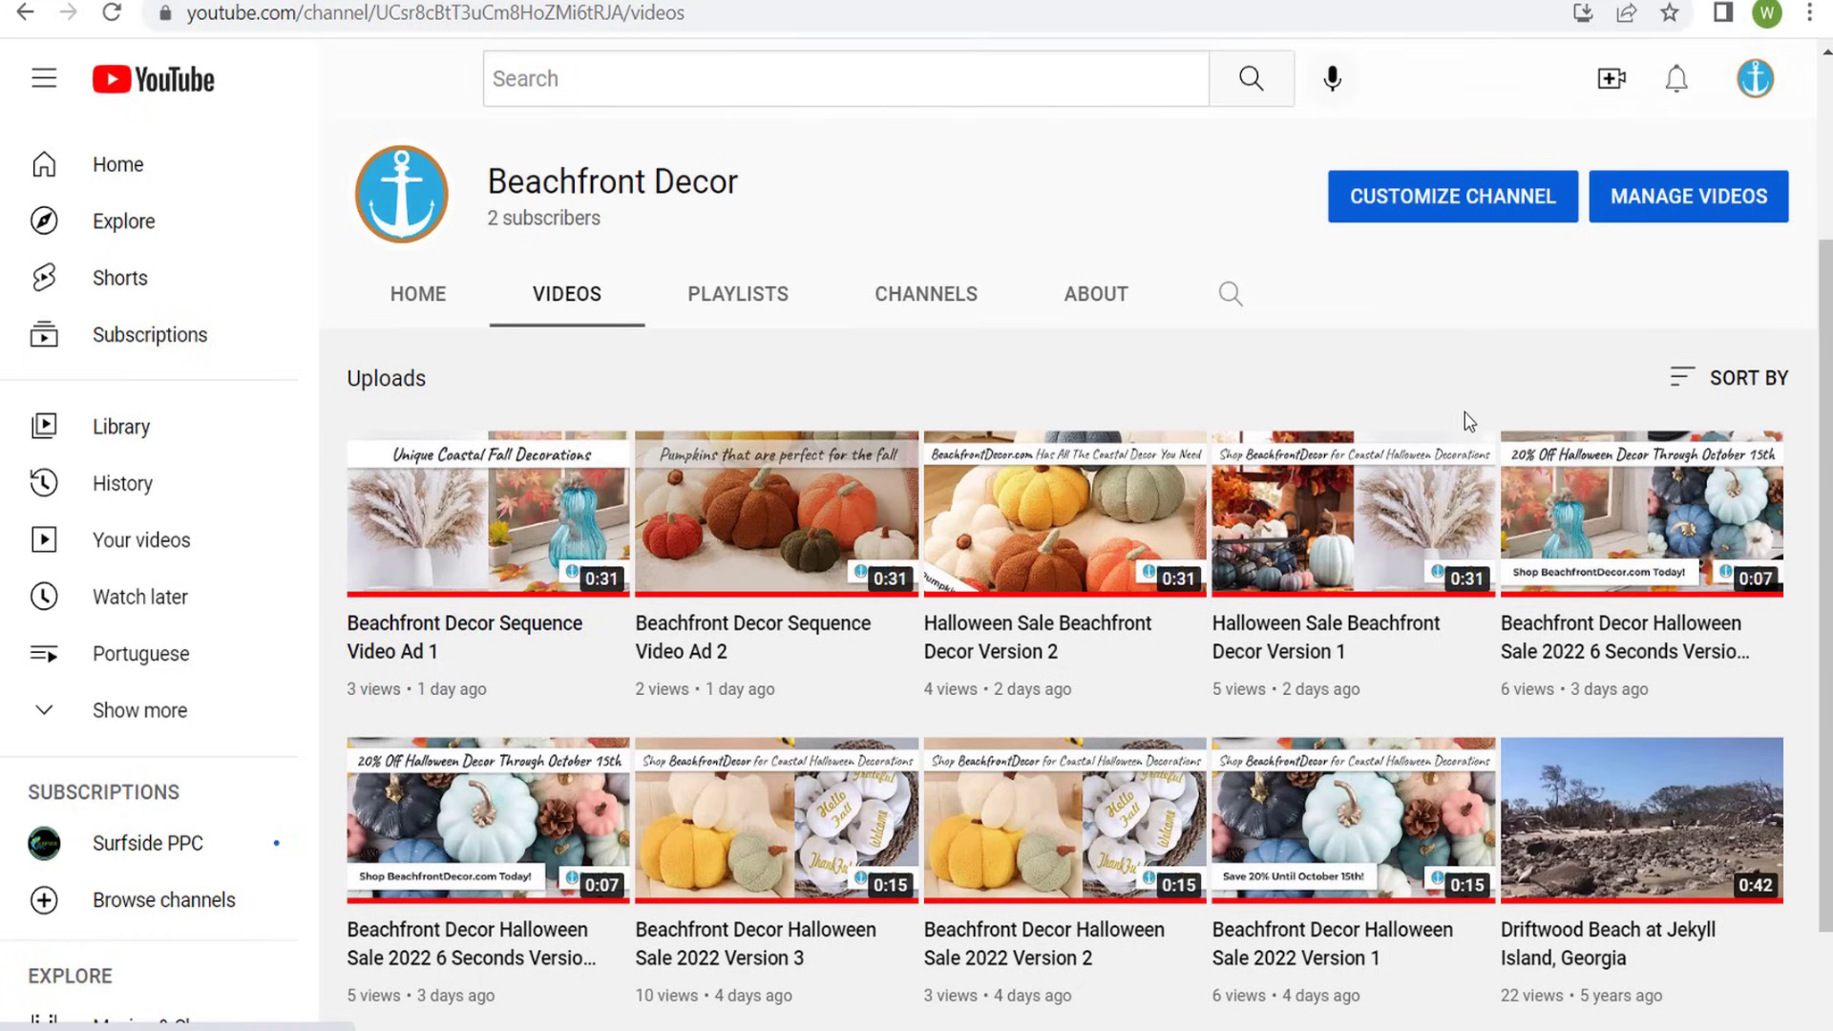
{"action": "right_click", "coordinate": [1289, 634]}
{"action": "left_click", "coordinate": [1355, 671]}
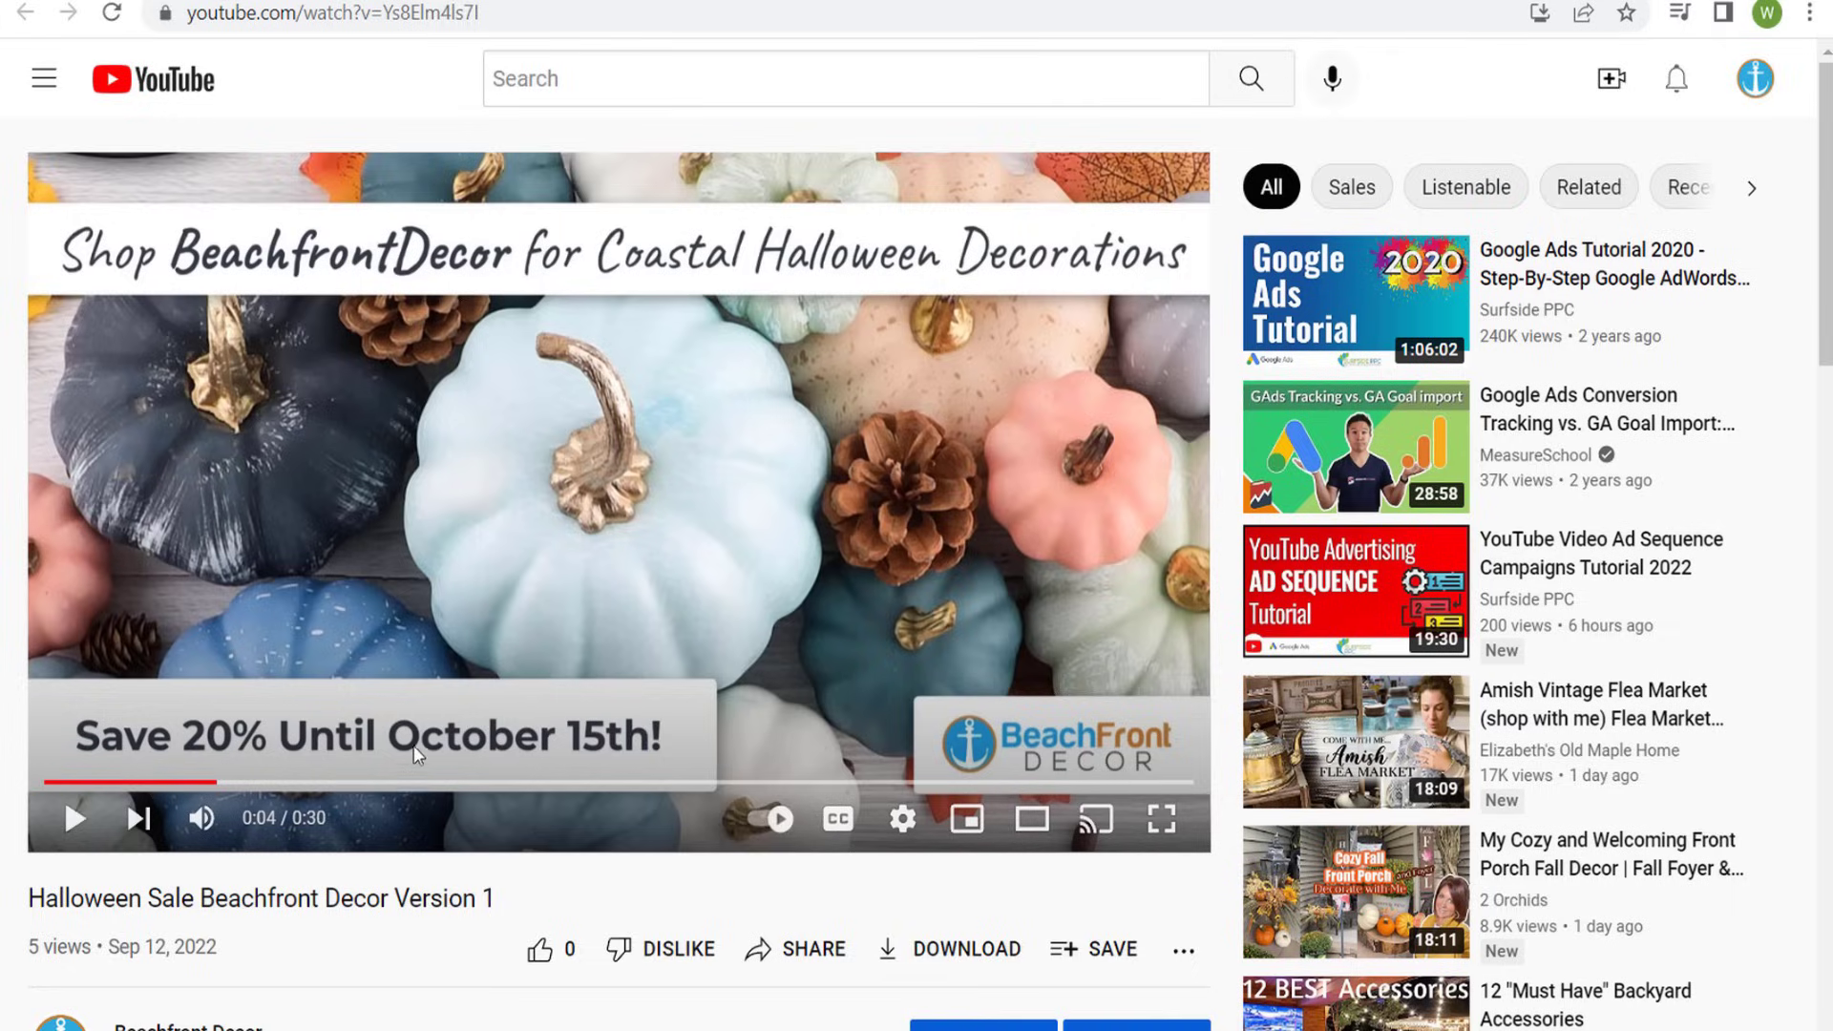
- Copy the open video's URL and set it as the YouTube video for the new ad in Google Ads
{"action": "left_click", "coordinate": [354, 20]}
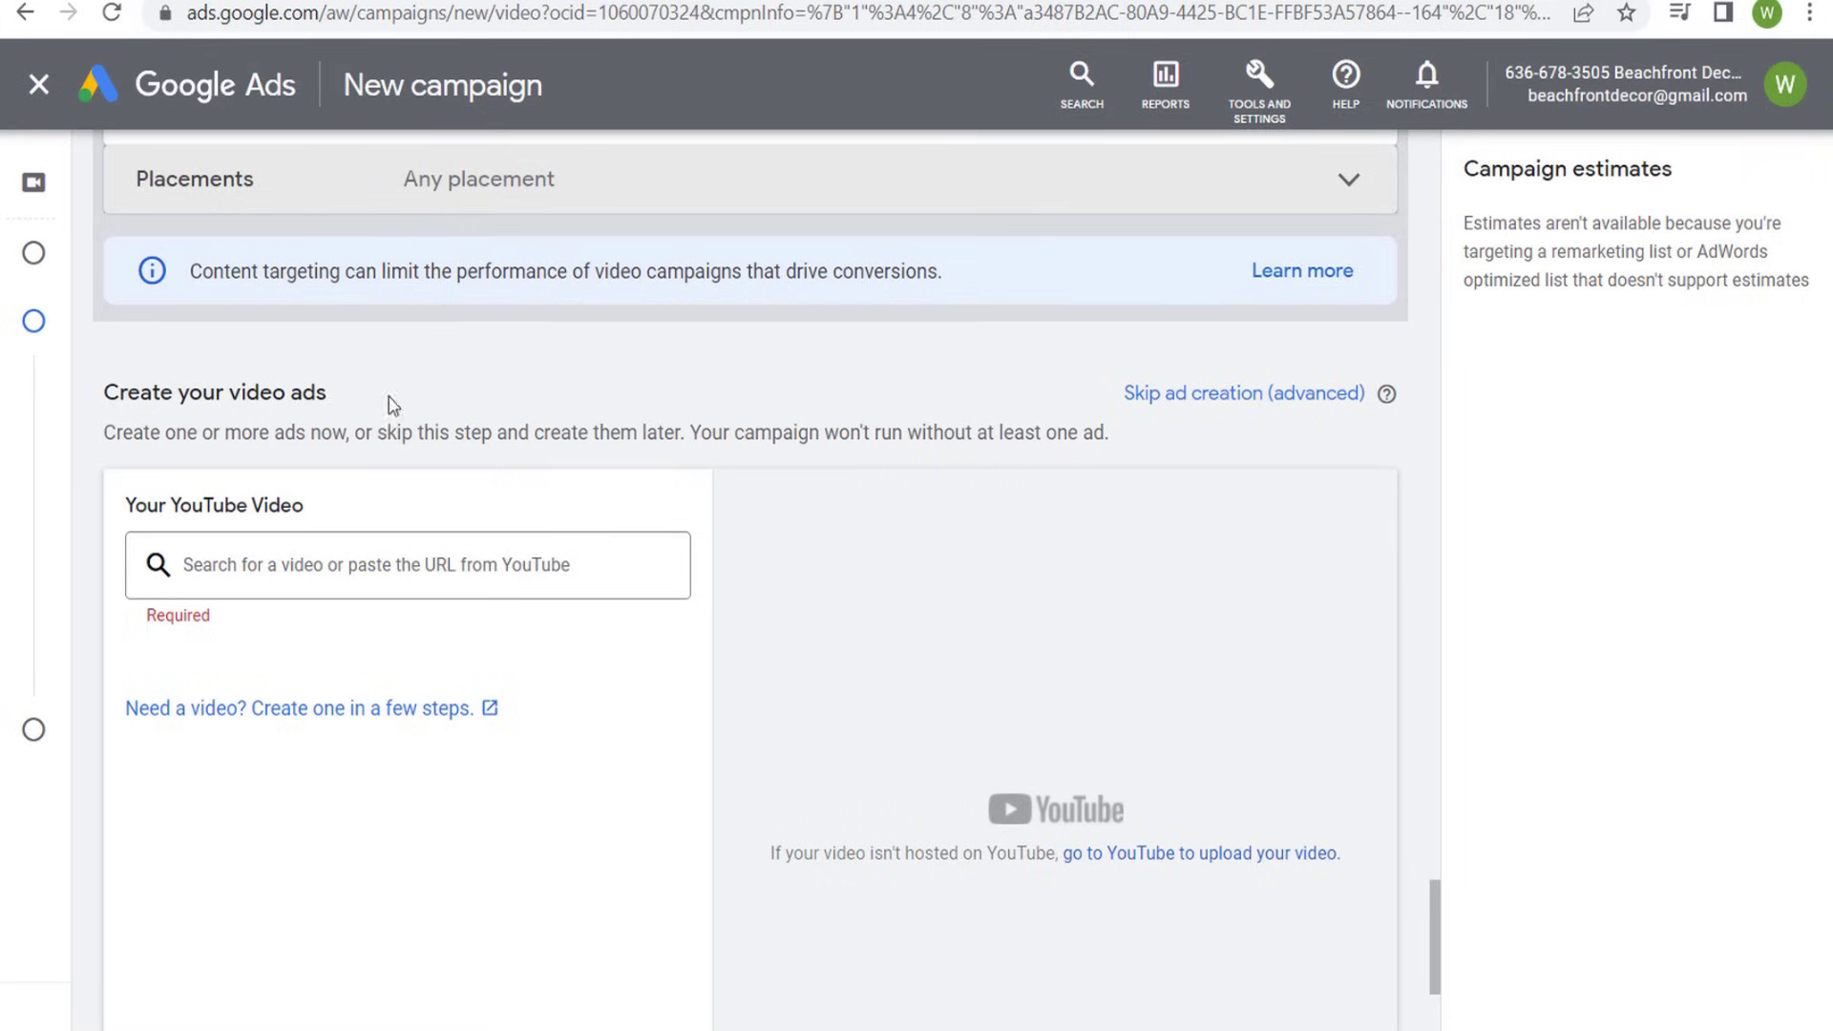
{"action": "left_click", "coordinate": [361, 558]}
{"action": "key", "text": "ctrl+v"}
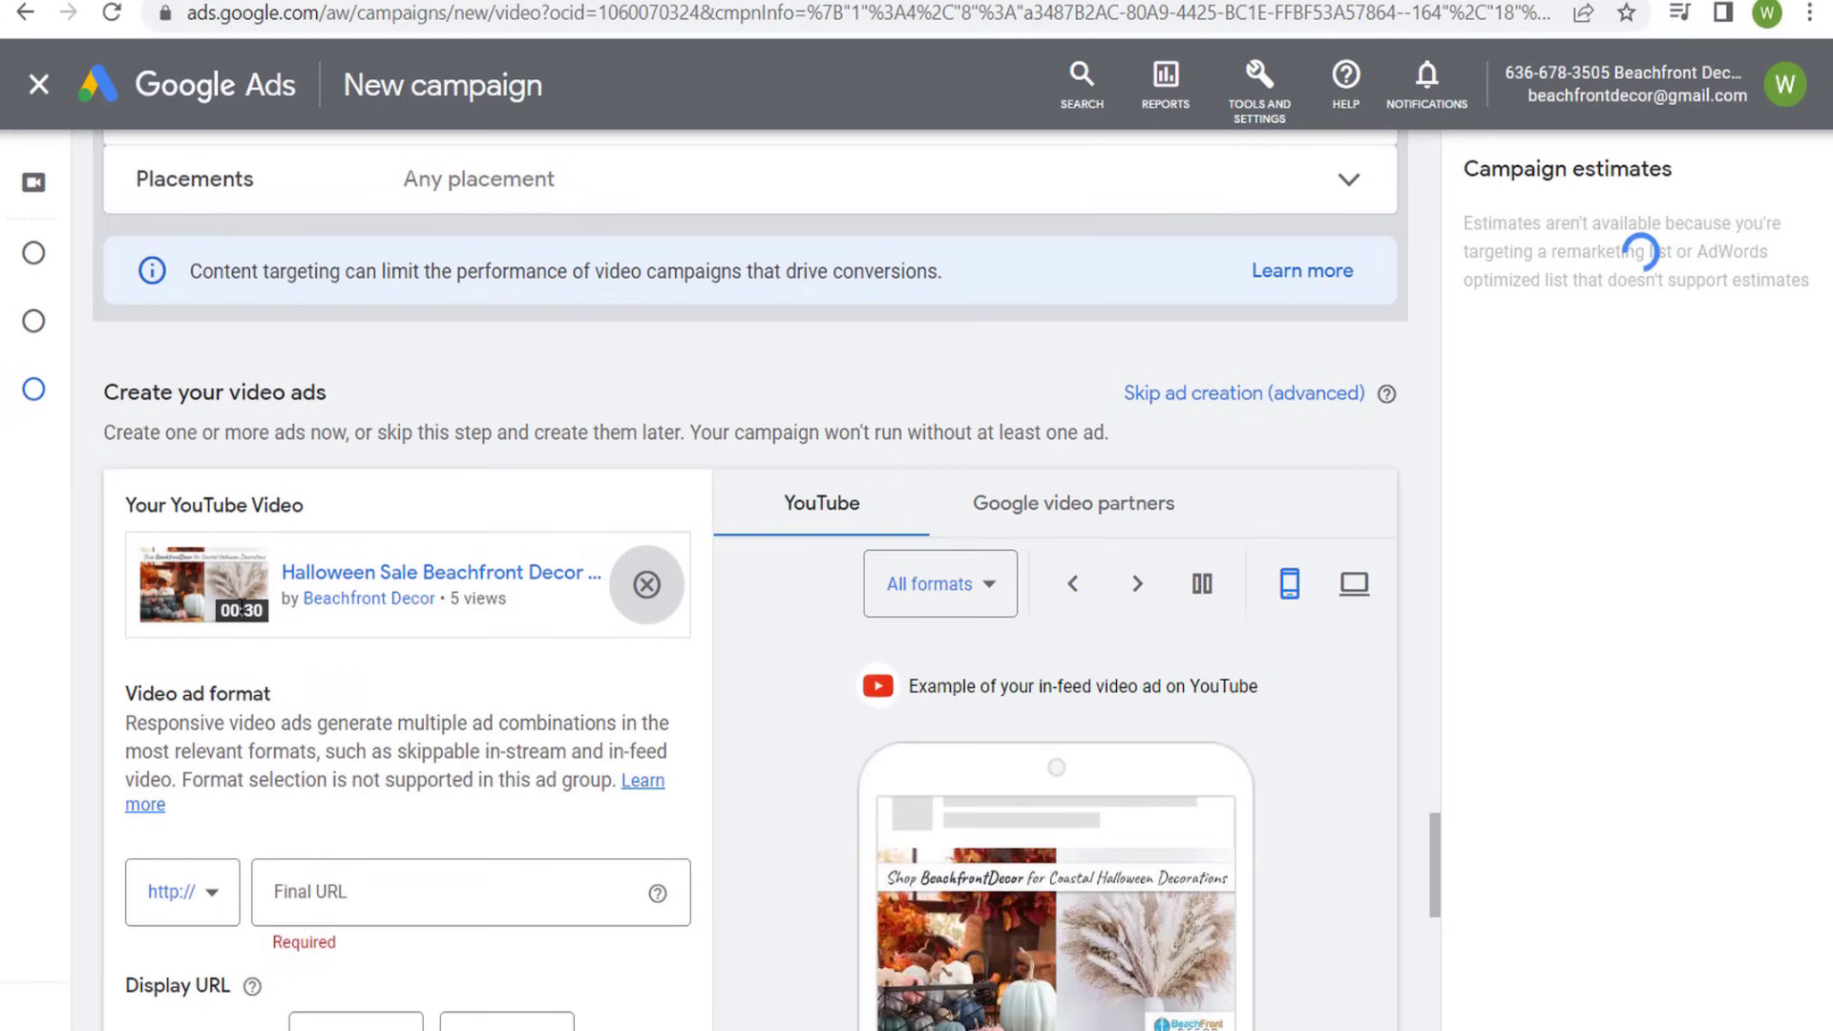
- Preview the video ad on YouTube in the In-feed video format and in the Skippable in-stream format
{"action": "scroll", "coordinate": [415, 722], "scroll_direction": "down", "scroll_amount": 2}
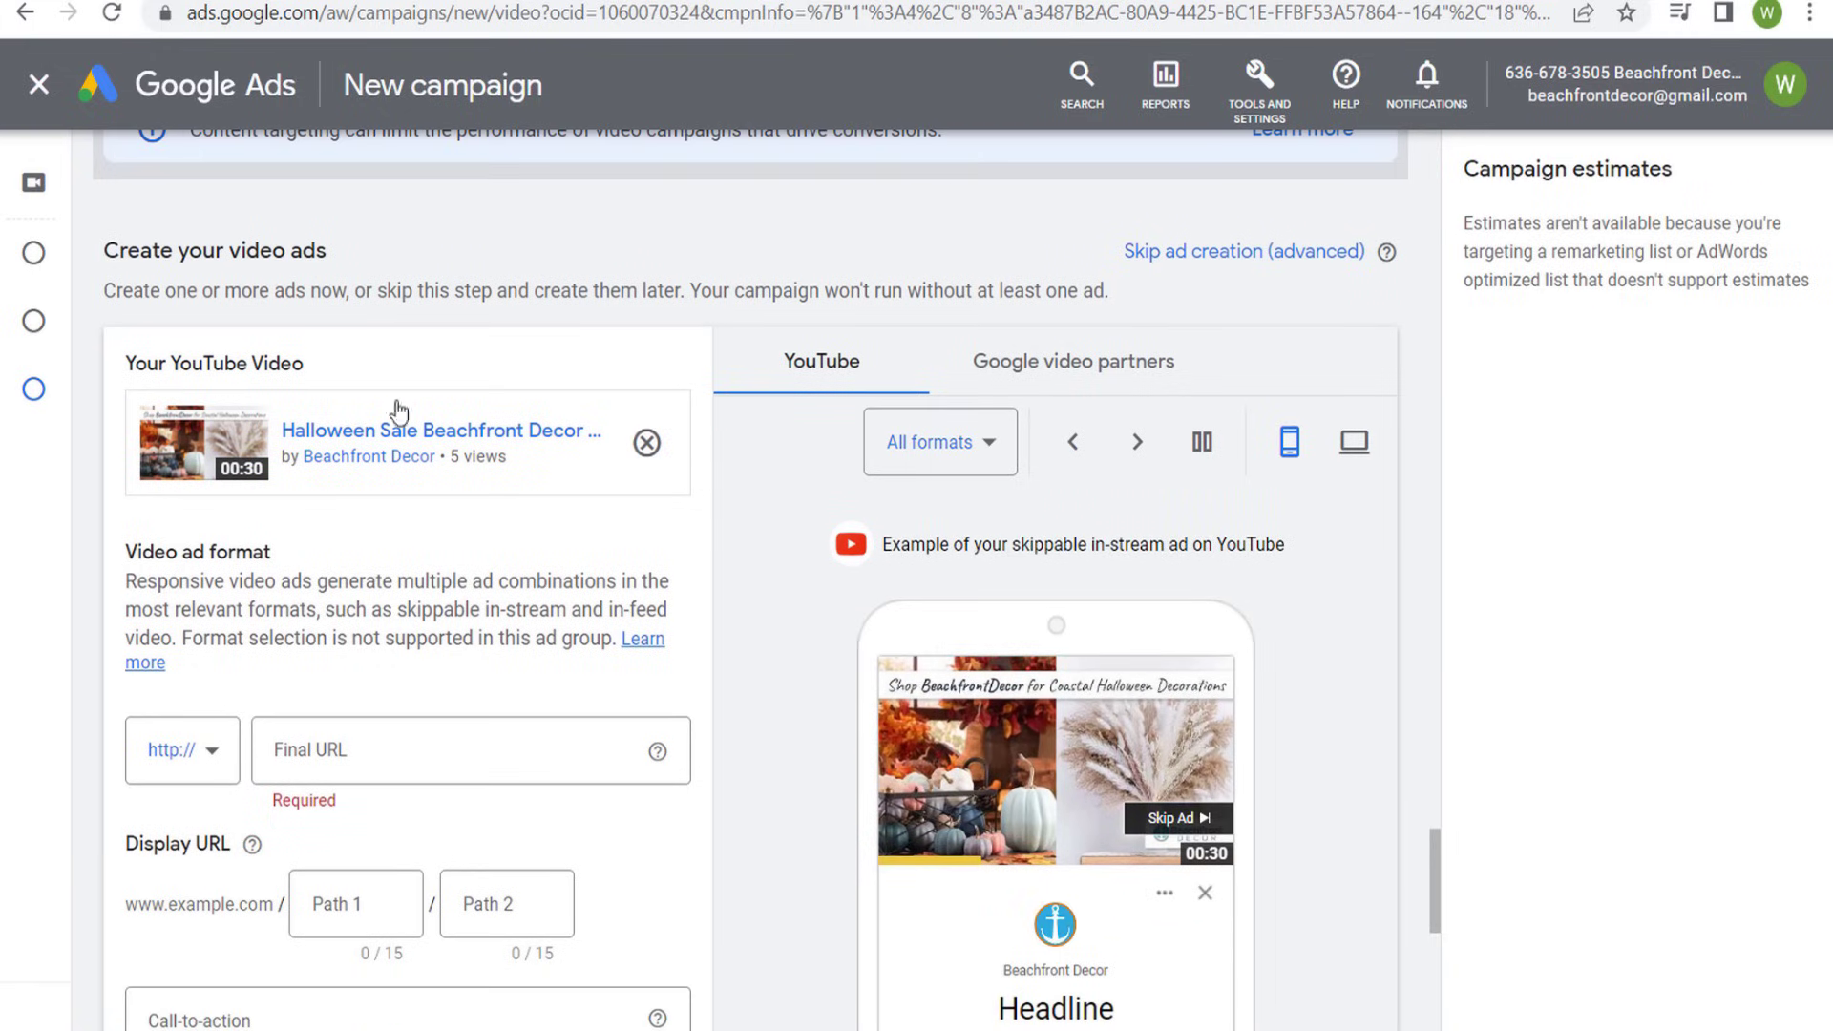
{"action": "scroll", "coordinate": [728, 564], "scroll_direction": "down", "scroll_amount": 1}
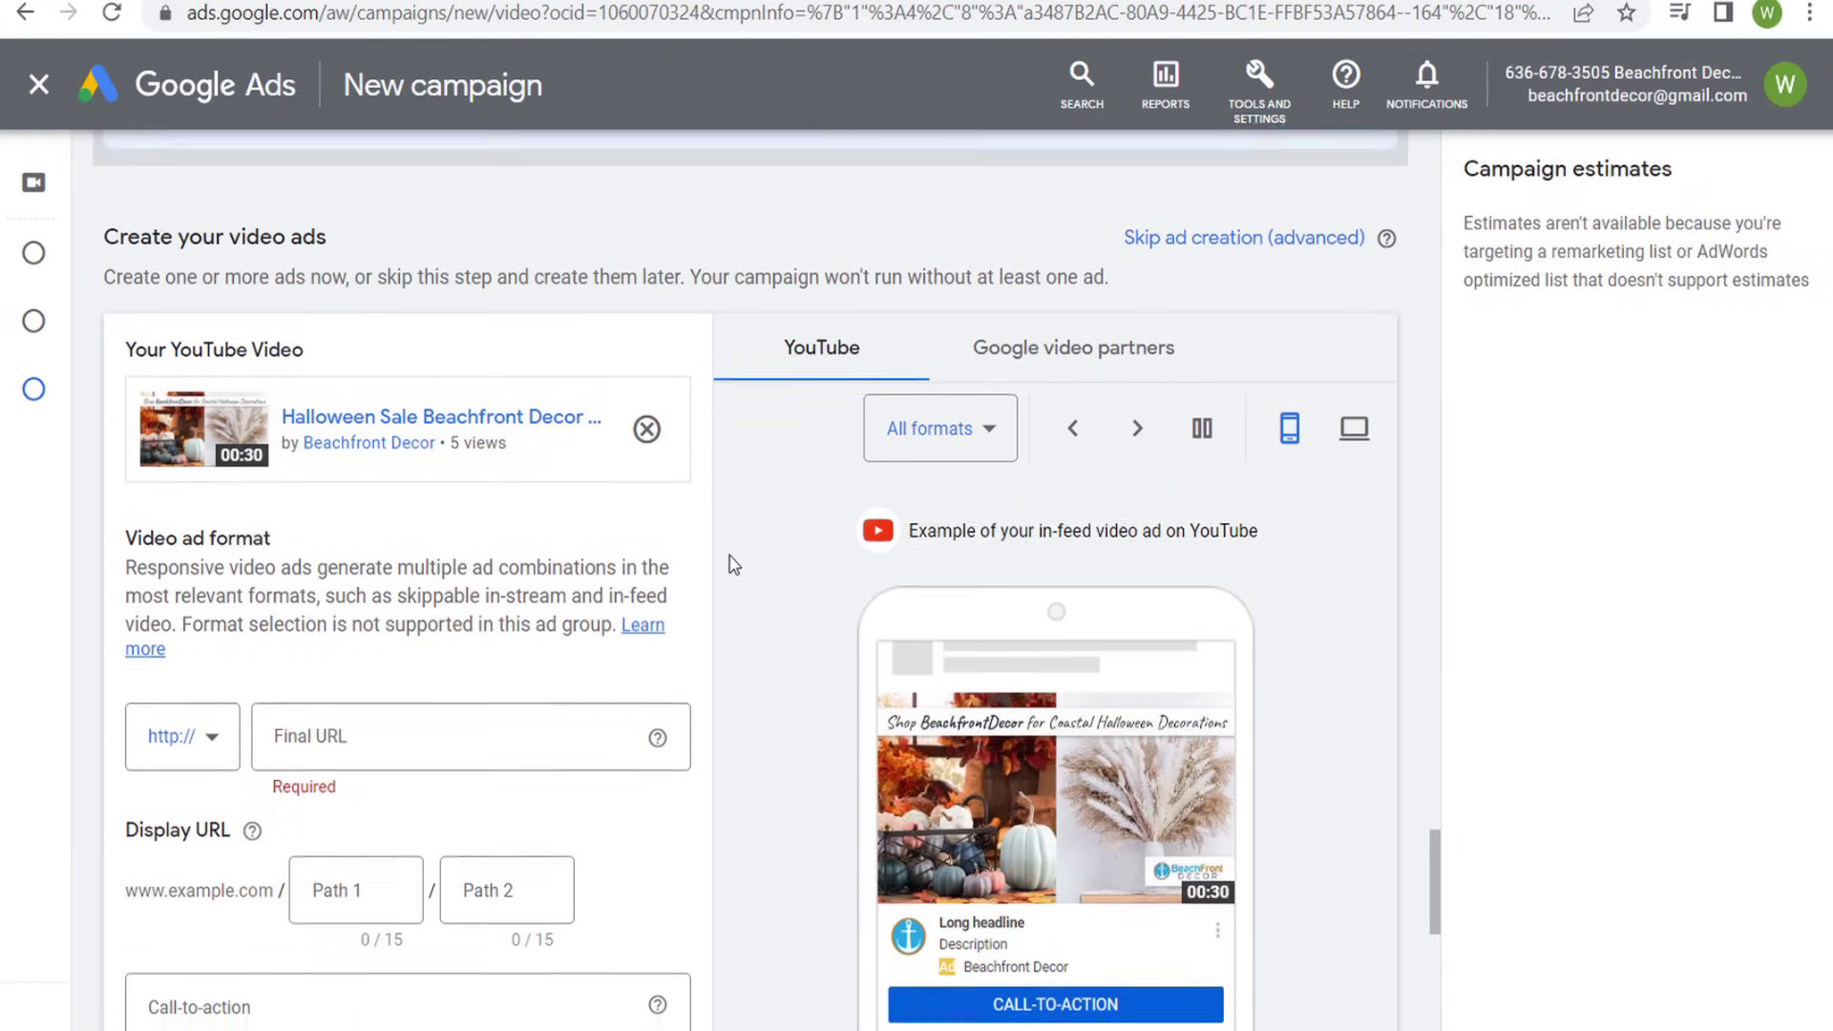
{"action": "left_click", "coordinate": [1010, 303]}
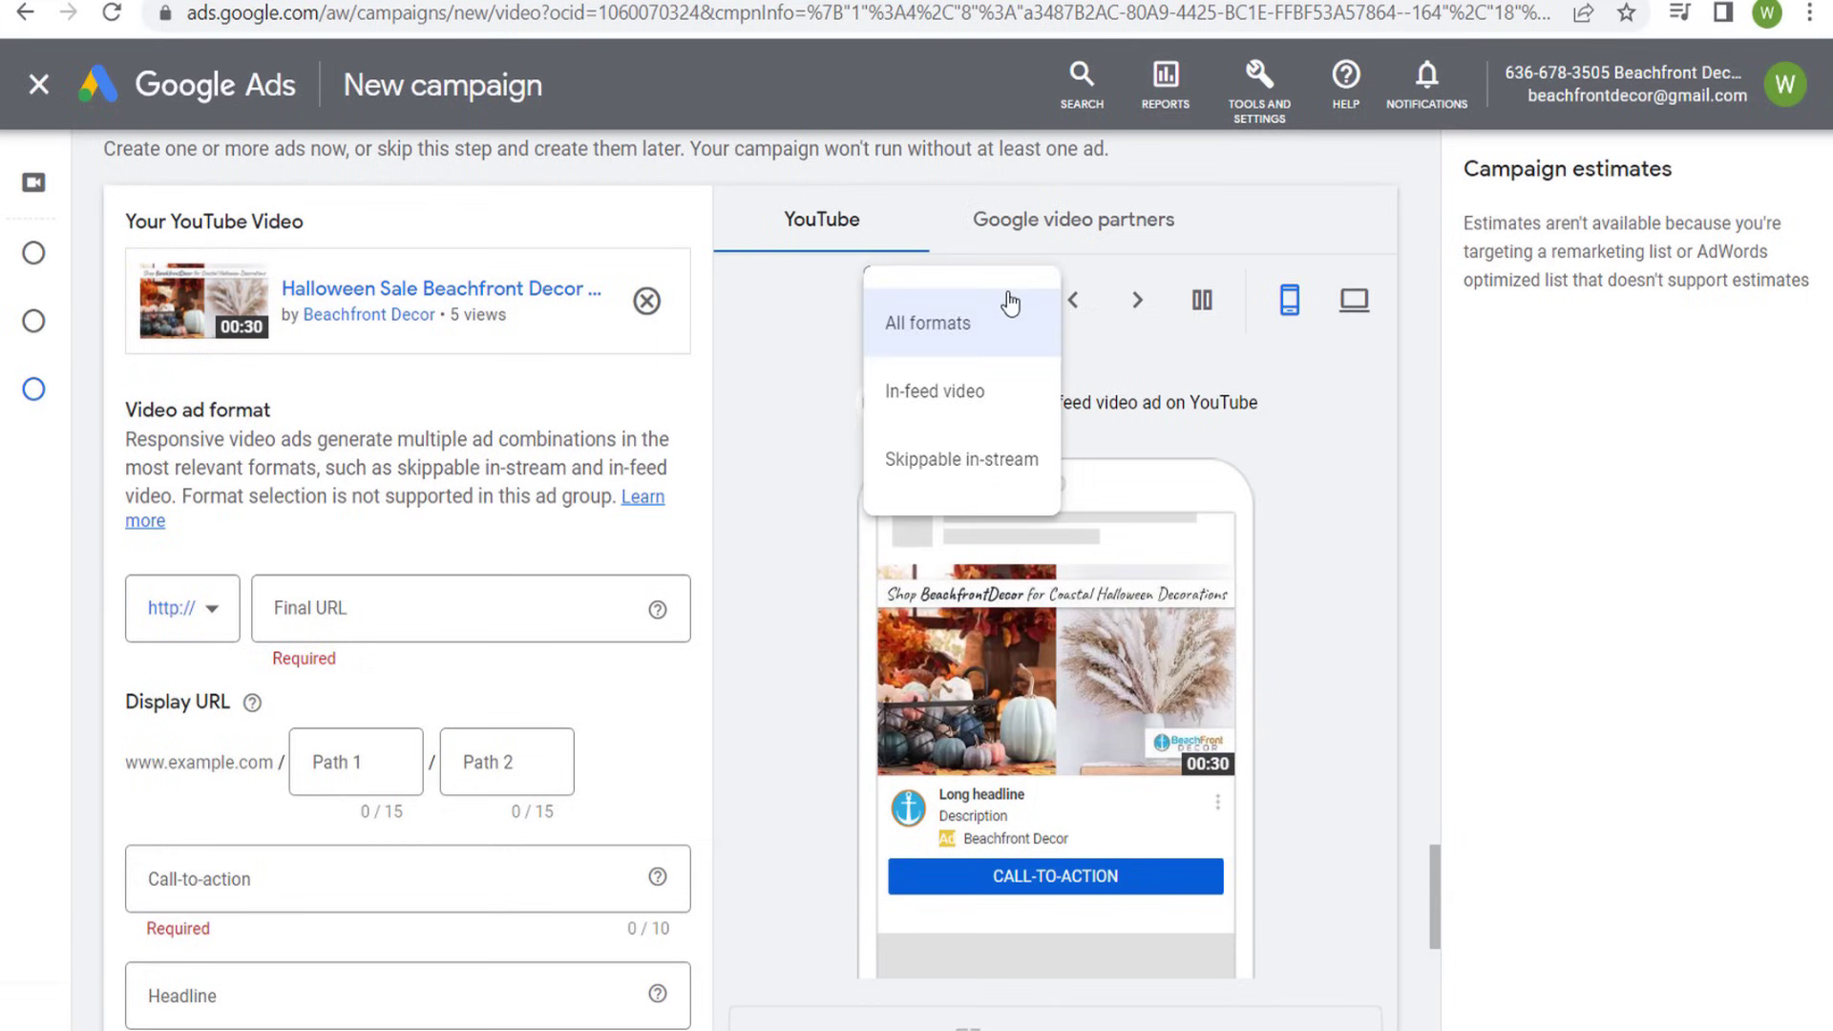
{"action": "left_click", "coordinate": [926, 397]}
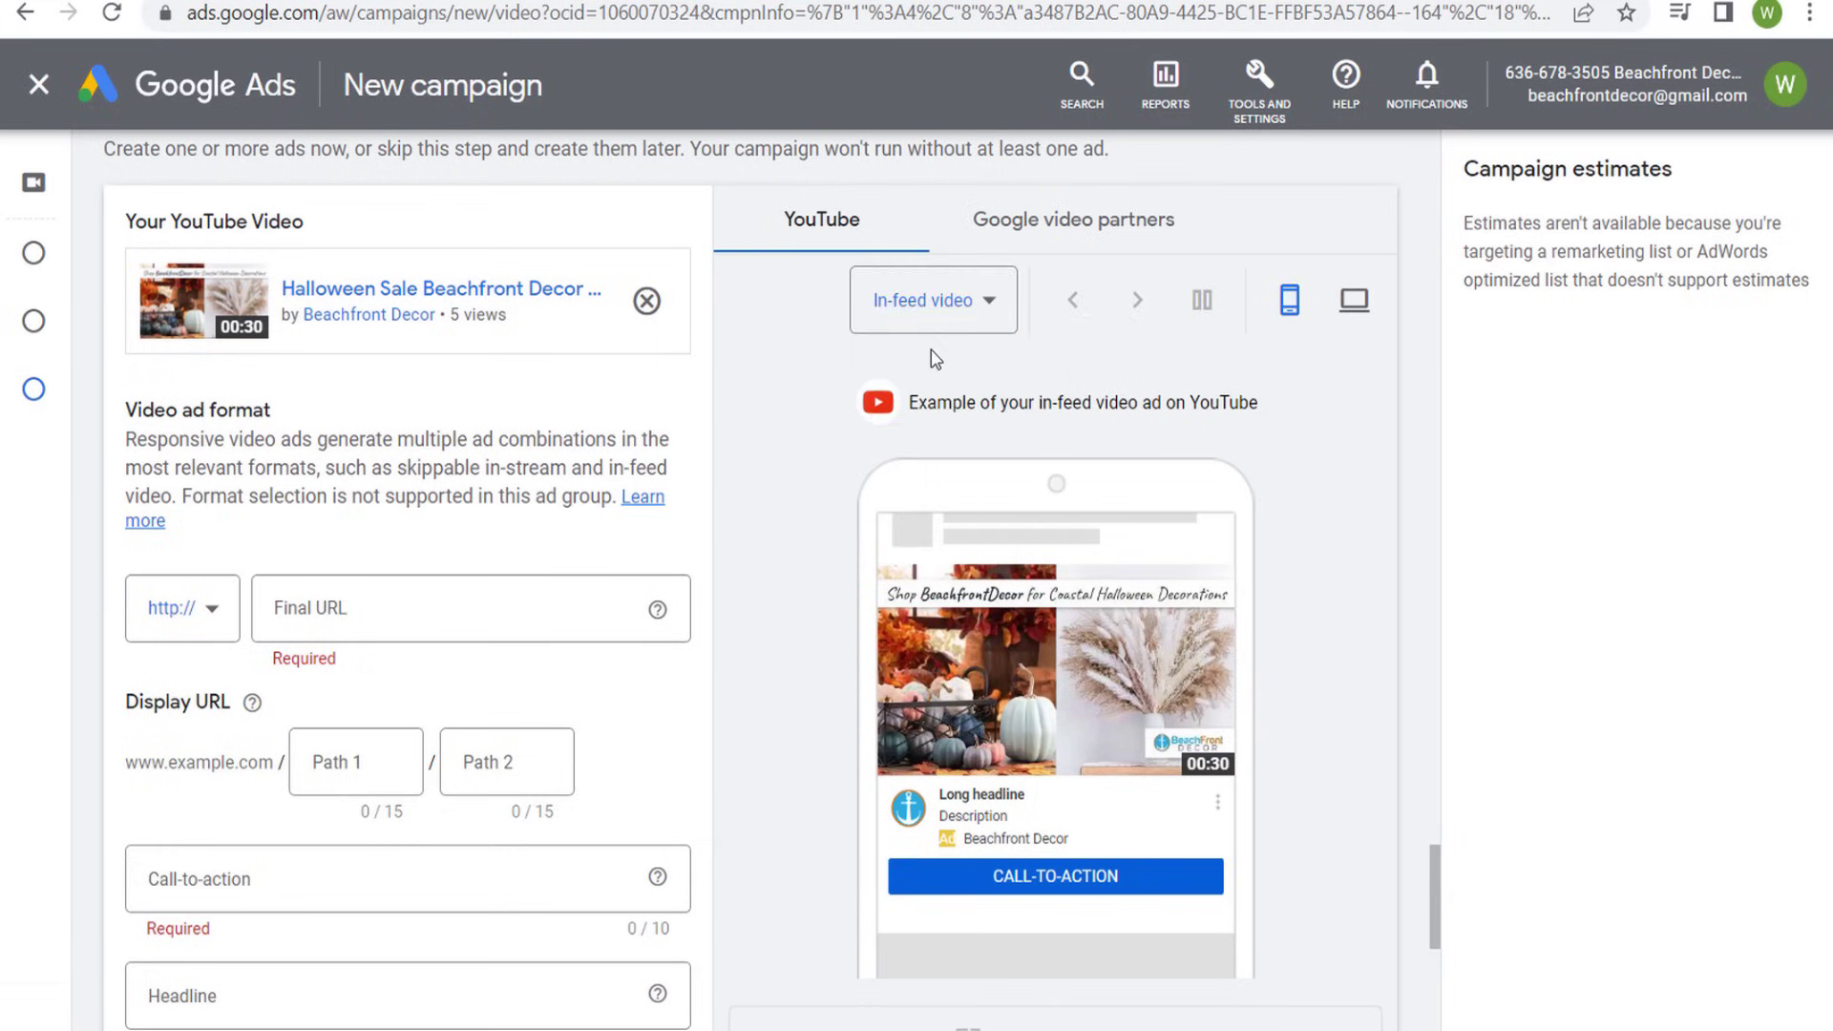
{"action": "left_click", "coordinate": [979, 317]}
{"action": "left_click", "coordinate": [914, 460]}
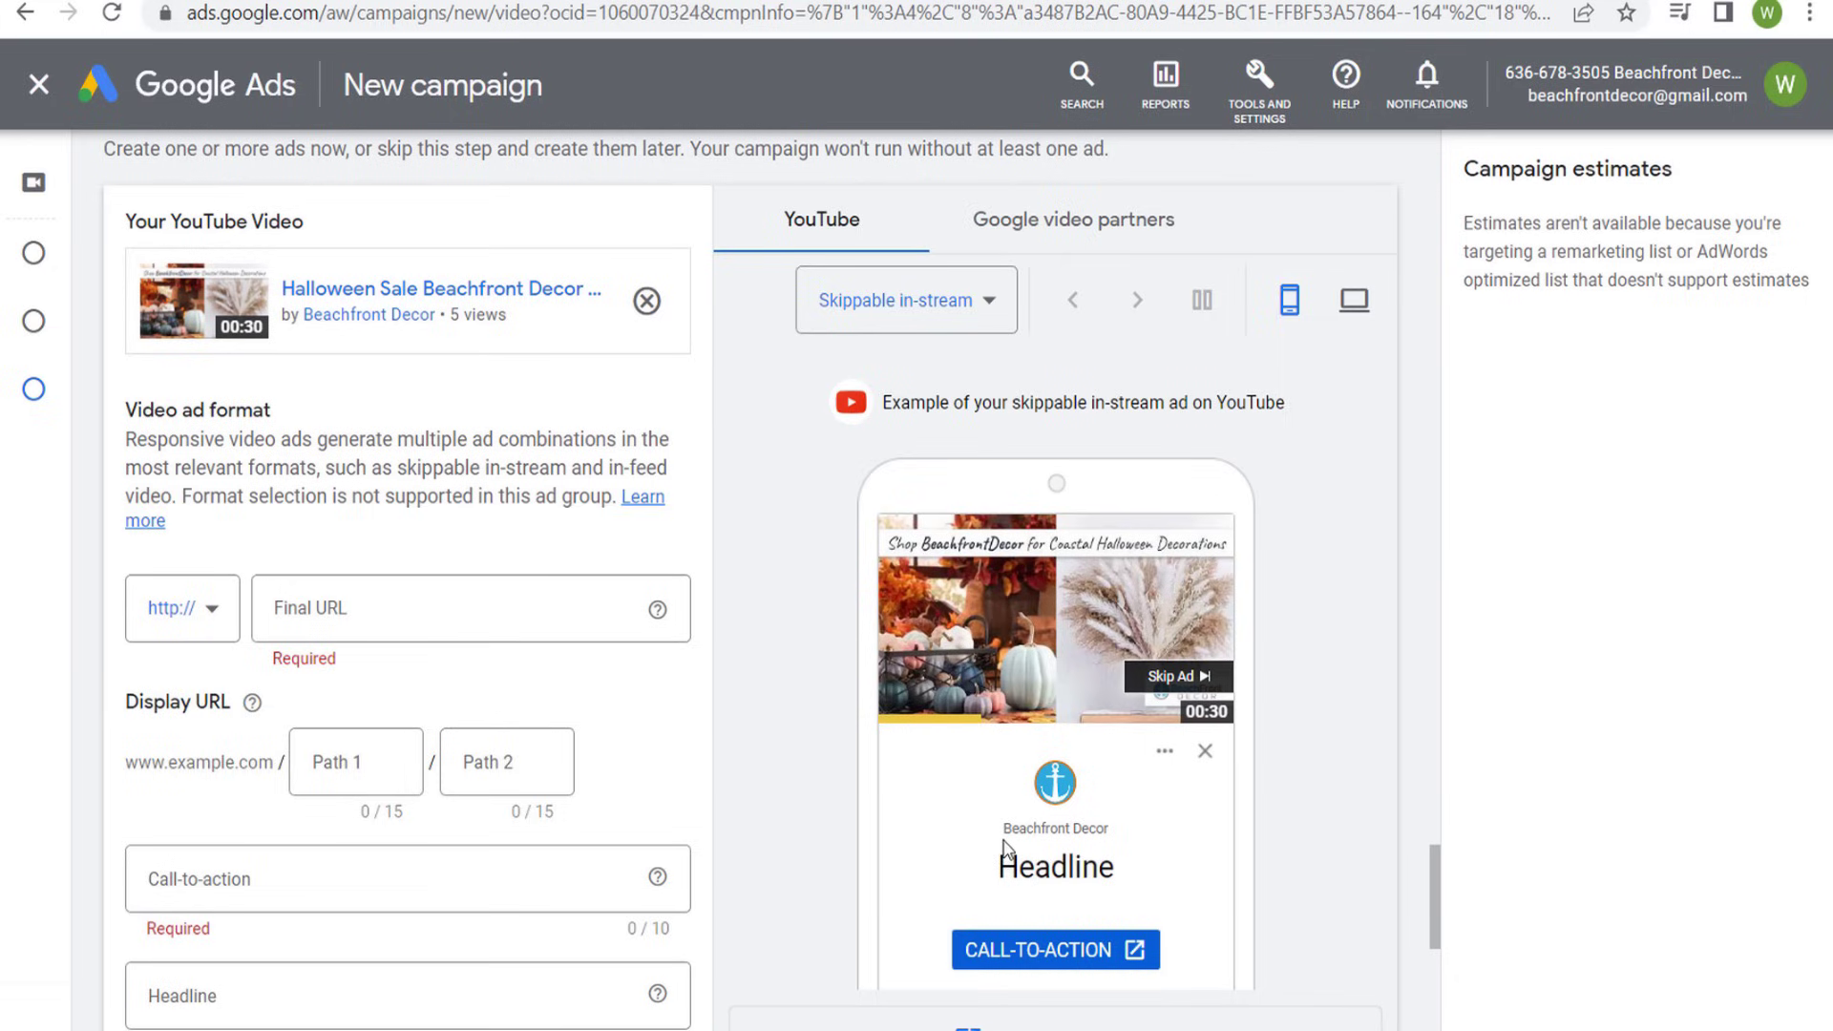
- Set the ad's headline to "Halloween Sale" and its call-to-action to "Shop now"
{"action": "scroll", "coordinate": [764, 783], "scroll_direction": "down", "scroll_amount": 2}
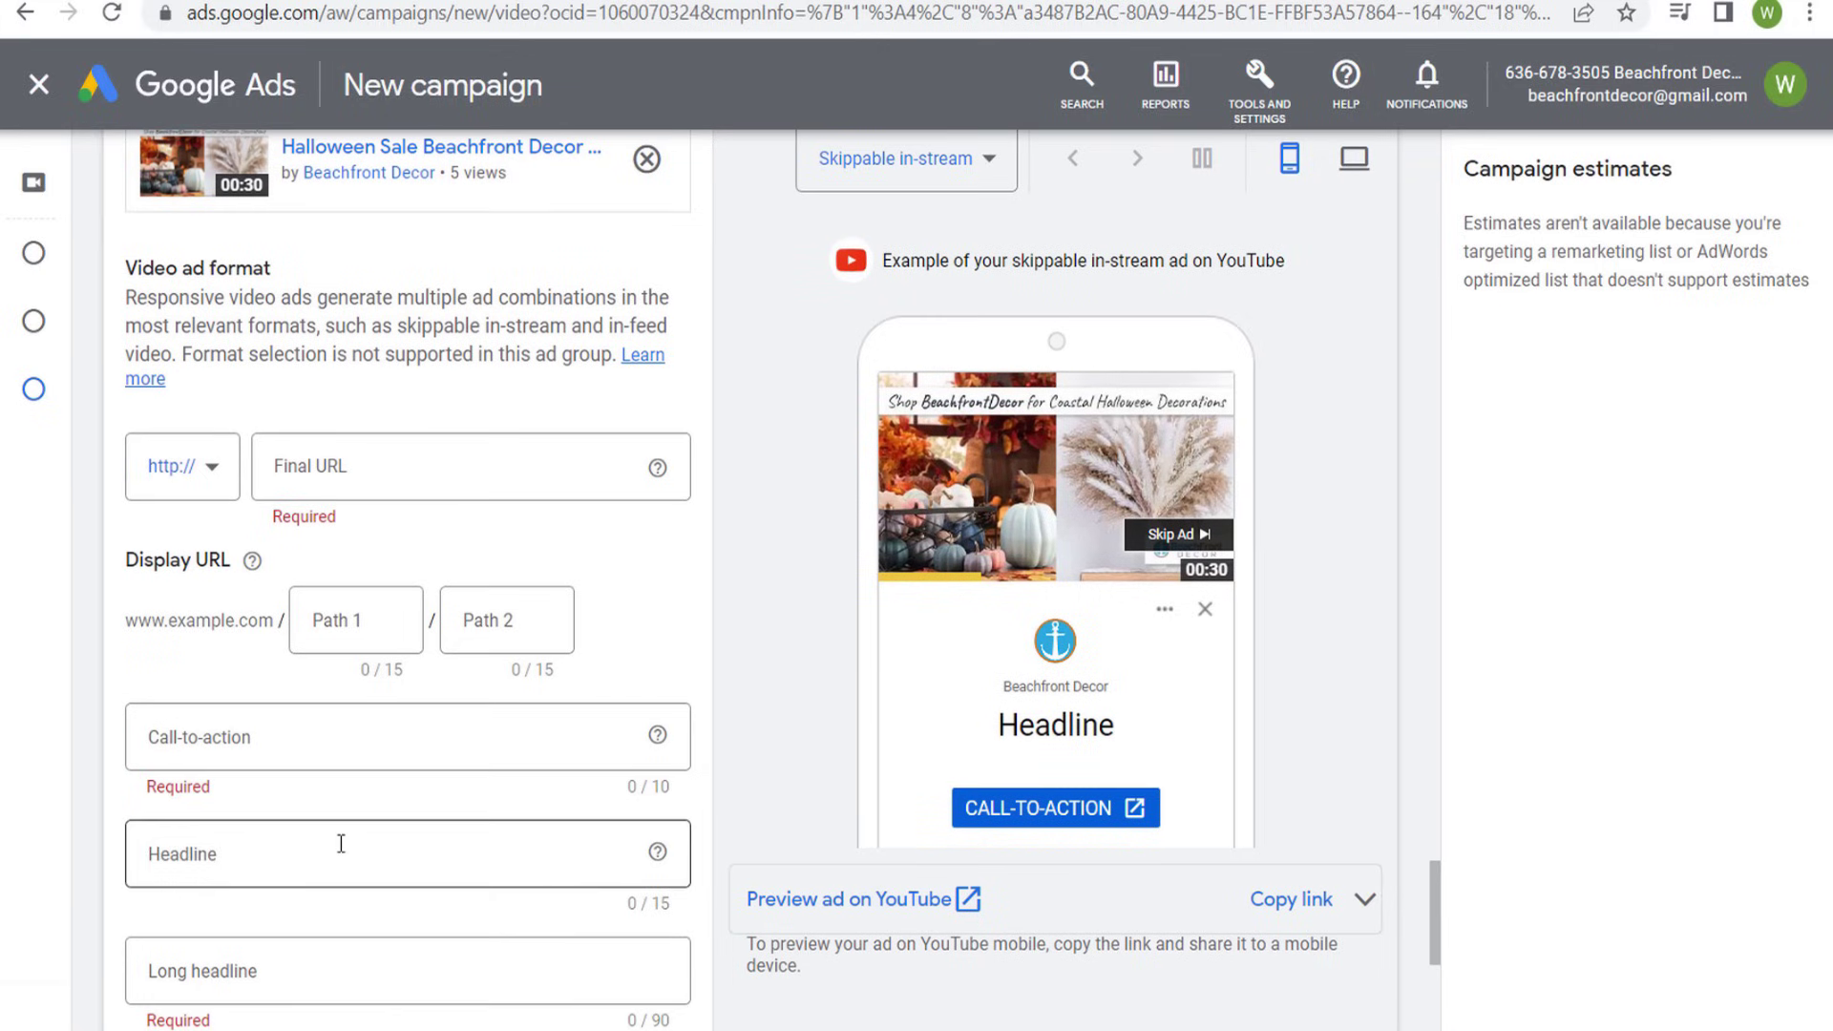
{"action": "left_click", "coordinate": [339, 846]}
{"action": "type", "text": "Hal"}
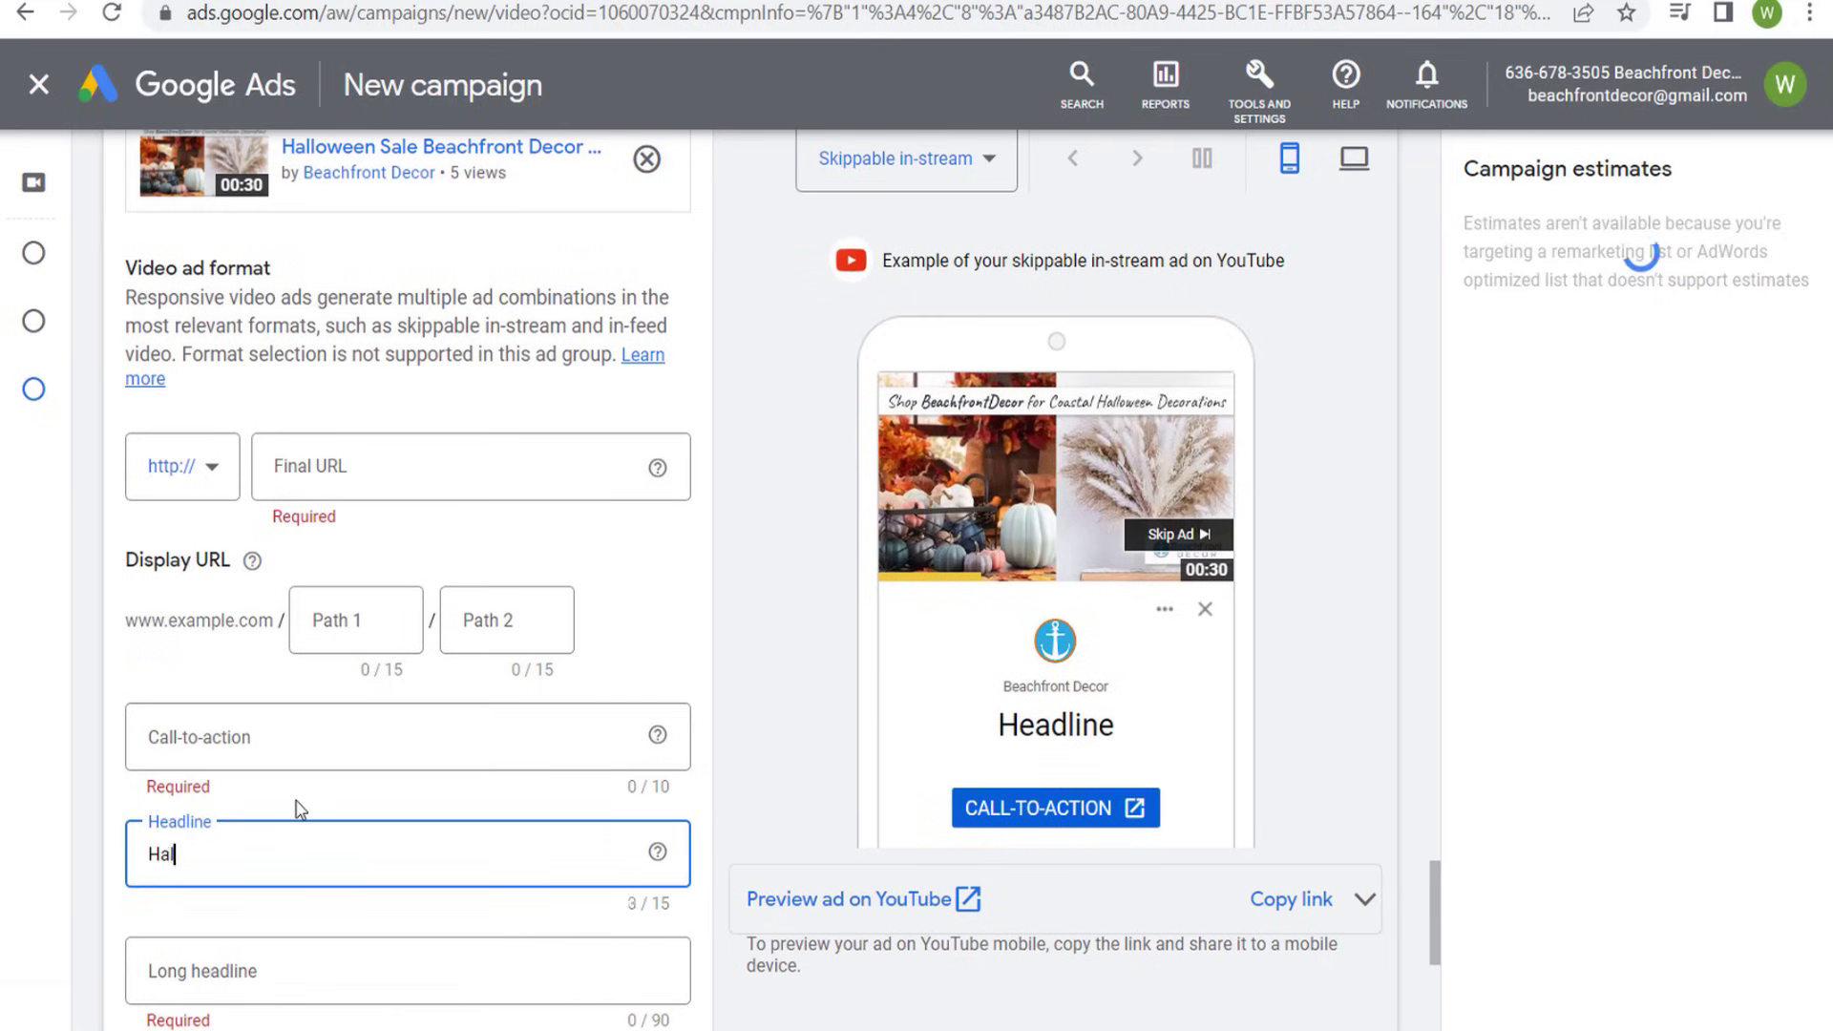
{"action": "type", "text": "loween Sale"}
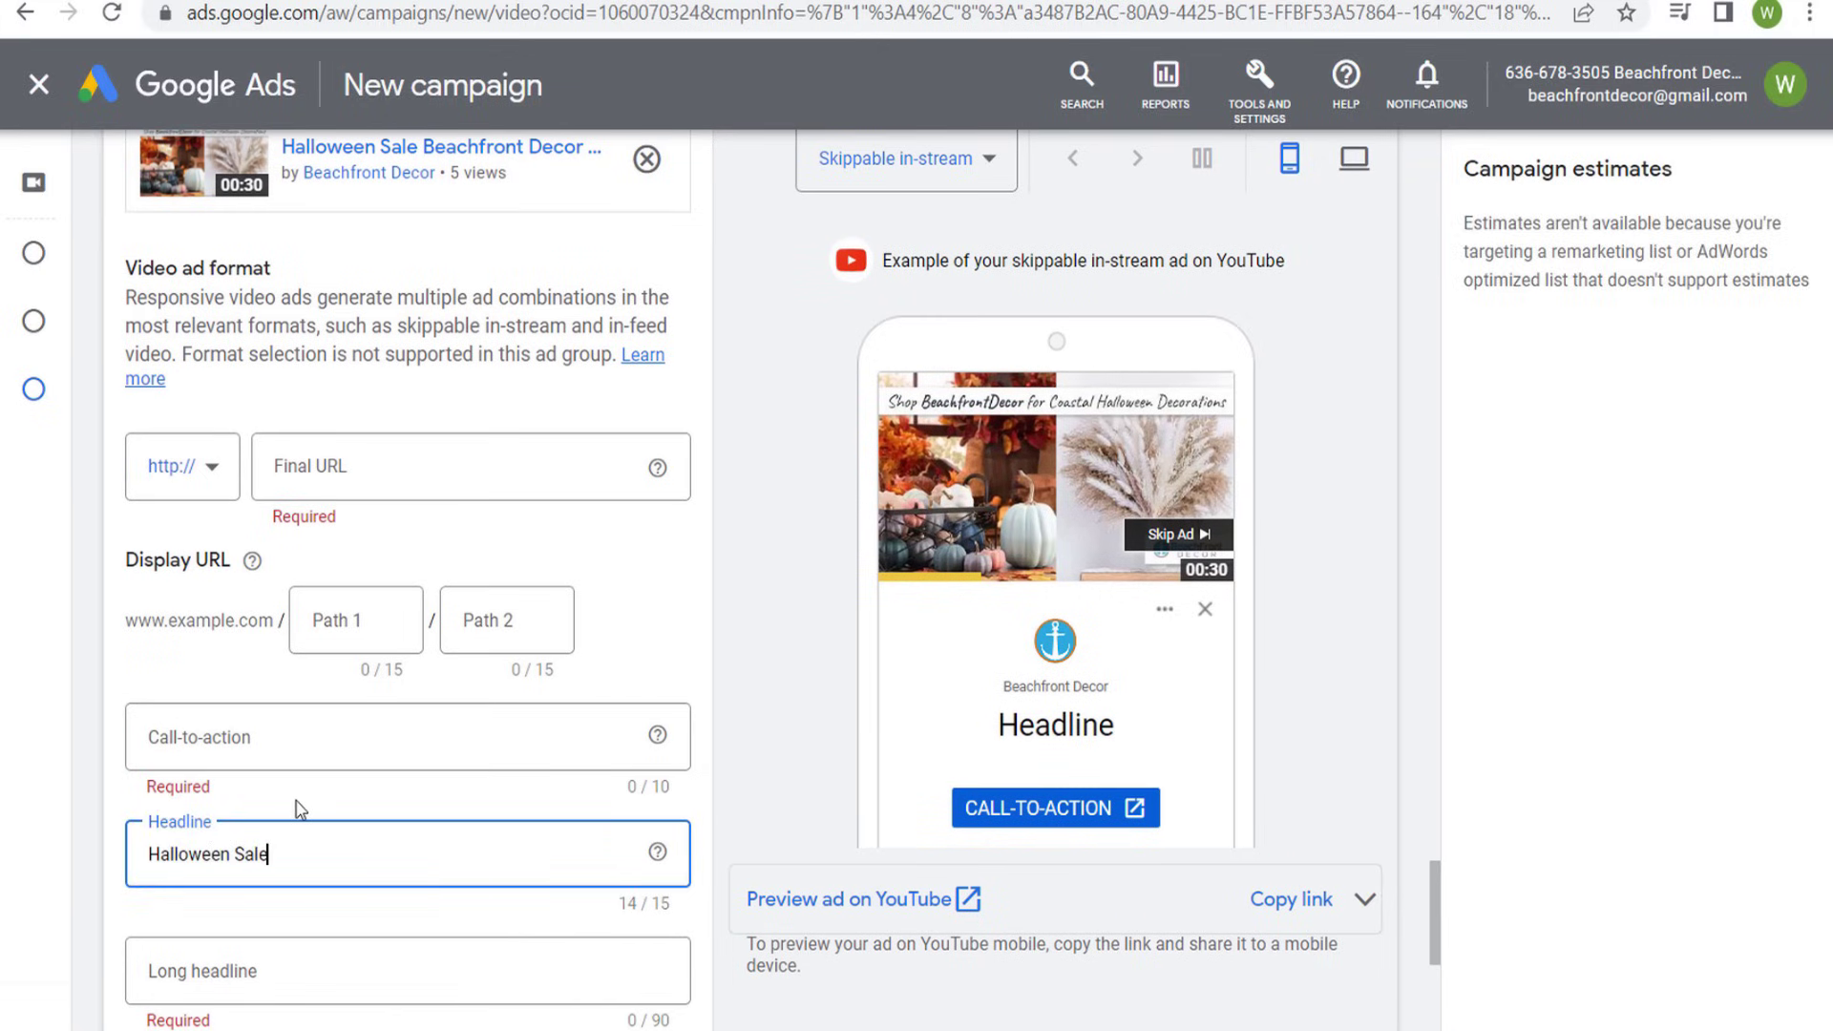
{"action": "left_click", "coordinate": [445, 758]}
{"action": "left_click", "coordinate": [184, 272]}
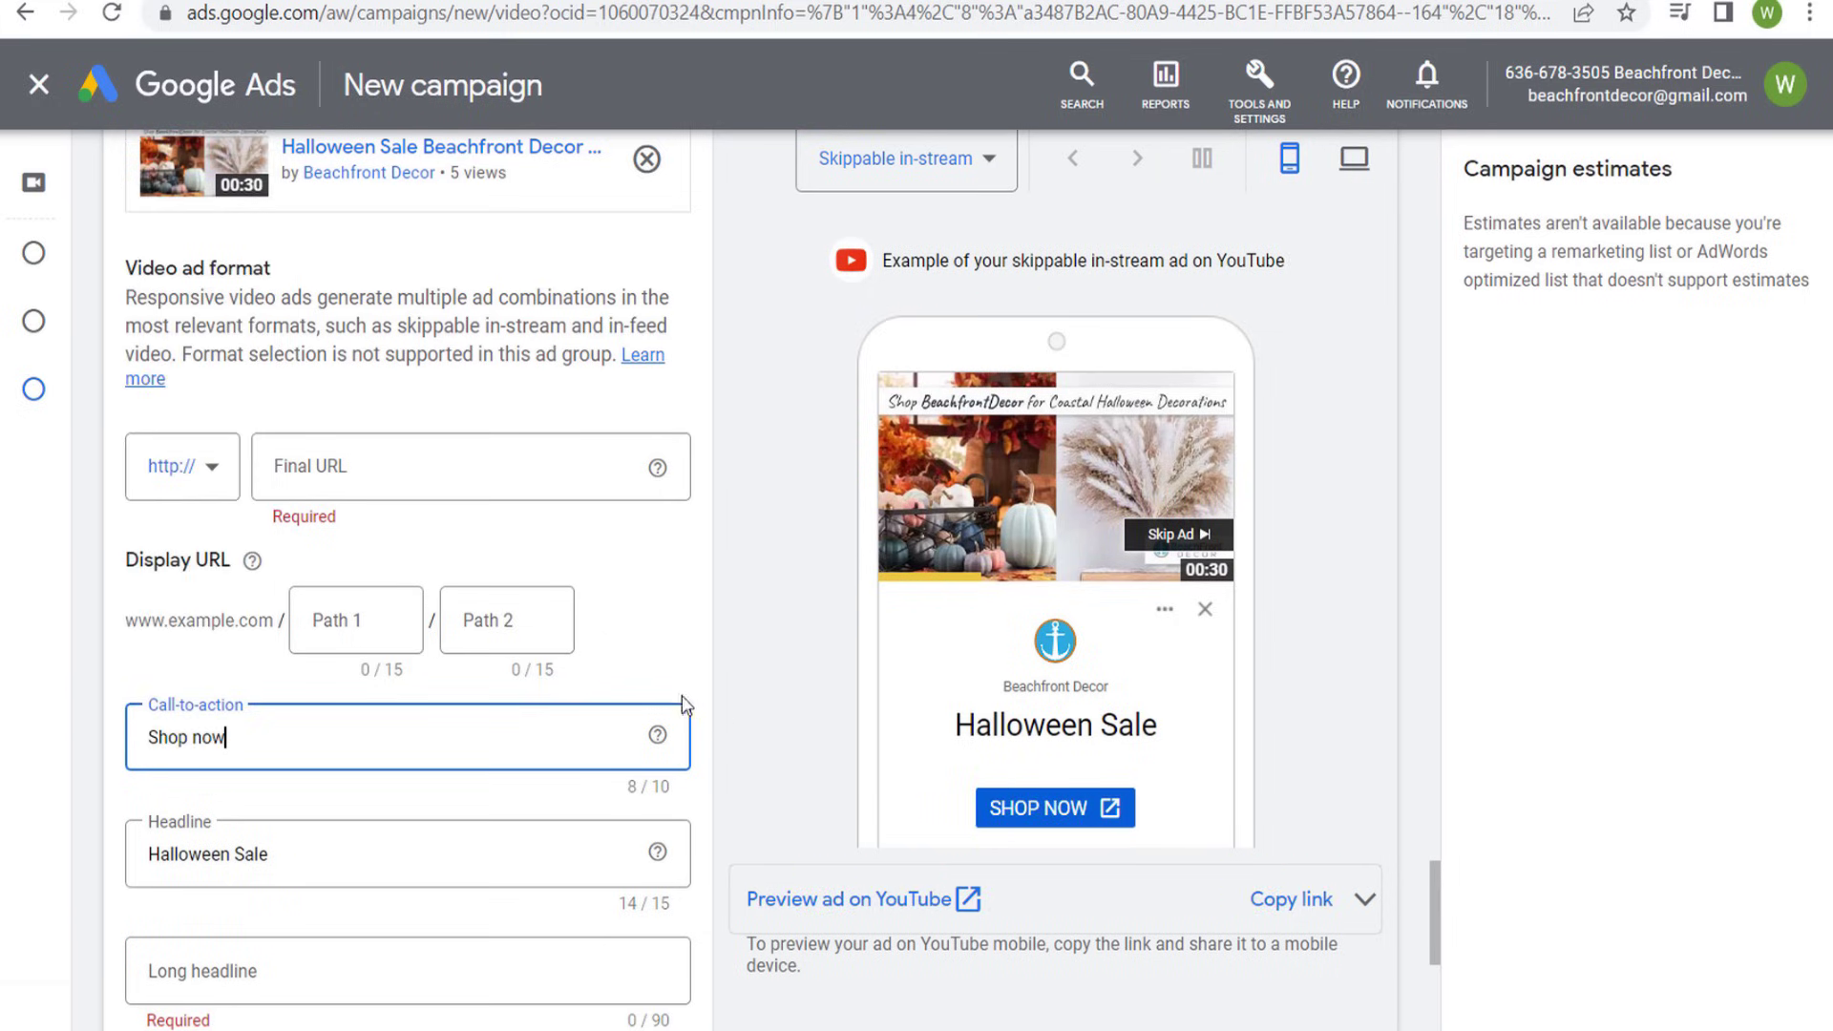
- Copy the landing page URL beachfrontdecor.com/beach-halloween-decorations/ from the website, look over the page and return to the Google Ads campaign
{"action": "left_click", "coordinate": [980, 3]}
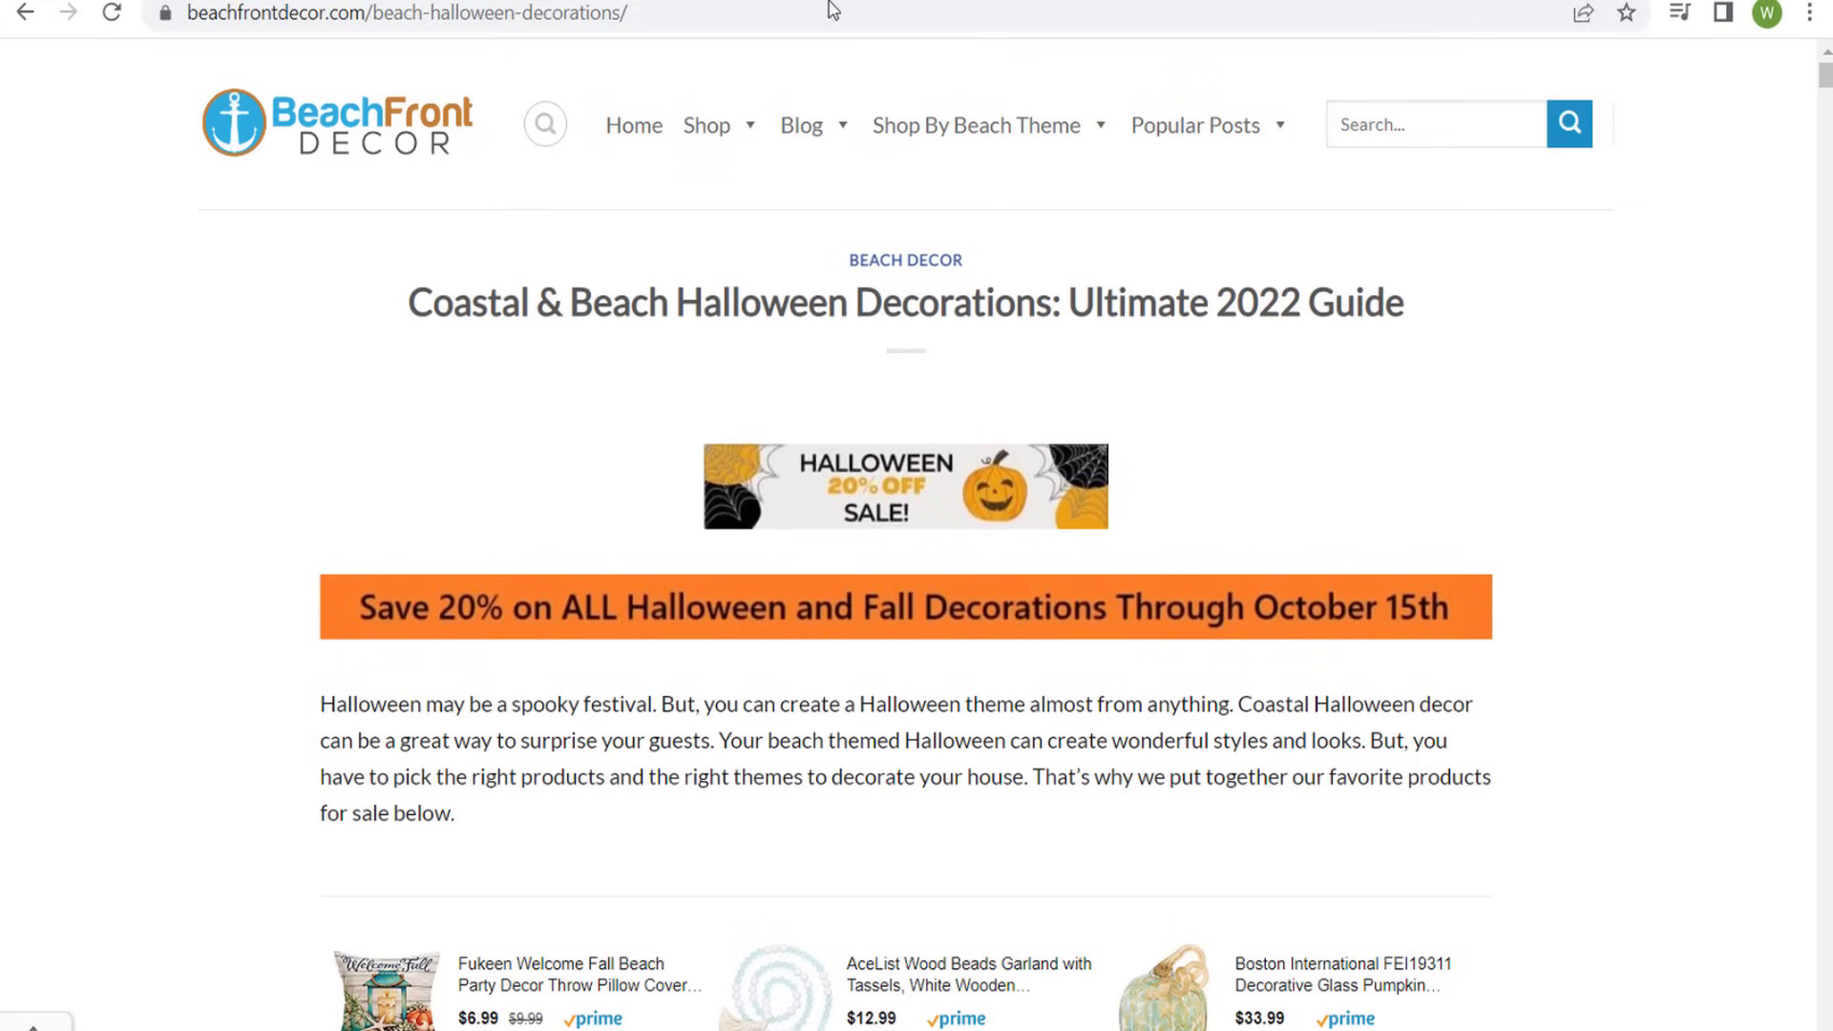
{"action": "left_click", "coordinate": [644, 12]}
{"action": "key", "text": "ctrl+c"}
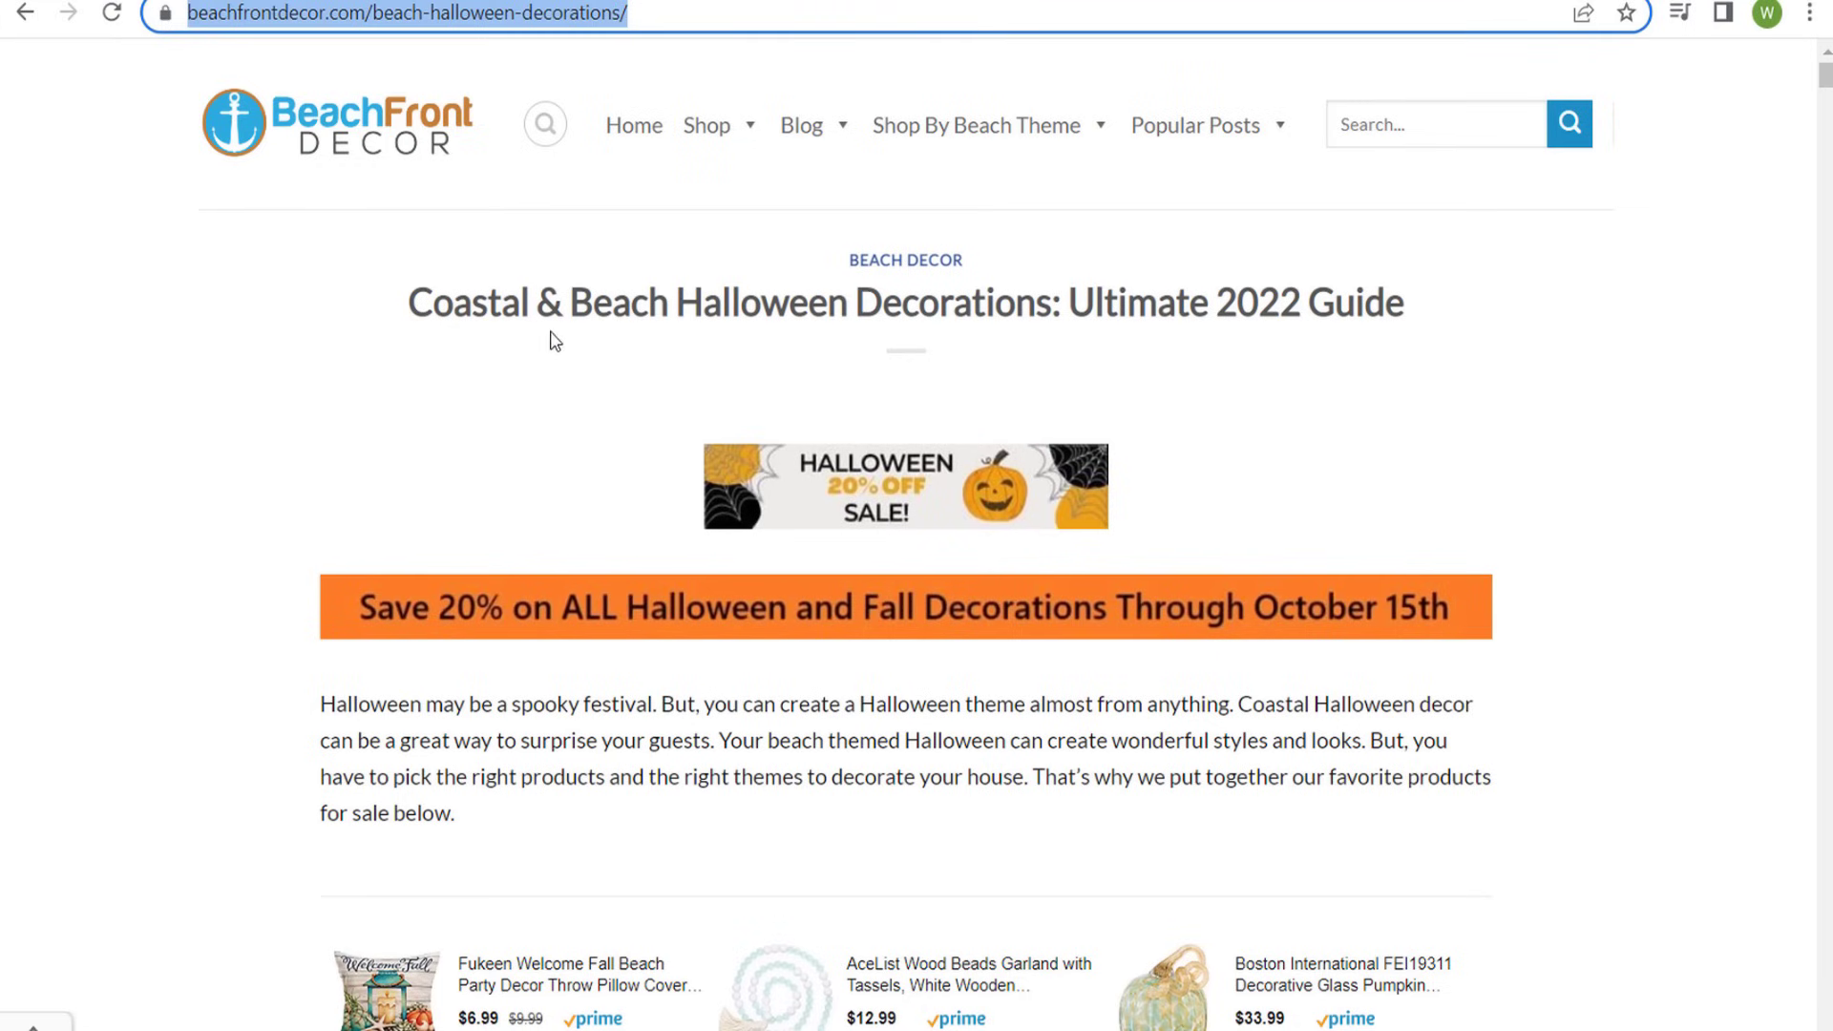
{"action": "scroll", "coordinate": [381, 417], "scroll_direction": "down", "scroll_amount": 10}
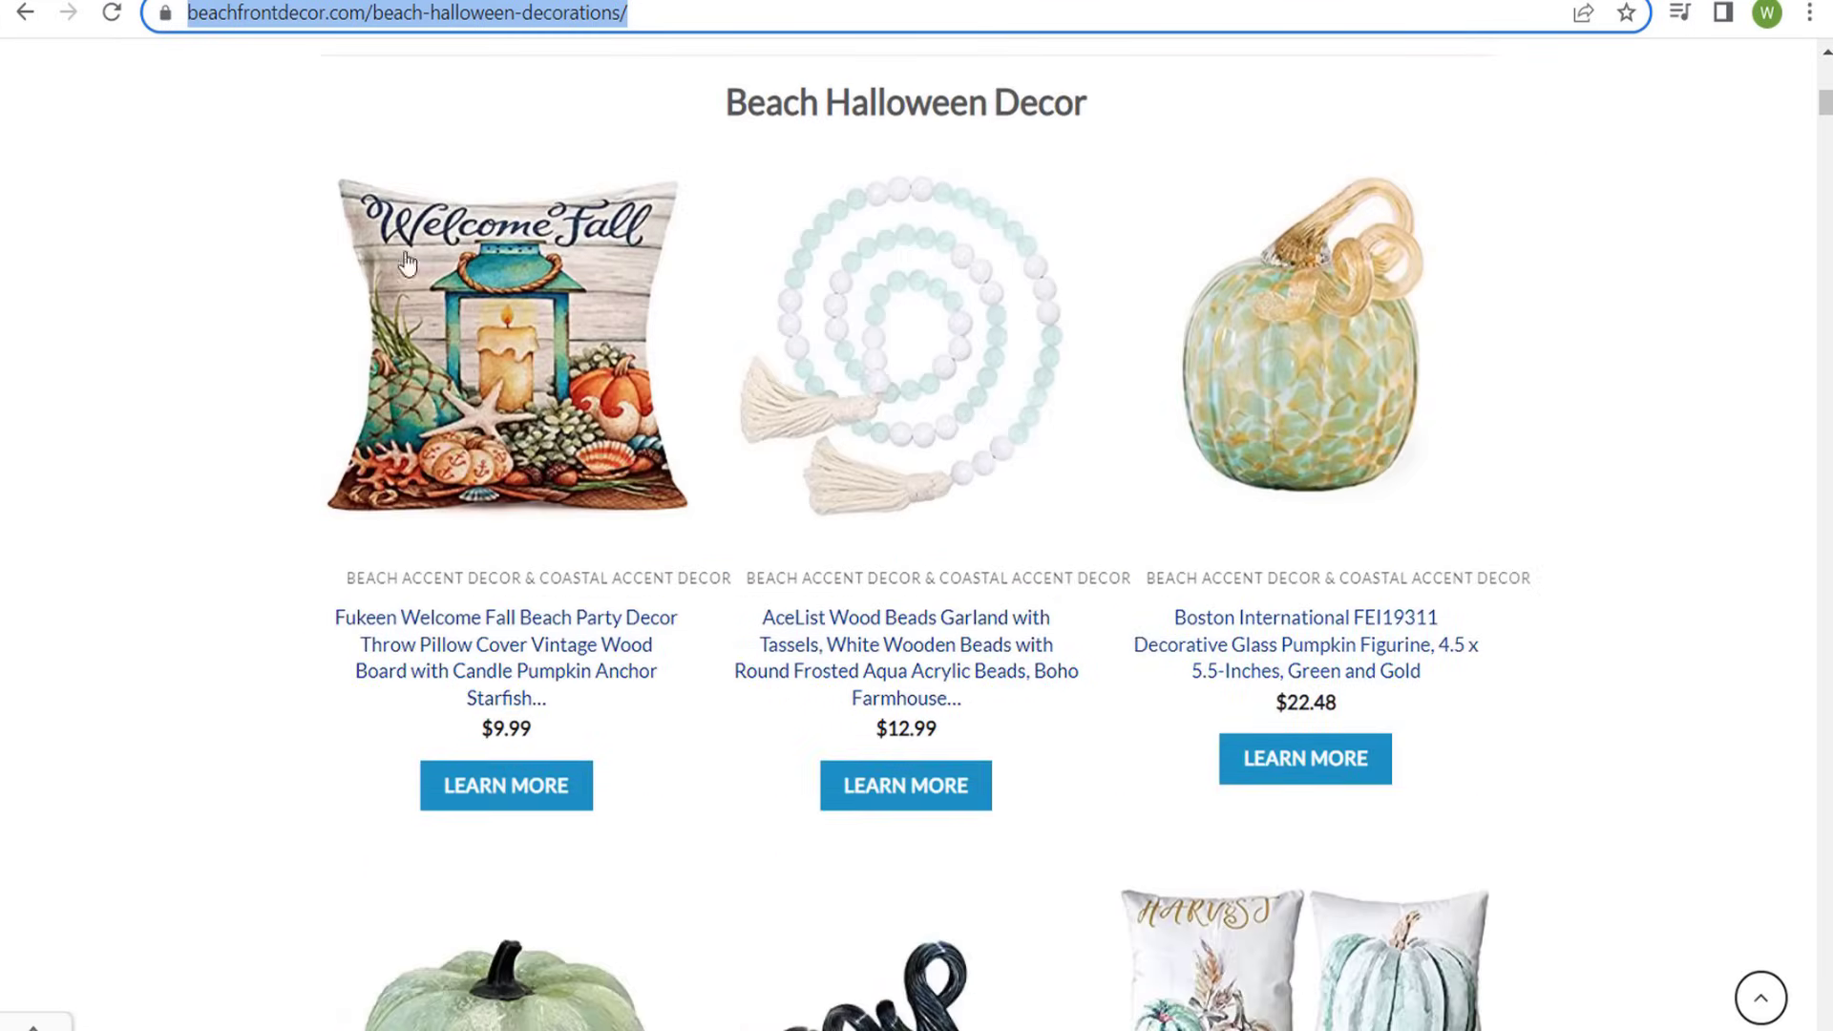
{"action": "scroll", "coordinate": [162, 191], "scroll_direction": "up", "scroll_amount": 3}
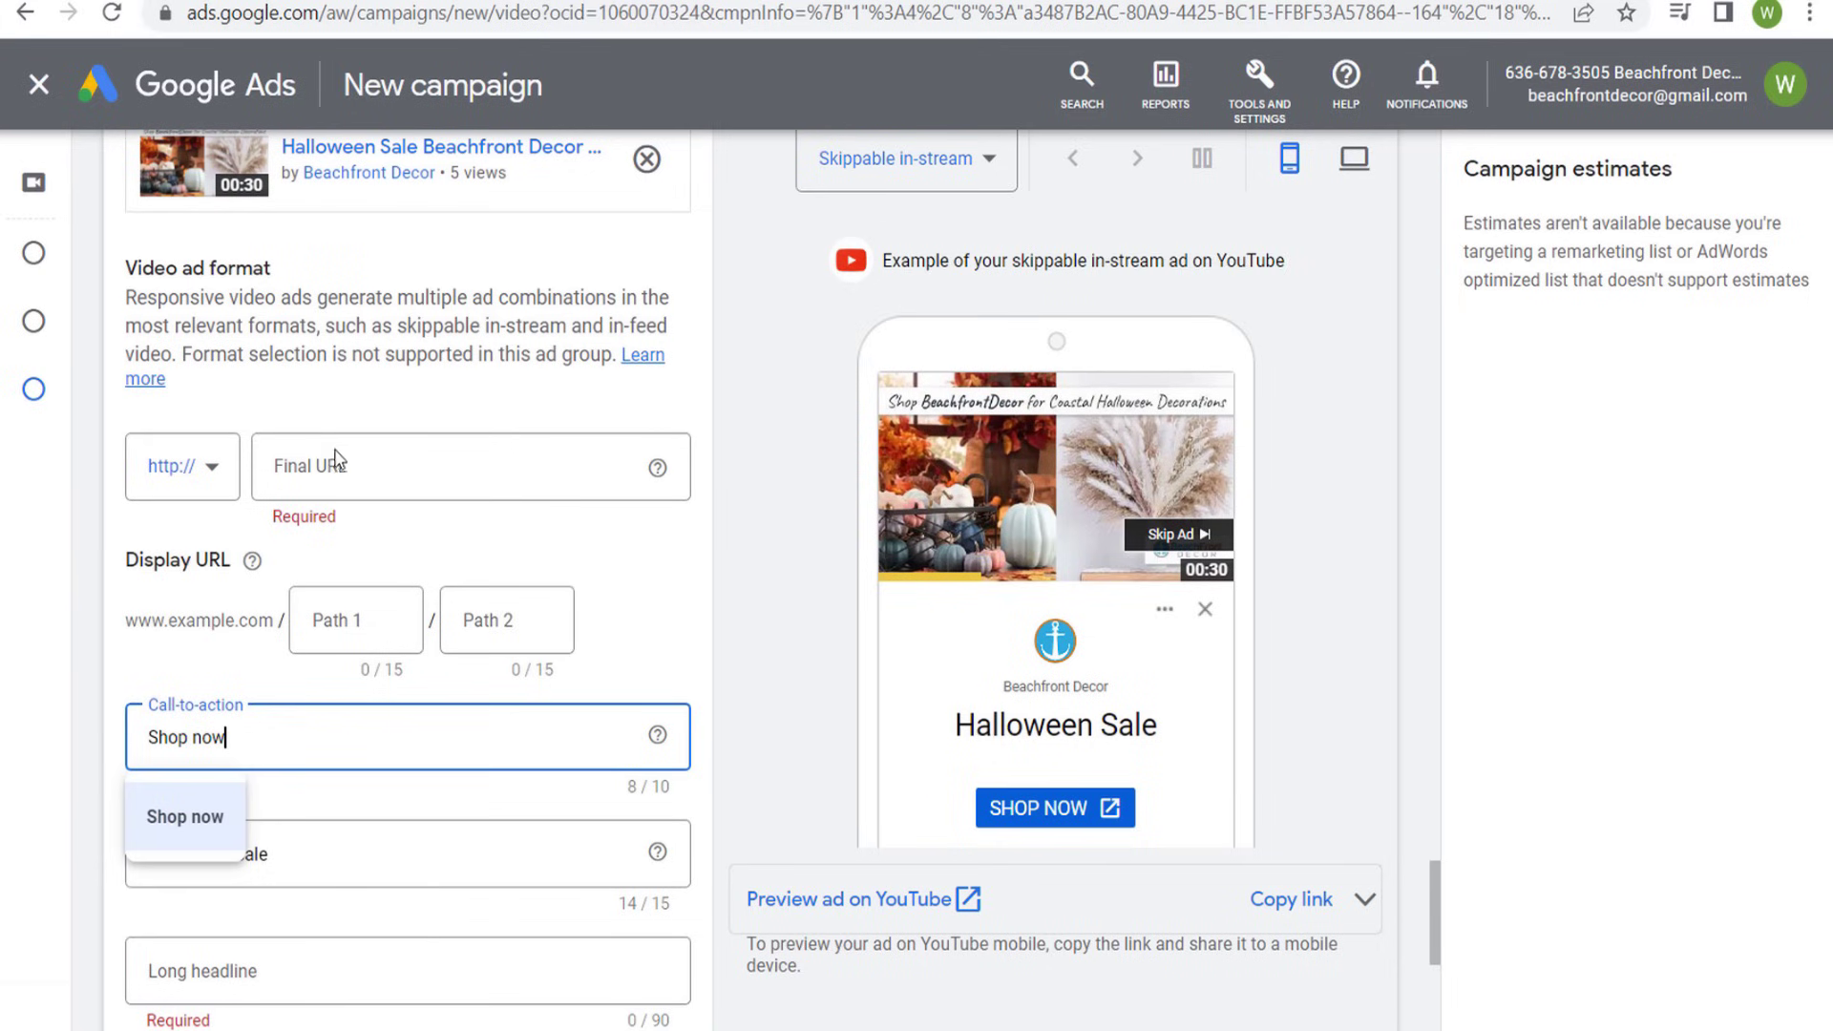
- Set the ad's final URL to the copied beachfrontdecor.com/beach-halloween-decorations/ page and the first display URL path to "halloween-decor"
{"action": "left_click", "coordinate": [336, 462]}
{"action": "key", "text": "ctrl+v"}
{"action": "left_click", "coordinate": [420, 317]}
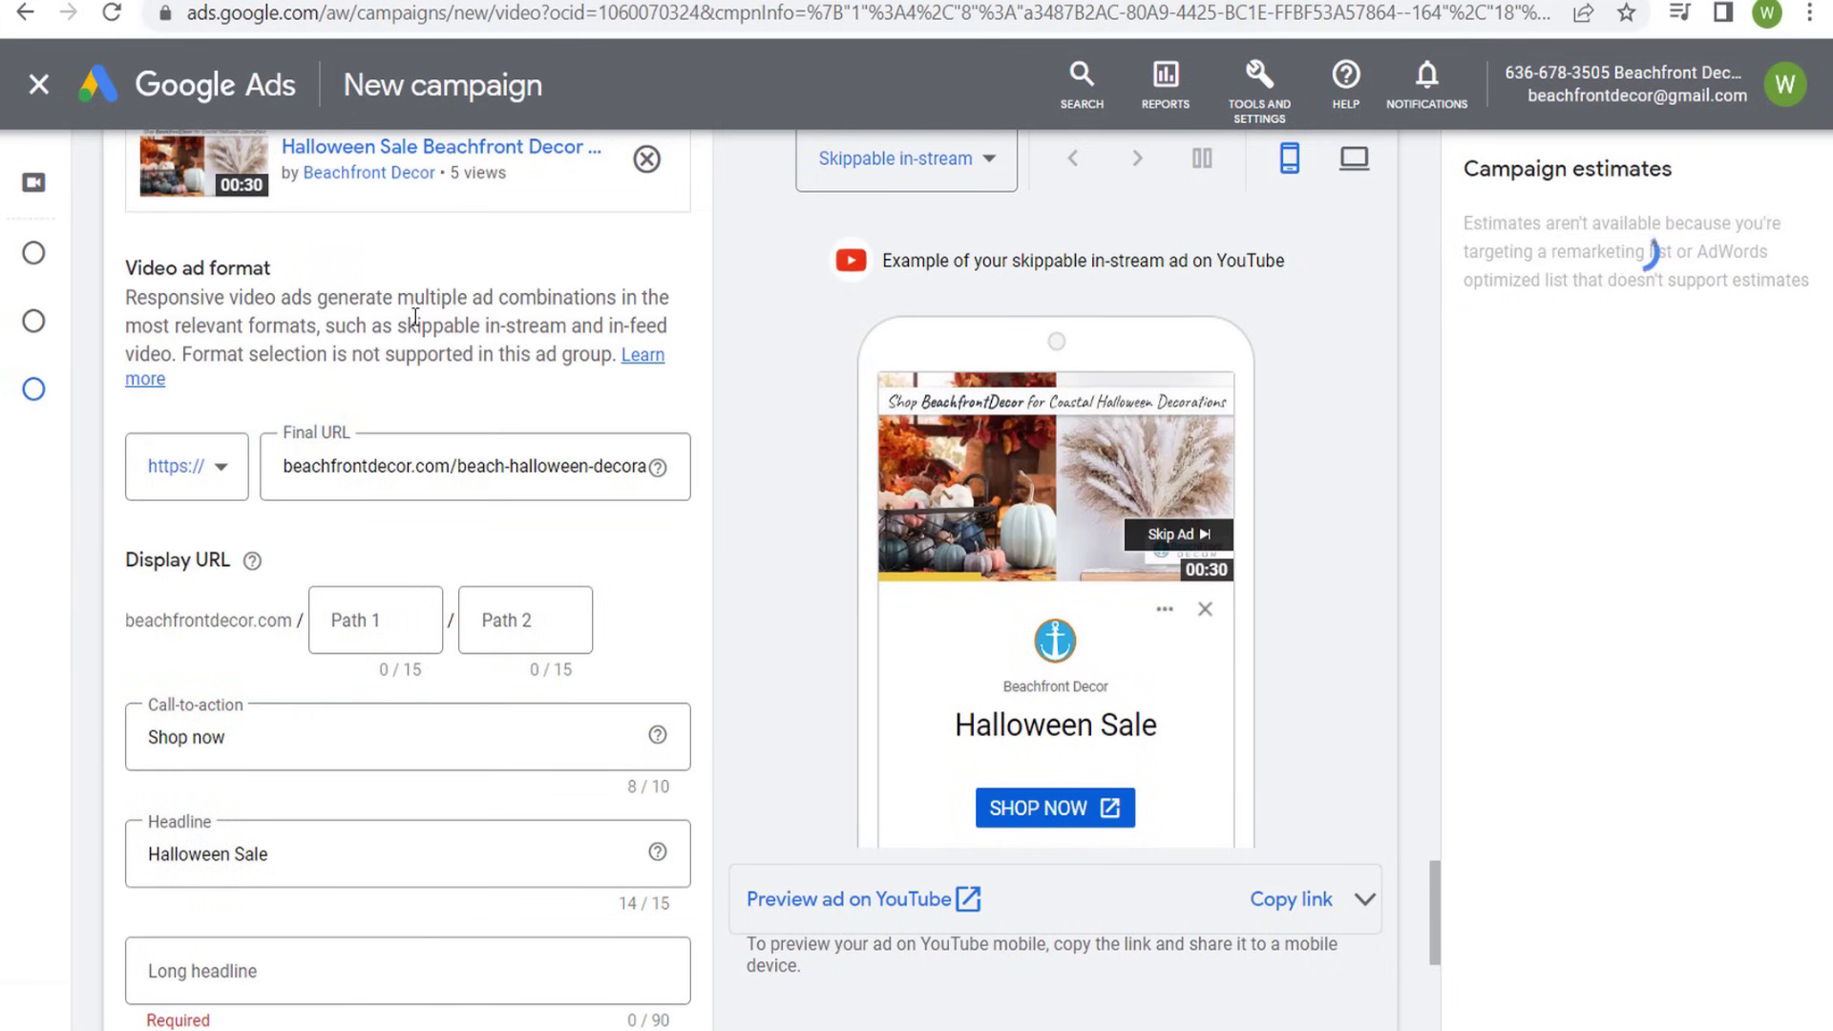
{"action": "left_click", "coordinate": [410, 612]}
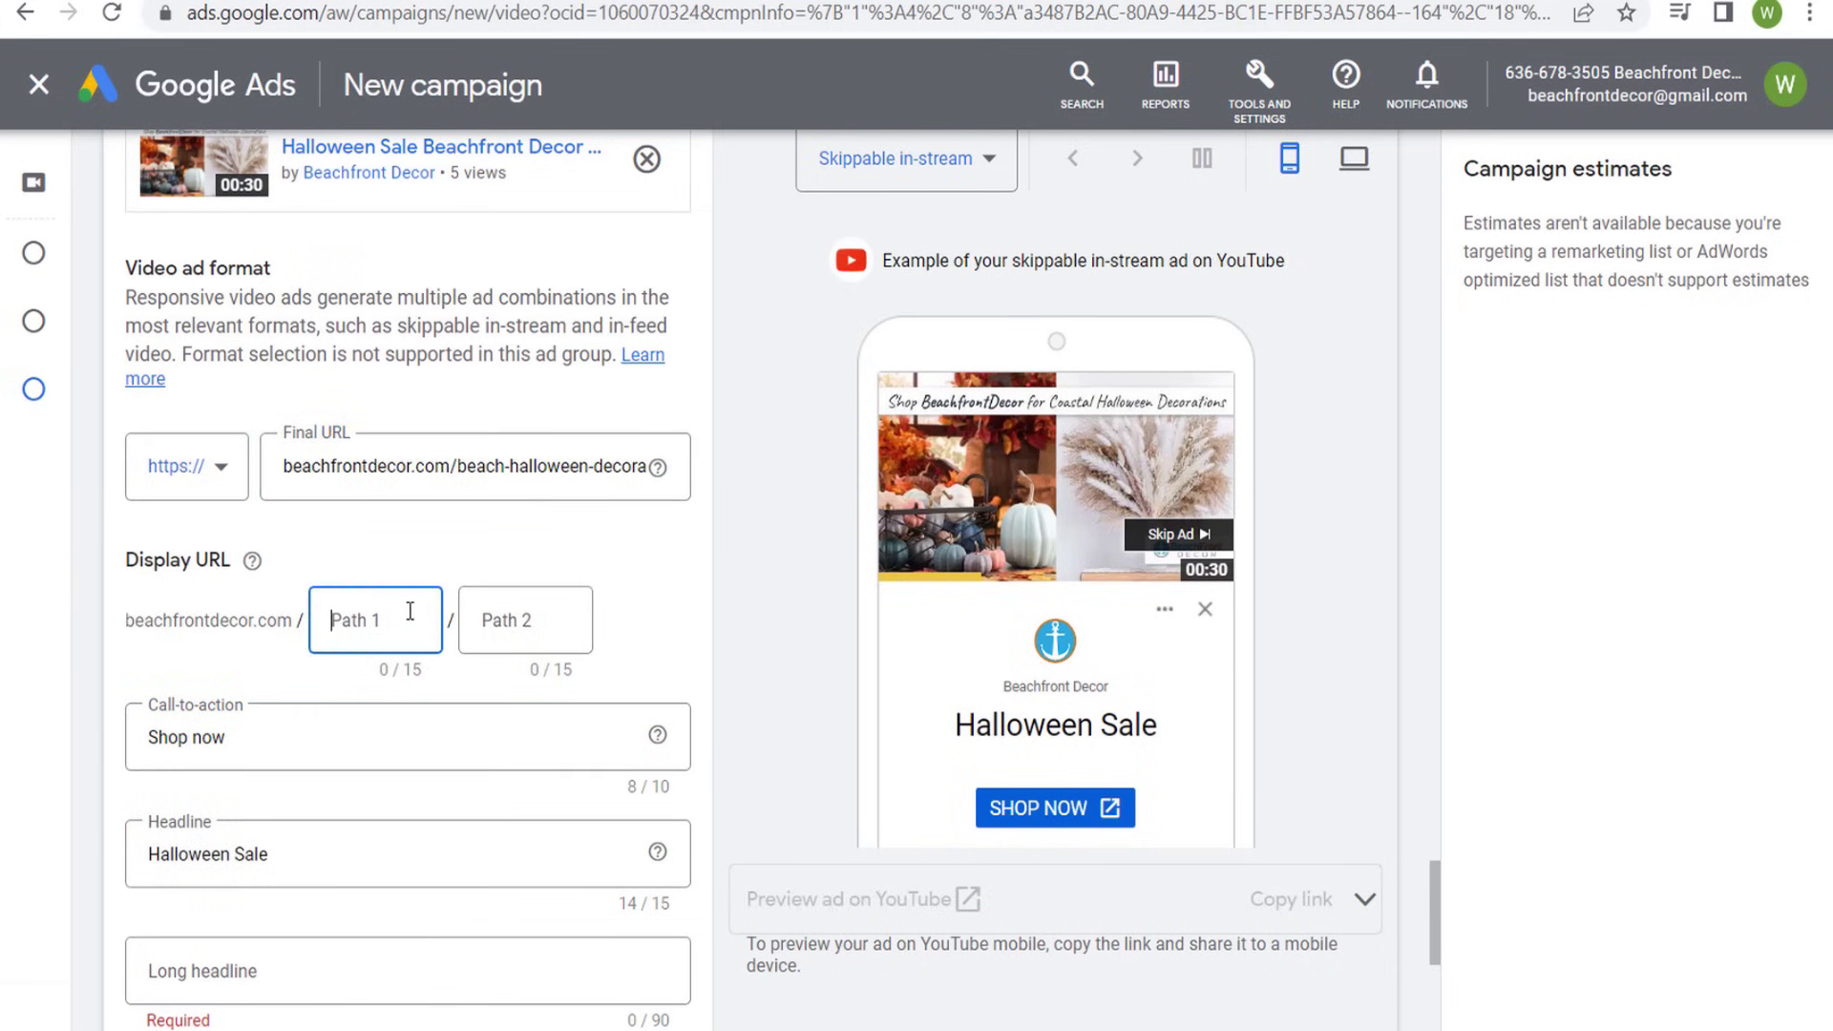
{"action": "type", "text": "hallowe"}
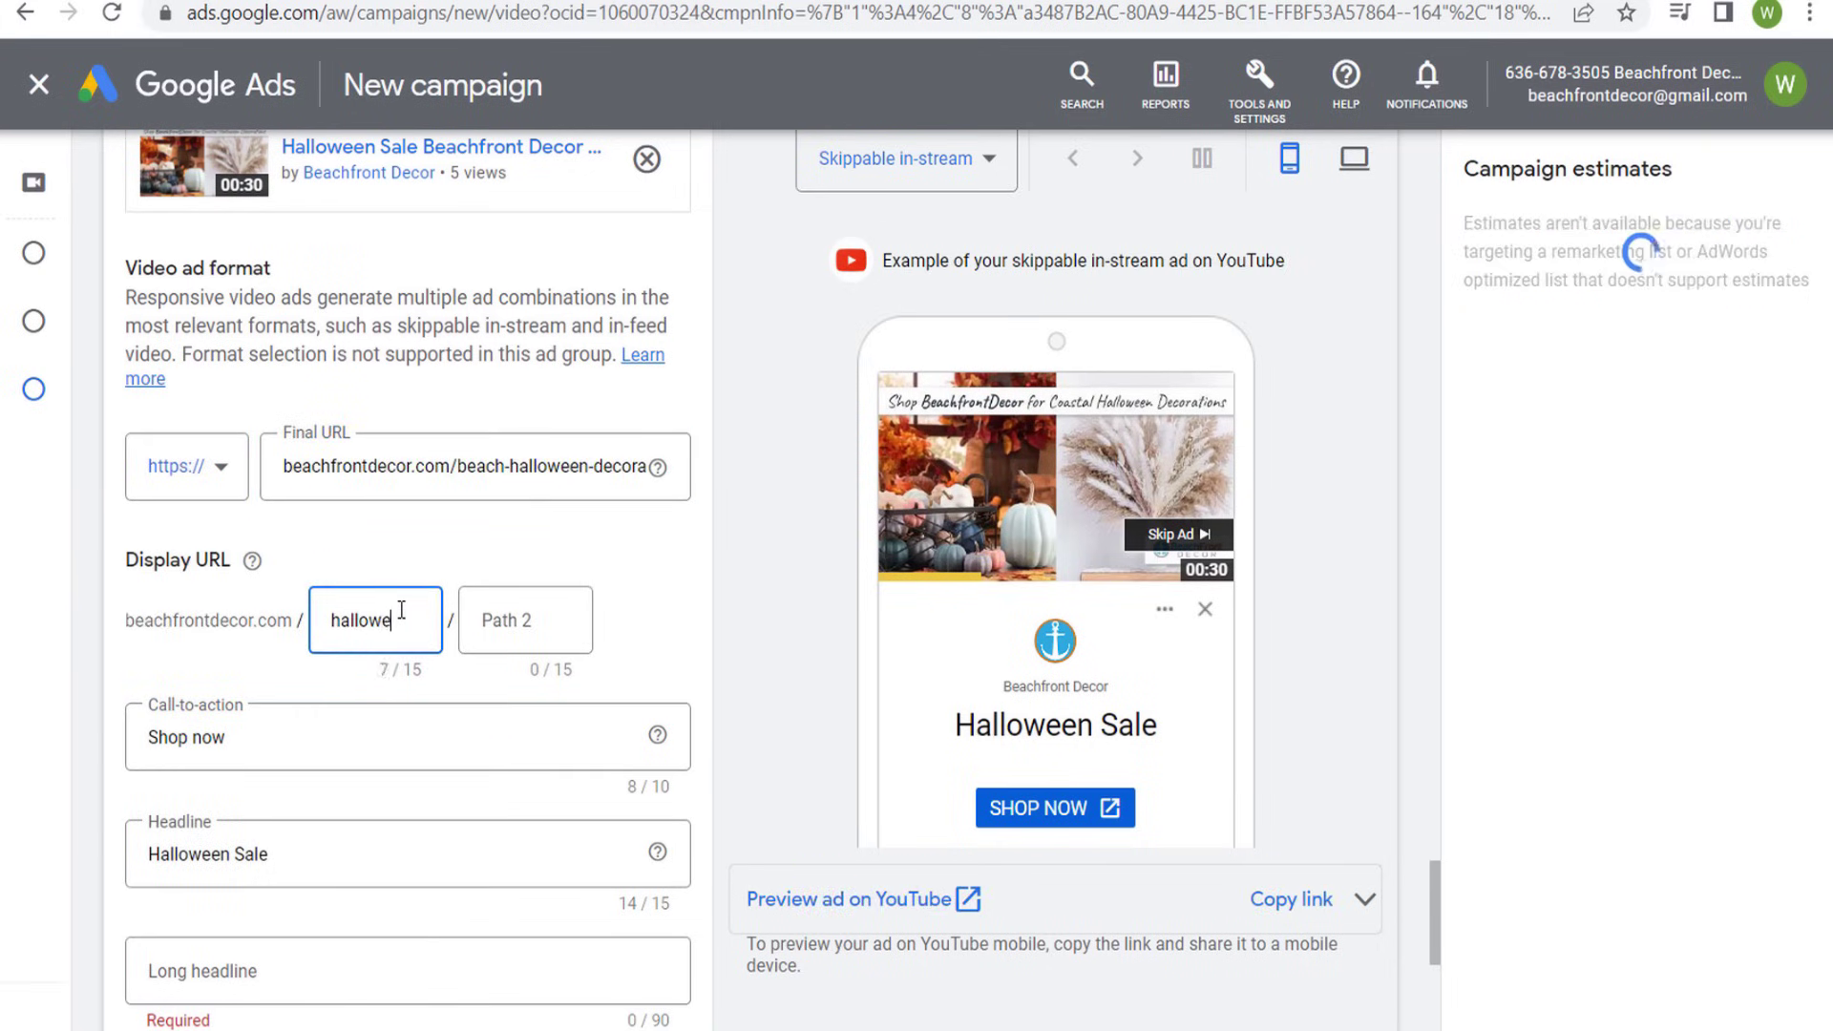
{"action": "type", "text": "en-decor"}
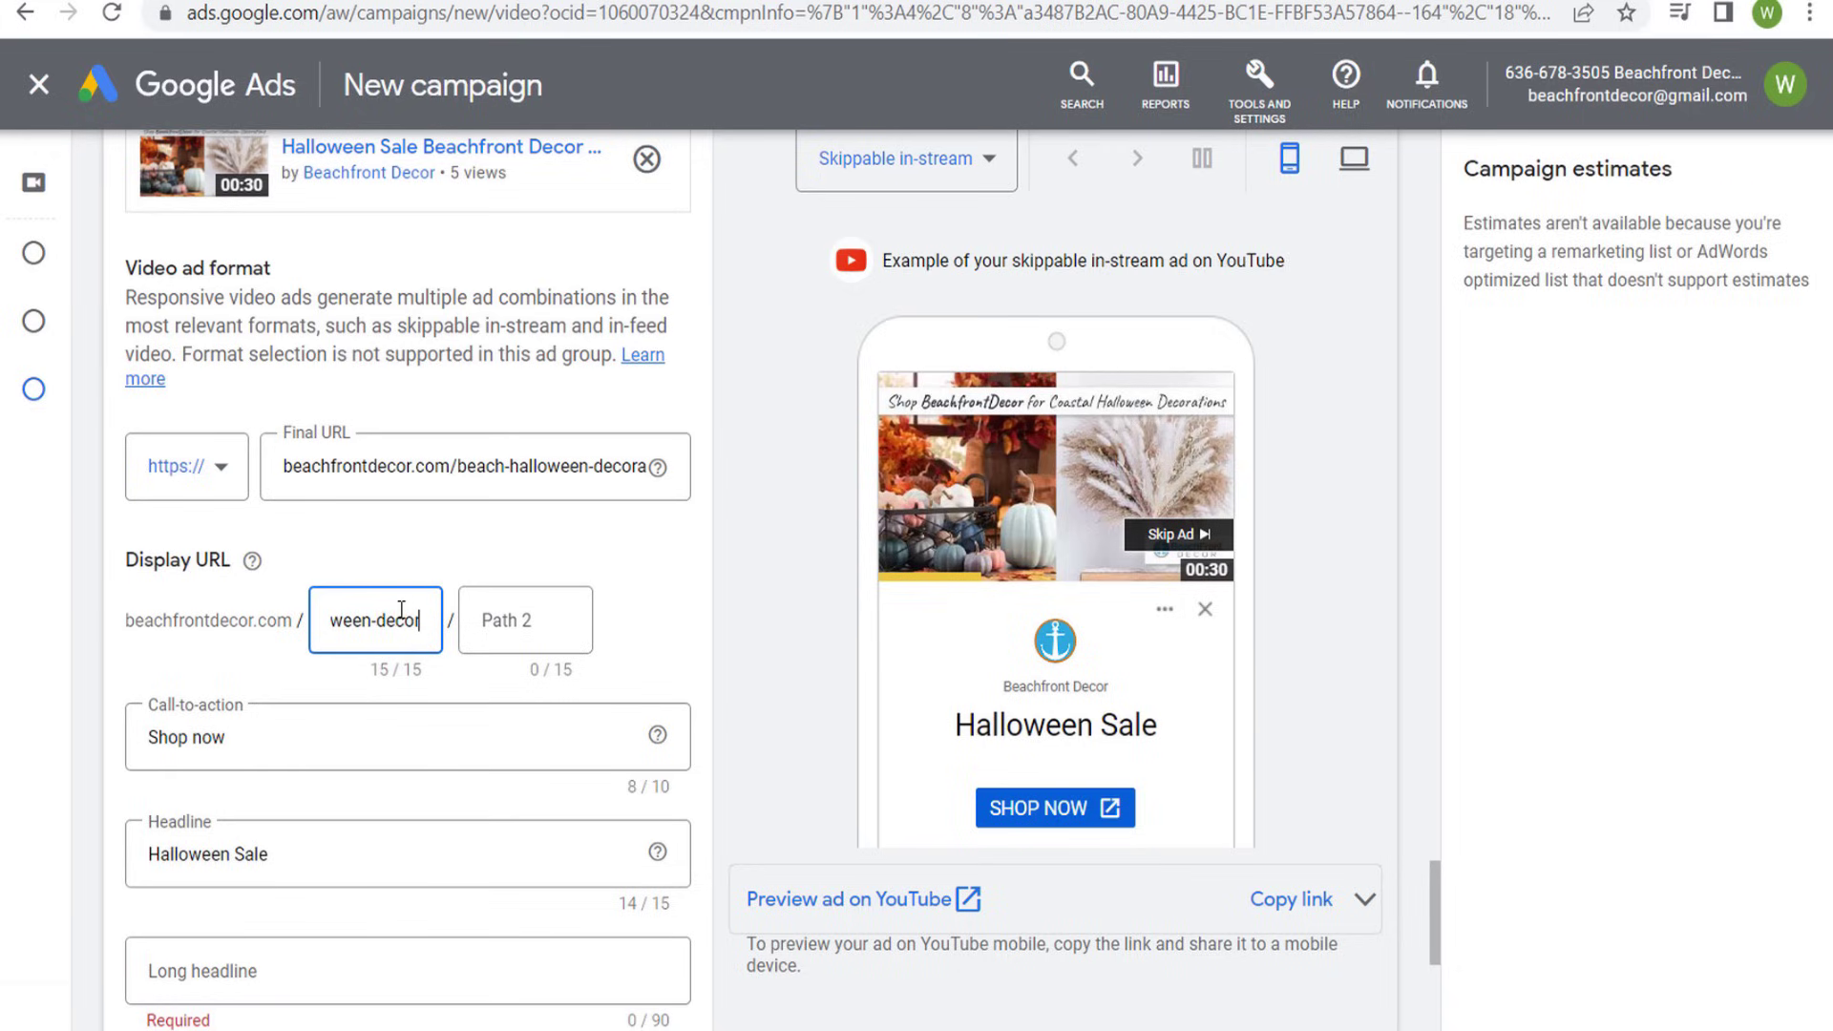
{"action": "left_click", "coordinate": [756, 509]}
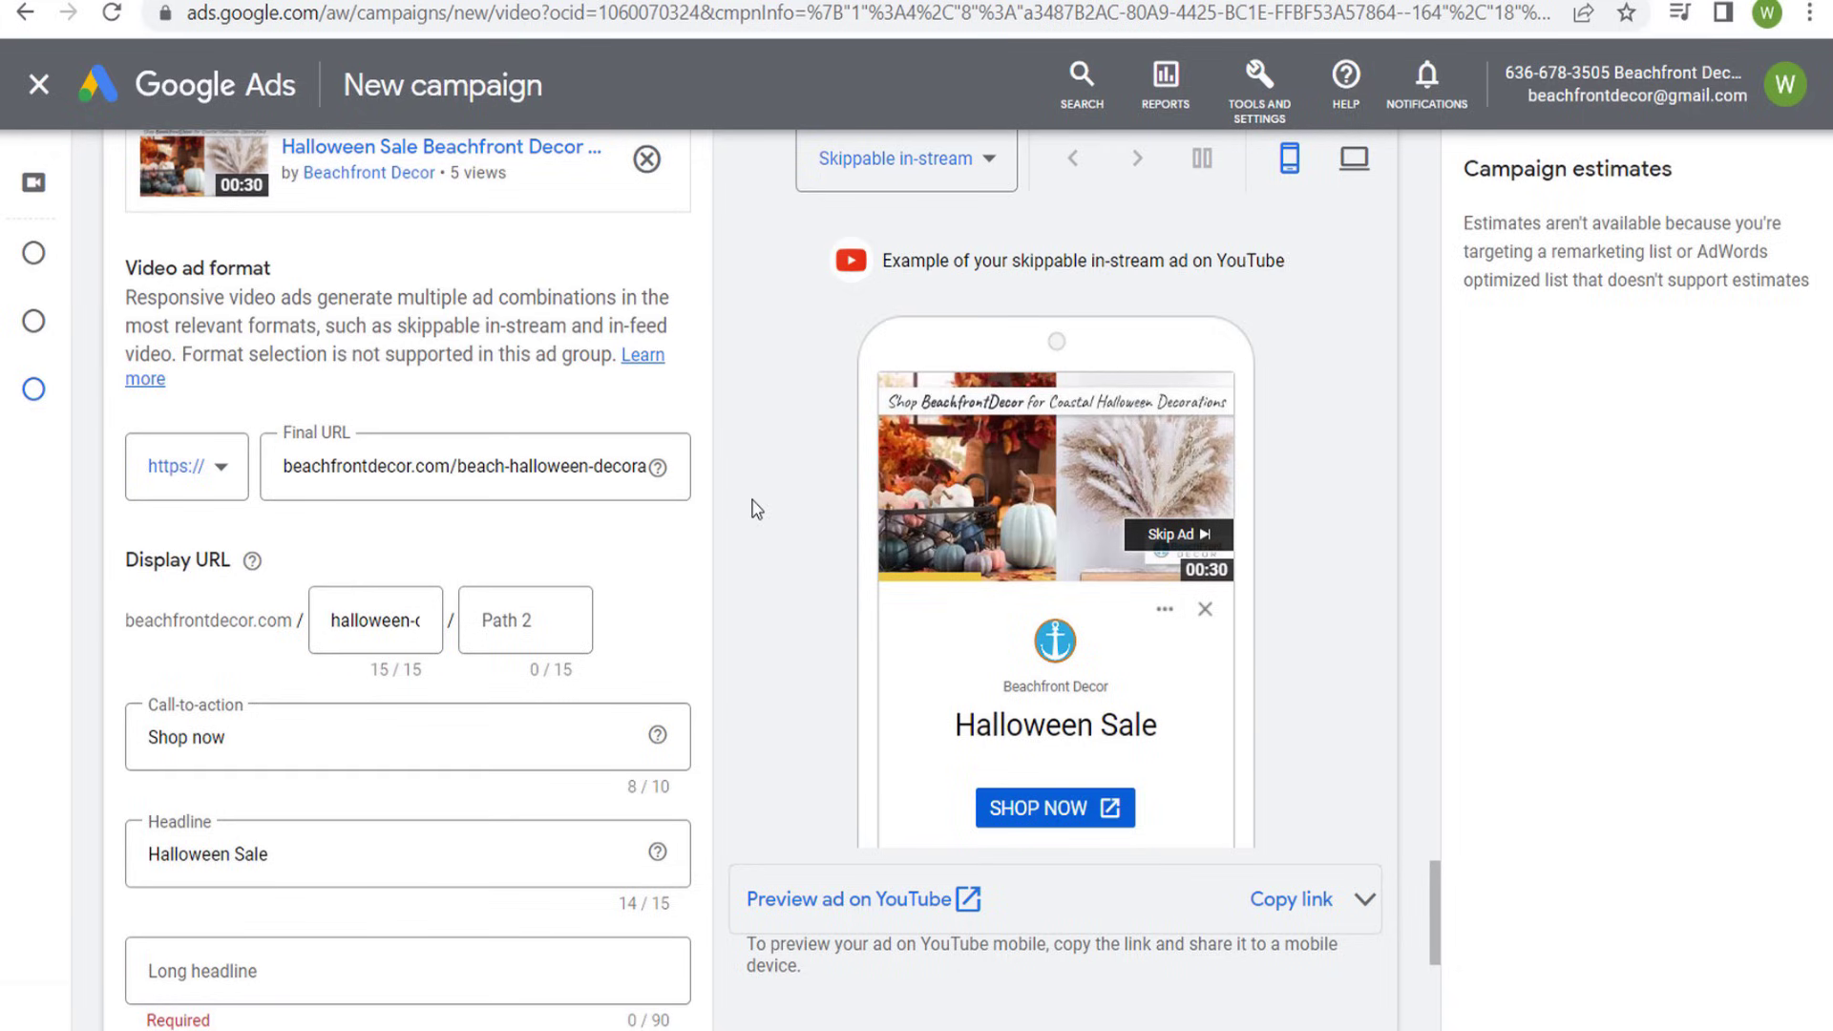
- Check the skippable in-stream ad preview on desktop and return to the mobile preview
{"action": "left_click", "coordinate": [1352, 162]}
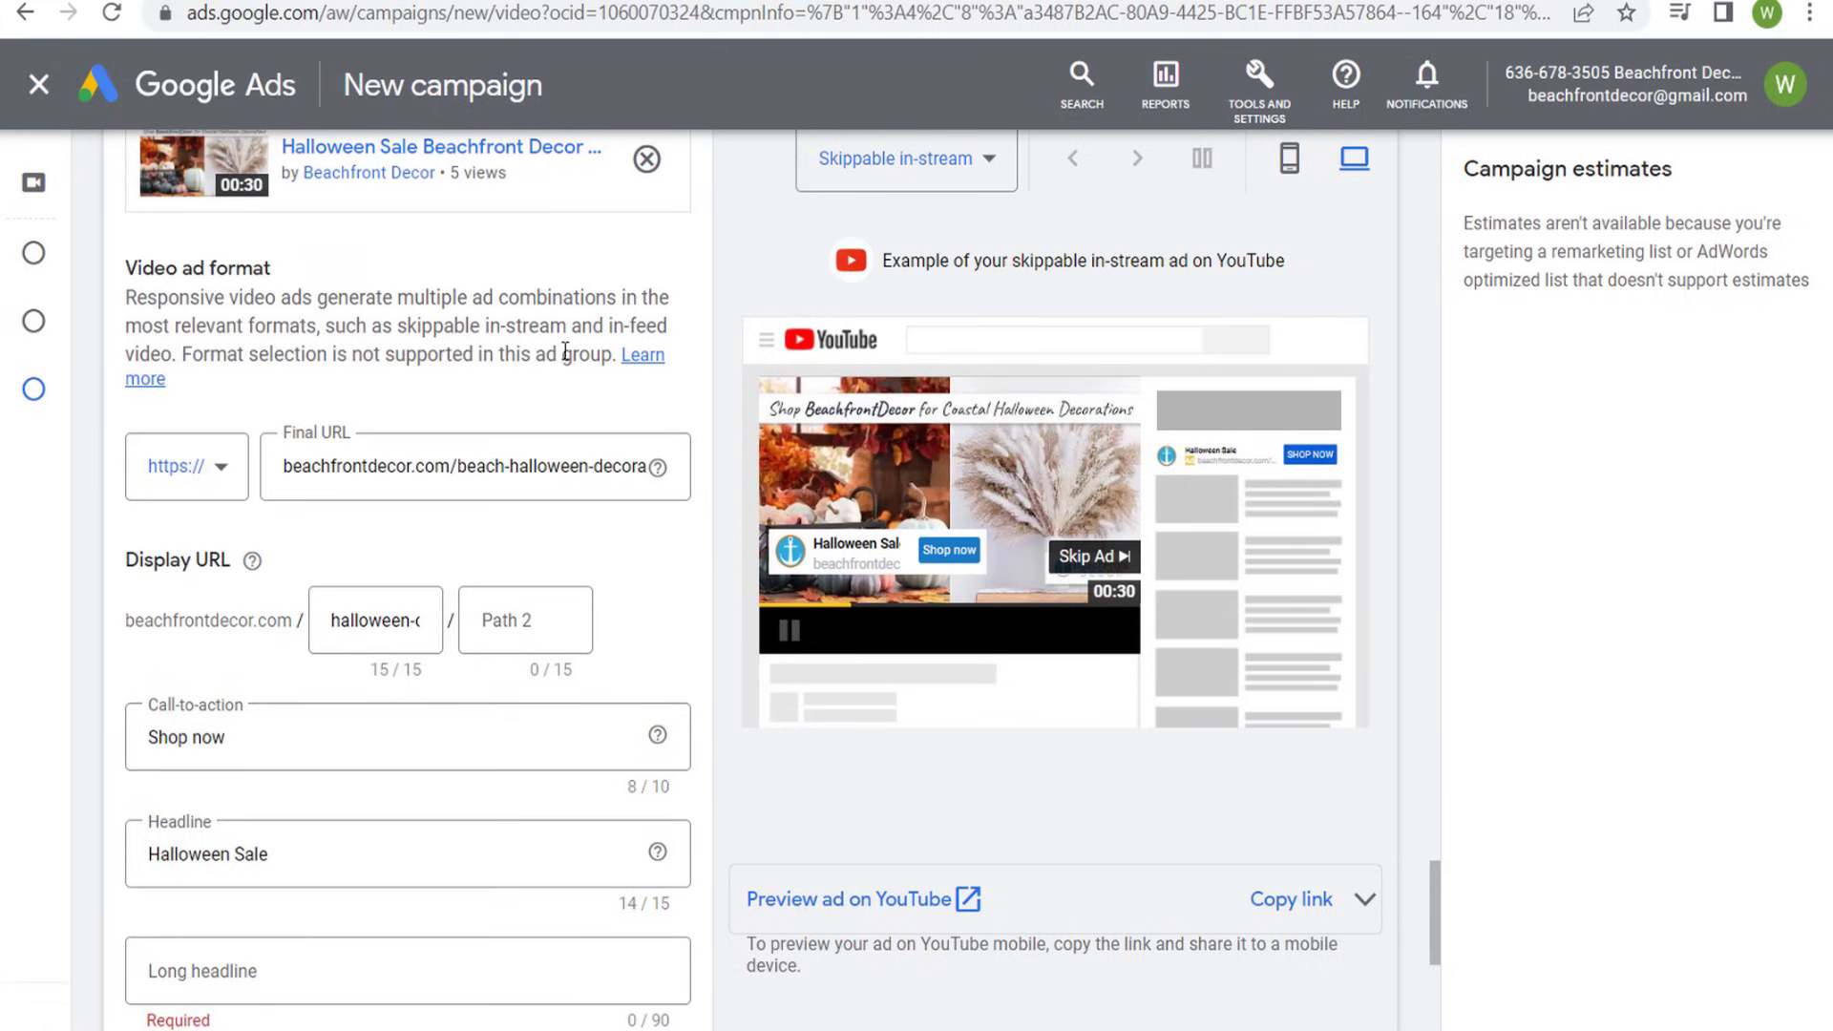
{"action": "left_click", "coordinate": [1293, 187]}
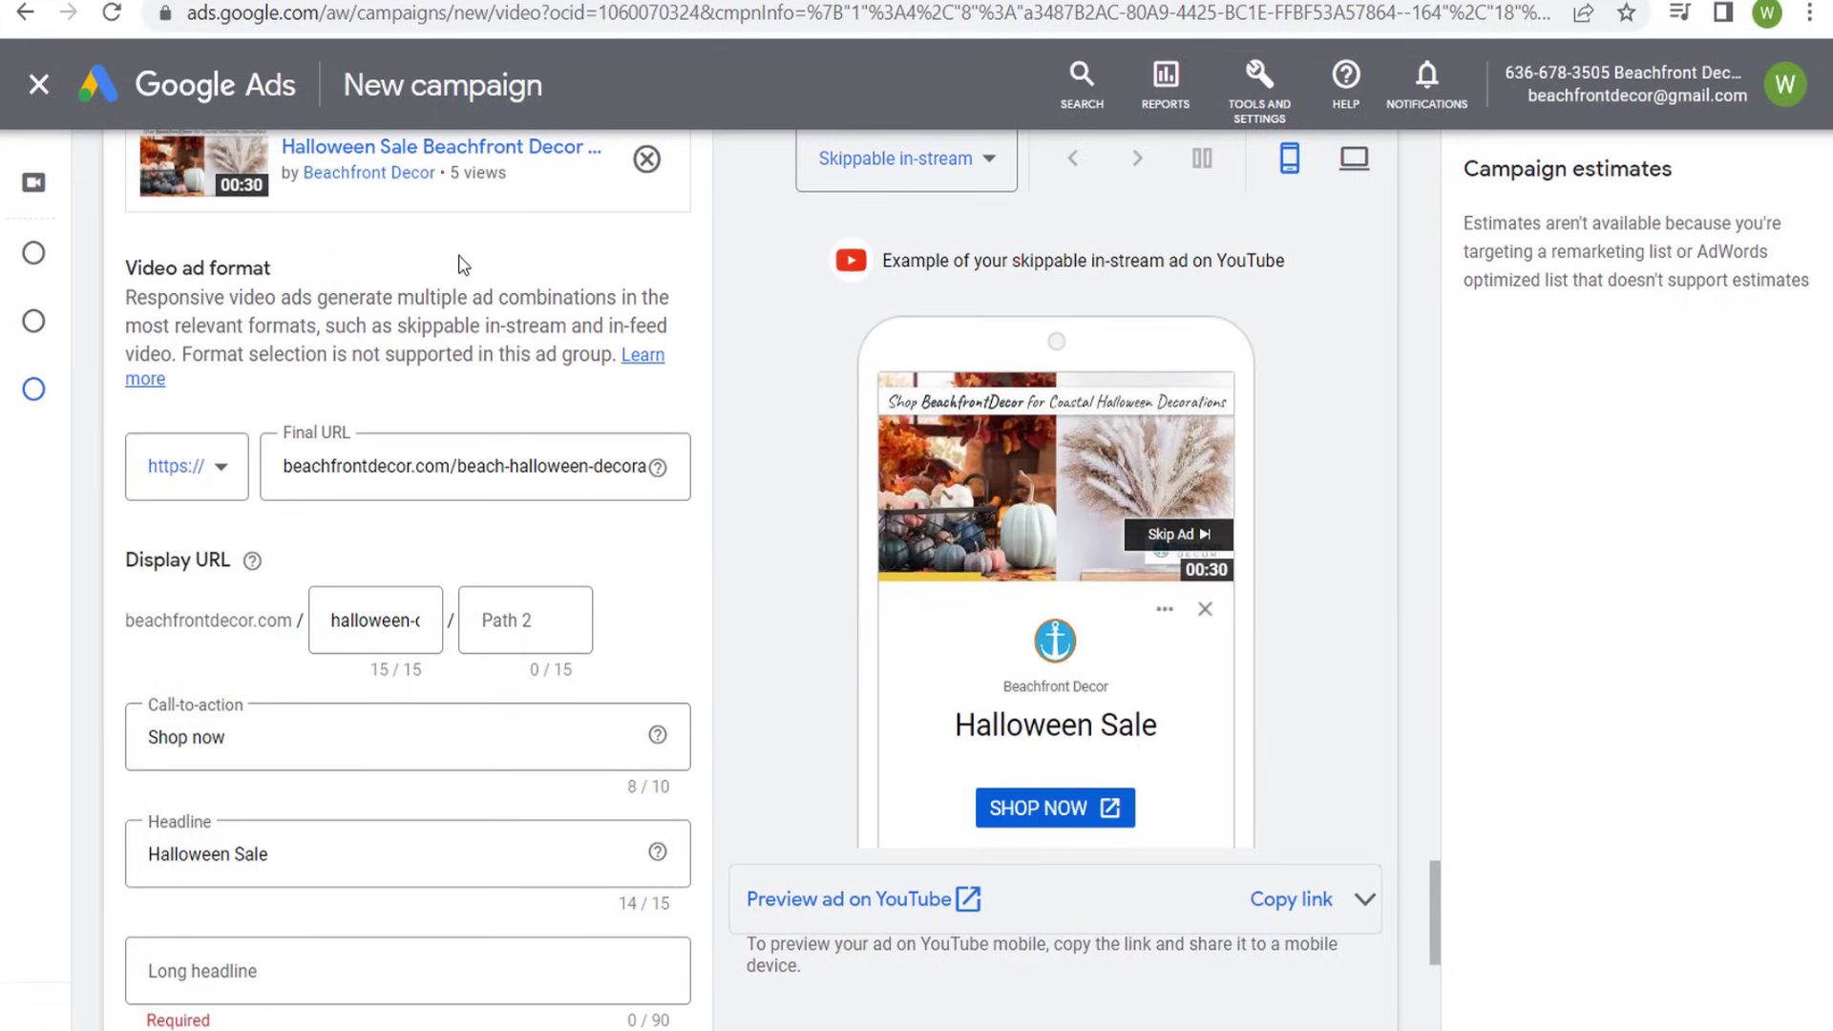
- Set the long headline to "Save 20% on Beach Themed Halloween & Fall Decorations Through October 15th" and the description to "Products Are Selling Out Fast - Shop Today"
{"action": "scroll", "coordinate": [458, 267], "scroll_direction": "down", "scroll_amount": 5}
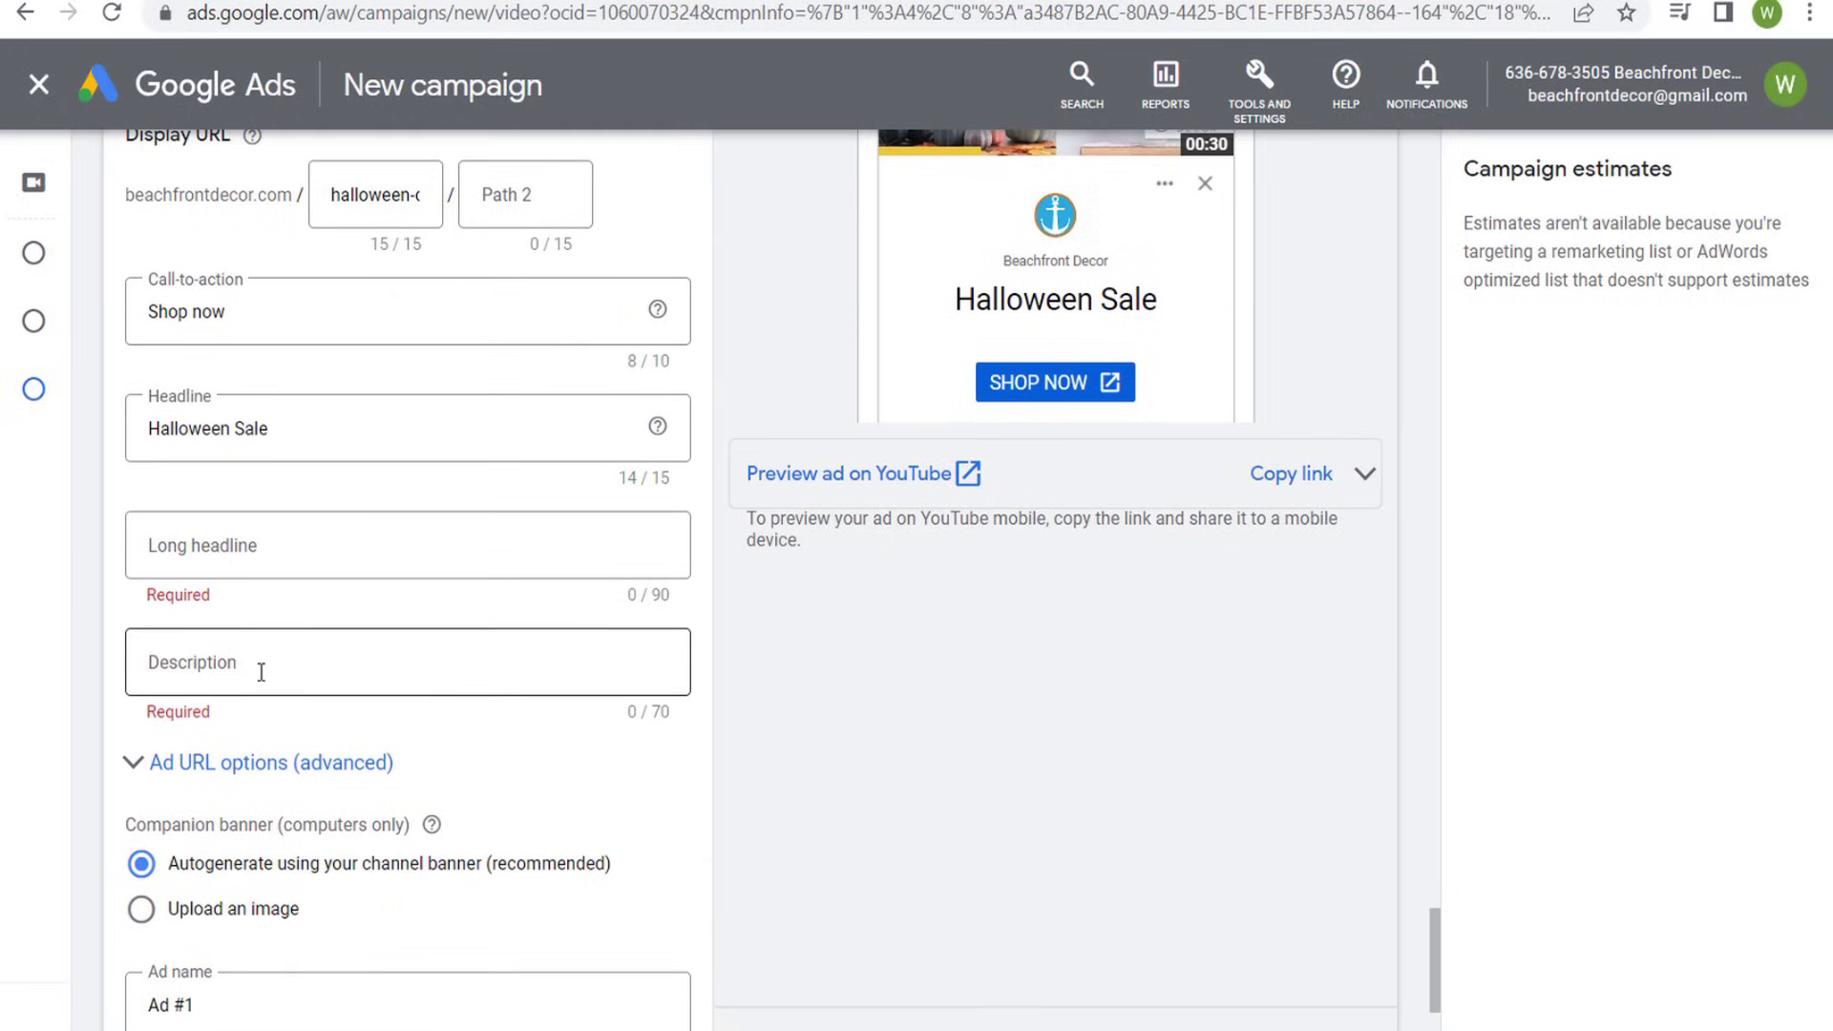
{"action": "left_click", "coordinate": [625, 569]}
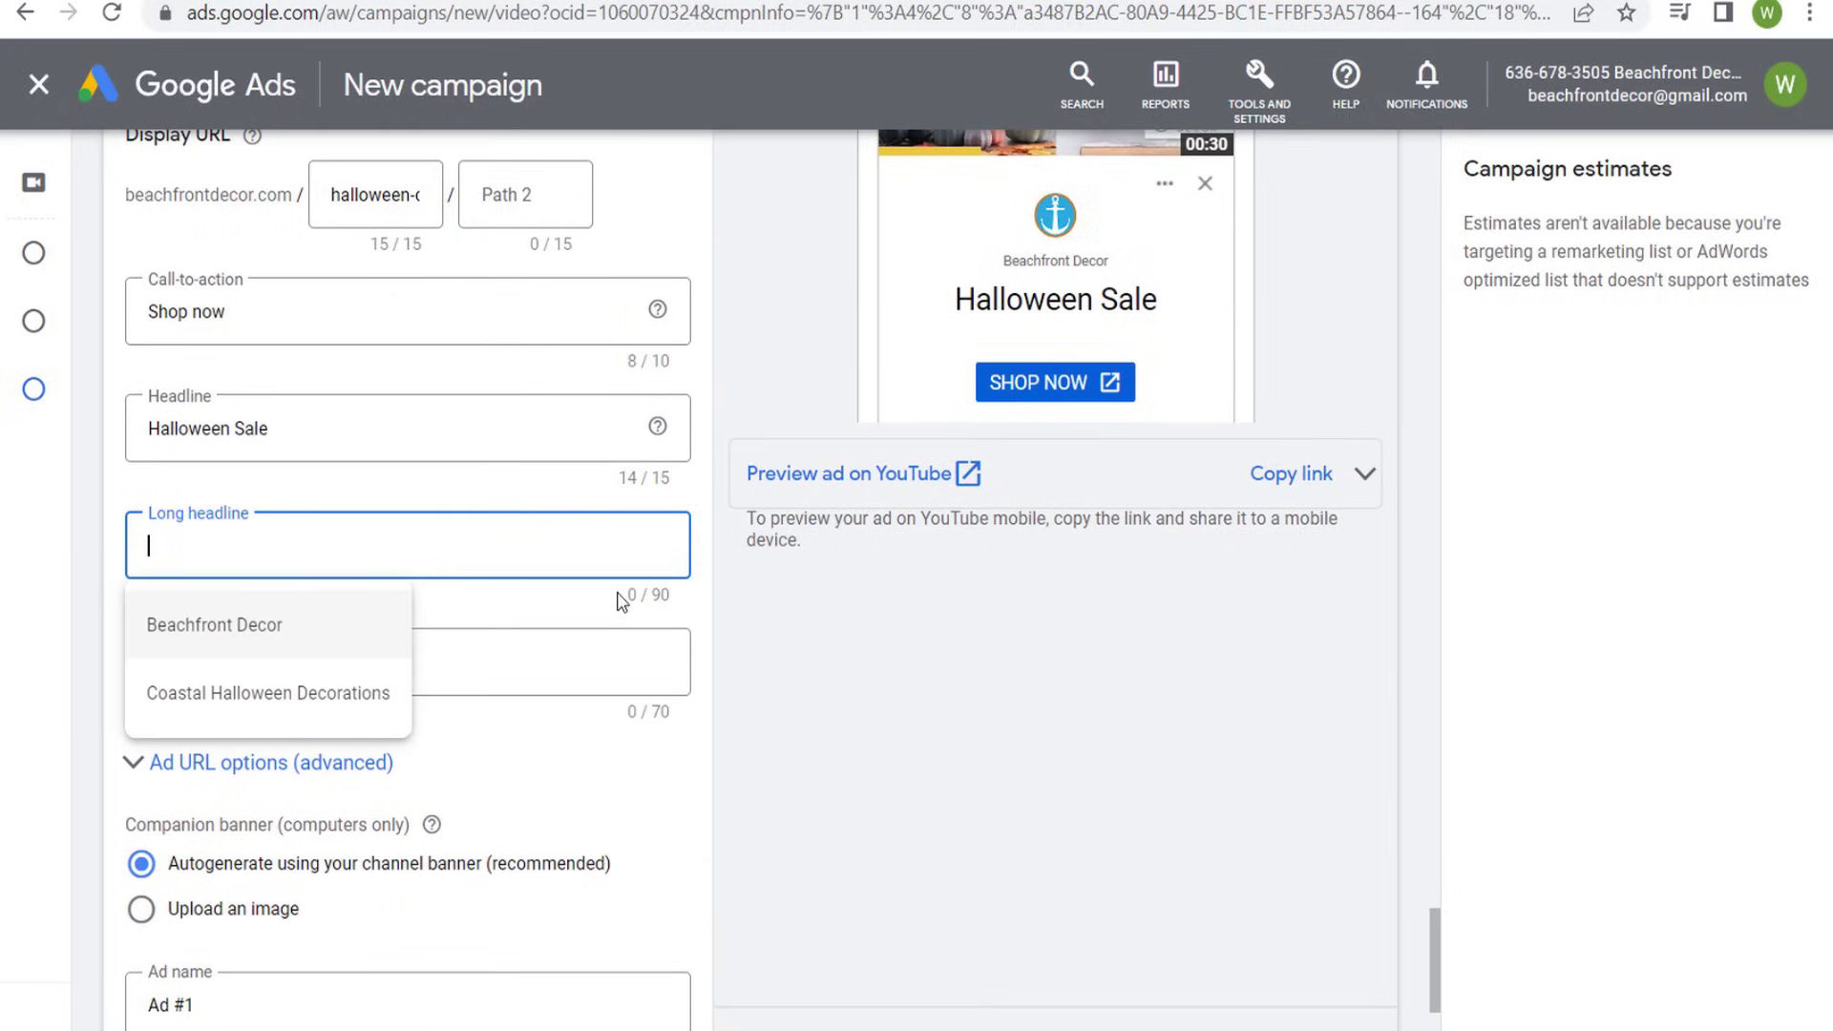
{"action": "key", "text": "Escape"}
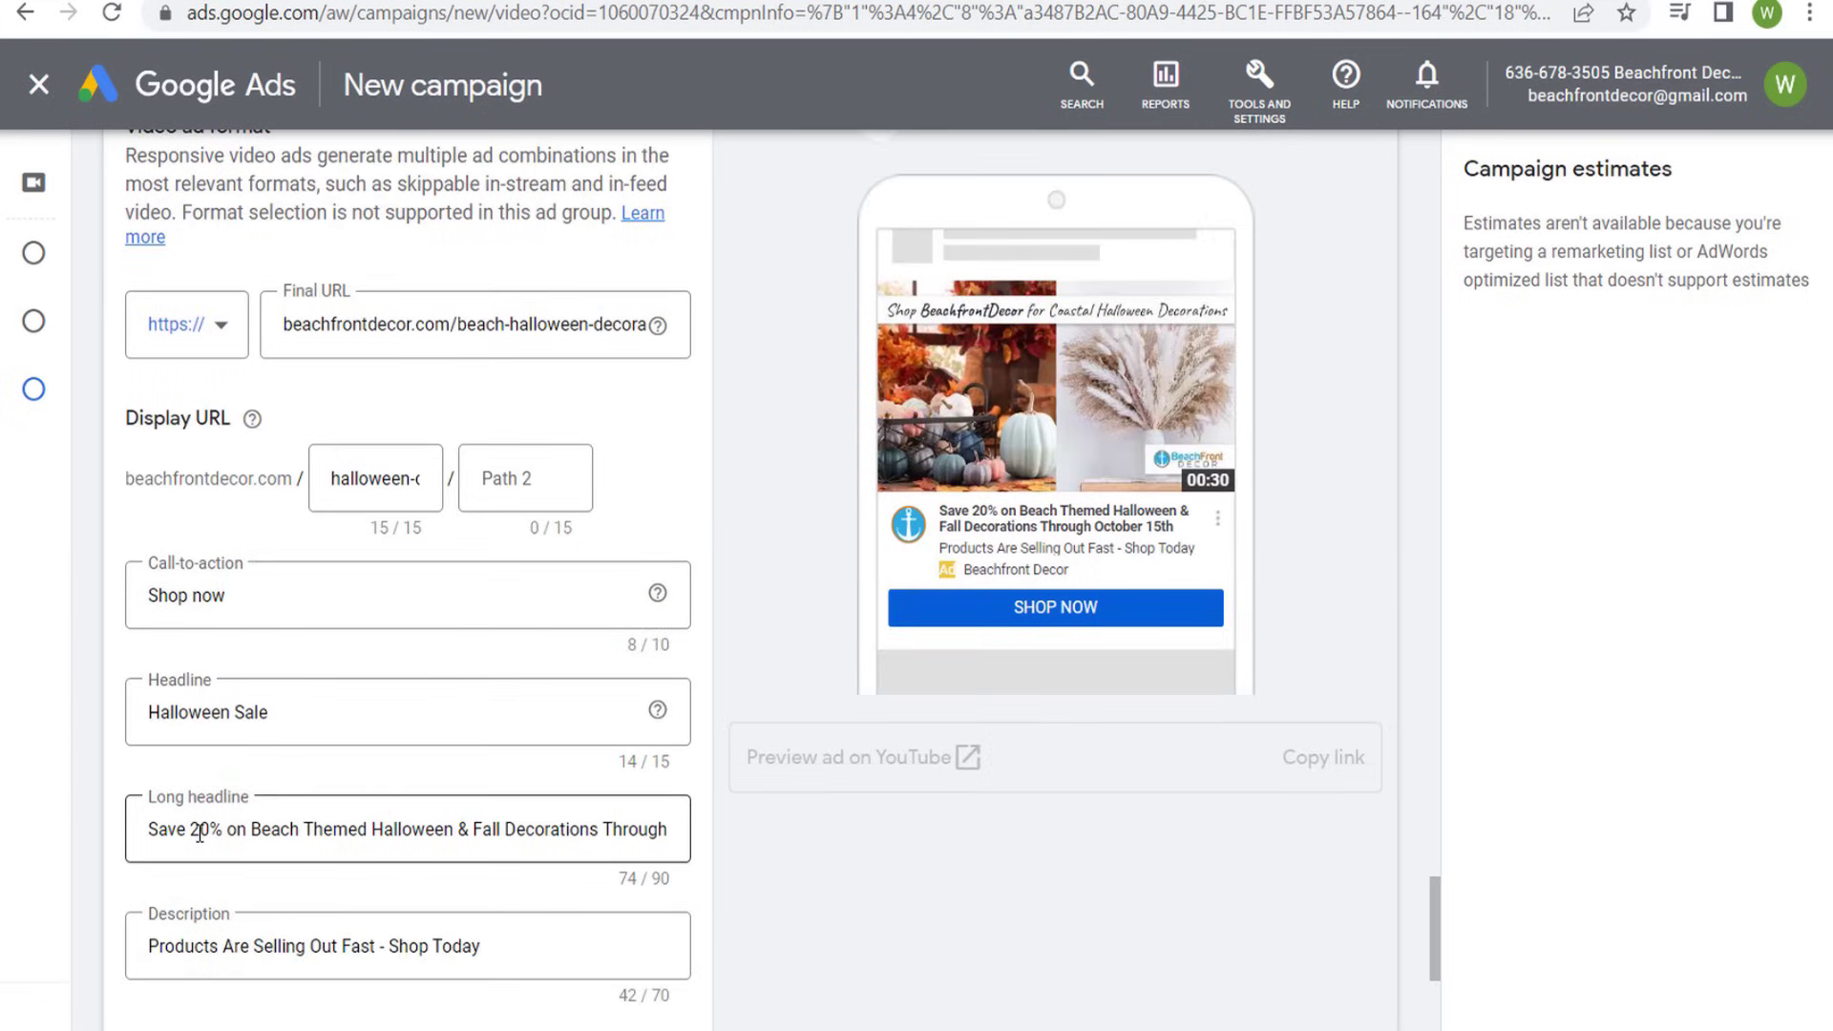
- Compare the long headline and description with how they appear in the mobile in-feed ad preview
{"action": "left_click_drag", "start_coordinate": [200, 832], "coordinate": [558, 814]}
{"action": "left_click", "coordinate": [864, 873]}
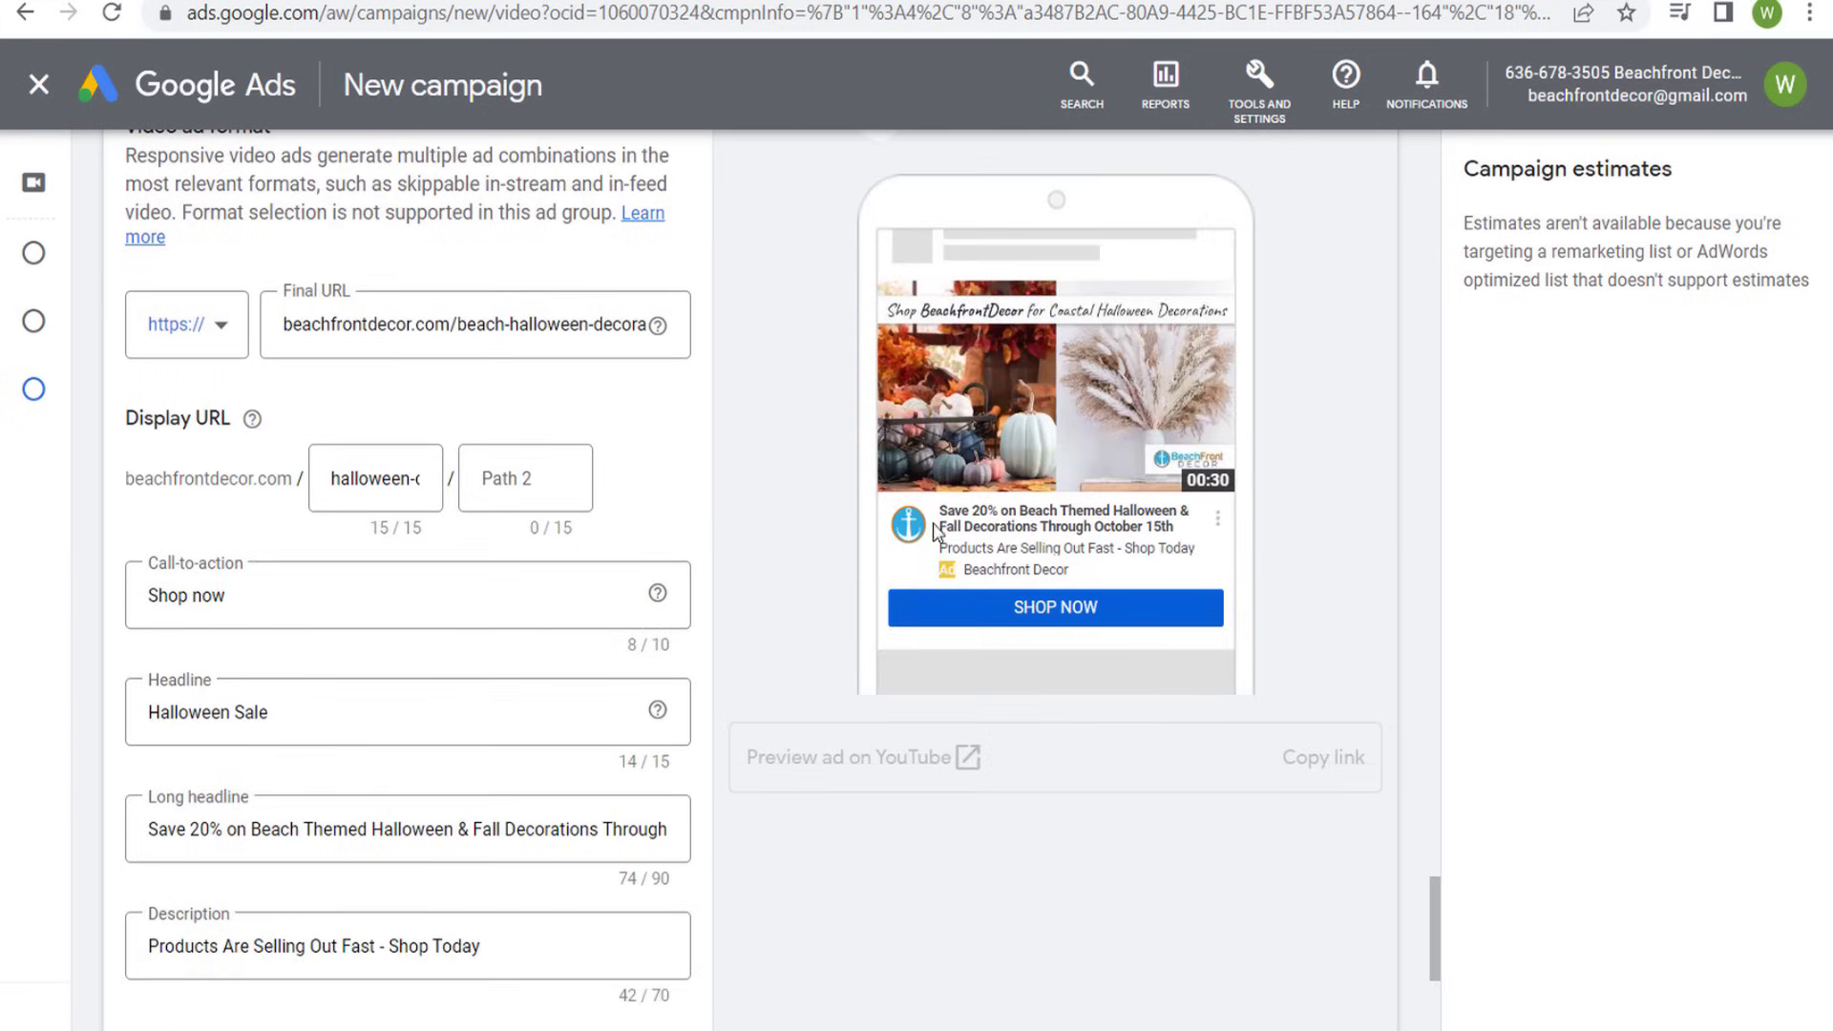
{"action": "left_click_drag", "start_coordinate": [941, 510], "coordinate": [1199, 533]}
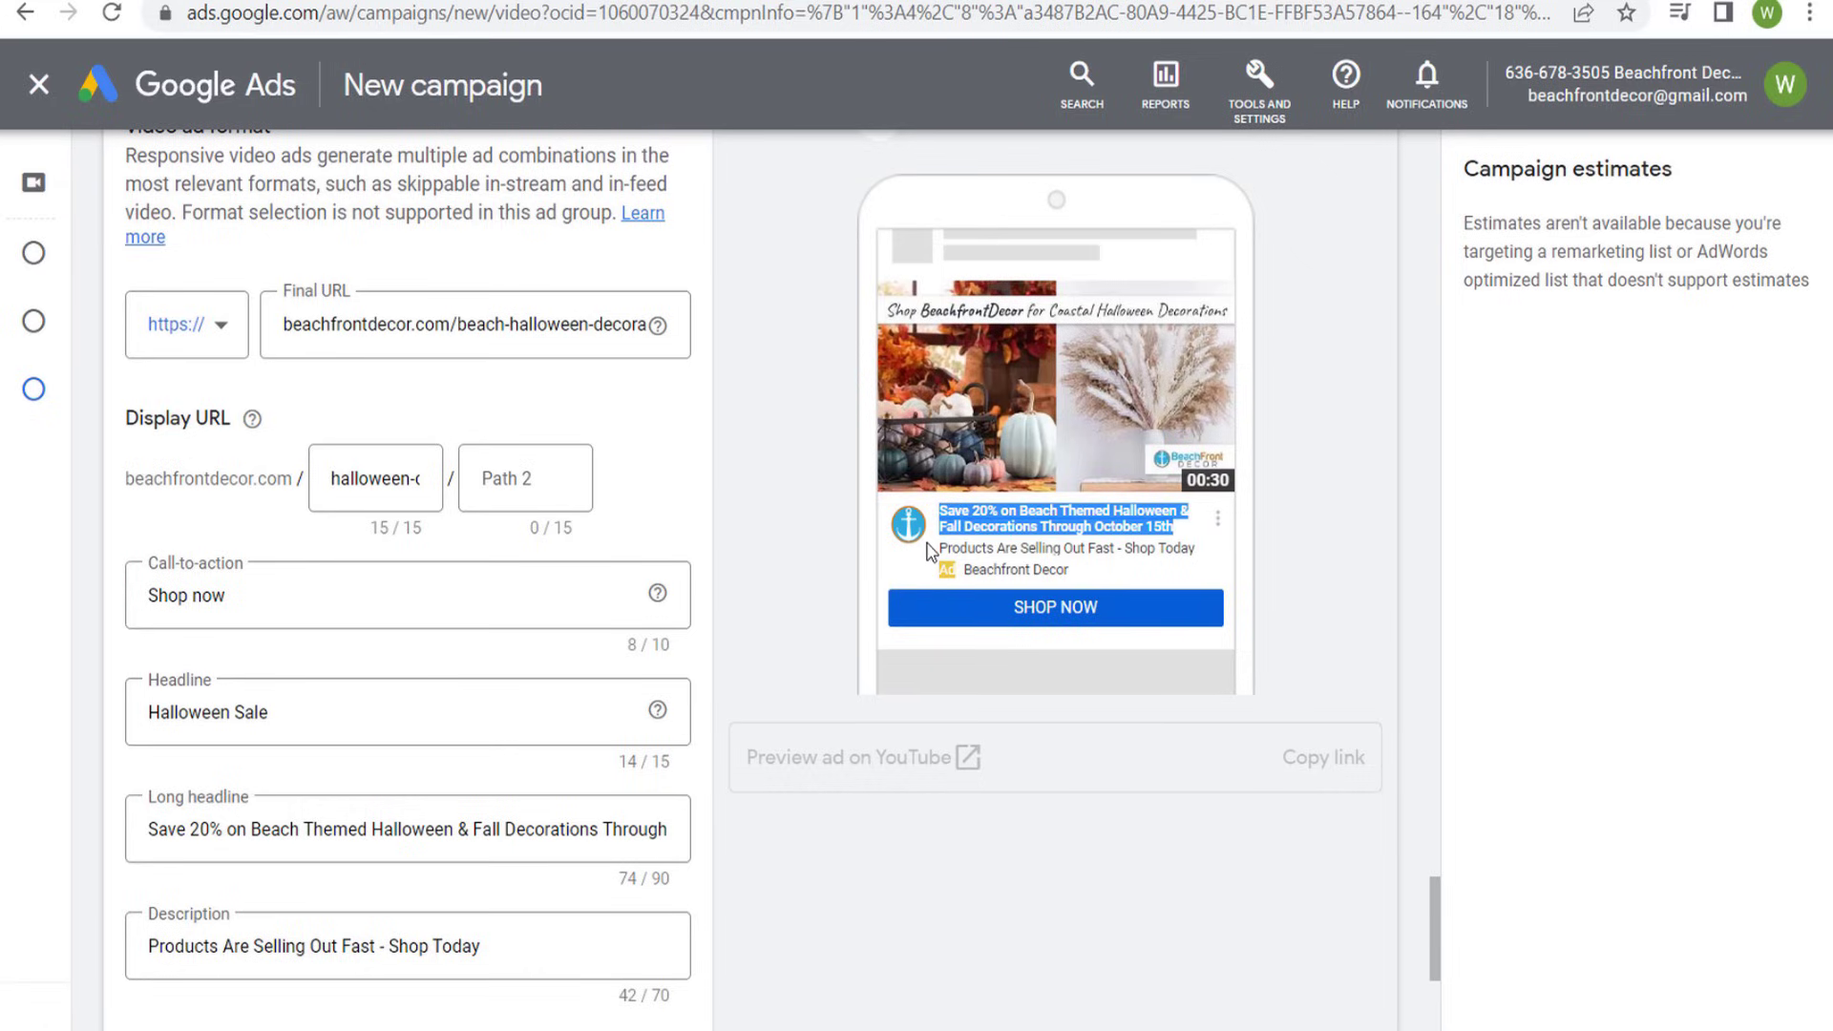
{"action": "left_click_drag", "start_coordinate": [928, 552], "coordinate": [1198, 550]}
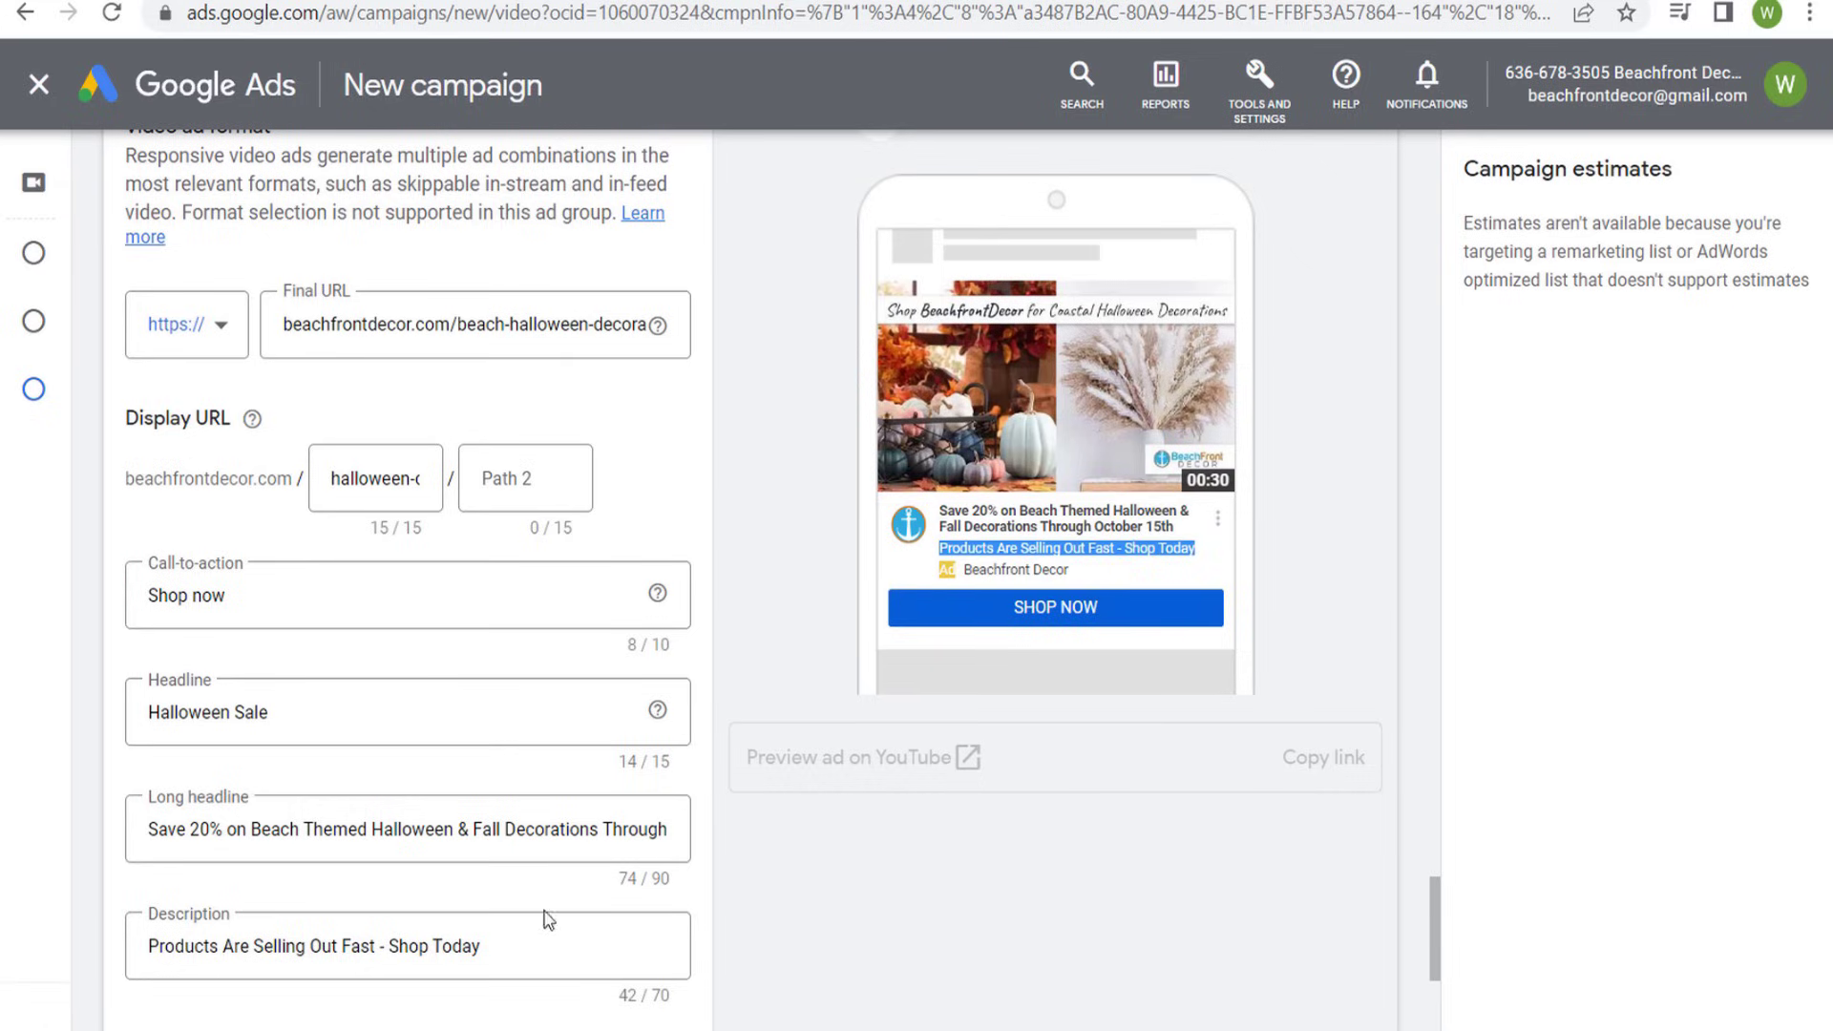
{"action": "left_click_drag", "start_coordinate": [491, 945], "coordinate": [123, 964]}
{"action": "left_click", "coordinate": [1085, 967]}
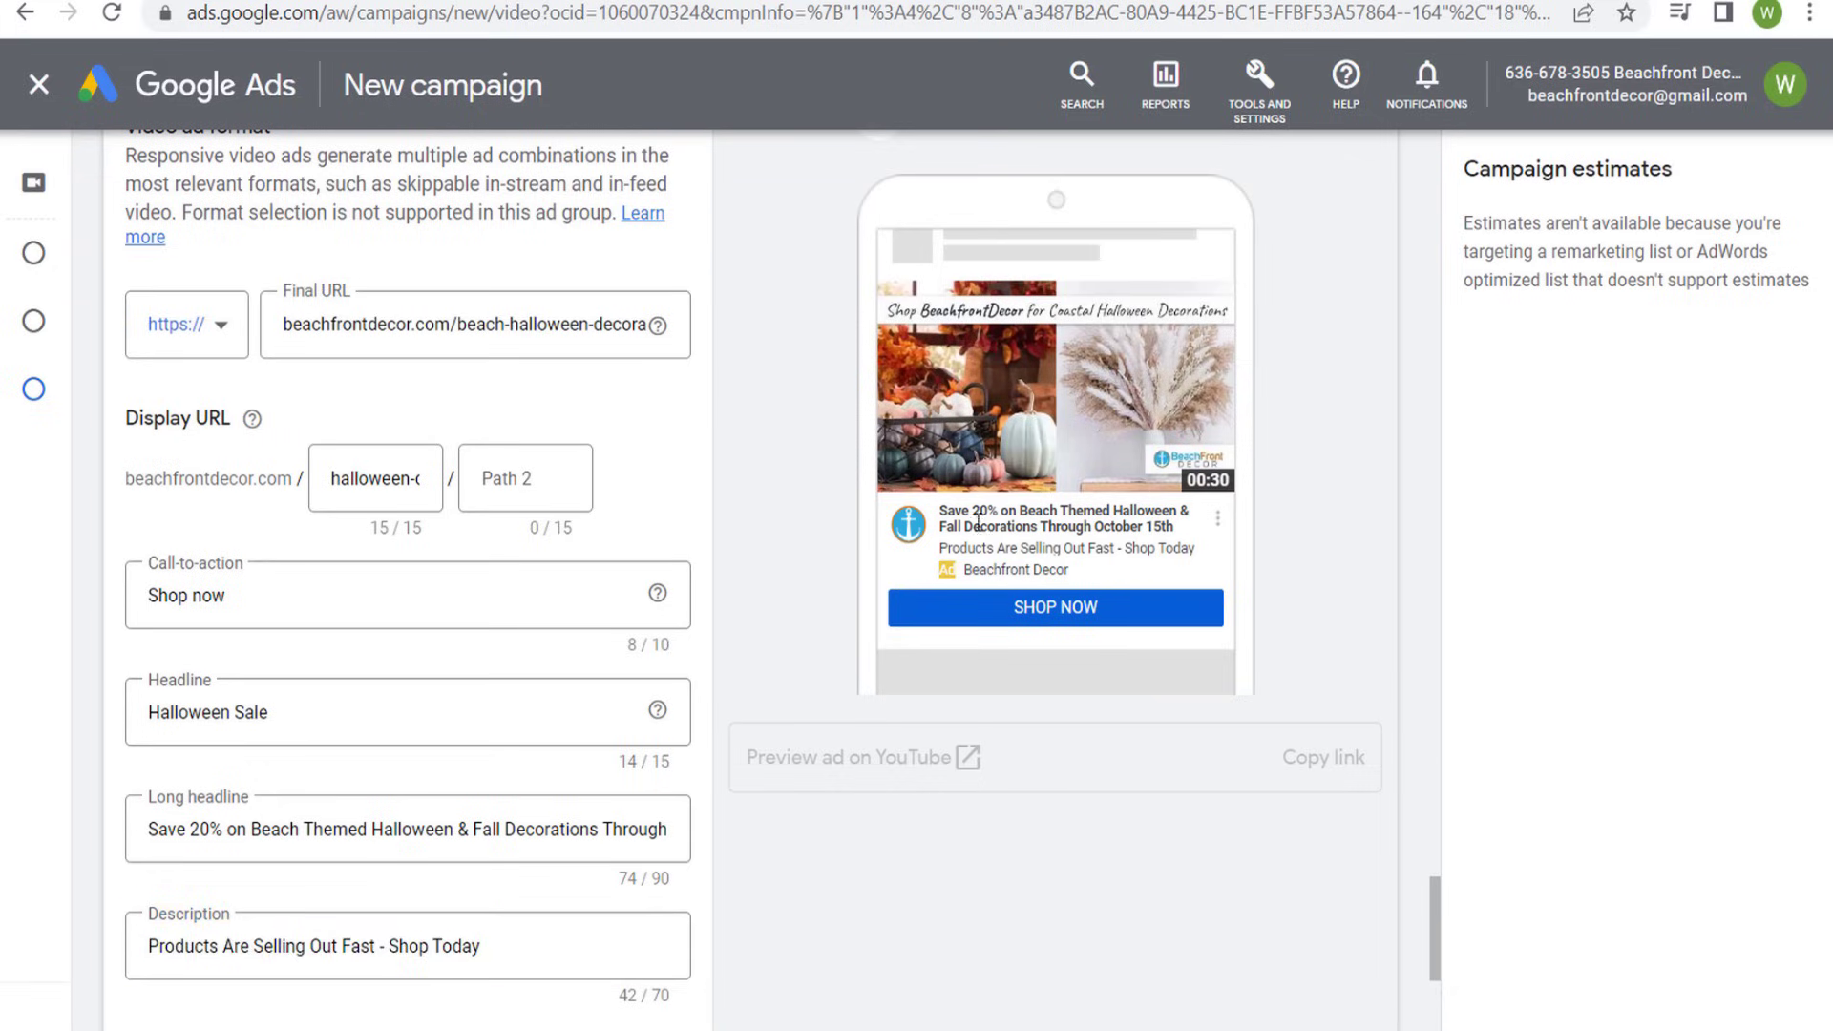
{"action": "left_click_drag", "start_coordinate": [1004, 513], "coordinate": [1177, 512]}
{"action": "left_click", "coordinate": [1326, 596]}
{"action": "scroll", "coordinate": [845, 833], "scroll_direction": "down", "scroll_amount": 2}
{"action": "scroll", "coordinate": [844, 798], "scroll_direction": "down", "scroll_amount": 2}
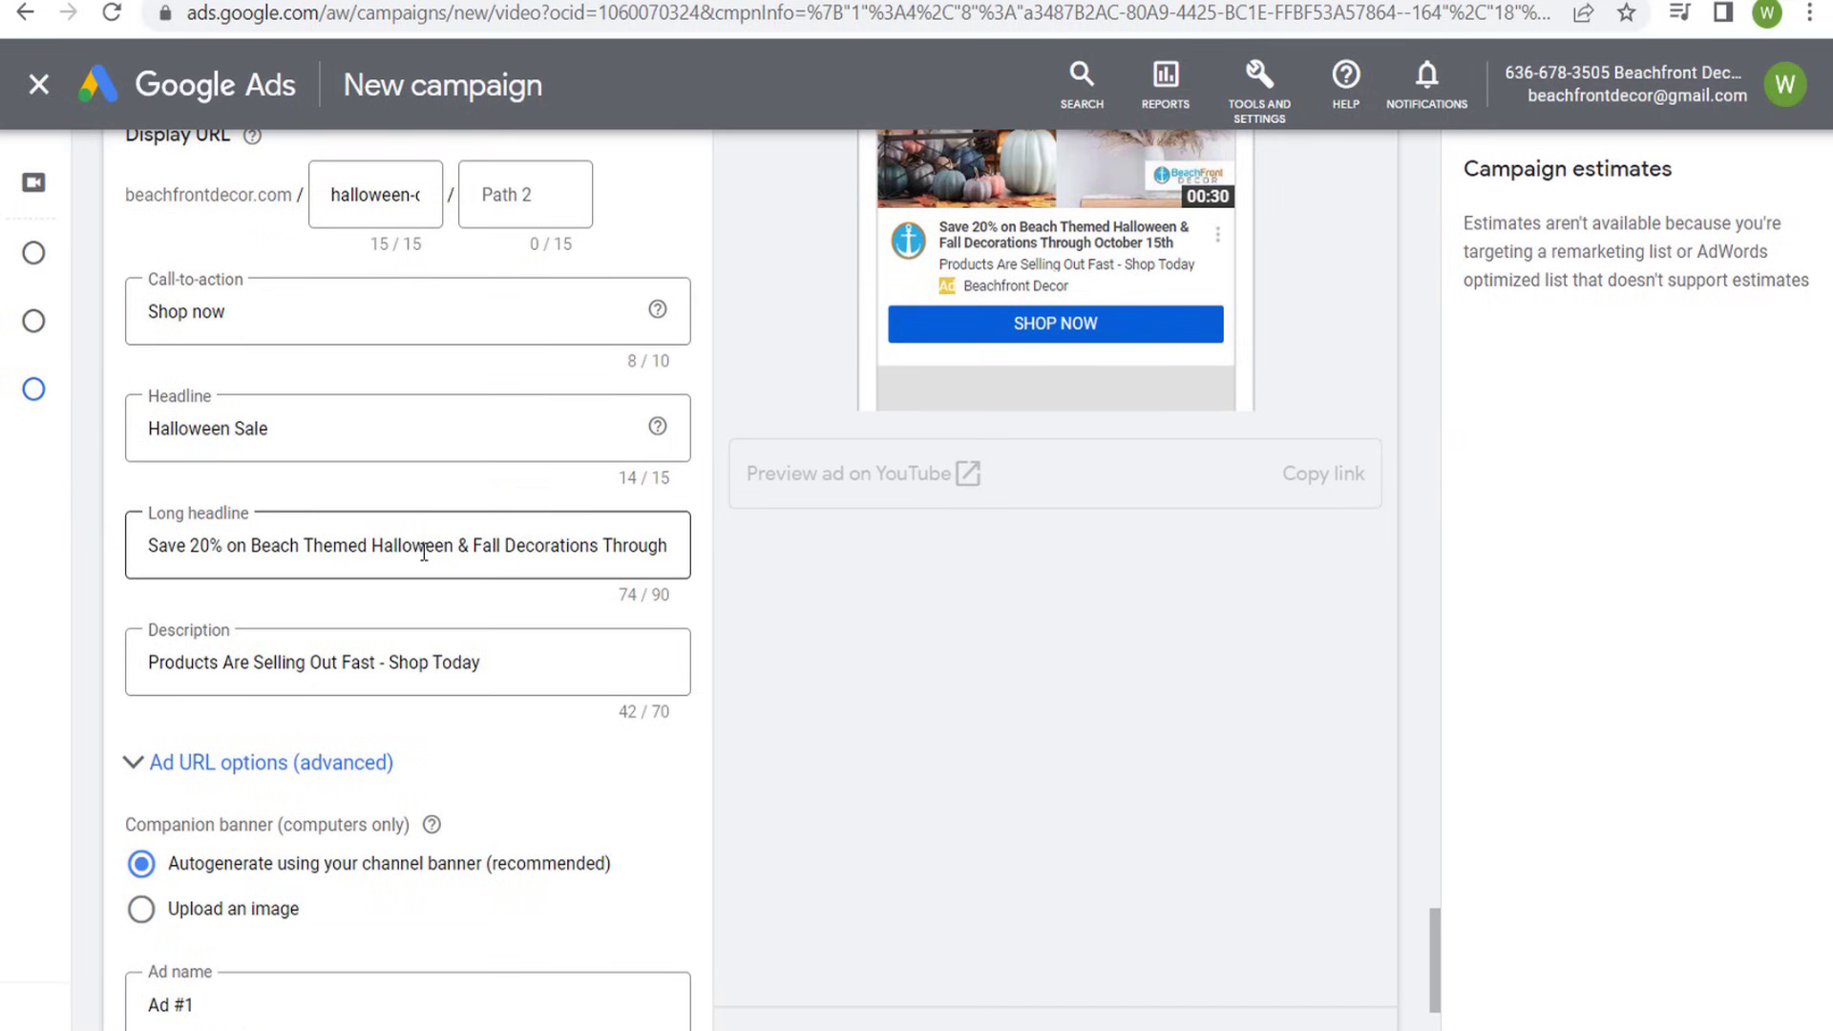
{"action": "scroll", "coordinate": [821, 669], "scroll_direction": "down", "scroll_amount": 2}
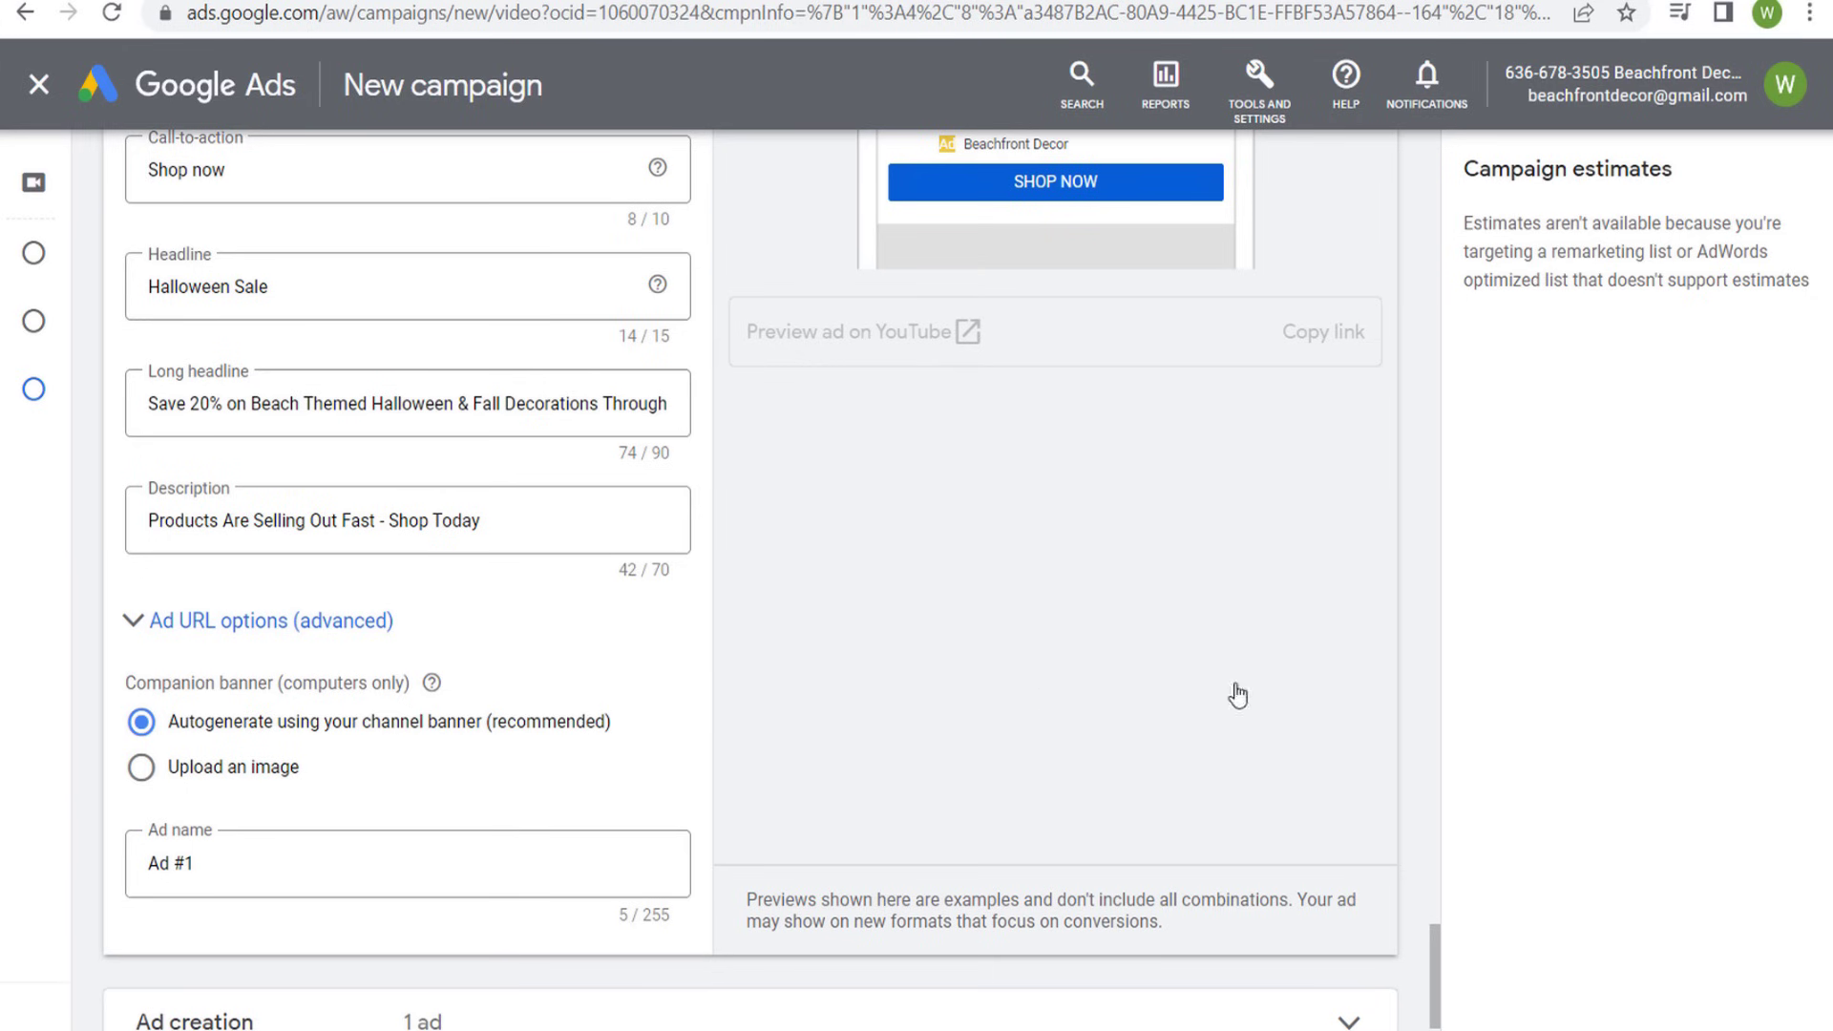
- Preview the ad on desktop in the Skippable in-stream format
{"action": "scroll", "coordinate": [1237, 696], "scroll_direction": "up", "scroll_amount": 10}
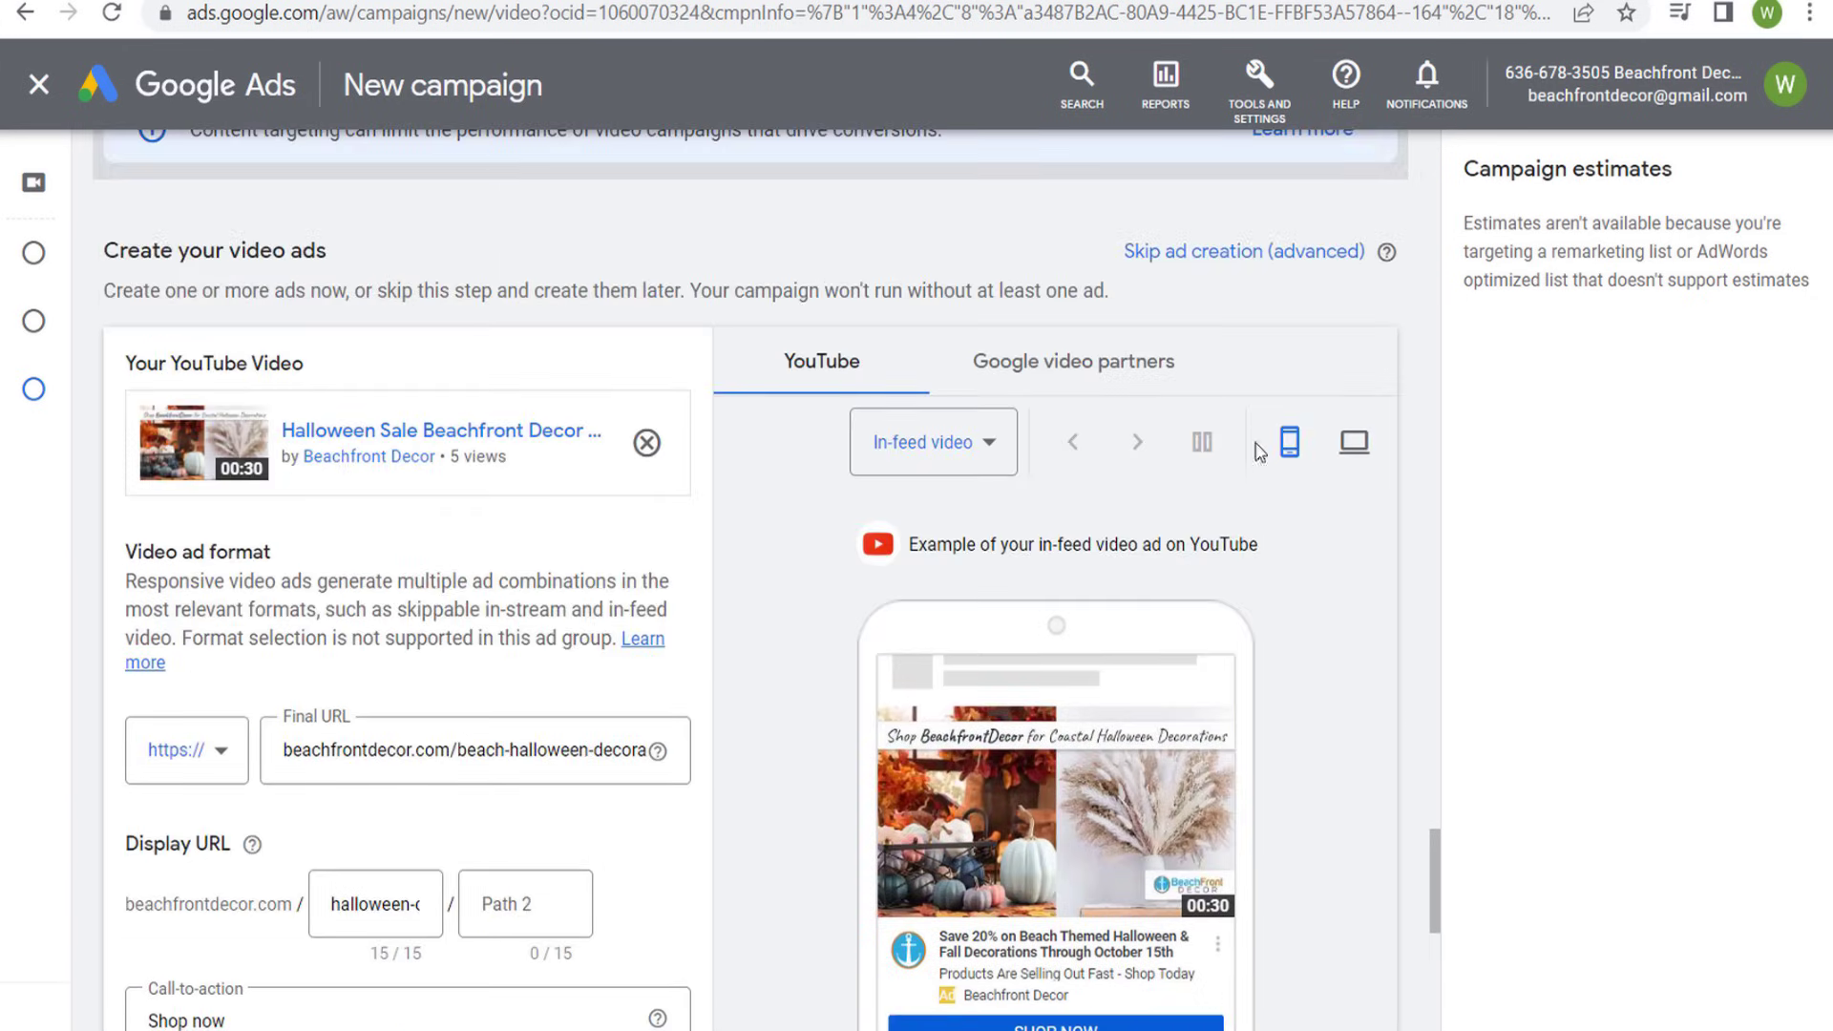
{"action": "left_click", "coordinate": [1354, 441]}
{"action": "left_click", "coordinate": [986, 446]}
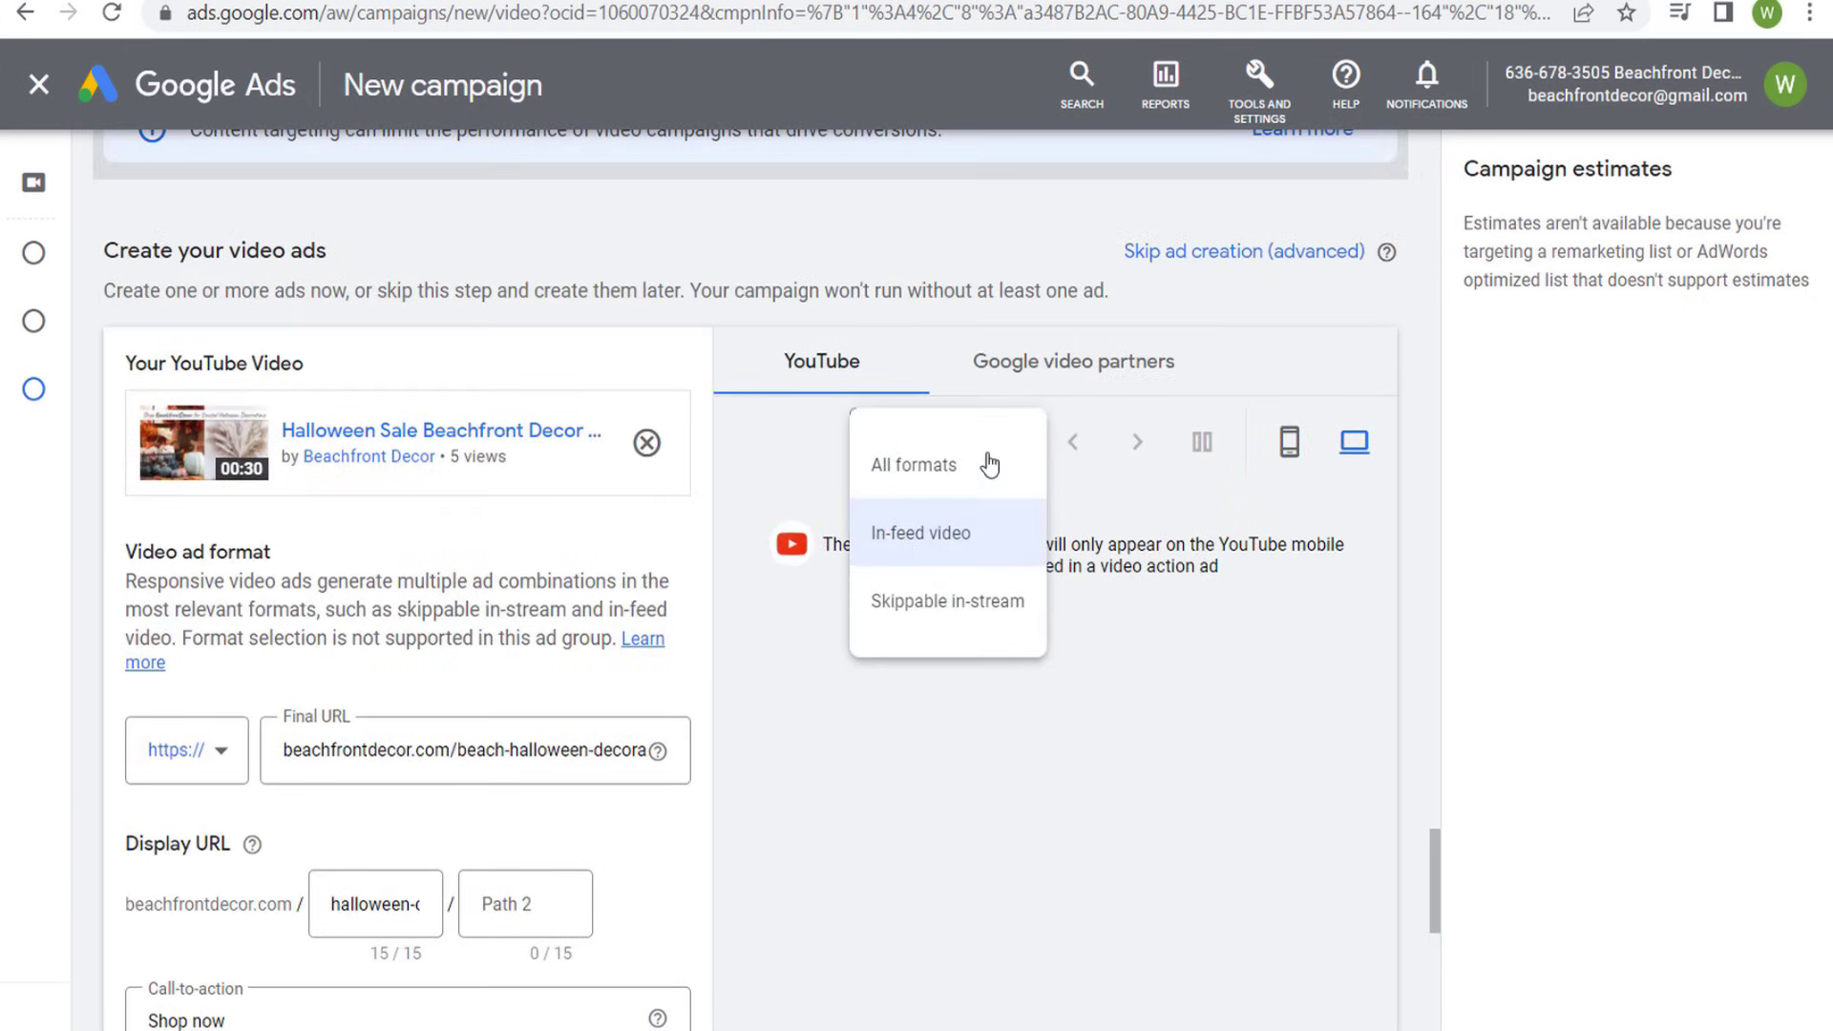
{"action": "left_click", "coordinate": [940, 603]}
{"action": "scroll", "coordinate": [1184, 611], "scroll_direction": "down", "scroll_amount": 2}
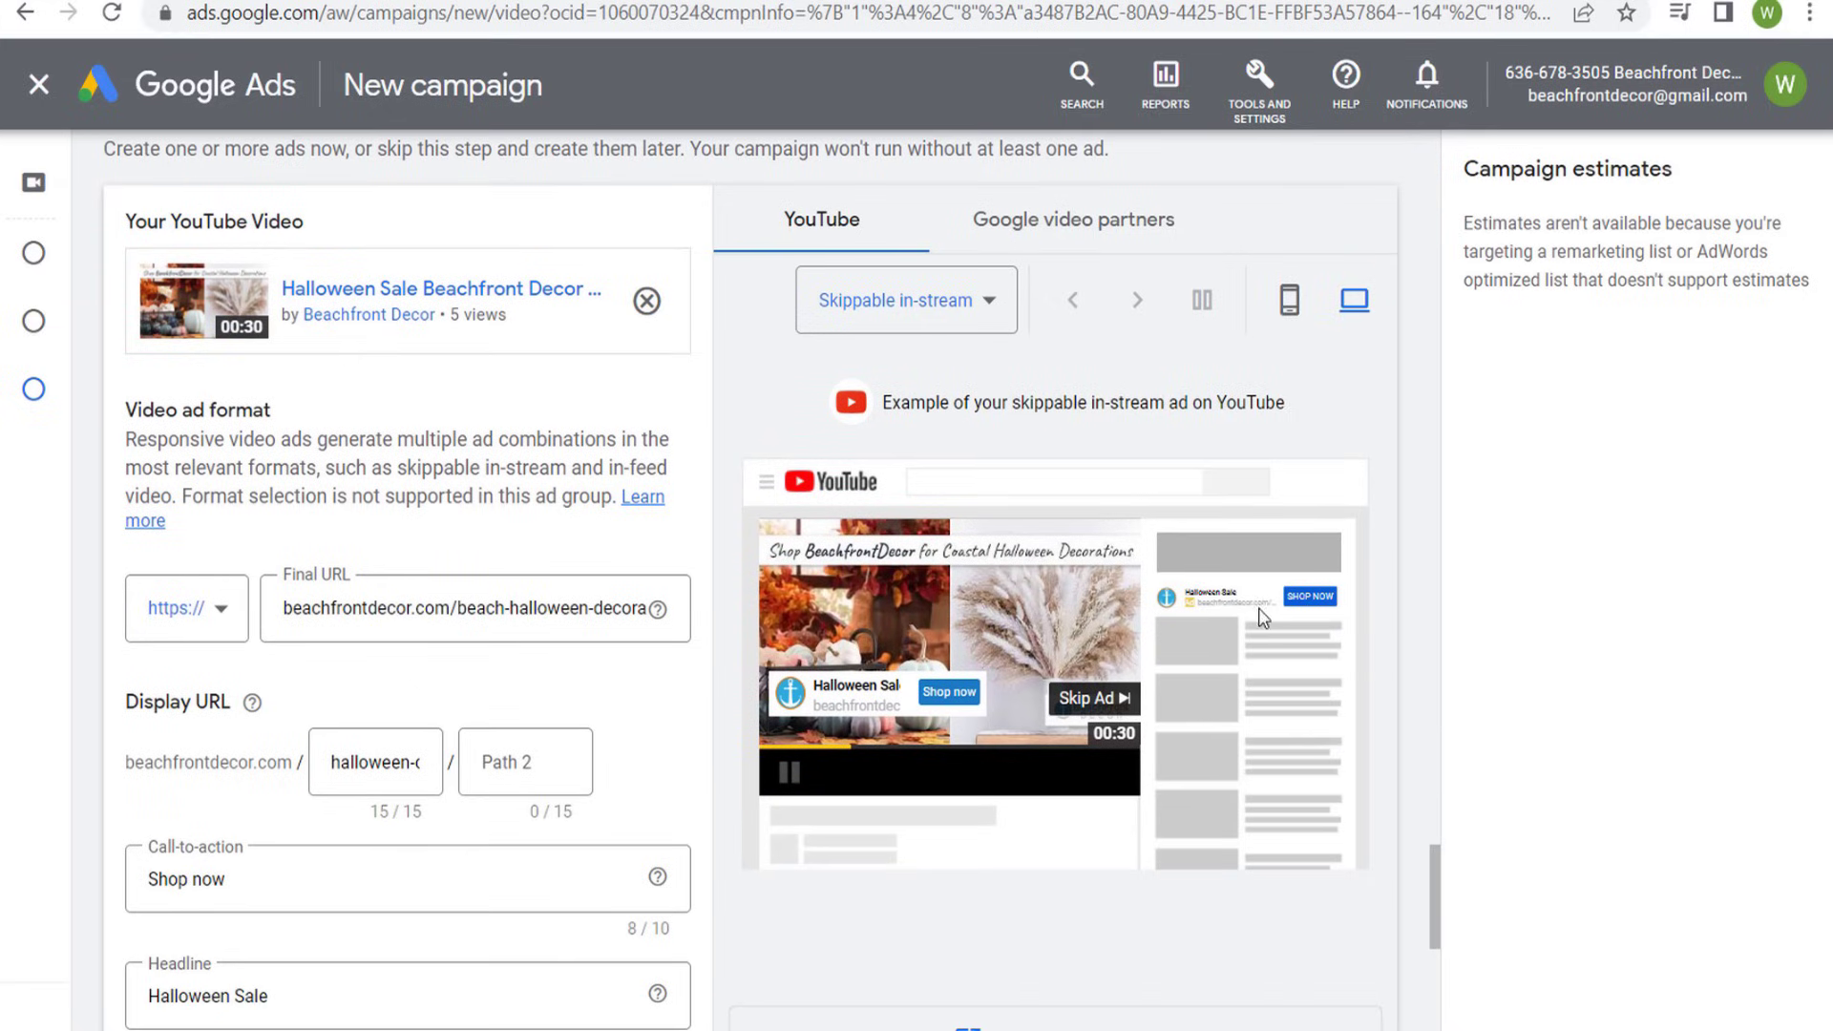
- Replace the autogenerated companion banner with the already uploaded "Halloween 20% Off Sale!" image and check it in the desktop preview
{"action": "scroll", "coordinate": [840, 773], "scroll_direction": "down", "scroll_amount": 4}
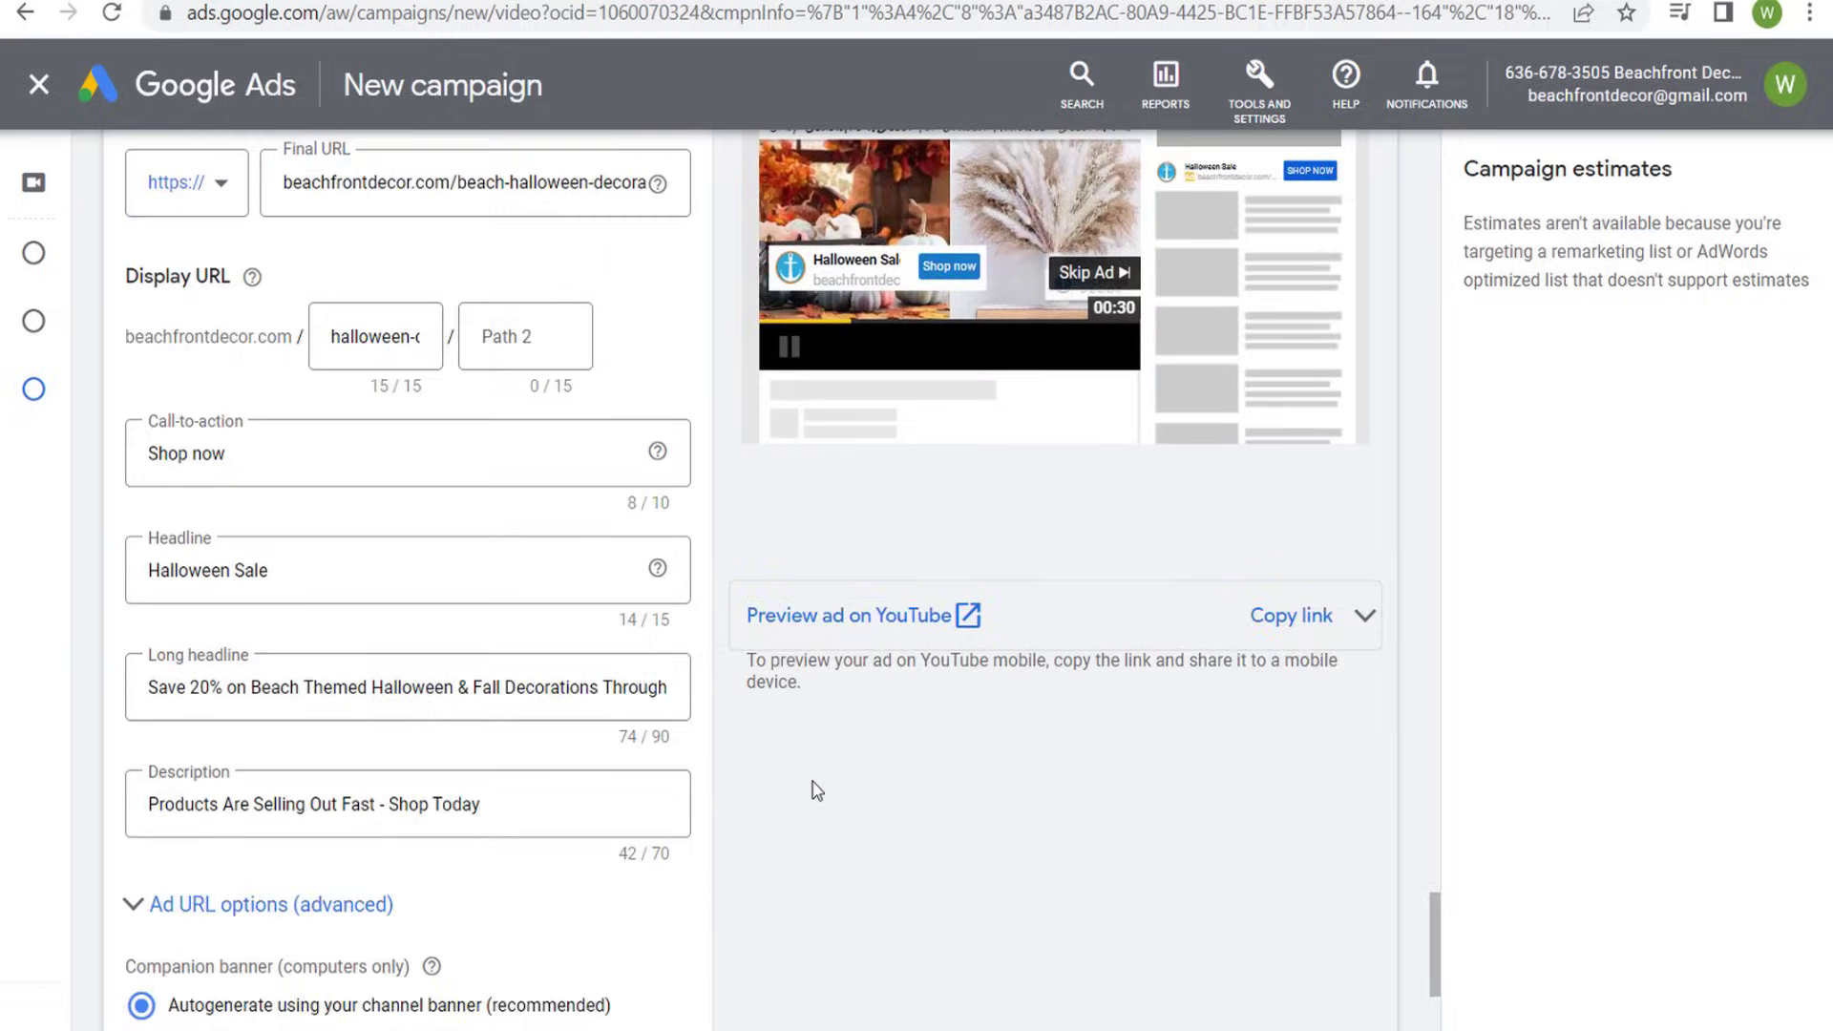
{"action": "scroll", "coordinate": [816, 791], "scroll_direction": "down", "scroll_amount": 4}
{"action": "left_click", "coordinate": [241, 630]}
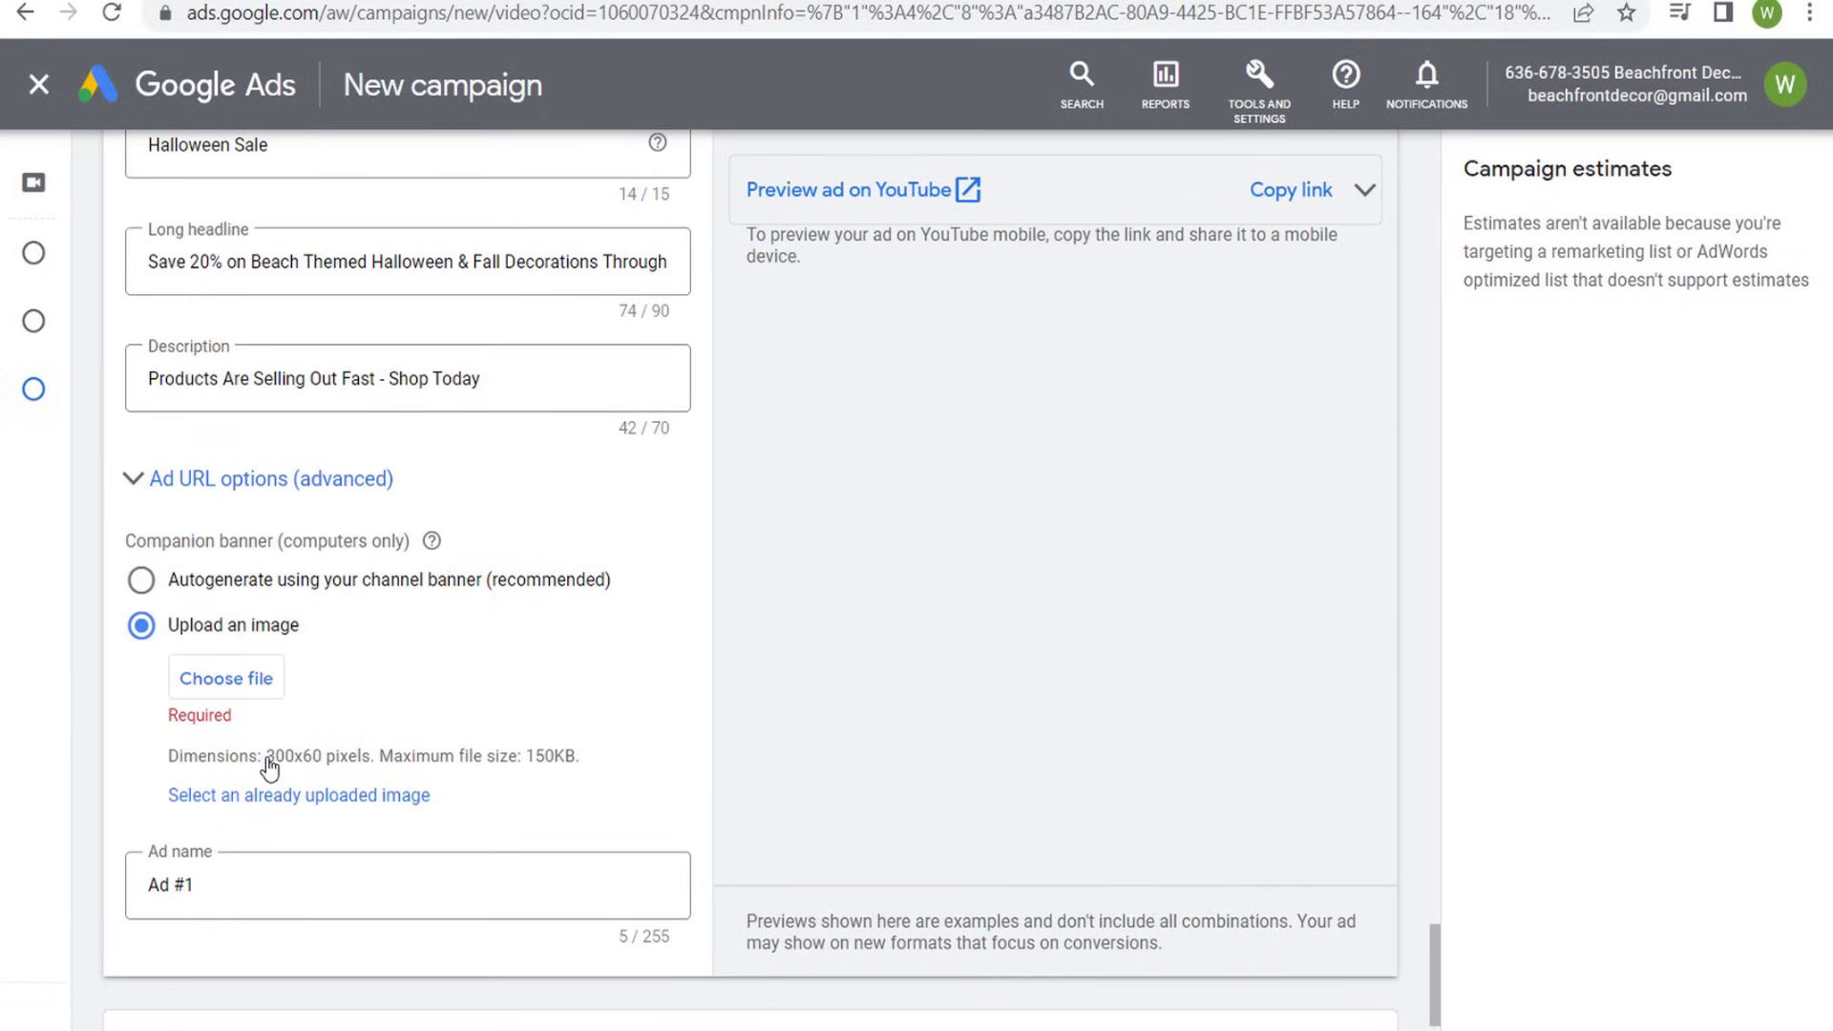
{"action": "left_click_drag", "start_coordinate": [267, 761], "coordinate": [325, 763]}
{"action": "left_click", "coordinate": [319, 798]}
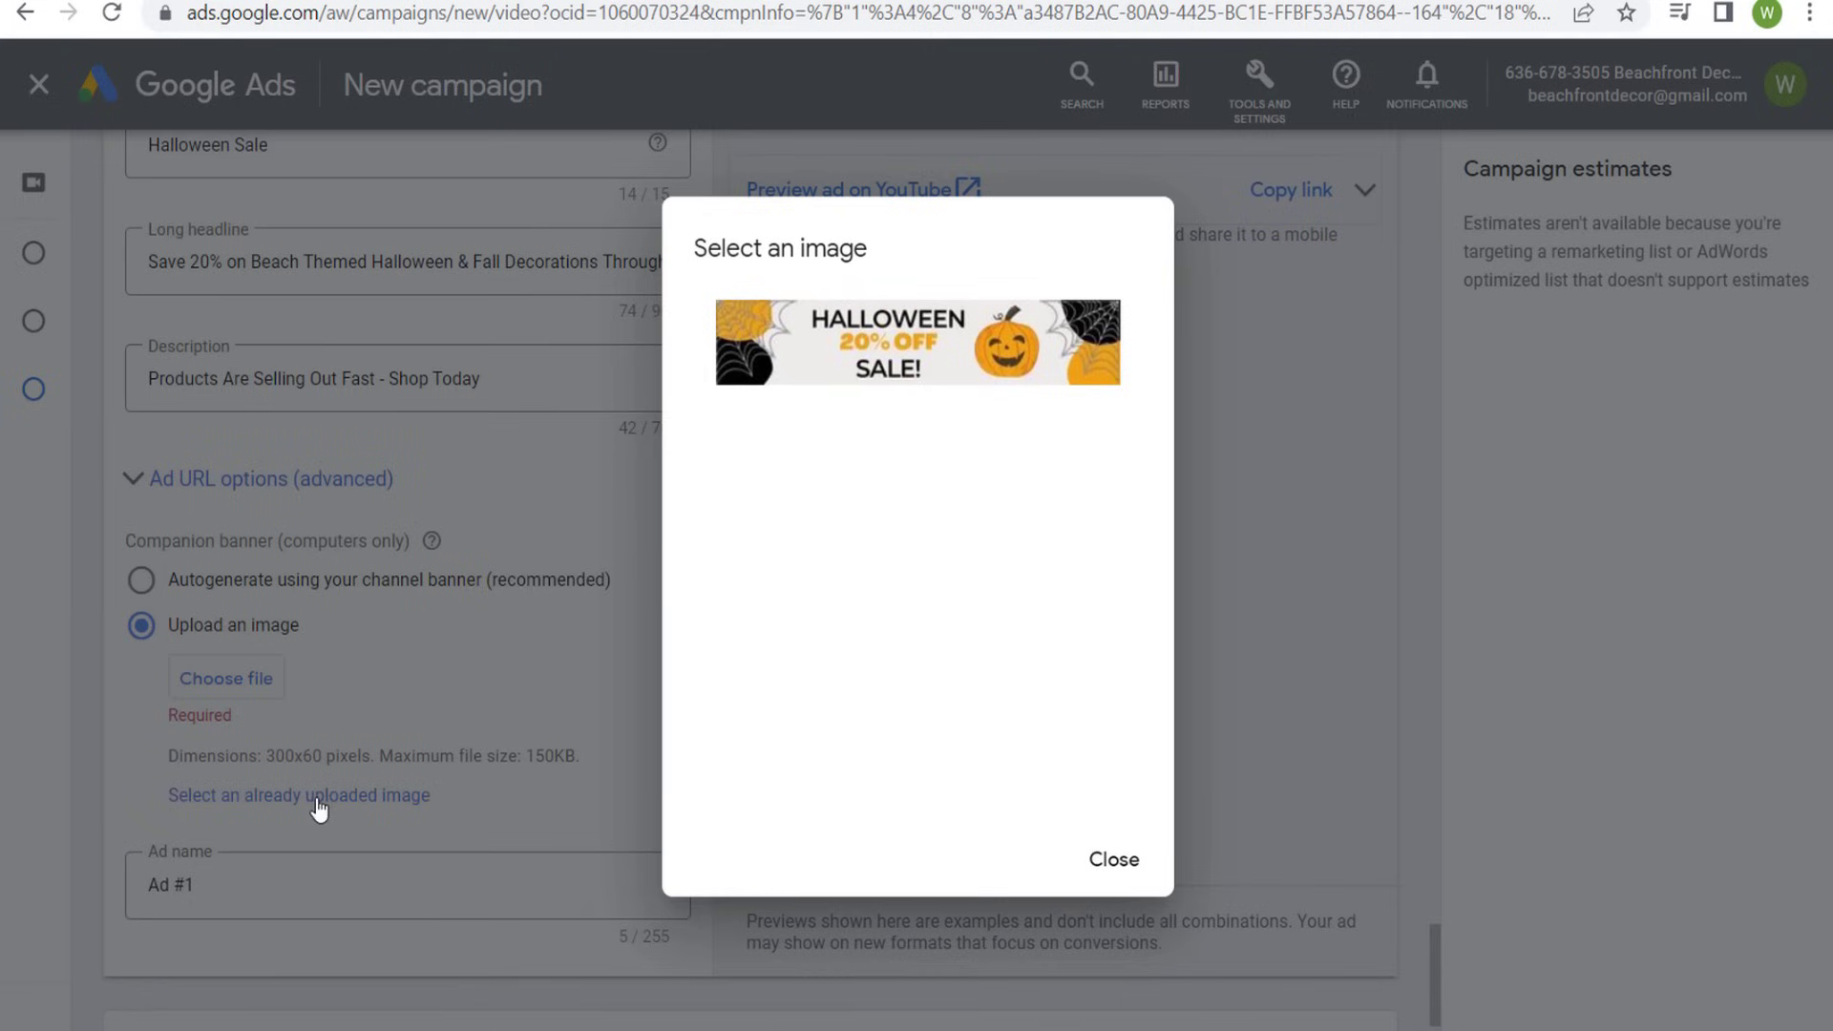
{"action": "left_click", "coordinate": [976, 360]}
{"action": "scroll", "coordinate": [1069, 563], "scroll_direction": "up", "scroll_amount": 5}
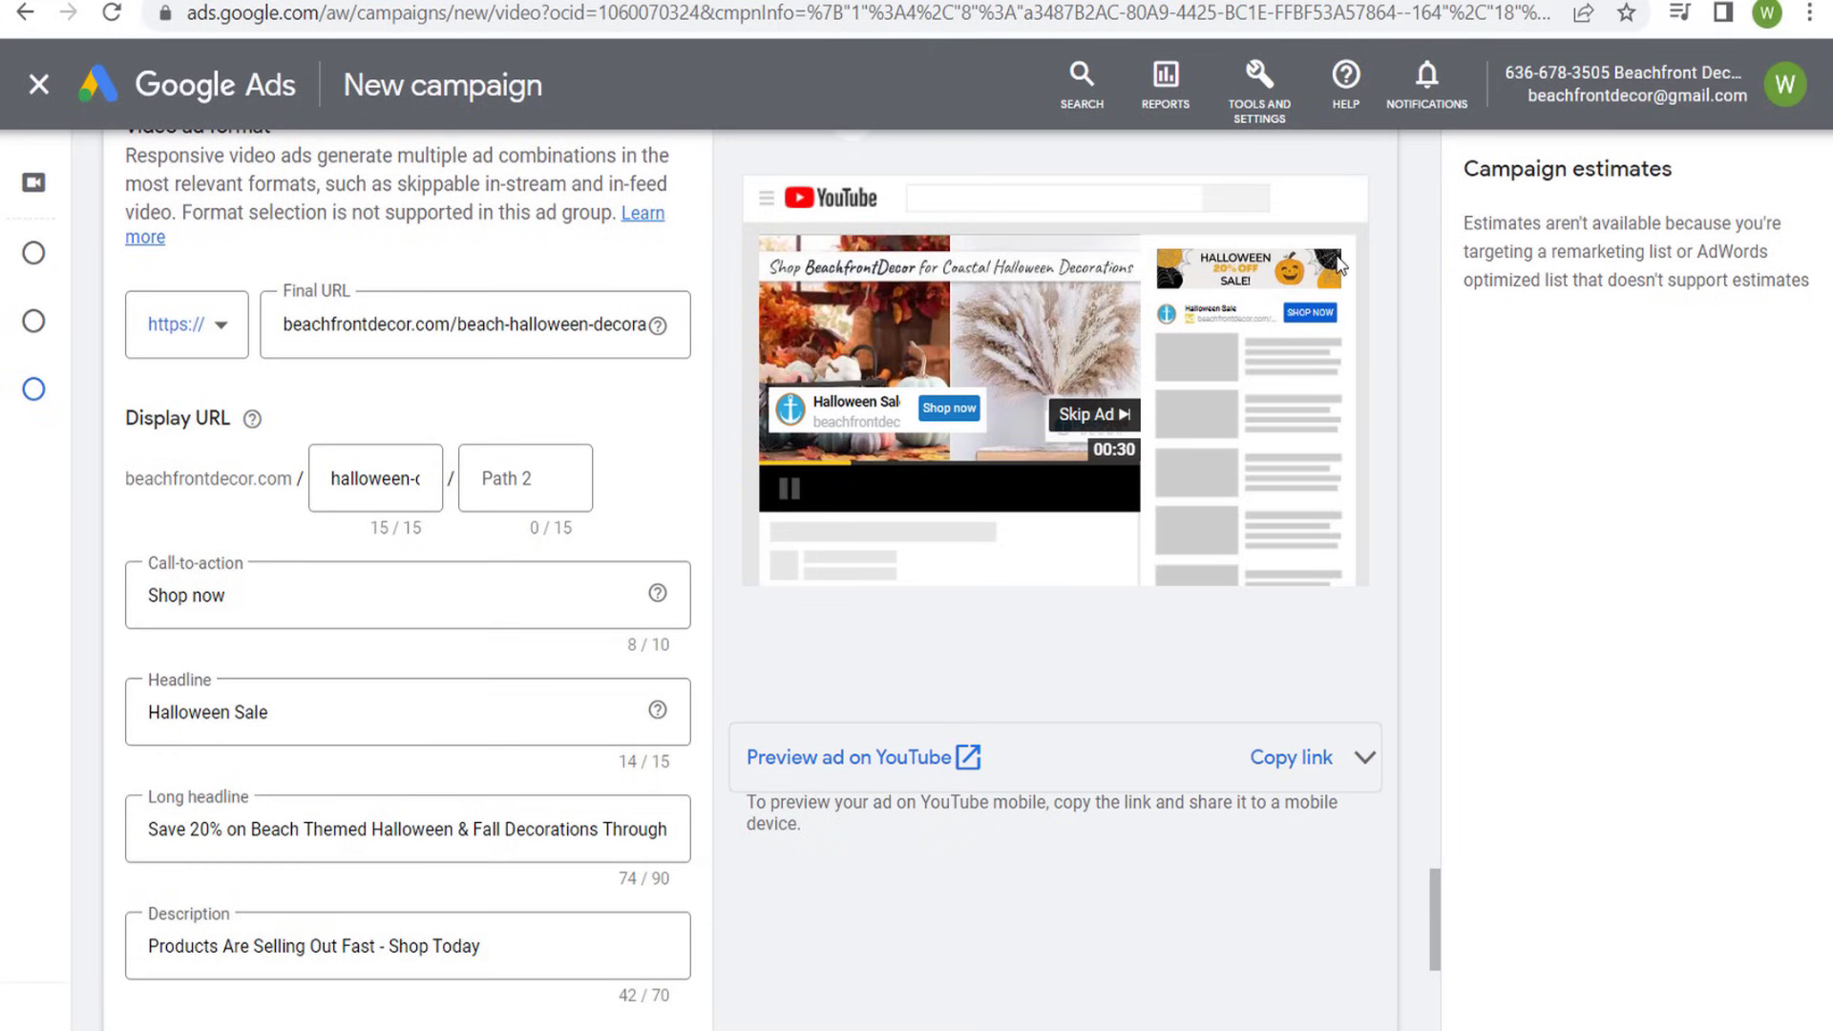
- Name the ad "30-Second Video Ad 1"
{"action": "scroll", "coordinate": [1014, 786], "scroll_direction": "down", "scroll_amount": 3}
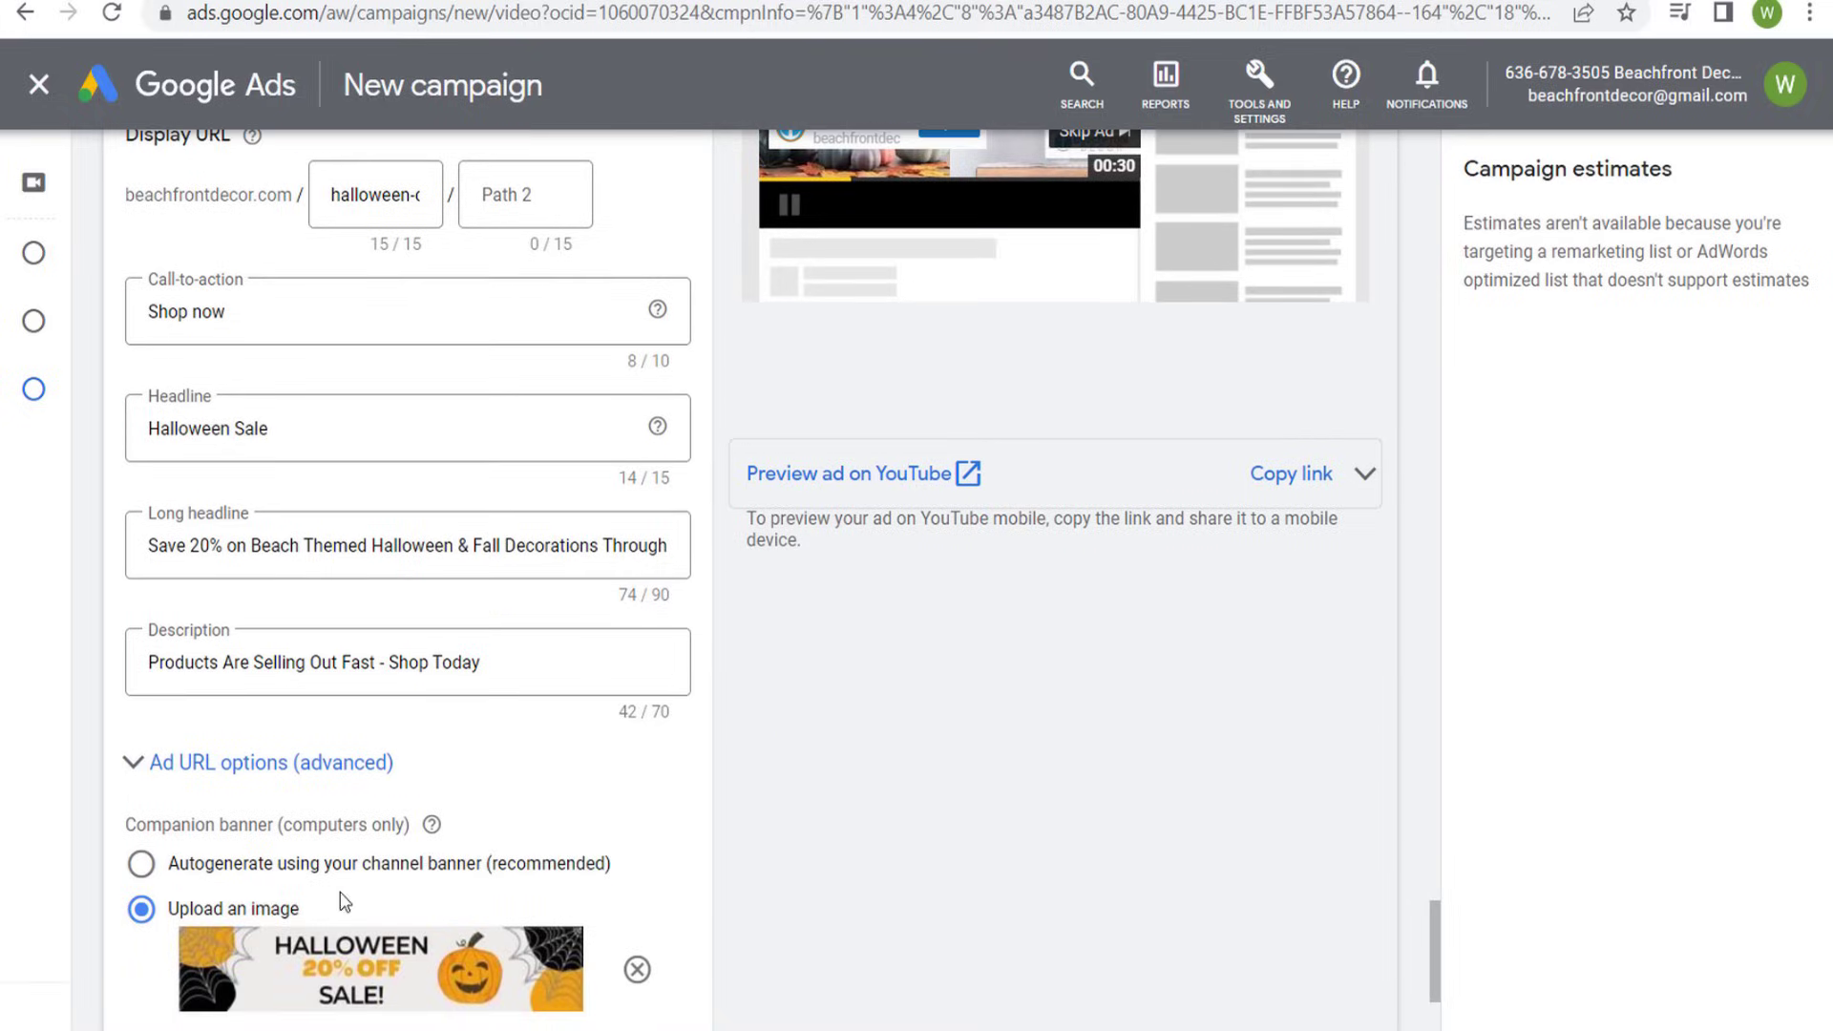
{"action": "scroll", "coordinate": [1276, 851], "scroll_direction": "down", "scroll_amount": 5}
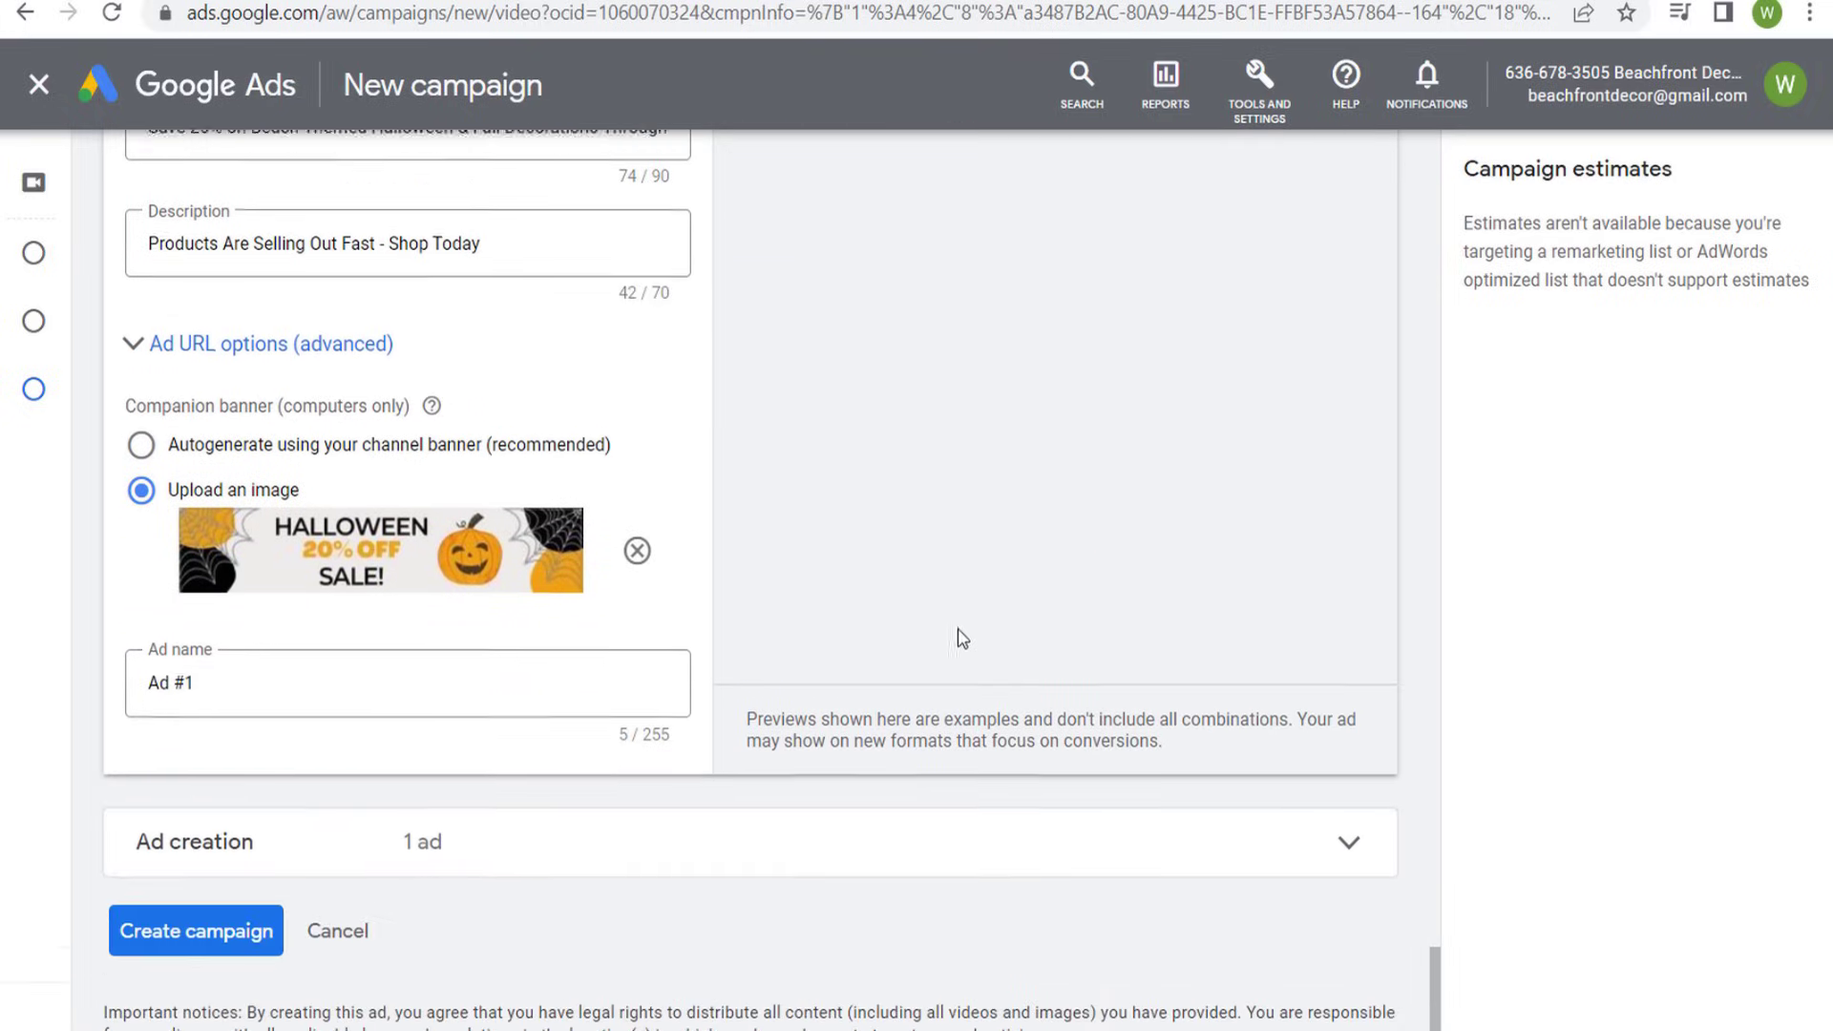
{"action": "triple_click", "coordinate": [196, 669]}
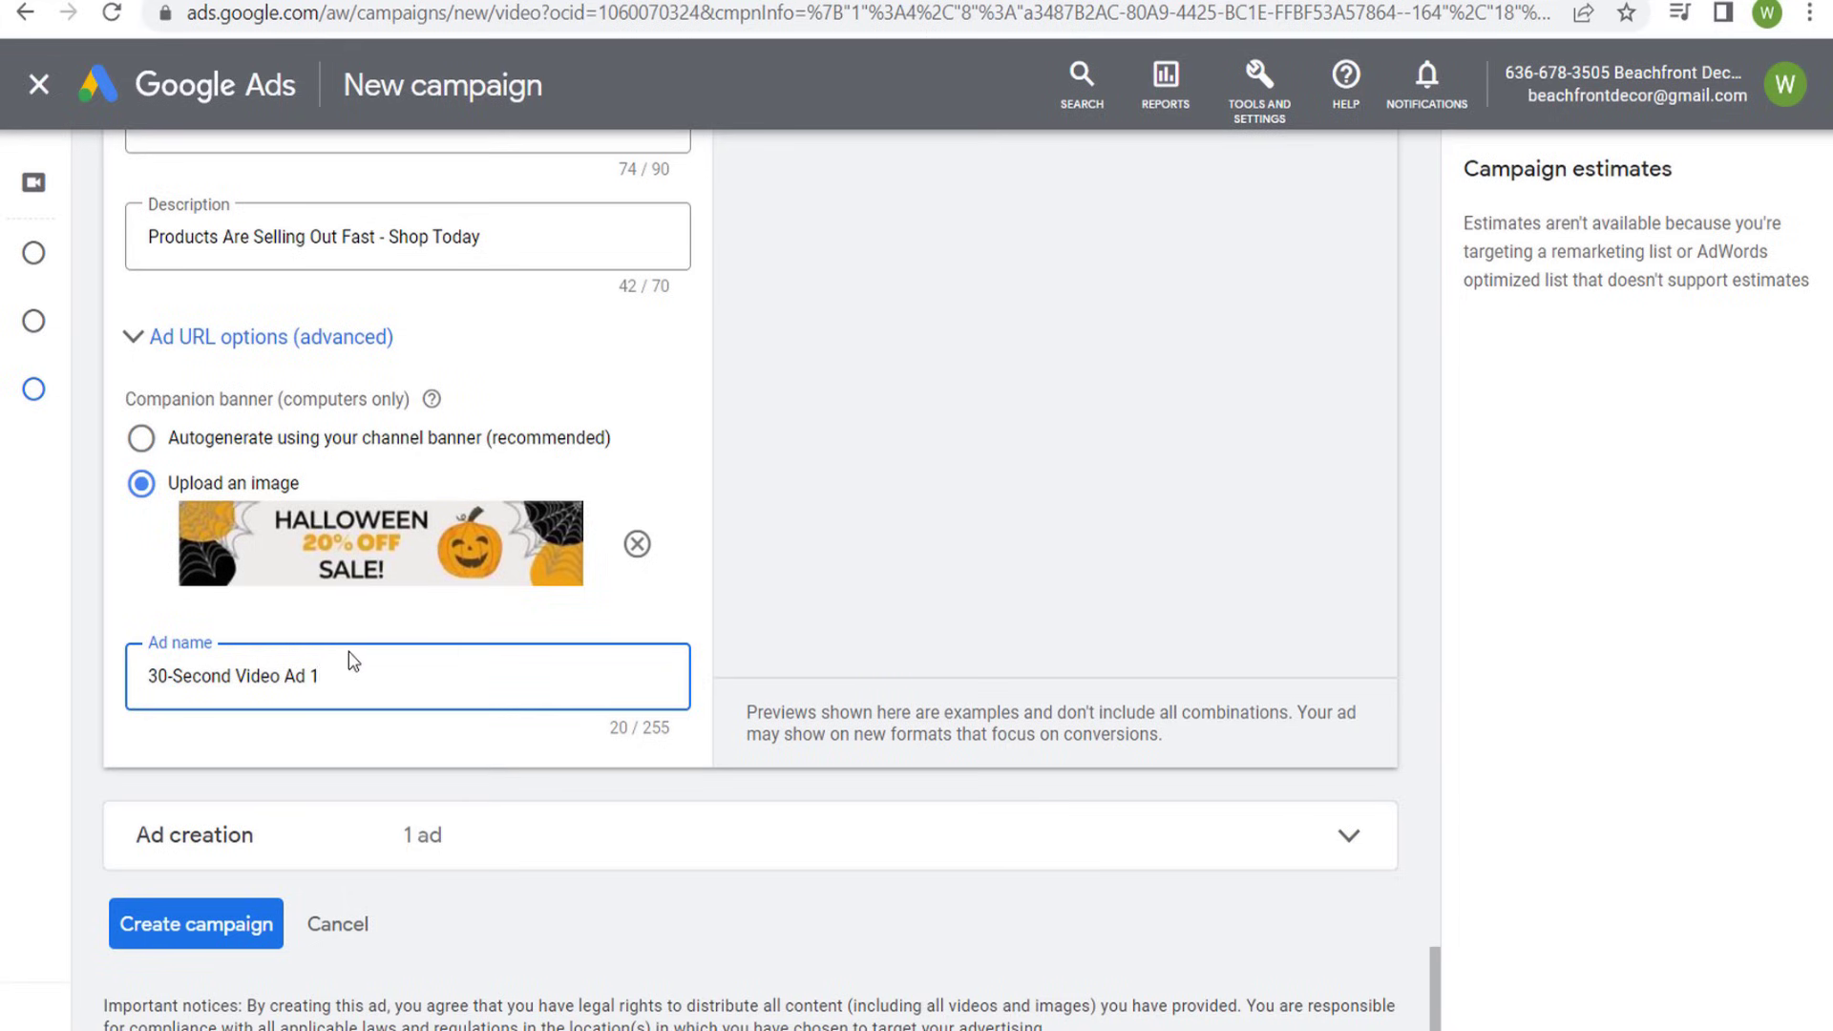
{"action": "left_click_drag", "start_coordinate": [354, 673], "coordinate": [143, 676]}
{"action": "left_click", "coordinate": [395, 673]}
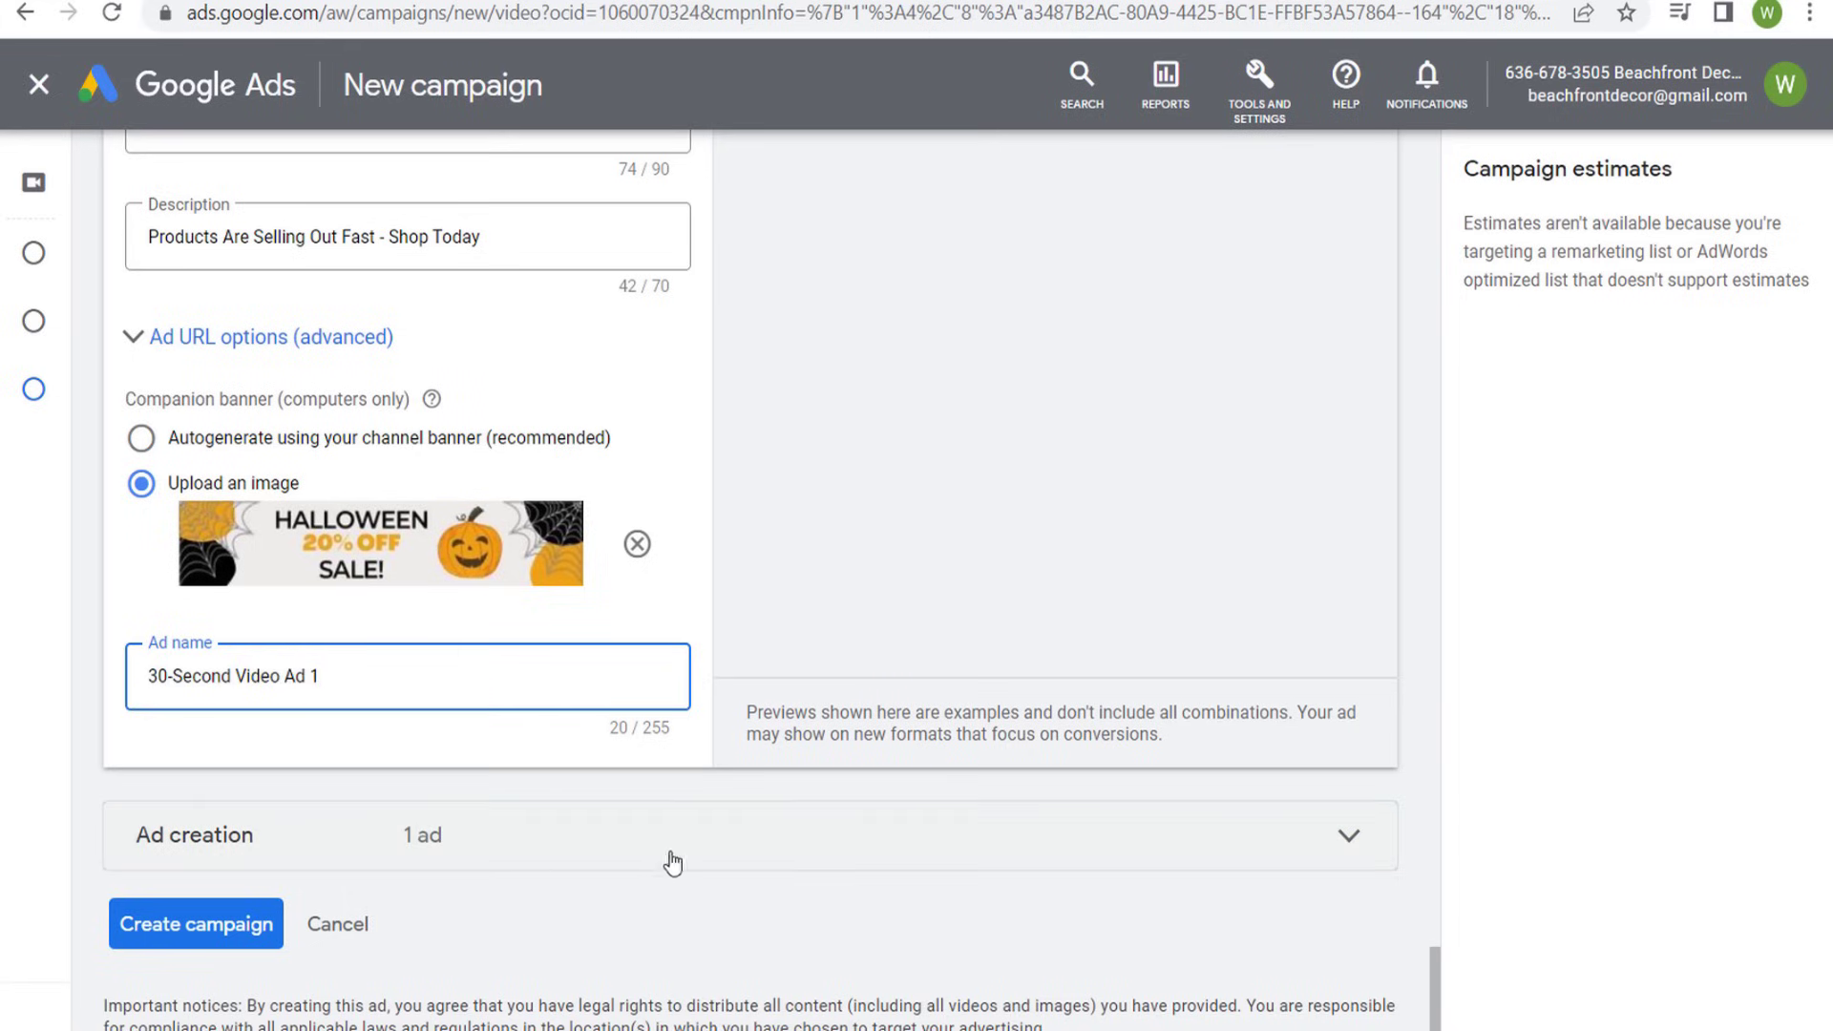
- Add a second responsive video ad using the link of "Beachfront Decor Halloween Sale 2022 Version 2" from the YouTube channel's videos
{"action": "left_click", "coordinate": [1370, 856]}
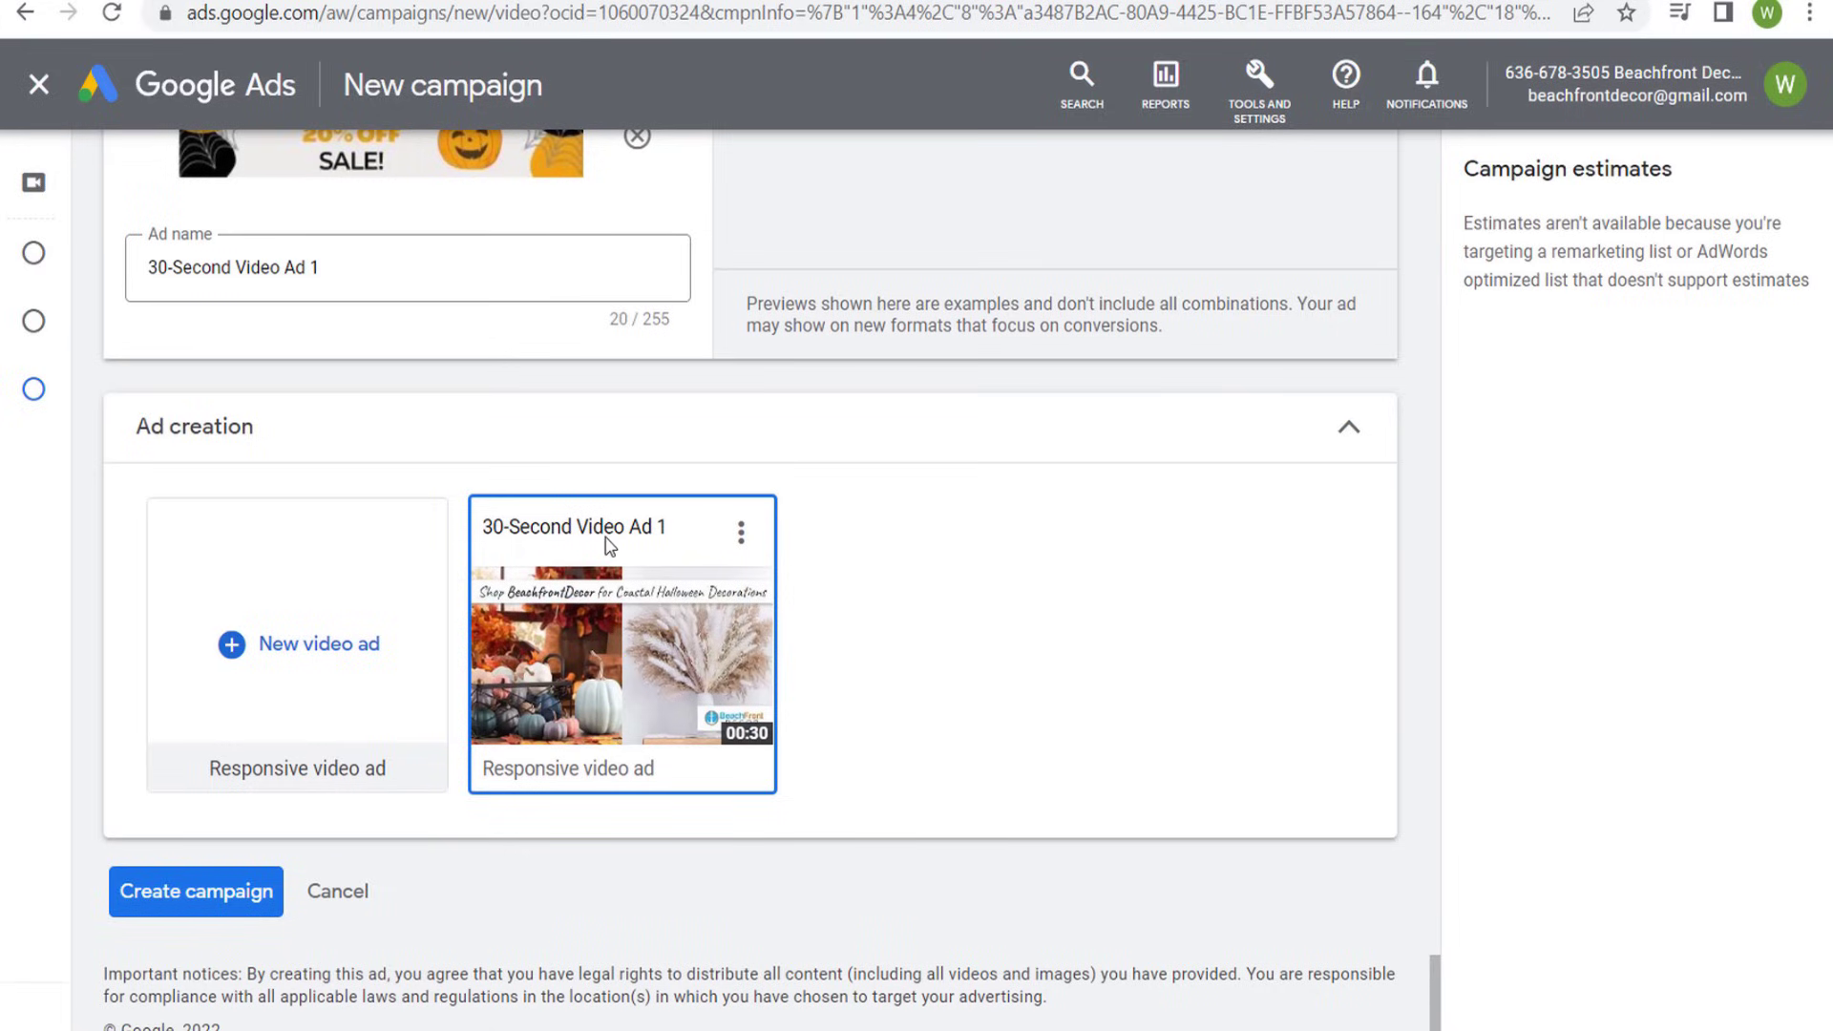
{"action": "left_click", "coordinate": [303, 645]}
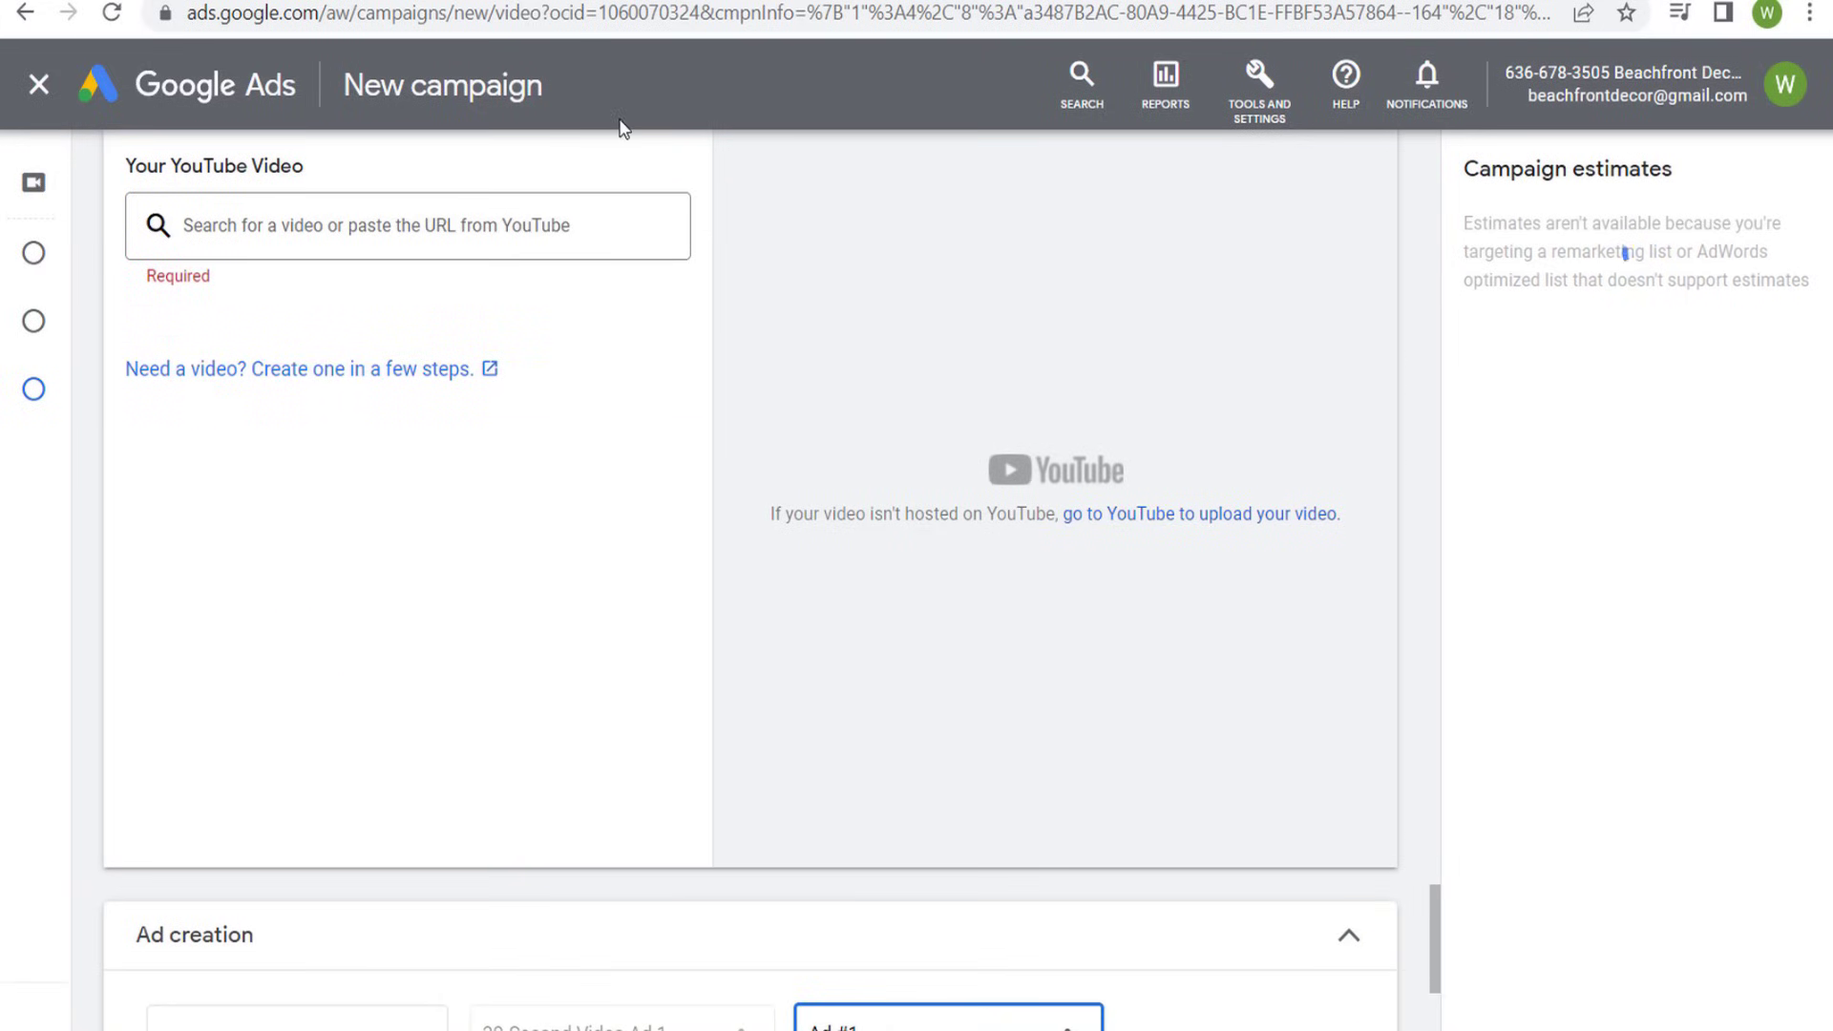
{"action": "left_click", "coordinate": [620, 2]}
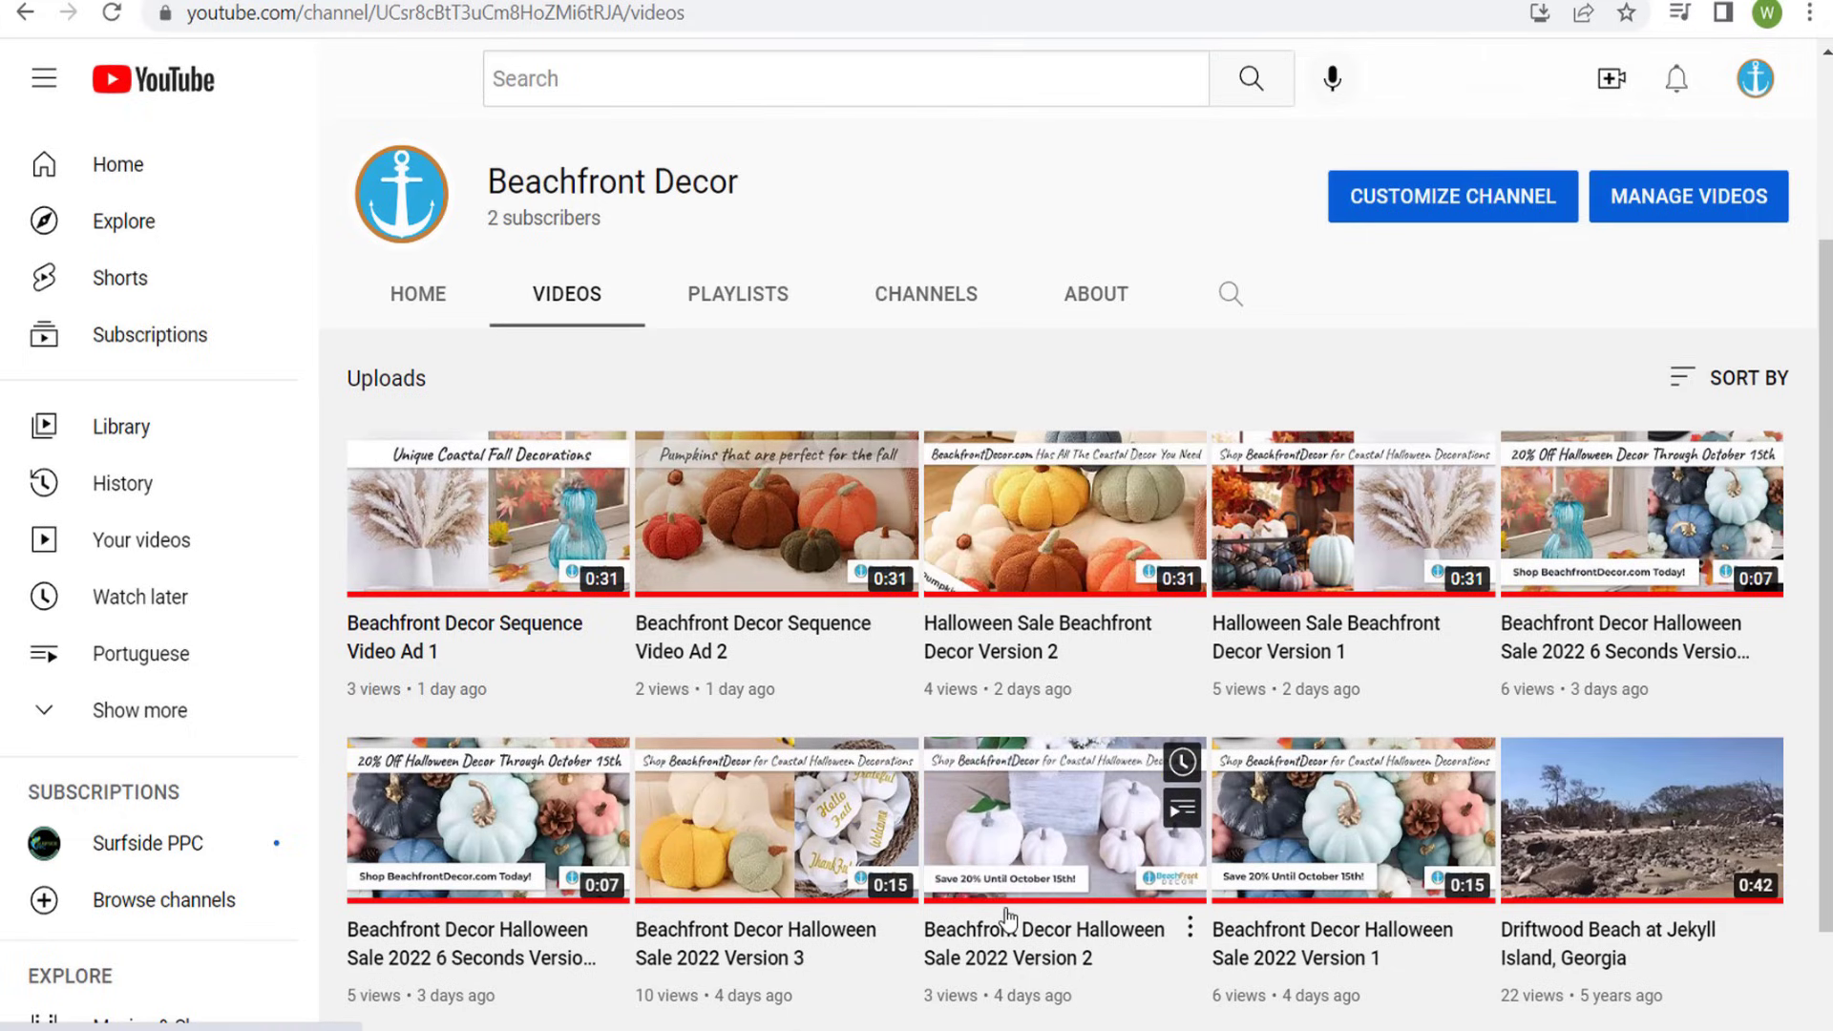
{"action": "right_click", "coordinate": [1020, 822]}
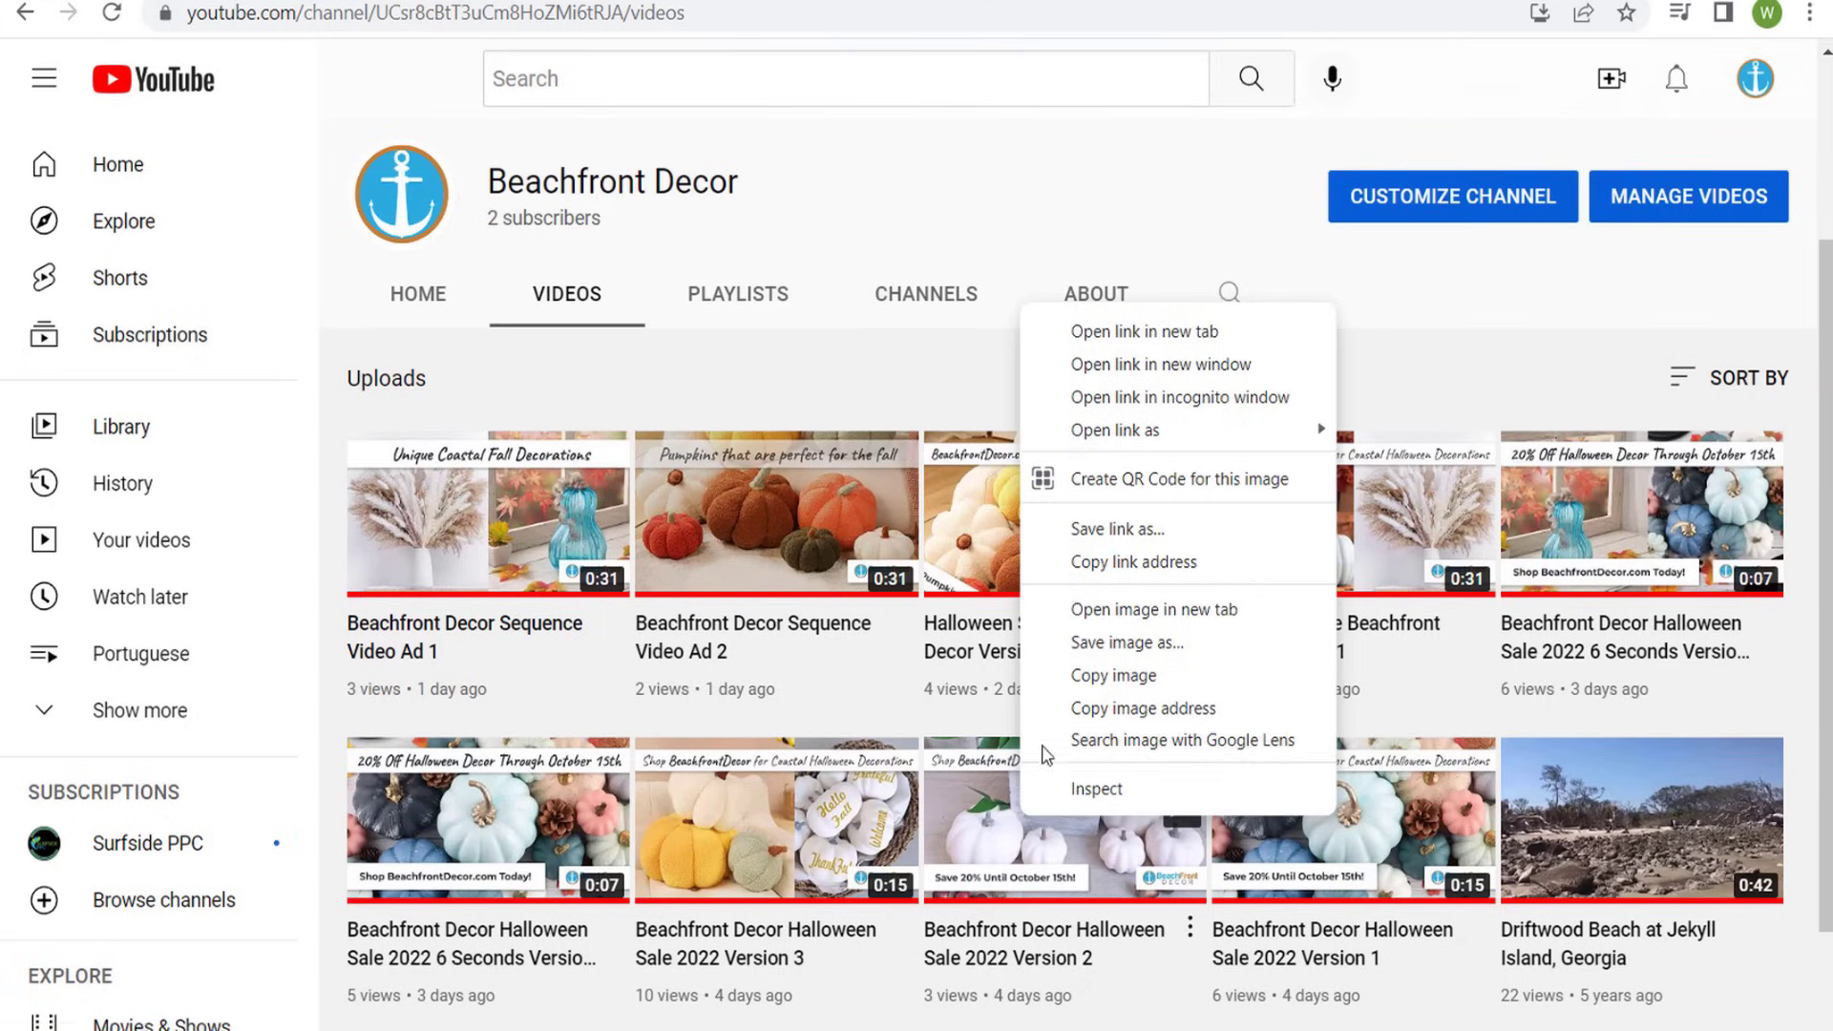
{"action": "left_click", "coordinate": [1129, 563]}
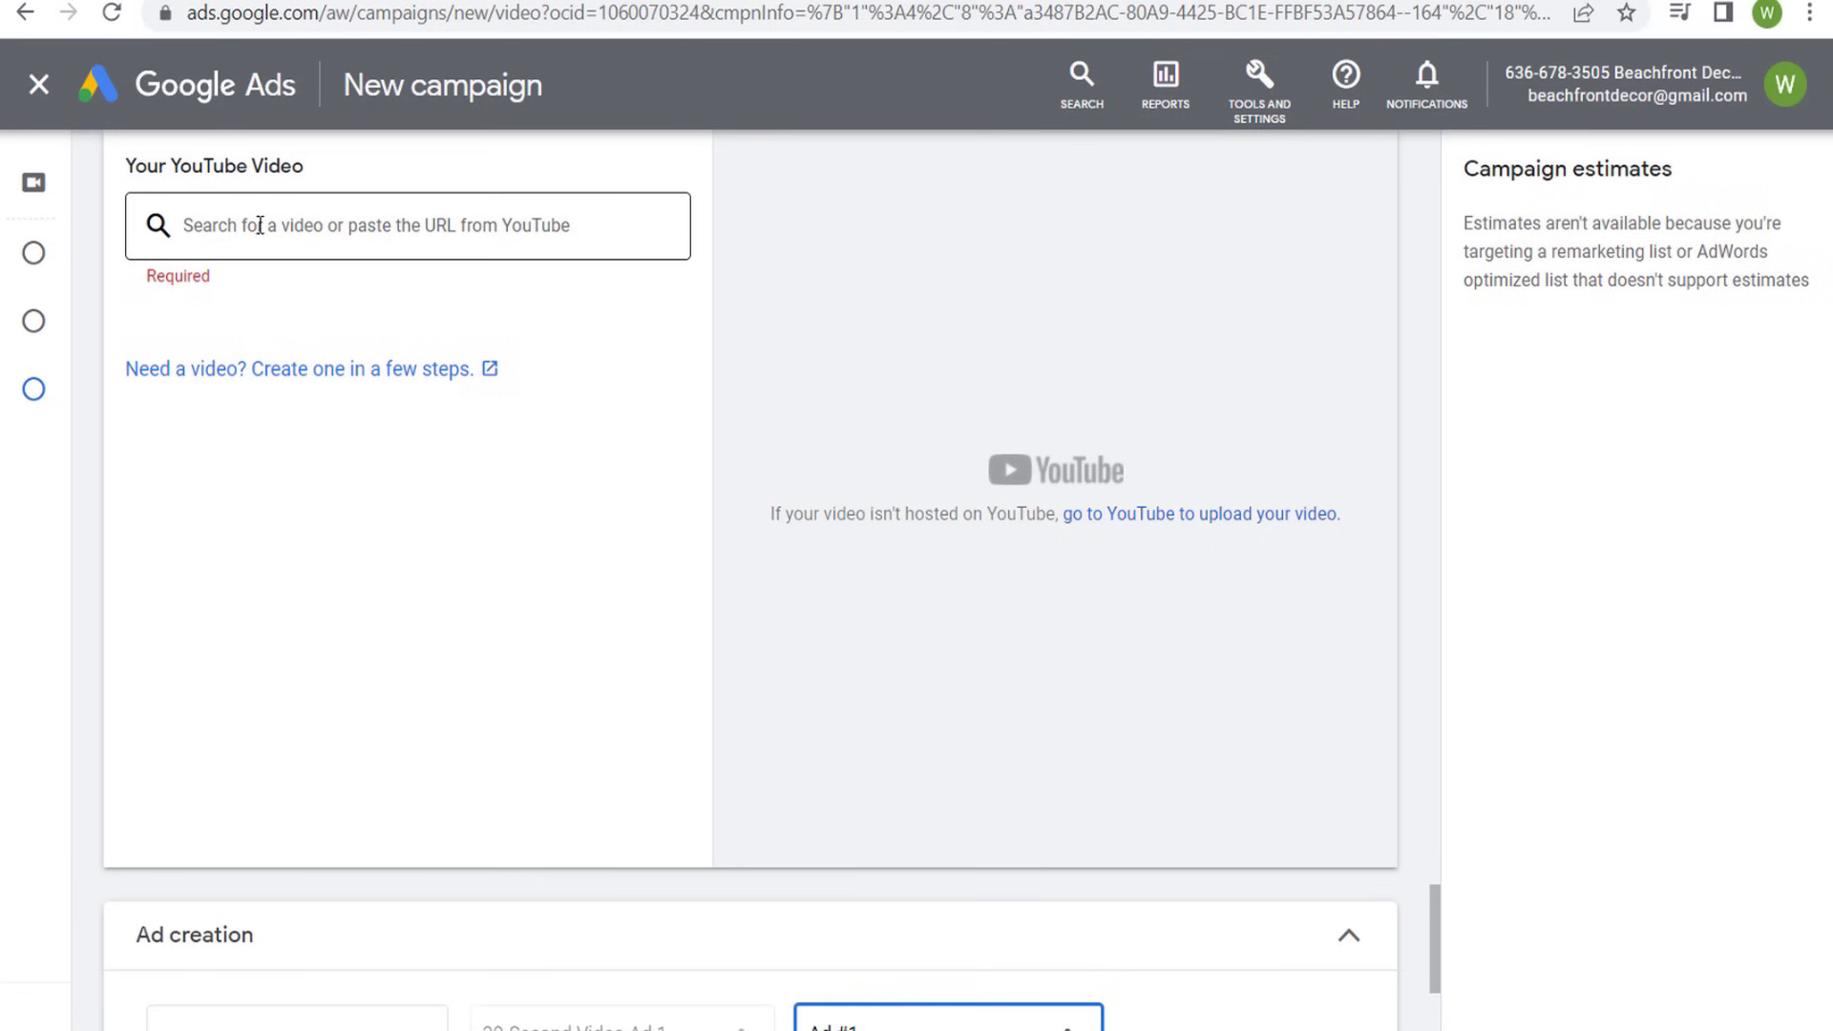
{"action": "left_click", "coordinate": [260, 225]}
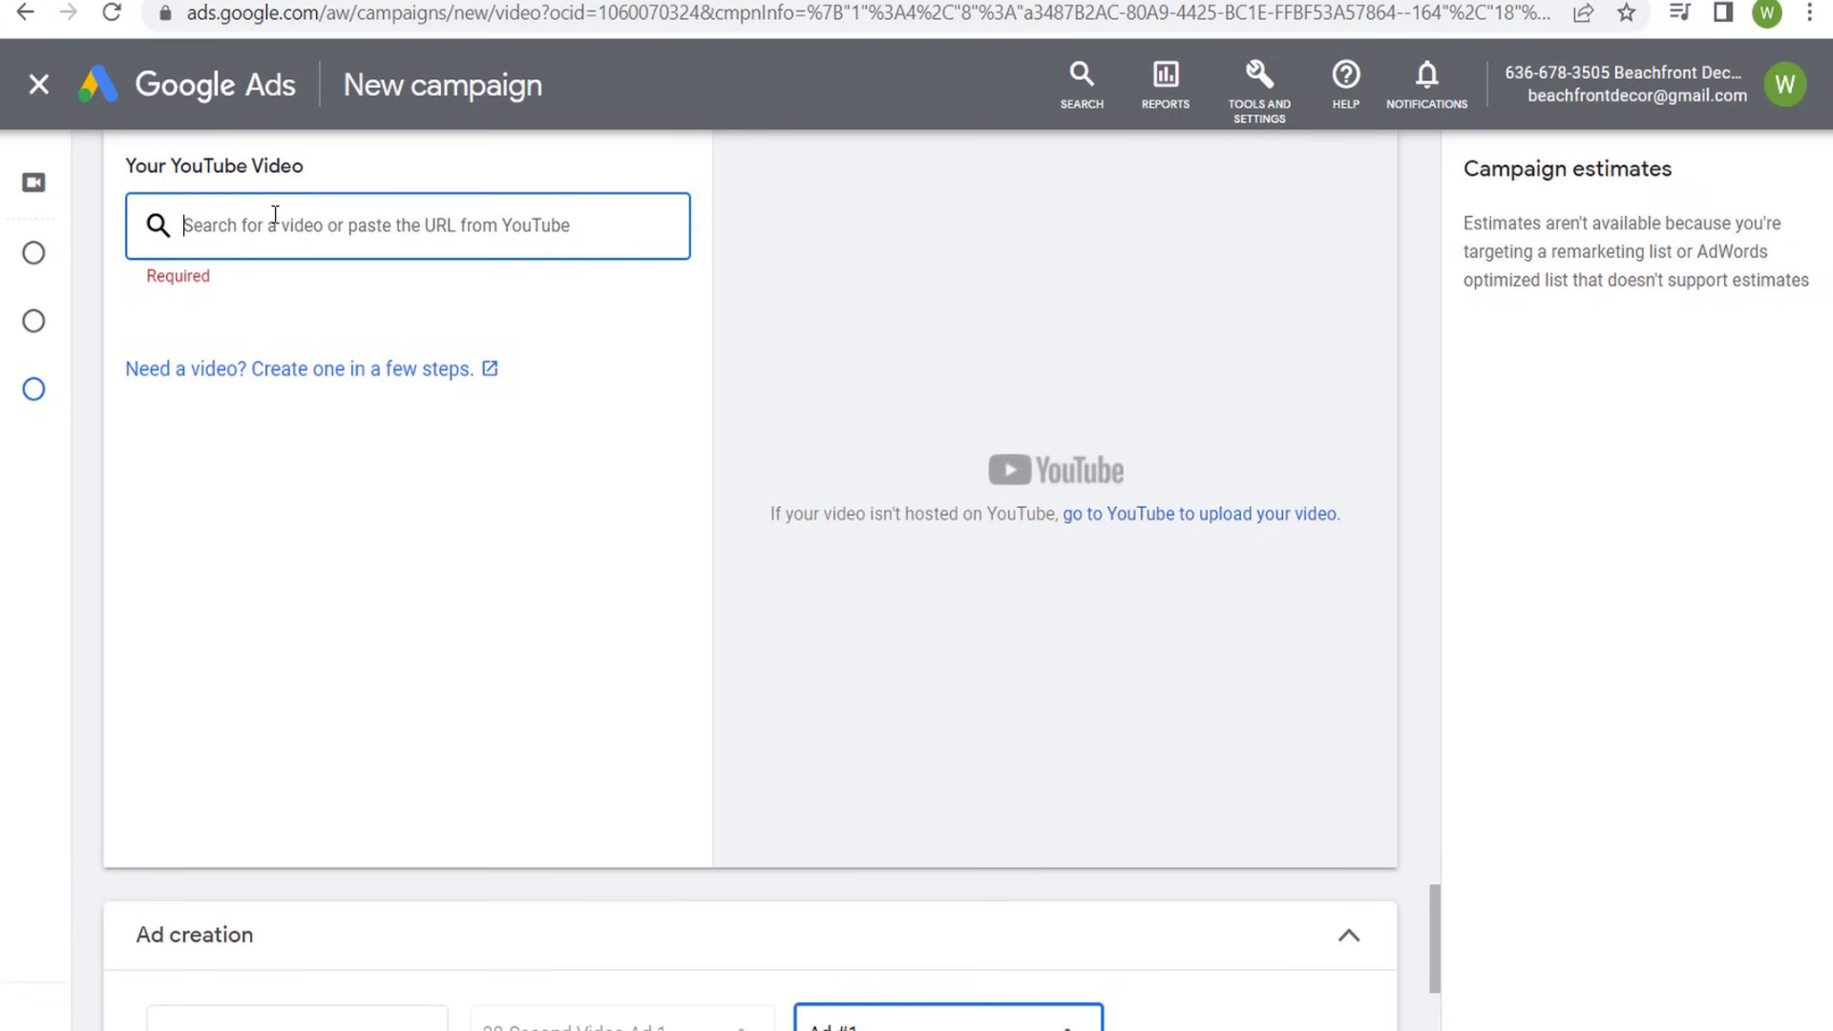
{"action": "key", "text": "ctrl+v"}
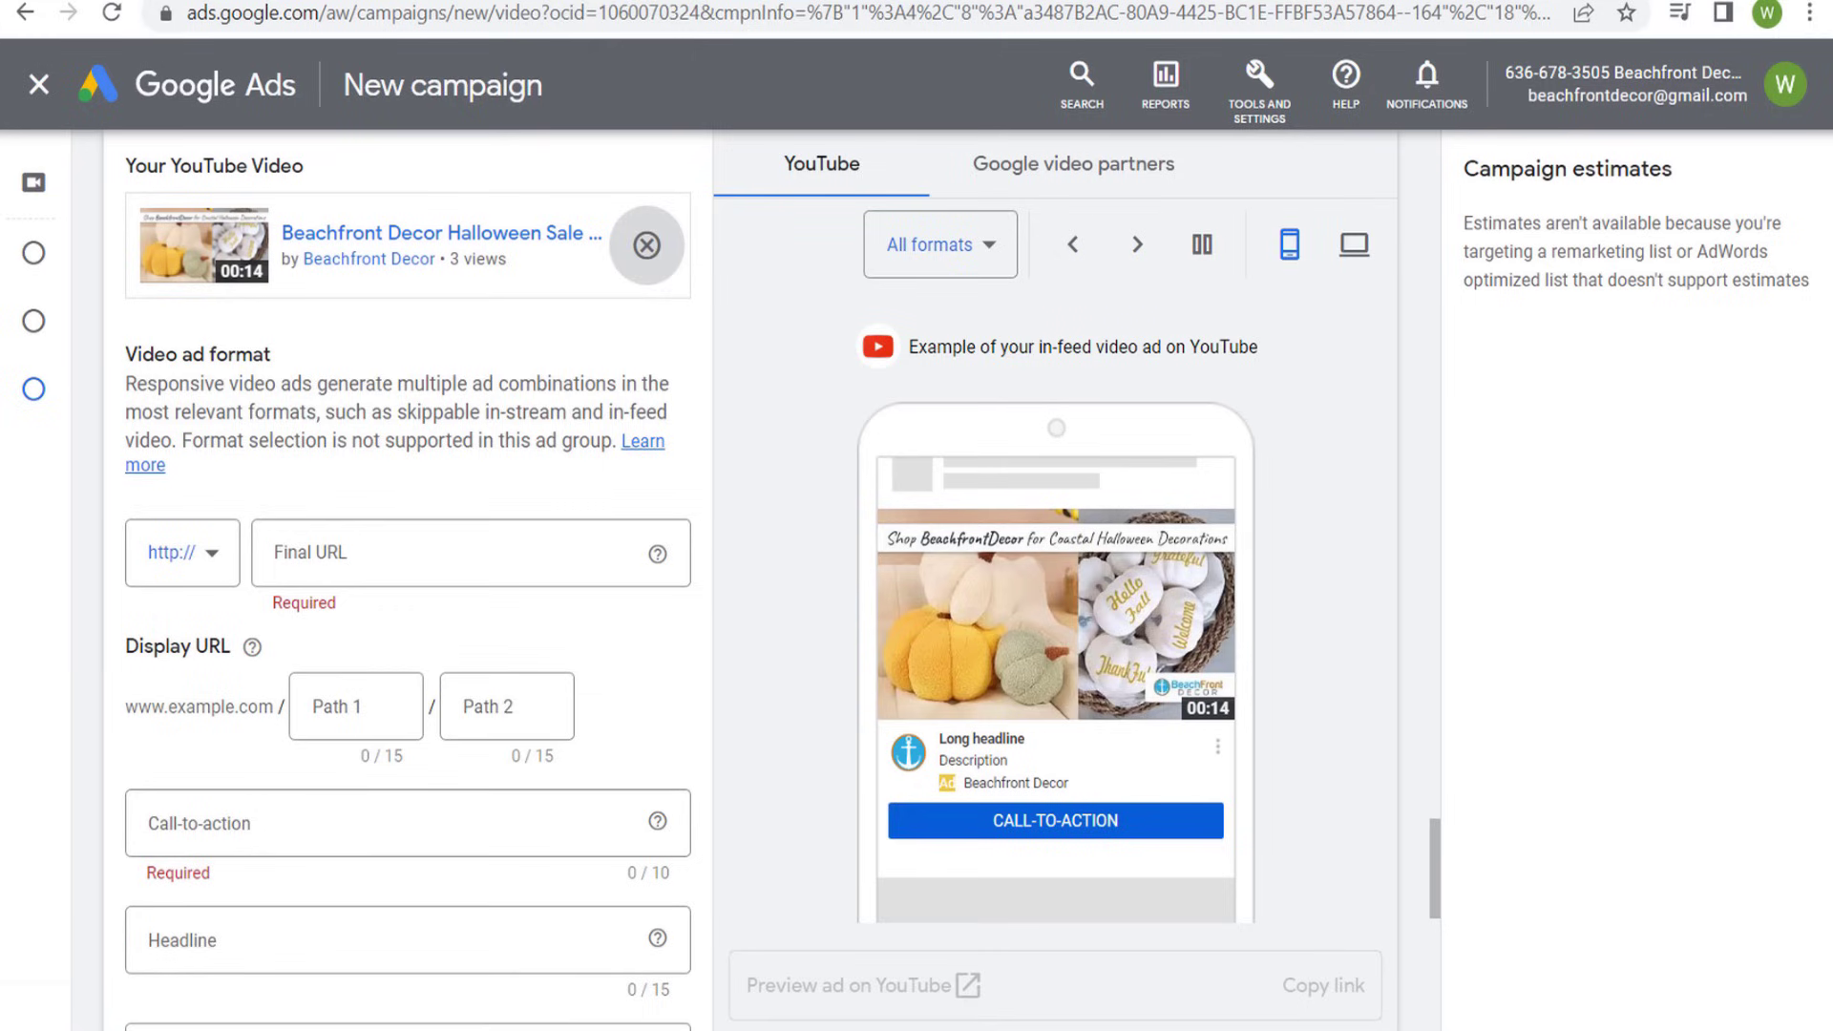
- Set the second ad's final URL to the beachfrontdecor.com/beach-halloween-decorations/ page
{"action": "left_click", "coordinate": [368, 540]}
{"action": "key", "text": "ctrl+v"}
{"action": "scroll", "coordinate": [435, 354], "scroll_direction": "down", "scroll_amount": 2}
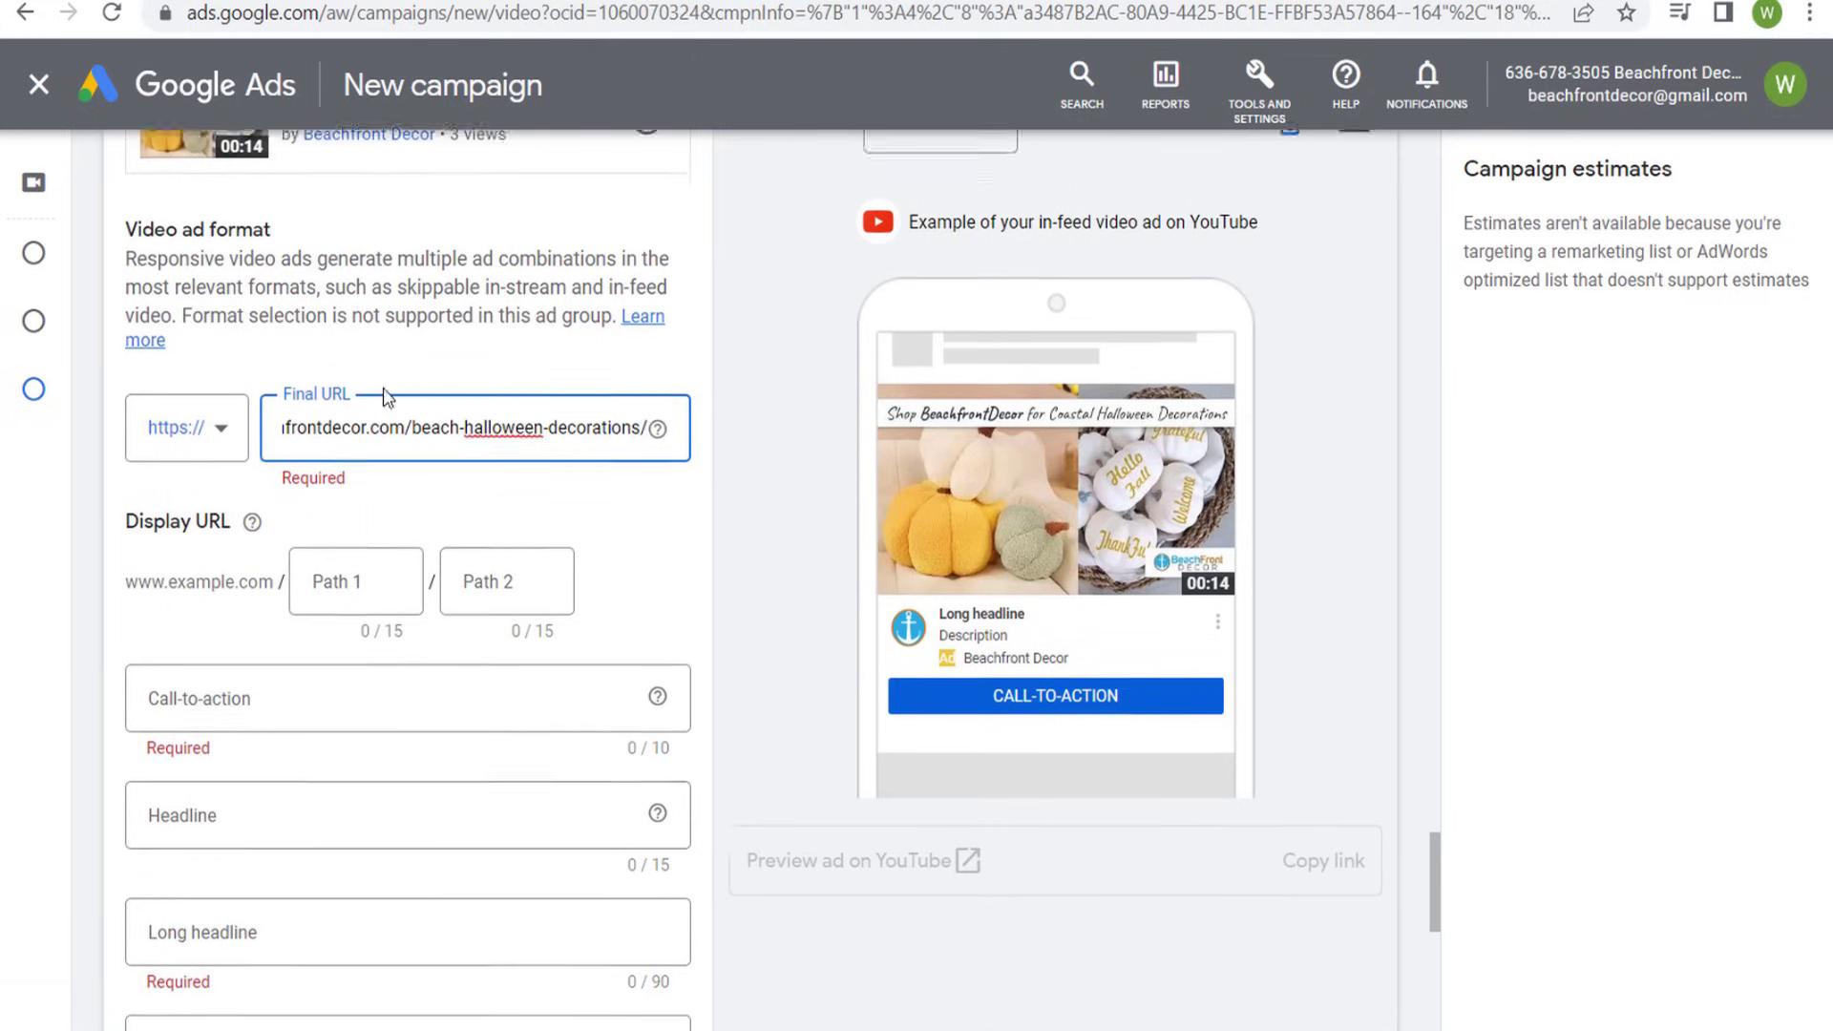
- Add a first display URL path beginning with "halloween-" to the second ad and choose "Shop now" as its call-to-action
{"action": "left_click", "coordinate": [354, 568]}
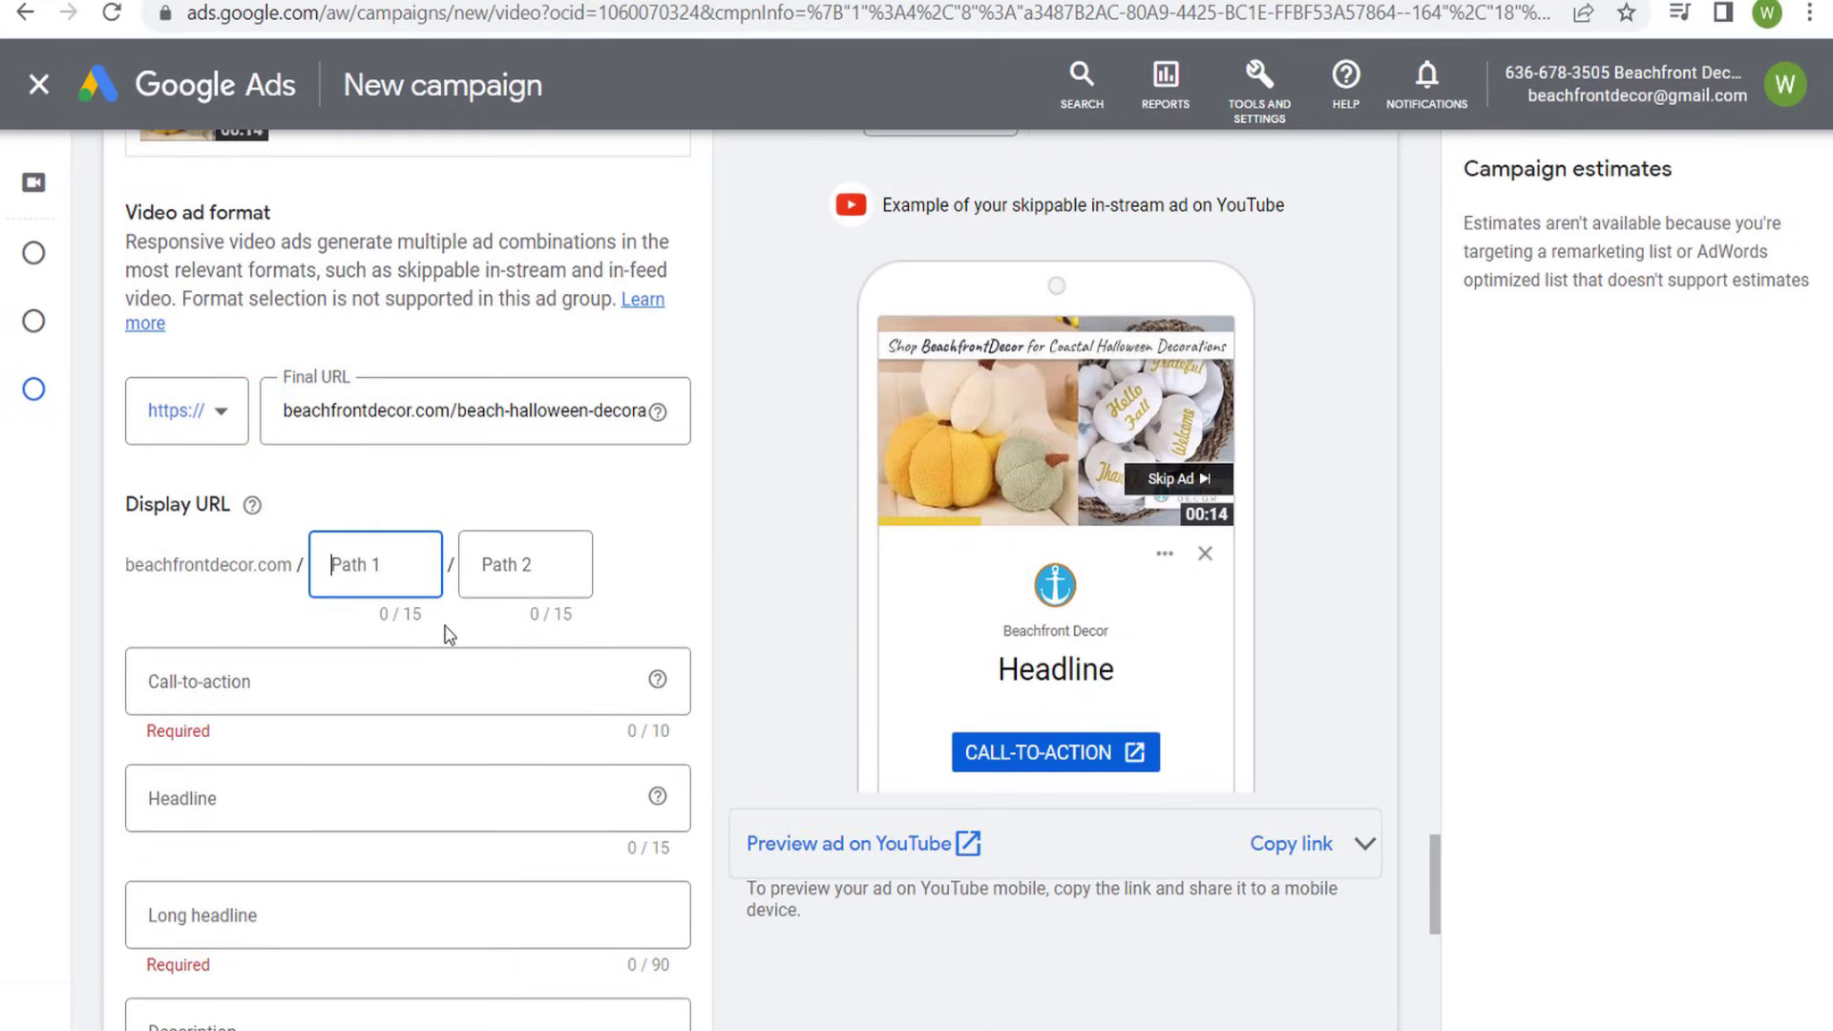
{"action": "type", "text": "halloween-"}
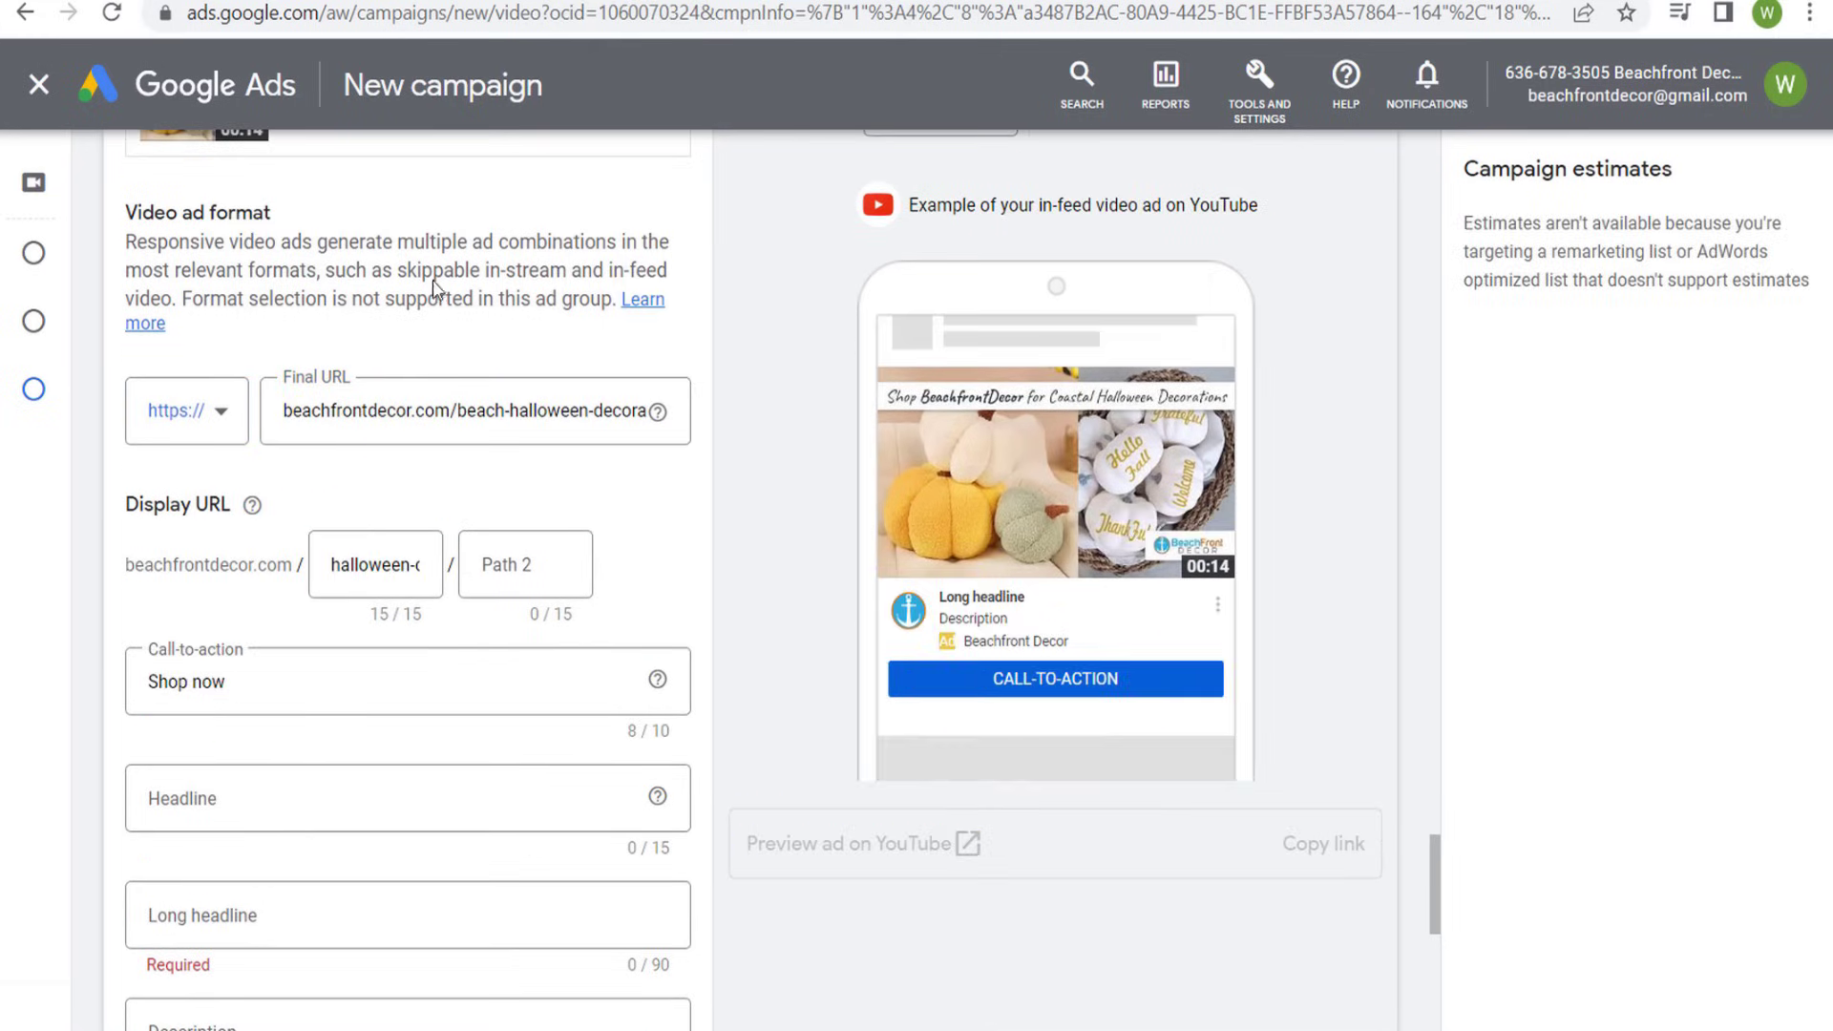
- Set the second ad's headline to "20% Off Decor" and check it in the ad preview
{"action": "scroll", "coordinate": [199, 684], "scroll_direction": "down", "scroll_amount": 1}
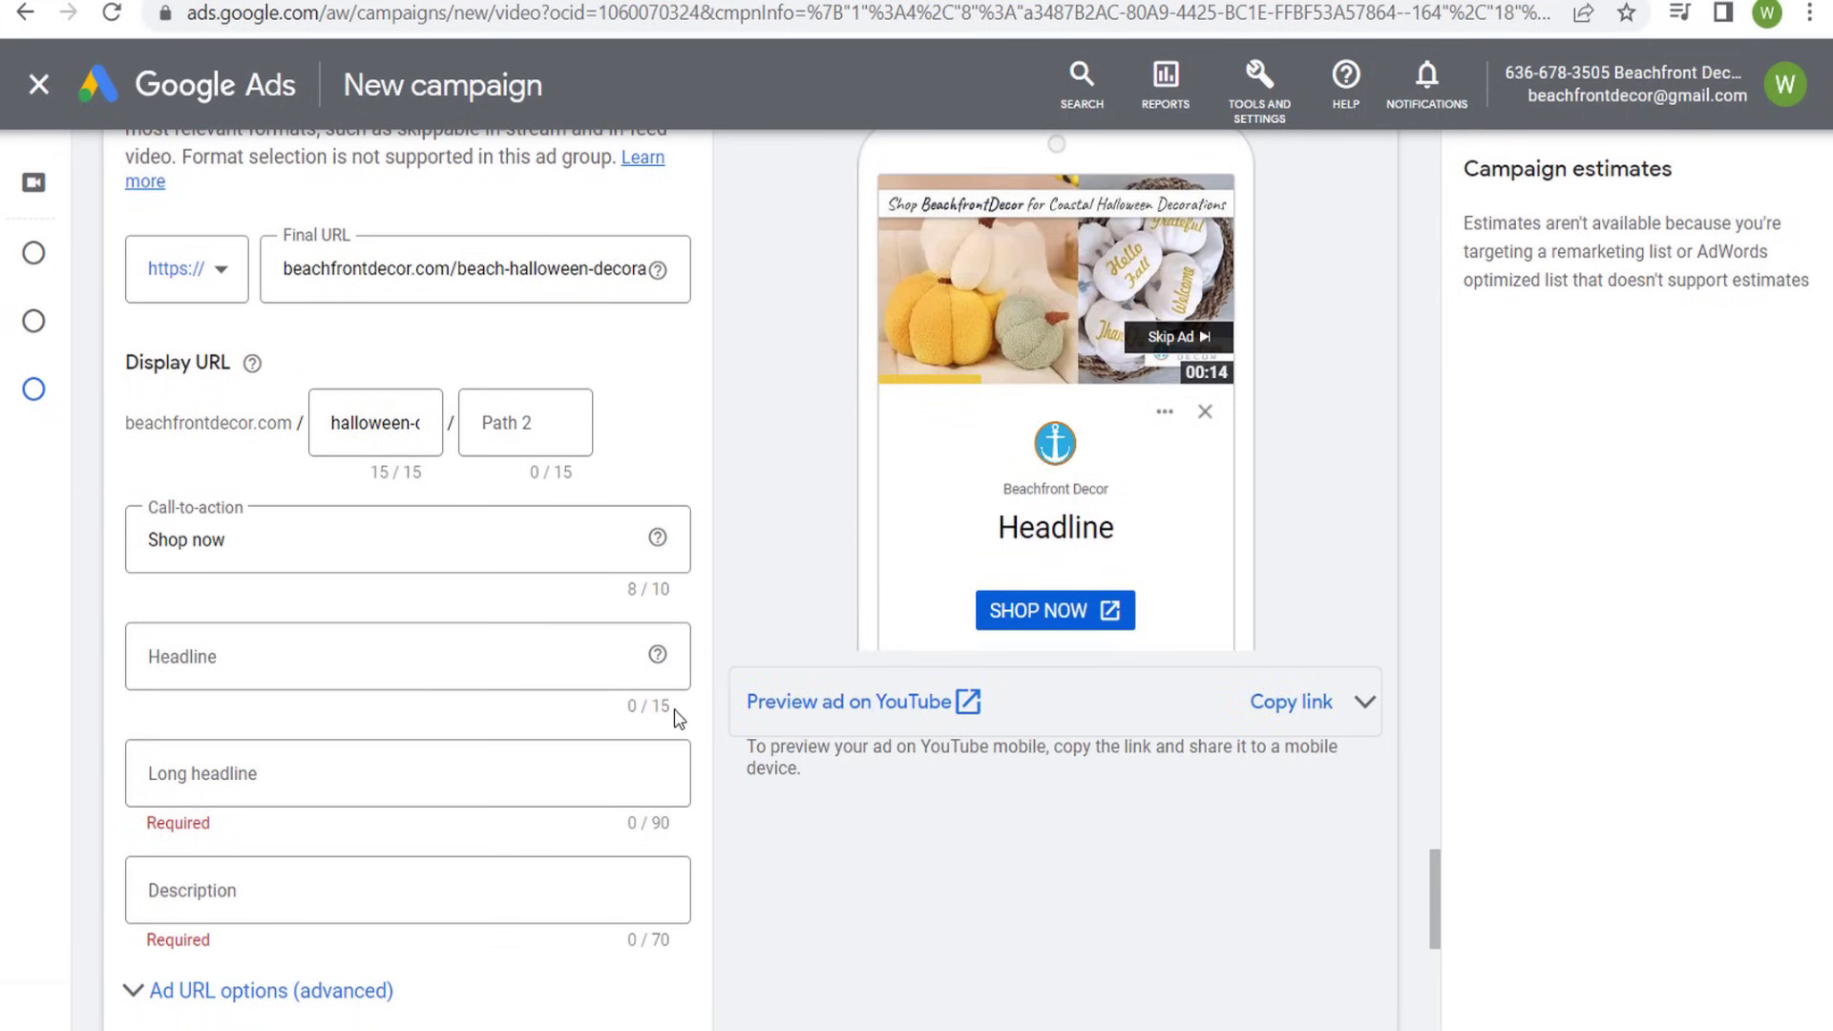
{"action": "left_click", "coordinate": [372, 655]}
{"action": "type", "text": "H"}
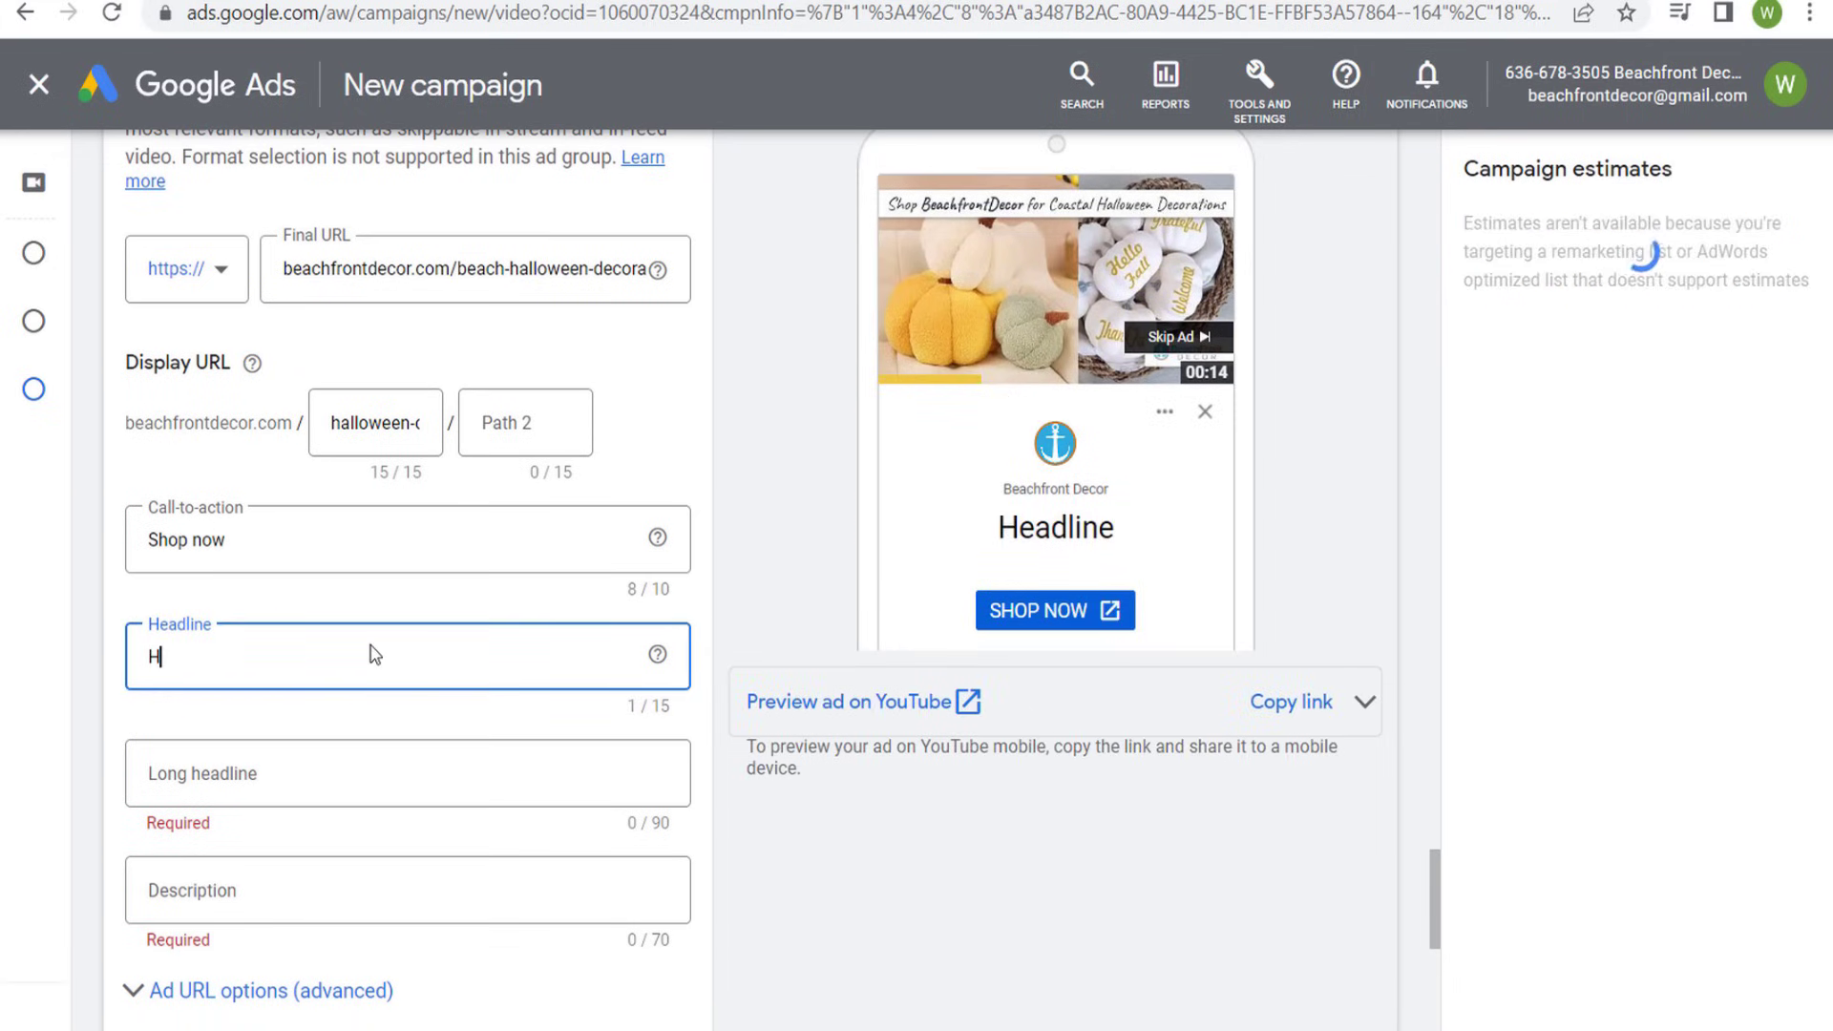
{"action": "type", "text": "alloween Sale"}
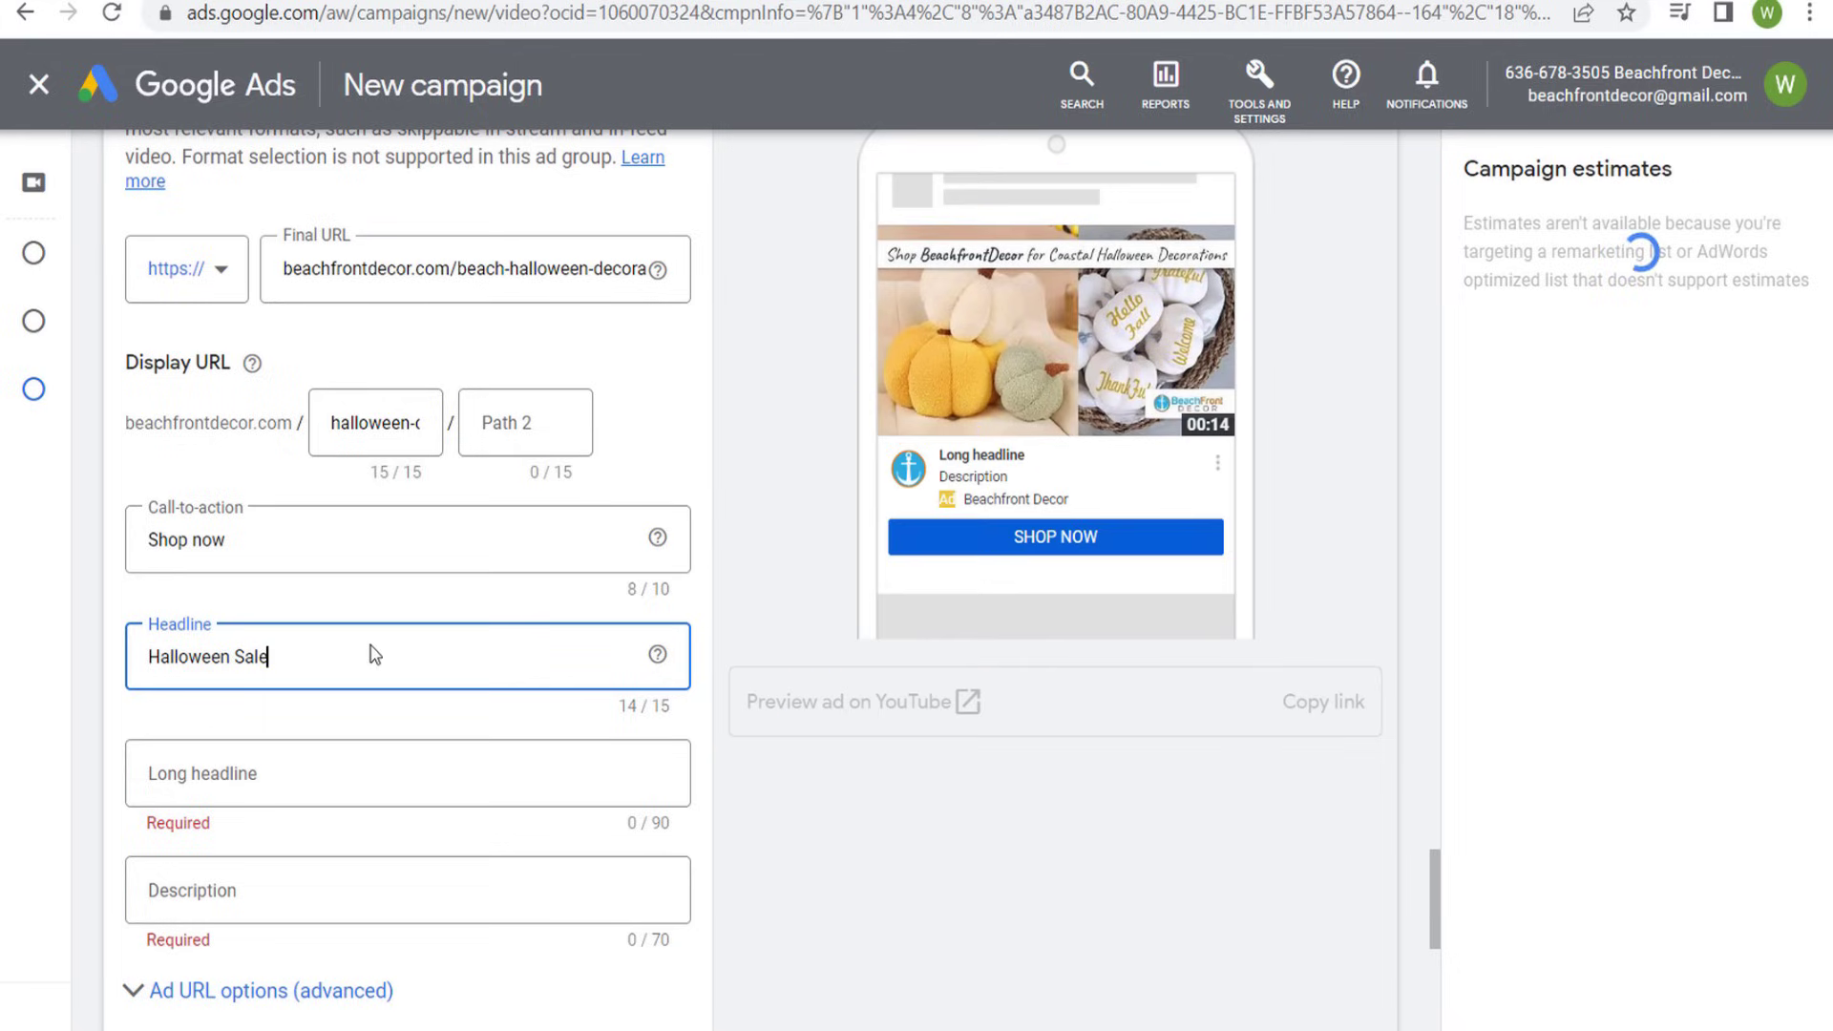
{"action": "key", "text": "ctrl+a"}
{"action": "type", "text": "2"}
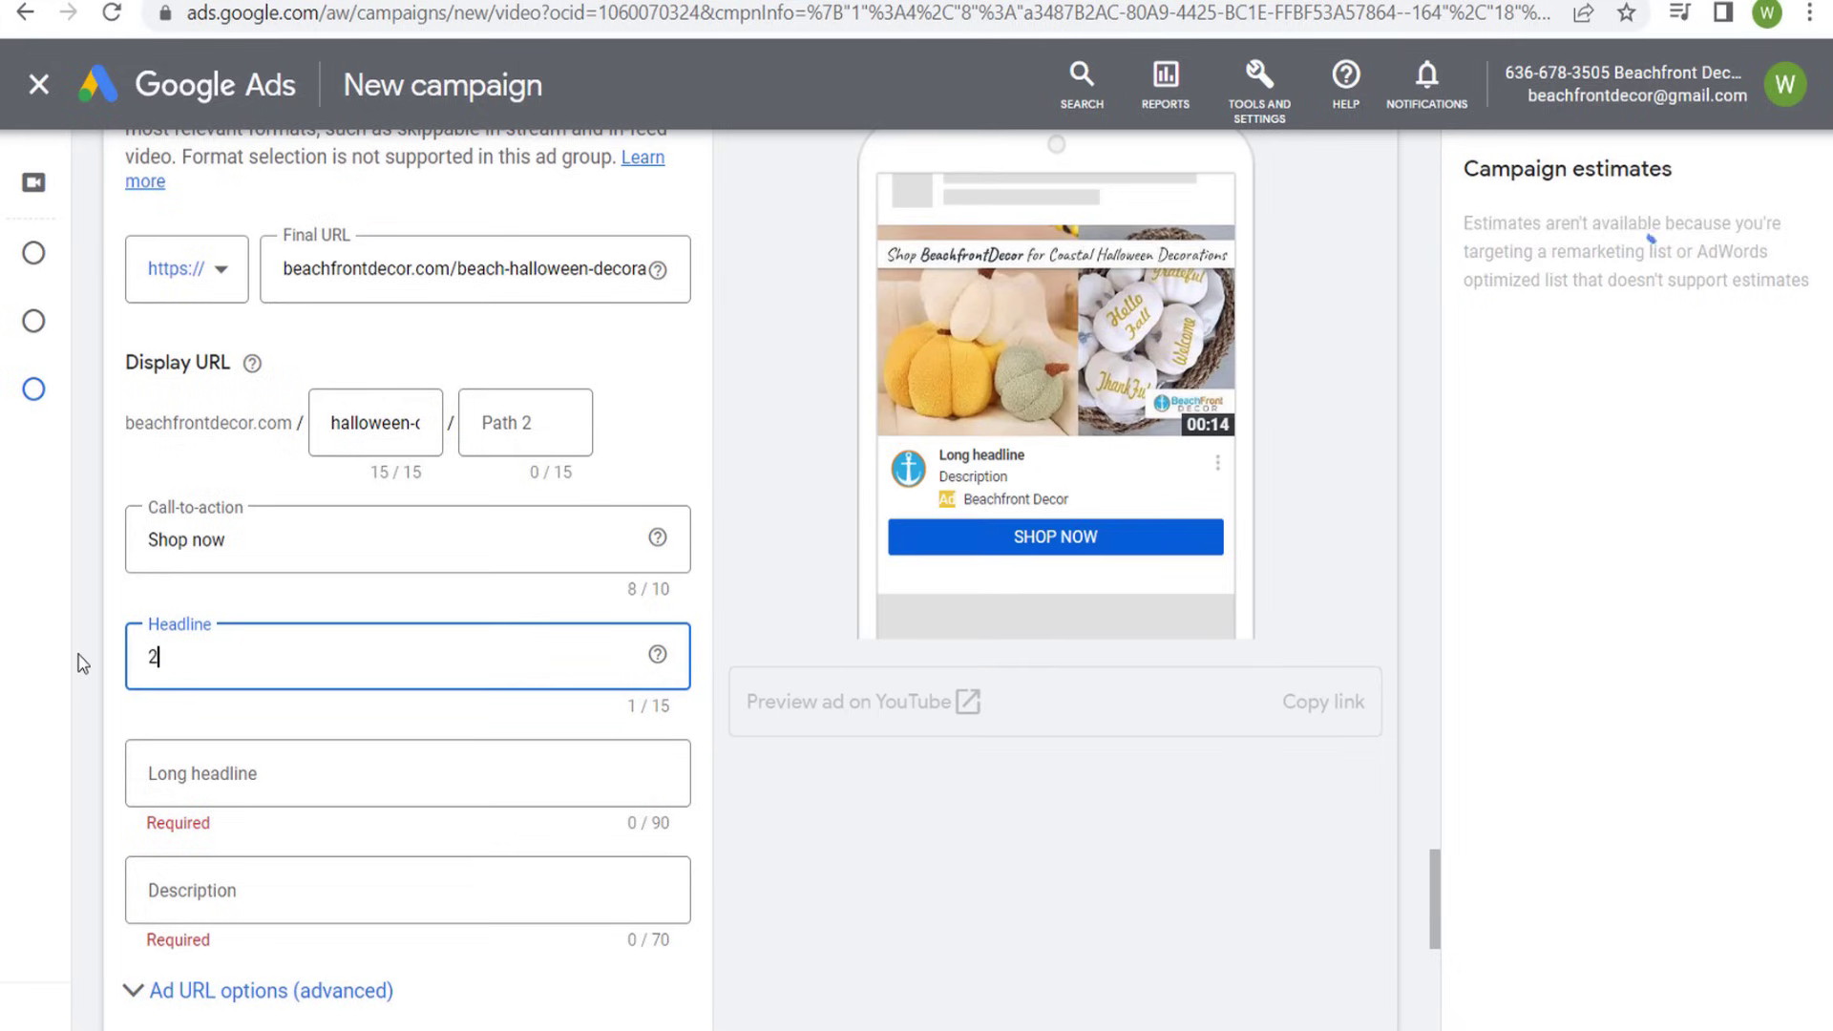
{"action": "type", "text": "0% Off Decor"}
{"action": "left_click", "coordinate": [1085, 593]}
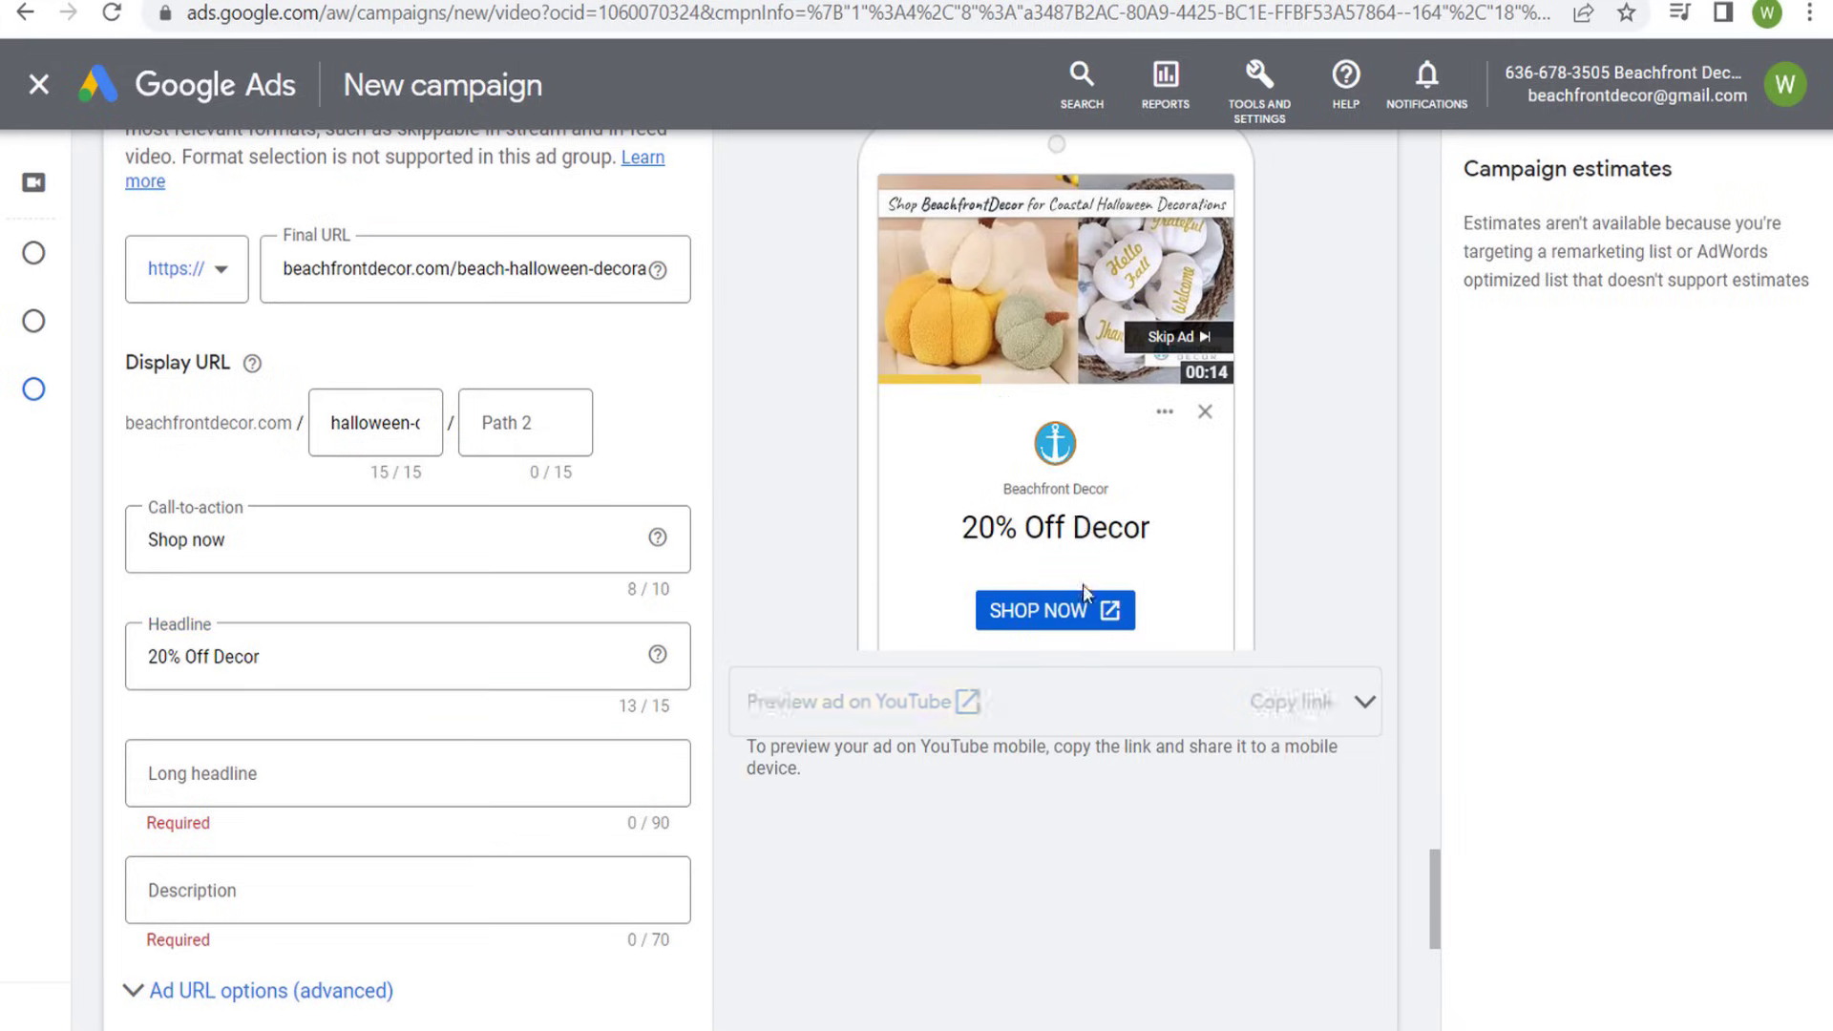
{"action": "left_click_drag", "start_coordinate": [962, 527], "coordinate": [1151, 514]}
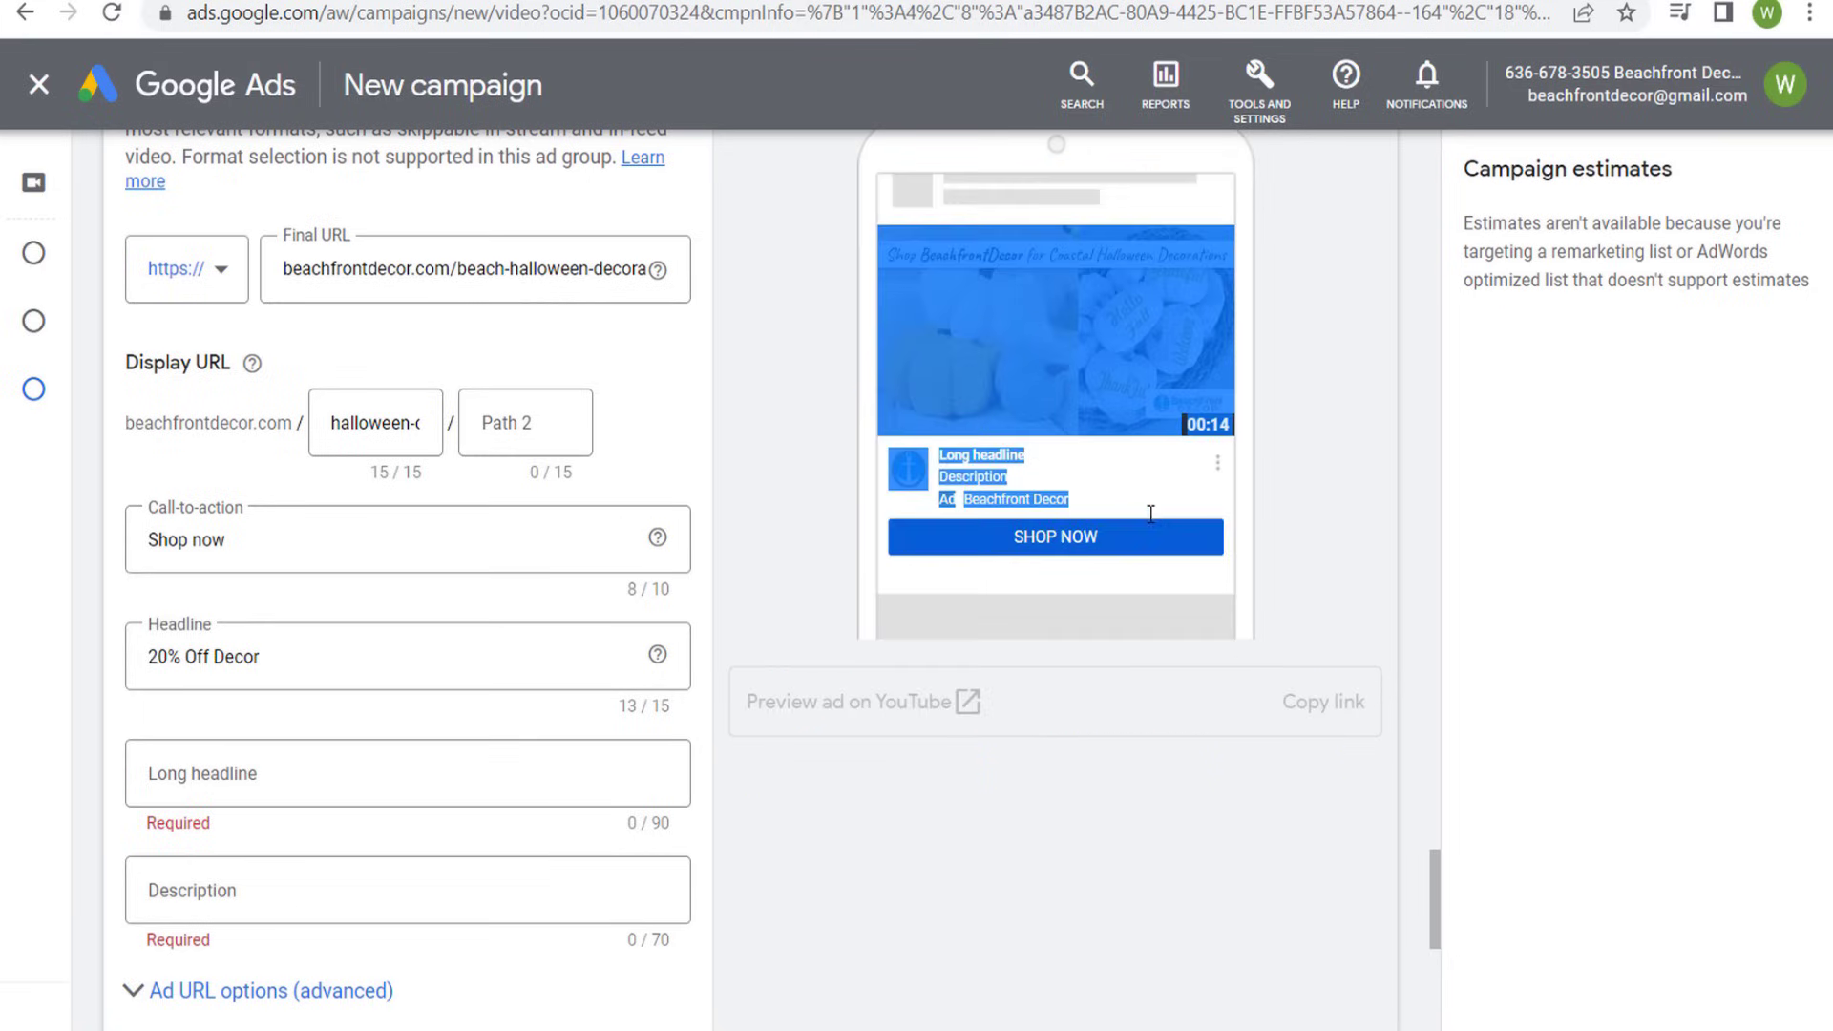
- Set the second ad's long headline to "Save 20% on Beach Themed Halloween & Fall Decorations Through October 15th"
{"action": "left_click", "coordinate": [978, 482]}
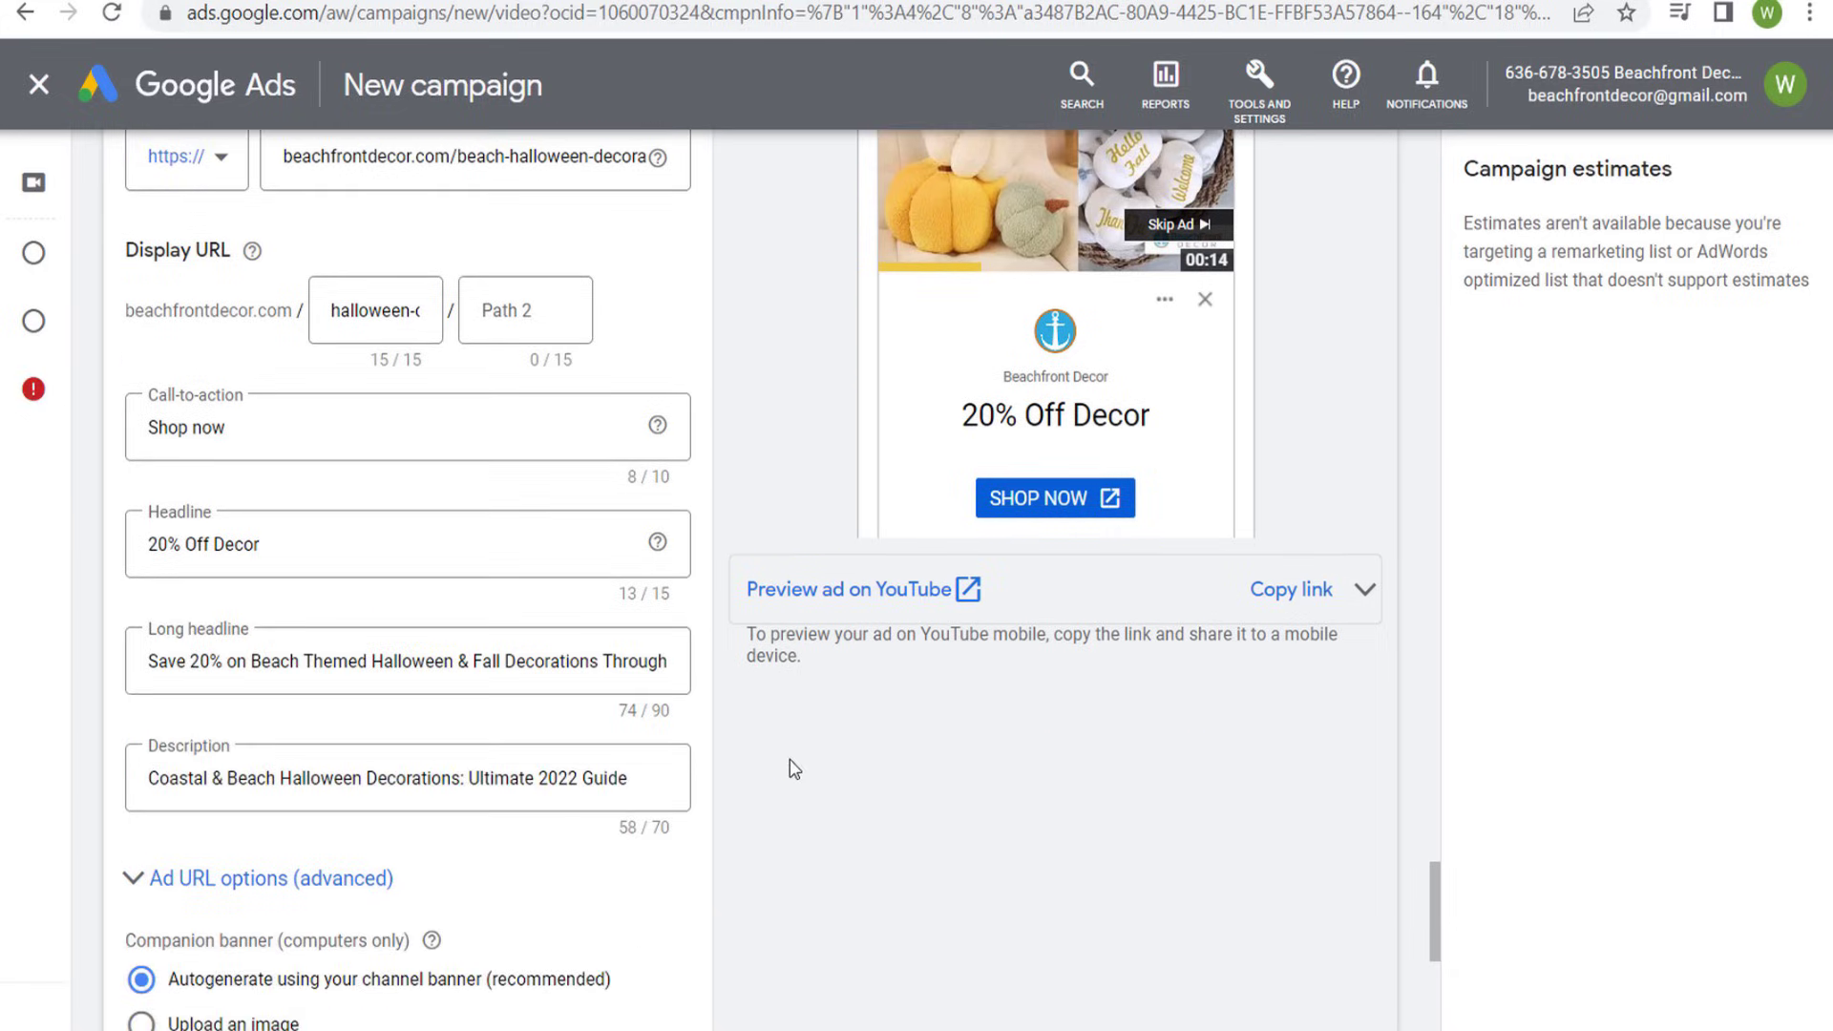
{"action": "left_click_drag", "start_coordinate": [210, 660], "coordinate": [402, 662]}
{"action": "left_click", "coordinate": [496, 669]}
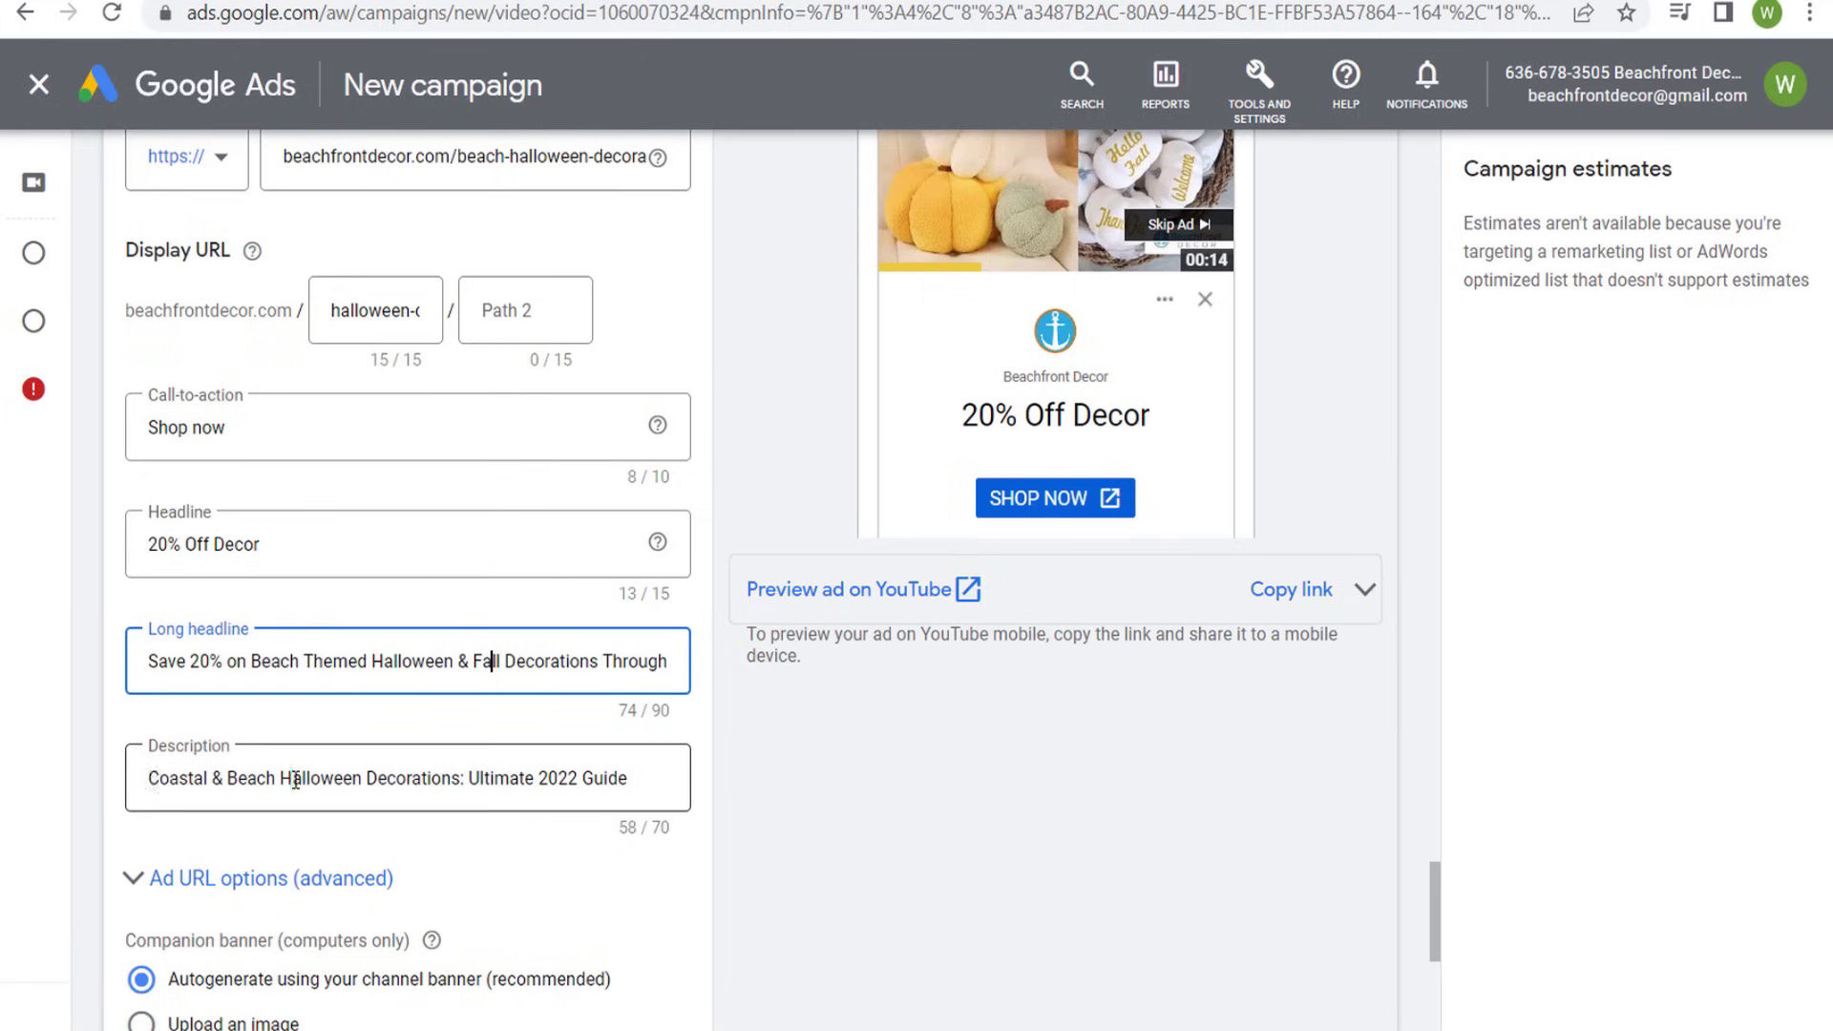
- Use the landing page title "Coastal & Beach Halloween Decorations: Ultimate 2022 Guide" as the second ad's description
{"action": "left_click_drag", "start_coordinate": [148, 778], "coordinate": [410, 779]}
{"action": "left_click", "coordinate": [945, 821]}
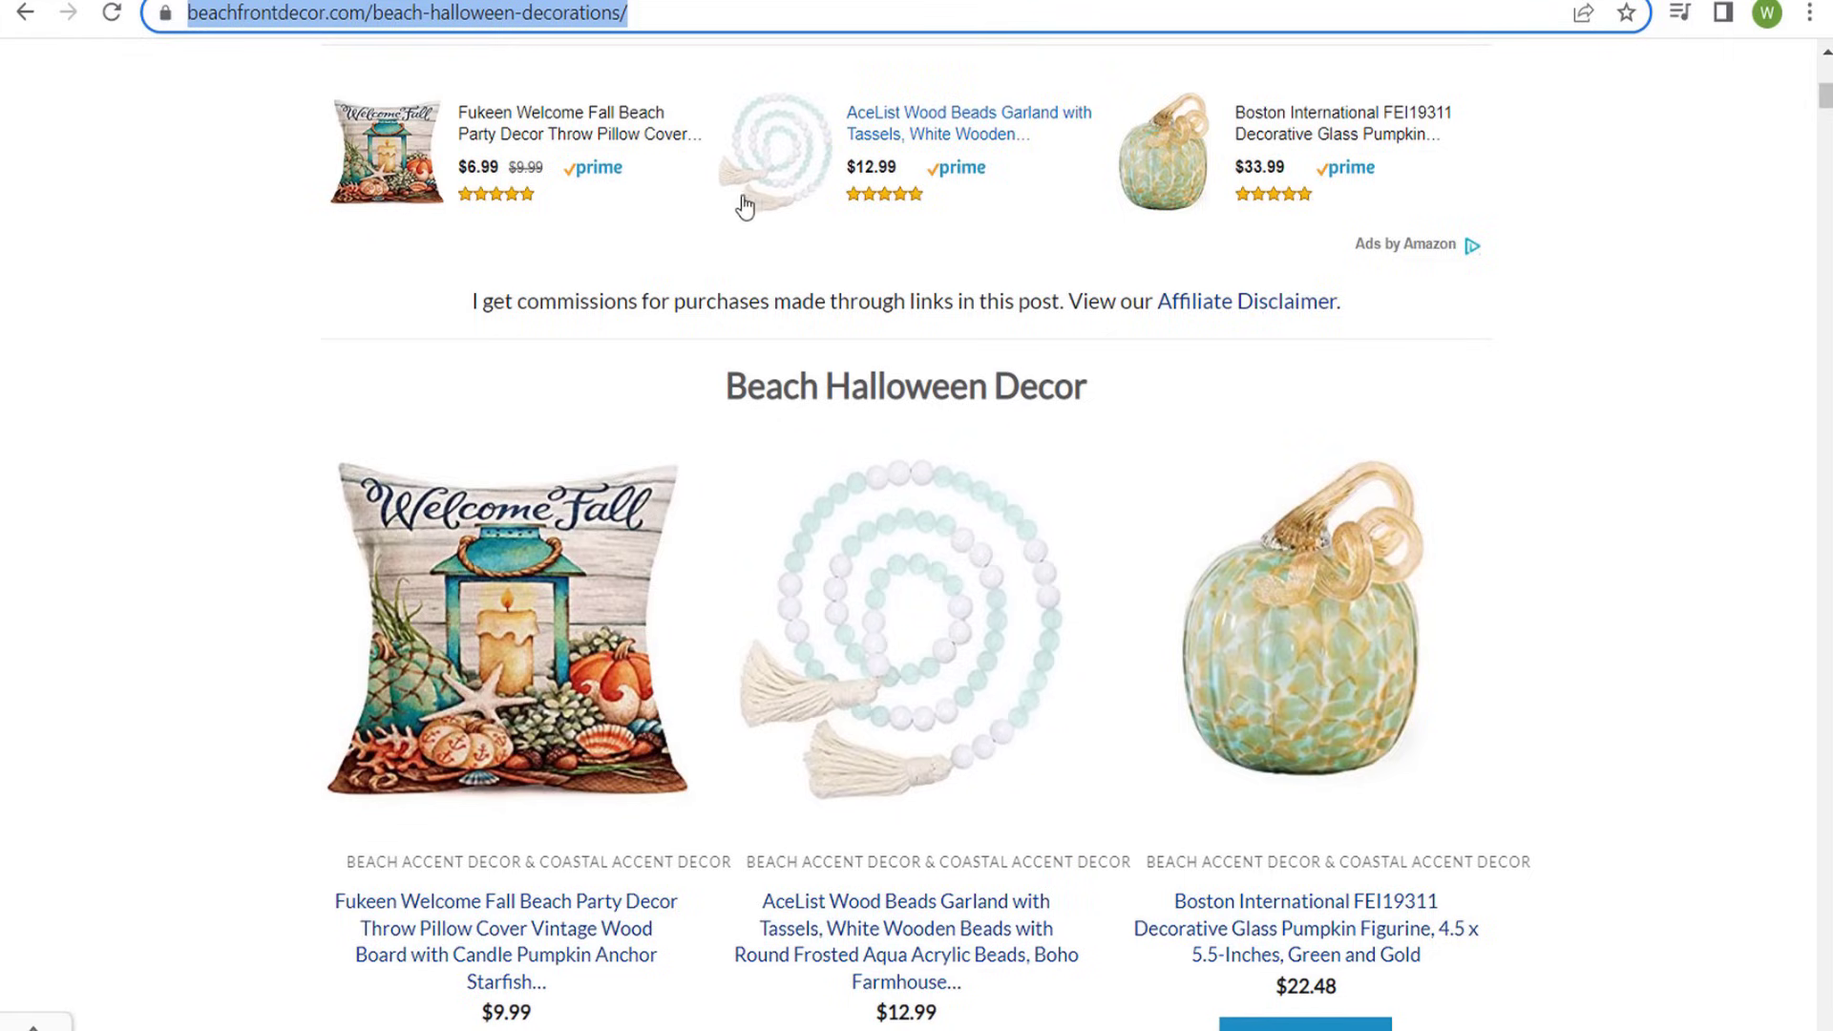
{"action": "scroll", "coordinate": [656, 316], "scroll_direction": "up", "scroll_amount": 8}
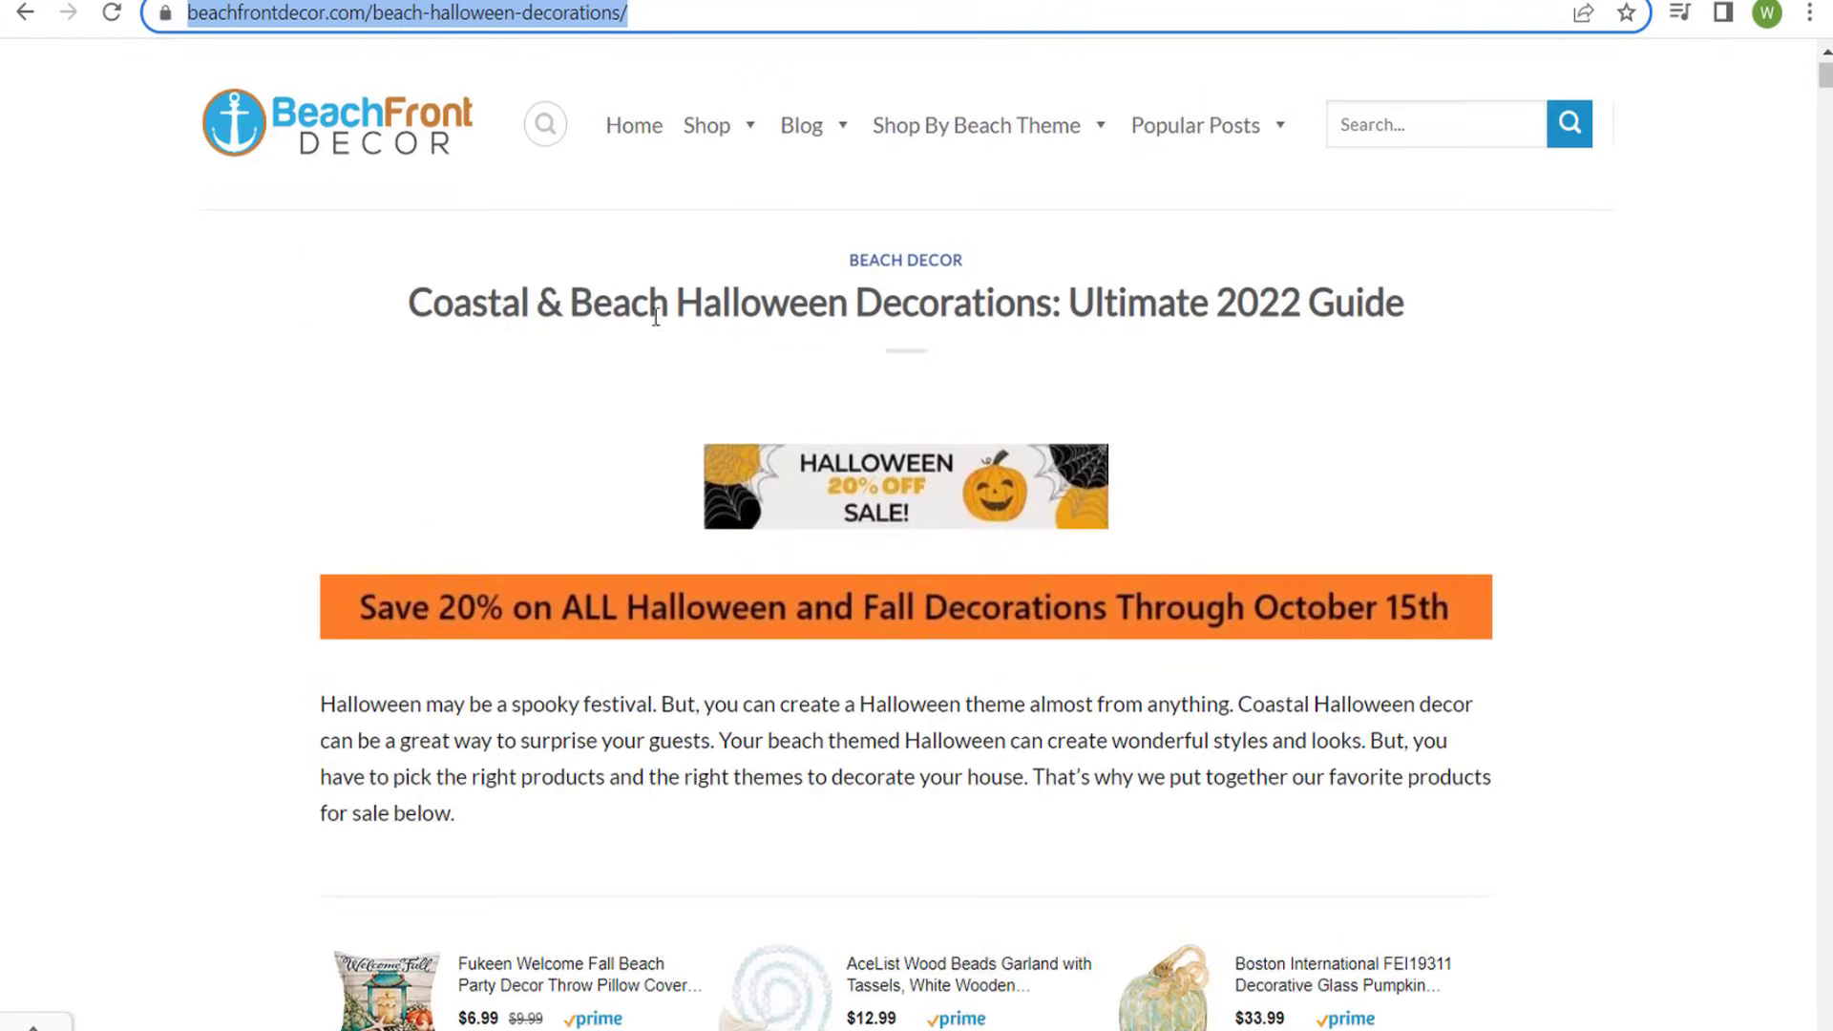
{"action": "left_click_drag", "start_coordinate": [378, 306], "coordinate": [1489, 327]}
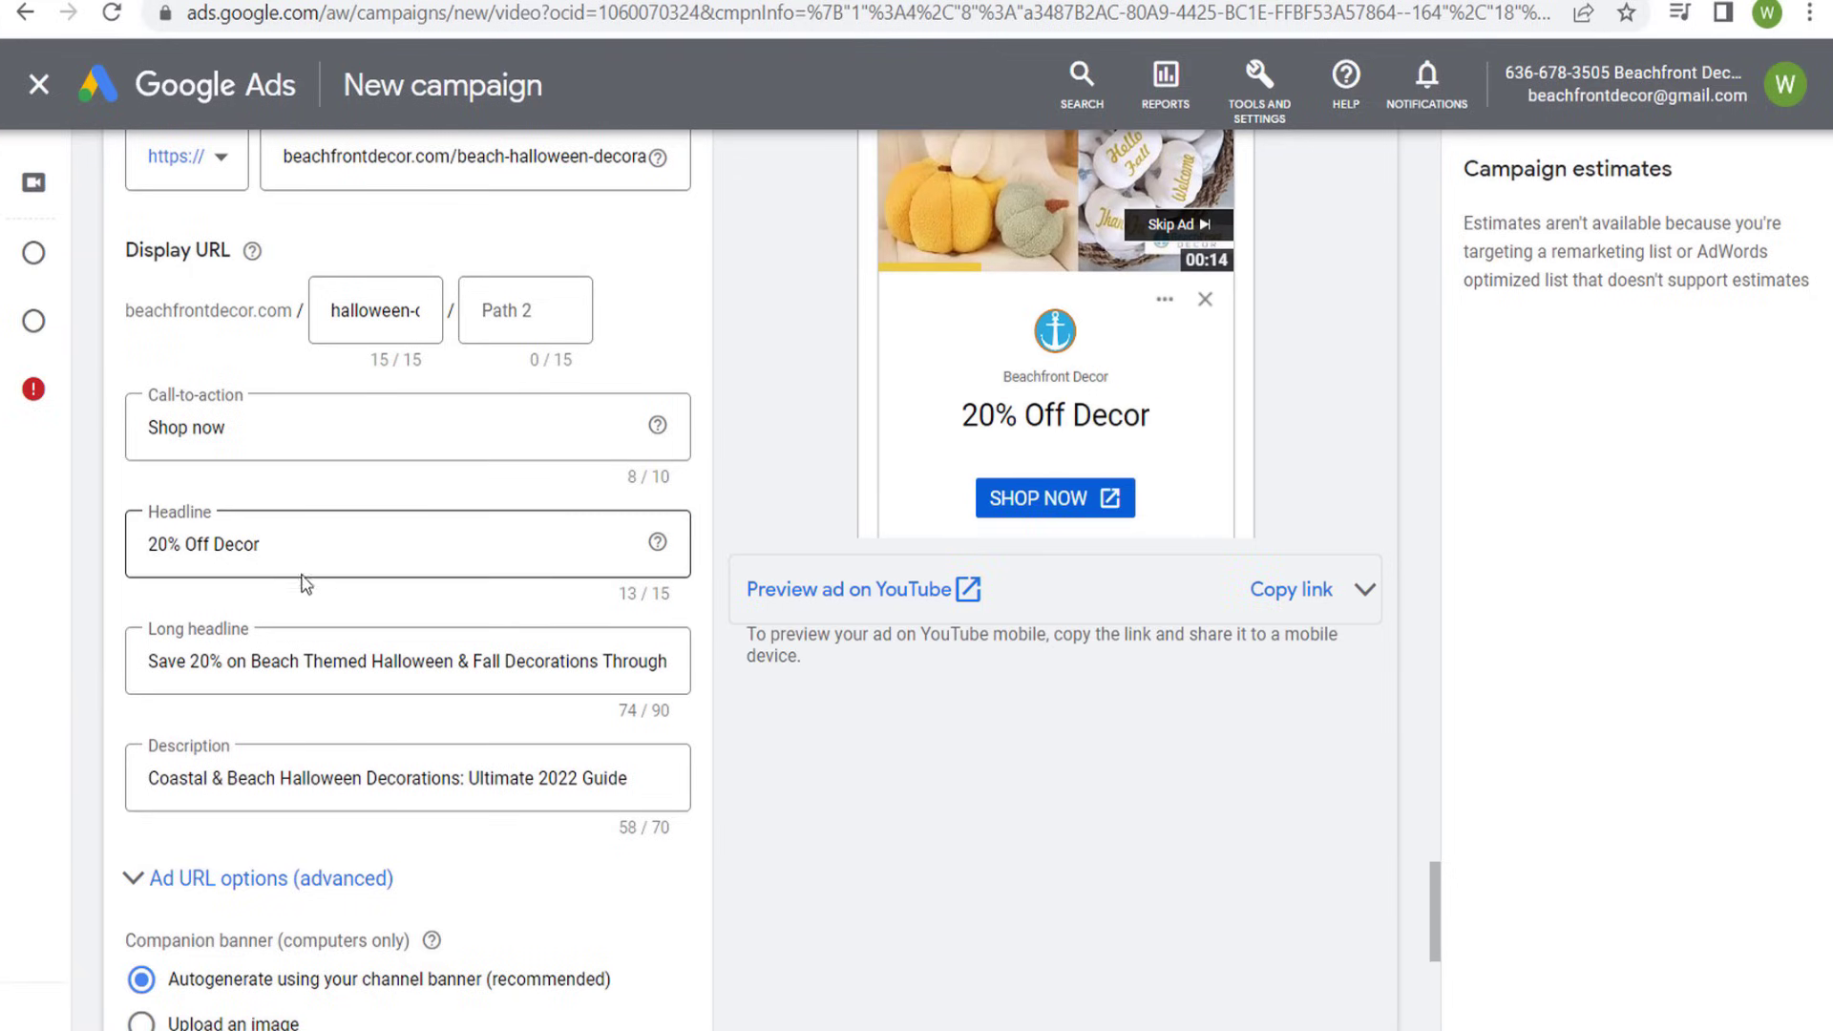
- Replace the second ad's autogenerated companion banner with the uploaded "Halloween 20% Off Sale!" image and review the ad's fields
{"action": "scroll", "coordinate": [1157, 754], "scroll_direction": "down", "scroll_amount": 3}
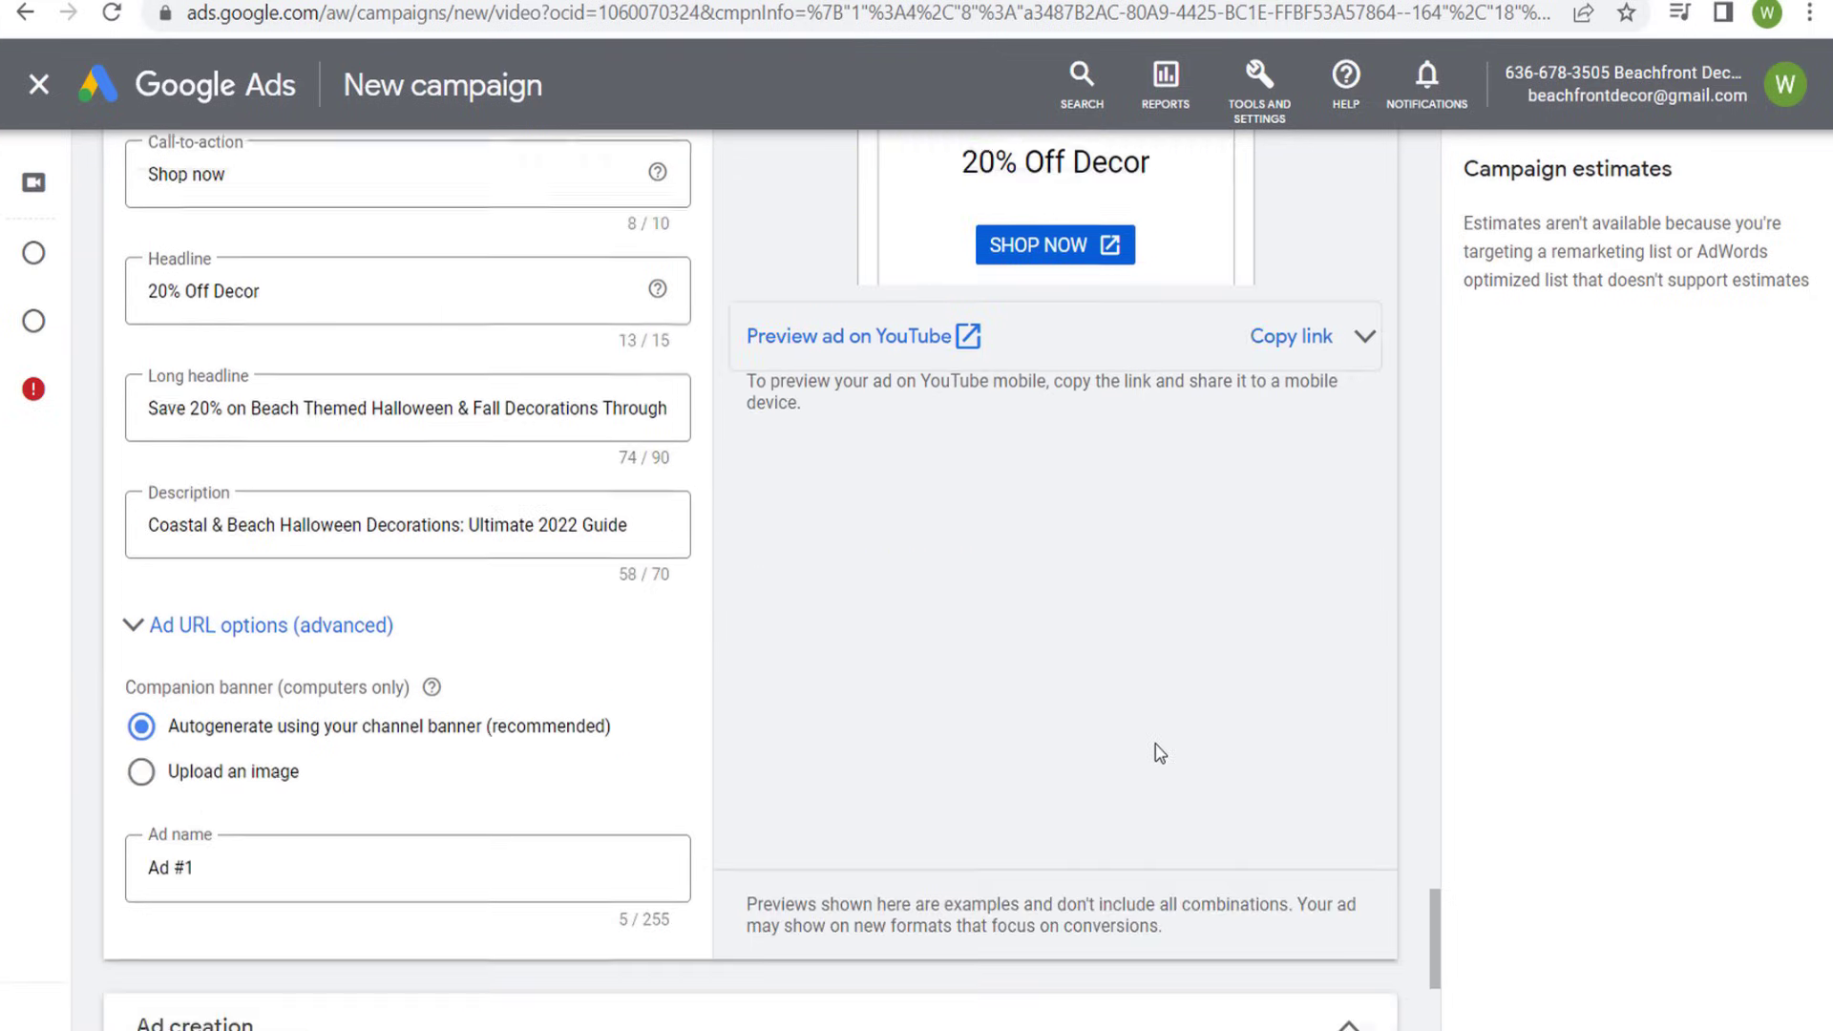
{"action": "scroll", "coordinate": [1057, 735], "scroll_direction": "down", "scroll_amount": 3}
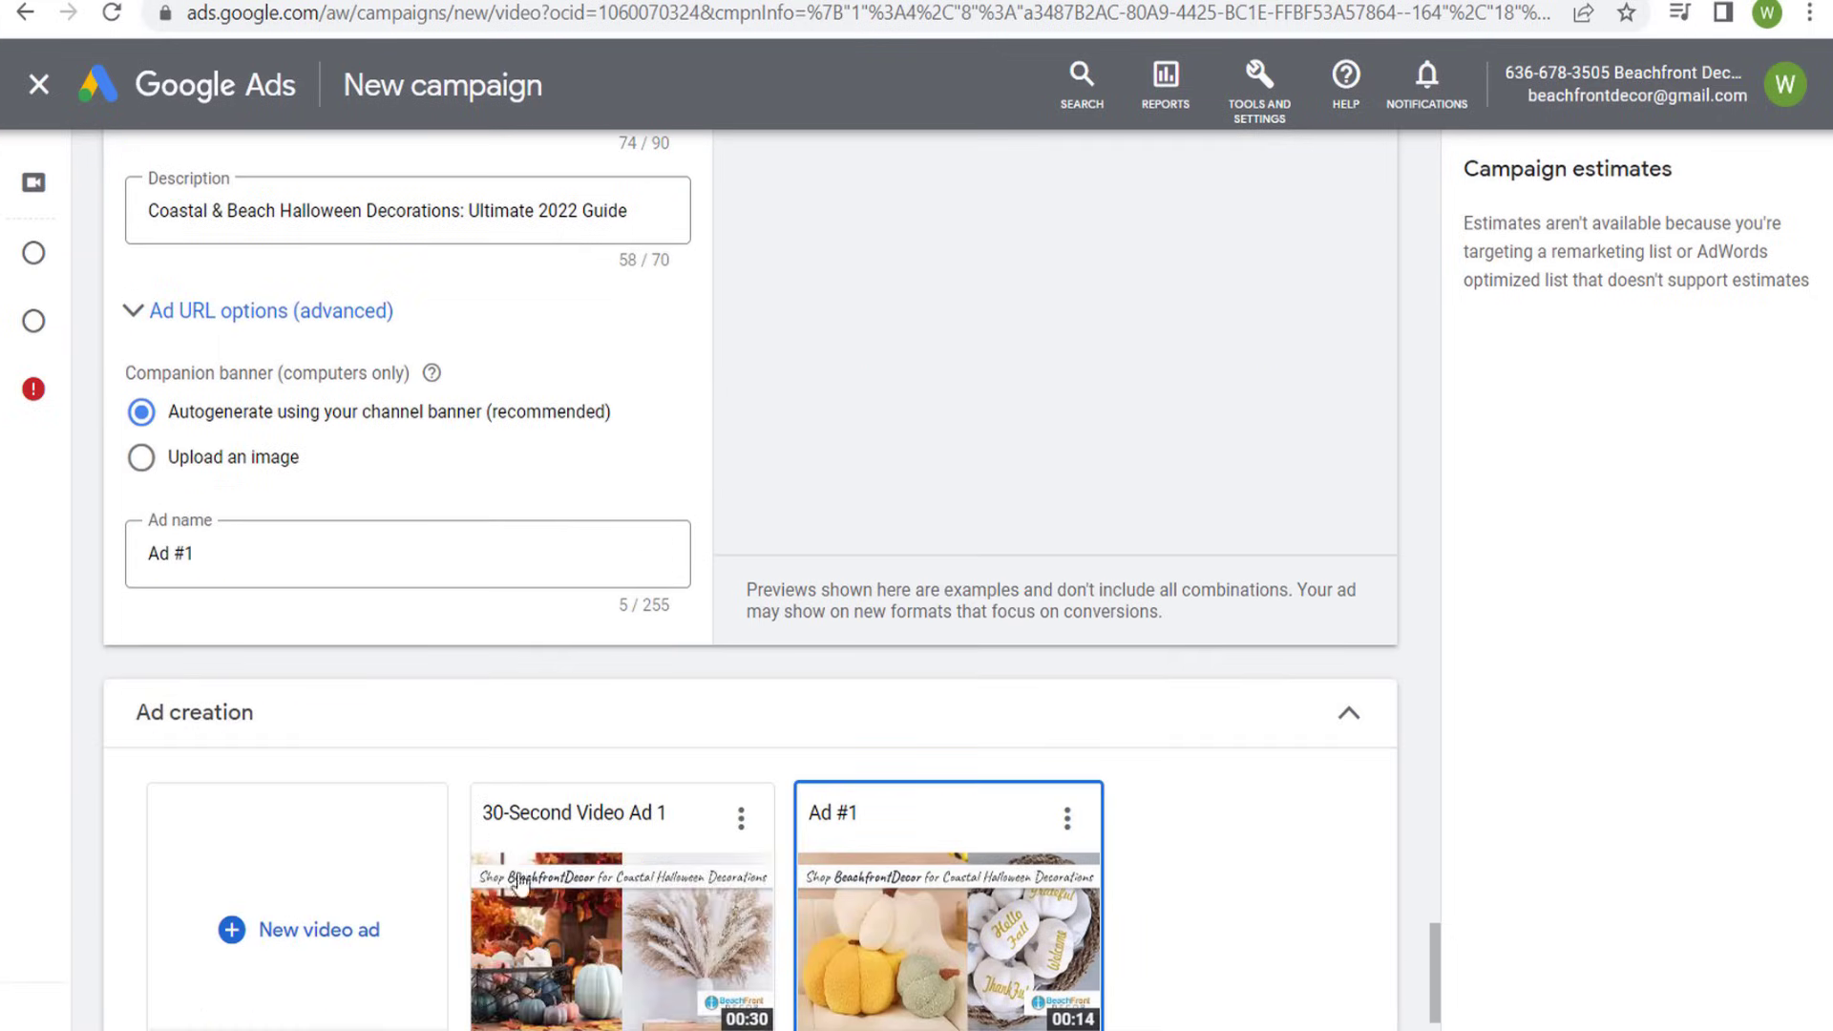
{"action": "mouse_move", "coordinate": [642, 910]}
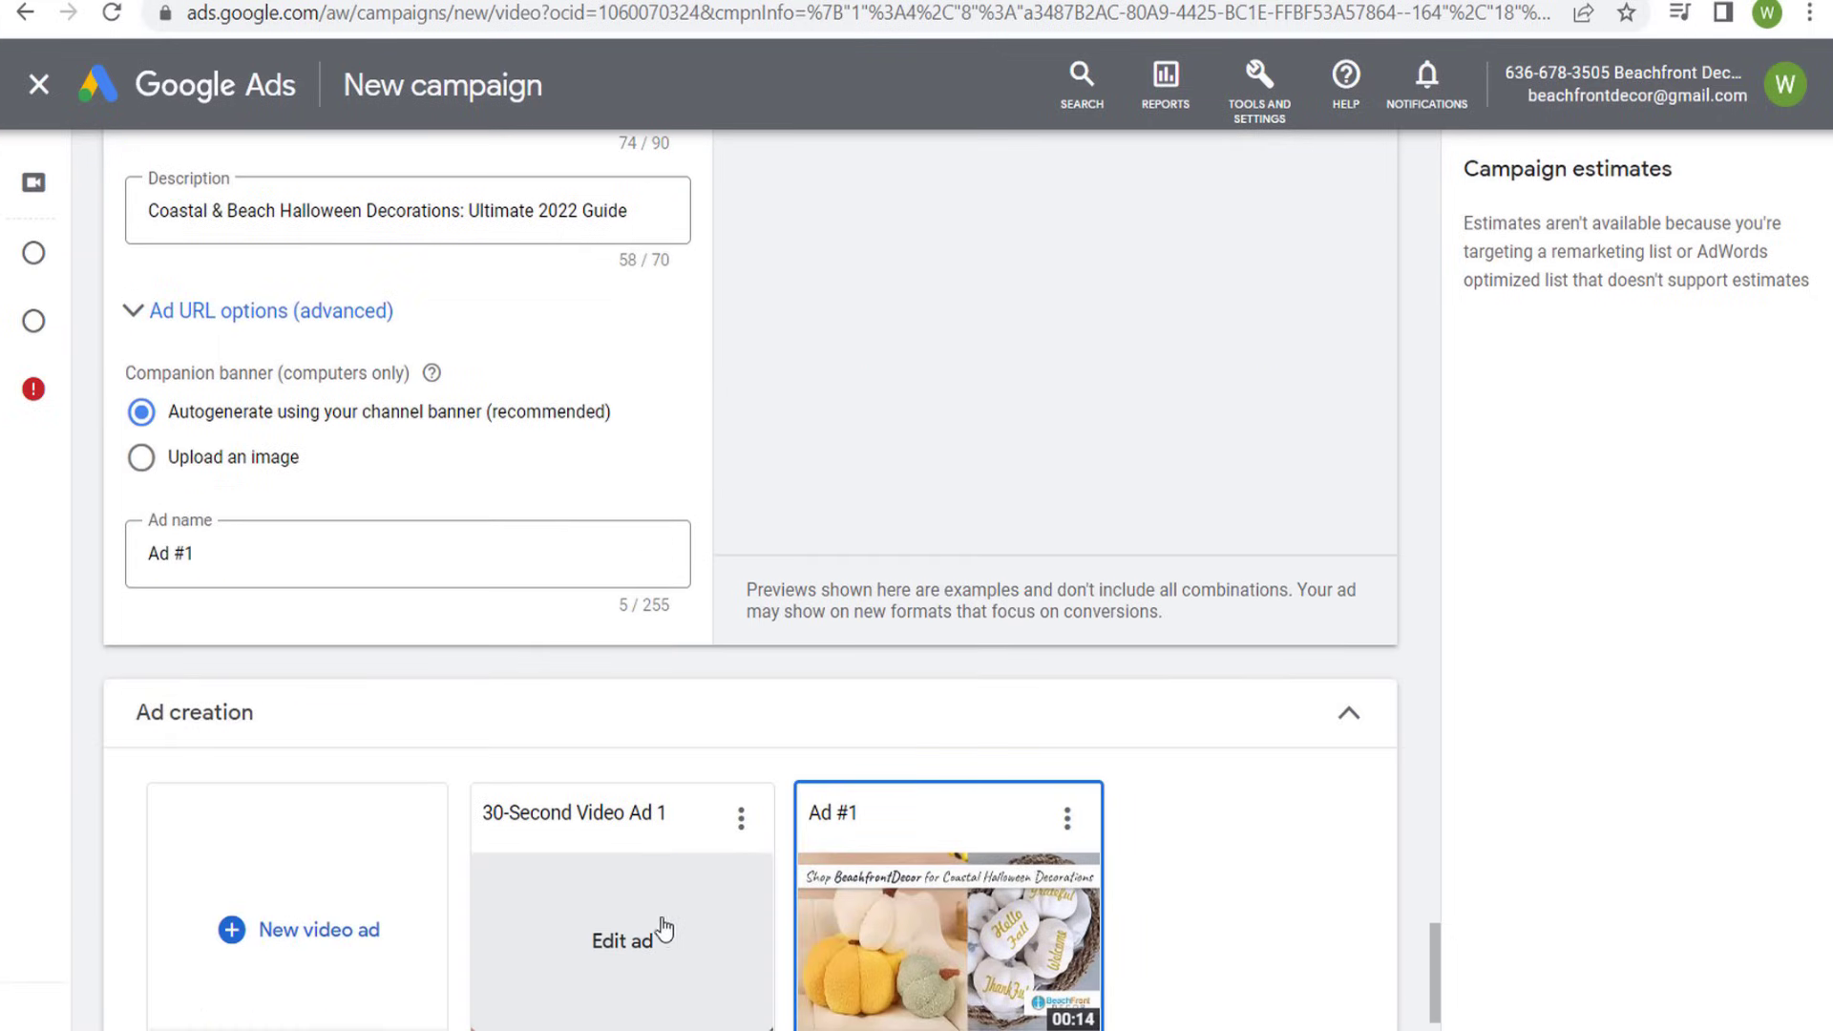
{"action": "scroll", "coordinate": [778, 570], "scroll_direction": "up", "scroll_amount": 3}
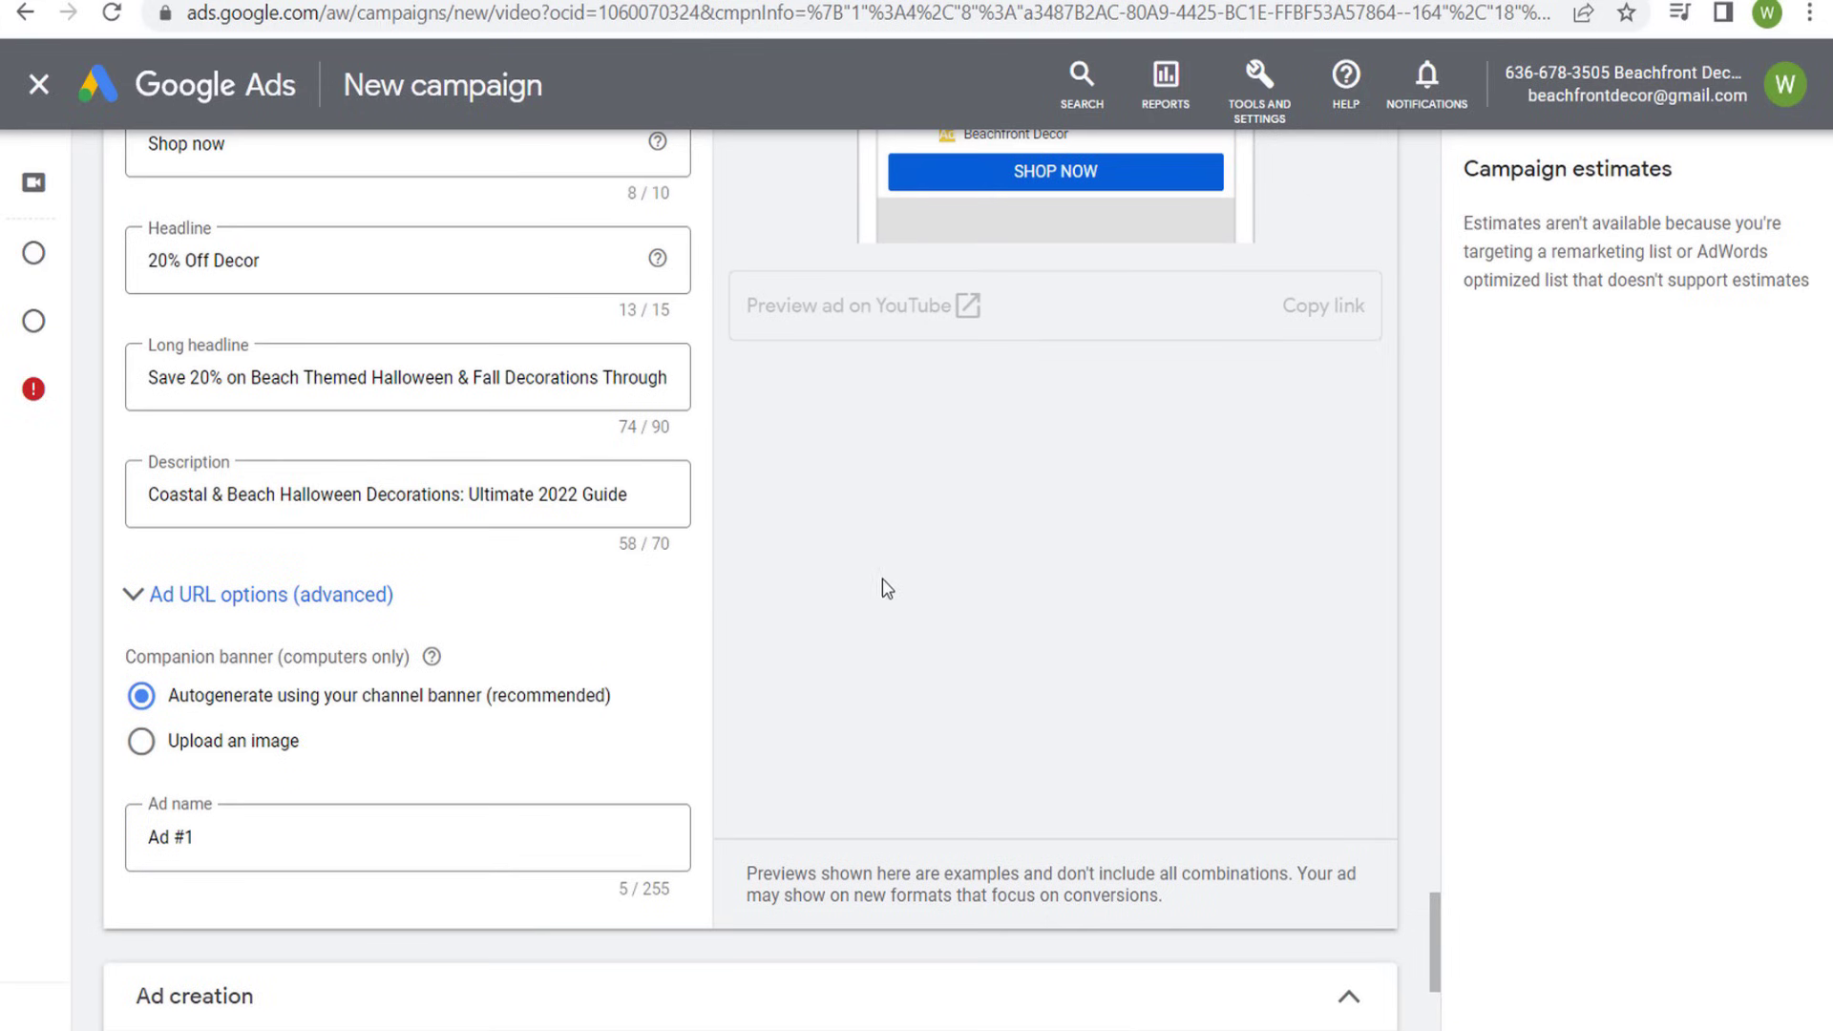
{"action": "left_click", "coordinate": [212, 742]}
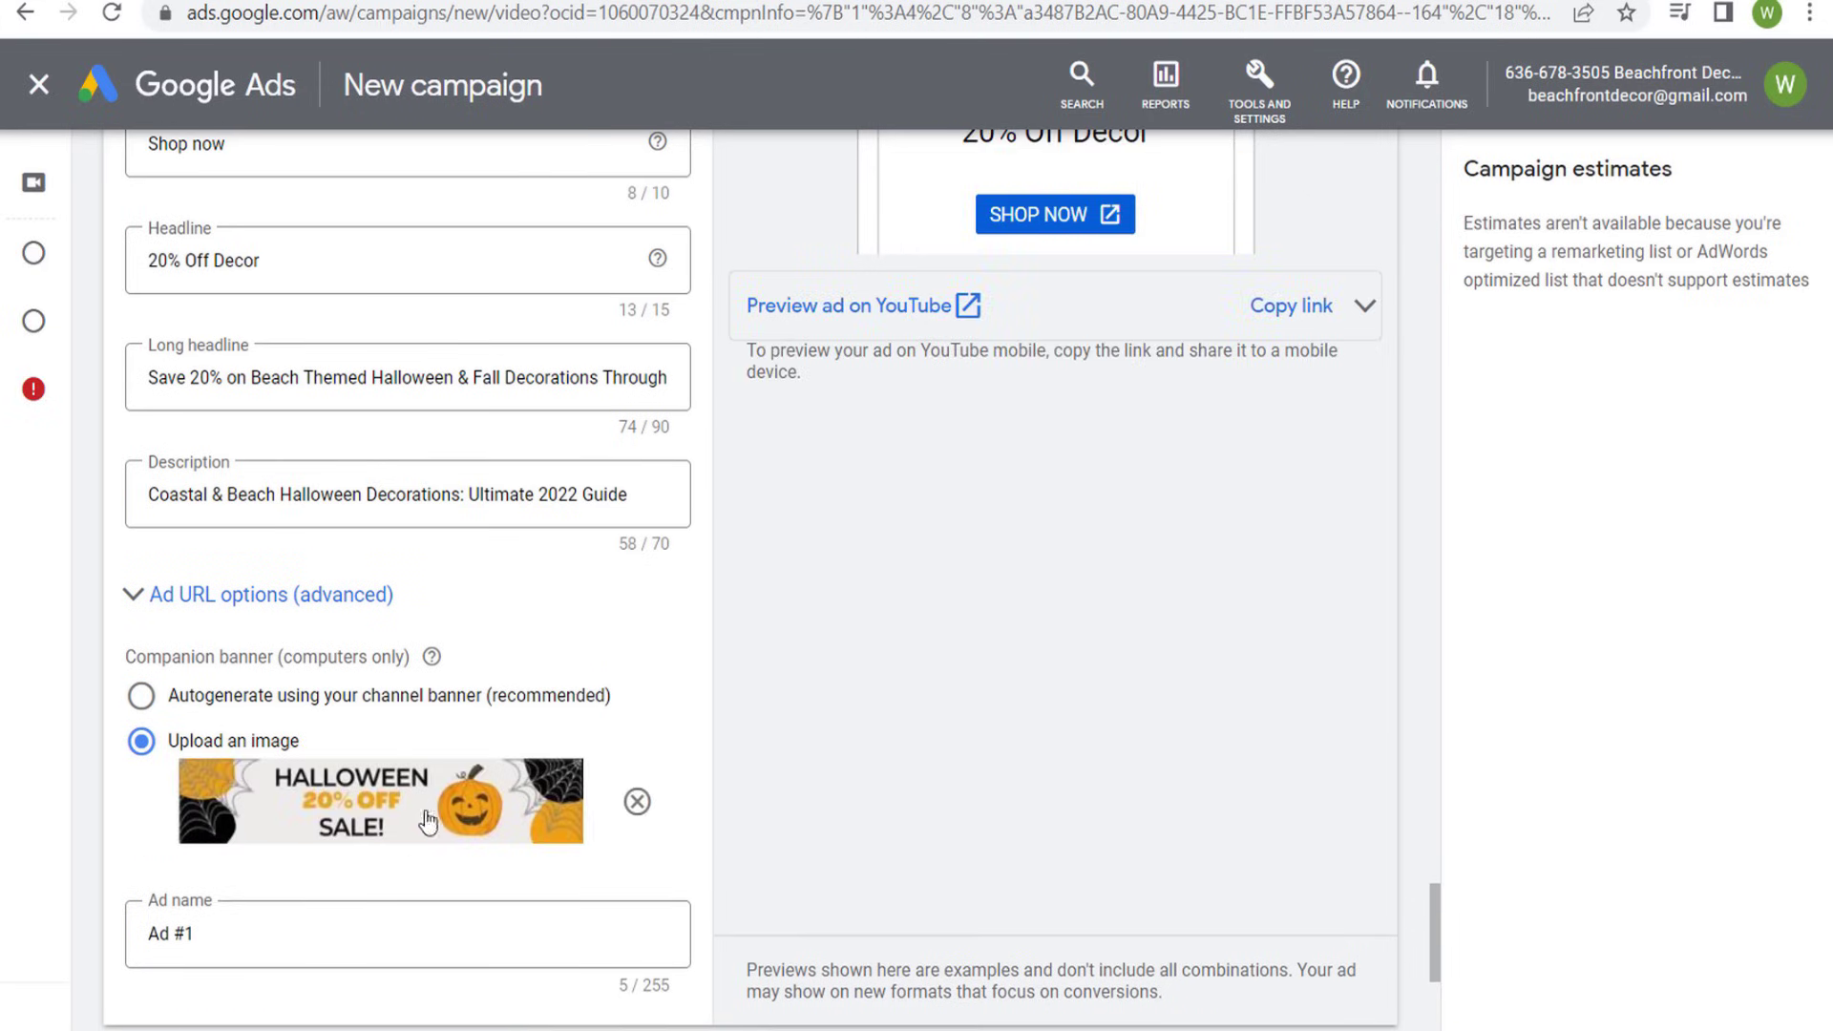
{"action": "scroll", "coordinate": [912, 871], "scroll_direction": "up", "scroll_amount": 4}
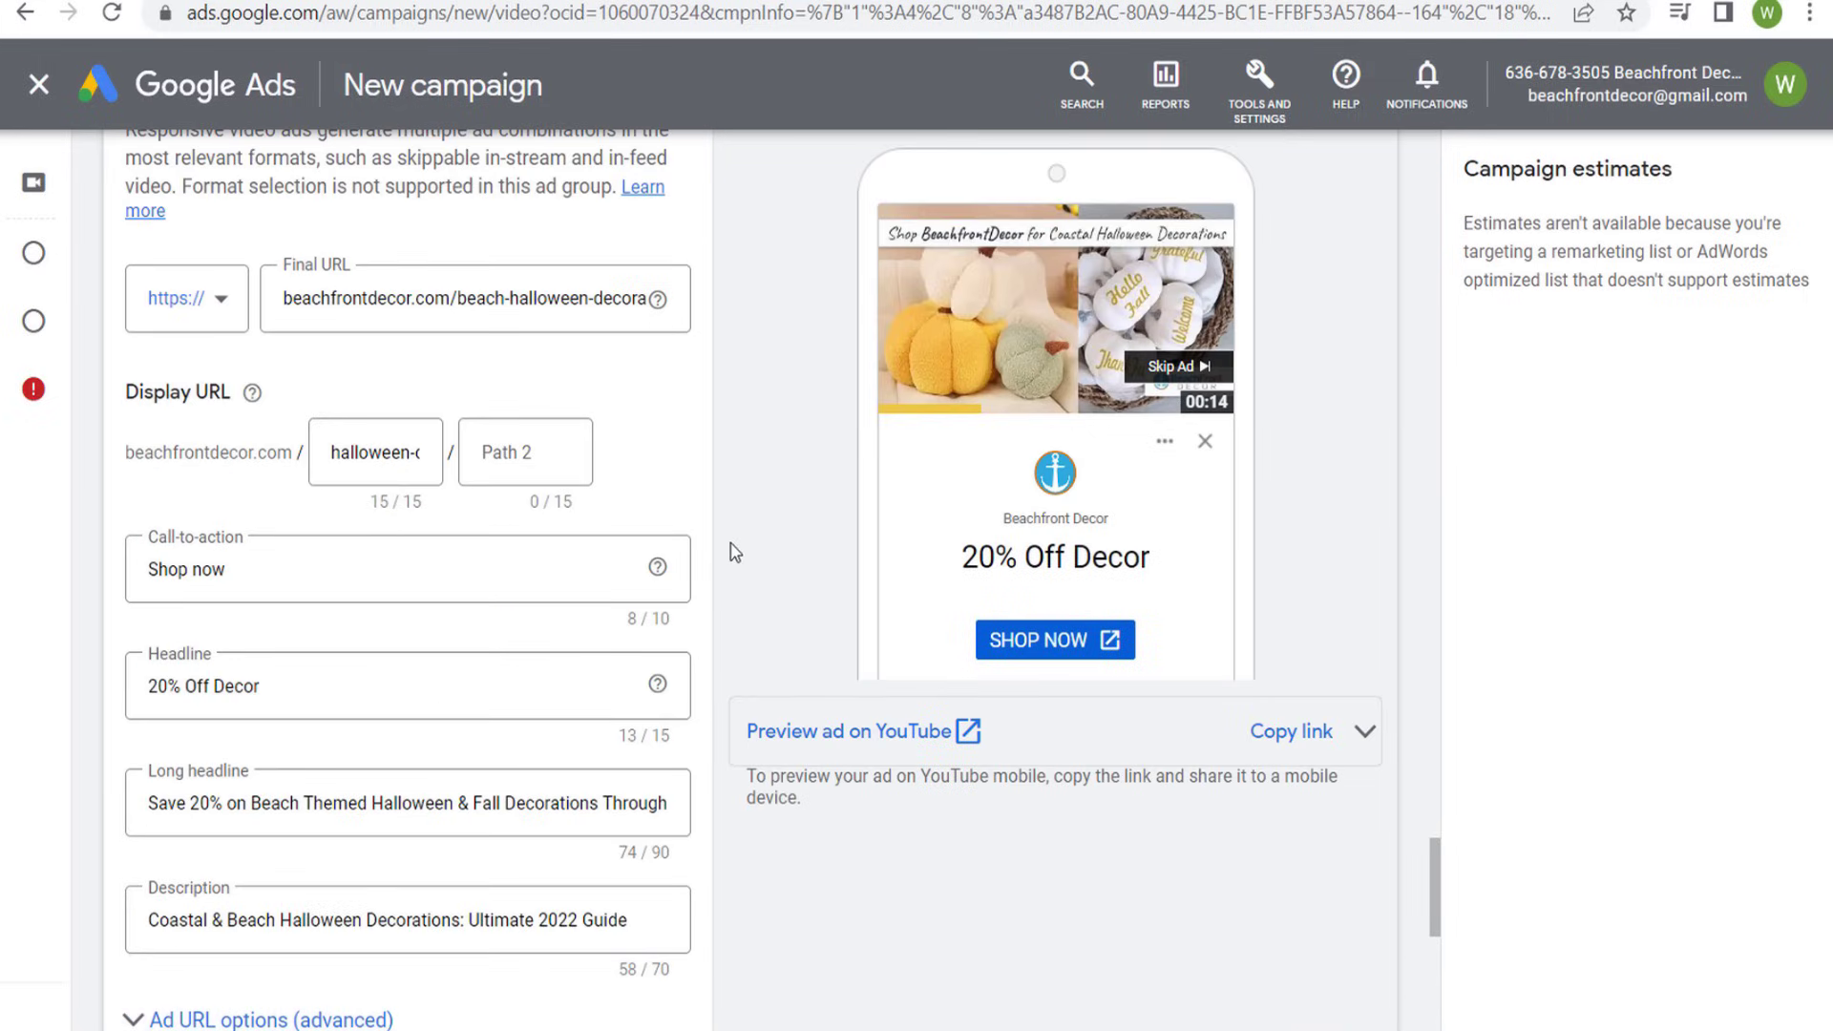
{"action": "scroll", "coordinate": [818, 633], "scroll_direction": "up", "scroll_amount": 3}
{"action": "scroll", "coordinate": [760, 417], "scroll_direction": "up", "scroll_amount": 2}
{"action": "scroll", "coordinate": [620, 458], "scroll_direction": "down", "scroll_amount": 8}
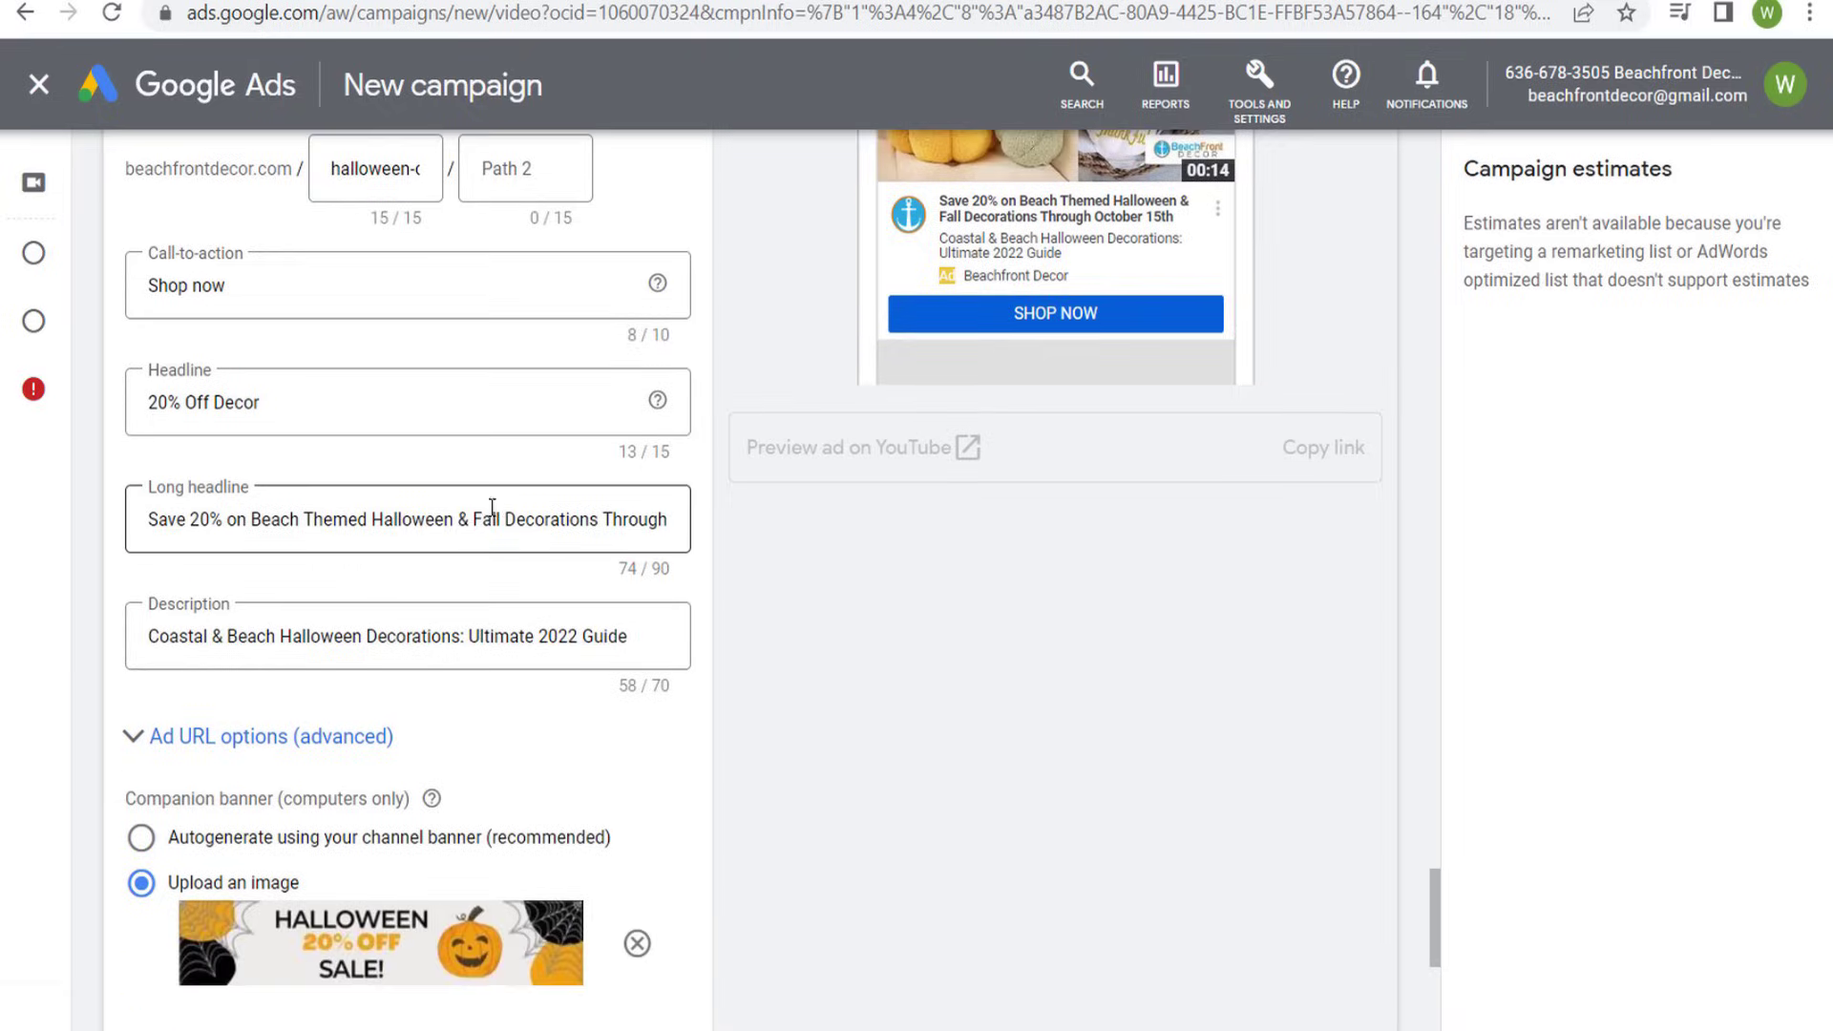
- Add a third responsive video ad using the link of "Halloween Sale Beachfront Decor Version 2" from the YouTube channel's videos
{"action": "scroll", "coordinate": [492, 506], "scroll_direction": "down", "scroll_amount": 8}
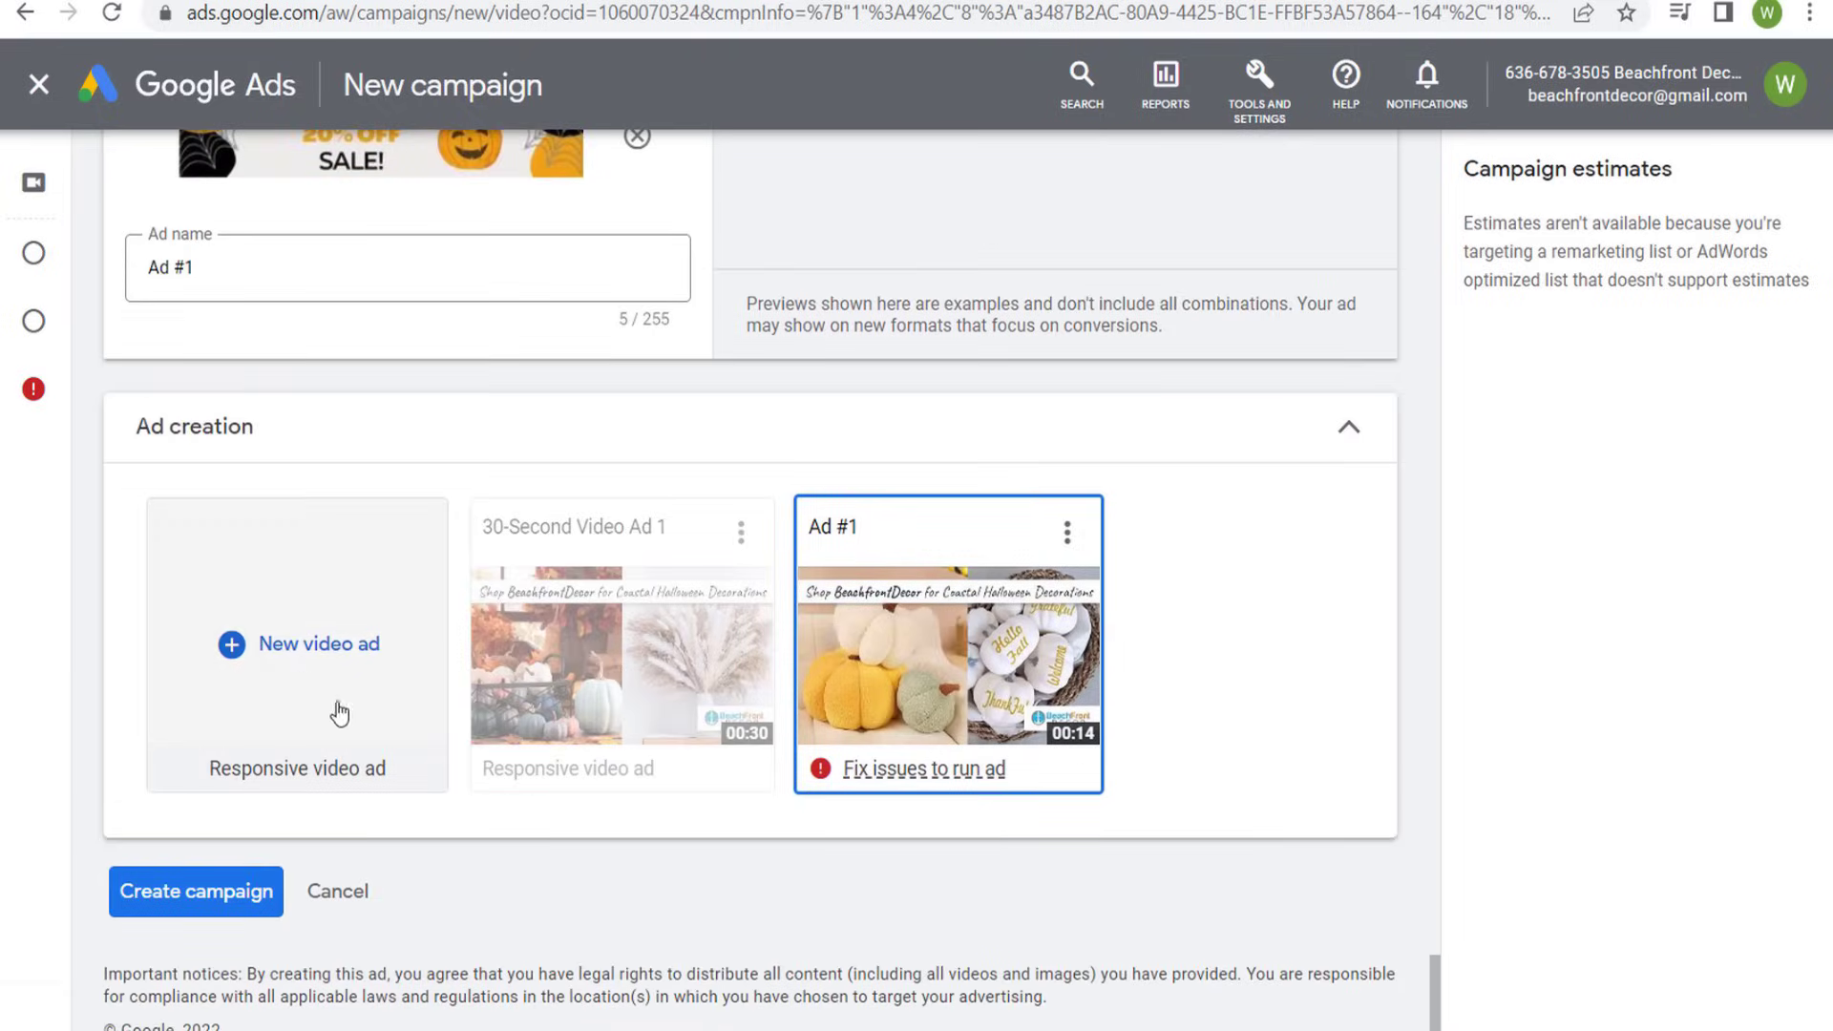
{"action": "left_click", "coordinate": [291, 679]}
{"action": "scroll", "coordinate": [939, 495], "scroll_direction": "down", "scroll_amount": 4}
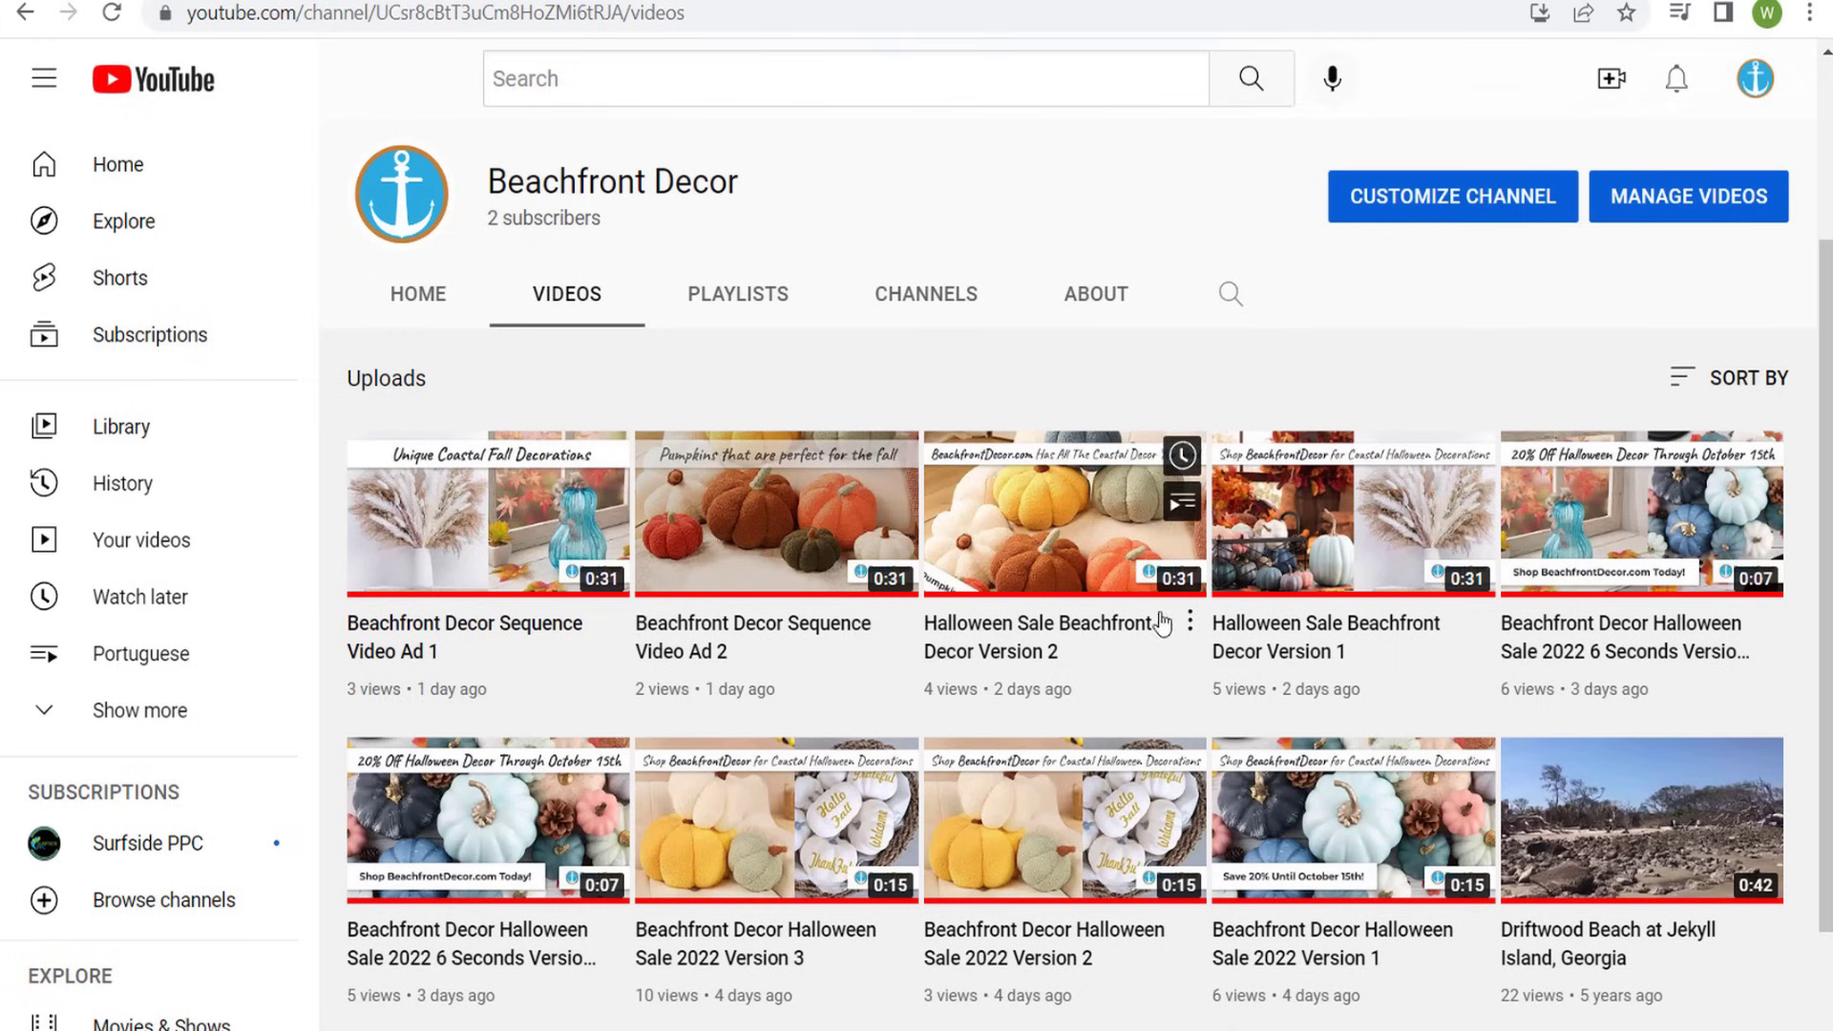
{"action": "right_click", "coordinate": [1025, 527]}
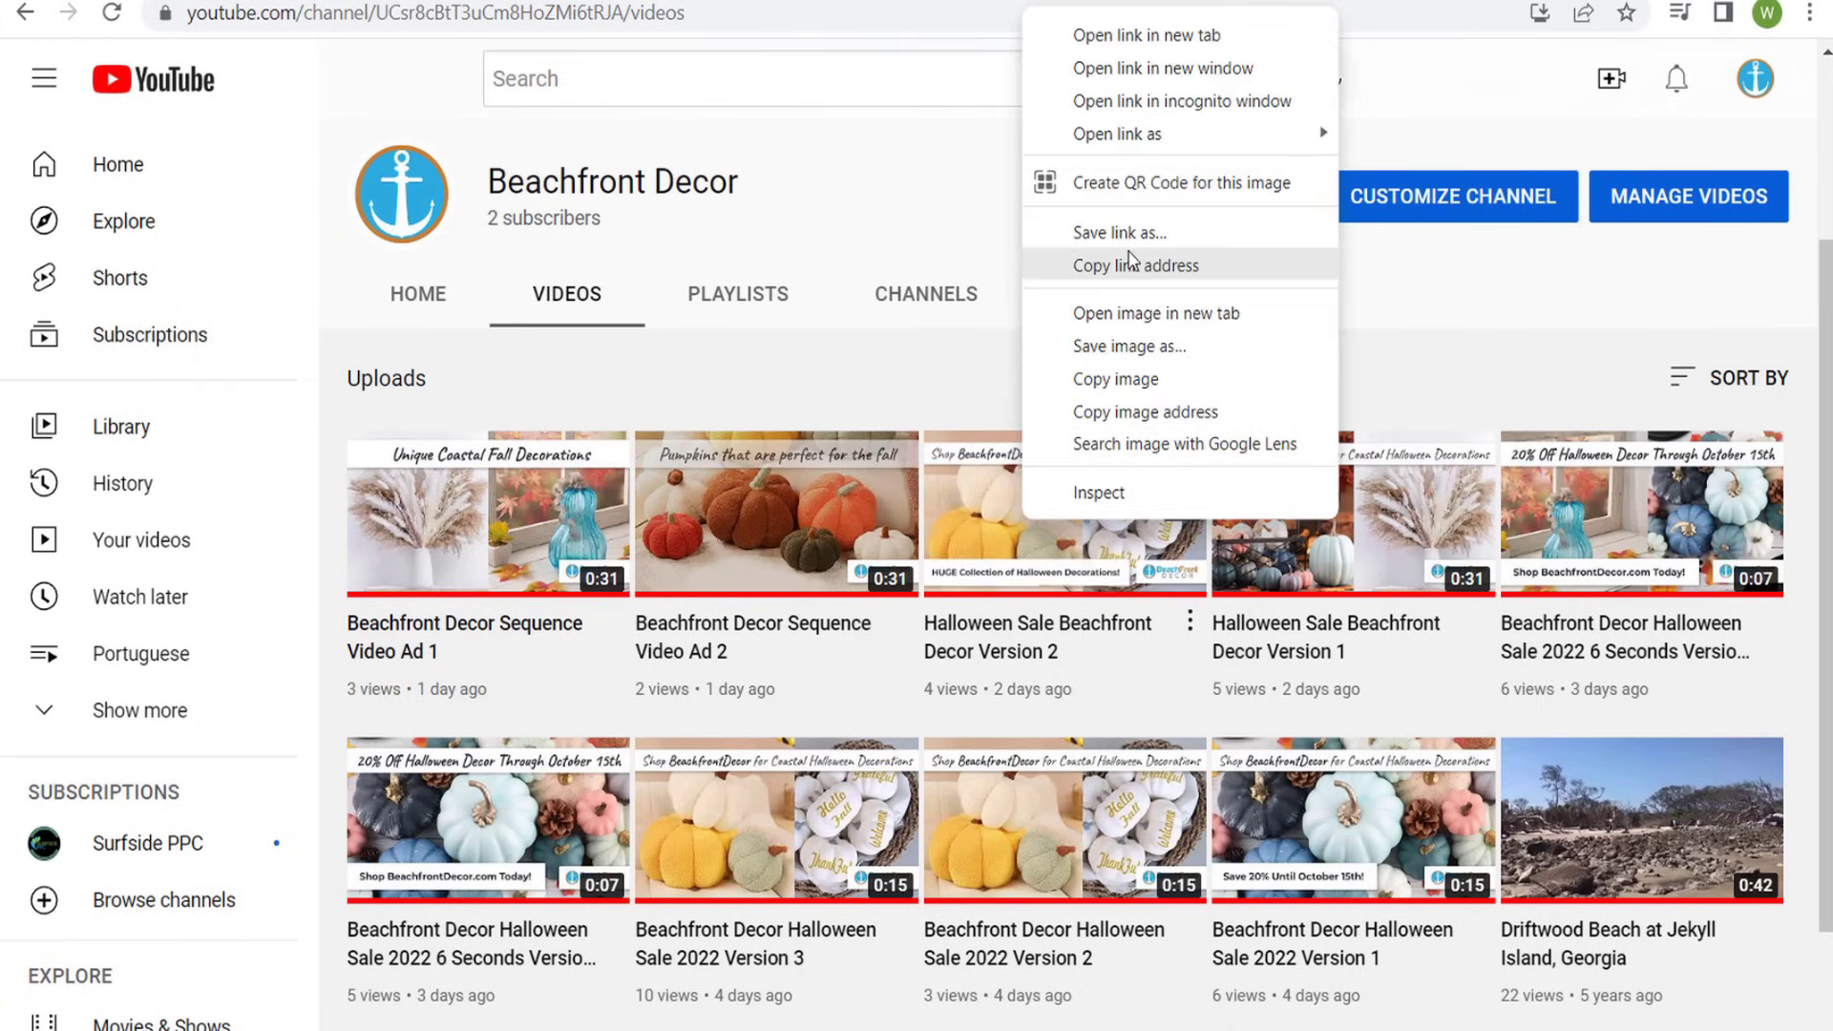
{"action": "left_click", "coordinate": [1126, 266]}
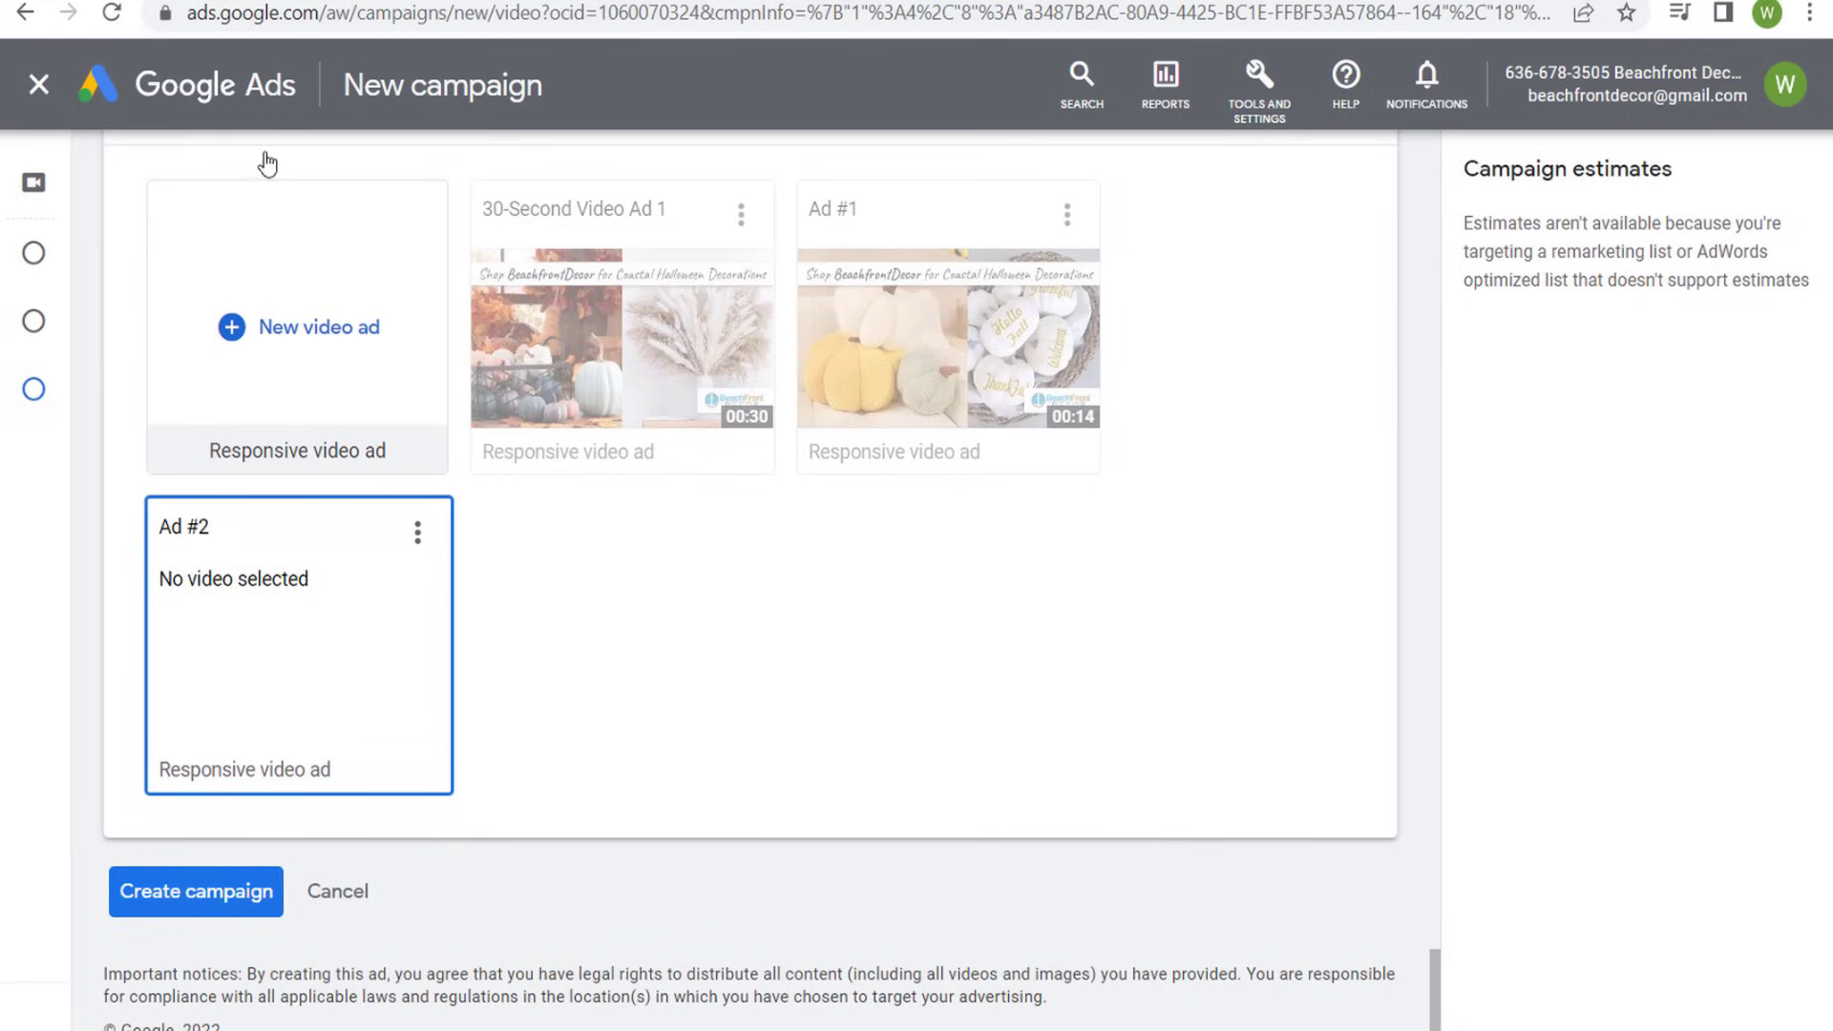
{"action": "scroll", "coordinate": [340, 490], "scroll_direction": "up", "scroll_amount": 3}
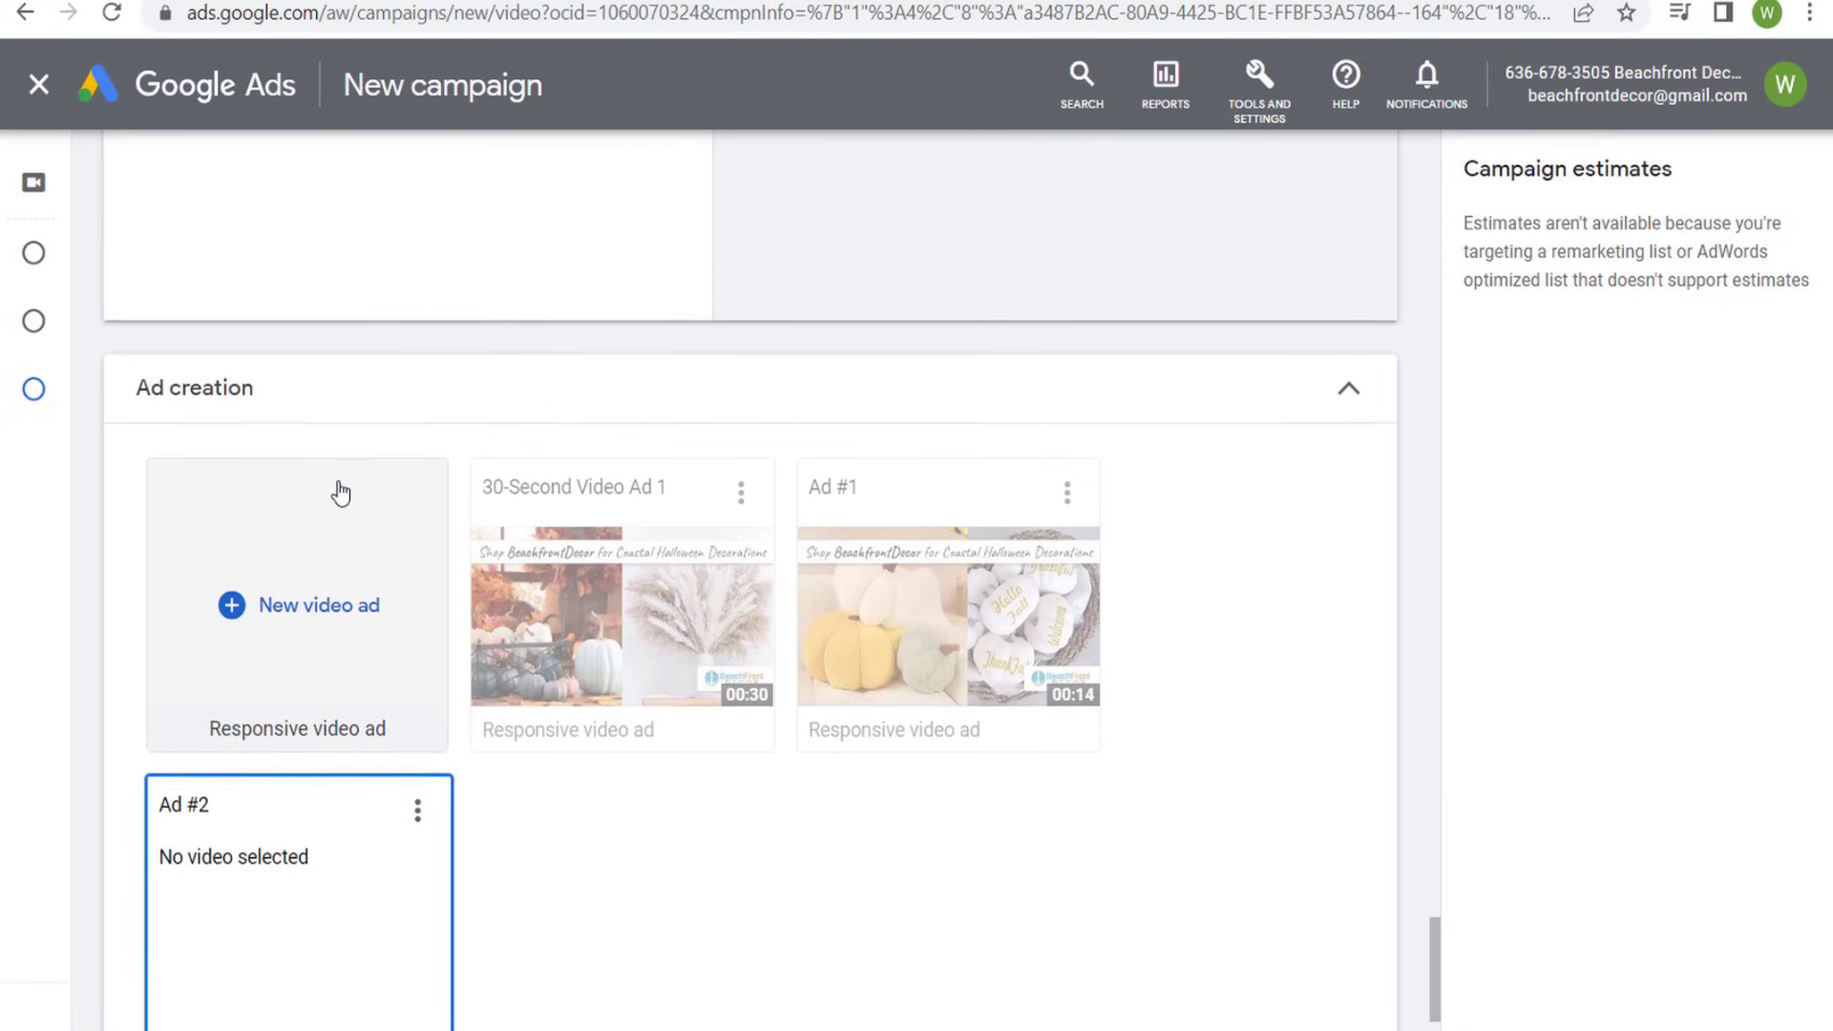
{"action": "left_click", "coordinate": [340, 490]}
{"action": "type", "text": "https://www.youtube.com/watch?v=JGH1qHAHOdU"}
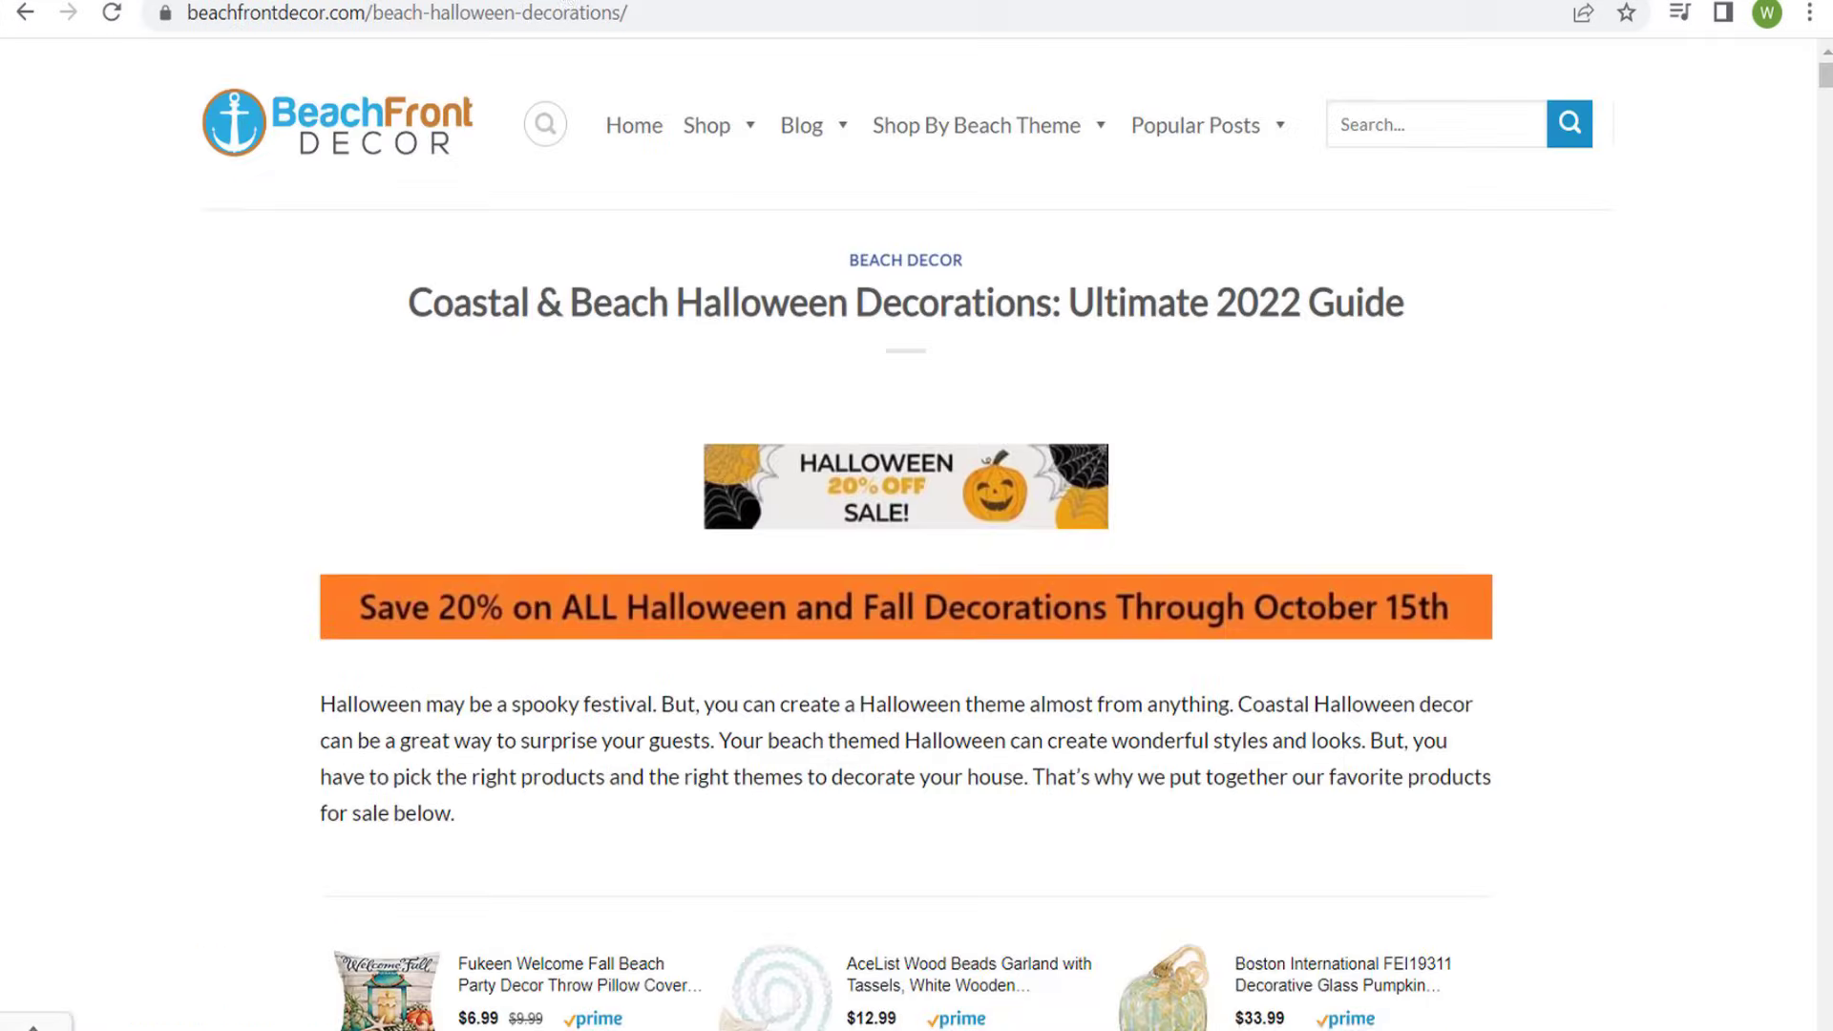
- Give the third ad the final URL beachfrontdecor.com/beach-halloween-decorations/, a display path beginning with "halloween-s" and the call-to-action "Shop now"
{"action": "left_click", "coordinate": [550, 12]}
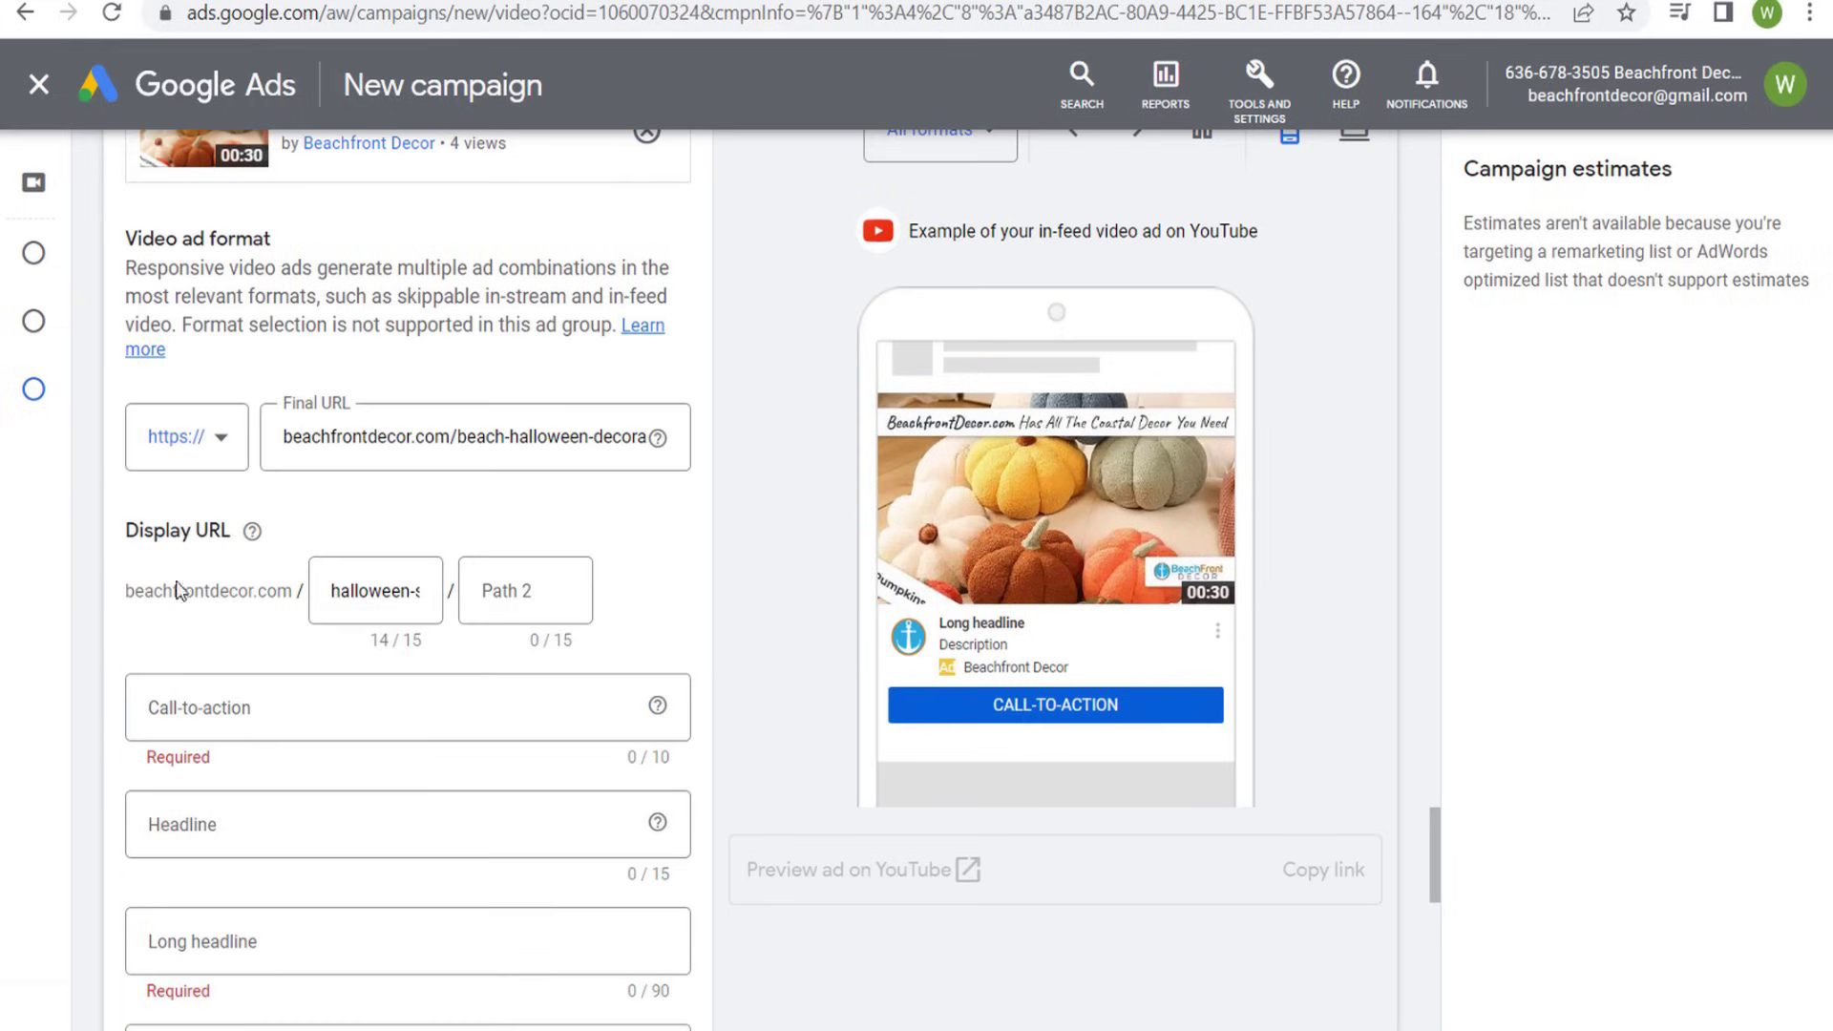
{"action": "left_click", "coordinate": [365, 702]}
{"action": "left_click", "coordinate": [184, 222]}
- Set the third ad's headline to "20% Off Today"
{"action": "left_click", "coordinate": [268, 845]}
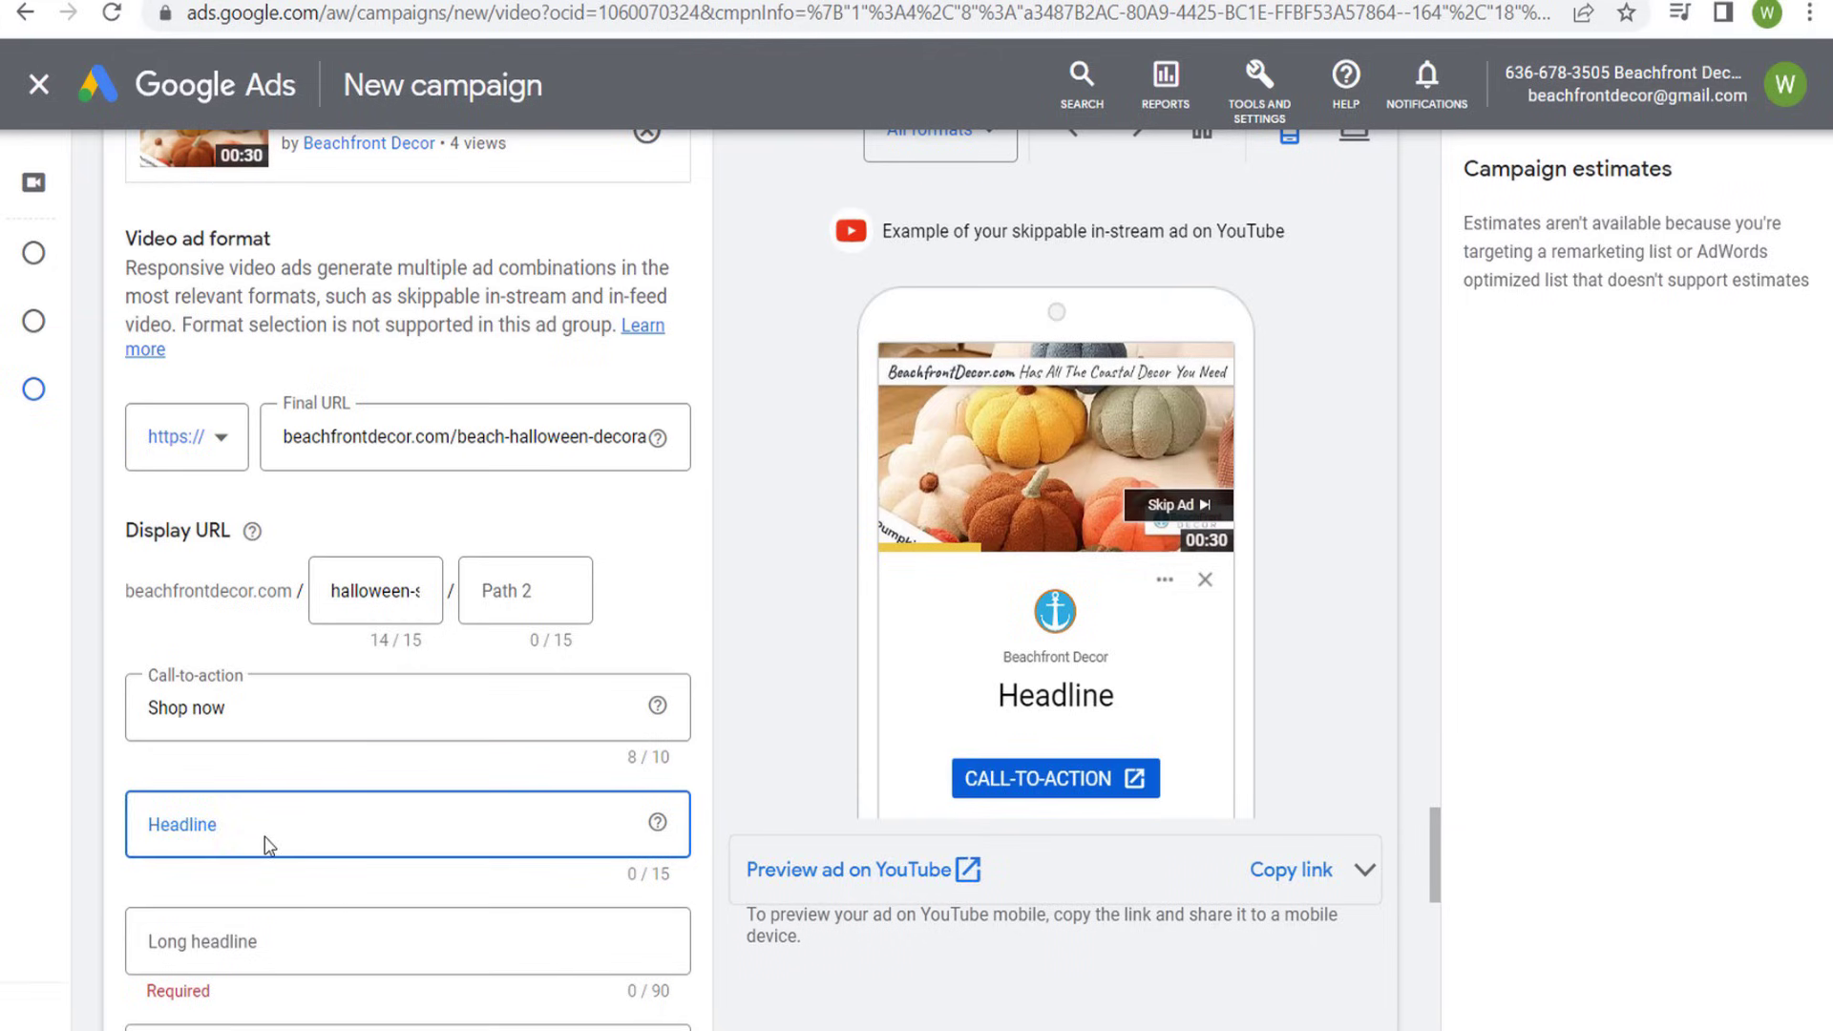
{"action": "type", "text": "20% "}
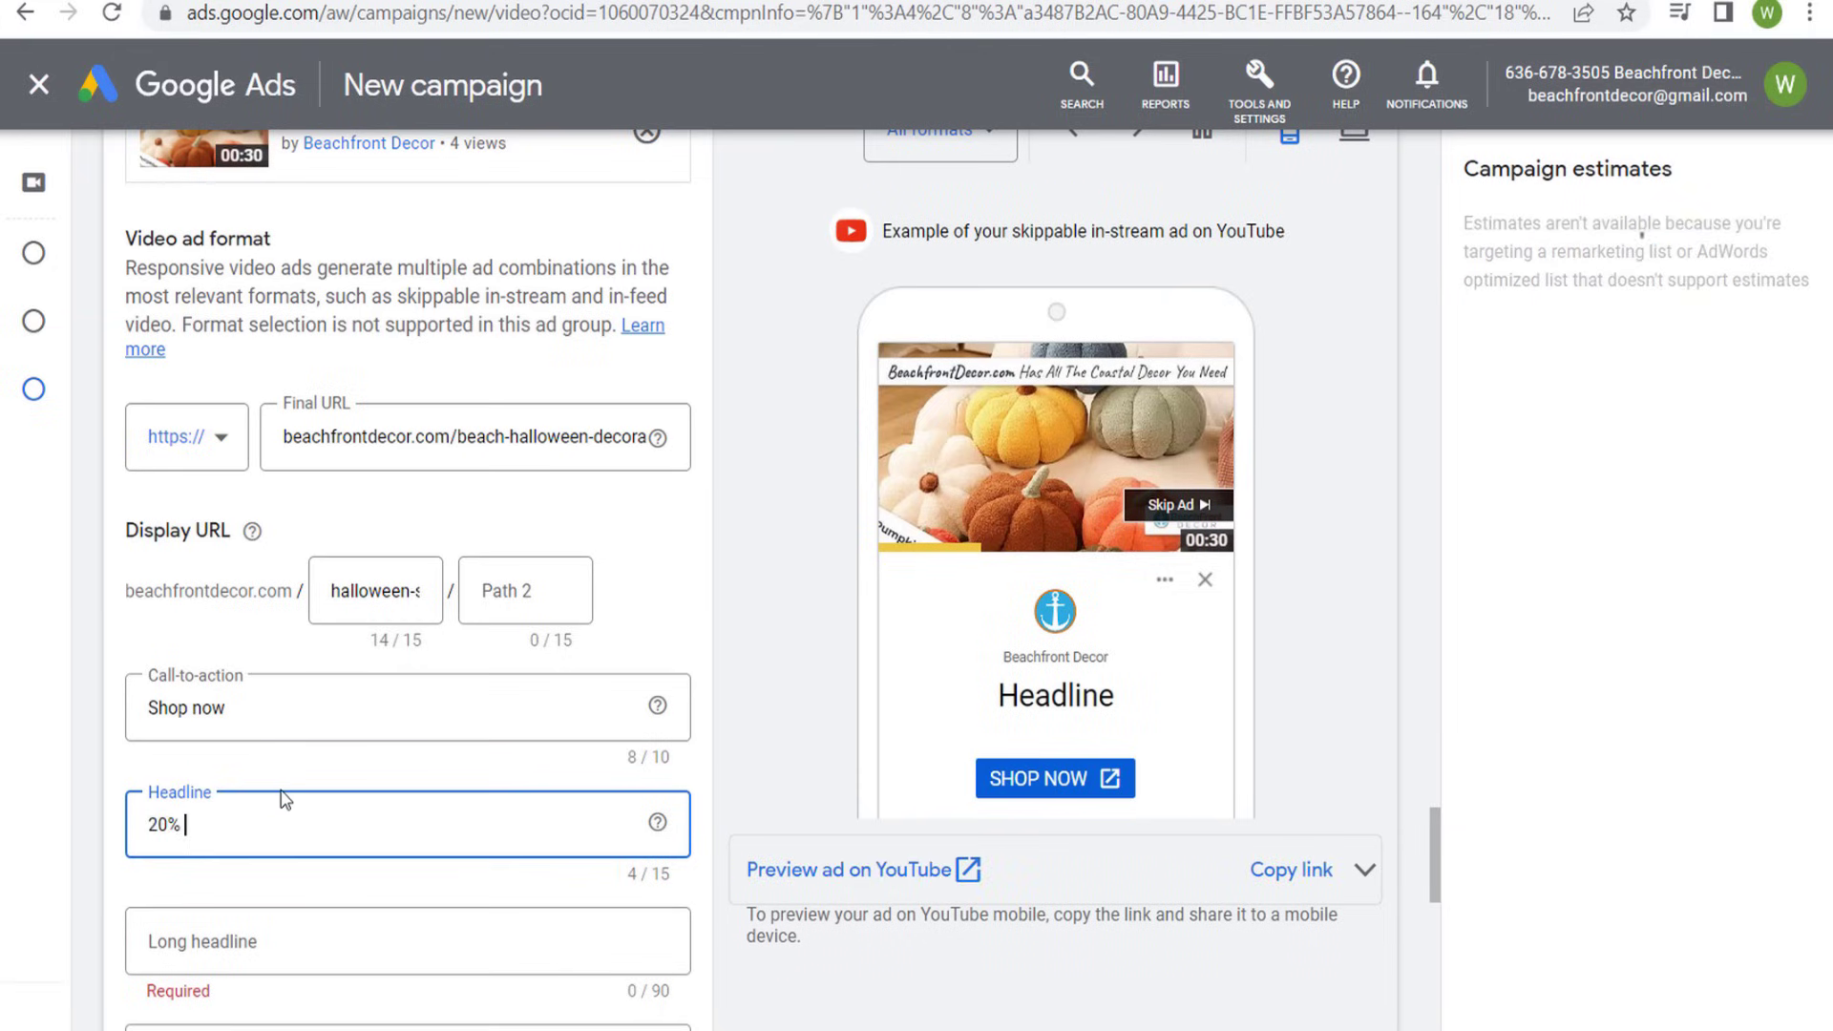
{"action": "type", "text": "Off Tod"}
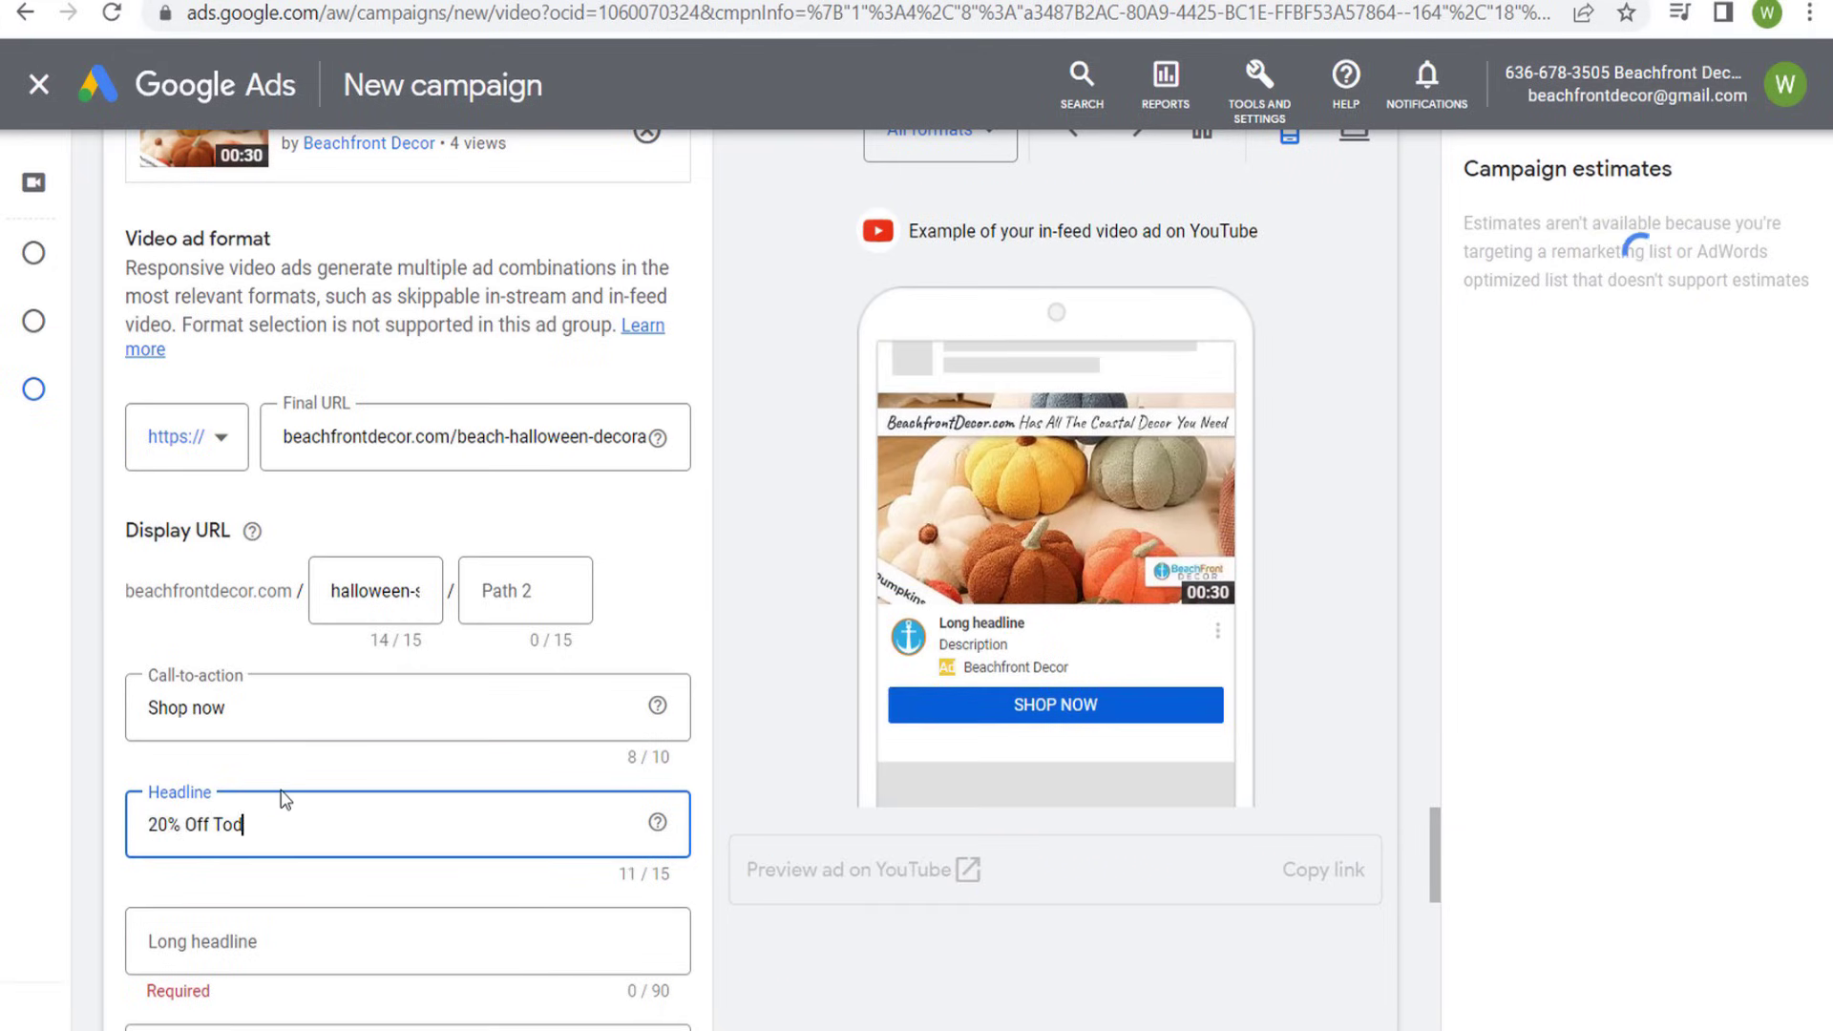
{"action": "type", "text": "ay"}
{"action": "left_click", "coordinate": [780, 536]}
{"action": "scroll", "coordinate": [772, 516], "scroll_direction": "down", "scroll_amount": 2}
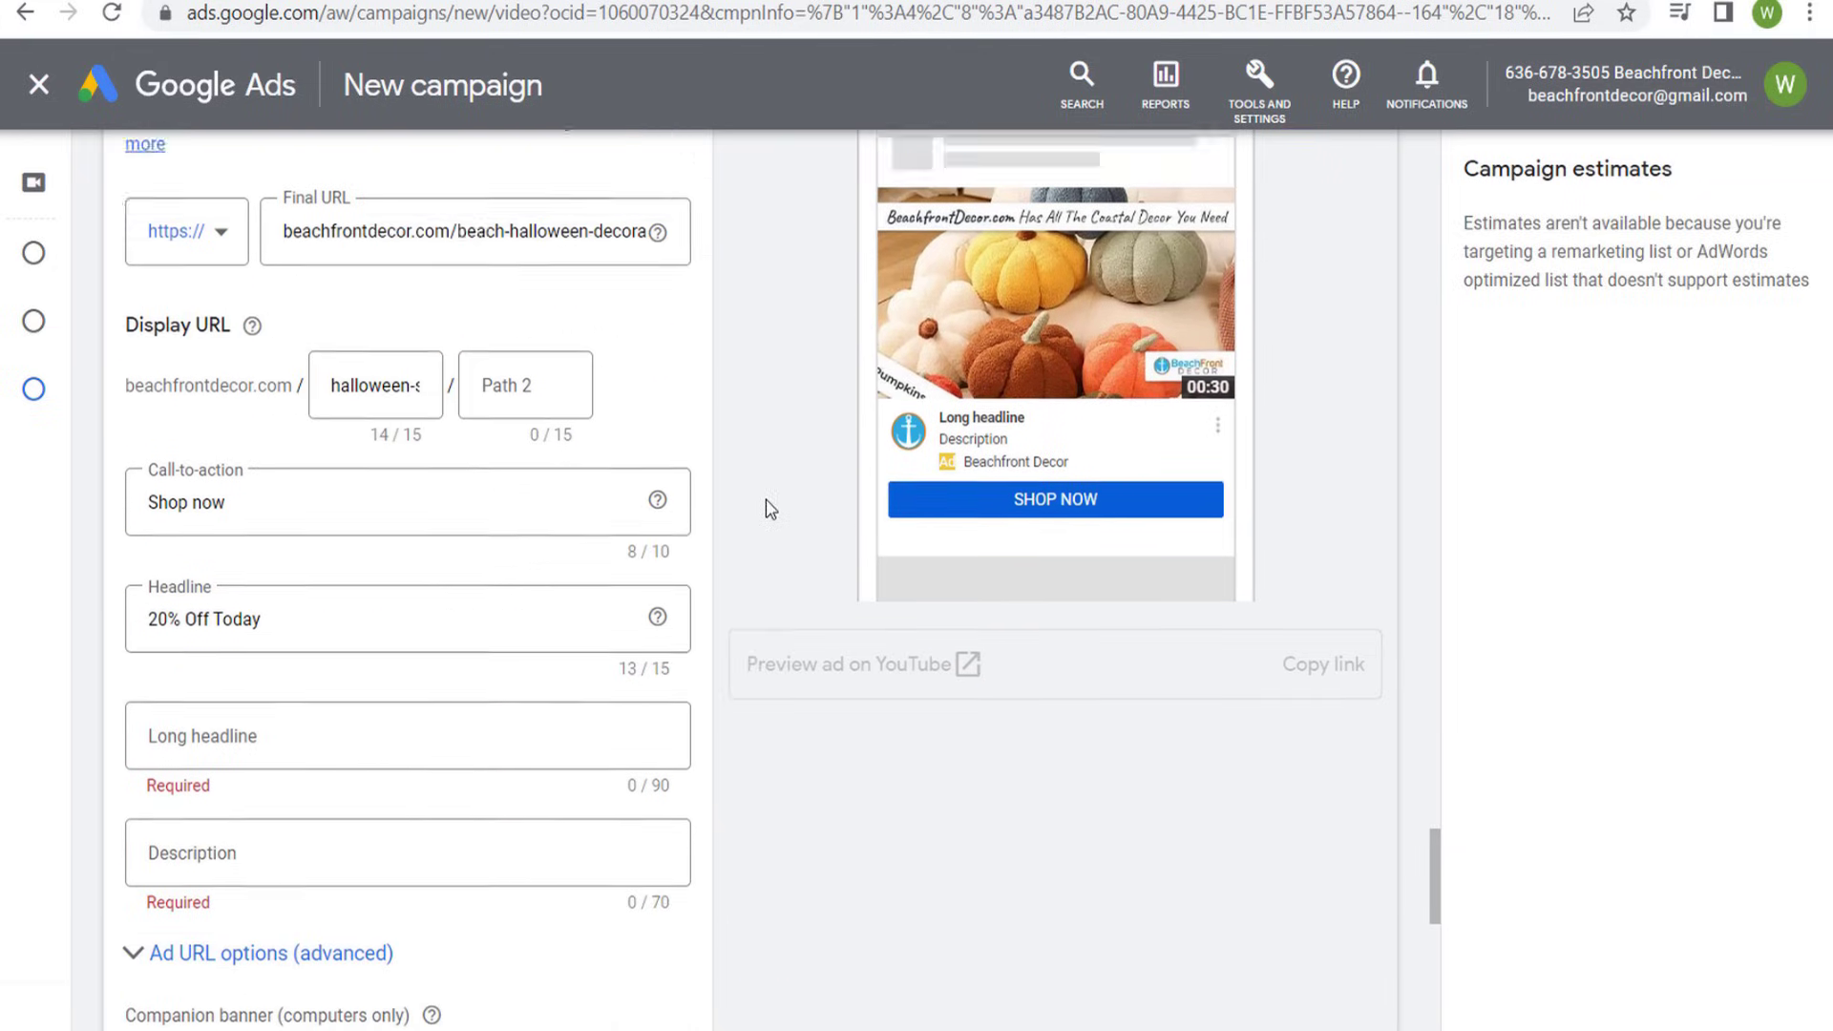
- Enter the long headline "Save 20% Today on Beach Halloween Decorations" and the description "Get Fall Coastal Inspiration For Your Beach Home Decor" for the third ad
{"action": "left_click", "coordinate": [153, 649]}
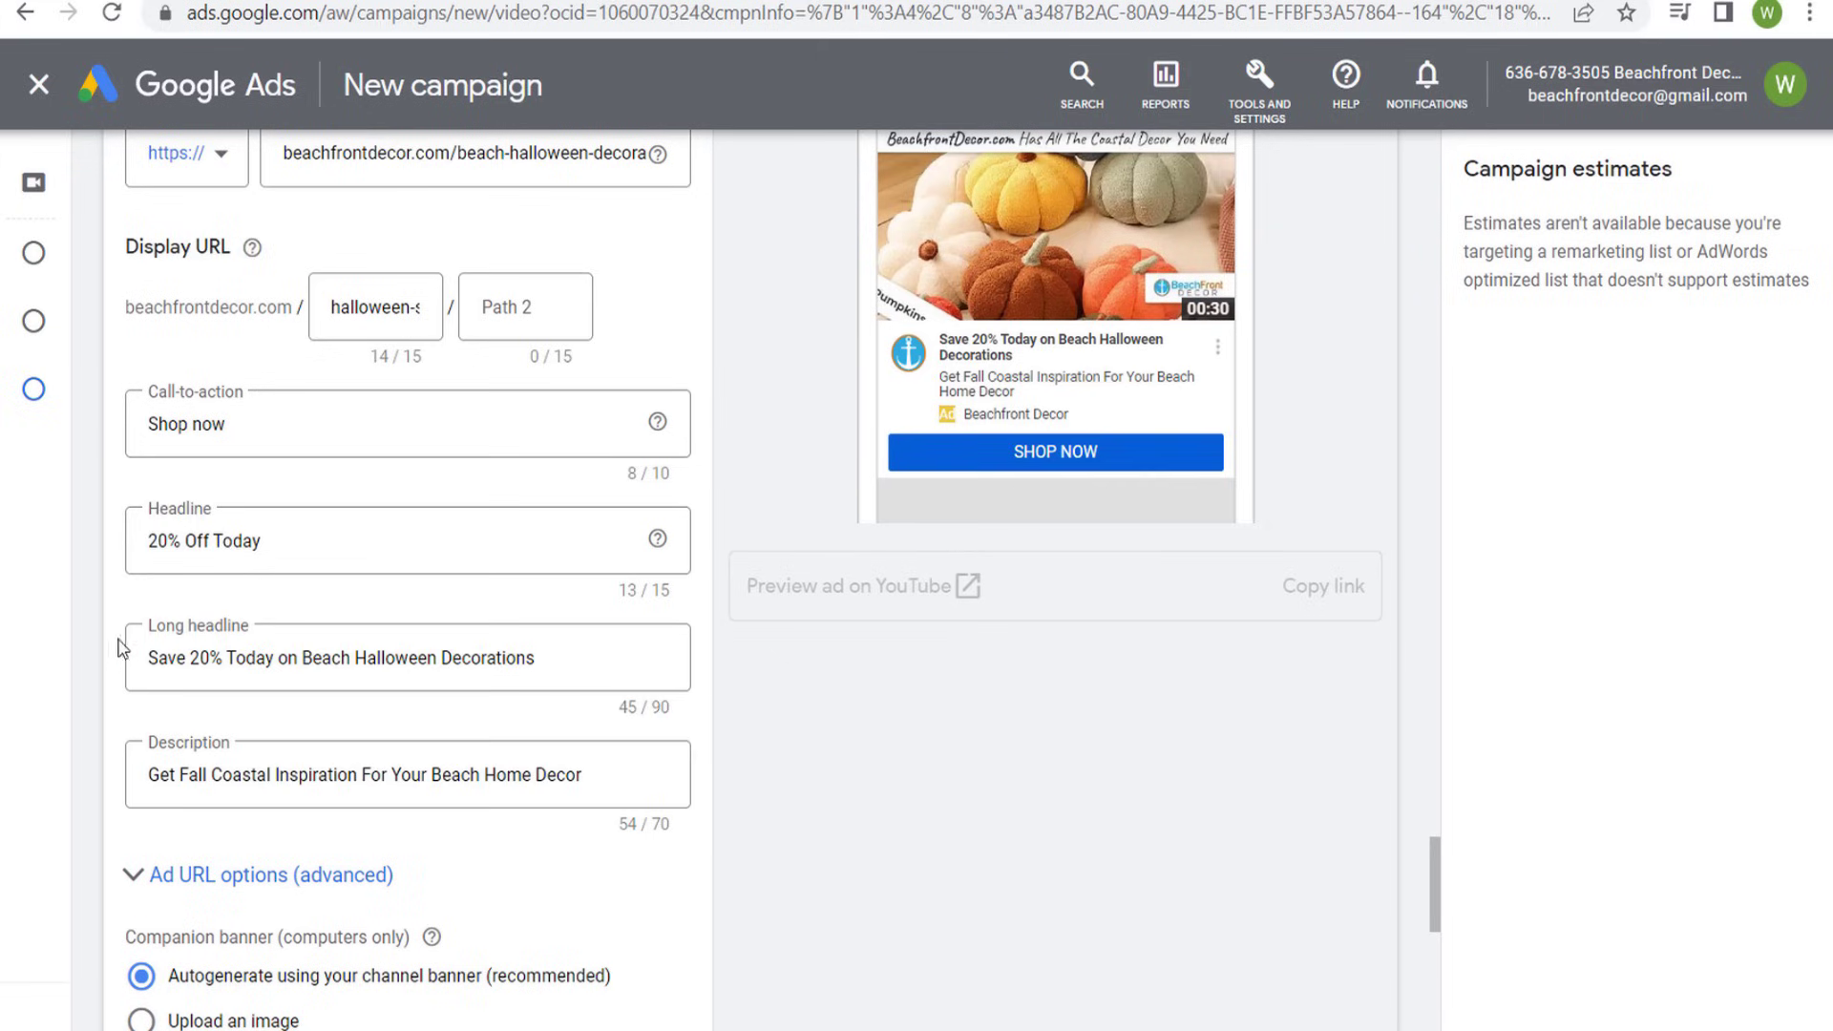
{"action": "left_click", "coordinate": [195, 633]}
{"action": "left_click_drag", "start_coordinate": [158, 658], "coordinate": [398, 659]}
{"action": "left_click", "coordinate": [480, 657]}
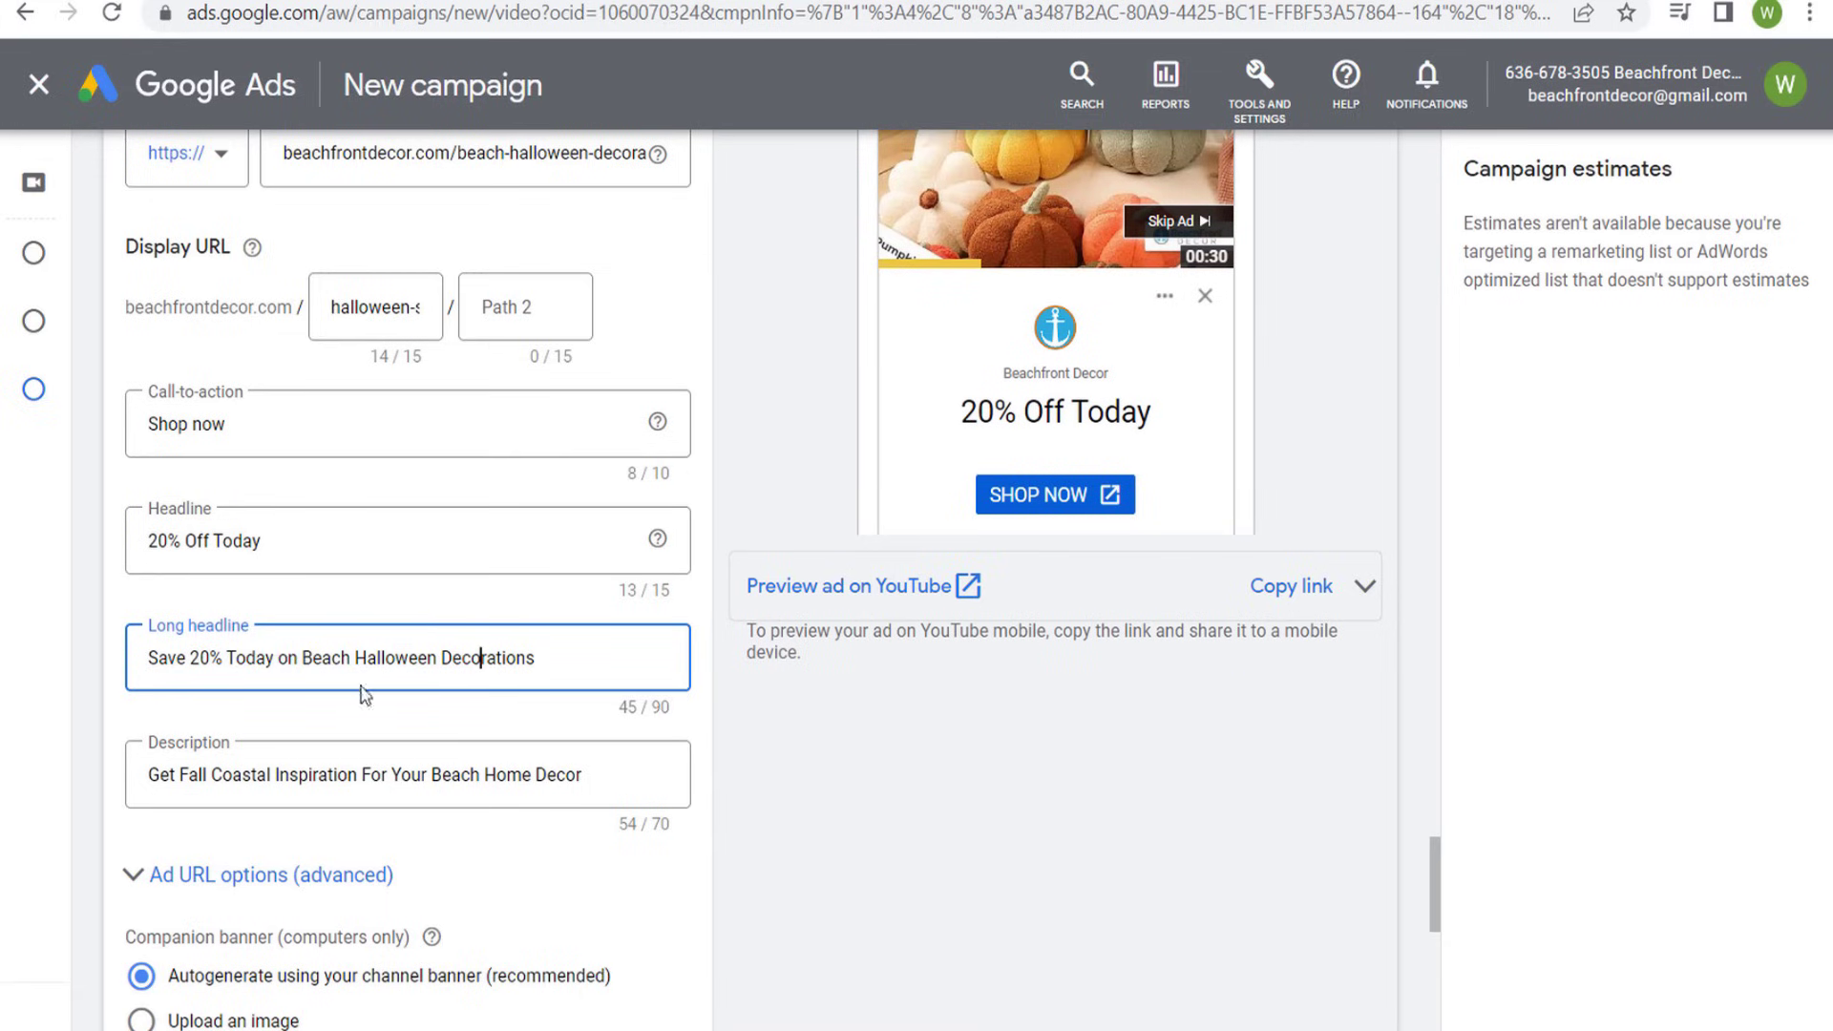
{"action": "left_click_drag", "start_coordinate": [149, 774], "coordinate": [598, 777]}
{"action": "left_click", "coordinate": [883, 806]}
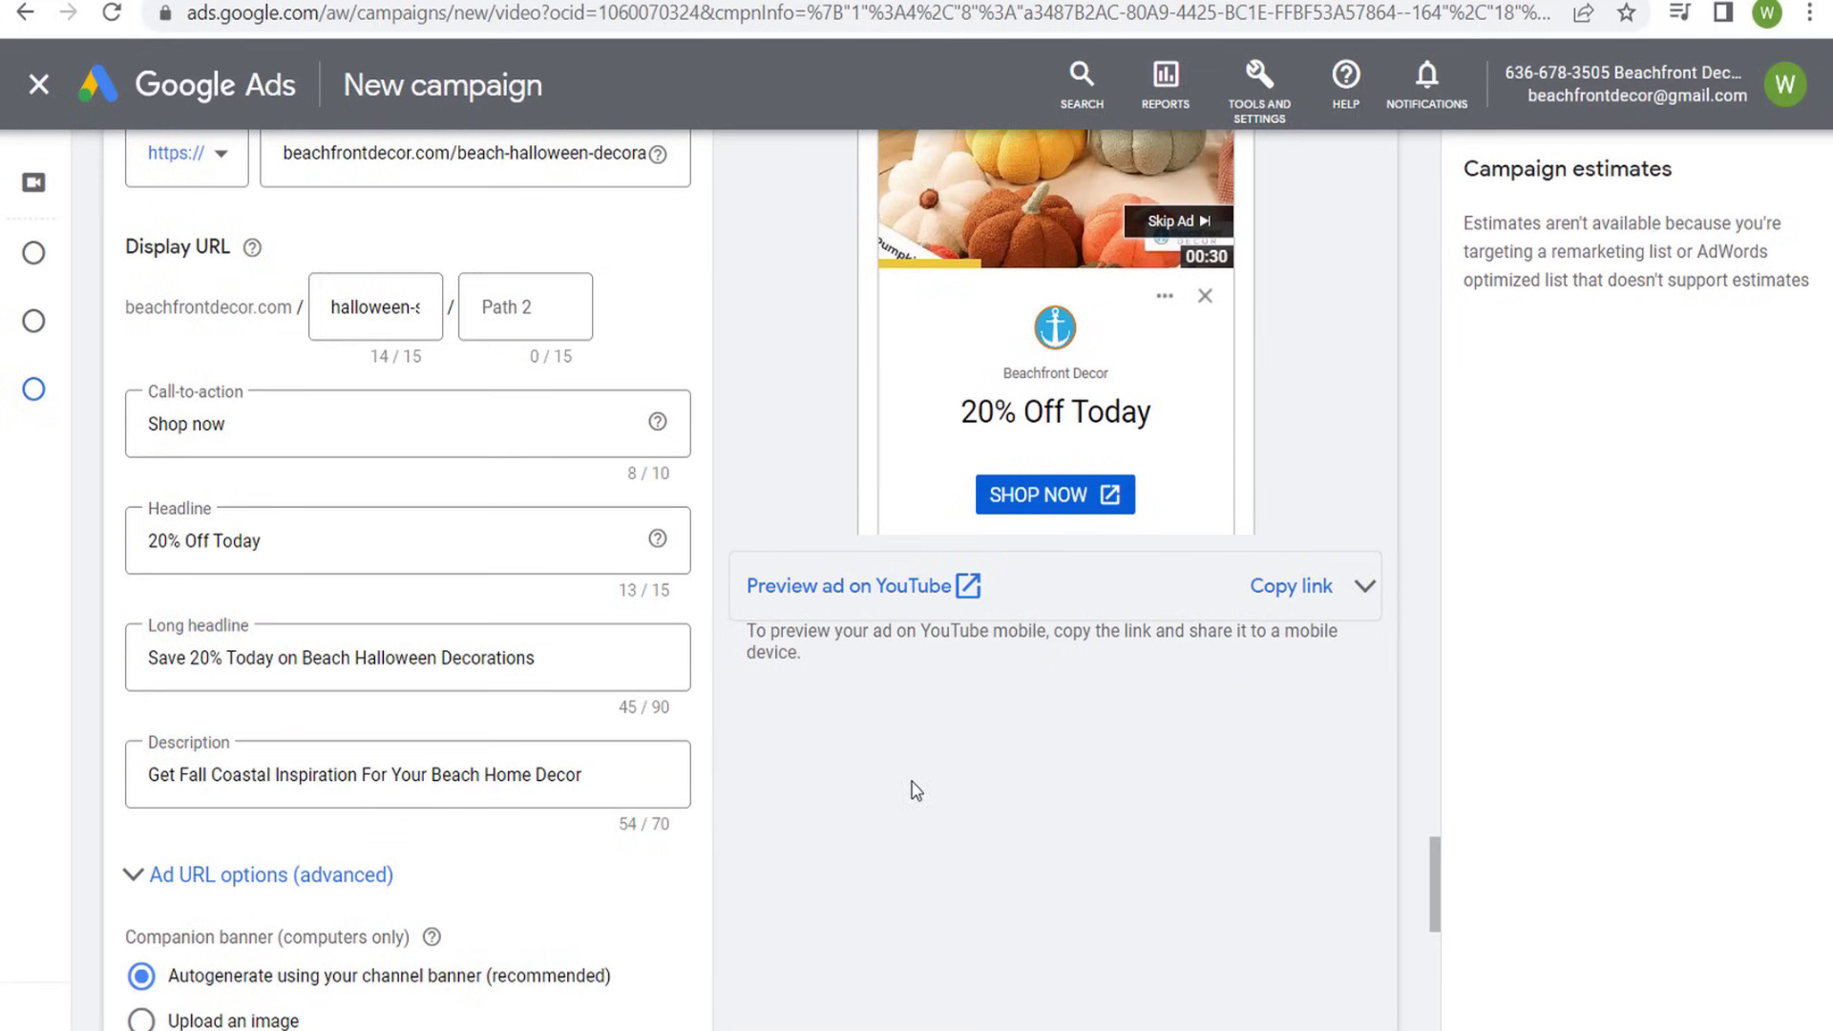
{"action": "scroll", "coordinate": [611, 668], "scroll_direction": "down", "scroll_amount": 2}
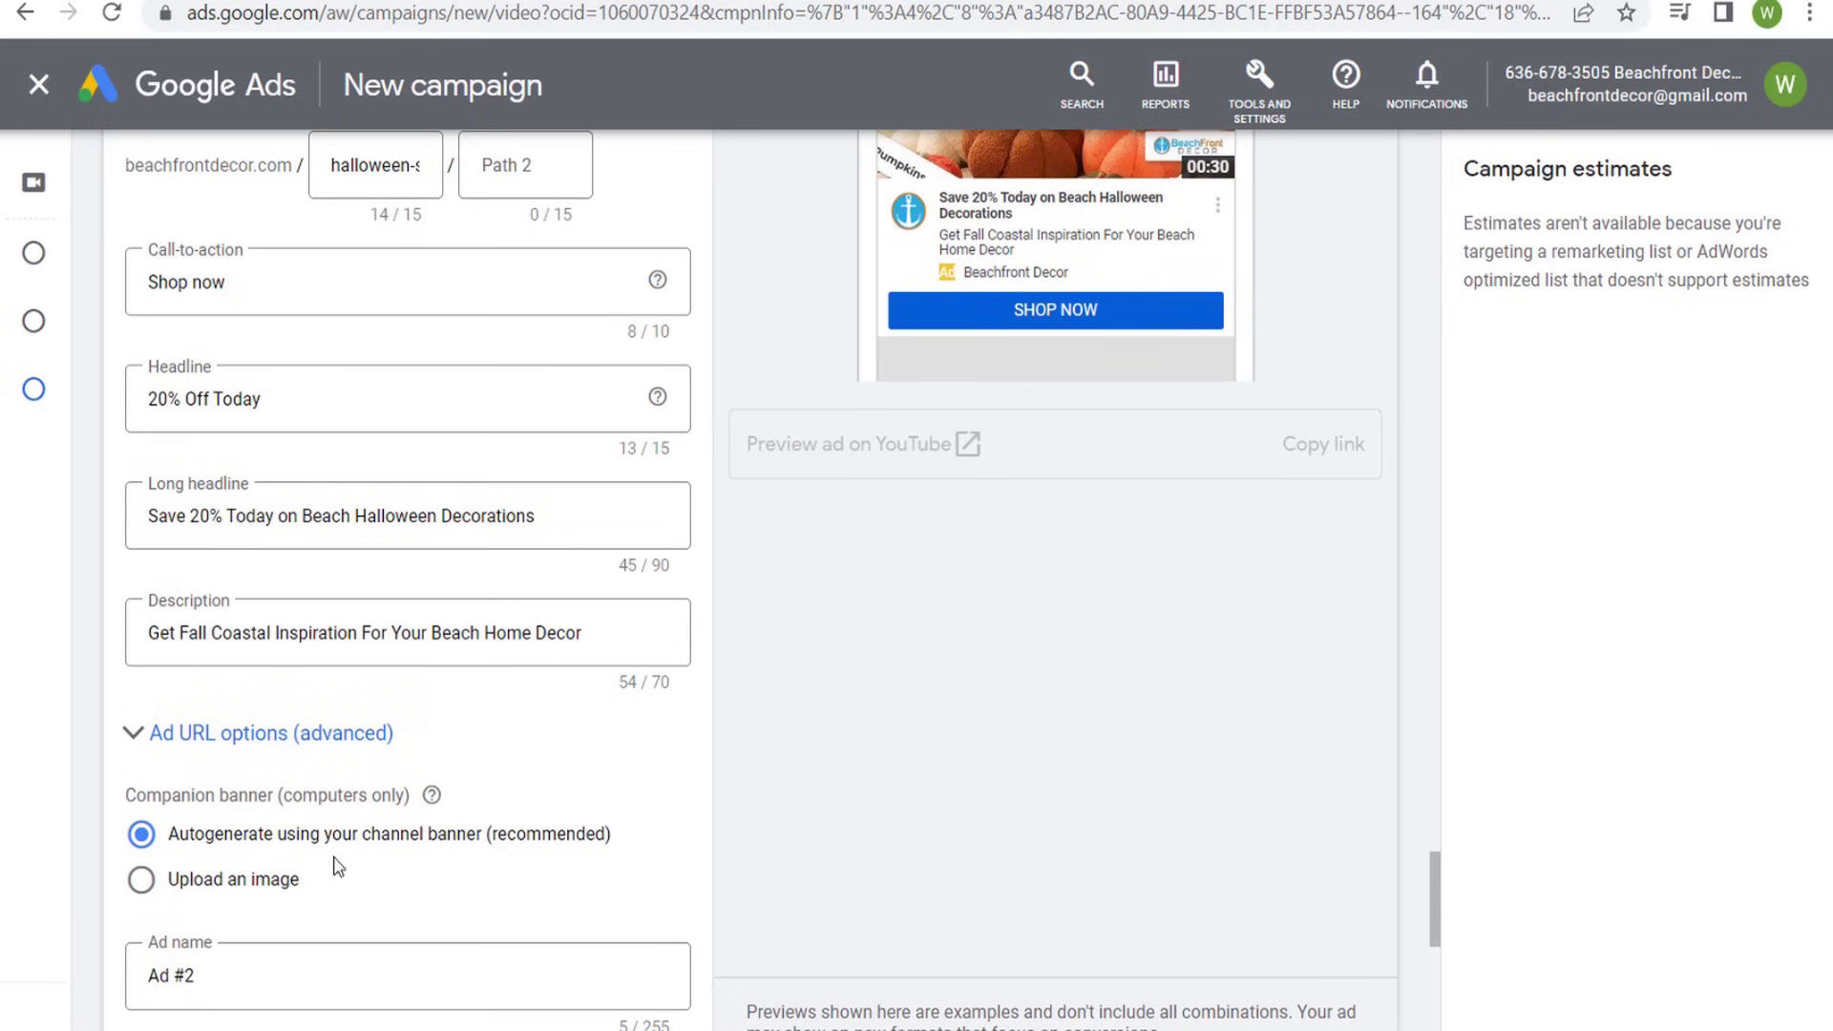
- Give the third ad the already uploaded "Halloween 20% Off Sale!" image as its companion banner
{"action": "left_click", "coordinate": [218, 876]}
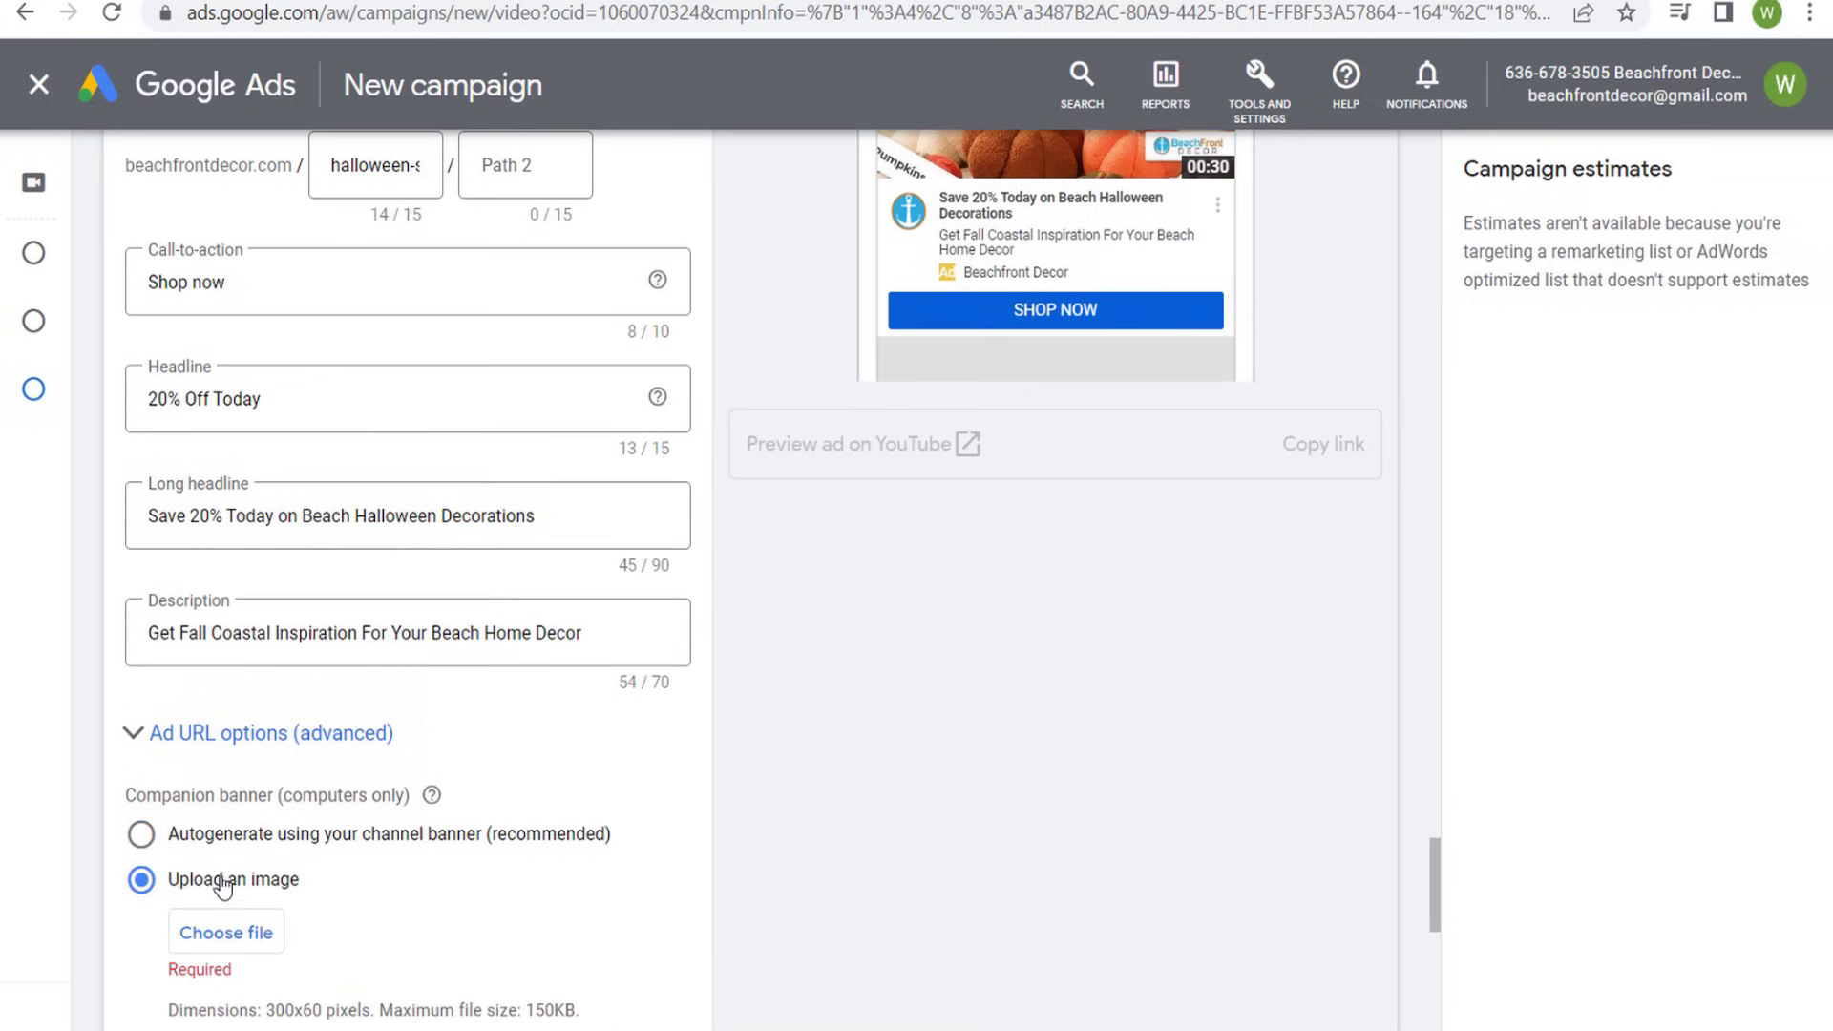
{"action": "left_click", "coordinate": [324, 831]}
{"action": "scroll", "coordinate": [363, 840], "scroll_direction": "down", "scroll_amount": 2}
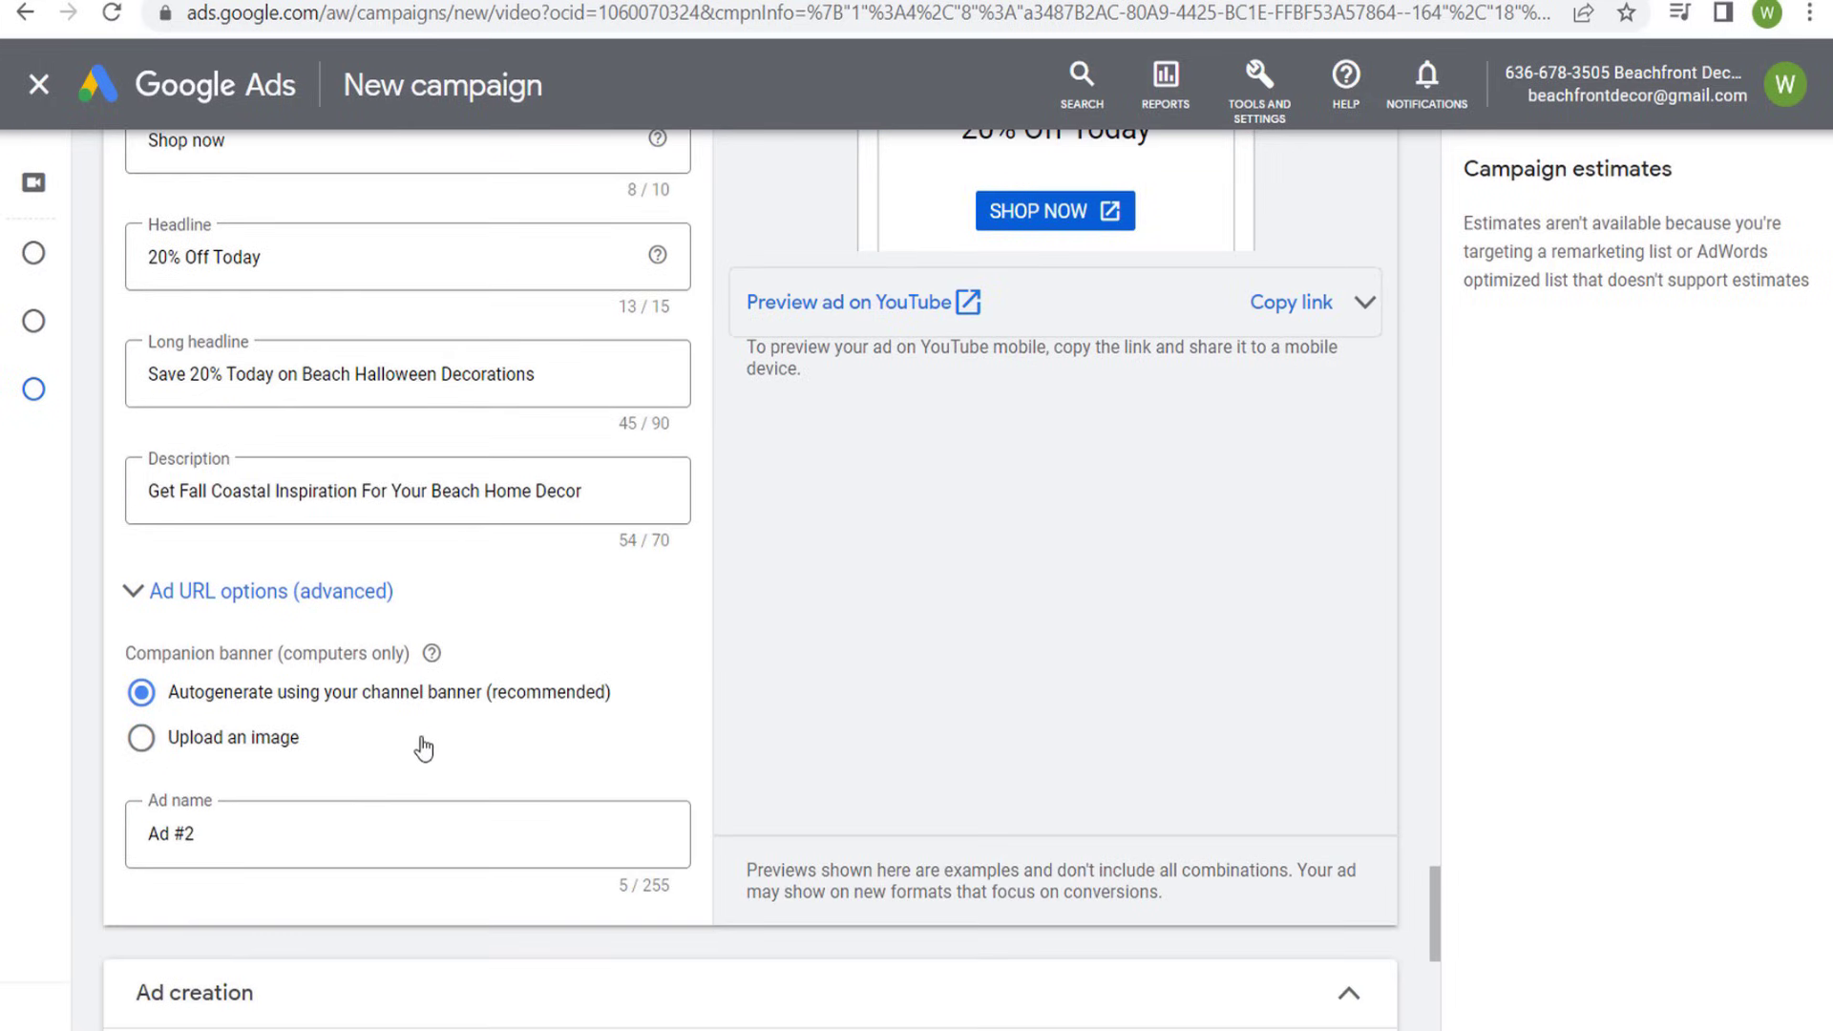
{"action": "left_click", "coordinate": [234, 739]}
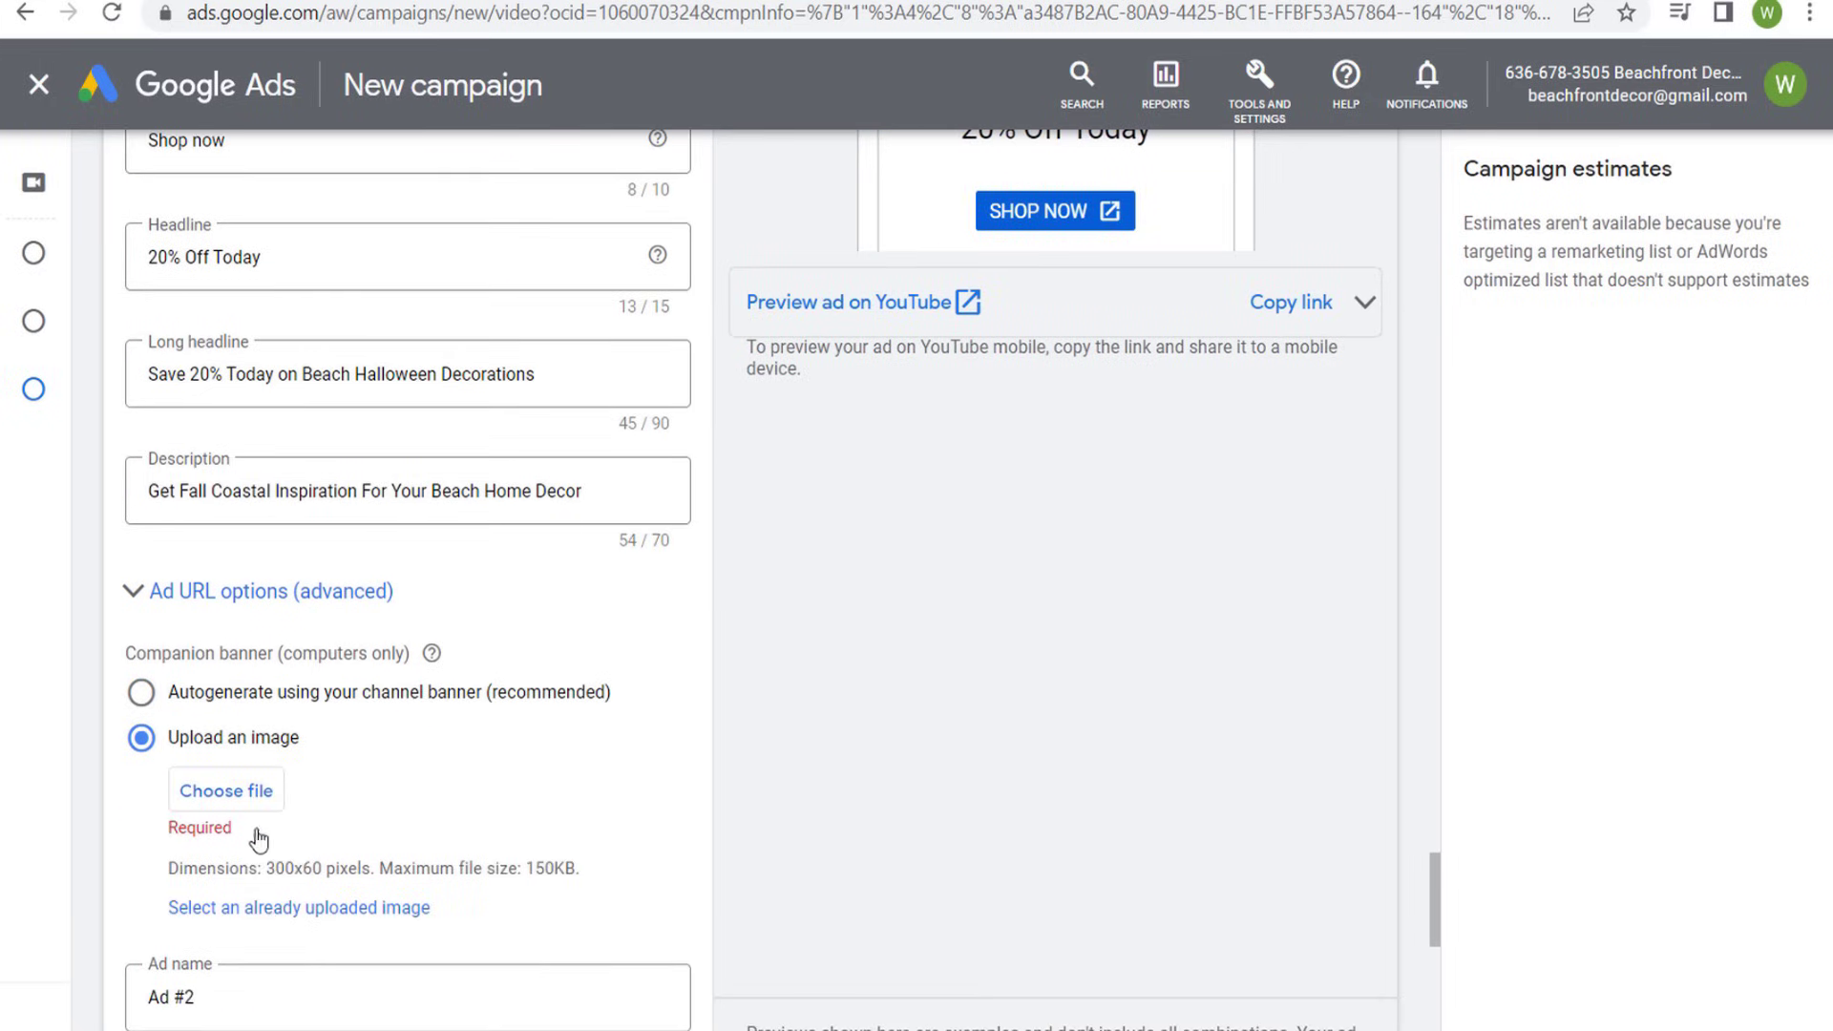
{"action": "left_click", "coordinate": [274, 918]}
{"action": "left_click", "coordinate": [839, 369]}
{"action": "scroll", "coordinate": [1118, 651], "scroll_direction": "down", "scroll_amount": 3}
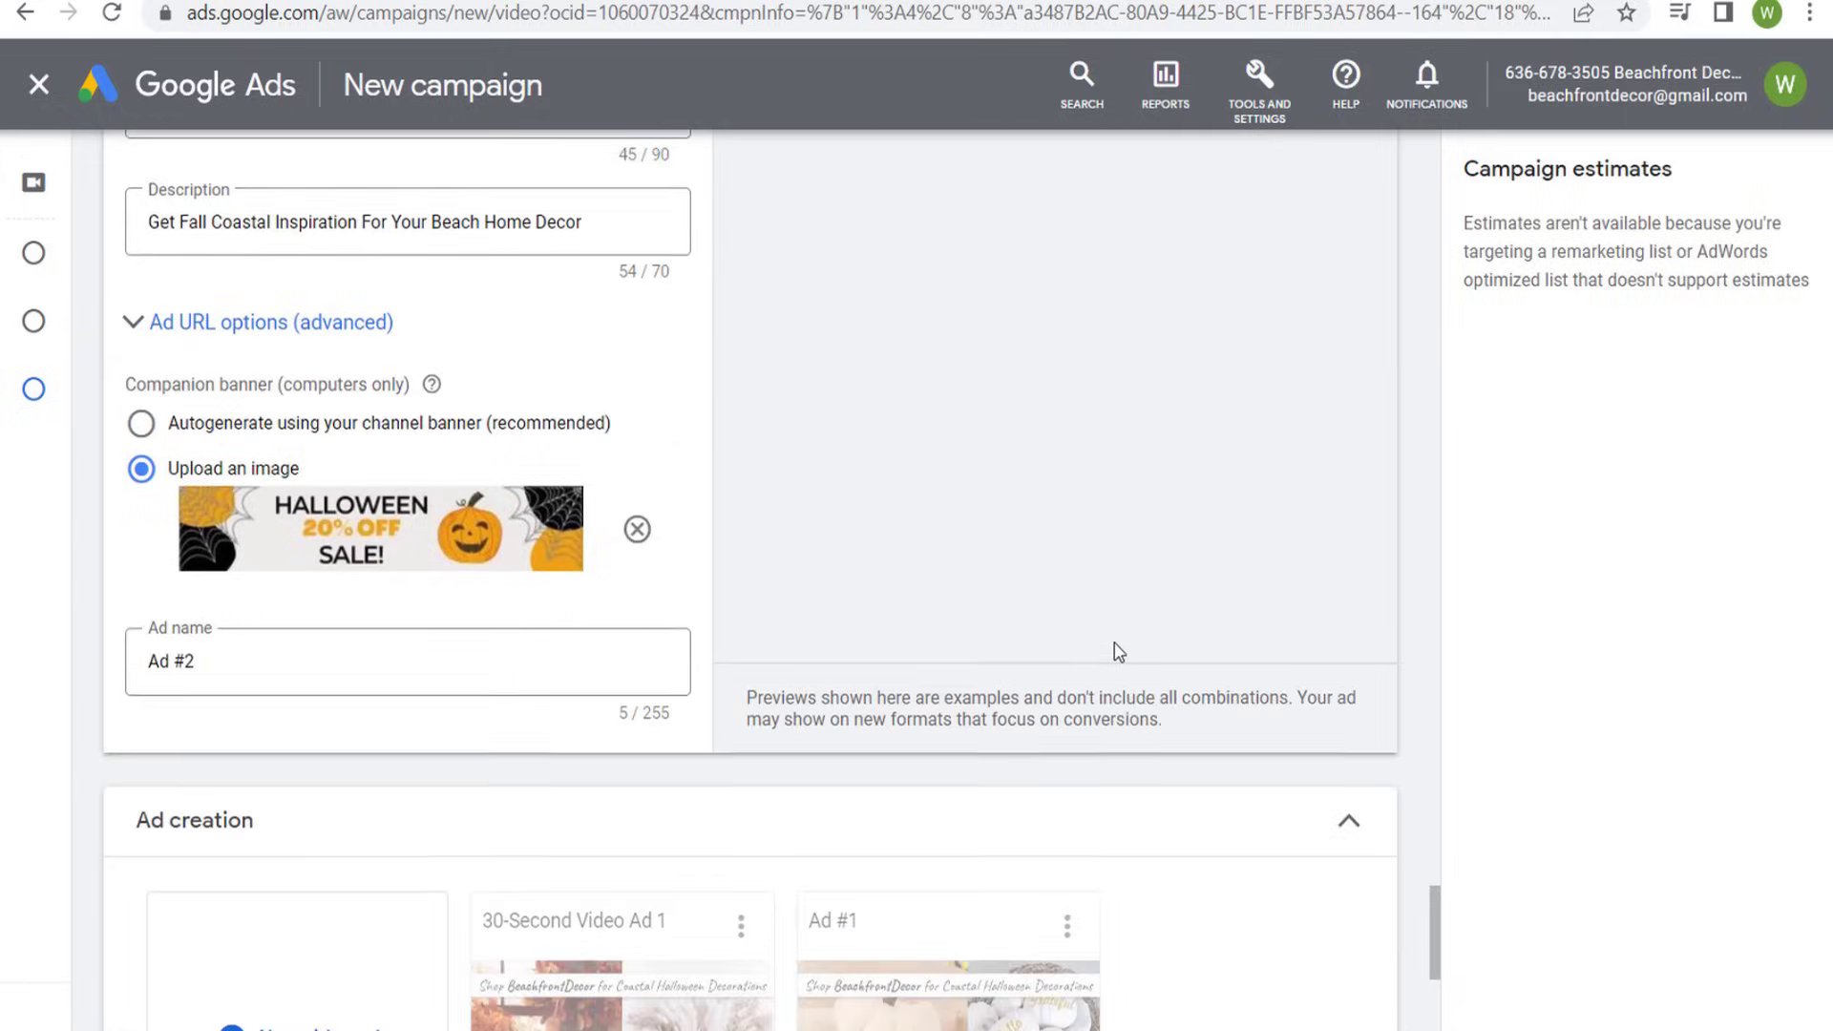
- Name the third ad "30-Second Video Ad 2" and rename Ad #1 as "15-Second Video Ad 1"
{"action": "scroll", "coordinate": [805, 536], "scroll_direction": "down", "scroll_amount": 3}
{"action": "left_click", "coordinate": [253, 369]}
{"action": "key", "text": "ctrl+a"}
{"action": "type", "text": "15-Second Video Ad 1"}
{"action": "scroll", "coordinate": [1229, 513], "scroll_direction": "down", "scroll_amount": 3}
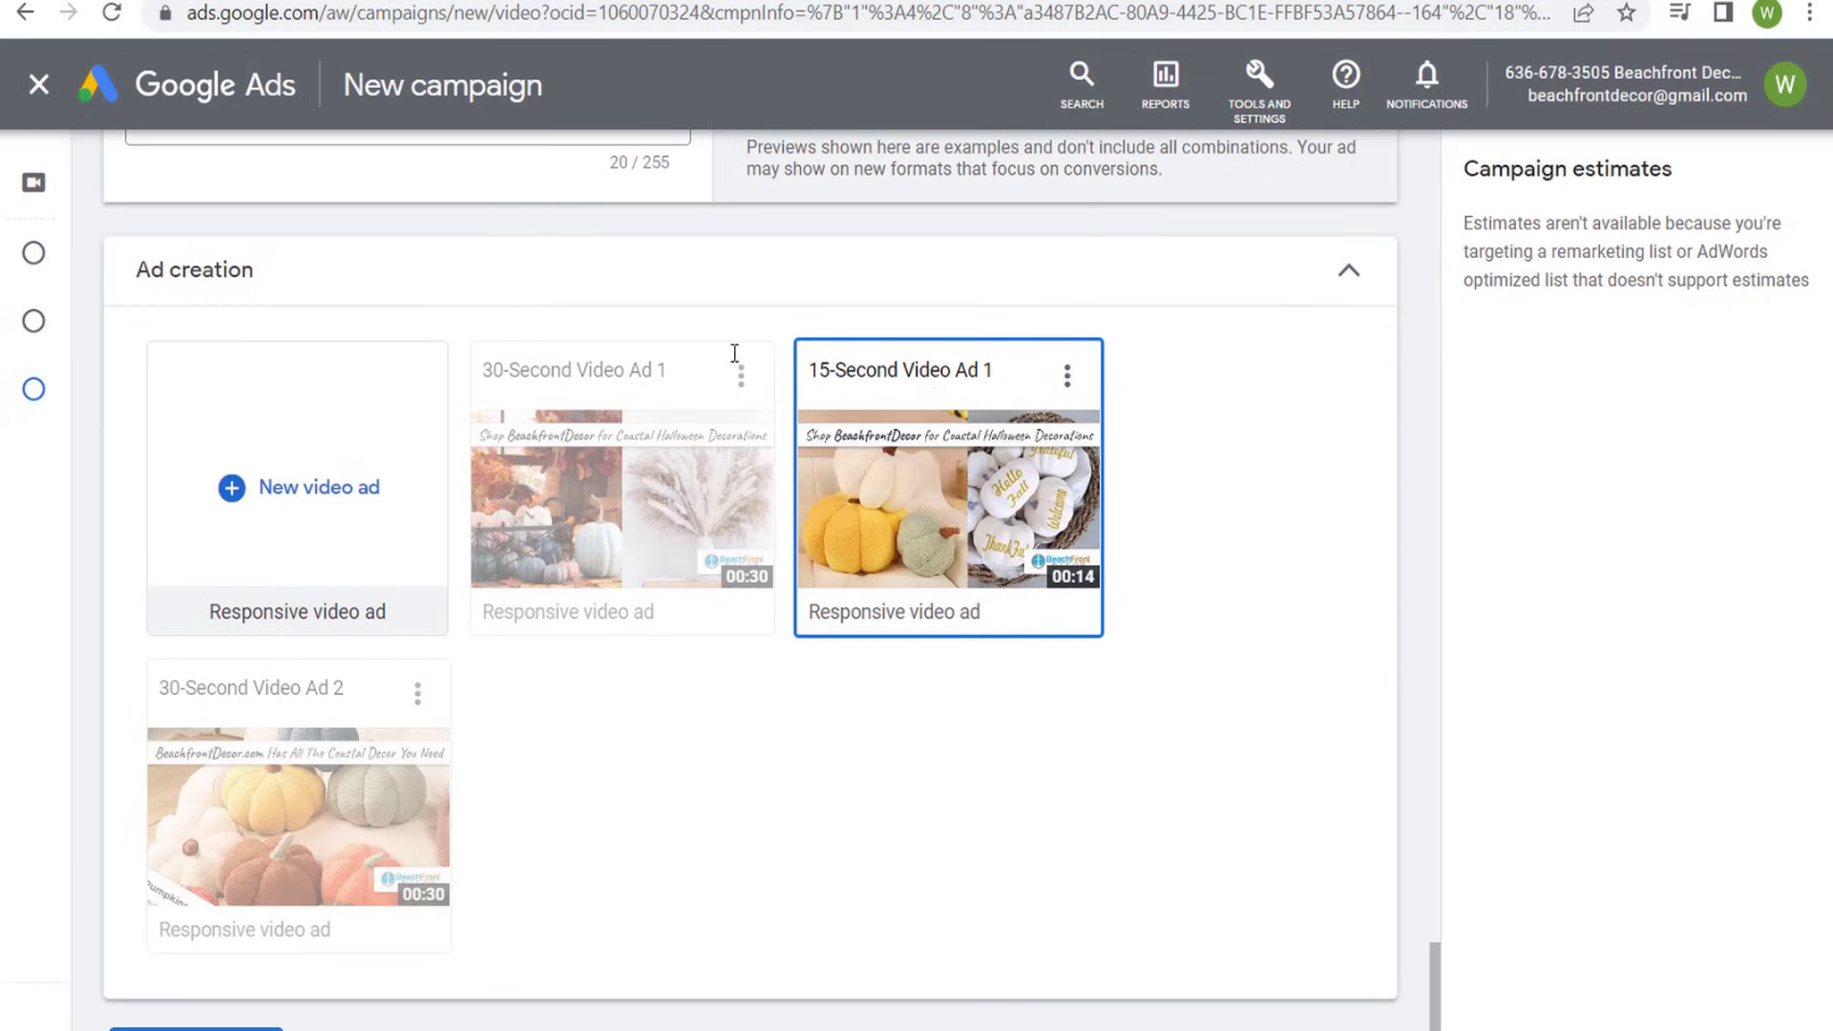
- Add a fourth responsive video ad named "15-Second Video Ad 2" with headline "Halloween Sale" and long headline "Coastal Halloween Decorations - 20% Off Today"
{"action": "left_click", "coordinate": [282, 496]}
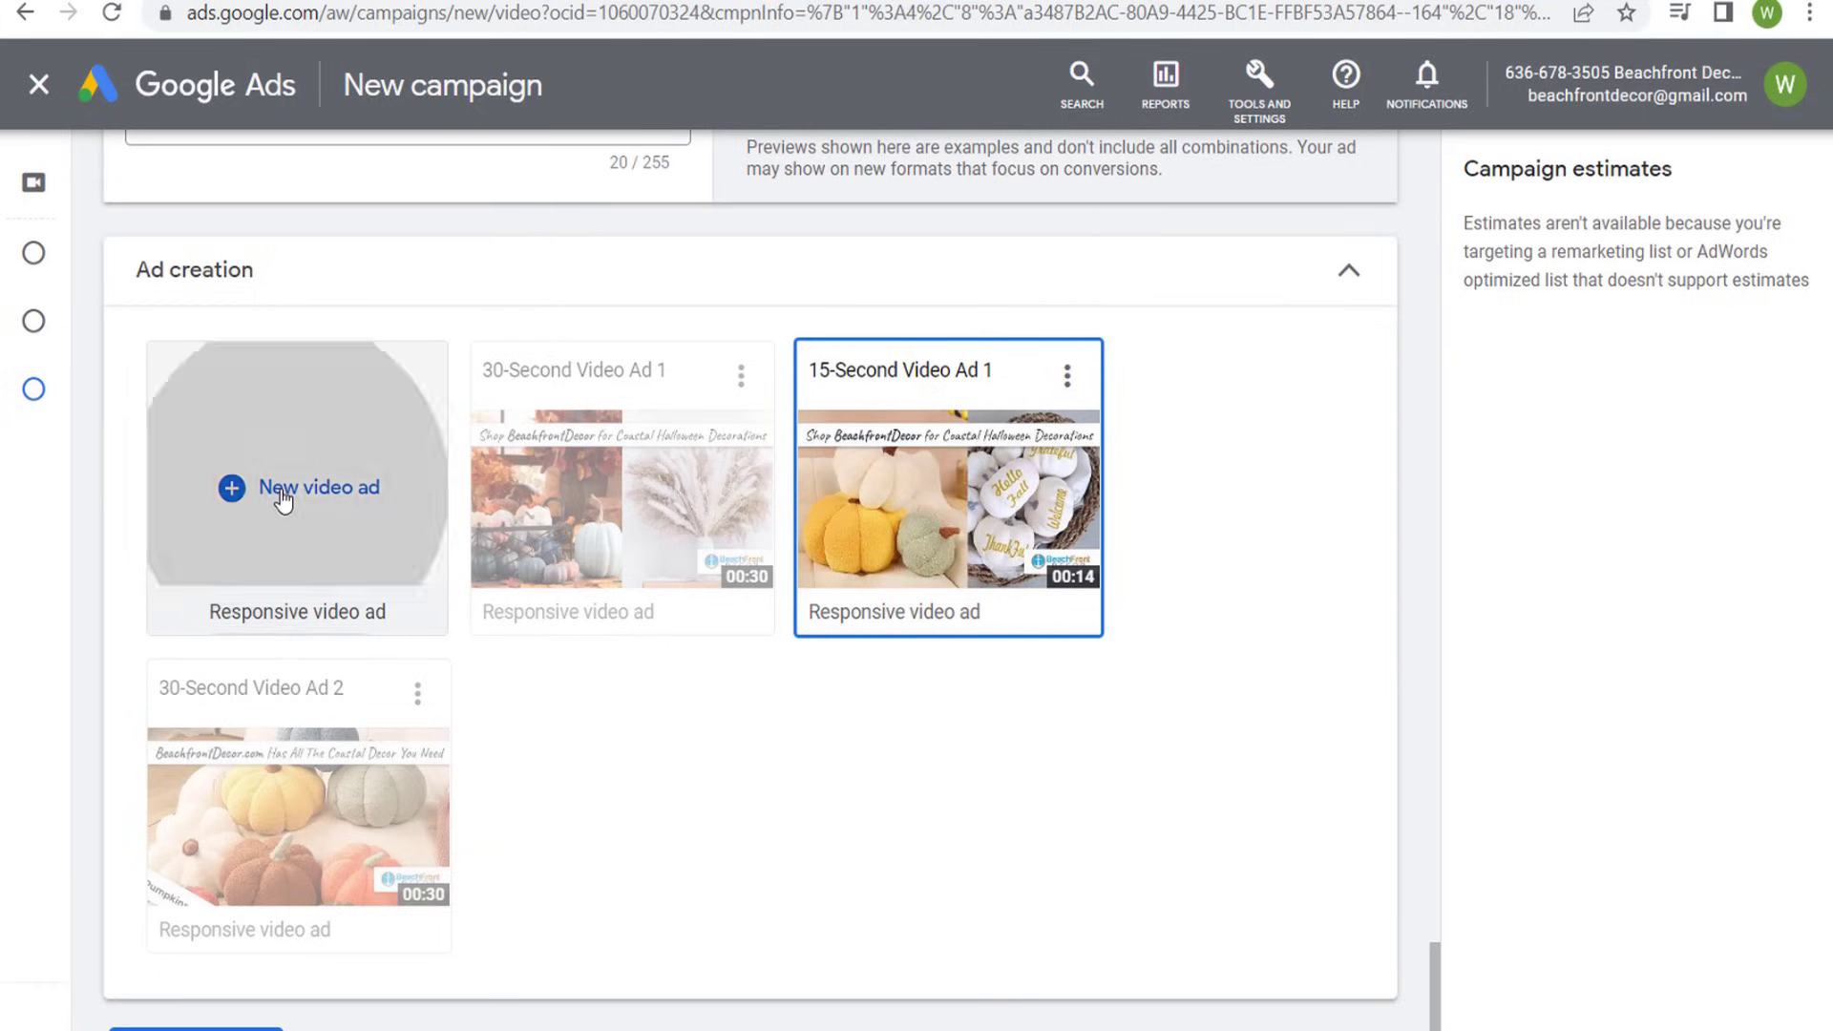
{"action": "key", "text": "ctrl+Tab"}
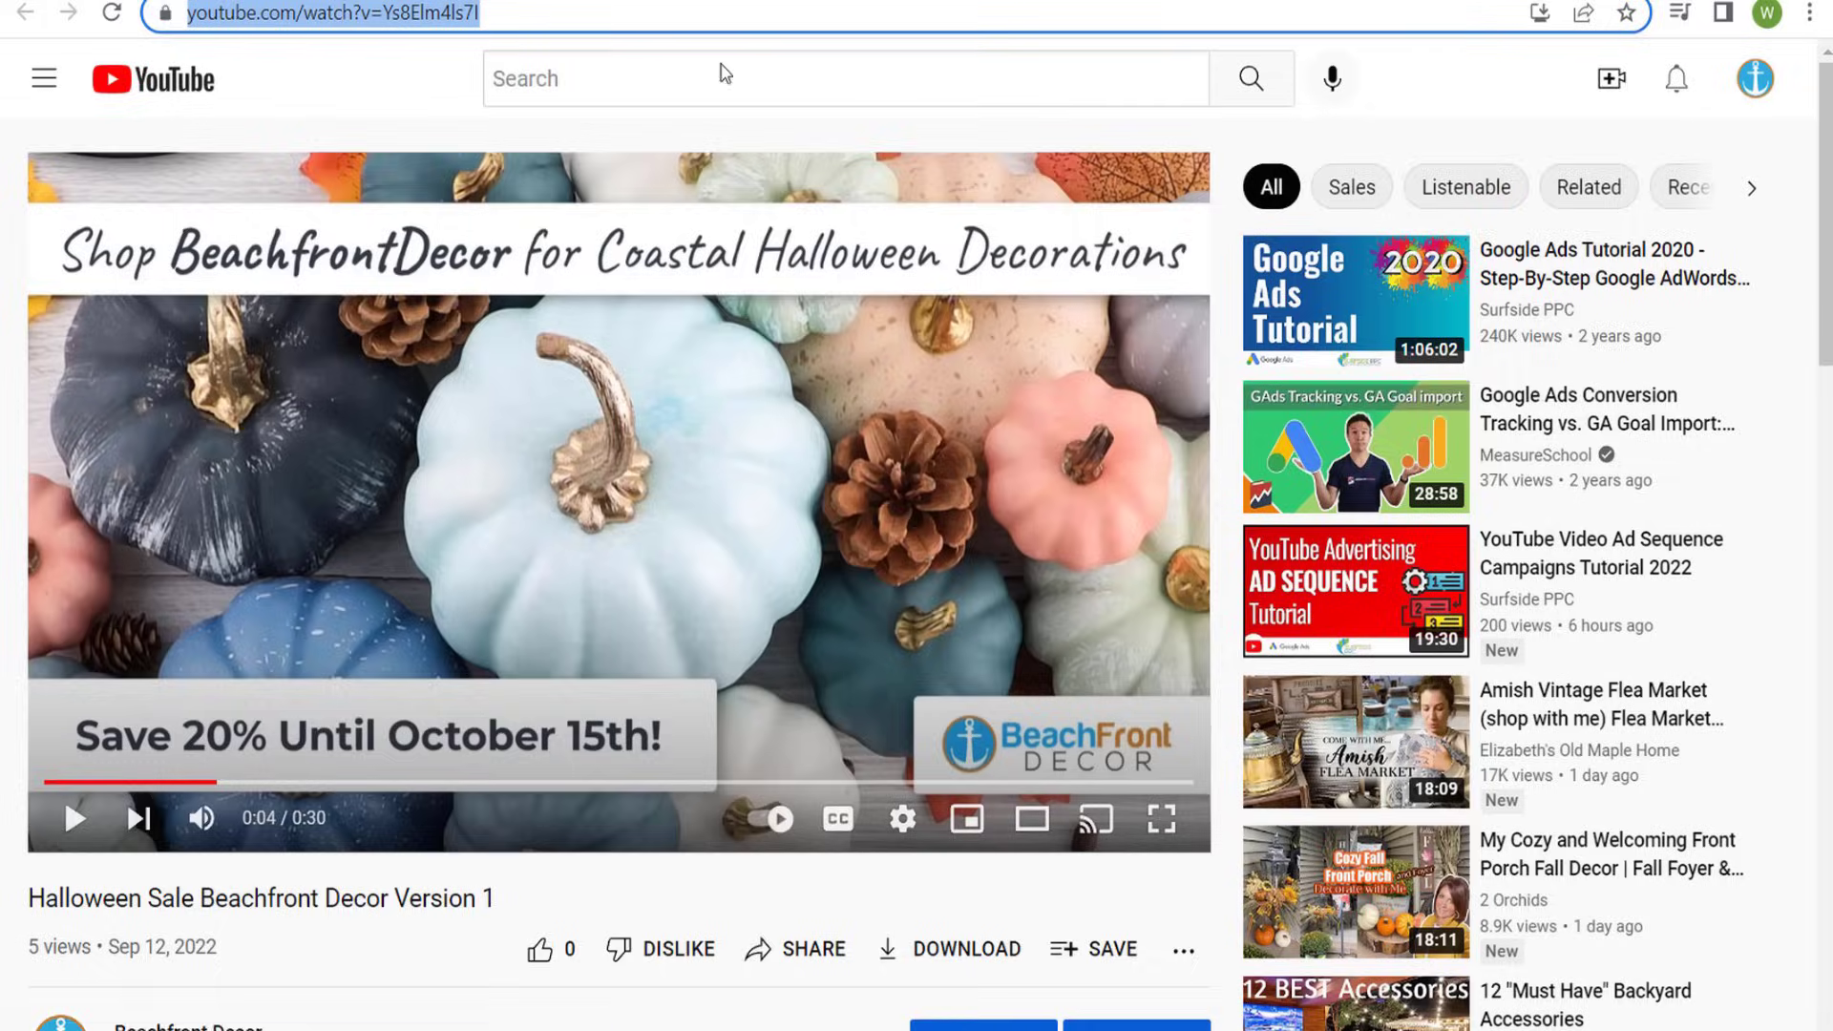
{"action": "key", "text": "ctrl+shift+Tab"}
{"action": "scroll", "coordinate": [792, 409], "scroll_direction": "down", "scroll_amount": 3}
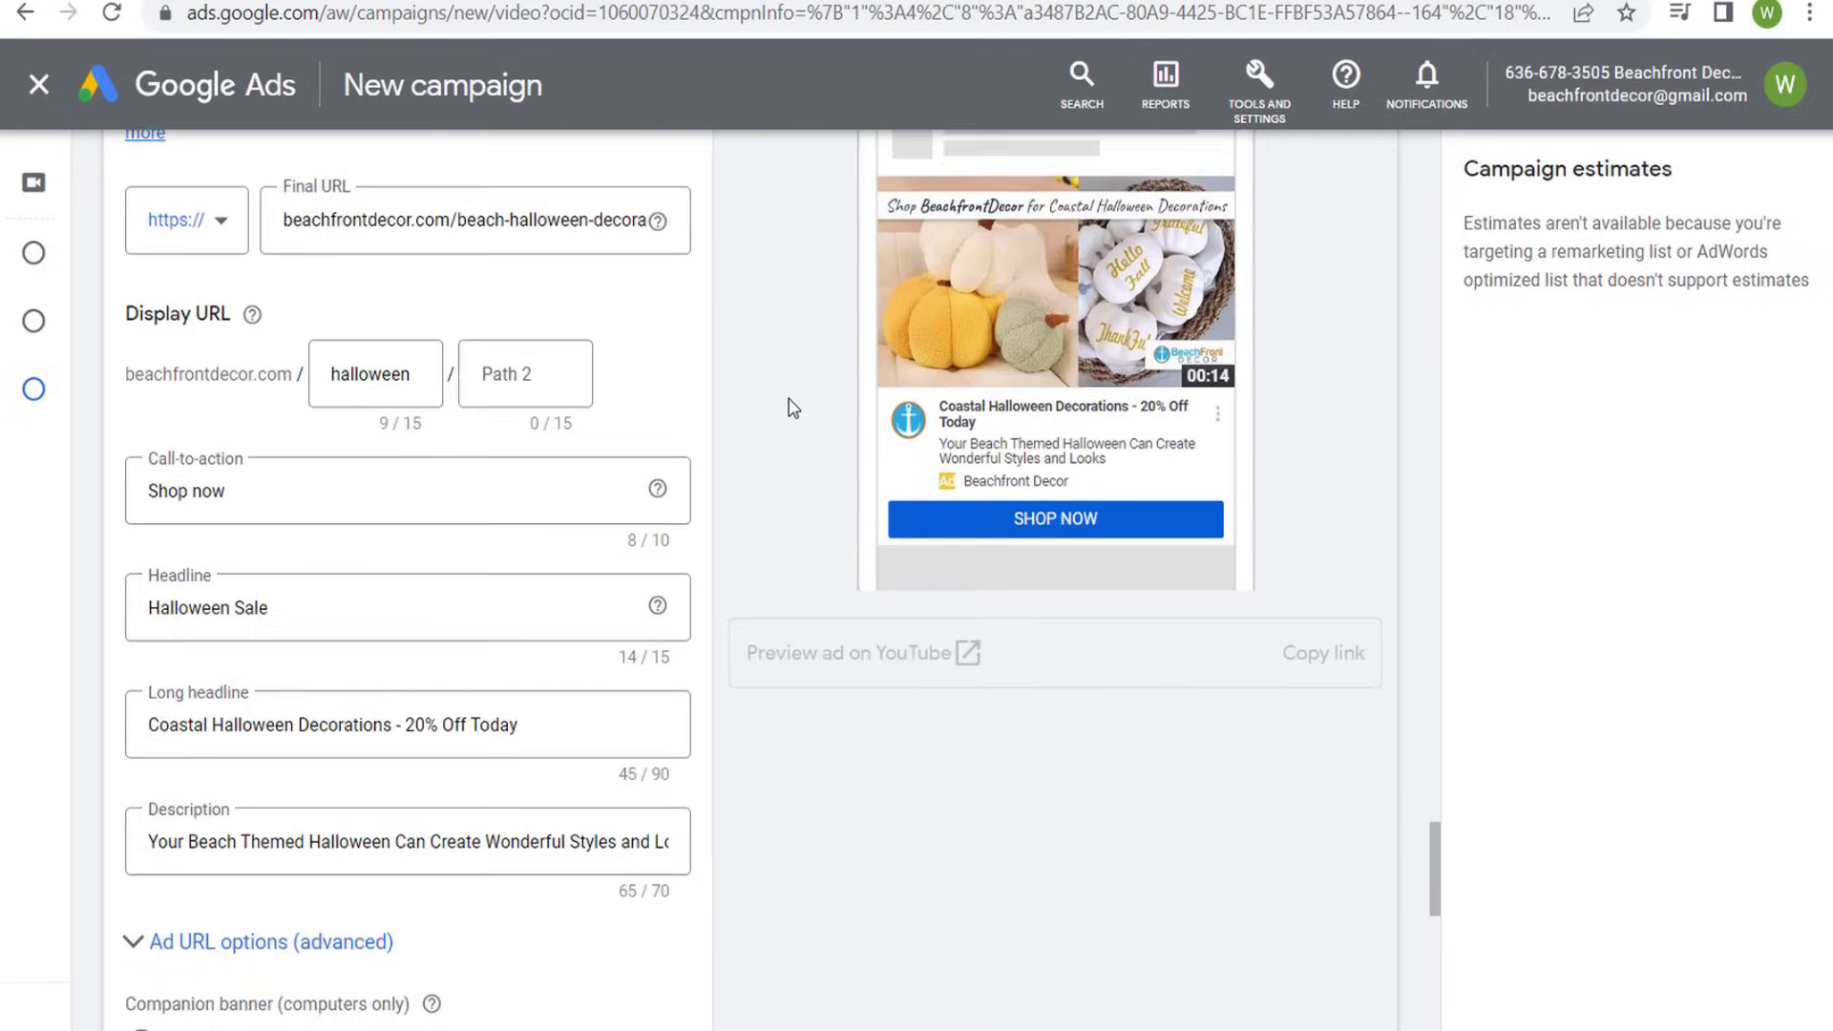
{"action": "scroll", "coordinate": [788, 409], "scroll_direction": "down", "scroll_amount": 15}
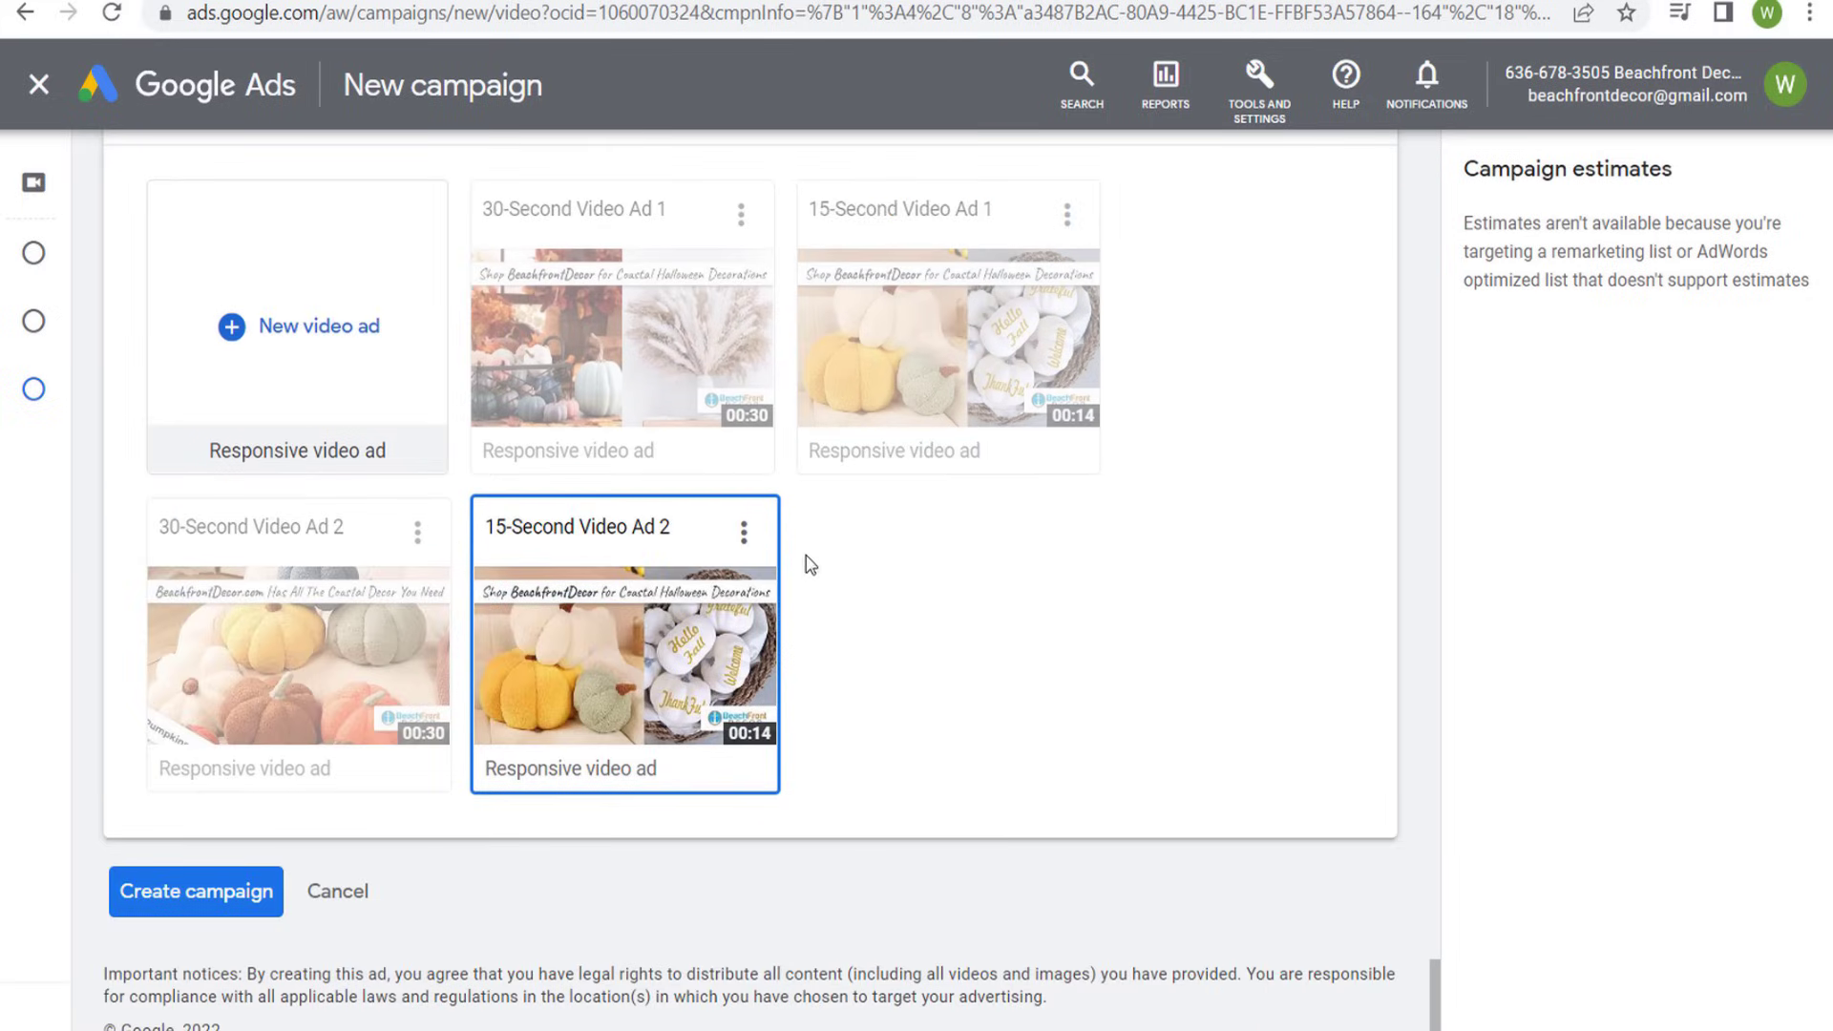
- Create the campaign with its four video ads and continue to the new campaign
{"action": "mouse_move", "coordinate": [673, 307]}
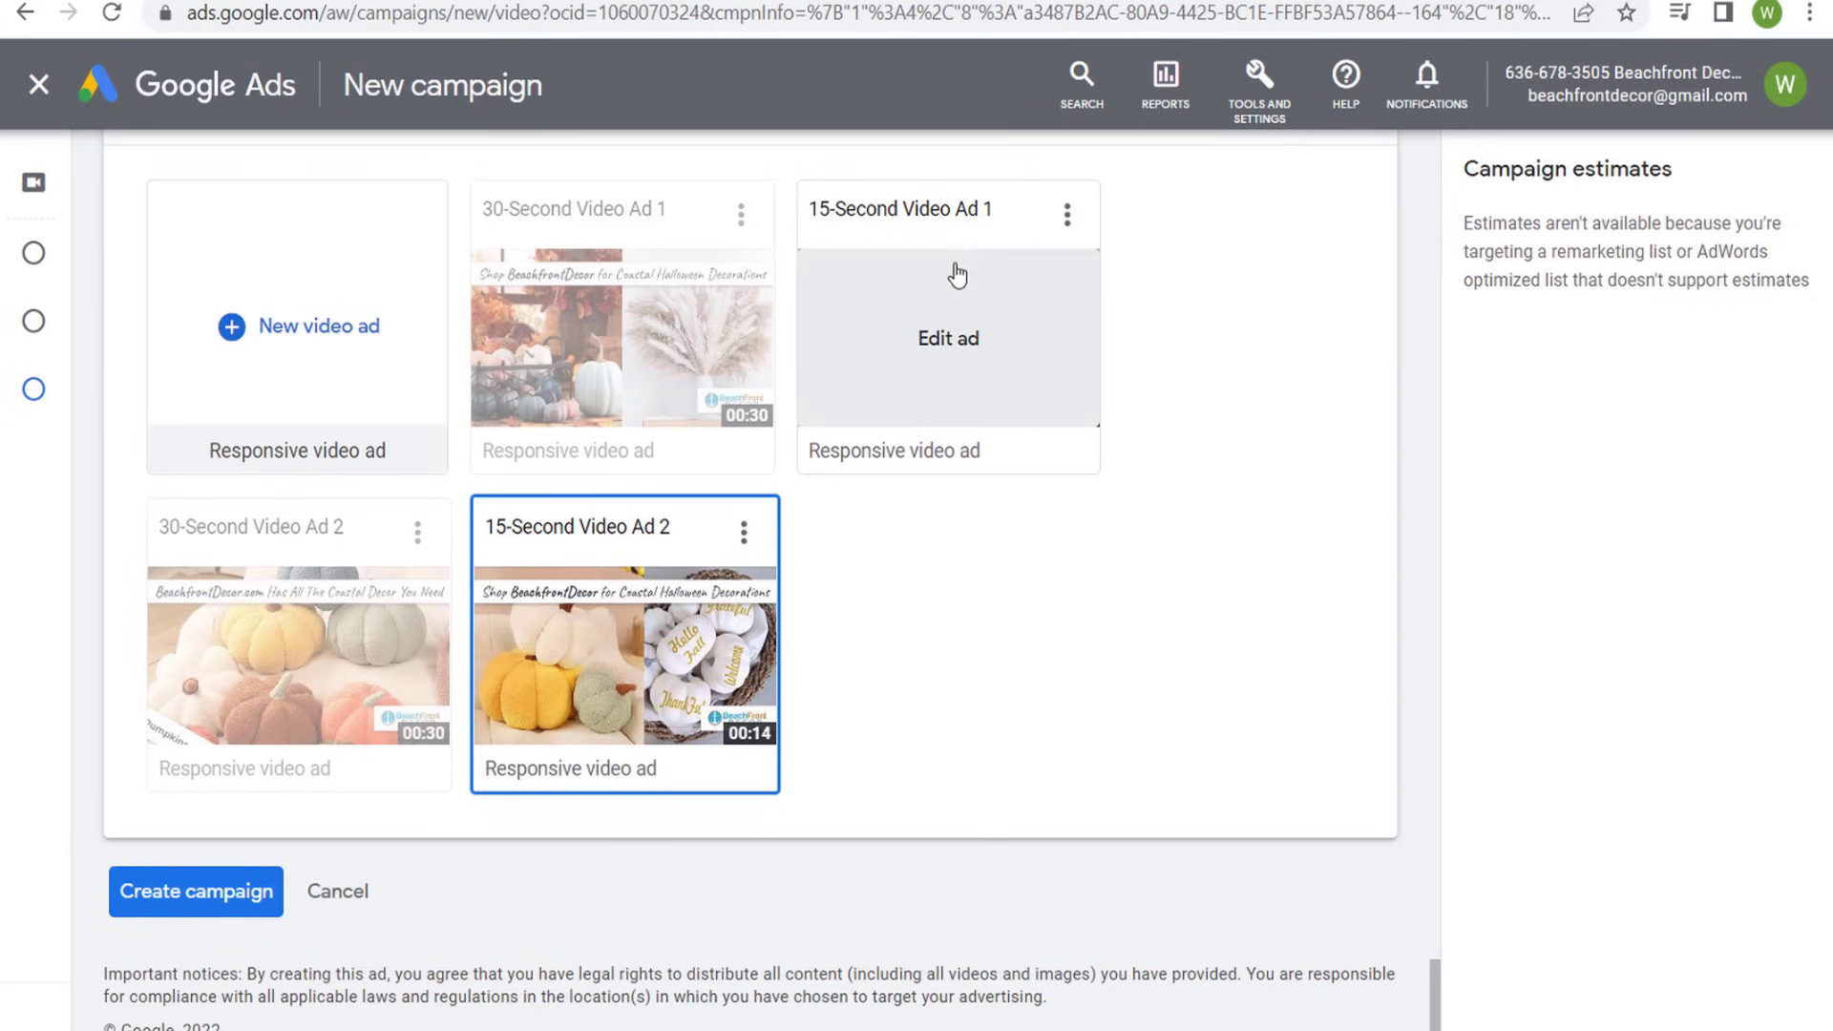
{"action": "left_click", "coordinate": [179, 907]}
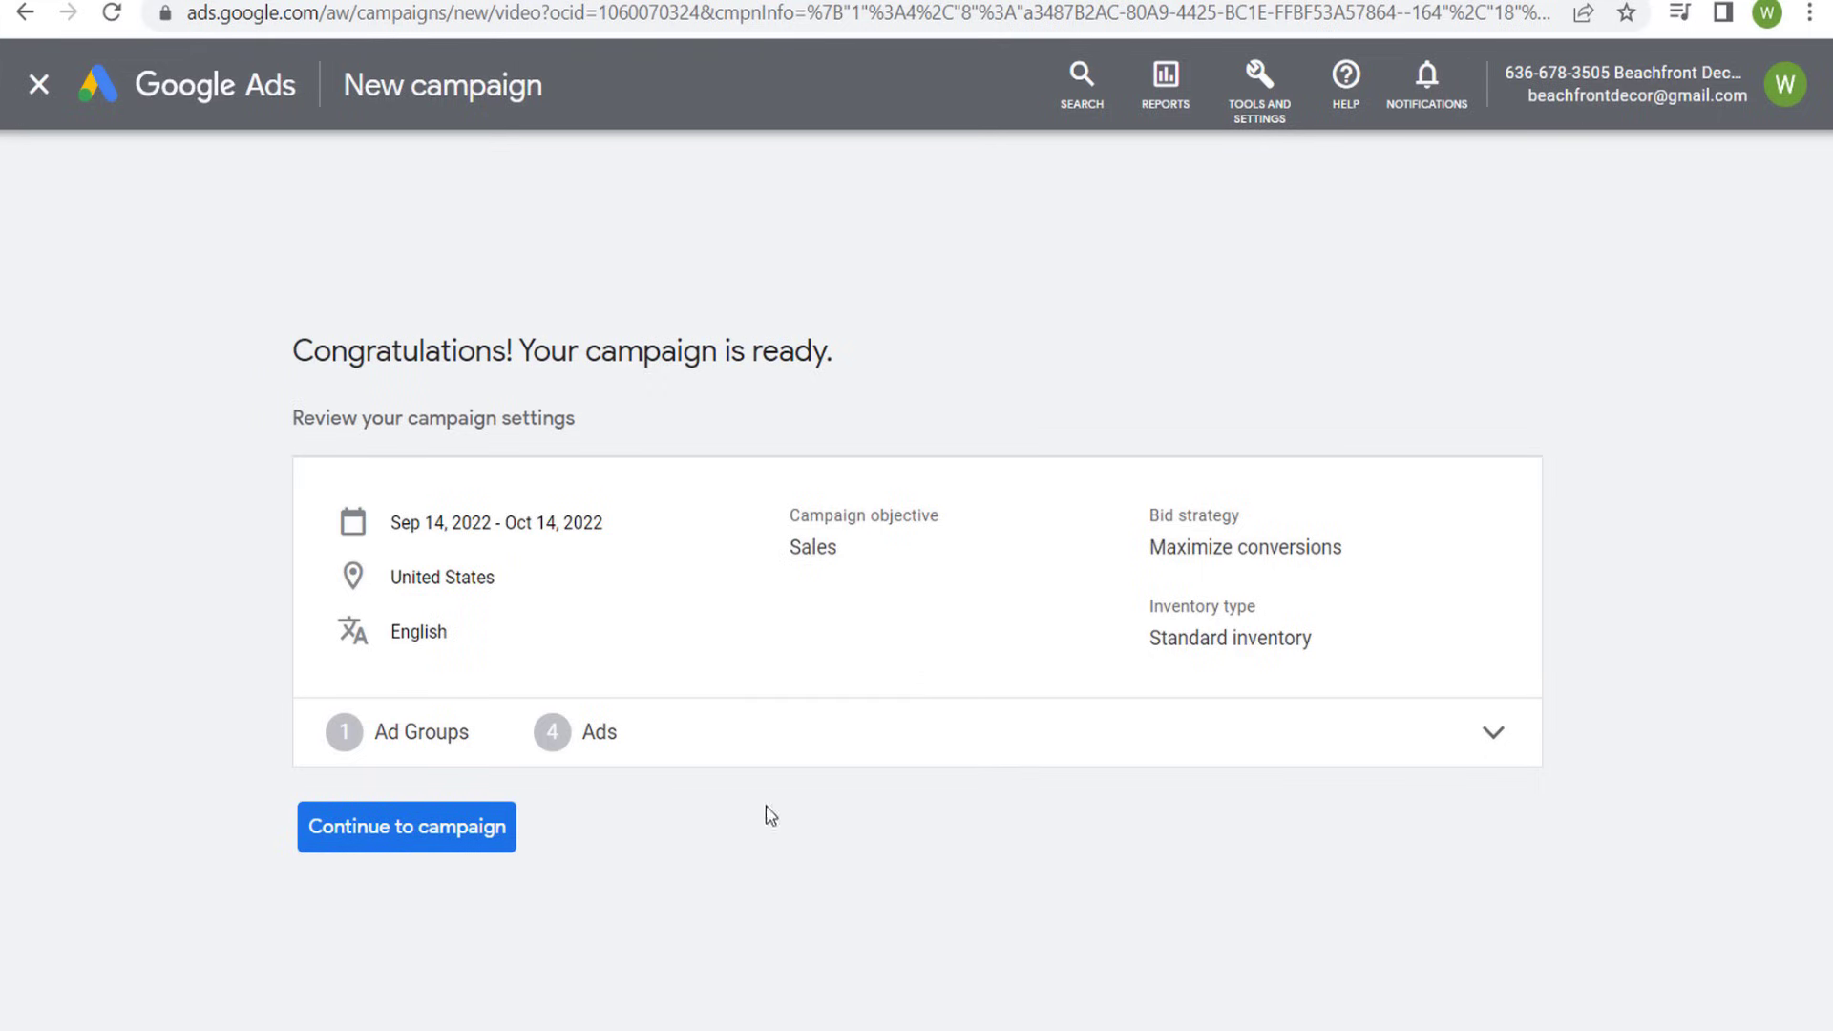
{"action": "left_click", "coordinate": [449, 833]}
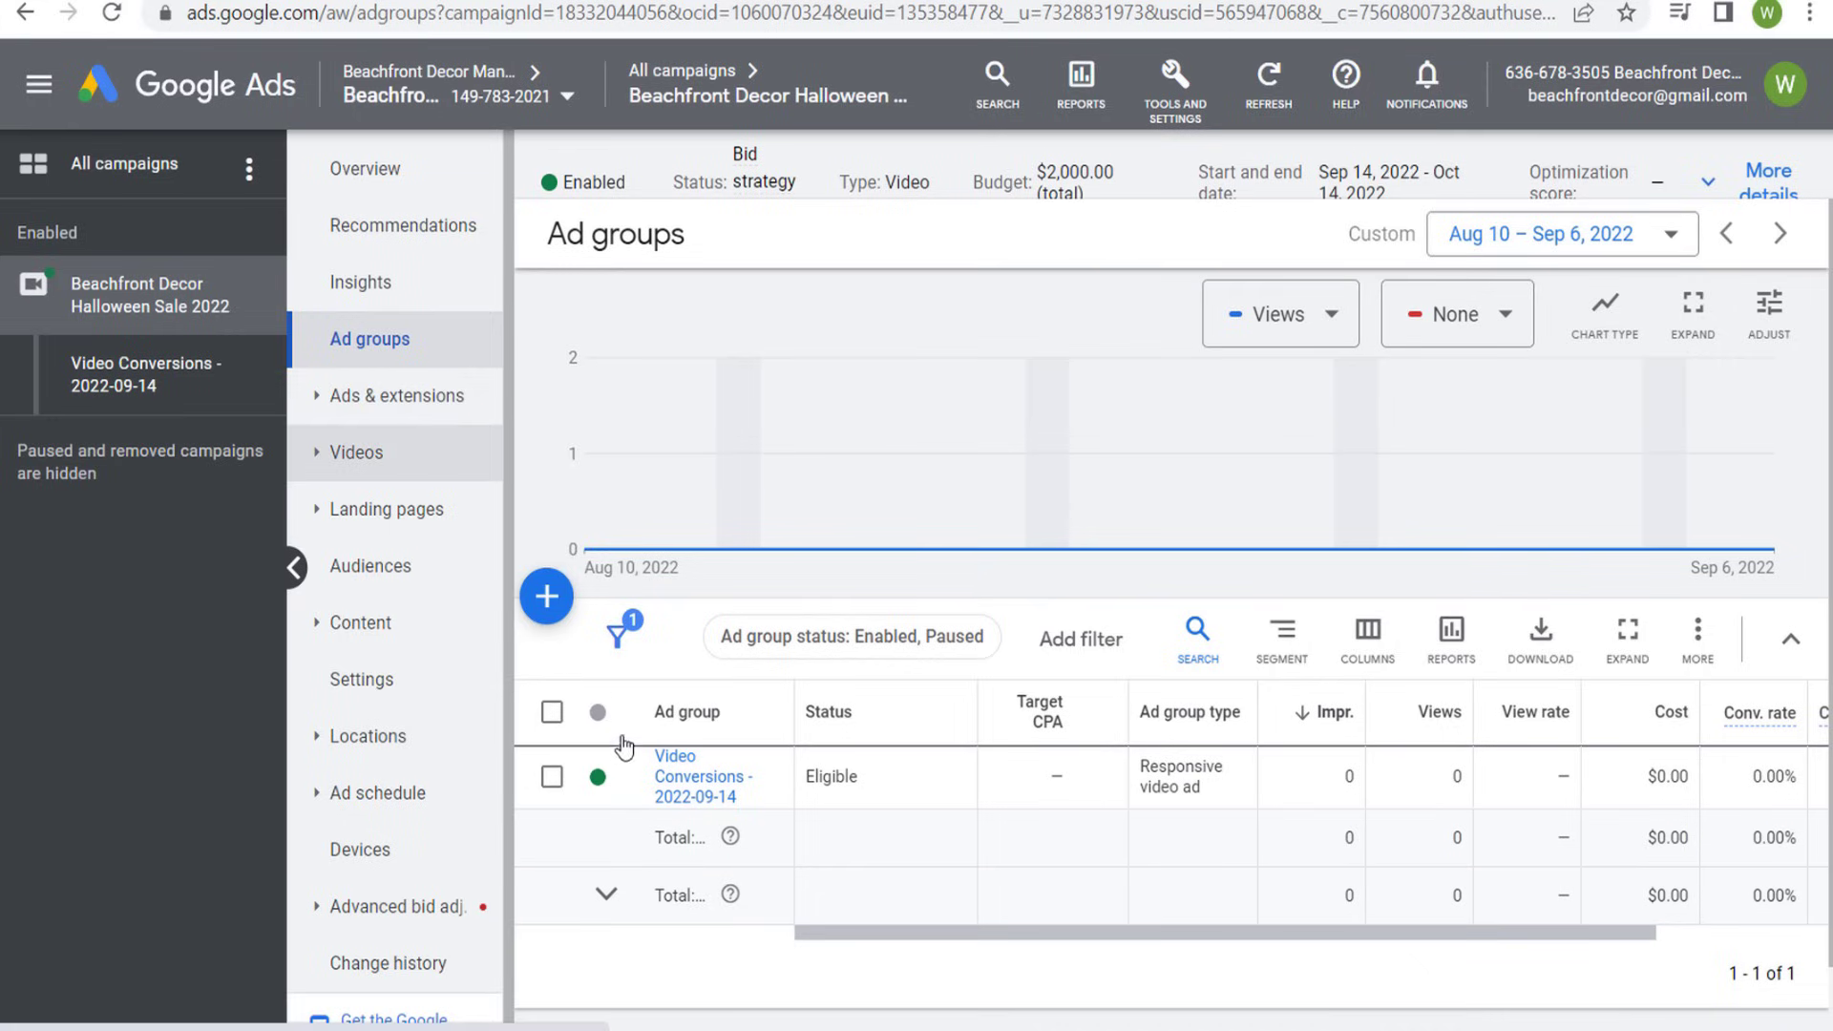
- Review the campaign's list of ads and the beach Halloween decorations landing page, and return to Google Ads
{"action": "left_click", "coordinate": [444, 397]}
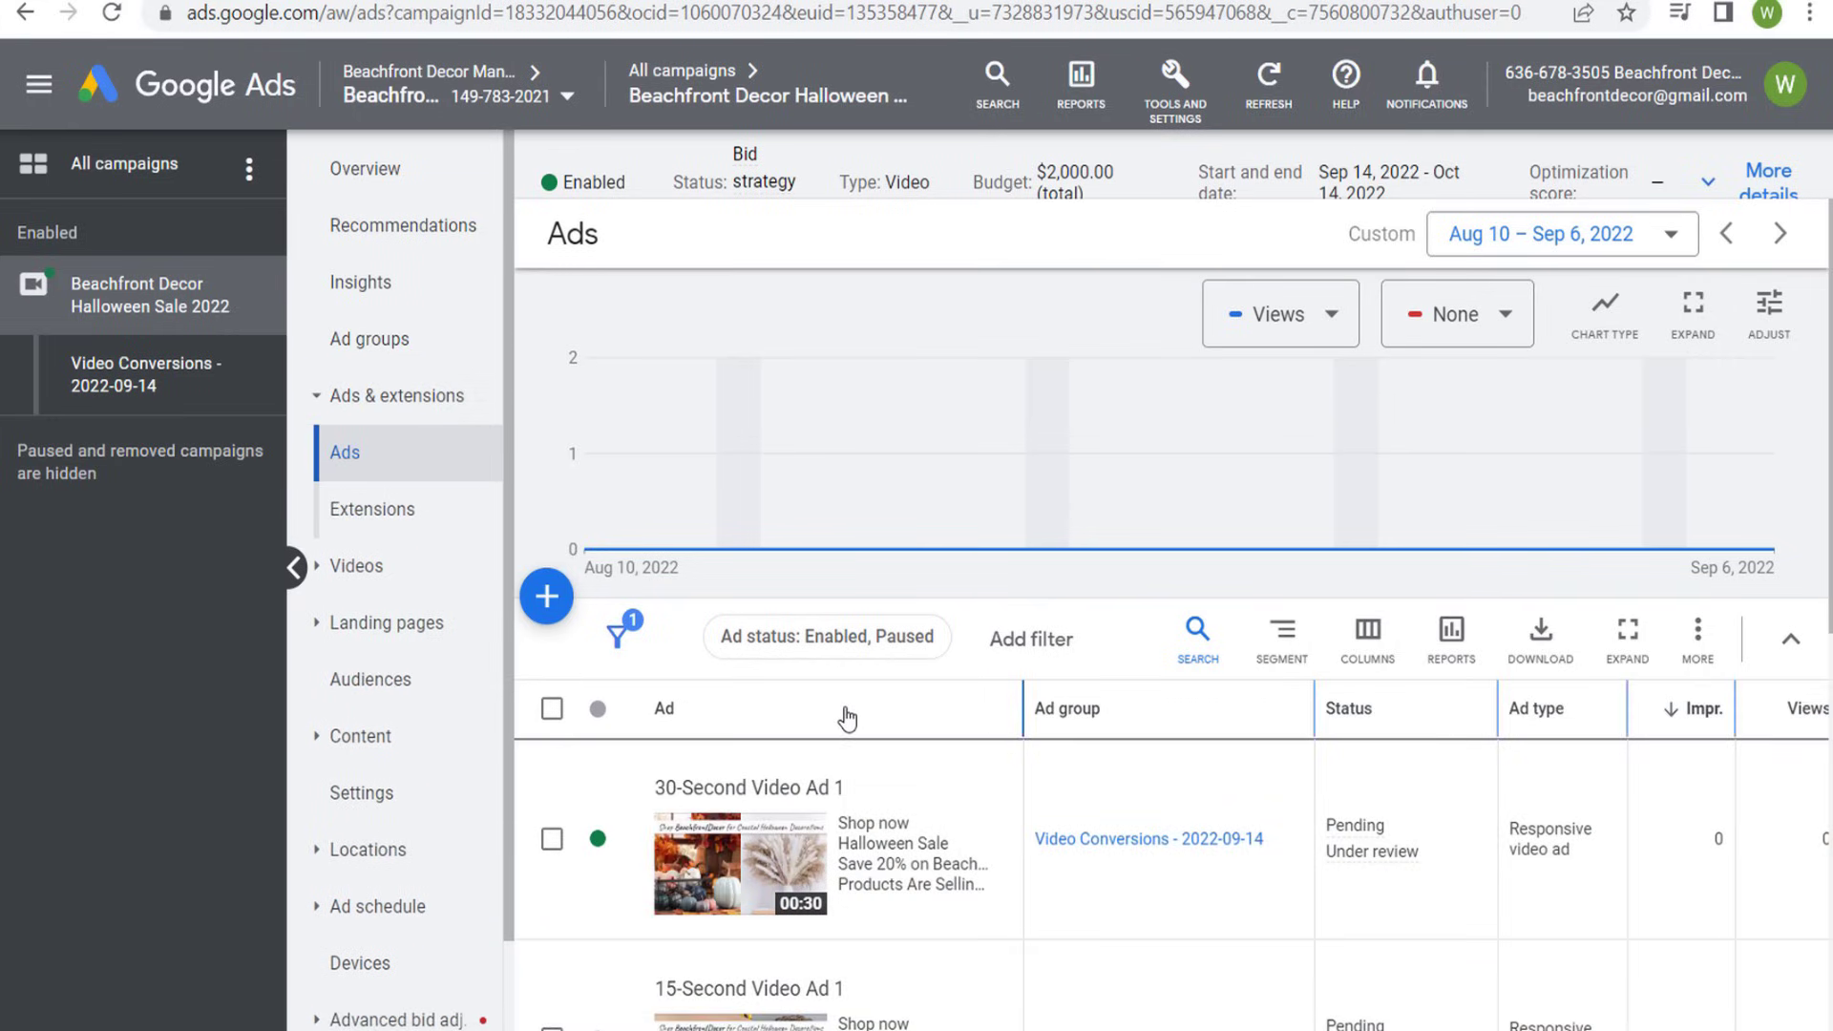
{"action": "scroll", "coordinate": [844, 725], "scroll_direction": "down", "scroll_amount": 2}
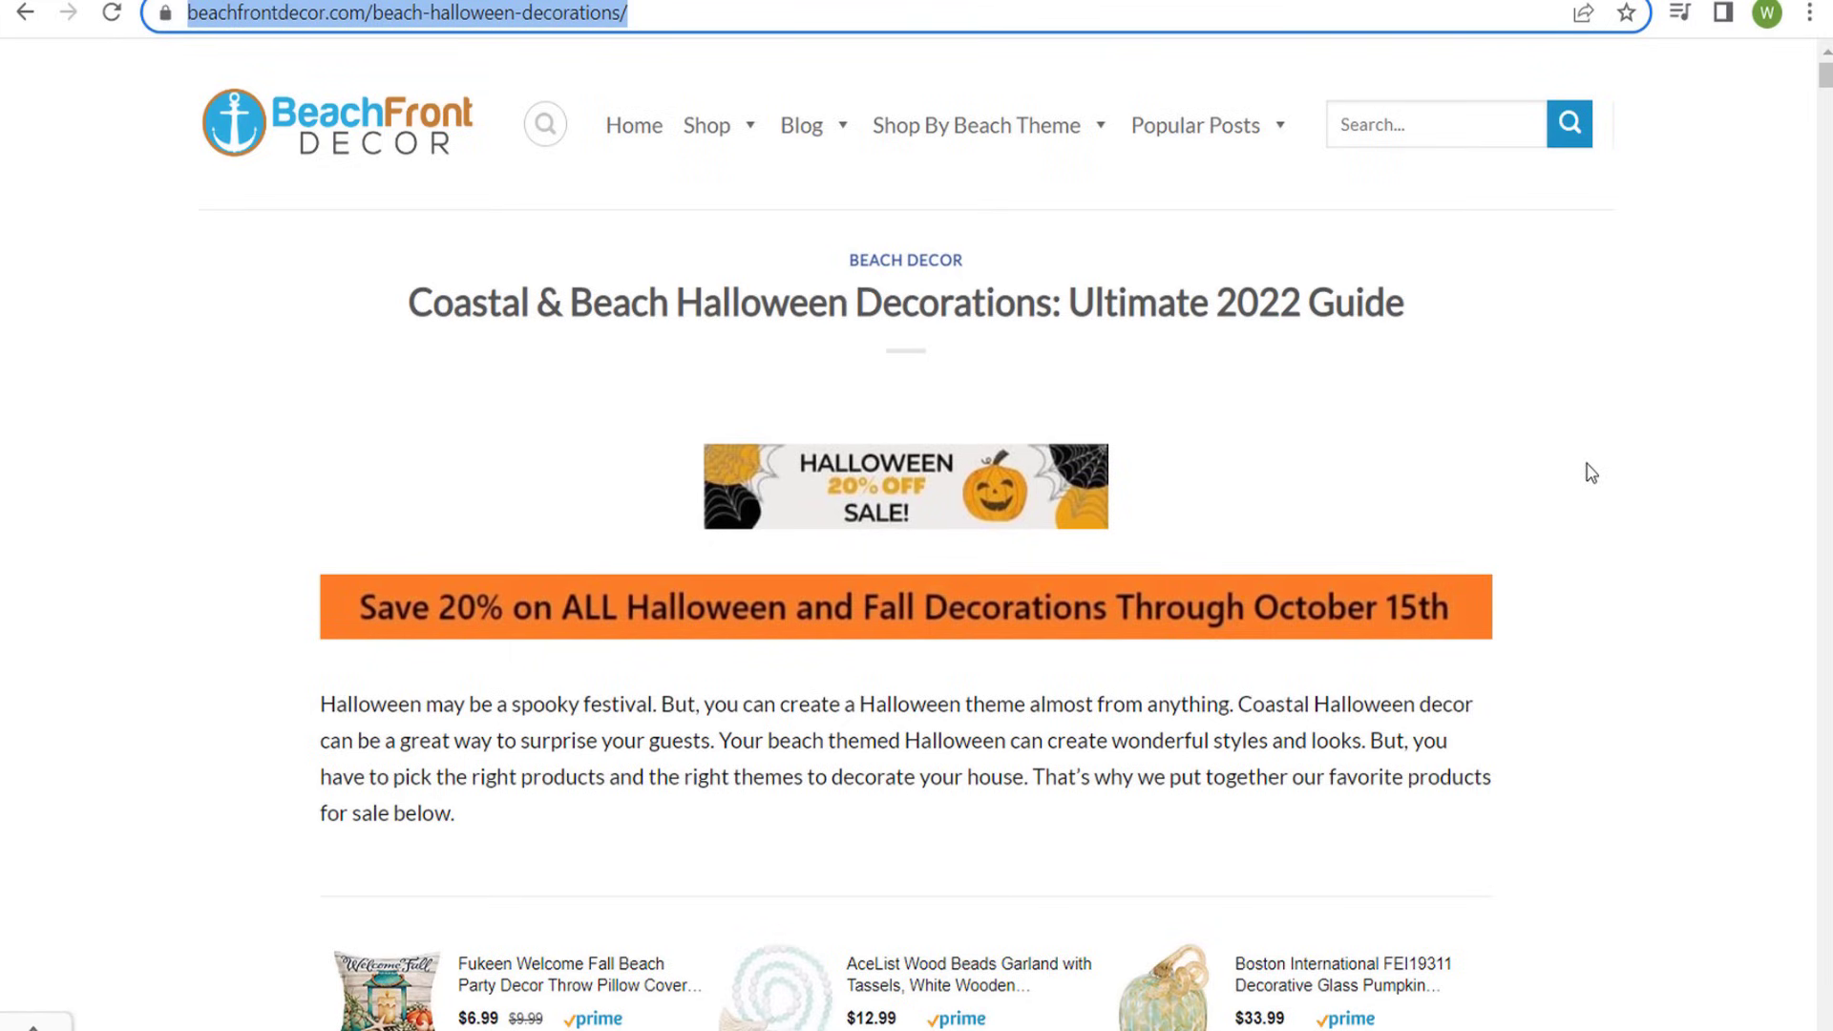
{"action": "scroll", "coordinate": [1587, 438], "scroll_direction": "down", "scroll_amount": 6}
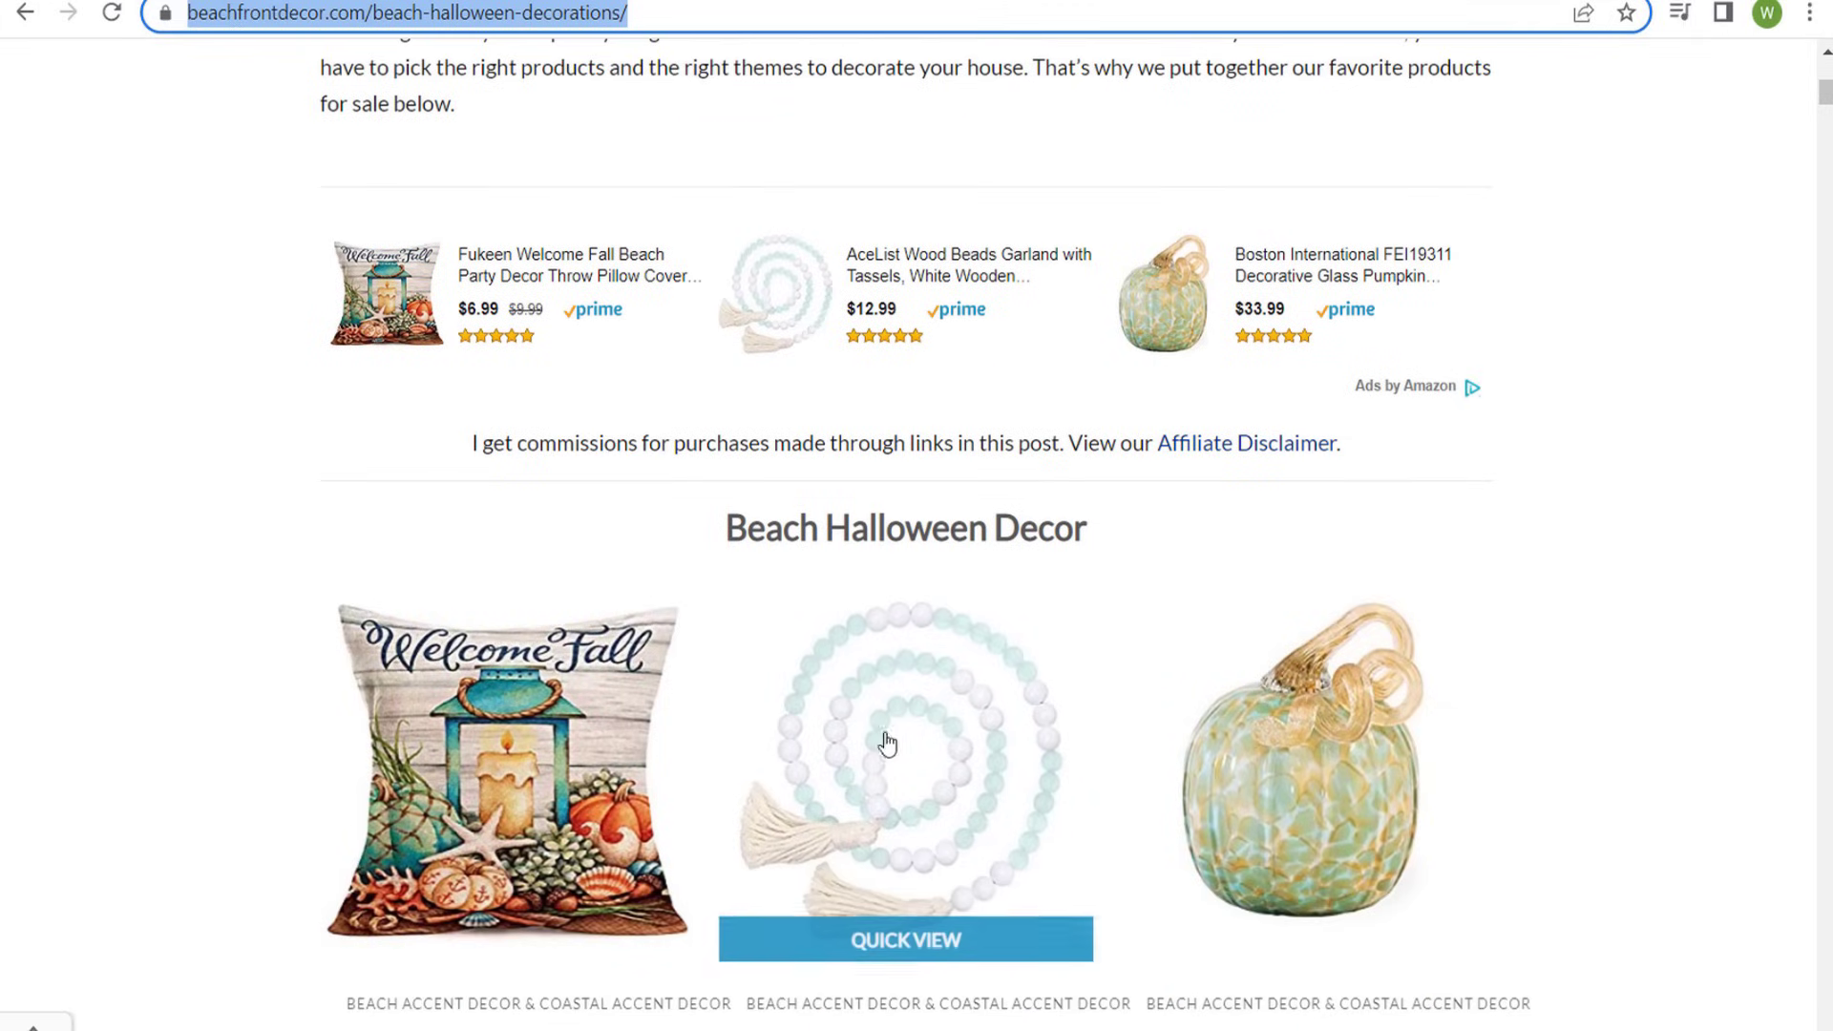
{"action": "scroll", "coordinate": [1587, 654], "scroll_direction": "up", "scroll_amount": 6}
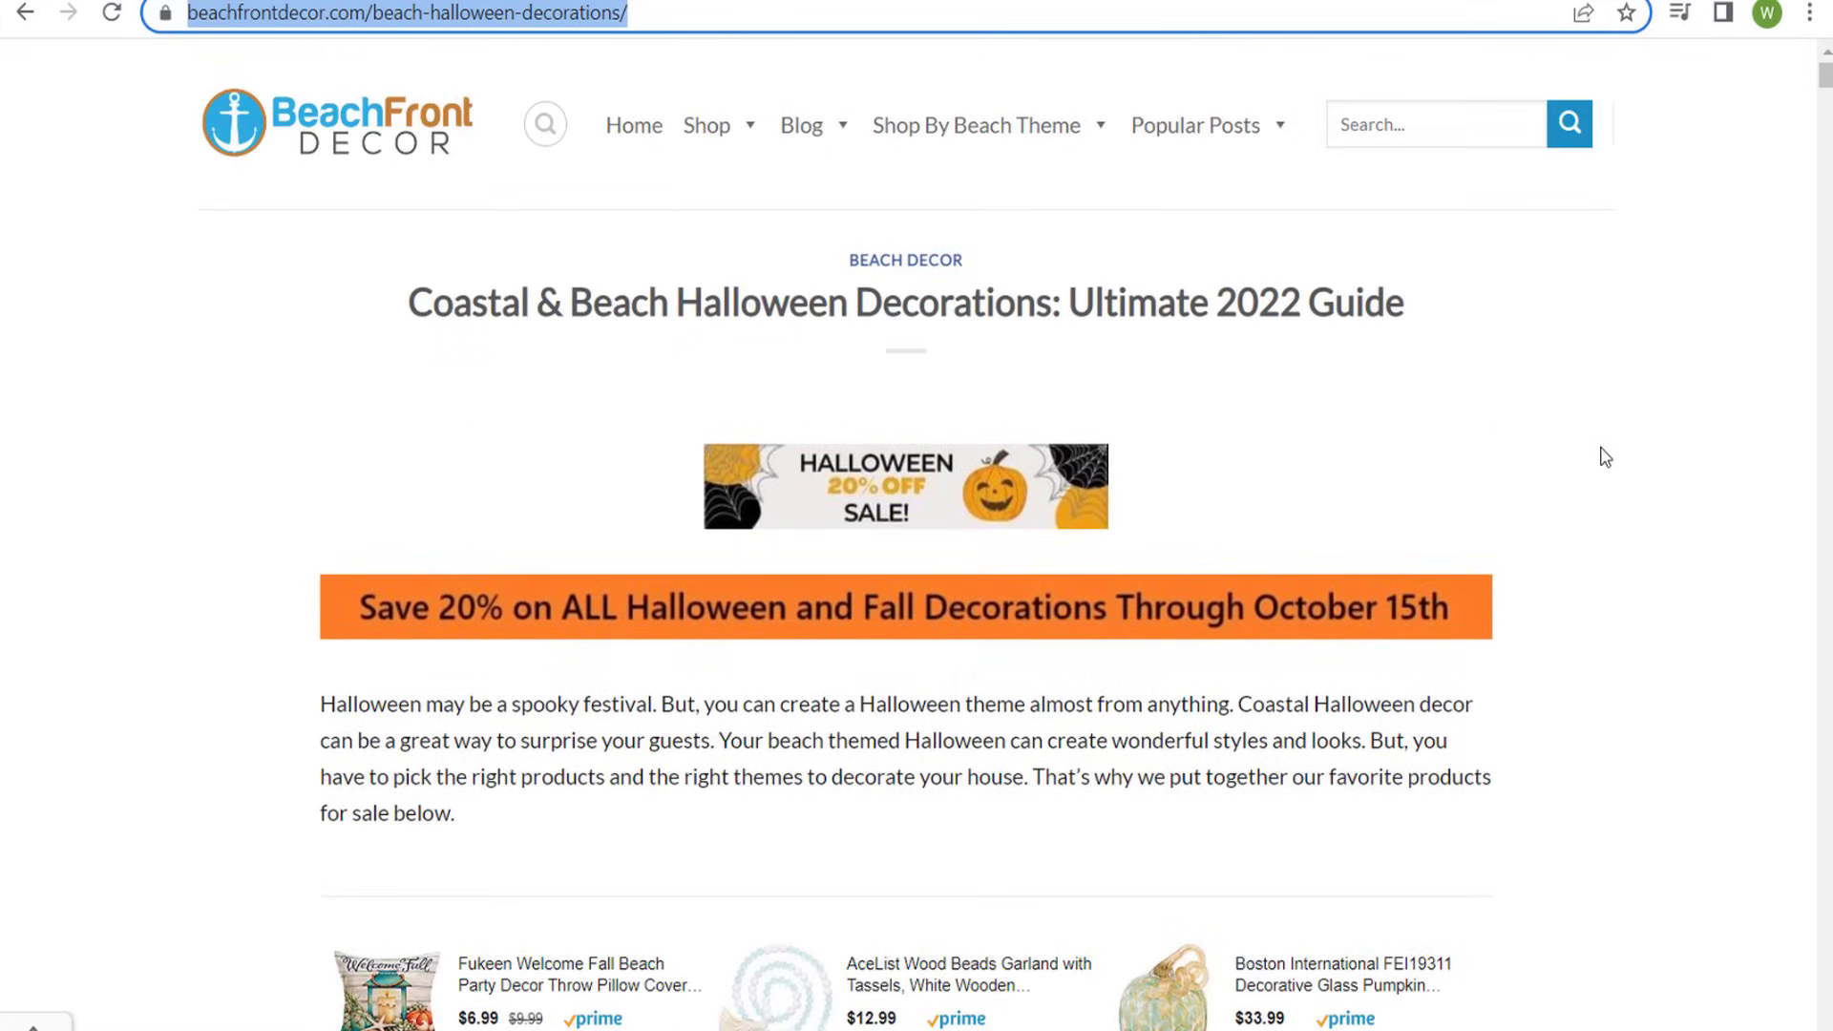
{"action": "left_click", "coordinate": [336, 4]}
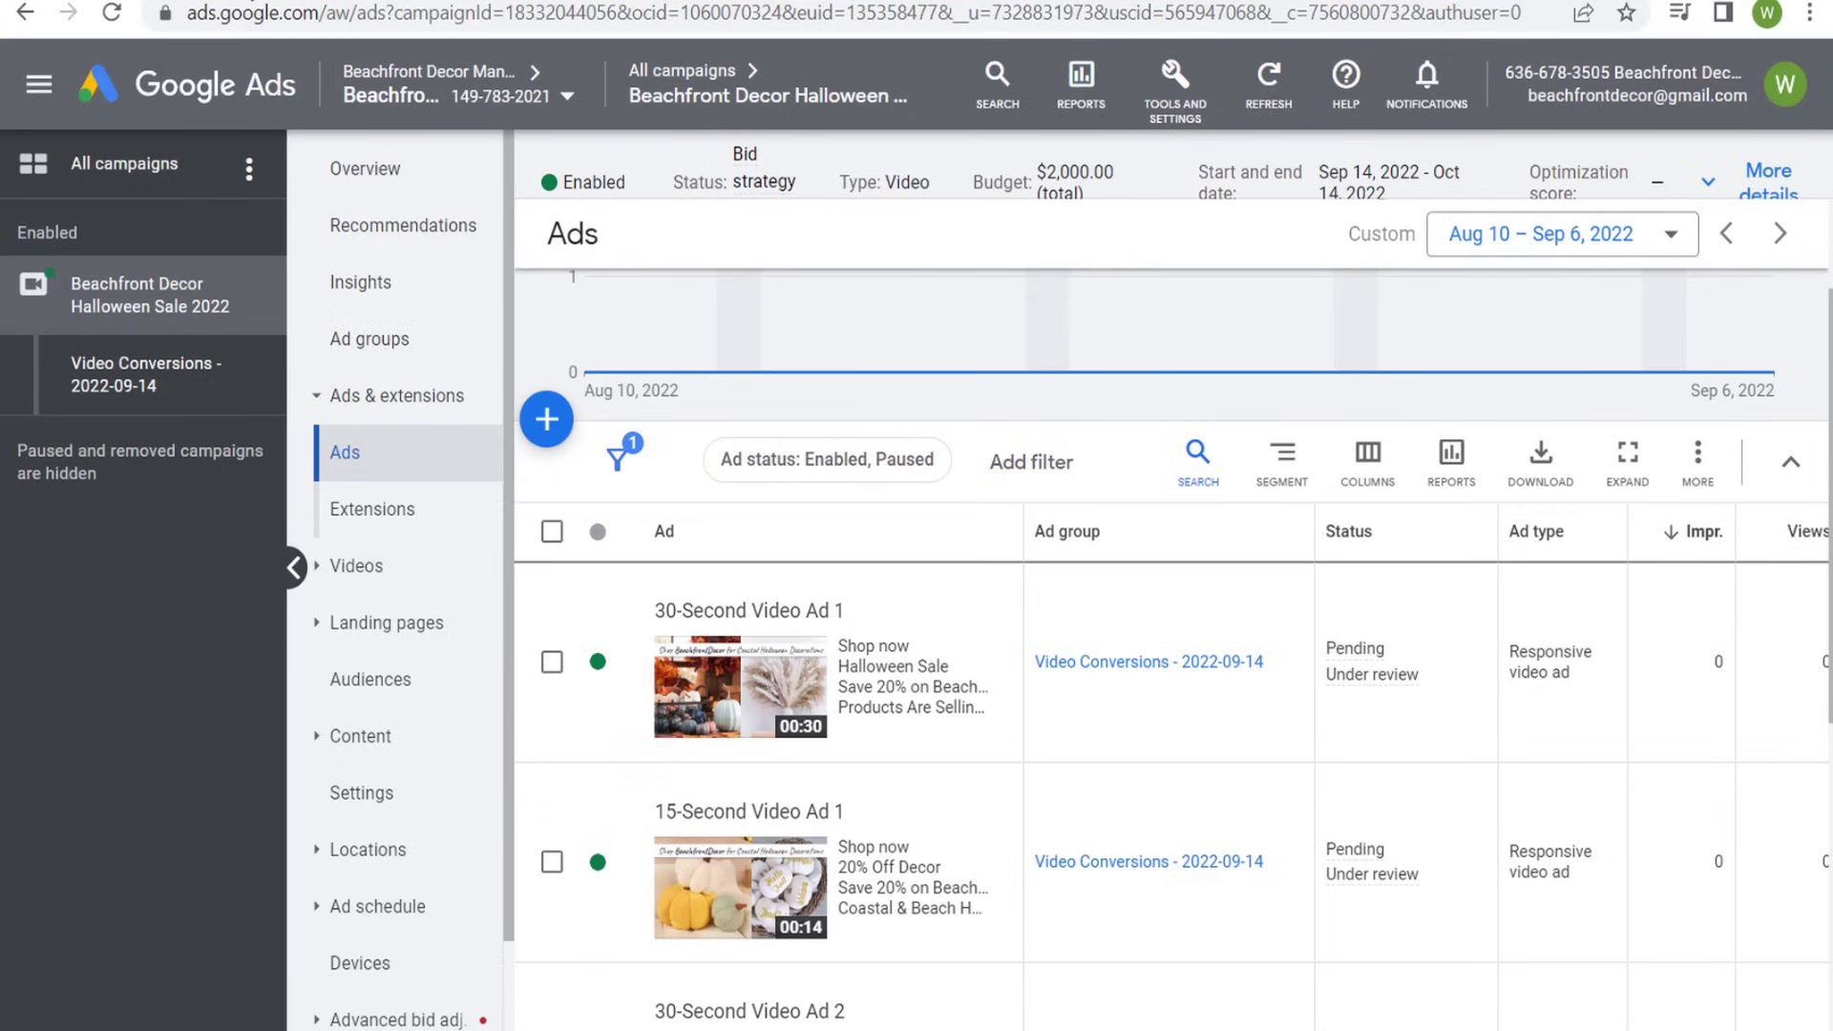
- Copy the ad group "Video Conversions - 2022-09-14" from the campaign's ad groups
{"action": "left_click", "coordinate": [388, 360]}
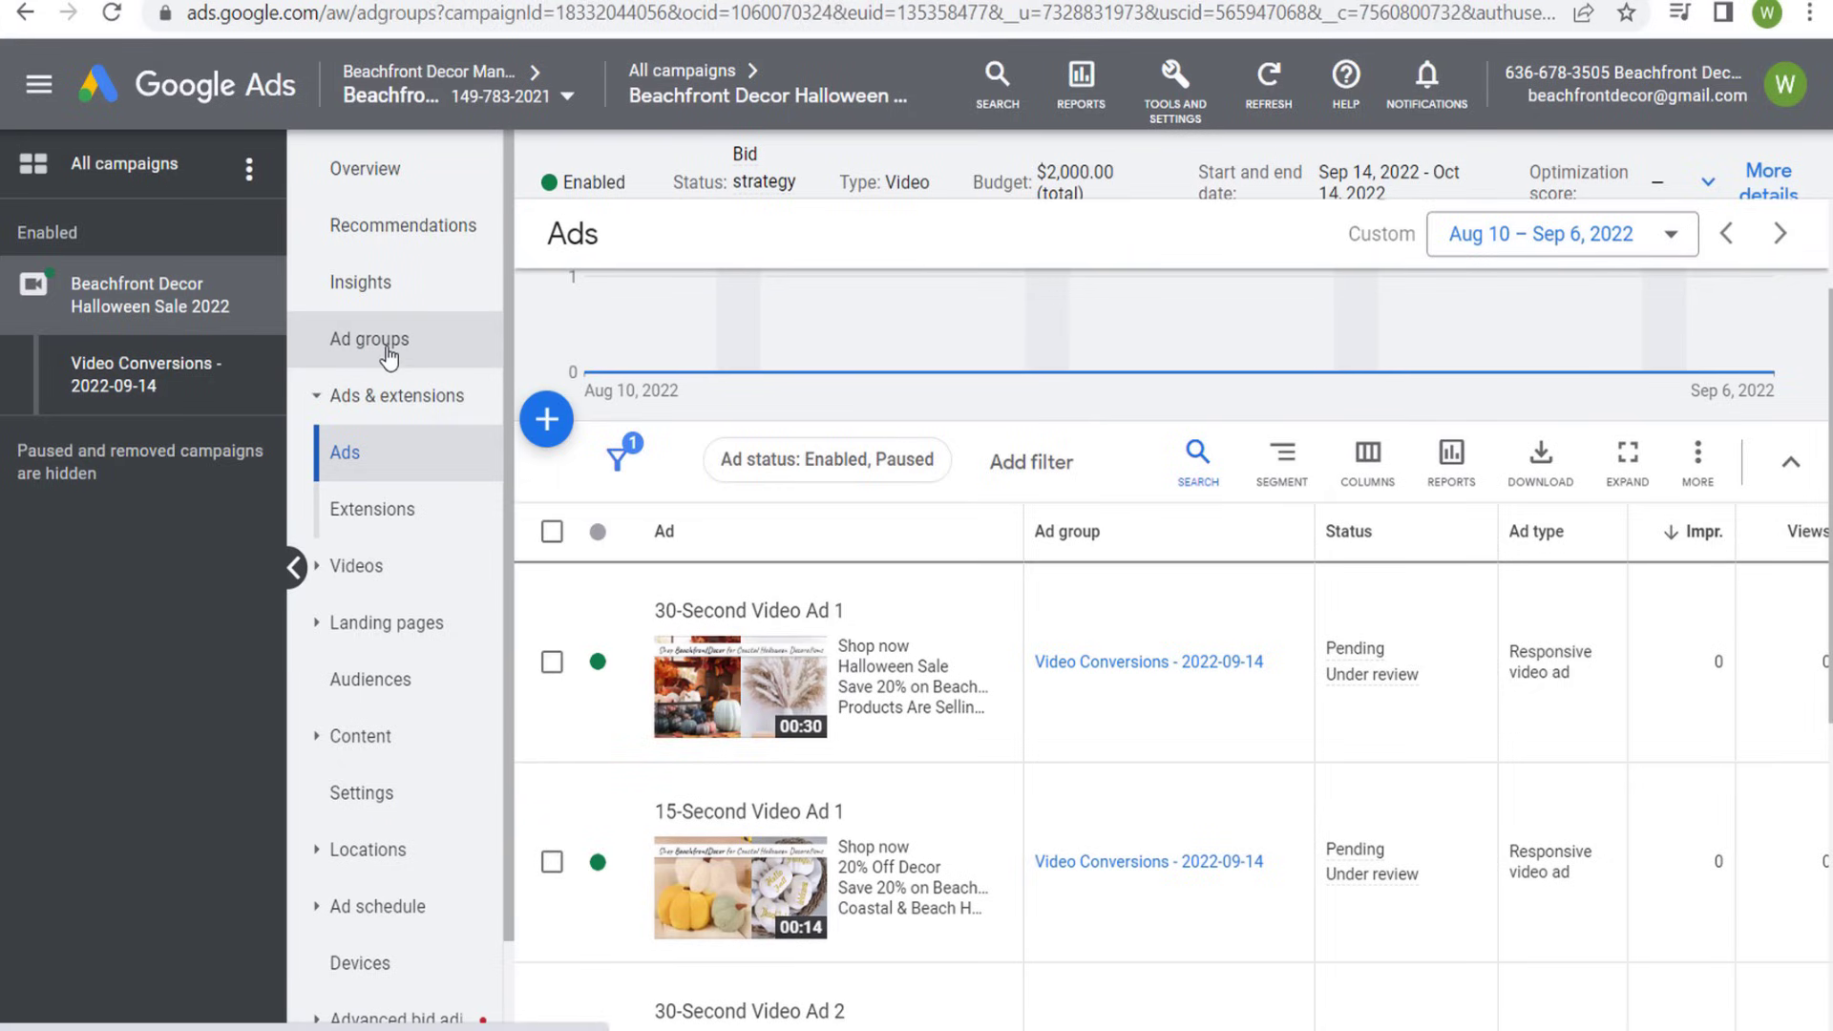
{"action": "left_click", "coordinate": [365, 457]}
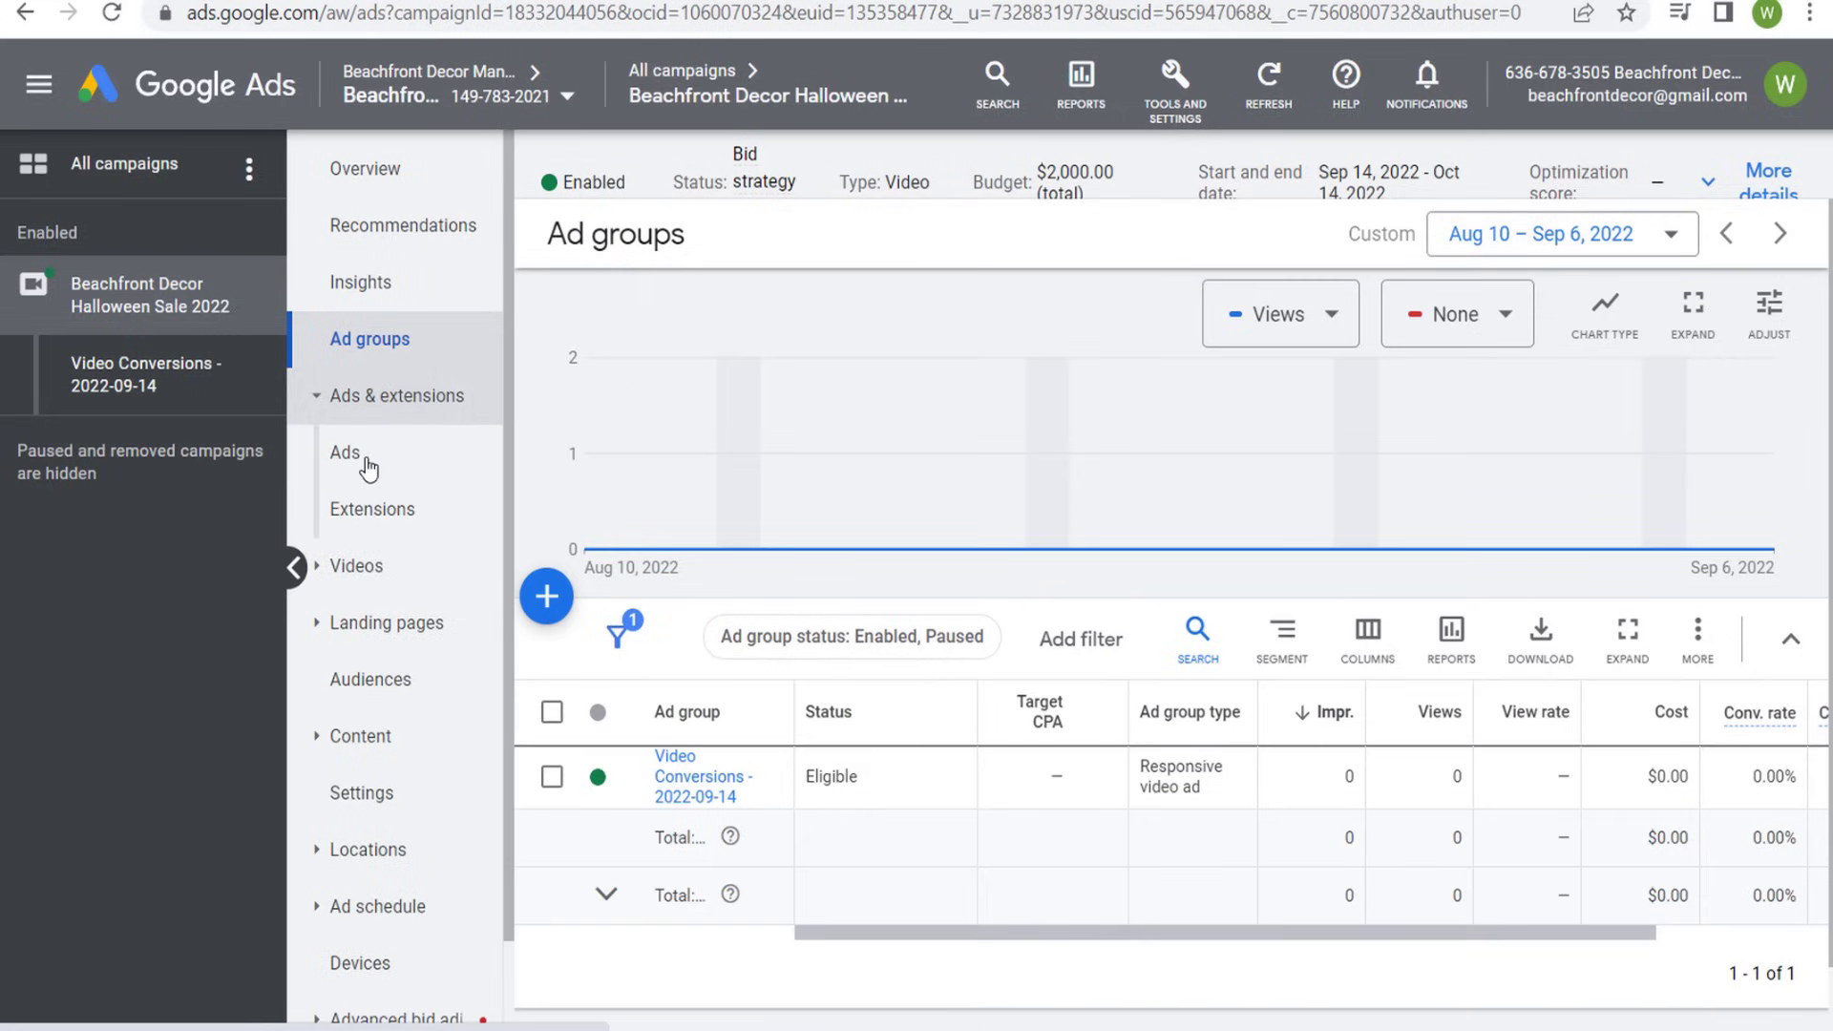
{"action": "left_click", "coordinate": [401, 336]}
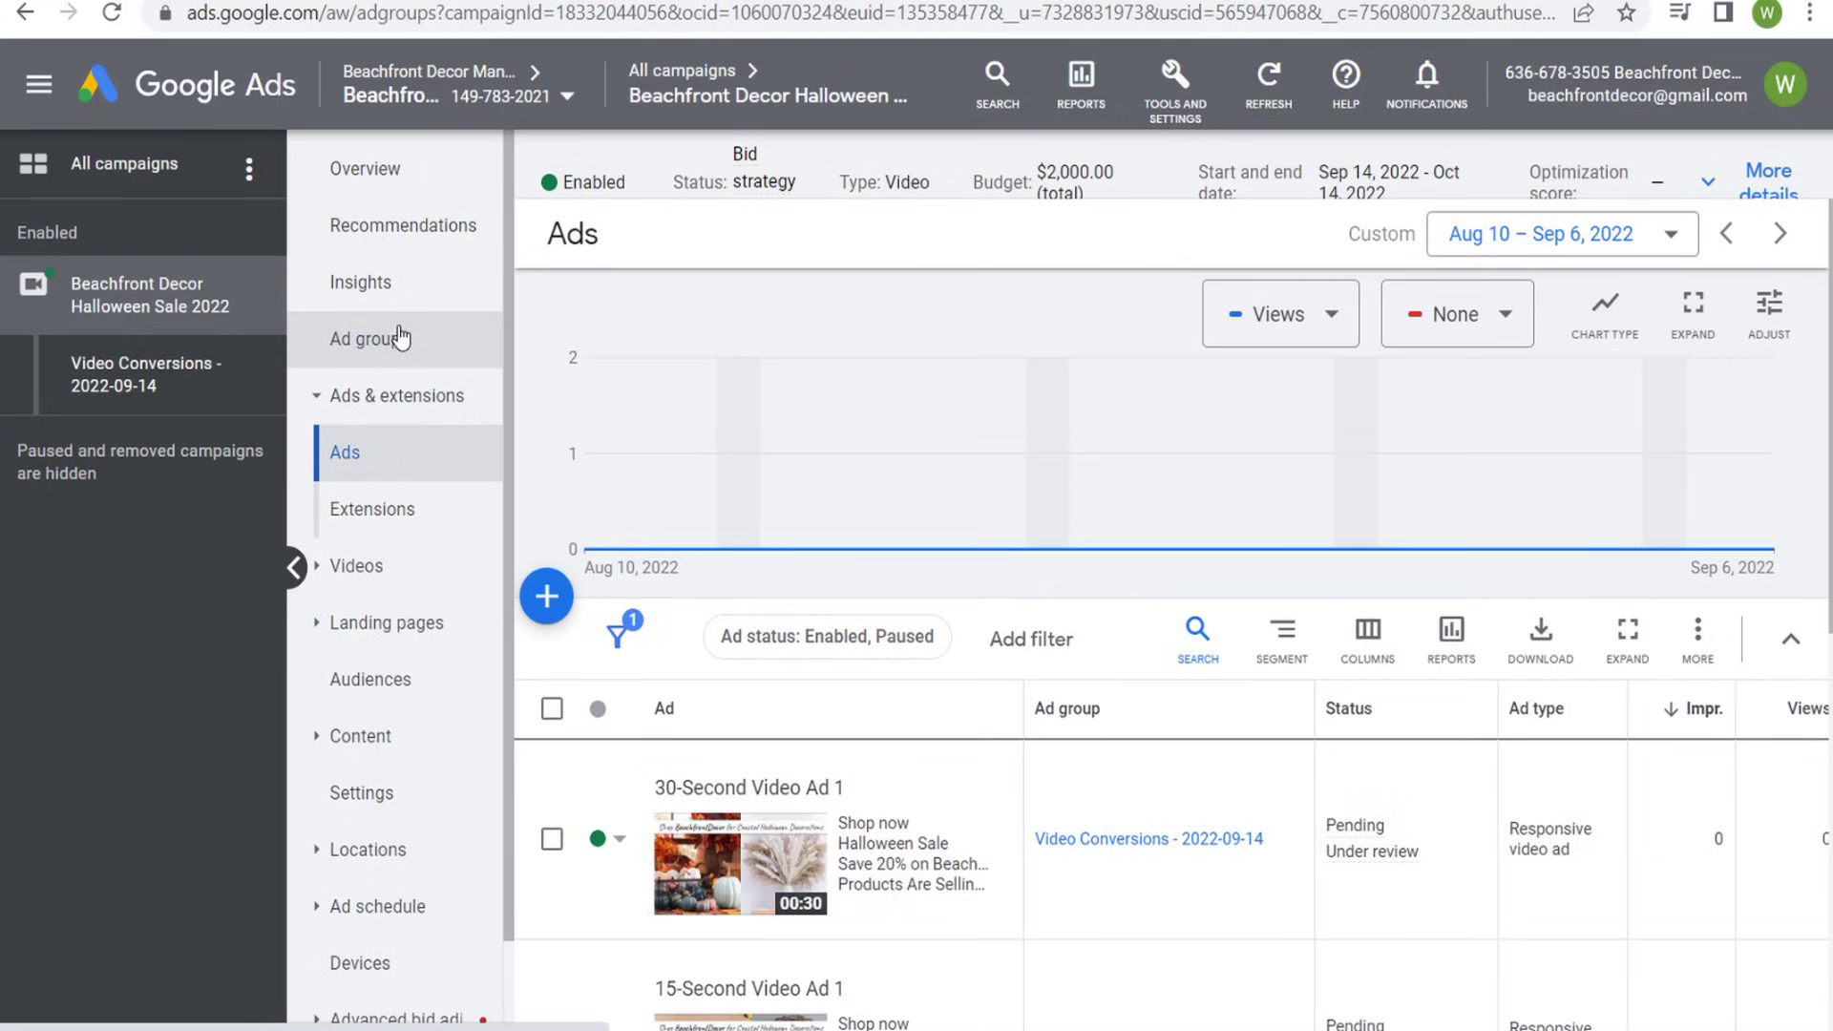
{"action": "left_click", "coordinate": [552, 715]}
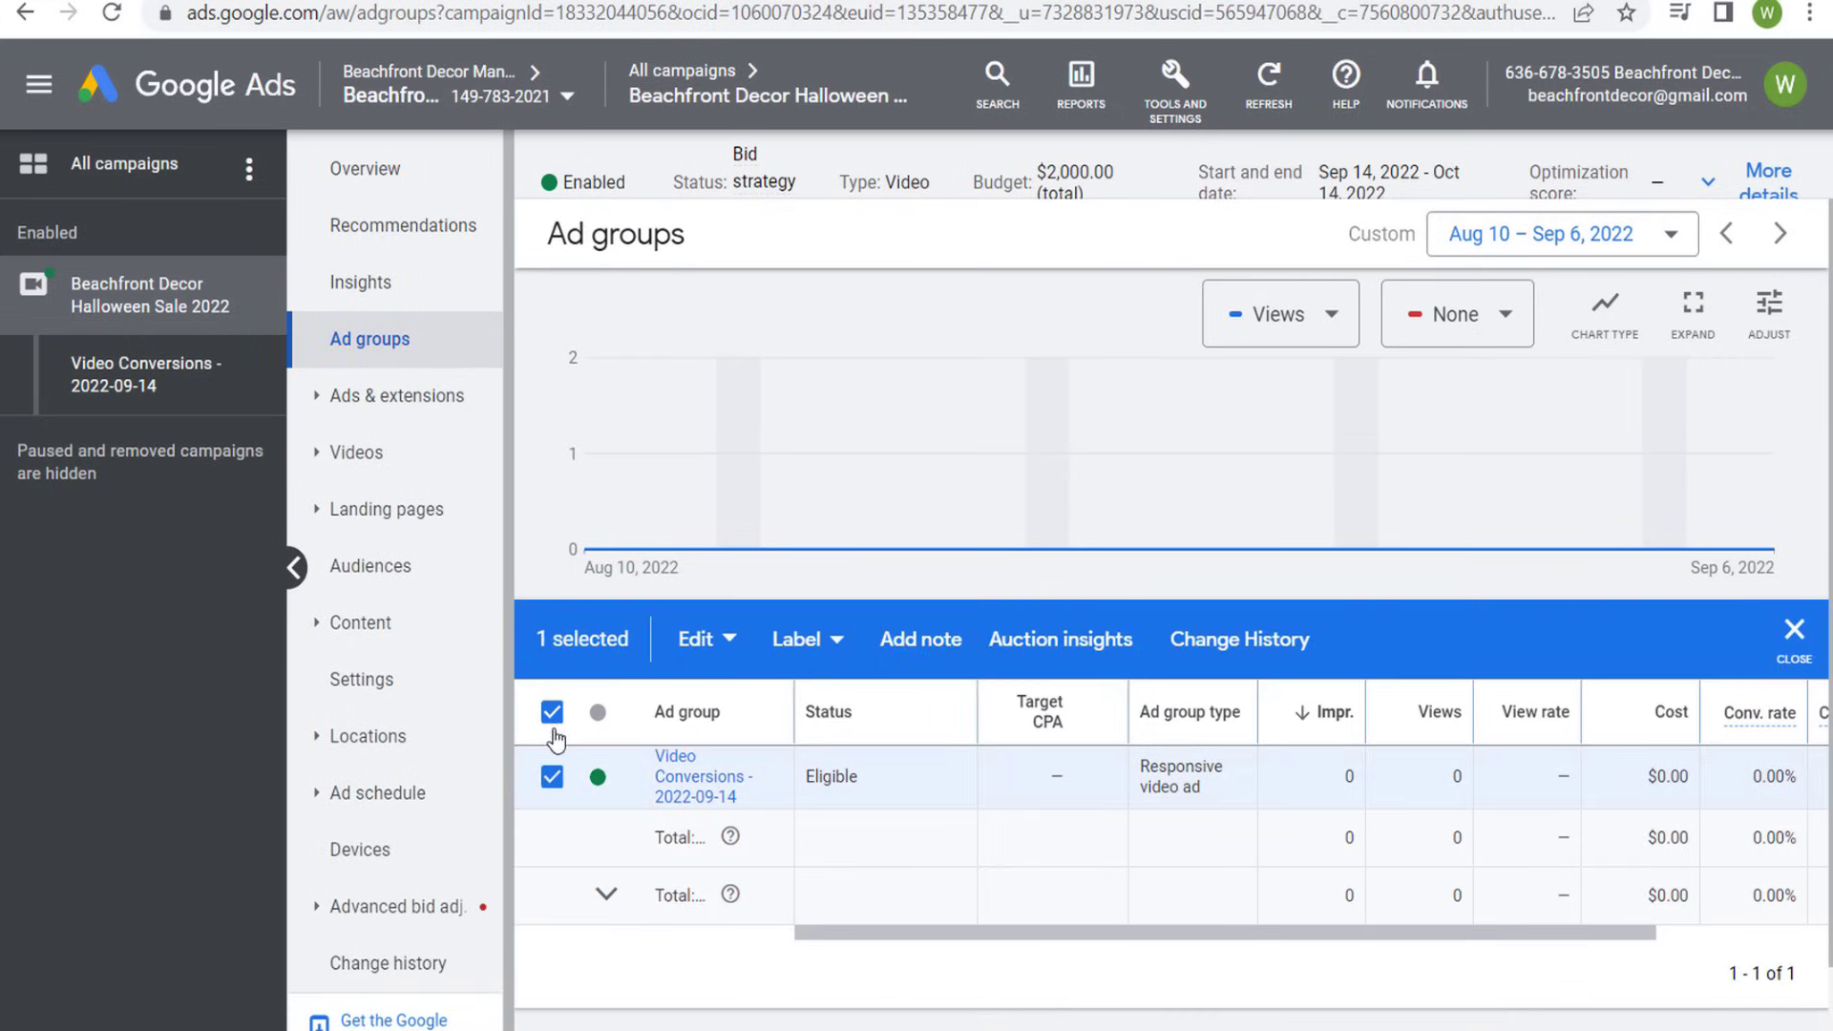
{"action": "left_click", "coordinate": [726, 644]}
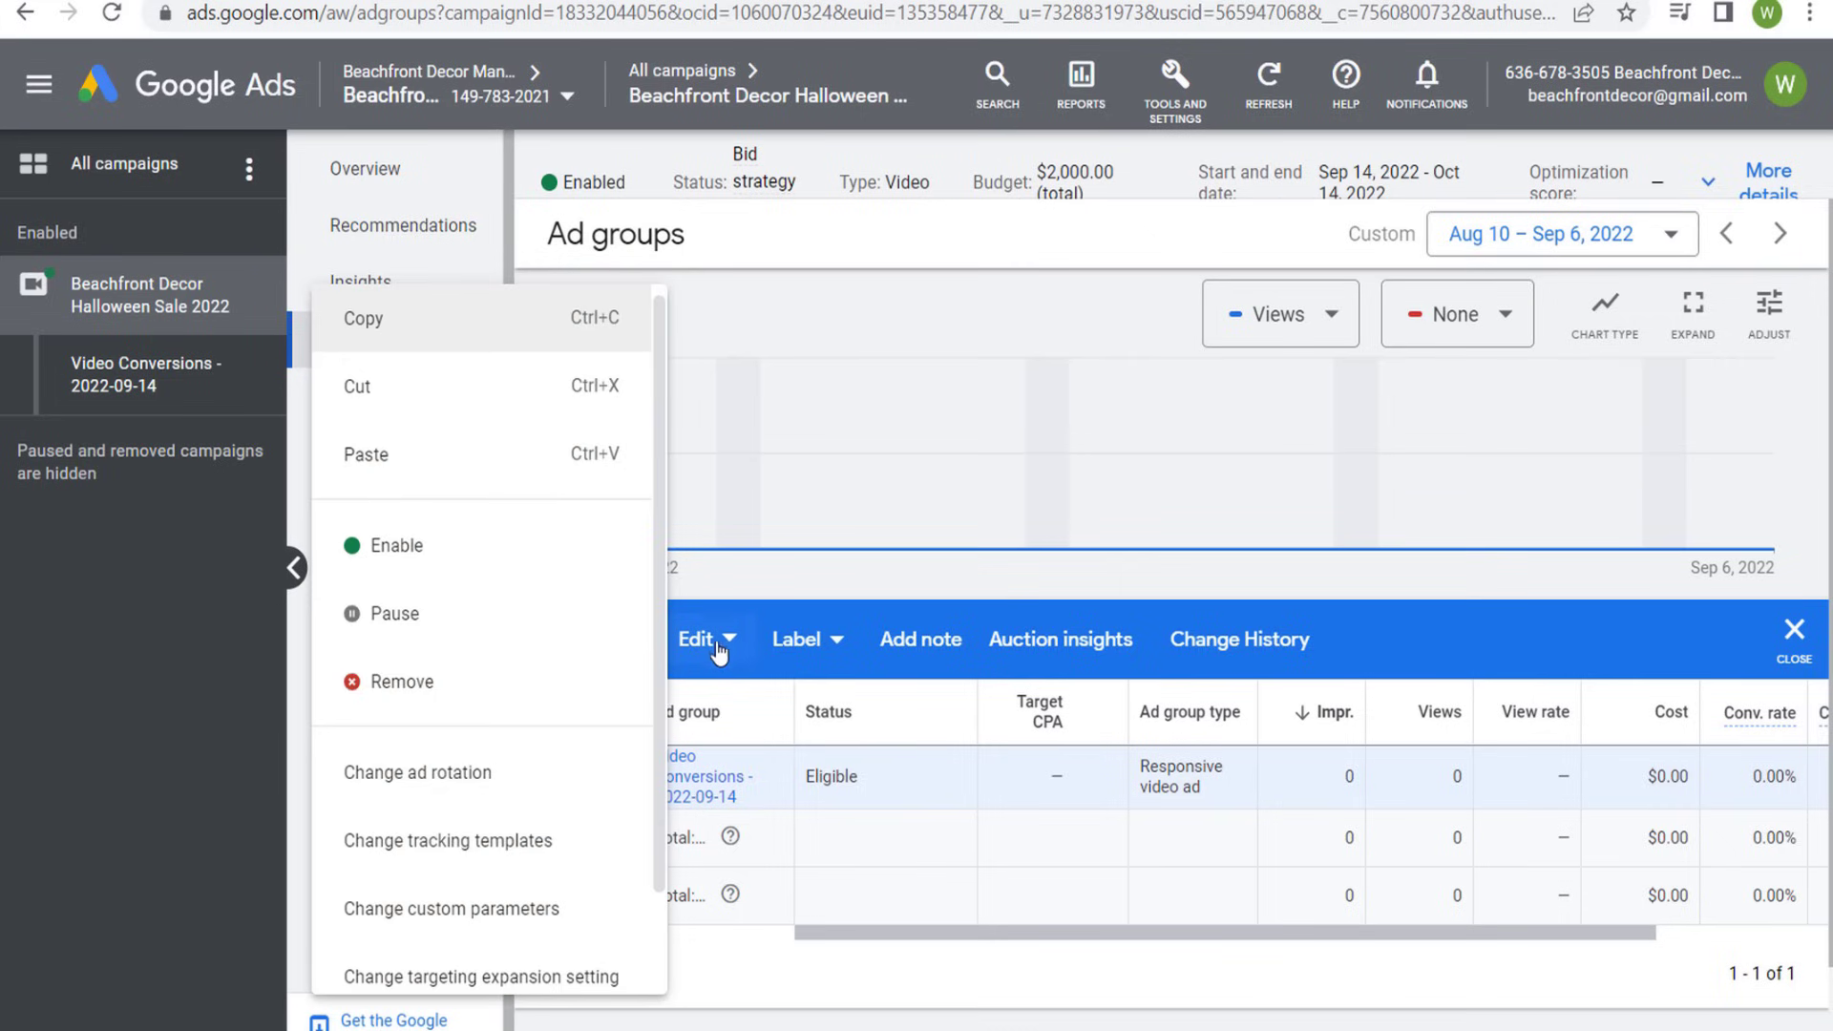
{"action": "left_click", "coordinate": [449, 322]}
{"action": "left_click", "coordinate": [700, 645]}
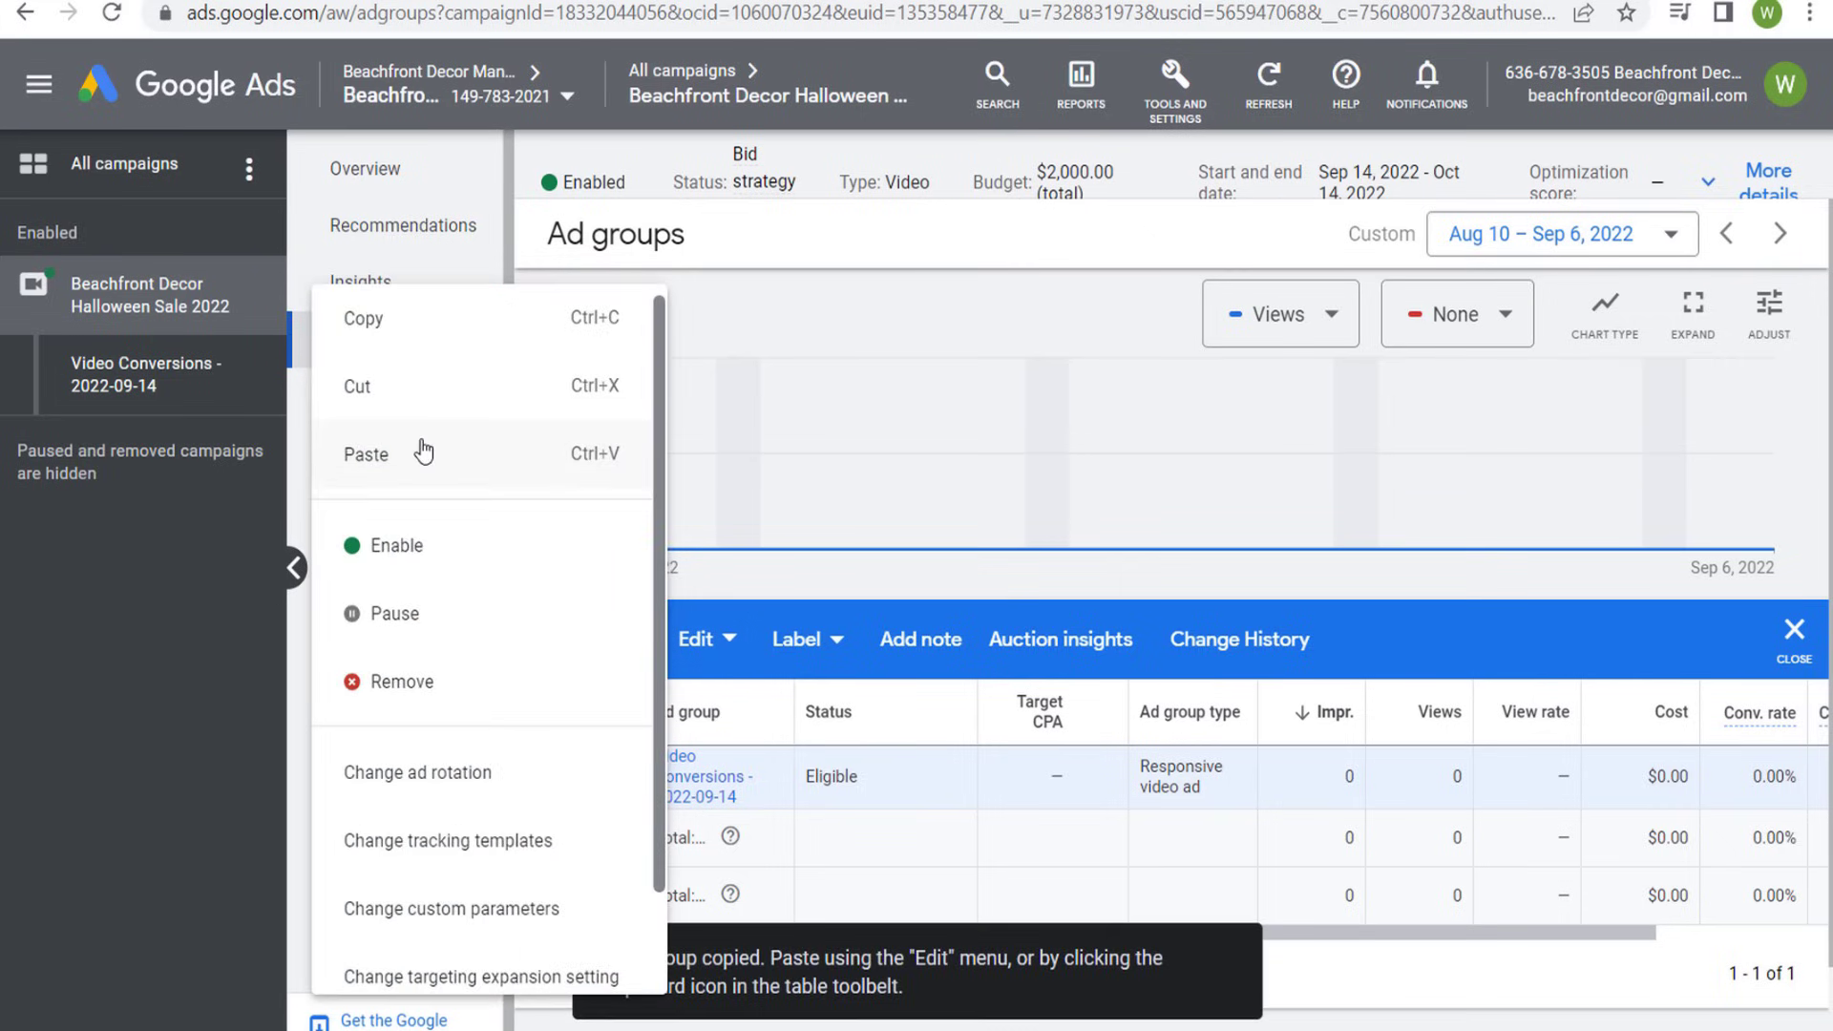
{"action": "left_click", "coordinate": [1050, 870]}
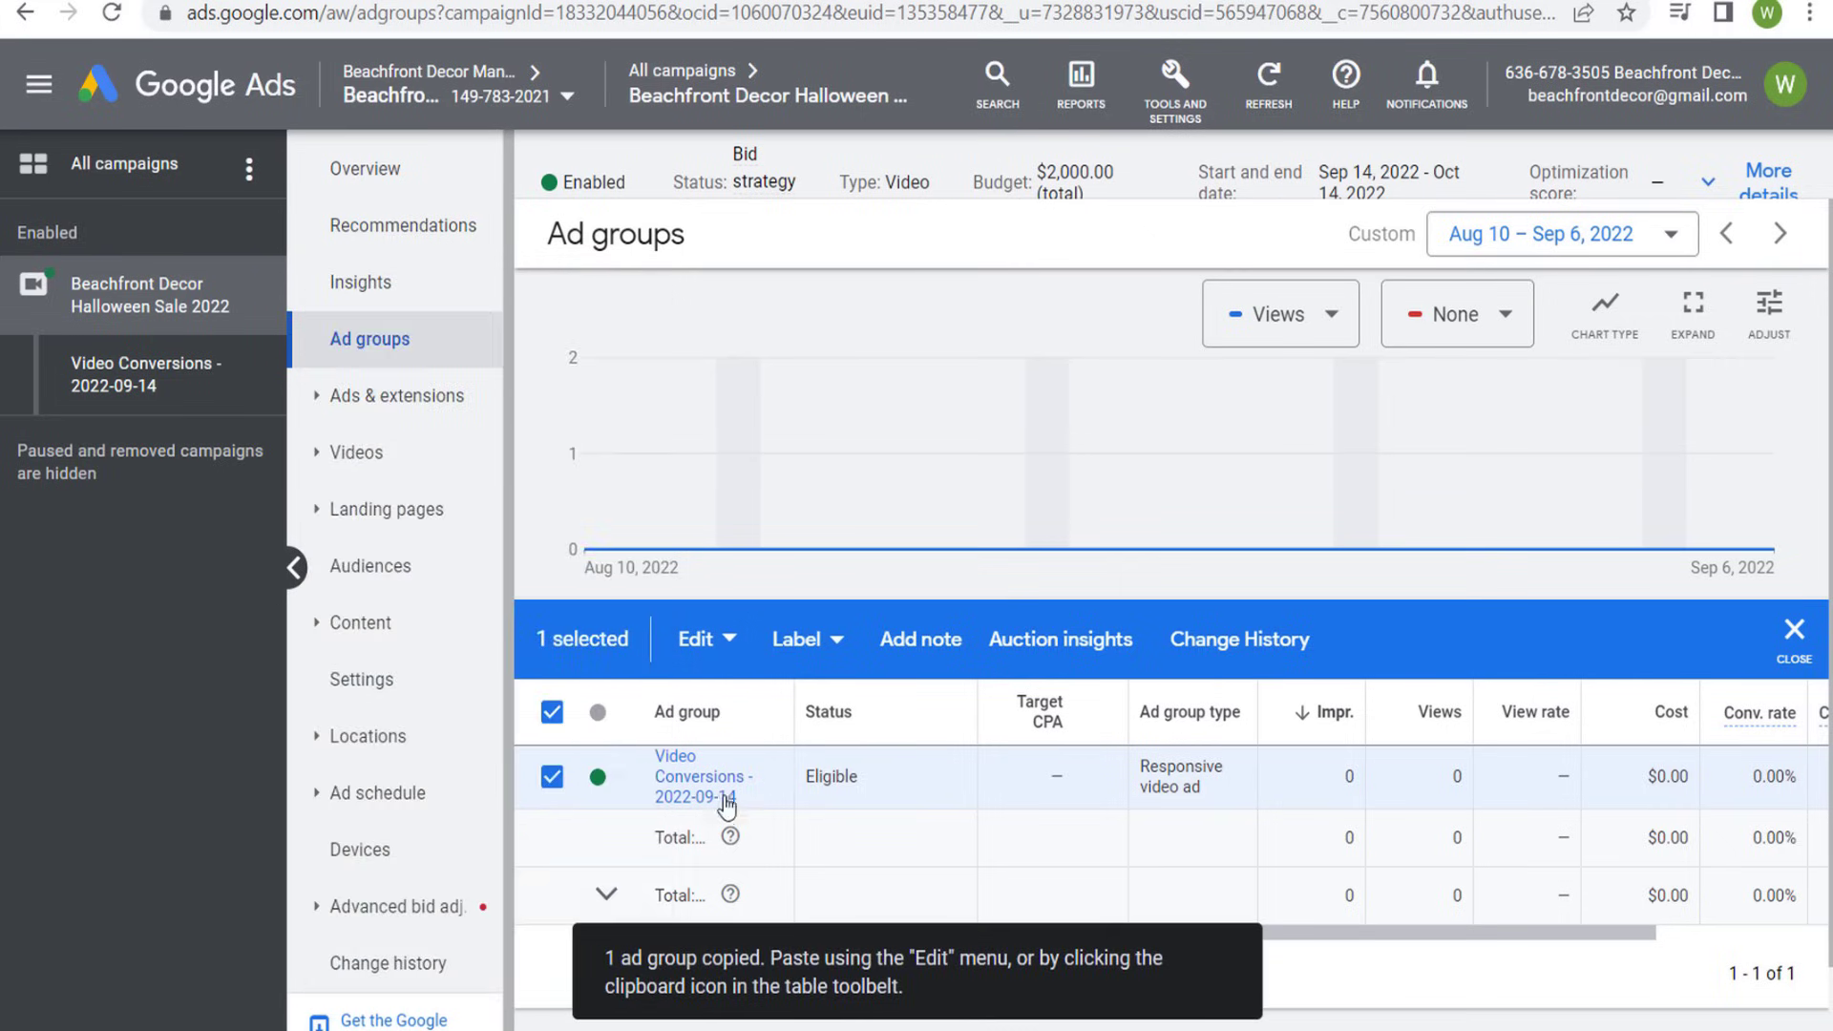
- View the campaign's list of ads and return to its ad groups
{"action": "left_click", "coordinate": [439, 395]}
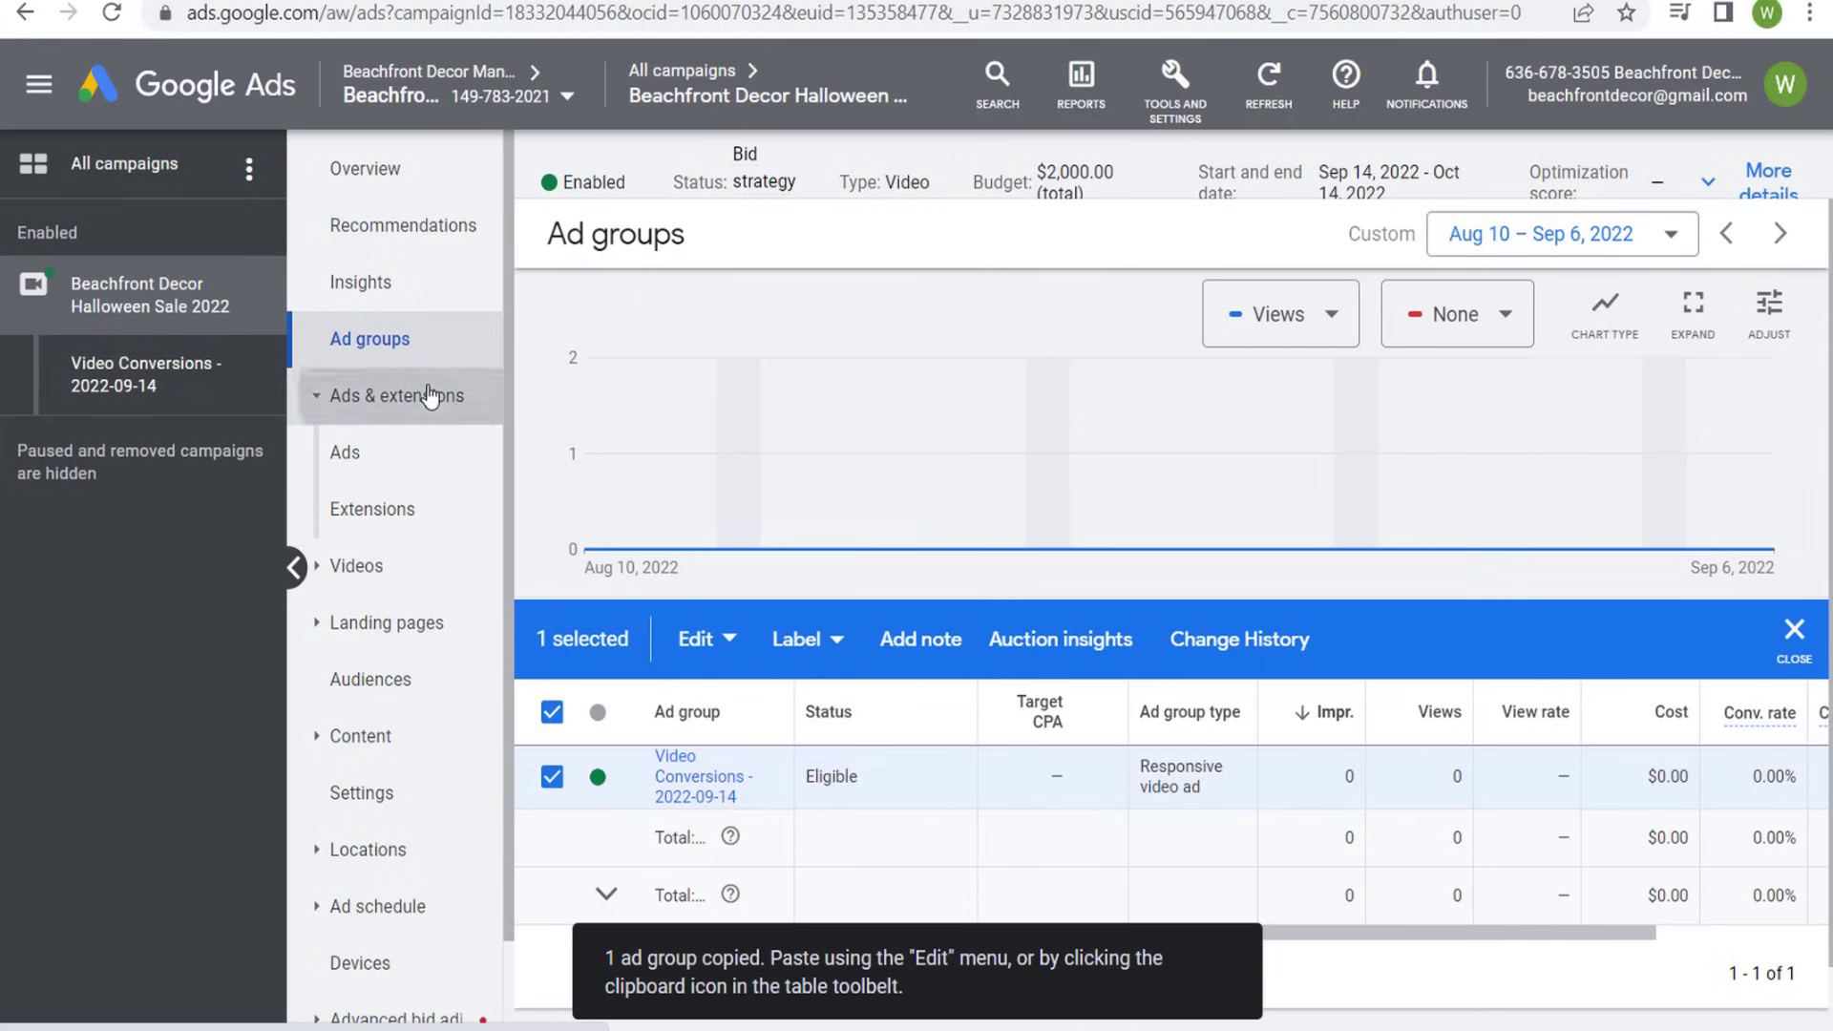
{"action": "left_click", "coordinate": [361, 462]}
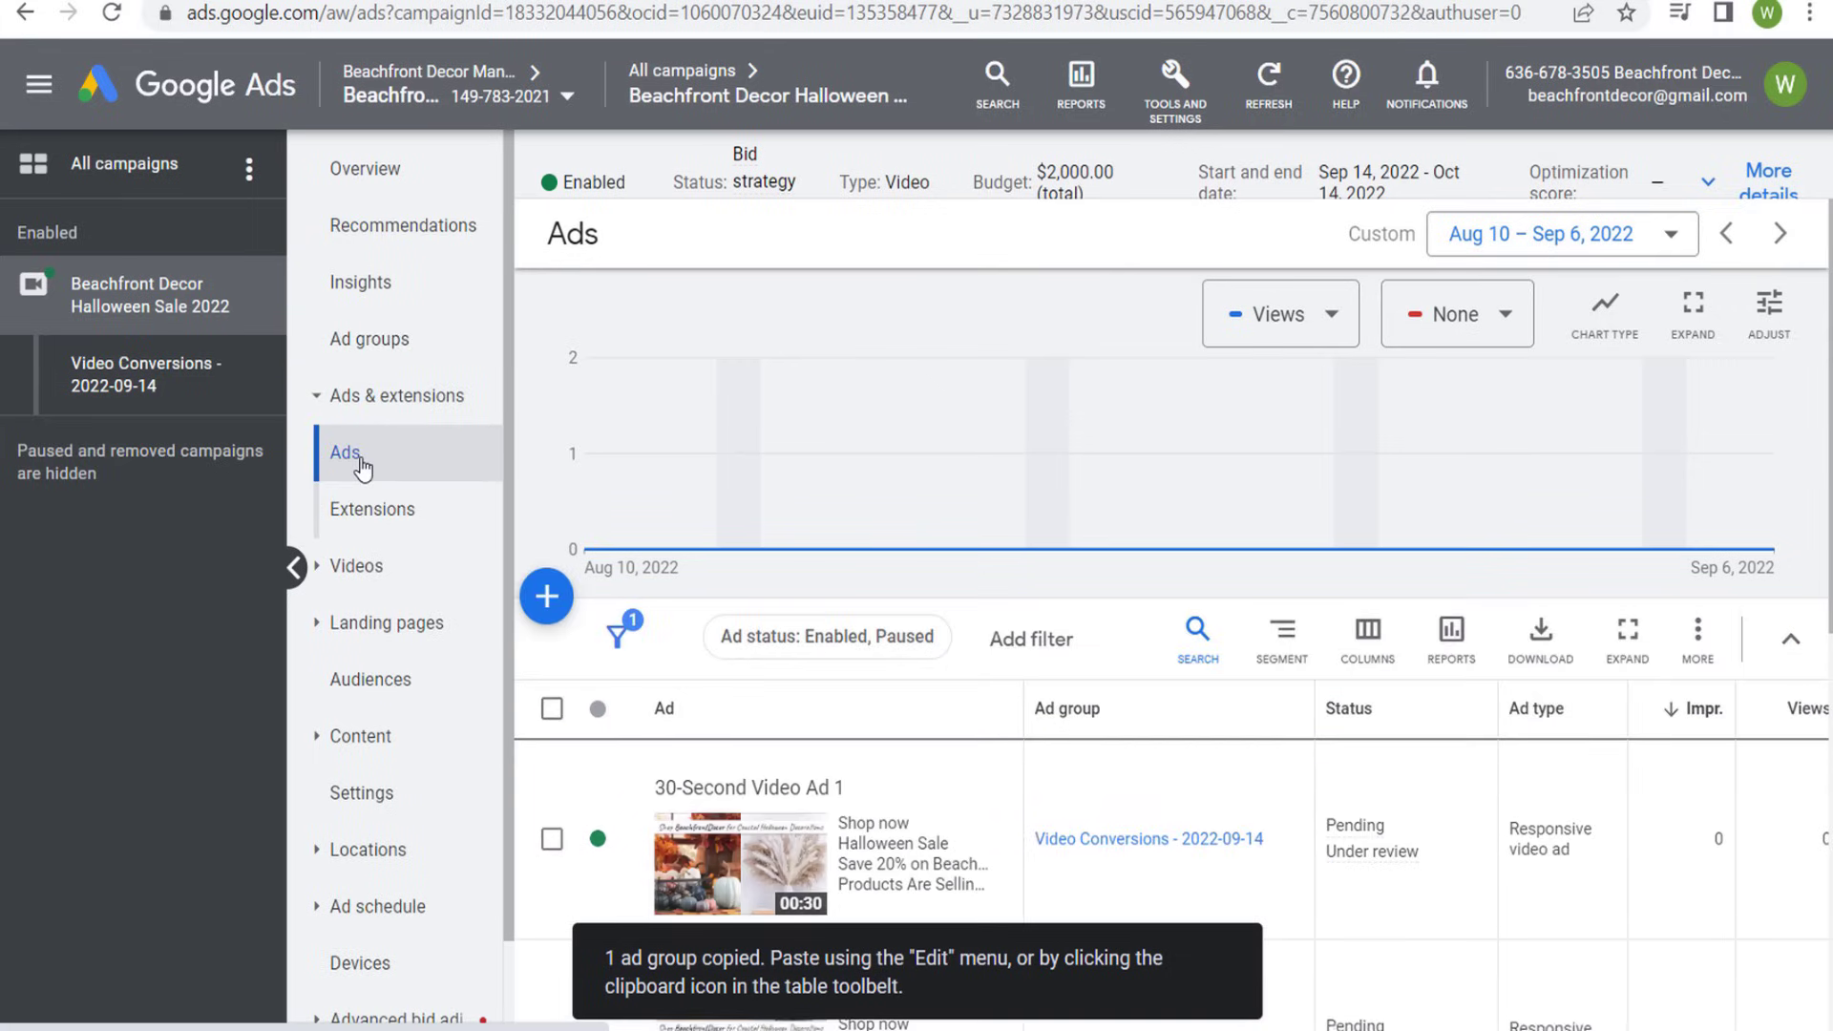
{"action": "left_click", "coordinate": [399, 361]}
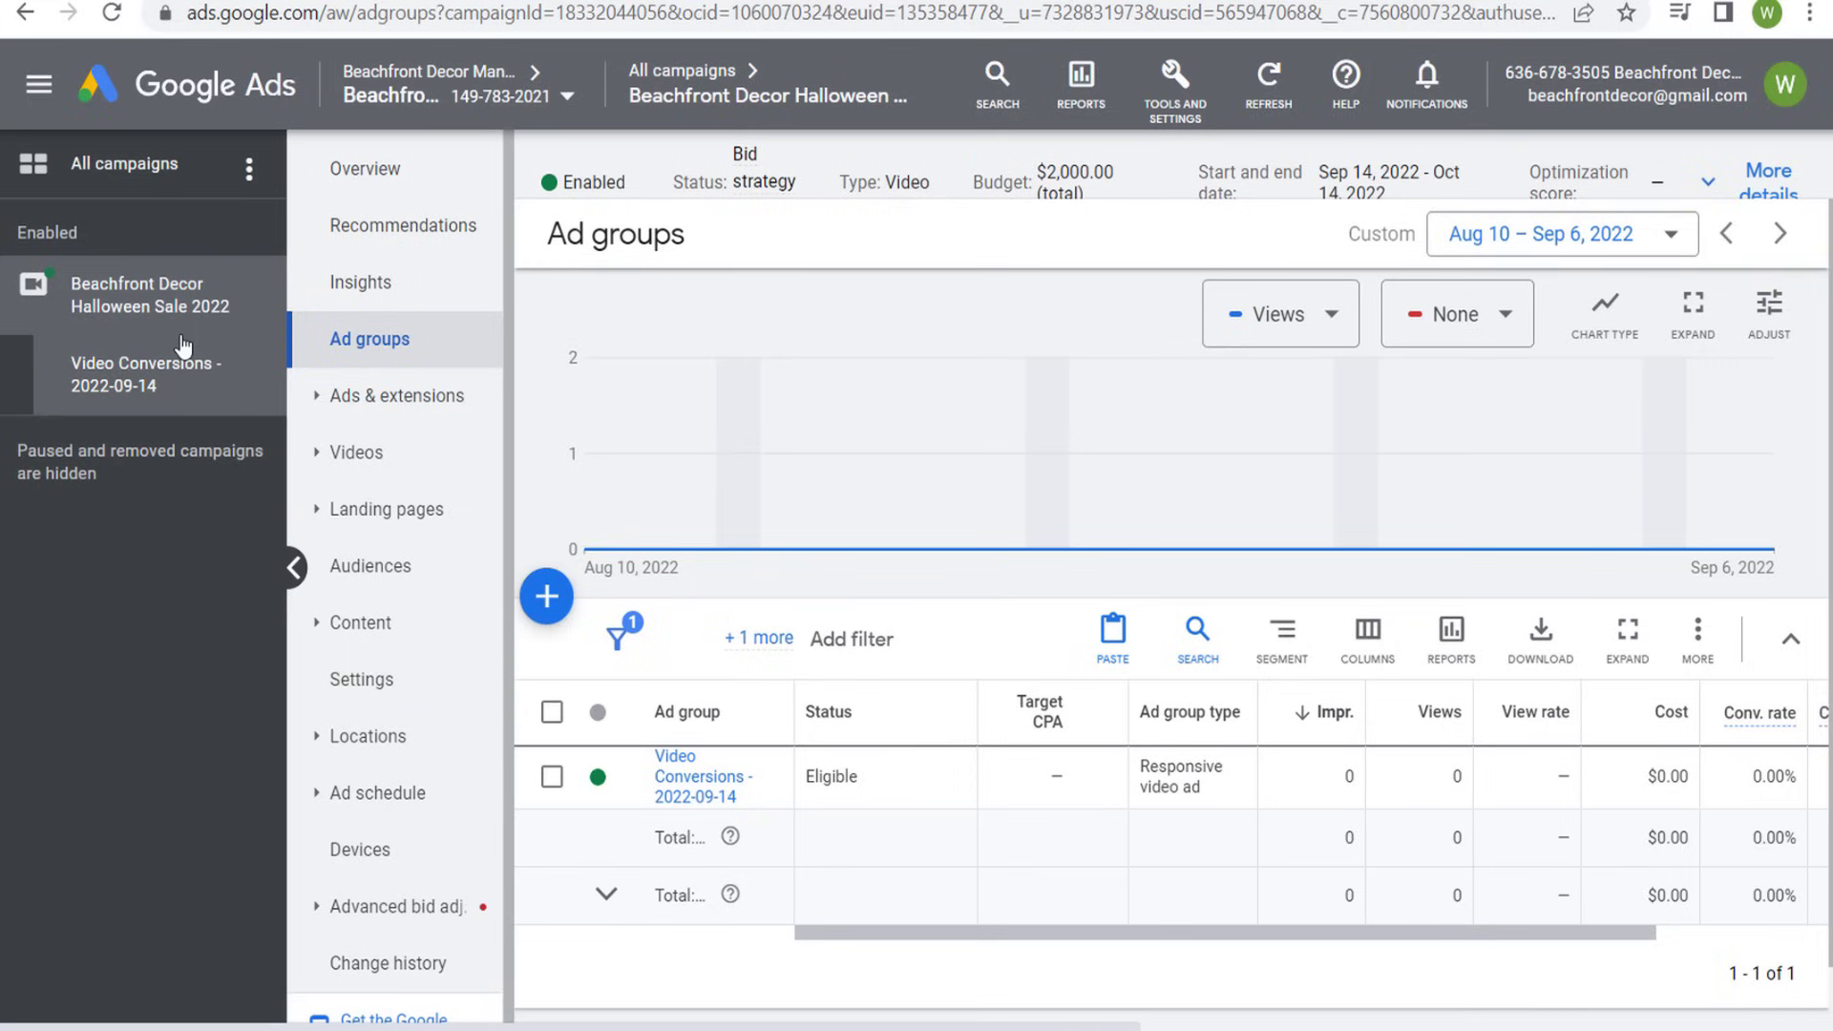
- Review the campaign settings, examining the available bid strategies and the selected networks
{"action": "left_click", "coordinate": [362, 701]}
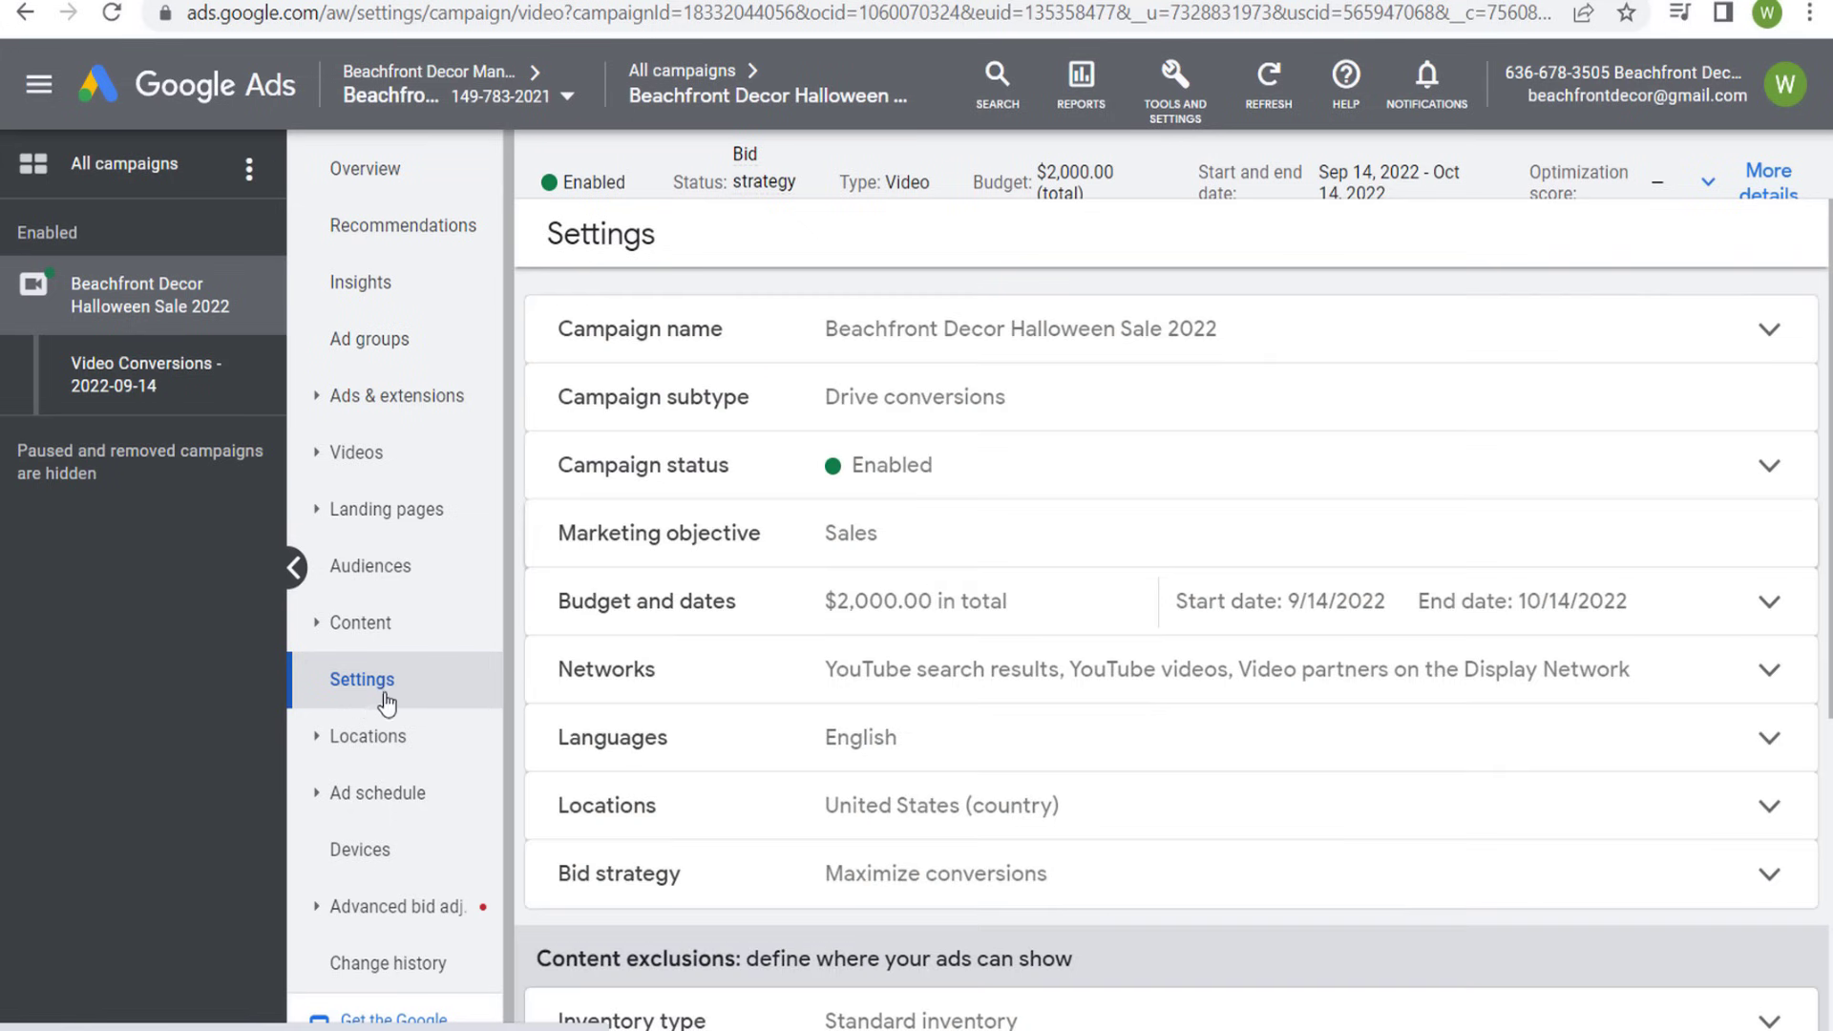
{"action": "scroll", "coordinate": [1106, 644], "scroll_direction": "down", "scroll_amount": 1}
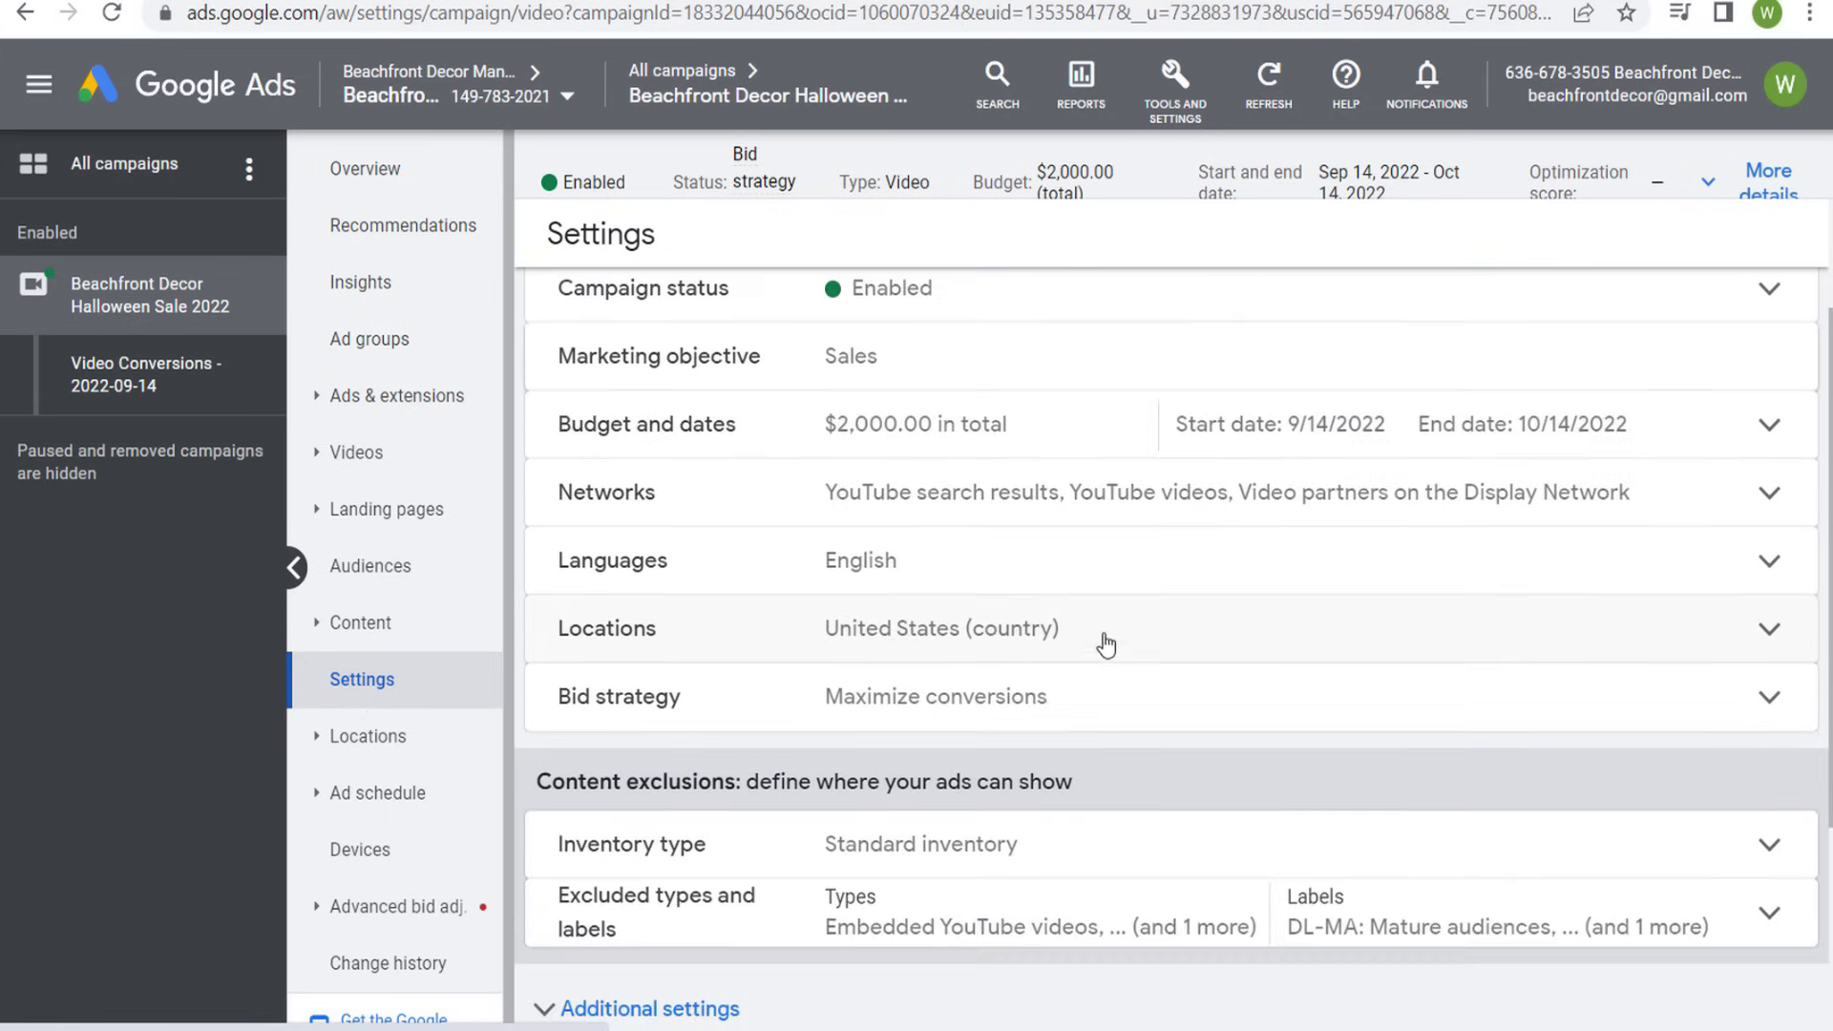
{"action": "left_click", "coordinate": [1768, 693]}
{"action": "scroll", "coordinate": [1059, 808], "scroll_direction": "down", "scroll_amount": 2}
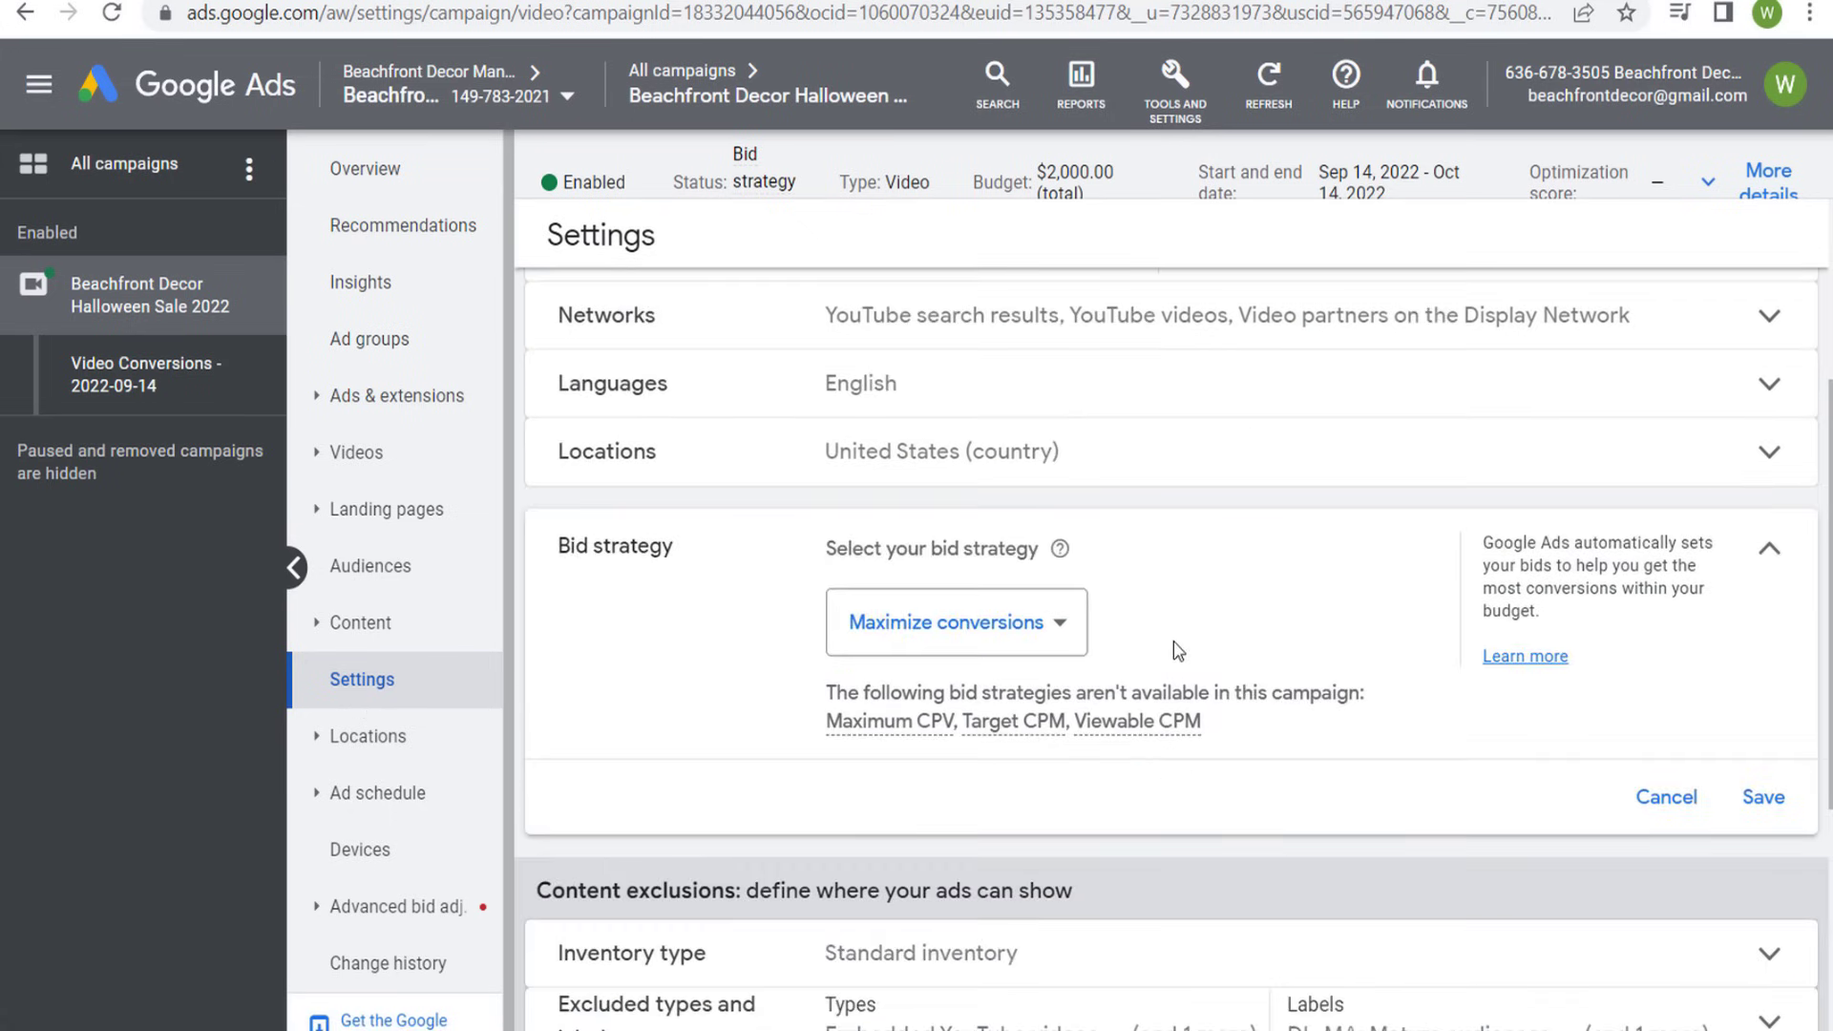
{"action": "left_click", "coordinate": [1071, 630]}
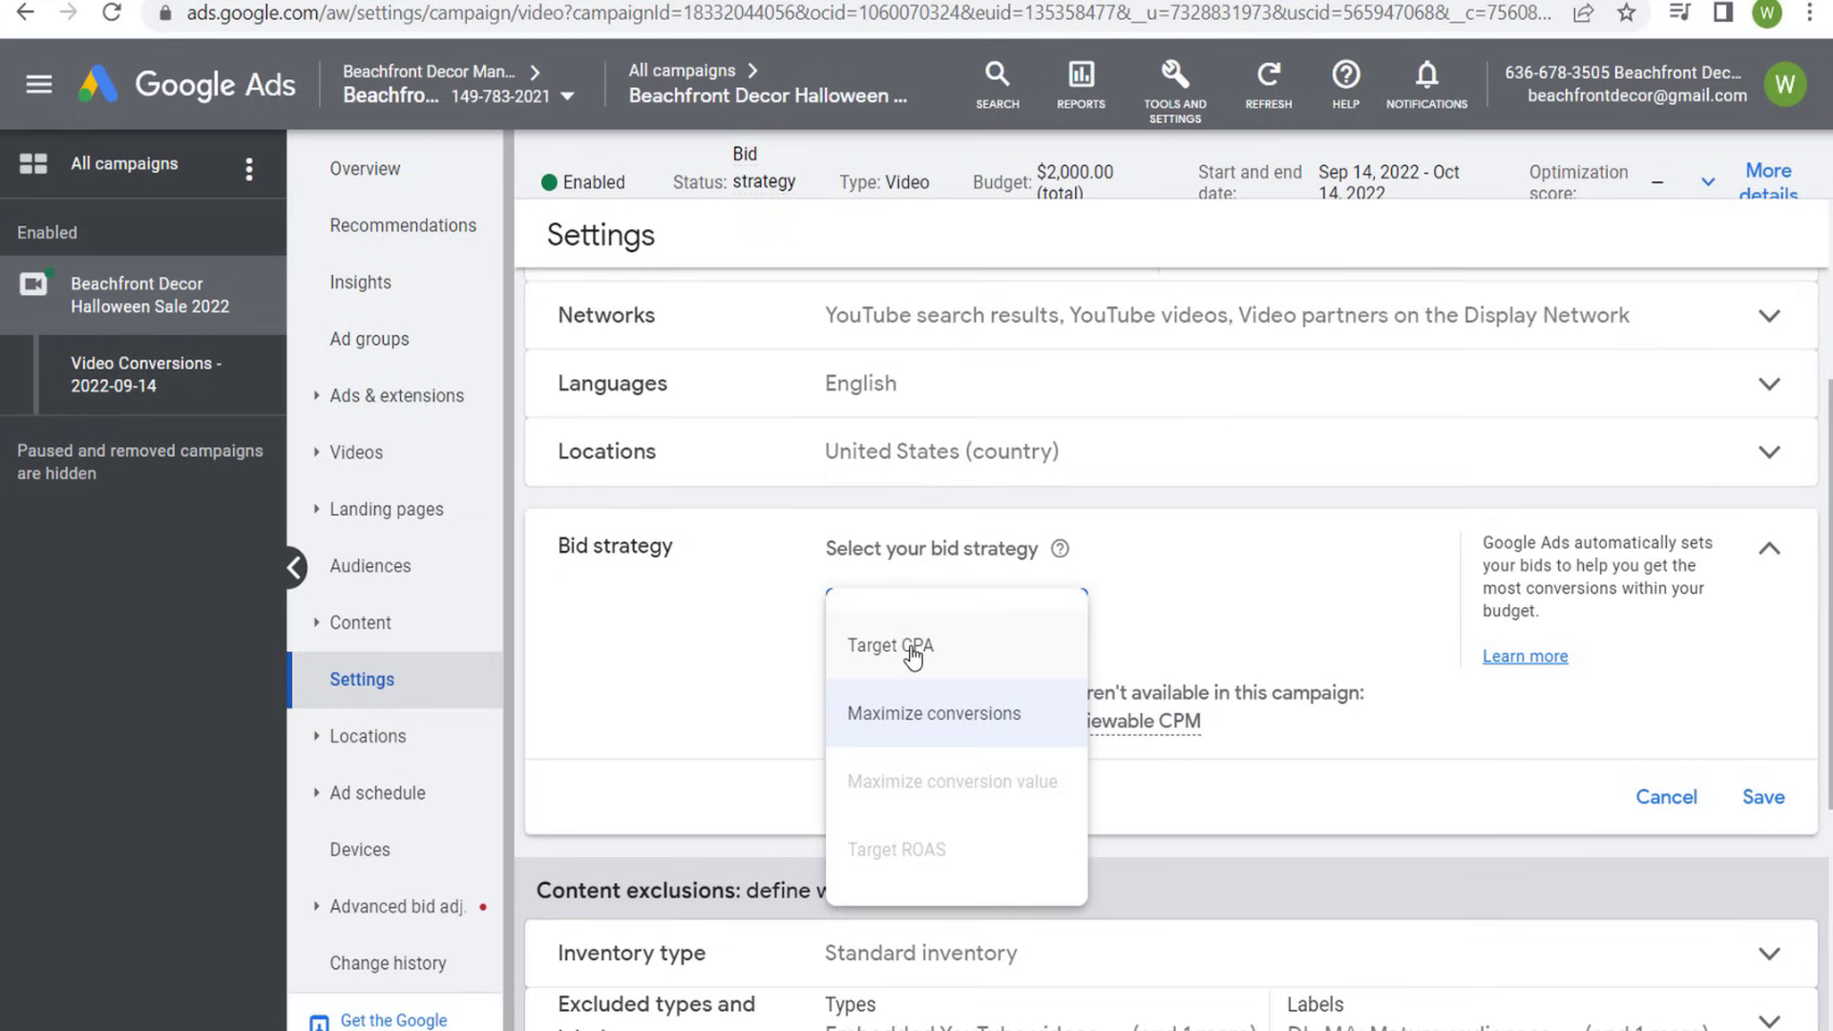
{"action": "left_click", "coordinate": [1295, 581]}
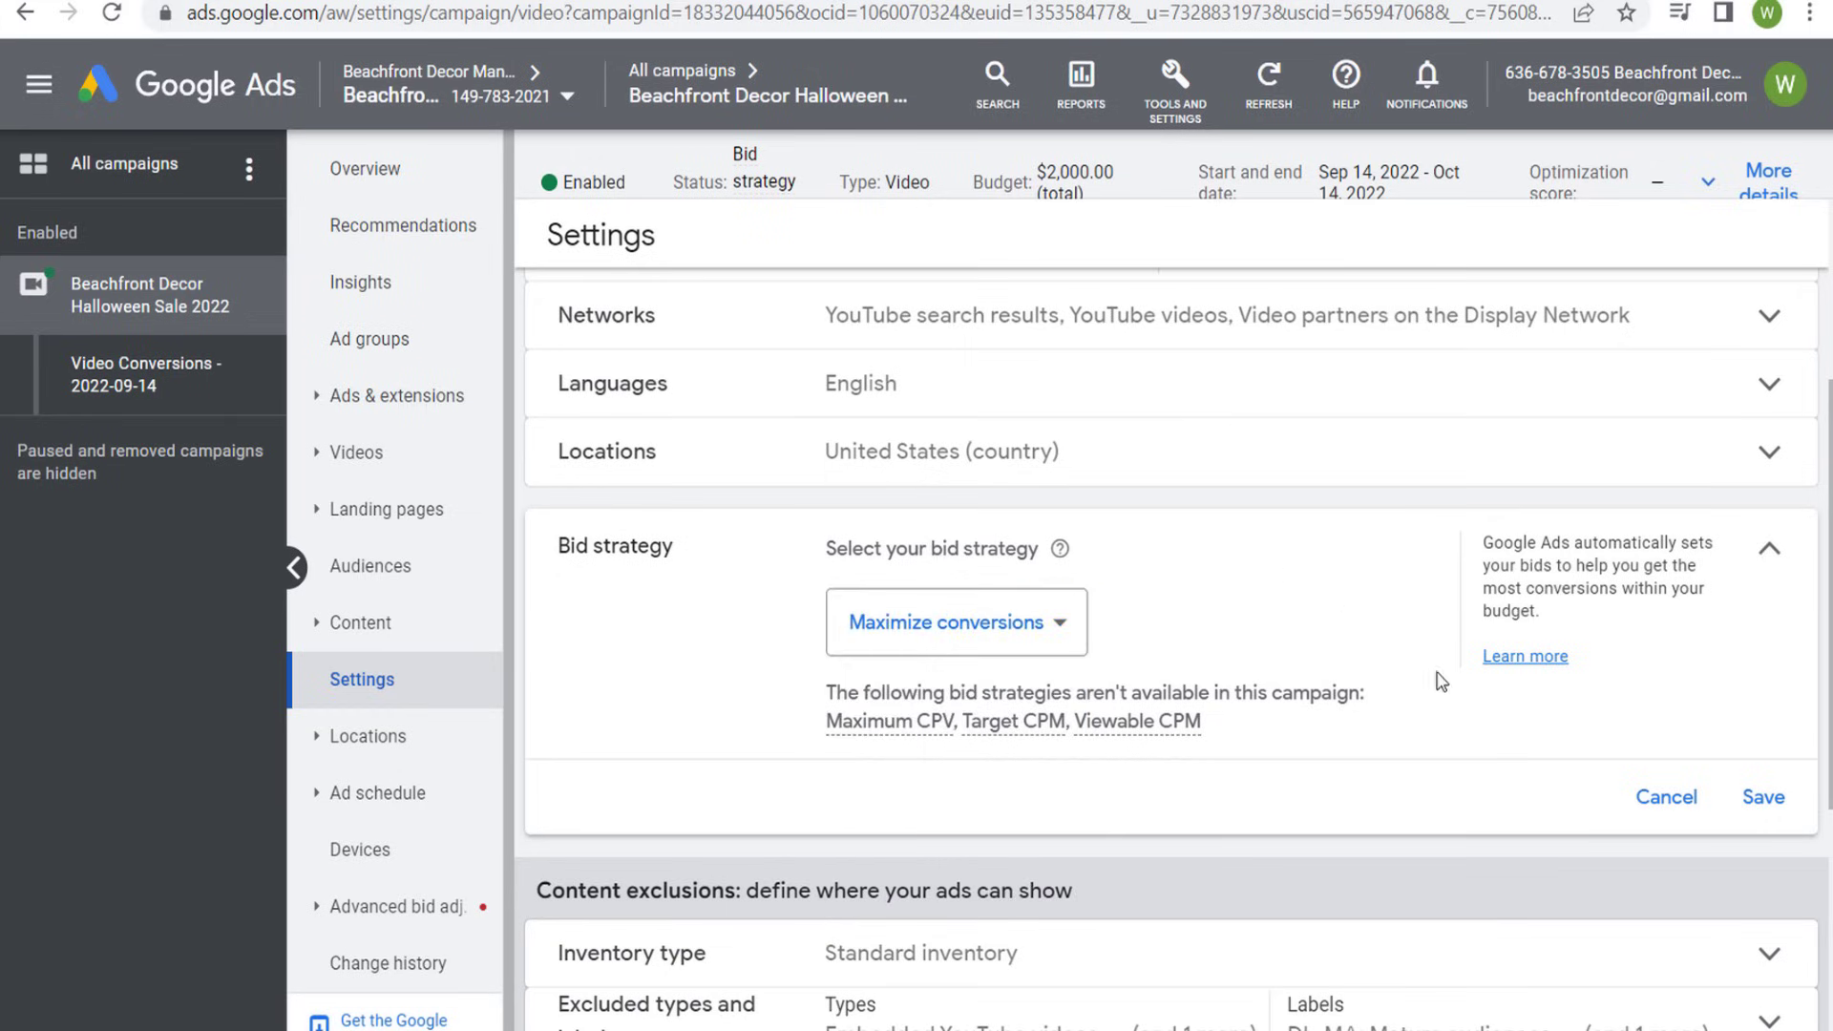
{"action": "left_click", "coordinate": [1752, 336]}
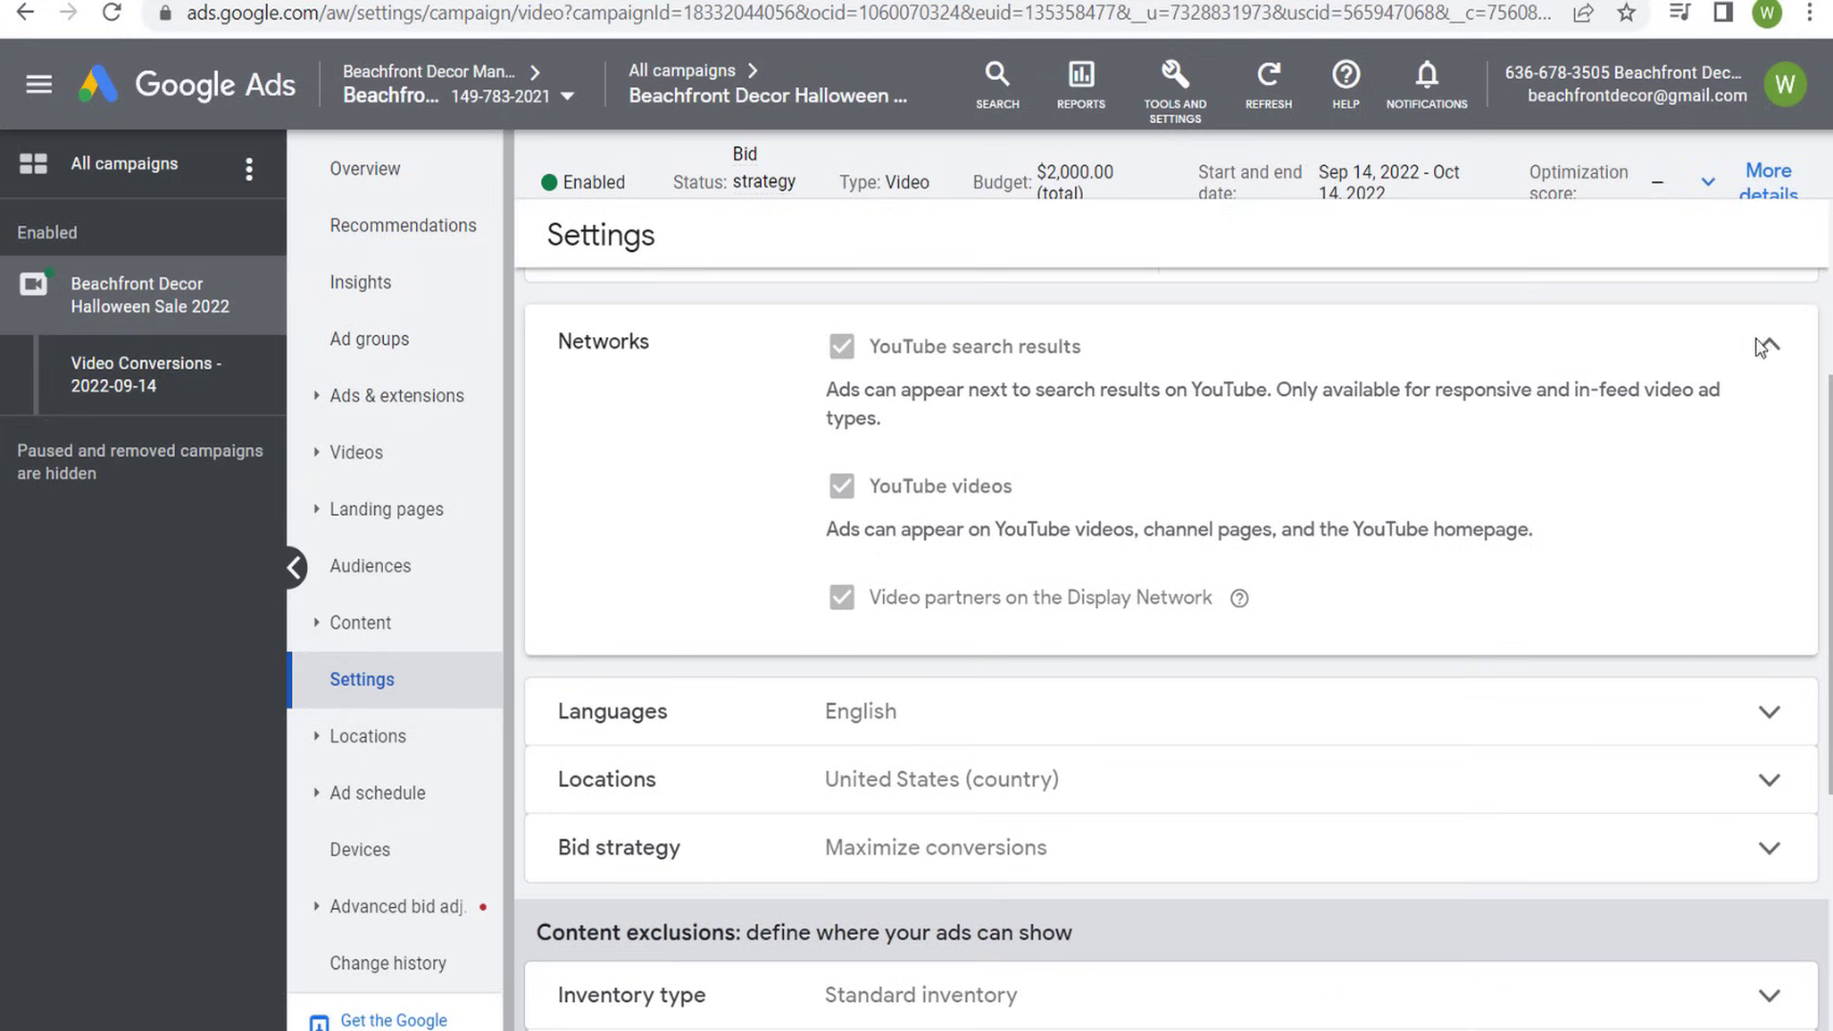
{"action": "left_click", "coordinate": [1766, 349]}
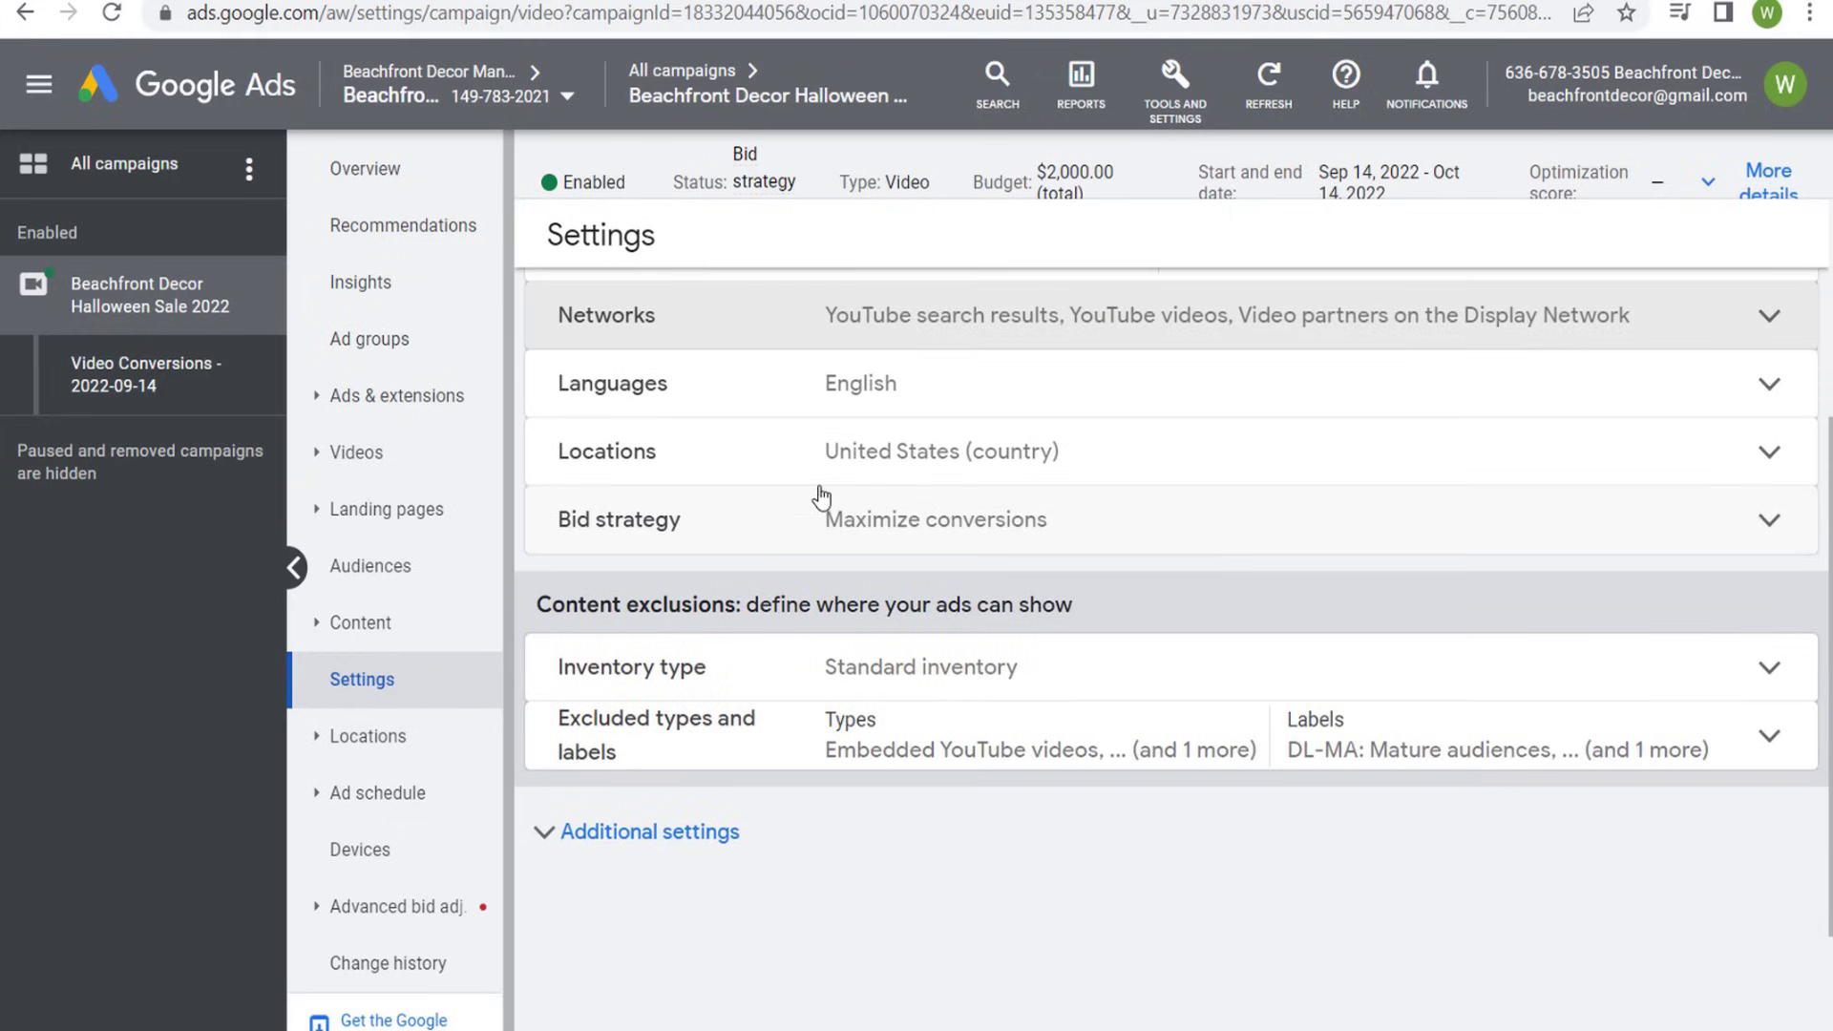
{"action": "scroll", "coordinate": [1050, 573], "scroll_direction": "up", "scroll_amount": 4}
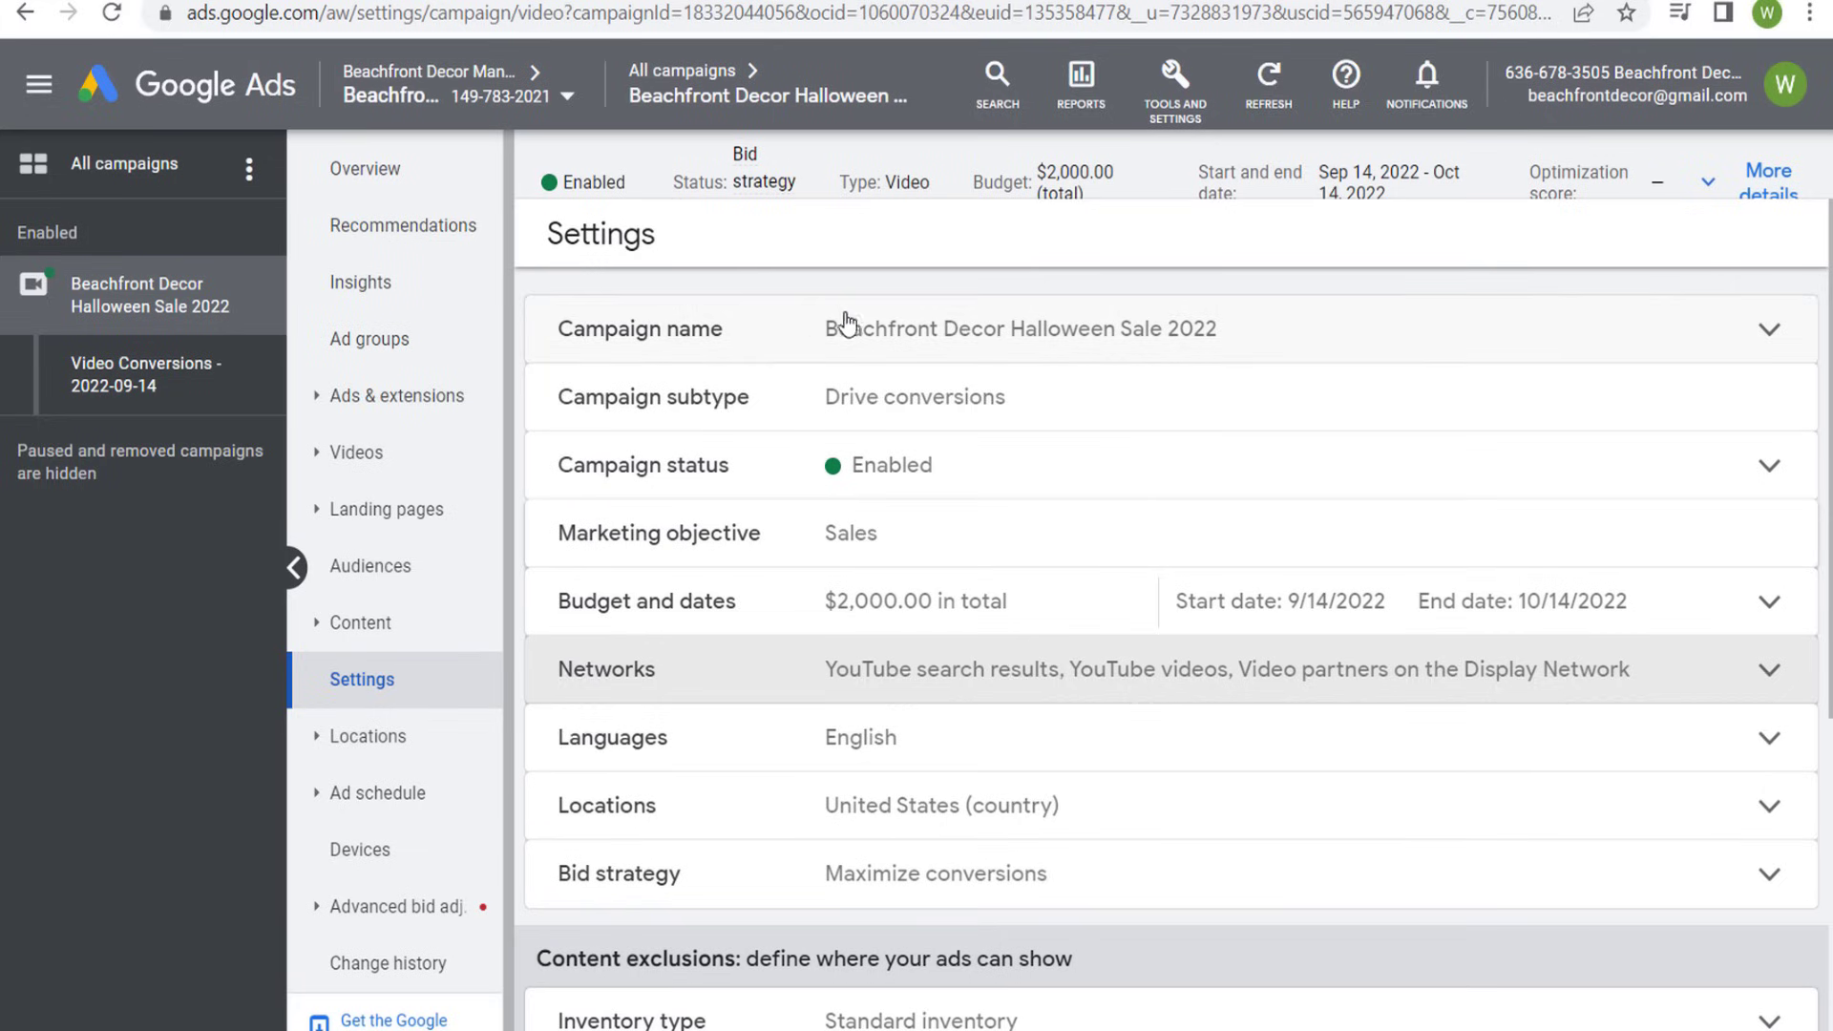
- Leave the campaign settings and review the data segments and their sizes in the shared library's Audience manager
{"action": "left_click", "coordinate": [700, 74]}
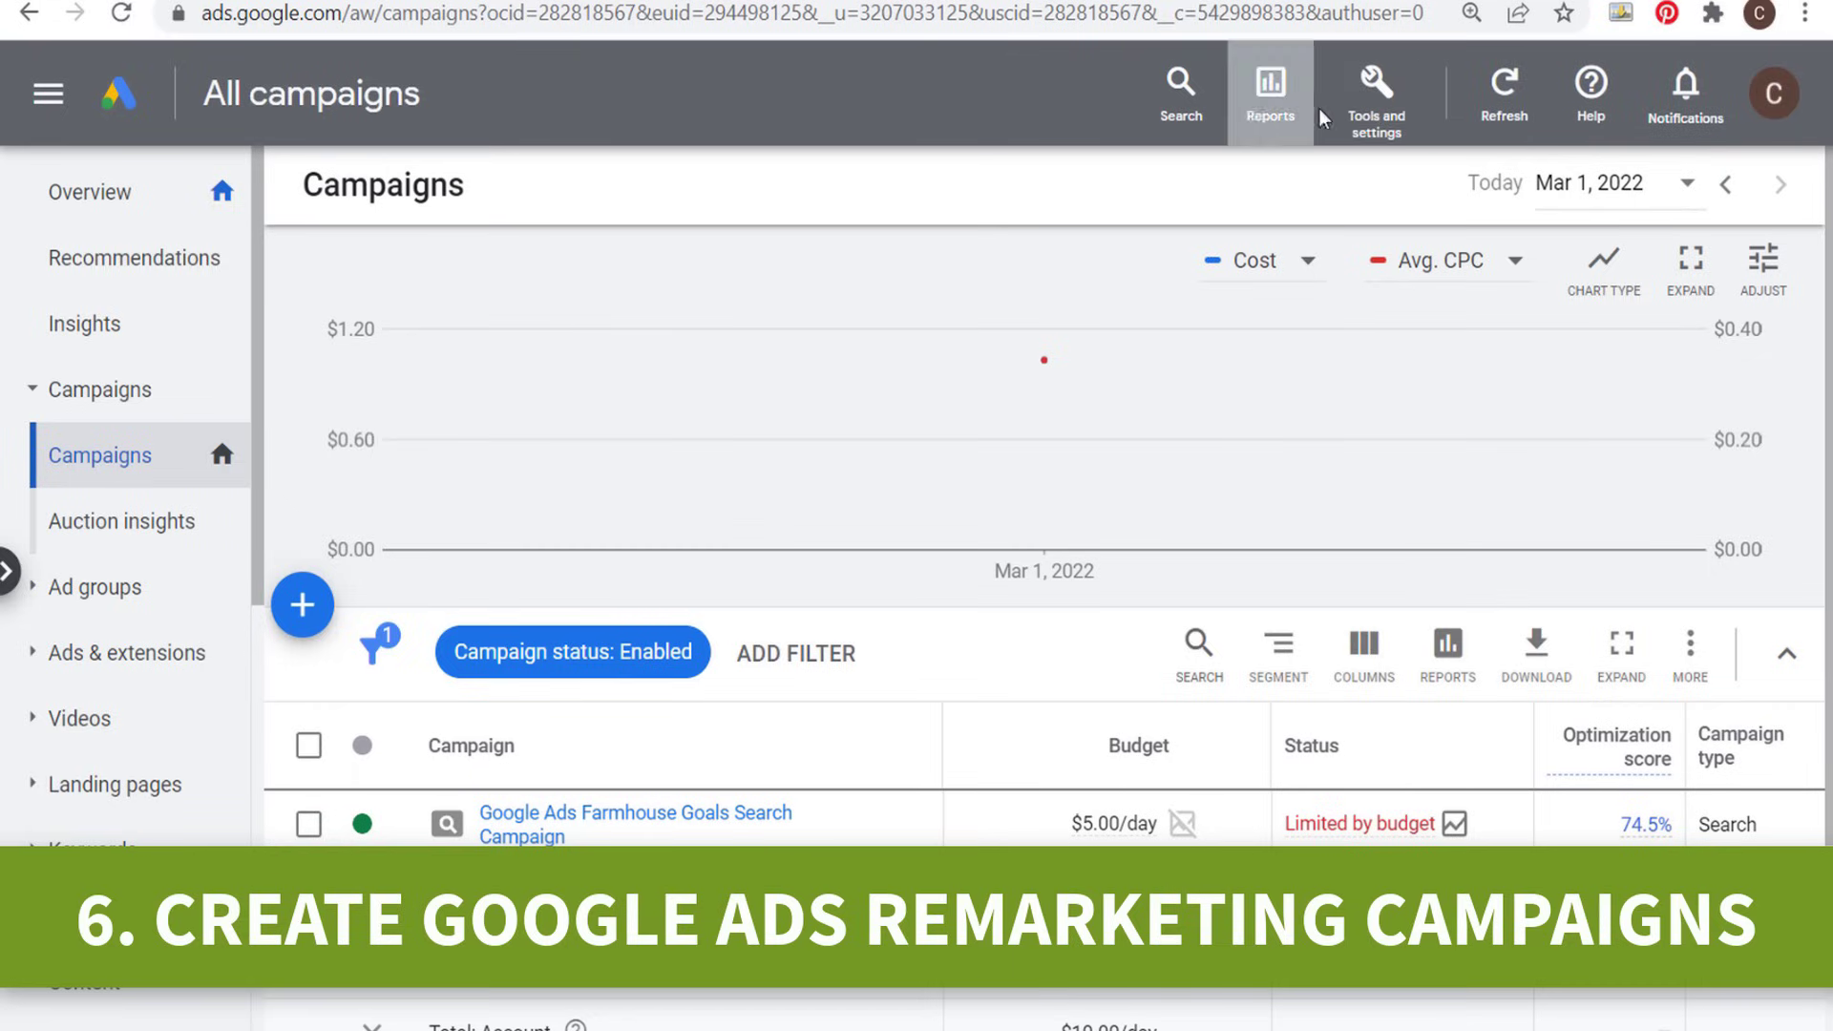
{"action": "left_click", "coordinate": [1349, 108]}
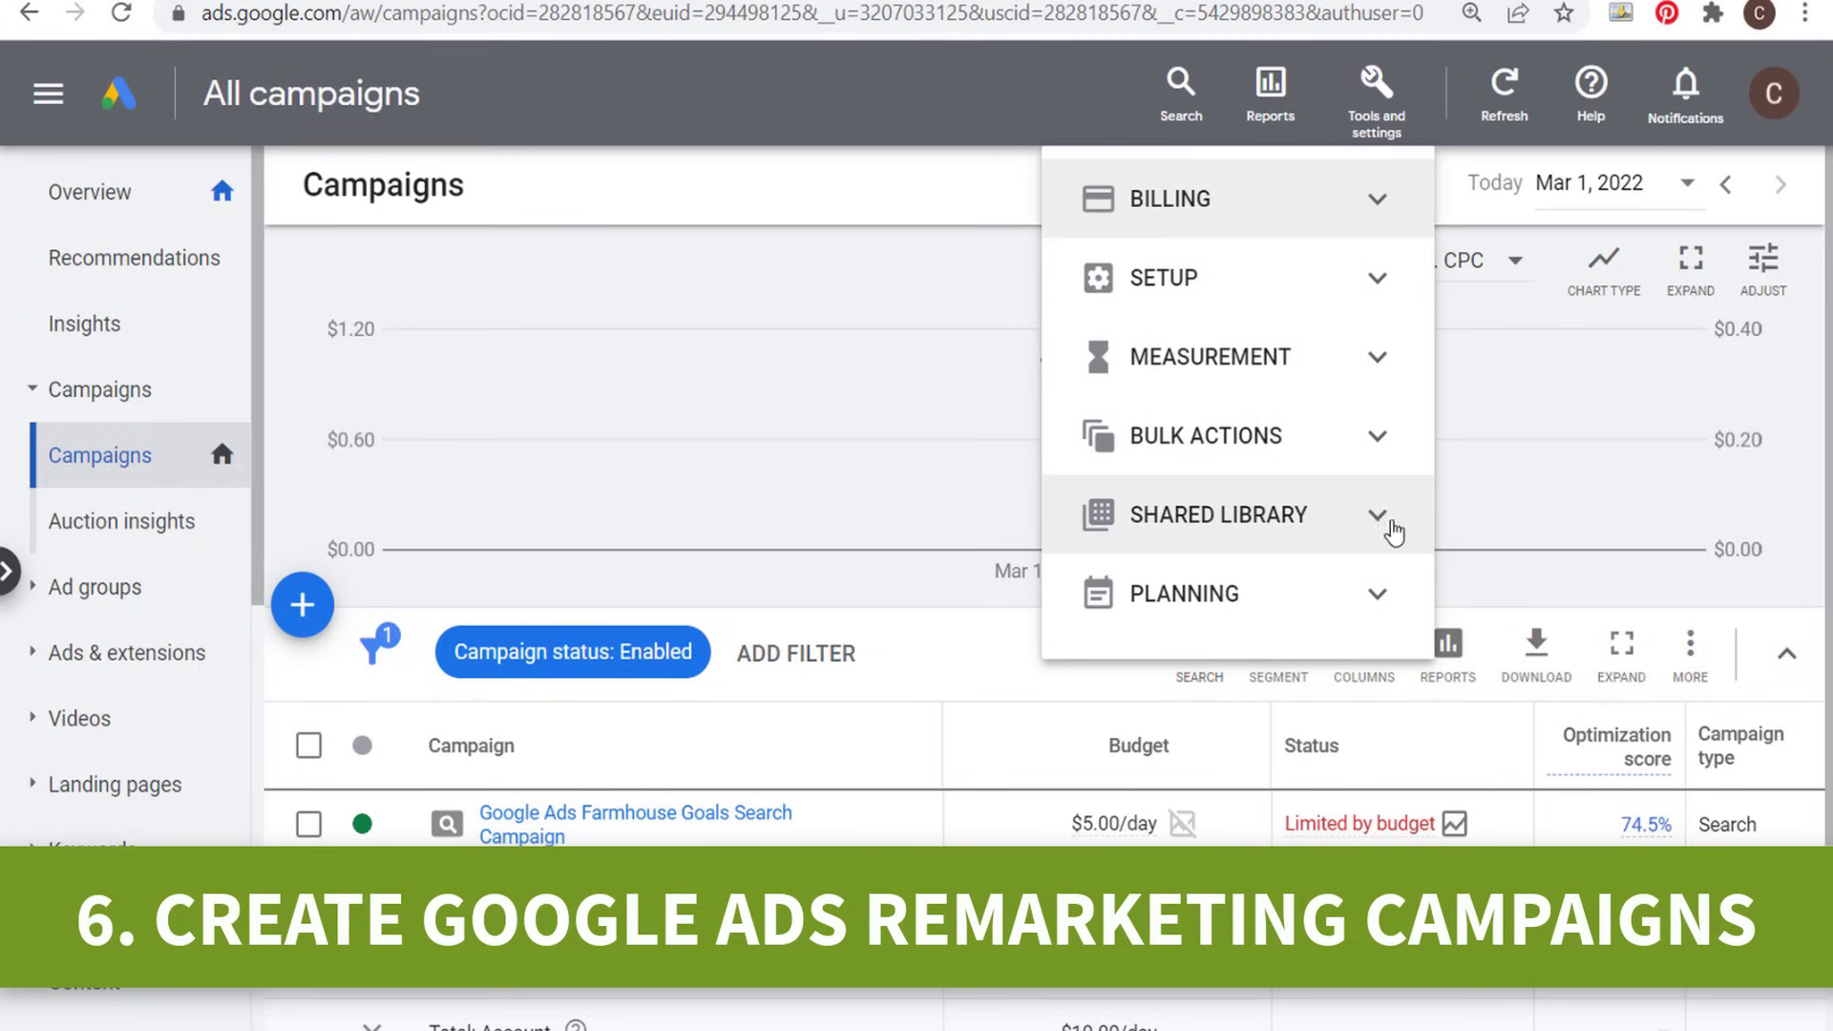
{"action": "left_click", "coordinate": [1378, 522]}
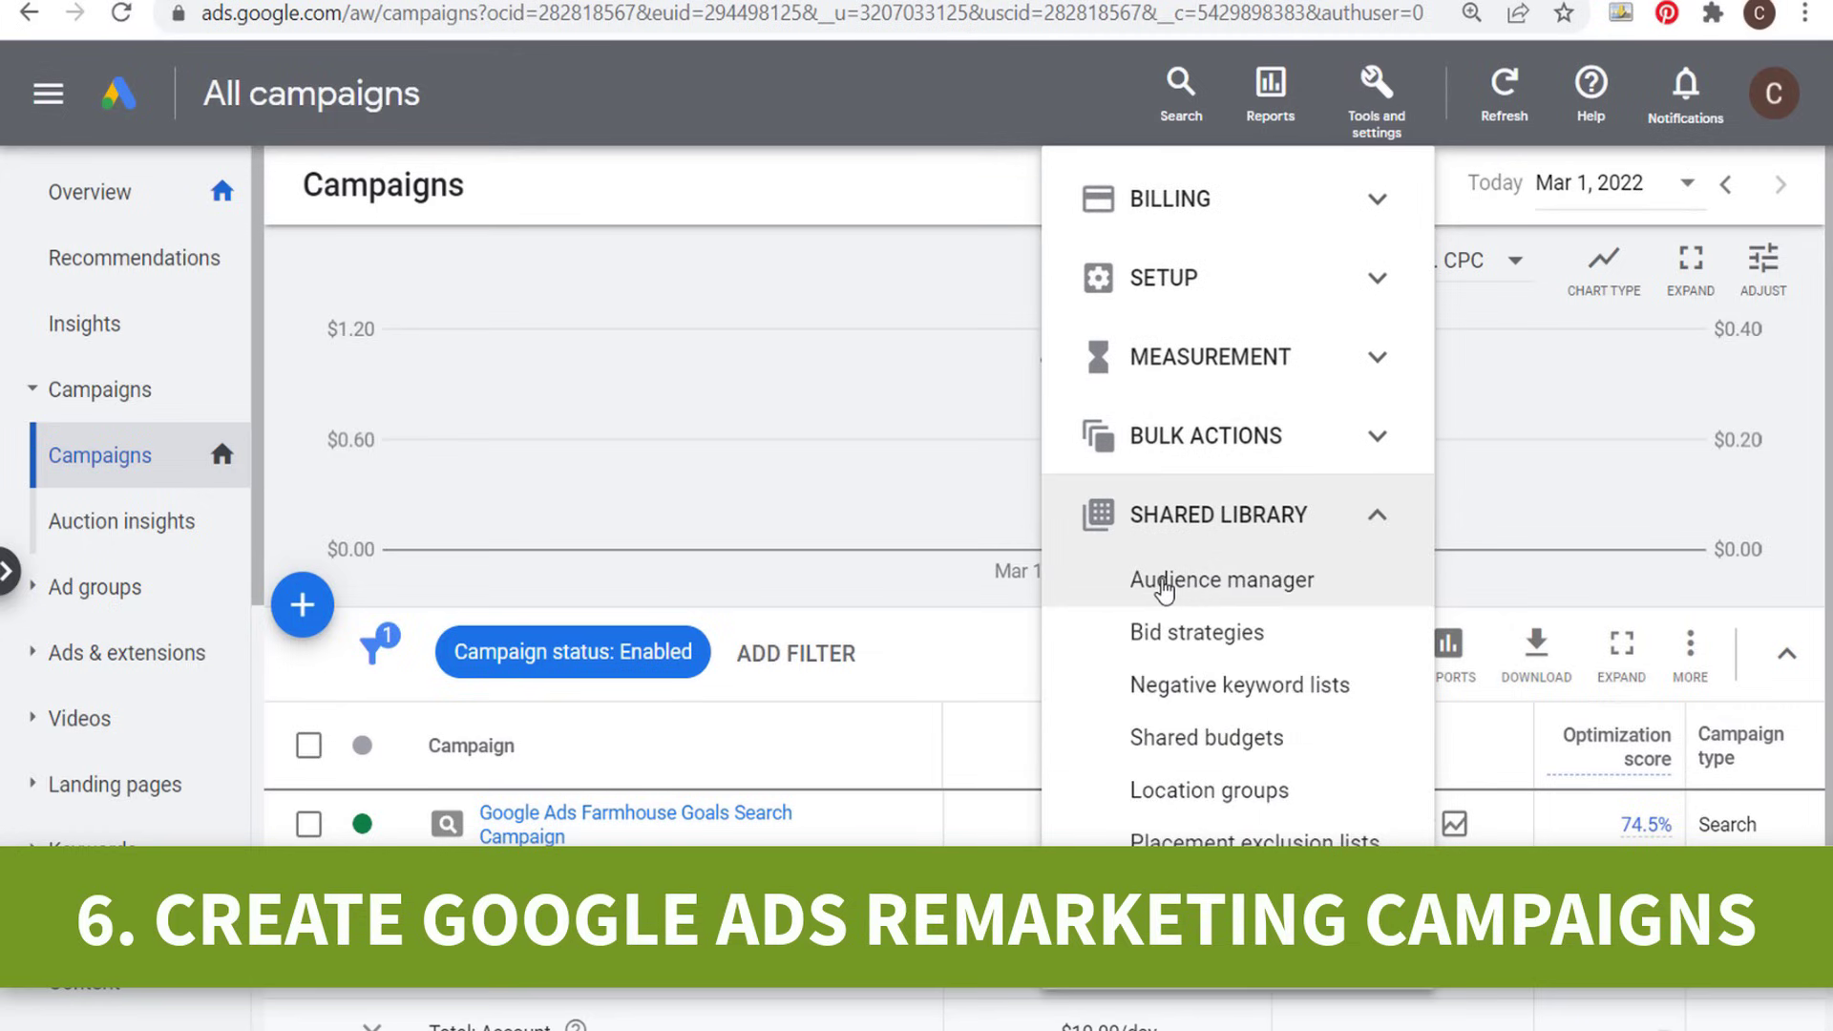
{"action": "left_click", "coordinate": [1268, 587]}
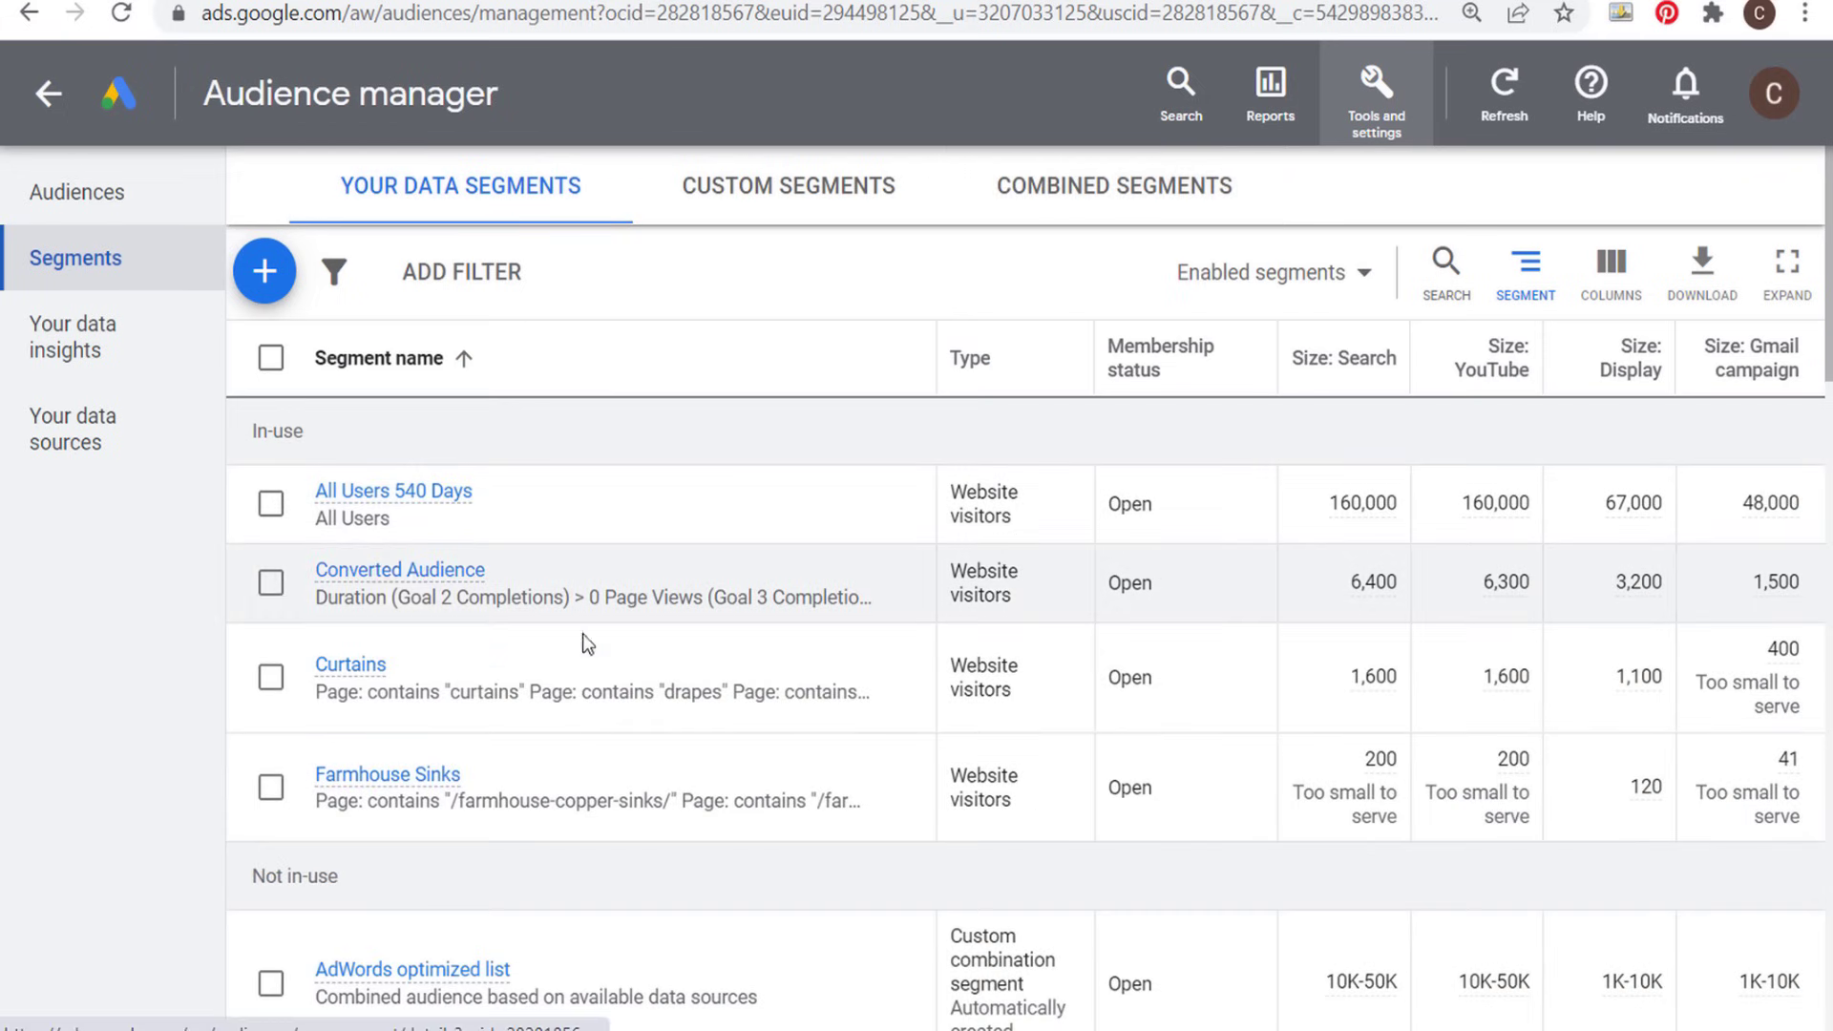
{"action": "scroll", "coordinate": [683, 706], "scroll_direction": "down", "scroll_amount": 2}
{"action": "scroll", "coordinate": [716, 635], "scroll_direction": "up", "scroll_amount": 2}
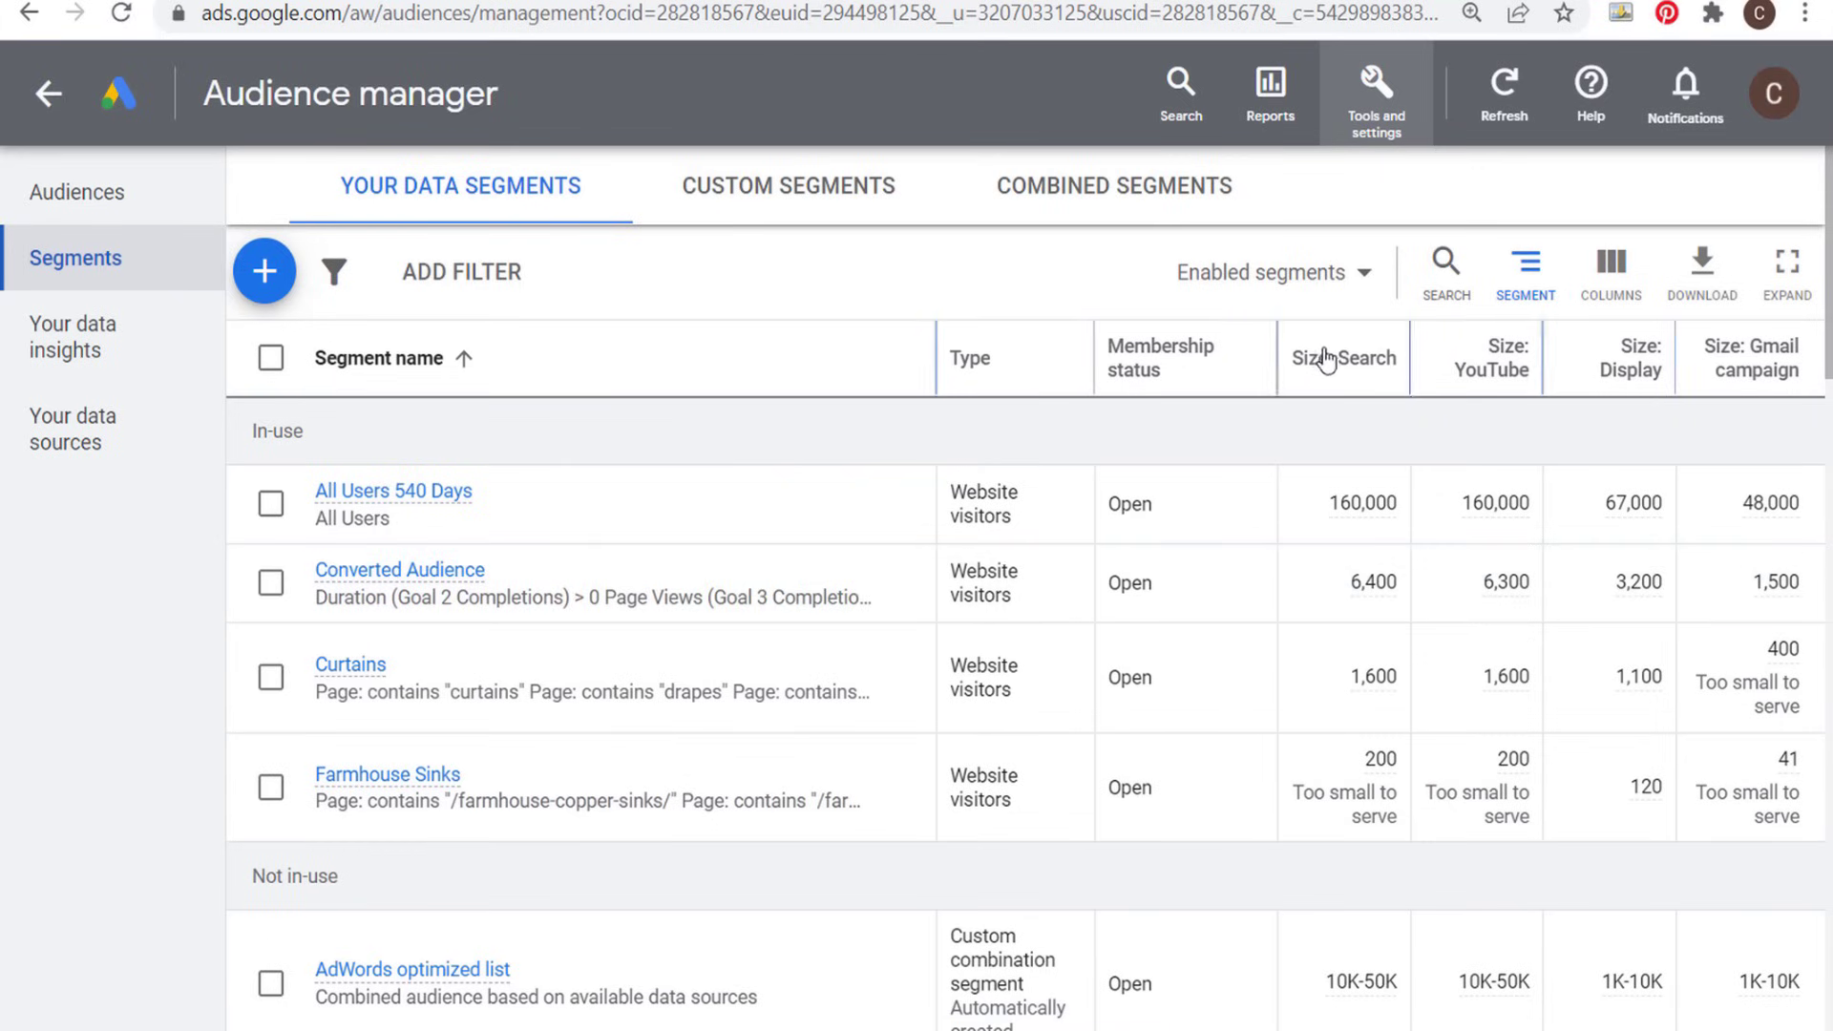
{"action": "mouse_move", "coordinate": [1319, 356]}
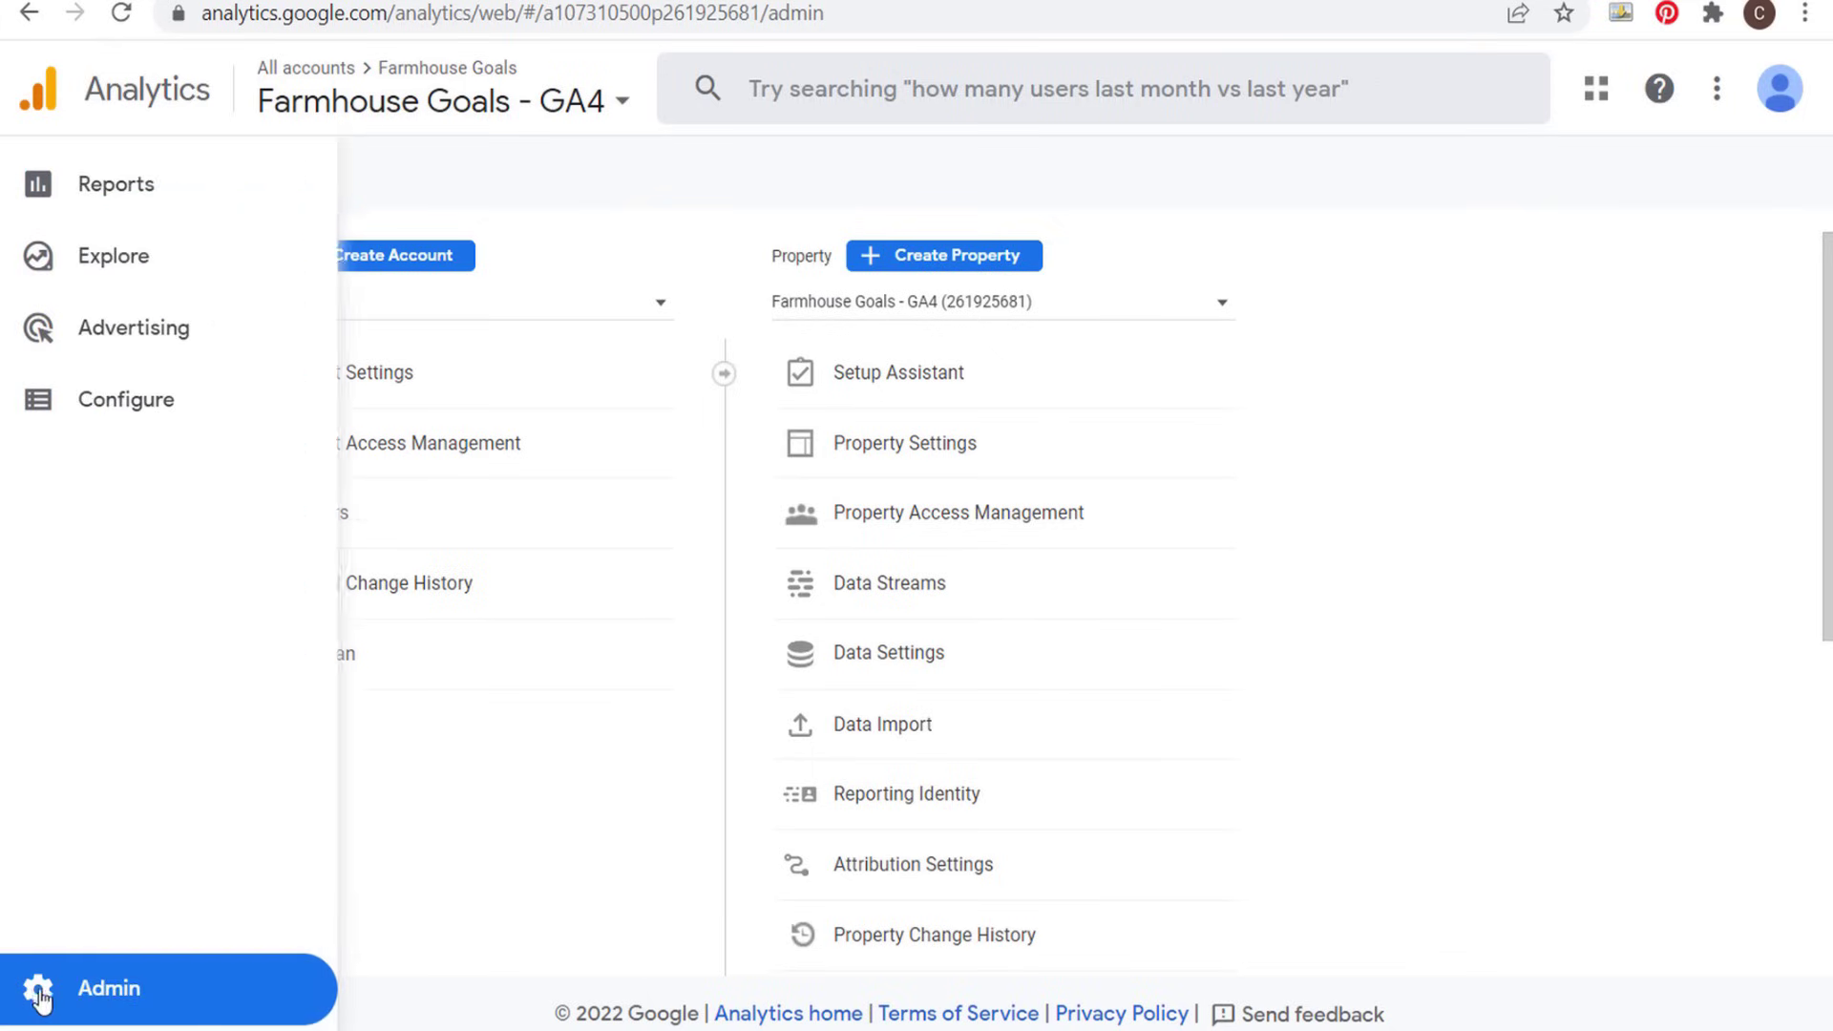
- Switch to Google Analytics and review the GA4 property's Google signals data collection setting and user data collection acknowledgement
{"action": "left_click", "coordinate": [84, 988]}
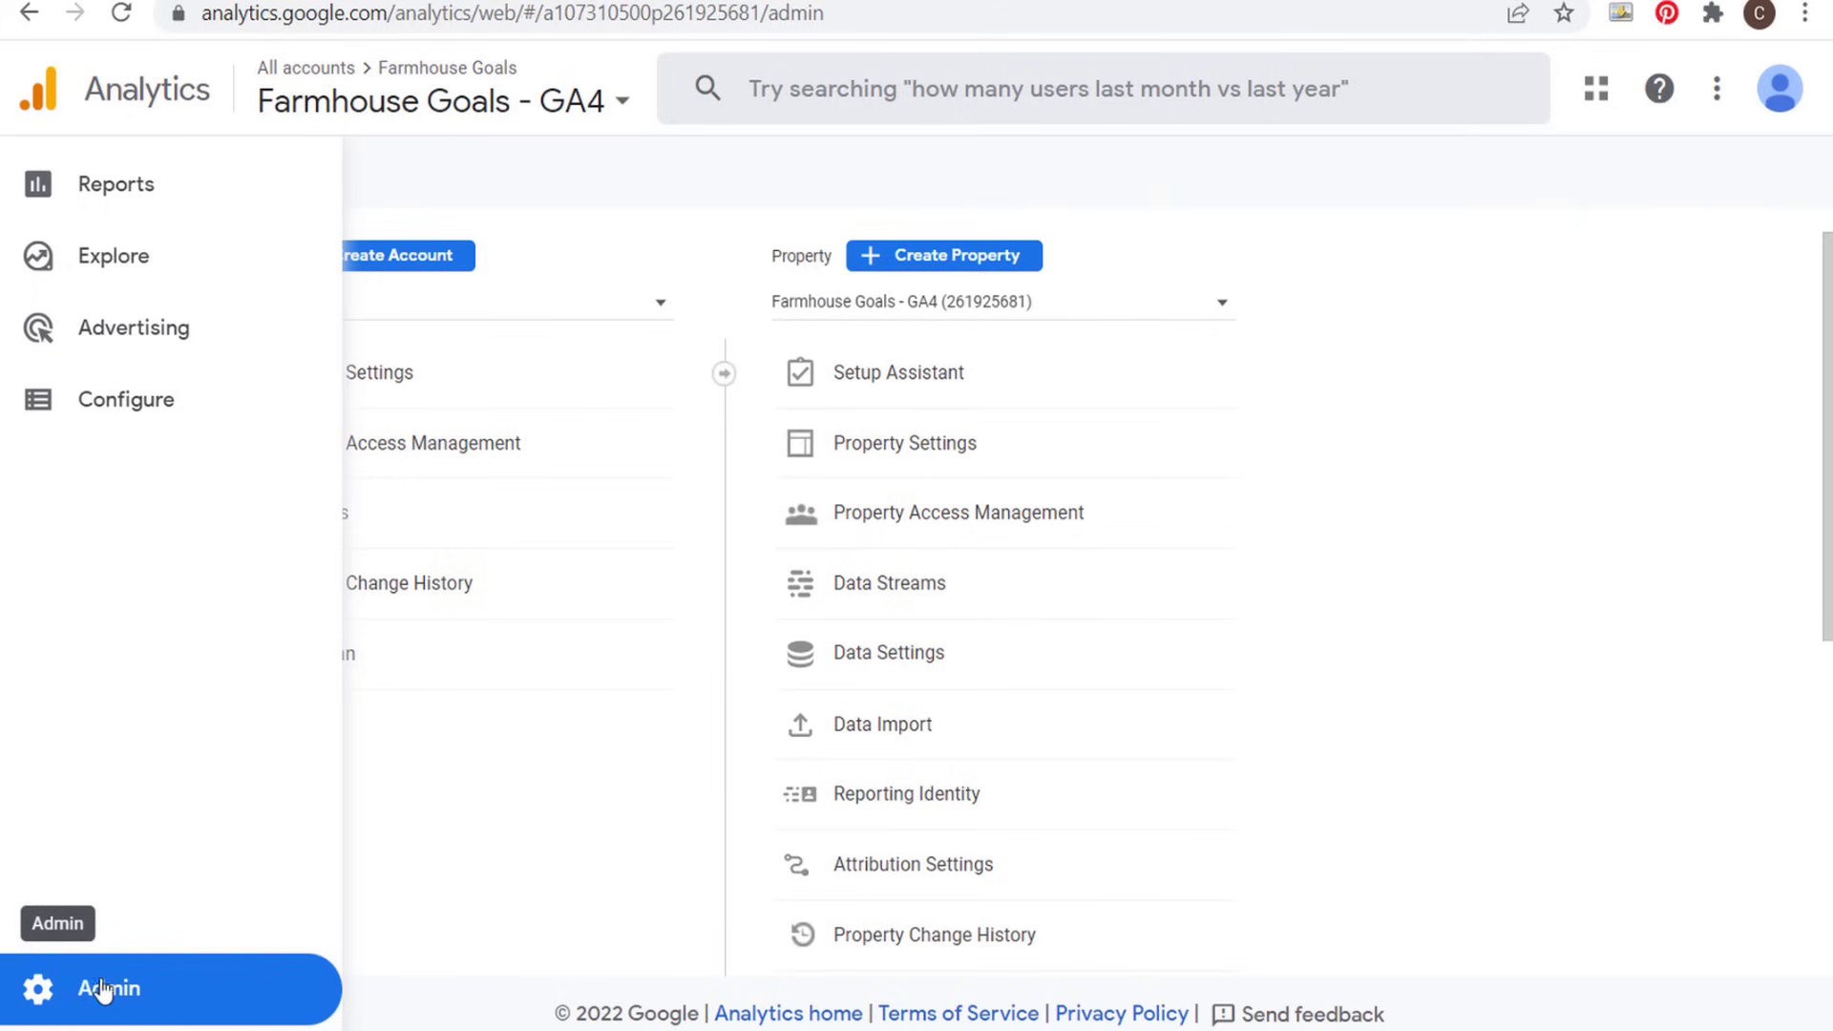
{"action": "left_click", "coordinate": [928, 668]}
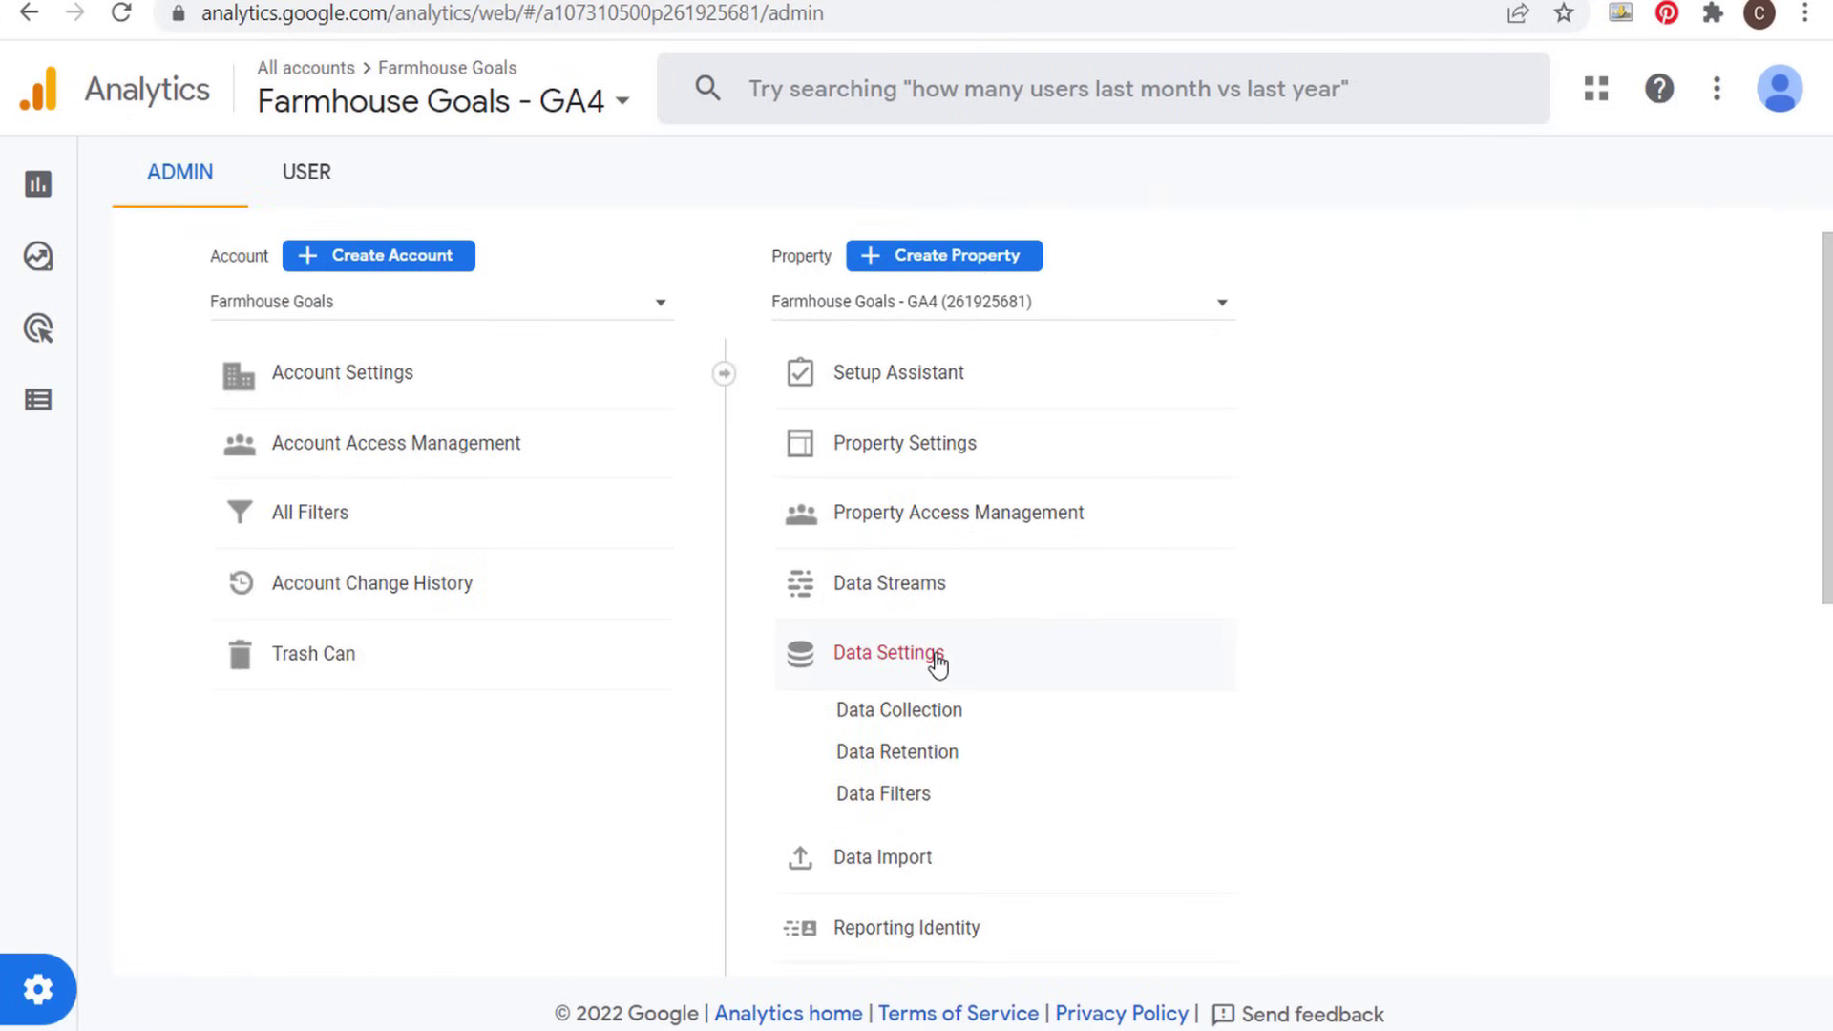
{"action": "left_click", "coordinate": [895, 728]}
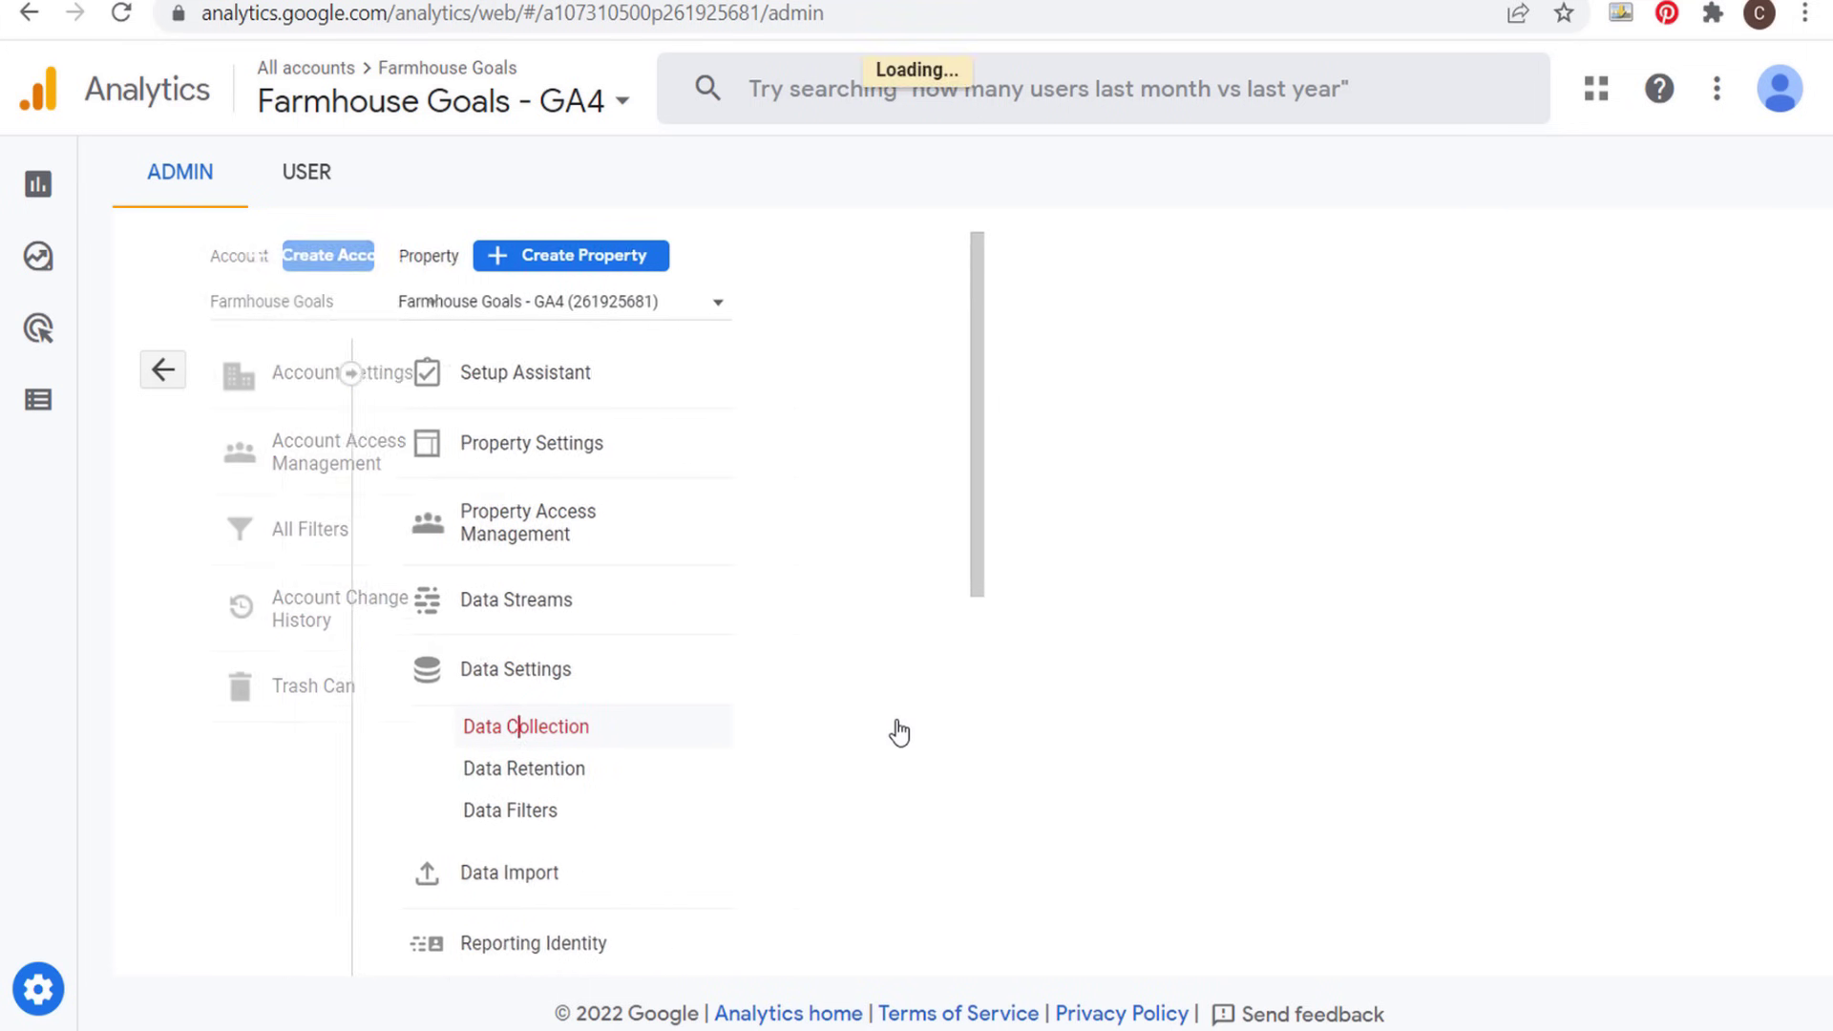
{"action": "left_click_drag", "start_coordinate": [607, 407], "coordinate": [921, 405]}
{"action": "left_click", "coordinate": [922, 406]}
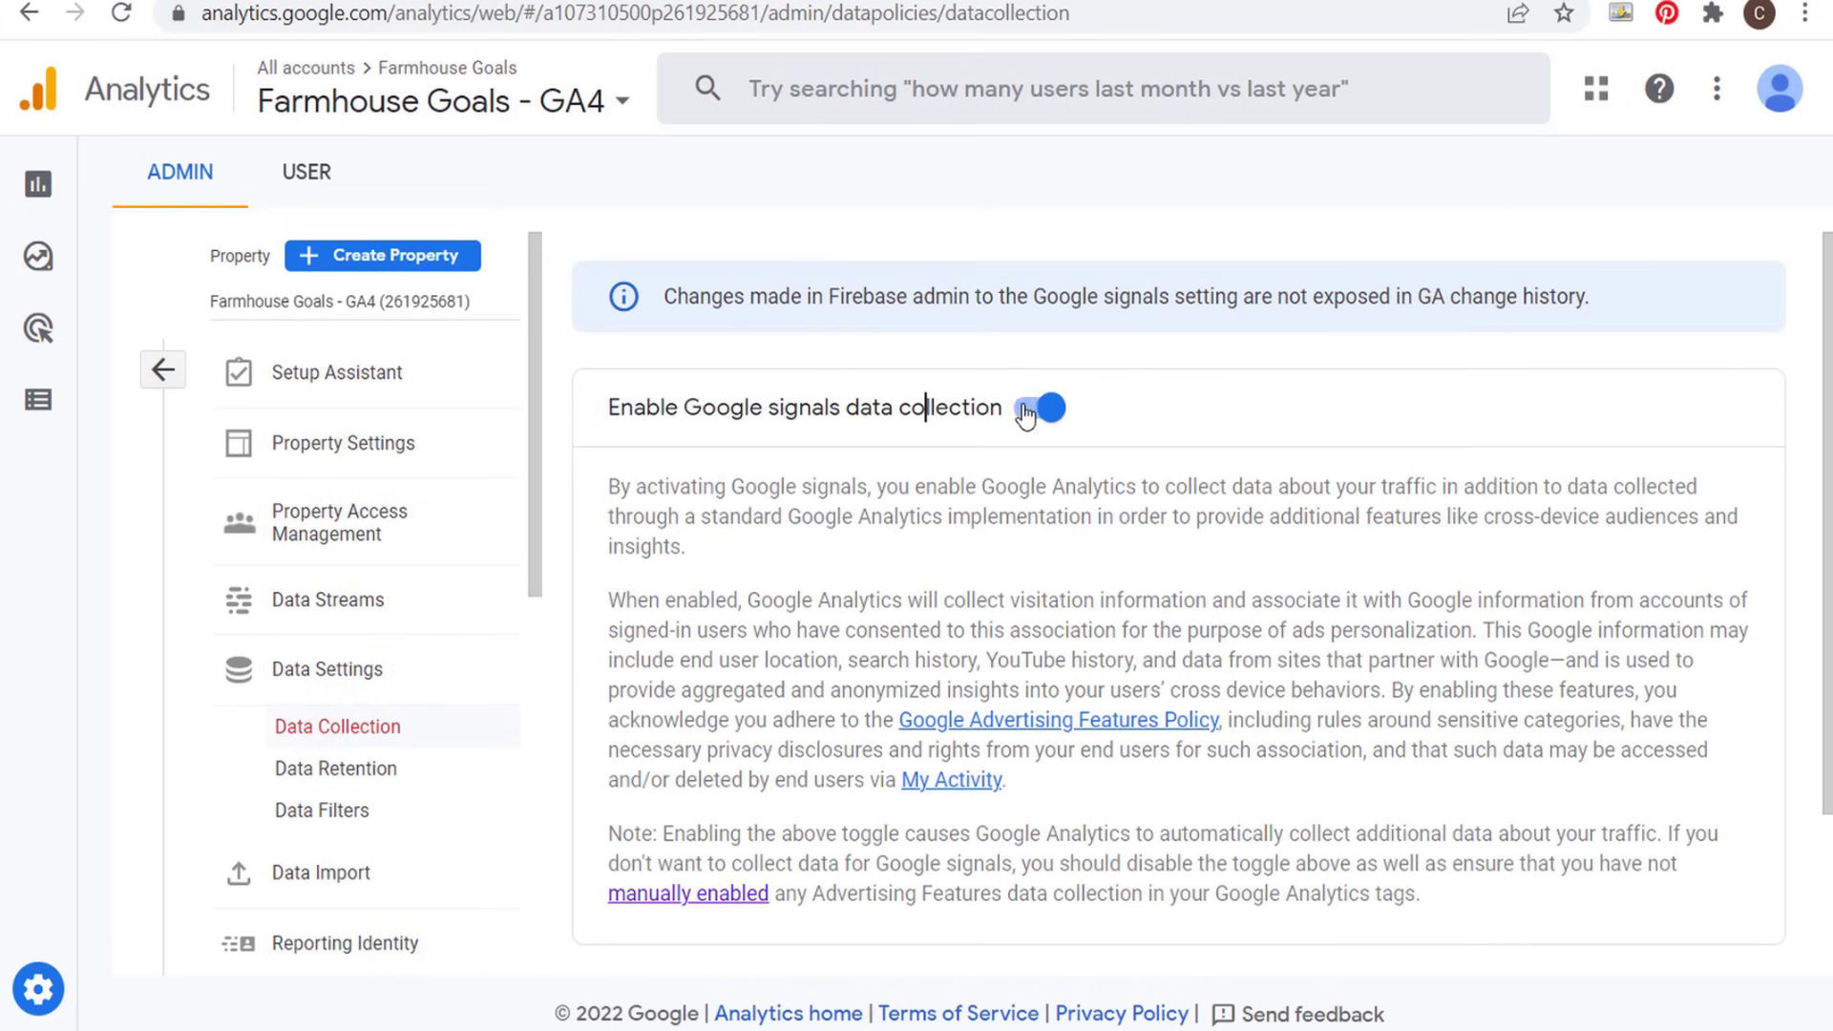
{"action": "scroll", "coordinate": [1269, 496], "scroll_direction": "down", "scroll_amount": 2}
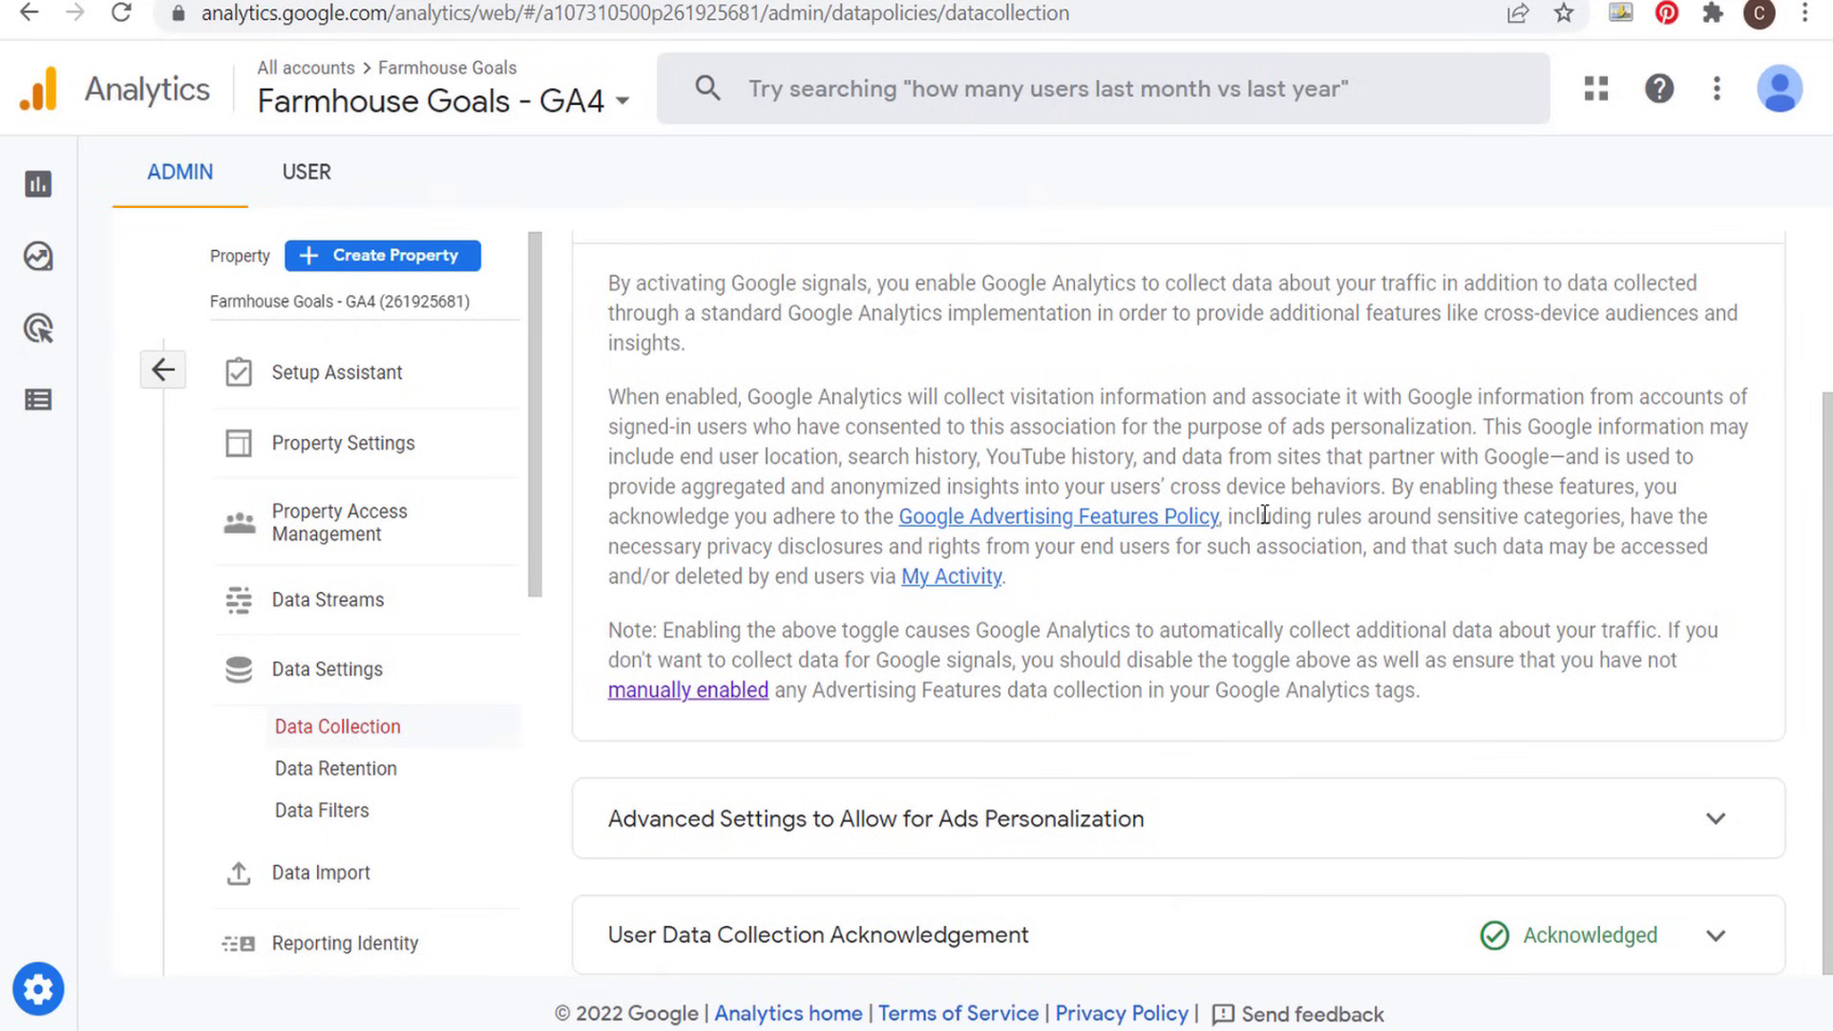
{"action": "left_click", "coordinate": [1715, 938]}
{"action": "scroll", "coordinate": [920, 758], "scroll_direction": "down", "scroll_amount": 2}
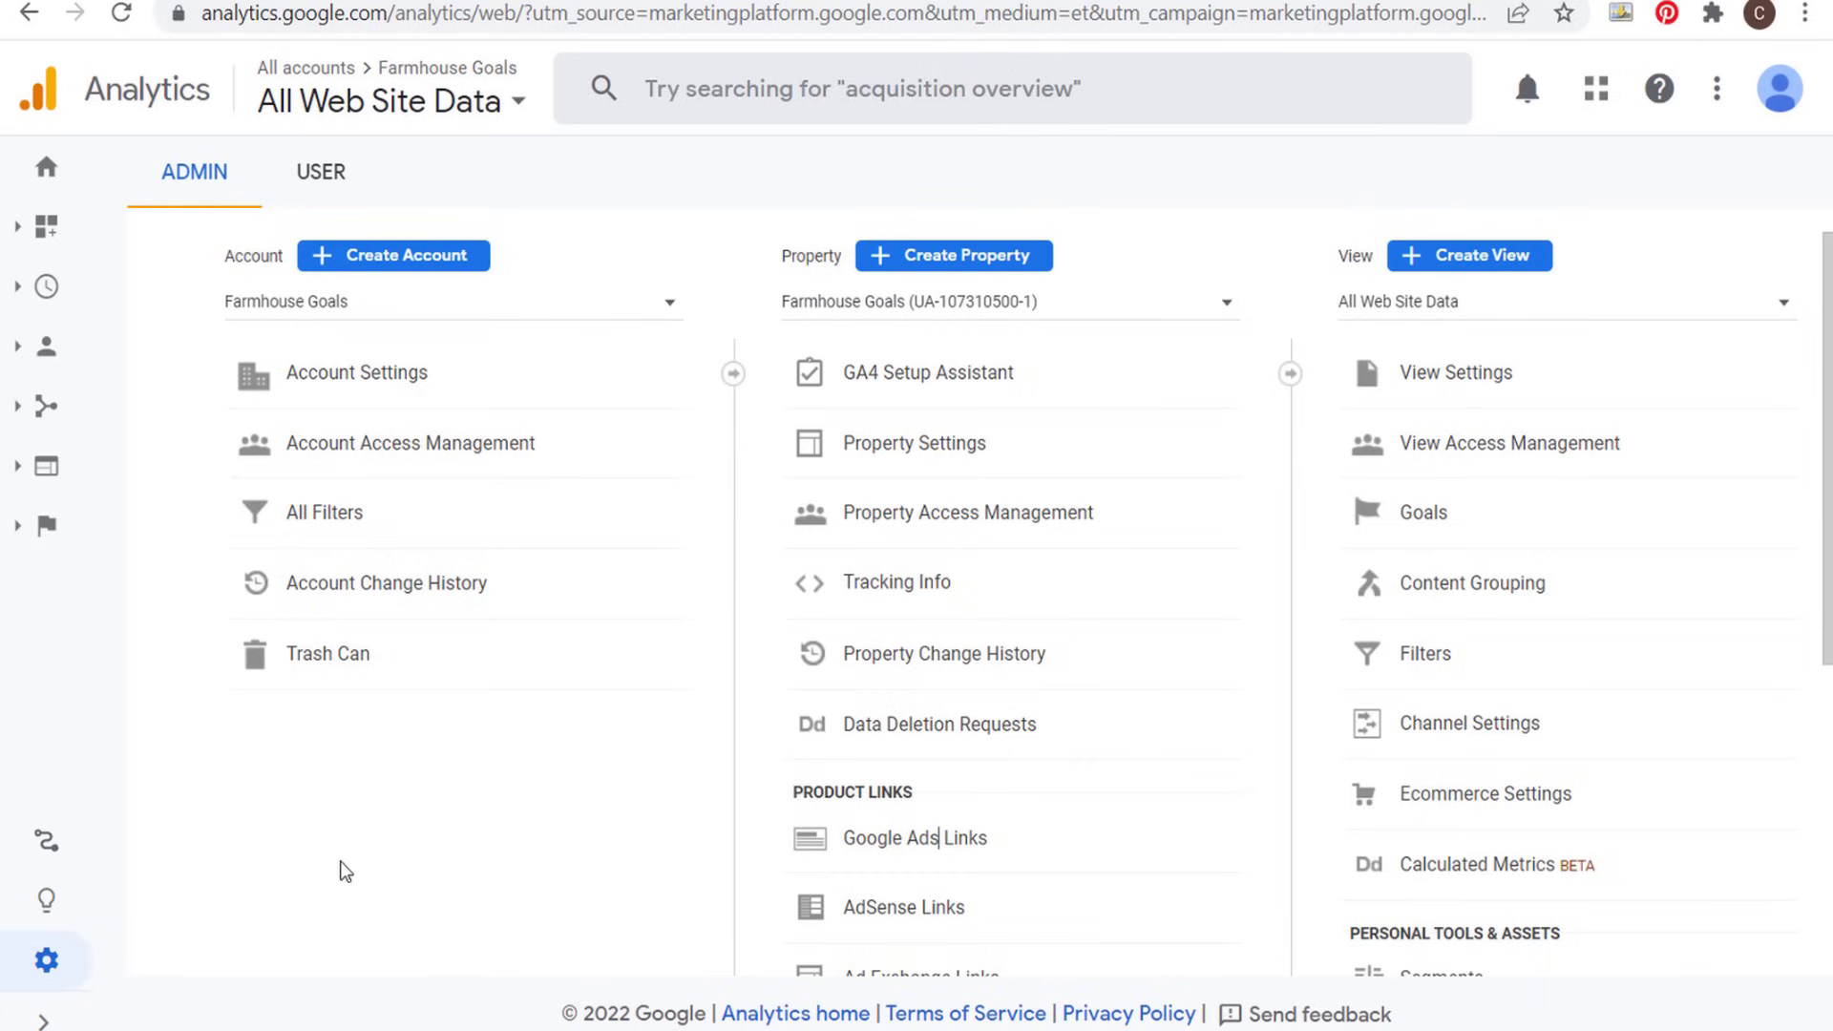
- Review the Universal Analytics property's data collection settings under Tracking Info and save them with Google signals on
{"action": "left_click", "coordinate": [40, 1019]}
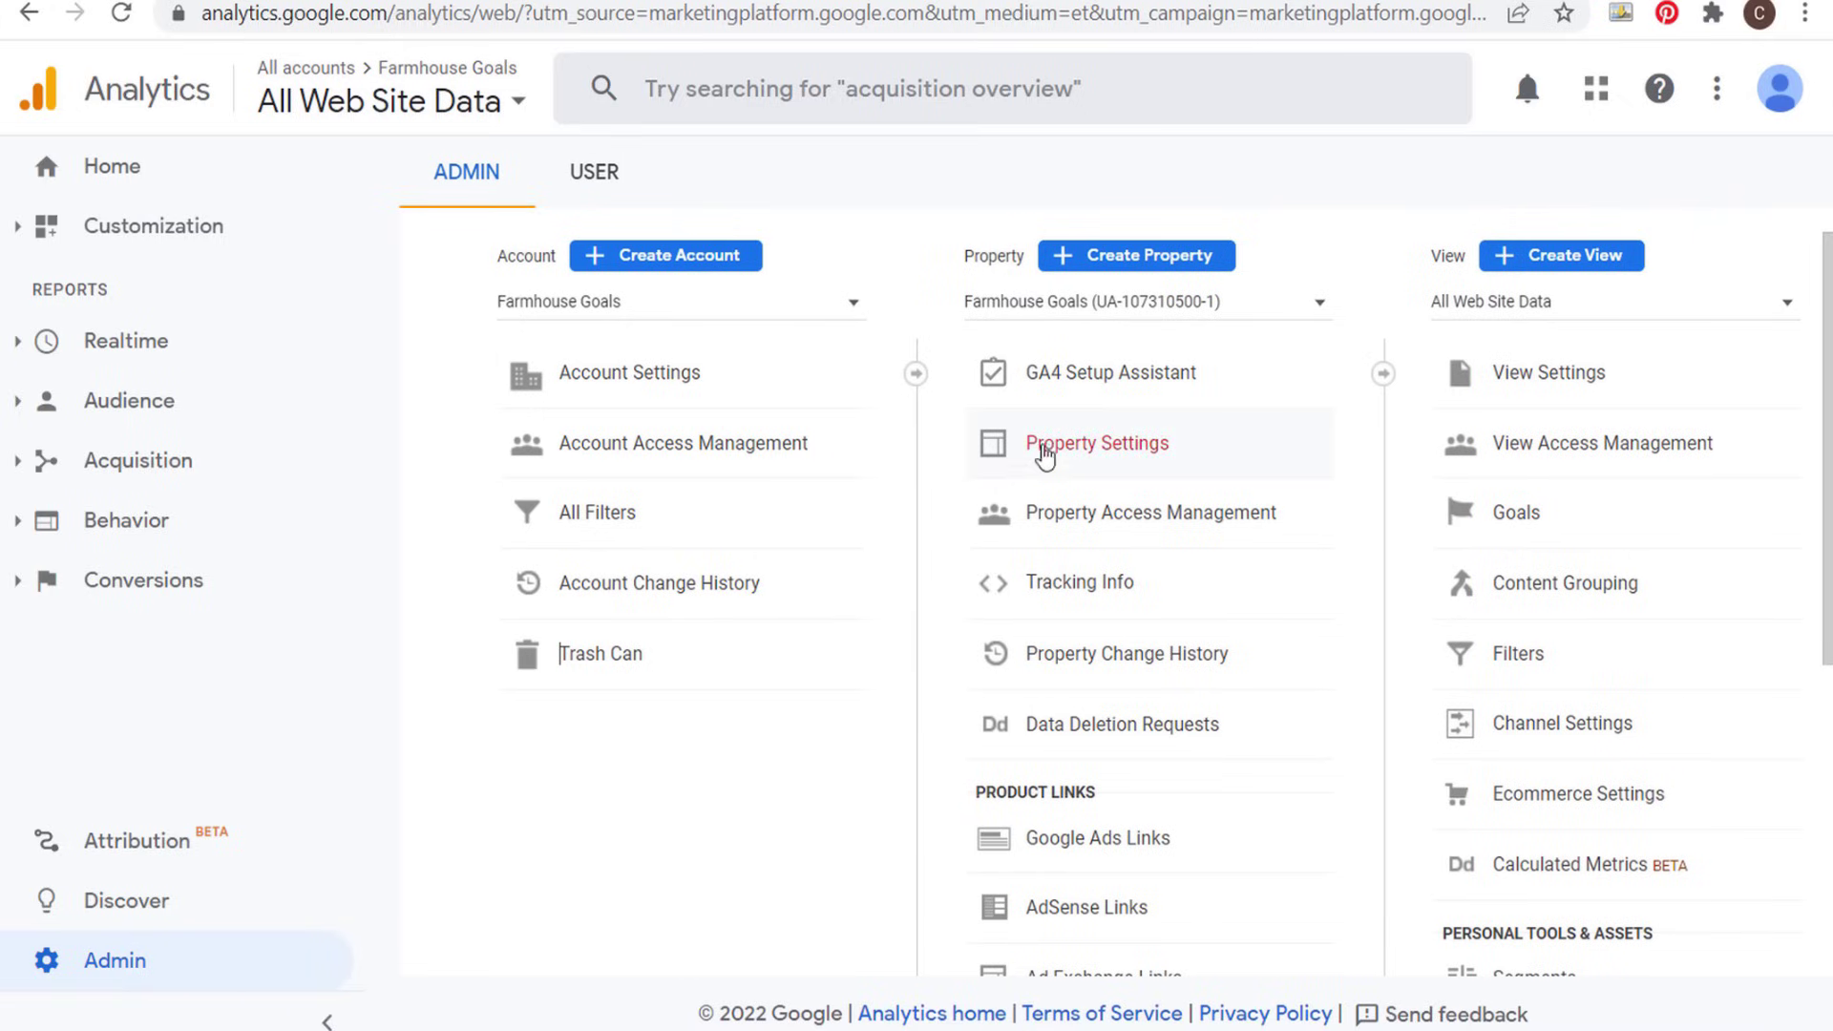
{"action": "left_click", "coordinate": [1076, 590]}
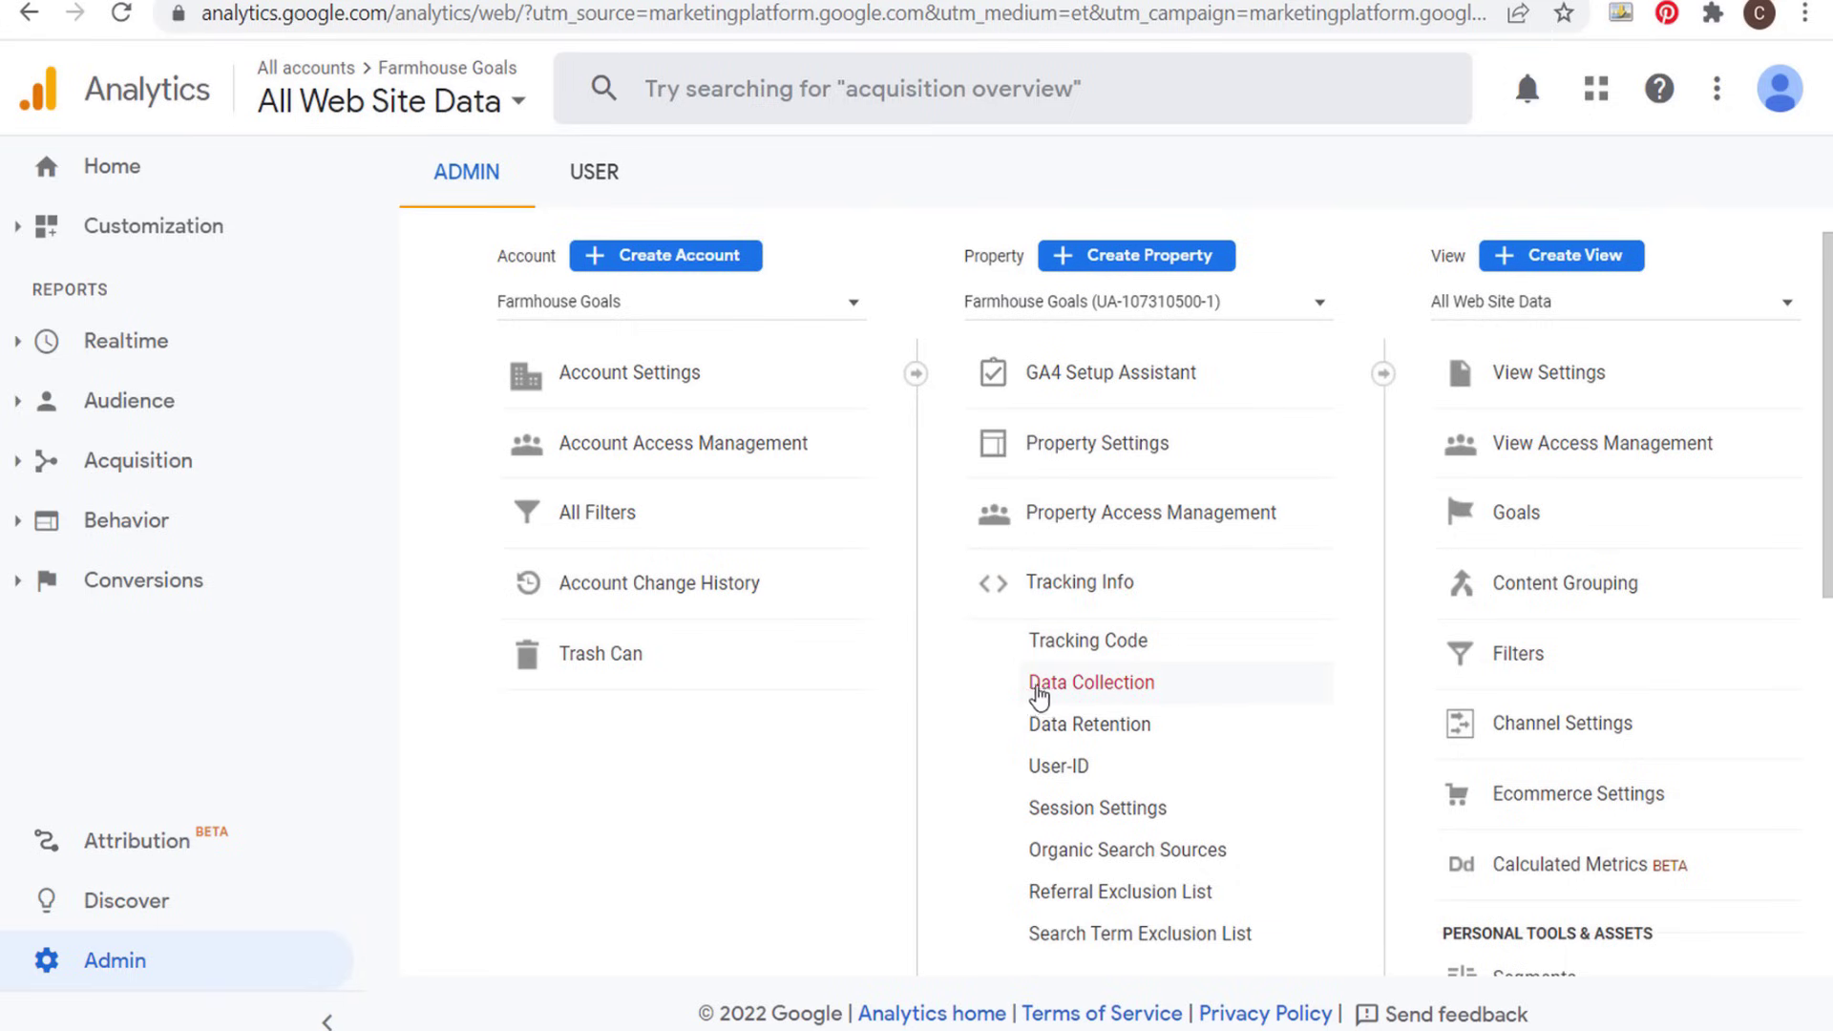
{"action": "left_click", "coordinate": [1080, 695]}
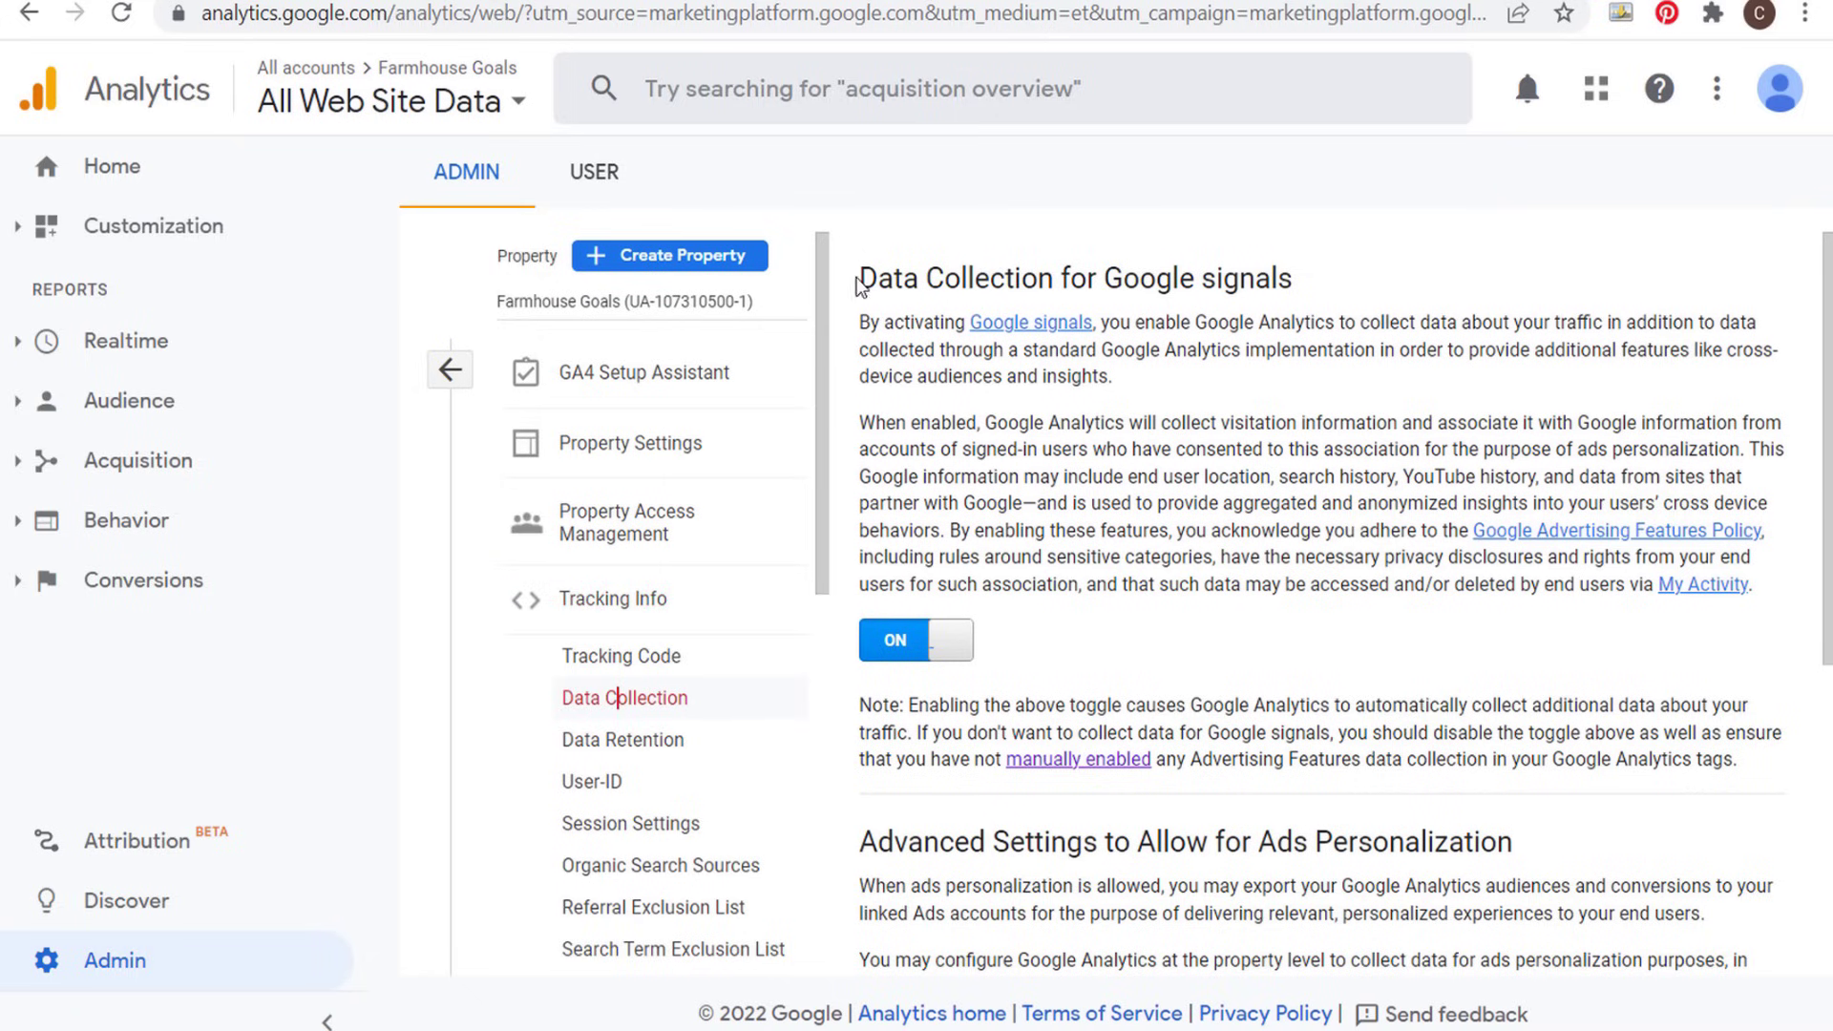
{"action": "left_click_drag", "start_coordinate": [857, 284], "coordinate": [1235, 303]}
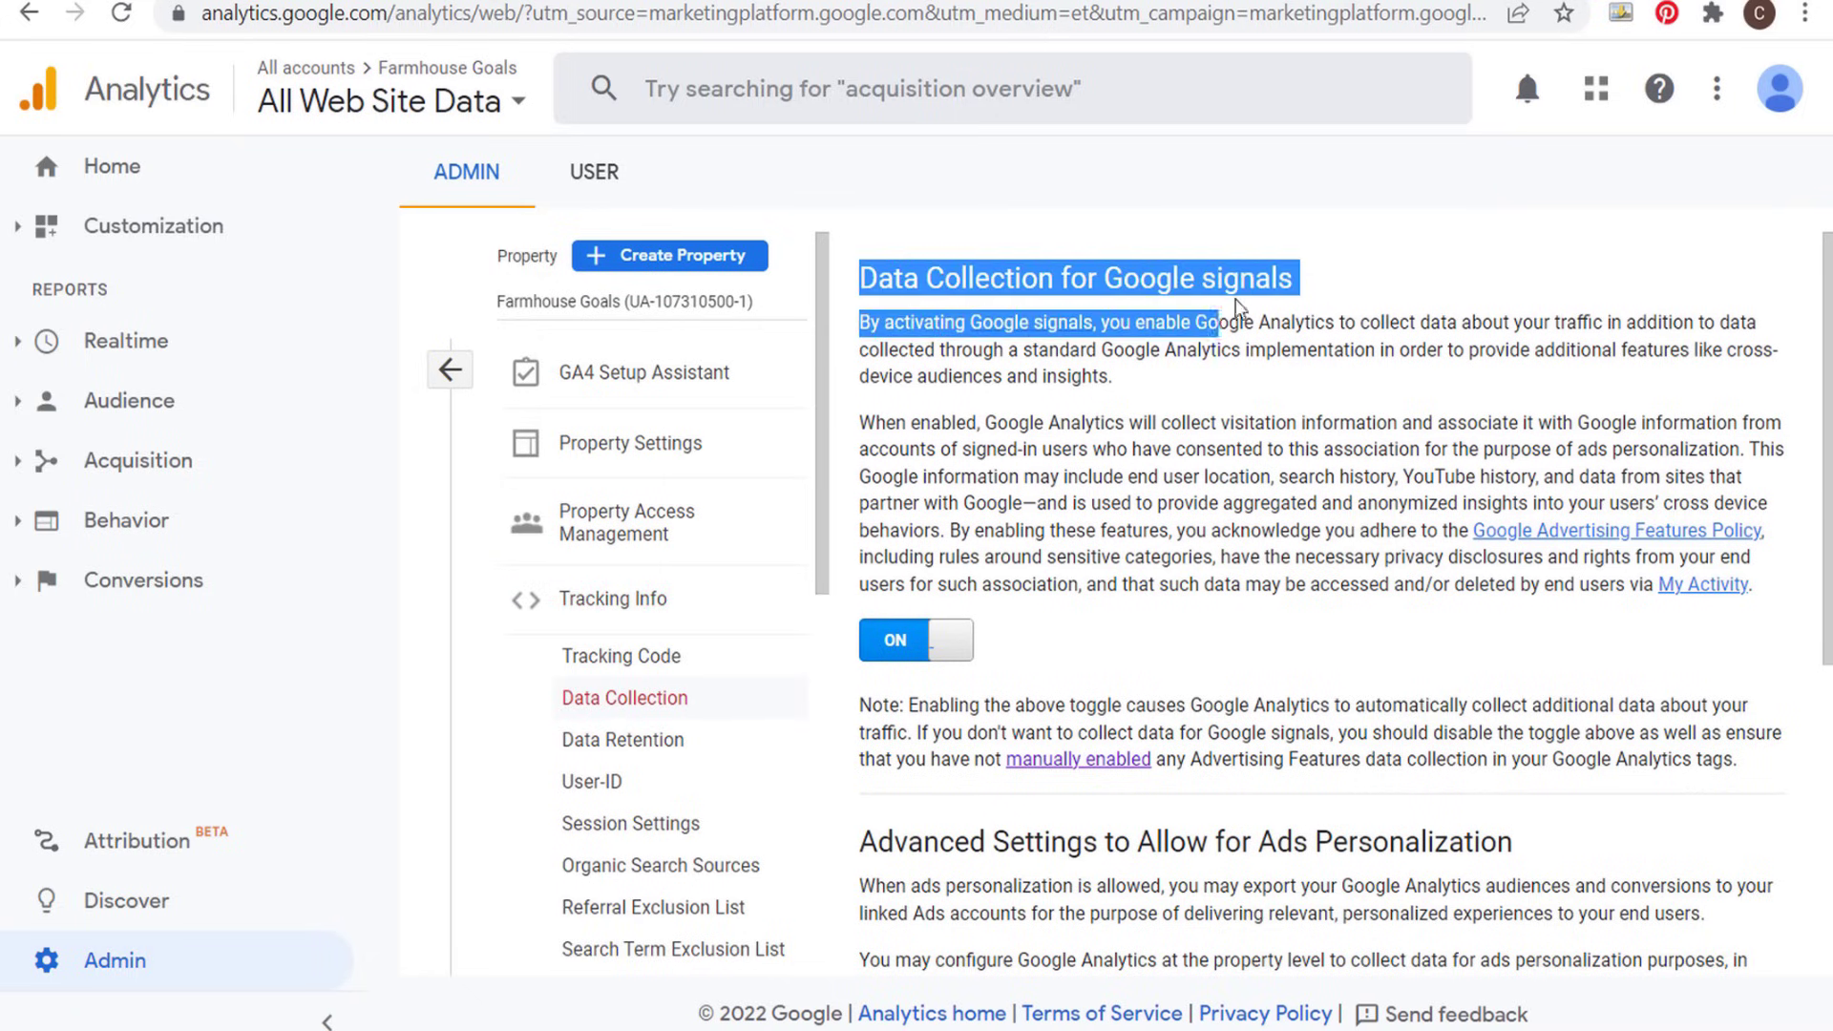
{"action": "left_click", "coordinate": [1267, 473]}
{"action": "scroll", "coordinate": [1264, 430], "scroll_direction": "down", "scroll_amount": 5}
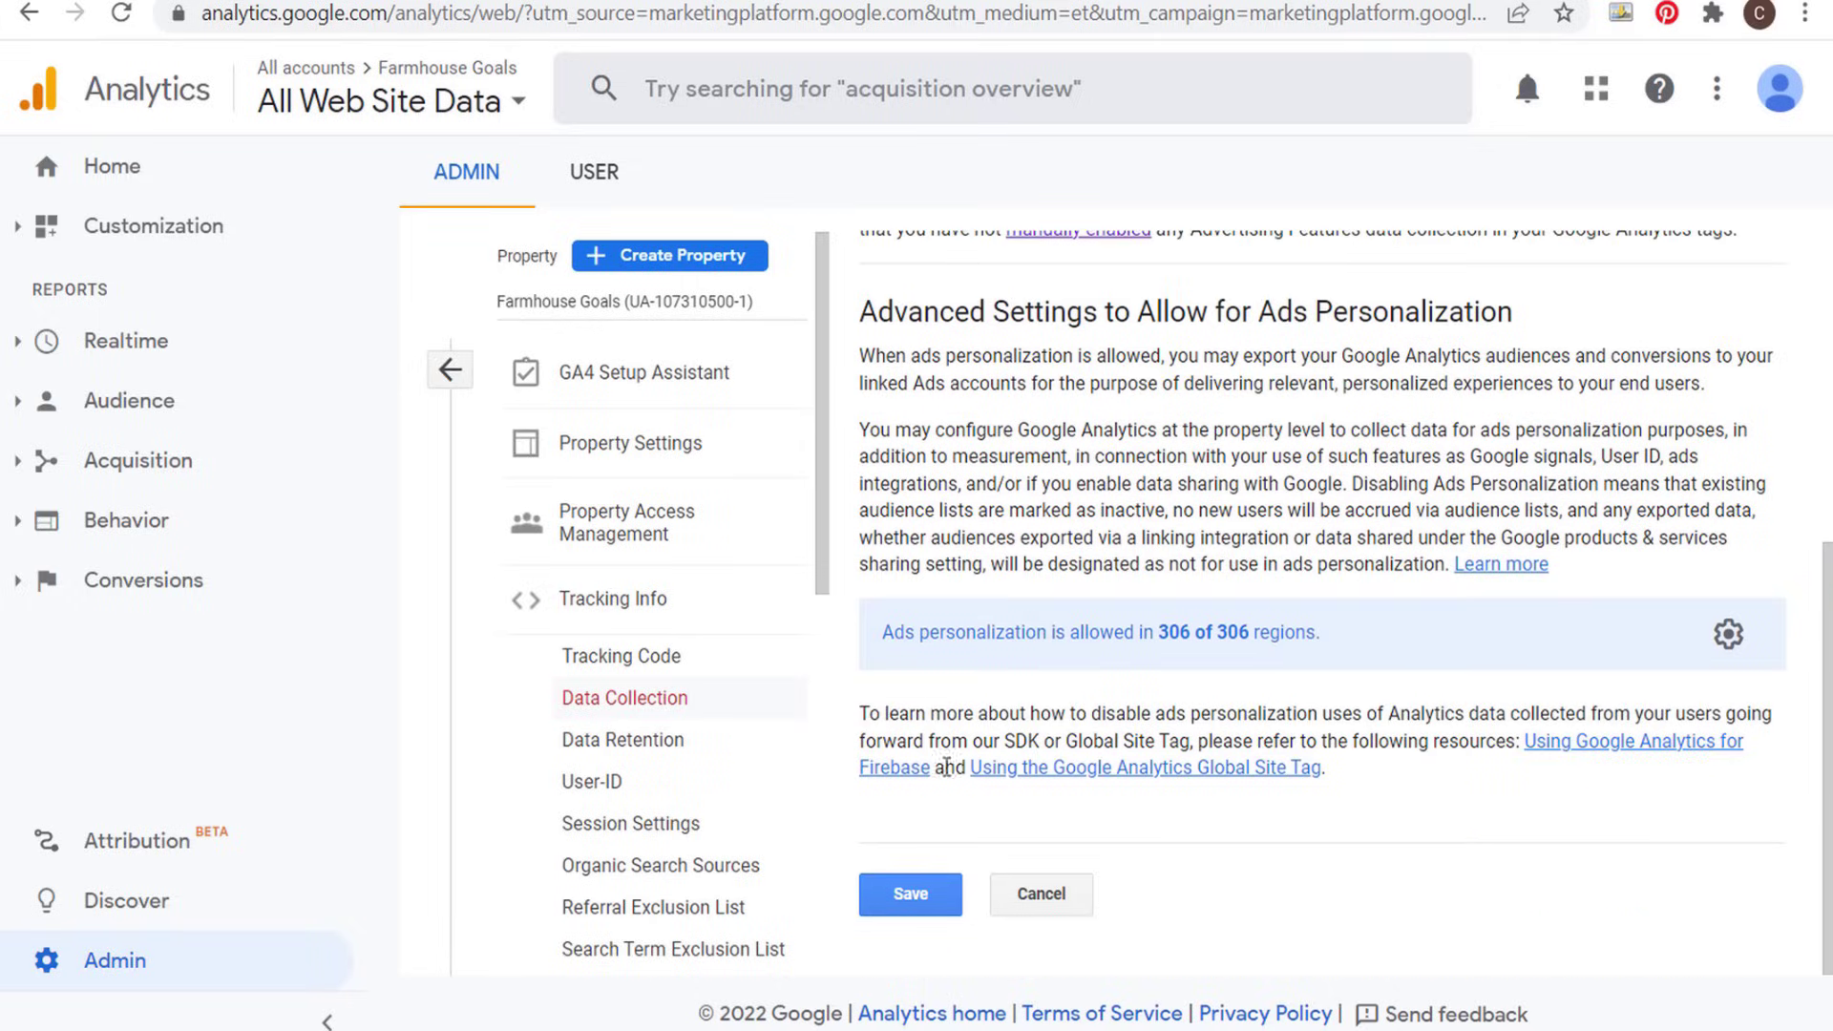
{"action": "left_click", "coordinate": [911, 894]}
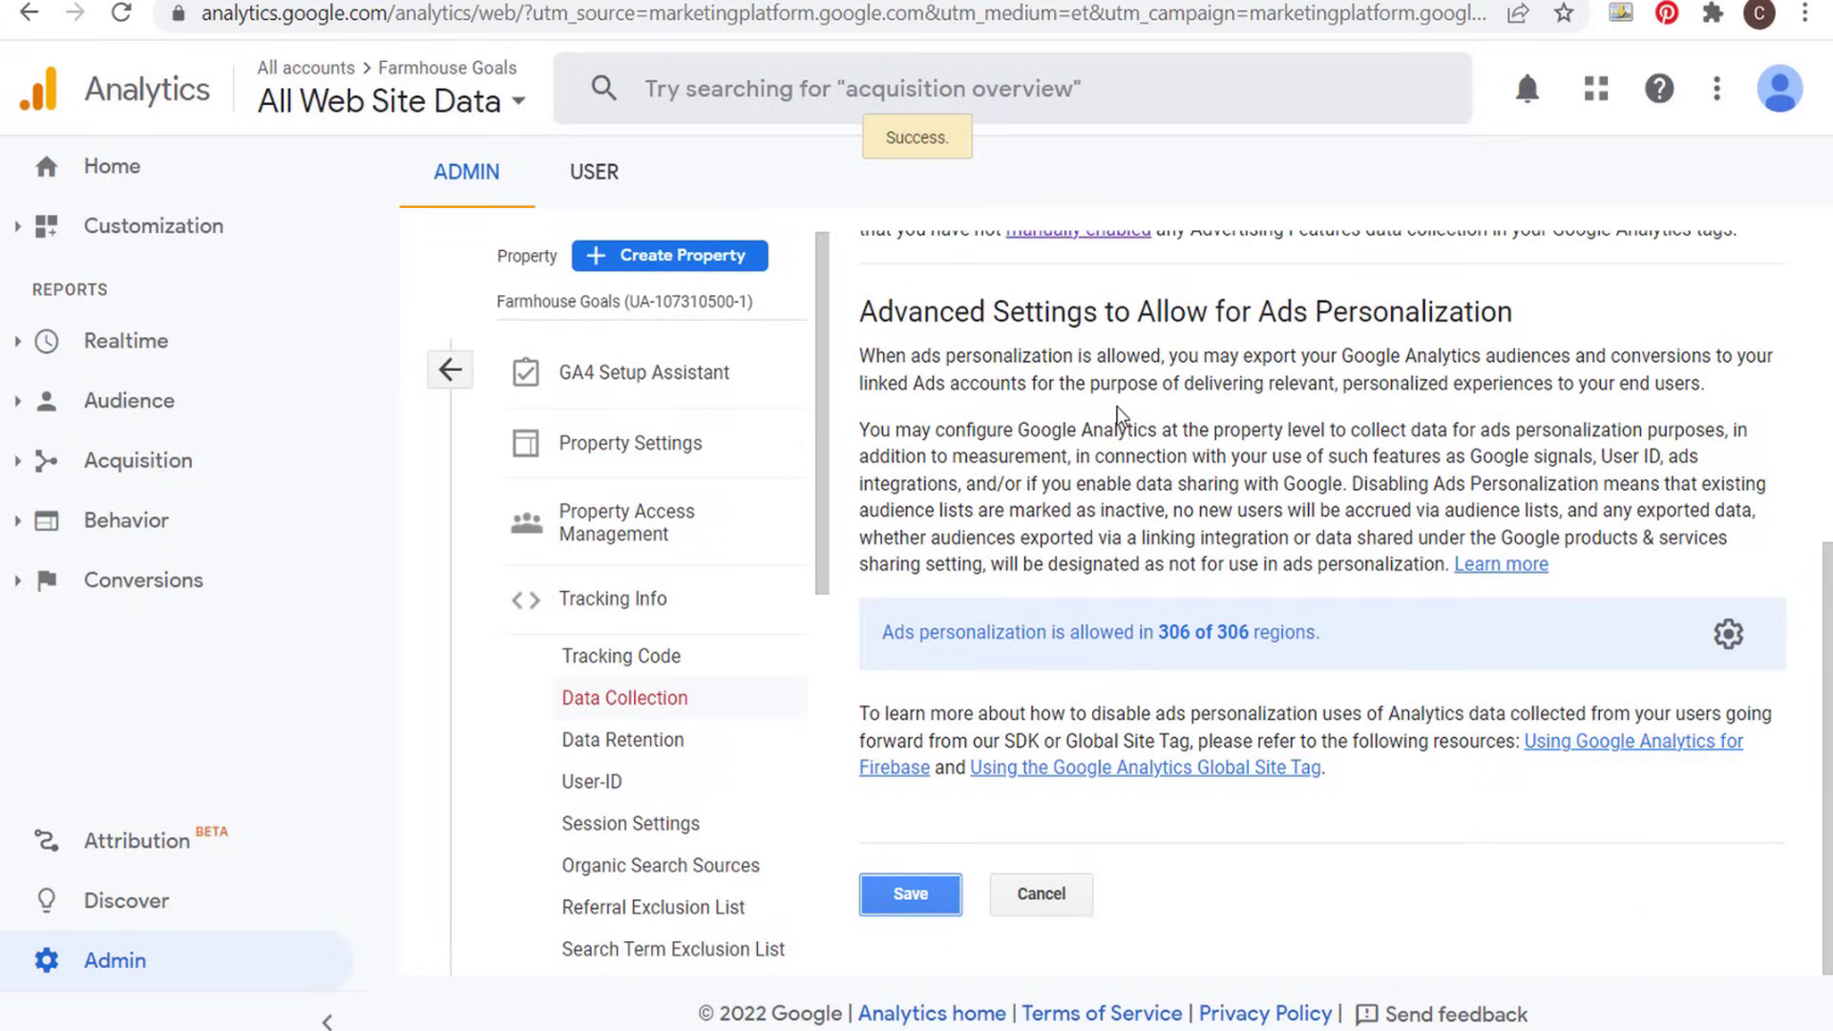
{"action": "scroll", "coordinate": [1119, 417], "scroll_direction": "up", "scroll_amount": 5}
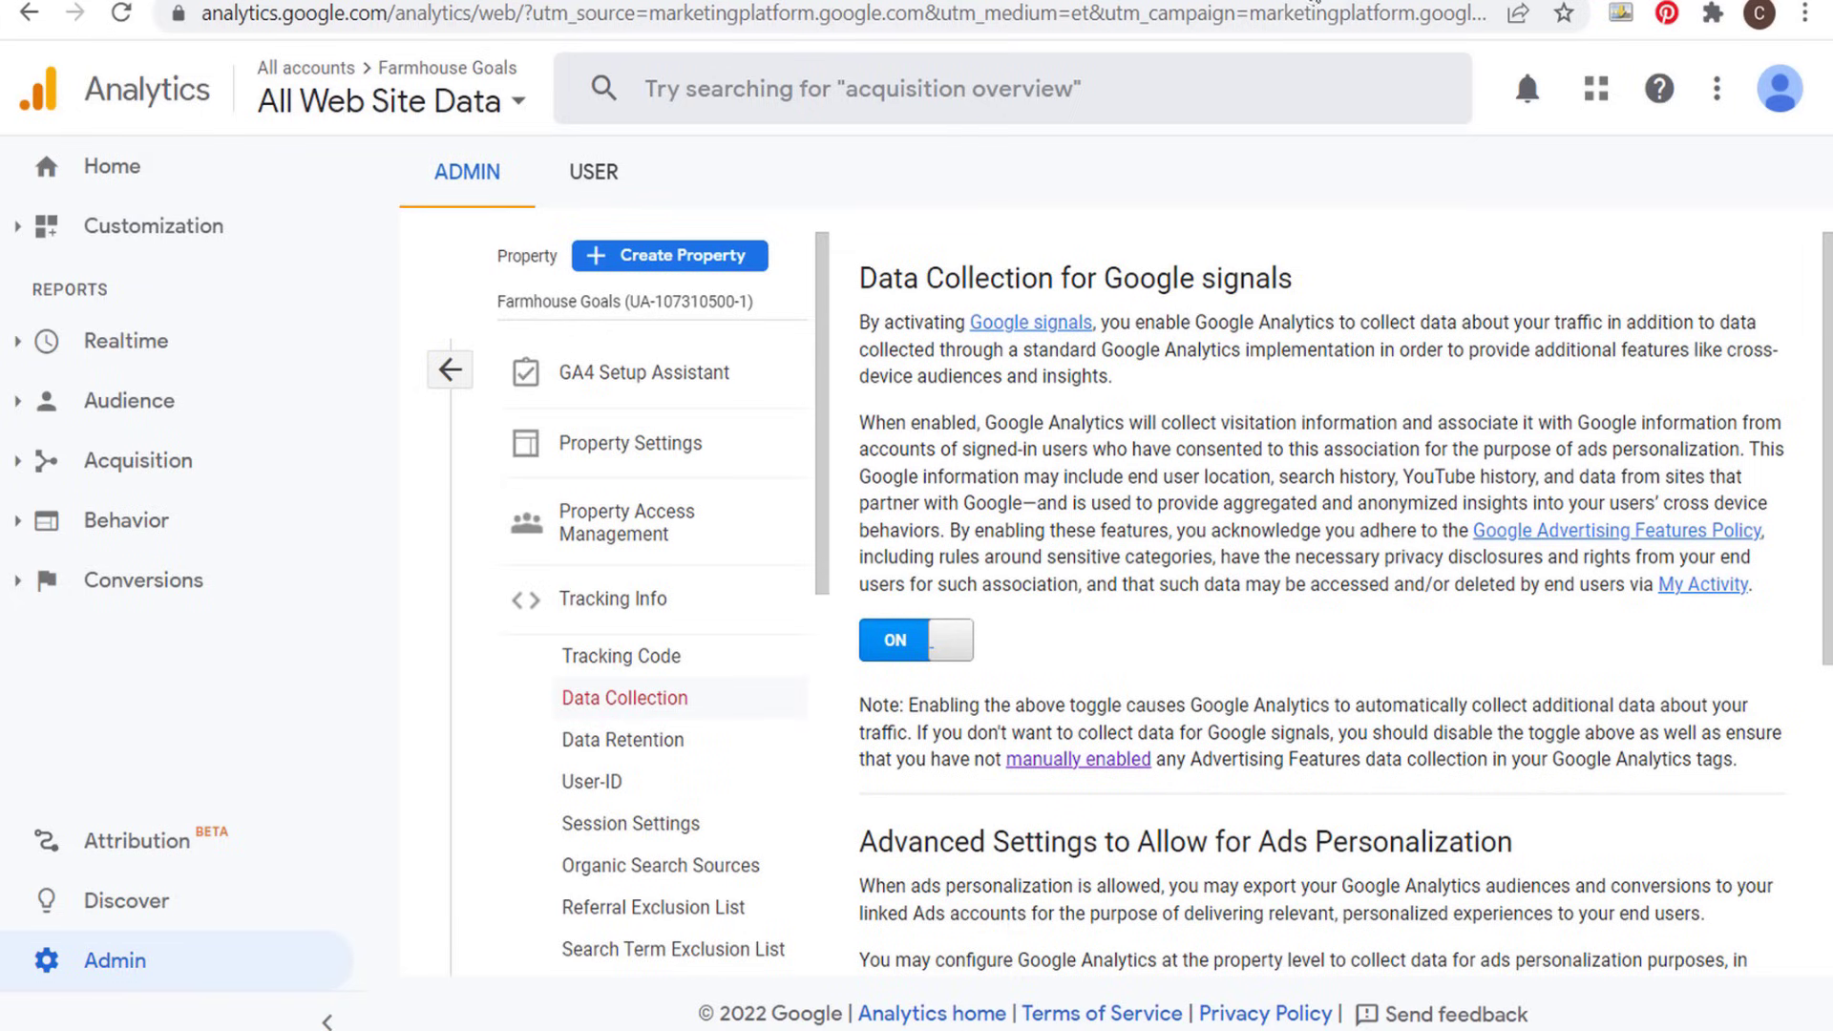
- Read the Analytics Help article on setting up Google Analytics for the first time, including its optional activities
{"action": "left_click", "coordinate": [1315, 3]}
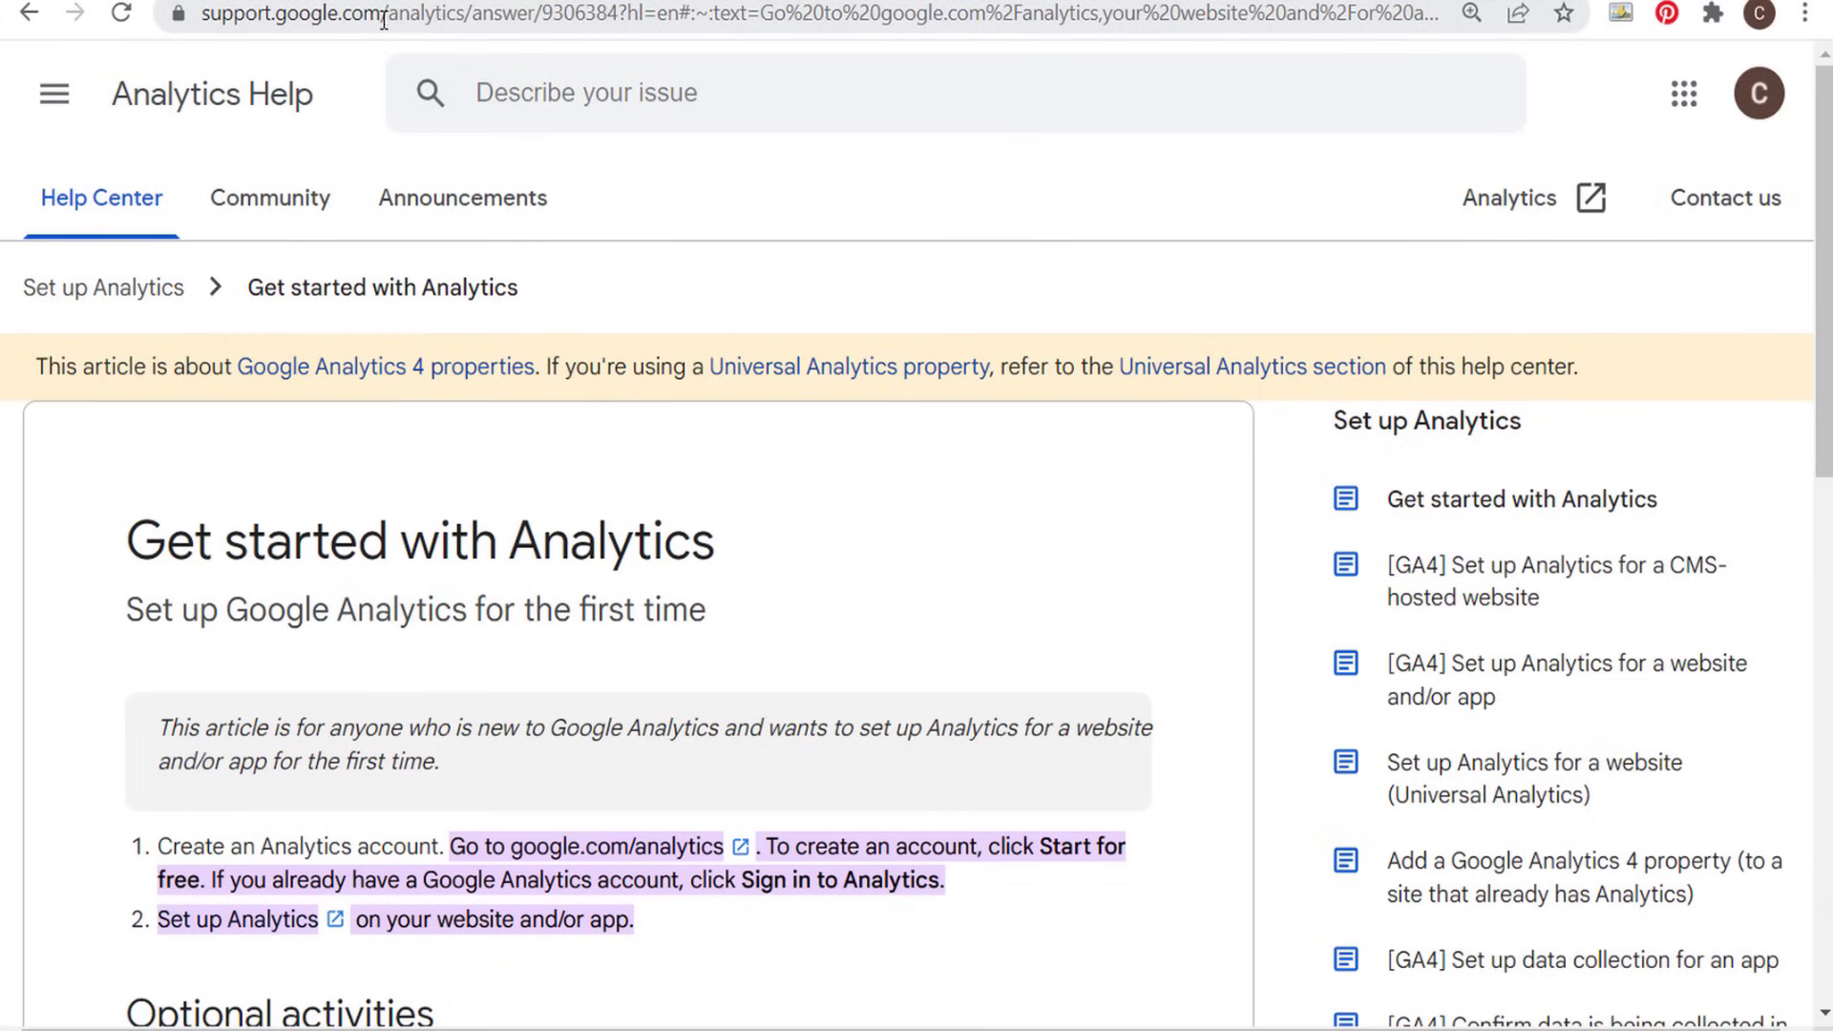
{"action": "scroll", "coordinate": [846, 502], "scroll_direction": "down", "scroll_amount": 2}
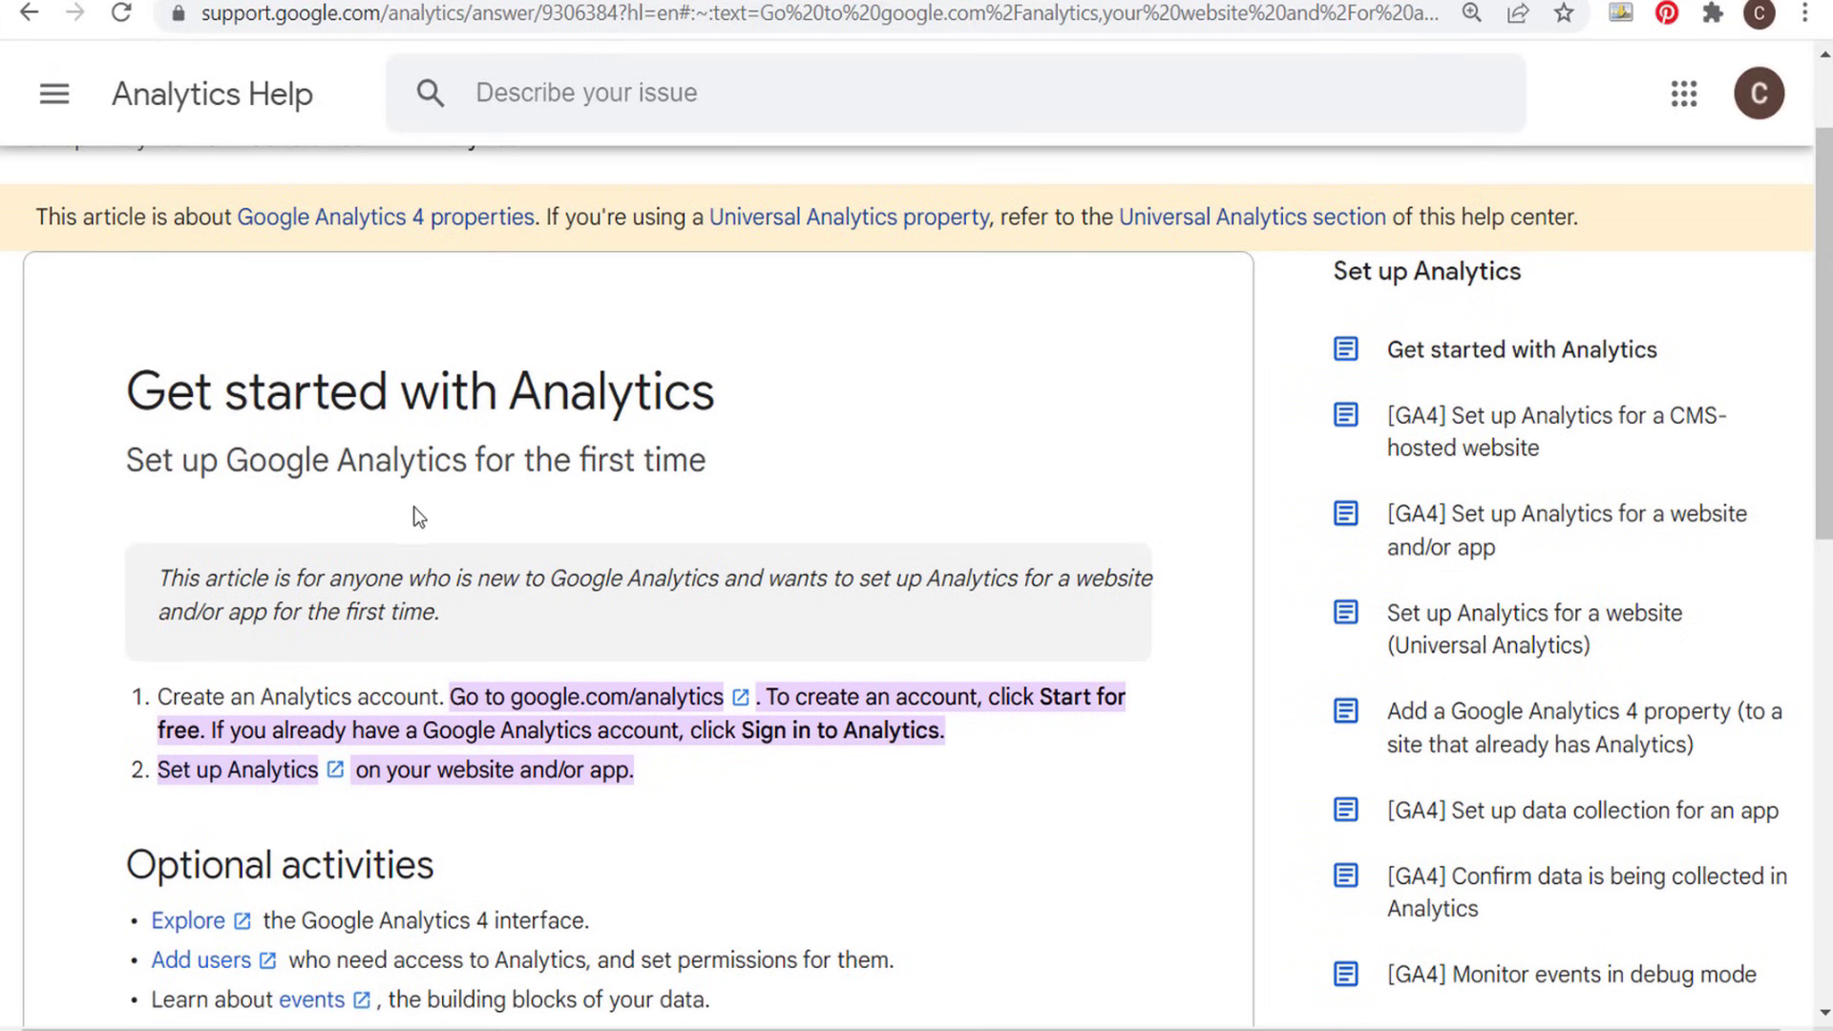
{"action": "left_click_drag", "start_coordinate": [292, 464], "coordinate": [355, 461]}
{"action": "left_click", "coordinate": [397, 460]}
{"action": "scroll", "coordinate": [1034, 503], "scroll_direction": "down", "scroll_amount": 3}
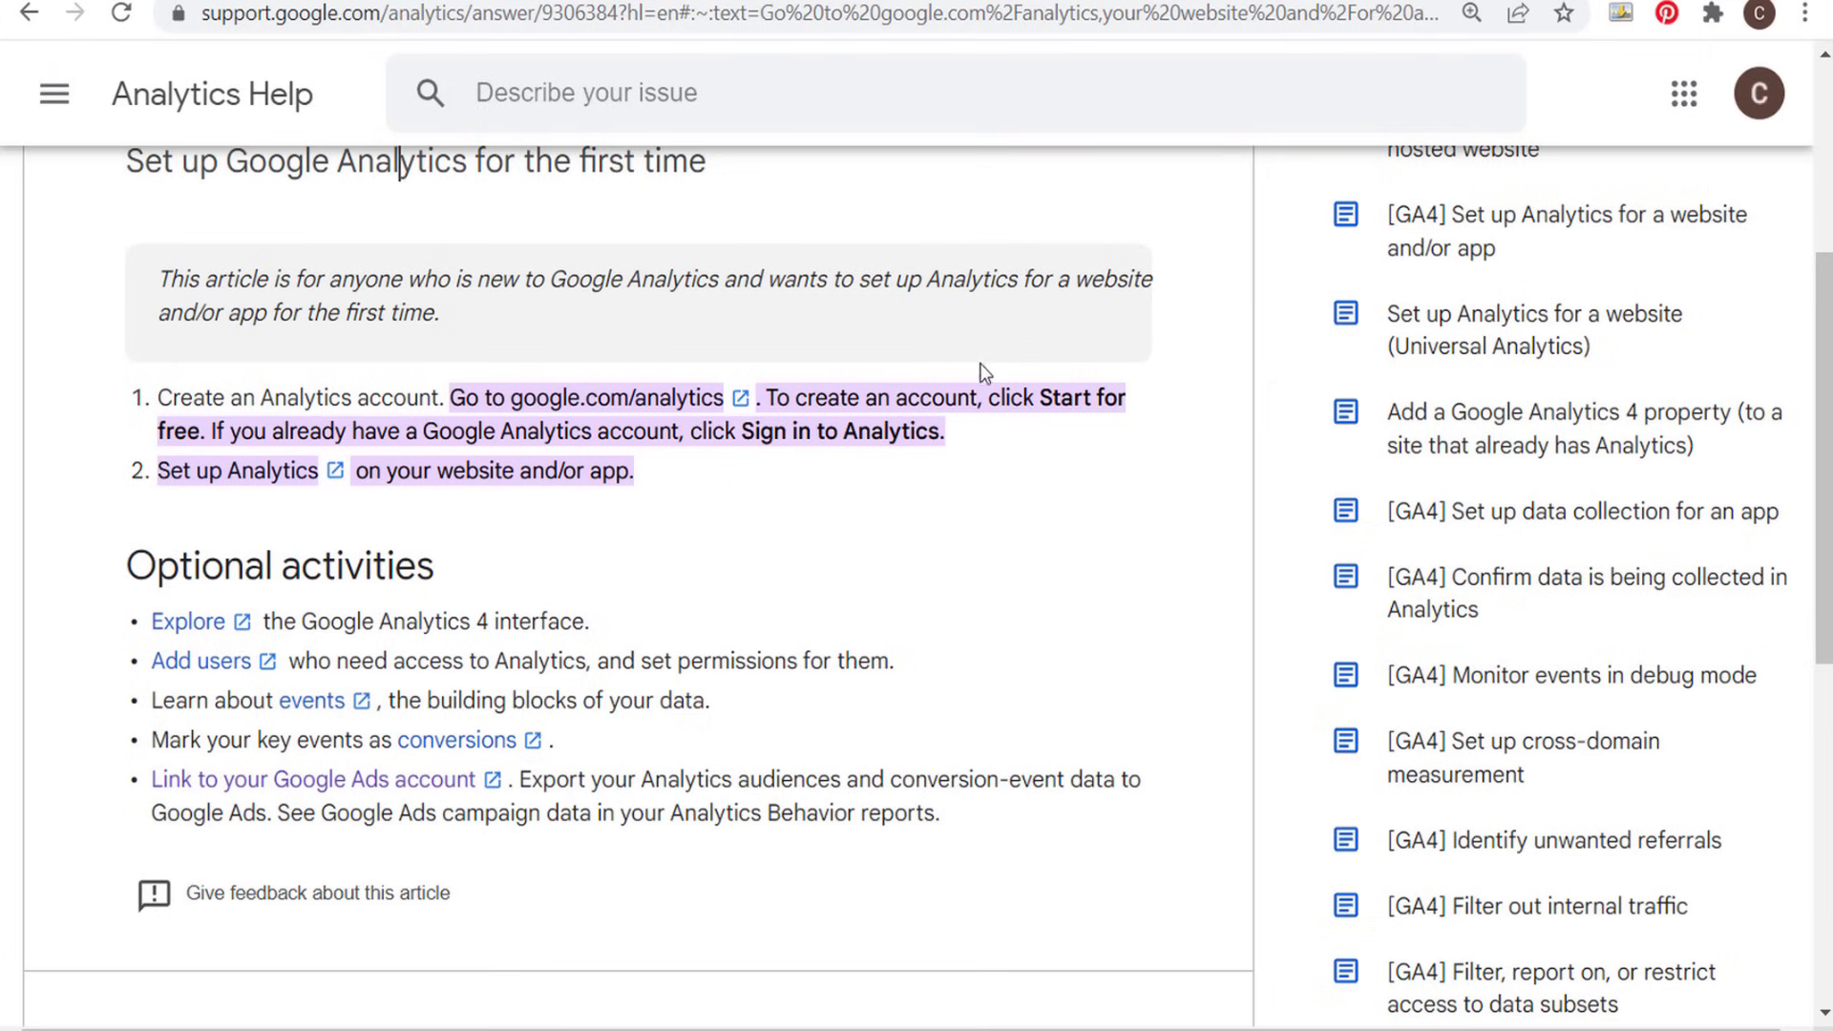
{"action": "scroll", "coordinate": [490, 356], "scroll_direction": "up", "scroll_amount": 2}
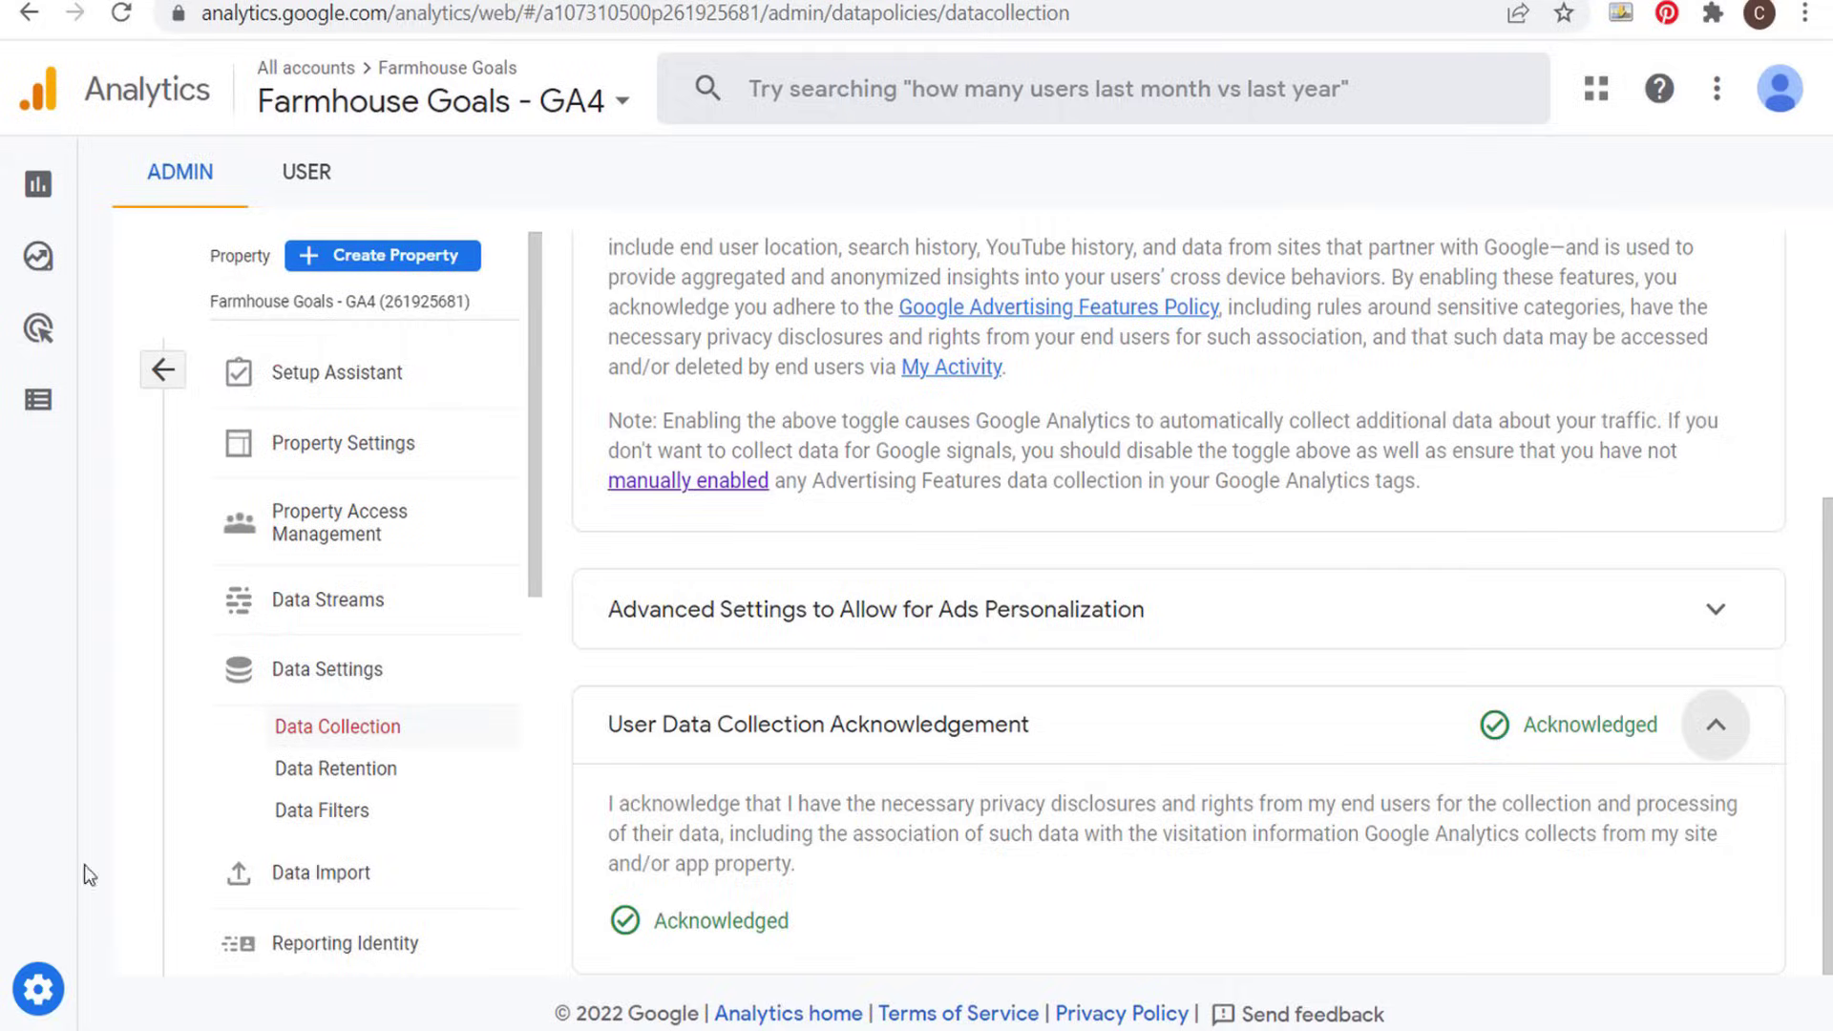
- Open the Google Ads links of the Farmhouse Goals GA4 property from its admin settings
{"action": "left_click", "coordinate": [57, 989]}
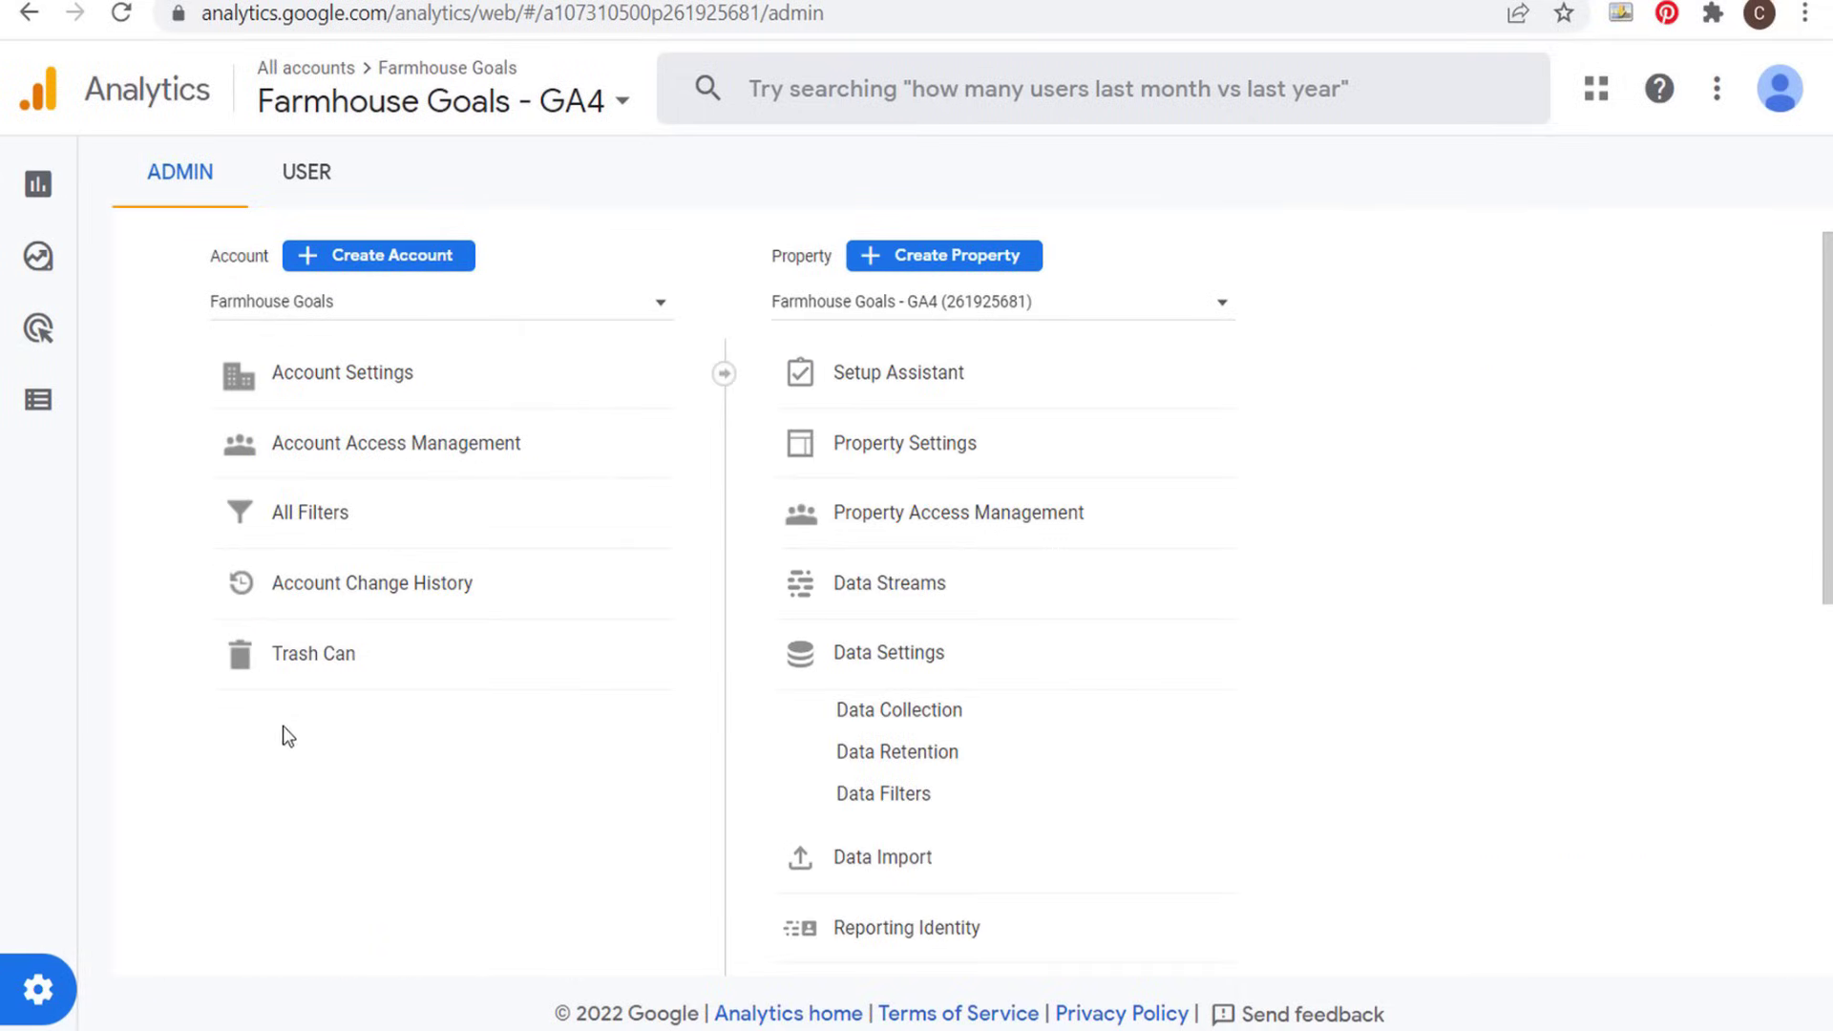
{"action": "left_click", "coordinate": [840, 655]}
{"action": "scroll", "coordinate": [855, 621], "scroll_direction": "down", "scroll_amount": 3}
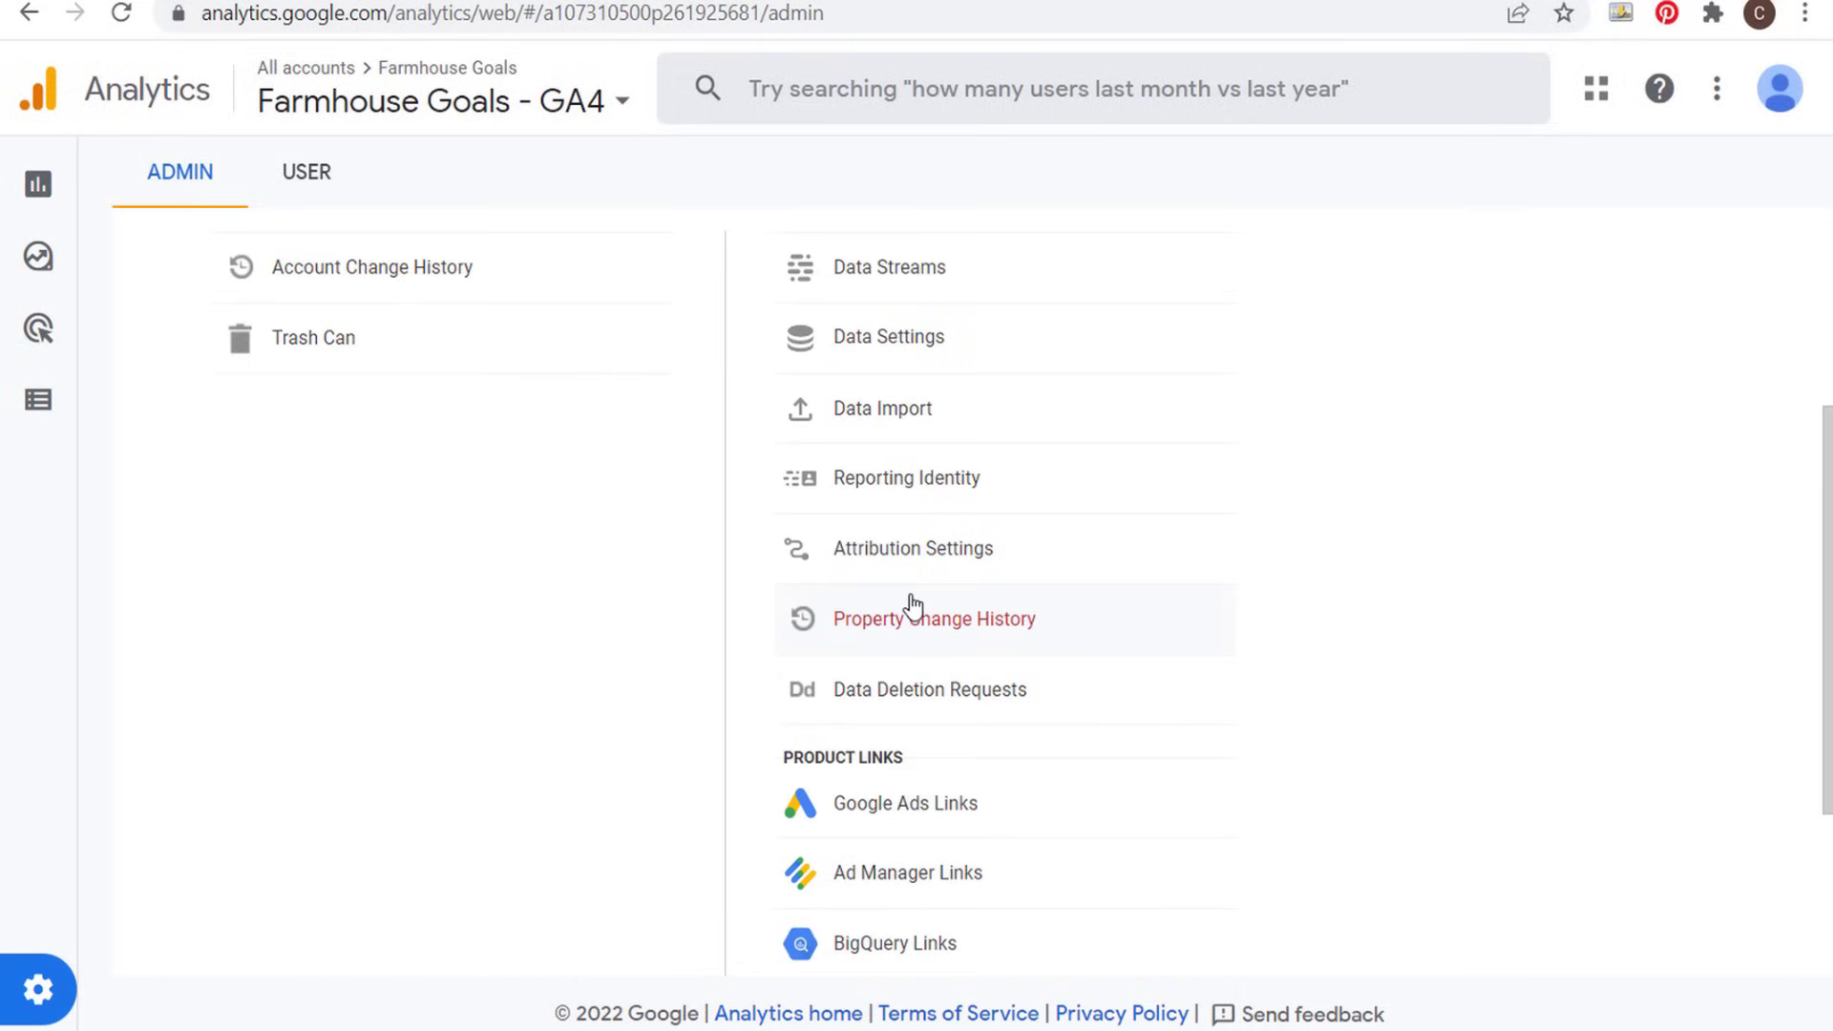
{"action": "scroll", "coordinate": [916, 620], "scroll_direction": "down", "scroll_amount": 2}
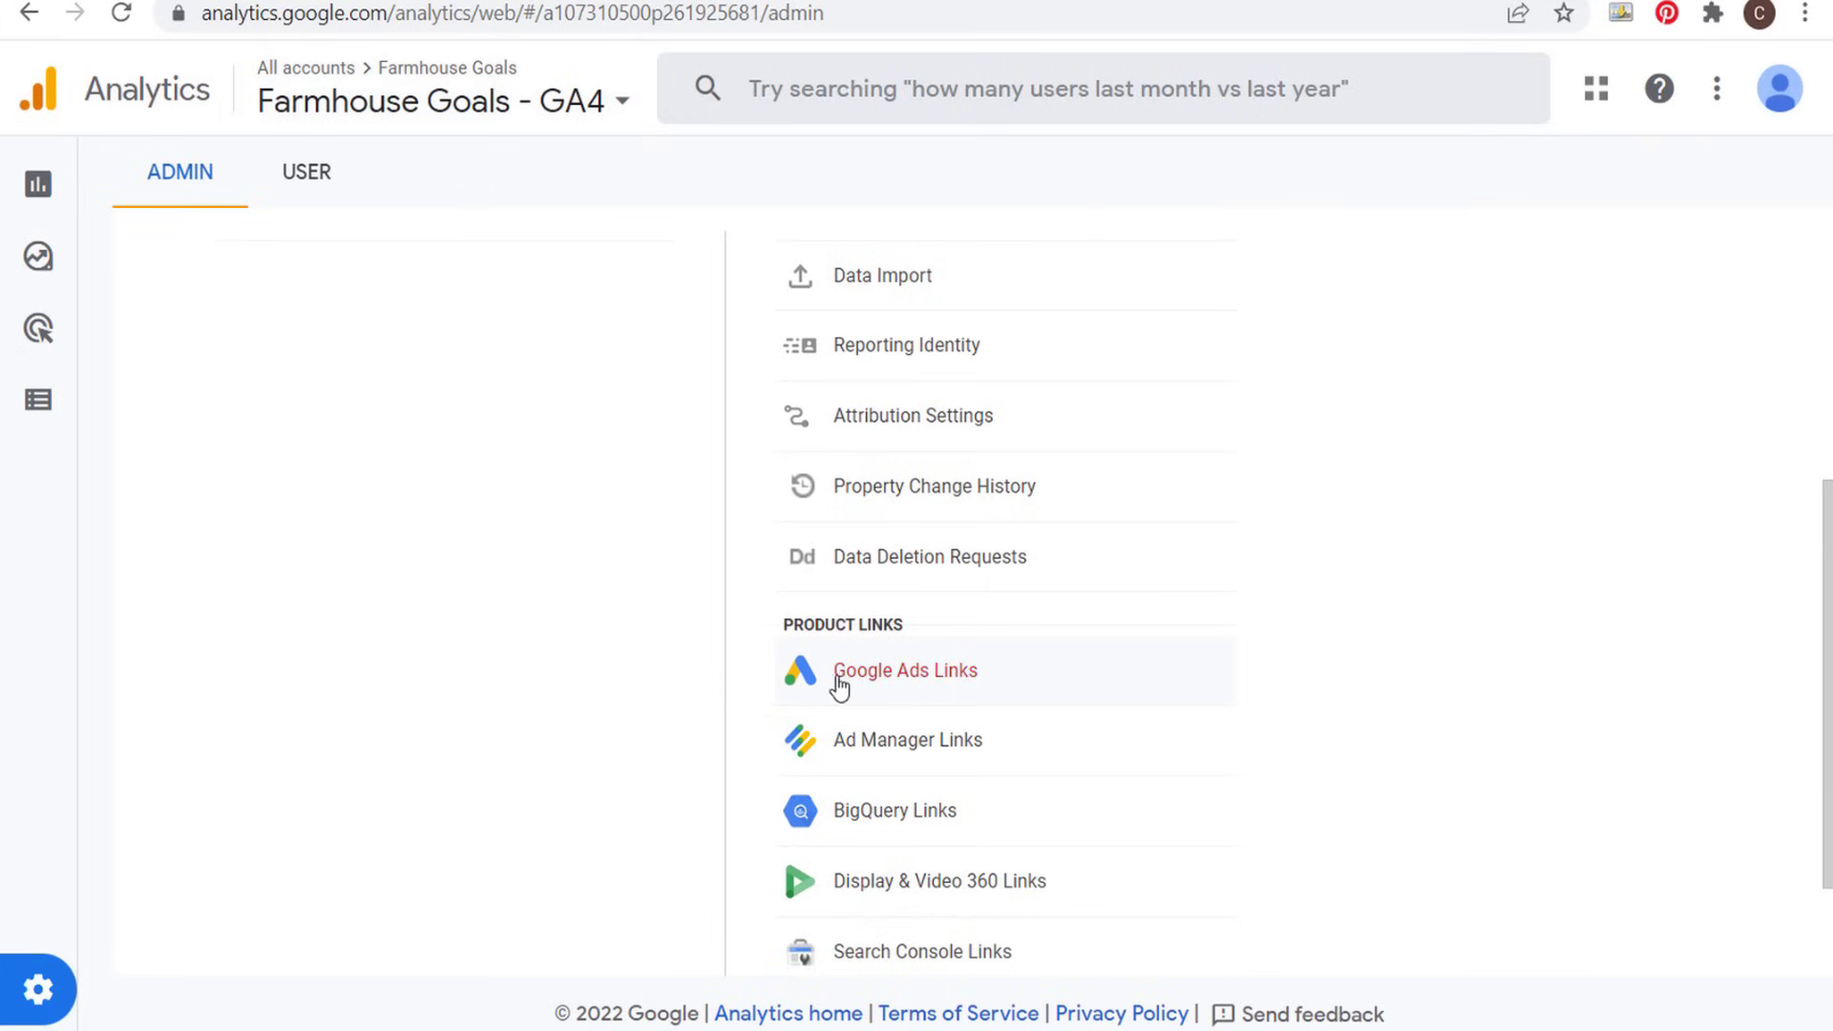
{"action": "left_click", "coordinate": [902, 685]}
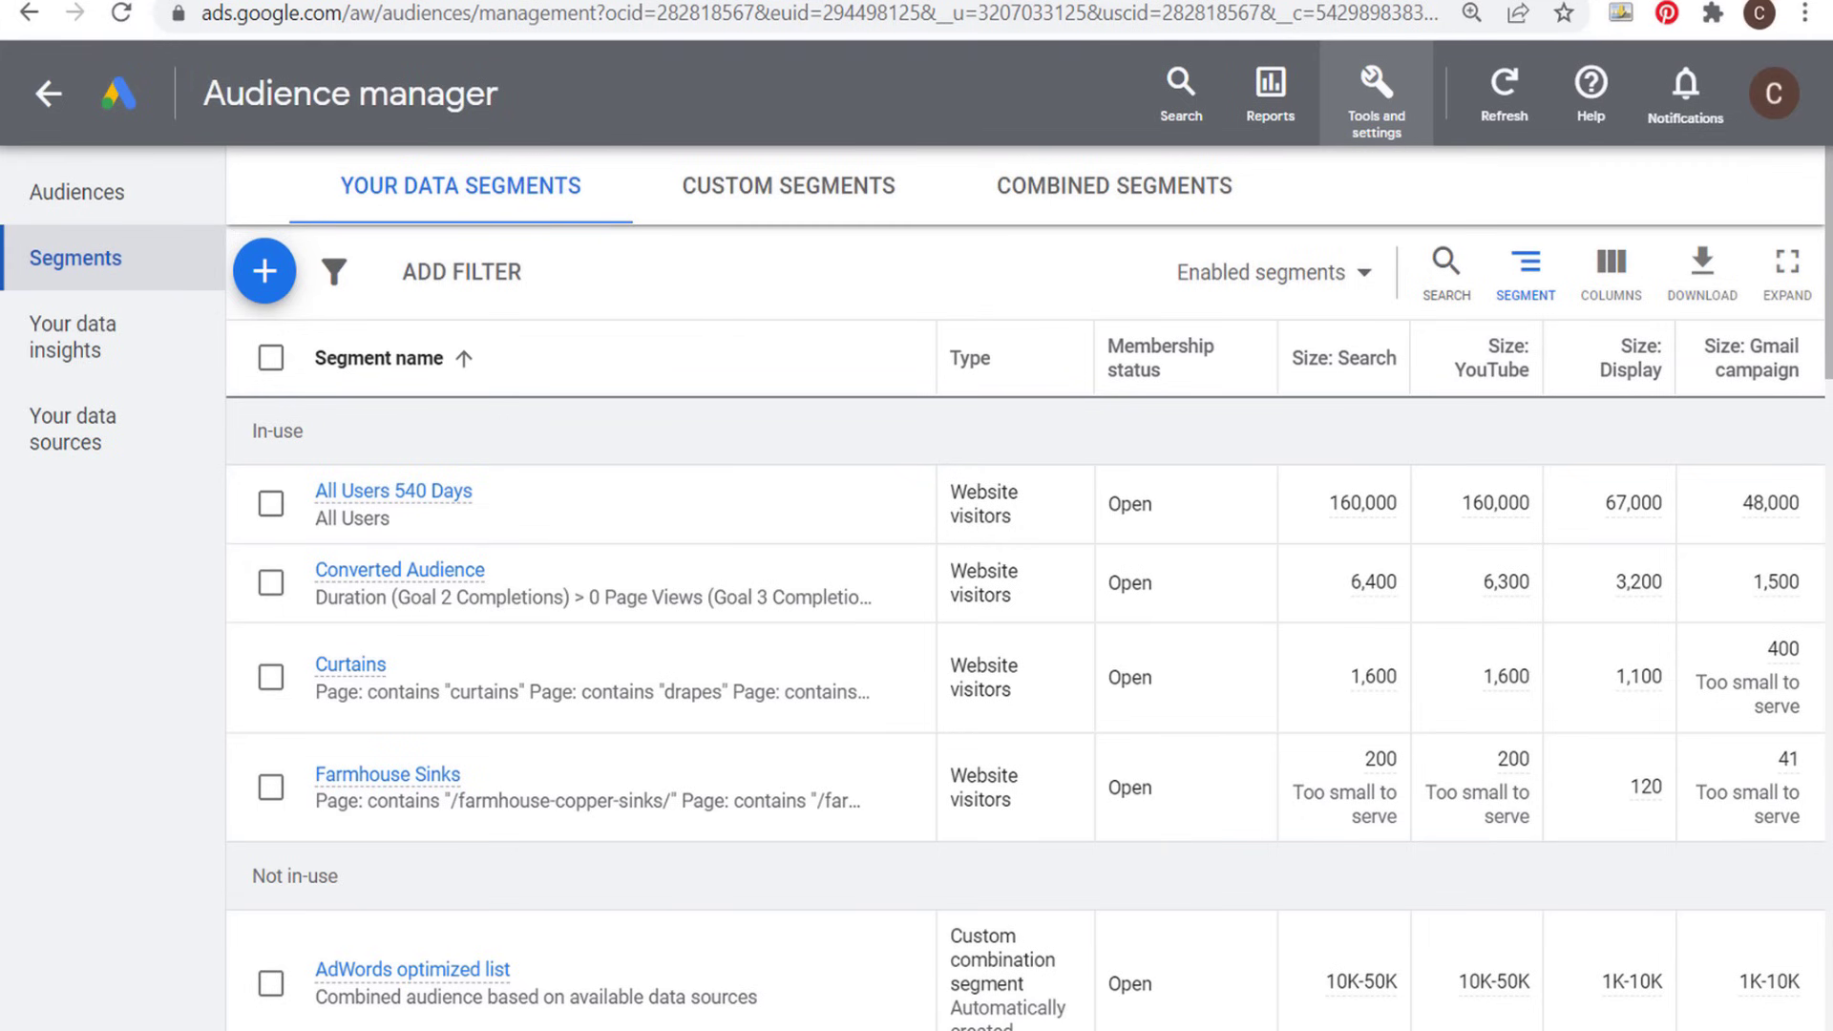
{"action": "left_click", "coordinate": [382, 2]}
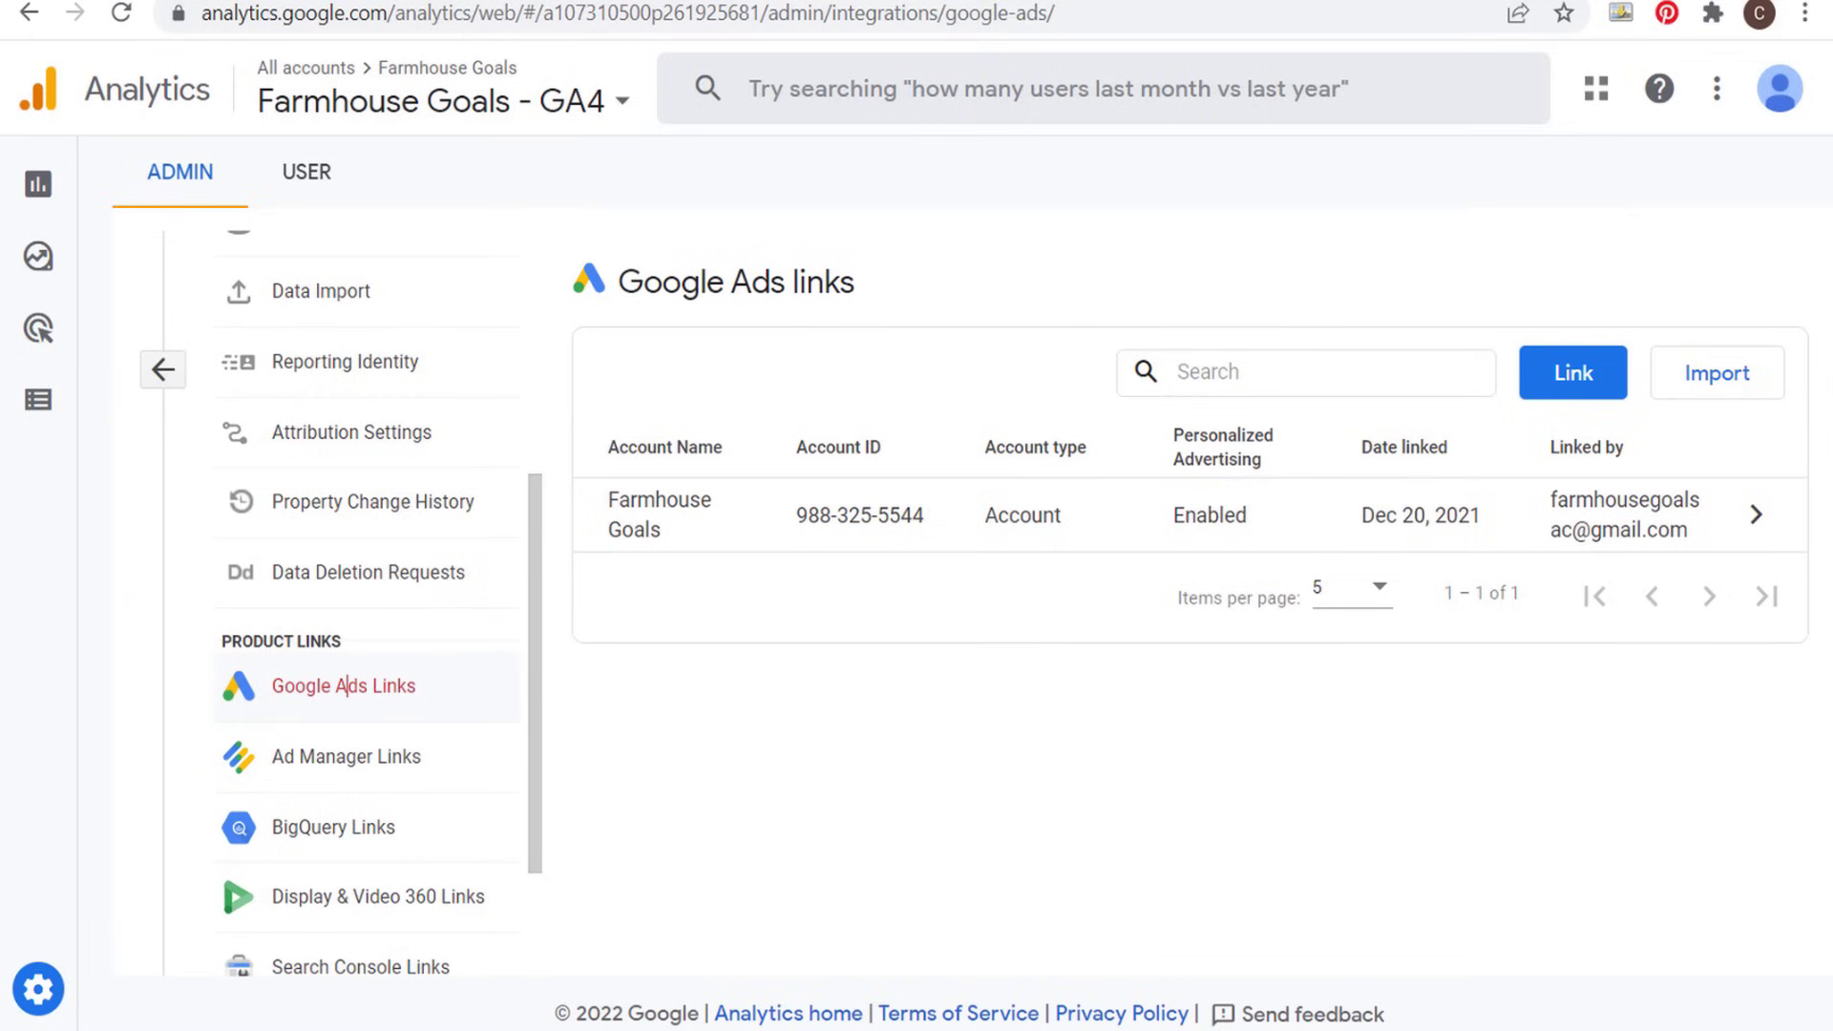
- View the setup form for a new Google Ads link, close it, and return to the GA4 property's Google Ads links
{"action": "left_click", "coordinate": [1566, 371]}
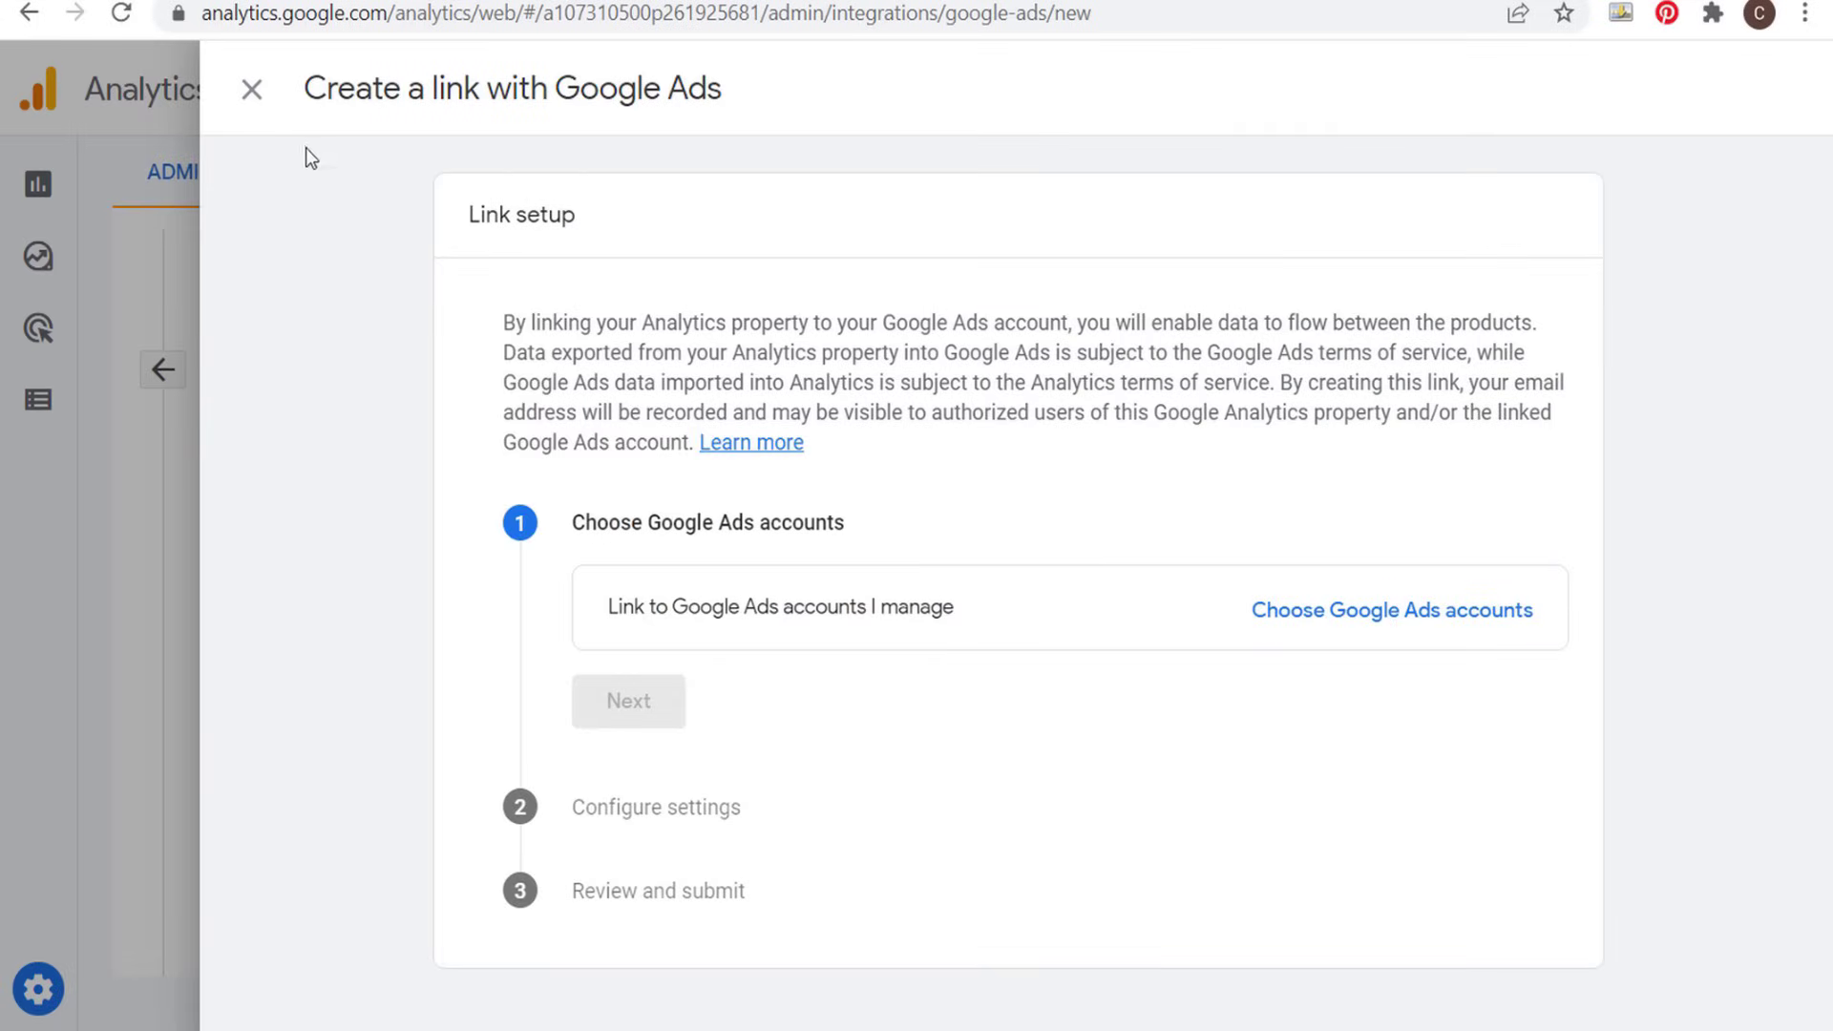
{"action": "left_click", "coordinate": [252, 92]}
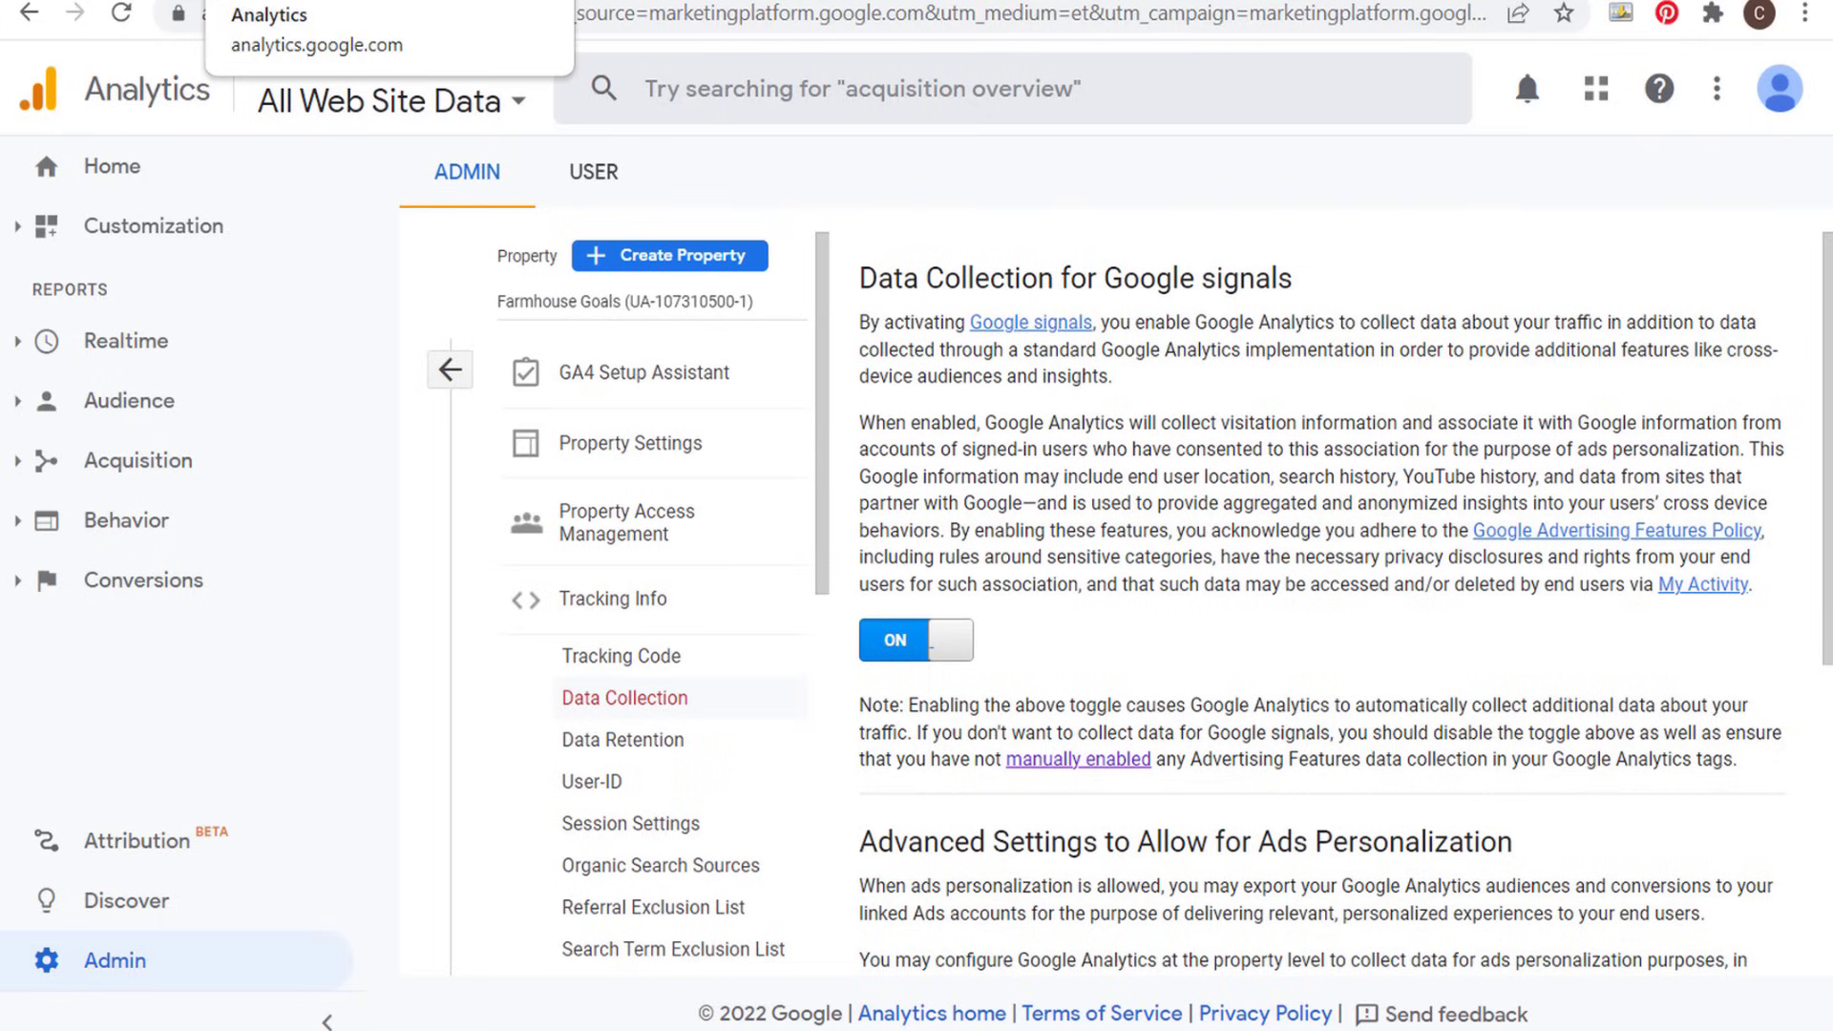
{"action": "left_click", "coordinate": [306, 3]}
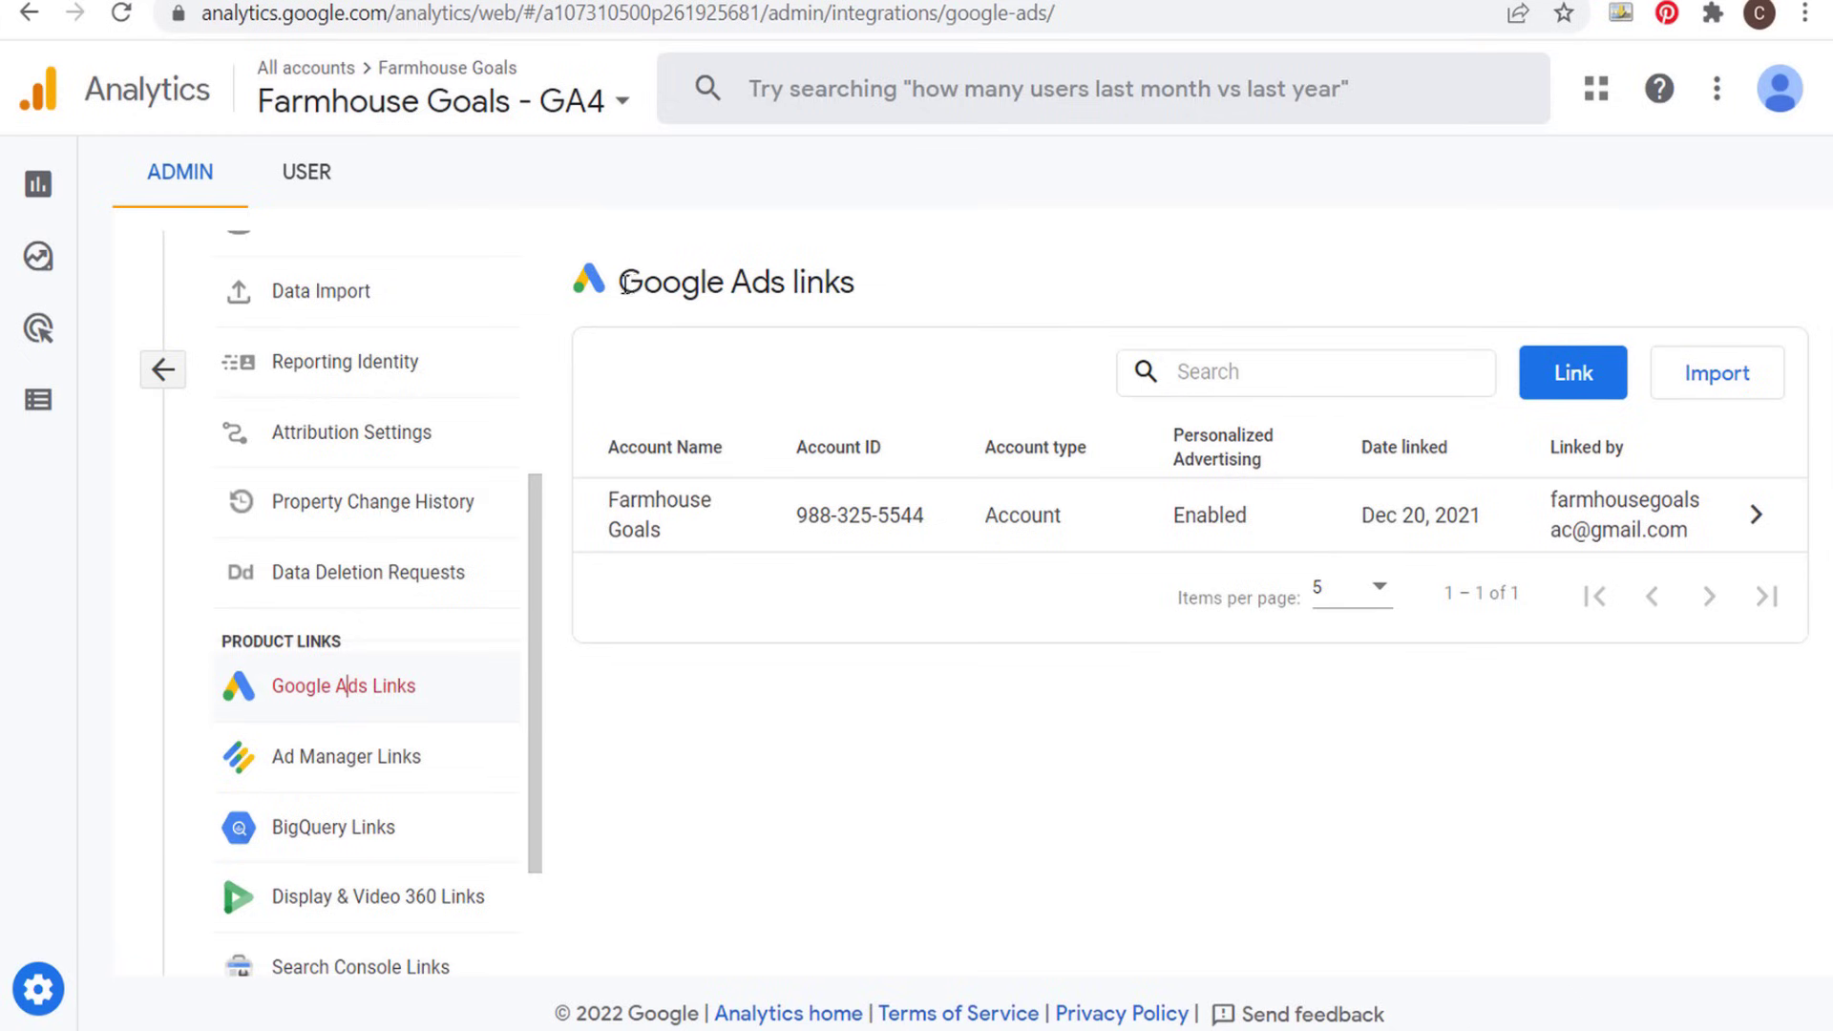
{"action": "left_click_drag", "start_coordinate": [622, 282], "coordinate": [908, 290]}
{"action": "left_click", "coordinate": [961, 286]}
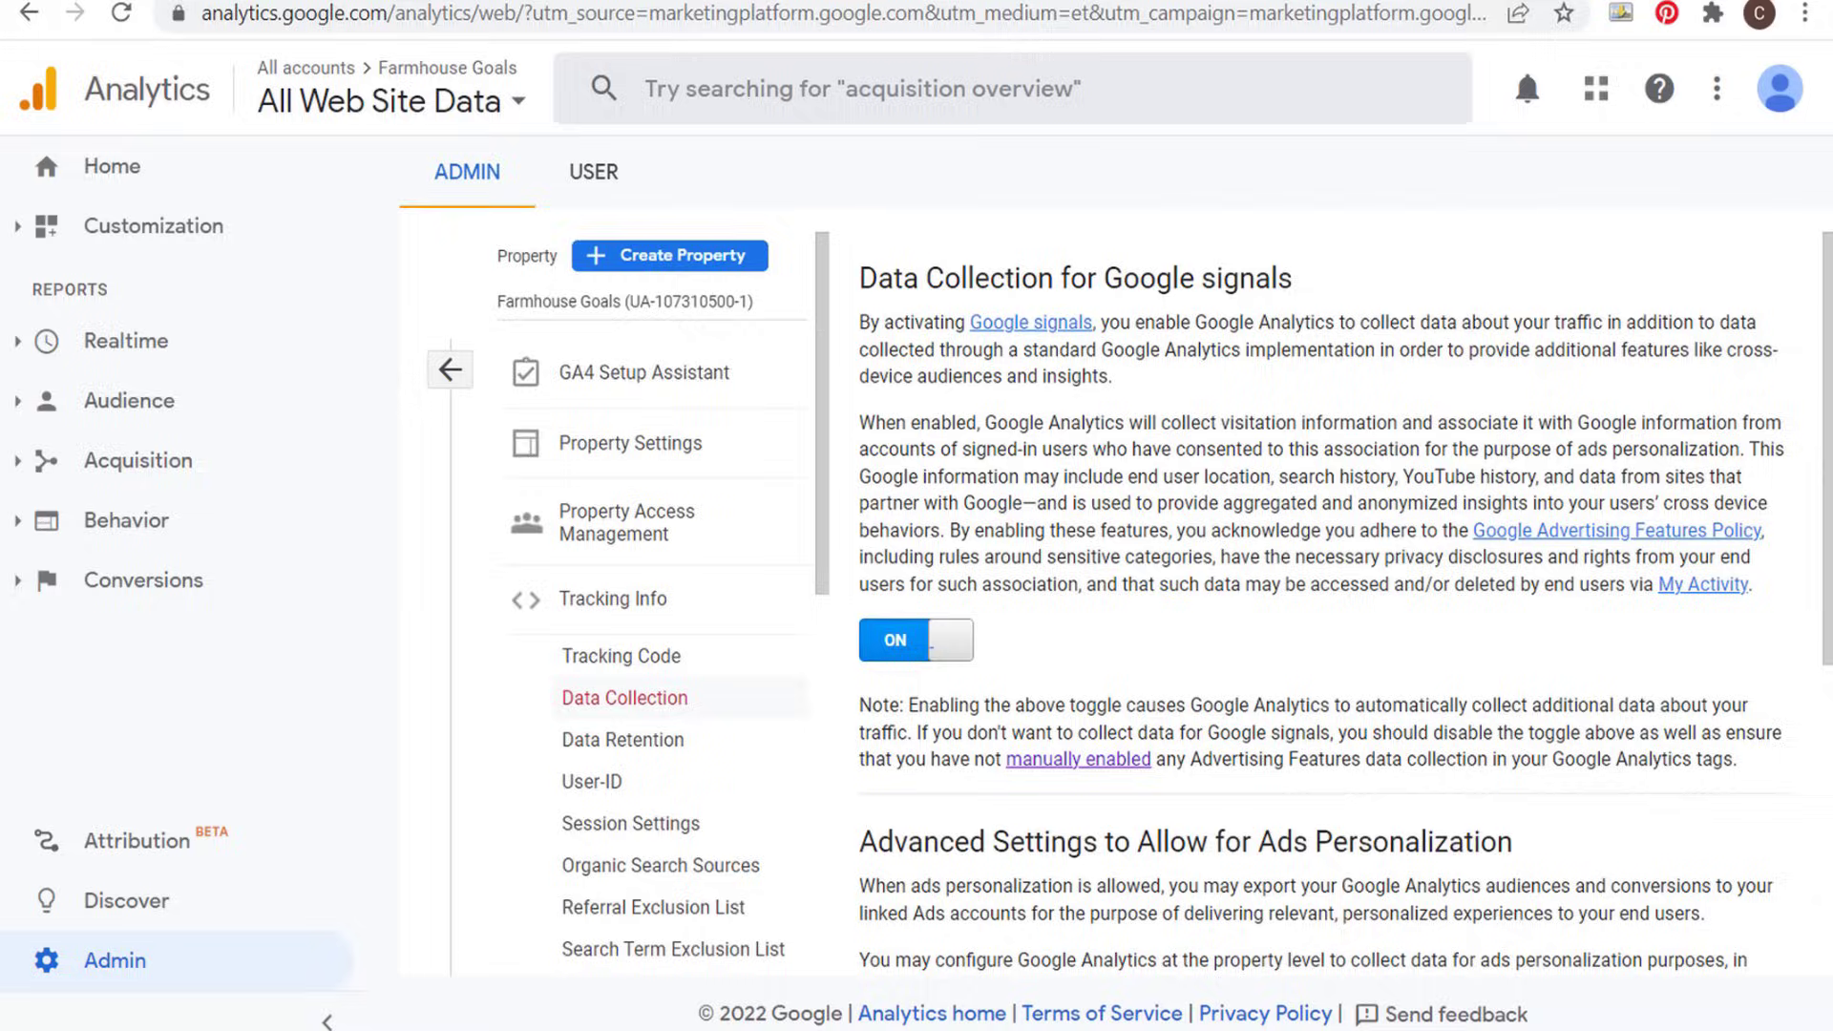
- Open the Google Ads links of the Farmhouse Goals Universal Analytics property from the admin settings
{"action": "left_click", "coordinate": [503, 599]}
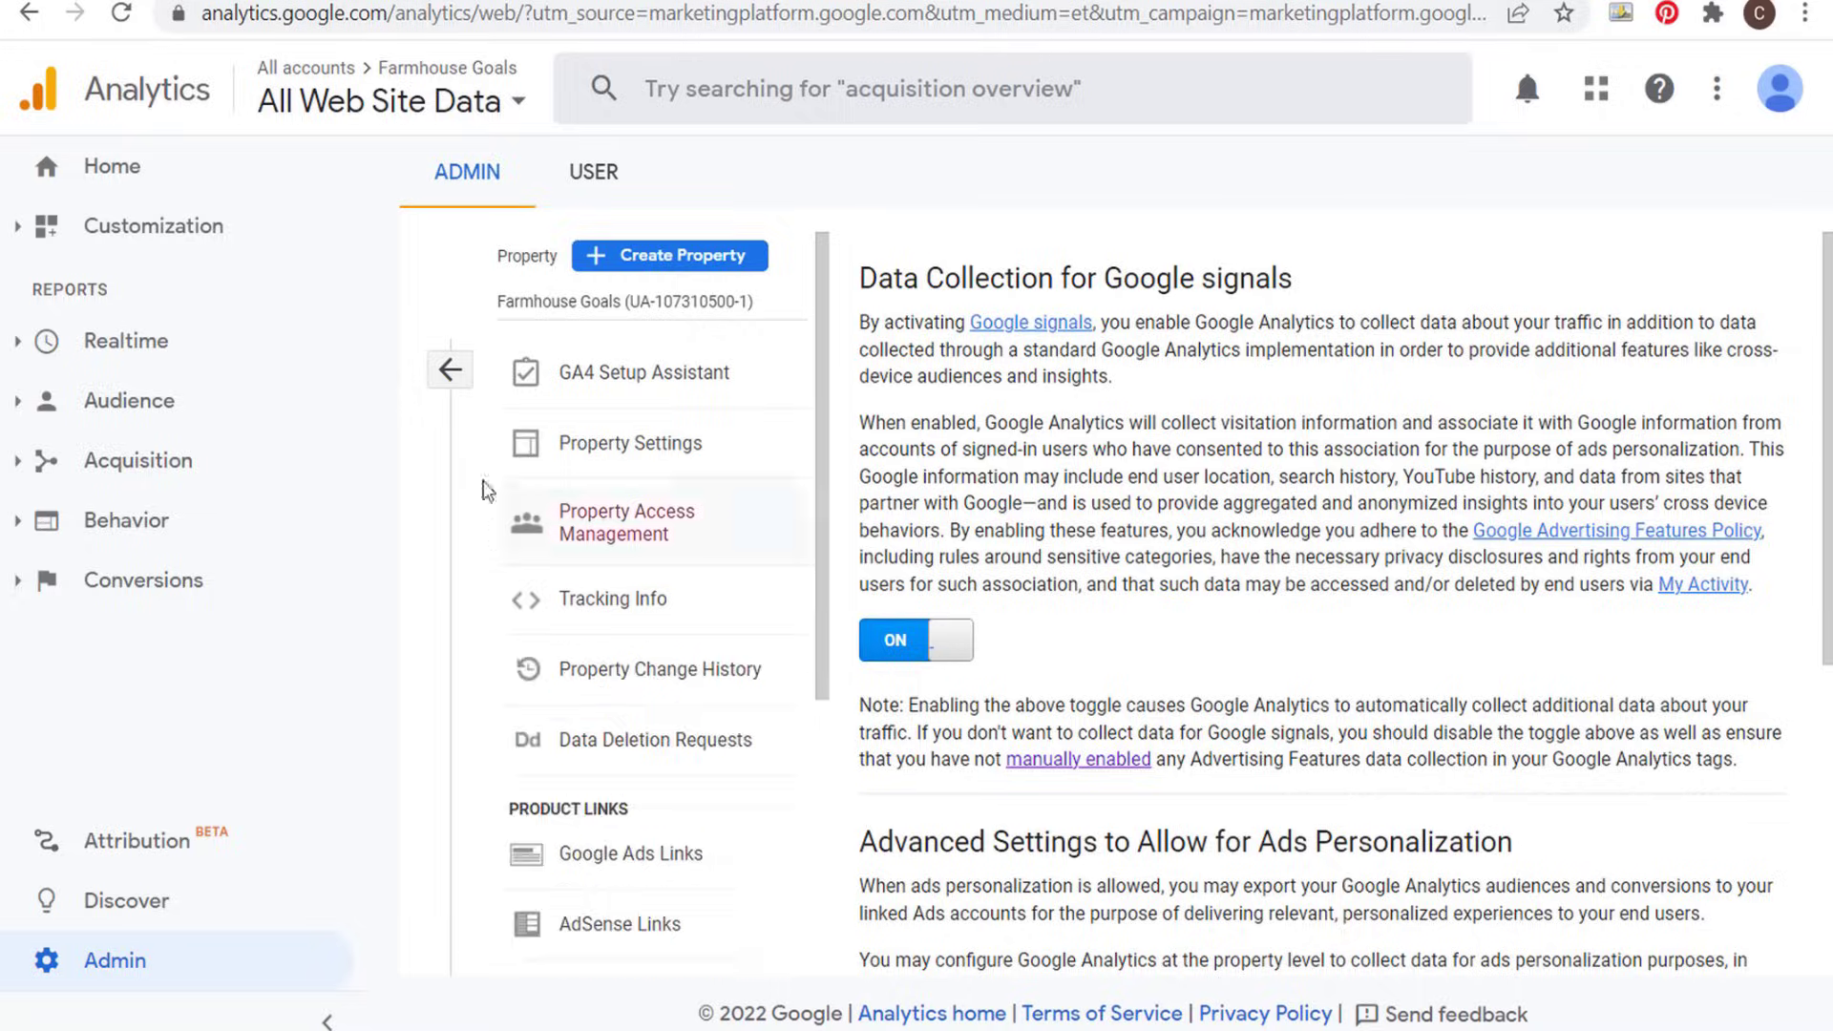
{"action": "left_click", "coordinate": [450, 369]}
{"action": "left_click", "coordinate": [158, 965]}
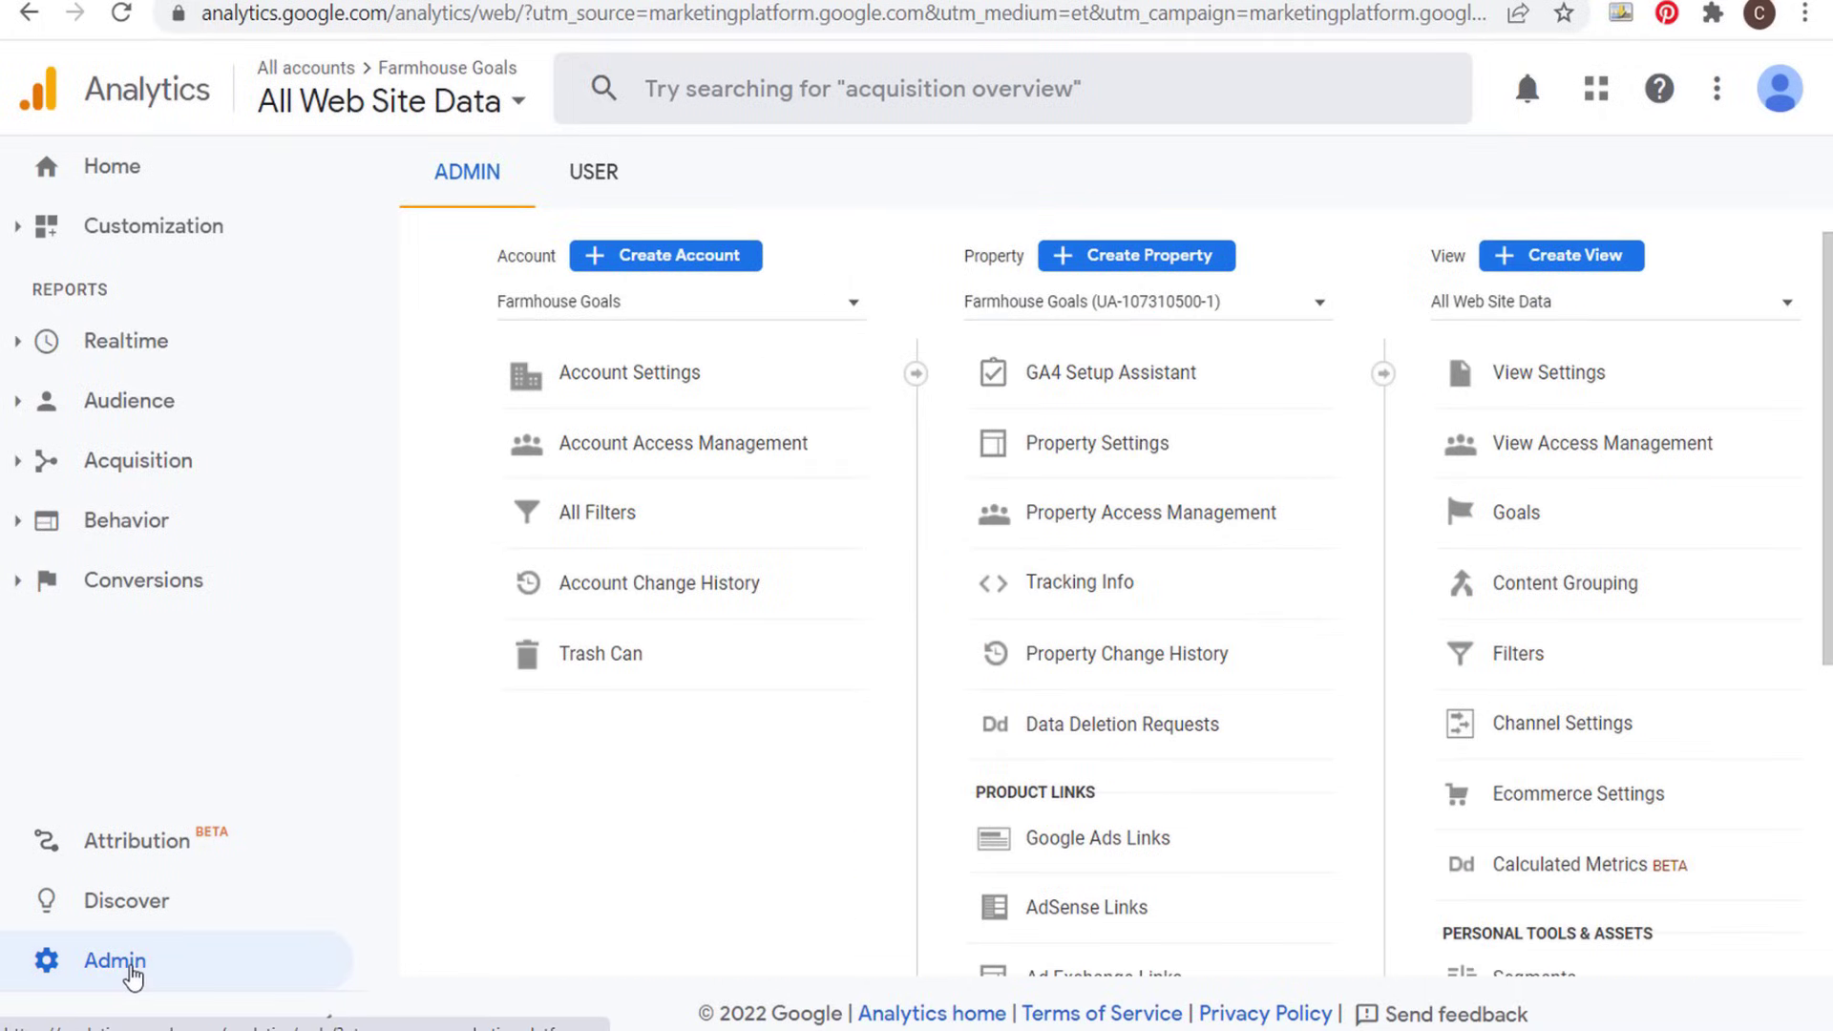
{"action": "scroll", "coordinate": [920, 749], "scroll_direction": "down", "scroll_amount": 2}
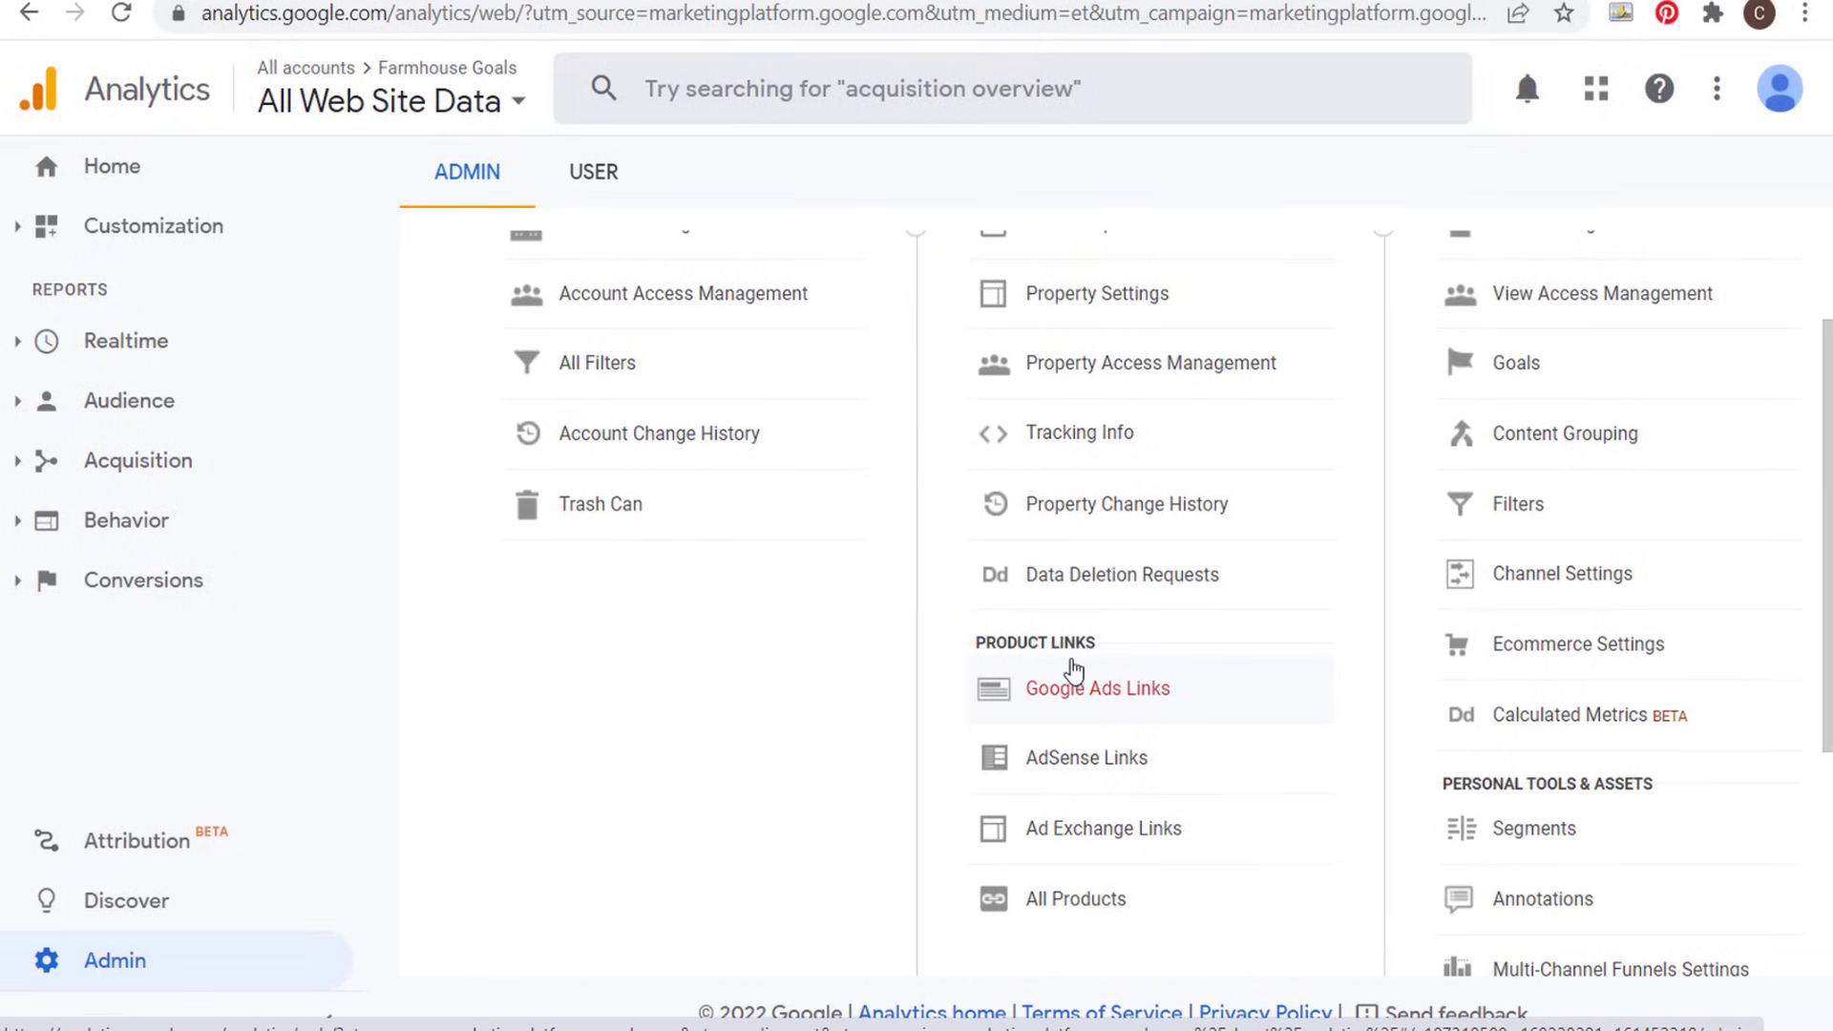
{"action": "left_click", "coordinate": [1072, 707]}
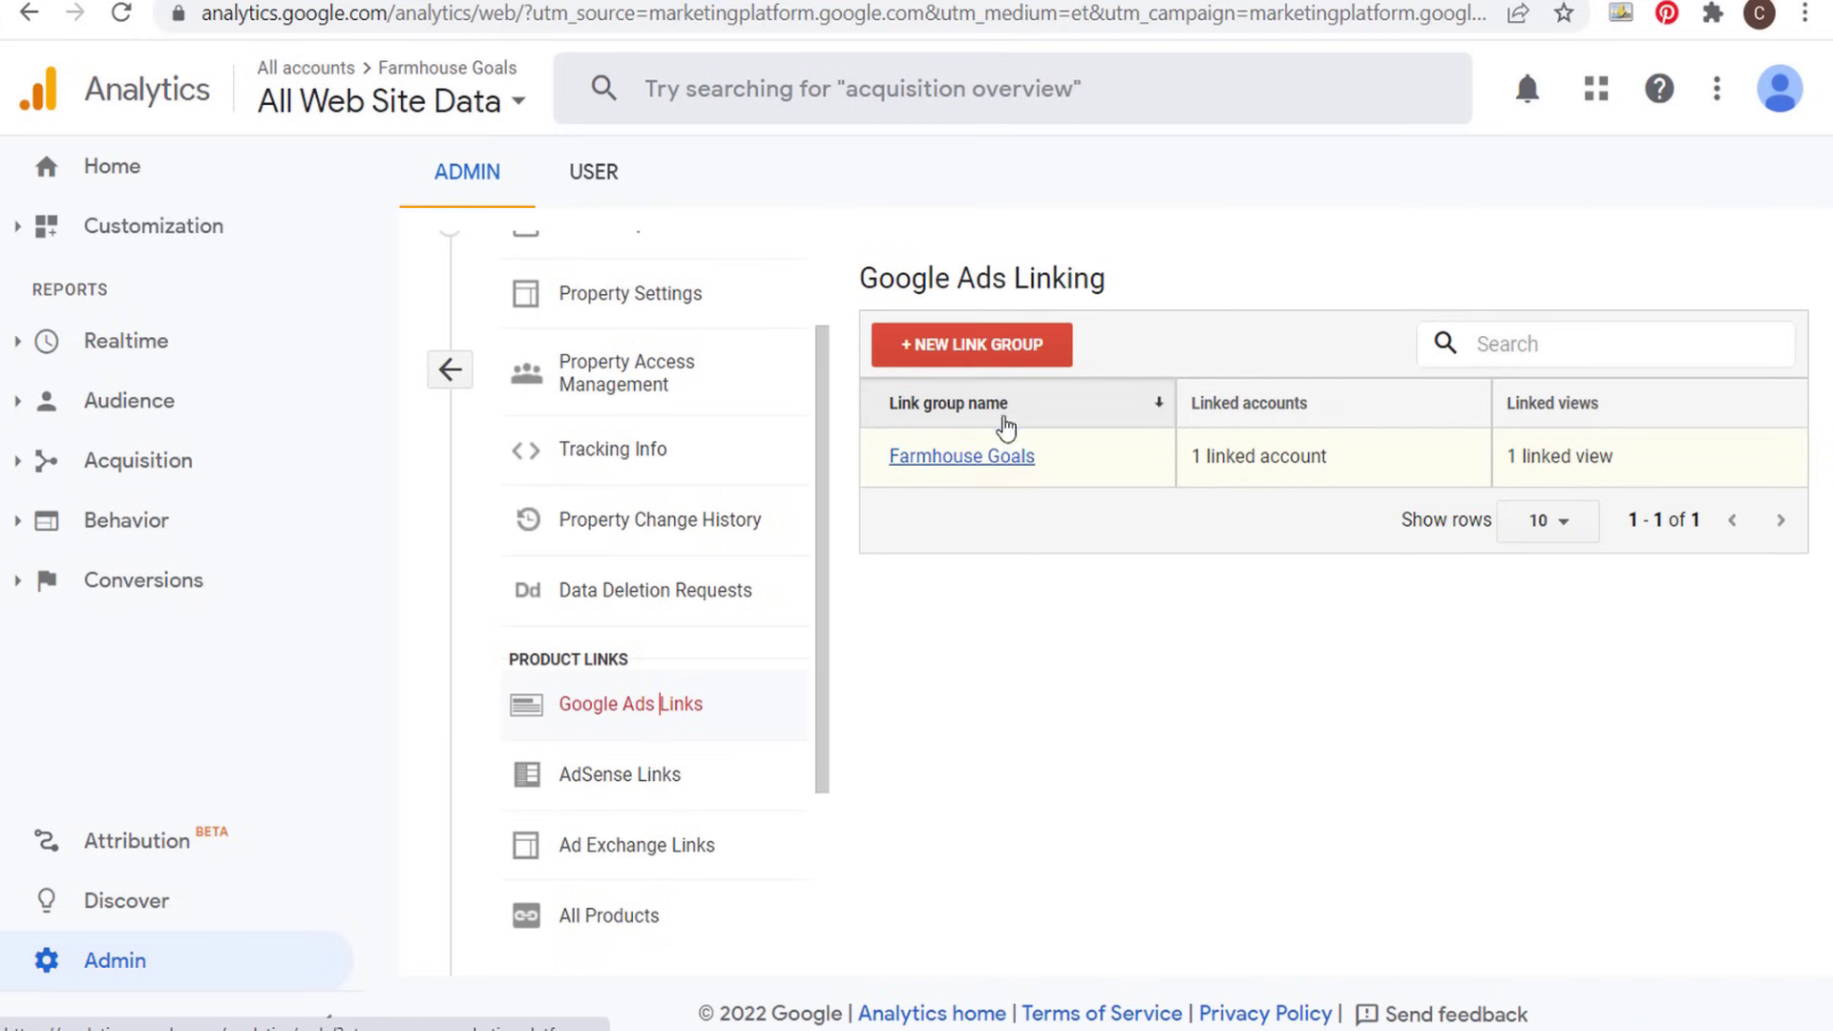
- View the setup form for a new Google Ads link group, check the account offered for linking, and cancel the form
{"action": "left_click", "coordinate": [936, 352]}
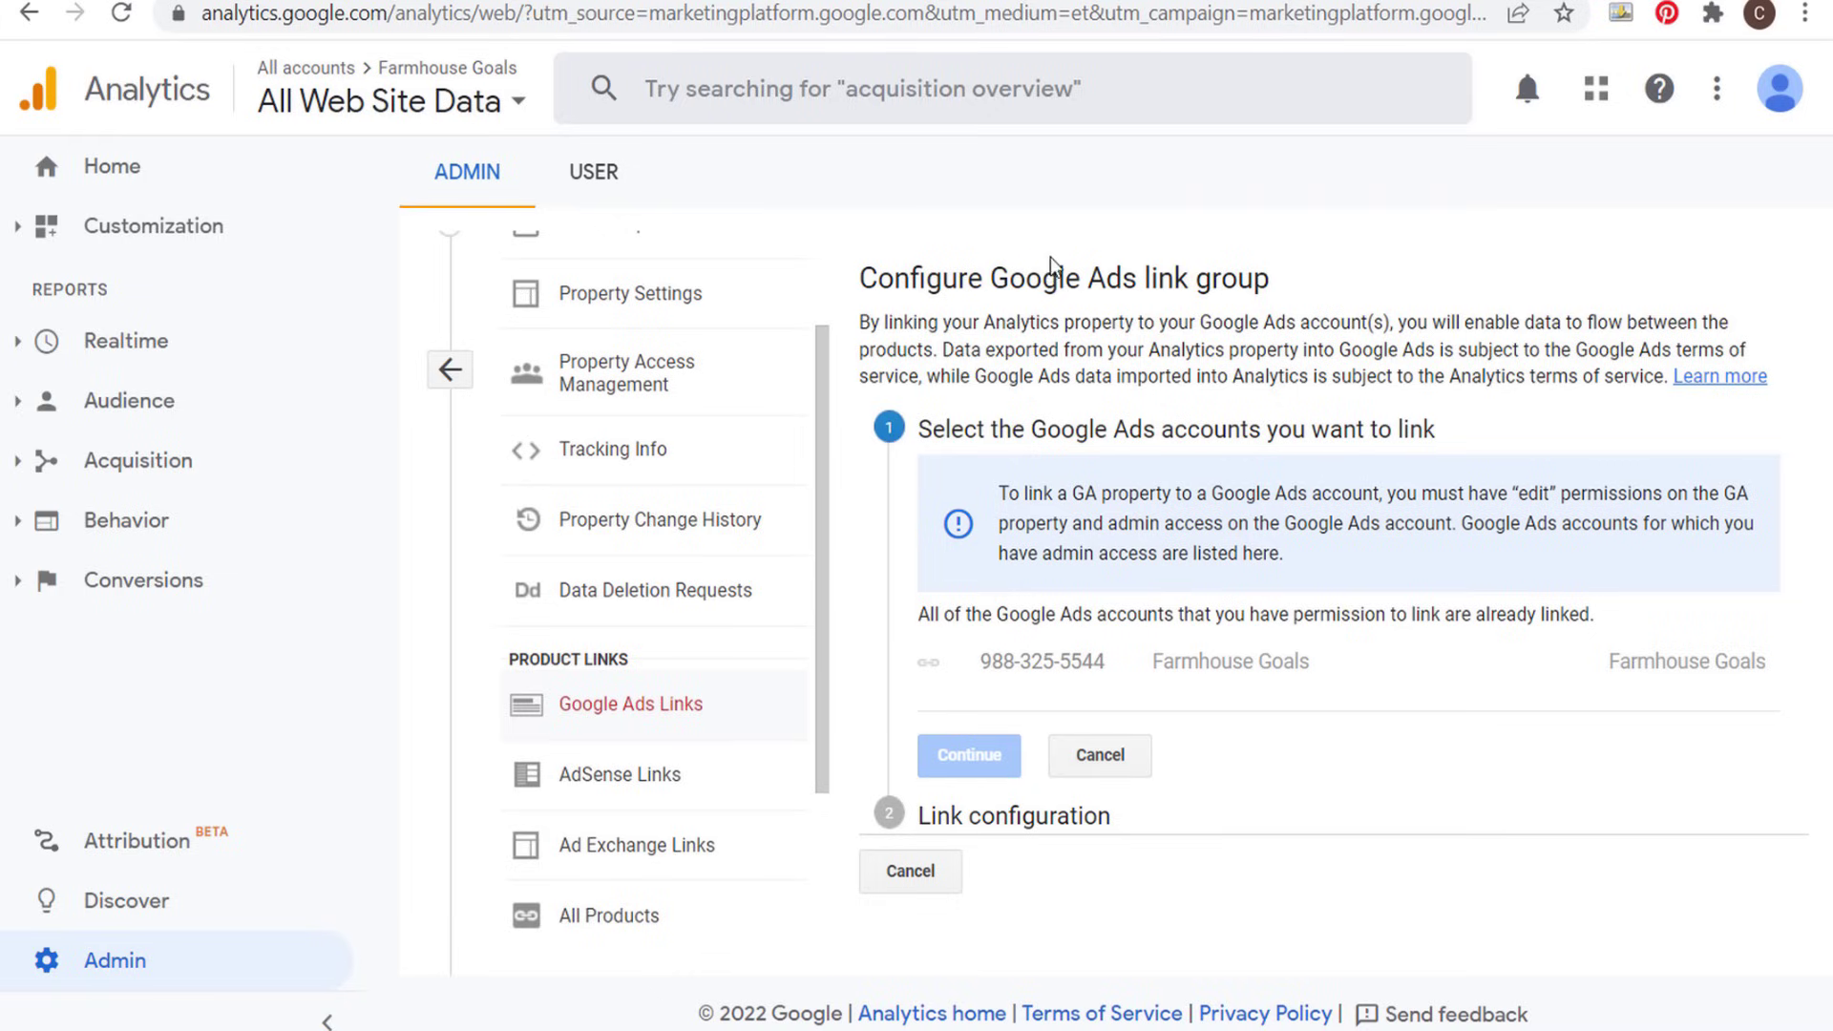
{"action": "left_click_drag", "start_coordinate": [980, 668], "coordinate": [1715, 663]}
{"action": "left_click", "coordinate": [1628, 663]}
{"action": "left_click", "coordinate": [922, 882]}
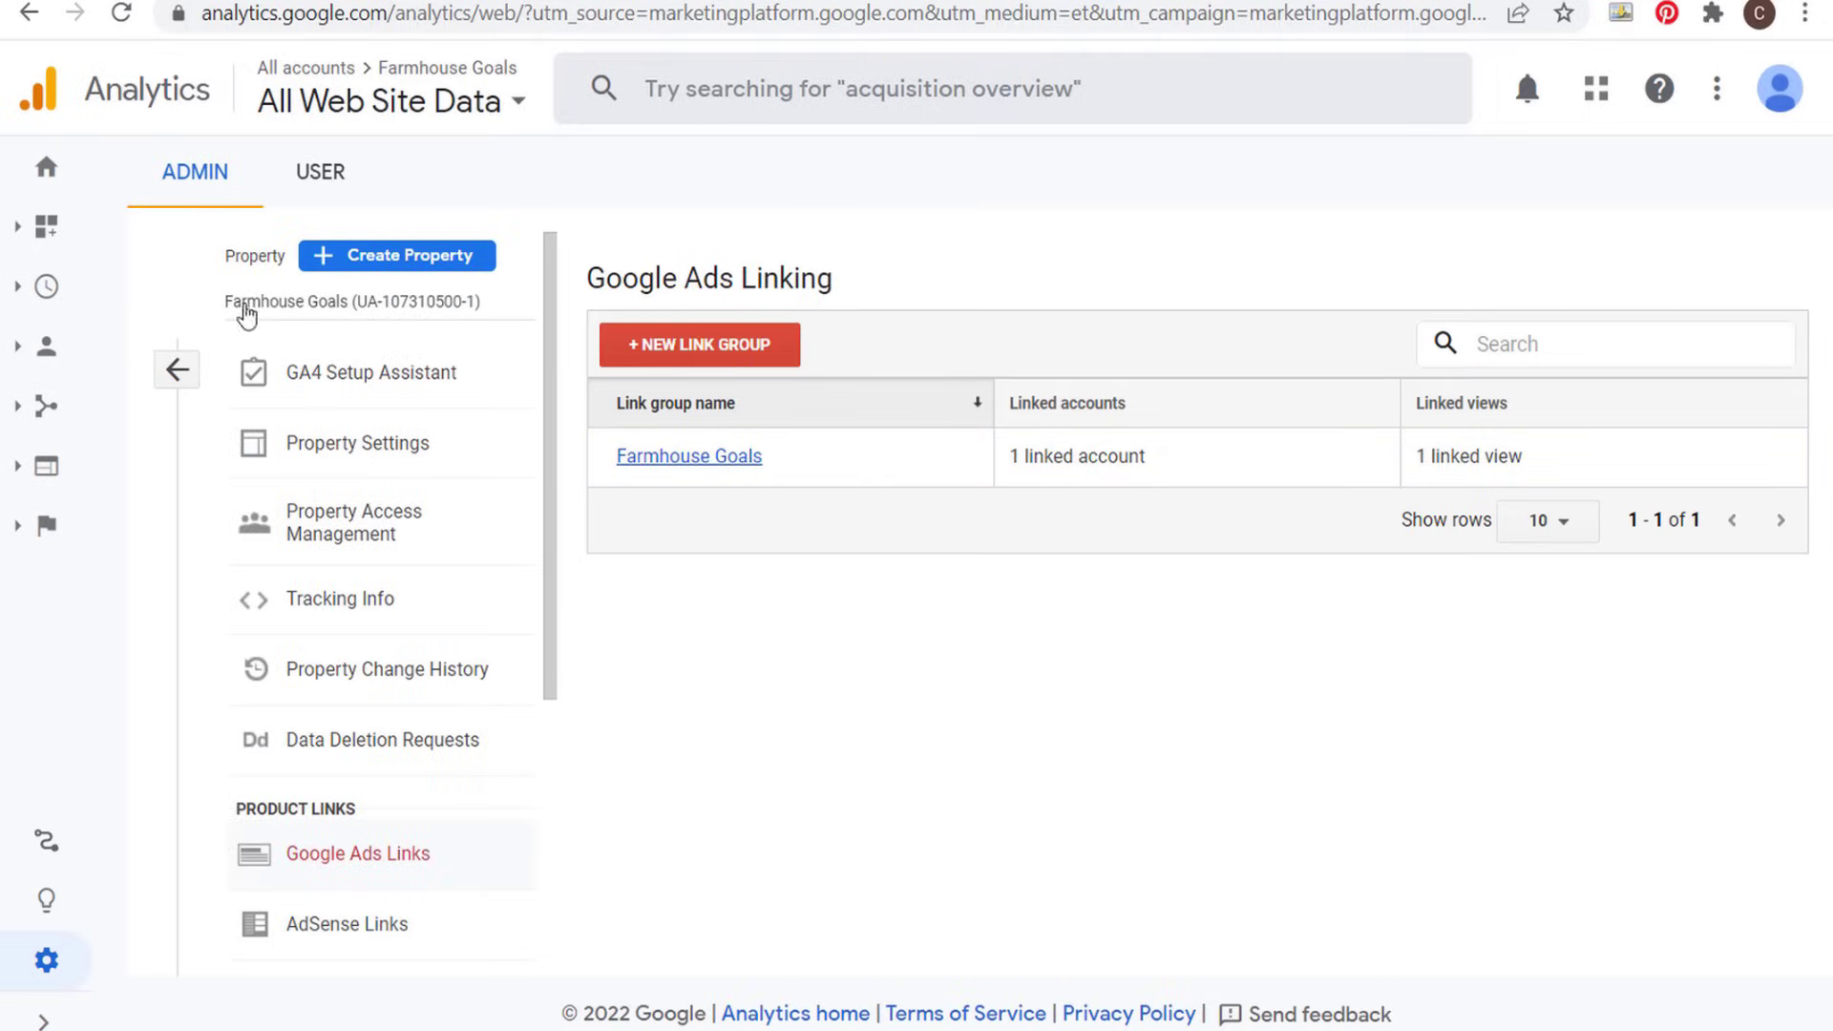
- Switch to Google Ads, open the account's linked accounts settings and review the linked and available products
{"action": "left_click", "coordinate": [130, 3]}
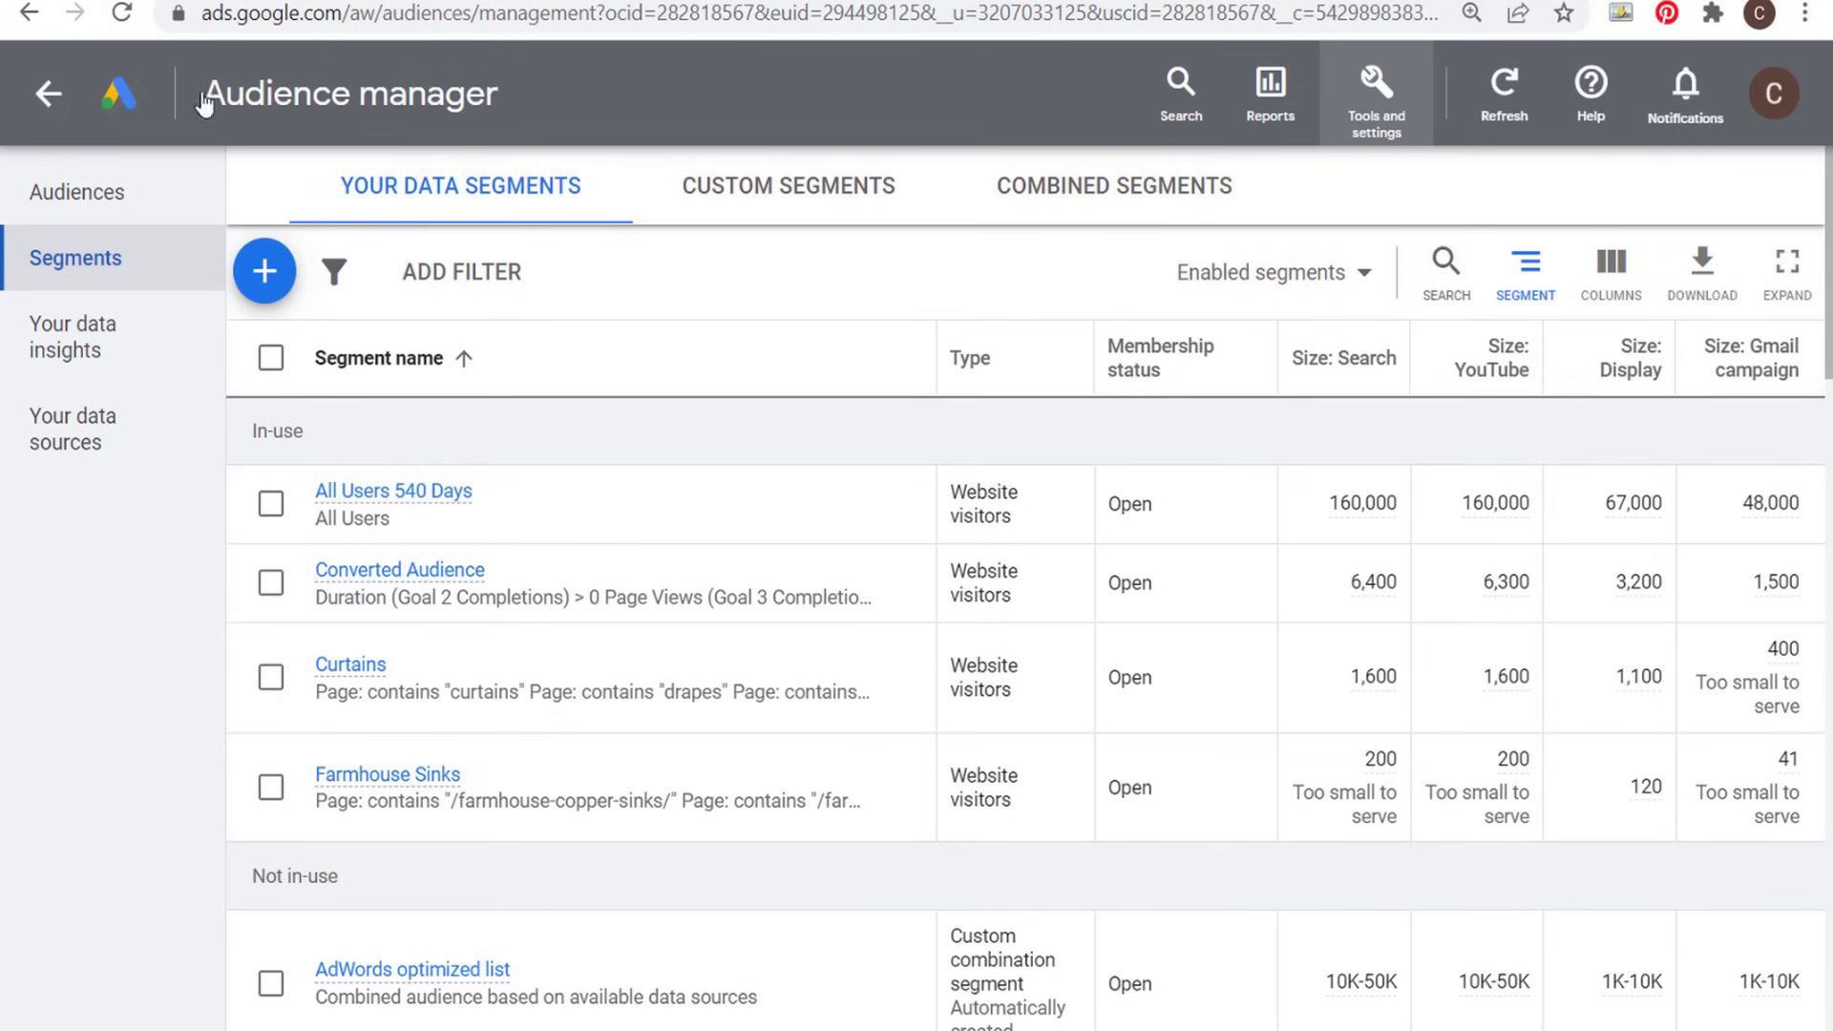
{"action": "left_click", "coordinate": [1374, 88]}
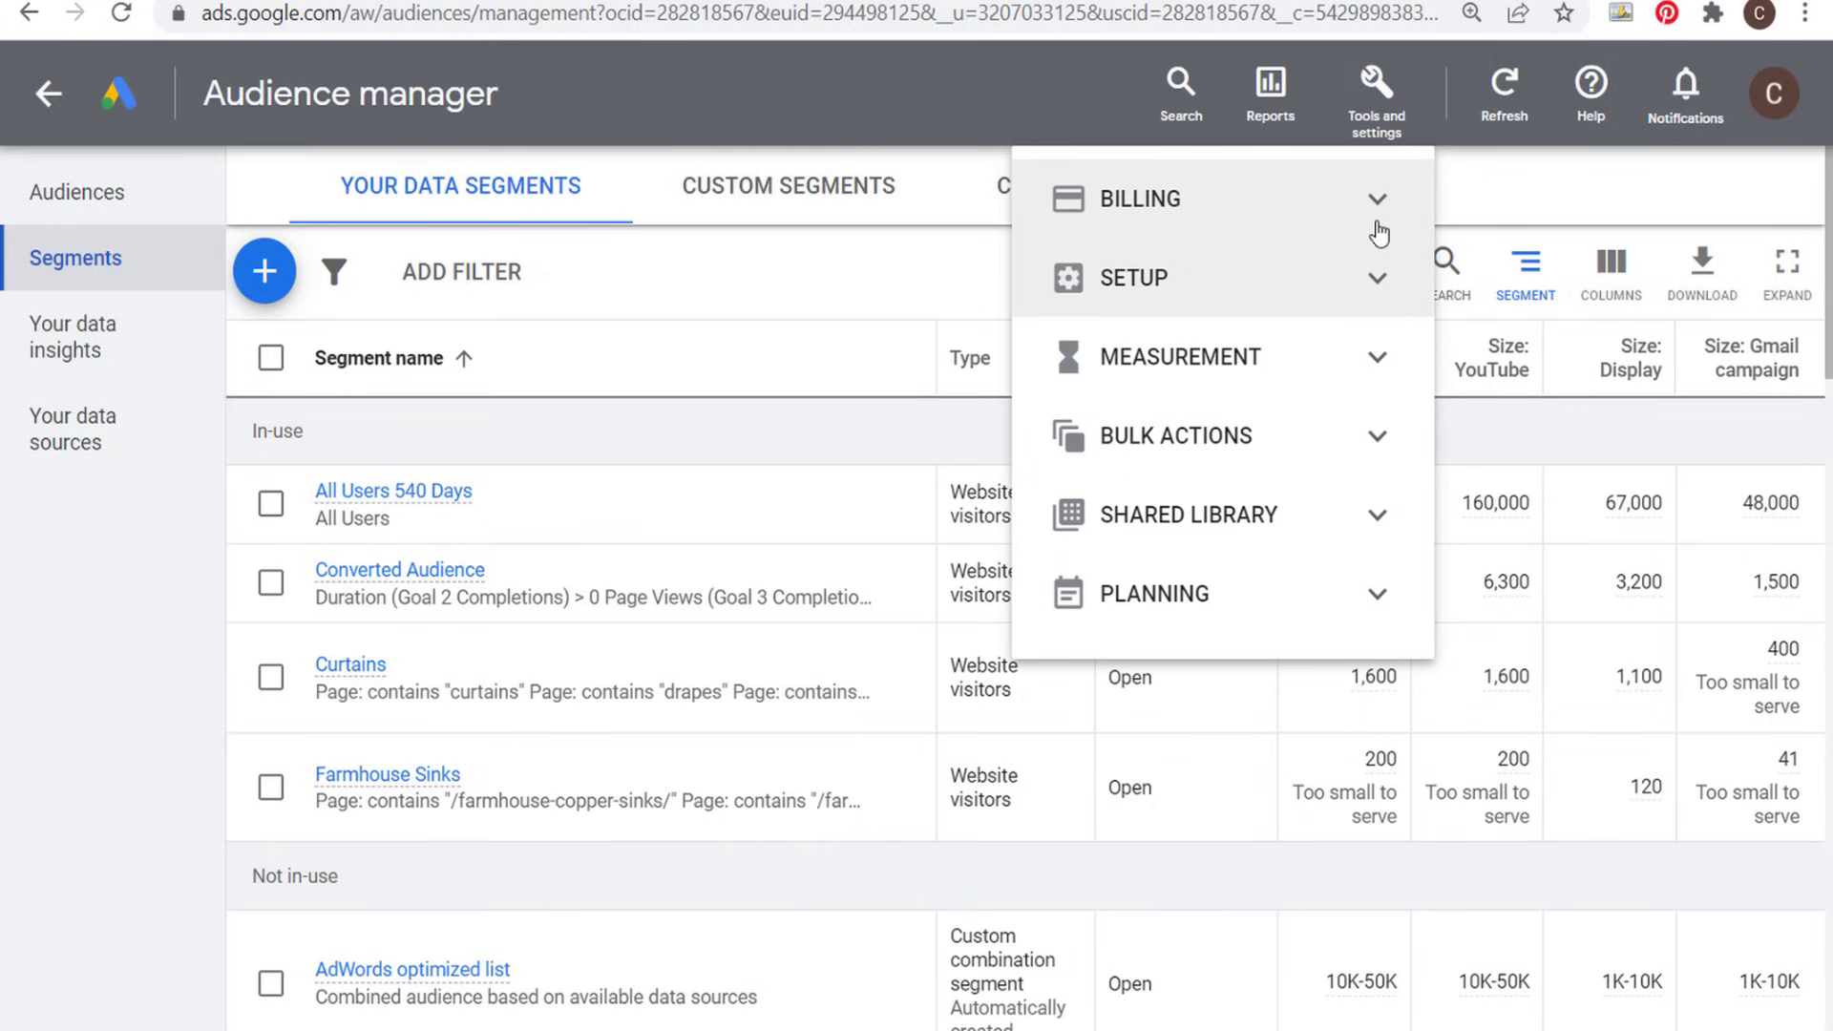
{"action": "left_click", "coordinate": [1377, 279]}
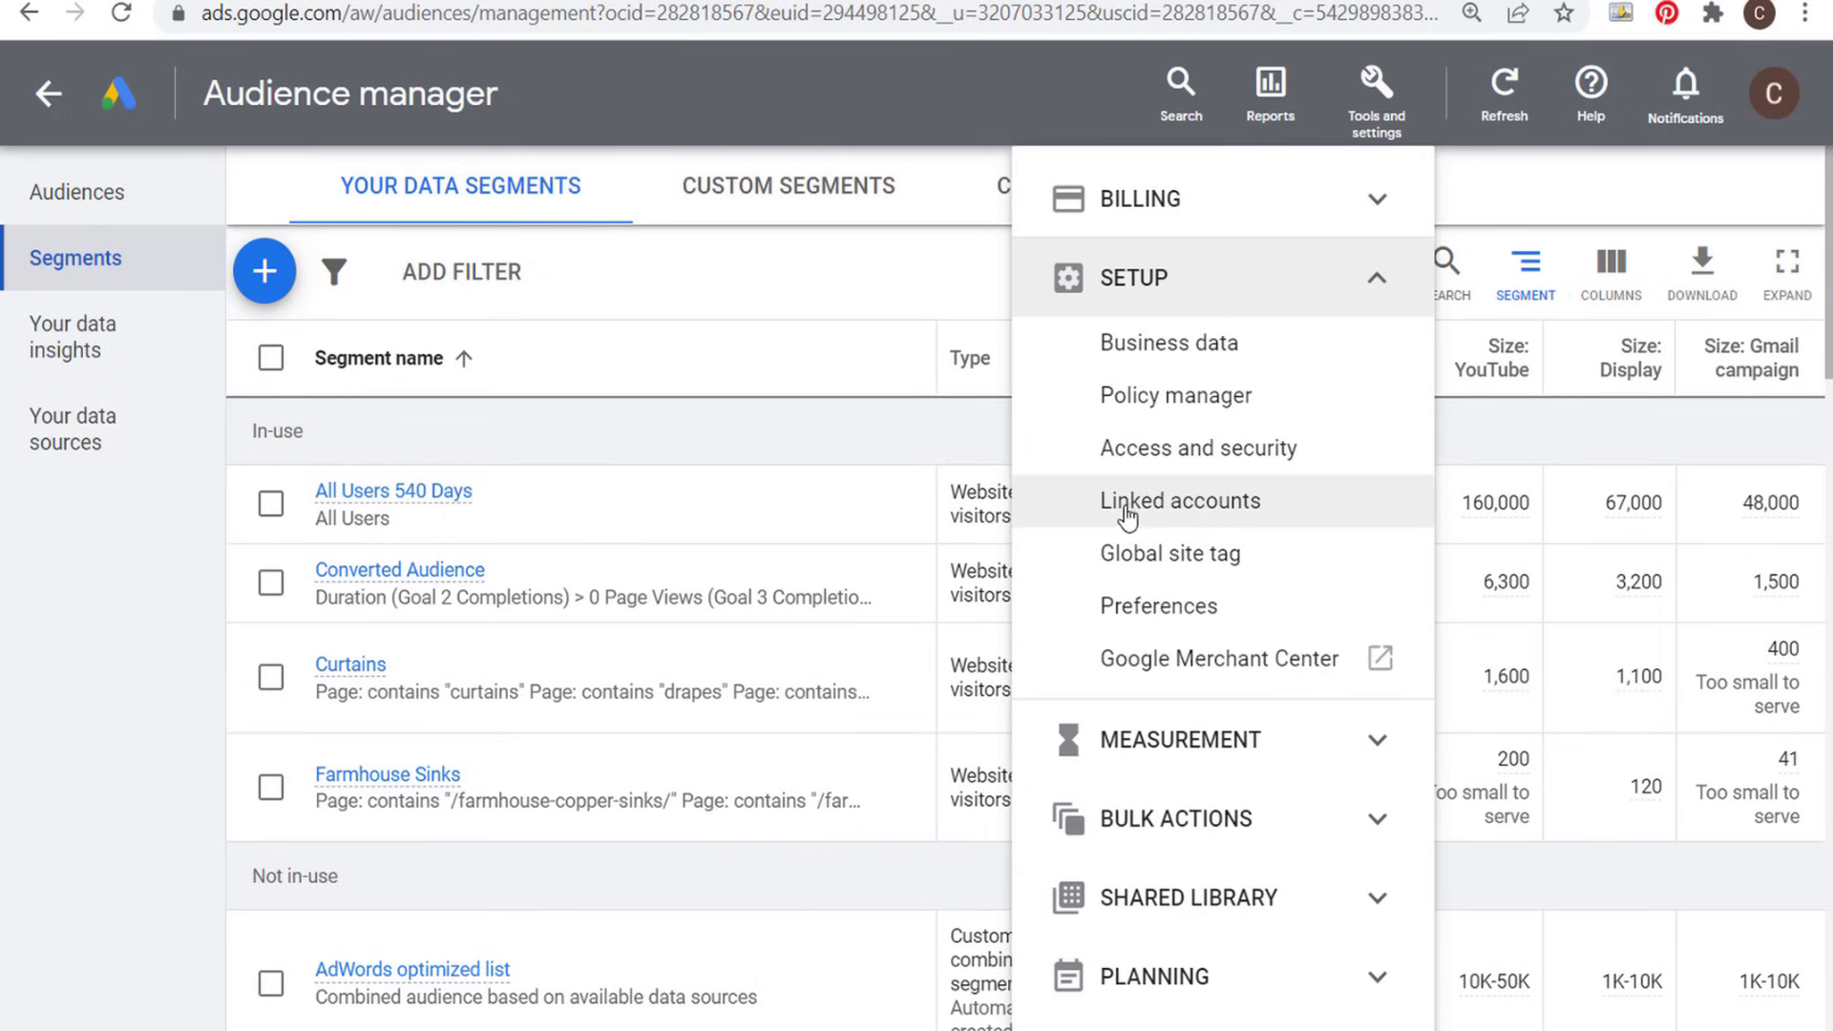
{"action": "left_click", "coordinate": [1235, 506]}
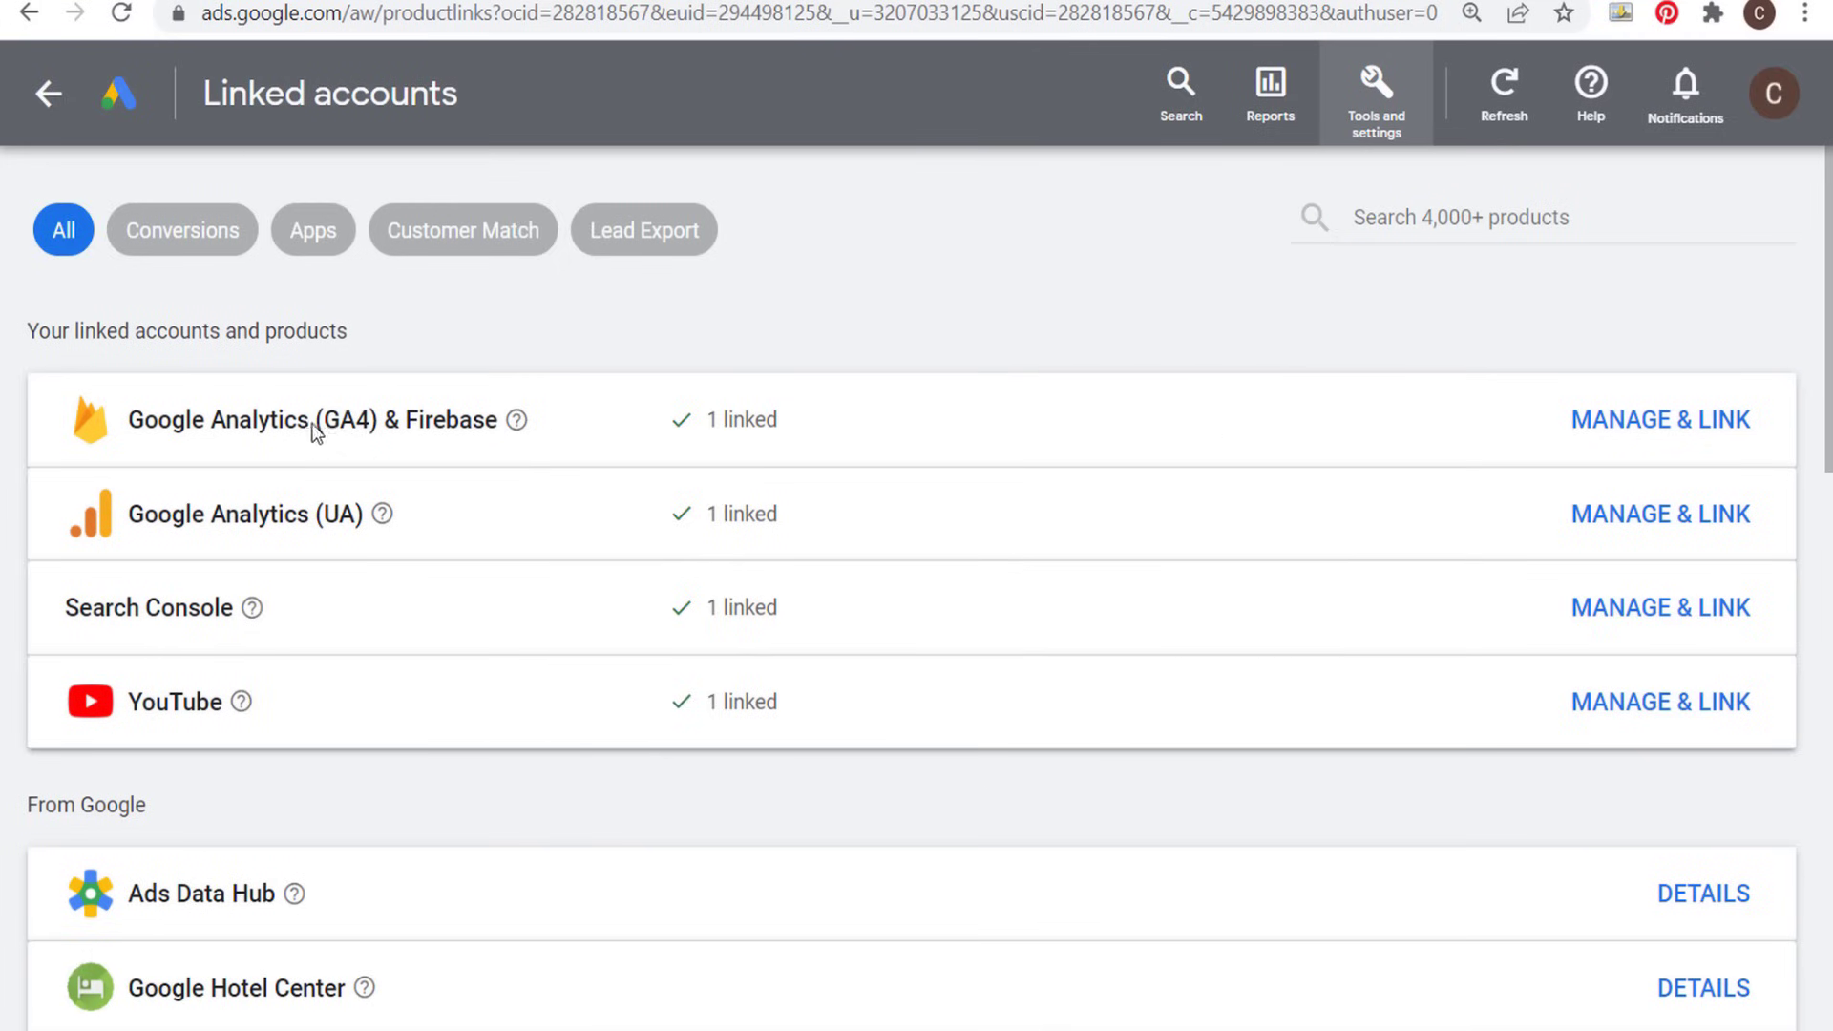
{"action": "left_click_drag", "start_coordinate": [133, 427], "coordinate": [397, 430]}
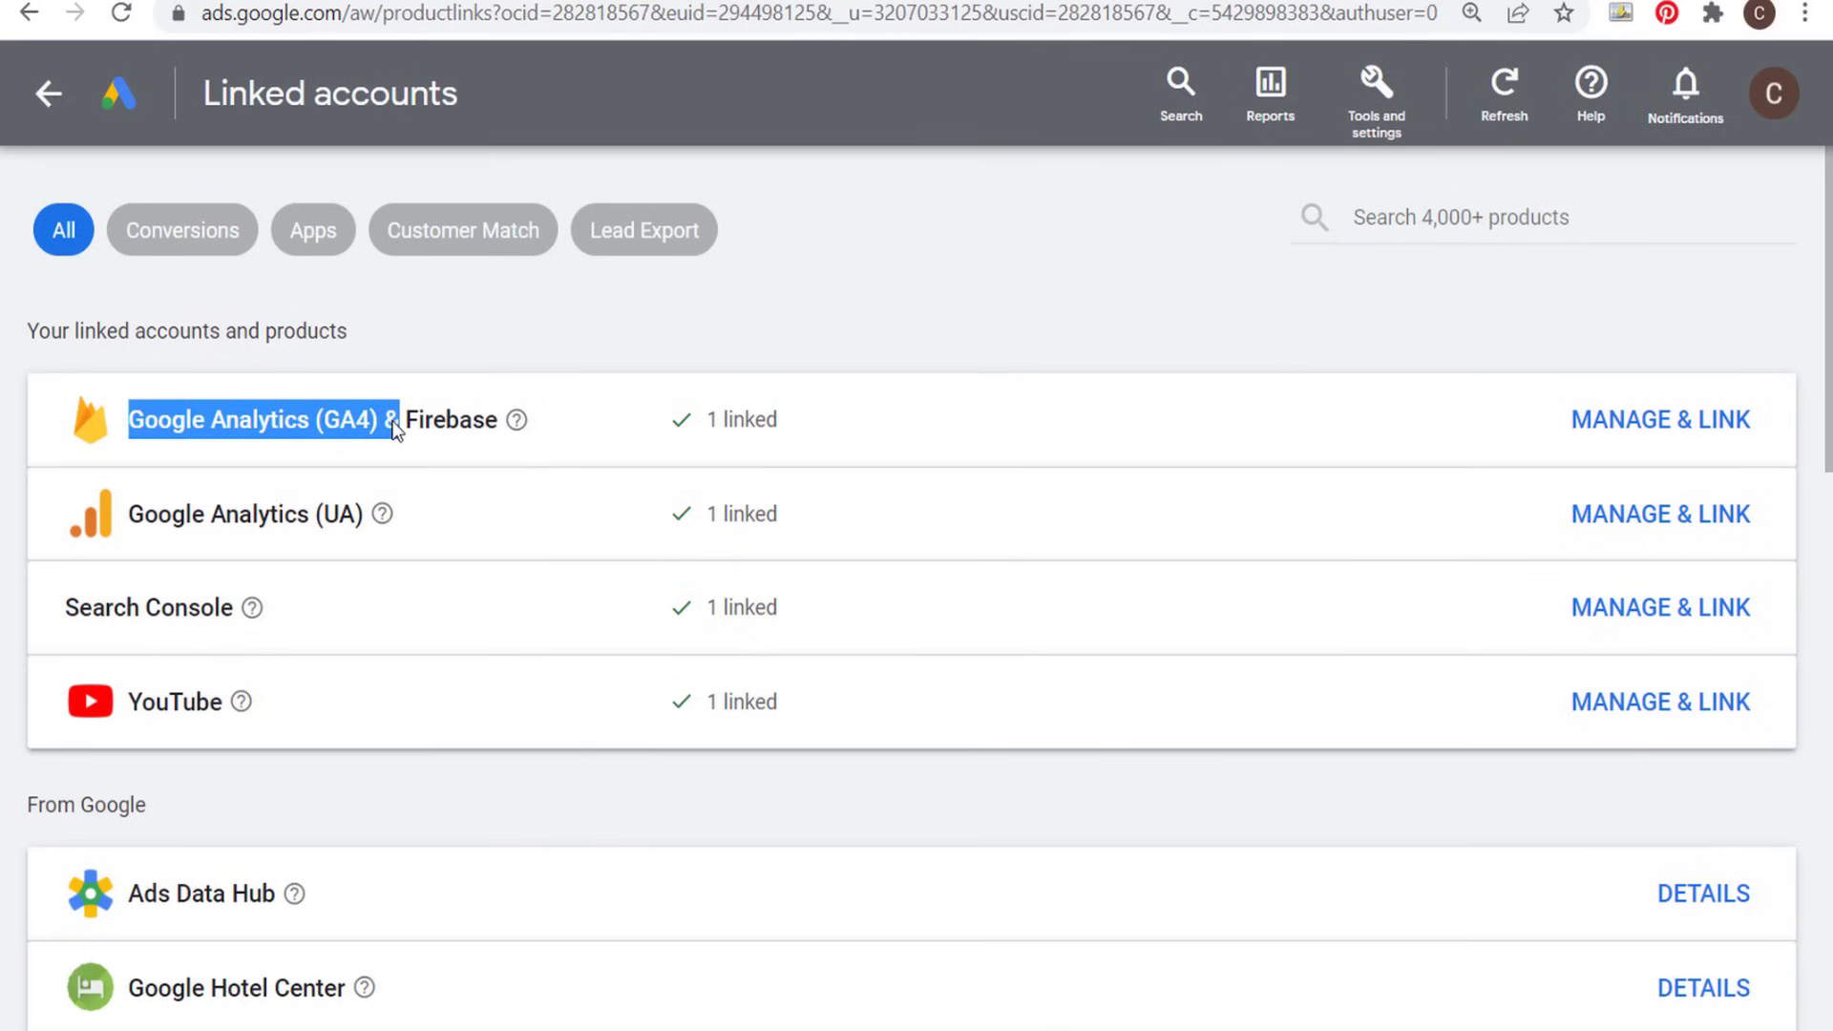
{"action": "left_click", "coordinate": [134, 515]}
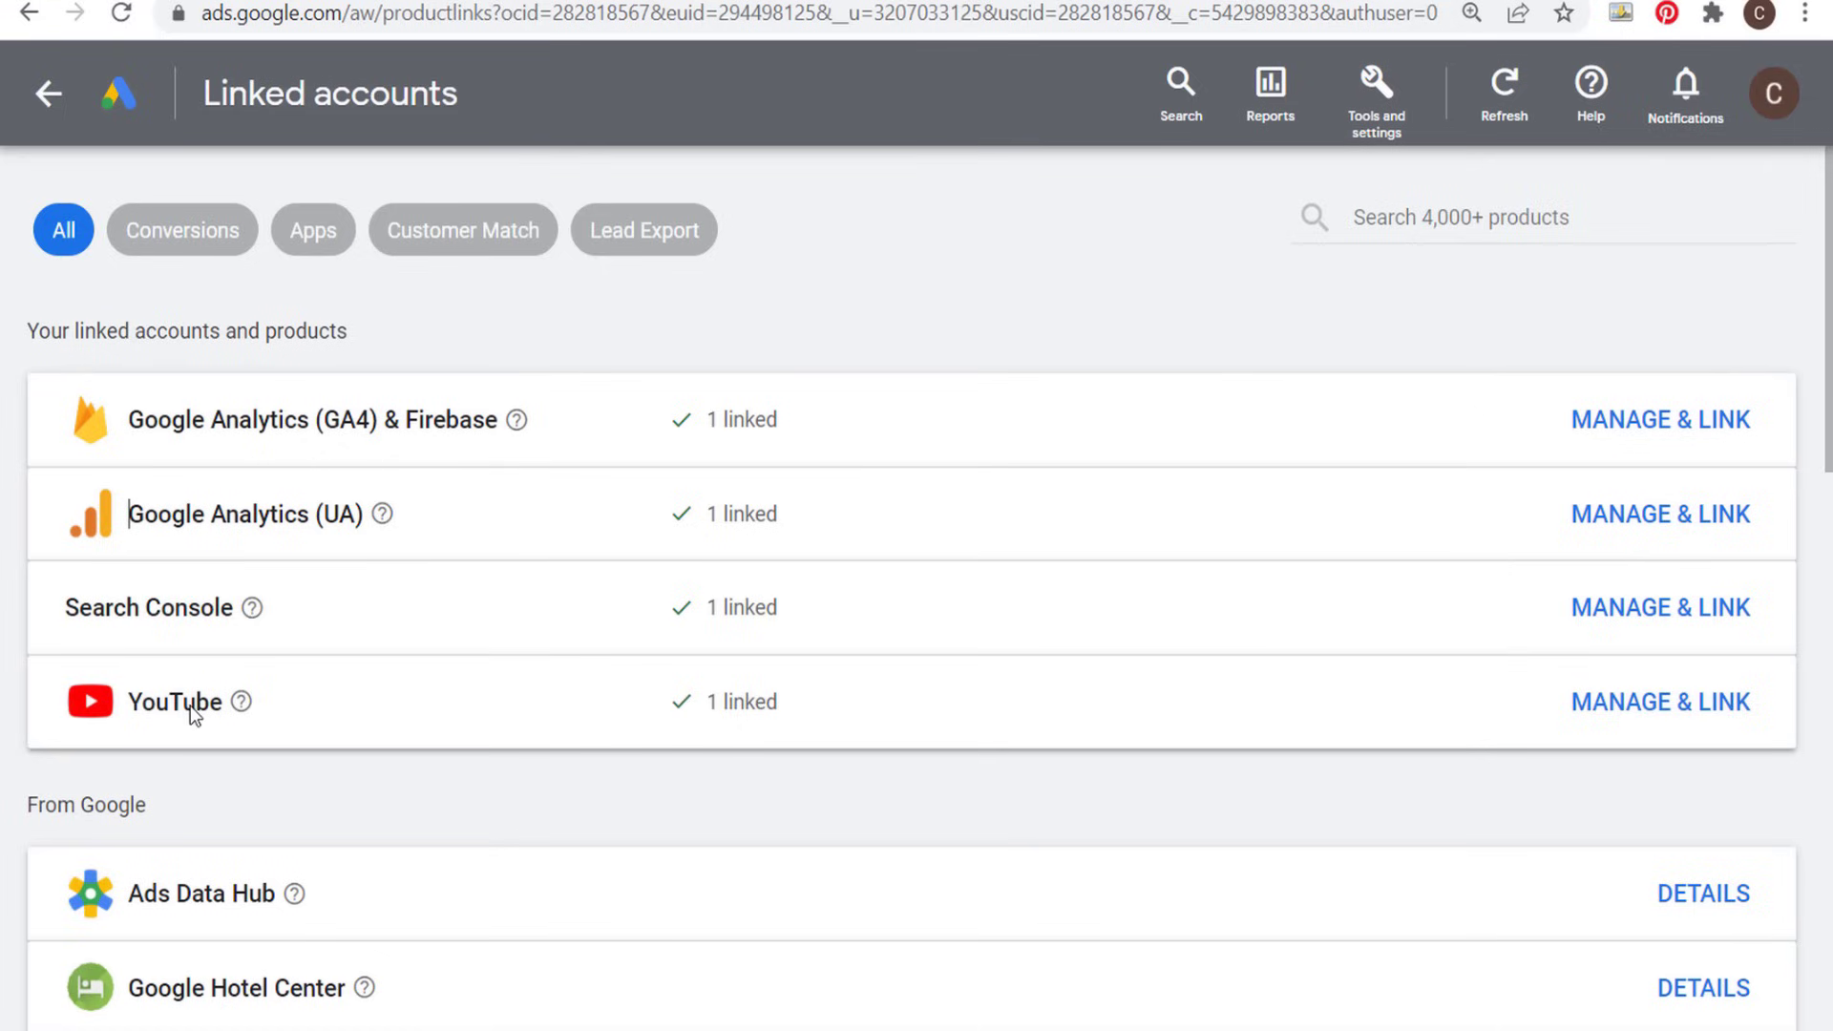
{"action": "scroll", "coordinate": [888, 485], "scroll_direction": "down", "scroll_amount": 5}
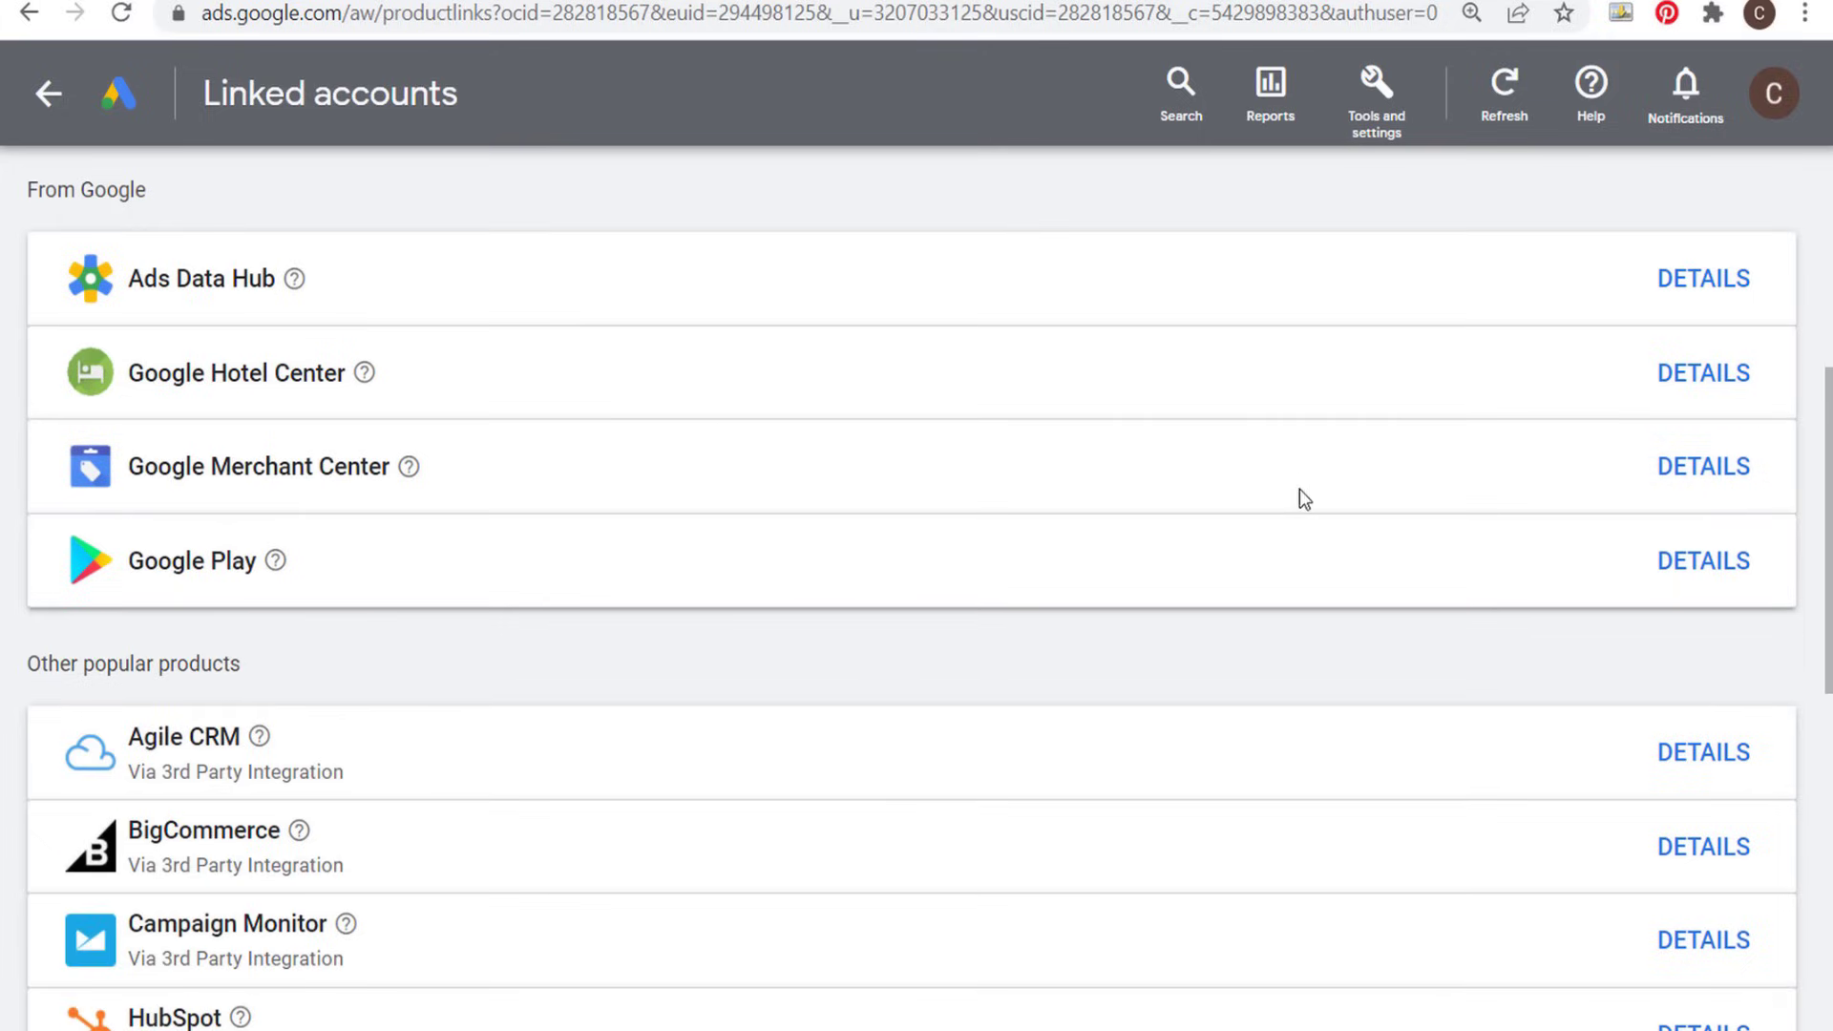
{"action": "scroll", "coordinate": [1298, 489], "scroll_direction": "up", "scroll_amount": 6}
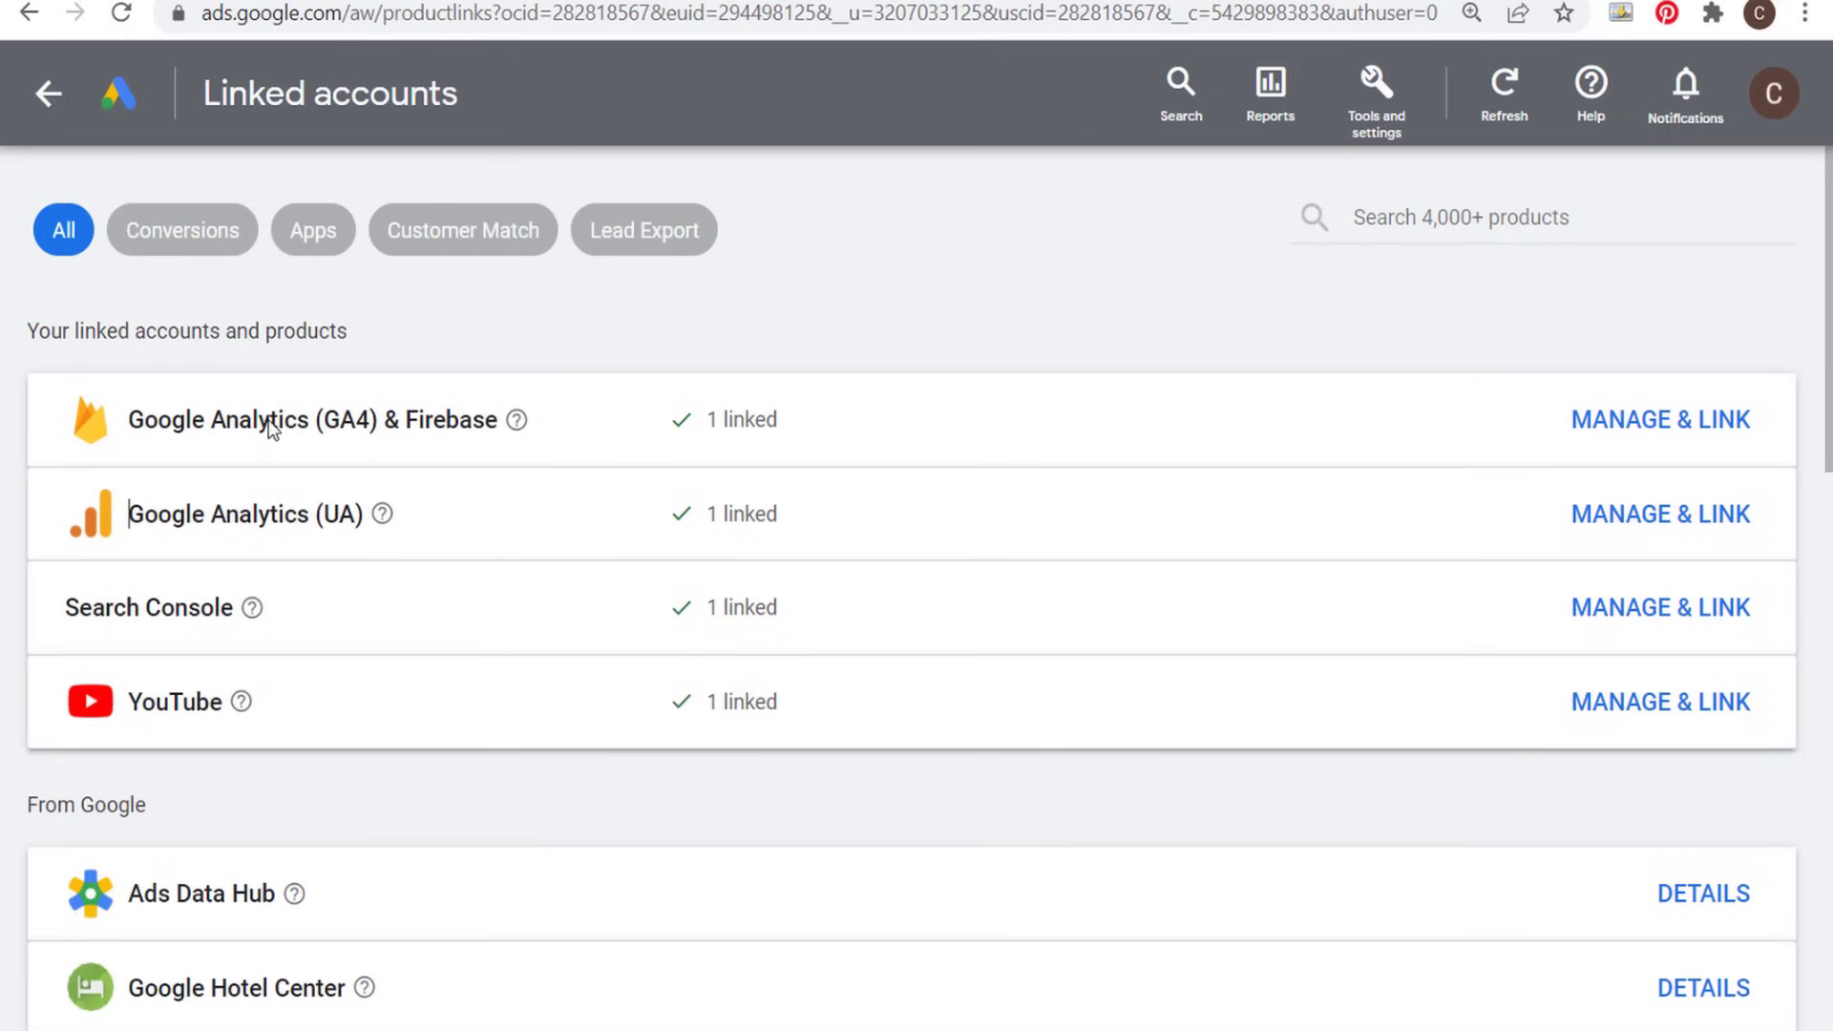
- Review the Google Analytics (UA) link details, including the Edit access requirement, and return to the linked accounts overview
{"action": "left_click", "coordinate": [1661, 516]}
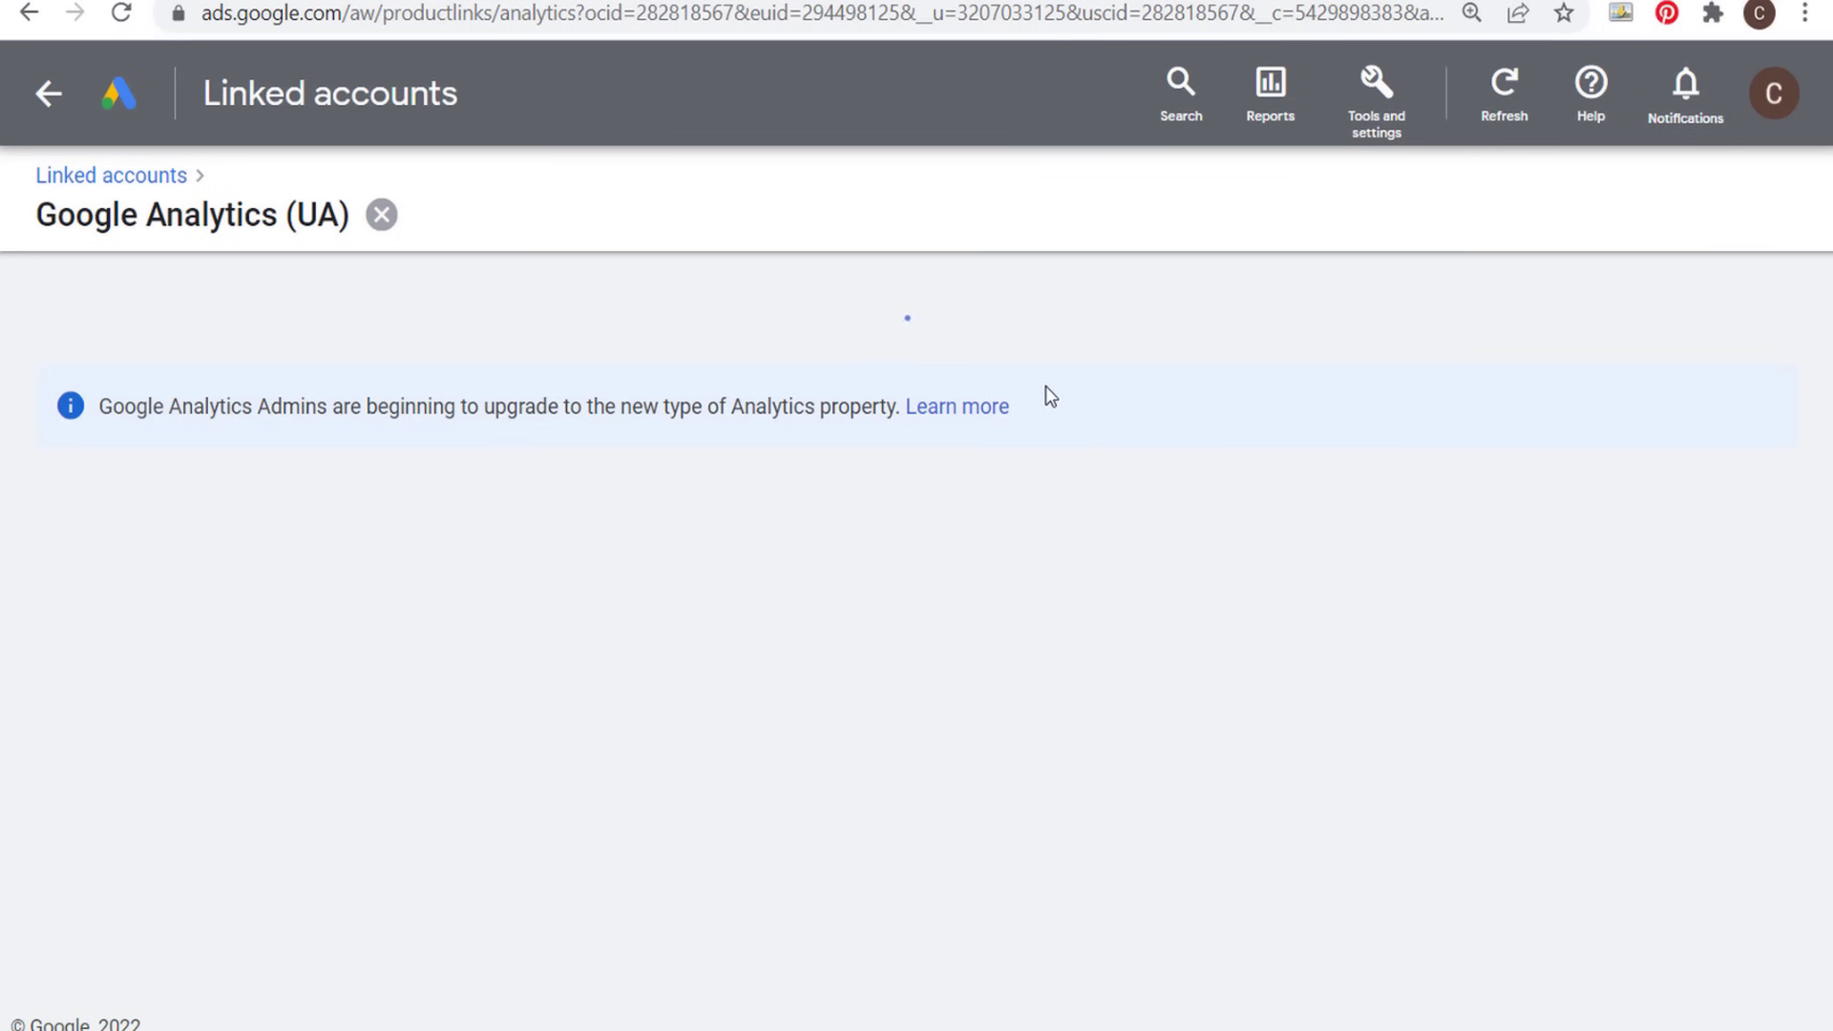
{"action": "scroll", "coordinate": [620, 825], "scroll_direction": "down", "scroll_amount": 3}
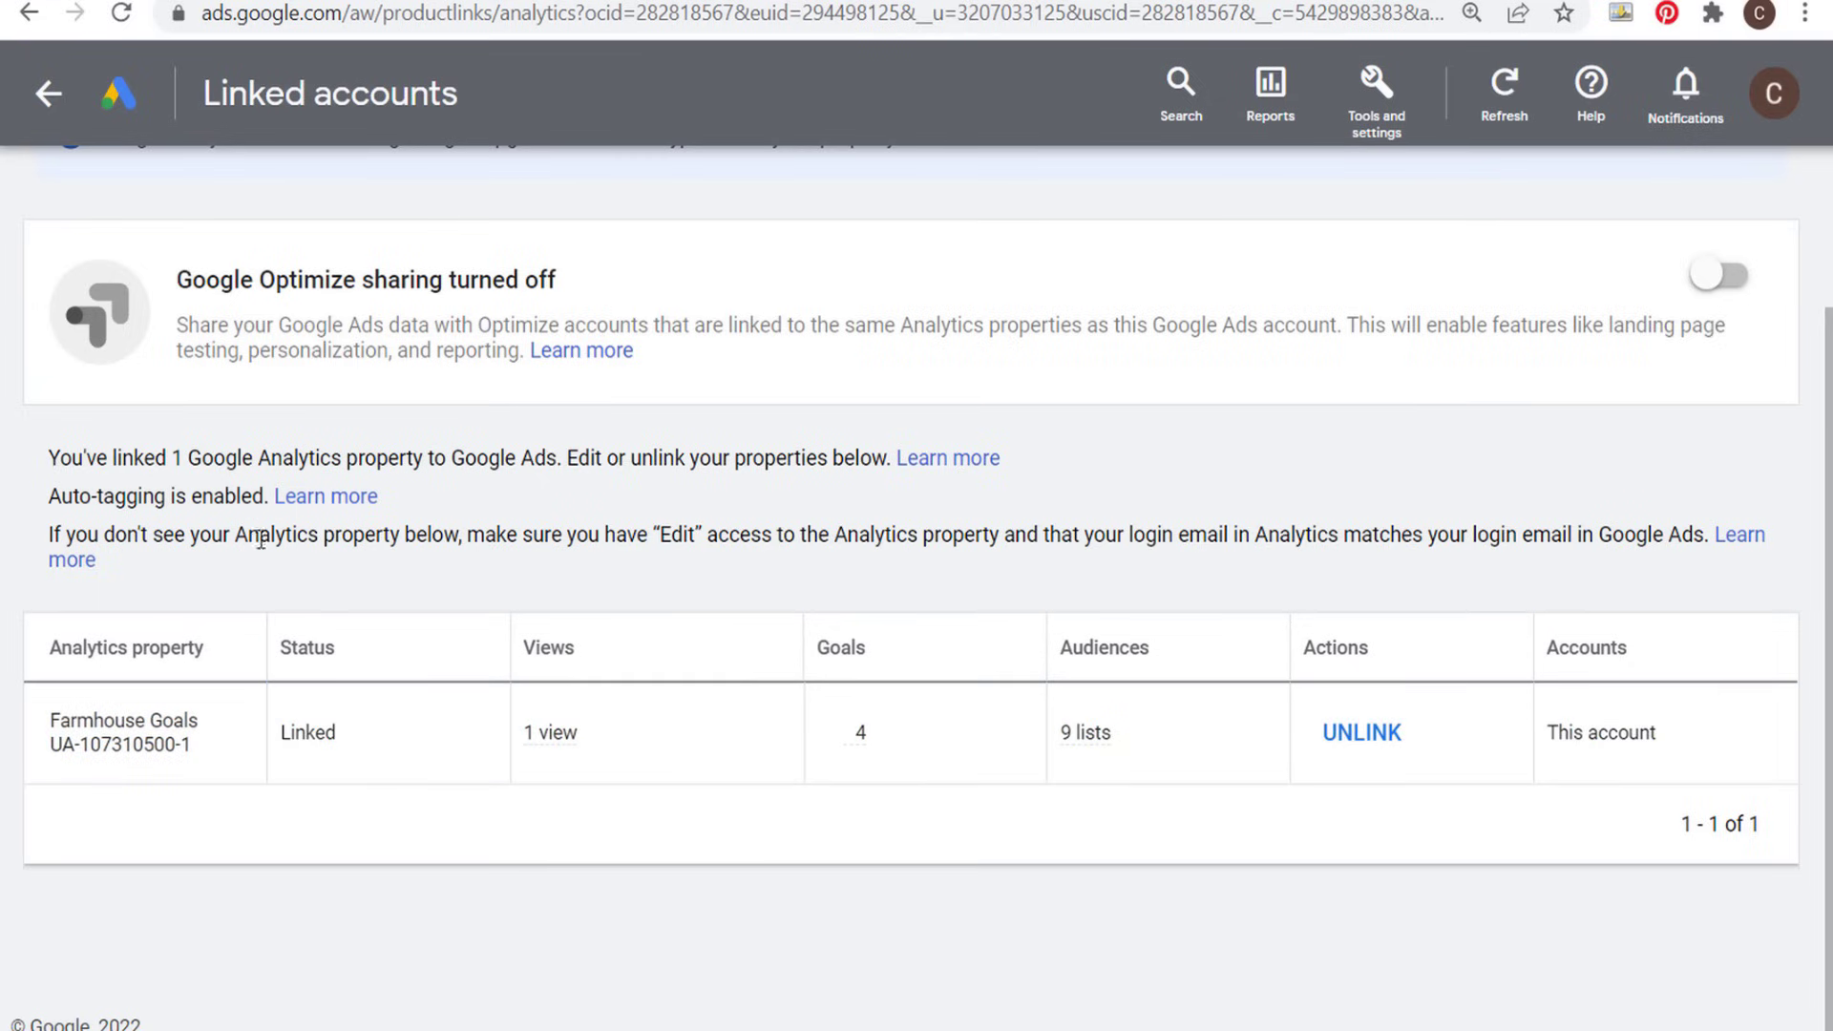
{"action": "double_click", "coordinate": [672, 531]}
{"action": "scroll", "coordinate": [1137, 461], "scroll_direction": "up", "scroll_amount": 2}
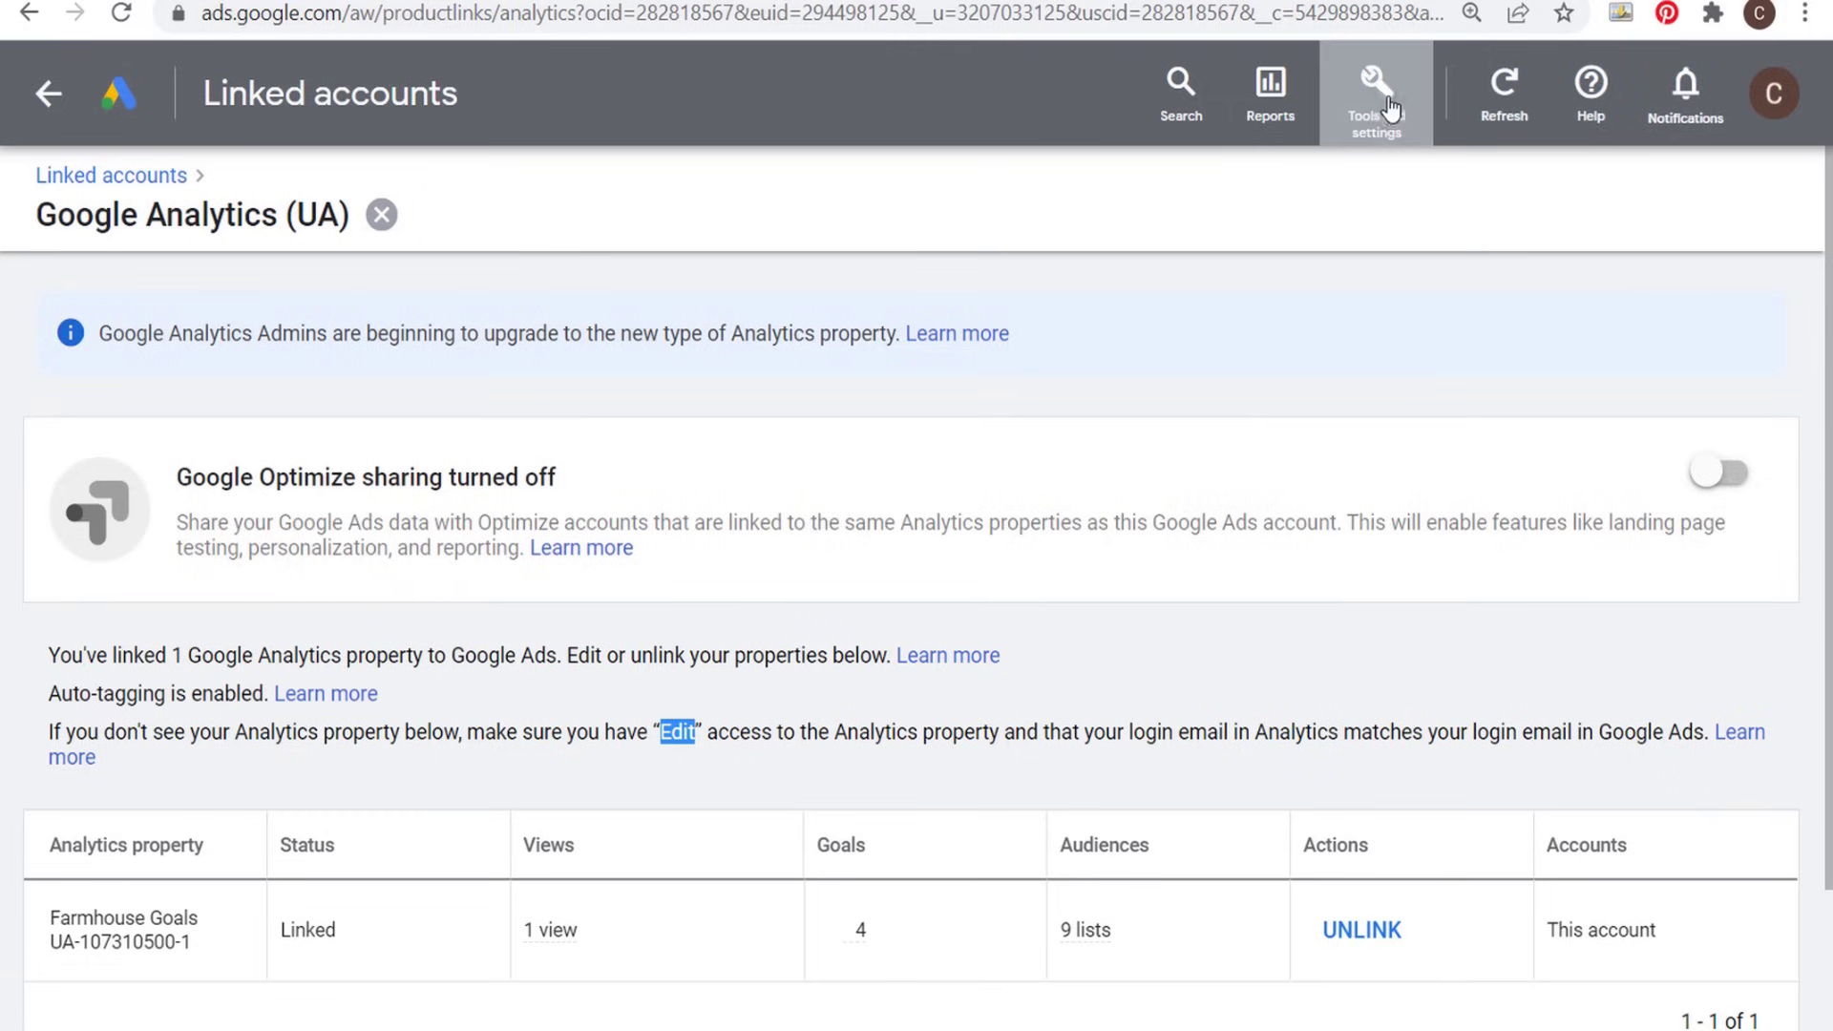
{"action": "left_click", "coordinate": [1389, 107]}
{"action": "left_click", "coordinate": [1393, 284]}
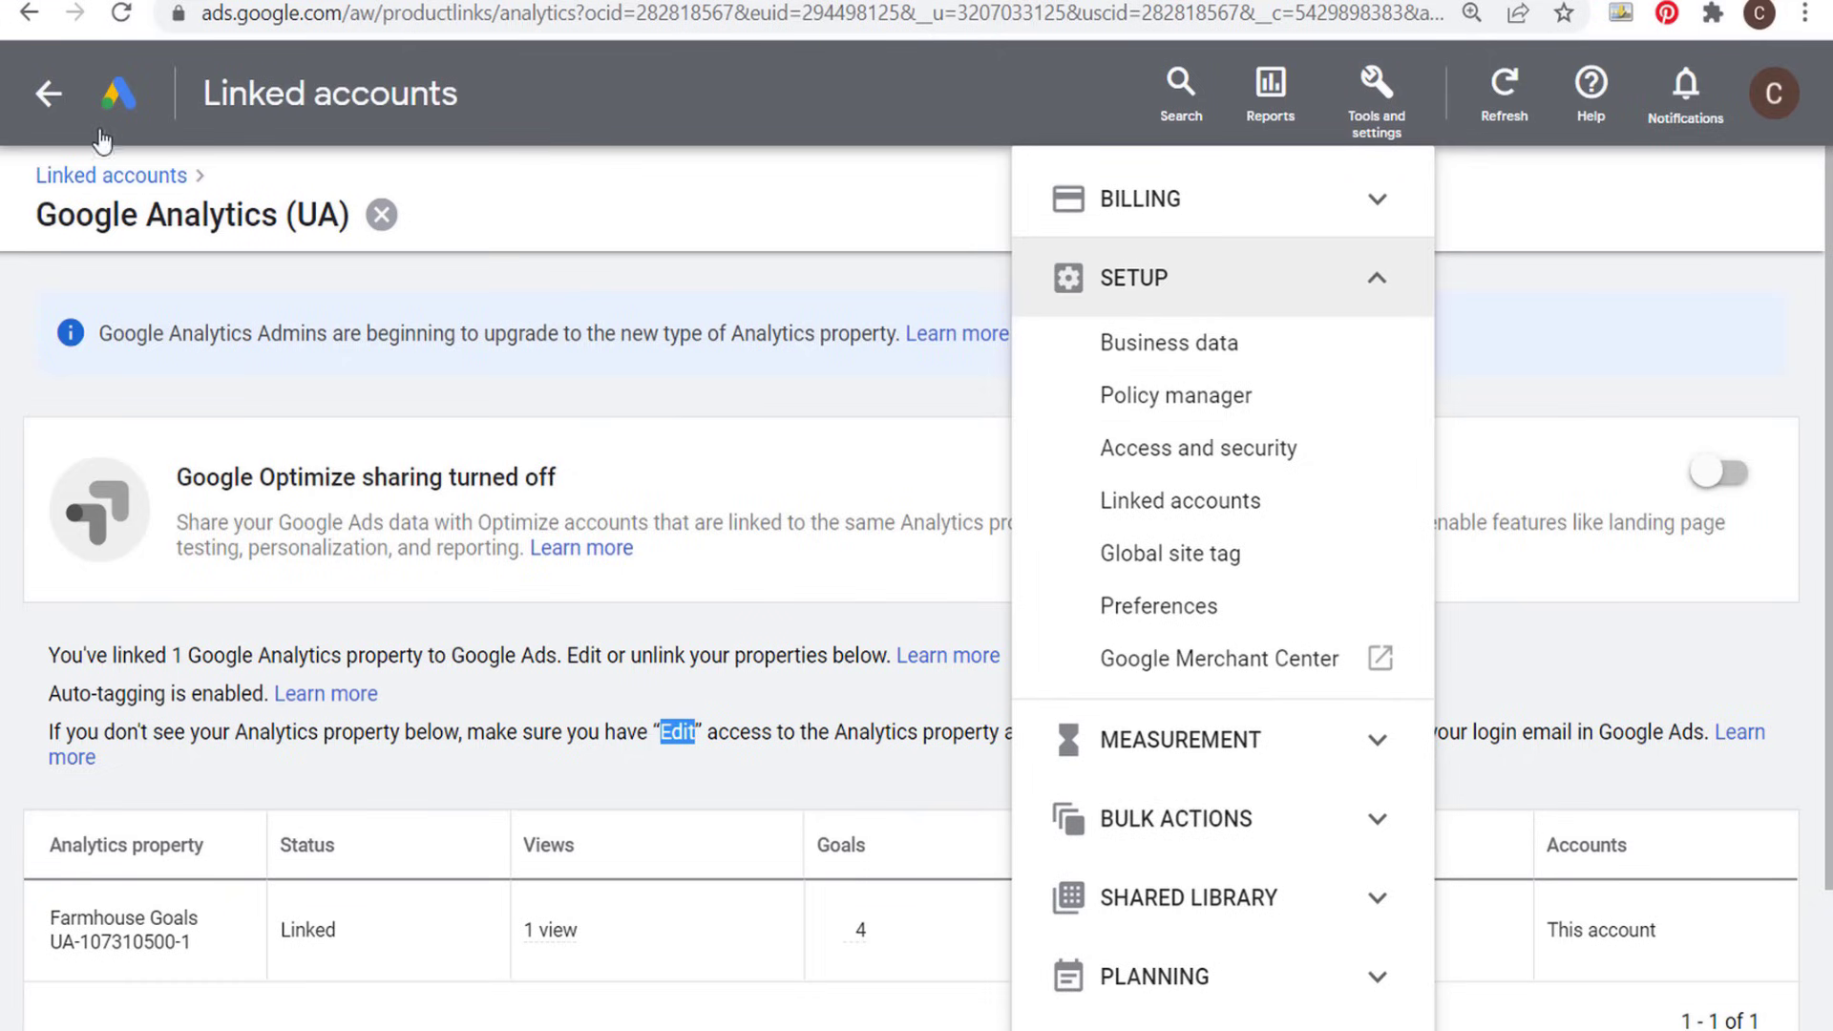
{"action": "left_click", "coordinate": [96, 178]}
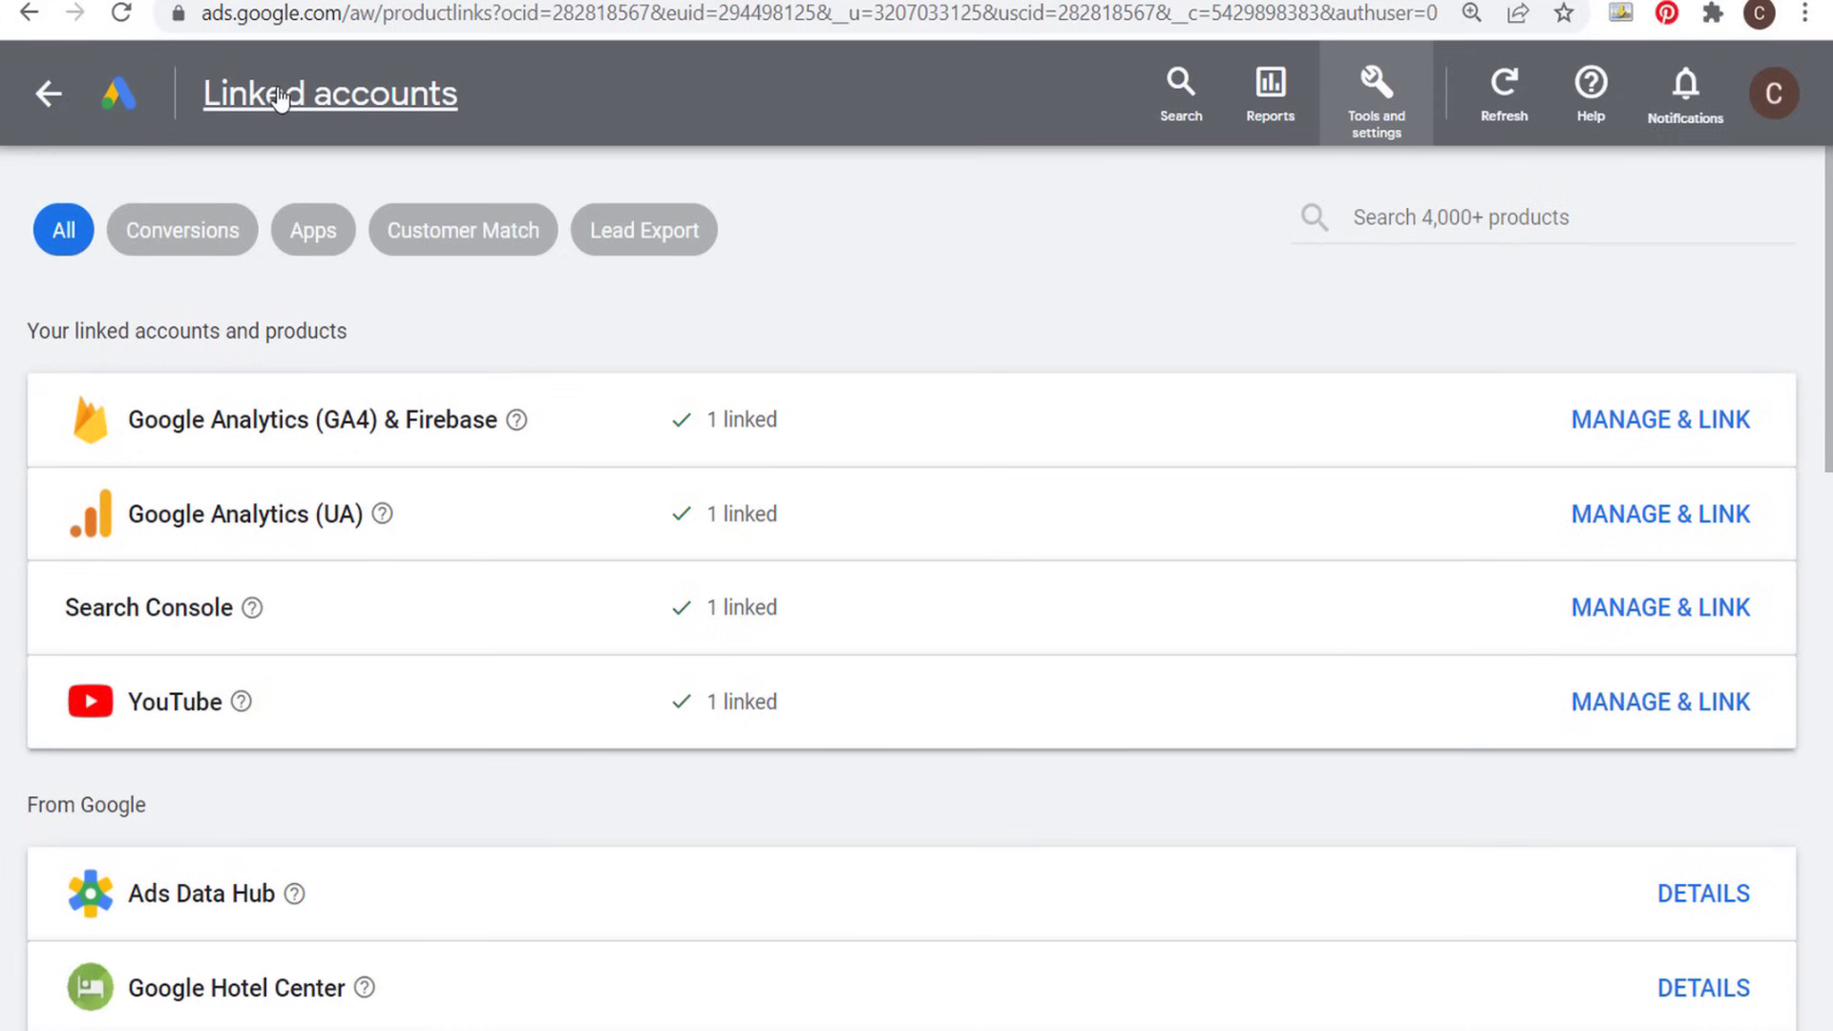
- Review the linked YouTube channel's permissions and the suggested channels in the YouTube link management
{"action": "left_click", "coordinate": [1612, 709]}
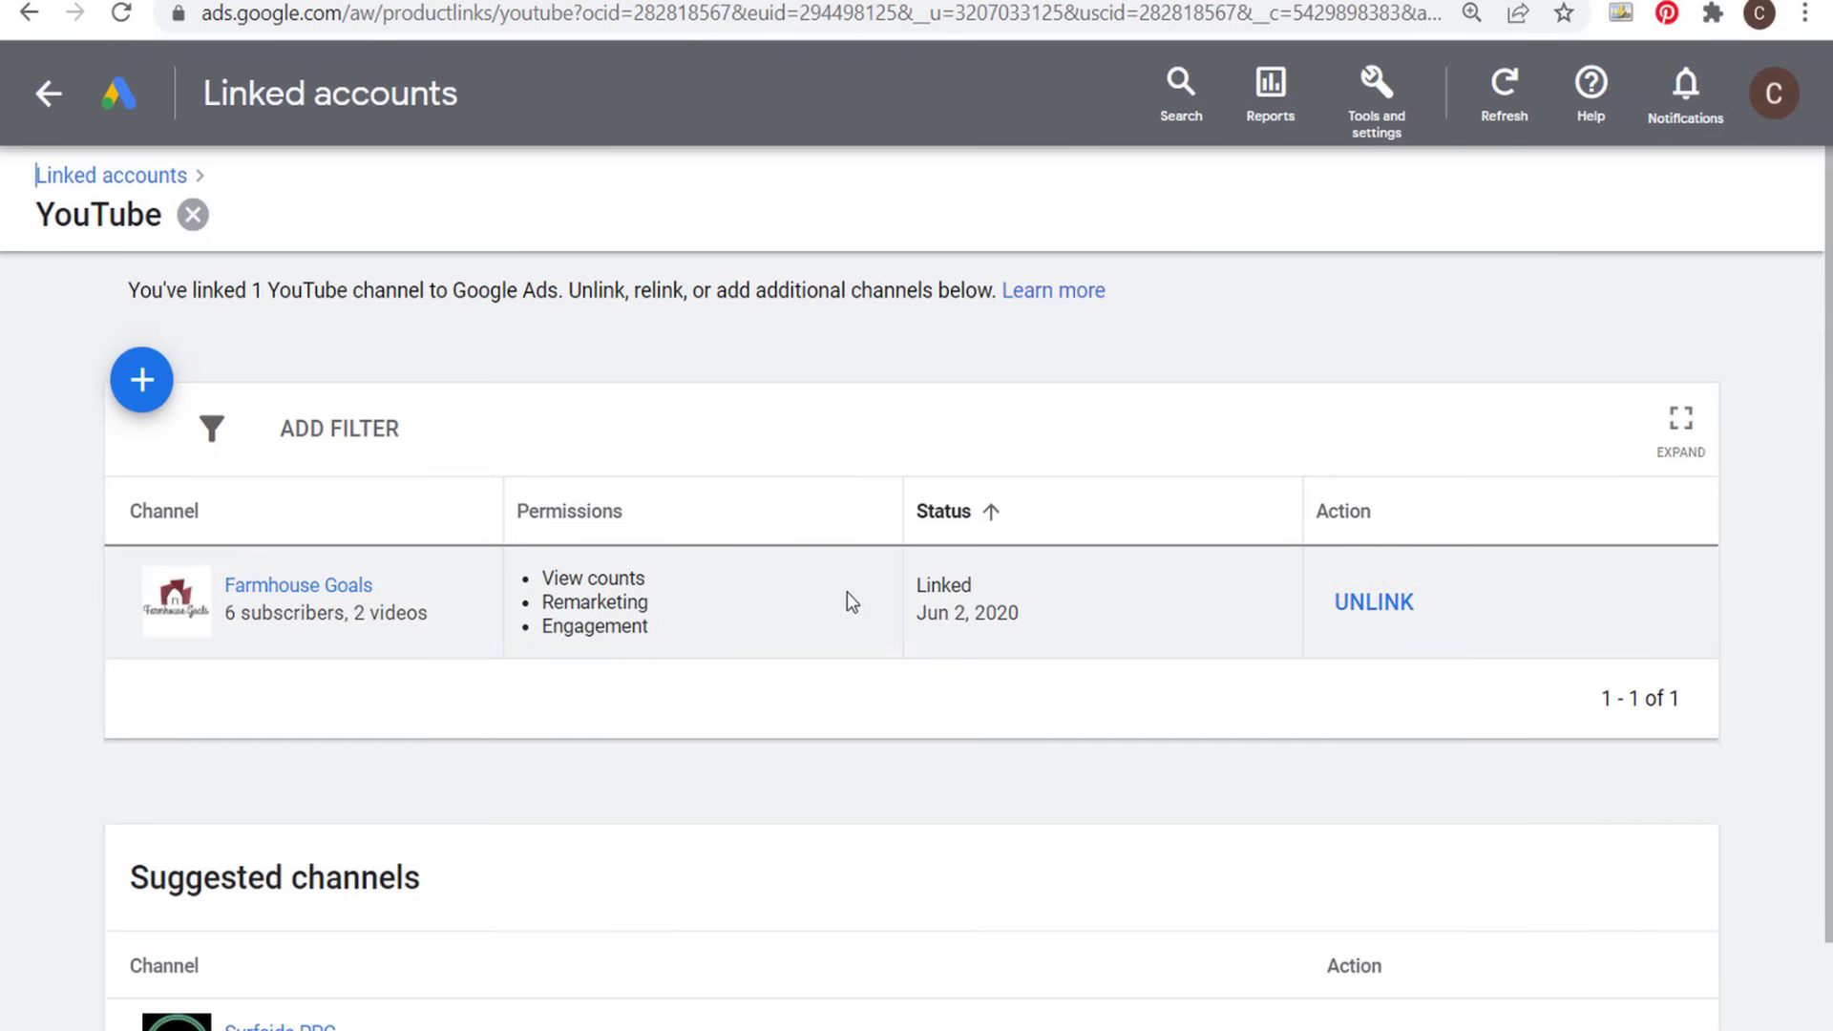
{"action": "scroll", "coordinate": [845, 592], "scroll_direction": "down", "scroll_amount": 1}
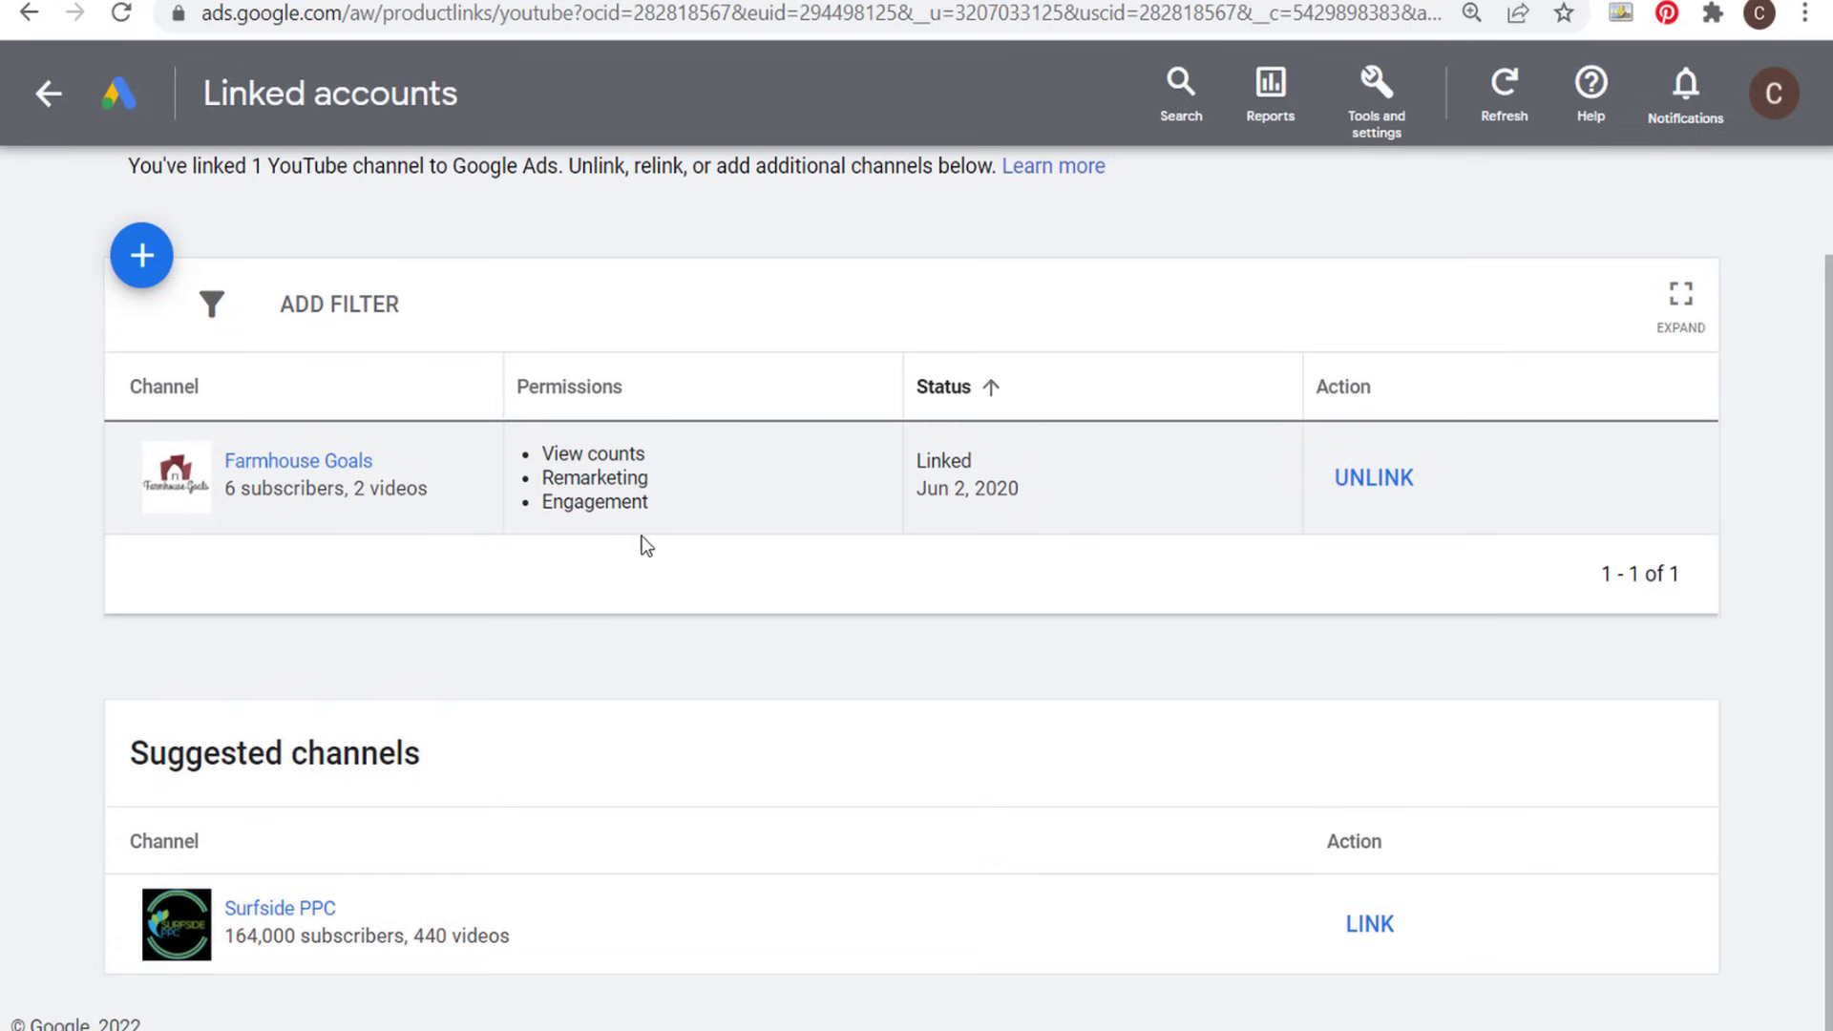
{"action": "scroll", "coordinate": [611, 472], "scroll_direction": "up", "scroll_amount": 2}
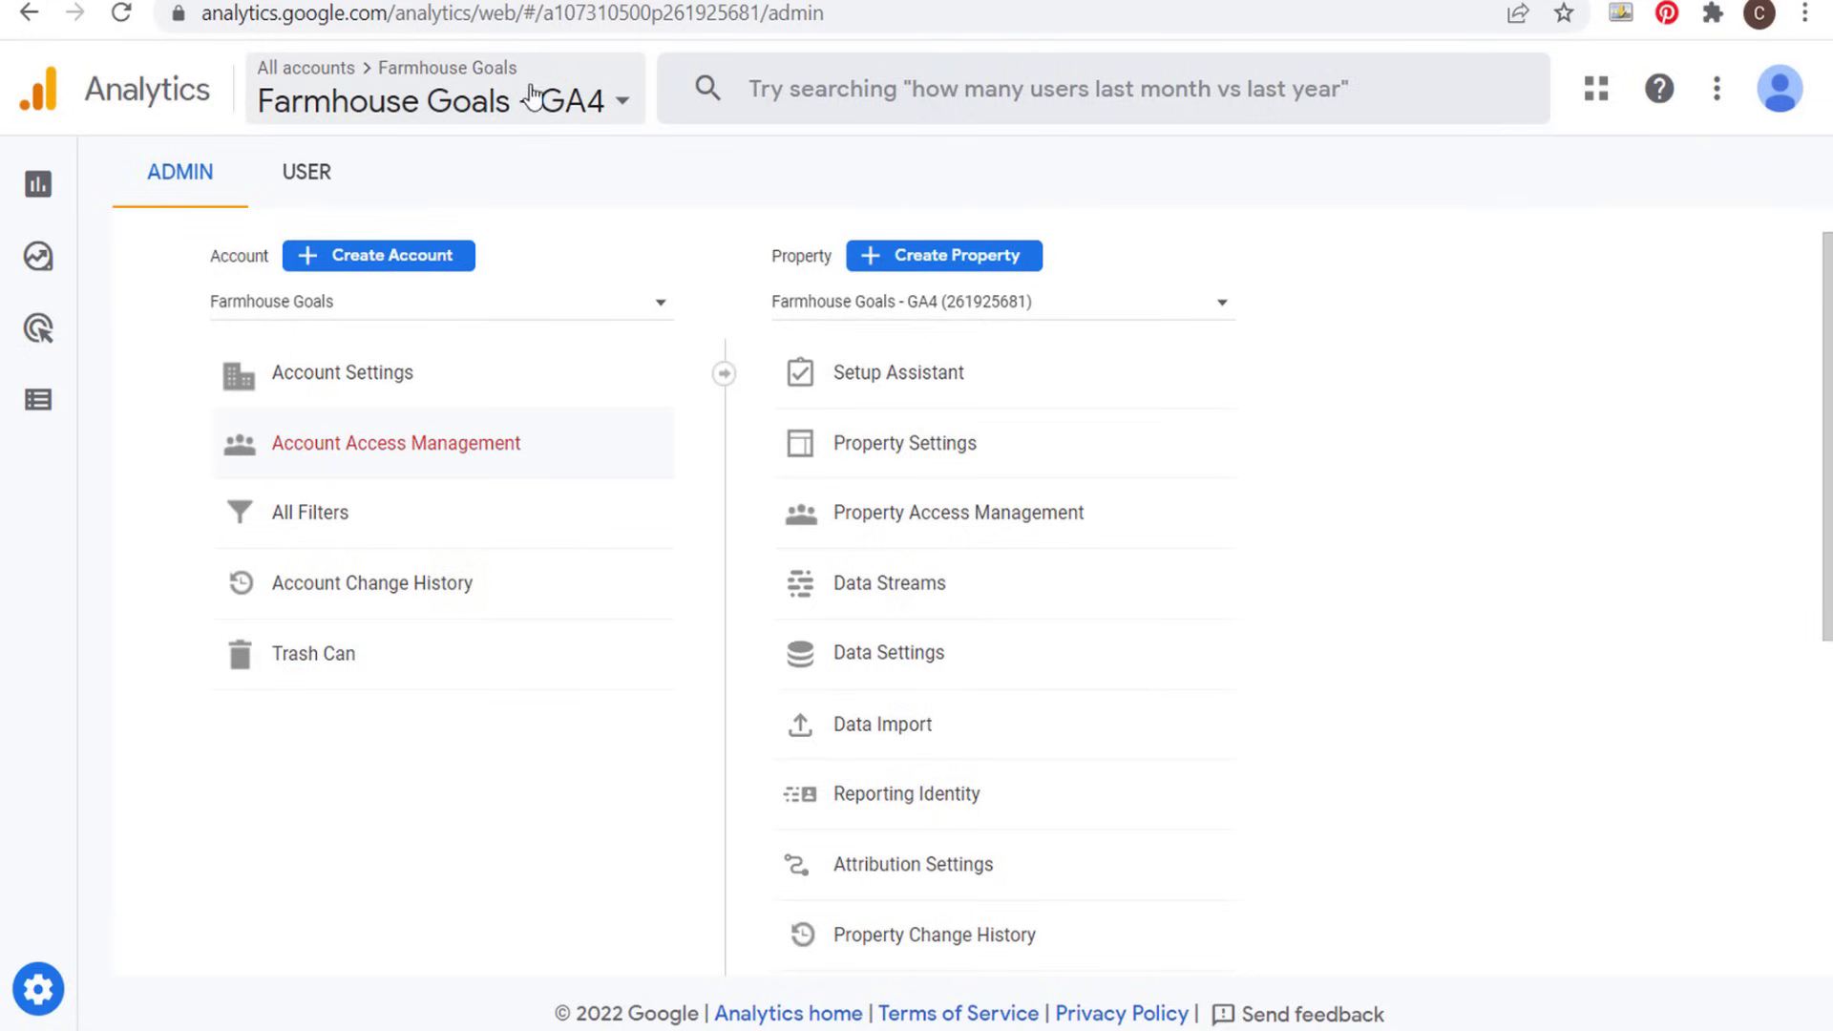
- In the Farmhouse Goals GA4 property of Google Analytics, open the audience list and start a new custom audience from scratch
{"action": "mouse_move", "coordinate": [16, 420]}
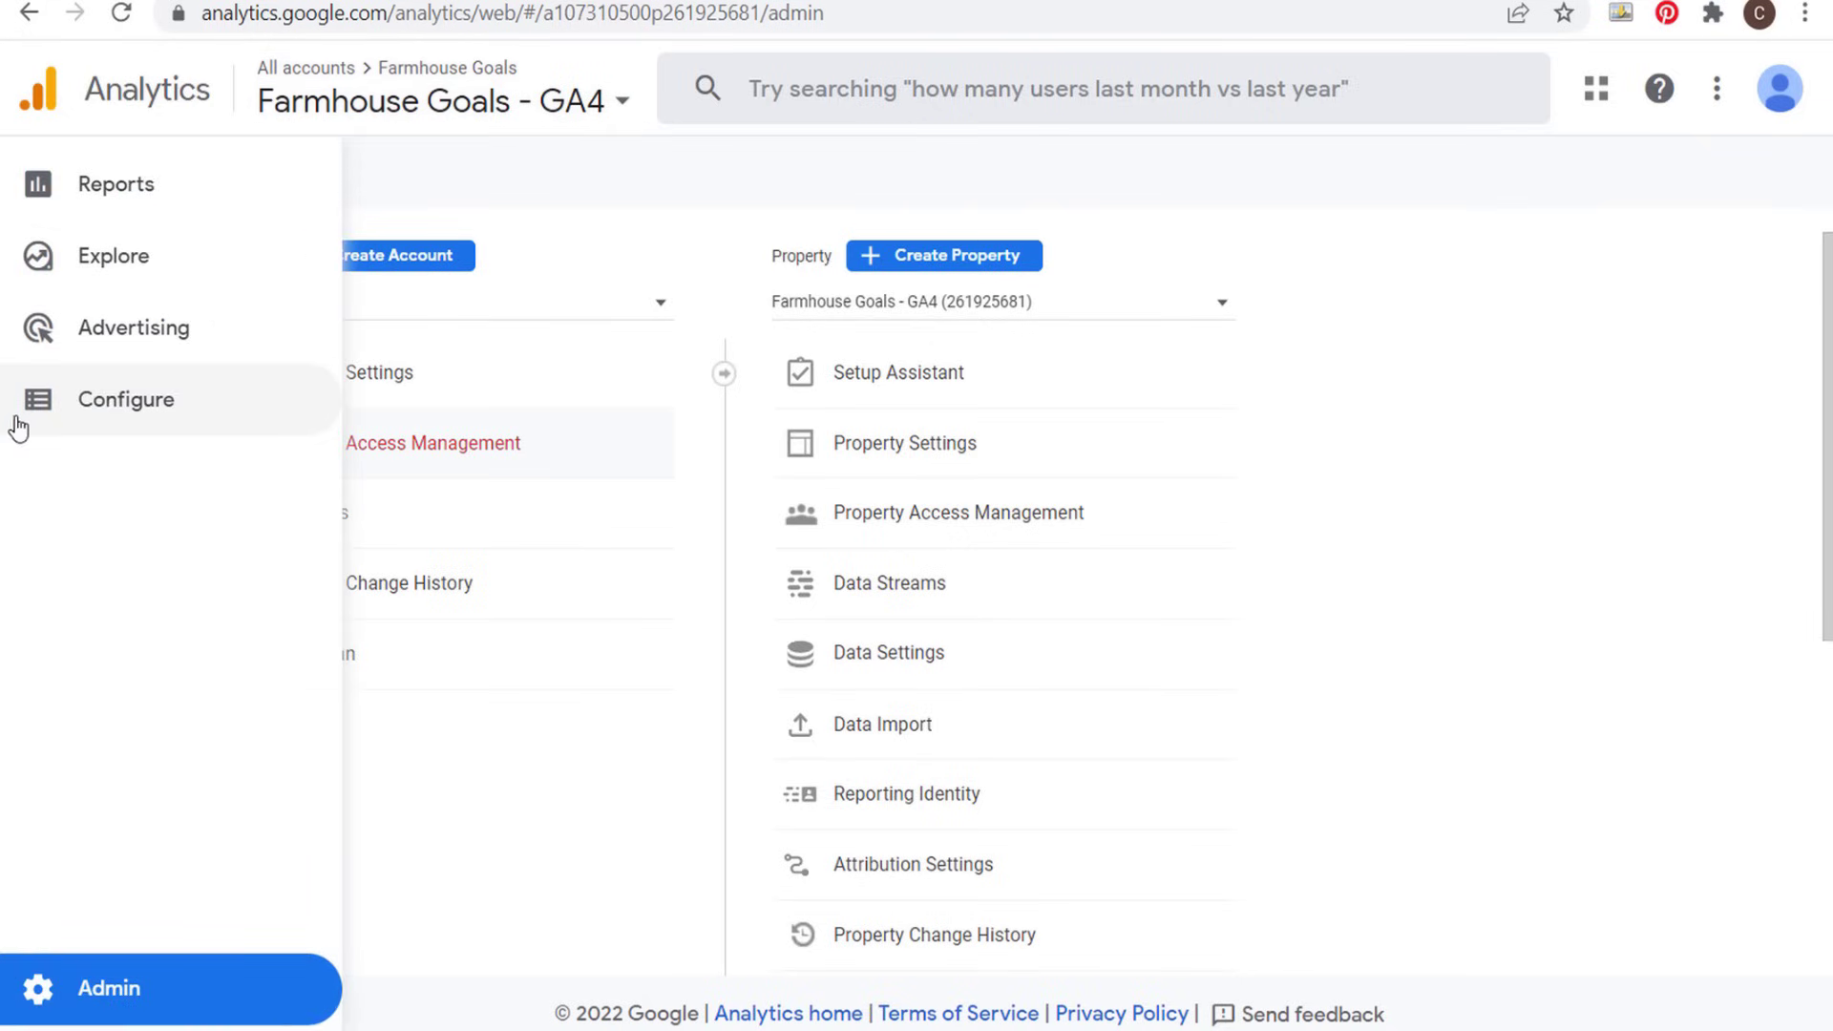
{"action": "left_click", "coordinate": [177, 405]}
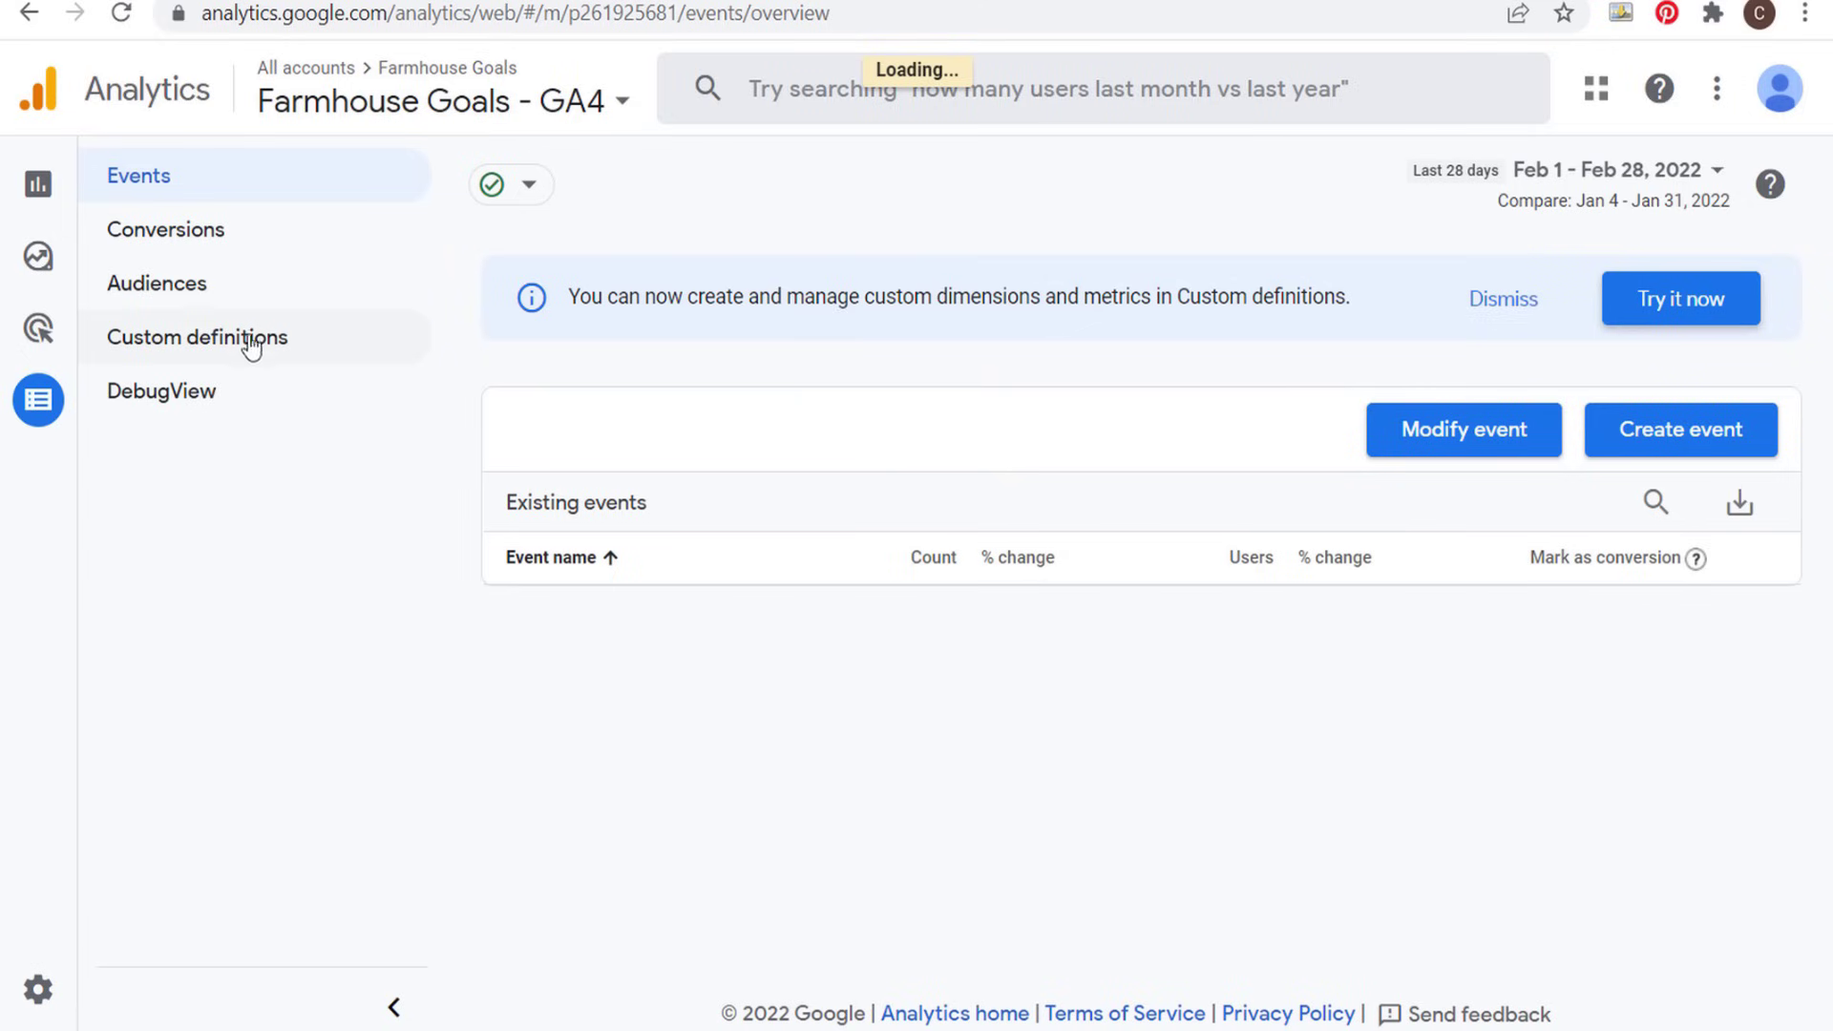
{"action": "left_click", "coordinate": [189, 292]}
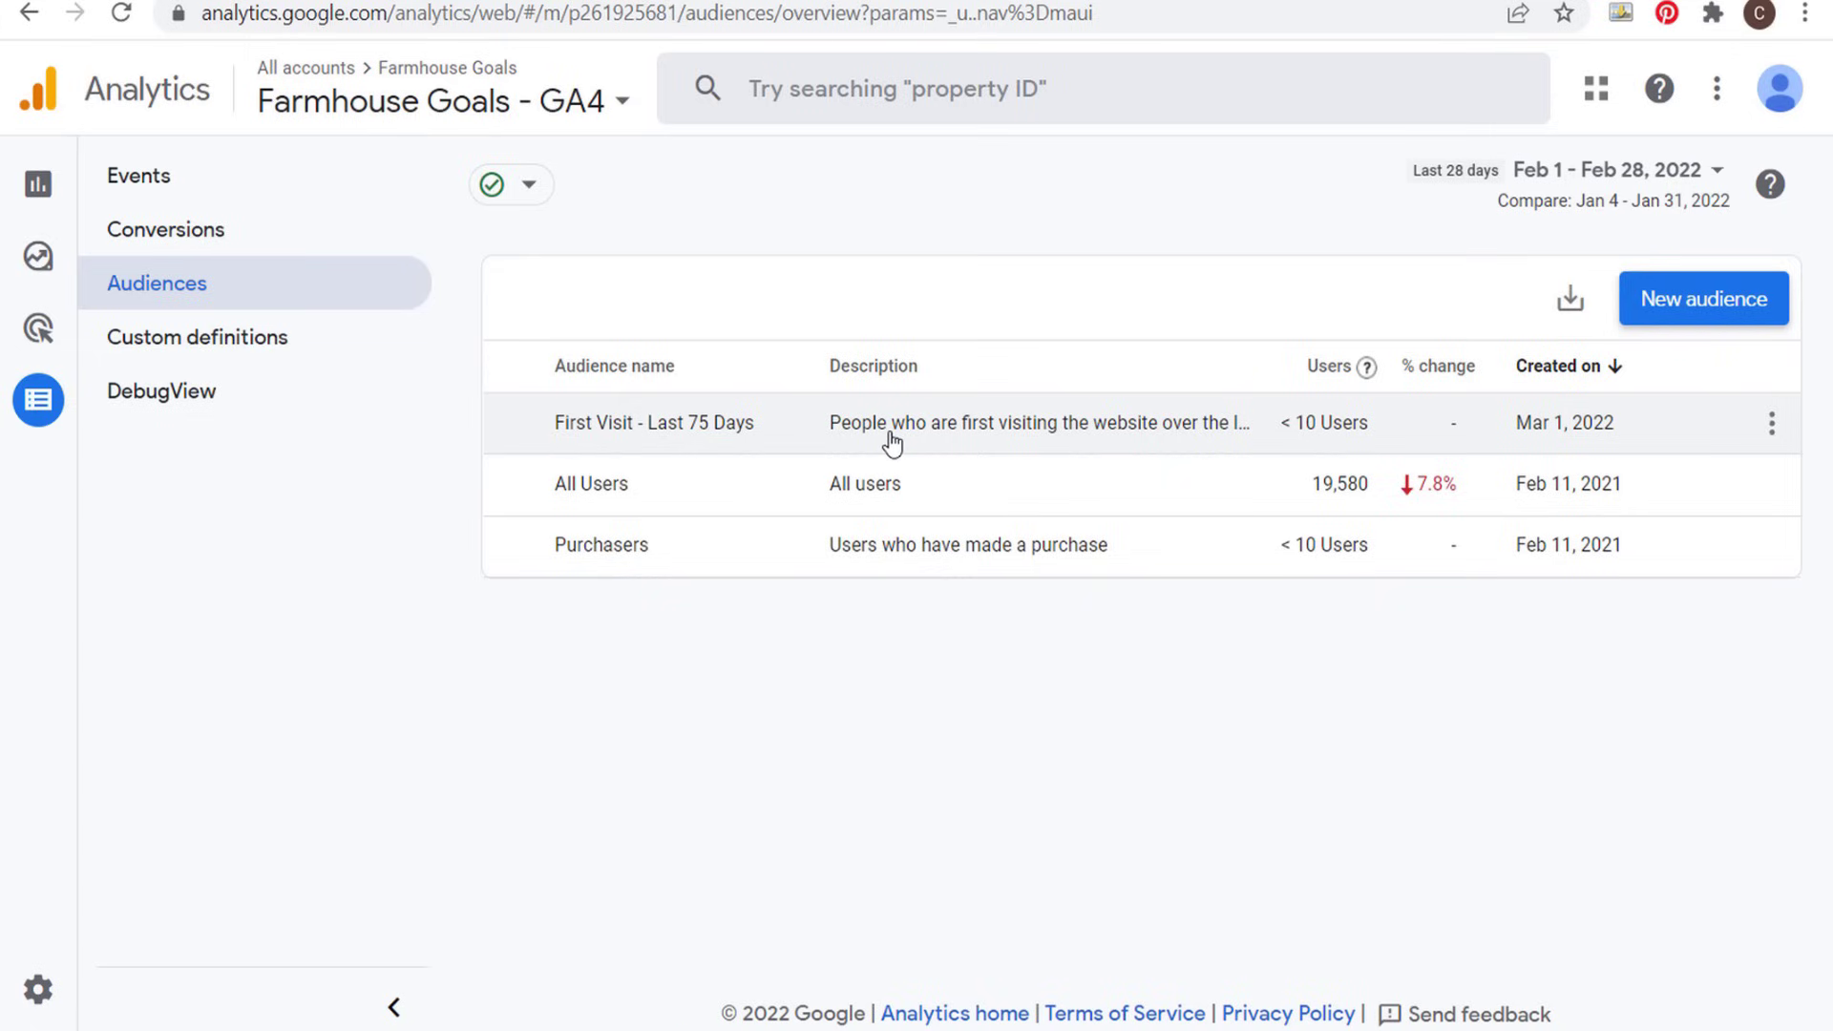
{"action": "left_click", "coordinate": [1695, 303]}
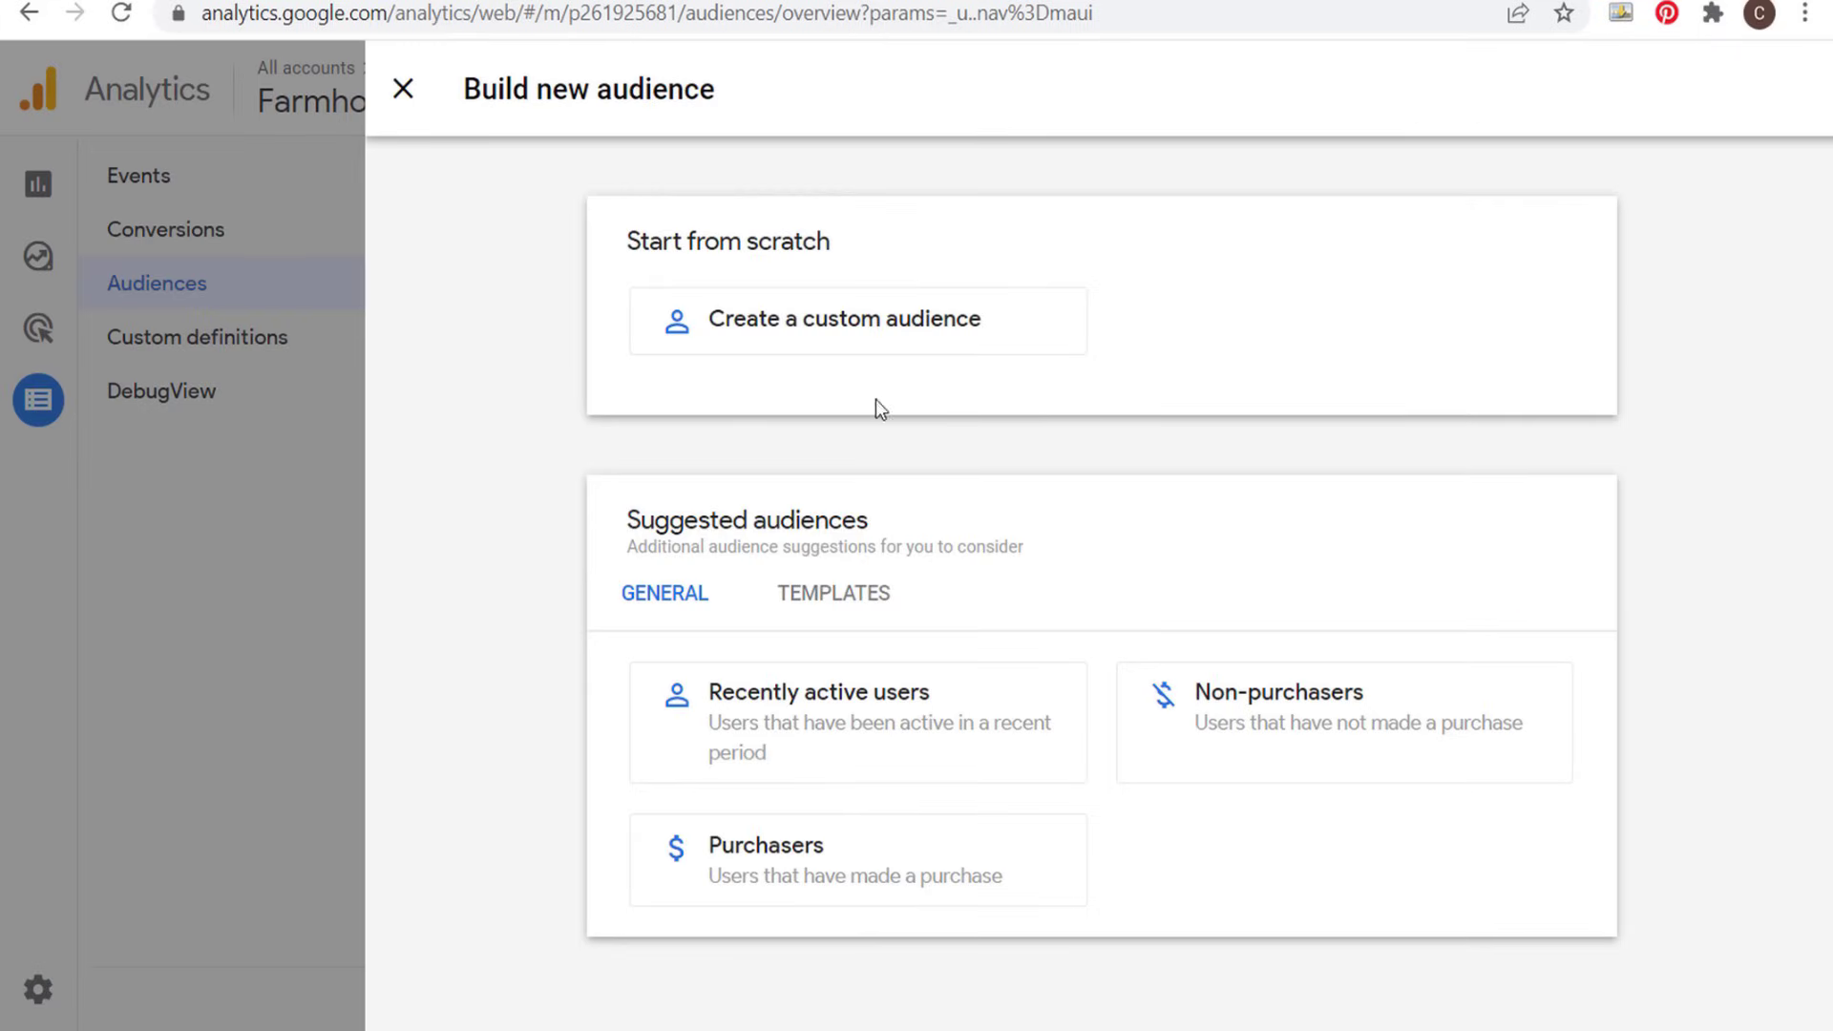
{"action": "left_click", "coordinate": [828, 329]}
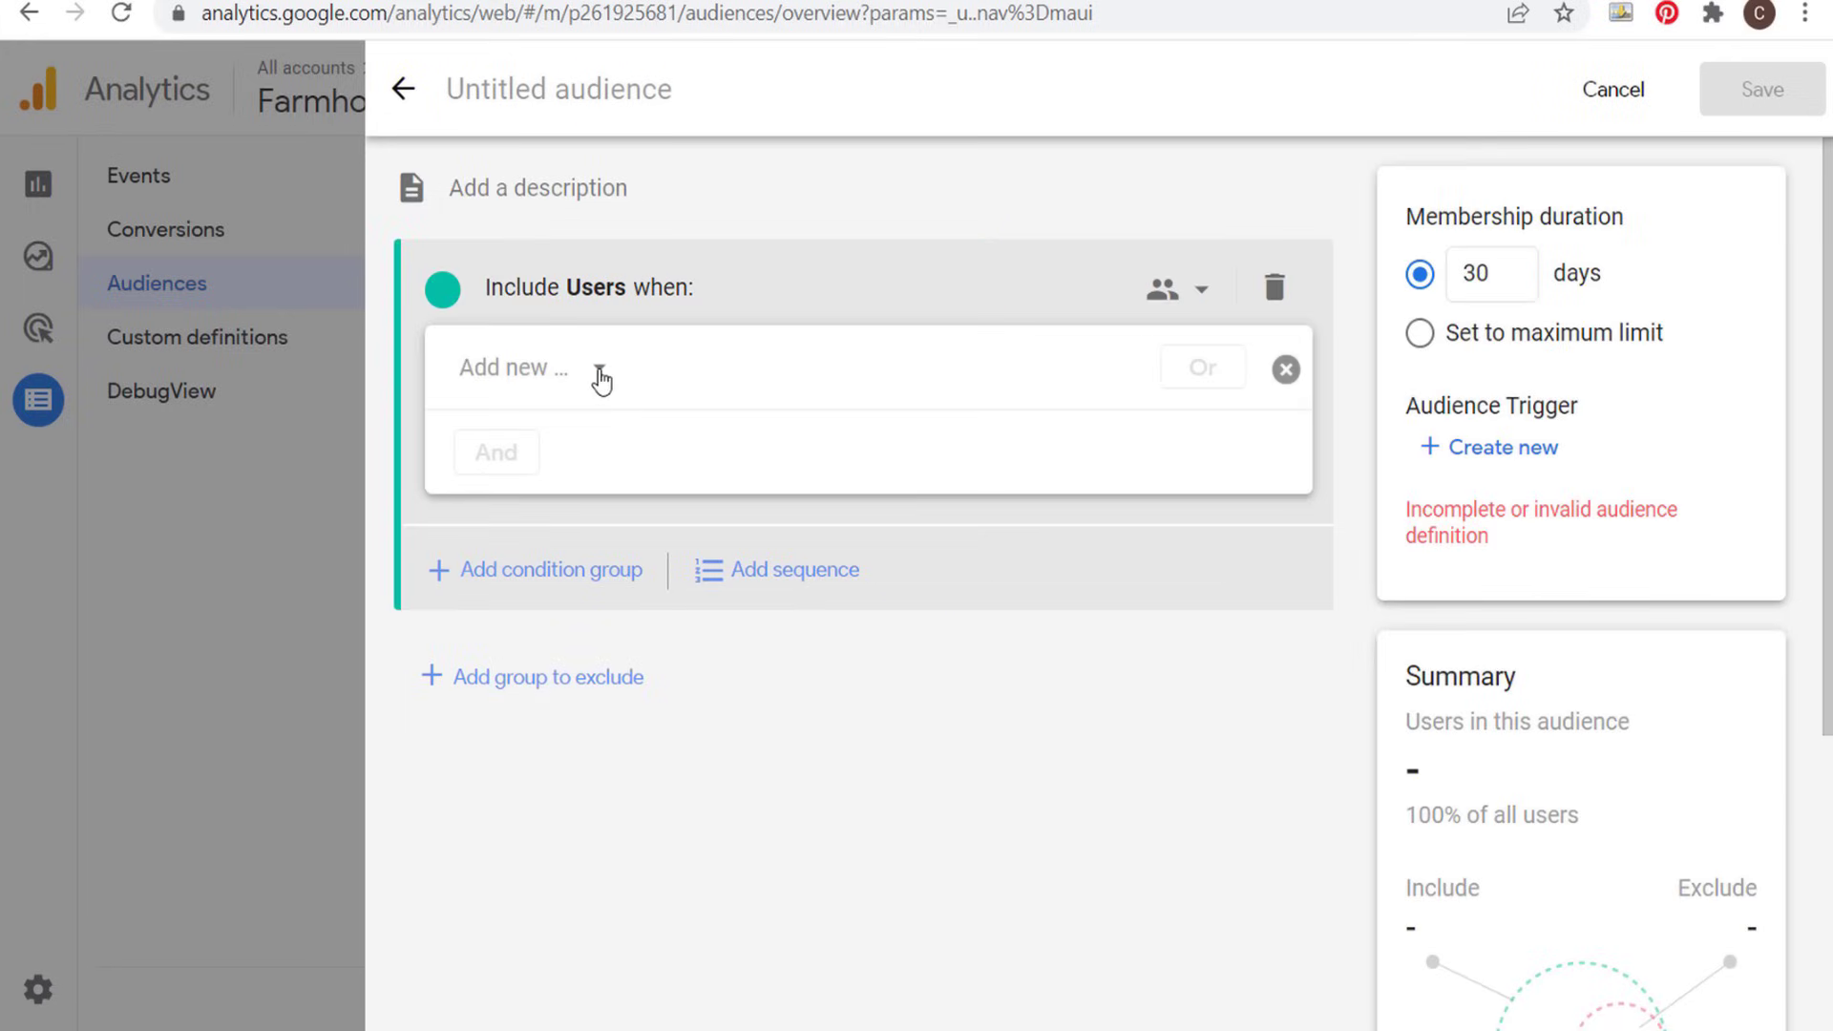
- Try the Affiliate Click event and the app_store_refund event as the new audience's include condition
{"action": "left_click", "coordinate": [602, 378]}
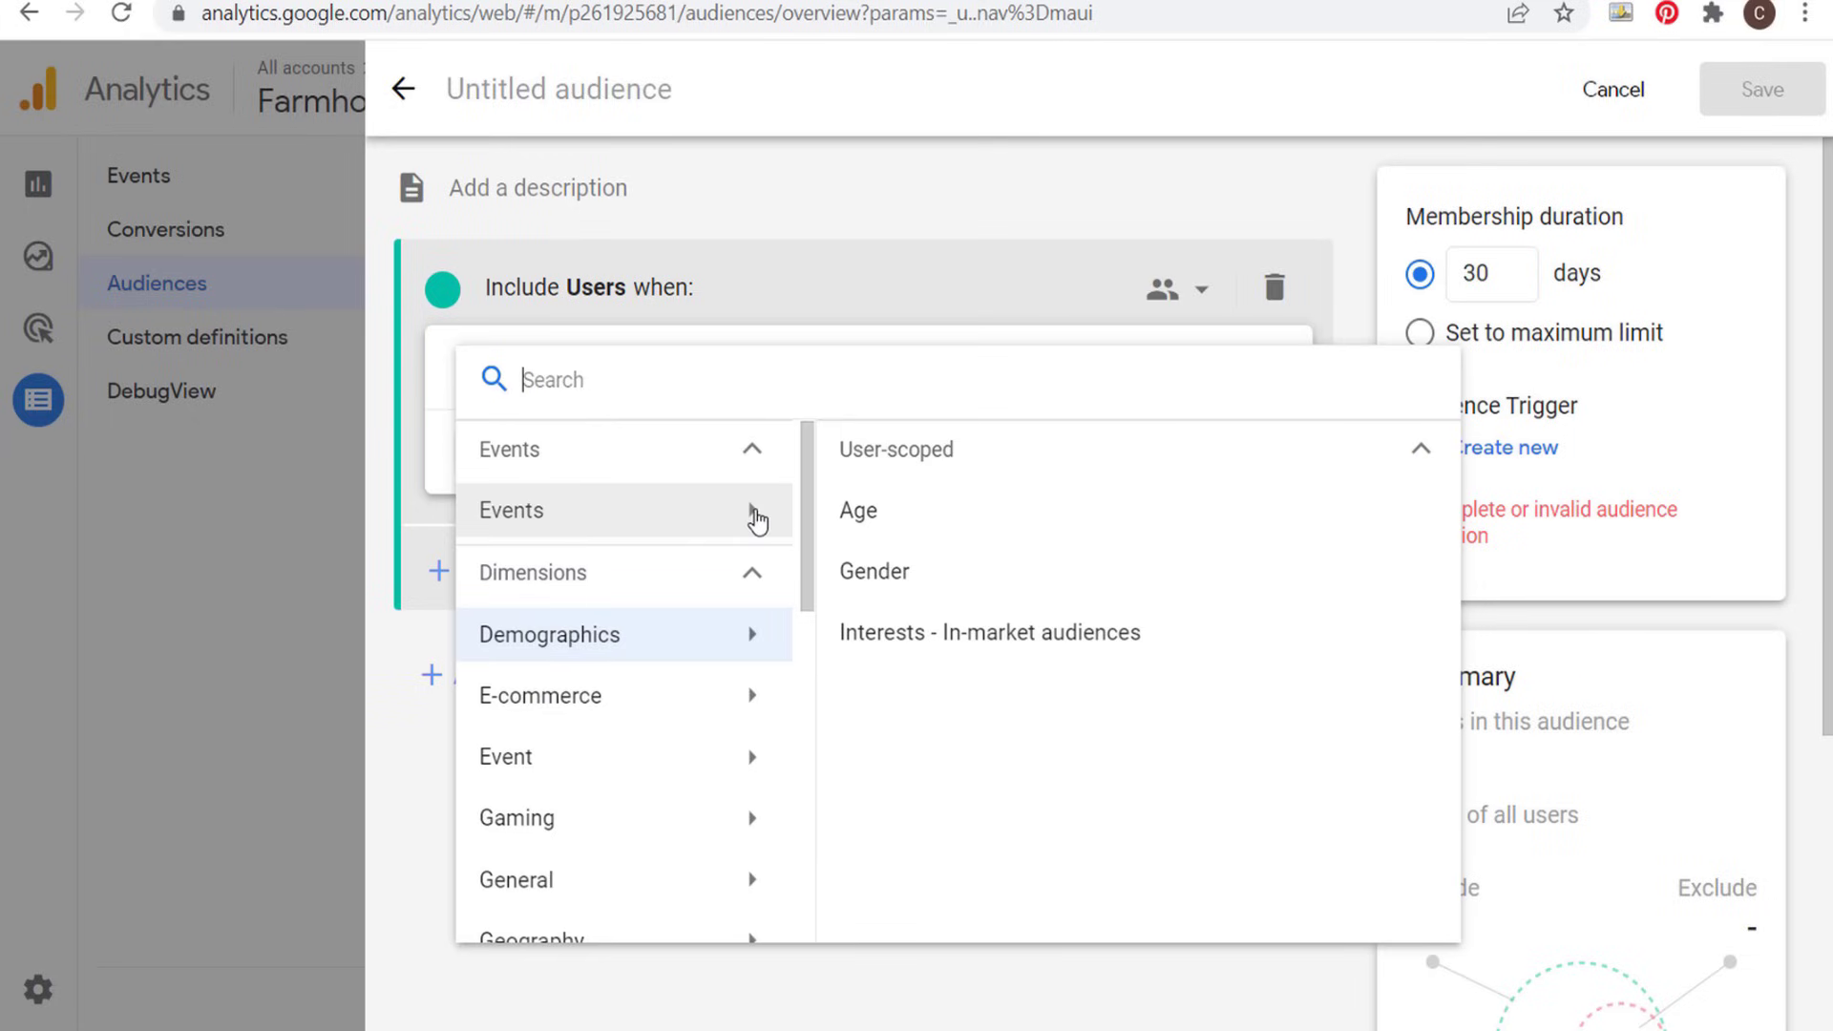
{"action": "left_click", "coordinate": [757, 520]}
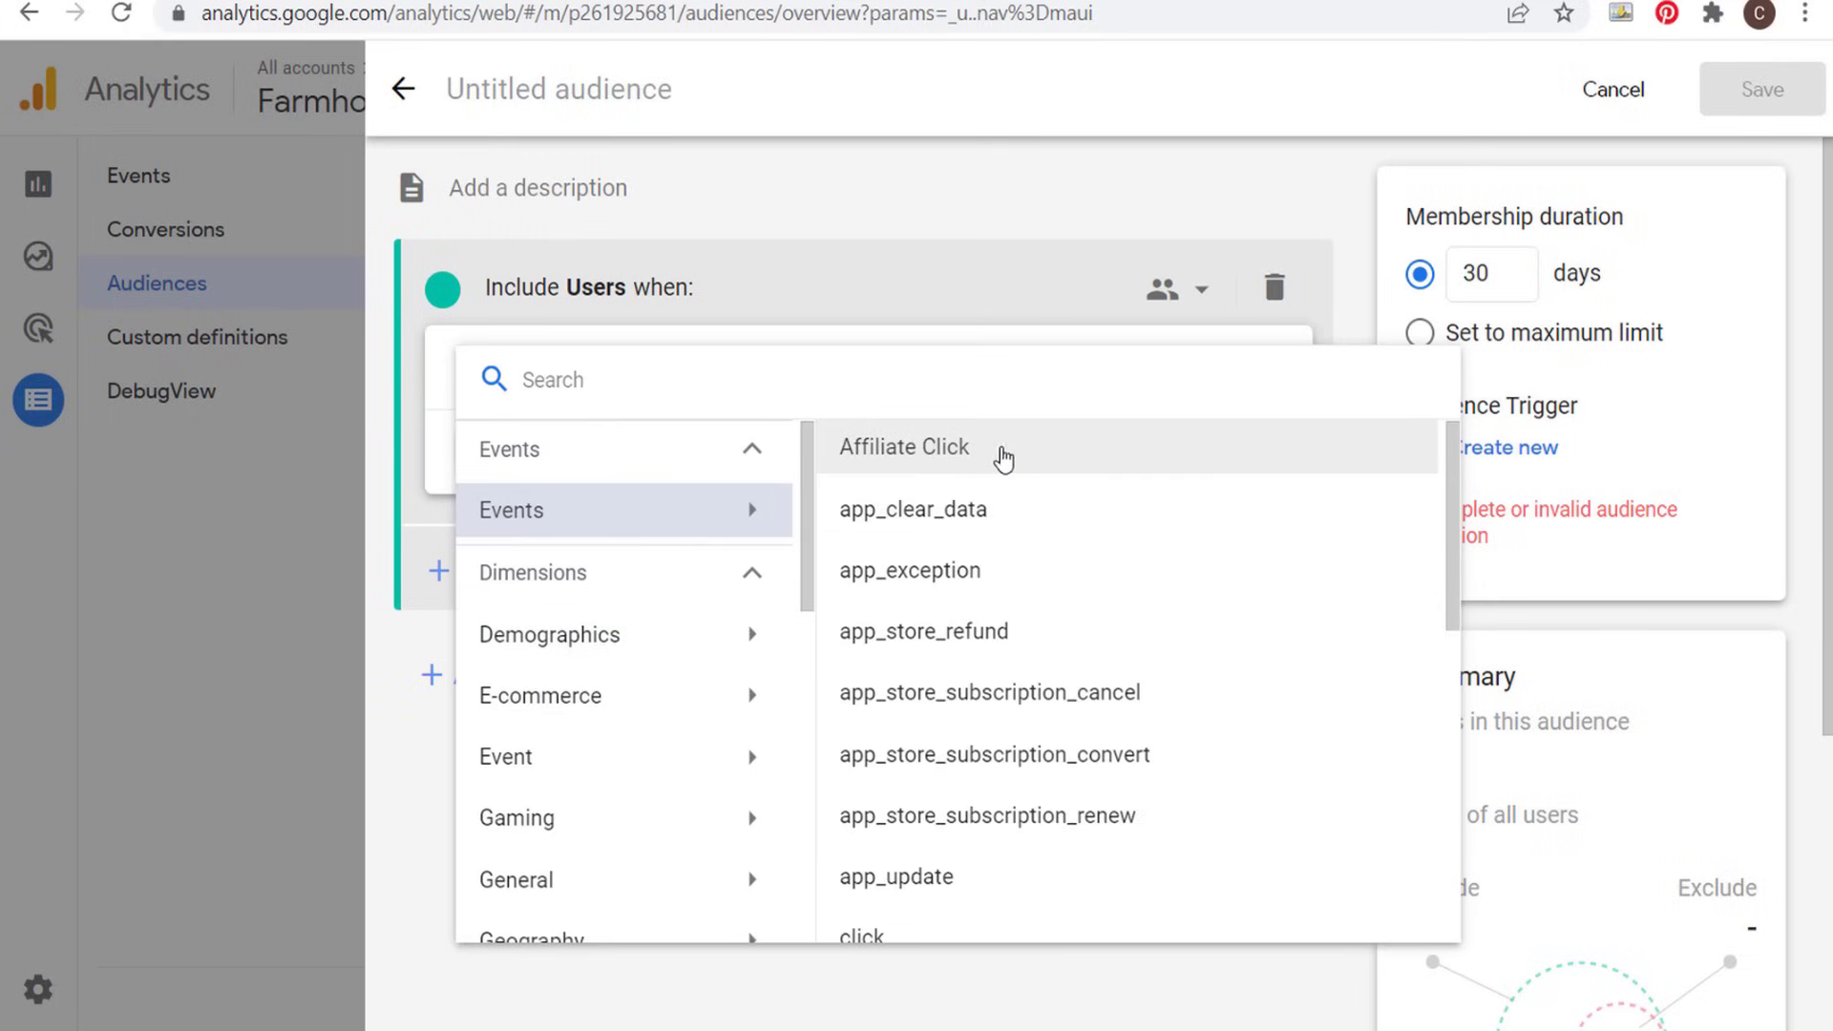
{"action": "left_click", "coordinate": [993, 458]}
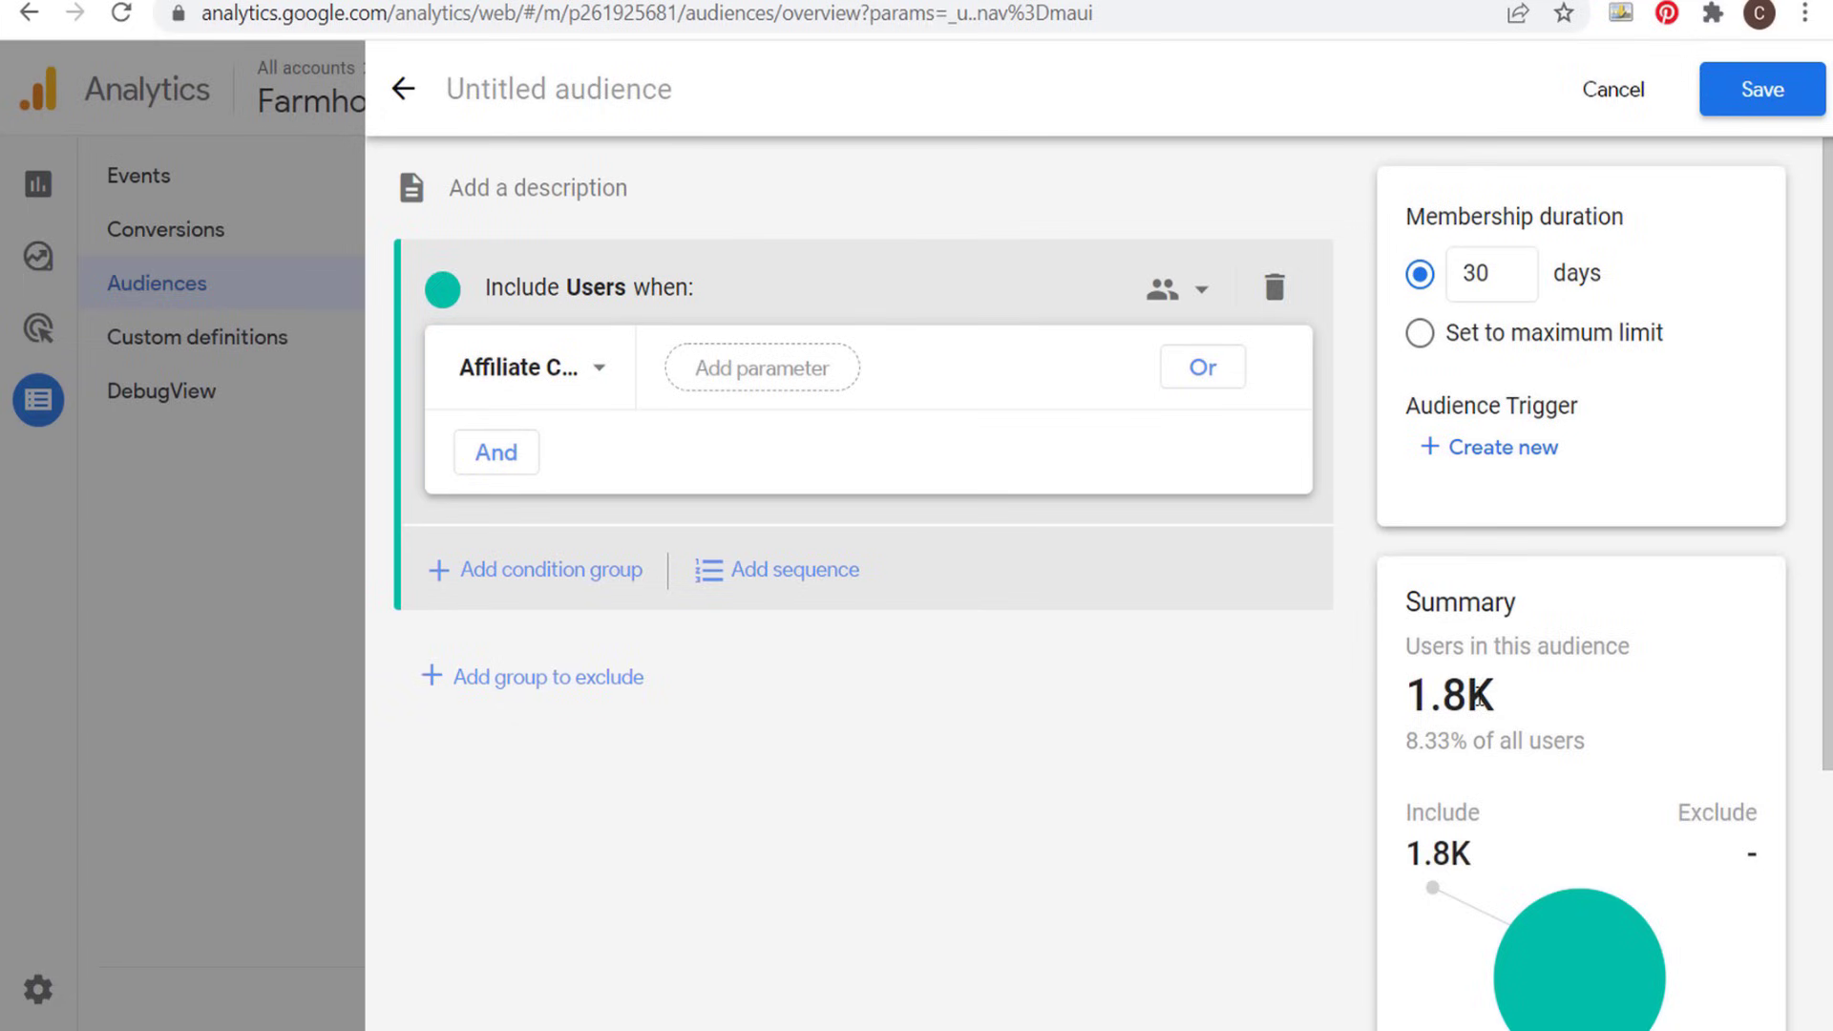
{"action": "left_click", "coordinate": [593, 336]}
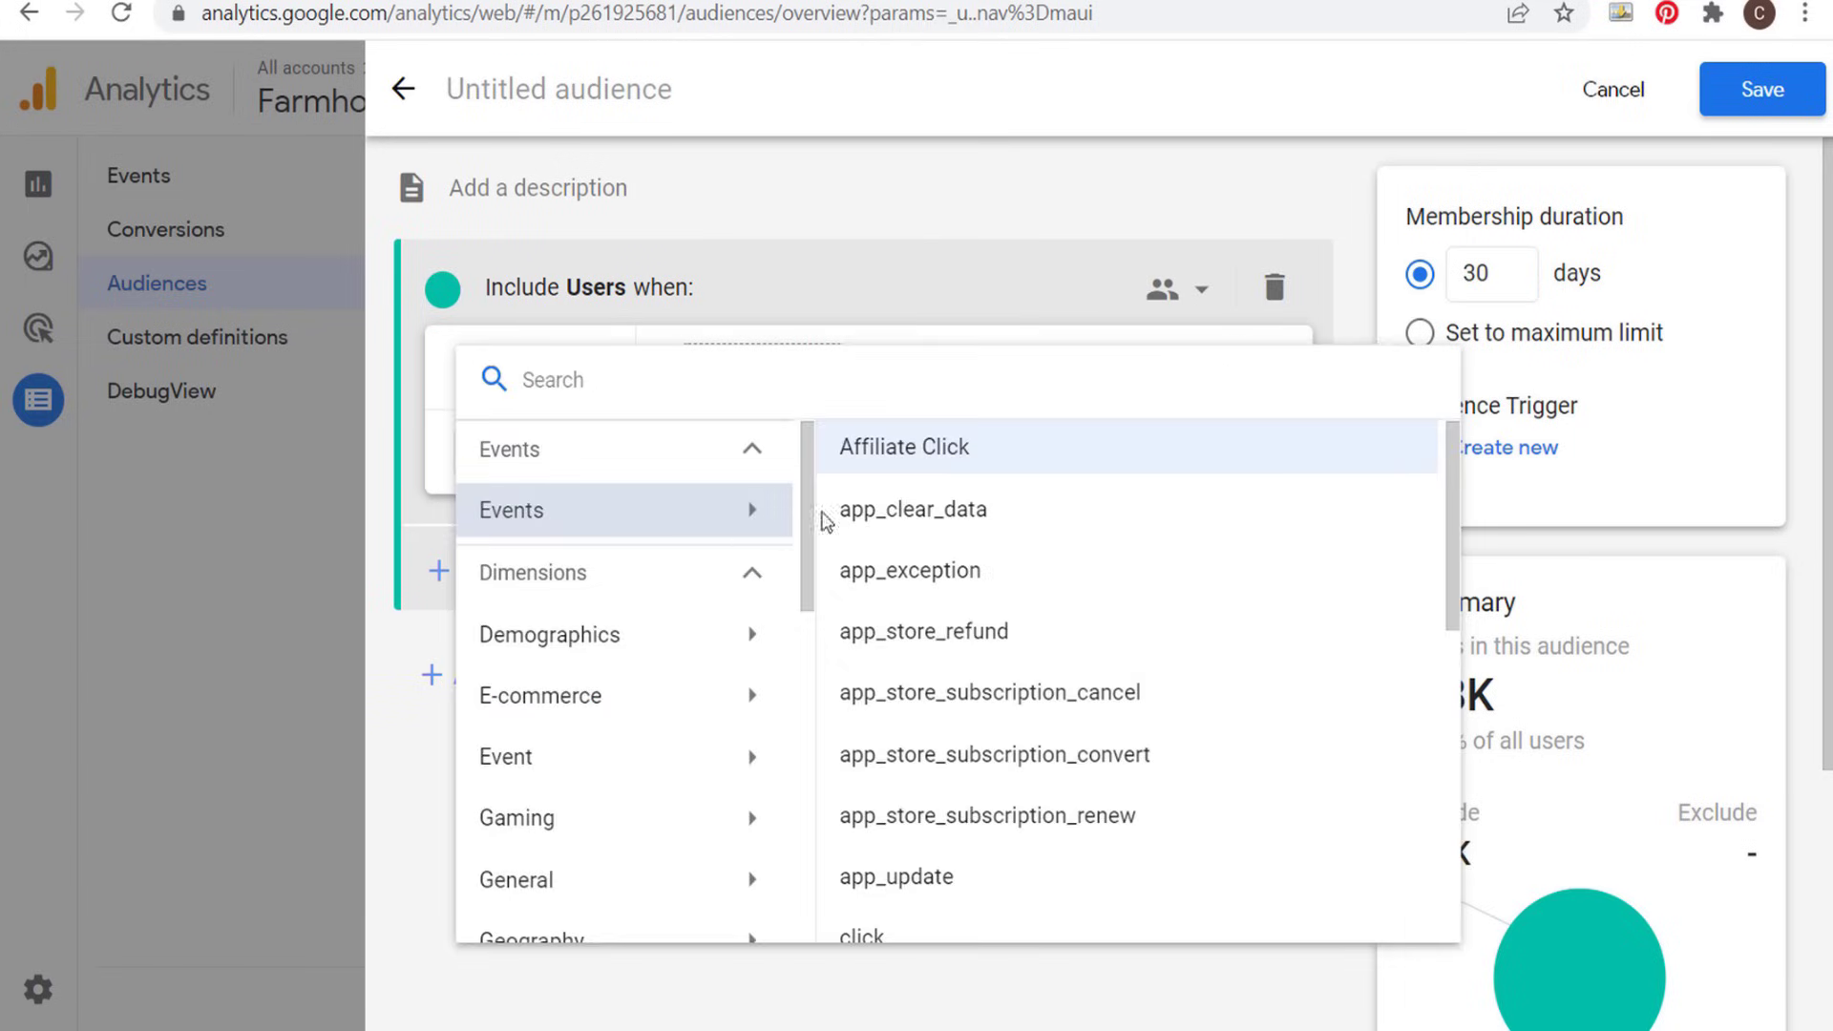
{"action": "left_click", "coordinate": [840, 630]}
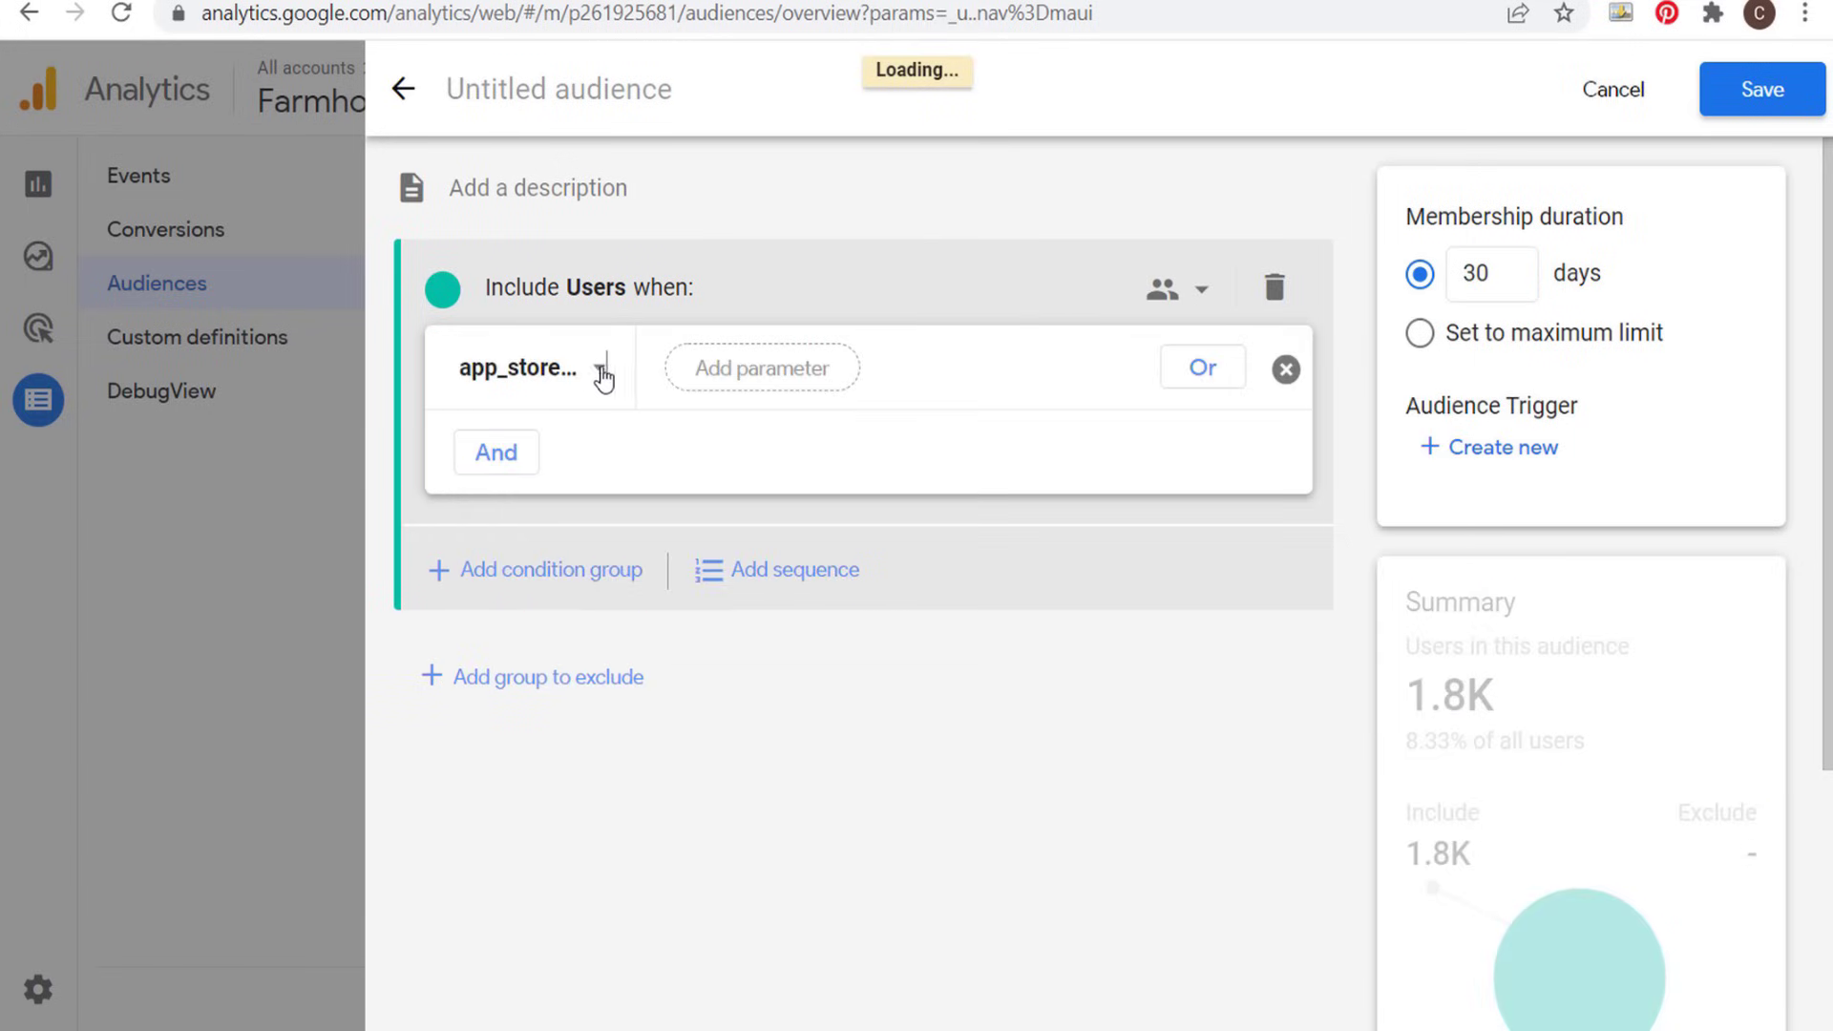
- Set the new audience's include condition to the first_visit event
{"action": "left_click", "coordinate": [598, 367]}
{"action": "scroll", "coordinate": [1069, 572], "scroll_direction": "down", "scroll_amount": 3}
{"action": "scroll", "coordinate": [1065, 577], "scroll_direction": "down", "scroll_amount": 5}
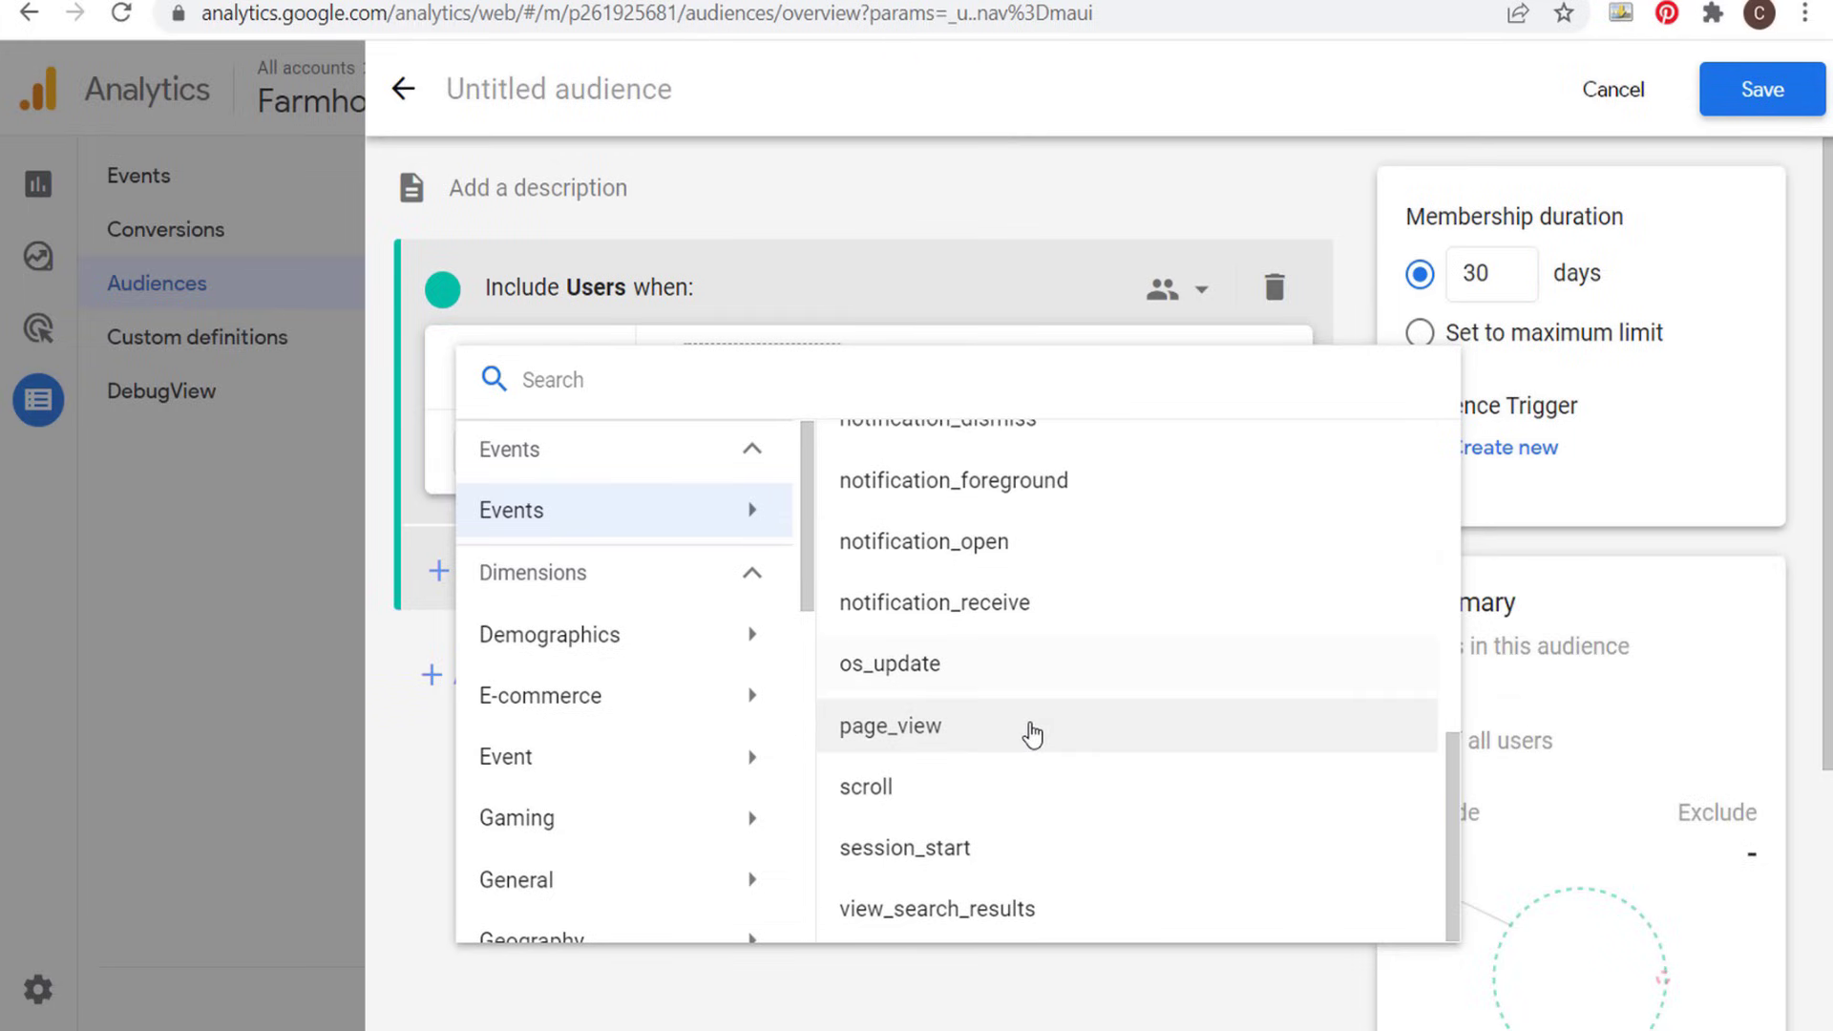
{"action": "scroll", "coordinate": [997, 730], "scroll_direction": "up", "scroll_amount": 5}
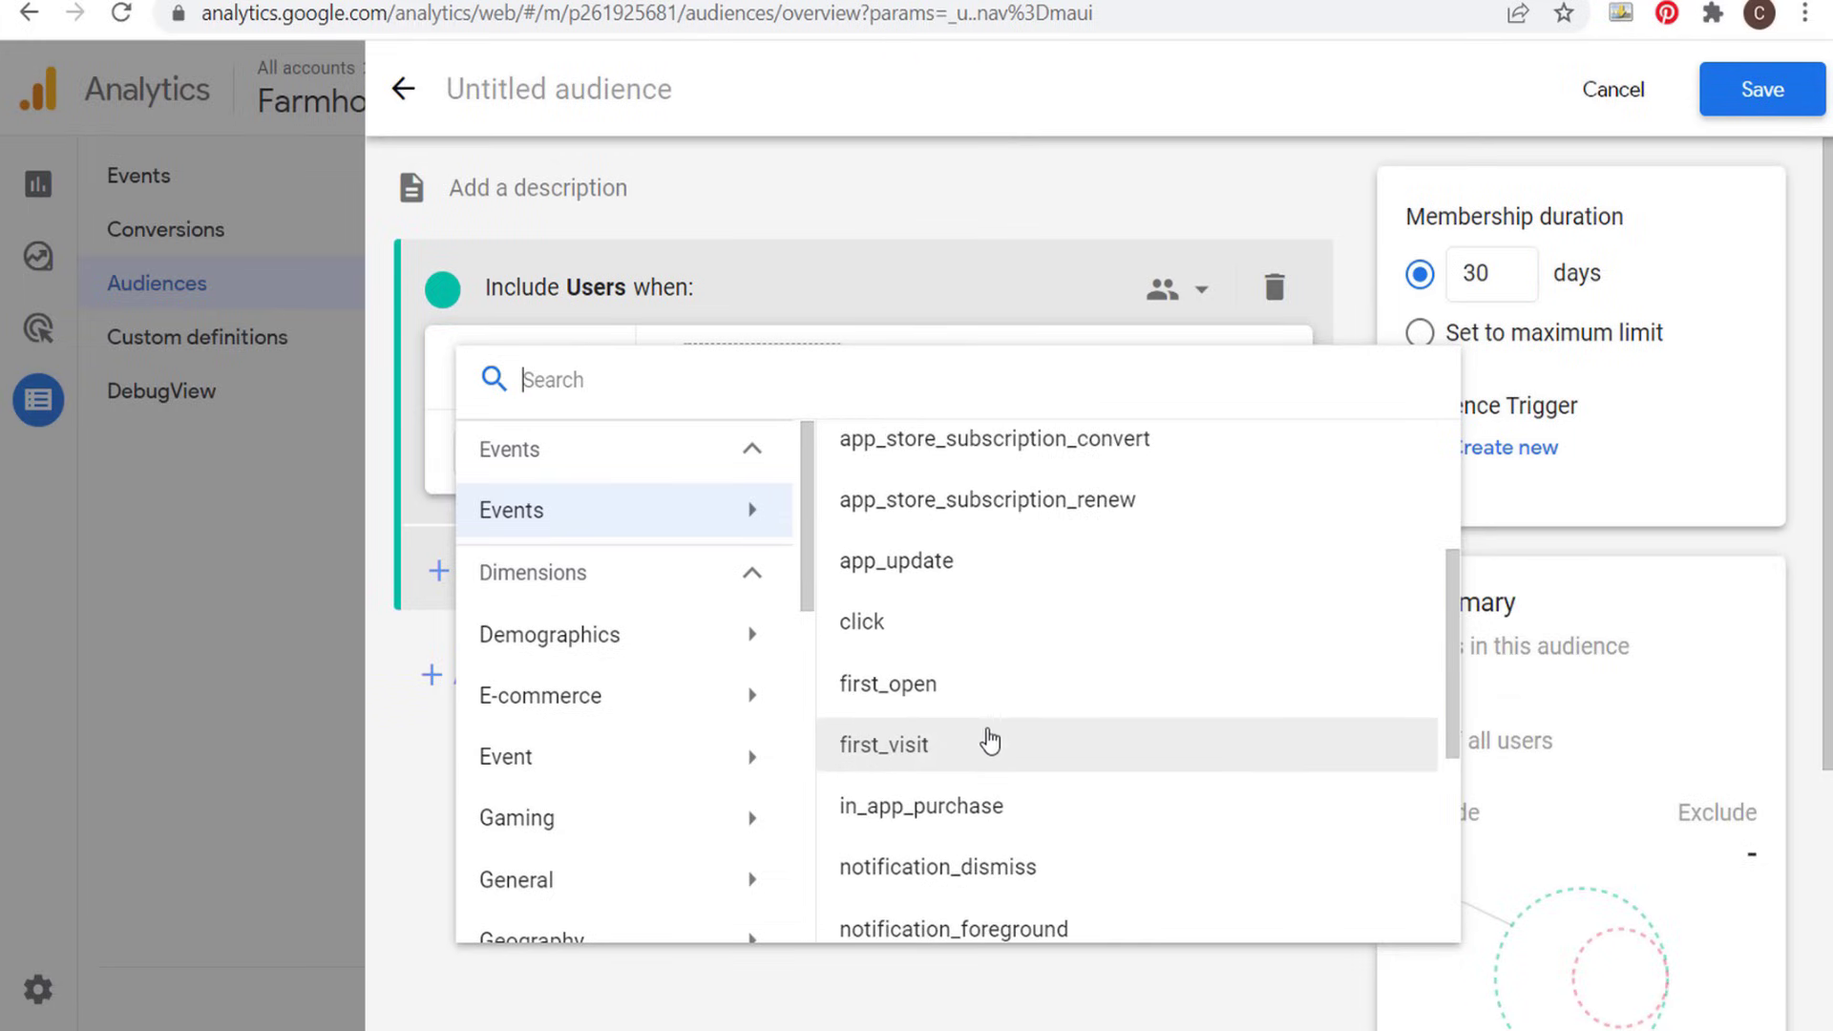
{"action": "left_click", "coordinate": [971, 756]}
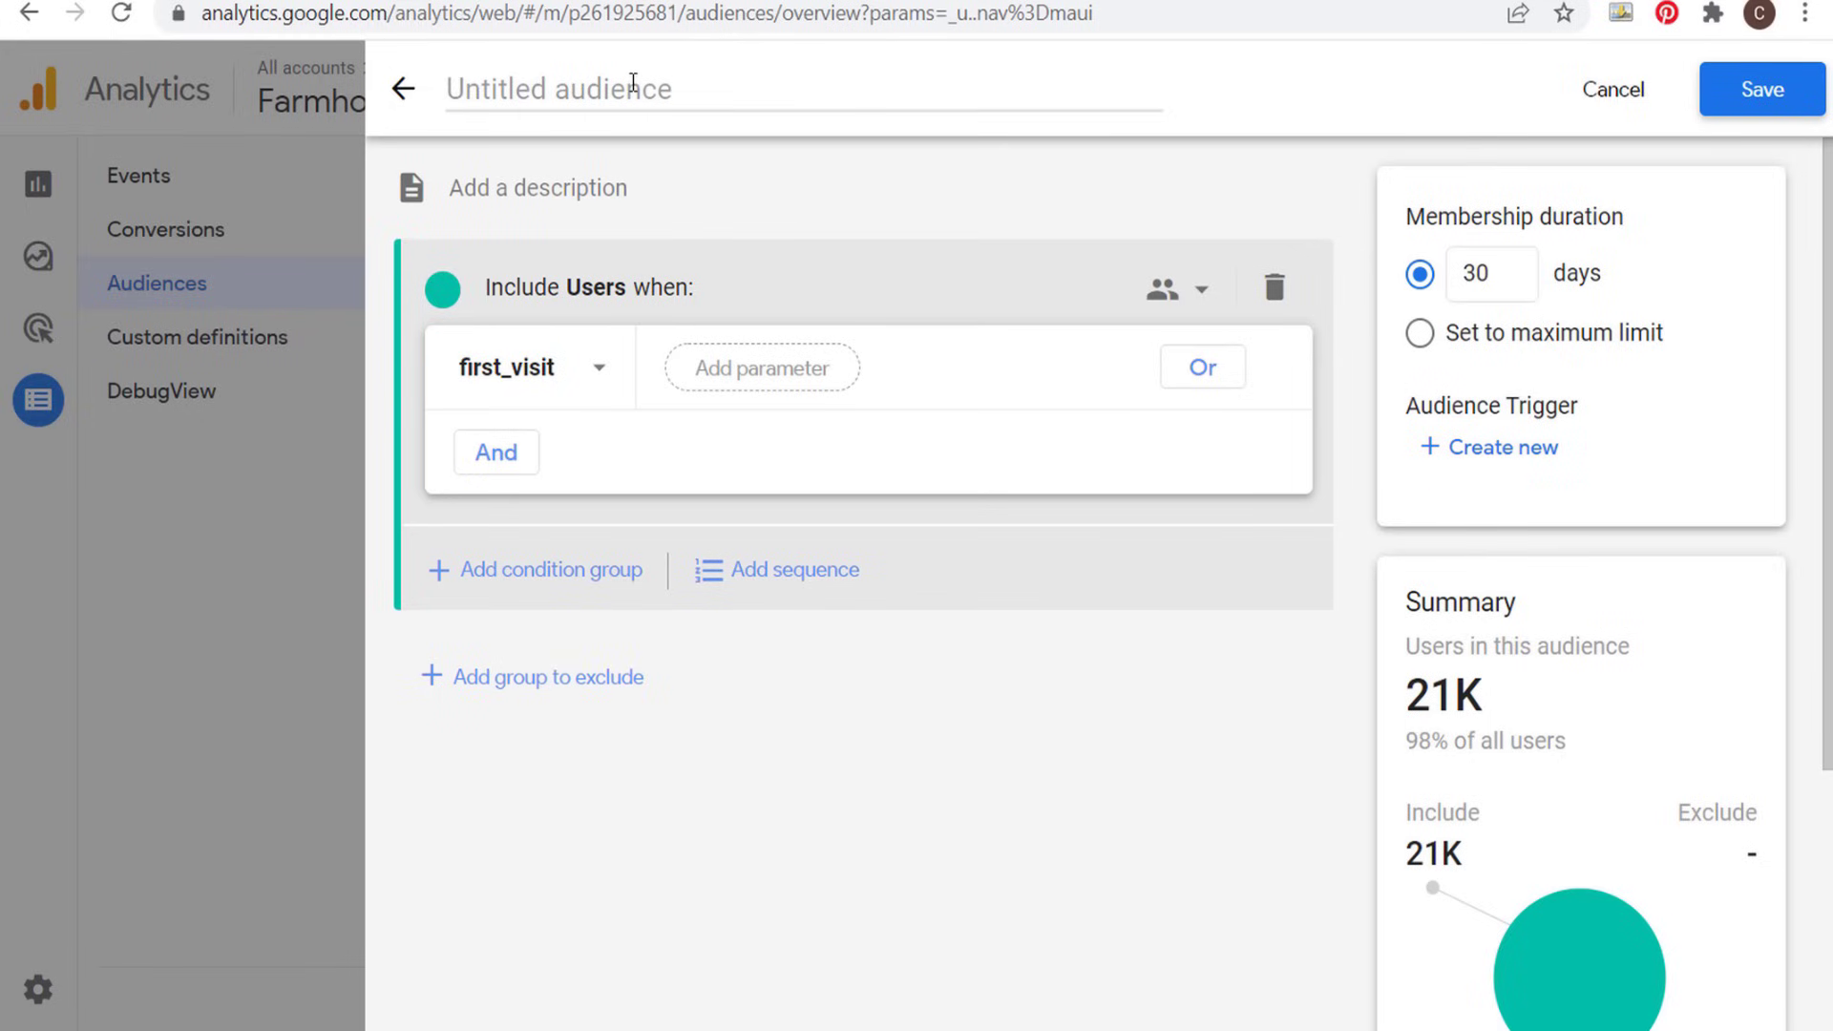
- Abandon the unsaved GA4 audience and start a new audience in the Universal Analytics property of Farmhouse Goals
{"action": "left_click", "coordinate": [403, 89]}
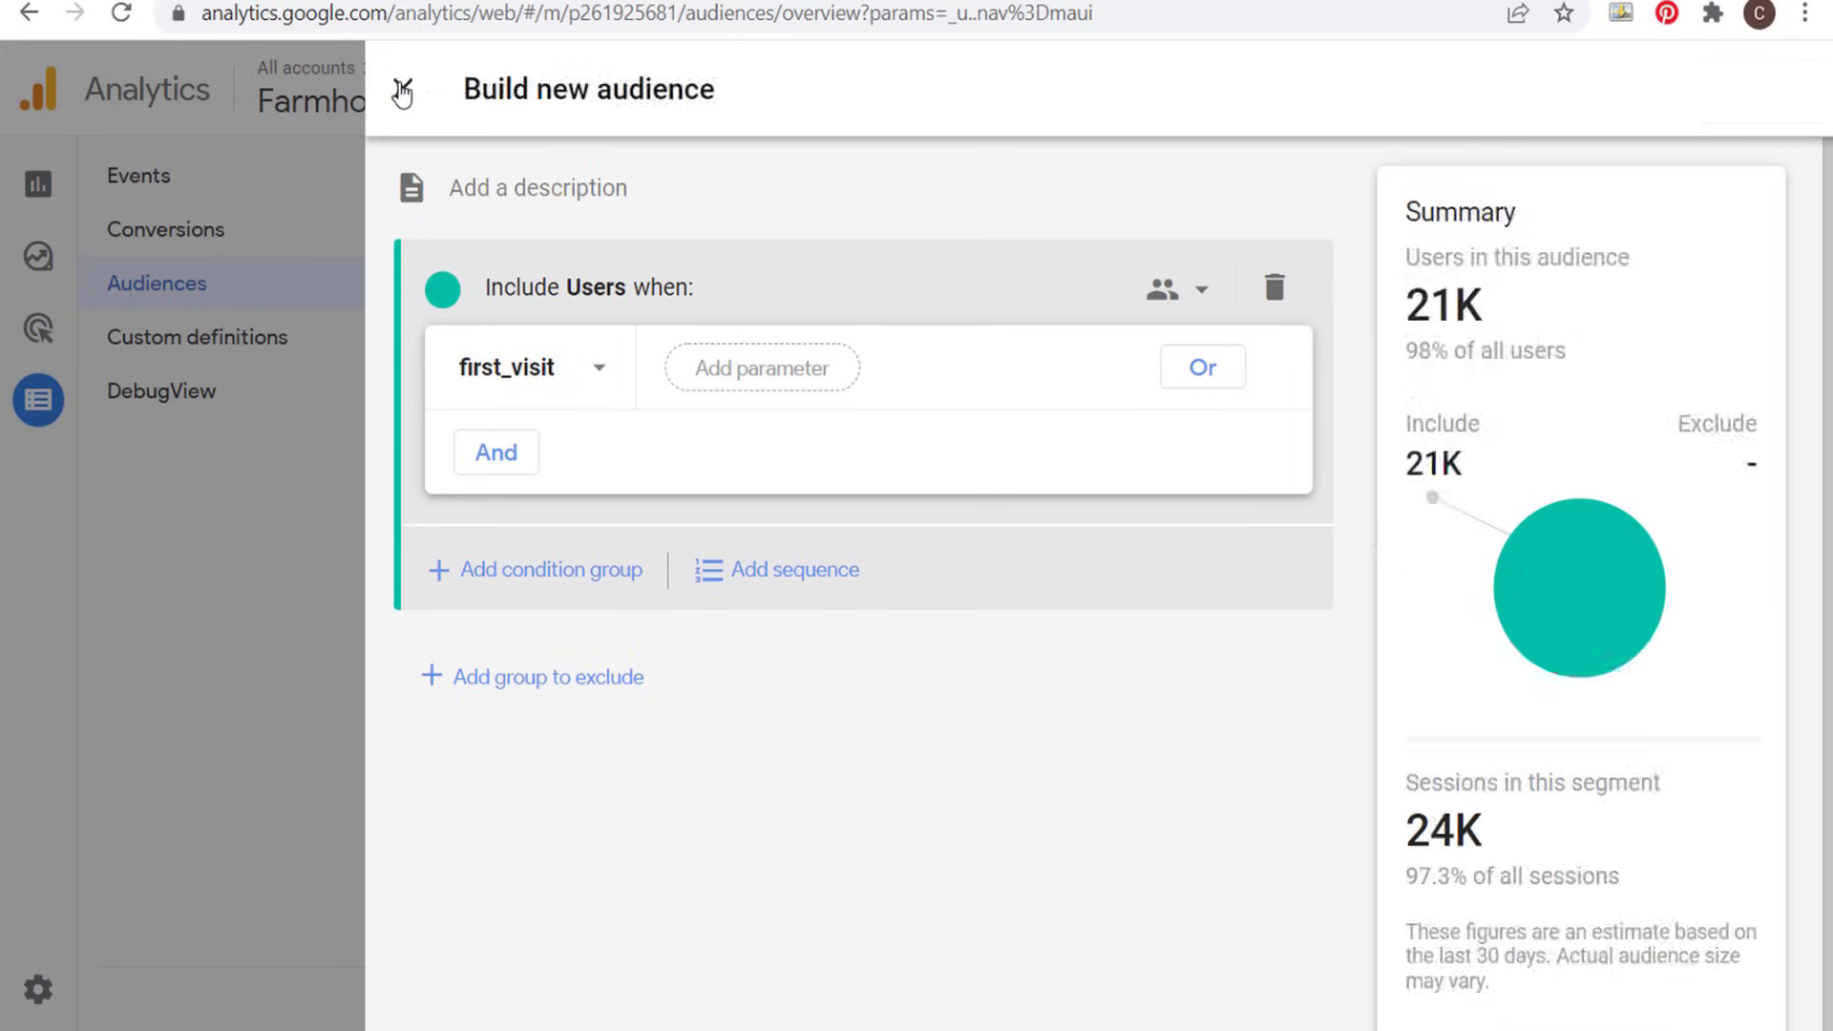
{"action": "left_click", "coordinate": [408, 90]}
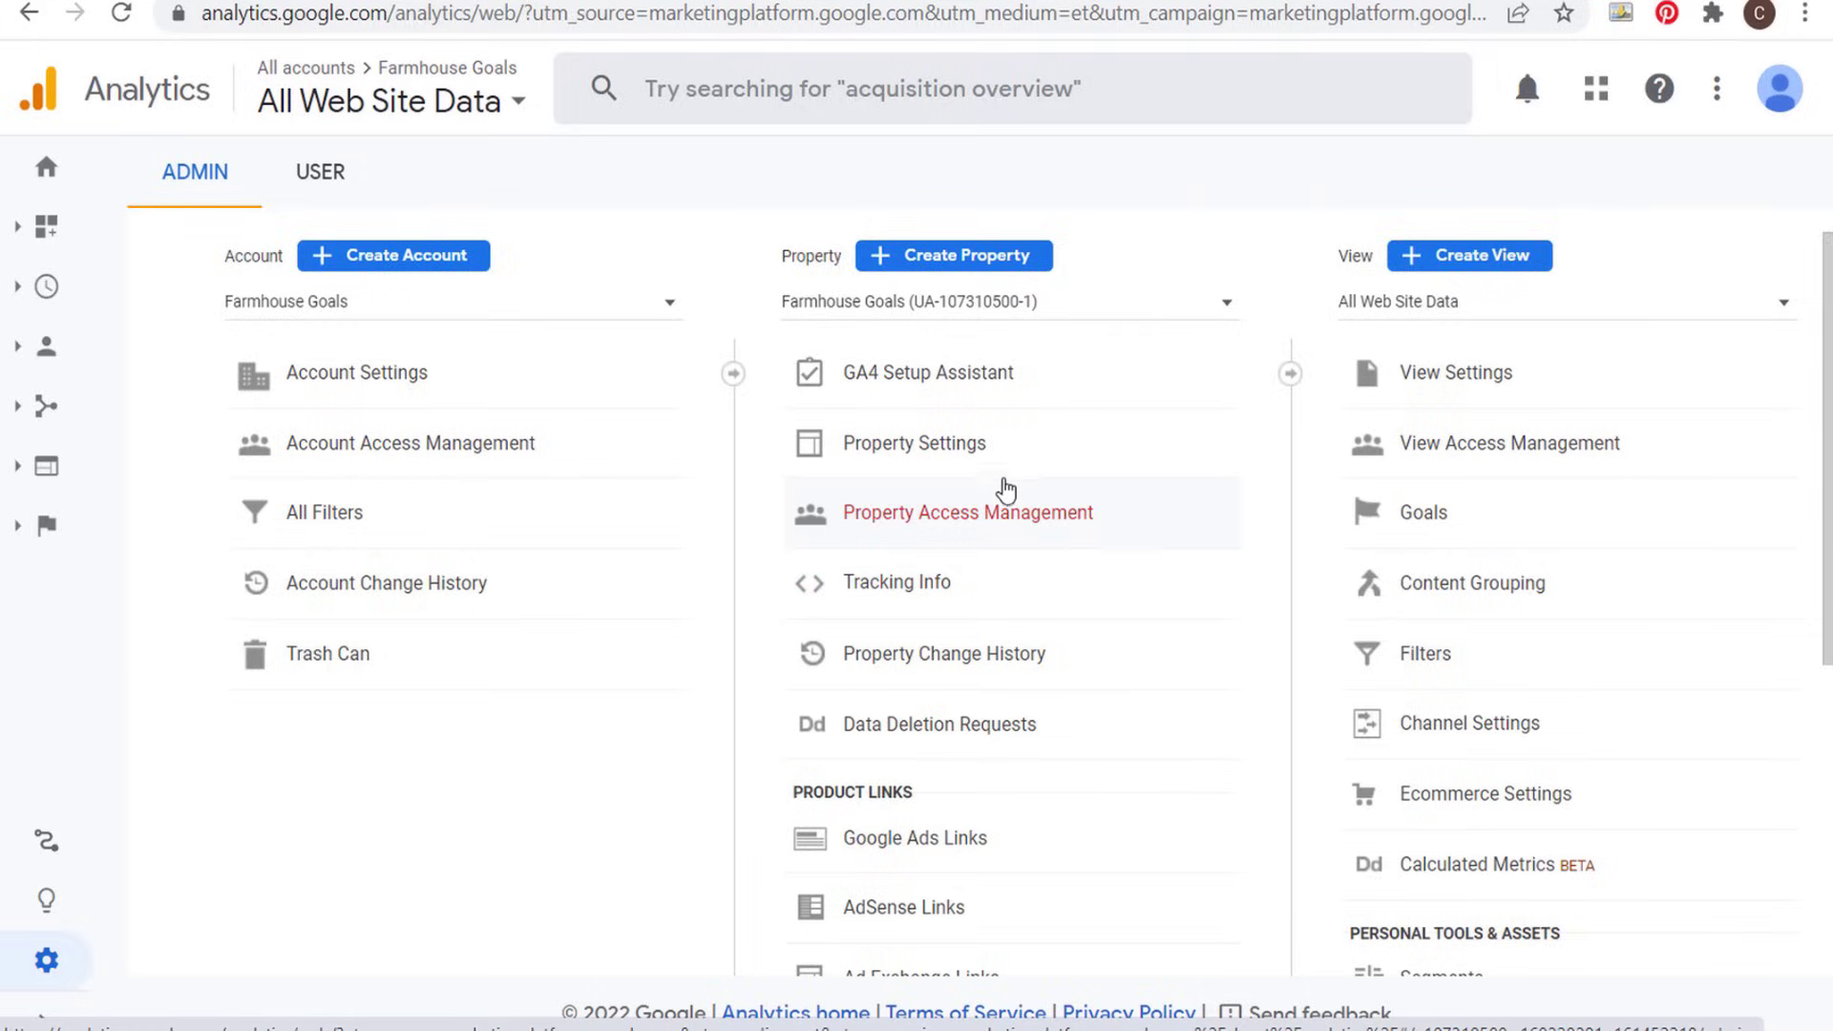
{"action": "scroll", "coordinate": [1004, 467], "scroll_direction": "down", "scroll_amount": 4}
{"action": "scroll", "coordinate": [1002, 439], "scroll_direction": "down", "scroll_amount": 1}
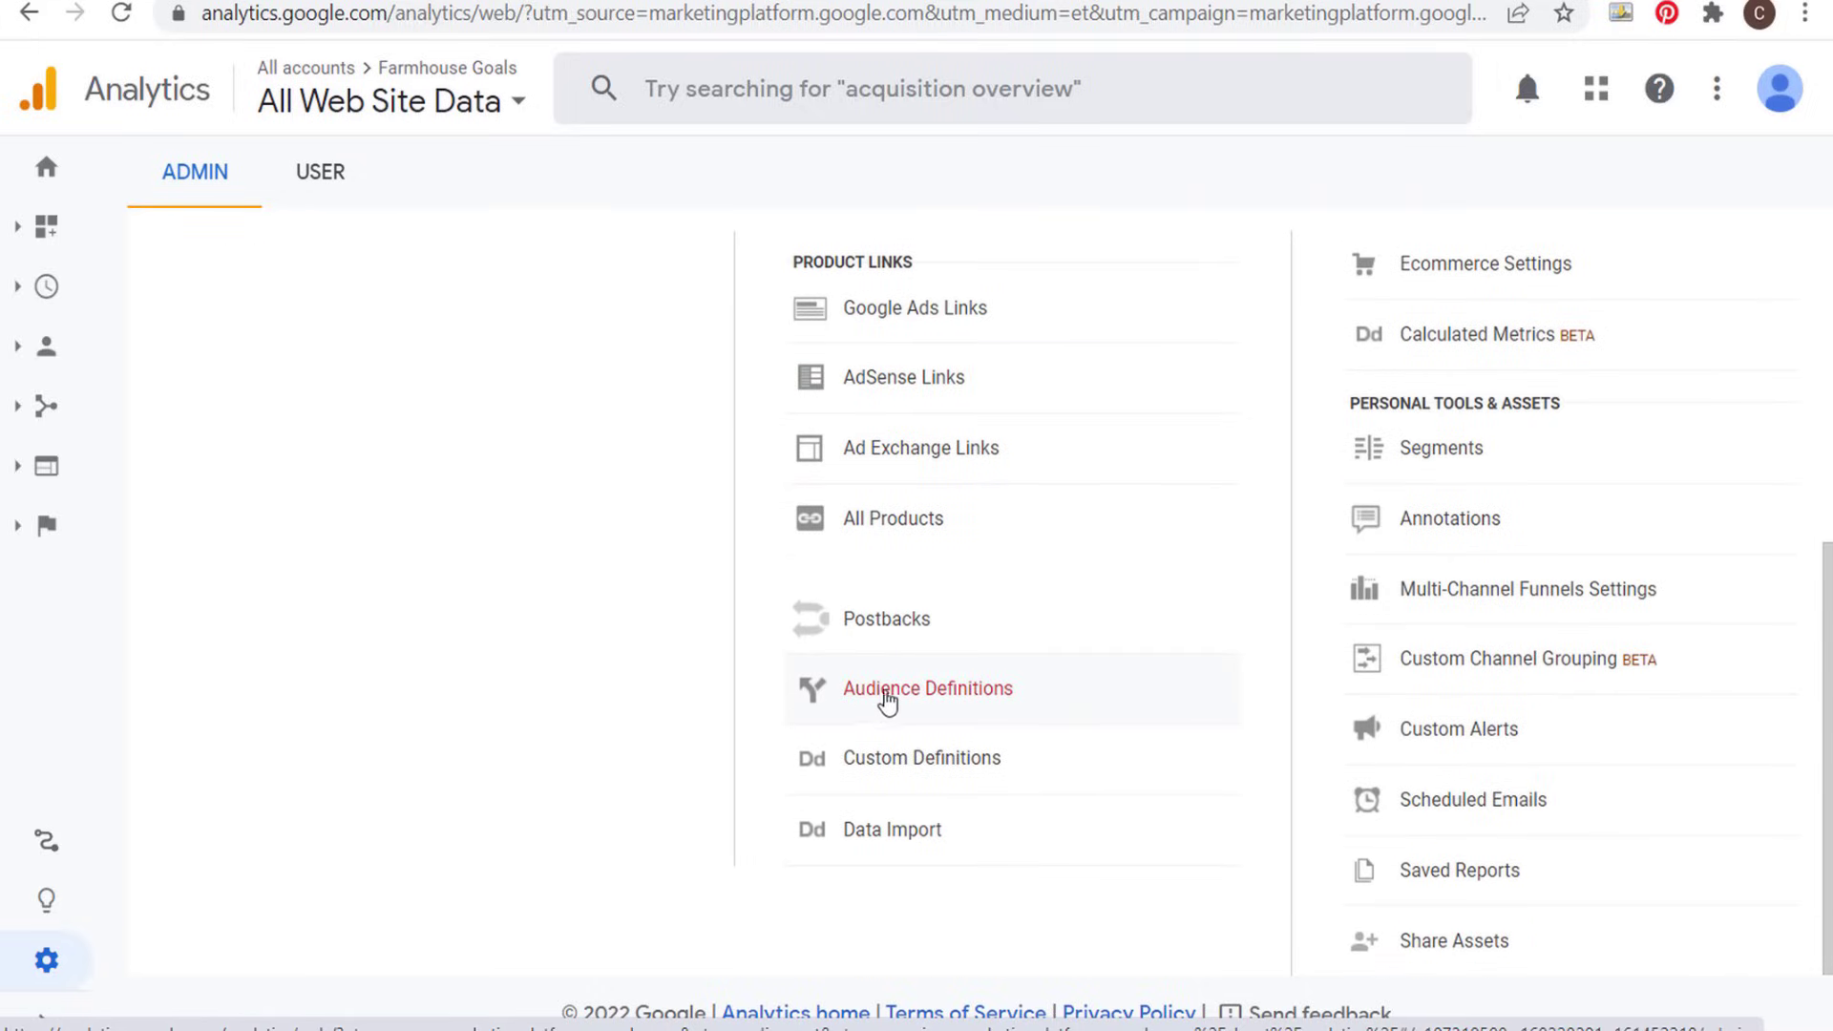
{"action": "left_click", "coordinate": [888, 691]}
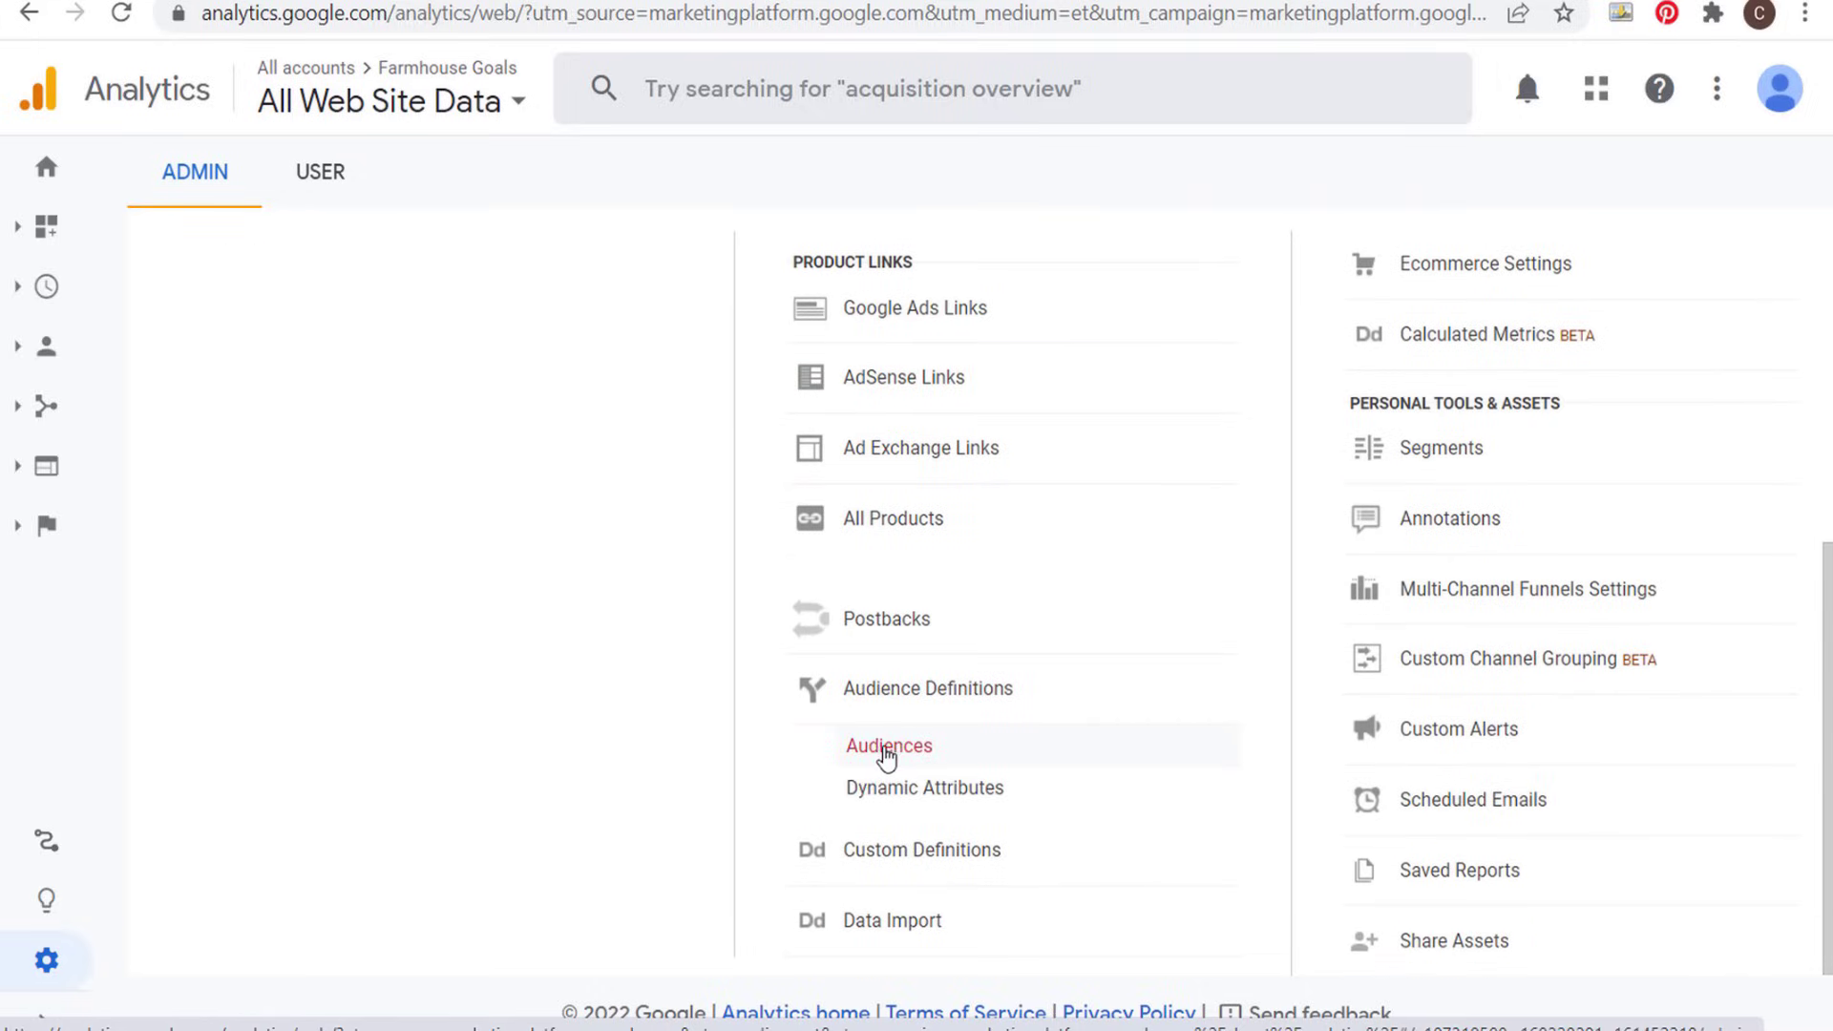
{"action": "left_click", "coordinate": [887, 756]}
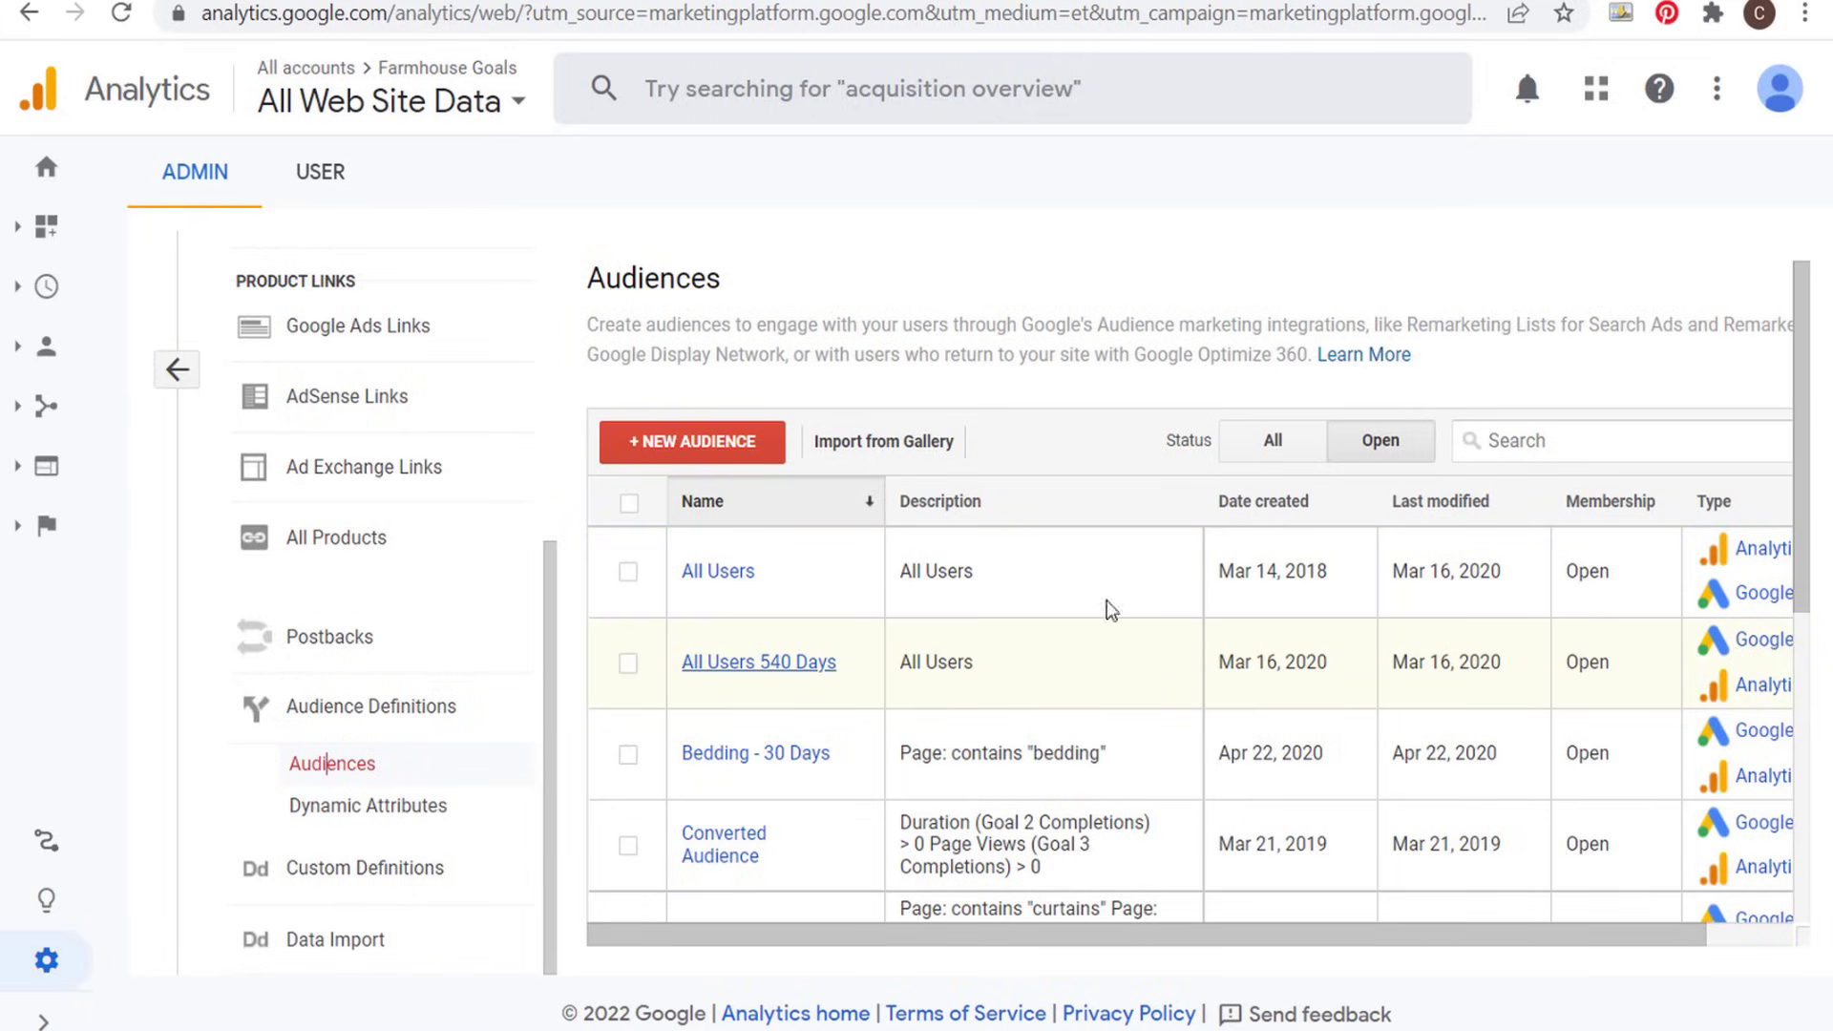
{"action": "left_click", "coordinate": [668, 457]}
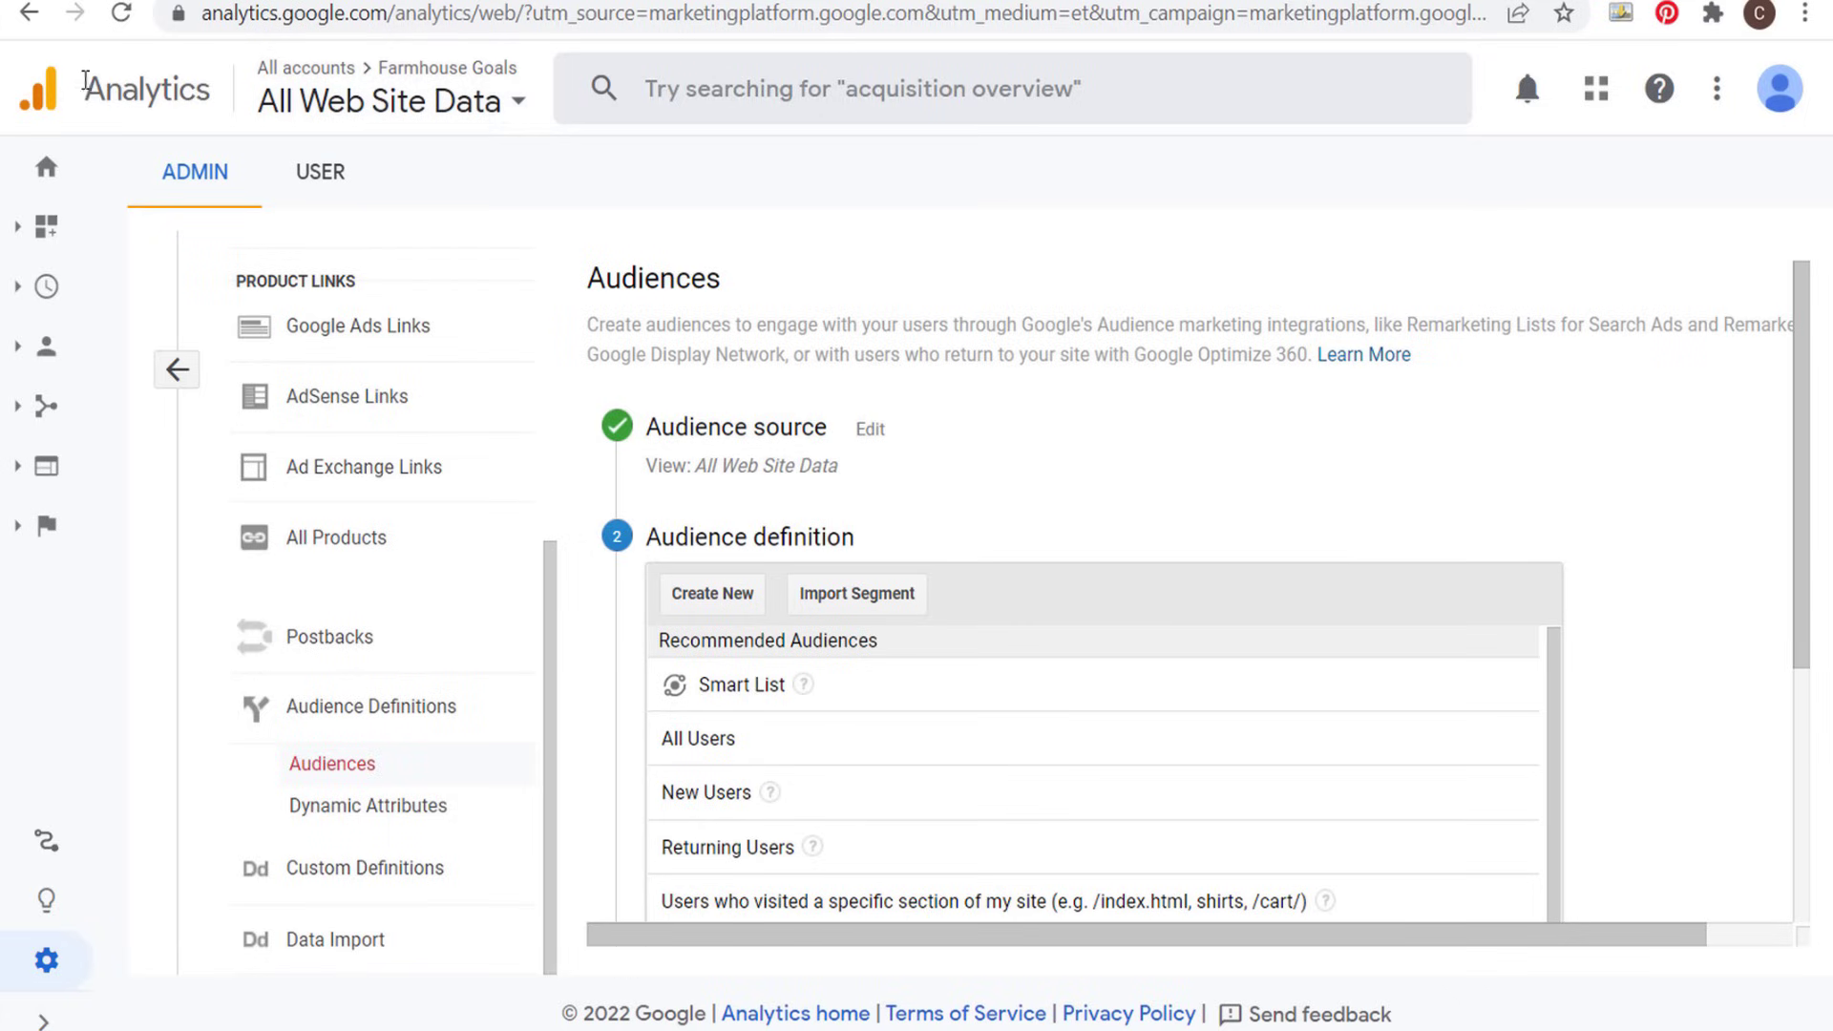
- Define the audience with the recommended New Users definition, name it New Visitor 30 Days, and continue to the audience destinations
{"action": "scroll", "coordinate": [1188, 391], "scroll_direction": "down", "scroll_amount": 3}
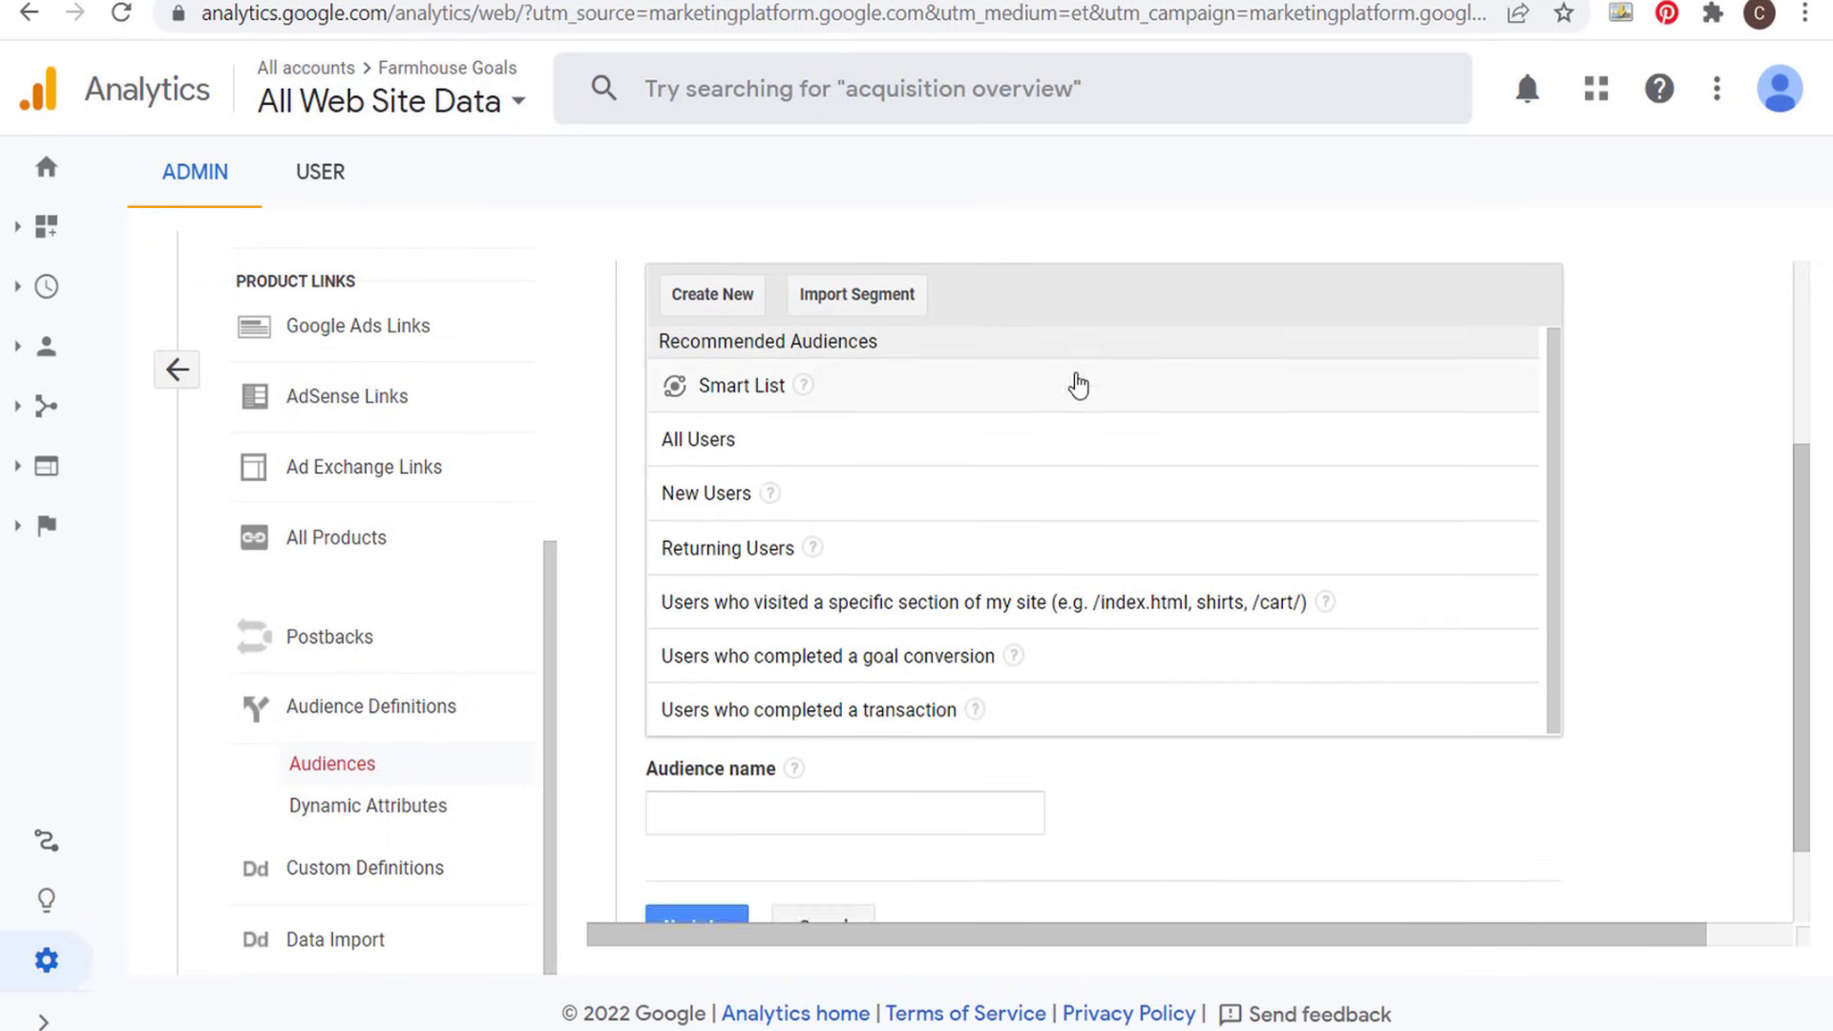
{"action": "left_click", "coordinate": [981, 511]}
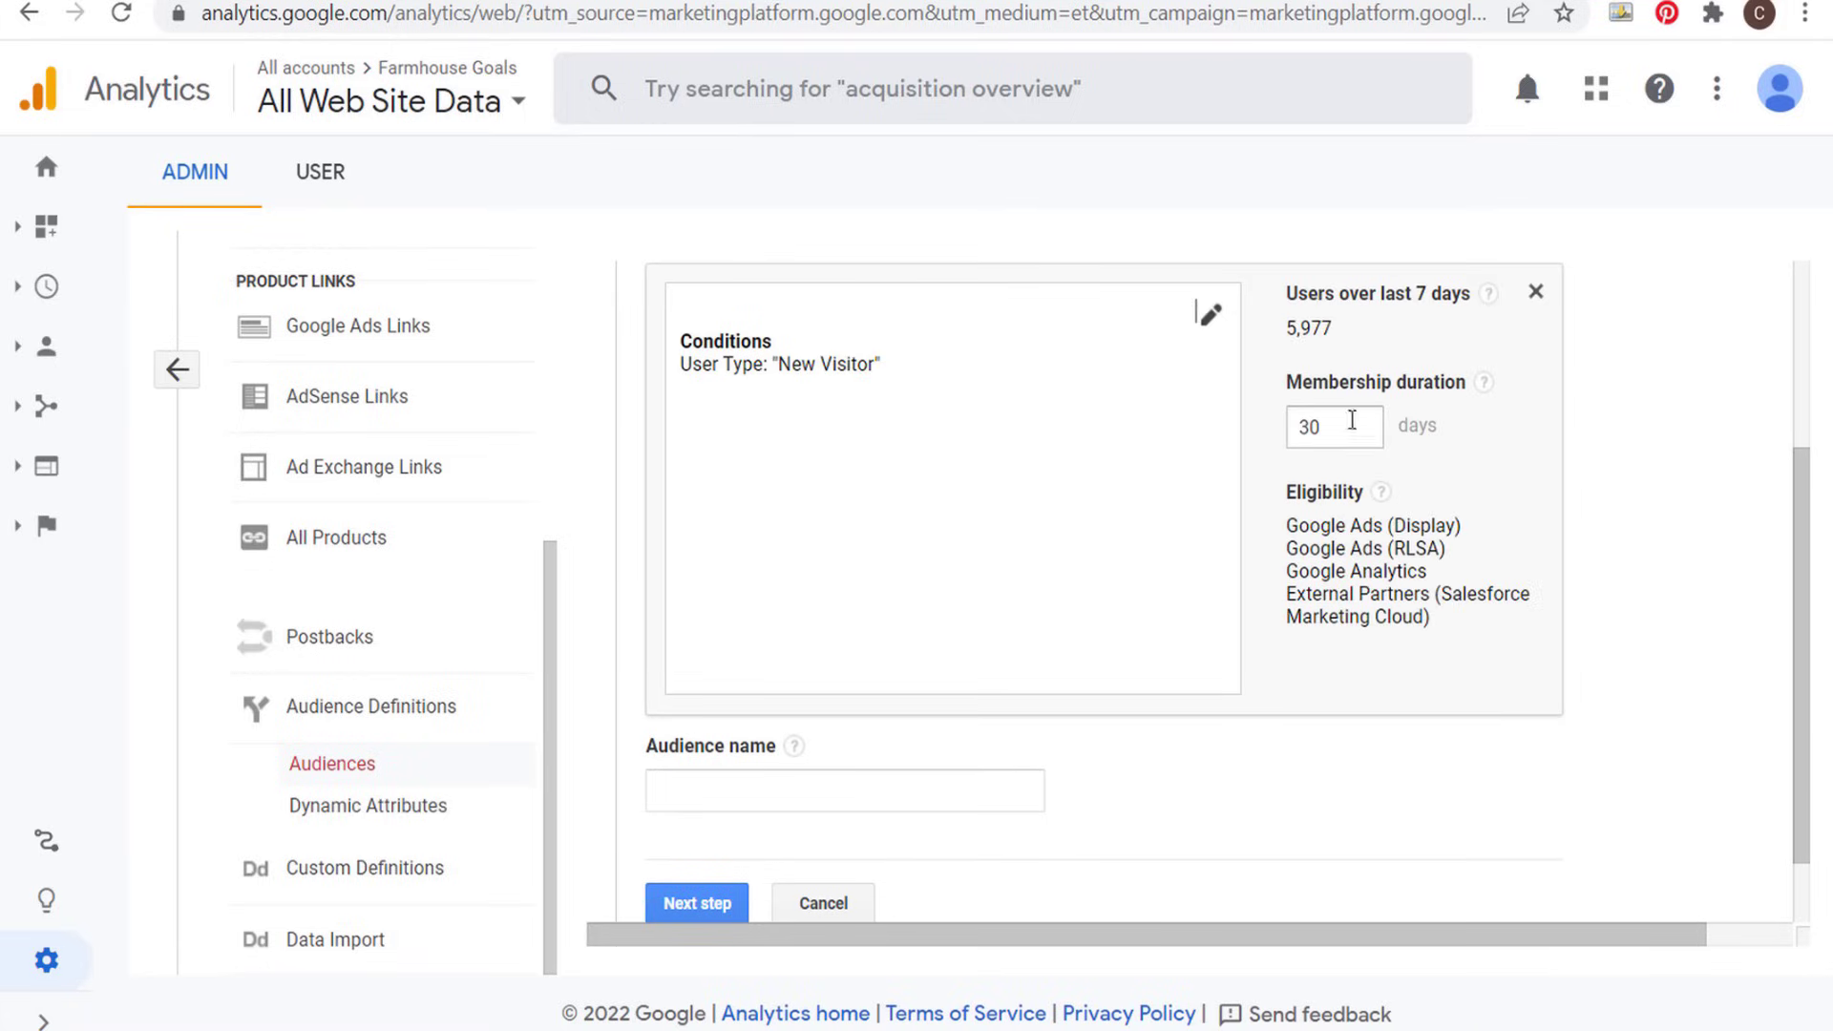
{"action": "left_click_drag", "start_coordinate": [1366, 333], "coordinate": [1384, 293]}
{"action": "left_click", "coordinate": [1392, 334]}
{"action": "left_click", "coordinate": [1415, 293]}
{"action": "left_click", "coordinate": [1336, 427]}
{"action": "scroll", "coordinate": [1371, 544], "scroll_direction": "down", "scroll_amount": 1}
{"action": "left_click", "coordinate": [815, 711]}
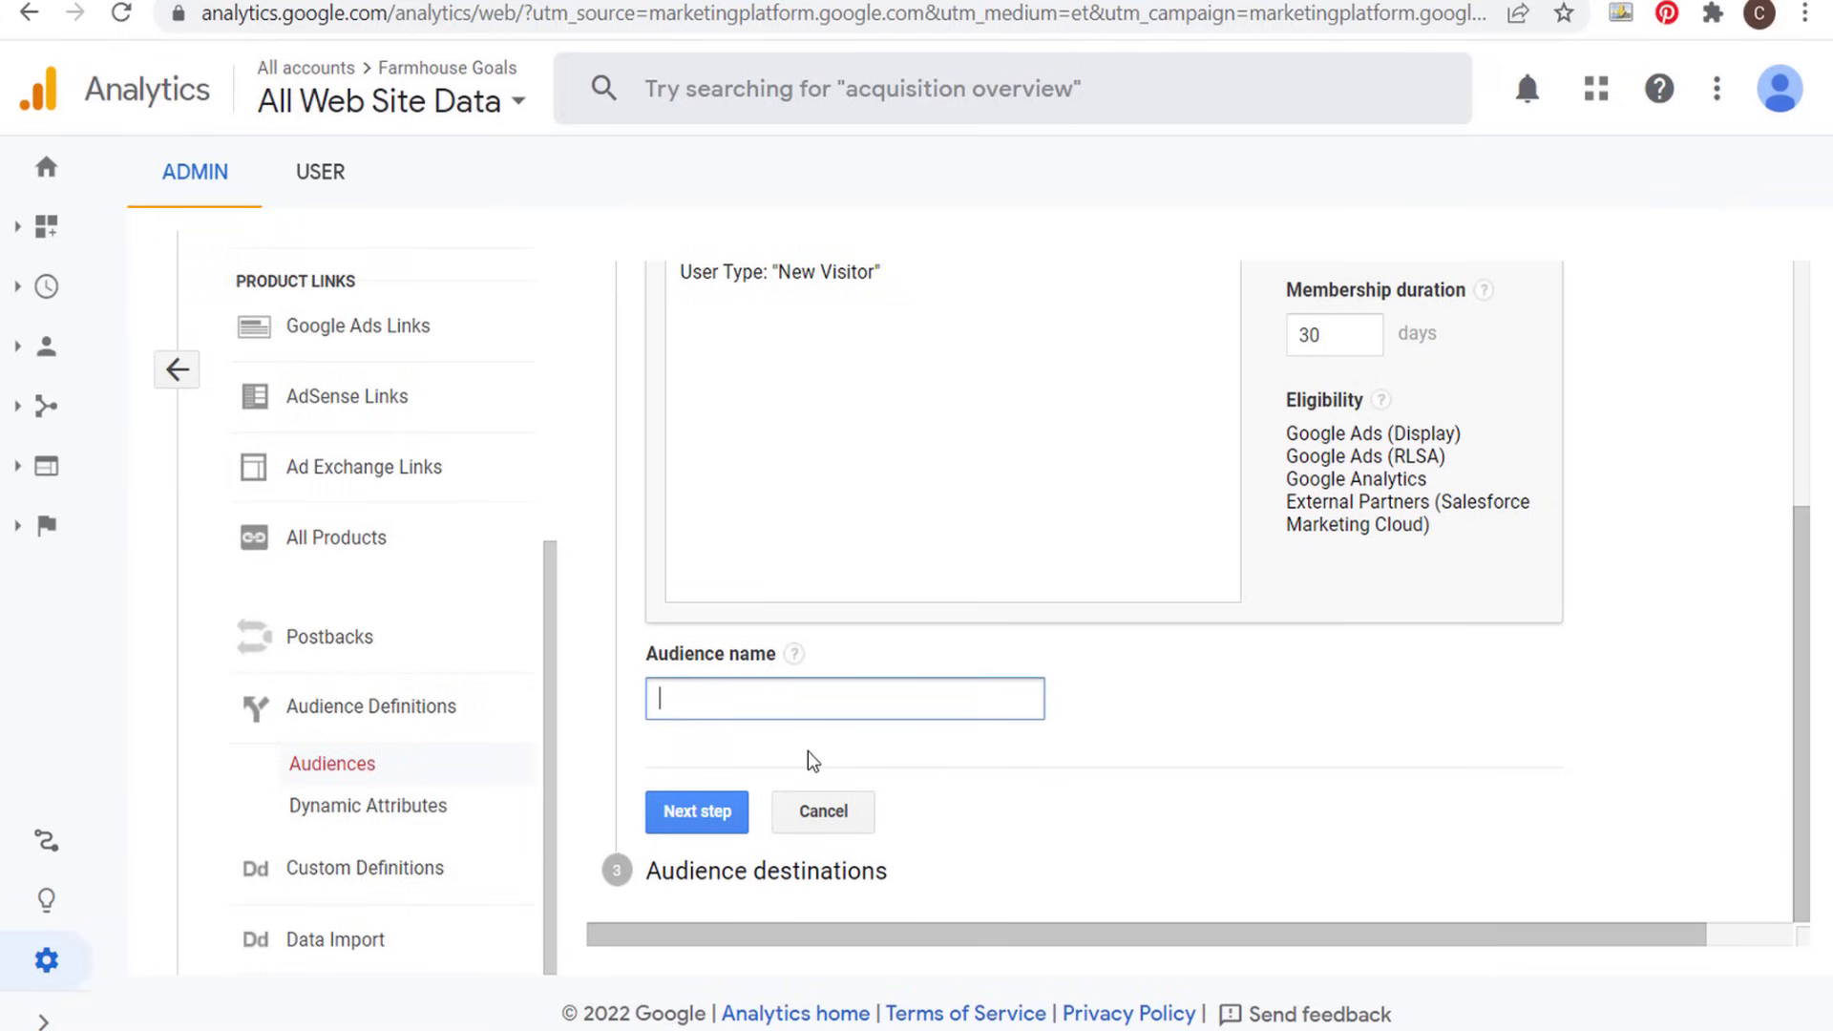
{"action": "type", "text": "New Visitor 30 Days"}
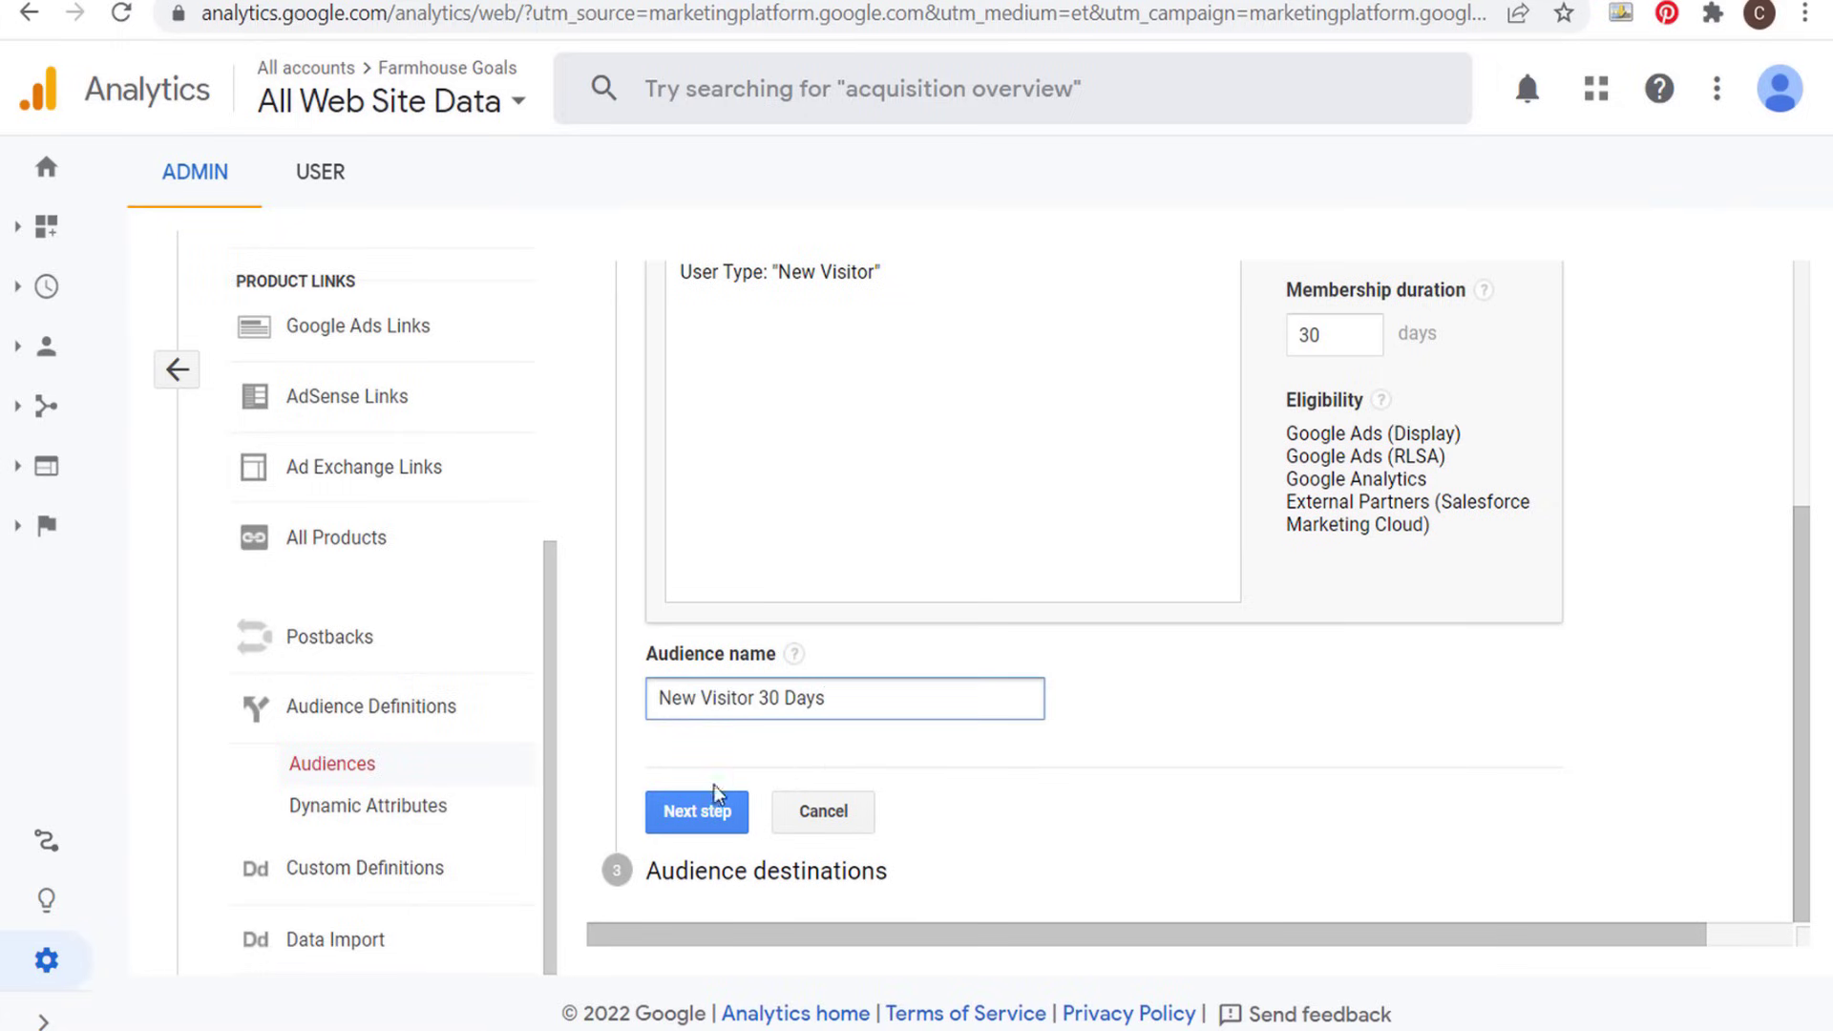
{"action": "left_click", "coordinate": [696, 811]}
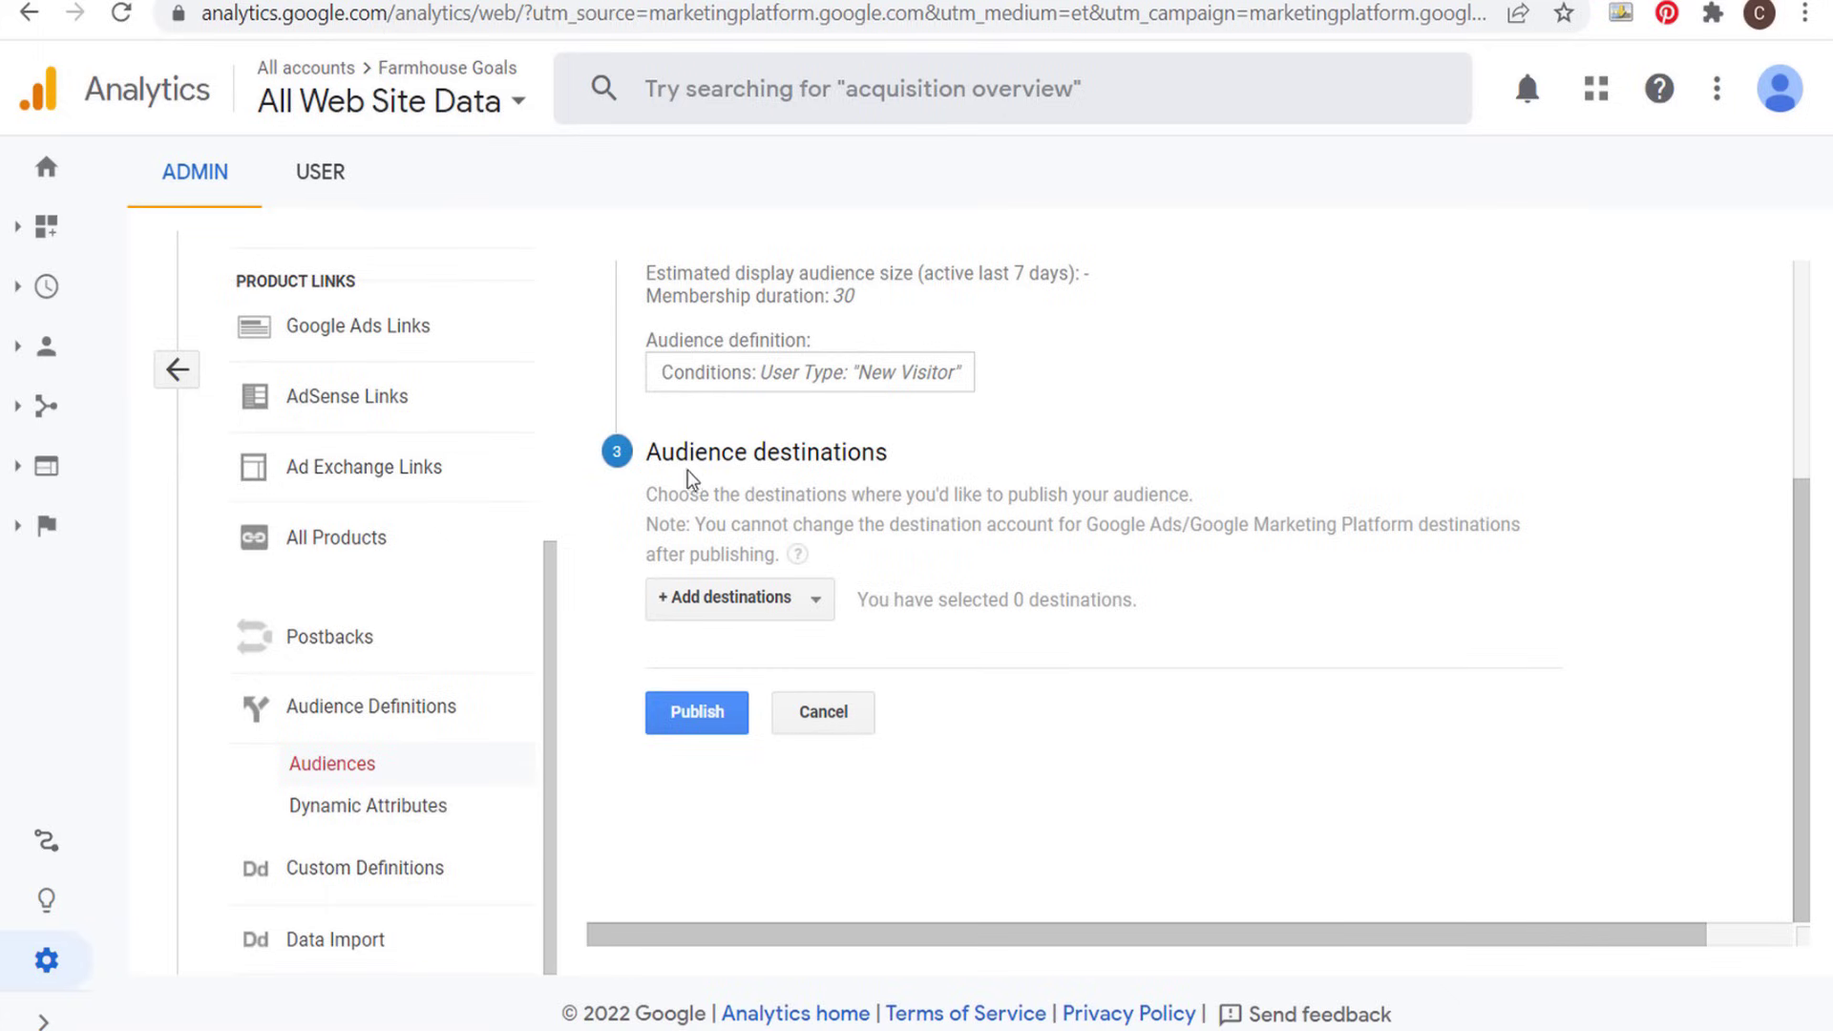
- Add the Farmhouse Goals Google Ads account and Analytics property as audience destinations, then publish the audience
{"action": "left_click_drag", "start_coordinate": [661, 454], "coordinate": [916, 462]}
{"action": "left_click", "coordinate": [939, 465]}
{"action": "left_click", "coordinate": [817, 601]}
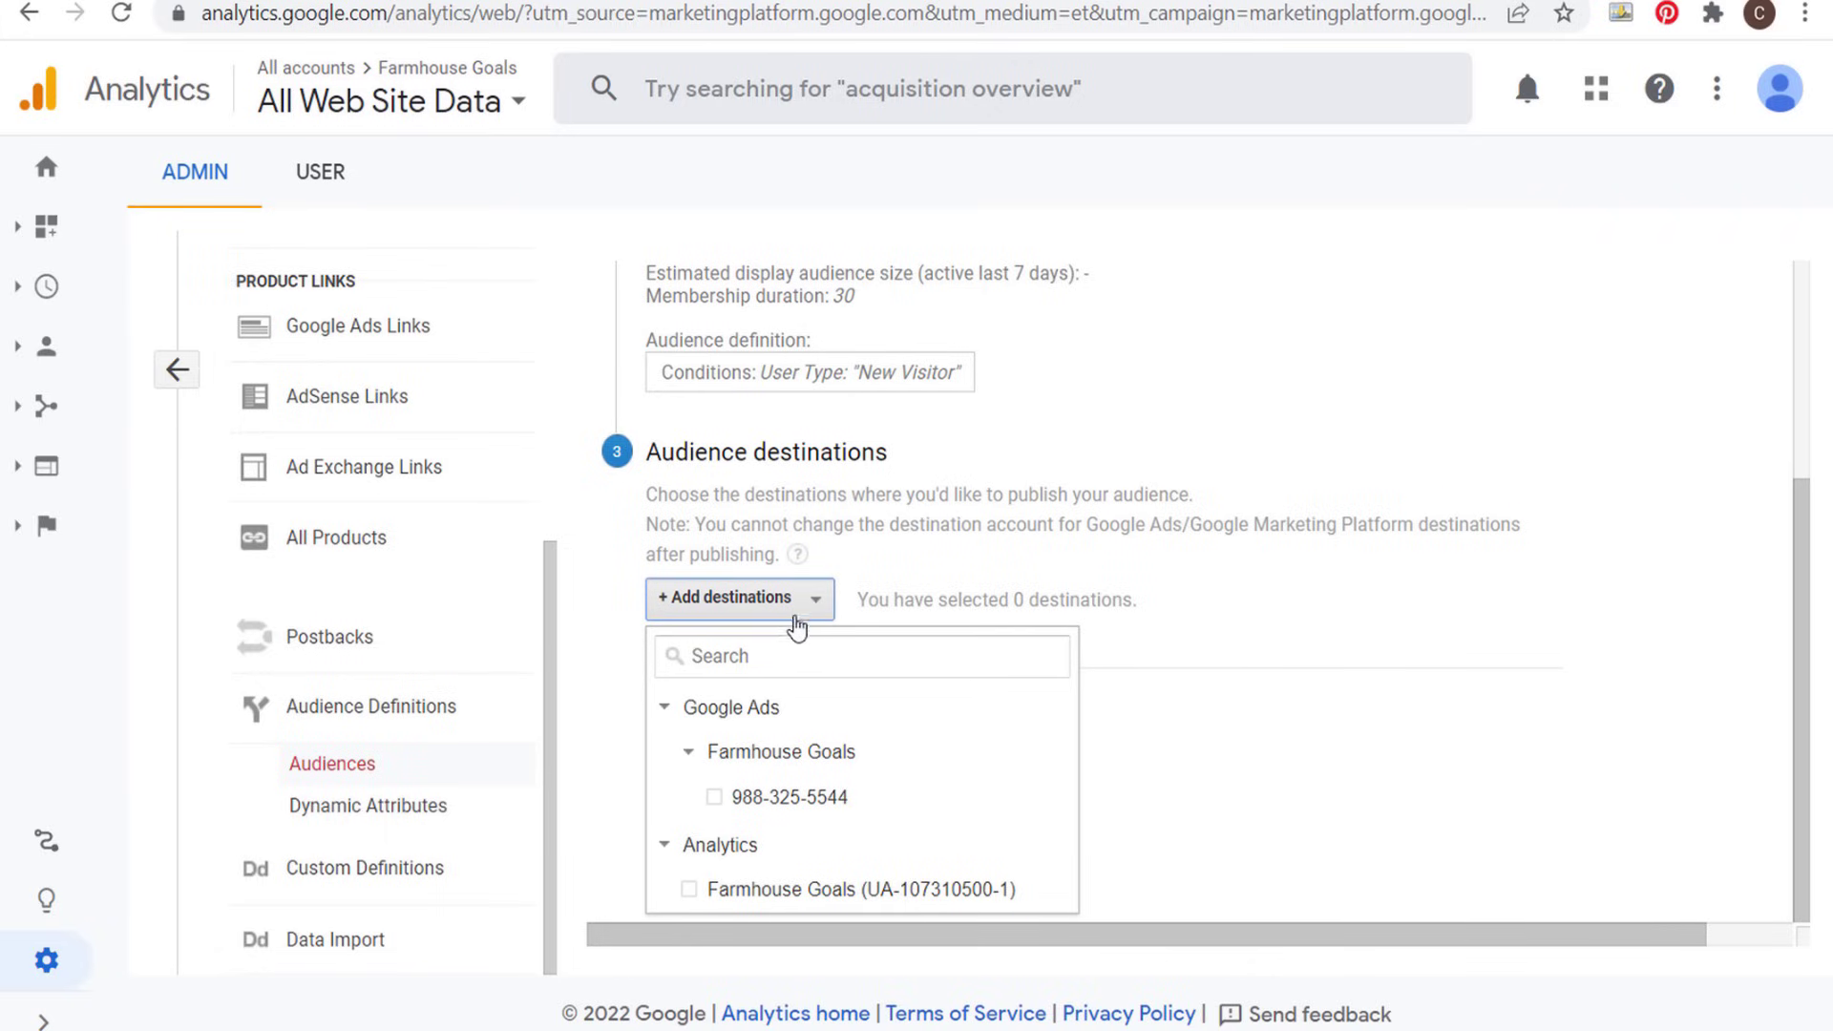
{"action": "left_click", "coordinate": [710, 798]}
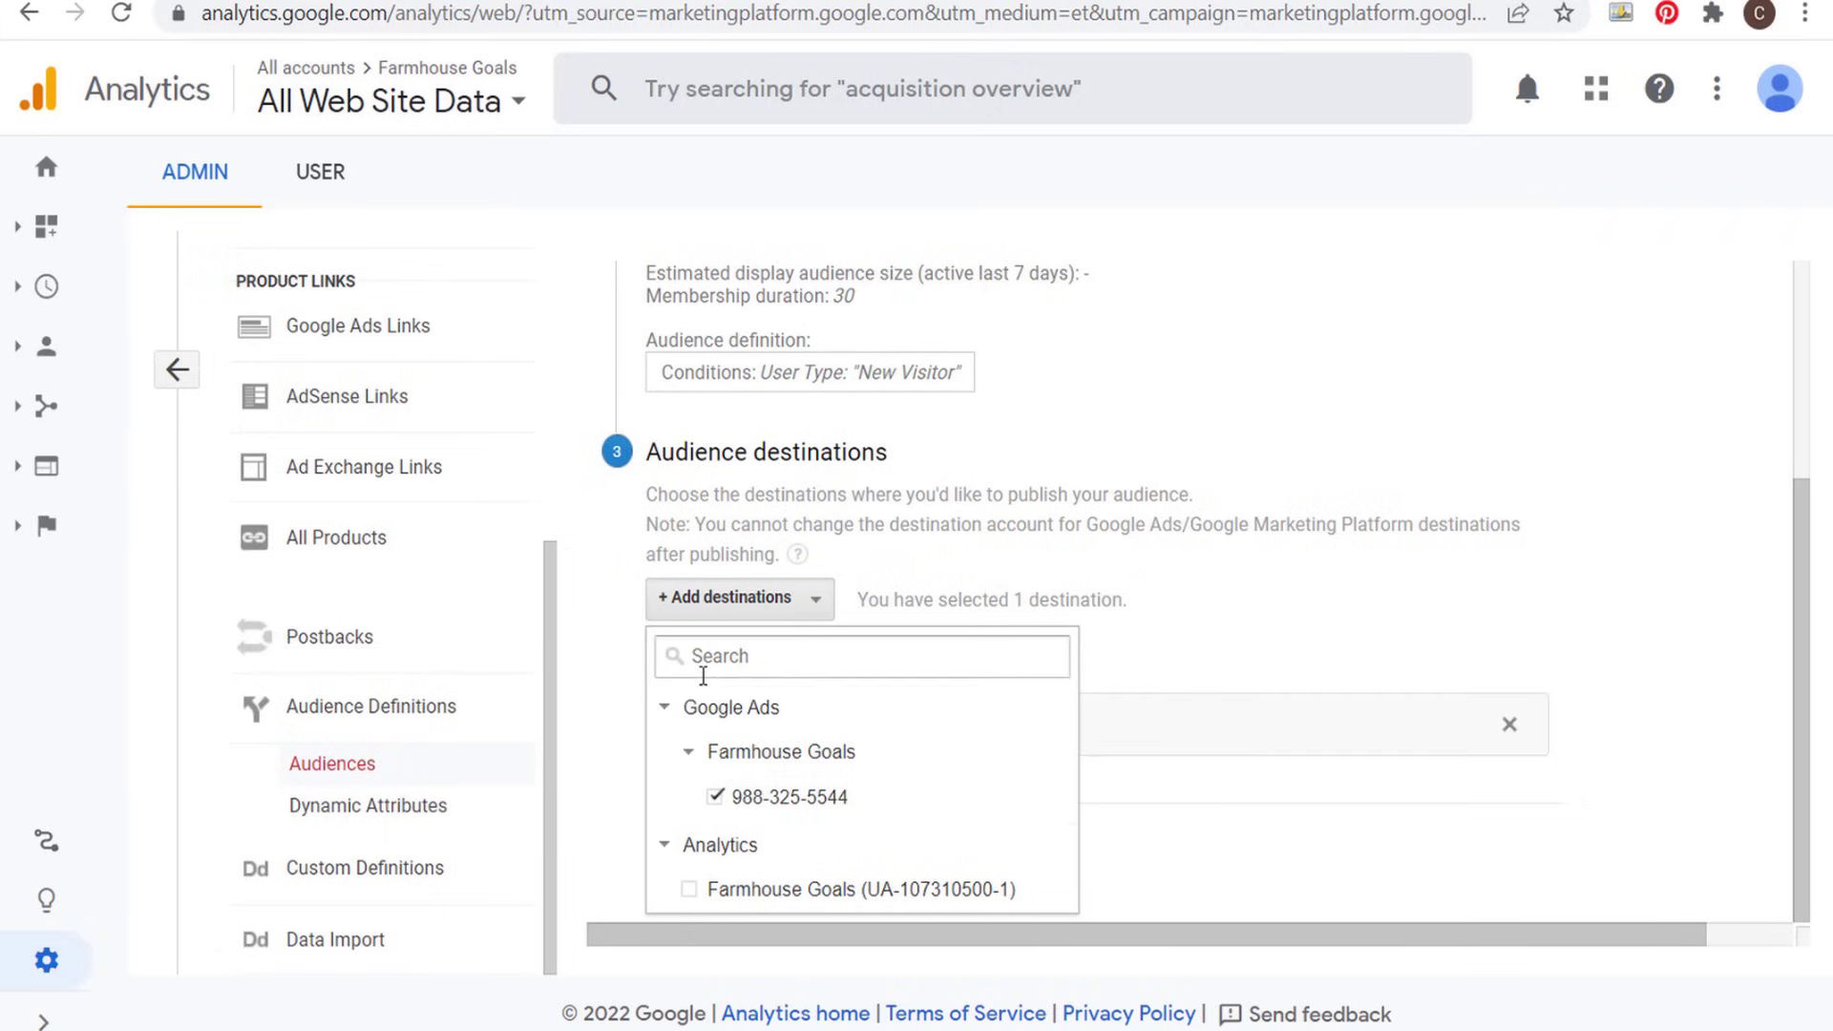
{"action": "left_click", "coordinate": [689, 893]}
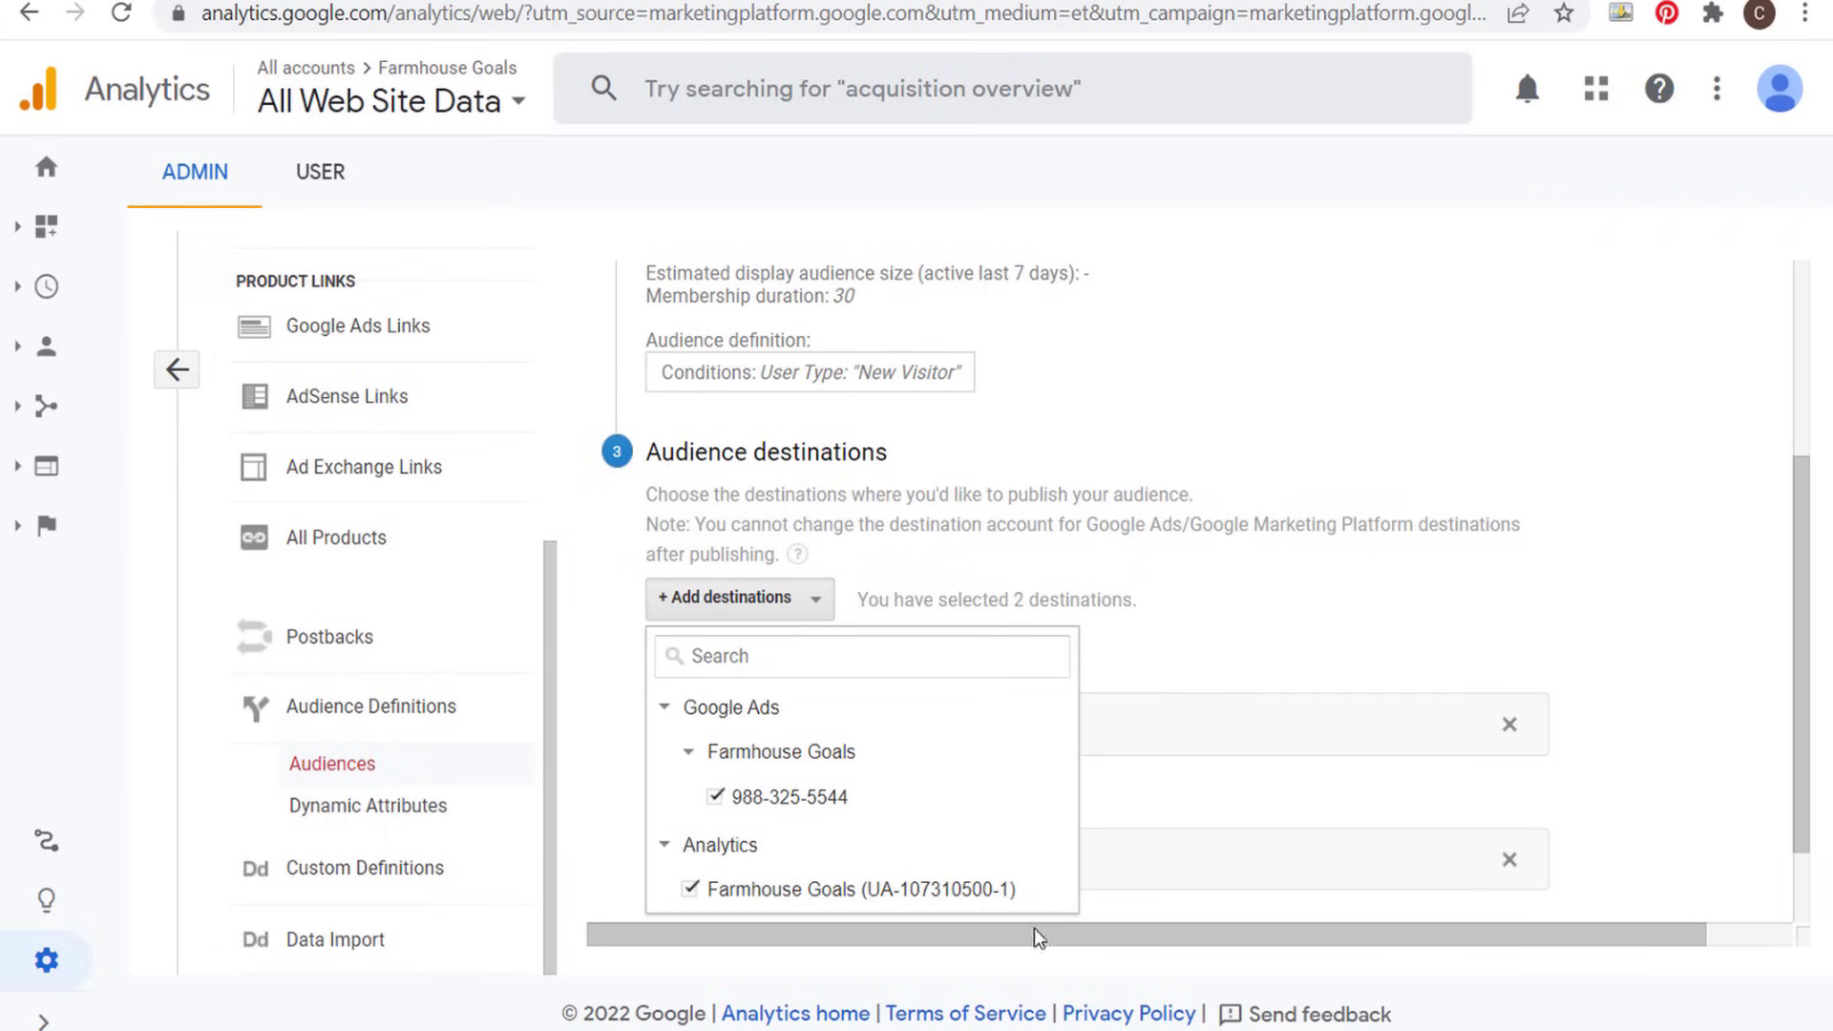
{"action": "left_click", "coordinate": [1319, 593]}
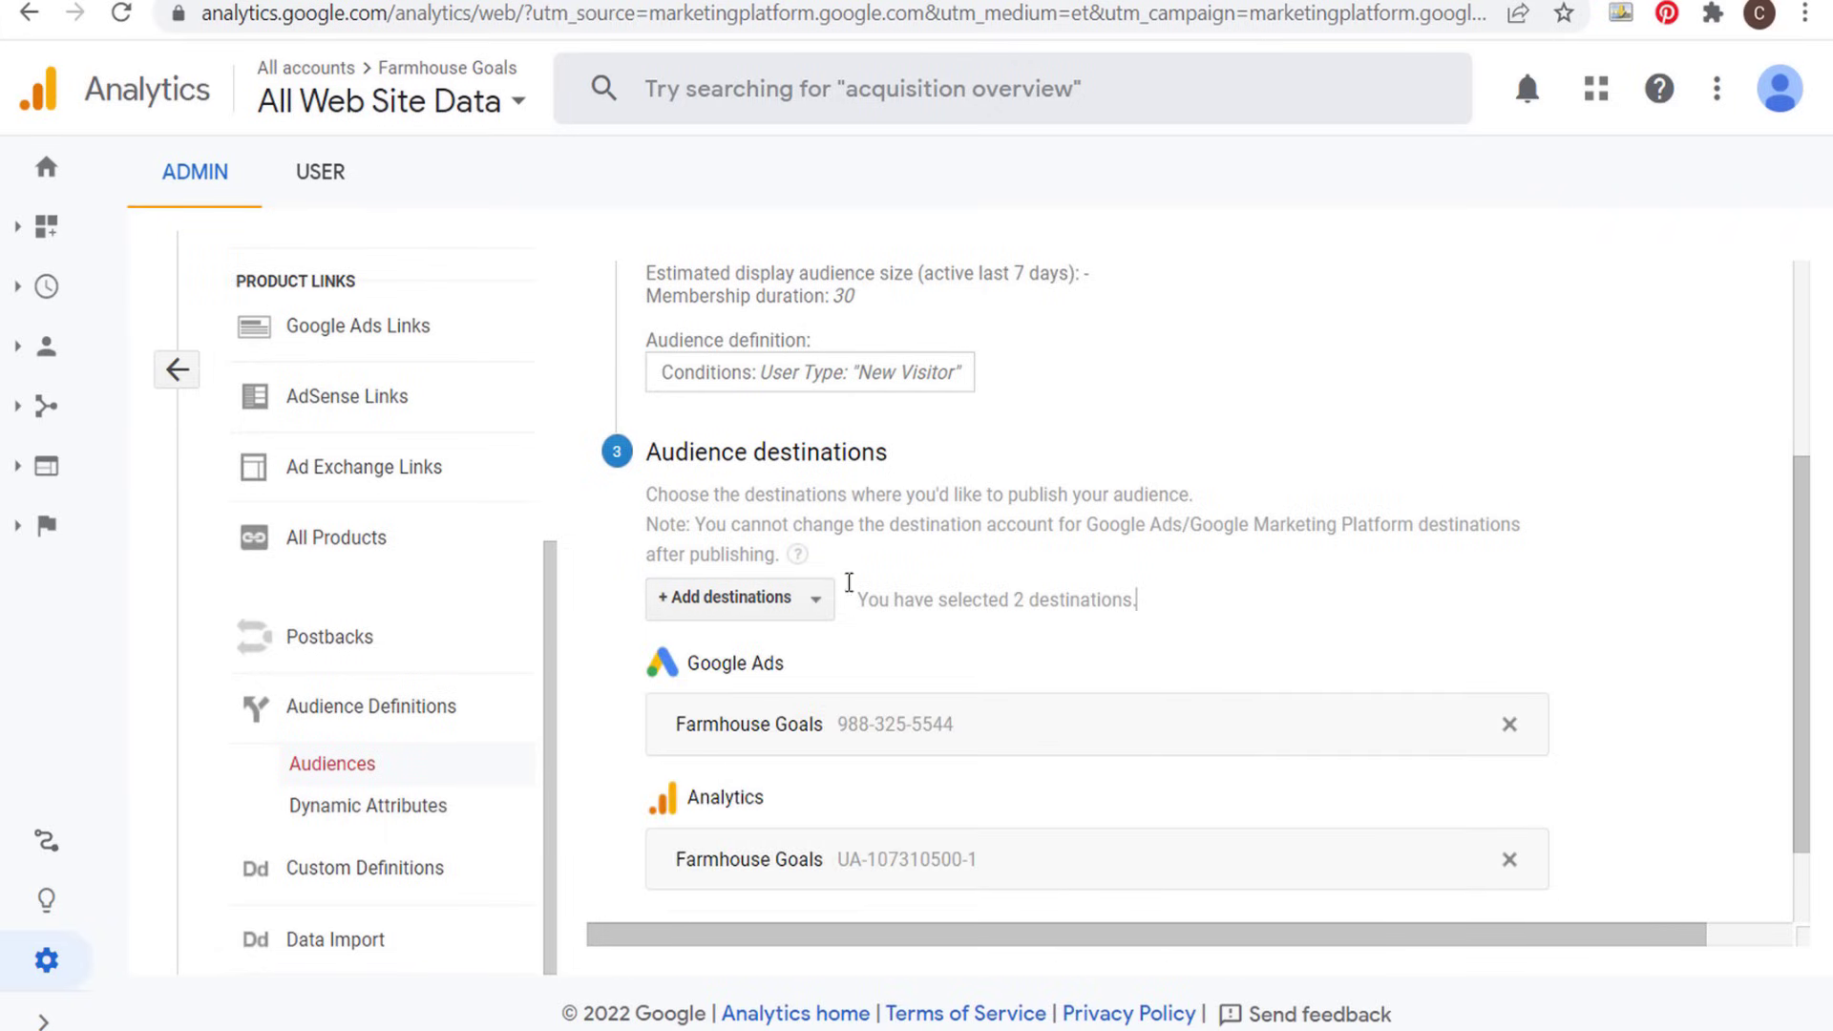
{"action": "scroll", "coordinate": [845, 680], "scroll_direction": "down", "scroll_amount": 1}
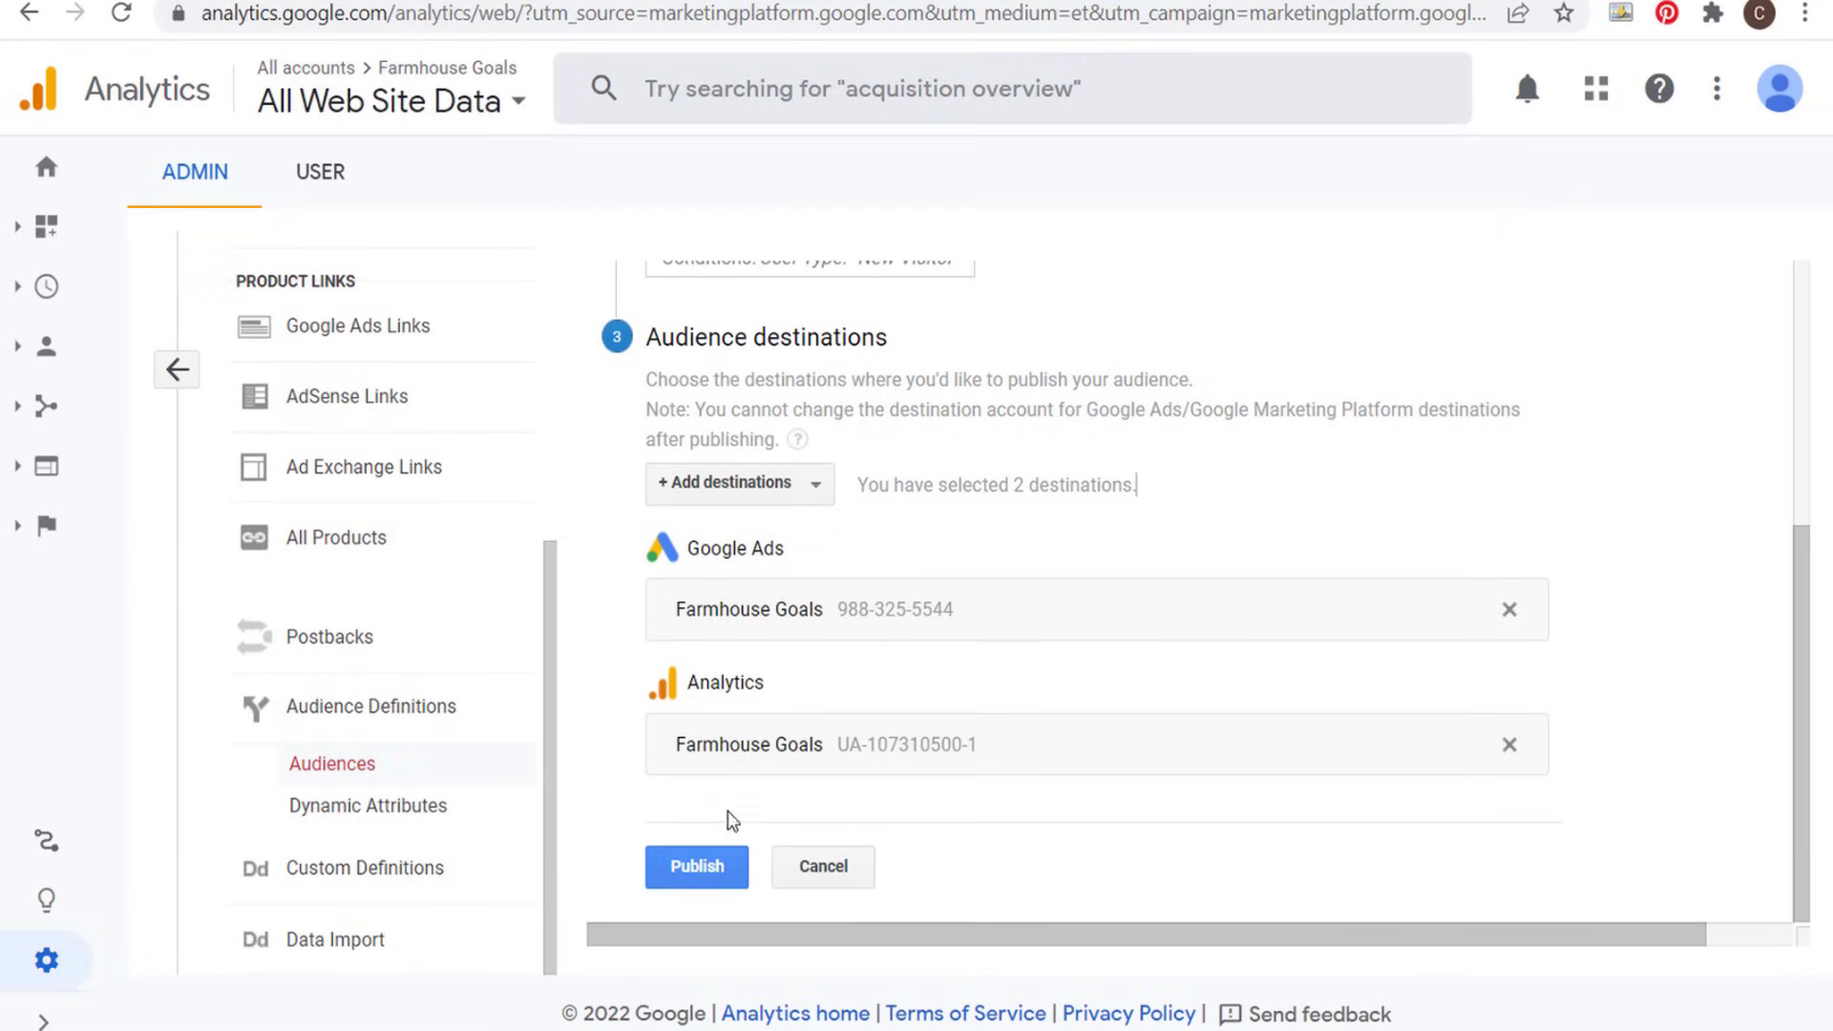
{"action": "left_click", "coordinate": [706, 868]}
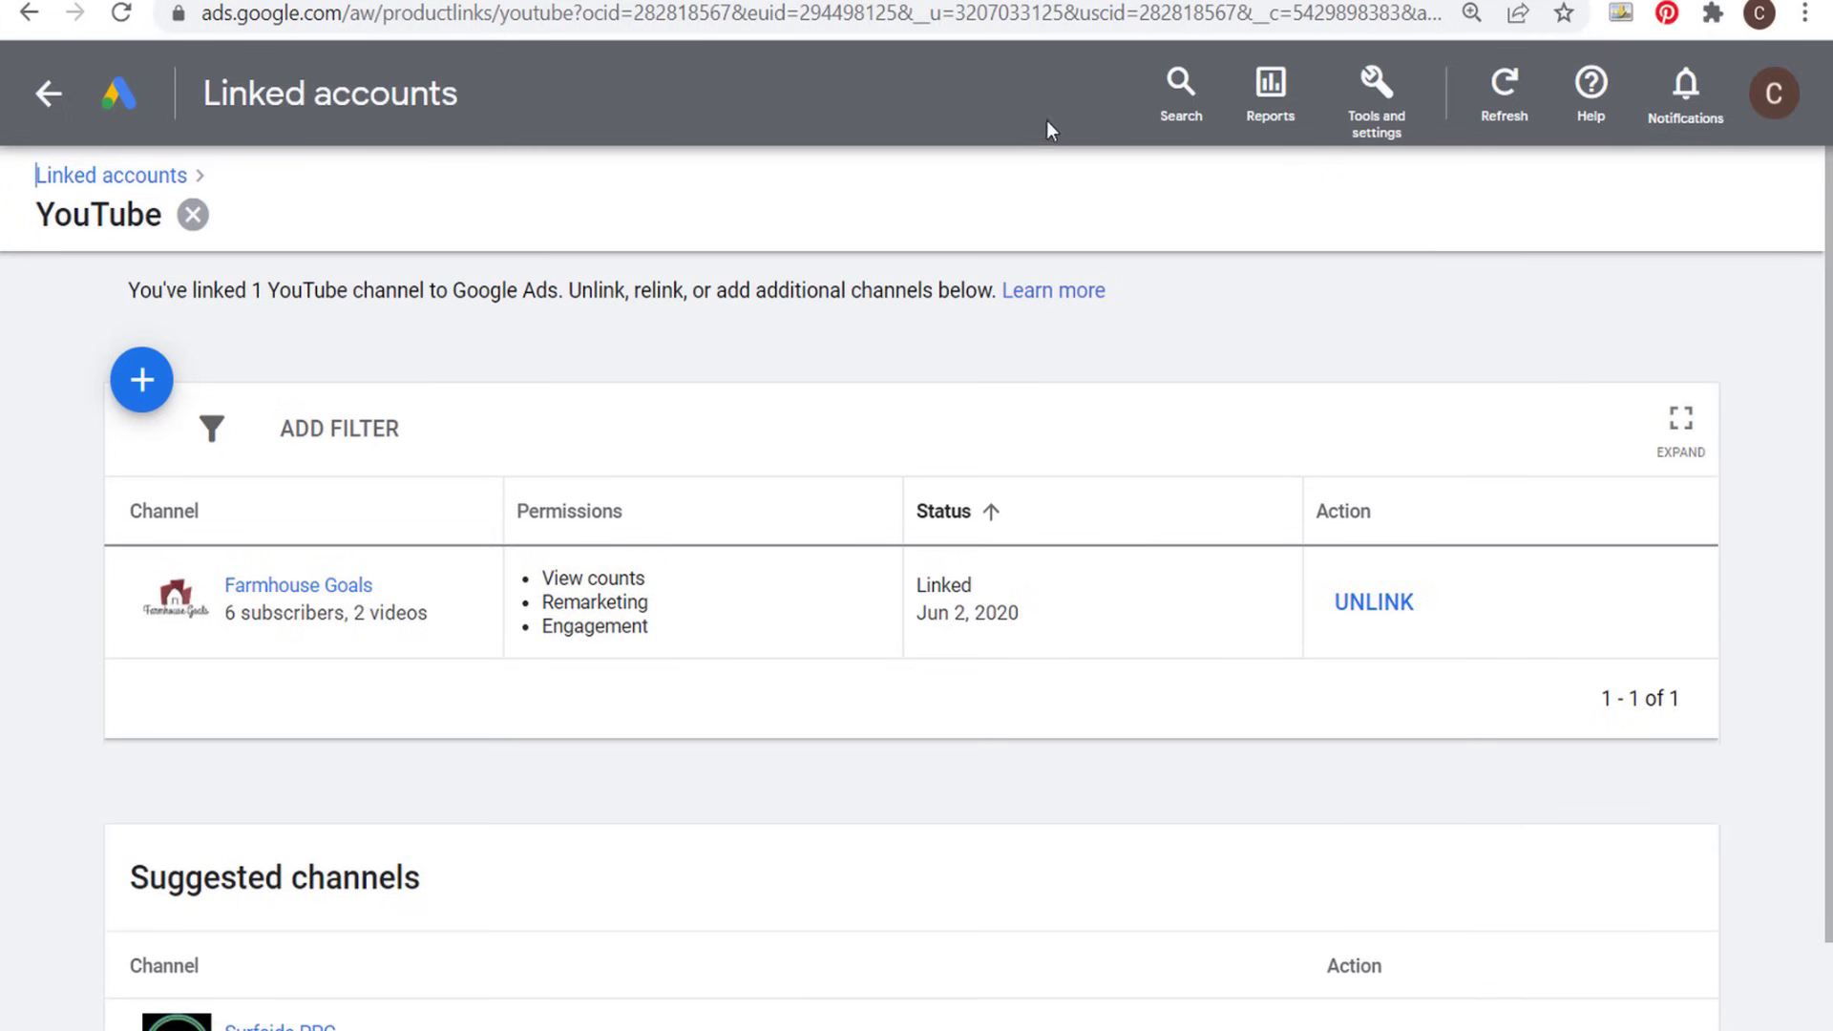
- Switch to Google Ads and open the data segments list in the Audience manager
{"action": "left_click", "coordinate": [1371, 92]}
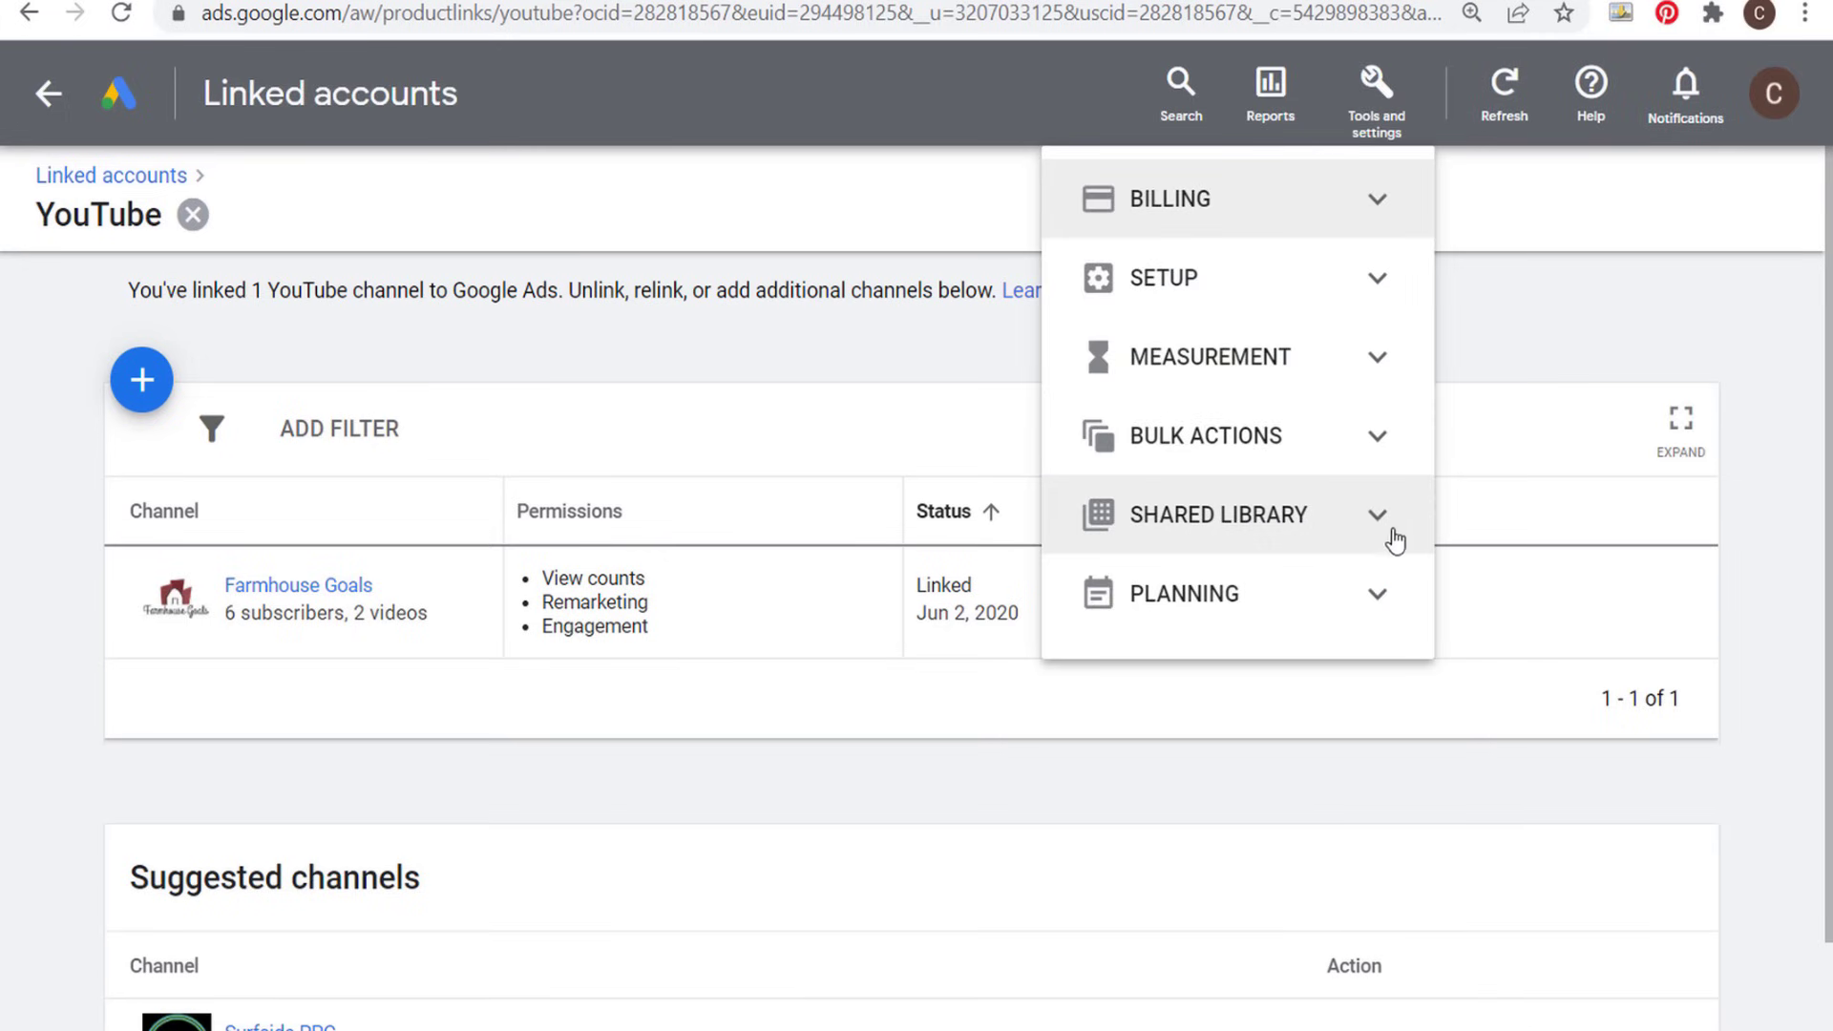
{"action": "left_click", "coordinate": [1384, 517]}
{"action": "left_click", "coordinate": [1218, 584]}
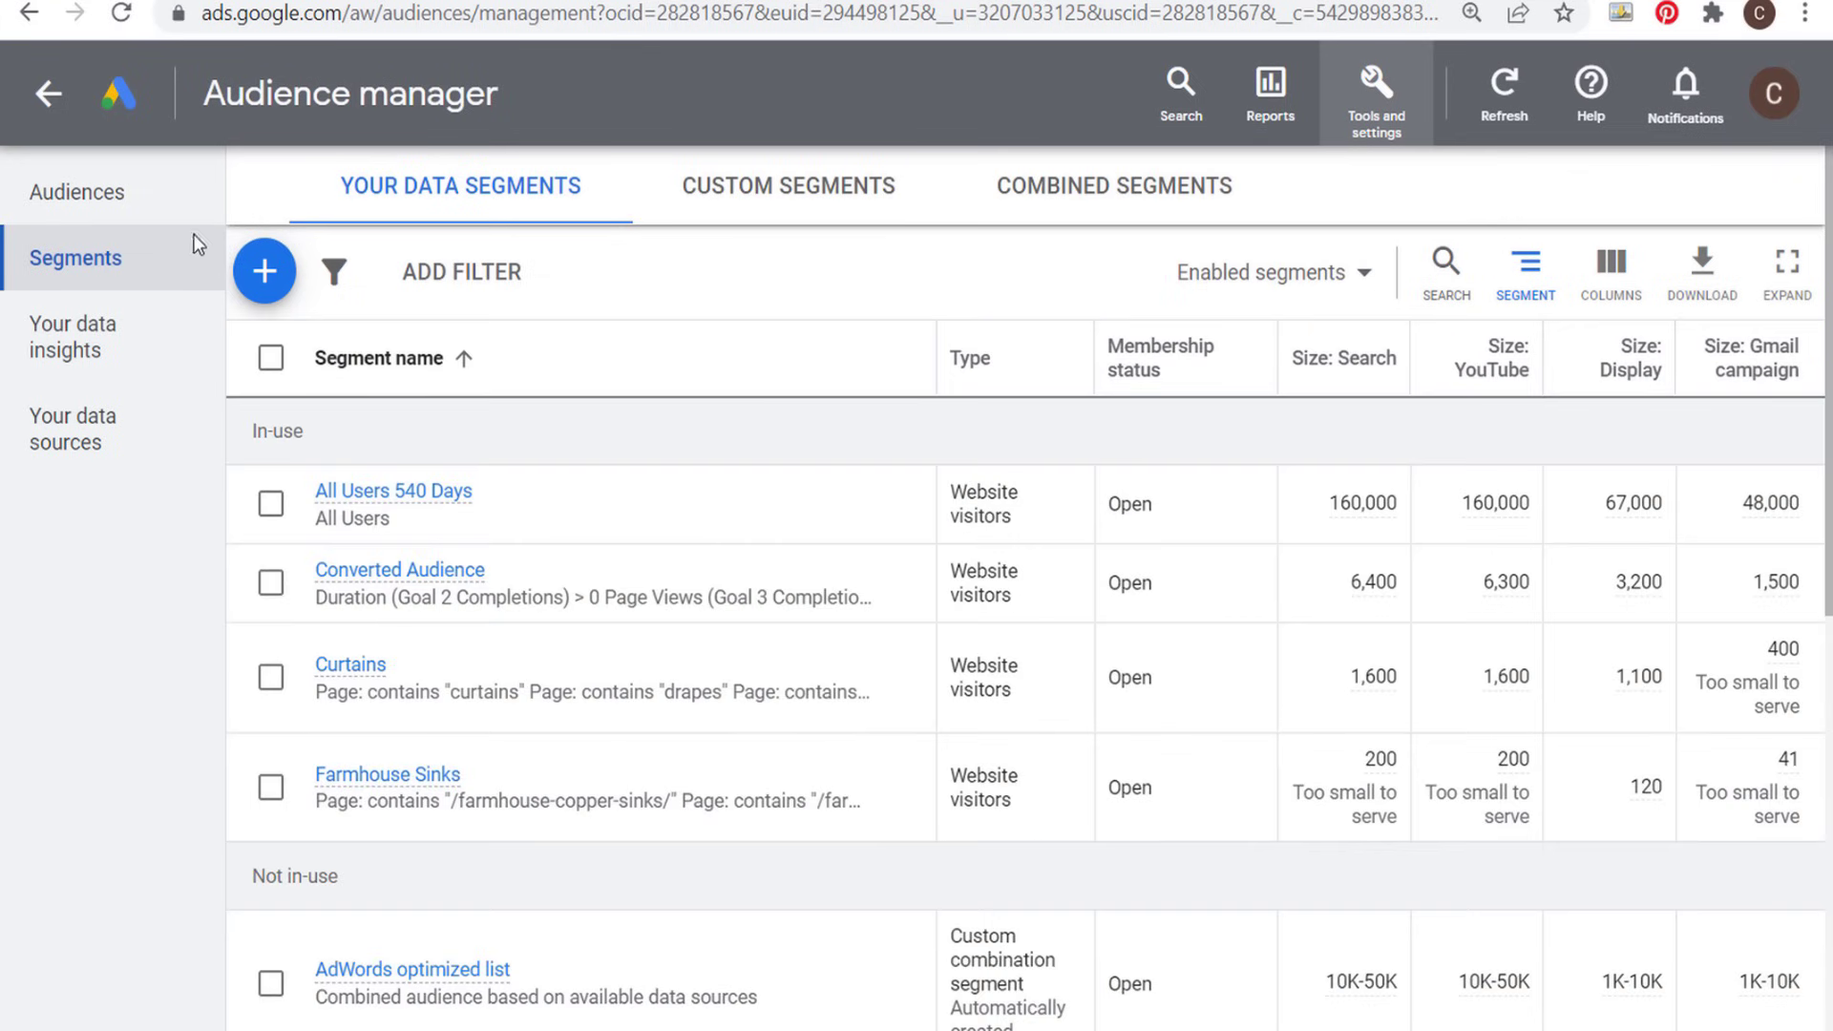
{"action": "left_click", "coordinate": [113, 259]}
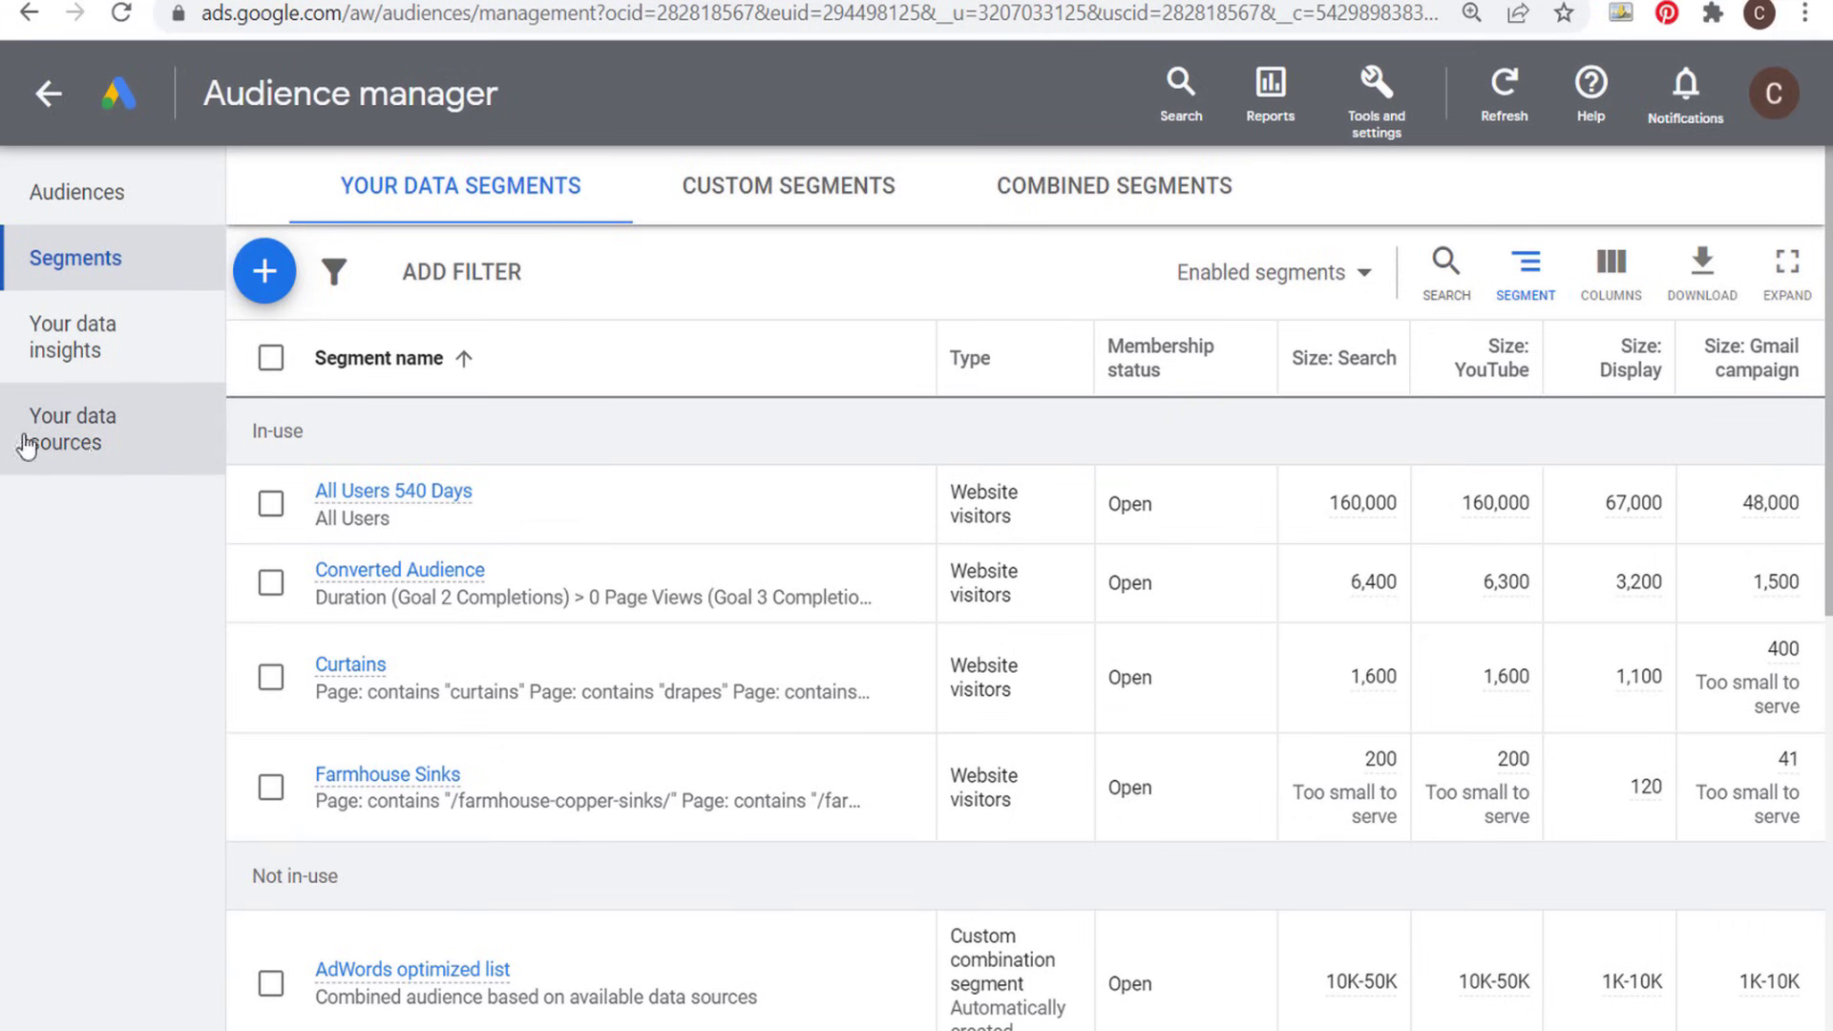
- Open the Audience manager's data sources and review both the connected sources and those still available to link
{"action": "left_click", "coordinate": [113, 443]}
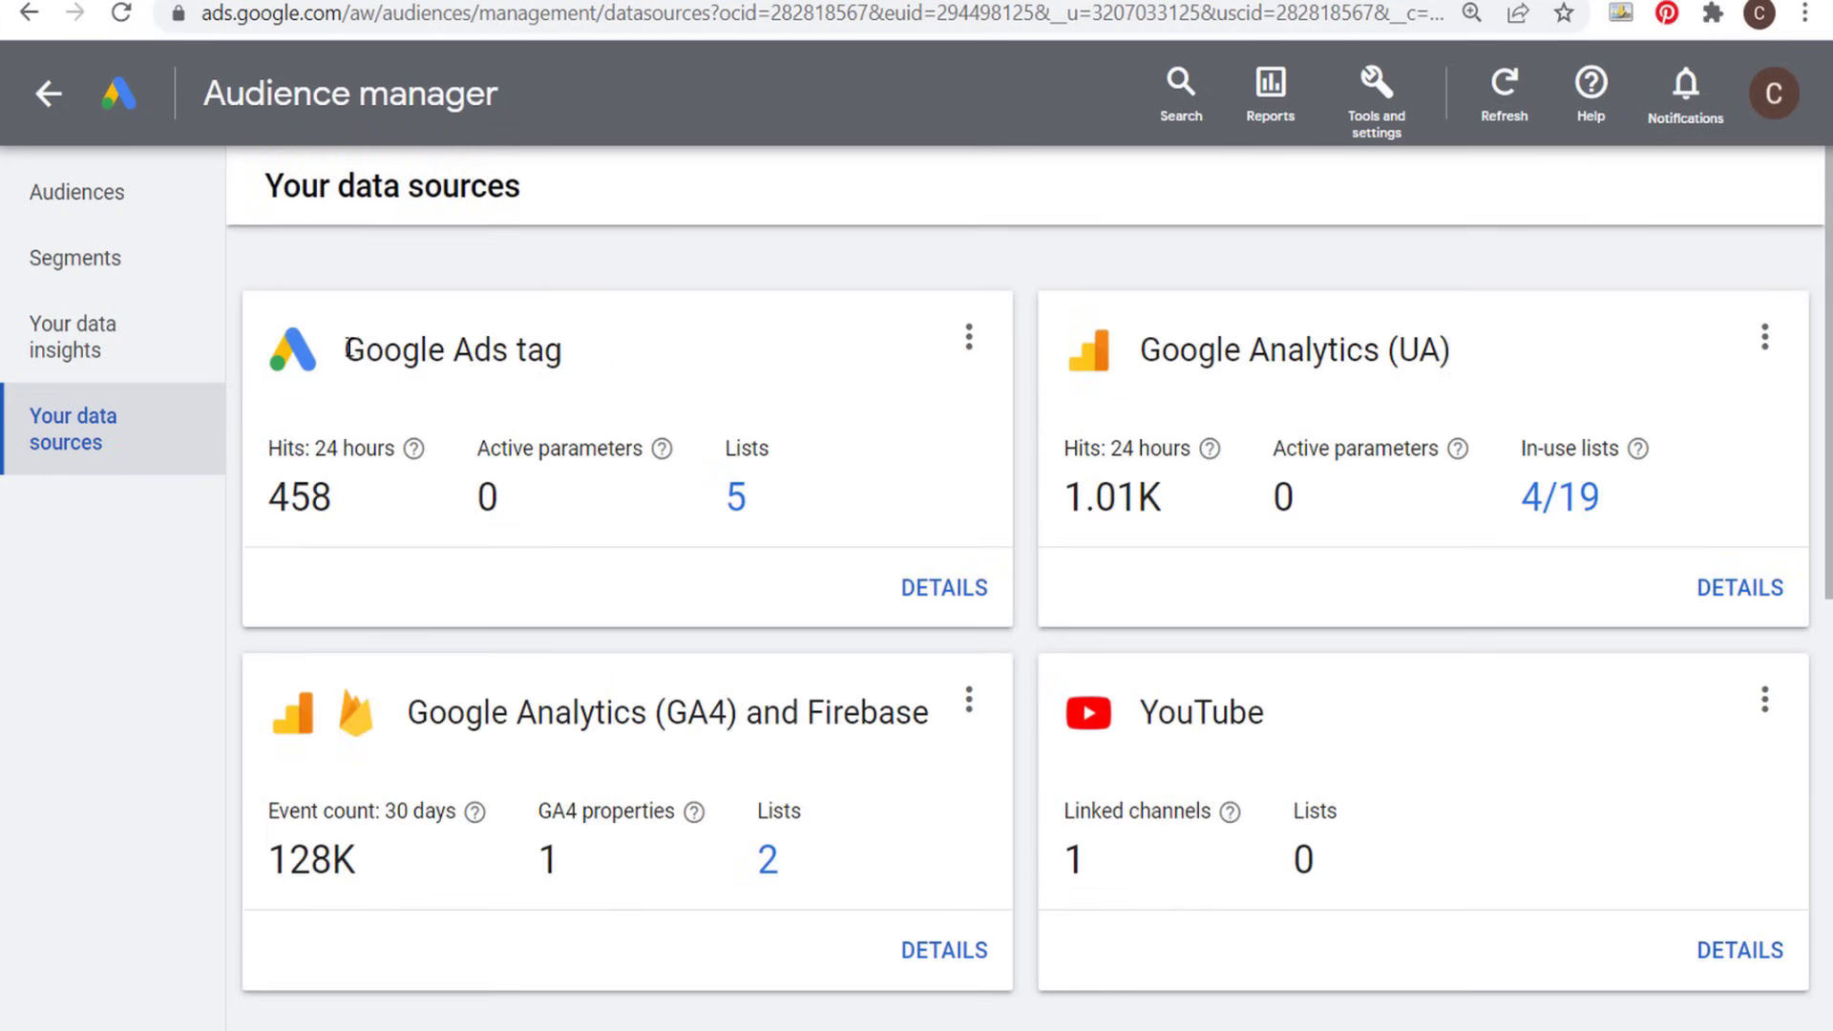
{"action": "left_click_drag", "start_coordinate": [354, 350], "coordinate": [696, 359]}
{"action": "left_click", "coordinate": [735, 363]}
{"action": "left_click_drag", "start_coordinate": [1136, 353], "coordinate": [1481, 356]}
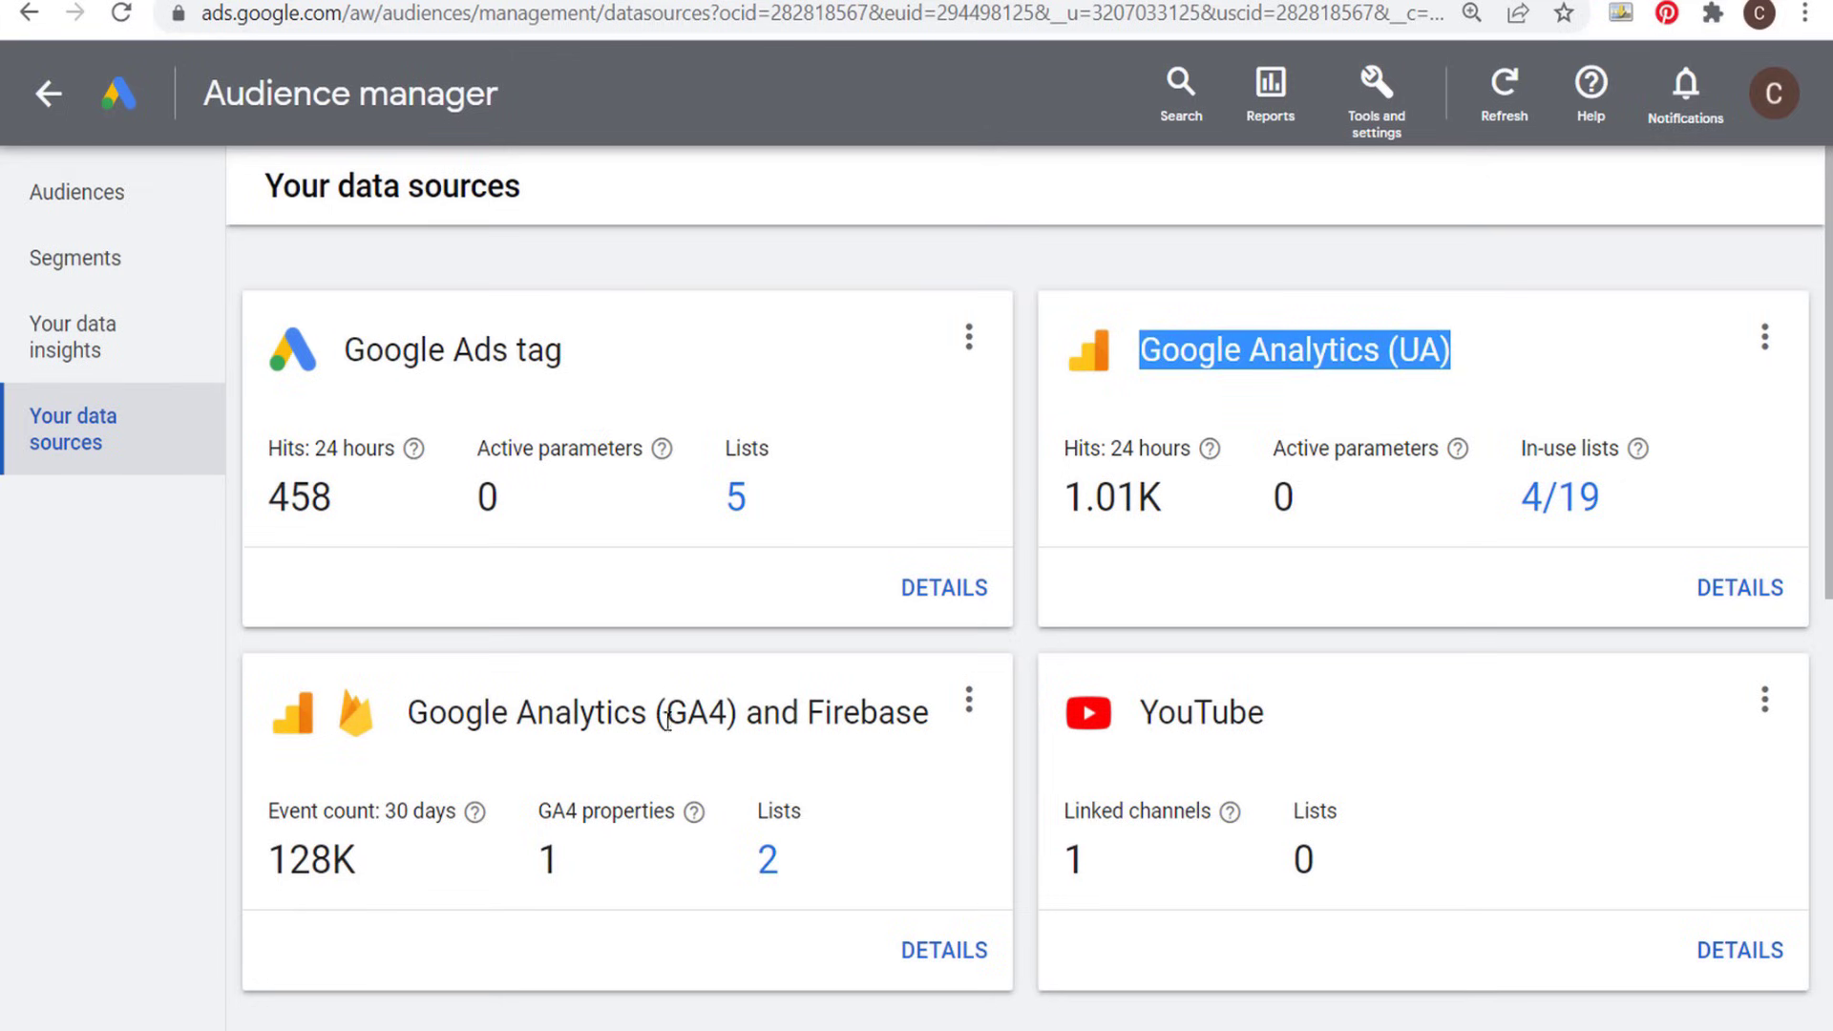
{"action": "scroll", "coordinate": [1261, 695], "scroll_direction": "down", "scroll_amount": 6}
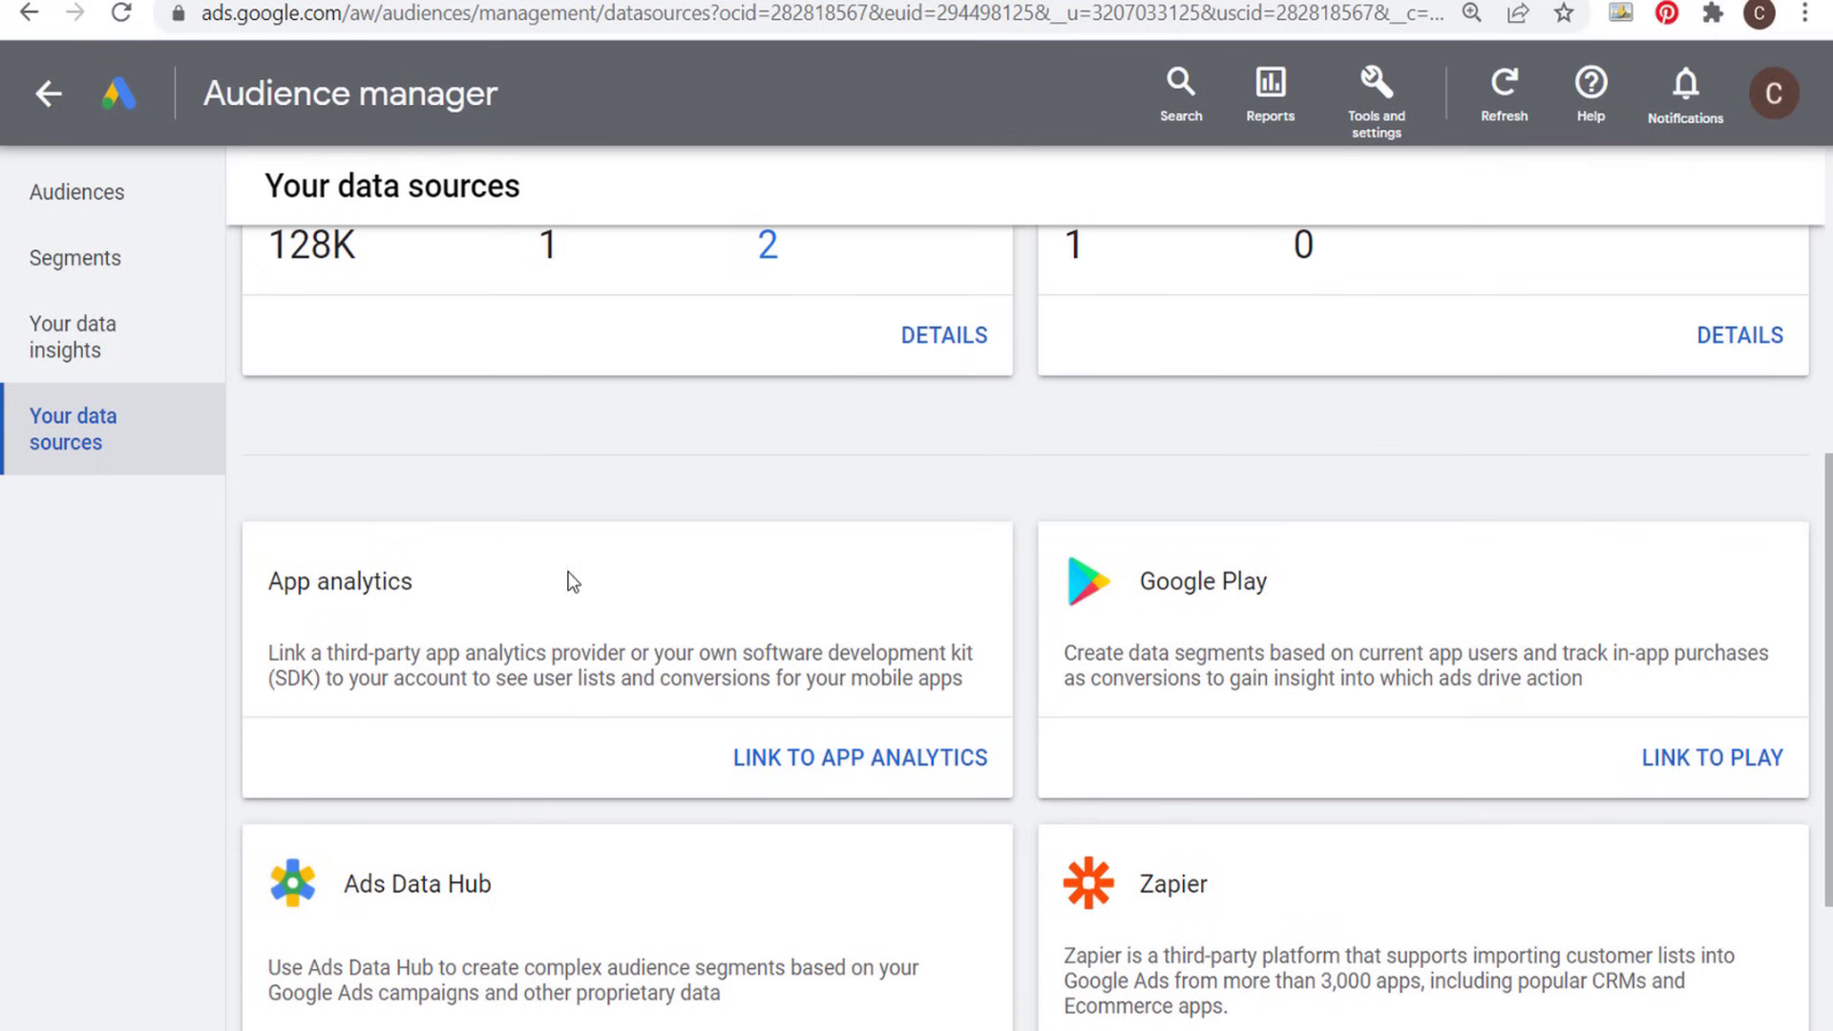
{"action": "scroll", "coordinate": [1257, 575], "scroll_direction": "down", "scroll_amount": 2}
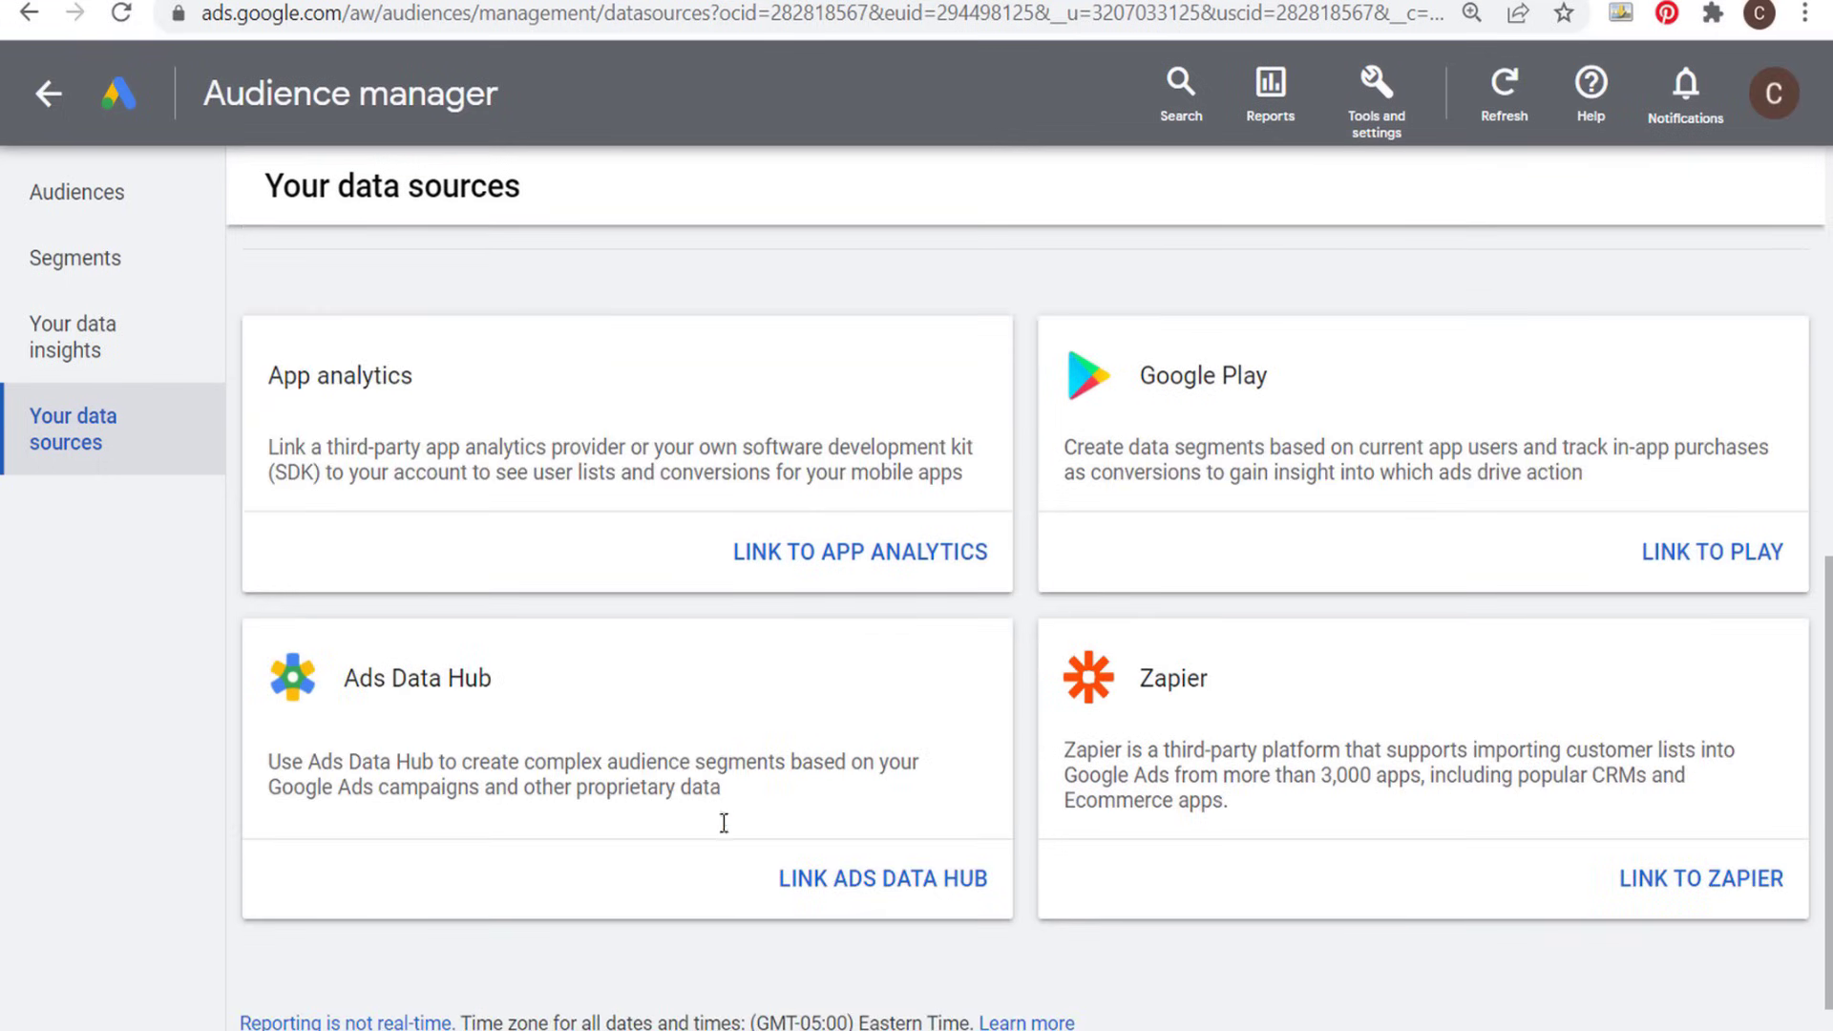
{"action": "scroll", "coordinate": [1435, 555], "scroll_direction": "up", "scroll_amount": 8}
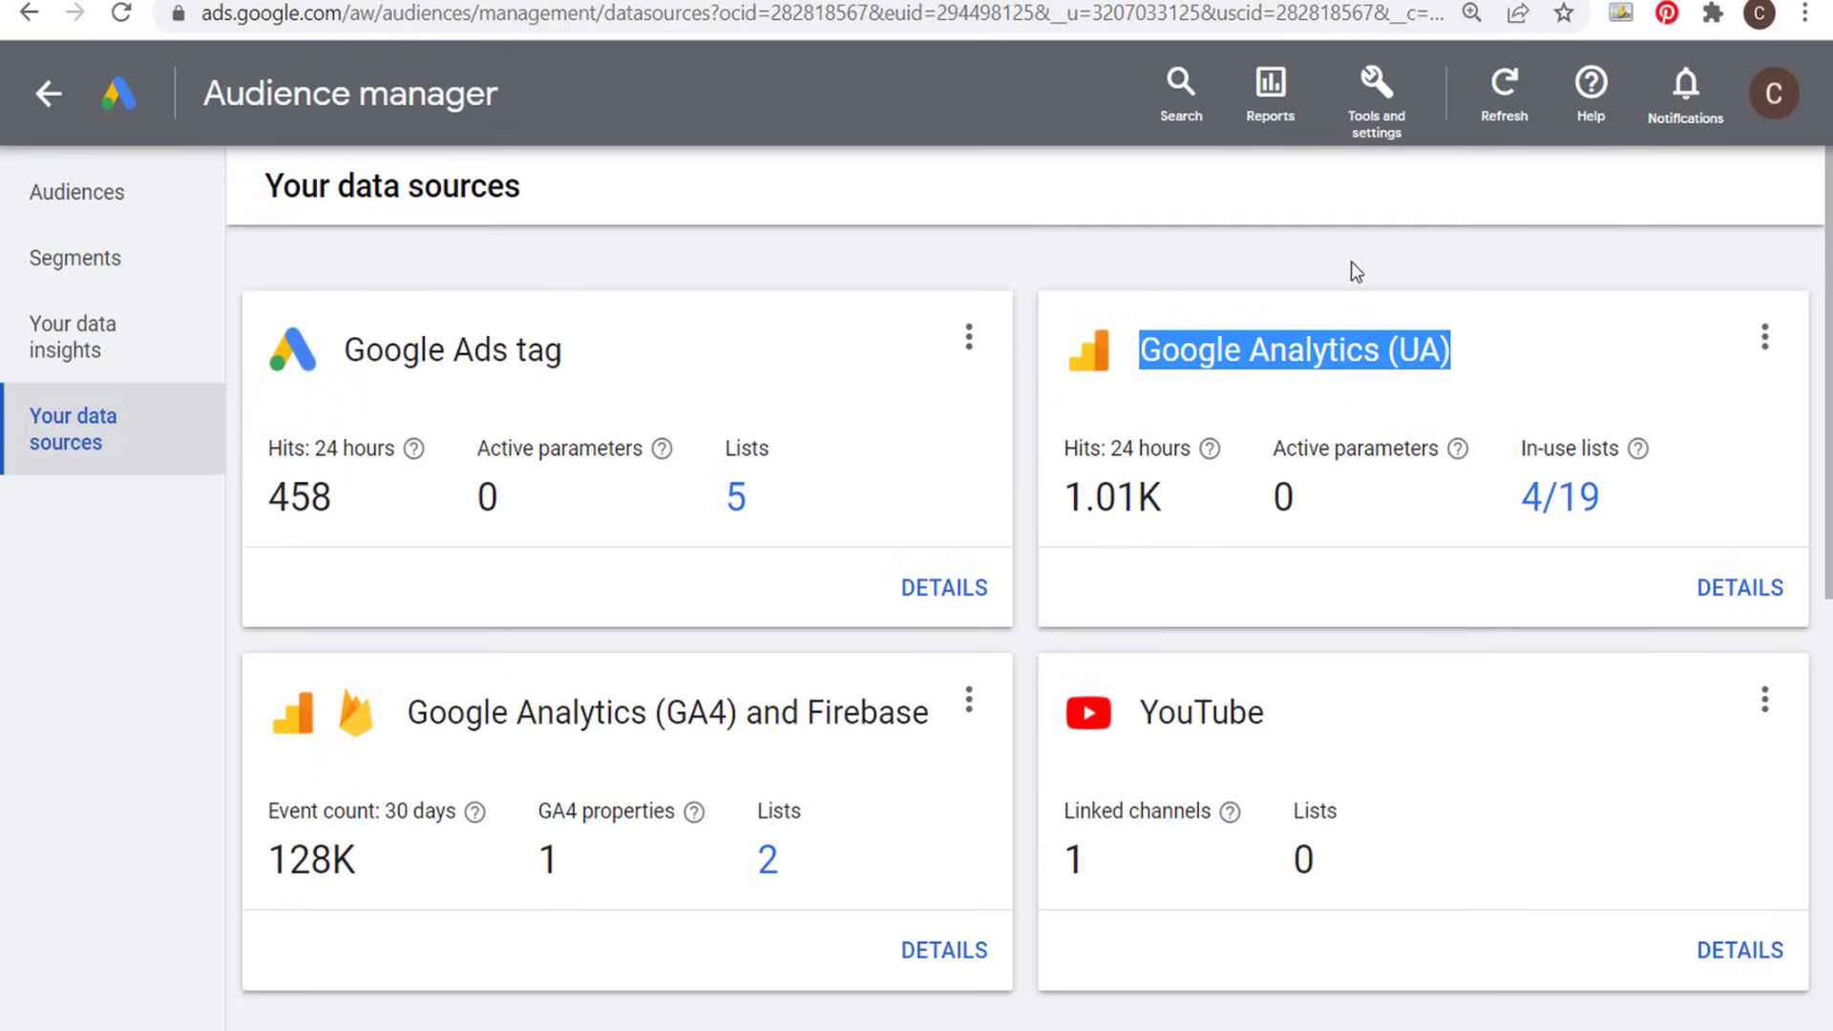
- Compare the Google Ads tag, Google Analytics (GA4) and Firebase, and Google Analytics (UA) data sources
{"action": "left_click", "coordinate": [1276, 345]}
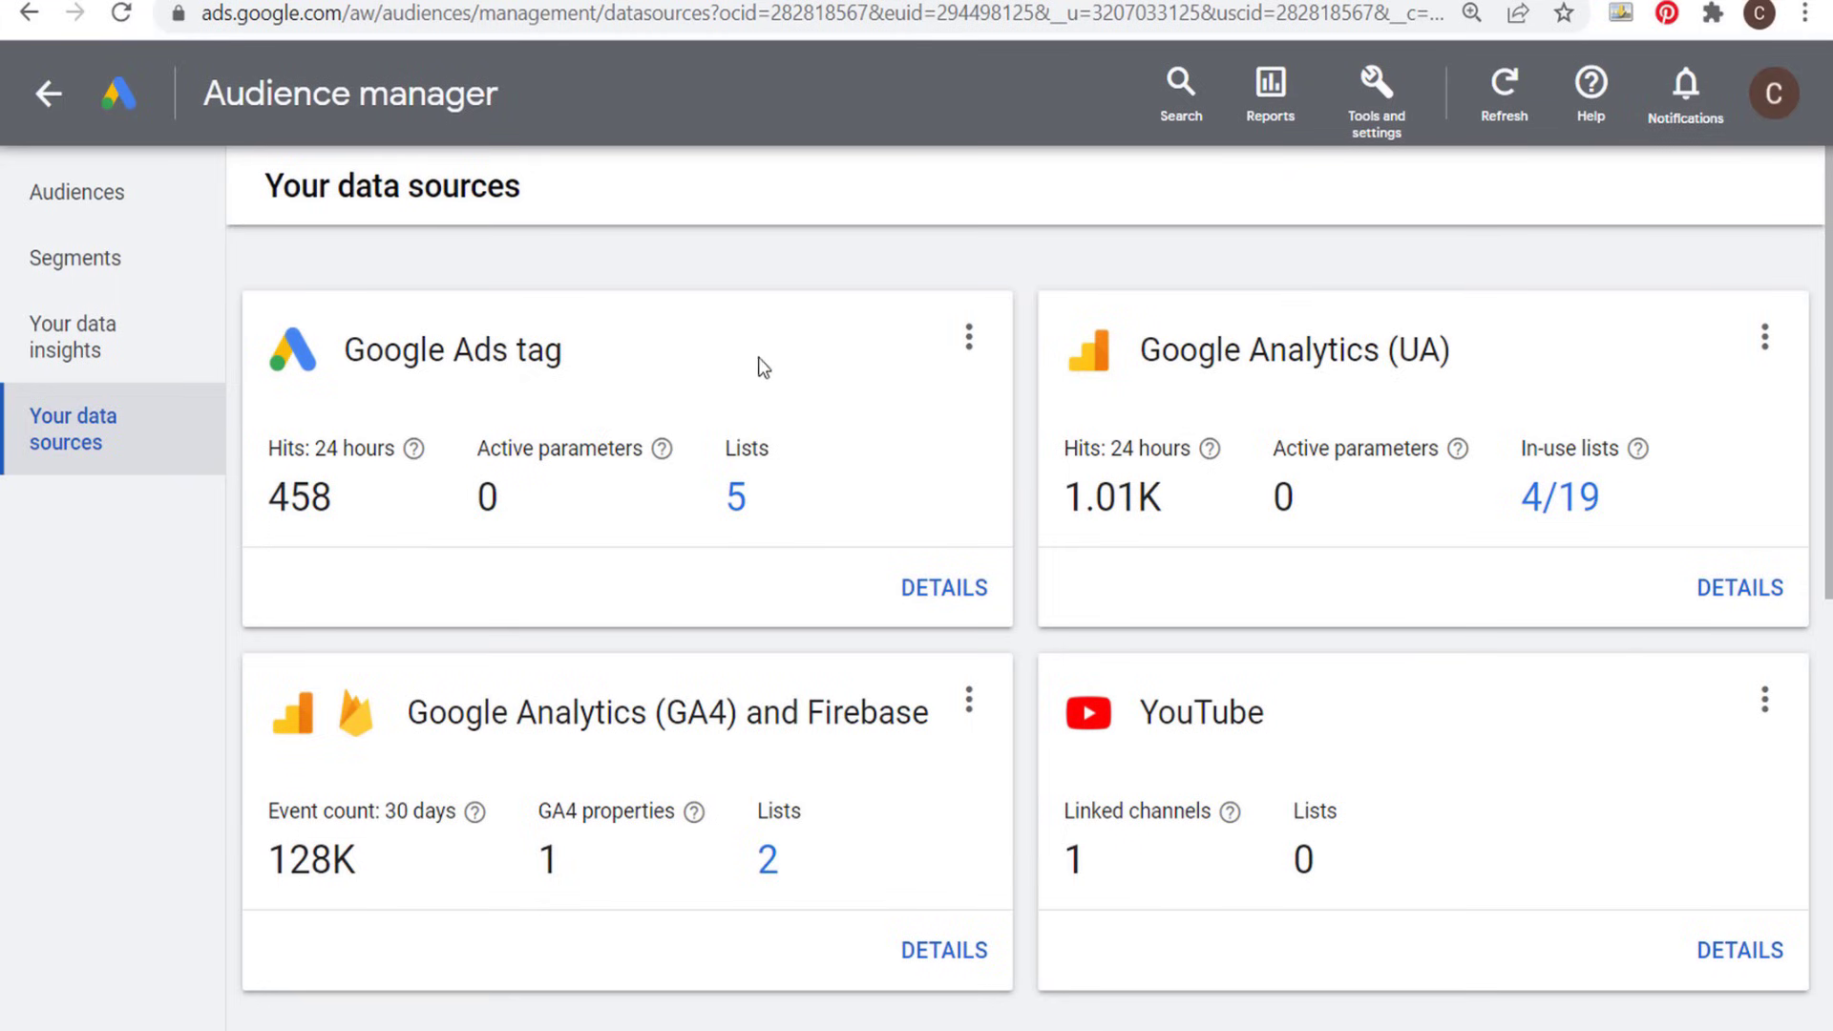
{"action": "left_click_drag", "start_coordinate": [564, 348], "coordinate": [345, 349]}
{"action": "left_click", "coordinate": [416, 348]}
{"action": "left_click_drag", "start_coordinate": [412, 721], "coordinate": [633, 714]}
{"action": "left_click", "coordinate": [630, 714]}
{"action": "left_click_drag", "start_coordinate": [1142, 351], "coordinate": [1346, 343]}
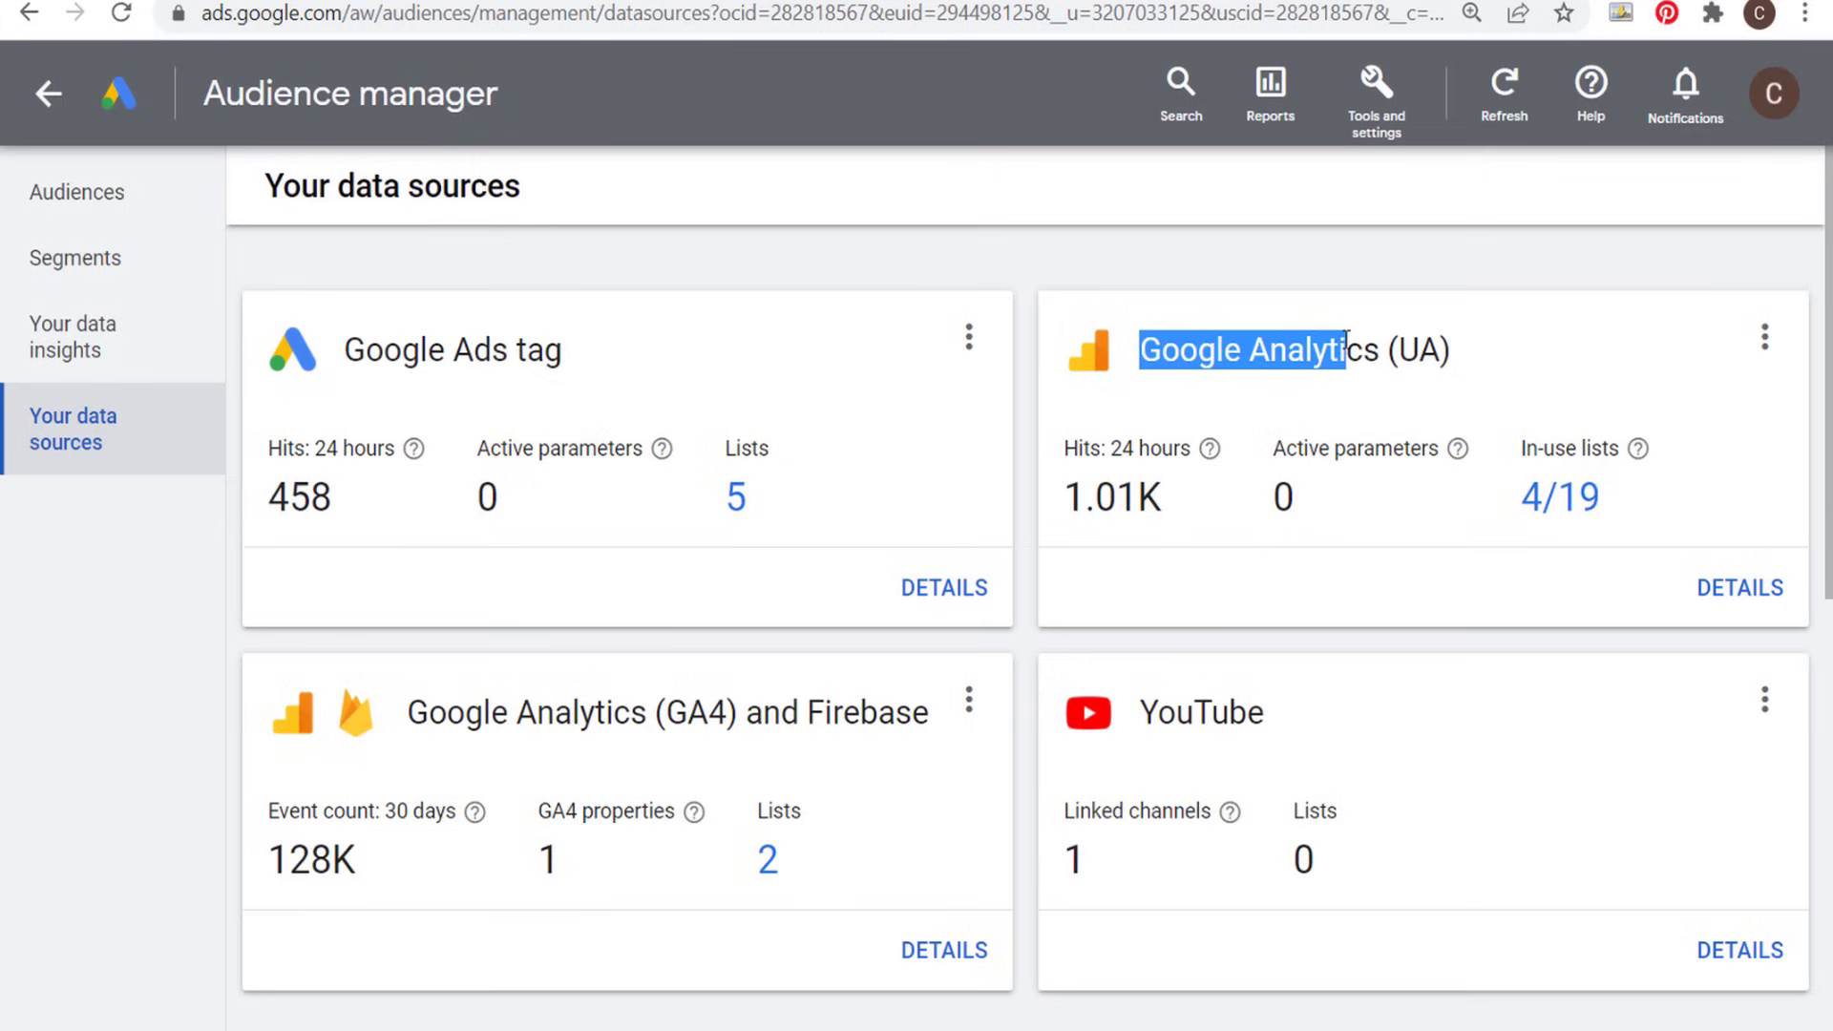
{"action": "left_click", "coordinate": [1428, 352]}
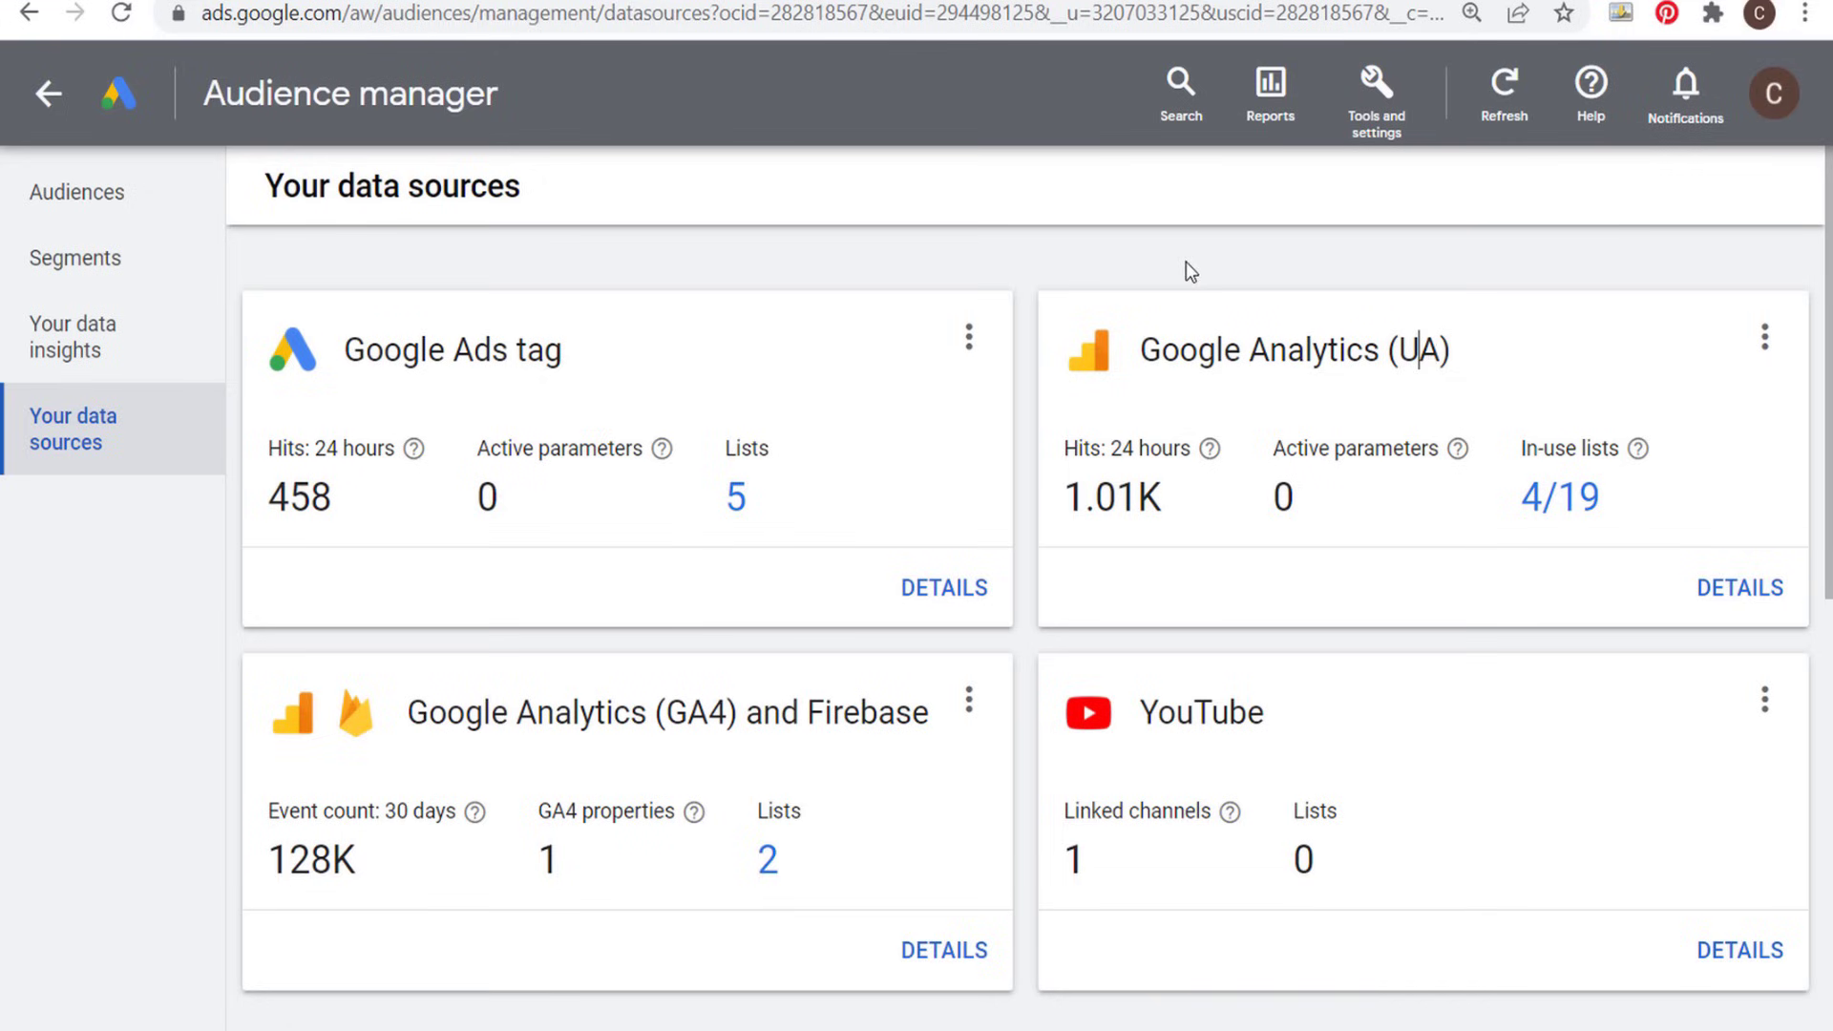
- Open the Farmhouse Sinks segment from the segments list and examine its page rules and segment member definition
{"action": "left_click", "coordinate": [85, 271]}
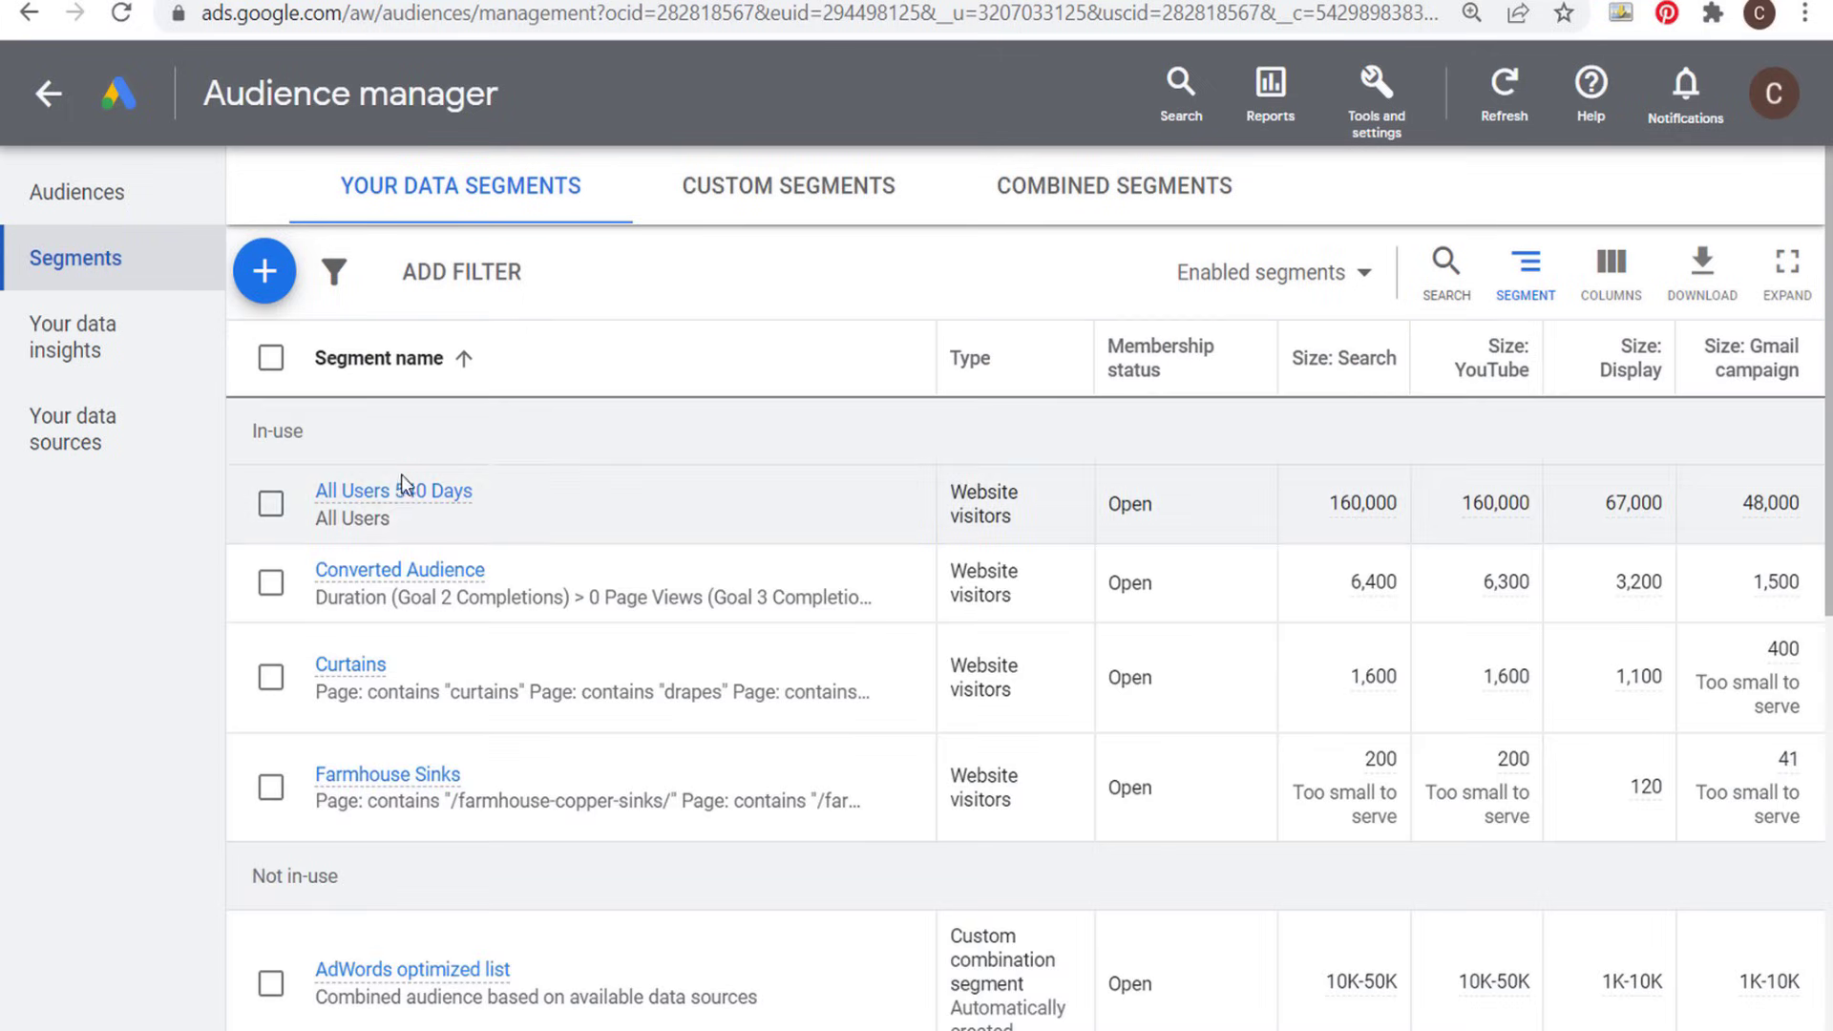
{"action": "left_click", "coordinate": [379, 775]}
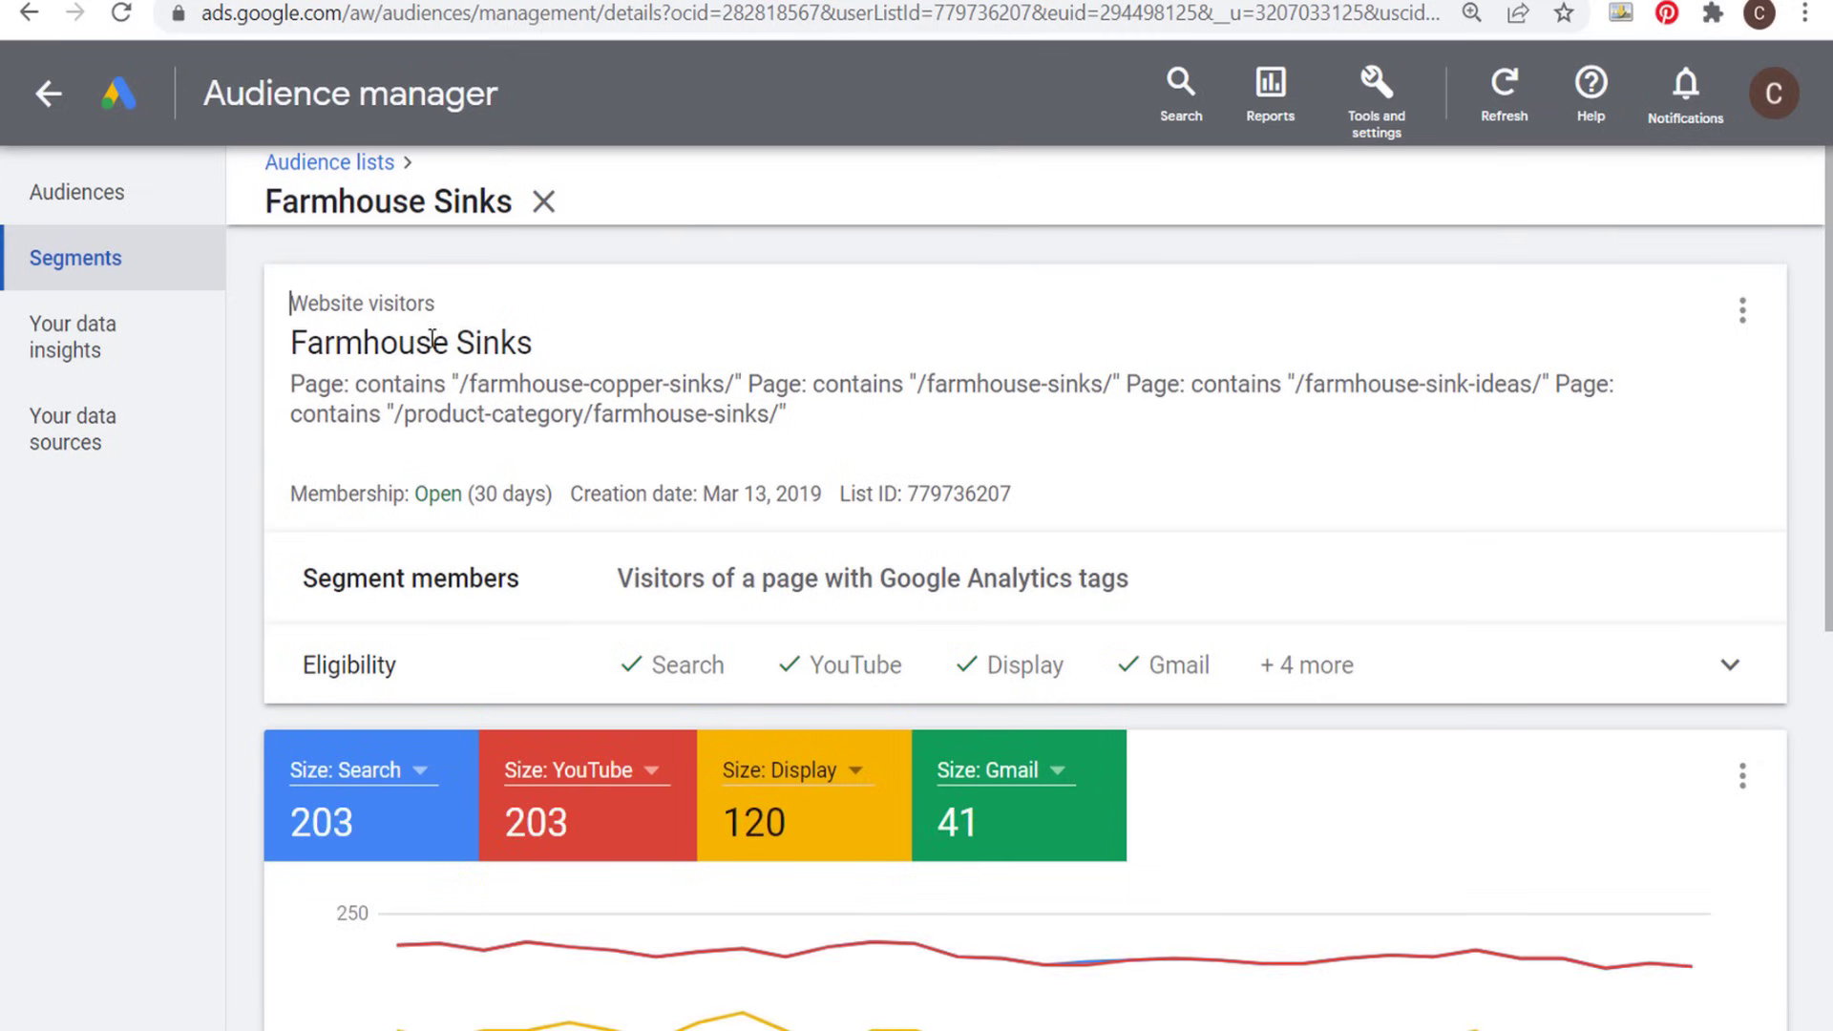
{"action": "left_click_drag", "start_coordinate": [464, 384], "coordinate": [1386, 384]}
{"action": "left_click", "coordinate": [1420, 418]}
{"action": "left_click_drag", "start_coordinate": [634, 578], "coordinate": [1239, 578]}
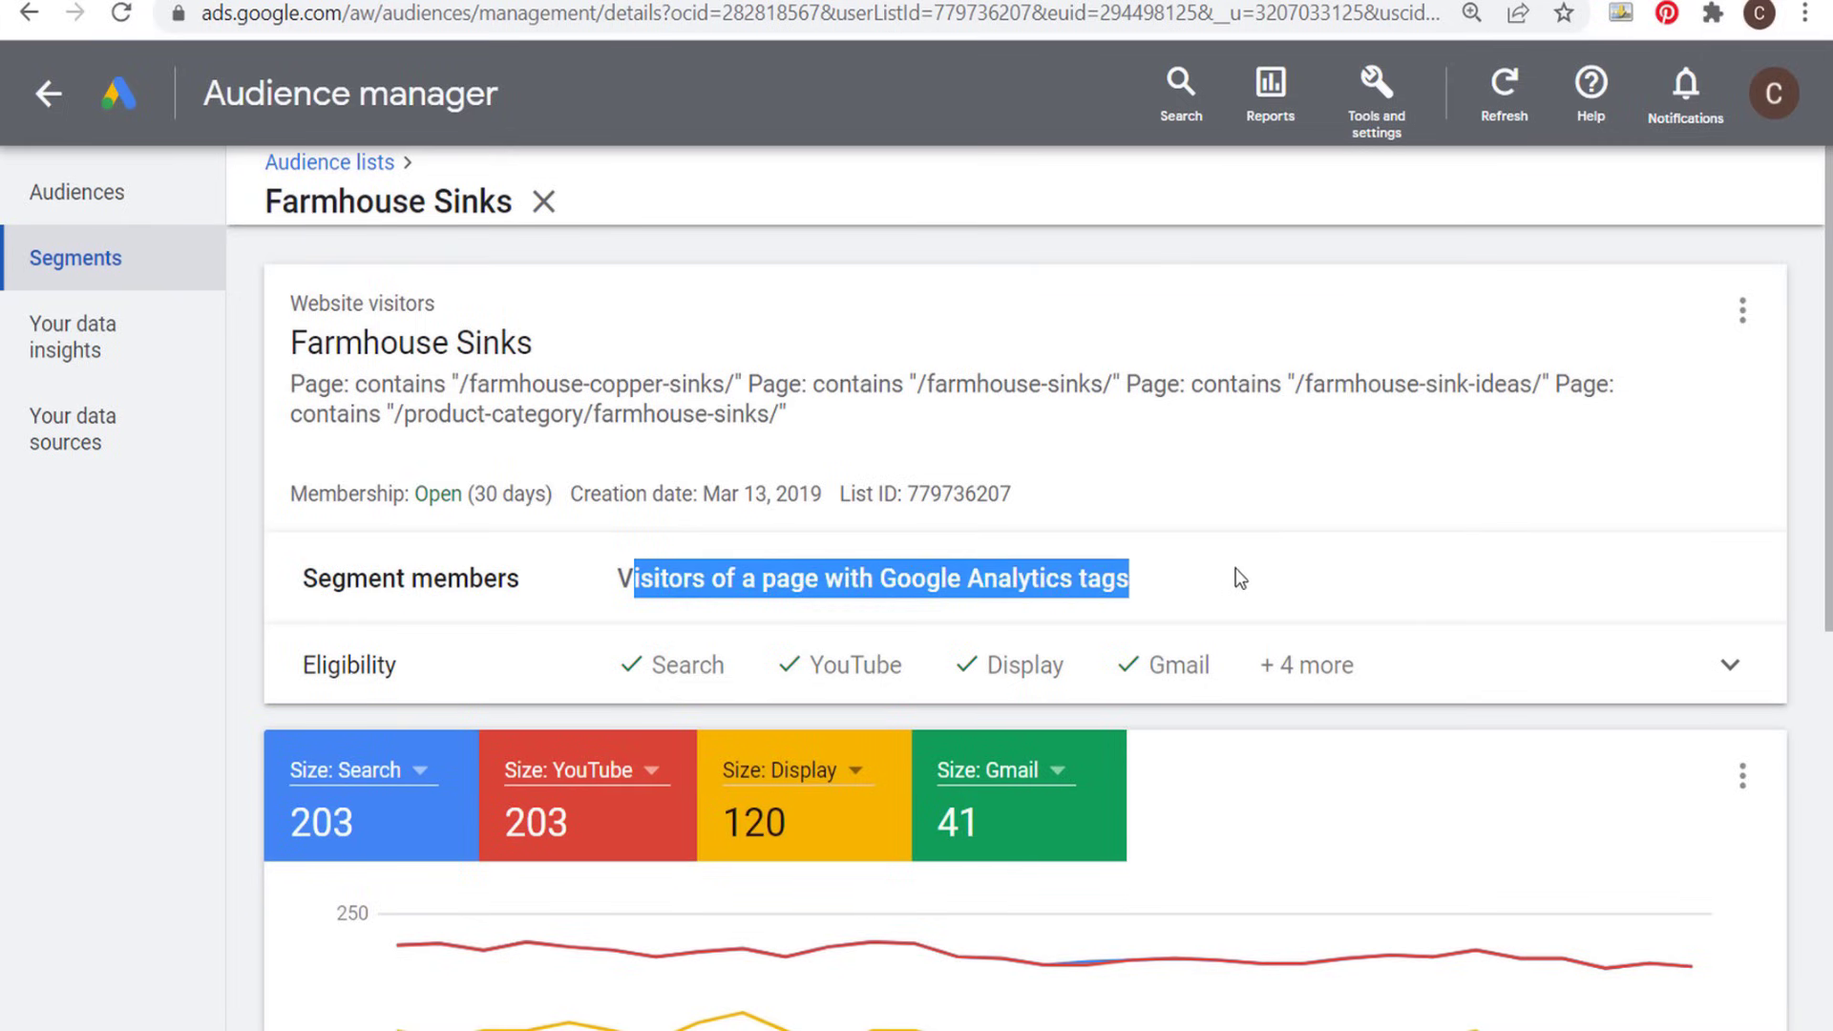
- Expand the Farmhouse Sinks segment's eligibility details and check the supported networks and campaign types, including app installs, app engagement and Hotel
{"action": "left_click", "coordinate": [1624, 663]}
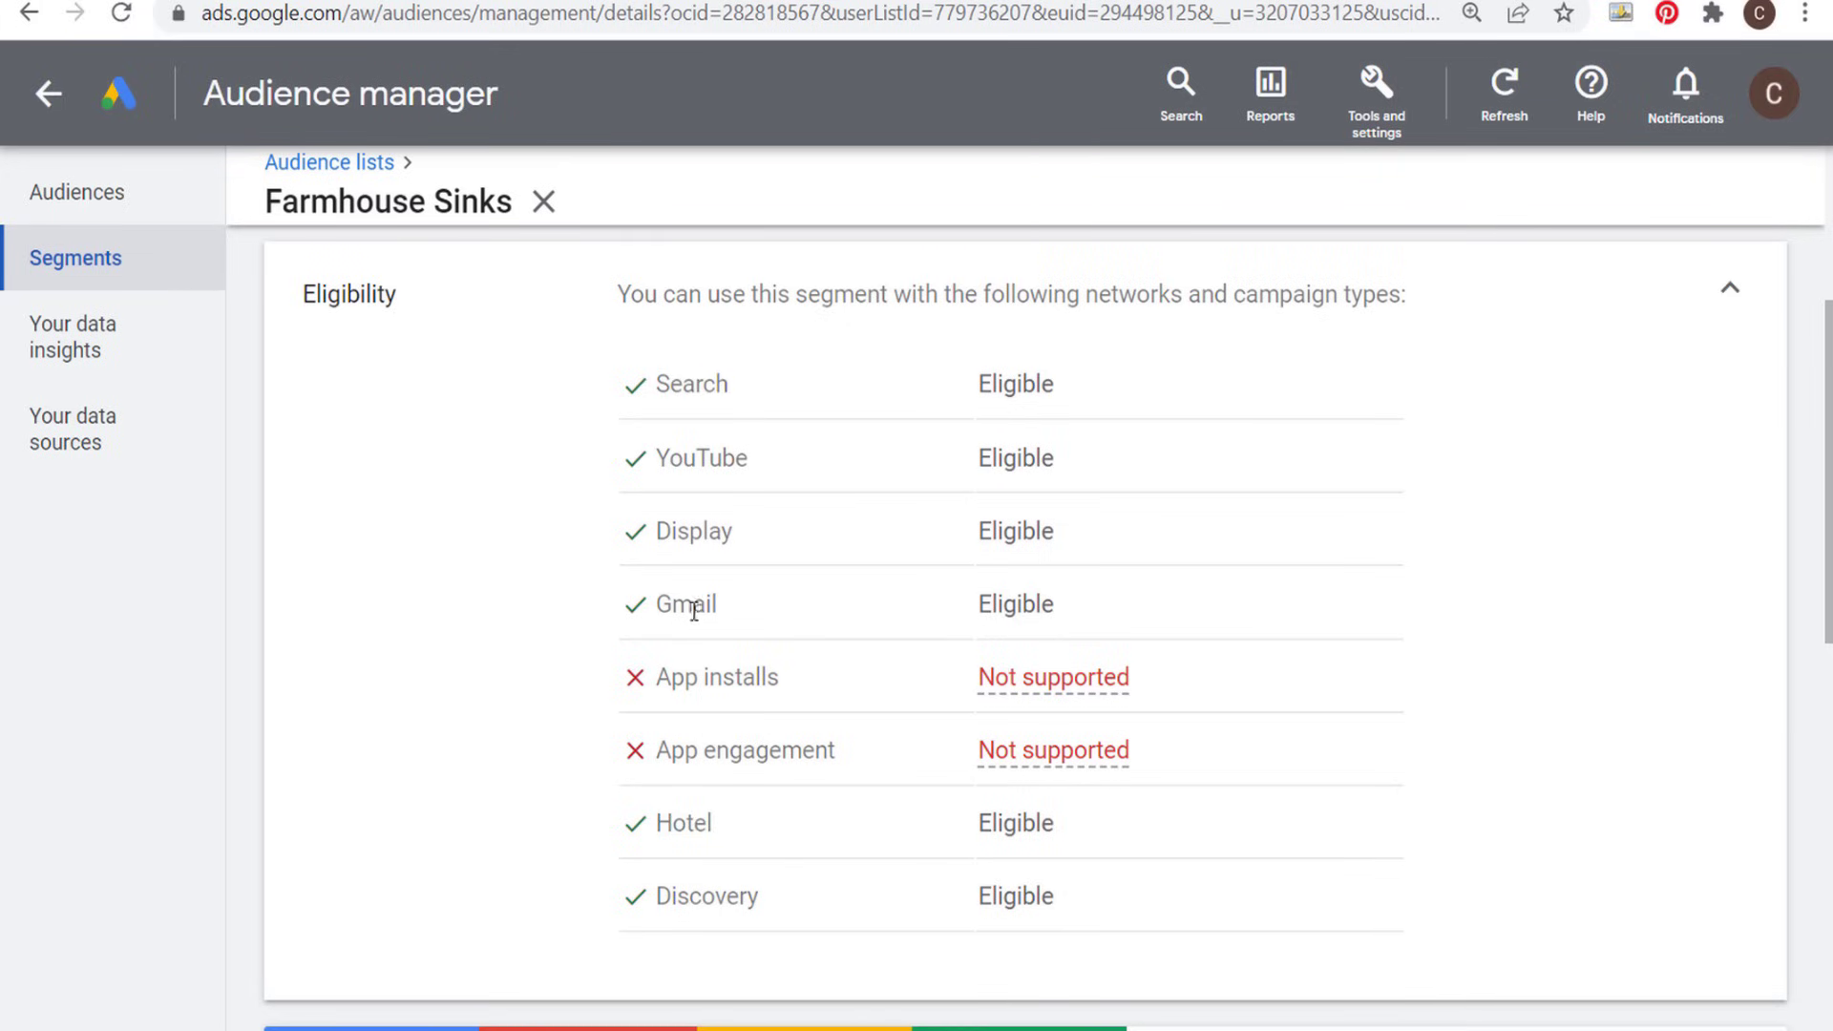
{"action": "left_click_drag", "start_coordinate": [656, 685], "coordinate": [859, 708]}
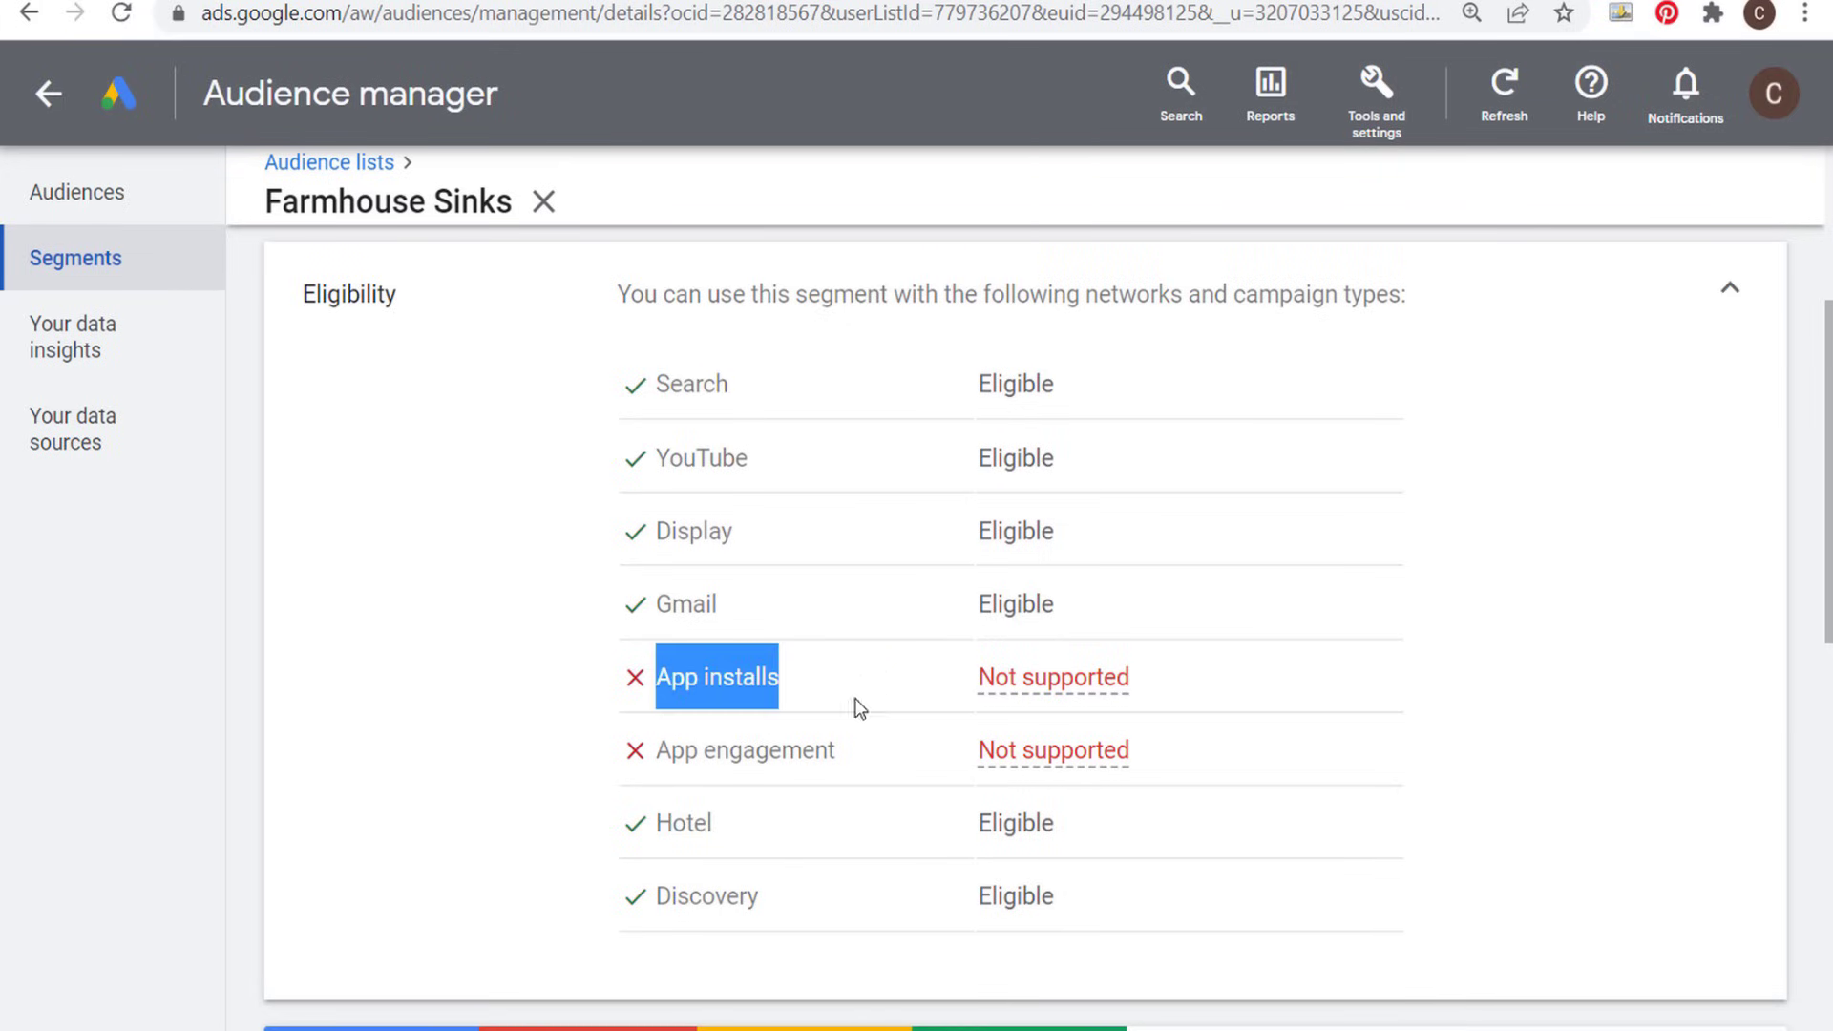
{"action": "left_click_drag", "start_coordinate": [662, 756], "coordinate": [898, 767]}
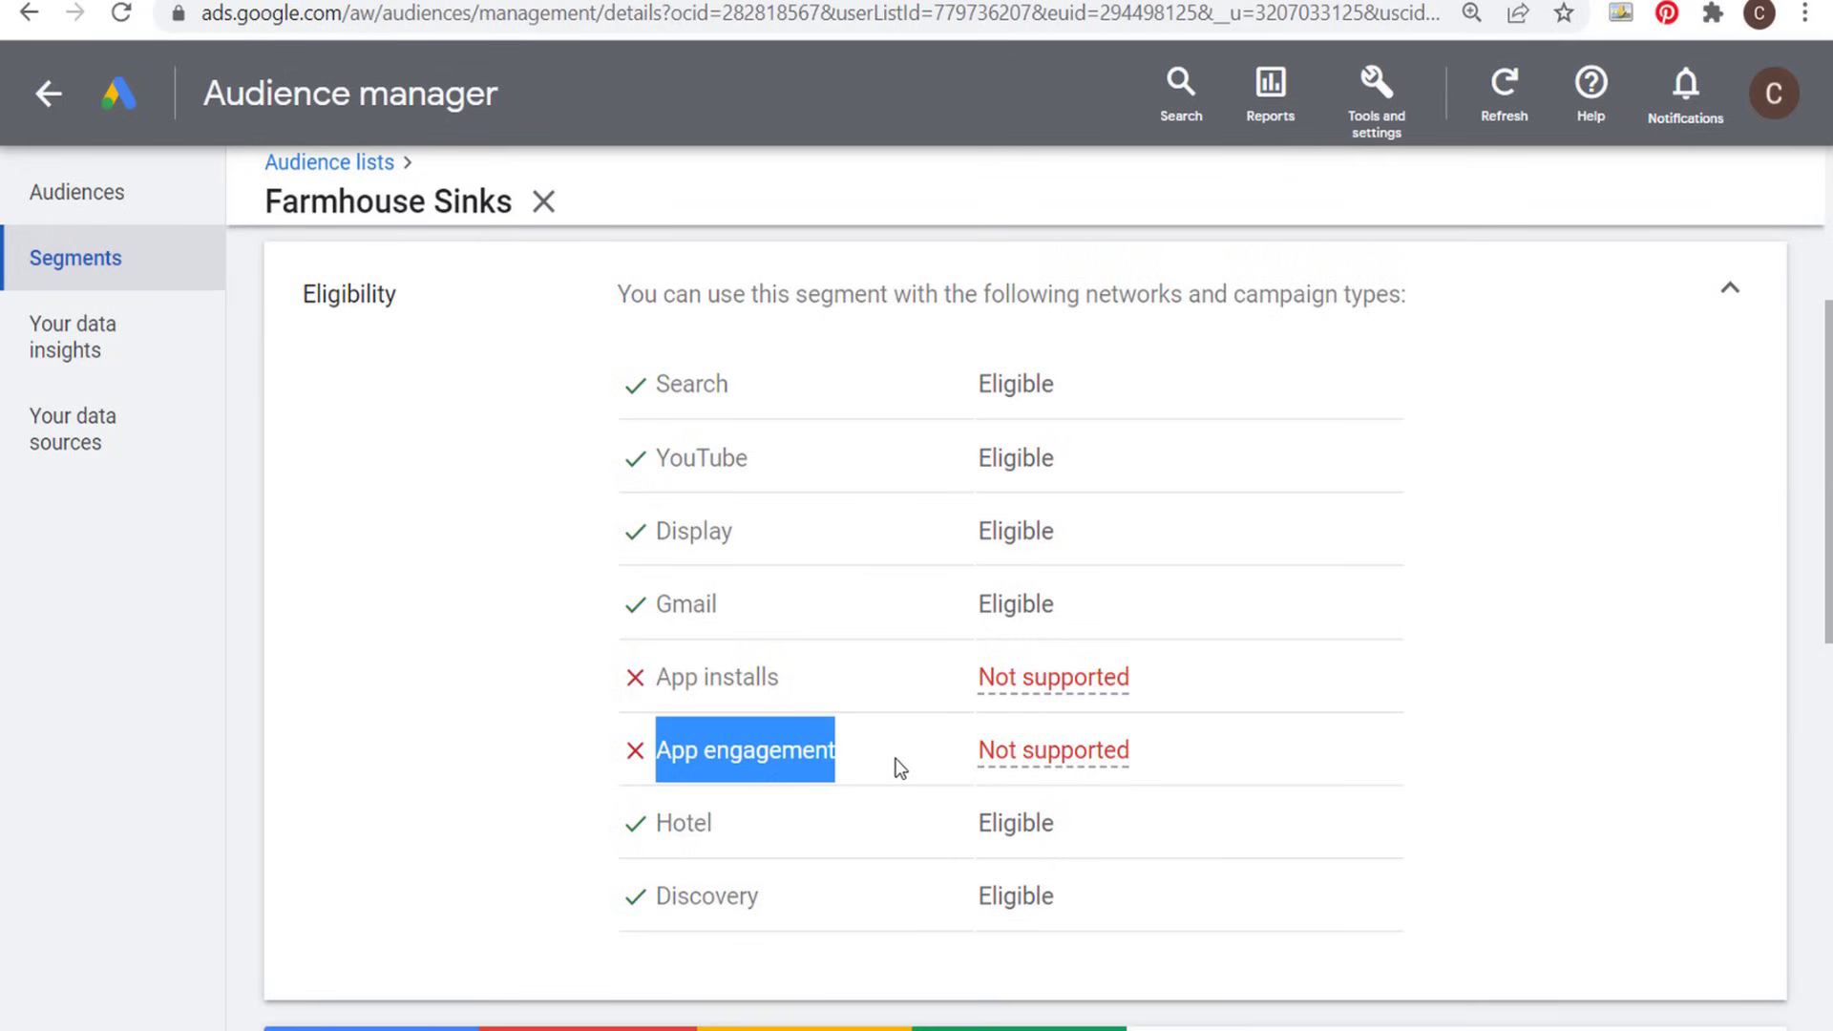
{"action": "left_click", "coordinate": [686, 834]}
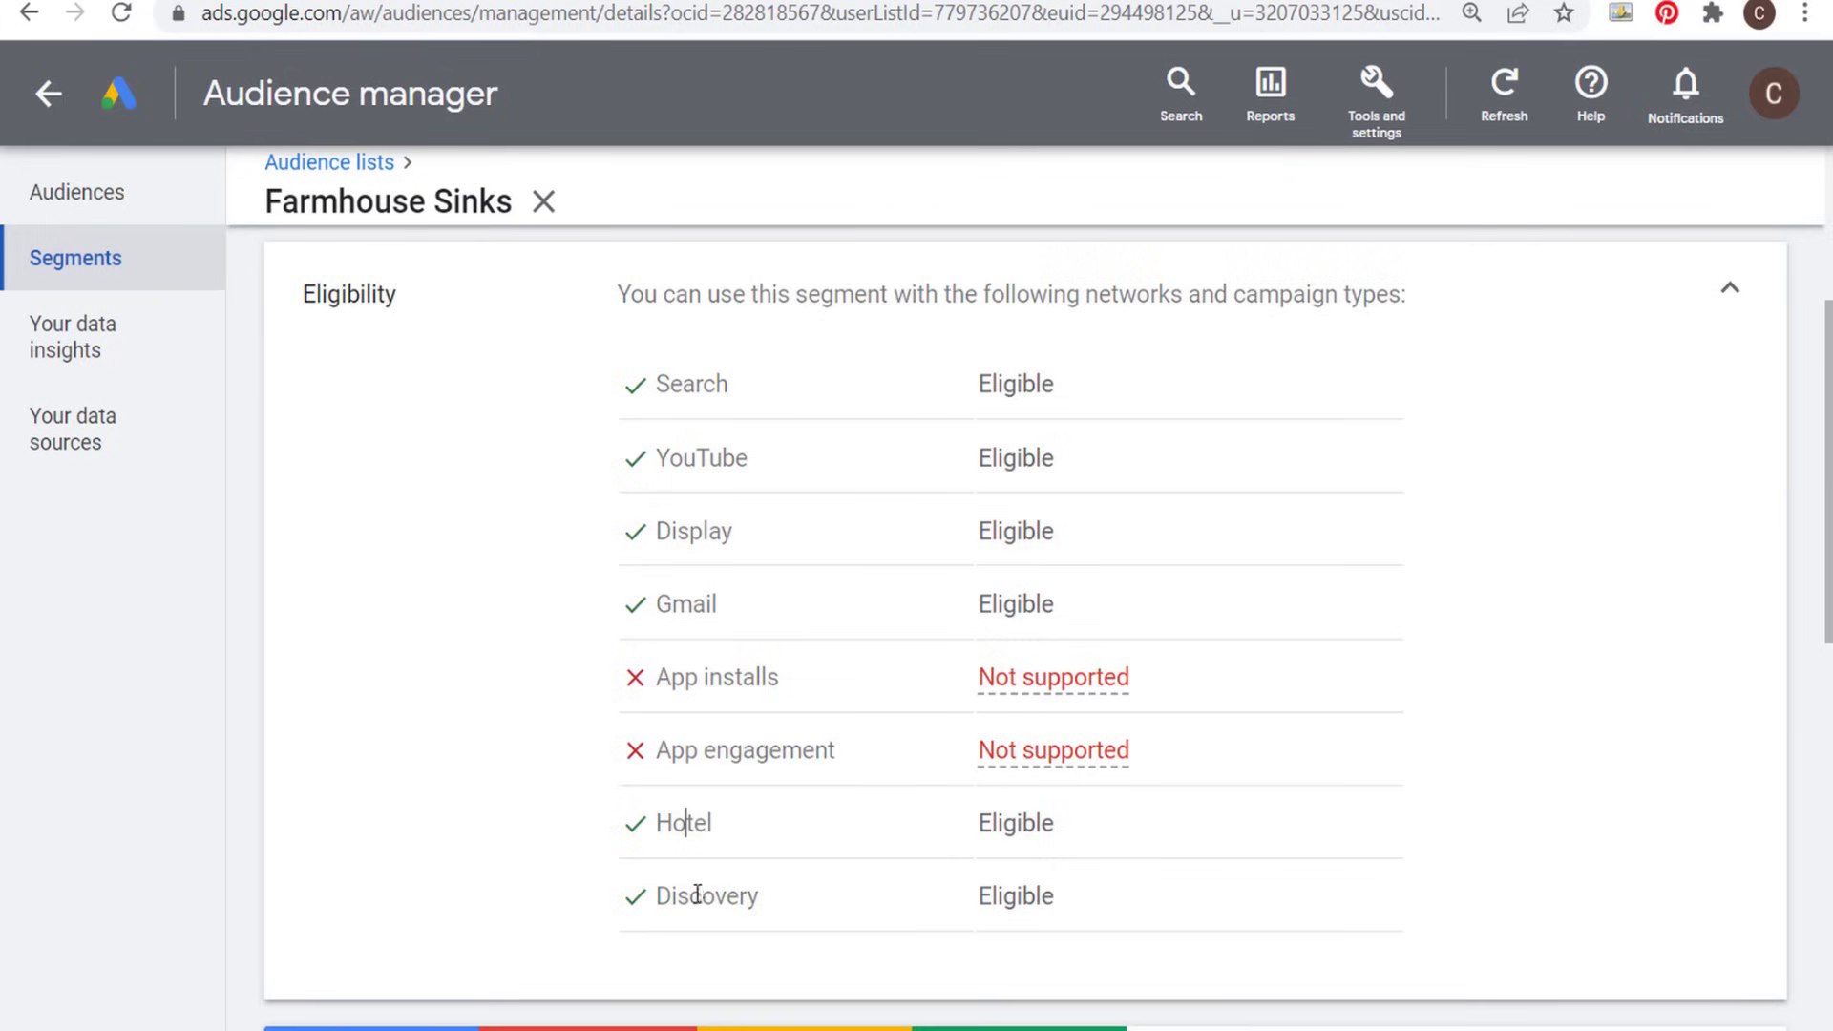
- Collapse the Farmhouse Sinks eligibility details, return to the data segments list and review the segments' network sizes
{"action": "left_click", "coordinate": [1728, 300]}
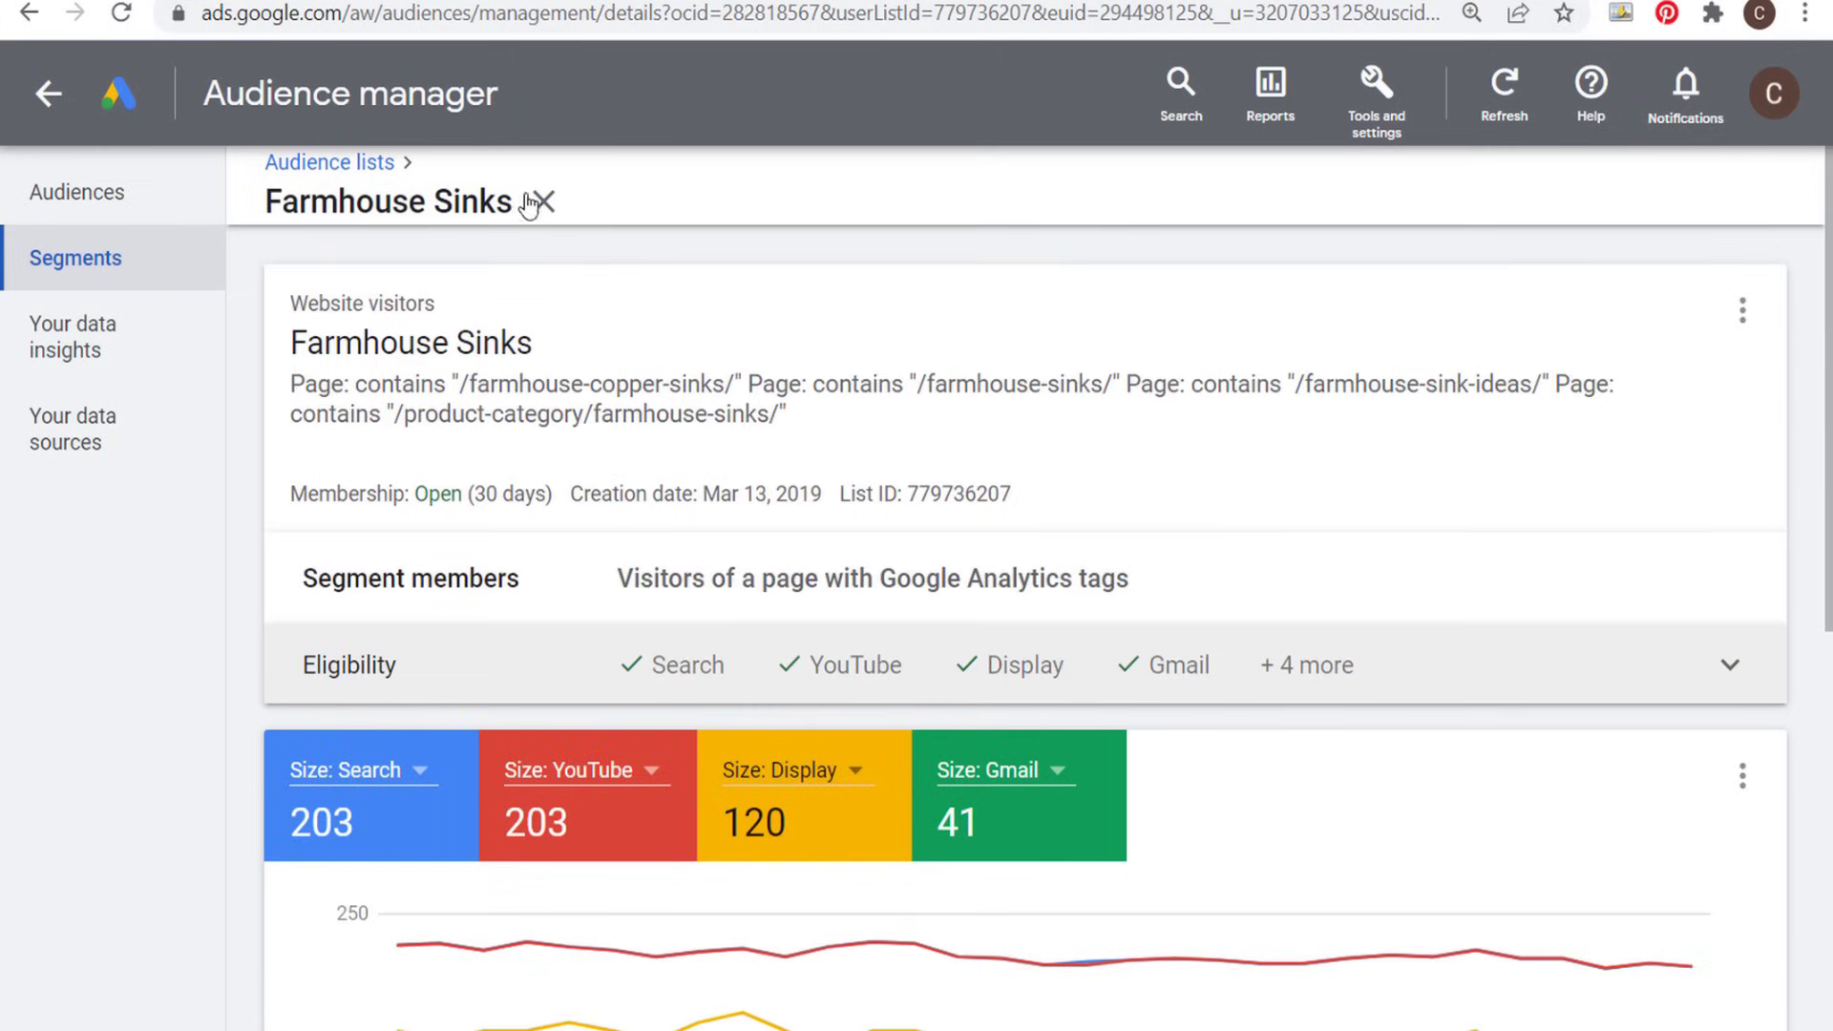
{"action": "left_click", "coordinate": [127, 194]}
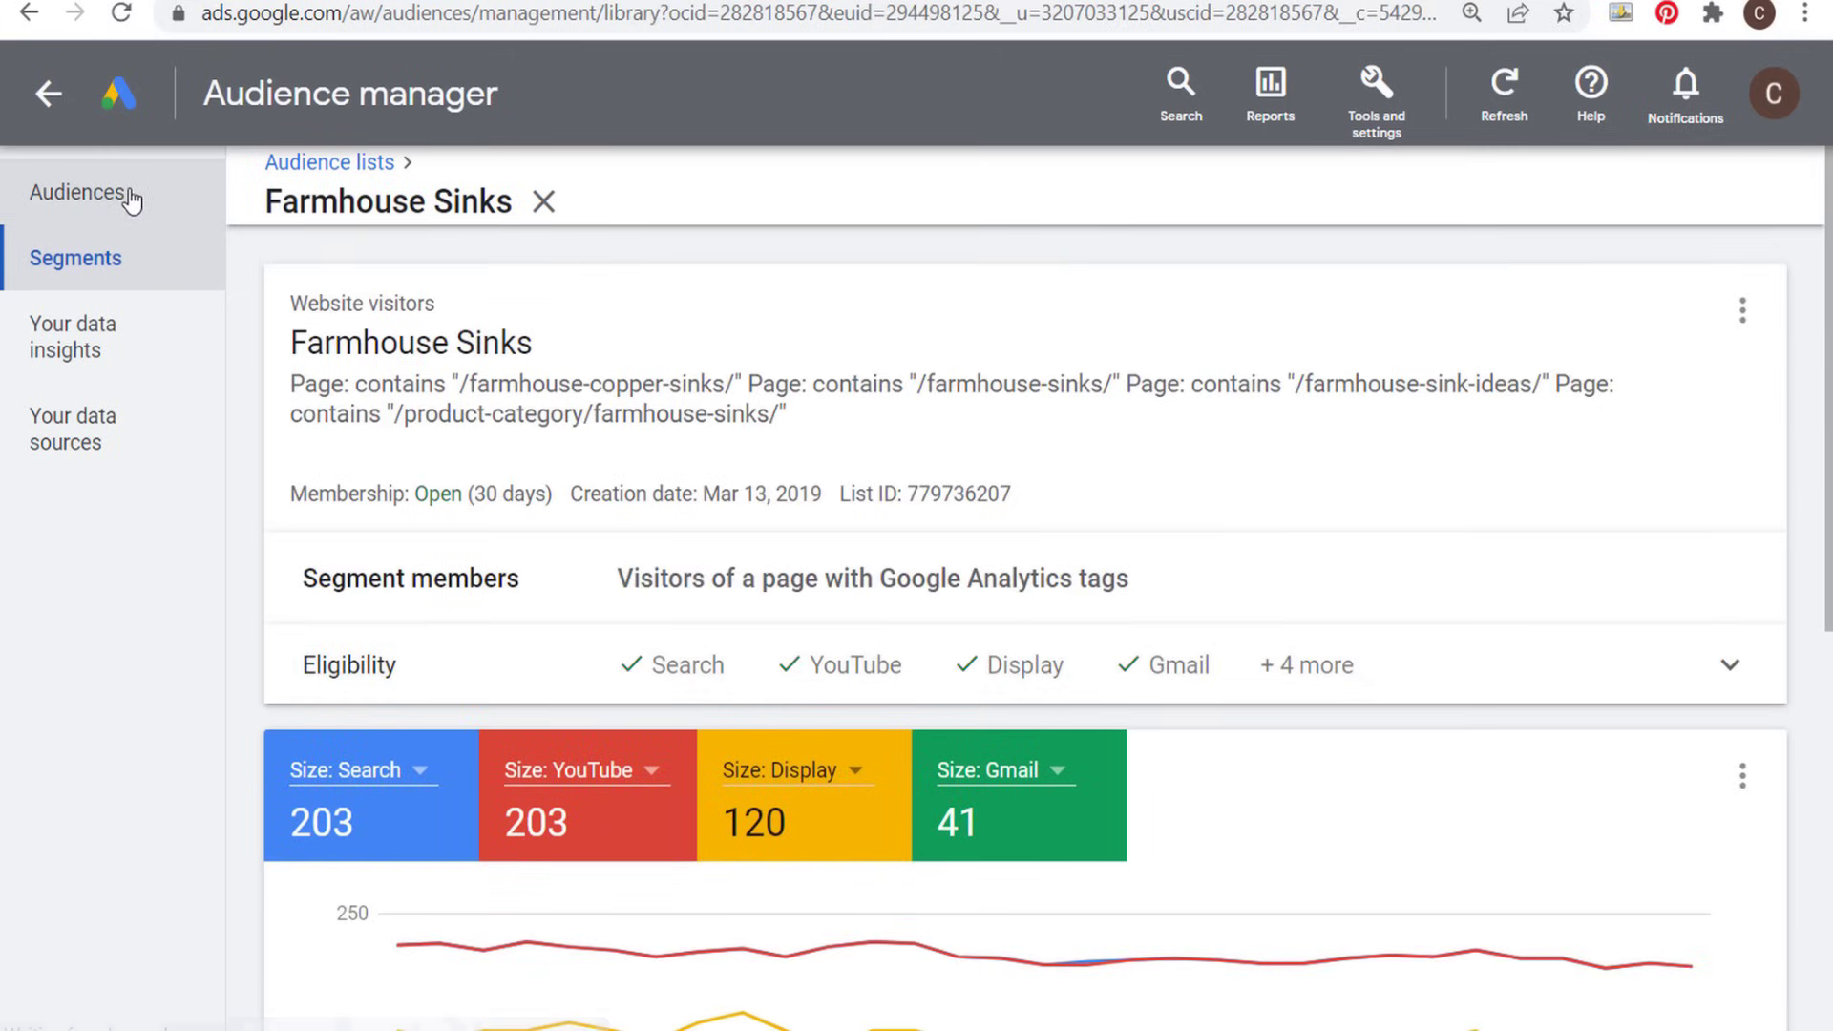
{"action": "left_click", "coordinate": [117, 268]}
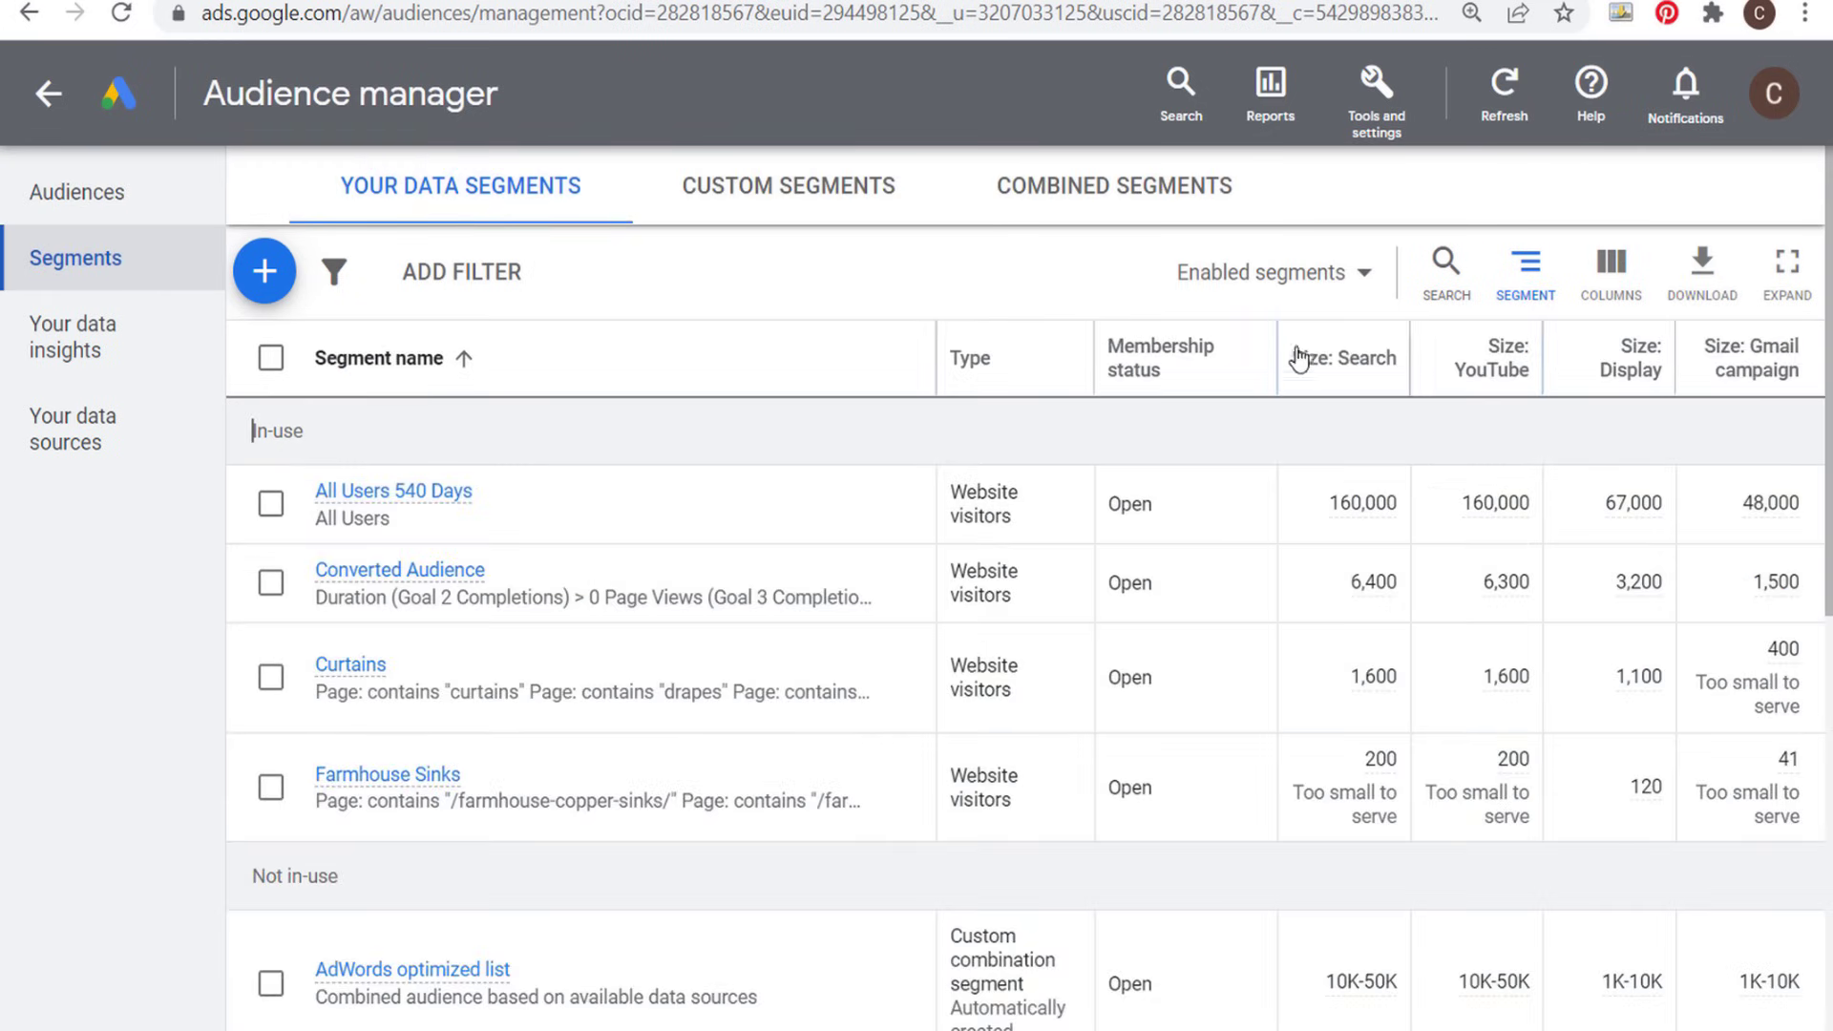
{"action": "mouse_move", "coordinate": [1294, 357]}
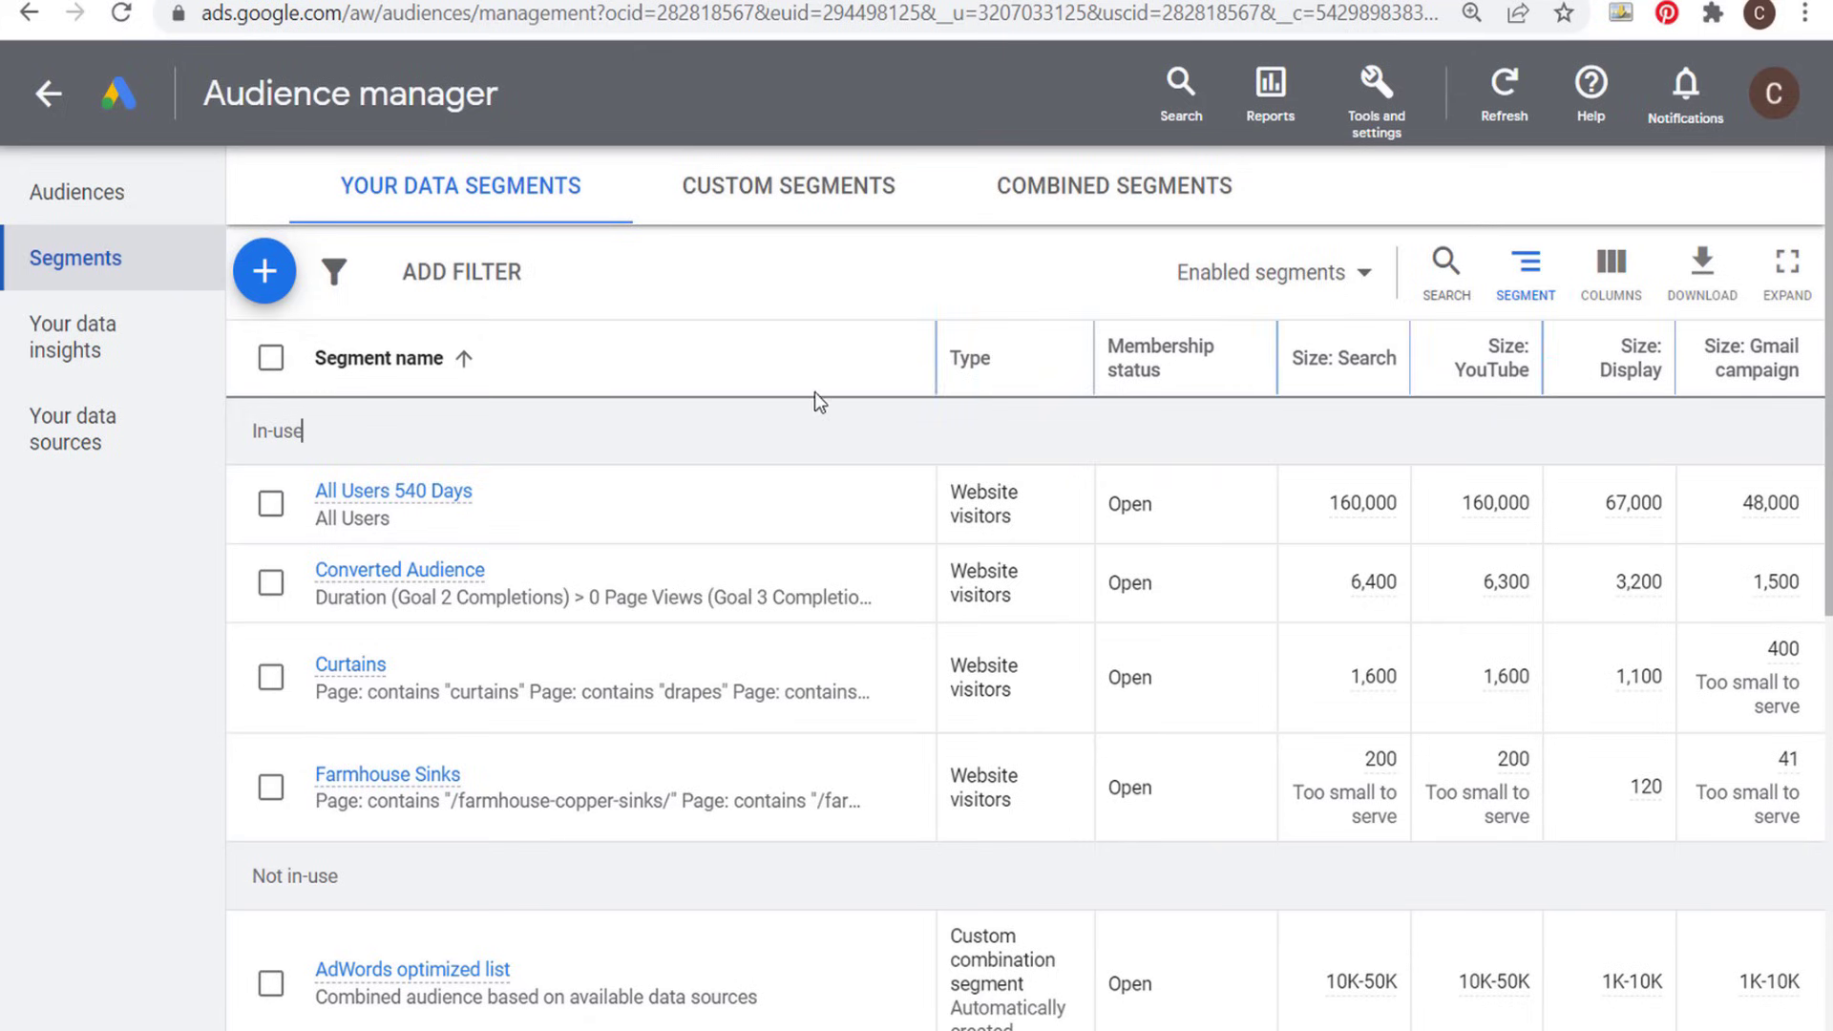
- Return to the campaigns list and open the audiences of the Google Ads Farmhouse Goals Search Campaign
{"action": "left_click", "coordinate": [52, 94]}
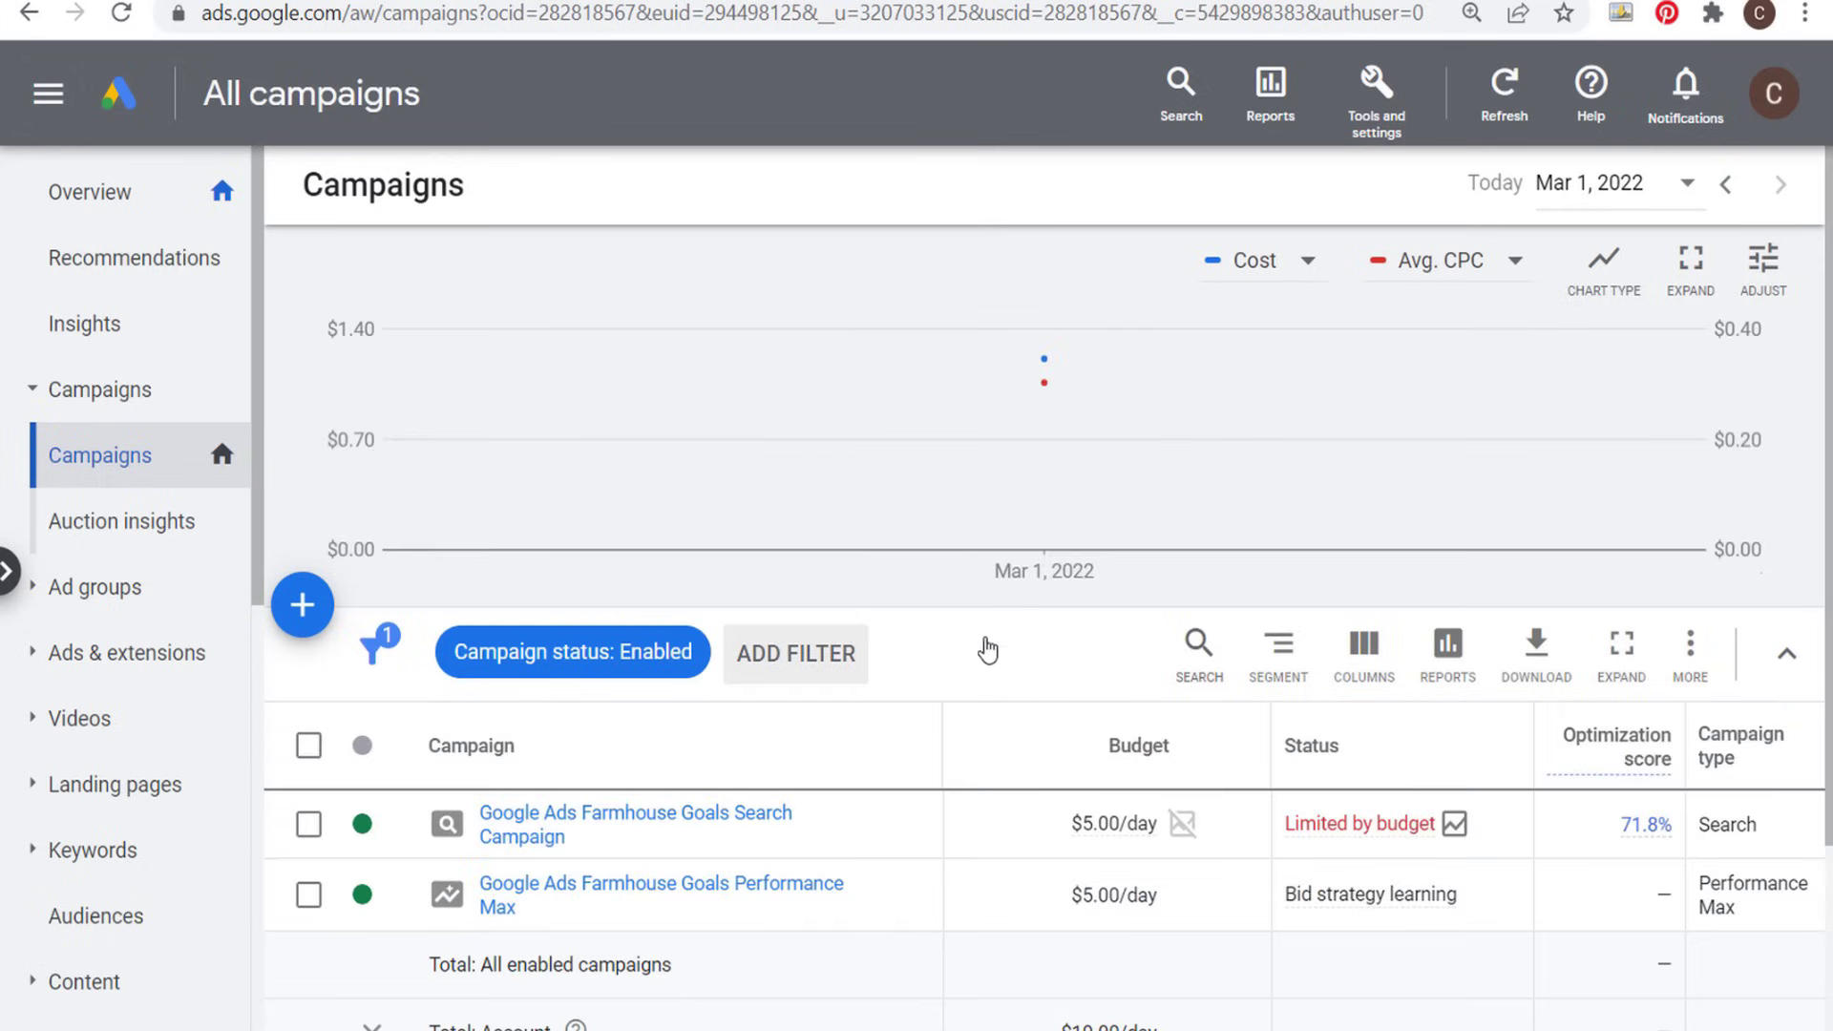
{"action": "scroll", "coordinate": [986, 603], "scroll_direction": "down", "scroll_amount": 2}
{"action": "left_click", "coordinate": [654, 618]}
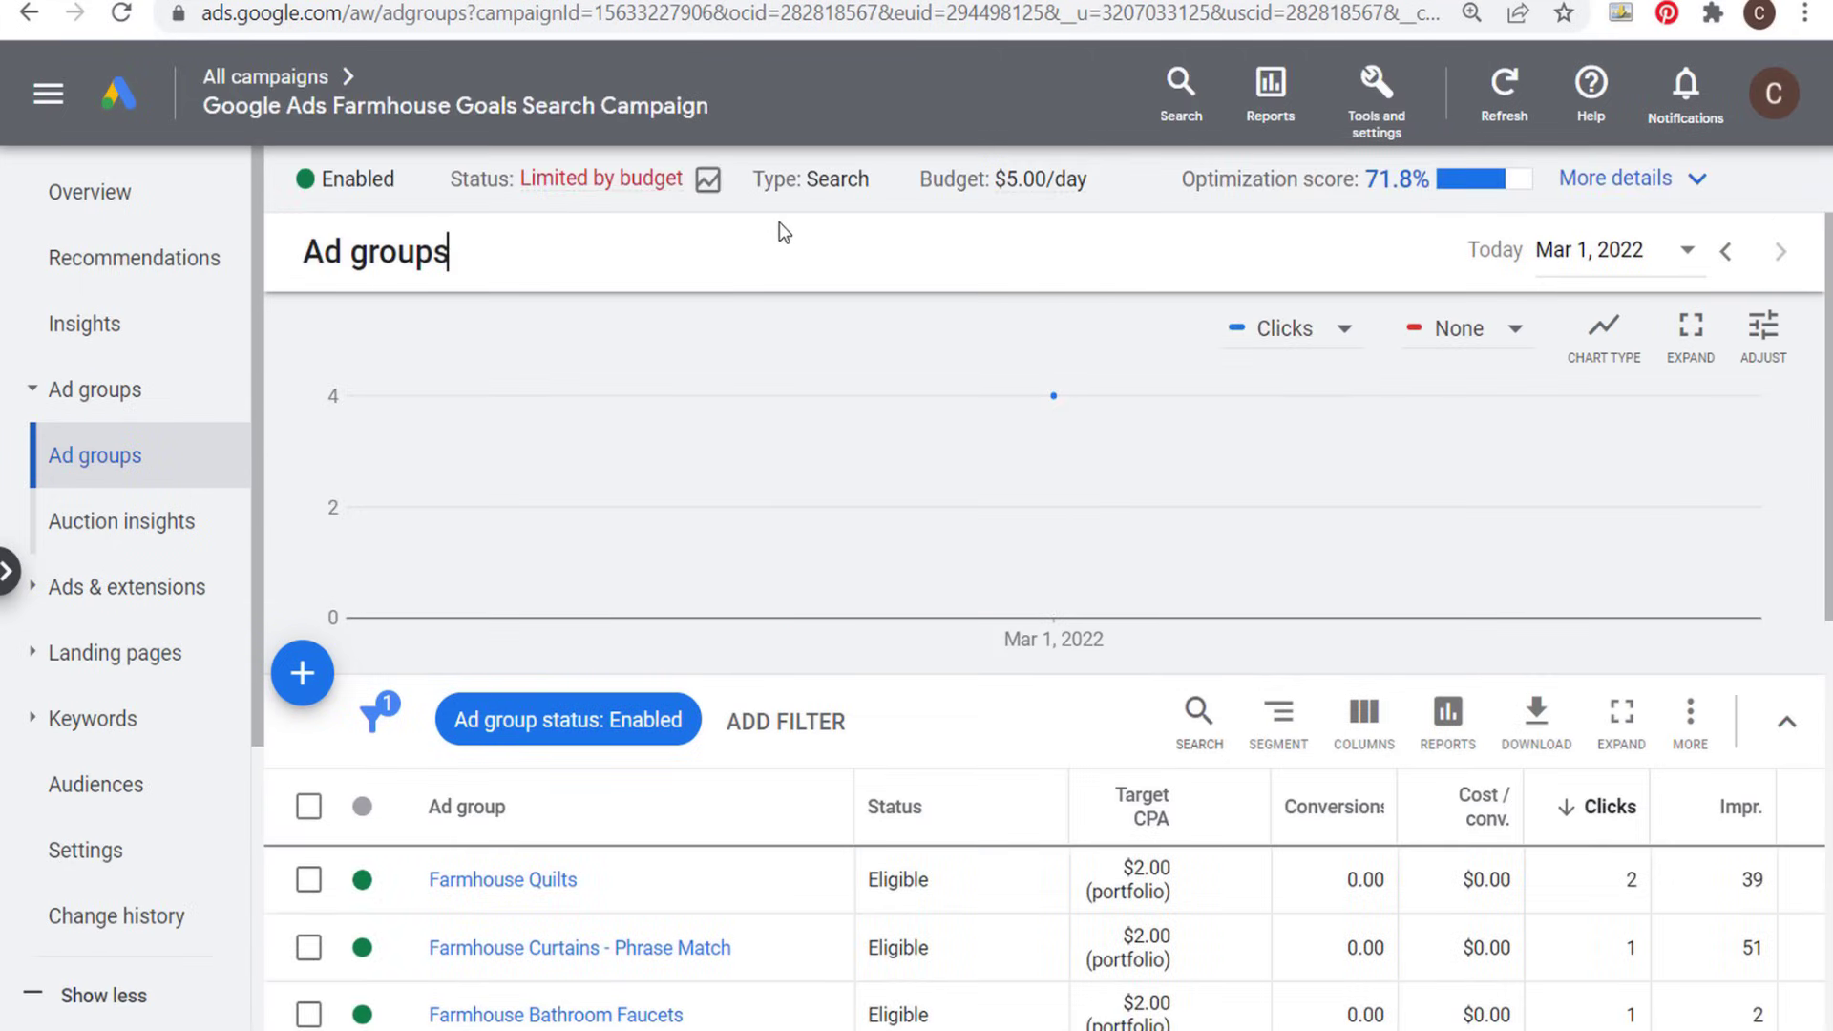
{"action": "scroll", "coordinate": [783, 220], "scroll_direction": "down", "scroll_amount": 2}
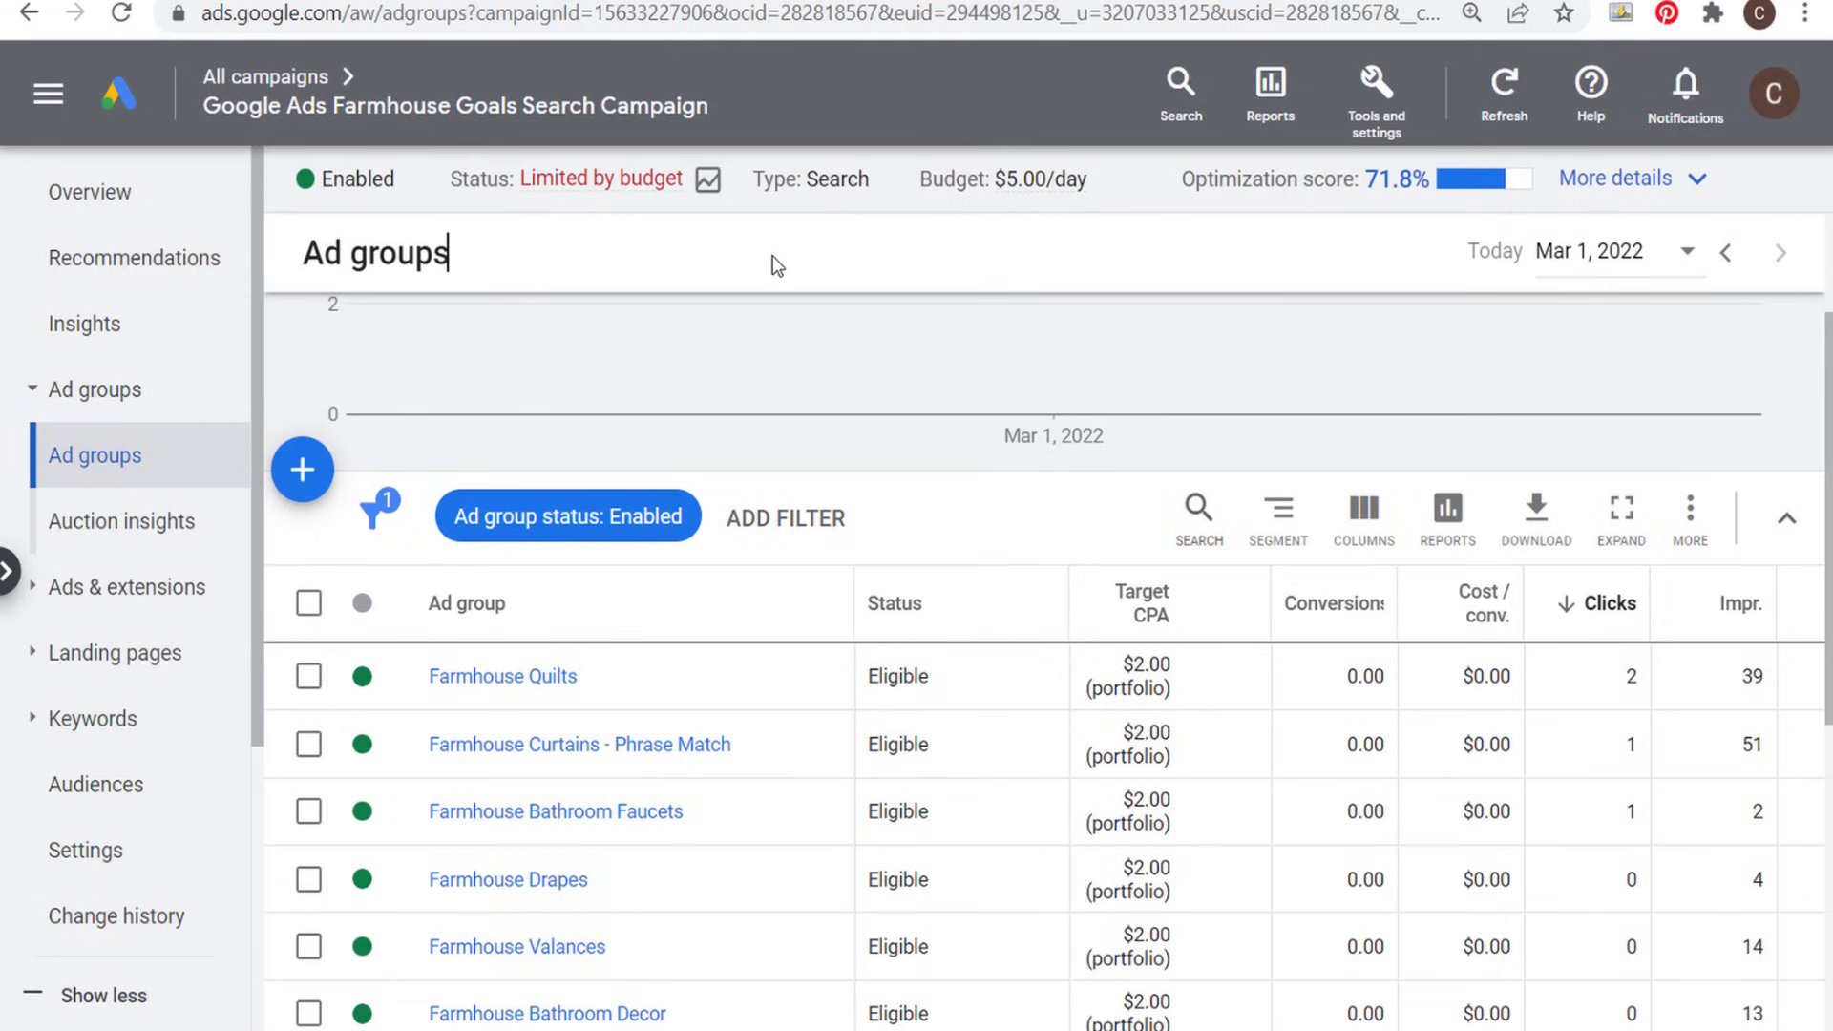
{"action": "left_click", "coordinate": [86, 803]}
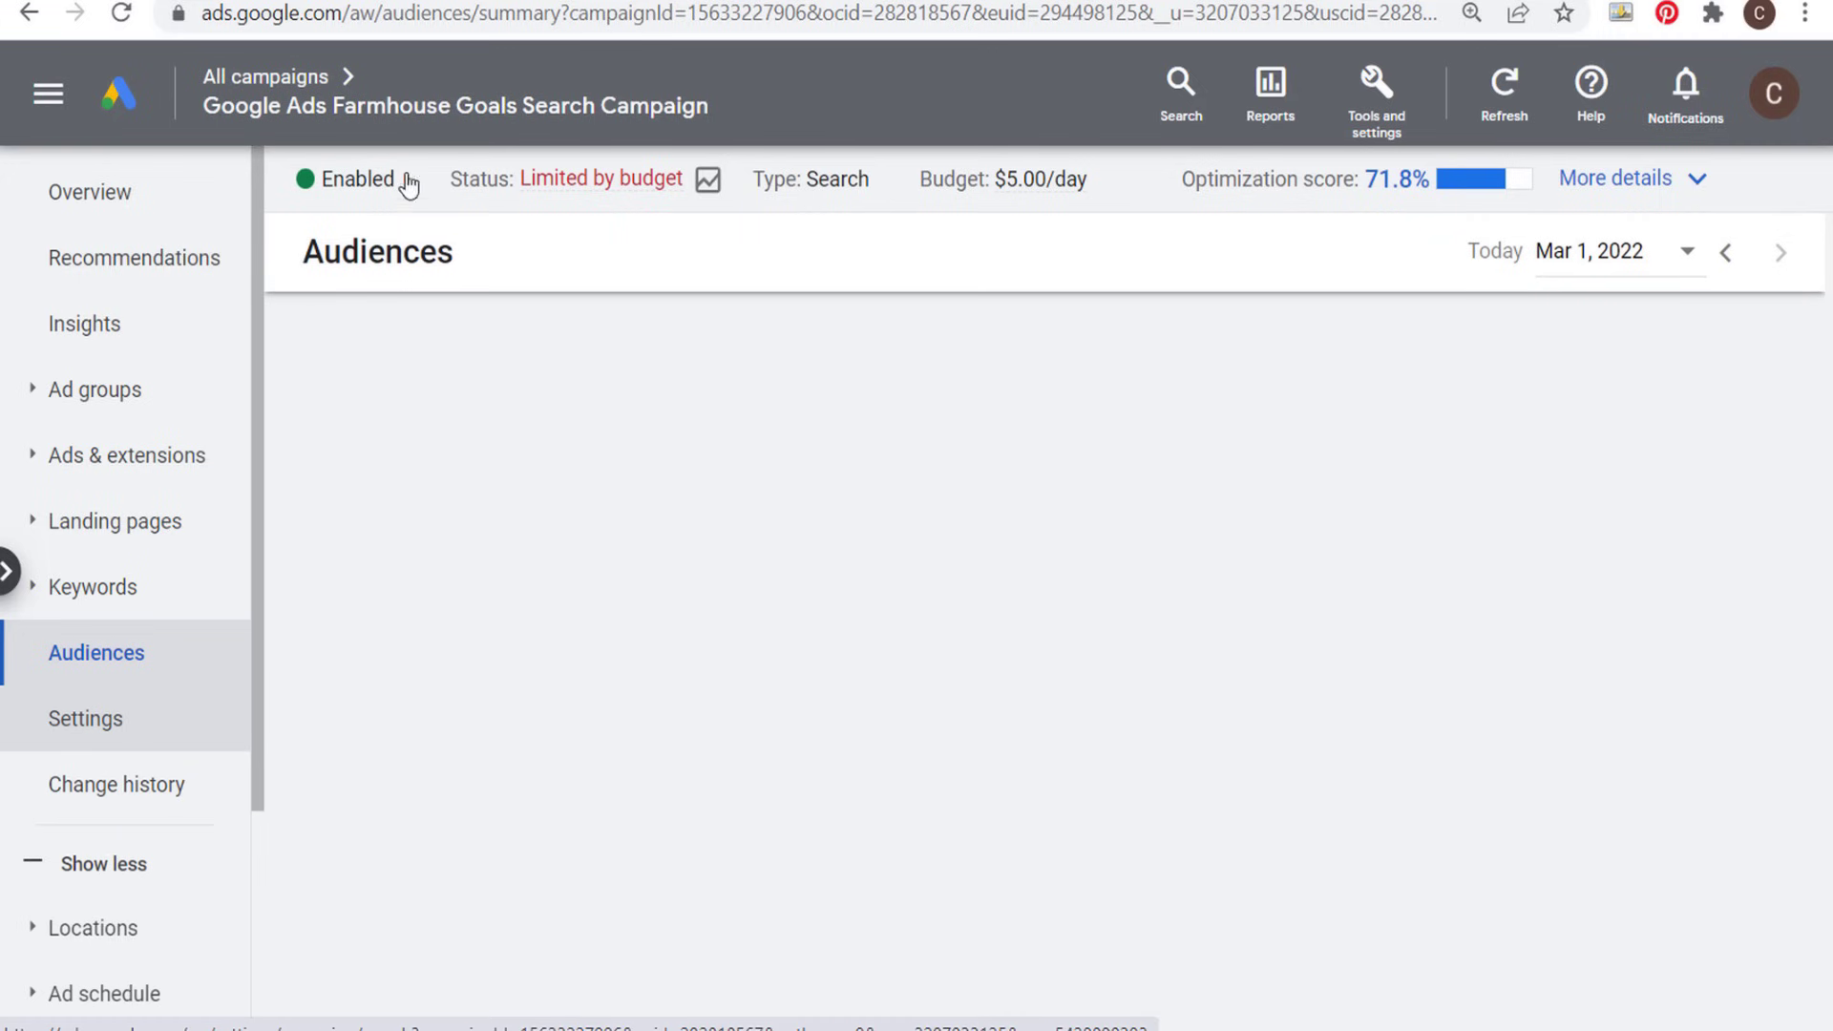
{"action": "mouse_move", "coordinate": [532, 113]}
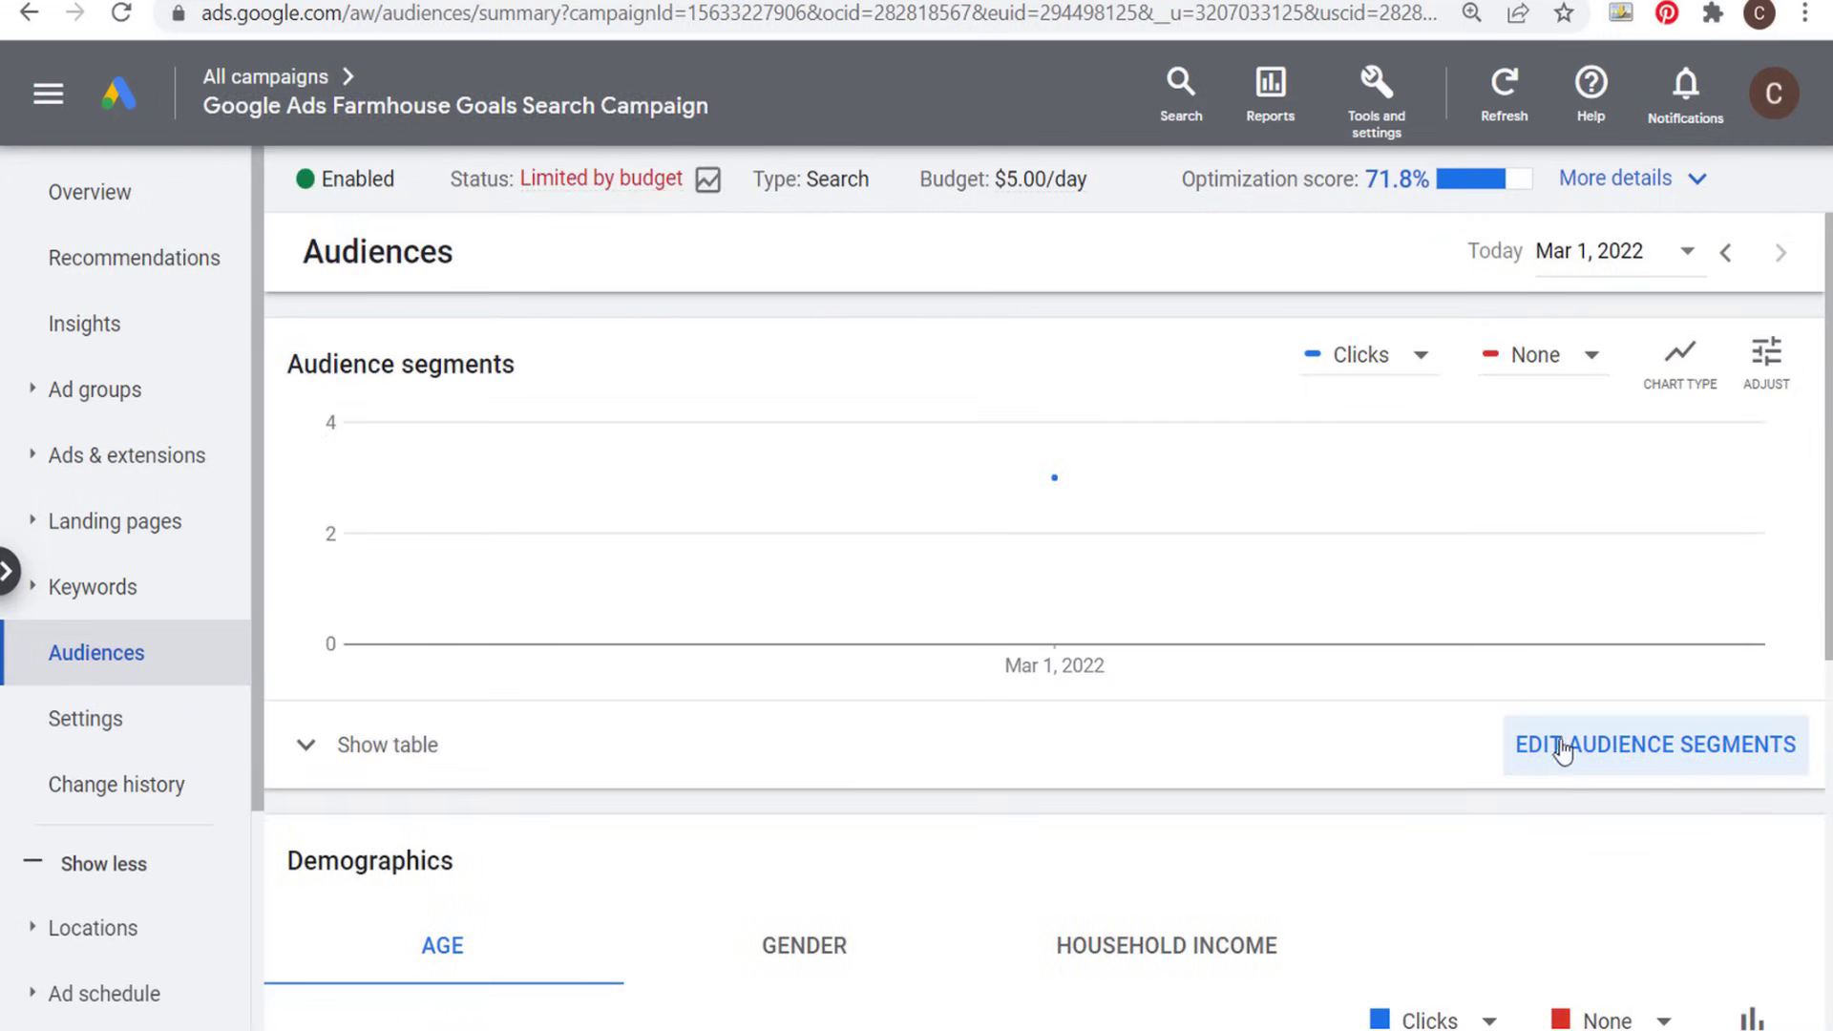
- Open the campaign's audience segments for editing, try the Targeting setting and switch back to Observation
{"action": "left_click", "coordinate": [1604, 754]}
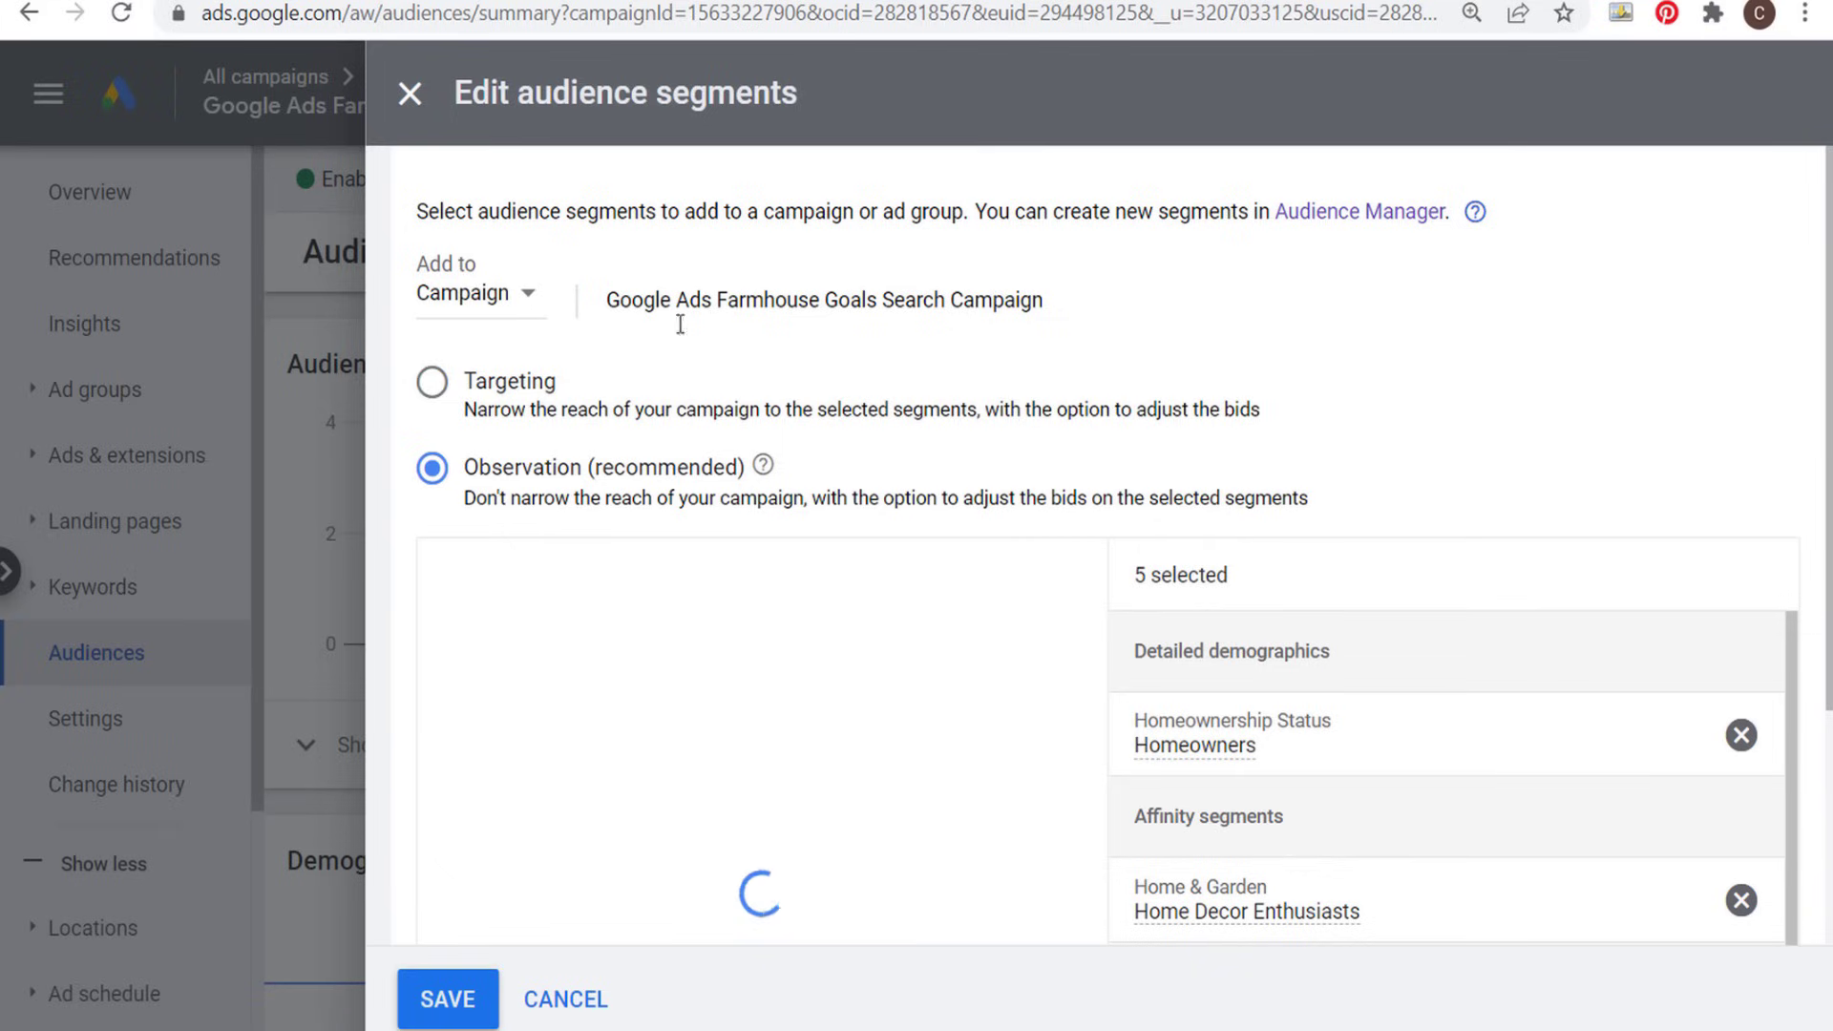
{"action": "left_click", "coordinate": [434, 386]}
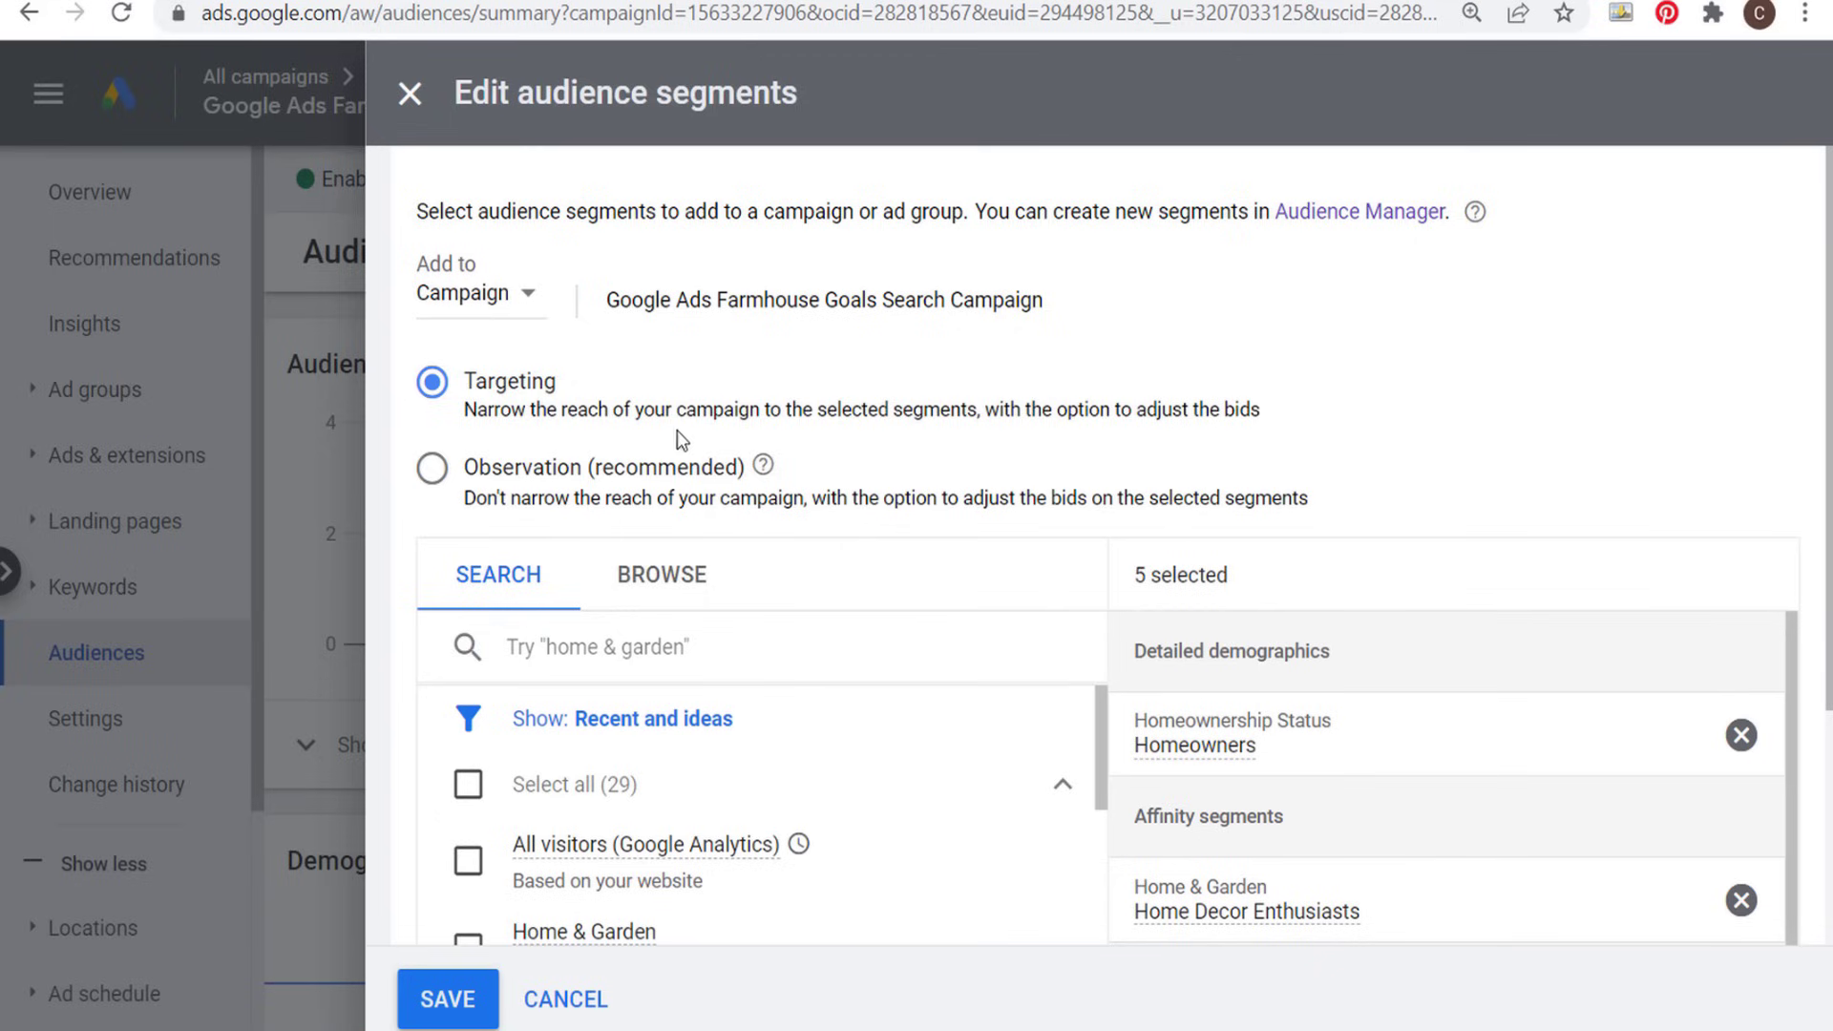
{"action": "left_click", "coordinate": [439, 468]}
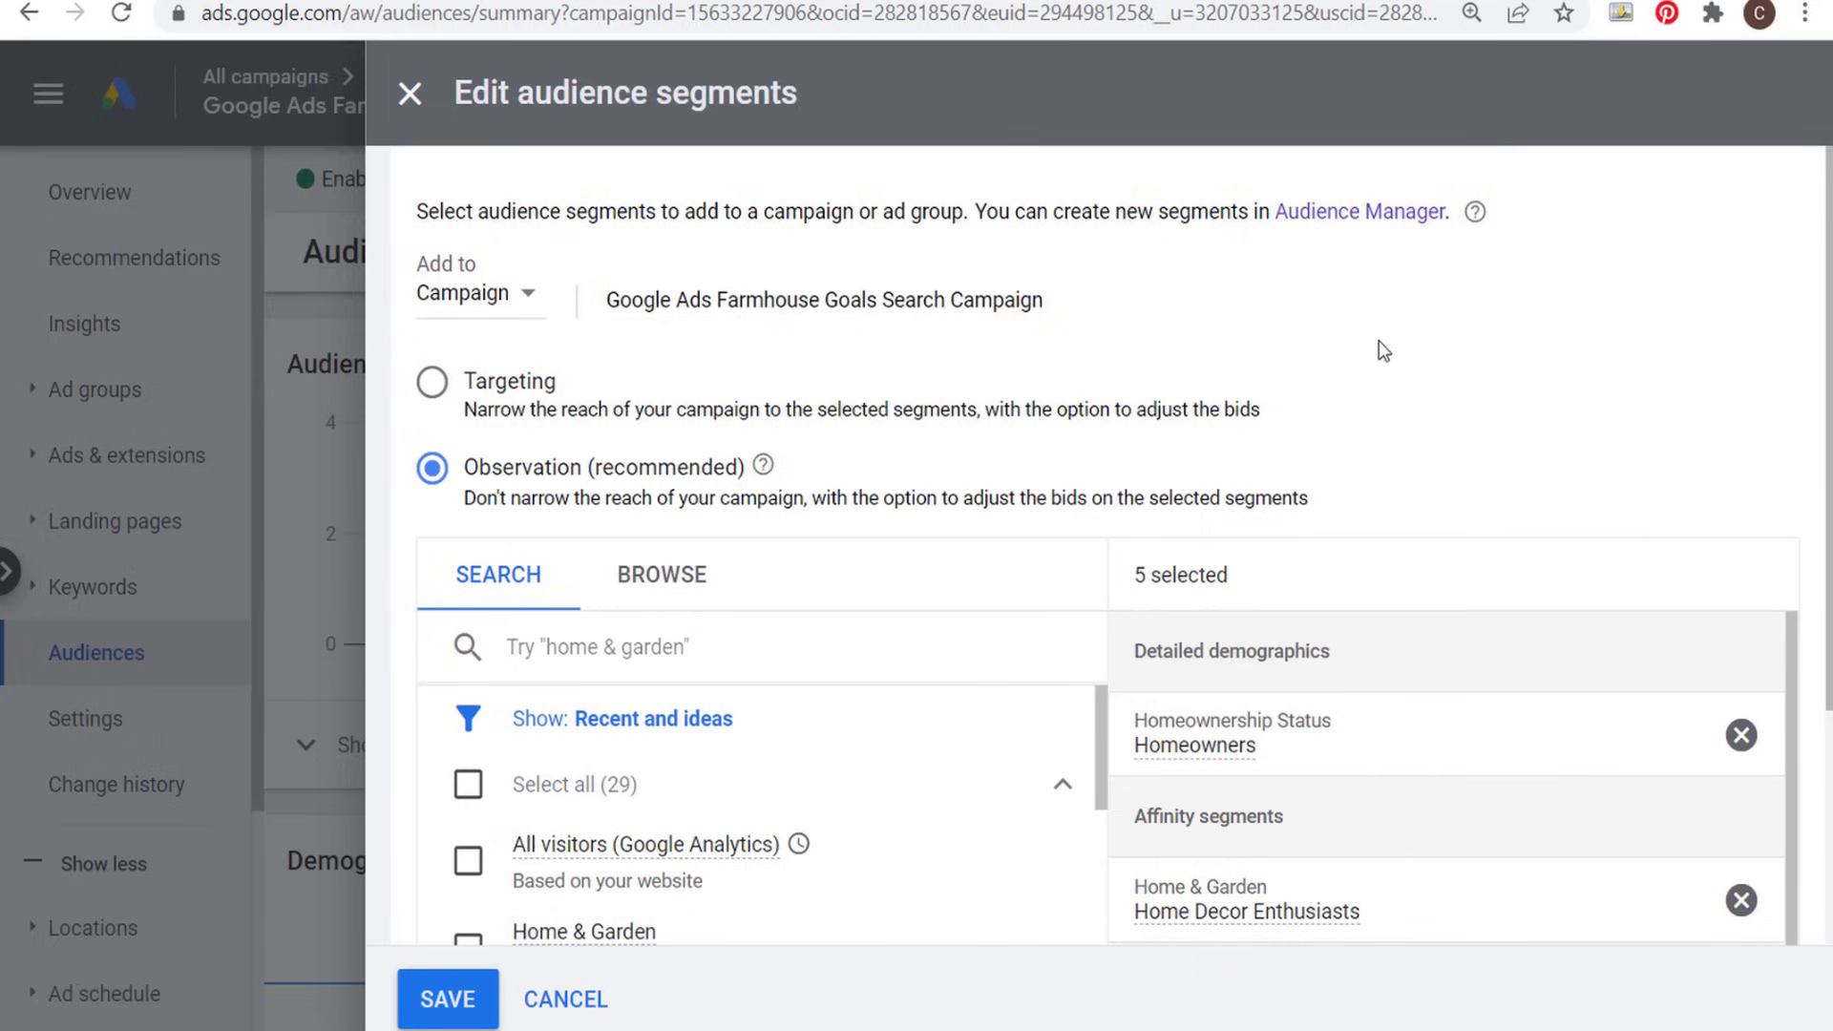
- Browse the segments by how people interacted with the business and select the website visitors segment All Users 540 Days
{"action": "scroll", "coordinate": [1551, 342], "scroll_direction": "down", "scroll_amount": 1}
{"action": "scroll", "coordinate": [1556, 342], "scroll_direction": "down", "scroll_amount": 2}
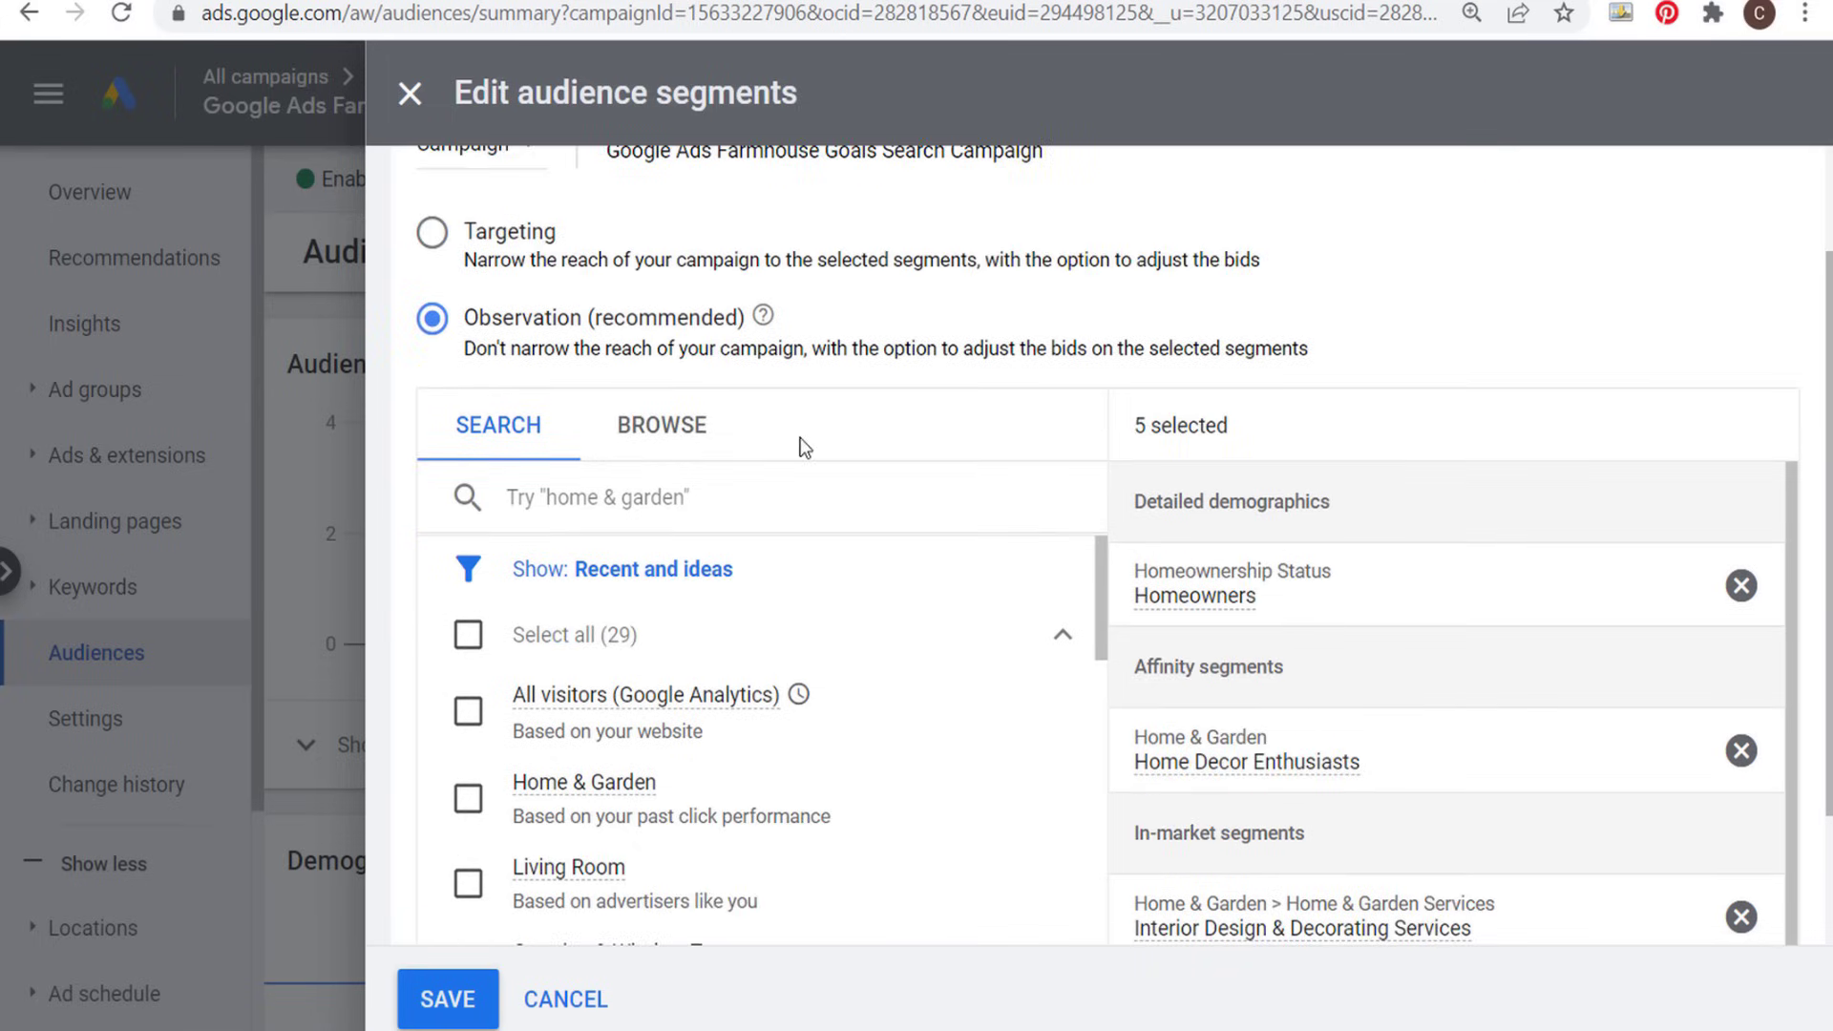
{"action": "left_click", "coordinate": [688, 438]}
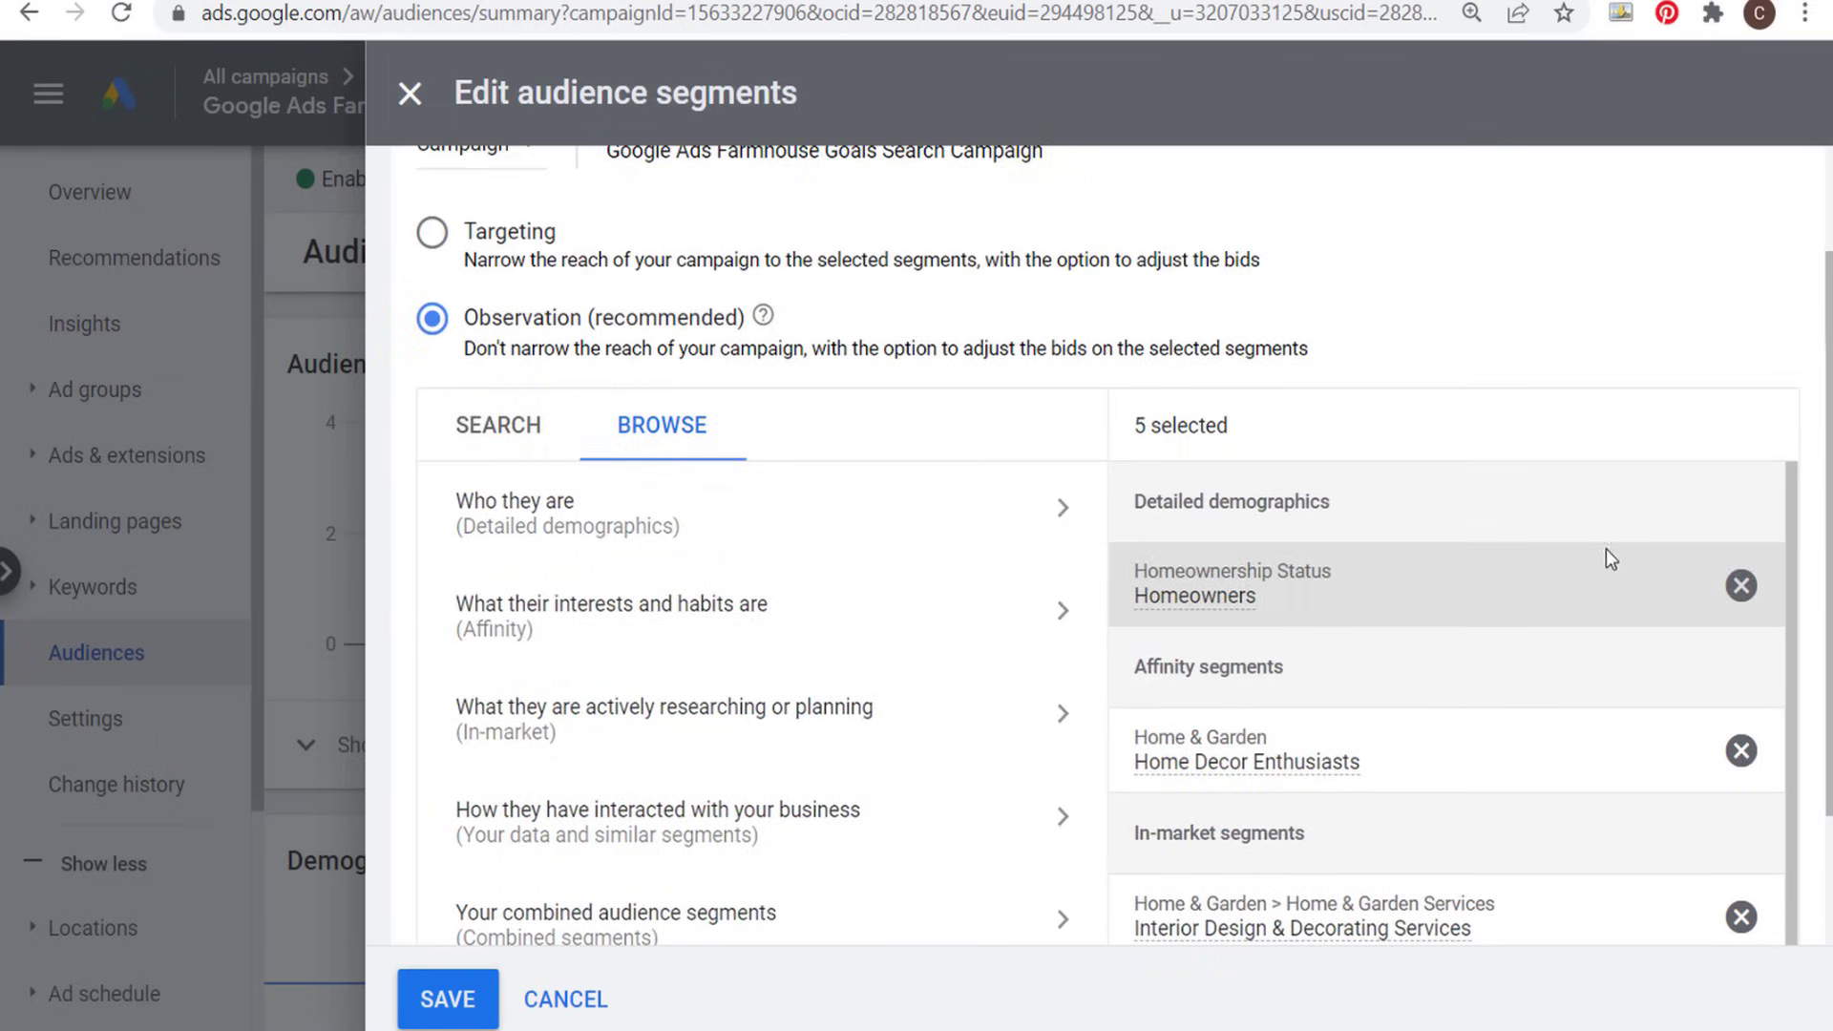
{"action": "scroll", "coordinate": [1653, 654], "scroll_direction": "down", "scroll_amount": 1}
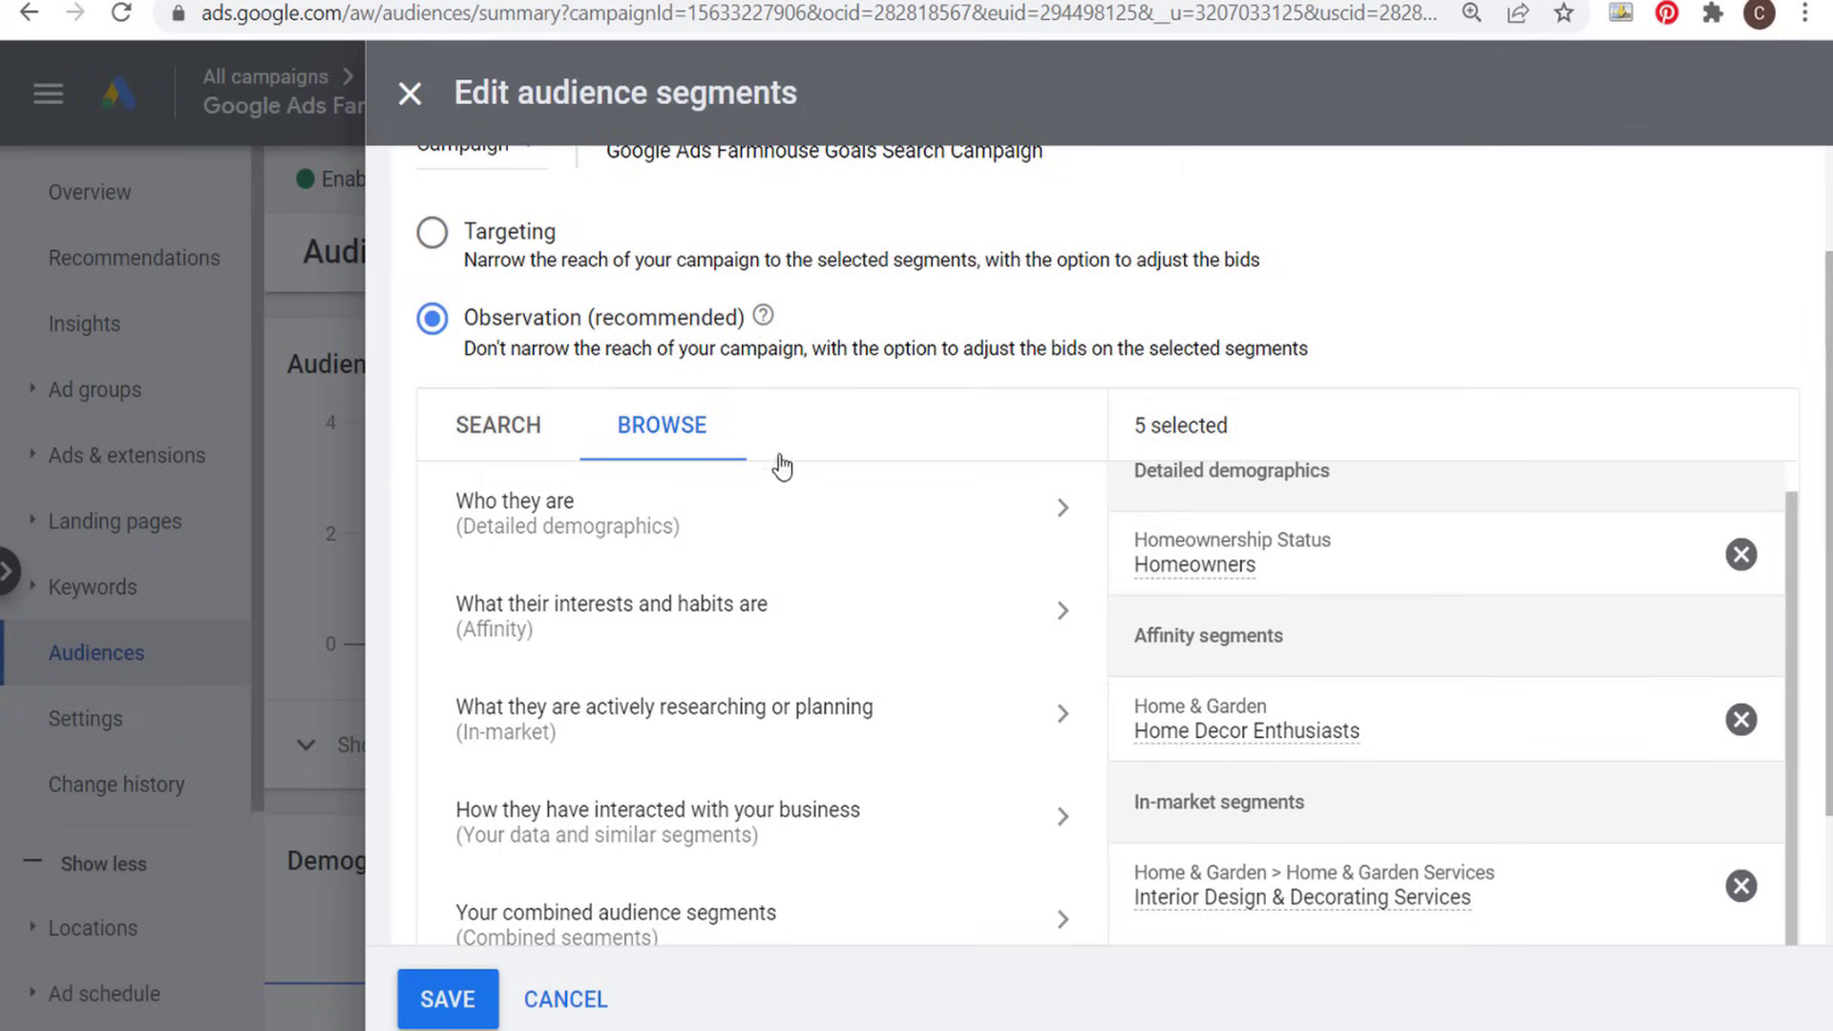
{"action": "scroll", "coordinate": [926, 622], "scroll_direction": "down", "scroll_amount": 2}
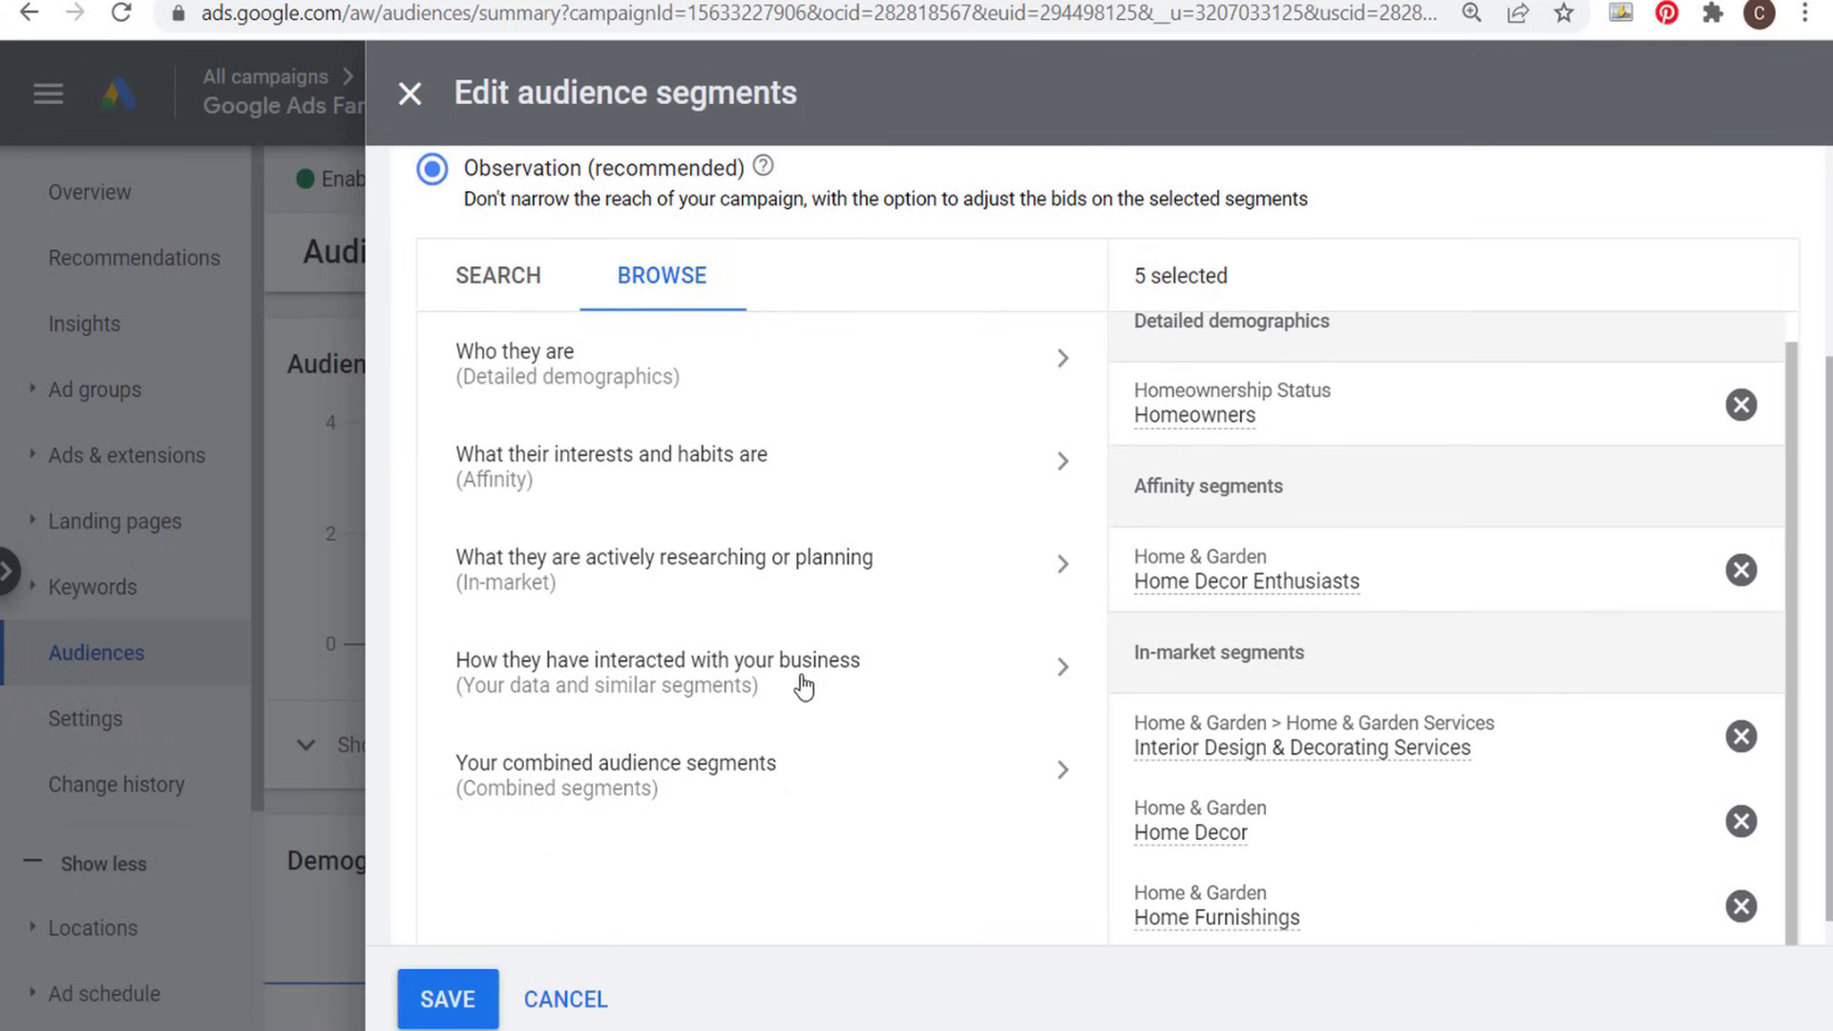
{"action": "left_click", "coordinate": [572, 686]}
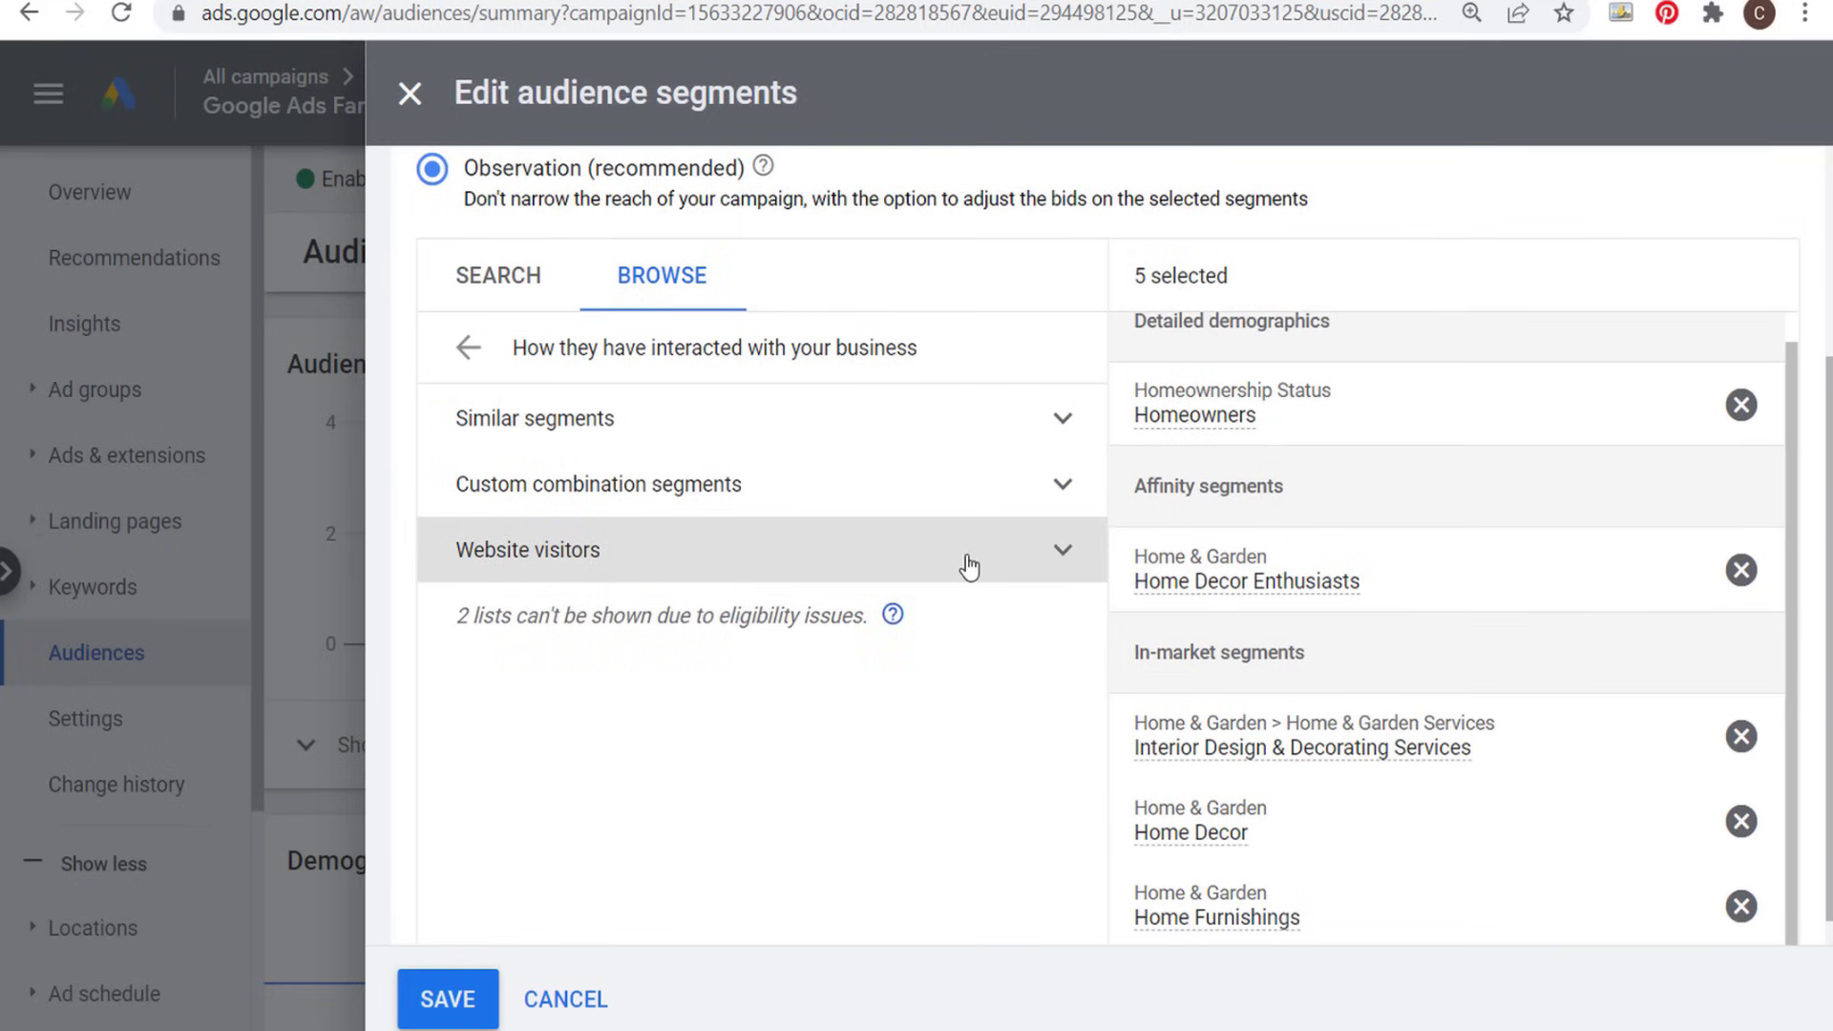
{"action": "left_click", "coordinate": [1059, 559]}
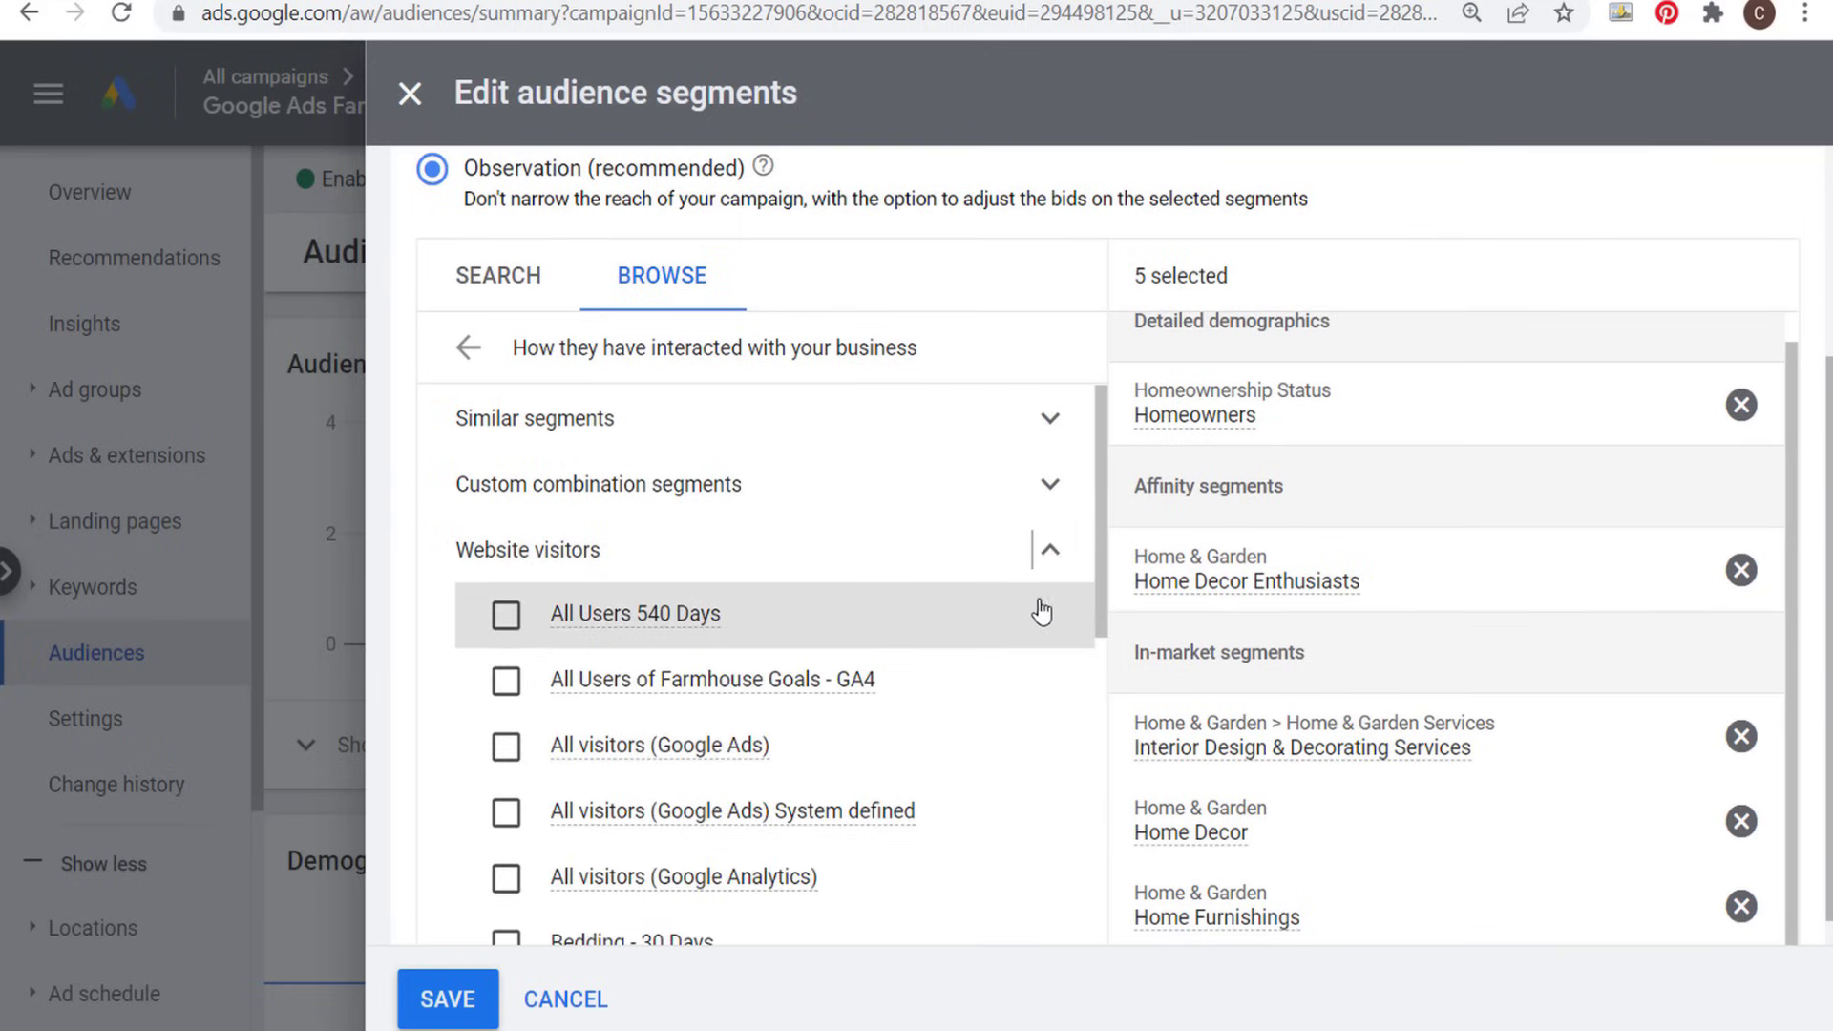
{"action": "left_click", "coordinate": [502, 622]}
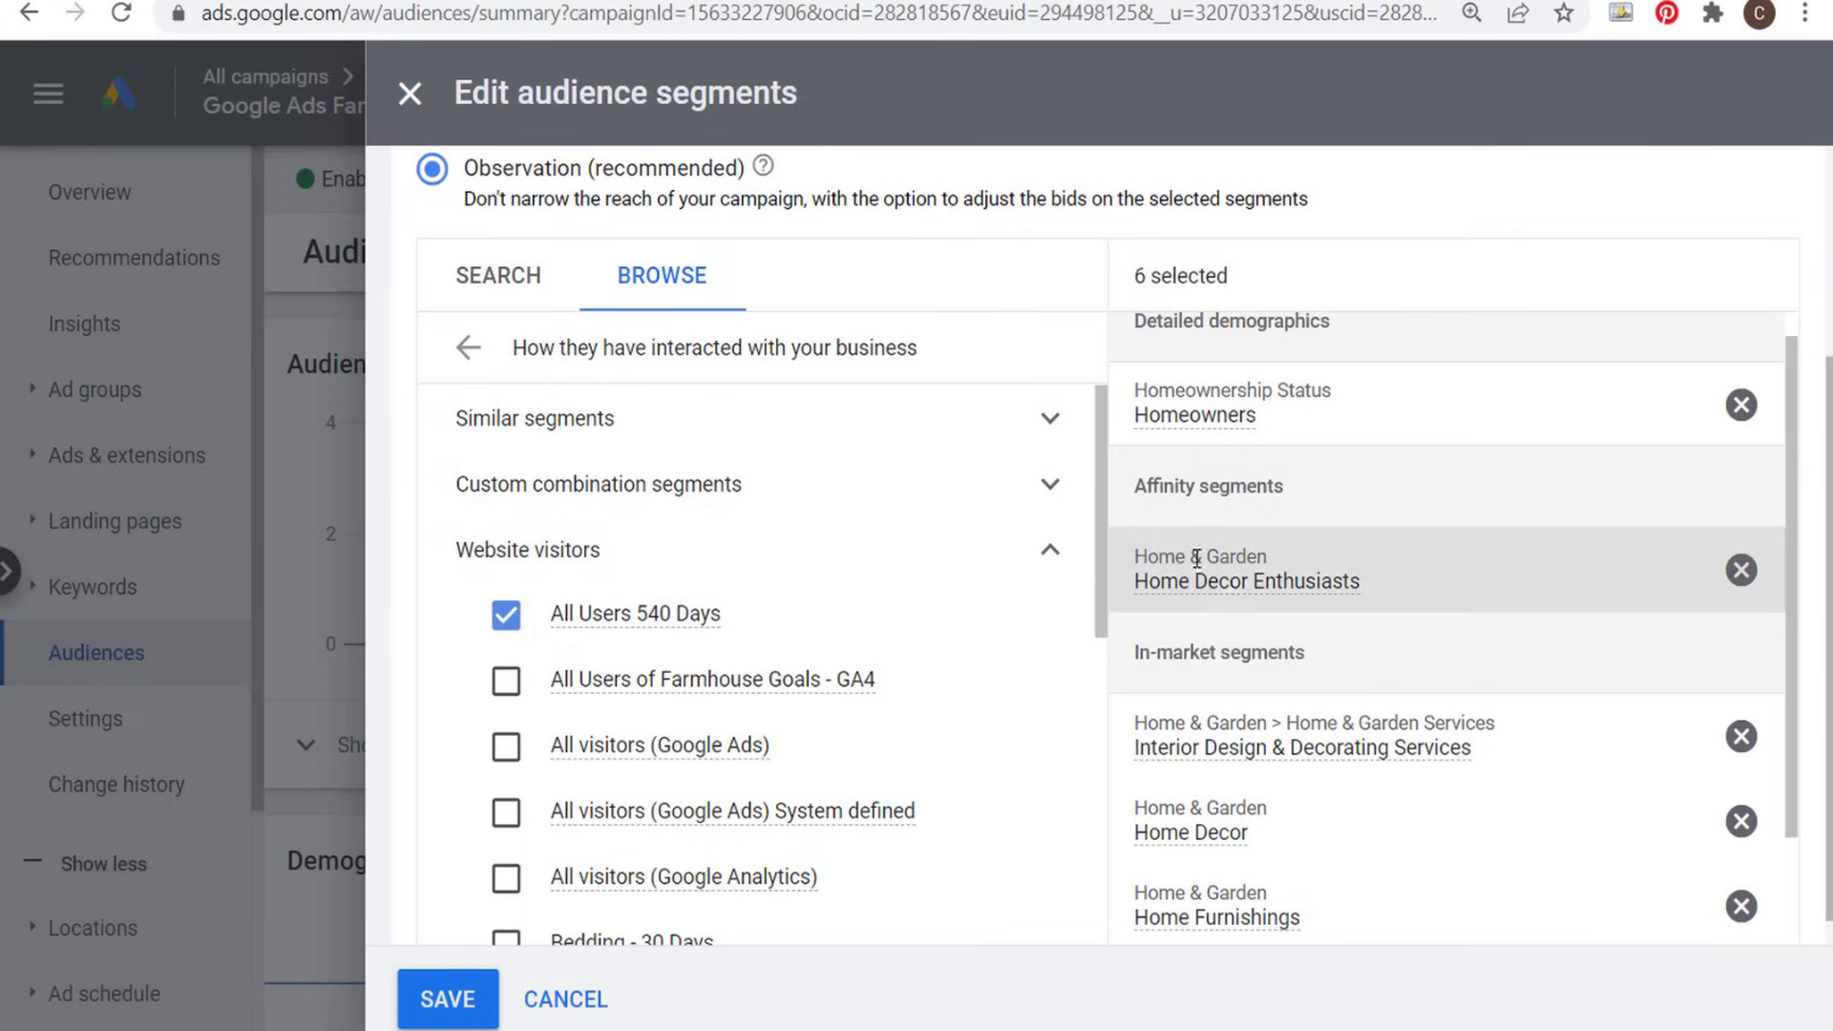
- Review the selected demographic, affinity, in-market and website visitor segments and save the campaign's audience segments
{"action": "scroll", "coordinate": [1470, 702], "scroll_direction": "down", "scroll_amount": 3}
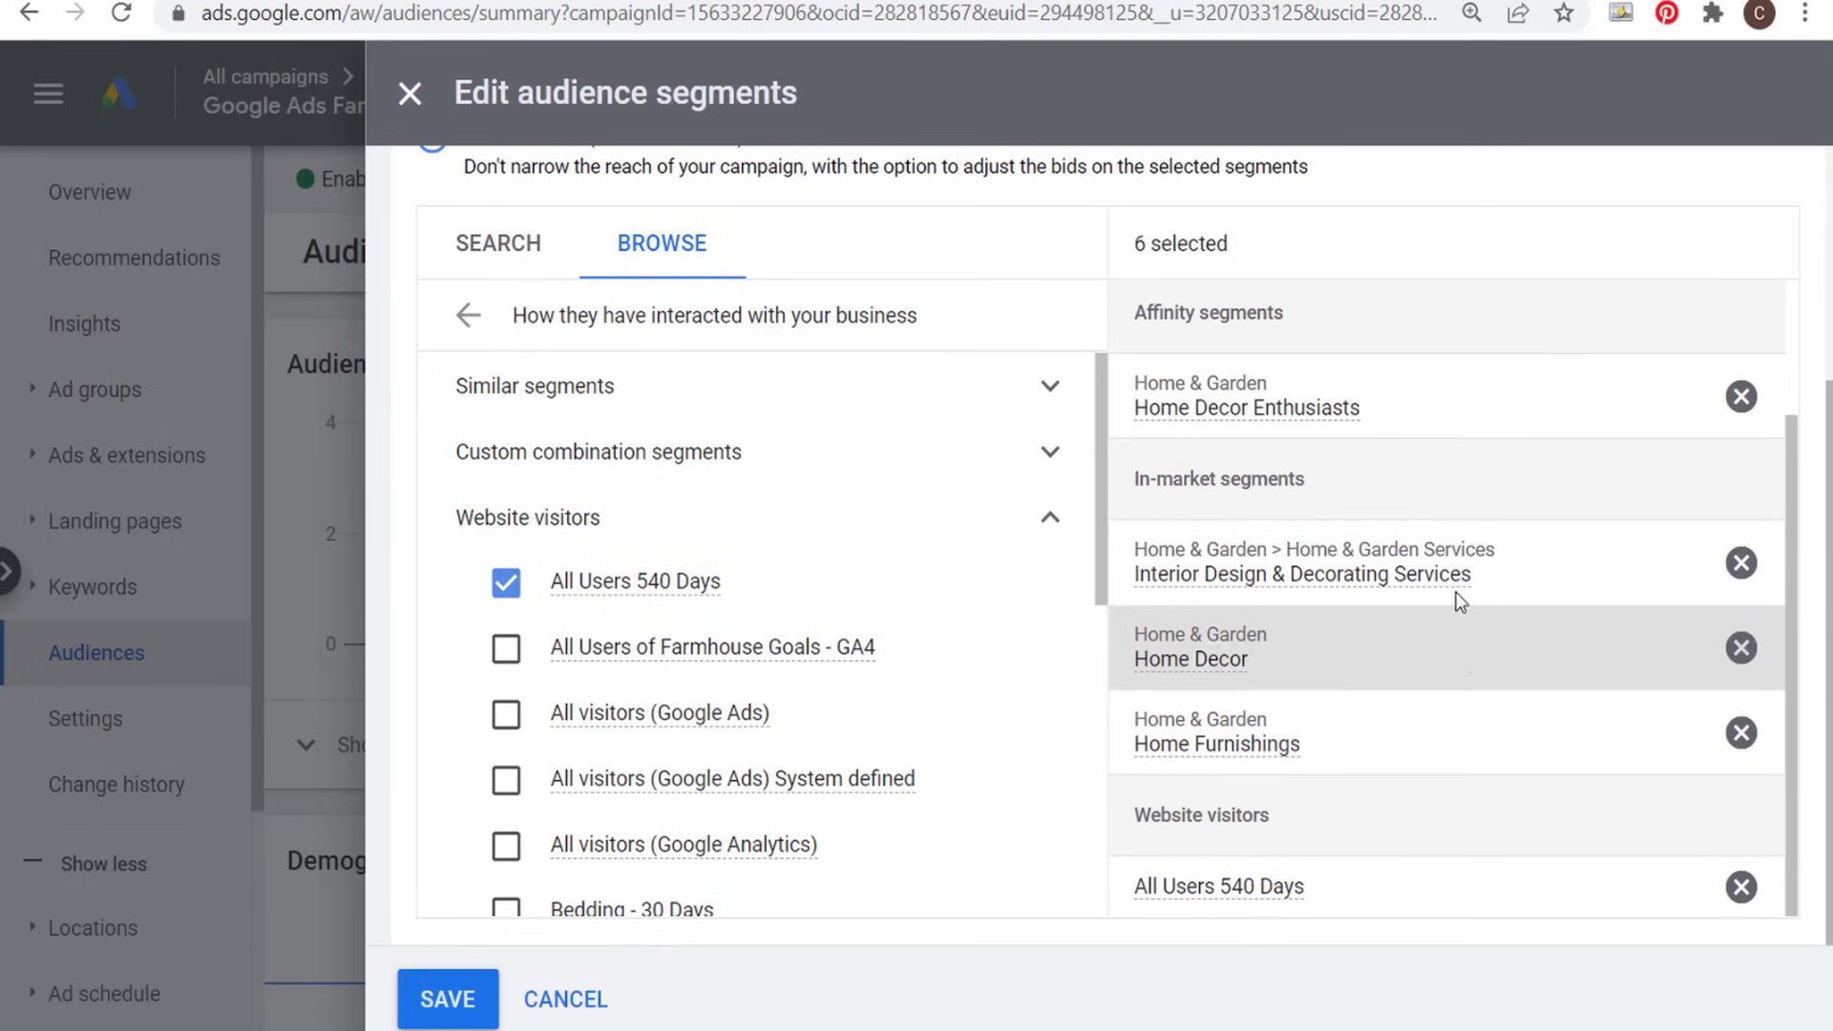
{"action": "scroll", "coordinate": [1489, 572], "scroll_direction": "up", "scroll_amount": 2}
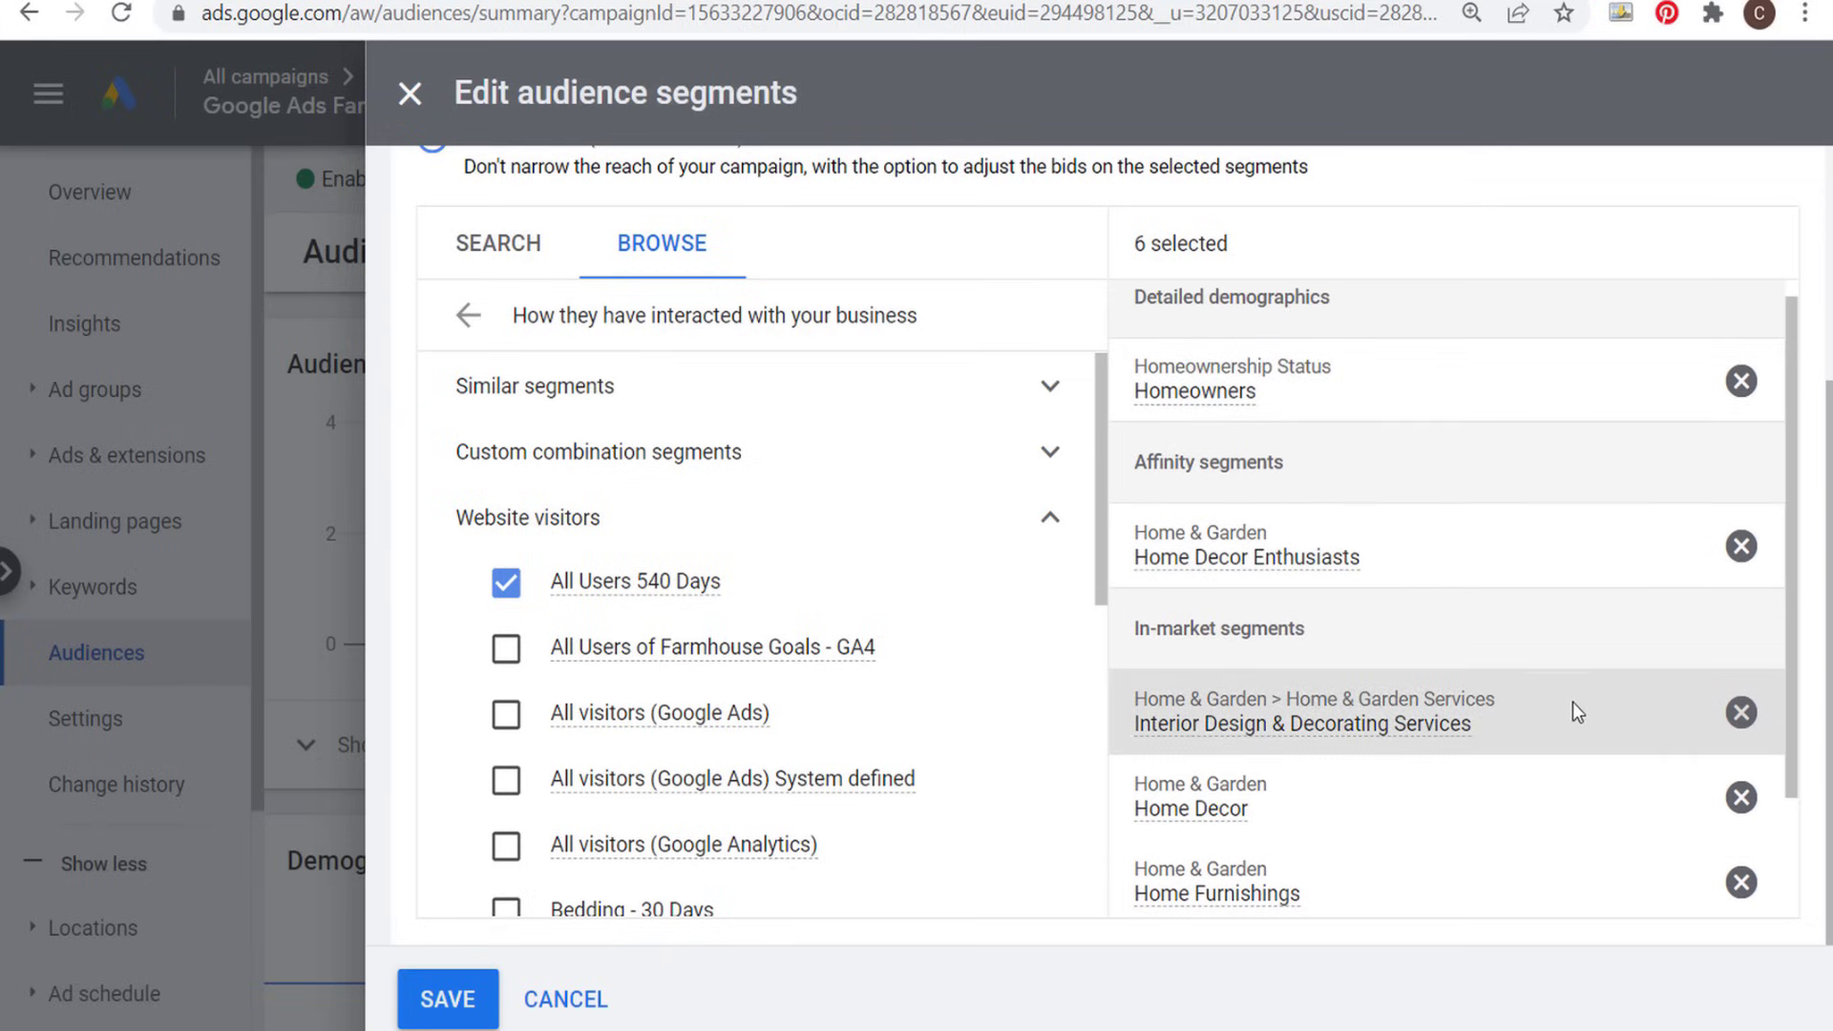
{"action": "scroll", "coordinate": [1565, 703], "scroll_direction": "down", "scroll_amount": 2}
{"action": "scroll", "coordinate": [1541, 711], "scroll_direction": "up", "scroll_amount": 2}
{"action": "scroll", "coordinate": [1543, 713], "scroll_direction": "up", "scroll_amount": 1}
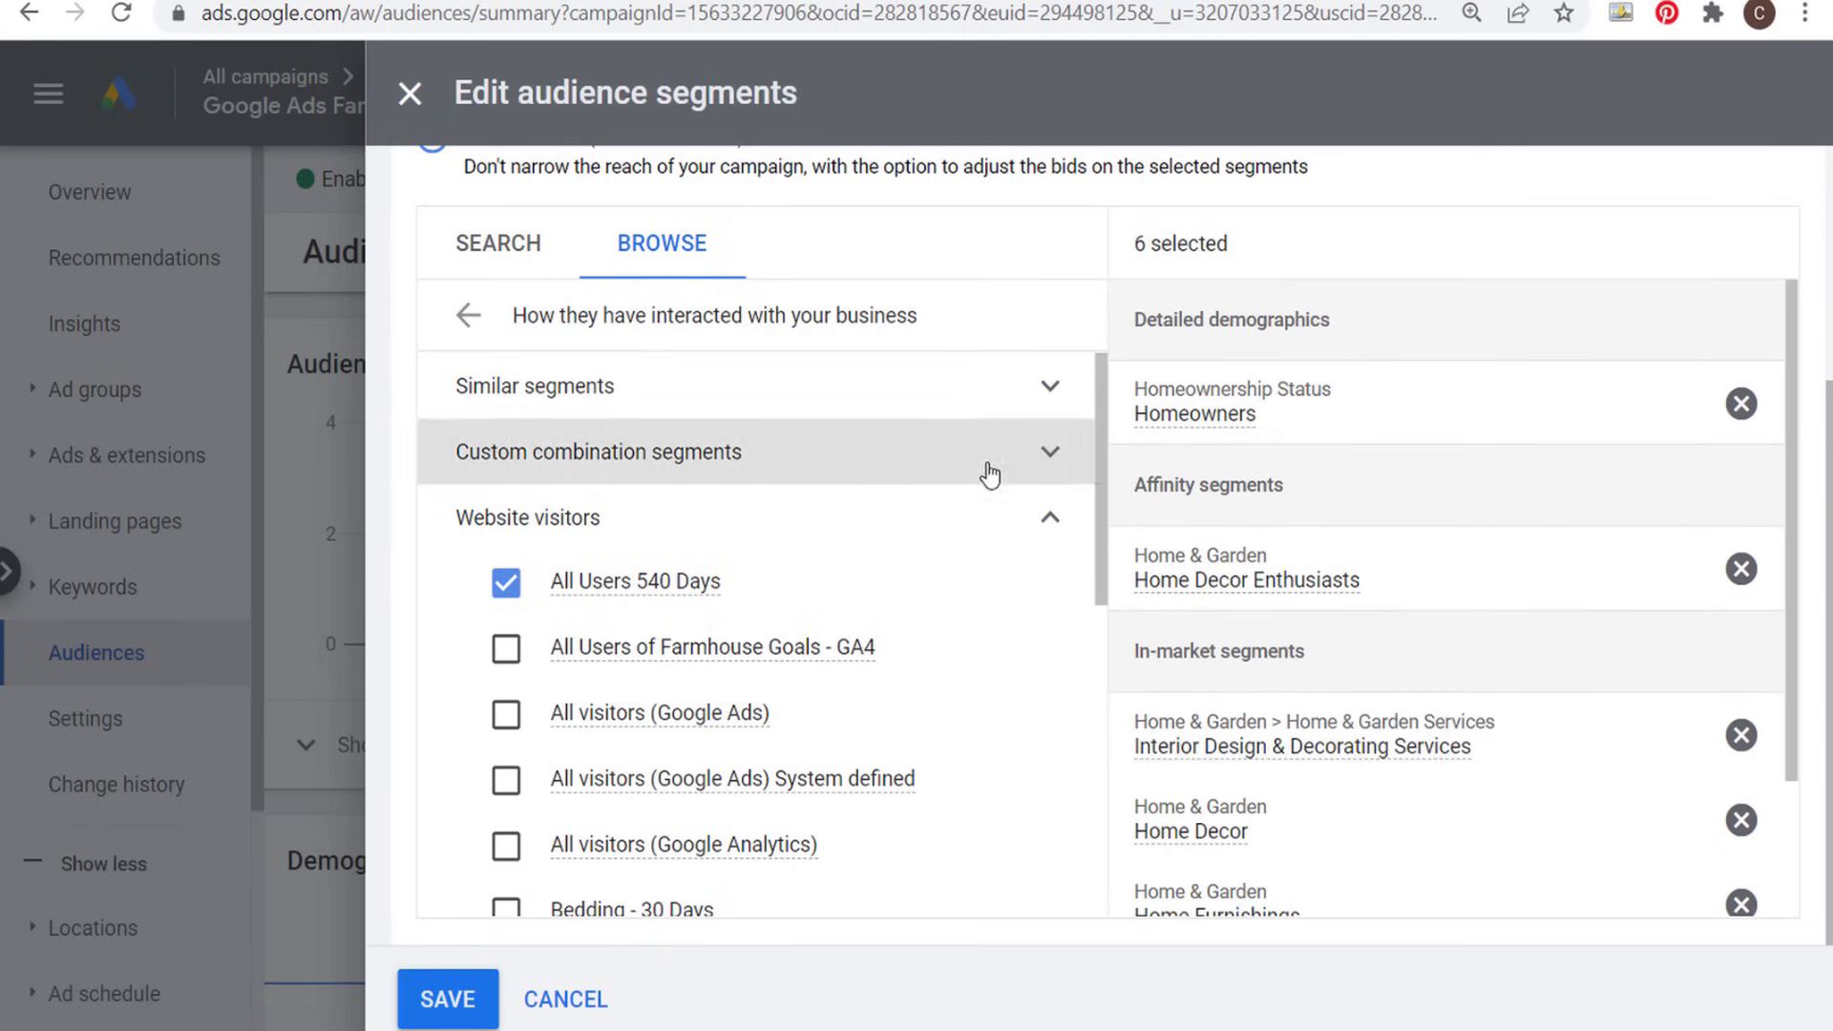
{"action": "scroll", "coordinate": [986, 471], "scroll_direction": "up", "scroll_amount": 3}
{"action": "scroll", "coordinate": [1226, 417], "scroll_direction": "down", "scroll_amount": 3}
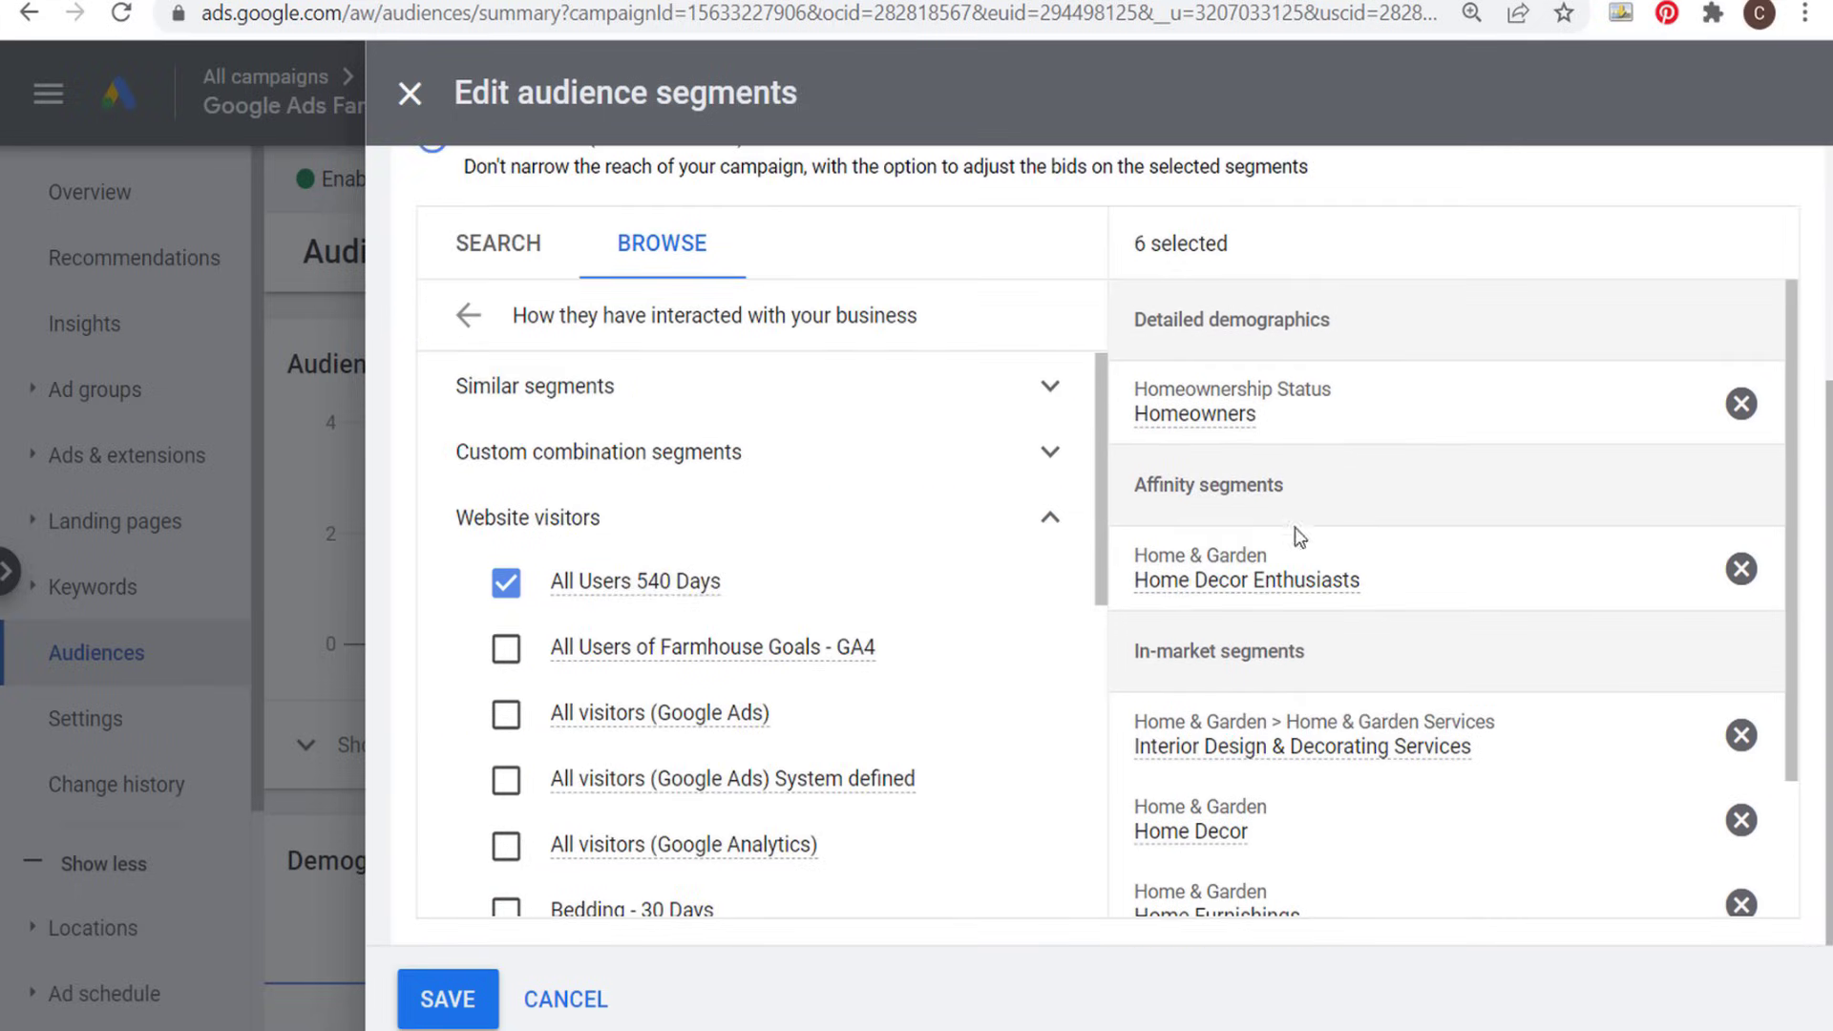
{"action": "scroll", "coordinate": [1356, 635], "scroll_direction": "down", "scroll_amount": 3}
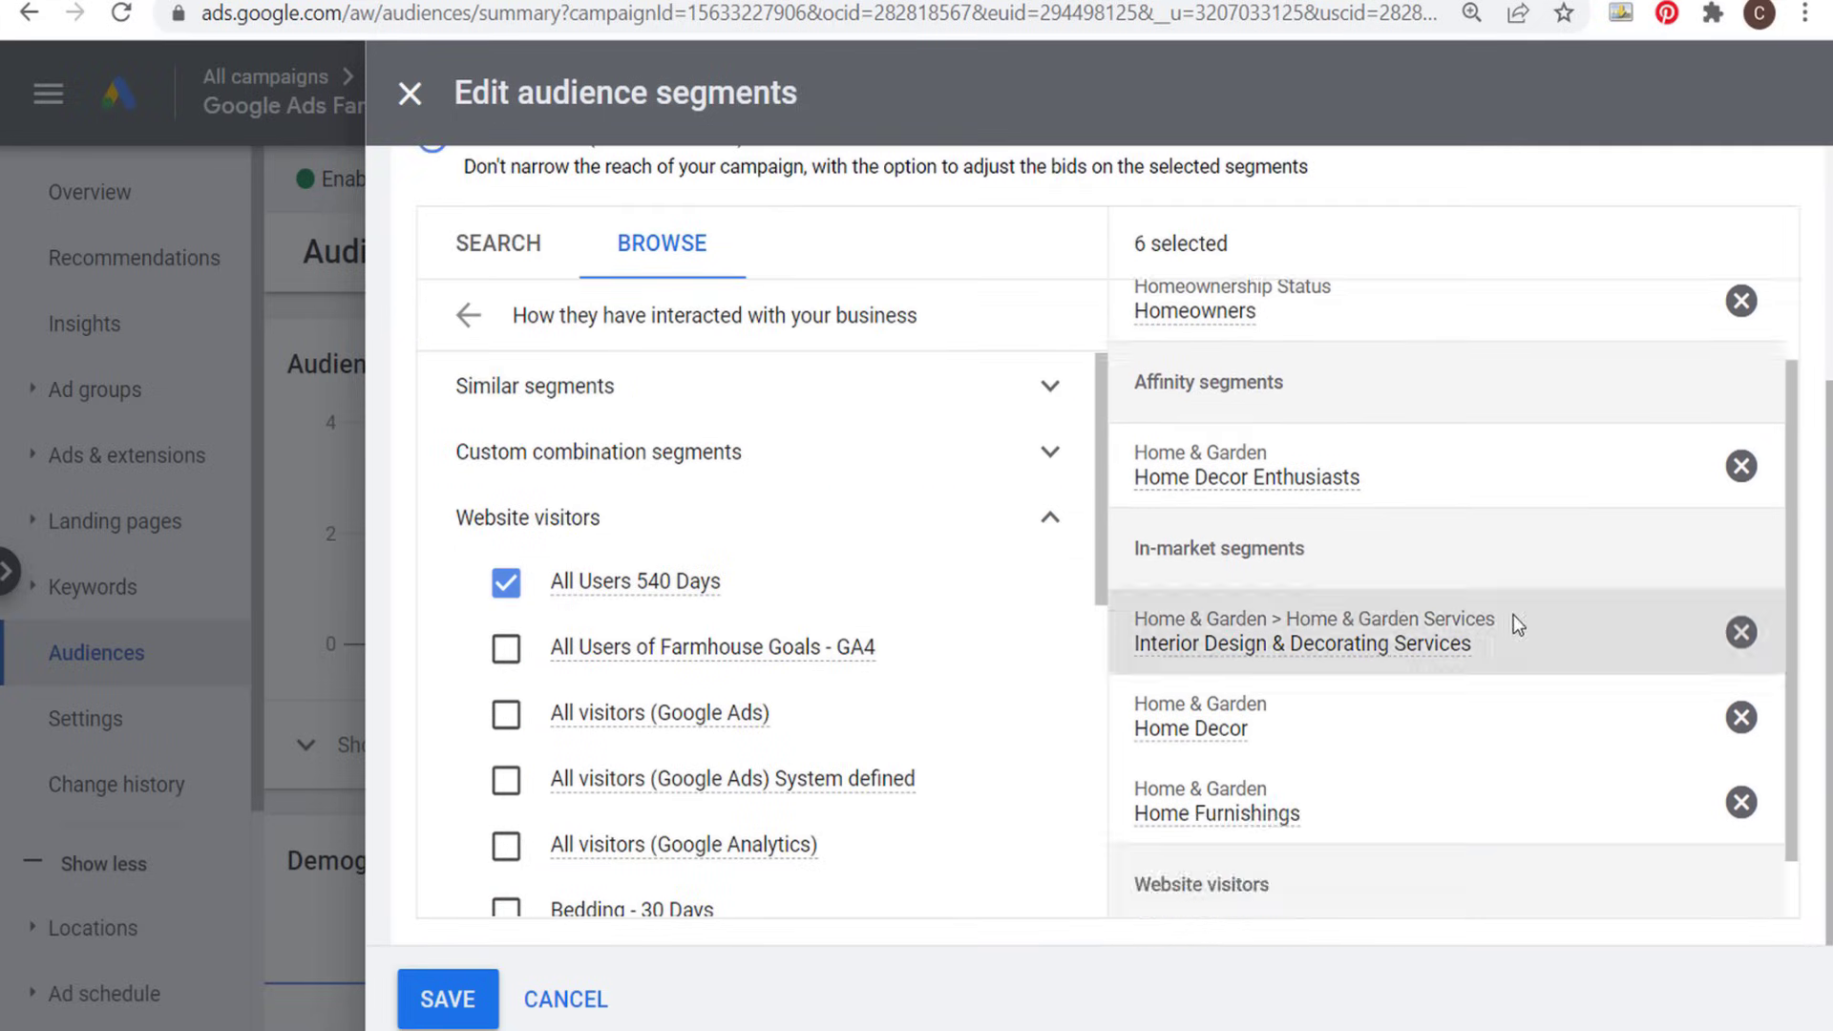
{"action": "left_click", "coordinate": [441, 1002]}
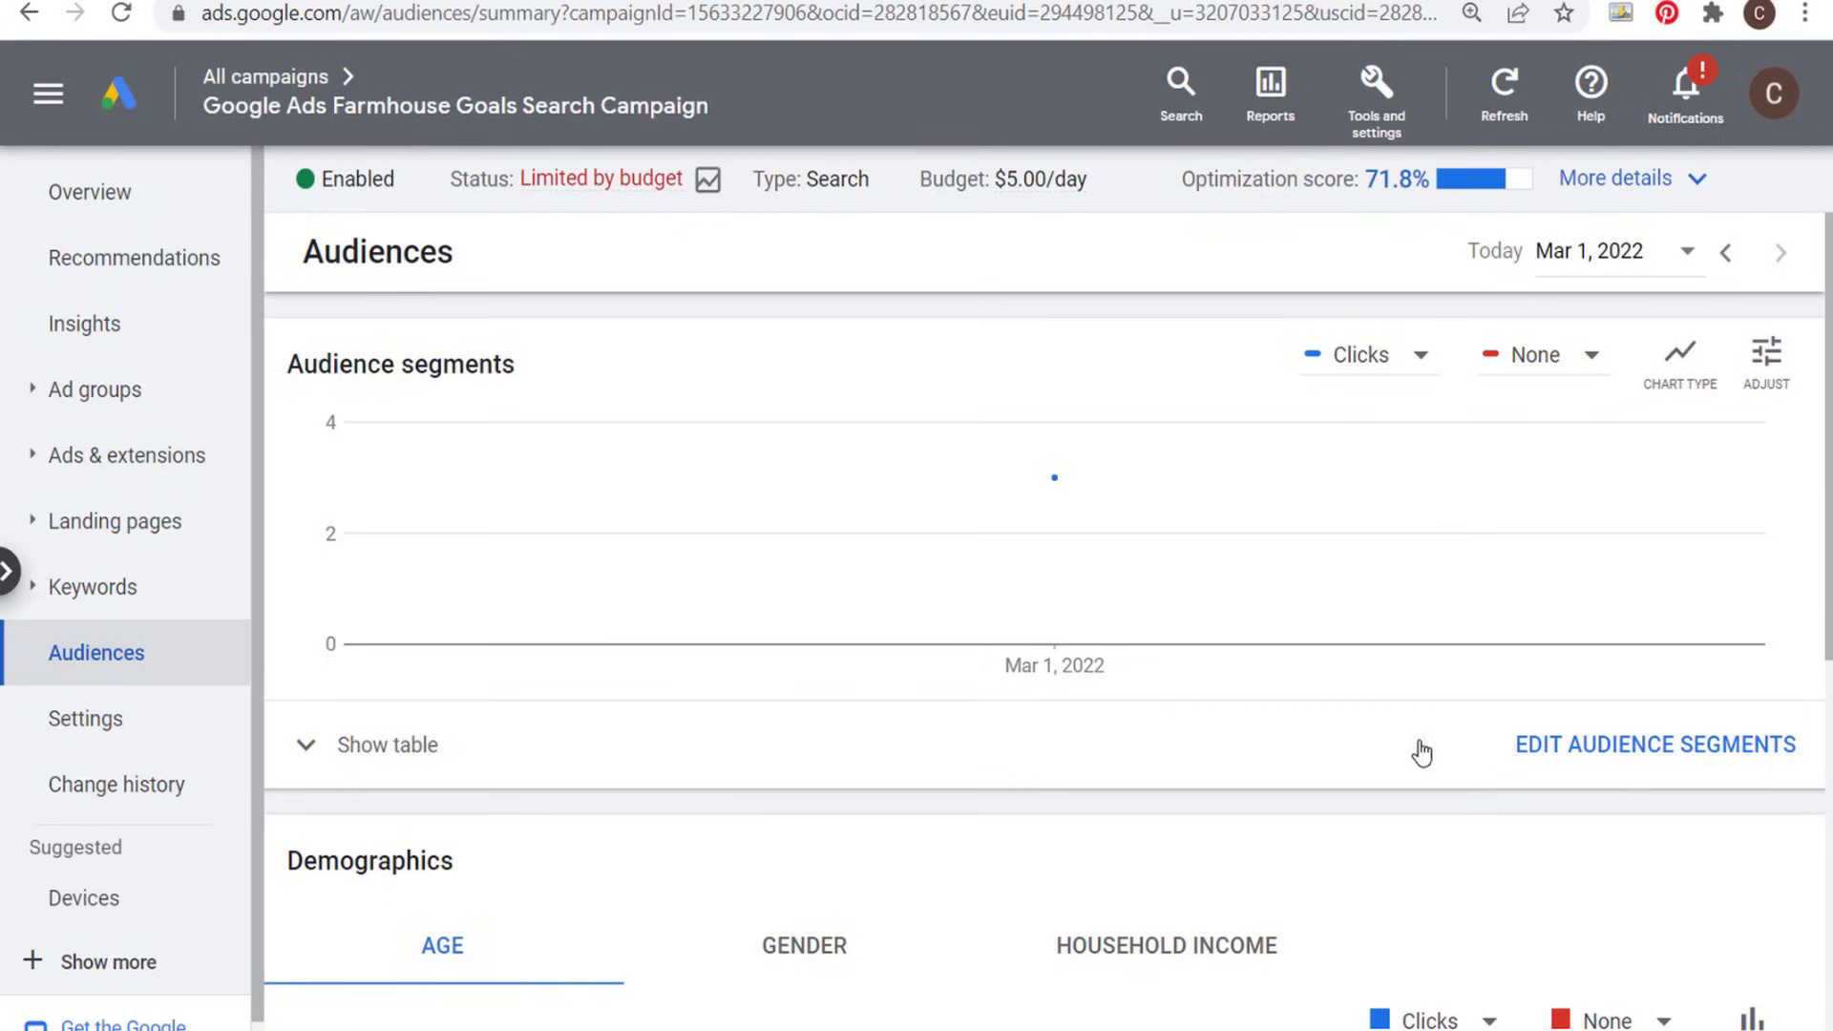
- Show the audience segments table and set the All Users 540 Days bid adjustment to a 25% increase
{"action": "scroll", "coordinate": [668, 735], "scroll_direction": "down", "scroll_amount": 2}
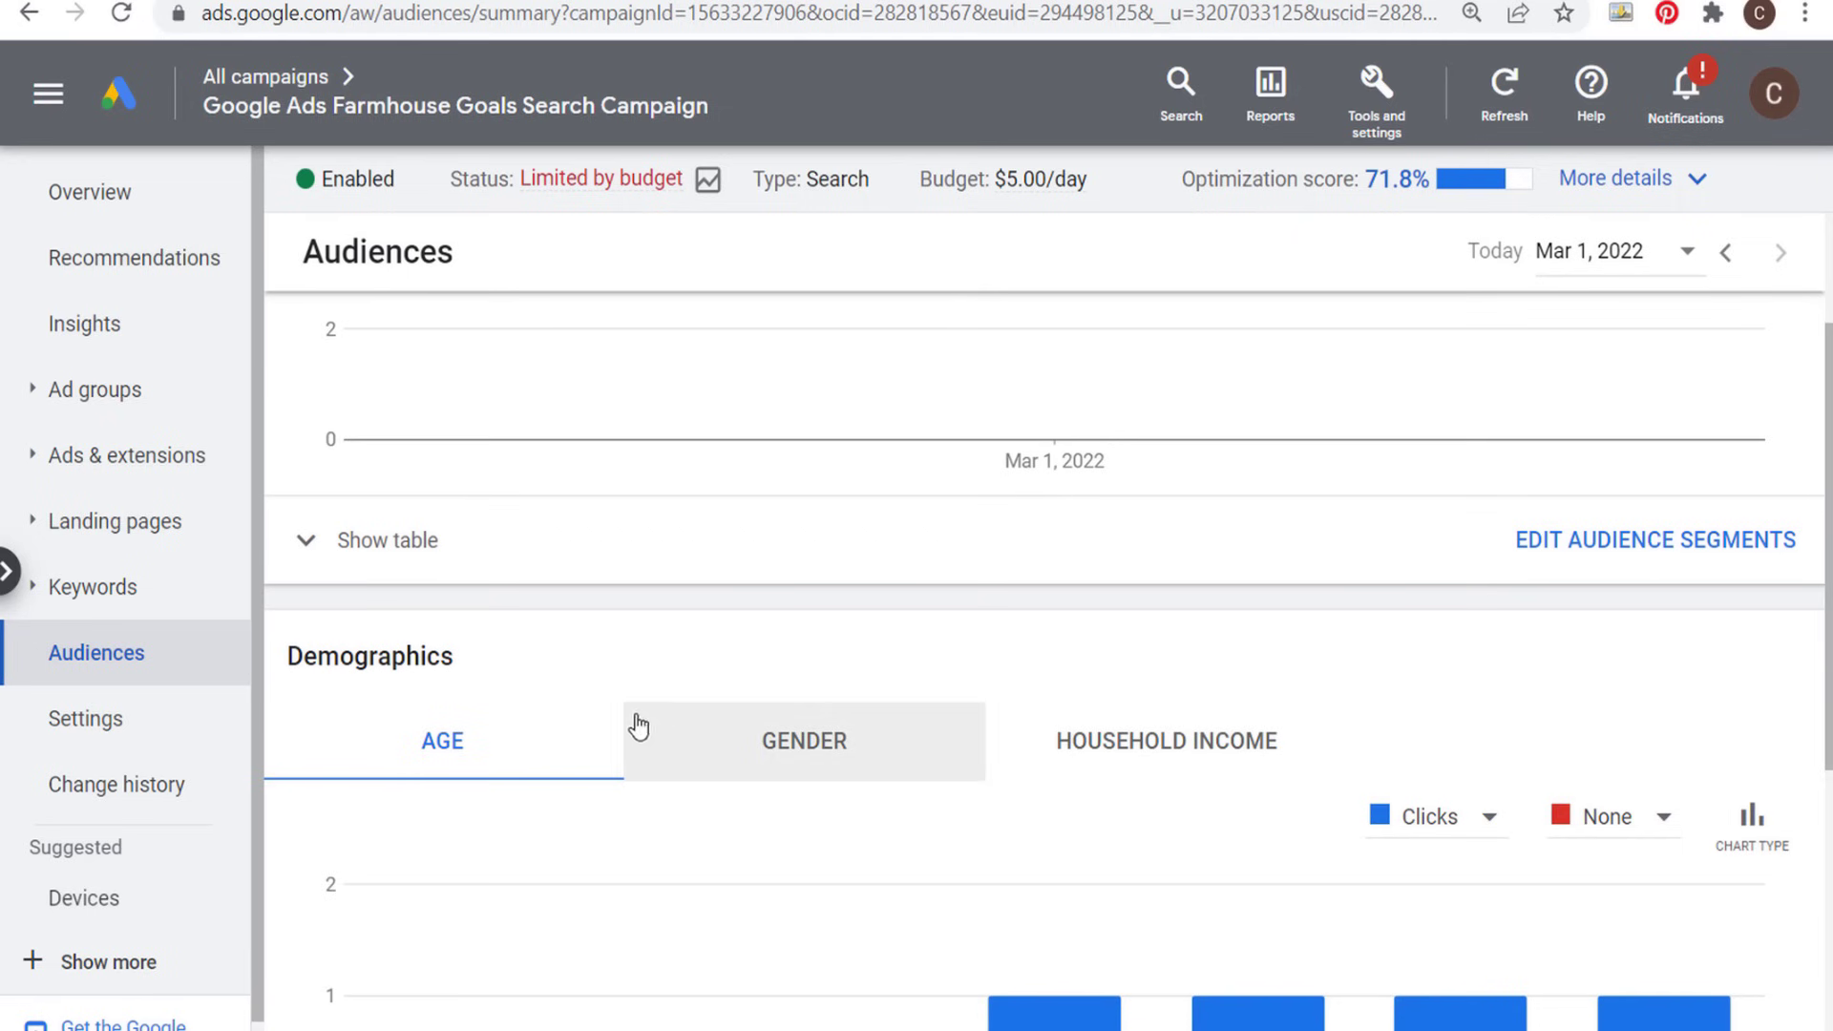
{"action": "left_click", "coordinate": [307, 545]}
{"action": "scroll", "coordinate": [675, 565], "scroll_direction": "down", "scroll_amount": 2}
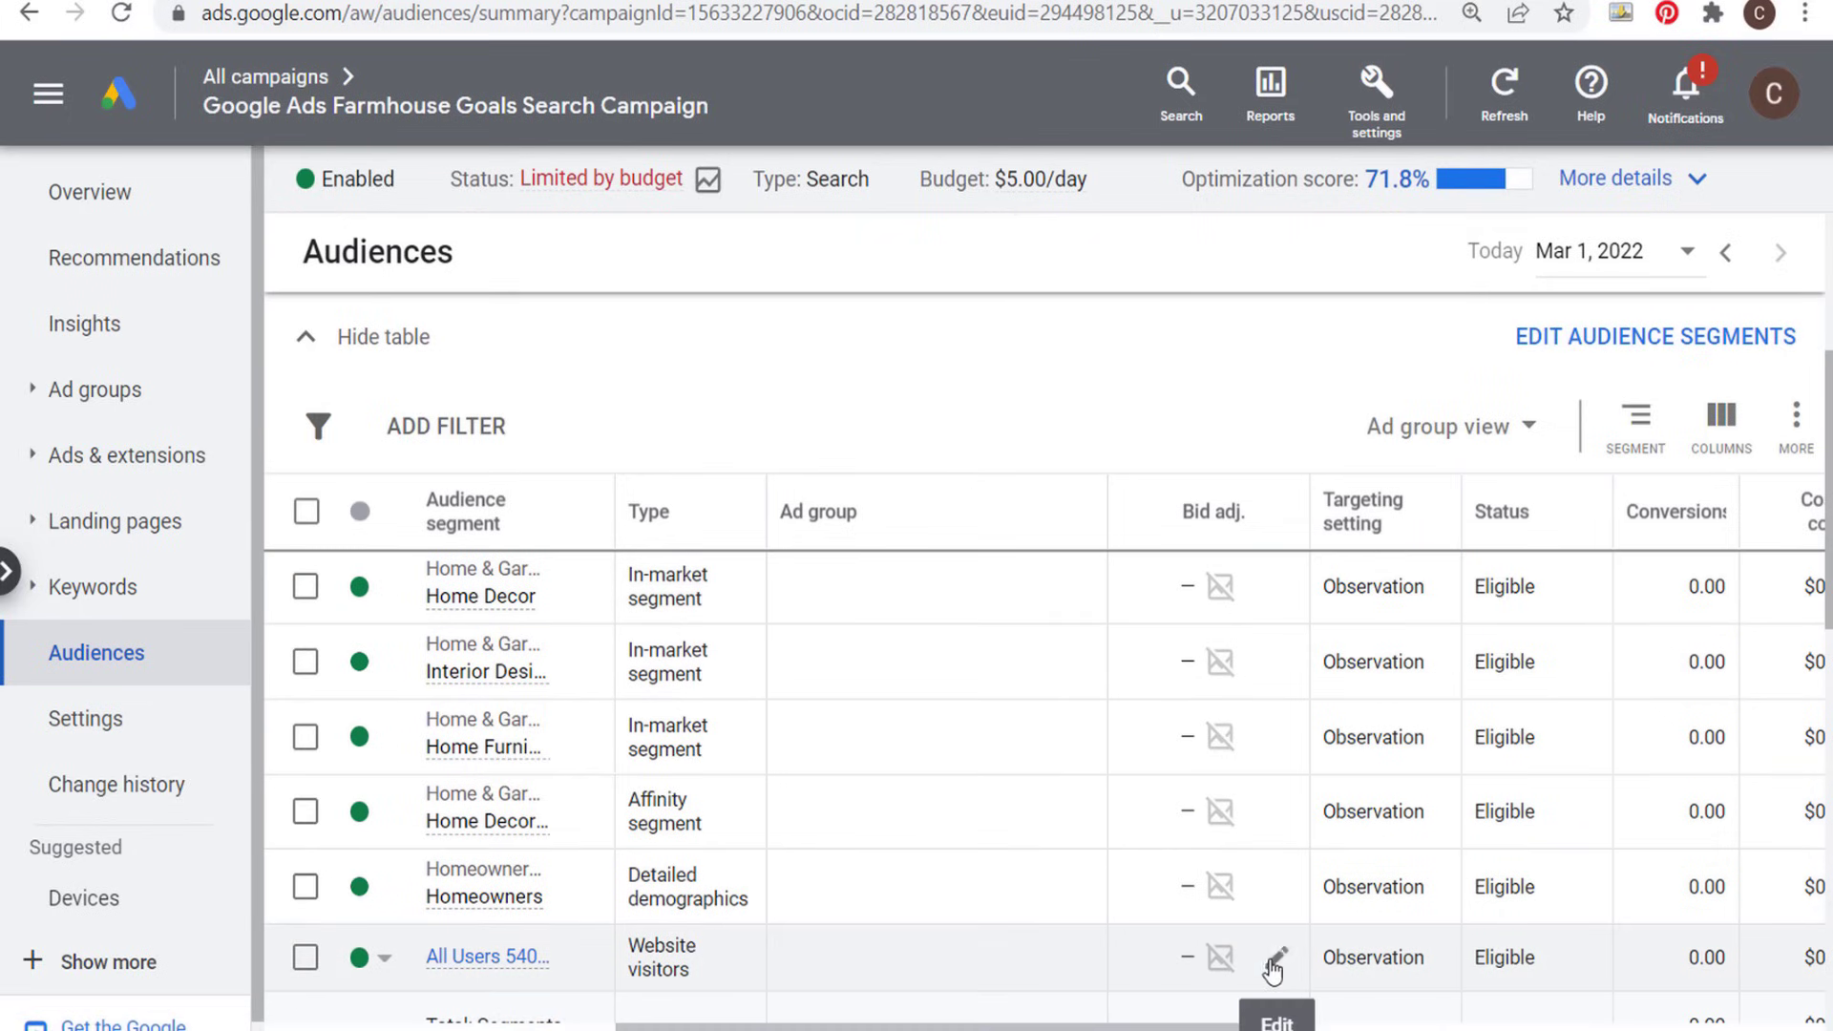
{"action": "left_click", "coordinate": [1276, 957]}
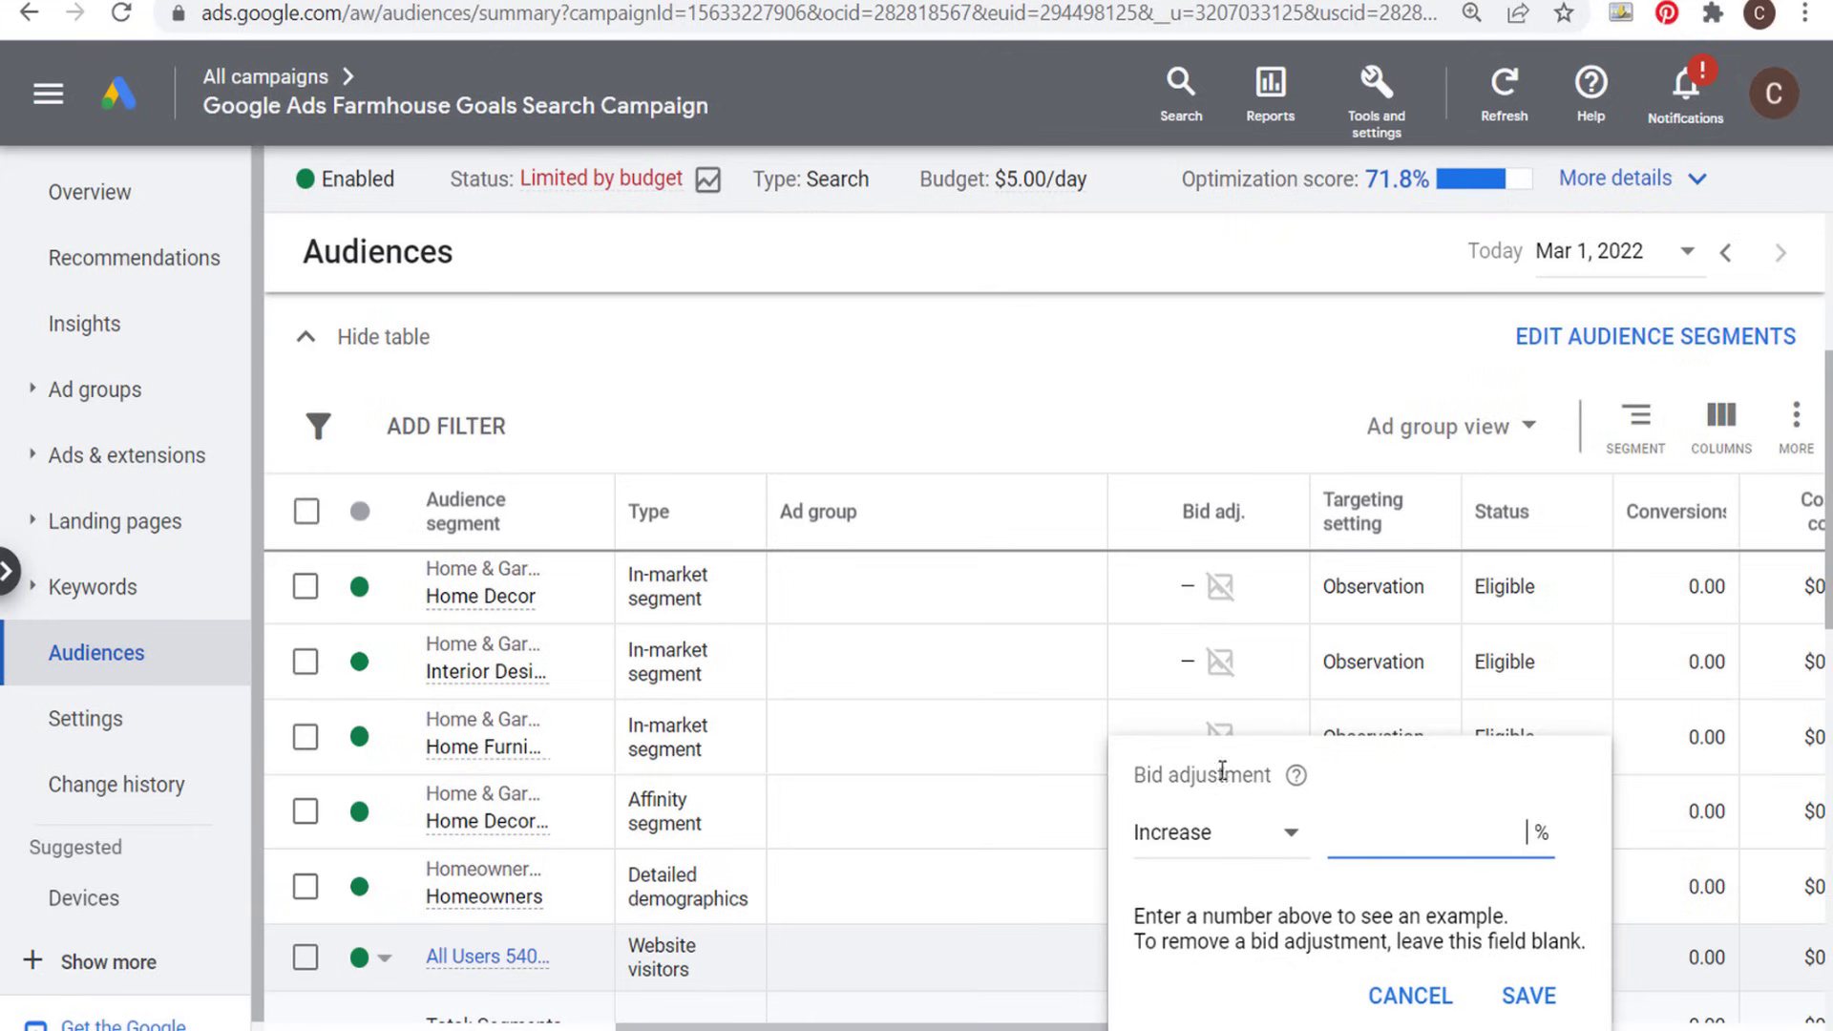
{"action": "type", "text": "25"}
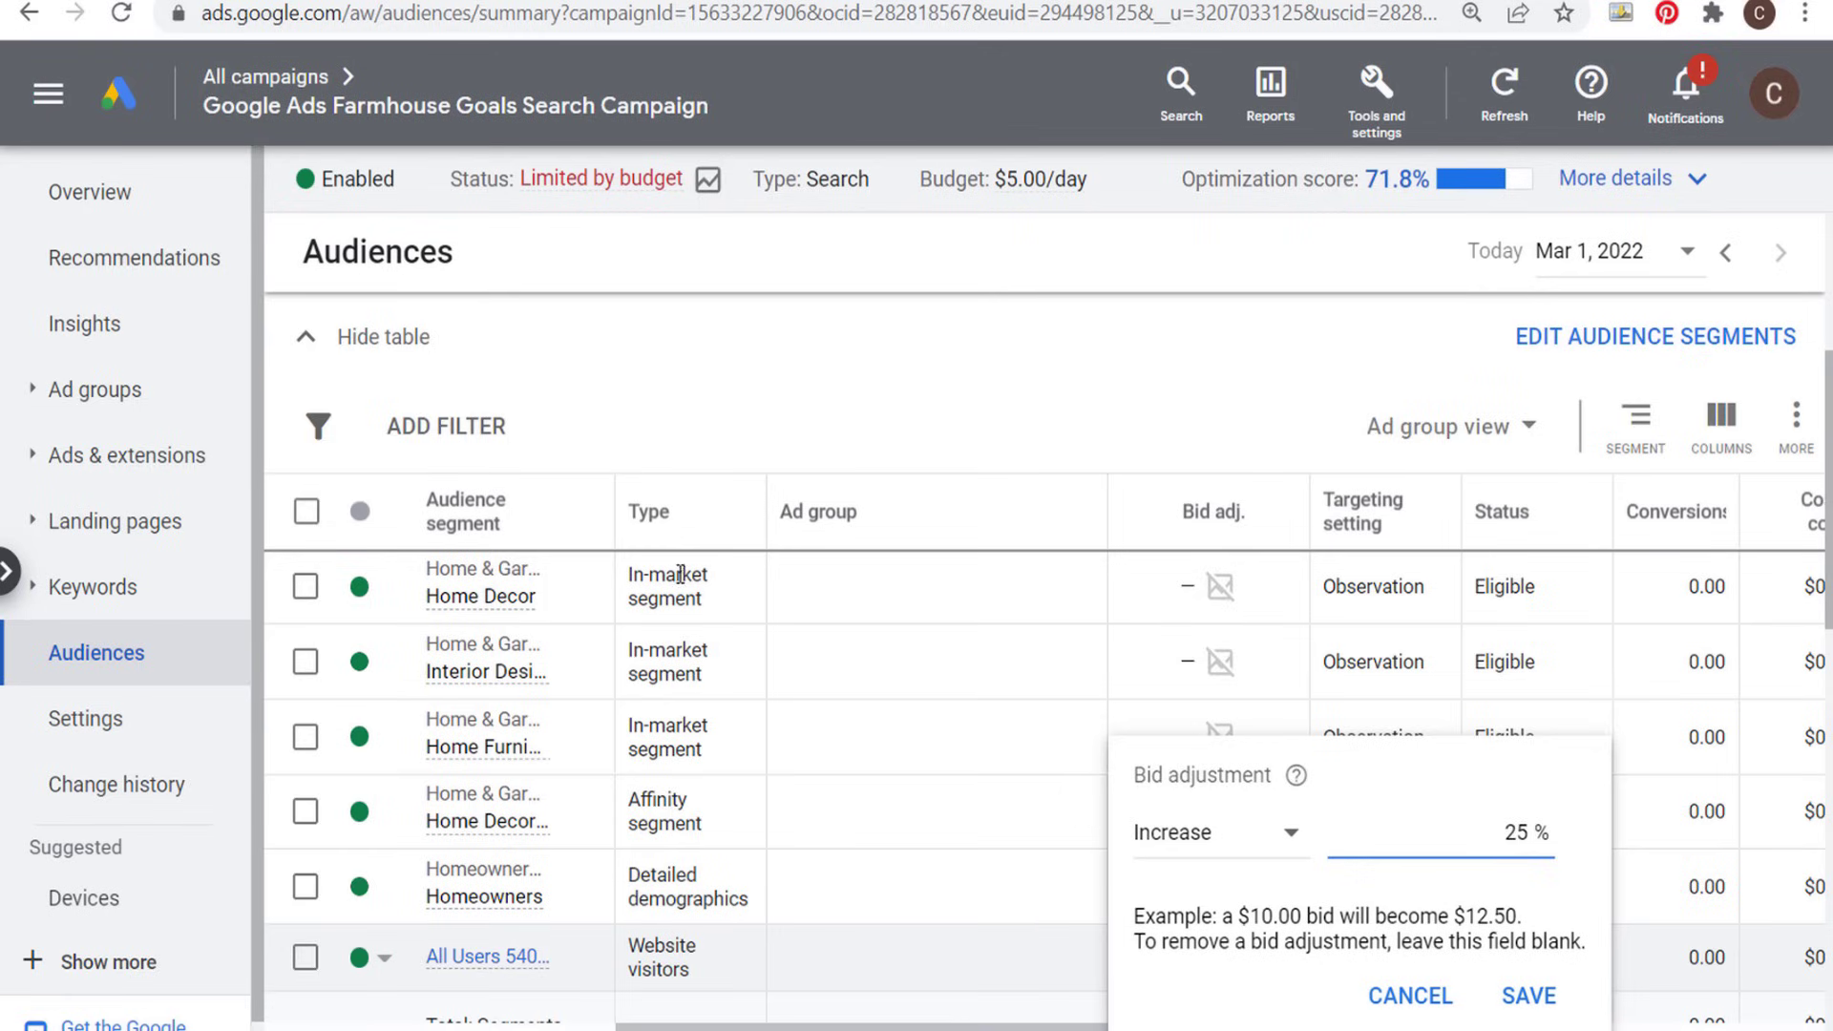
{"action": "left_click", "coordinate": [1525, 996]}
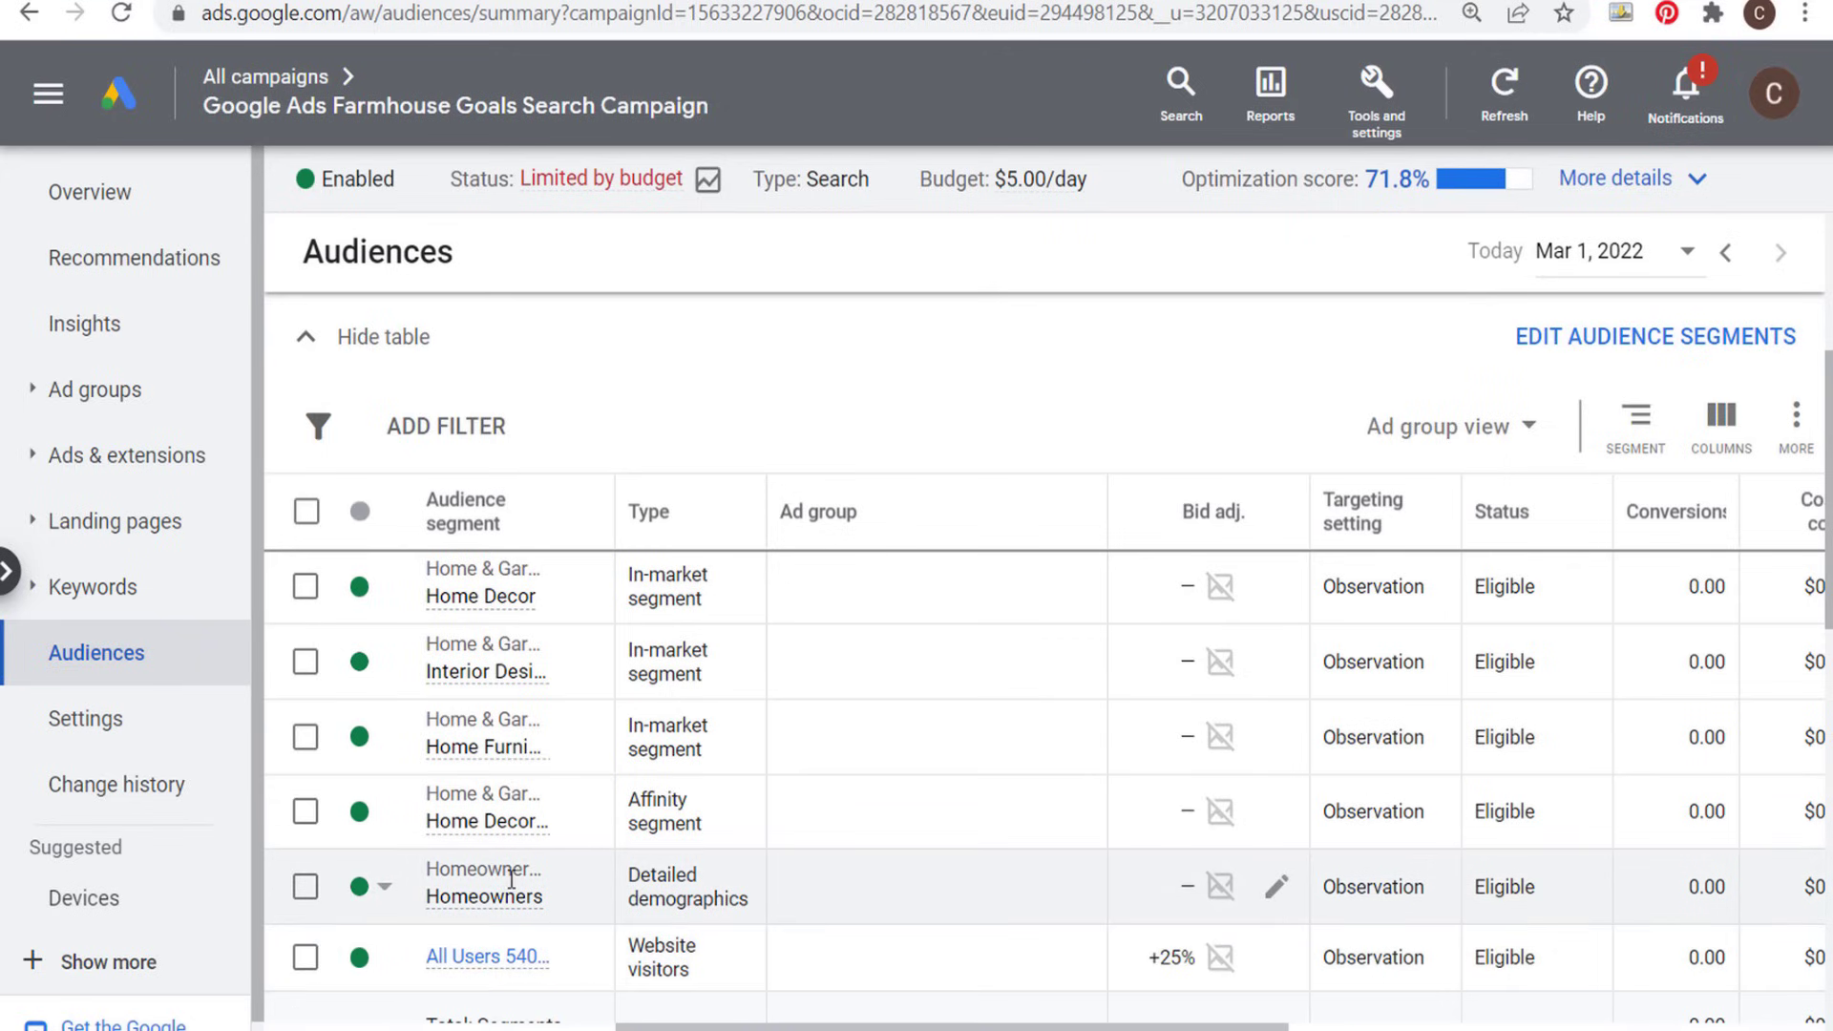
- Set the Homeowners segment's bid adjustment to a 25% increase and review the performance columns of all audience segments
{"action": "mouse_move", "coordinate": [510, 892]}
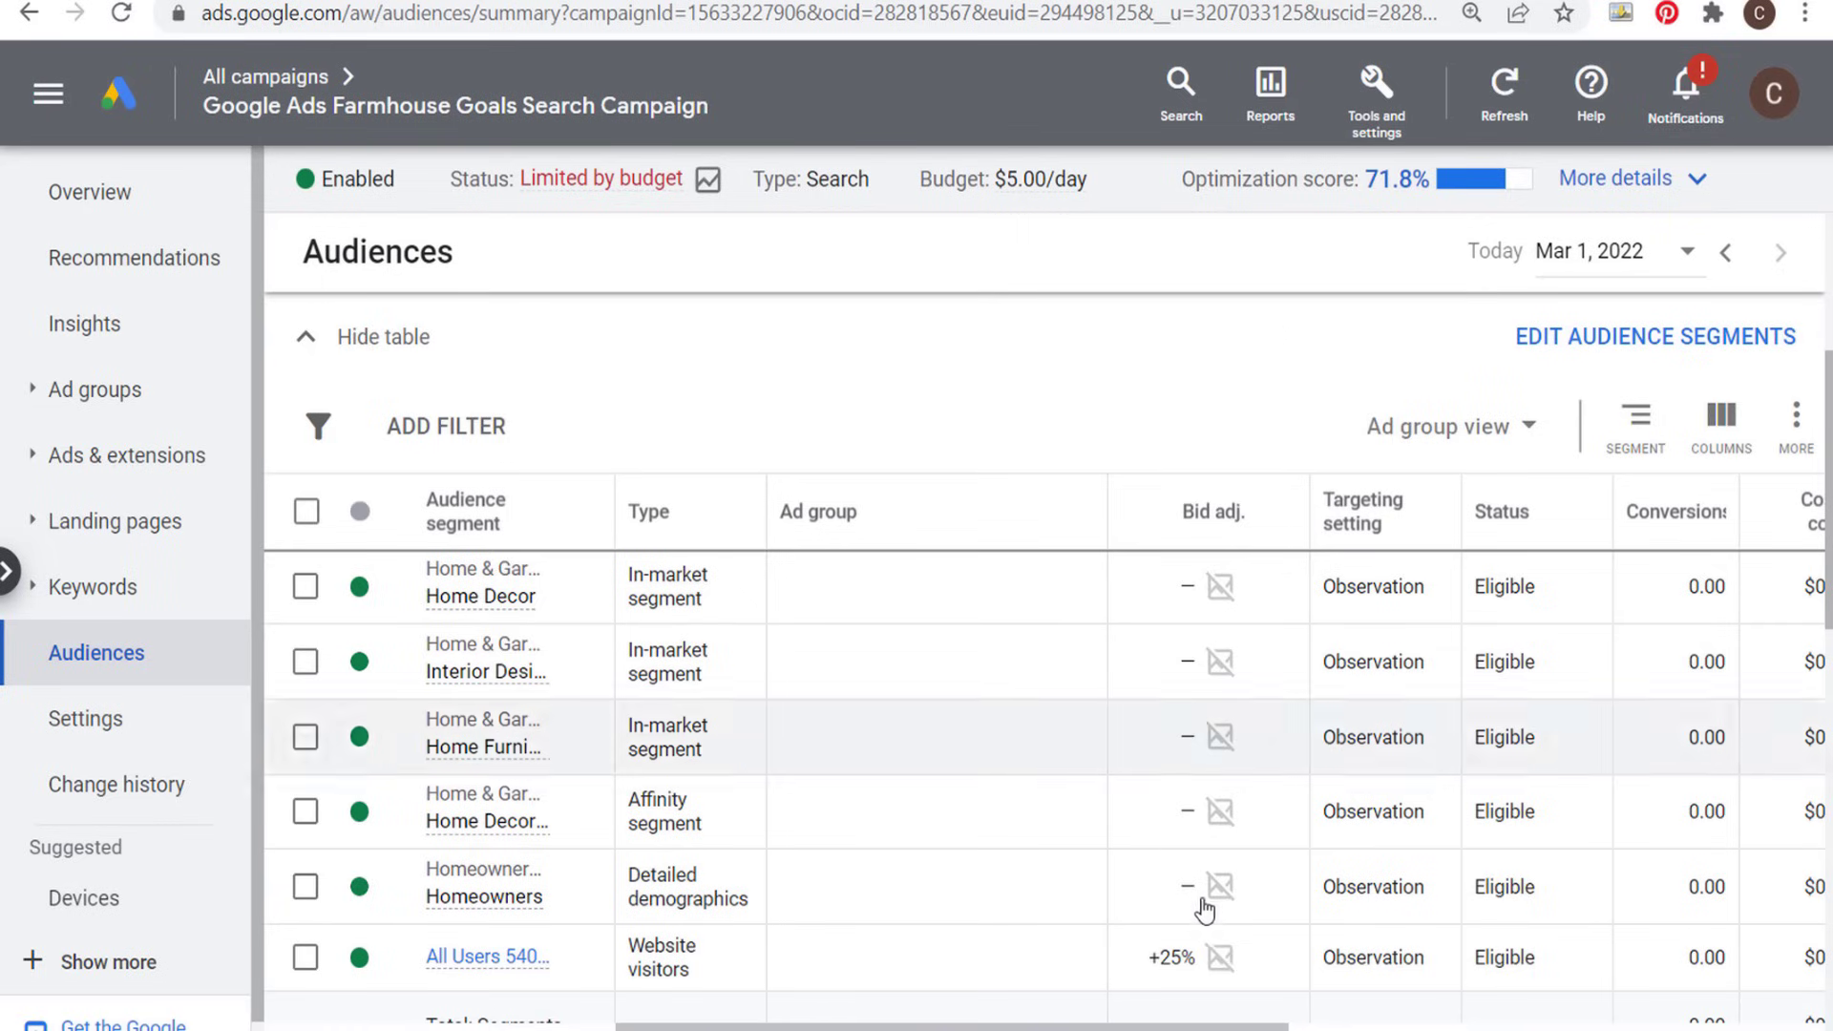
{"action": "left_click", "coordinate": [1284, 895]}
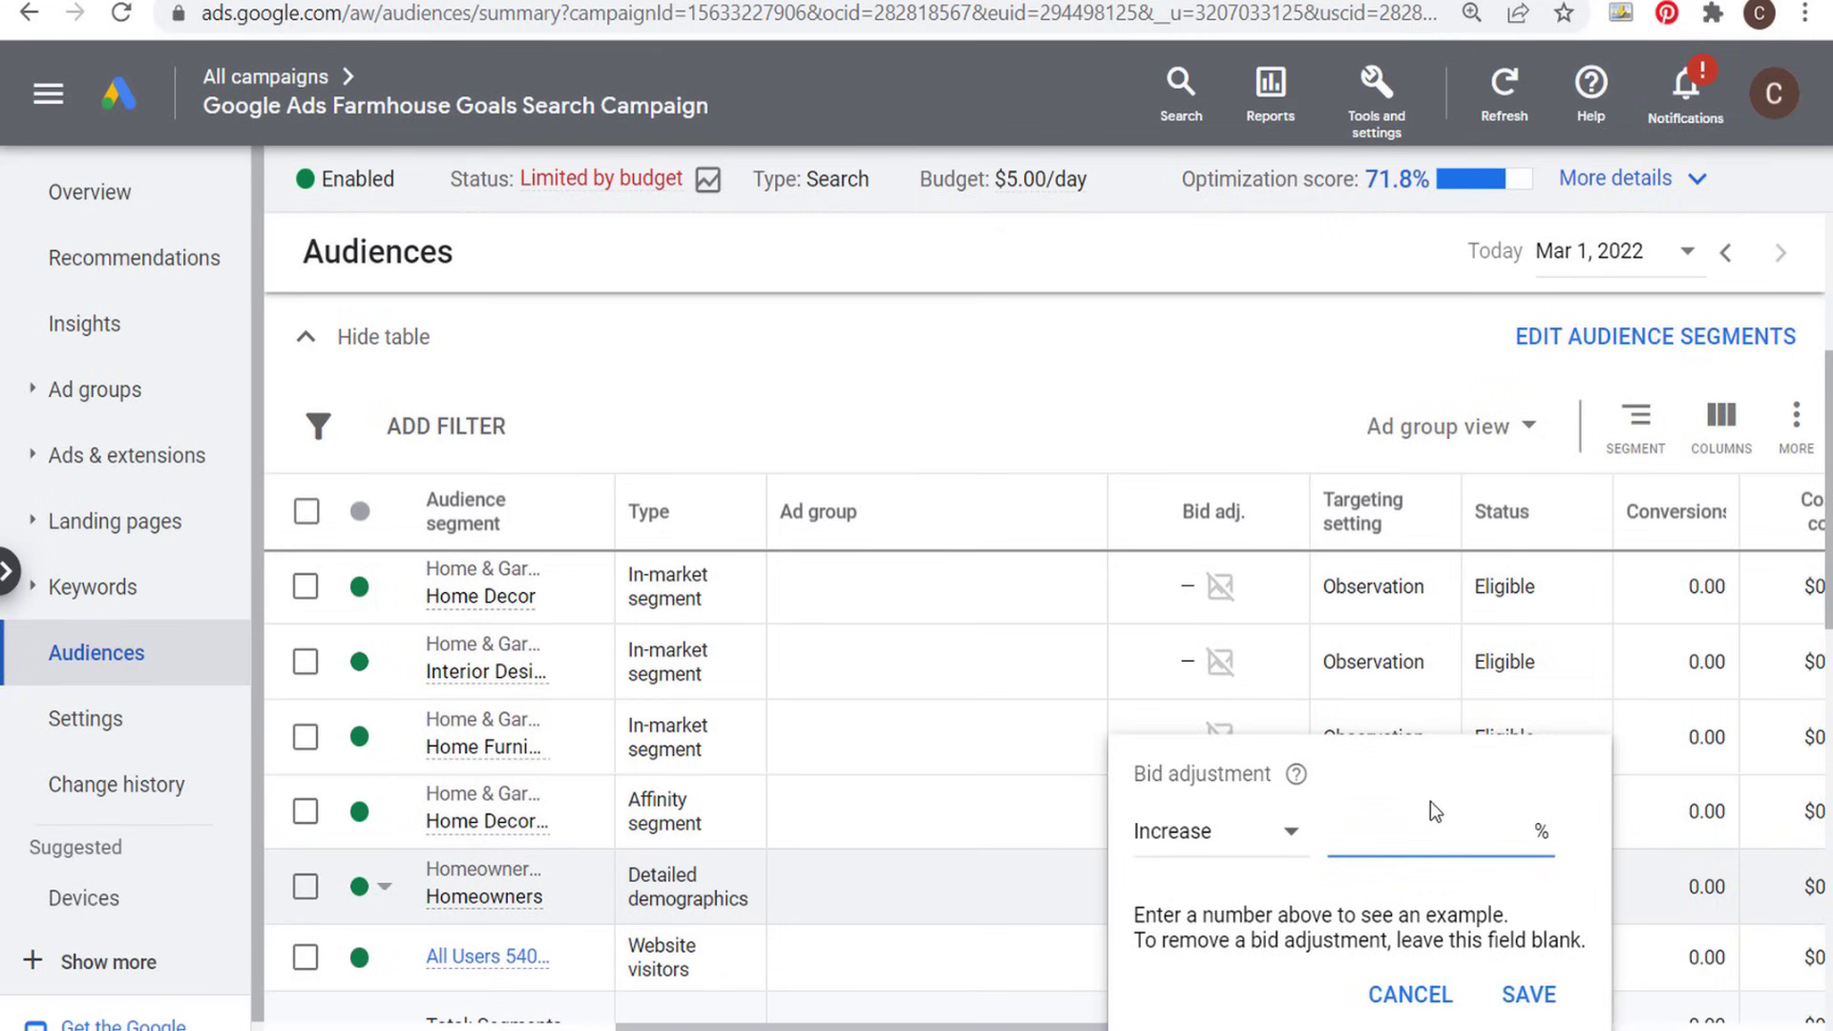
{"action": "type", "text": "25"}
{"action": "left_click", "coordinate": [1527, 994]}
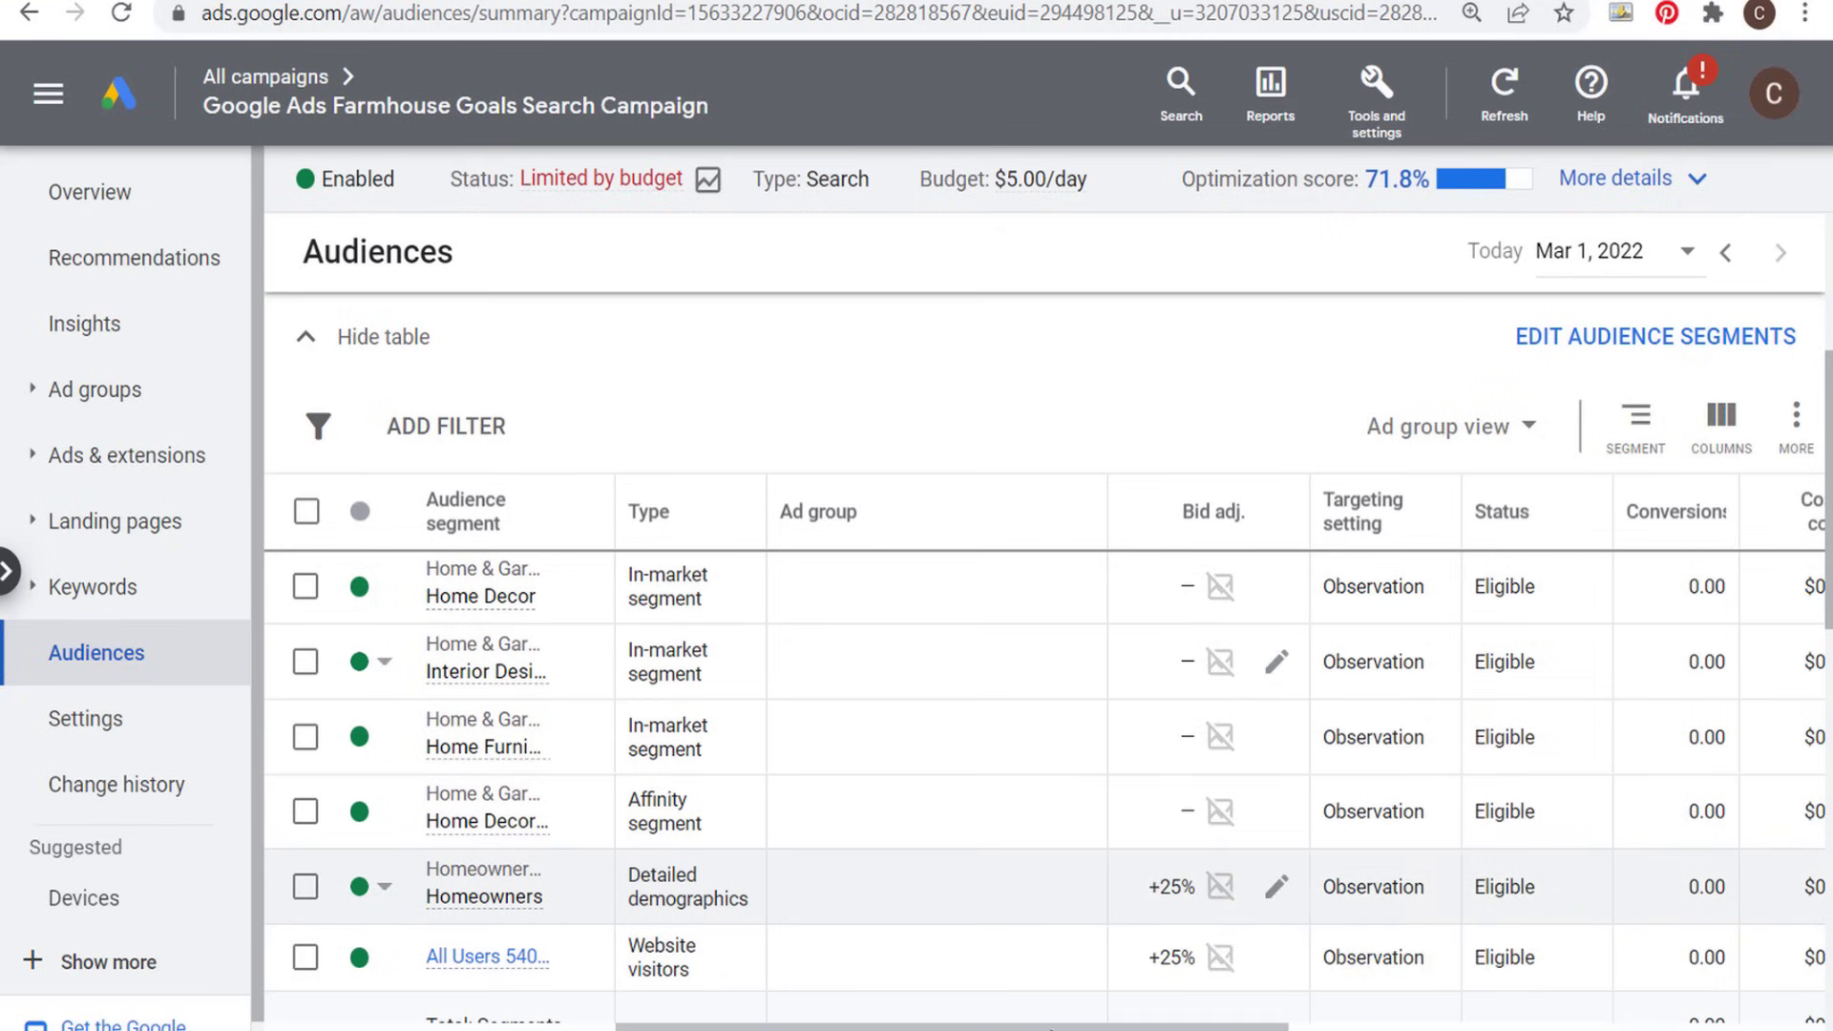
{"action": "scroll", "coordinate": [1220, 754], "scroll_direction": "right", "scroll_amount": 7}
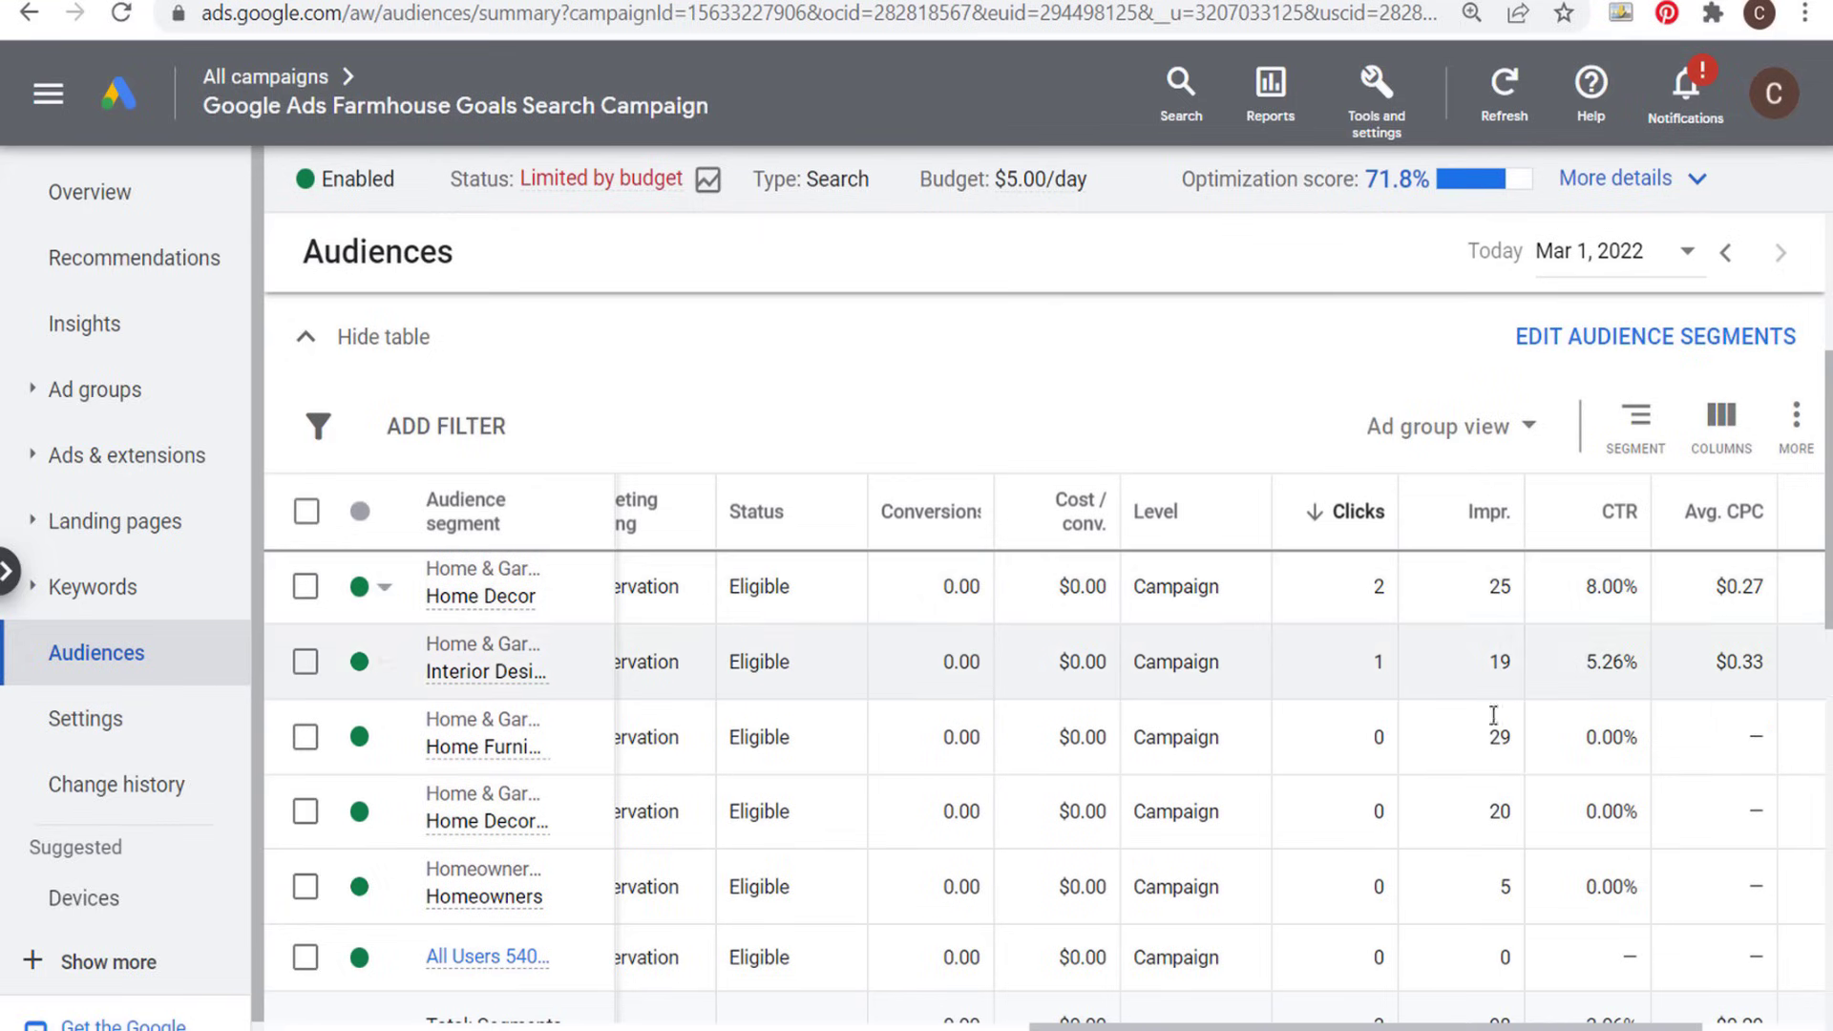
{"action": "scroll", "coordinate": [1675, 1027], "scroll_direction": "right", "scroll_amount": 2}
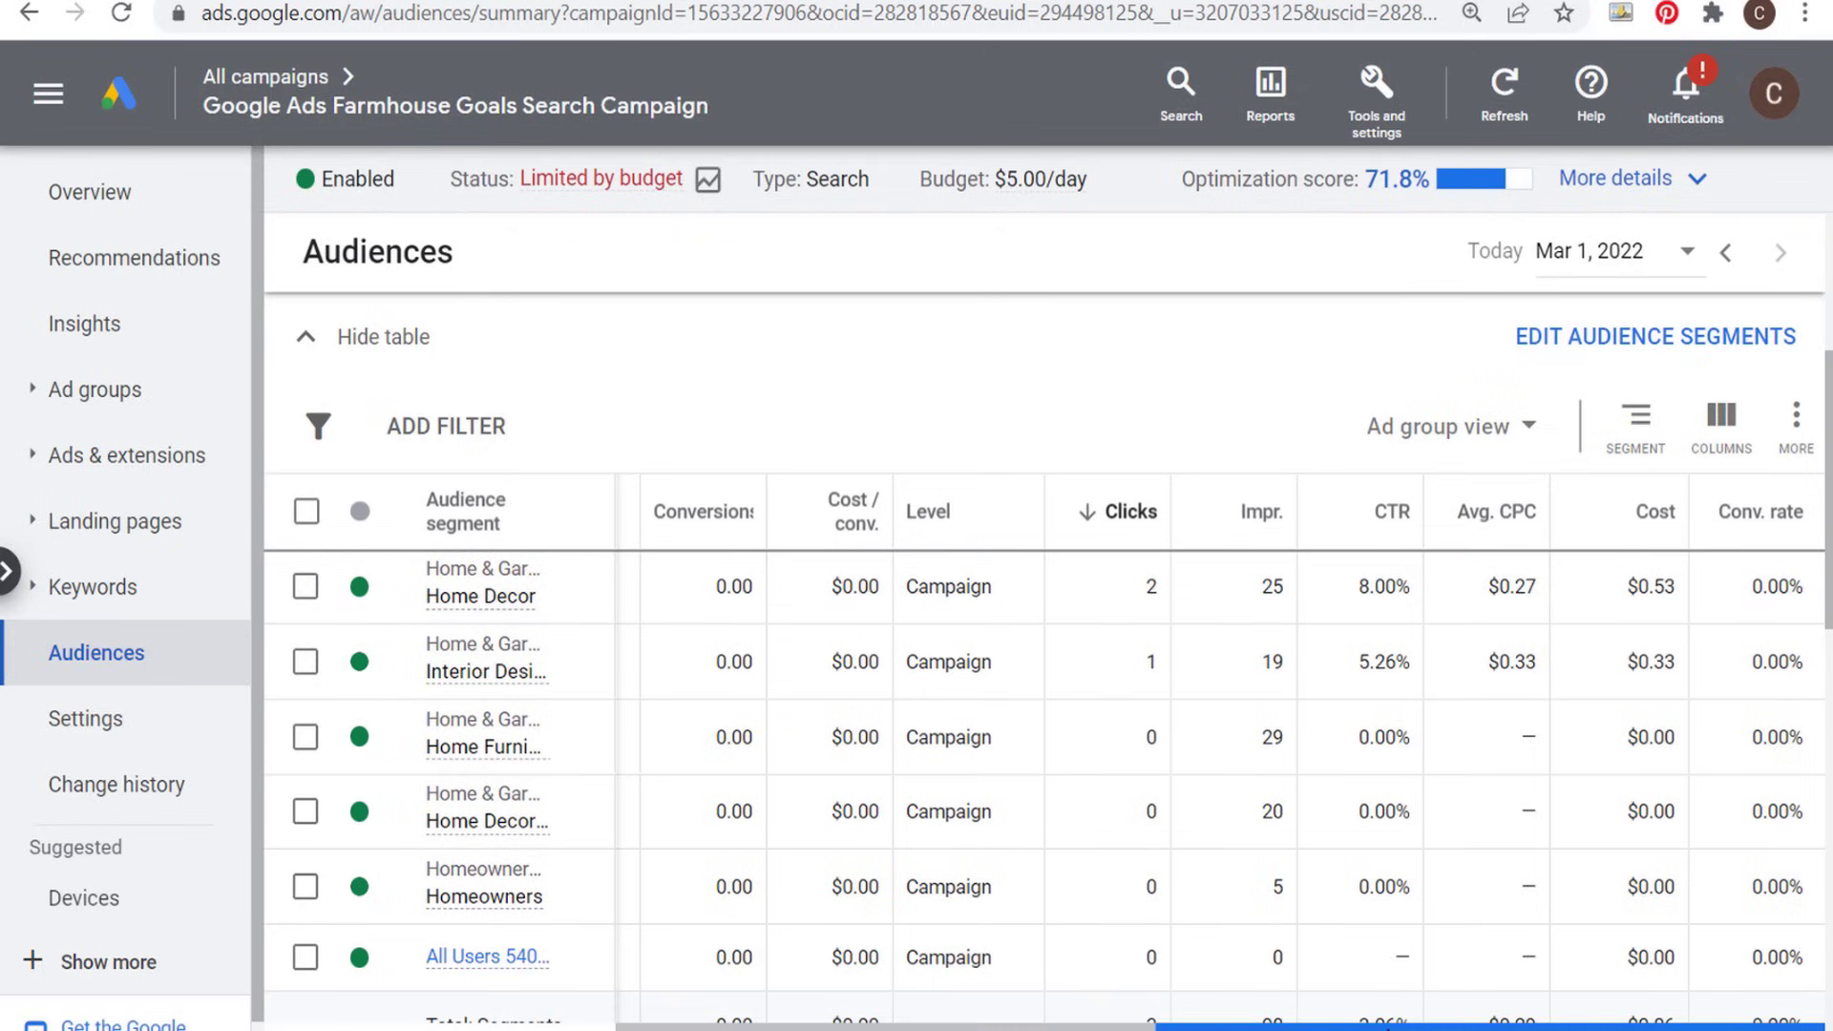
{"action": "scroll", "coordinate": [1219, 754], "scroll_direction": "left", "scroll_amount": 10}
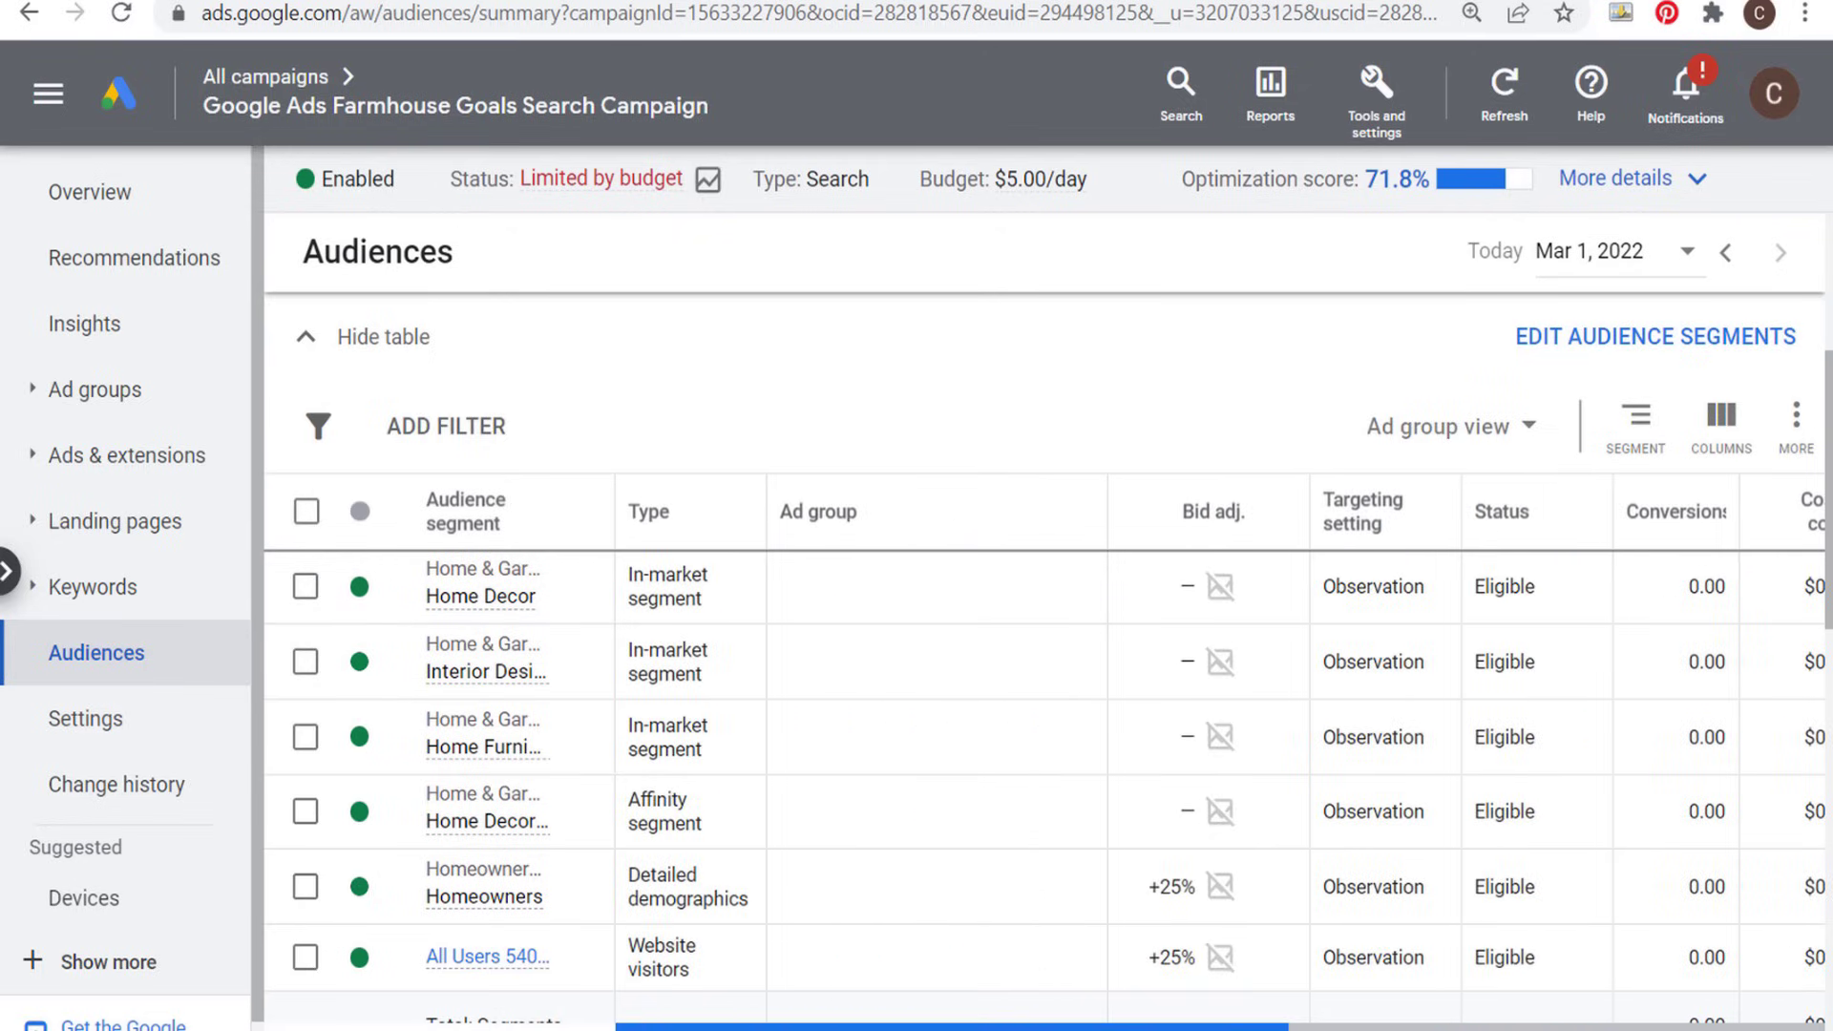
{"action": "scroll", "coordinate": [918, 800], "scroll_direction": "right", "scroll_amount": 5}
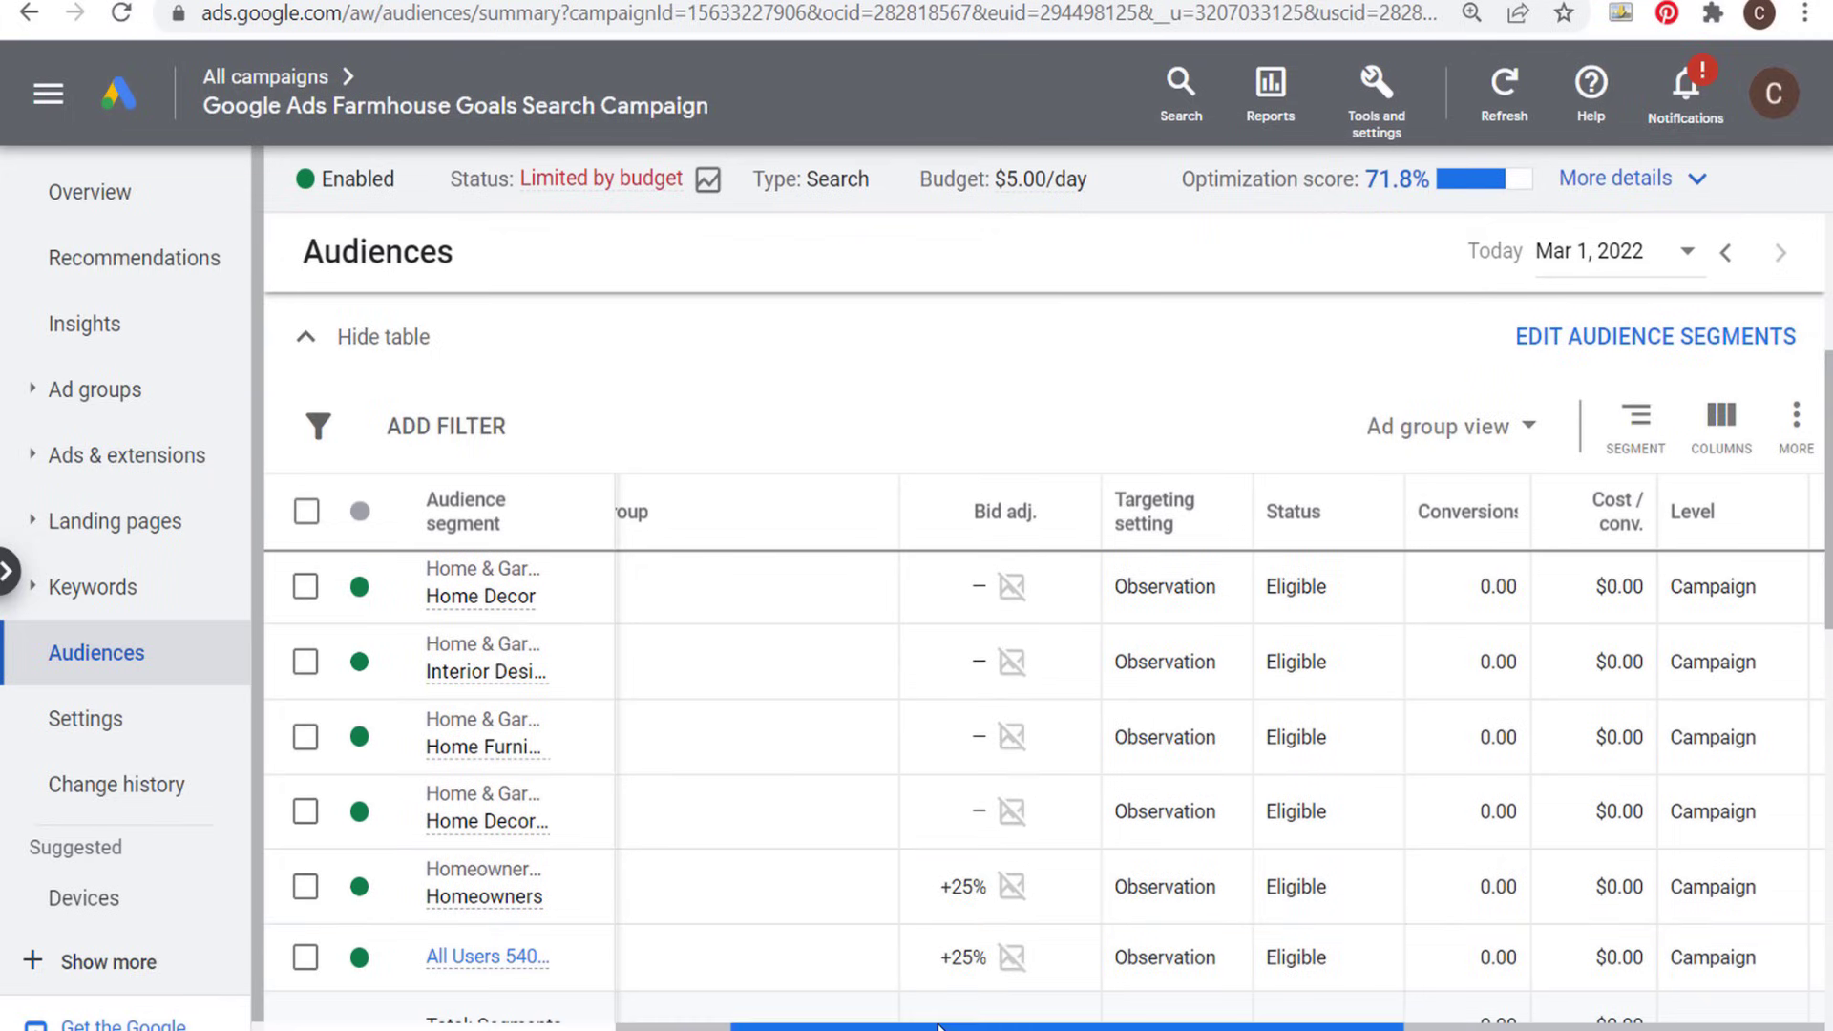
{"action": "scroll", "coordinate": [938, 1026], "scroll_direction": "left", "scroll_amount": 3}
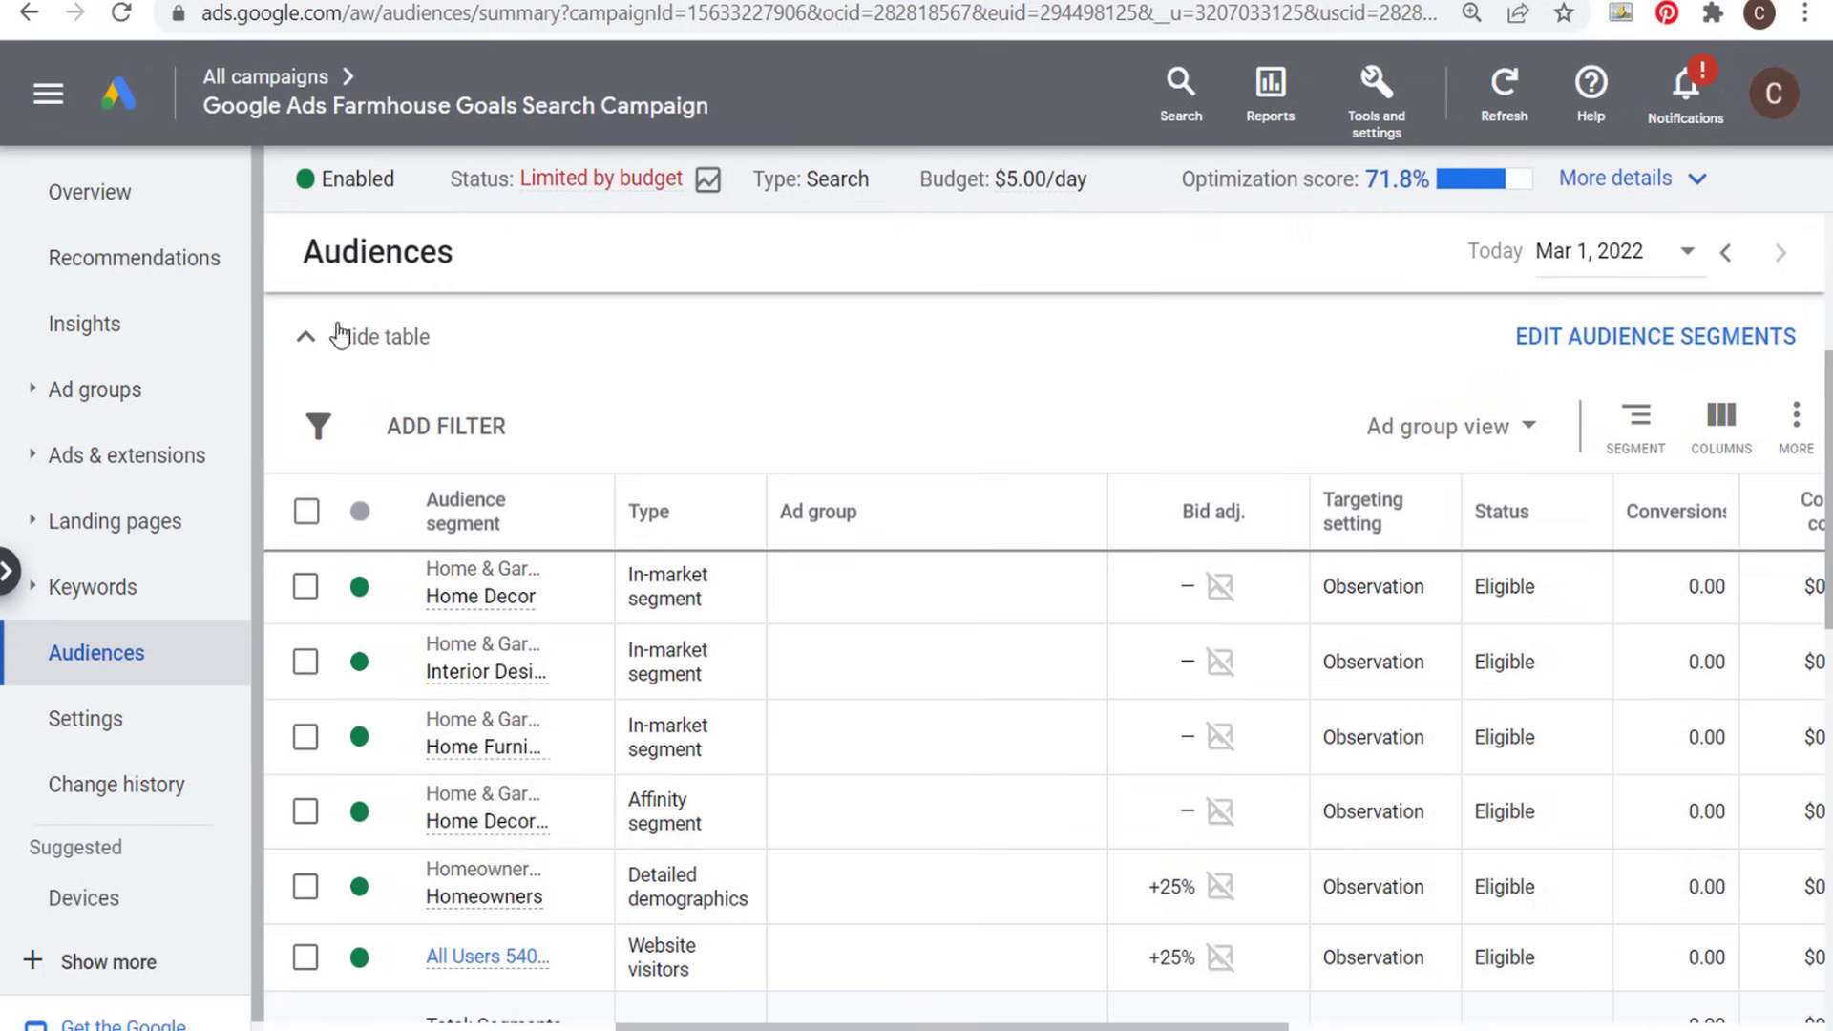
- Start a new campaign from the all-campaigns list with the Sales objective and accept its account-default conversion goals
{"action": "left_click", "coordinate": [294, 79]}
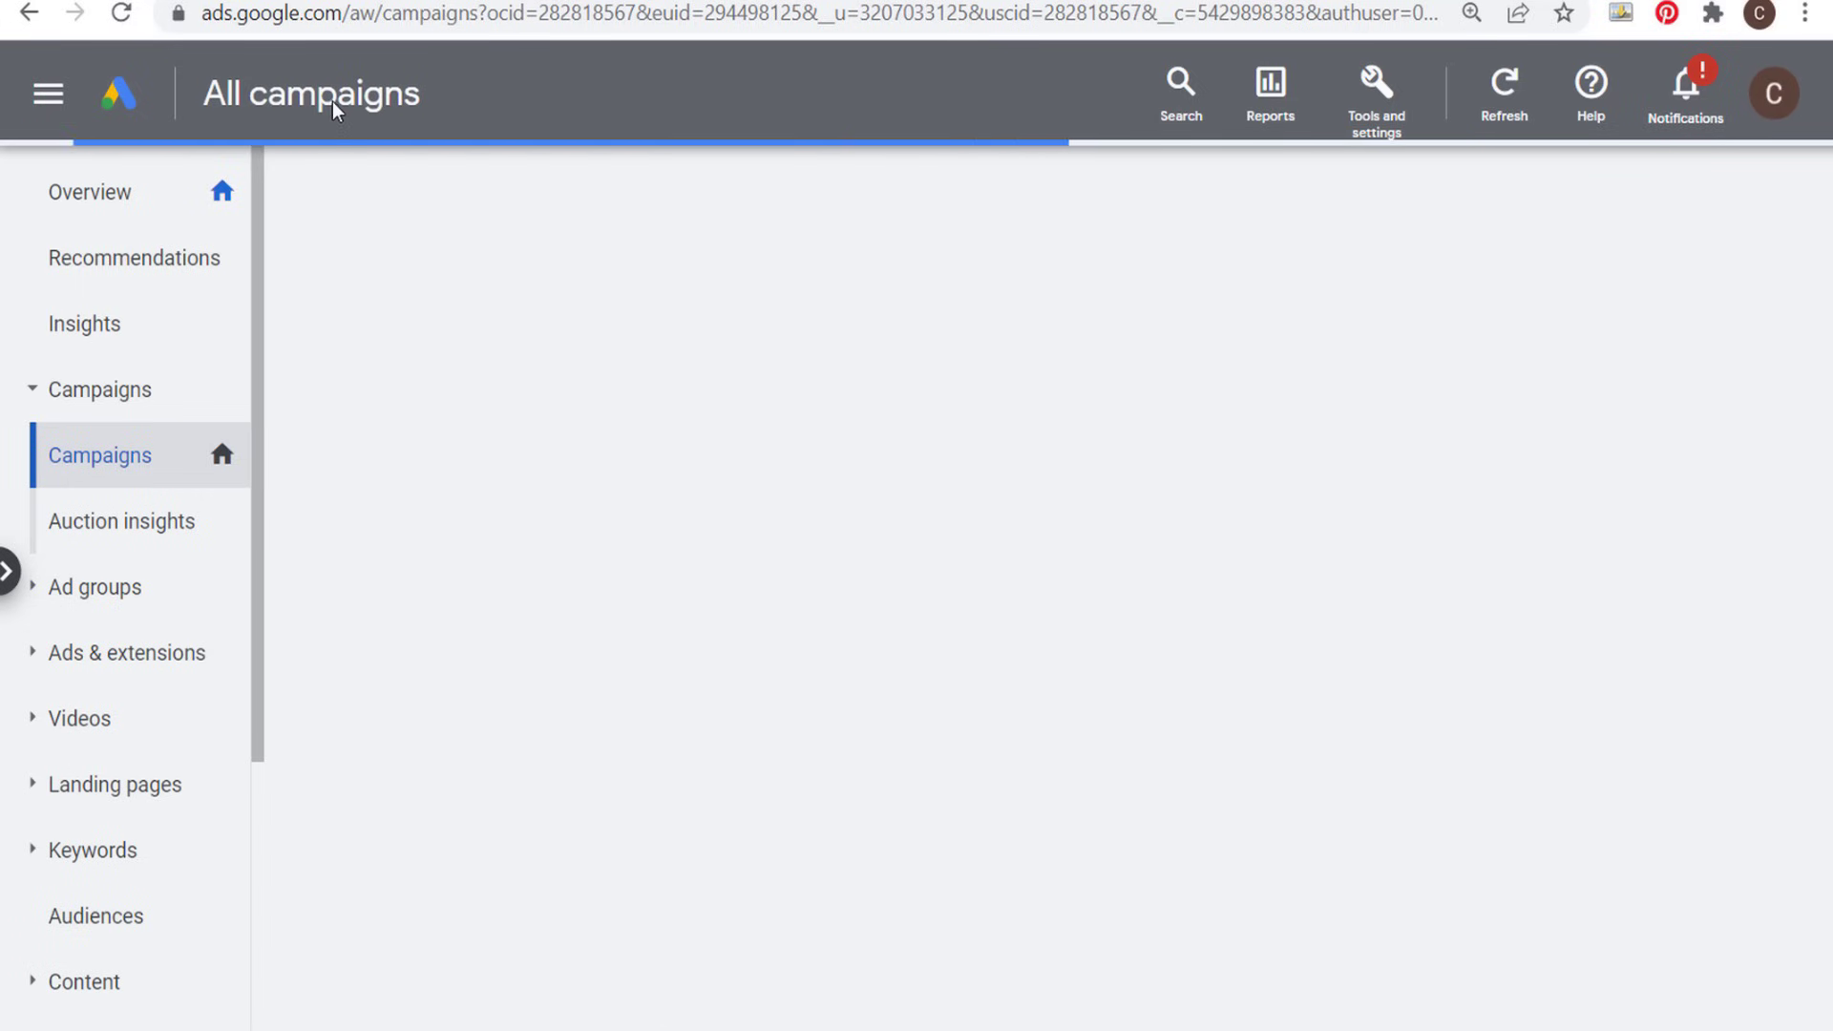
{"action": "left_click", "coordinate": [331, 11]}
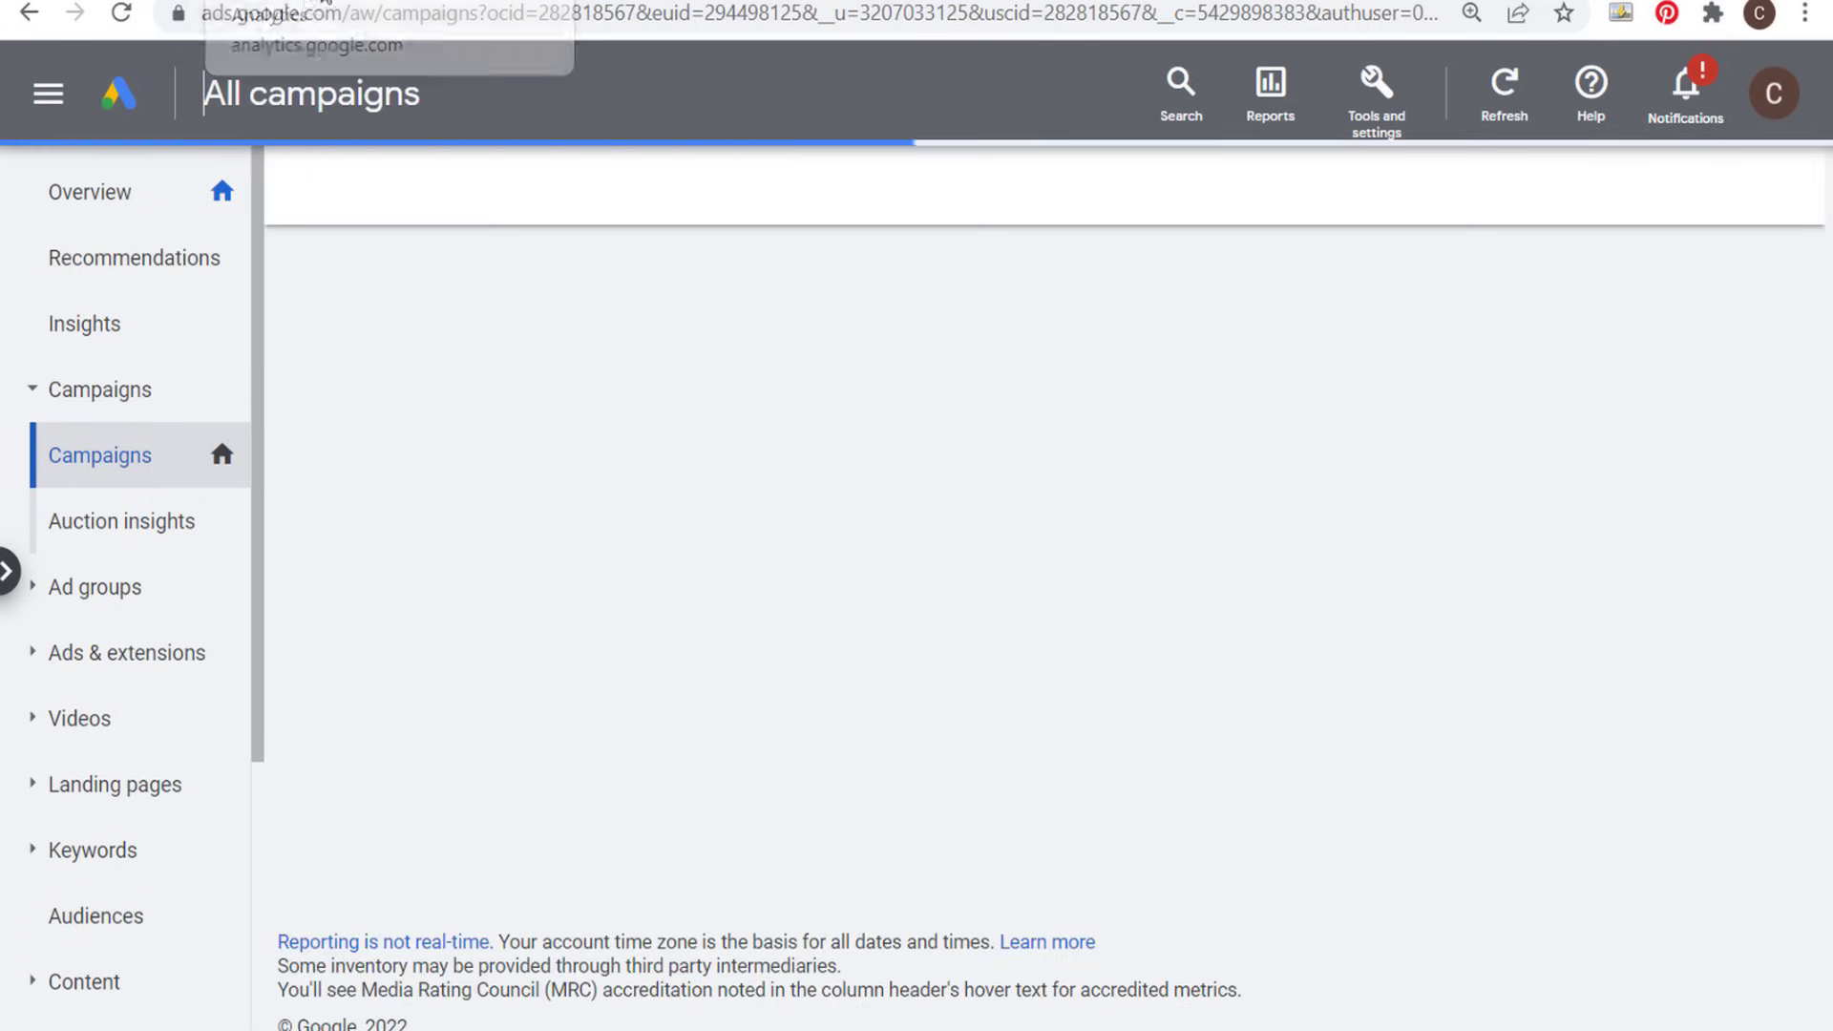
{"action": "left_click", "coordinate": [303, 605]}
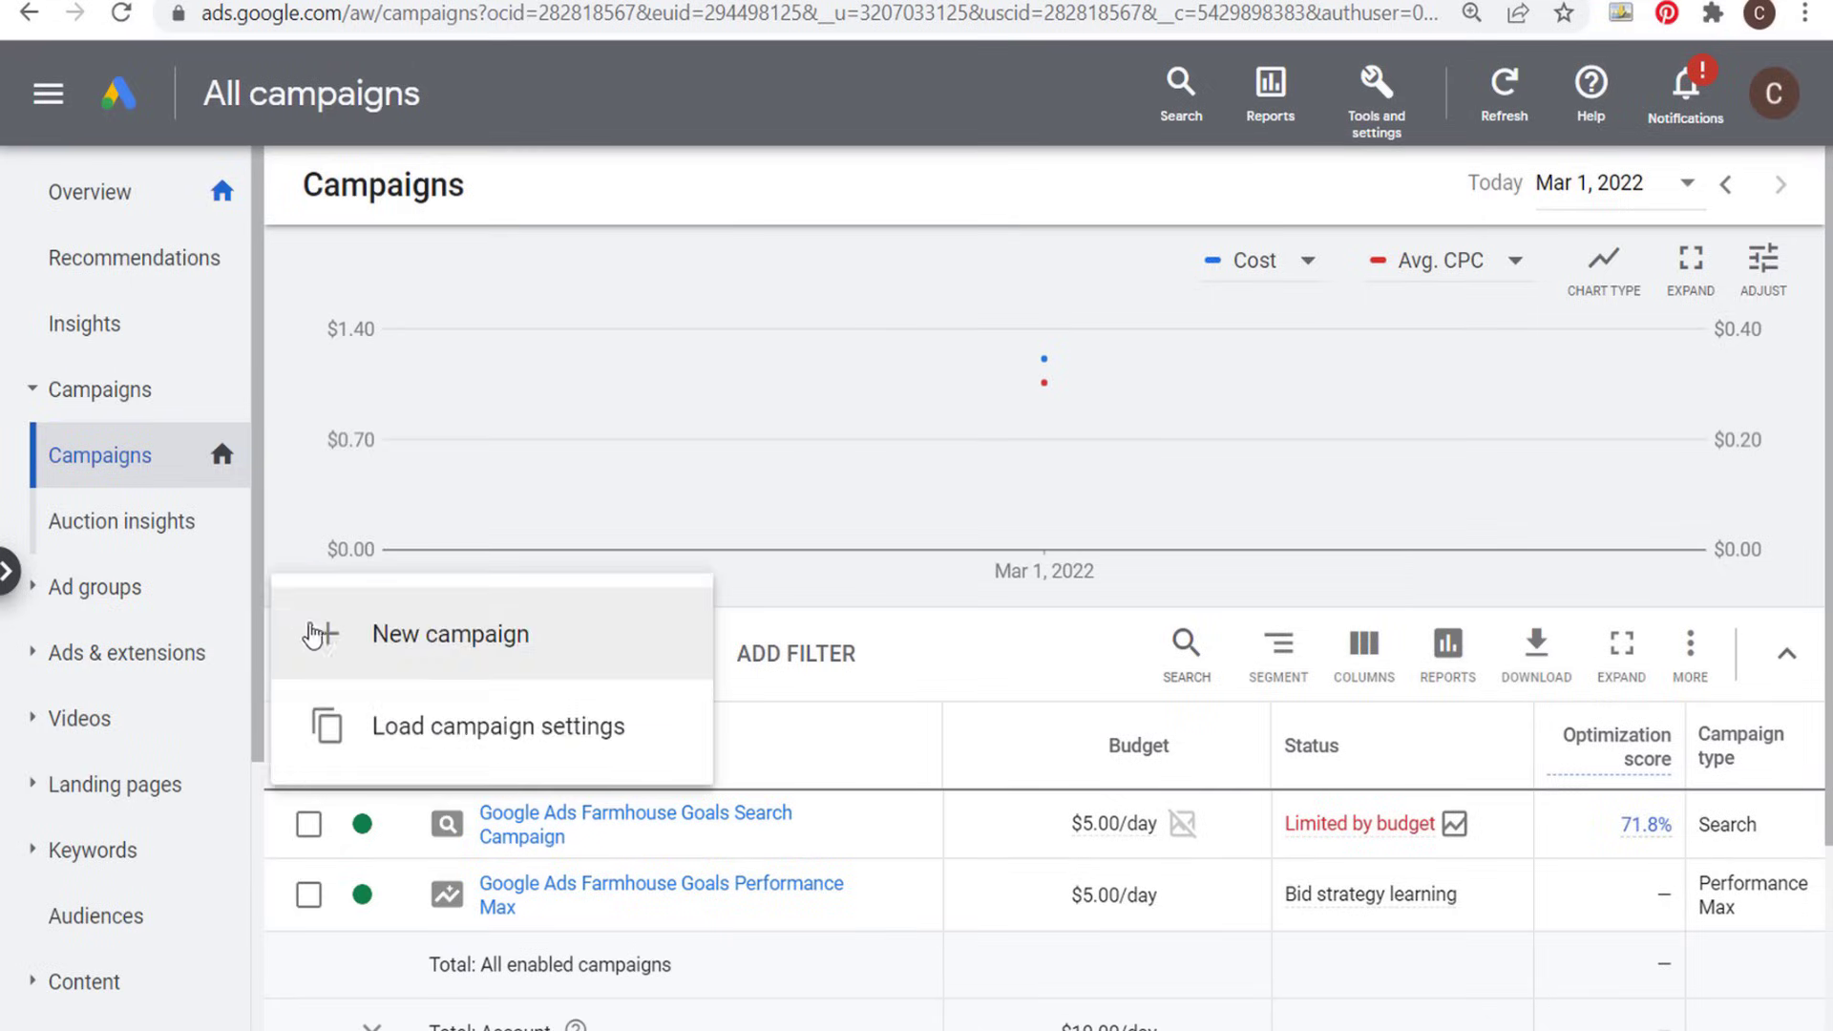
{"action": "left_click", "coordinate": [325, 636]}
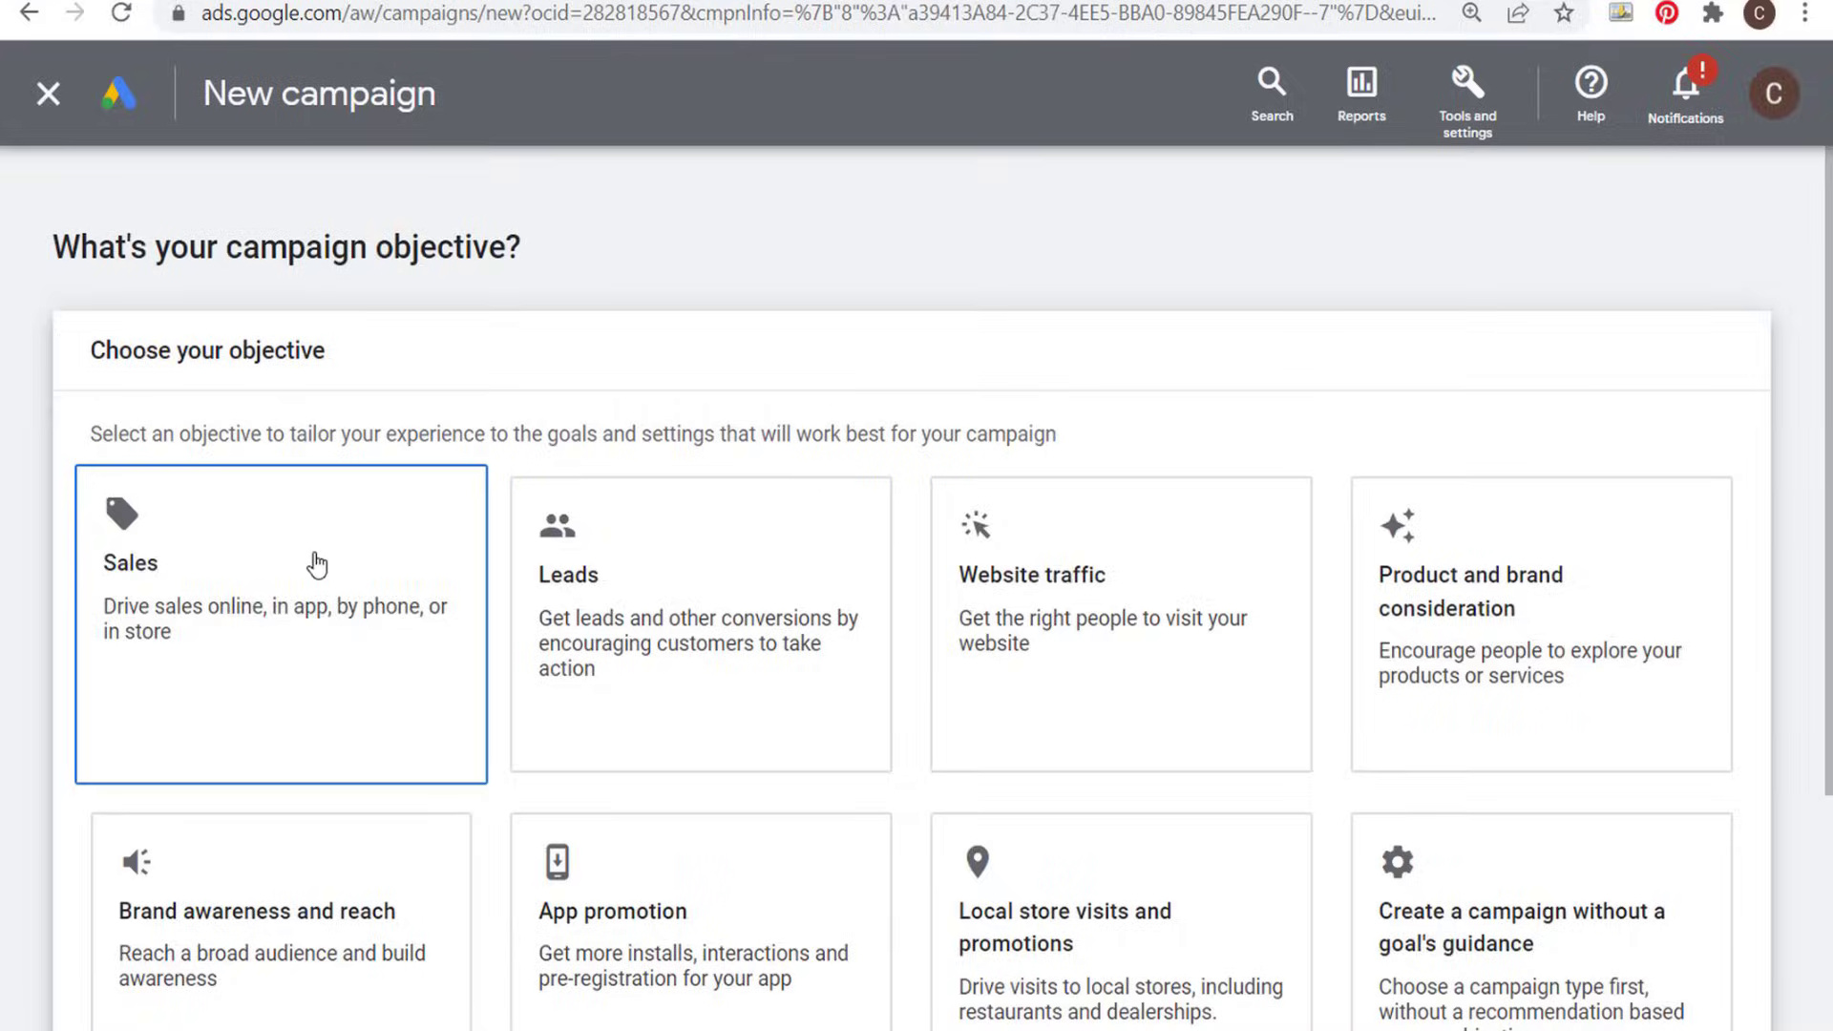
{"action": "left_click", "coordinate": [317, 565]}
{"action": "scroll", "coordinate": [287, 582], "scroll_direction": "down", "scroll_amount": 10}
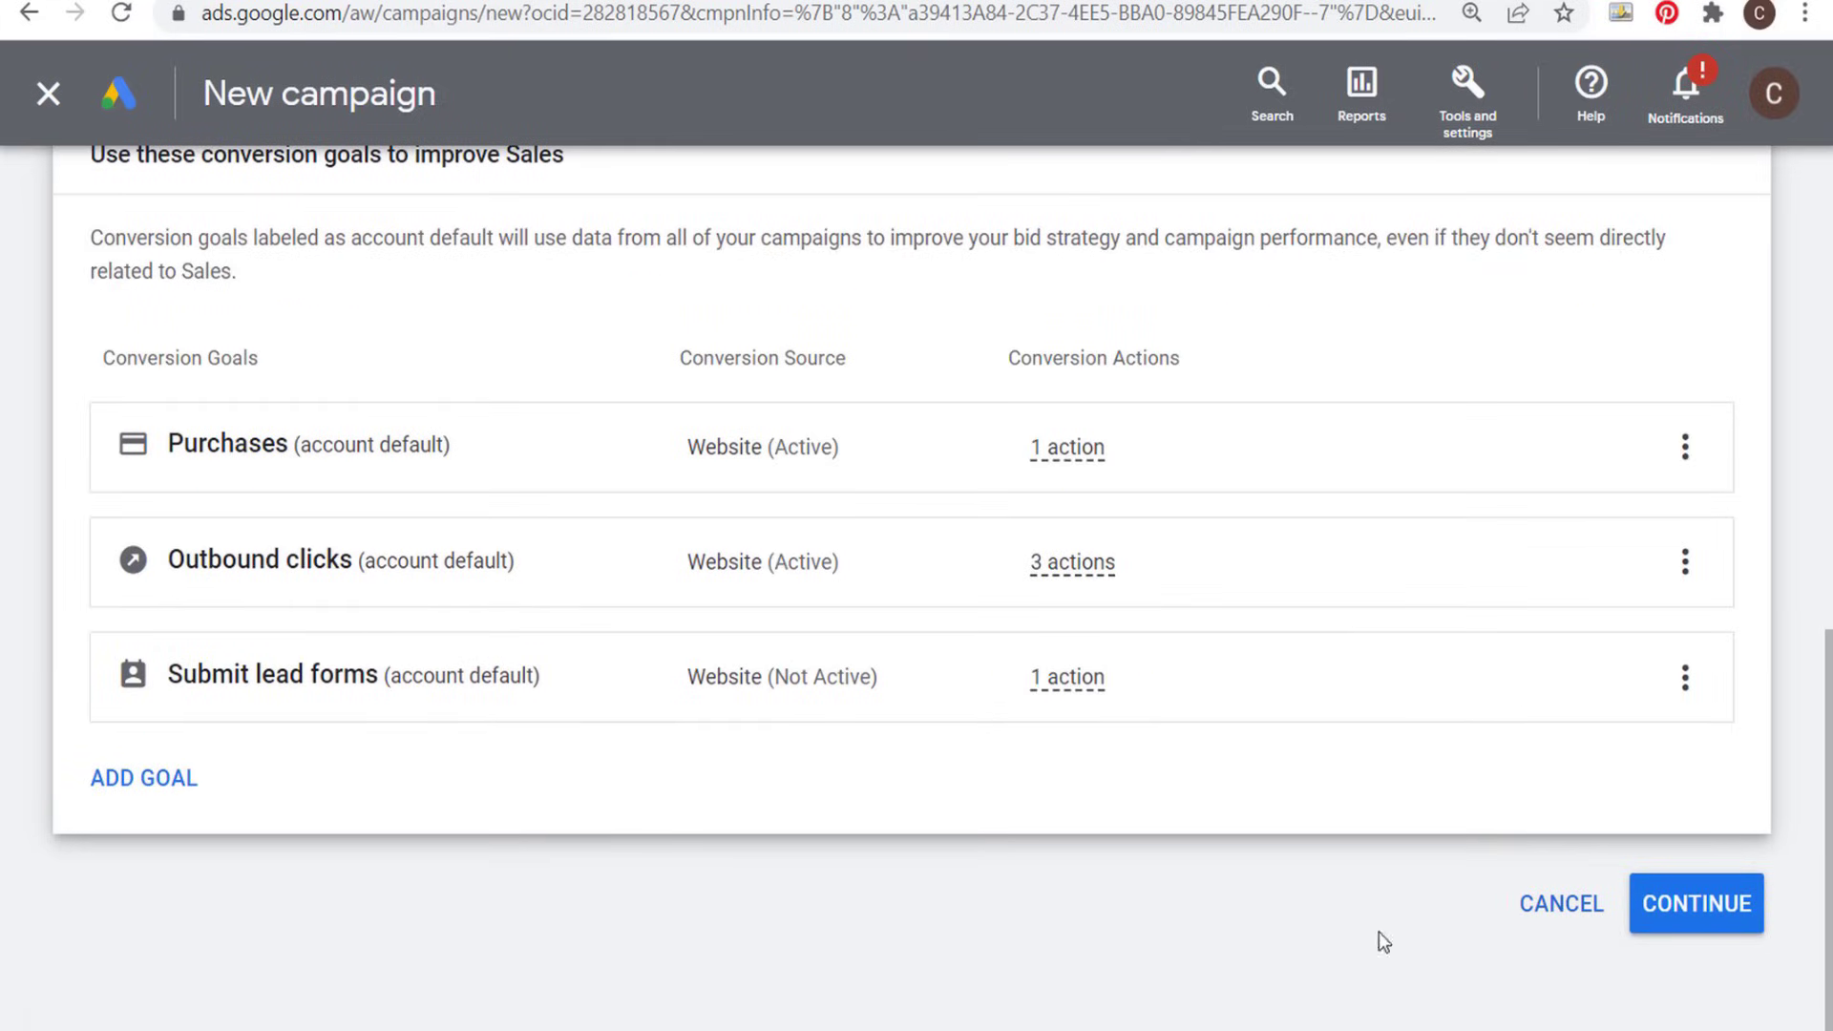
{"action": "left_click", "coordinate": [1684, 922]}
- Choose the Display campaign type with the Standard Display campaign subtype and continue to the campaign settings
{"action": "scroll", "coordinate": [514, 490], "scroll_direction": "up", "scroll_amount": 8}
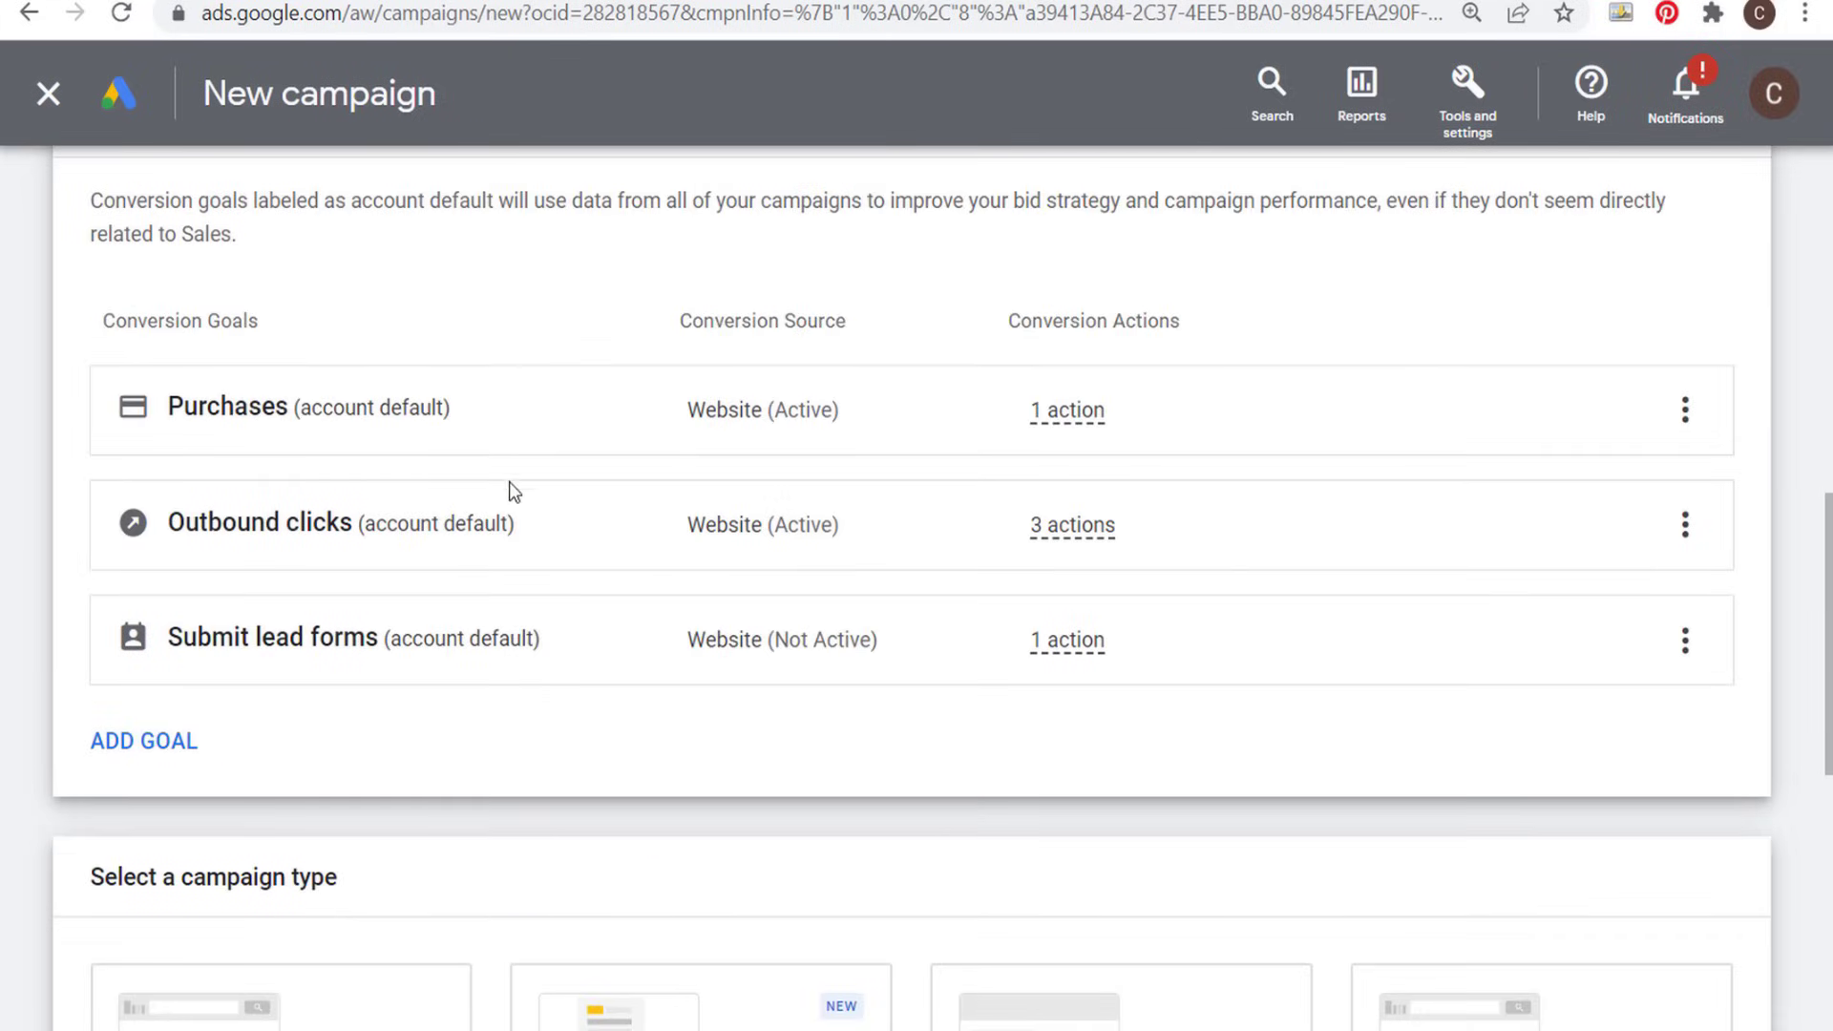
{"action": "scroll", "coordinate": [668, 303], "scroll_direction": "down", "scroll_amount": 6}
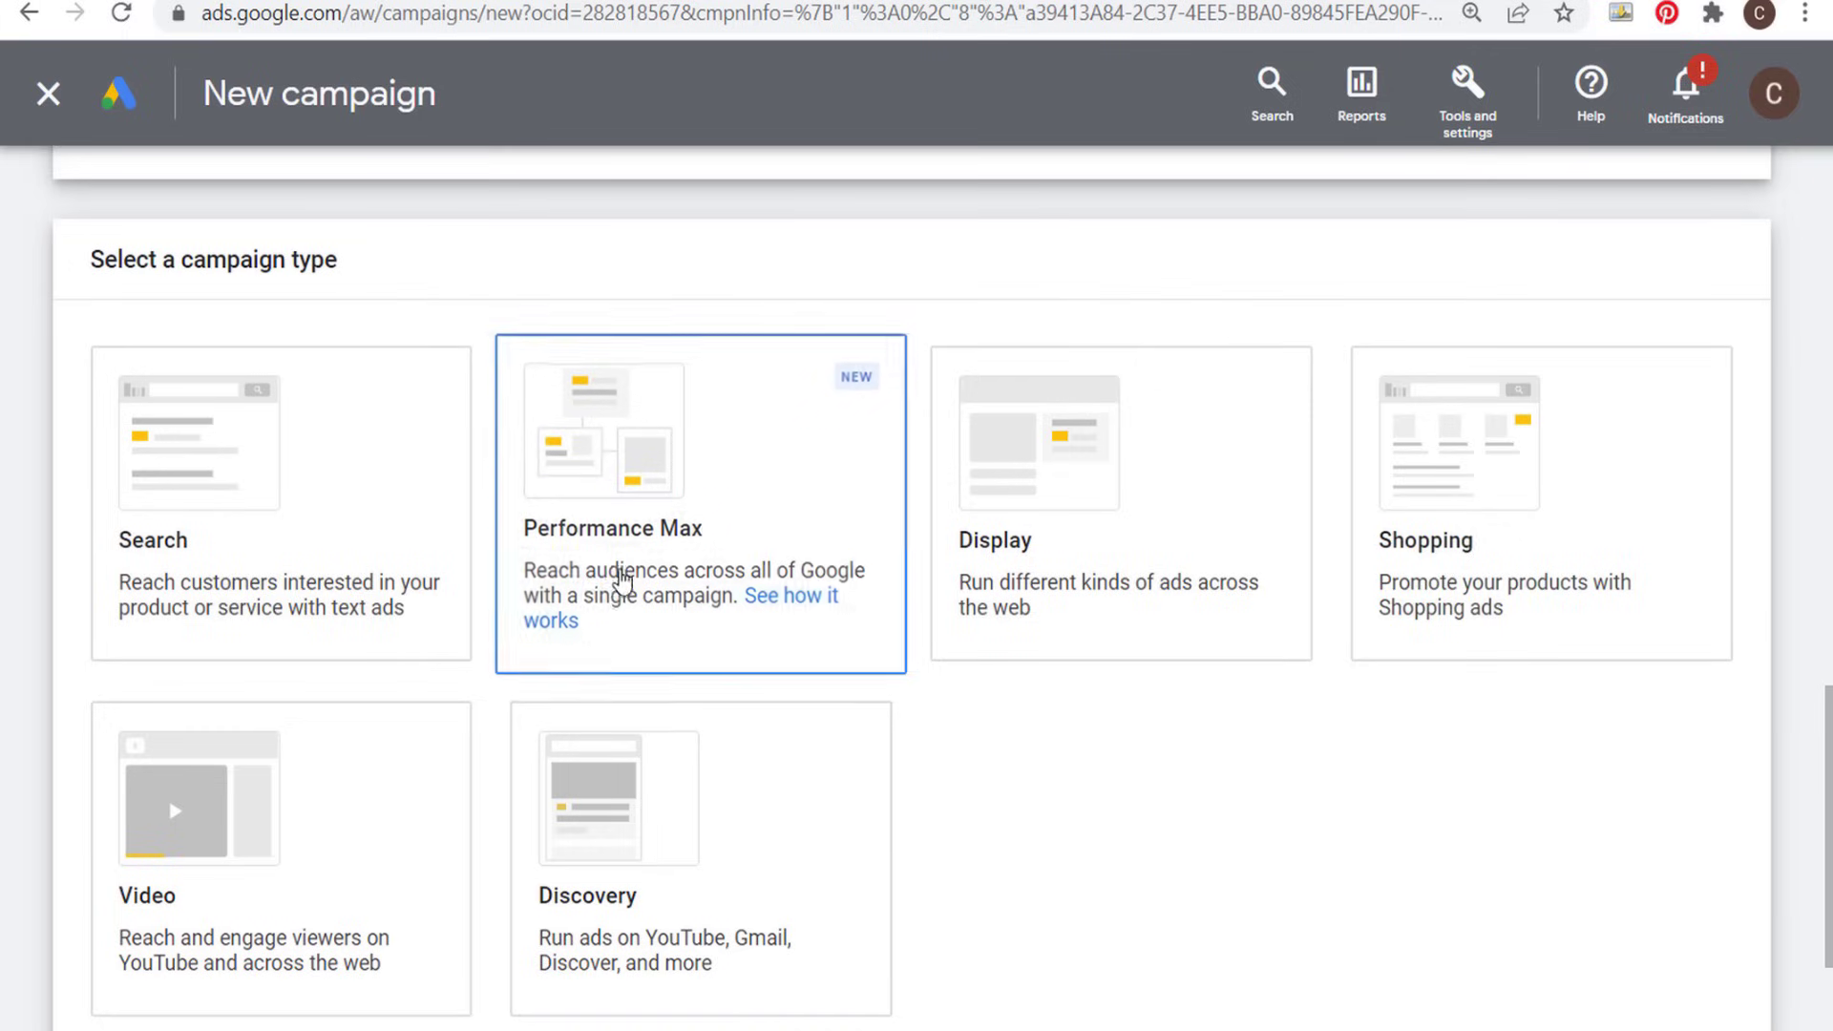
{"action": "scroll", "coordinate": [1248, 748], "scroll_direction": "down", "scroll_amount": 2}
{"action": "left_click", "coordinate": [1165, 340]}
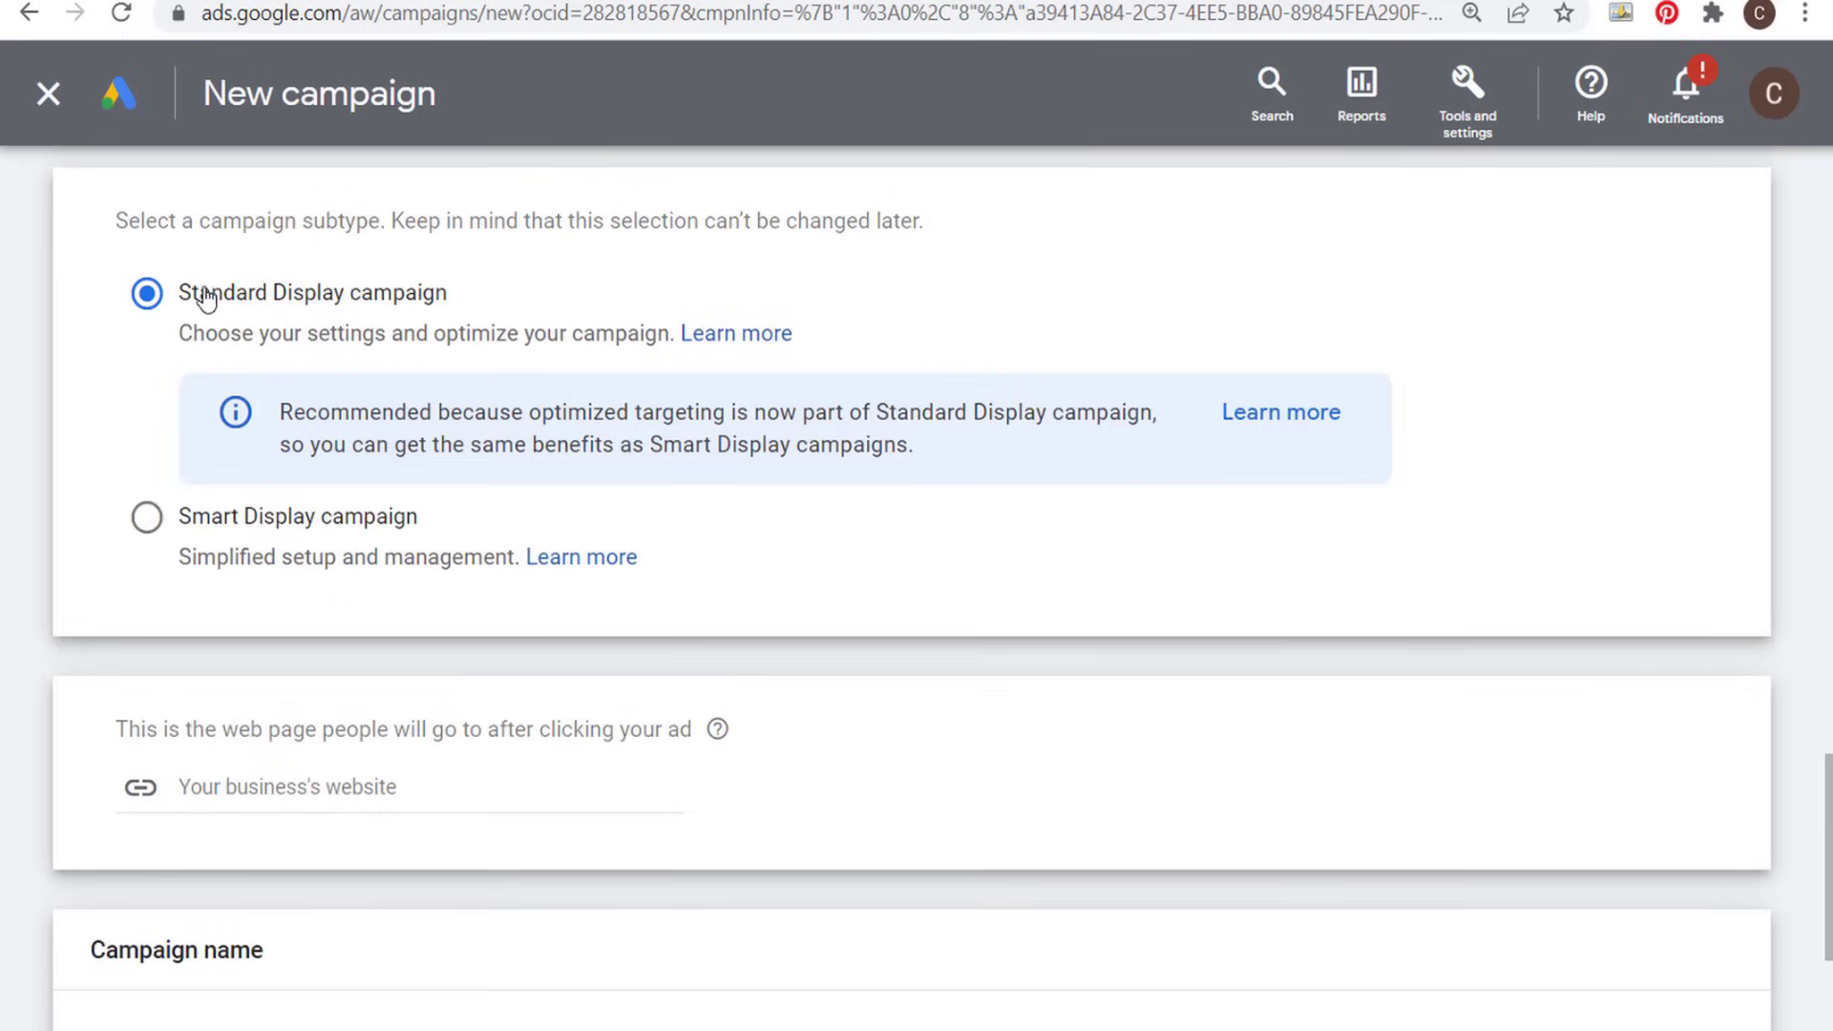
{"action": "scroll", "coordinate": [789, 406], "scroll_direction": "down", "scroll_amount": 2}
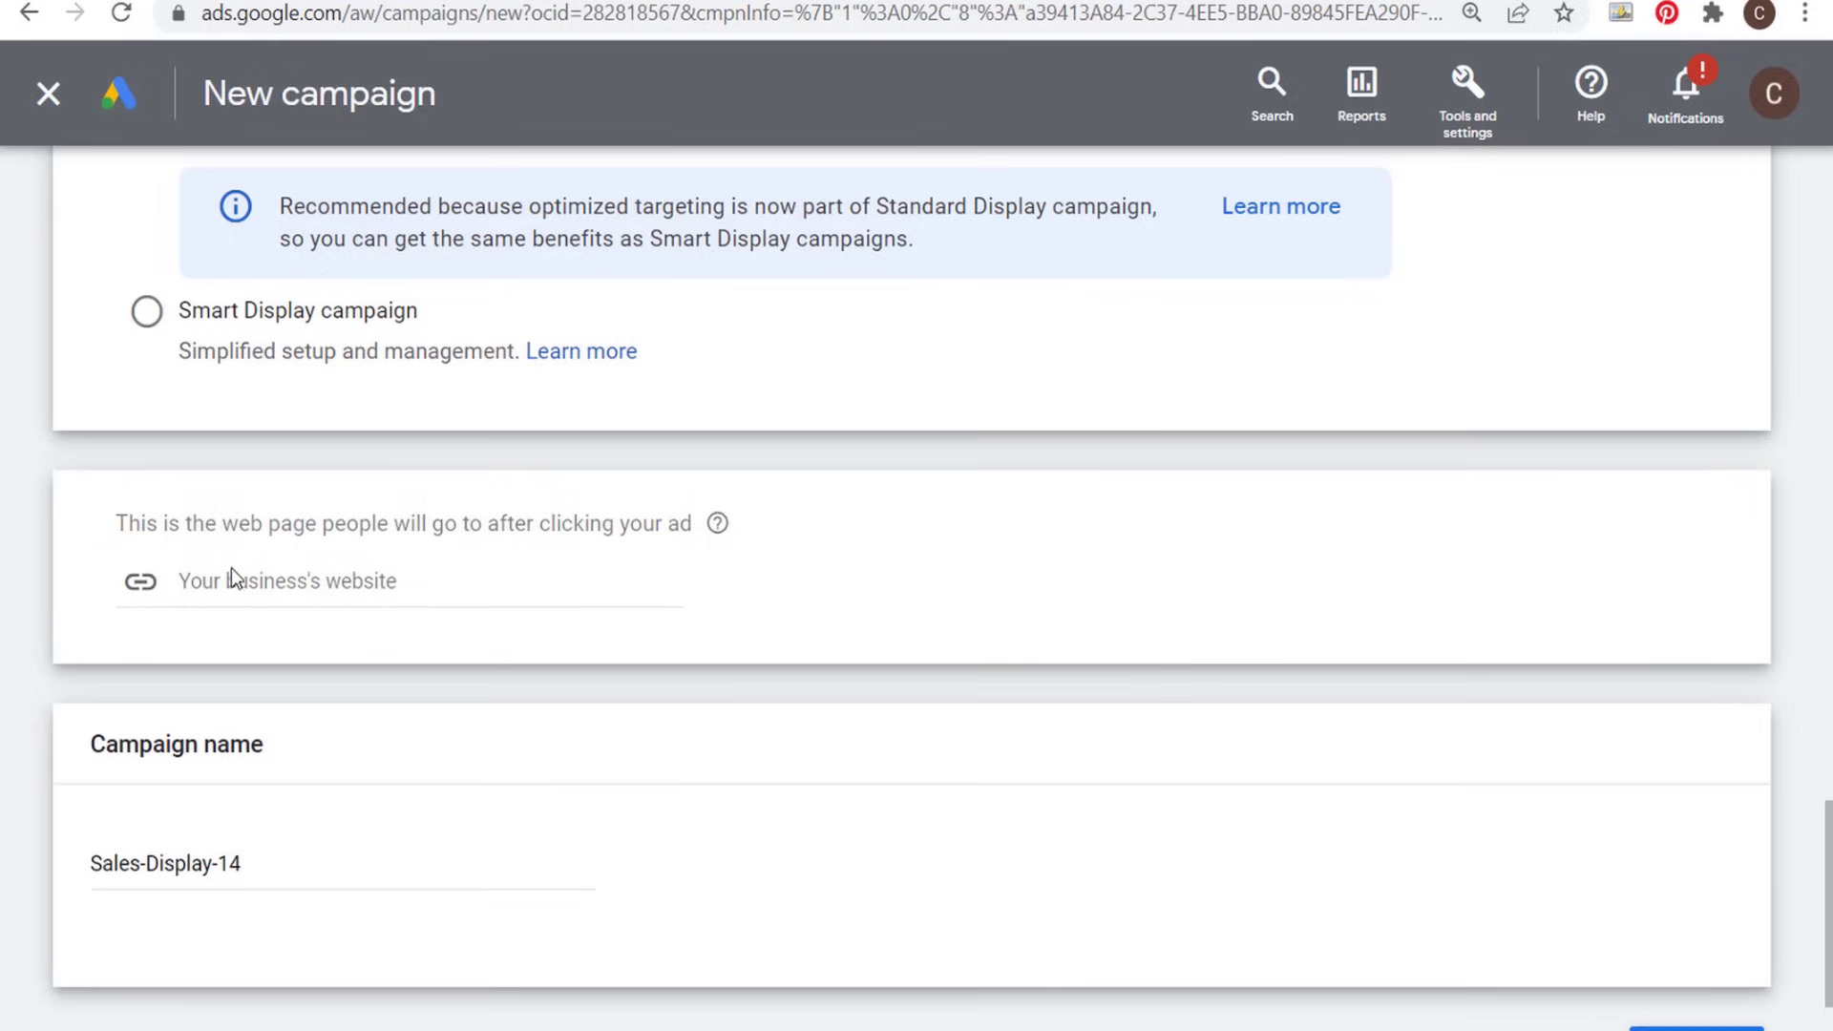
{"action": "scroll", "coordinate": [589, 714], "scroll_direction": "down", "scroll_amount": 2}
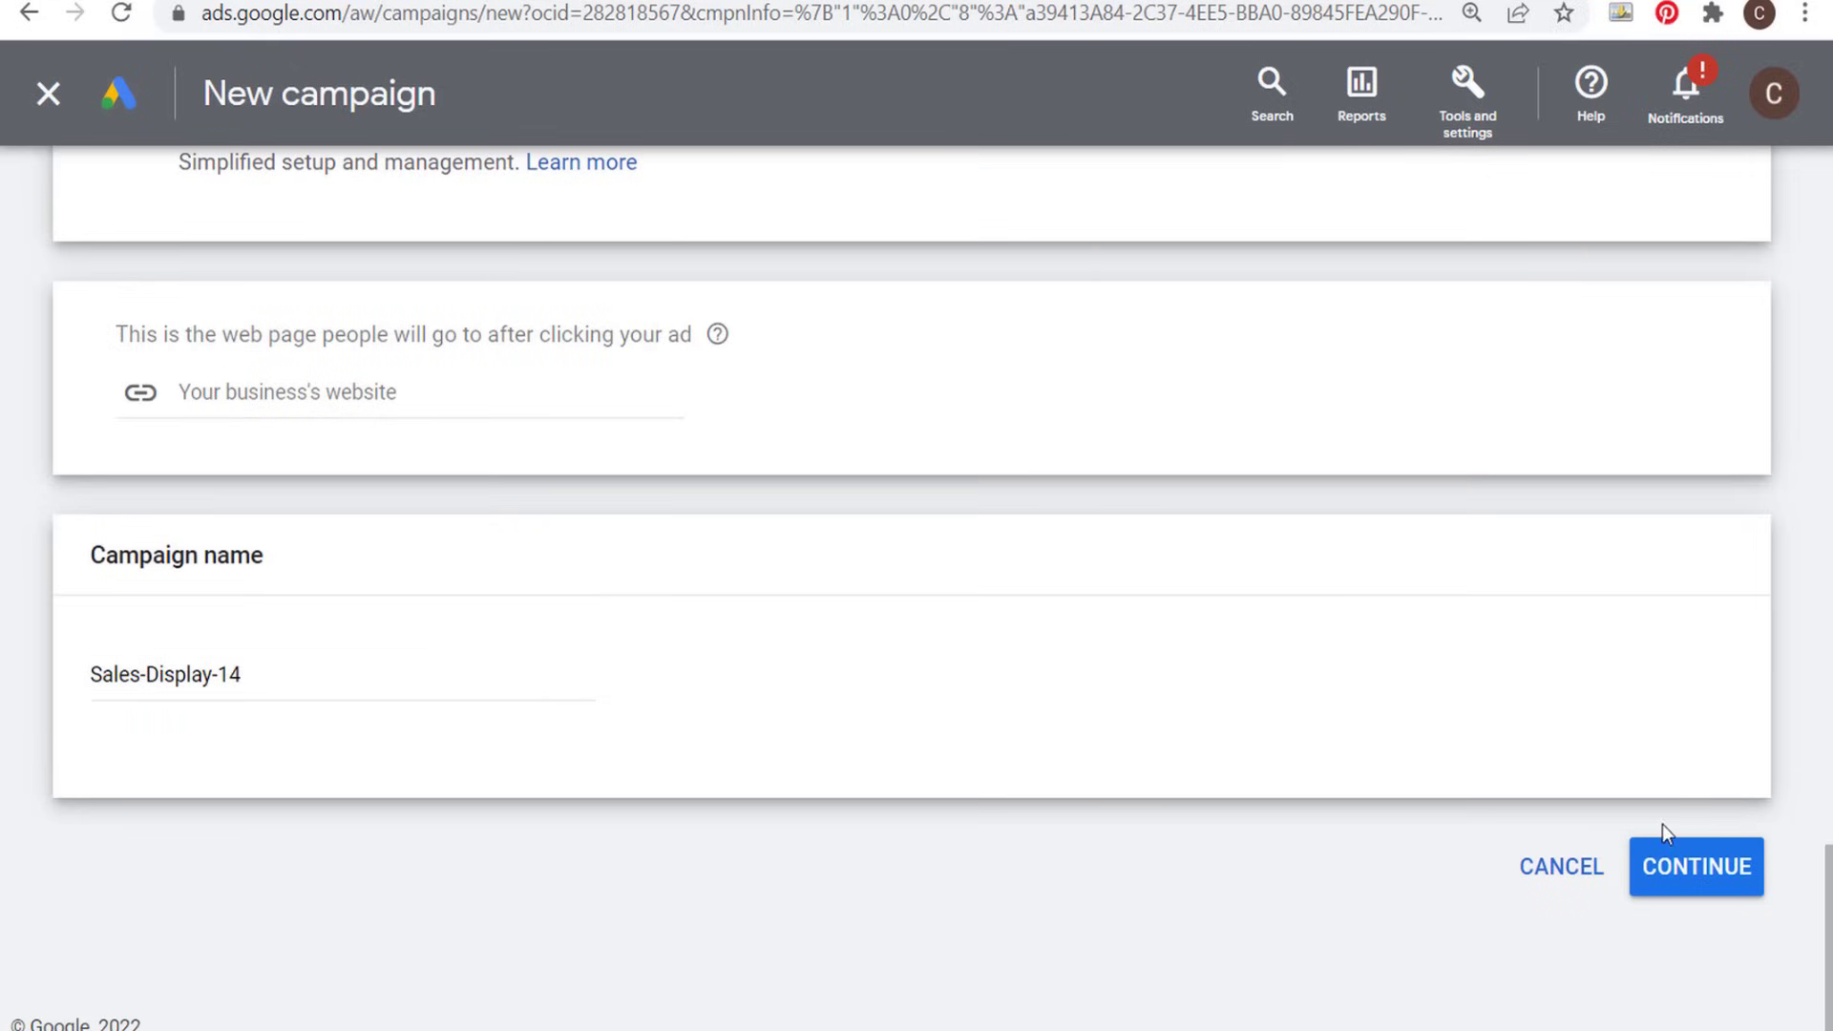
{"action": "left_click", "coordinate": [1685, 864]}
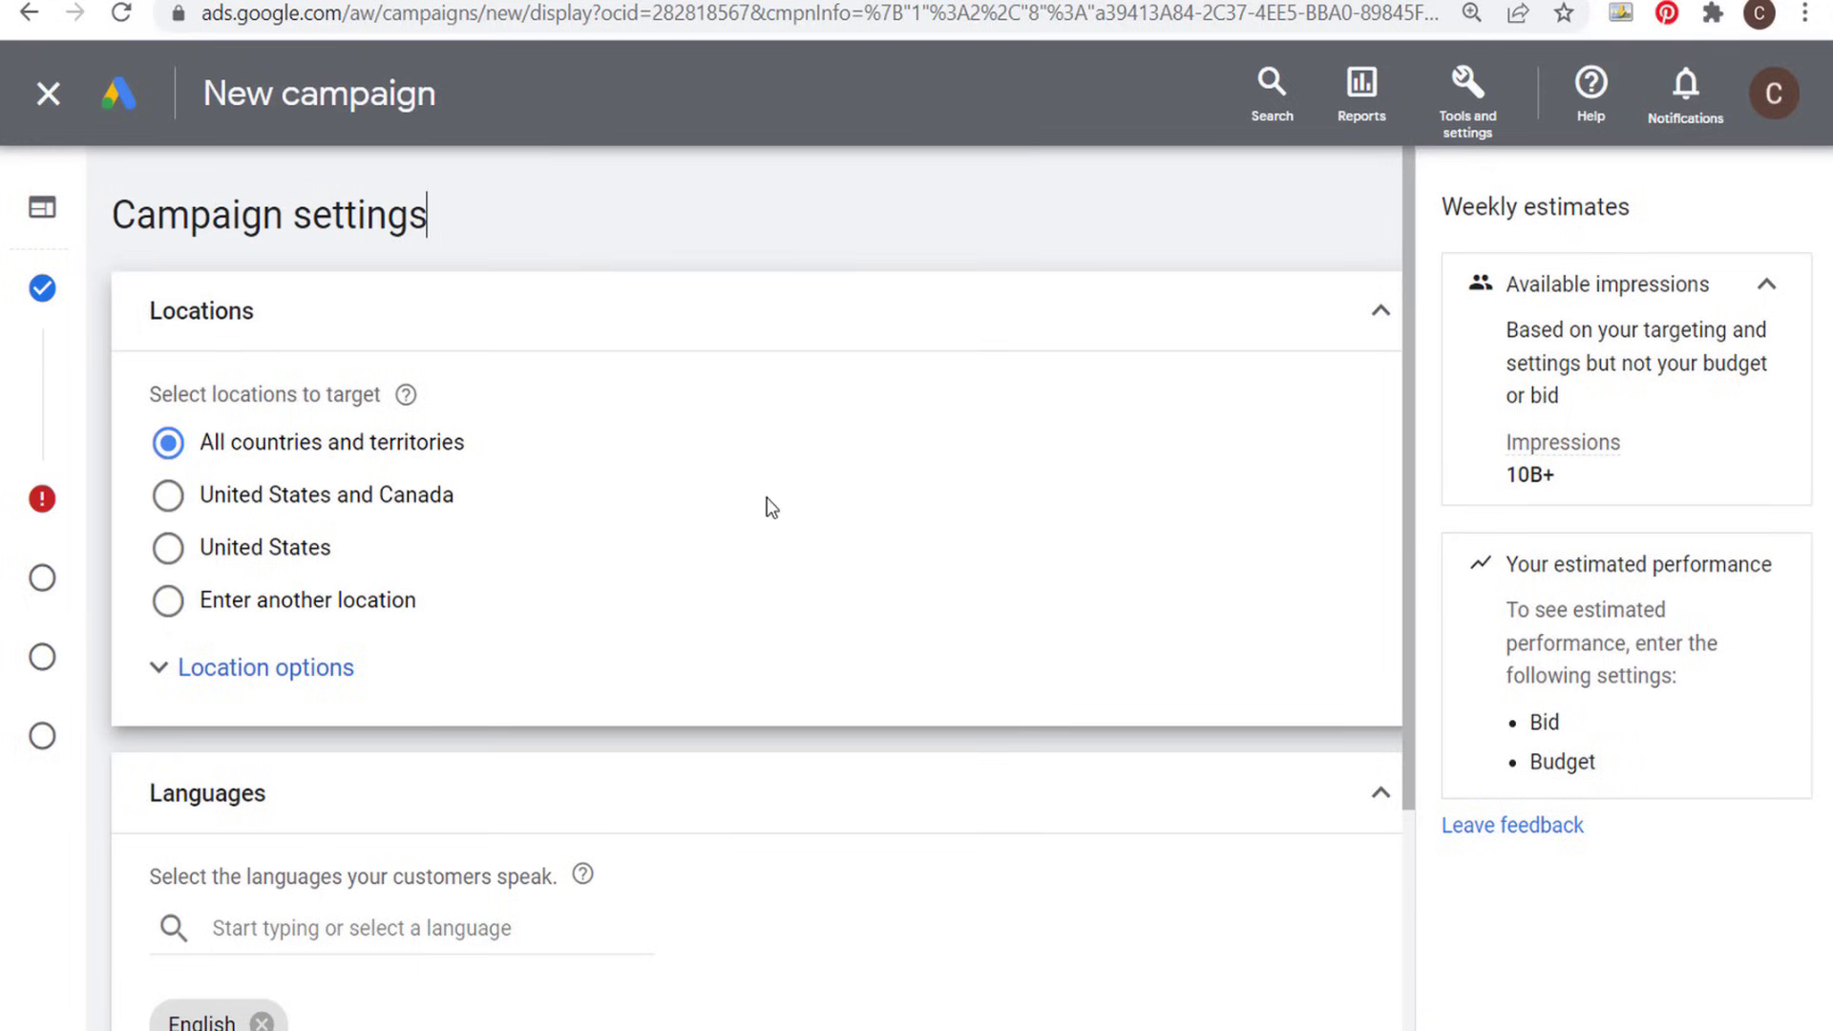
- Look through the new campaign's location, language, budget and bidding settings
{"action": "scroll", "coordinate": [180, 601], "scroll_direction": "down", "scroll_amount": 2}
{"action": "scroll", "coordinate": [180, 601], "scroll_direction": "down", "scroll_amount": 2}
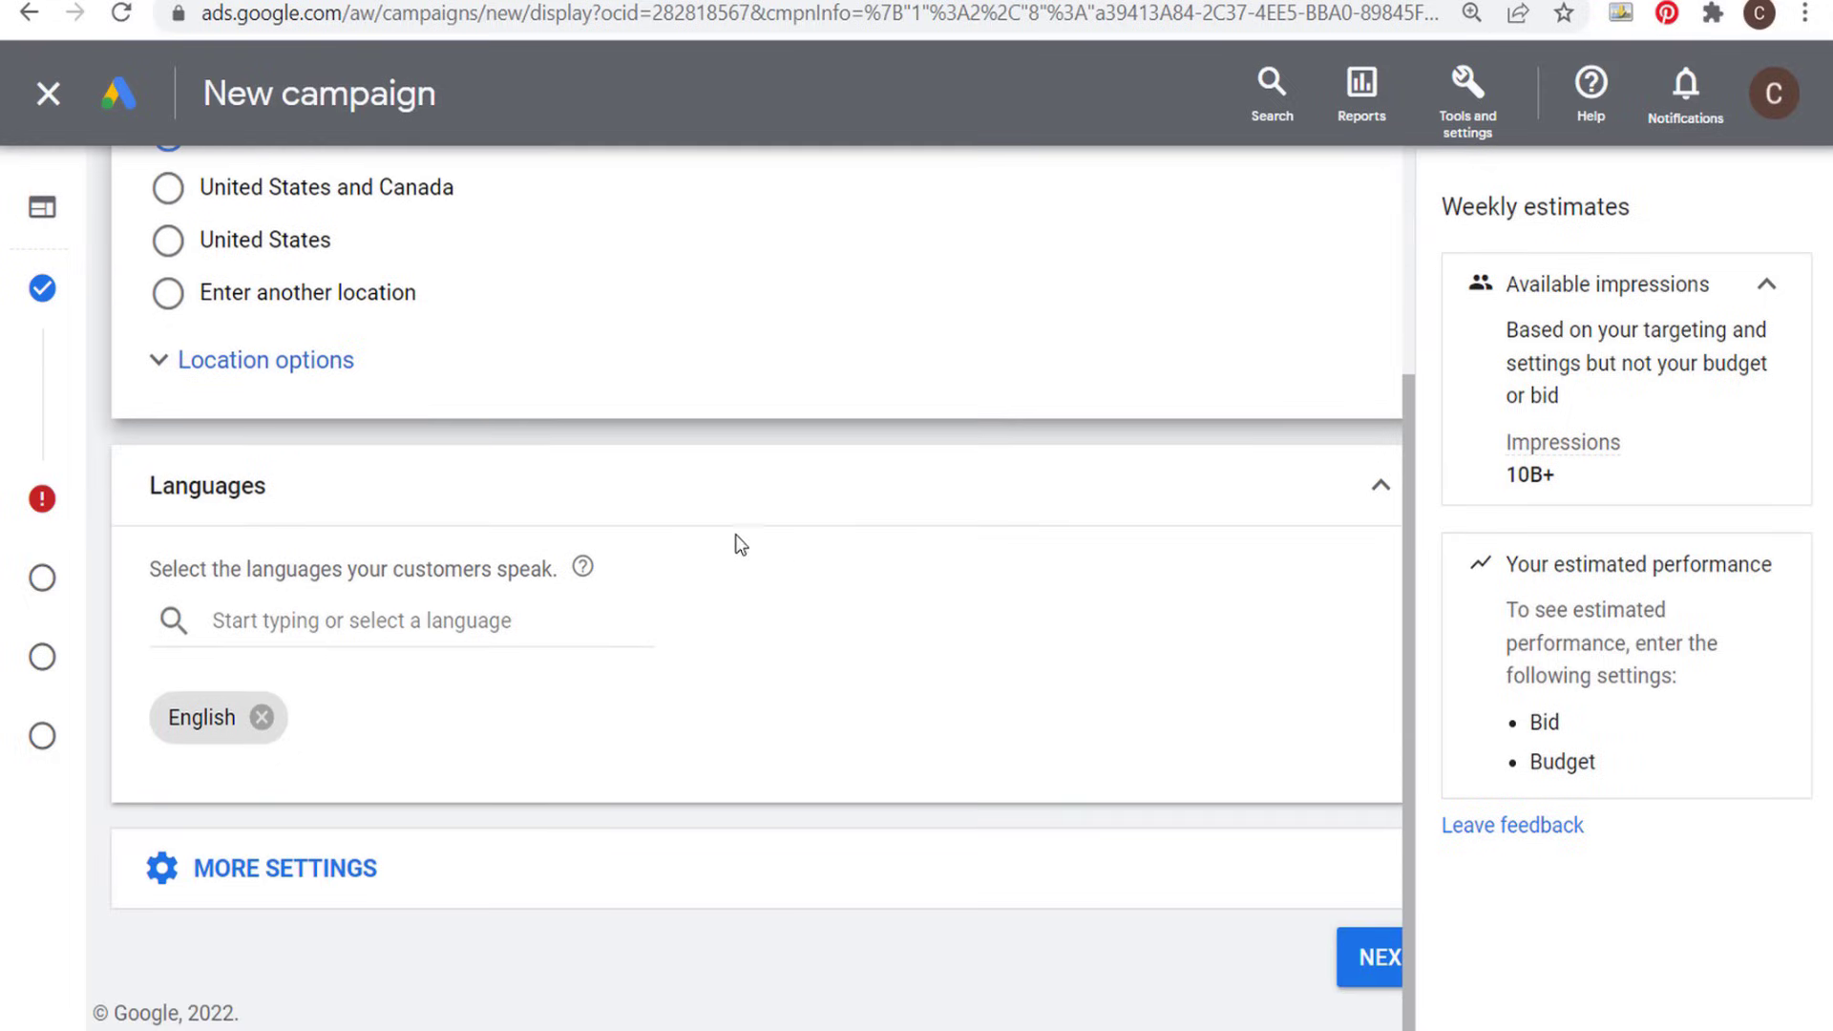
{"action": "left_click", "coordinate": [148, 506]}
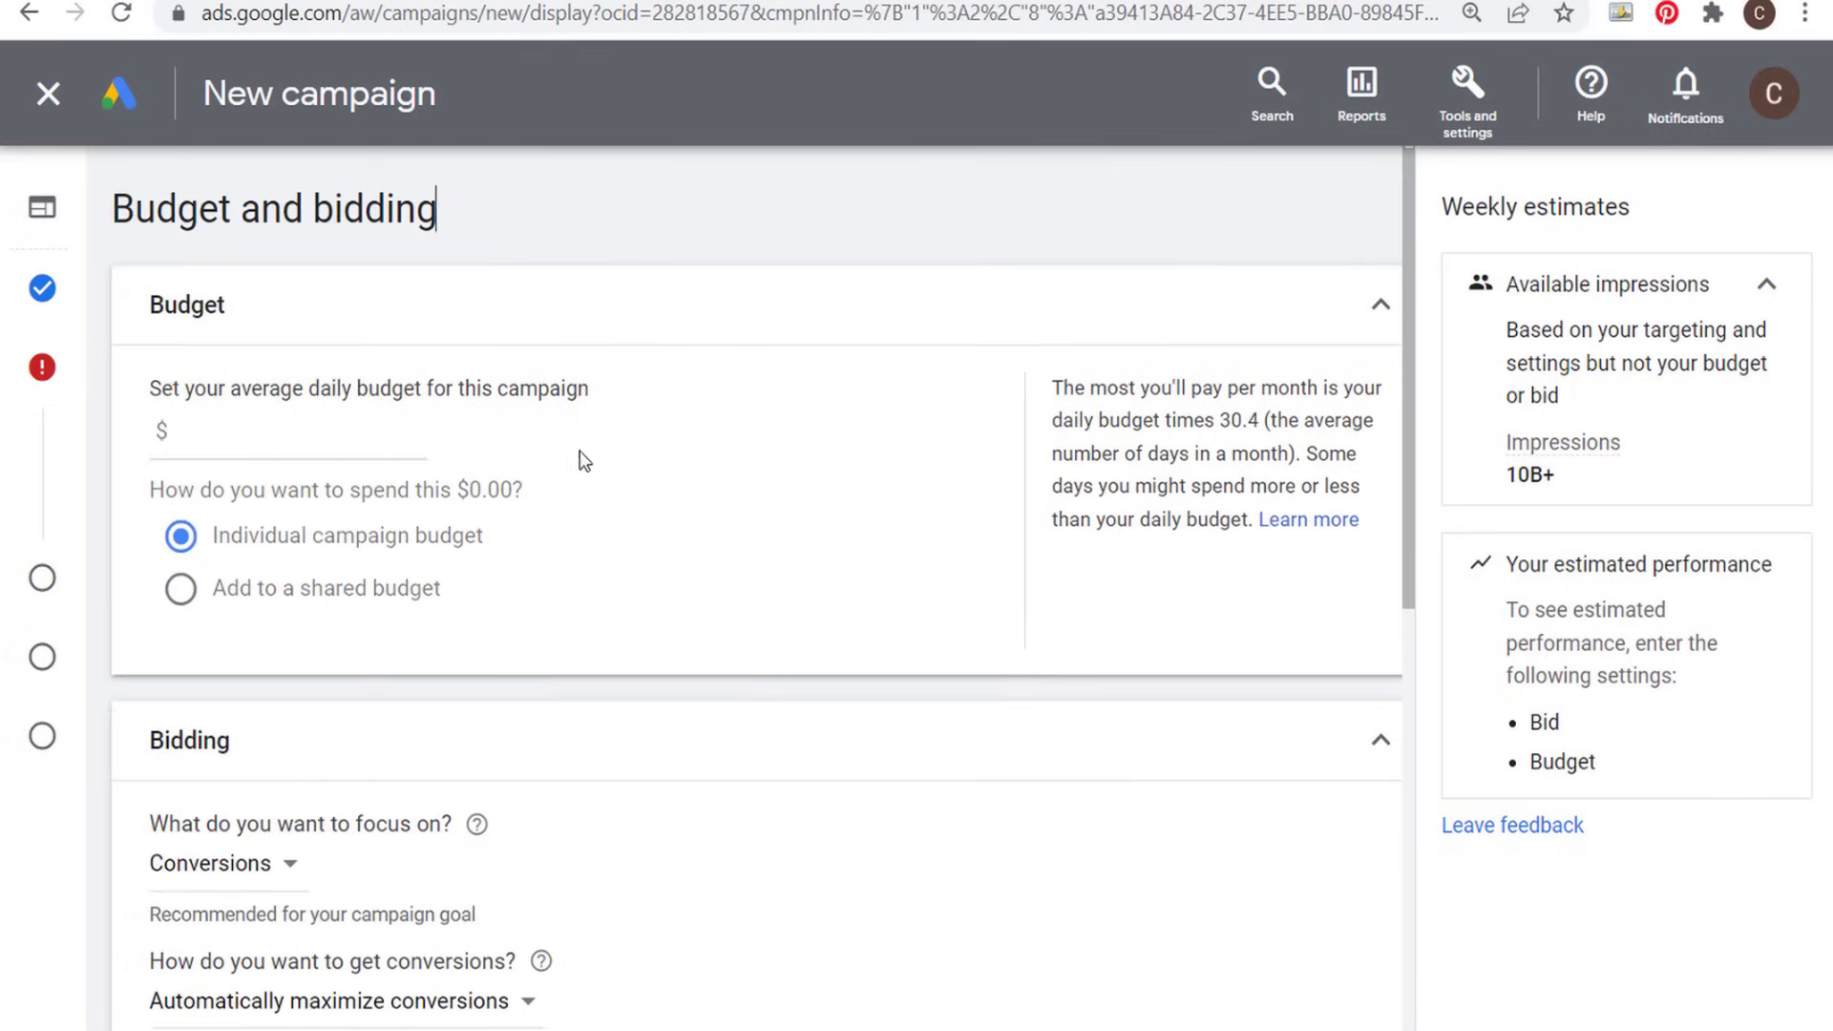
{"action": "scroll", "coordinate": [581, 458], "scroll_direction": "down", "scroll_amount": 4}
{"action": "scroll", "coordinate": [482, 618], "scroll_direction": "down", "scroll_amount": 5}
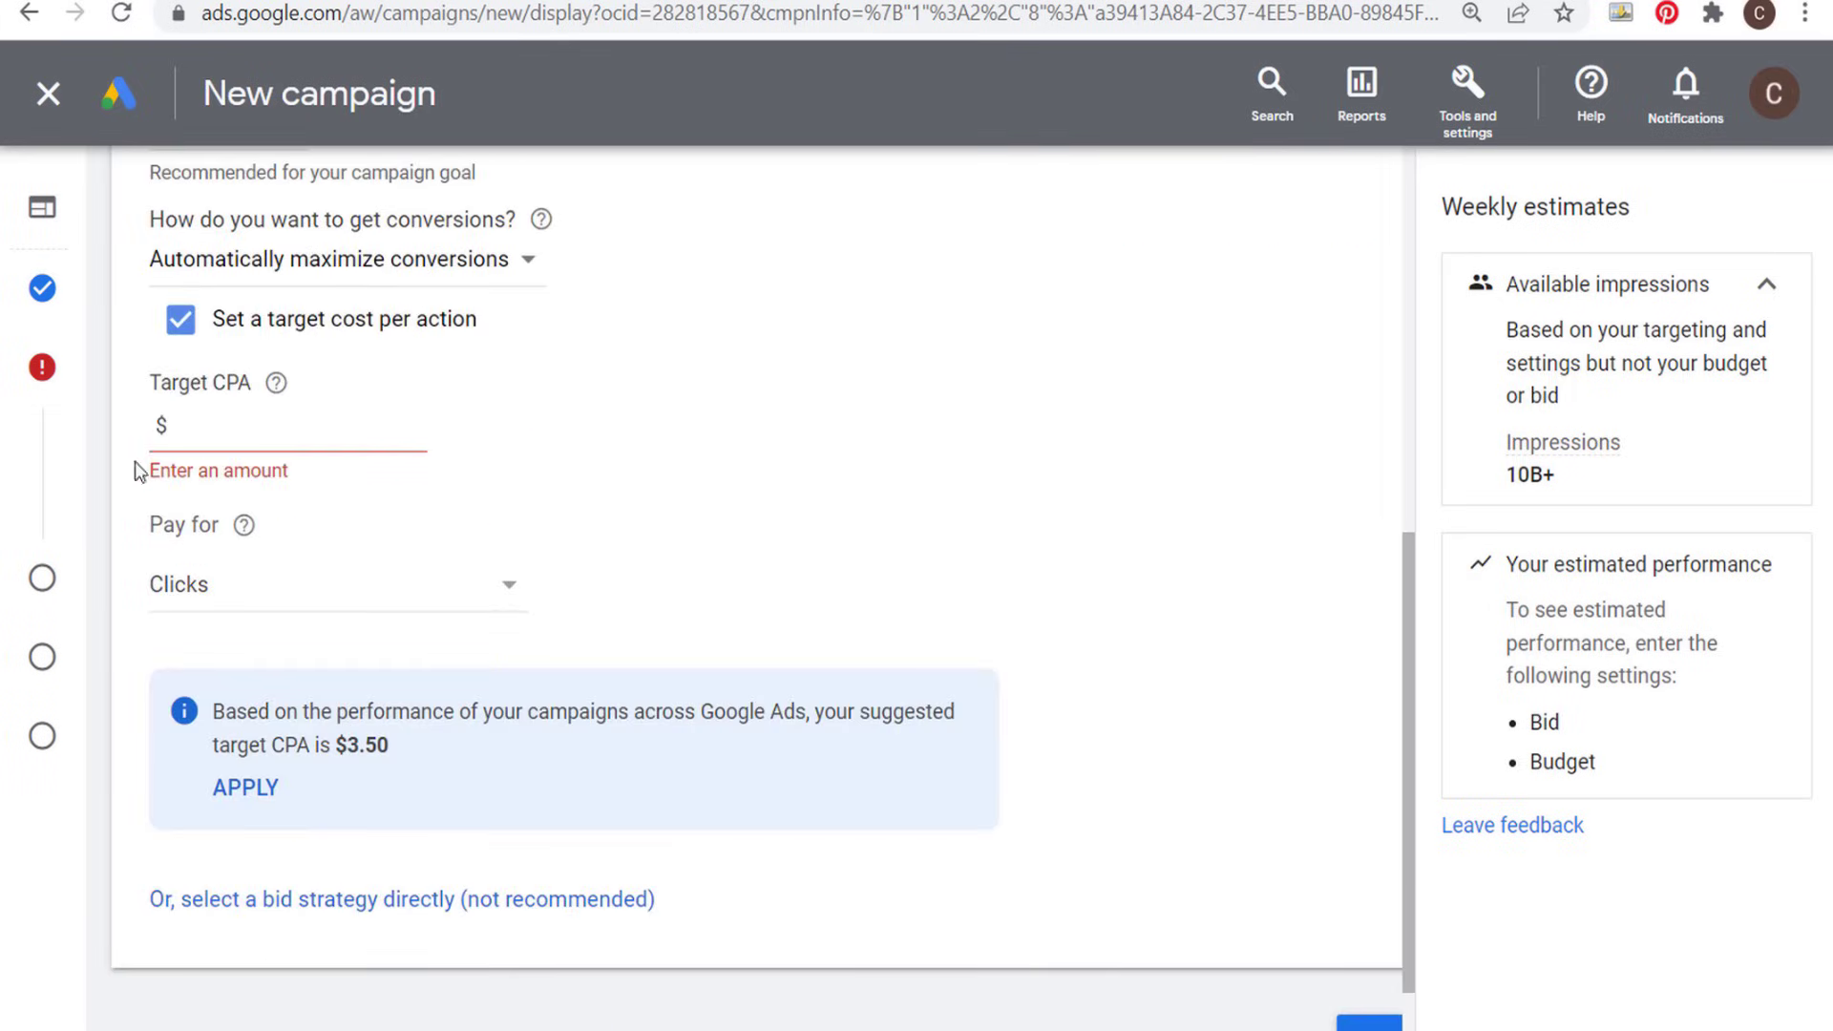
- Open the campaign's targeting settings, add audience segment targeting and show the browsable segment categories
{"action": "mouse_move", "coordinate": [43, 584]}
{"action": "left_click", "coordinate": [132, 582]}
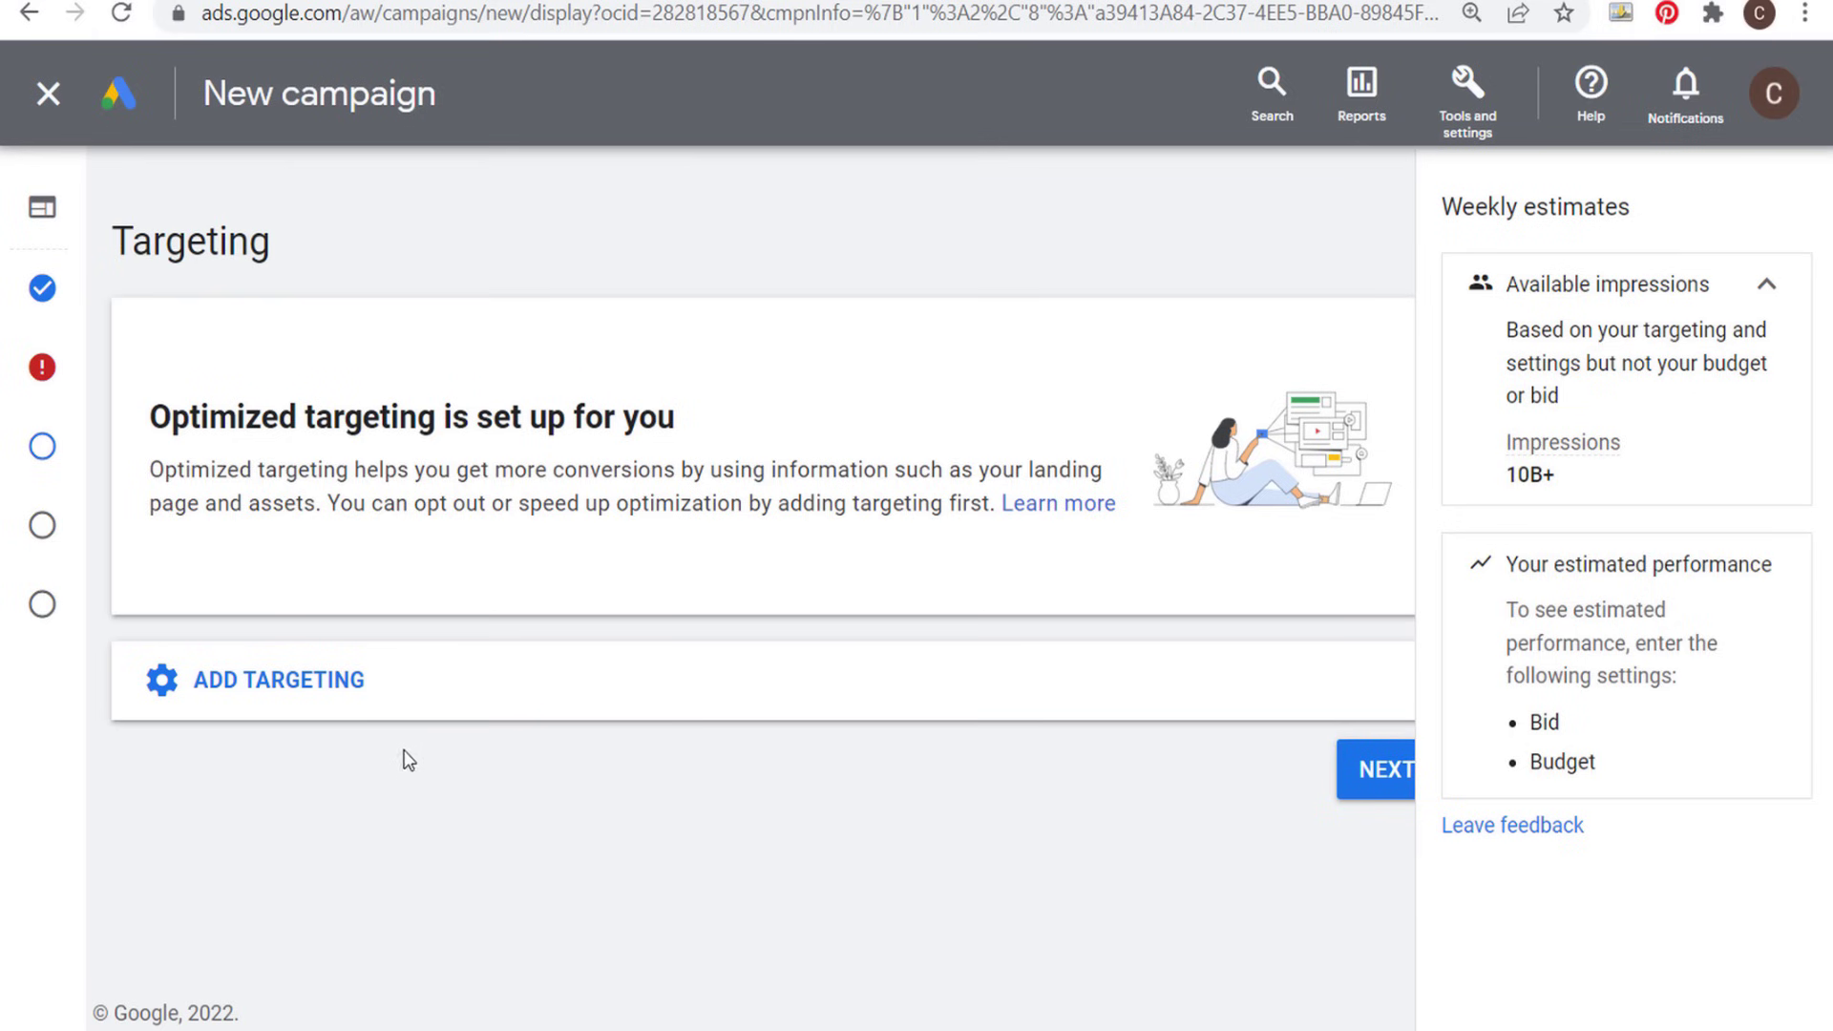
{"action": "left_click", "coordinate": [397, 682]}
{"action": "scroll", "coordinate": [601, 673], "scroll_direction": "down", "scroll_amount": 2}
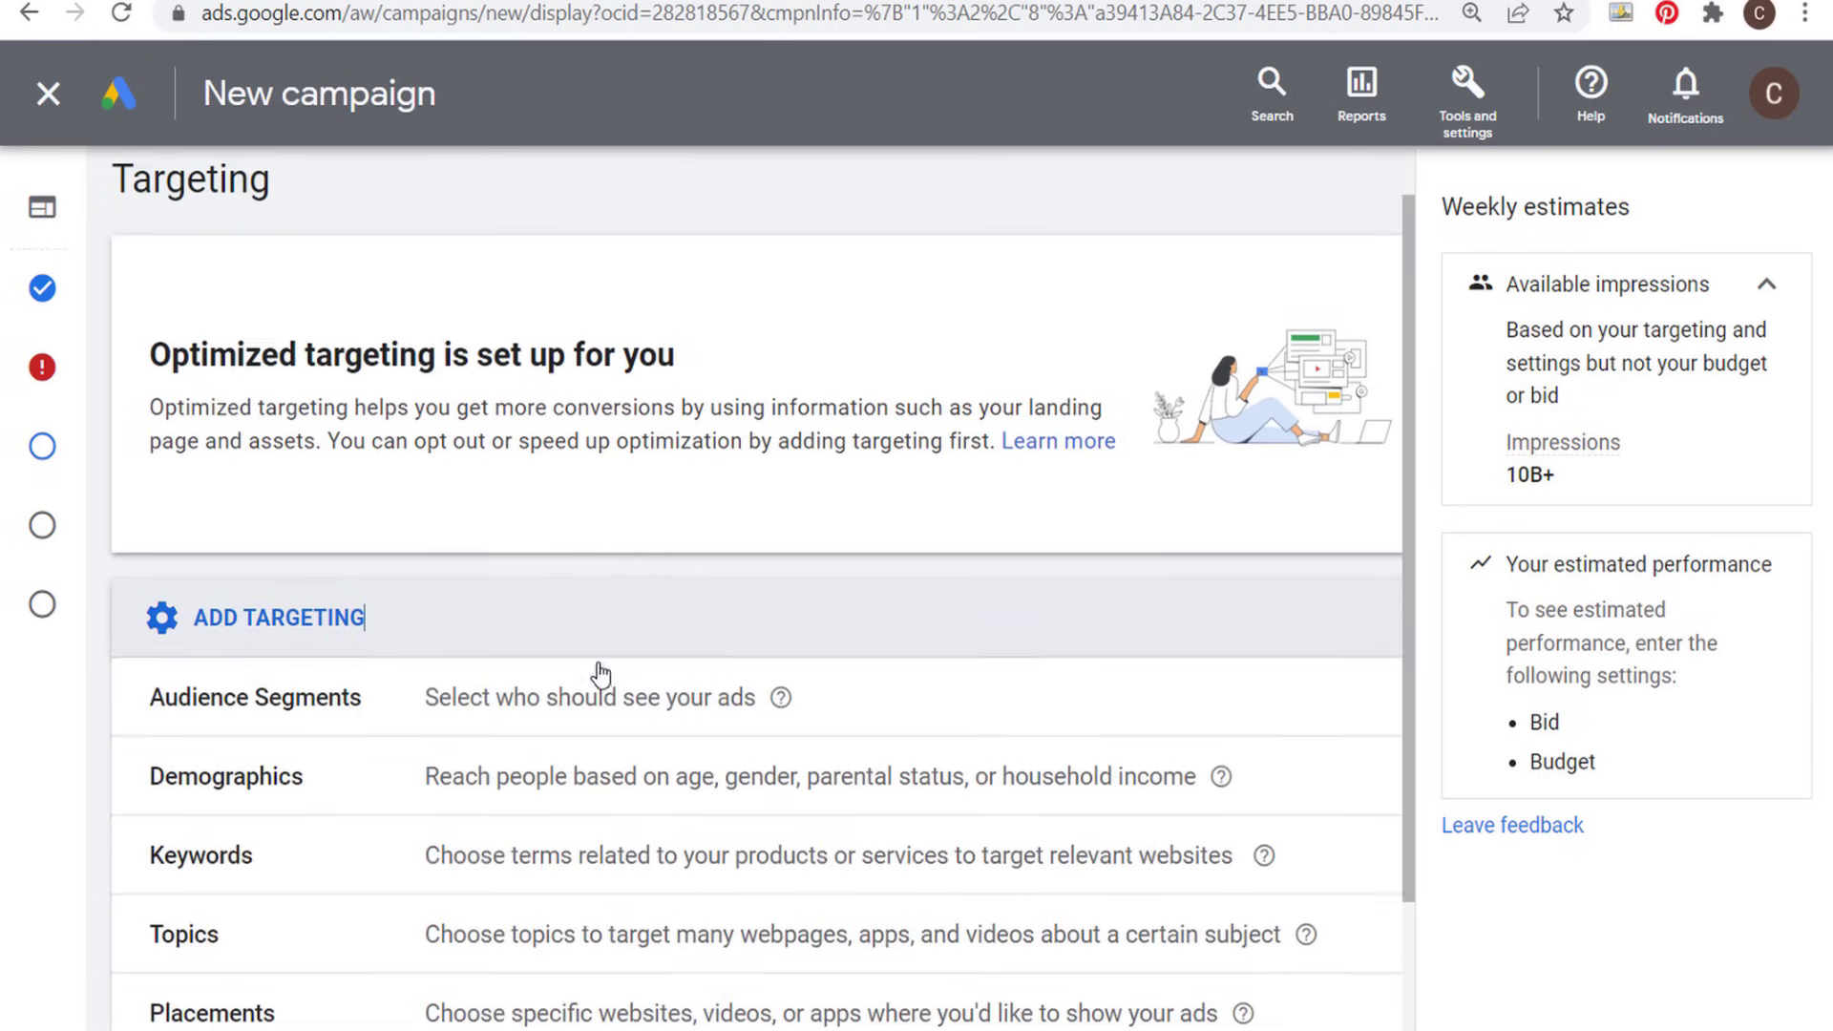
{"action": "scroll", "coordinate": [601, 675], "scroll_direction": "down", "scroll_amount": 2}
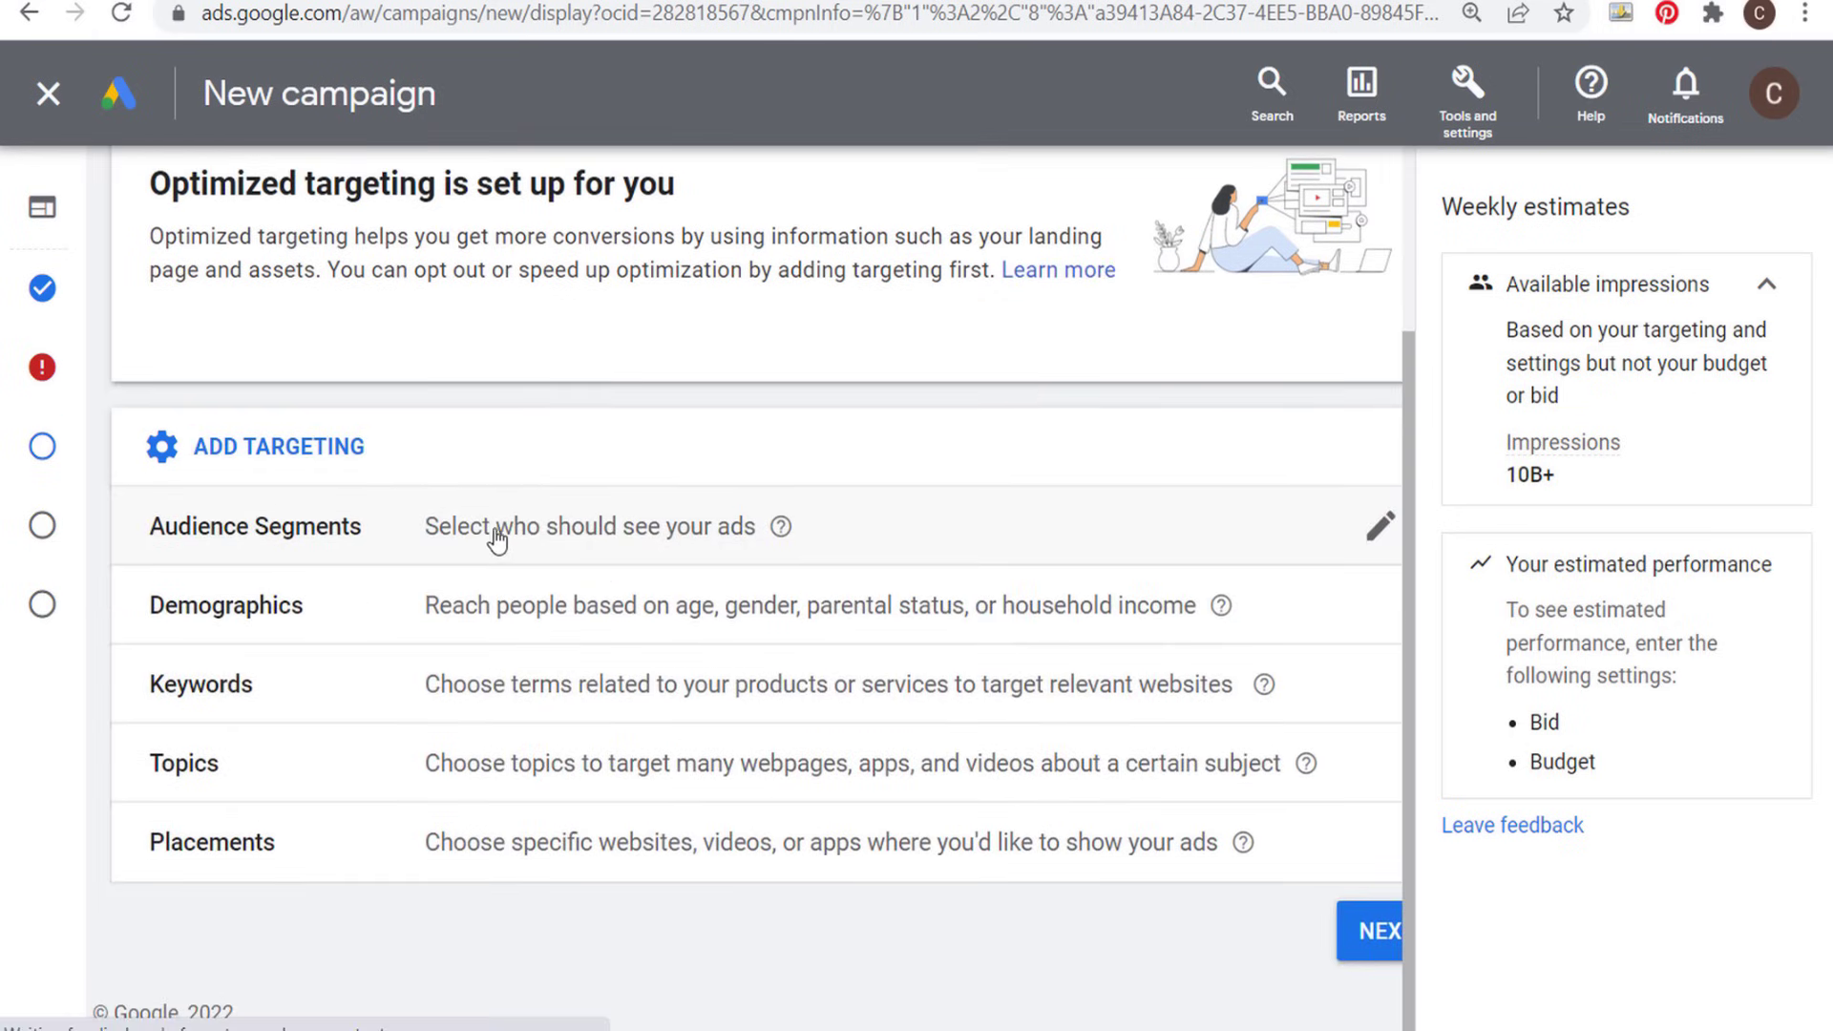
{"action": "left_click", "coordinate": [578, 535]}
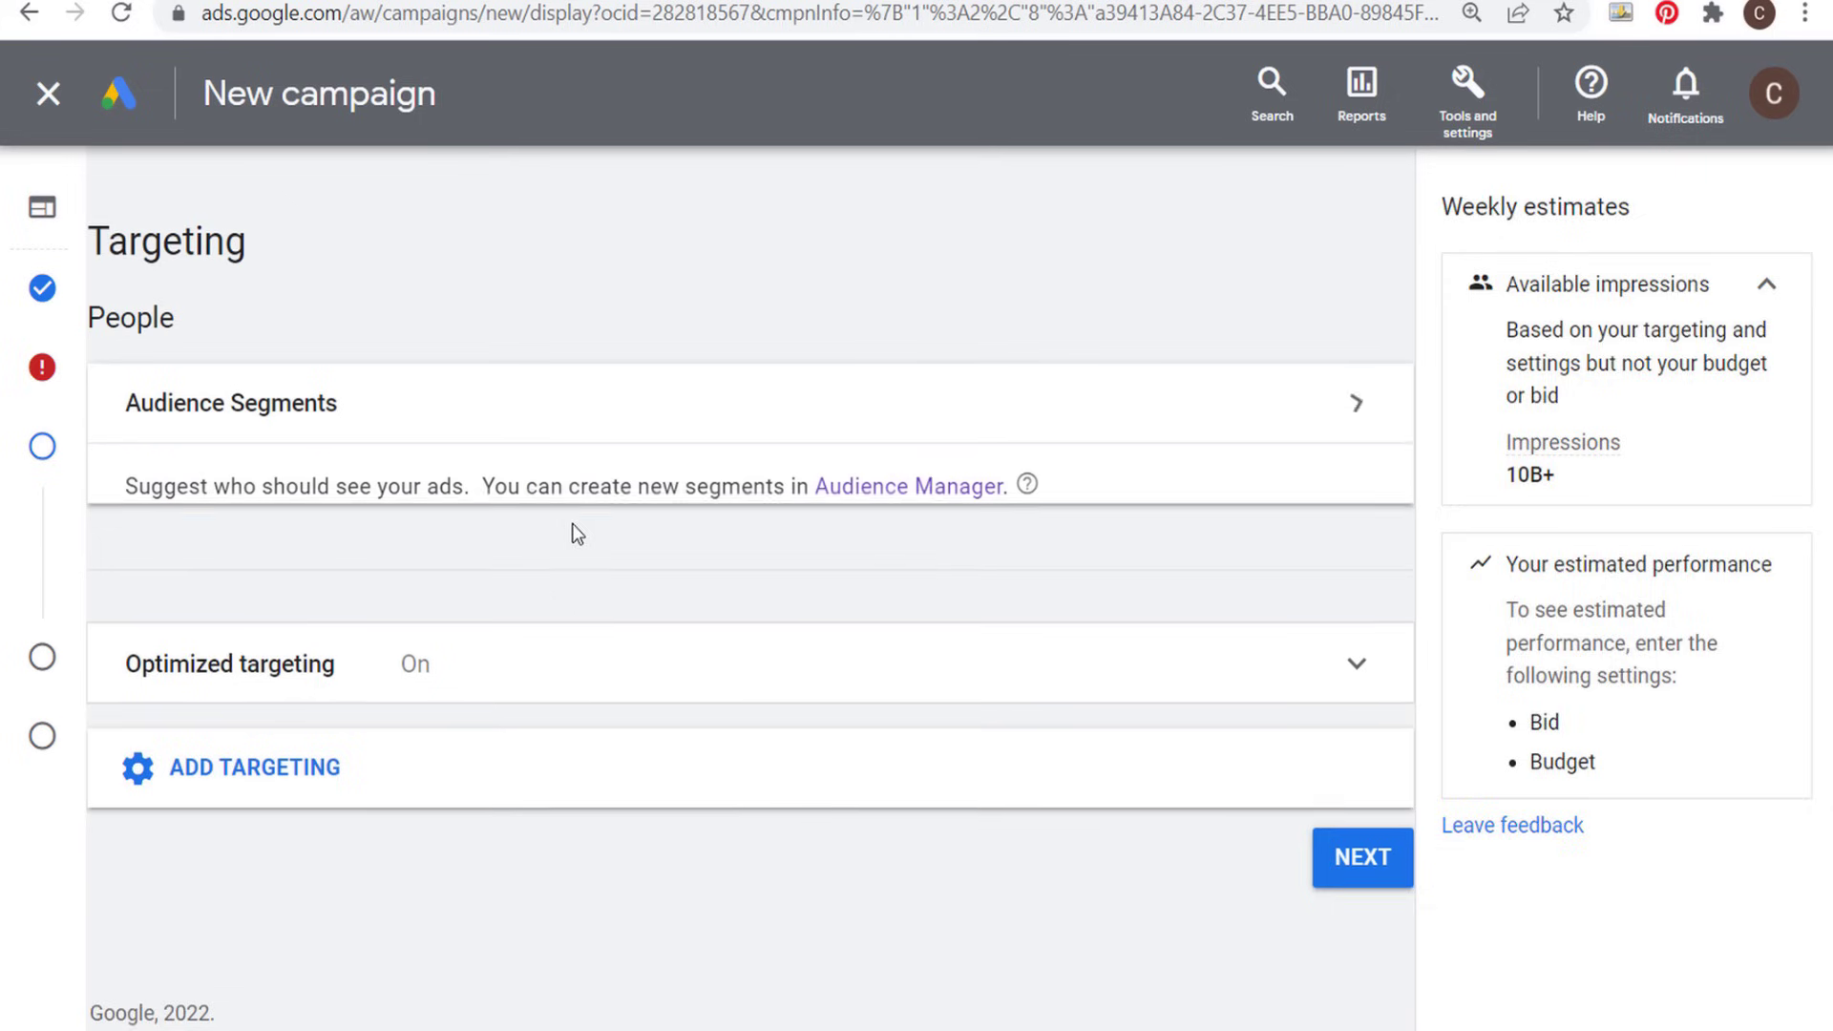
{"action": "left_click", "coordinate": [444, 638]}
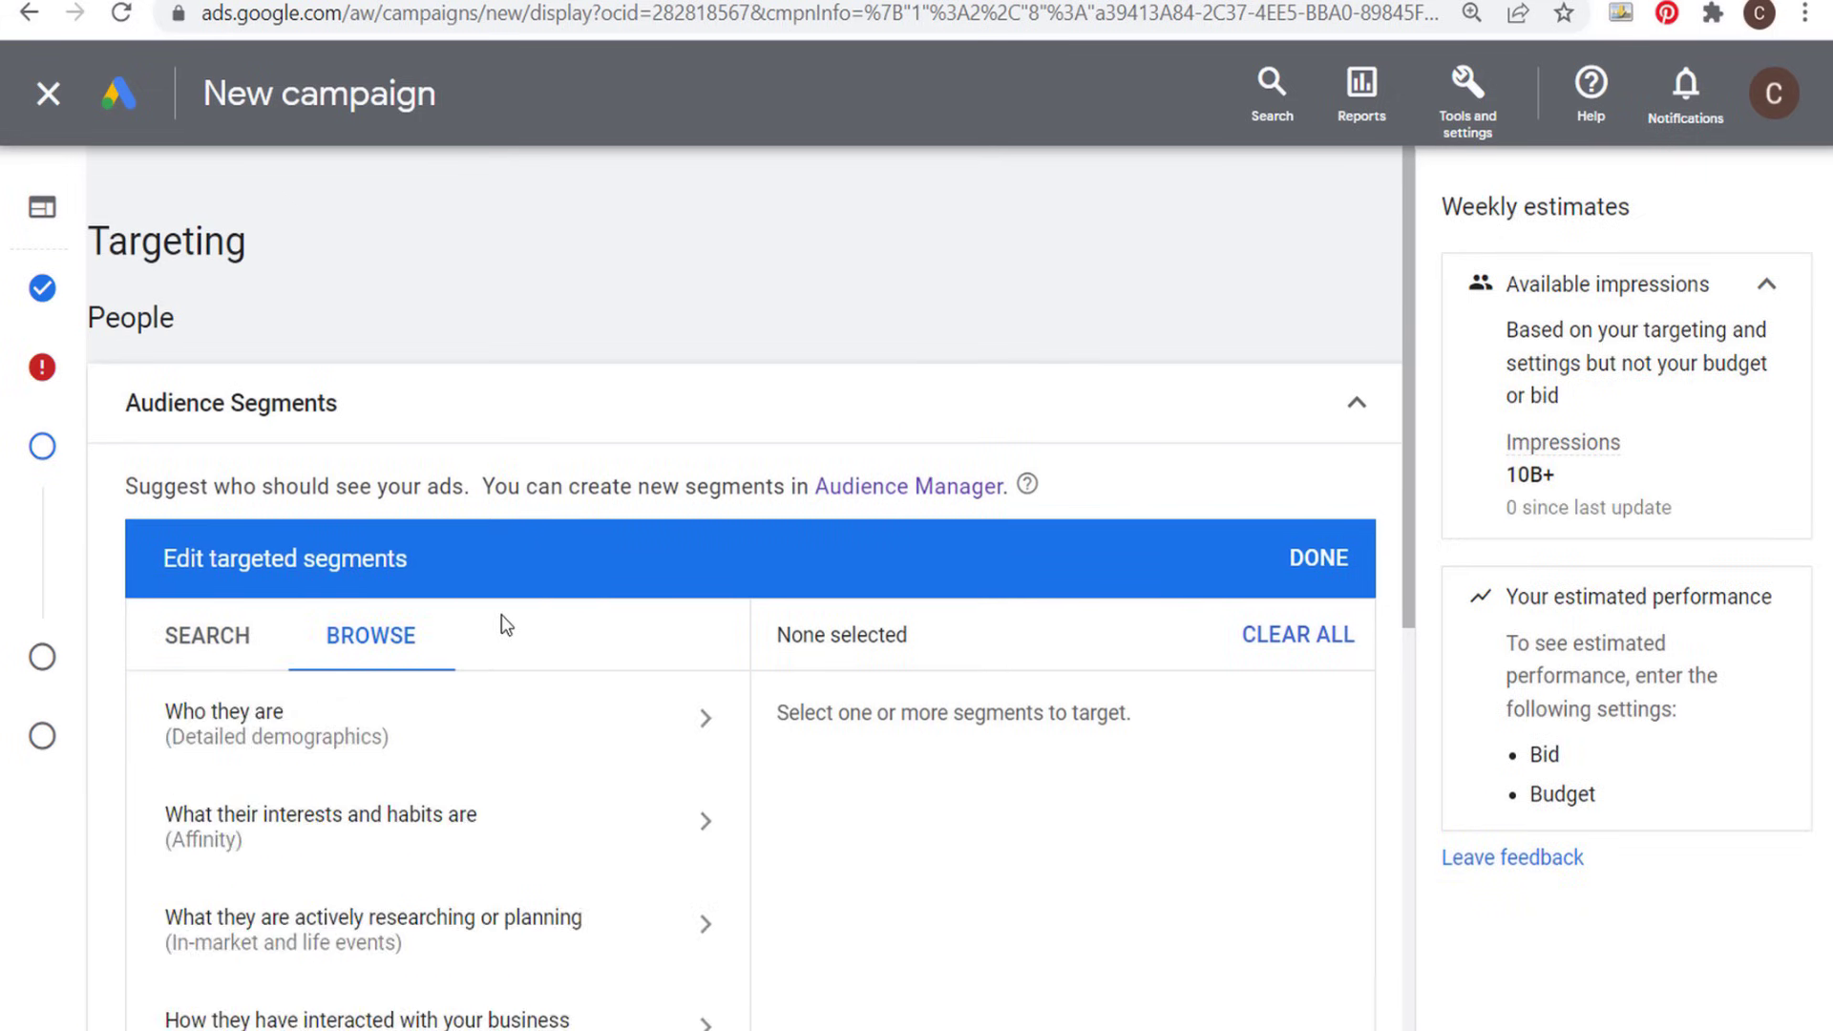
- Browse the segments by how people interacted with the business and target the website visitors segment All Users 540 Days
{"action": "scroll", "coordinate": [242, 601], "scroll_direction": "down", "scroll_amount": 2}
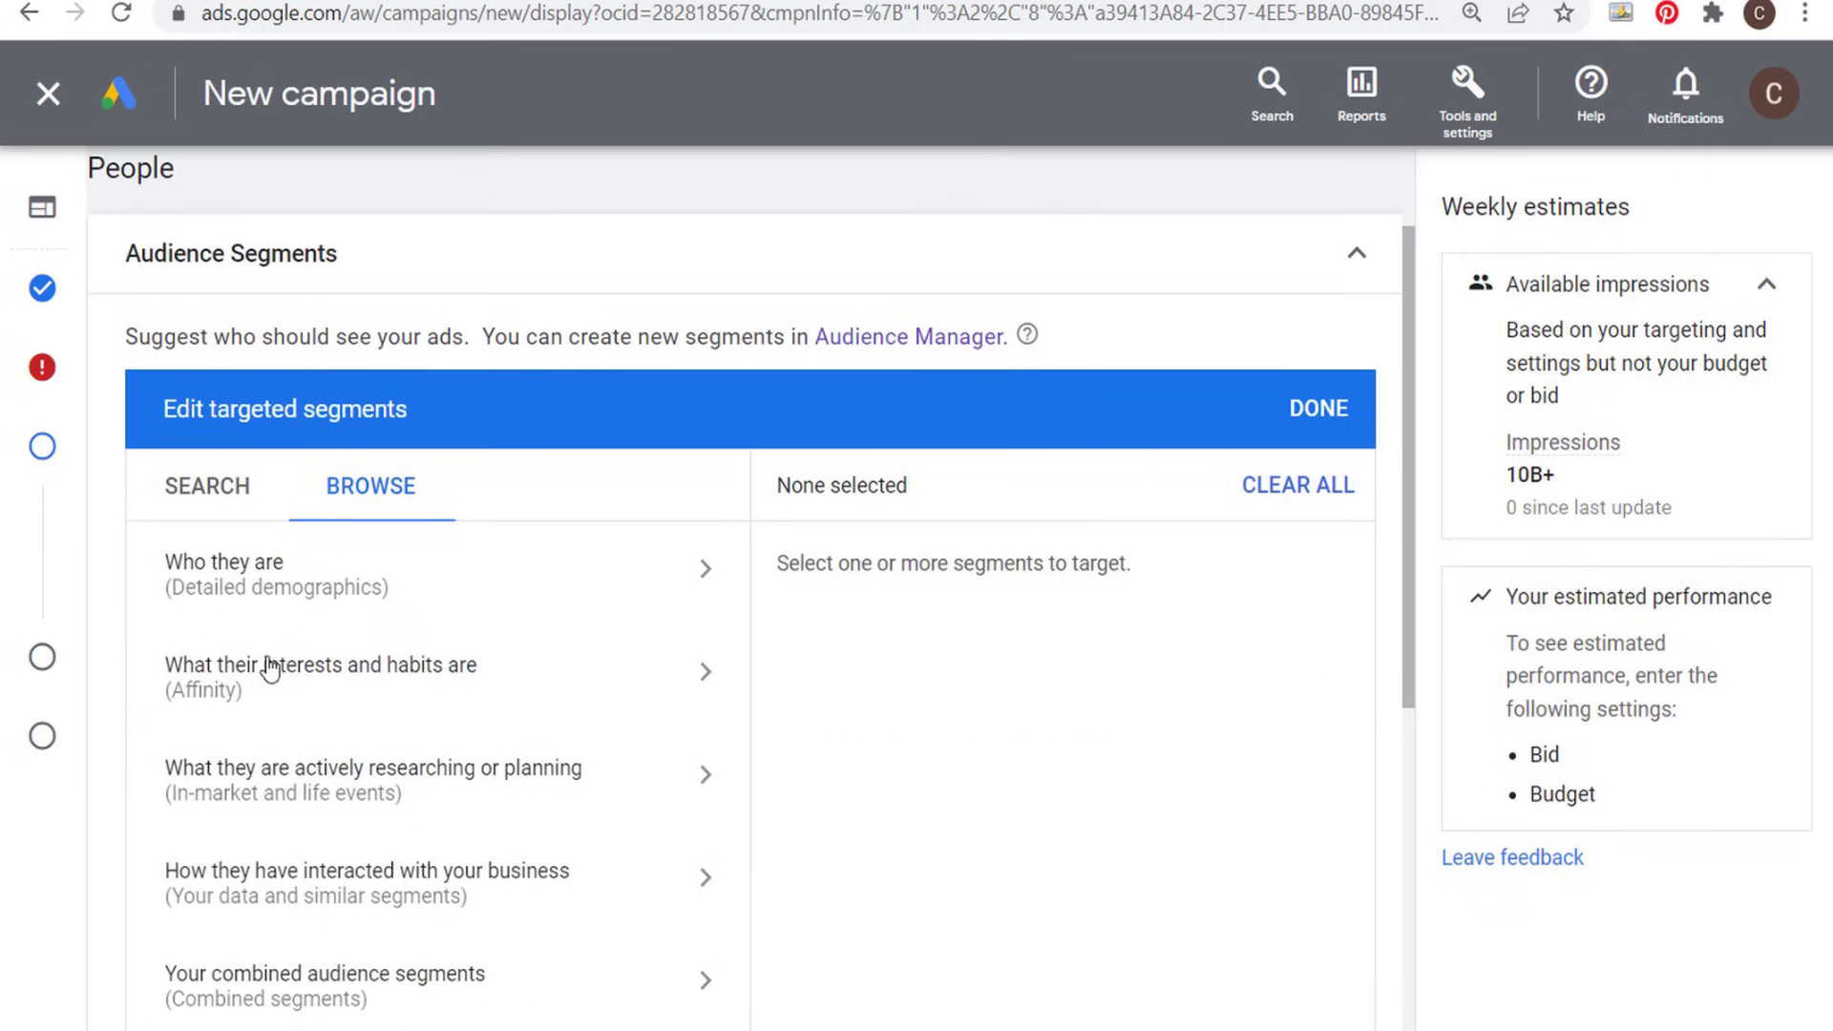
{"action": "scroll", "coordinate": [1007, 611], "scroll_direction": "down", "scroll_amount": 2}
{"action": "scroll", "coordinate": [1022, 495], "scroll_direction": "down", "scroll_amount": 2}
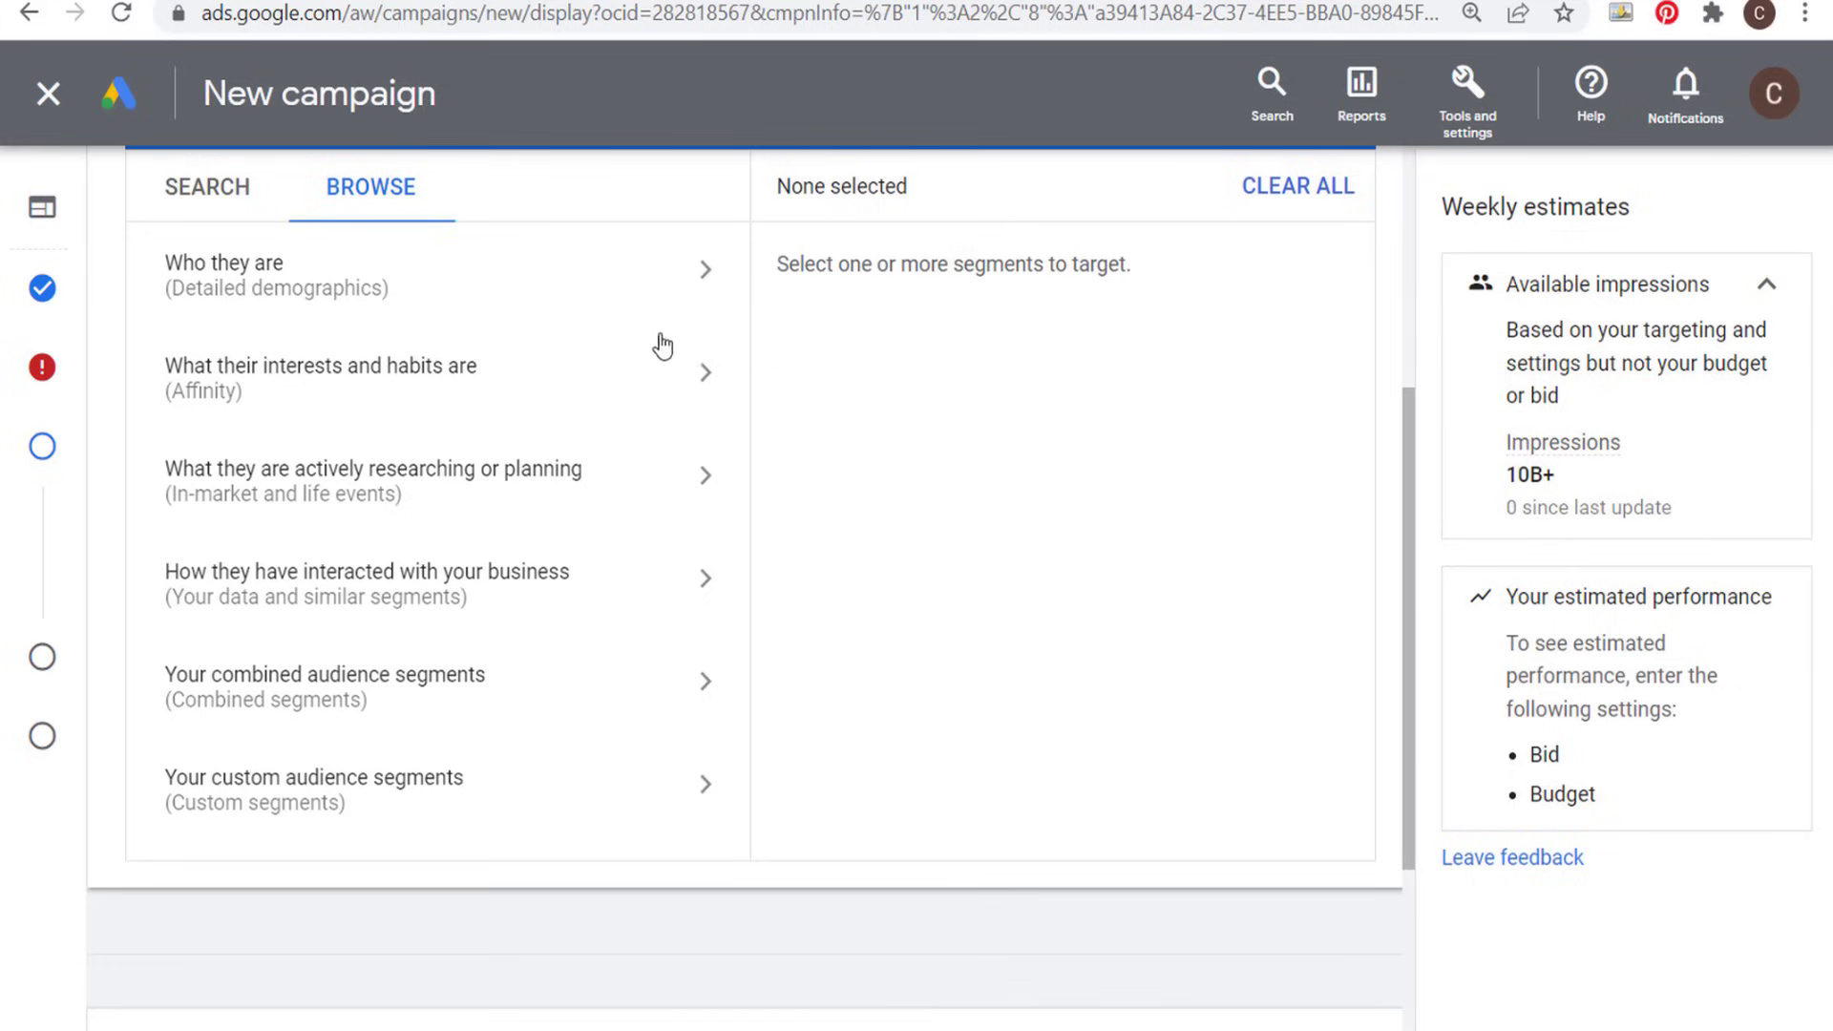
{"action": "left_click", "coordinate": [293, 584]}
{"action": "left_click", "coordinate": [677, 584]}
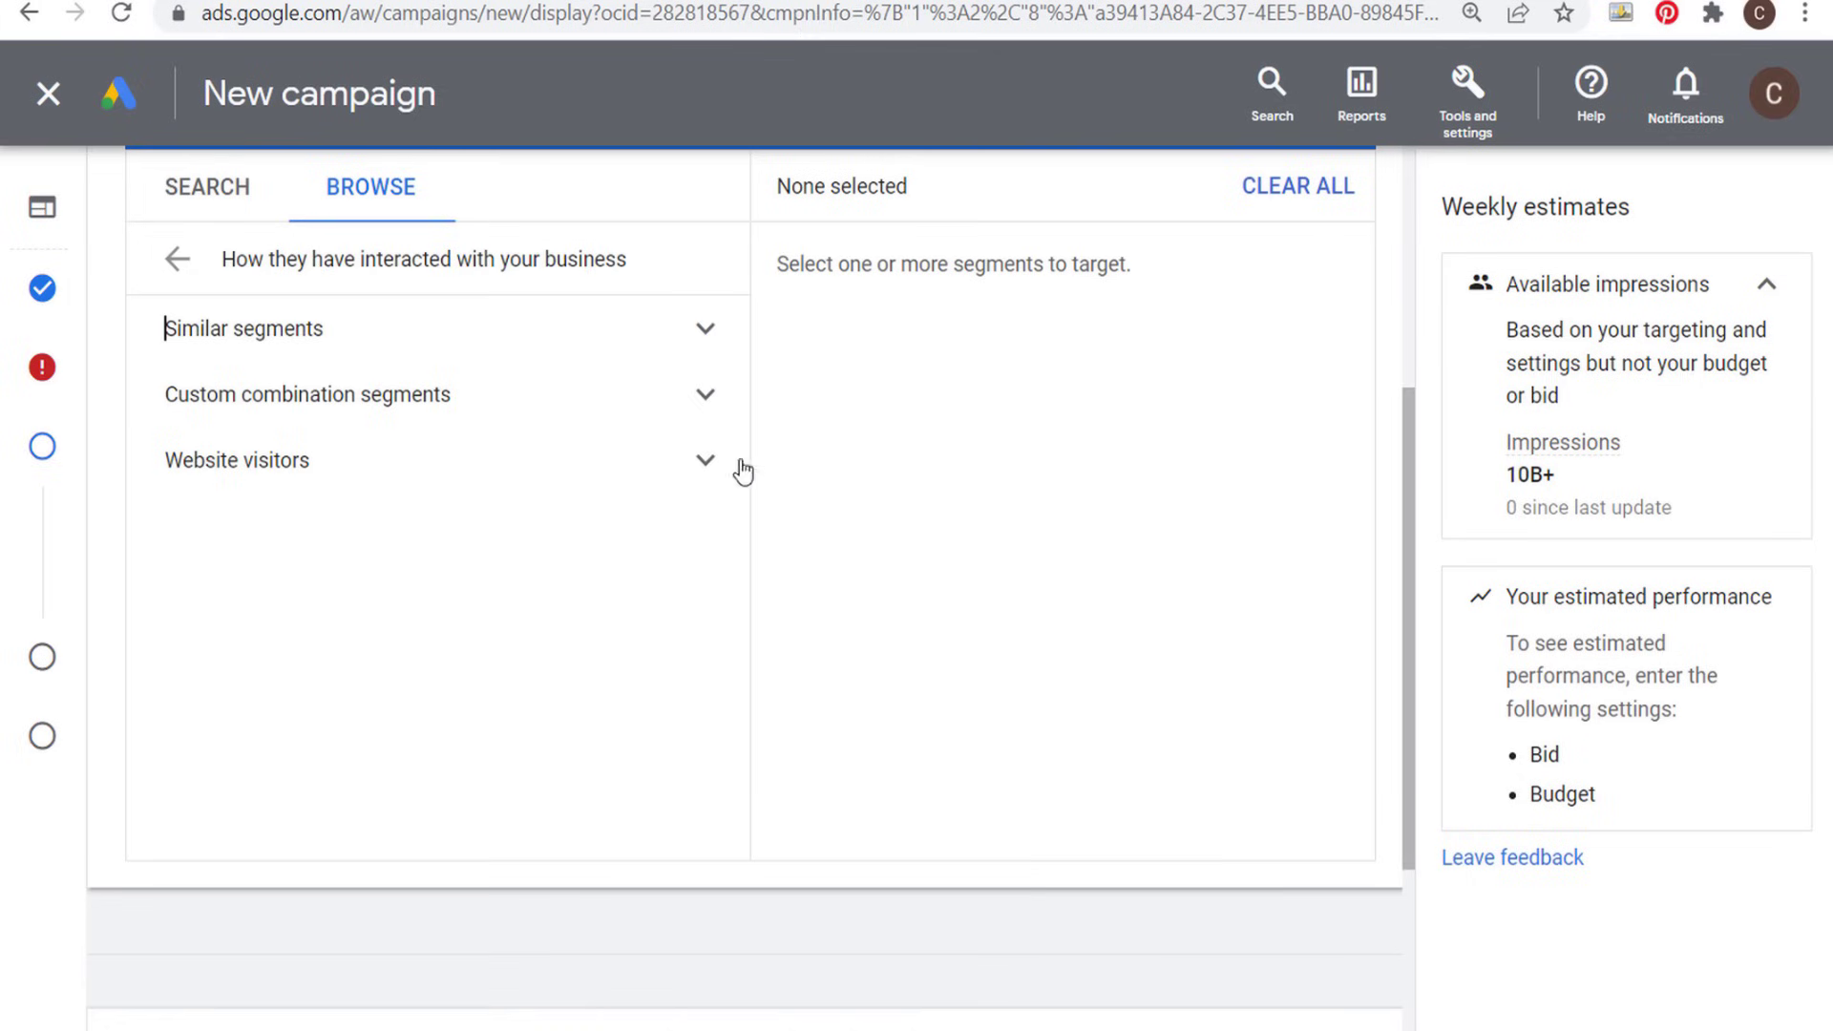
{"action": "left_click", "coordinate": [704, 462]}
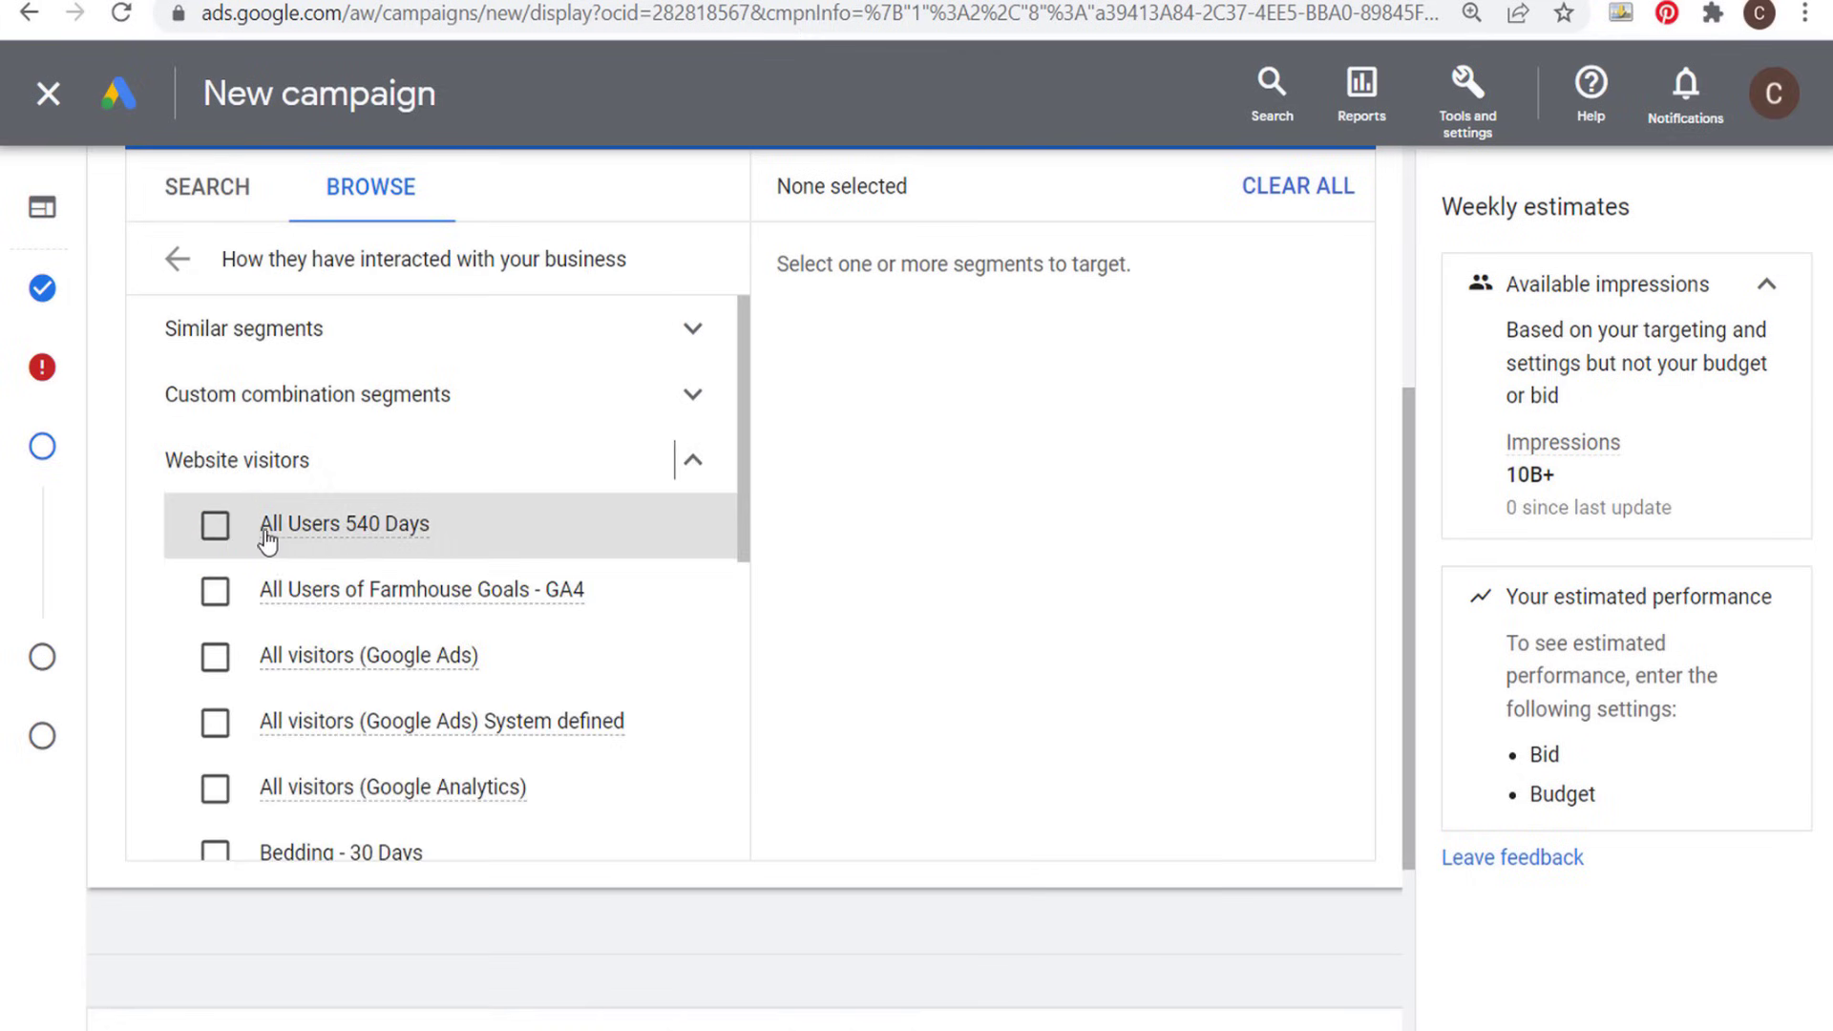
{"action": "left_click", "coordinate": [214, 530]}
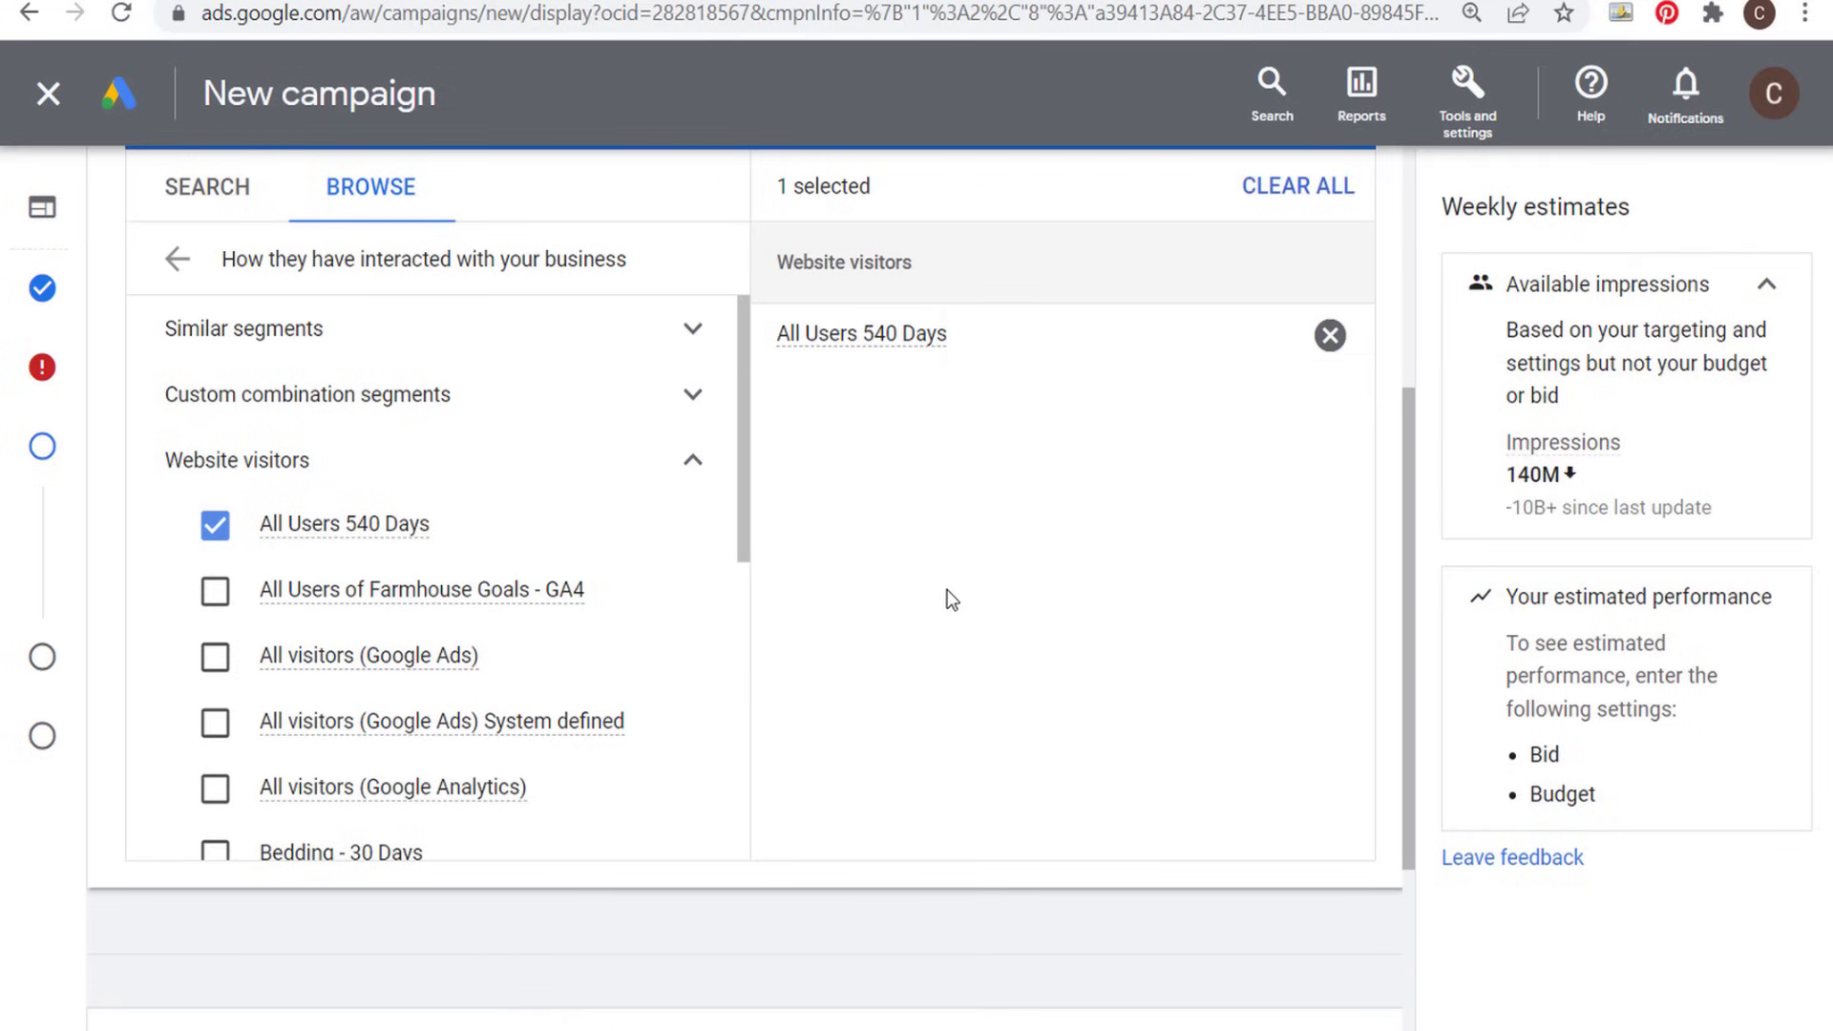
- Replace the targeted All Users 540 Days segment with Bedding - 30 Days, and clear that selection as well
{"action": "left_click", "coordinate": [1330, 335]}
{"action": "left_click", "coordinate": [217, 852]}
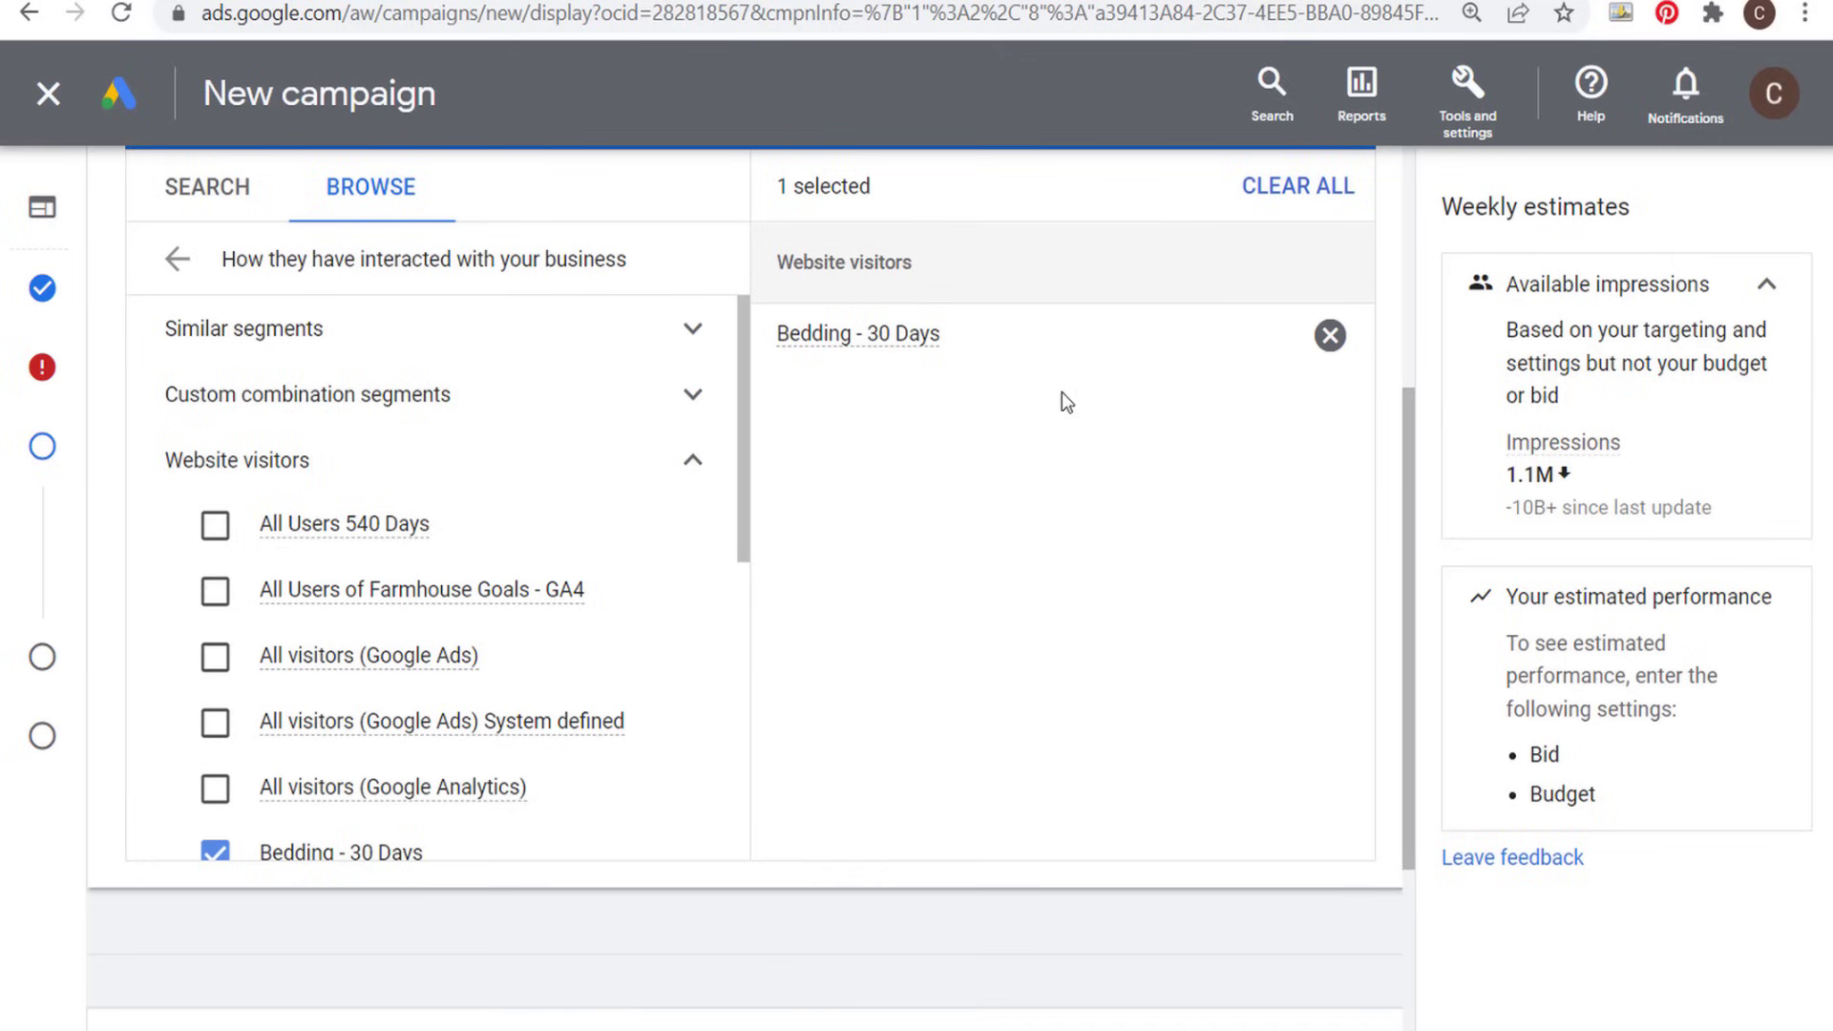
{"action": "left_click", "coordinate": [1329, 335]}
- Select the website visitors segment All Users 540 Days again and confirm the targeted segments
{"action": "left_click", "coordinate": [215, 526]}
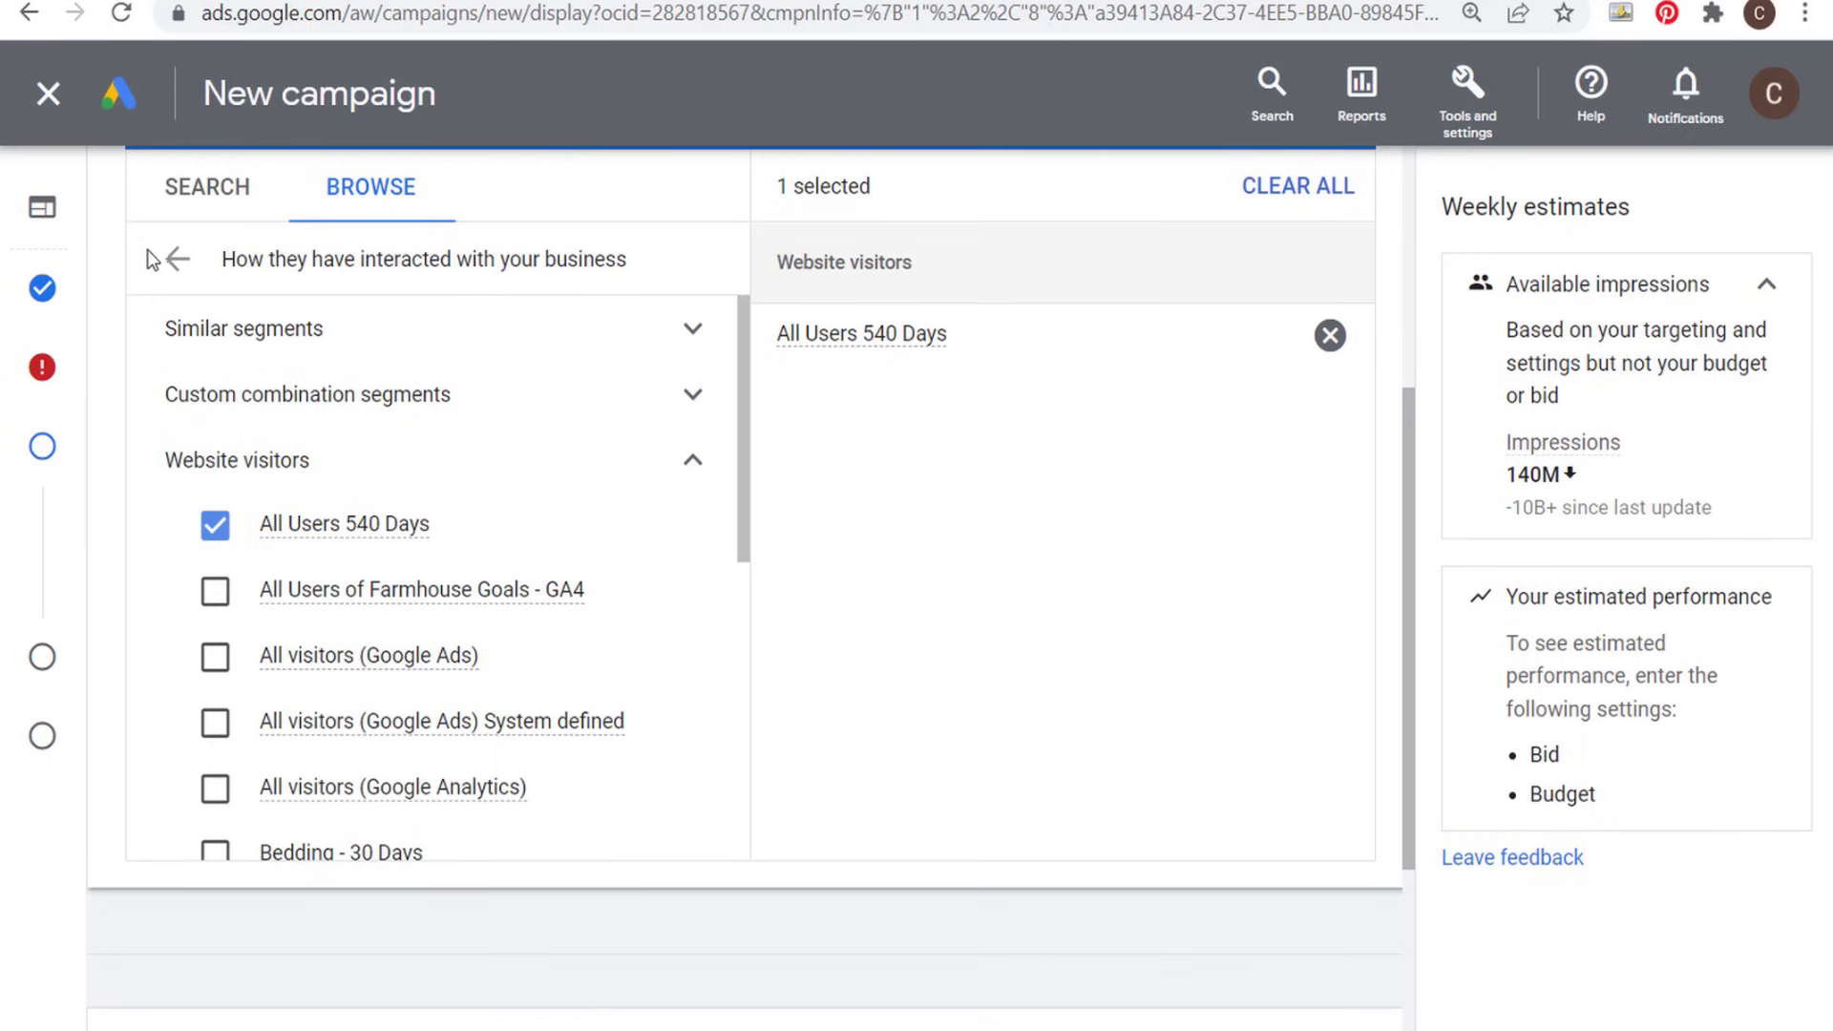
{"action": "scroll", "coordinate": [1131, 581], "scroll_direction": "up", "scroll_amount": 2}
{"action": "left_click", "coordinate": [1323, 255]}
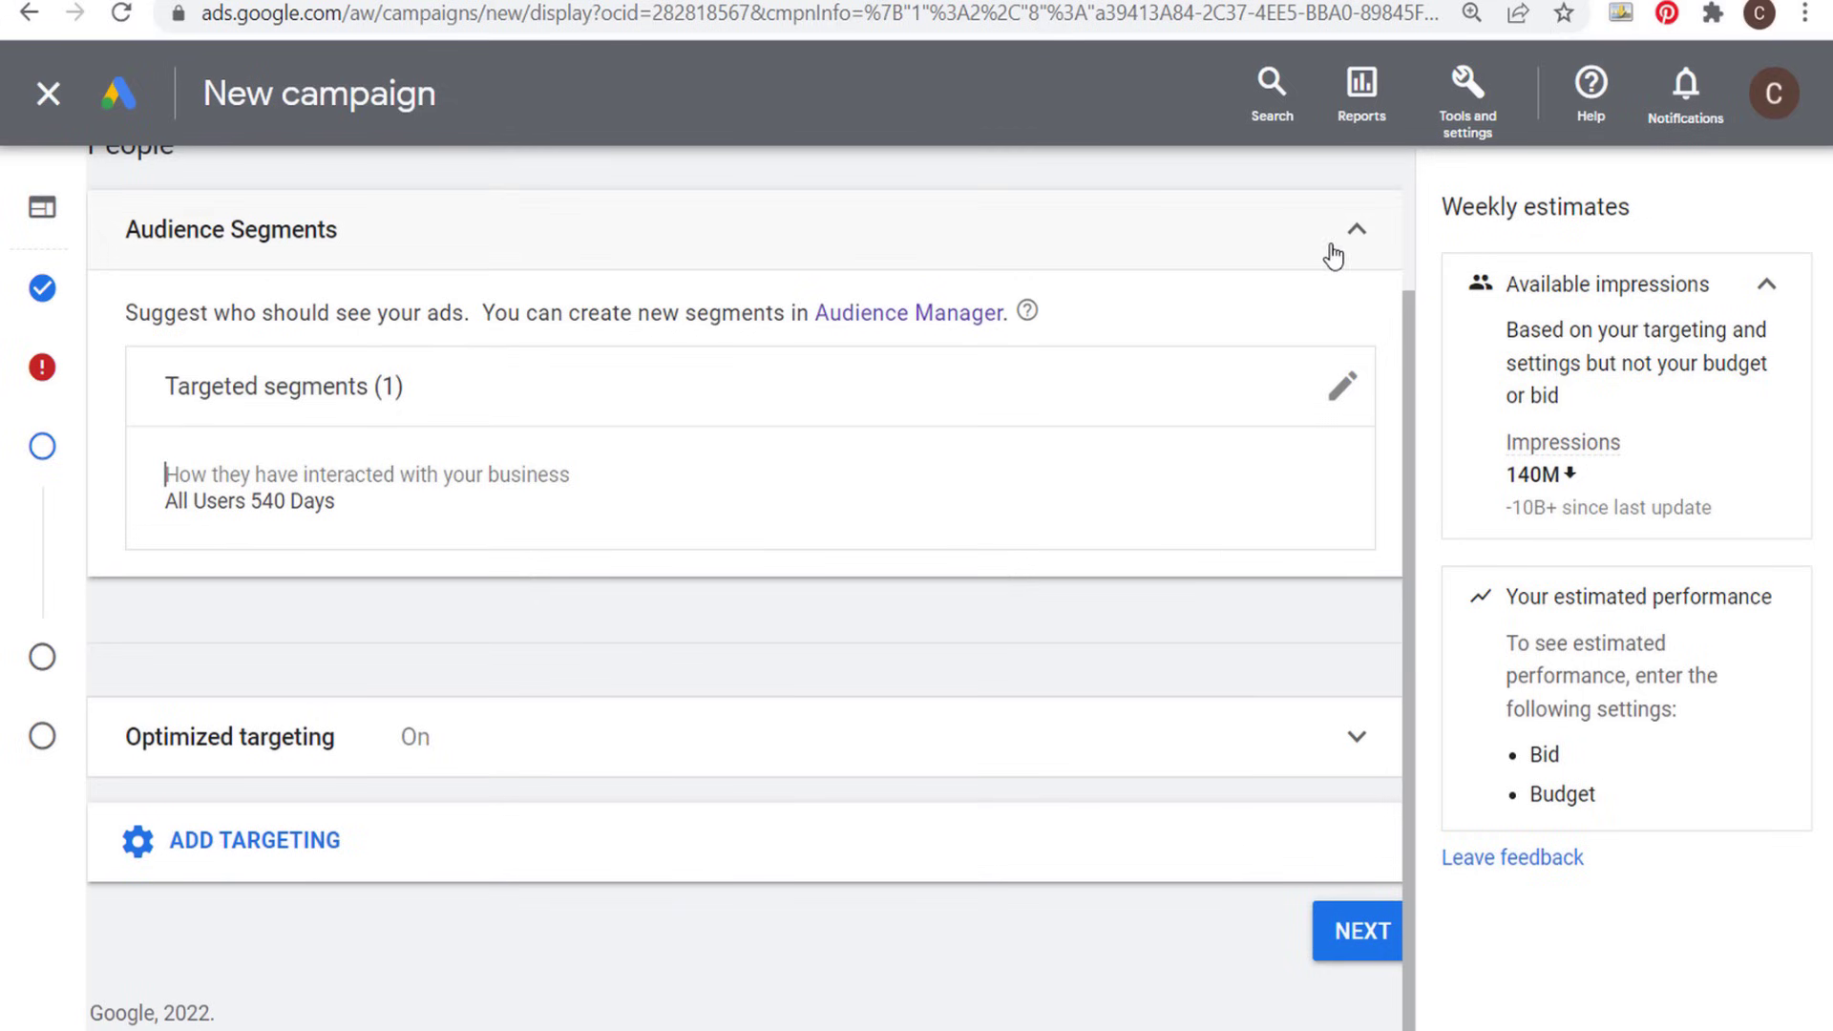
- Reopen the targeted segments for editing and look through the other website visitors segments
{"action": "left_click", "coordinate": [1342, 385]}
{"action": "scroll", "coordinate": [536, 795], "scroll_direction": "down", "scroll_amount": 2}
{"action": "scroll", "coordinate": [537, 795], "scroll_direction": "down", "scroll_amount": 2}
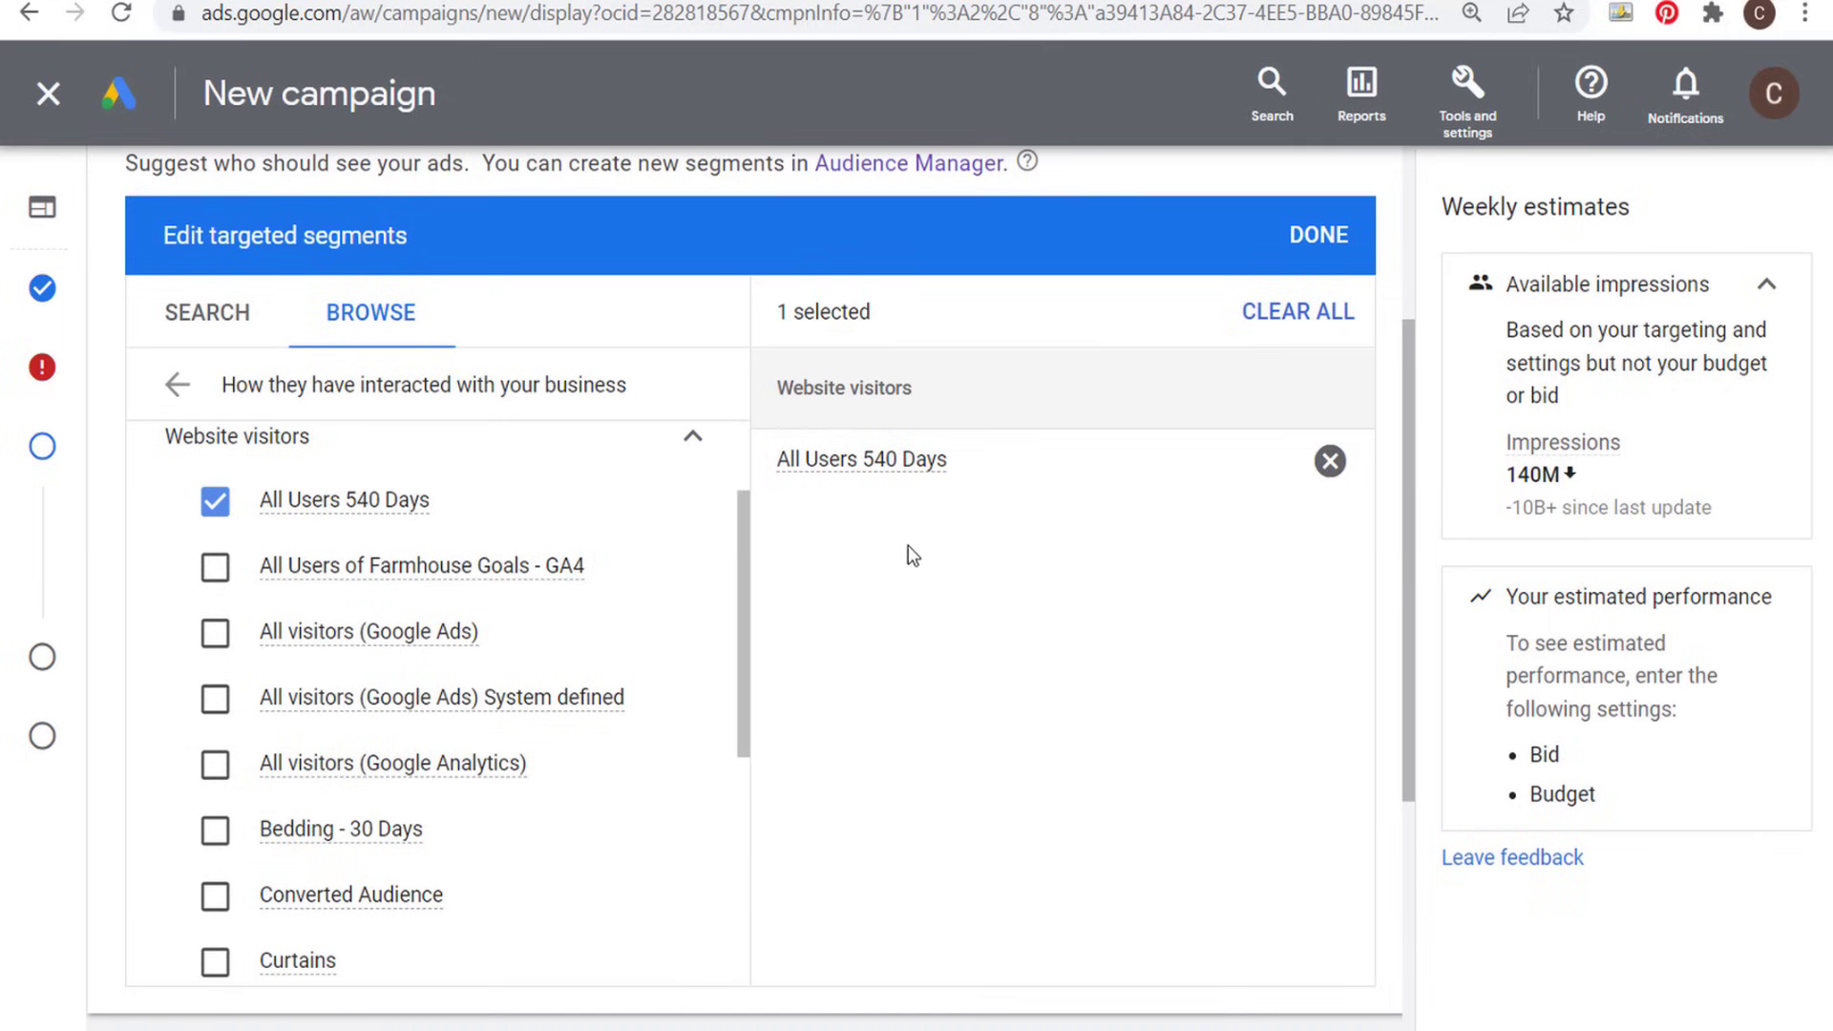
{"action": "scroll", "coordinate": [499, 790], "scroll_direction": "down", "scroll_amount": 2}
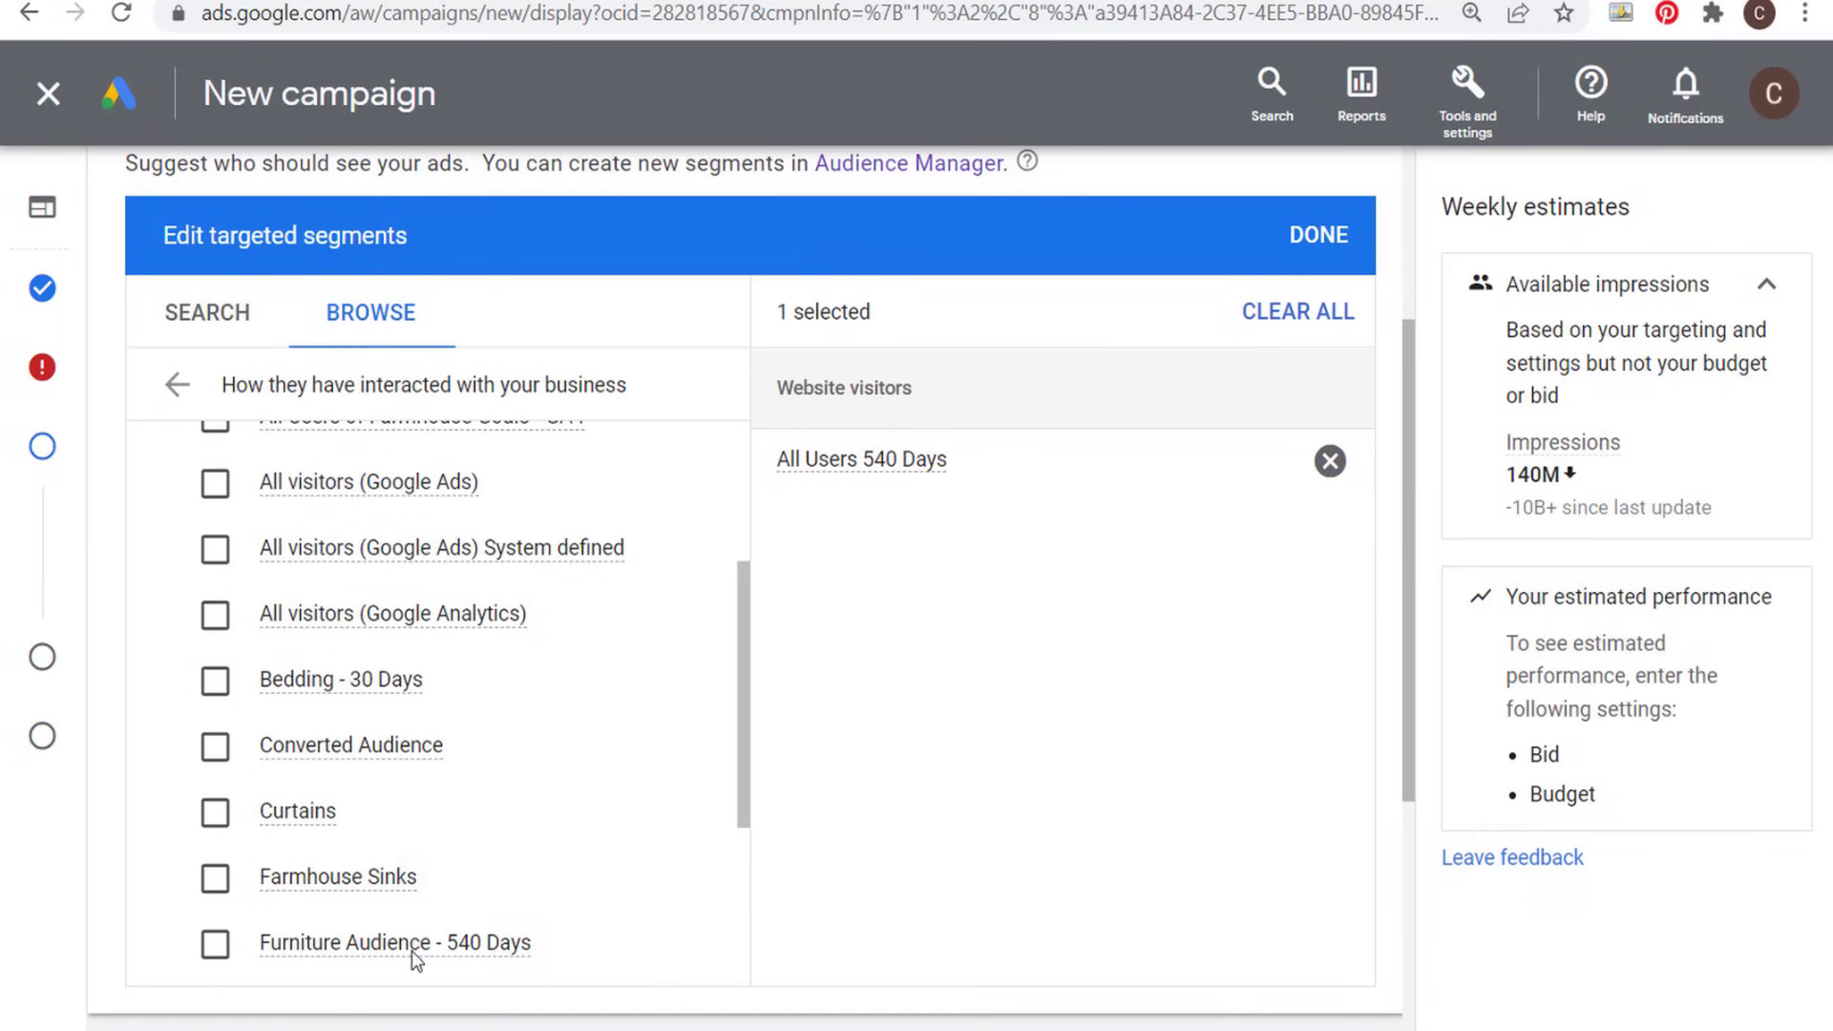
- Review the available website visitor segments and finish editing targeted segments with All Users 540 Days selected
{"action": "scroll", "coordinate": [540, 667], "scroll_direction": "down", "scroll_amount": 4}
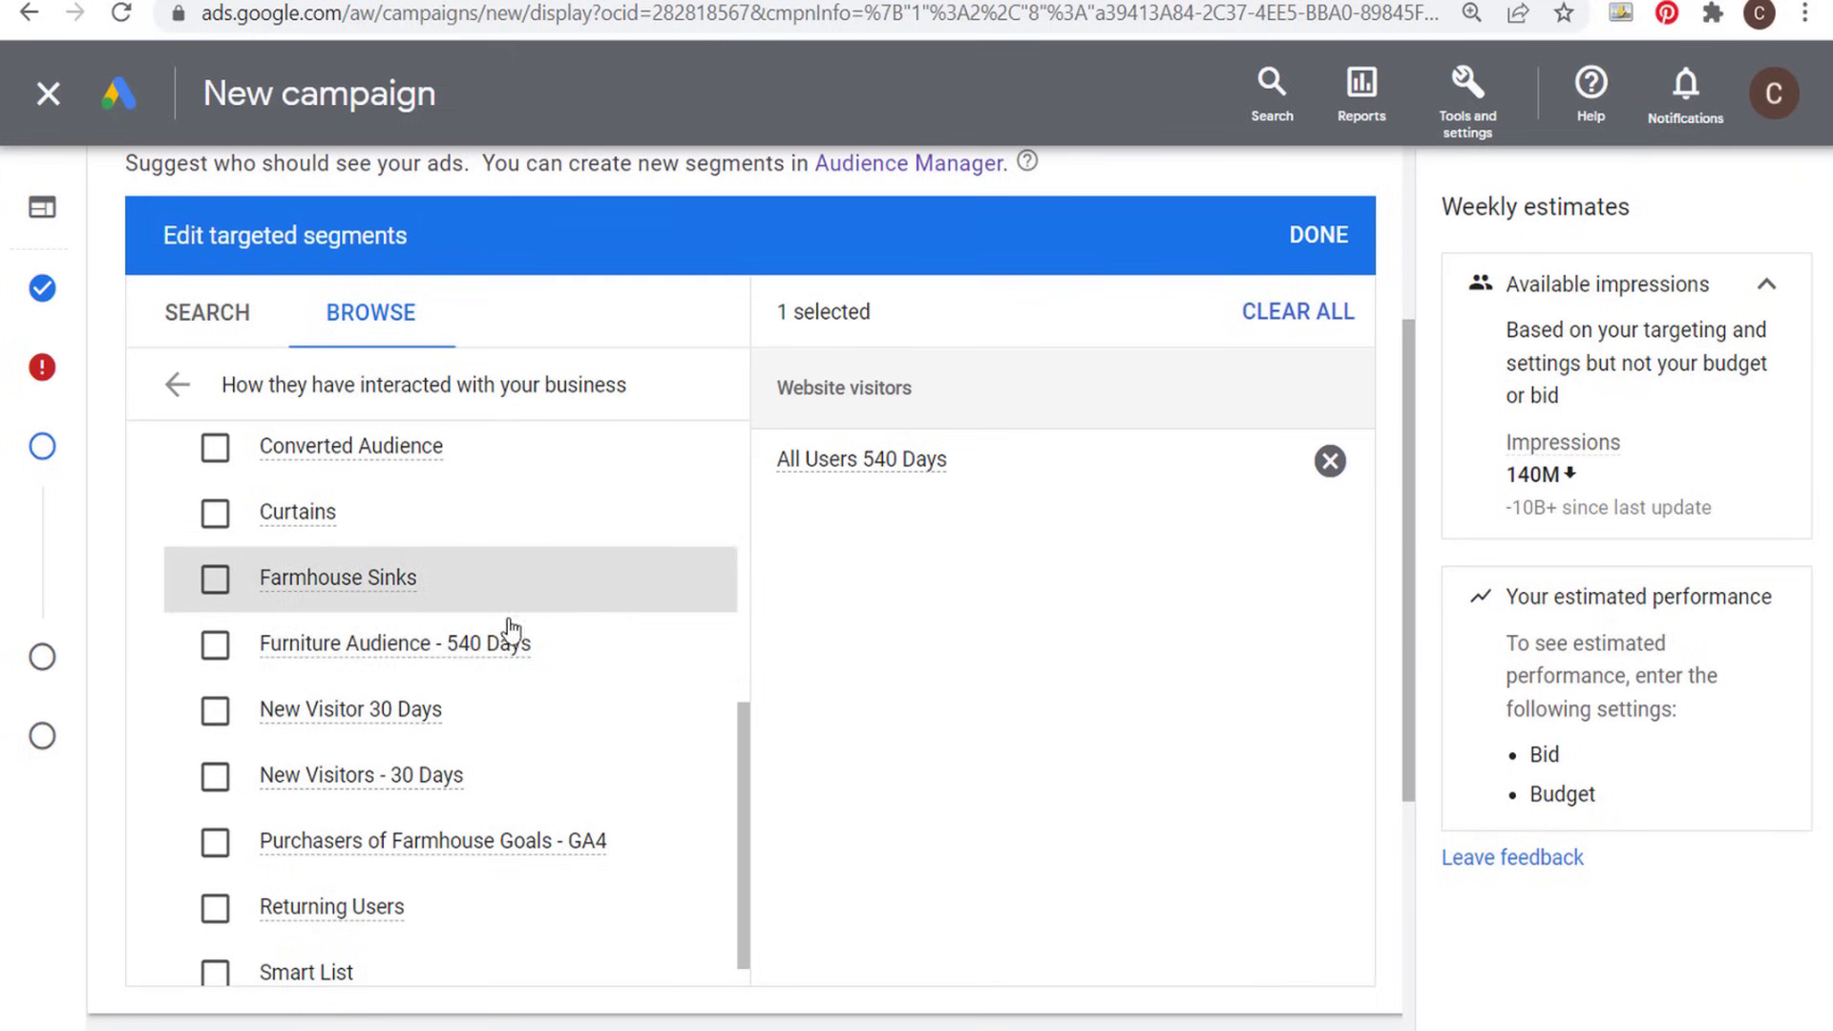
{"action": "mouse_move", "coordinate": [352, 714]}
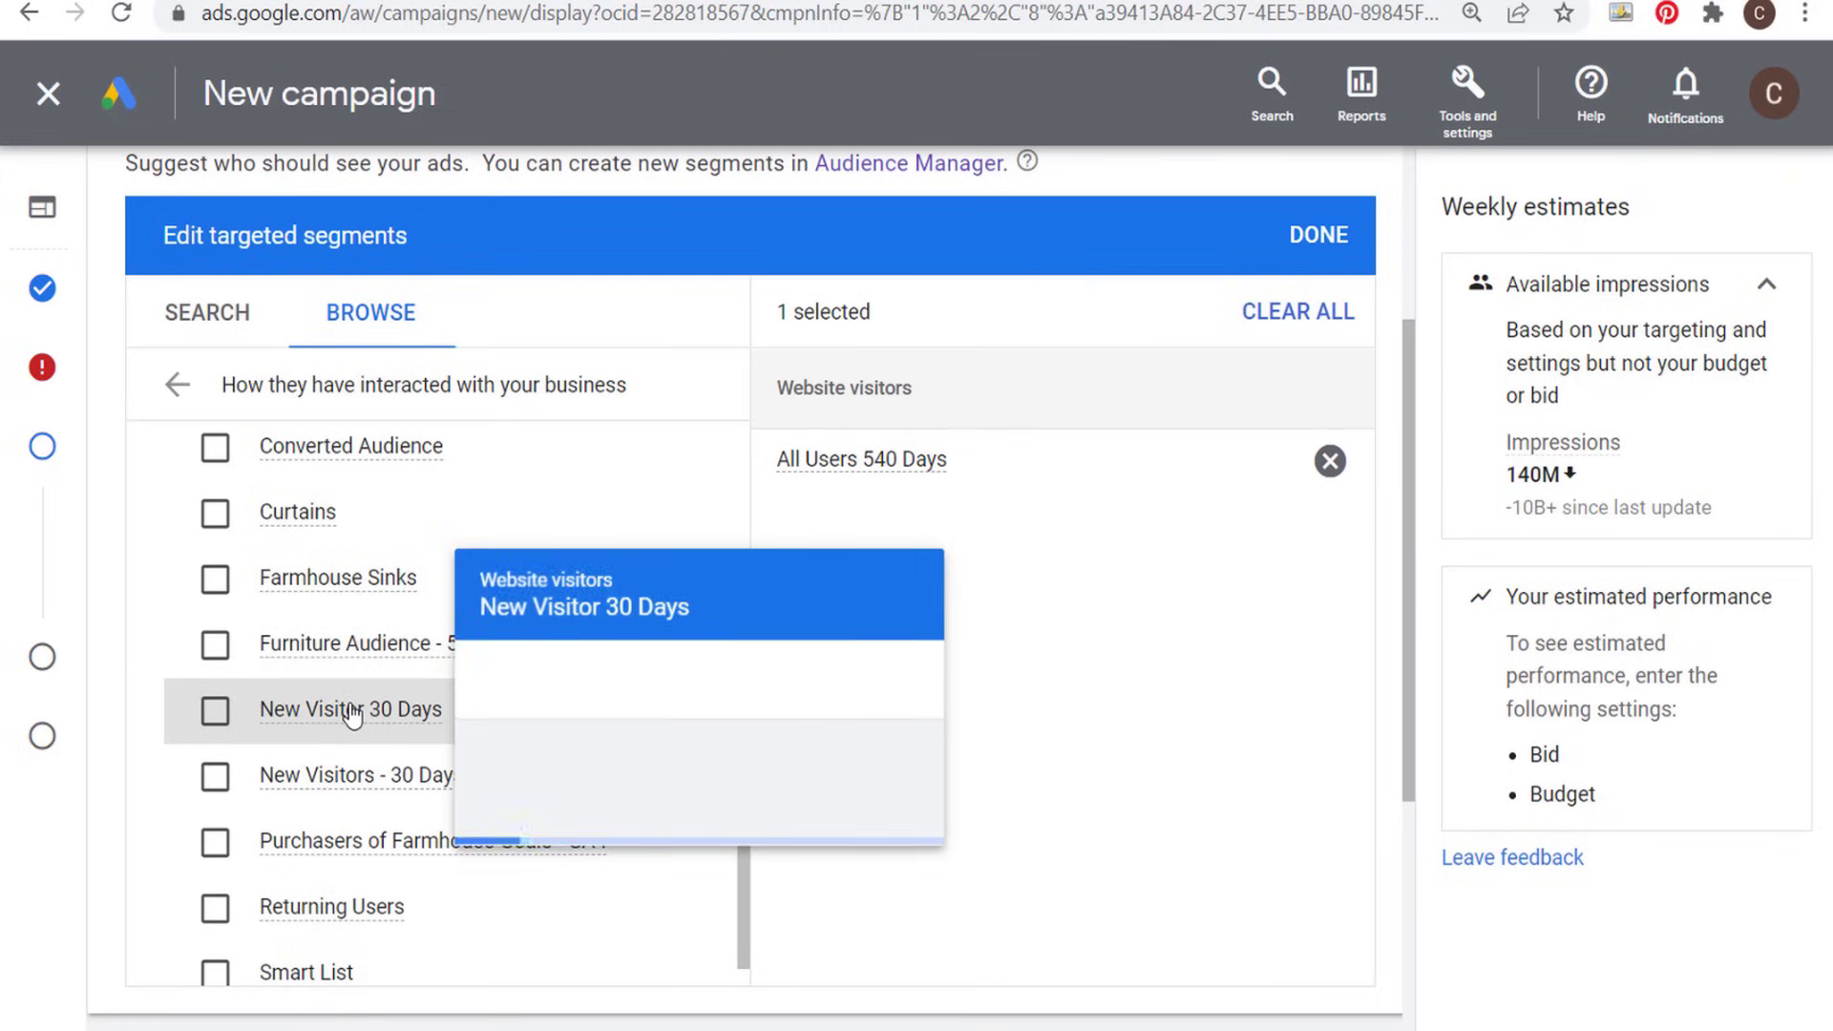
{"action": "scroll", "coordinate": [567, 718], "scroll_direction": "down", "scroll_amount": 1}
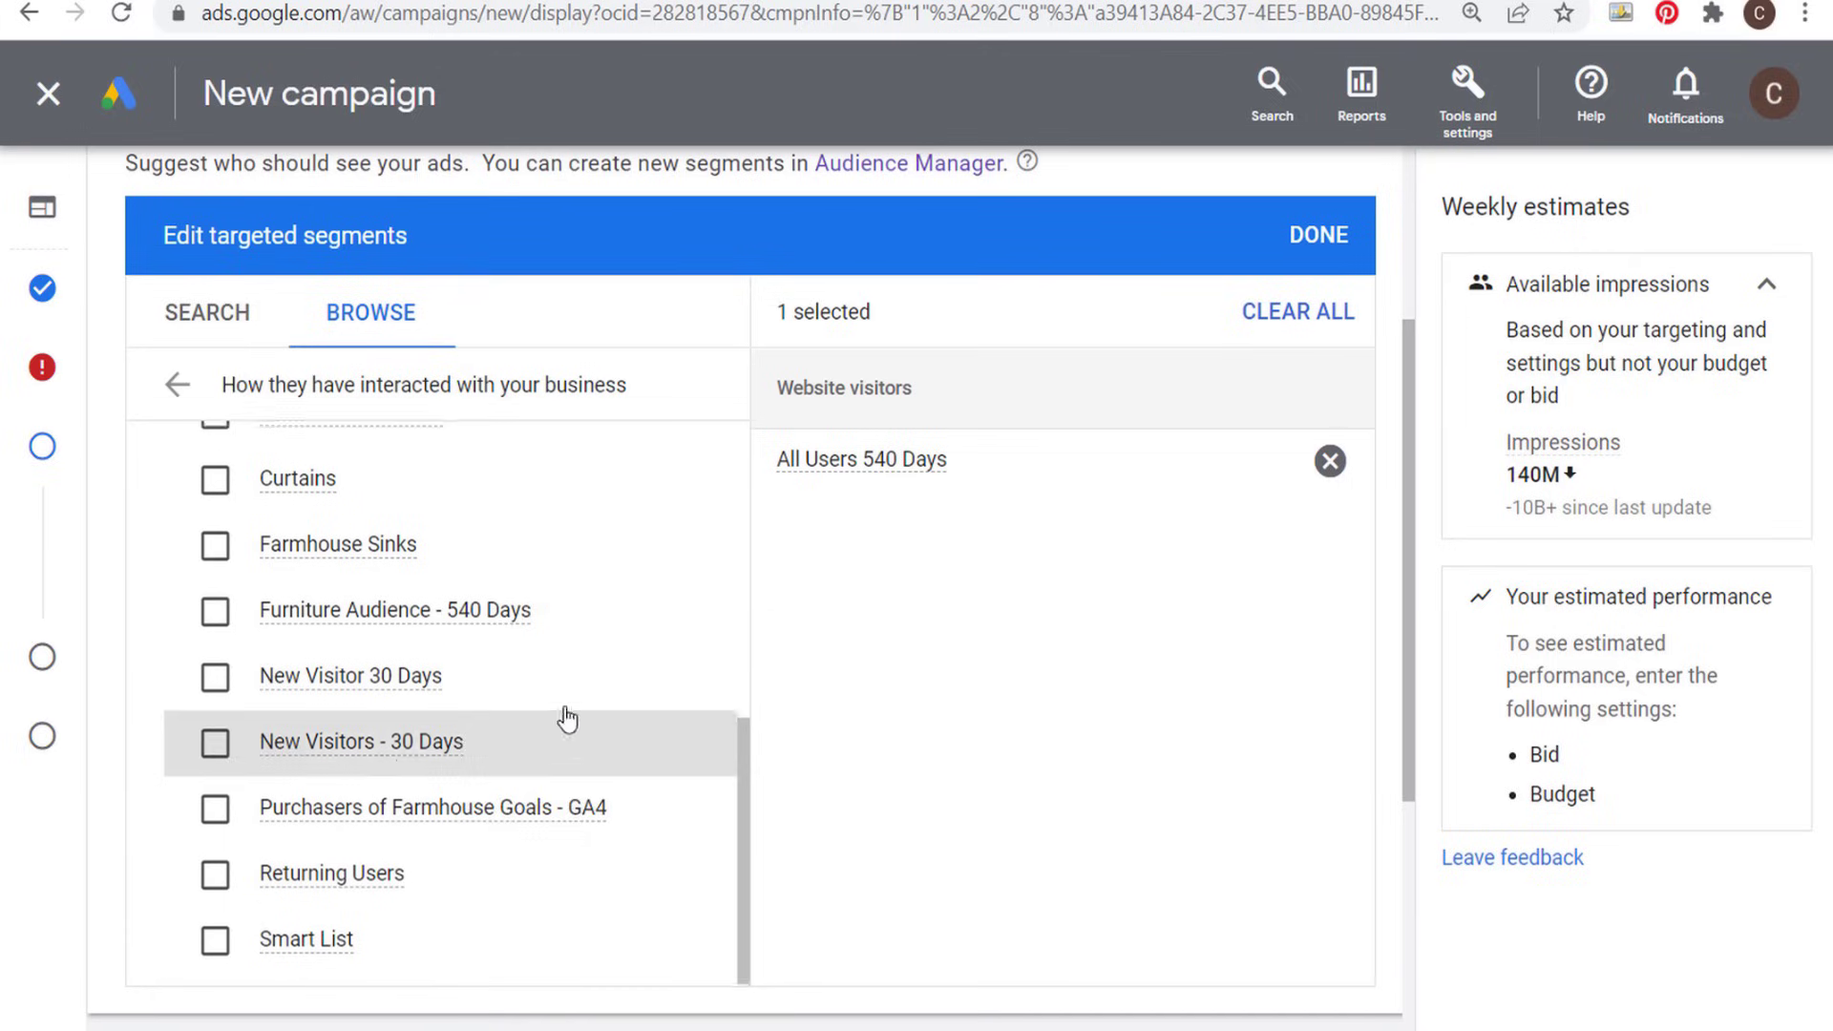
{"action": "mouse_move", "coordinate": [291, 945]}
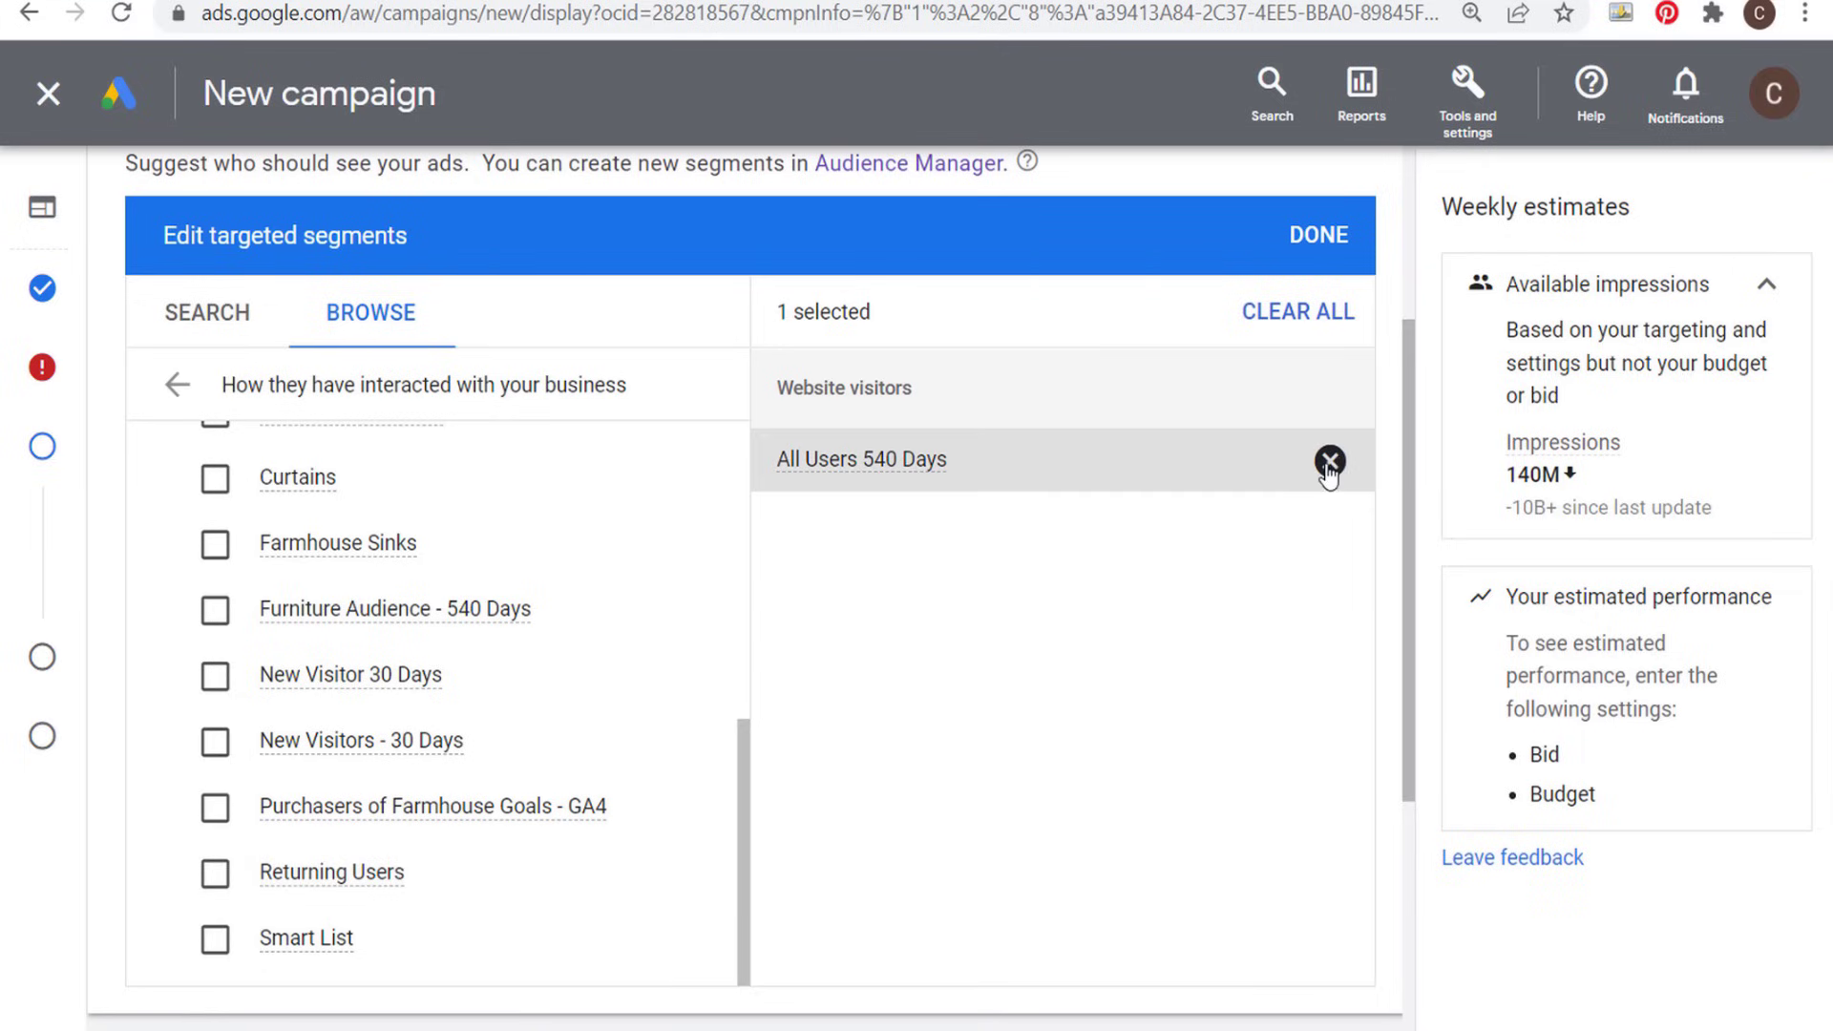
{"action": "left_click", "coordinate": [1303, 239]}
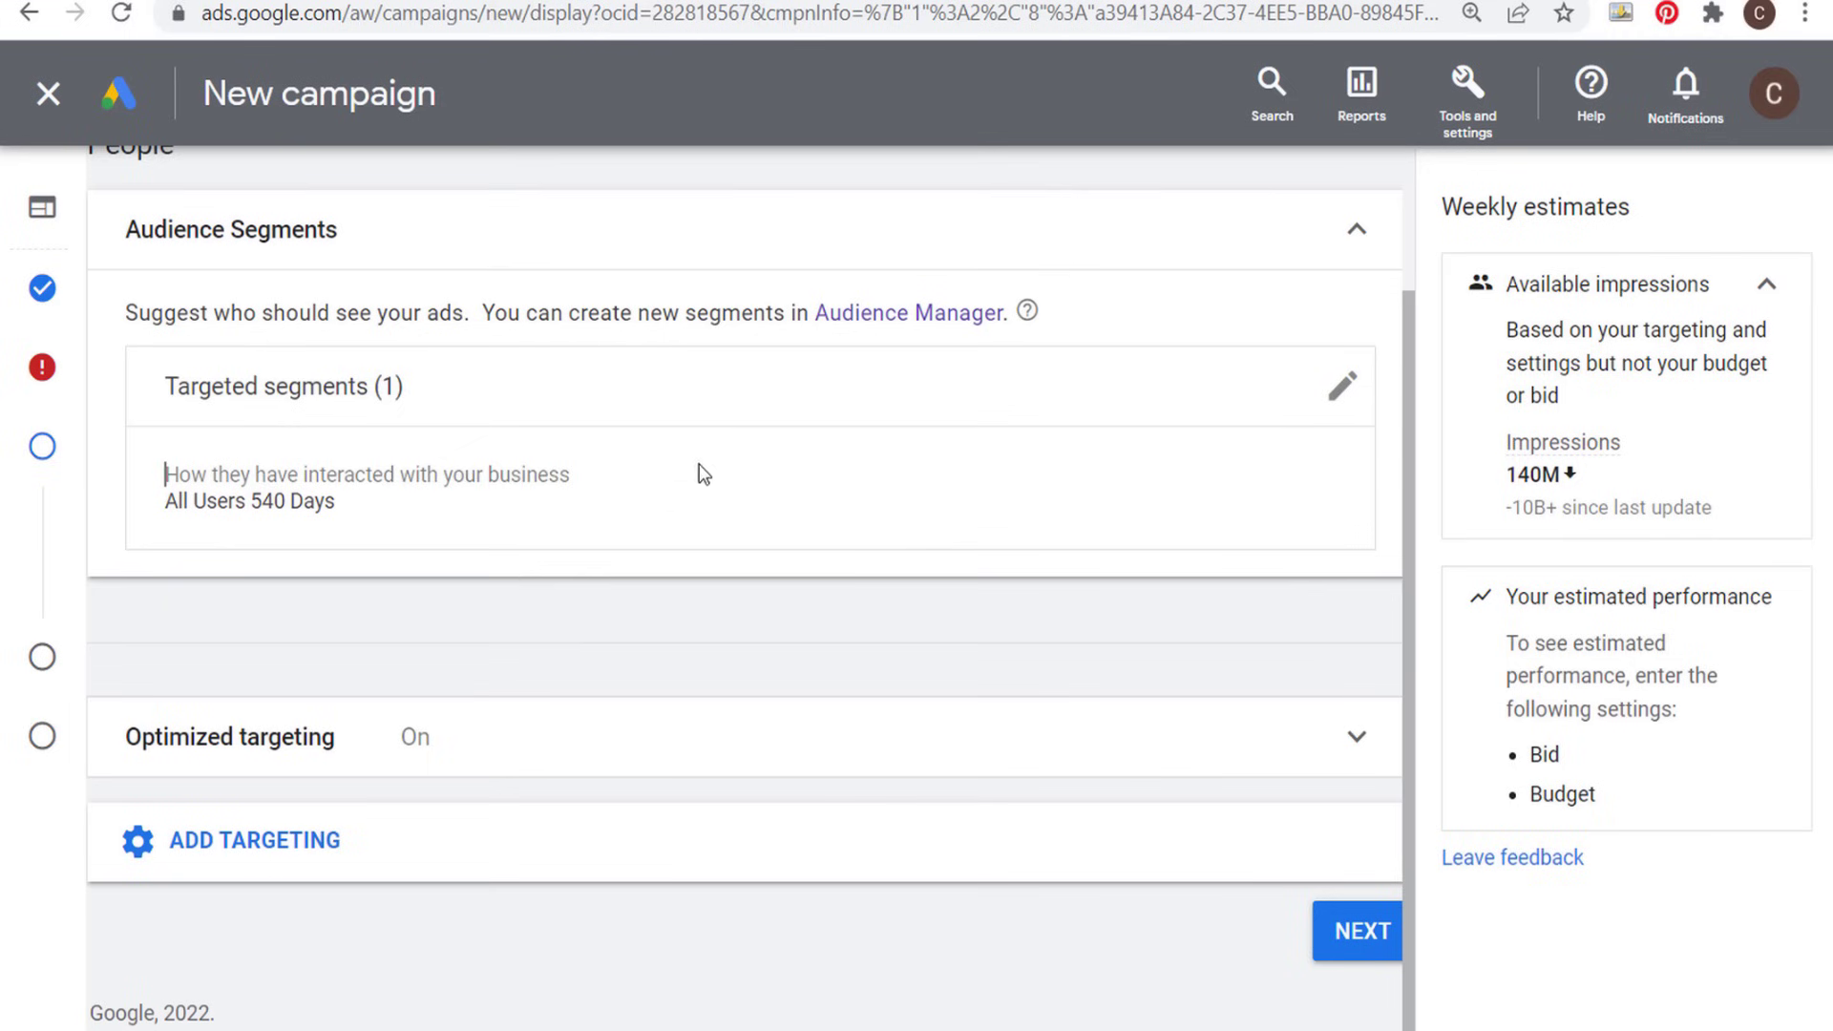
- Turn off optimized targeting for the new campaign and check the weekly impressions estimate for the All Users 540 Days segment
{"action": "left_click", "coordinate": [585, 753]}
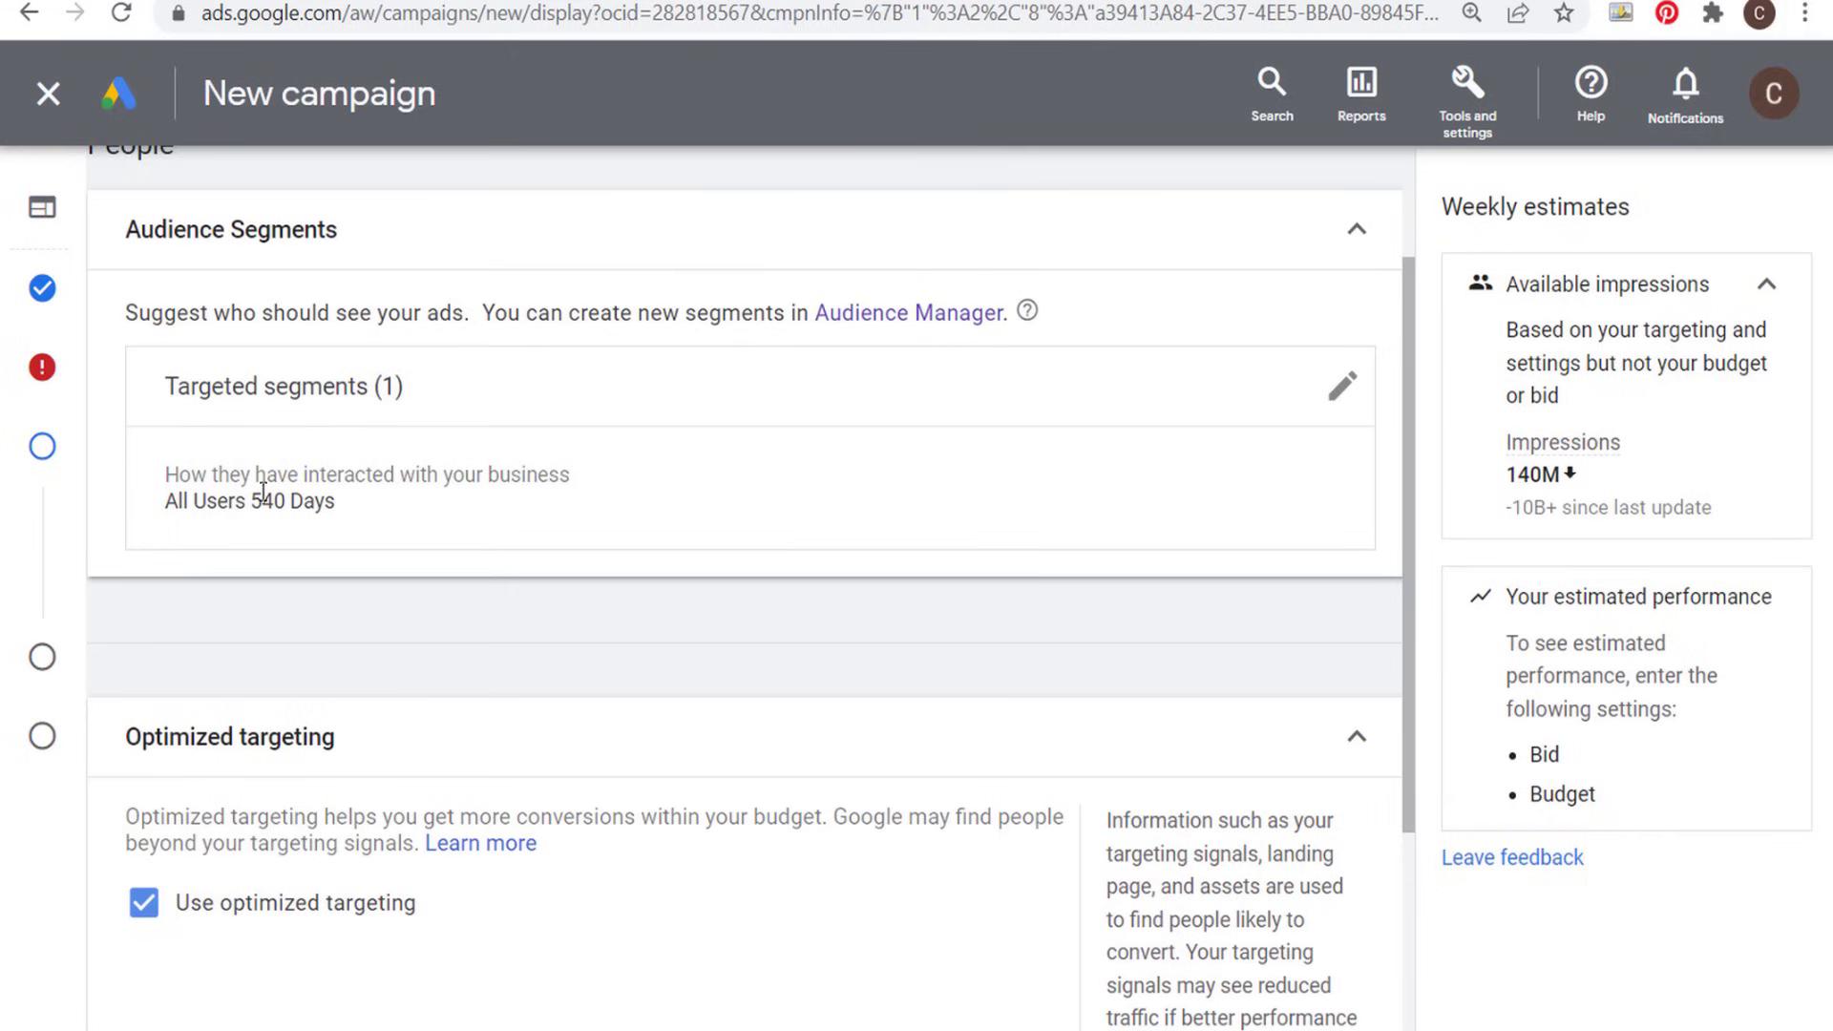
{"action": "left_click", "coordinate": [142, 907]}
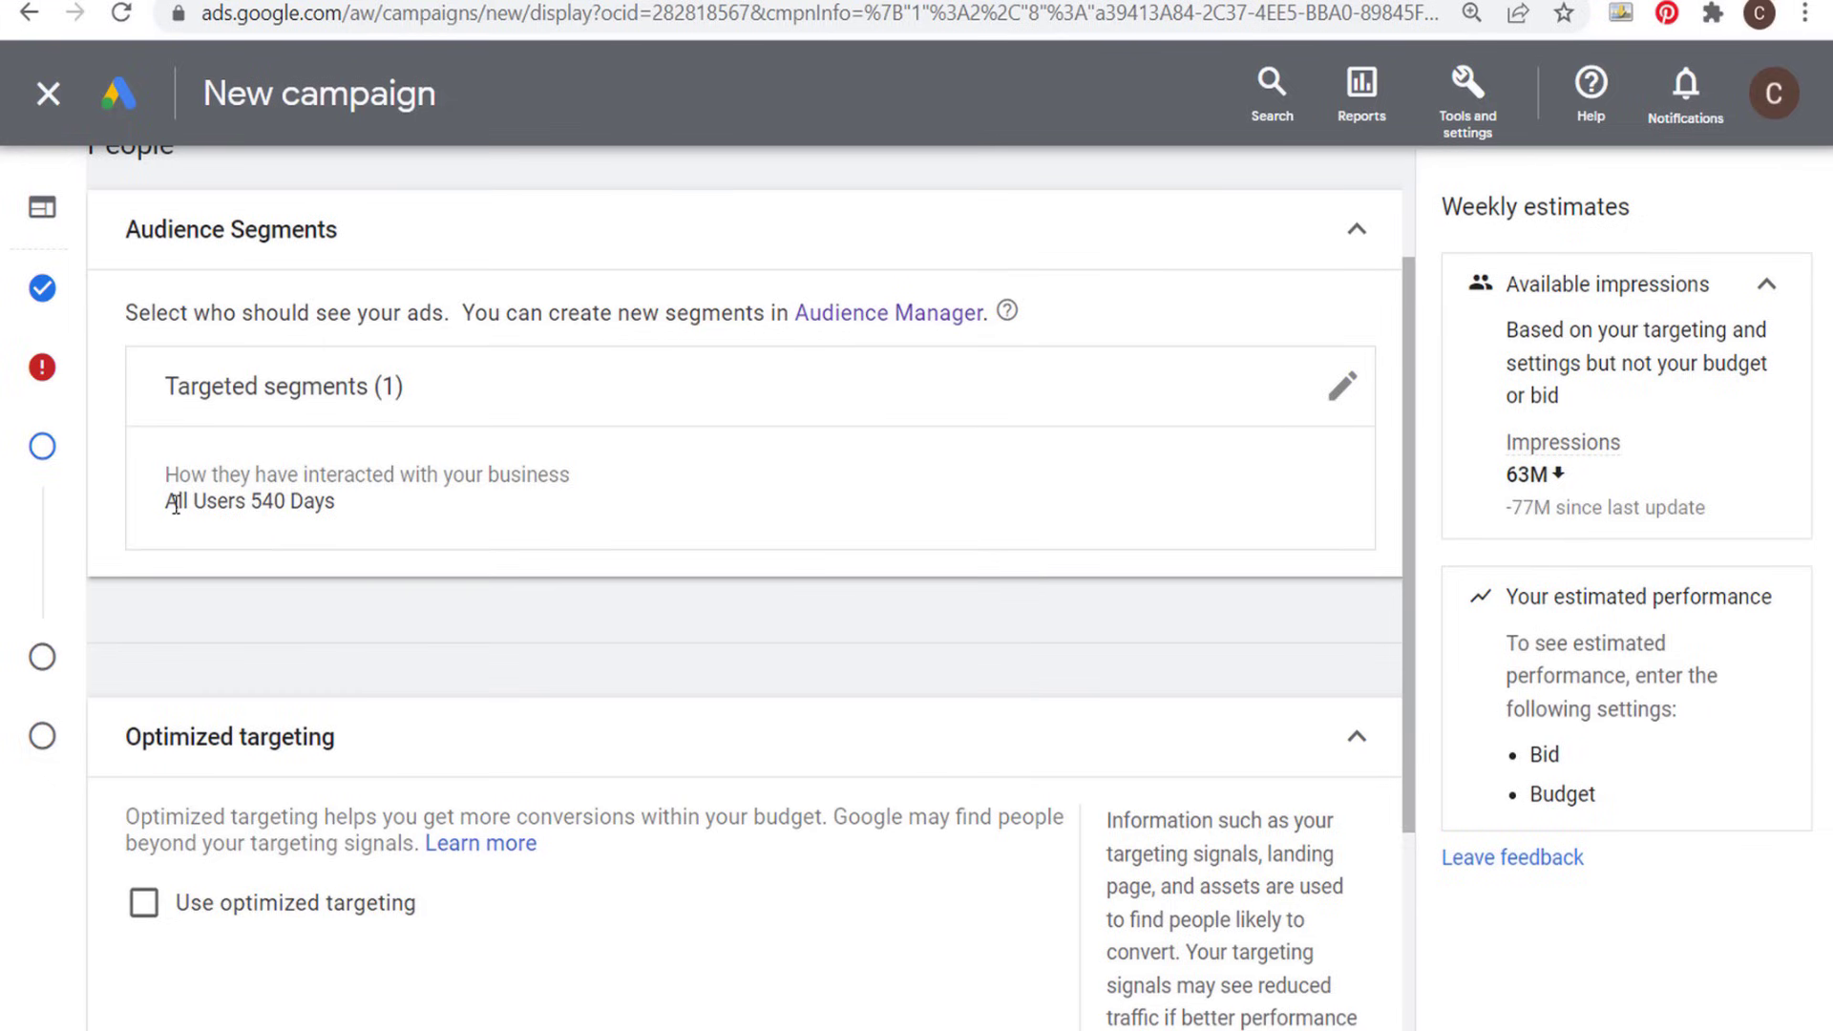
{"action": "left_click_drag", "start_coordinate": [167, 503], "coordinate": [329, 496]}
{"action": "left_click", "coordinate": [377, 495]}
{"action": "double_click", "coordinate": [1531, 476]}
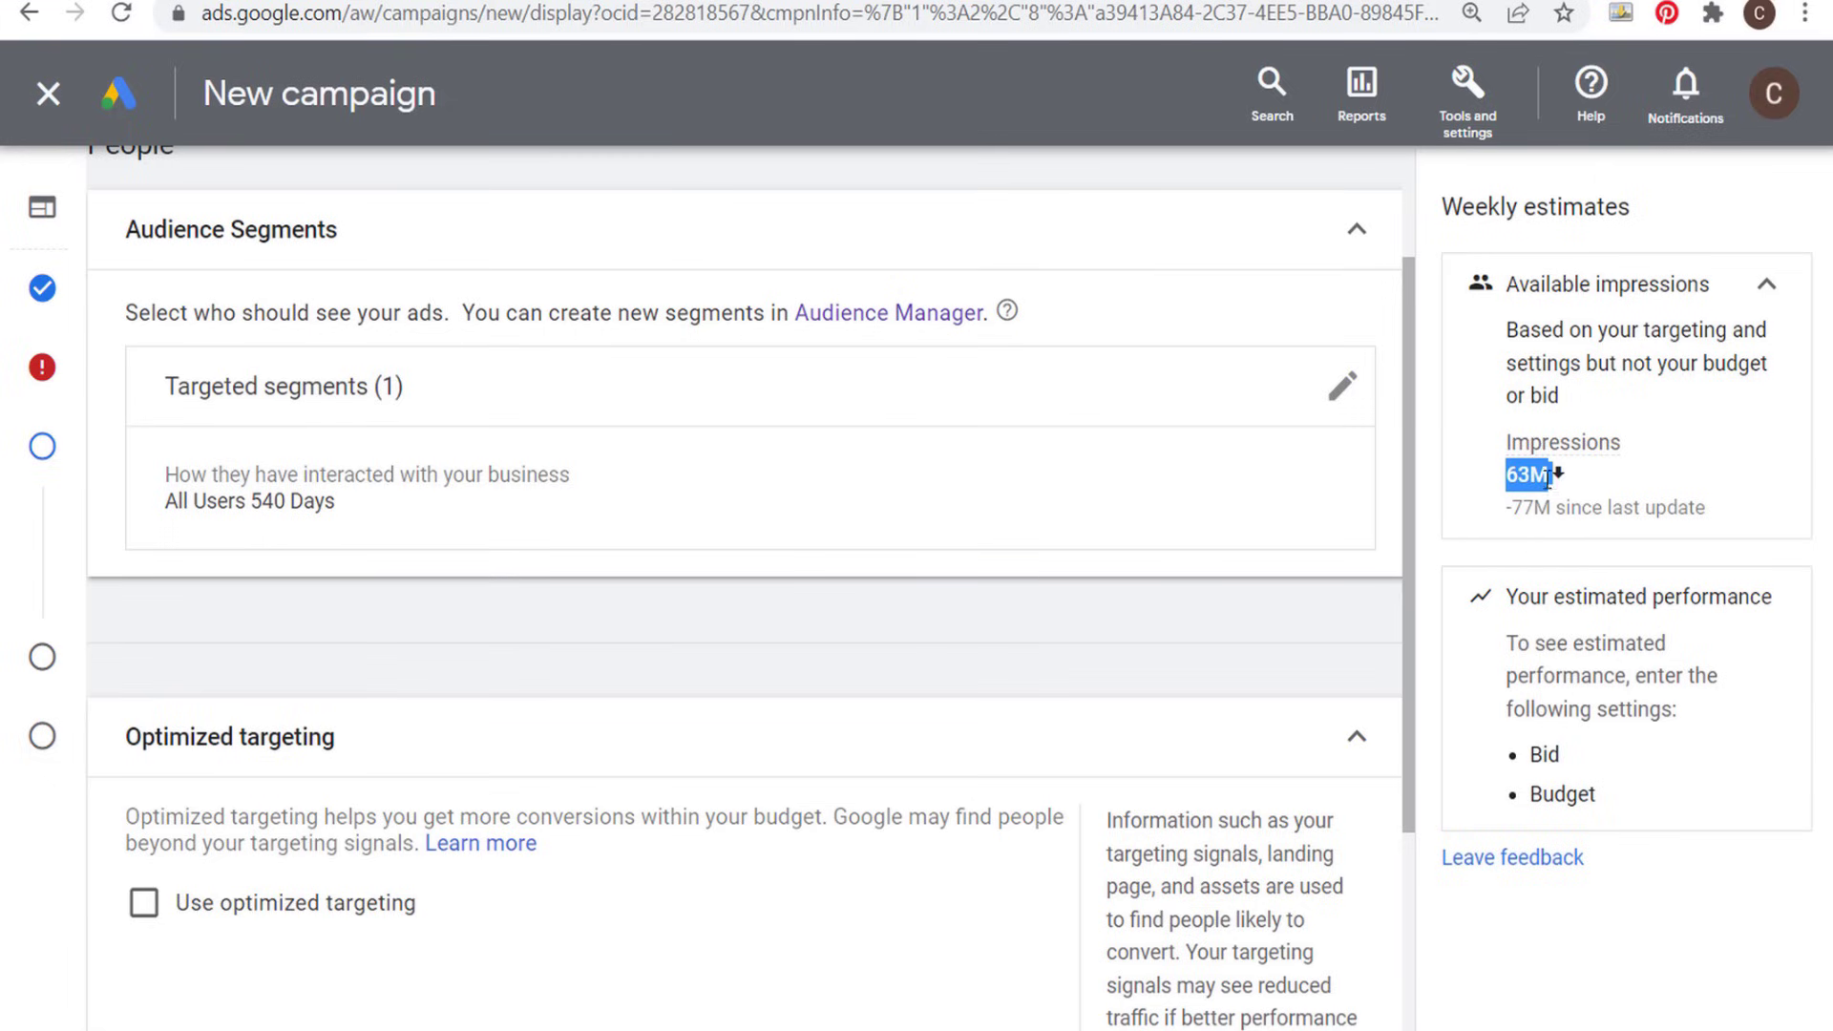
{"action": "left_click_drag", "start_coordinate": [1475, 207], "coordinate": [1638, 207]}
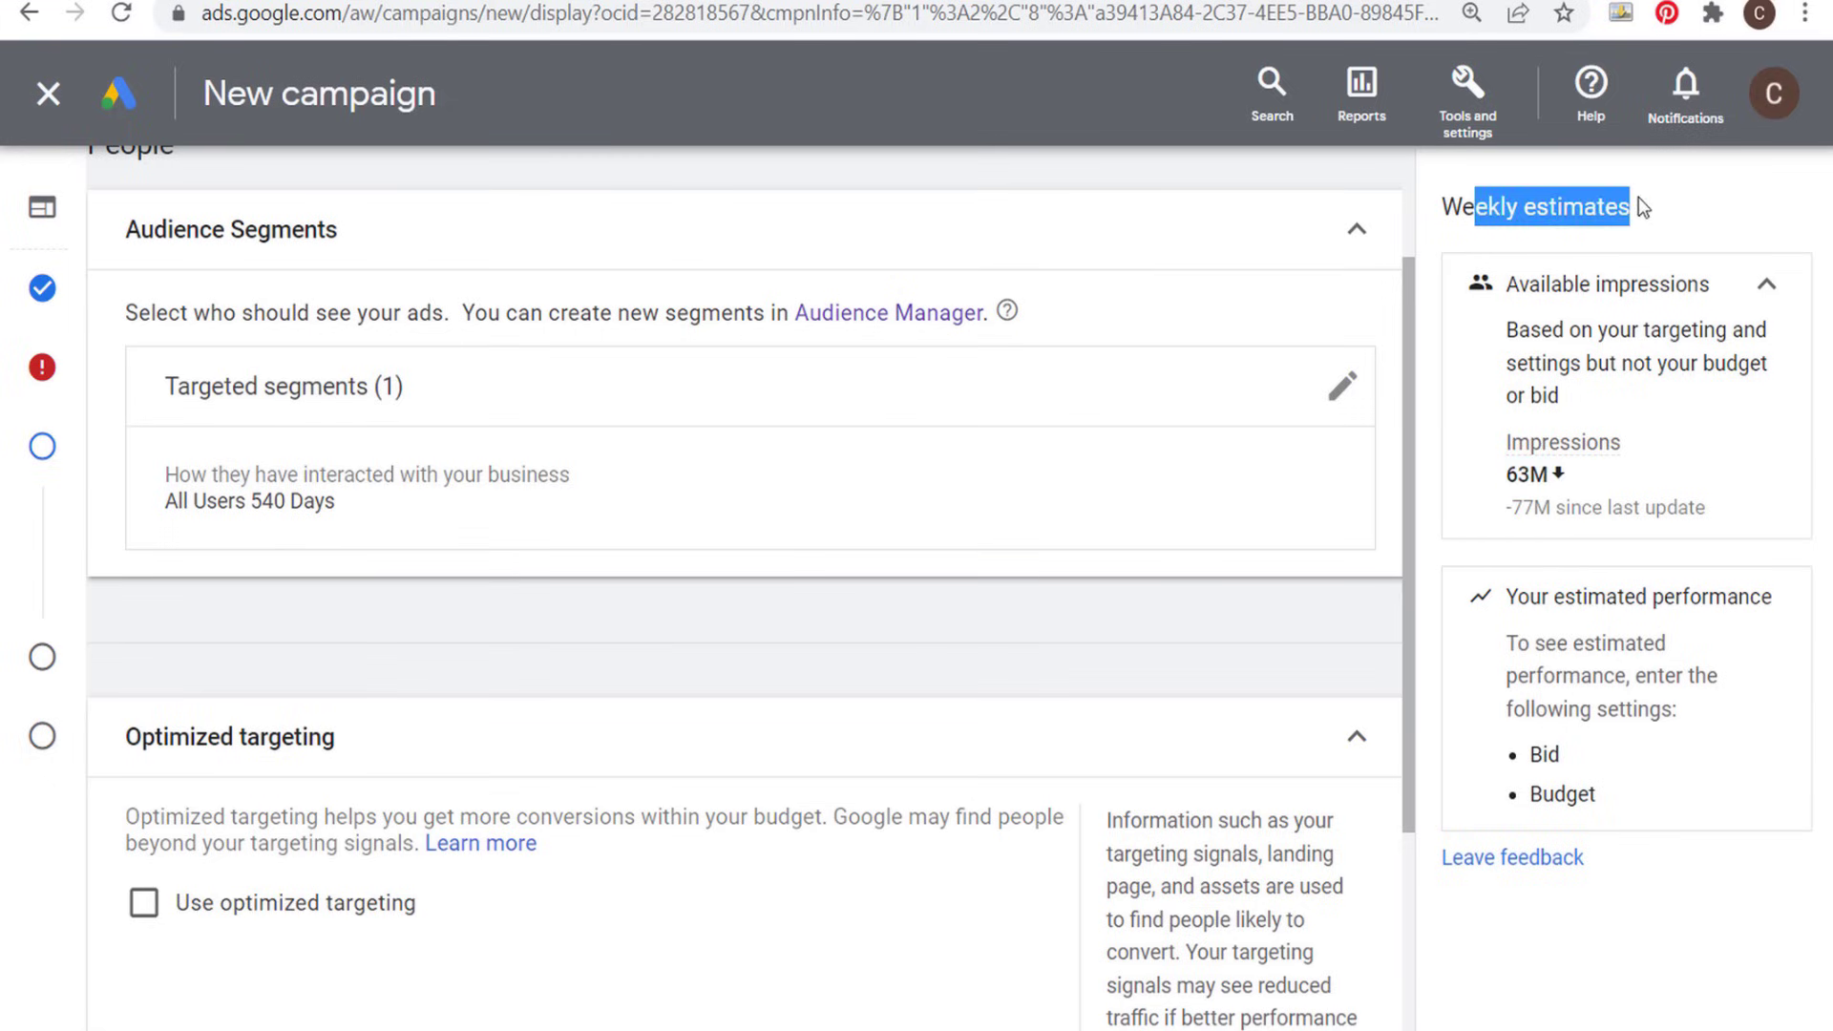
{"action": "left_click", "coordinate": [1680, 209]}
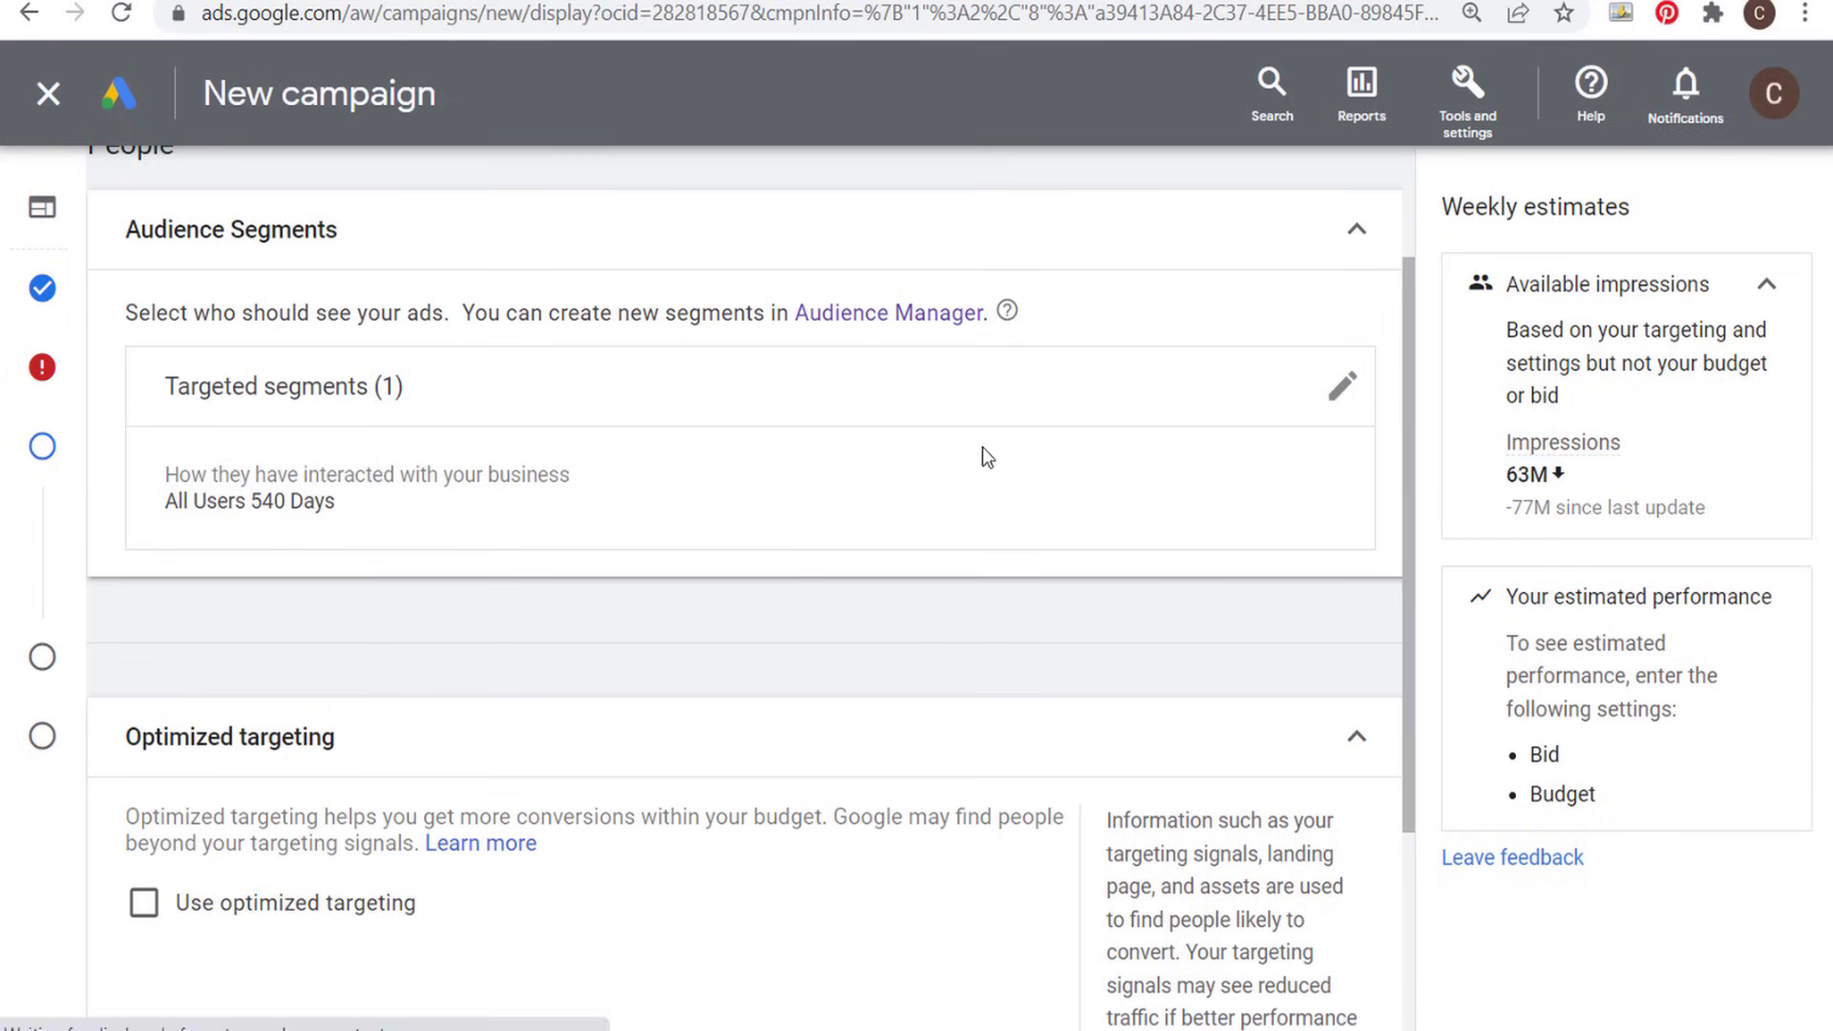
- Leave the new campaign setup and discard its draft
{"action": "scroll", "coordinate": [450, 536], "scroll_direction": "down", "scroll_amount": 2}
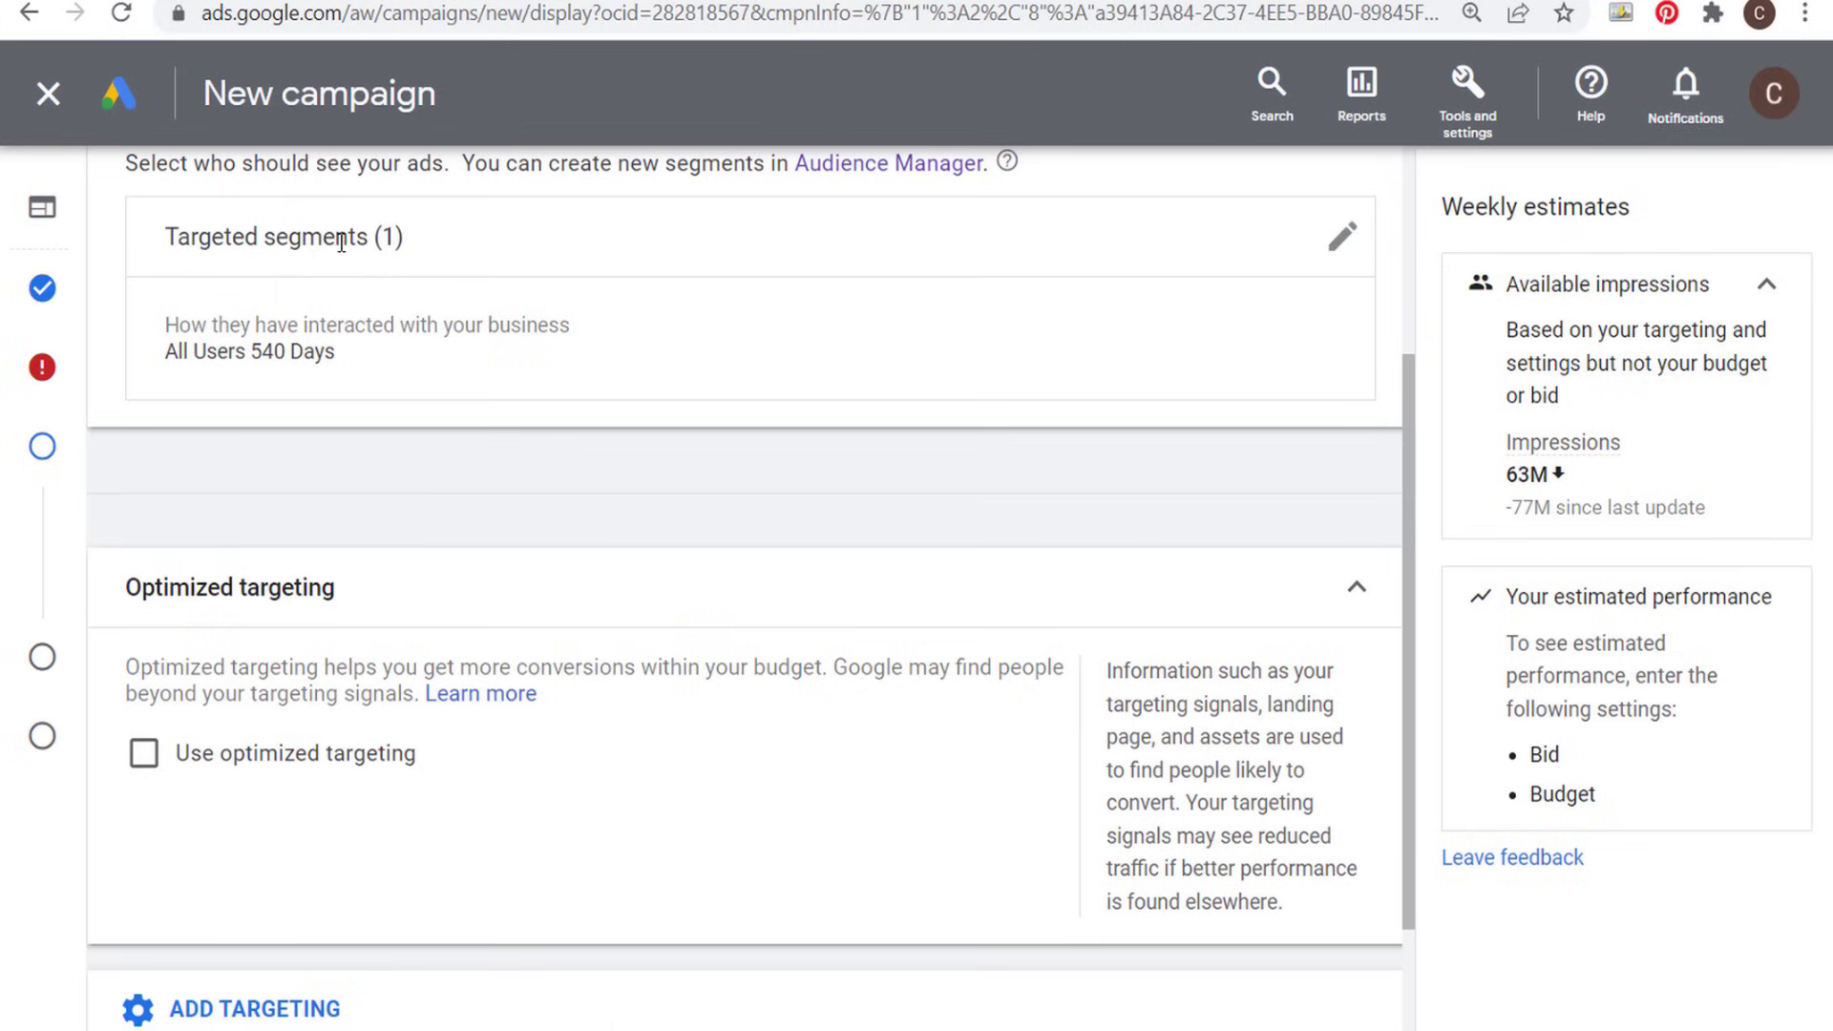
{"action": "scroll", "coordinate": [341, 244], "scroll_direction": "up", "scroll_amount": 2}
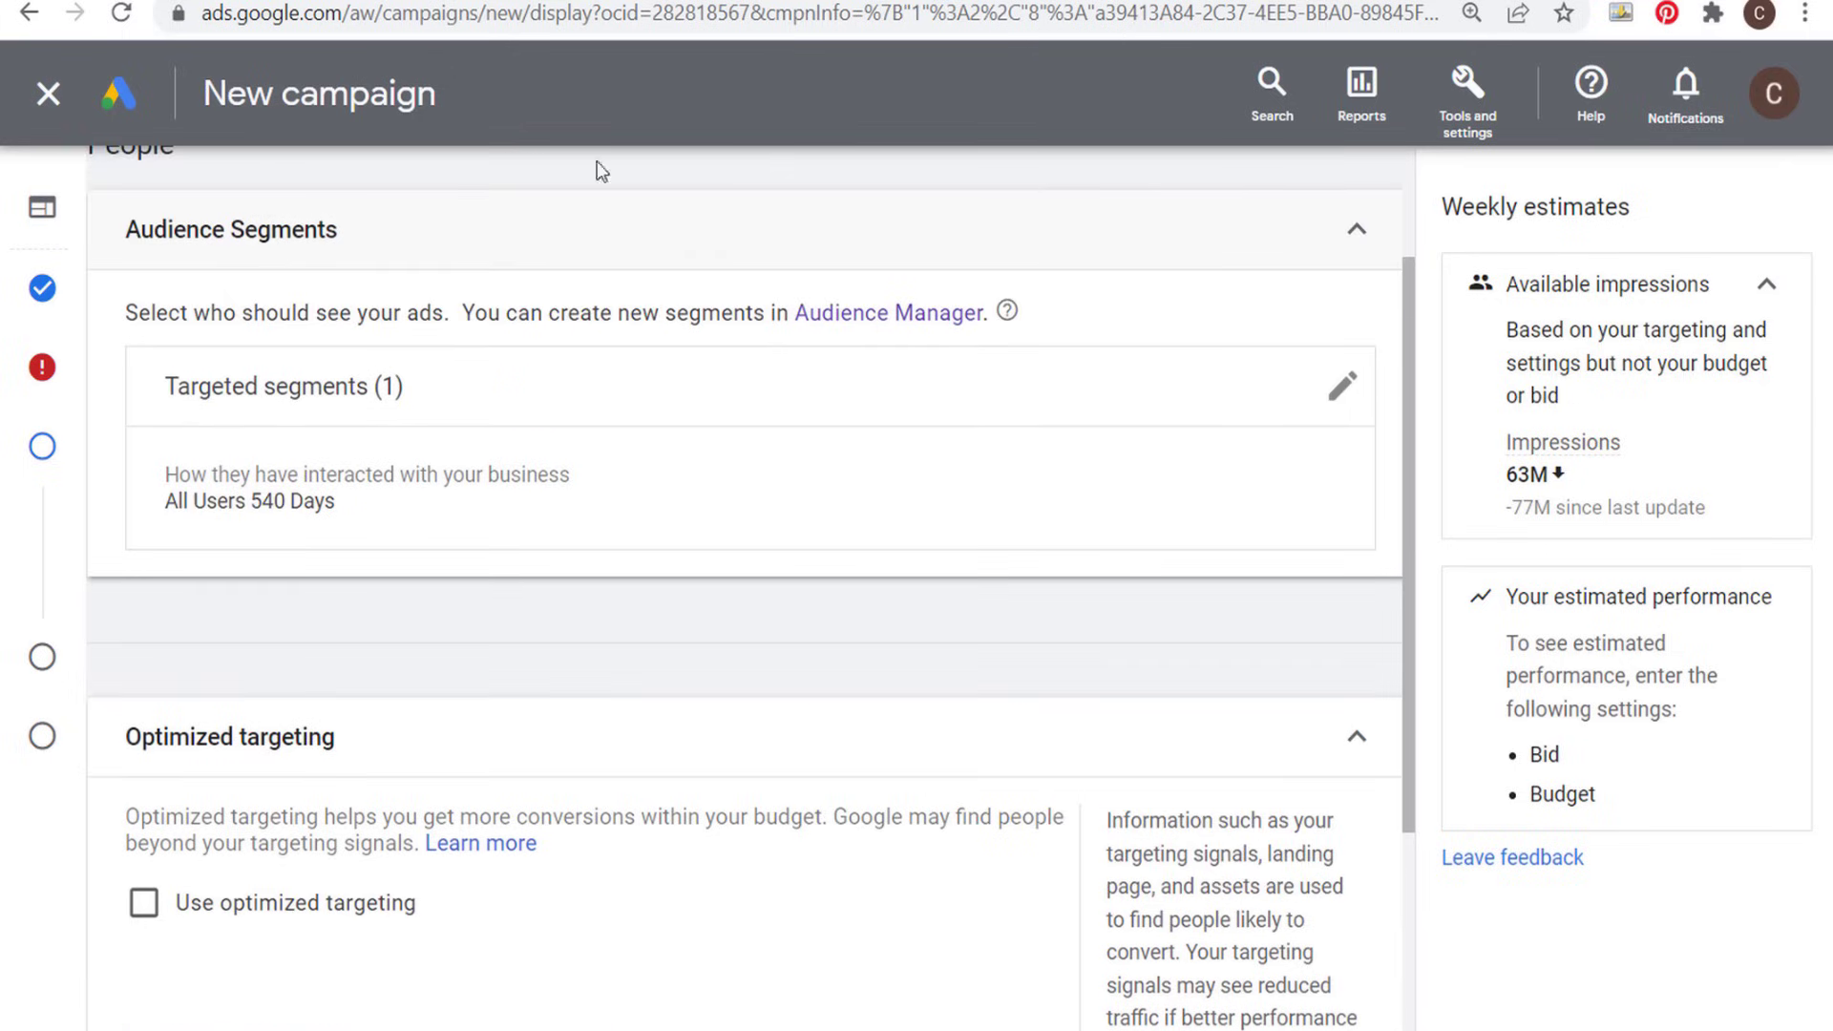
{"action": "left_click", "coordinate": [47, 93]}
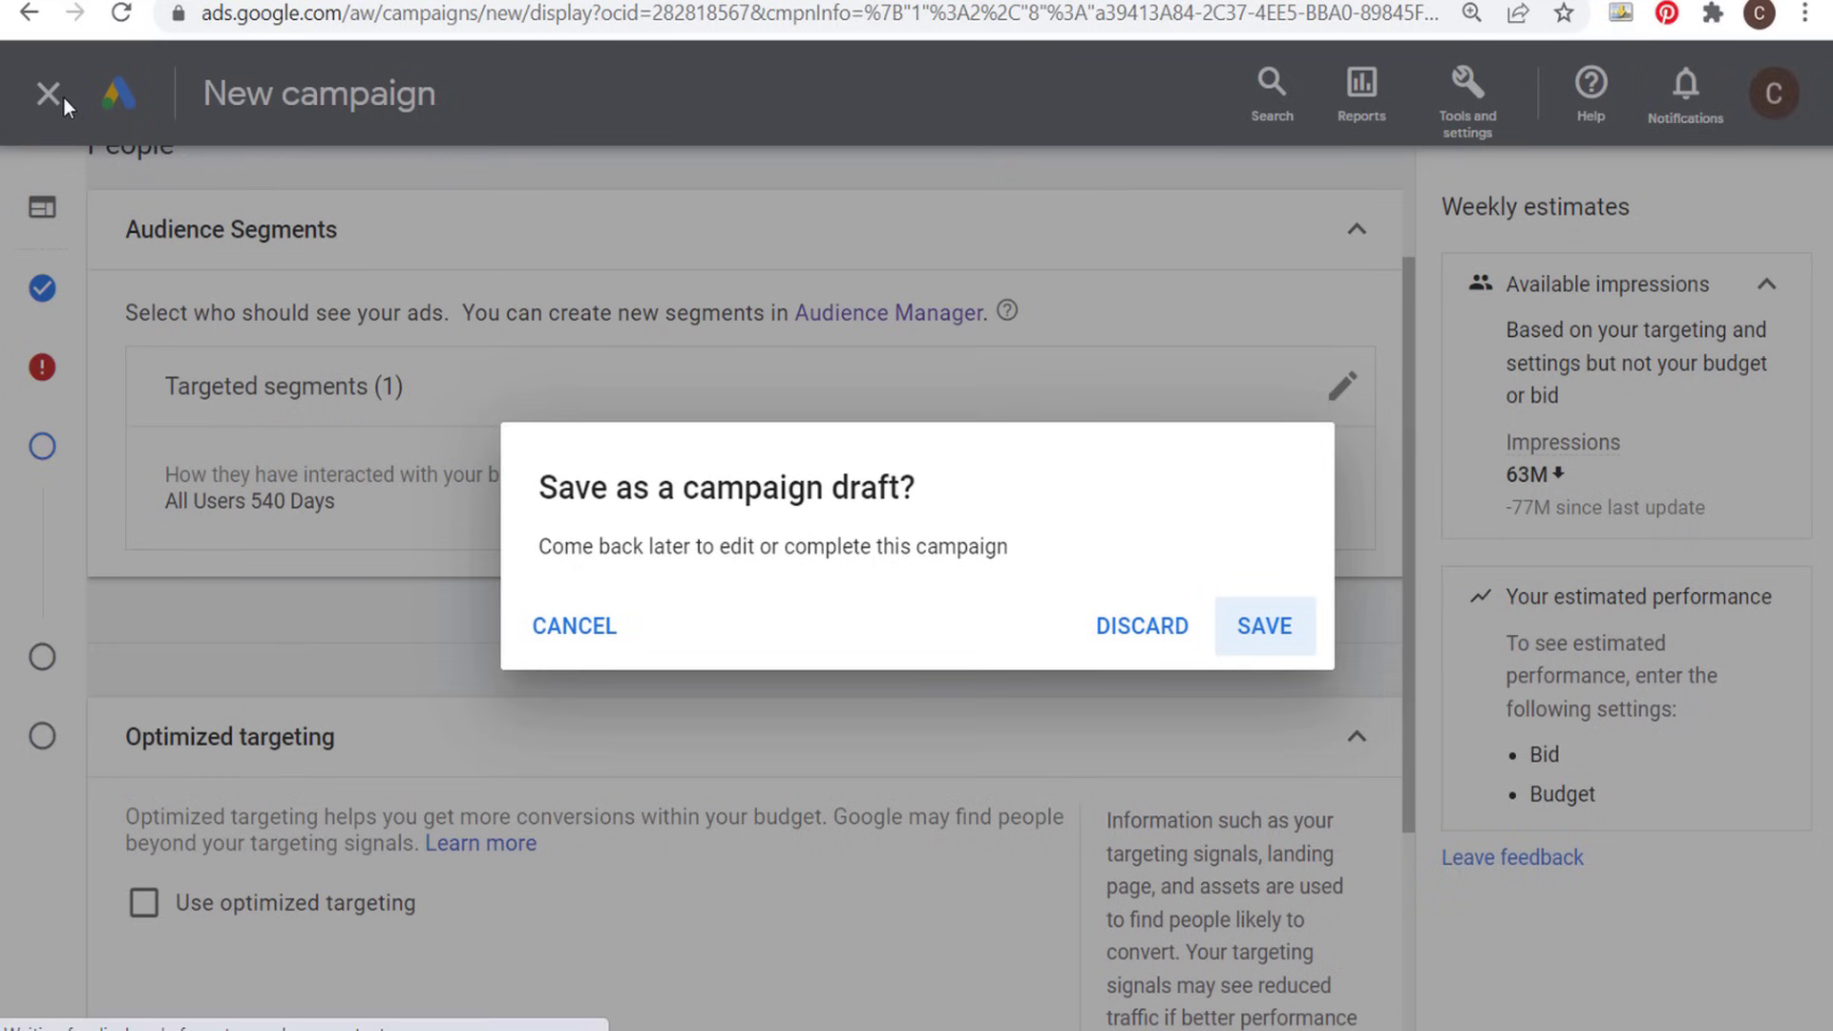
{"action": "left_click", "coordinate": [1136, 625]}
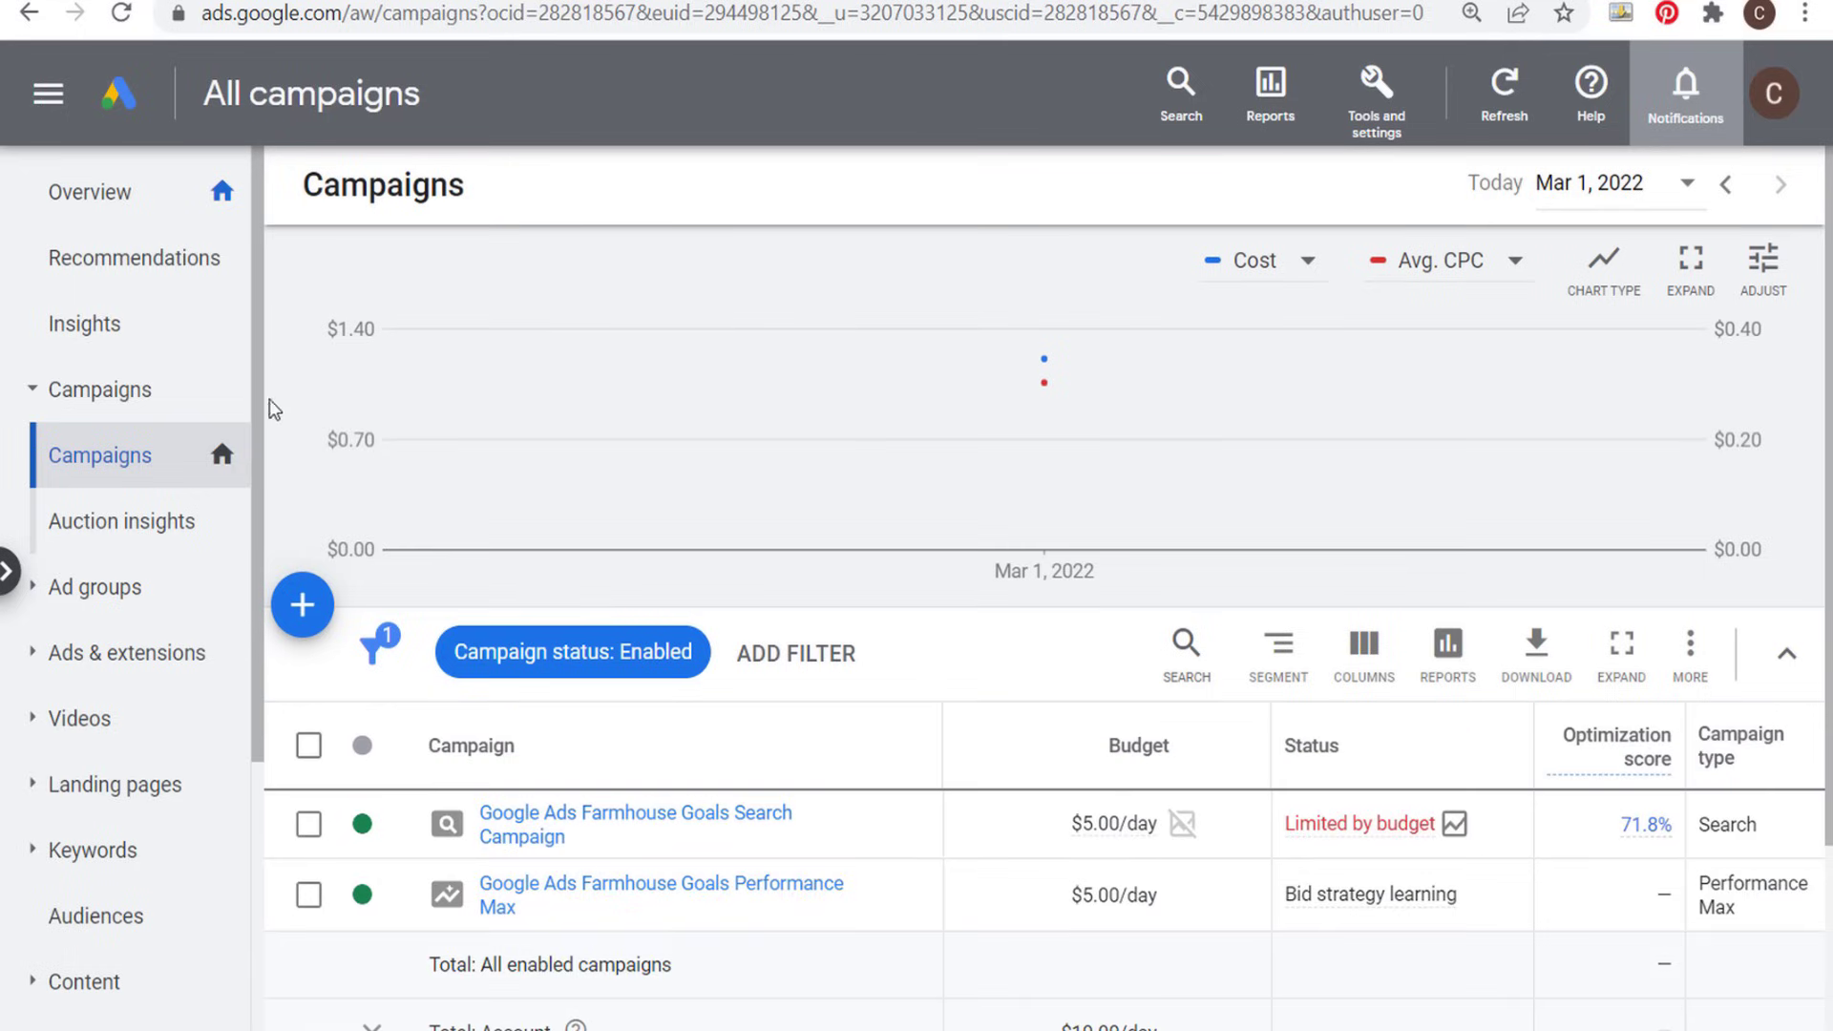
- Start a new Sales campaign, accept its conversion goals and look over the campaign types, including Video
{"action": "left_click", "coordinate": [301, 605]}
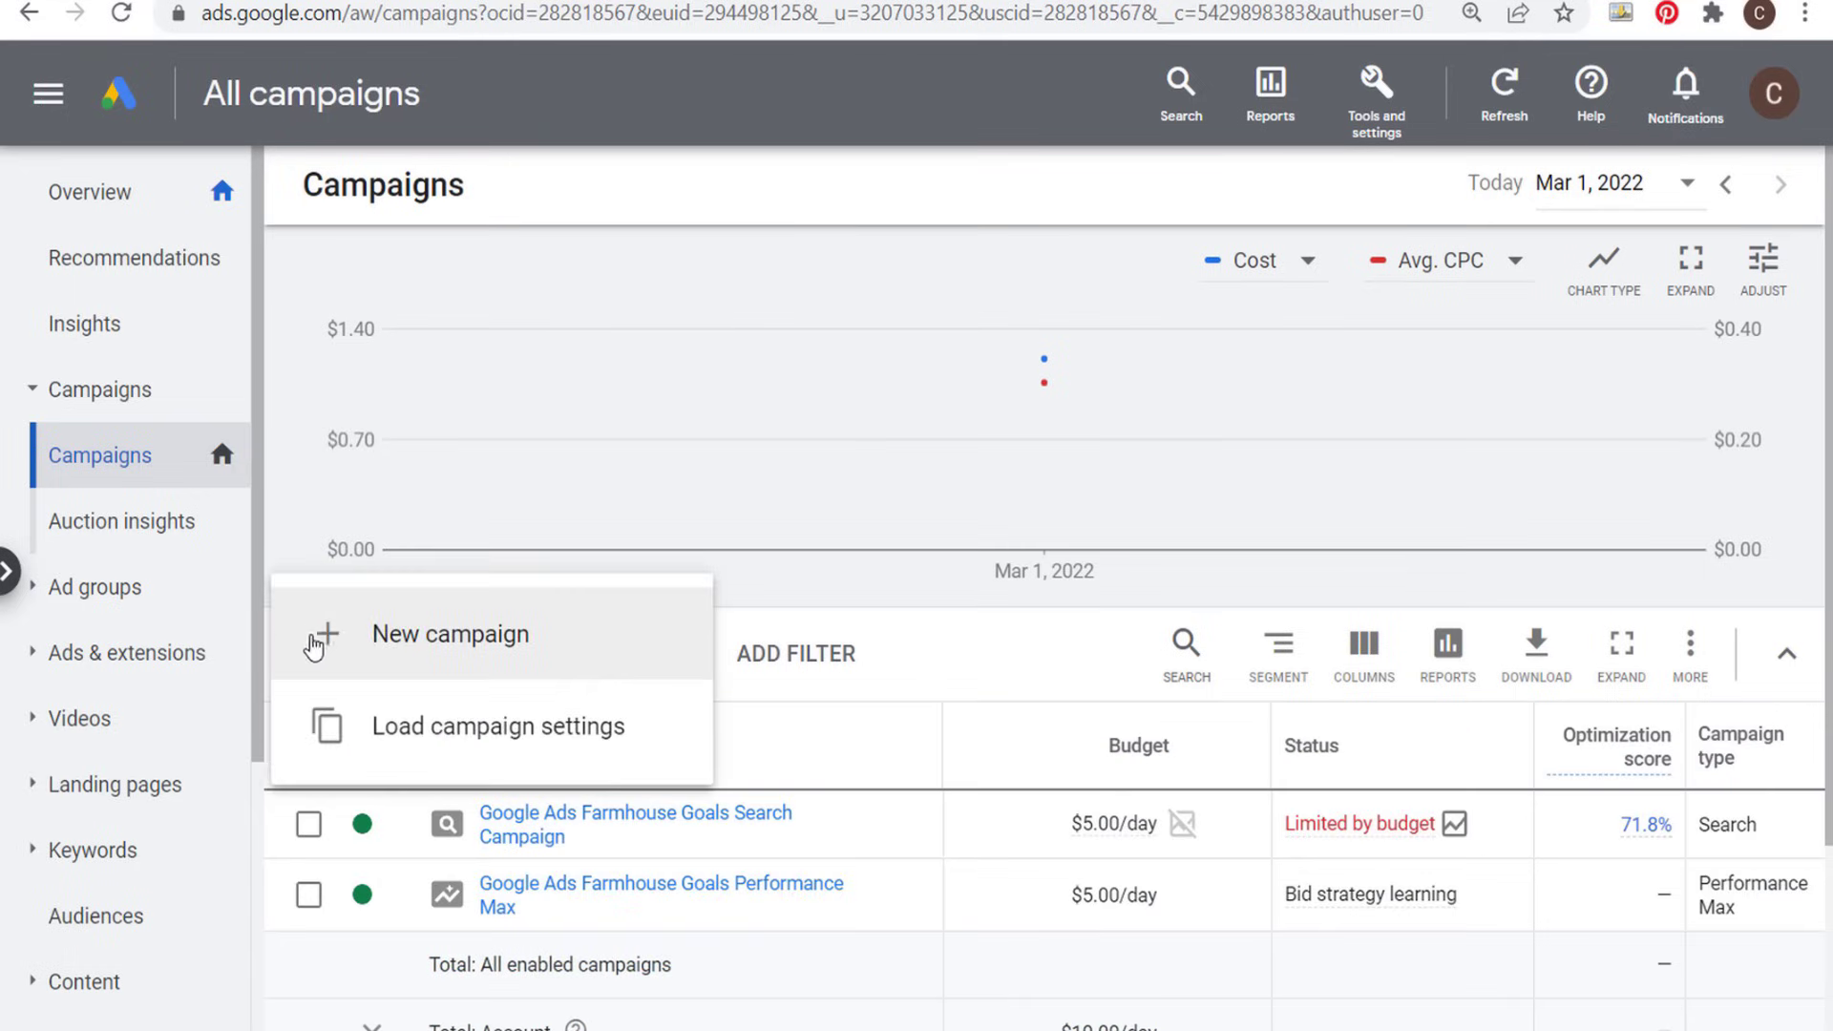
{"action": "left_click", "coordinate": [334, 635]}
{"action": "scroll", "coordinate": [348, 602], "scroll_direction": "down", "scroll_amount": 10}
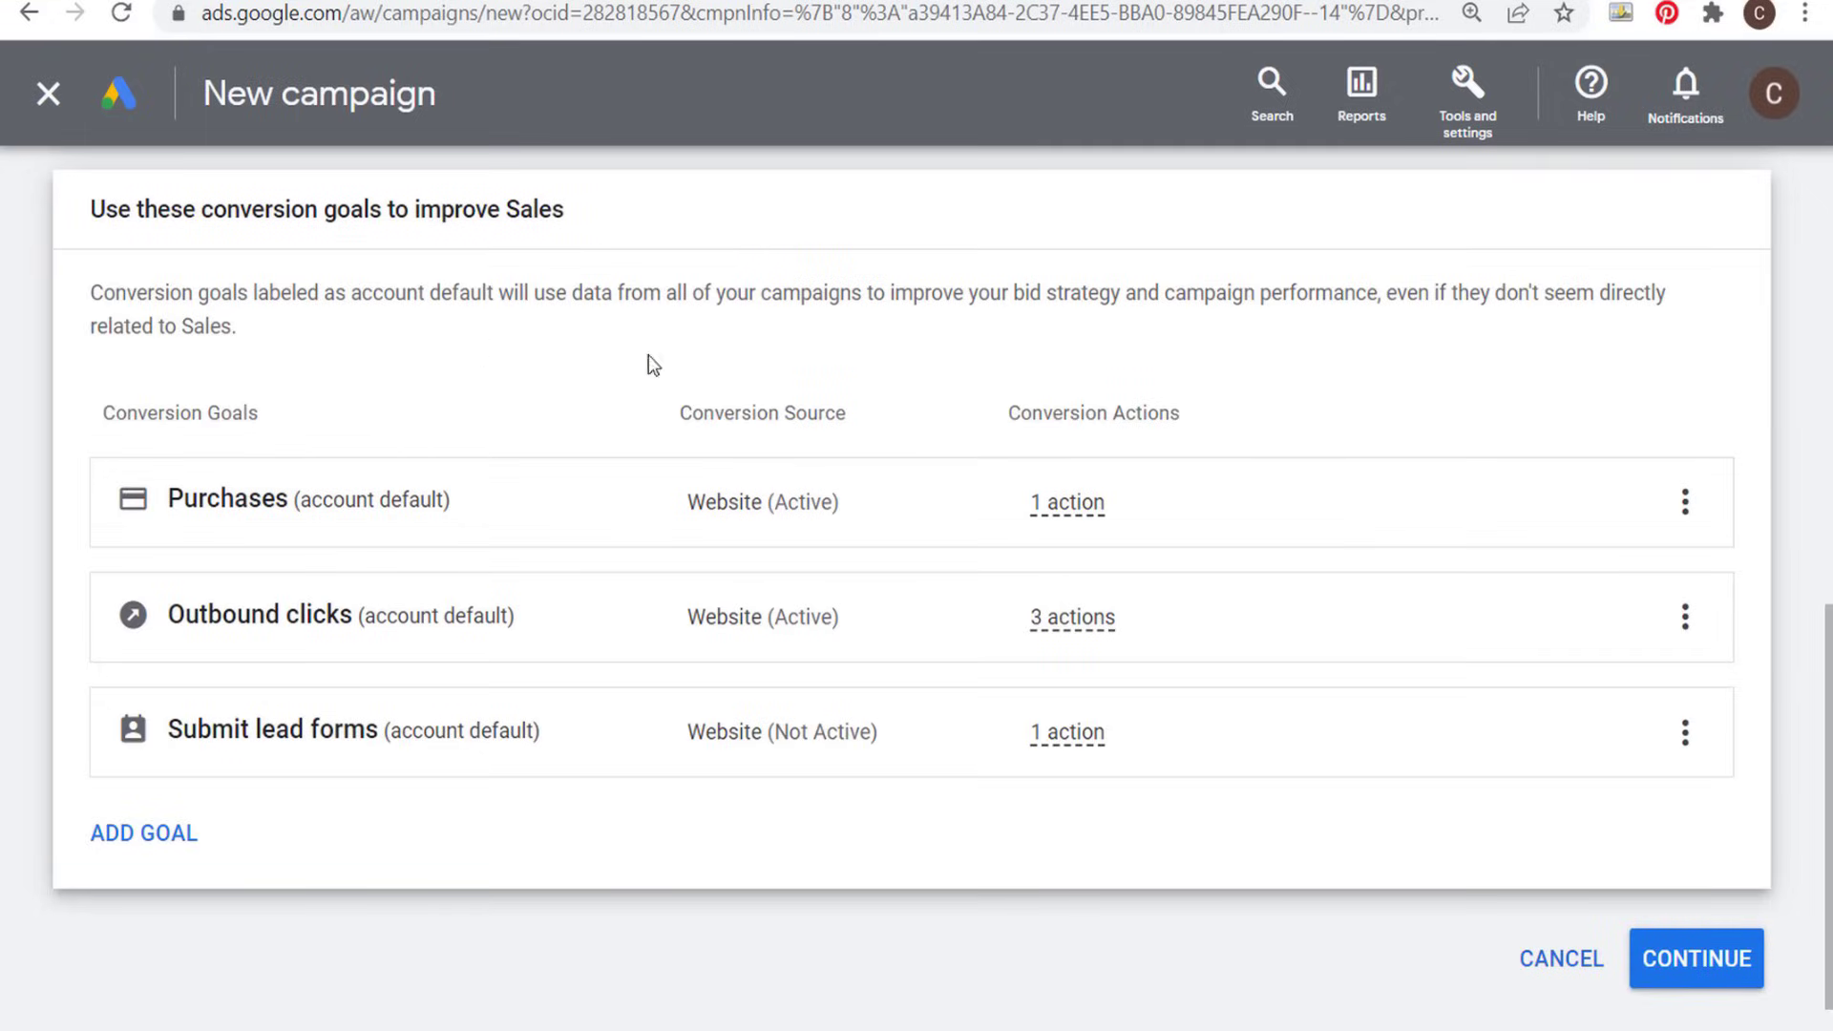
{"action": "left_click", "coordinate": [1704, 956]}
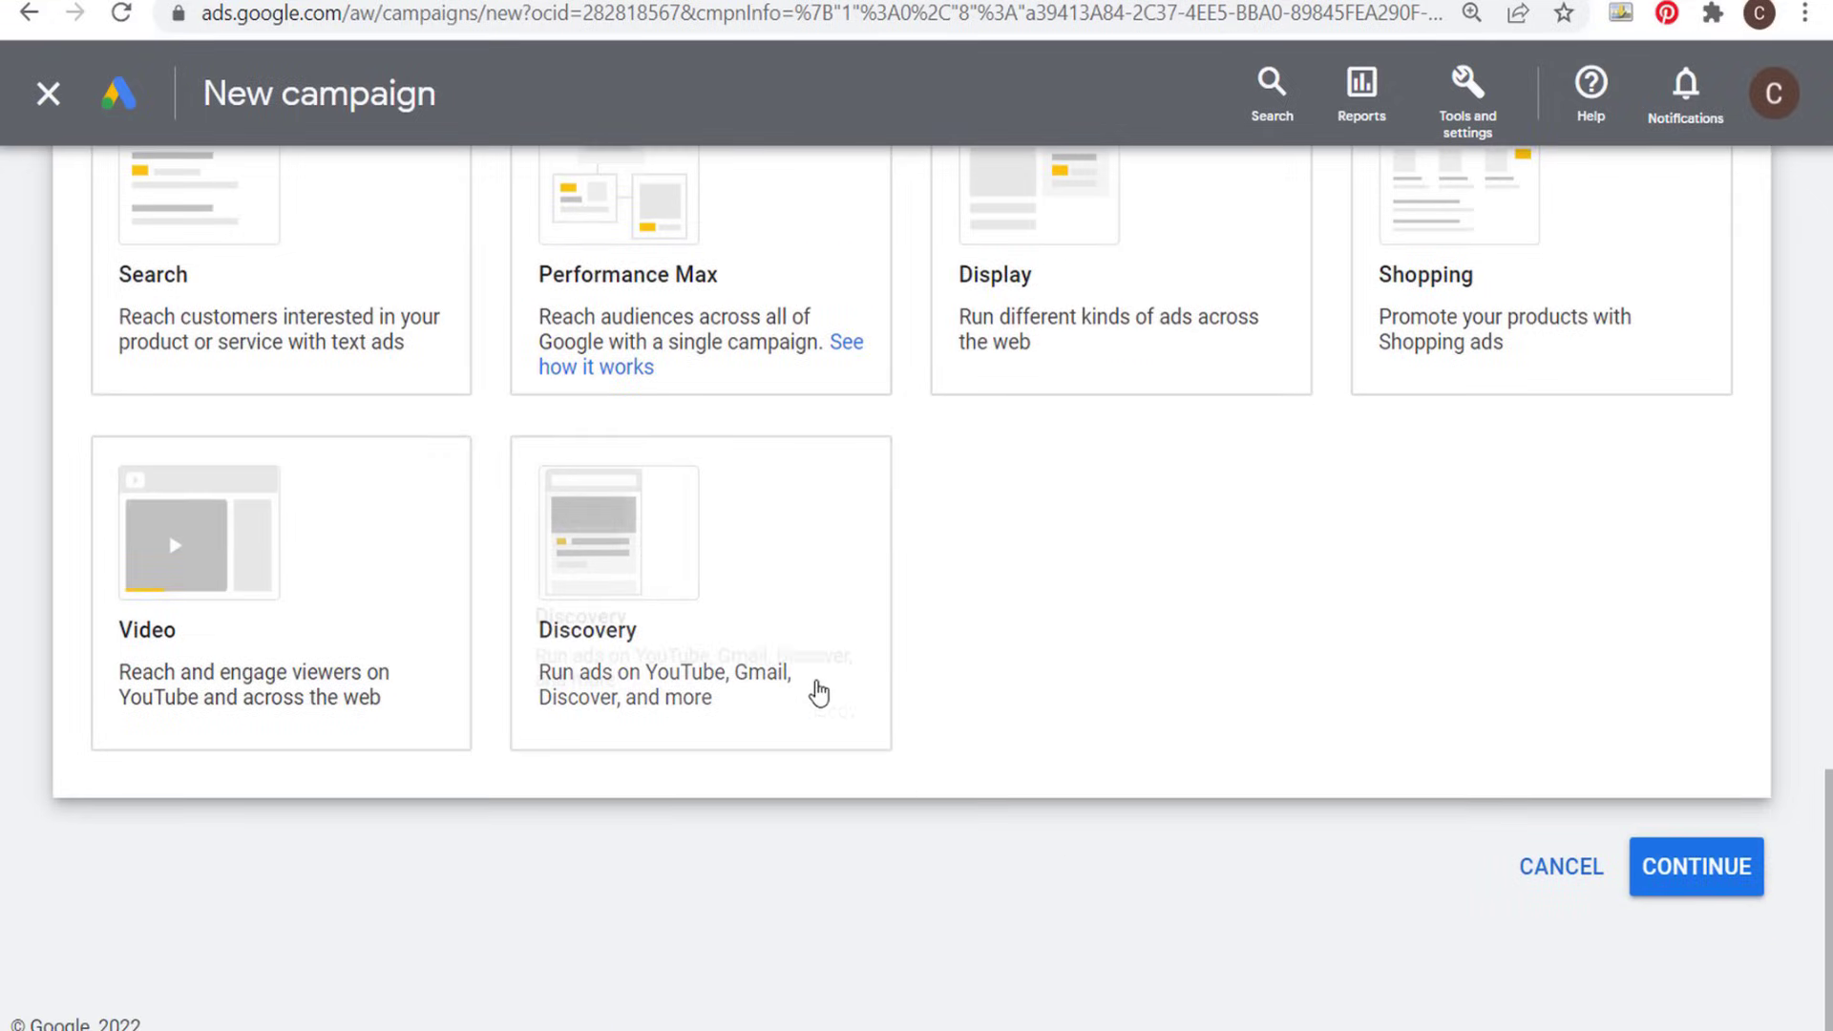
{"action": "left_click", "coordinate": [306, 683]}
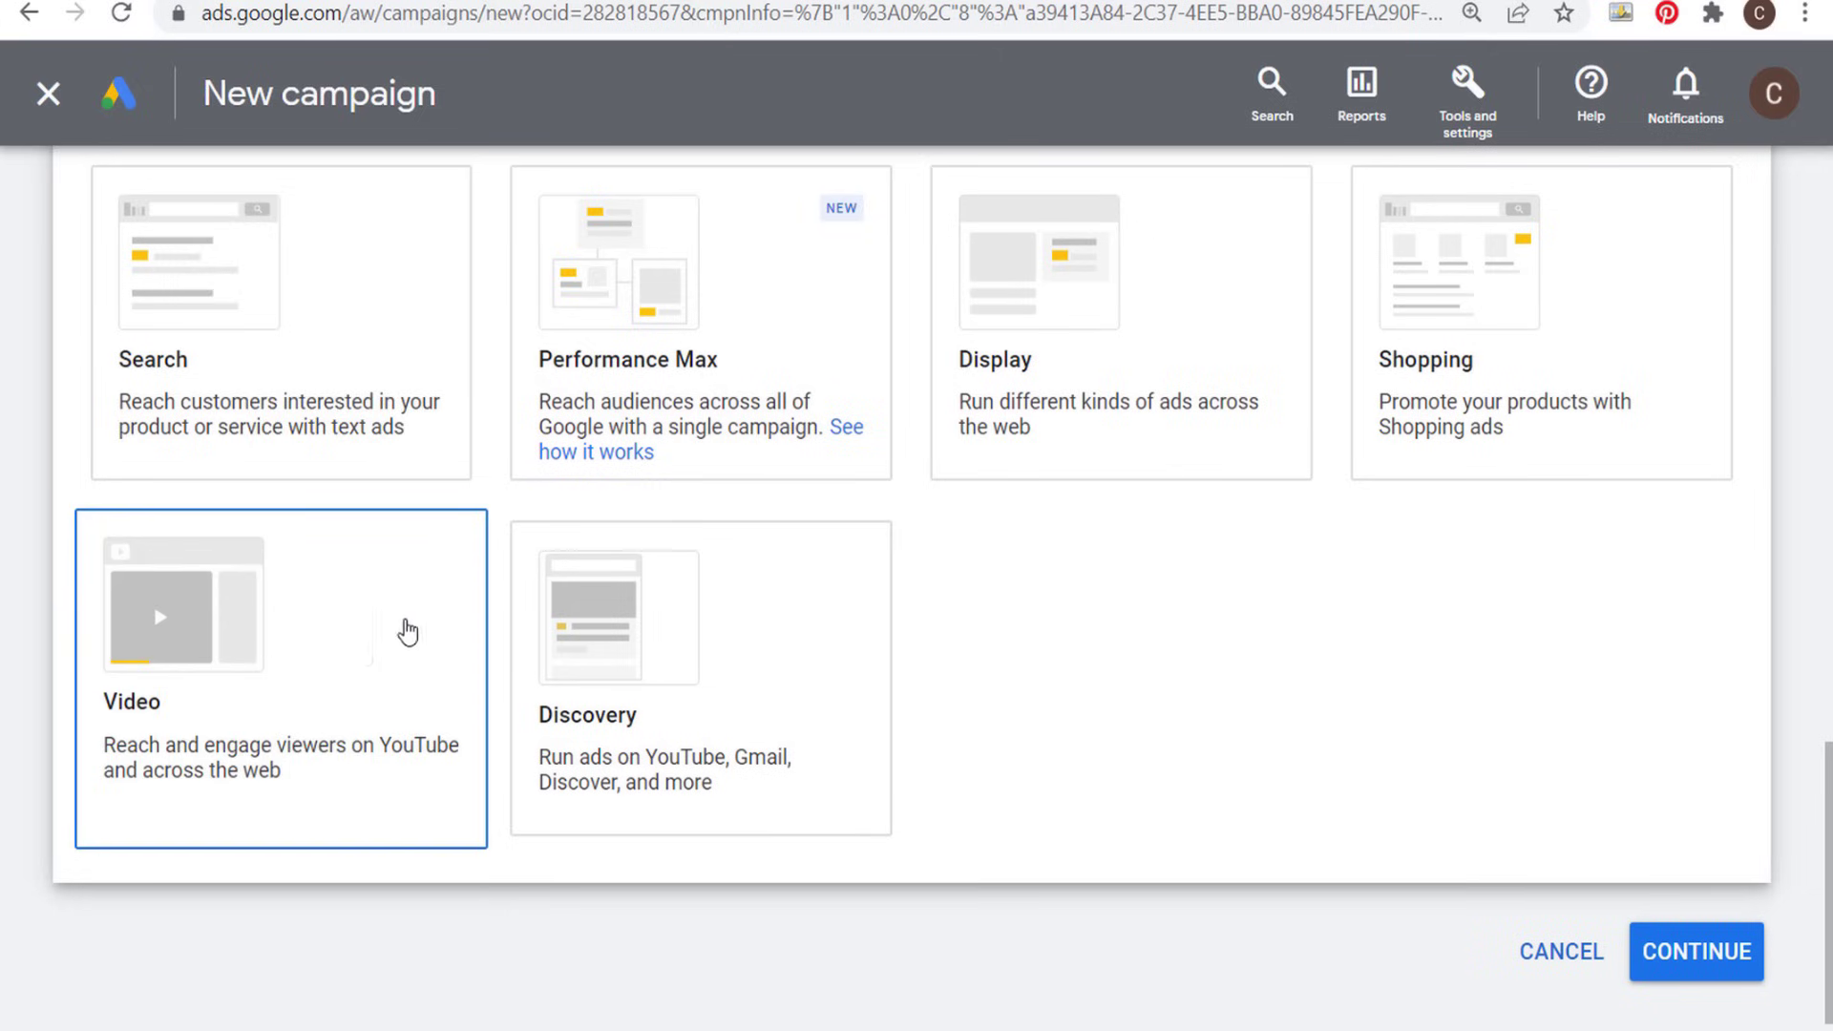
{"action": "scroll", "coordinate": [1429, 630], "scroll_direction": "up", "scroll_amount": 10}
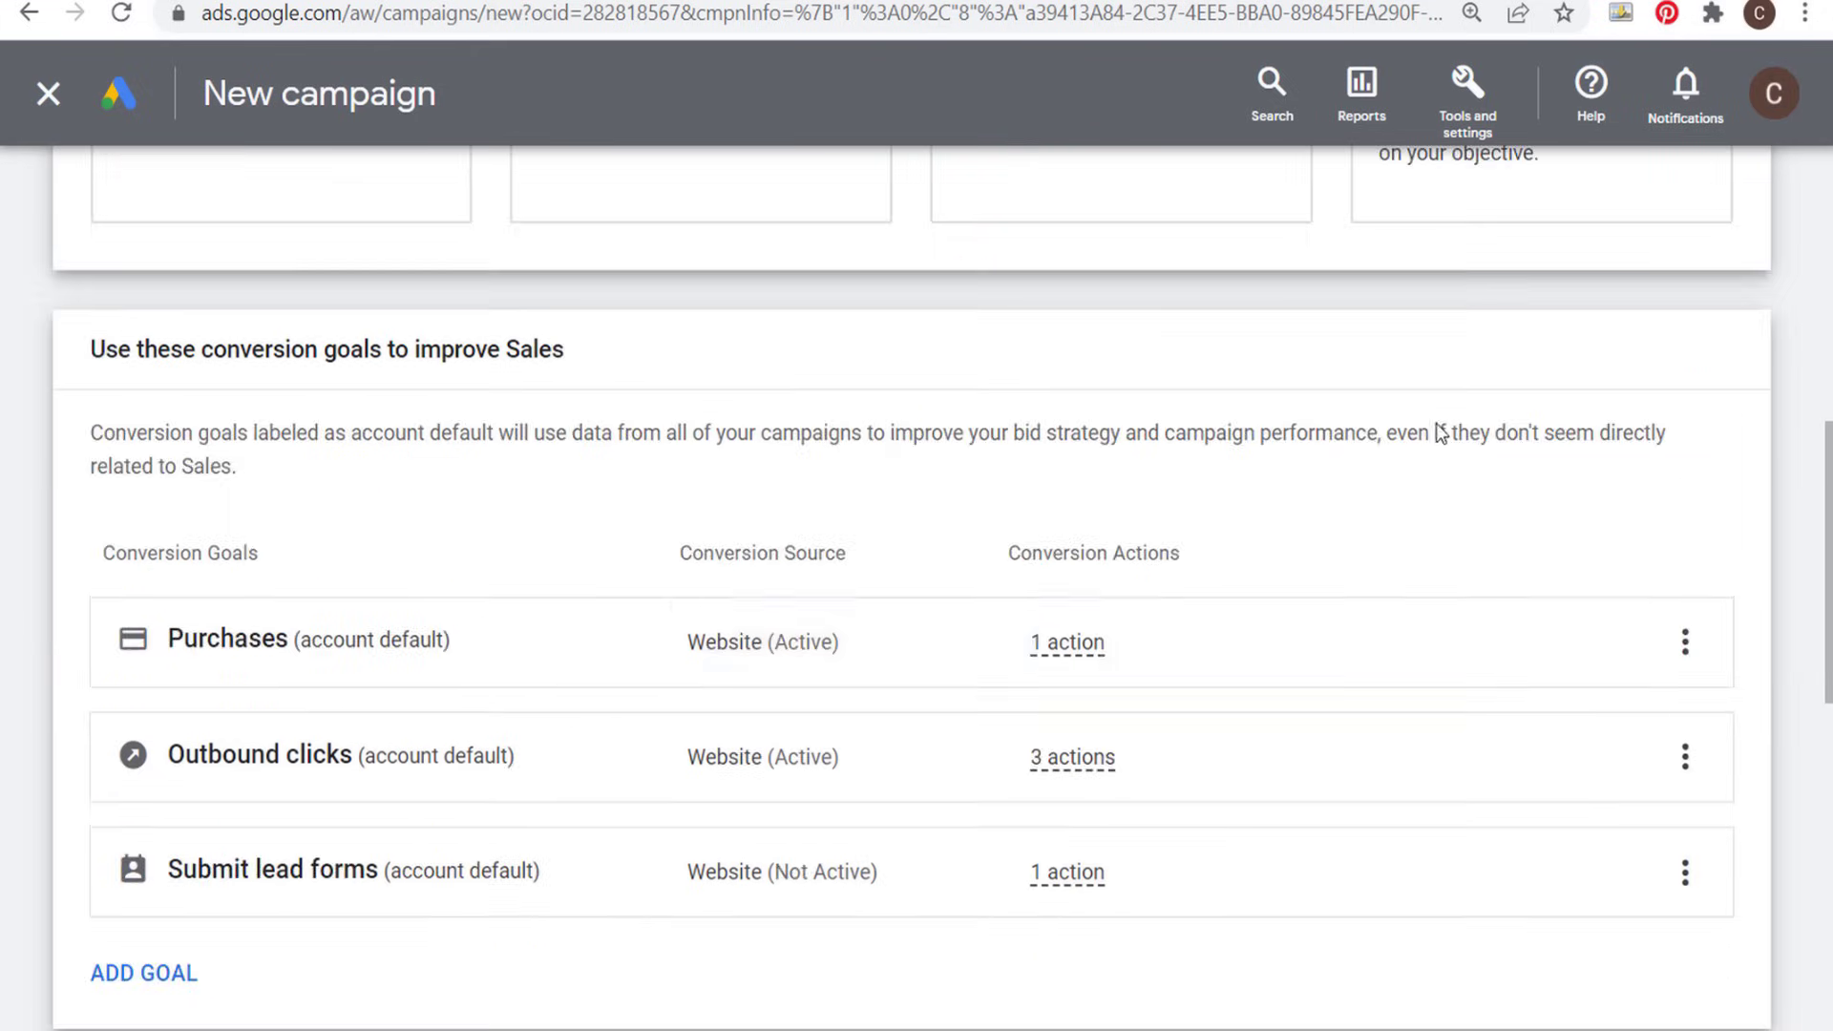
- Go to Audience manager in the shared library and start a new website visitors segment
{"action": "left_click", "coordinate": [1461, 118]}
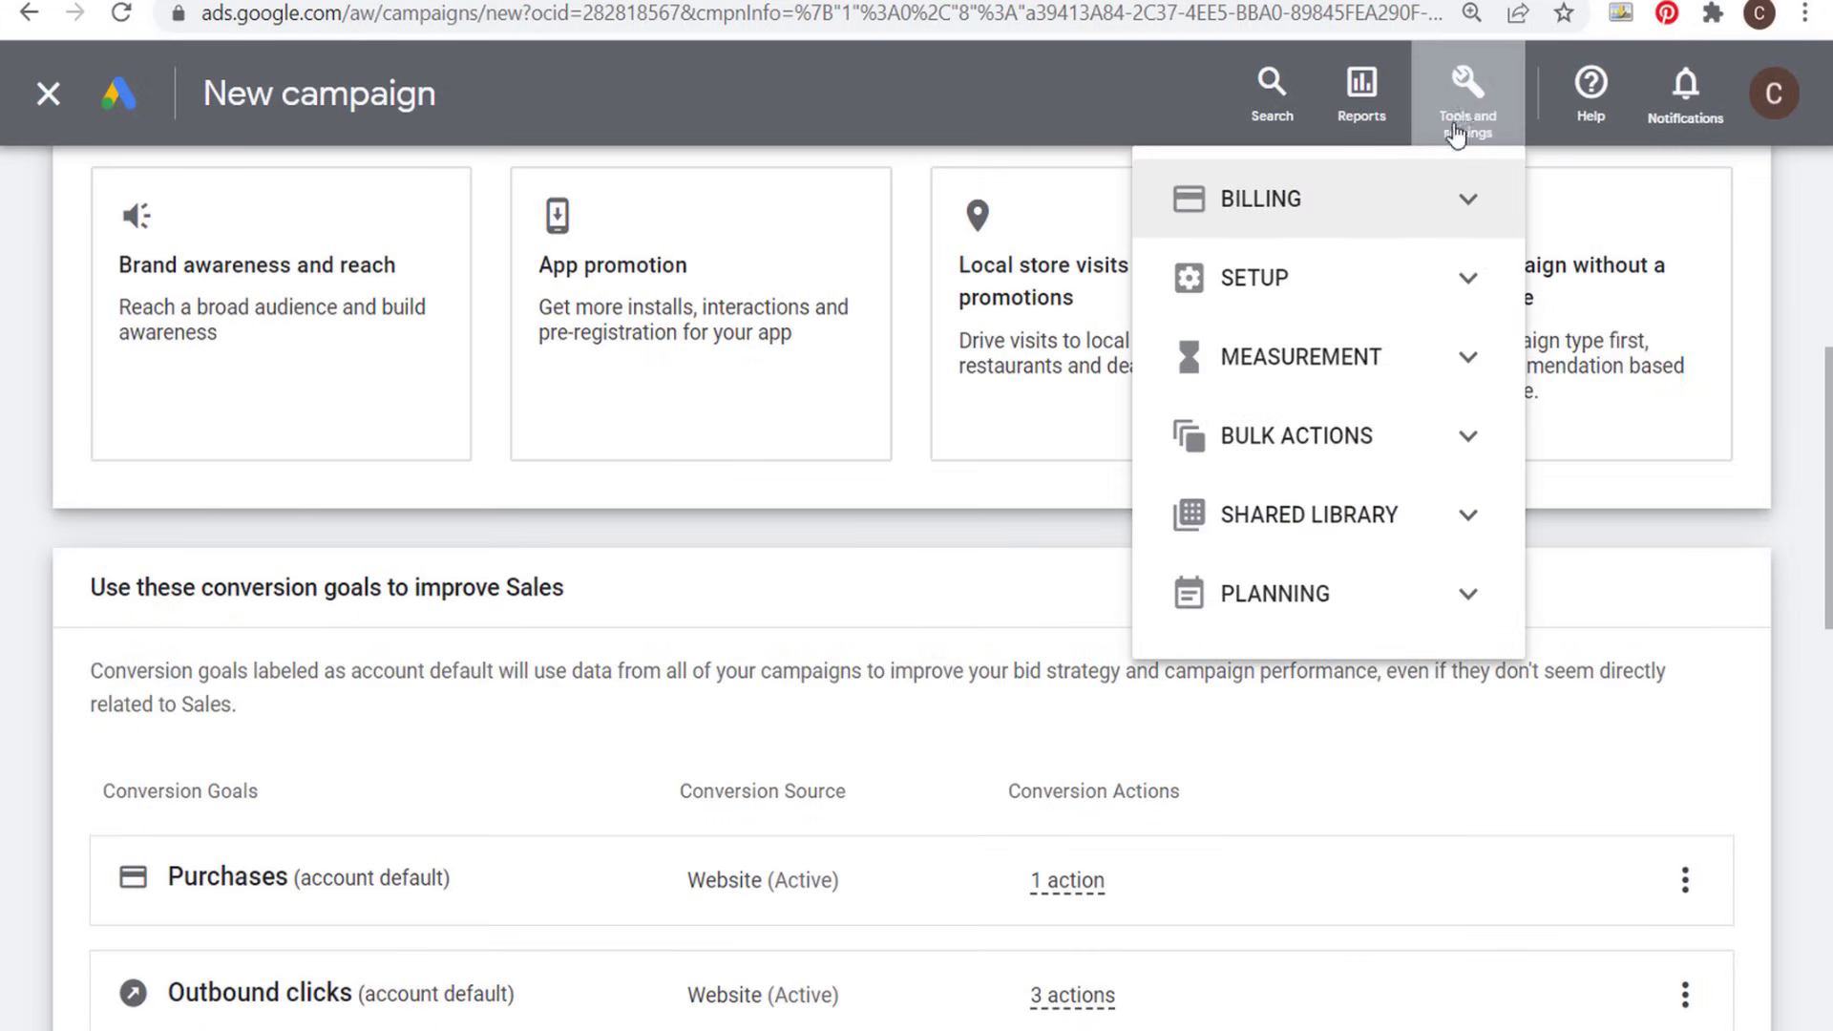
{"action": "left_click", "coordinate": [1470, 518]}
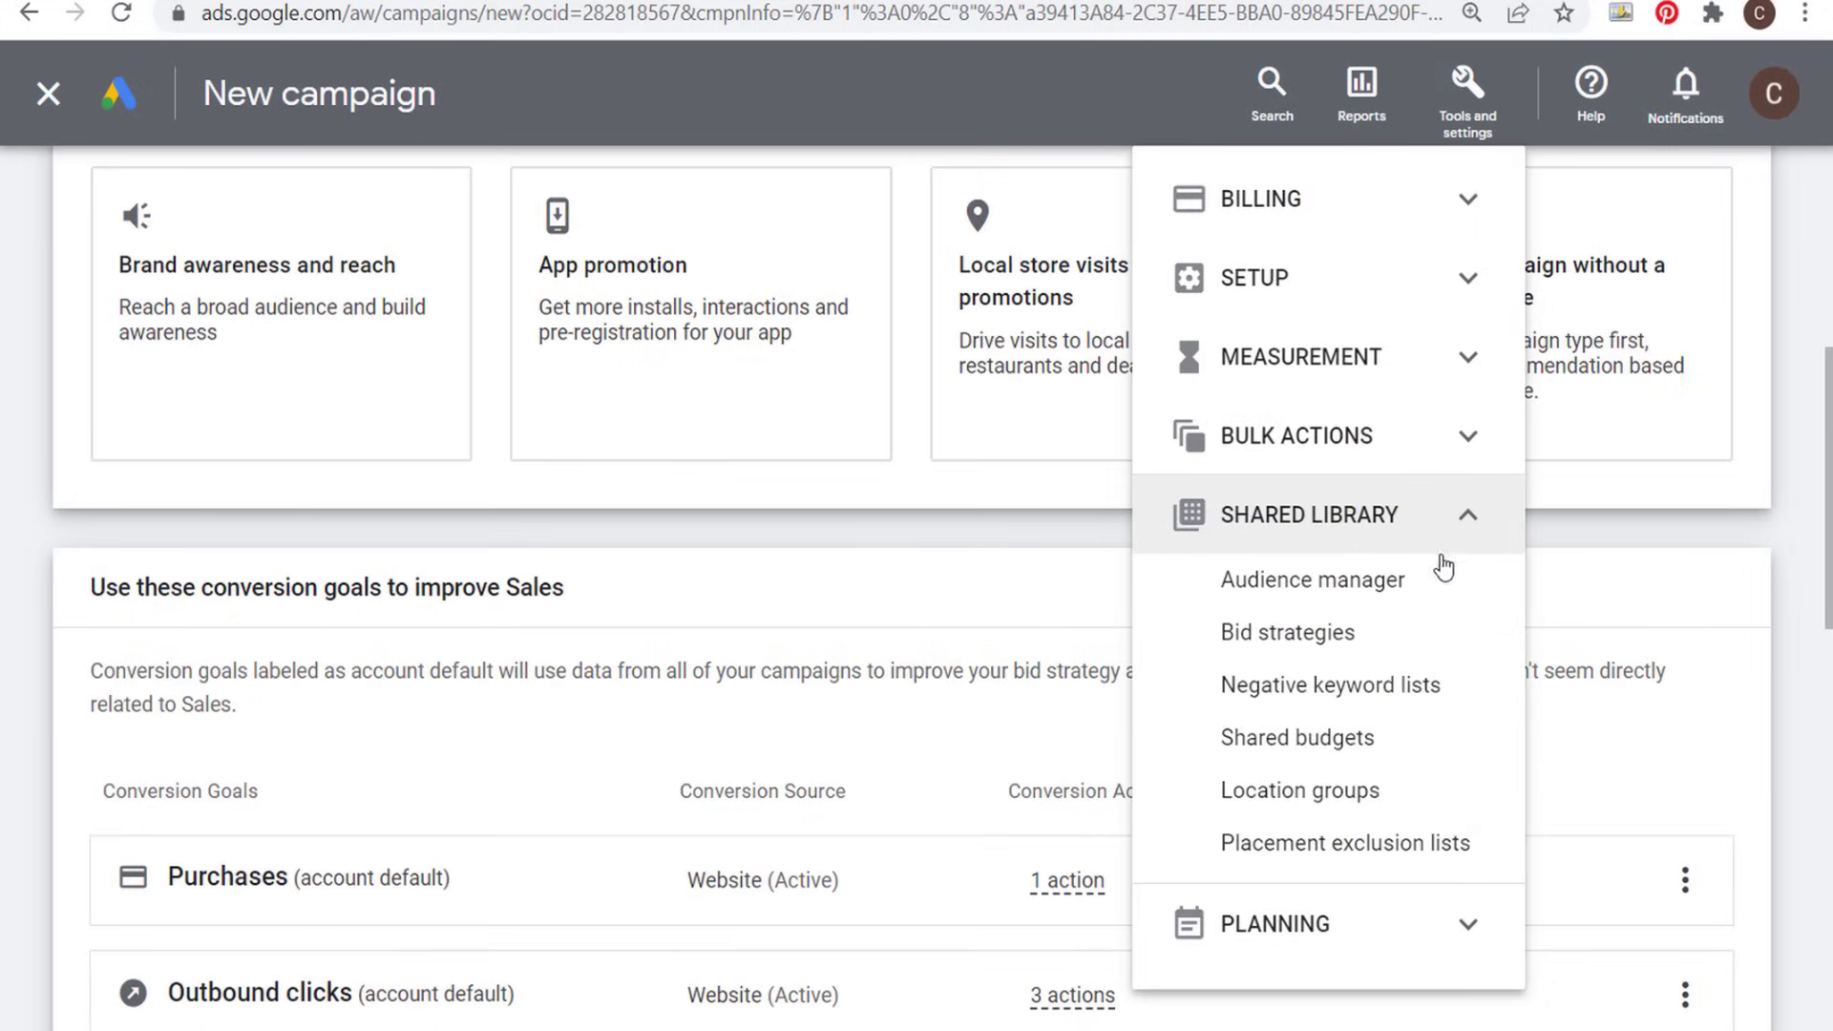
{"action": "left_click", "coordinate": [1290, 589]}
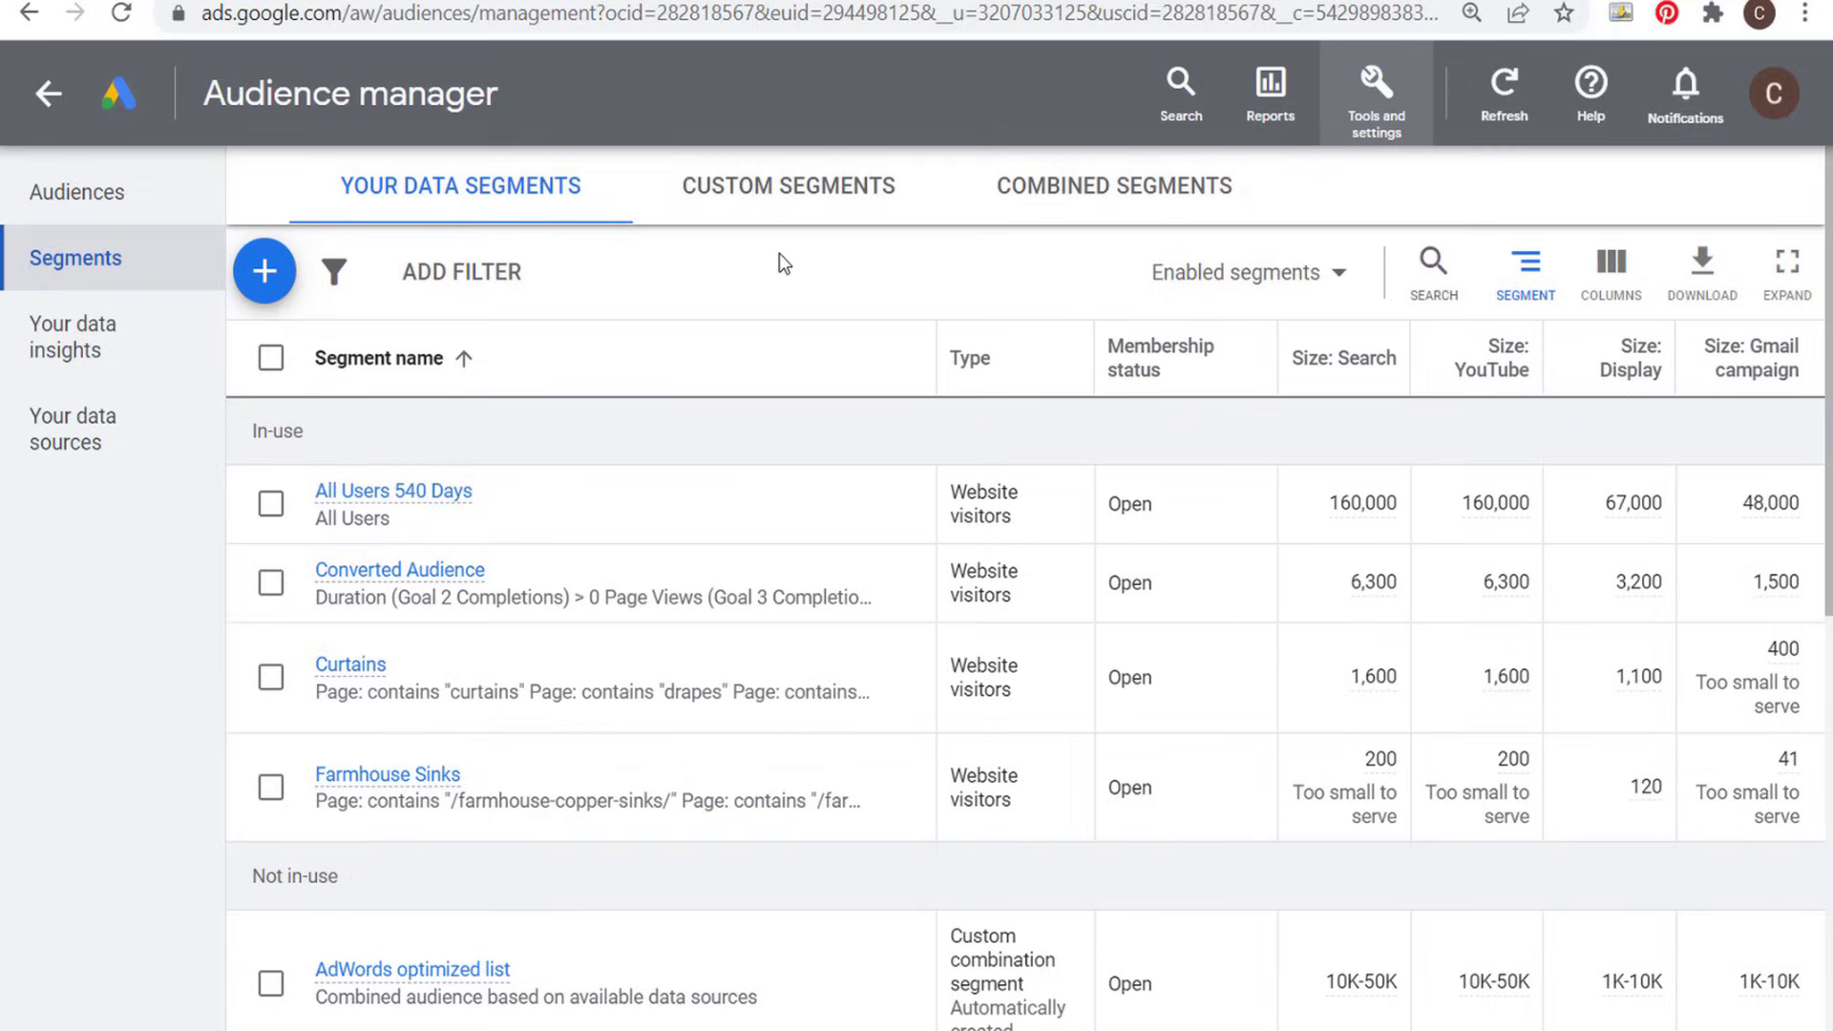
{"action": "left_click", "coordinate": [264, 271]}
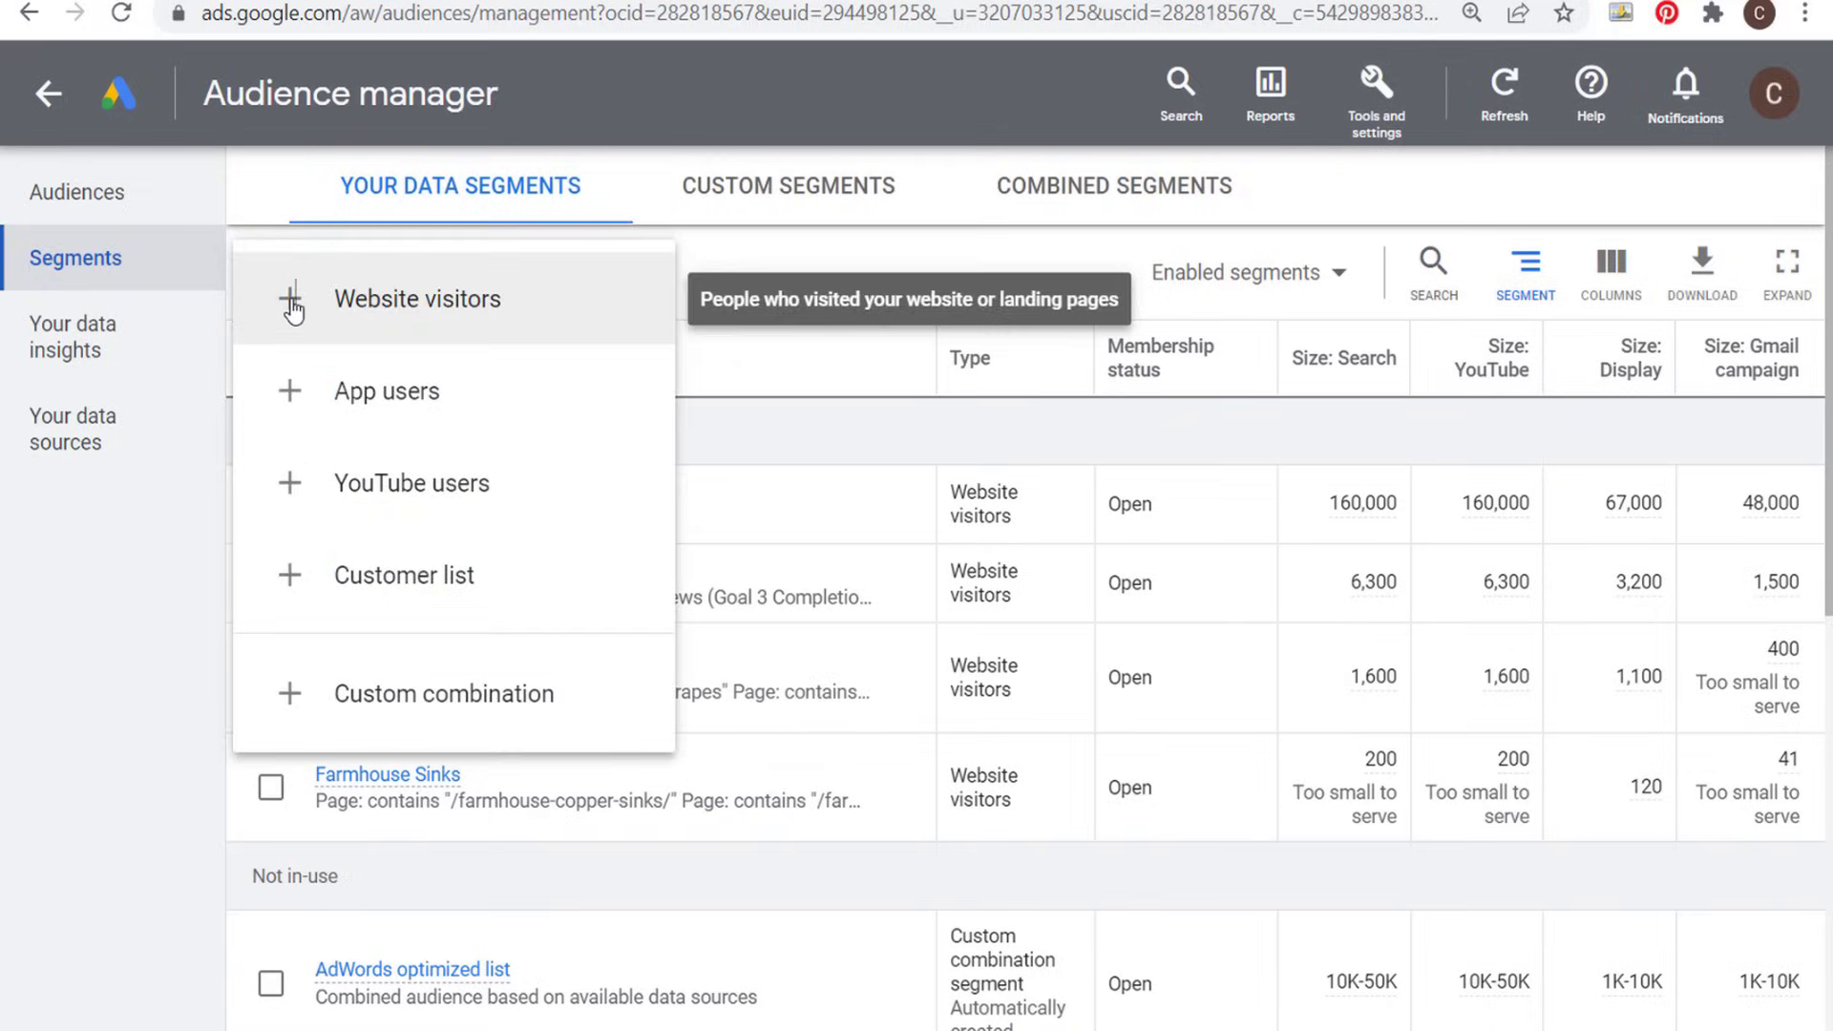
{"action": "left_click", "coordinate": [286, 304]}
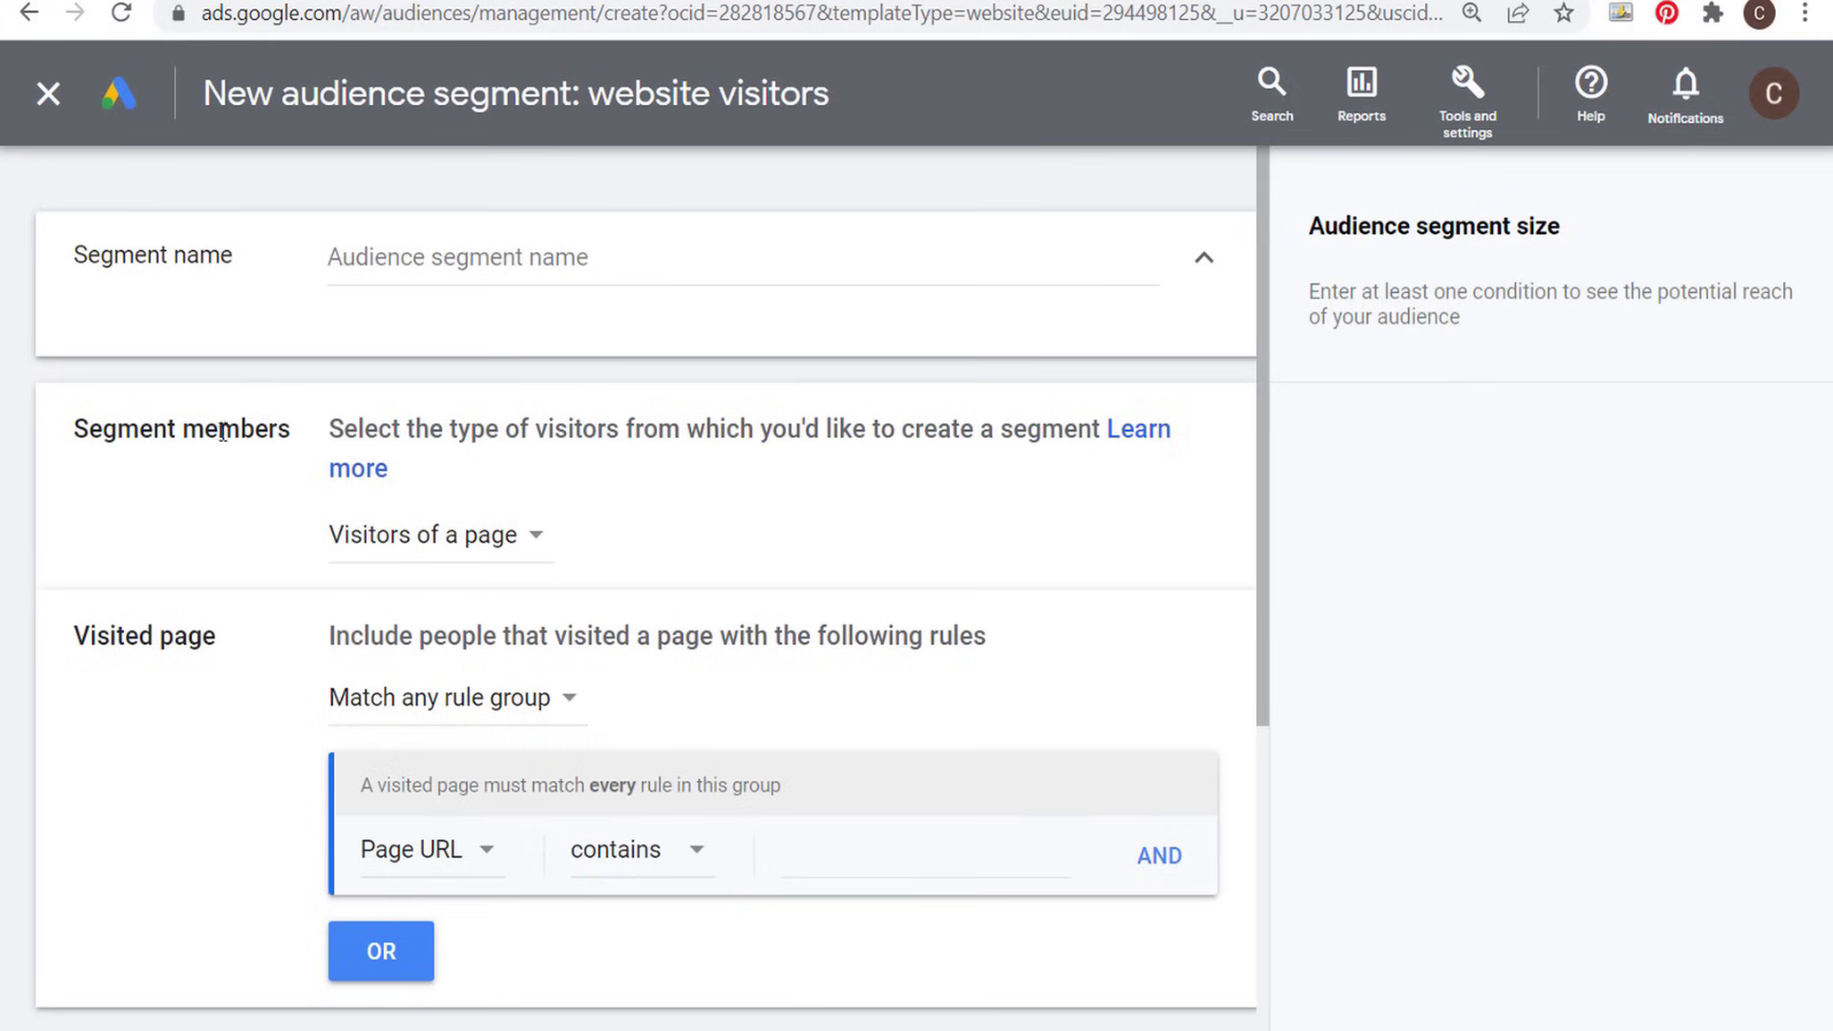
- Keep Visitors of a page as the segment members and add the visited-page rule Page URL contains "sinks"
{"action": "left_click", "coordinate": [531, 552]}
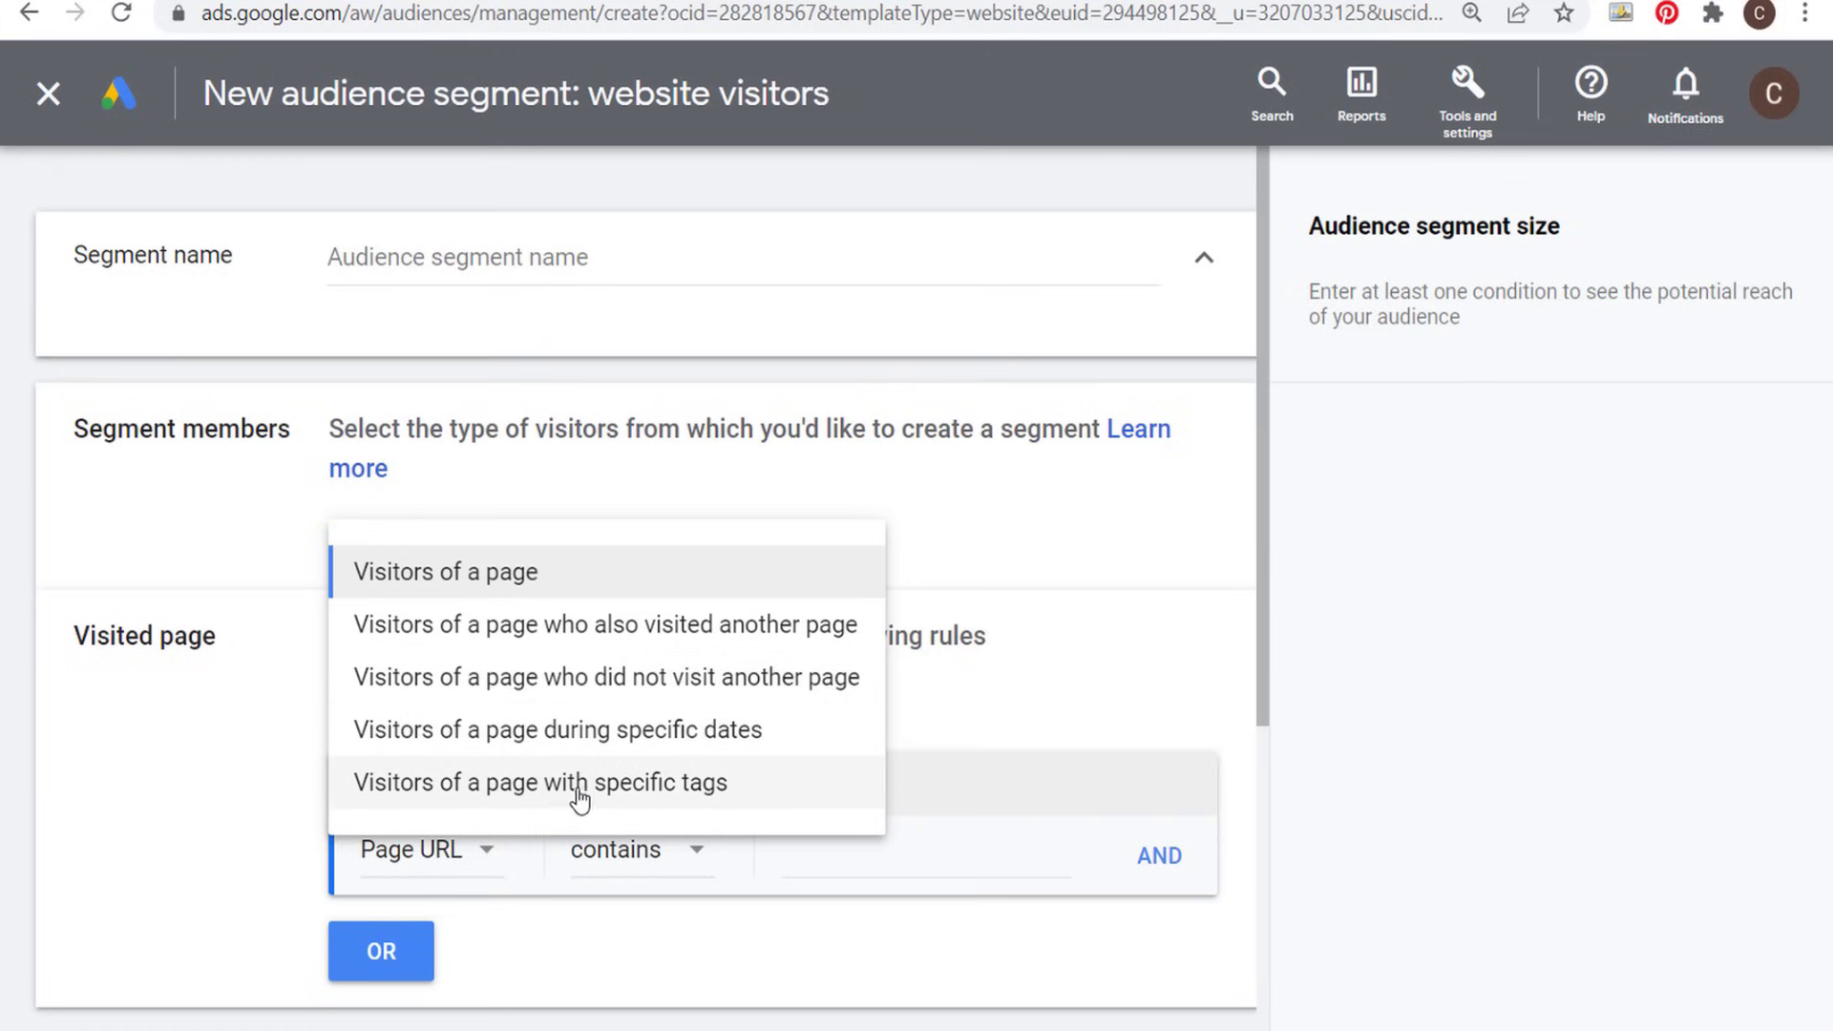
{"action": "left_click", "coordinate": [237, 735]}
{"action": "scroll", "coordinate": [240, 716], "scroll_direction": "down", "scroll_amount": 2}
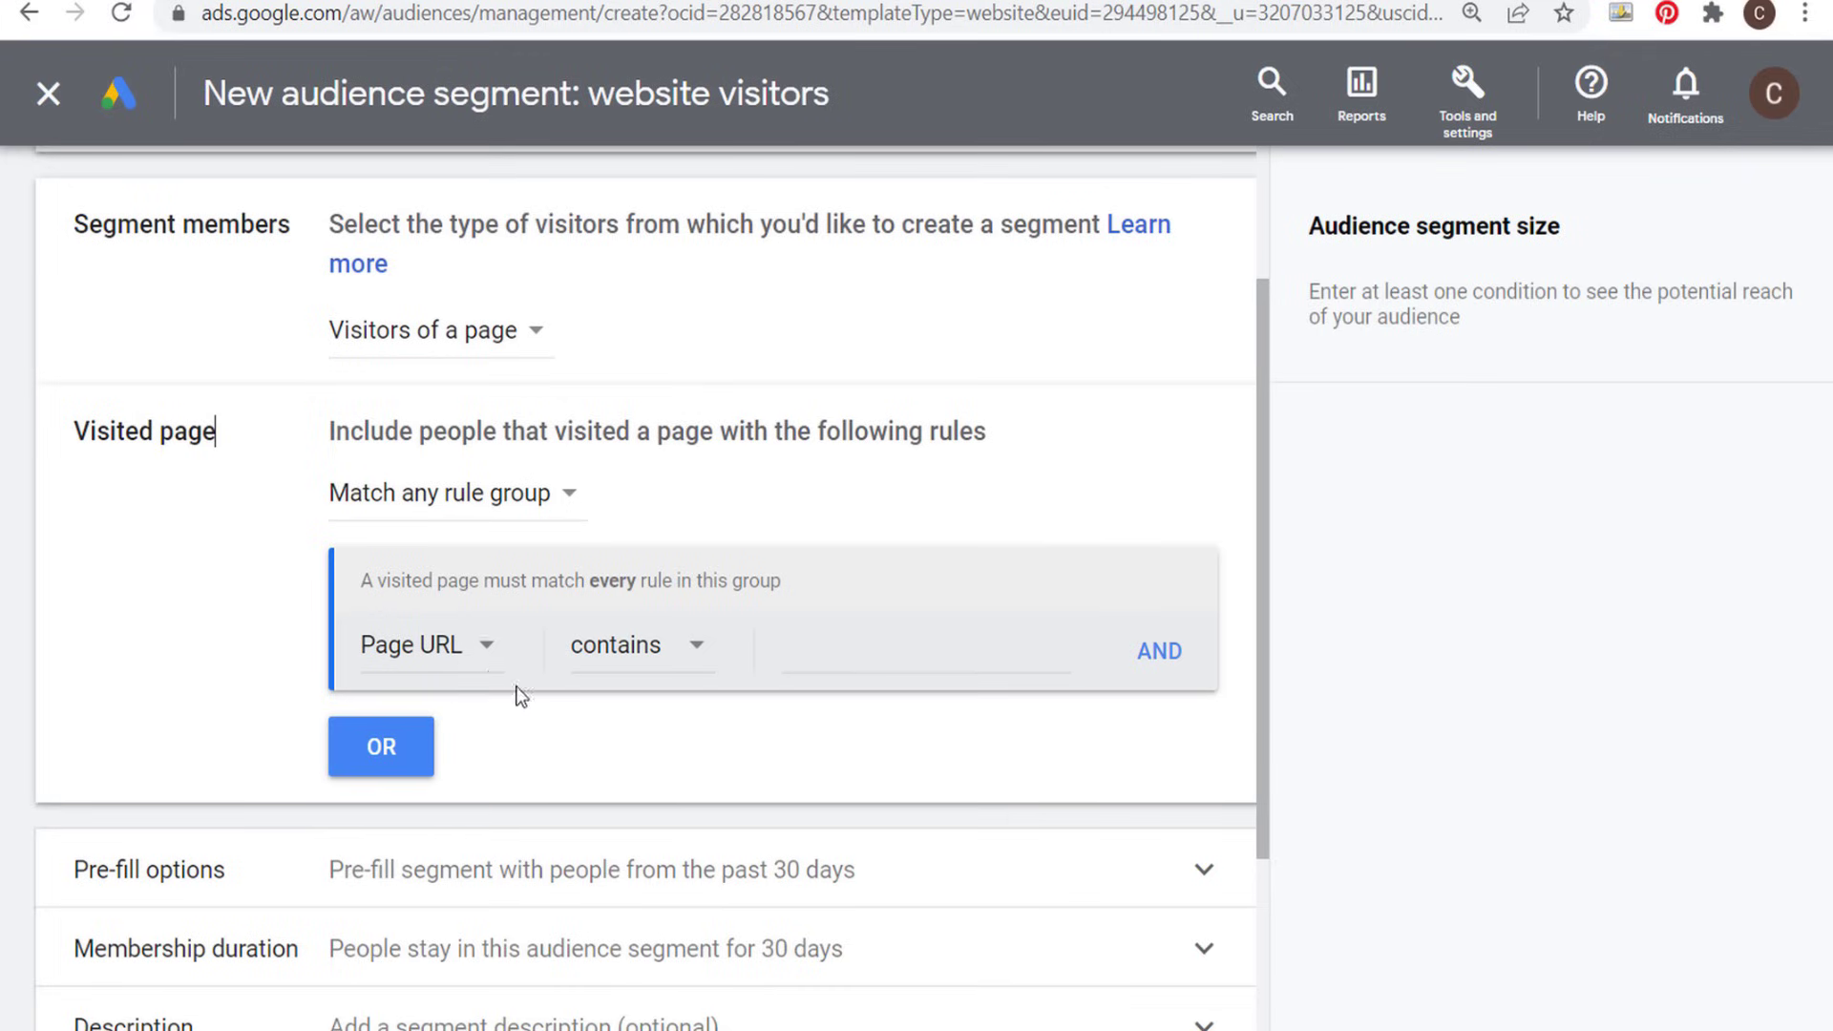
{"action": "left_click", "coordinate": [905, 646]}
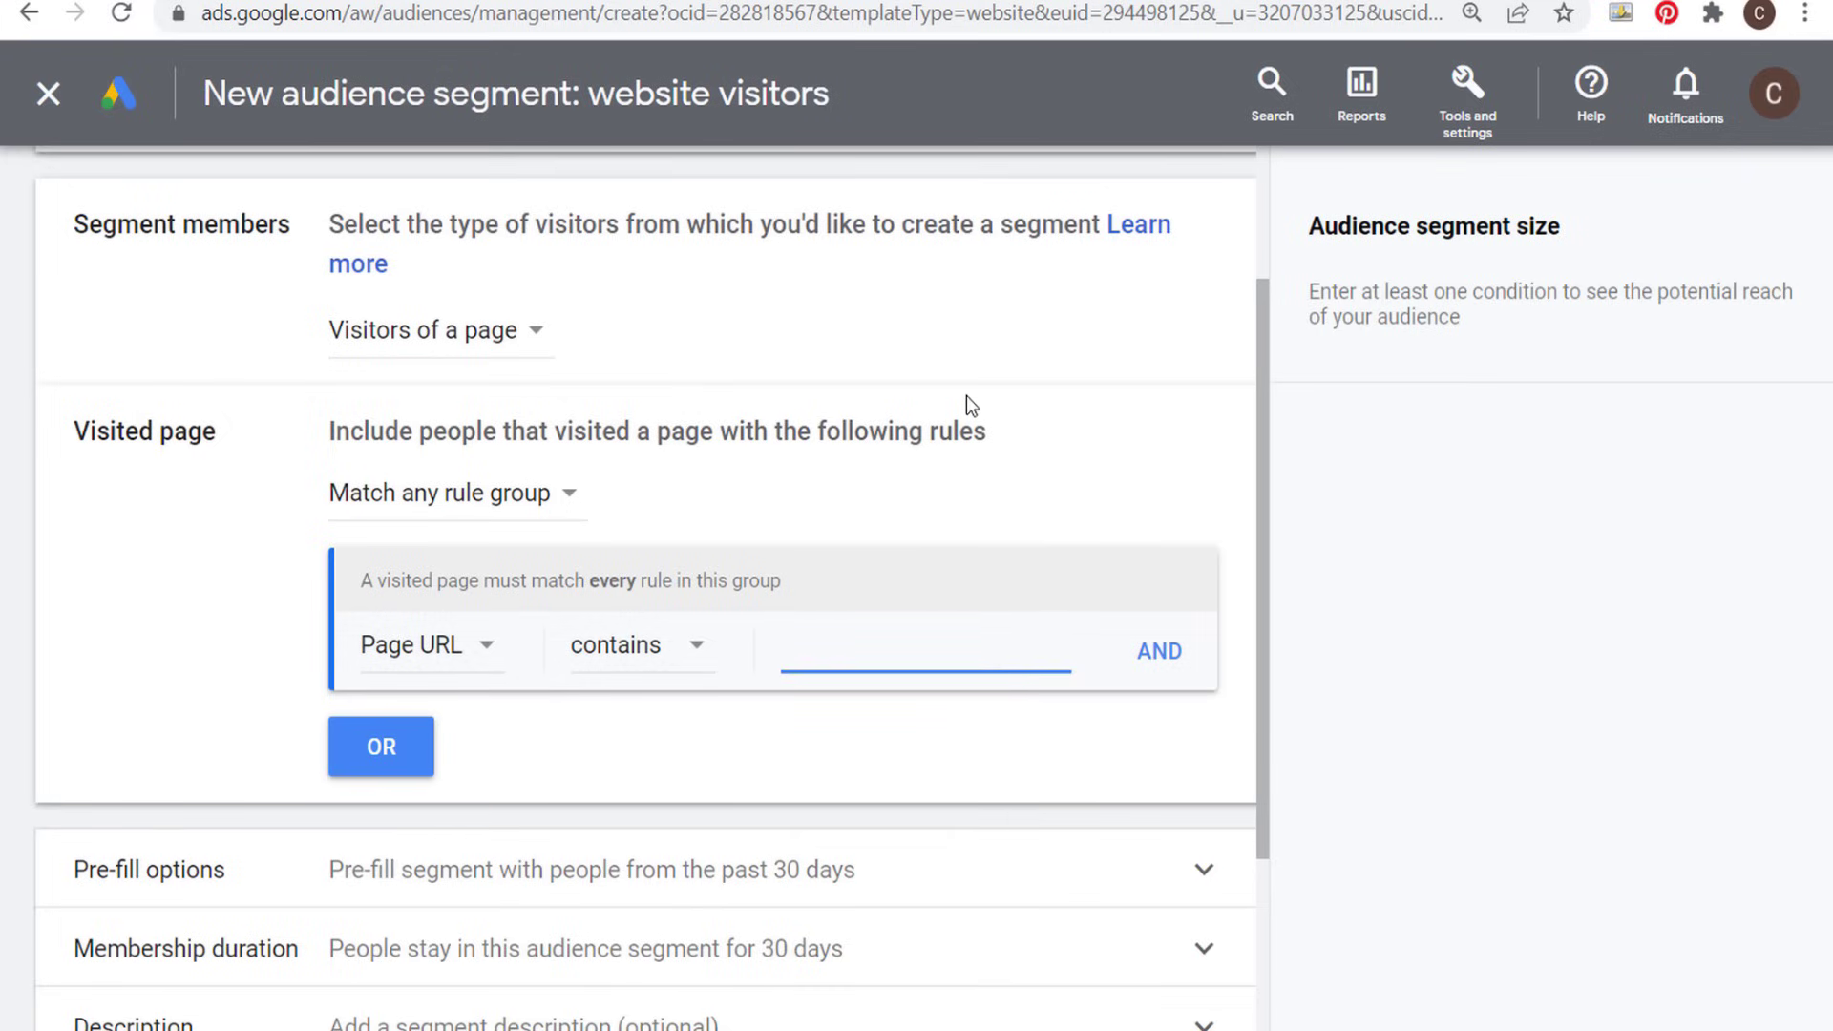
{"action": "type", "text": "sinks"}
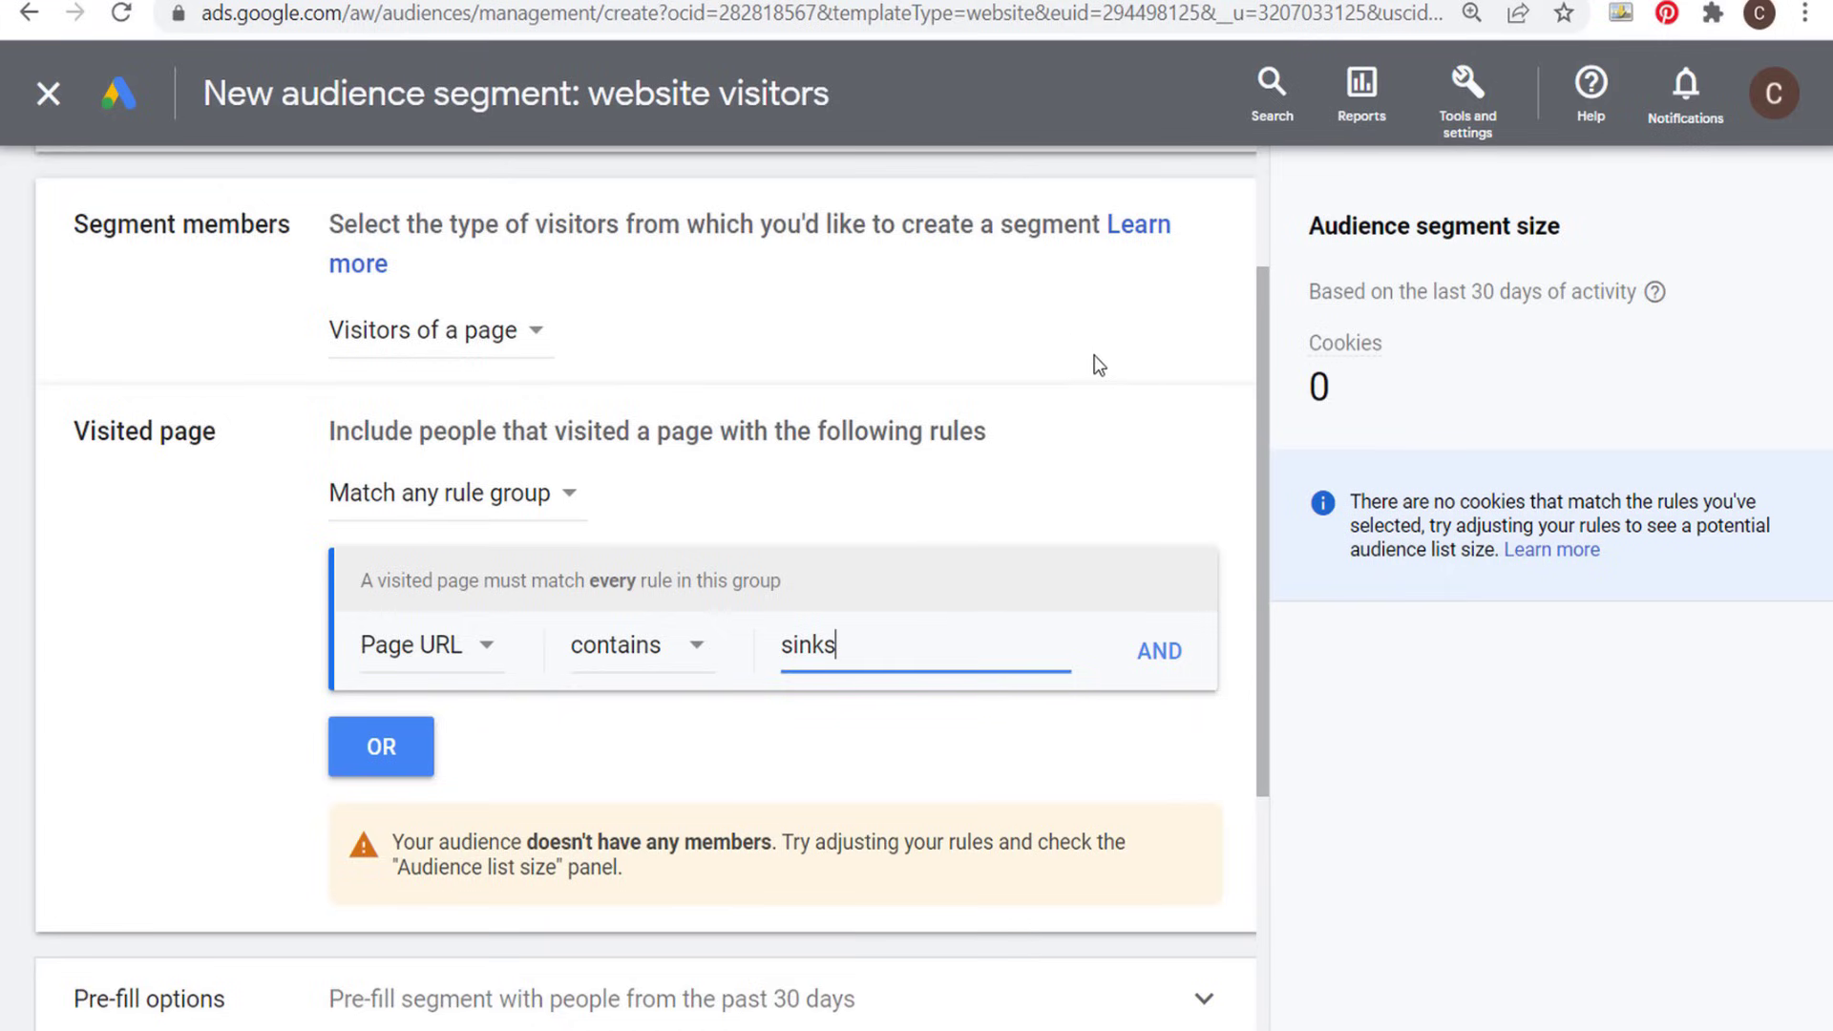
{"action": "left_click", "coordinate": [1096, 363]}
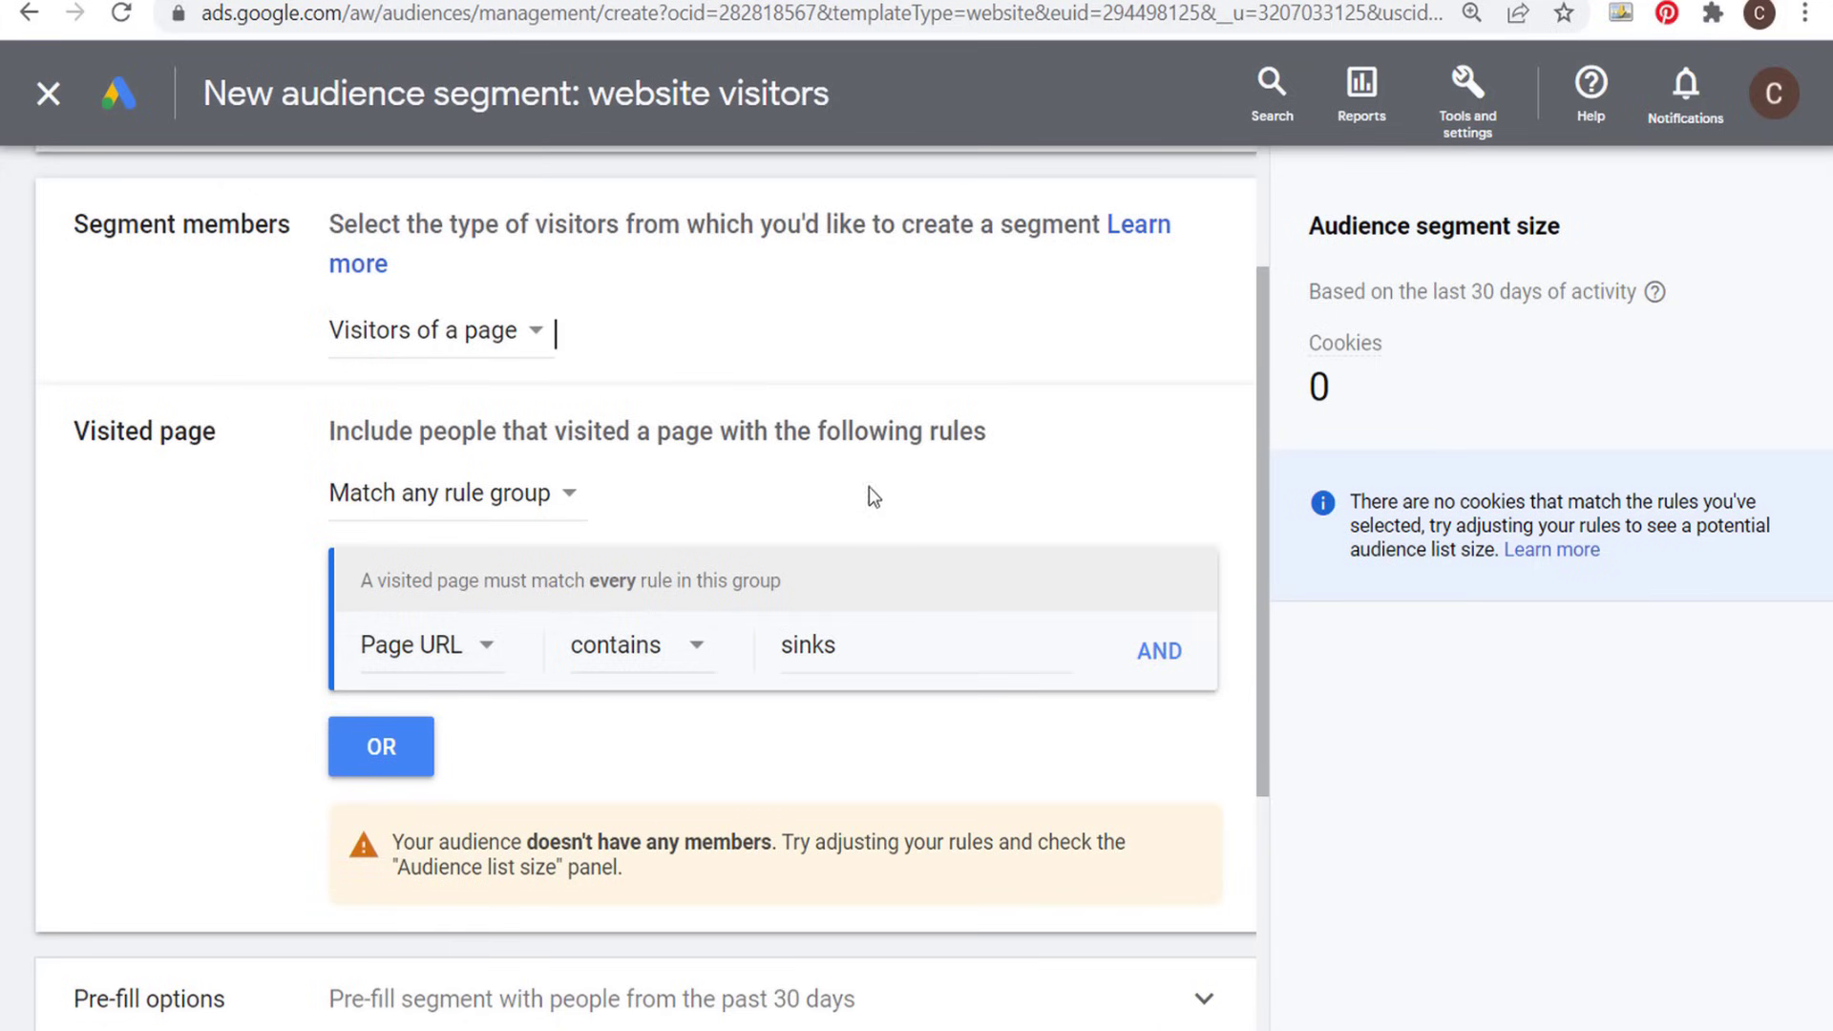
- Expand the pre-fill options of the new segment and review them against the page URL rule
{"action": "scroll", "coordinate": [241, 477], "scroll_direction": "down", "scroll_amount": 4}
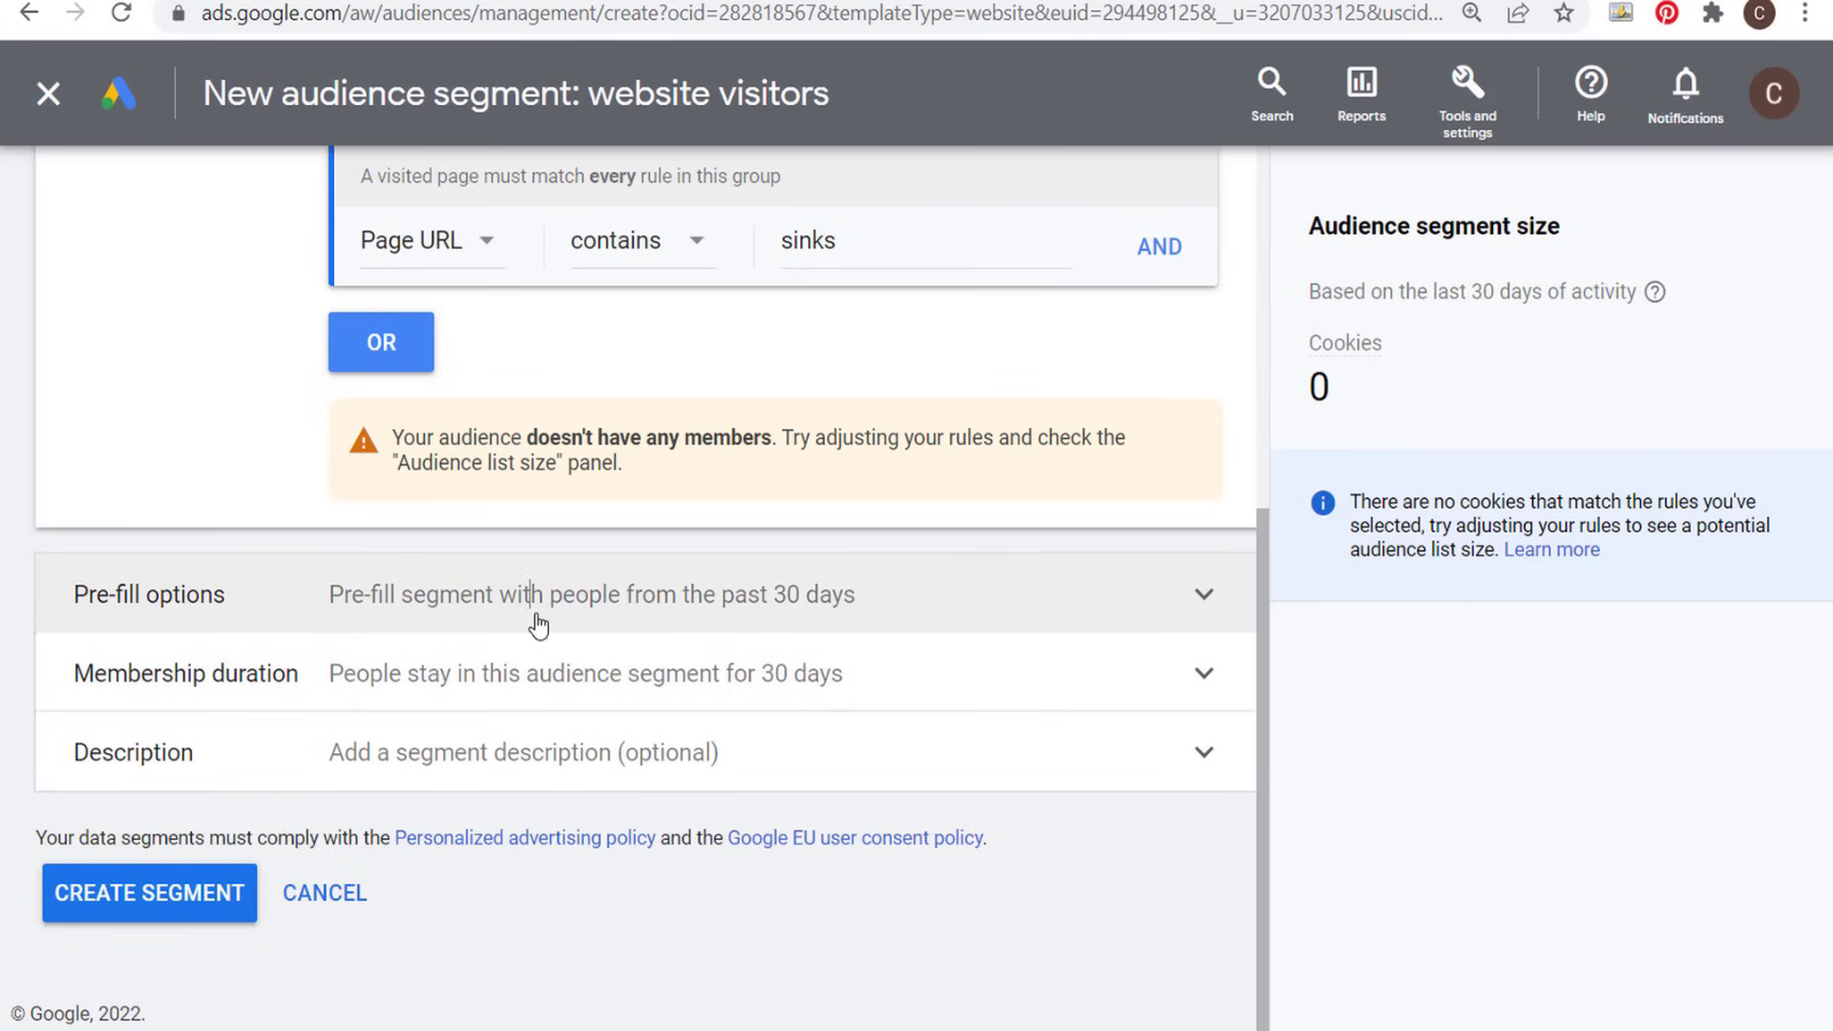
{"action": "left_click", "coordinate": [537, 624]}
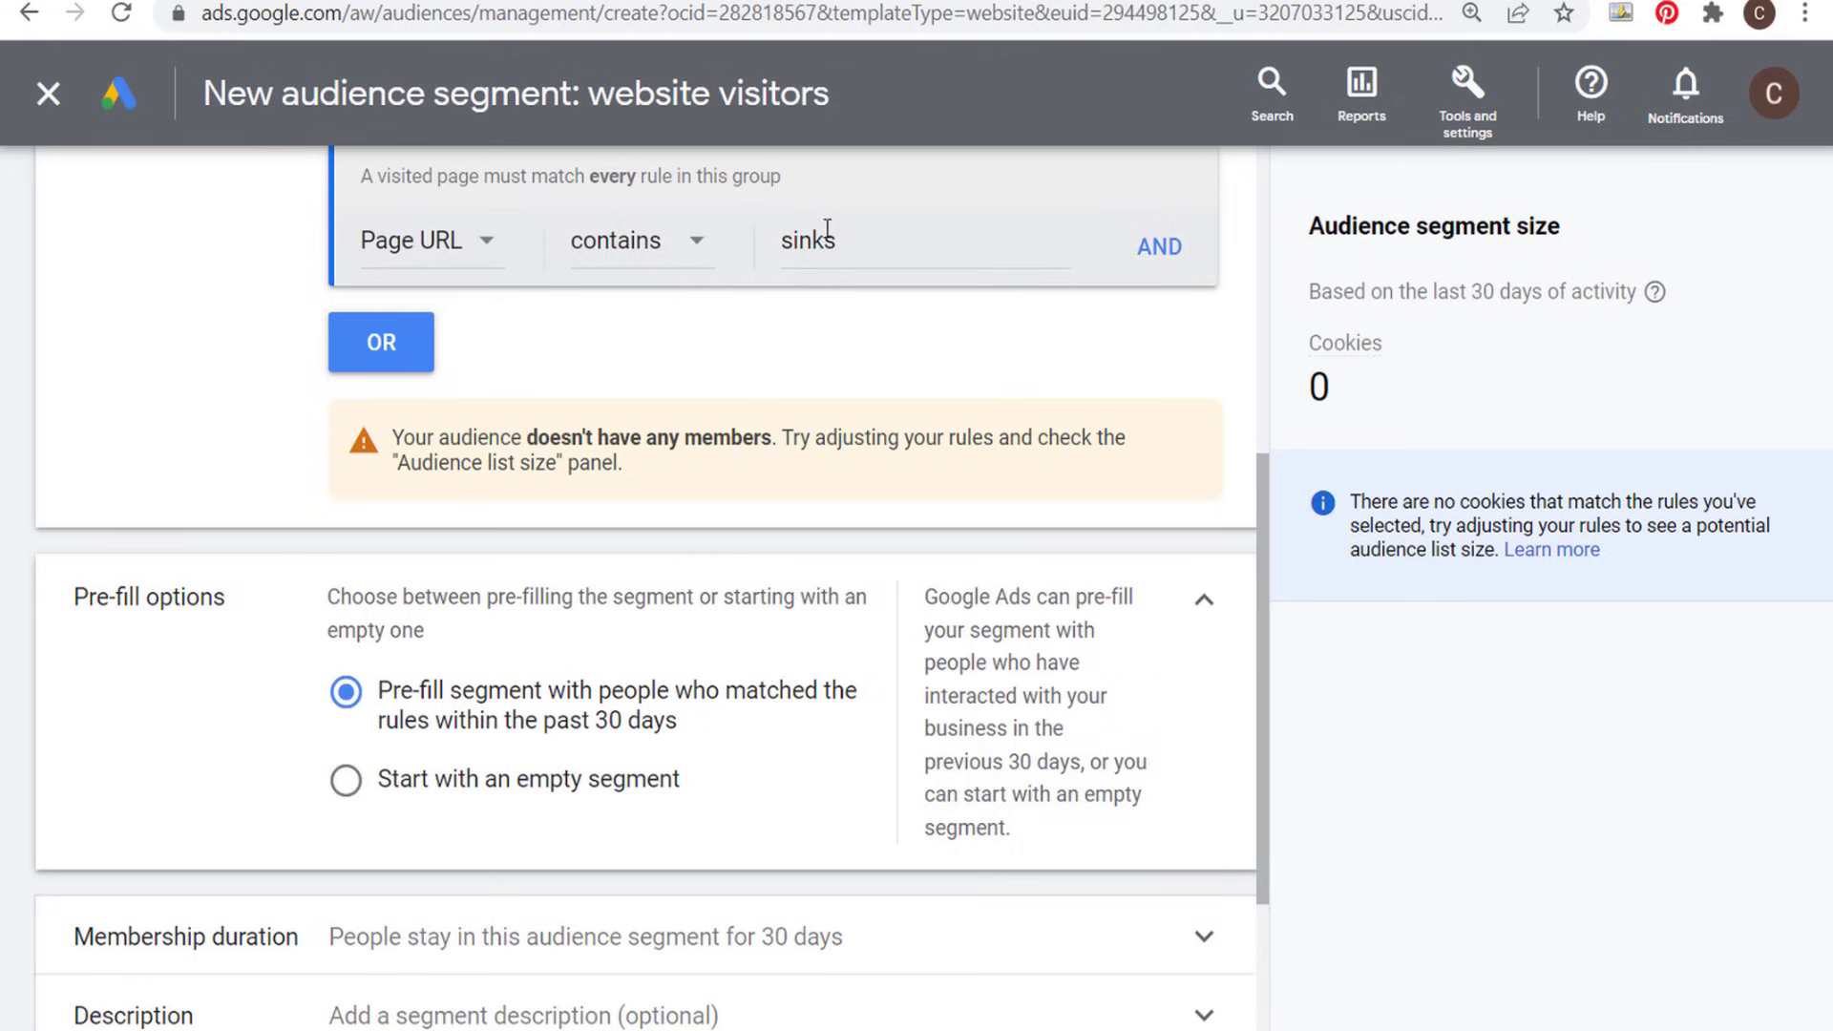
{"action": "double_click", "coordinate": [805, 283]}
{"action": "left_click", "coordinate": [872, 329]}
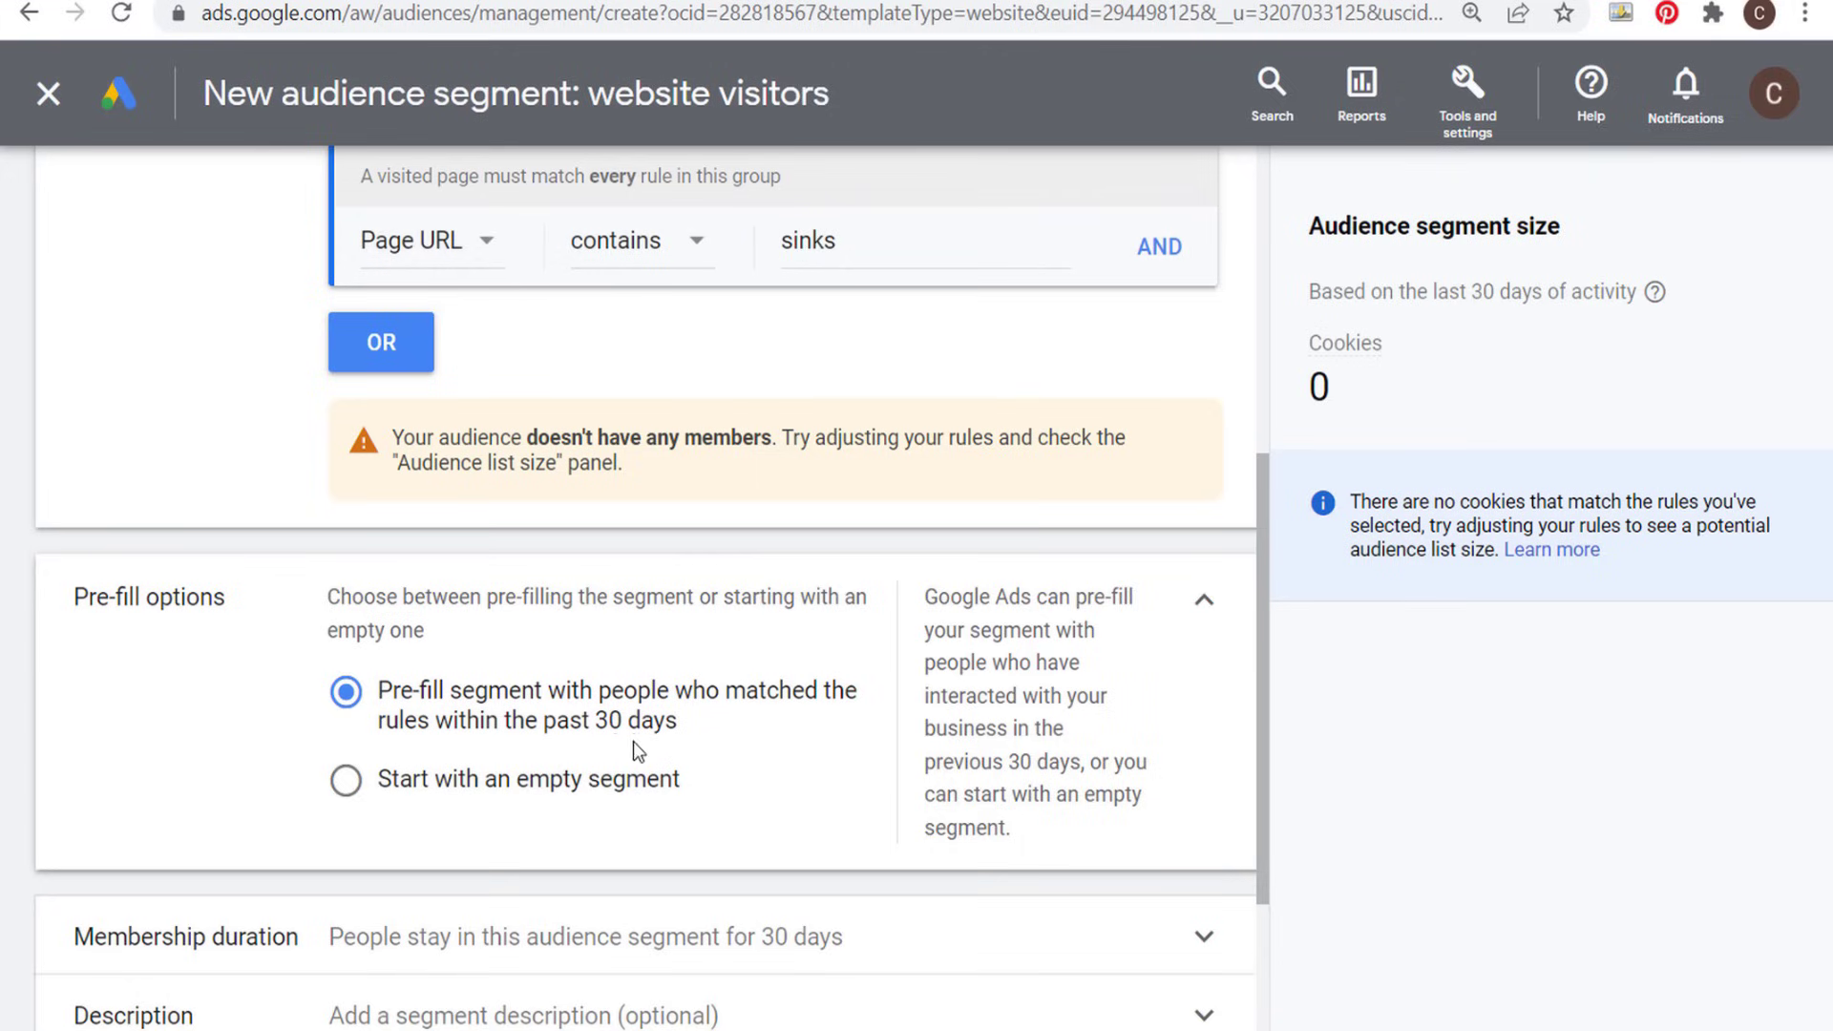
- Expand the membership duration of the new website visitors segment and set it to 7 days
{"action": "scroll", "coordinate": [606, 668], "scroll_direction": "down", "scroll_amount": 2}
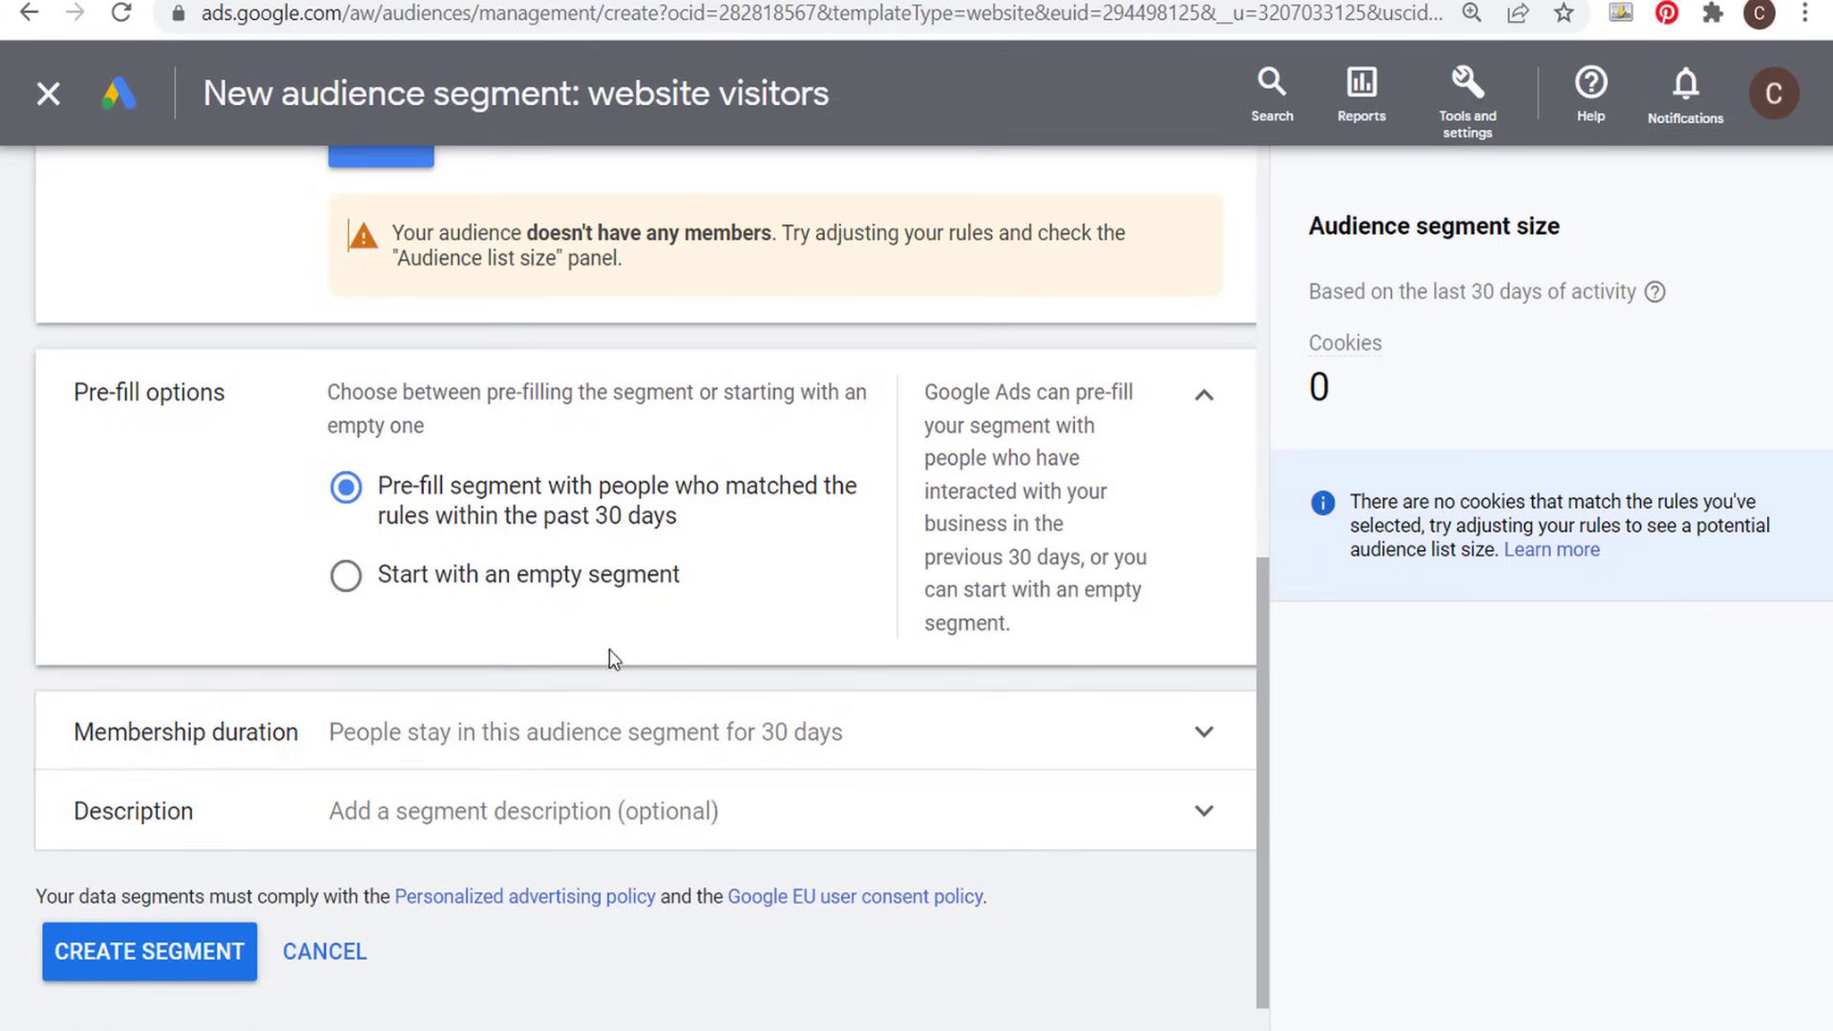
{"action": "left_click", "coordinate": [452, 738]}
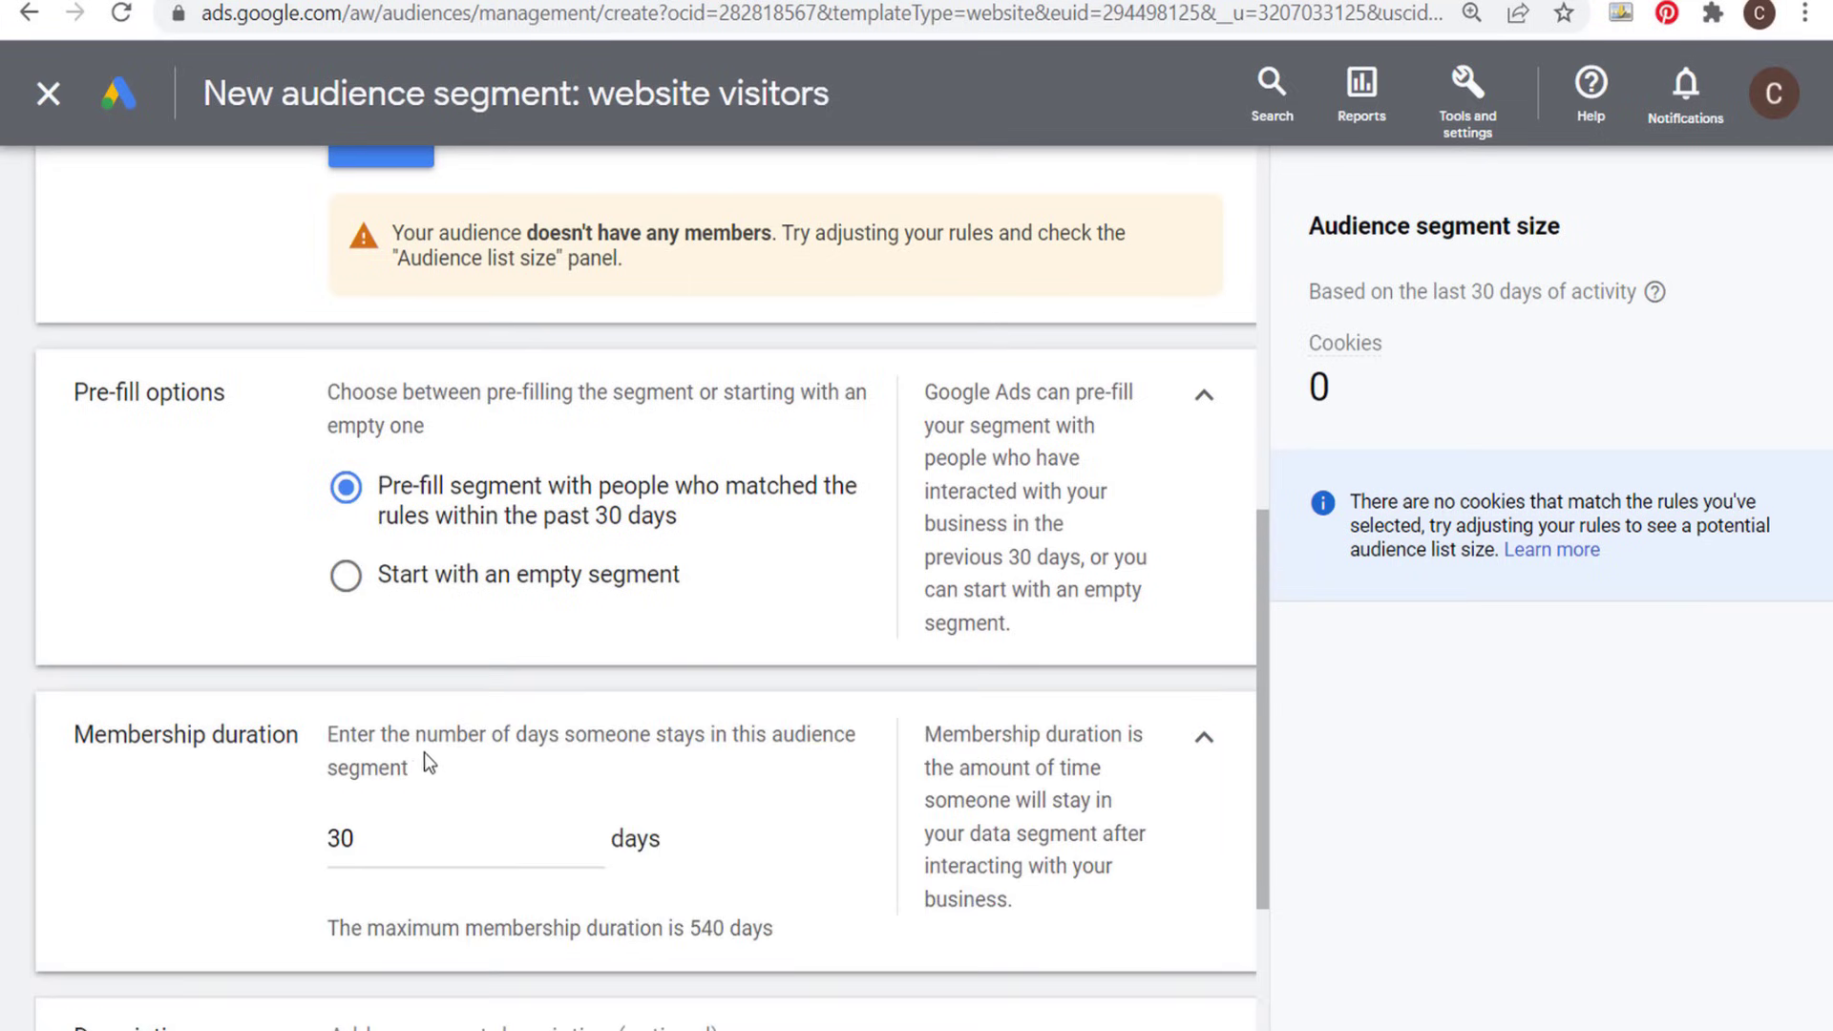
{"action": "left_click_drag", "start_coordinate": [416, 740], "coordinate": [598, 741]}
{"action": "left_click", "coordinate": [651, 740]}
{"action": "left_click_drag", "start_coordinate": [502, 840], "coordinate": [330, 831]}
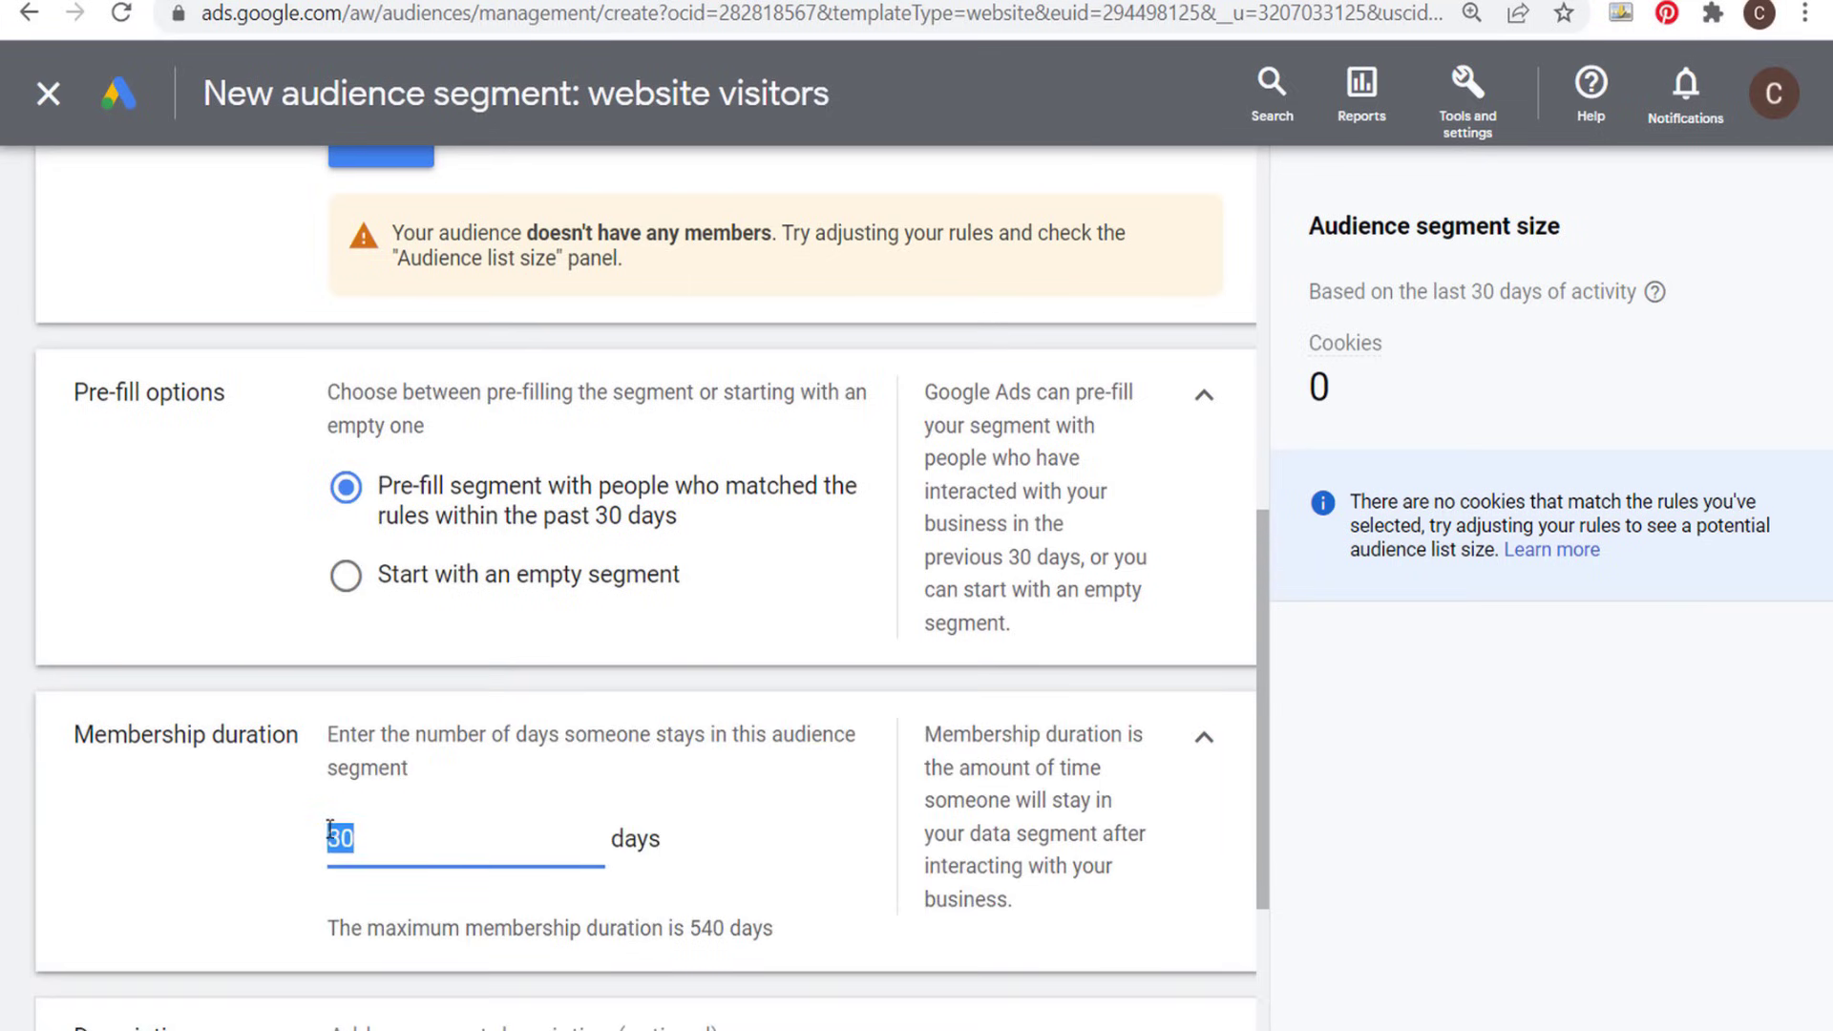
{"action": "type", "text": "7"}
{"action": "double_click", "coordinate": [707, 930]}
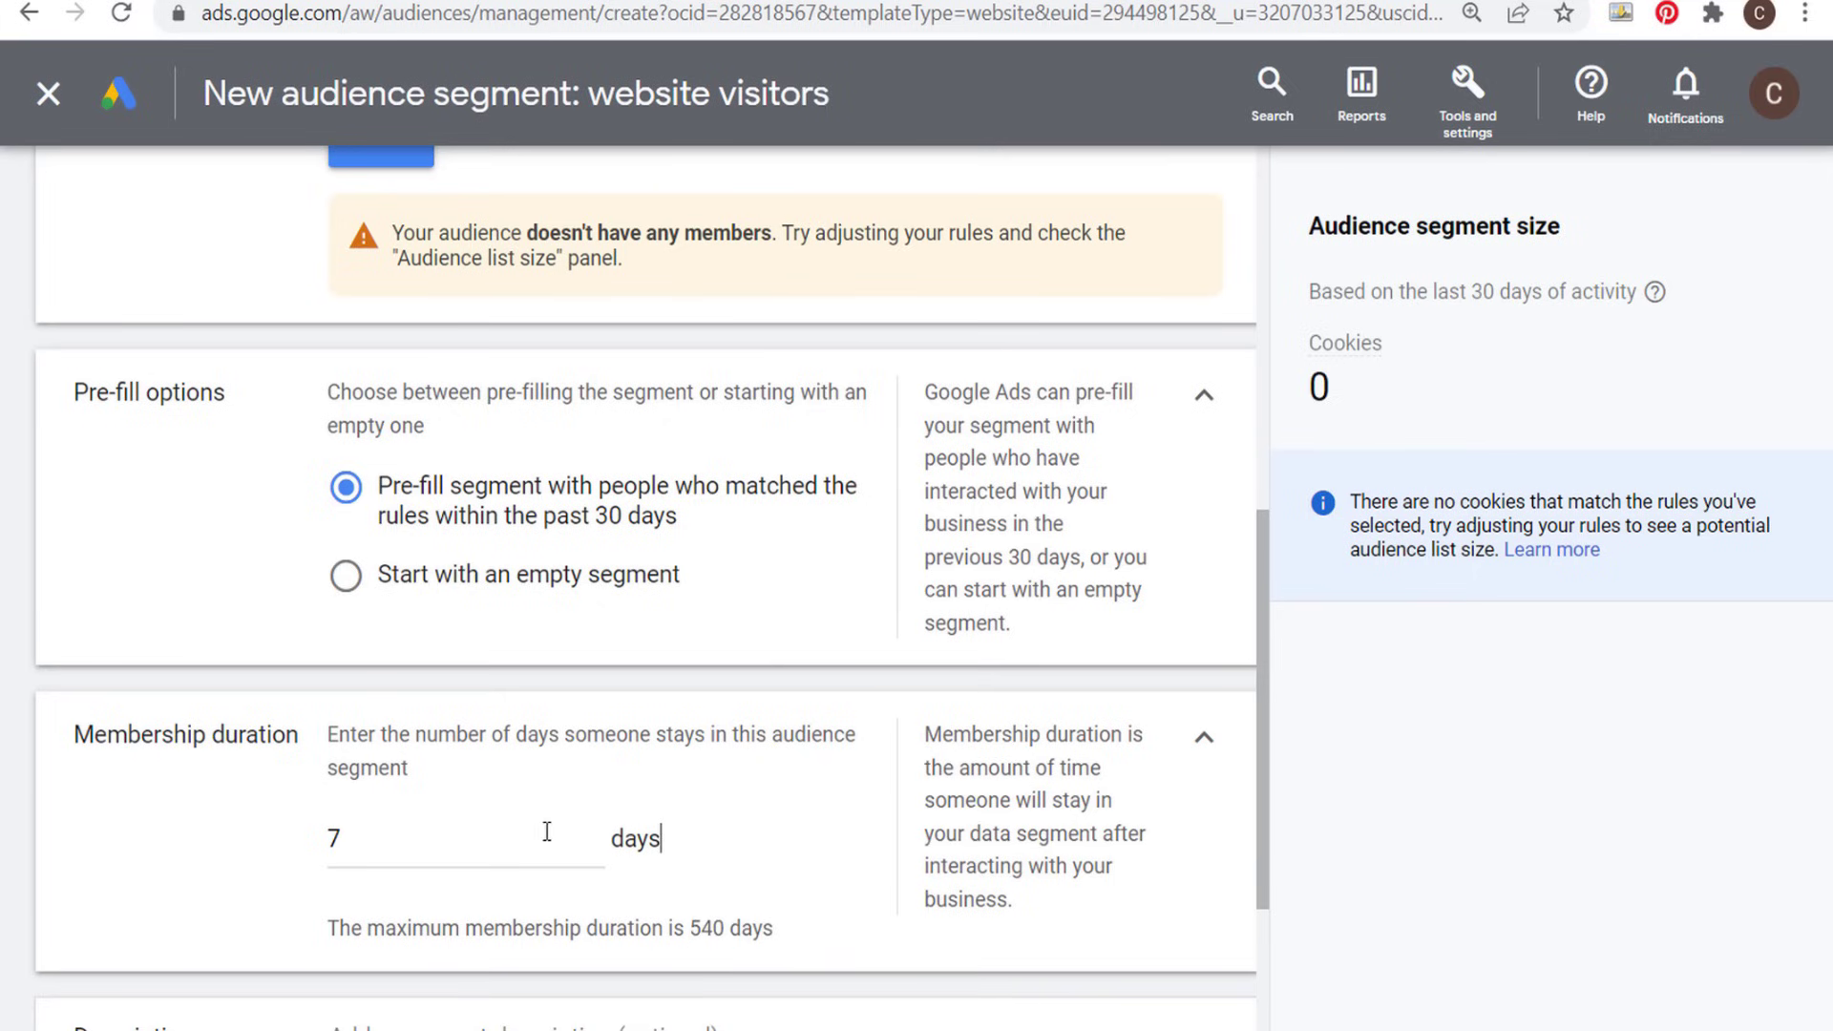
- Change the membership duration to 0 days as a trial and replace it with 3 days
{"action": "left_click_drag", "start_coordinate": [501, 839], "coordinate": [332, 829]}
{"action": "type", "text": "0"}
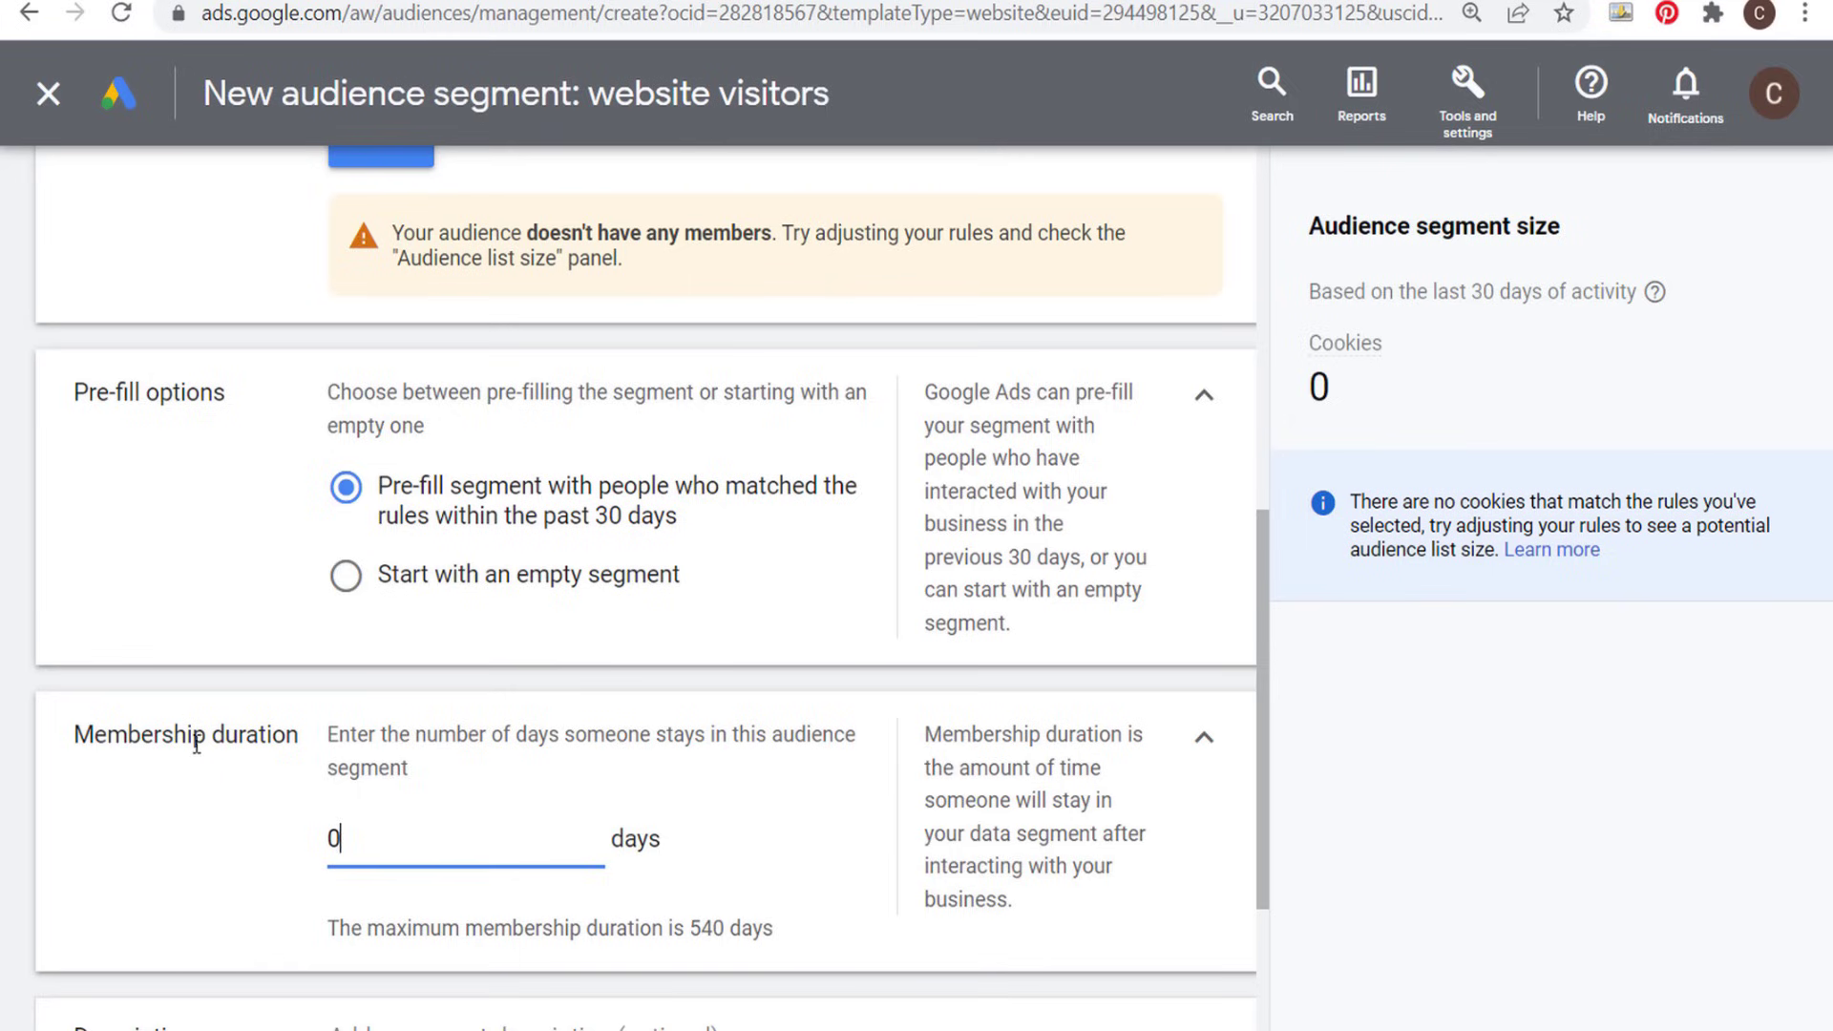
{"action": "left_click_drag", "start_coordinate": [353, 839], "coordinate": [272, 838]}
{"action": "type", "text": "3"}
- Check the visited-page rule against the audience segment size and cancel the website visitors segment without creating it
{"action": "scroll", "coordinate": [671, 392], "scroll_direction": "up", "scroll_amount": 2}
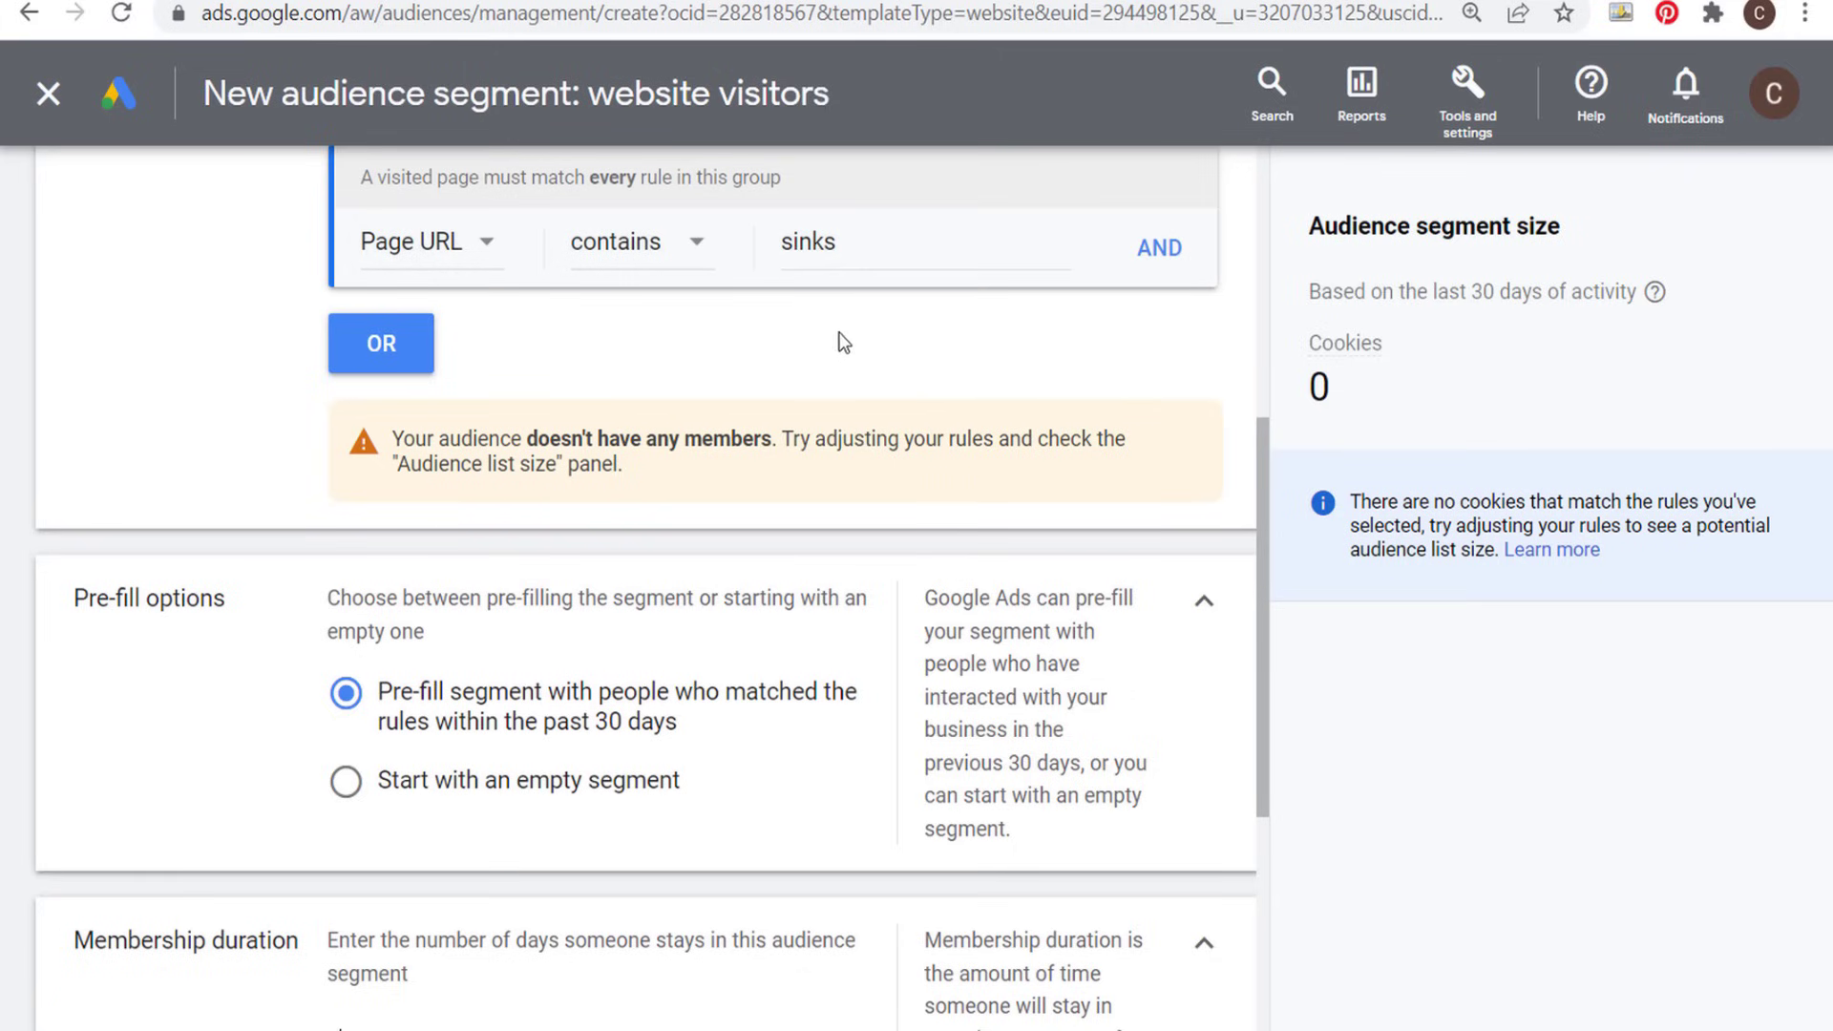
{"action": "scroll", "coordinate": [840, 329], "scroll_direction": "down", "scroll_amount": 5}
{"action": "scroll", "coordinate": [830, 415], "scroll_direction": "up", "scroll_amount": 6}
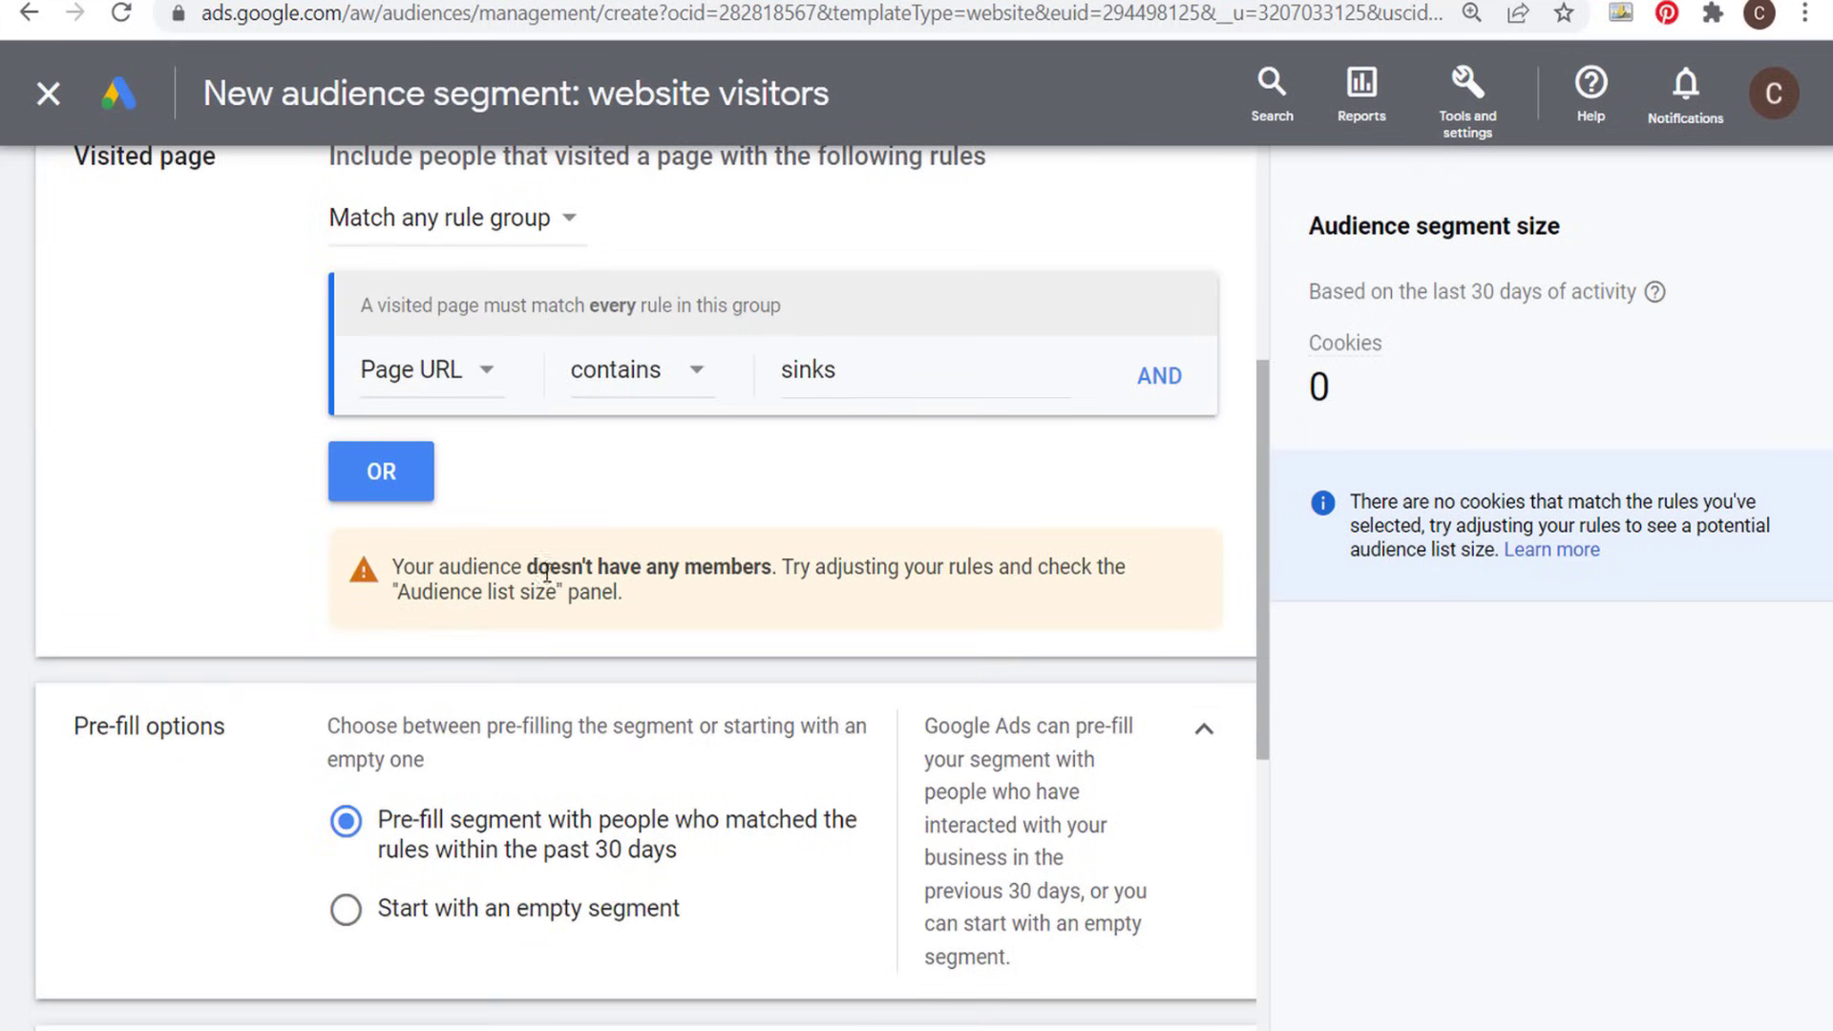
{"action": "double_click", "coordinate": [1282, 373]}
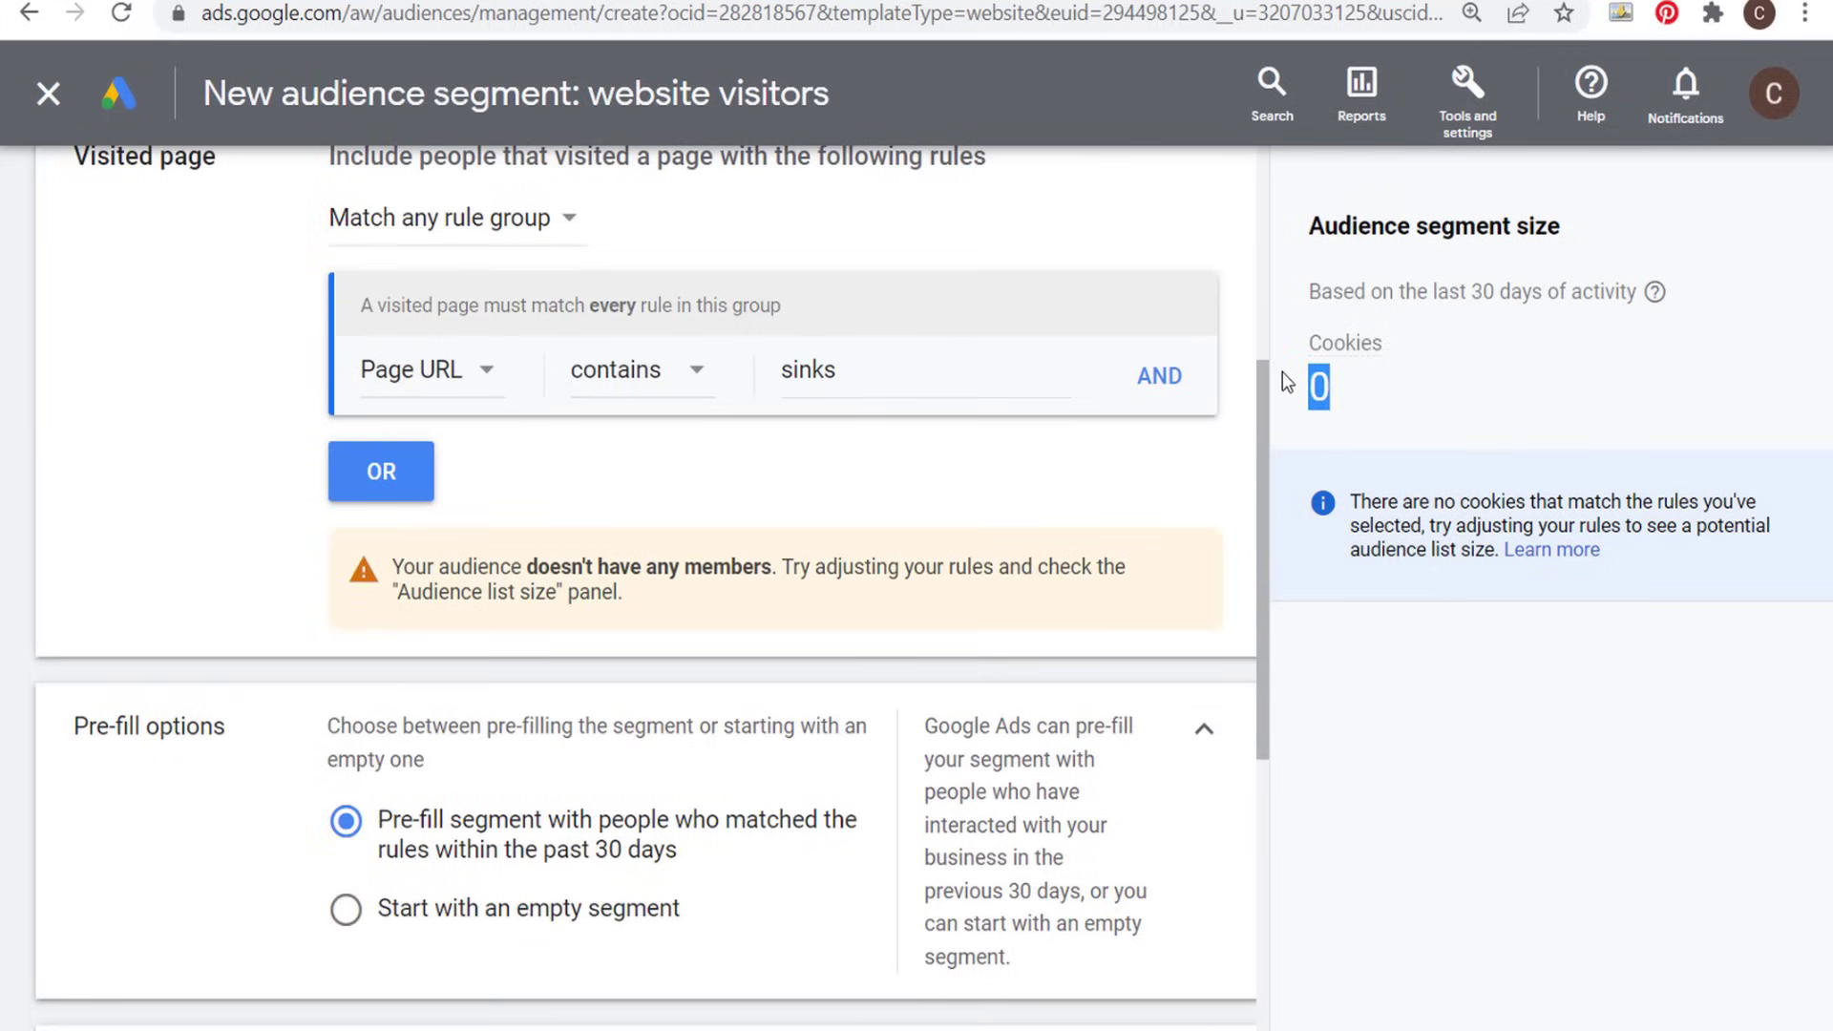
{"action": "left_click", "coordinate": [1476, 382]}
{"action": "left_click", "coordinate": [1431, 390]}
{"action": "scroll", "coordinate": [509, 599], "scroll_direction": "down", "scroll_amount": 6}
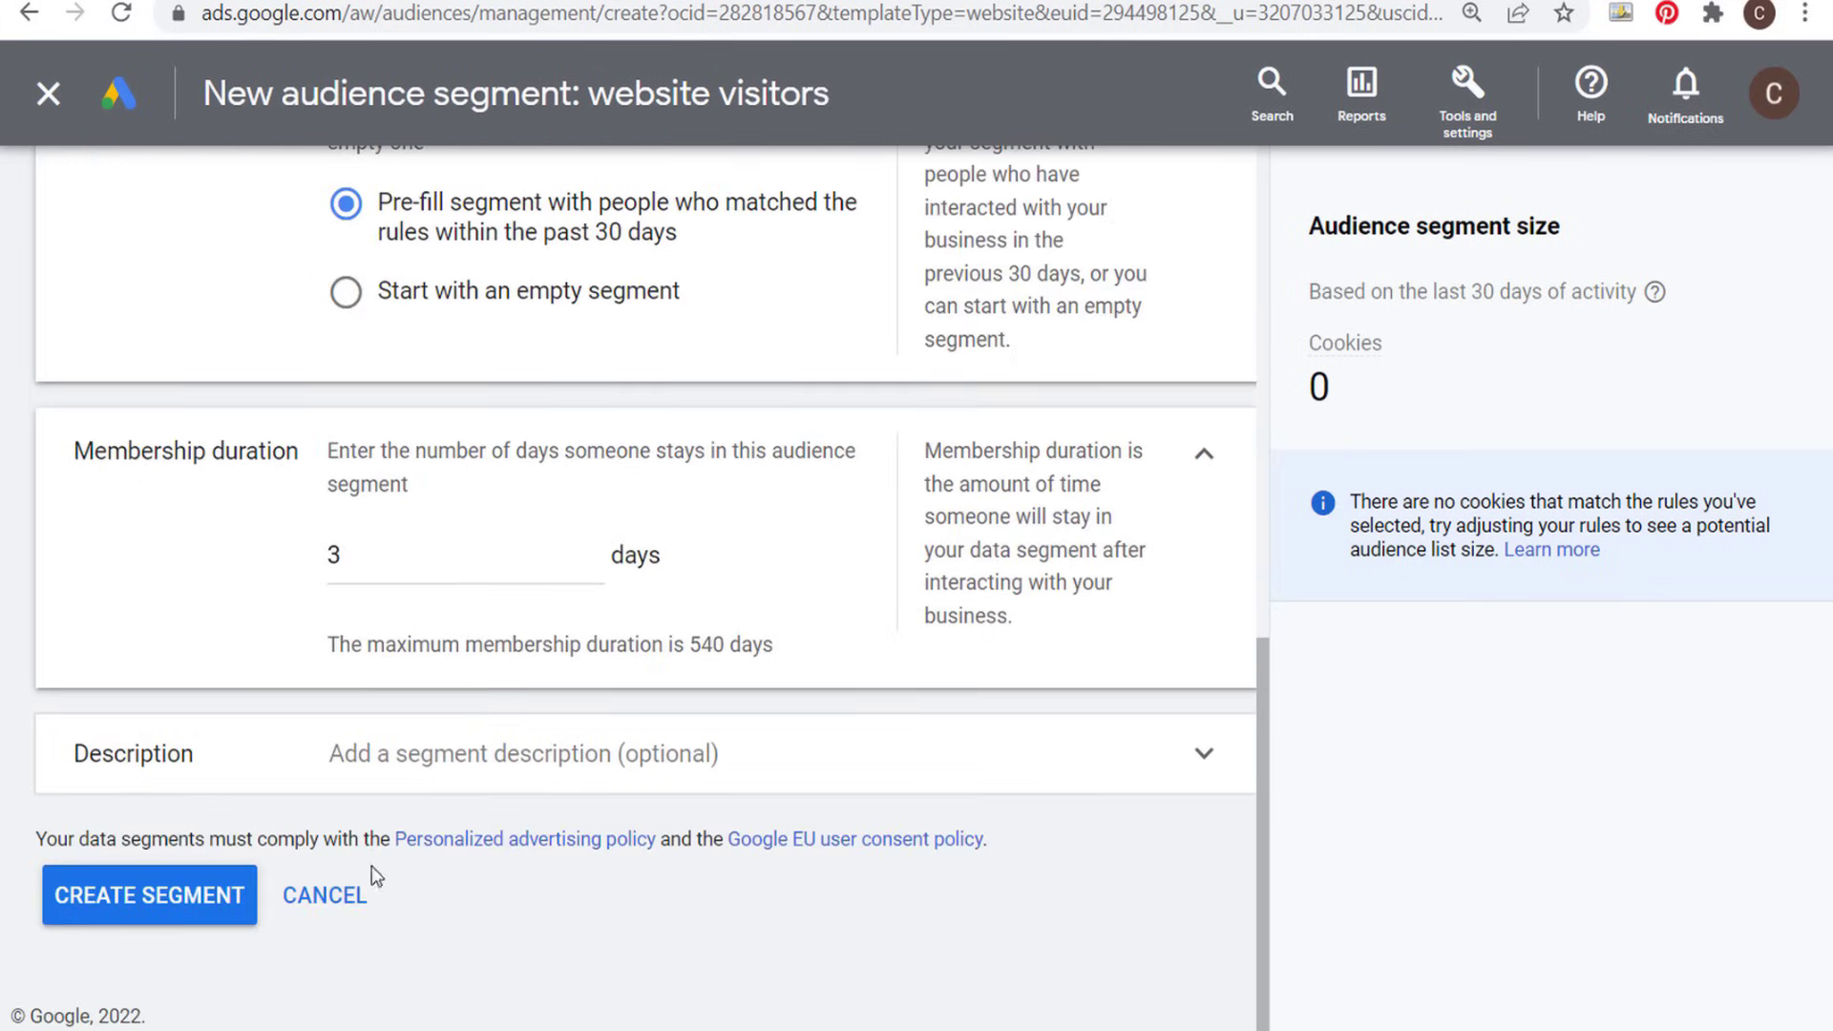
{"action": "left_click", "coordinate": [348, 898]}
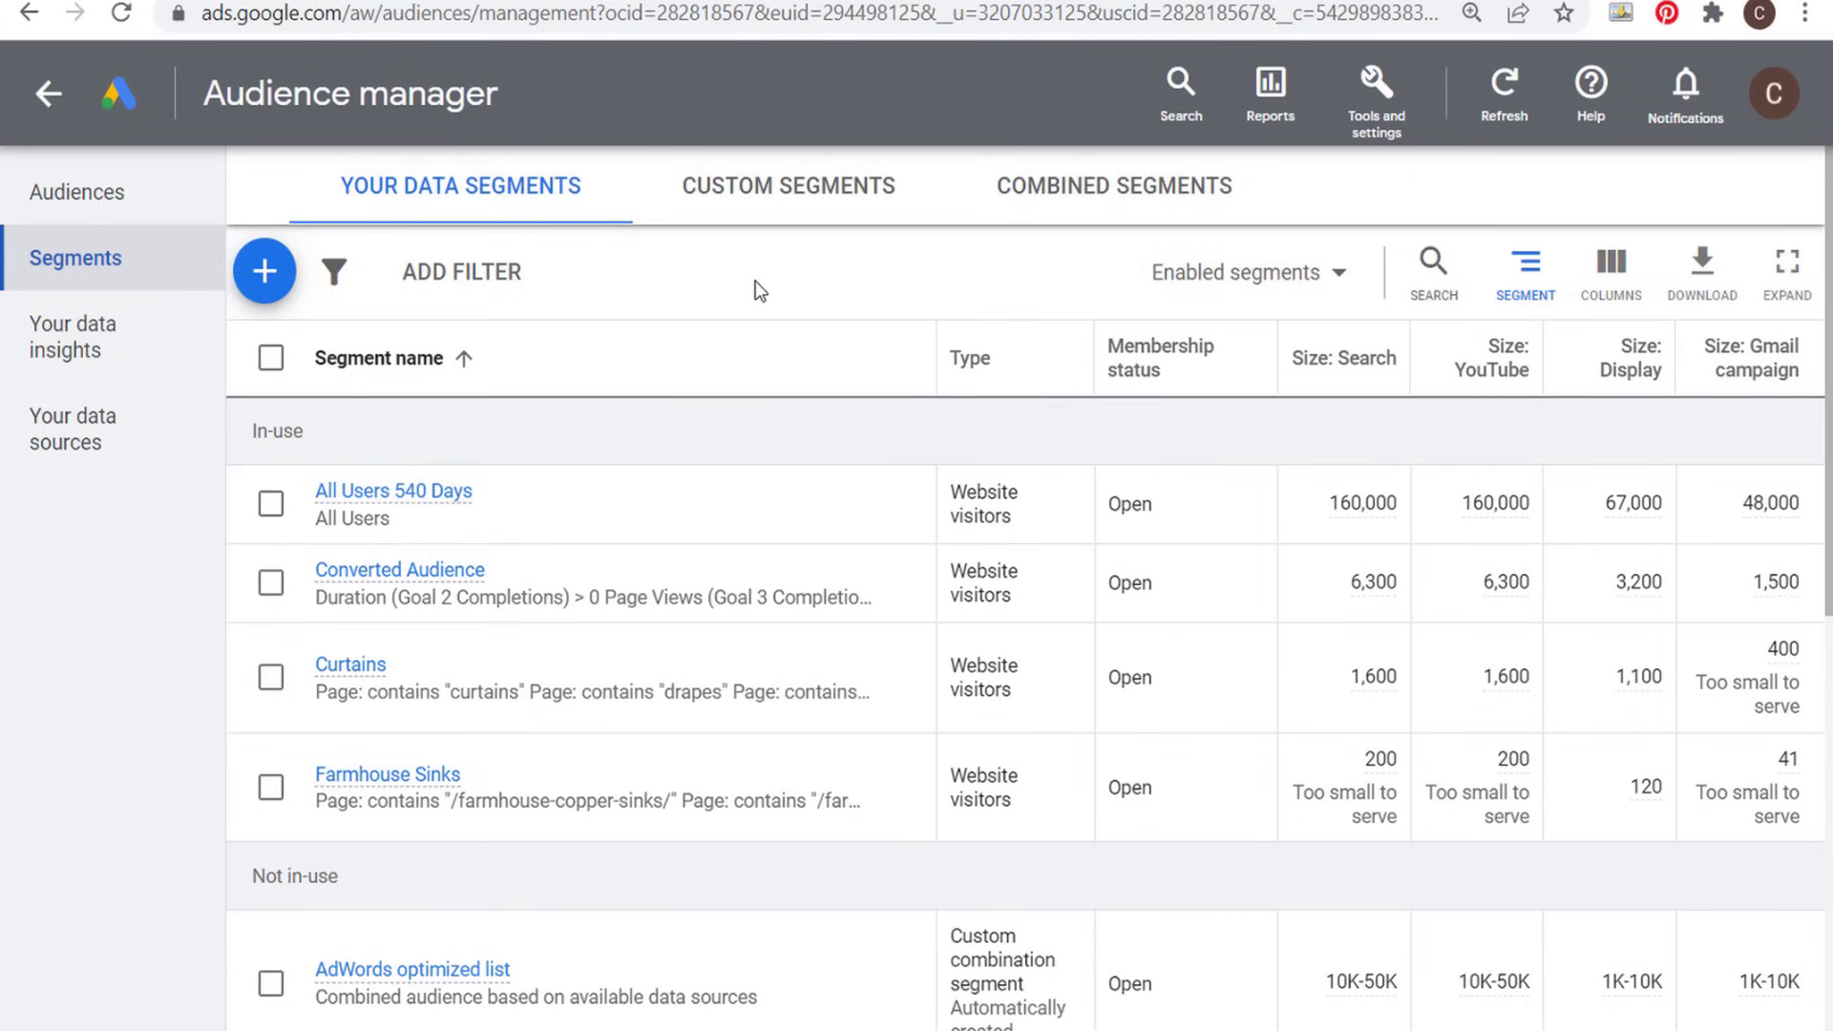
- Start a new YouTube users segment and review which YouTube channel it draws from
{"action": "left_click", "coordinate": [264, 272]}
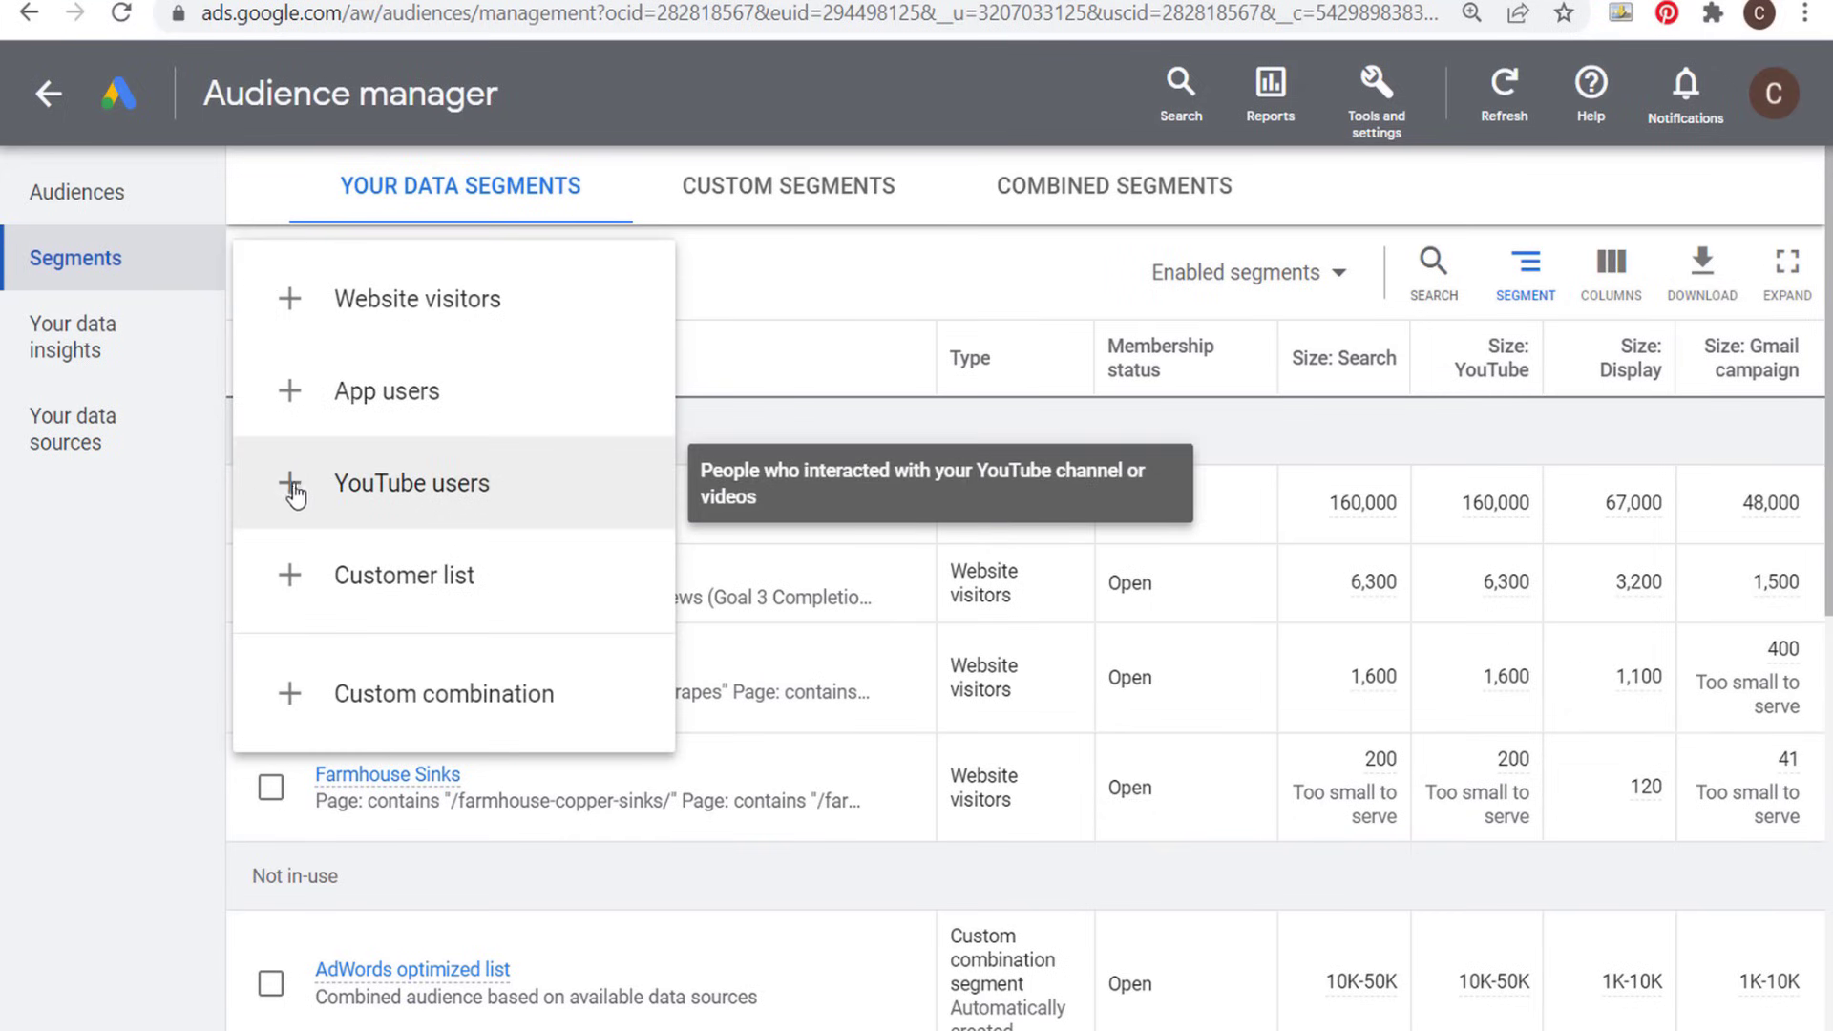
{"action": "left_click", "coordinate": [289, 485]}
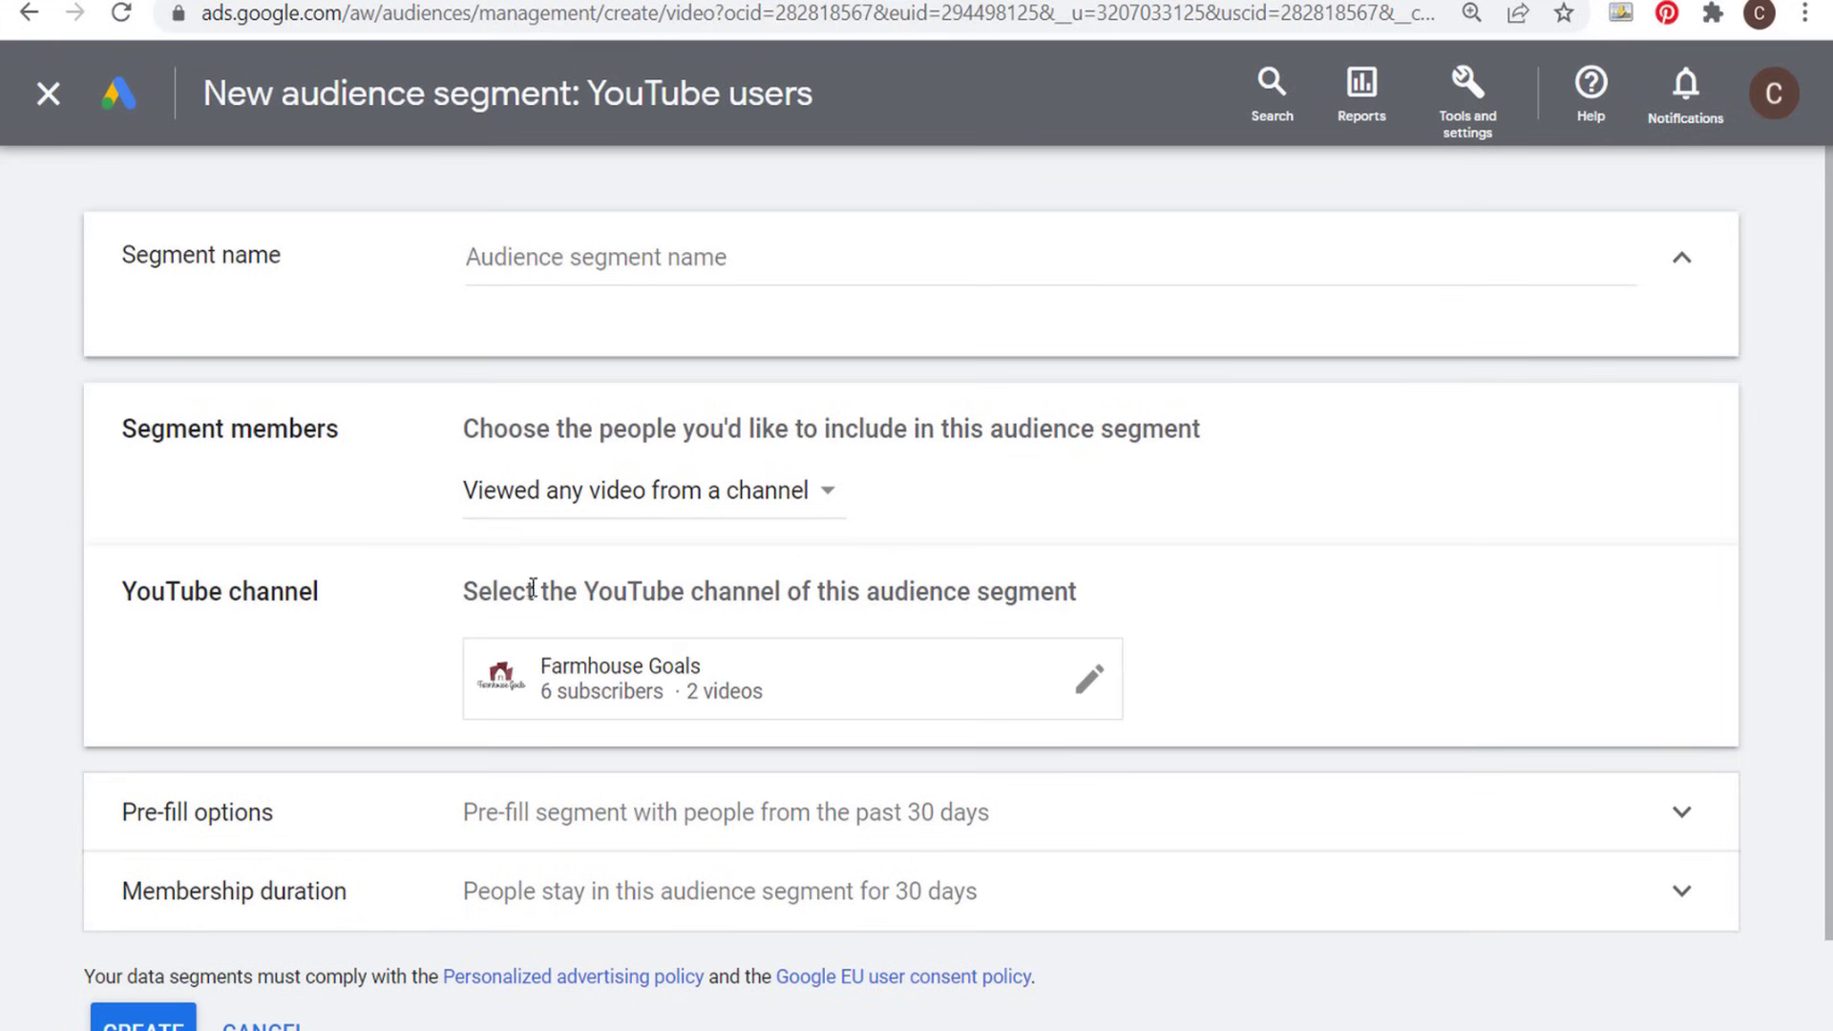
{"action": "left_click_drag", "start_coordinate": [449, 603], "coordinate": [980, 621]}
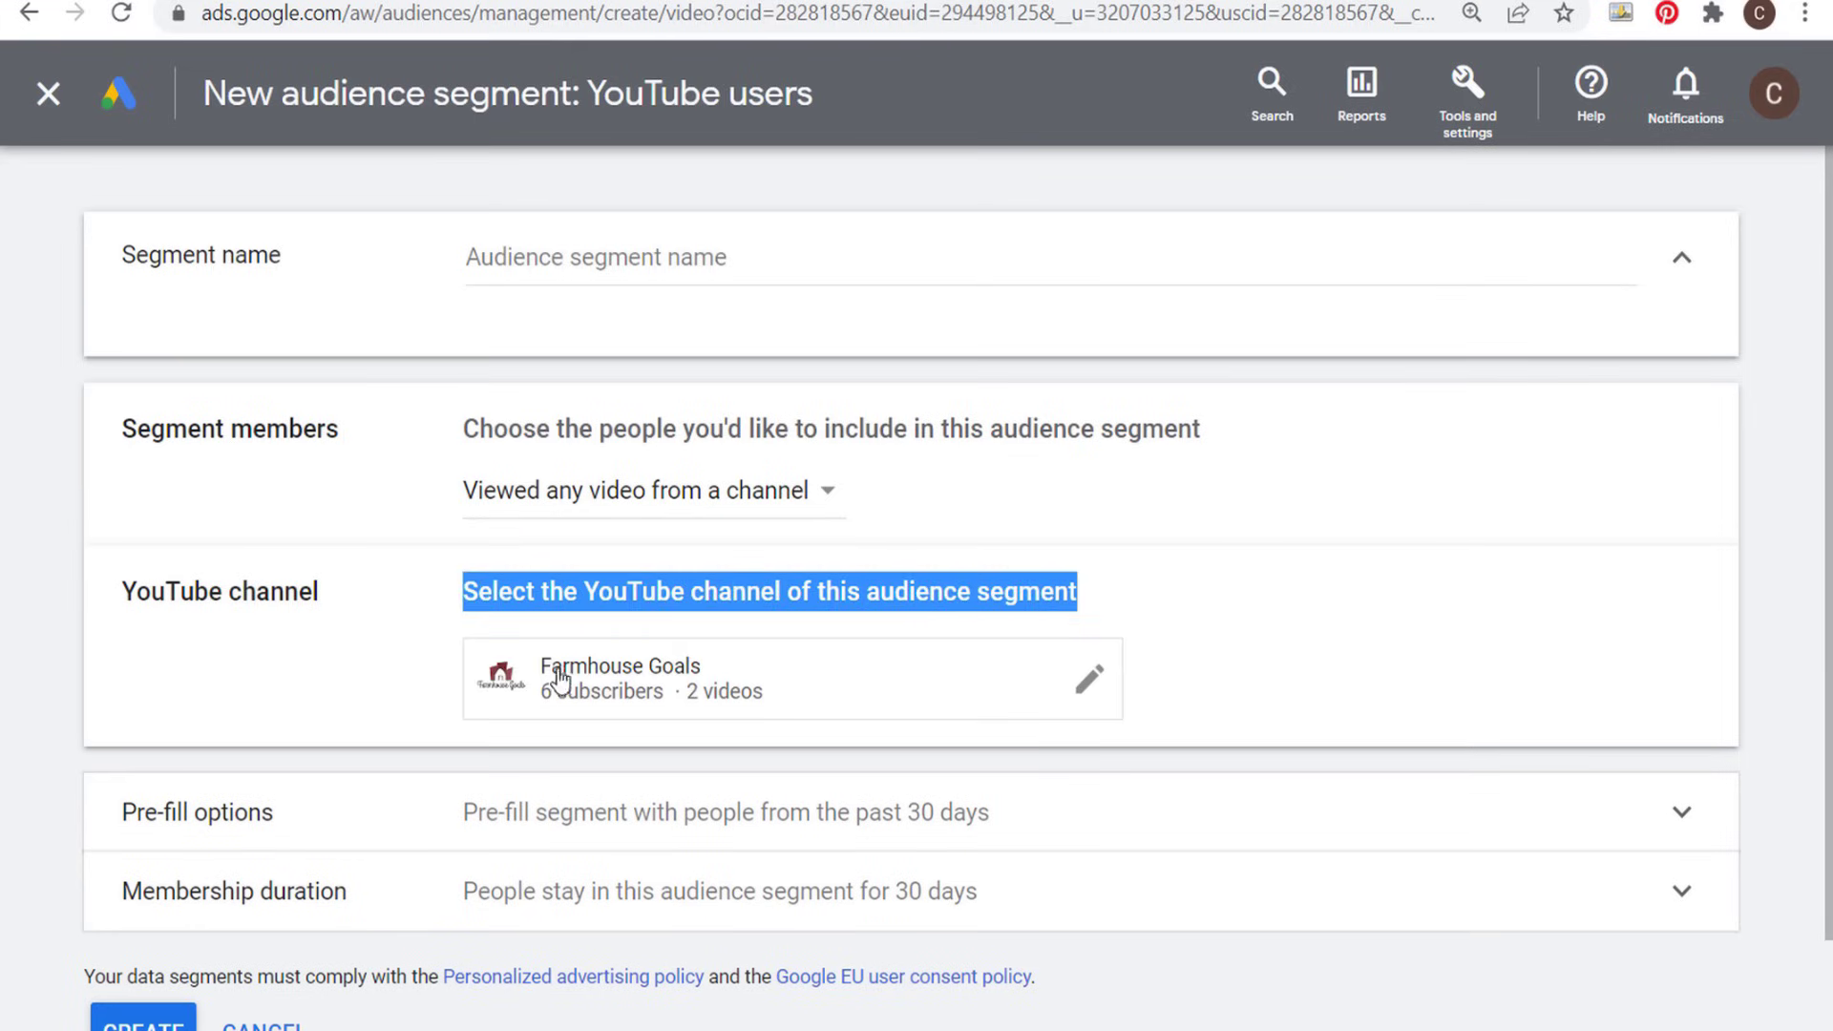
{"action": "left_click", "coordinate": [302, 592]}
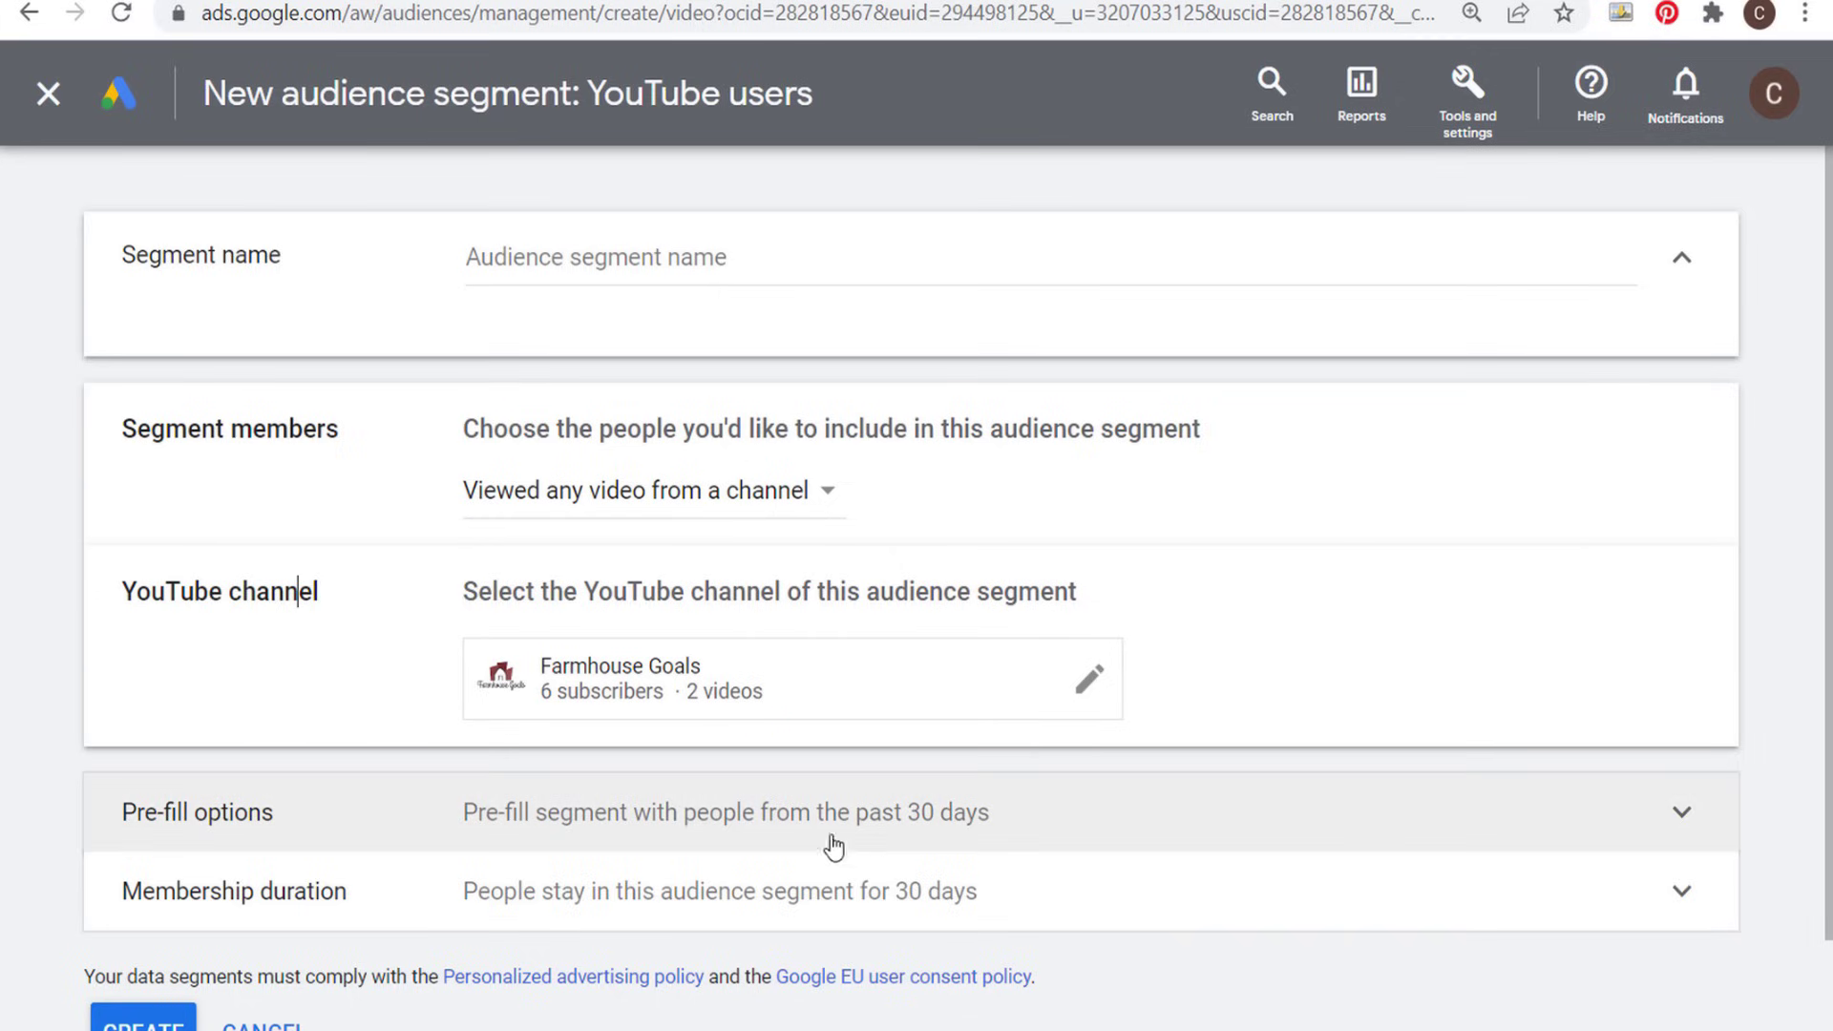
- Expand the pre-fill options and membership duration of the YouTube users segment and look over its segment member choices
{"action": "left_click", "coordinate": [786, 838]}
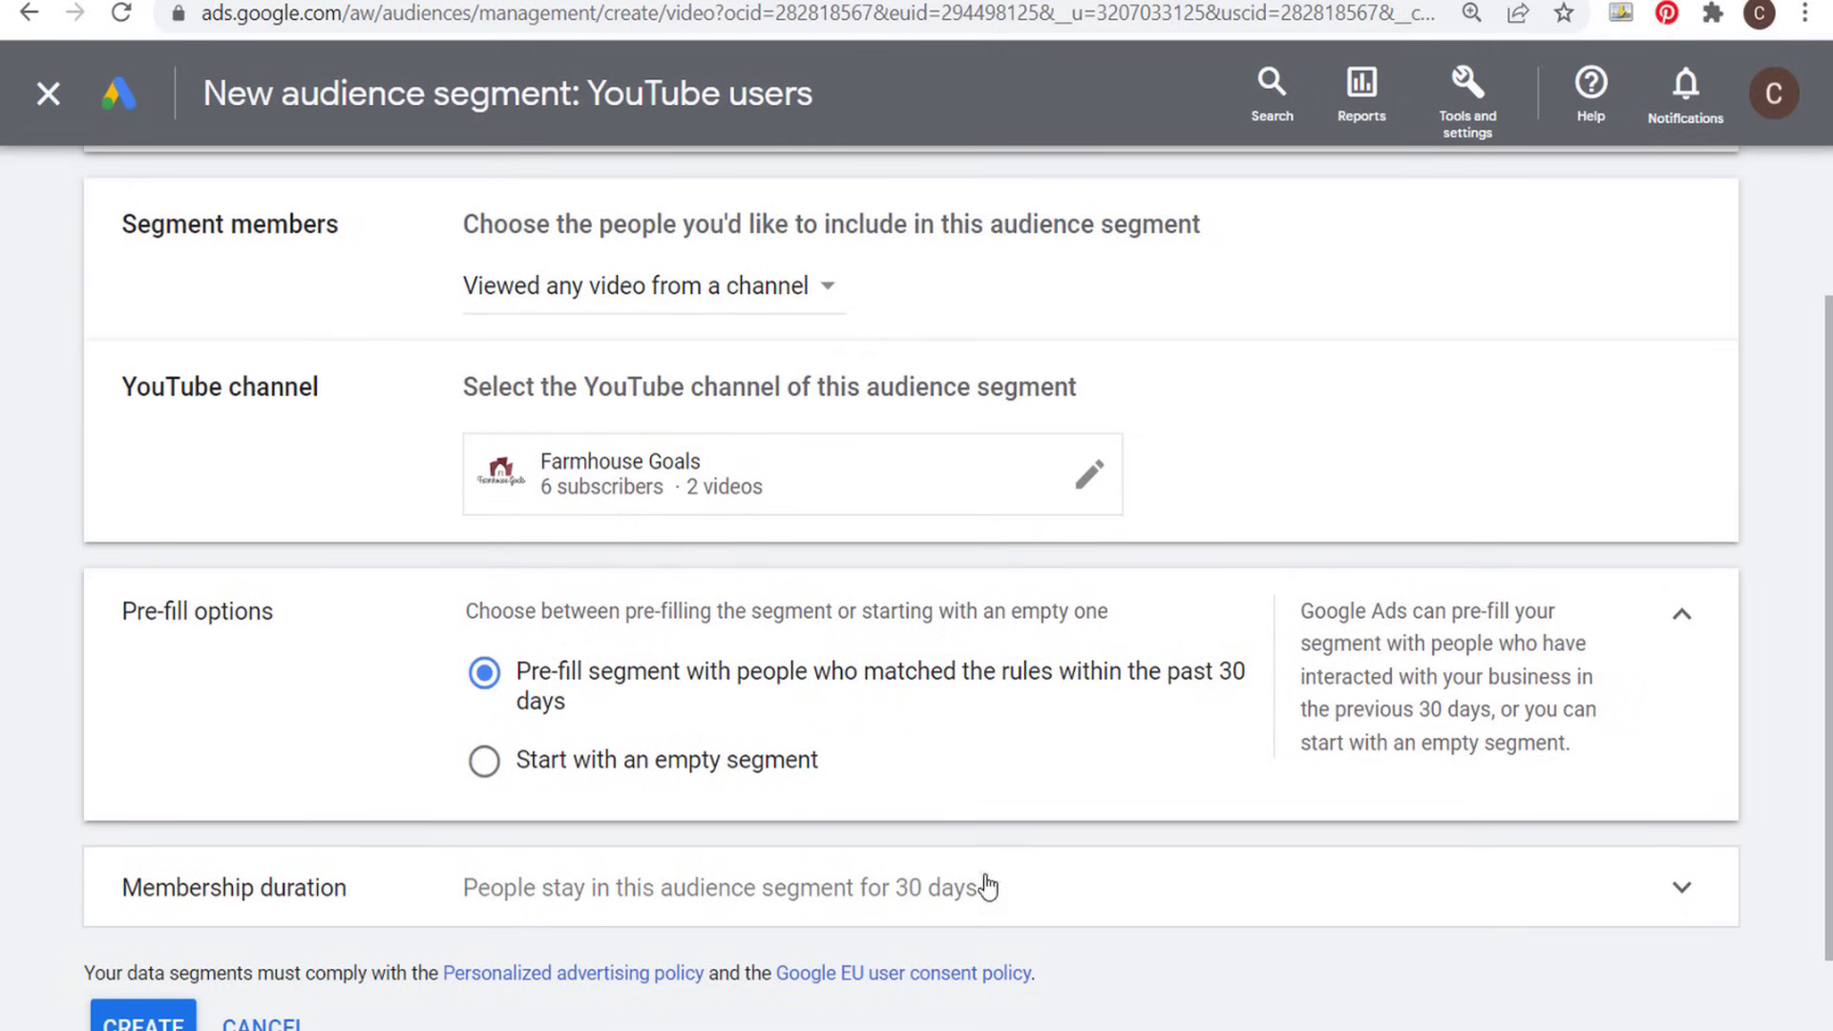
{"action": "left_click", "coordinate": [988, 886]}
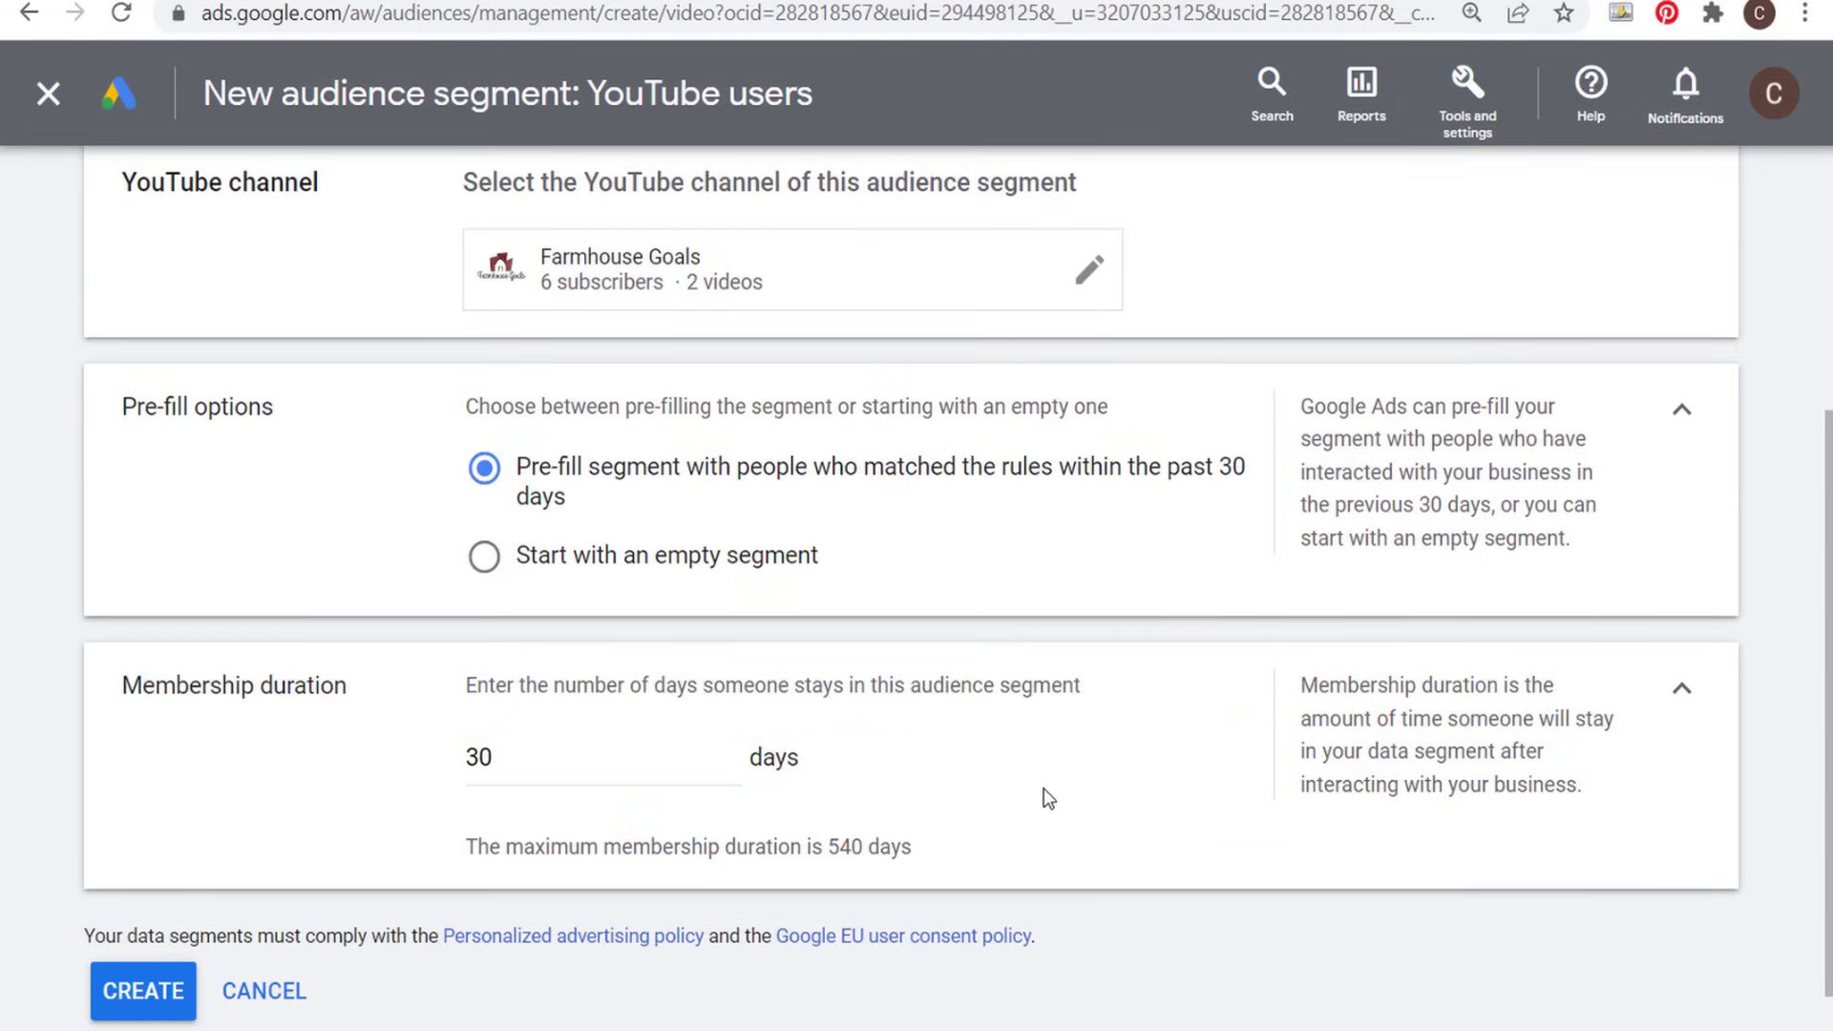
{"action": "scroll", "coordinate": [1107, 806], "scroll_direction": "up", "scroll_amount": 4}
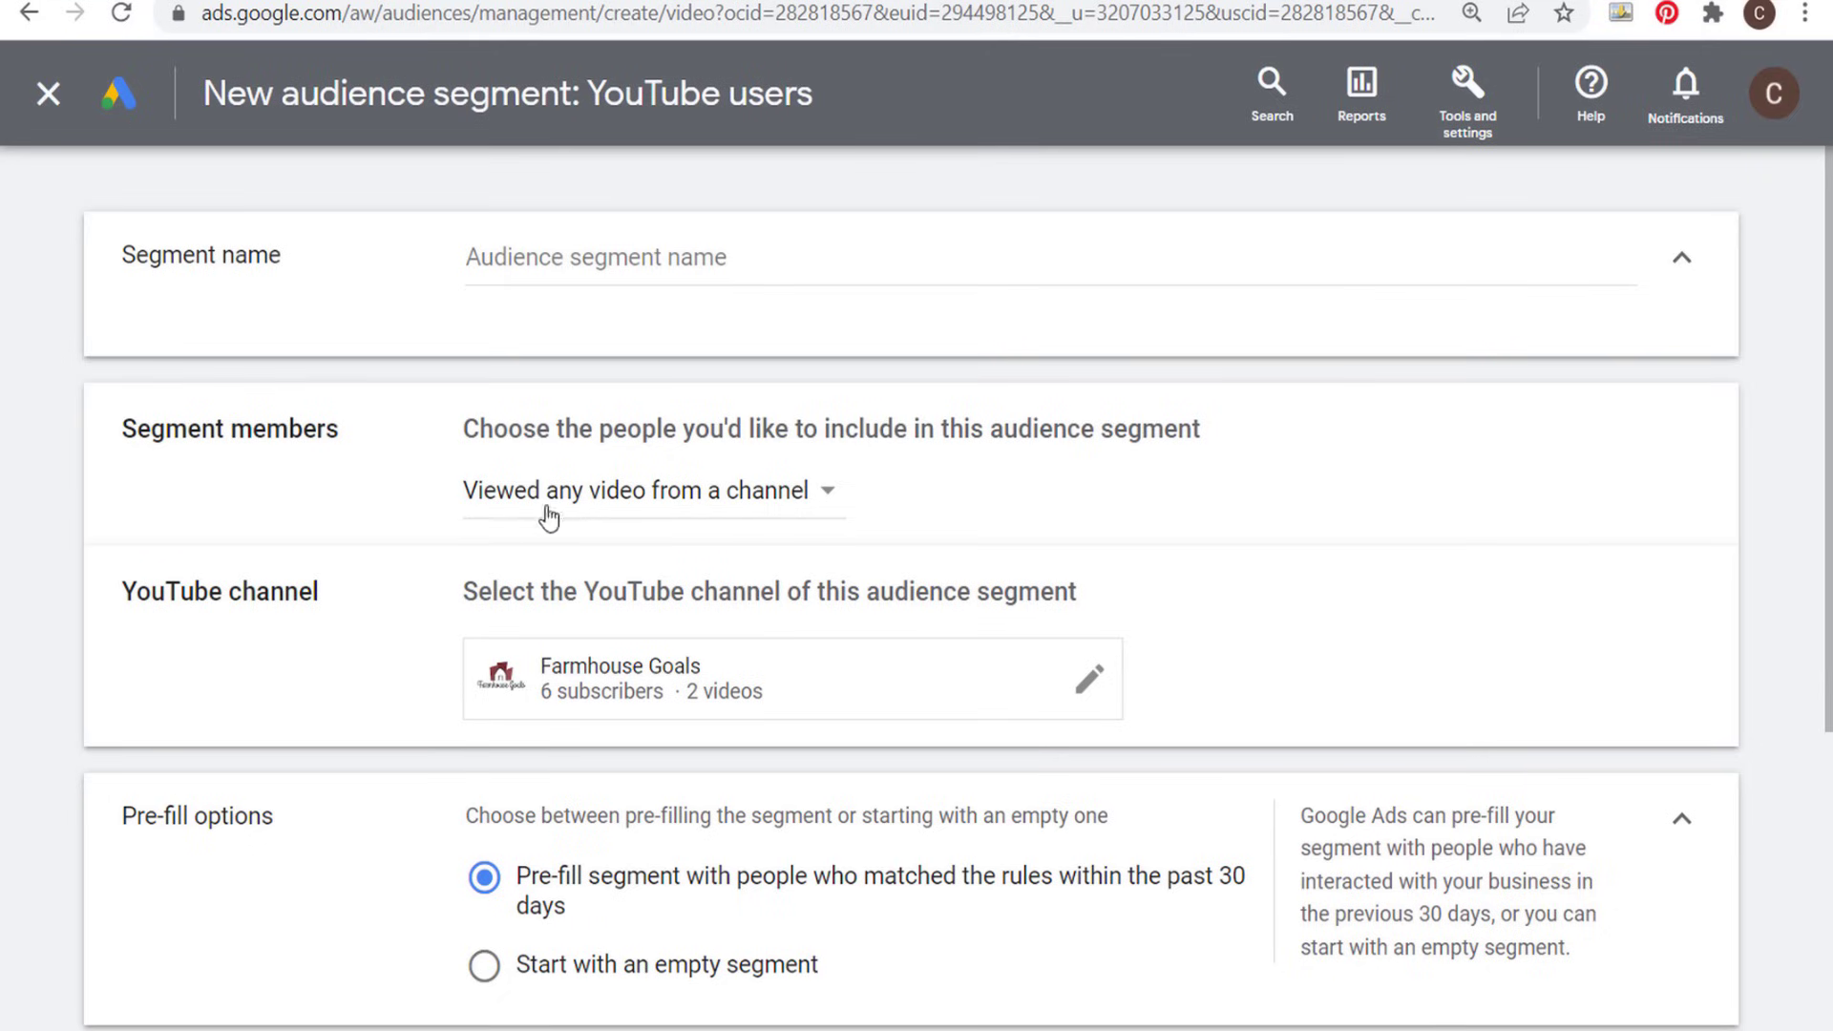
{"action": "left_click", "coordinate": [576, 491]}
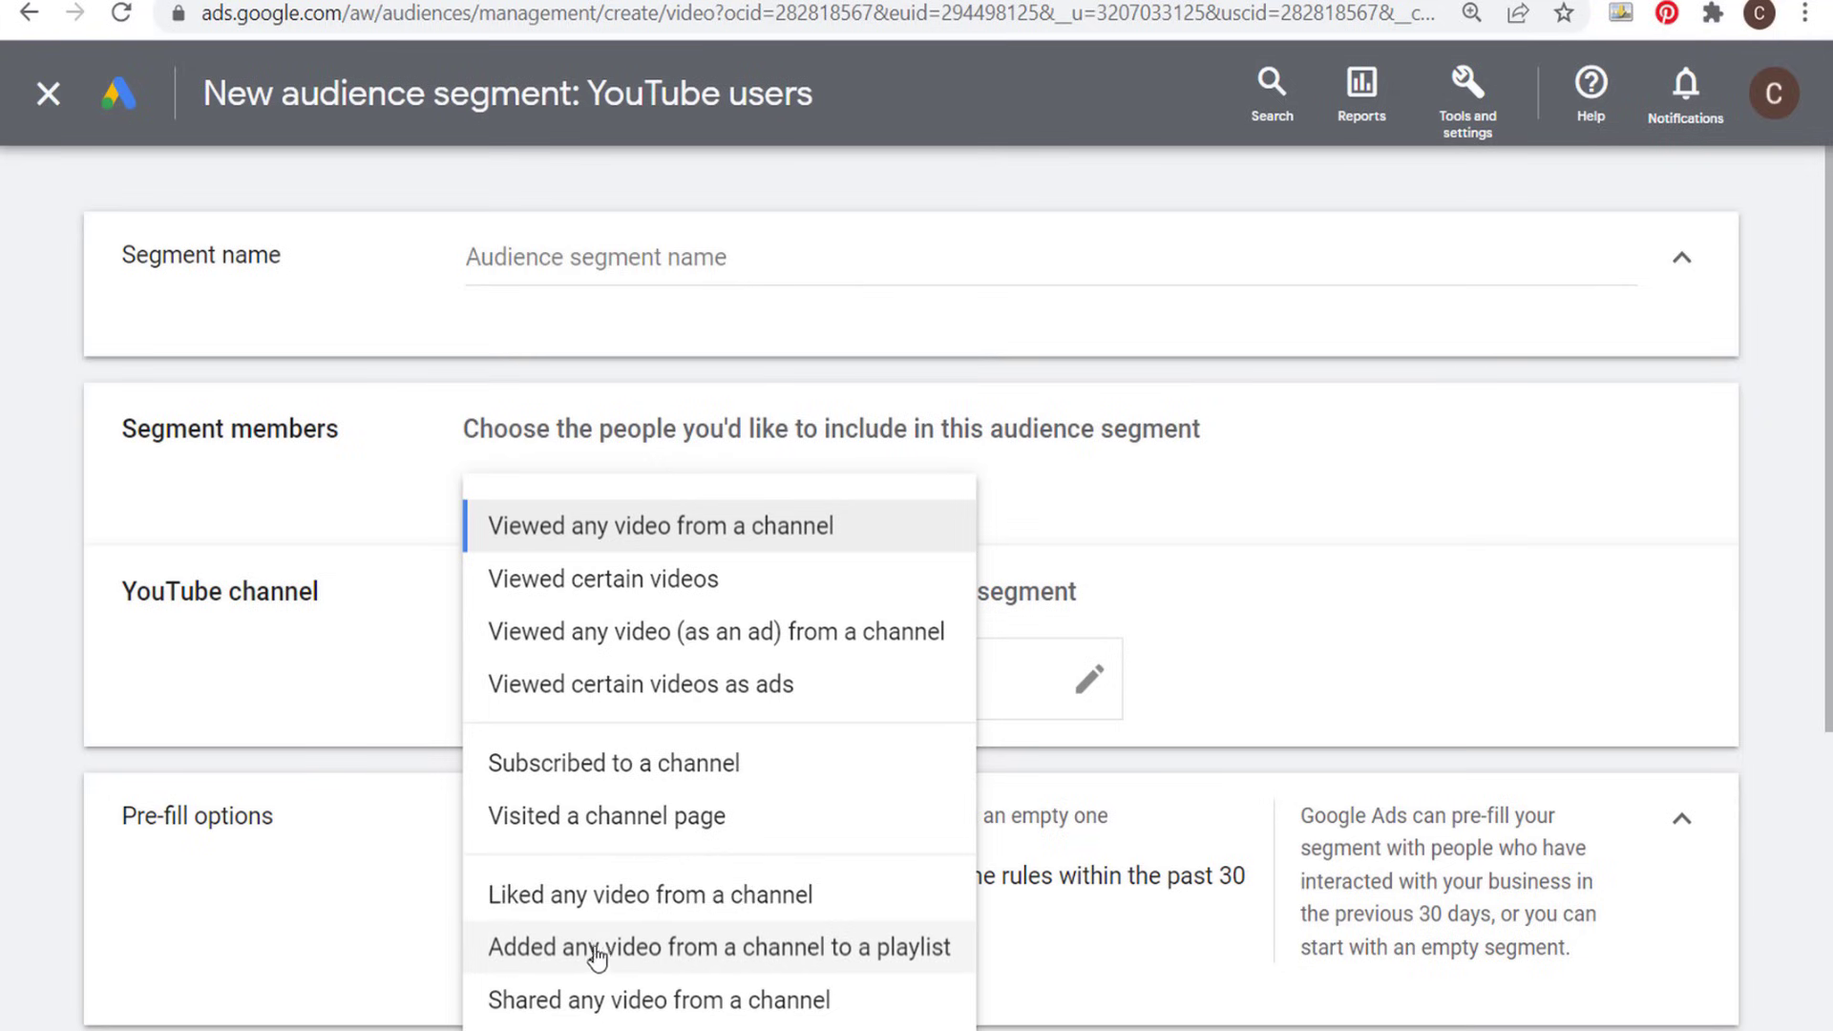
{"action": "left_click", "coordinate": [1460, 467]}
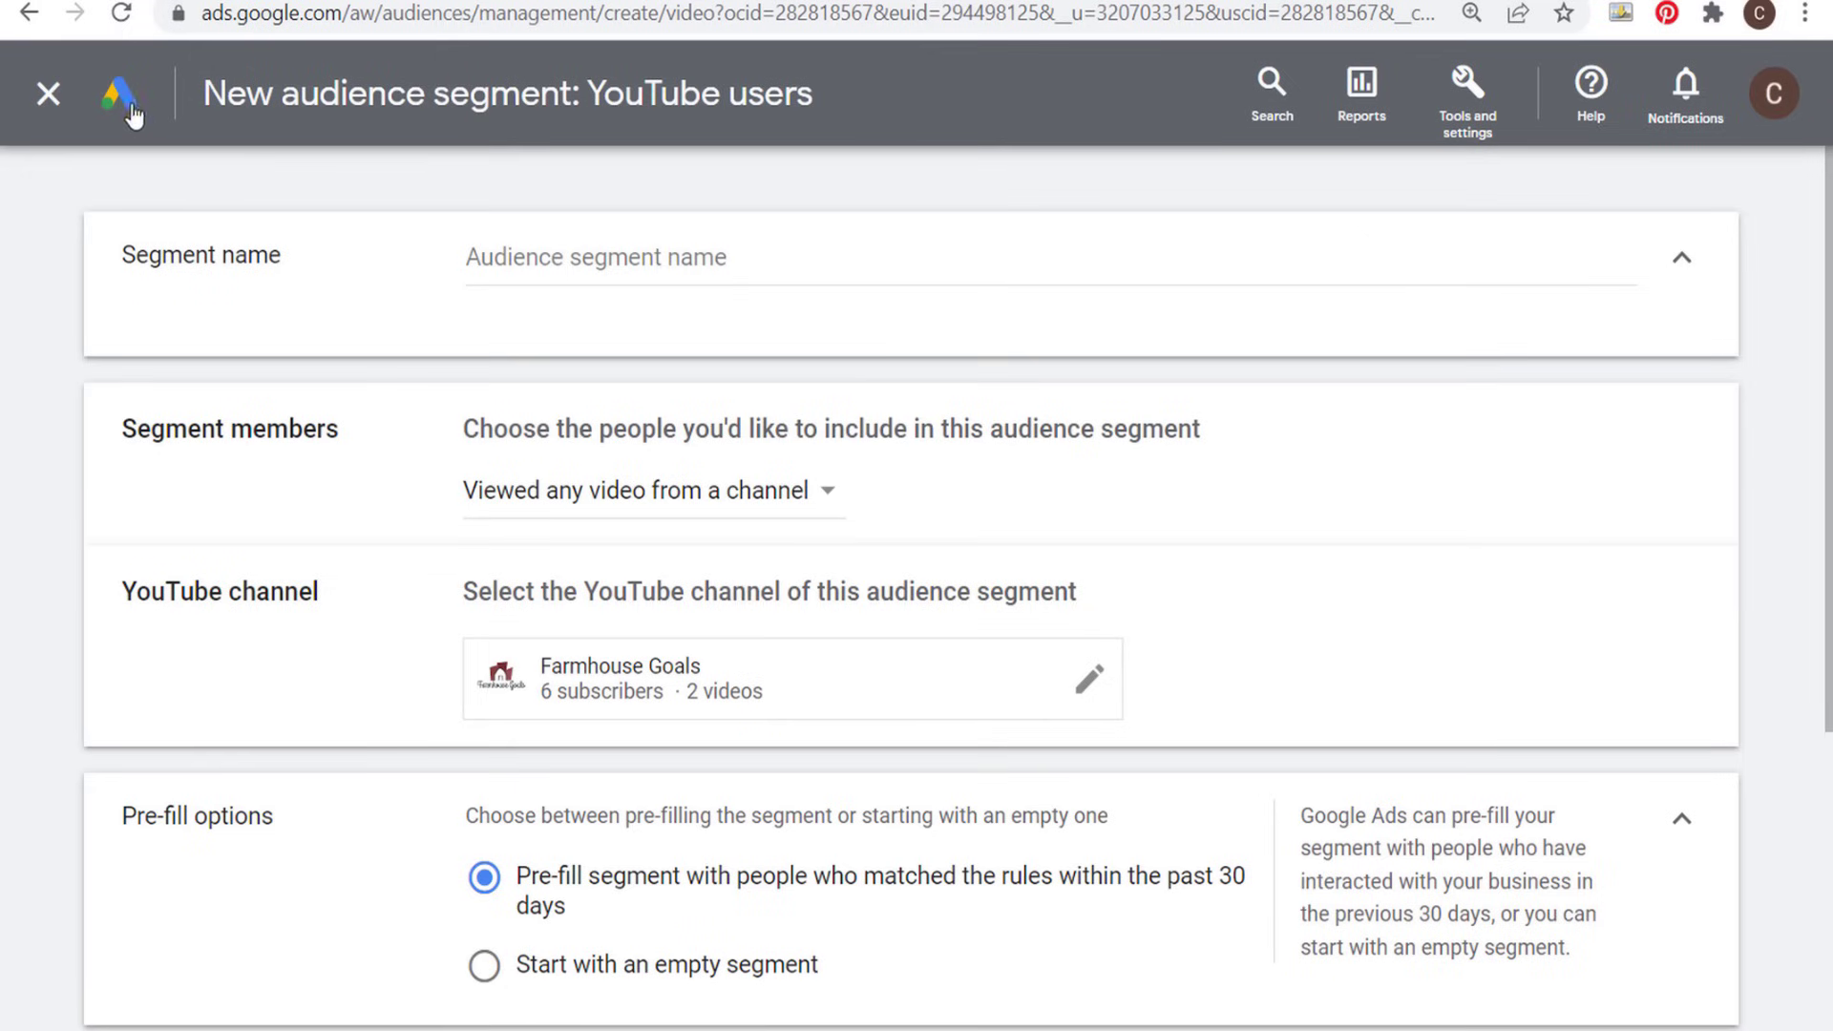
- Locate Linked accounts among the setup tools and close the YouTube users segment without creating it
{"action": "left_click", "coordinate": [1481, 110]}
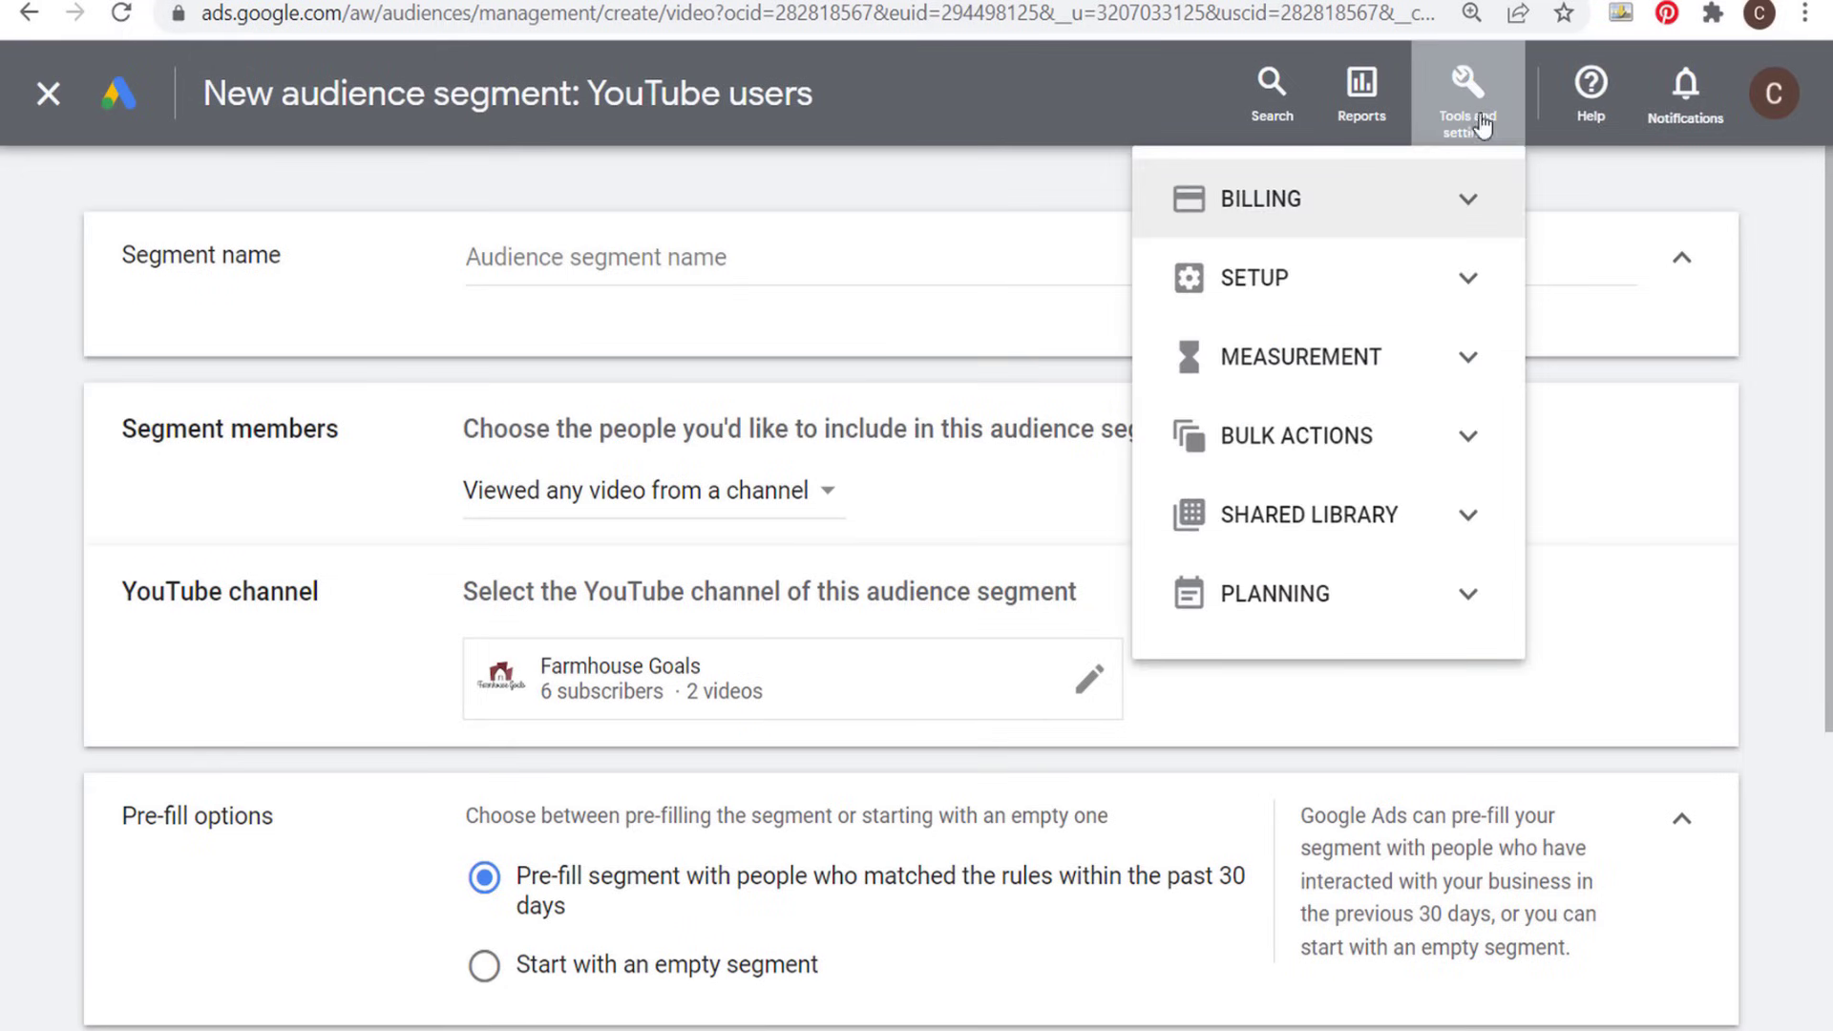
{"action": "left_click", "coordinate": [1475, 280]}
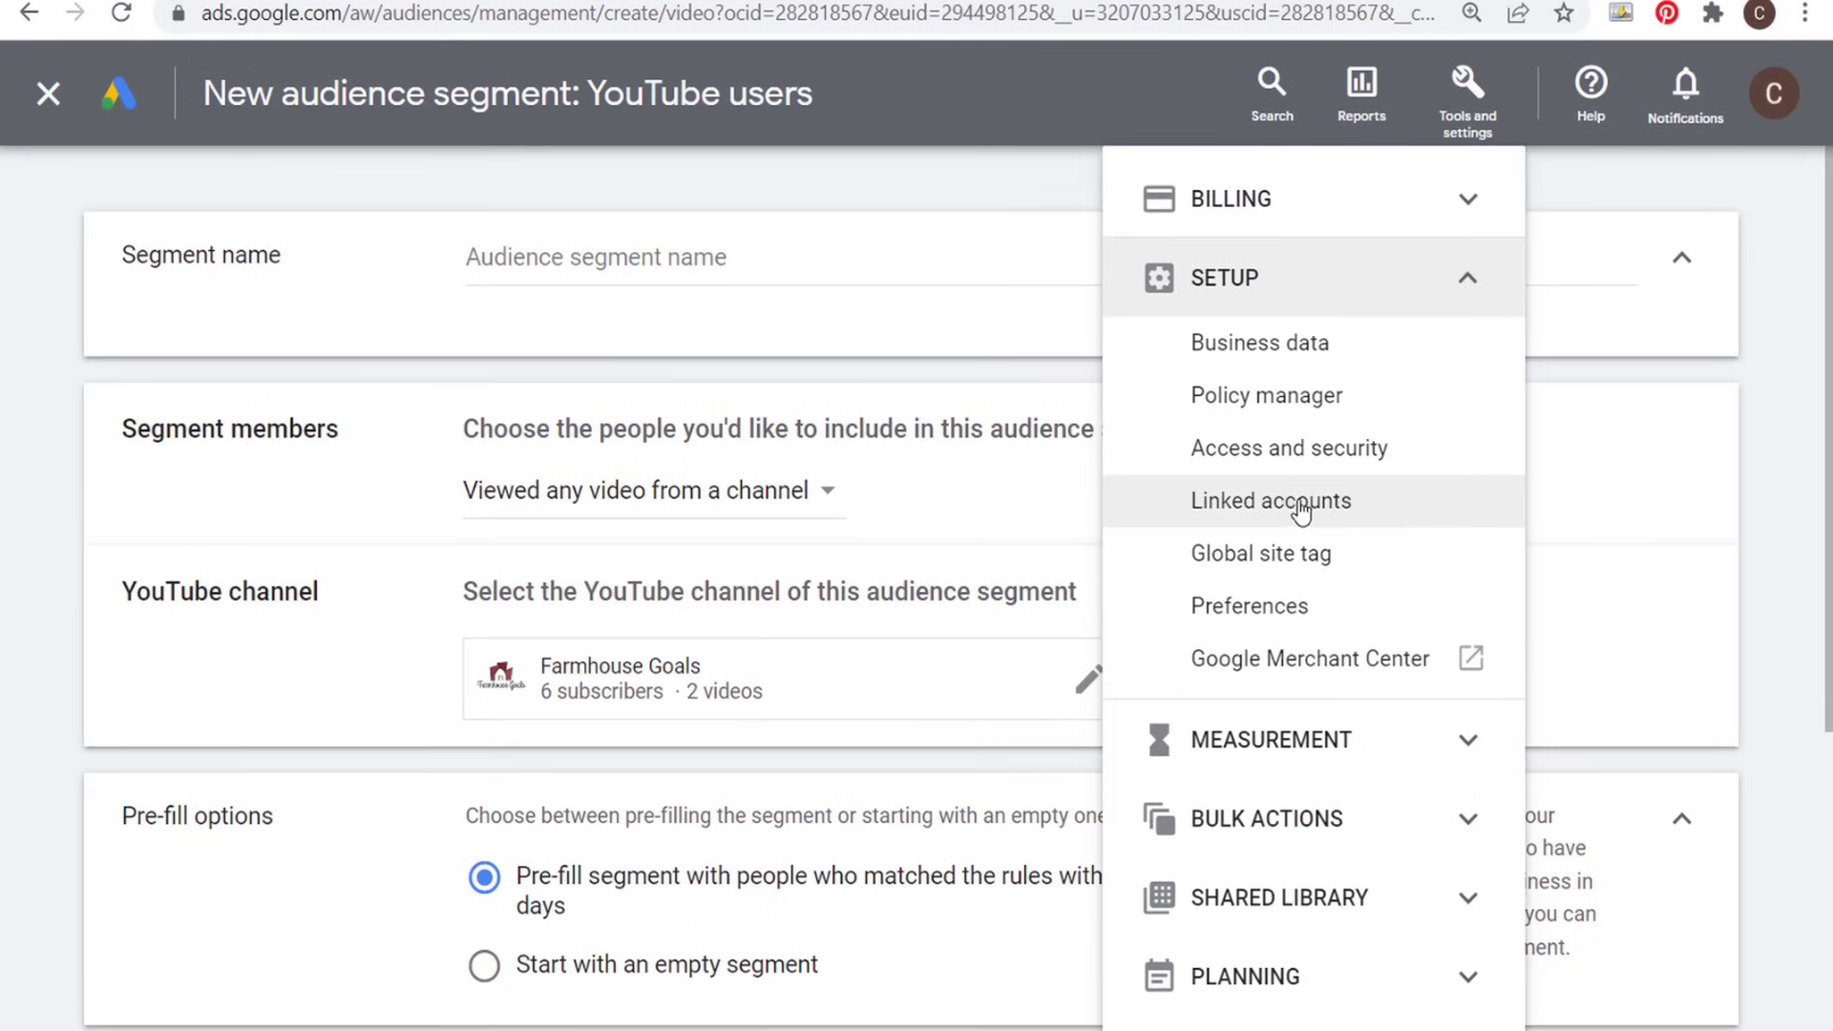
{"action": "left_click", "coordinate": [1024, 186]}
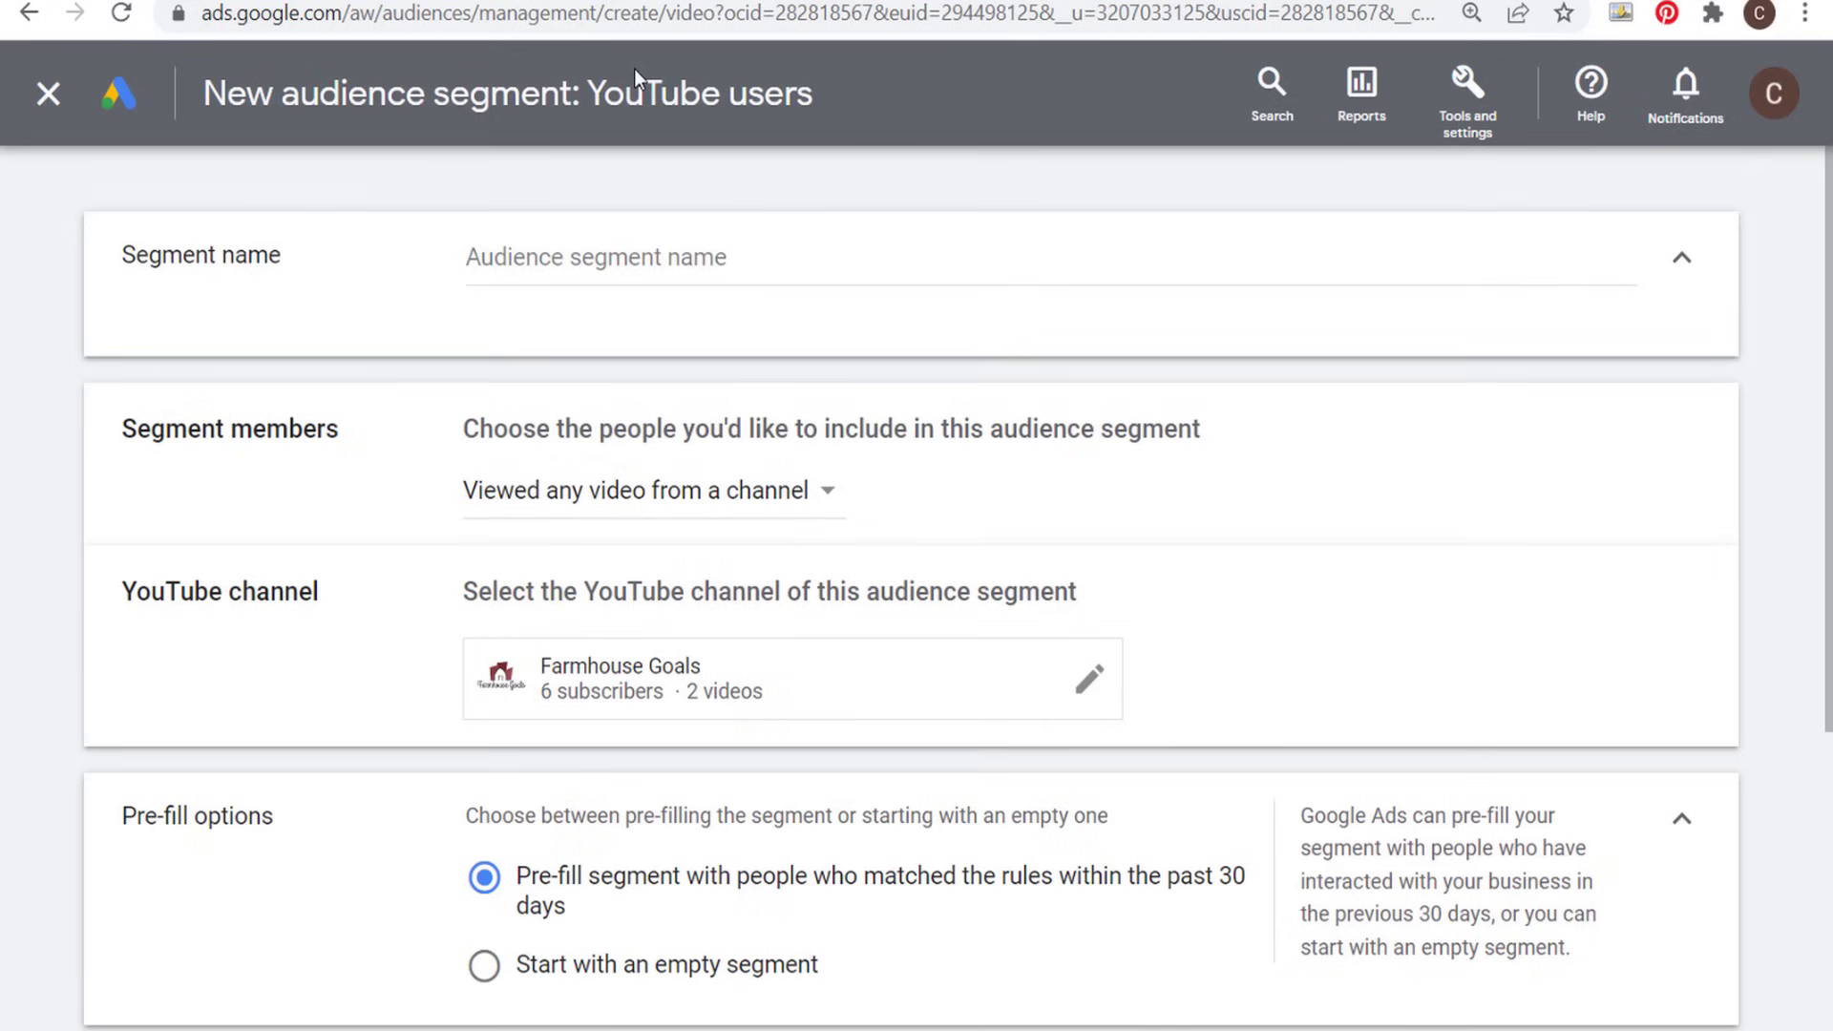
{"action": "left_click", "coordinate": [47, 105]}
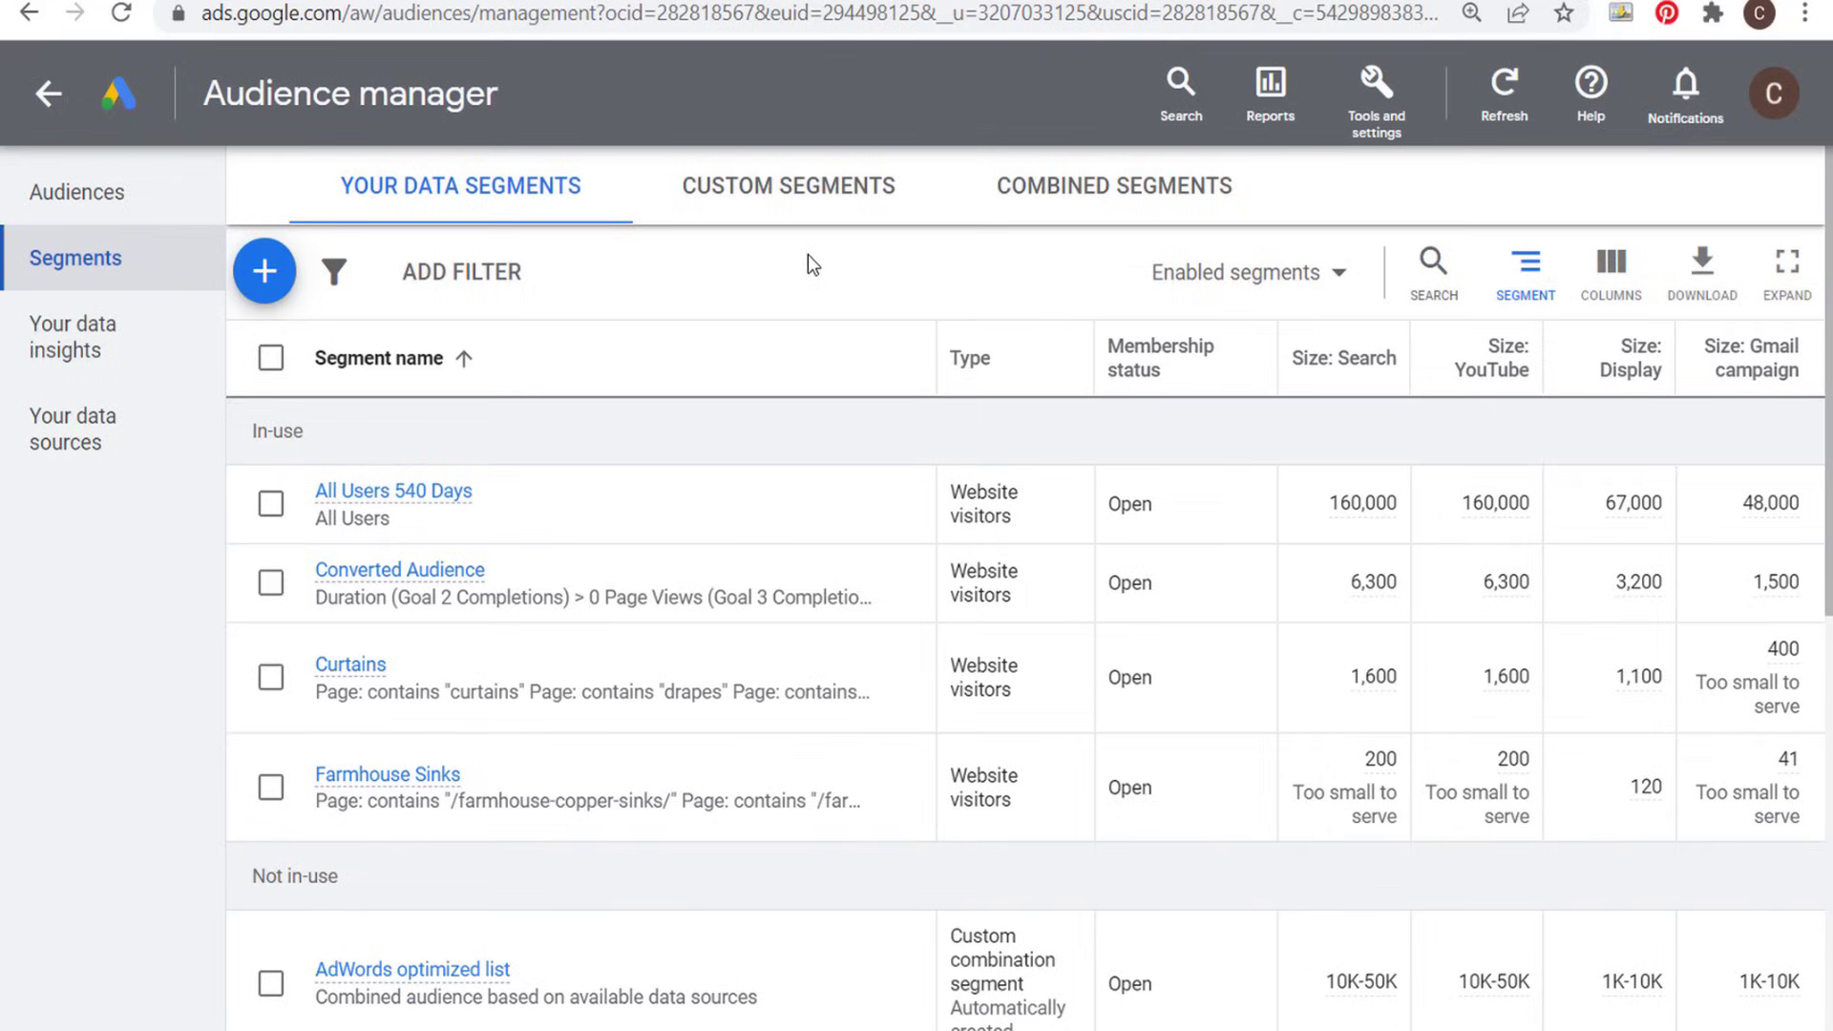
- Open Your data sources in Audience manager and review the Google Ads tag and Google Analytics (UA) sources
{"action": "left_click", "coordinate": [98, 442]}
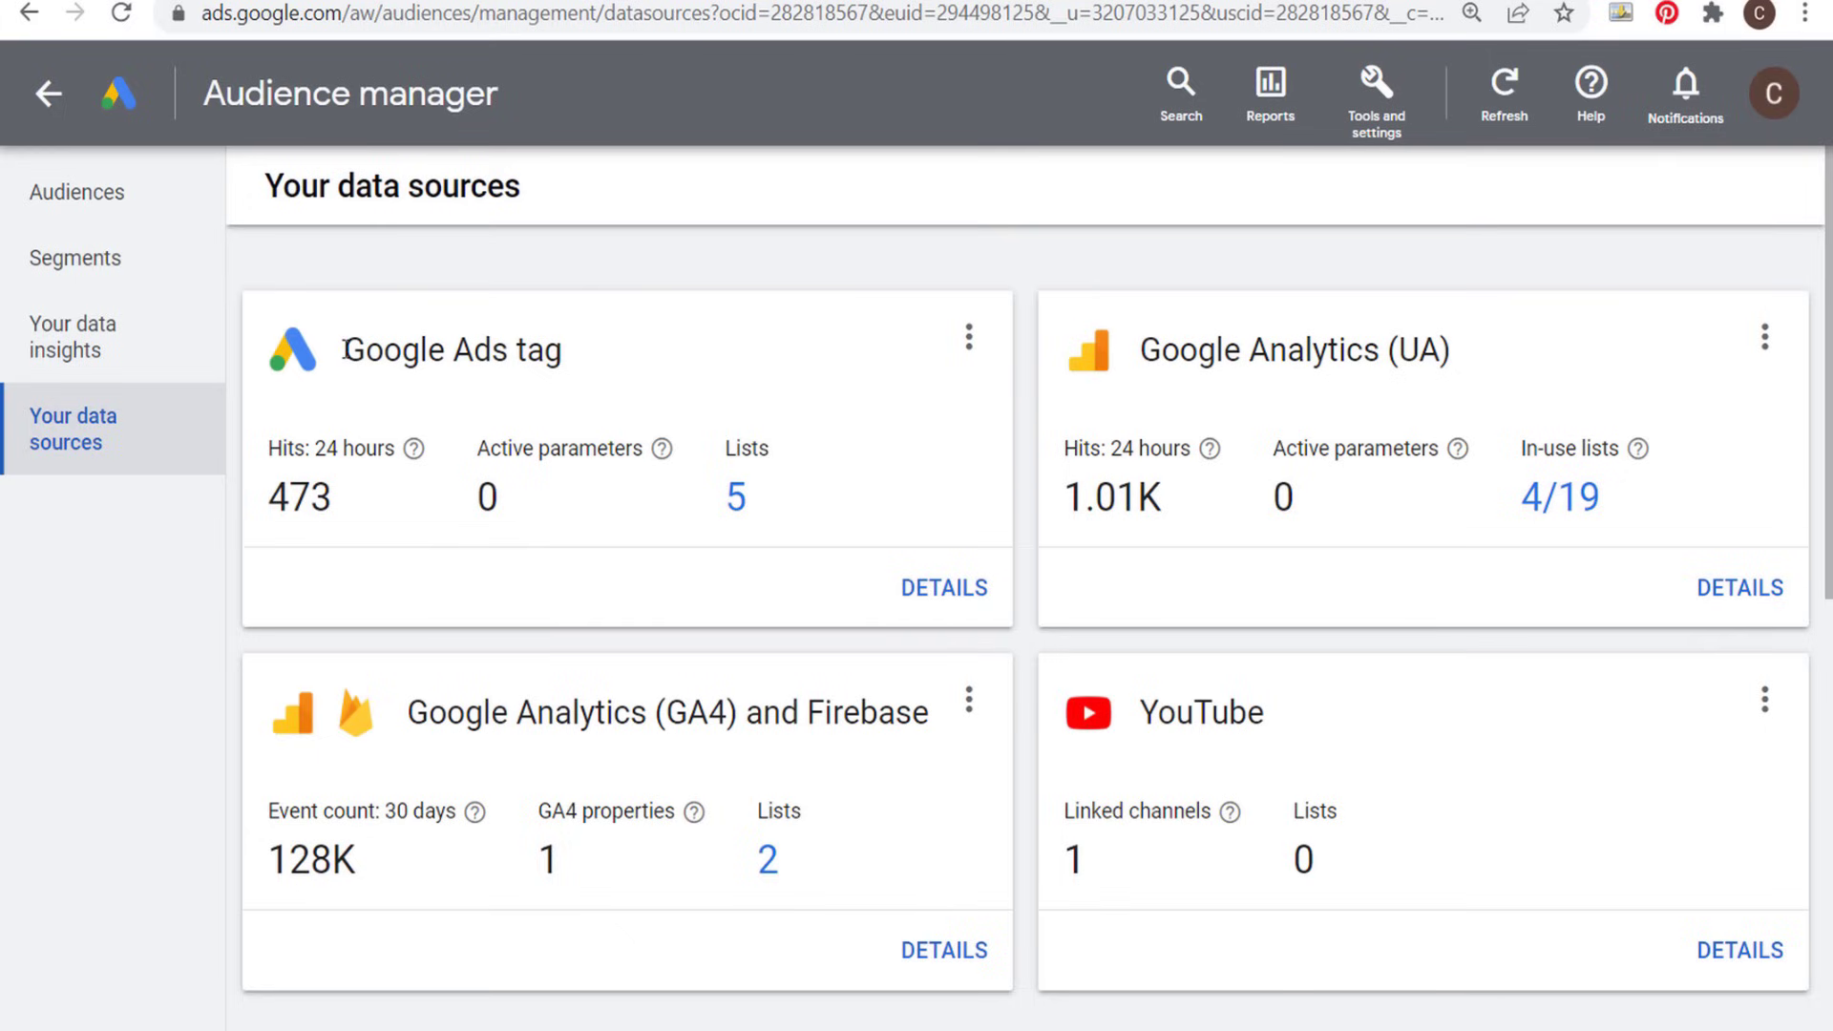
{"action": "left_click_drag", "start_coordinate": [348, 350], "coordinate": [667, 347]}
{"action": "left_click", "coordinate": [673, 347]}
{"action": "left_click_drag", "start_coordinate": [1142, 349], "coordinate": [1539, 366]}
{"action": "left_click", "coordinate": [1481, 355]}
- Open the Google Ads tag details and display the tag setup for Install the tag yourself
{"action": "left_click", "coordinate": [931, 584]}
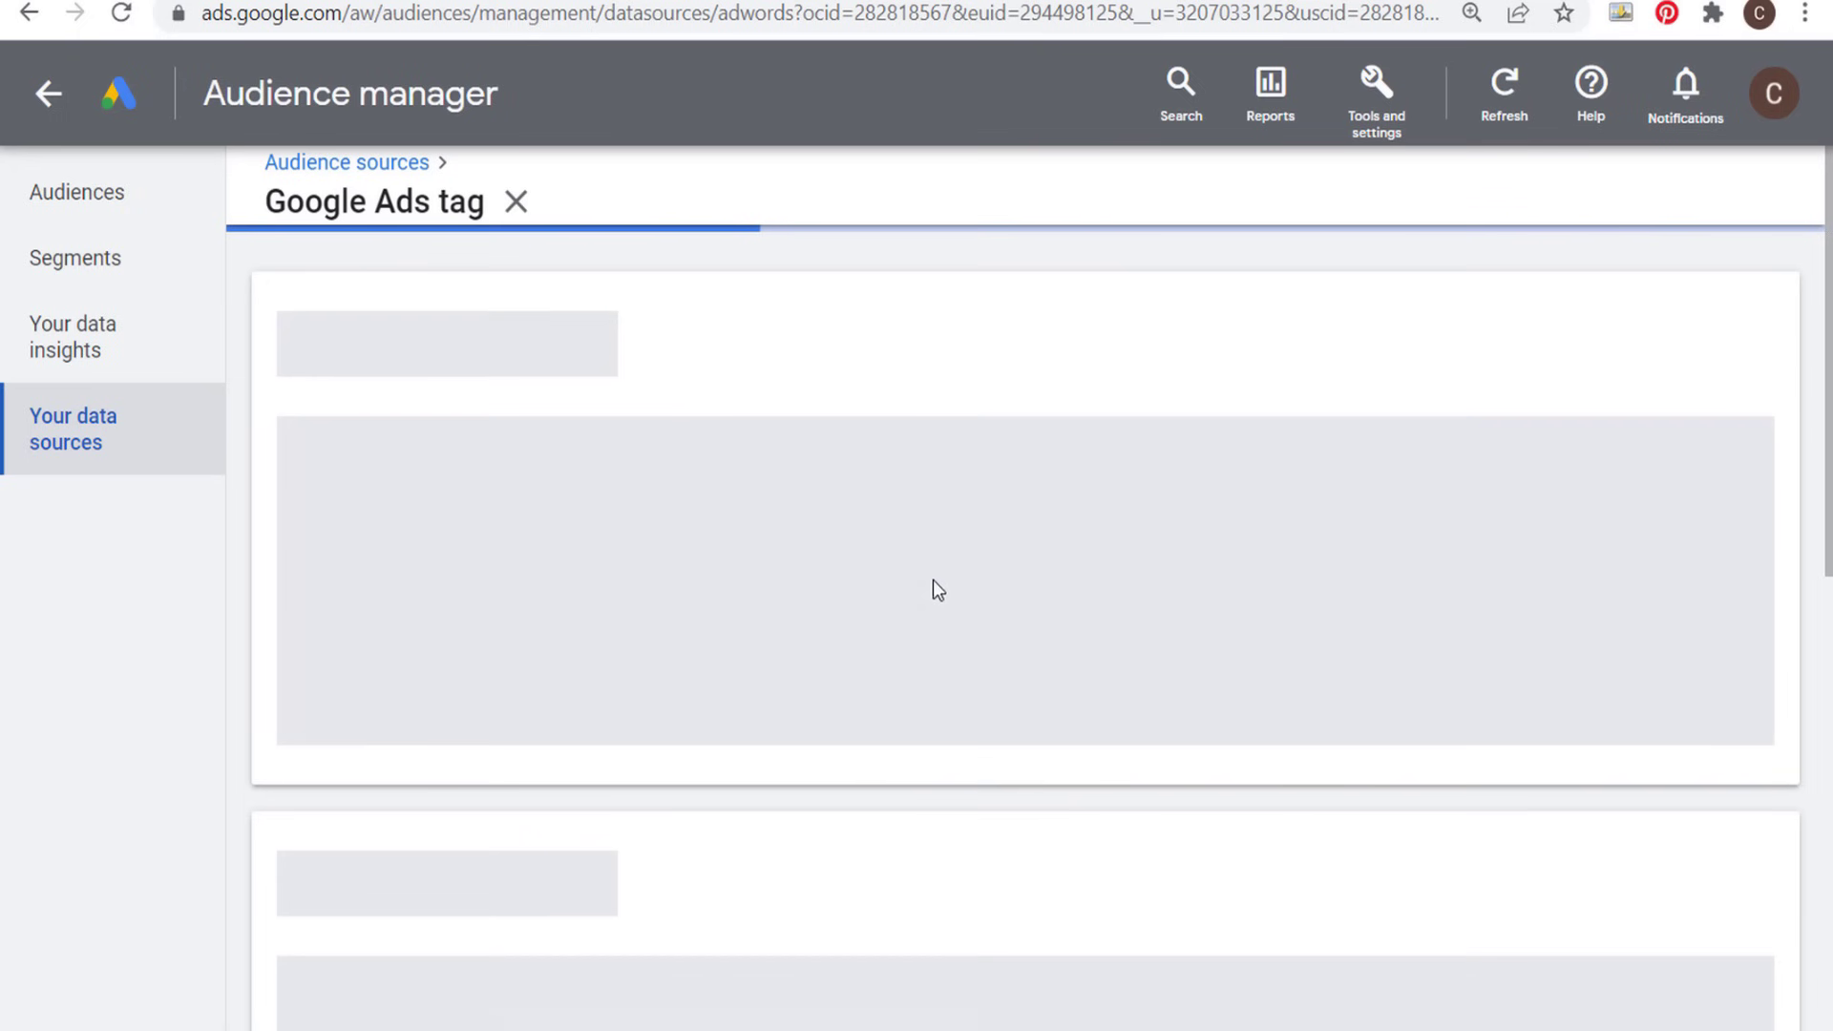
{"action": "scroll", "coordinate": [707, 471], "scroll_direction": "down", "scroll_amount": 8}
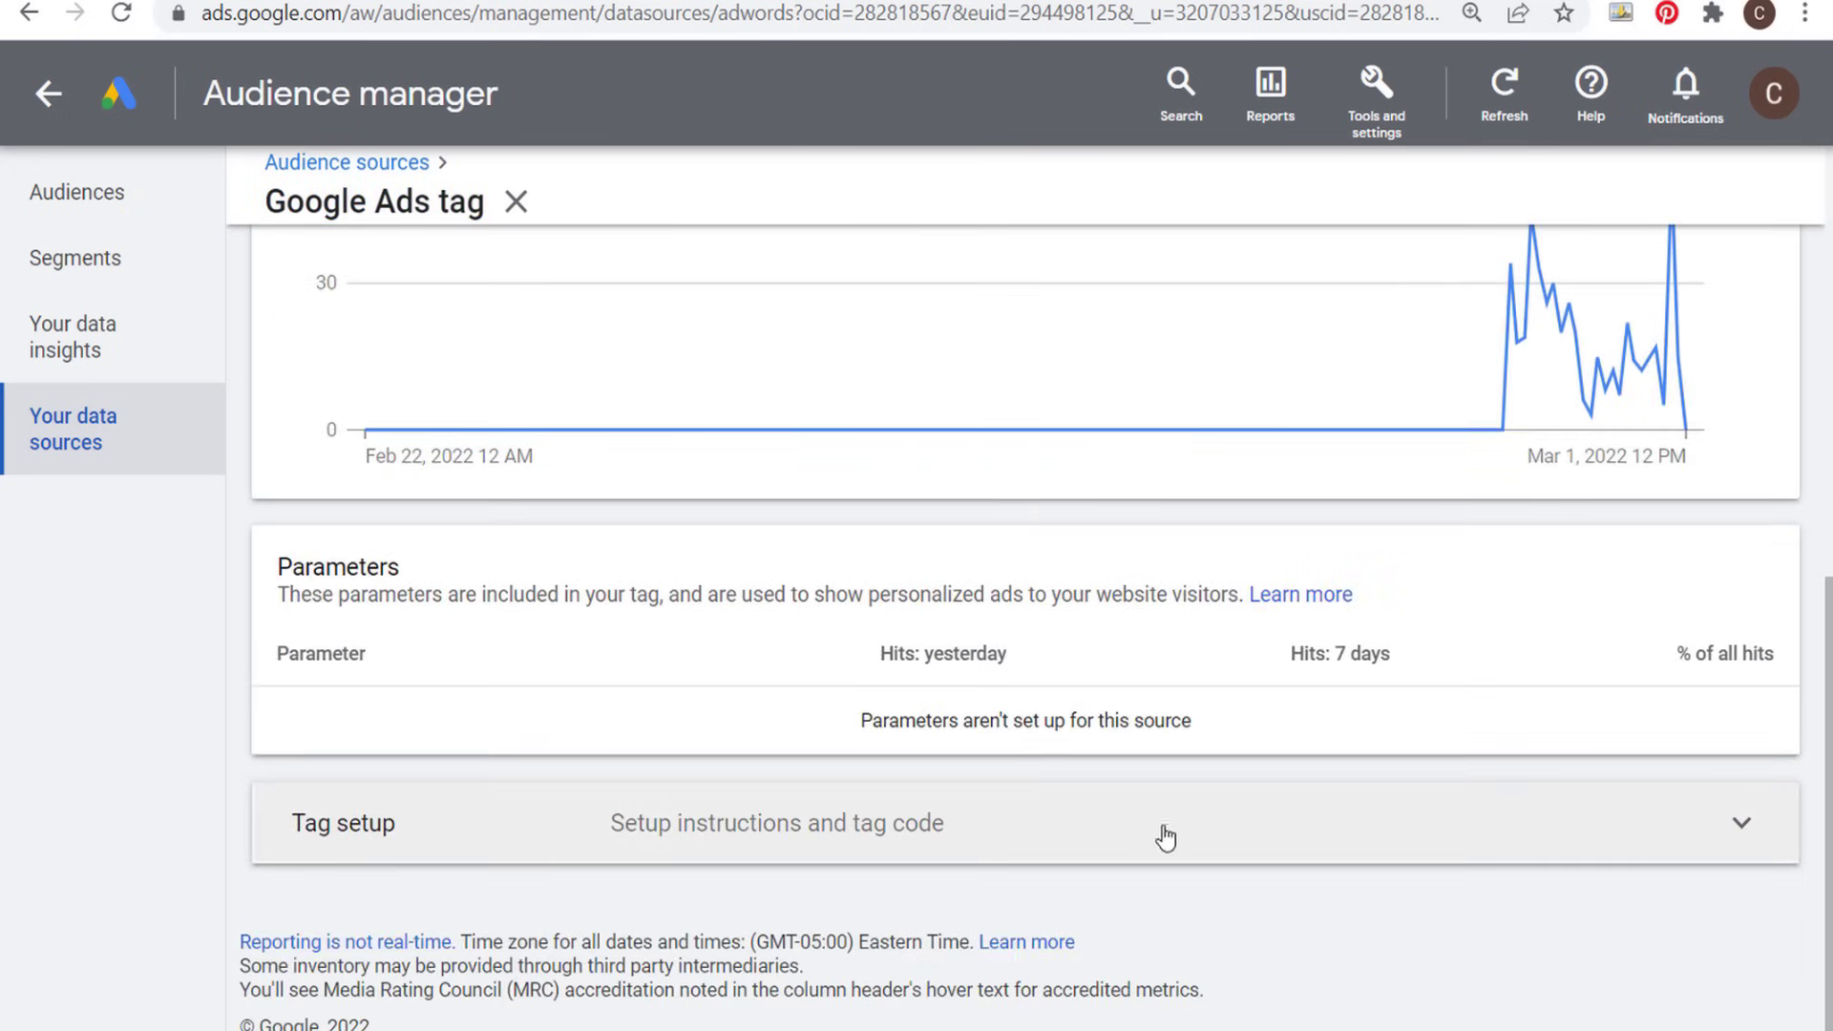
{"action": "left_click", "coordinate": [1741, 822]}
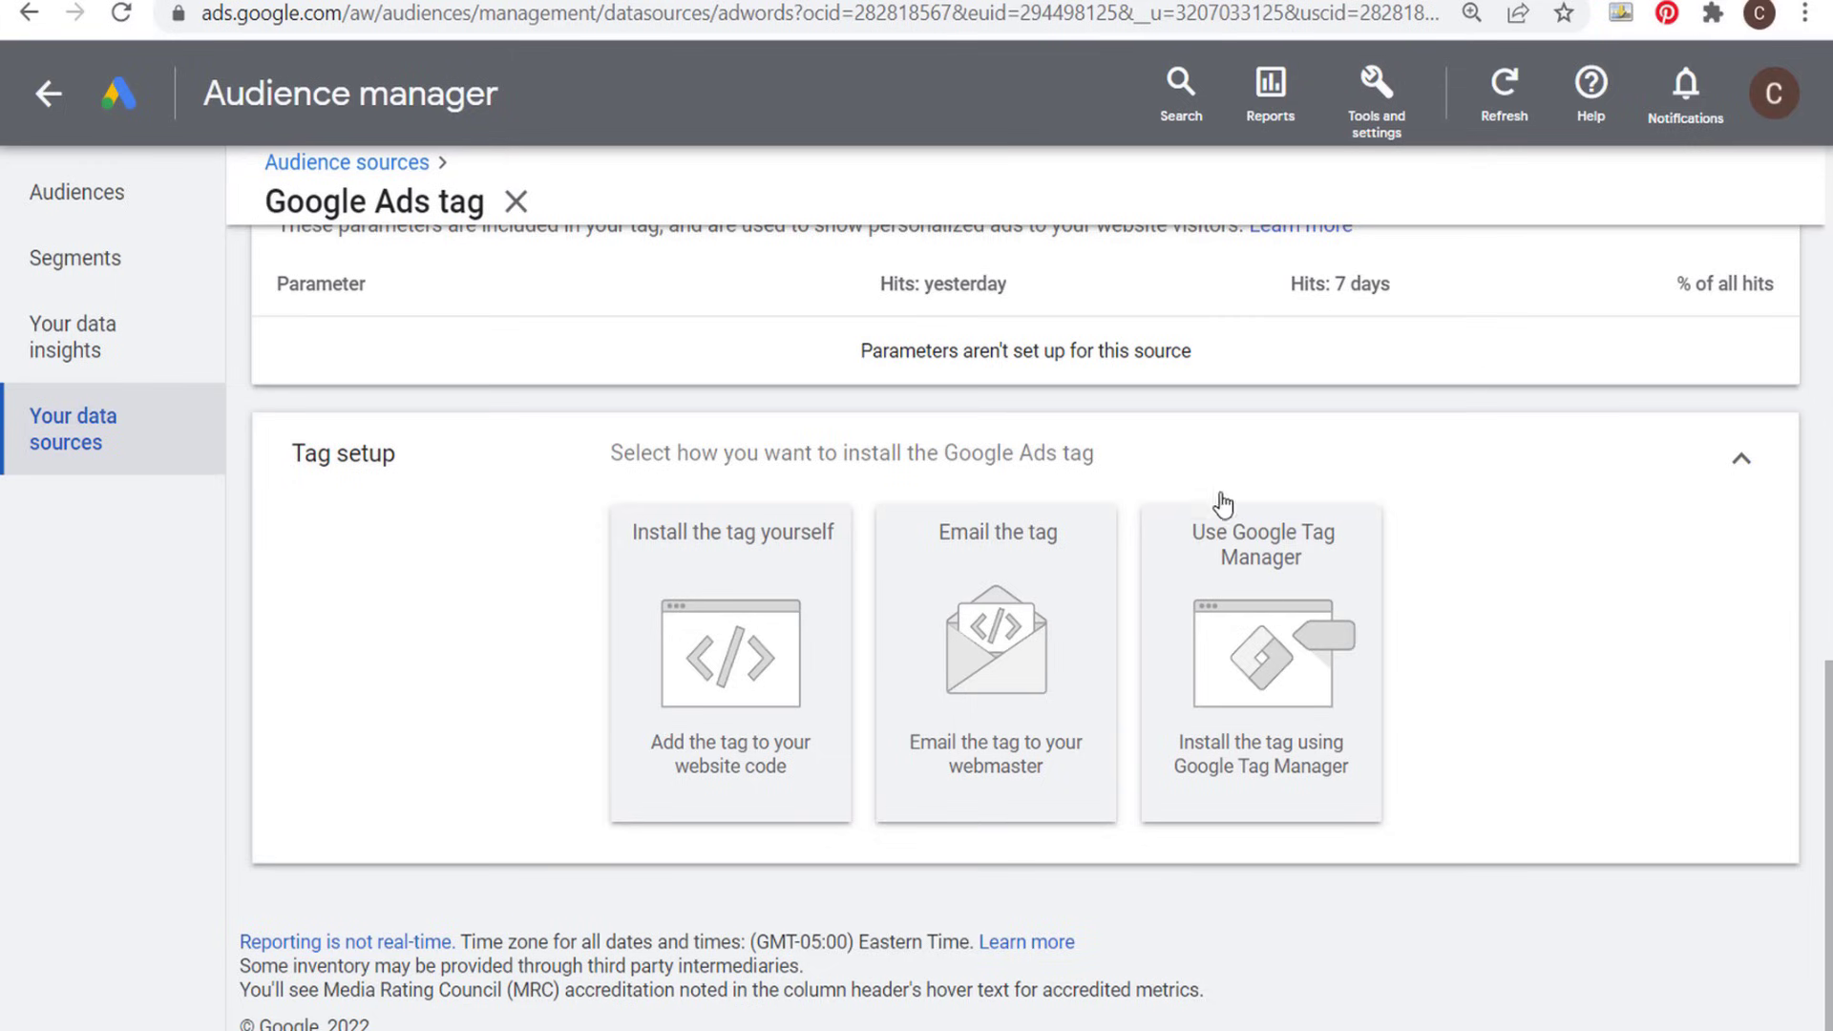
{"action": "left_click", "coordinate": [777, 620]}
{"action": "scroll", "coordinate": [549, 653], "scroll_direction": "down", "scroll_amount": 6}
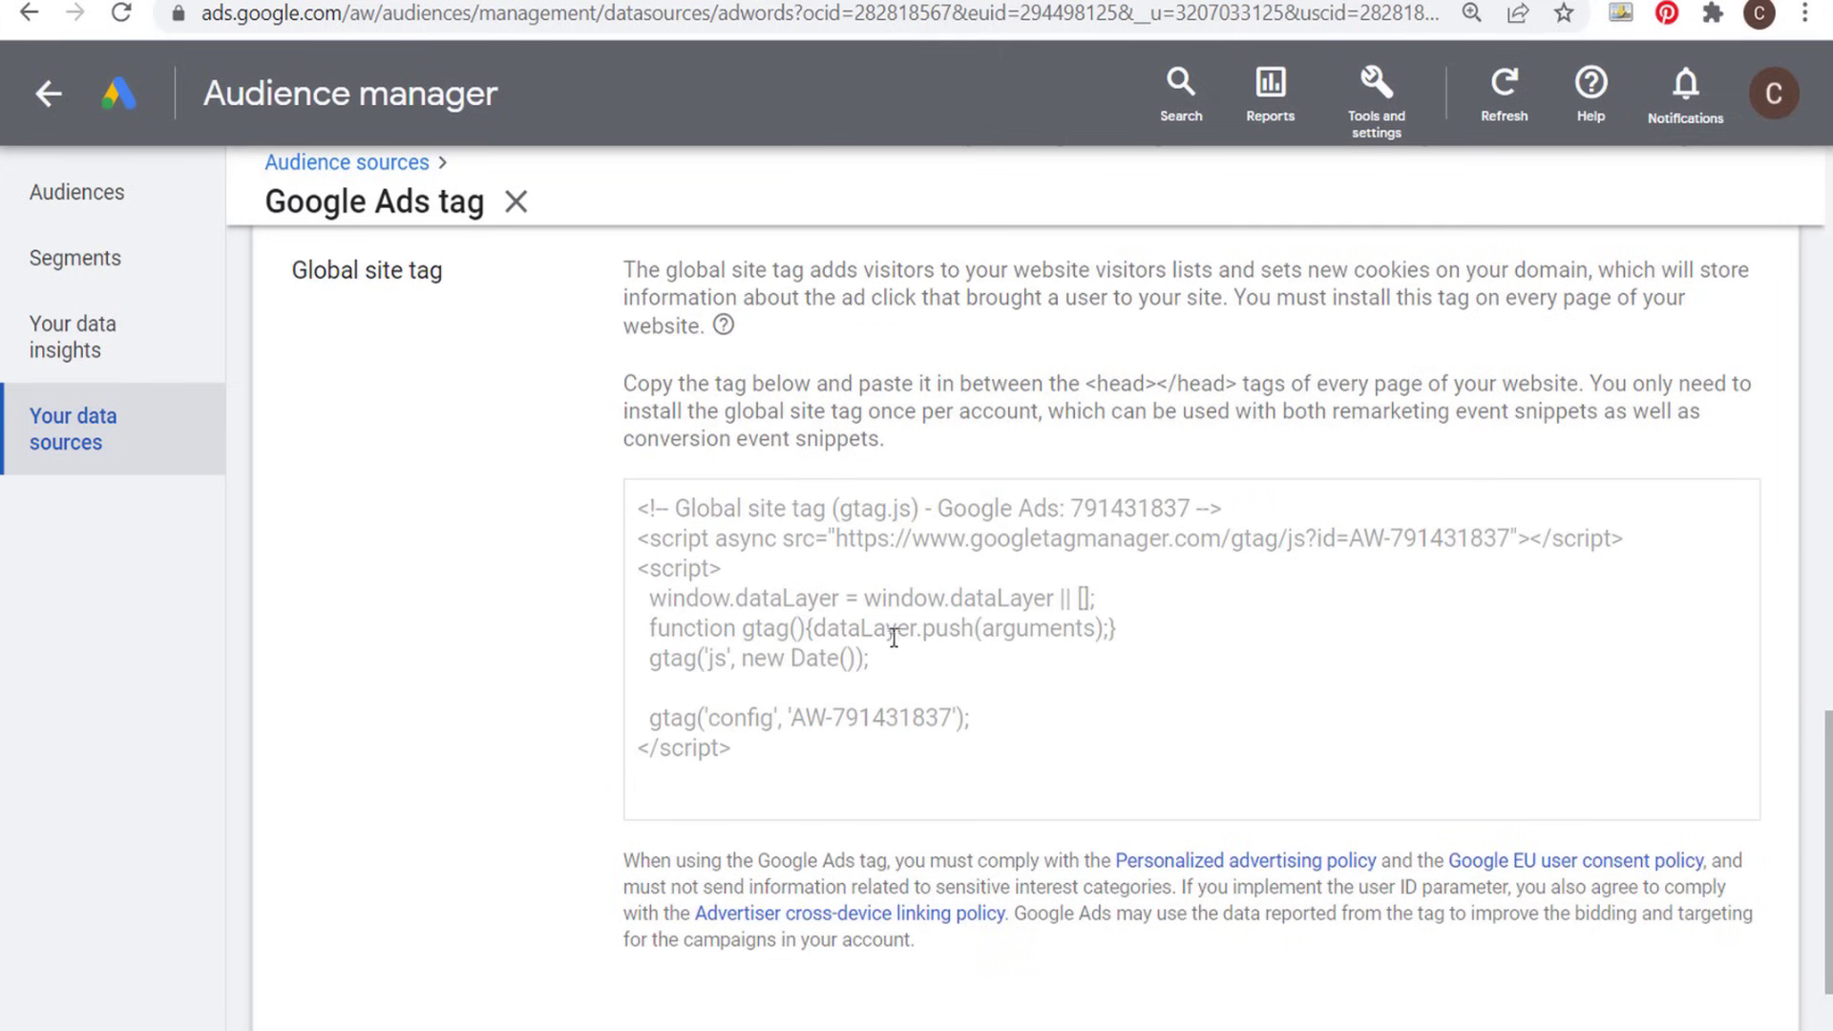
- Examine the global site tag code and the instructions on where to paste it in the website's pages
{"action": "left_click_drag", "start_coordinate": [732, 749], "coordinate": [572, 478]}
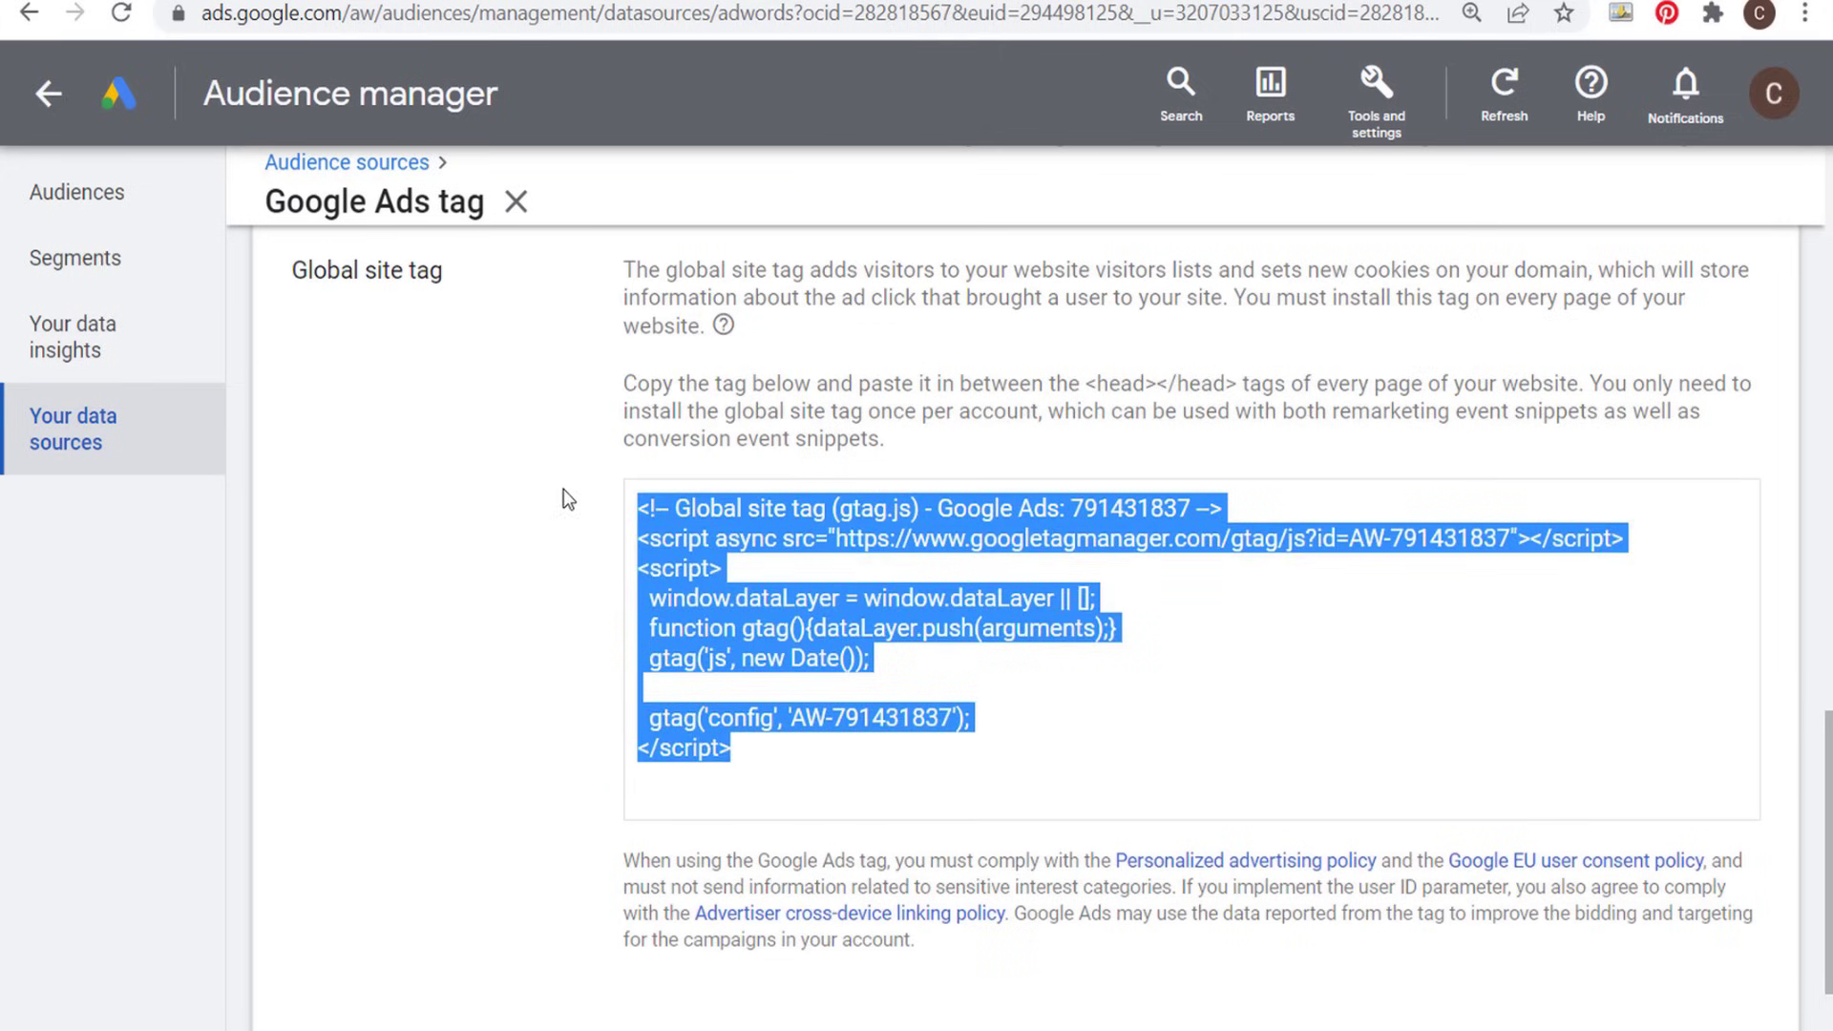
{"action": "left_click_drag", "start_coordinate": [617, 393], "coordinate": [728, 382]}
{"action": "left_click", "coordinate": [840, 383]}
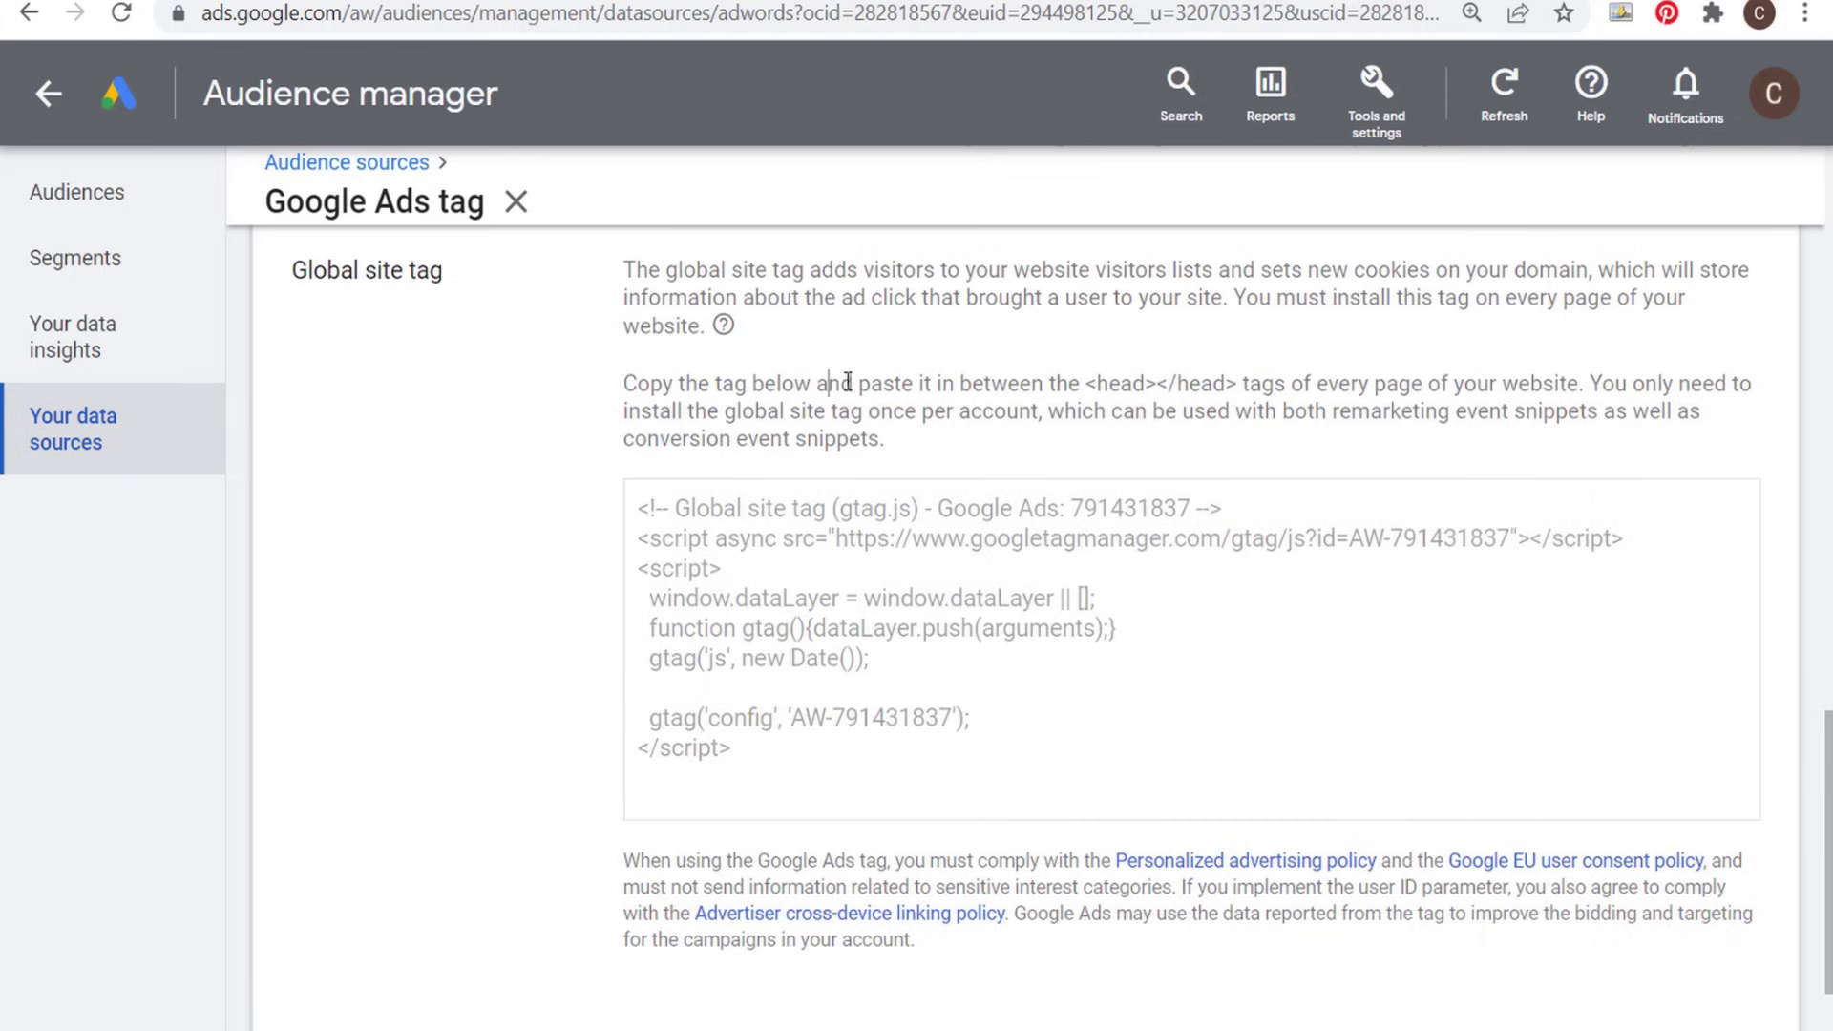
{"action": "left_click_drag", "start_coordinate": [1089, 383], "coordinate": [1593, 386]}
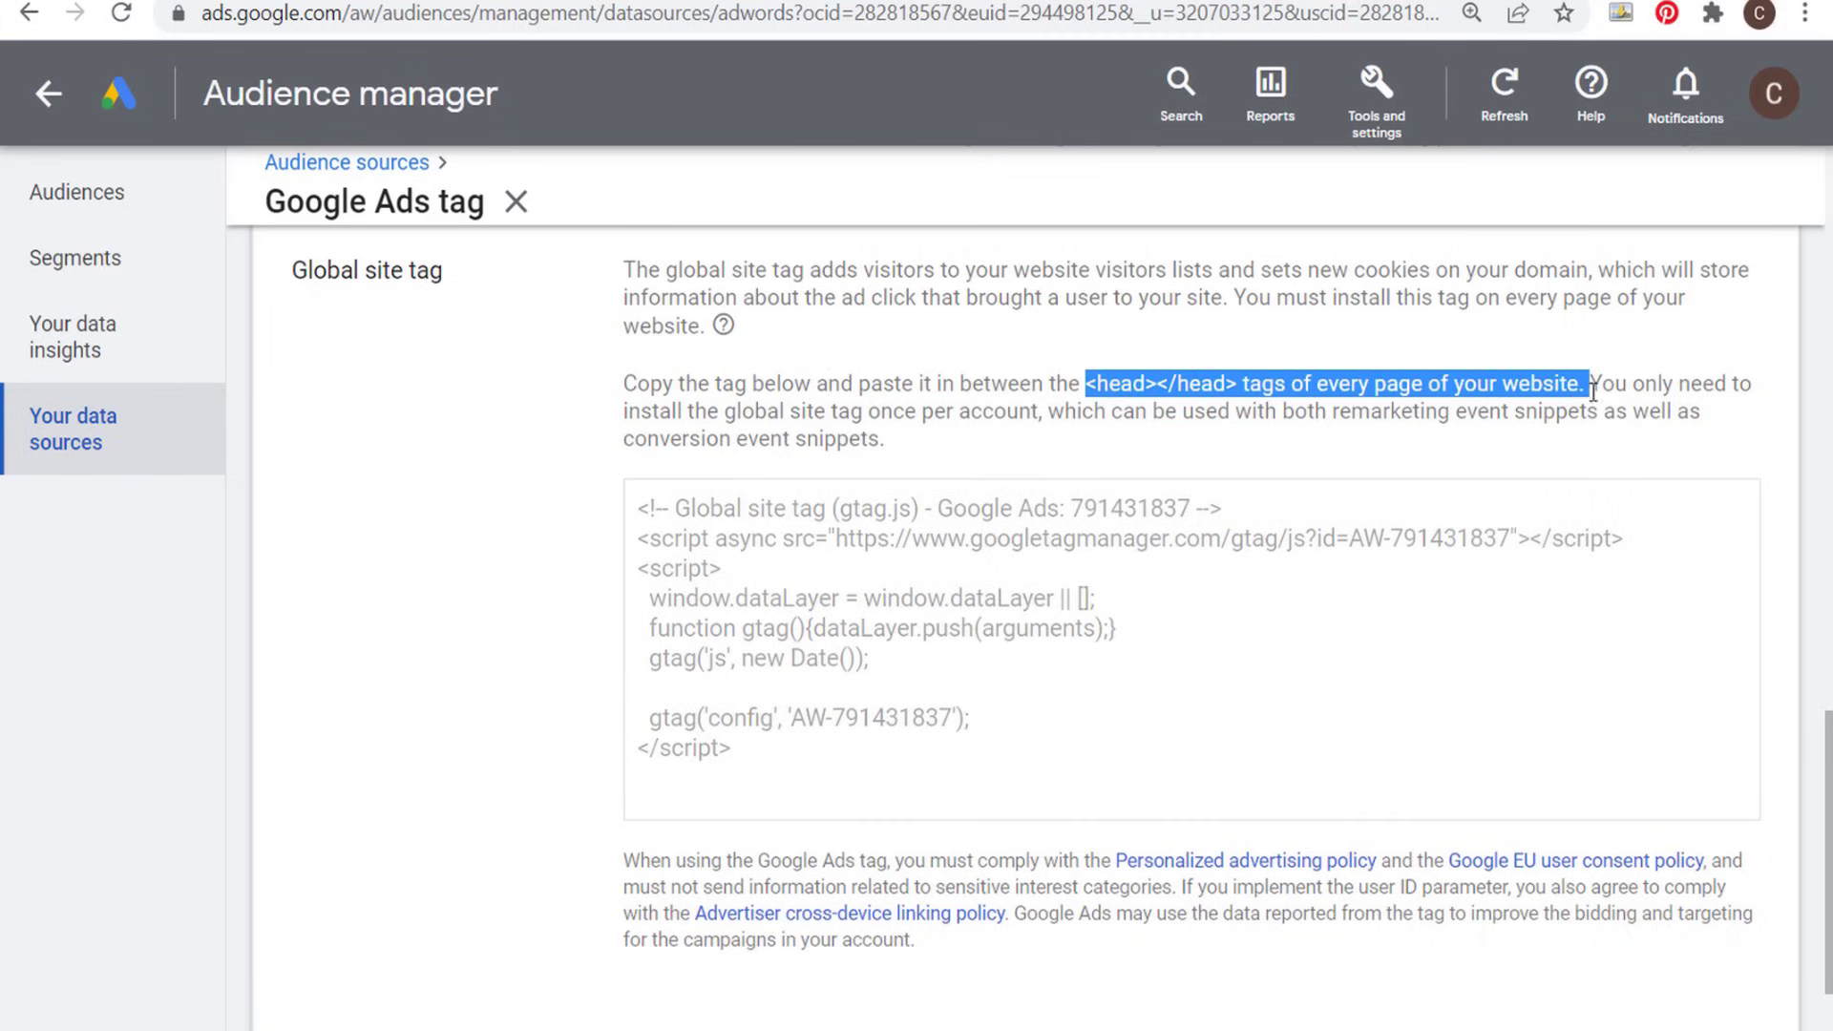
{"action": "left_click", "coordinate": [1633, 383]}
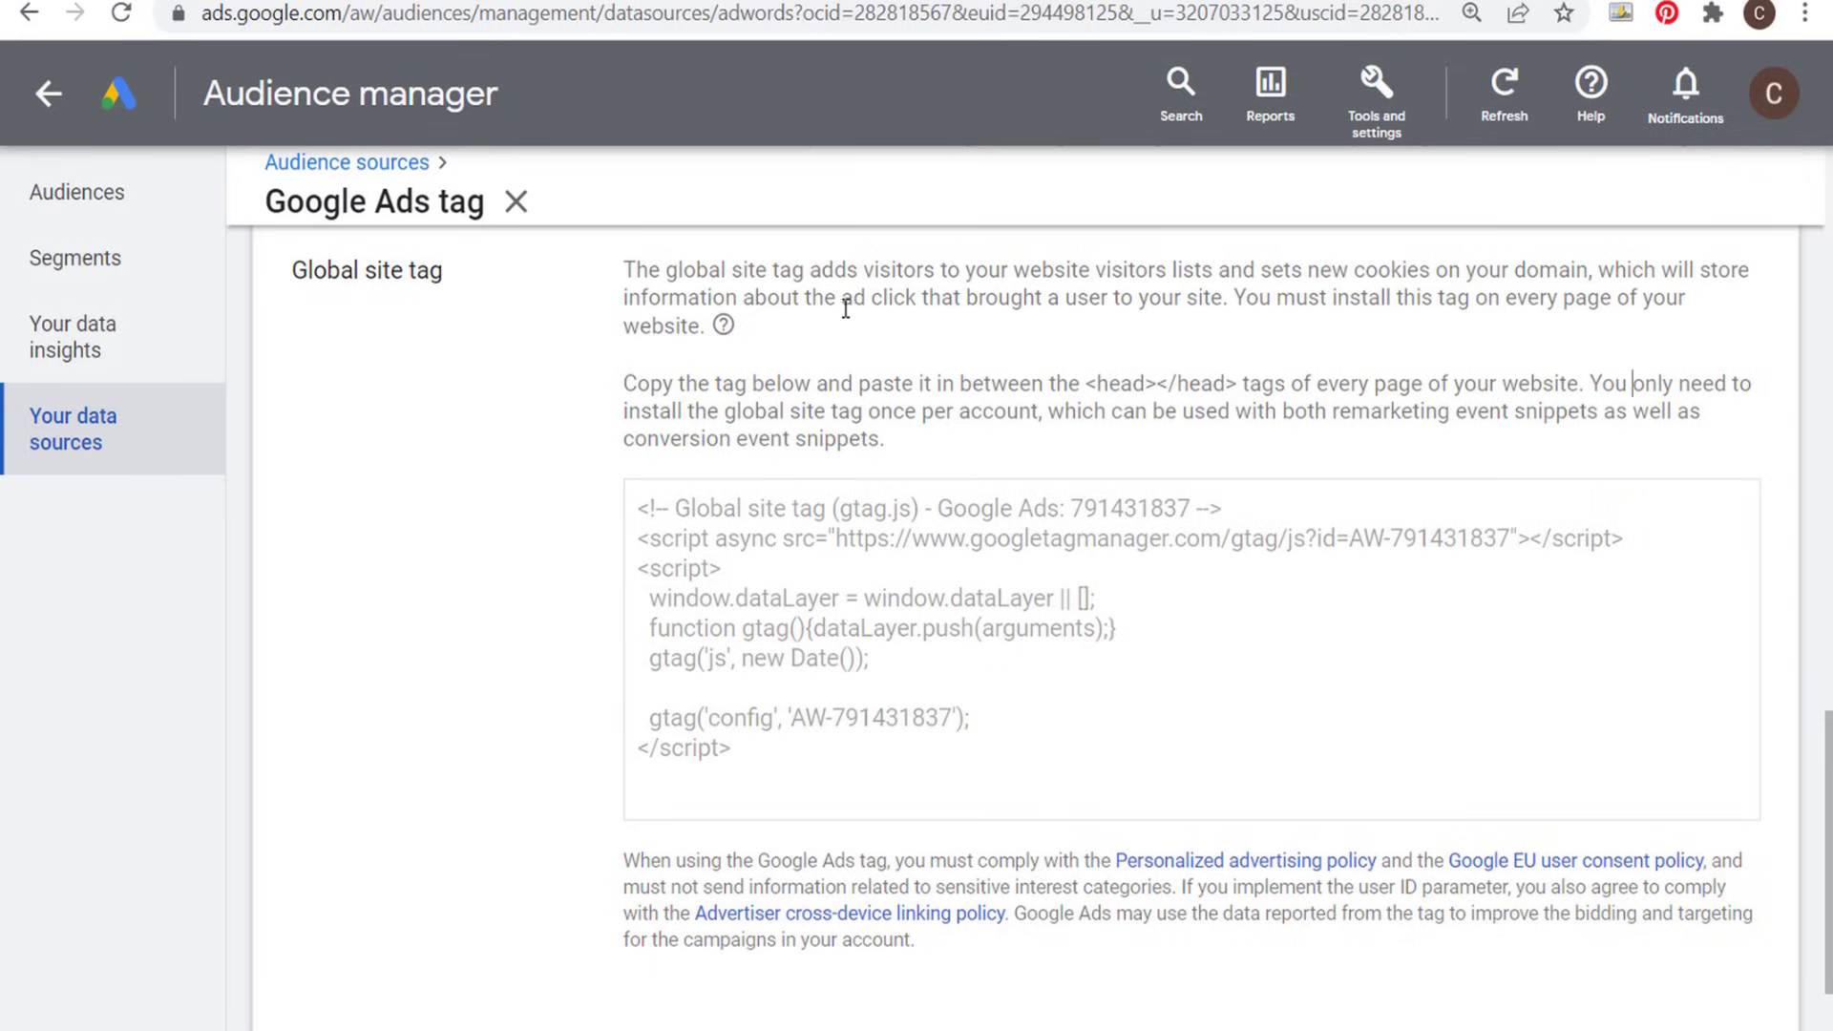
- Switch the tag setup to Use Google Tag Manager and expand its detailed instructions
{"action": "scroll", "coordinate": [403, 477], "scroll_direction": "up", "scroll_amount": 4}
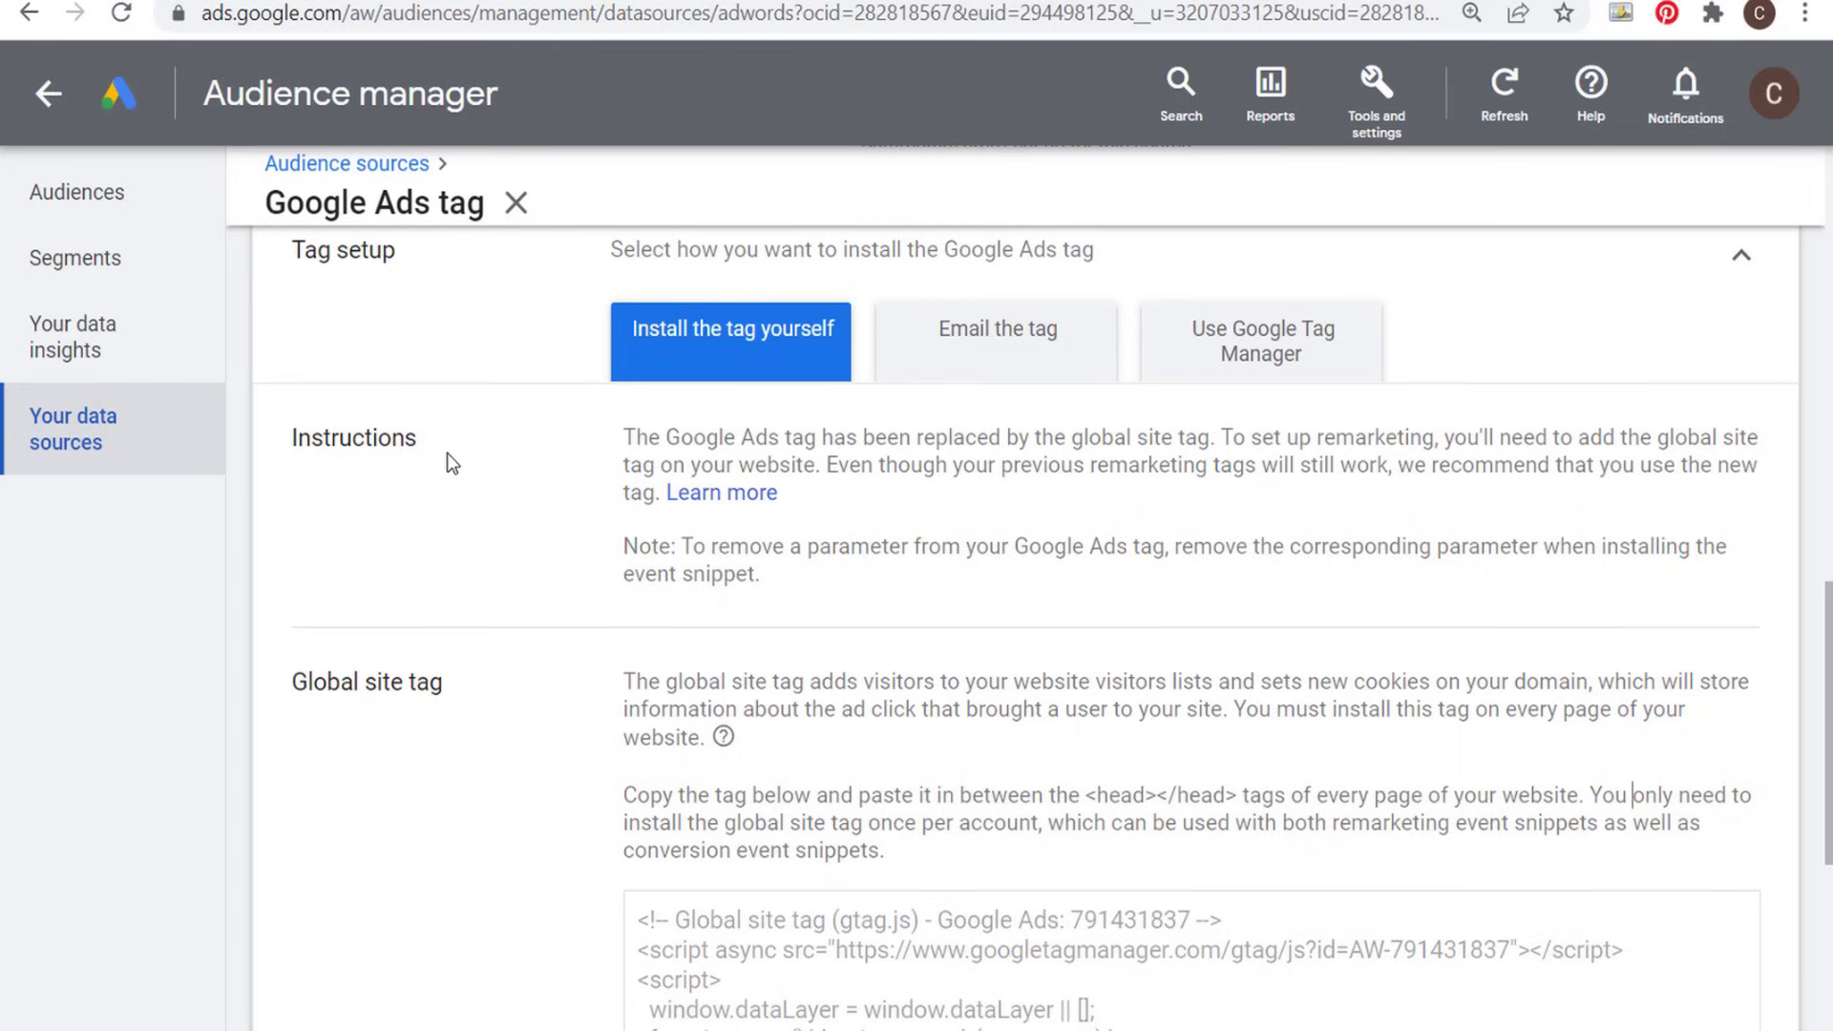
{"action": "left_click", "coordinate": [1212, 368]}
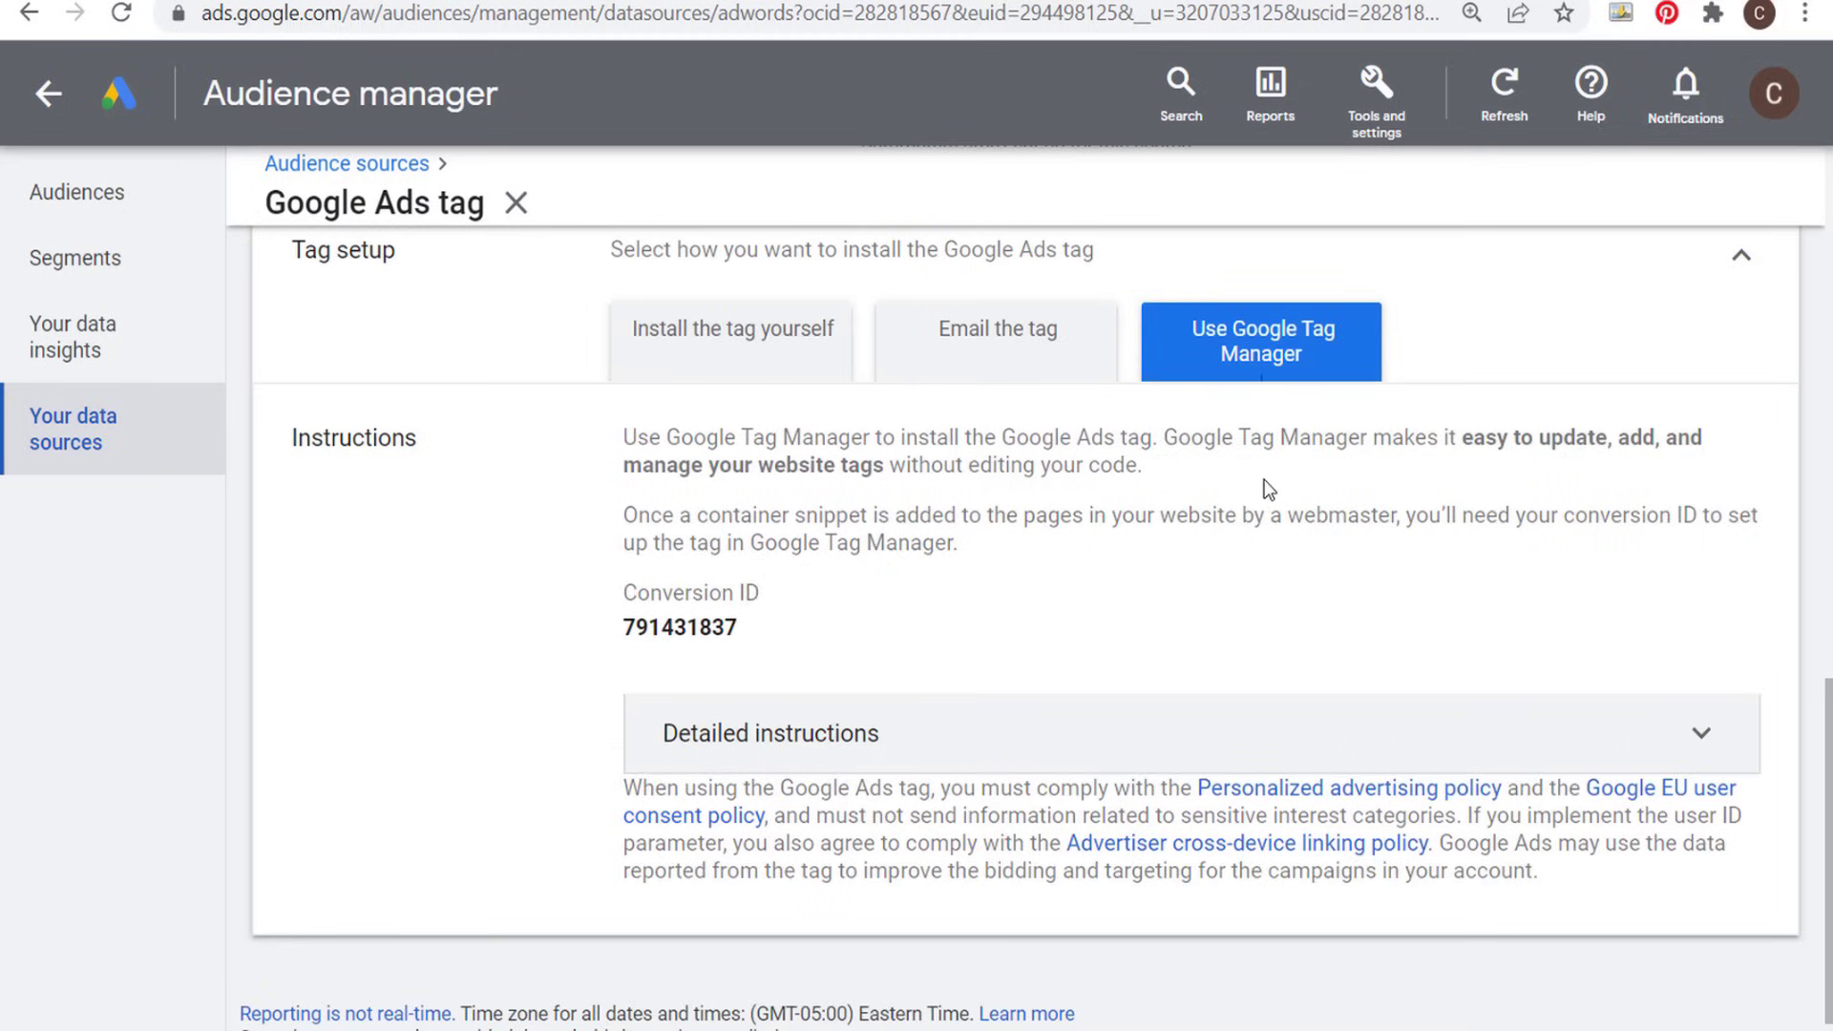
{"action": "left_click", "coordinate": [1711, 740]}
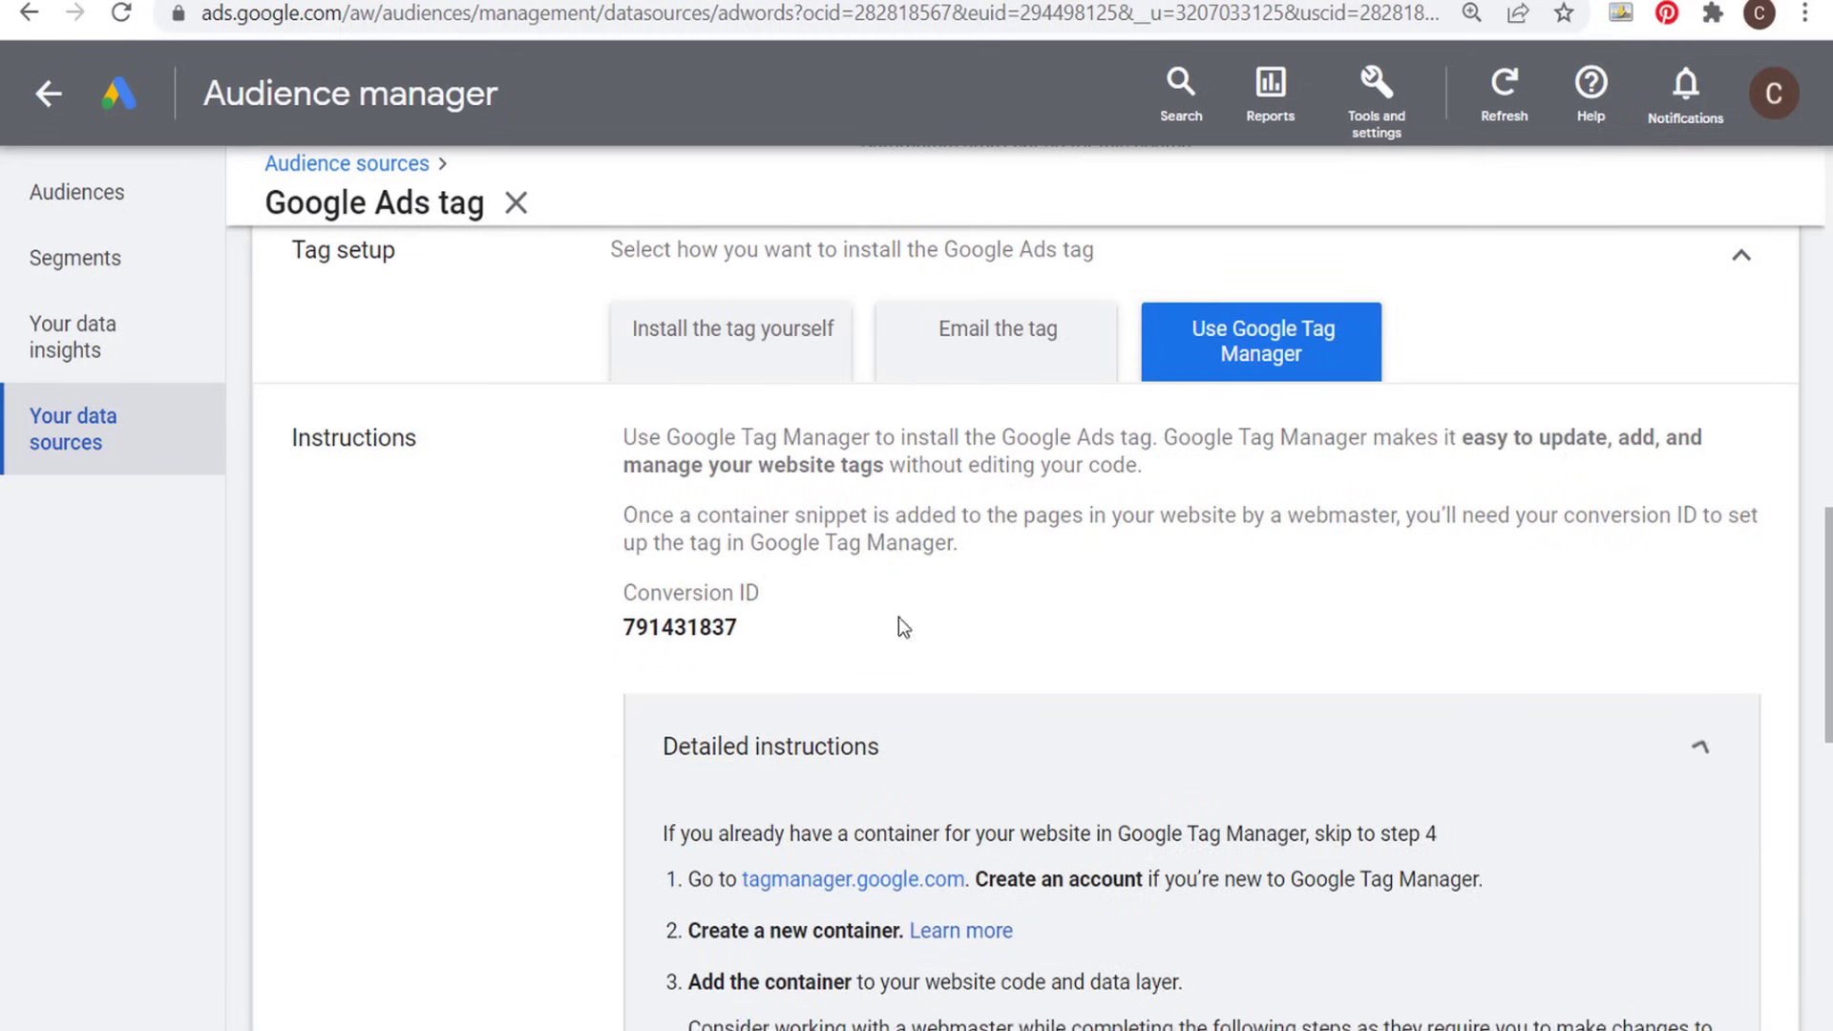
- Read the detailed Google Tag Manager instructions, from creating a container through adding the tag to it
{"action": "scroll", "coordinate": [554, 592], "scroll_direction": "down", "scroll_amount": 2}
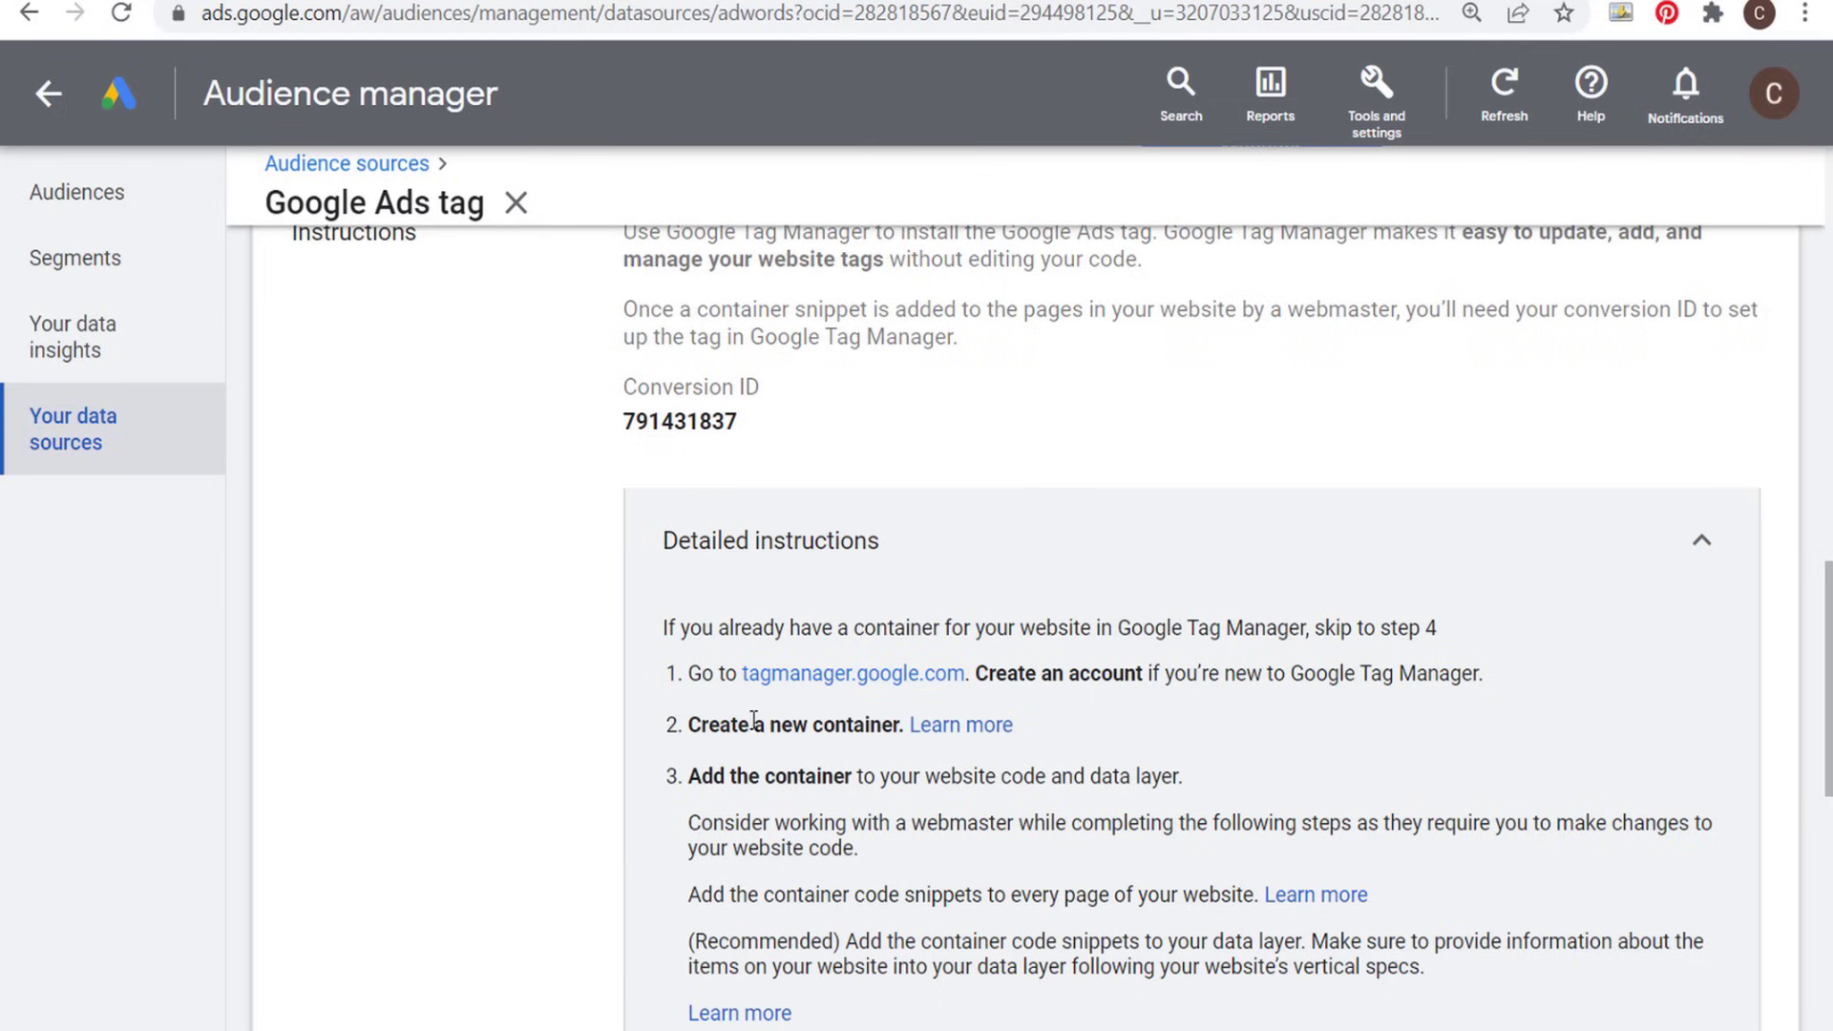
{"action": "scroll", "coordinate": [556, 739], "scroll_direction": "down", "scroll_amount": 2}
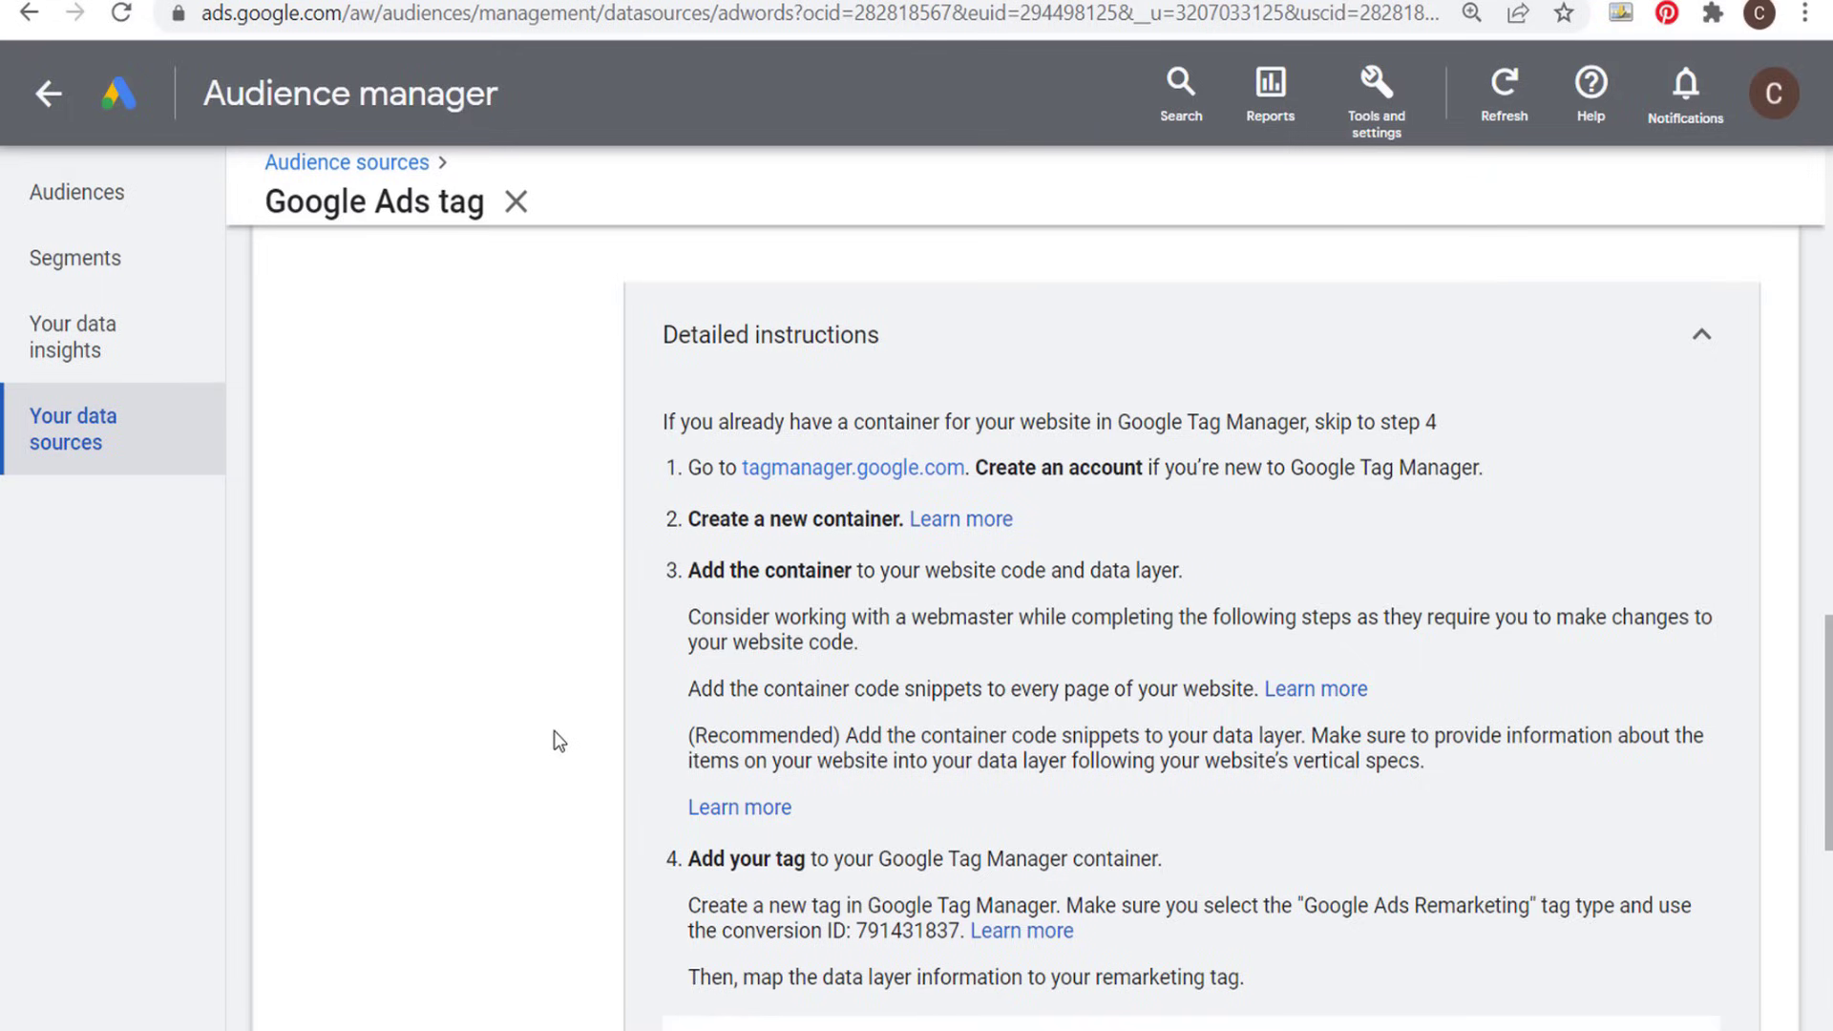
{"action": "scroll", "coordinate": [592, 490], "scroll_direction": "down", "scroll_amount": 4}
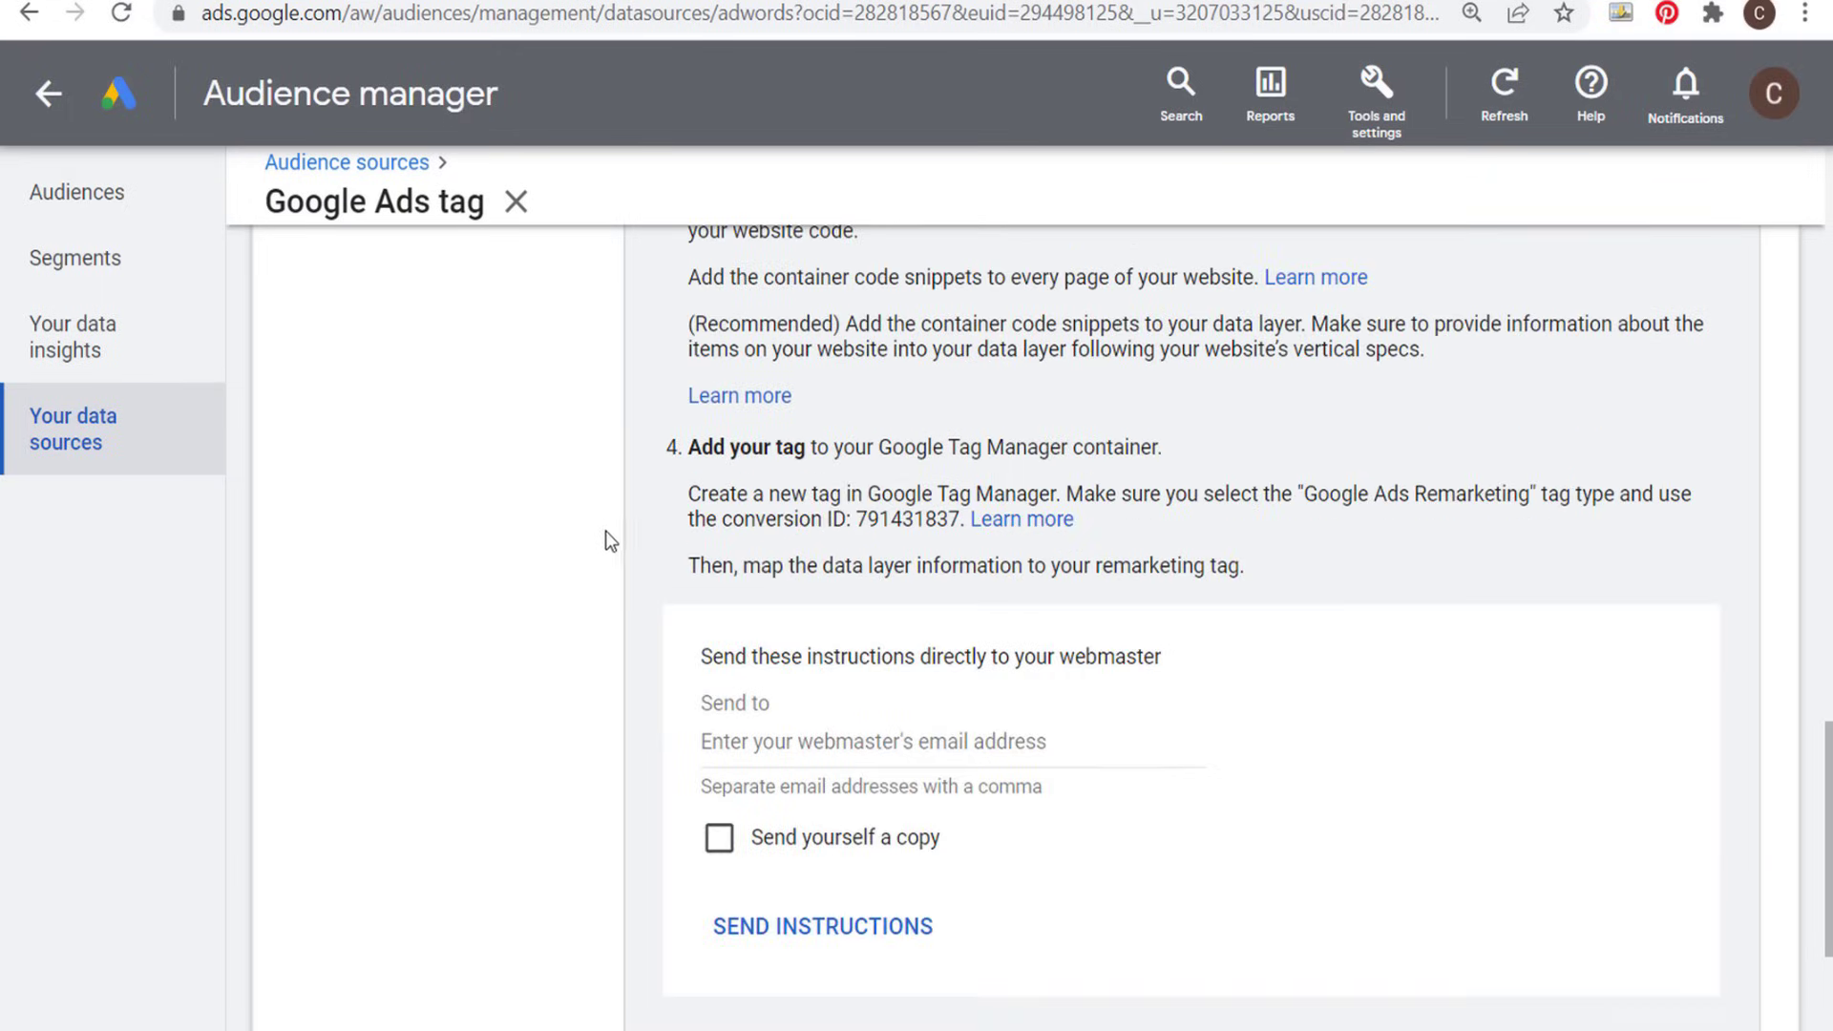
{"action": "left_click_drag", "start_coordinate": [844, 448], "coordinate": [1054, 447]}
{"action": "left_click", "coordinate": [1095, 448]}
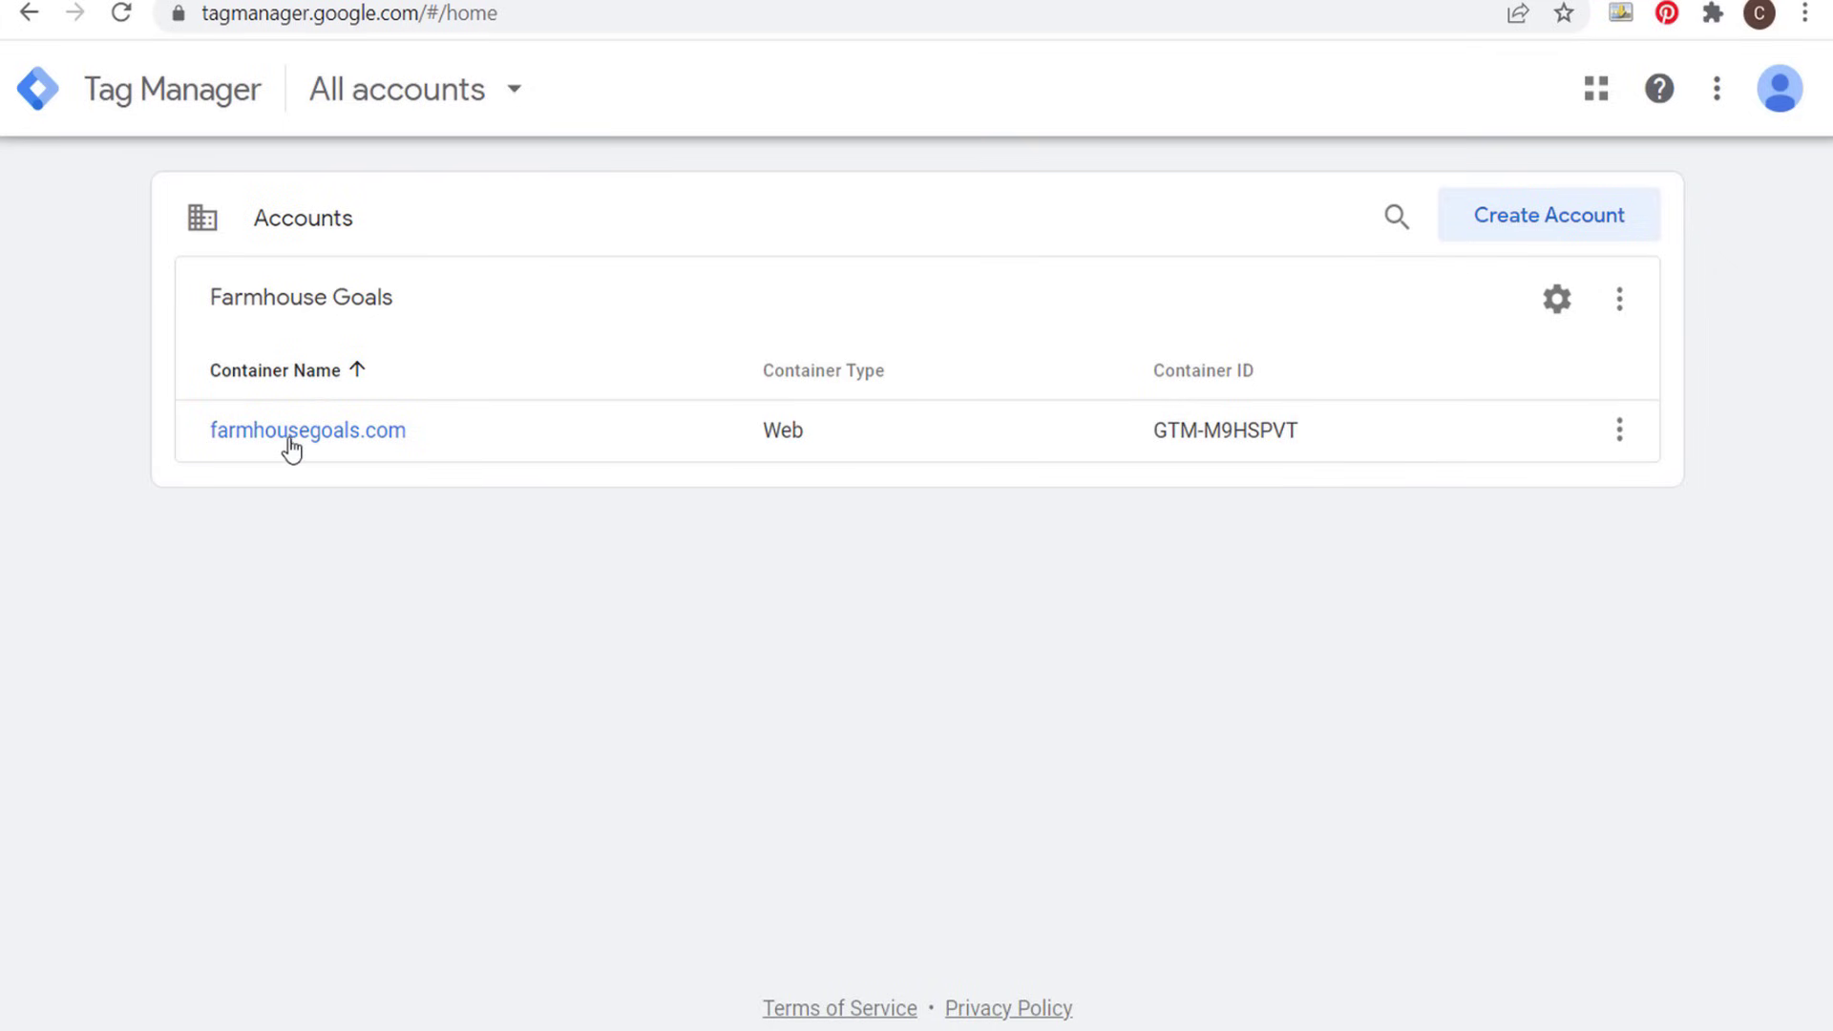
- In Google Tag Manager, open the farmhousegoals.com container and review its list of tags
{"action": "left_click", "coordinate": [298, 435]}
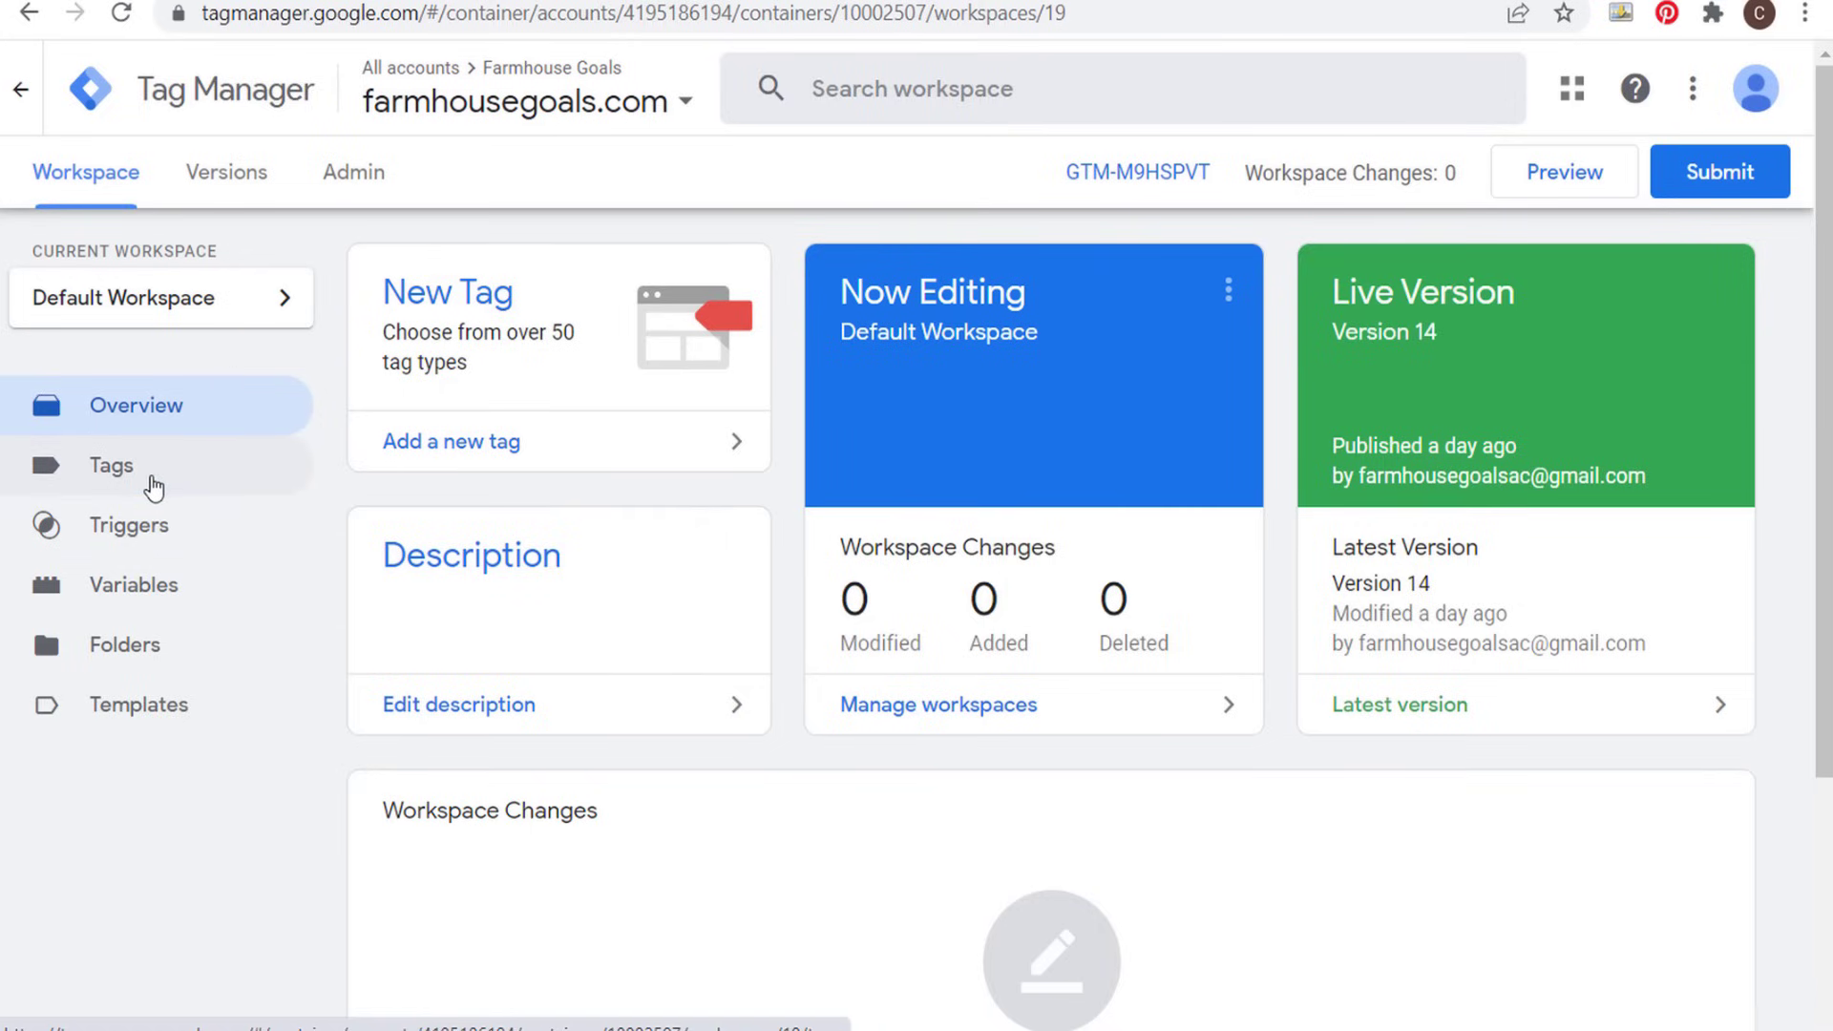
{"action": "left_click", "coordinate": [153, 485]}
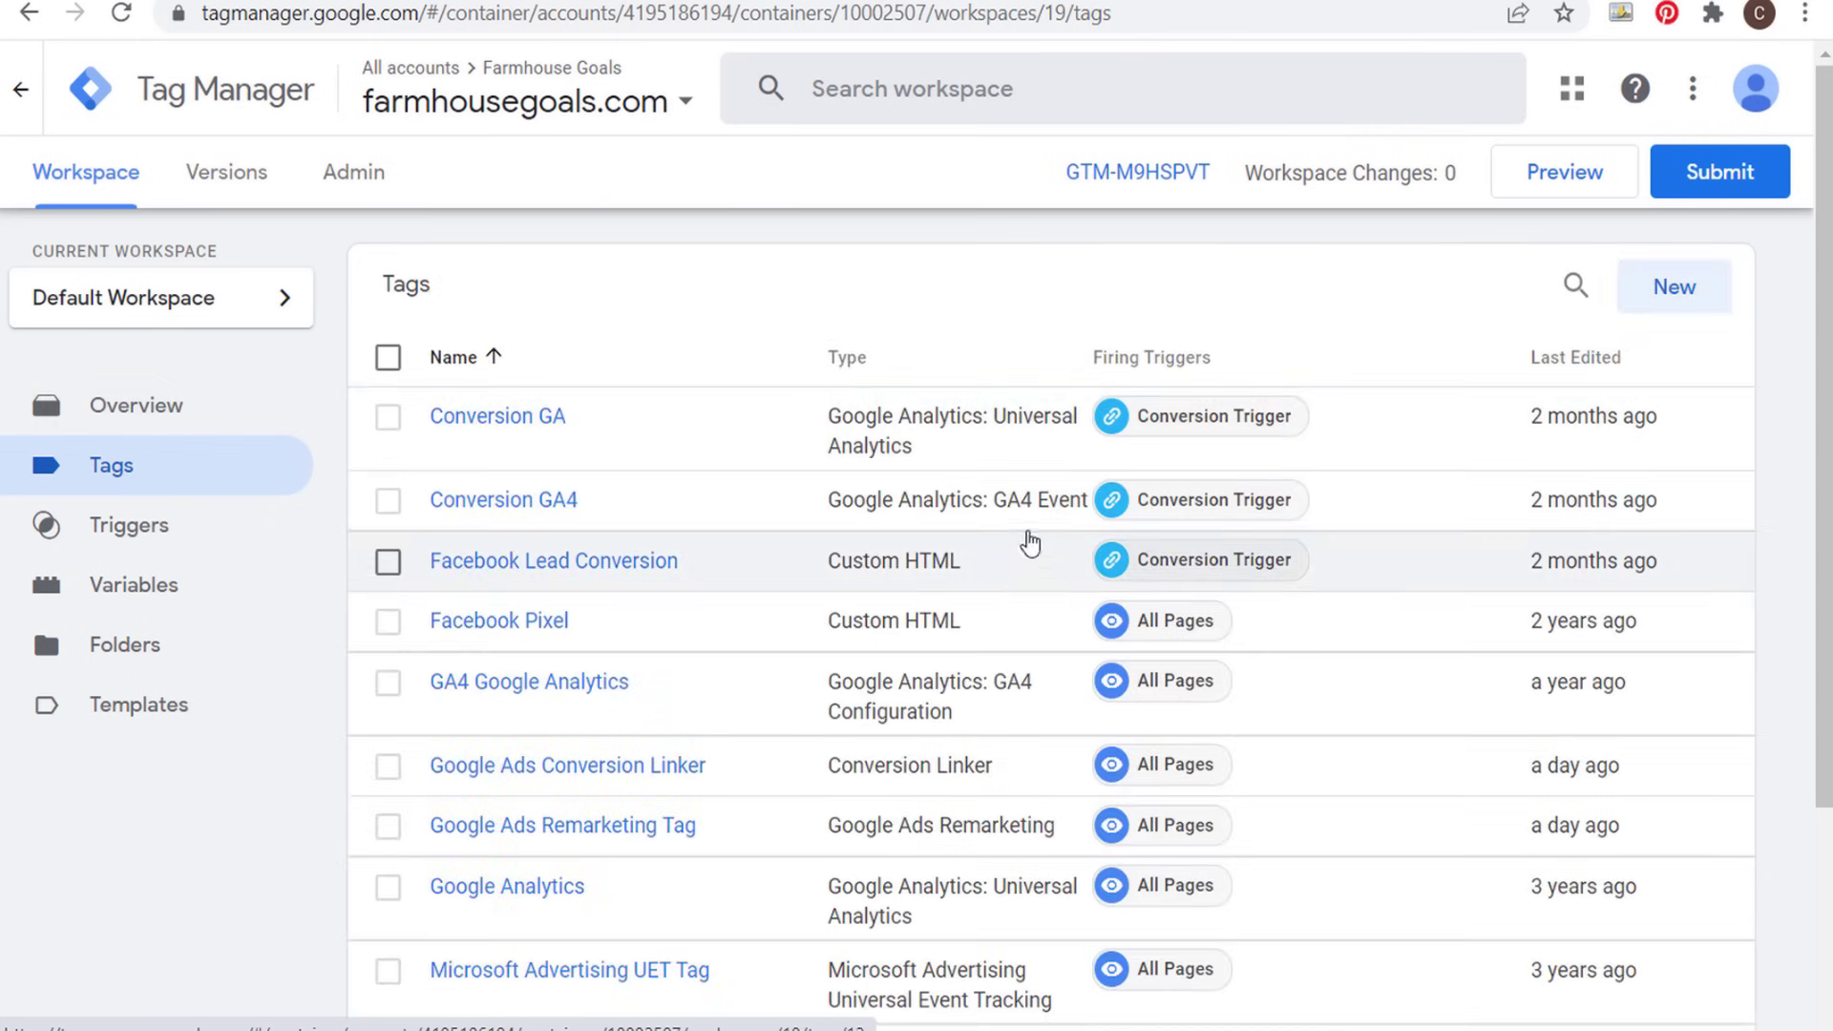
{"action": "scroll", "coordinate": [1005, 574], "scroll_direction": "down", "scroll_amount": 2}
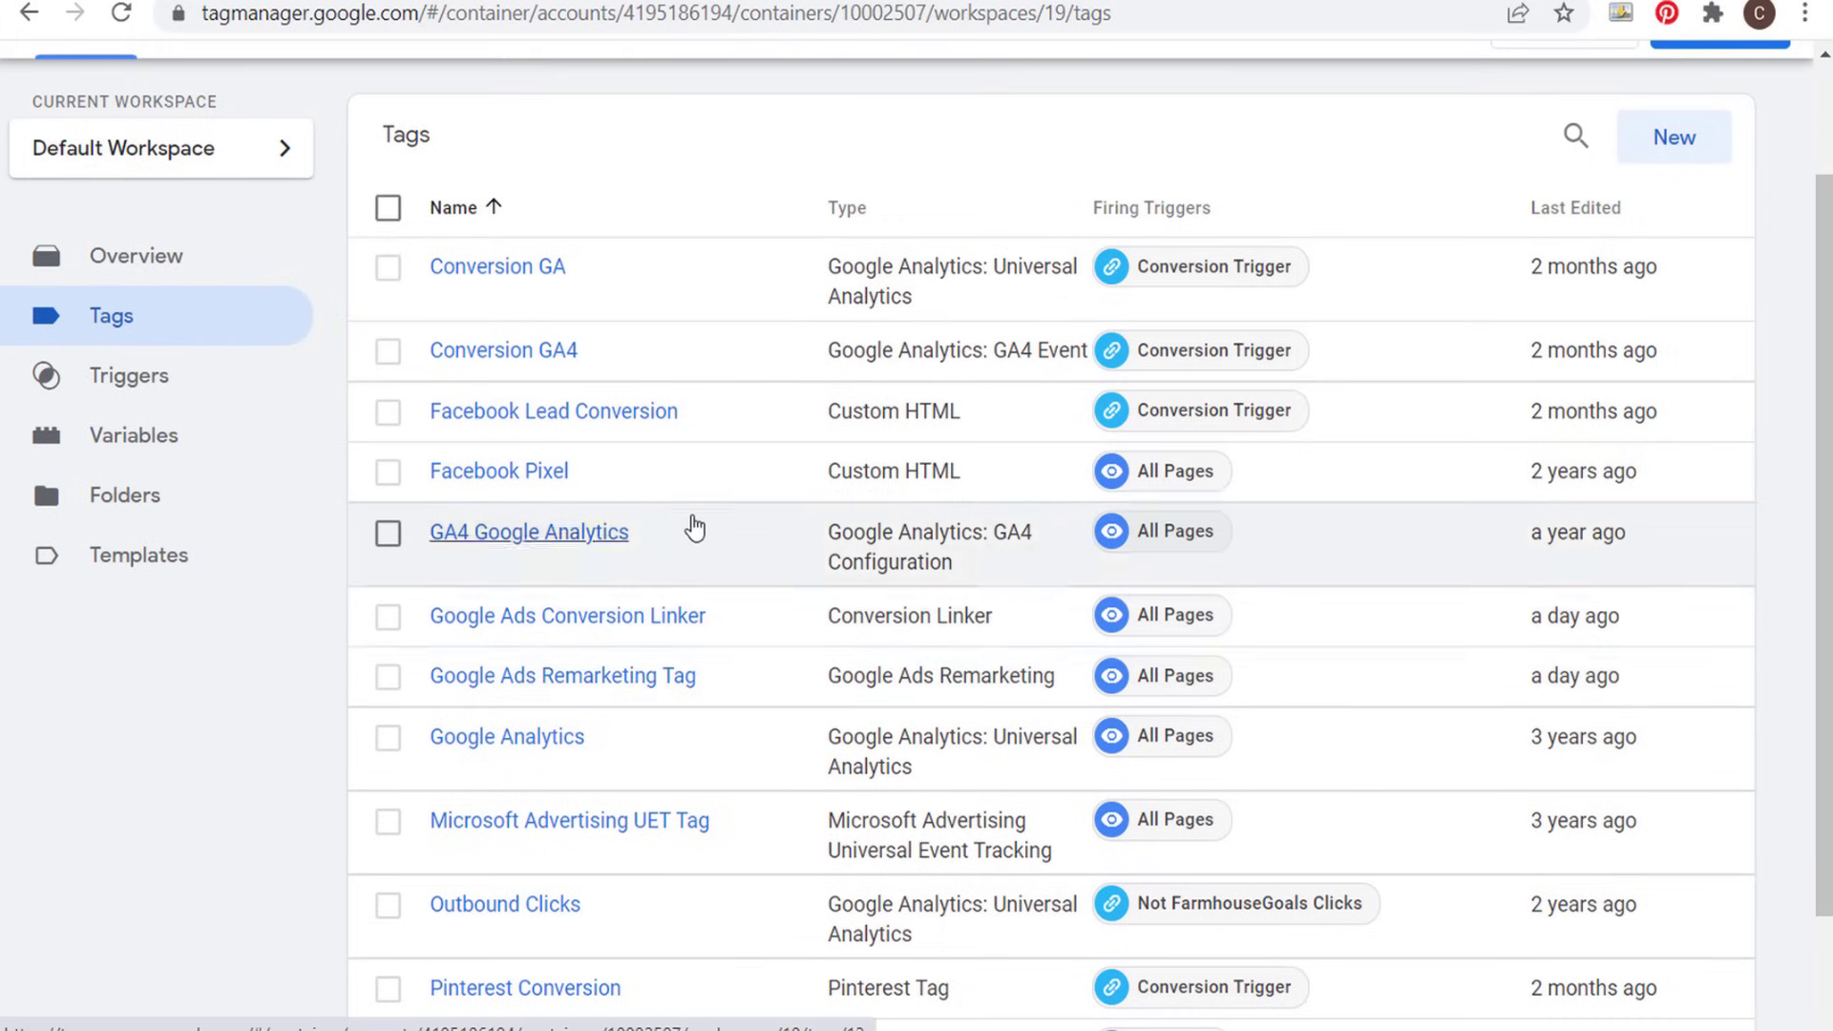
{"action": "scroll", "coordinate": [366, 478], "scroll_direction": "up", "scroll_amount": 2}
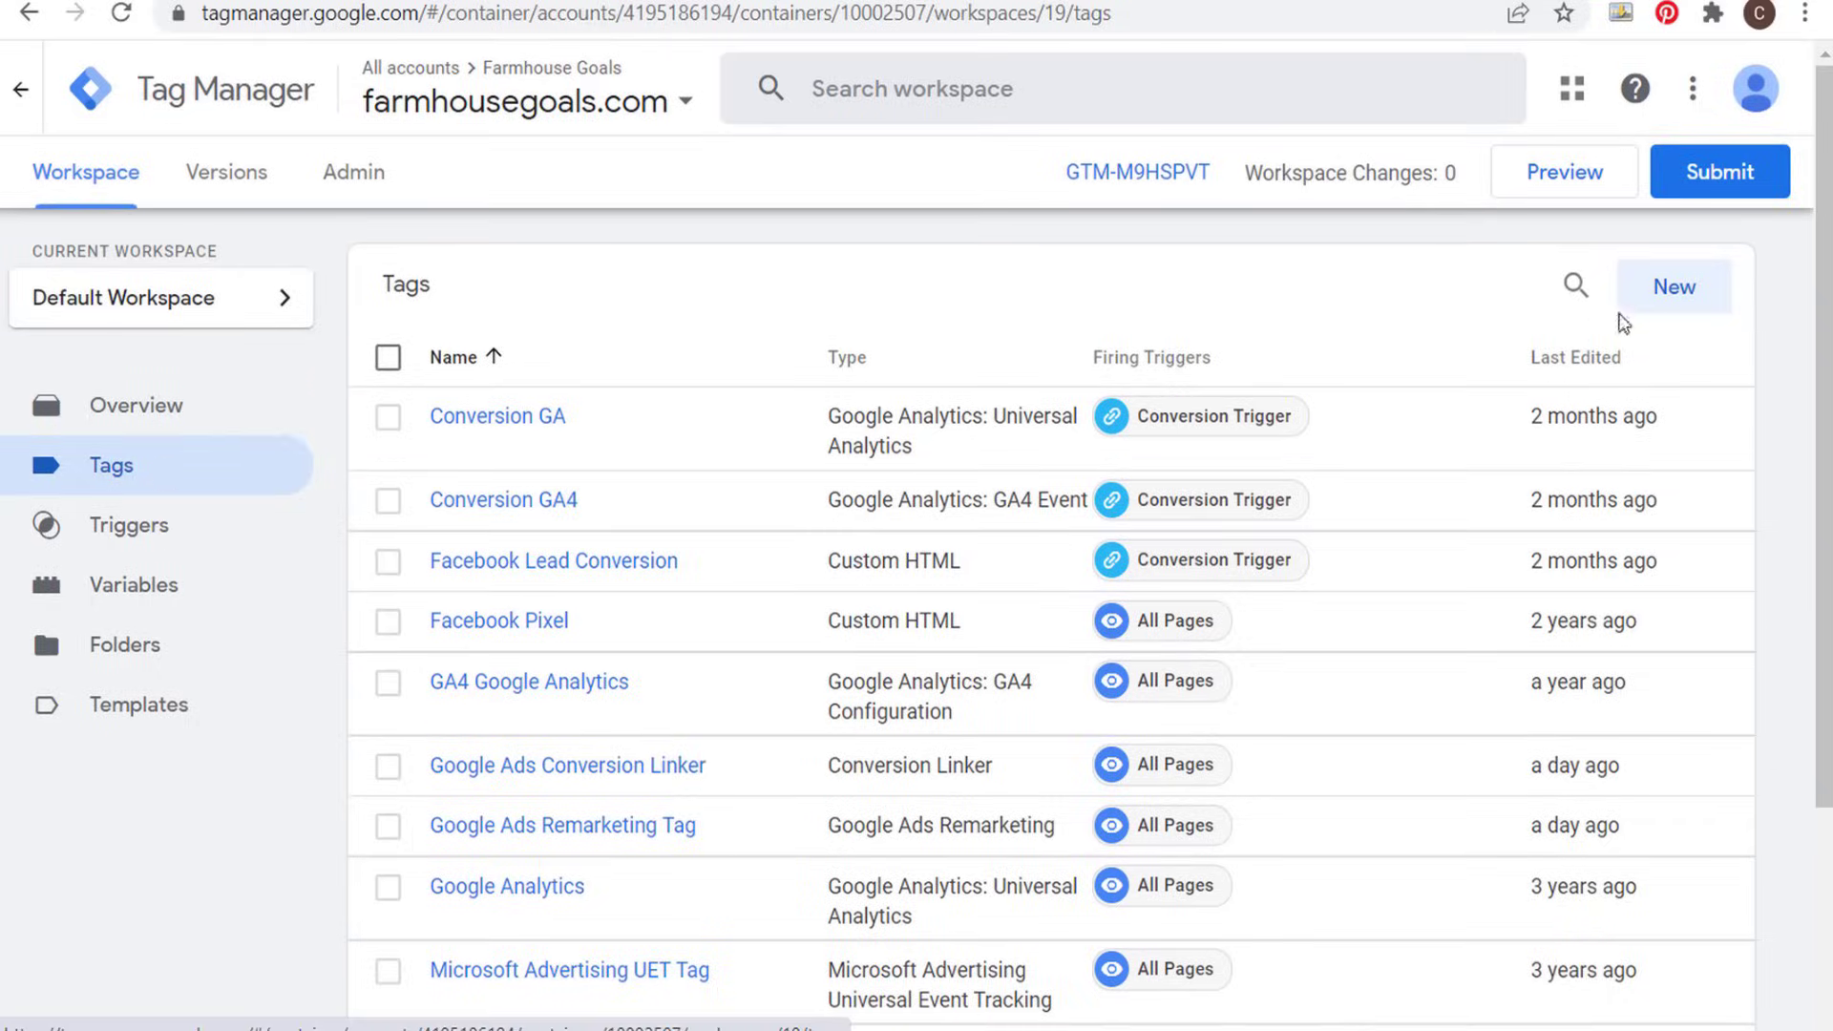
- Set up a new Conversion Linker tag firing on All Pages and discard it without saving
{"action": "left_click", "coordinate": [1699, 296]}
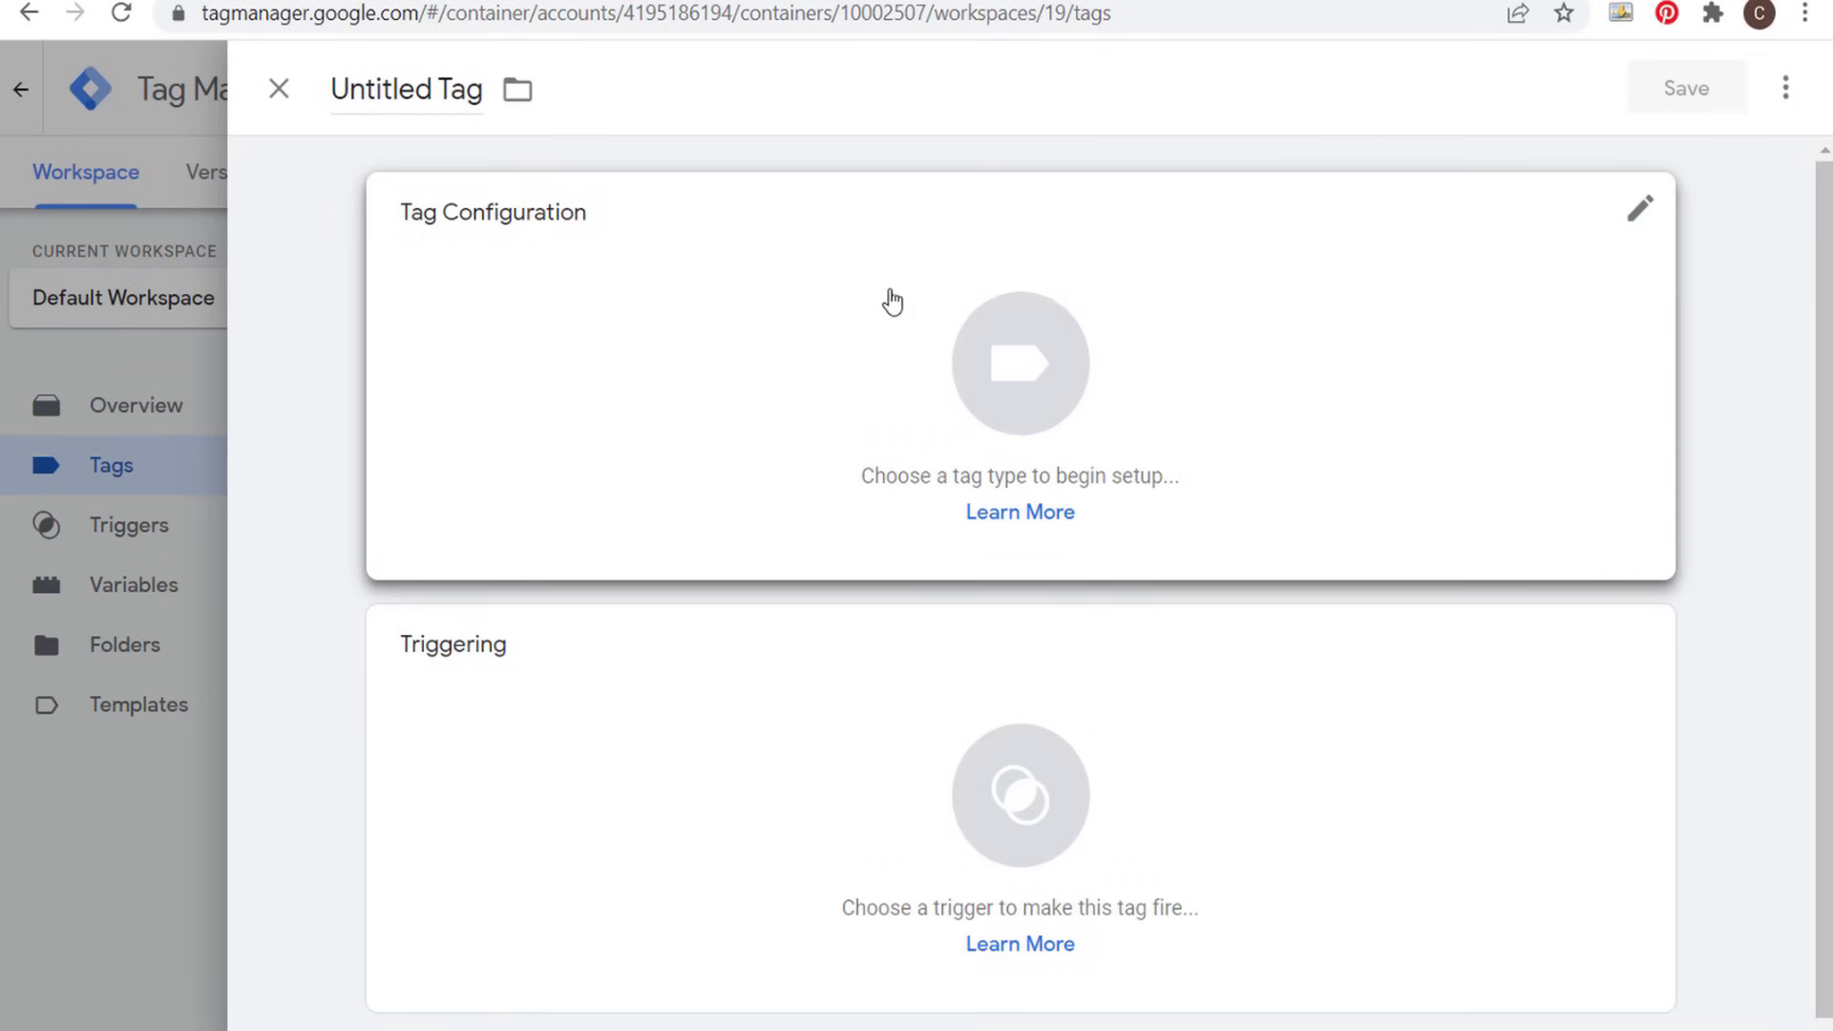
{"action": "left_click", "coordinate": [831, 306]}
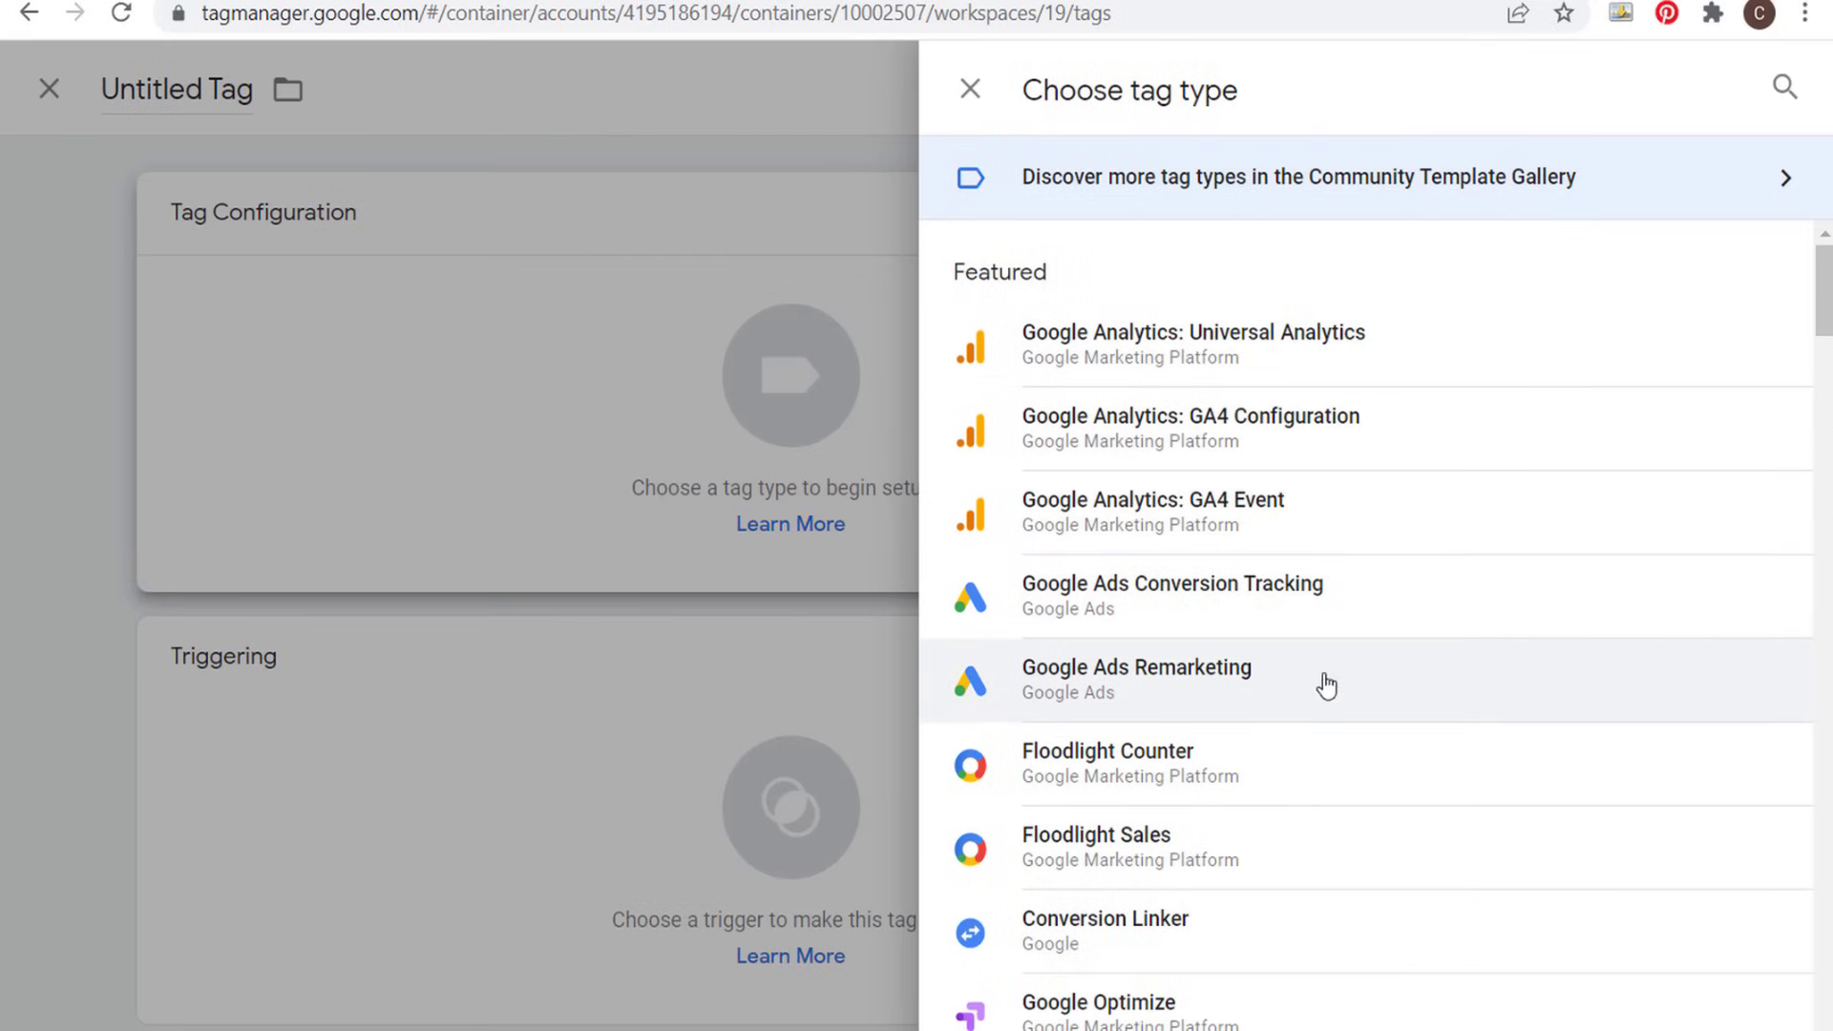
{"action": "left_click", "coordinate": [1262, 947]}
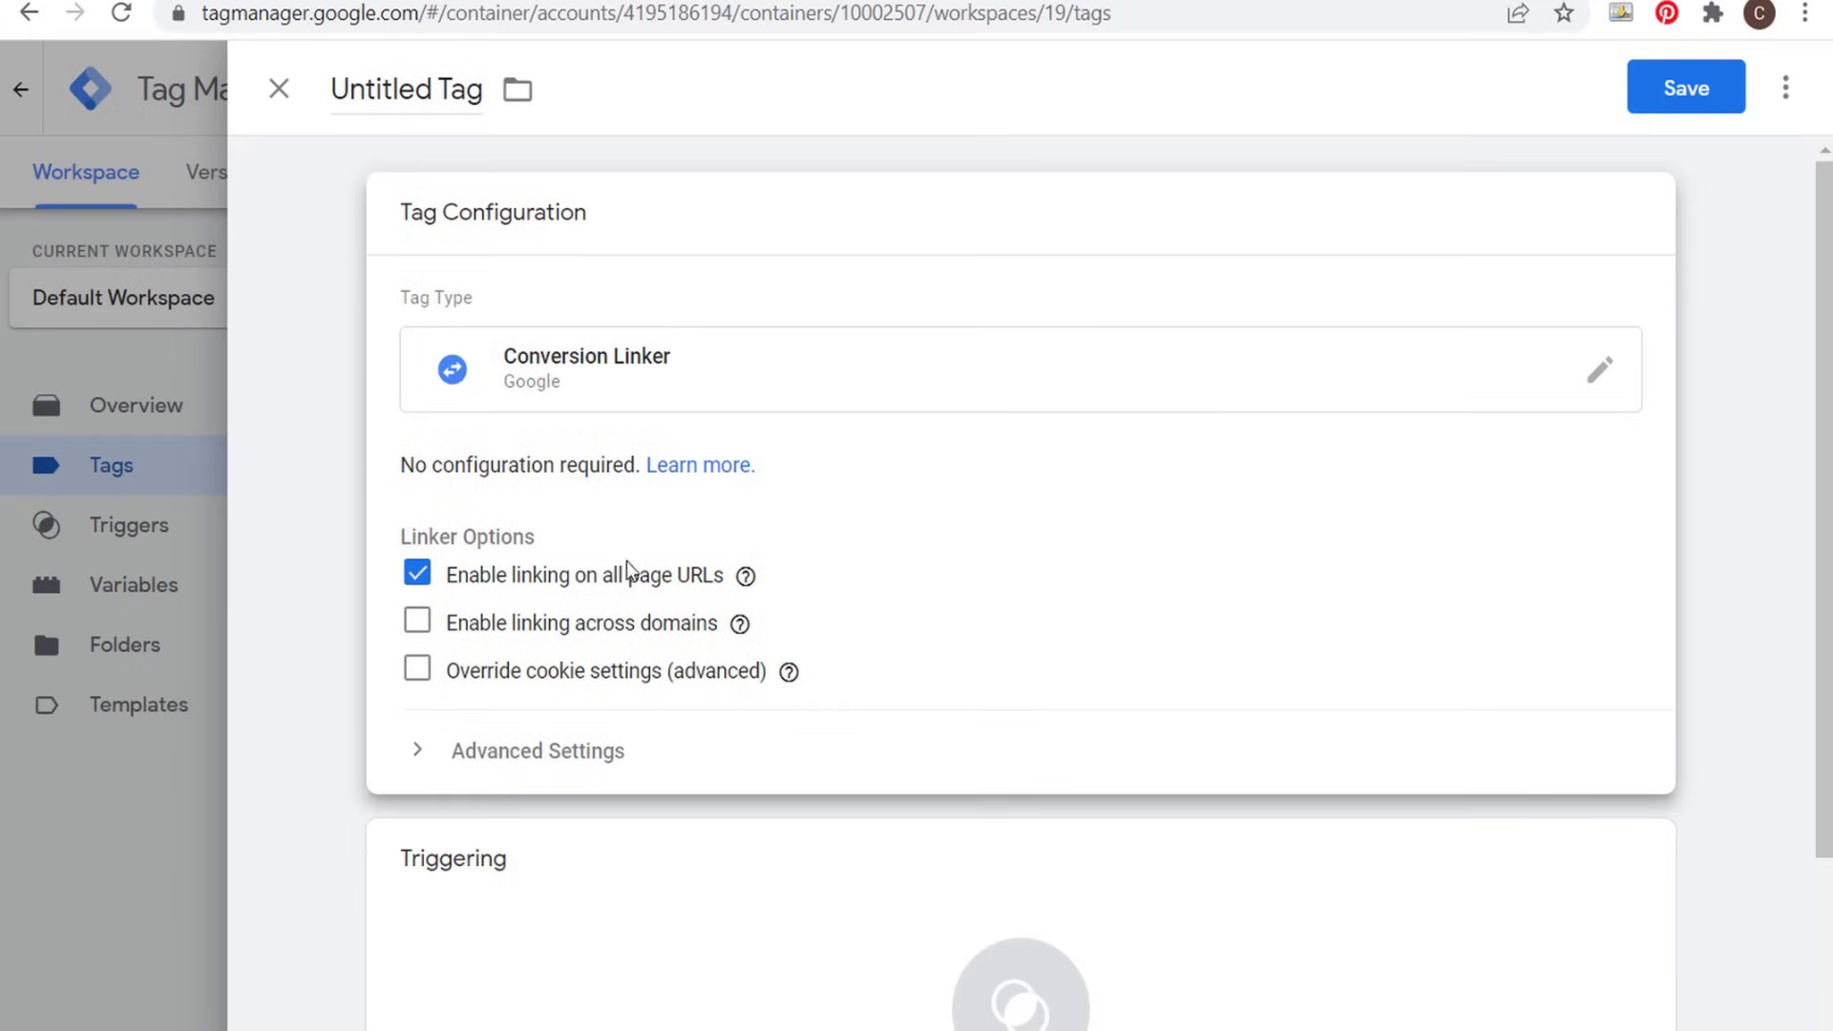
{"action": "scroll", "coordinate": [835, 680], "scroll_direction": "down", "scroll_amount": 2}
{"action": "left_click", "coordinate": [835, 680]}
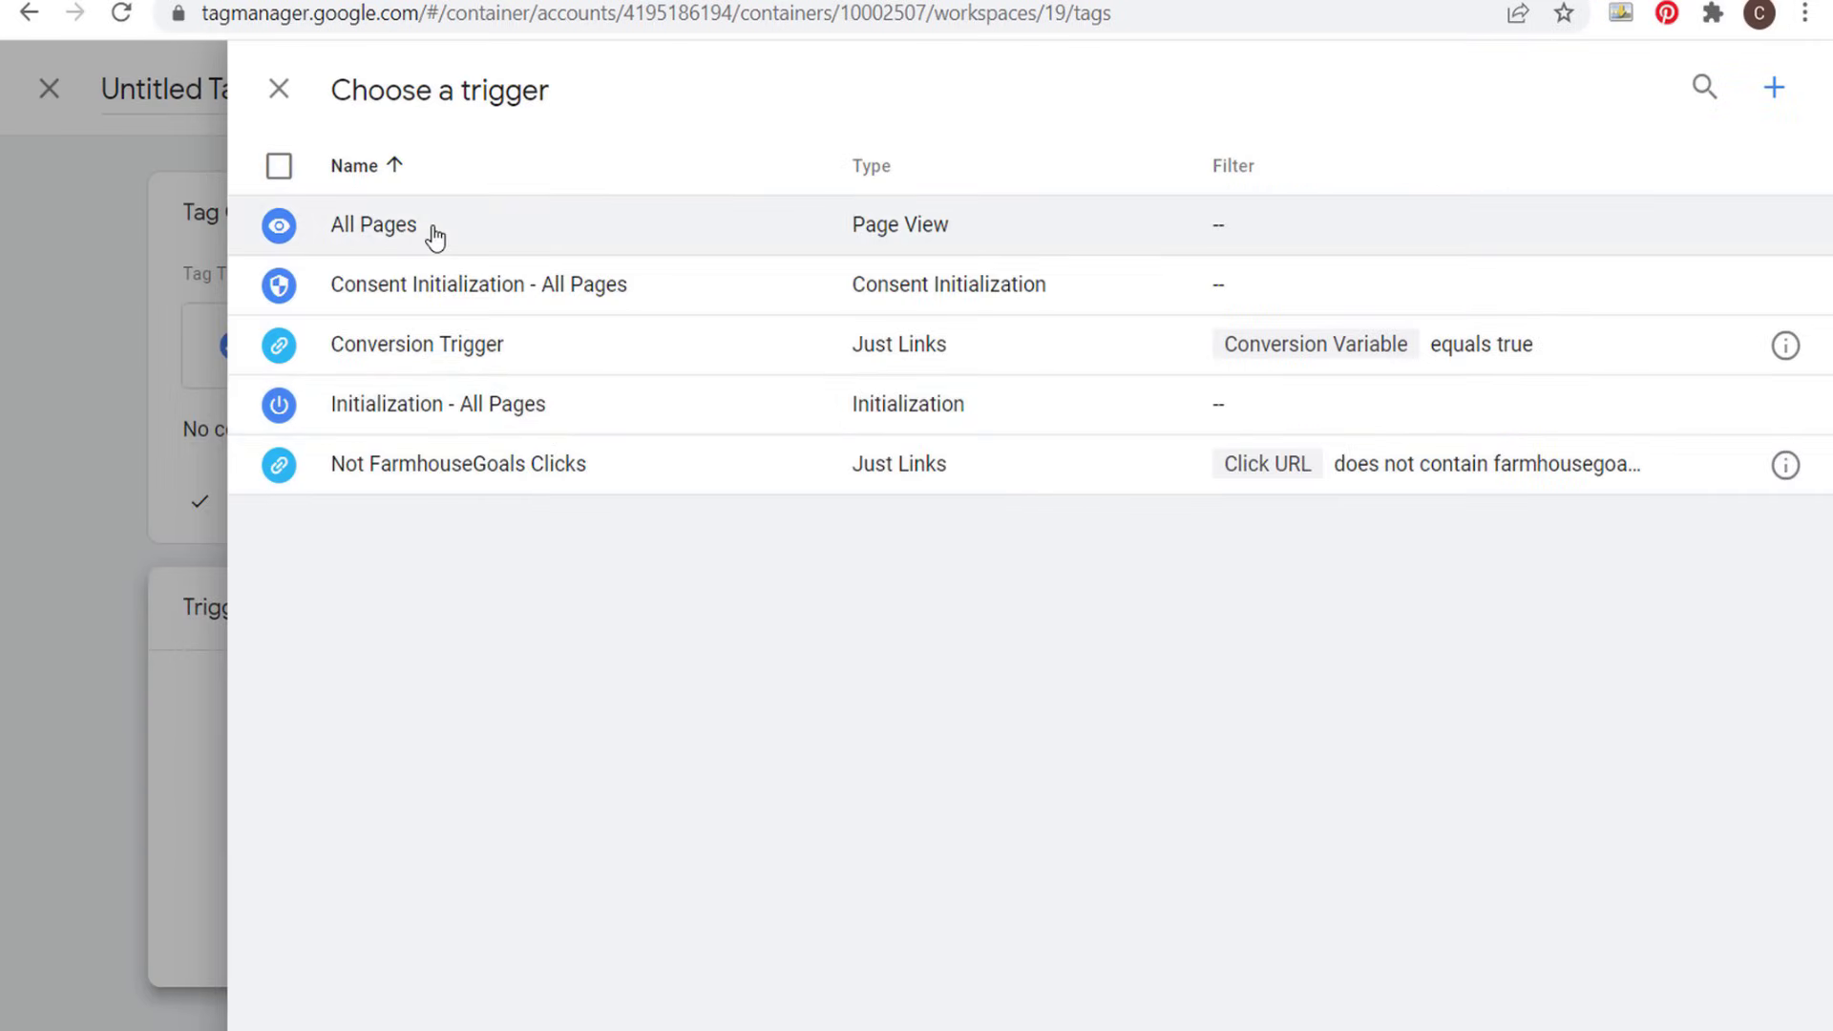
{"action": "left_click", "coordinate": [433, 229]}
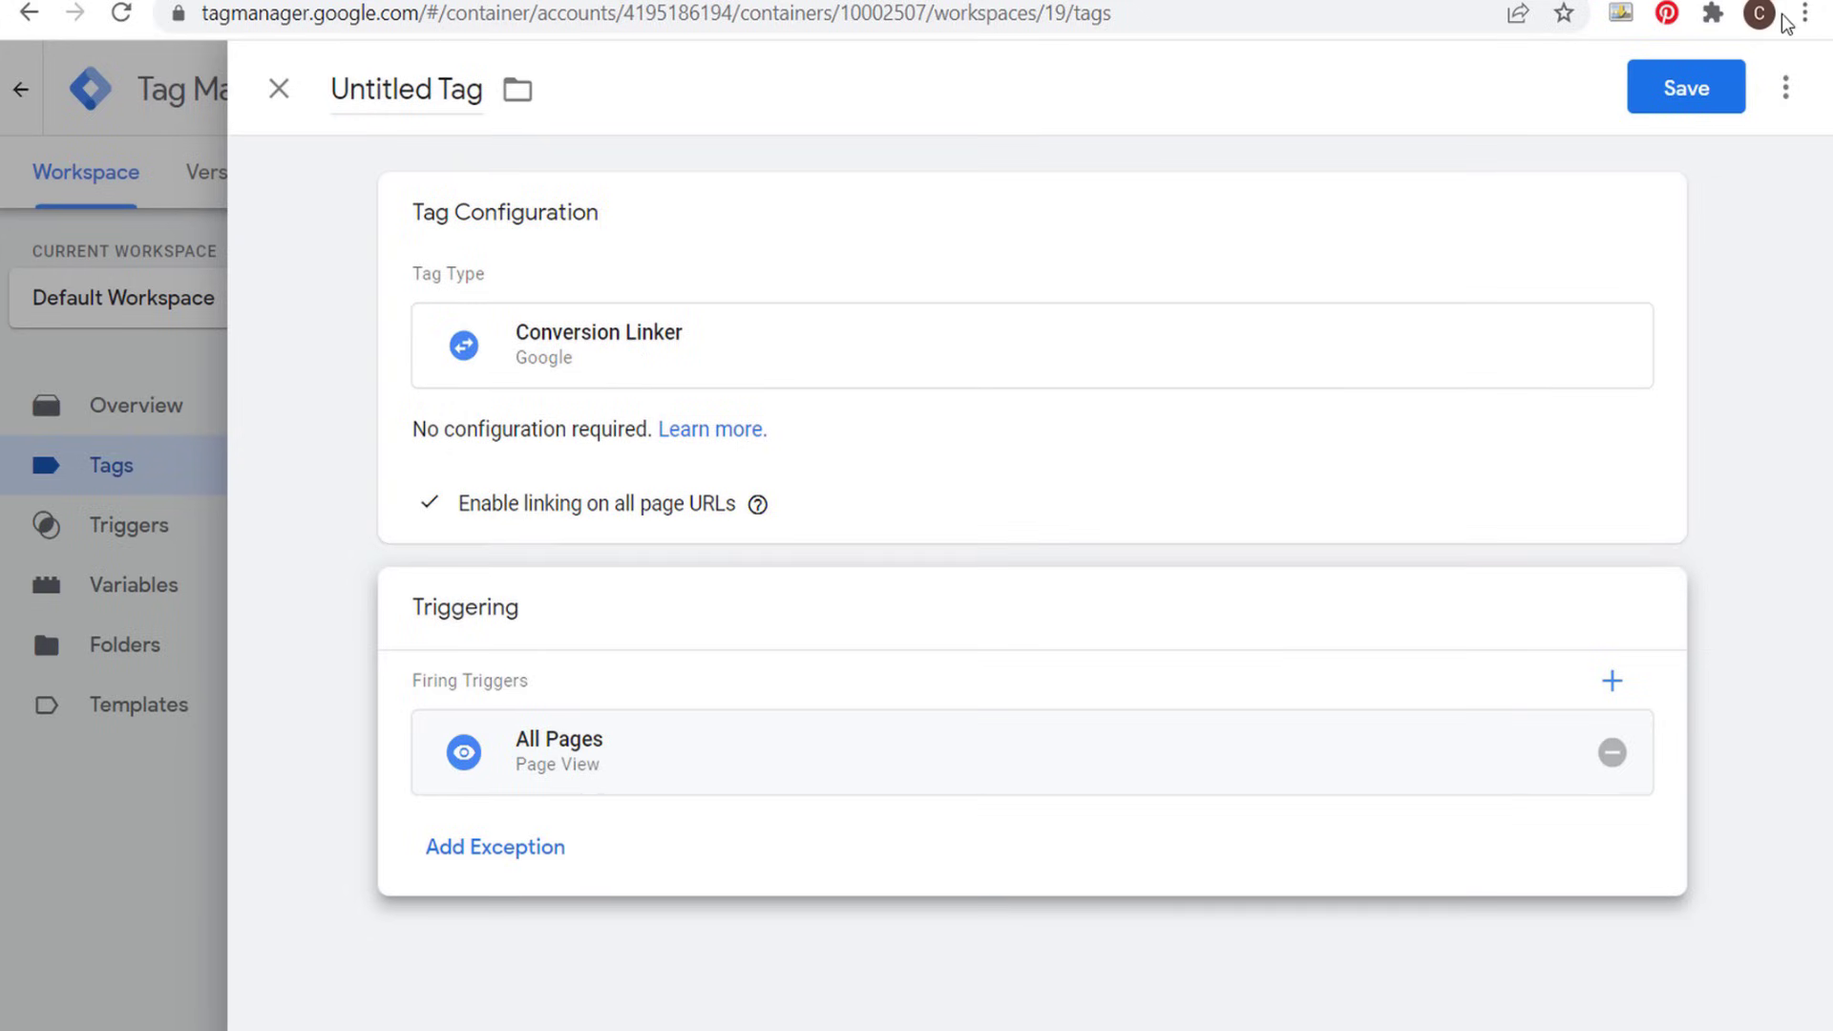
{"action": "left_click", "coordinate": [277, 91]}
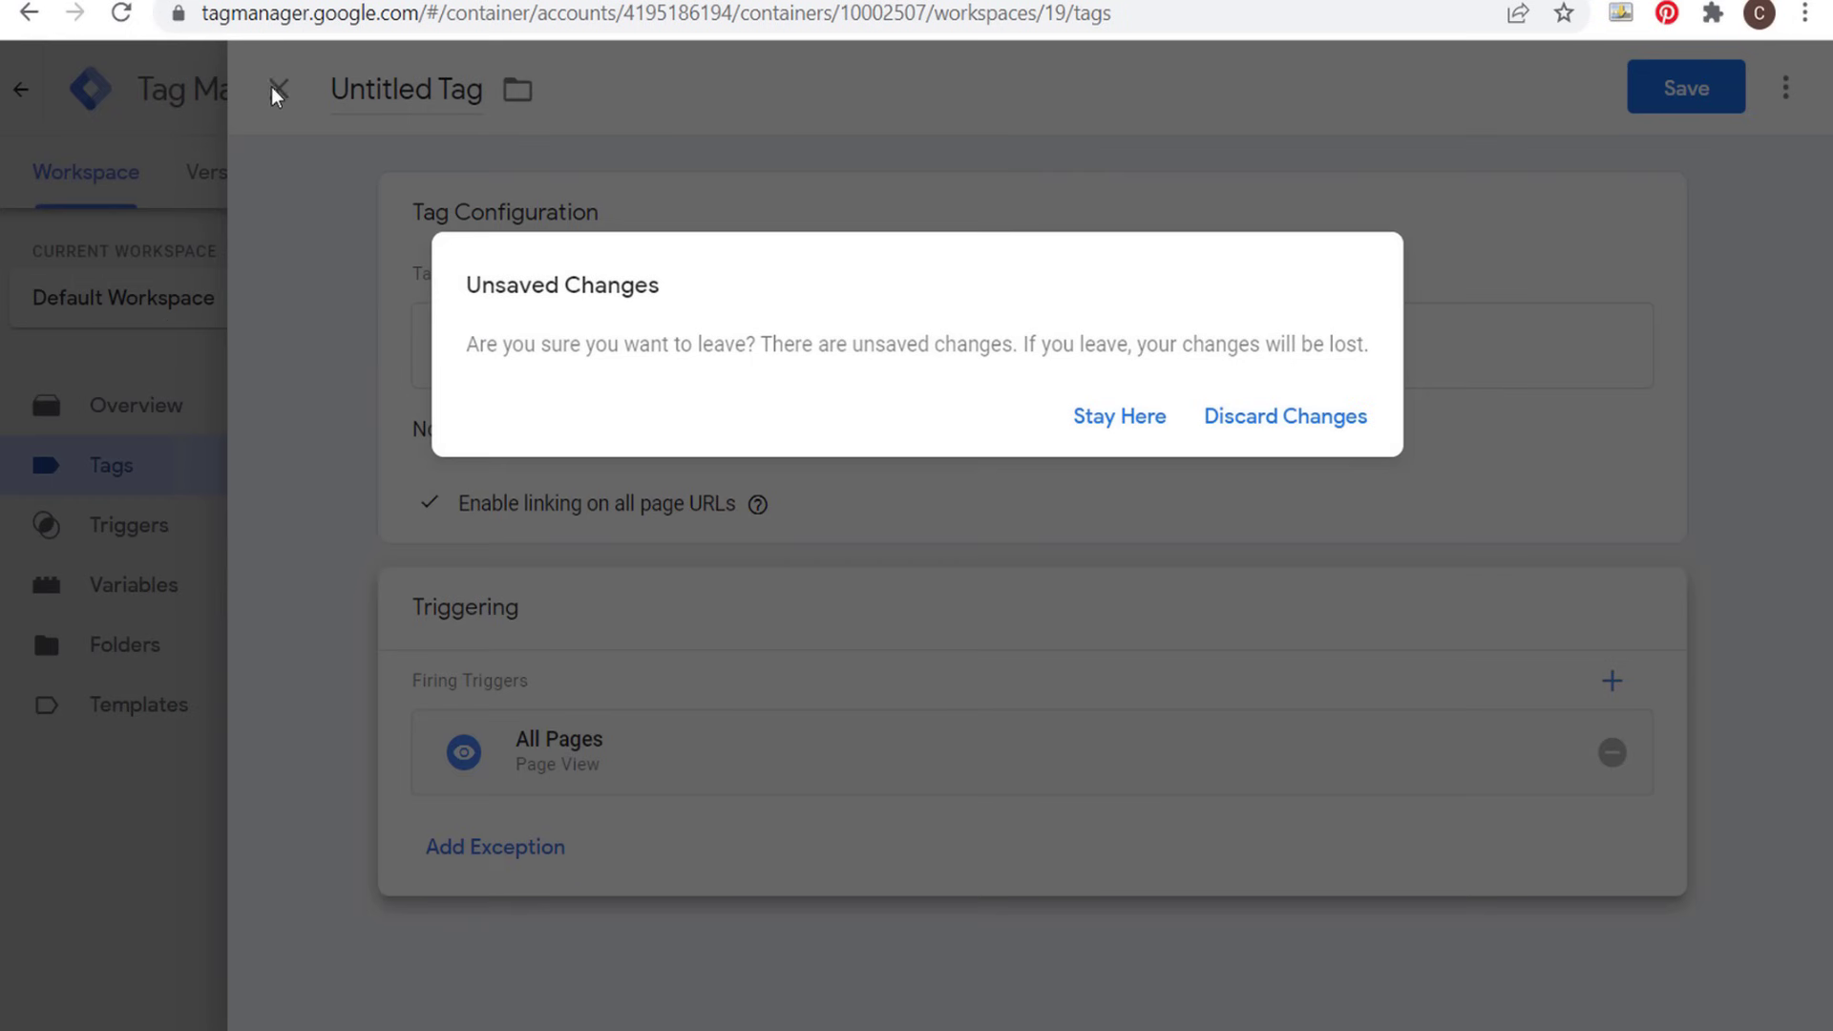
{"action": "left_click", "coordinate": [1256, 417]}
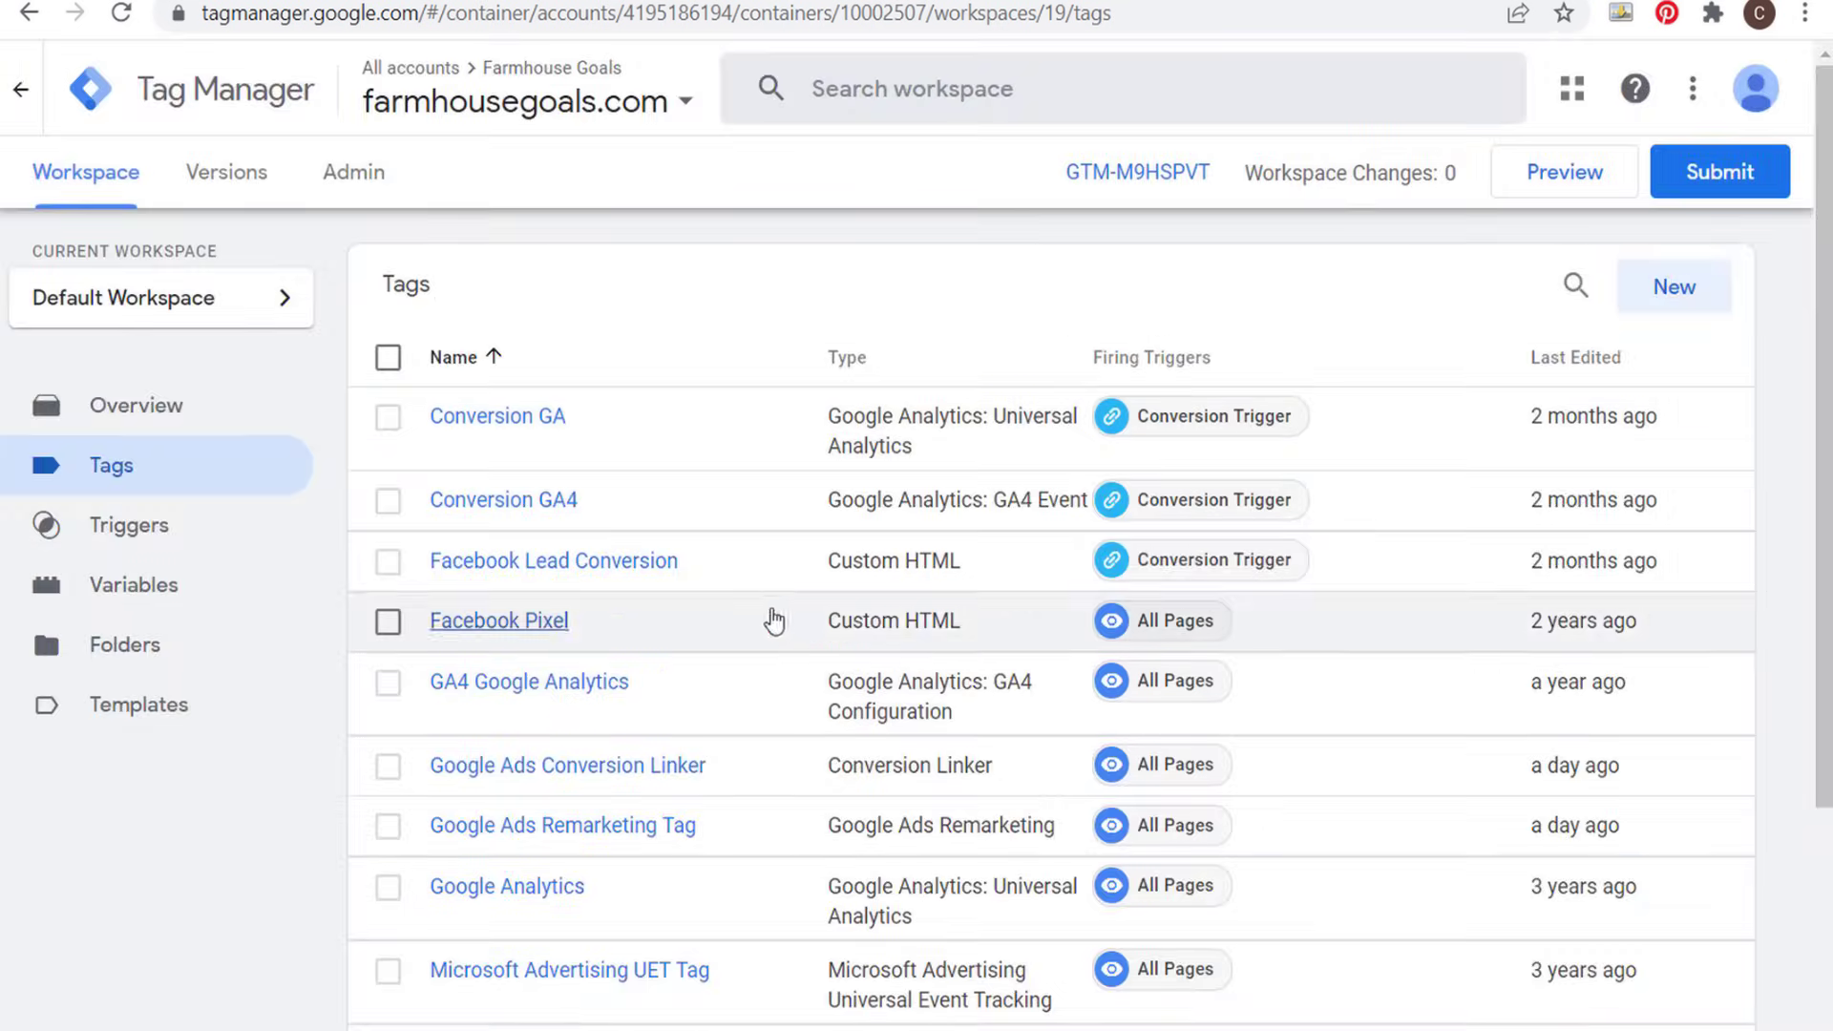
- Review the configuration and trigger of the existing Google Ads Conversion Linker tag and close it
{"action": "left_click", "coordinate": [580, 769]}
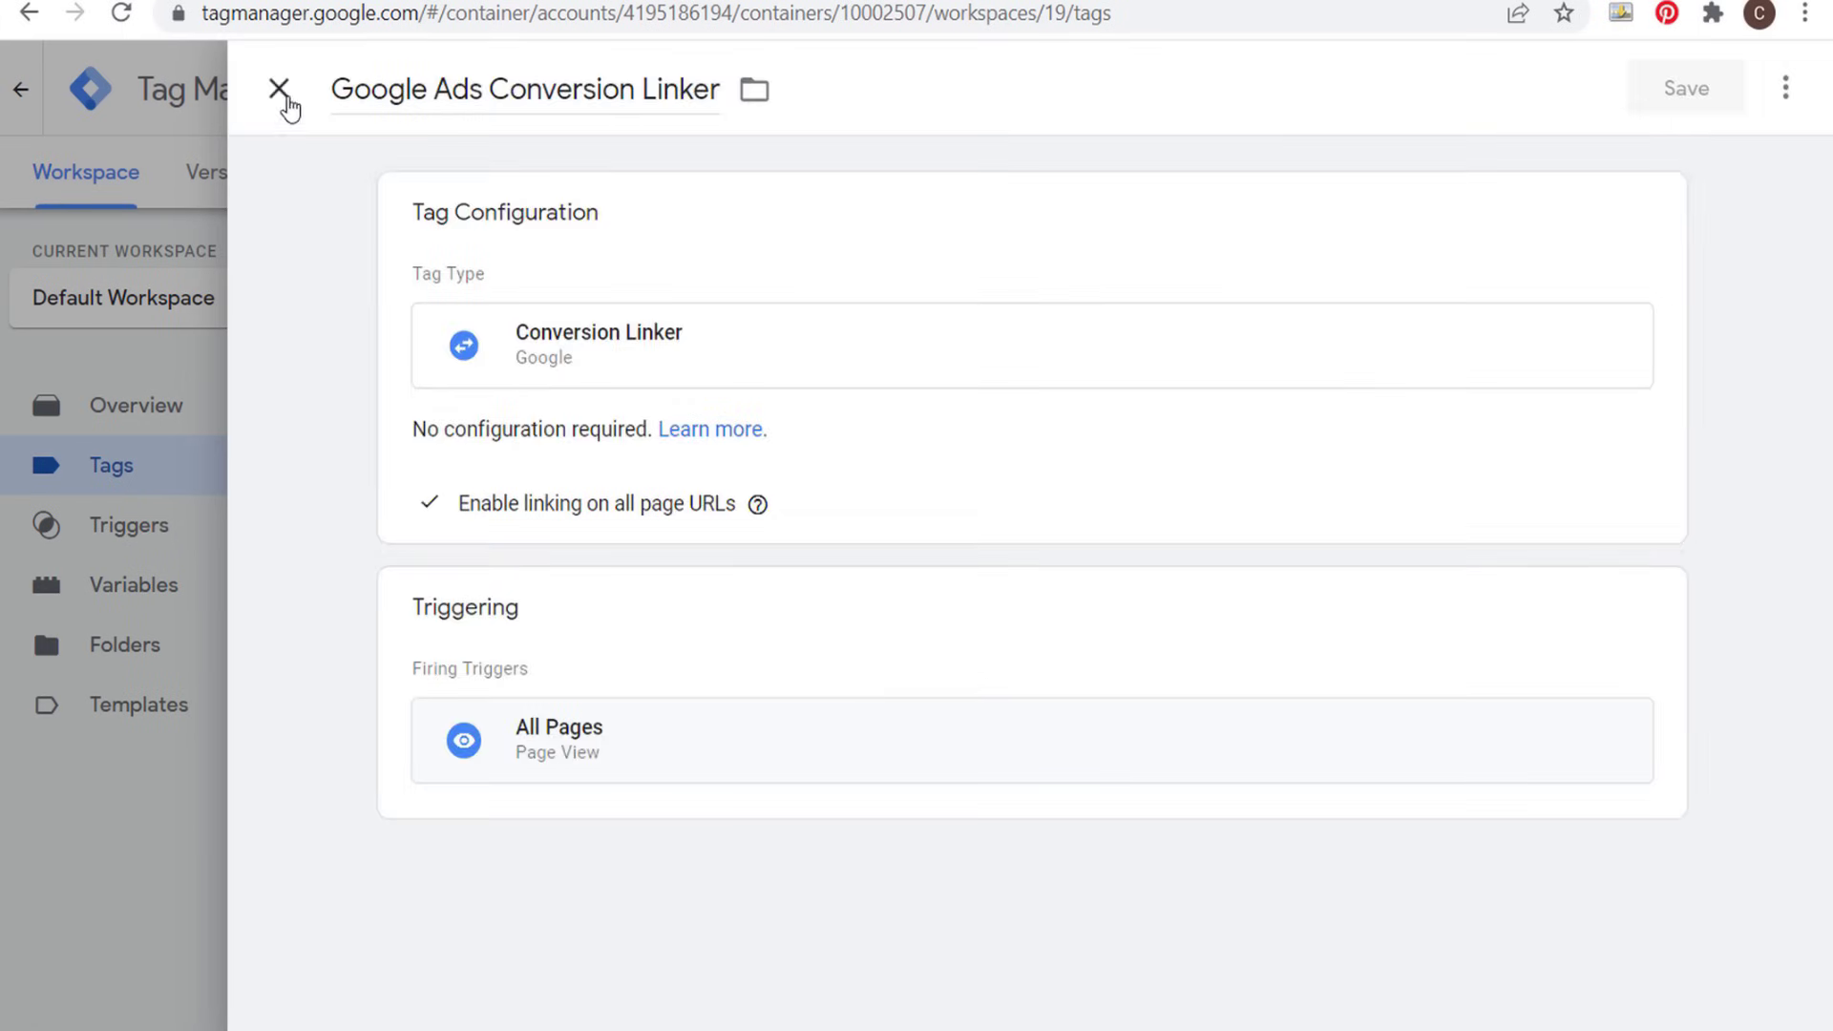
{"action": "left_click", "coordinate": [278, 90]}
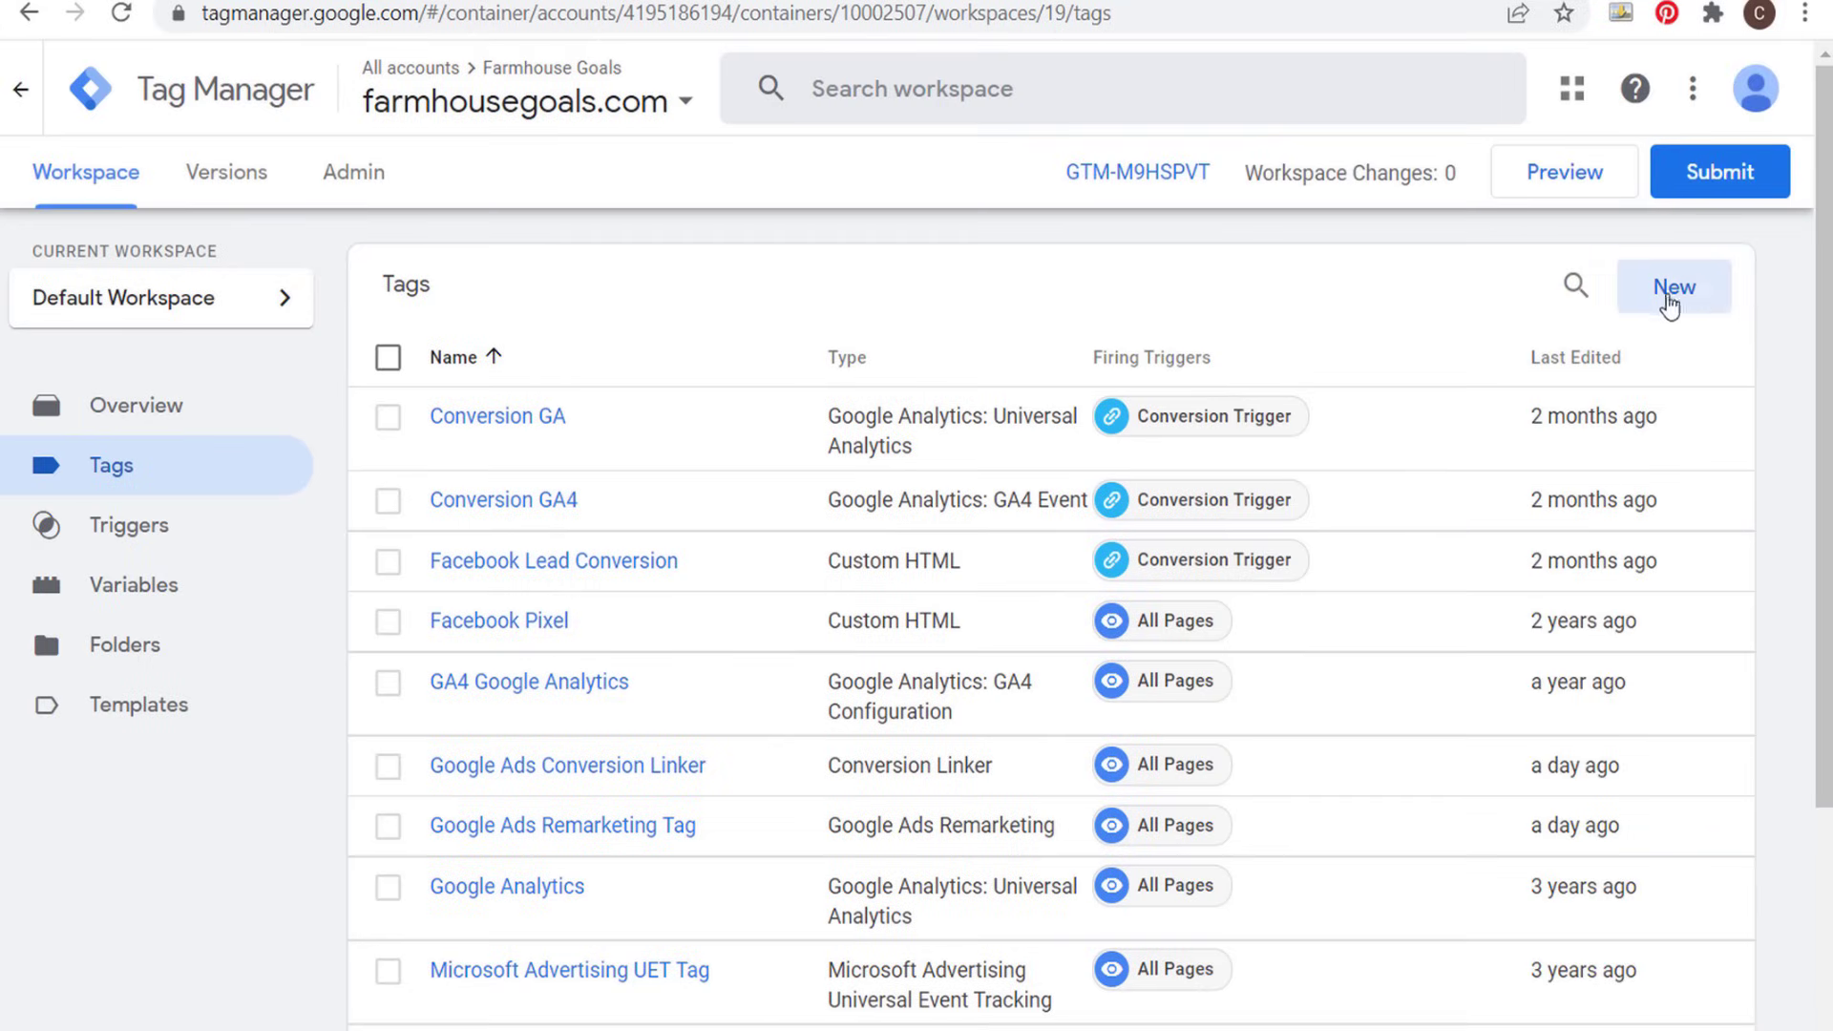
- Start a new tag from the workspace overview with the Google Ads Remarketing tag type and check its Conversion Linker status
{"action": "left_click", "coordinate": [118, 187]}
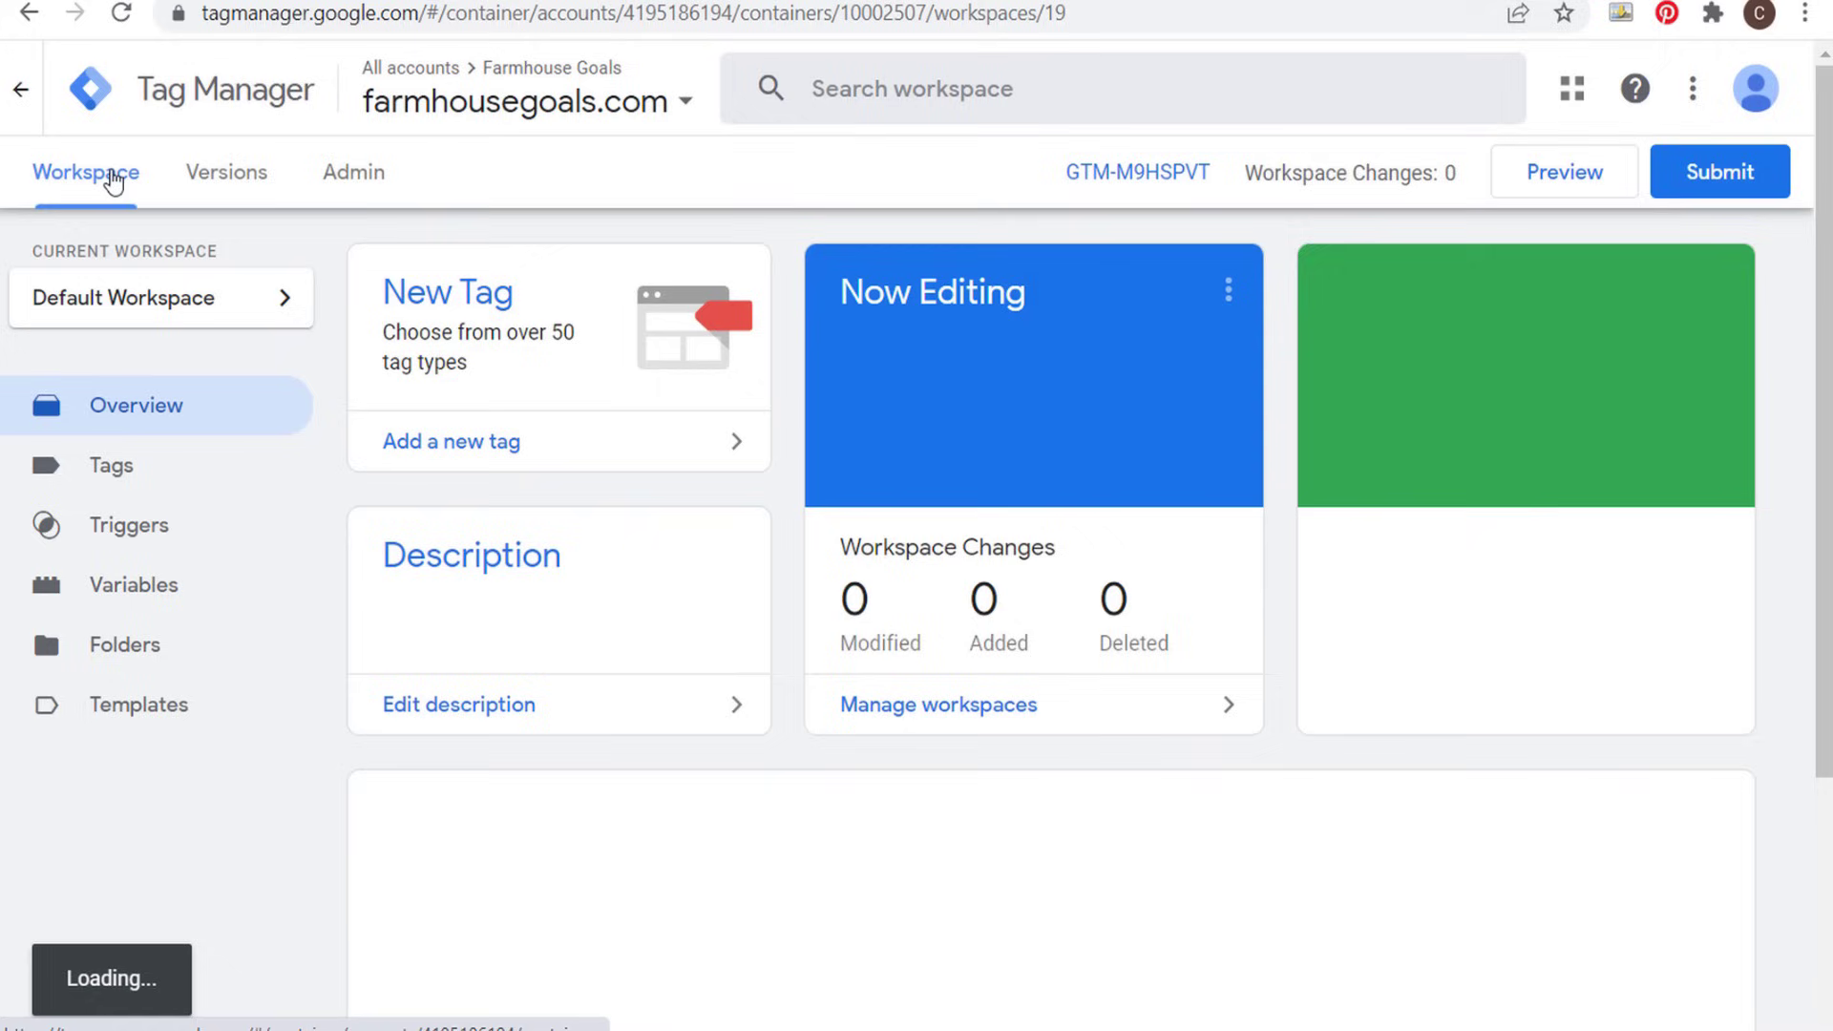
{"action": "left_click", "coordinate": [503, 322]}
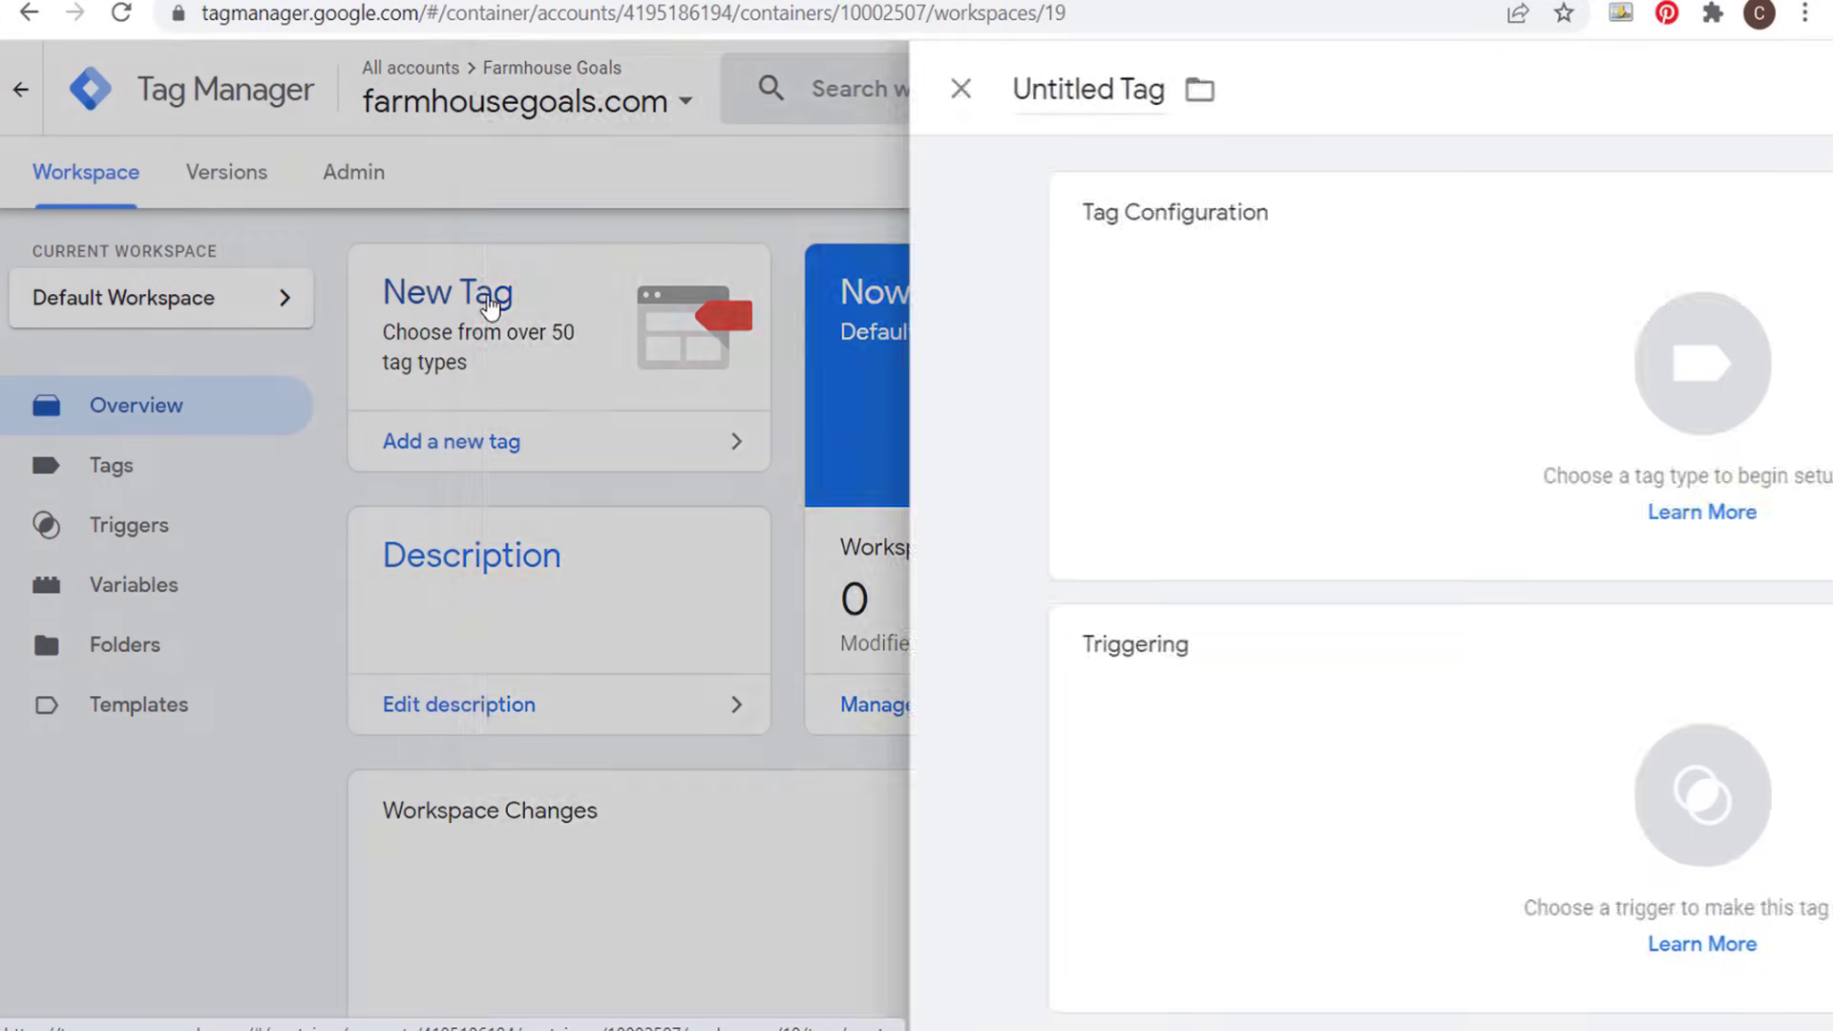
{"action": "left_click", "coordinate": [764, 296]}
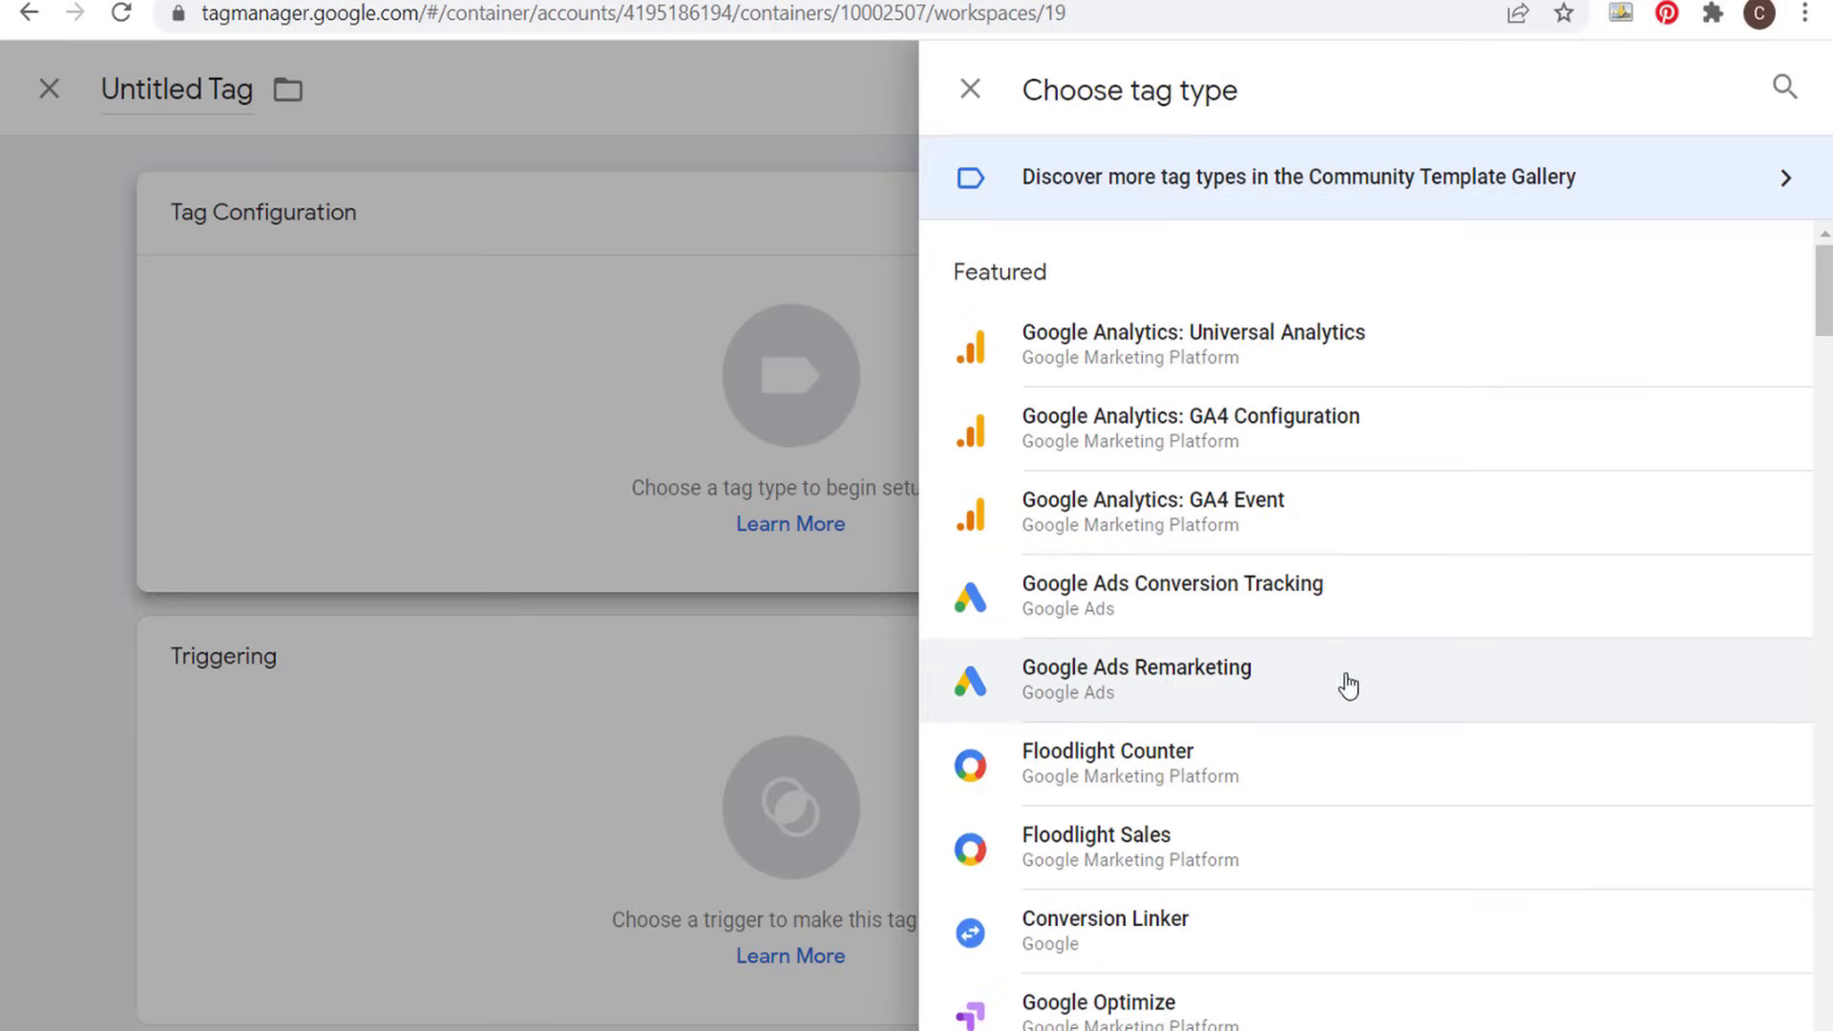
{"action": "left_click", "coordinate": [1352, 691]}
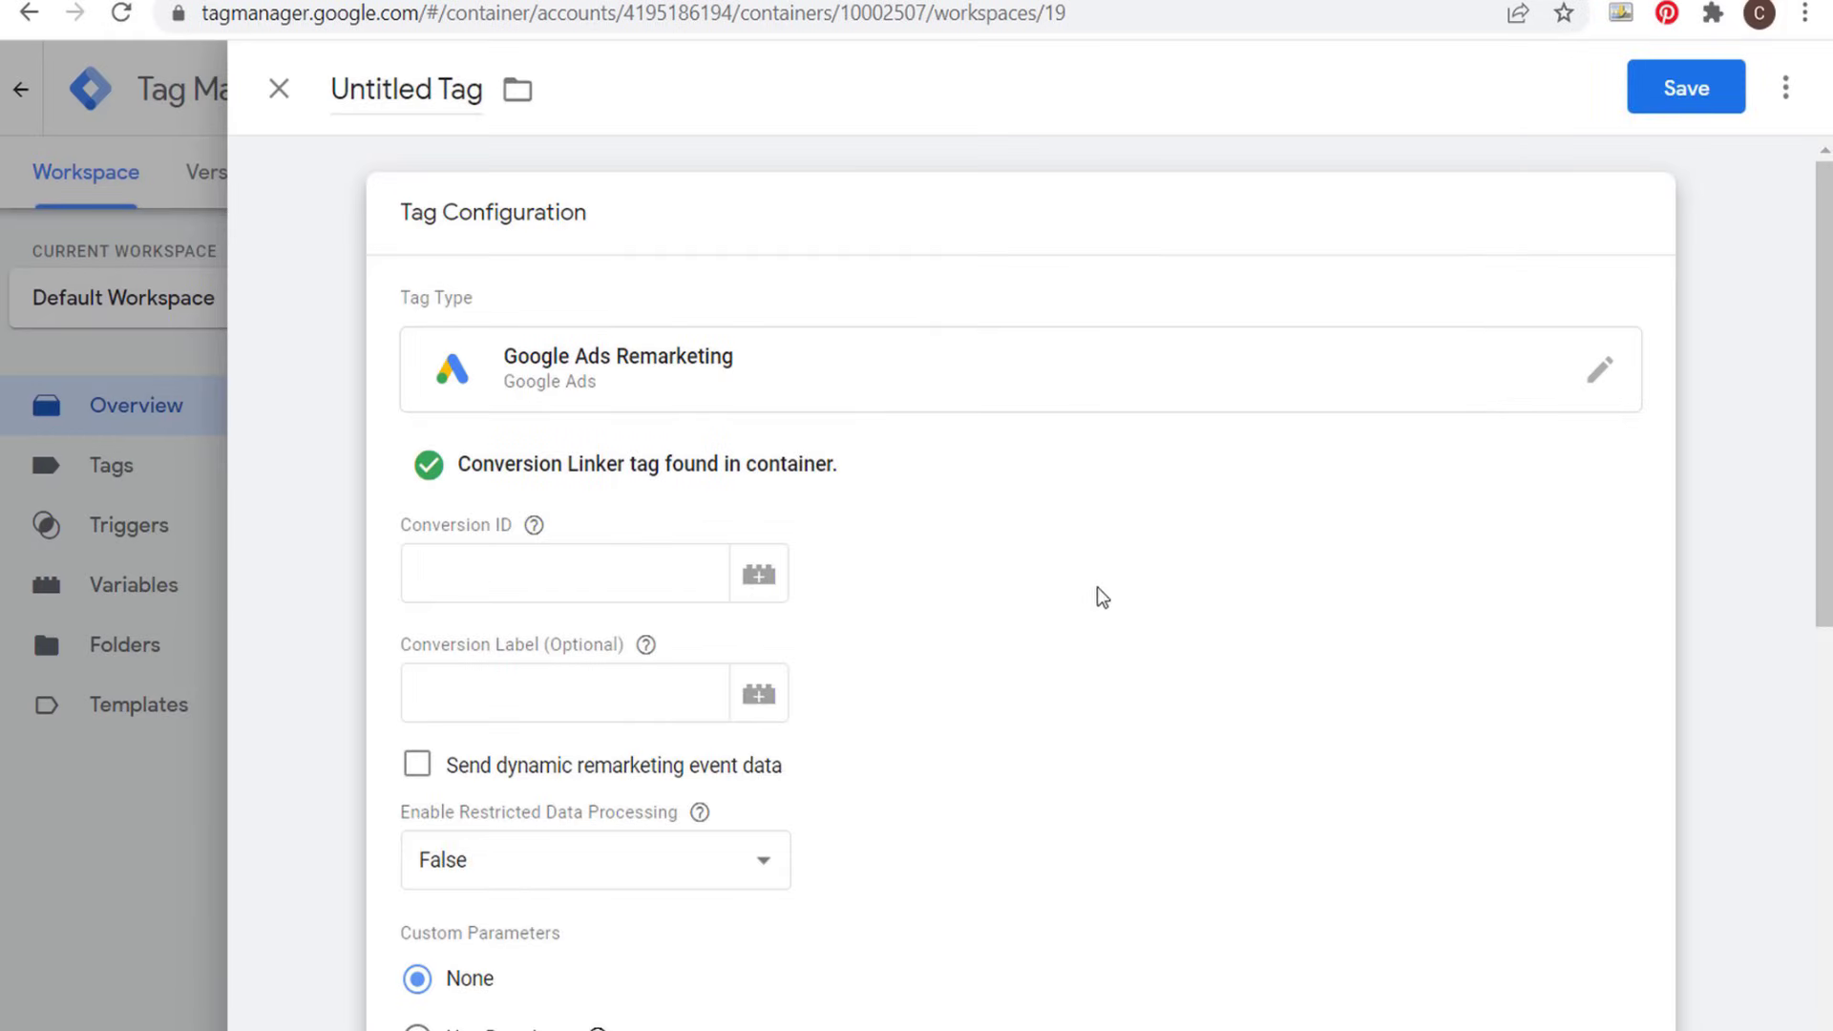
{"action": "left_click_drag", "start_coordinate": [466, 473], "coordinate": [861, 478]}
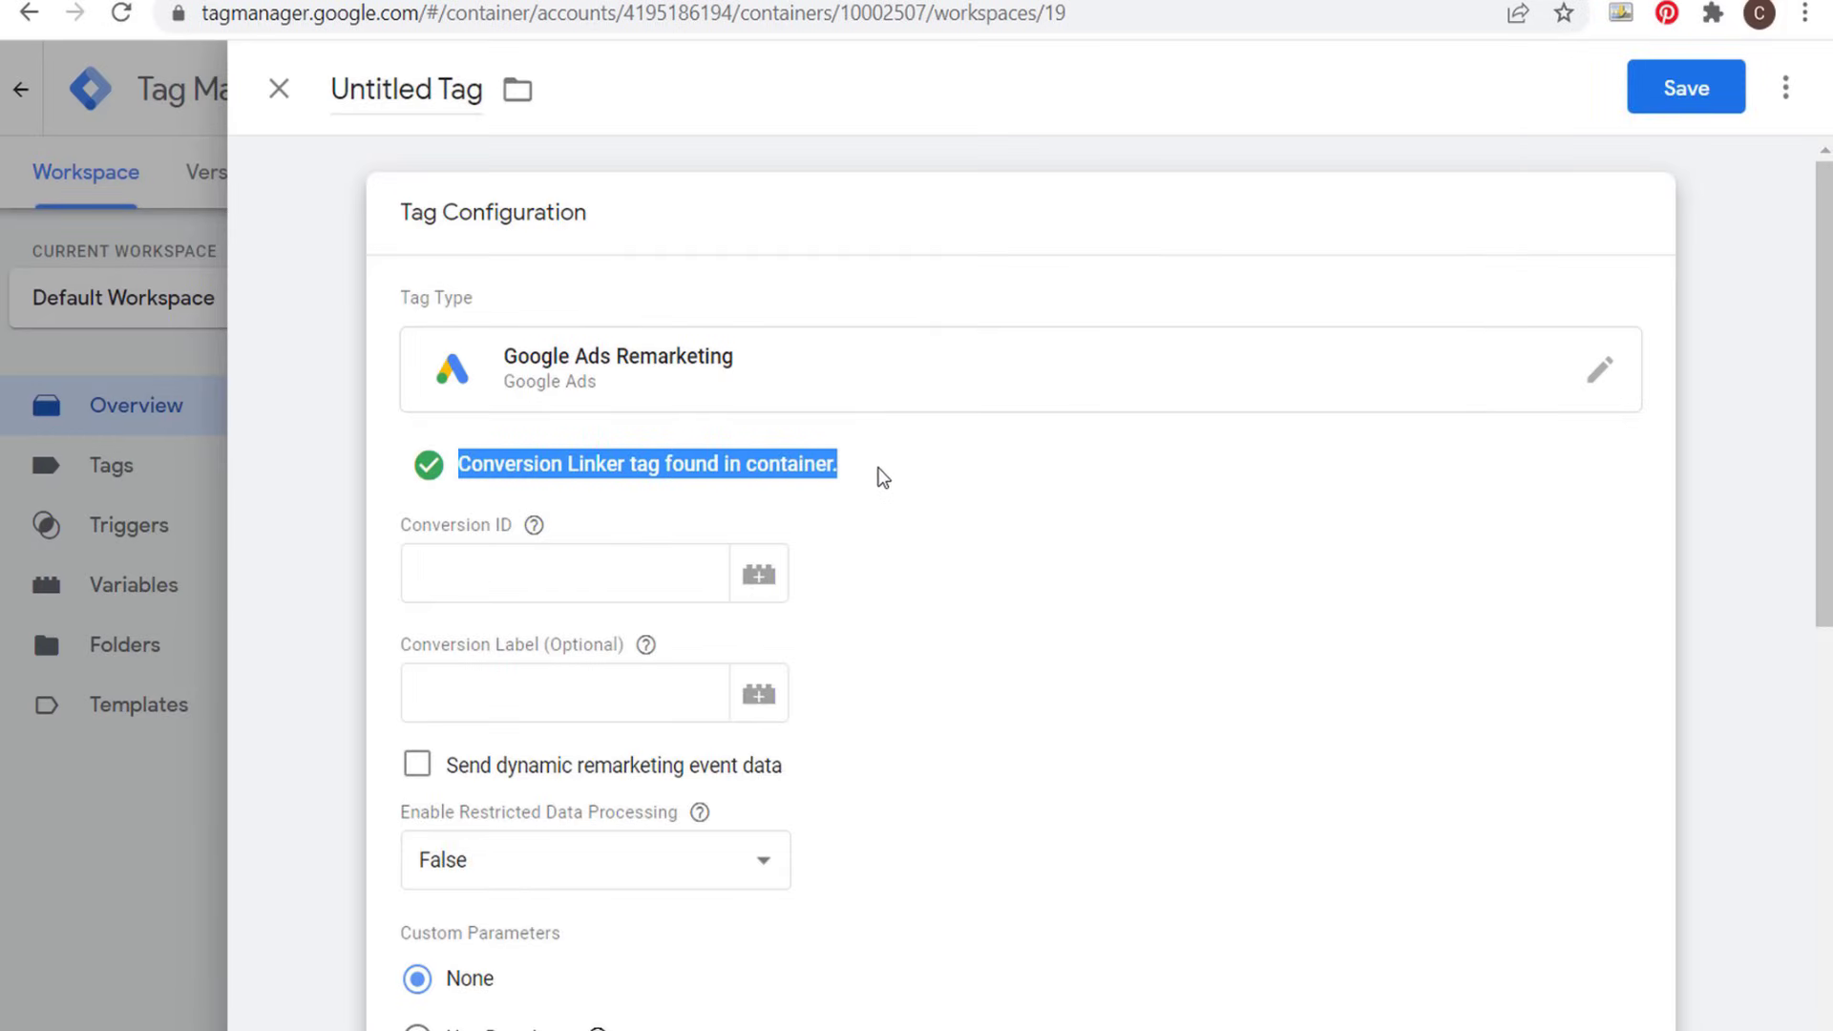
{"action": "left_click", "coordinate": [896, 475]}
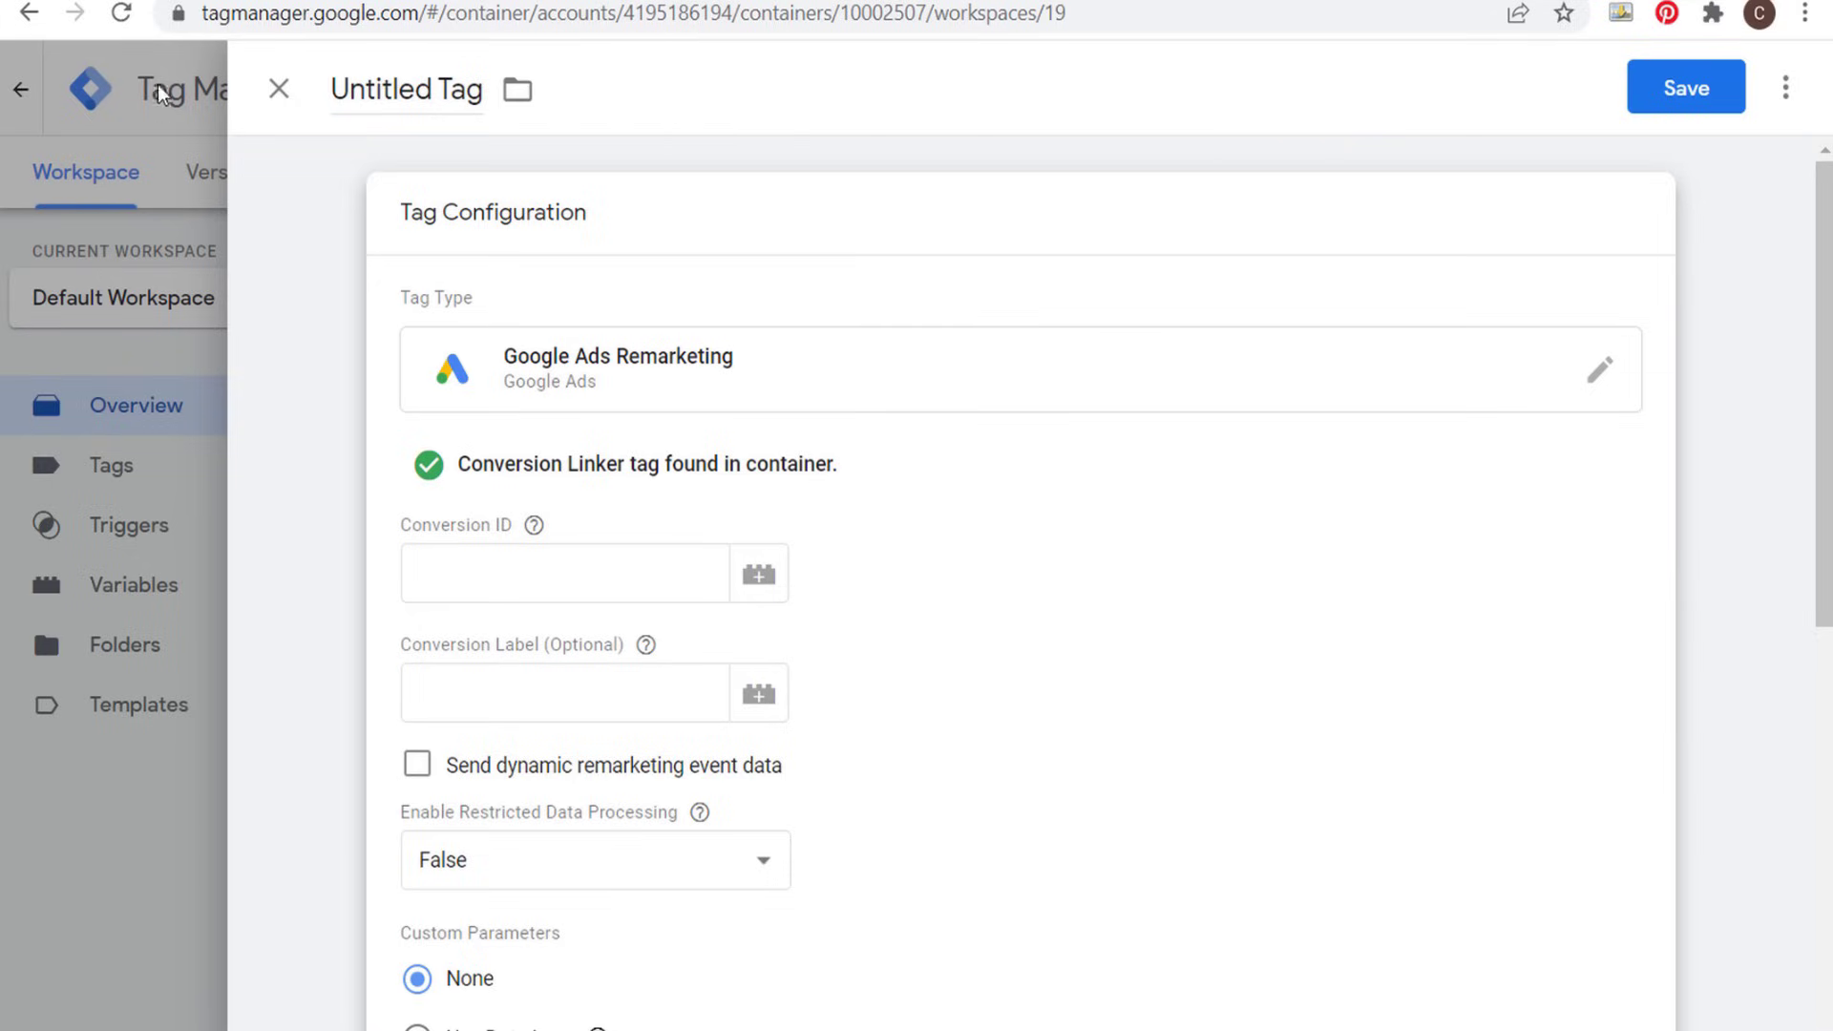
- Switch to Google Ads and copy the conversion ID from the Tag Manager setup instructions of the Google Ads tag
{"action": "key", "text": "ctrl+Tab"}
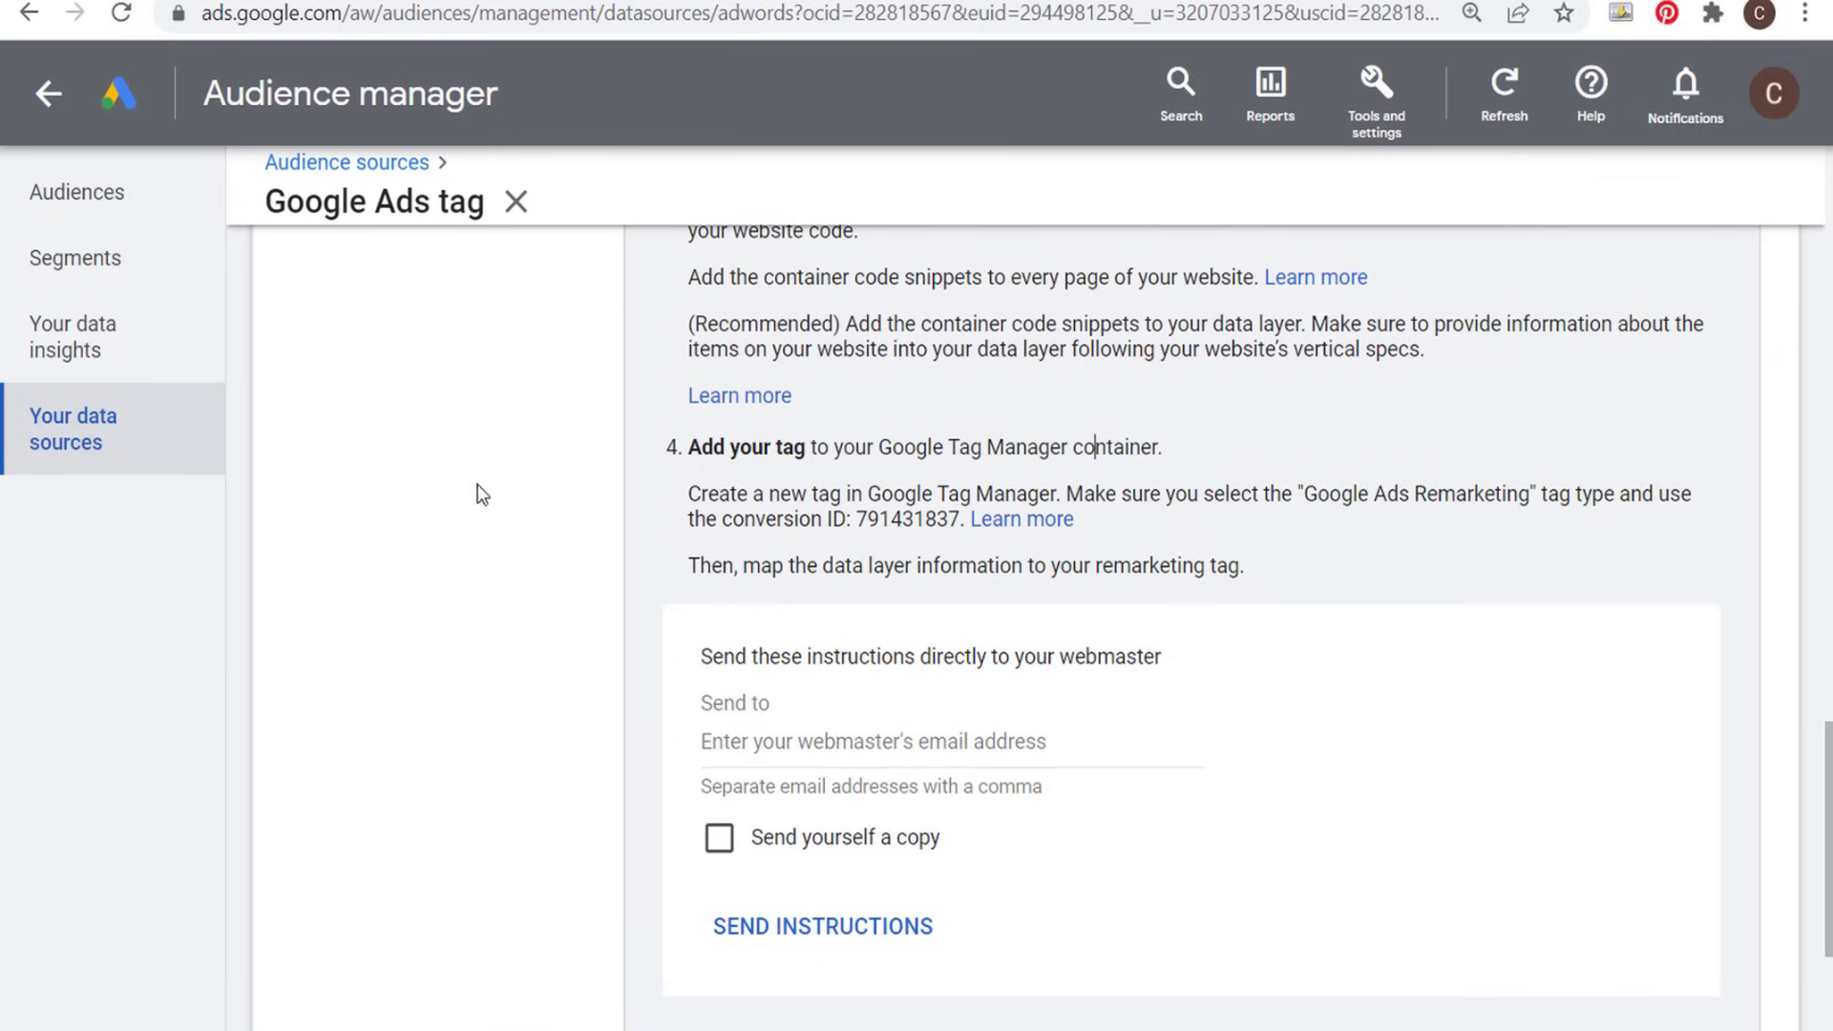
{"action": "double_click", "coordinate": [912, 517]}
{"action": "key", "text": "ctrl+c"}
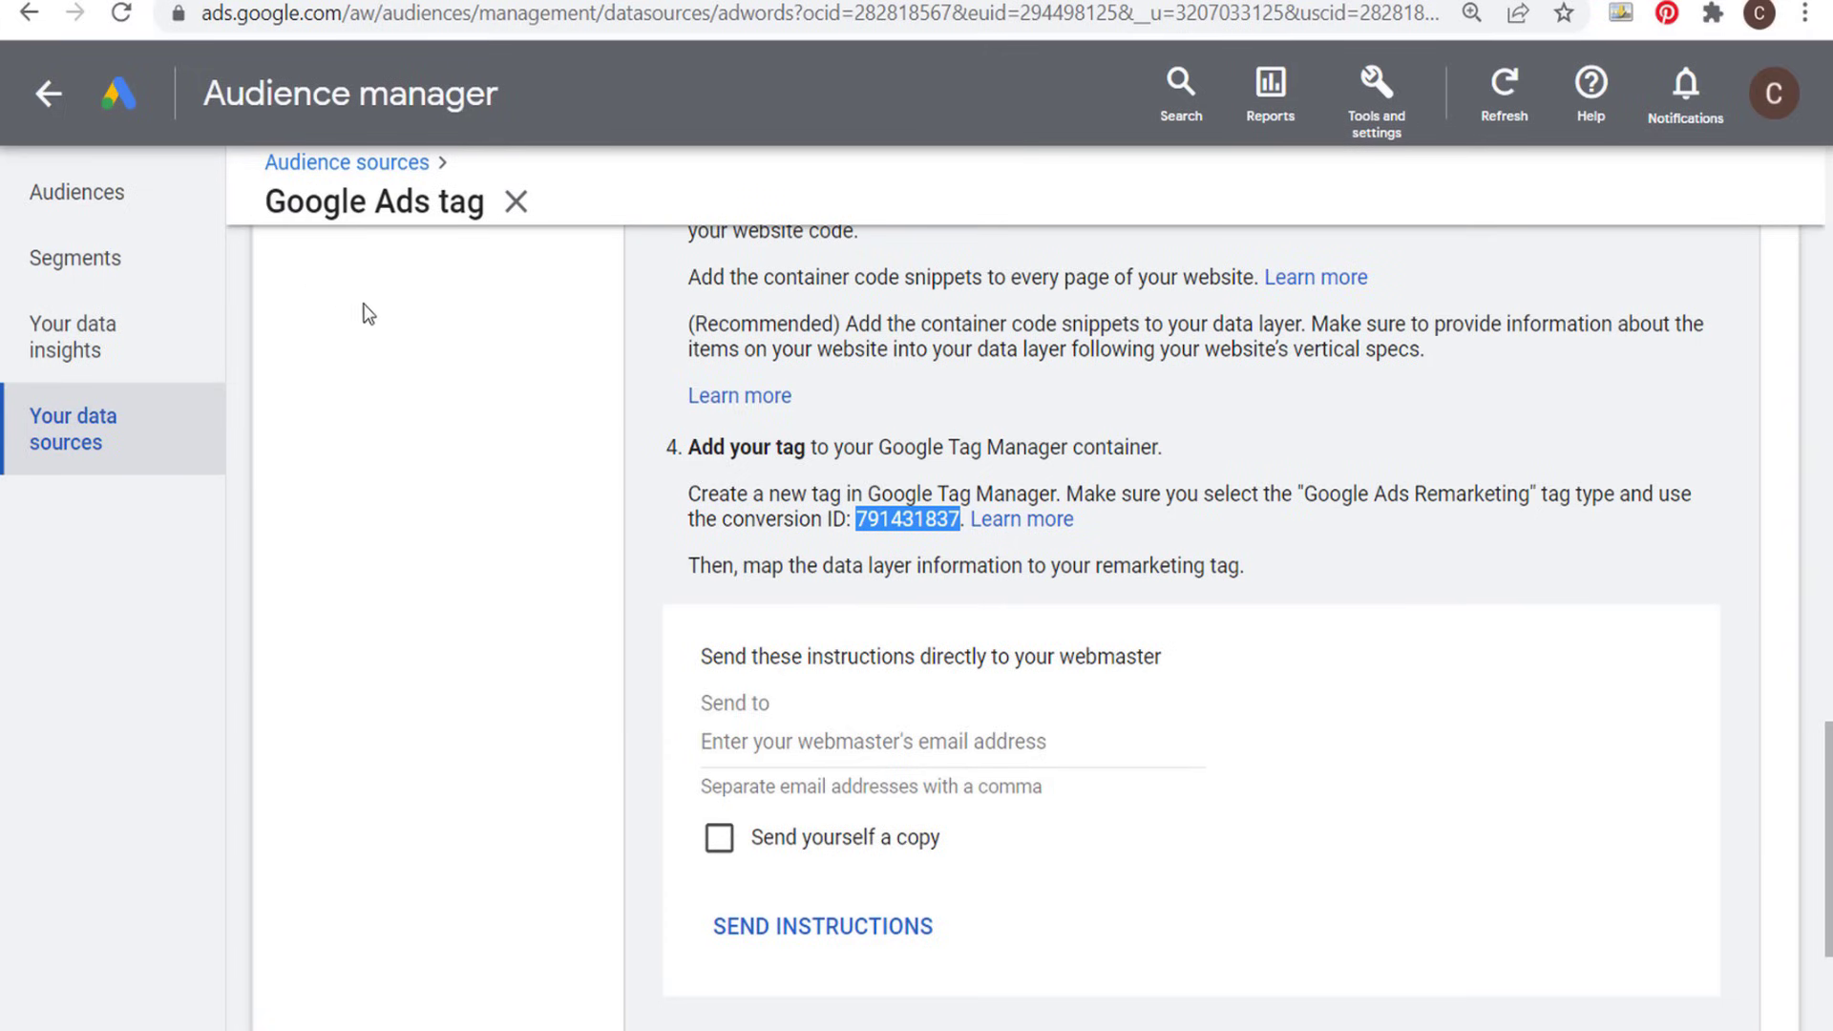
{"action": "scroll", "coordinate": [401, 339], "scroll_direction": "up", "scroll_amount": 8}
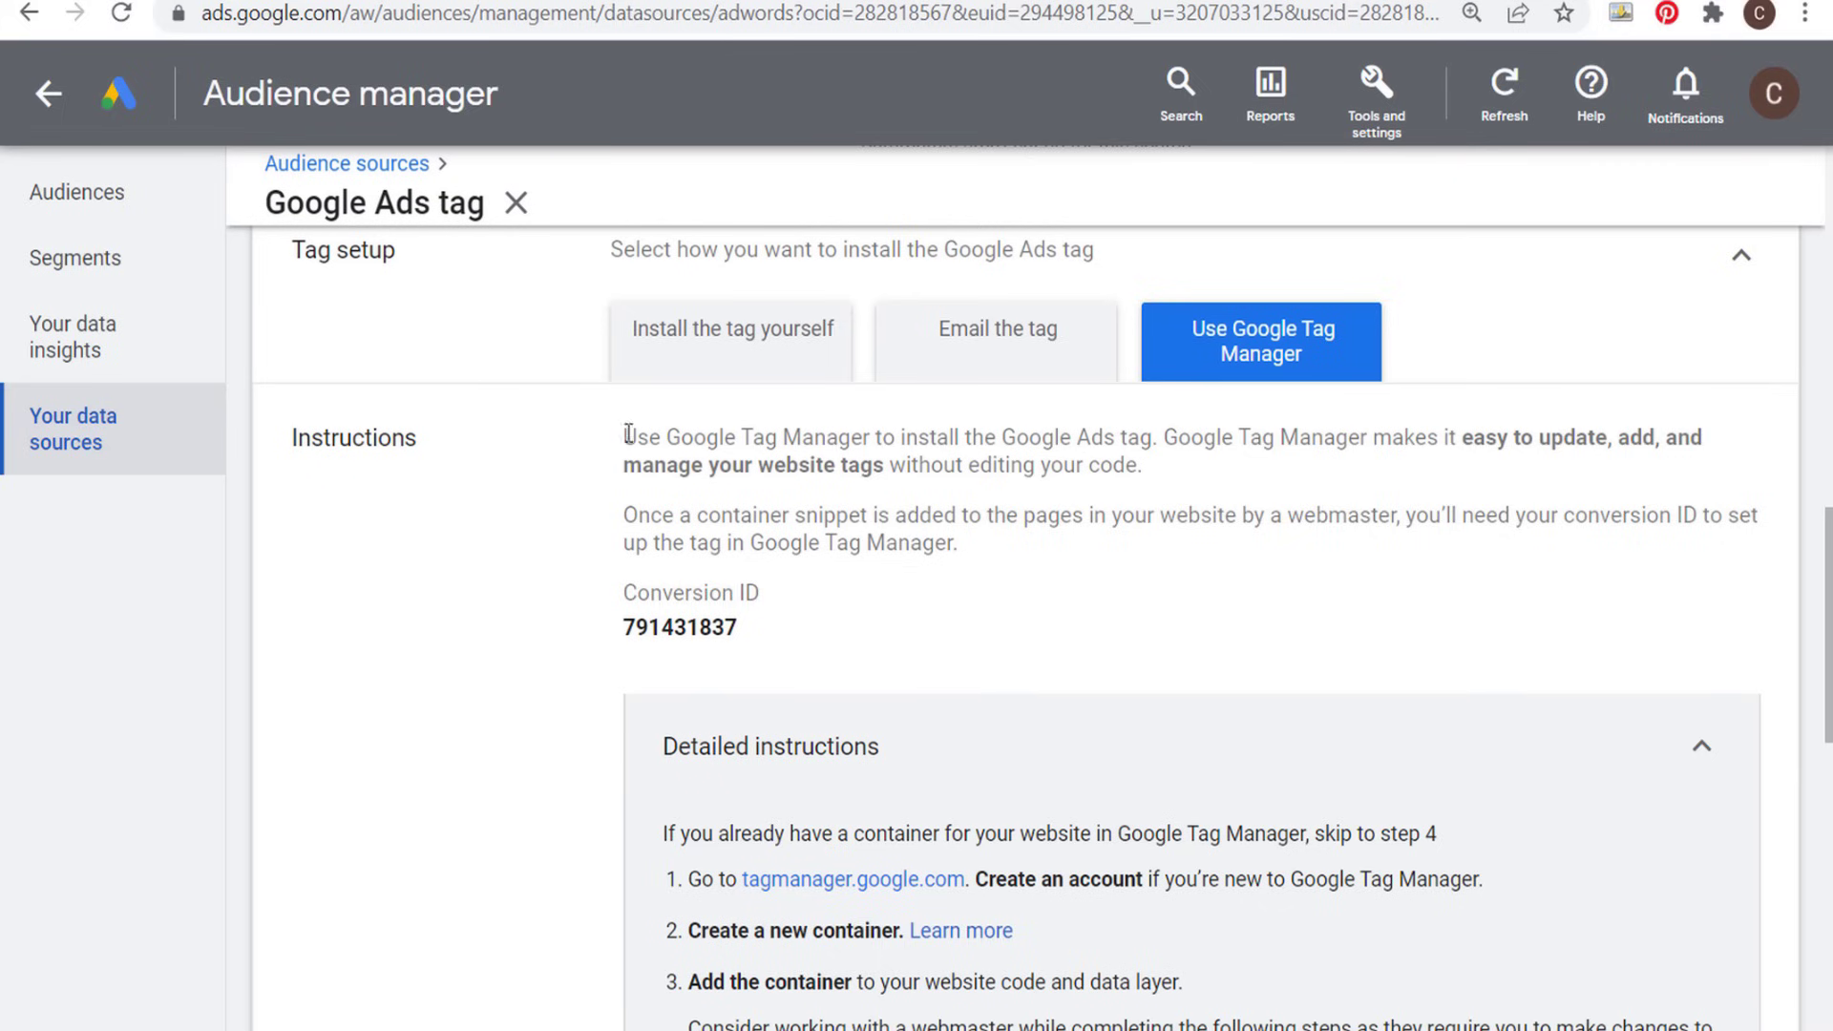
{"action": "scroll", "coordinate": [562, 455], "scroll_direction": "down", "scroll_amount": 2}
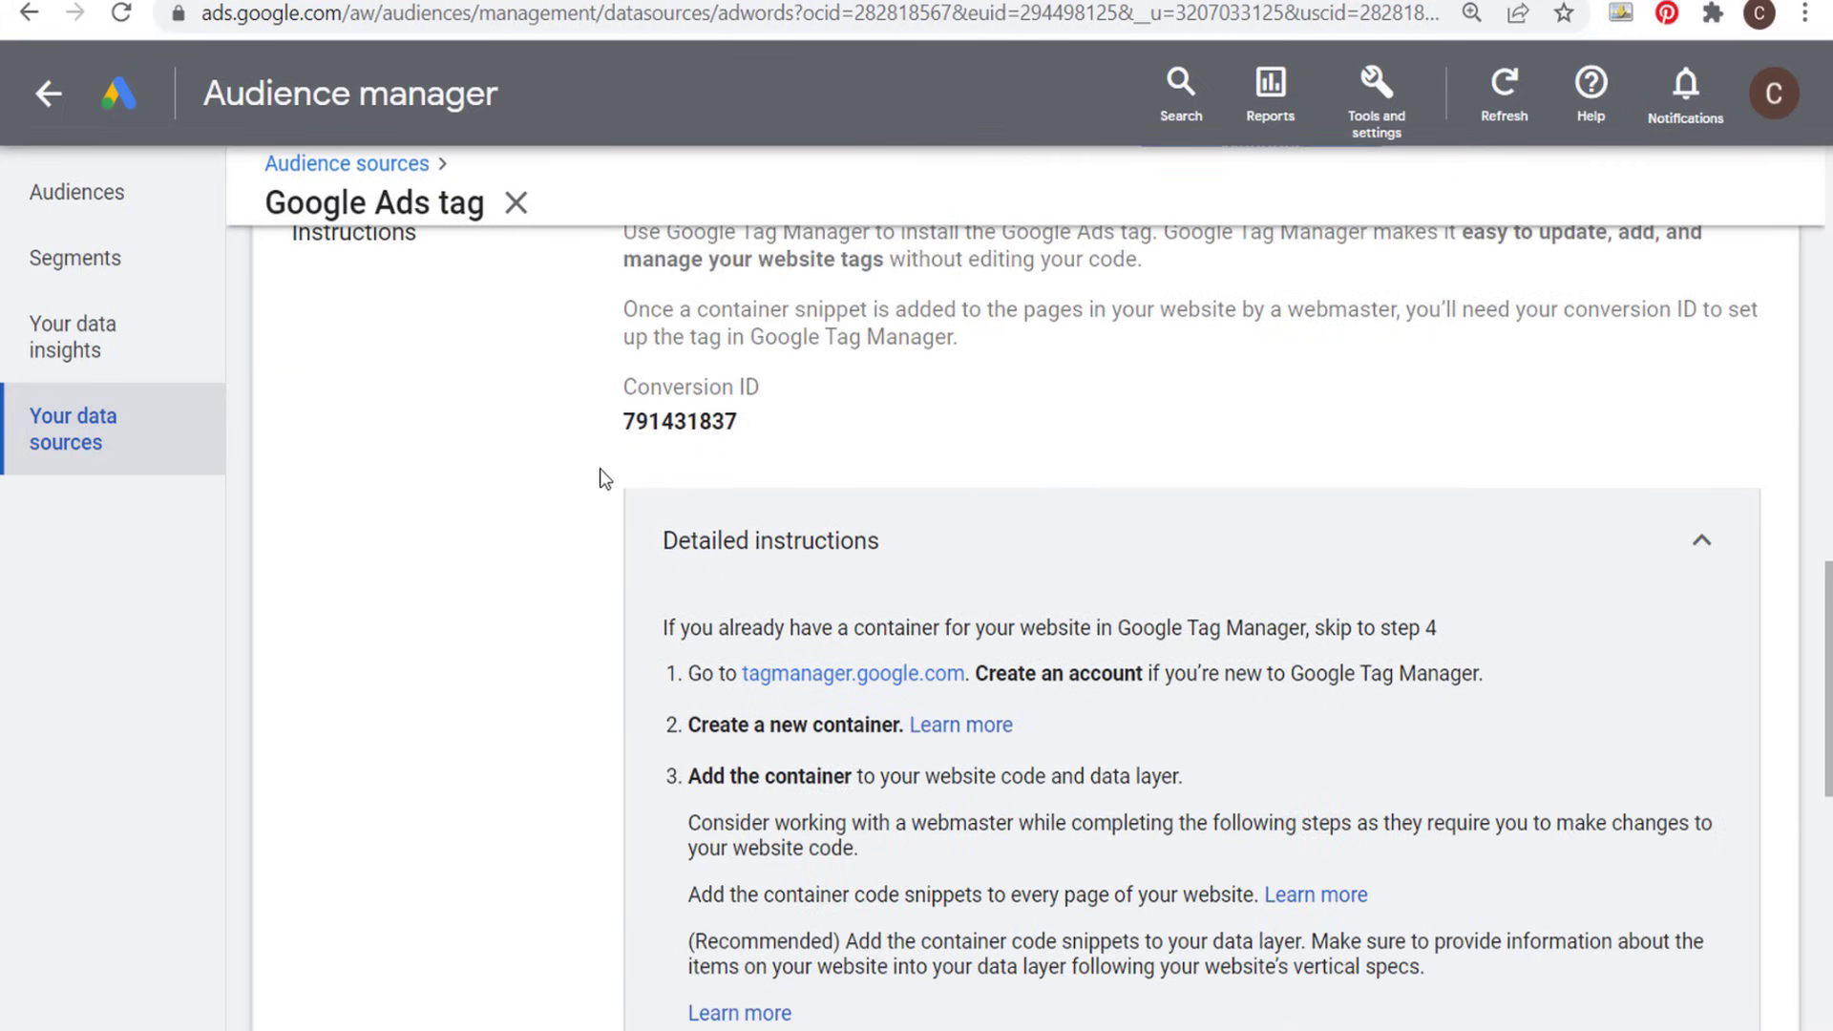
{"action": "scroll", "coordinate": [600, 468], "scroll_direction": "down", "scroll_amount": 6}
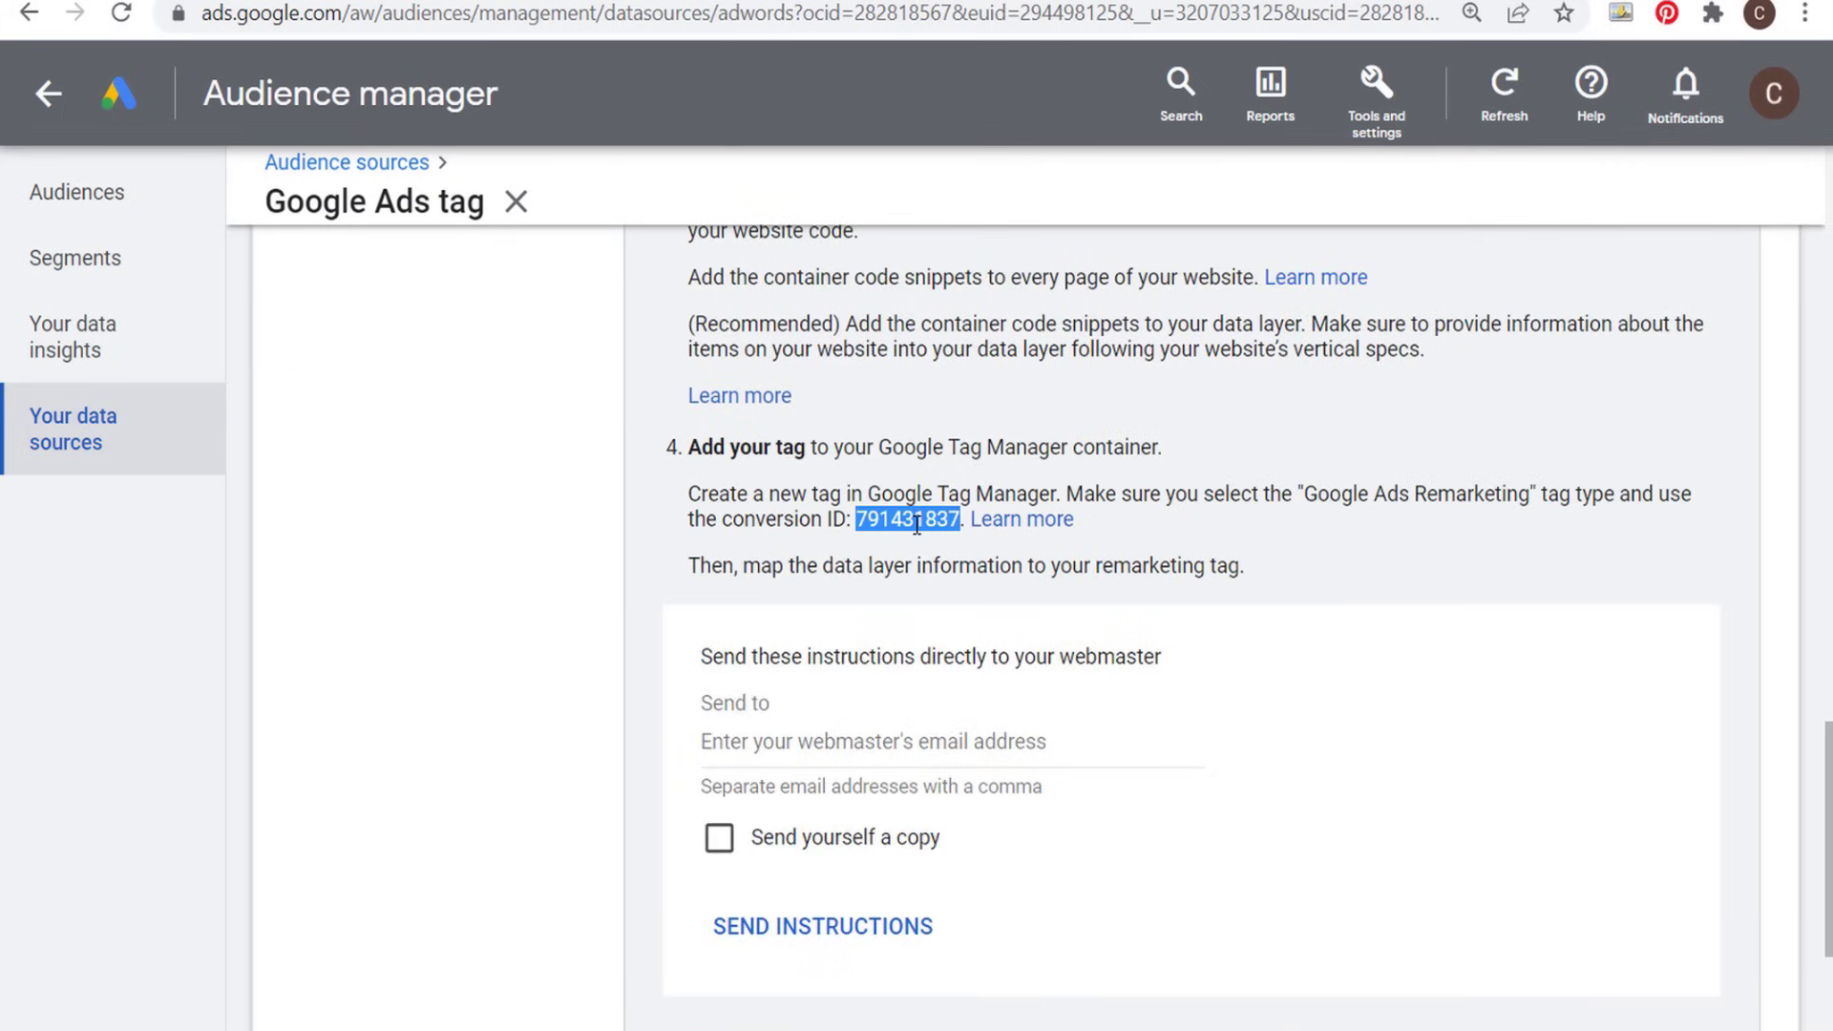
- Back in Google Tag Manager, paste the copied conversion ID into the remarketing tag and keep the remaining configuration options at their defaults
{"action": "key", "text": "ctrl+Tab"}
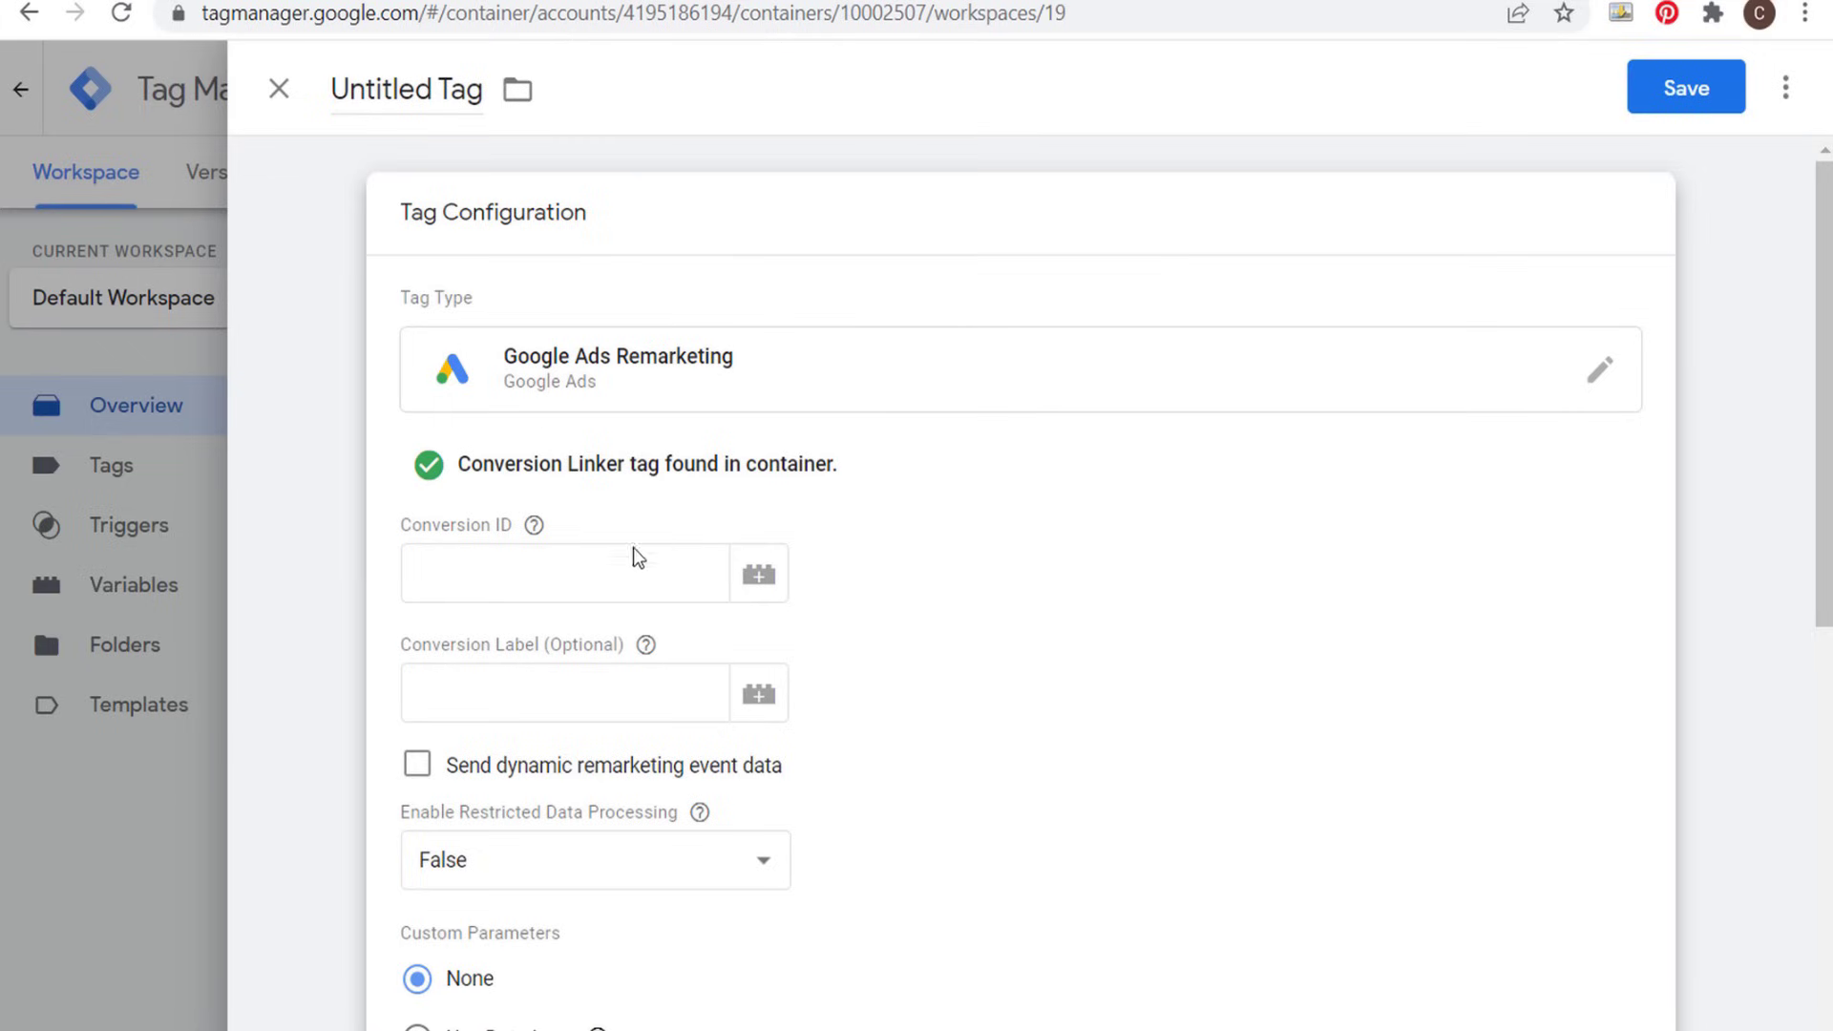
{"action": "left_click", "coordinate": [584, 570]}
{"action": "key", "text": "ctrl+v"}
{"action": "left_click", "coordinate": [1093, 591]}
{"action": "scroll", "coordinate": [1092, 593], "scroll_direction": "down", "scroll_amount": 2}
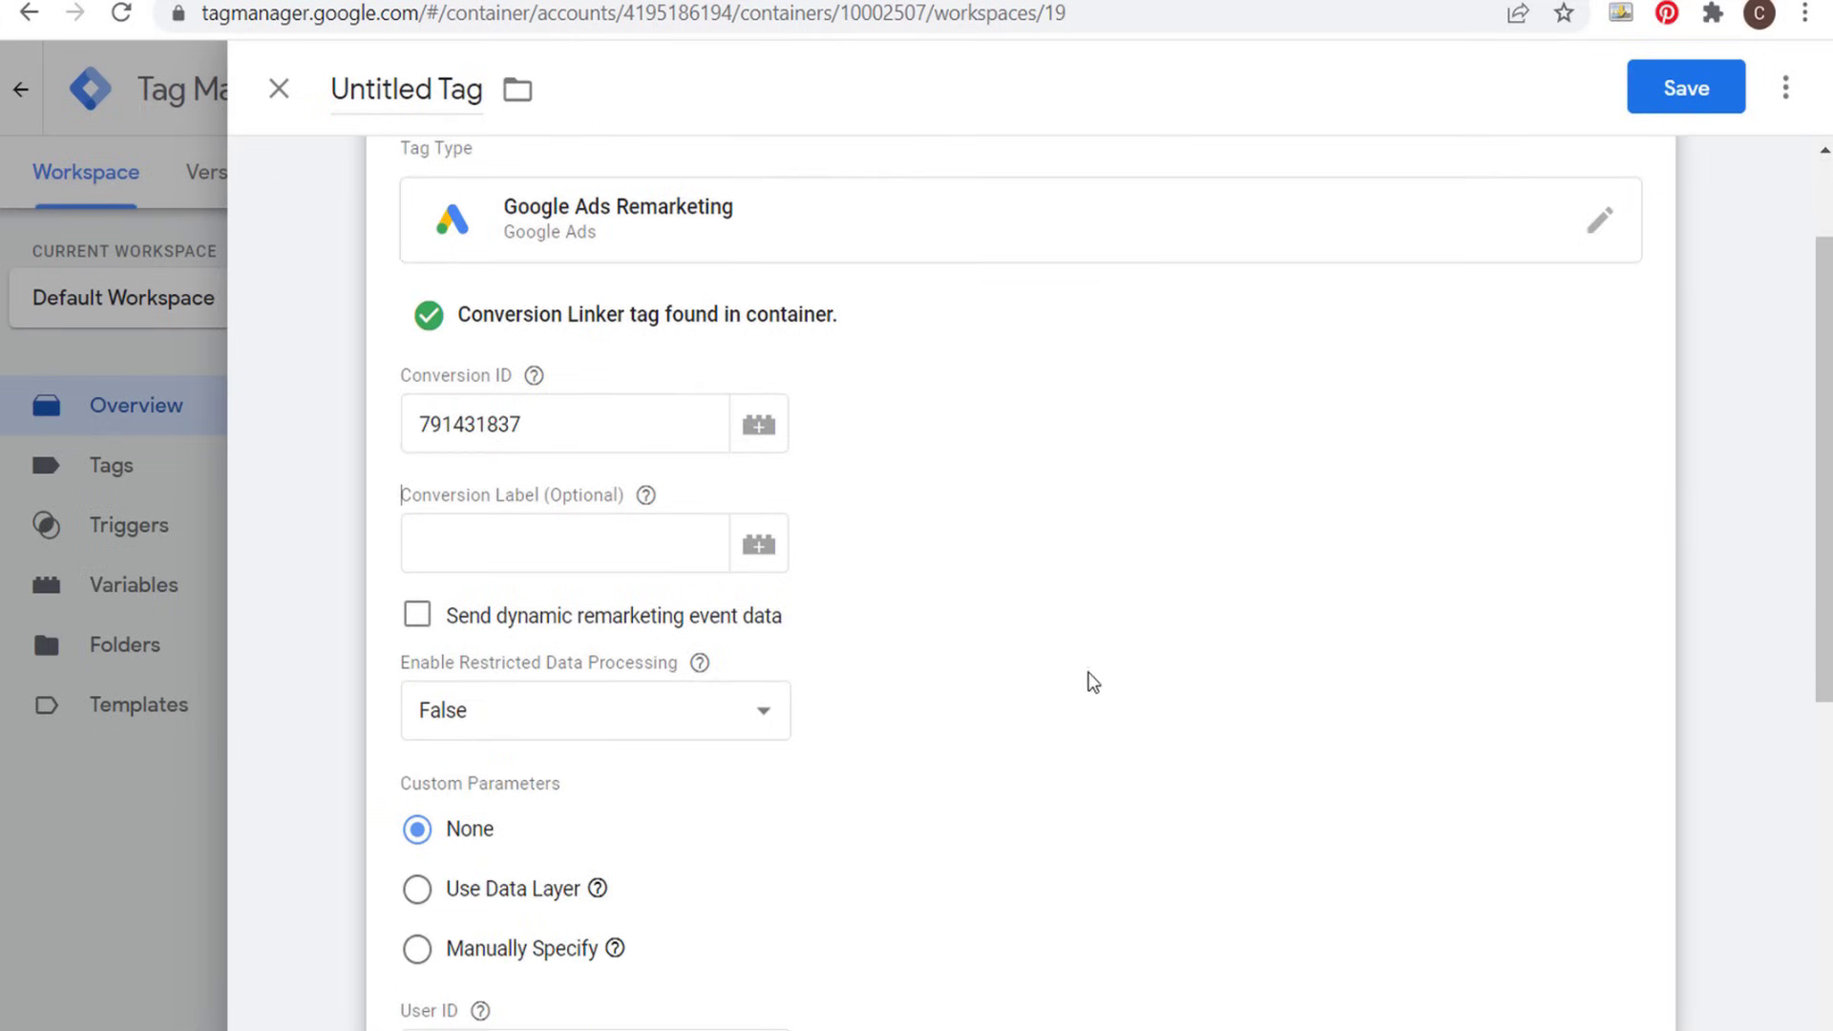
{"action": "scroll", "coordinate": [1093, 682], "scroll_direction": "down", "scroll_amount": 2}
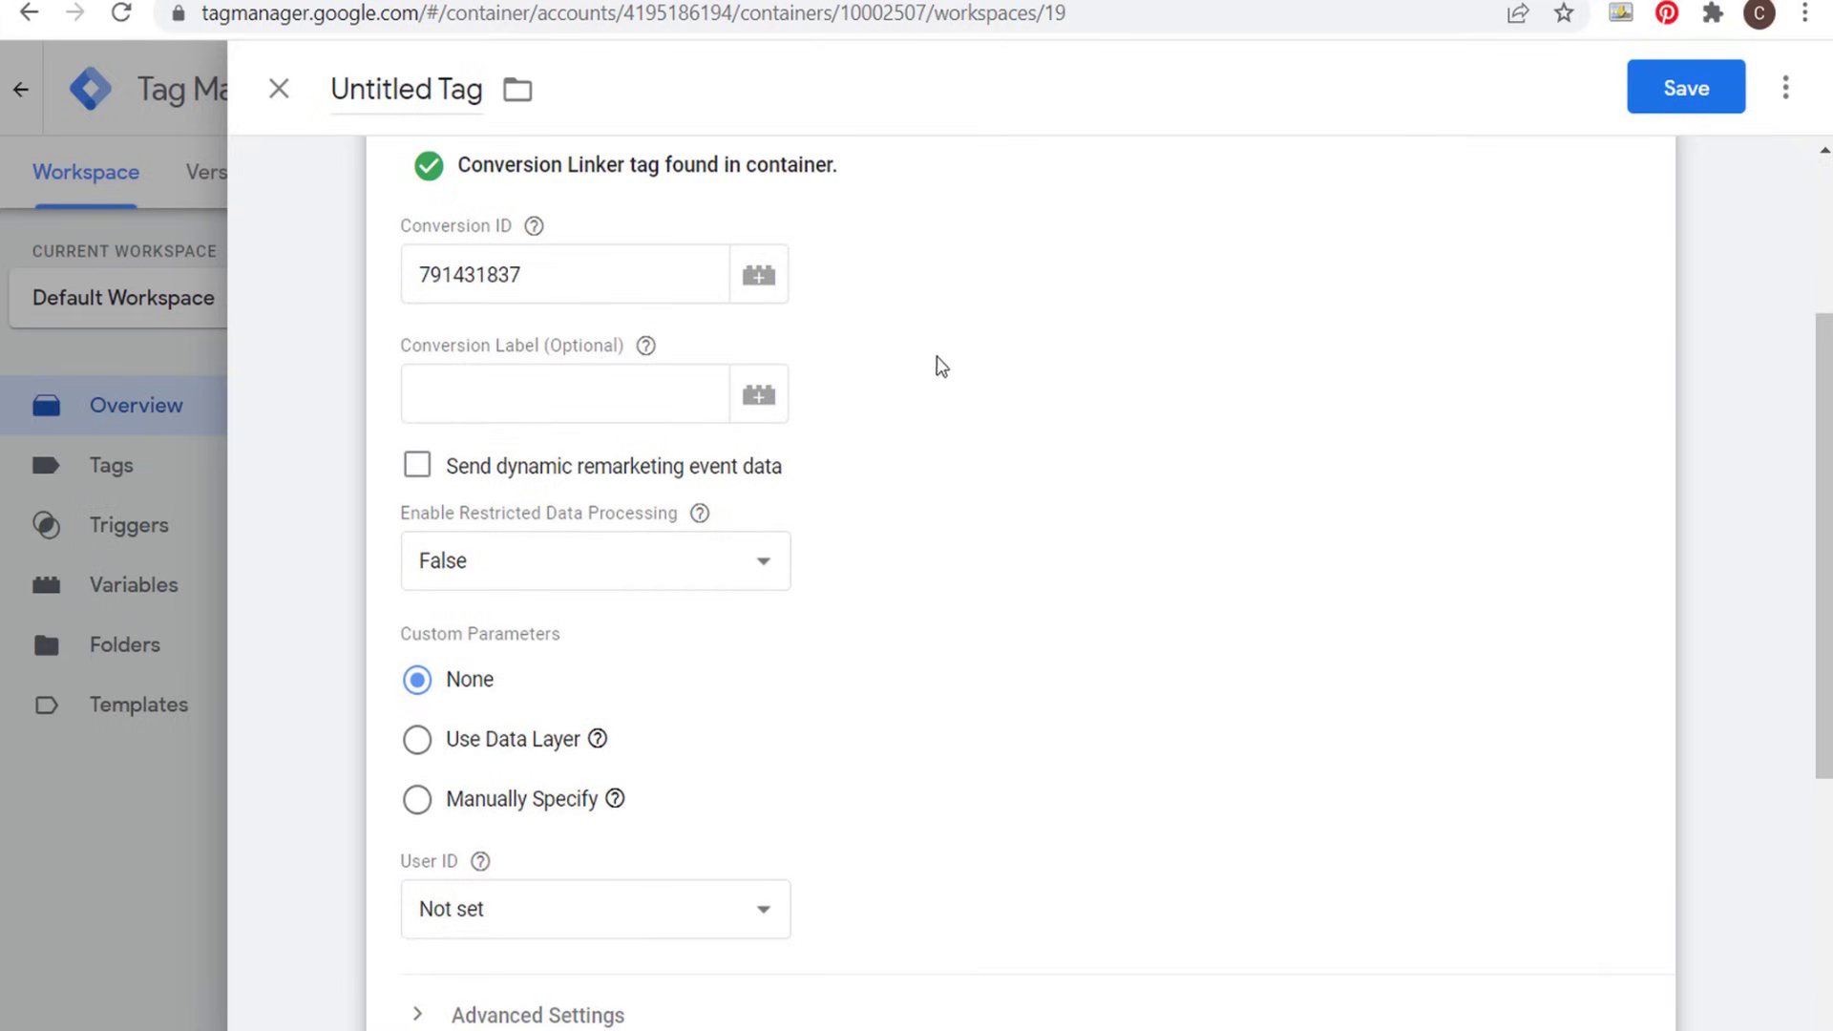
{"action": "scroll", "coordinate": [992, 360], "scroll_direction": "down", "scroll_amount": 2}
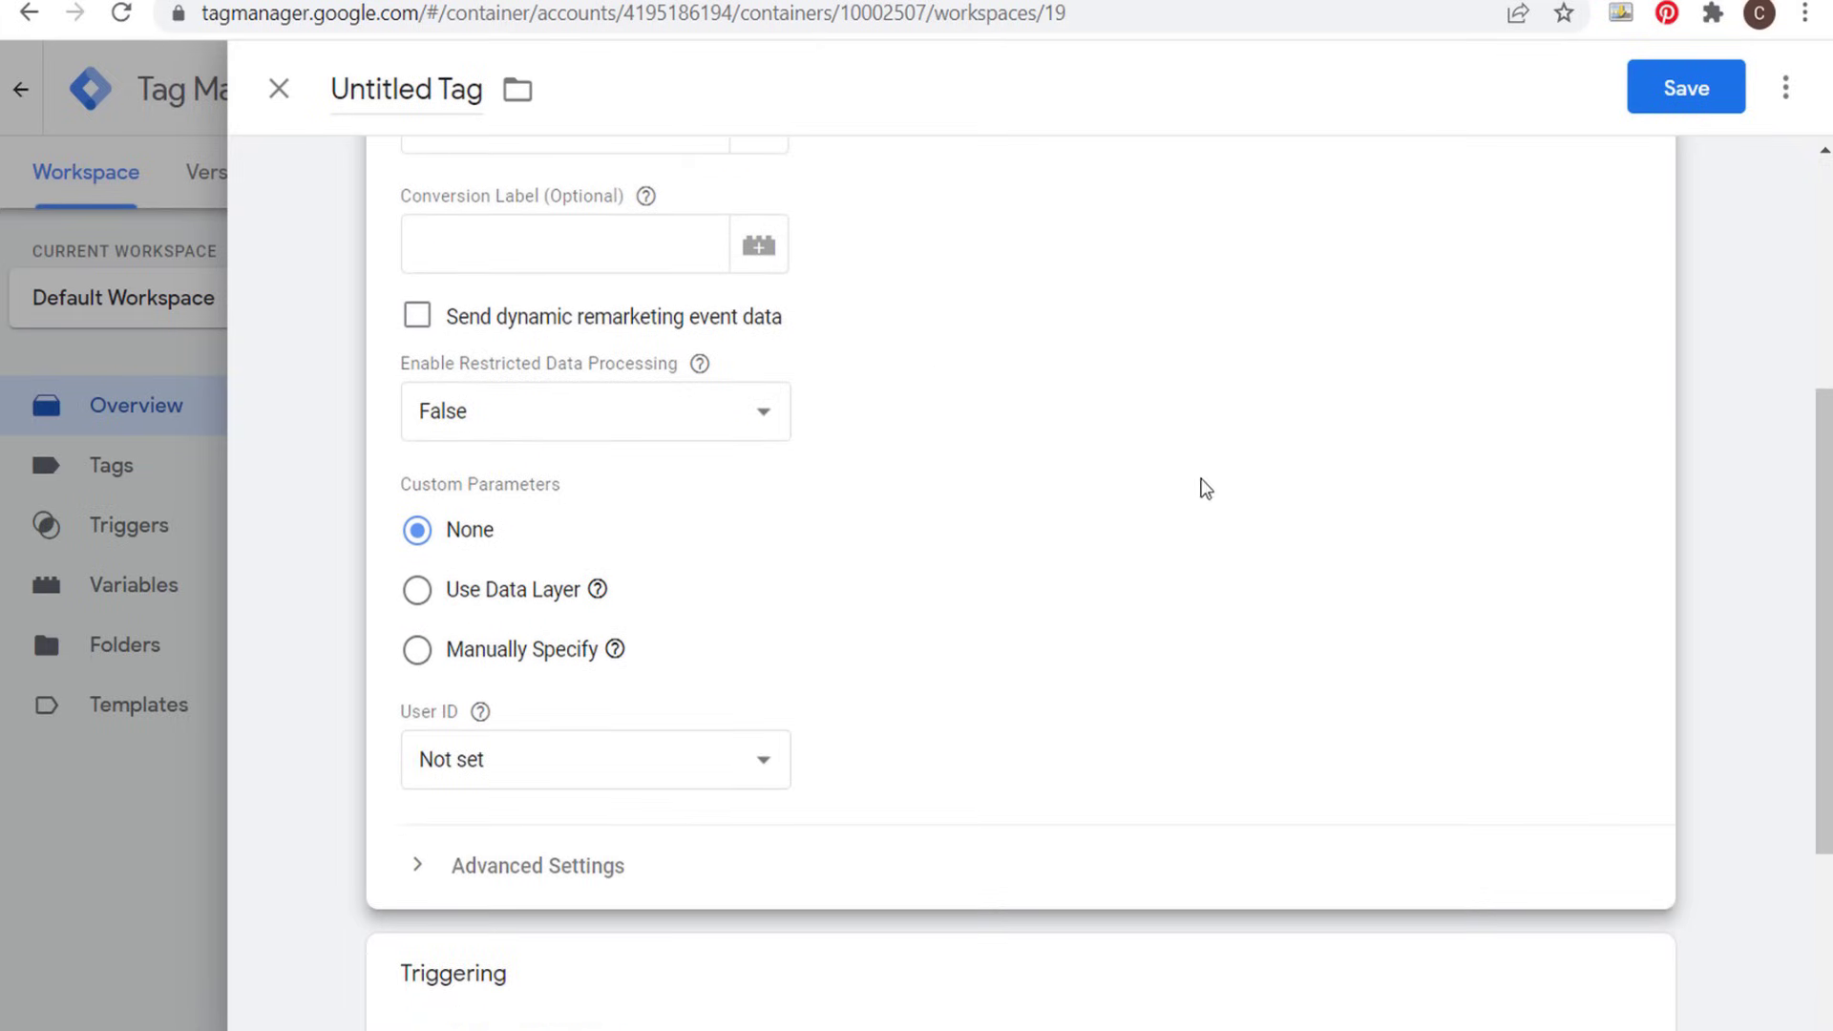
{"action": "left_click", "coordinate": [292, 422]}
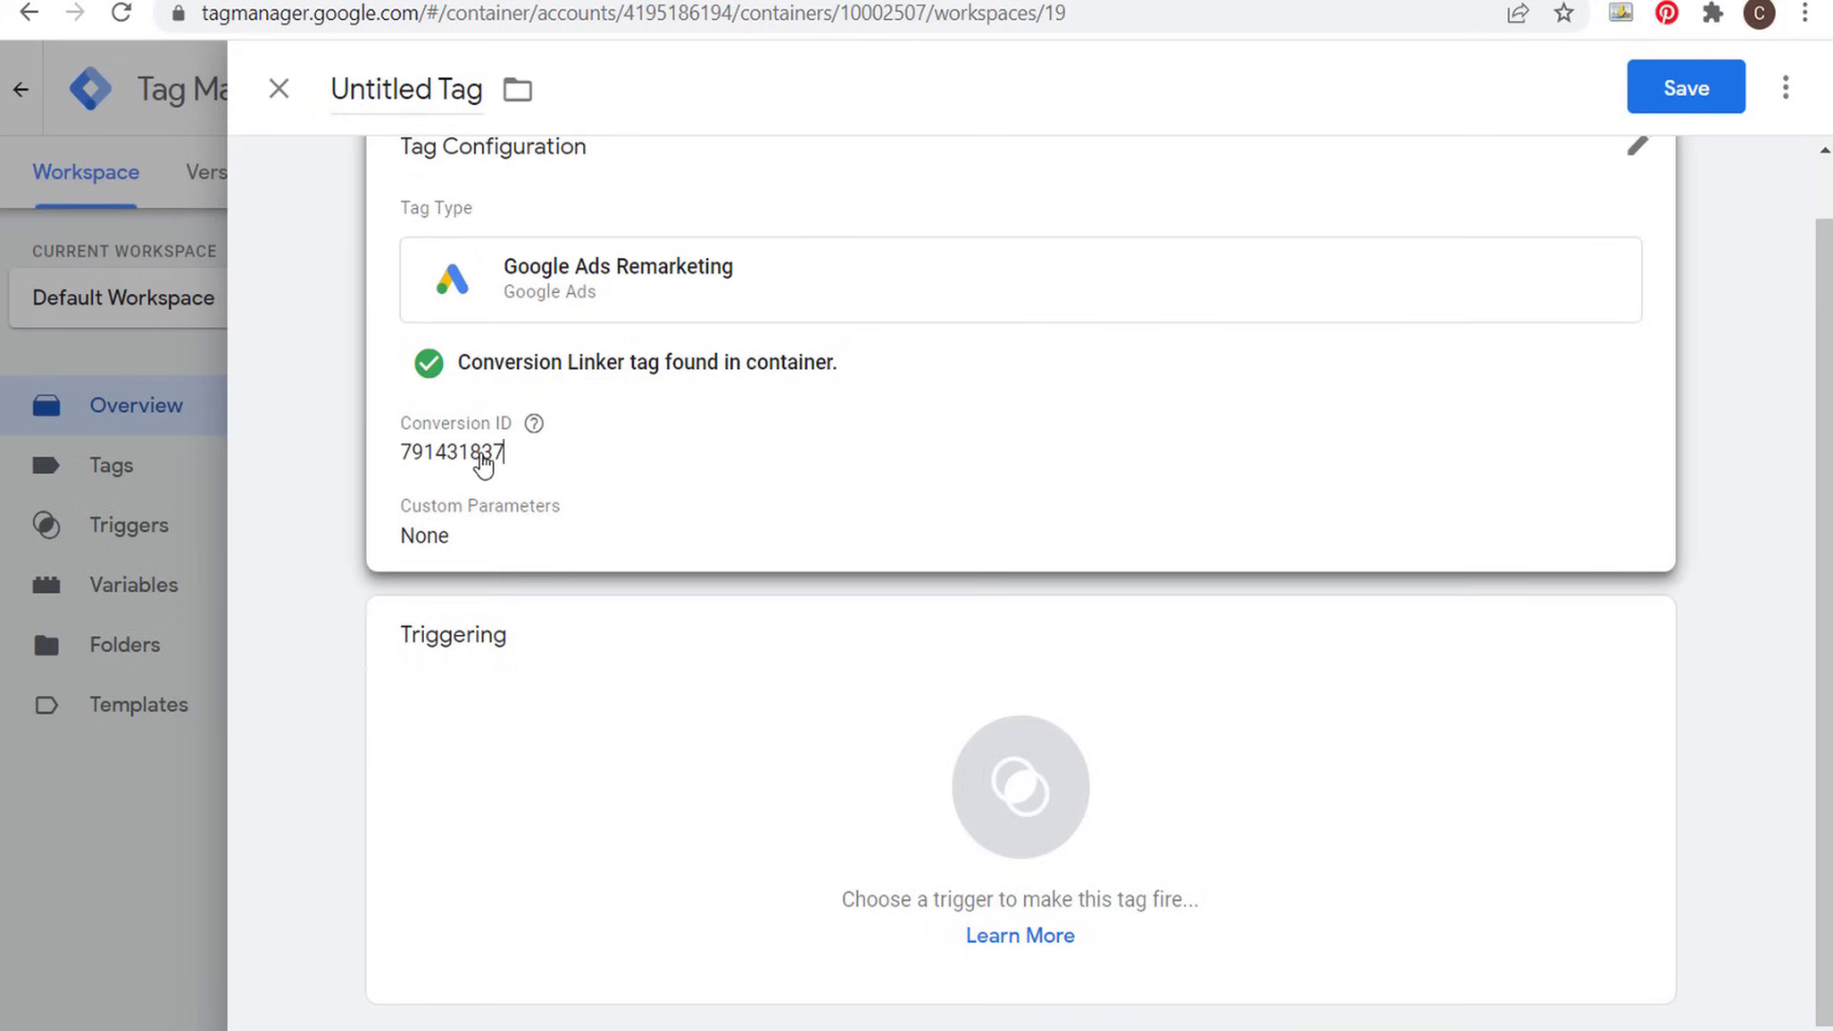
- Assign the All Pages page view trigger to the Google Ads Remarketing tag
{"action": "left_click", "coordinate": [775, 695]}
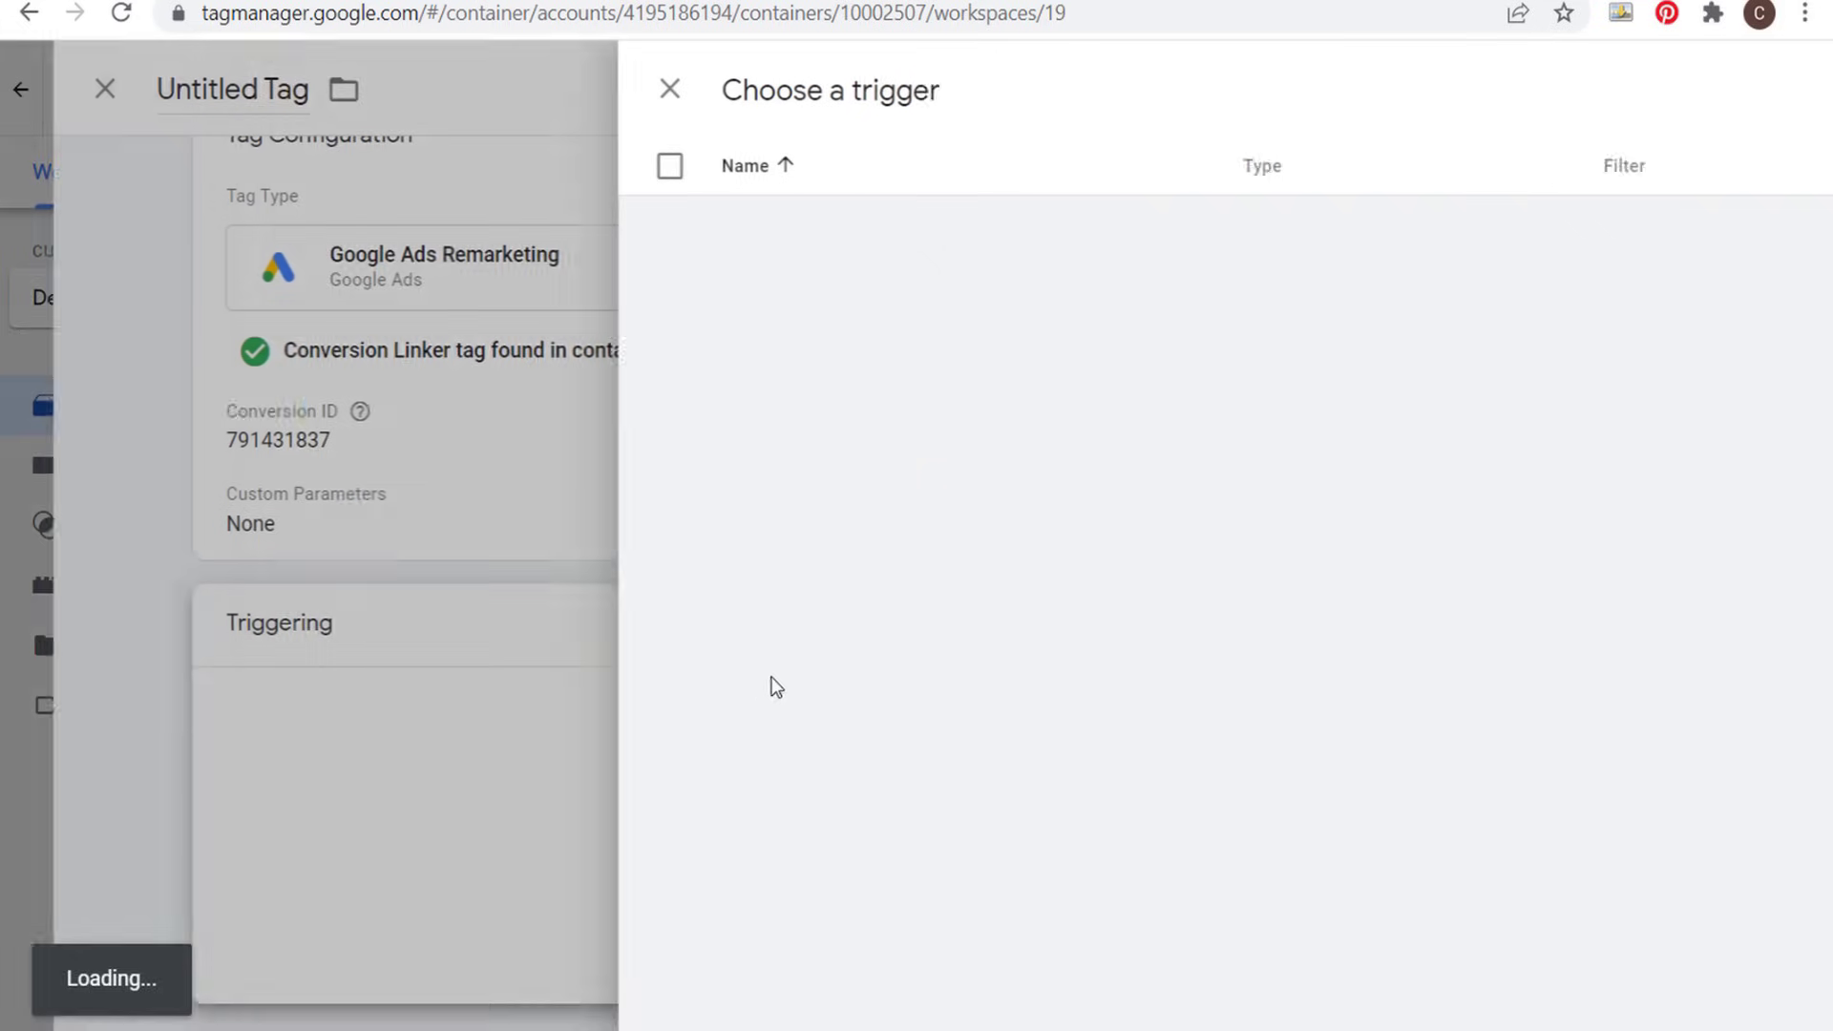
{"action": "left_click", "coordinate": [520, 229]}
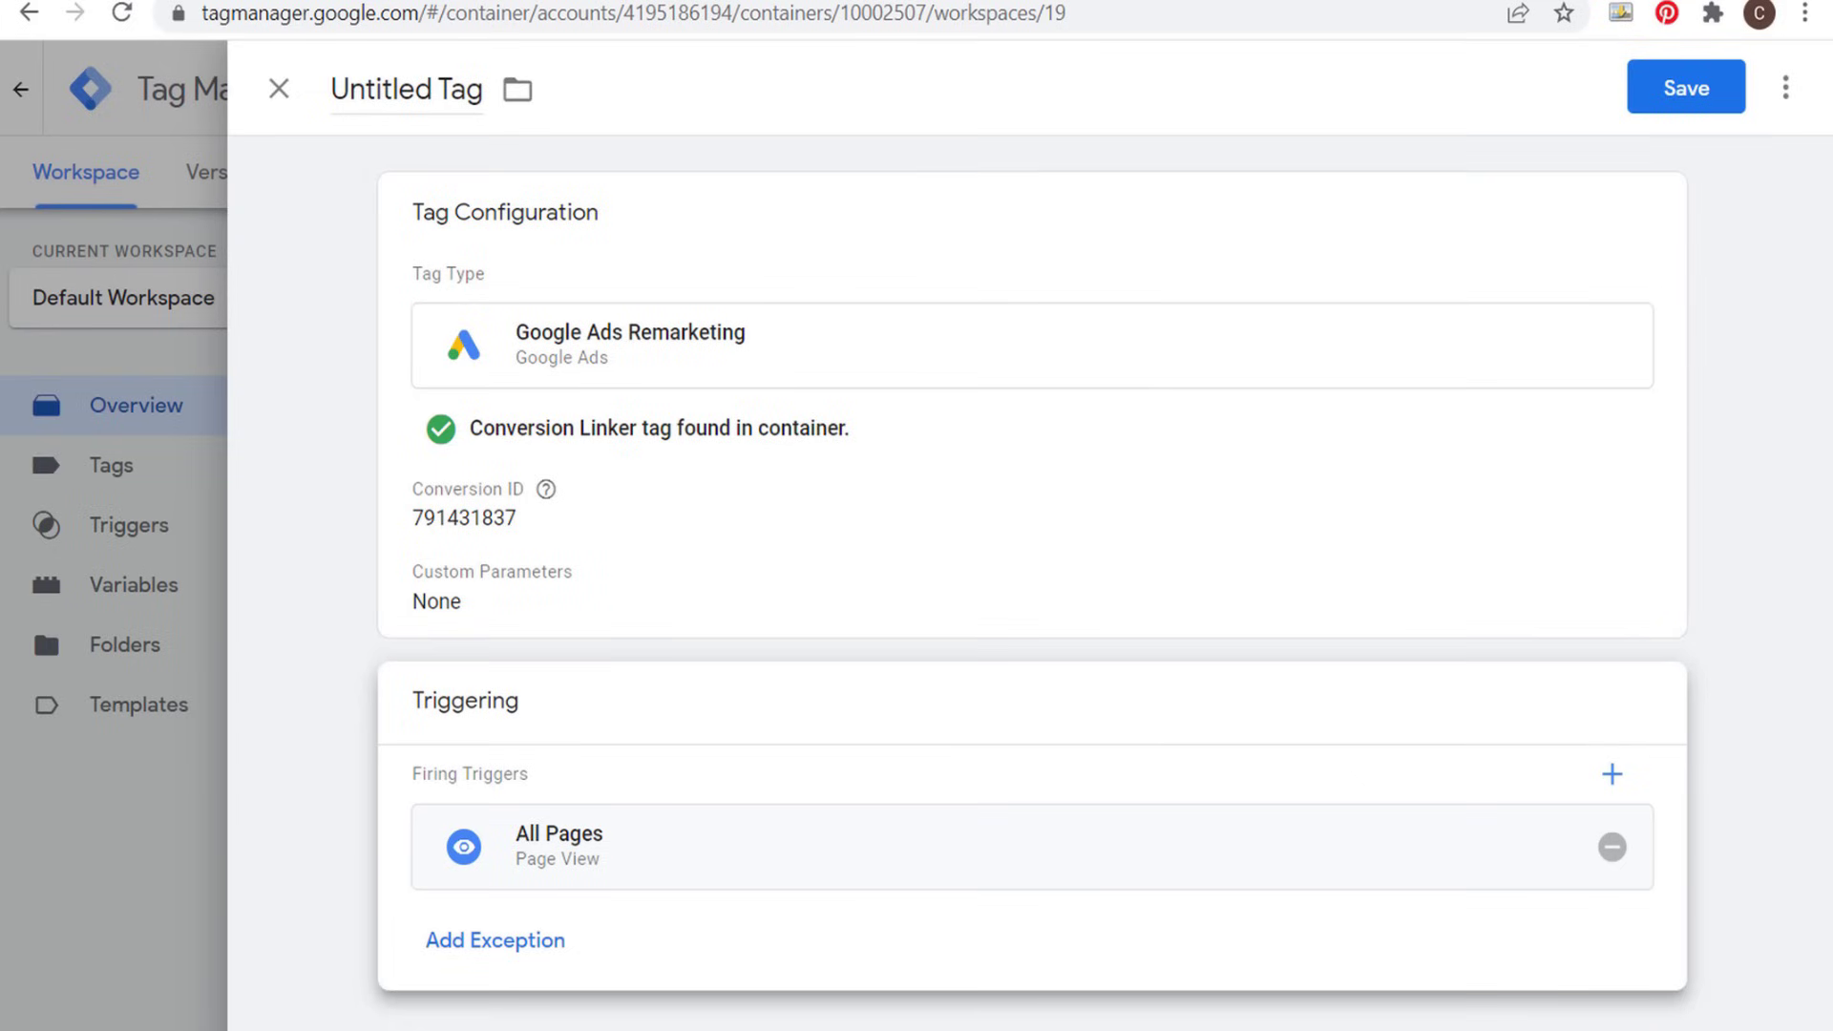
- Switch to Google Ads, choose to install the Google Ads tag yourself, and select the whole global site tag code
{"action": "key", "text": "ctrl+Tab"}
{"action": "scroll", "coordinate": [549, 583], "scroll_direction": "up", "scroll_amount": 10}
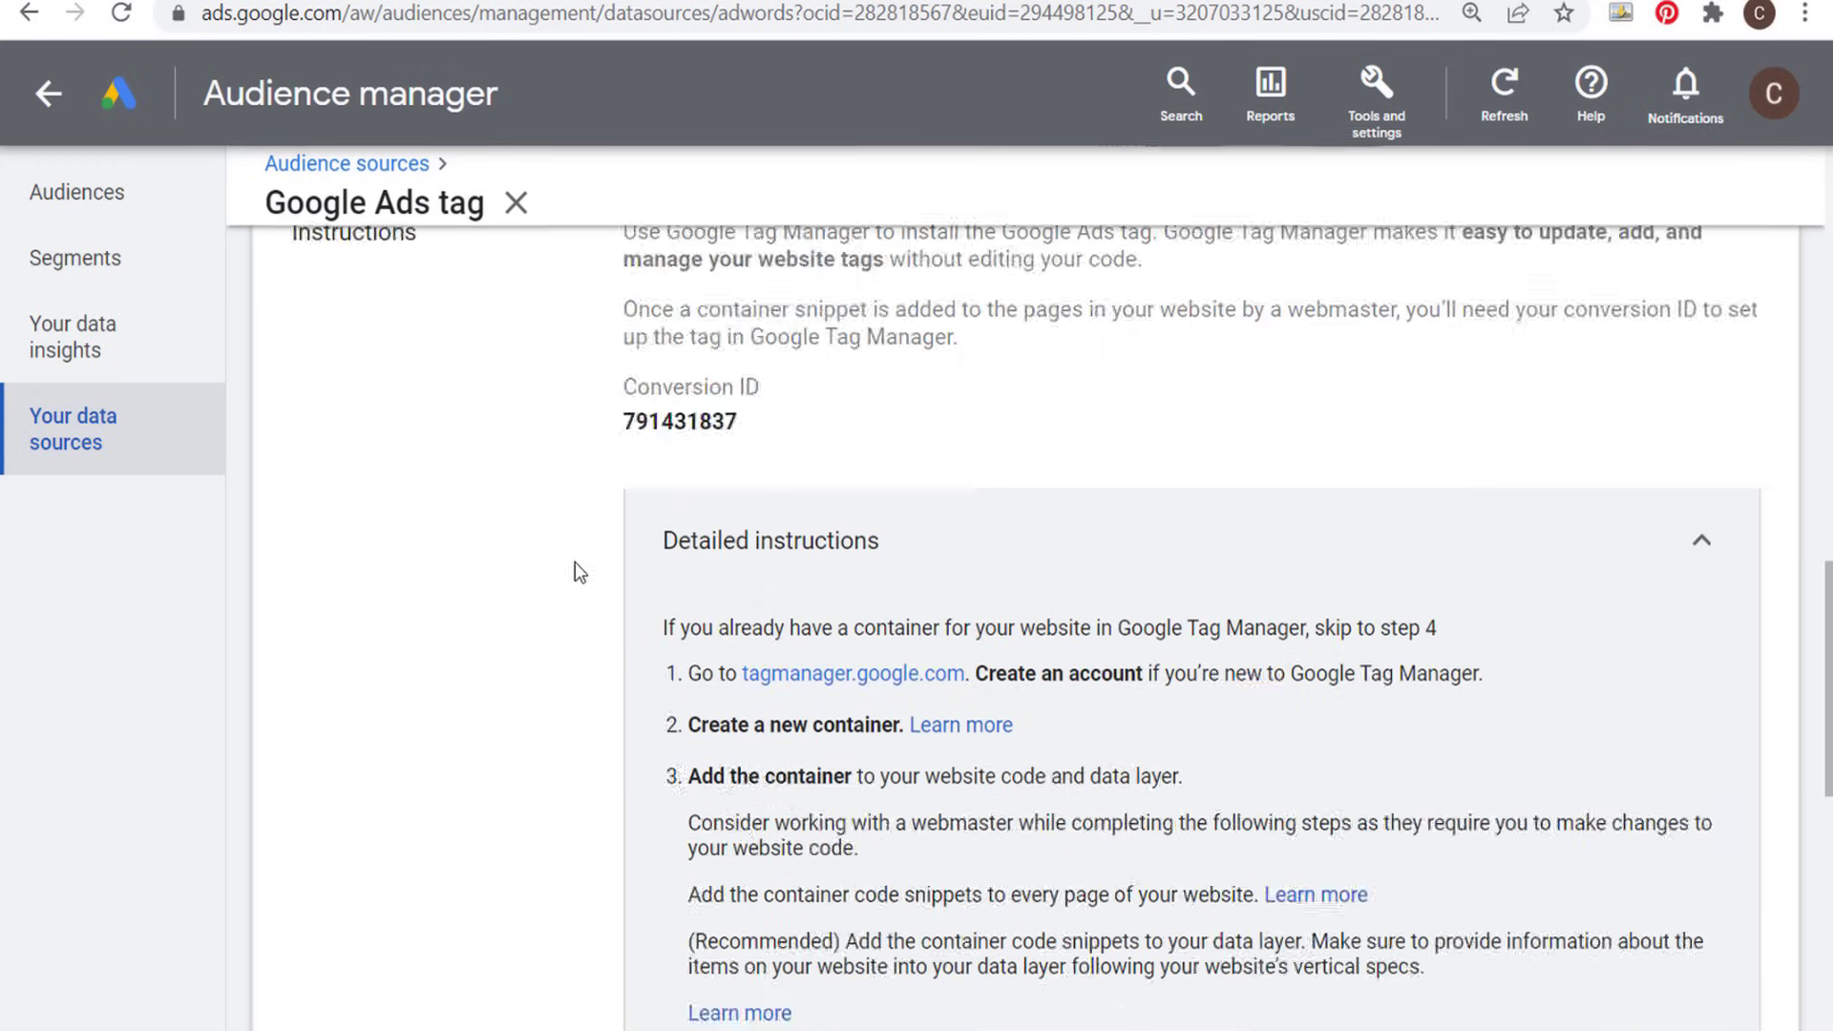
{"action": "left_click", "coordinate": [718, 353]}
{"action": "scroll", "coordinate": [549, 570], "scroll_direction": "down", "scroll_amount": 4}
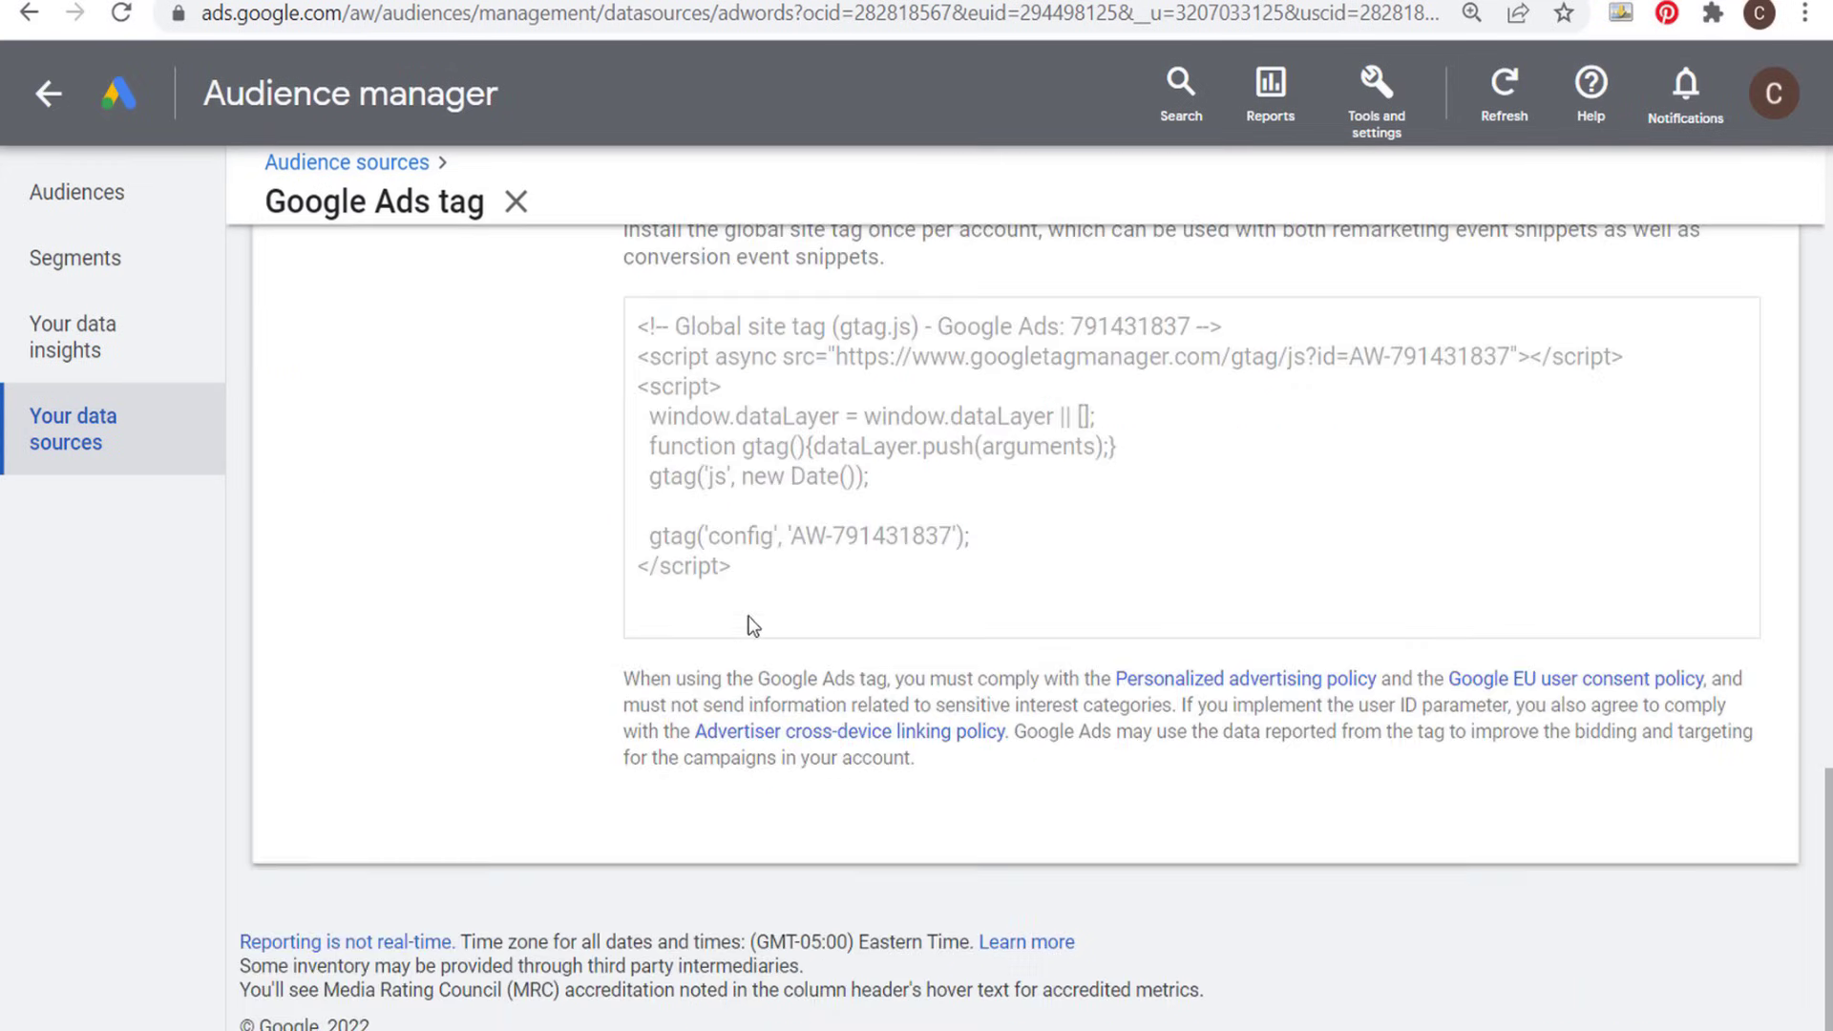
{"action": "left_click_drag", "start_coordinate": [792, 765], "coordinate": [616, 523]}
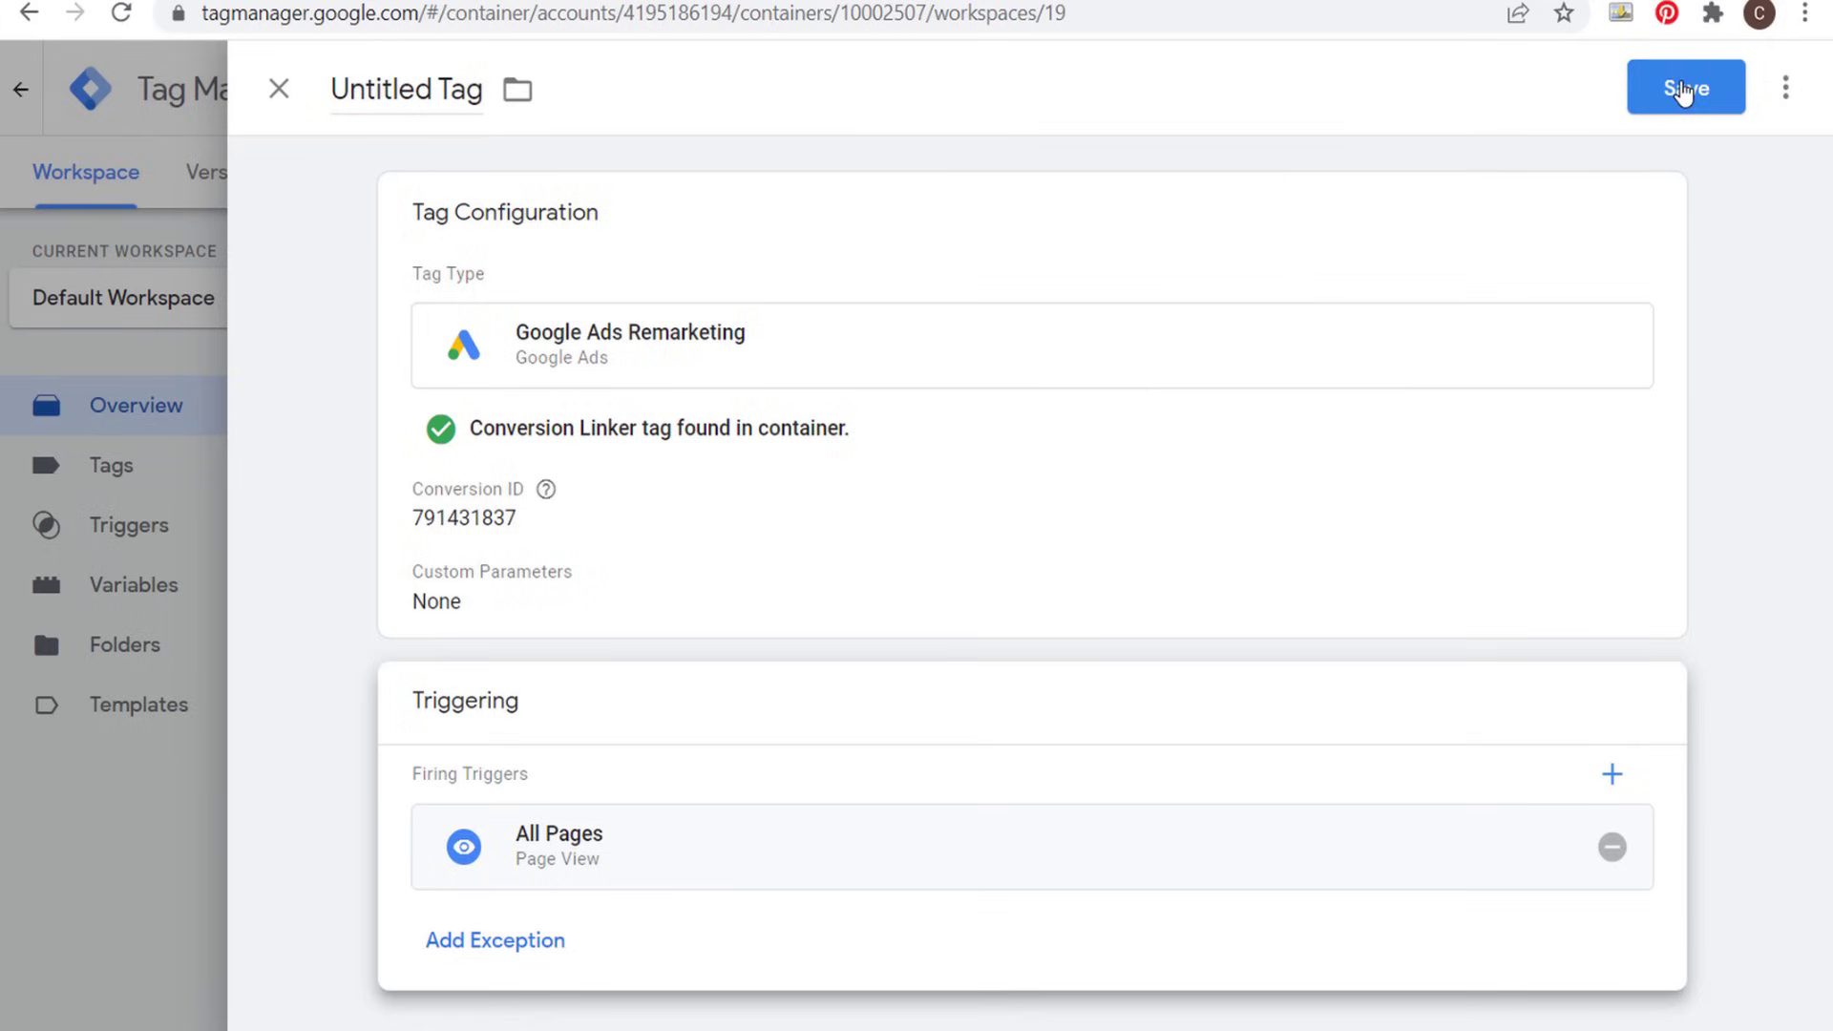
- In Google Tag Manager, discard the unsaved remarketing tag and view the Submit Changes form for publishing a version without publishing
{"action": "left_click", "coordinate": [284, 90]}
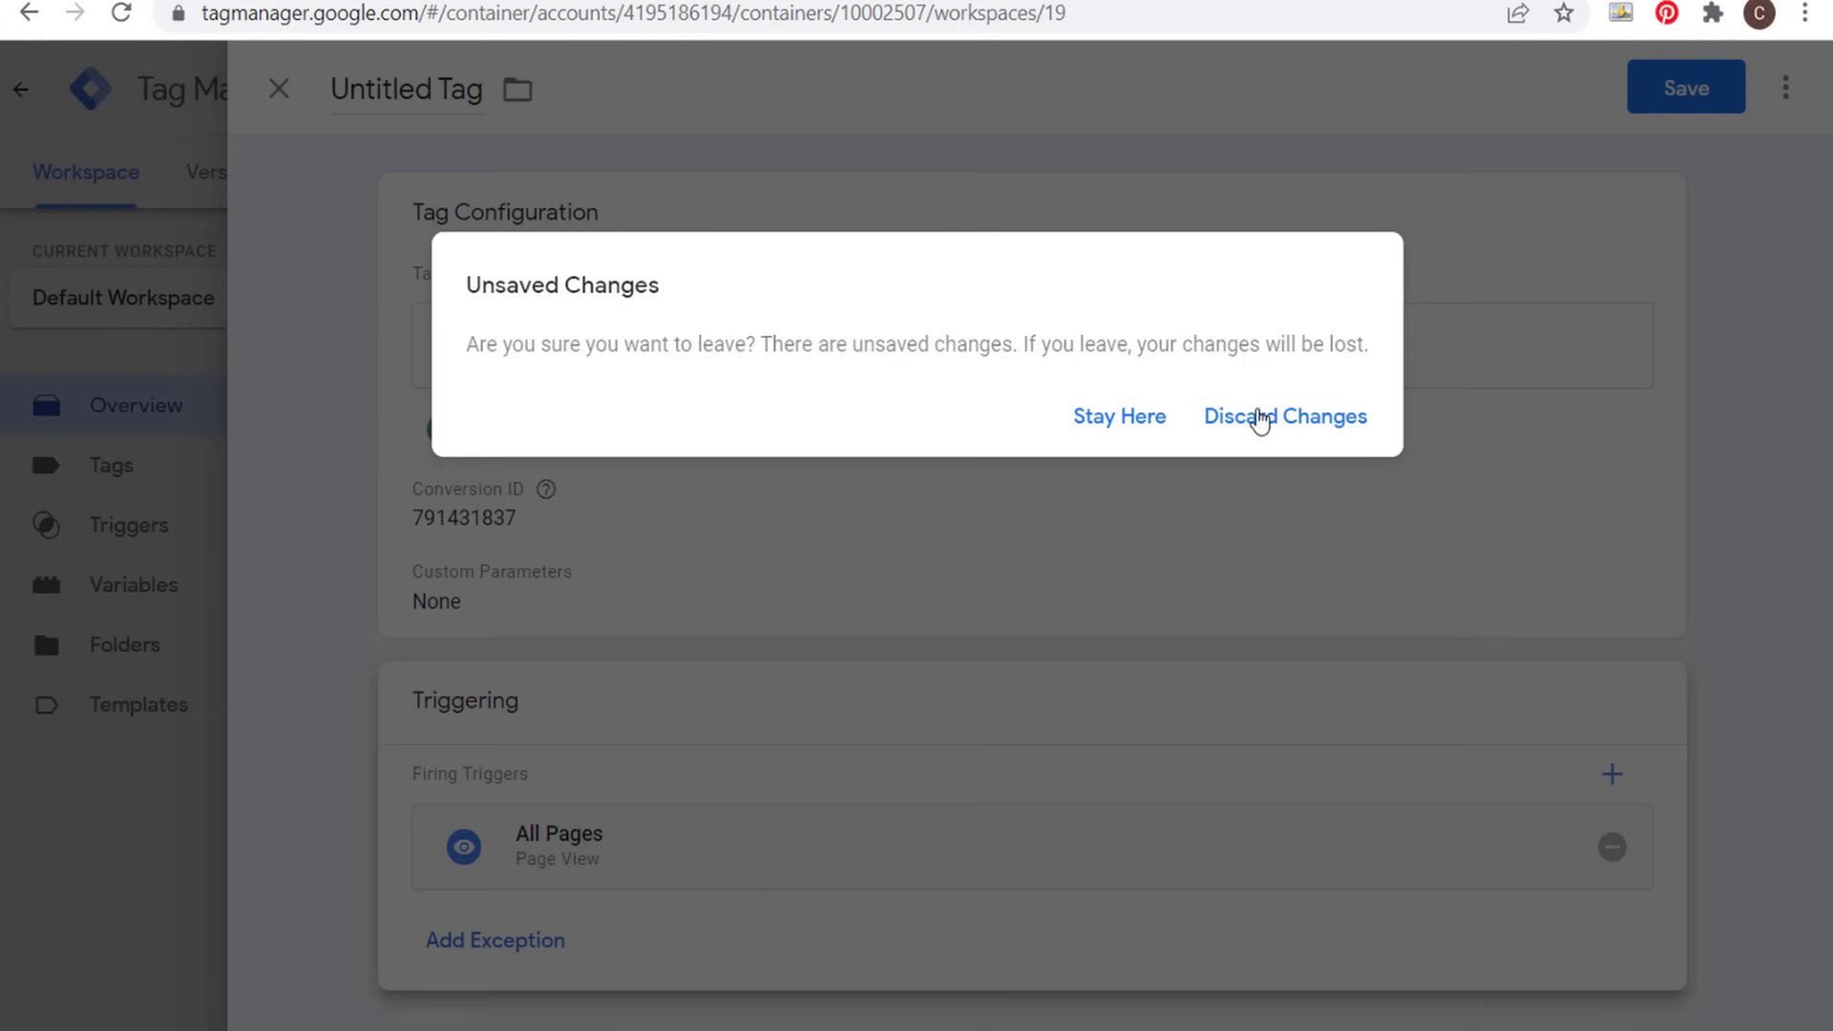
{"action": "left_click", "coordinate": [1260, 419]}
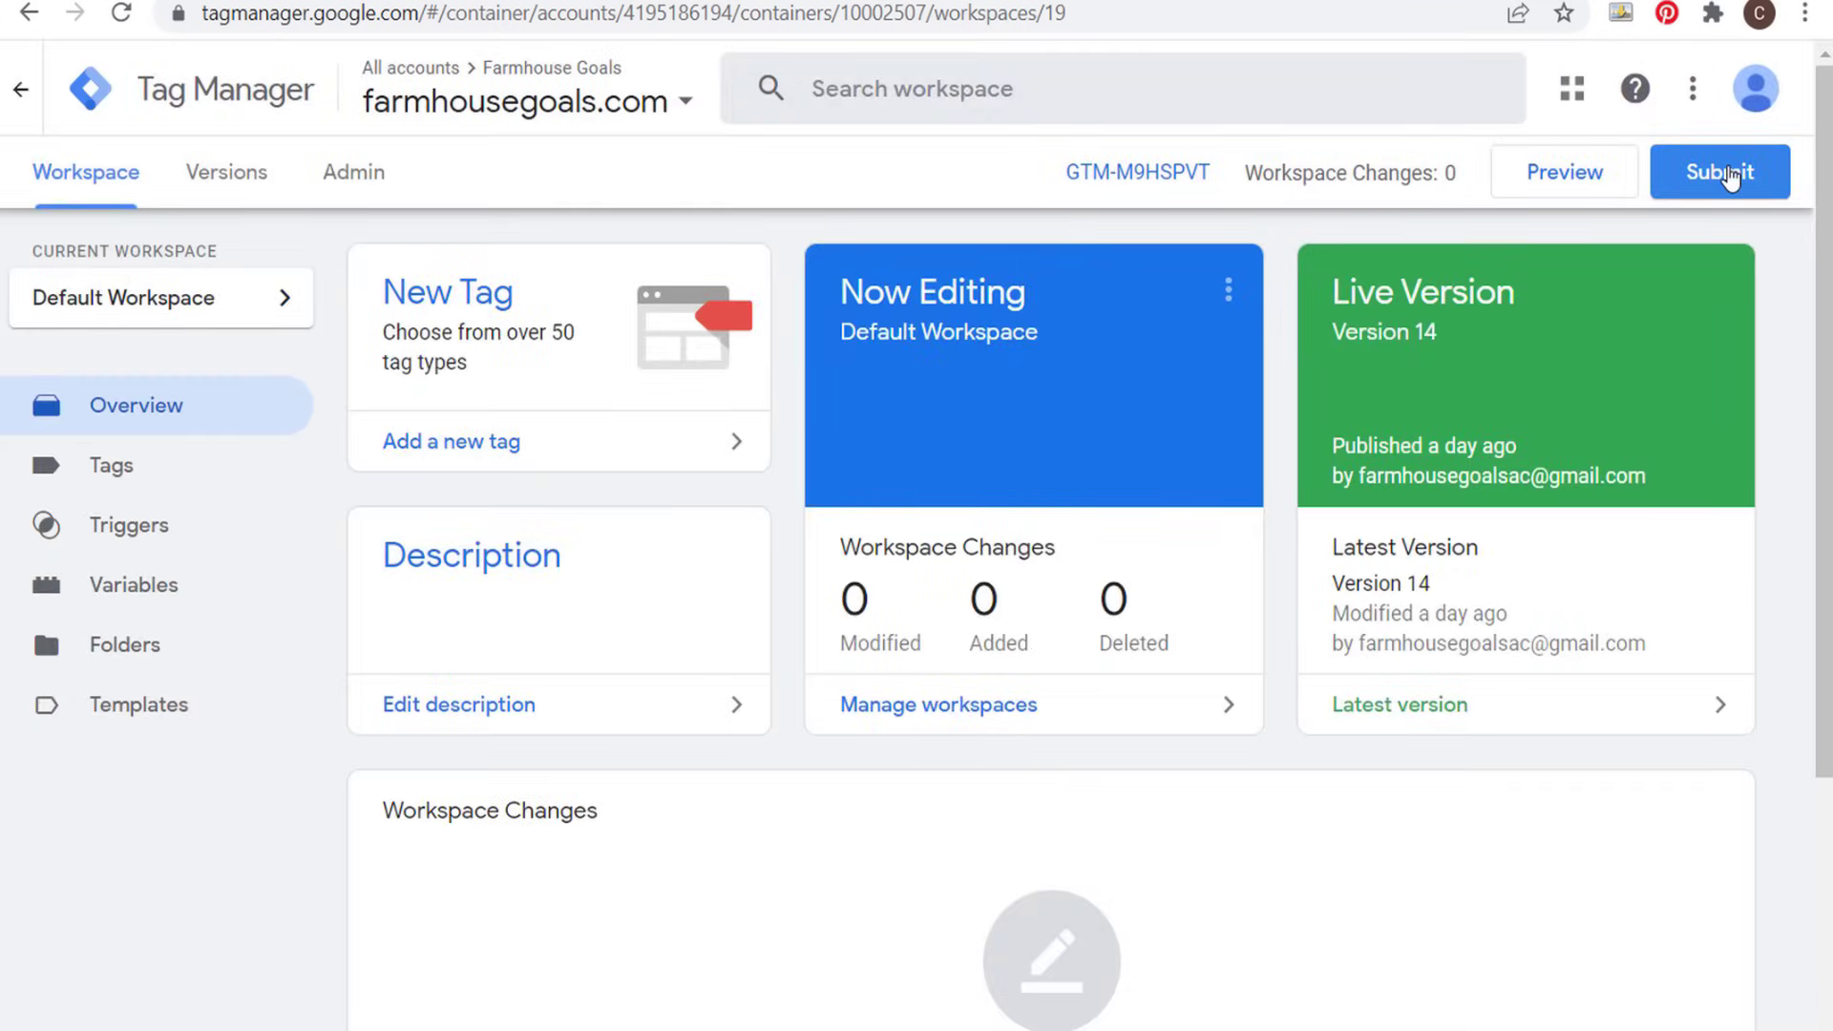
{"action": "left_click", "coordinate": [1726, 174]}
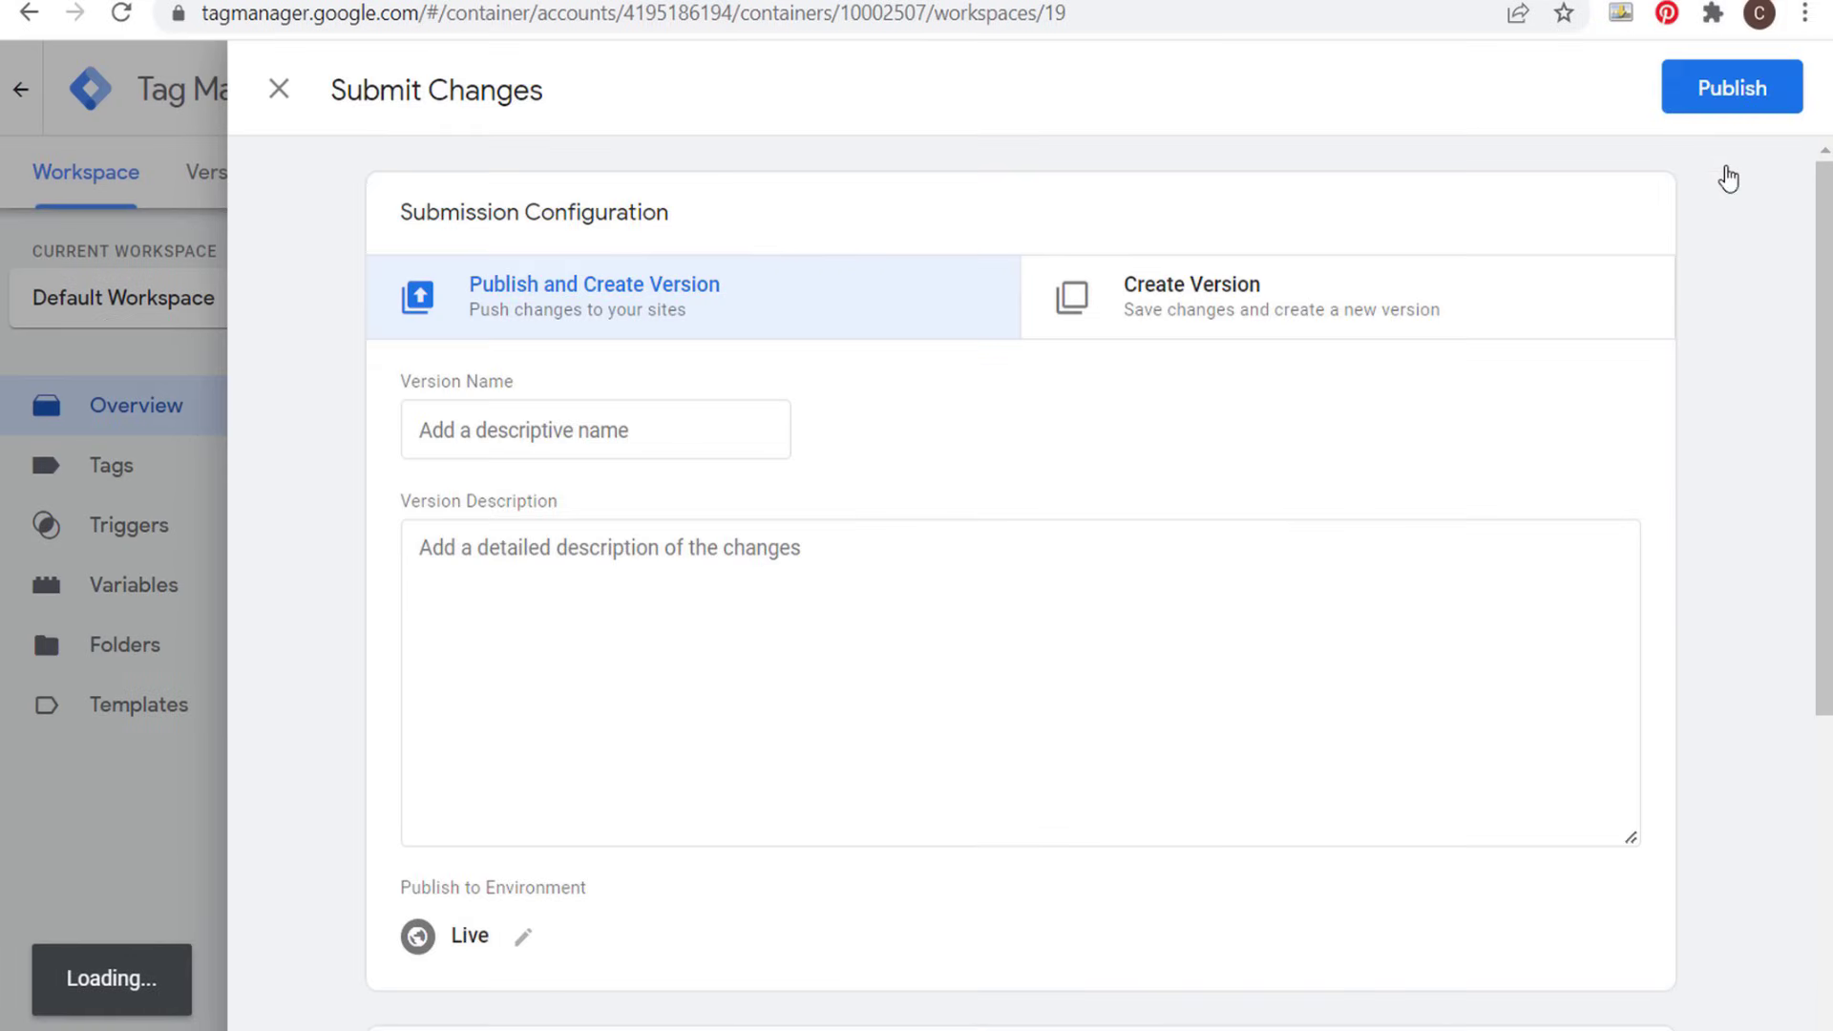
{"action": "left_click", "coordinate": [582, 418]}
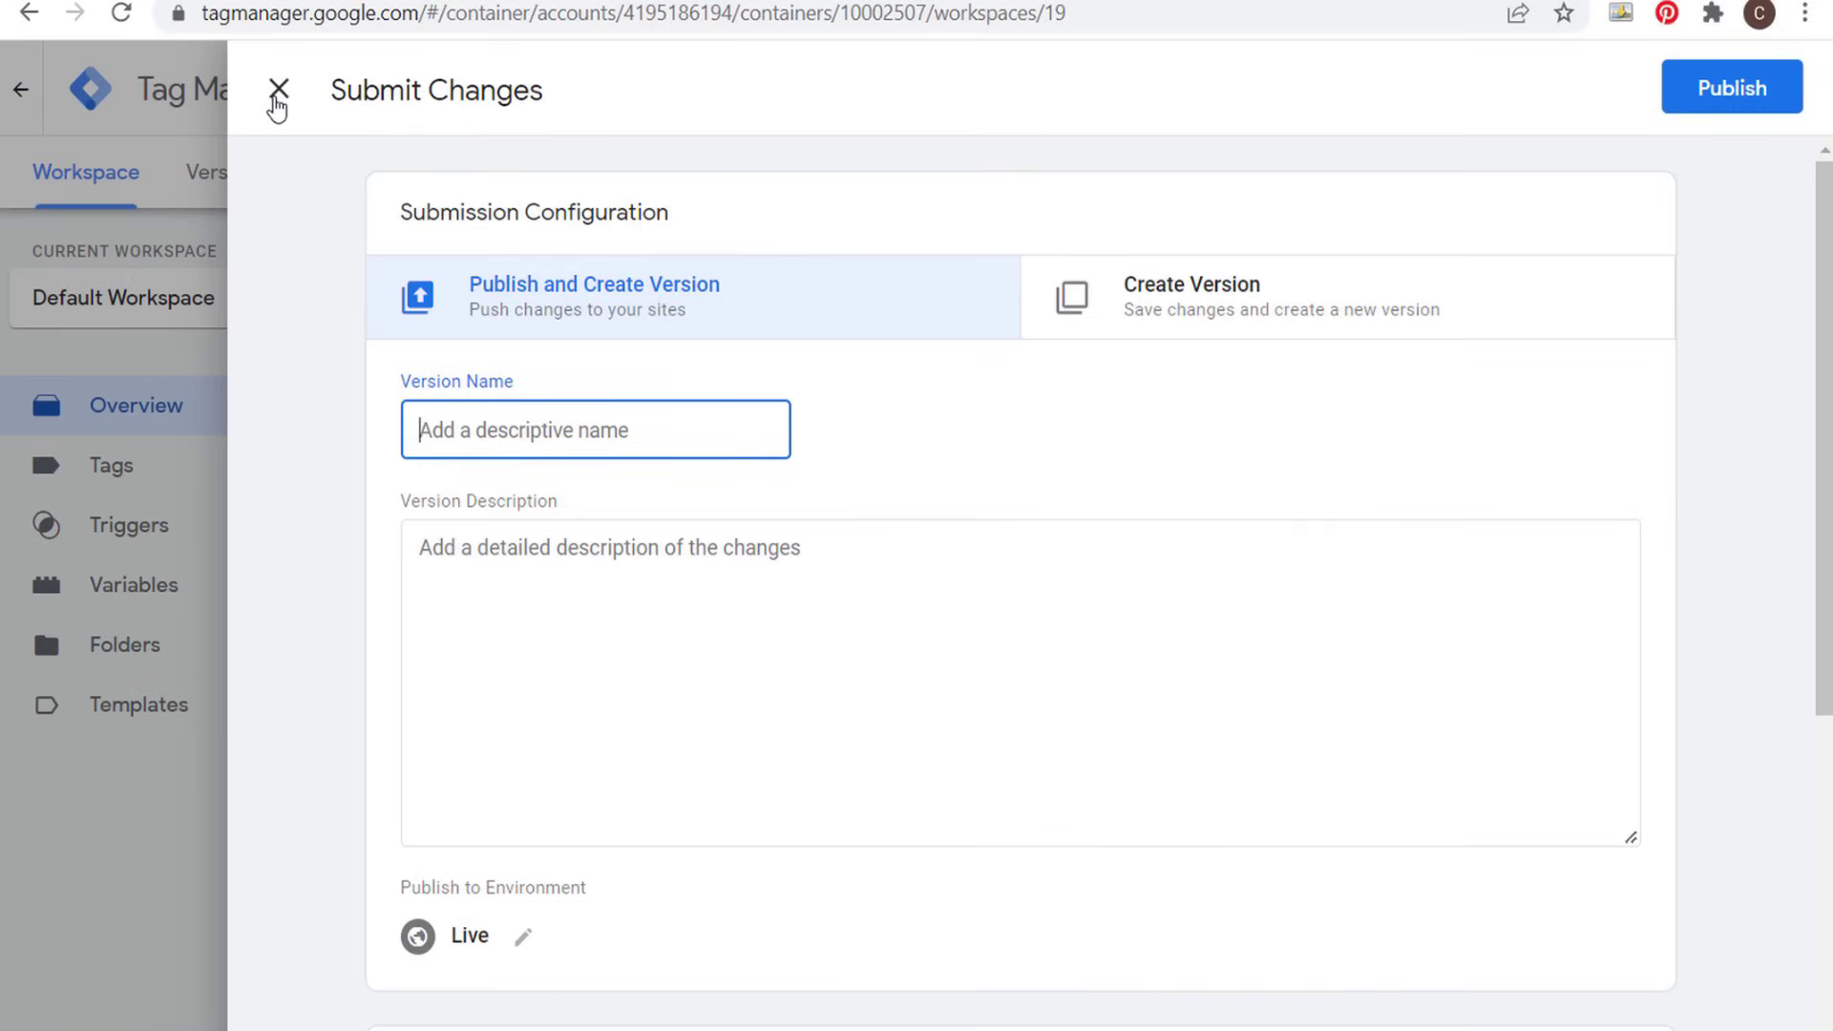
{"action": "left_click", "coordinate": [278, 91]}
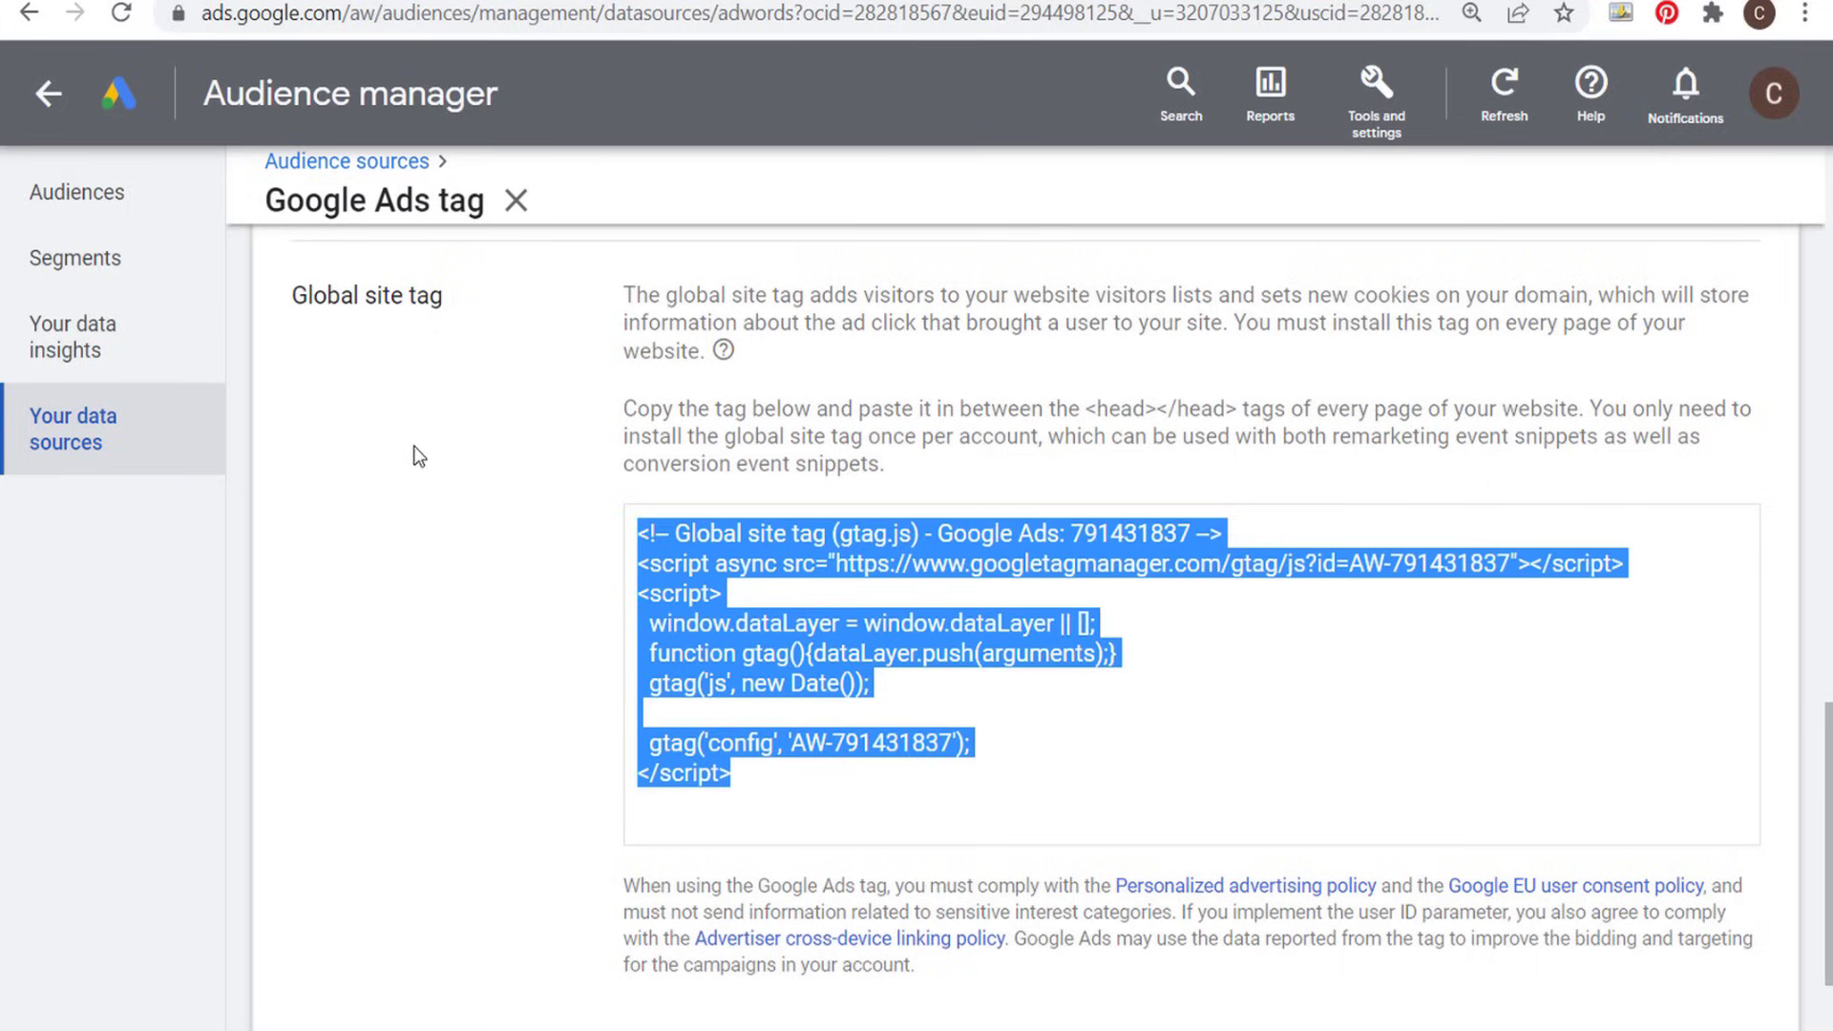
- Back in Google Ads, review the self-install instructions and highlight where the global site tag goes in the site's pages
{"action": "left_click", "coordinate": [481, 490]}
{"action": "scroll", "coordinate": [516, 473], "scroll_direction": "up", "scroll_amount": 4}
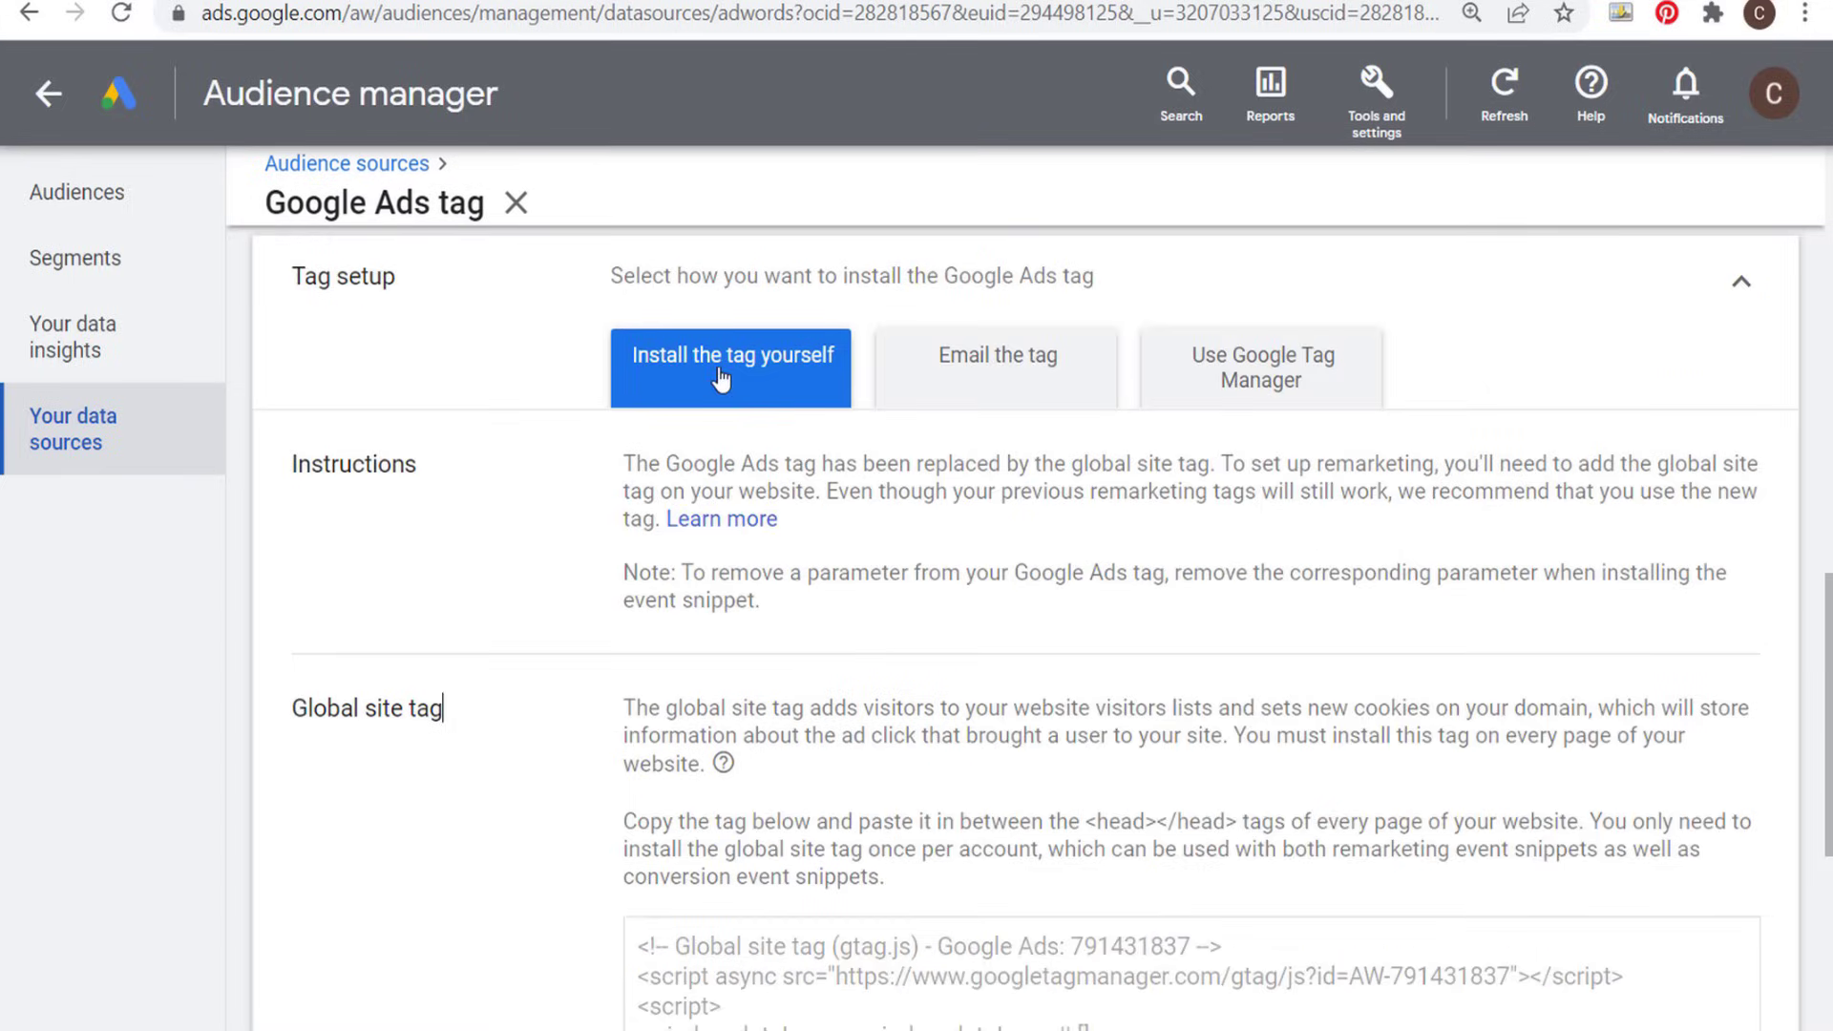
{"action": "scroll", "coordinate": [1071, 723], "scroll_direction": "down", "scroll_amount": 2}
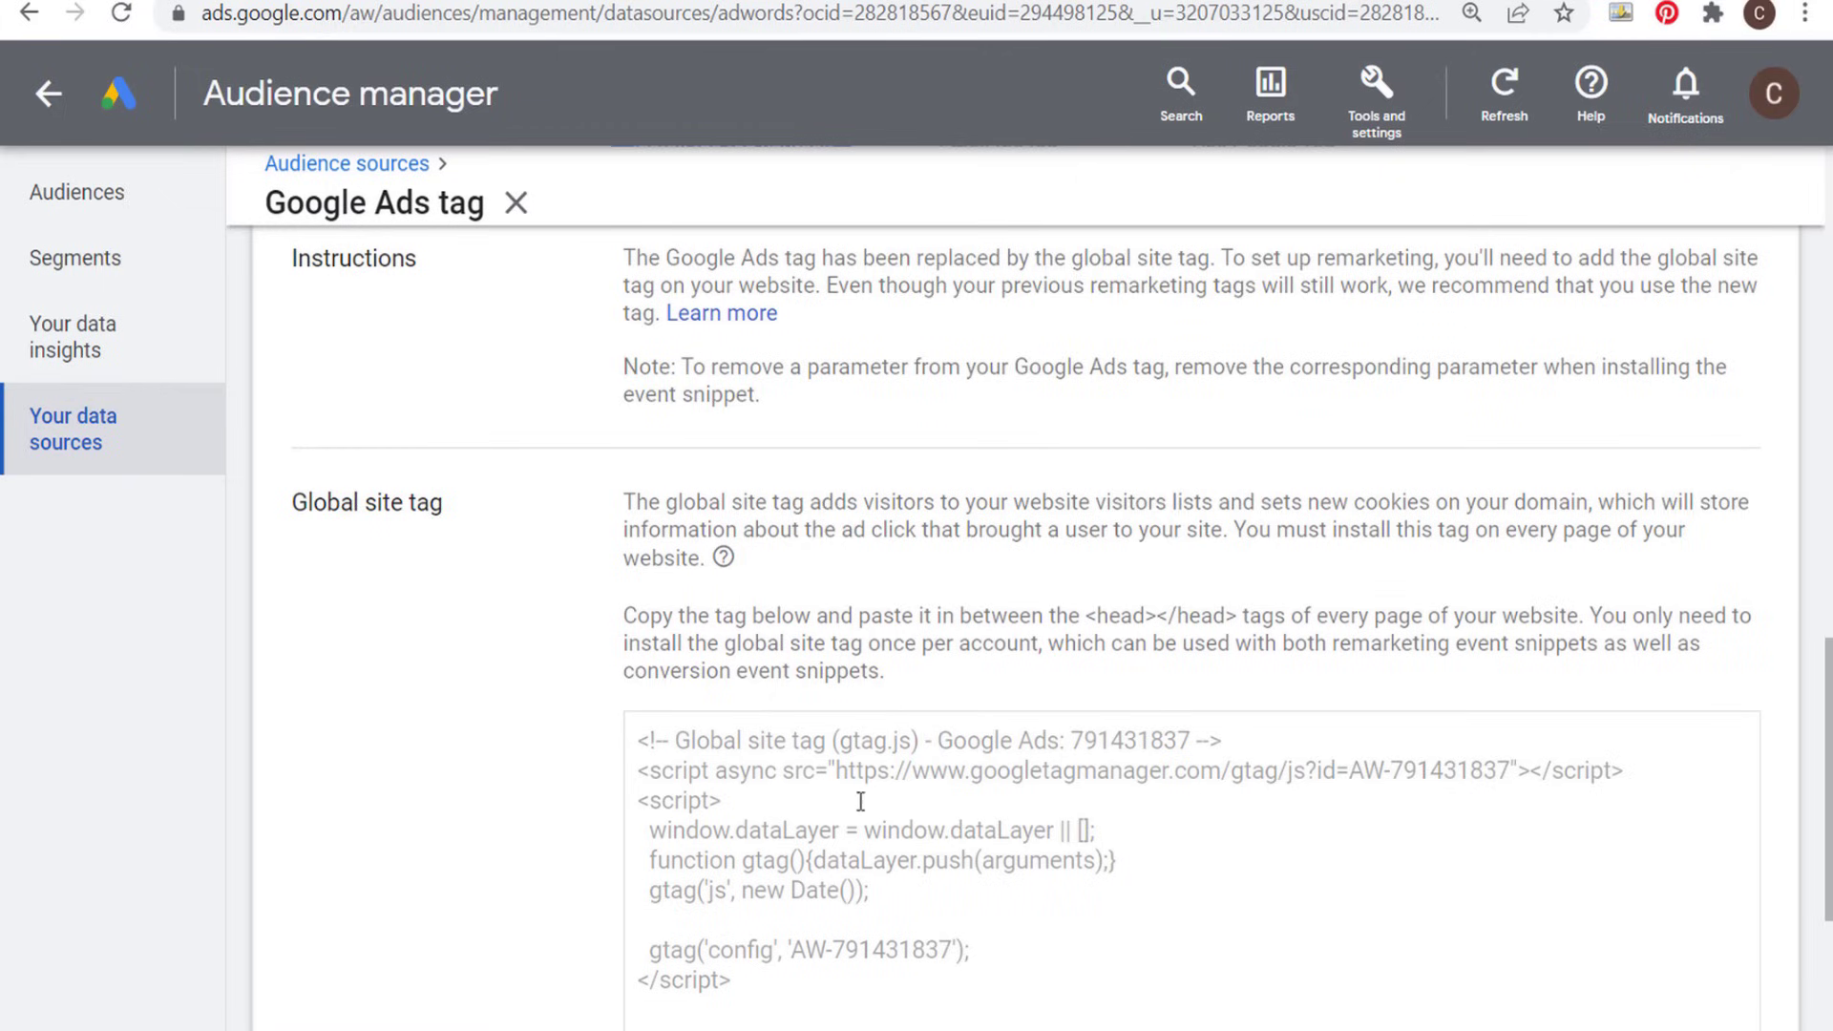
{"action": "left_click_drag", "start_coordinate": [1088, 616], "coordinate": [1350, 616]}
{"action": "left_click", "coordinate": [1441, 616]}
- Open the data segments list in Audience manager and check which types of new segment can be created
{"action": "left_click", "coordinate": [193, 280]}
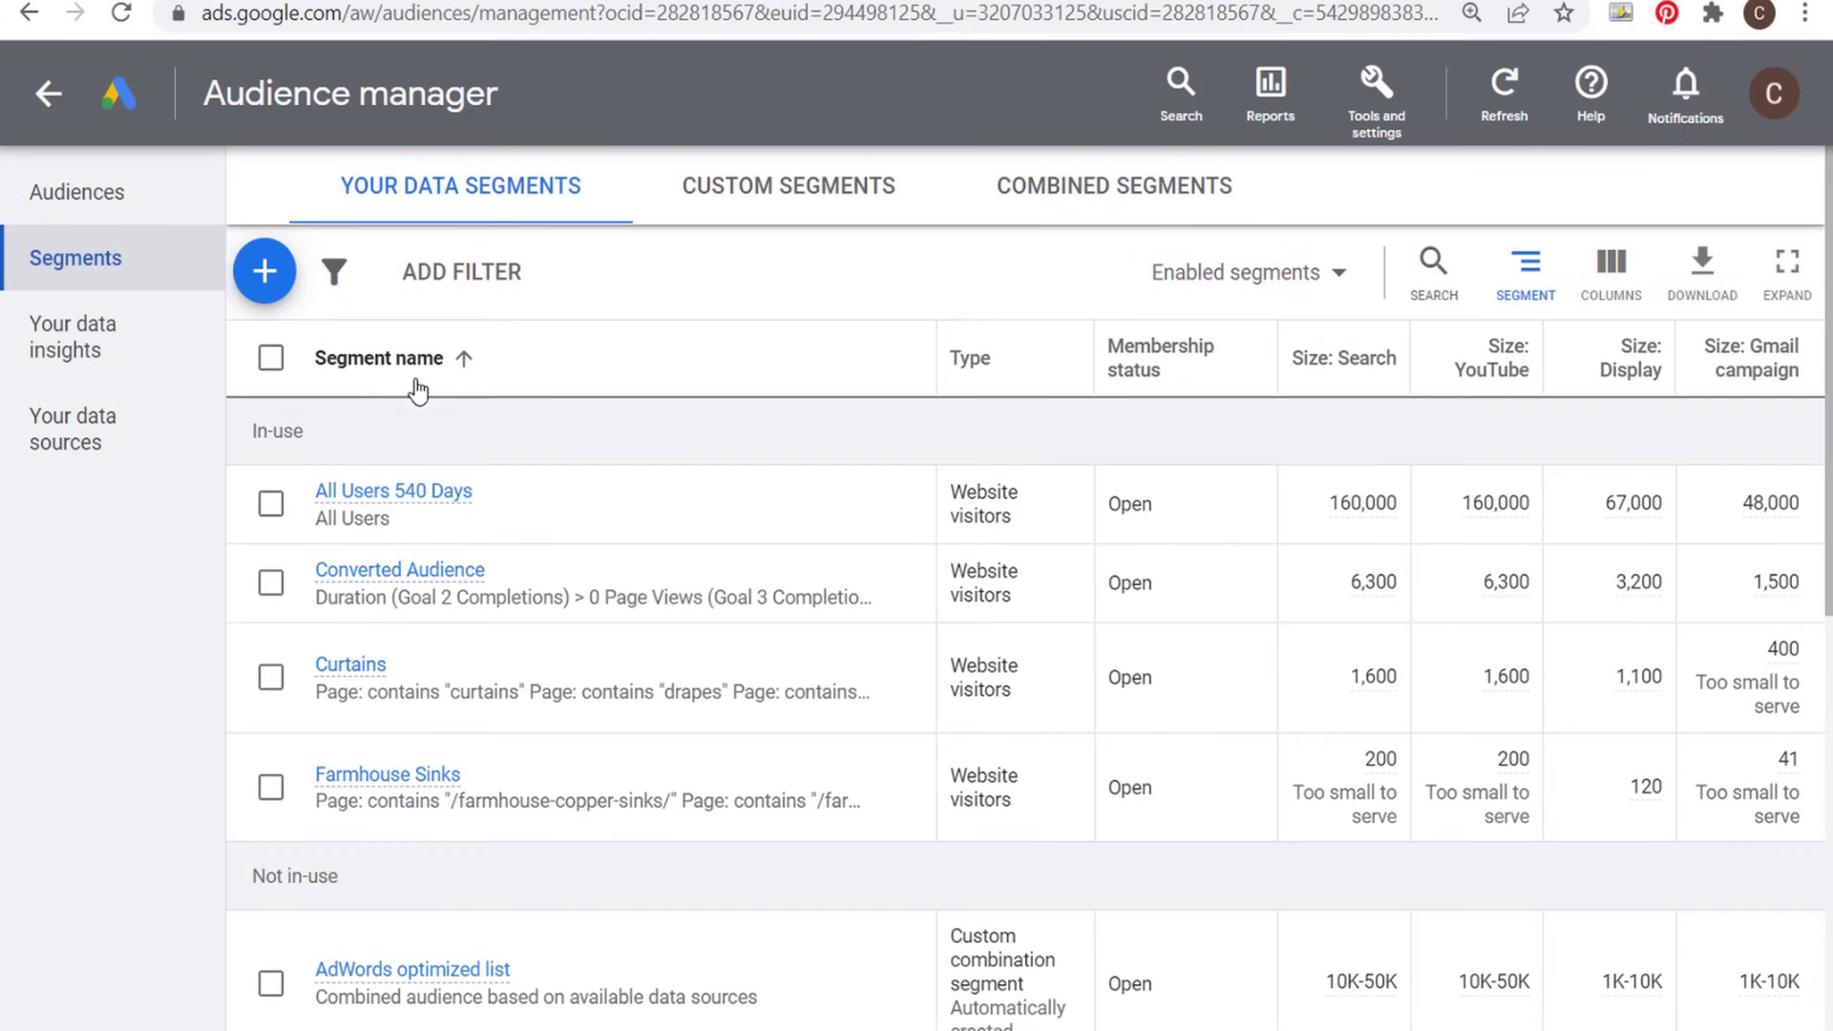
{"action": "left_click", "coordinate": [260, 272]}
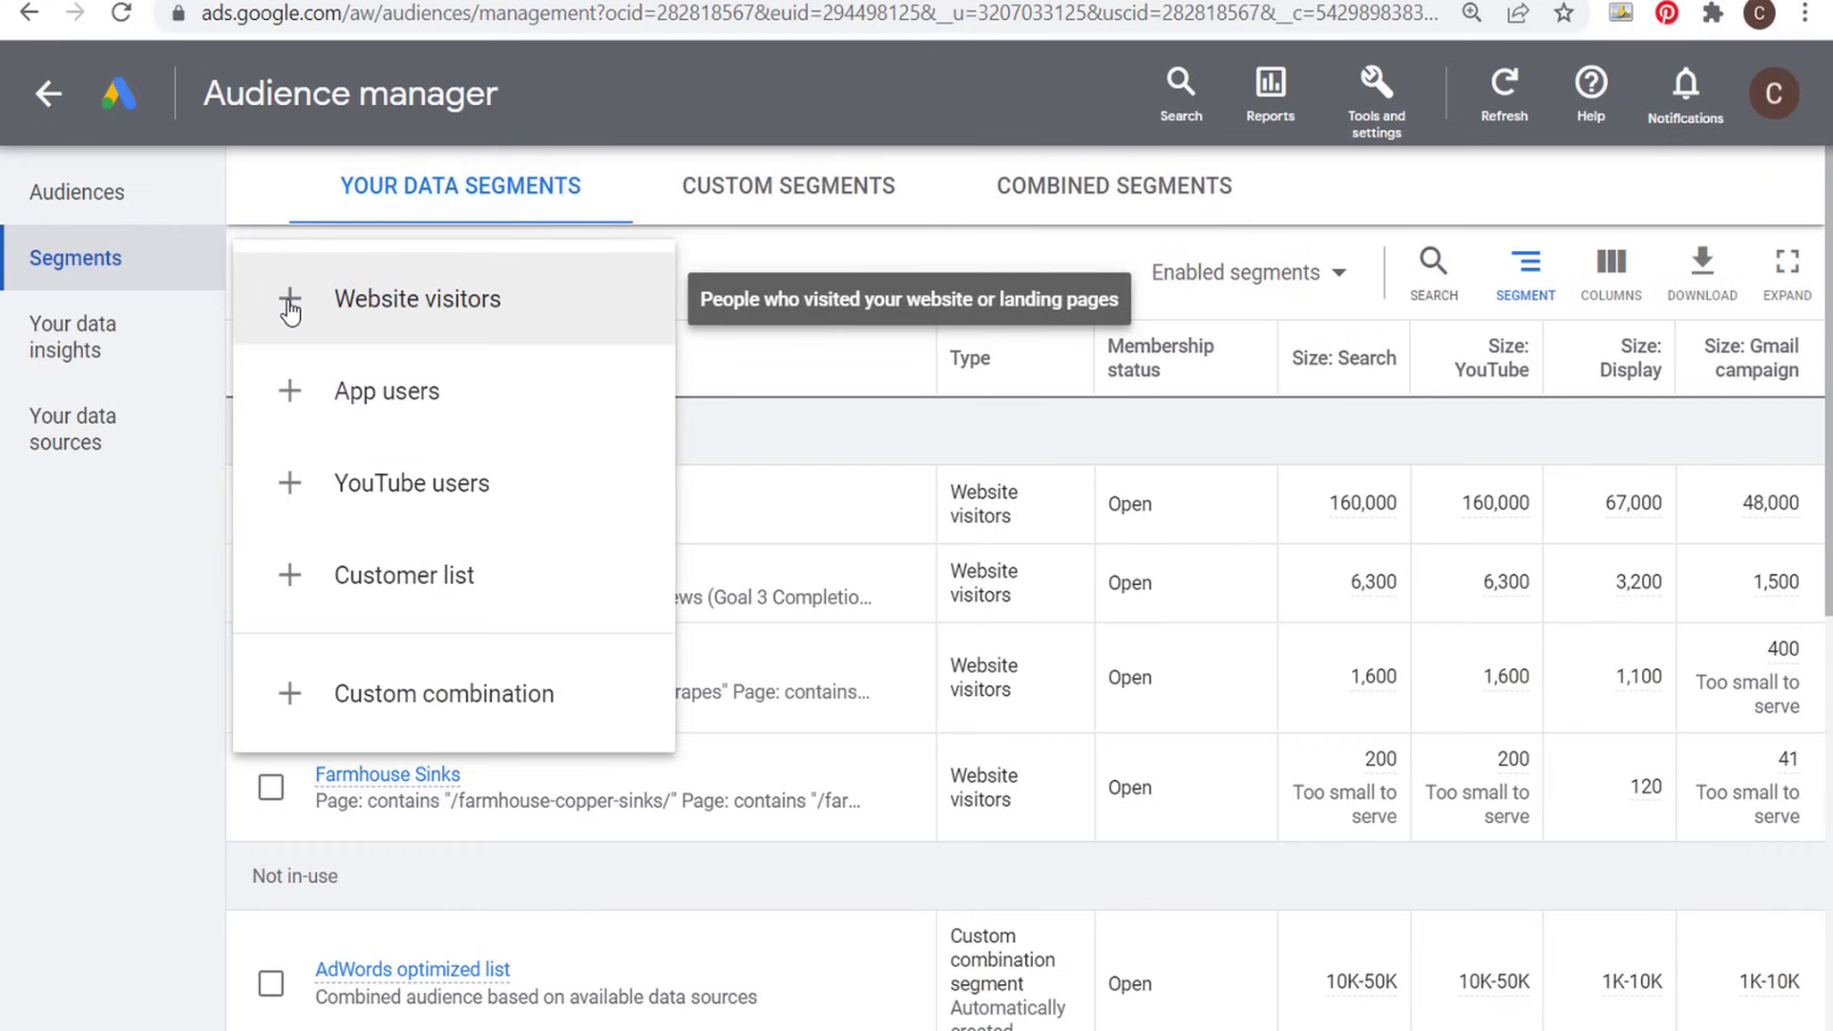
{"action": "left_click", "coordinate": [953, 248]}
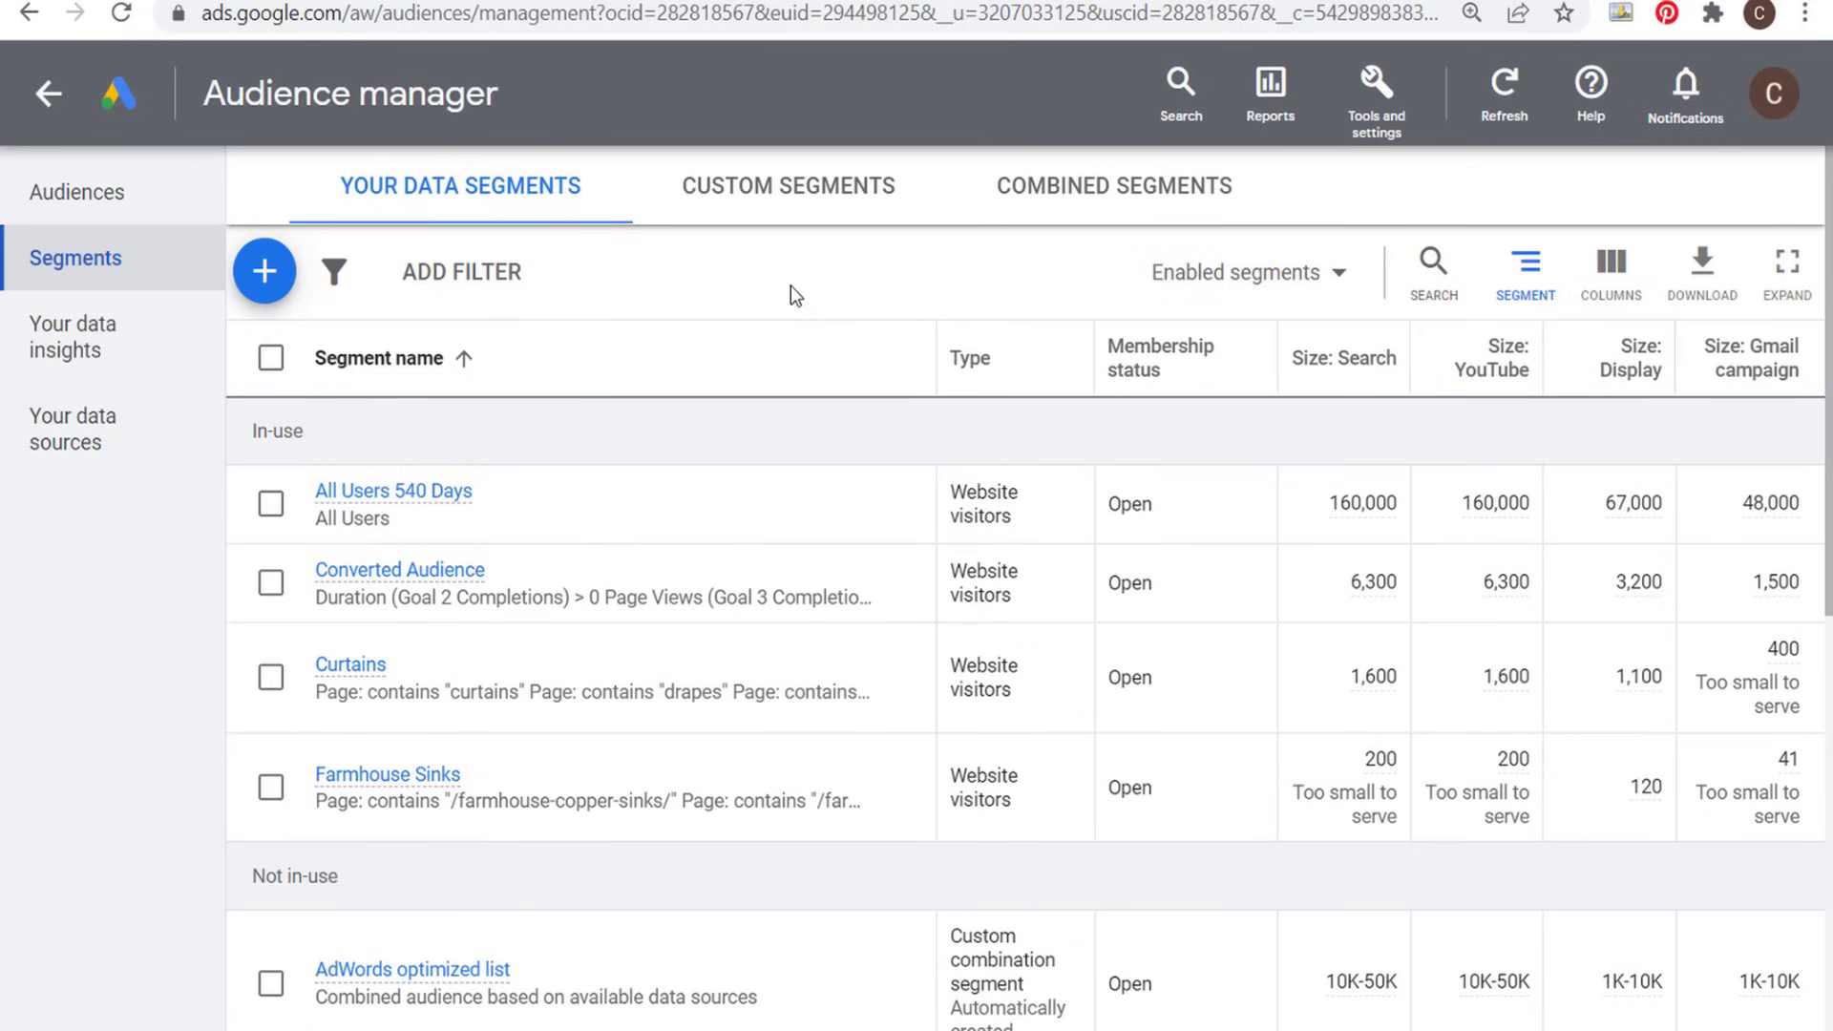
- Start a new campaign with the Sales objective and continue with the account-default conversion goals
{"action": "left_click", "coordinate": [48, 94]}
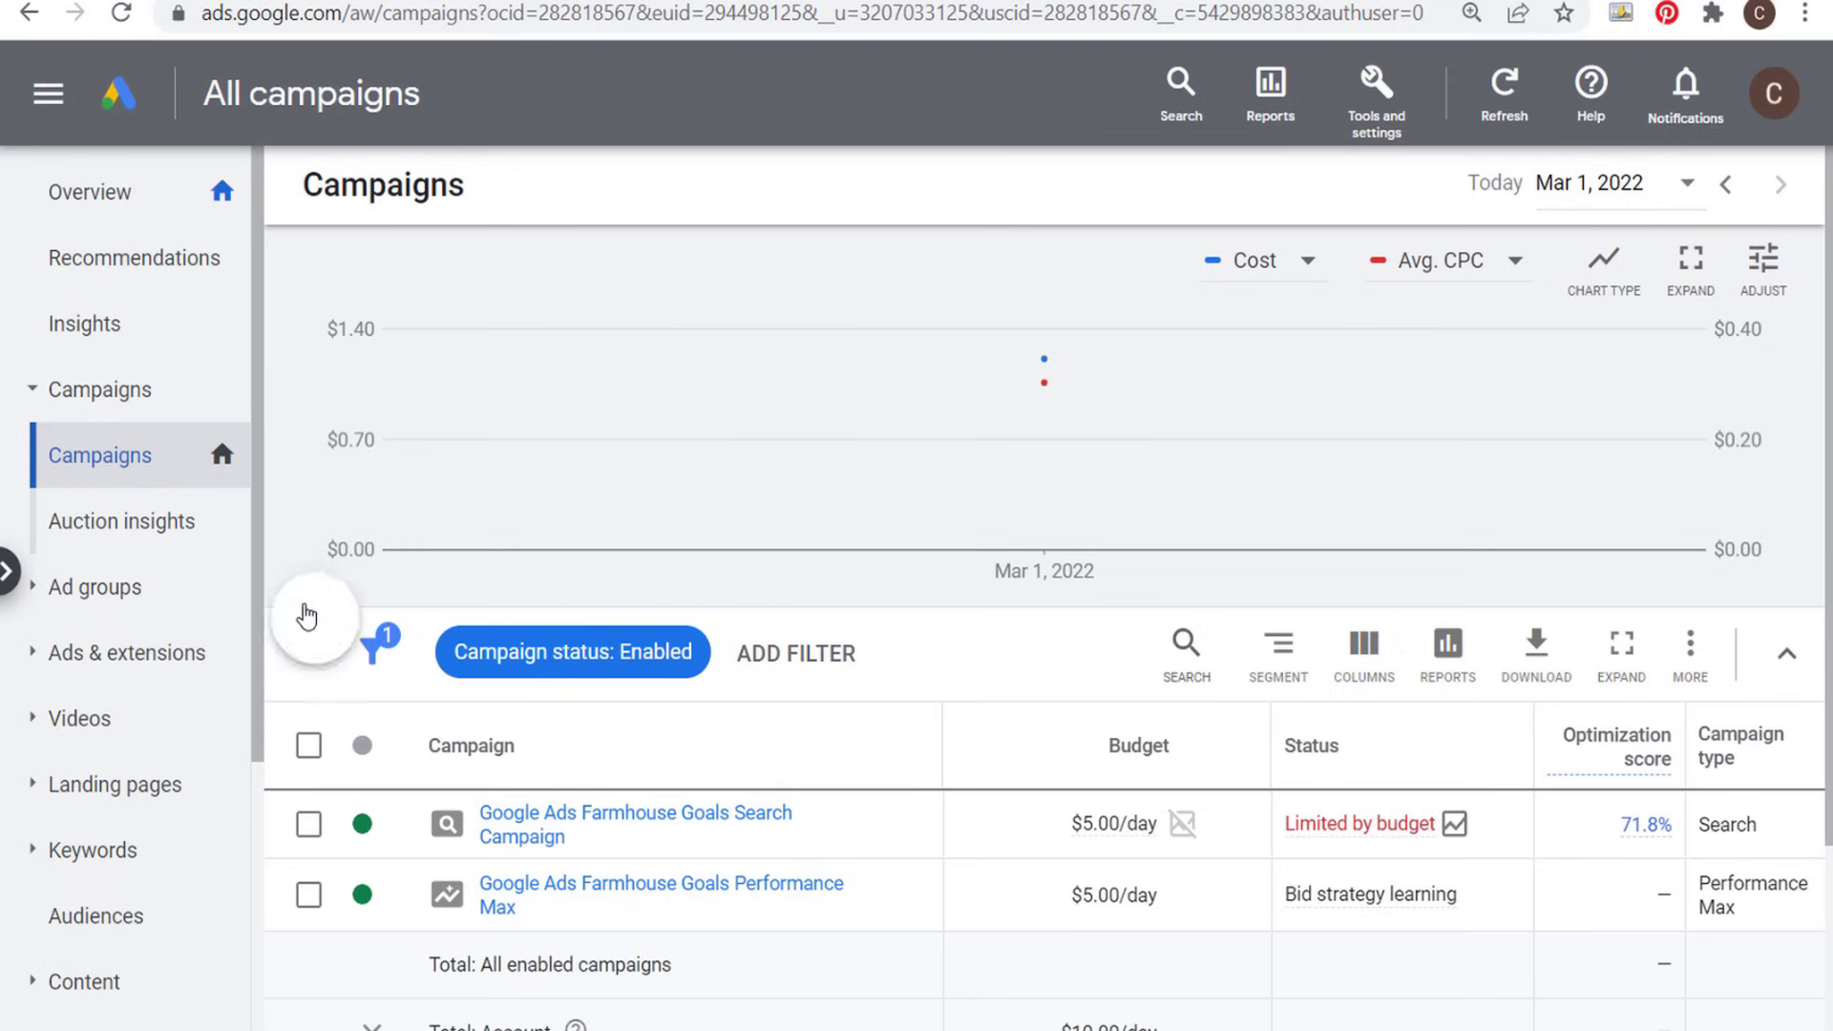
{"action": "left_click", "coordinate": [307, 617]}
{"action": "left_click", "coordinate": [362, 632]}
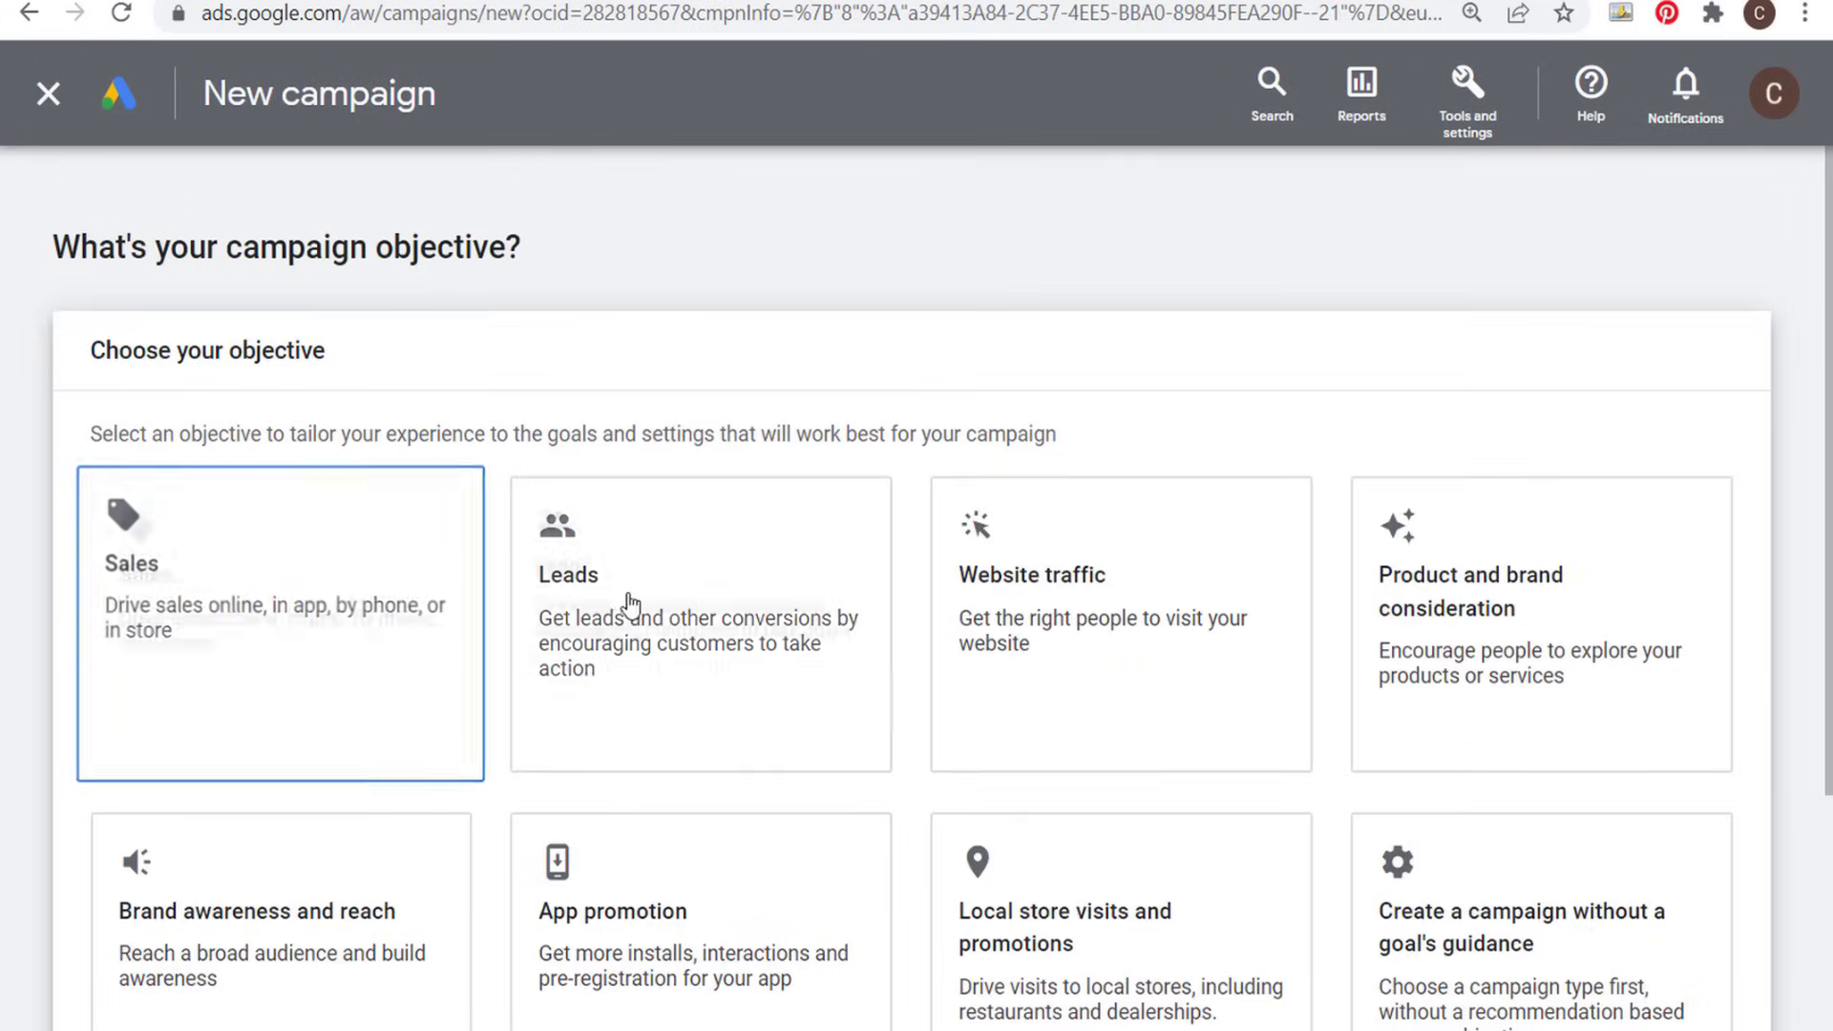
{"action": "left_click", "coordinate": [442, 495]}
{"action": "scroll", "coordinate": [498, 500], "scroll_direction": "down", "scroll_amount": 10}
{"action": "scroll", "coordinate": [299, 451], "scroll_direction": "up", "scroll_amount": 9}
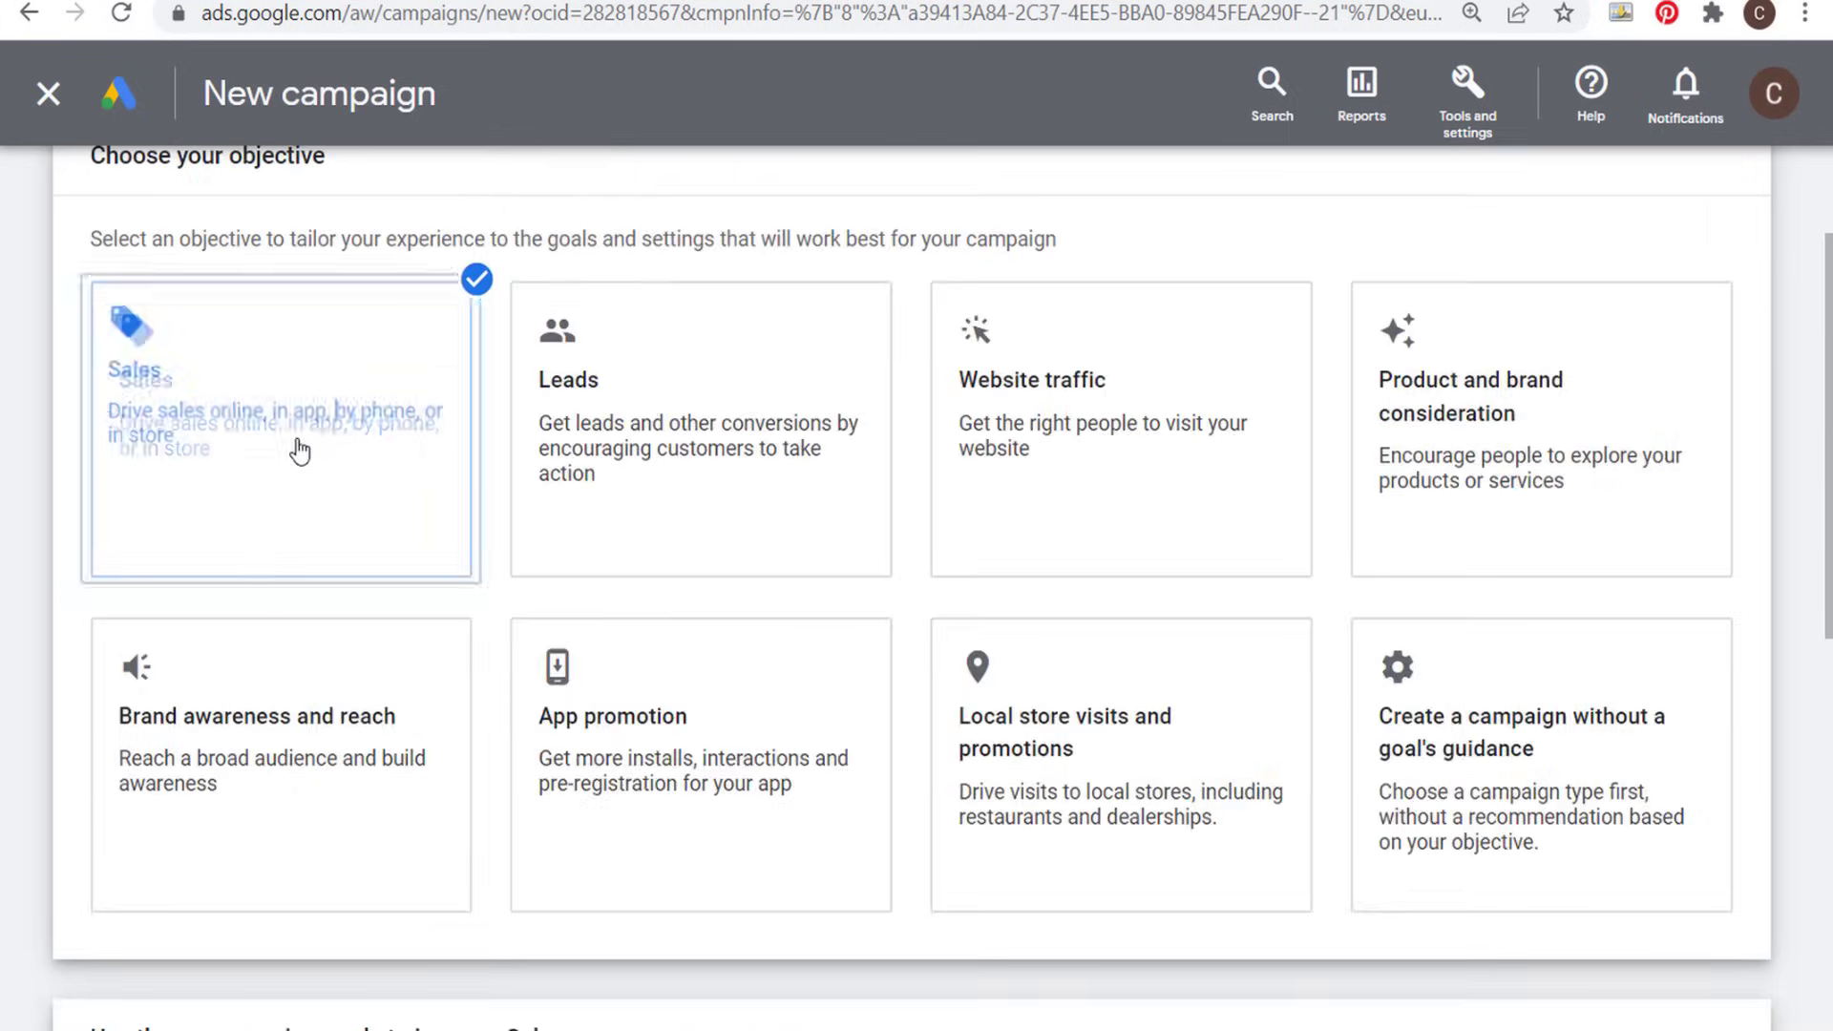
{"action": "scroll", "coordinate": [334, 458], "scroll_direction": "down", "scroll_amount": 6}
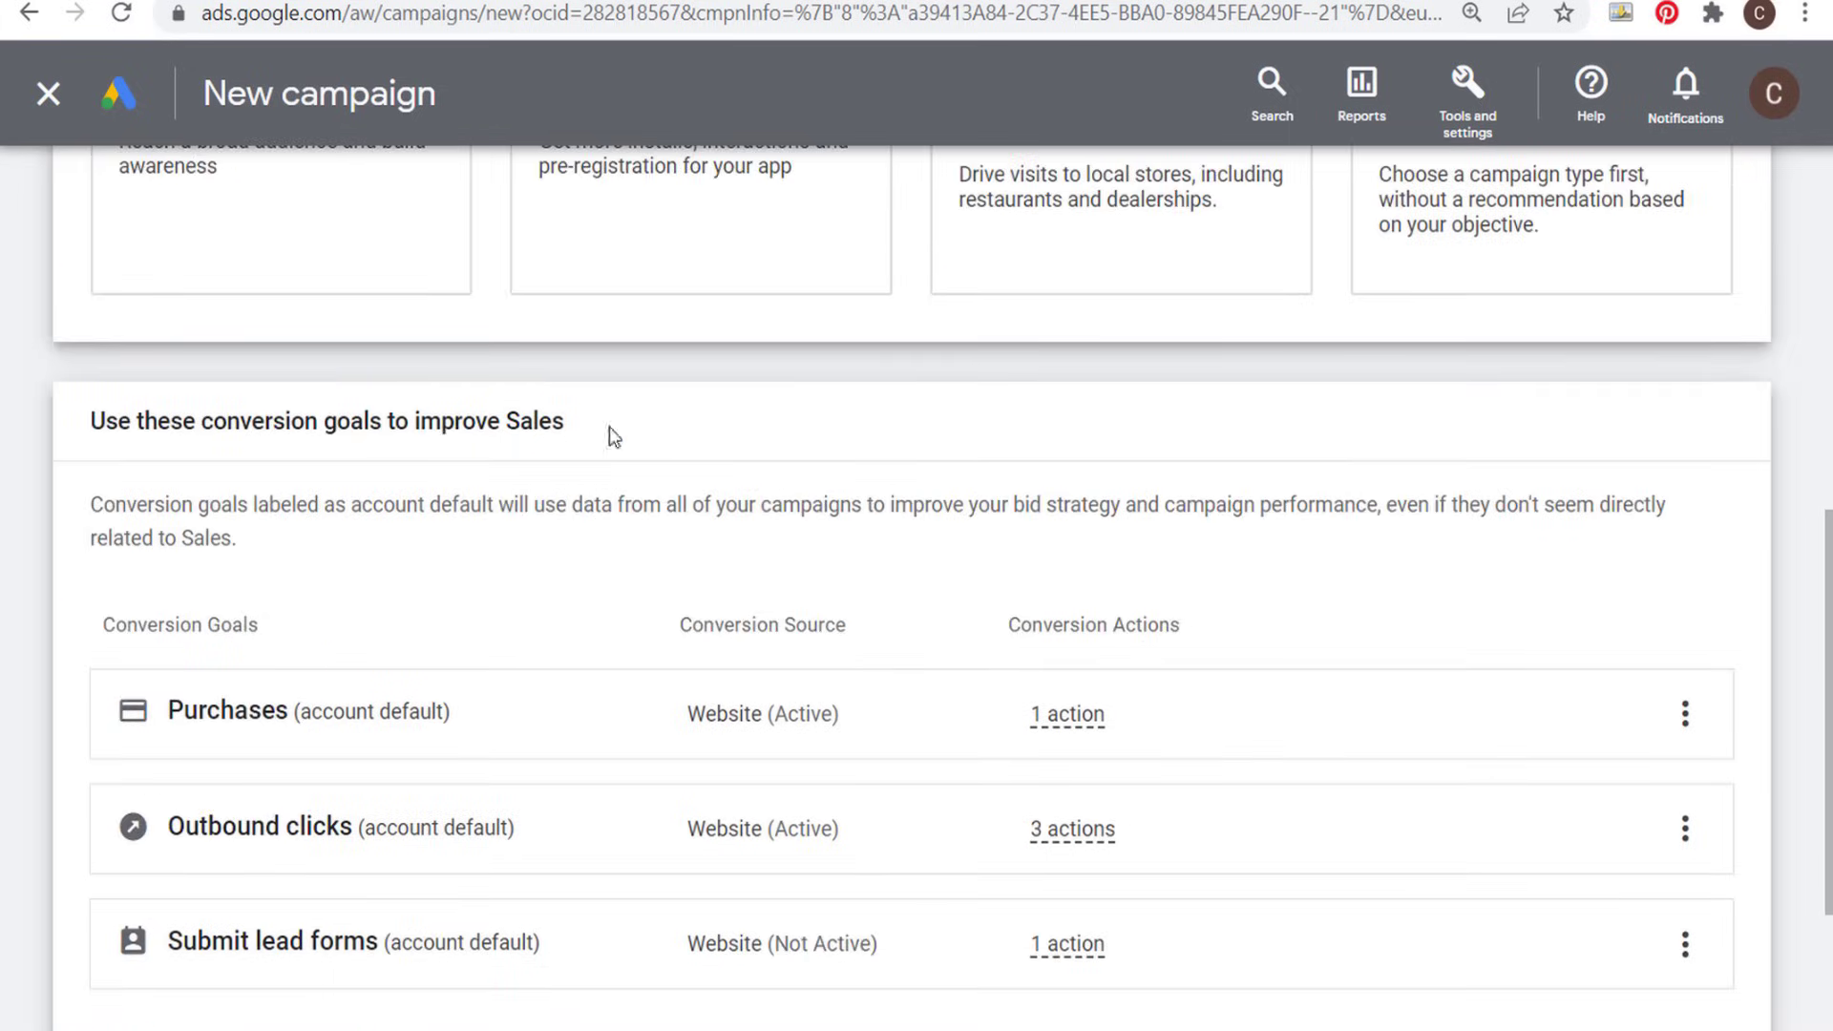
{"action": "scroll", "coordinate": [609, 427], "scroll_direction": "down", "scroll_amount": 3}
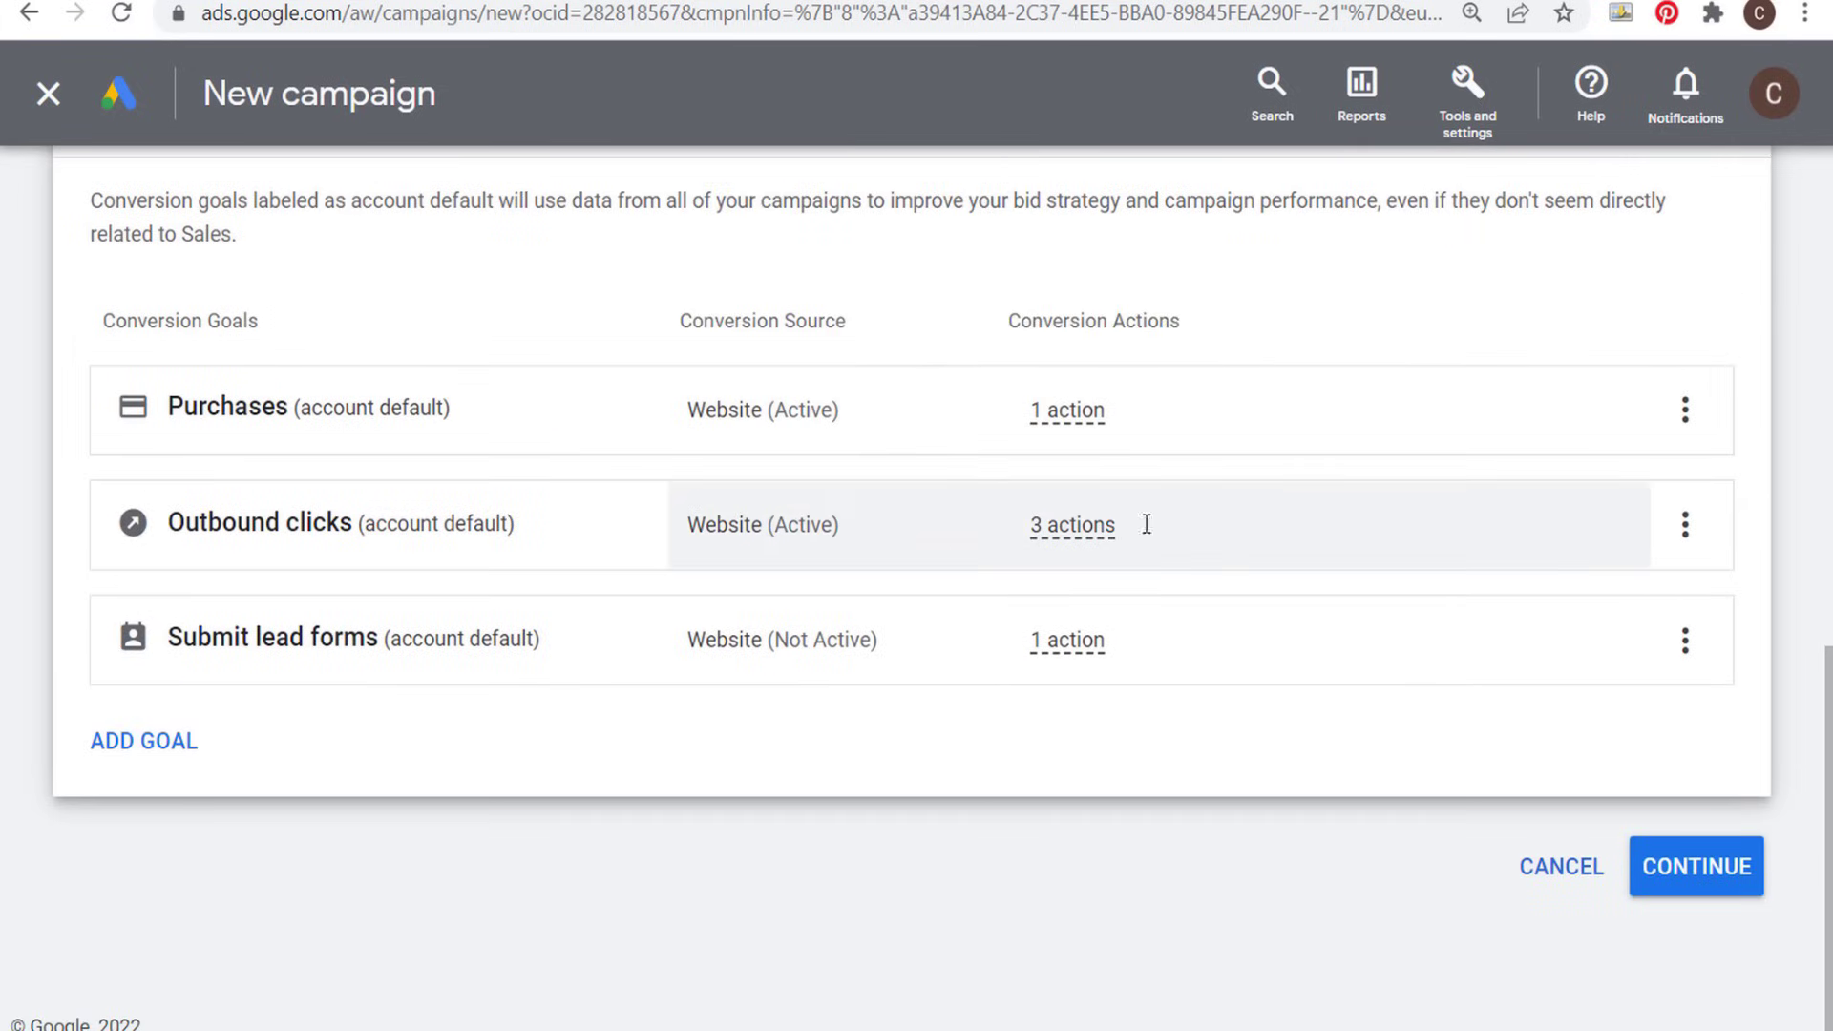
{"action": "left_click", "coordinate": [1697, 869]}
- Choose Video as the campaign type and continue to the campaign settings with the Drive conversions subtype
{"action": "scroll", "coordinate": [1707, 876], "scroll_direction": "down", "scroll_amount": 1}
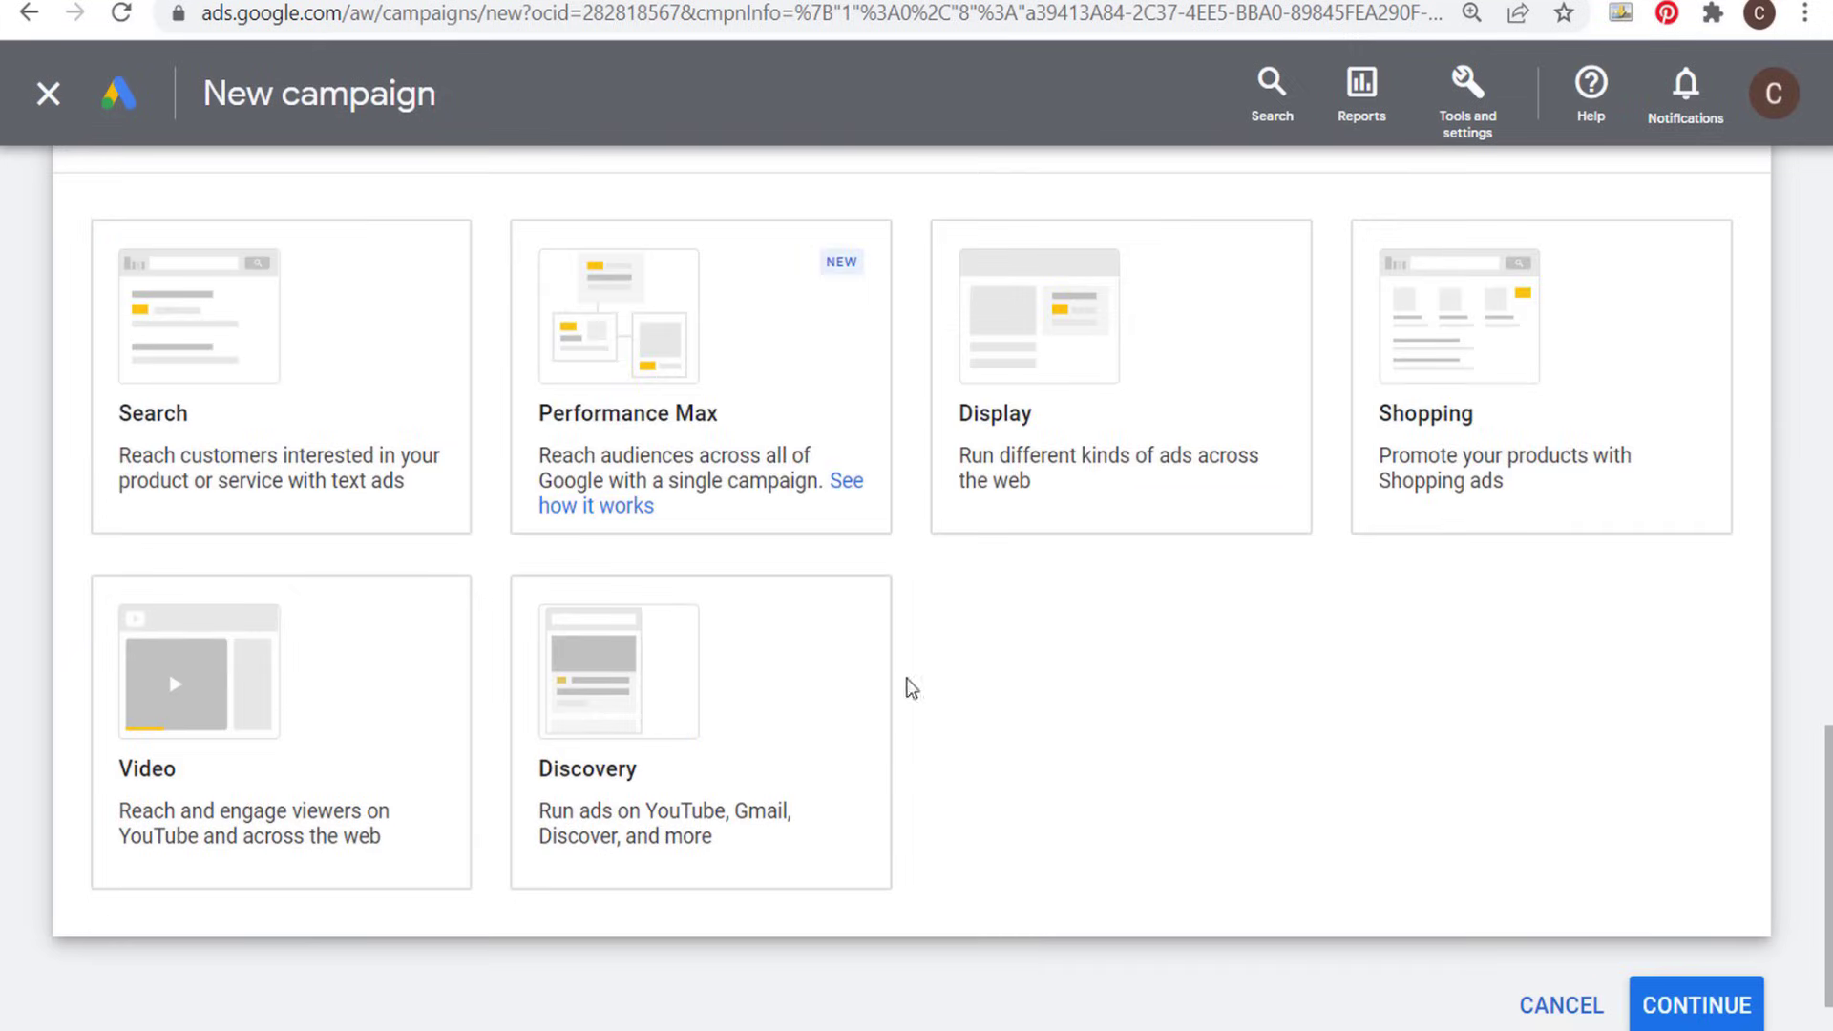
{"action": "left_click", "coordinate": [314, 720]}
{"action": "scroll", "coordinate": [319, 707], "scroll_direction": "down", "scroll_amount": 3}
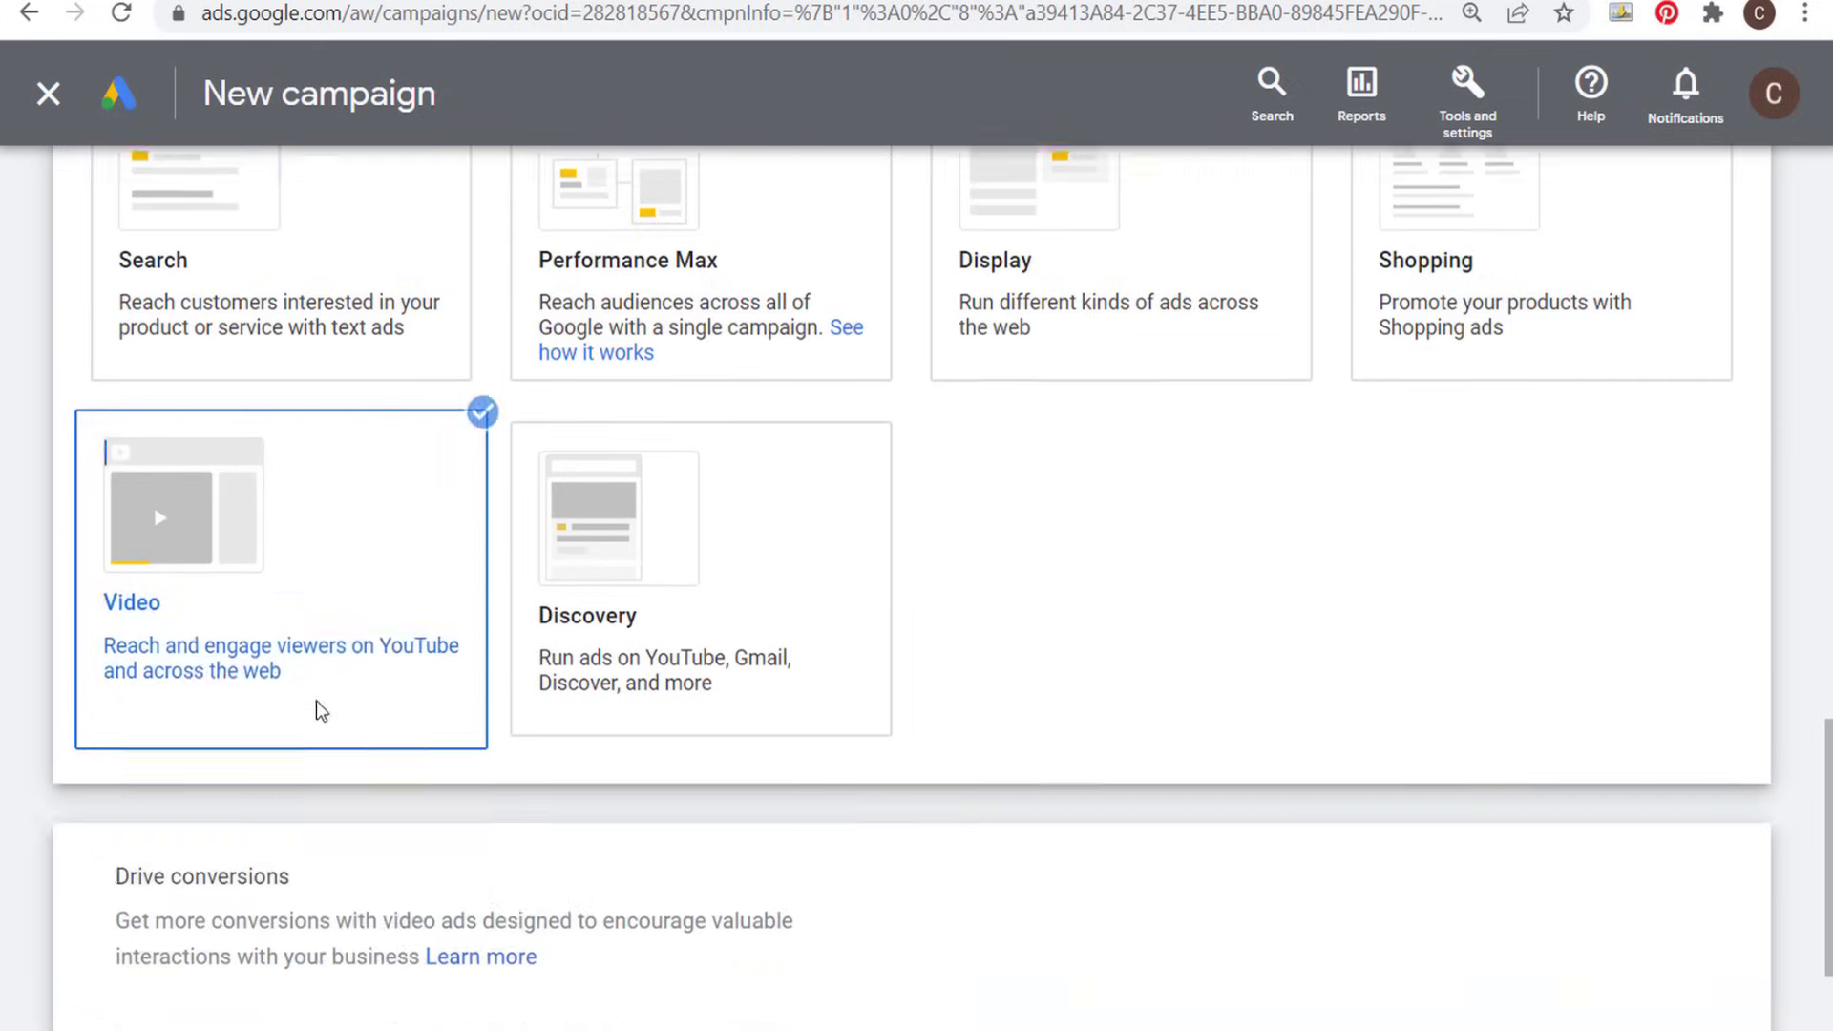
{"action": "left_click", "coordinate": [1668, 864]}
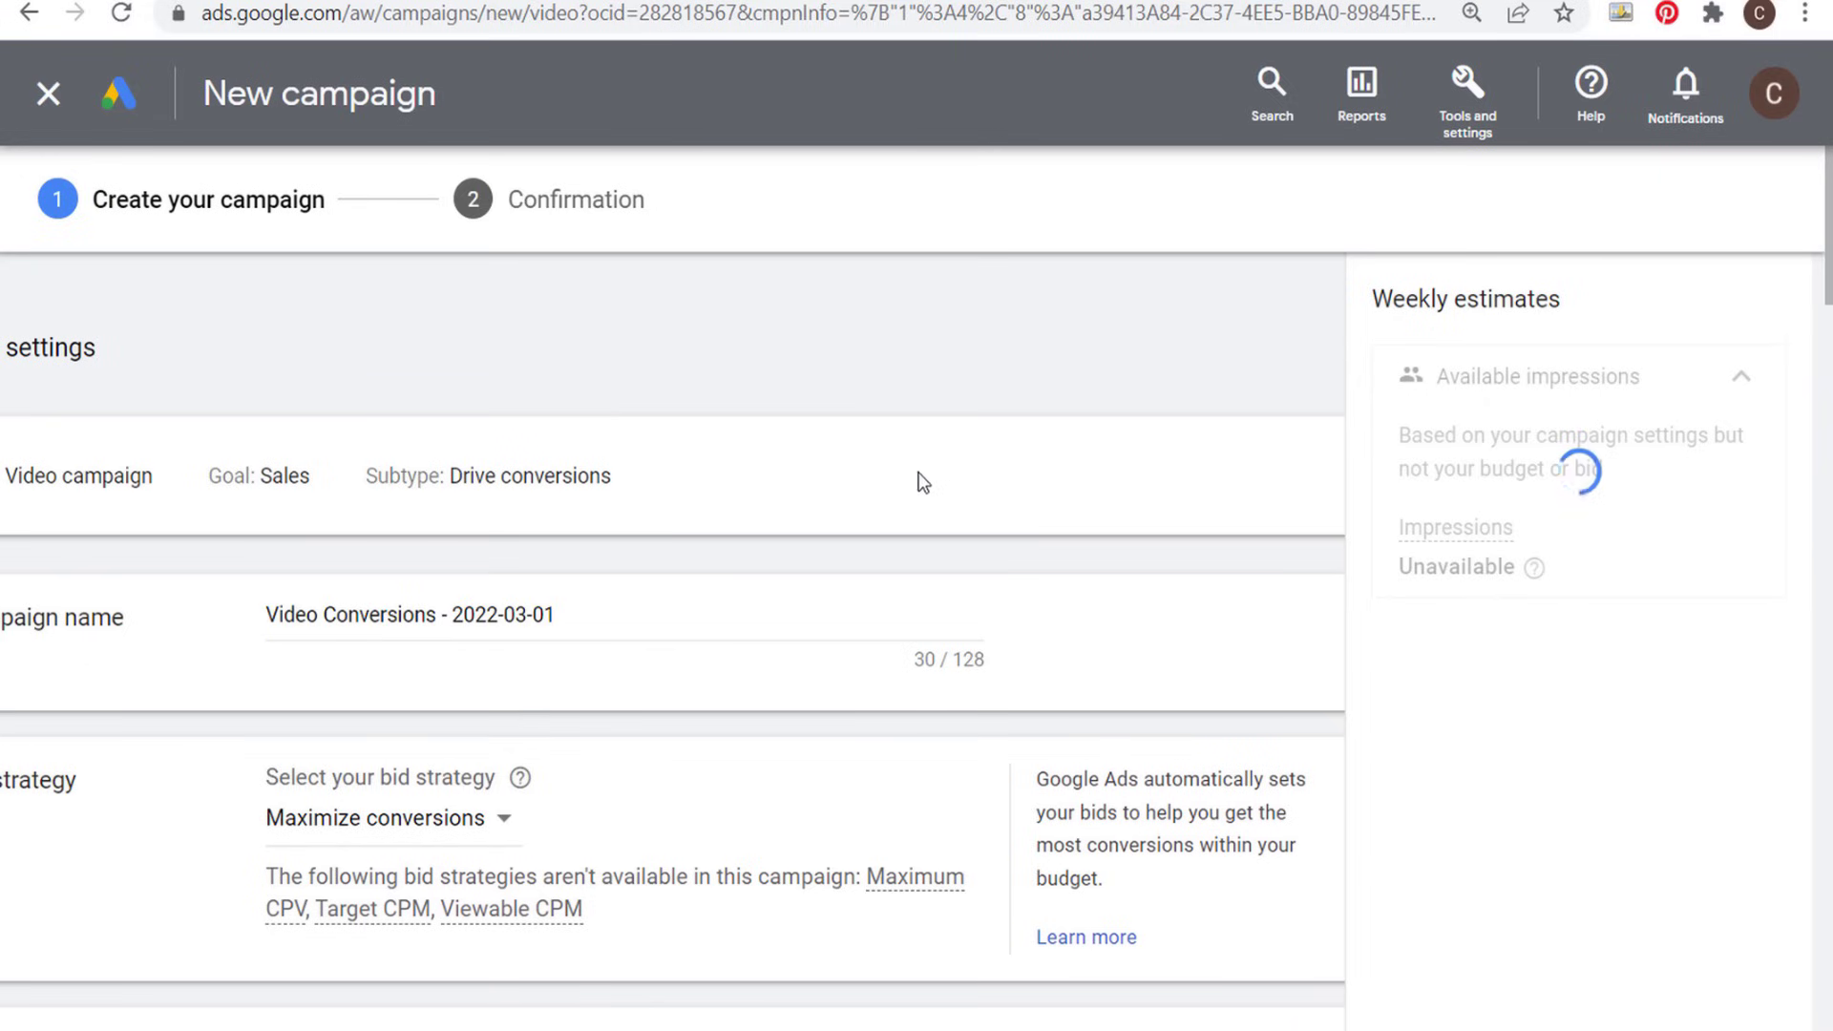
- In the ad group's audience segments, add the All Users 540 Days website visitors segment under Your data
{"action": "scroll", "coordinate": [733, 492], "scroll_direction": "down", "scroll_amount": 4}
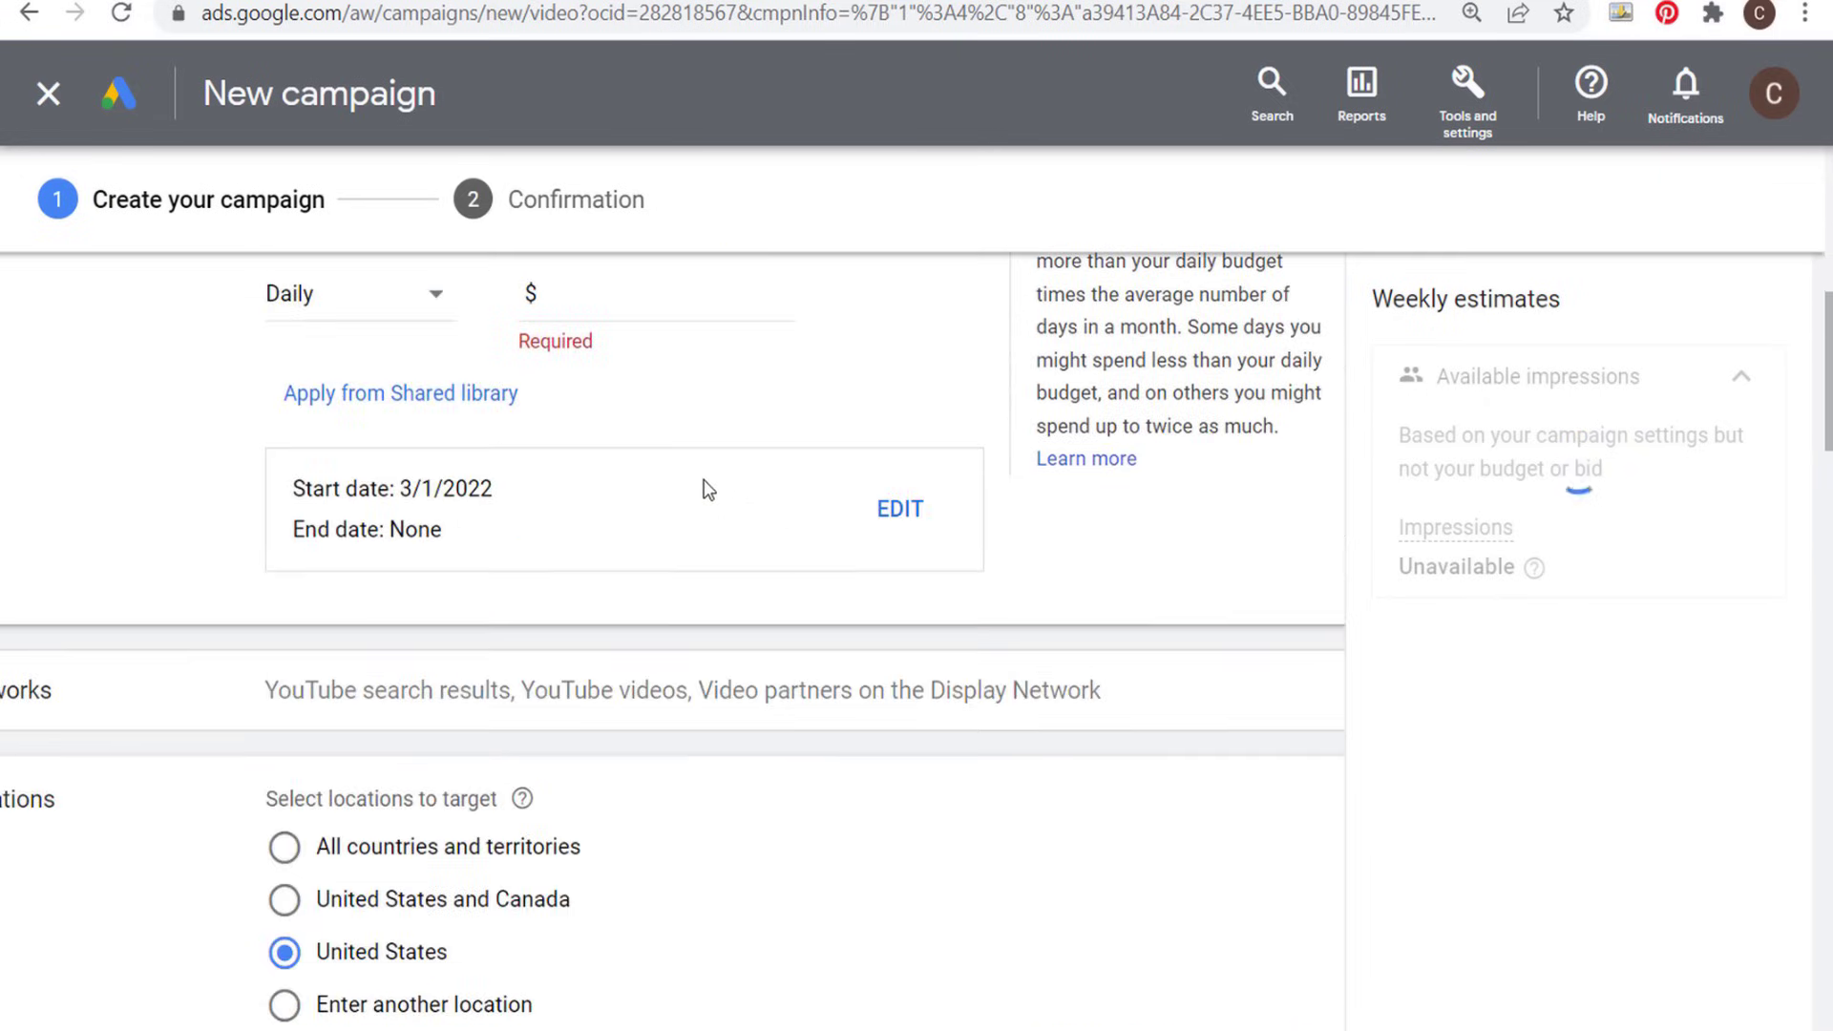
{"action": "scroll", "coordinate": [761, 560], "scroll_direction": "down", "scroll_amount": 8}
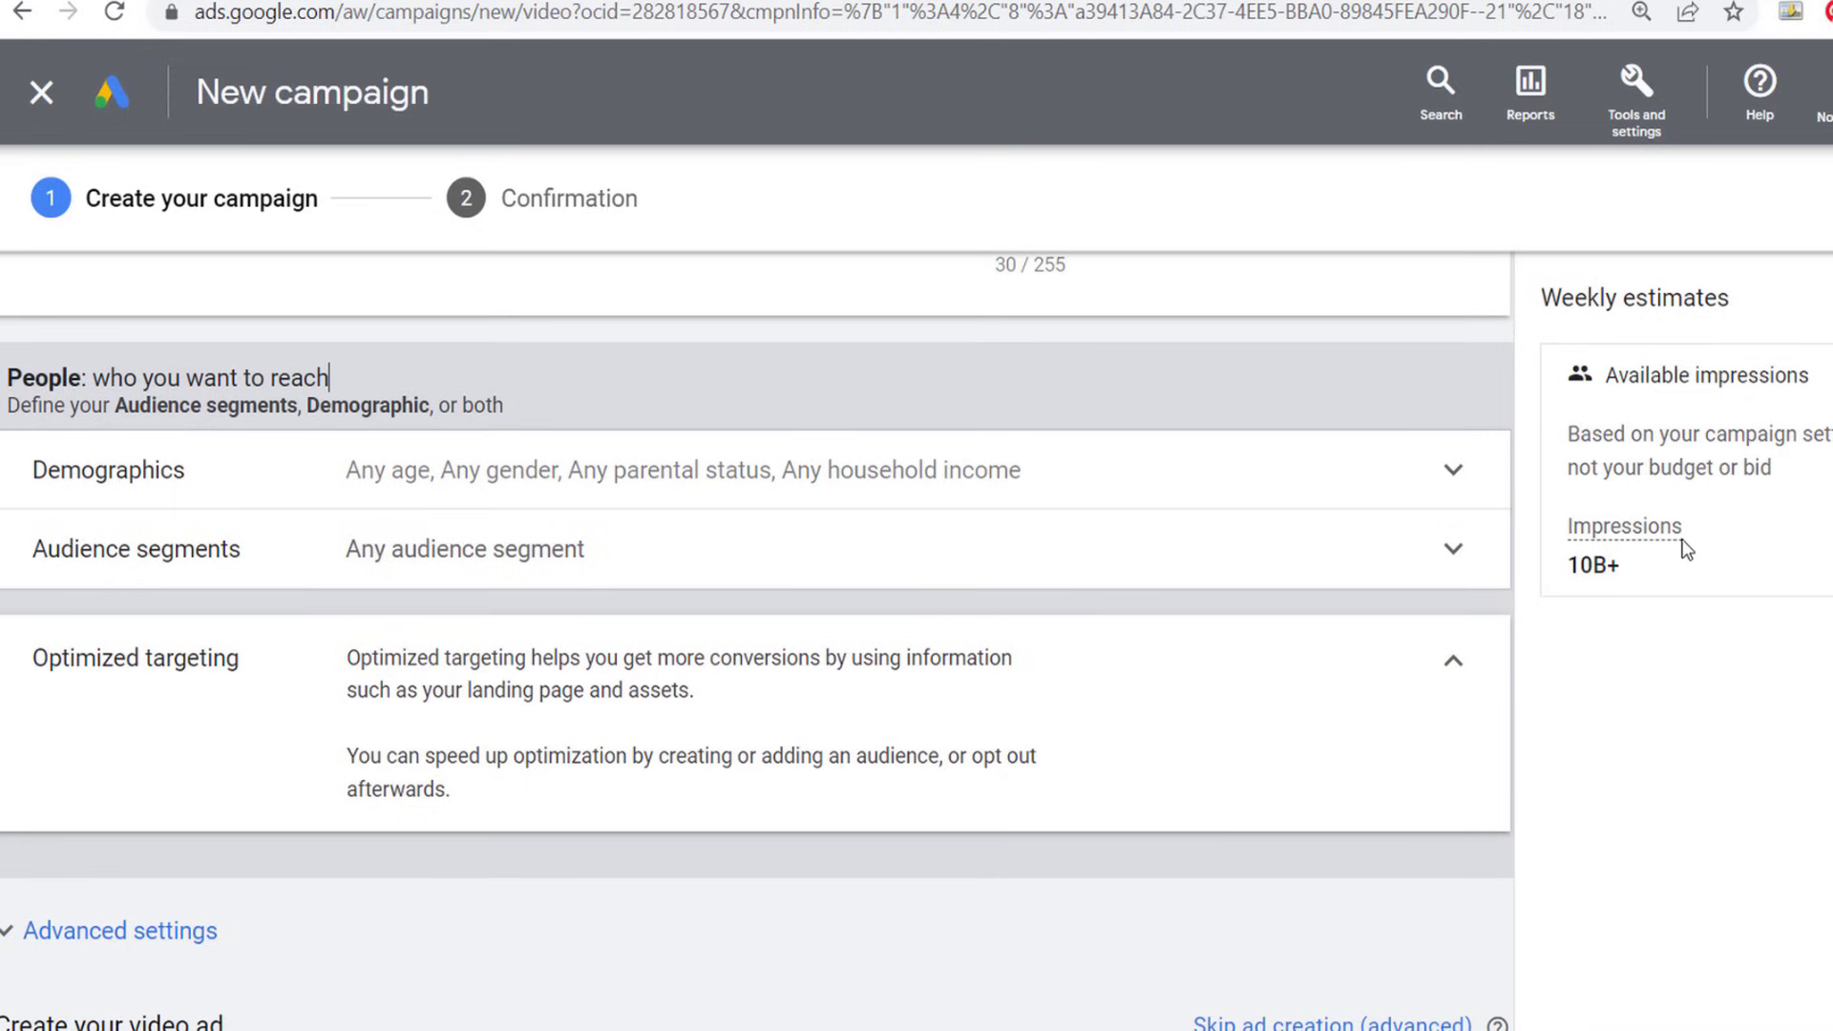
{"action": "left_click", "coordinate": [700, 555]}
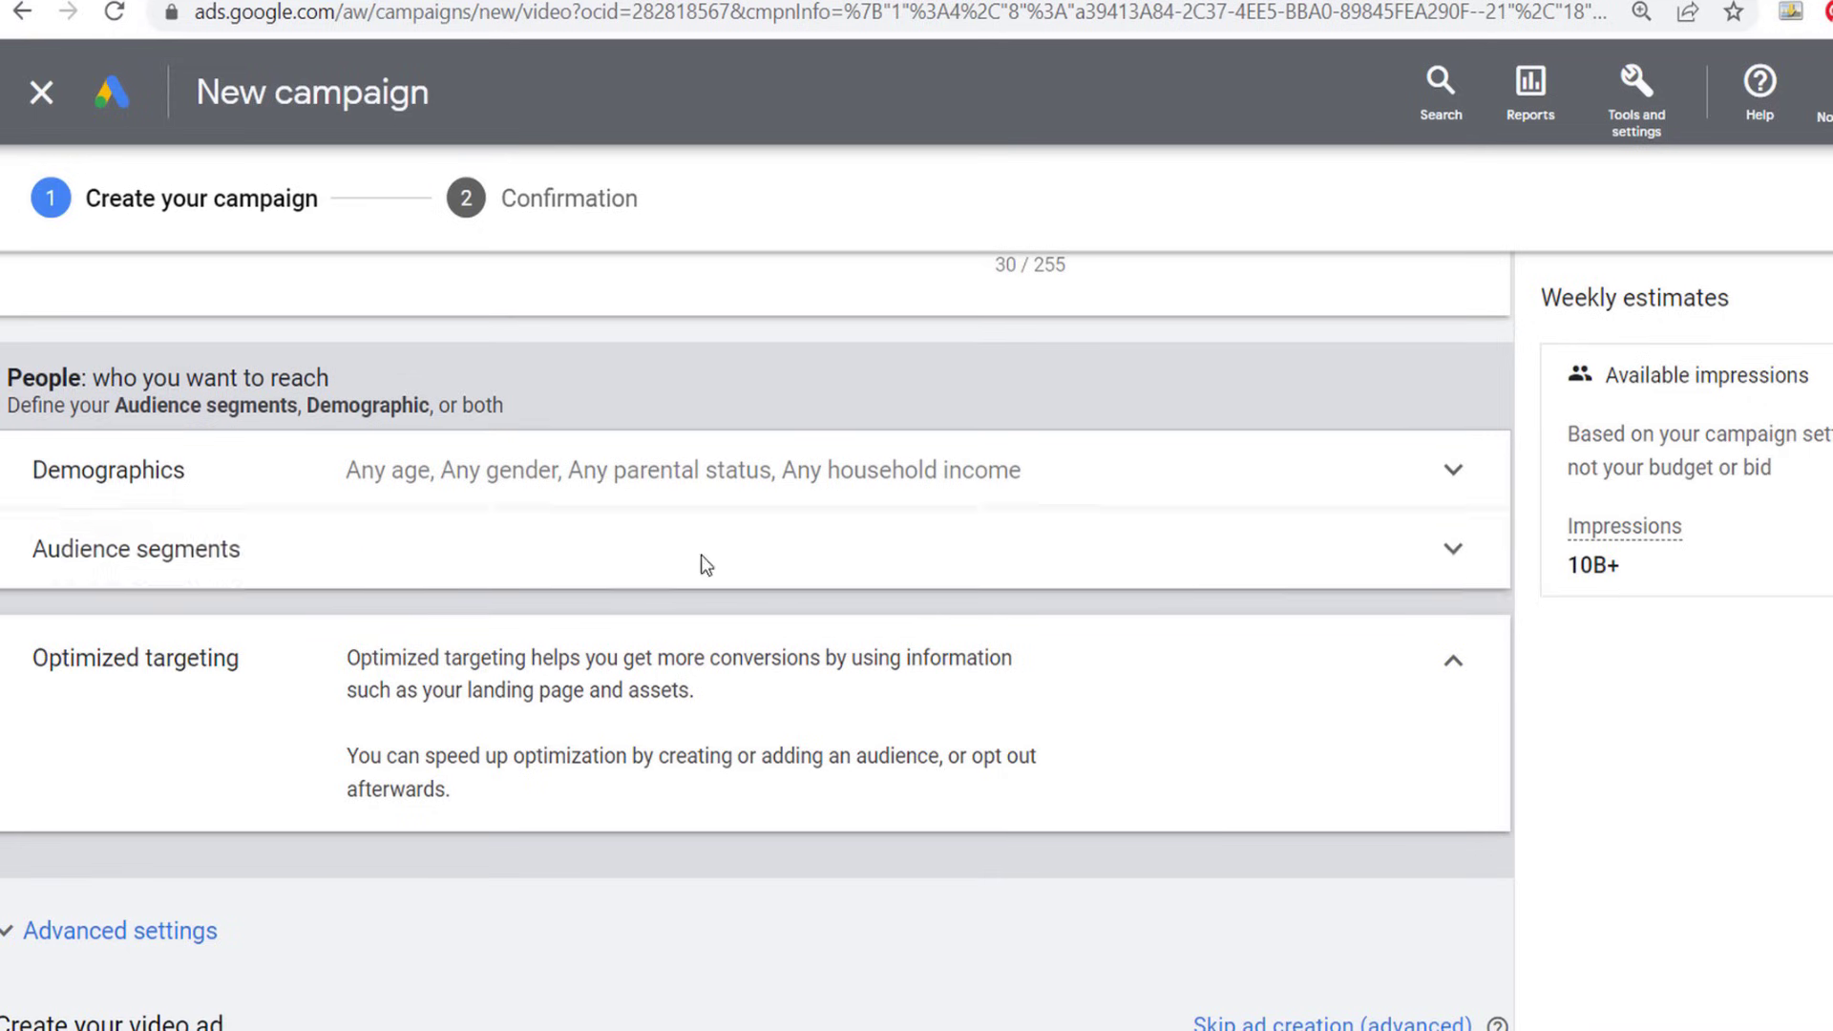
{"action": "scroll", "coordinate": [247, 692], "scroll_direction": "down", "scroll_amount": 2}
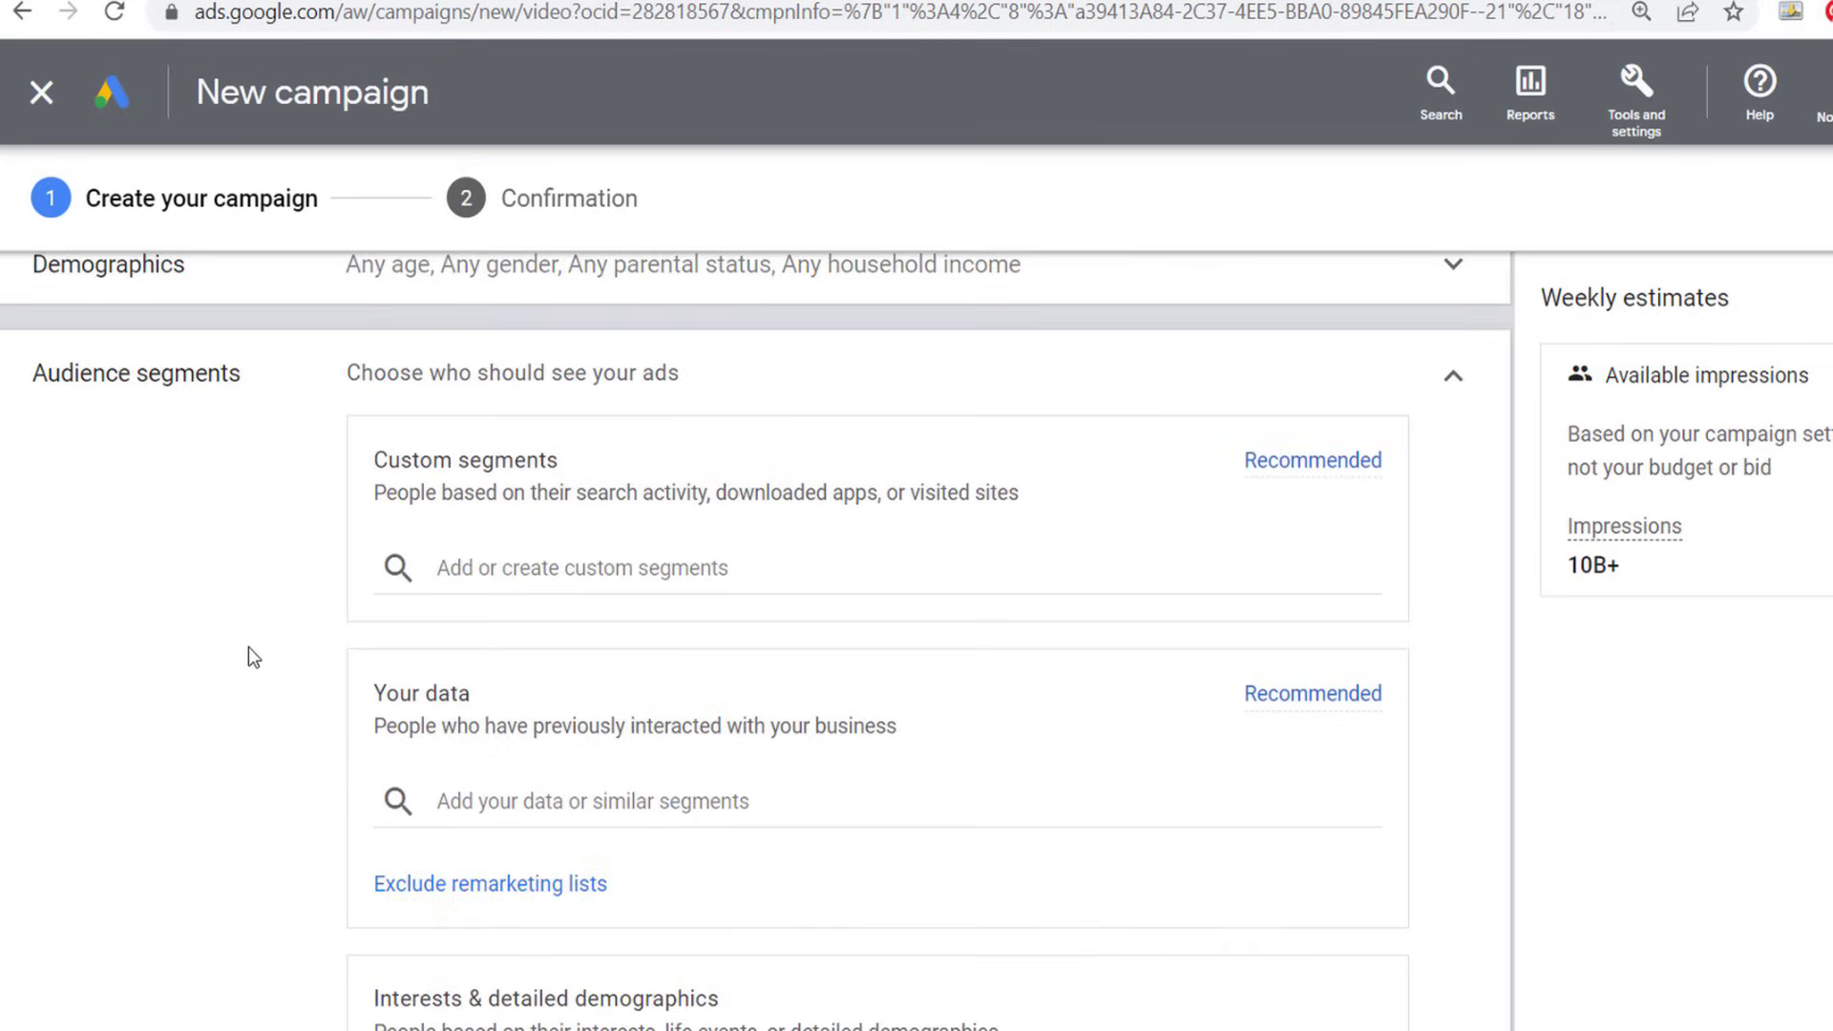
{"action": "scroll", "coordinate": [248, 645], "scroll_direction": "down", "scroll_amount": 2}
{"action": "left_click", "coordinate": [550, 587]}
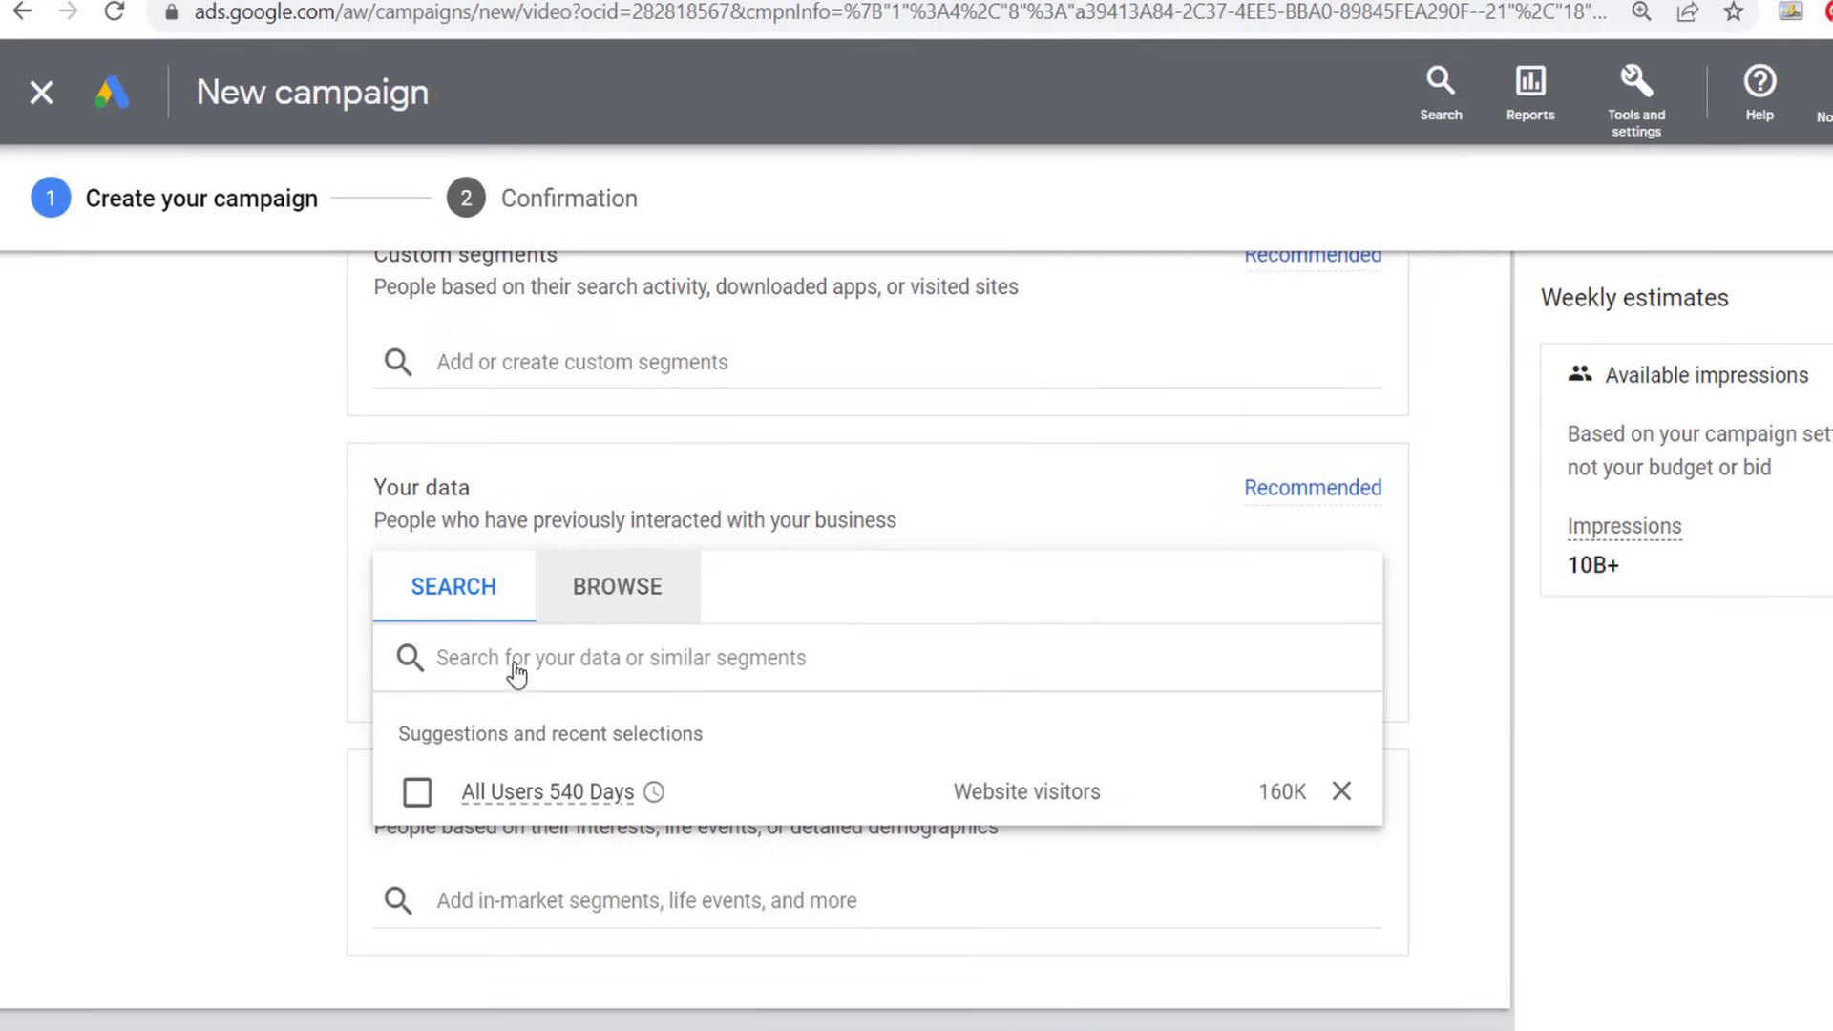
{"action": "left_click", "coordinate": [417, 792]}
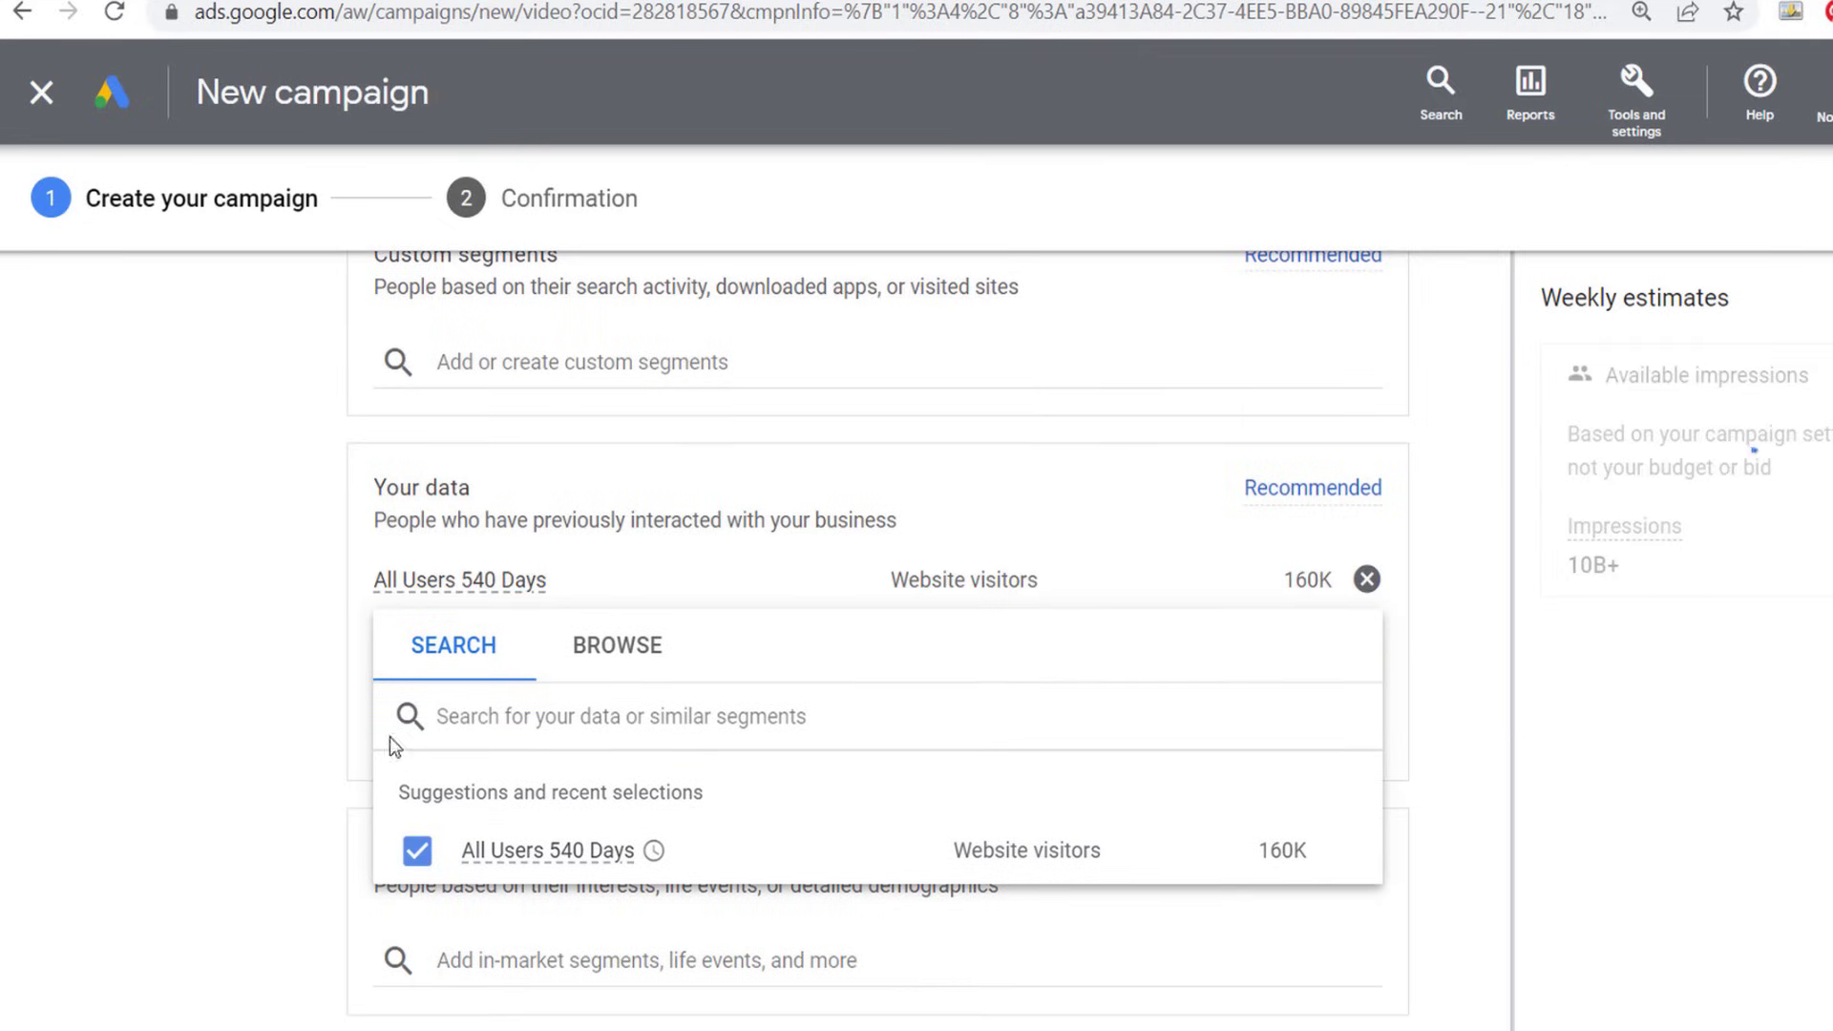
{"action": "left_click", "coordinate": [234, 458]}
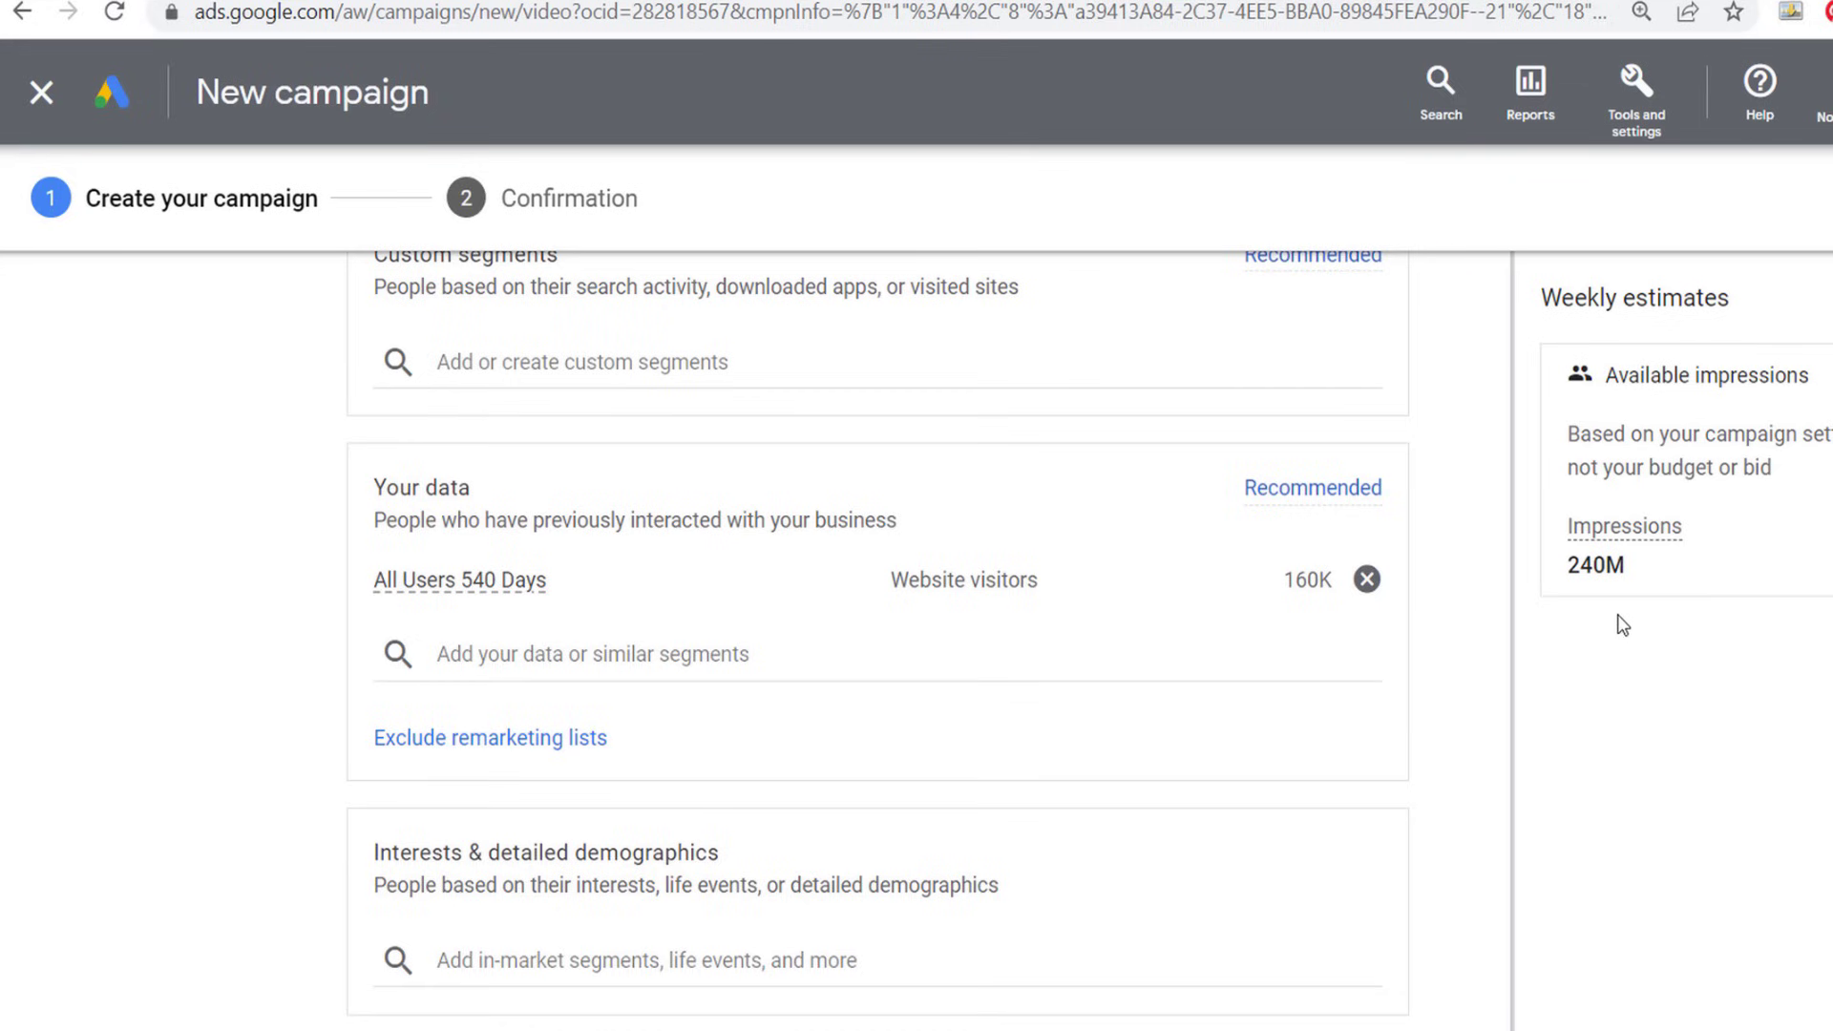
- Look at the Interests & detailed demographics field of the audience segments without adding anything
{"action": "scroll", "coordinate": [168, 574], "scroll_direction": "down", "scroll_amount": 2}
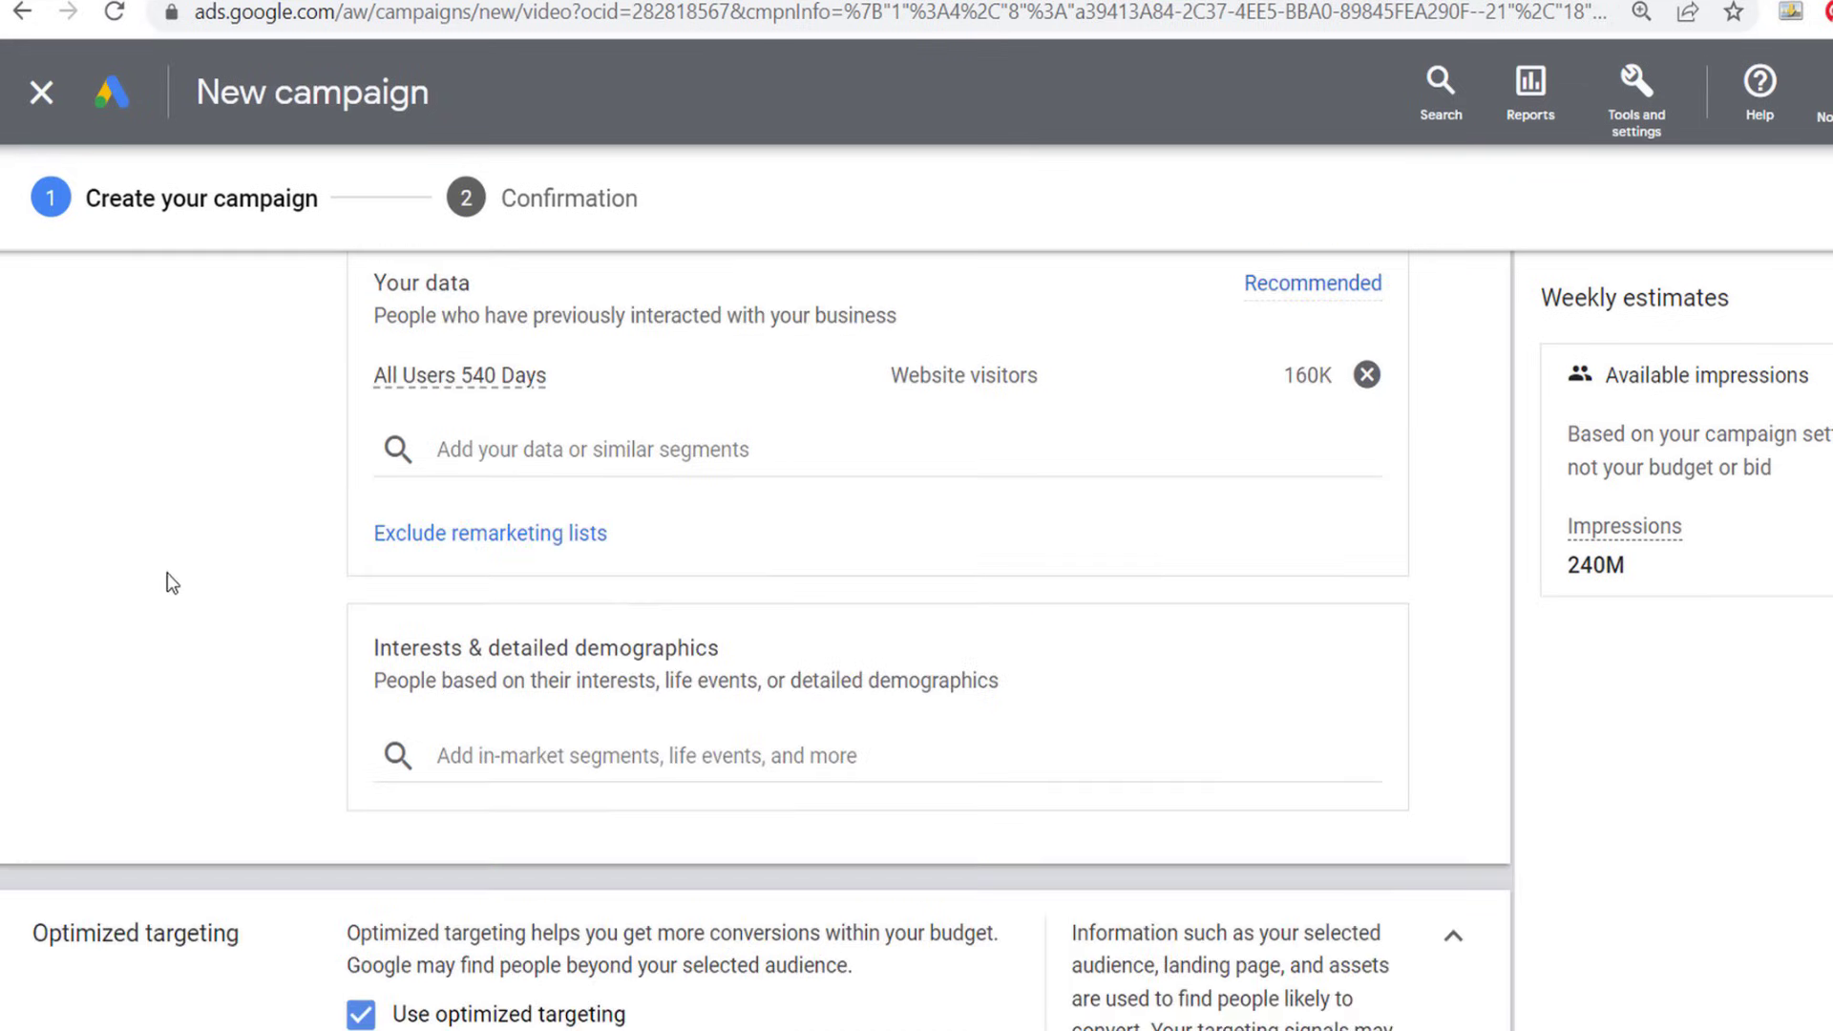
{"action": "left_click", "coordinate": [495, 750]}
{"action": "left_click", "coordinate": [224, 663]}
{"action": "scroll", "coordinate": [226, 662], "scroll_direction": "up", "scroll_amount": 2}
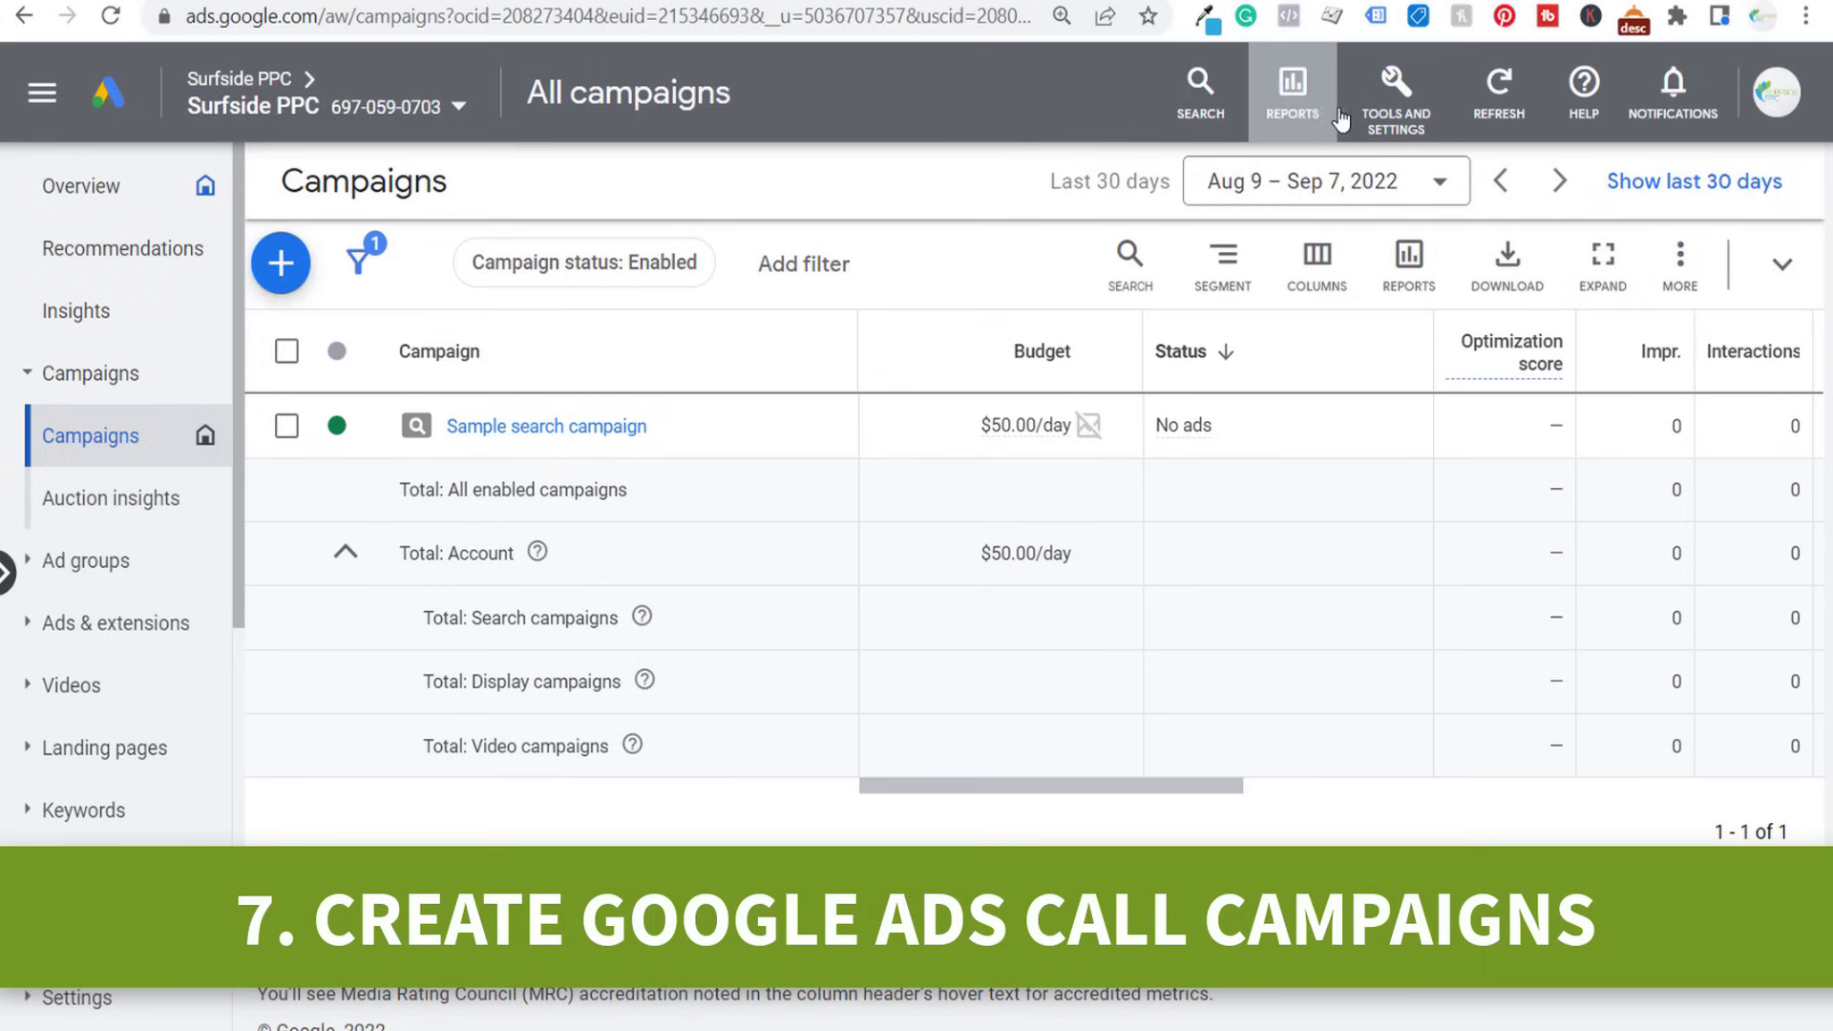
- Go to the account's conversions summary and start a new conversion action
{"action": "left_click", "coordinate": [1396, 103]}
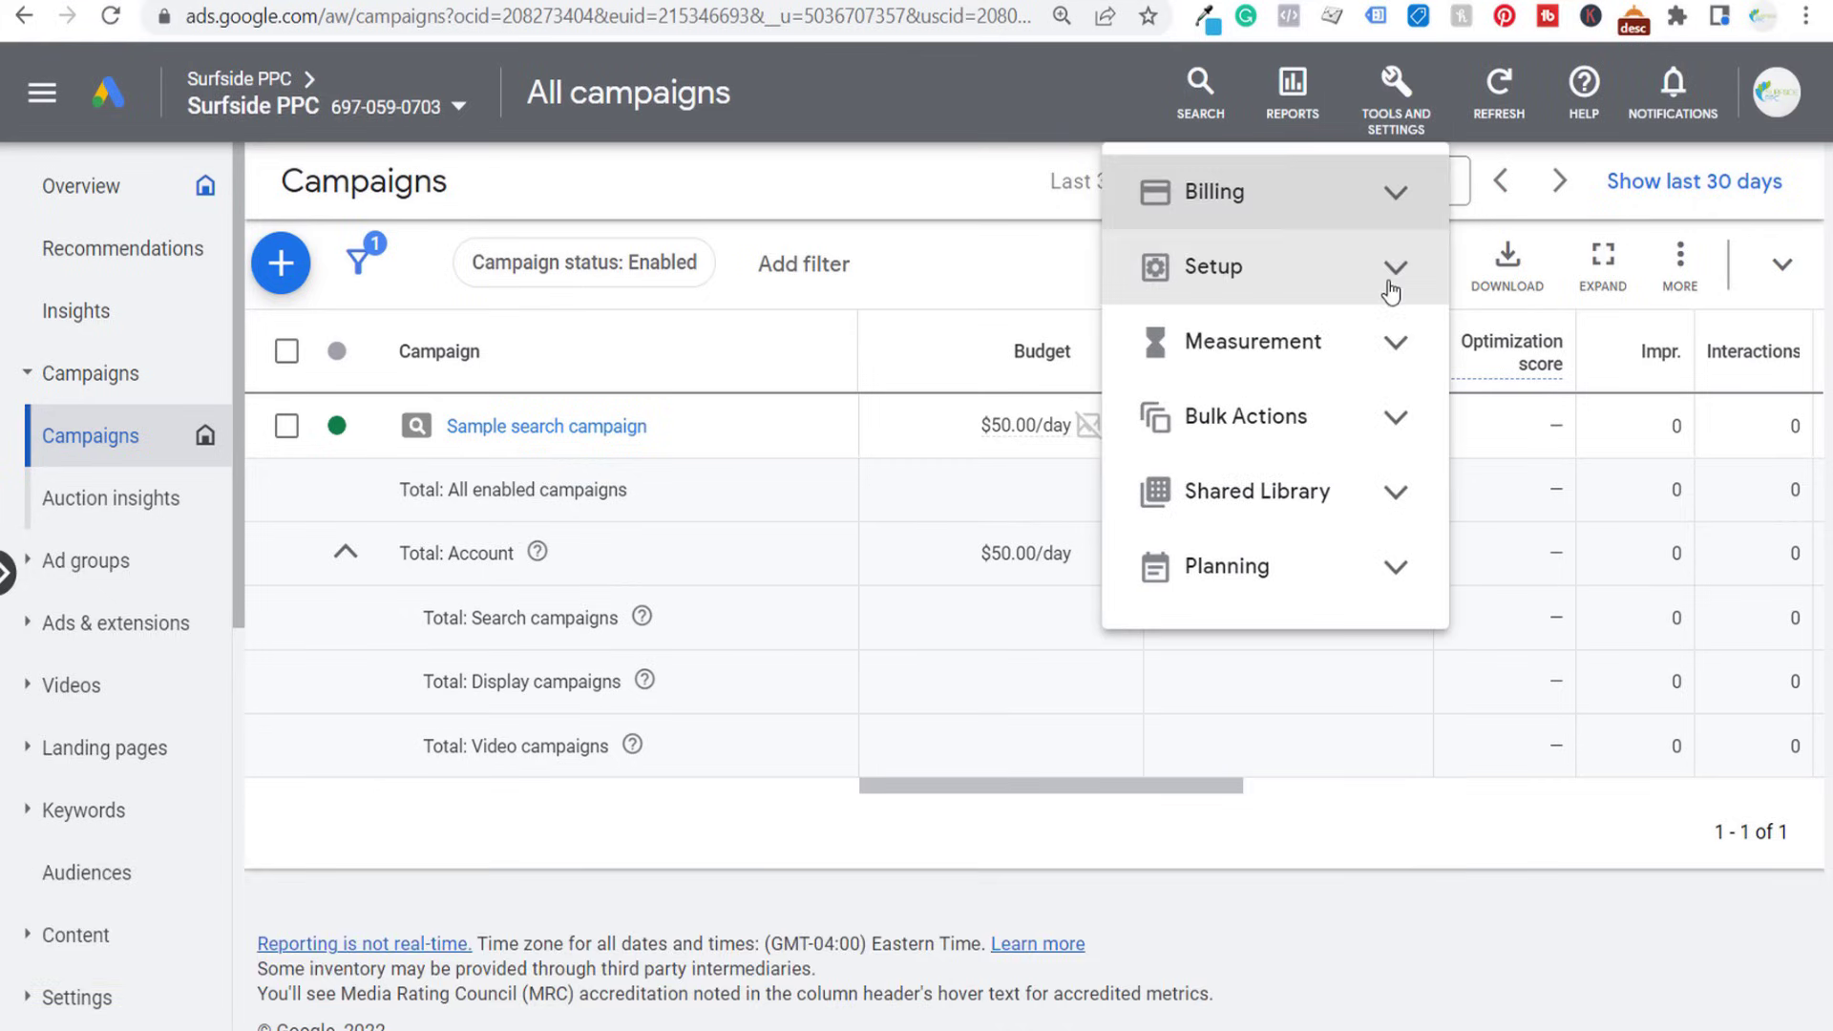
{"action": "left_click", "coordinate": [1393, 351]}
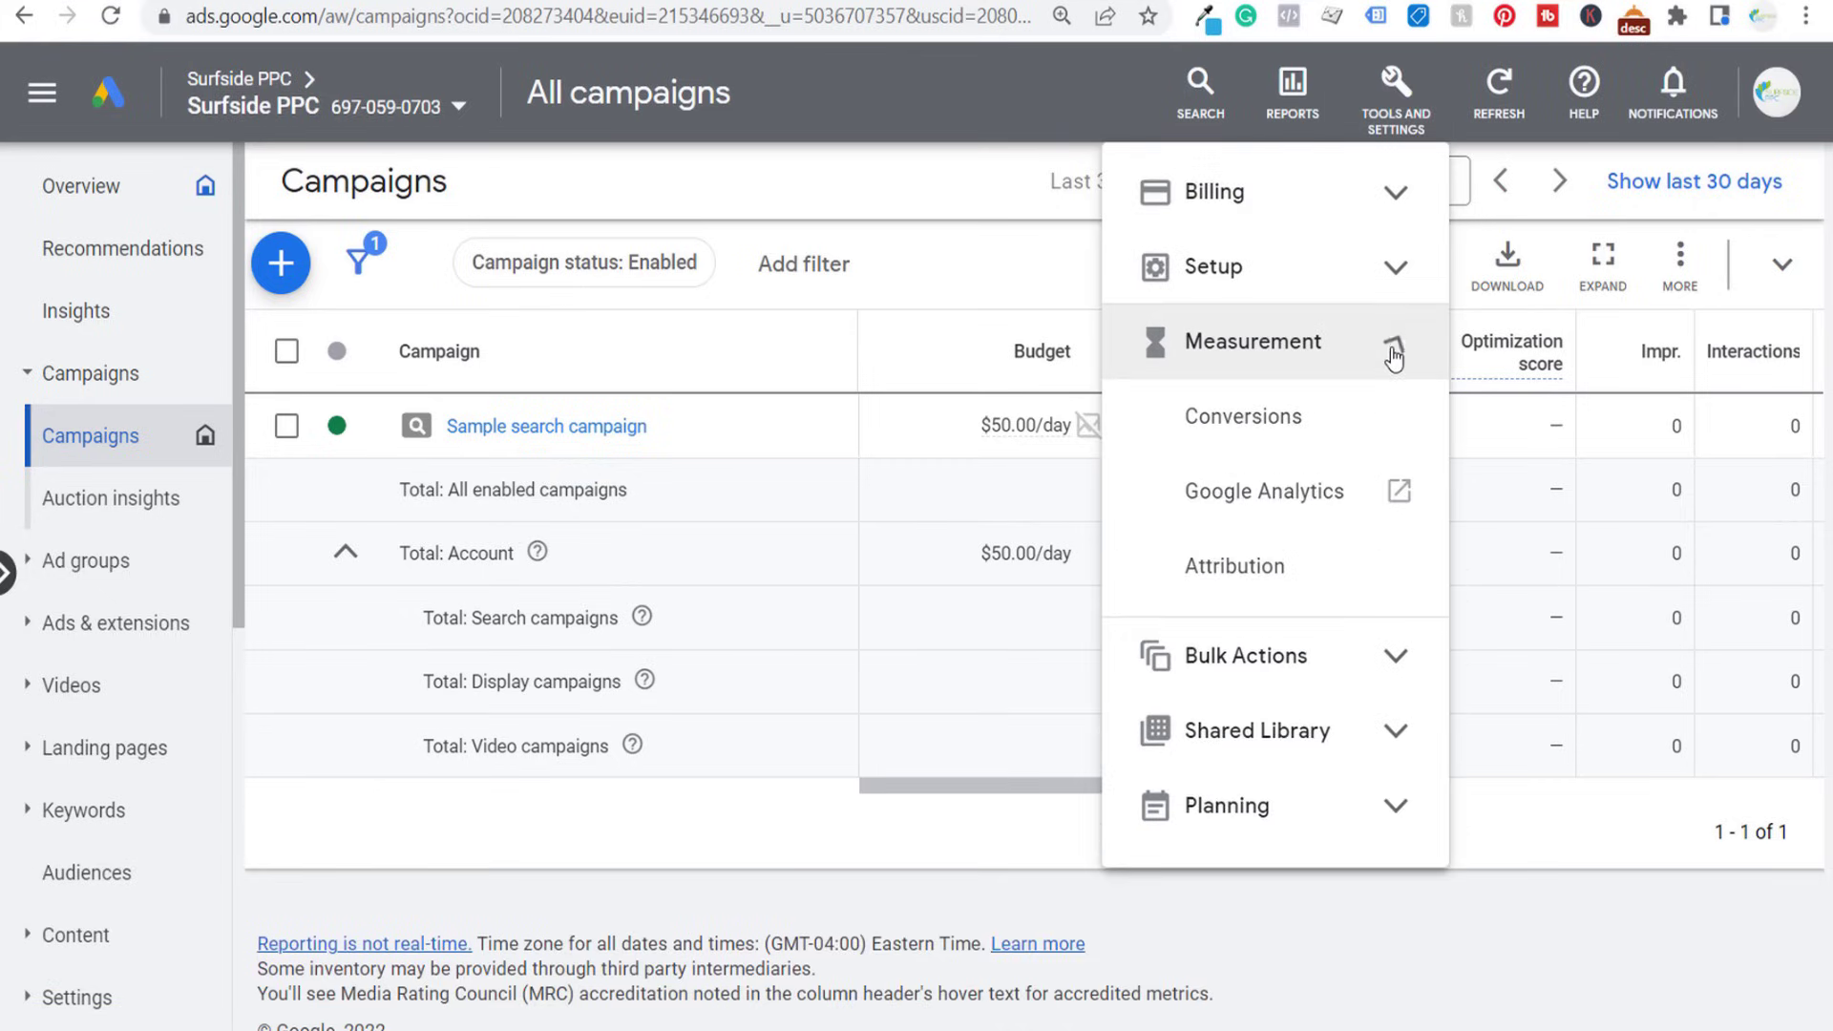
{"action": "left_click", "coordinate": [1249, 420]}
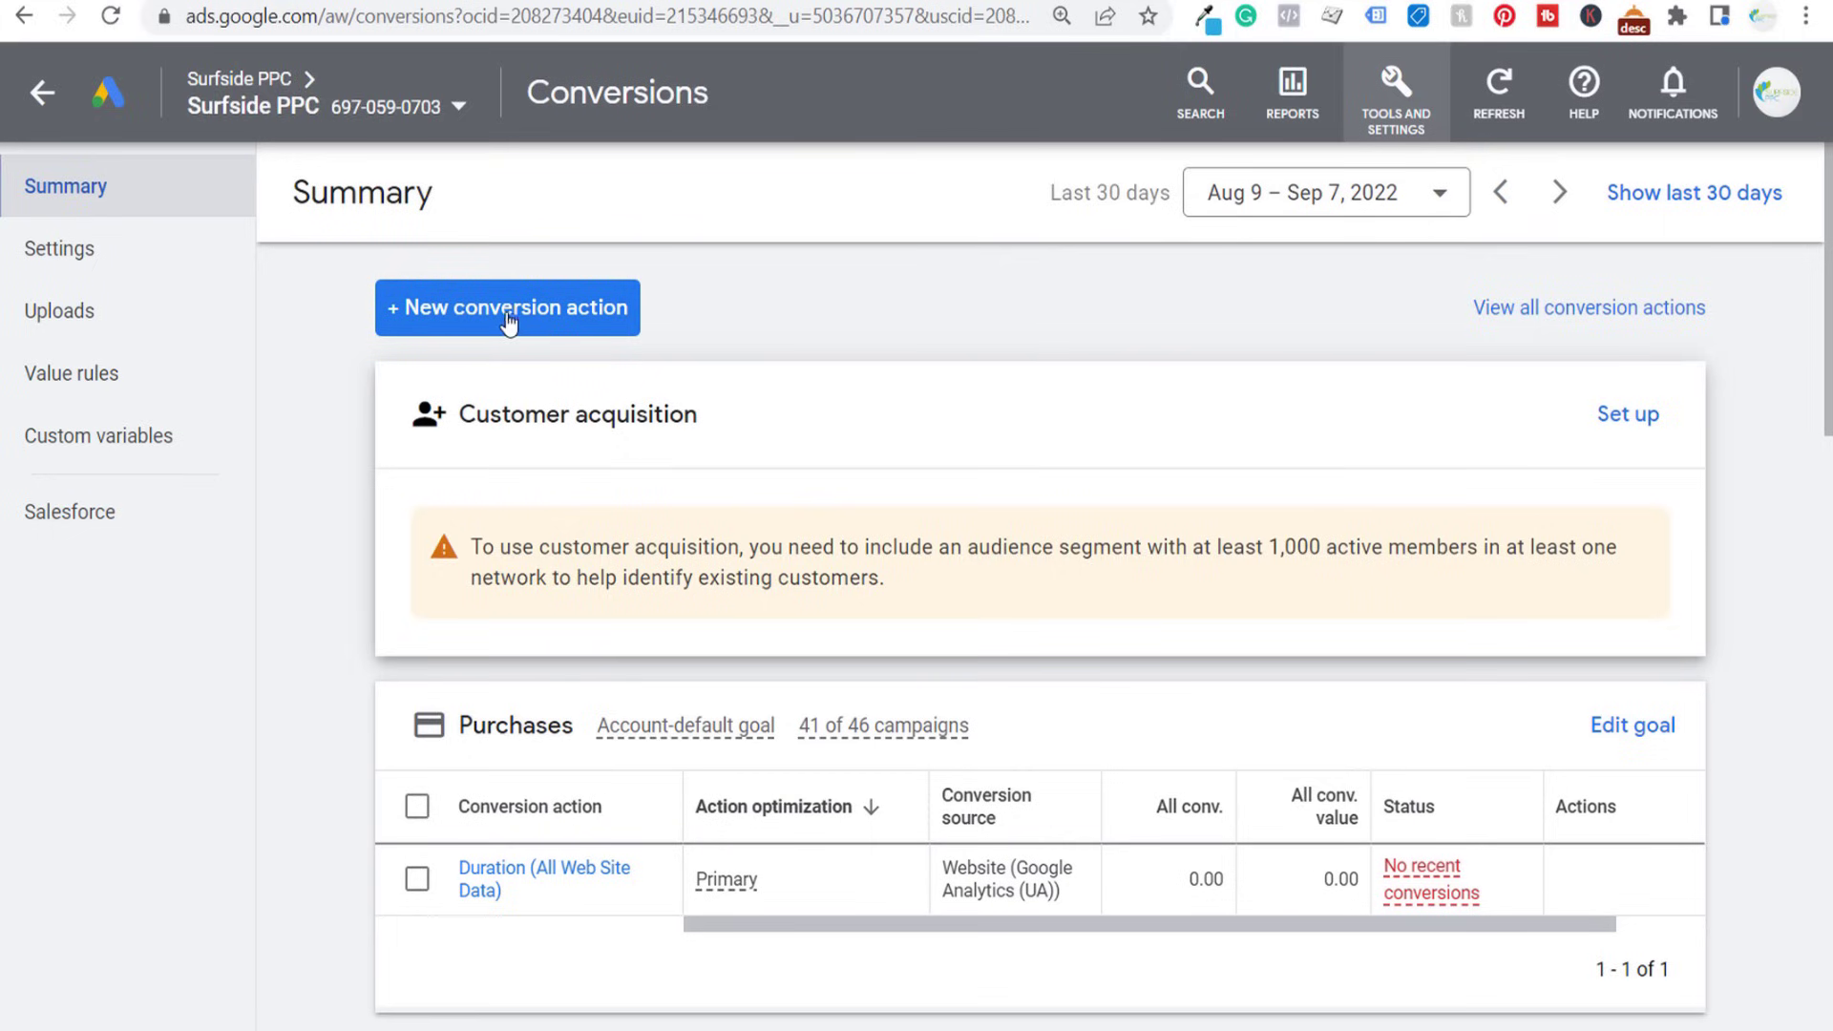
{"action": "left_click", "coordinate": [462, 318]}
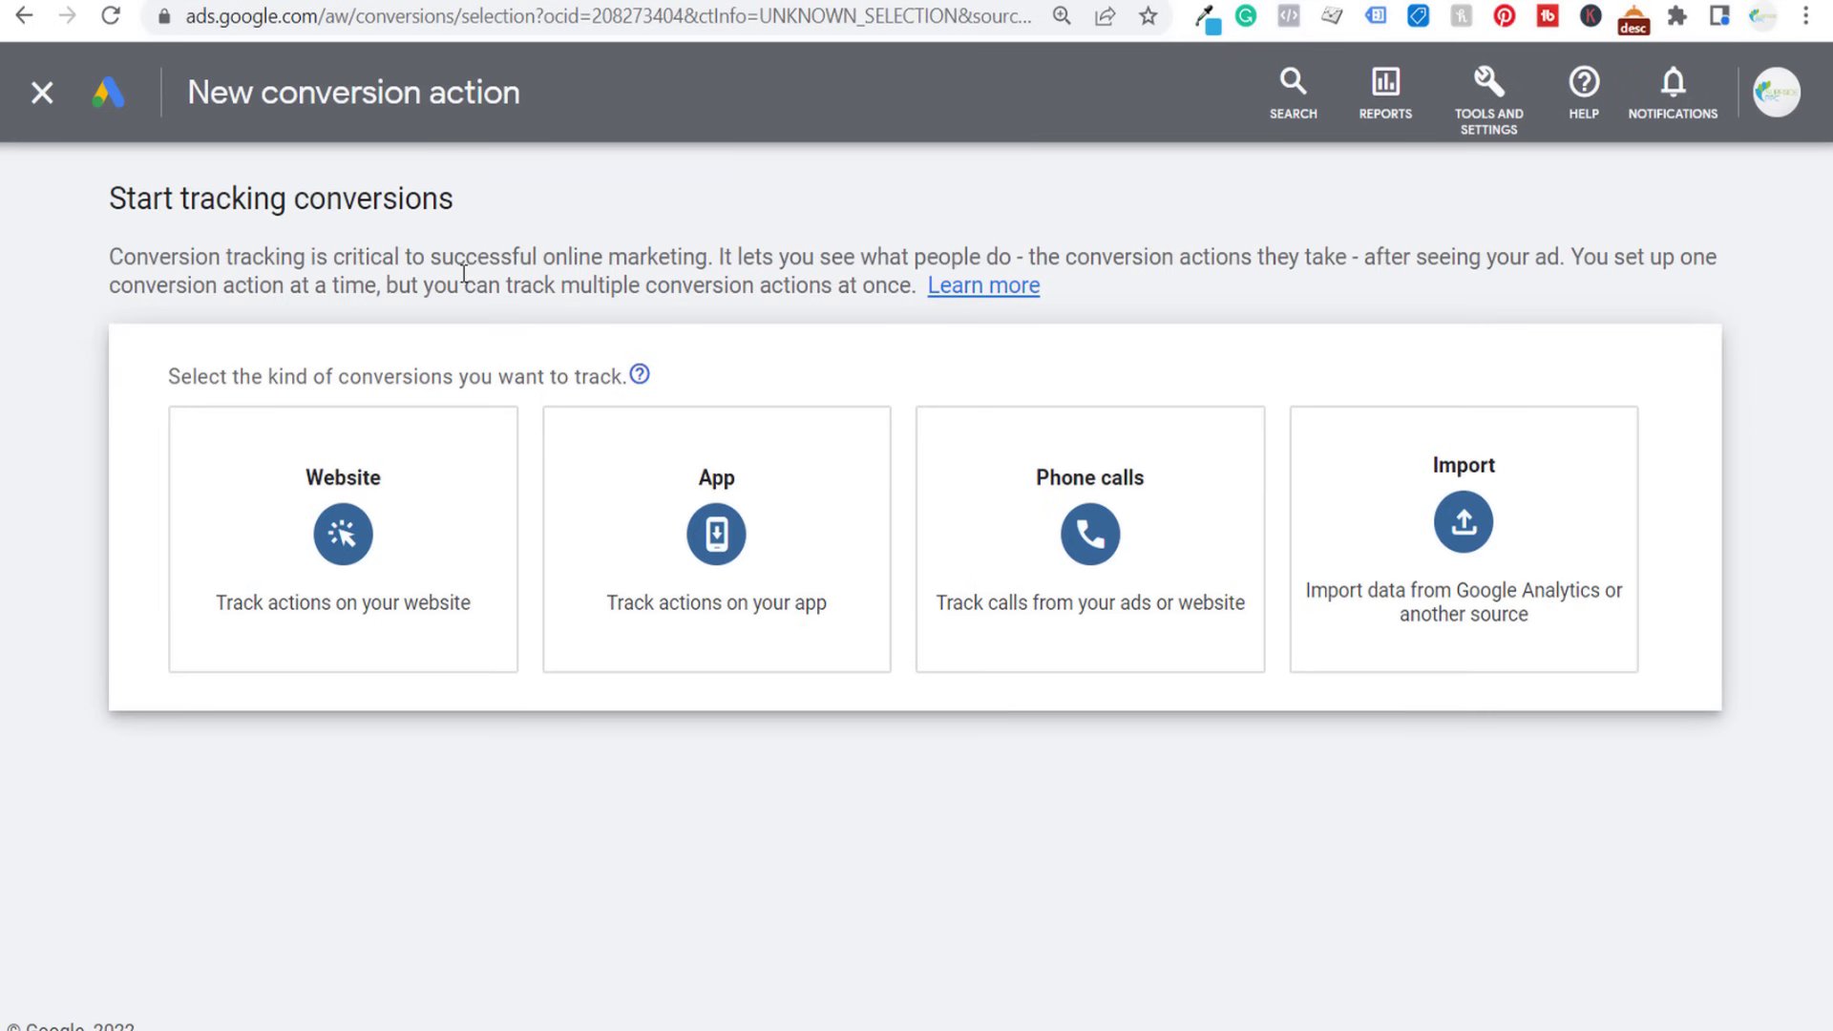
- Choose phone calls as the conversion kind, with calls from ads using call extensions or call-only ads as the source, and continue
{"action": "mouse_move", "coordinate": [1168, 540]}
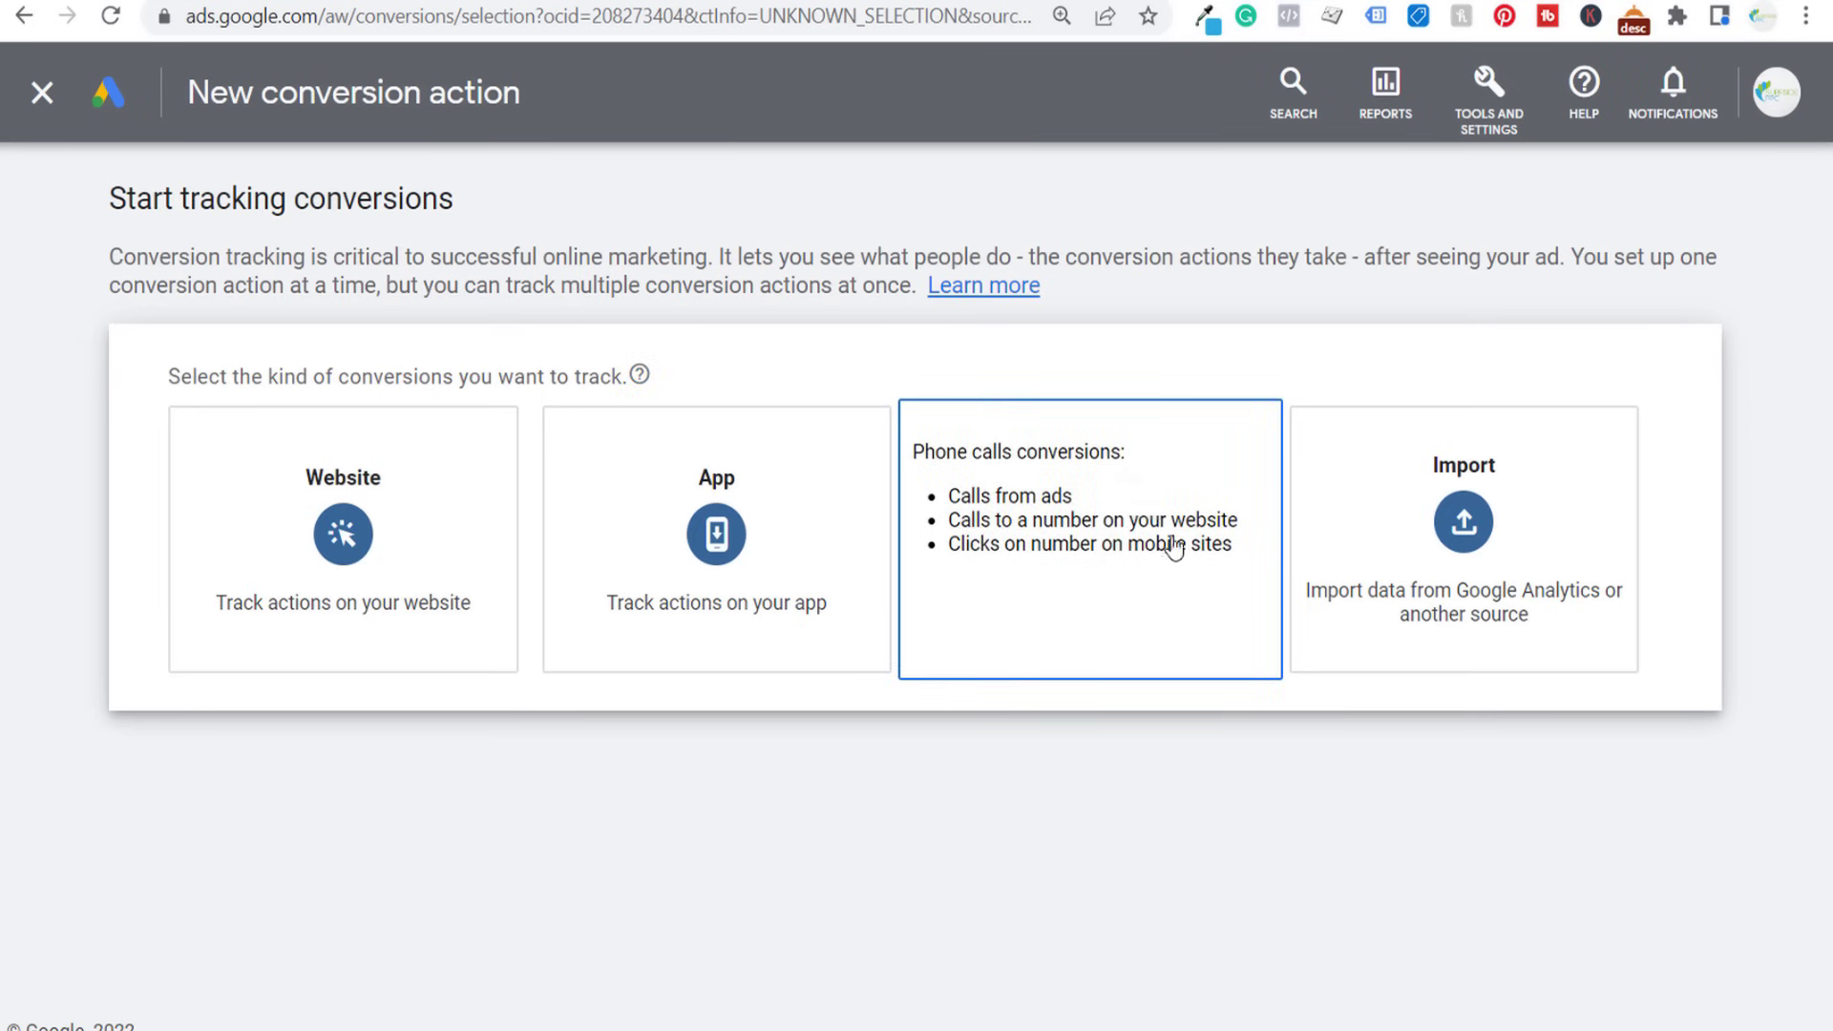
{"action": "left_click", "coordinate": [1064, 521]}
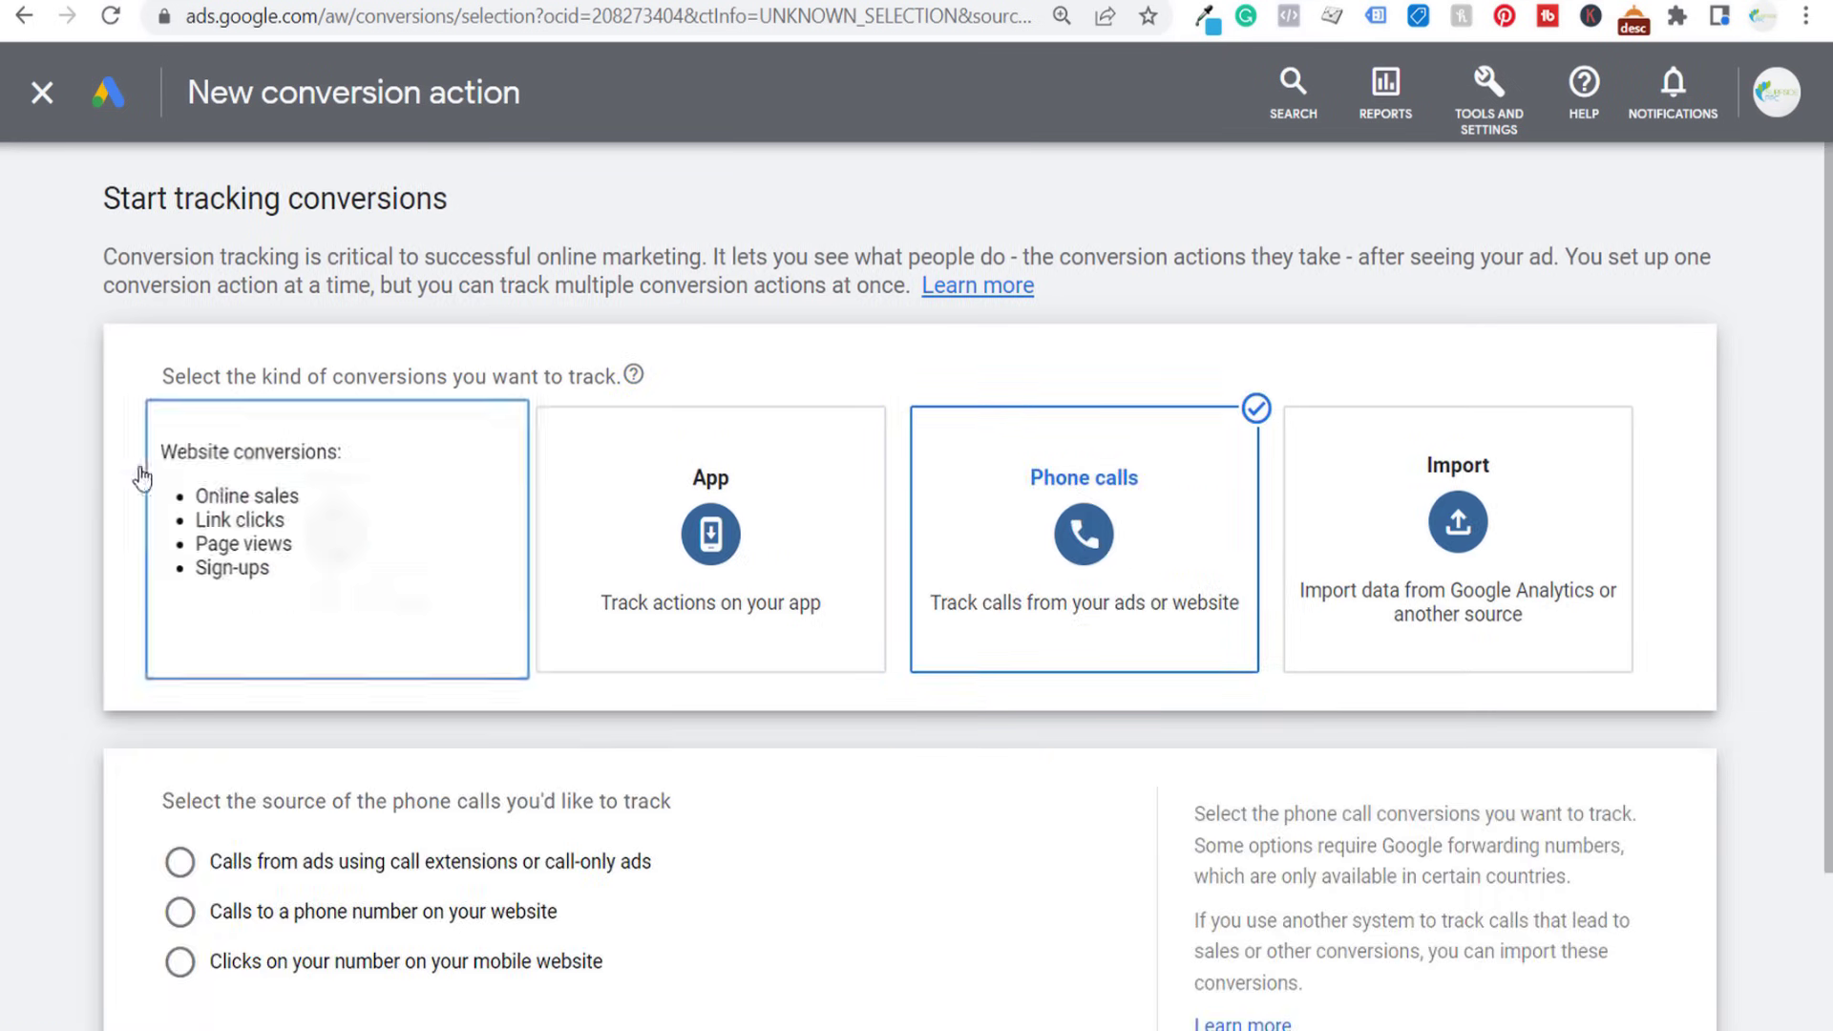
{"action": "scroll", "coordinate": [141, 477], "scroll_direction": "down", "scroll_amount": 2}
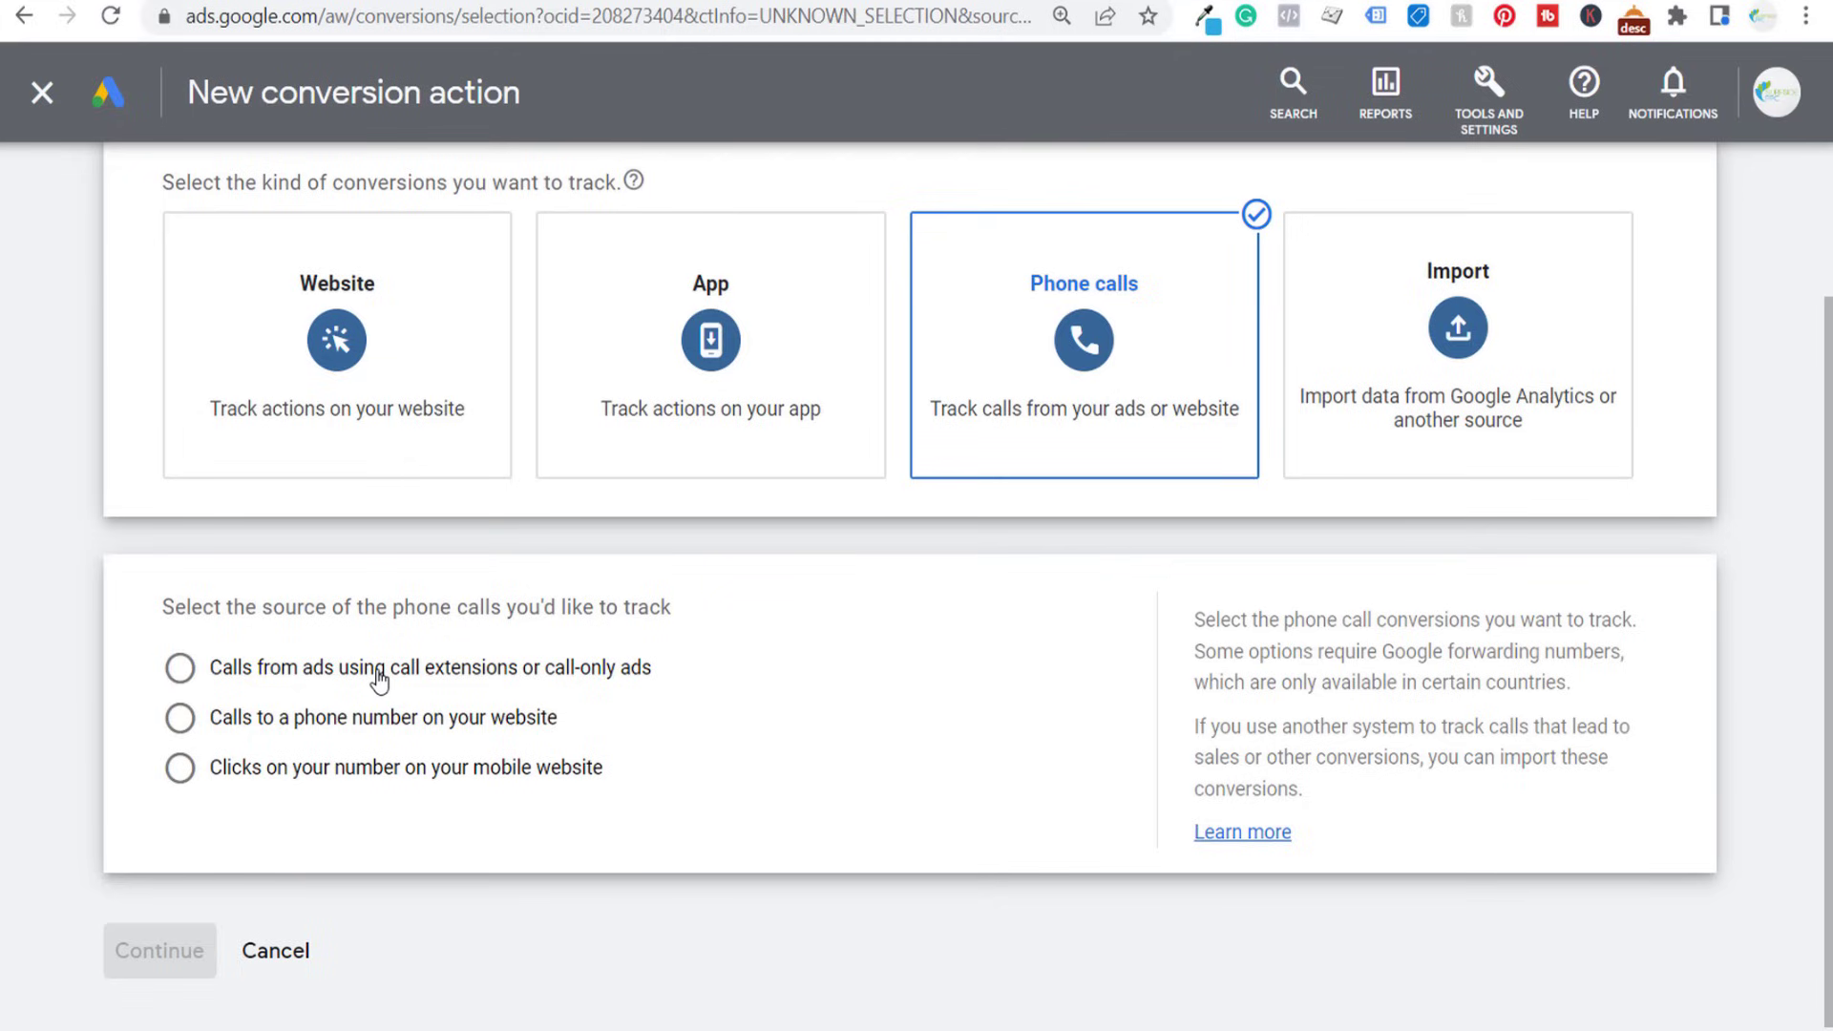
{"action": "left_click", "coordinate": [570, 671]}
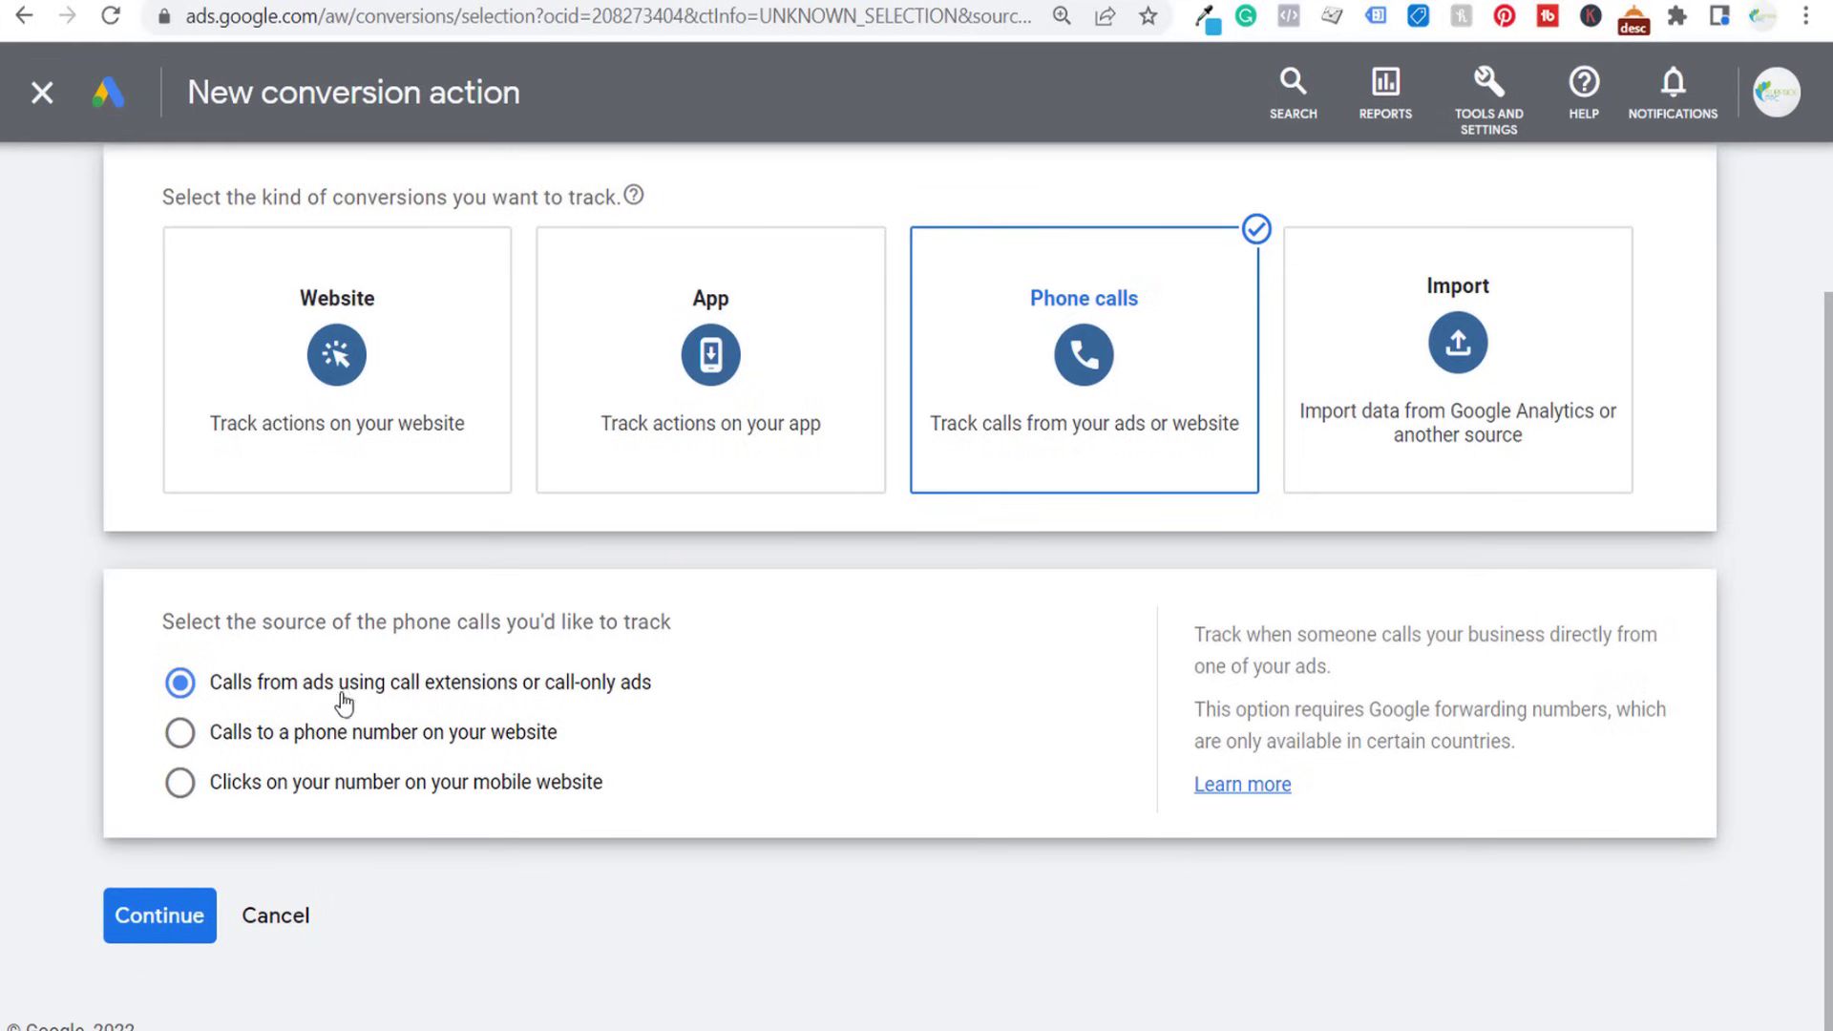
{"action": "left_click", "coordinate": [190, 917]}
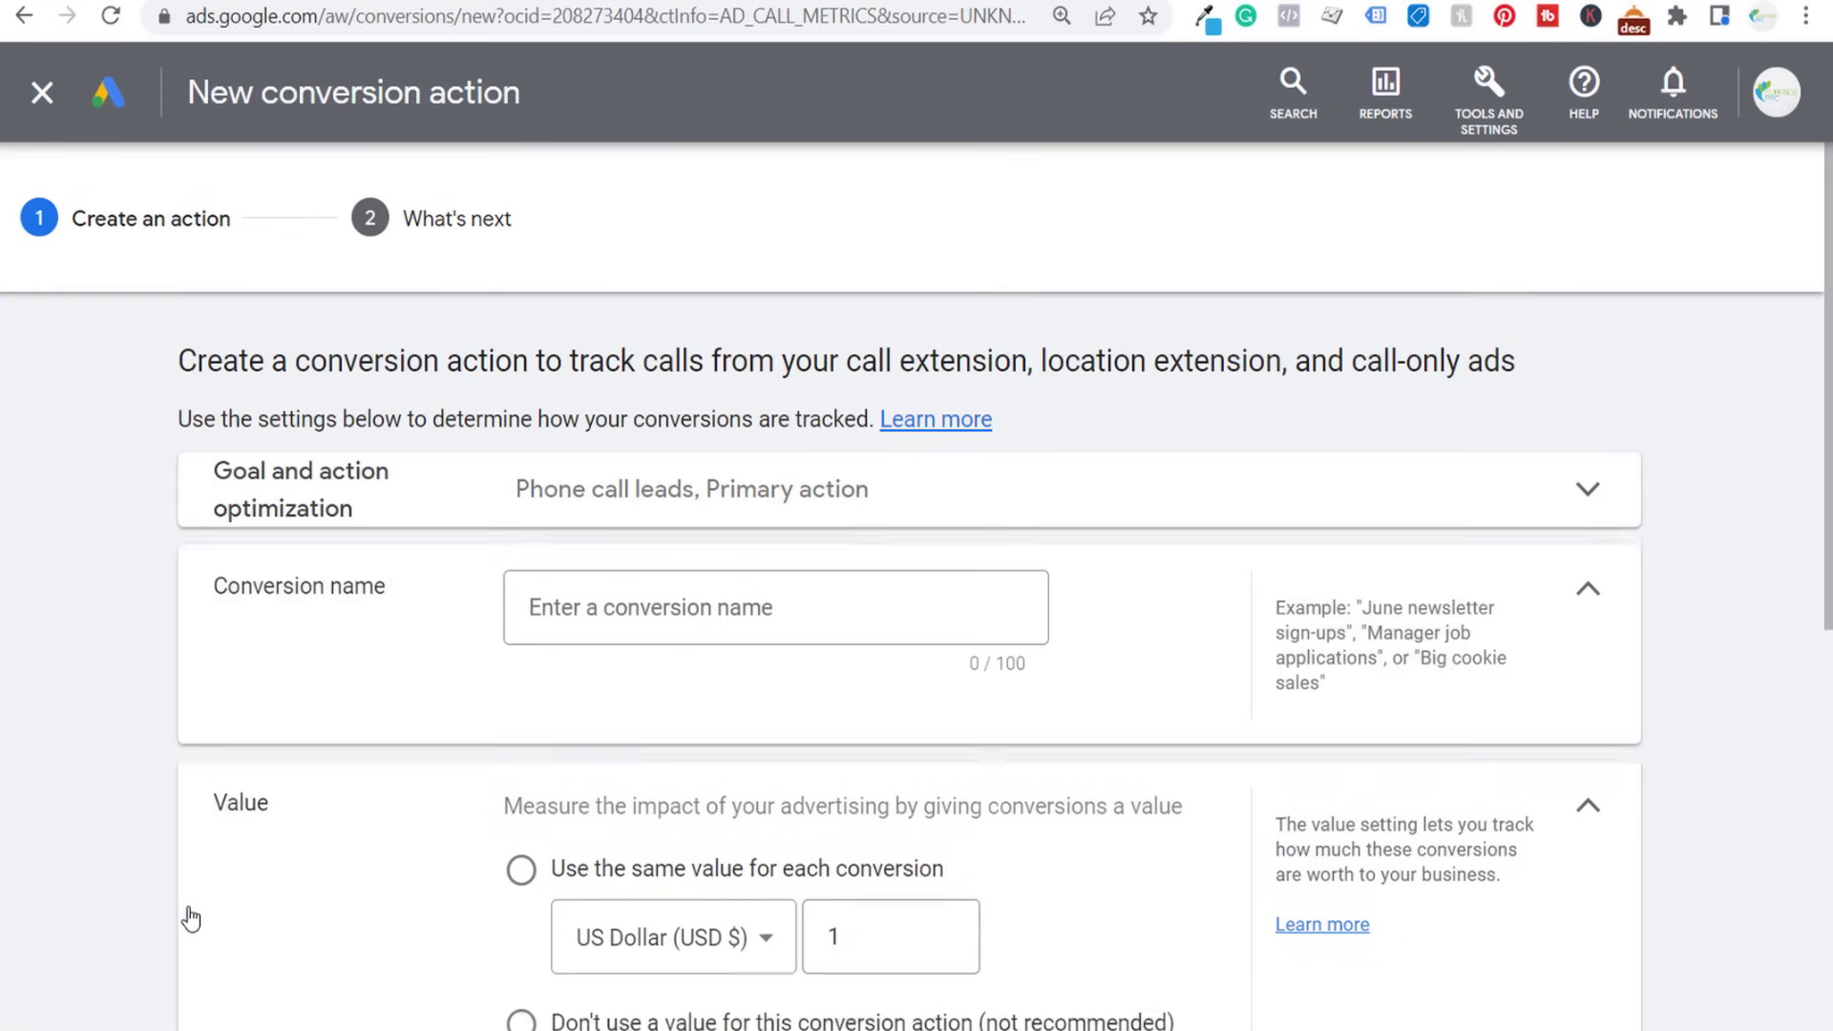
- Name the phone call conversion action 90 Second Phone Call
{"action": "left_click", "coordinate": [412, 500]}
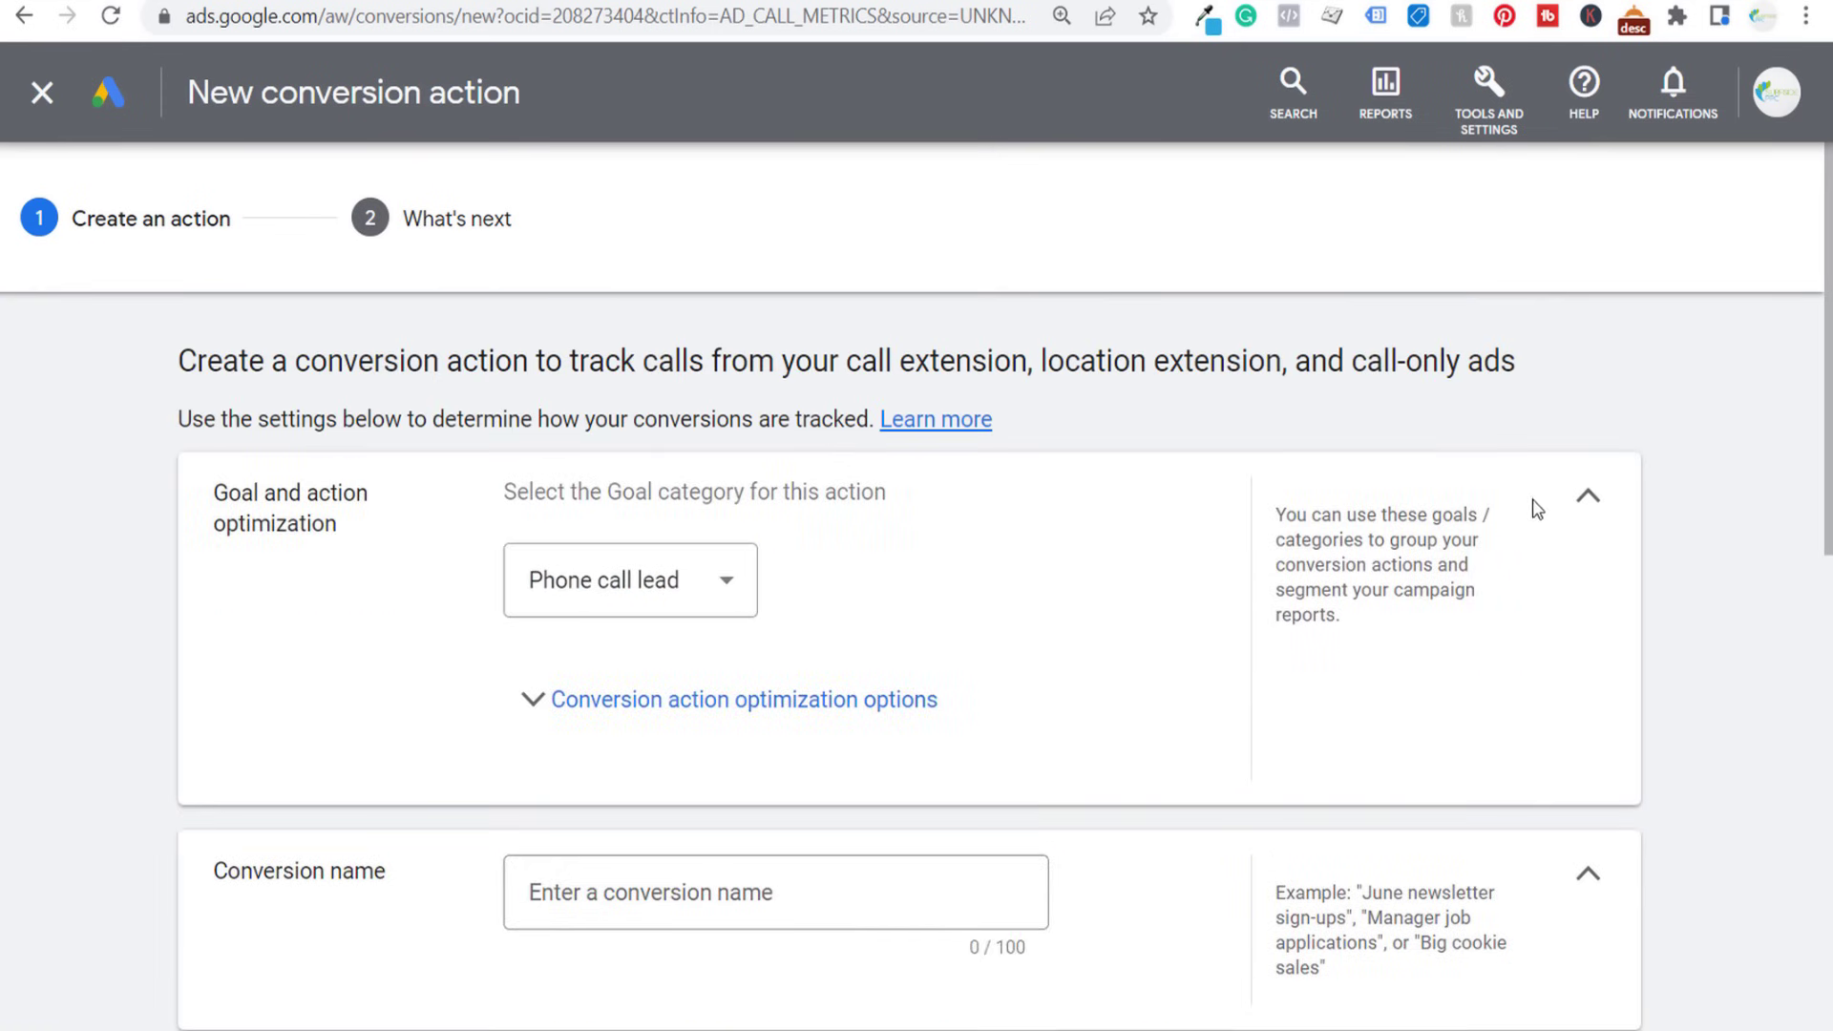
{"action": "left_click", "coordinate": [1585, 494]}
{"action": "left_click", "coordinate": [752, 610]}
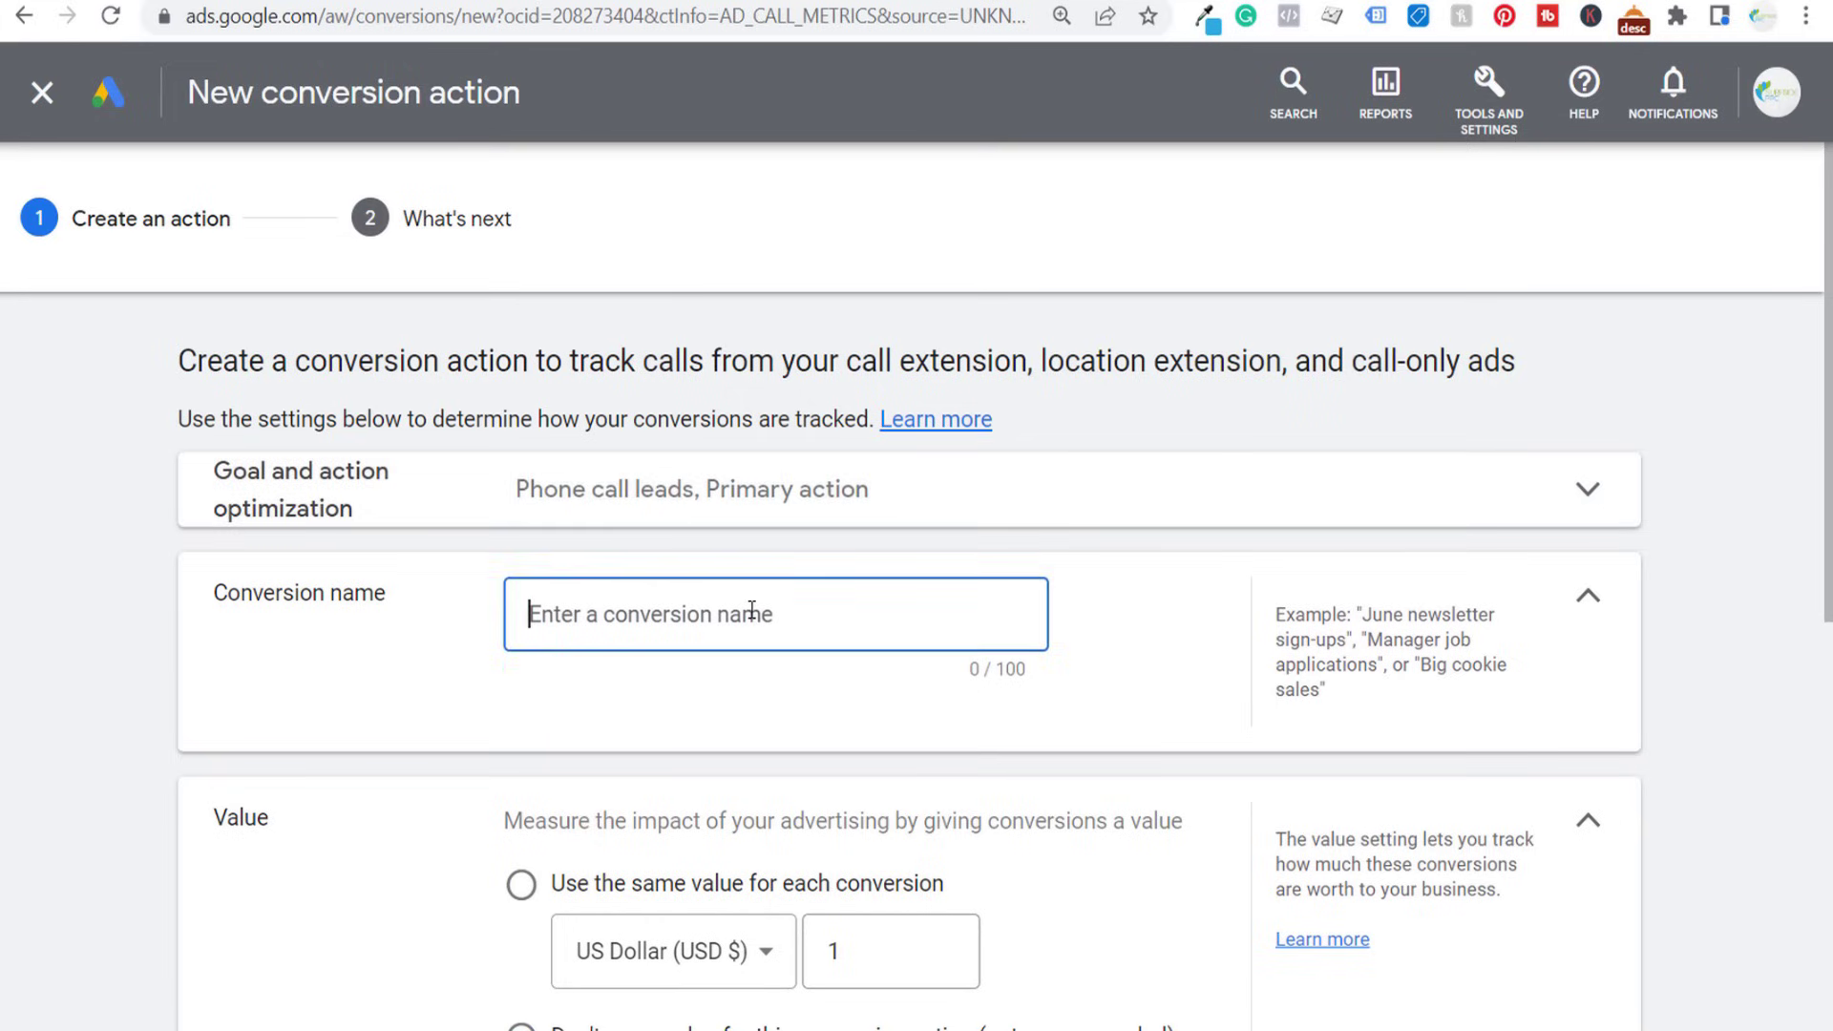
{"action": "type", "text": "90"}
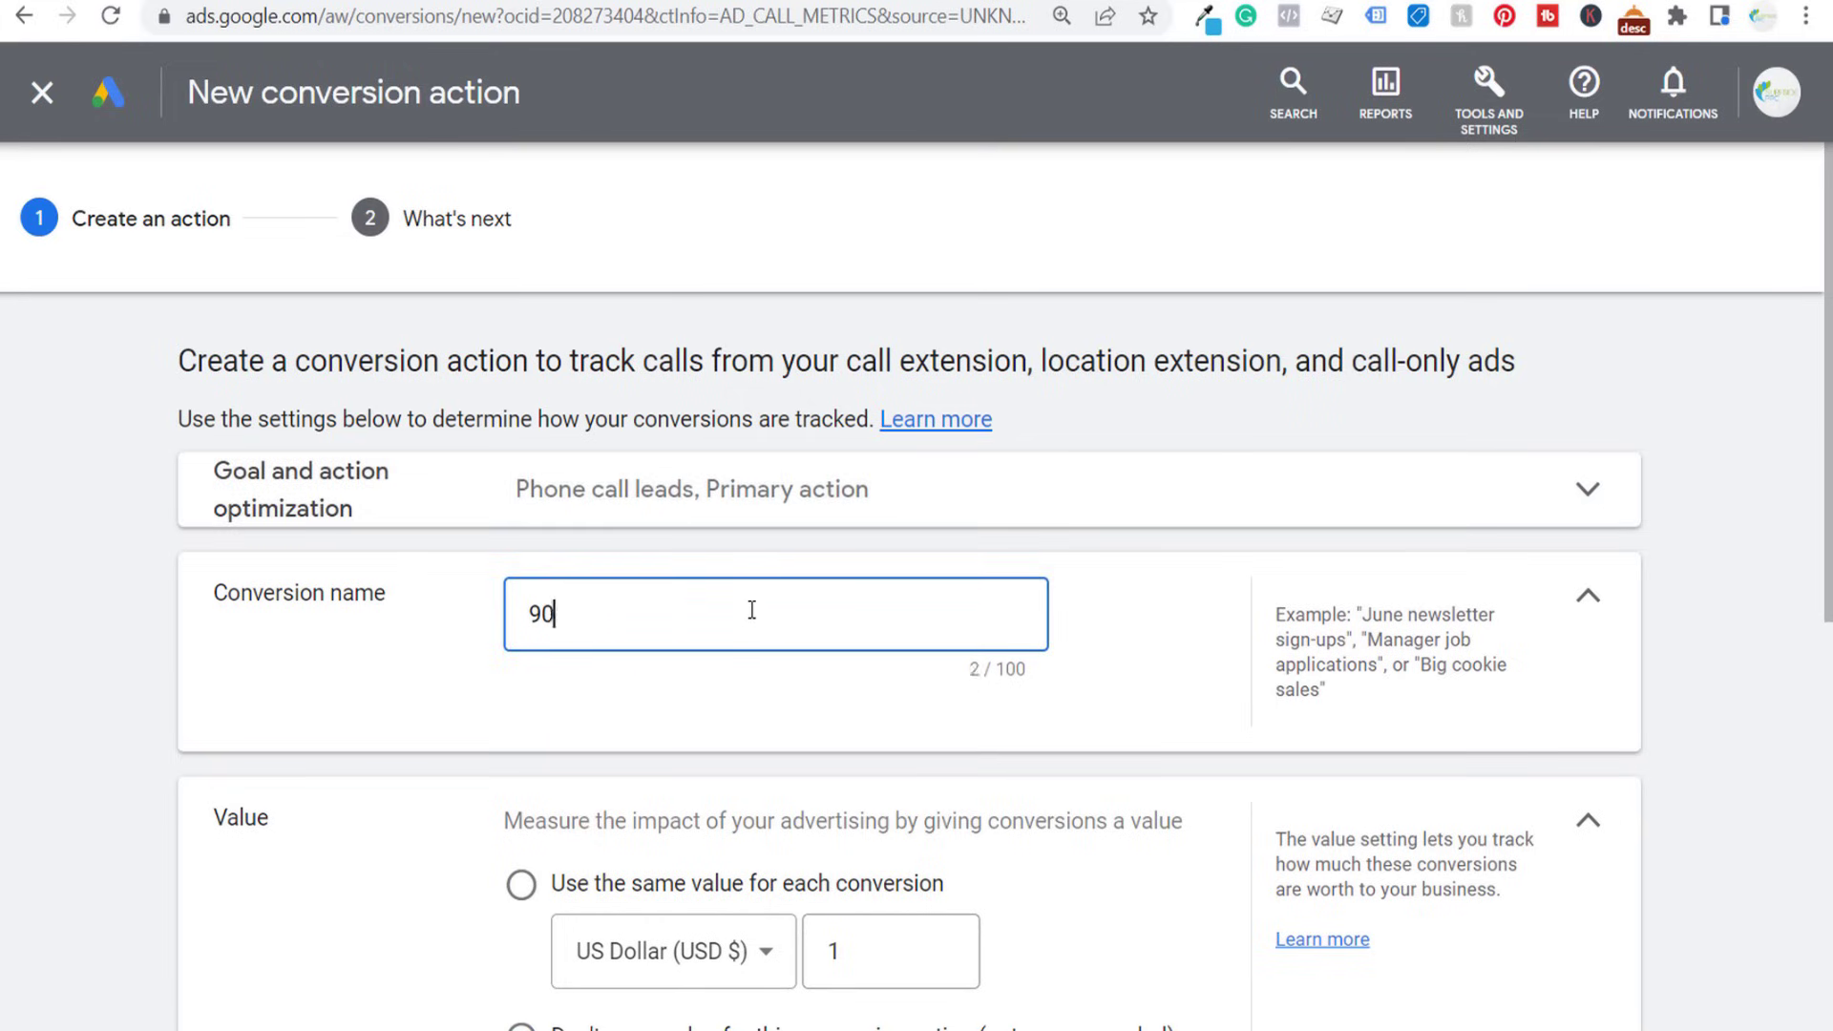
{"action": "type", "text": " Second Phone Call"}
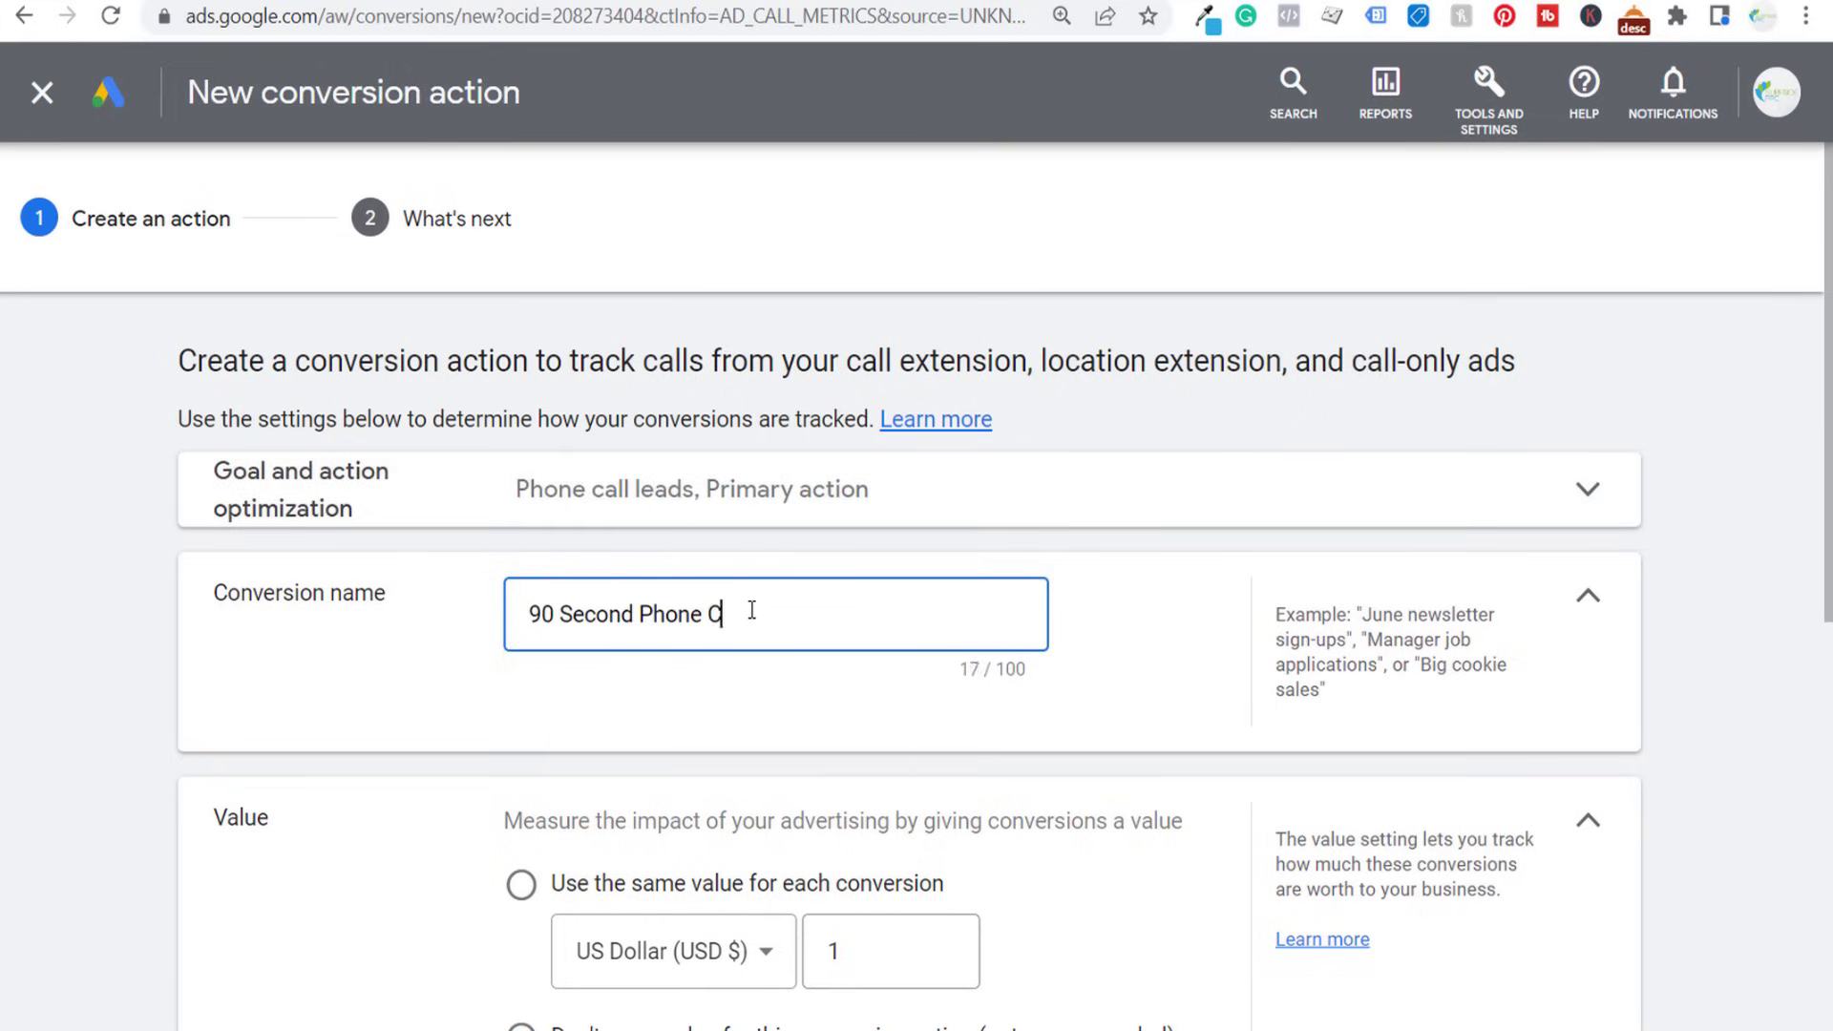
{"action": "left_click", "coordinate": [176, 646]}
- Use the same value for each conversion and set it to 50 US dollars
{"action": "scroll", "coordinate": [176, 647], "scroll_direction": "down", "scroll_amount": 2}
{"action": "scroll", "coordinate": [410, 695], "scroll_direction": "down", "scroll_amount": 2}
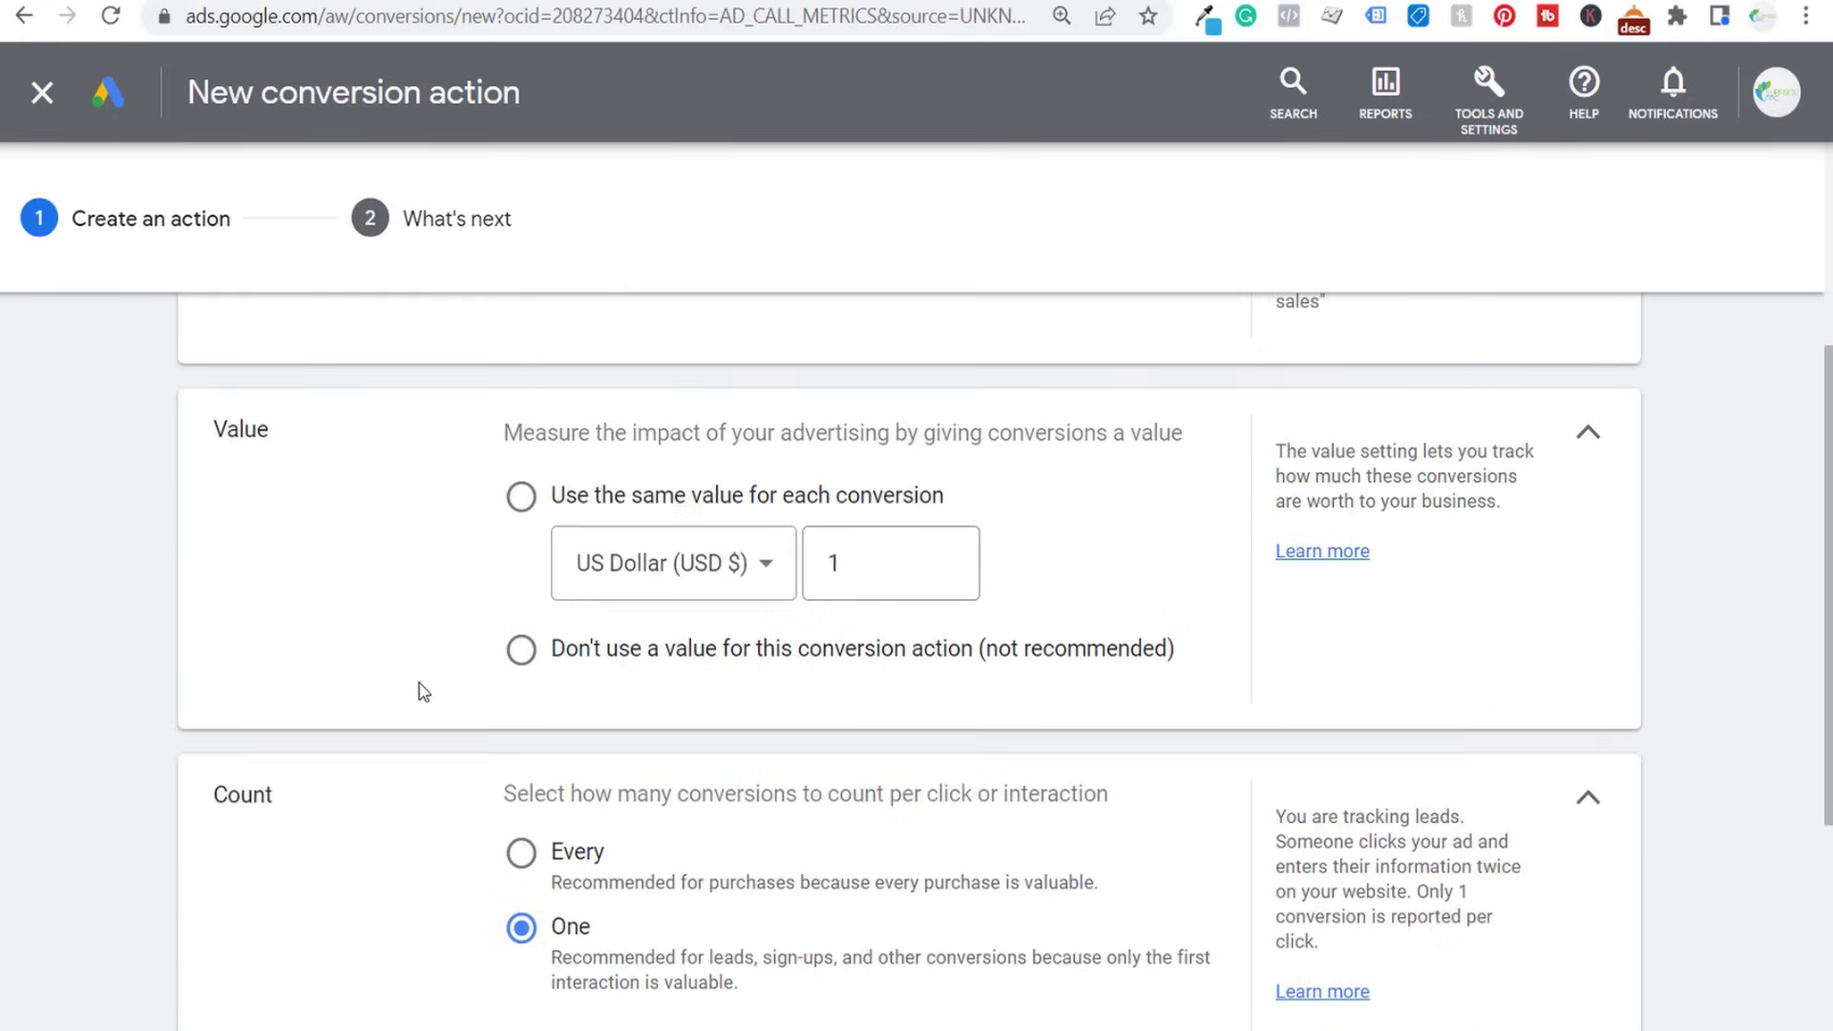
{"action": "left_click", "coordinate": [551, 514]}
{"action": "left_click_drag", "start_coordinate": [891, 630], "coordinate": [707, 625]}
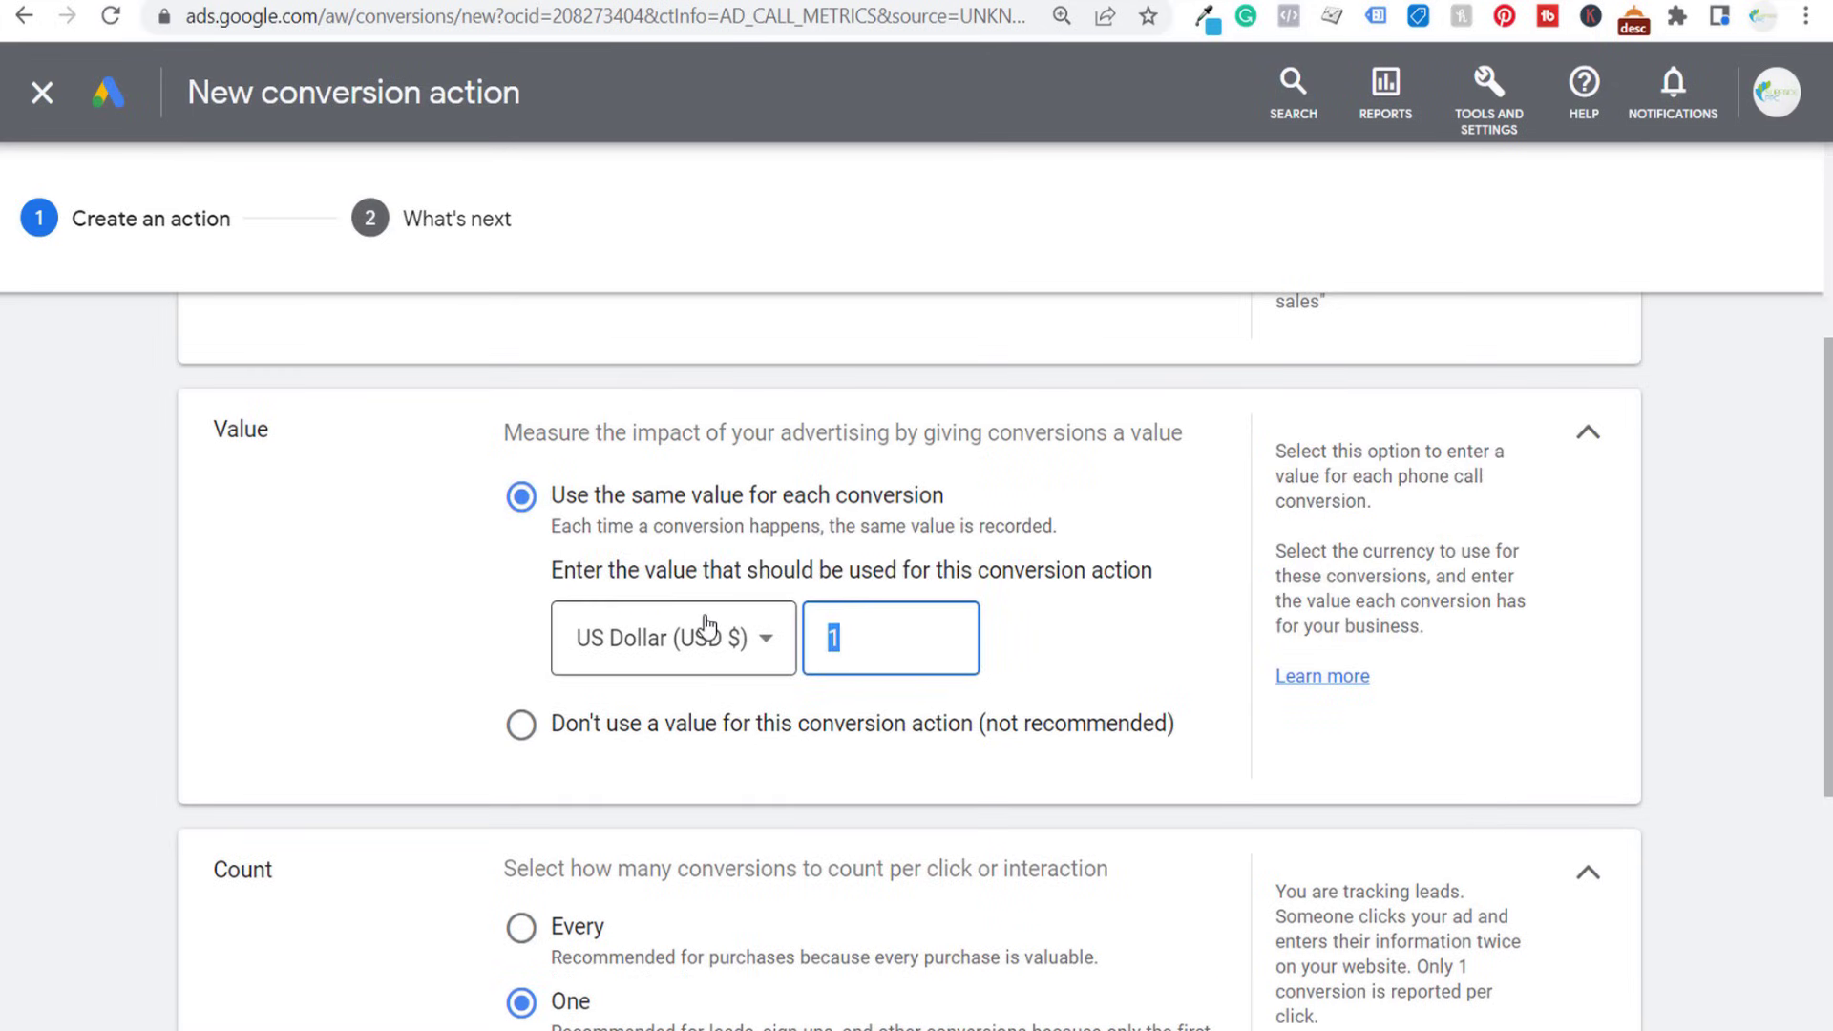
{"action": "type", "text": "50"}
{"action": "left_click", "coordinate": [68, 543]}
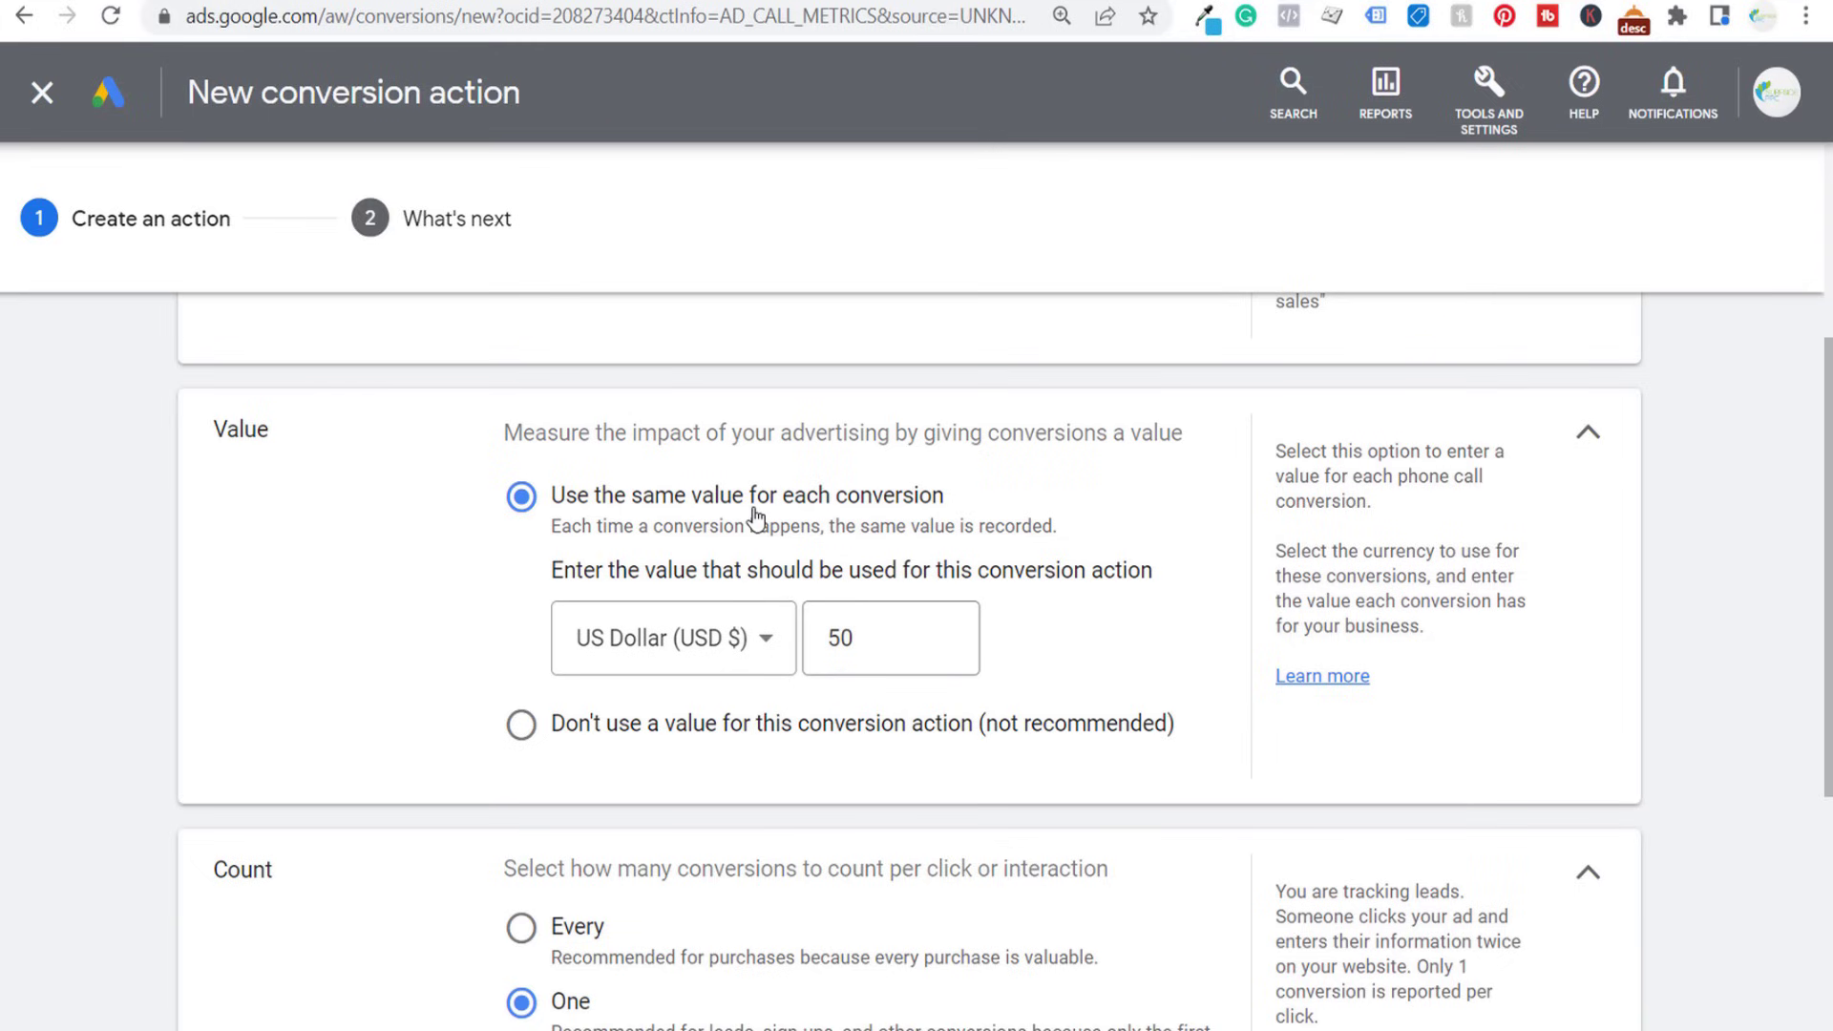
{"action": "left_click", "coordinate": [620, 728]}
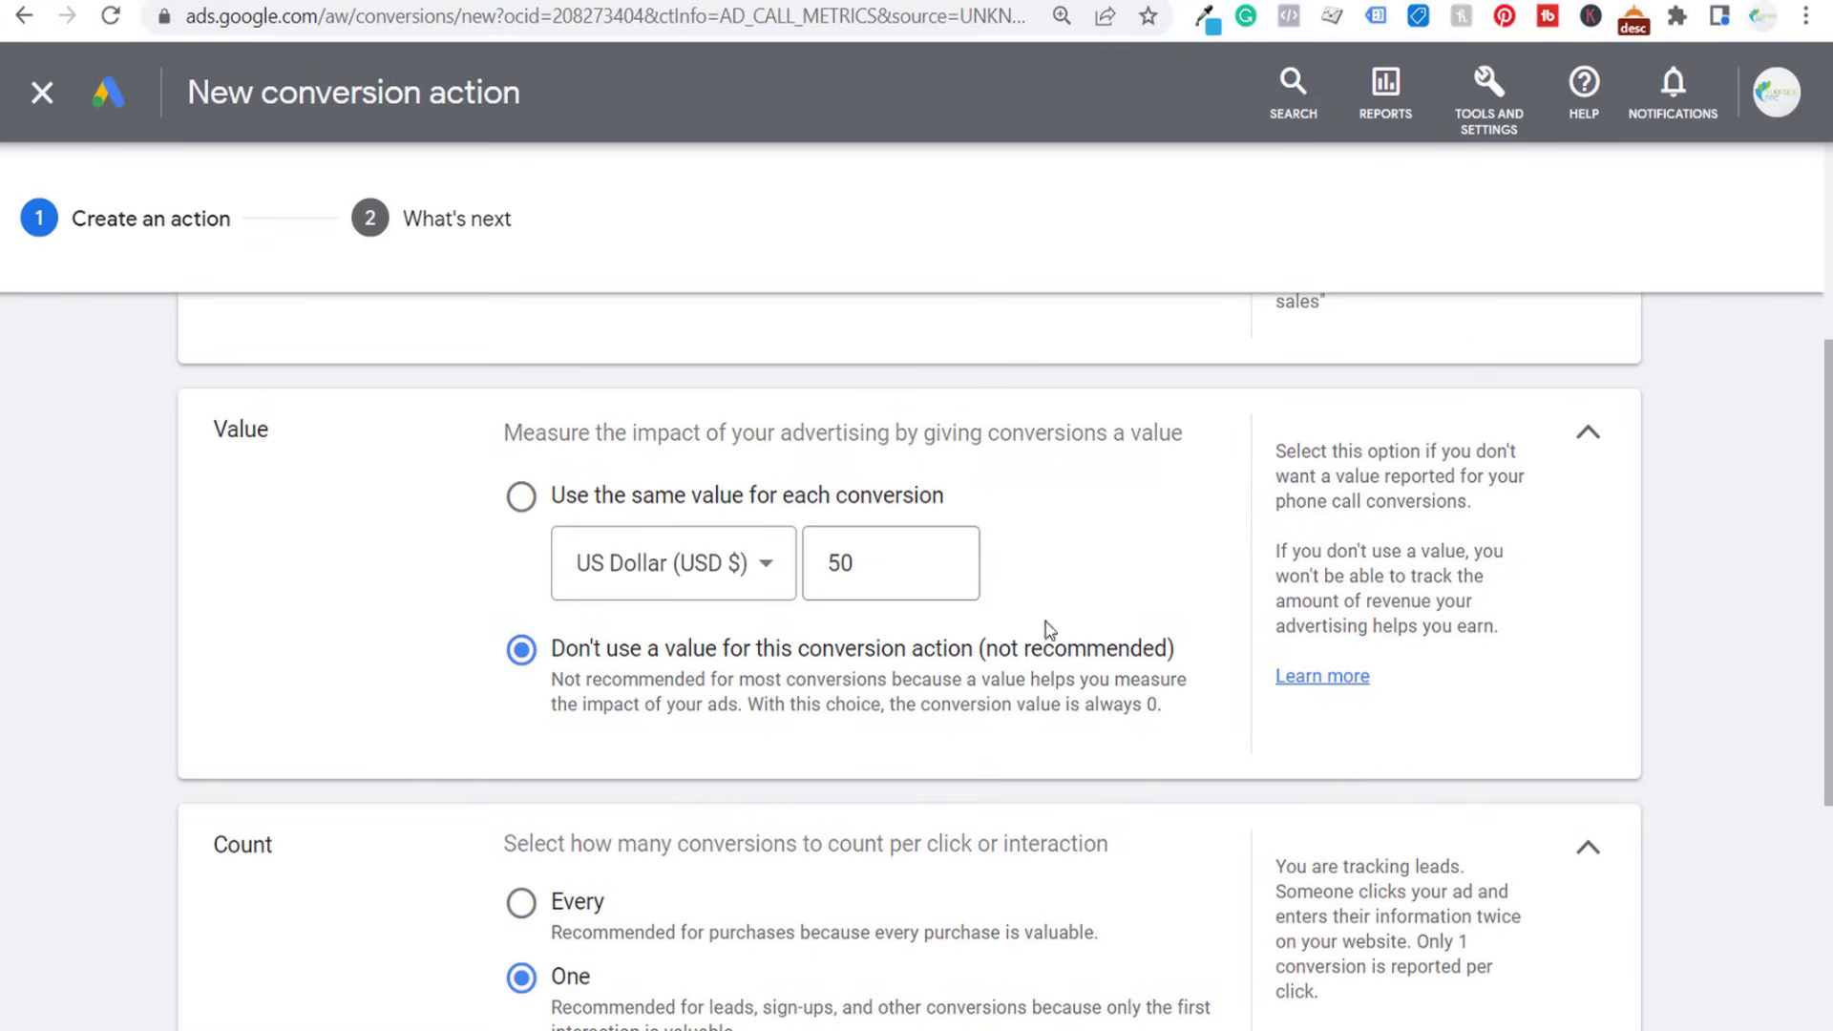
{"action": "left_click", "coordinate": [630, 503]}
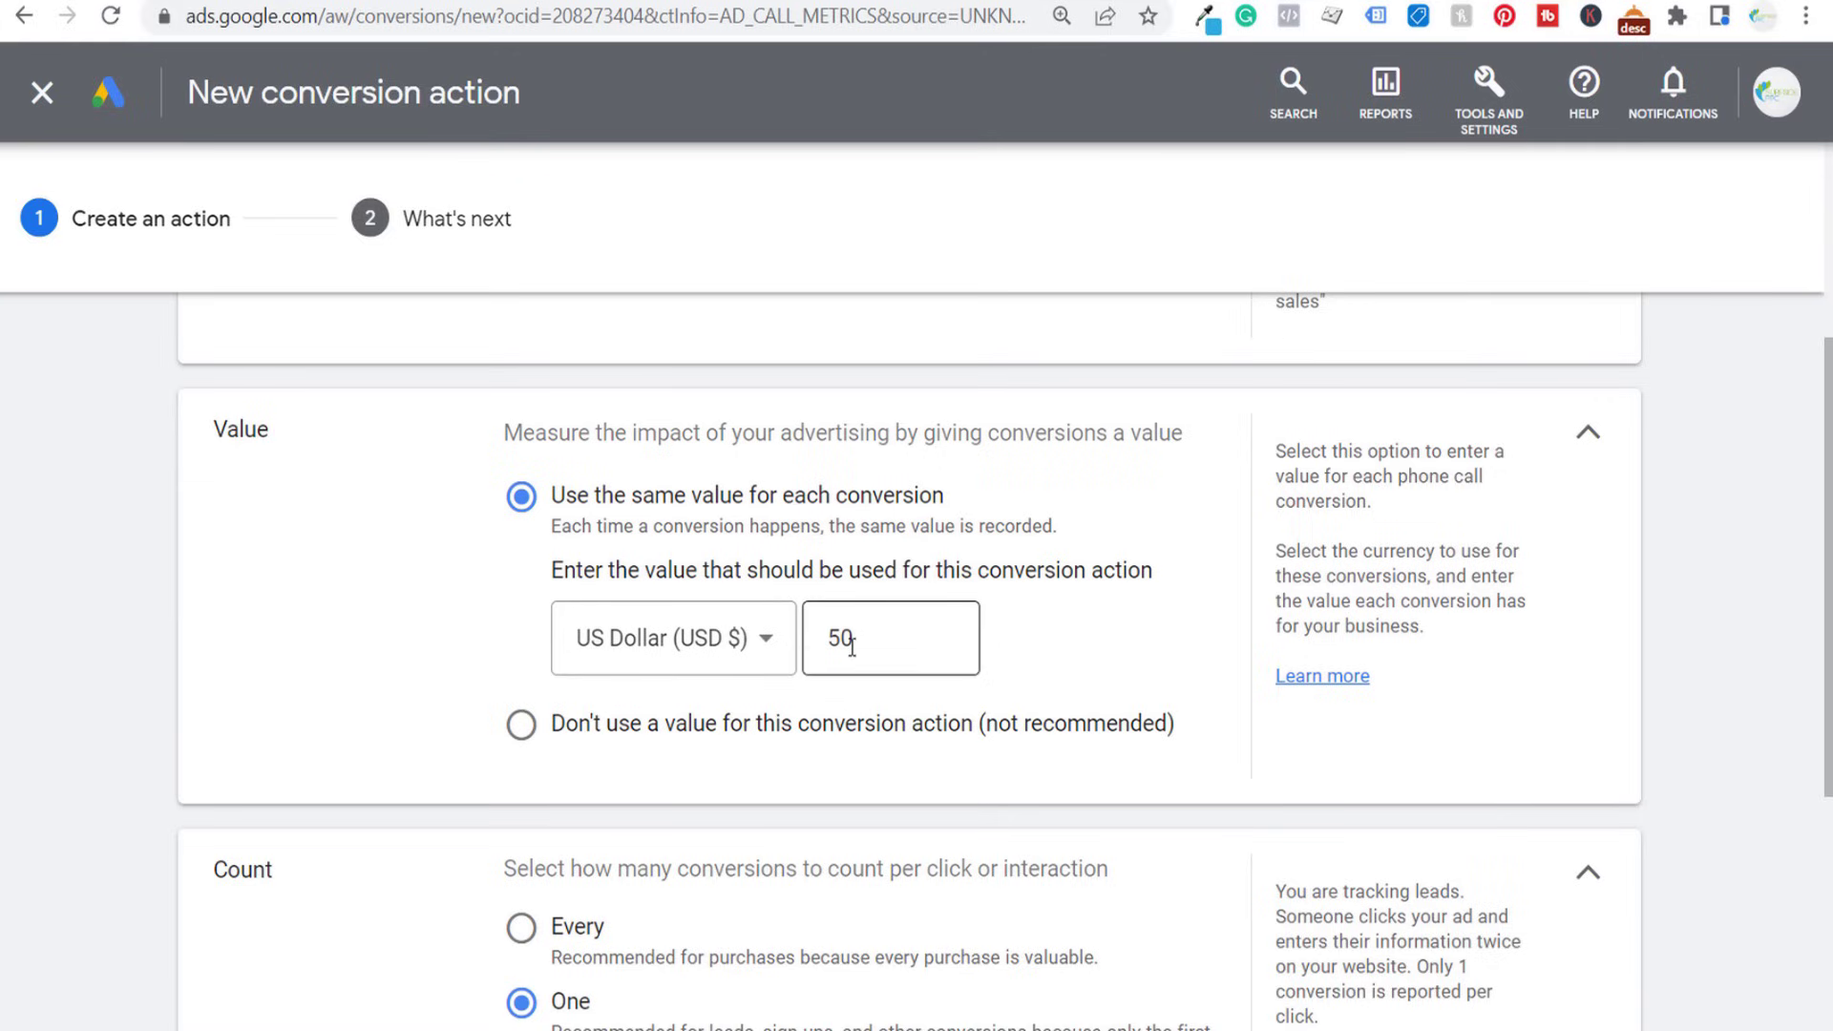
- Set the minimum call length that counts as a conversion to 90 seconds
{"action": "scroll", "coordinate": [118, 475], "scroll_direction": "down", "scroll_amount": 4}
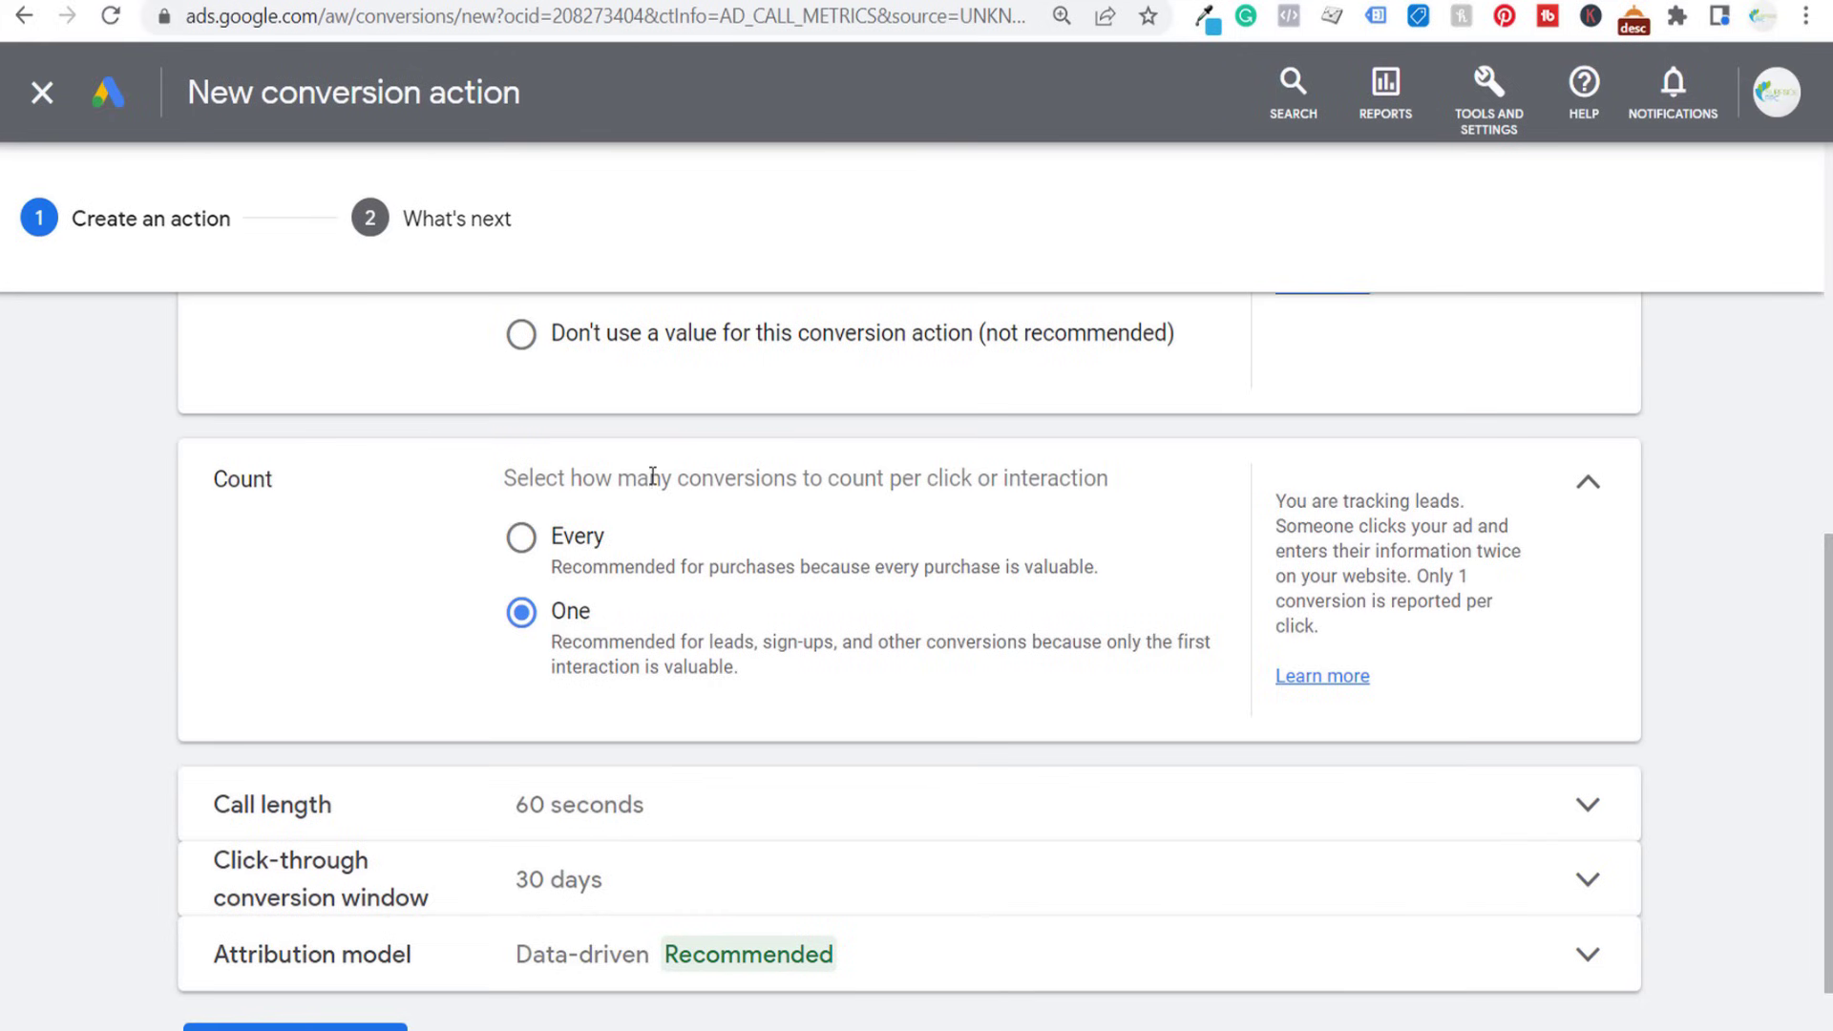
{"action": "scroll", "coordinate": [266, 598], "scroll_direction": "down", "scroll_amount": 1}
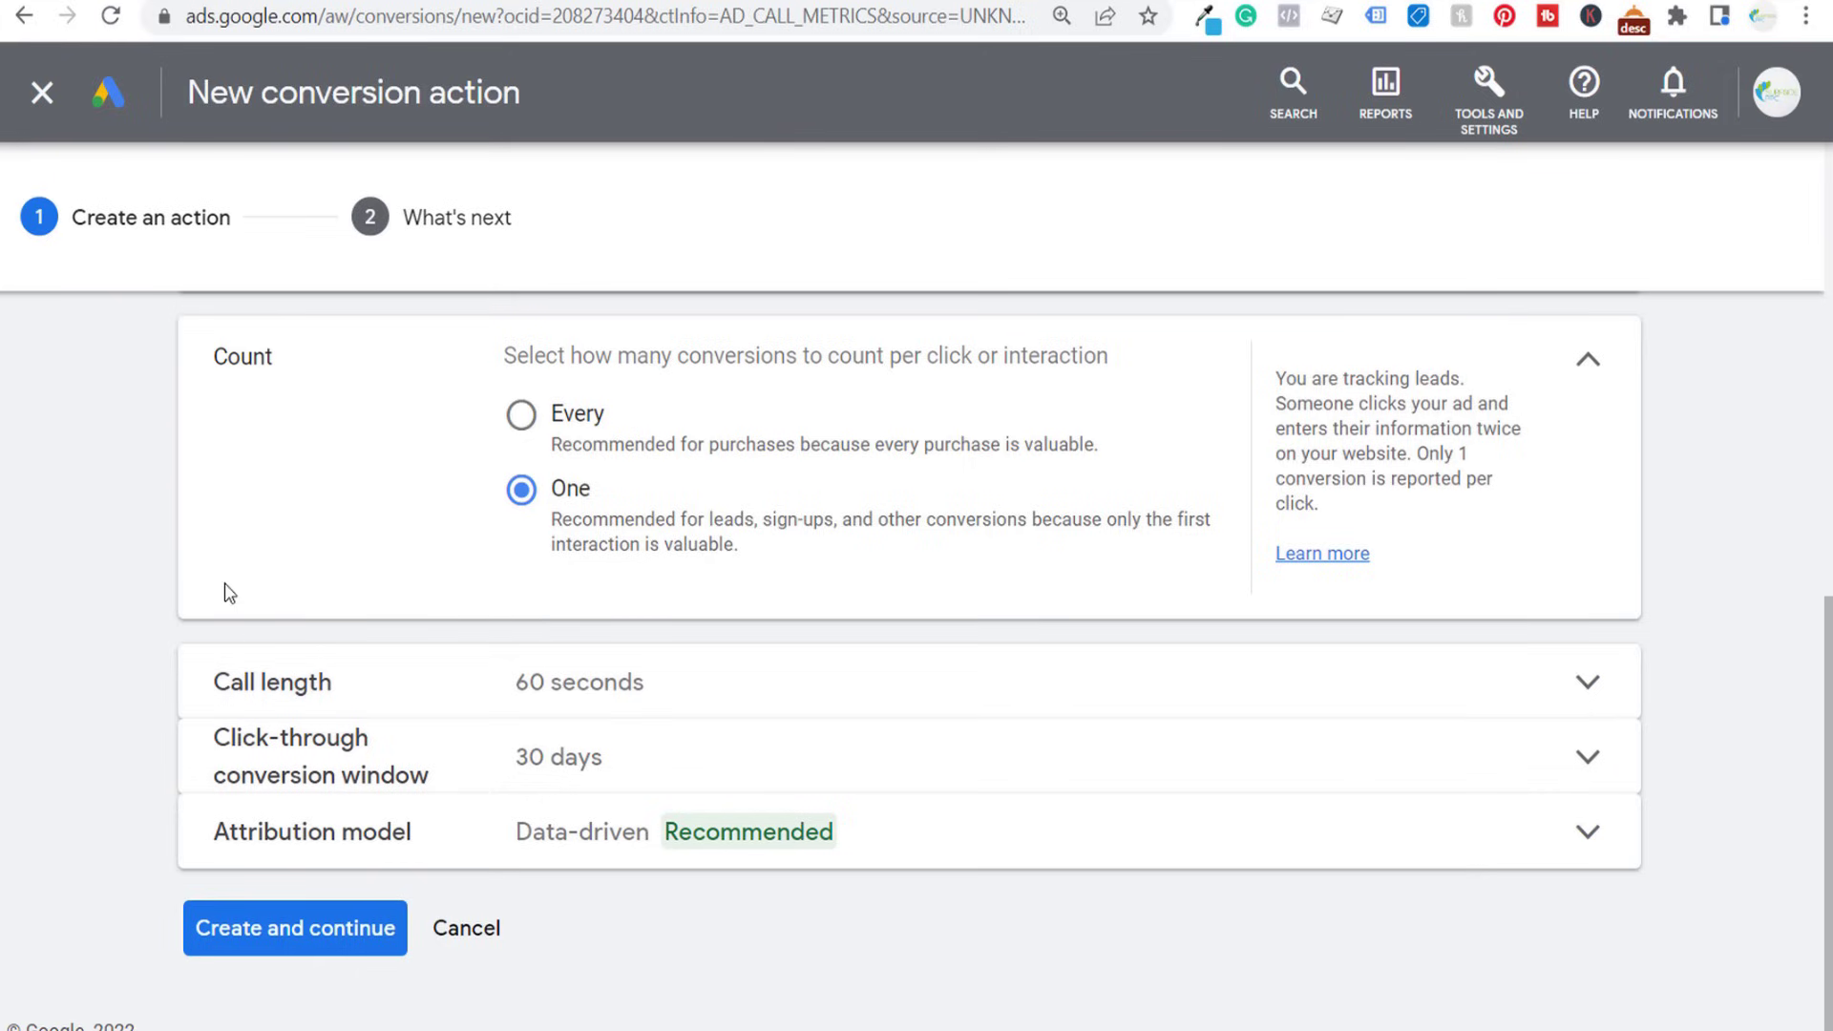
{"action": "left_click", "coordinate": [724, 696]}
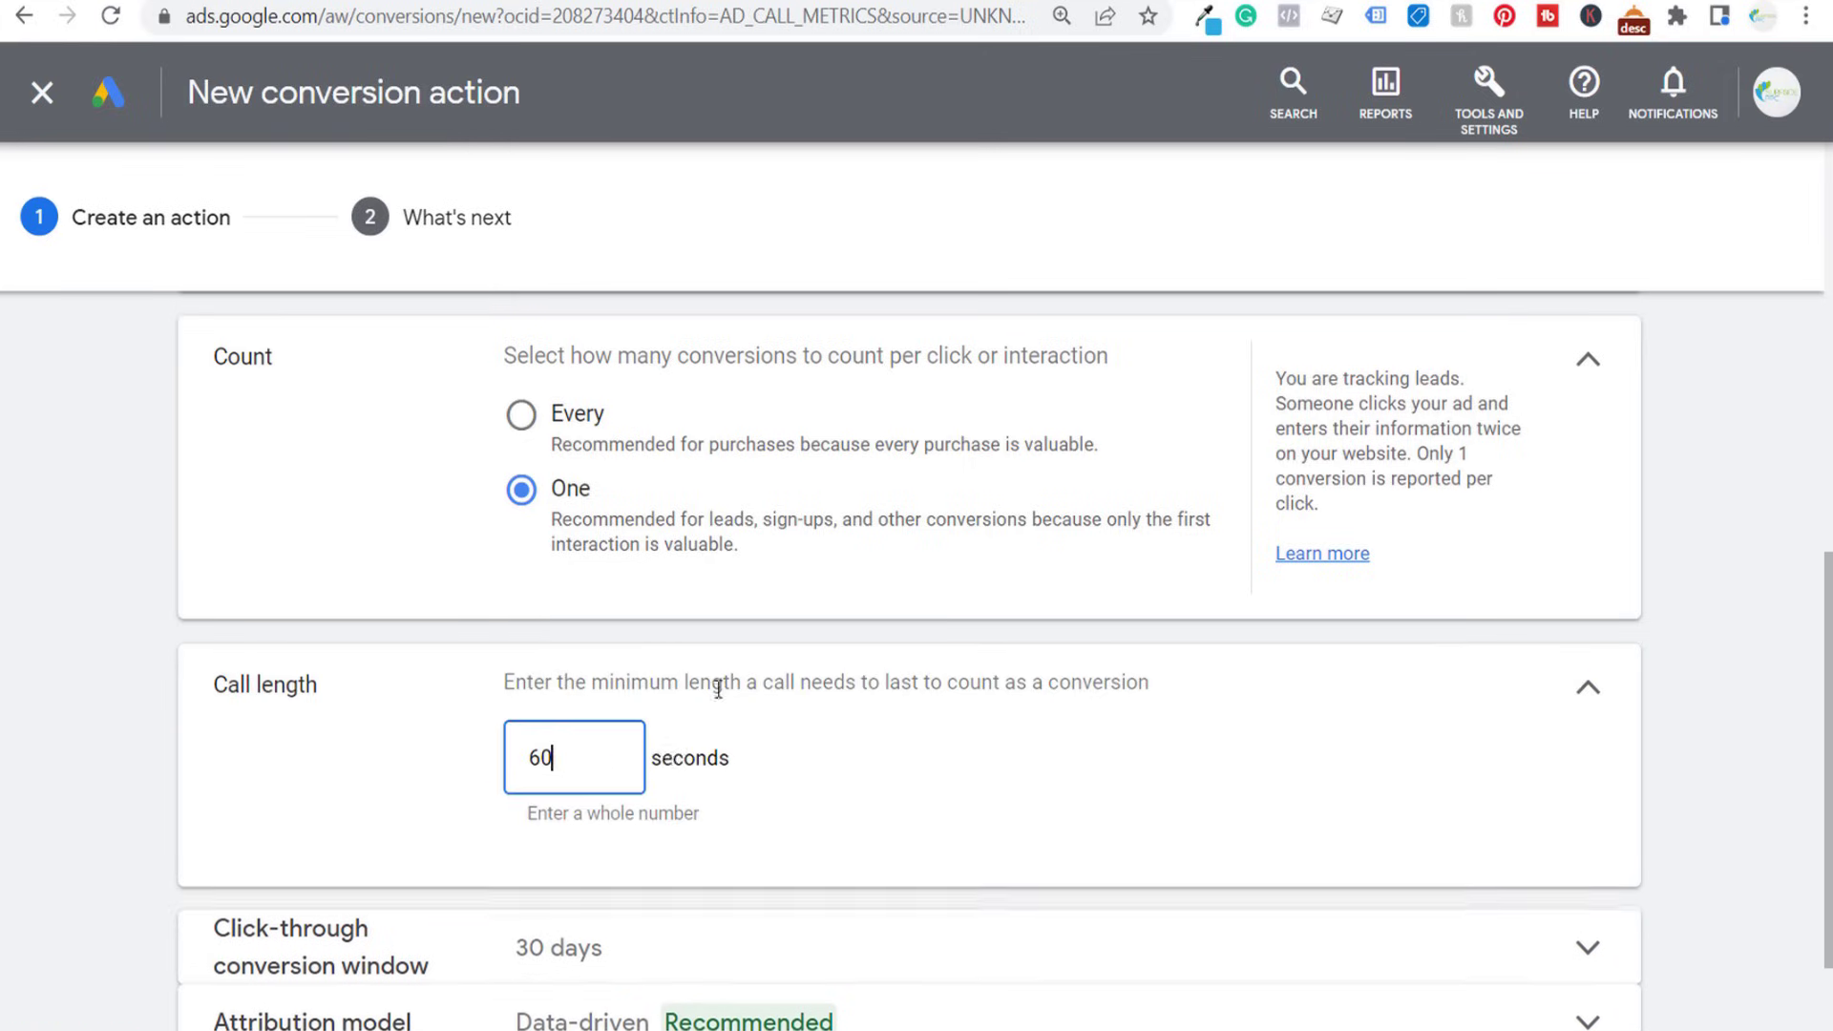
{"action": "left_click_drag", "start_coordinate": [607, 768], "coordinate": [453, 754]}
{"action": "type", "text": "90"}
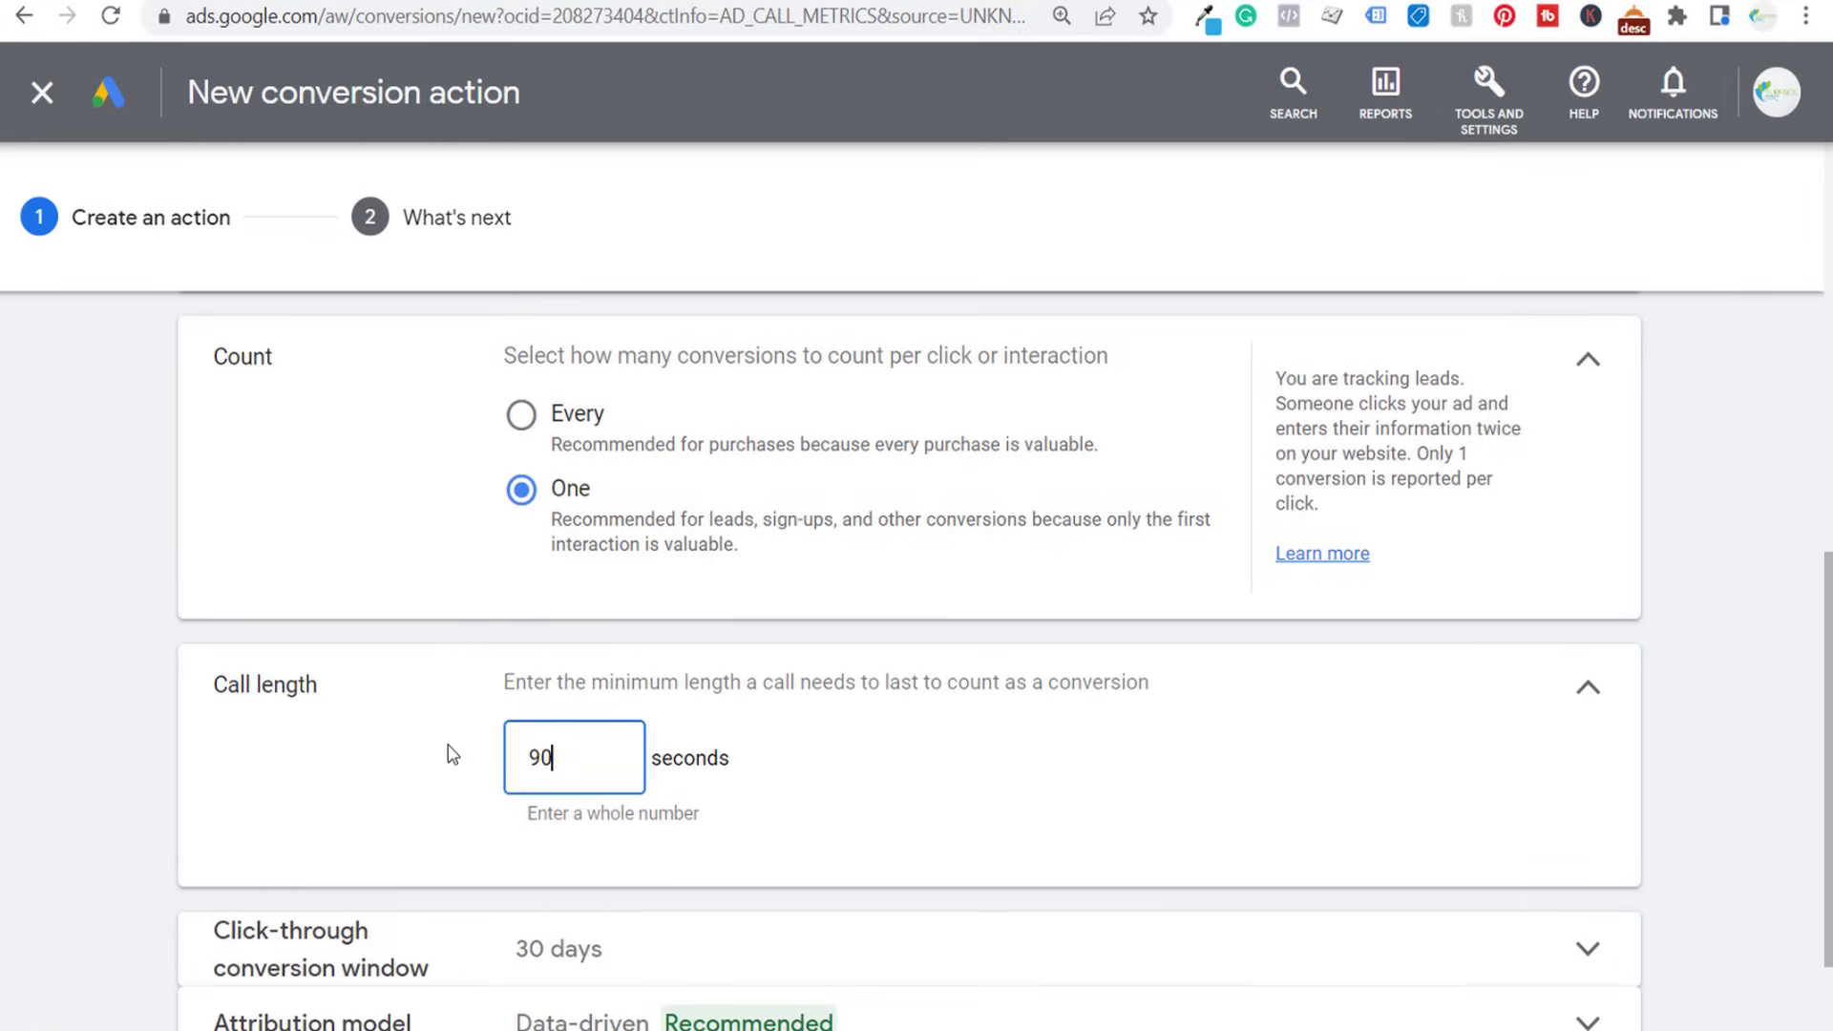
{"action": "left_click", "coordinate": [453, 754]}
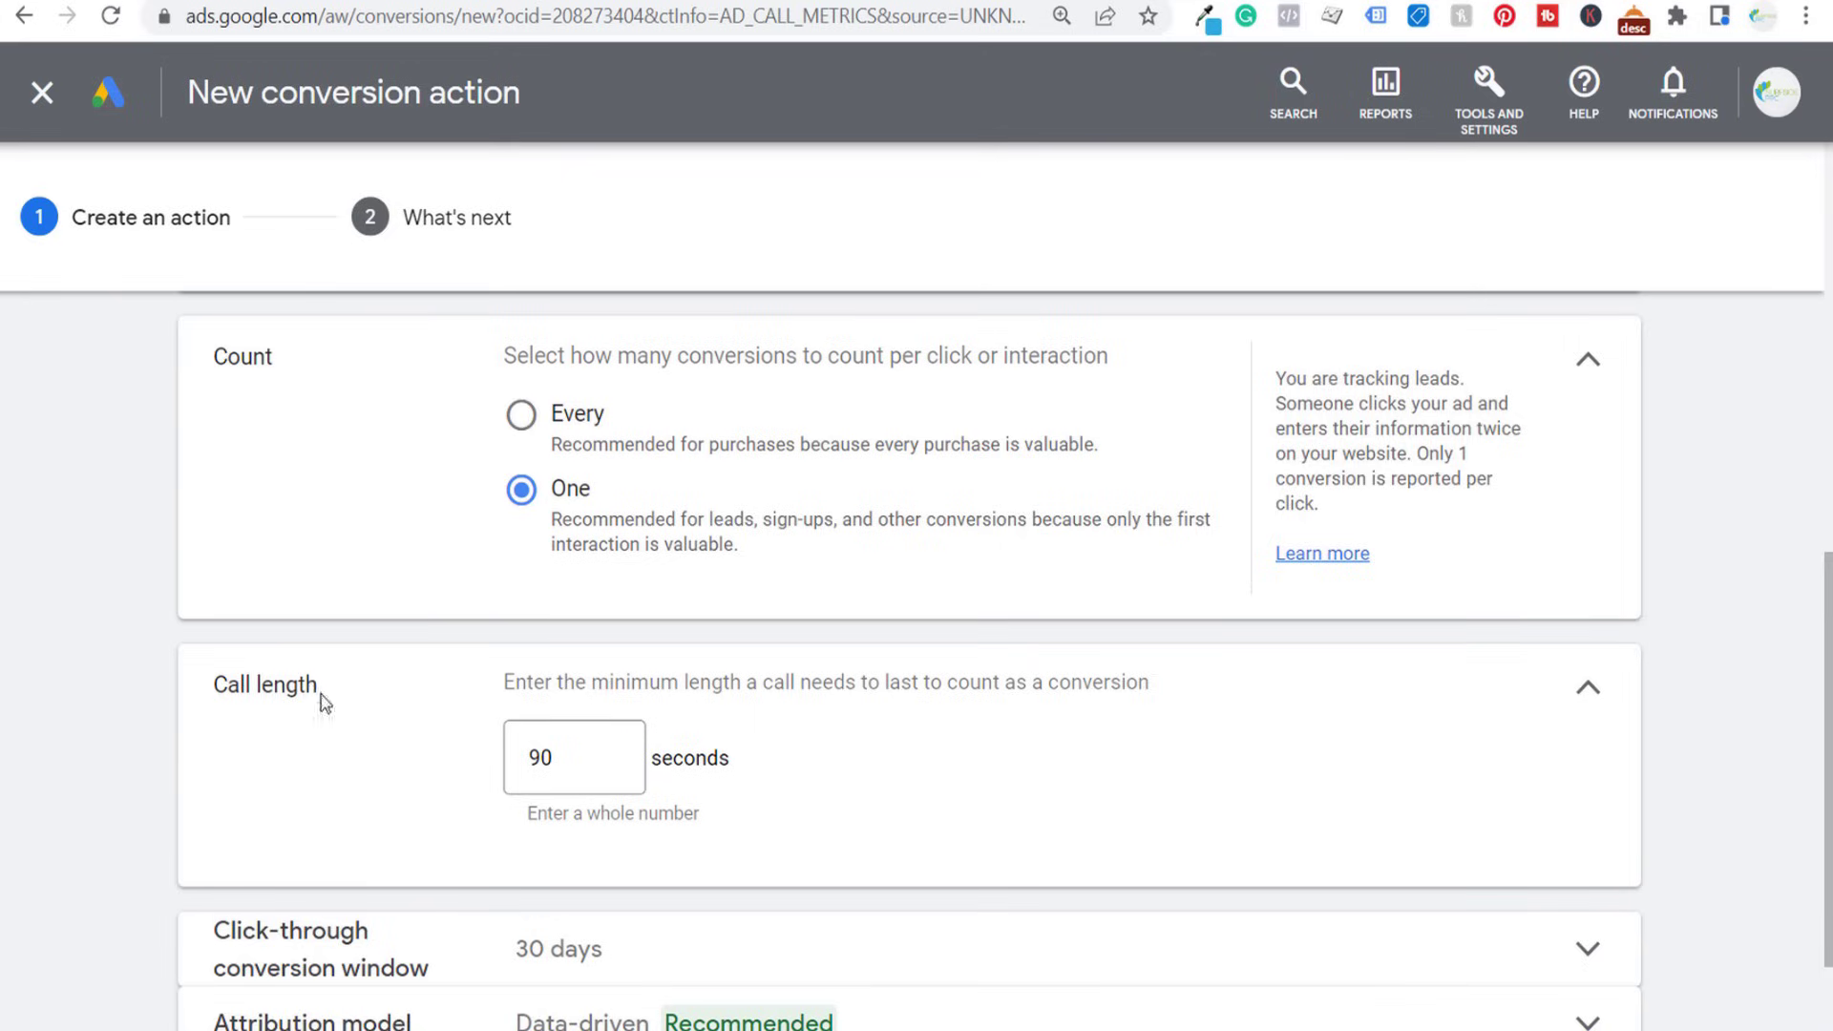
- Review the click-through conversion window and set the attribution model to Last click
{"action": "scroll", "coordinate": [192, 695], "scroll_direction": "down", "scroll_amount": 2}
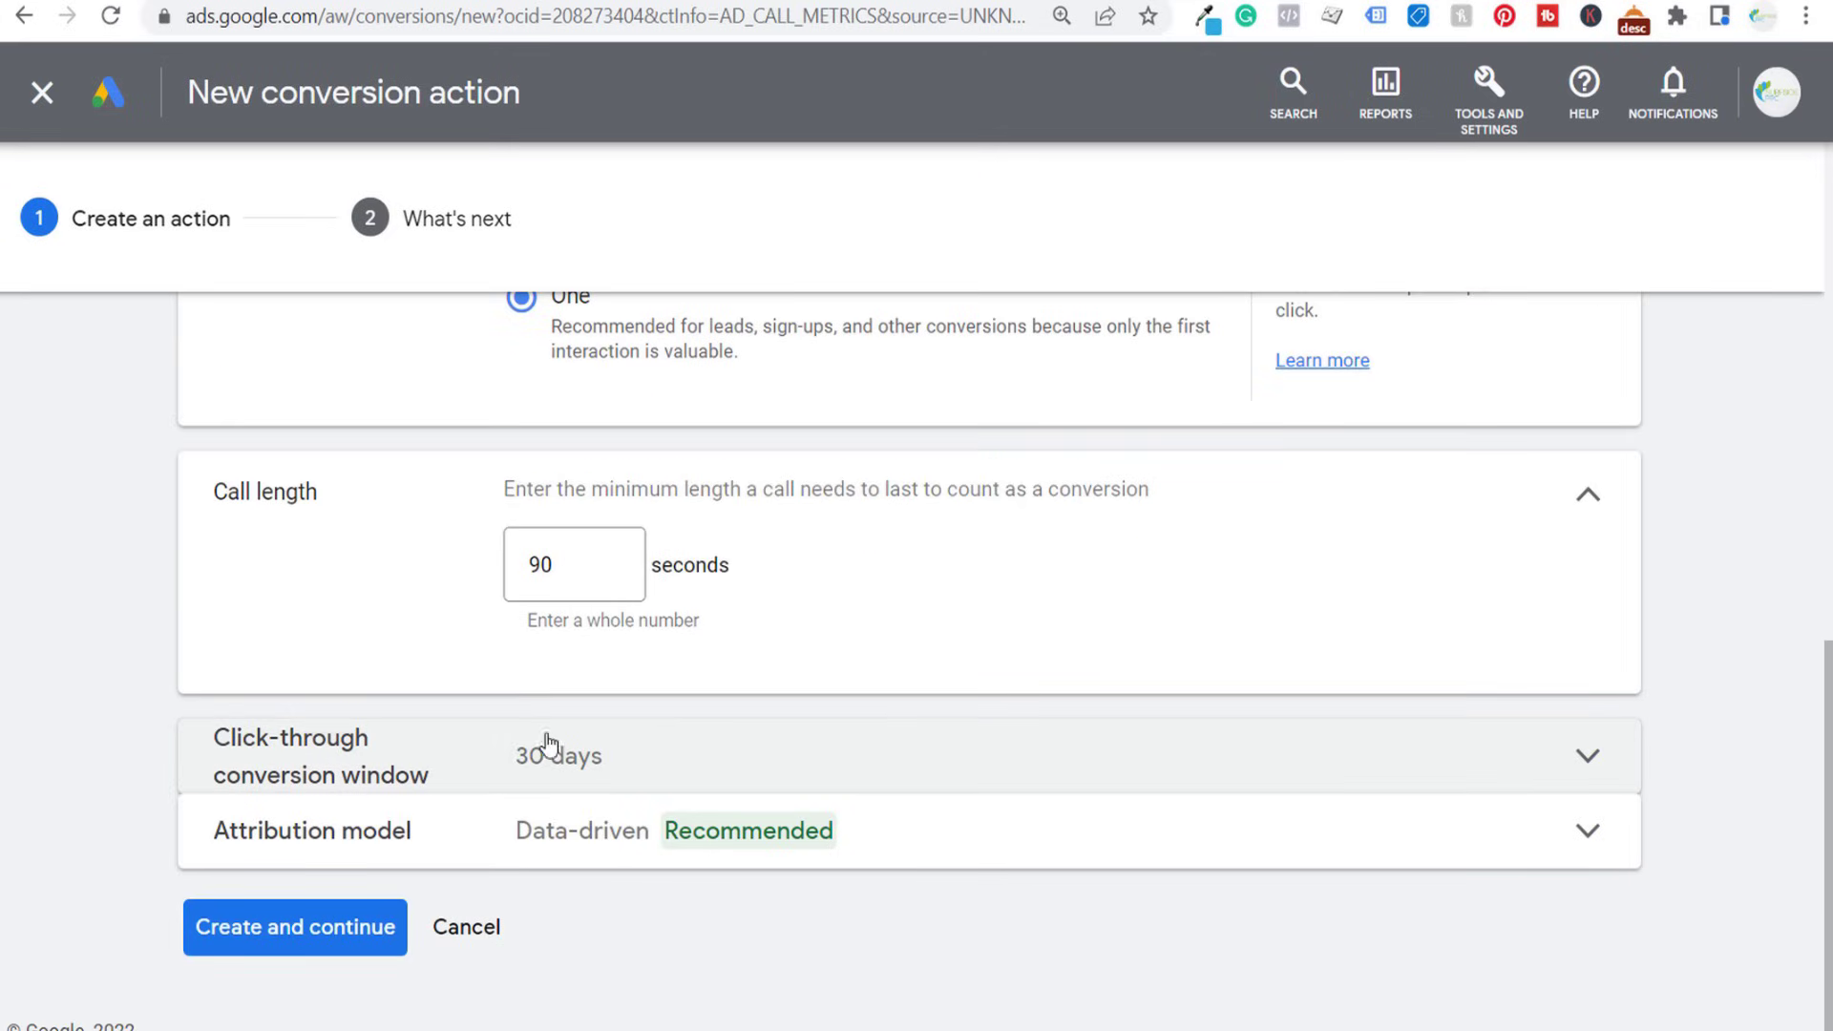
{"action": "left_click", "coordinate": [666, 754]}
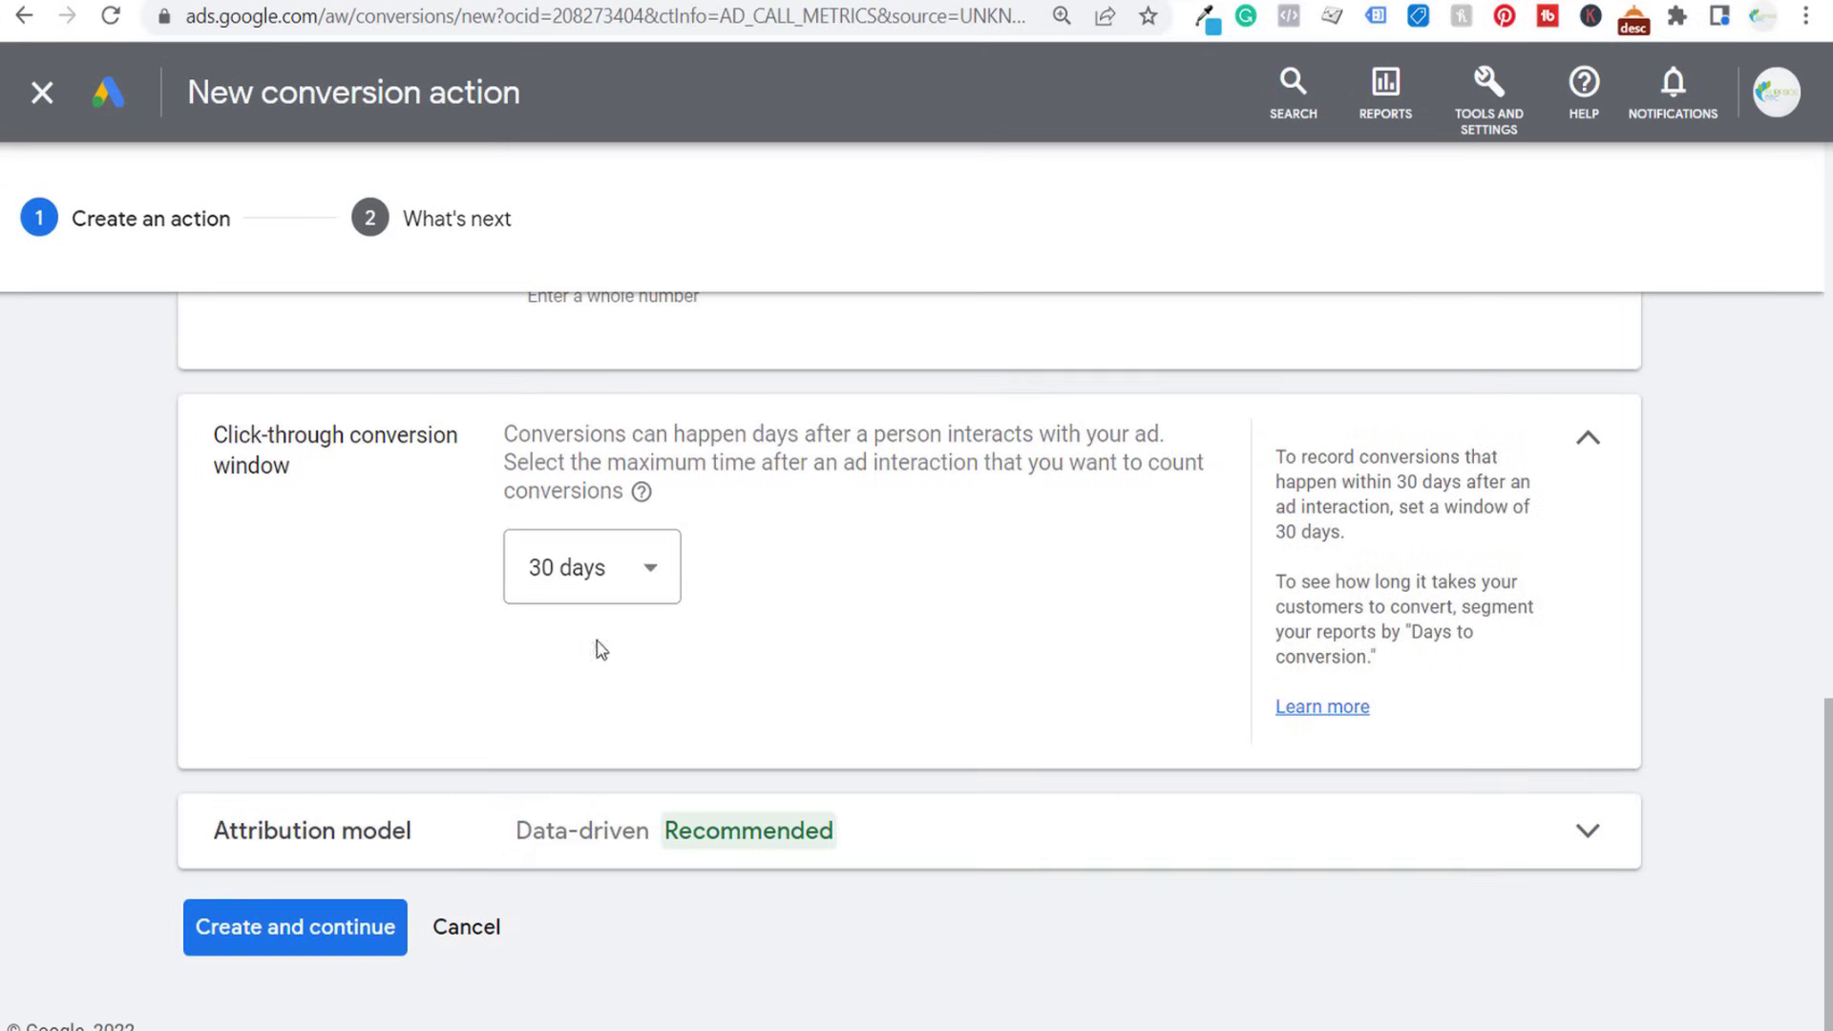
{"action": "left_click", "coordinate": [888, 813]}
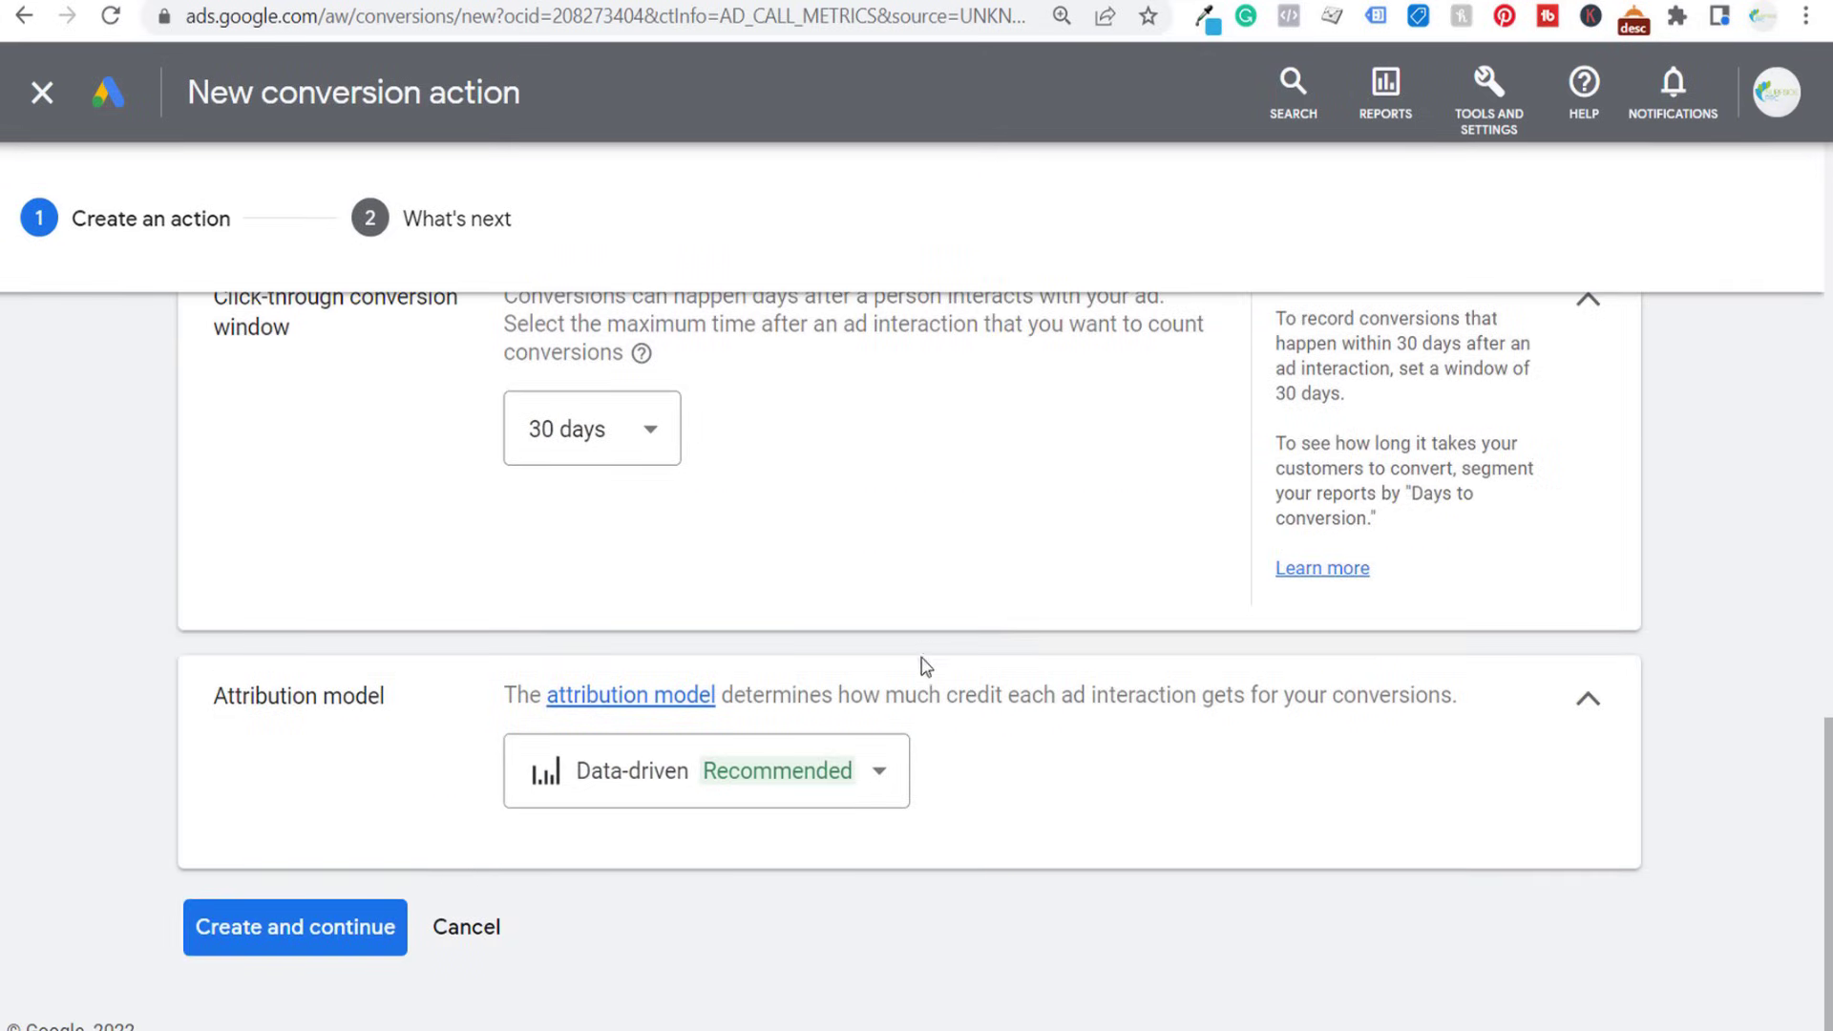
{"action": "left_click", "coordinate": [689, 792]}
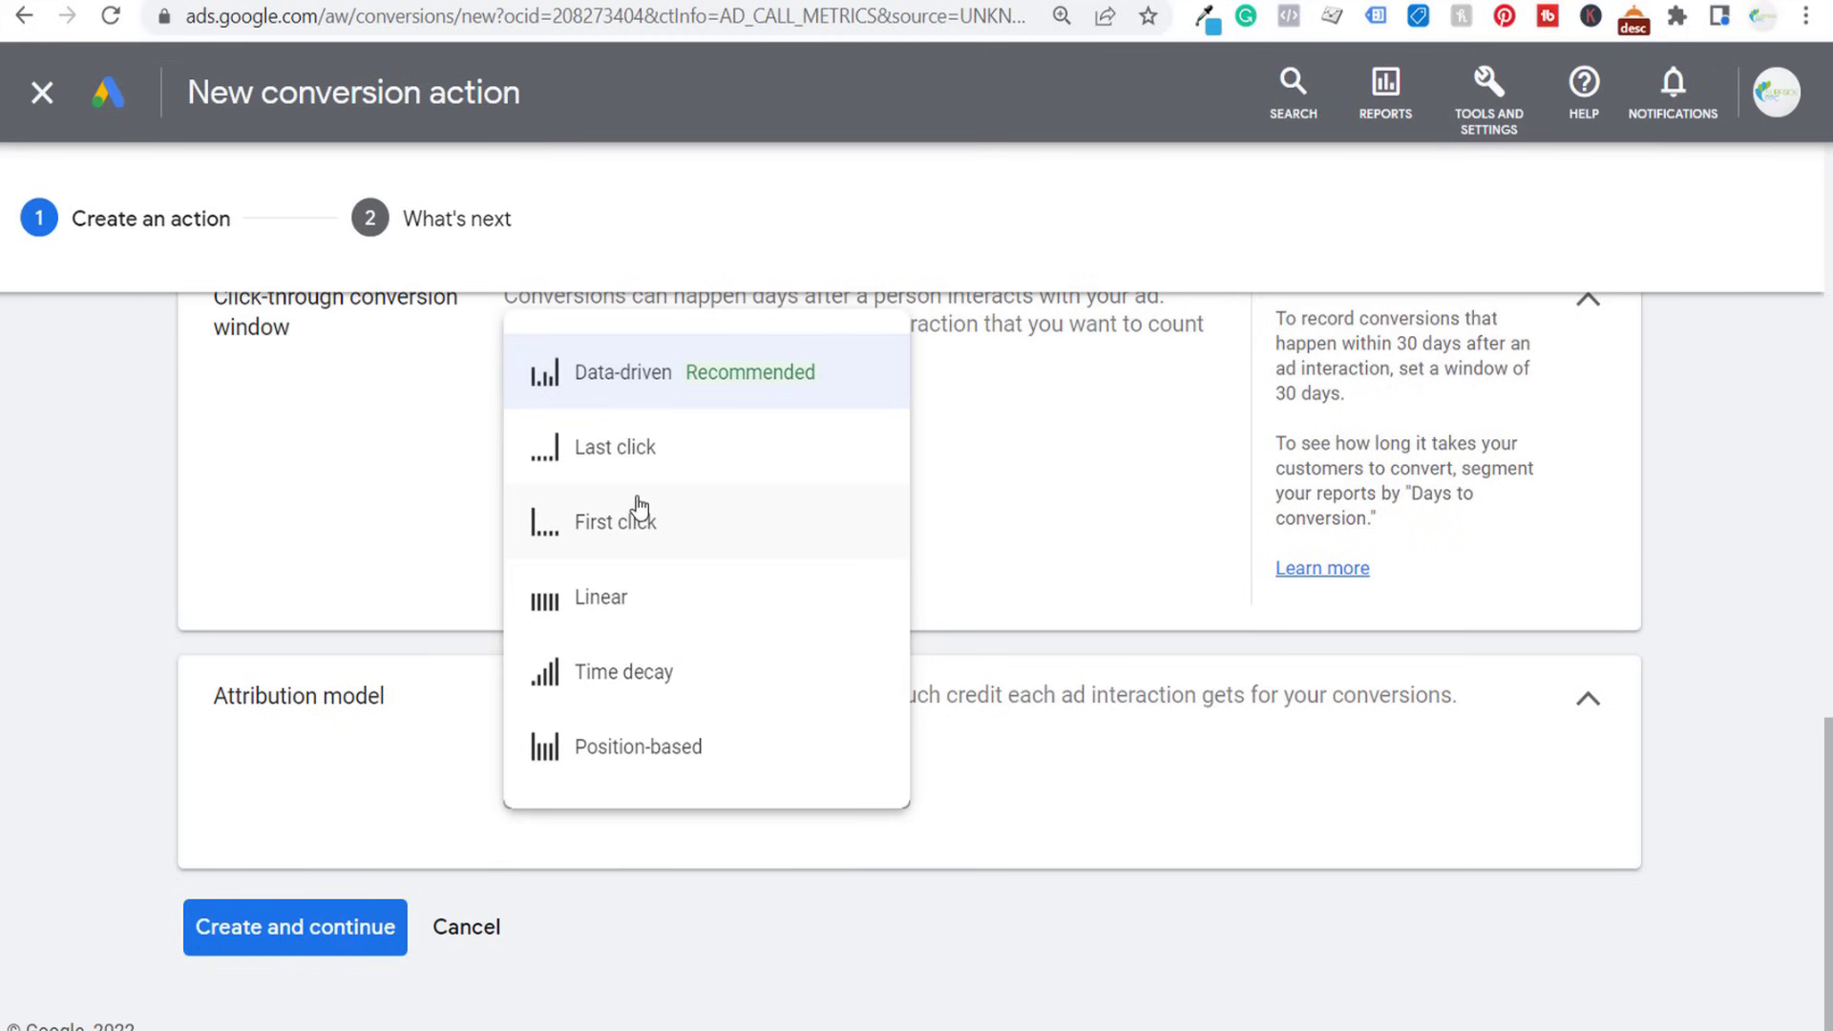
{"action": "left_click", "coordinate": [682, 450]}
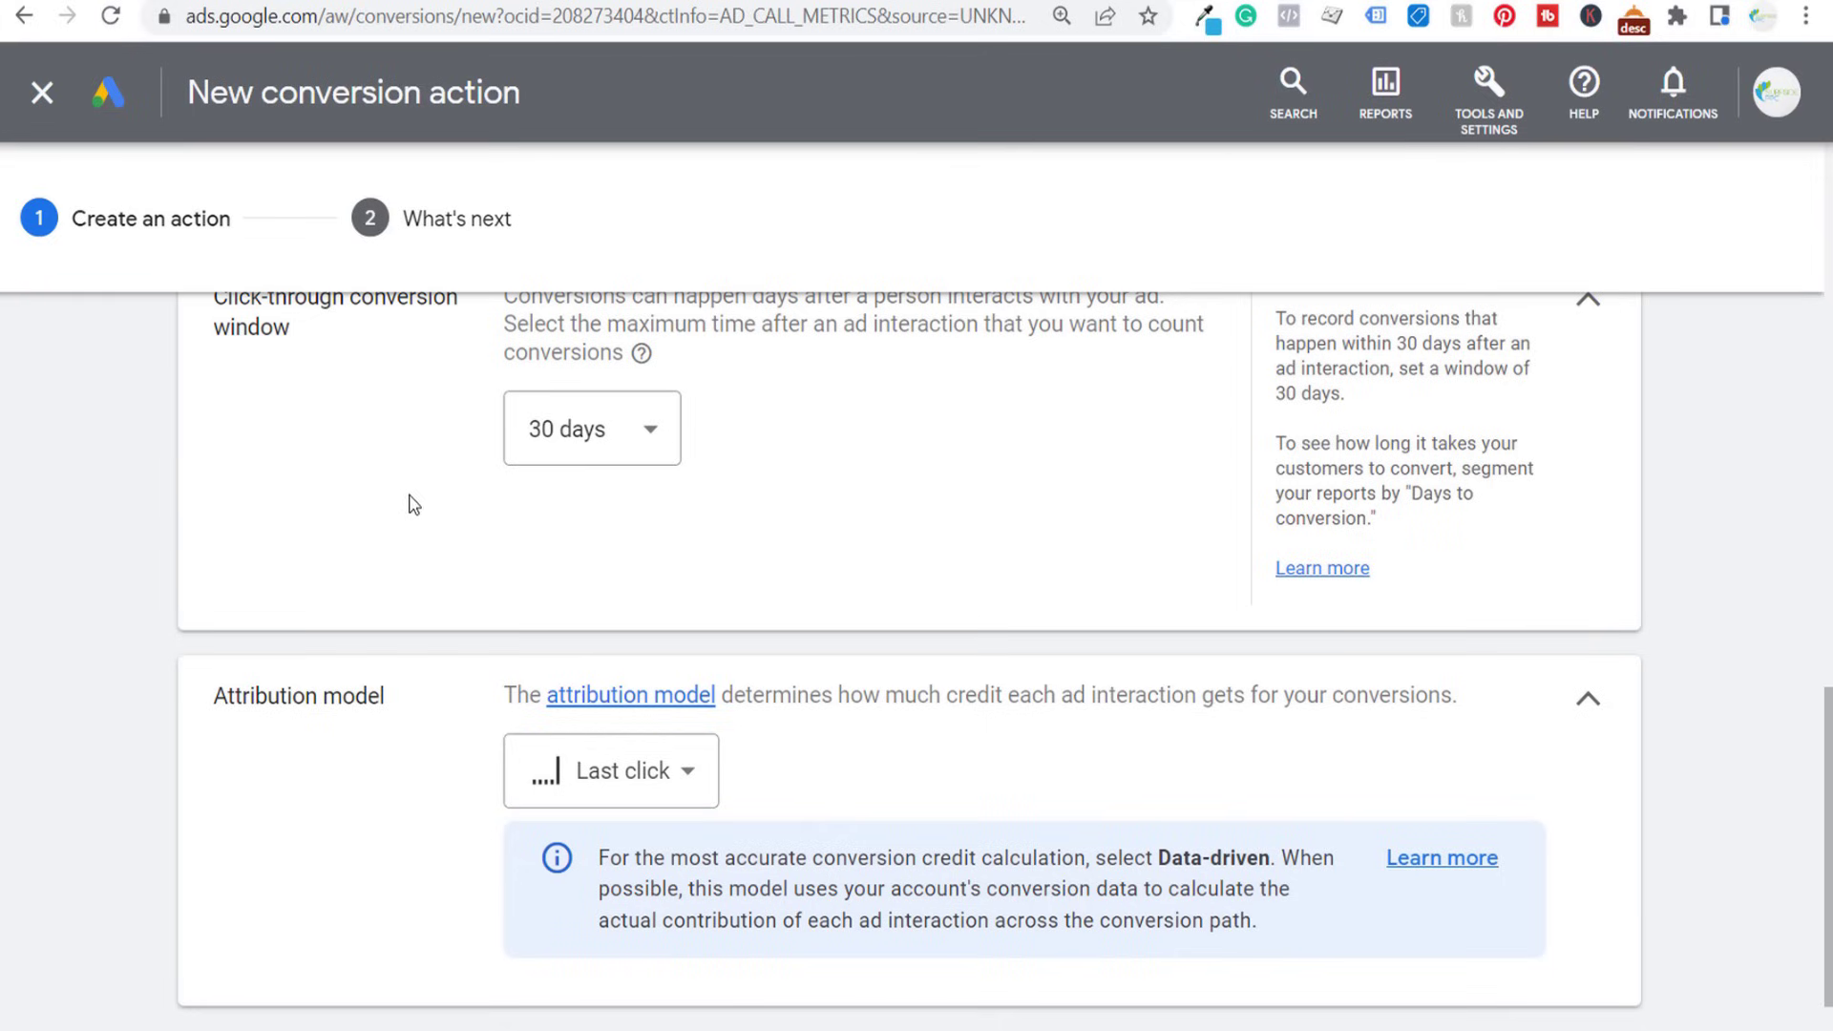
{"action": "mouse_move", "coordinate": [649, 795]}
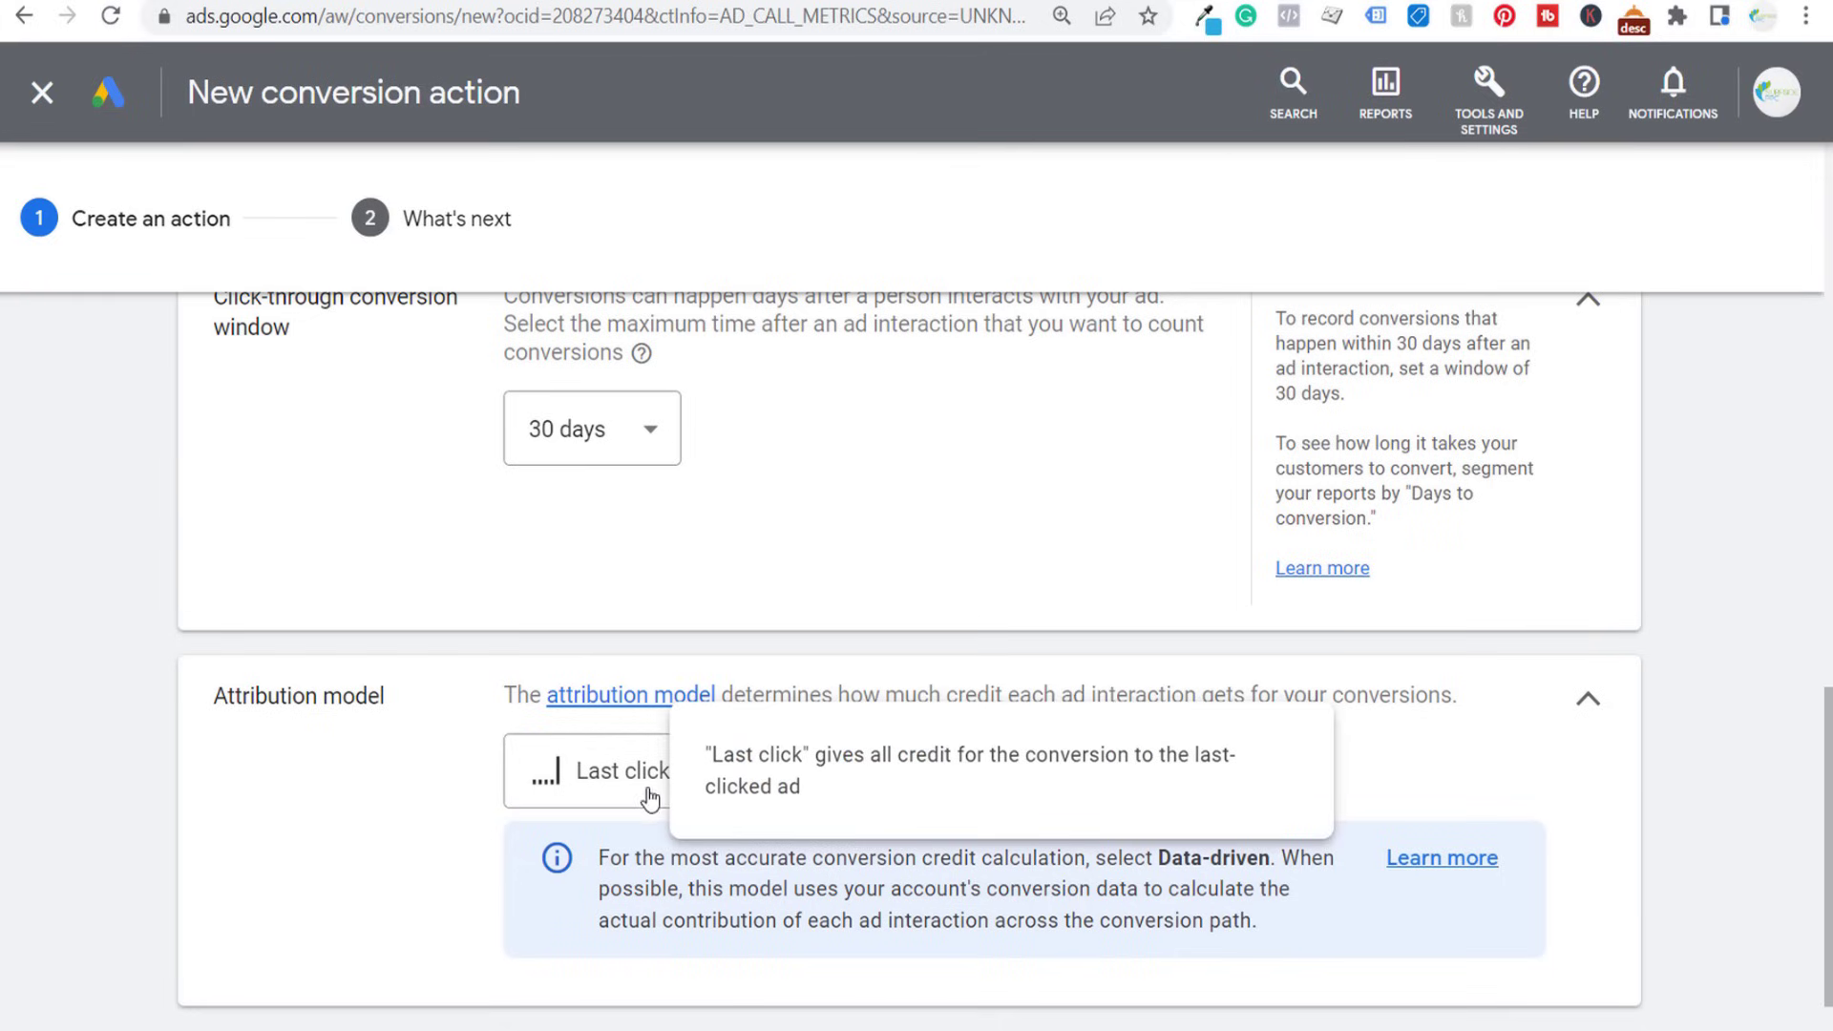
- Create the conversion action and finish its setup to return to the conversions summary
{"action": "scroll", "coordinate": [1207, 805], "scroll_direction": "down", "scroll_amount": 2}
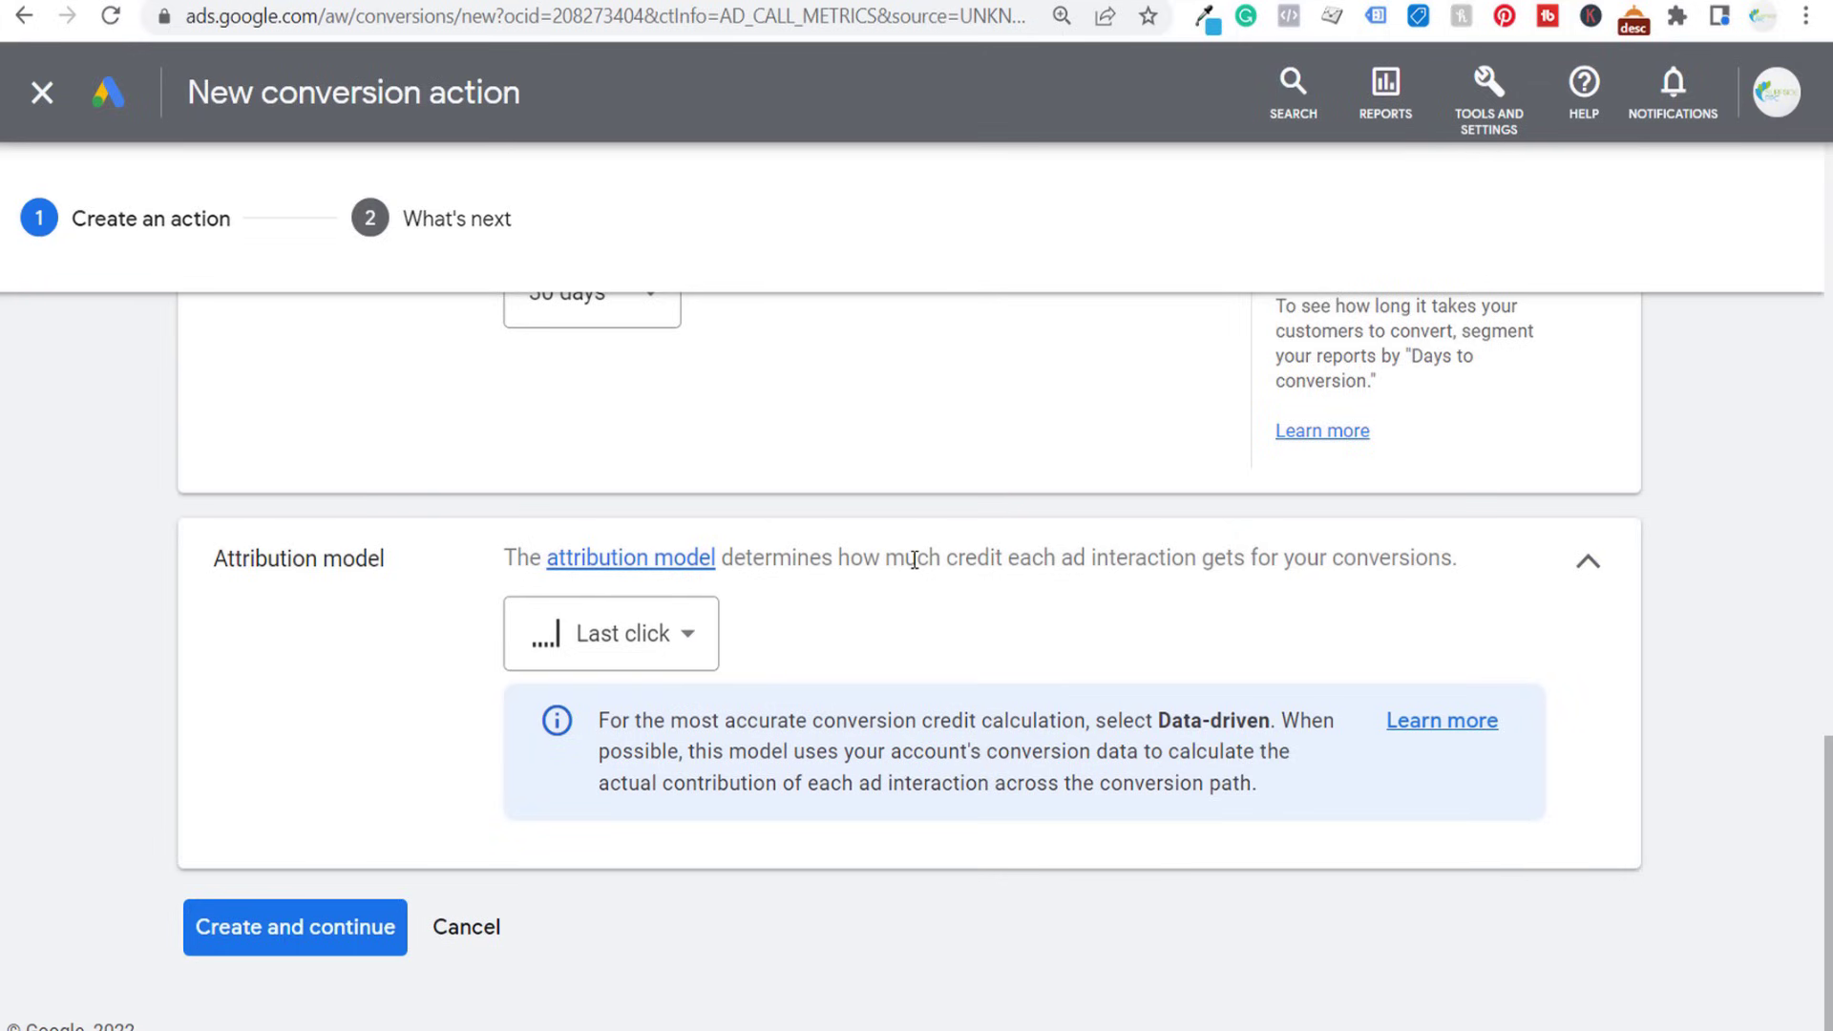
{"action": "mouse_move", "coordinate": [668, 654]}
{"action": "left_click", "coordinate": [360, 926]}
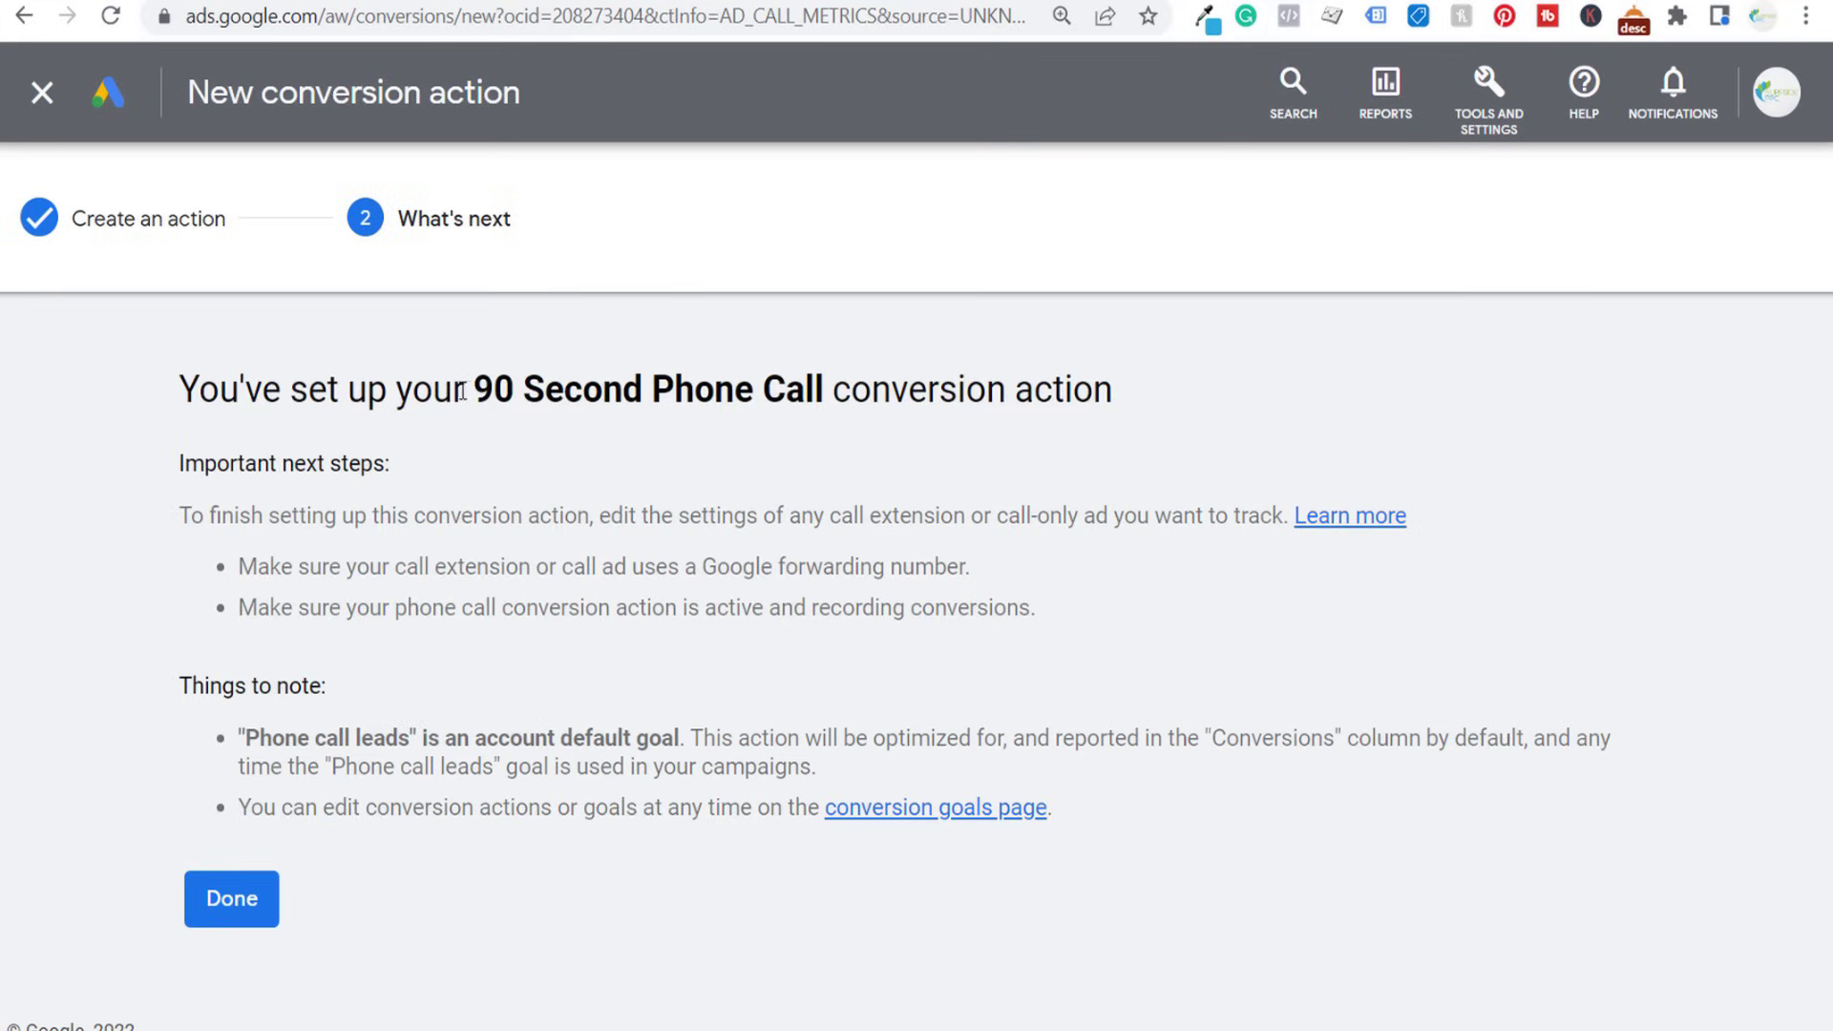
{"action": "left_click_drag", "start_coordinate": [477, 390], "coordinate": [1097, 382]}
{"action": "left_click", "coordinate": [962, 364]}
{"action": "left_click", "coordinate": [252, 903]}
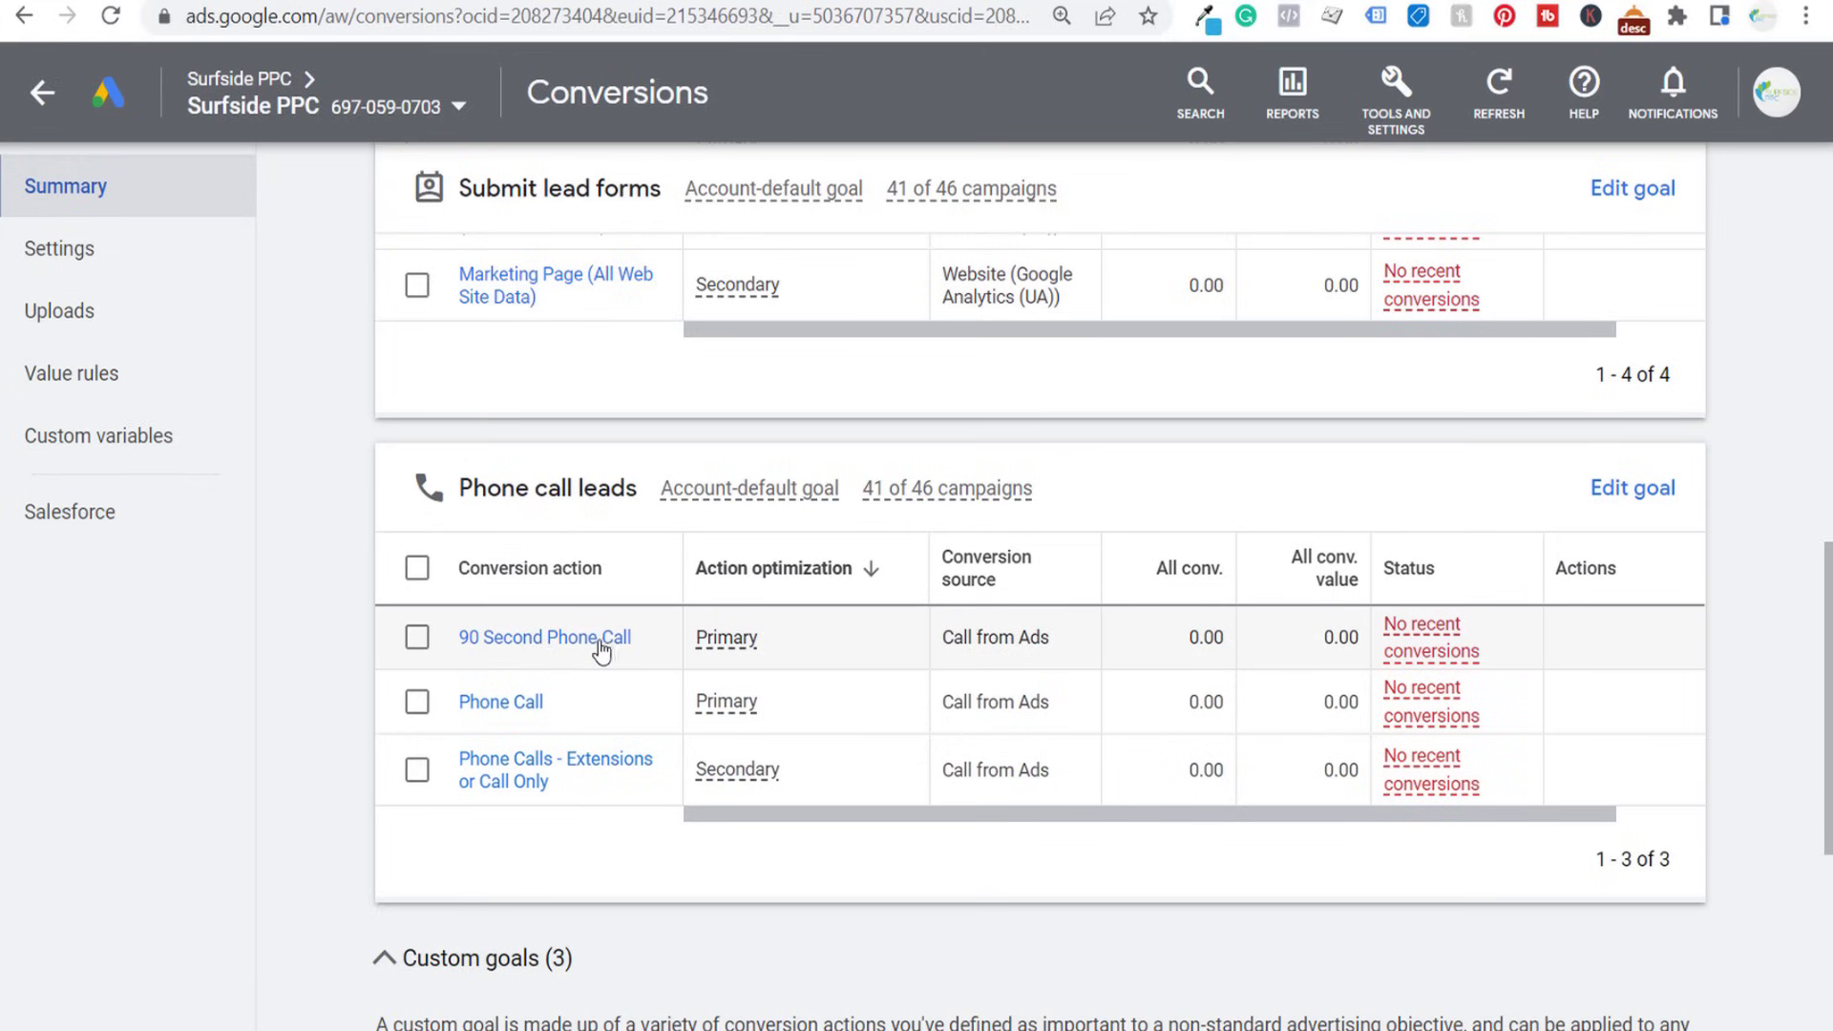
- Create a custom goal named "90 Second Phone Call" containing the 90 Second Phone Call conversion action
{"action": "scroll", "coordinate": [329, 587], "scroll_direction": "down", "scroll_amount": 5}
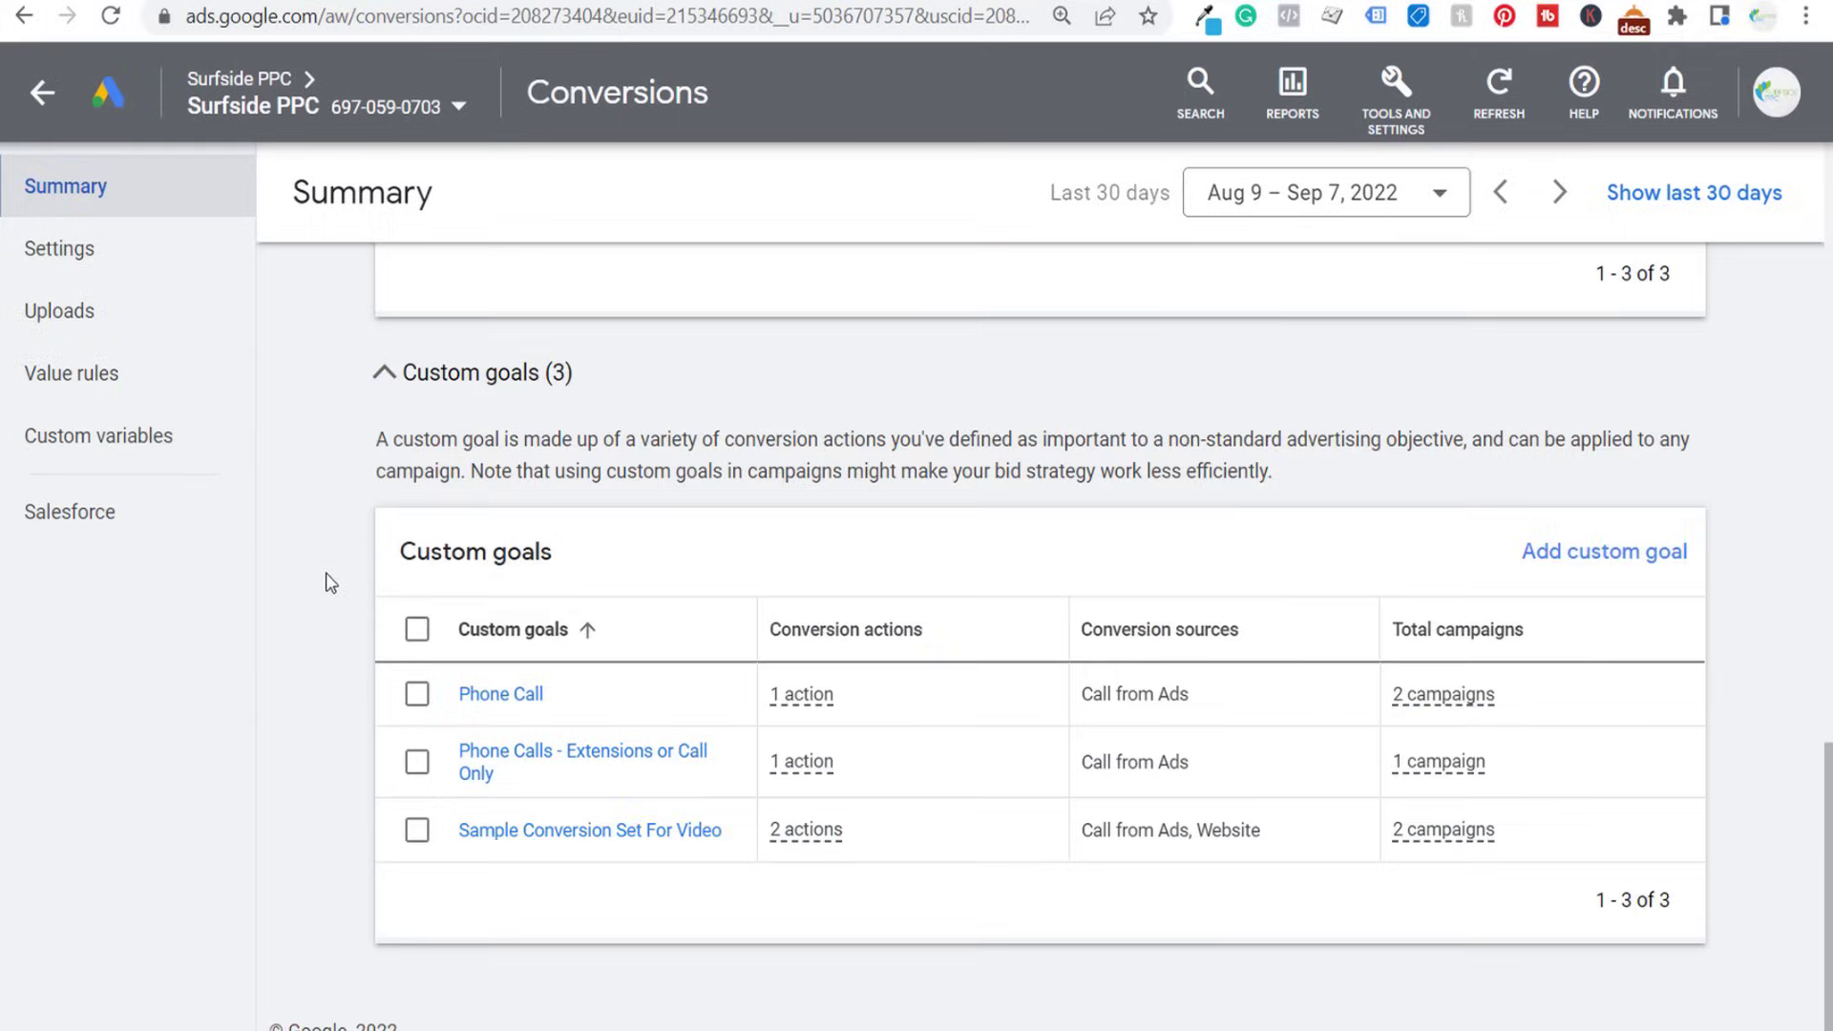
{"action": "left_click", "coordinate": [1551, 558]}
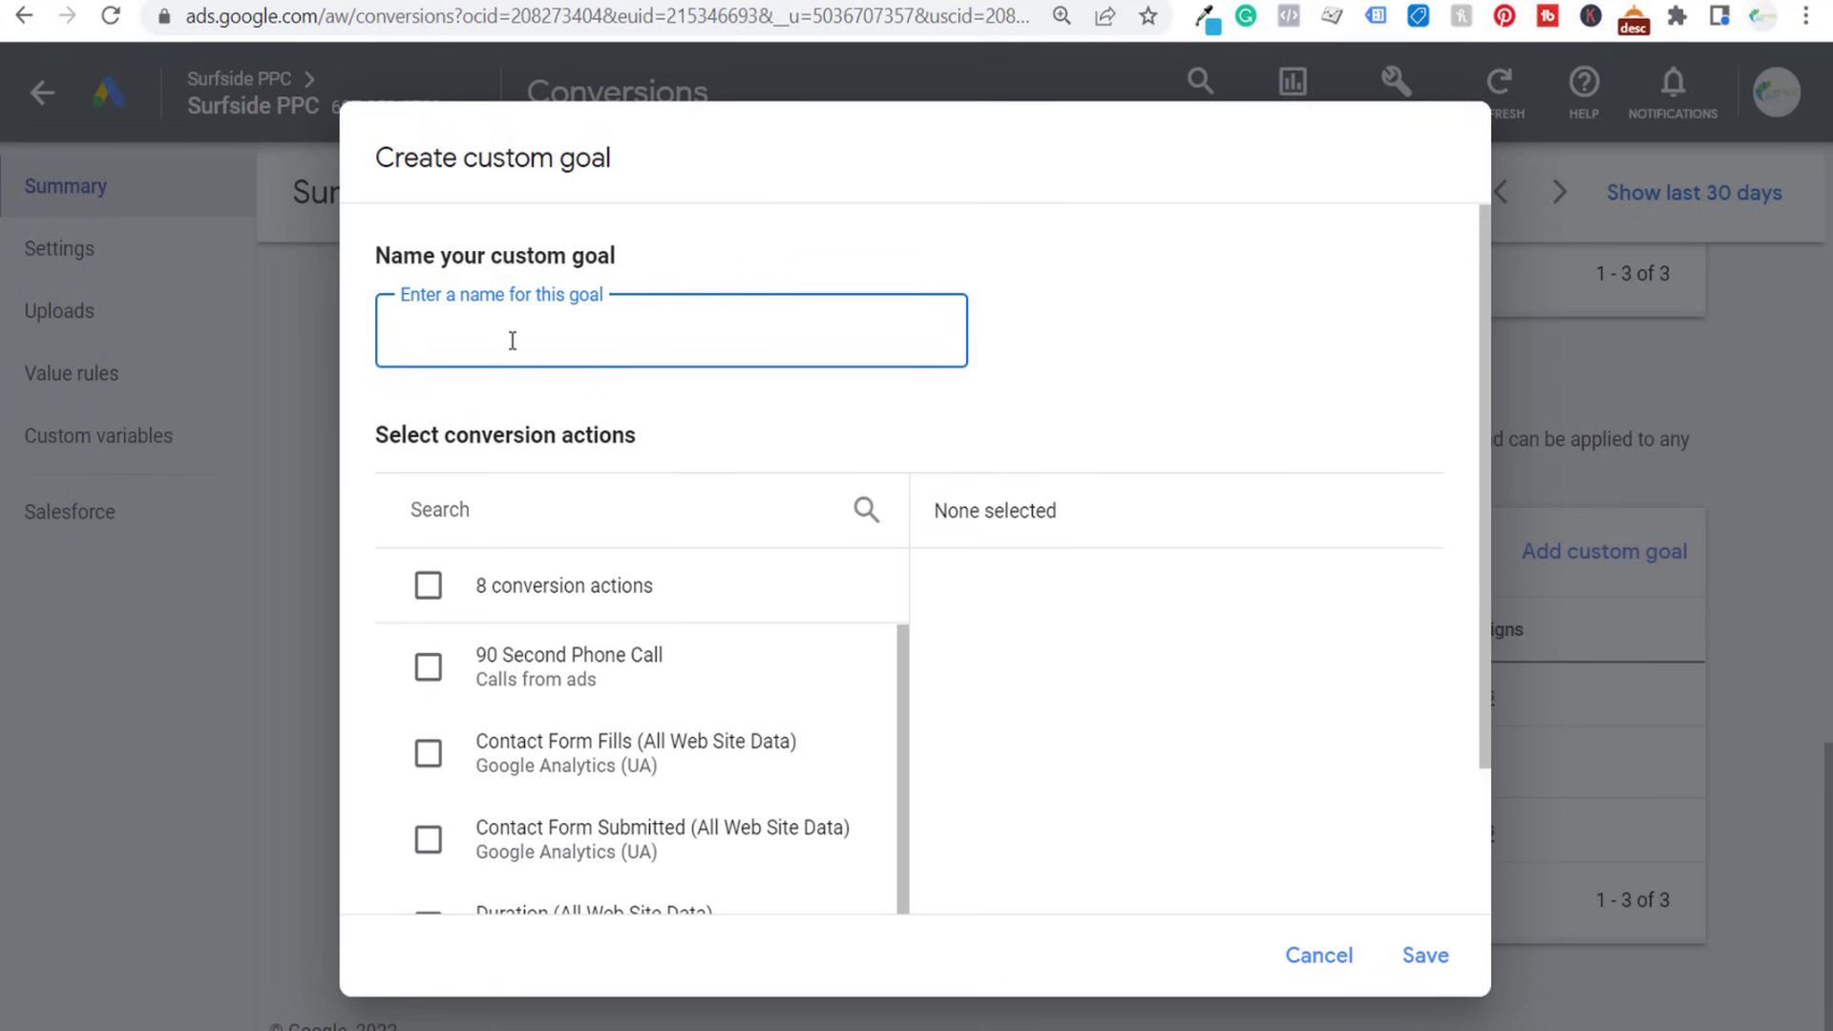
{"action": "type", "text": "90 Second Phone Call"}
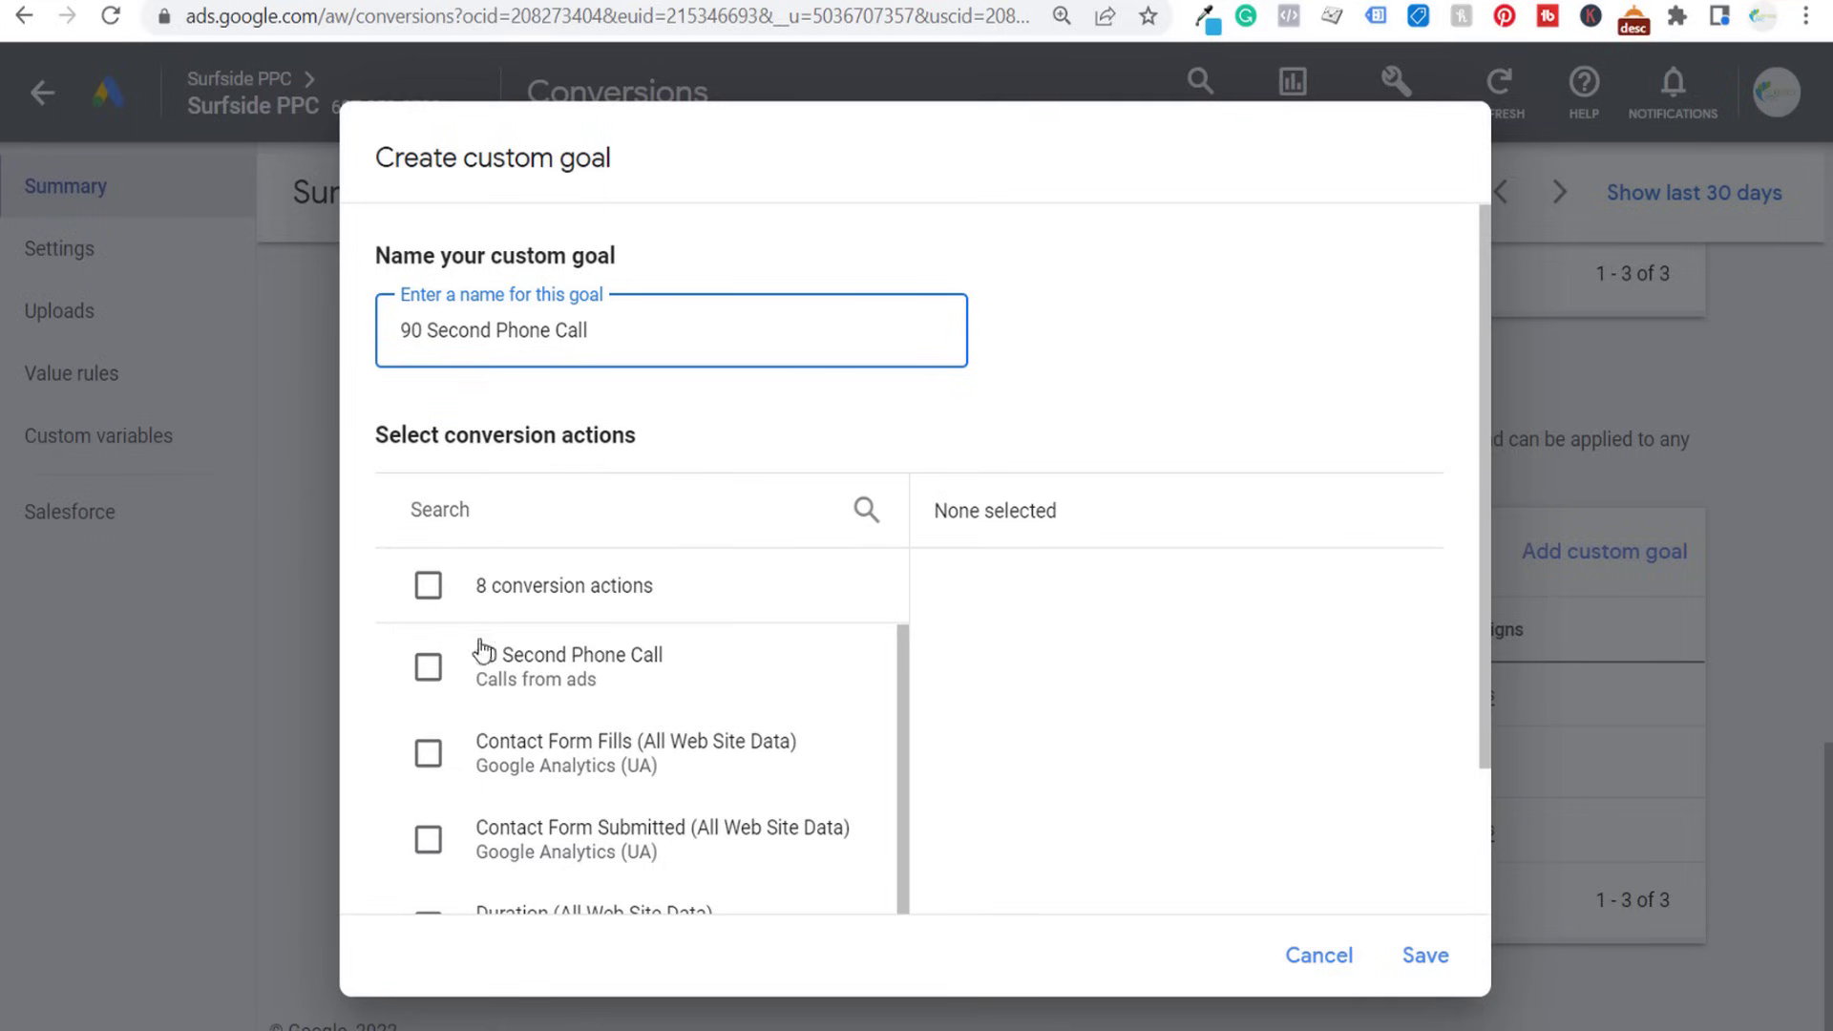
{"action": "left_click", "coordinate": [428, 667]}
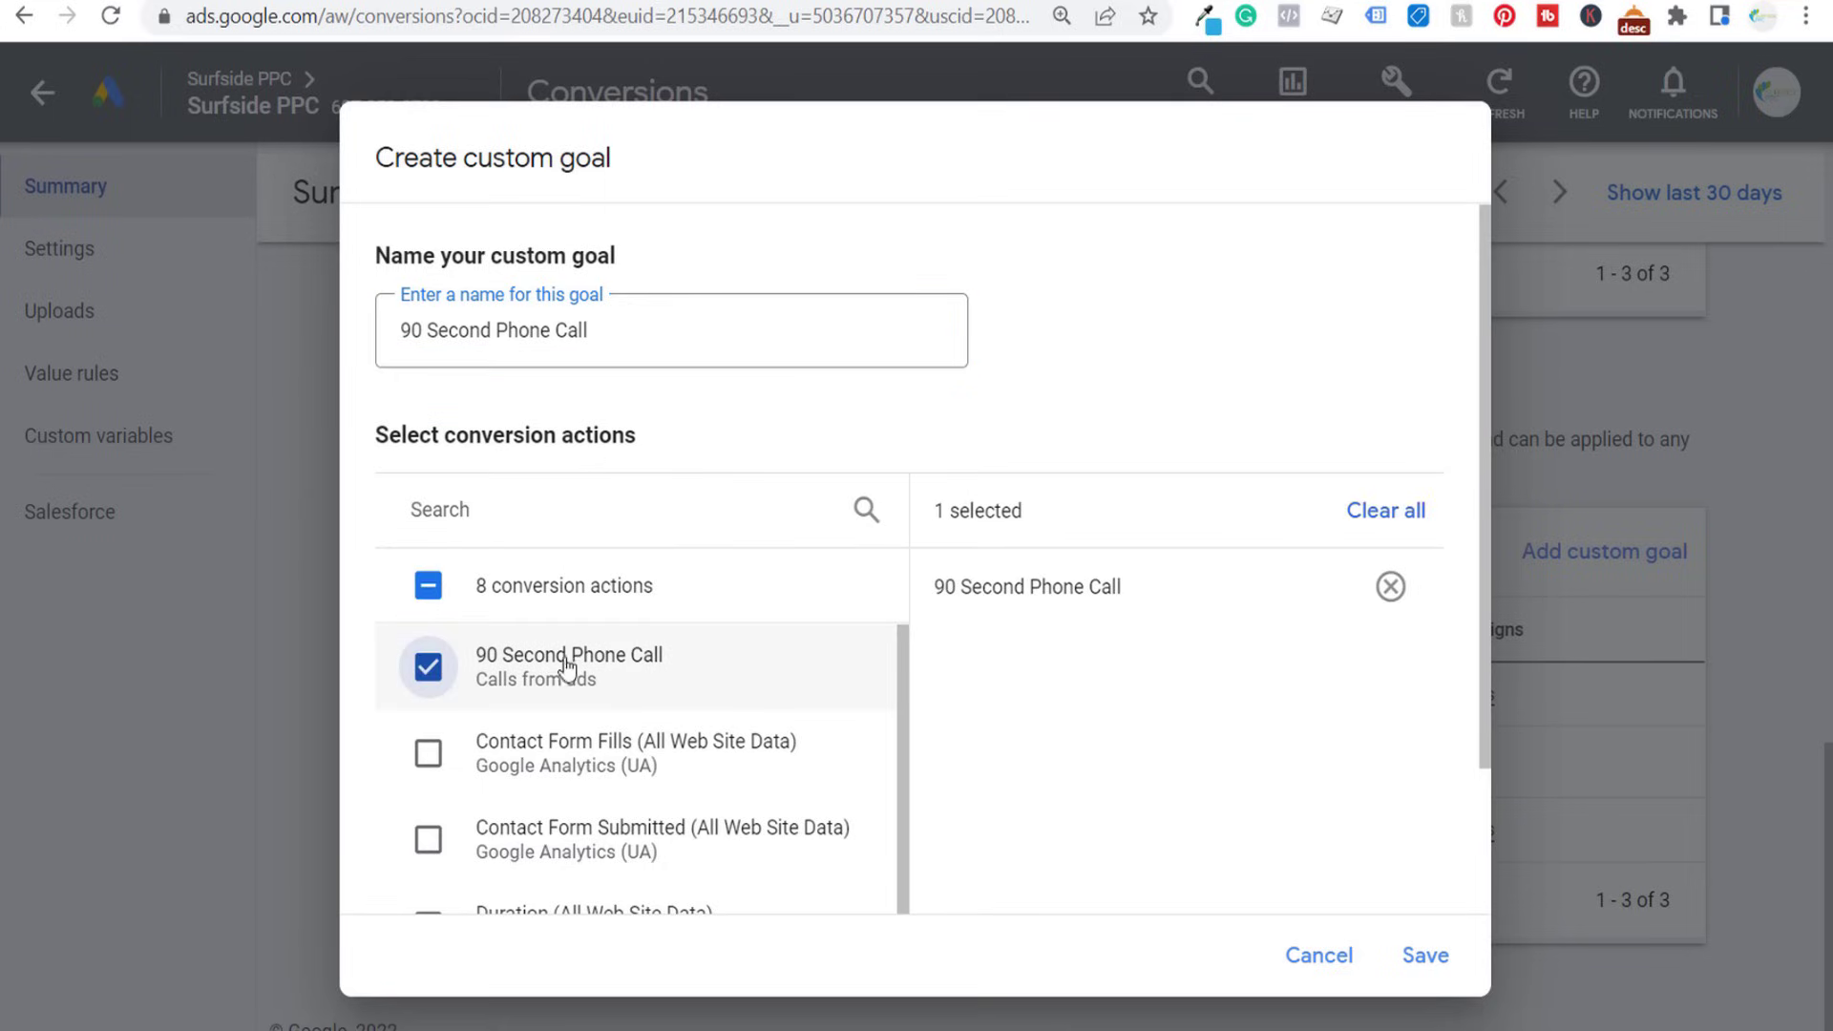
{"action": "left_click", "coordinate": [1436, 958]}
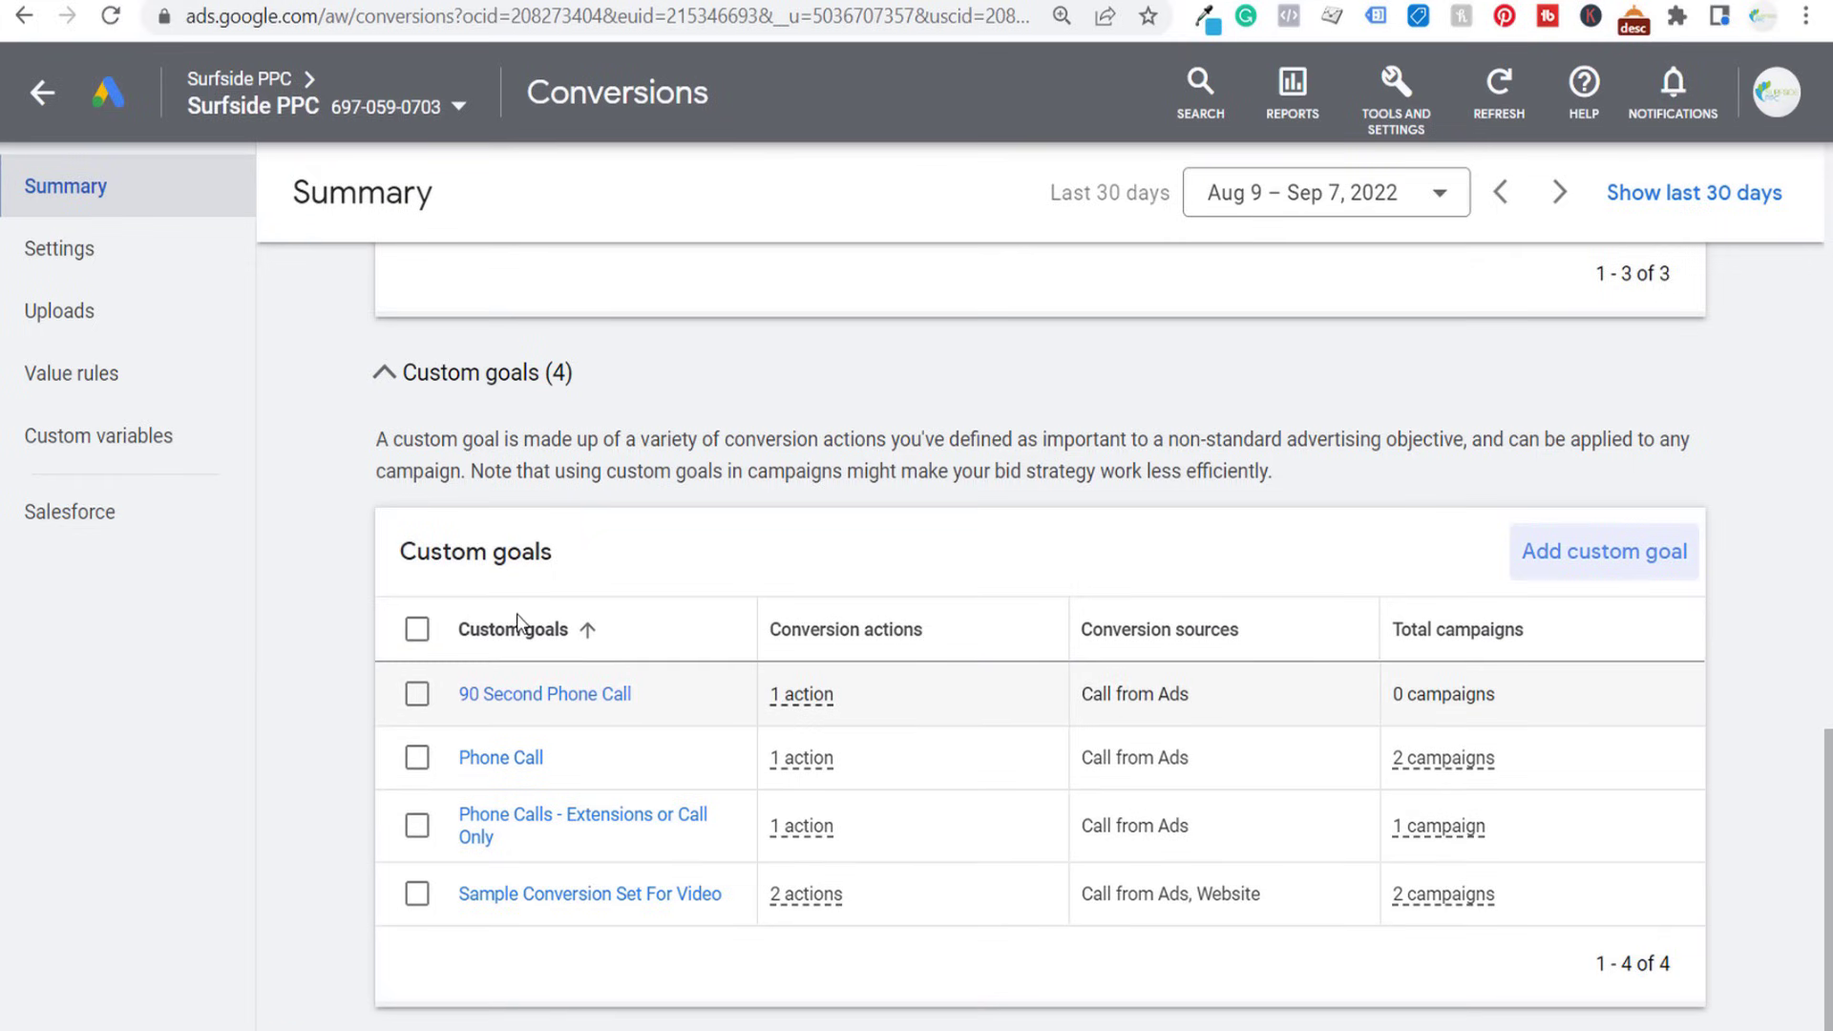
- Return to the campaigns overview and start a new campaign with the Leads objective
{"action": "scroll", "coordinate": [315, 613], "scroll_direction": "up", "scroll_amount": 4}
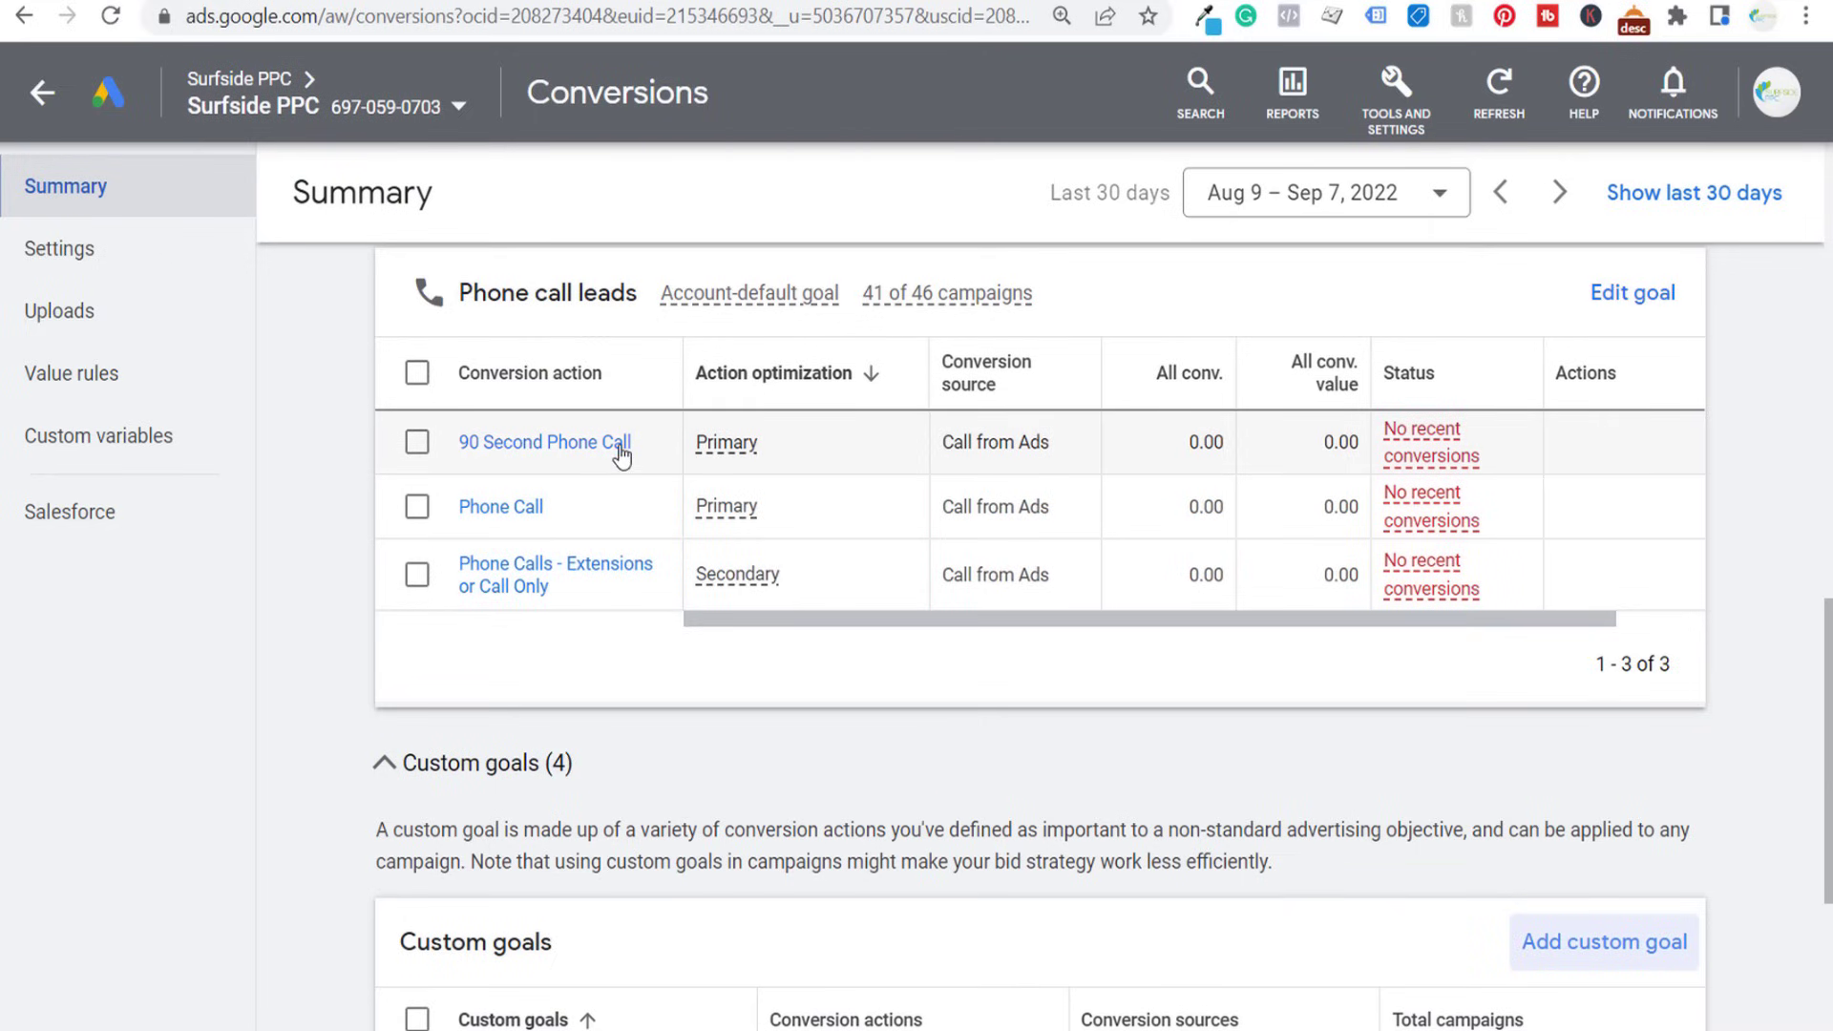
{"action": "left_click", "coordinate": [43, 93]}
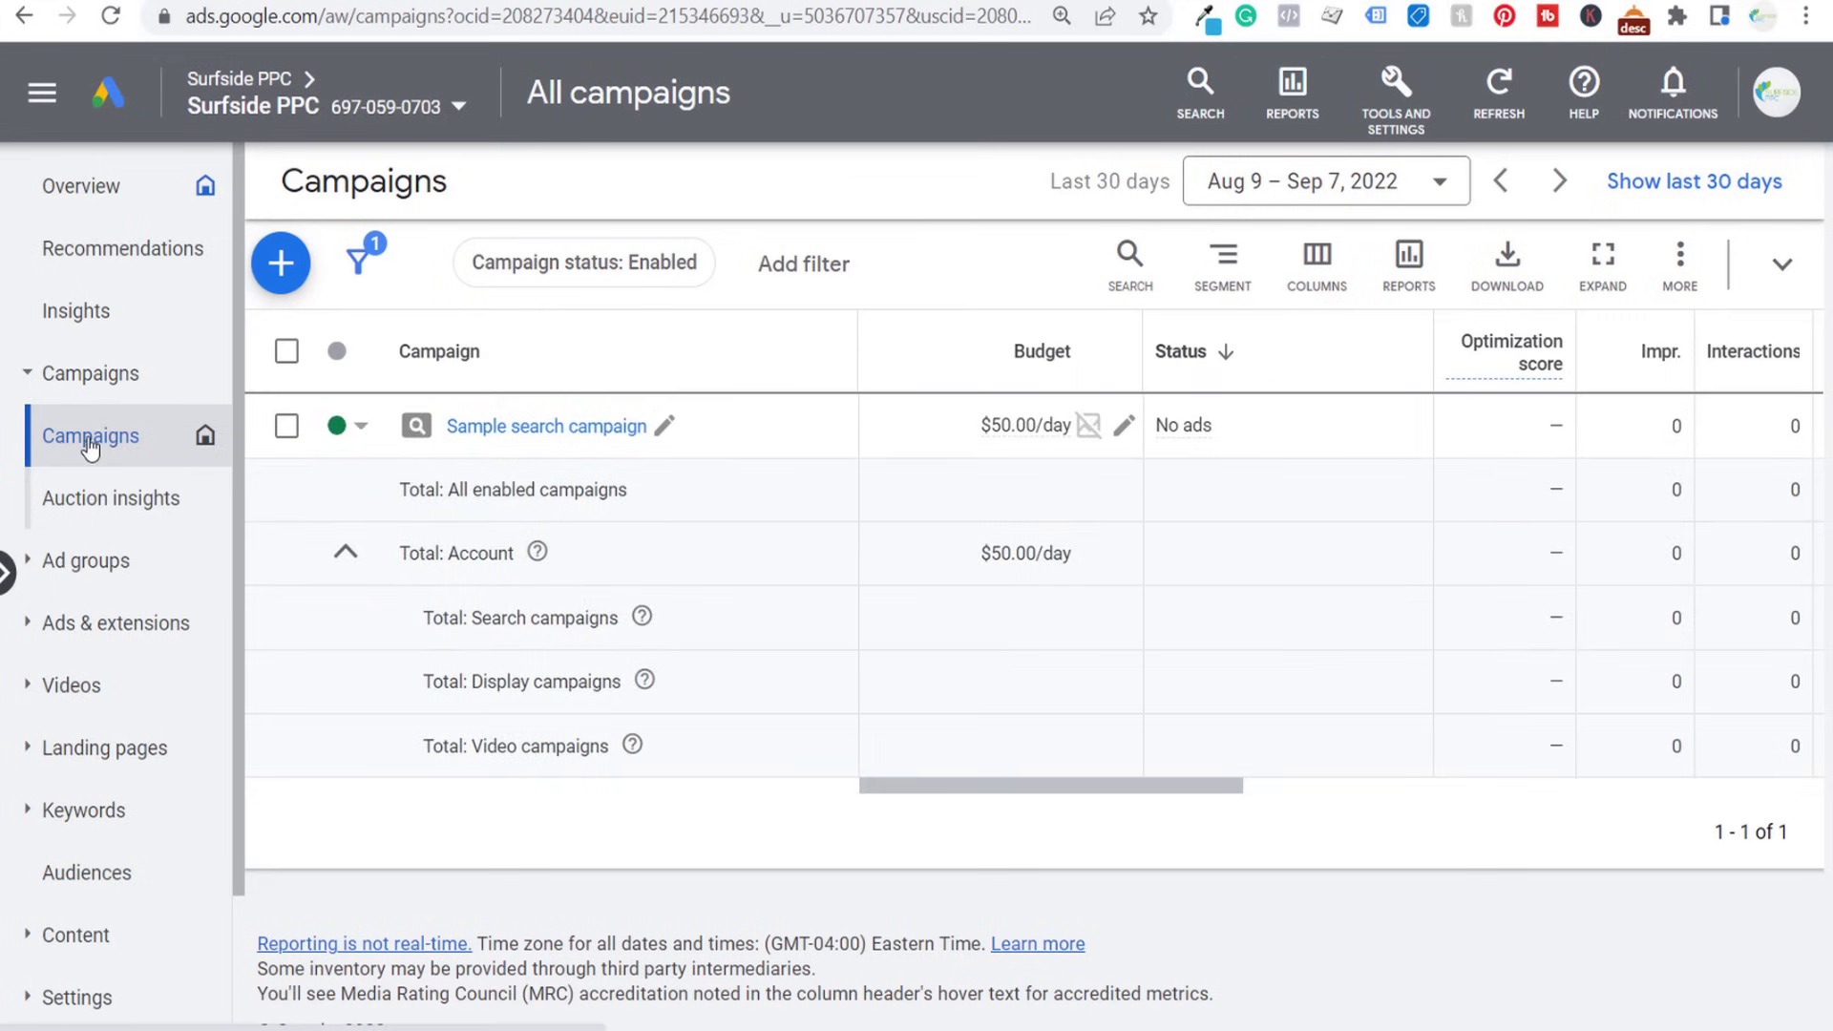
{"action": "left_click", "coordinate": [281, 262]}
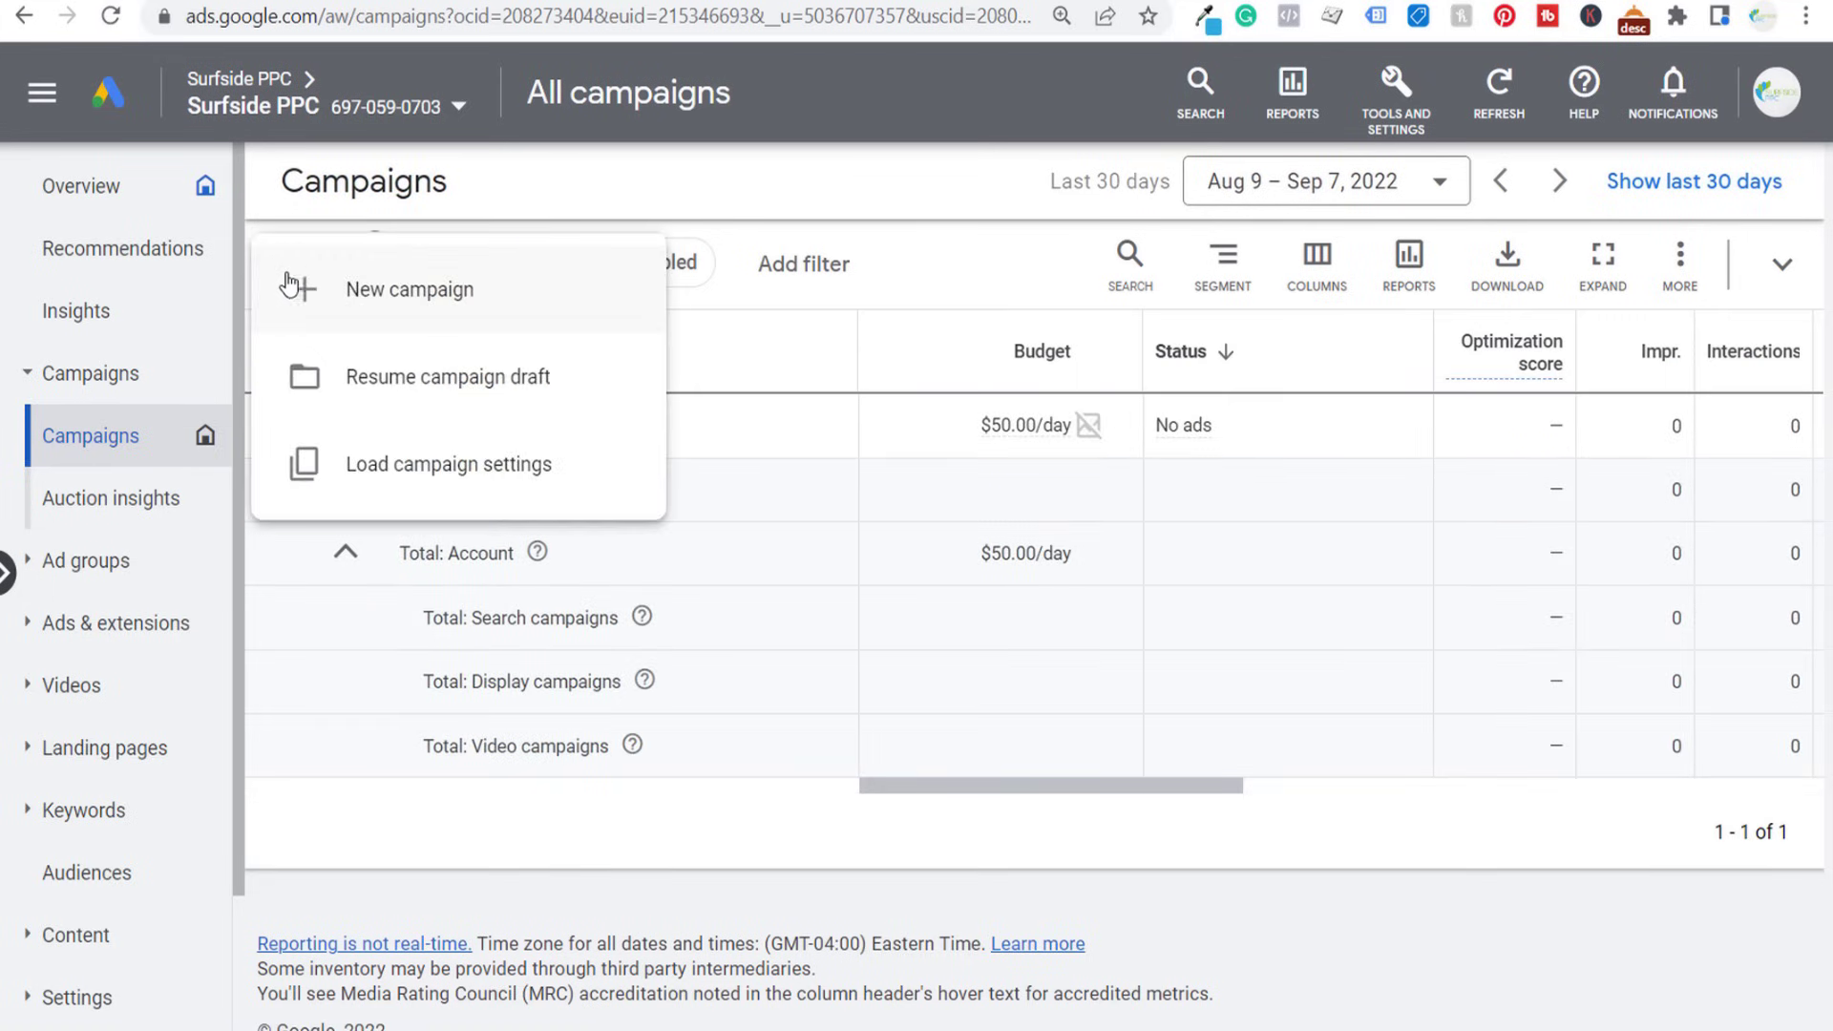
{"action": "left_click", "coordinate": [306, 288]}
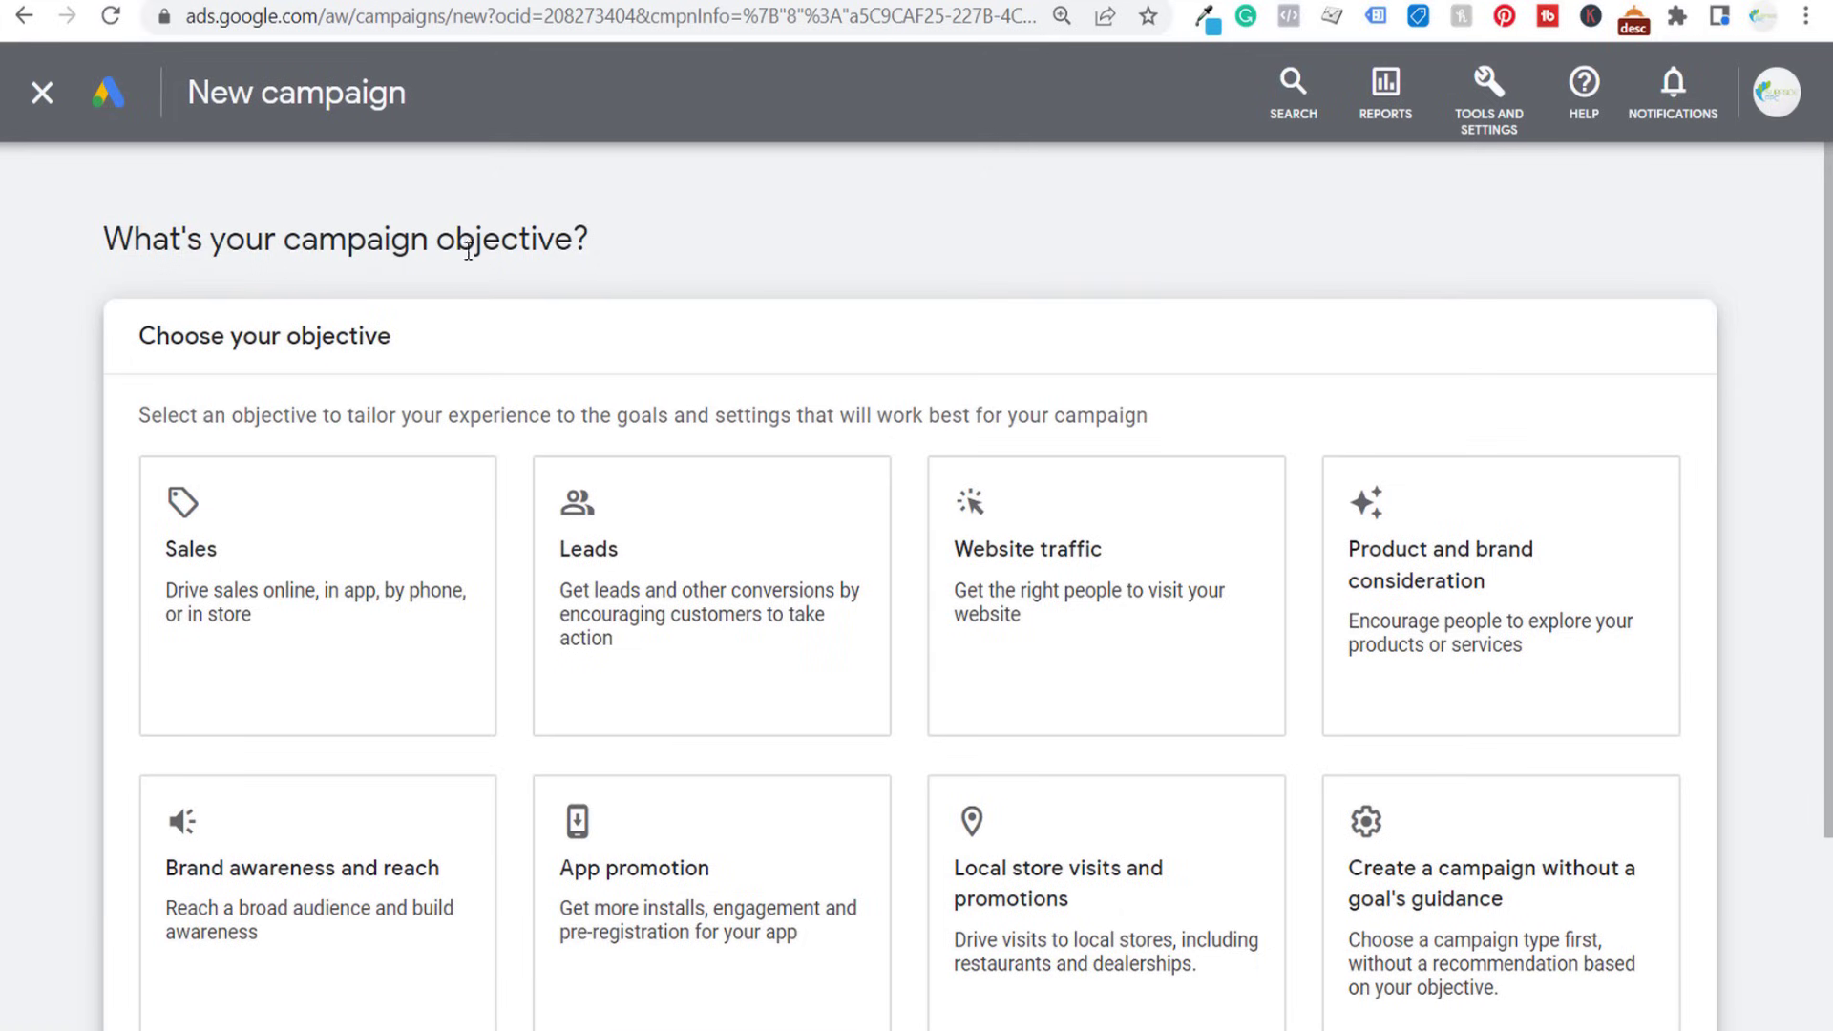
{"action": "left_click", "coordinate": [1460, 886]}
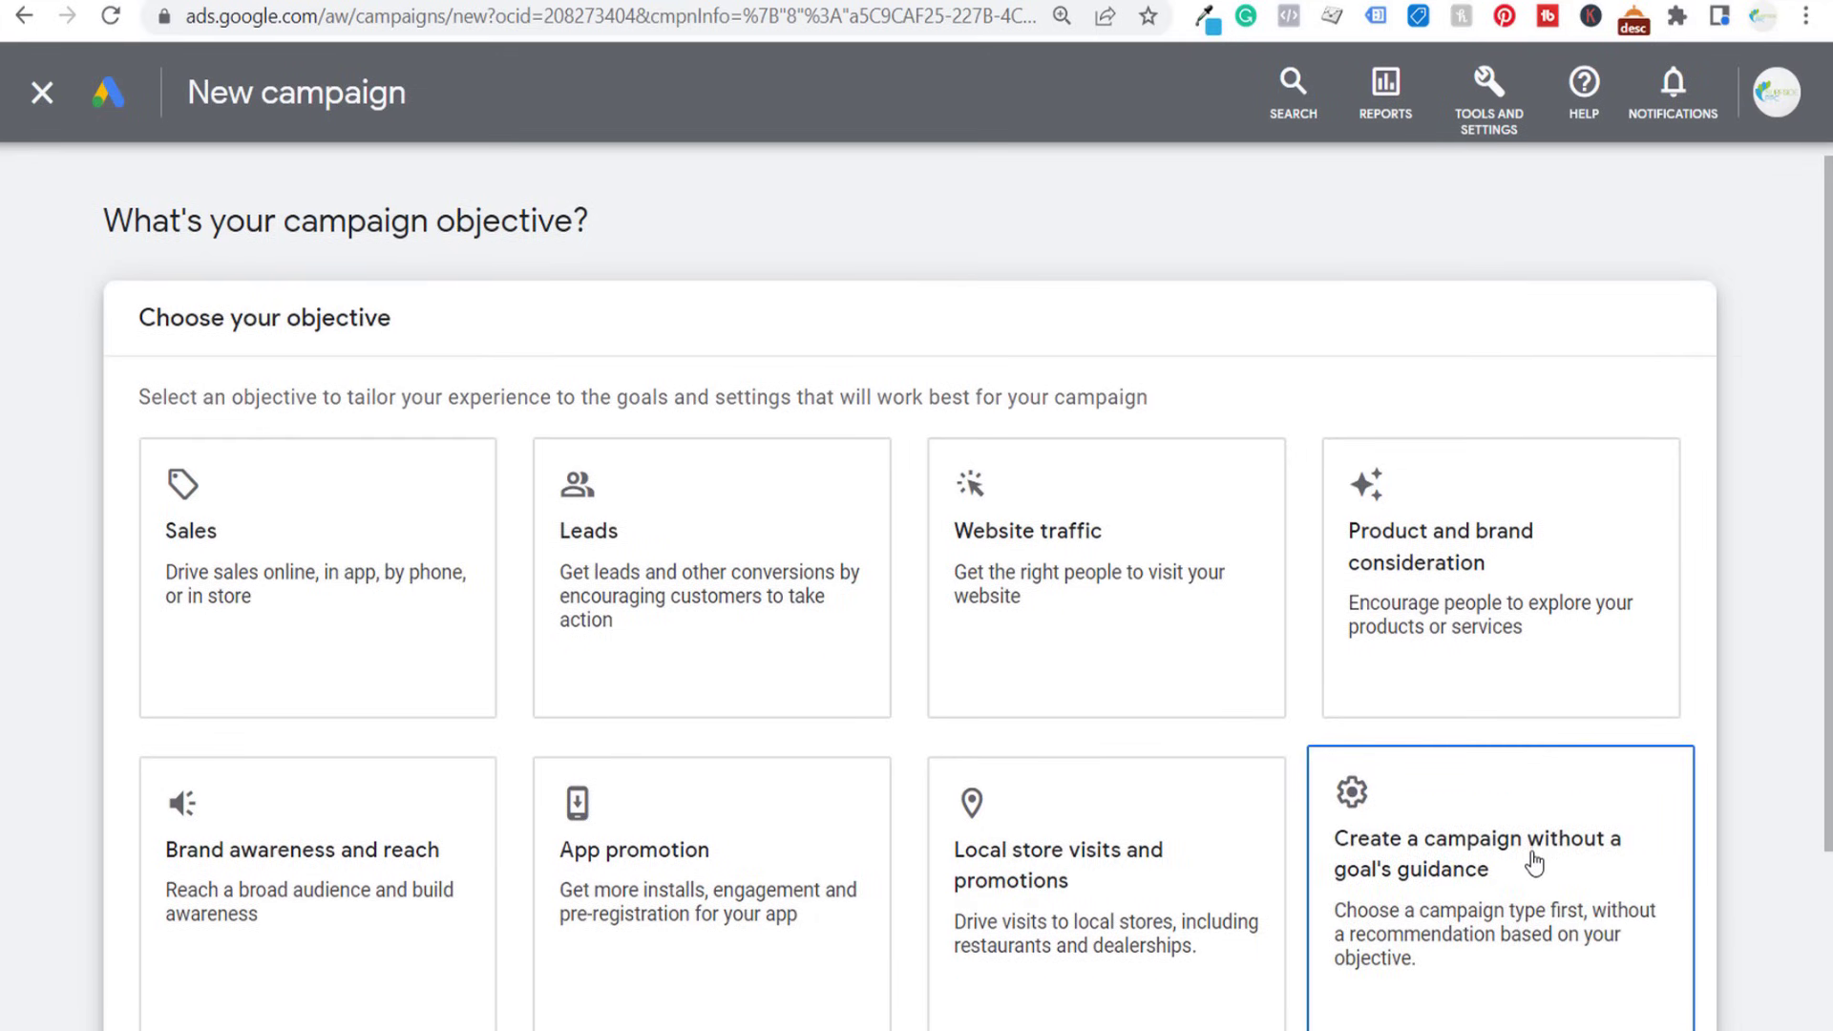
{"action": "left_click", "coordinate": [667, 532]}
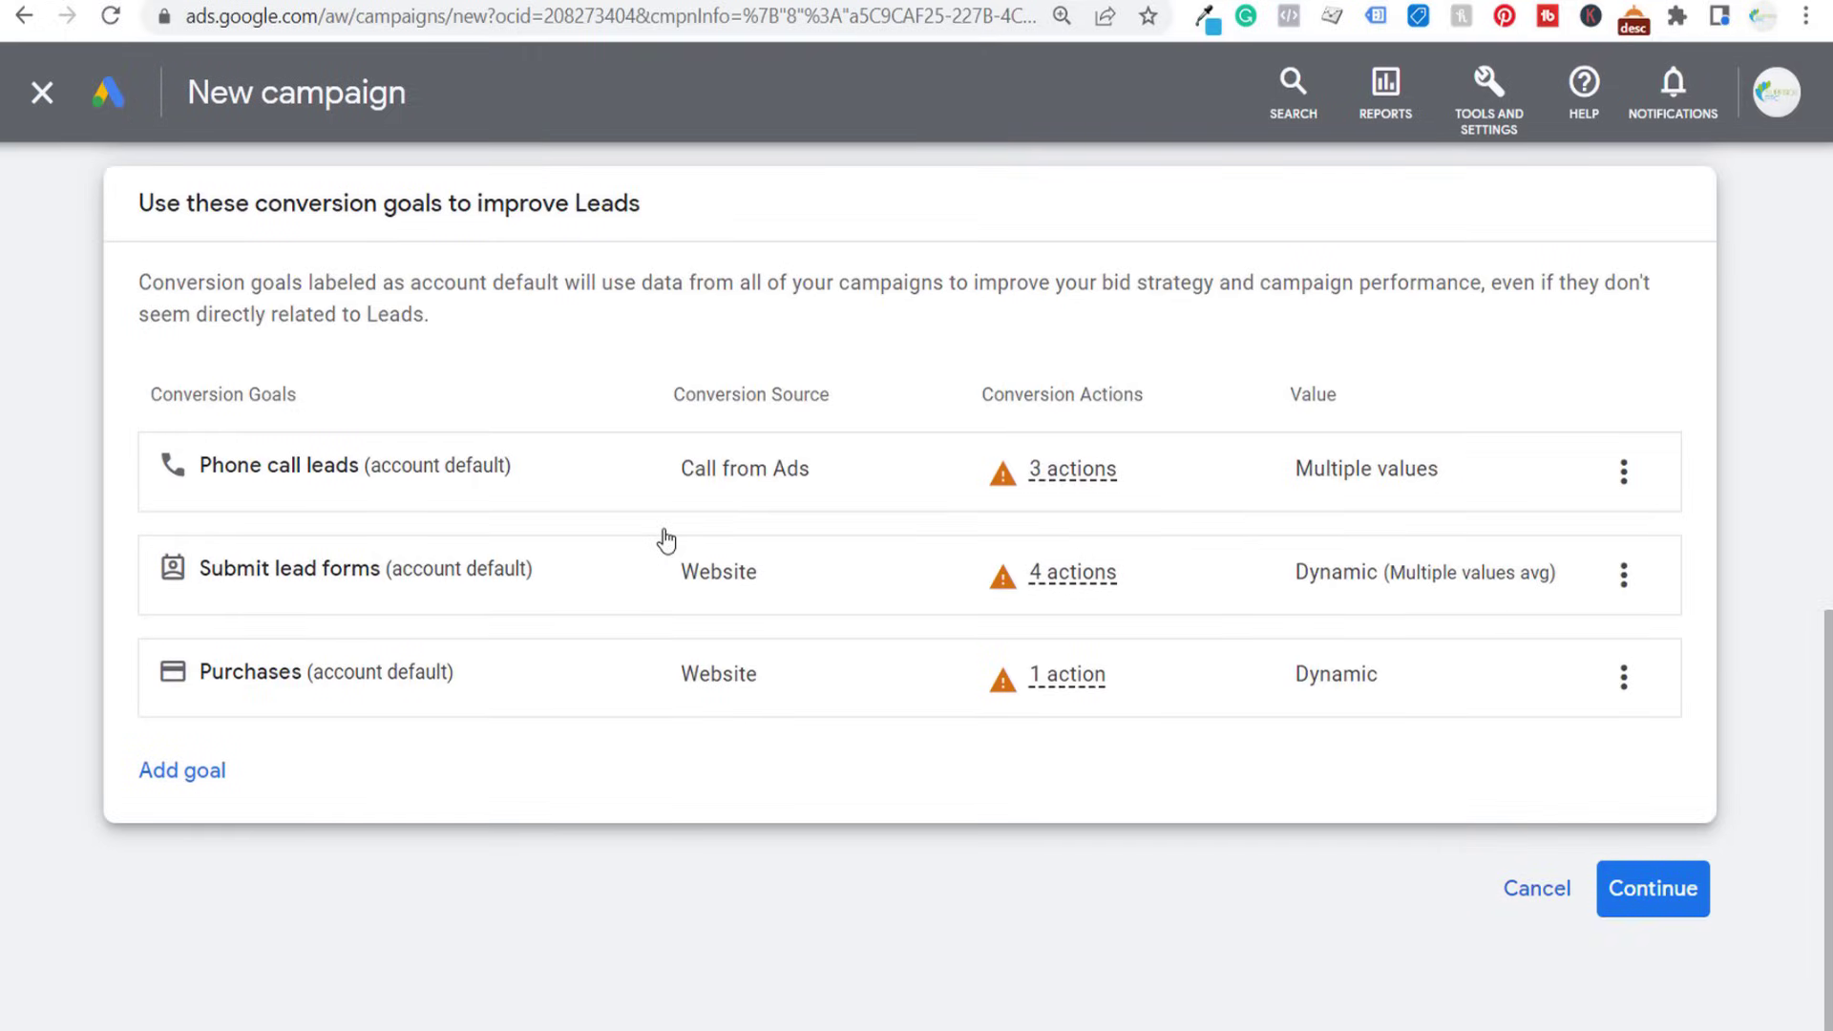
- Add the "90 Second Phone Call" custom goal to the campaign and remove the Purchases, Submit lead forms and Phone call leads goals
{"action": "left_click", "coordinate": [179, 771]}
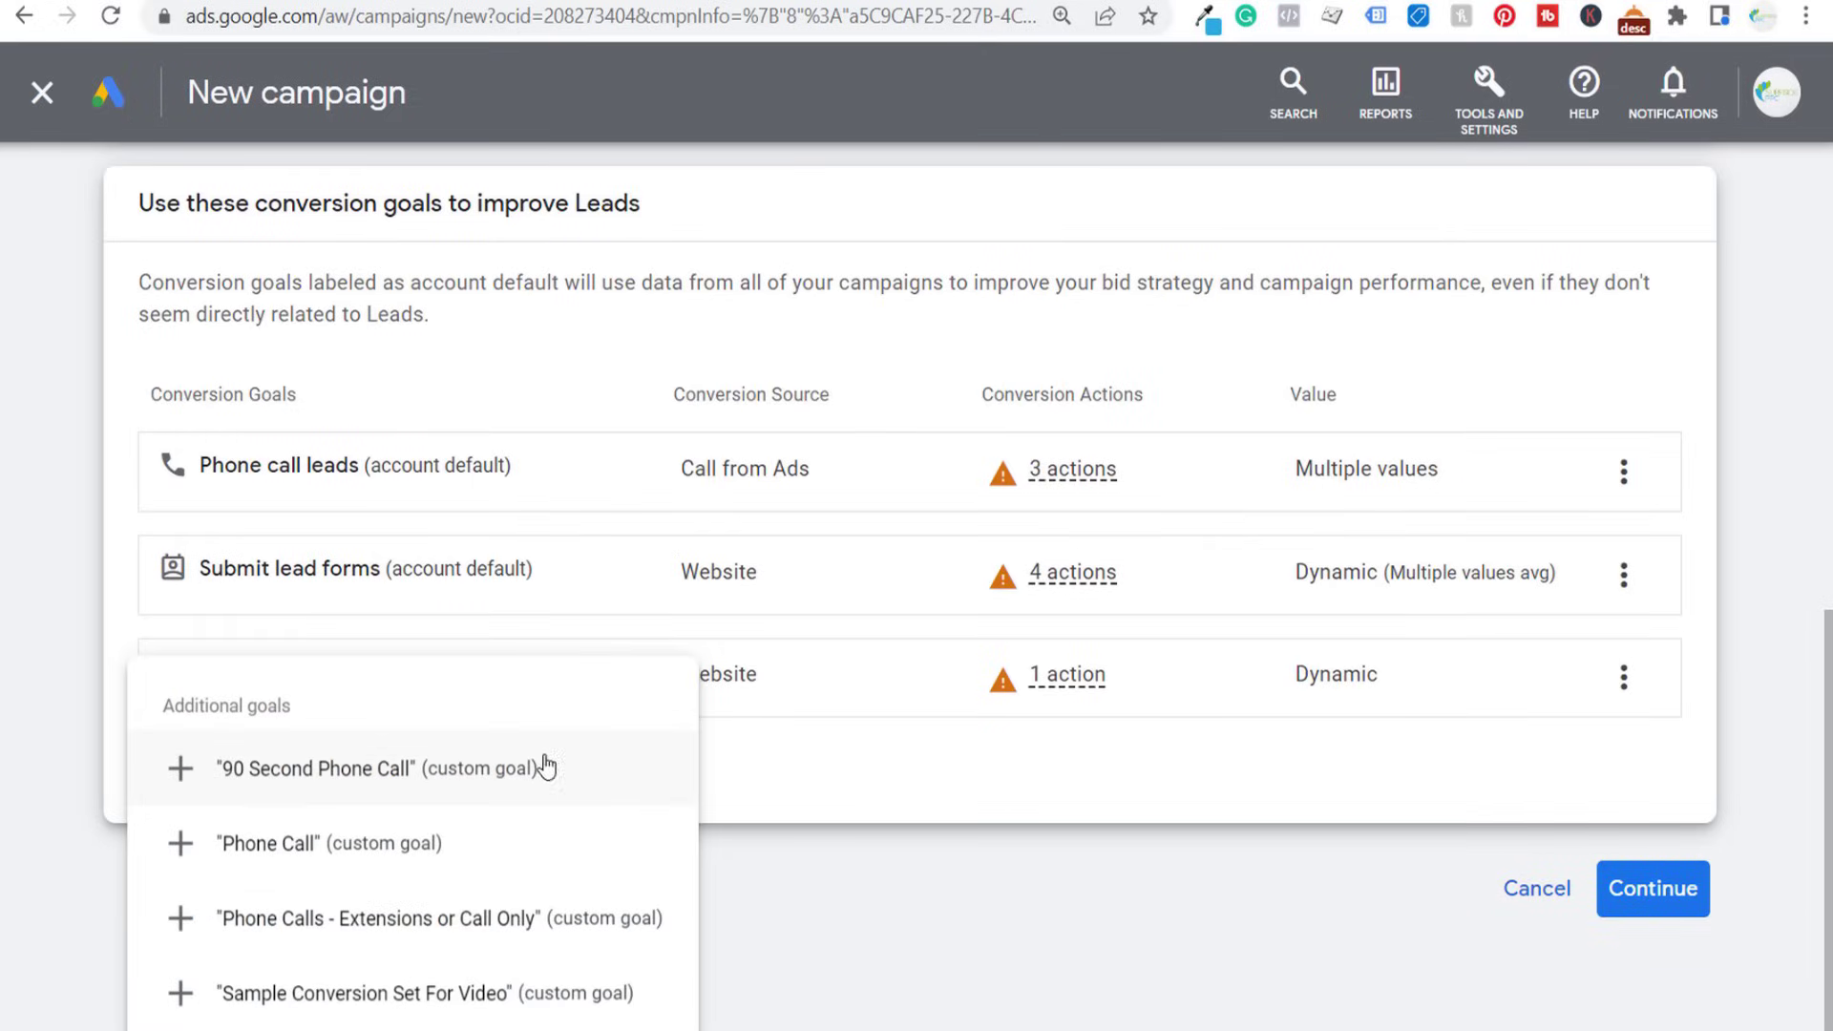
{"action": "left_click", "coordinate": [180, 779]}
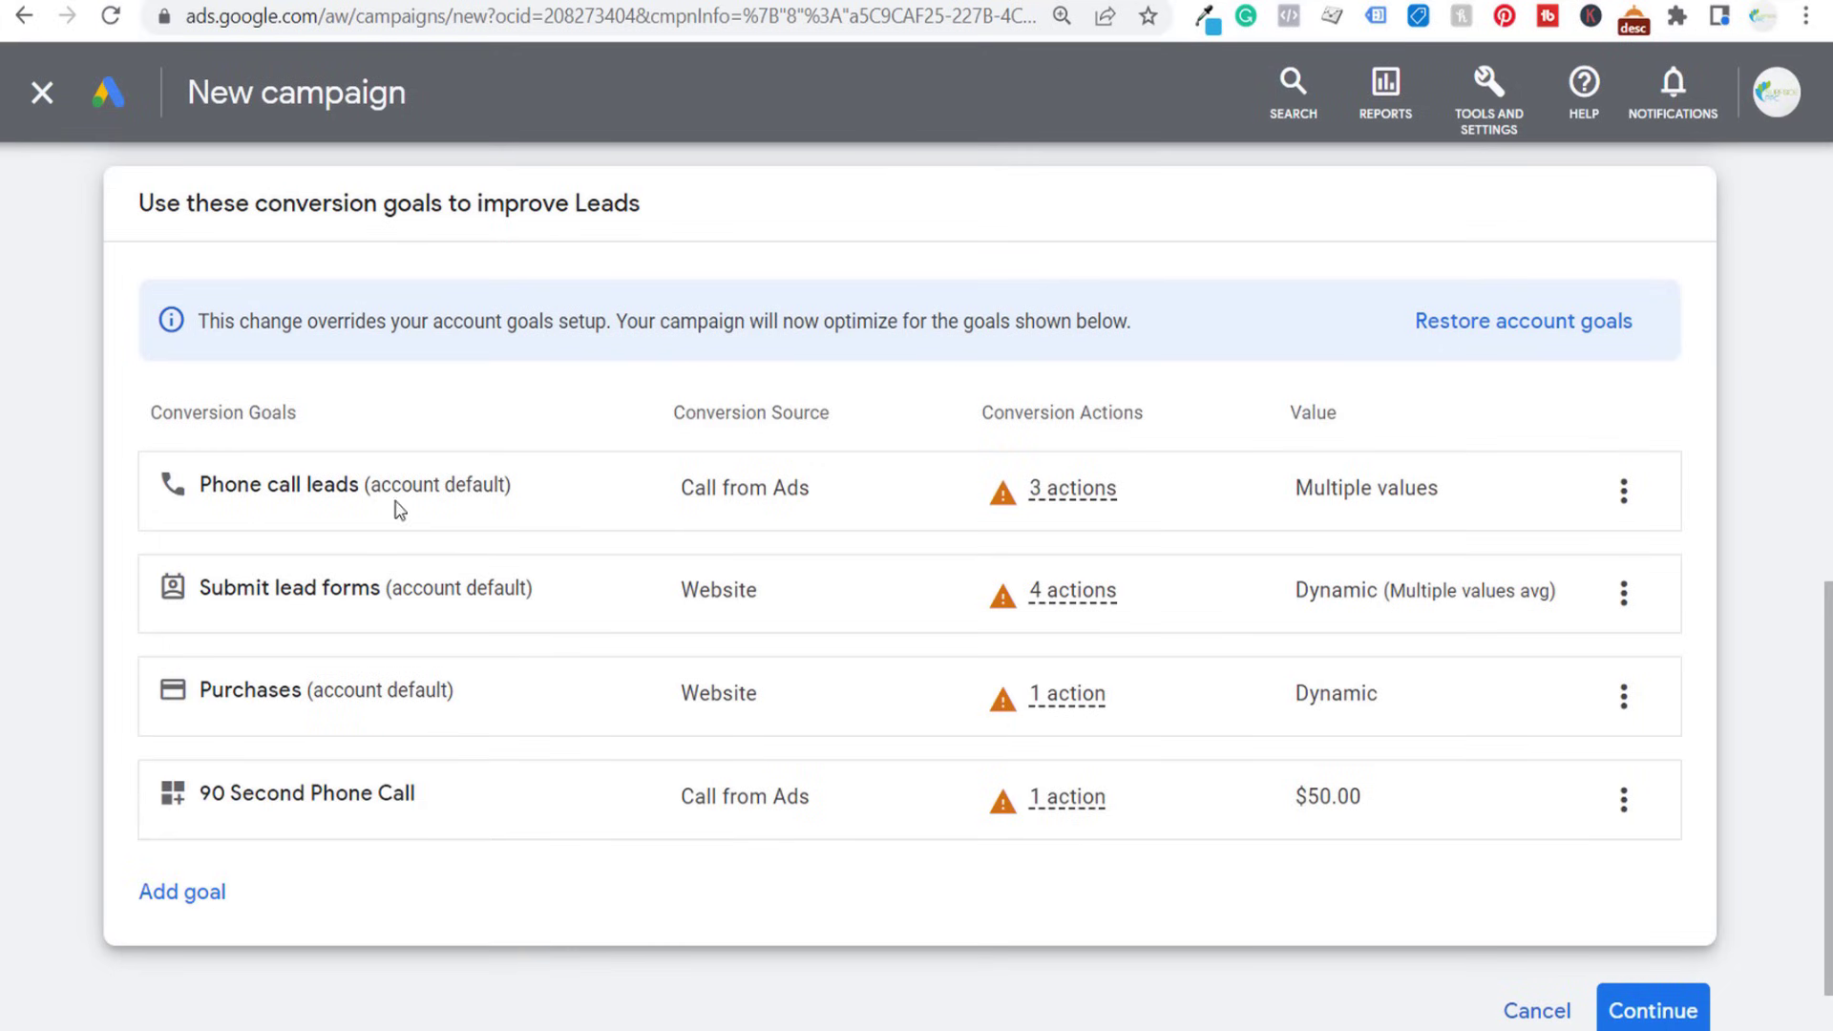
{"action": "left_click", "coordinate": [1625, 705]}
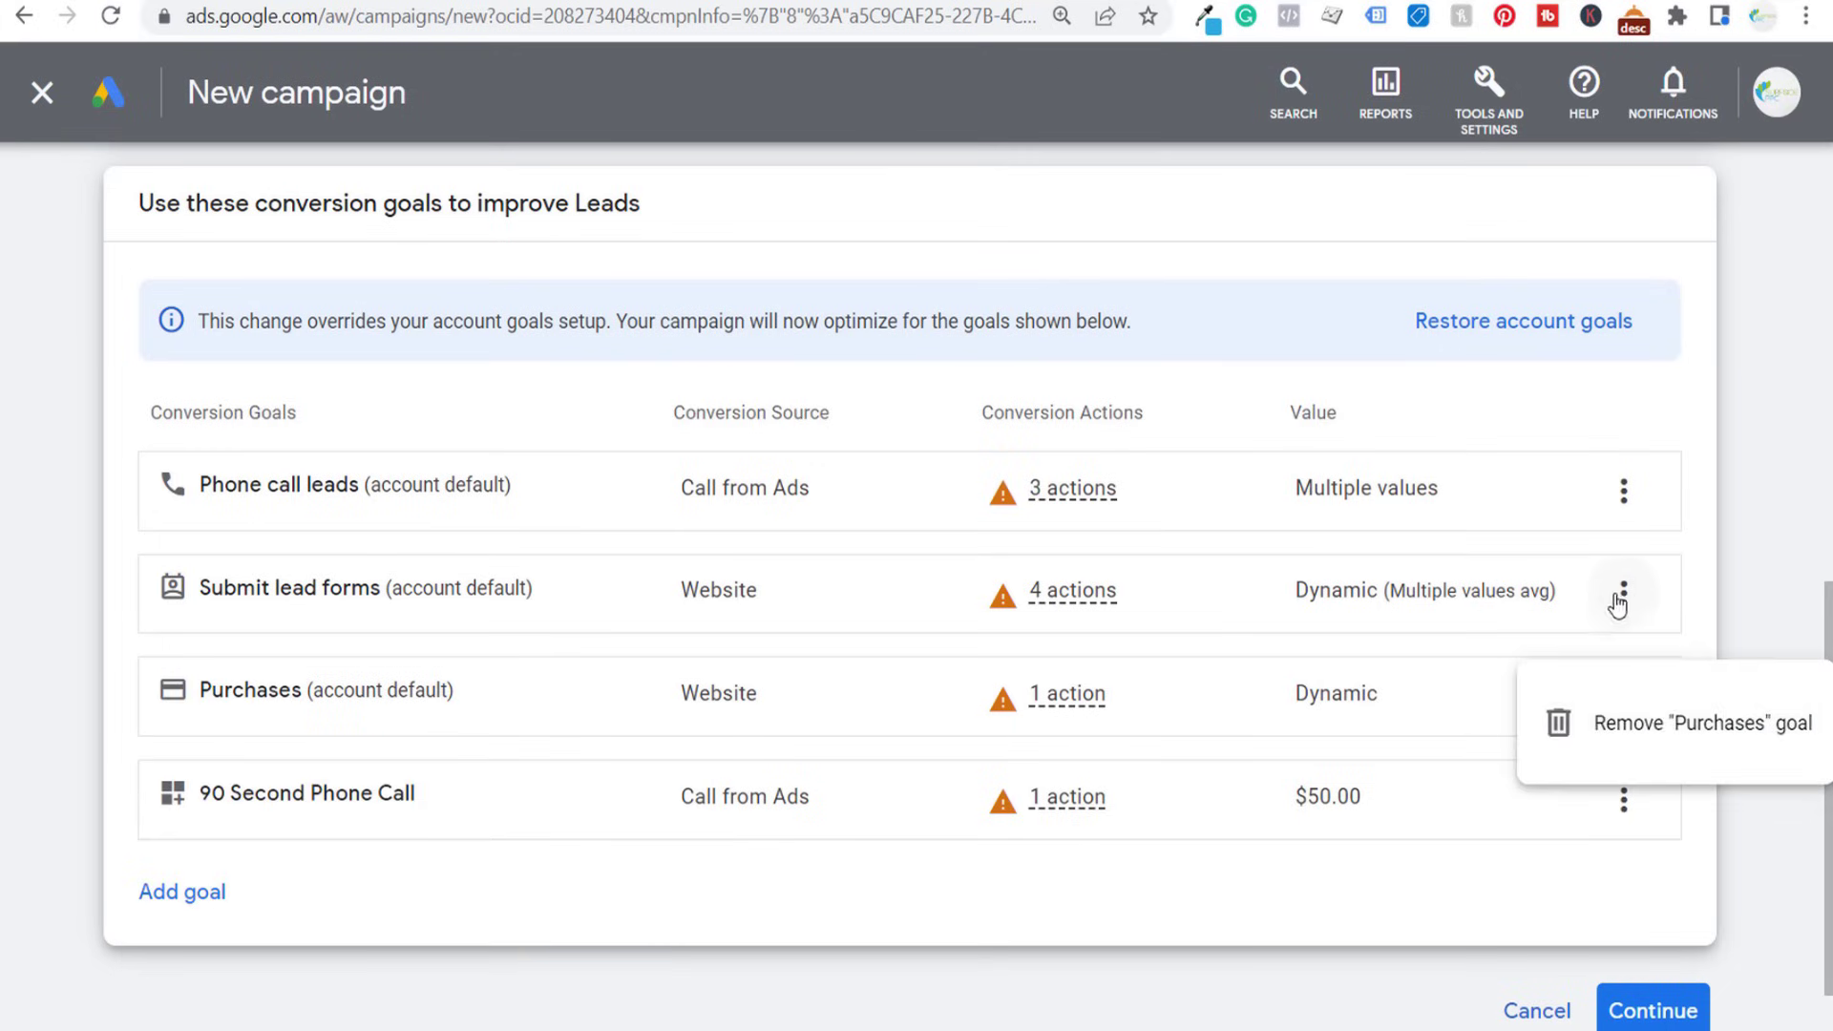
{"action": "left_click", "coordinate": [1611, 724]}
{"action": "left_click", "coordinate": [1201, 643]}
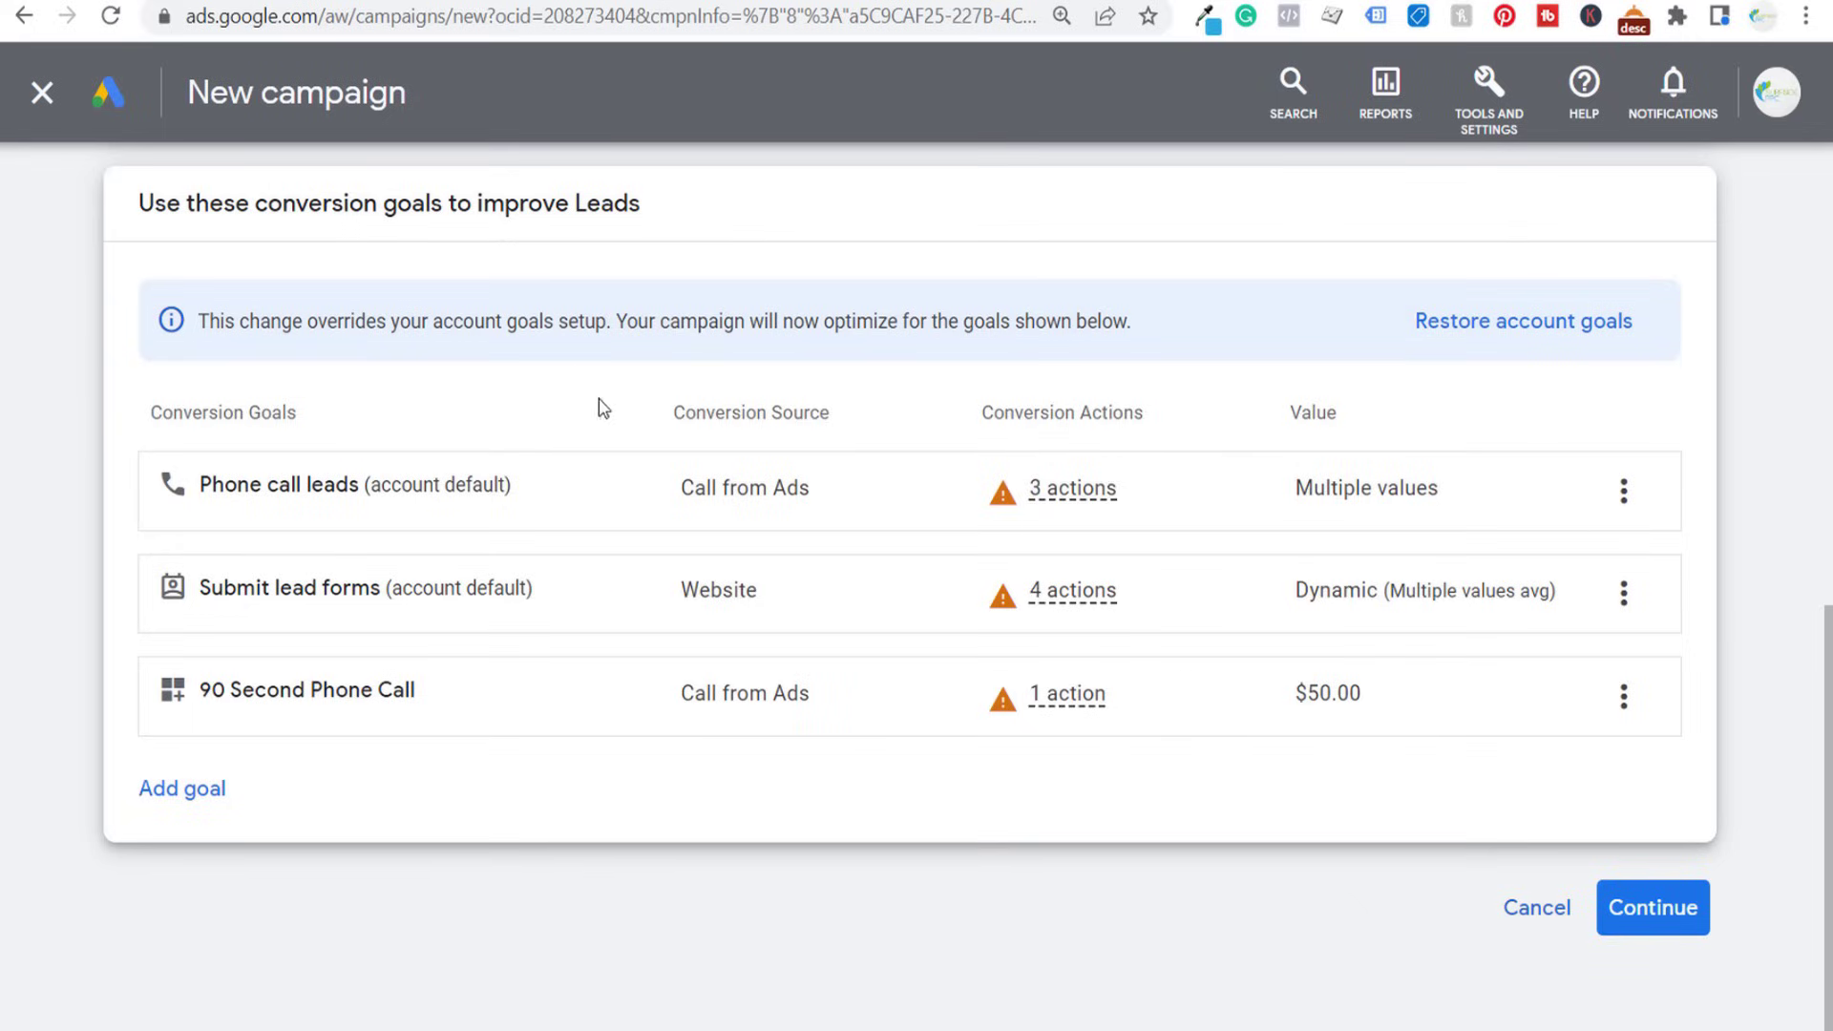
{"action": "left_click", "coordinate": [1623, 593]}
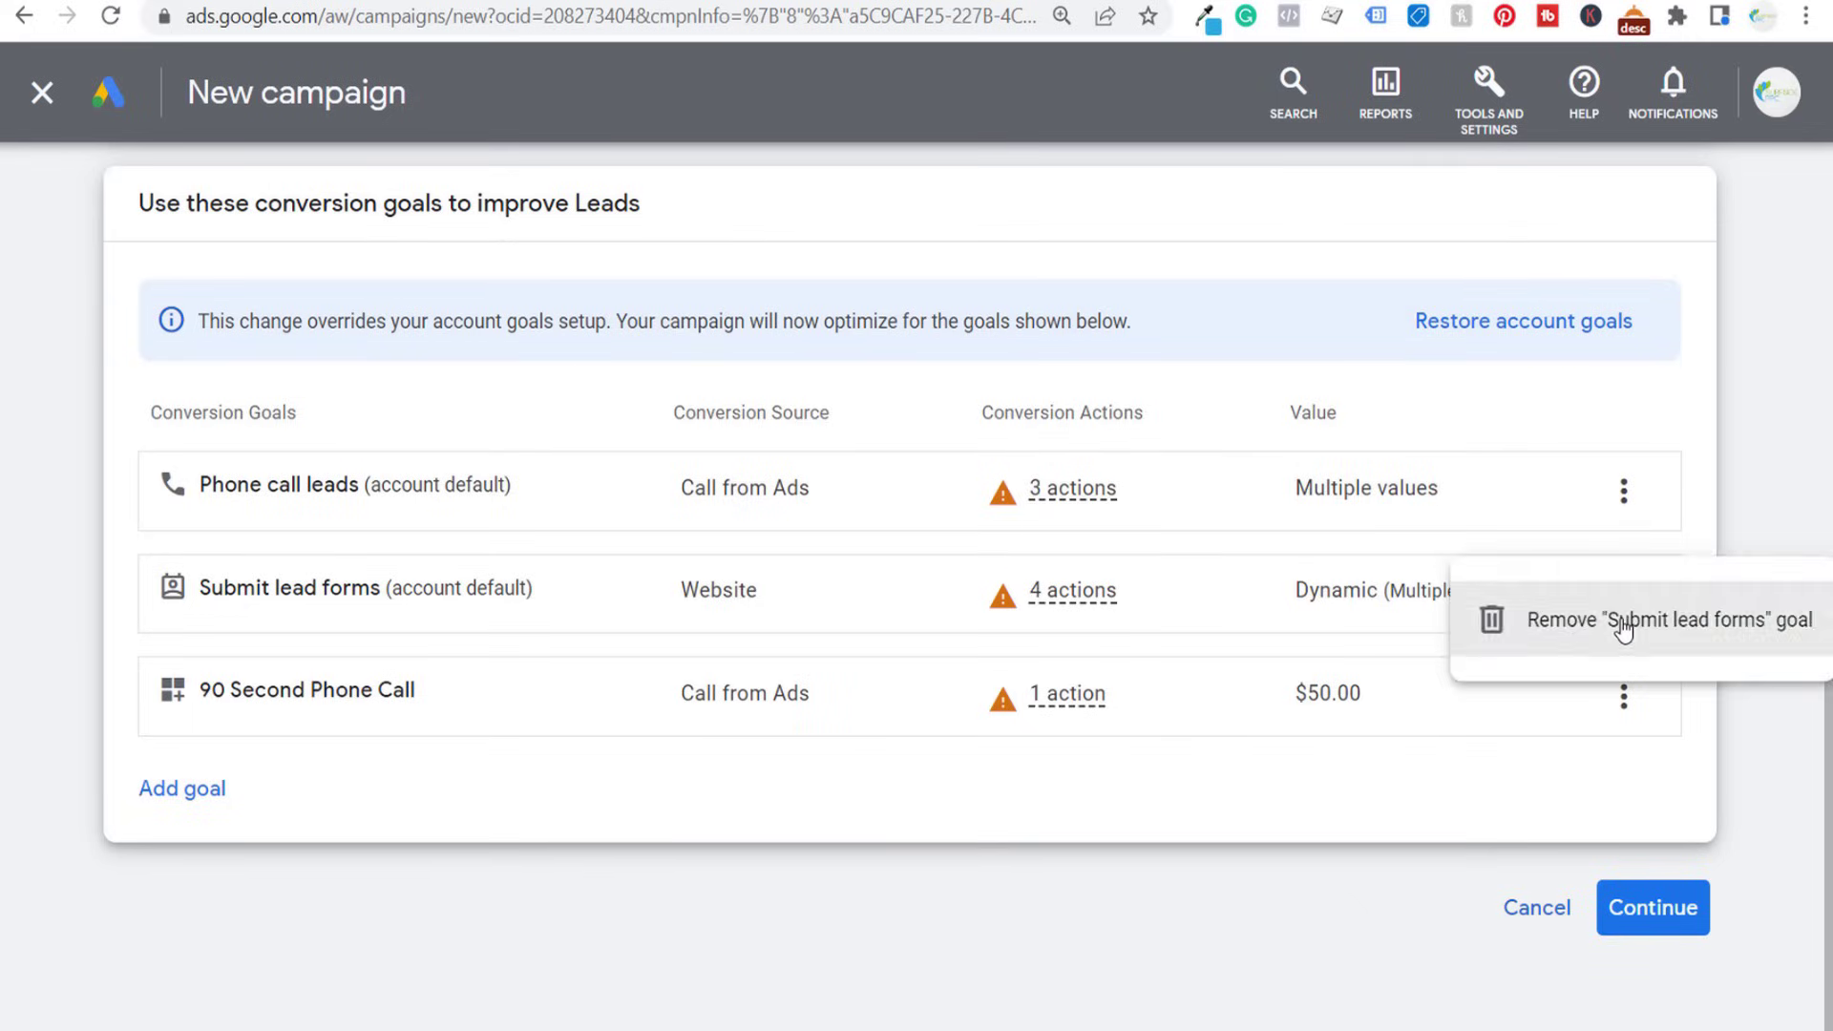
{"action": "left_click", "coordinate": [1623, 631]}
{"action": "left_click", "coordinate": [1166, 673]}
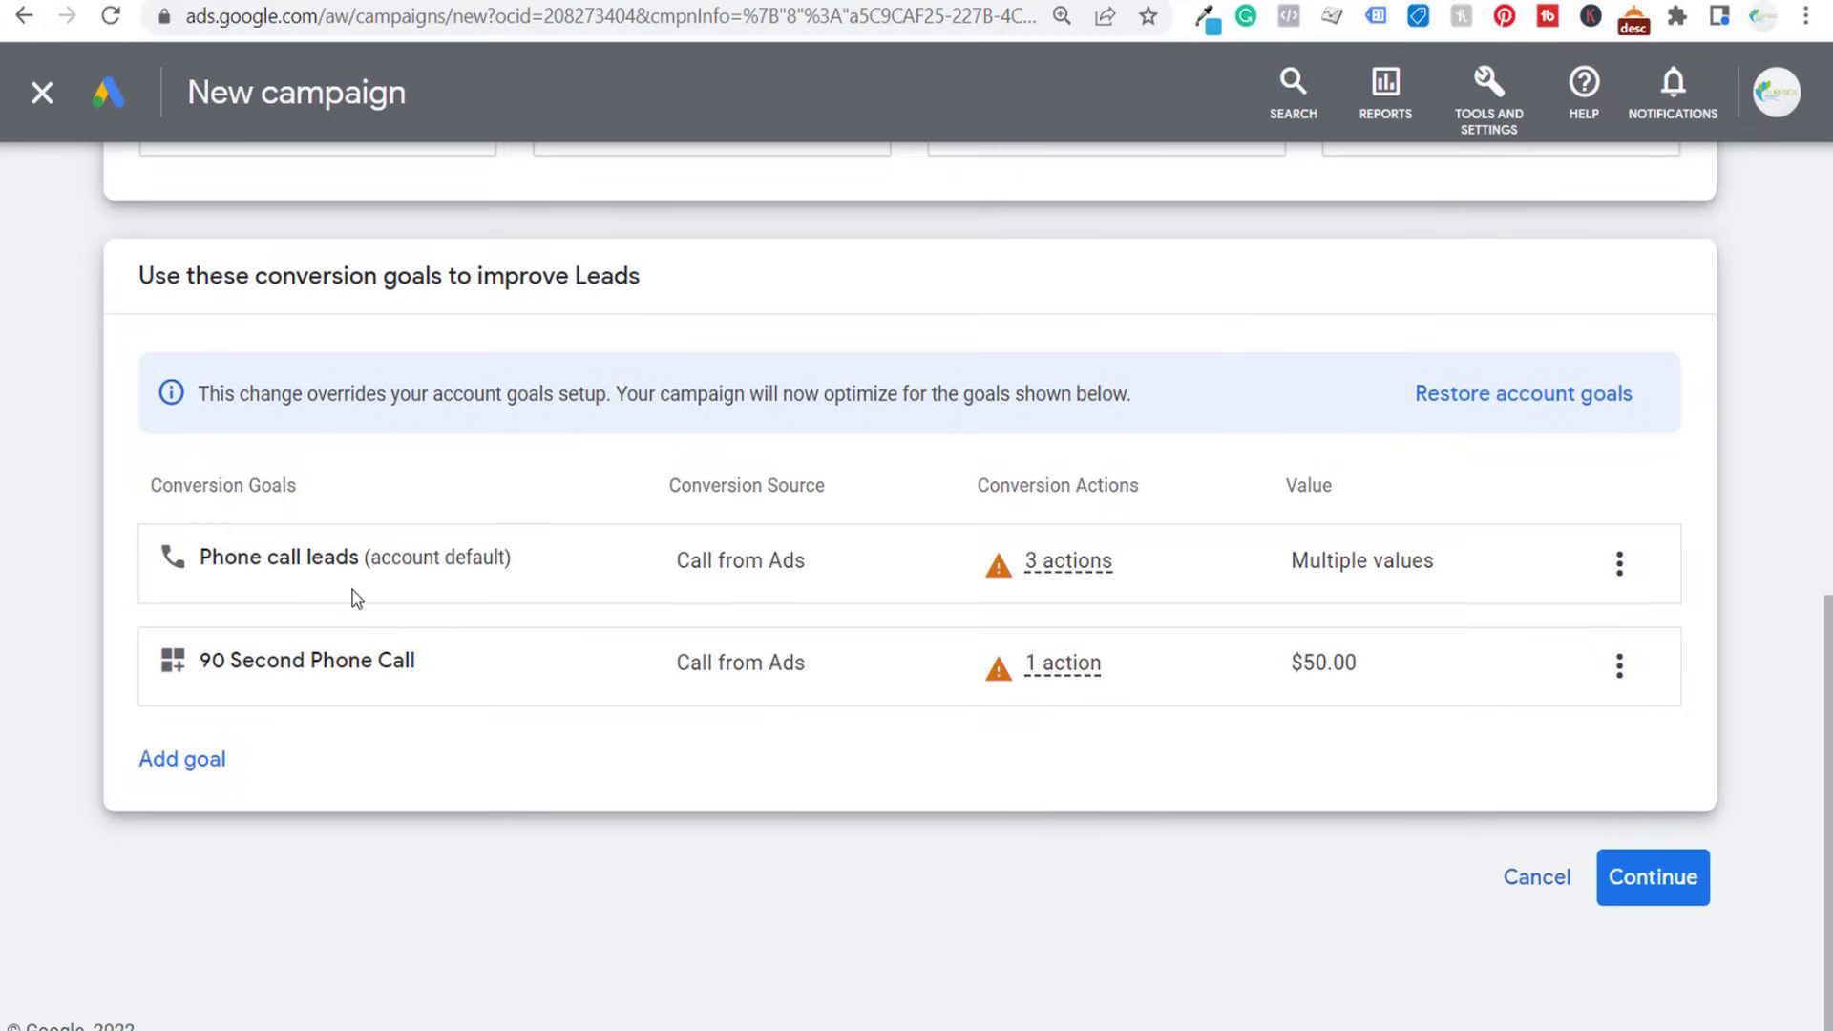
{"action": "left_click", "coordinate": [1622, 565]}
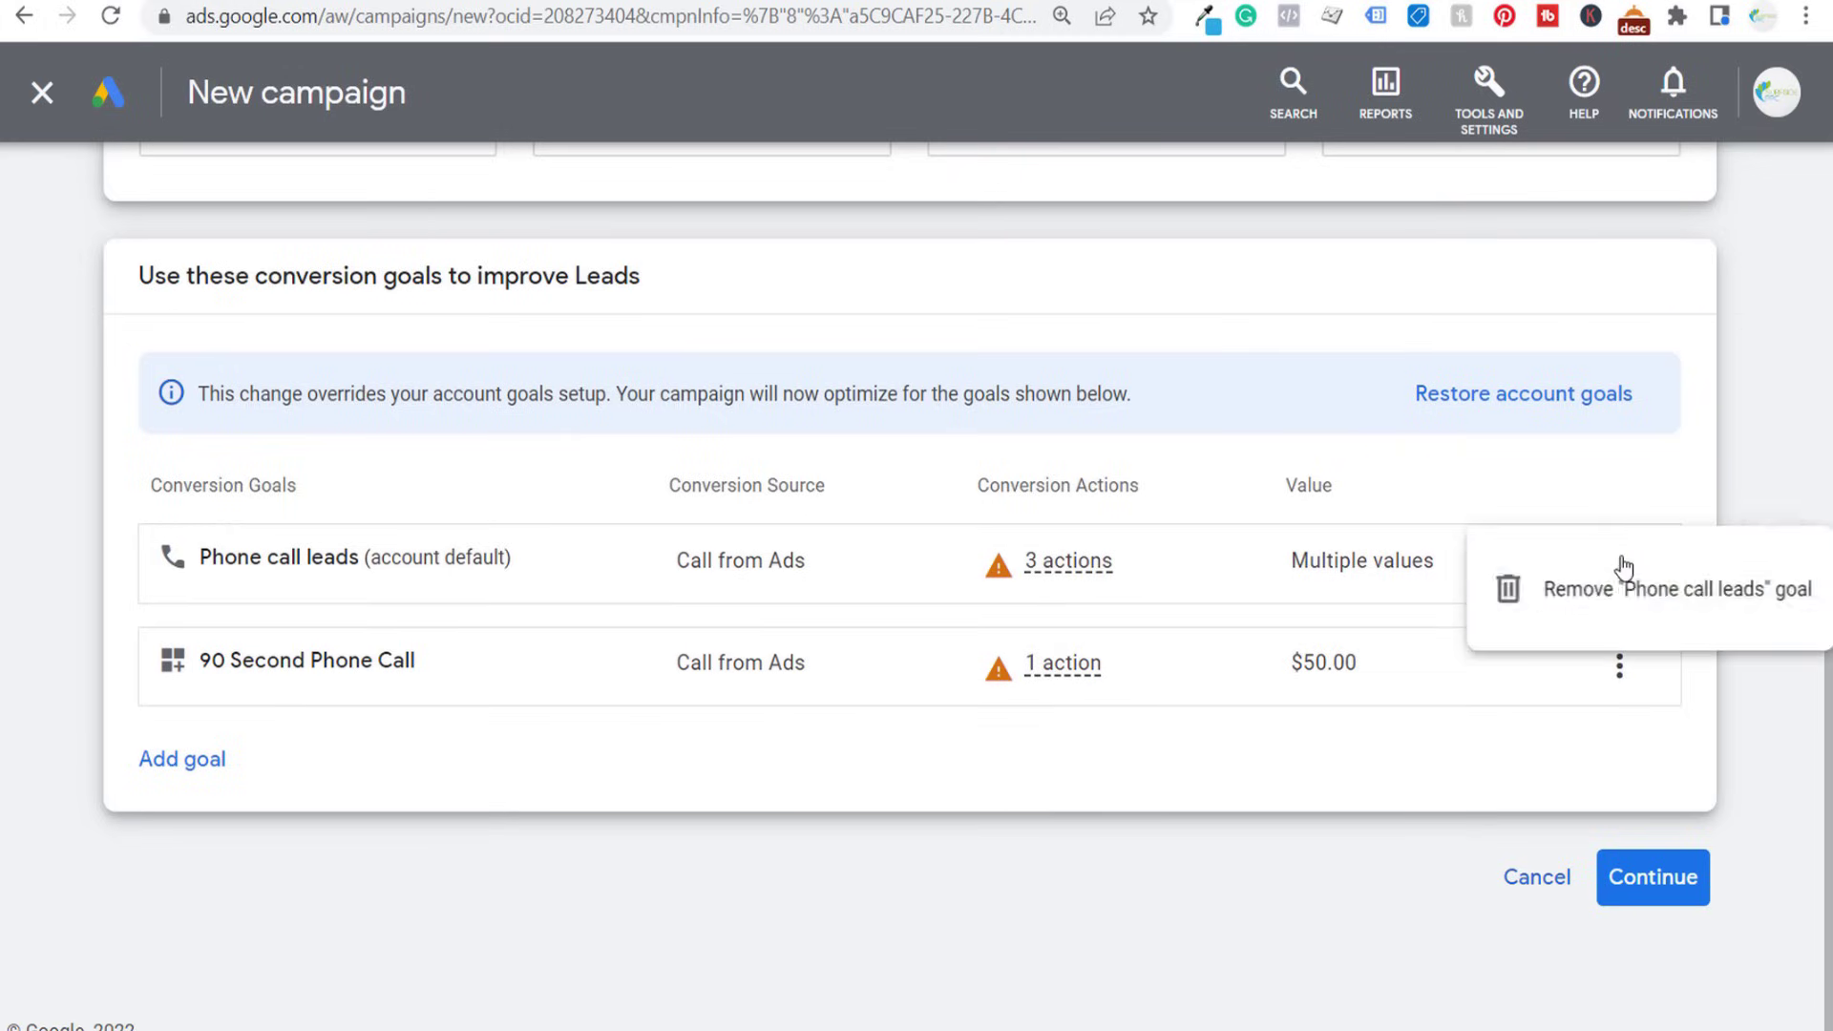
{"action": "left_click", "coordinate": [1622, 585]}
{"action": "left_click", "coordinate": [1200, 647]}
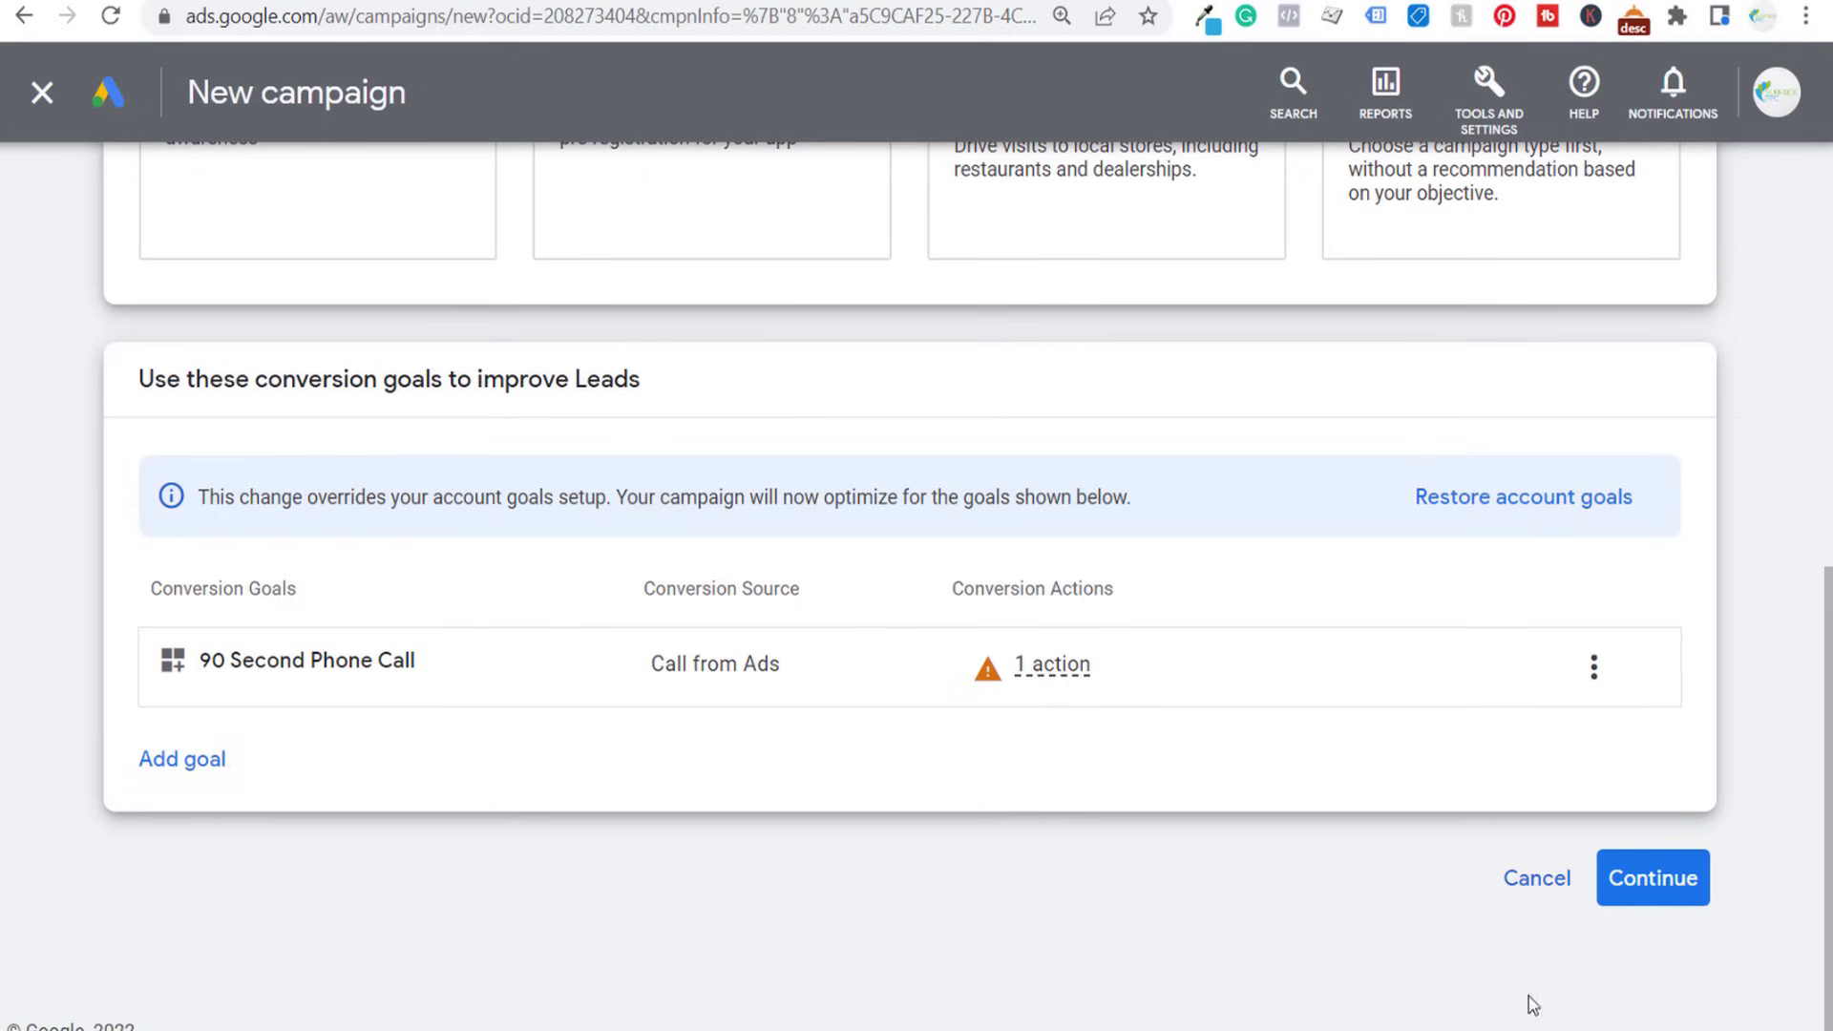
- Accept the conversion goals and choose Search as the campaign type
{"action": "left_click", "coordinate": [1649, 888]}
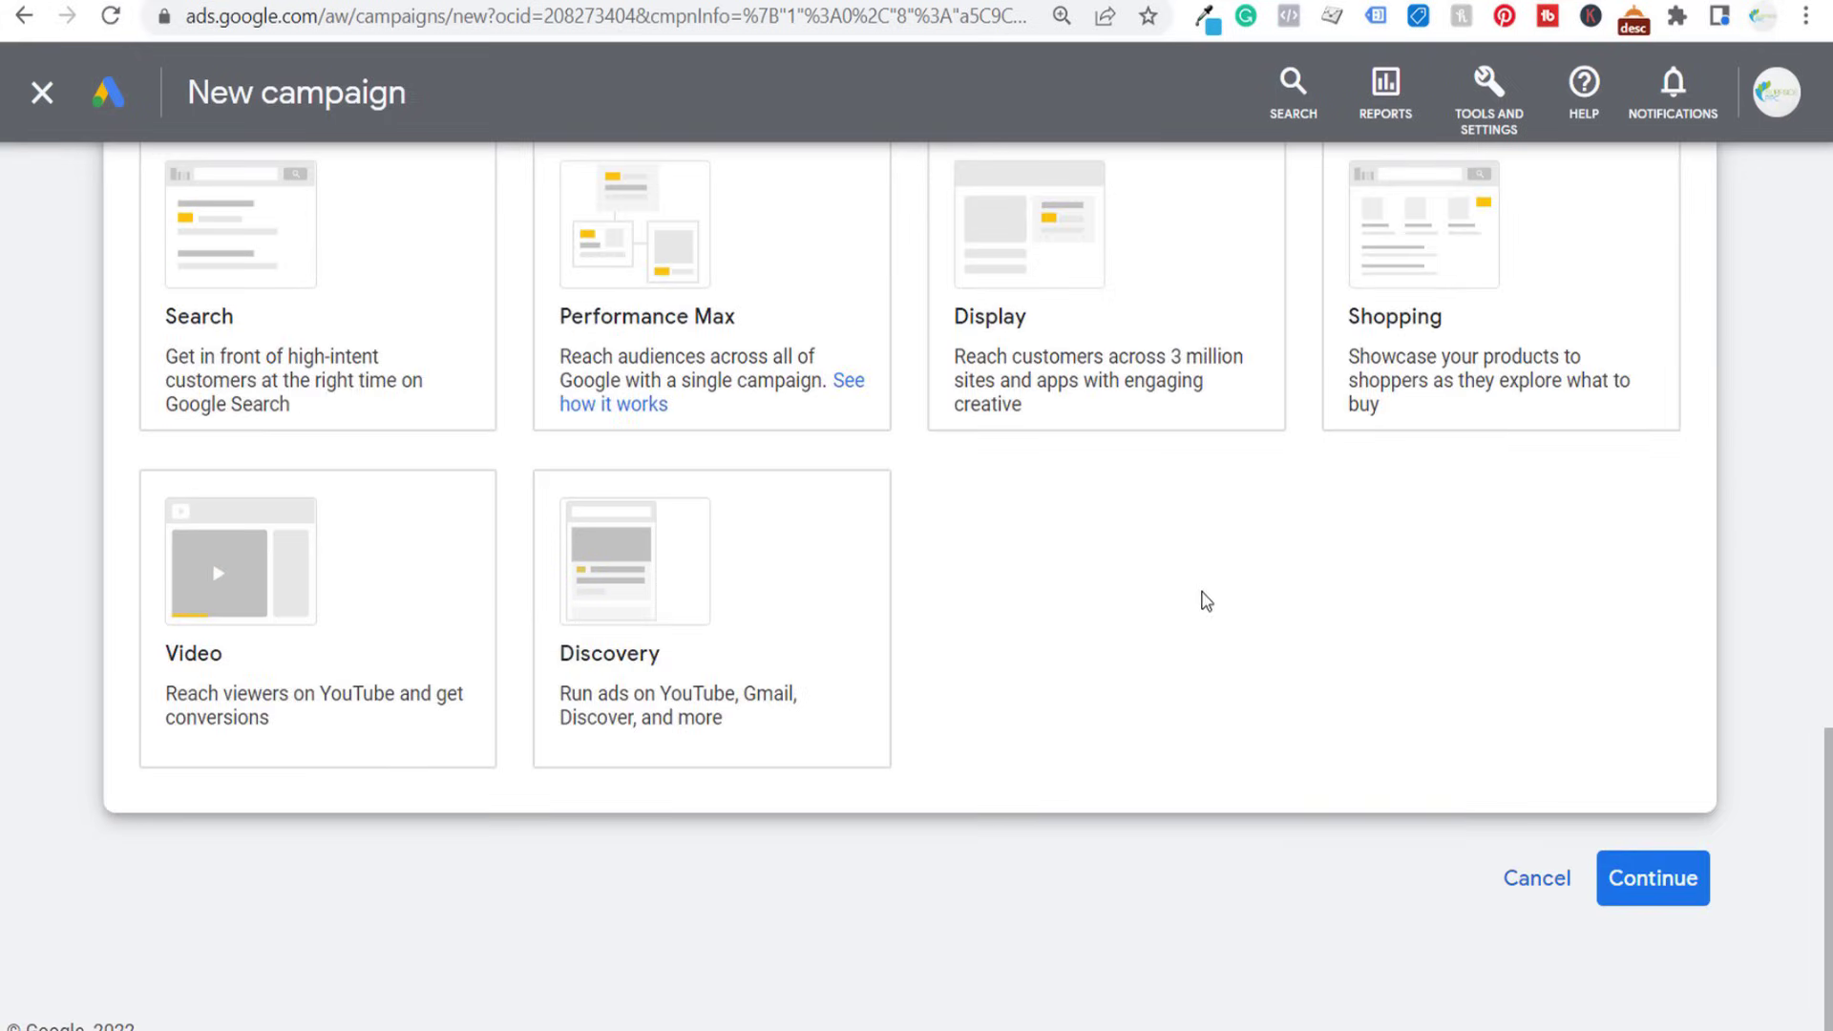
{"action": "scroll", "coordinate": [1208, 606], "scroll_direction": "up", "scroll_amount": 2}
{"action": "left_click", "coordinate": [370, 460]}
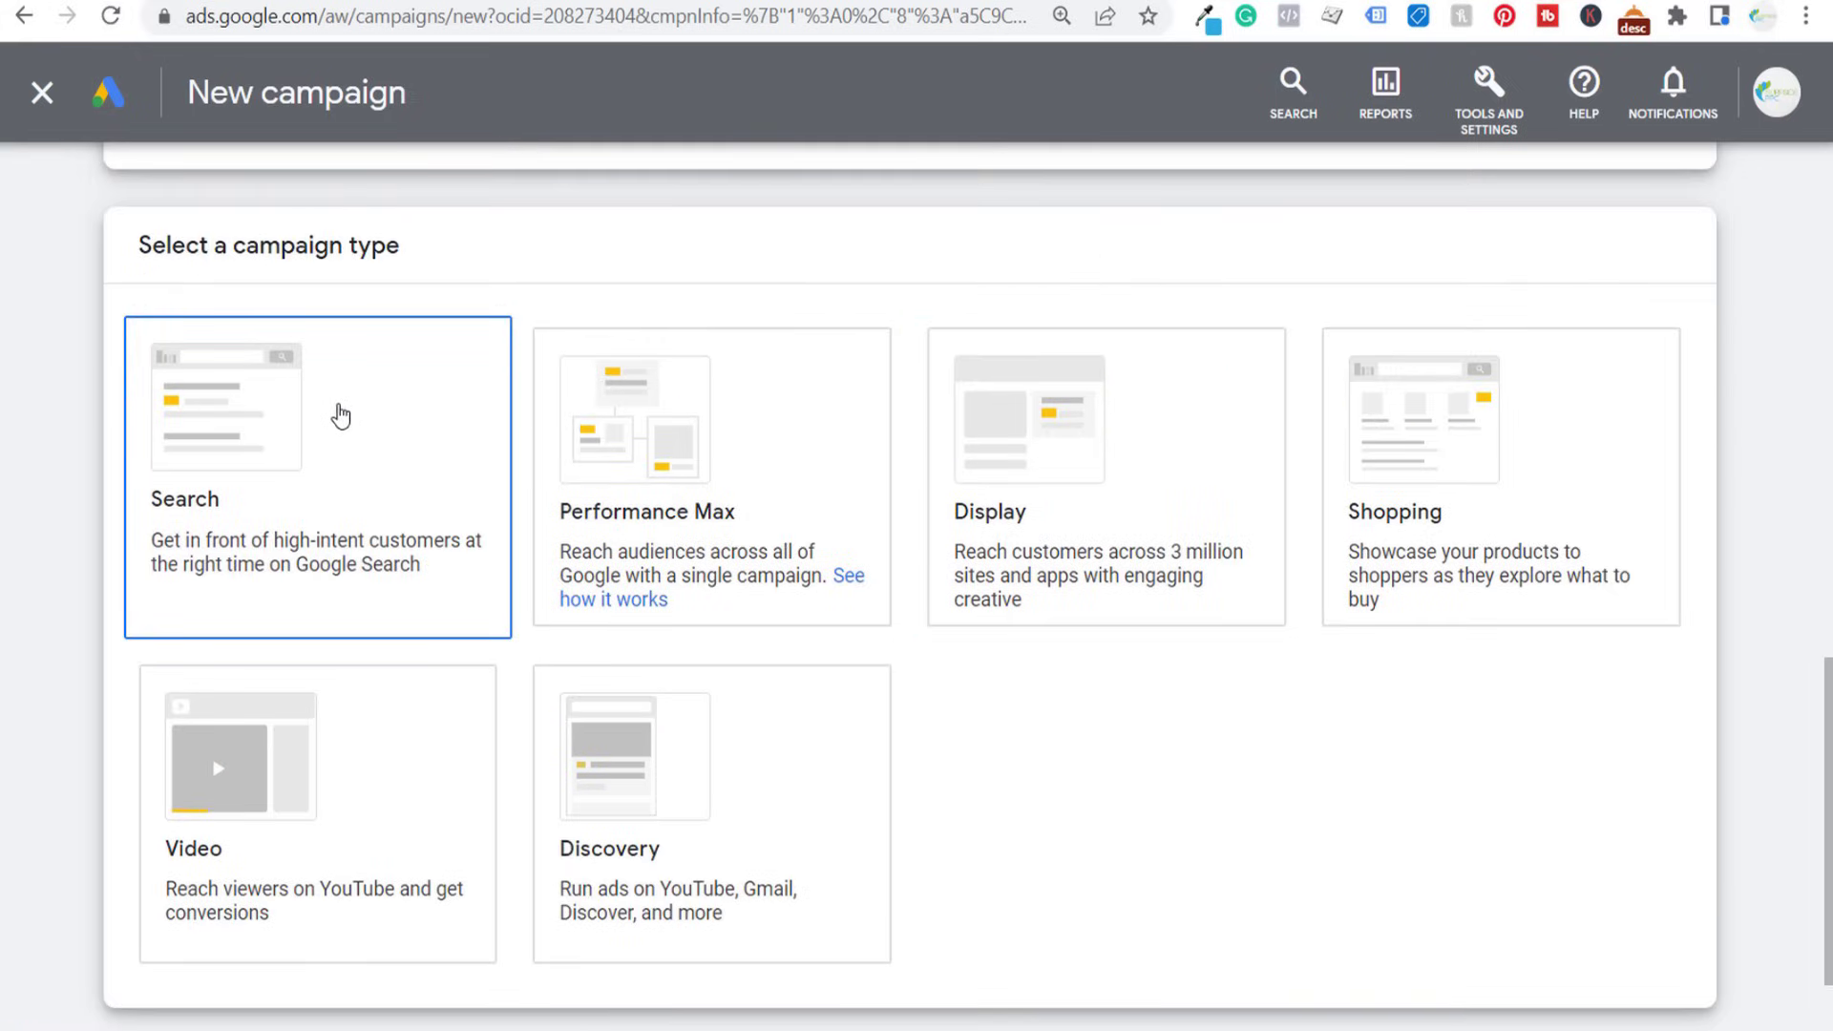
- Select Phone calls as the way to reach the goal and enter the business phone number copied from the website's Contact Us page
{"action": "scroll", "coordinate": [341, 416], "scroll_direction": "down", "scroll_amount": 9}
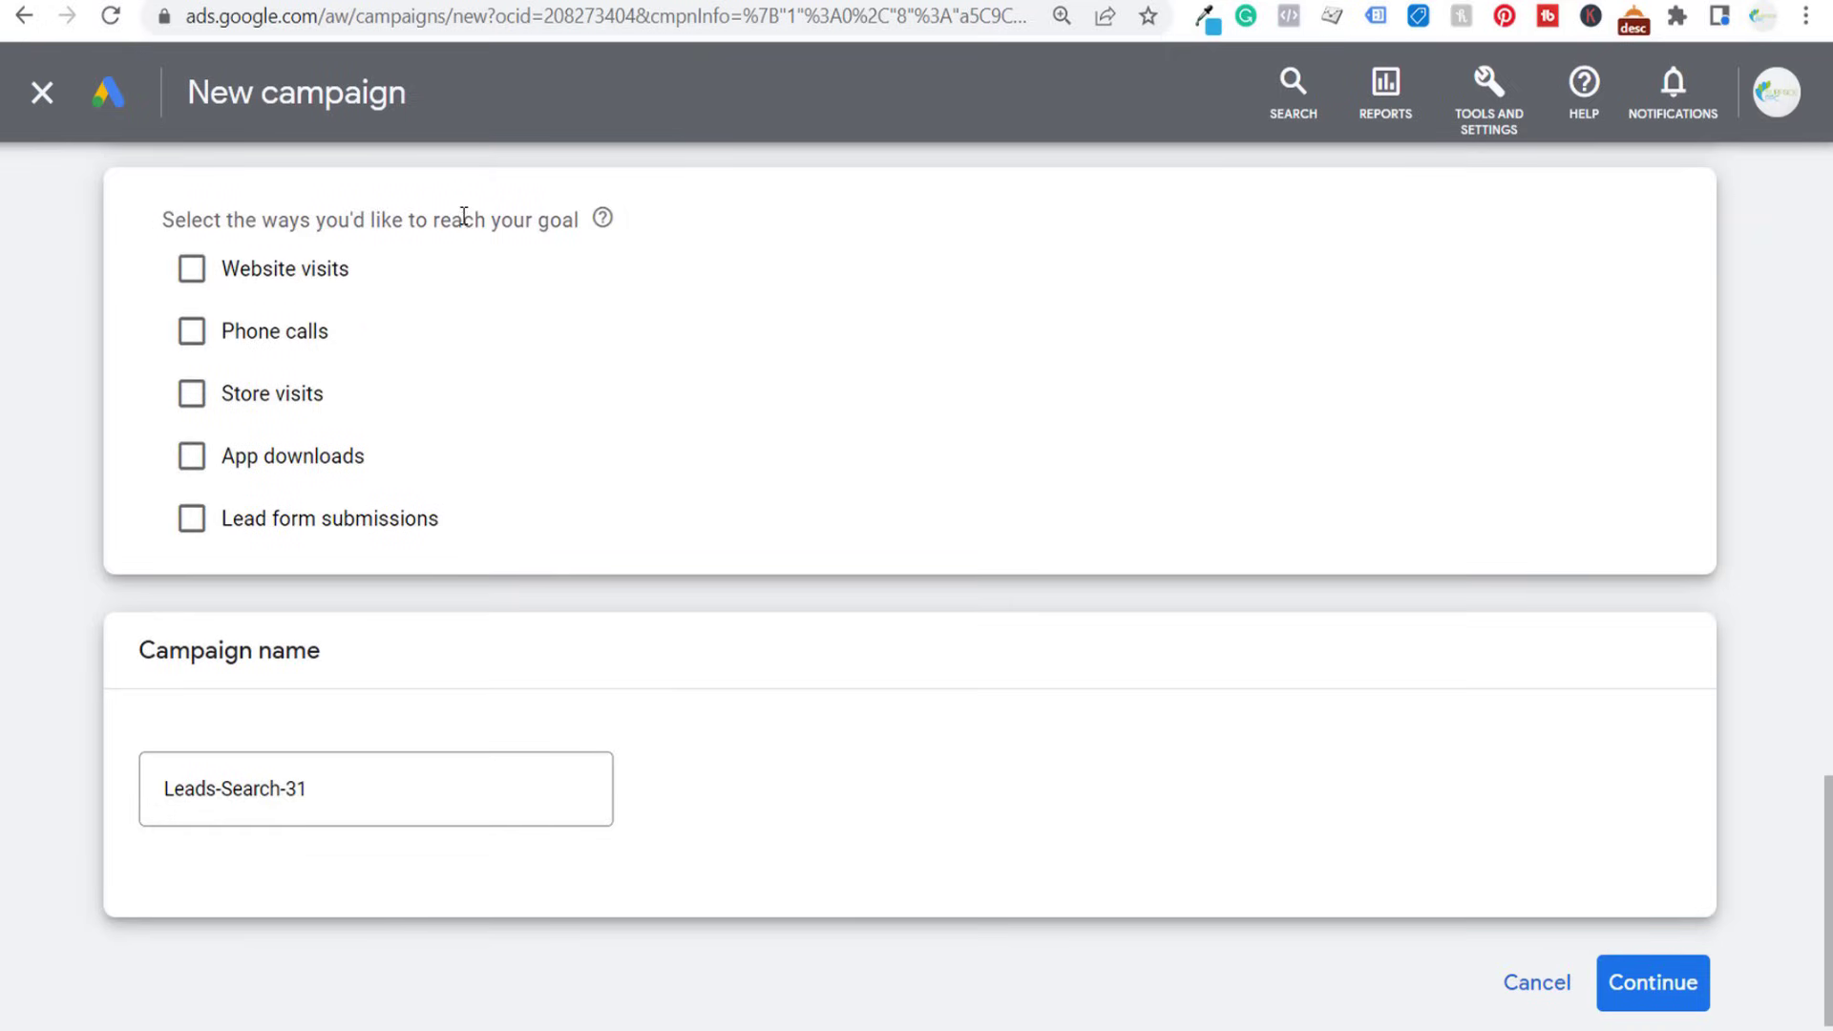
{"action": "left_click", "coordinate": [192, 334]}
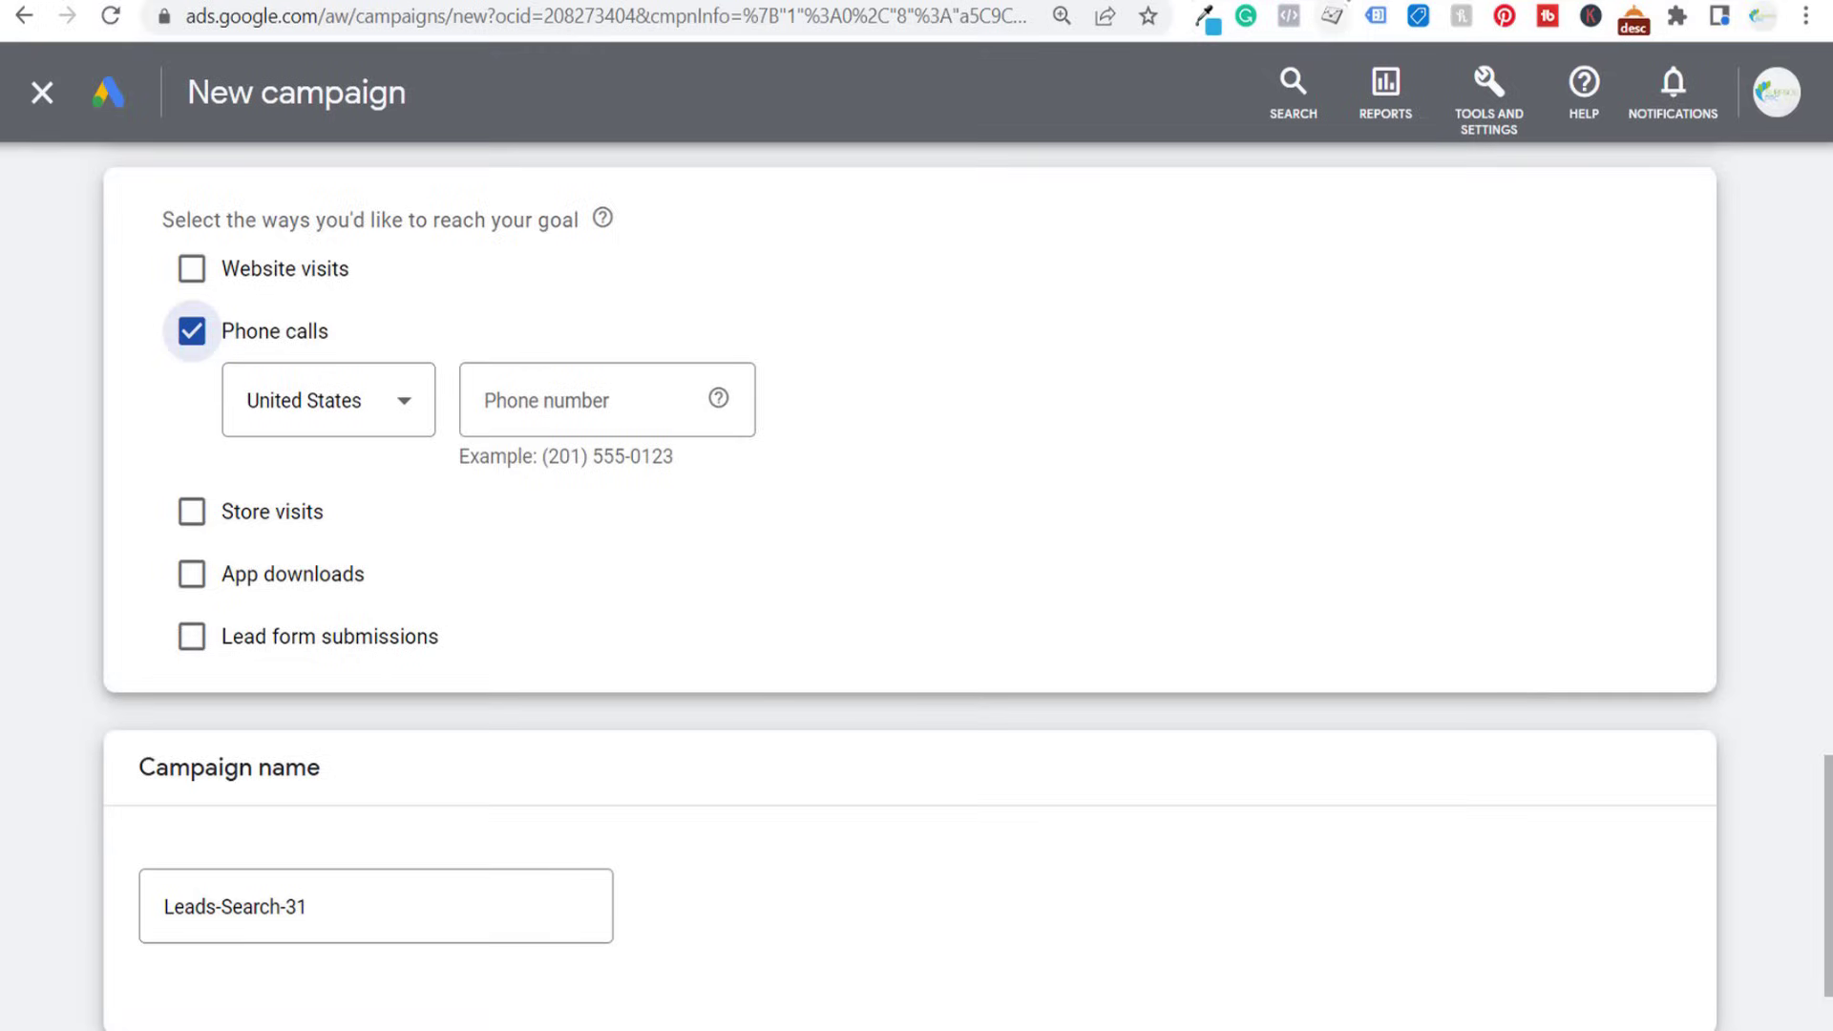
{"action": "left_click", "coordinate": [1333, 15]}
{"action": "left_click", "coordinate": [1330, 43]}
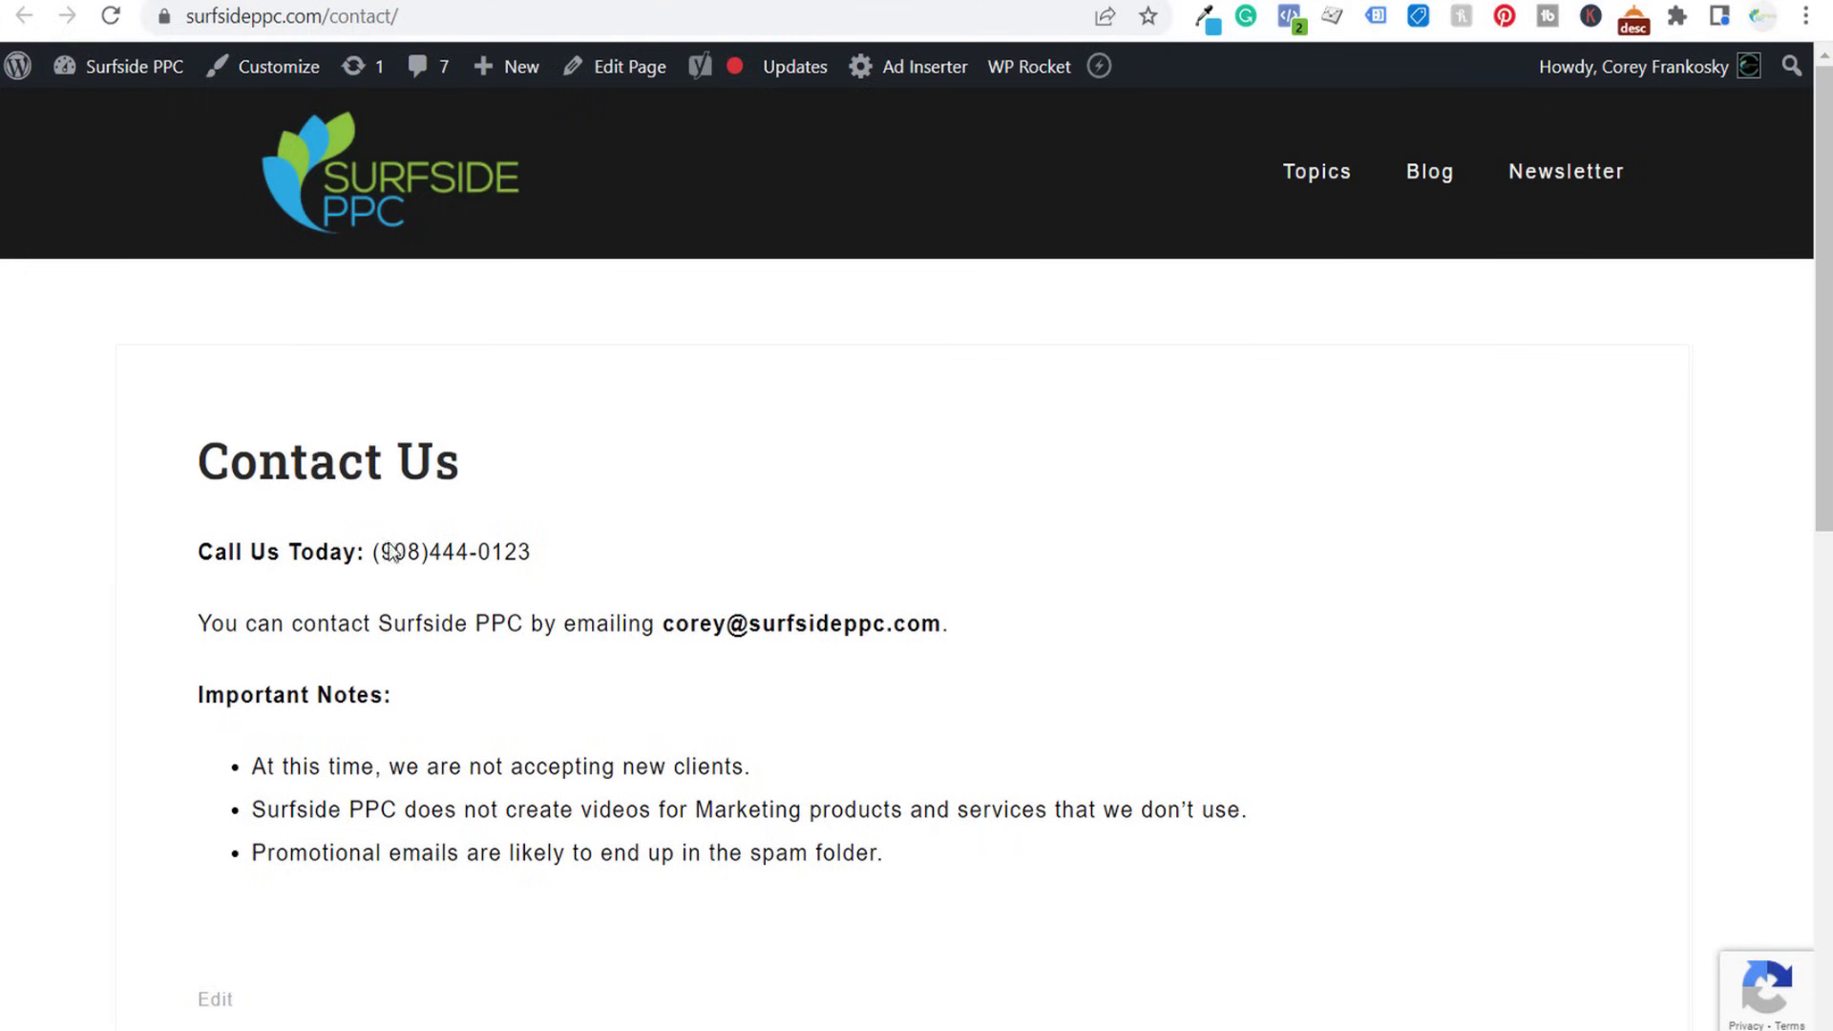
{"action": "left_click_drag", "start_coordinate": [571, 564], "coordinate": [379, 577]}
{"action": "key", "text": "ctrl+c"}
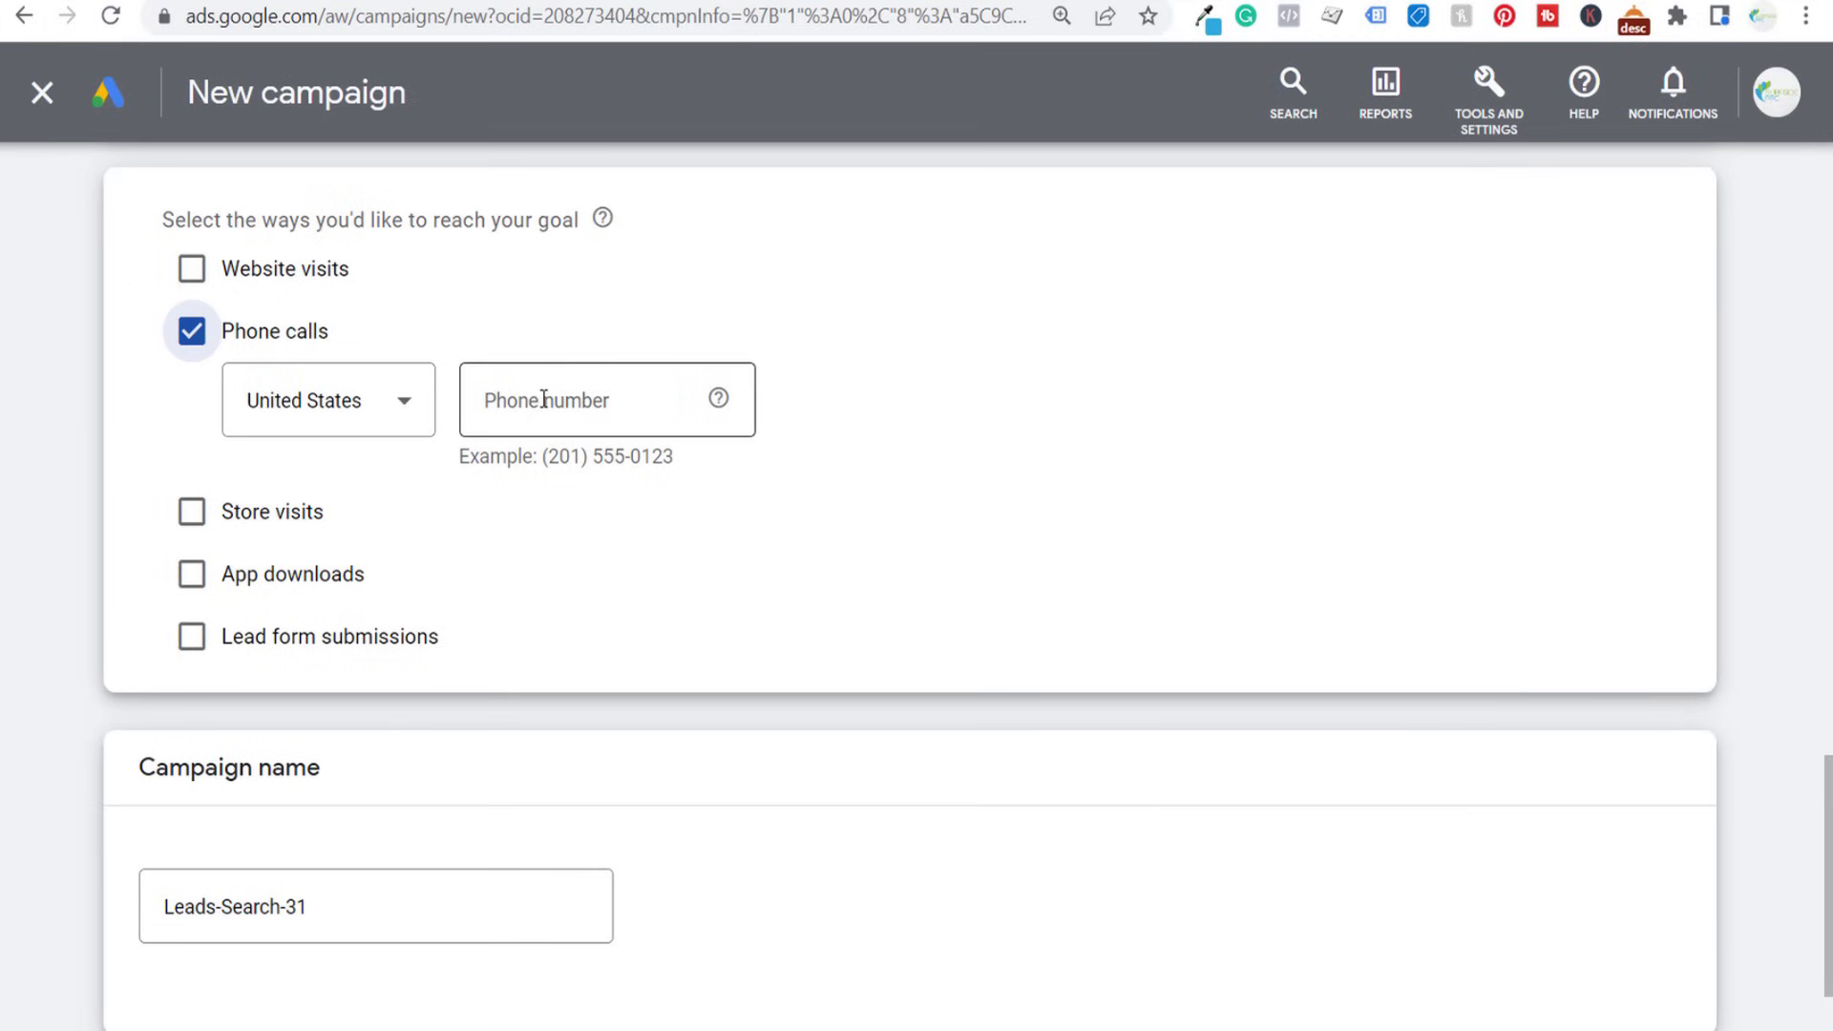
{"action": "left_click", "coordinate": [544, 399]}
{"action": "key", "text": "ctrl+v"}
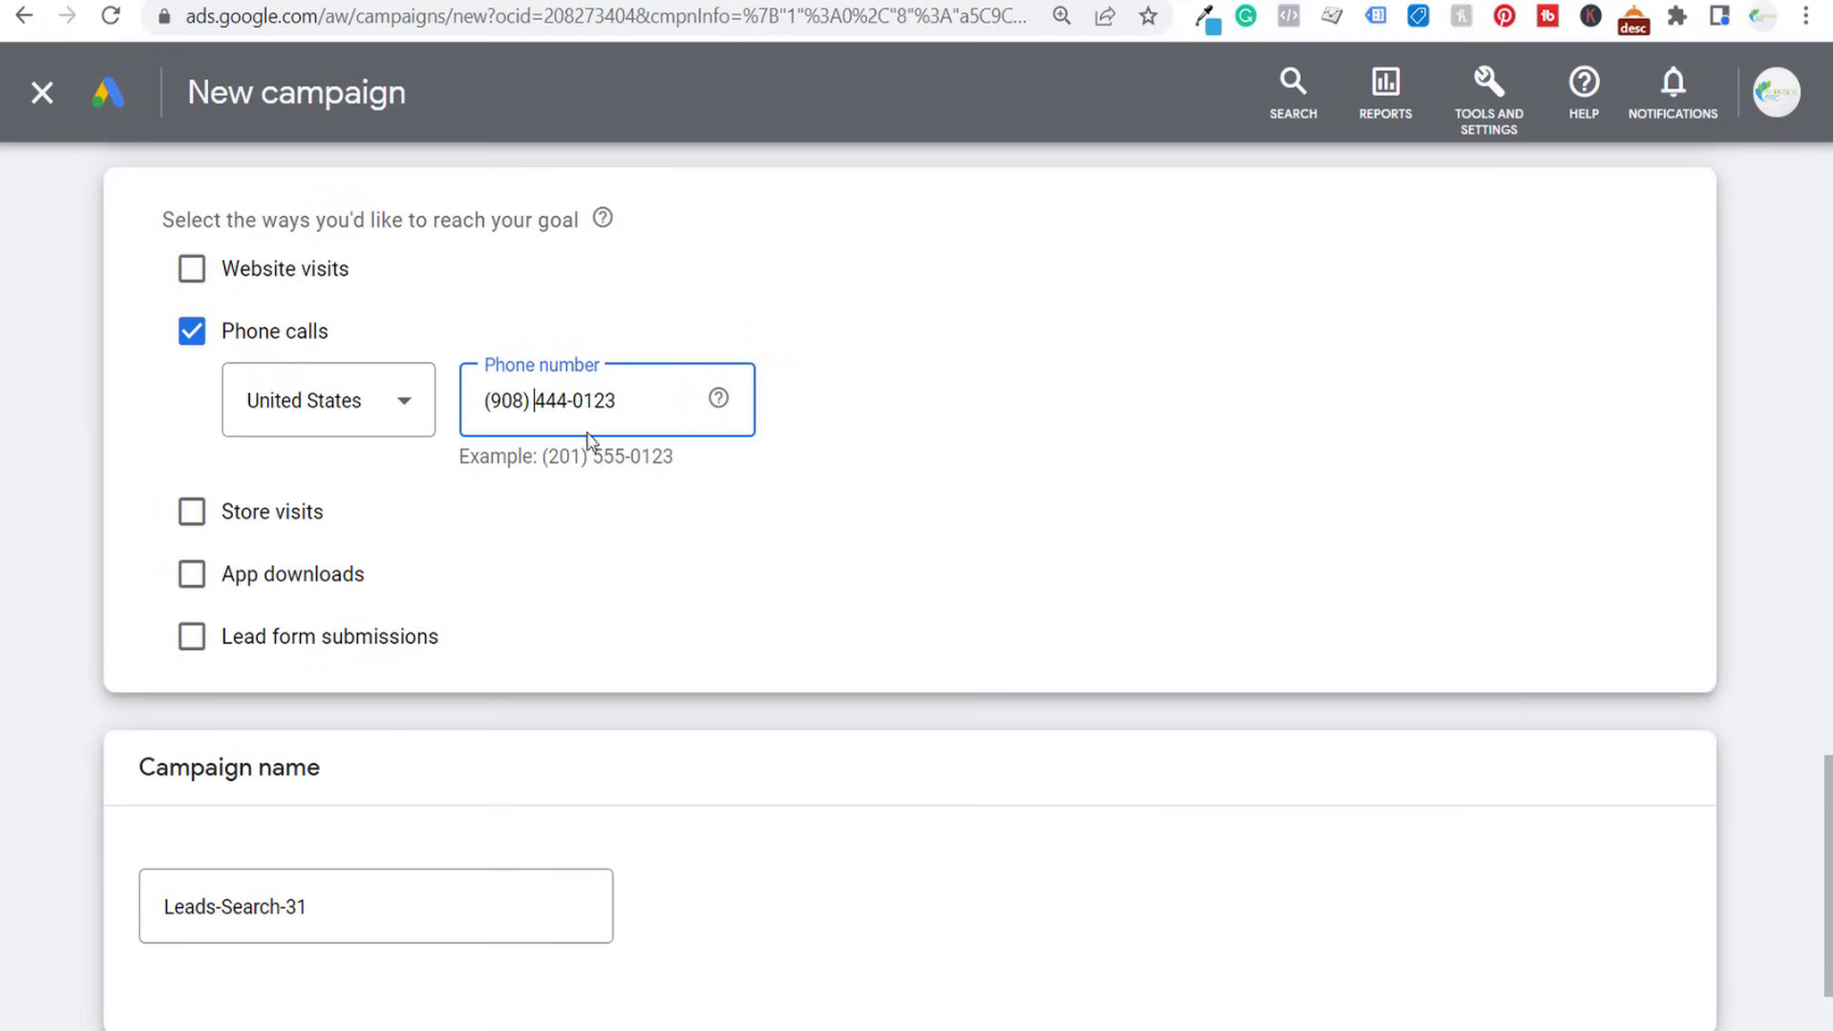
{"action": "left_click_drag", "start_coordinate": [680, 460], "coordinate": [539, 459]}
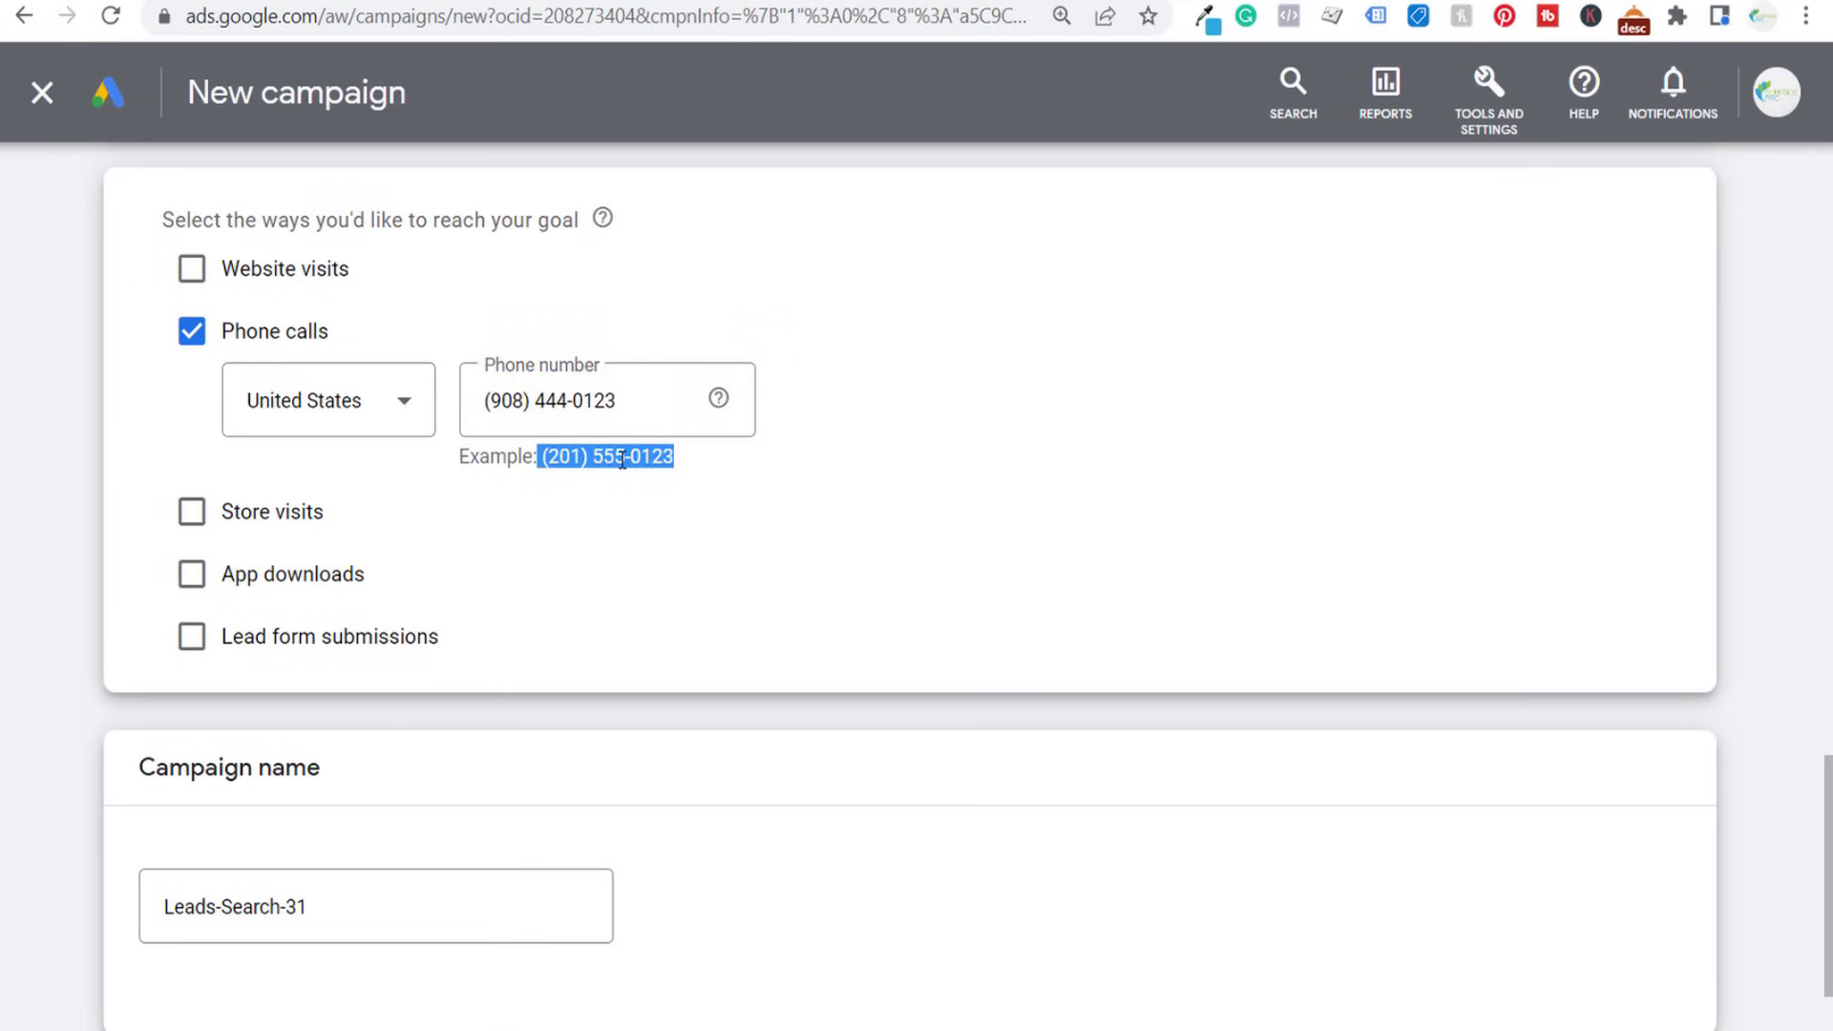
{"action": "left_click", "coordinate": [952, 515]}
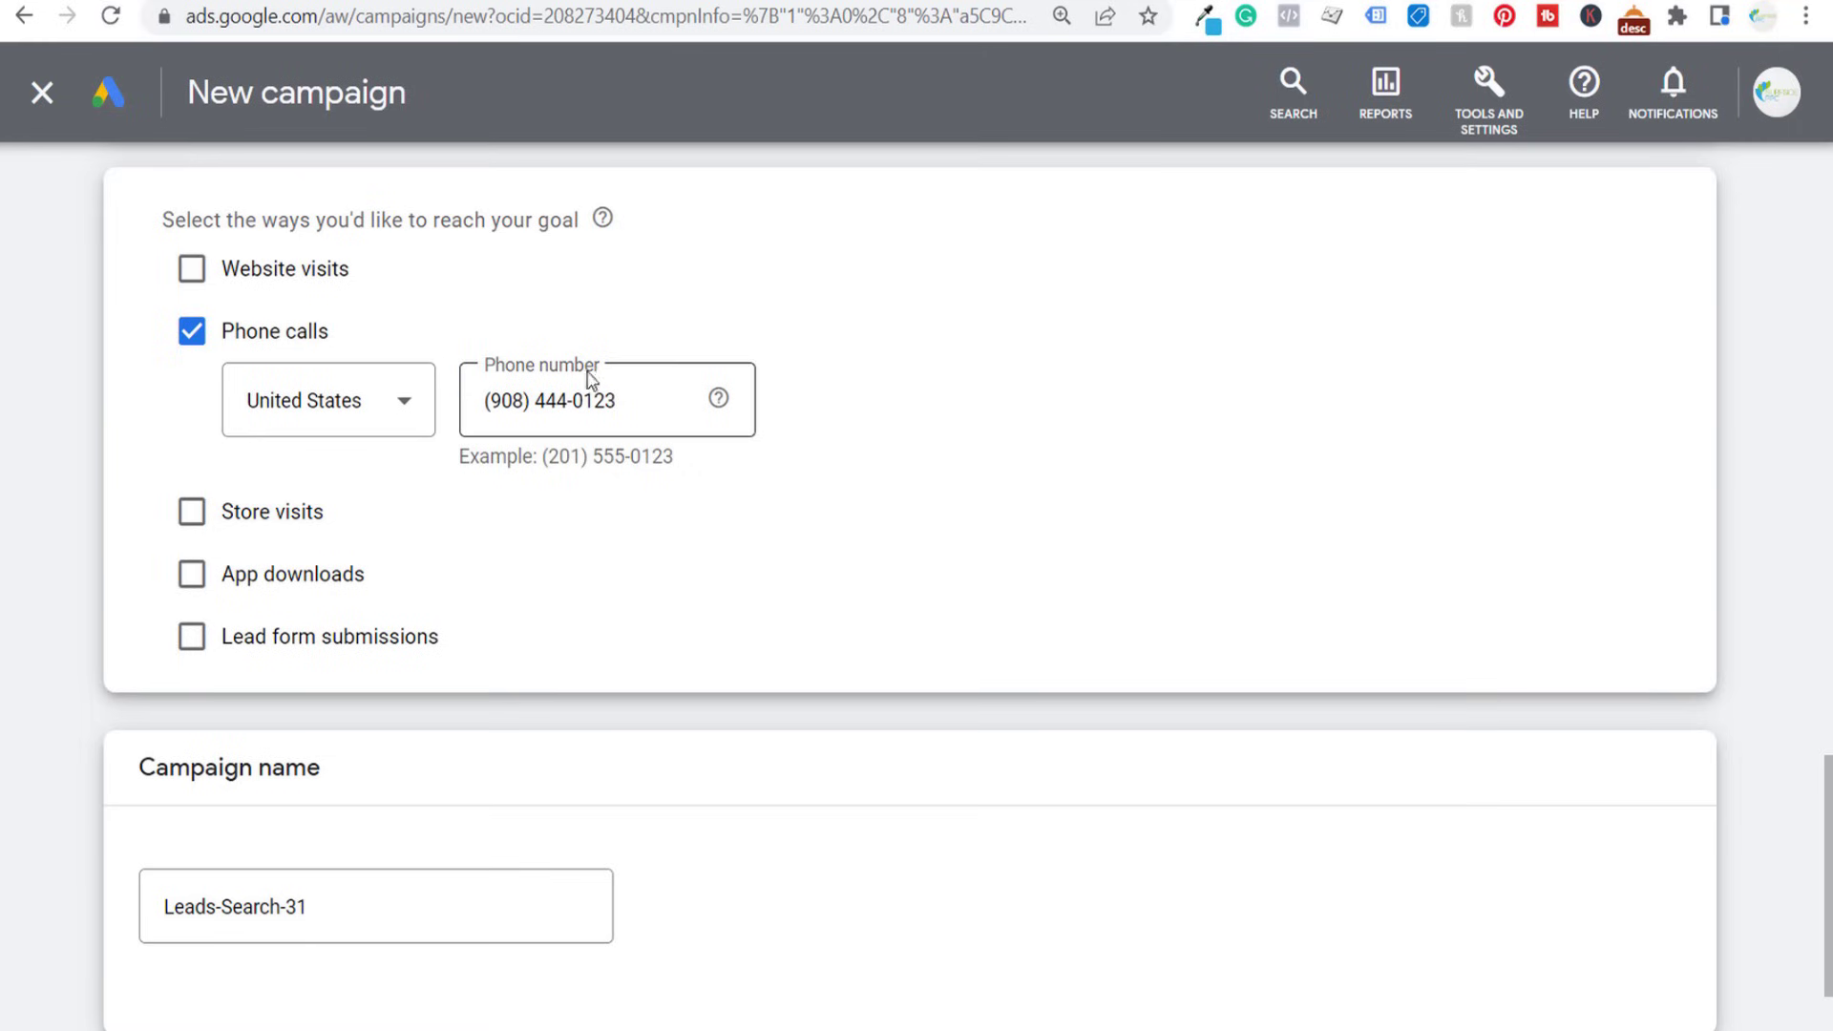
- Name the campaign "Surfside Plumbing" and continue to its bidding settings
{"action": "scroll", "coordinate": [887, 613], "scroll_direction": "down", "scroll_amount": 3}
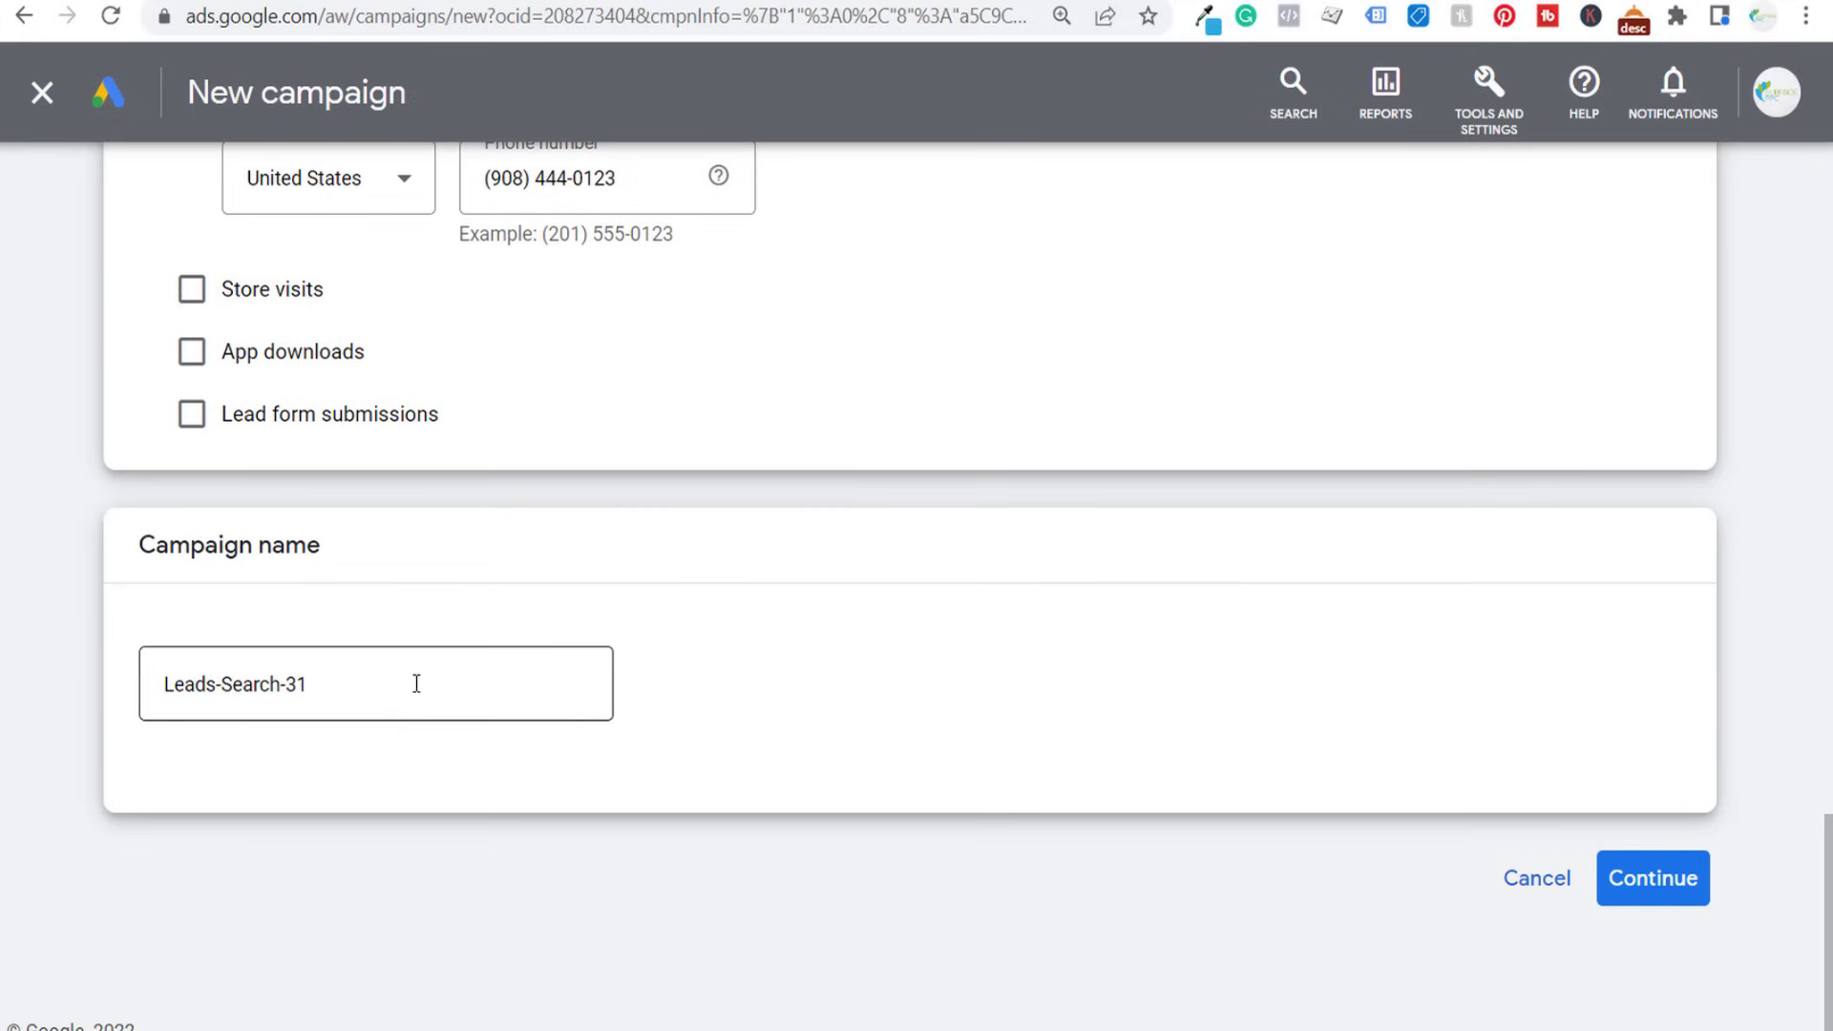
{"action": "left_click_drag", "start_coordinate": [410, 684], "coordinate": [164, 676]}
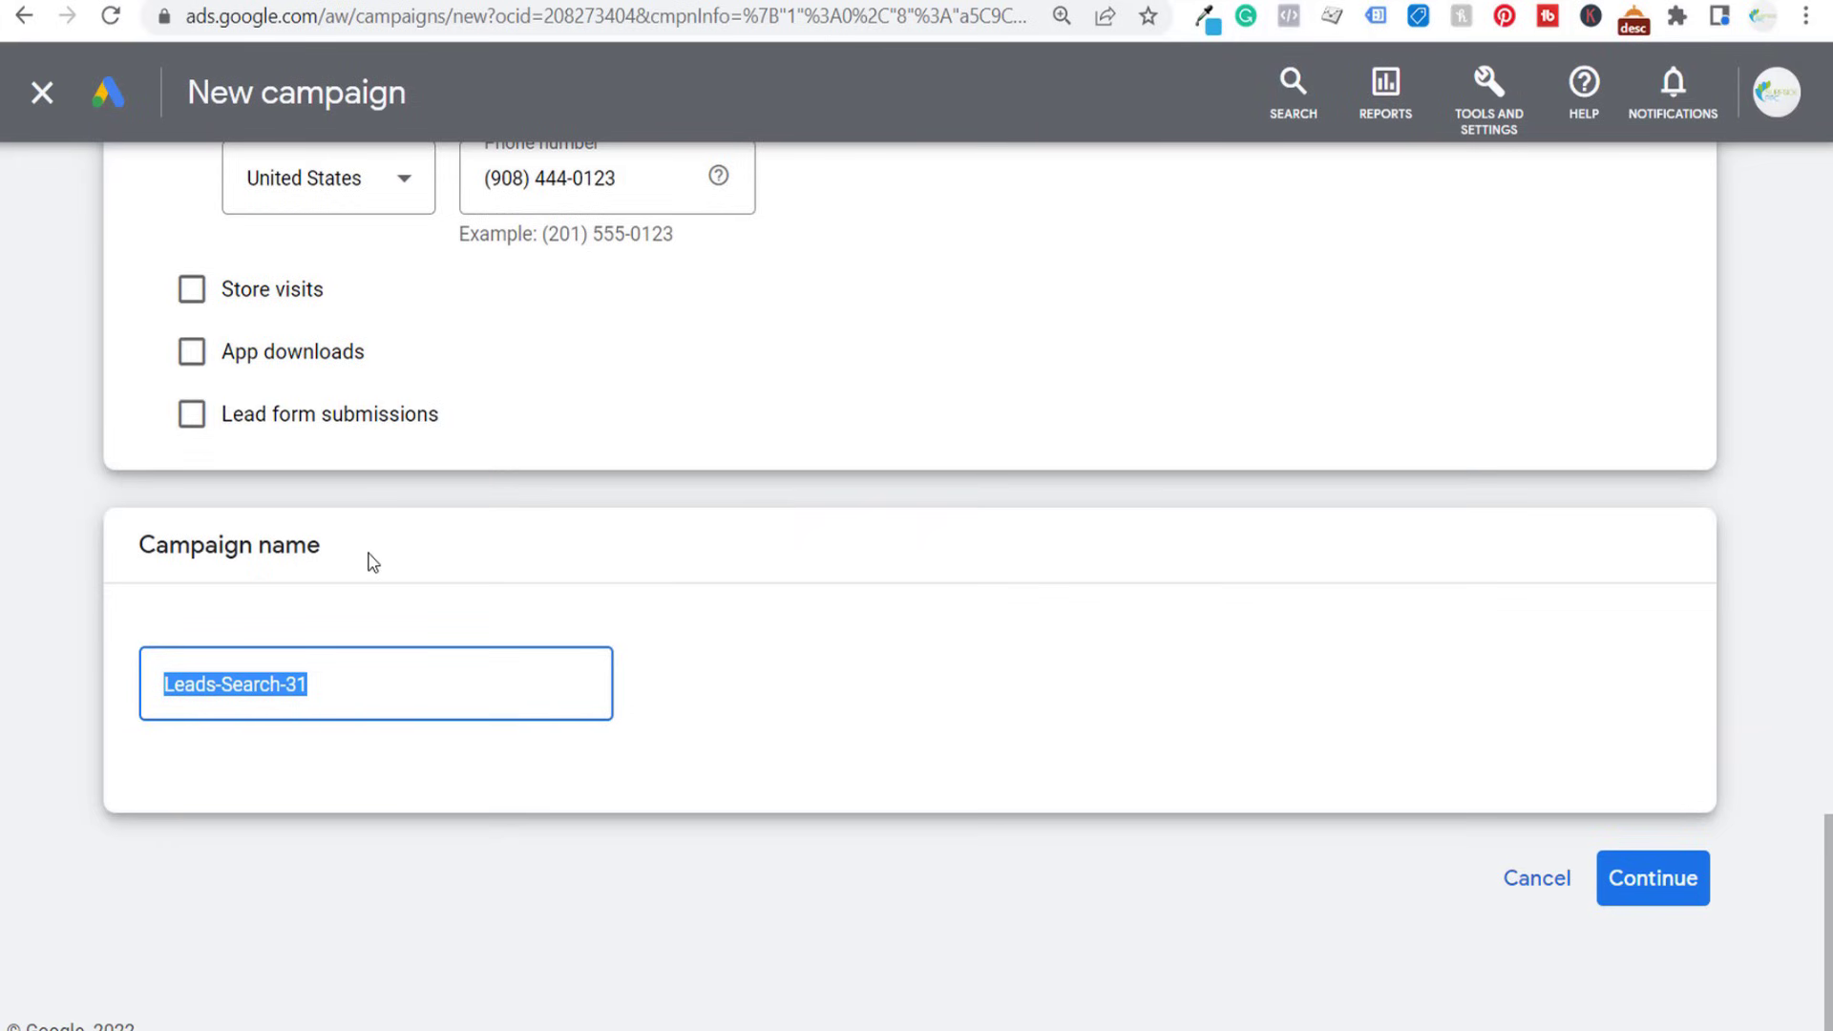
{"action": "type", "text": "Surfsi"}
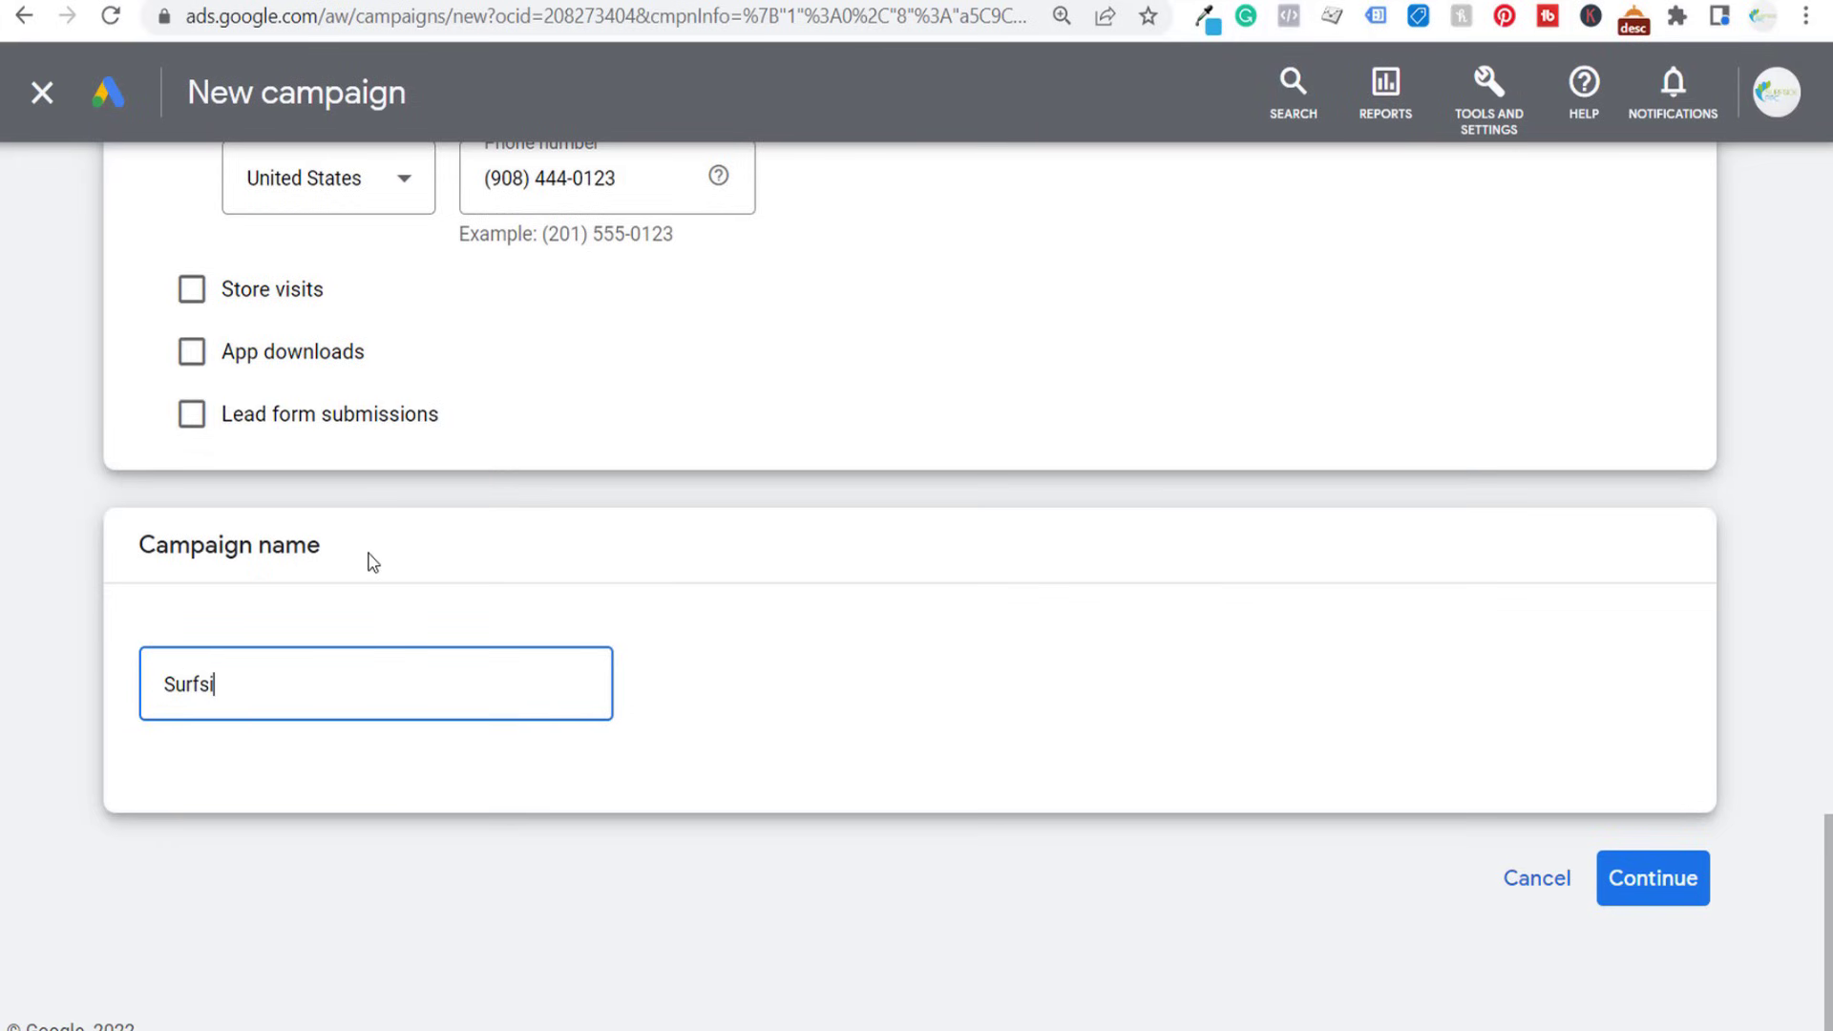
{"action": "type", "text": "de Plumbing"}
{"action": "left_click_drag", "start_coordinate": [372, 562], "coordinate": [318, 591]}
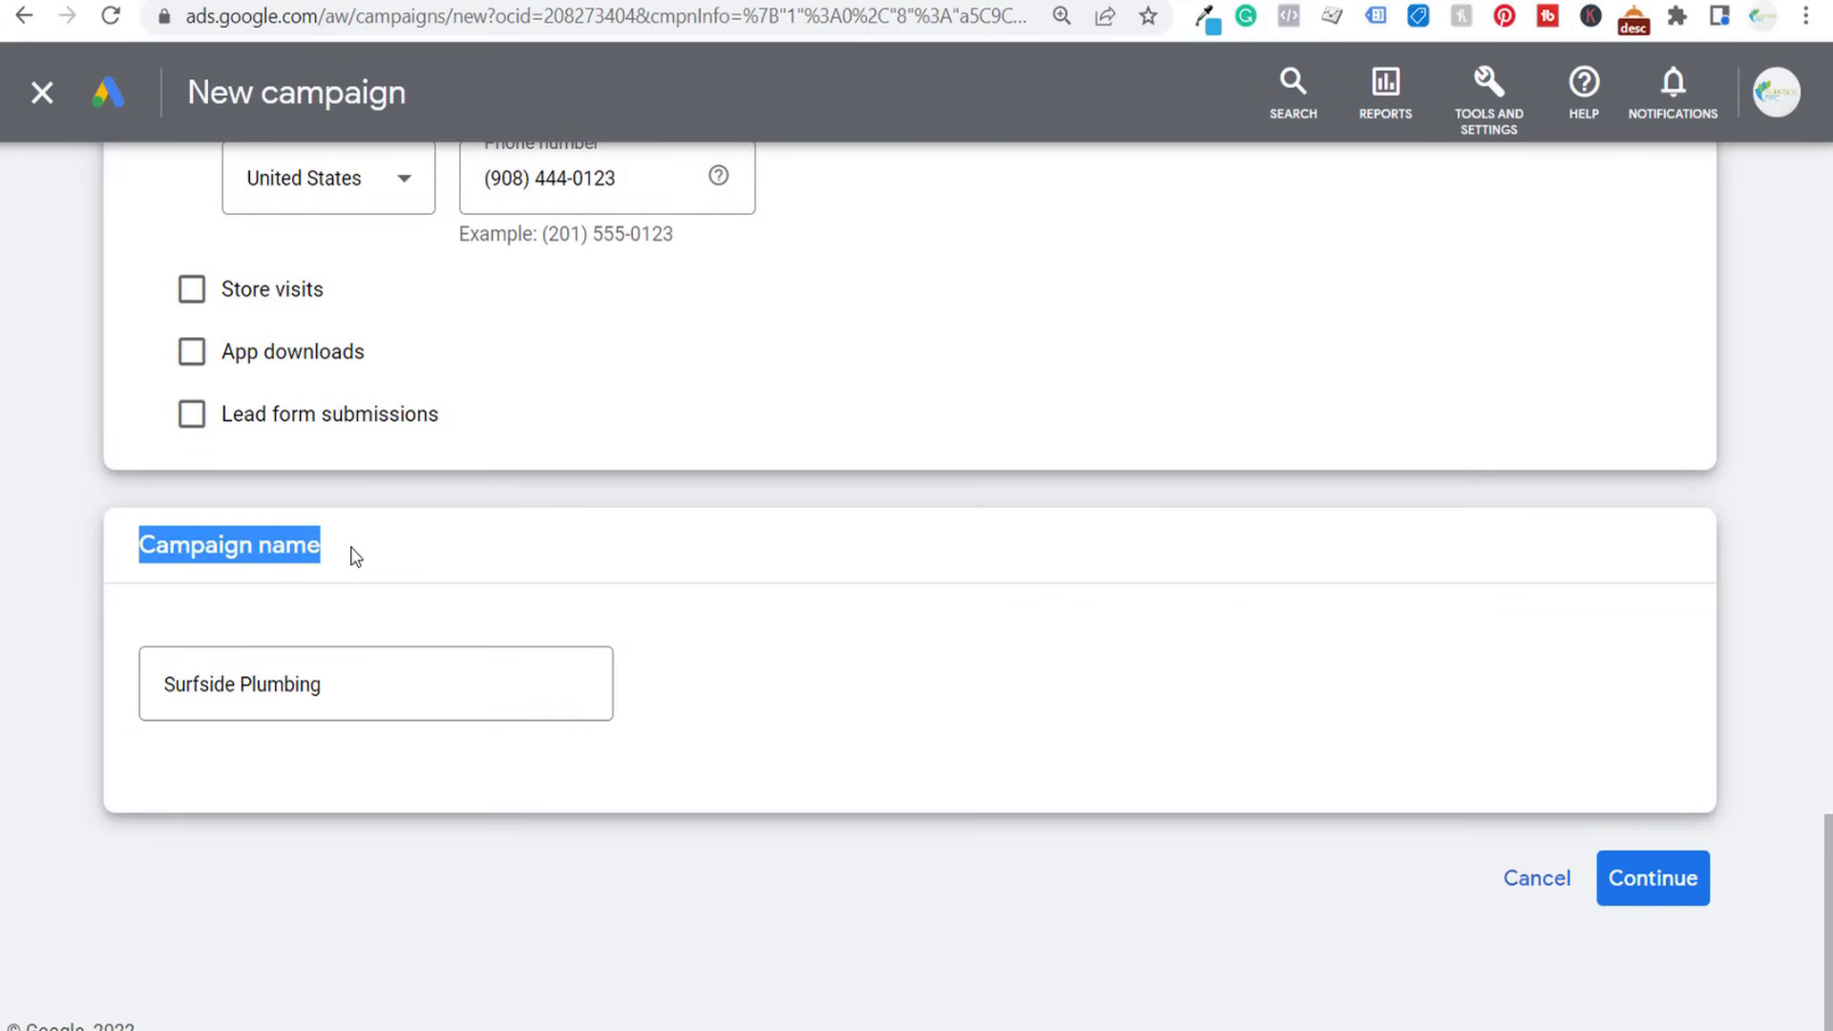
{"action": "left_click", "coordinate": [304, 547]}
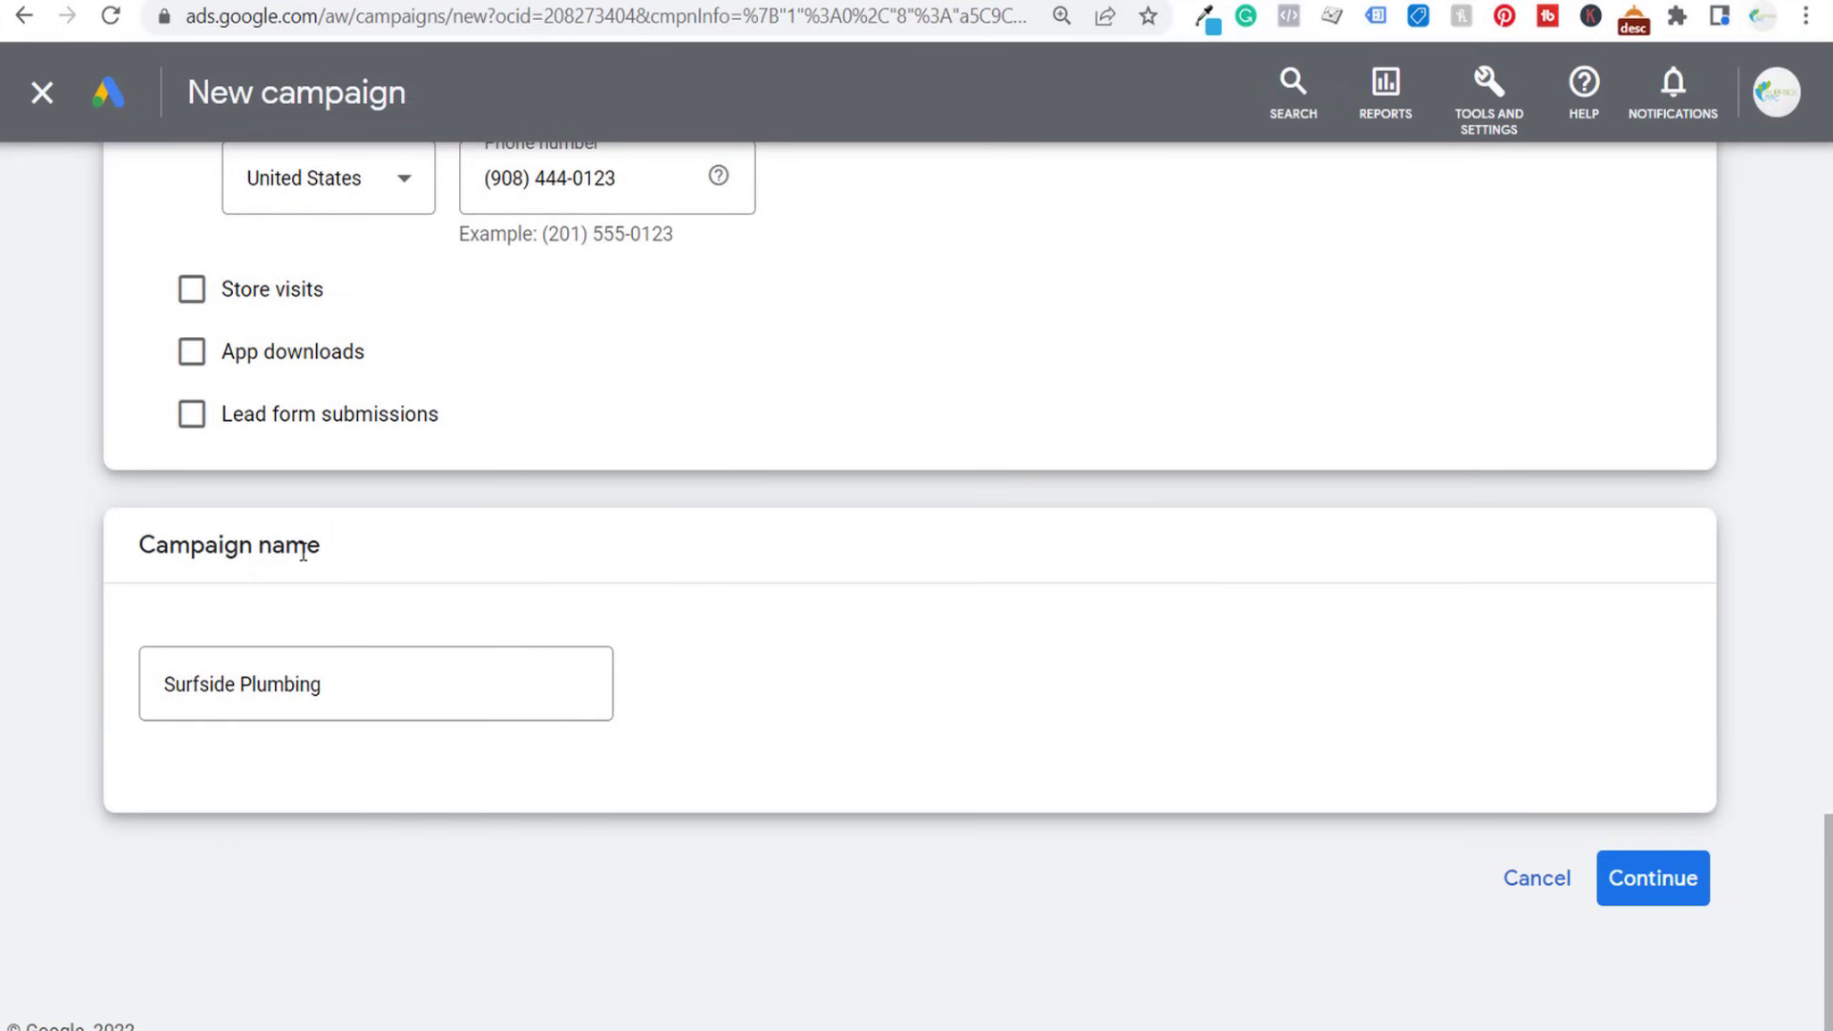
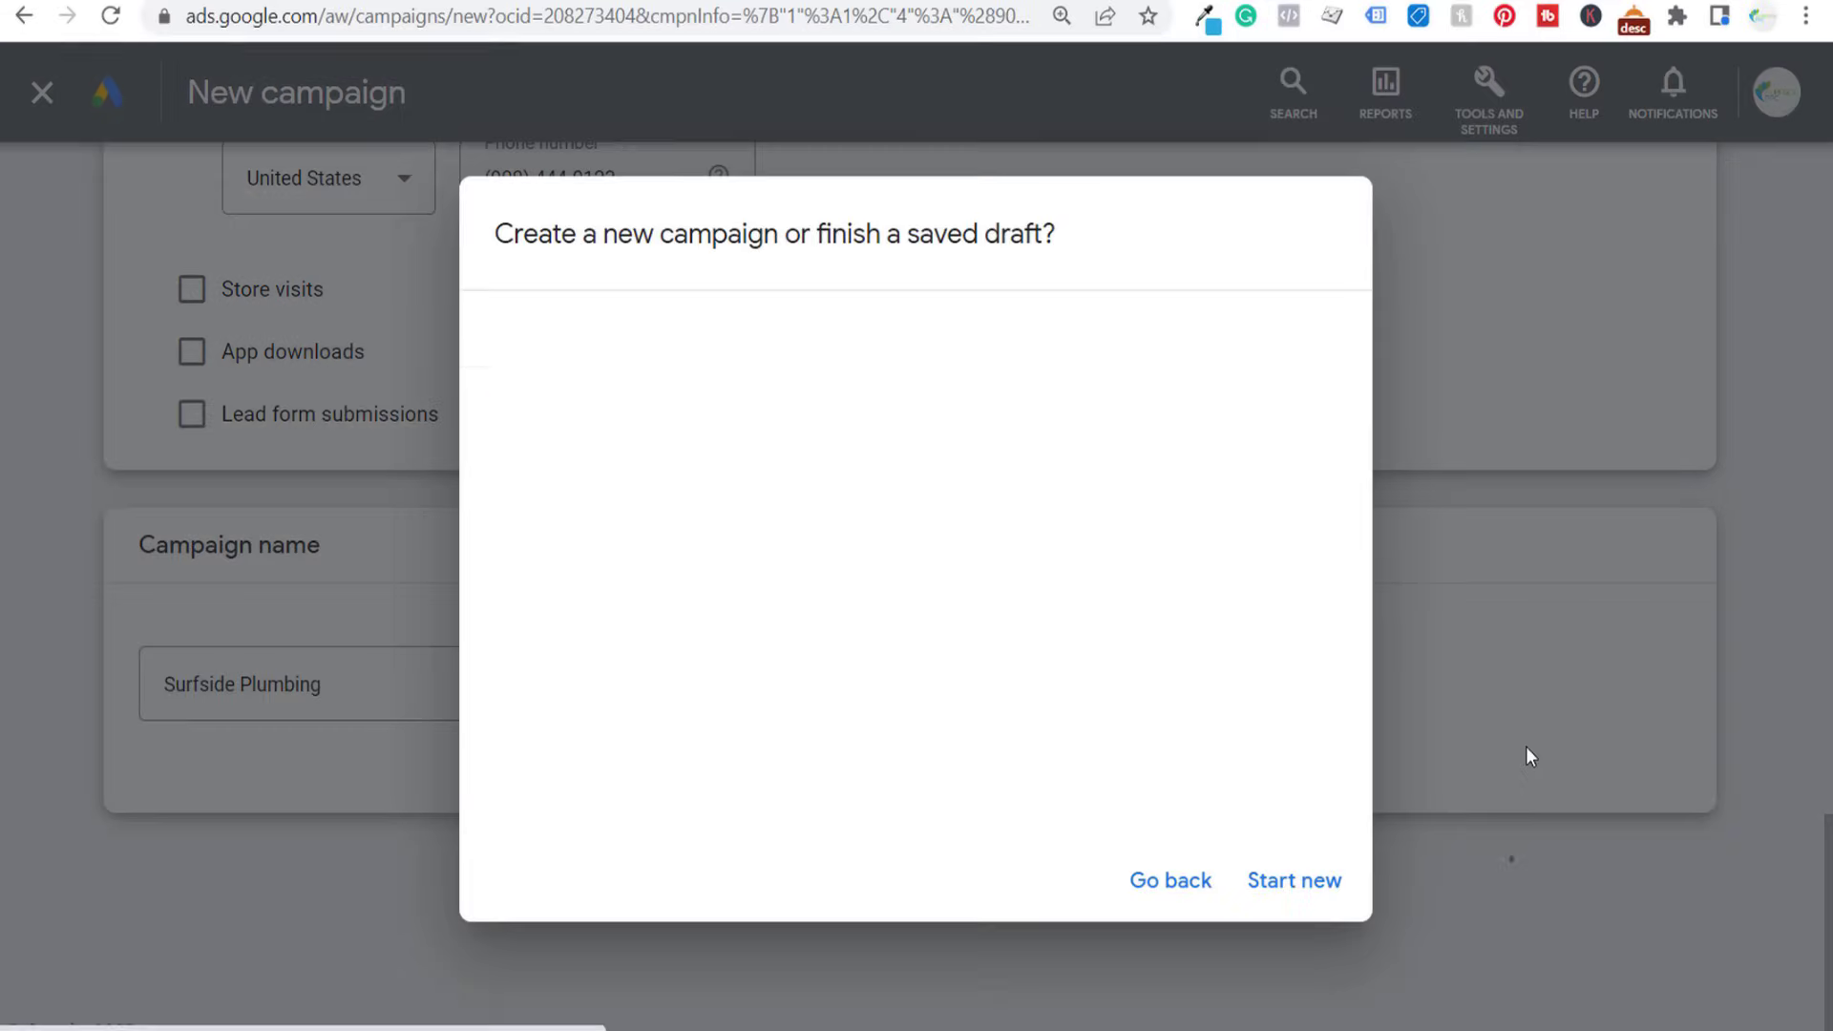
{"action": "left_click", "coordinate": [604, 402]}
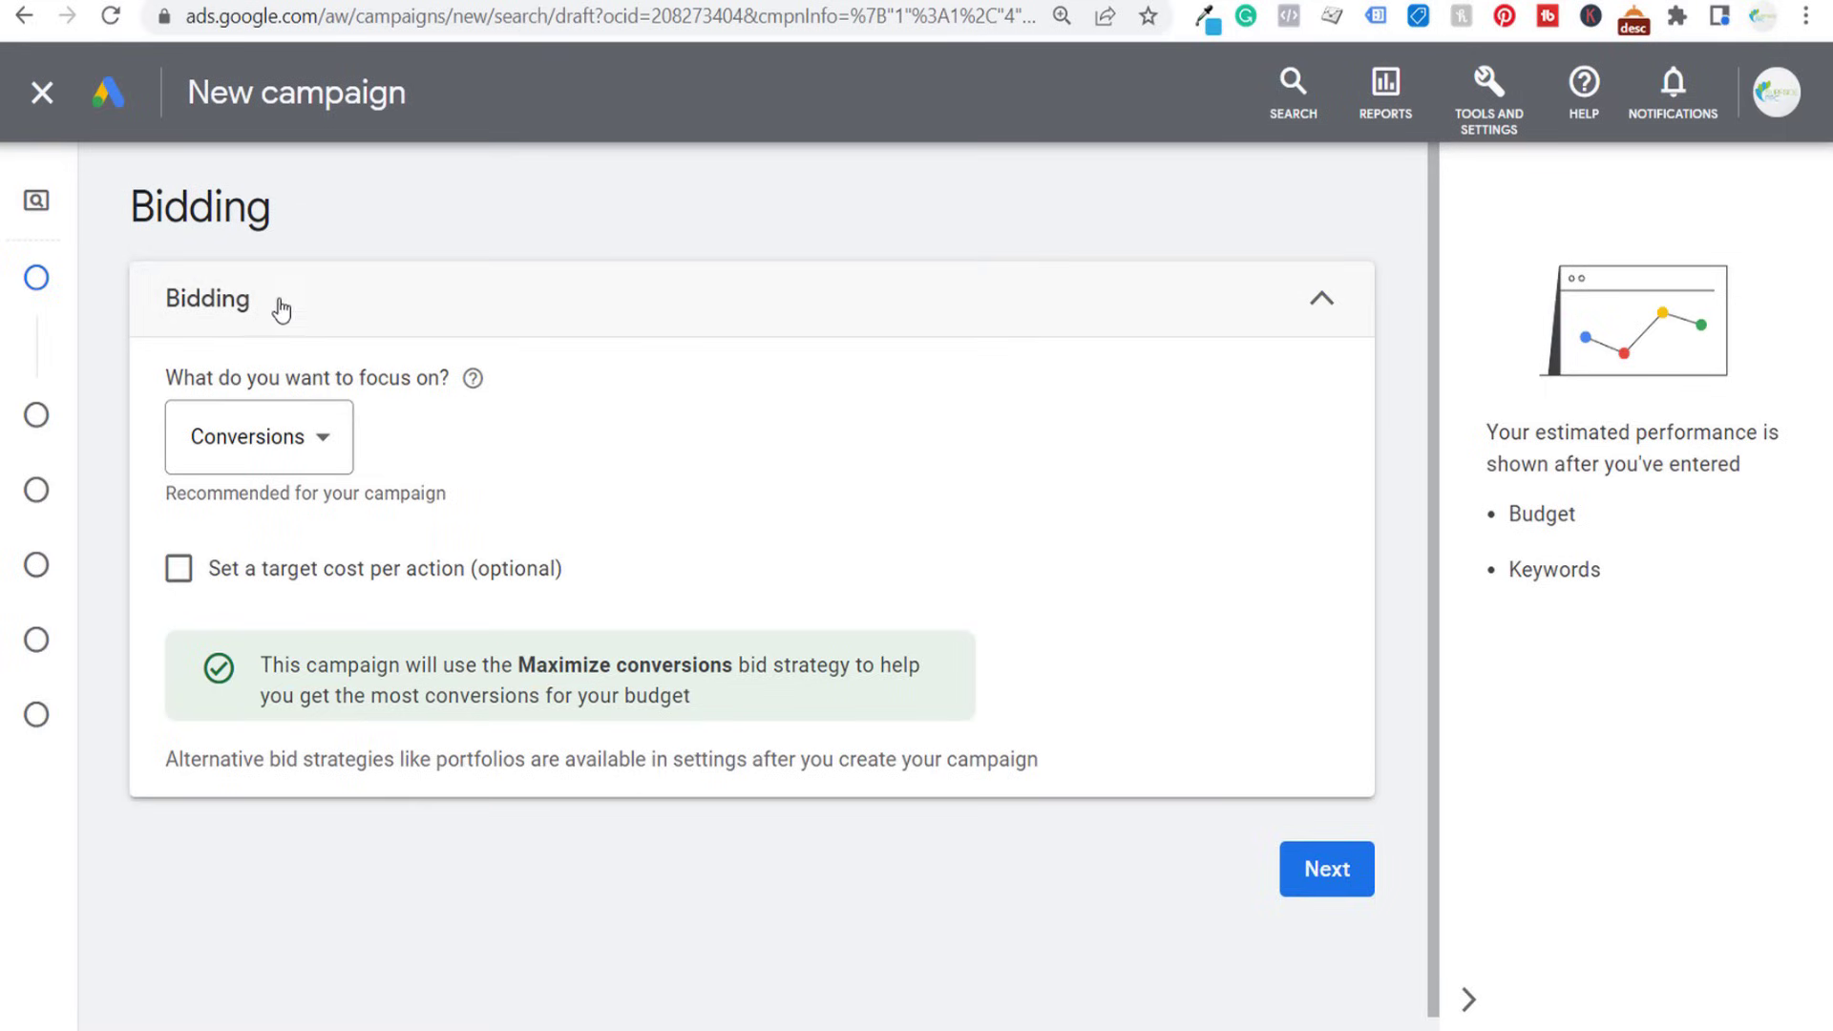
- Set the campaign's bidding focus to Conversion value
{"action": "left_click", "coordinate": [287, 439]}
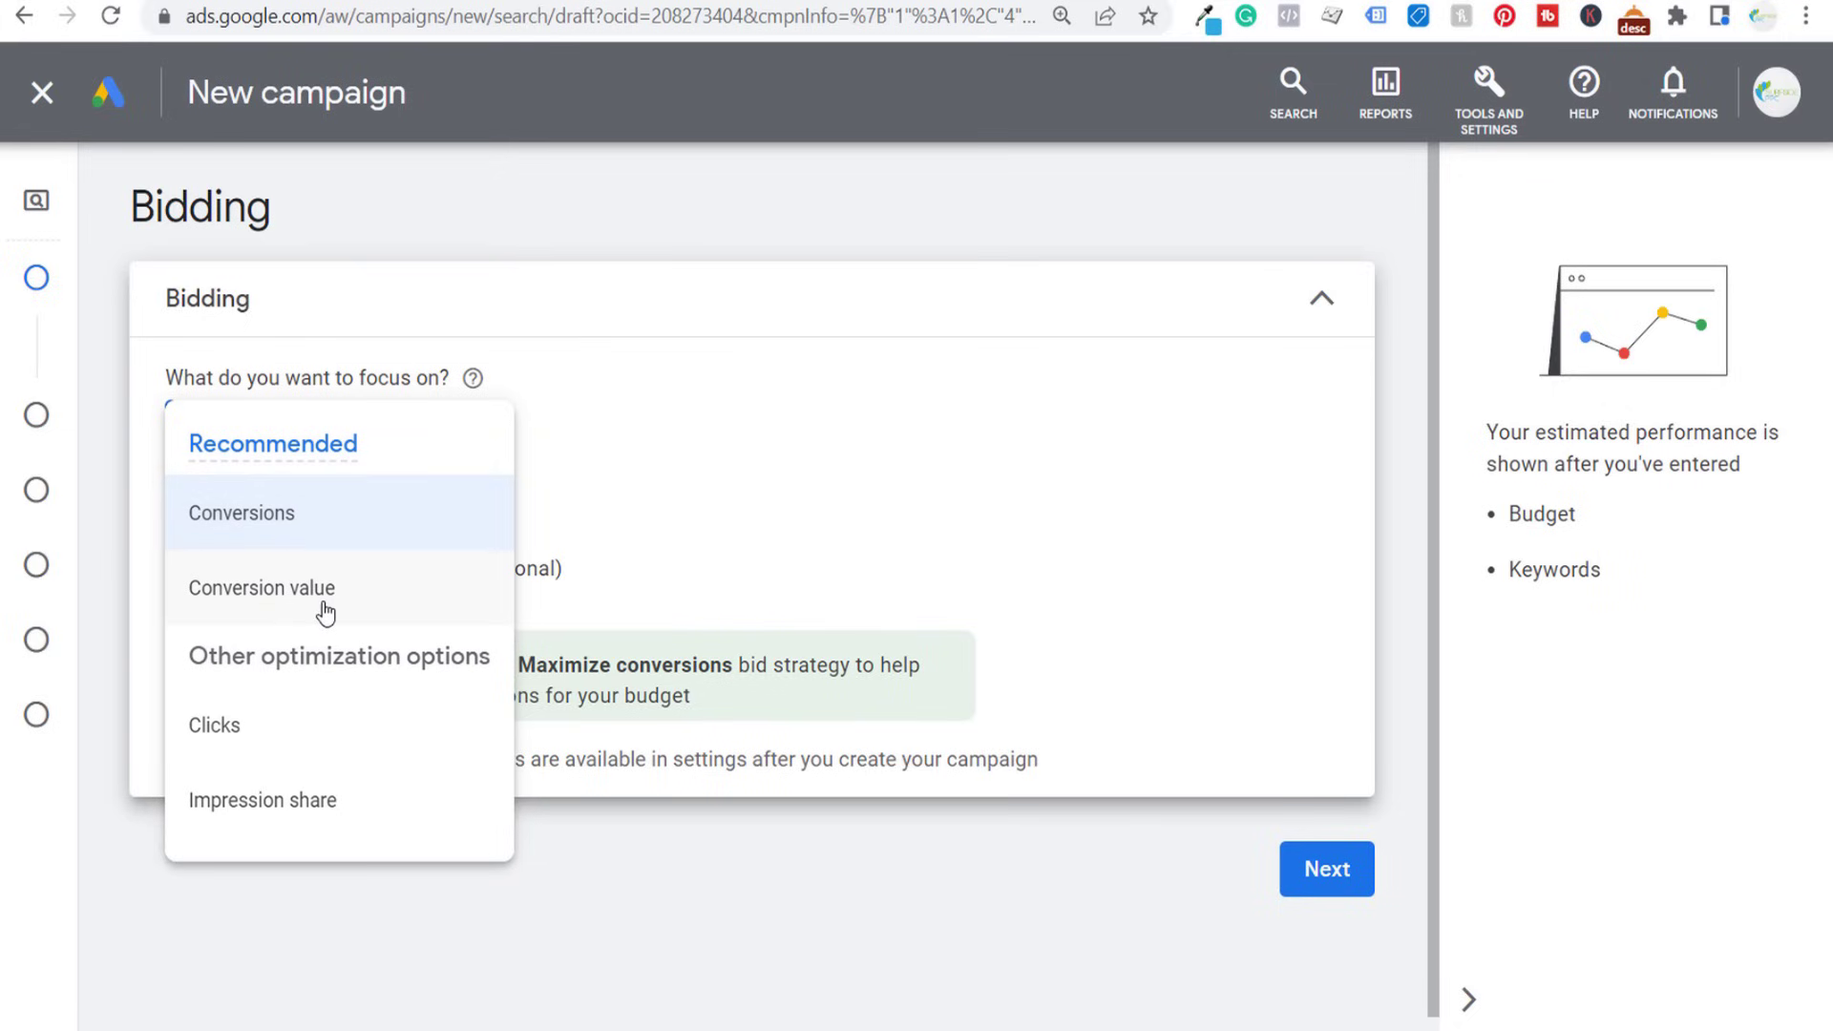
{"action": "mouse_move", "coordinate": [325, 599]}
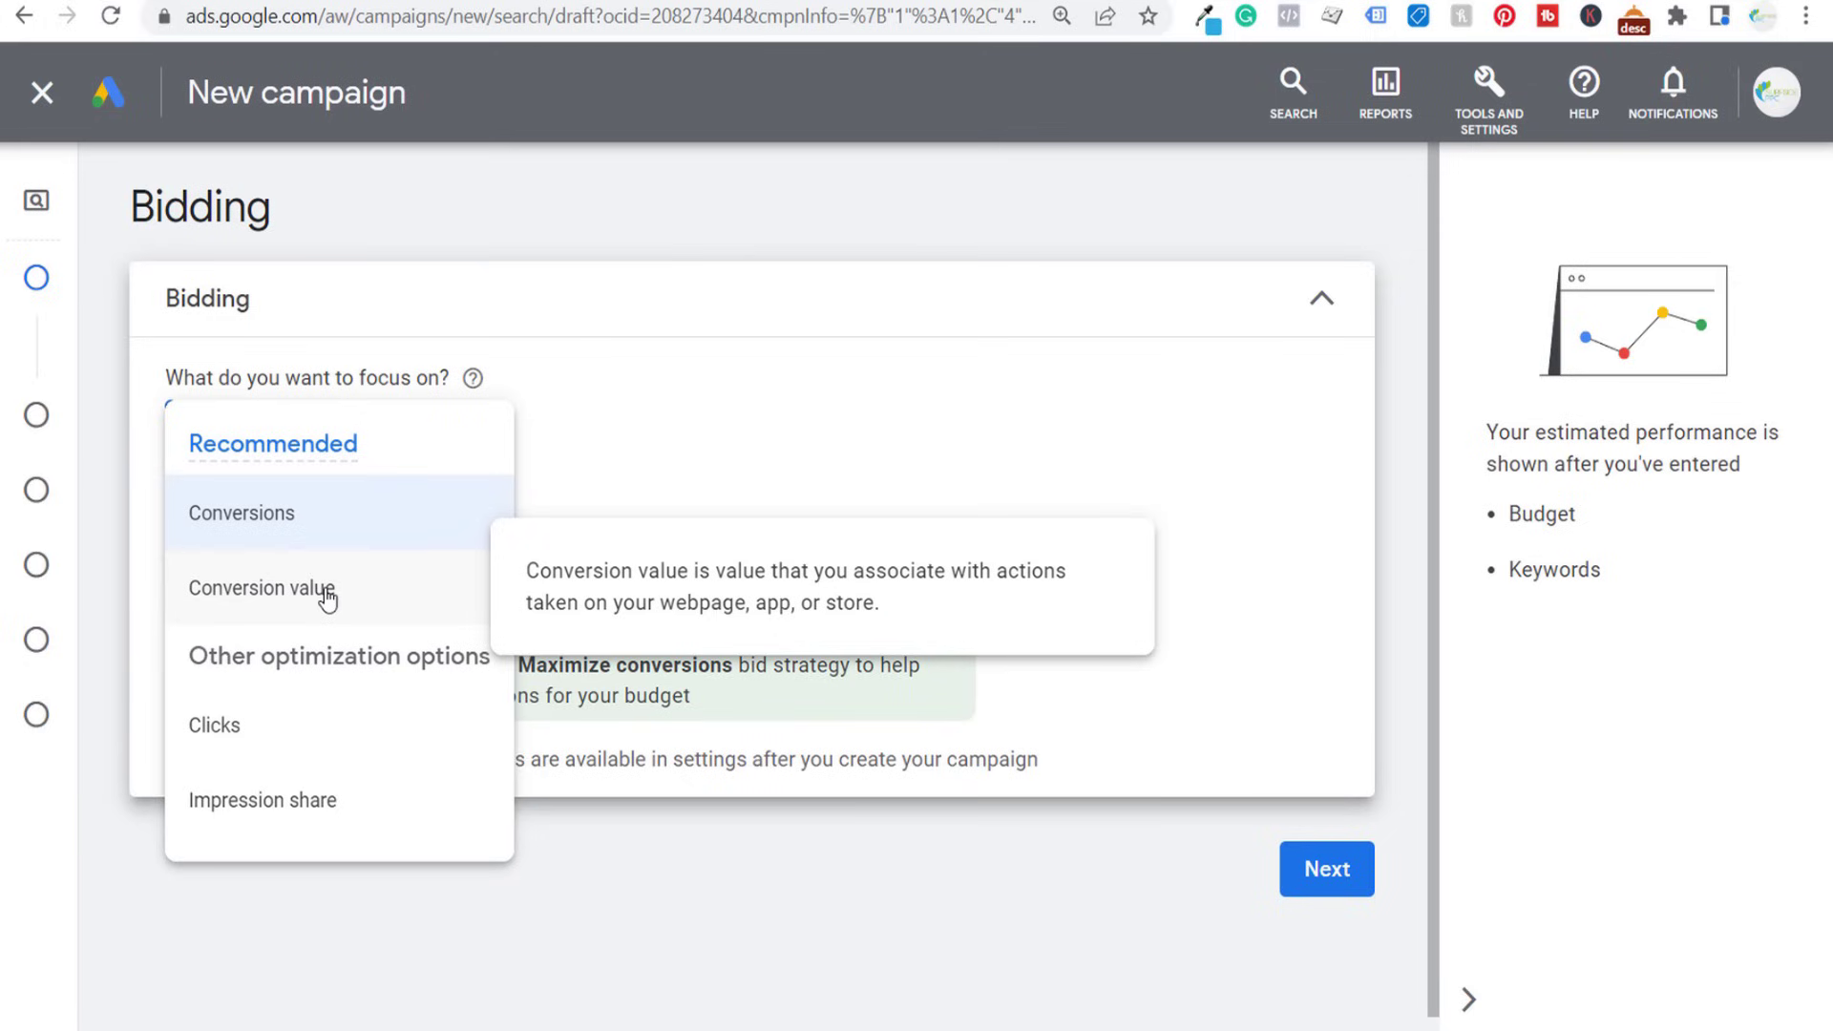
{"action": "left_click", "coordinate": [336, 595]}
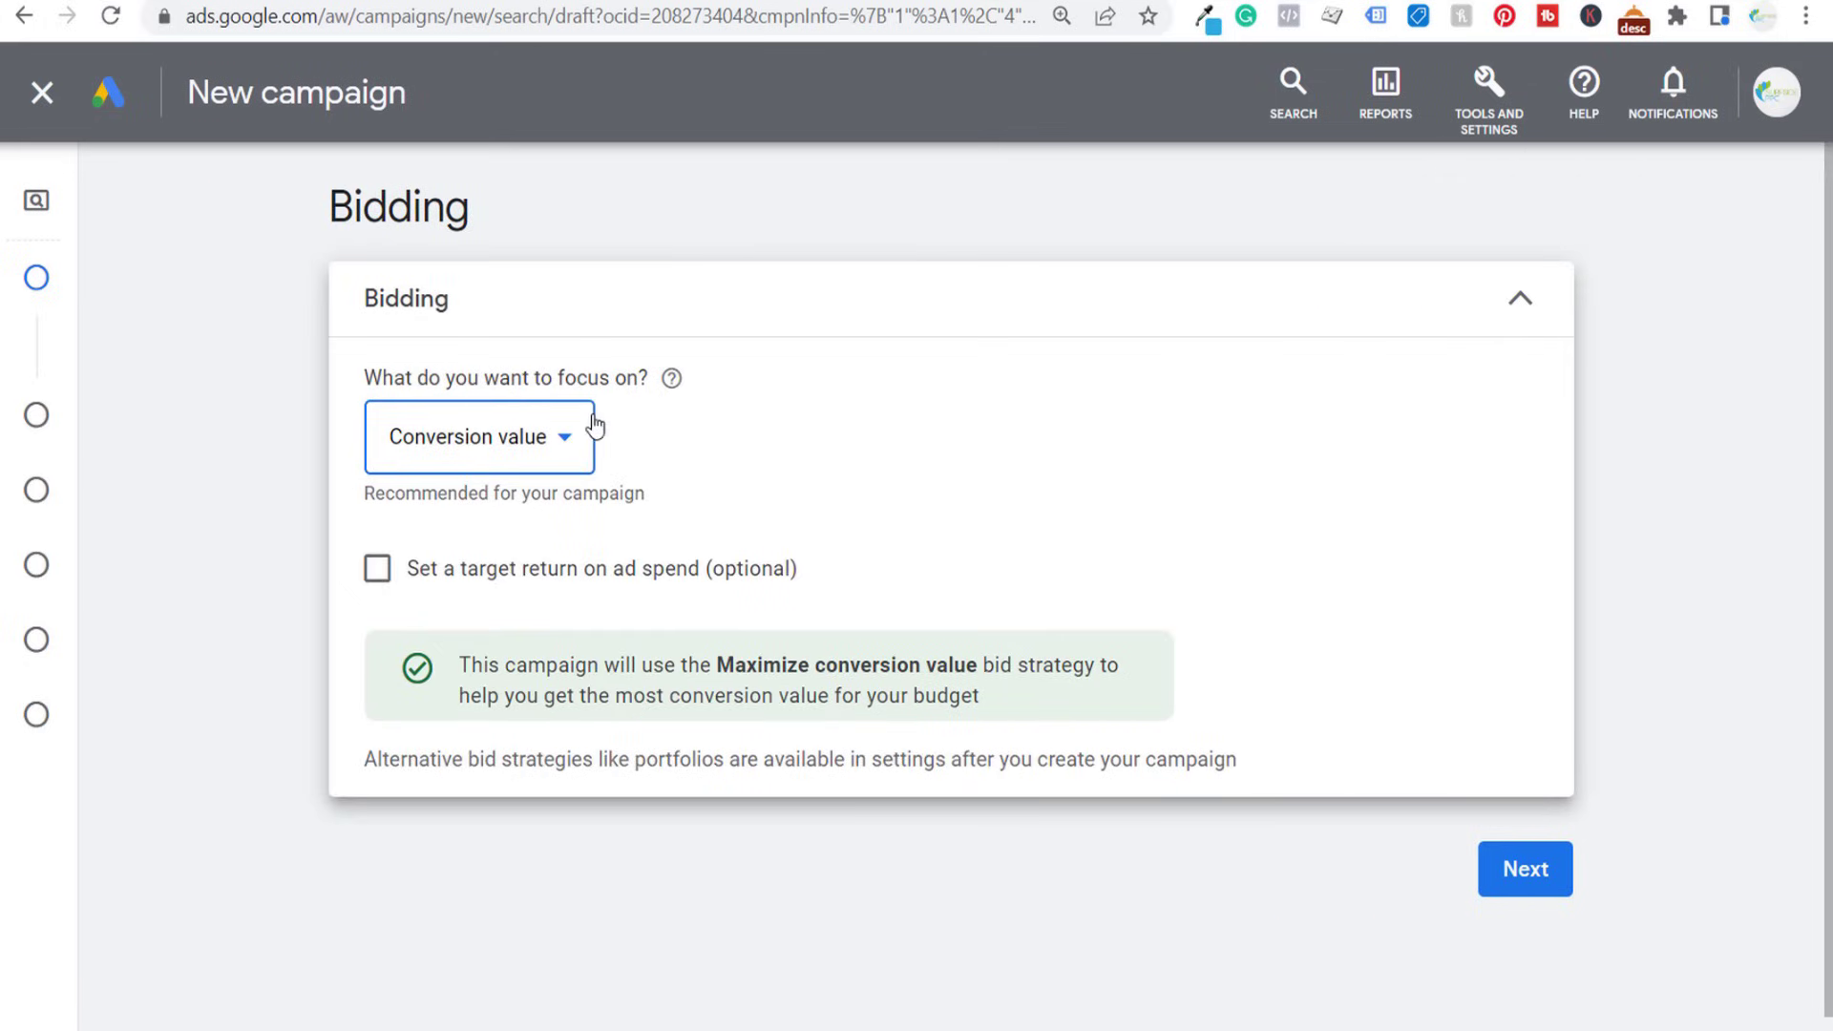
{"action": "left_click_drag", "start_coordinate": [525, 664], "coordinate": [928, 659]}
{"action": "left_click", "coordinate": [1058, 664]}
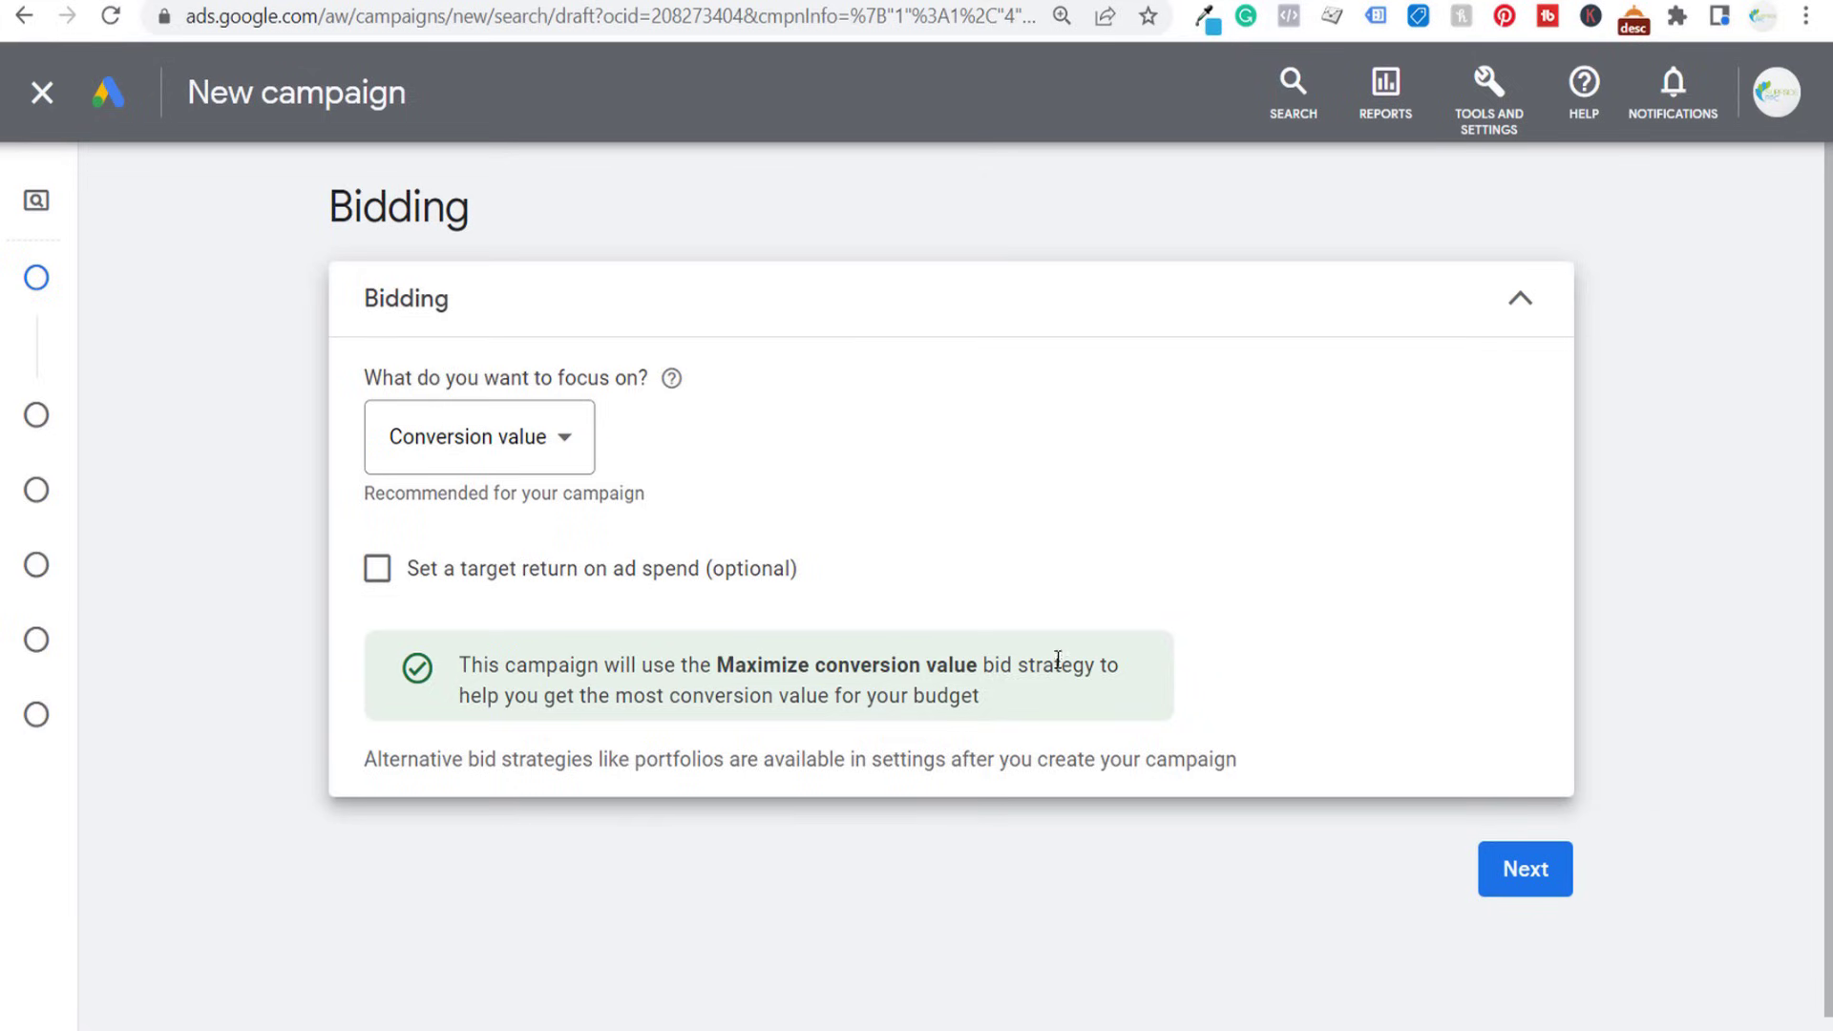
- Enable a target return on ad spend of 150% and continue to the campaign settings
{"action": "left_click", "coordinate": [377, 569]}
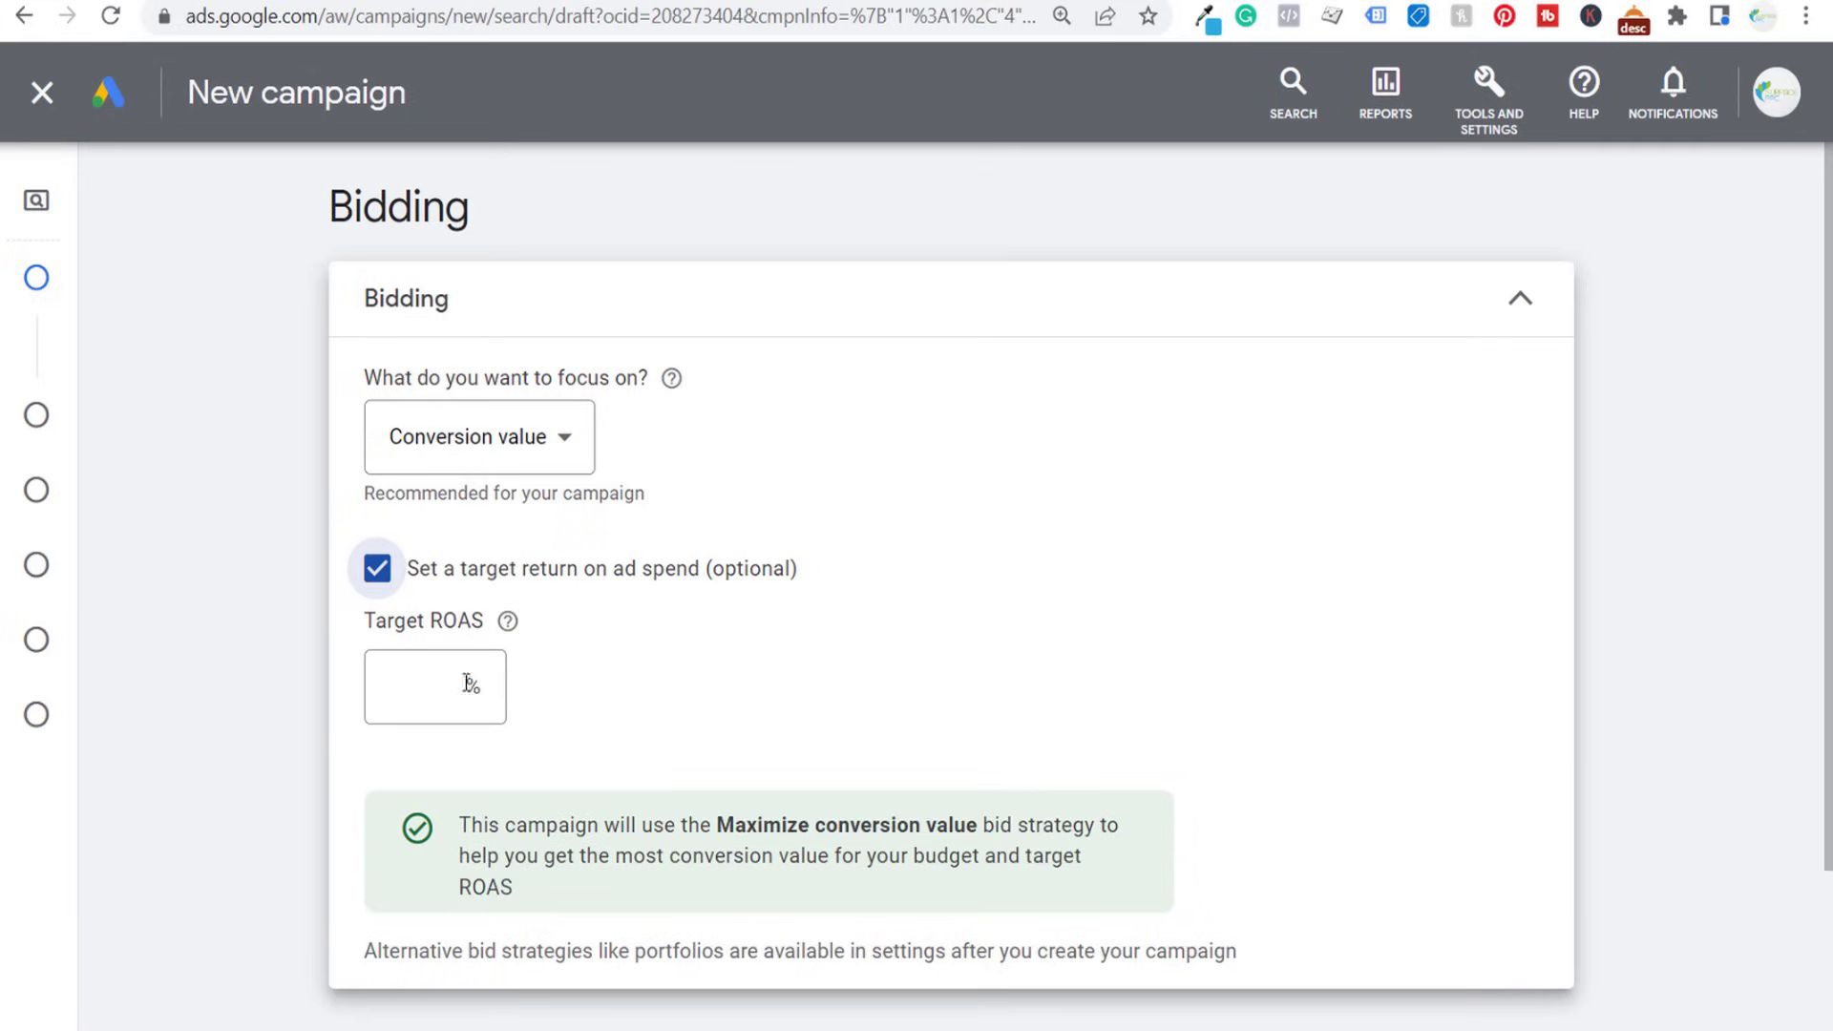
{"action": "left_click", "coordinate": [436, 688]}
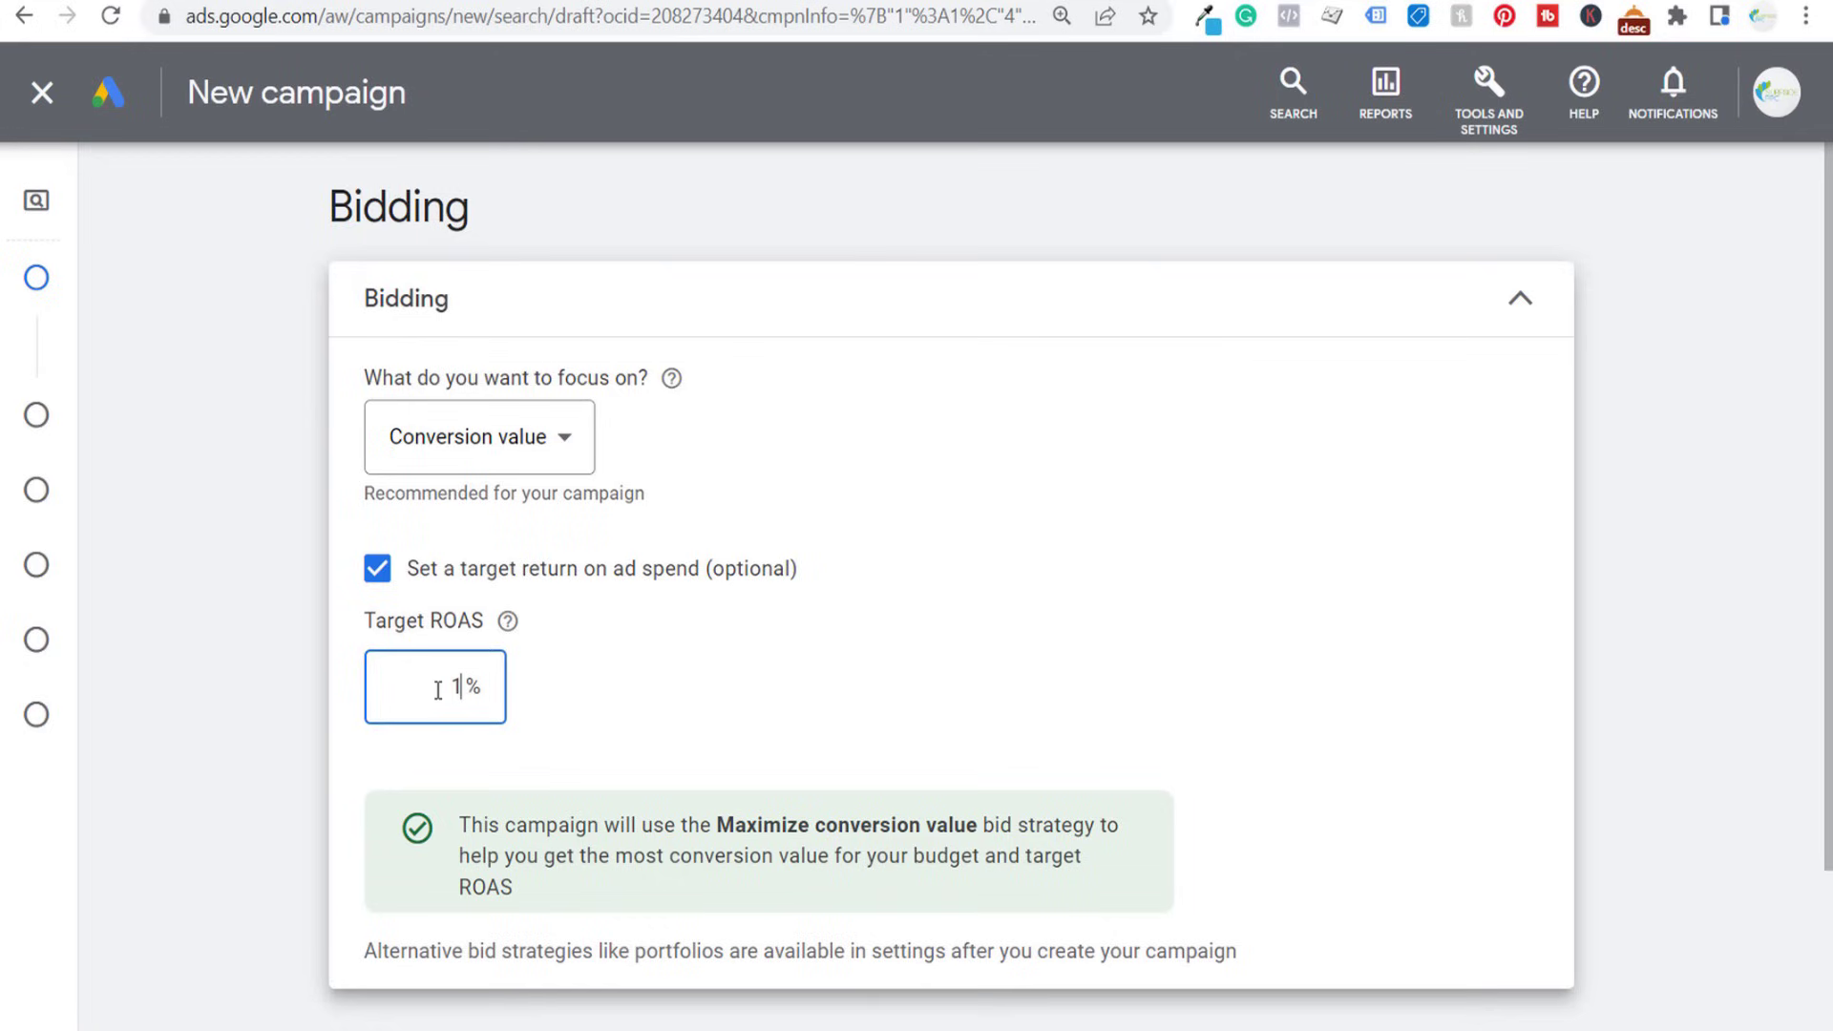
{"action": "type", "text": "150"}
{"action": "left_click", "coordinate": [745, 637]}
{"action": "scroll", "coordinate": [238, 520], "scroll_direction": "down", "scroll_amount": 2}
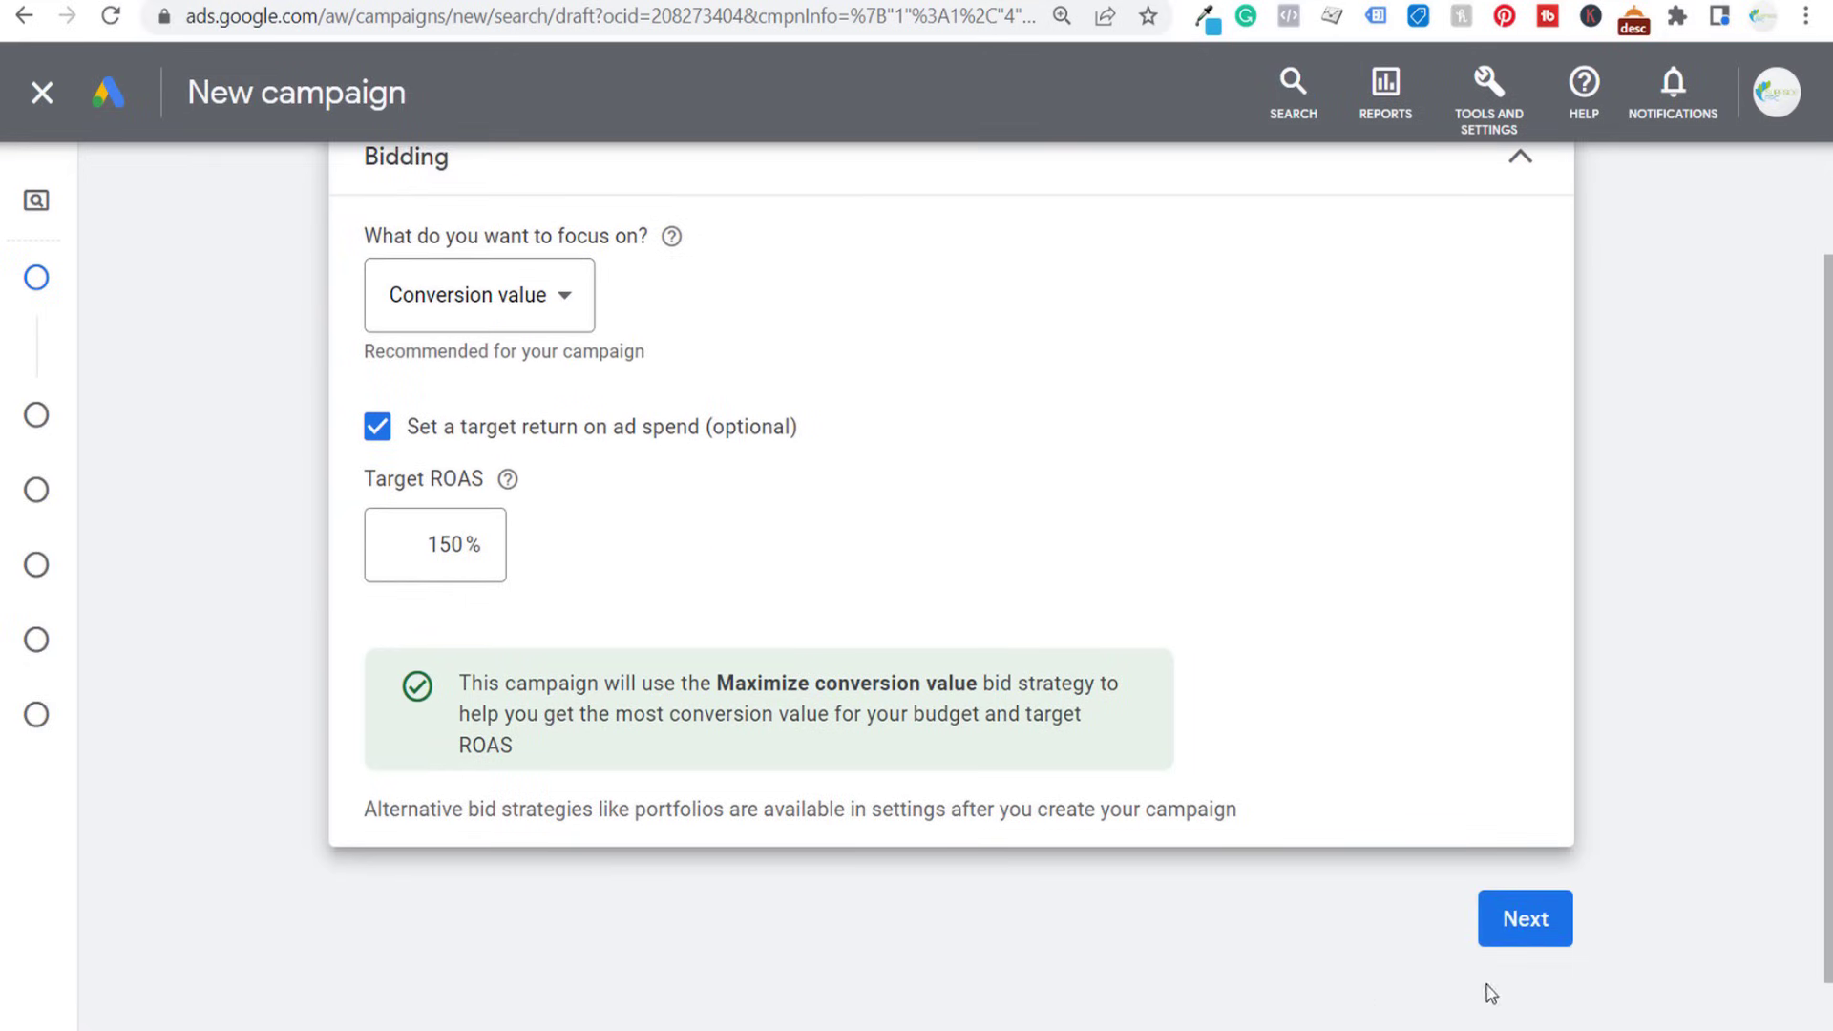
{"action": "left_click", "coordinate": [1525, 917]}
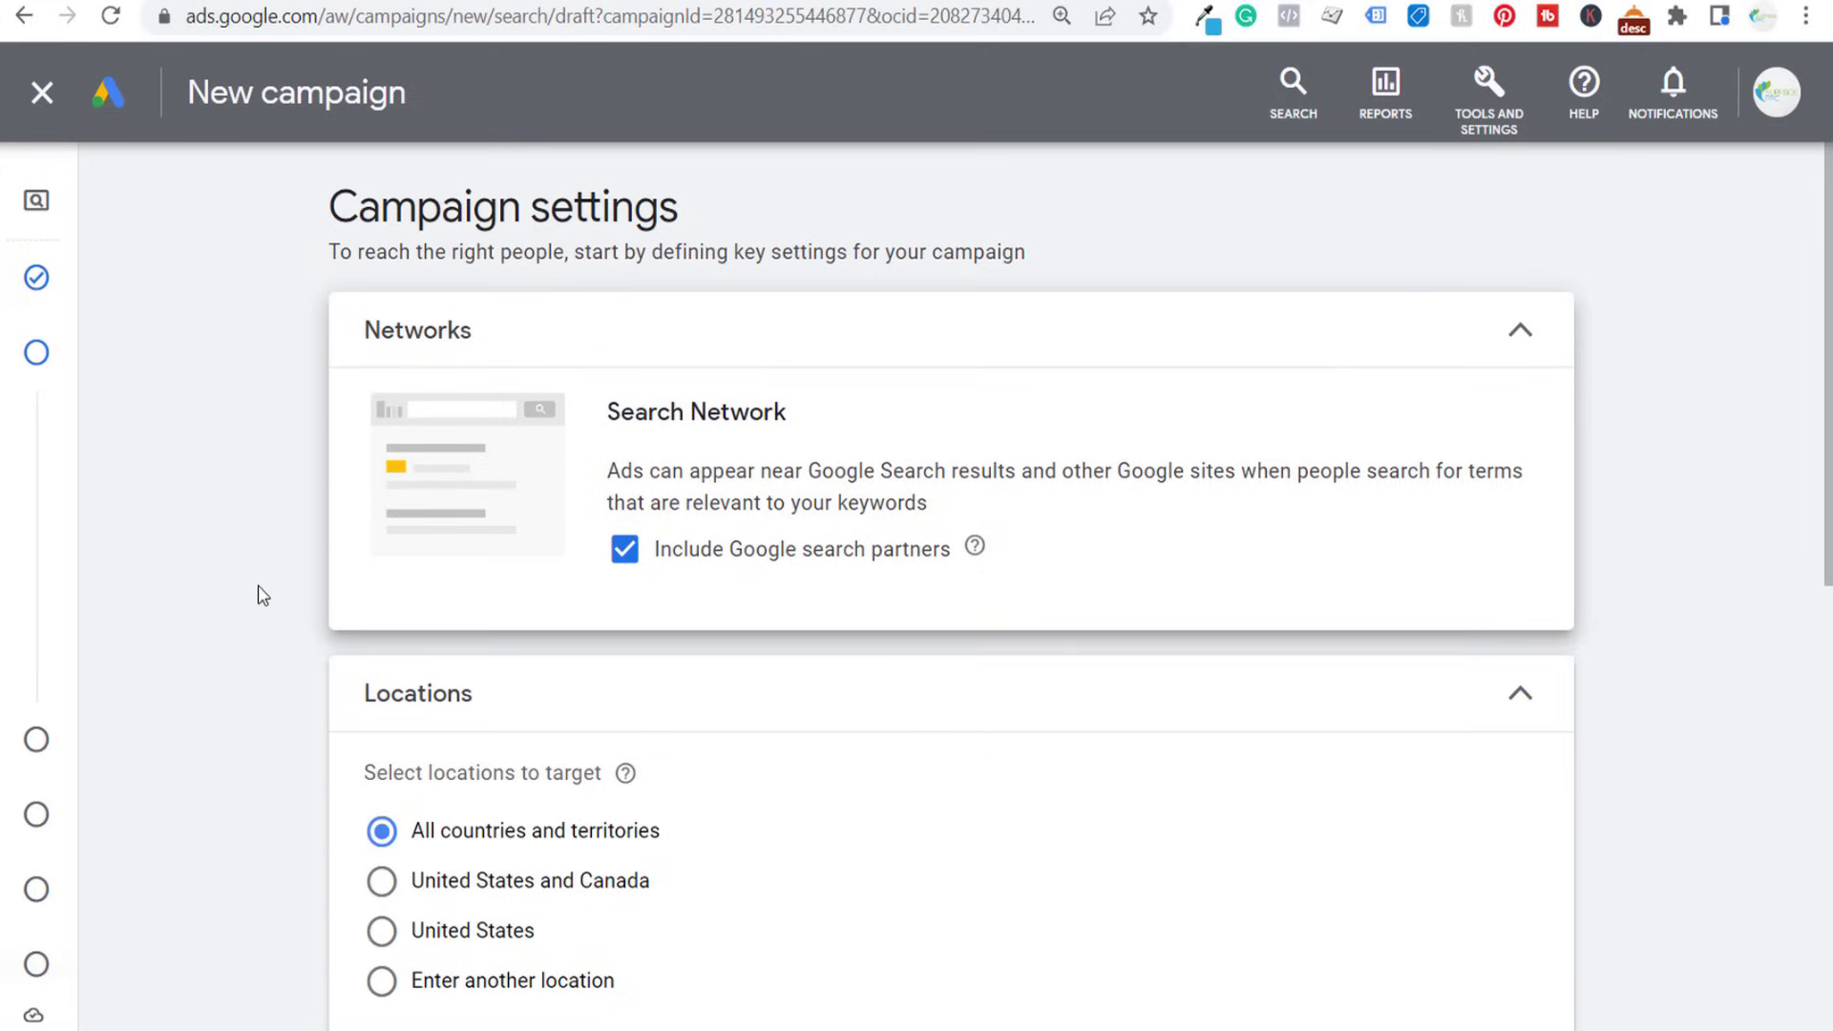
- Target the Nashville TN, United States Nielsen DMA region as a custom location and check its coverage on the advanced search map
{"action": "scroll", "coordinate": [262, 594], "scroll_direction": "down", "scroll_amount": 3}
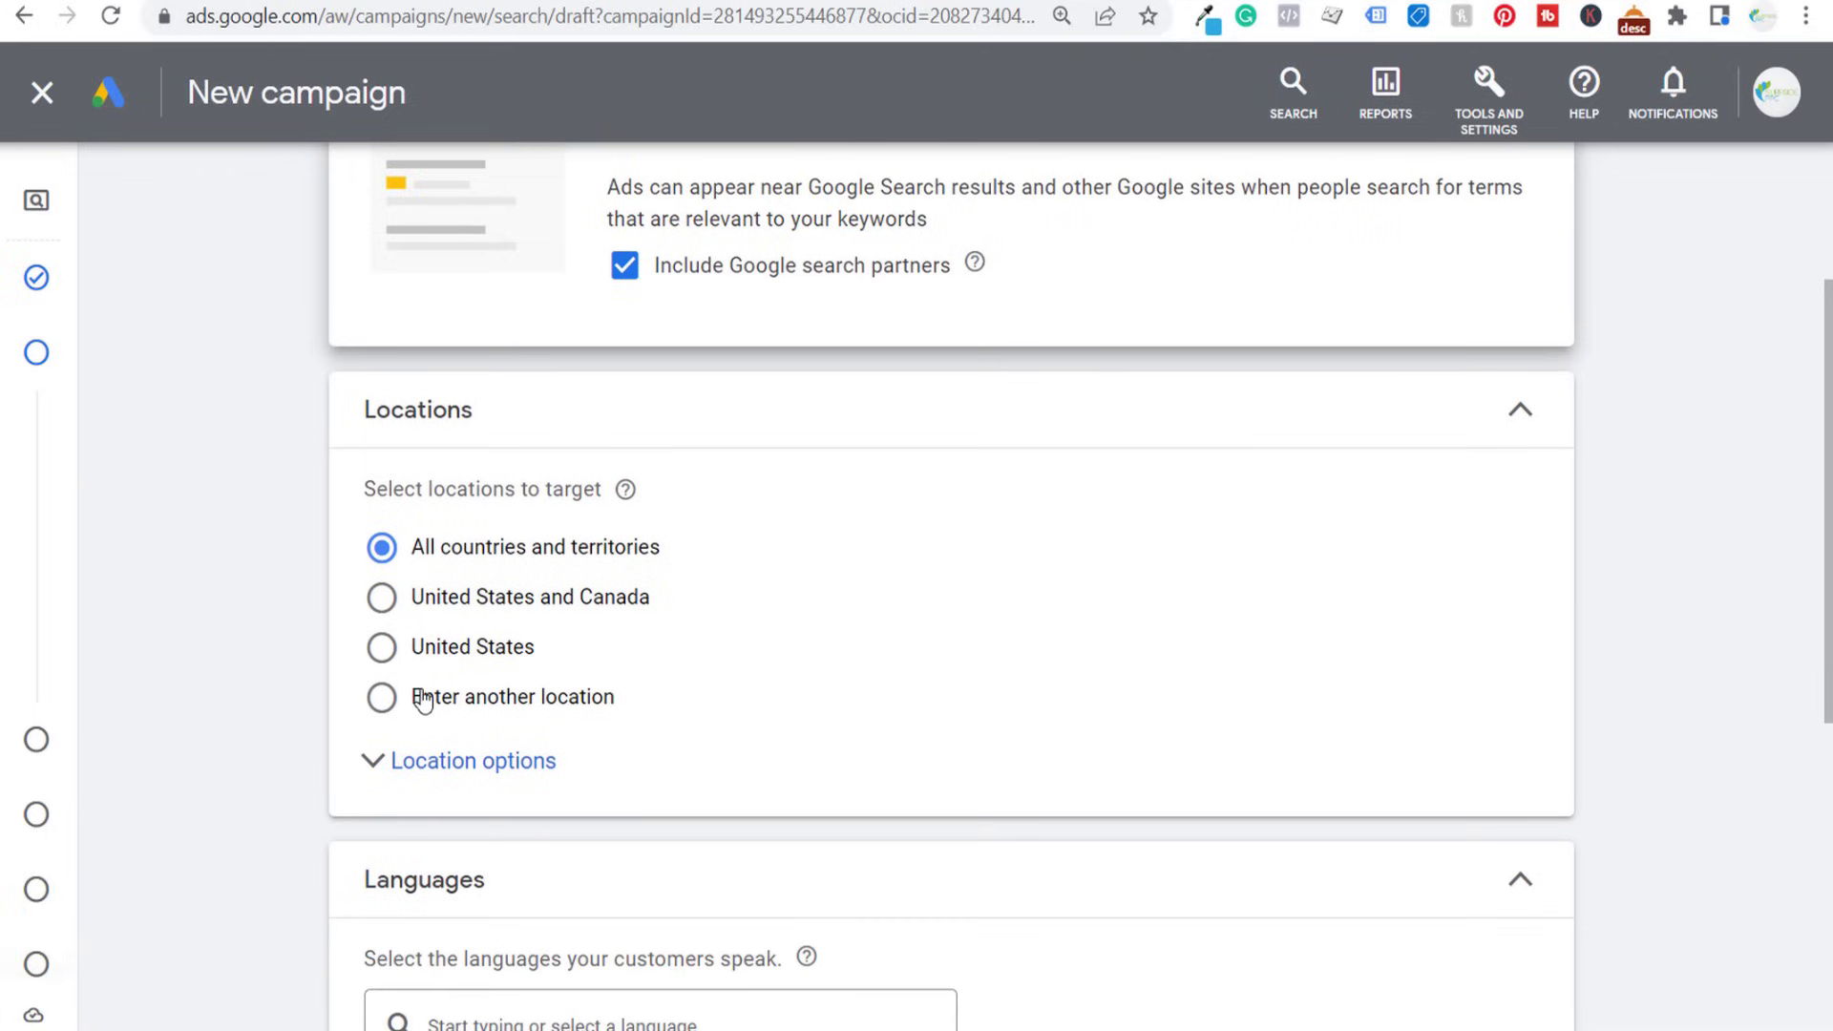
{"action": "left_click", "coordinate": [423, 702]}
{"action": "left_click", "coordinate": [585, 788]}
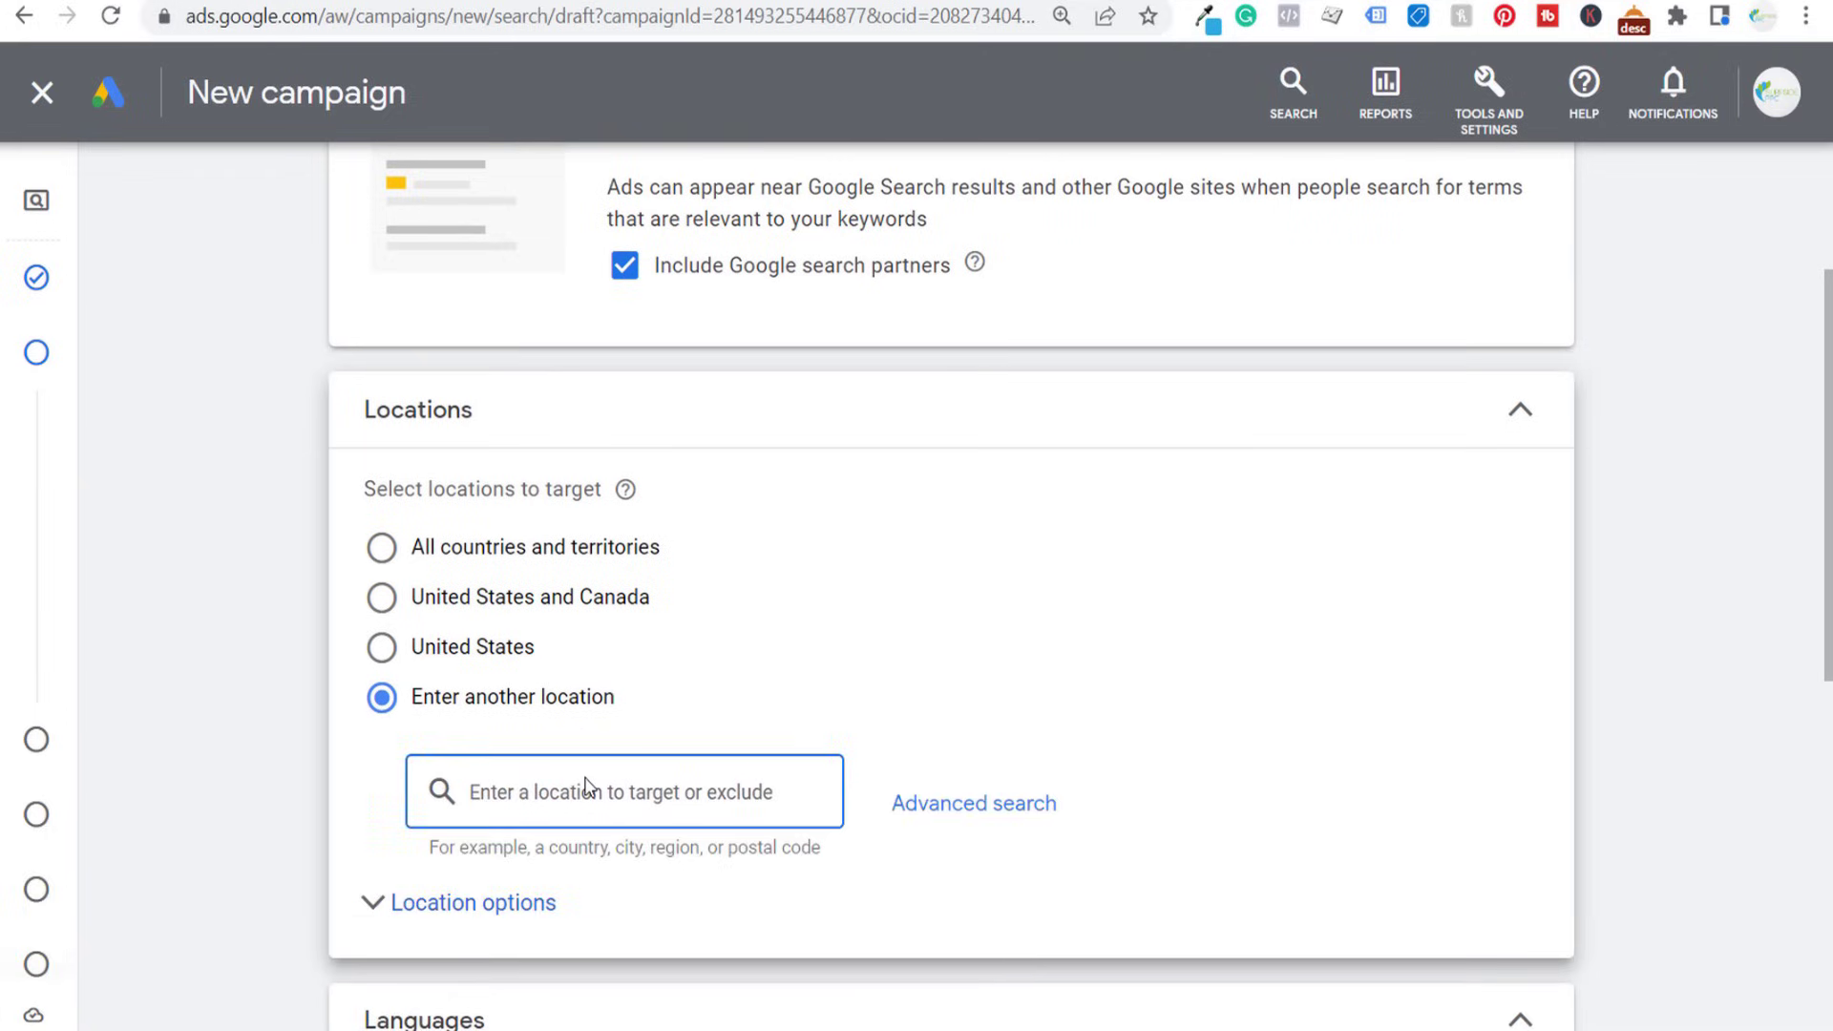
{"action": "type", "text": "nashville"}
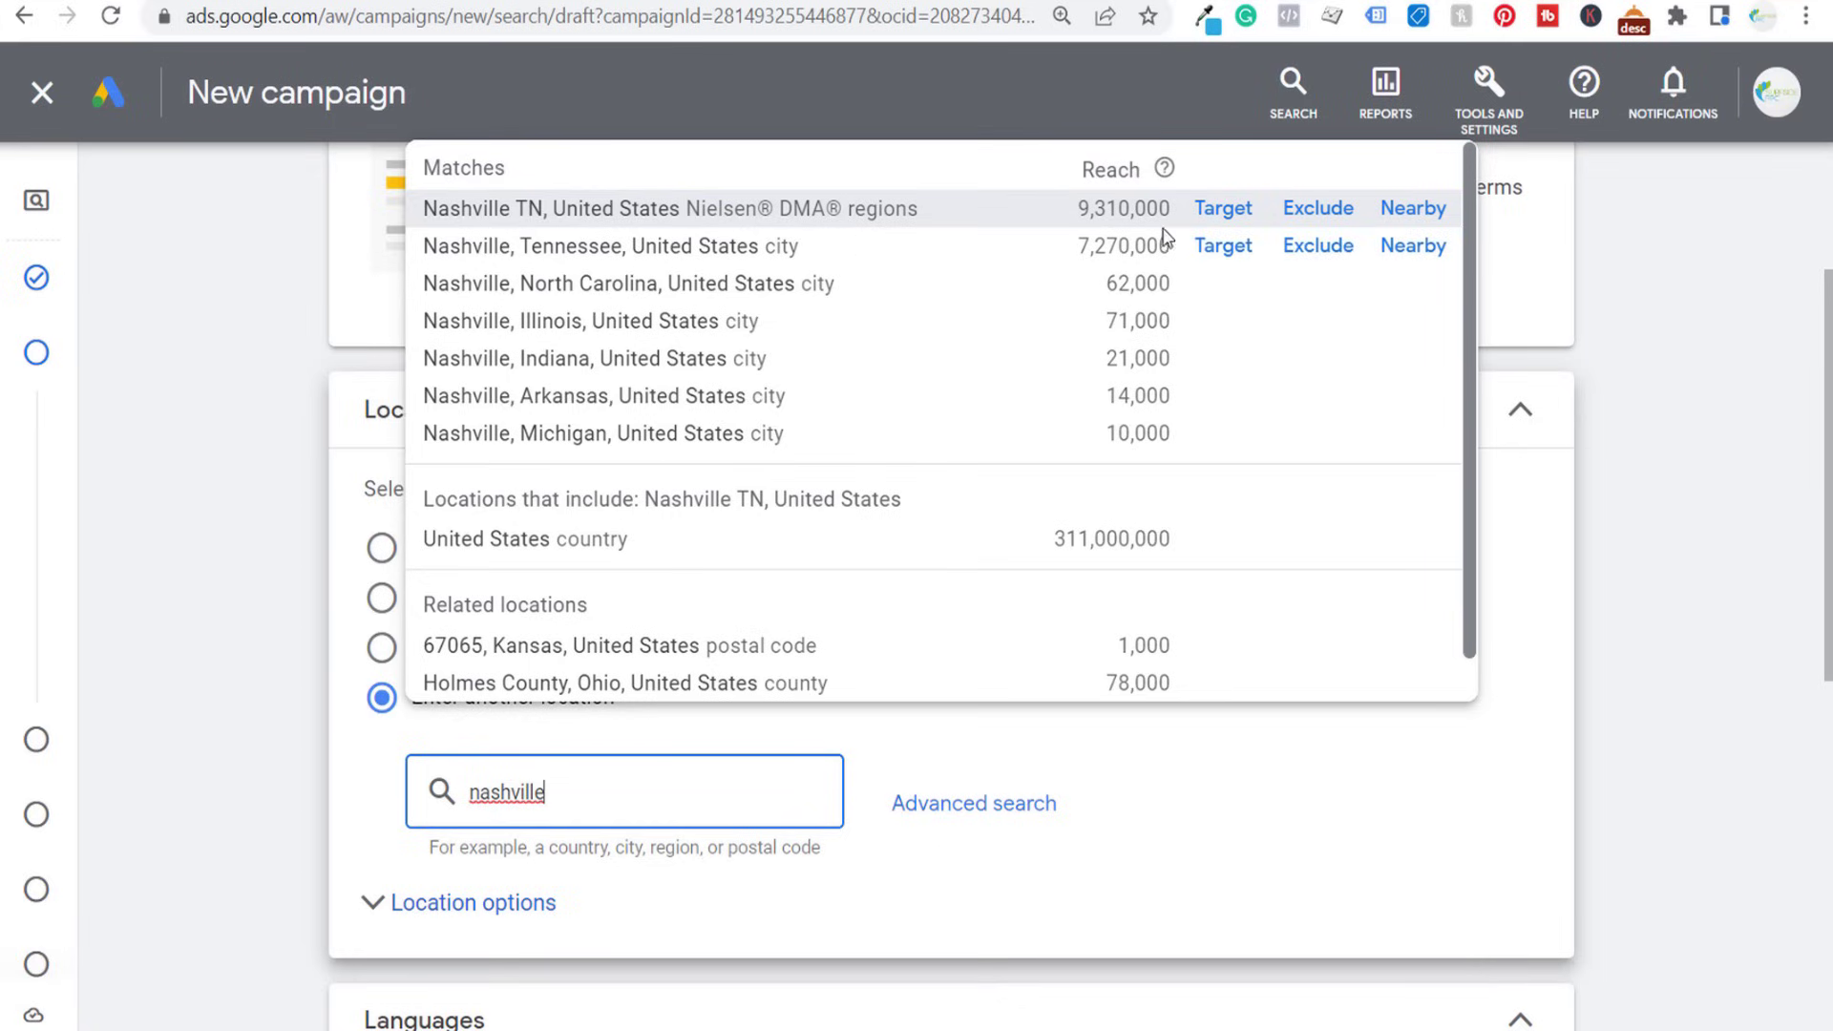
{"action": "left_click", "coordinate": [1204, 212]}
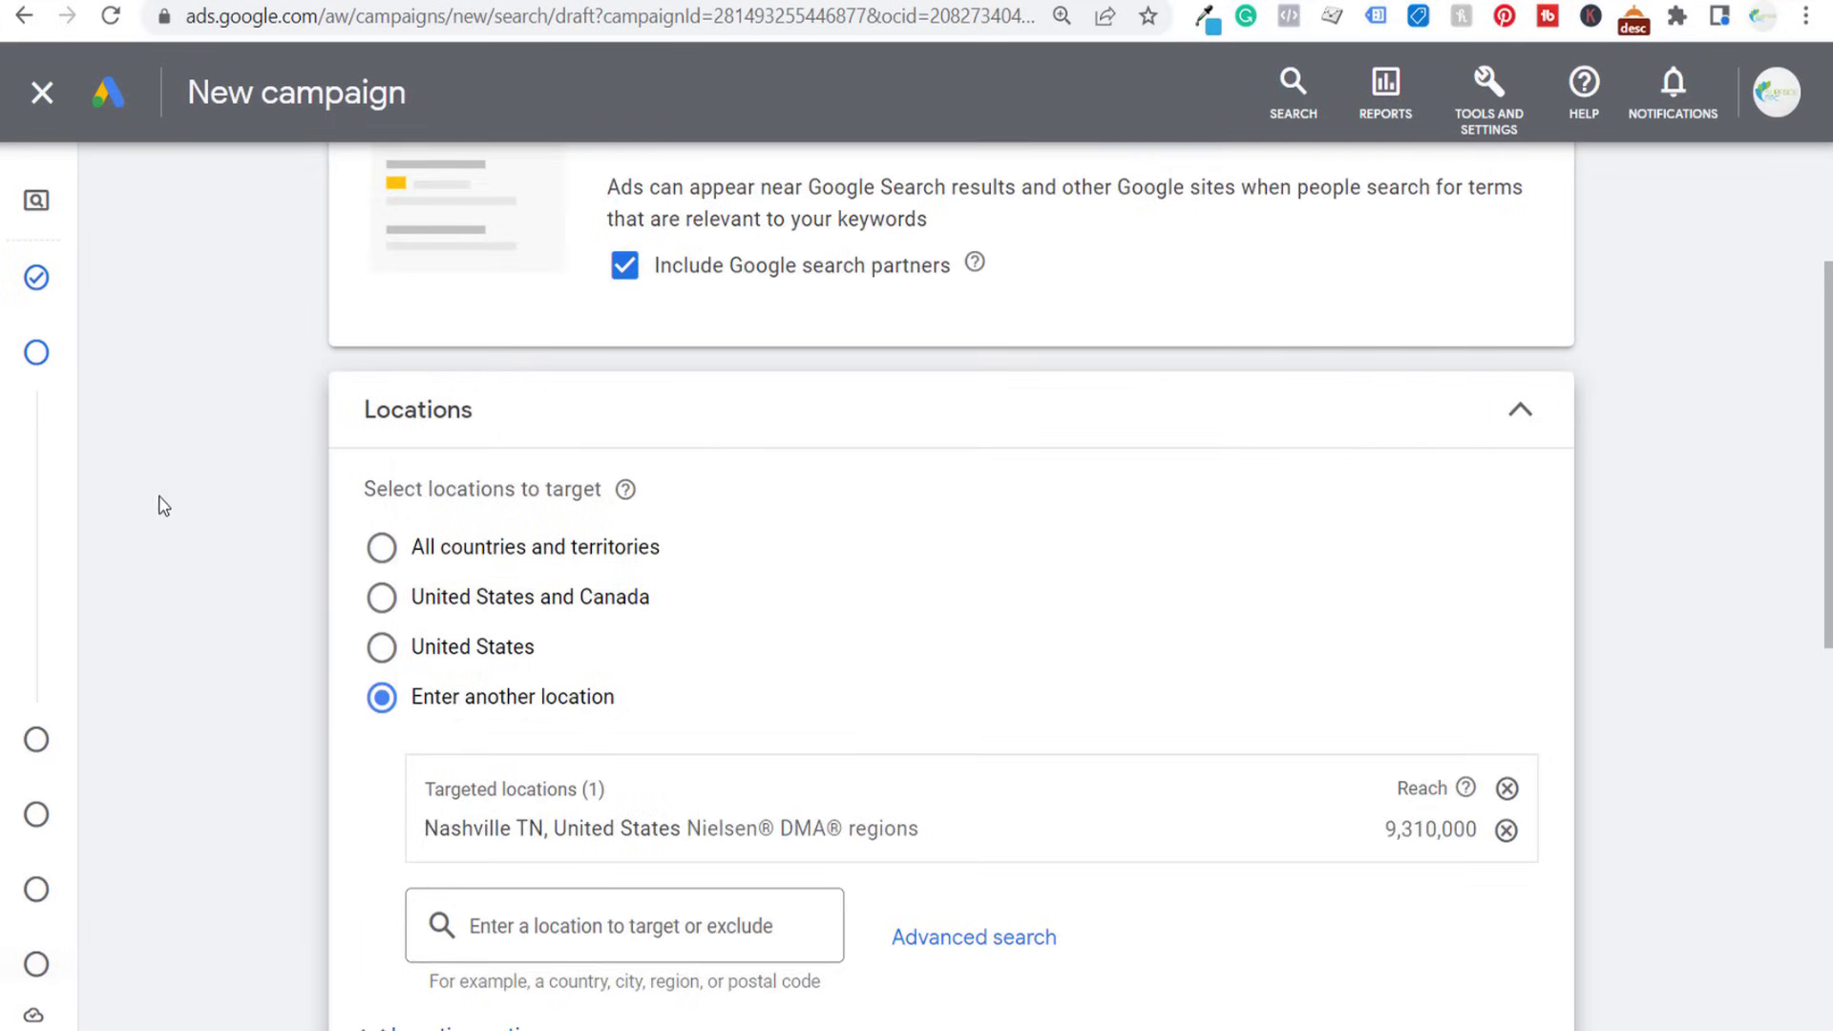
{"action": "scroll", "coordinate": [164, 506], "scroll_direction": "down", "scroll_amount": 3}
{"action": "left_click", "coordinate": [1022, 658]}
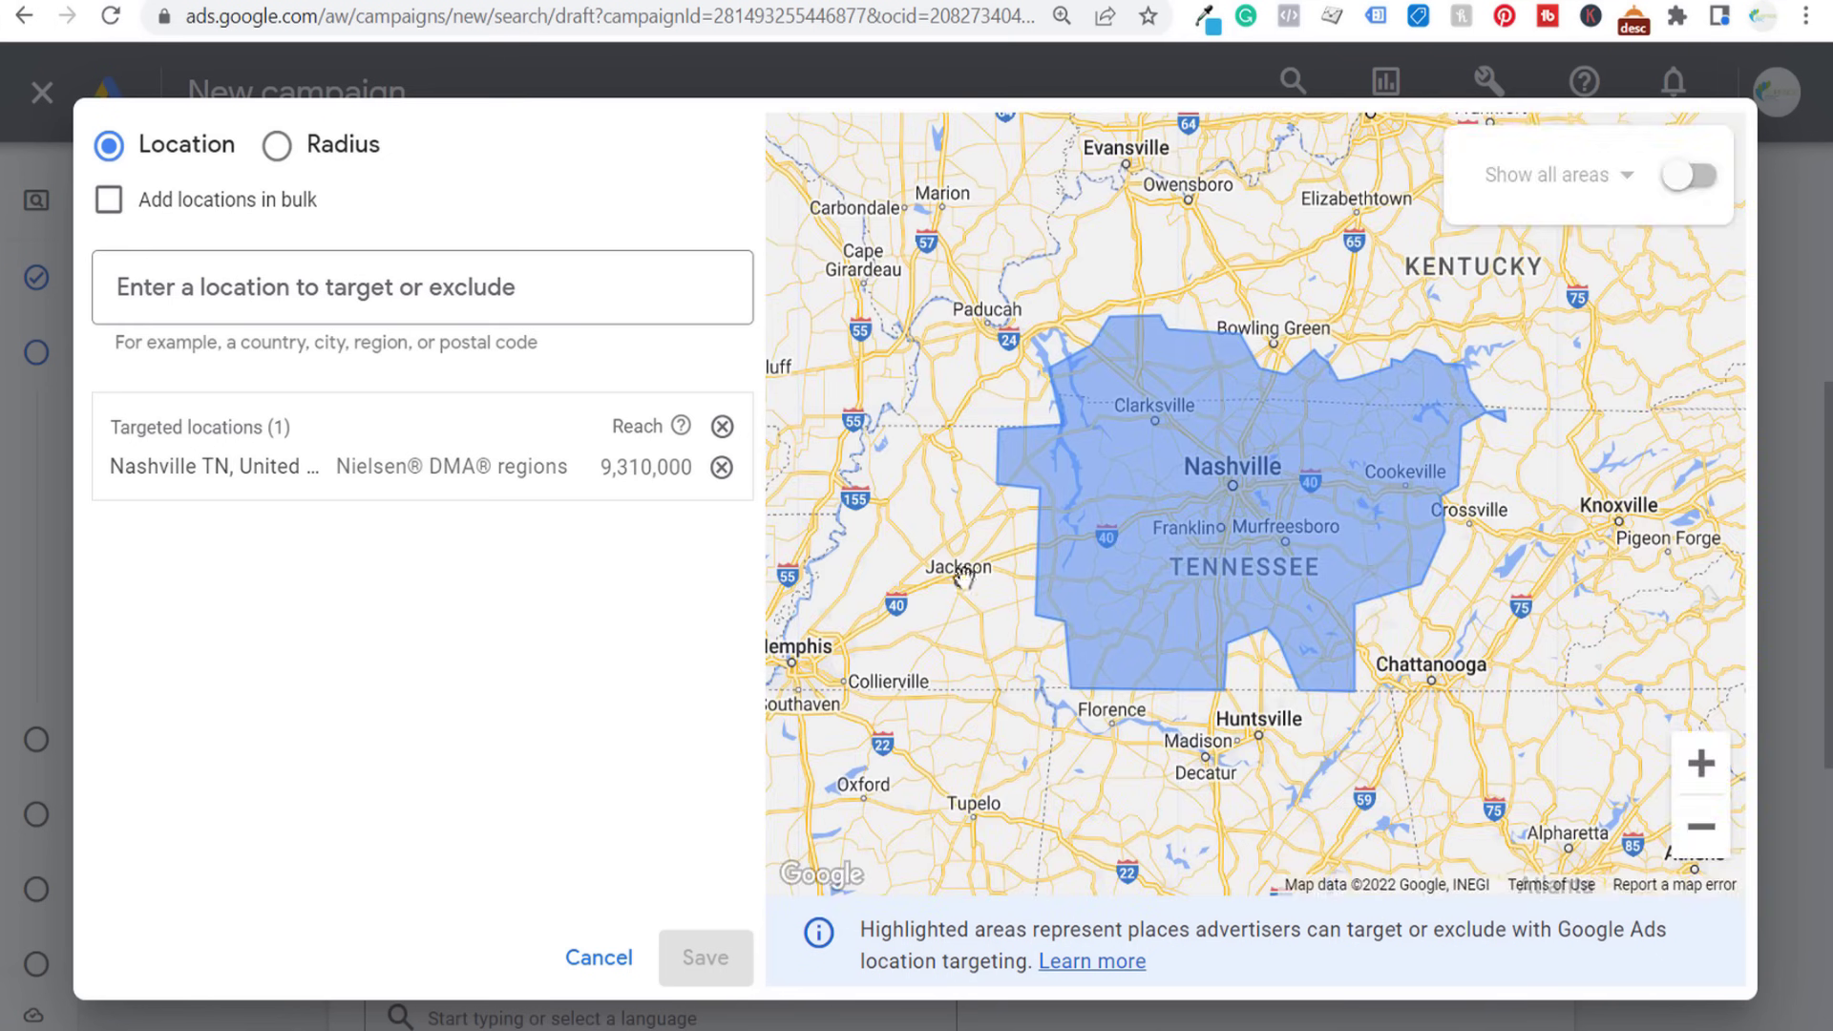
{"action": "left_click", "coordinate": [604, 957]}
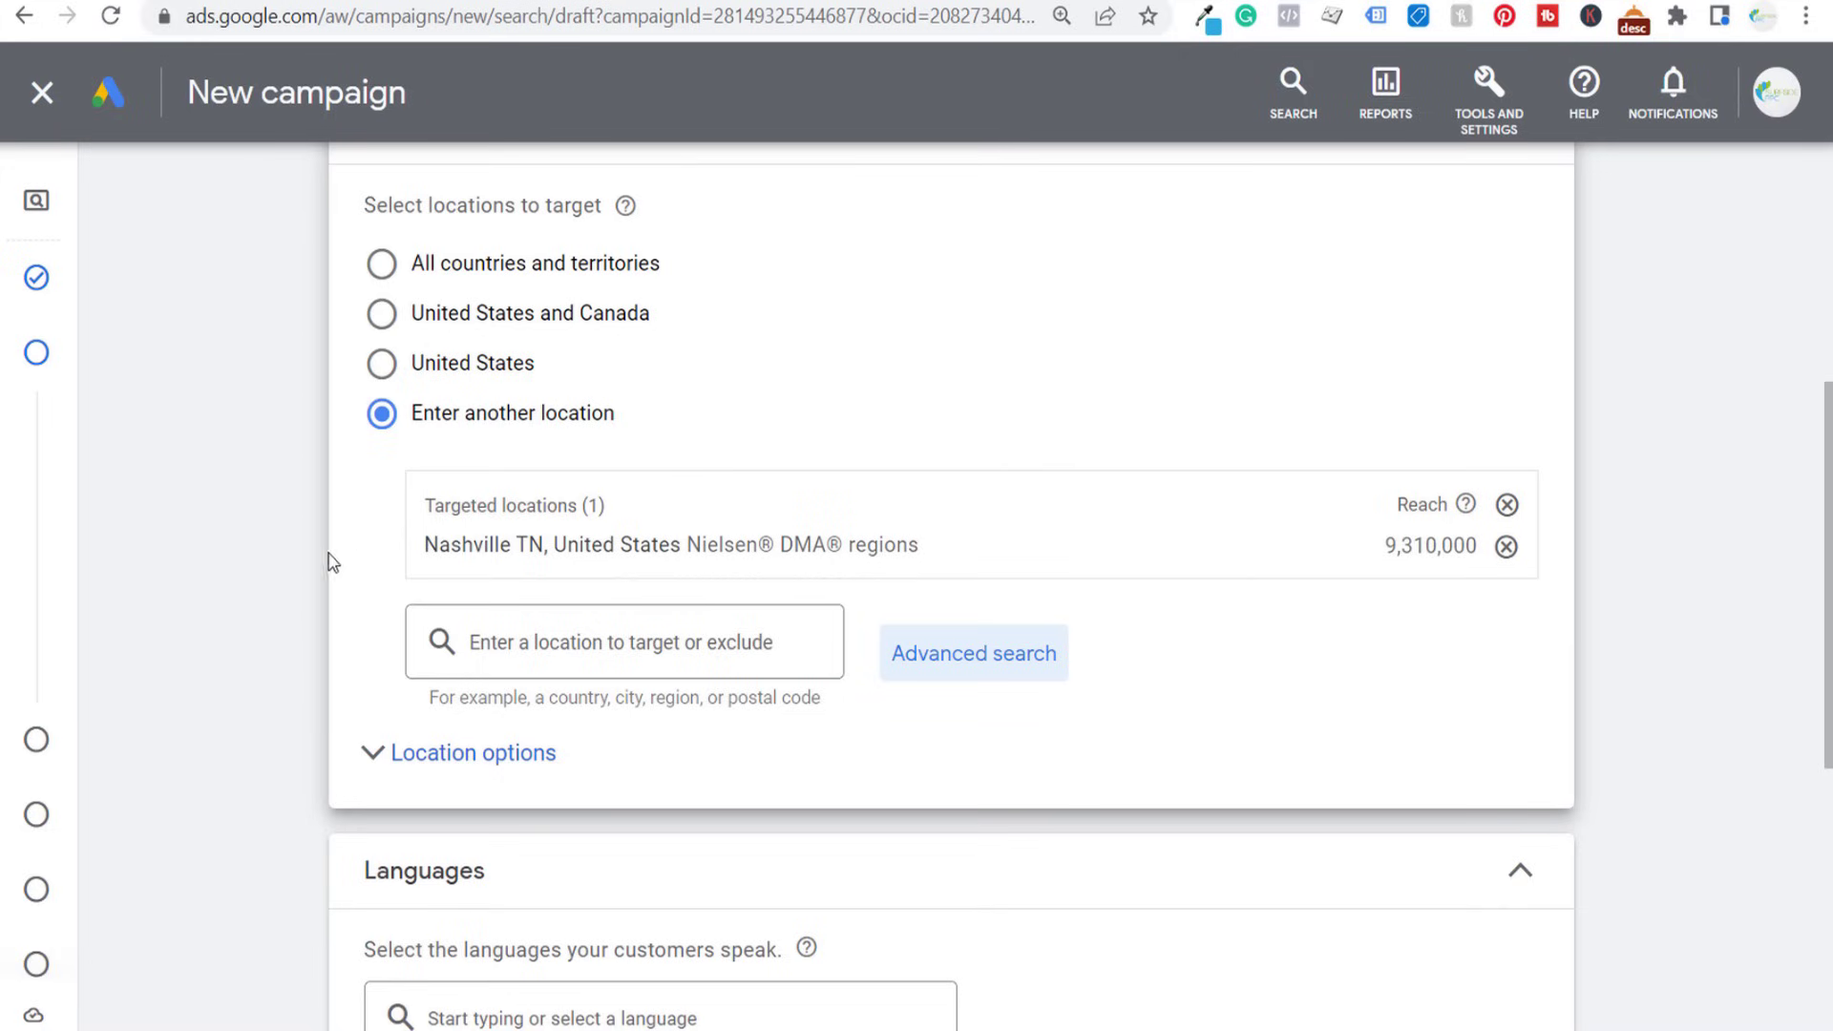
- Expand the location options and limit targeting to "Presence: People in or regularly in your targeted locations"
{"action": "left_click", "coordinate": [410, 752]}
{"action": "scroll", "coordinate": [268, 544], "scroll_direction": "down", "scroll_amount": 2}
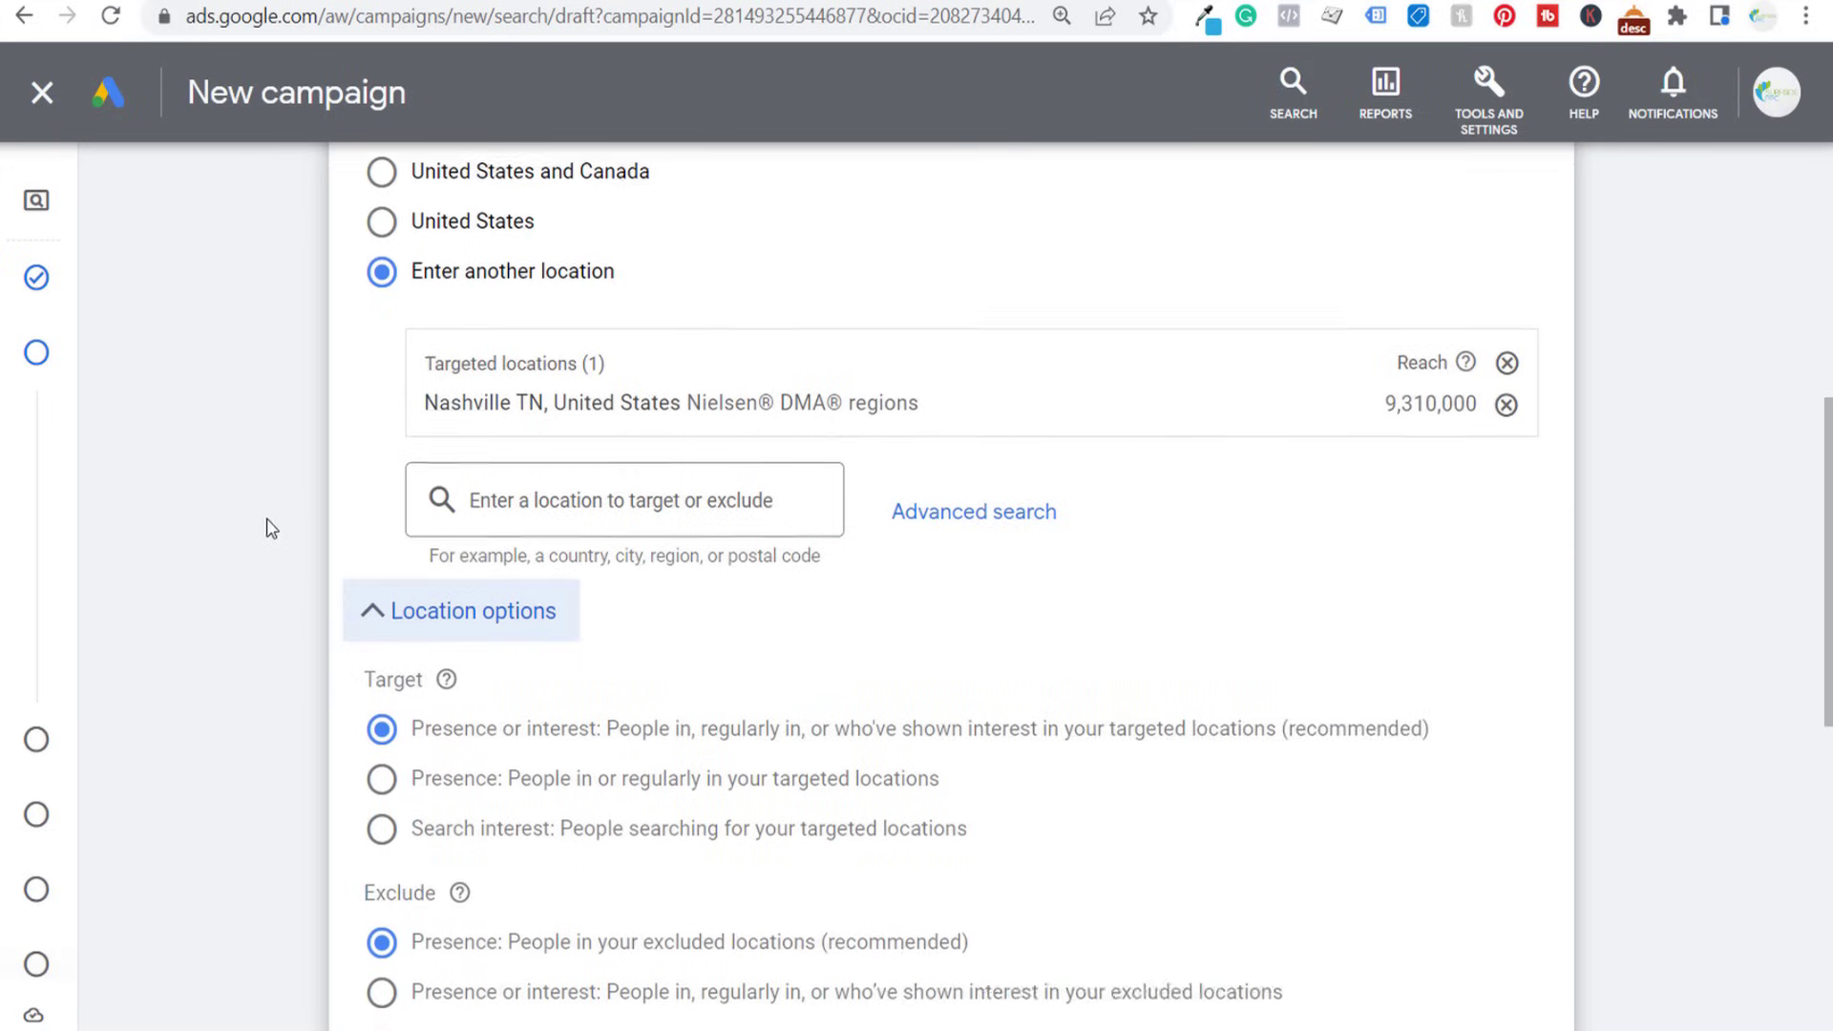
{"action": "scroll", "coordinate": [270, 515], "scroll_direction": "down", "scroll_amount": 2}
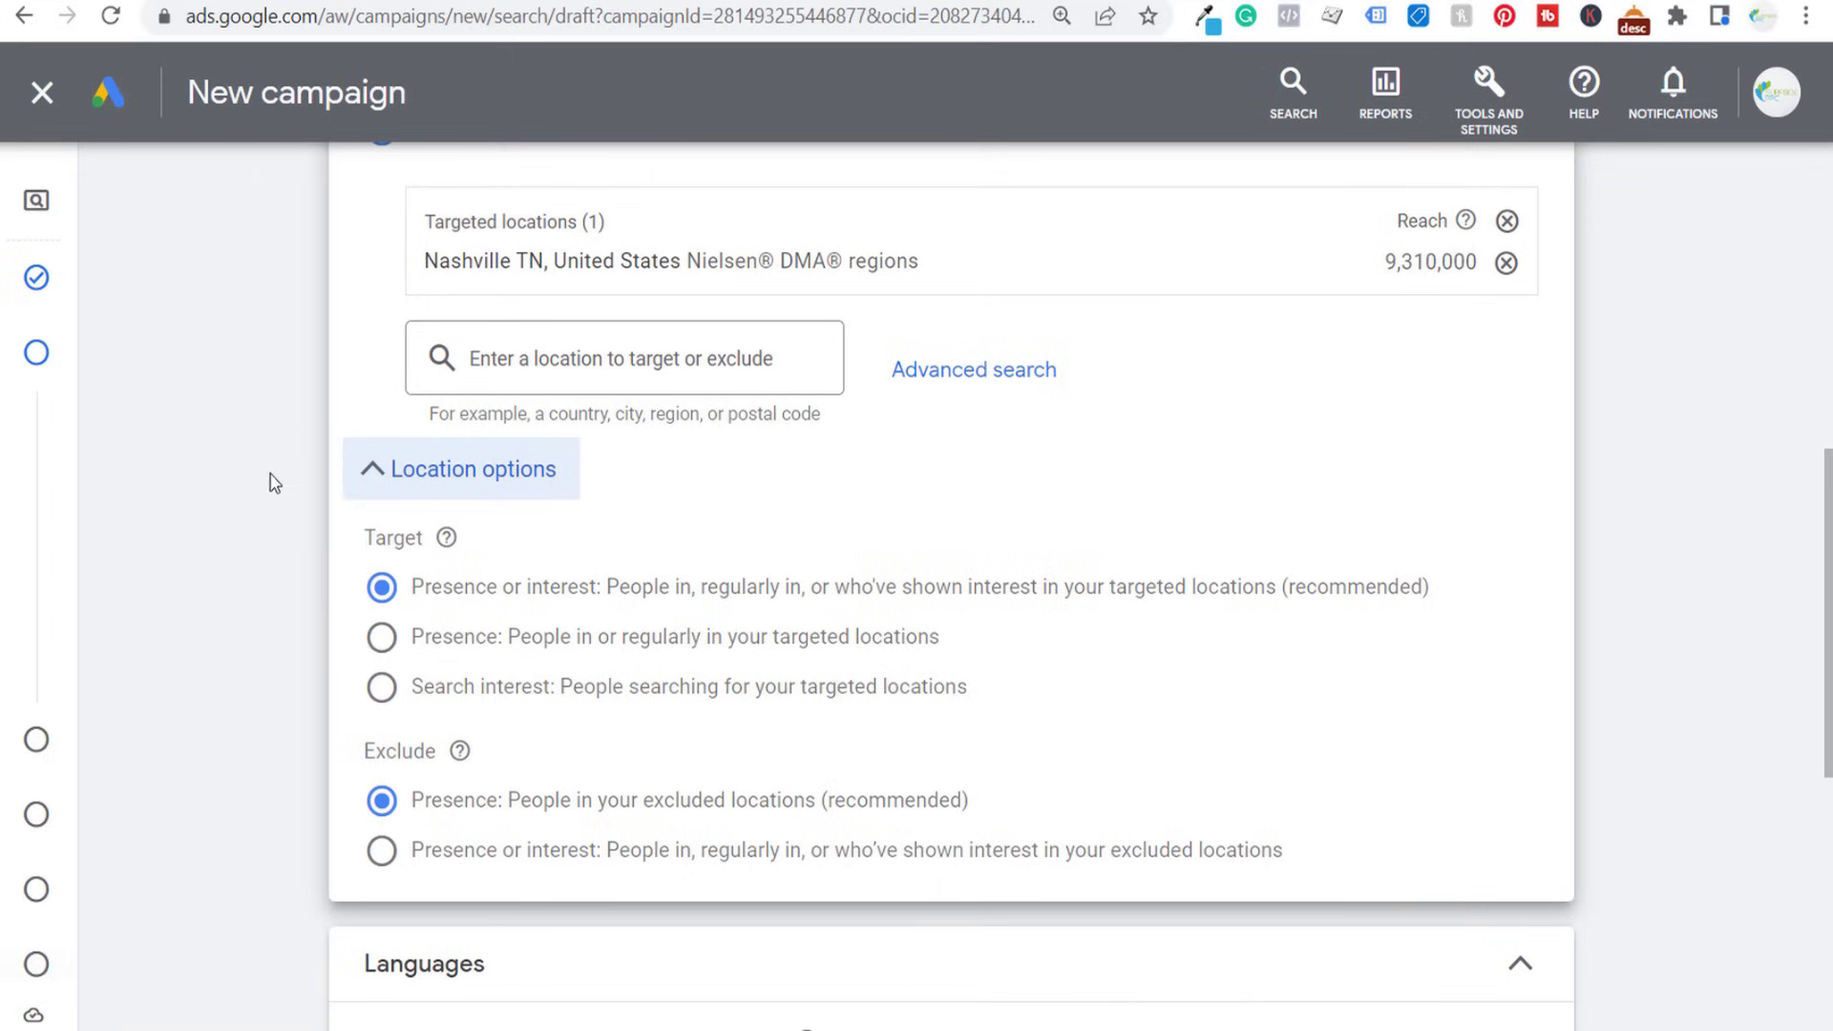
{"action": "left_click", "coordinate": [383, 637]}
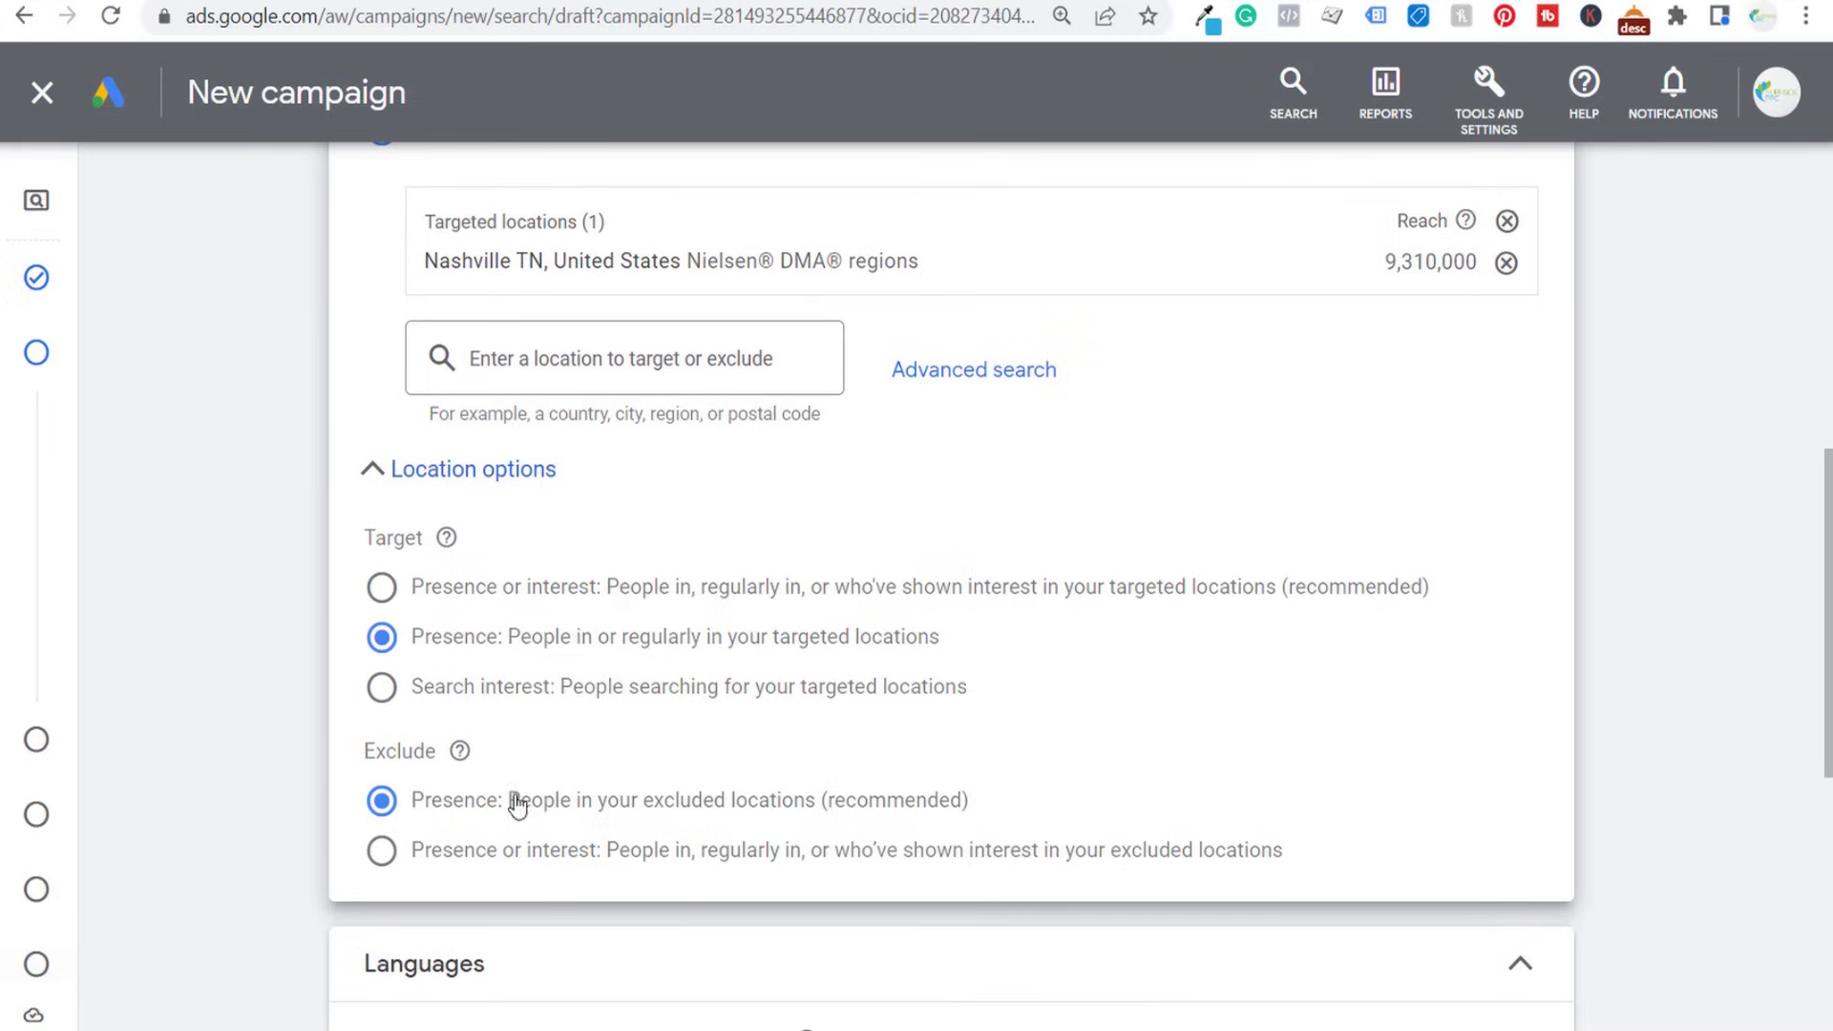
{"action": "scroll", "coordinate": [184, 585], "scroll_direction": "down", "scroll_amount": 2}
{"action": "scroll", "coordinate": [194, 573], "scroll_direction": "down", "scroll_amount": 3}
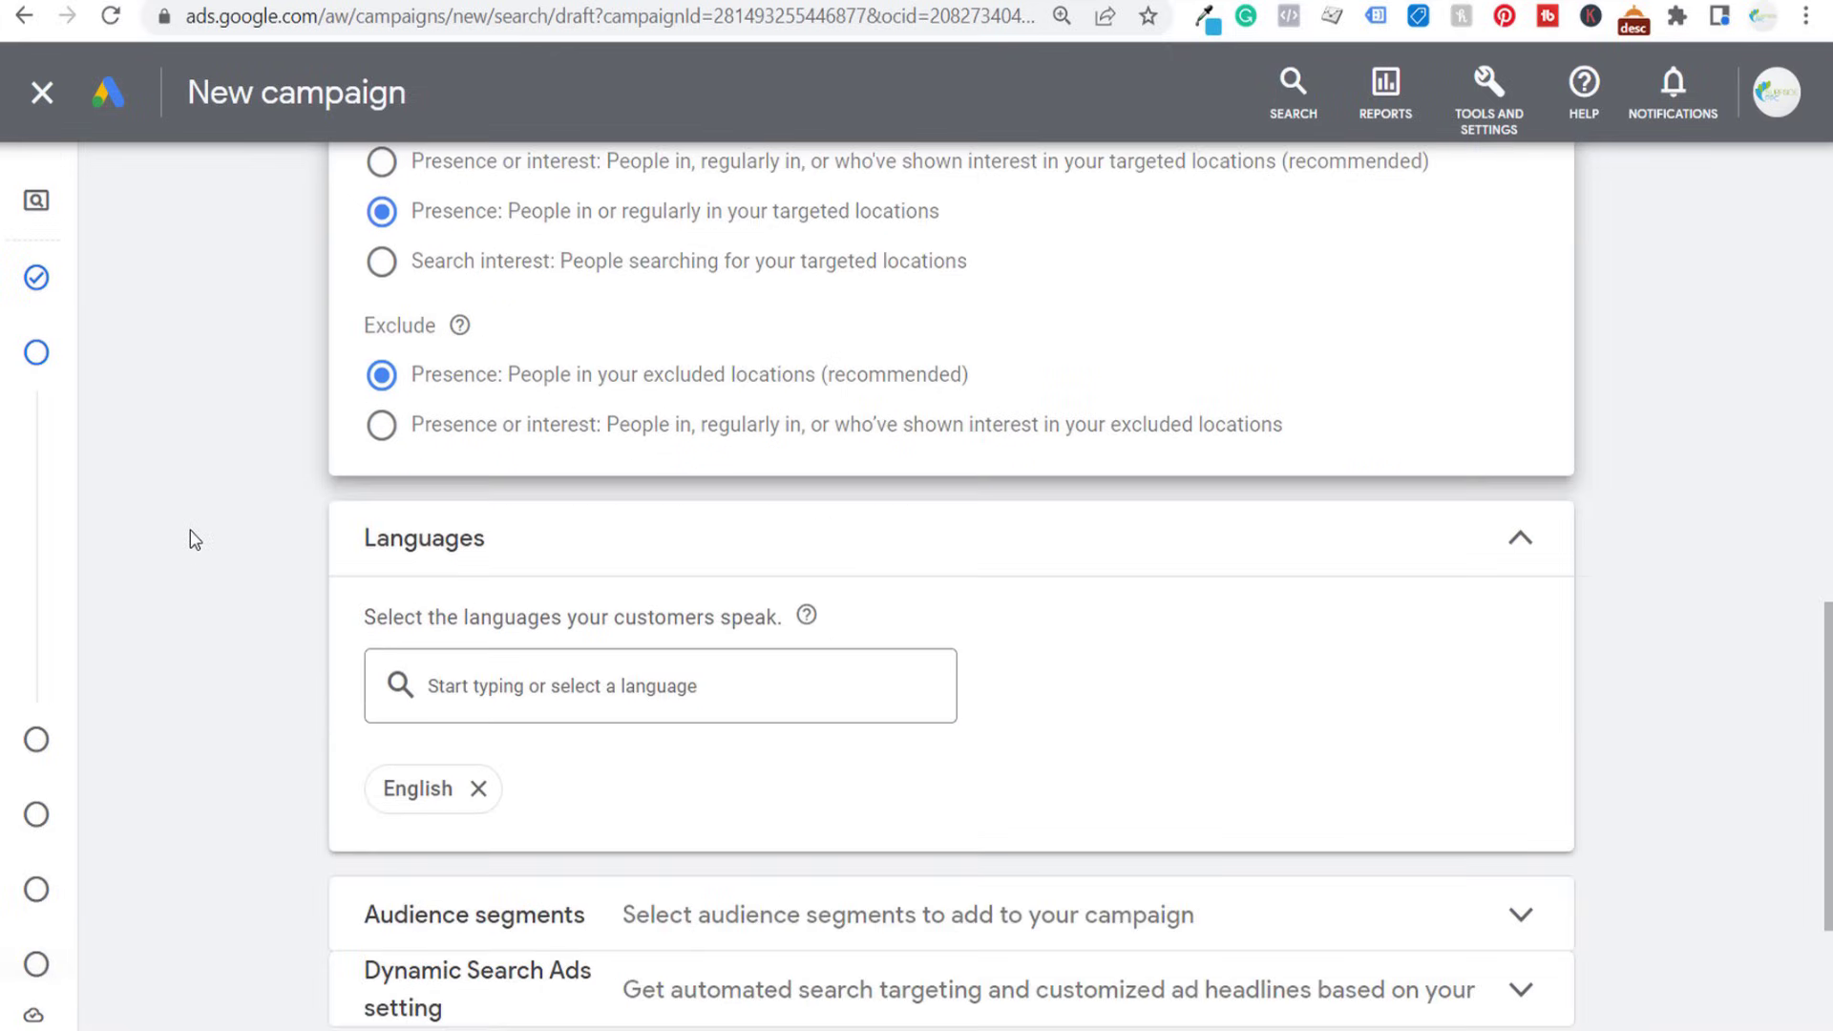
{"action": "scroll", "coordinate": [174, 459], "scroll_direction": "up", "scroll_amount": 2}
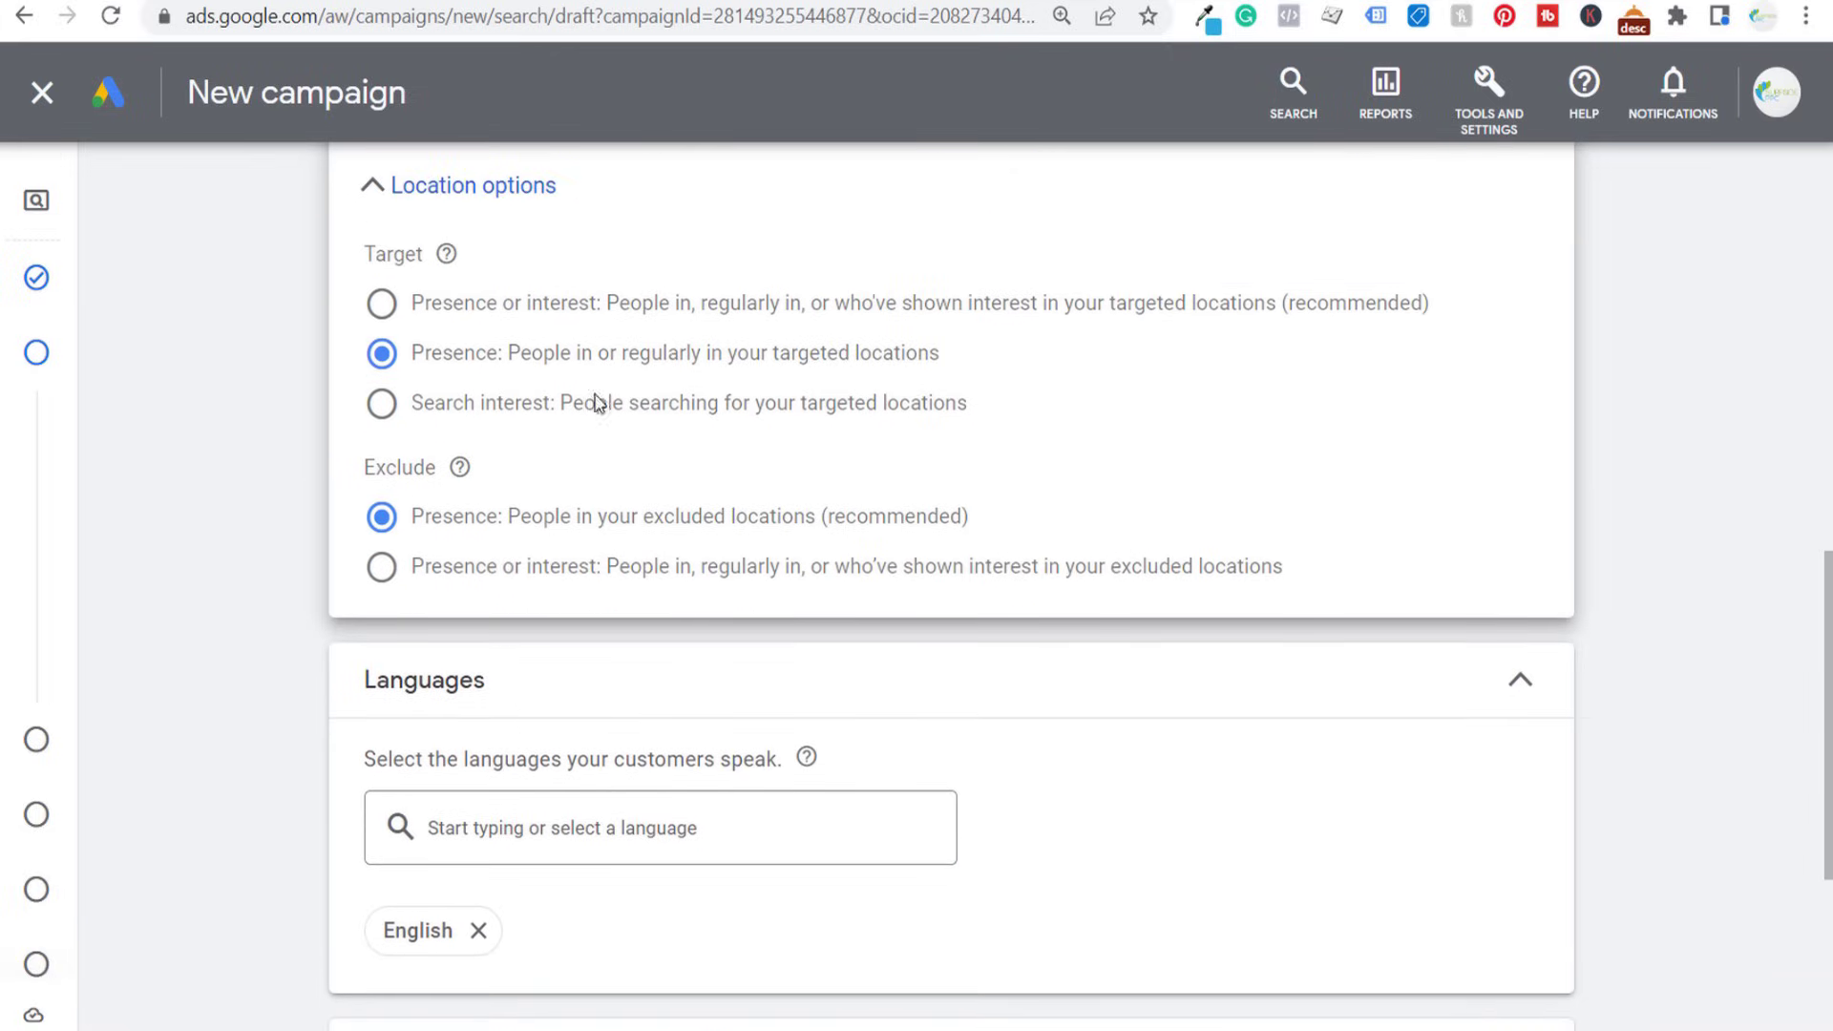
- Search the audience segments for "plumbing", add the in-market segment Plumbing Services, and collapse the section after reviewing the targeting setting
{"action": "scroll", "coordinate": [149, 467], "scroll_direction": "down", "scroll_amount": 2}
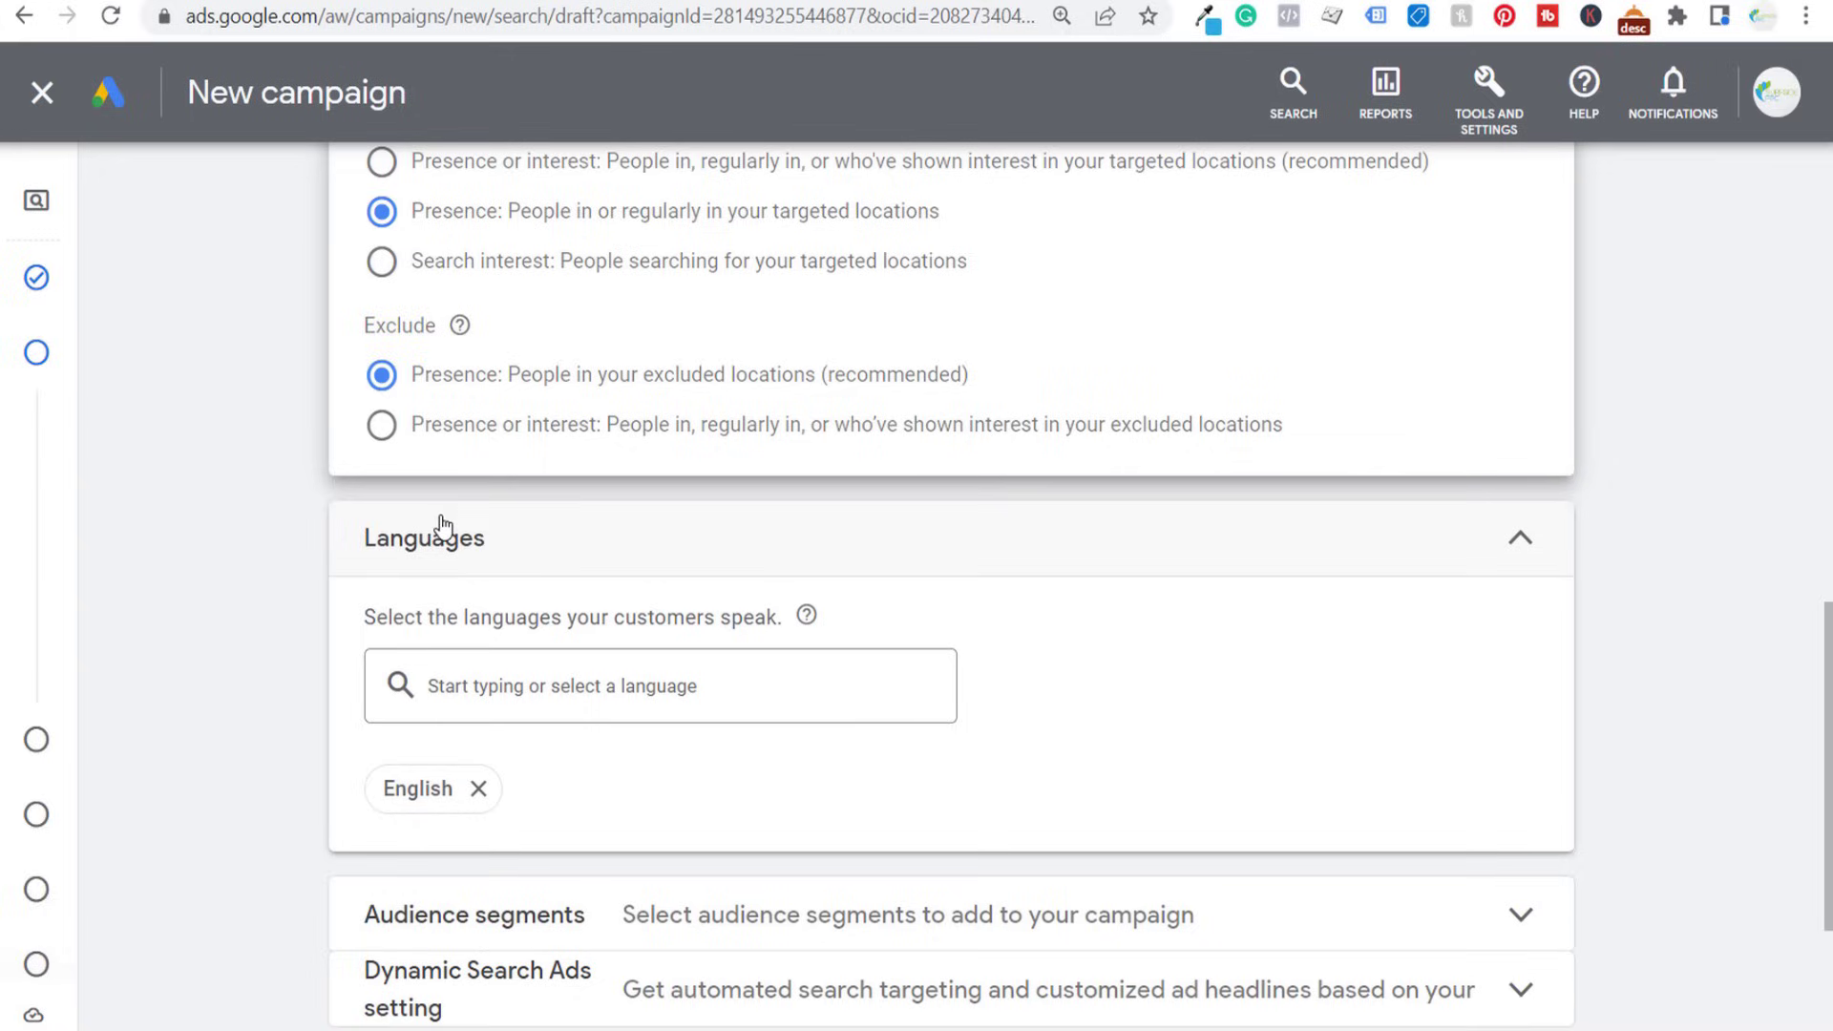
{"action": "scroll", "coordinate": [262, 506], "scroll_direction": "down", "scroll_amount": 4}
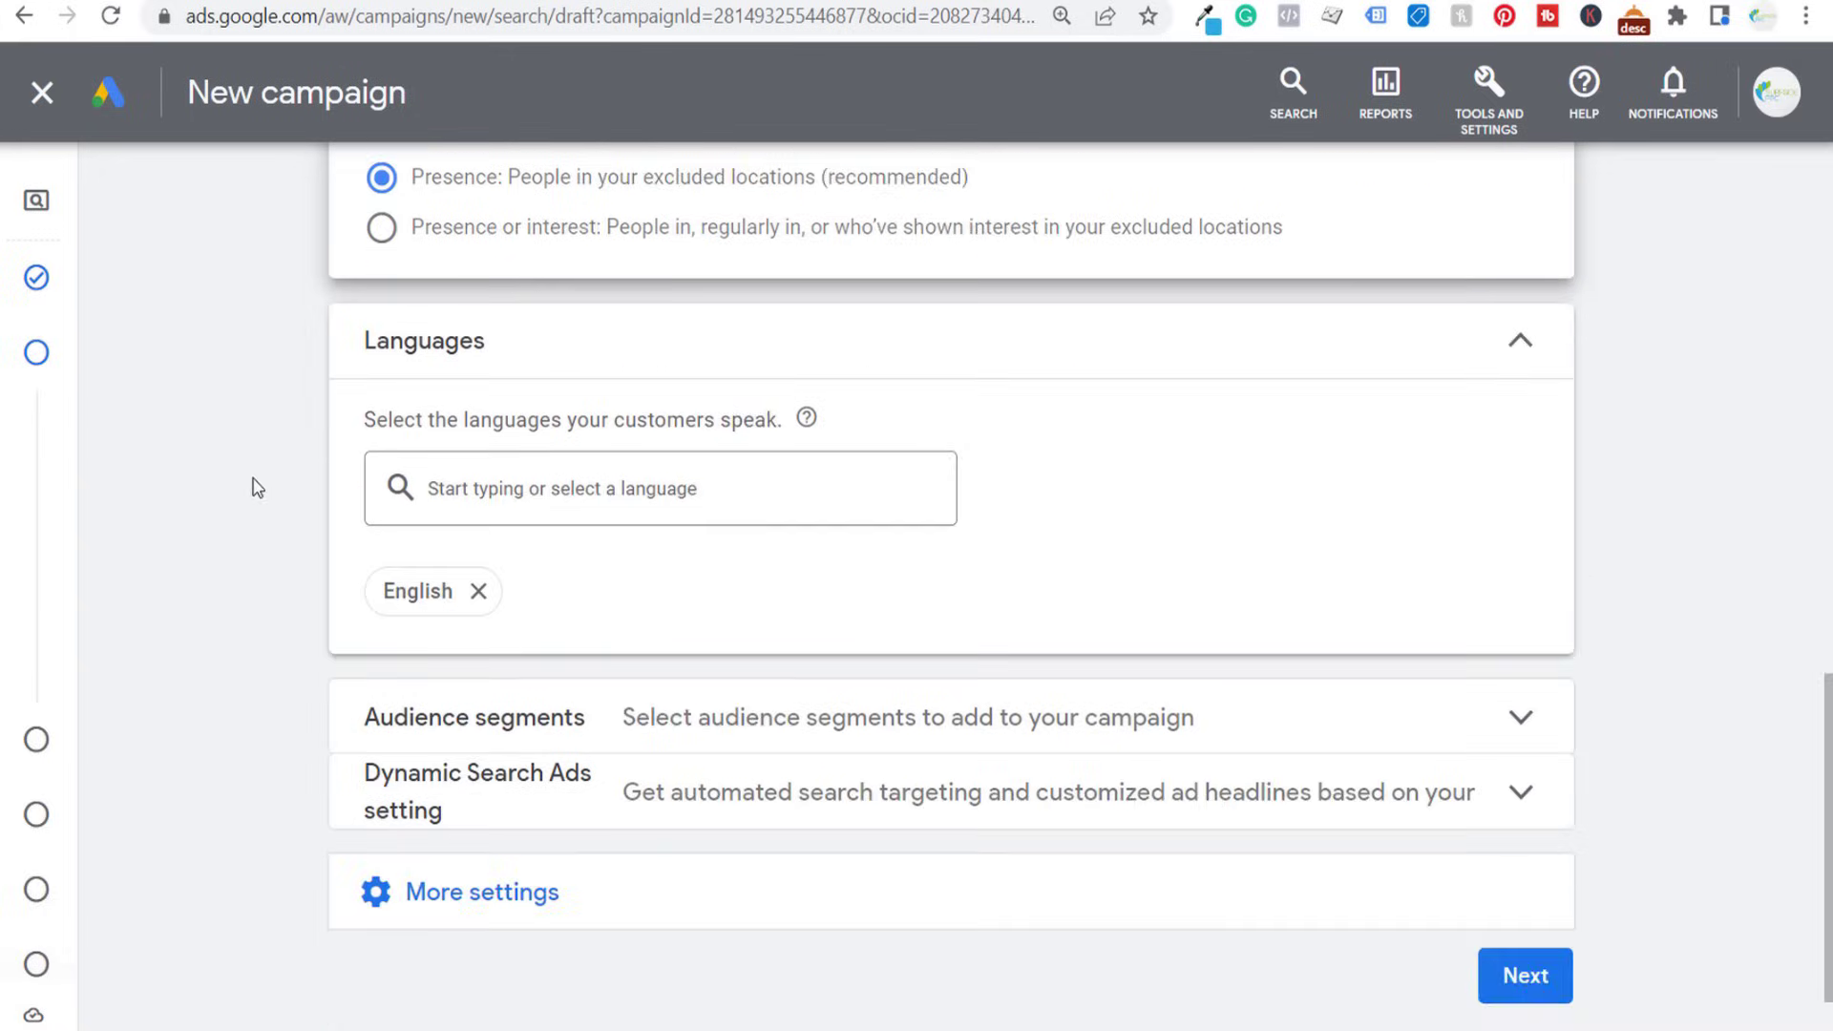
{"action": "left_click", "coordinate": [707, 639]}
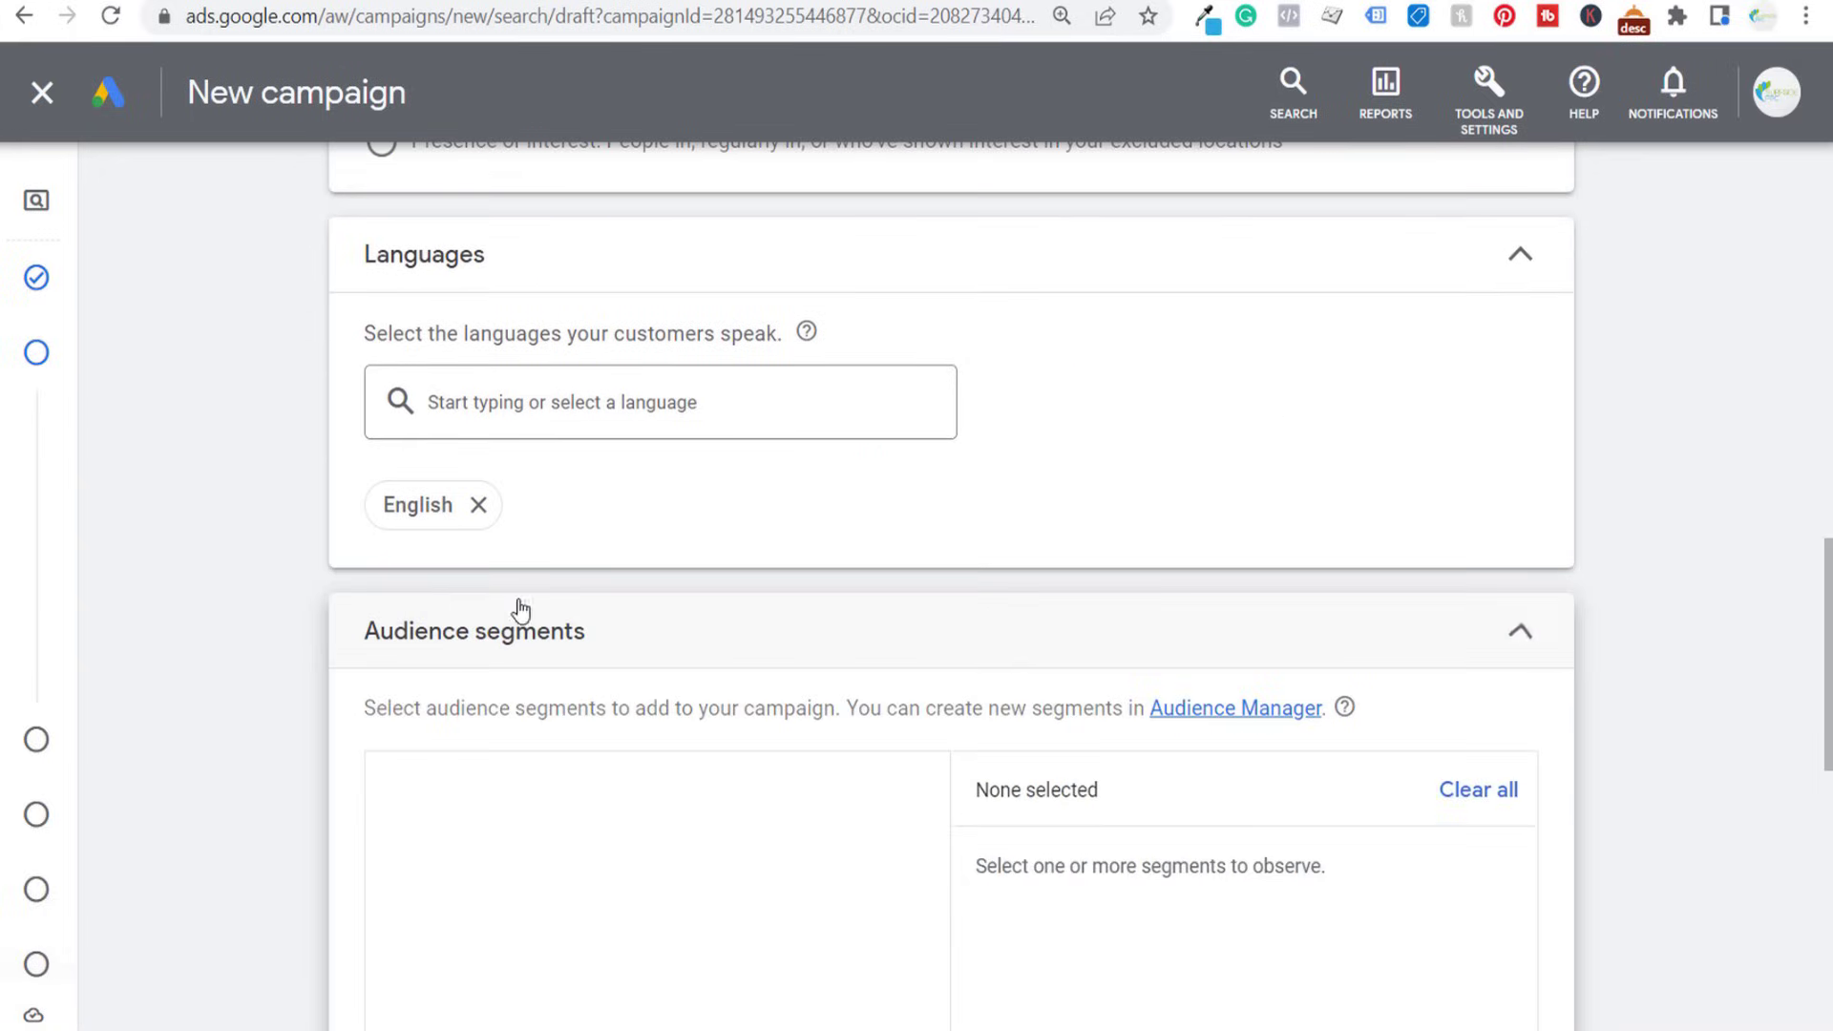
{"action": "scroll", "coordinate": [259, 472], "scroll_direction": "down", "scroll_amount": 2}
{"action": "scroll", "coordinate": [277, 420], "scroll_direction": "down", "scroll_amount": 6}
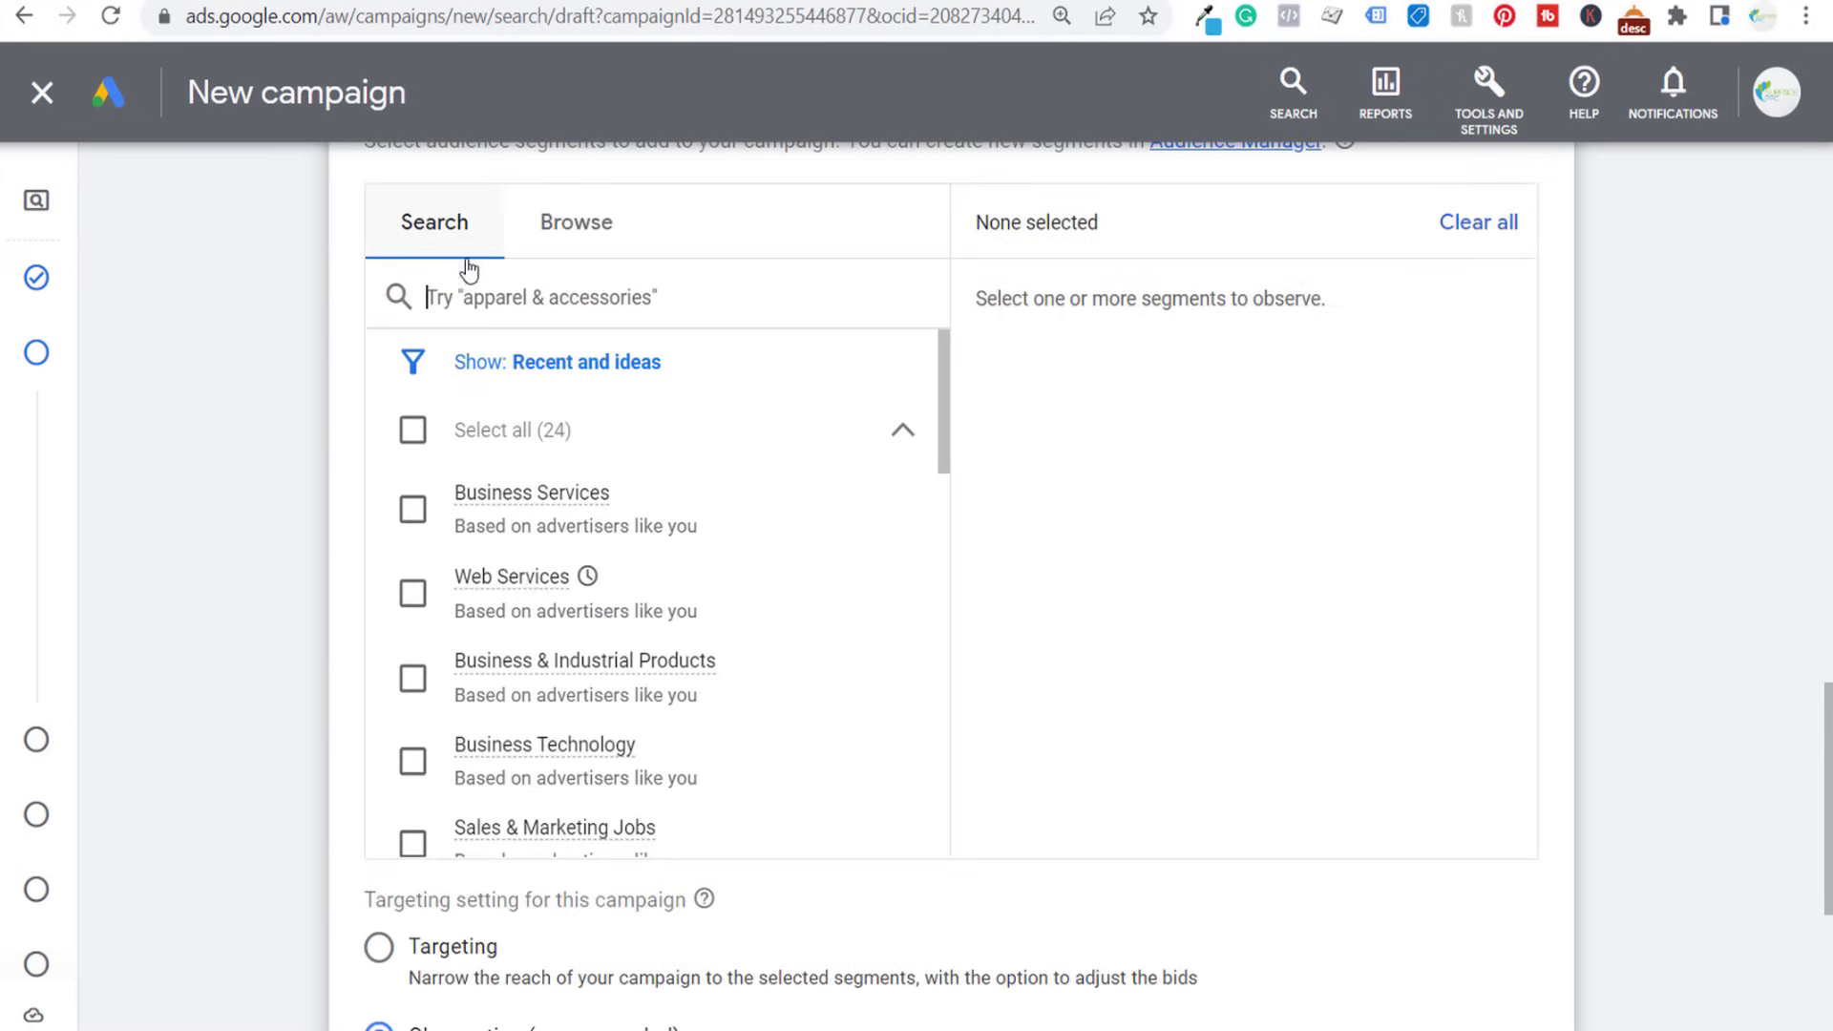
{"action": "type", "text": "plumbing"}
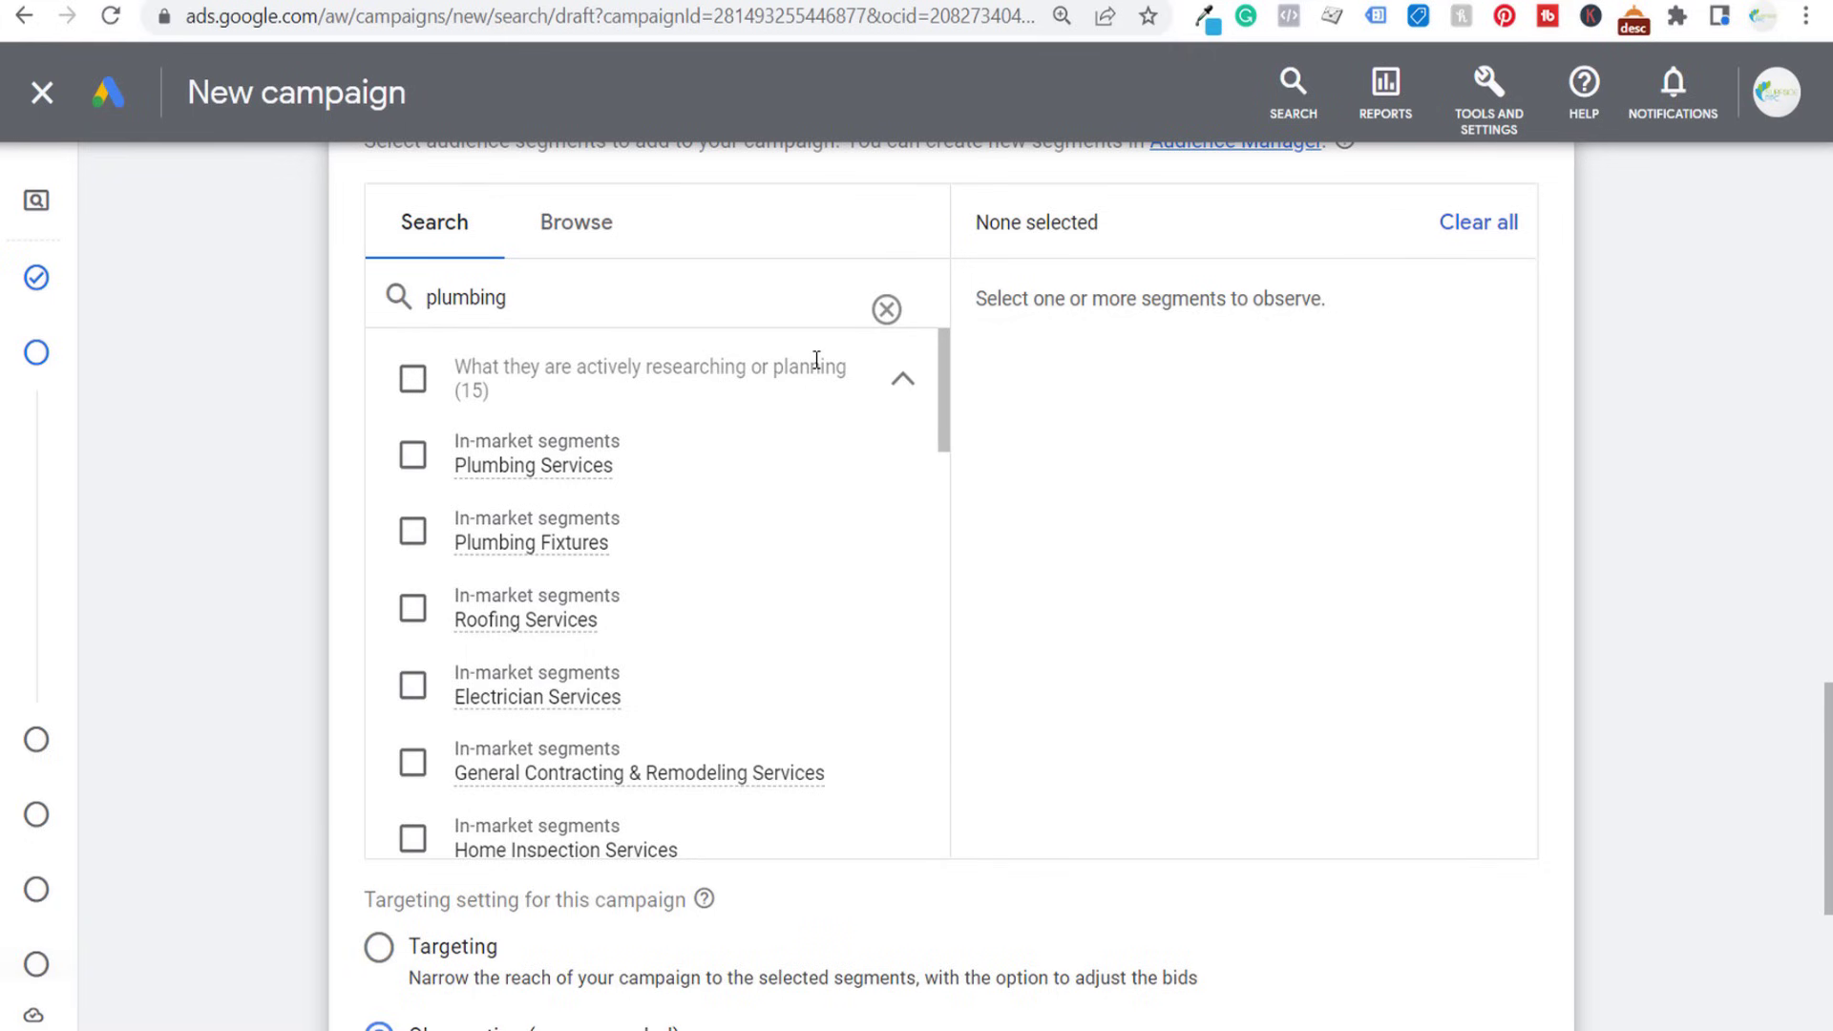
{"action": "mouse_move", "coordinate": [524, 477]}
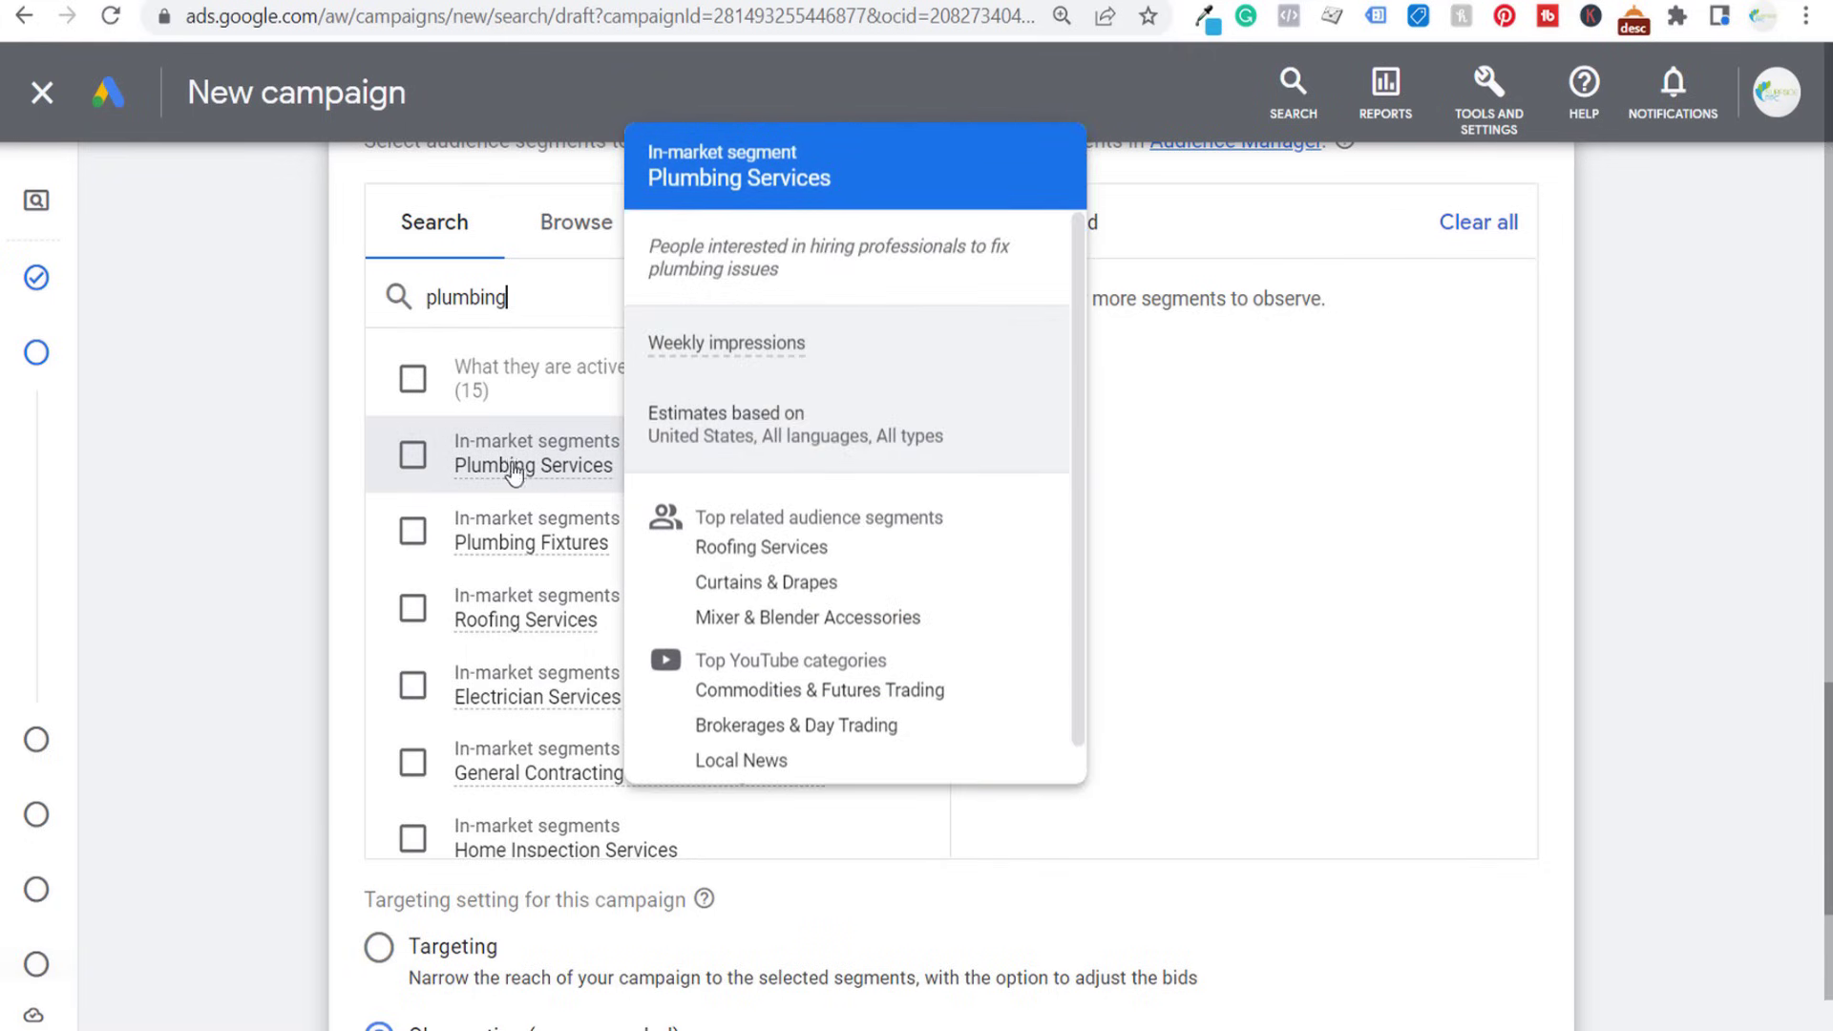
{"action": "left_click", "coordinate": [413, 456]}
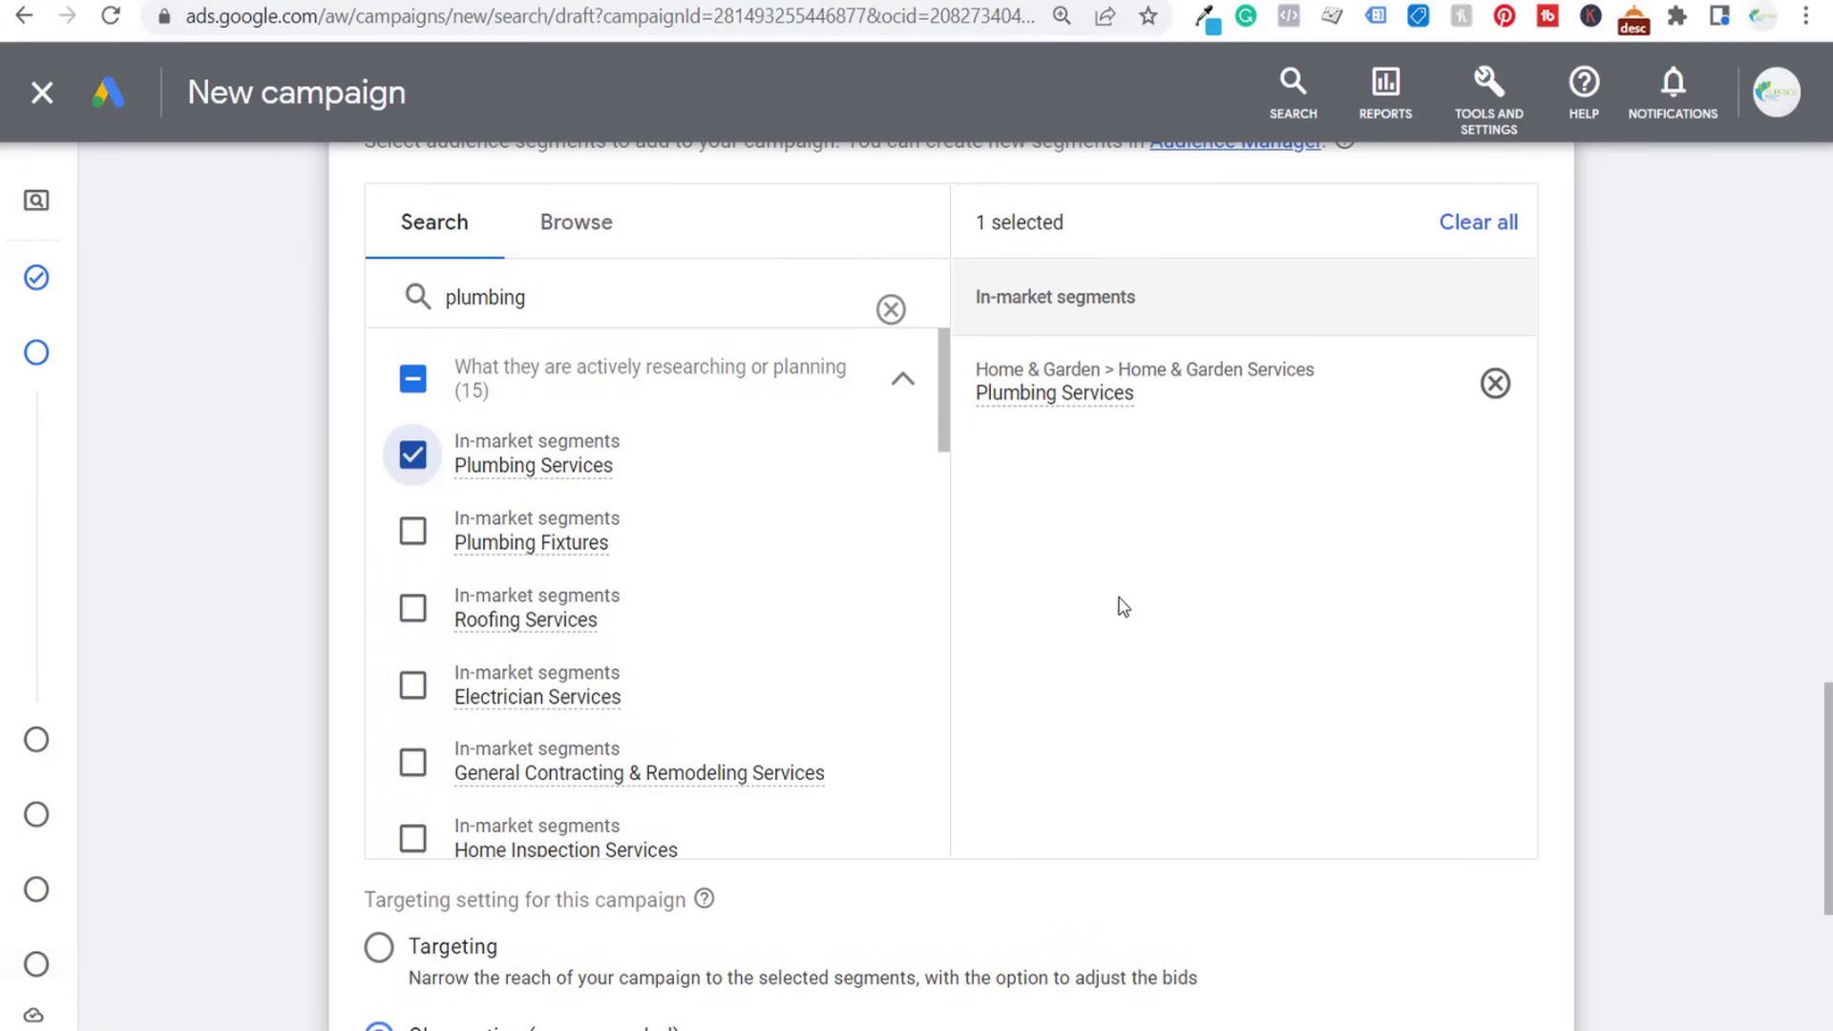
{"action": "scroll", "coordinate": [1117, 605], "scroll_direction": "down", "scroll_amount": 2}
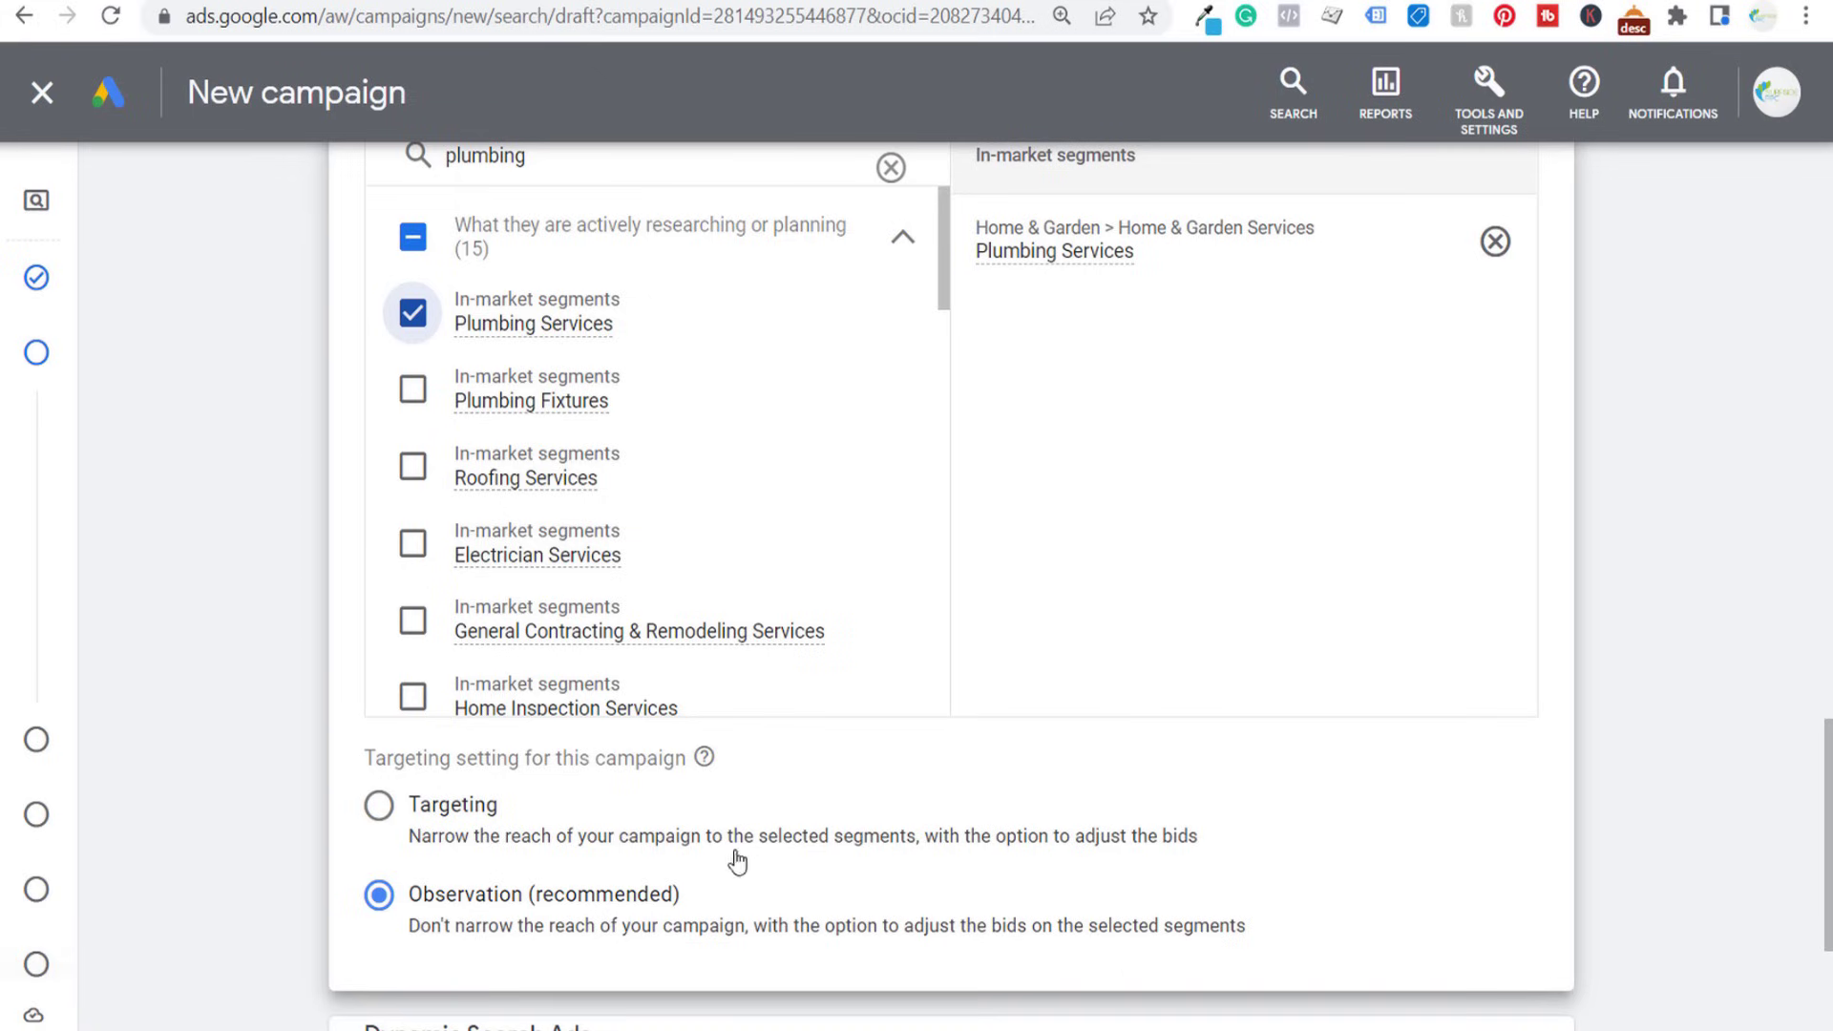
{"action": "scroll", "coordinate": [736, 859], "scroll_direction": "up", "scroll_amount": 1}
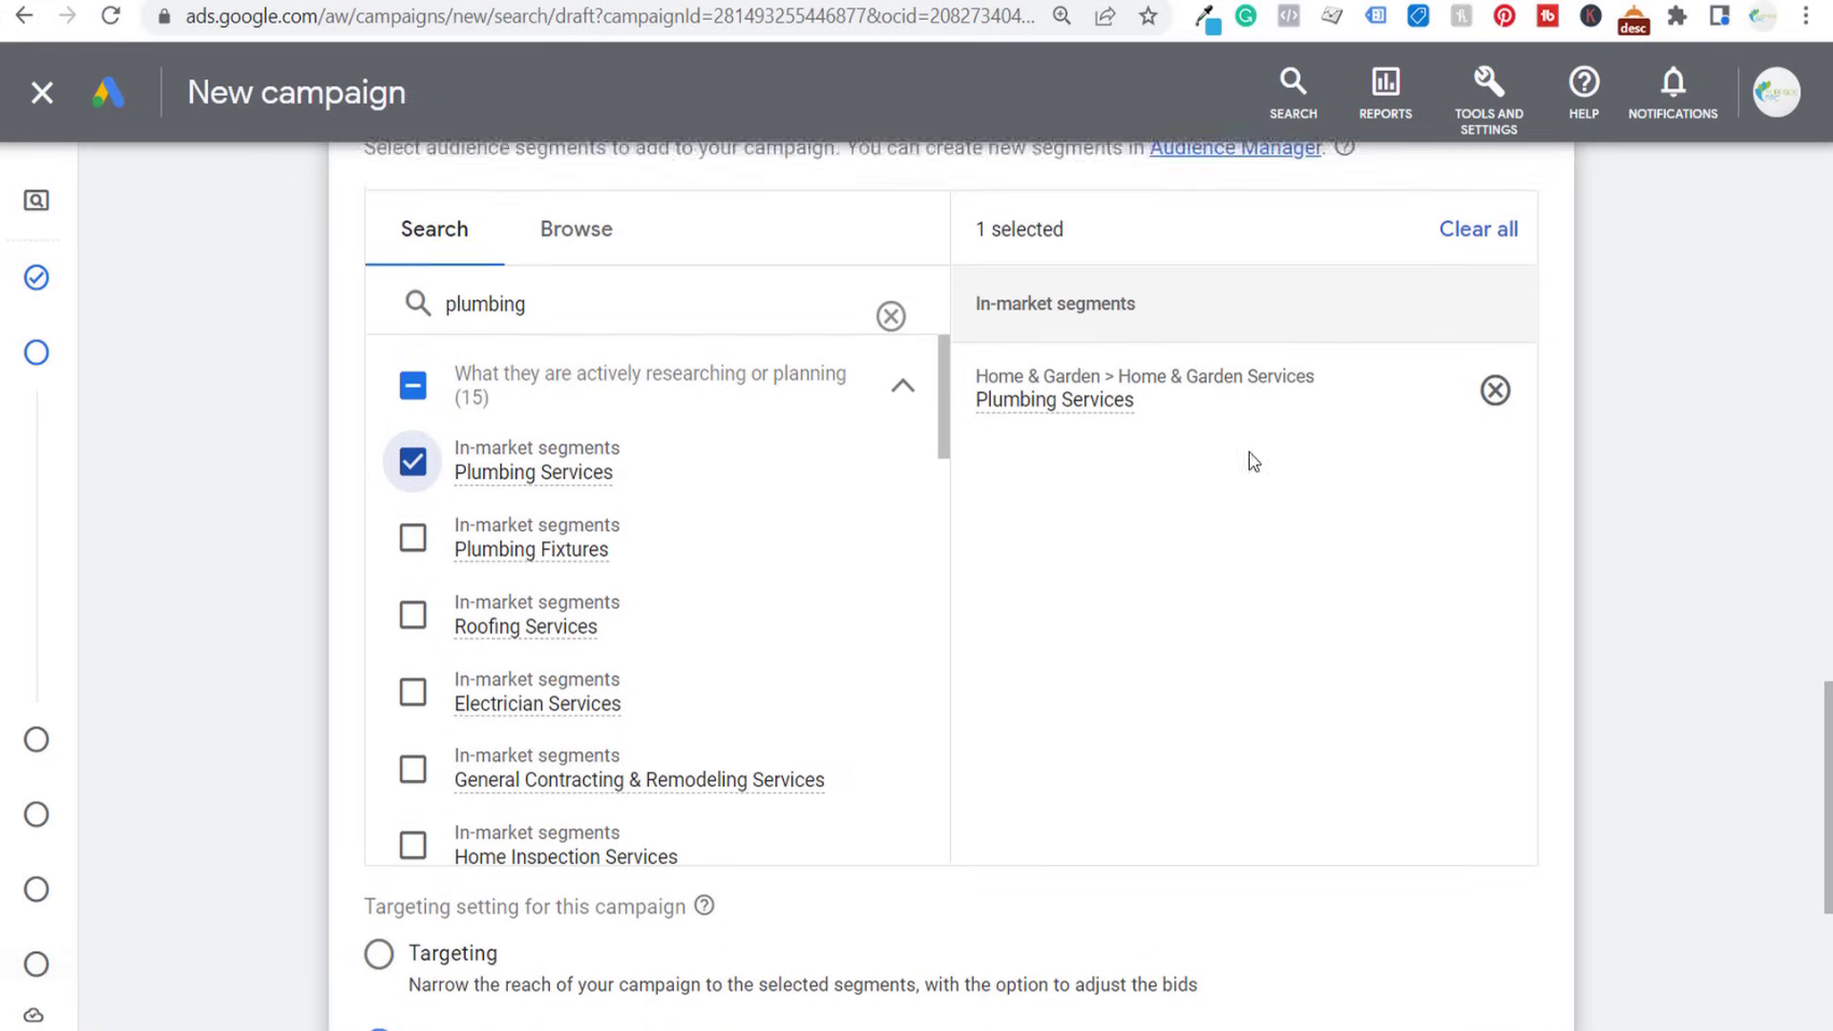
{"action": "scroll", "coordinate": [1248, 459], "scroll_direction": "up", "scroll_amount": 2}
{"action": "left_click", "coordinate": [1517, 351]}
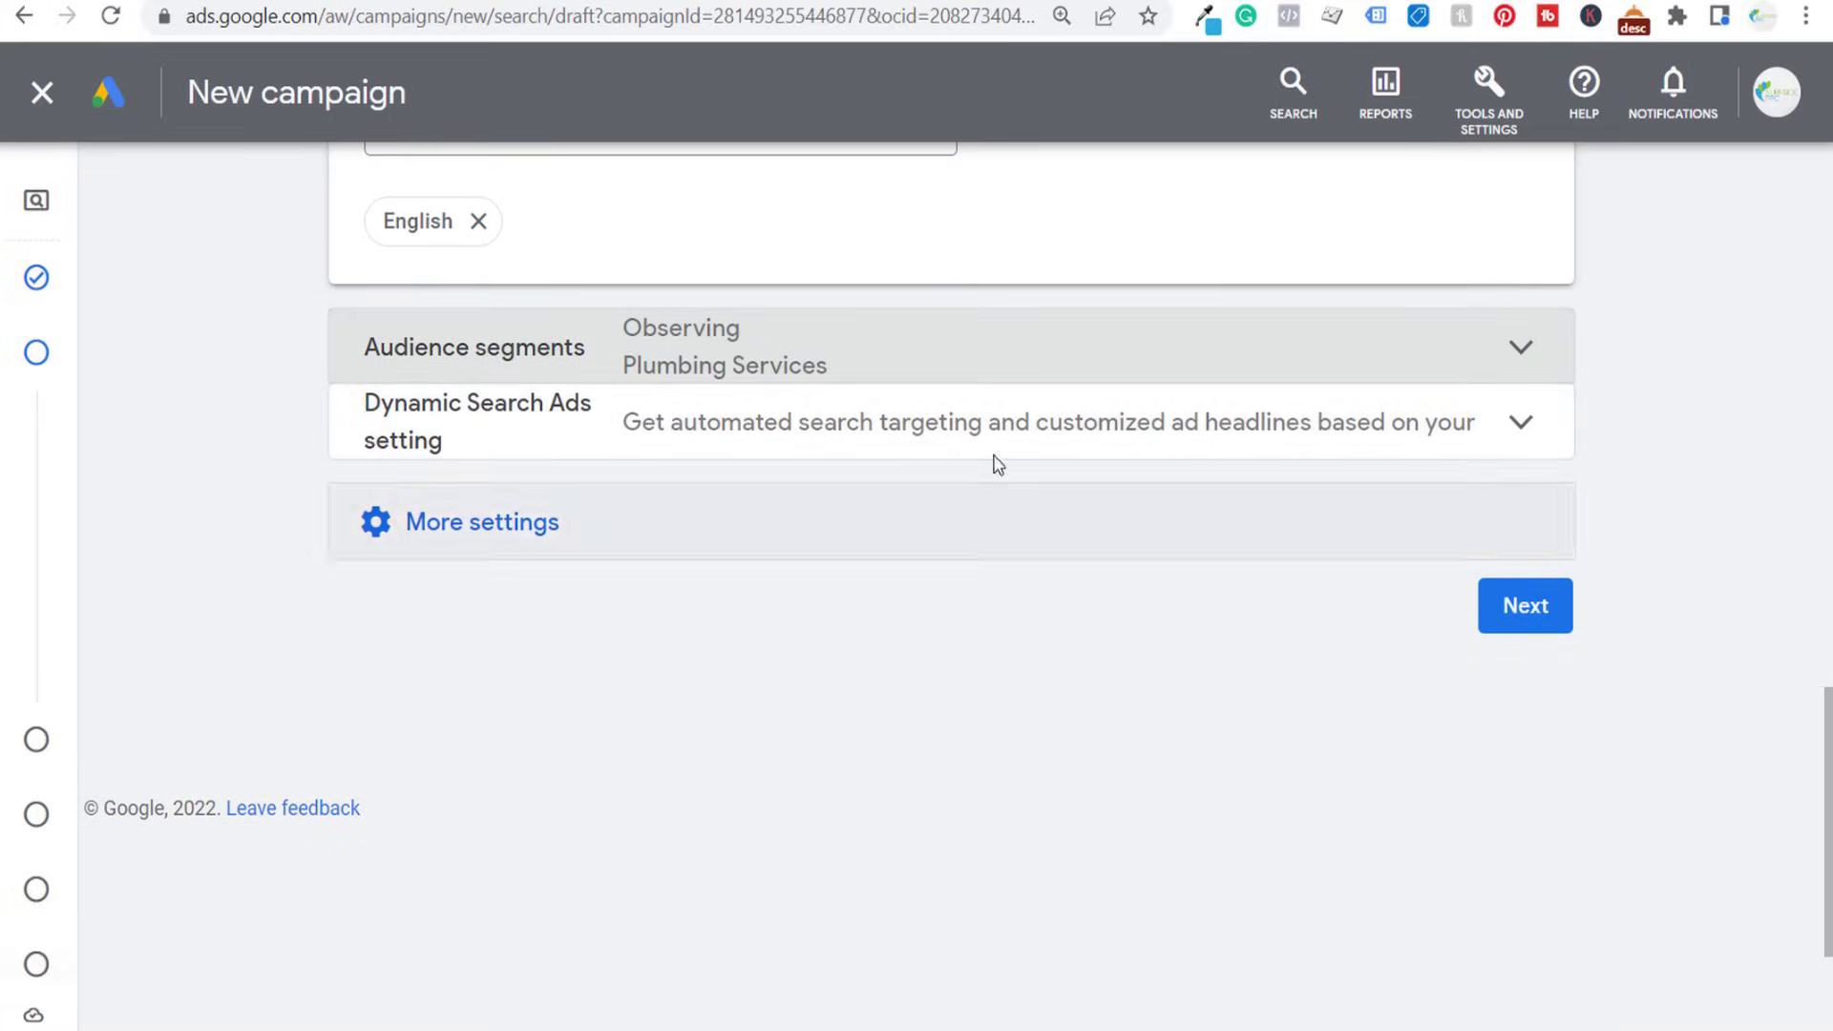
- Check the Dynamic Search Ads setting without configuring it, and continue to Keywords and ads
{"action": "left_click", "coordinate": [990, 424]}
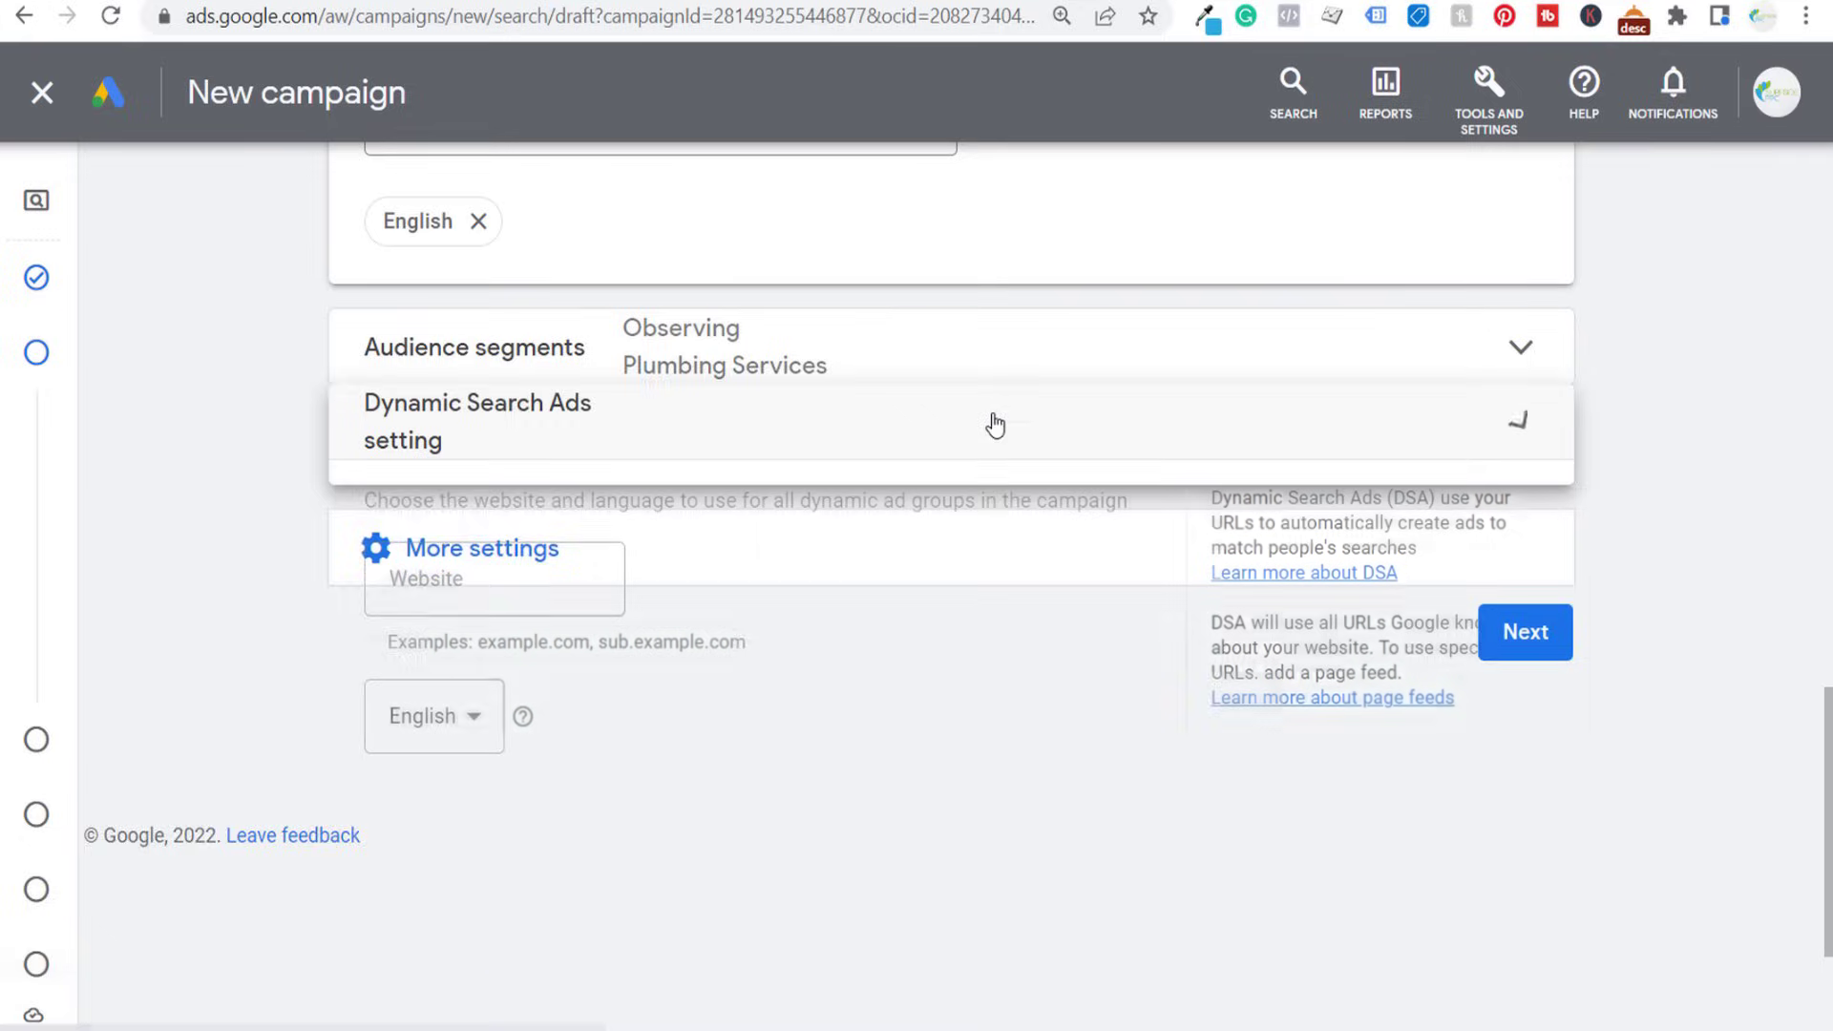
{"action": "left_click", "coordinate": [1322, 465]}
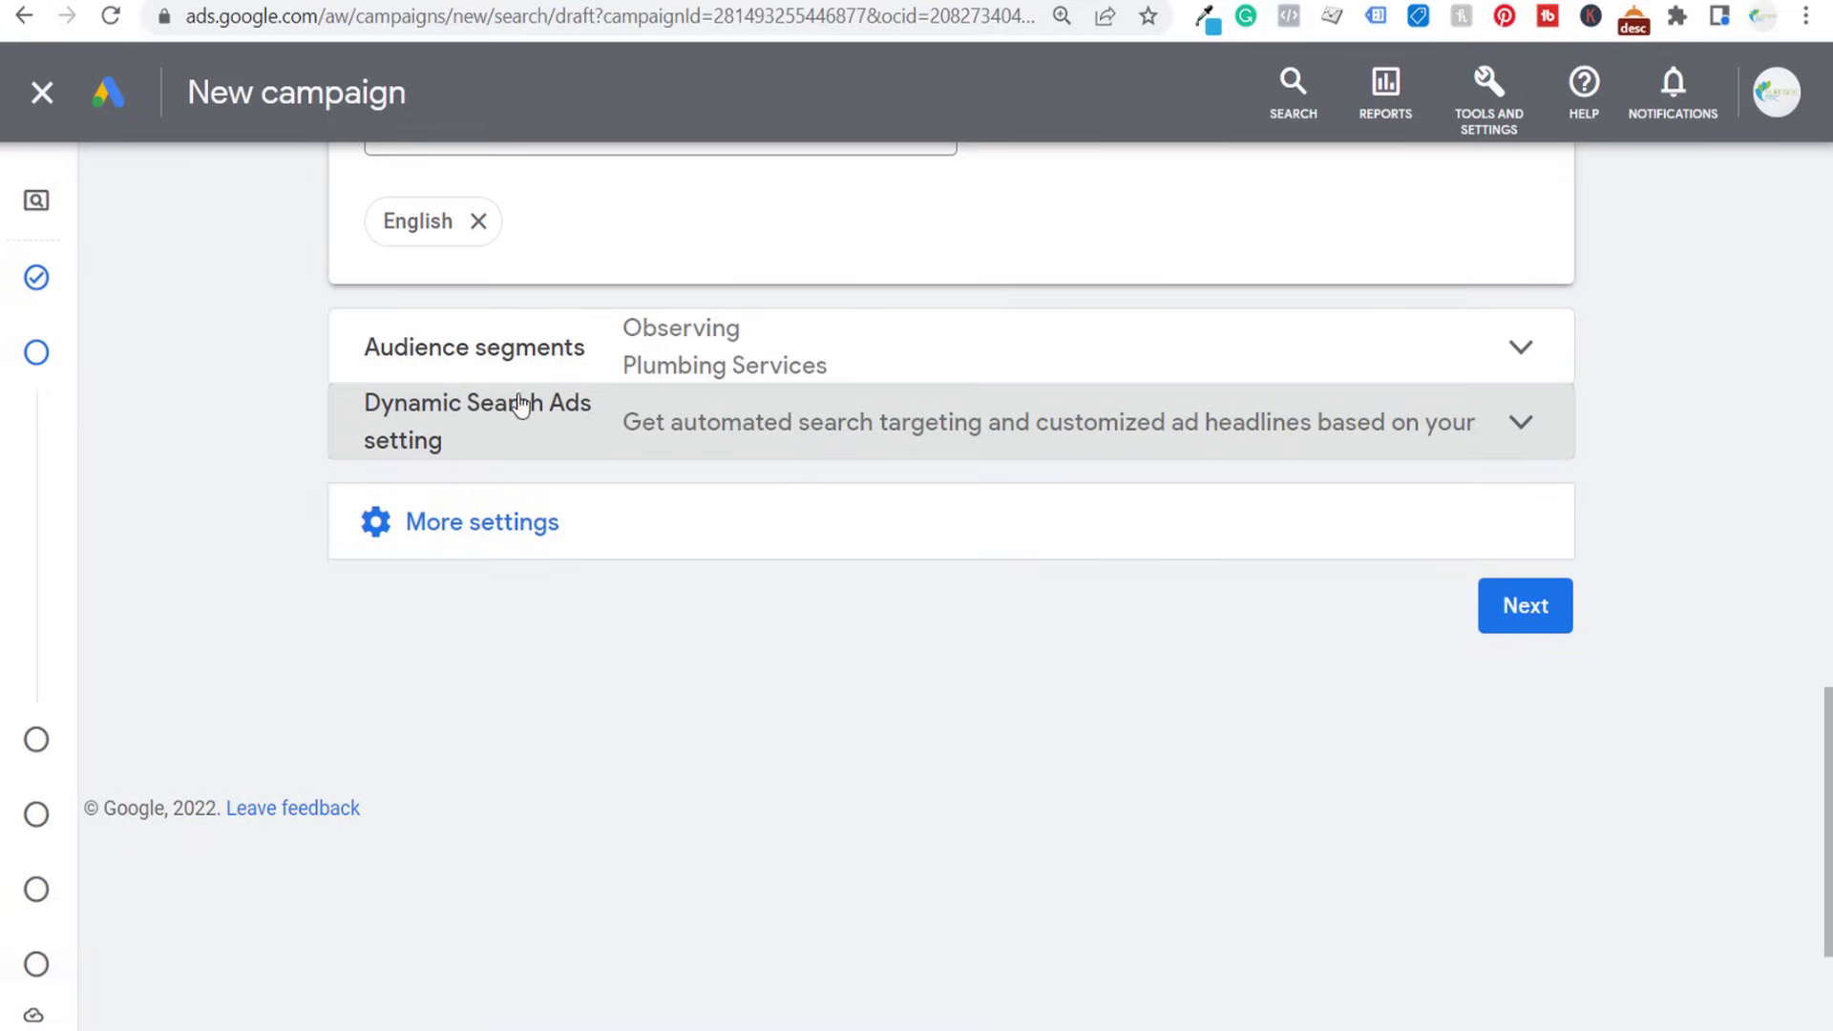
{"action": "left_click", "coordinate": [1526, 633]}
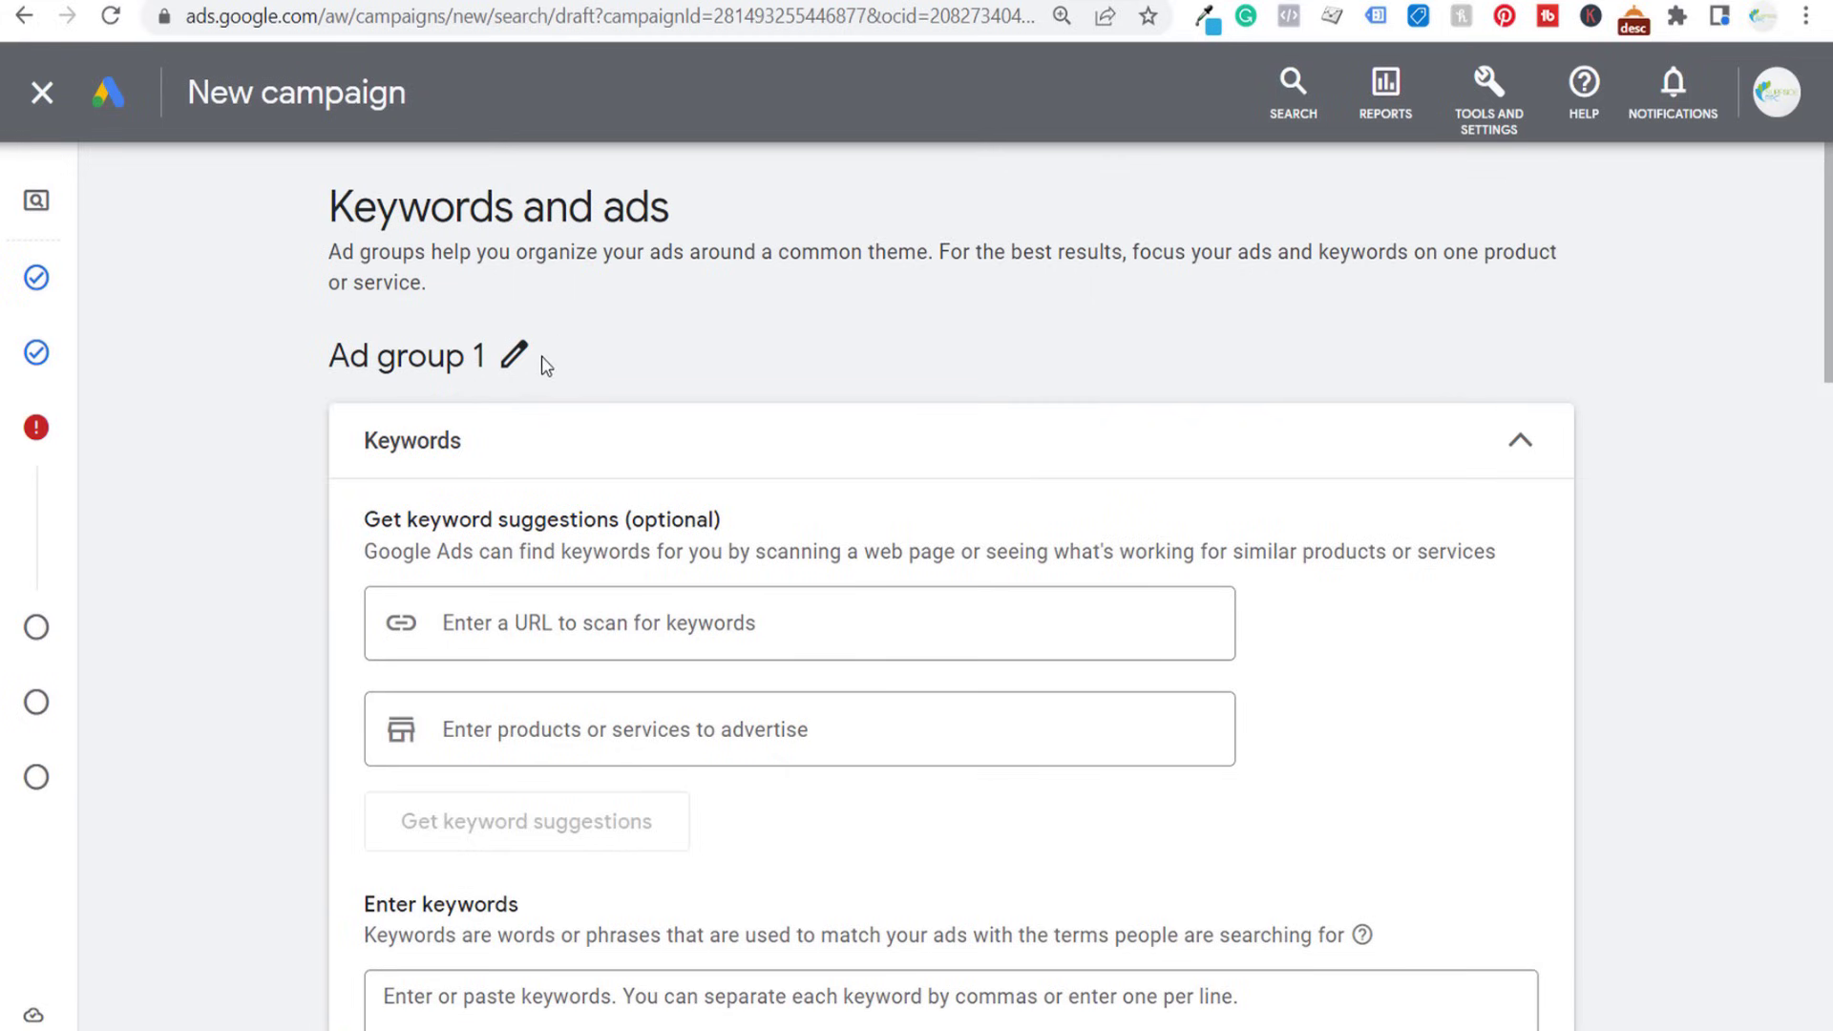
- Rename the ad group as Plumbing Services
{"action": "scroll", "coordinate": [202, 366], "scroll_direction": "down", "scroll_amount": 2}
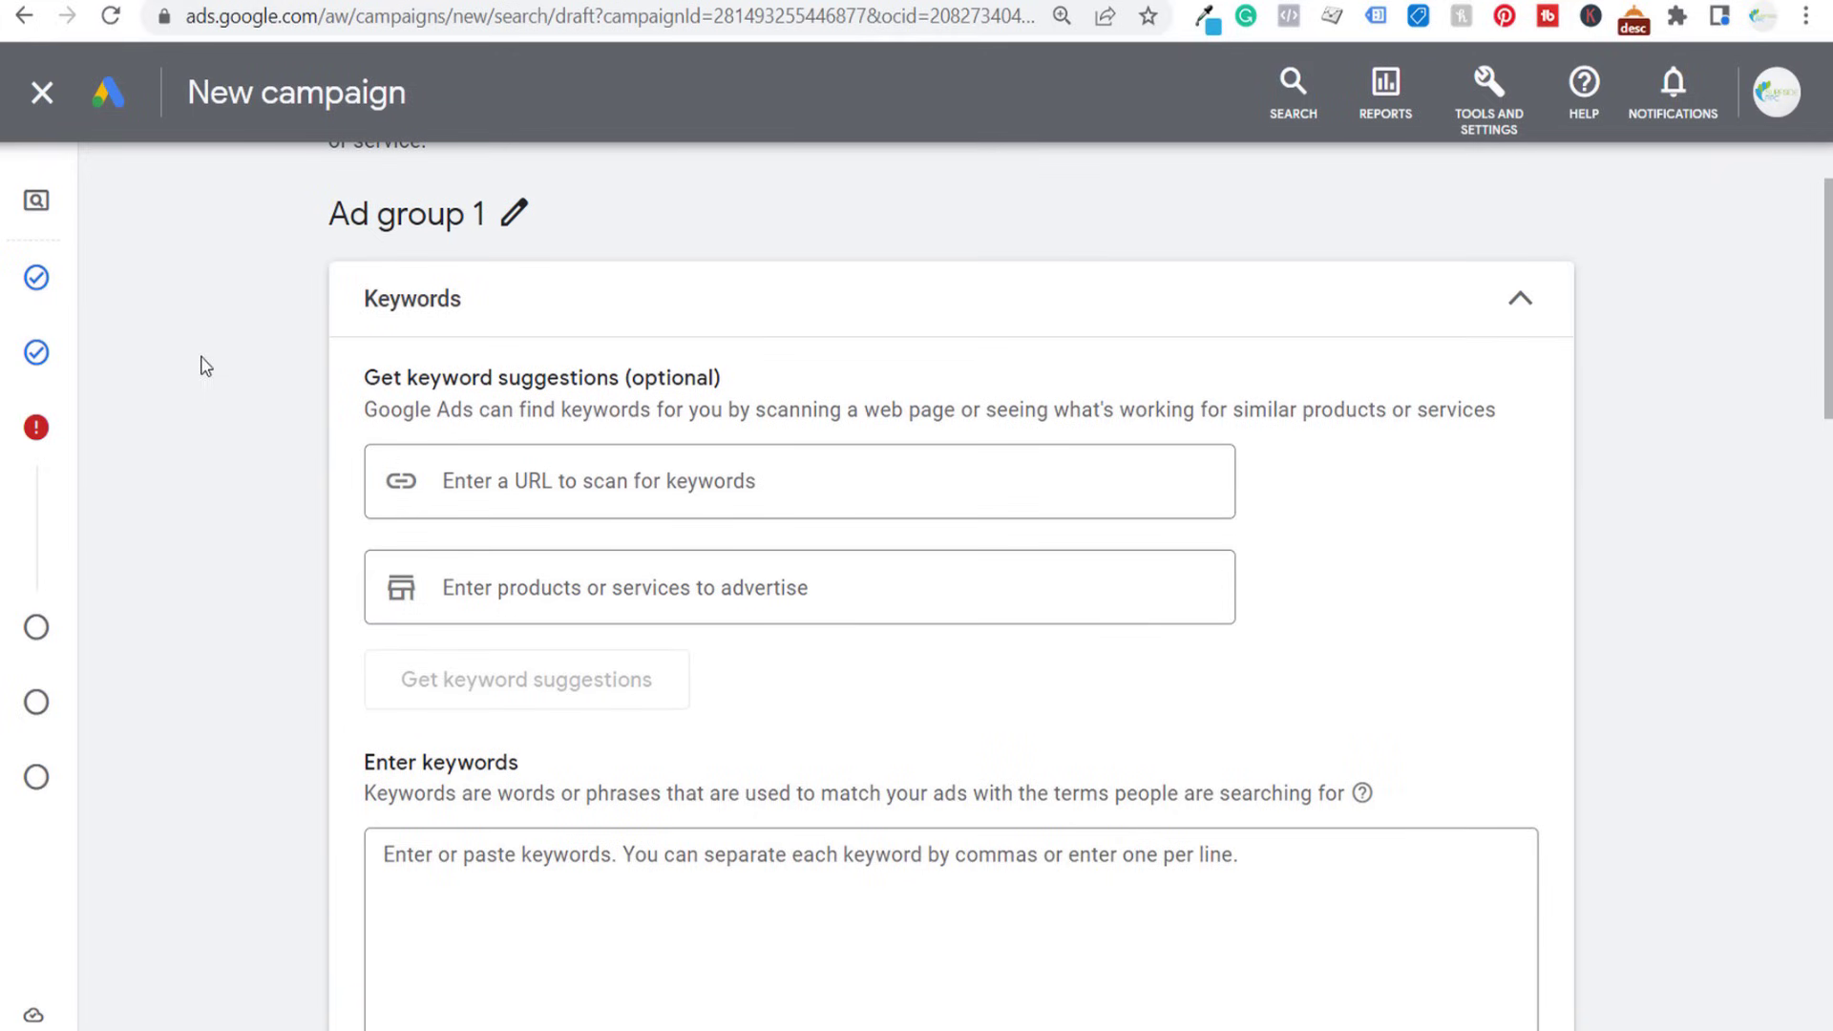
{"action": "left_click", "coordinate": [516, 214]}
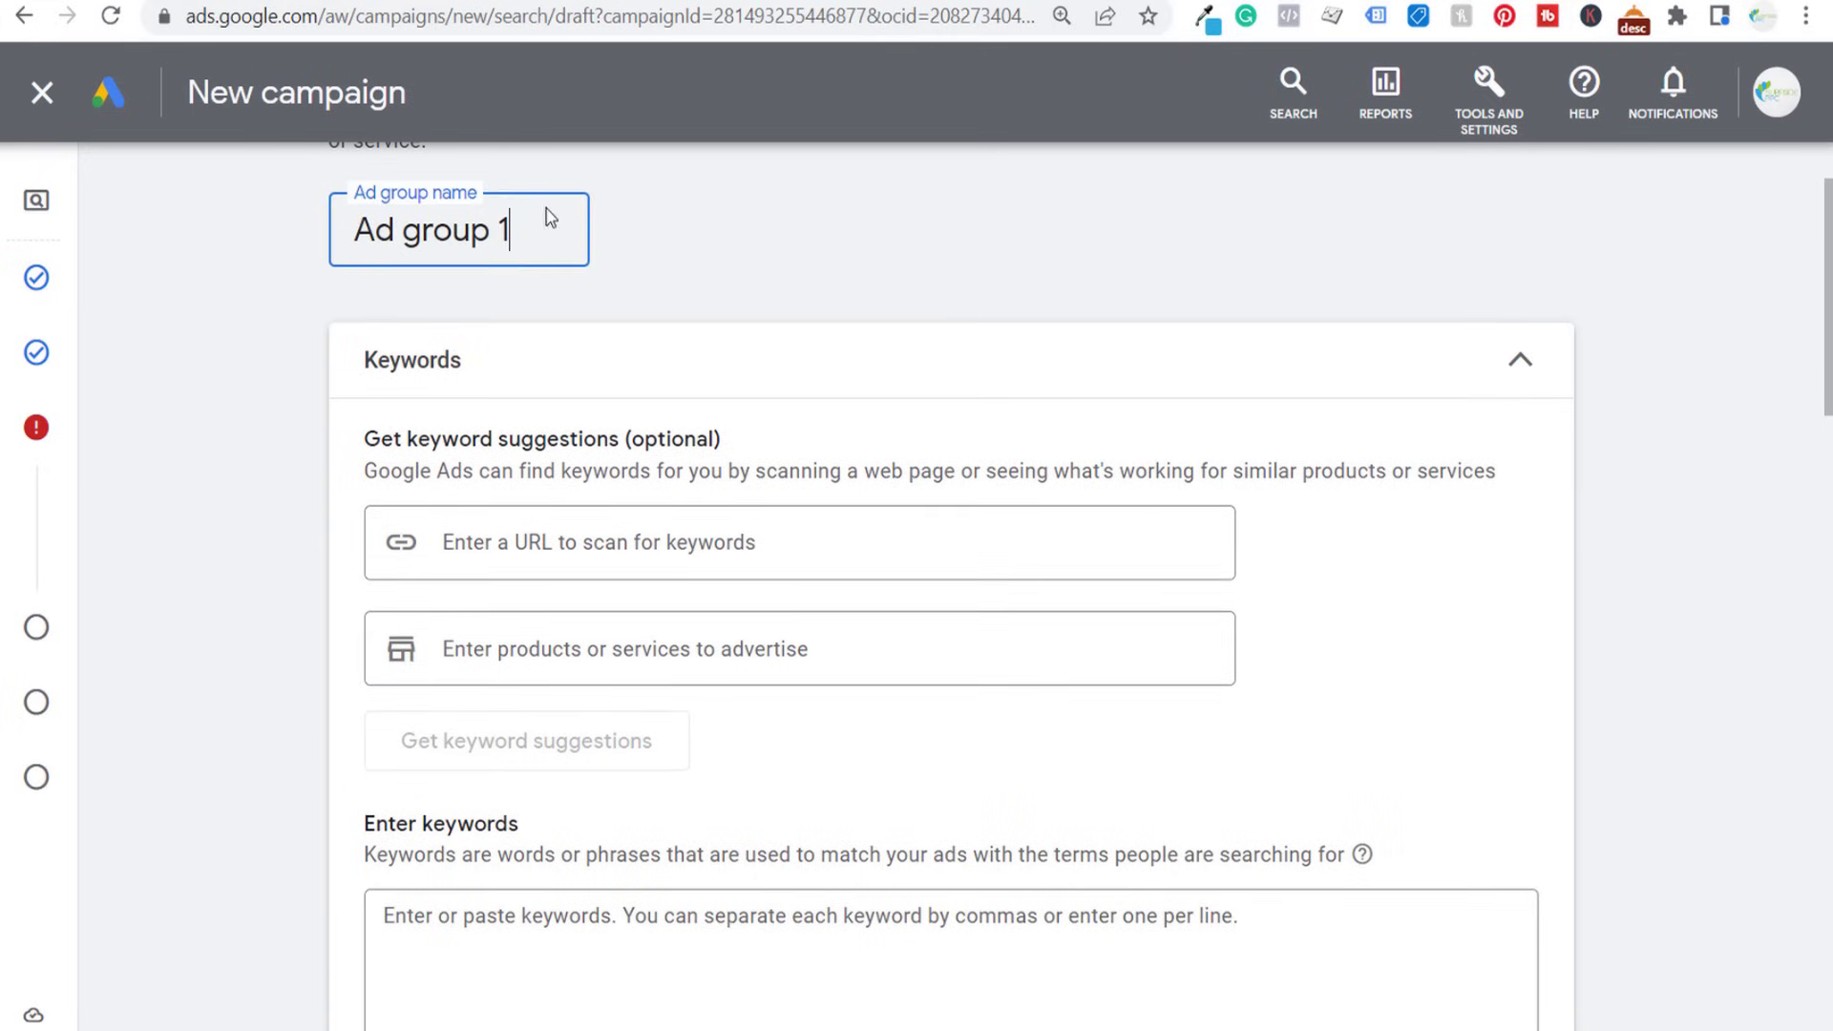
{"action": "left_click_drag", "start_coordinate": [585, 233], "coordinate": [191, 263]}
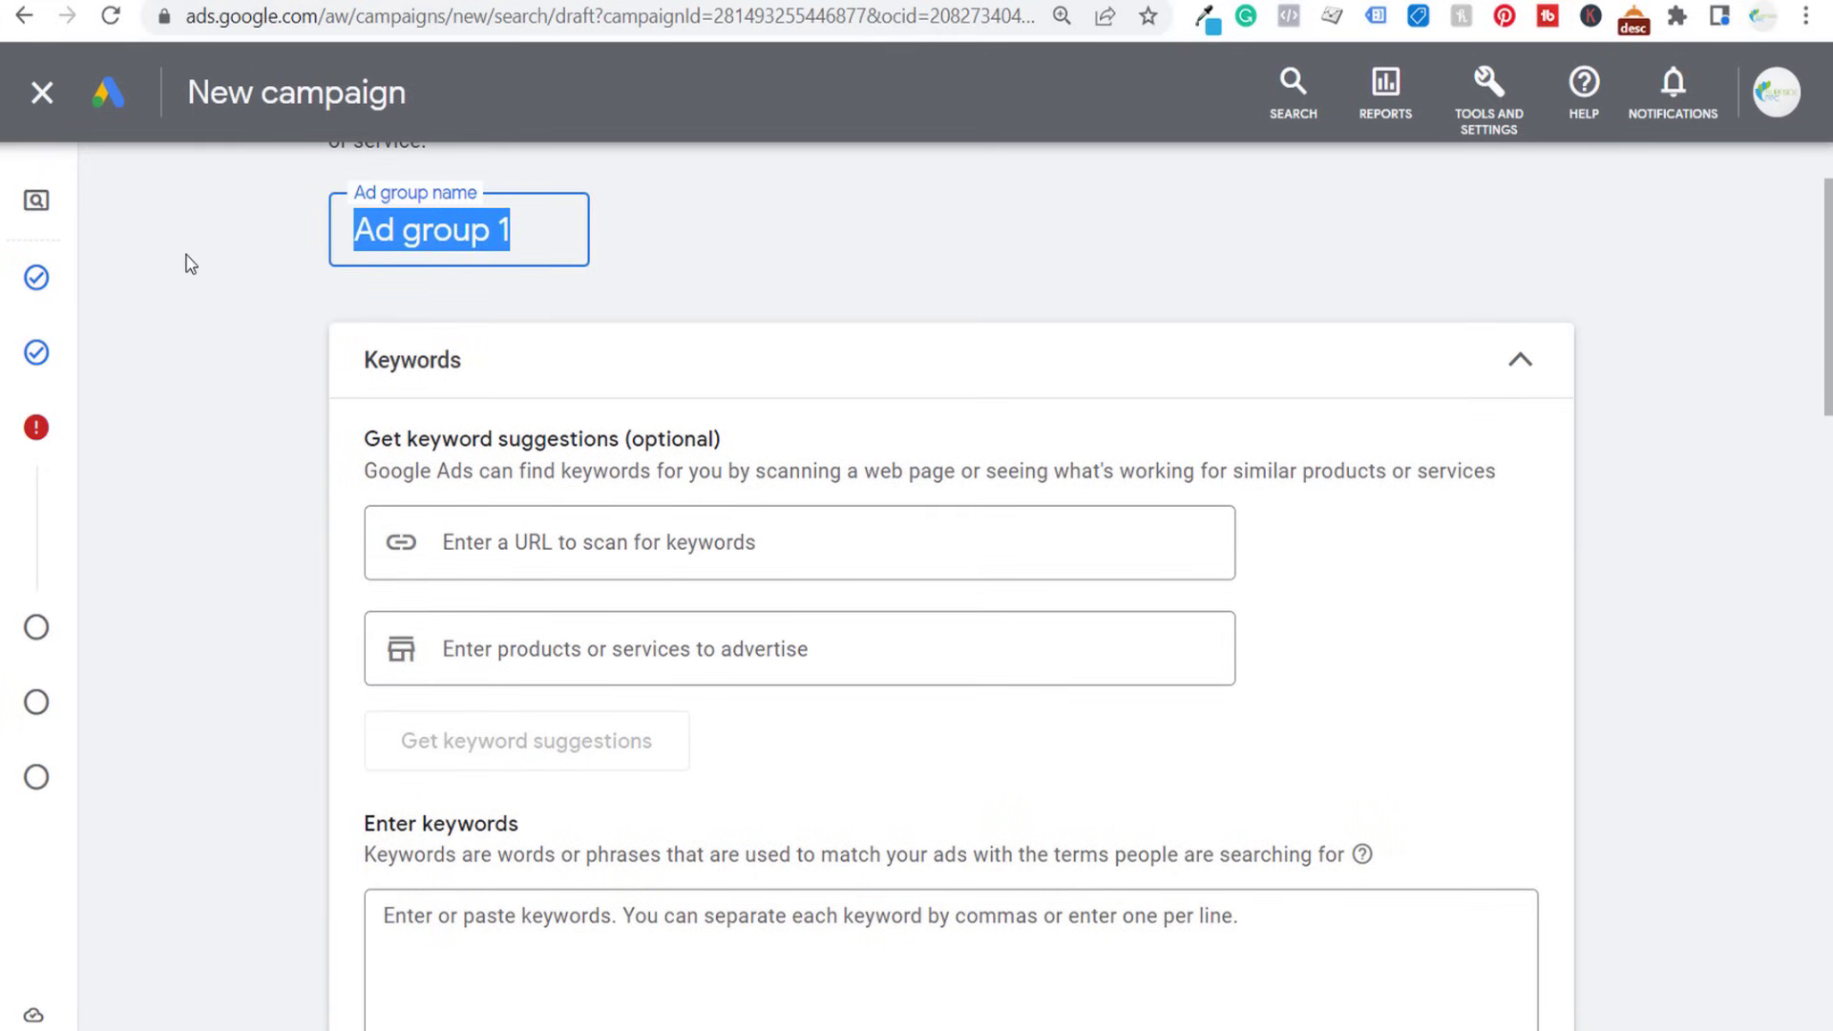
{"action": "type", "text": "Plu"}
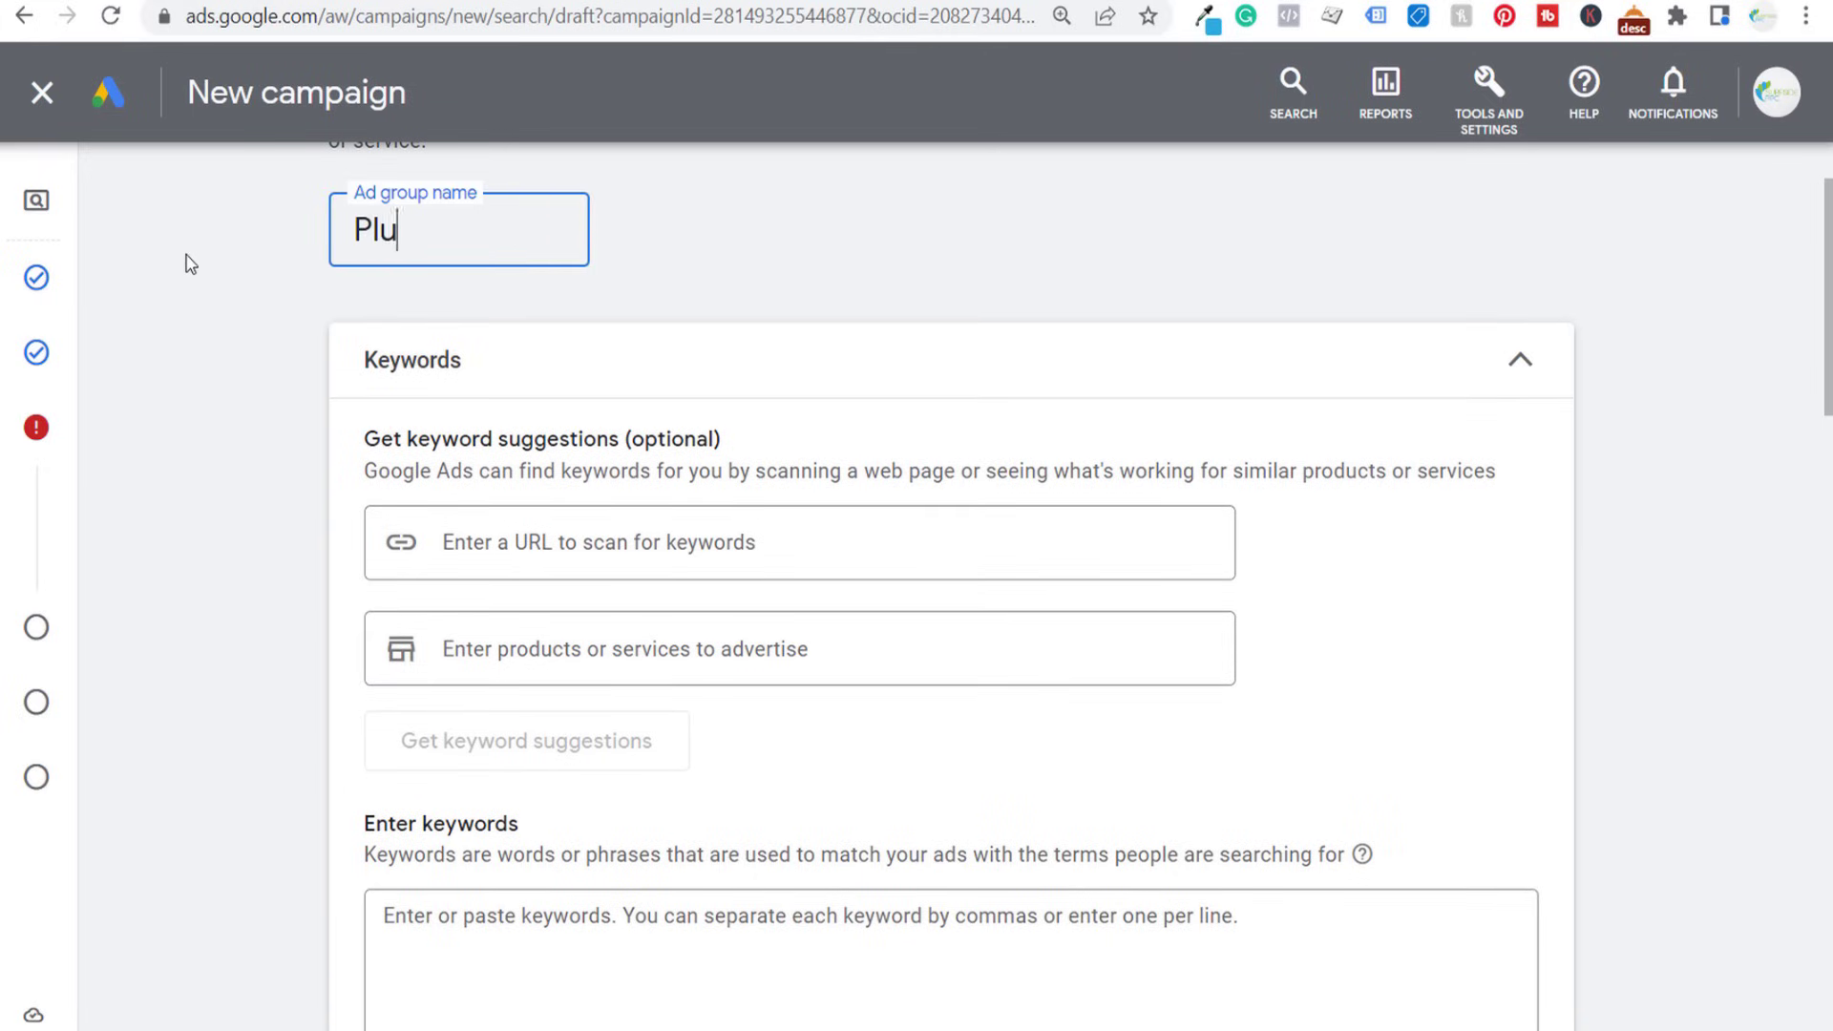
{"action": "type", "text": "mbing Services"}
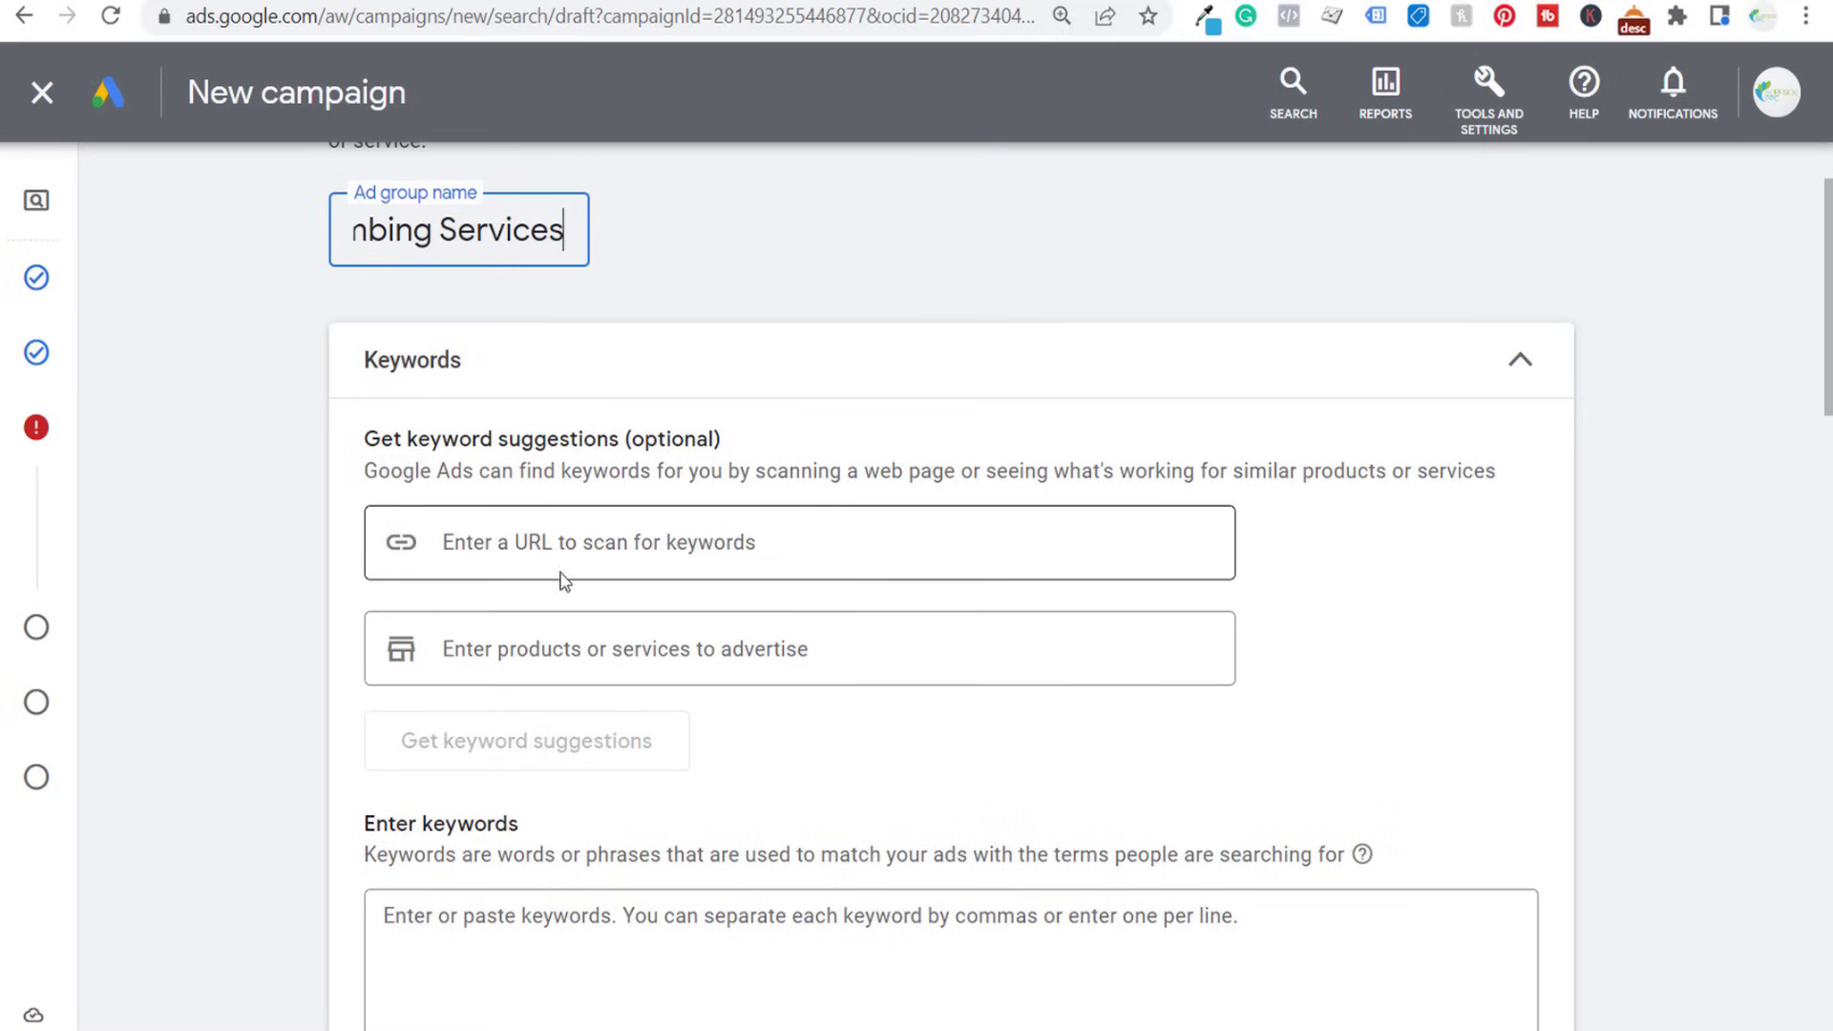
- Get keyword suggestions for the service "plumbing services" and fill the ad group's keyword list with them
{"action": "left_click", "coordinate": [539, 625]}
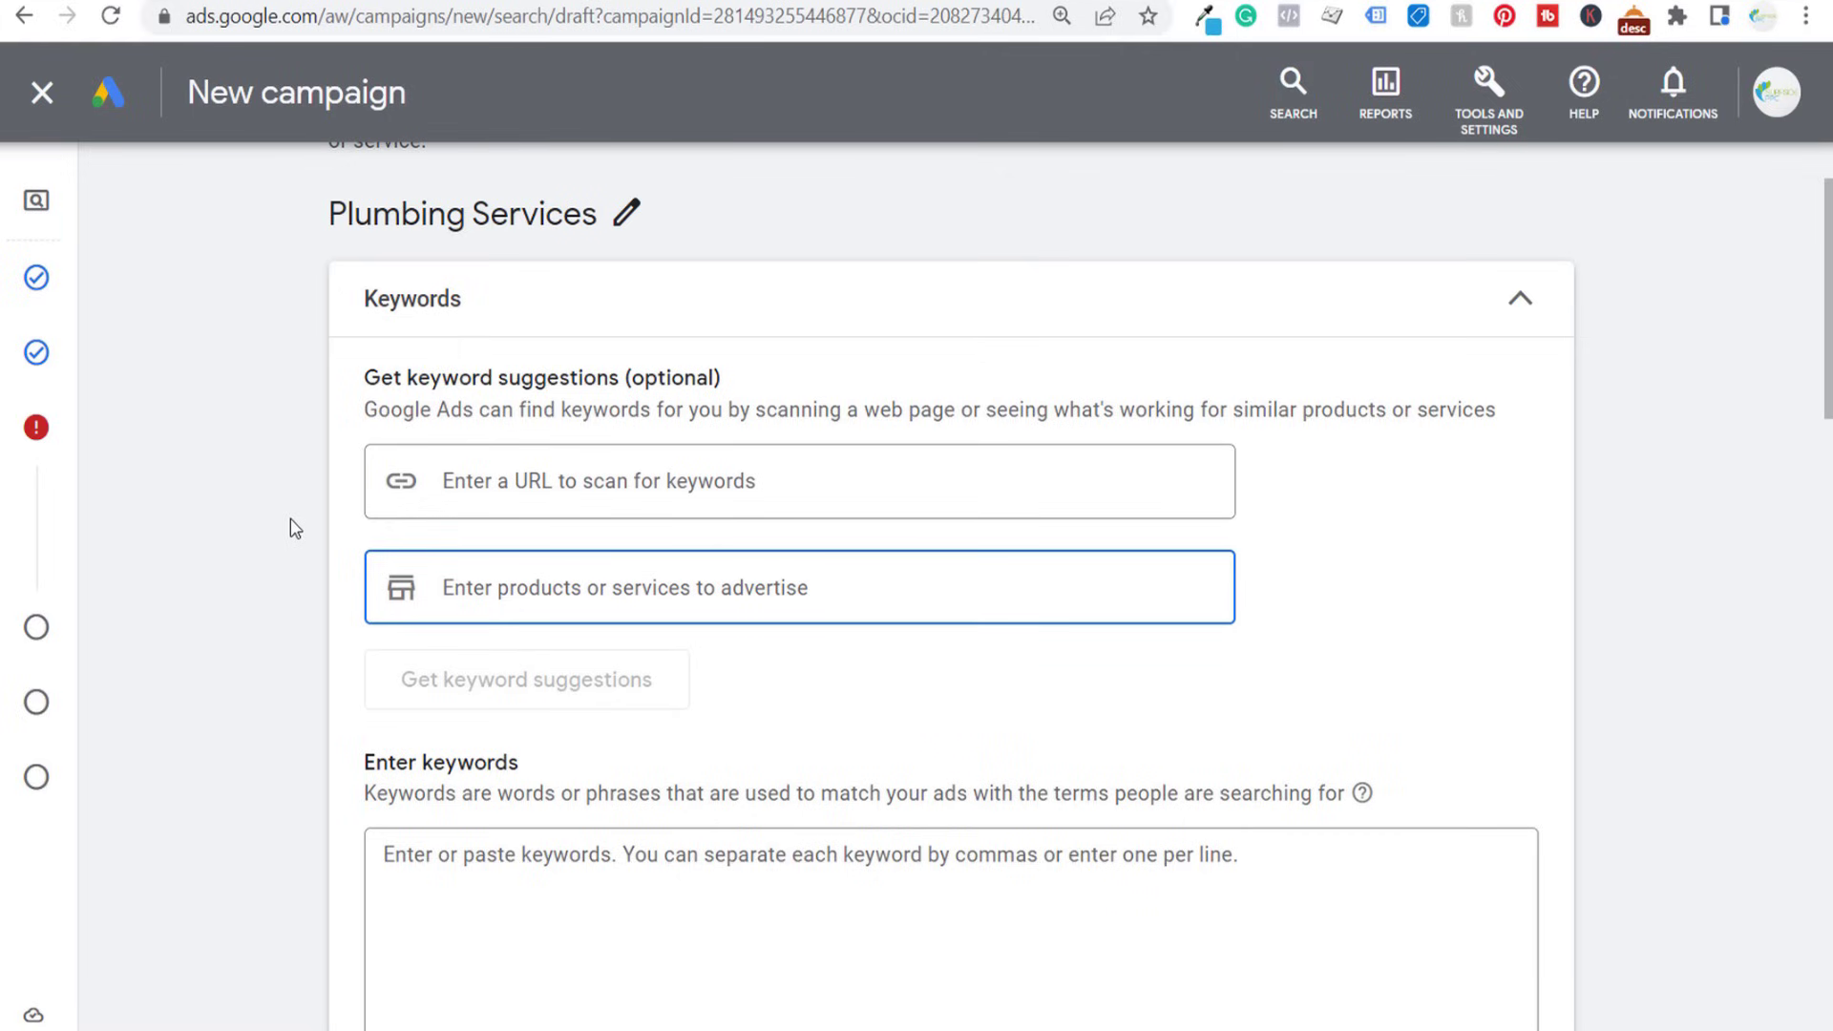
{"action": "type", "text": "plumbing se"}
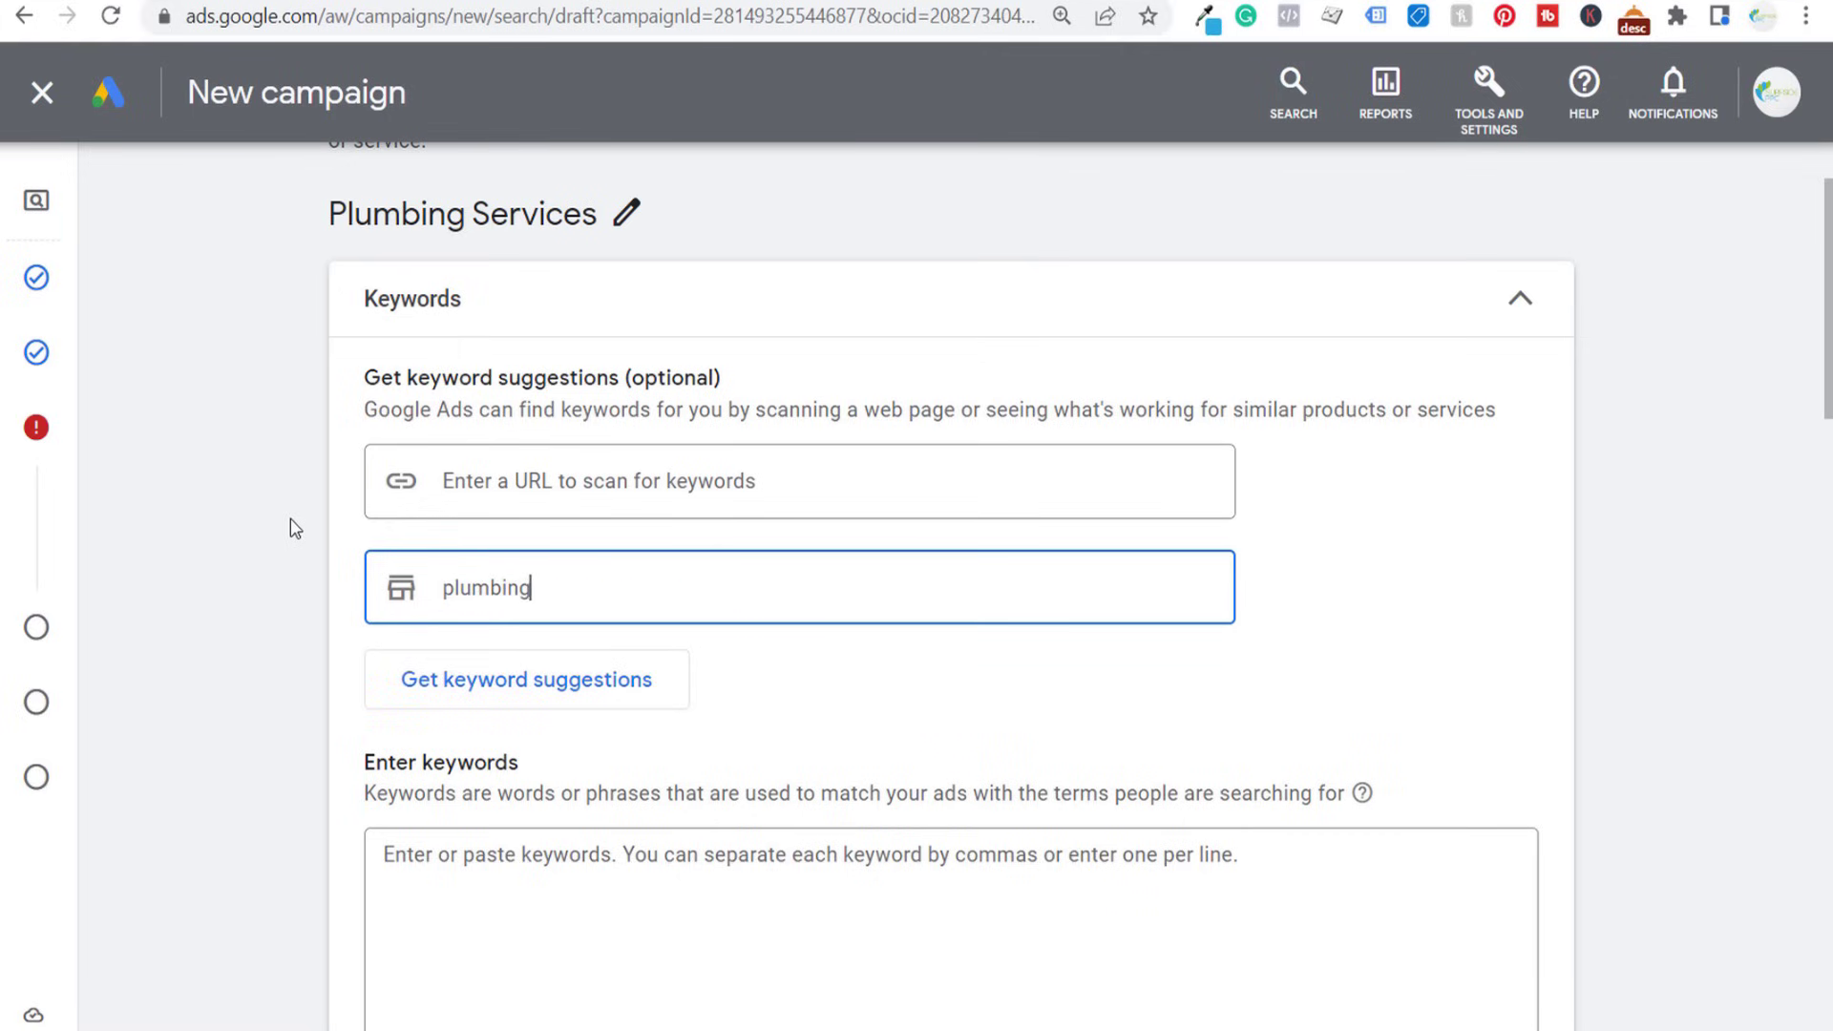
{"action": "type", "text": "rvices"}
{"action": "left_click", "coordinate": [397, 679]}
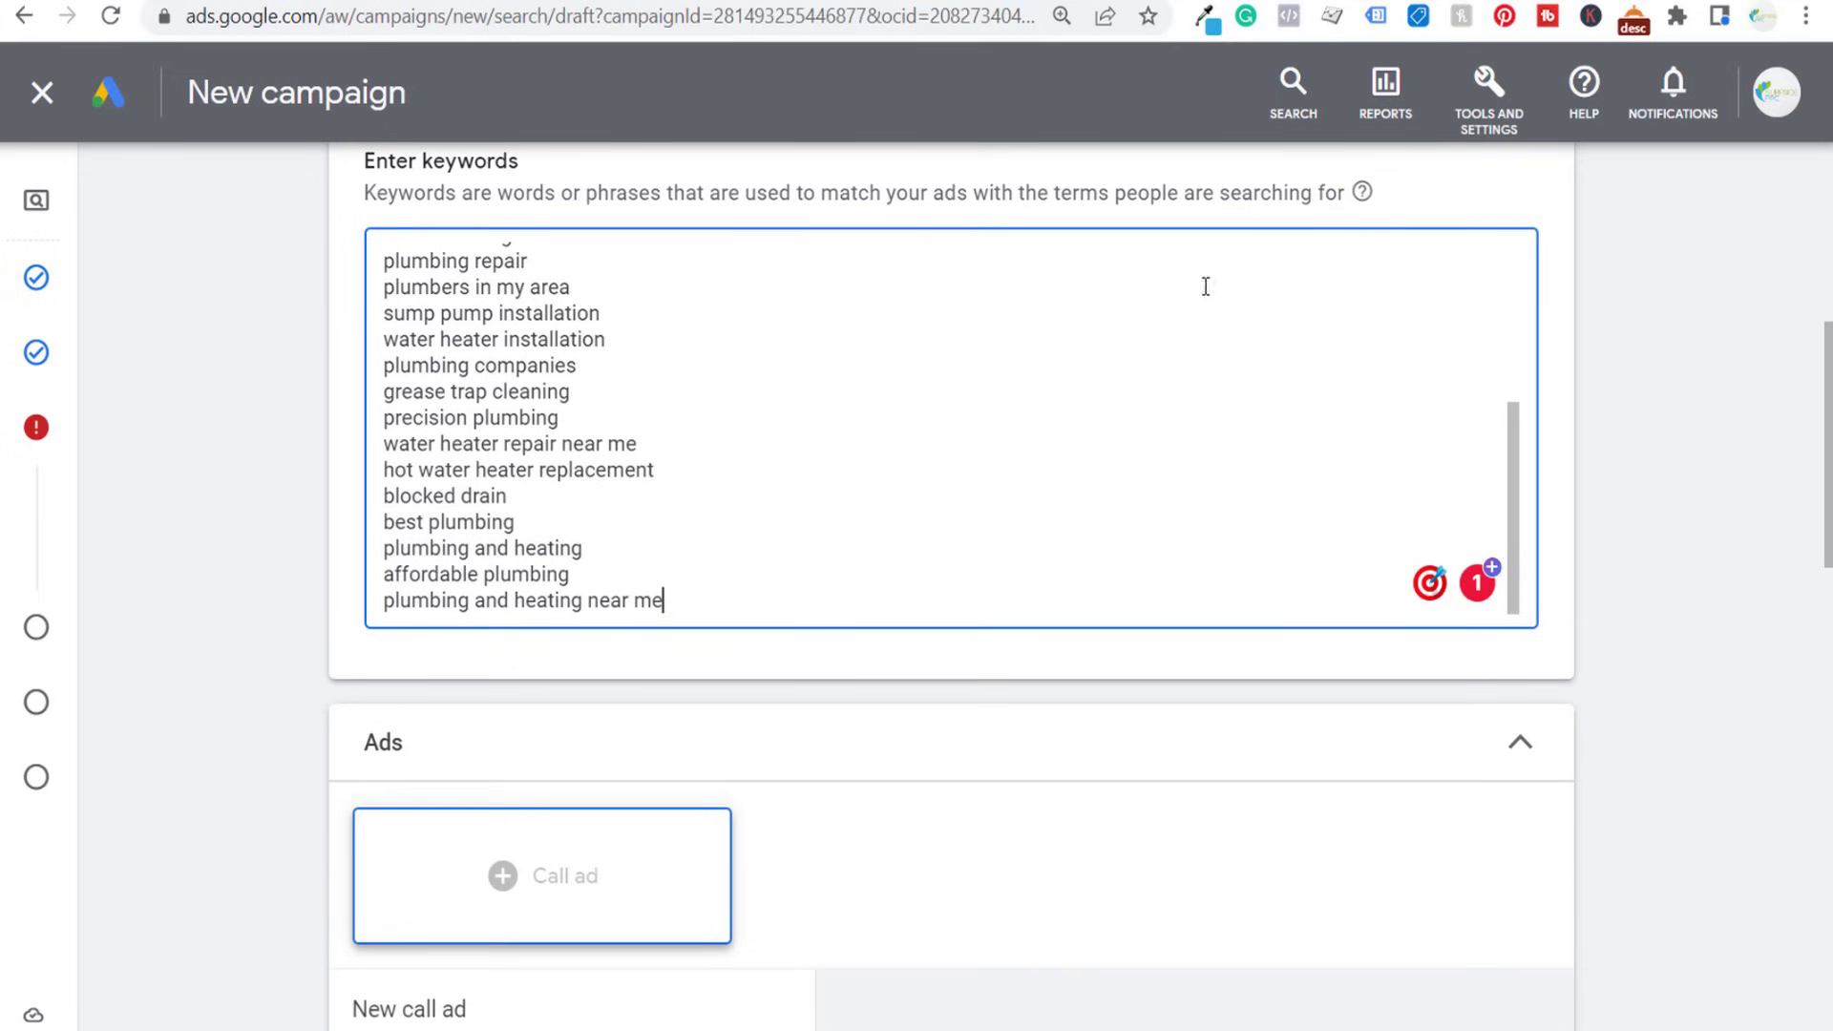
{"action": "scroll", "coordinate": [859, 381], "scroll_direction": "up", "scroll_amount": 3}
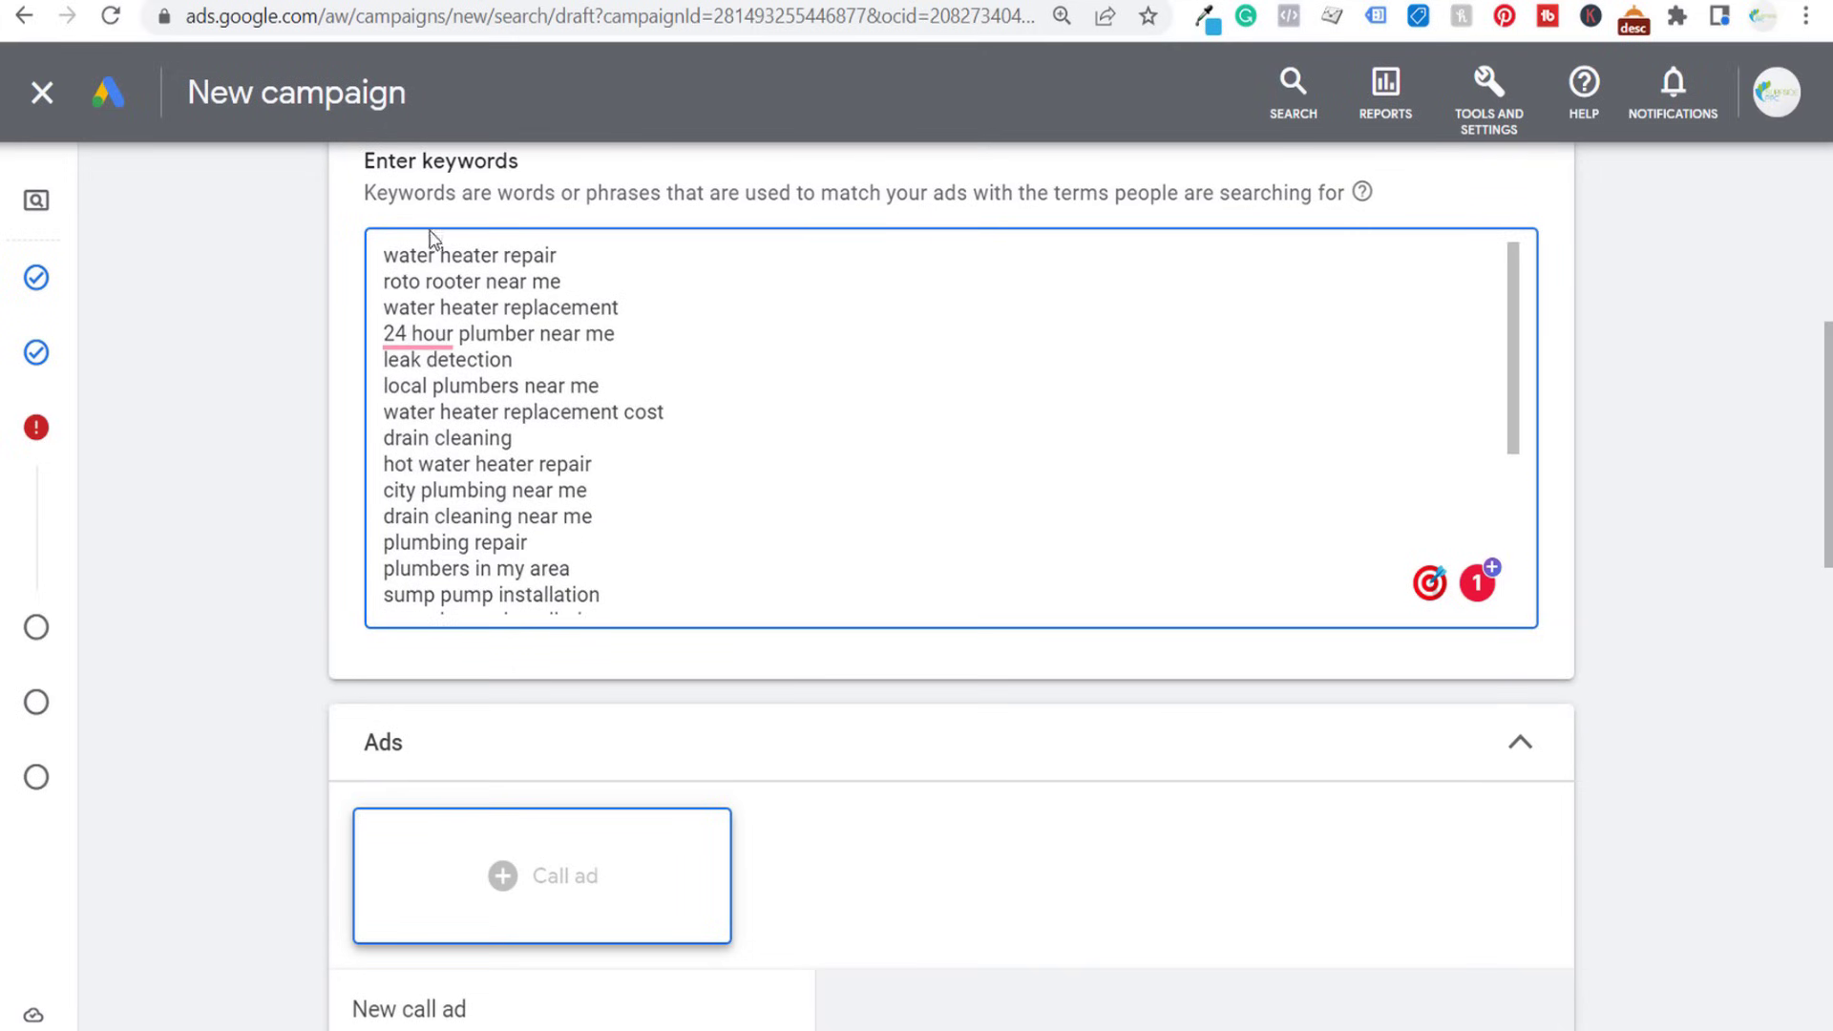
- Make "24 hour plumber near me" a phrase match keyword by enclosing it in double quotation marks
{"action": "left_click_drag", "start_coordinate": [382, 255], "coordinate": [632, 275]}
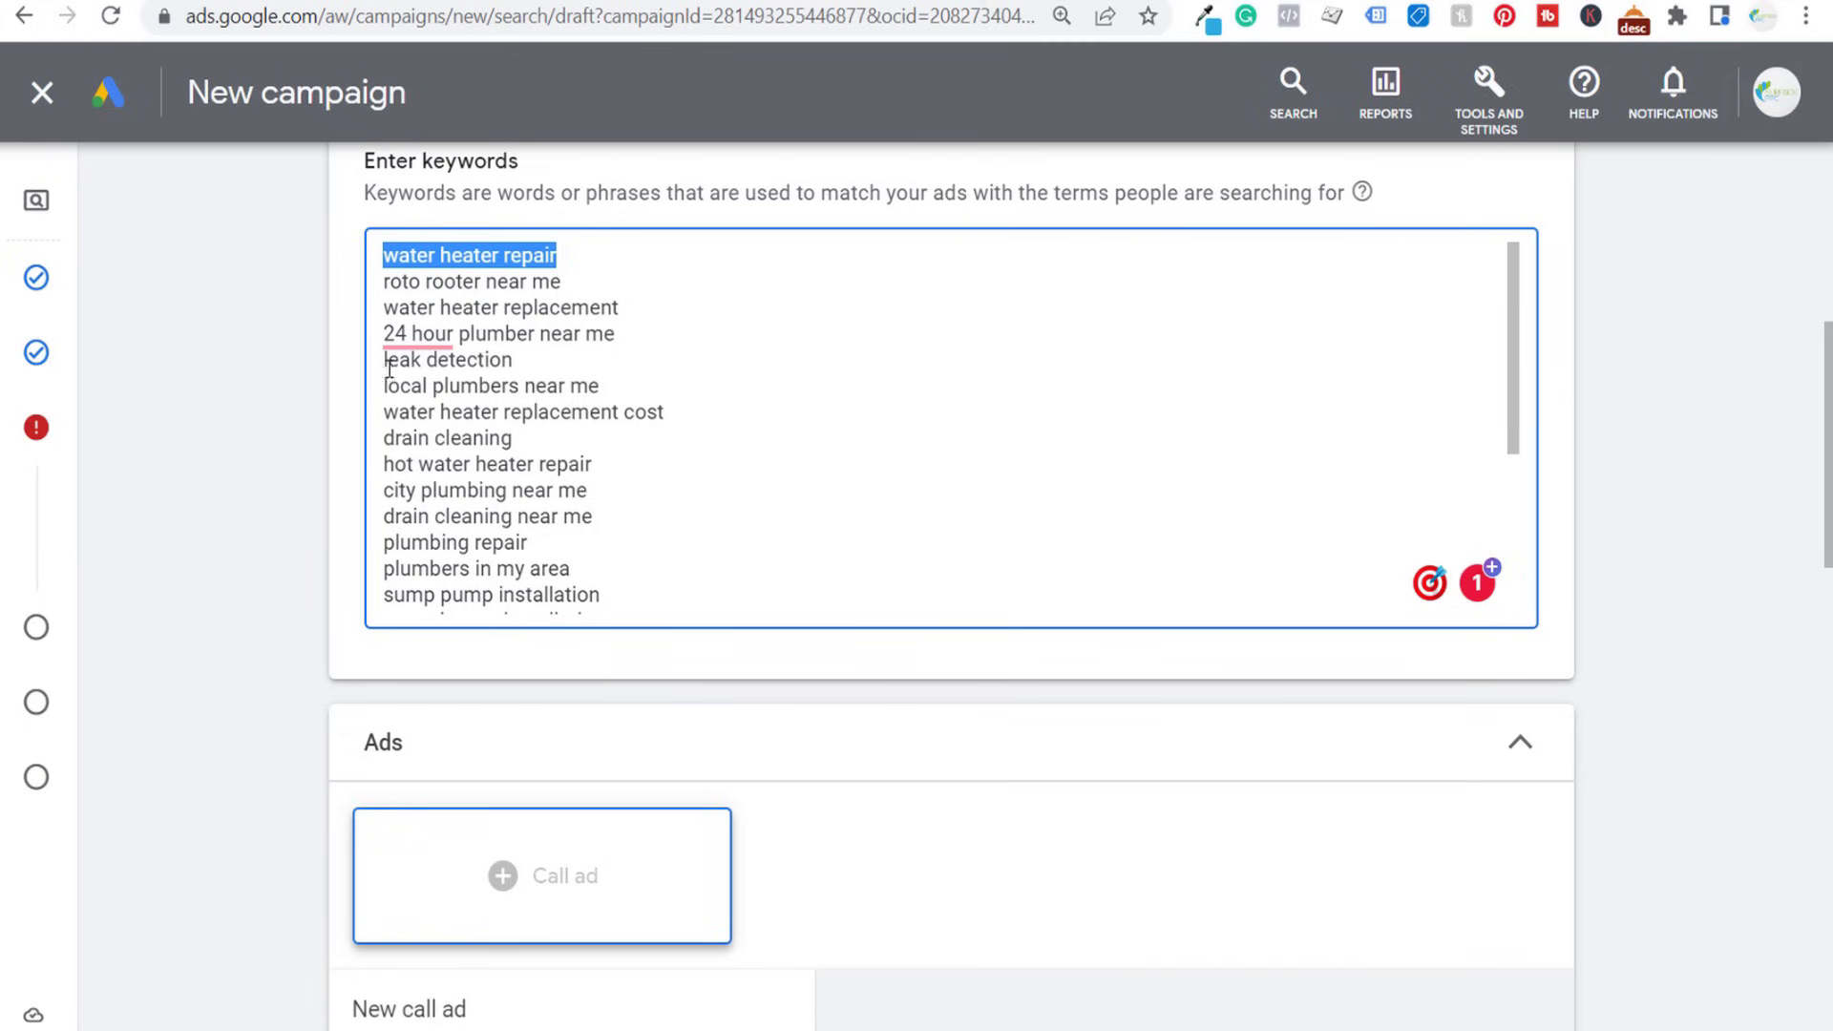
{"action": "scroll", "coordinate": [392, 363], "scroll_direction": "up", "scroll_amount": 1}
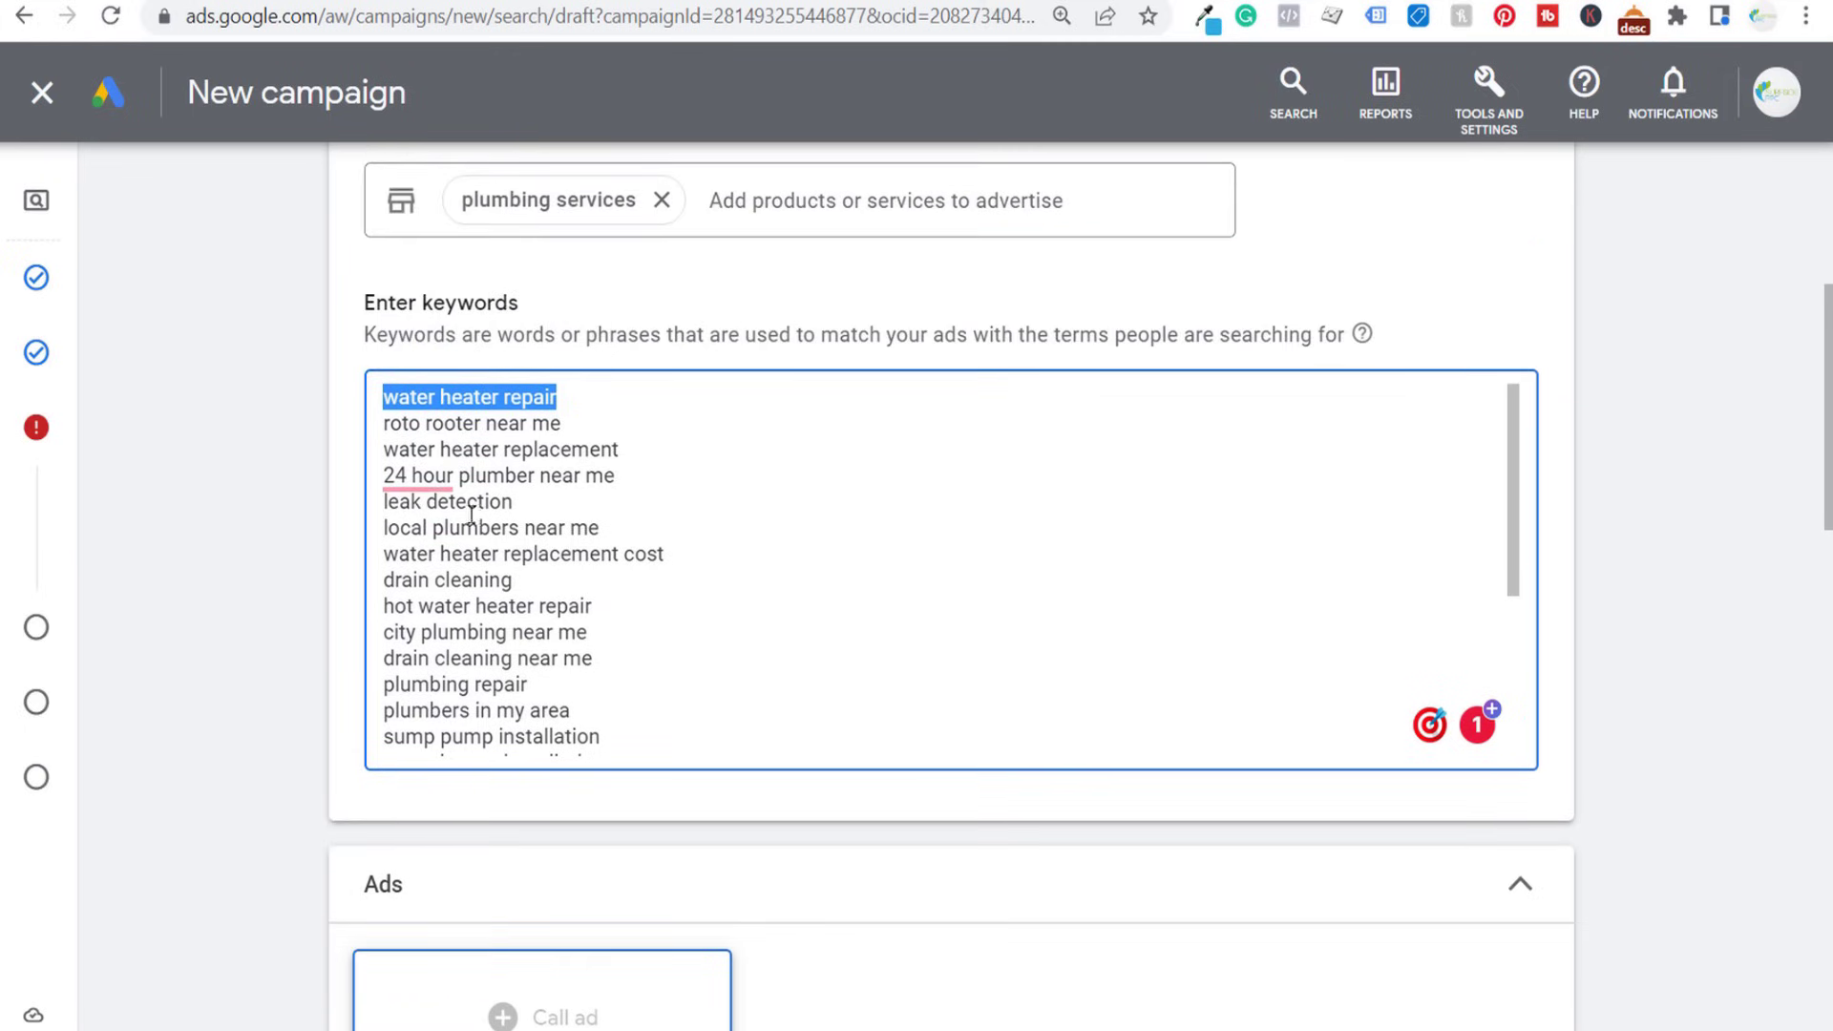
{"action": "left_click", "coordinate": [643, 474]}
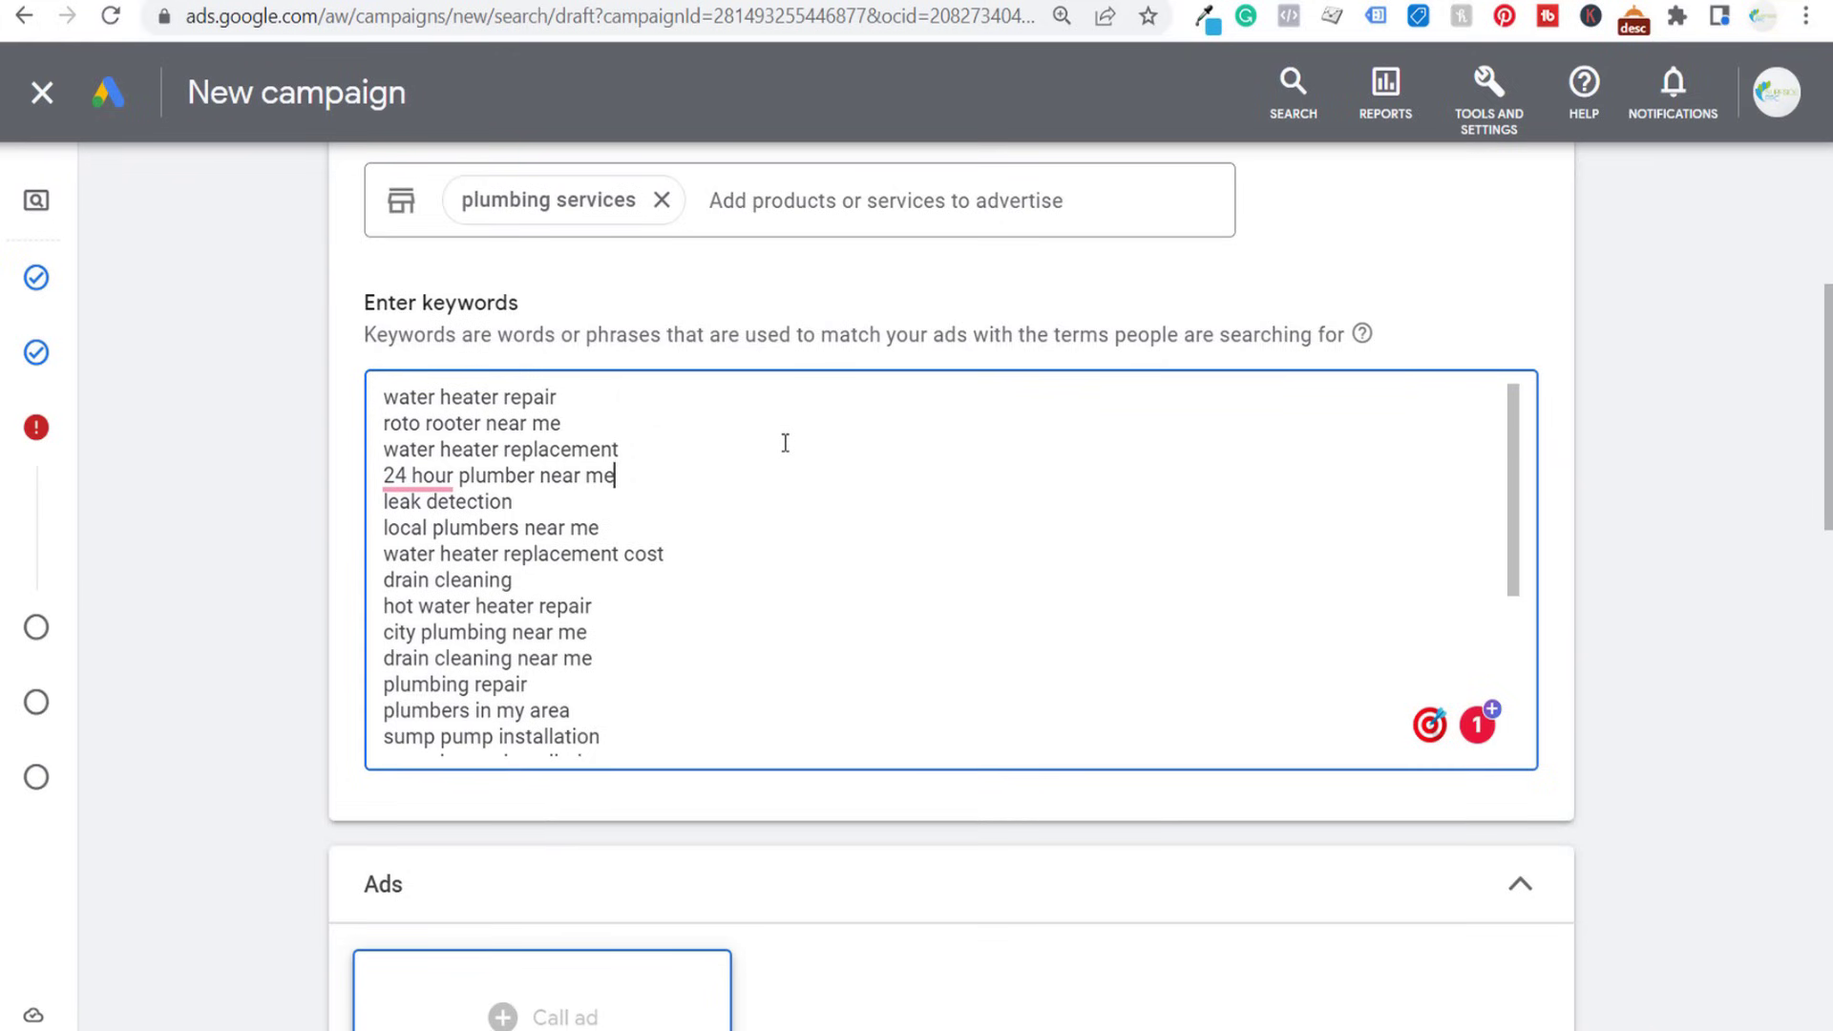
{"action": "type", "text": "'"}
{"action": "left_click", "coordinate": [435, 486]}
{"action": "key", "text": "Home"}
{"action": "type", "text": "\""}
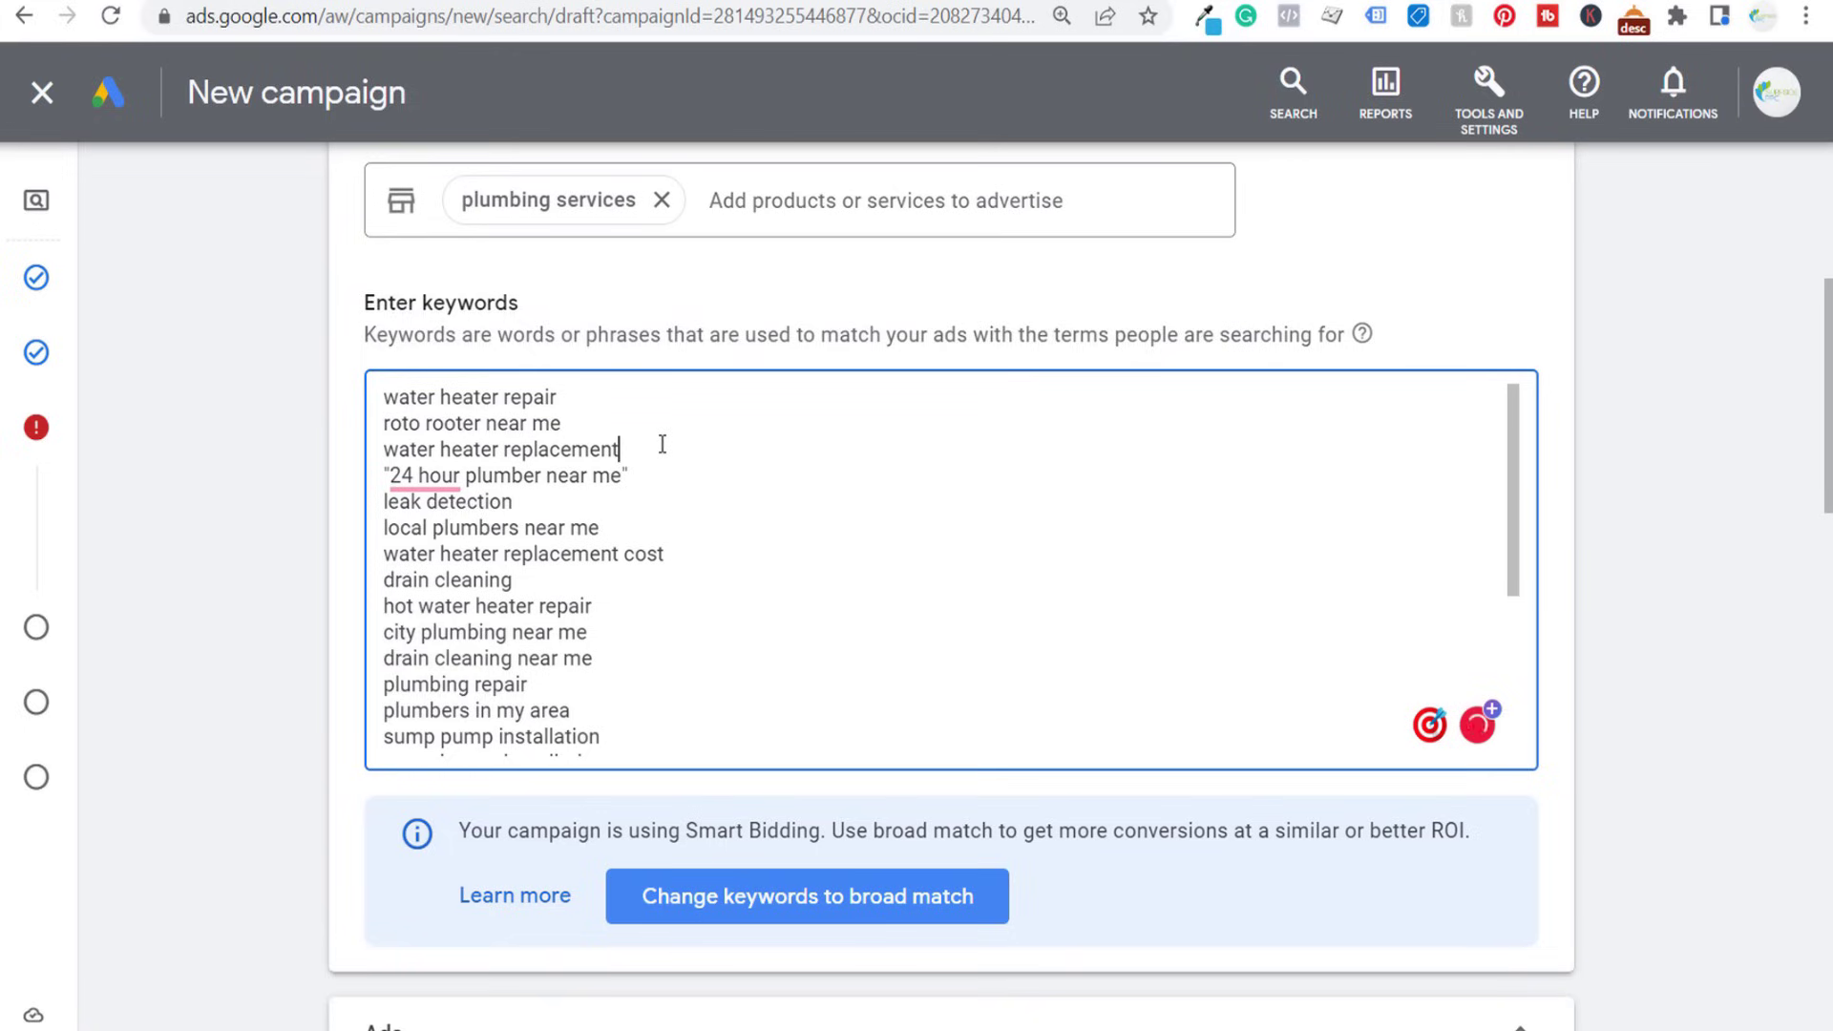
- Delete the keywords water heater repair, roto rooter near me and water heater replacement from the start of the list
{"action": "left_click_drag", "start_coordinate": [662, 444], "coordinate": [361, 452]}
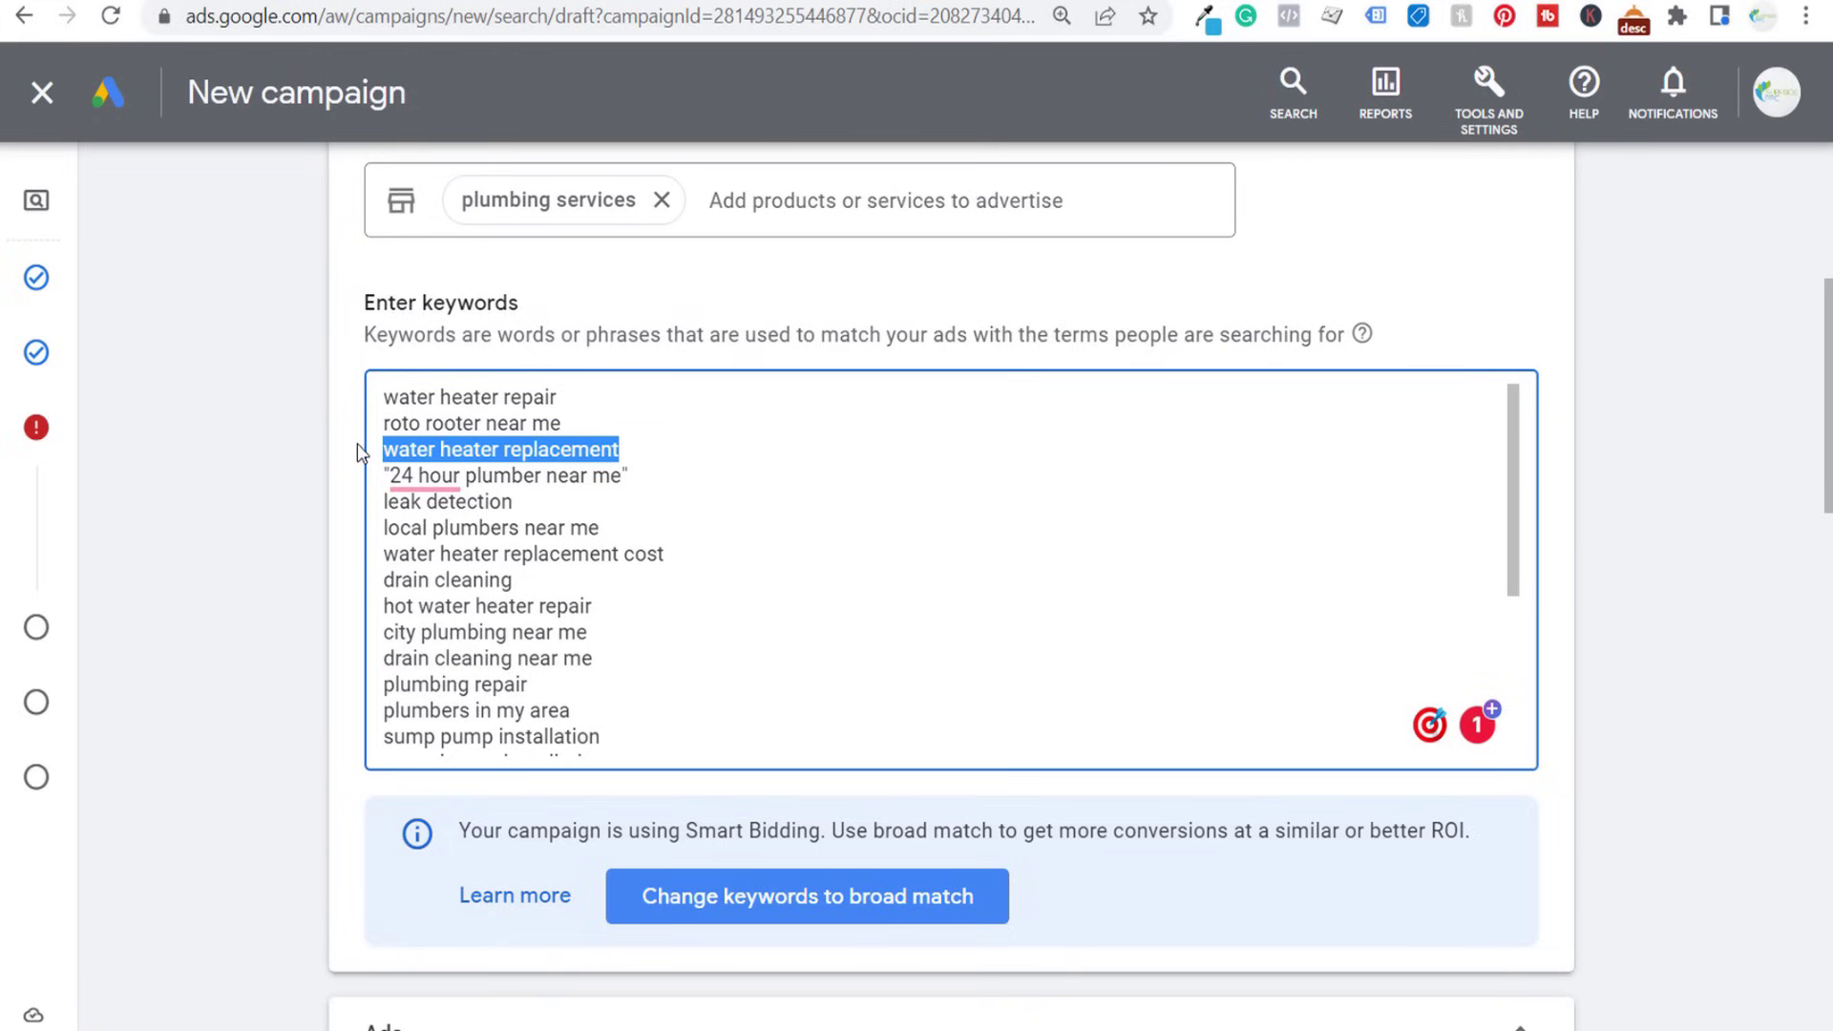
{"action": "left_click", "coordinate": [468, 404]}
{"action": "left_click_drag", "start_coordinate": [597, 397], "coordinate": [362, 413]}
{"action": "left_click", "coordinate": [475, 393]}
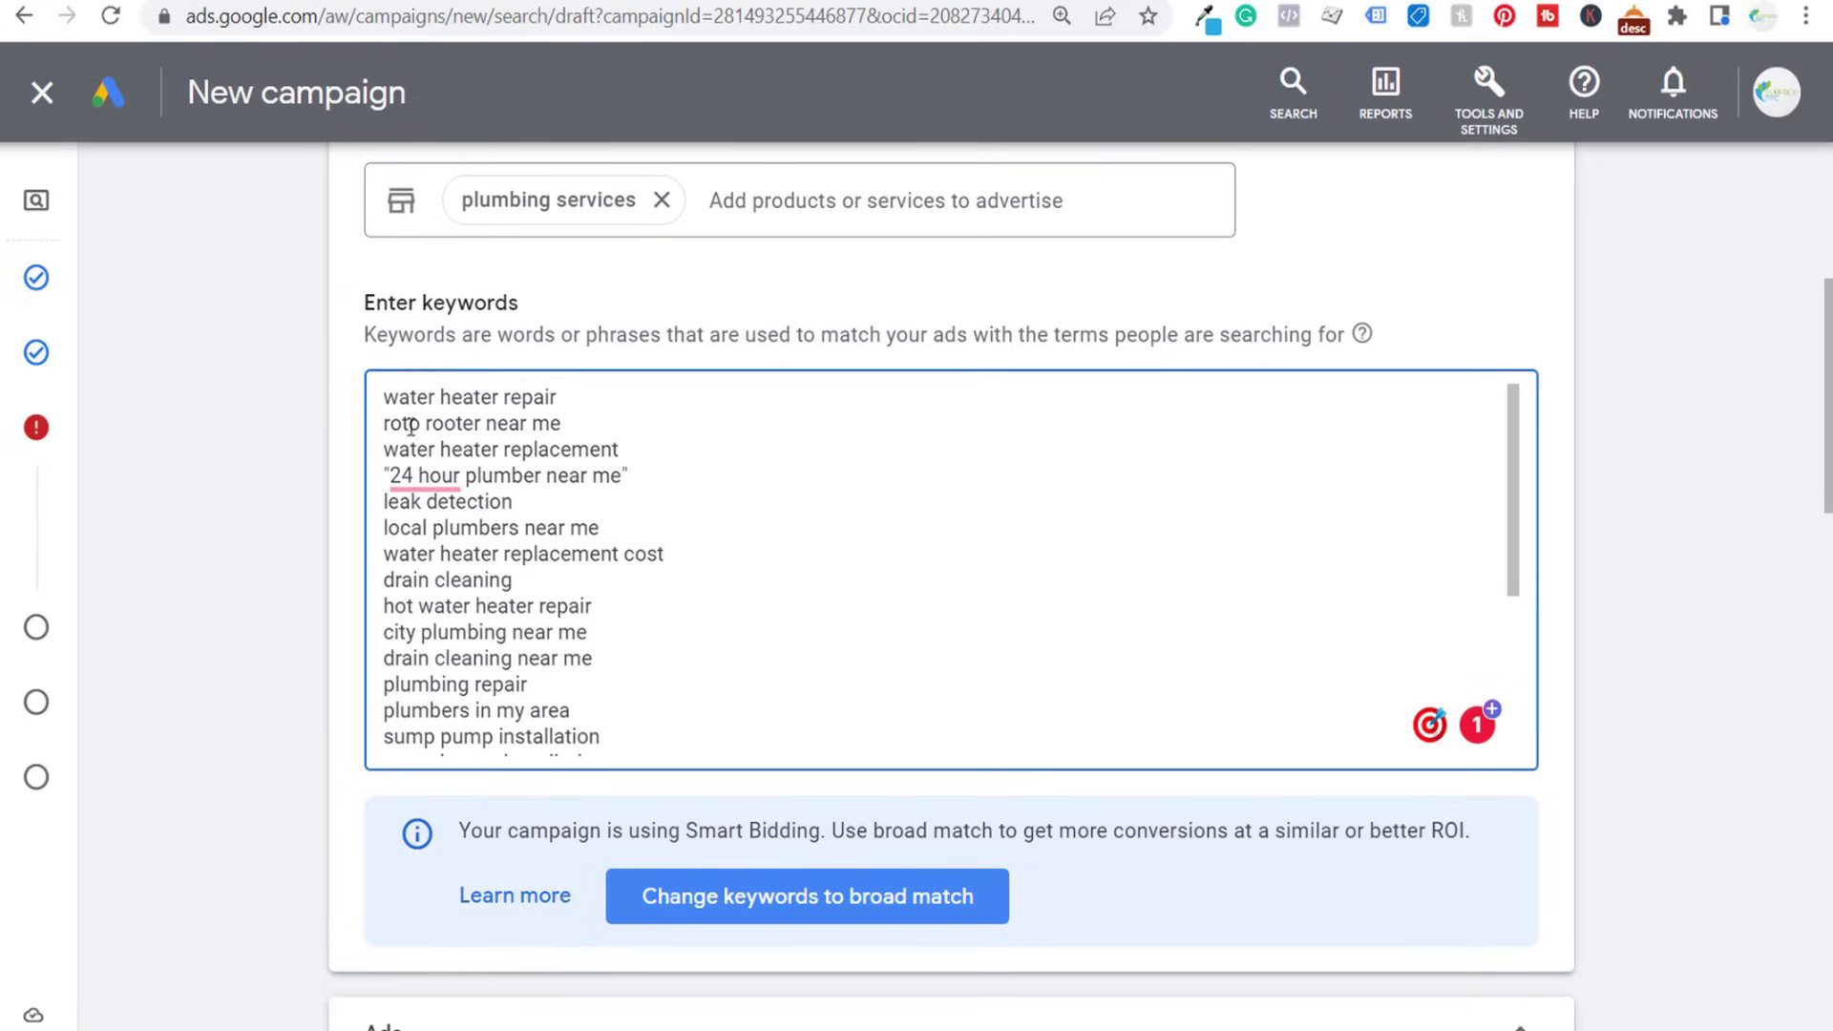
{"action": "triple_click", "coordinate": [588, 420]}
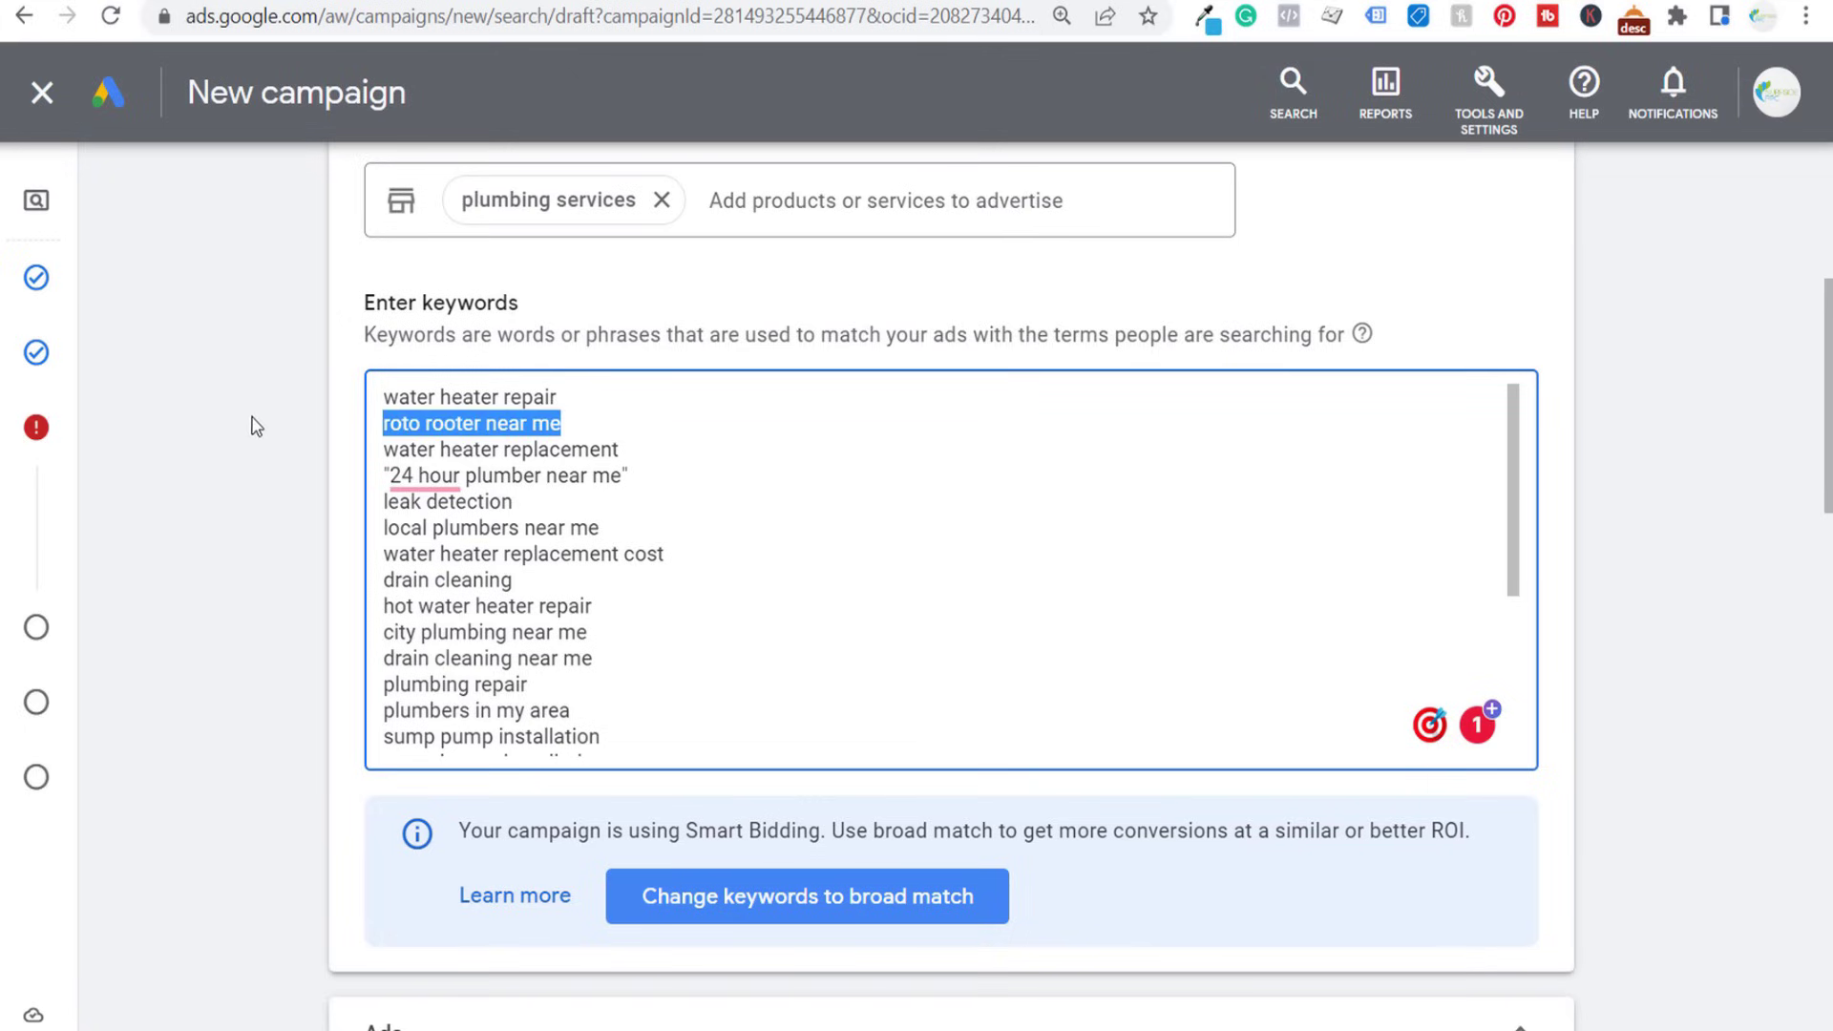
{"action": "left_click", "coordinate": [626, 413]}
{"action": "left_click_drag", "start_coordinate": [642, 441], "coordinate": [372, 396]}
{"action": "key", "text": "BackSpace"}
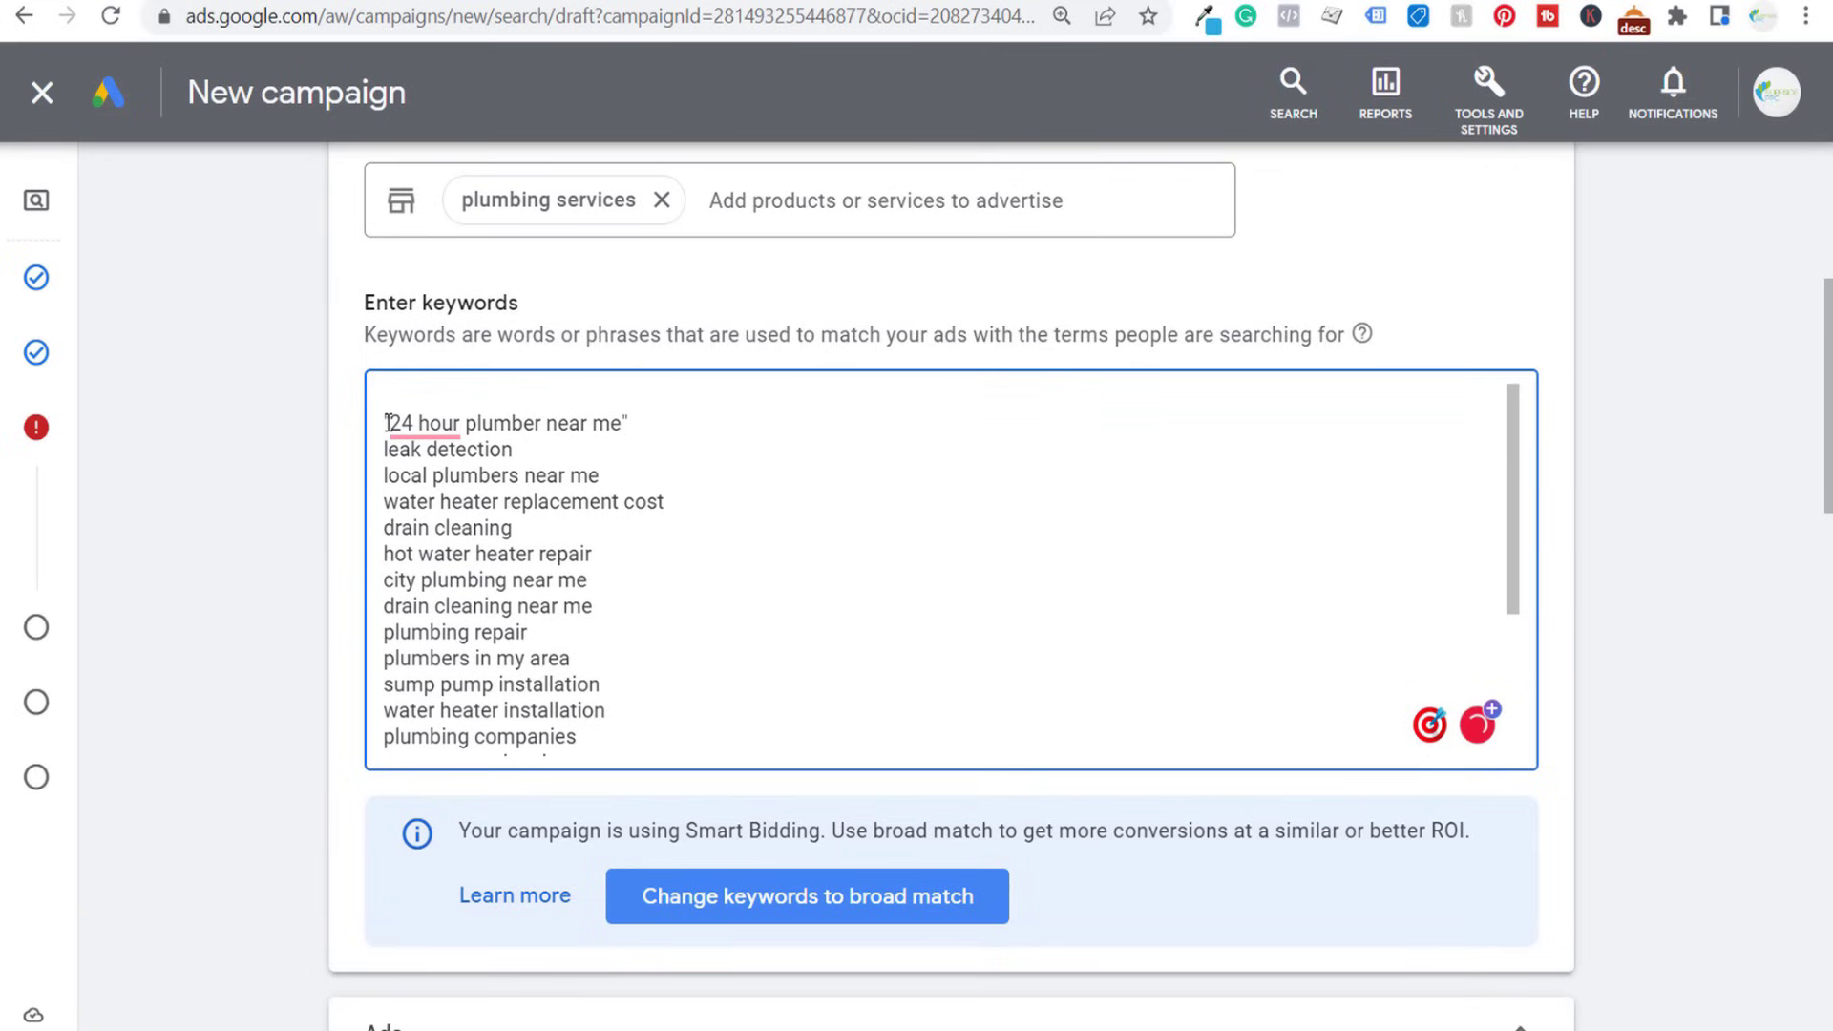
{"action": "key", "text": "Delete"}
- Delete the keyword leak detection and its leftover empty line
{"action": "left_click", "coordinate": [558, 421]}
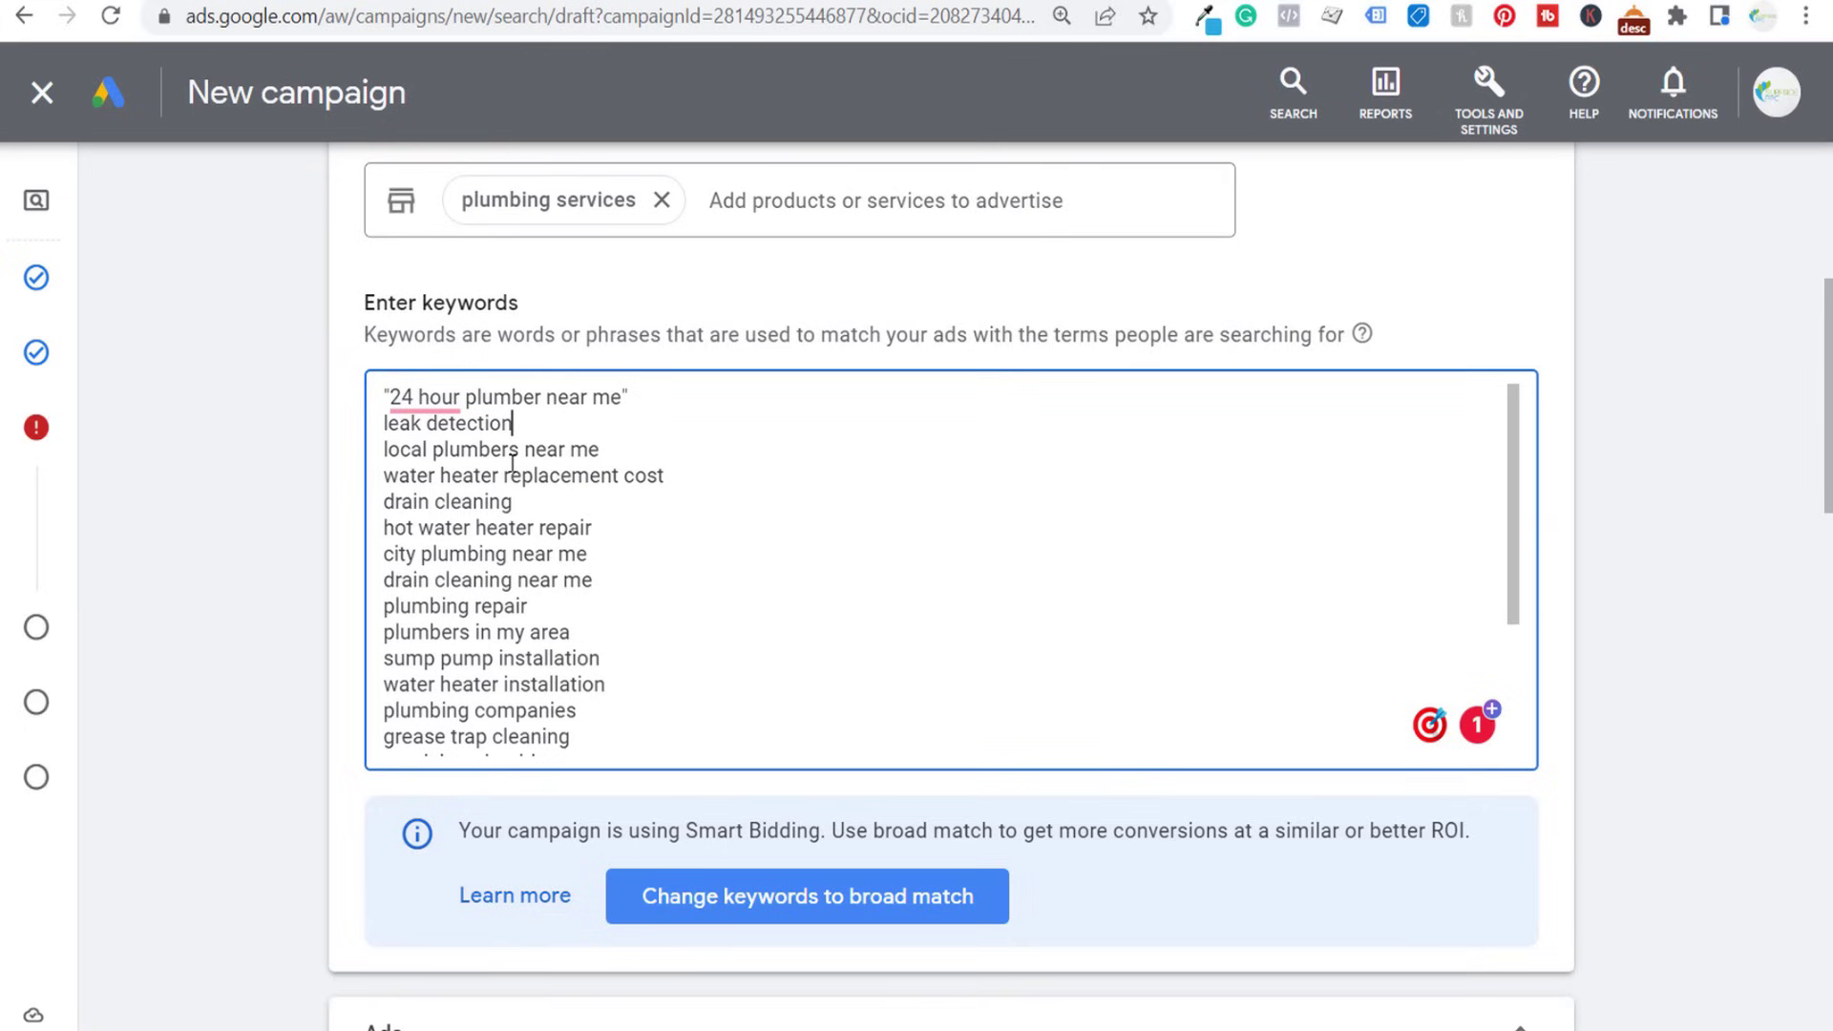
{"action": "left_click_drag", "start_coordinate": [516, 423], "coordinate": [379, 435]}
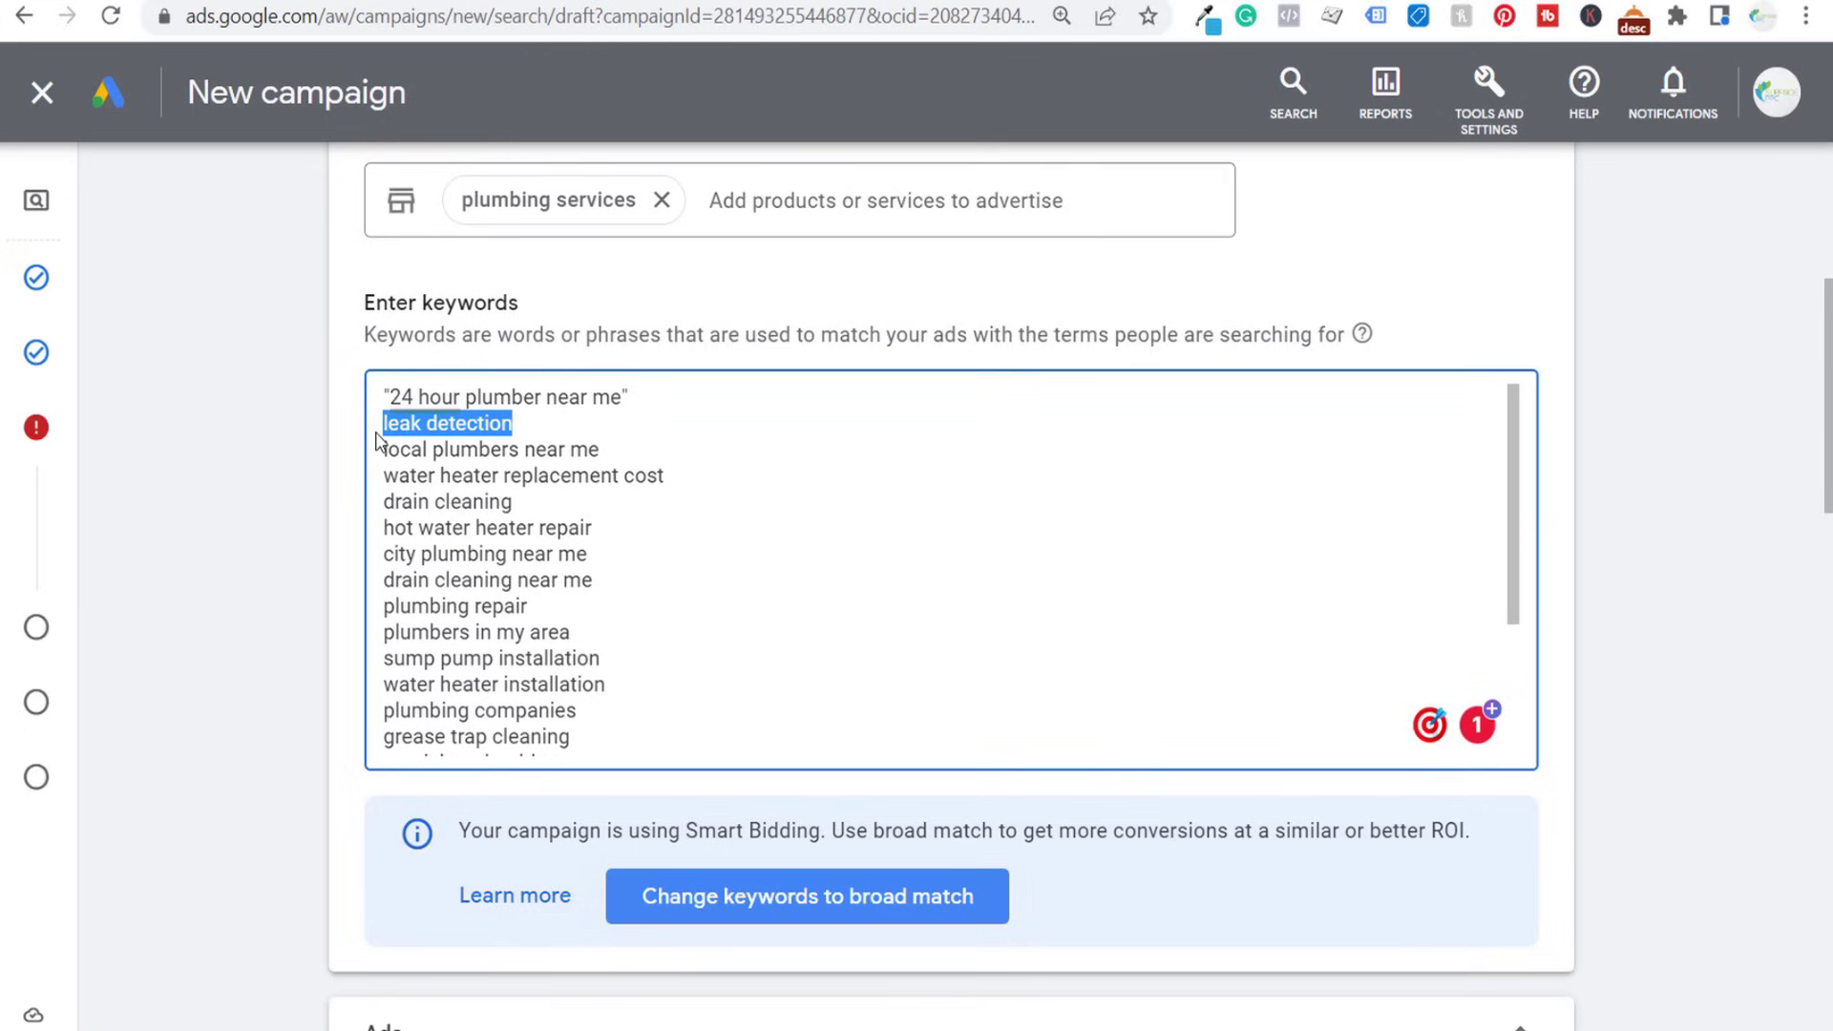
{"action": "key", "text": "BackSpace"}
{"action": "key", "text": "BackSpace"}
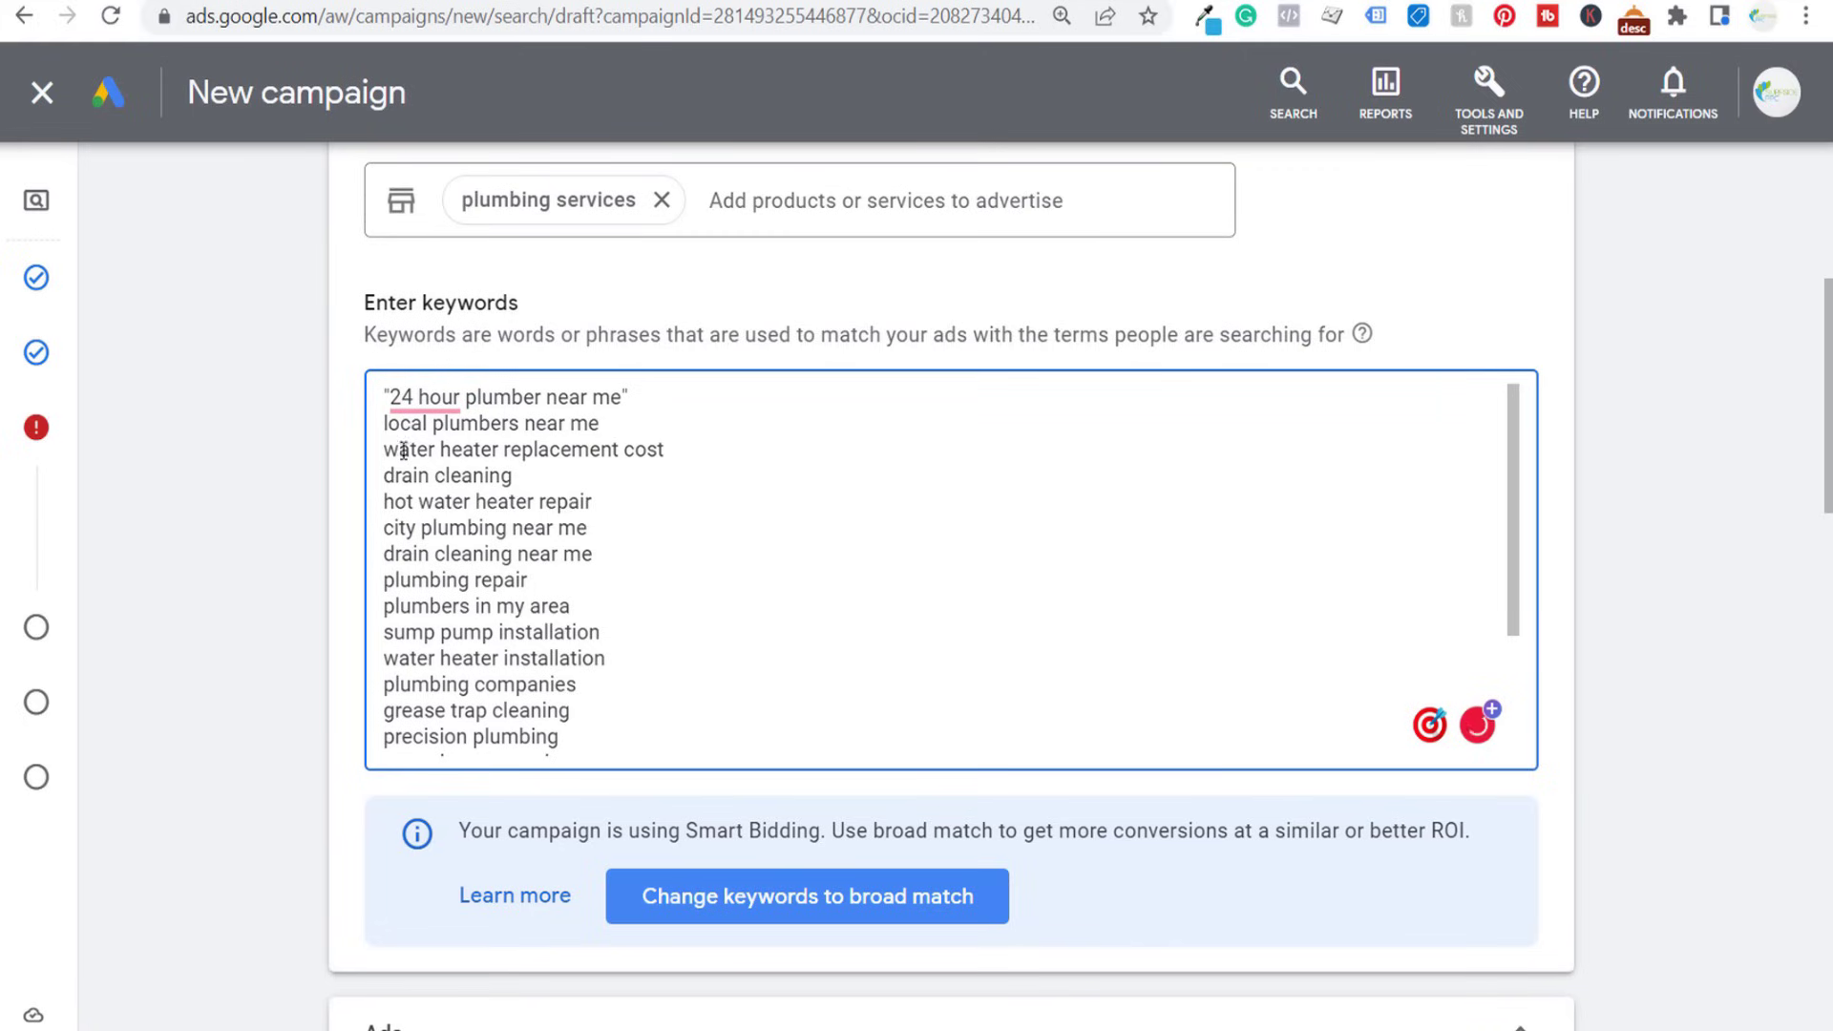
- Delete the keywords from water heater replacement cost through drain cleaning near me, leaving no empty line before plumbing repair
{"action": "left_click_drag", "start_coordinate": [389, 447], "coordinate": [639, 519]}
{"action": "key", "text": "BackSpace"}
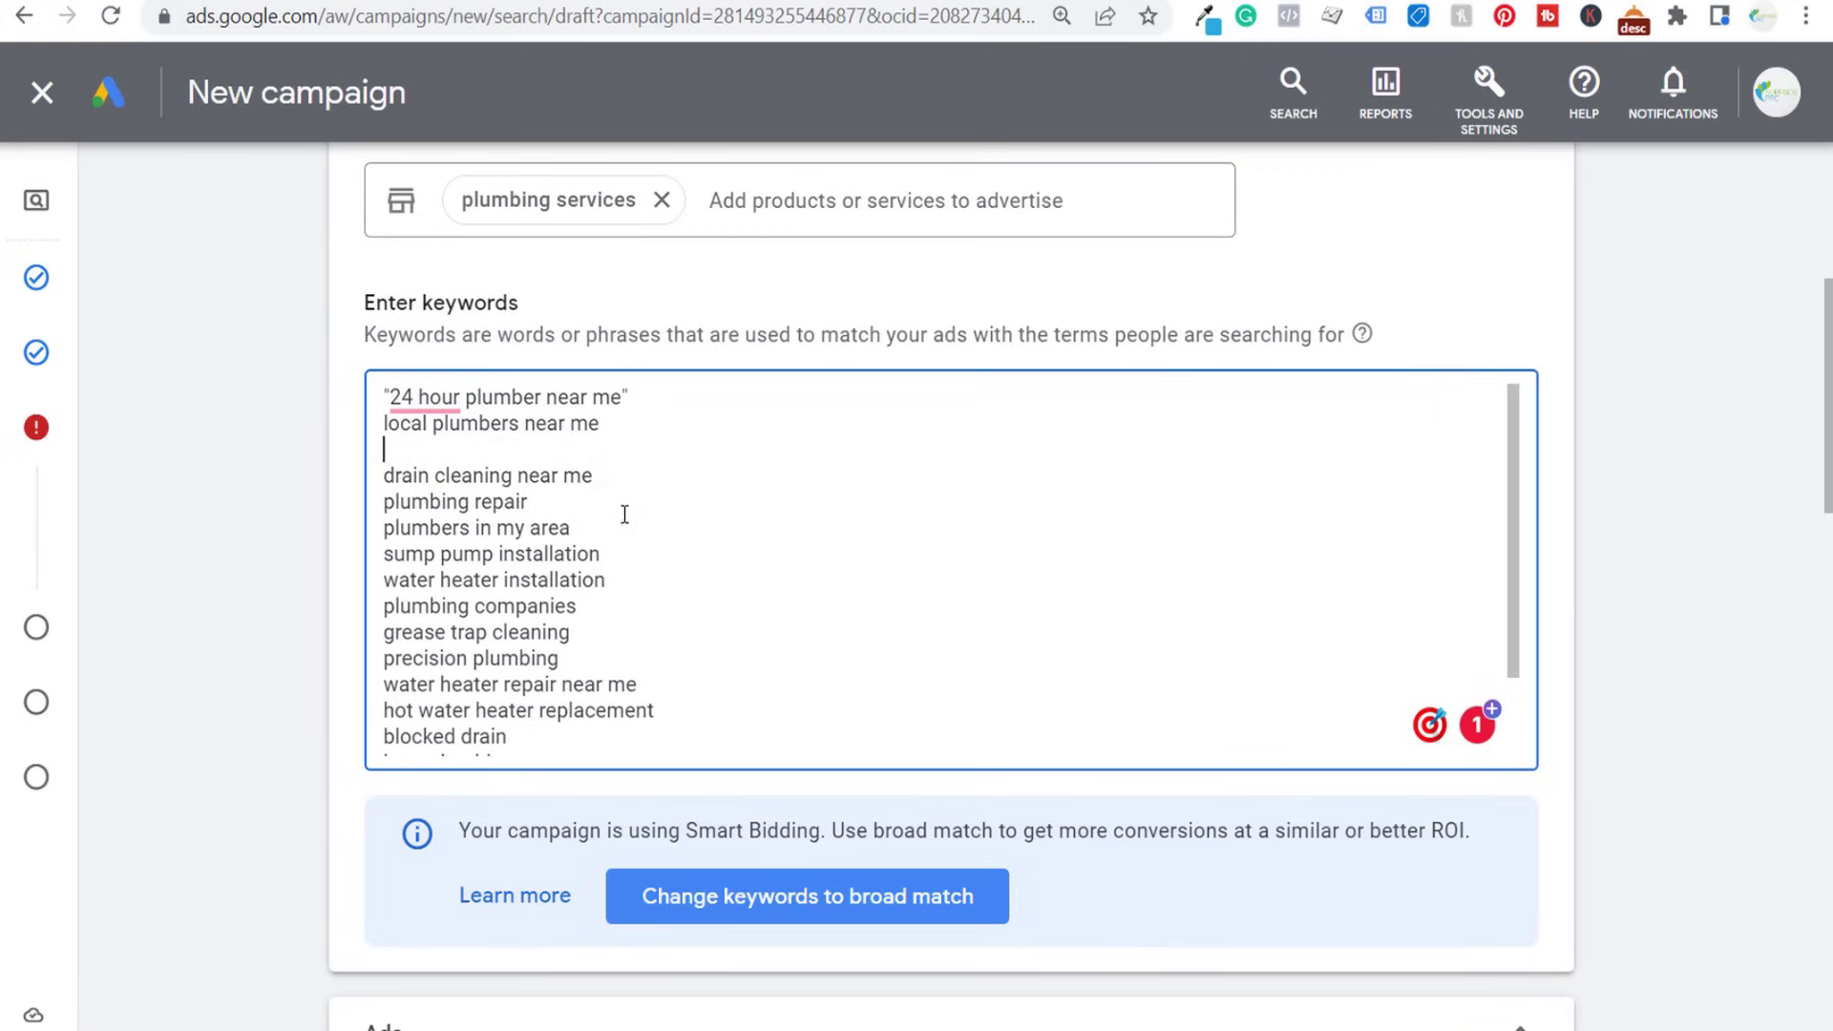
{"action": "left_click_drag", "start_coordinate": [393, 477], "coordinate": [603, 477]}
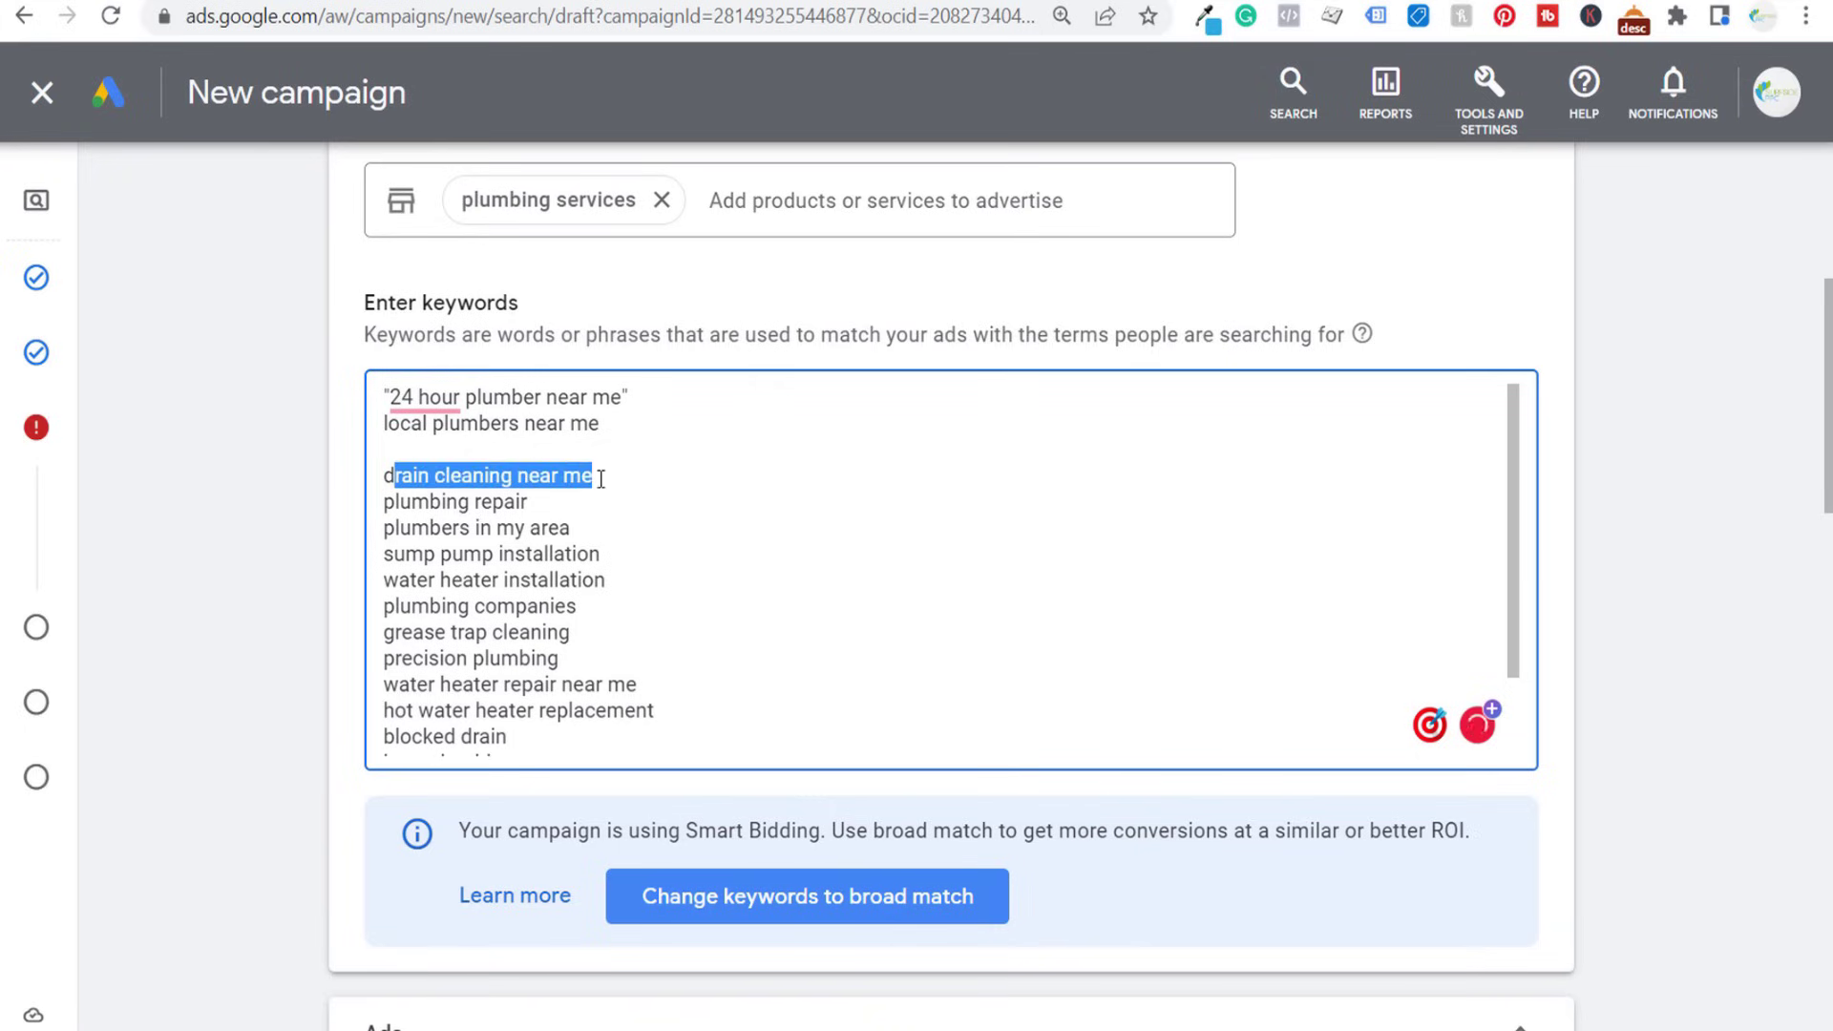
{"action": "type", "text": "d"}
{"action": "key", "text": "BackSpace"}
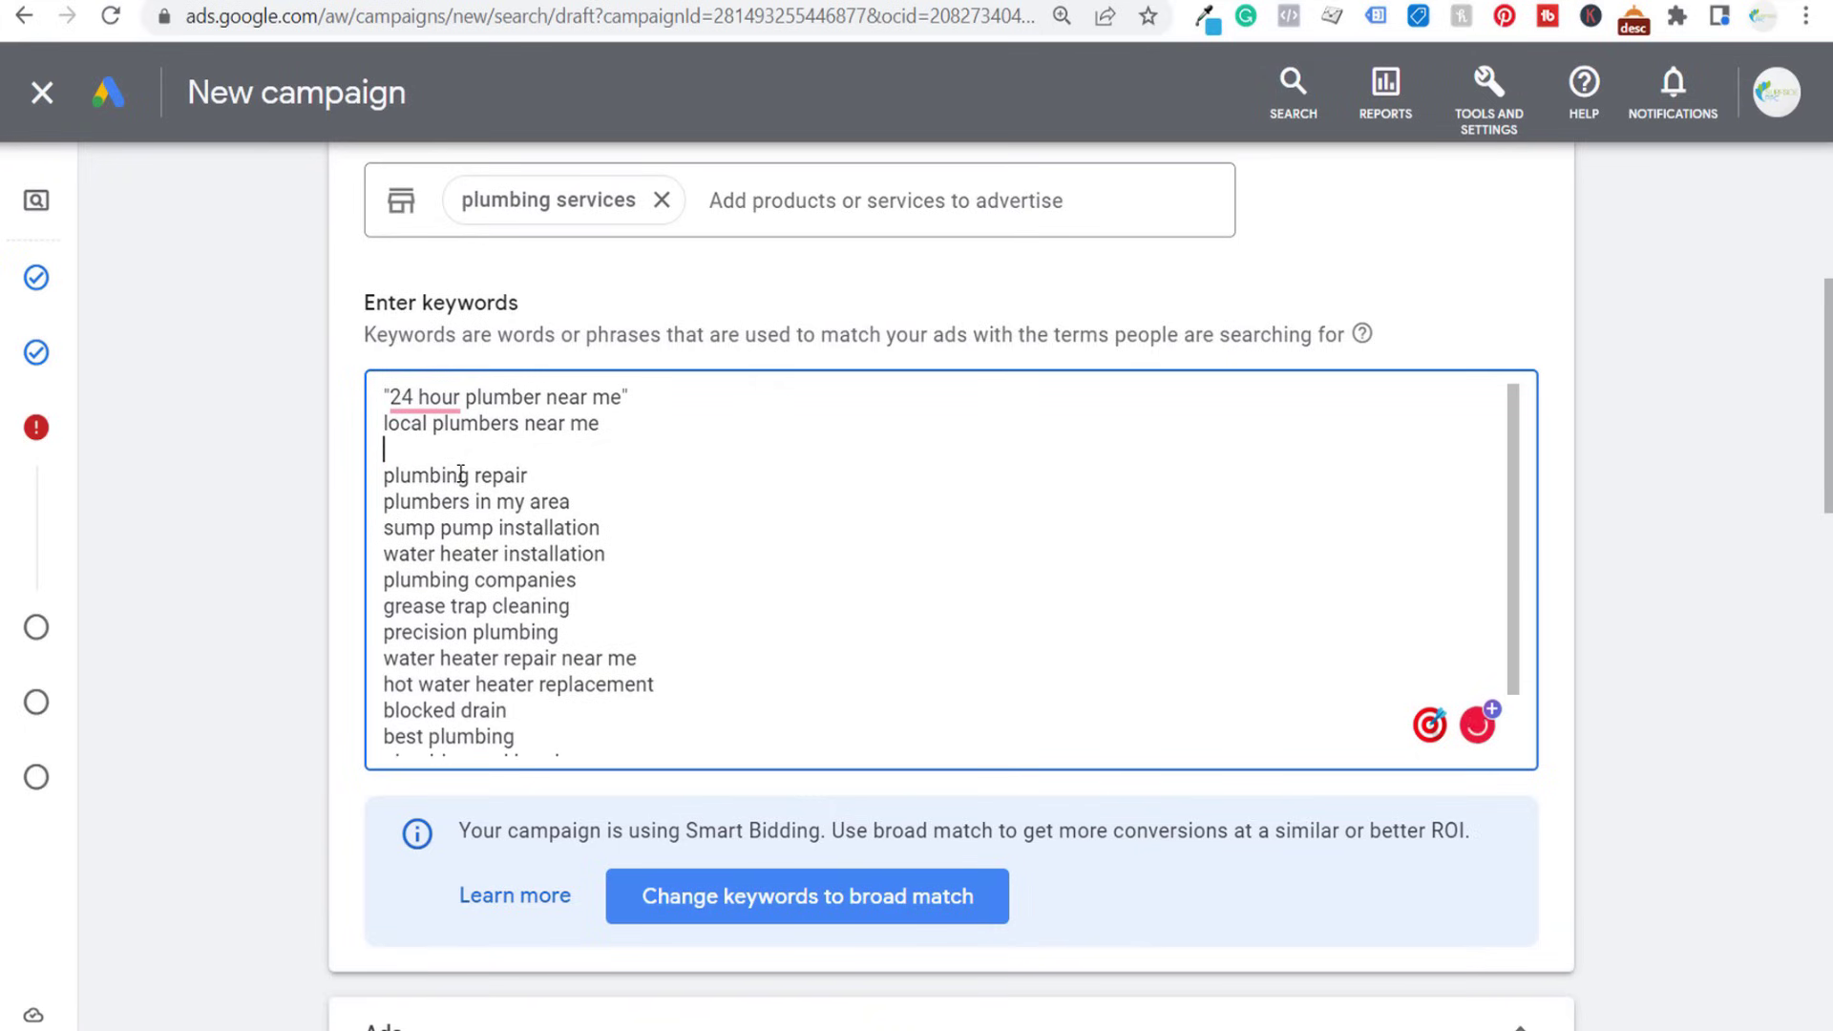
{"action": "key", "text": "BackSpace"}
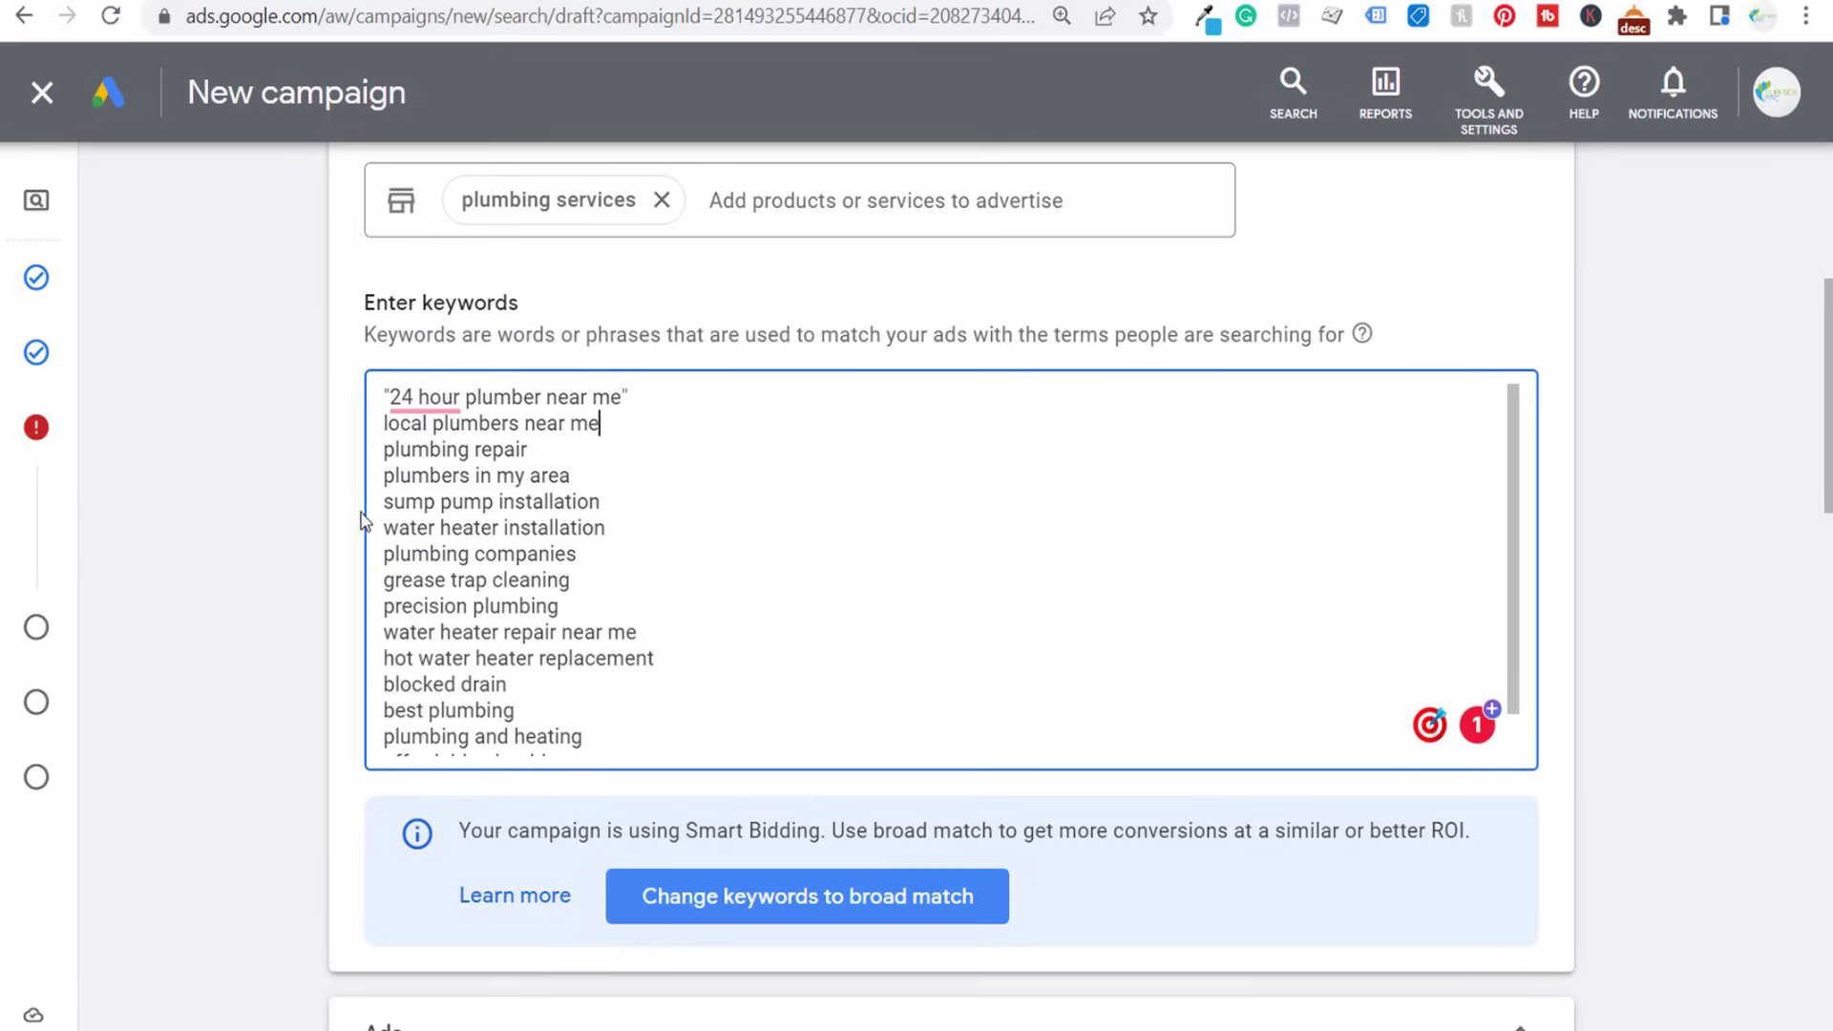
- Delete sump pump installation, water heater installation, and the keywords from grease trap cleaning through blocked drain
{"action": "left_click_drag", "start_coordinate": [383, 501], "coordinate": [622, 521]}
{"action": "type", "text": "=="}
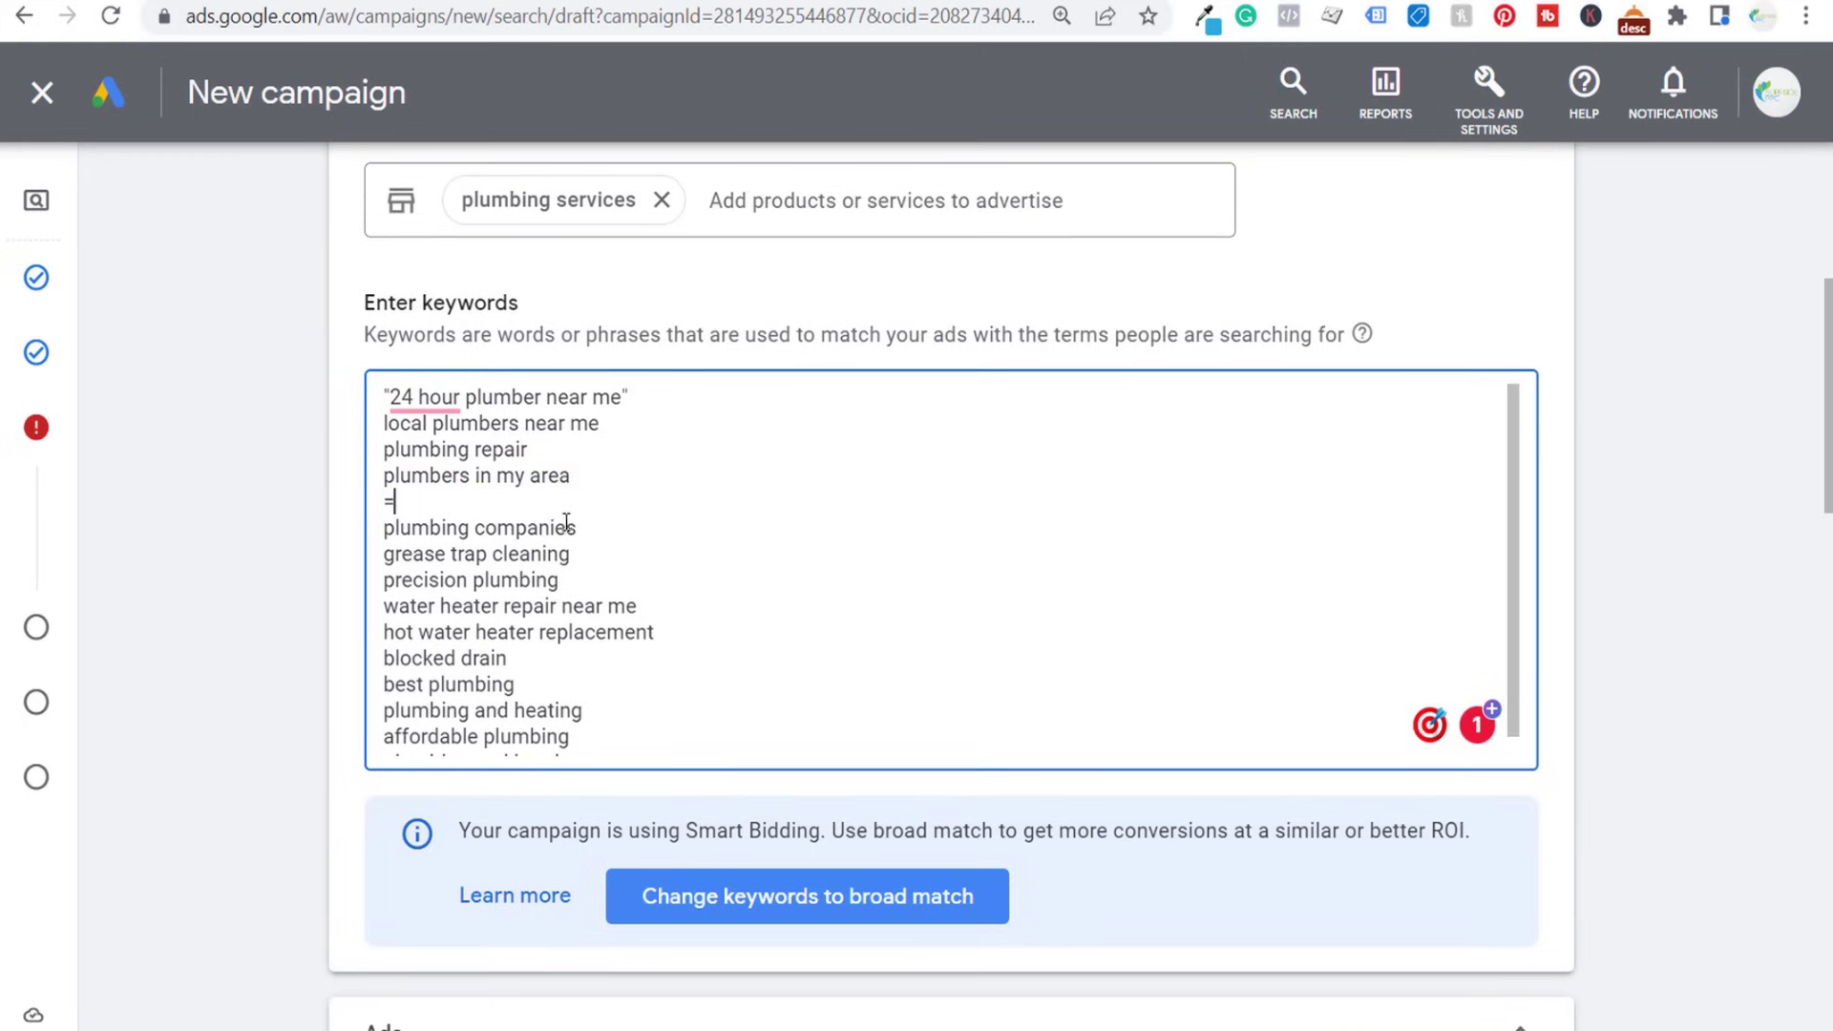
{"action": "key", "text": "BackSpace"}
{"action": "key", "text": "BackSpace"}
{"action": "key", "text": "BackSpace"}
{"action": "left_click_drag", "start_coordinate": [383, 527], "coordinate": [715, 629]}
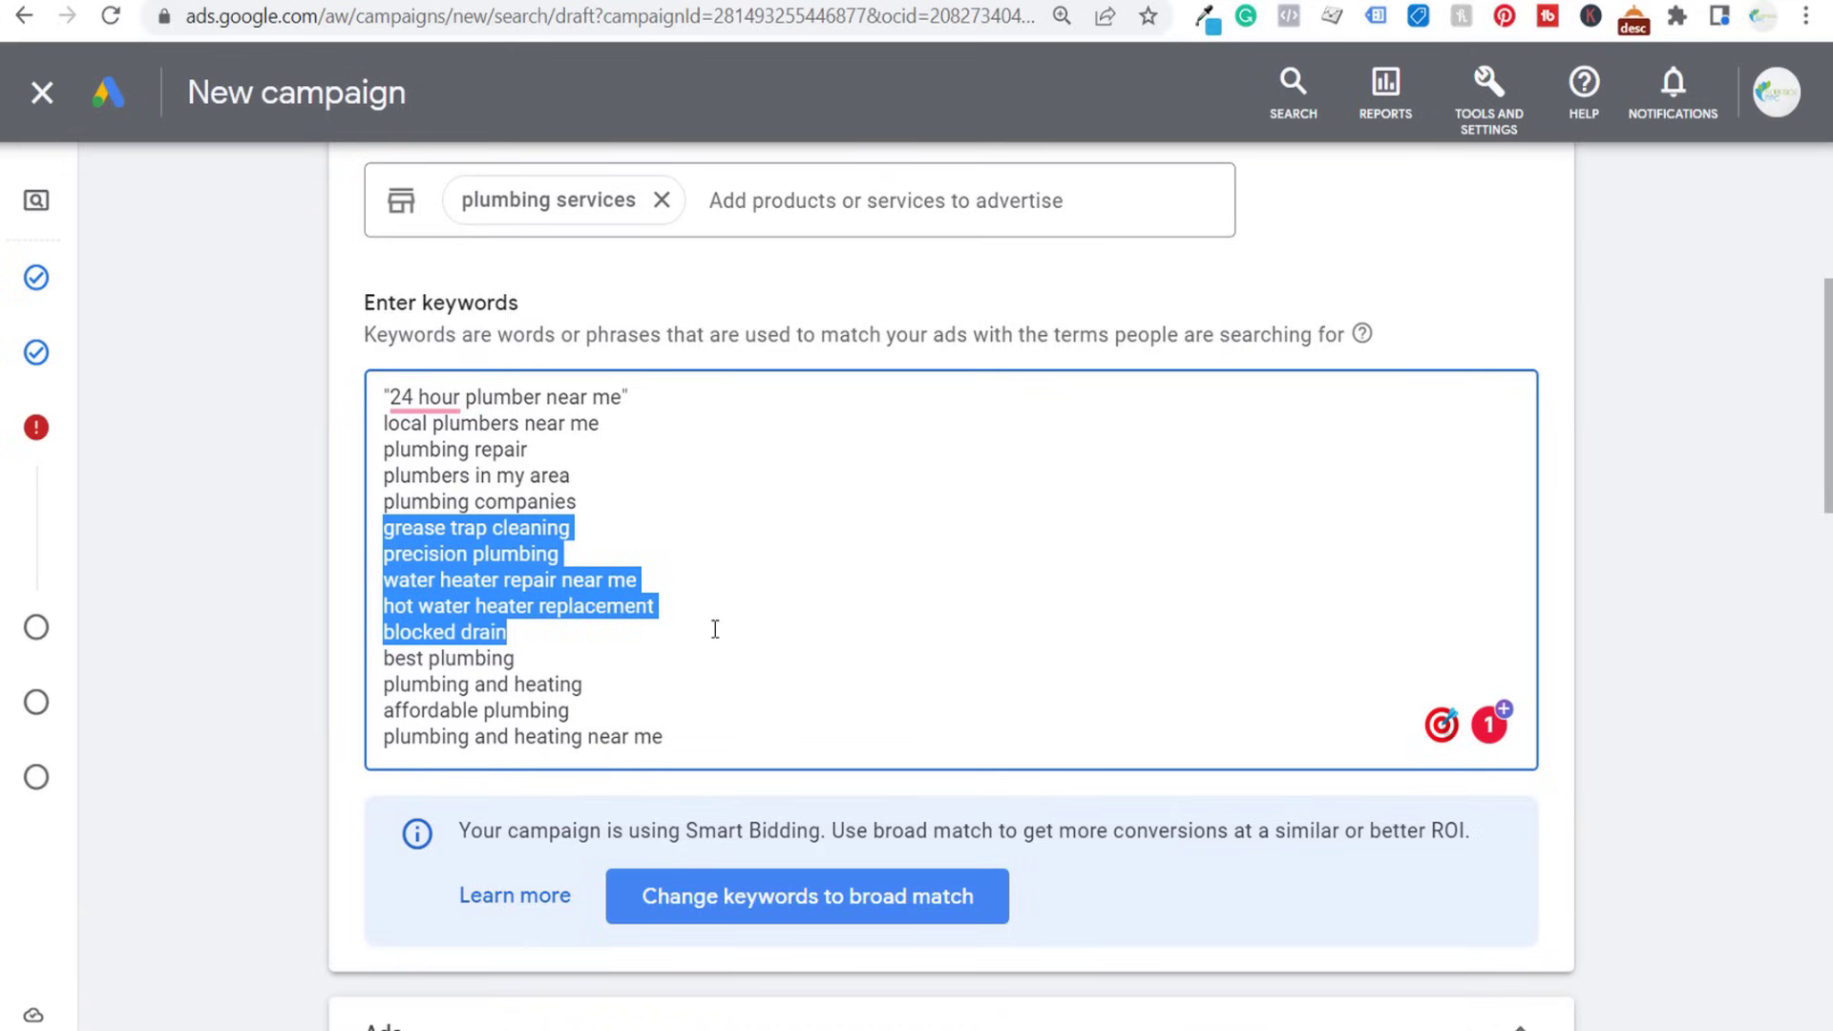
{"action": "key", "text": "BackSpace"}
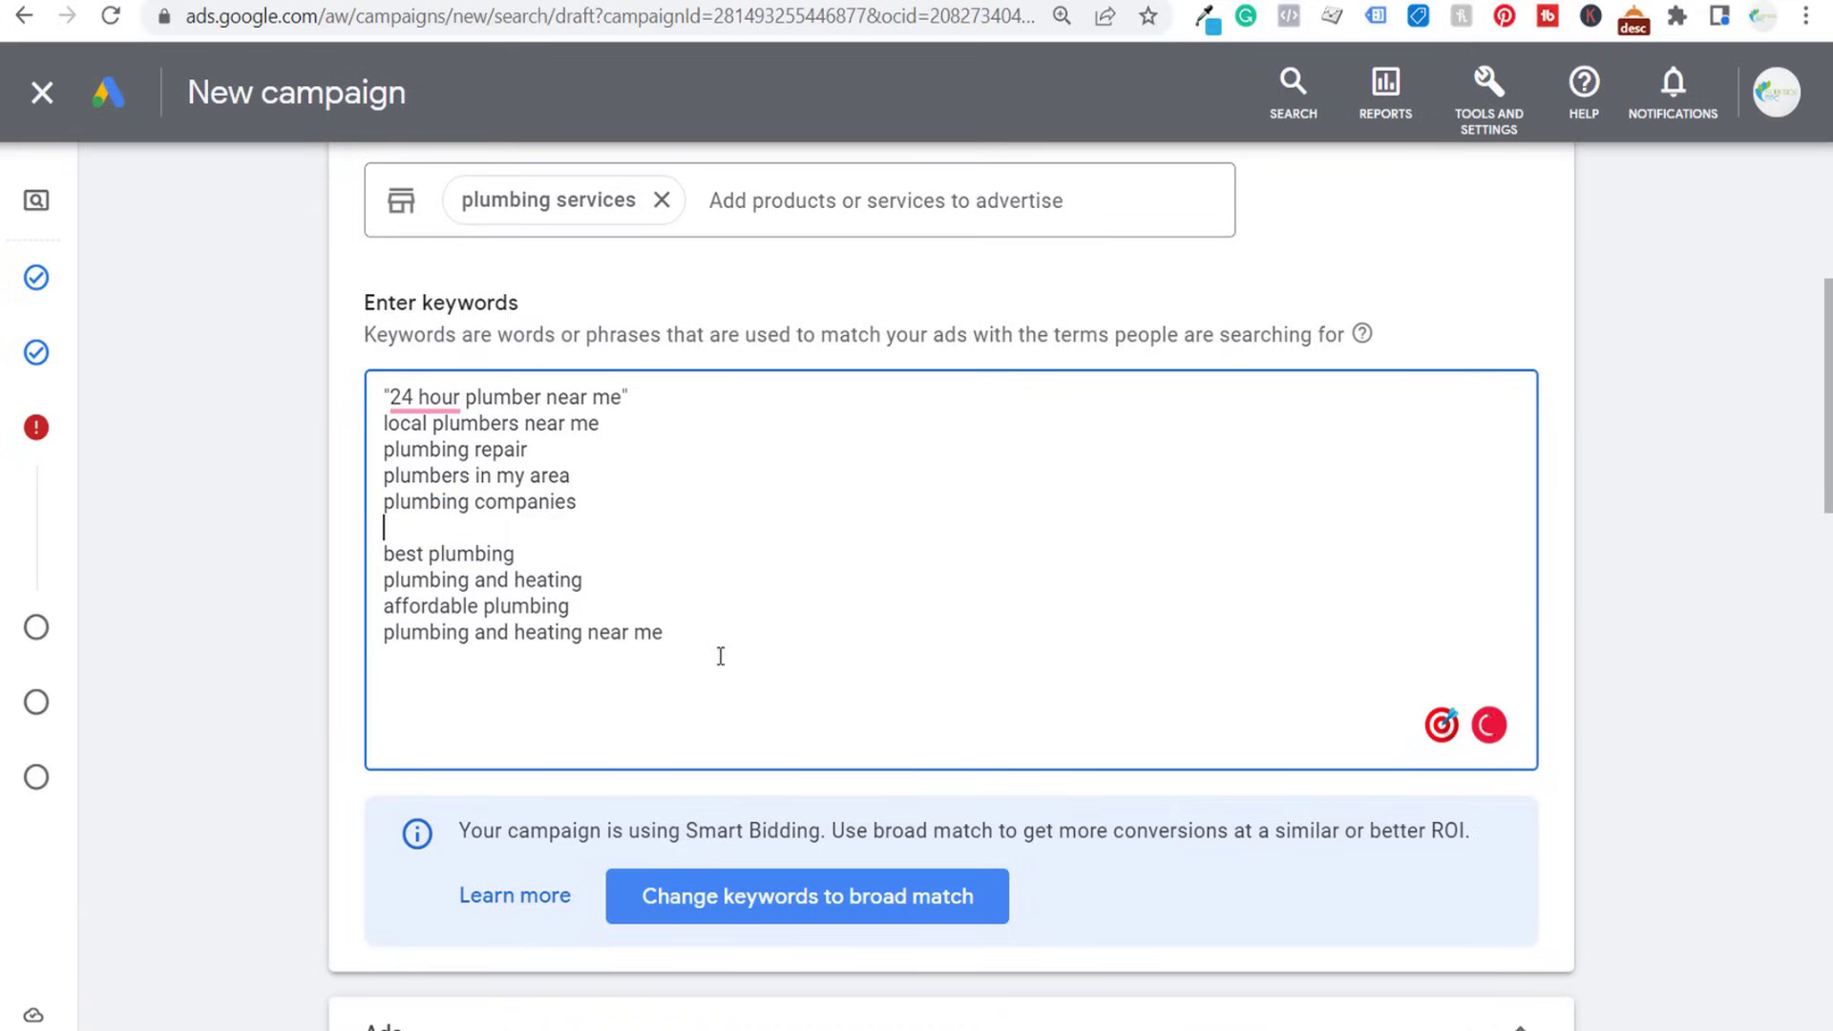
- Delete the keywords plumbing and heating and plumbing and heating near me
{"action": "left_click_drag", "start_coordinate": [607, 584], "coordinate": [368, 587]}
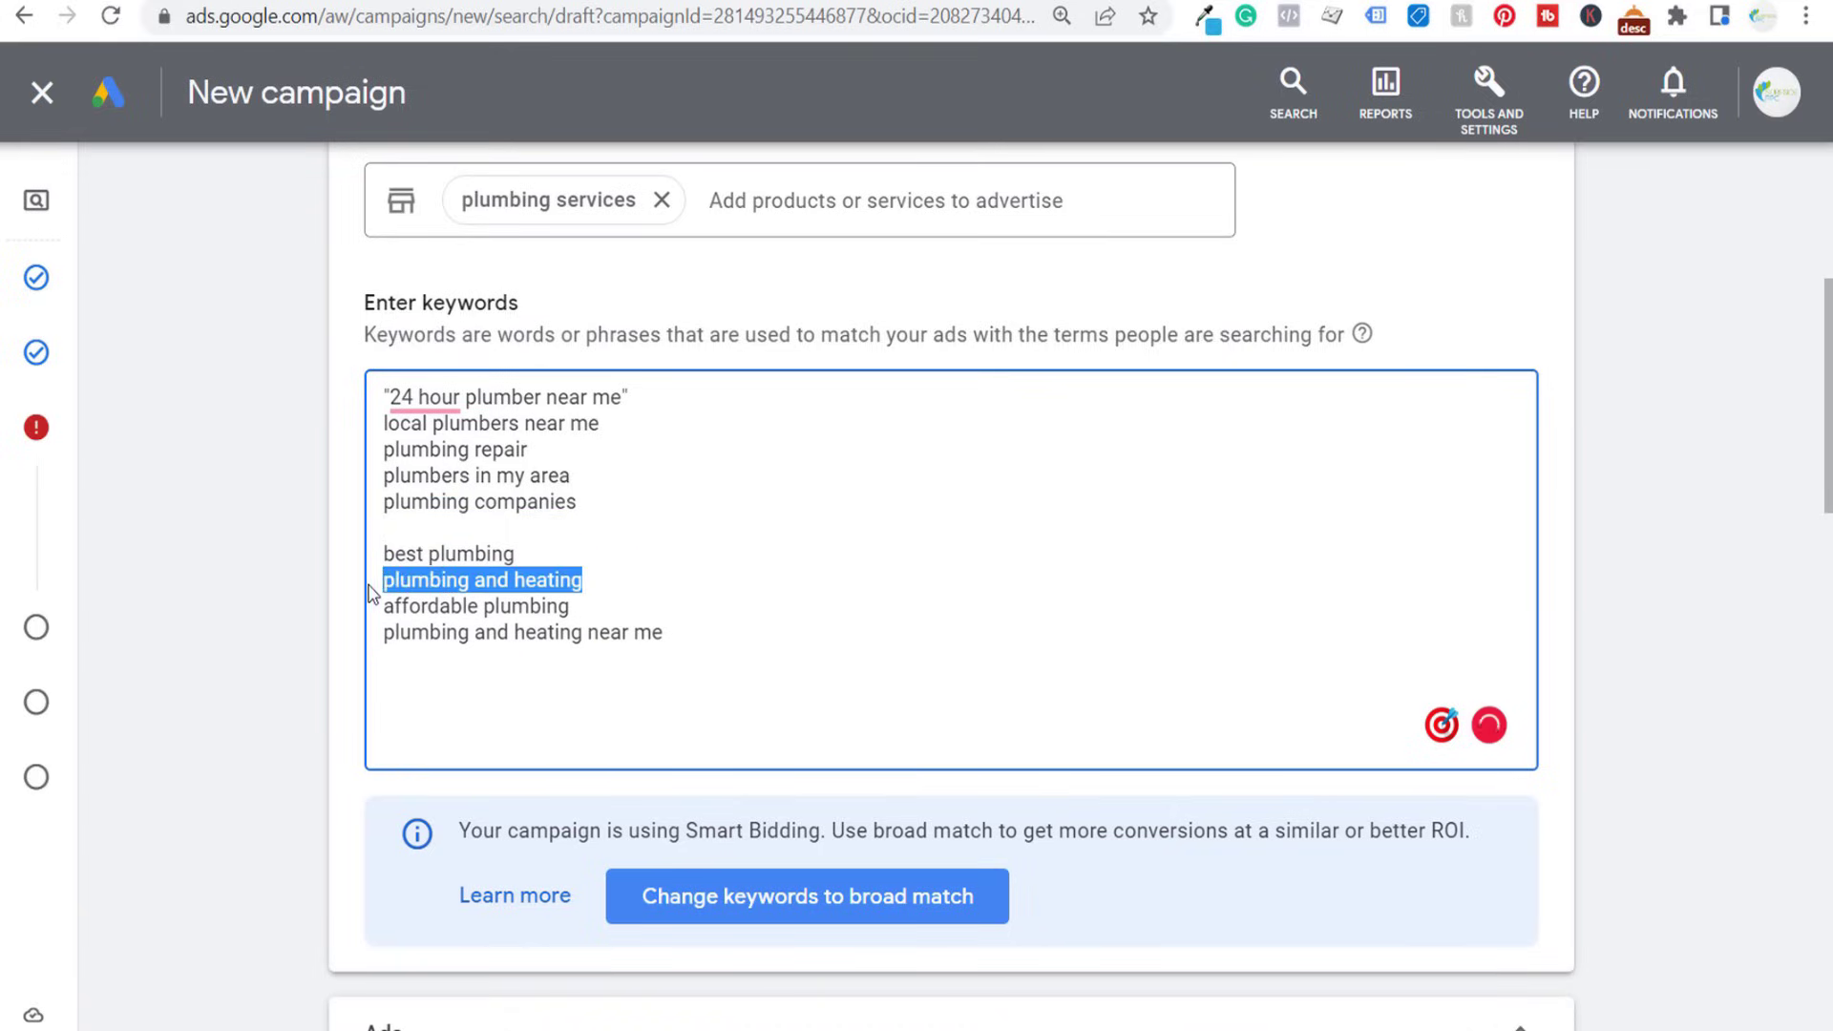
{"action": "key", "text": "BackSpace"}
{"action": "key", "text": "BackSpace"}
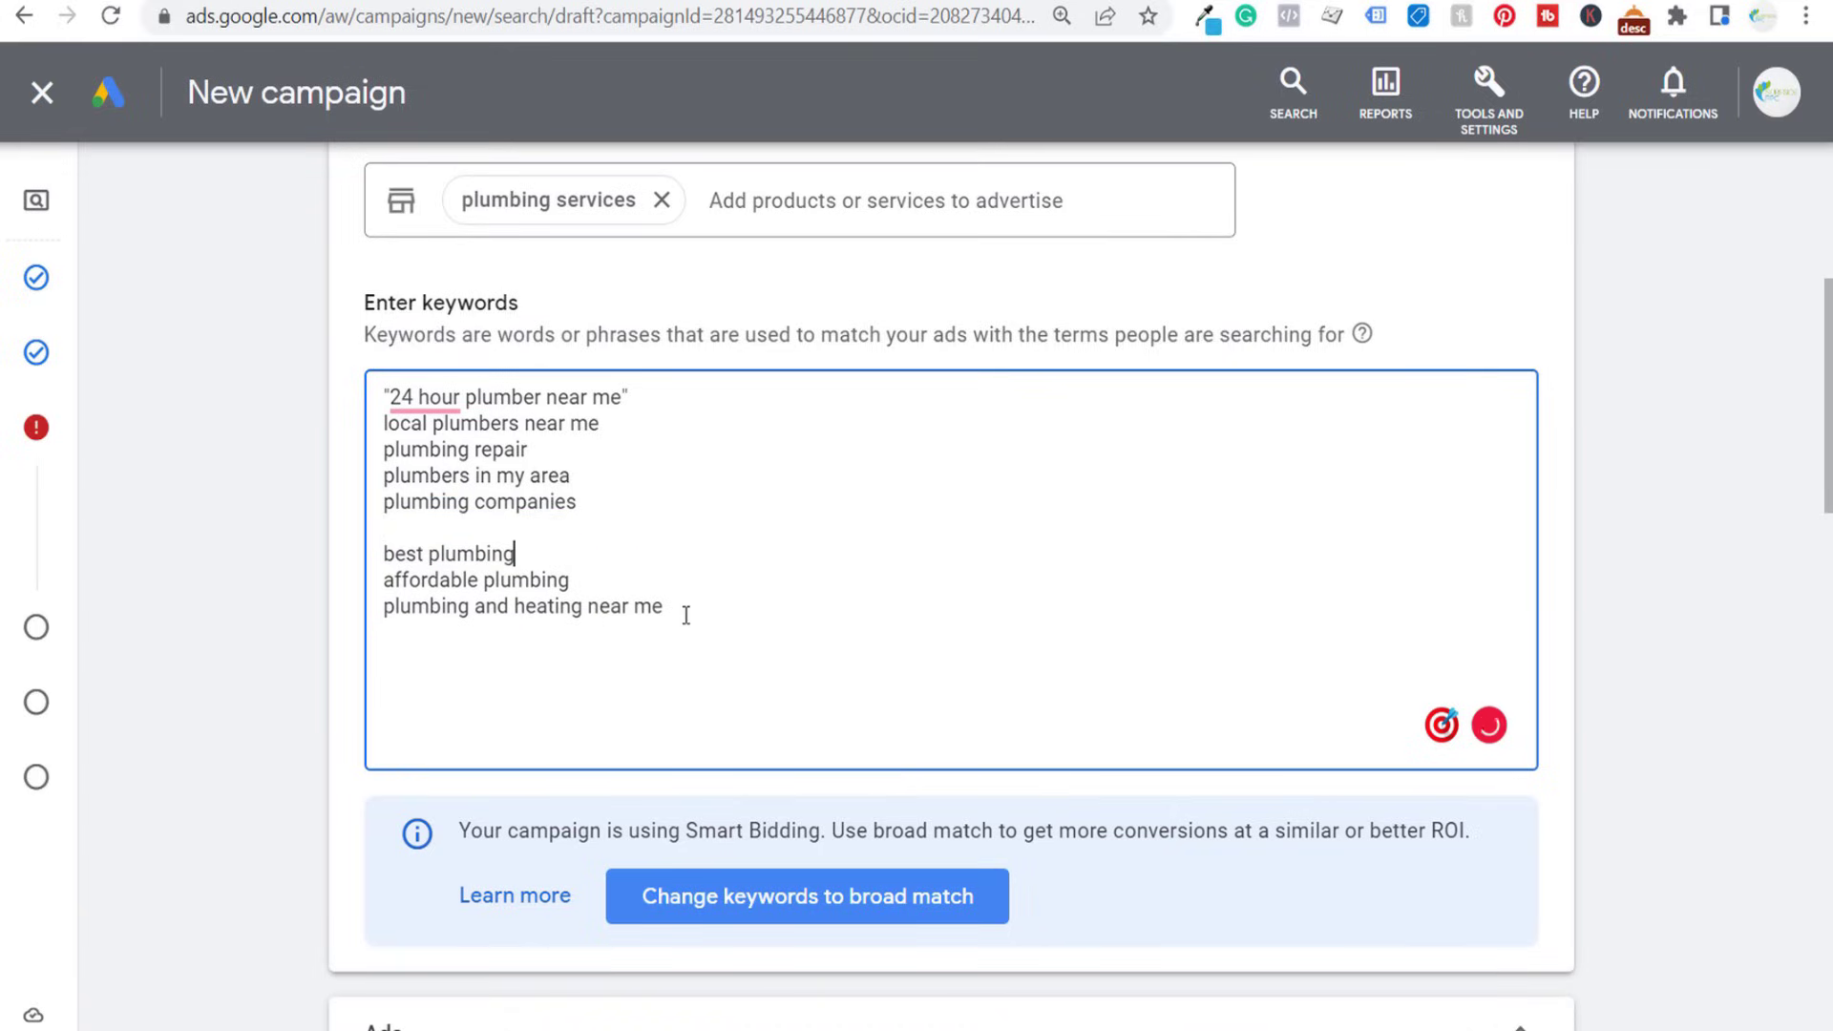
{"action": "left_click_drag", "start_coordinate": [685, 615], "coordinate": [382, 607]}
{"action": "key", "text": "BackSpace"}
{"action": "key", "text": "BackSpace"}
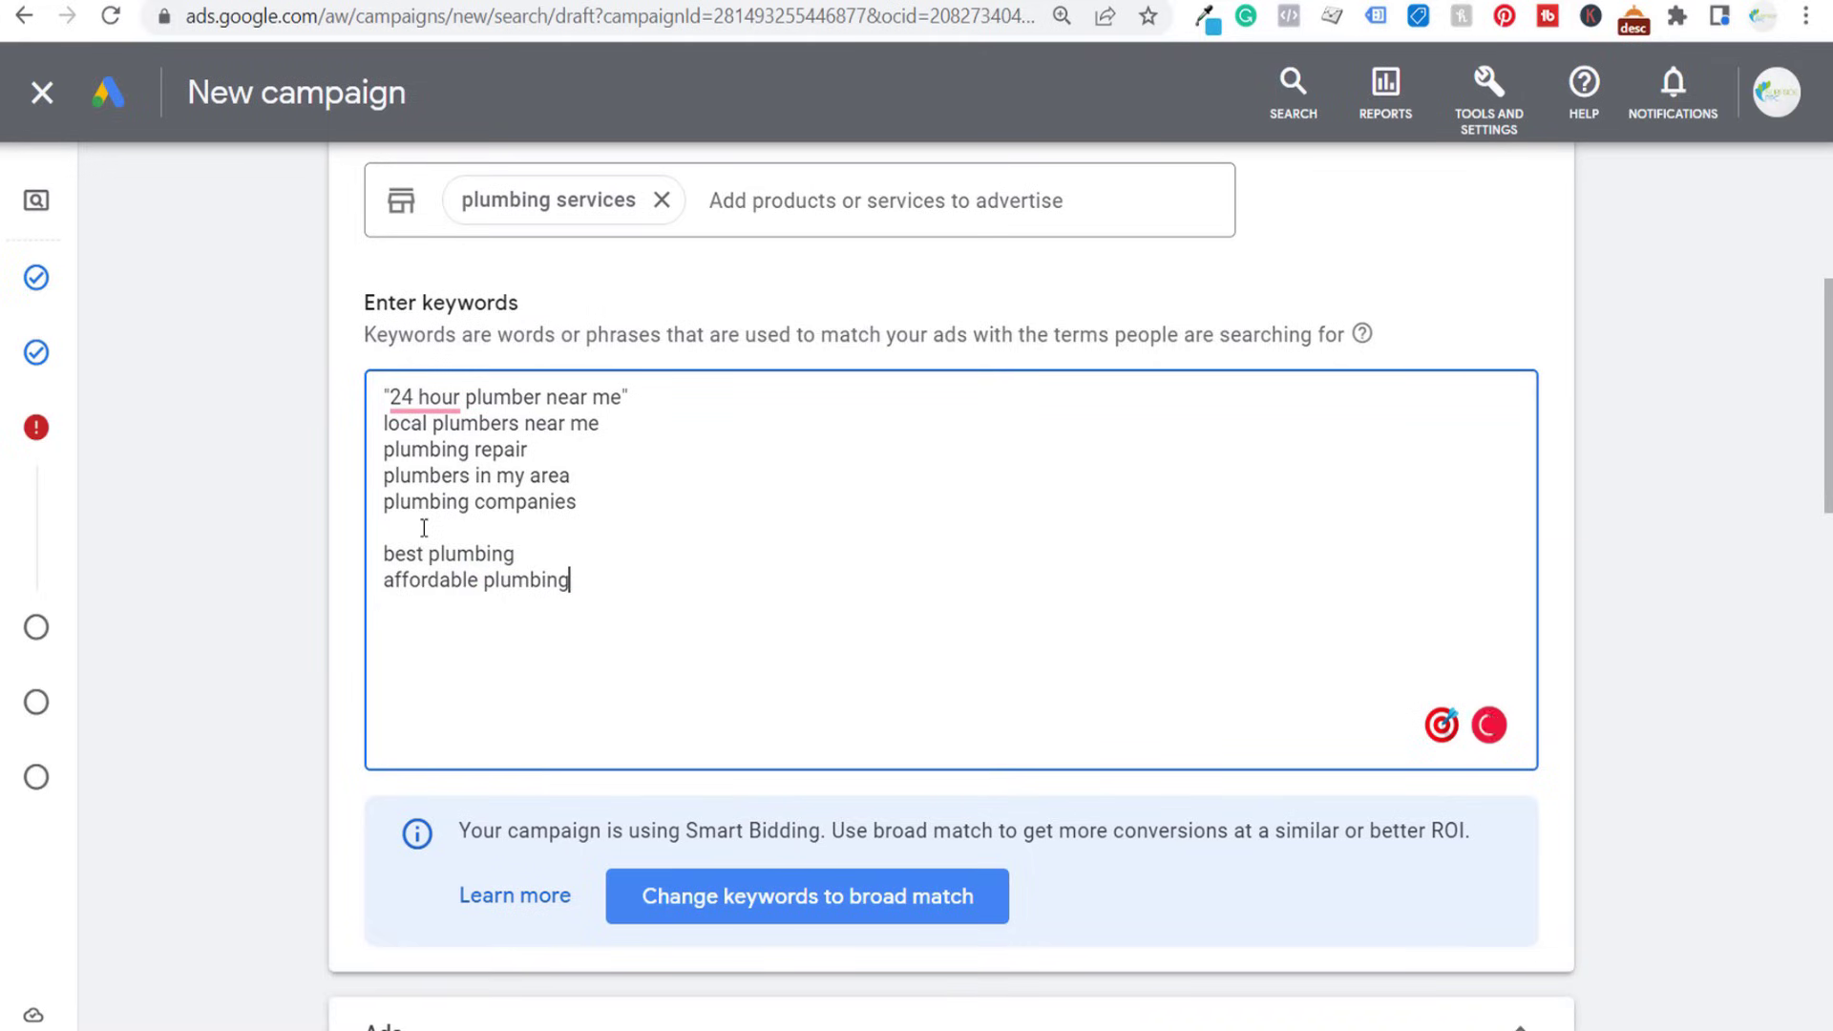
- Add the keywords plumbing services and plumber near me after plumbing companies
{"action": "left_click", "coordinate": [424, 528]}
{"action": "type", "text": "plumbing services"}
{"action": "key", "text": "Return"}
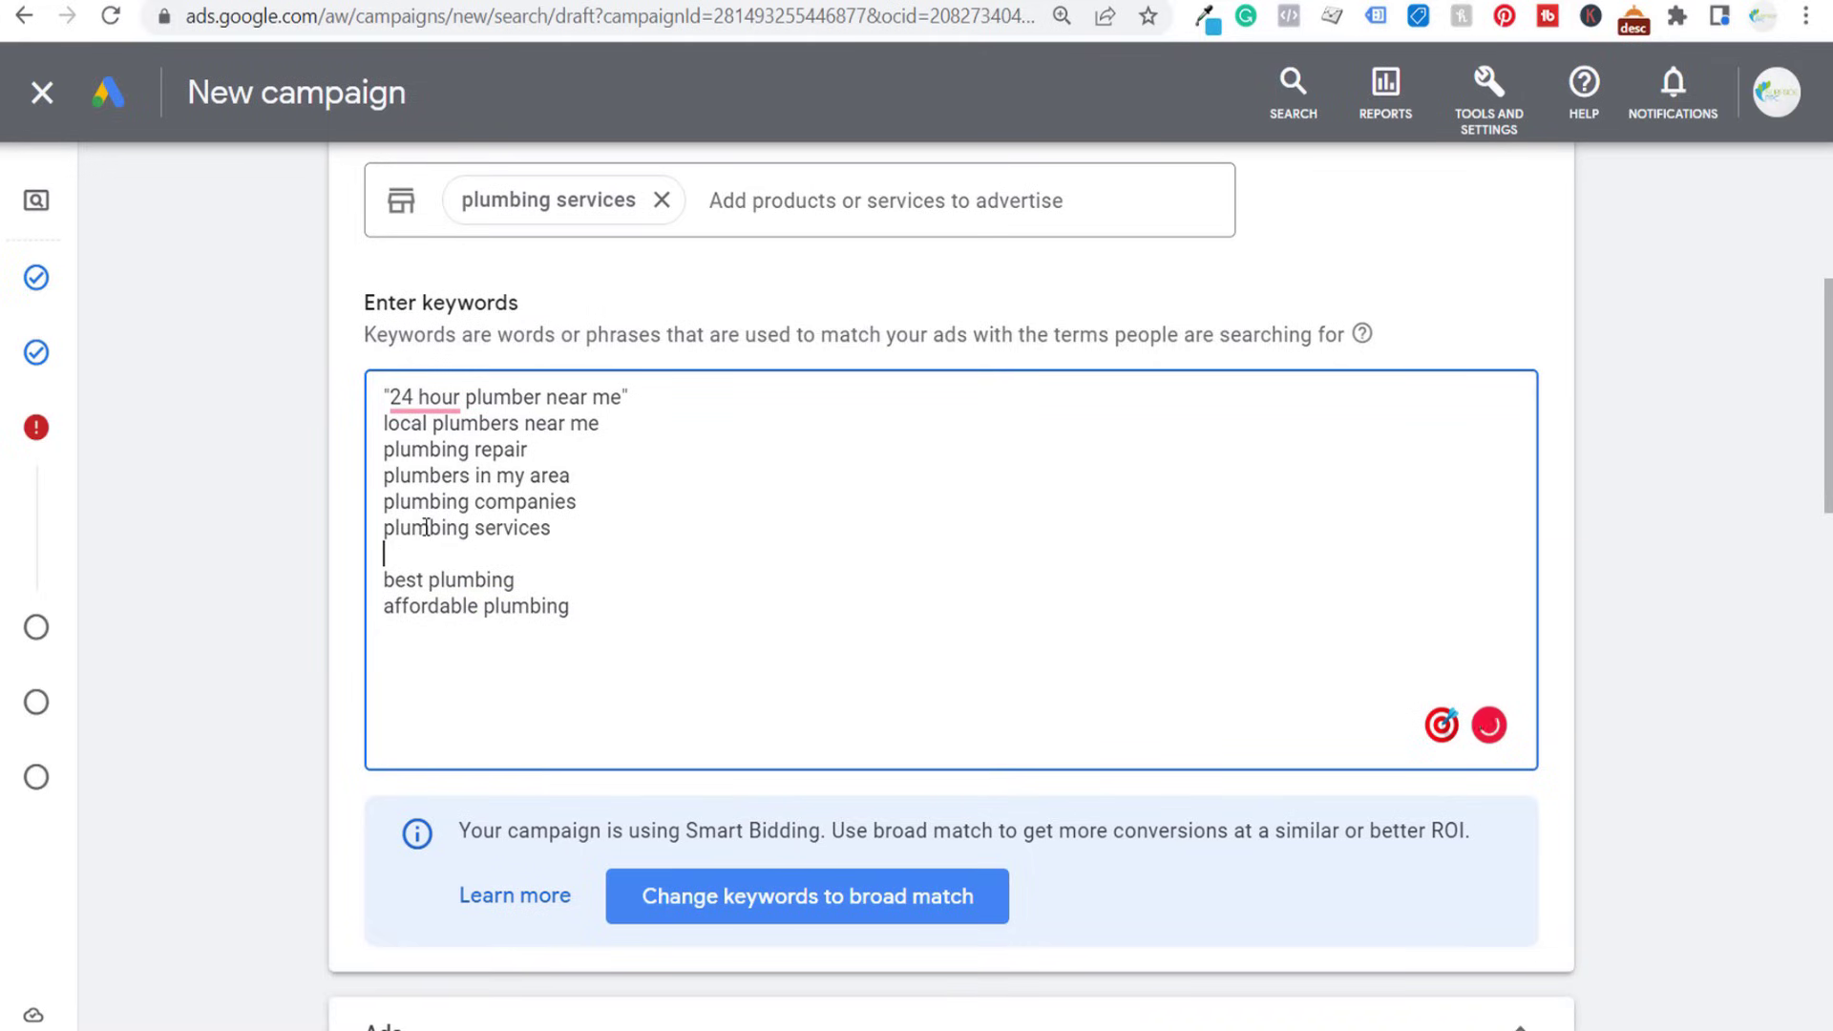
{"action": "type", "text": "plumber near me"}
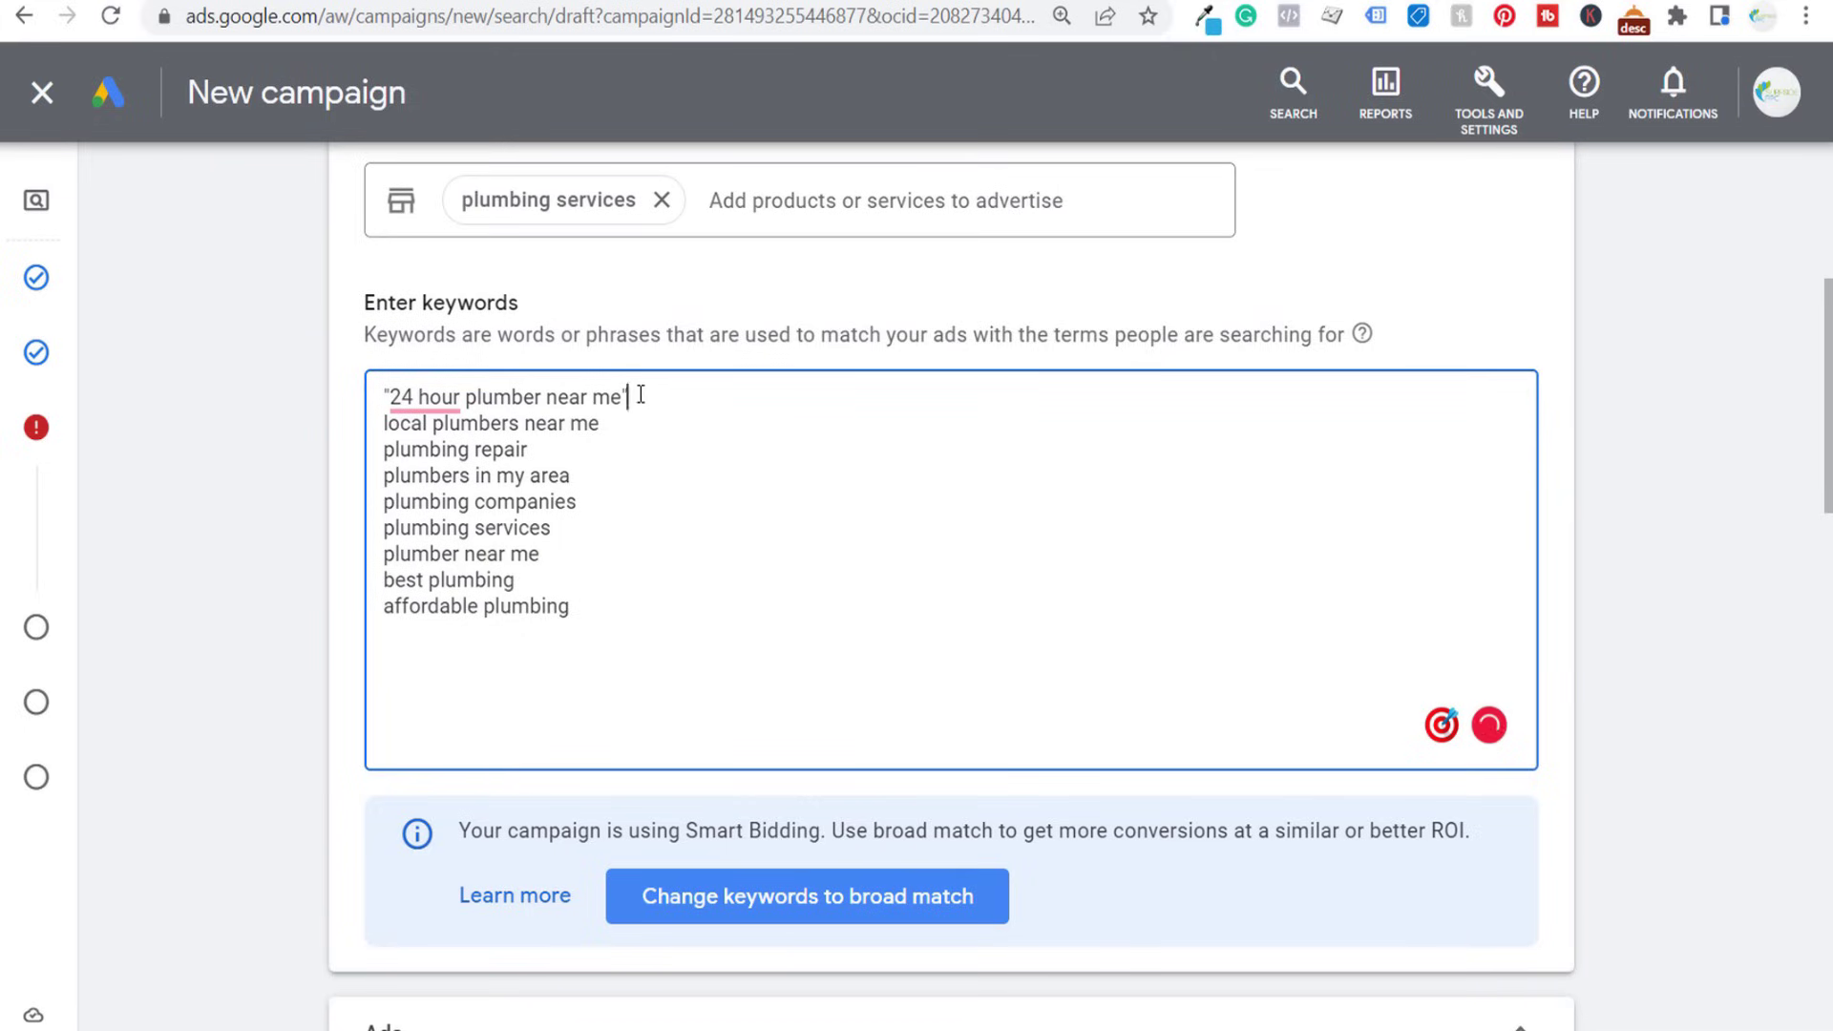
- Add a closing double quotation mark to each keyword from local plumbers near me through affordable plumbing
{"action": "left_click_drag", "start_coordinate": [638, 395], "coordinate": [627, 396]}
{"action": "key", "text": "ctrl+c"}
{"action": "left_click", "coordinate": [617, 425]}
{"action": "key", "text": "ctrl+v"}
{"action": "left_click", "coordinate": [615, 449]}
{"action": "key", "text": "ctrl+v"}
{"action": "left_click", "coordinate": [622, 477]}
{"action": "key", "text": "ctrl+v"}
{"action": "left_click", "coordinate": [632, 494]}
{"action": "key", "text": "ctrl+v"}
{"action": "left_click", "coordinate": [634, 535]}
{"action": "key", "text": "ctrl+v"}
{"action": "left_click", "coordinate": [640, 603]}
{"action": "key", "text": "ctrl+v"}
- Add opening double quotation marks to the keywords affordable plumbing and best plumbing
{"action": "left_click", "coordinate": [383, 607]}
{"action": "key", "text": "ctrl+v"}
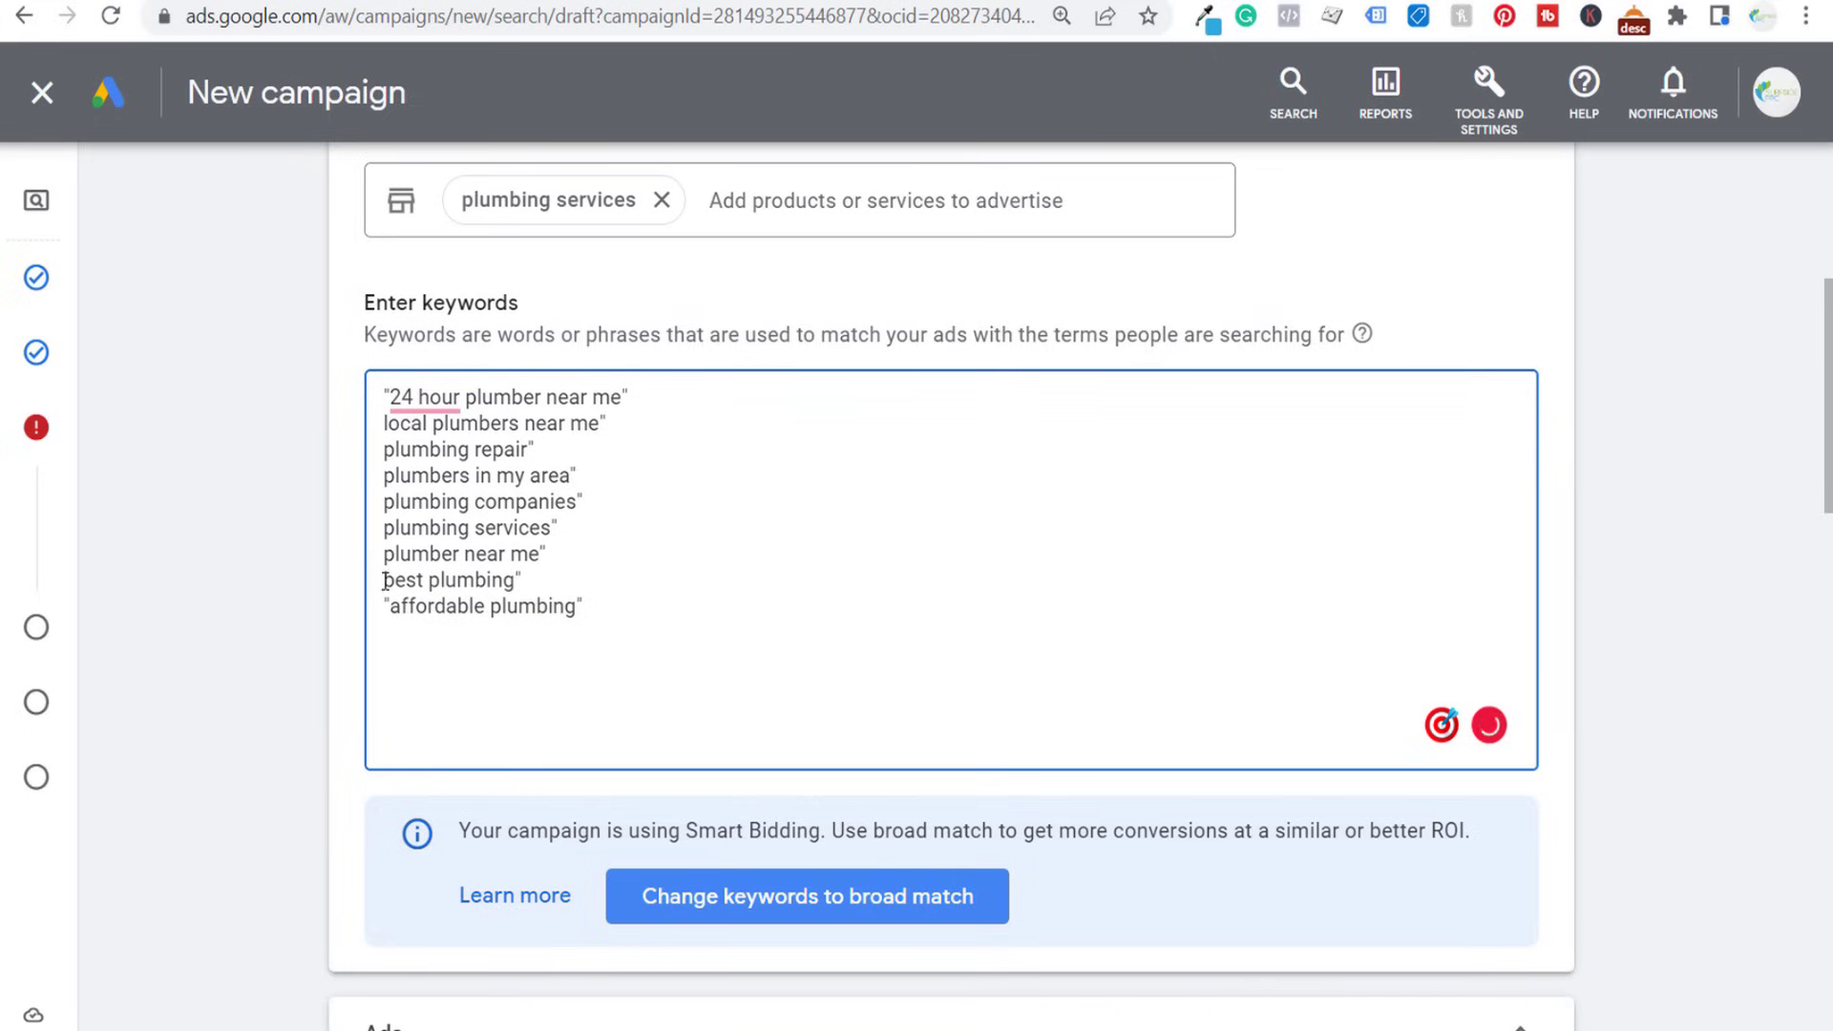
{"action": "left_click", "coordinate": [382, 580]}
{"action": "key", "text": "ctrl+v"}
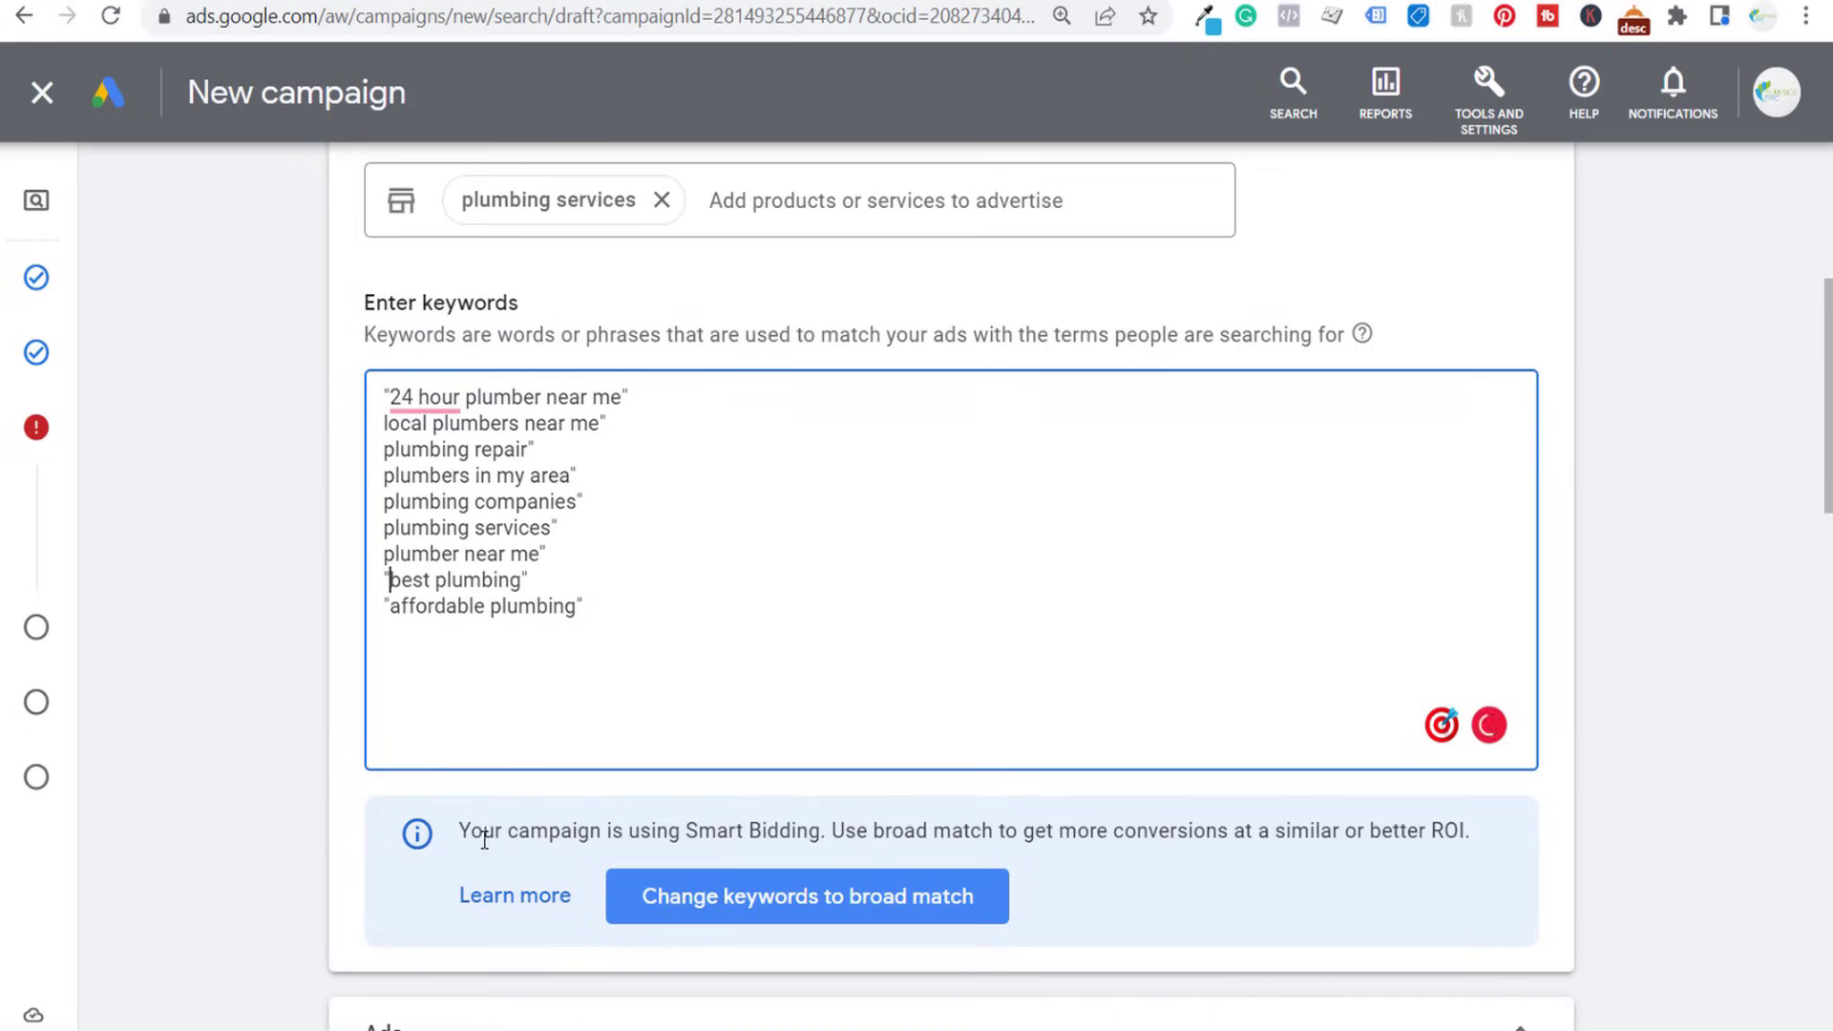
{"action": "left_click_drag", "start_coordinate": [683, 830], "coordinate": [745, 829]}
{"action": "left_click_drag", "start_coordinate": [868, 828], "coordinate": [970, 827]}
{"action": "left_click", "coordinate": [1037, 830]}
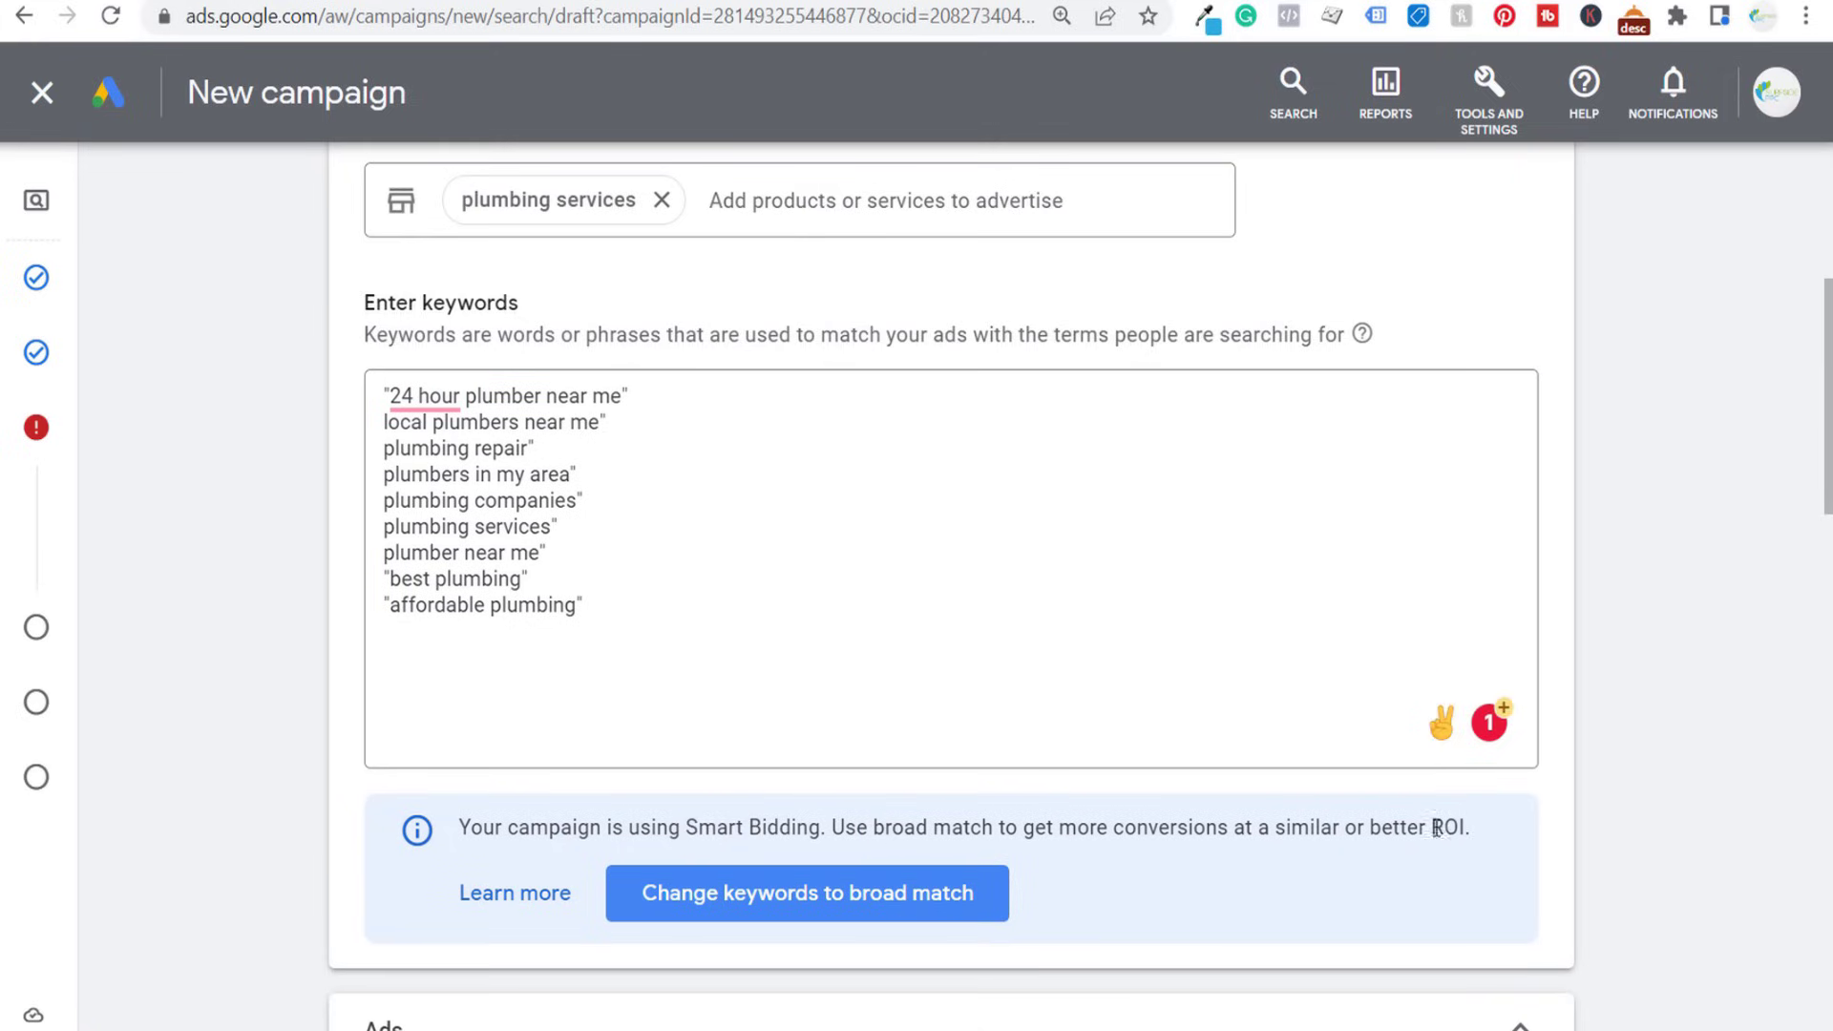
- Add an opening double quotation mark to each keyword from plumber near me up through local plumbers near me
{"action": "left_click", "coordinate": [386, 558]}
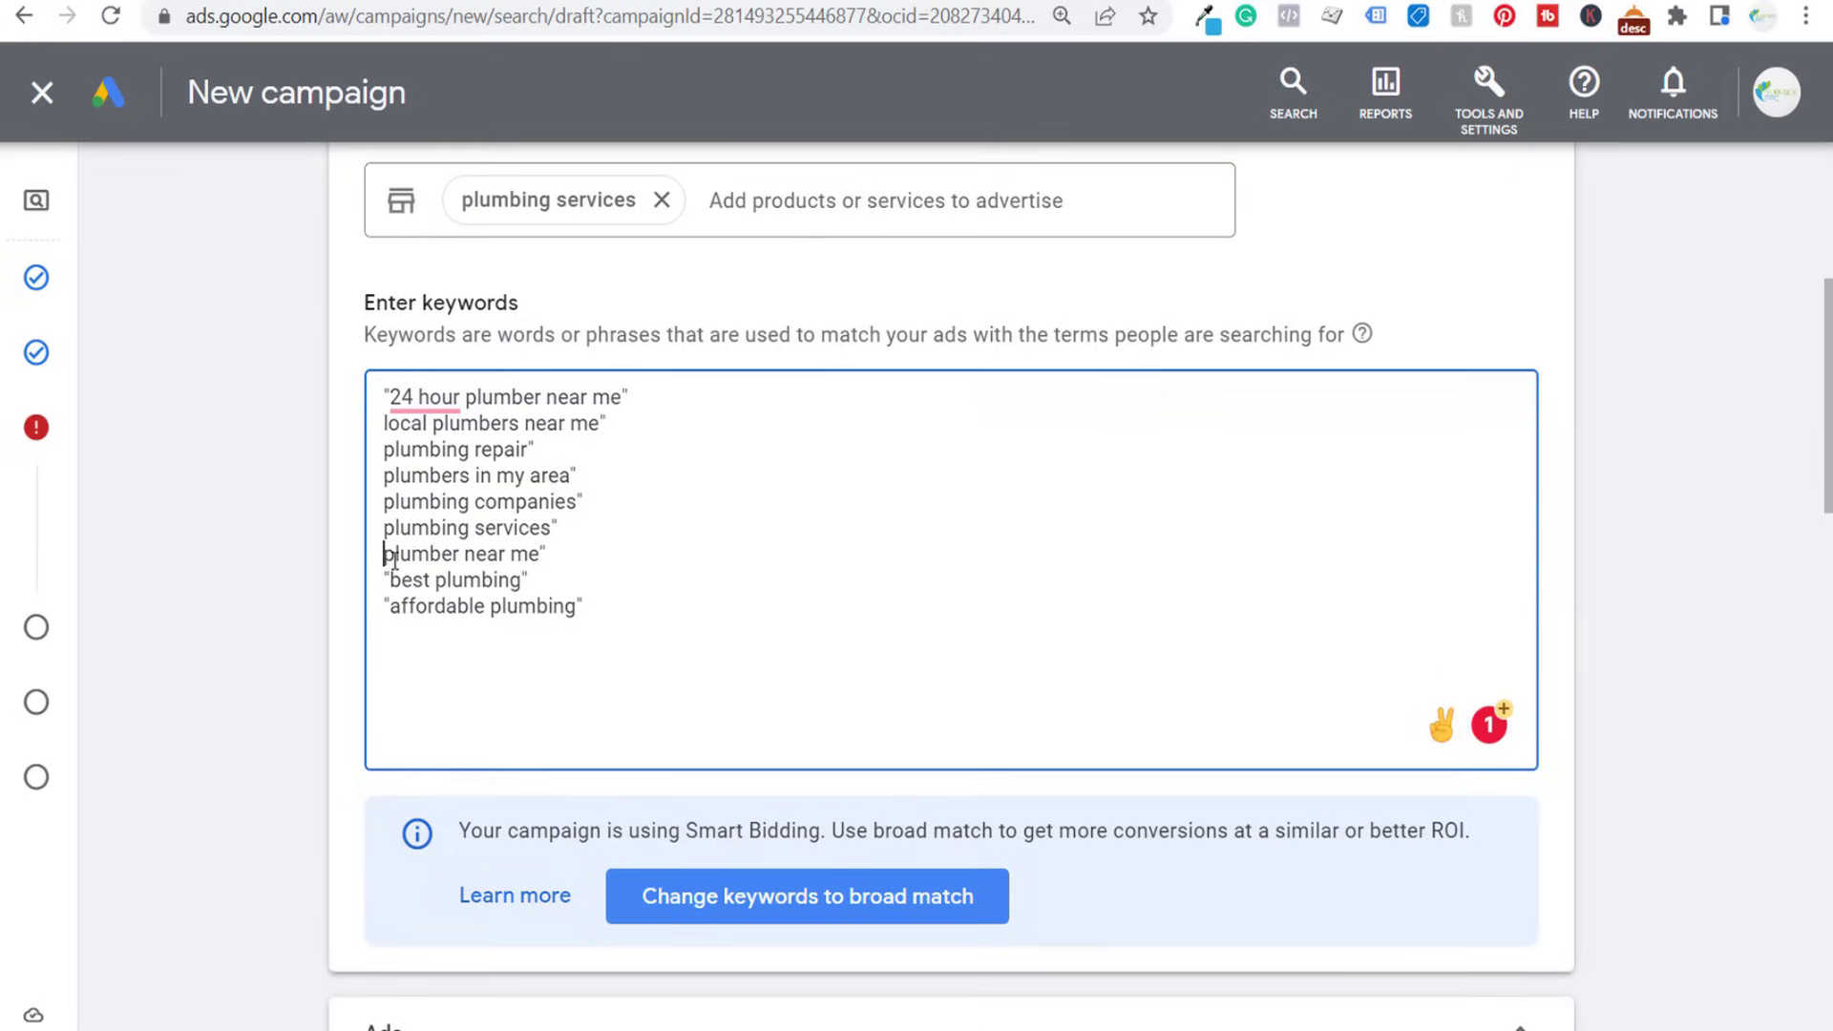
{"action": "type", "text": "\""}
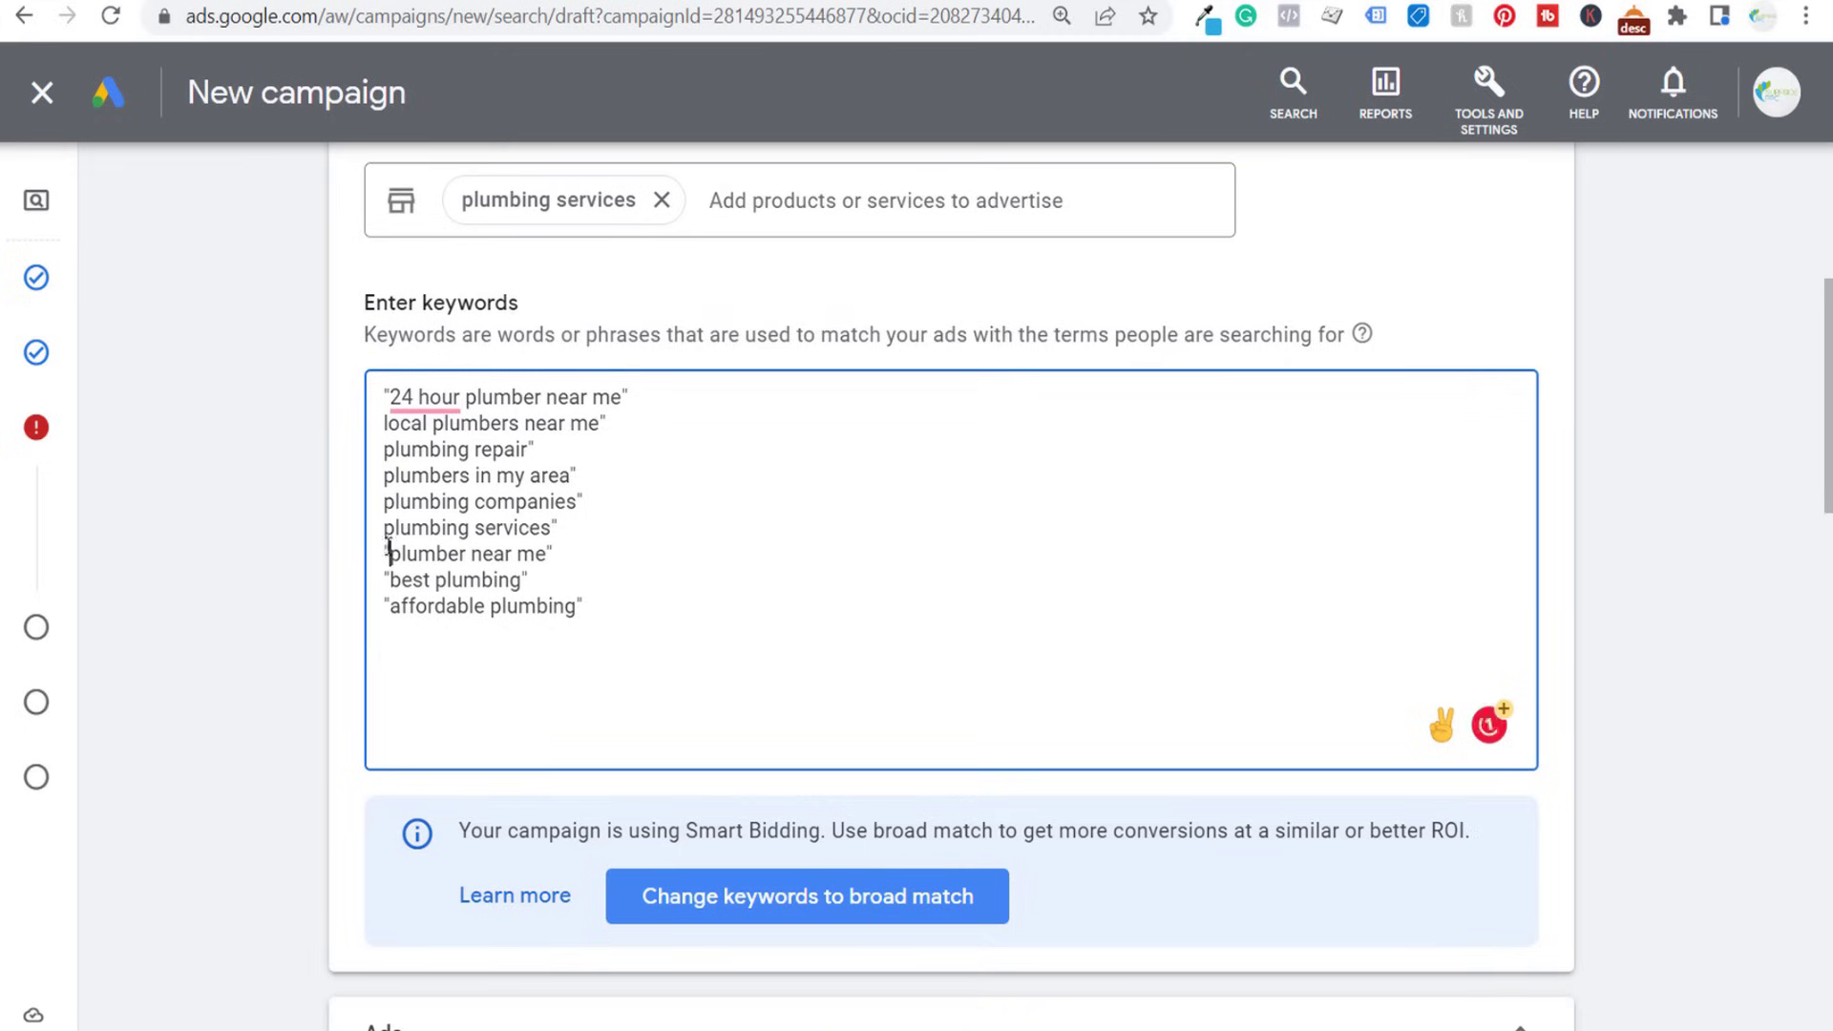
{"action": "left_click", "coordinate": [384, 528]}
{"action": "type", "text": "\""}
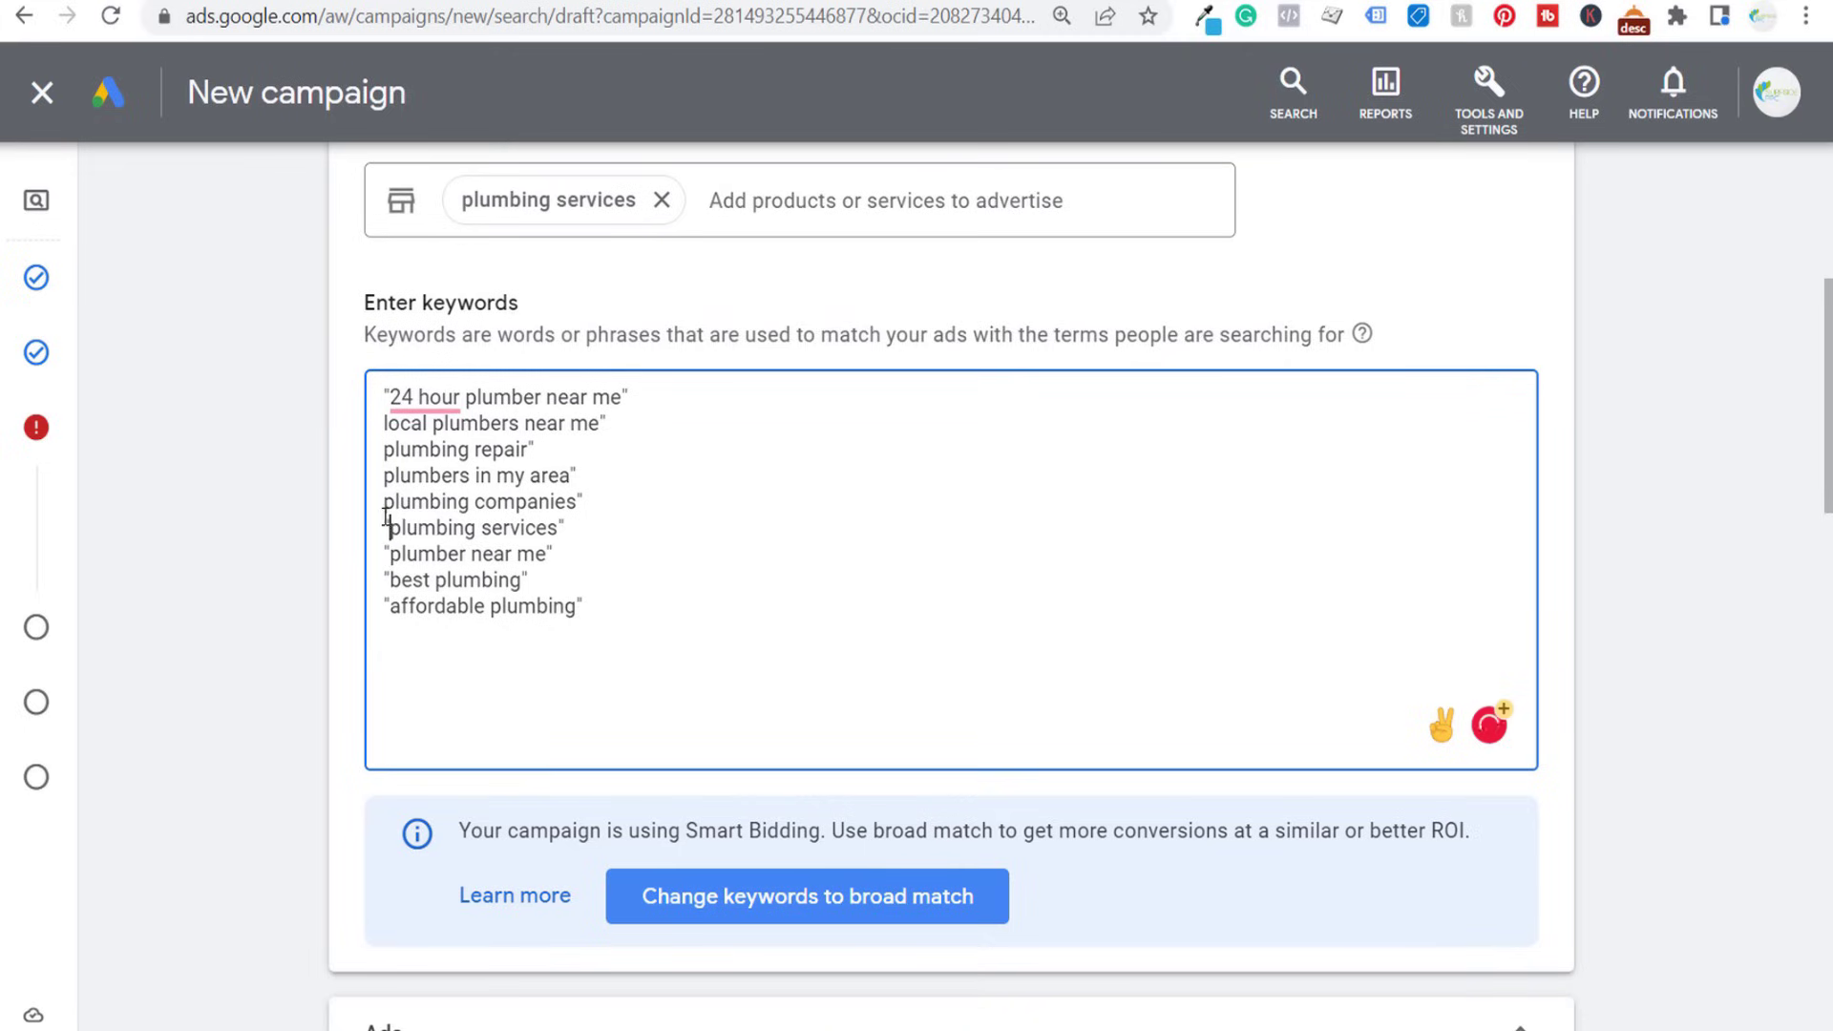
{"action": "left_click", "coordinate": [386, 503]}
{"action": "type", "text": "\""}
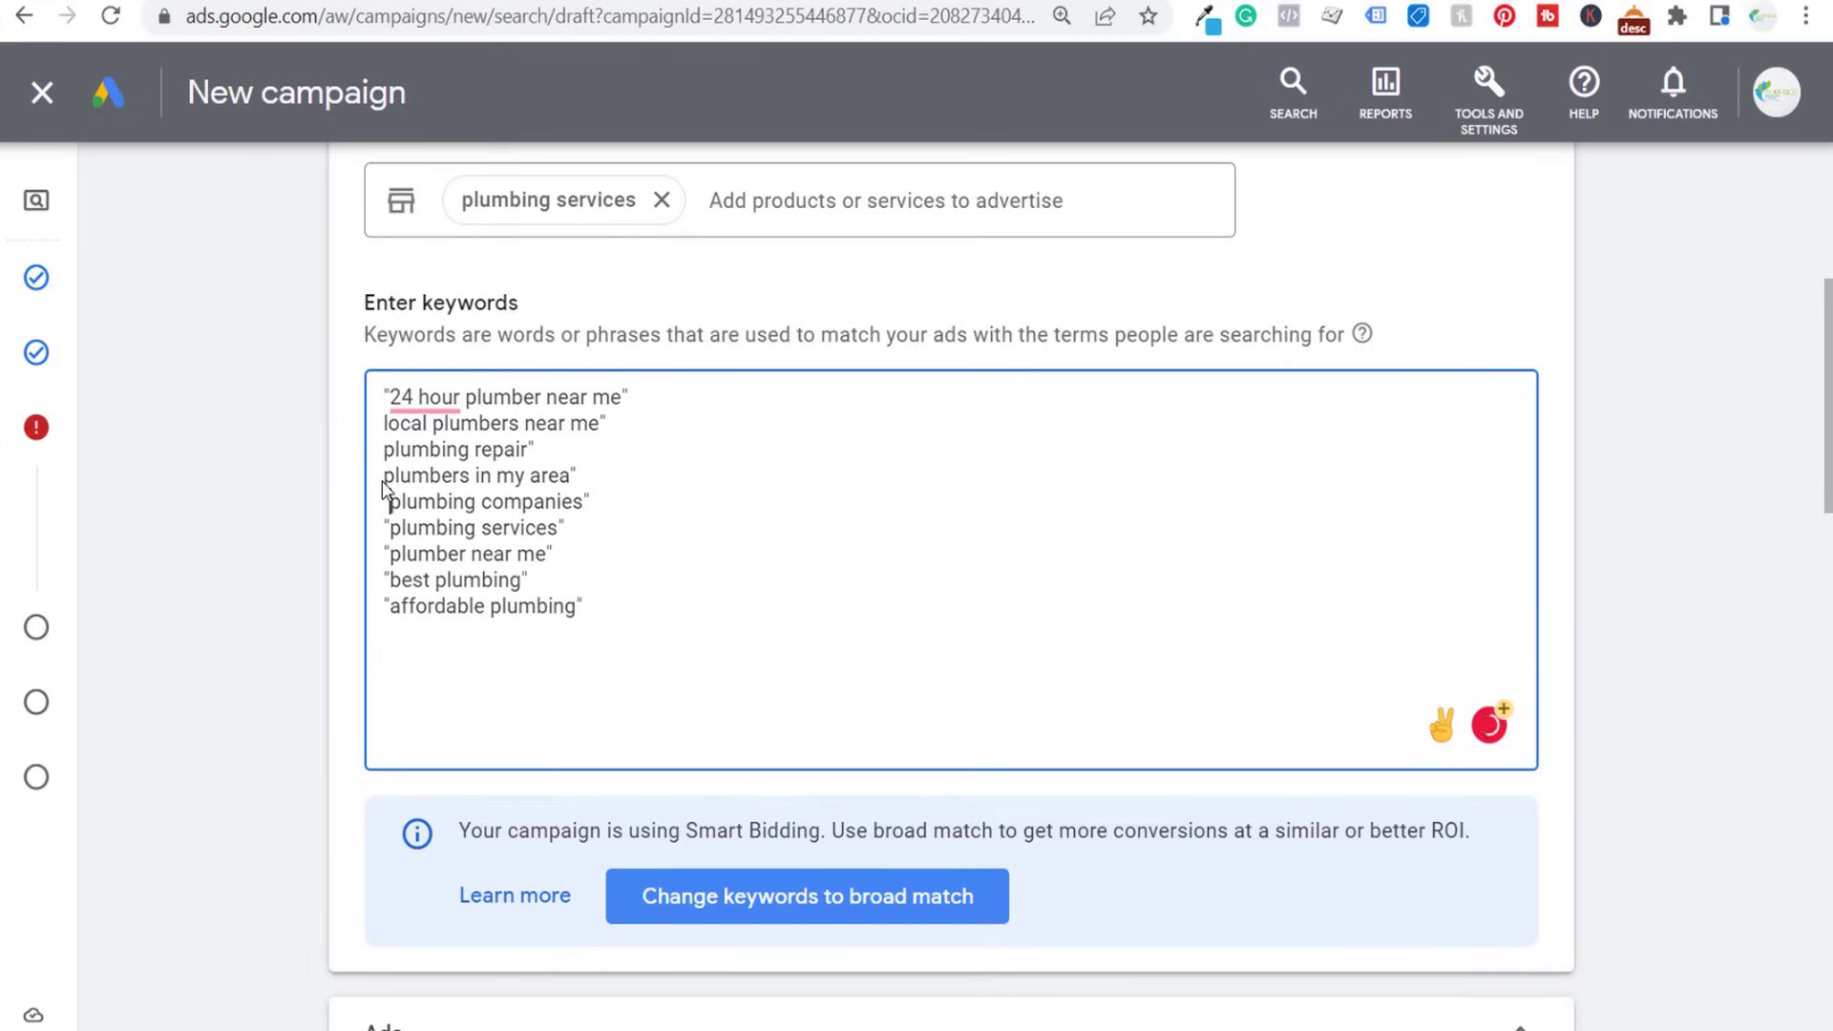
{"action": "left_click", "coordinate": [383, 477]}
{"action": "type", "text": "\""}
{"action": "left_click", "coordinate": [386, 450]}
{"action": "type", "text": "\""}
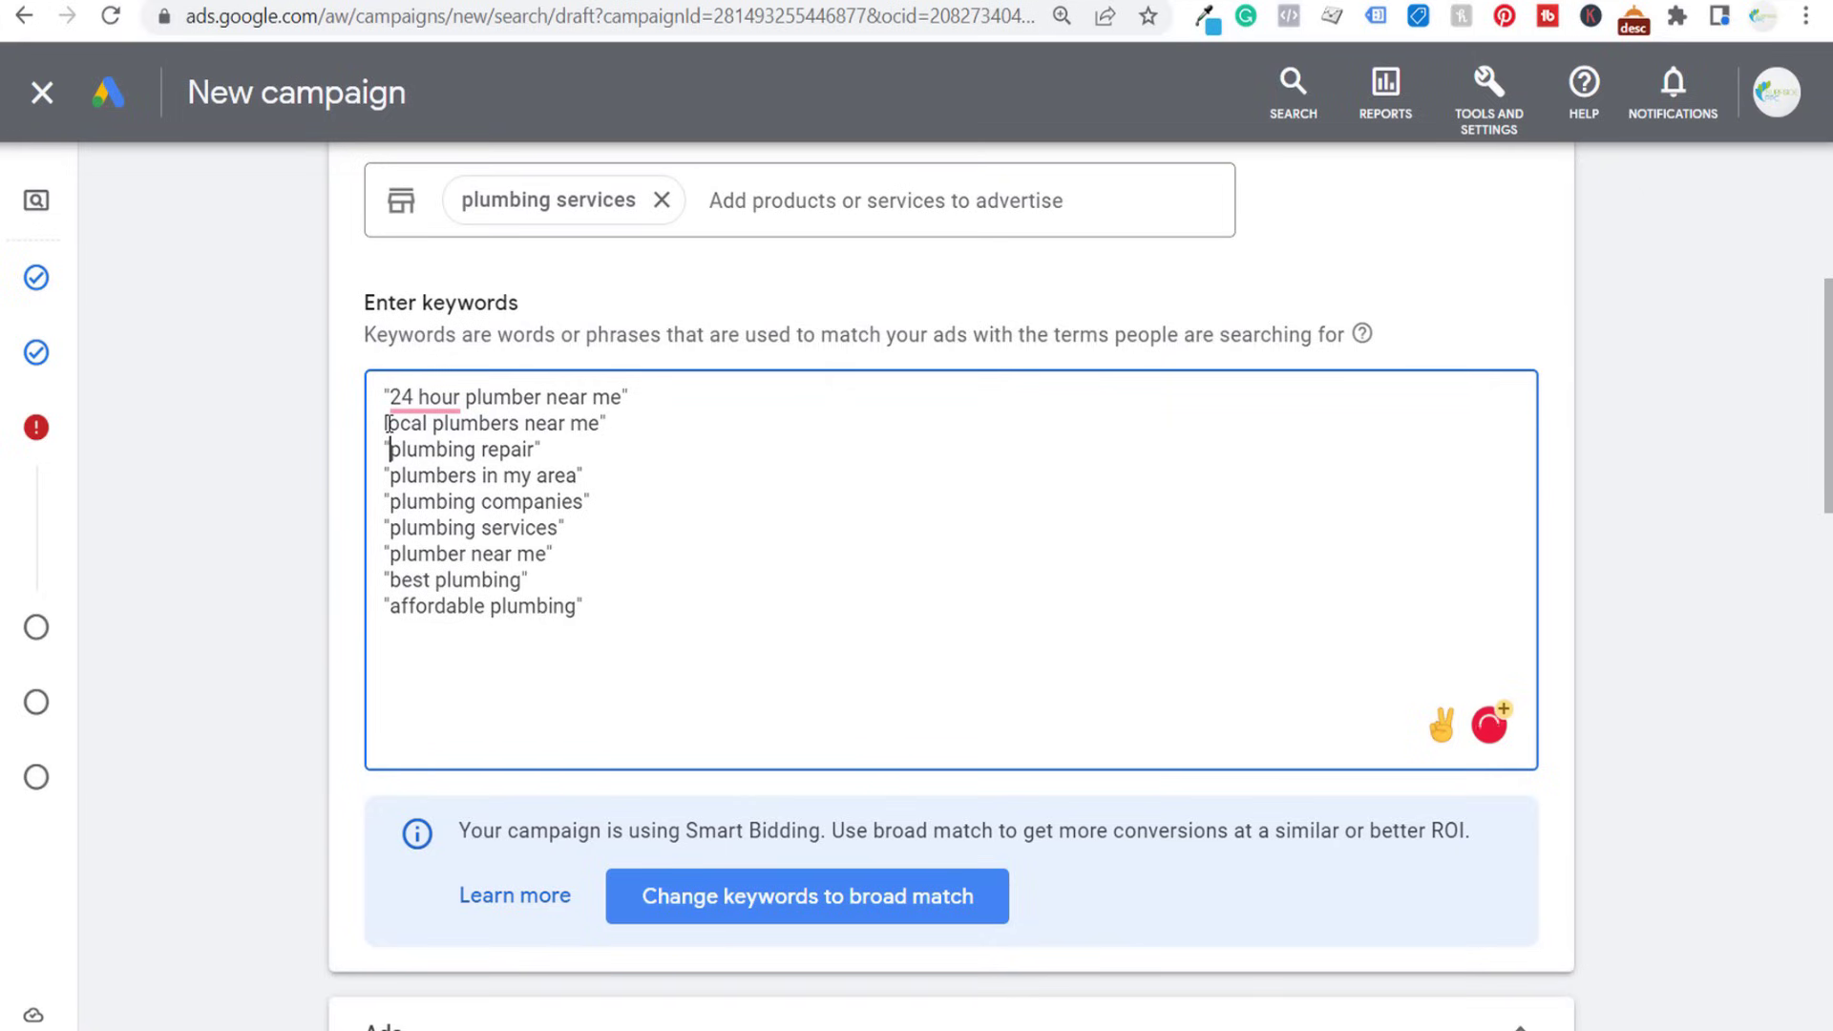
{"action": "left_click", "coordinate": [385, 423]}
{"action": "type", "text": "\""}
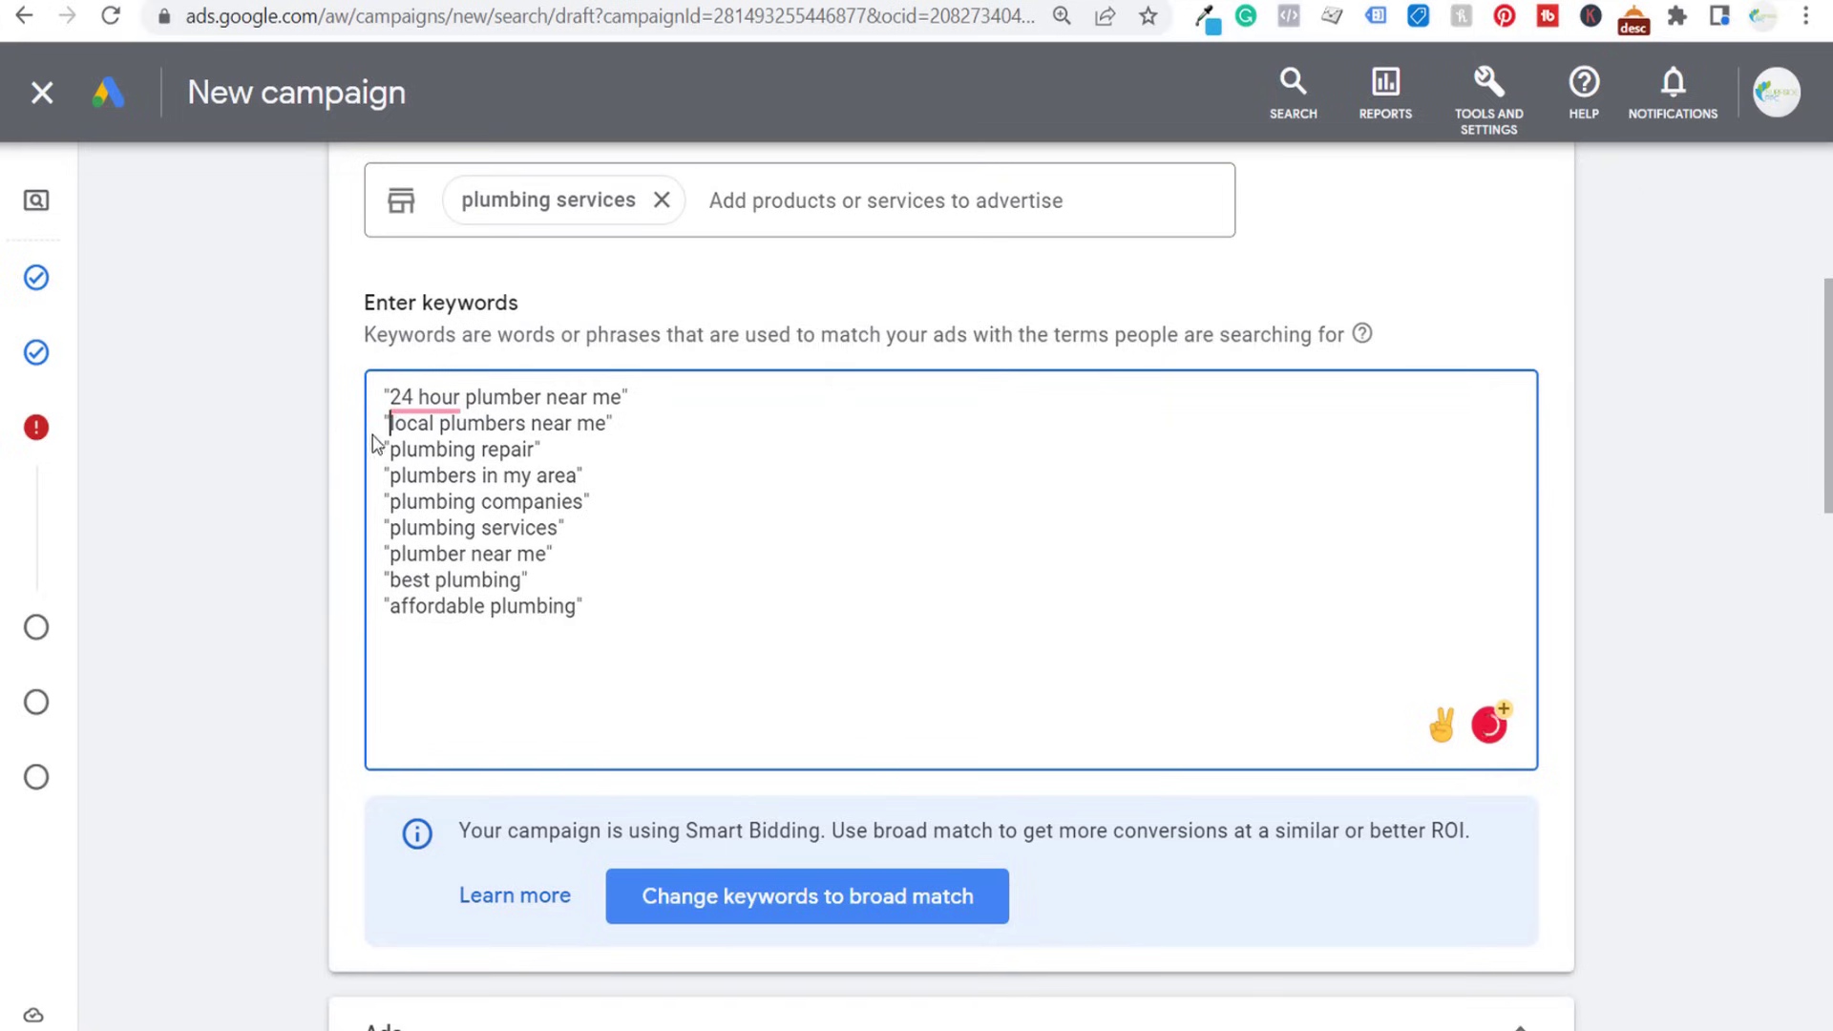
{"action": "left_click", "coordinate": [401, 397]}
{"action": "left_click", "coordinate": [218, 404]}
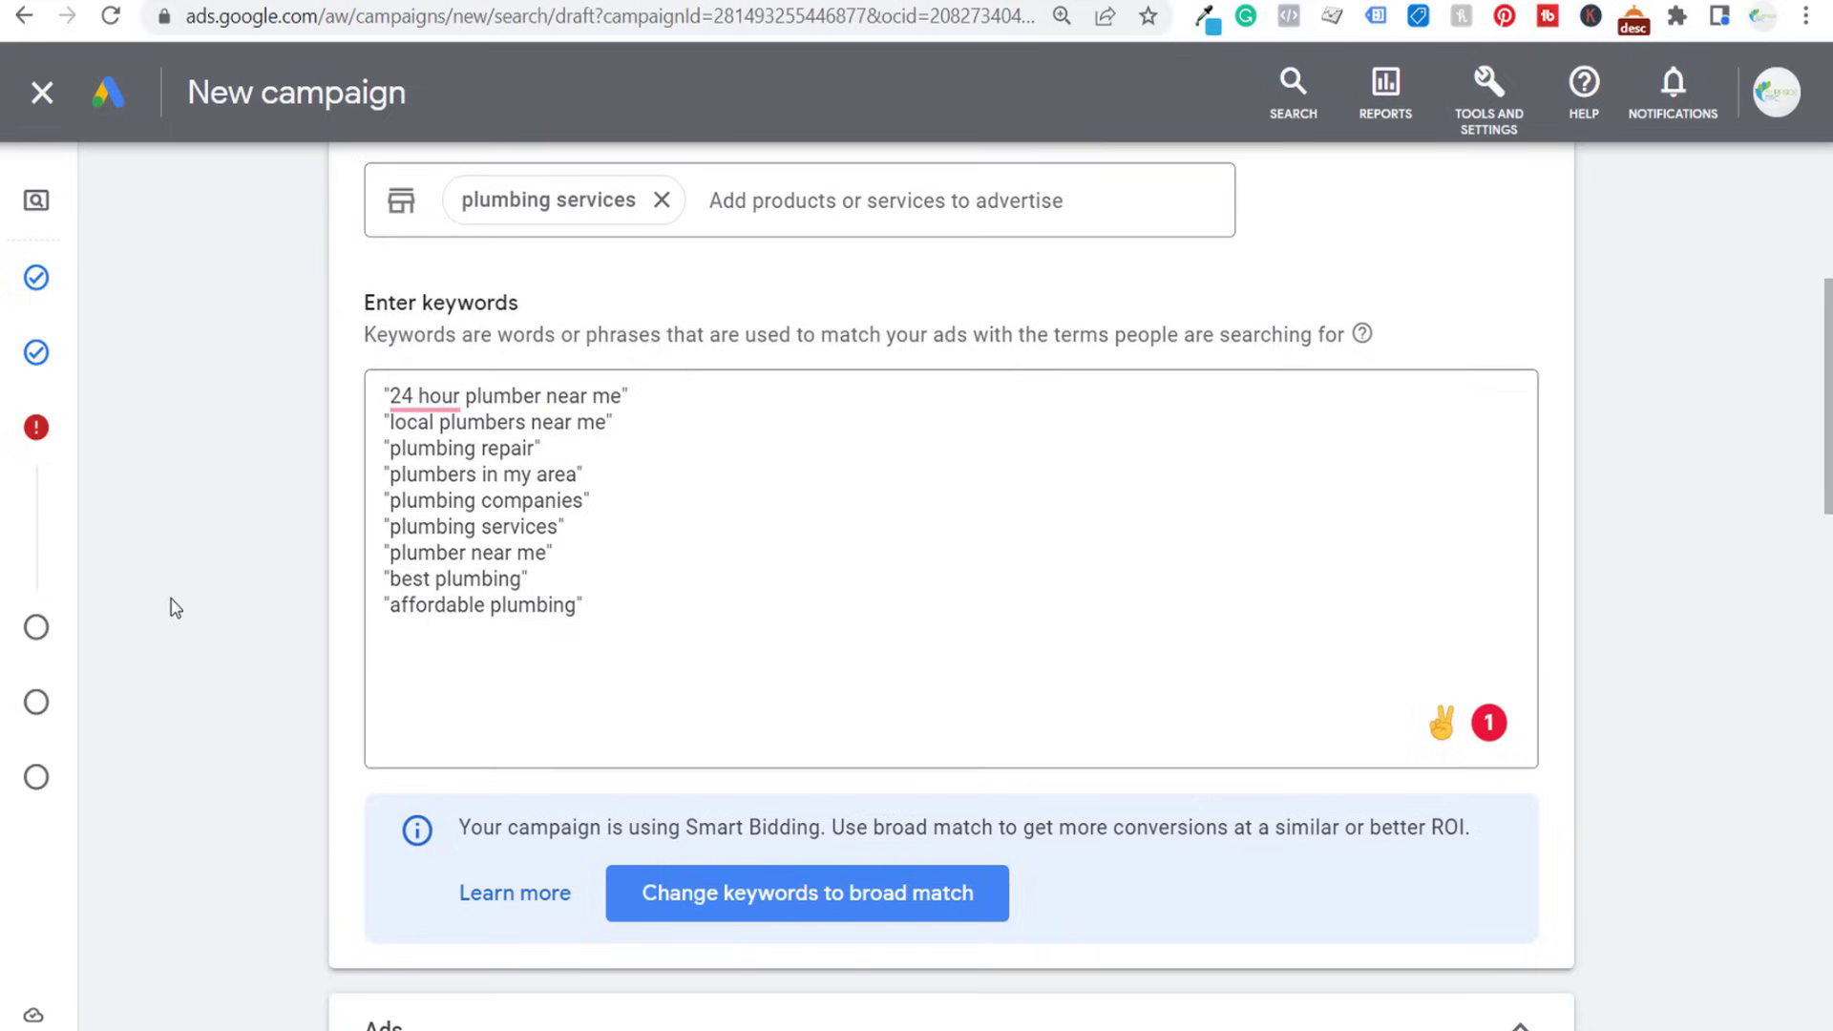
{"action": "scroll", "coordinate": [229, 456], "scroll_direction": "down", "scroll_amount": 5}
{"action": "scroll", "coordinate": [230, 448], "scroll_direction": "down", "scroll_amount": 3}
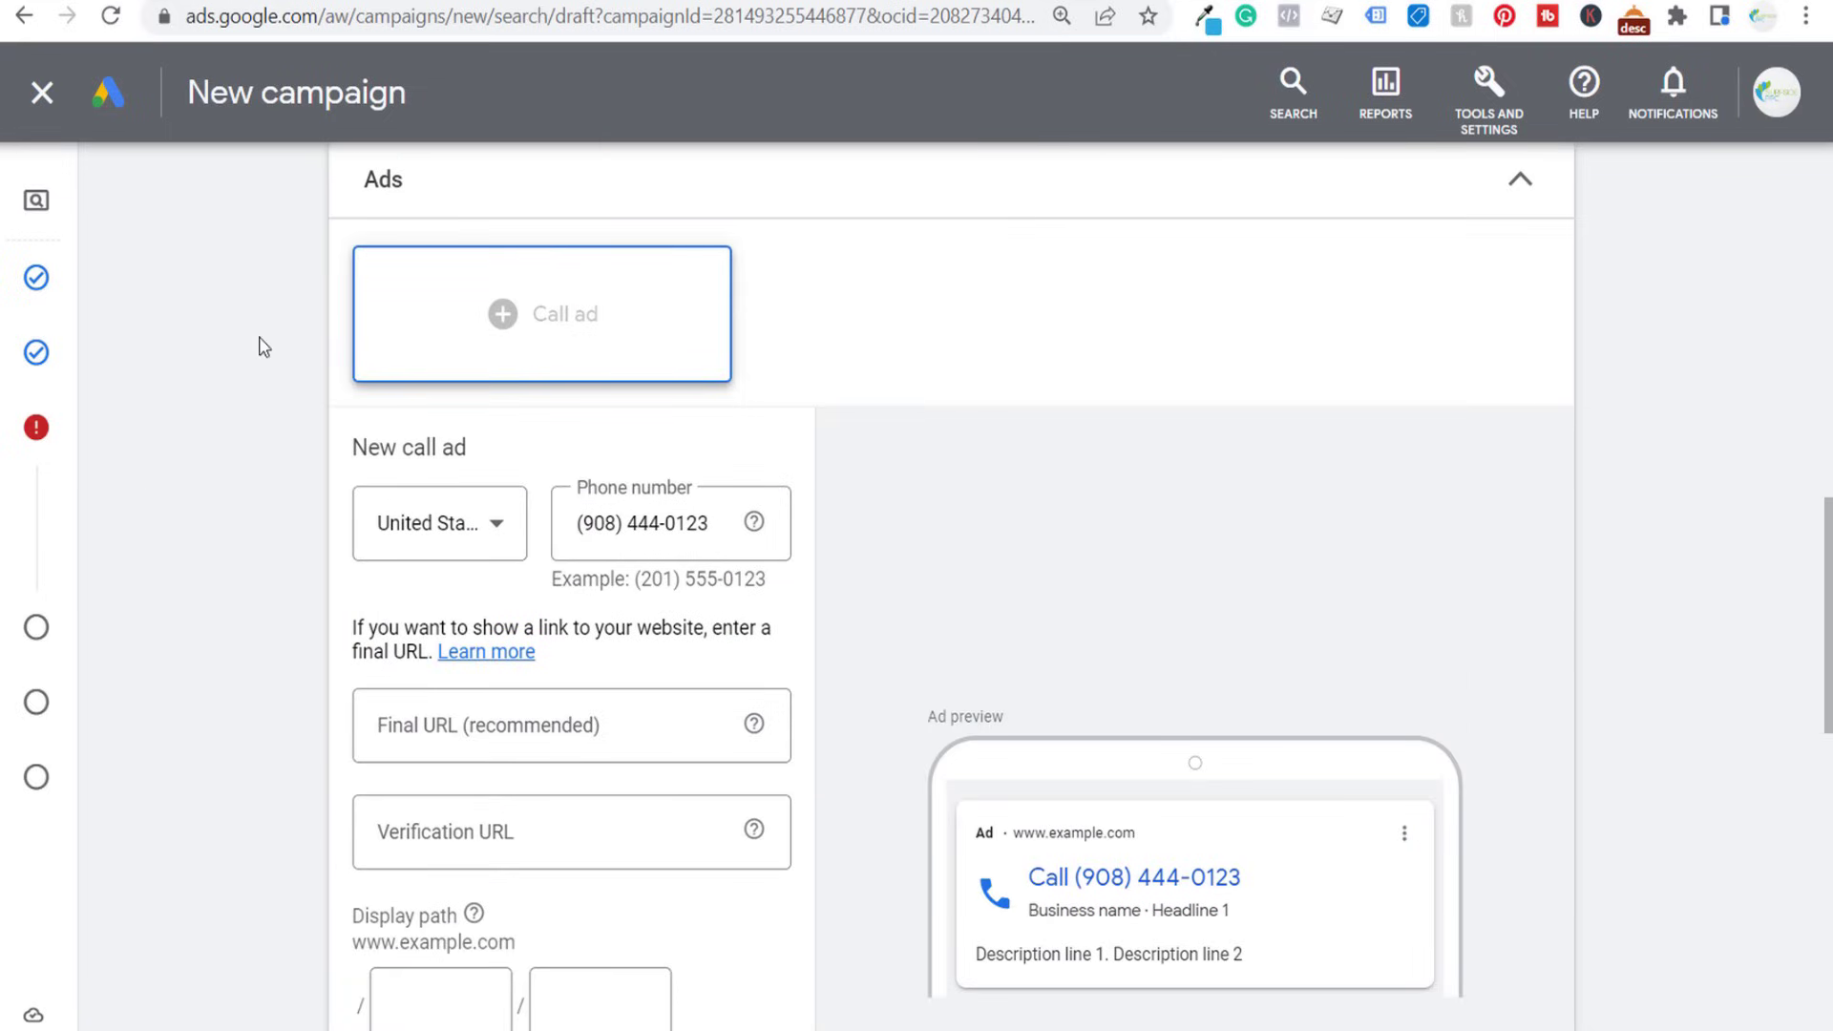
{"action": "scroll", "coordinate": [258, 344], "scroll_direction": "down", "scroll_amount": 1}
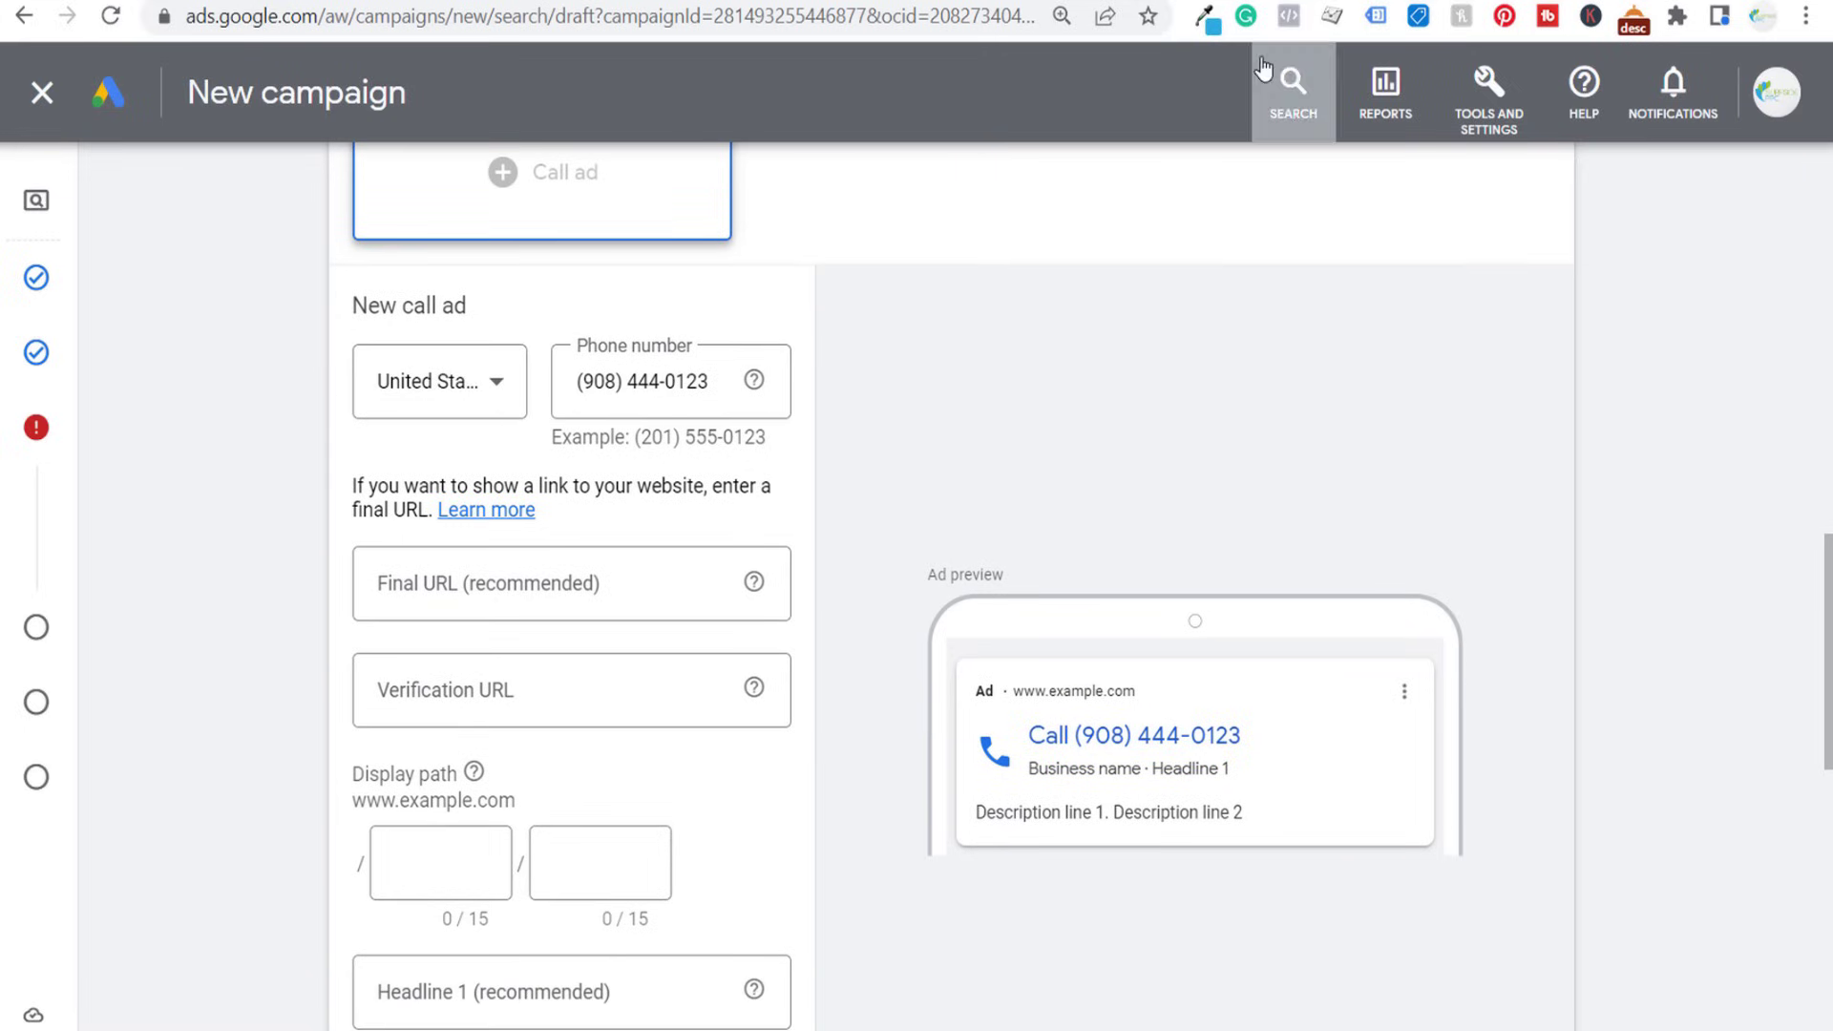
{"action": "key", "text": "ctrl+Tab"}
{"action": "left_click", "coordinate": [447, 31]}
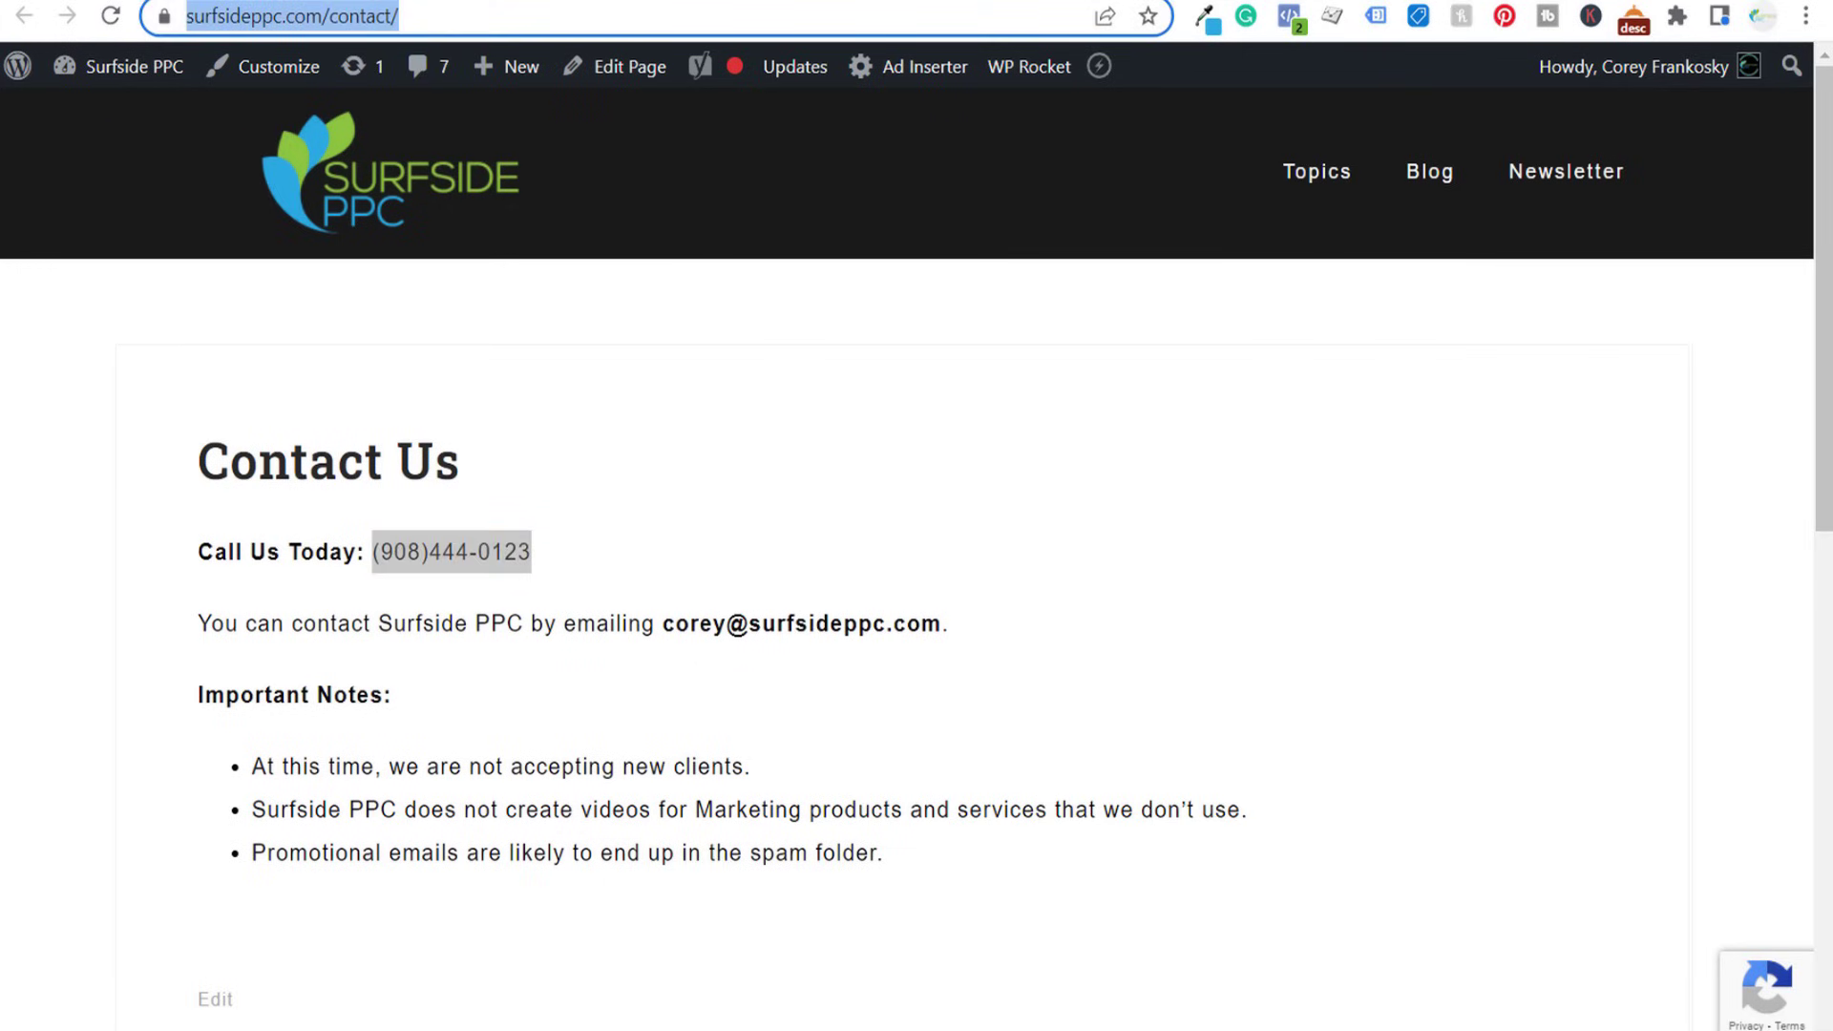
{"action": "key", "text": "ctrl+shift+Tab"}
{"action": "left_click", "coordinate": [580, 698]}
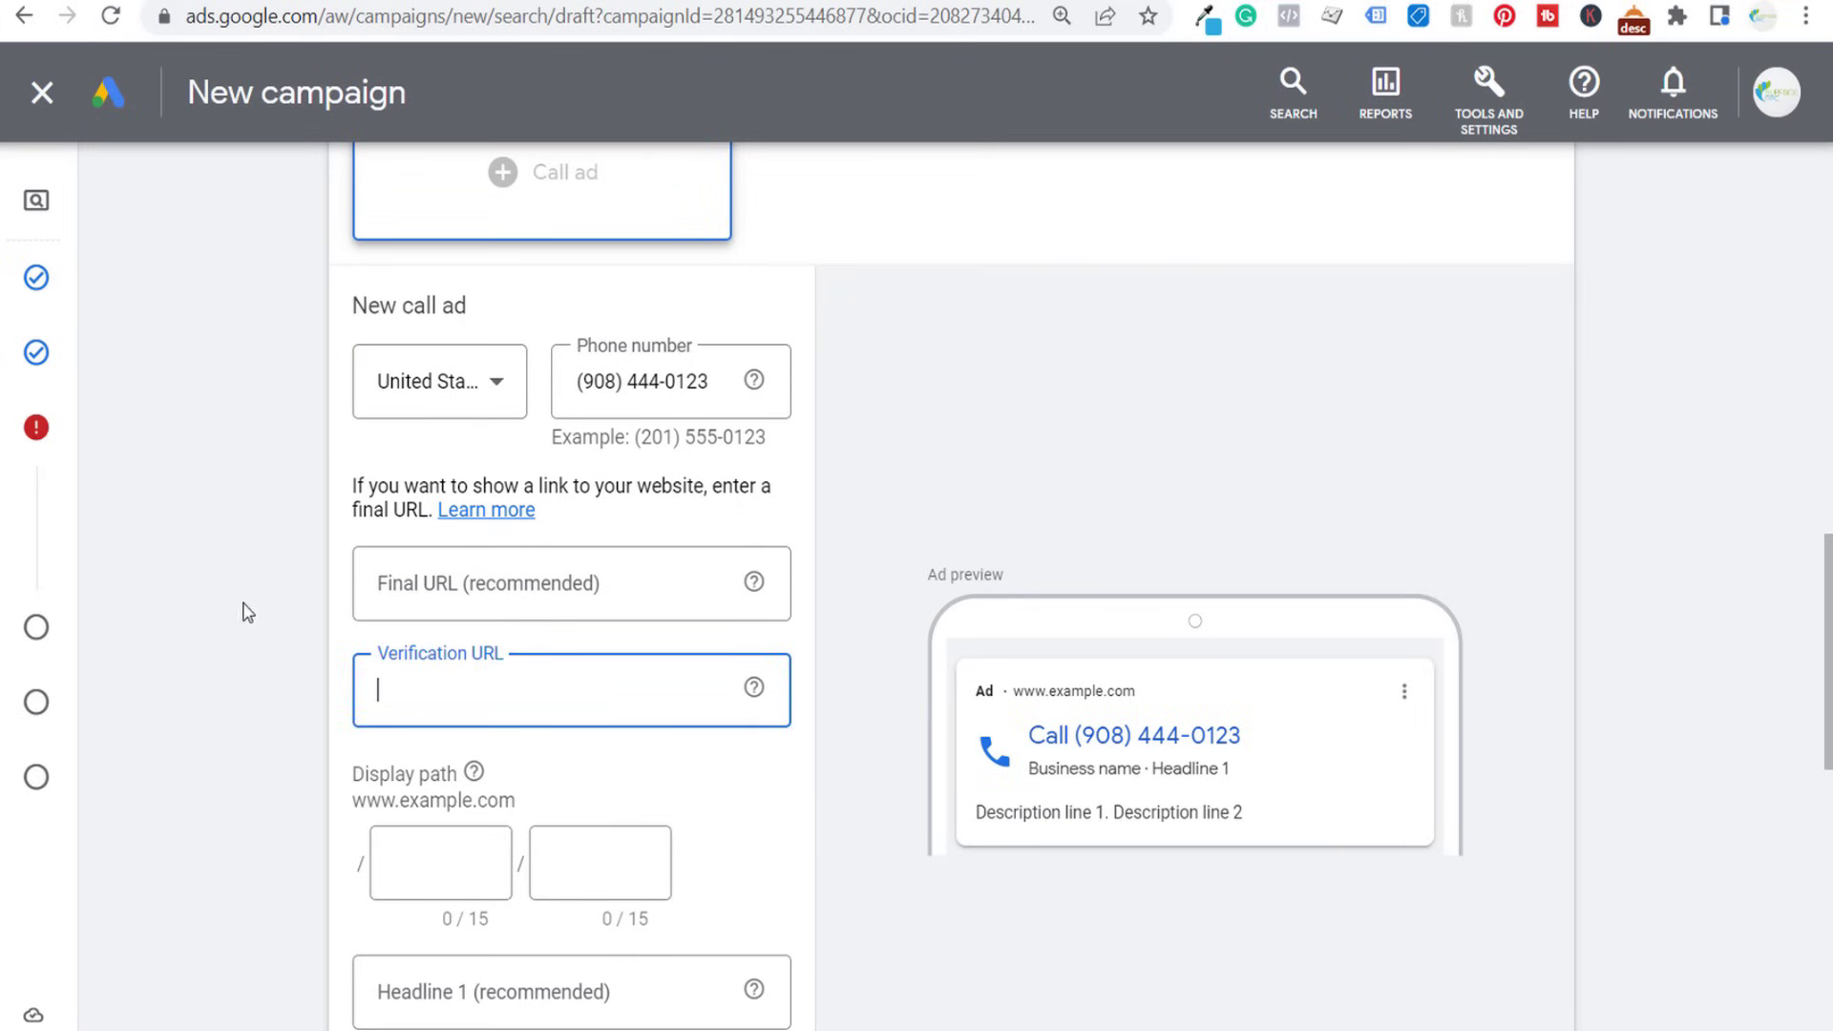
{"action": "key", "text": "ctrl+v"}
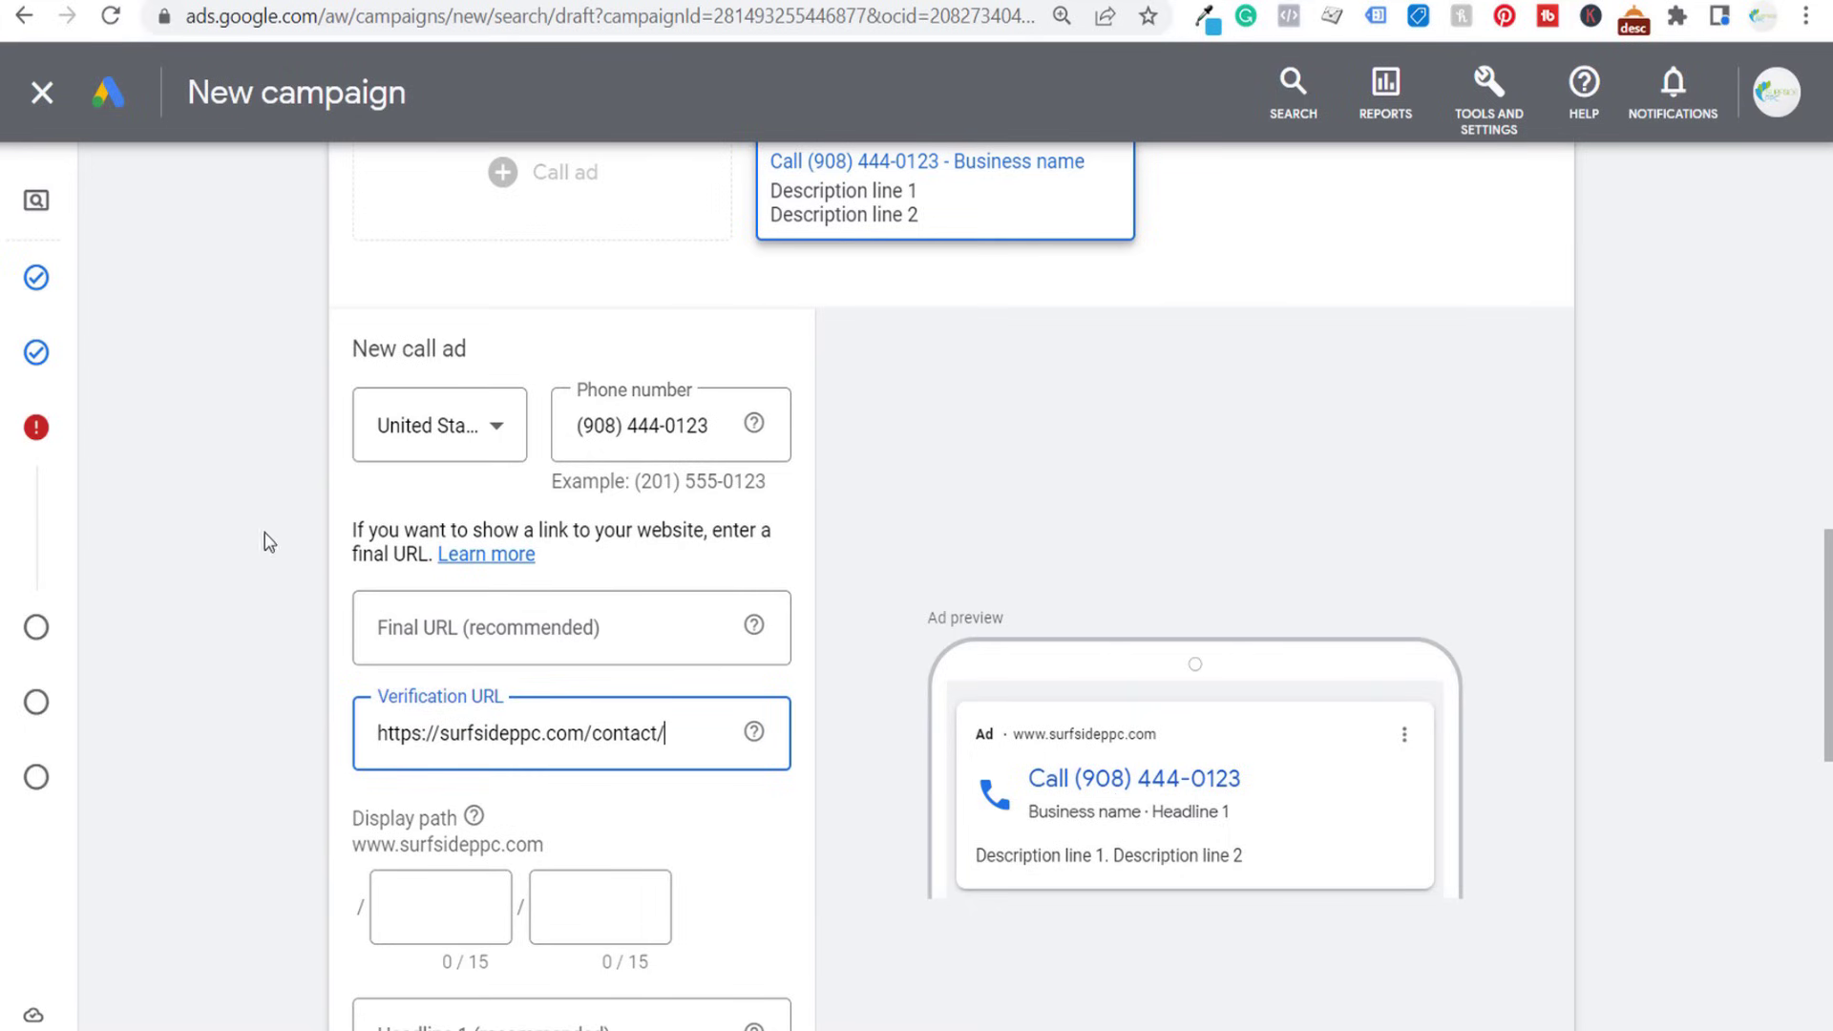
- Set the call ad's headline 1 to "Your Nashville Plumber" and headline 2 to "Call Us Today"
{"action": "scroll", "coordinate": [257, 536], "scroll_direction": "down", "scroll_amount": 5}
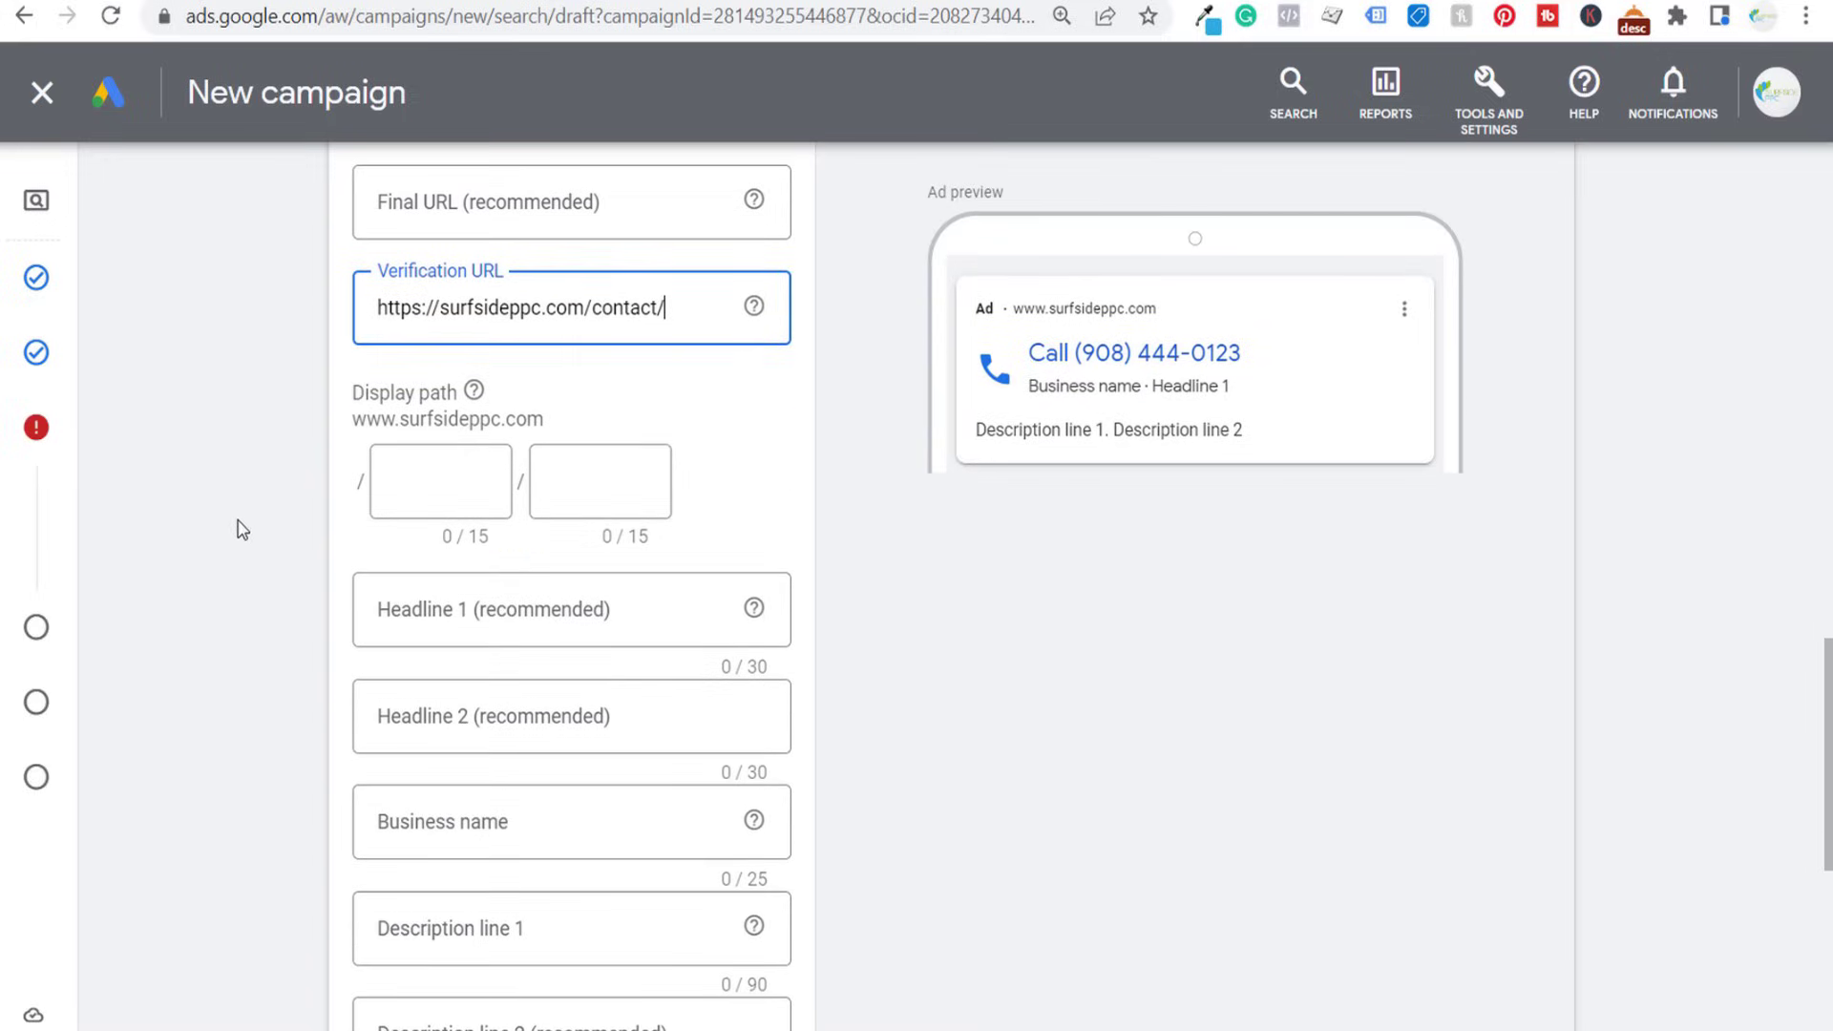
{"action": "left_click", "coordinate": [536, 611]}
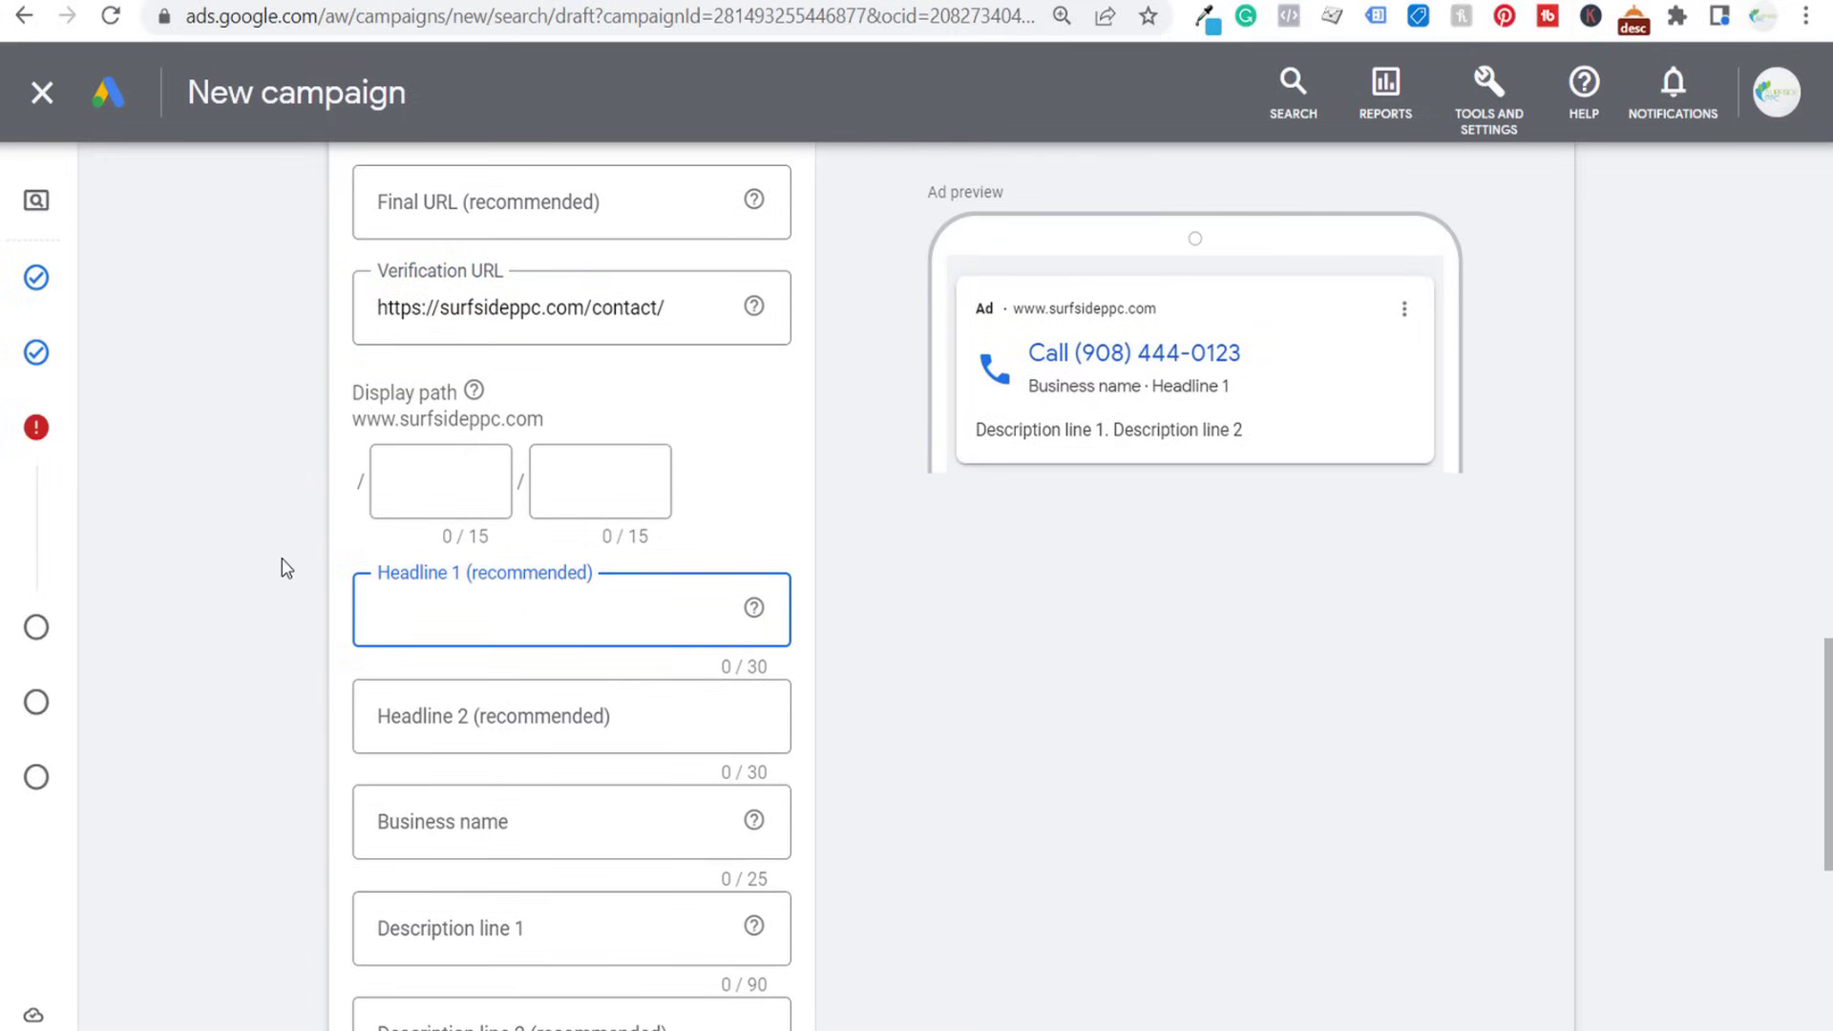
{"action": "type", "text": "Your Nashville Plumber"}
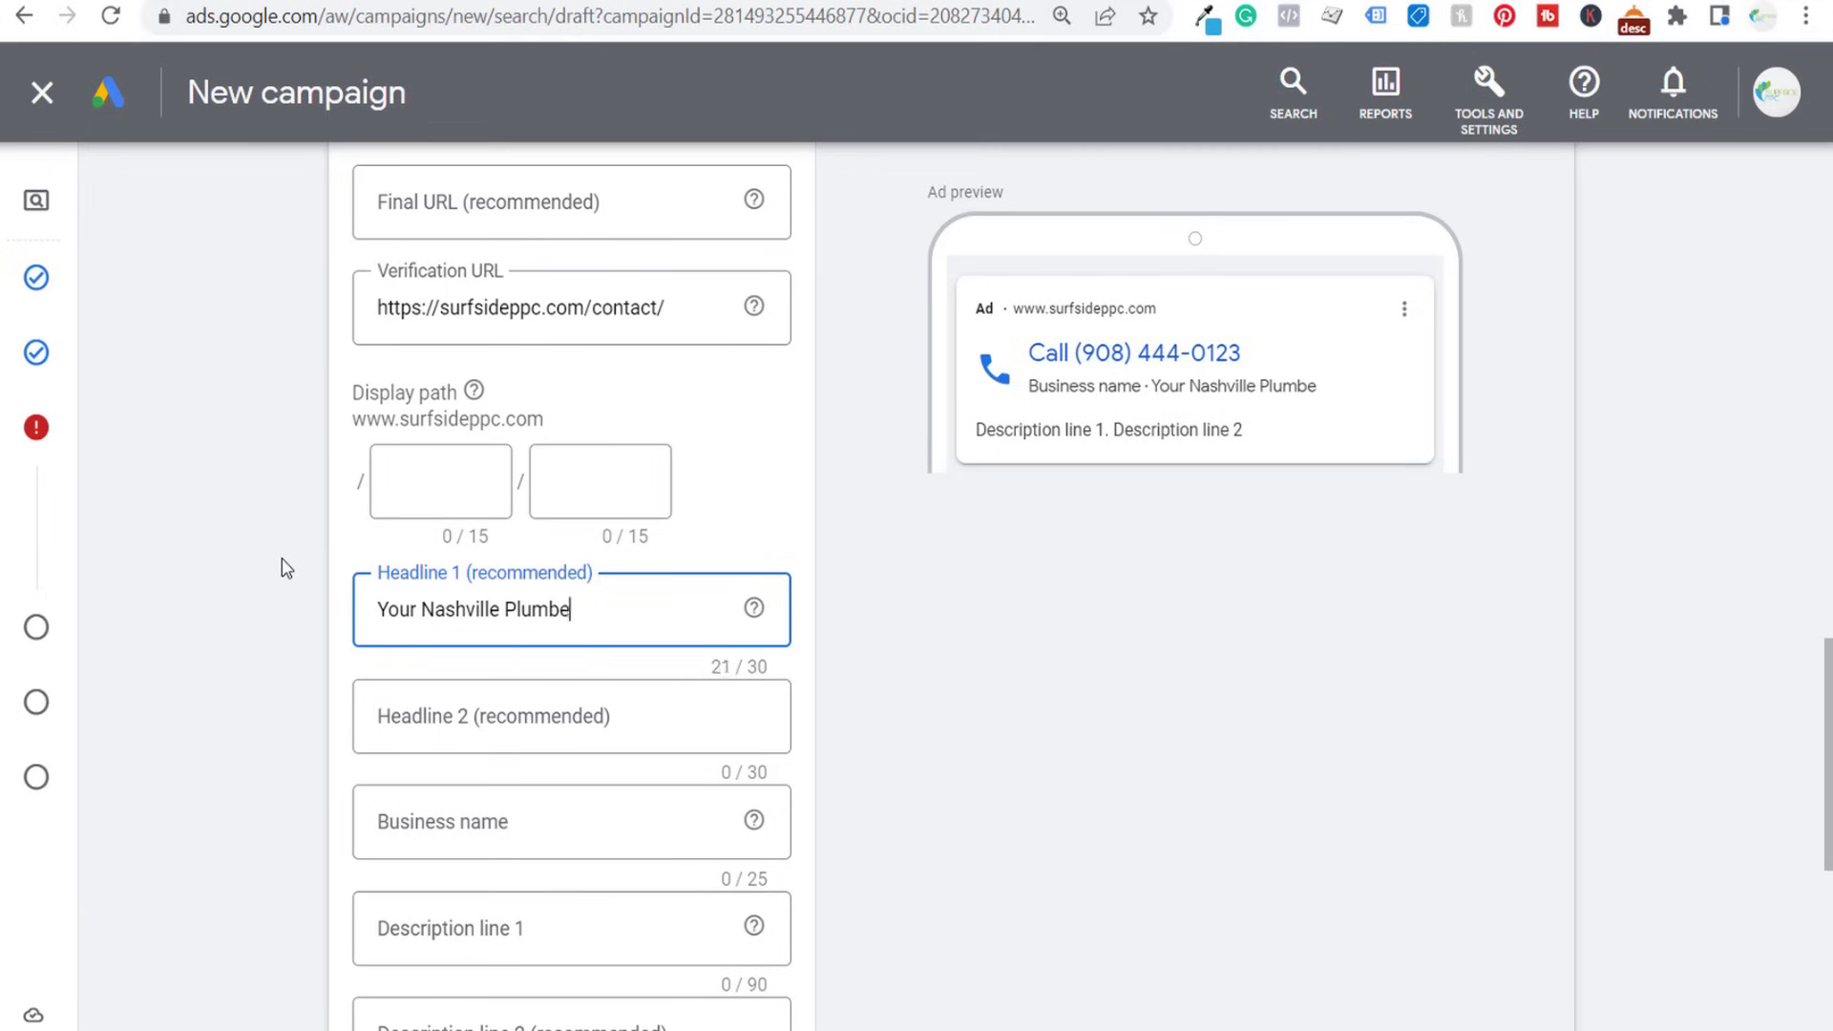
{"action": "key", "text": "Tab"}
{"action": "key", "text": "Tab"}
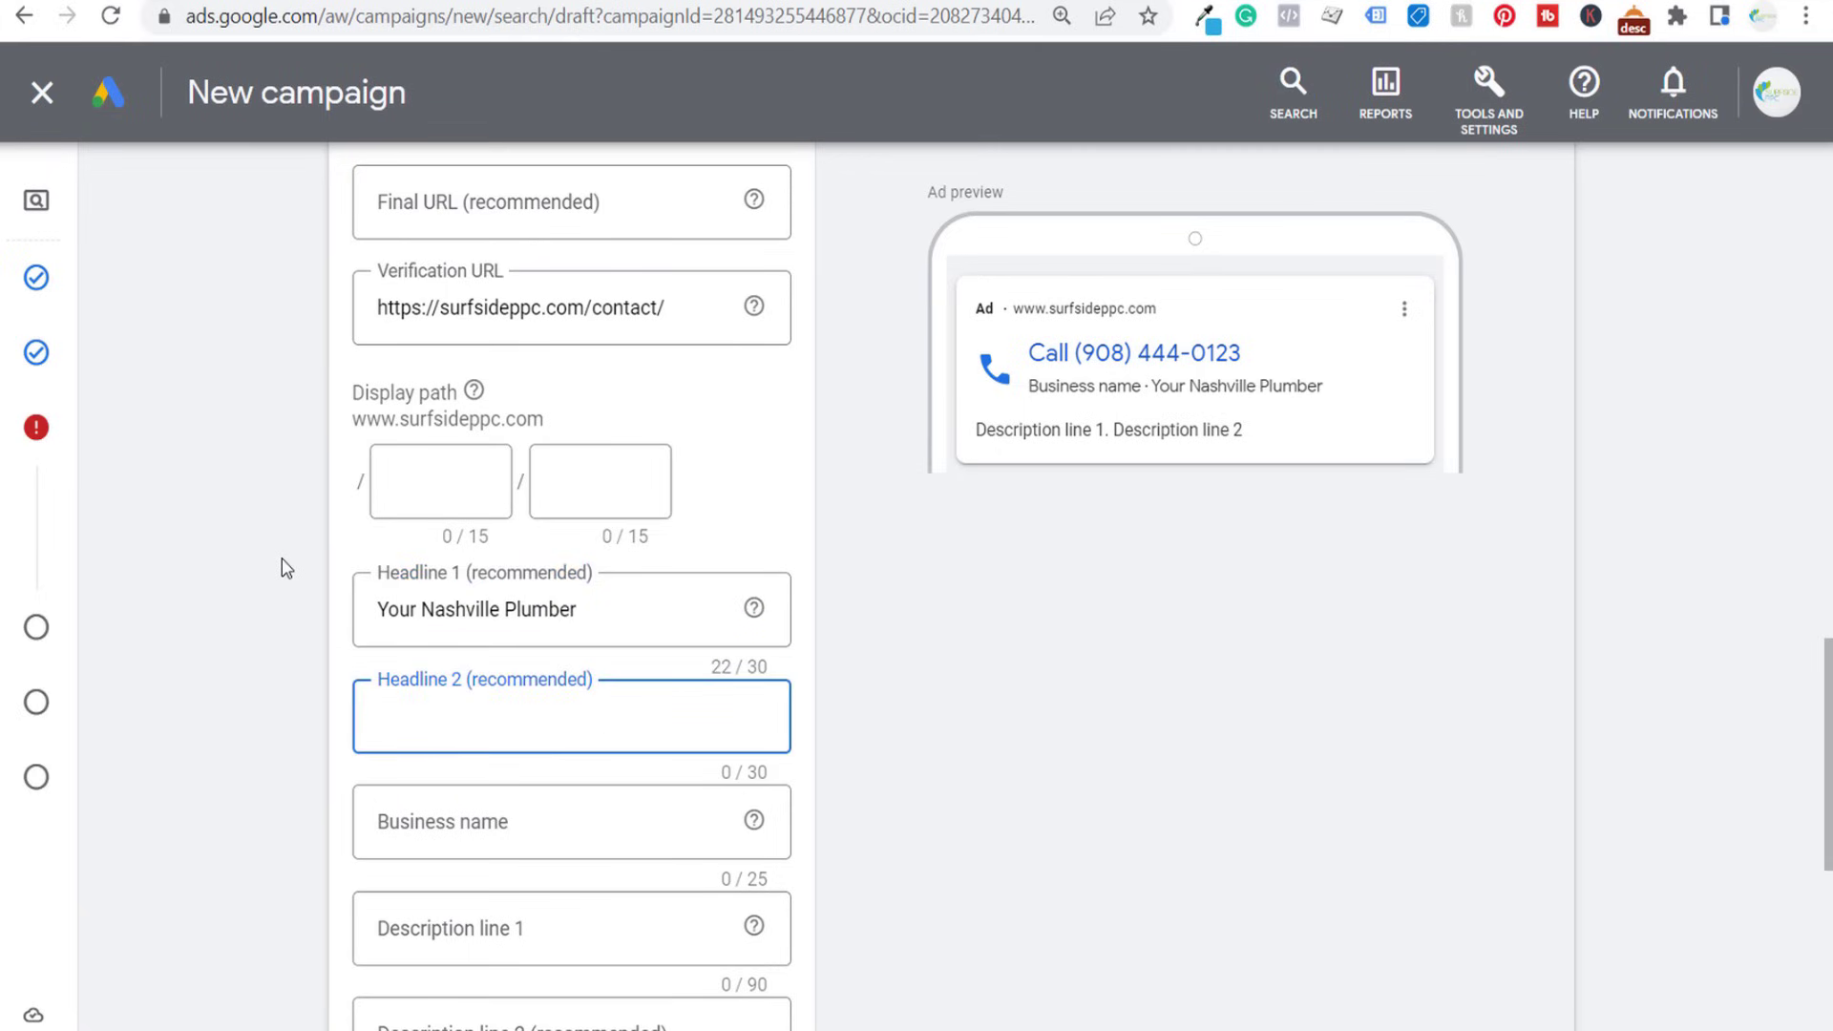
{"action": "type", "text": "Call Us Today"}
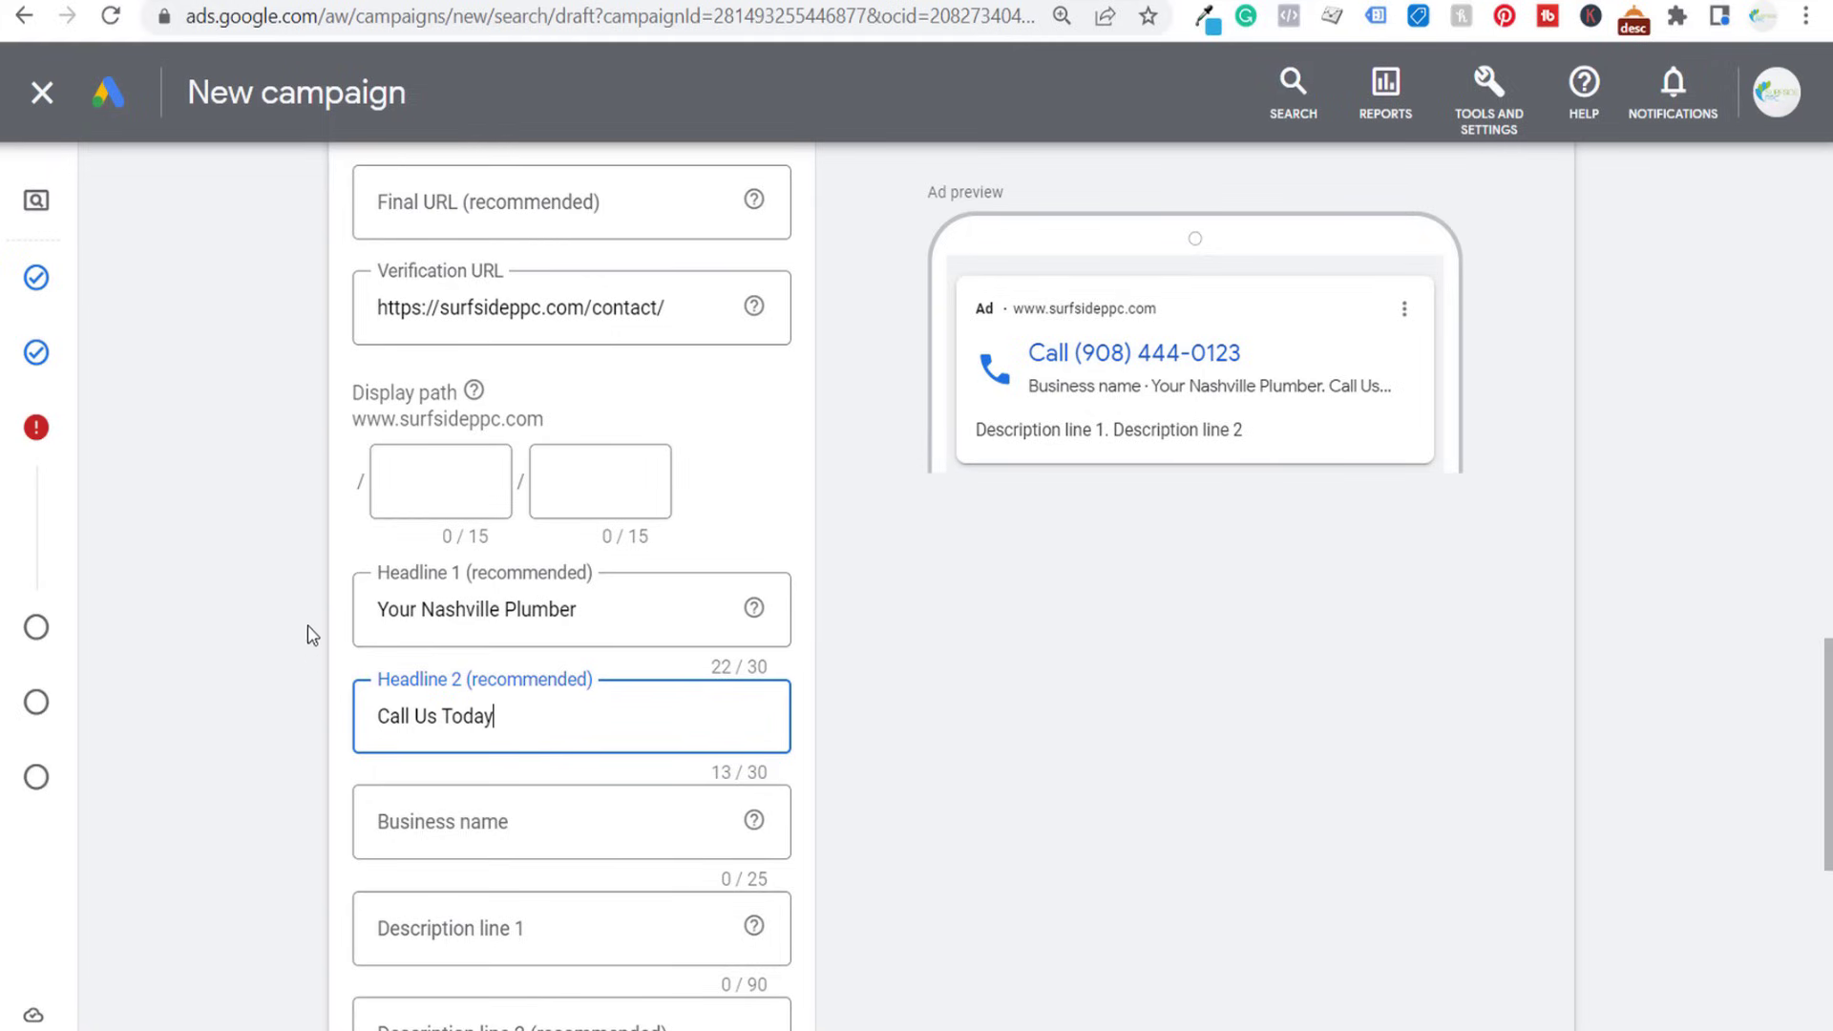
- Enter "Surfside Plumbing" as the call ad's business name
{"action": "scroll", "coordinate": [307, 621], "scroll_direction": "down", "scroll_amount": 2}
{"action": "left_click", "coordinate": [453, 708]}
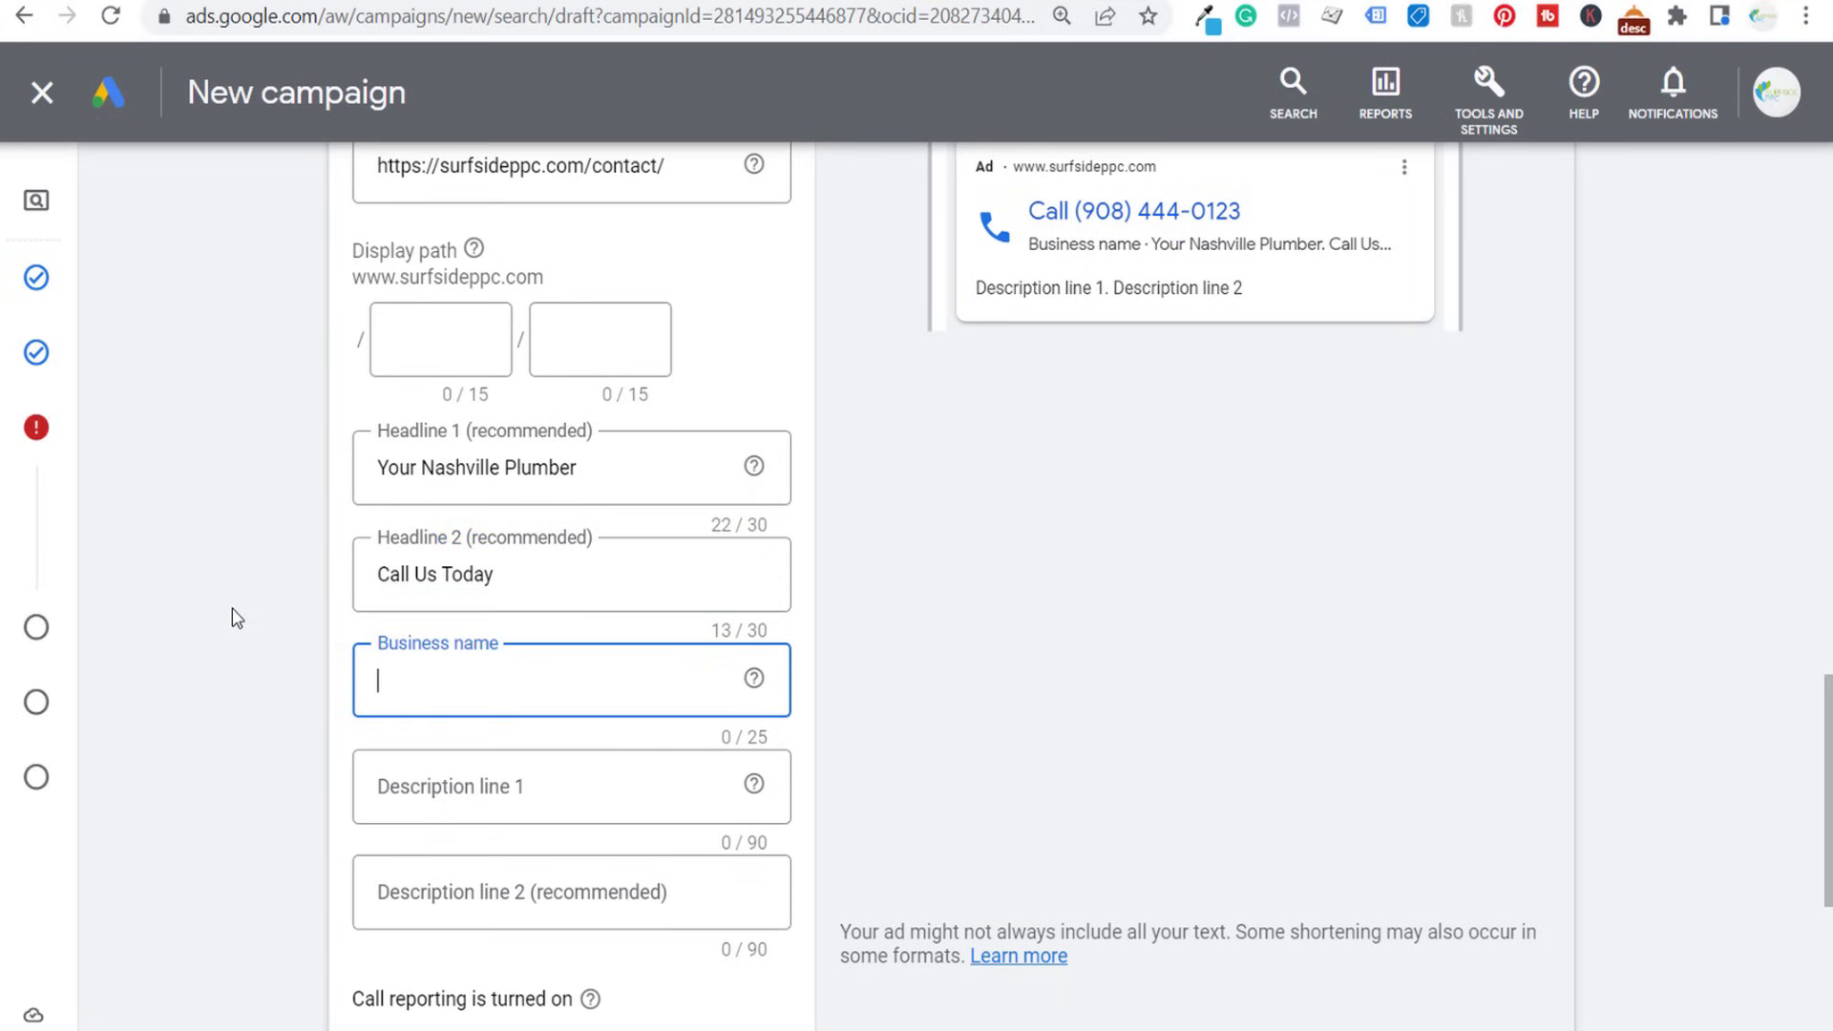
{"action": "type", "text": "Surf"}
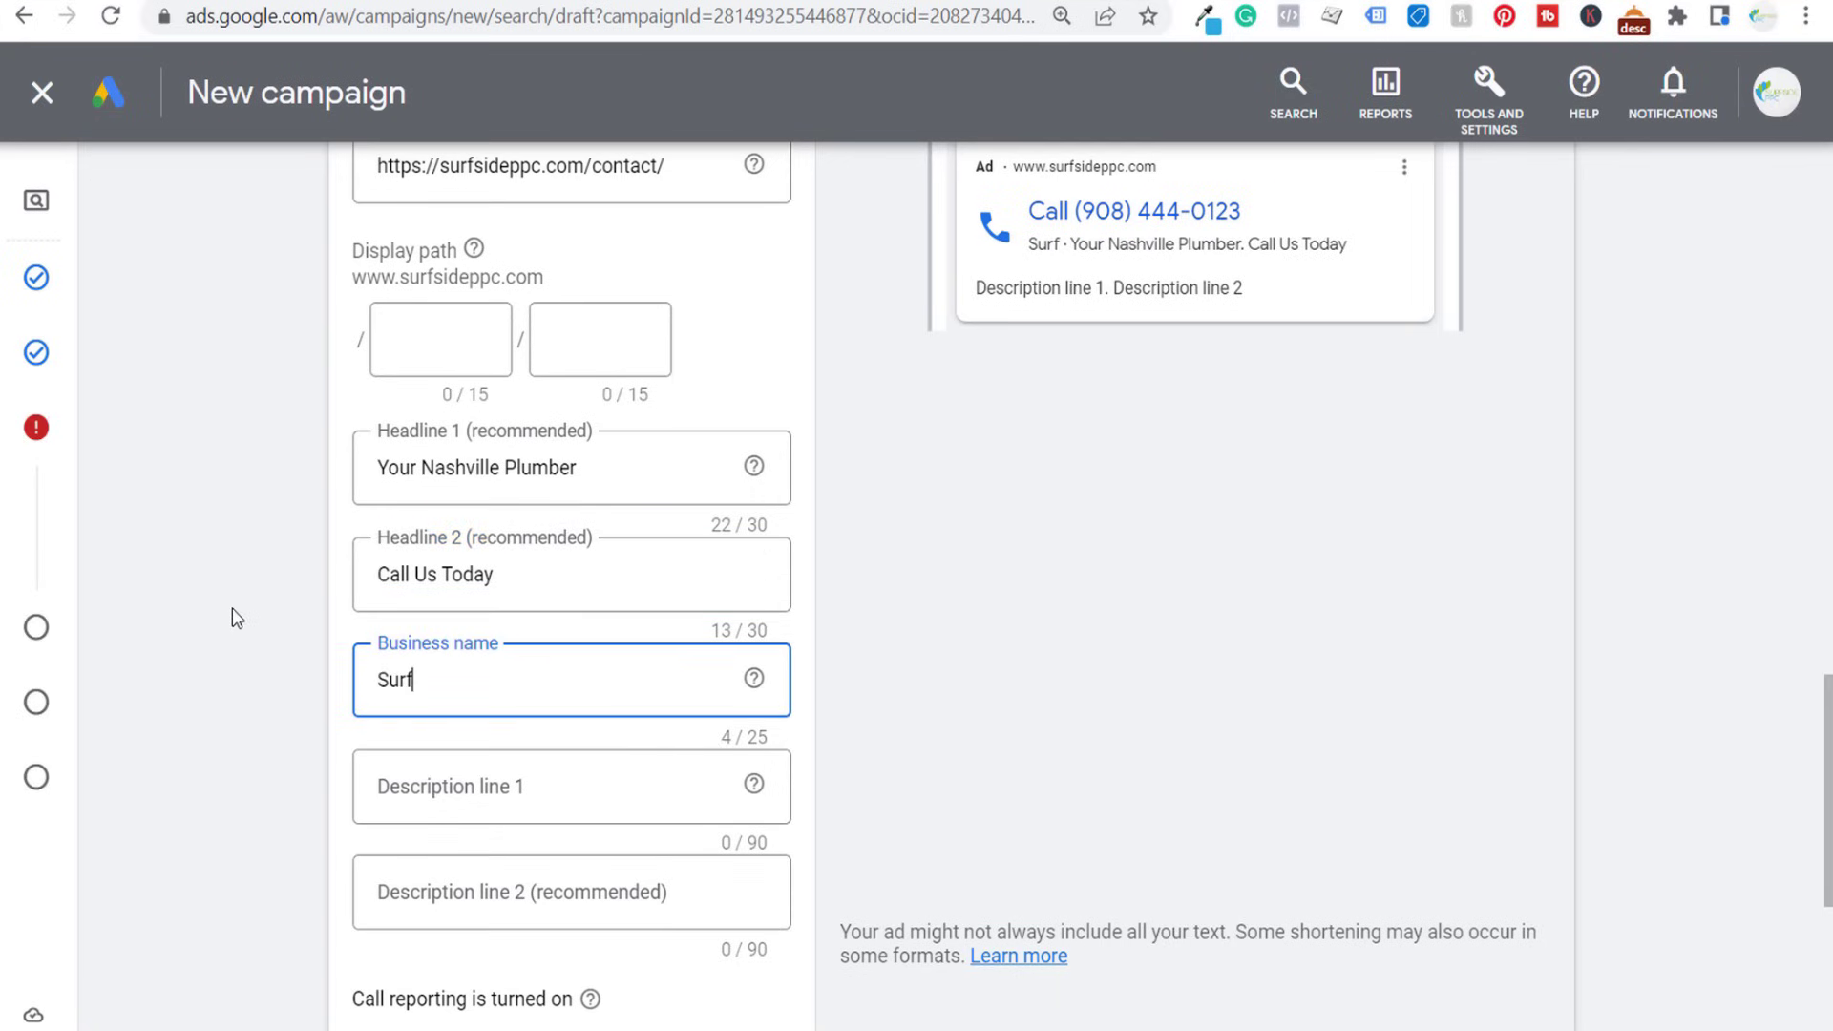
{"action": "type", "text": "side Plumbing"}
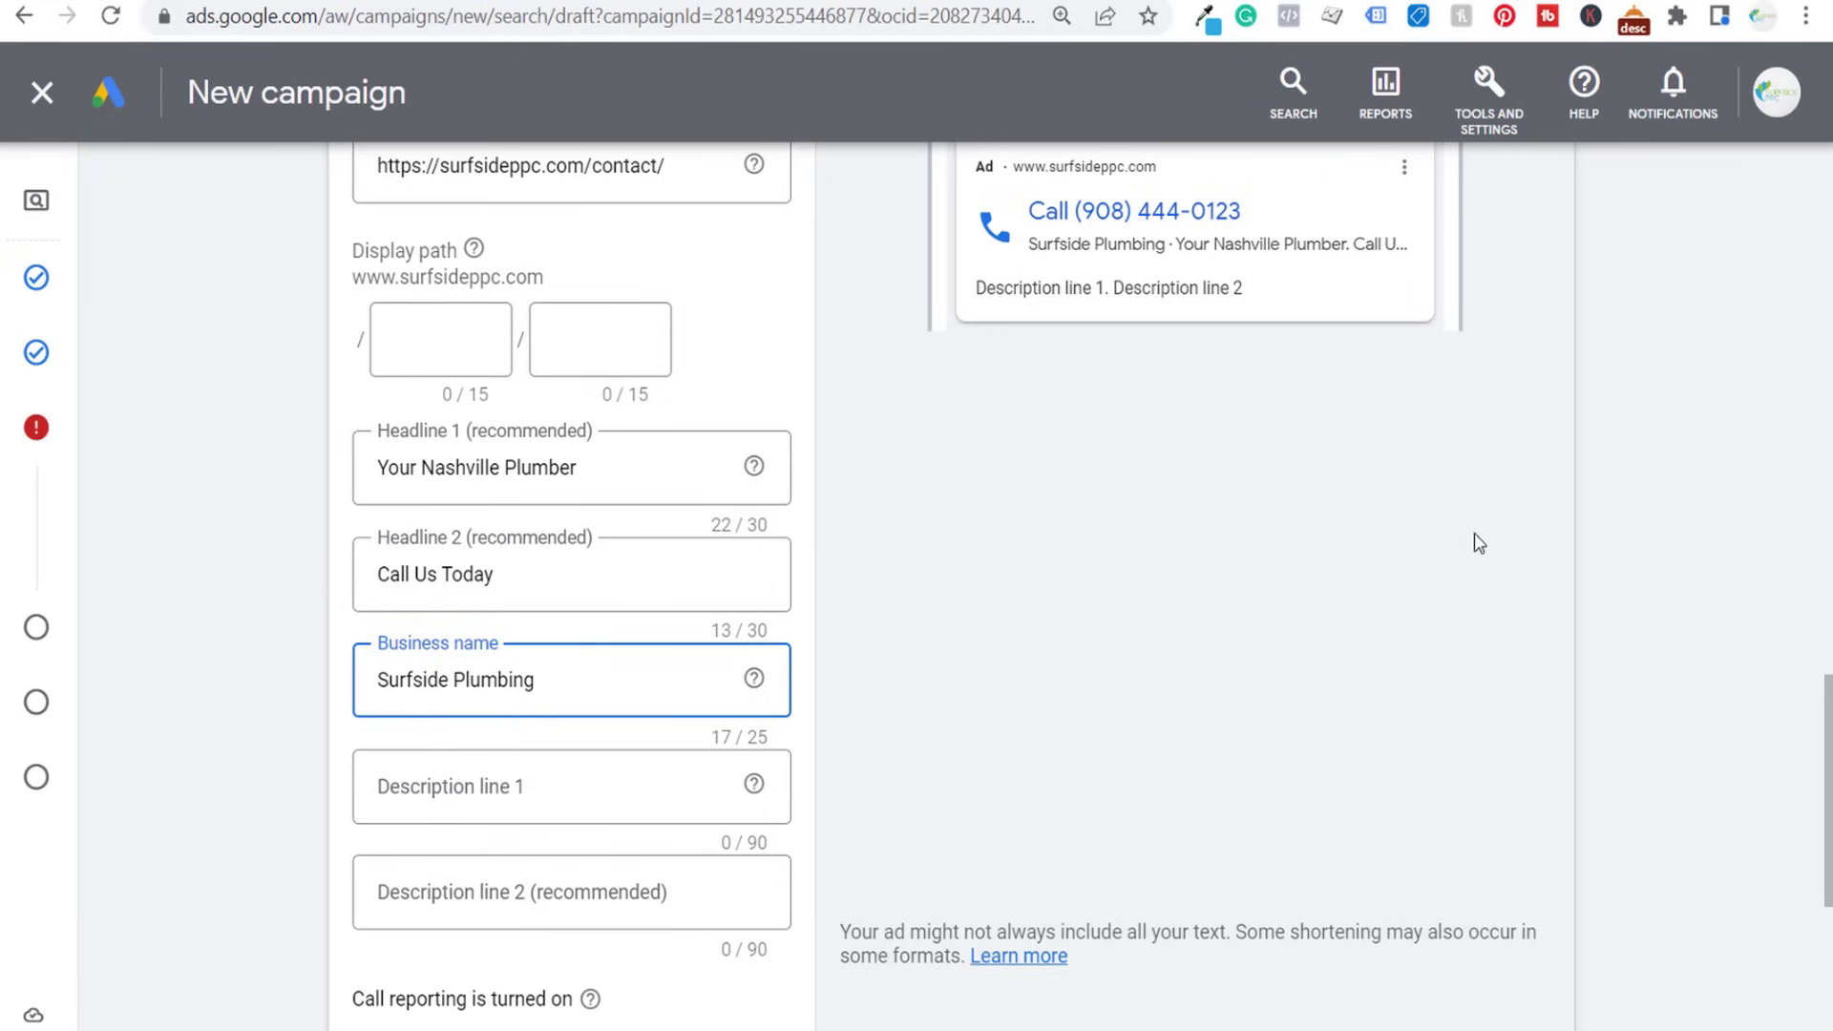
- Enter descriptions "Call Surfside Plumbing And We Can Fix Any Plumbing Problem You Are Experiencing." and "10+ Years in Business - Fast Service. Fix Any Leaks or Clogged Pipes."
{"action": "scroll", "coordinate": [306, 572], "scroll_direction": "down", "scroll_amount": 1}
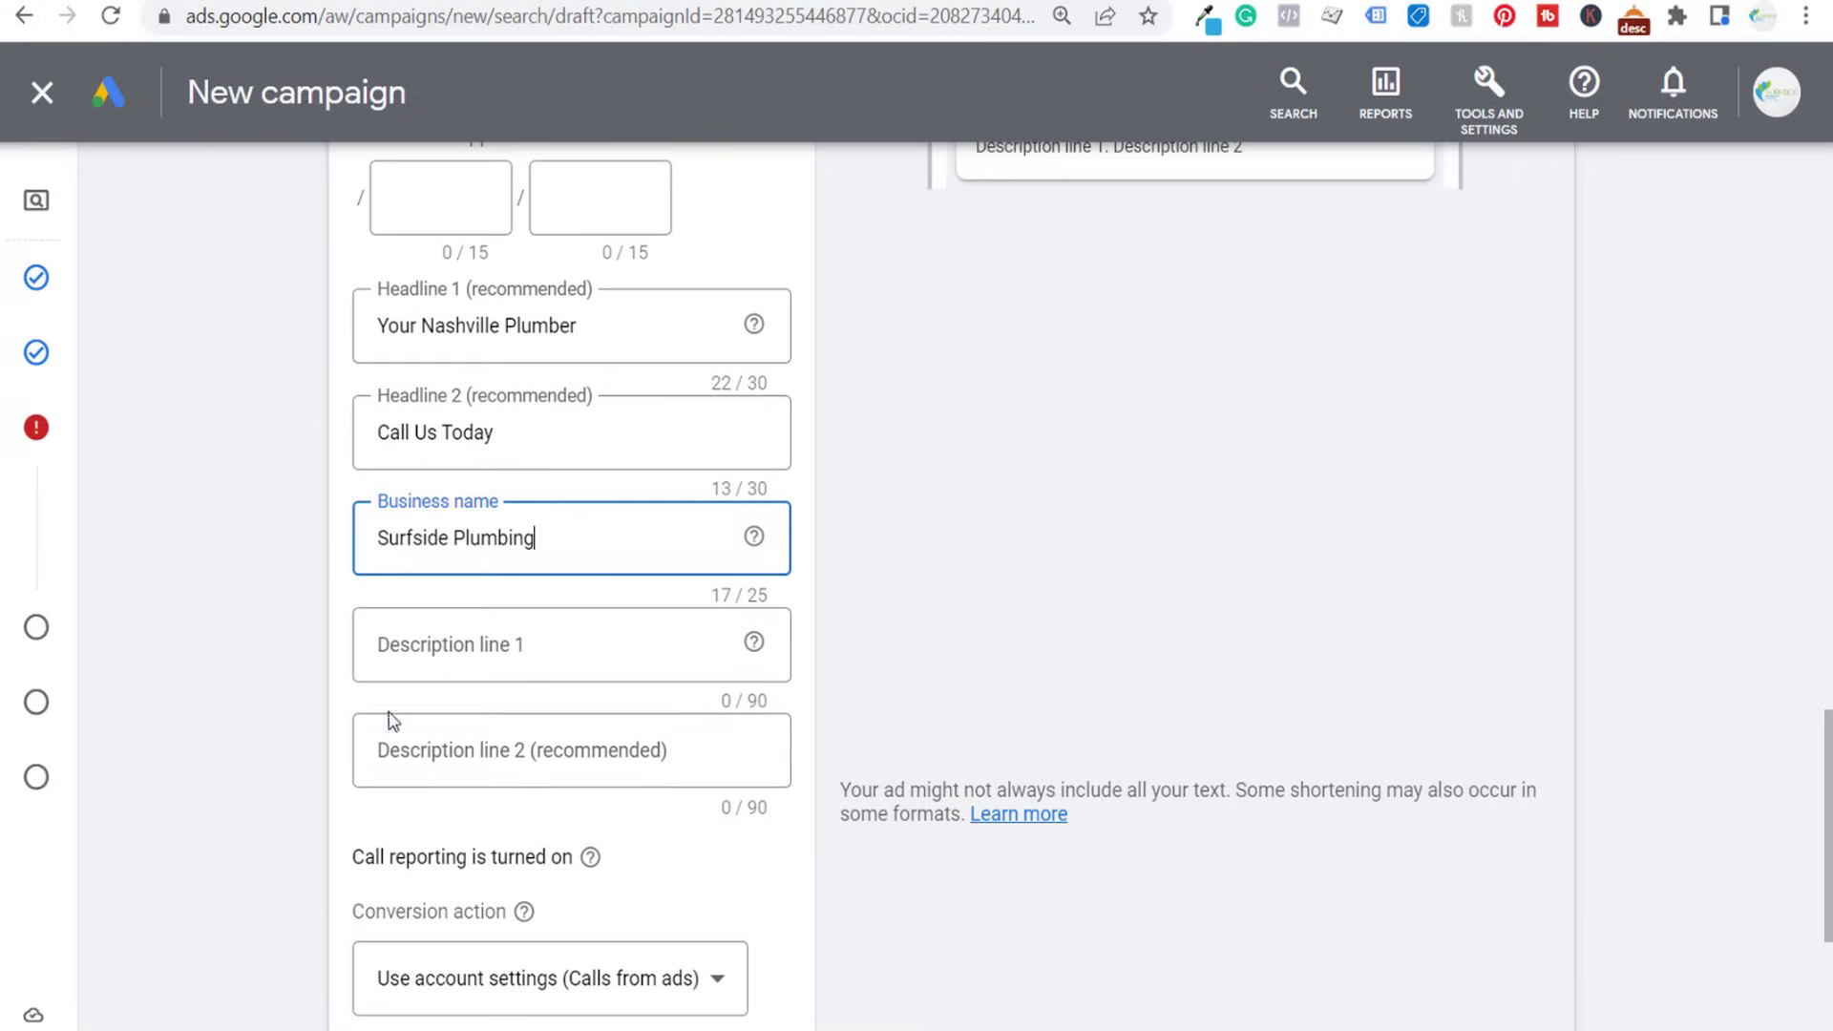
{"action": "left_click", "coordinate": [546, 668]}
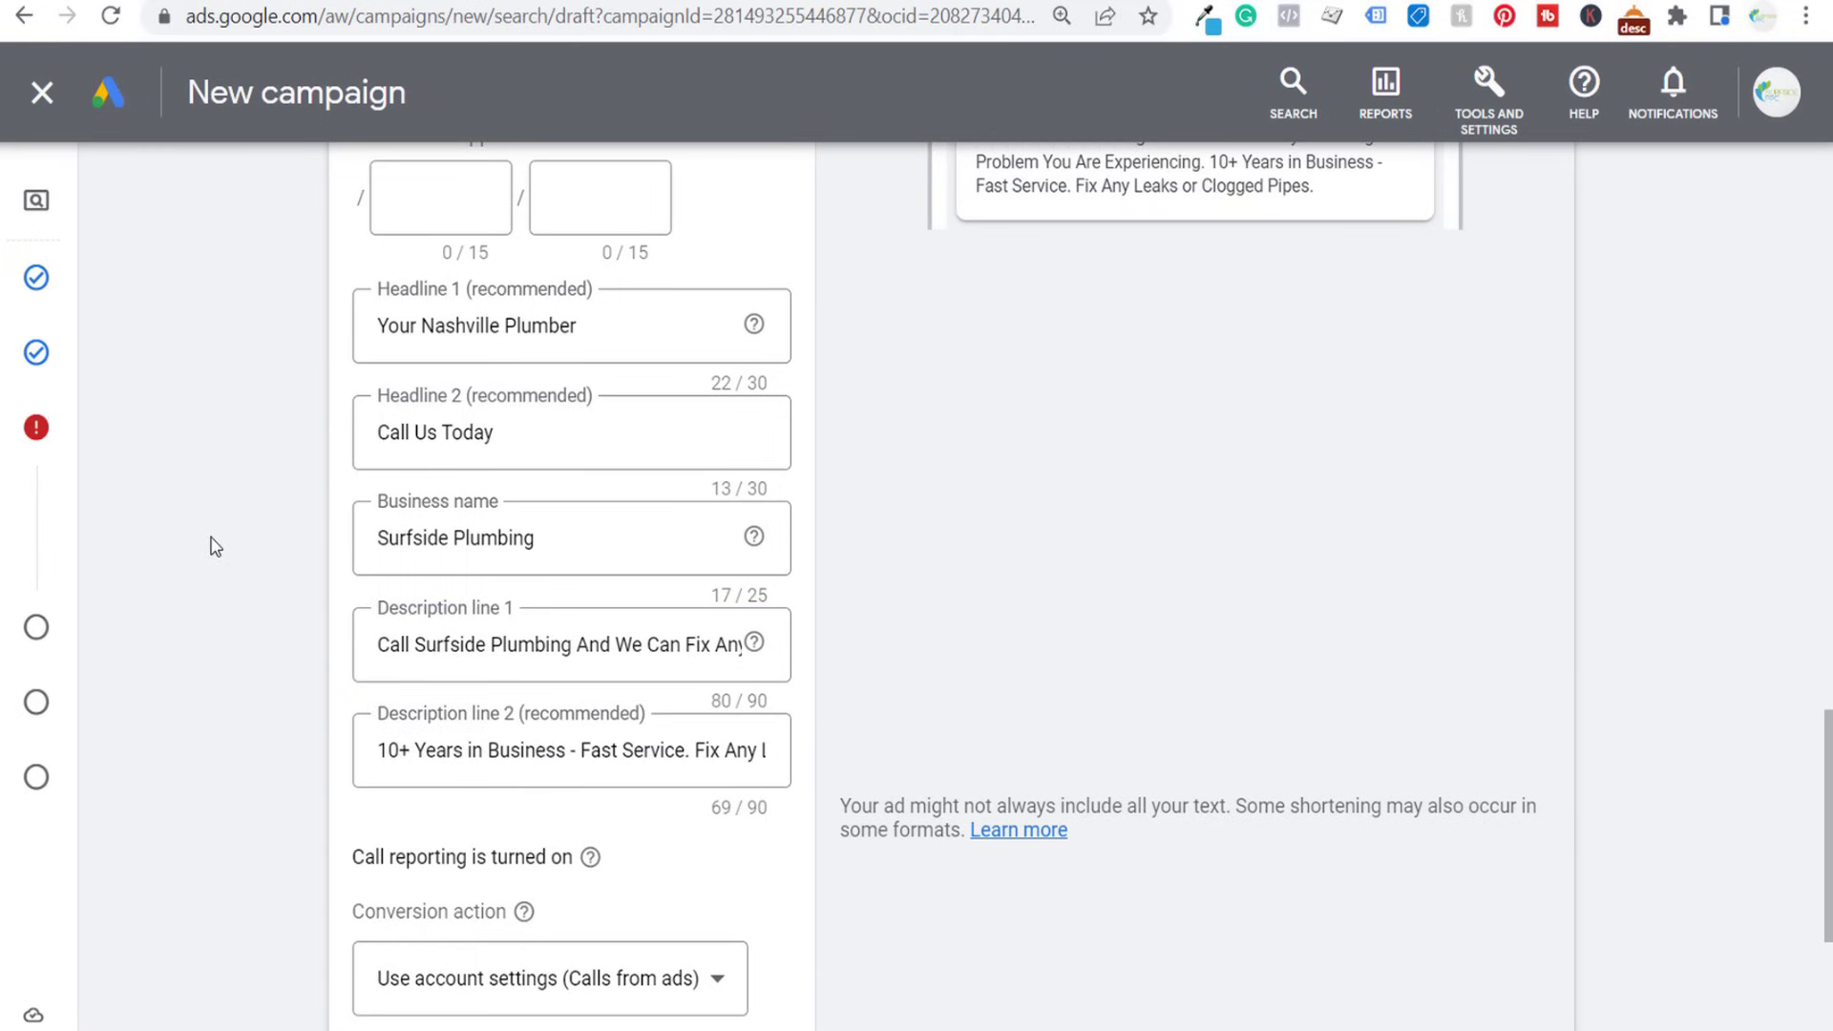
{"action": "scroll", "coordinate": [221, 477], "scroll_direction": "up", "scroll_amount": 2}
{"action": "scroll", "coordinate": [954, 548], "scroll_direction": "up", "scroll_amount": 2}
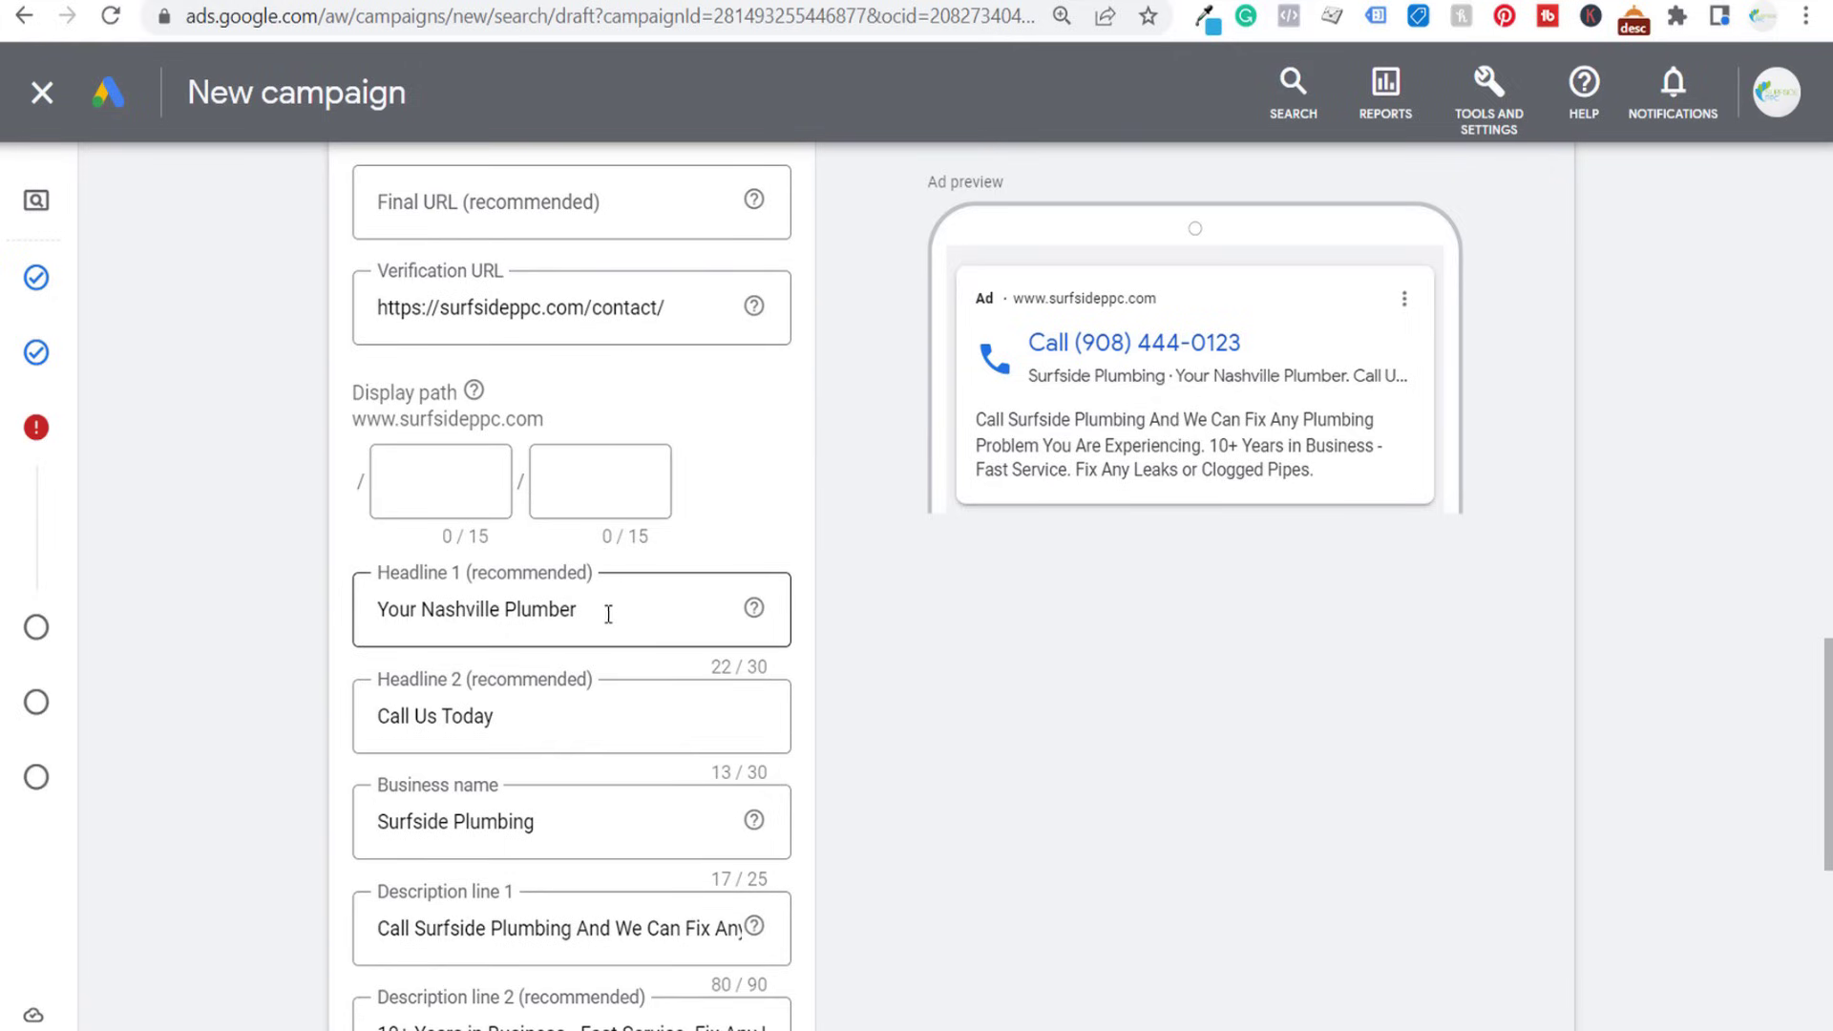
{"action": "scroll", "coordinate": [688, 659], "scroll_direction": "down", "scroll_amount": 3}
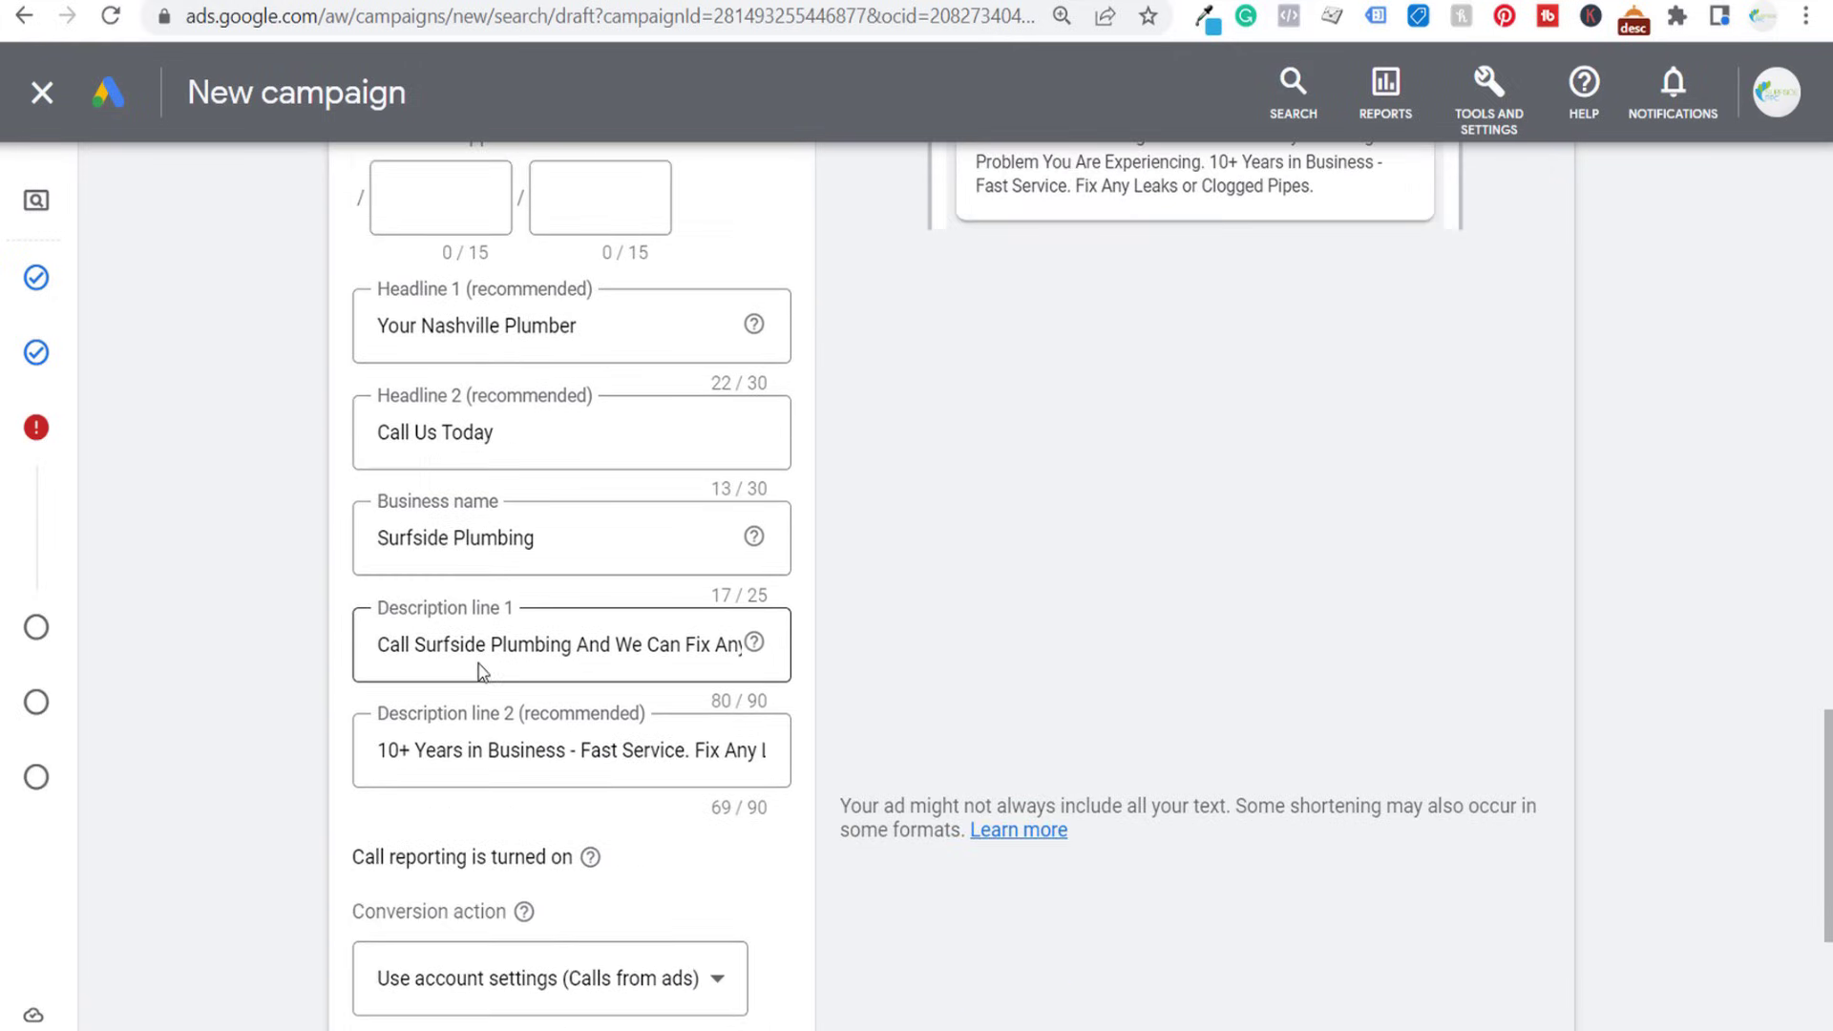
{"action": "left_click_drag", "start_coordinate": [615, 645], "coordinate": [675, 673]}
{"action": "left_click", "coordinate": [537, 751]}
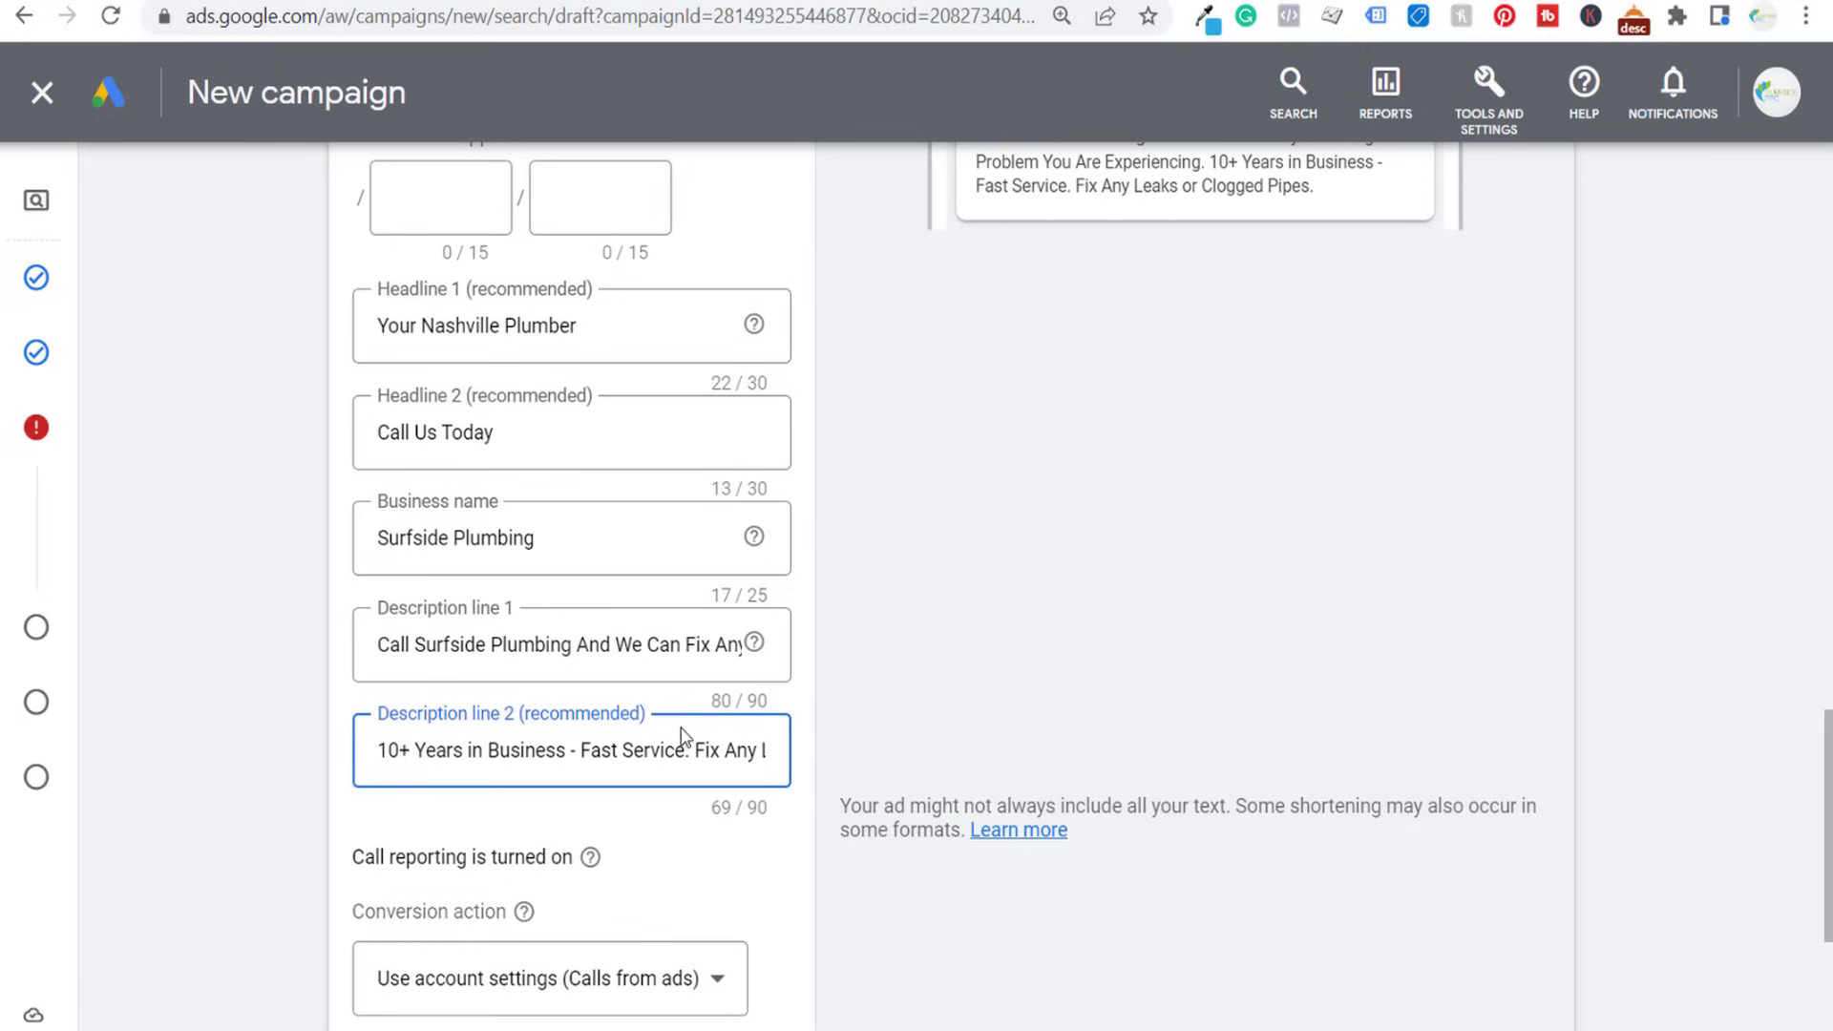
{"action": "left_click_drag", "start_coordinate": [695, 751], "coordinate": [811, 764]}
{"action": "left_click", "coordinate": [752, 752]}
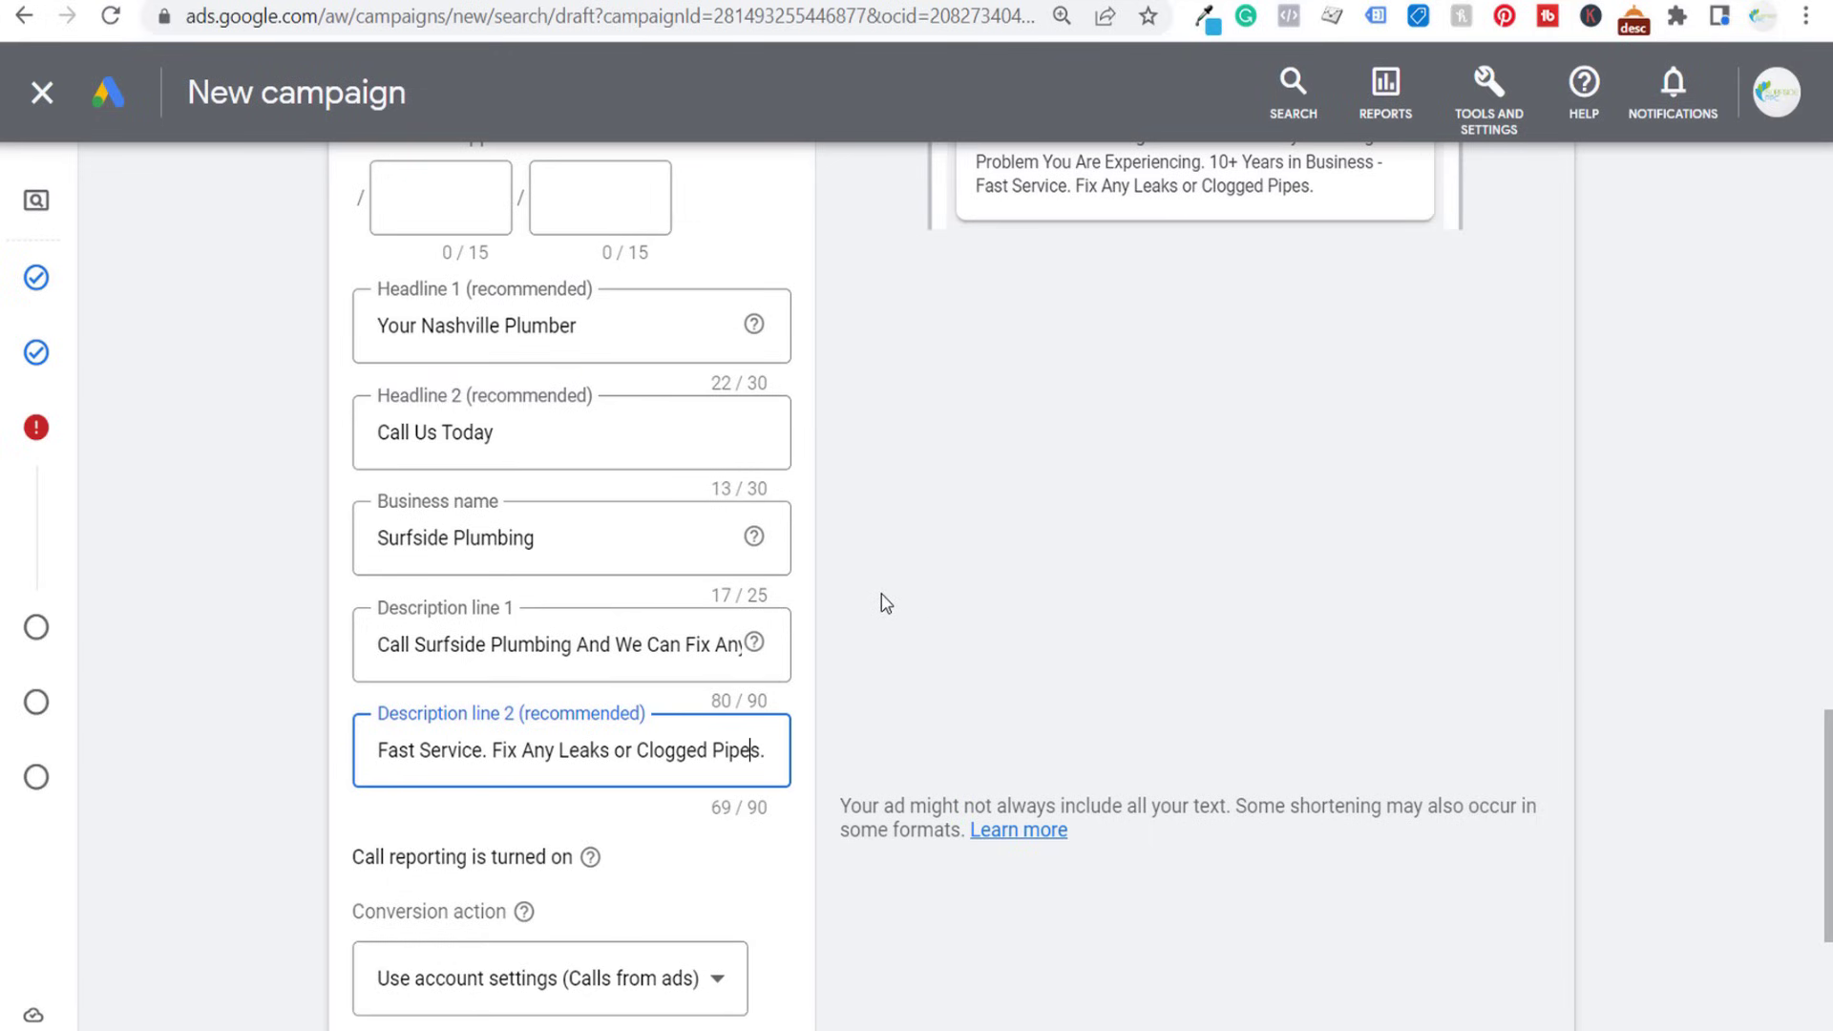
- Set the call ad's conversion action to 90 Second Phone Call and finish the ad
{"action": "scroll", "coordinate": [1027, 606], "scroll_direction": "down", "scroll_amount": 1}
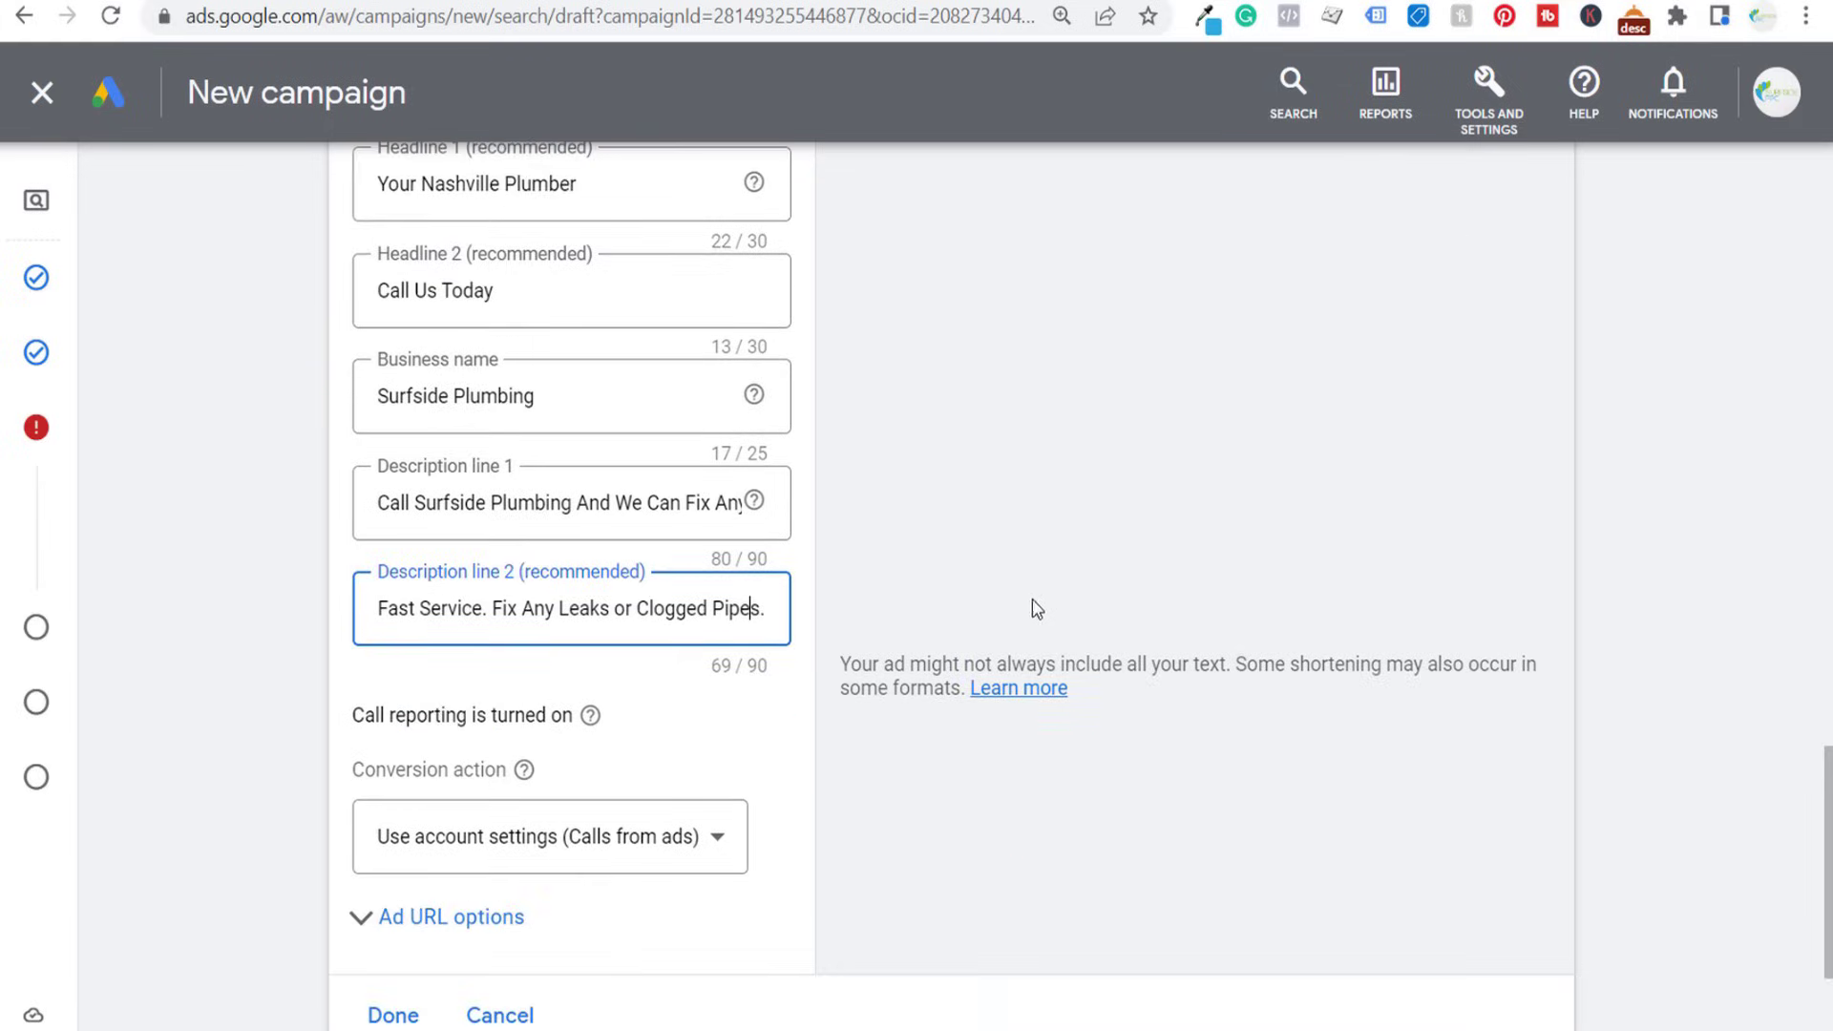
{"action": "left_click", "coordinate": [659, 852]}
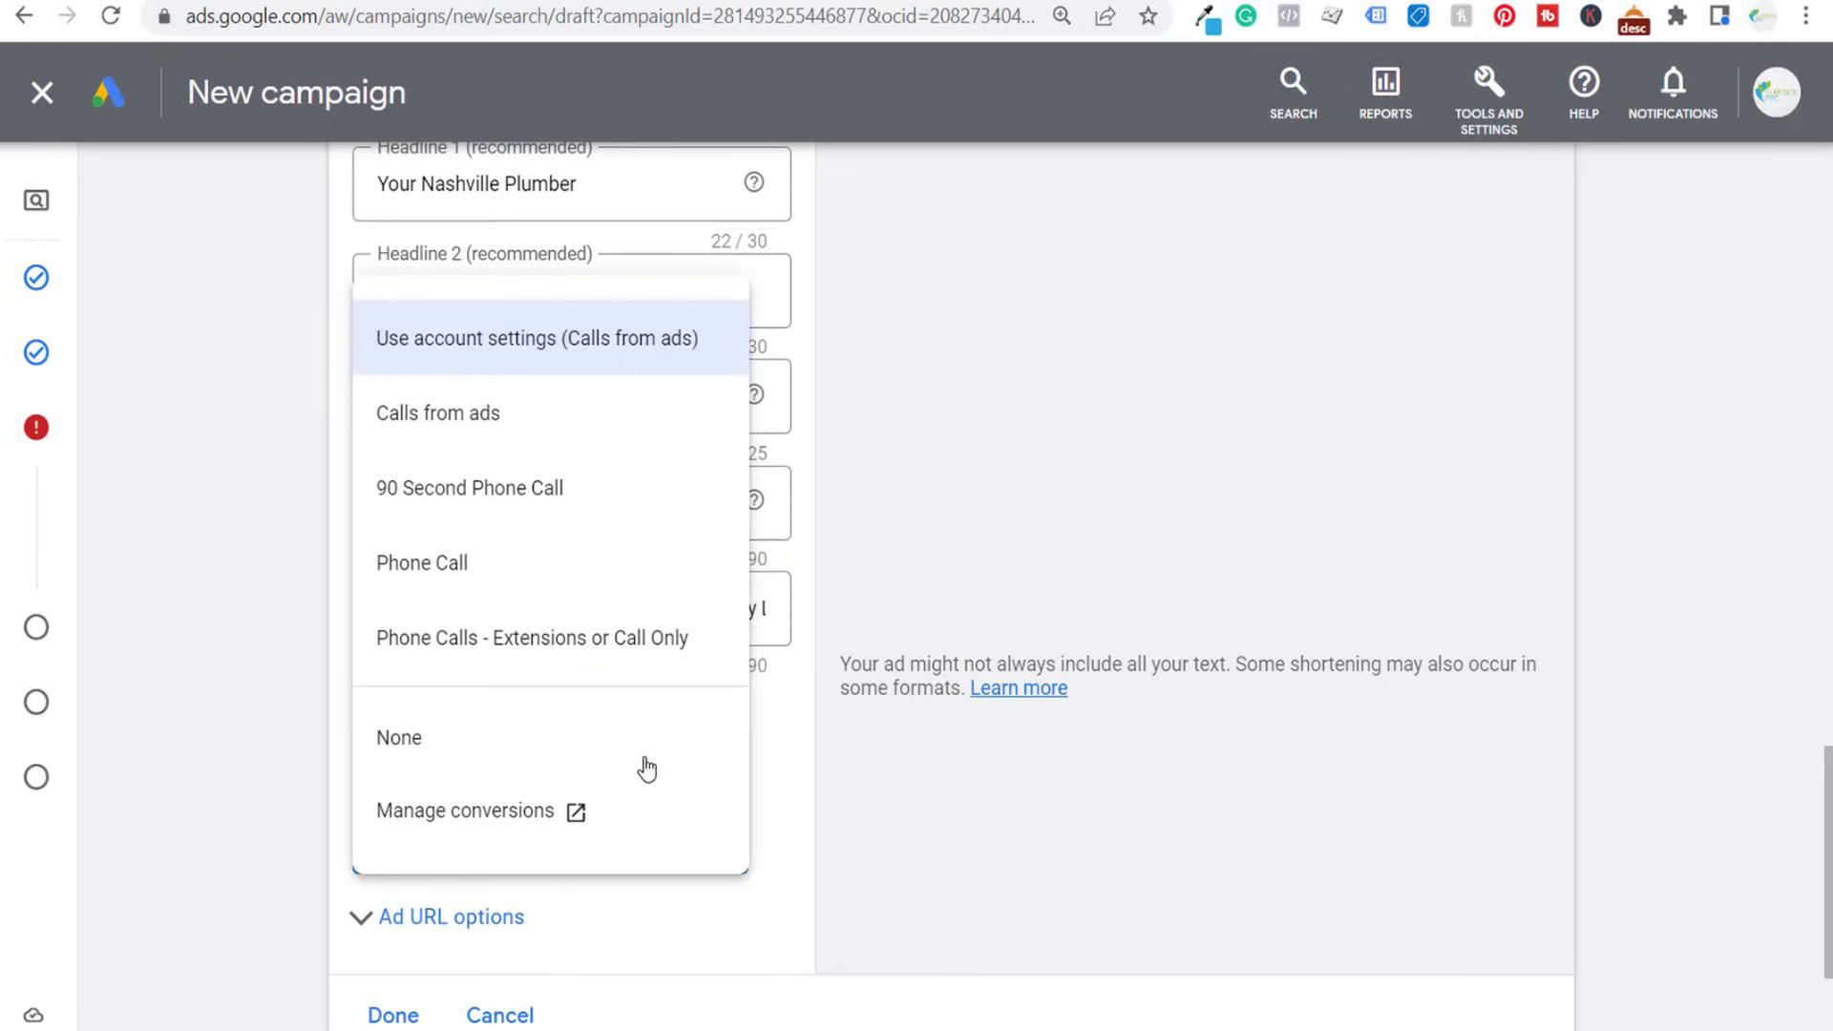
{"action": "left_click", "coordinate": [442, 485]}
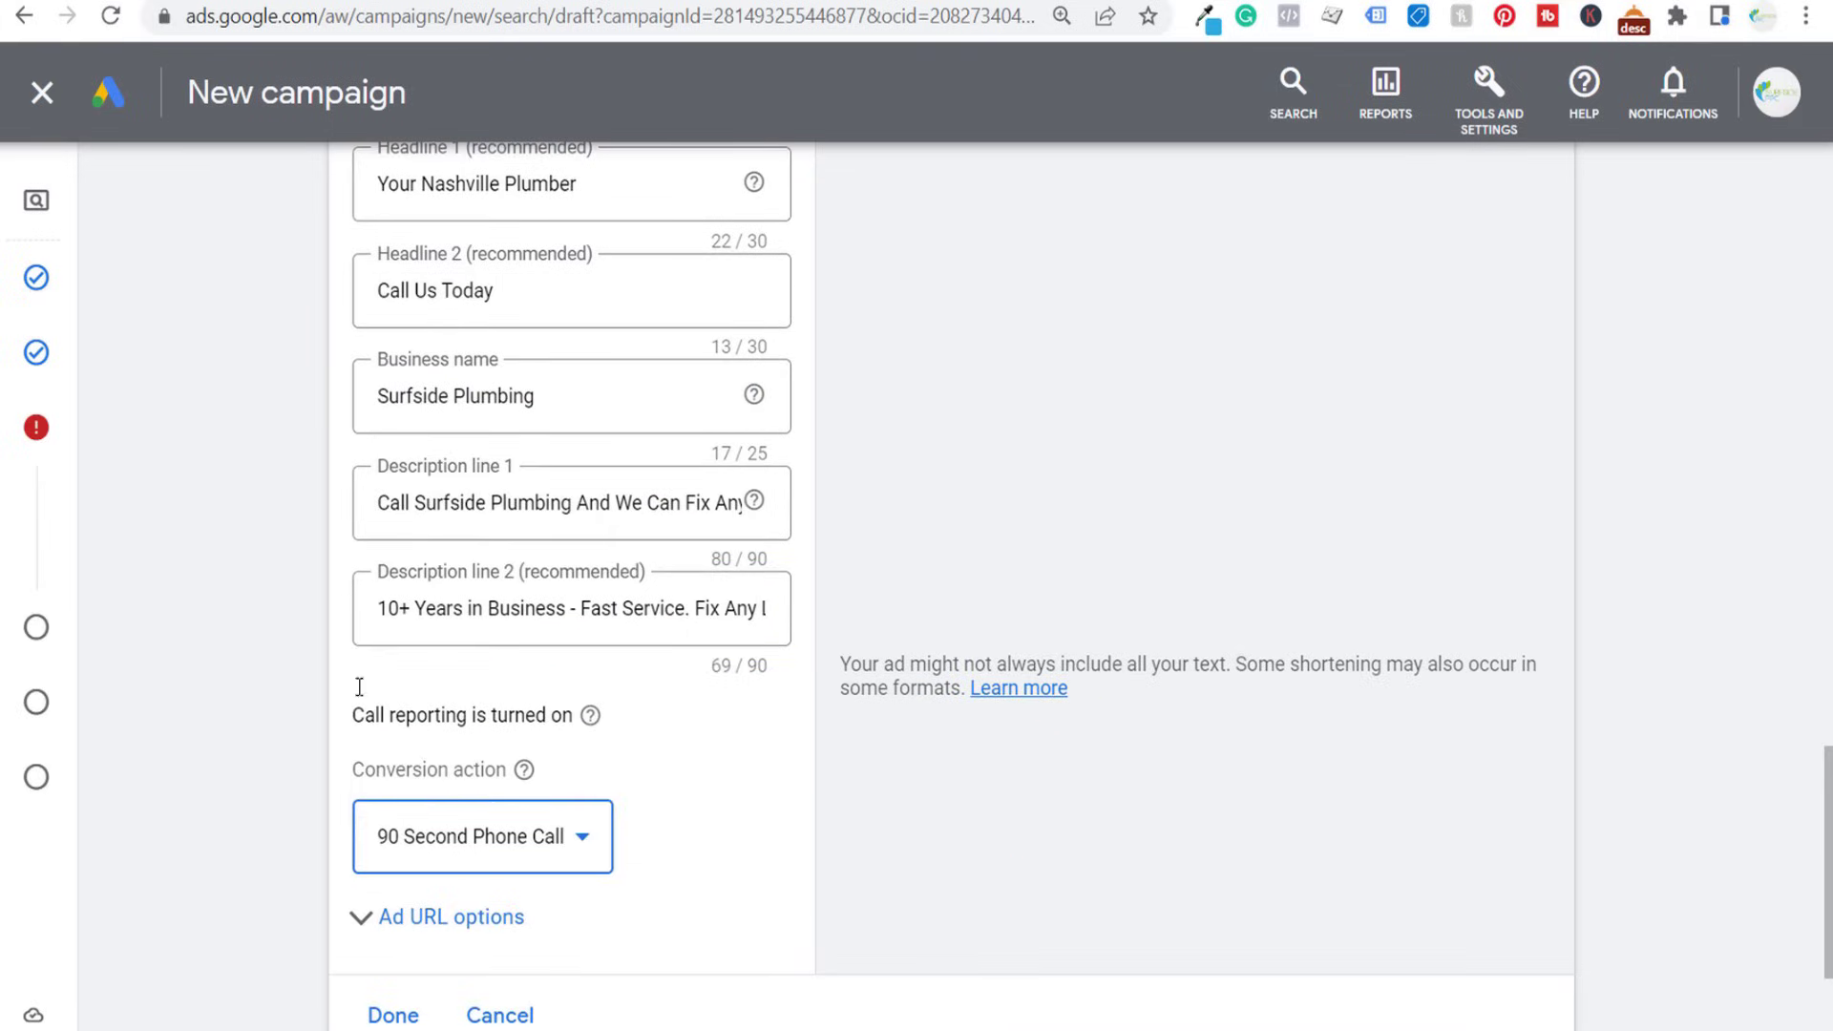
{"action": "scroll", "coordinate": [287, 668], "scroll_direction": "down", "scroll_amount": 2}
{"action": "left_click", "coordinate": [396, 735]}
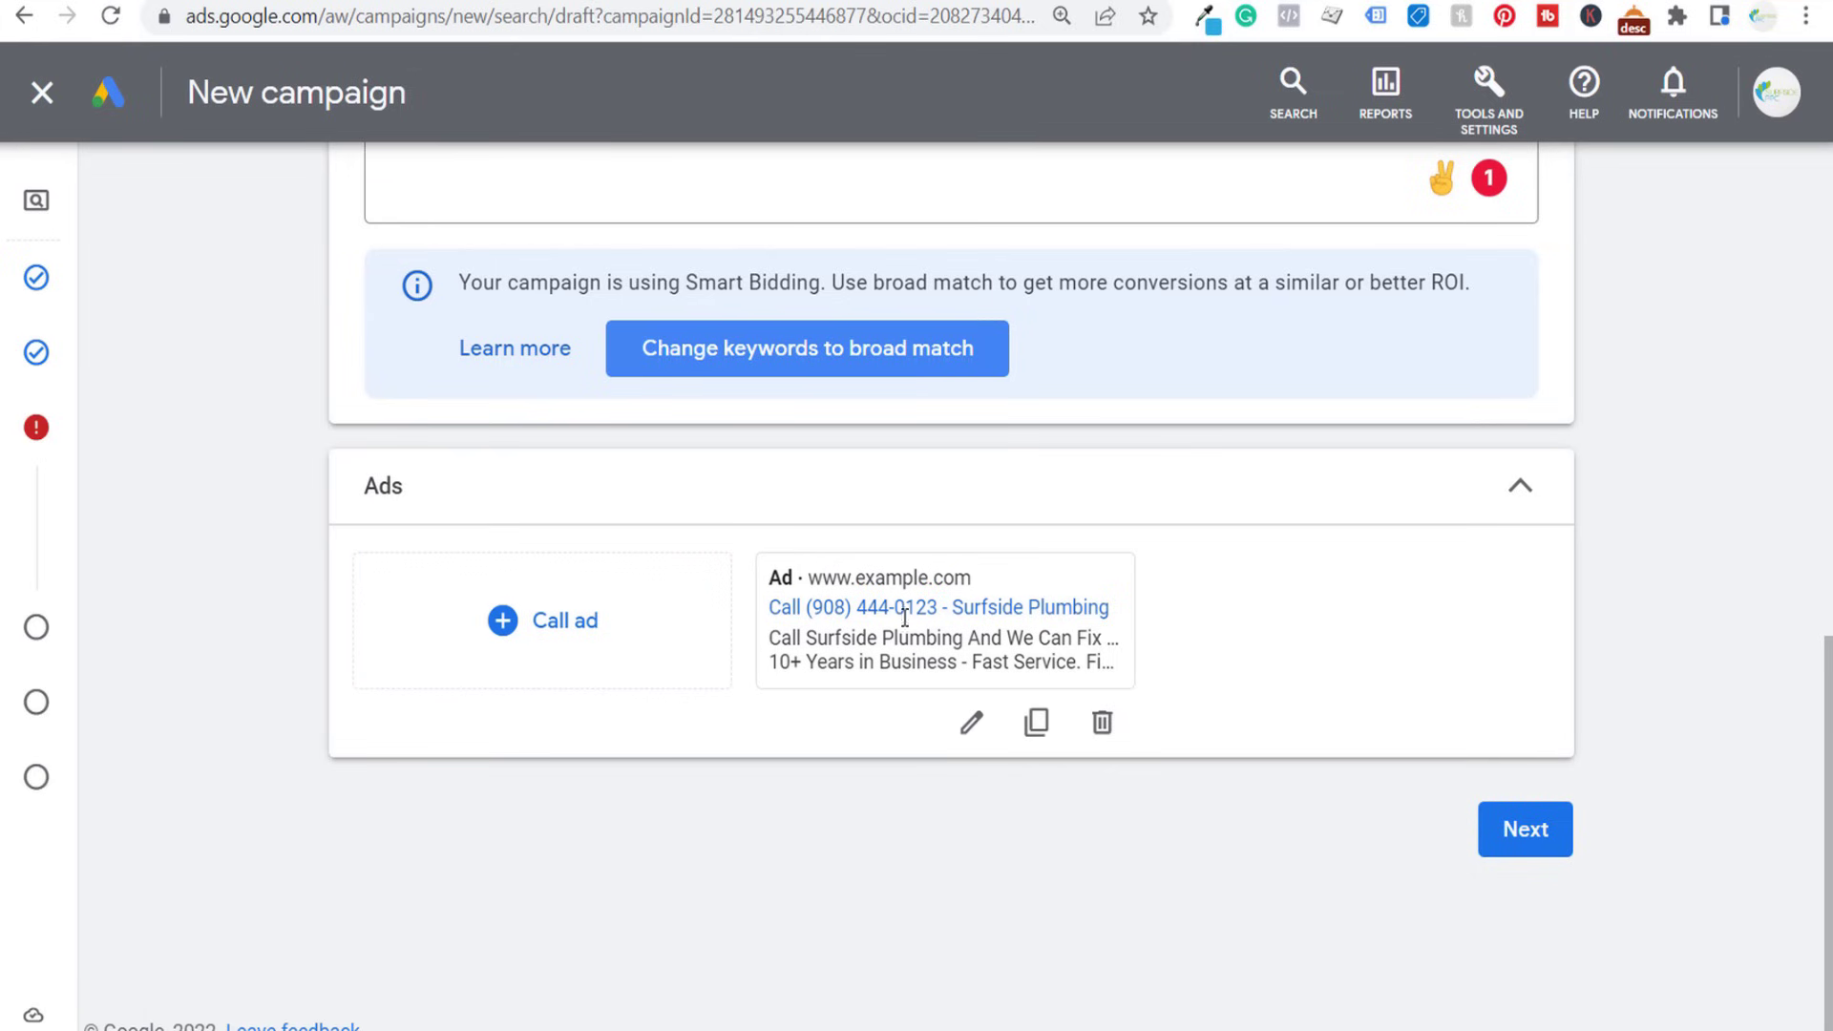
- Duplicate the call ad and set the copy's headlines to "24/7 Plumbing Services" and "We'll Fix Any Leak or Clog"
{"action": "left_click", "coordinate": [1036, 723]}
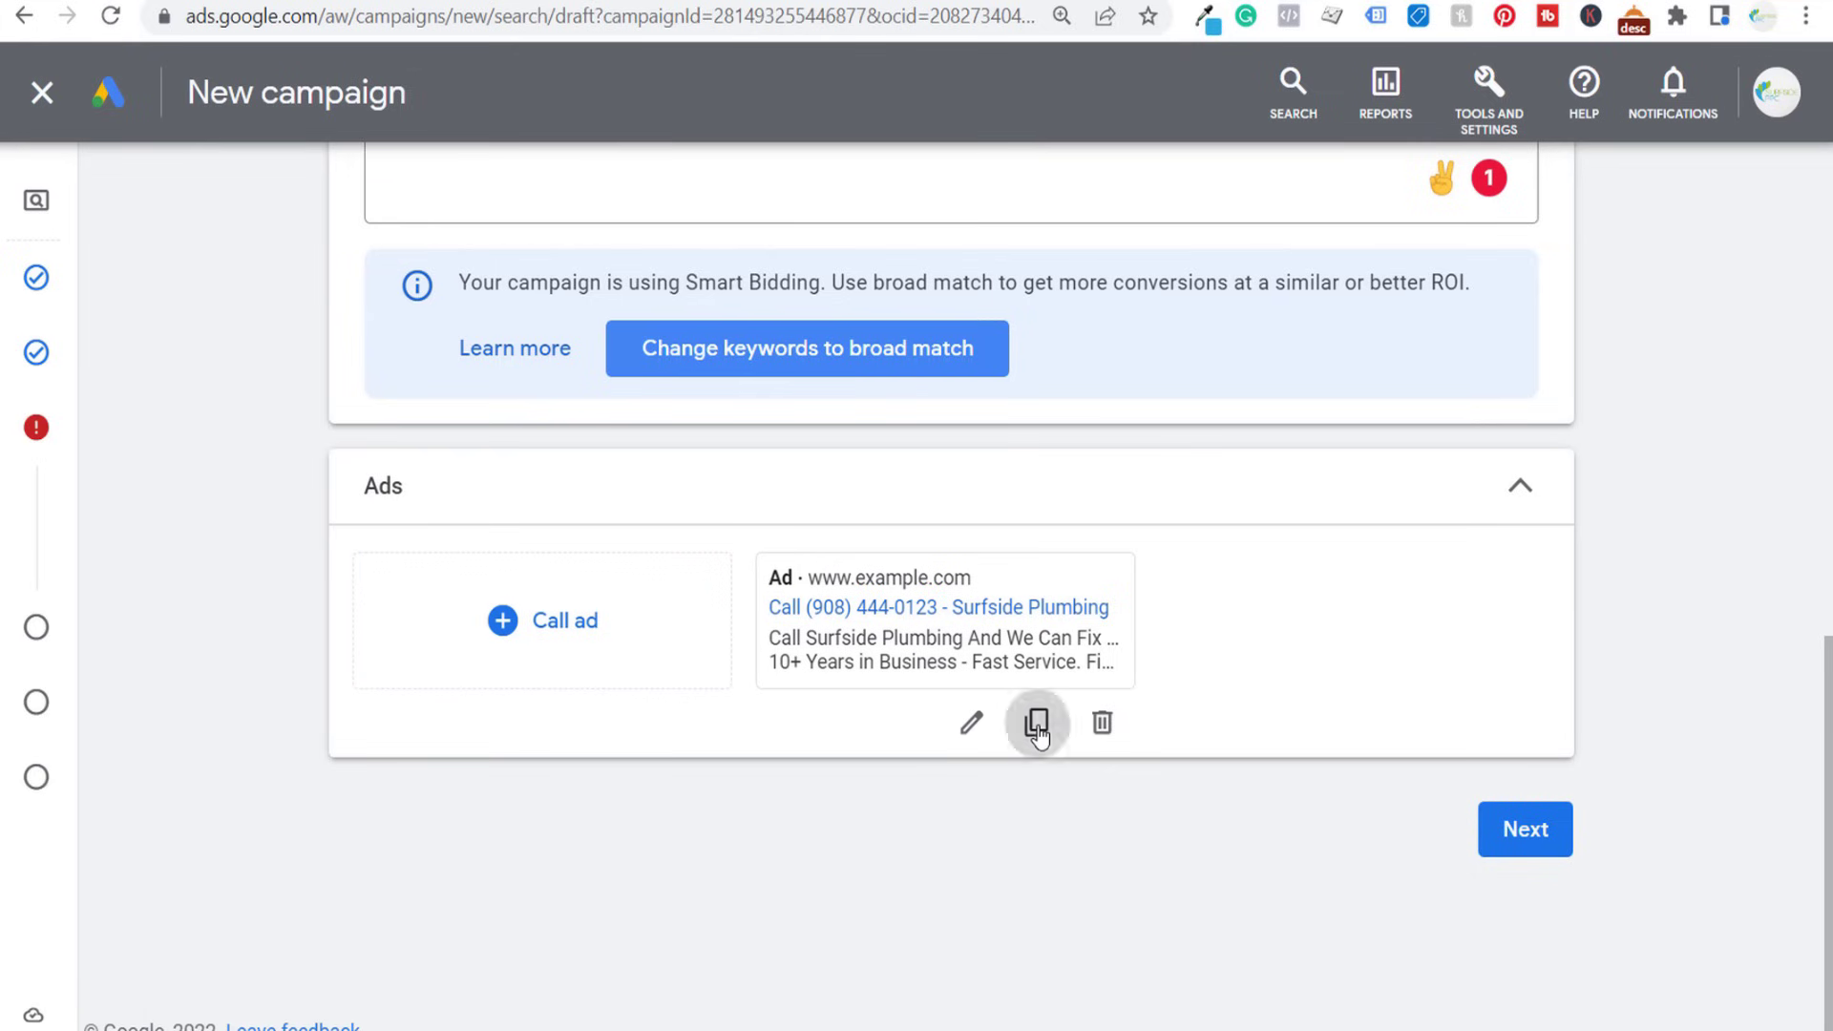
{"action": "scroll", "coordinate": [266, 653], "scroll_direction": "down", "scroll_amount": 4}
{"action": "scroll", "coordinate": [265, 652], "scroll_direction": "down", "scroll_amount": 6}
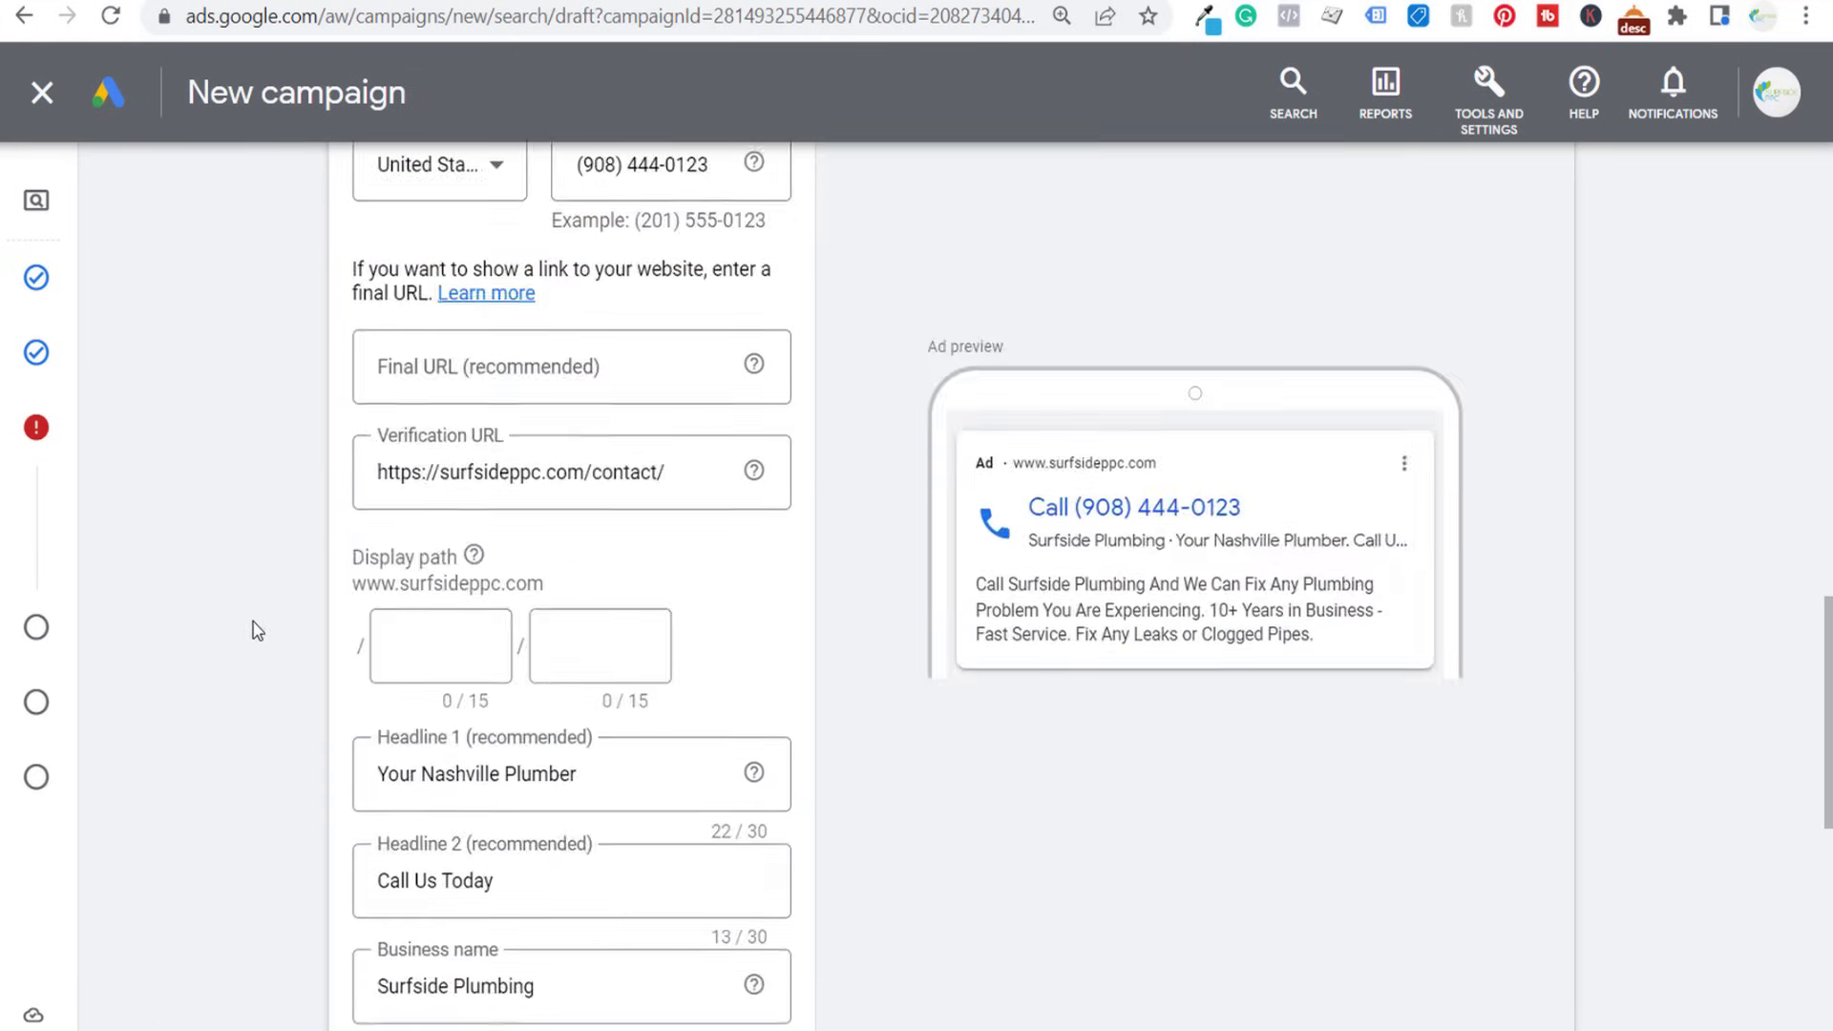
{"action": "scroll", "coordinate": [258, 477], "scroll_direction": "down", "scroll_amount": 2}
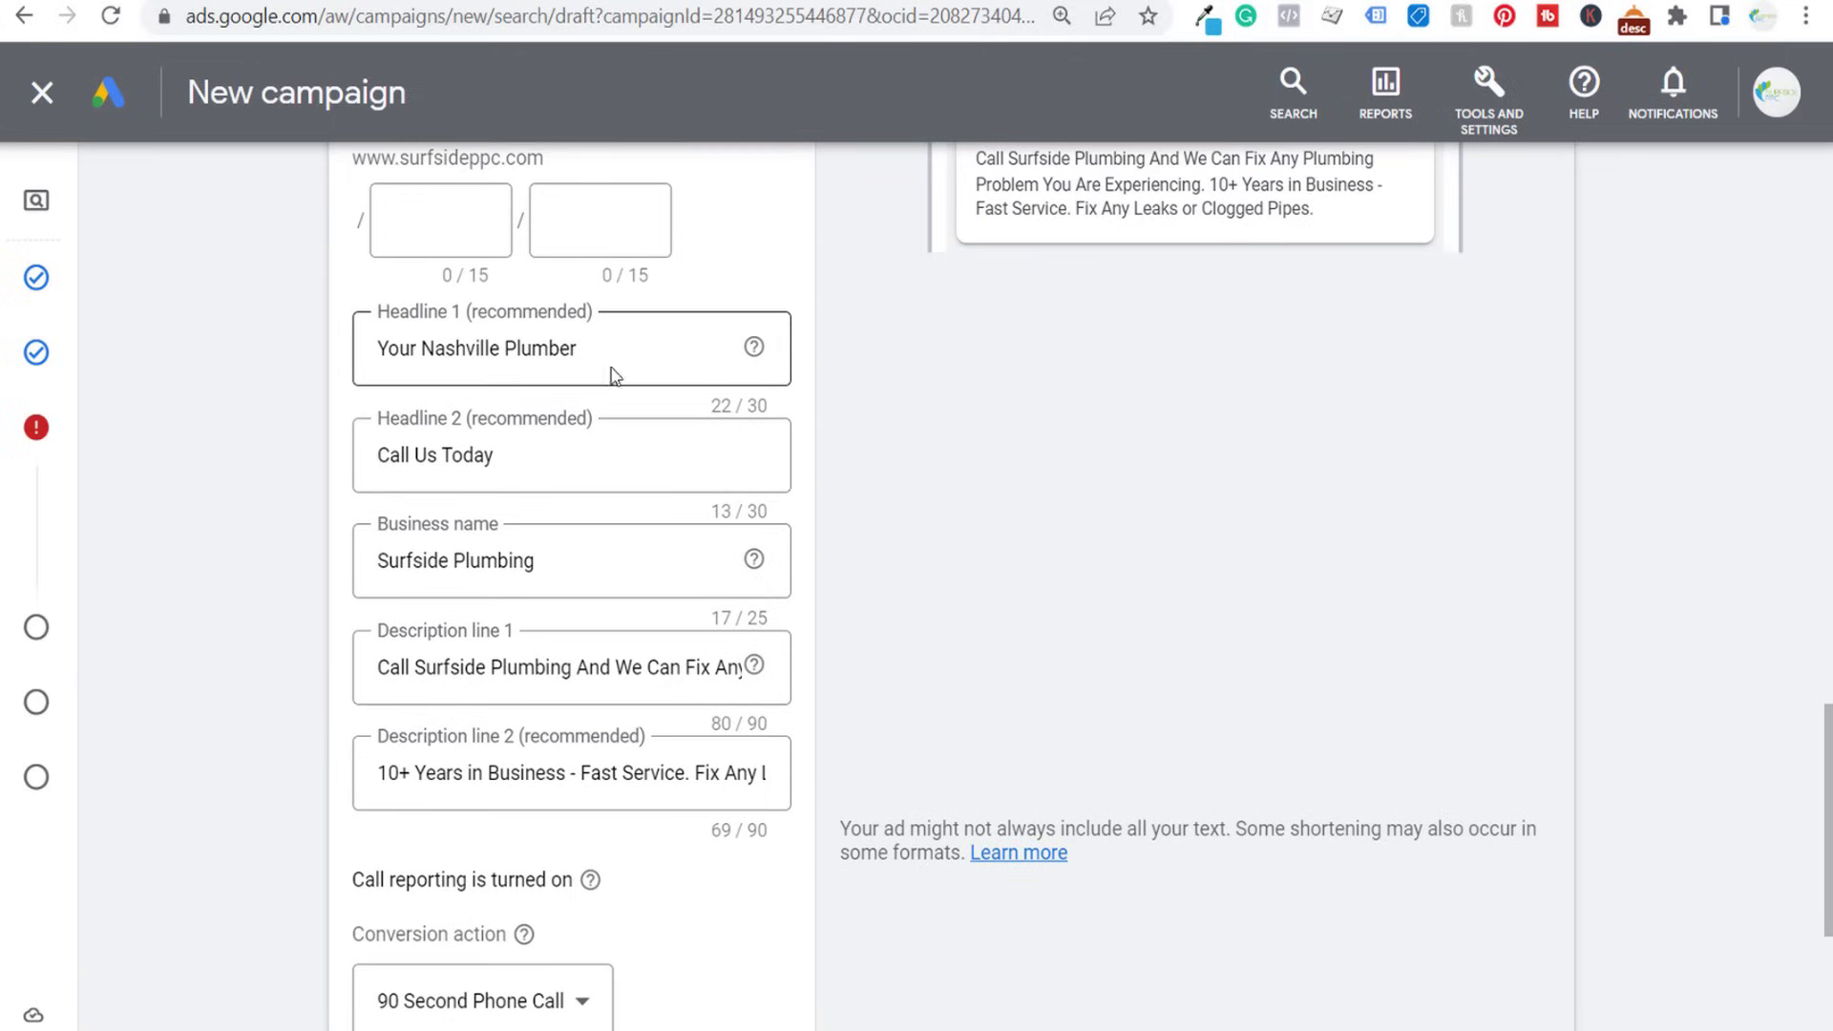
{"action": "left_click_drag", "start_coordinate": [621, 346], "coordinate": [304, 364]}
{"action": "type", "text": "24/7 Plum"}
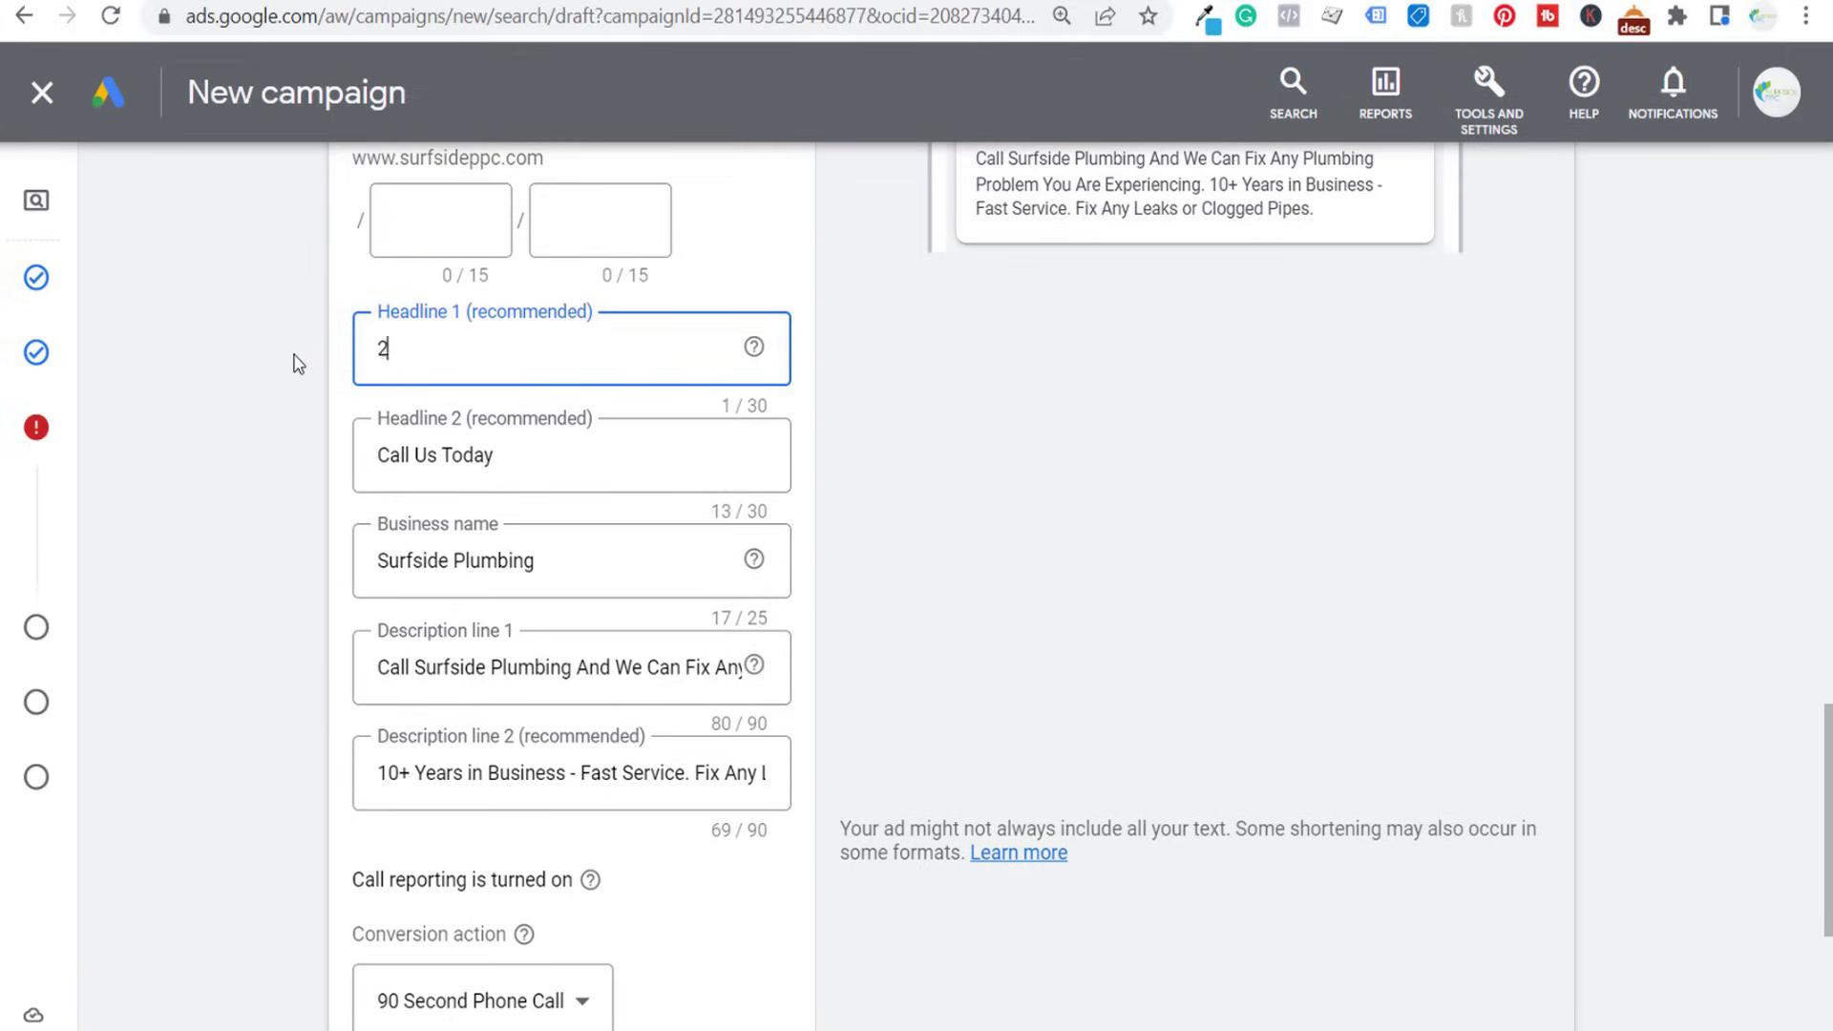
{"action": "type", "text": "bing Servic"}
{"action": "type", "text": "es"}
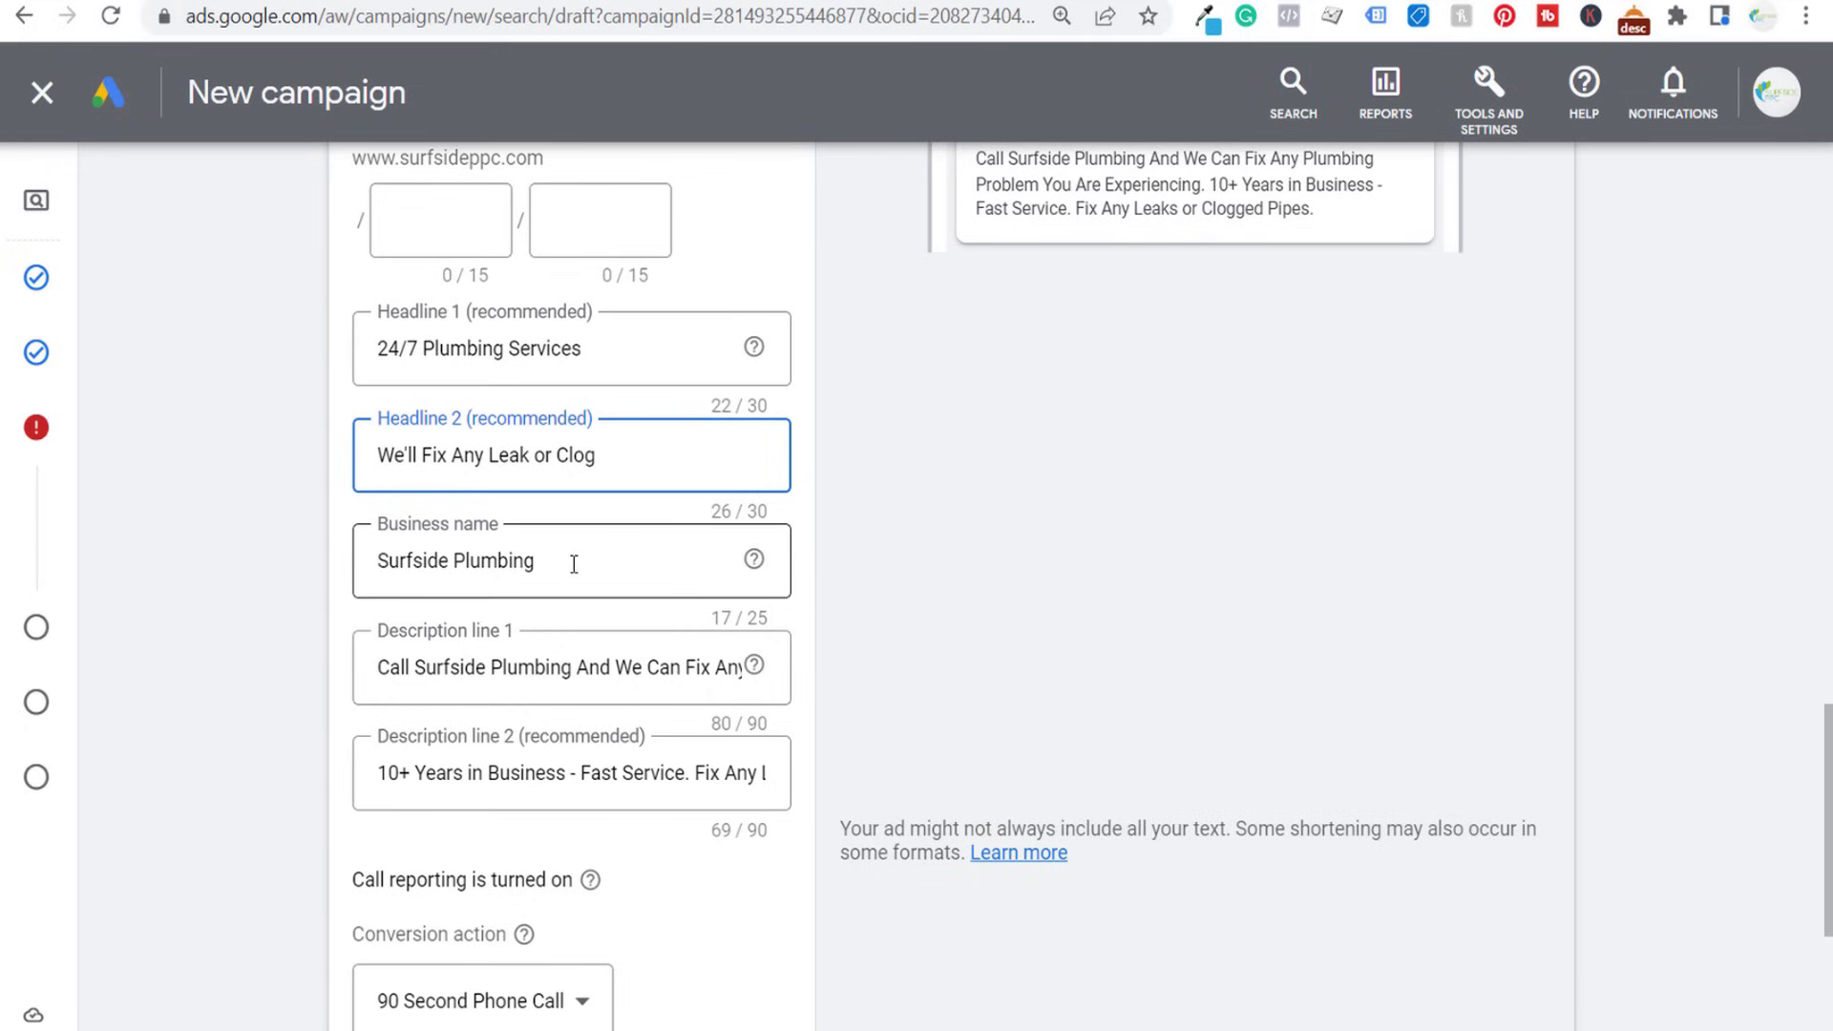
- Check the "24/7 Plumbing Services" call ad's fields and finish the ad with the 90 Second Phone Call conversion action
{"action": "scroll", "coordinate": [959, 619], "scroll_direction": "up", "scroll_amount": 5}
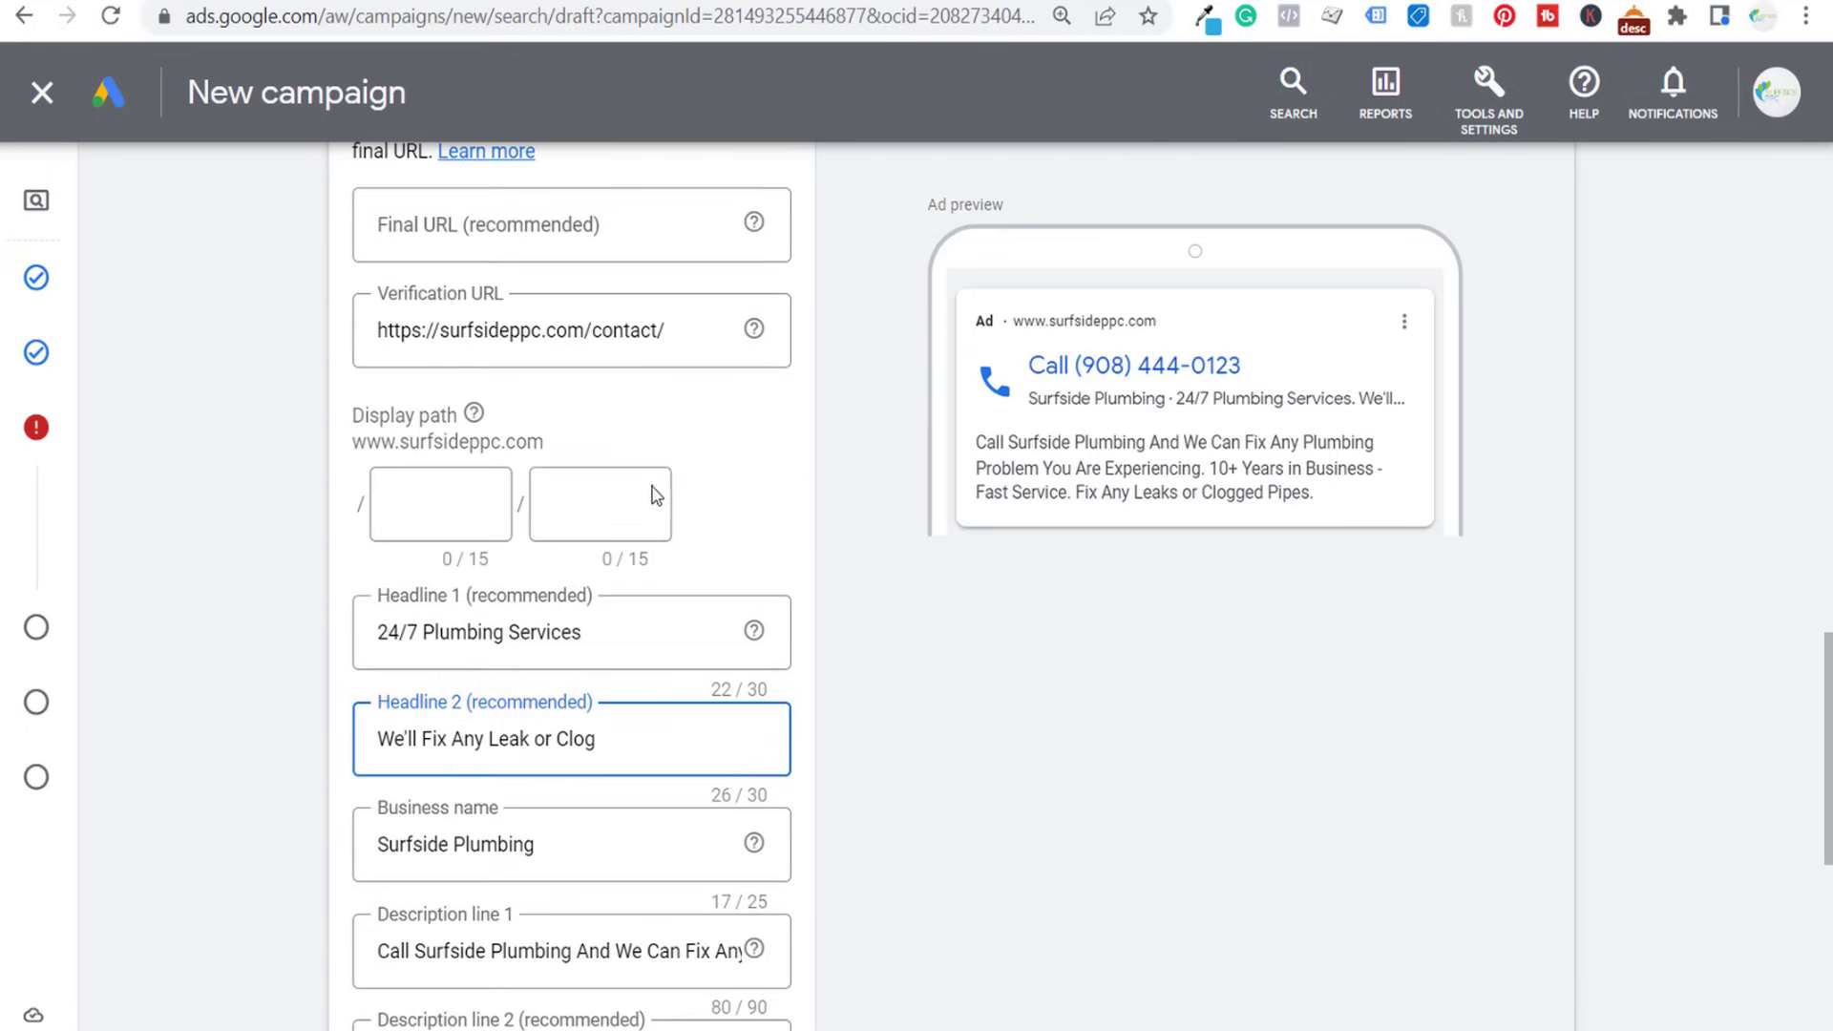
{"action": "scroll", "coordinate": [765, 393], "scroll_direction": "down", "scroll_amount": 9}
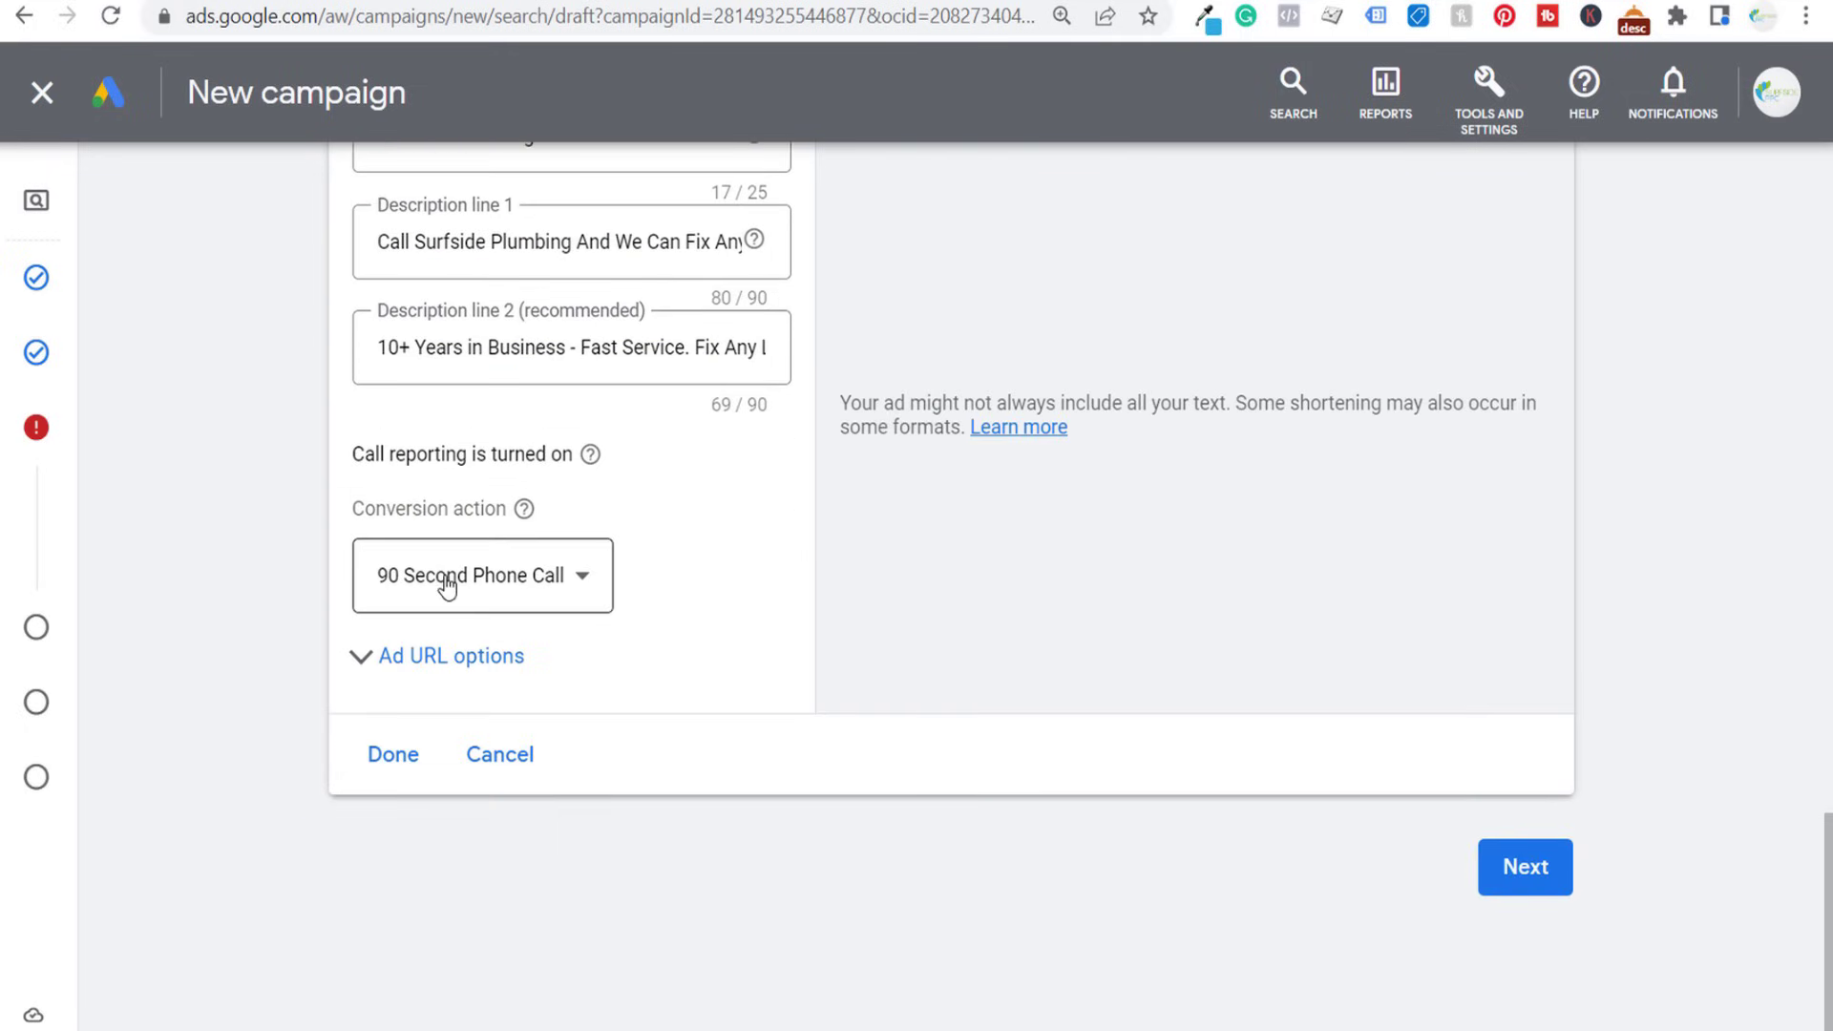
{"action": "left_click", "coordinate": [392, 755]}
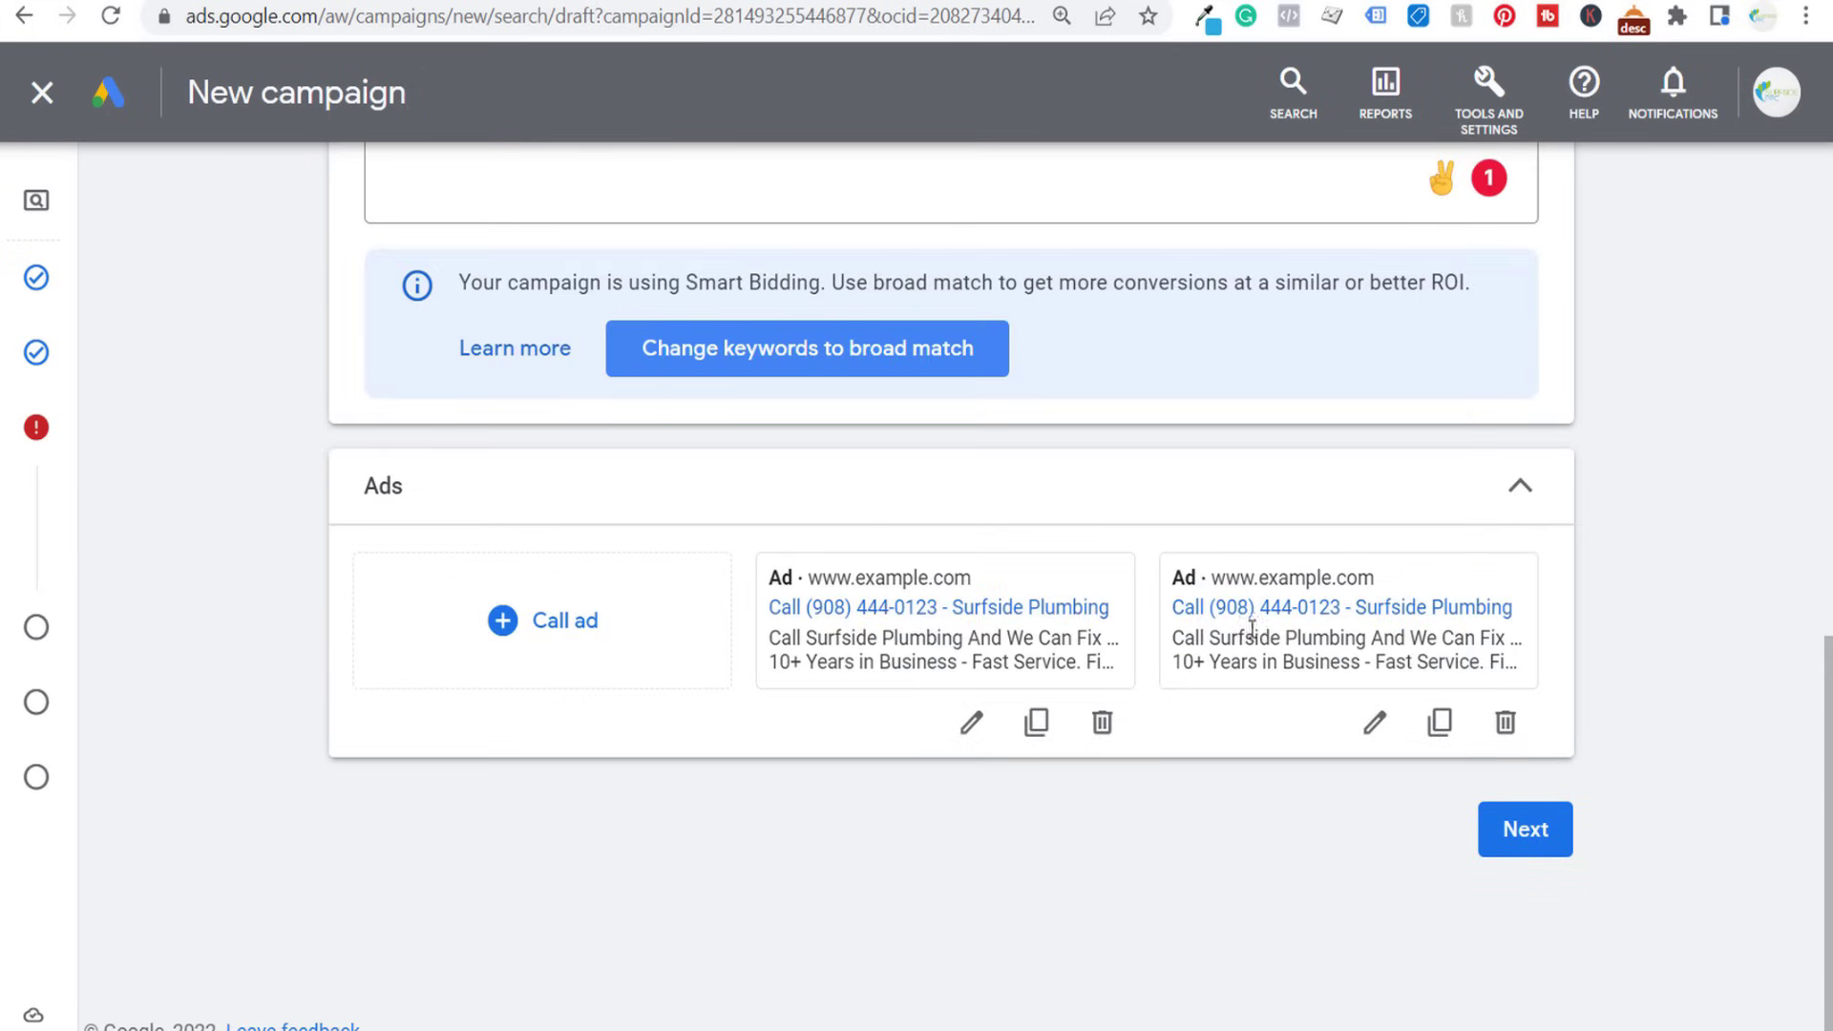
- Duplicate the call ad headlined "Top-Rated Plumber in Nashville" and "Fast & Affordable Service", finish the copy, and continue to the extensions
{"action": "left_click", "coordinate": [1439, 722]}
{"action": "scroll", "coordinate": [265, 632], "scroll_direction": "down", "scroll_amount": 5}
{"action": "scroll", "coordinate": [266, 631], "scroll_direction": "down", "scroll_amount": 5}
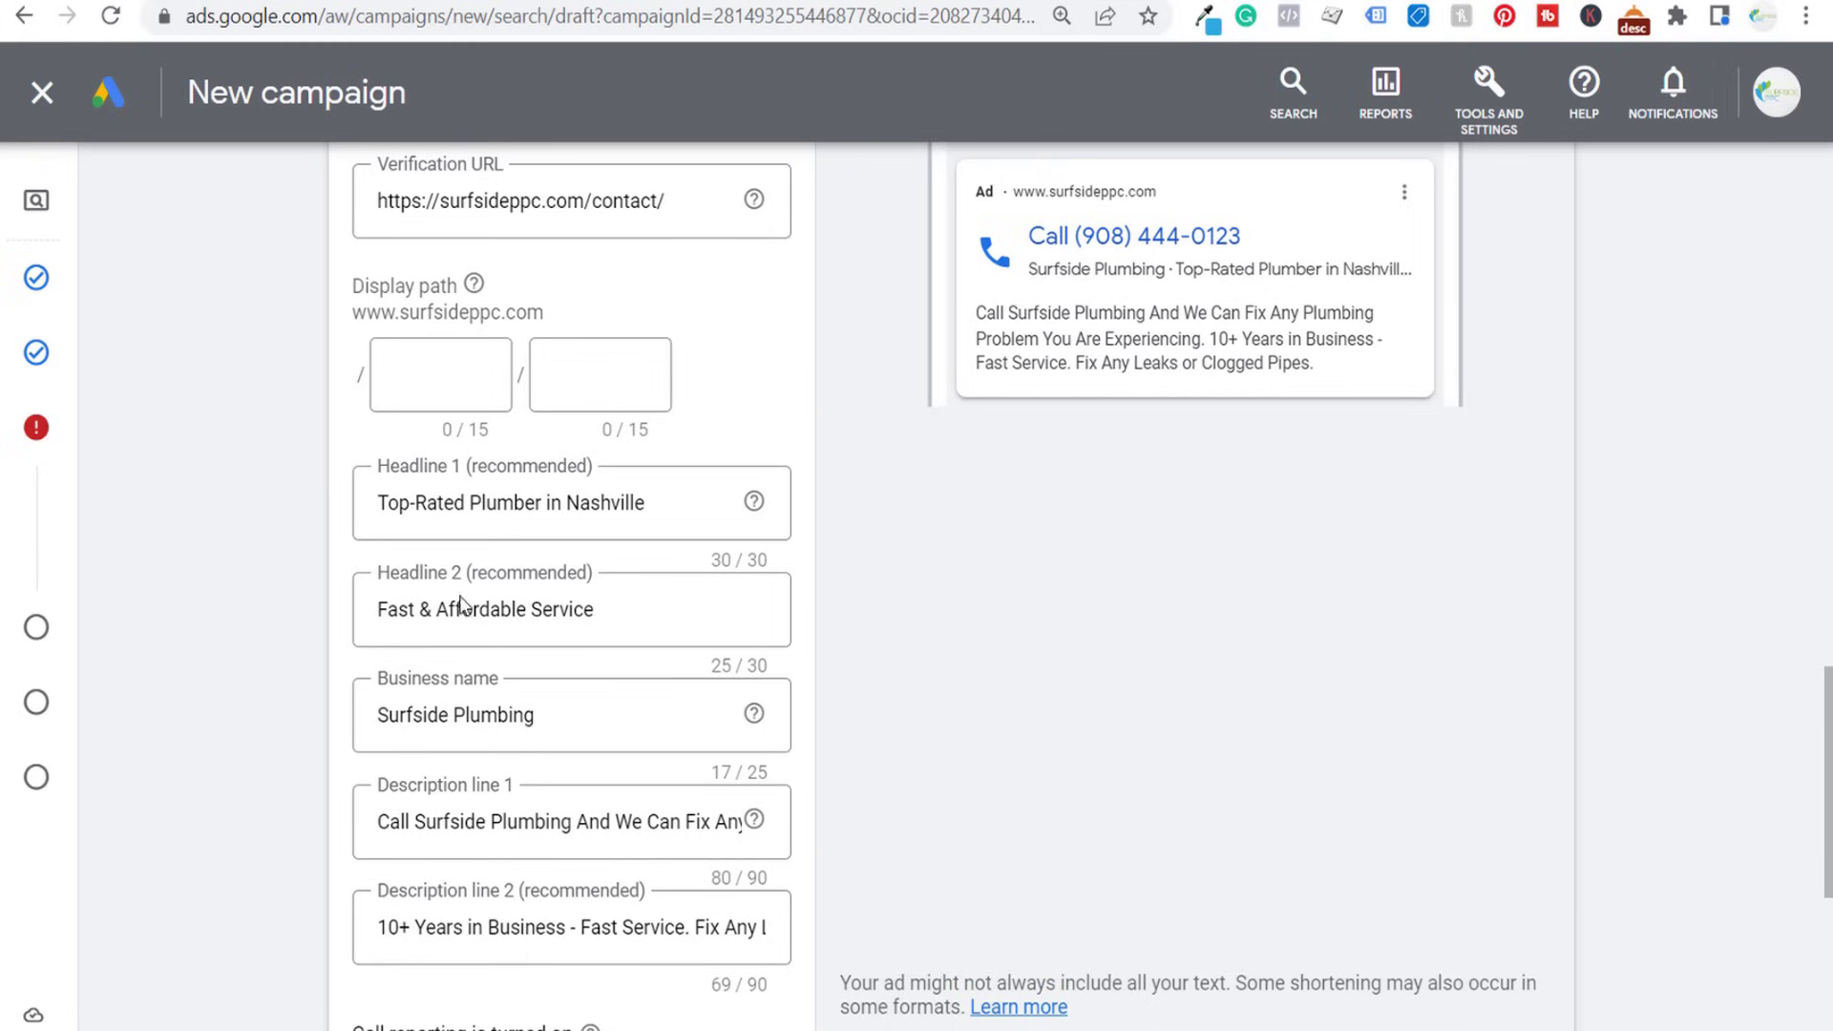
{"action": "scroll", "coordinate": [247, 491], "scroll_direction": "down", "scroll_amount": 4}
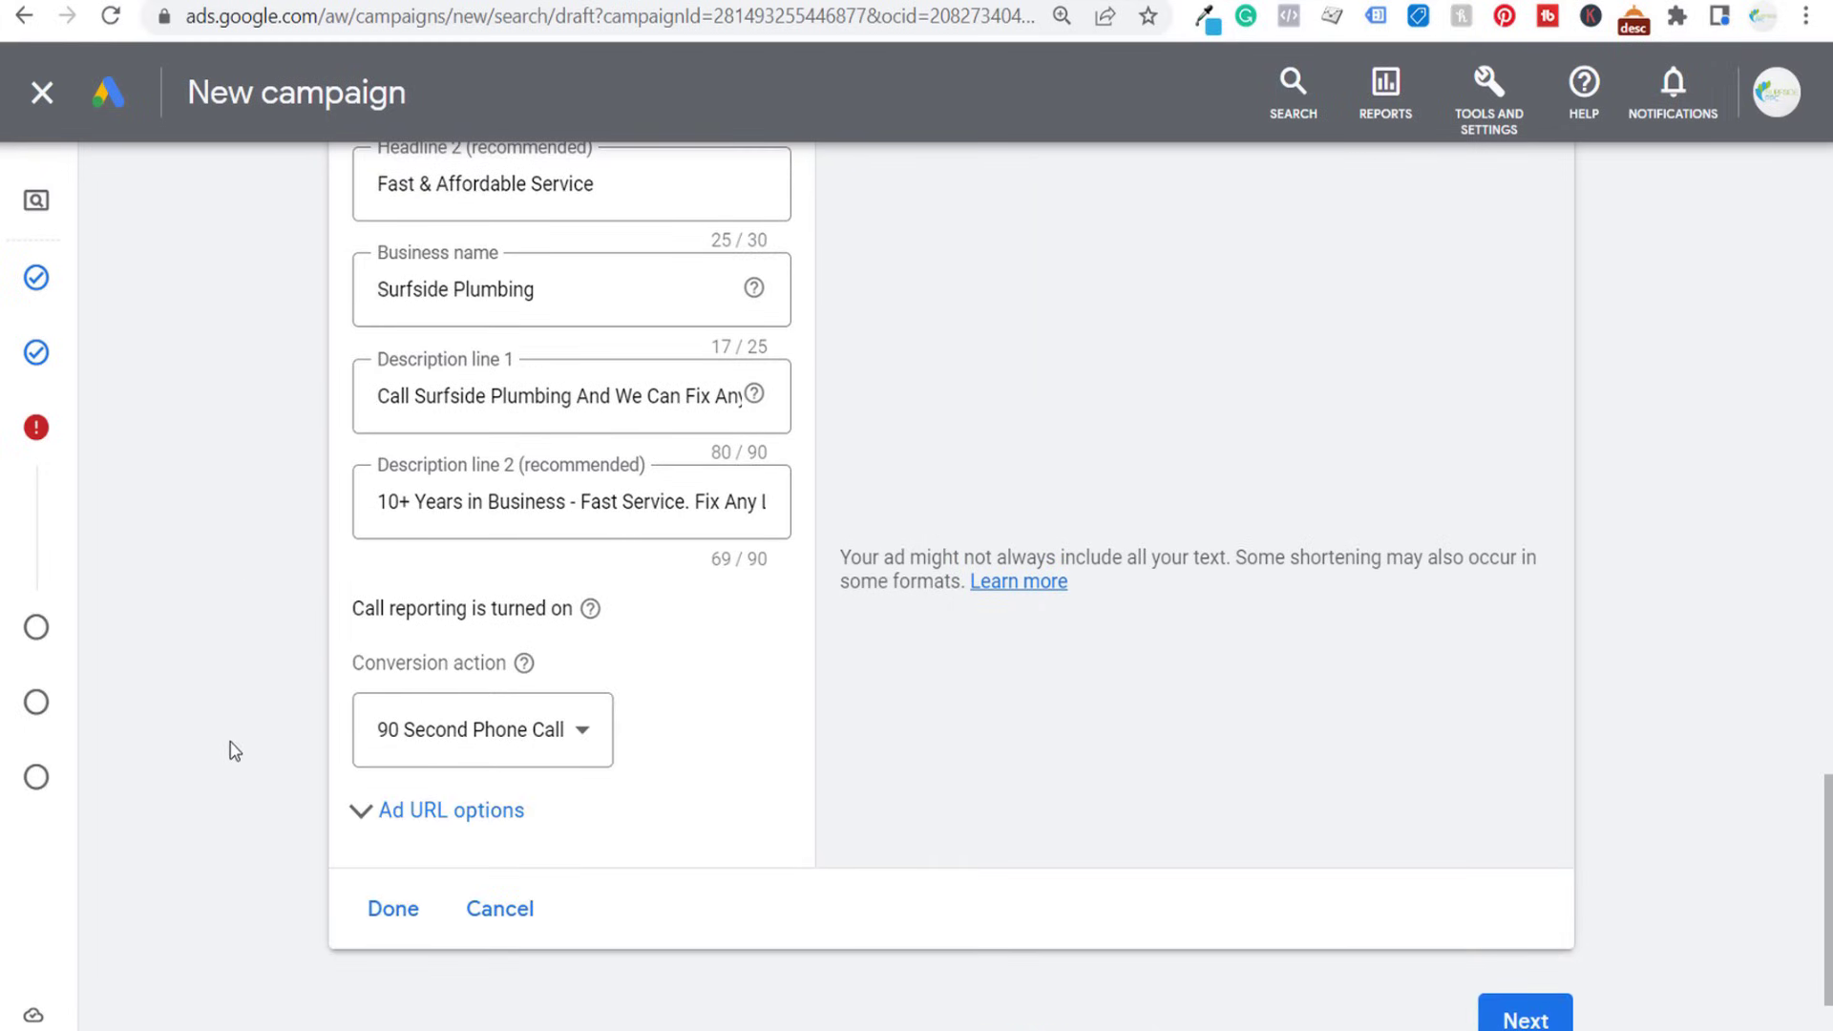
{"action": "left_click", "coordinate": [393, 908]}
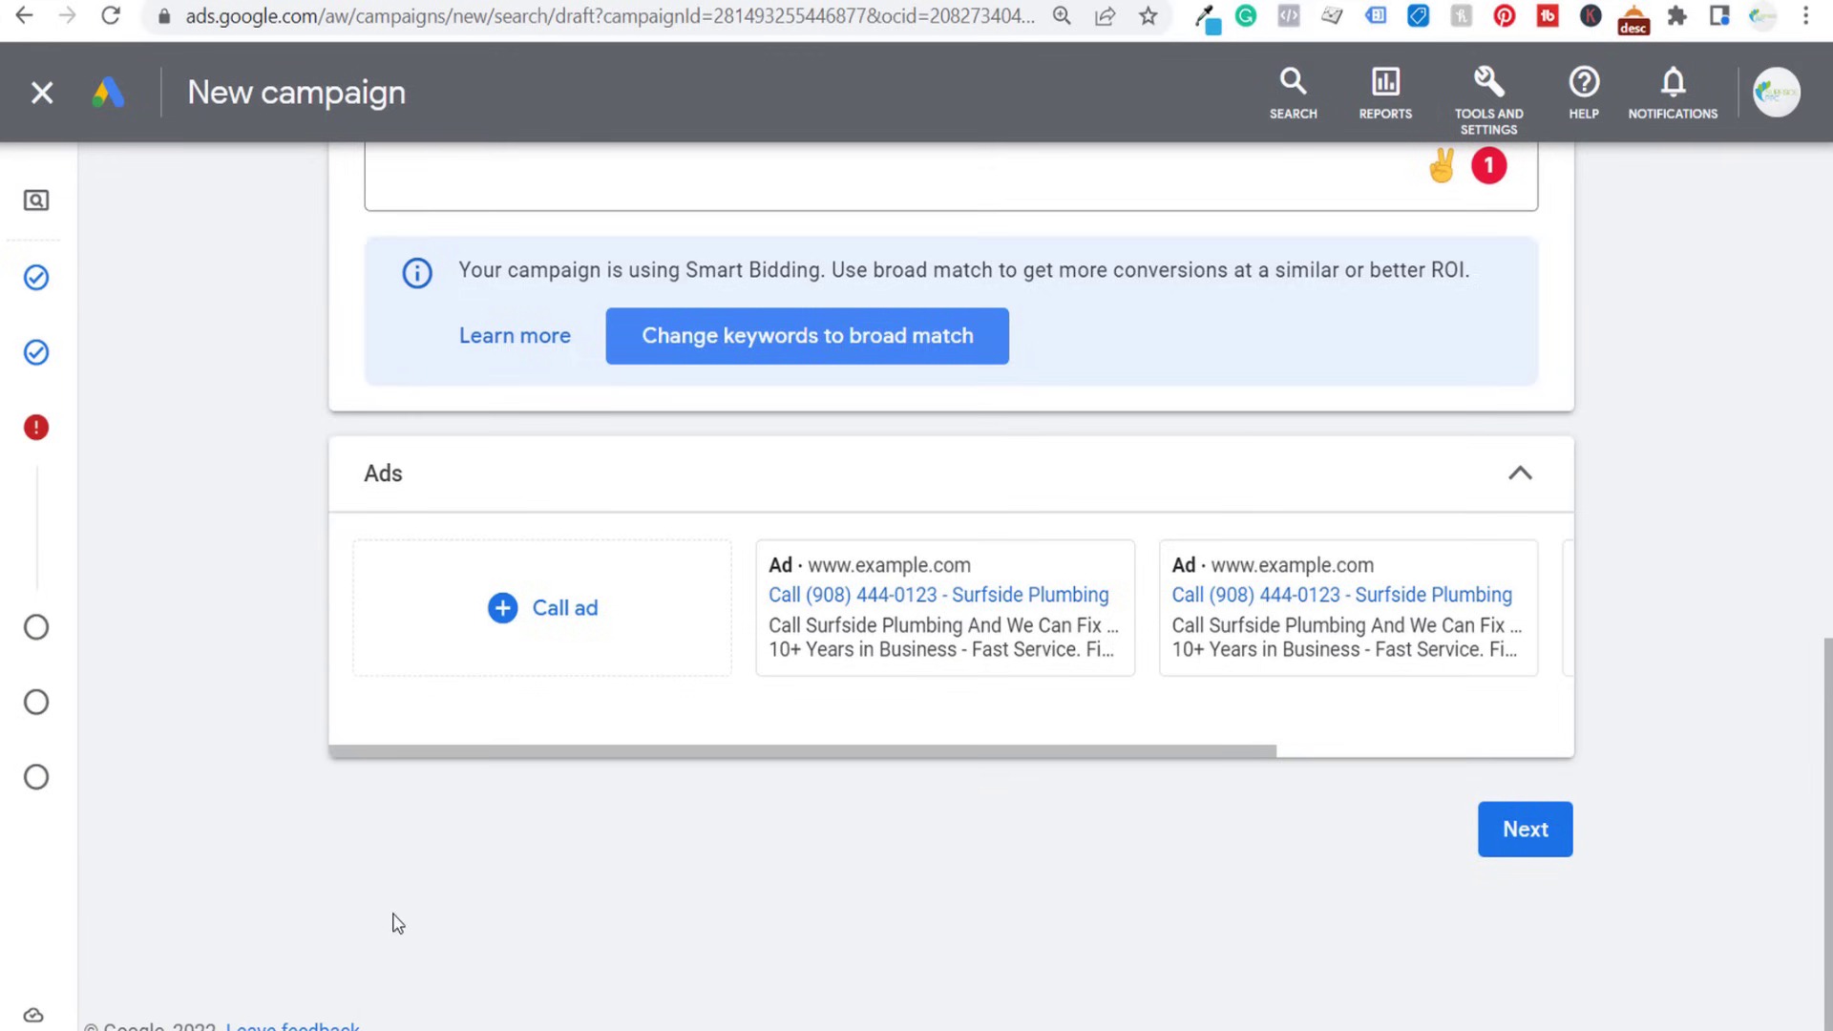
{"action": "left_click_drag", "start_coordinate": [818, 753], "coordinate": [708, 742]}
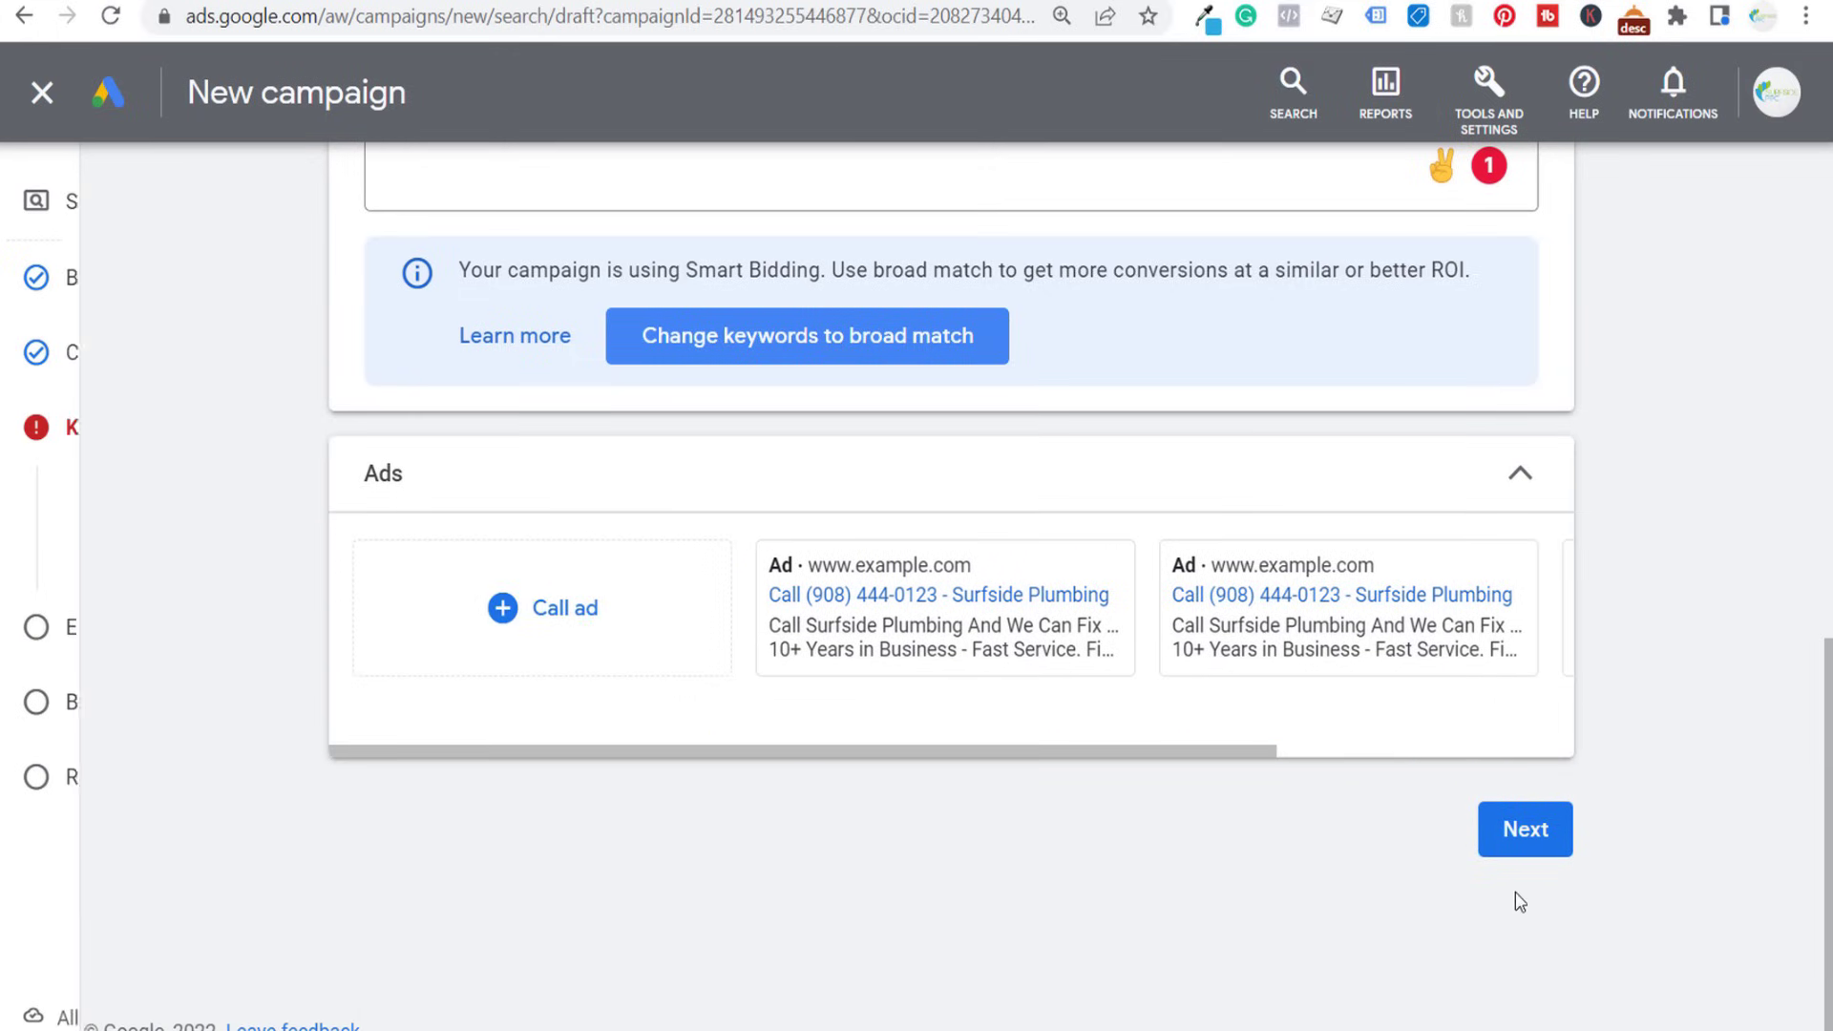
{"action": "left_click", "coordinate": [1532, 831]}
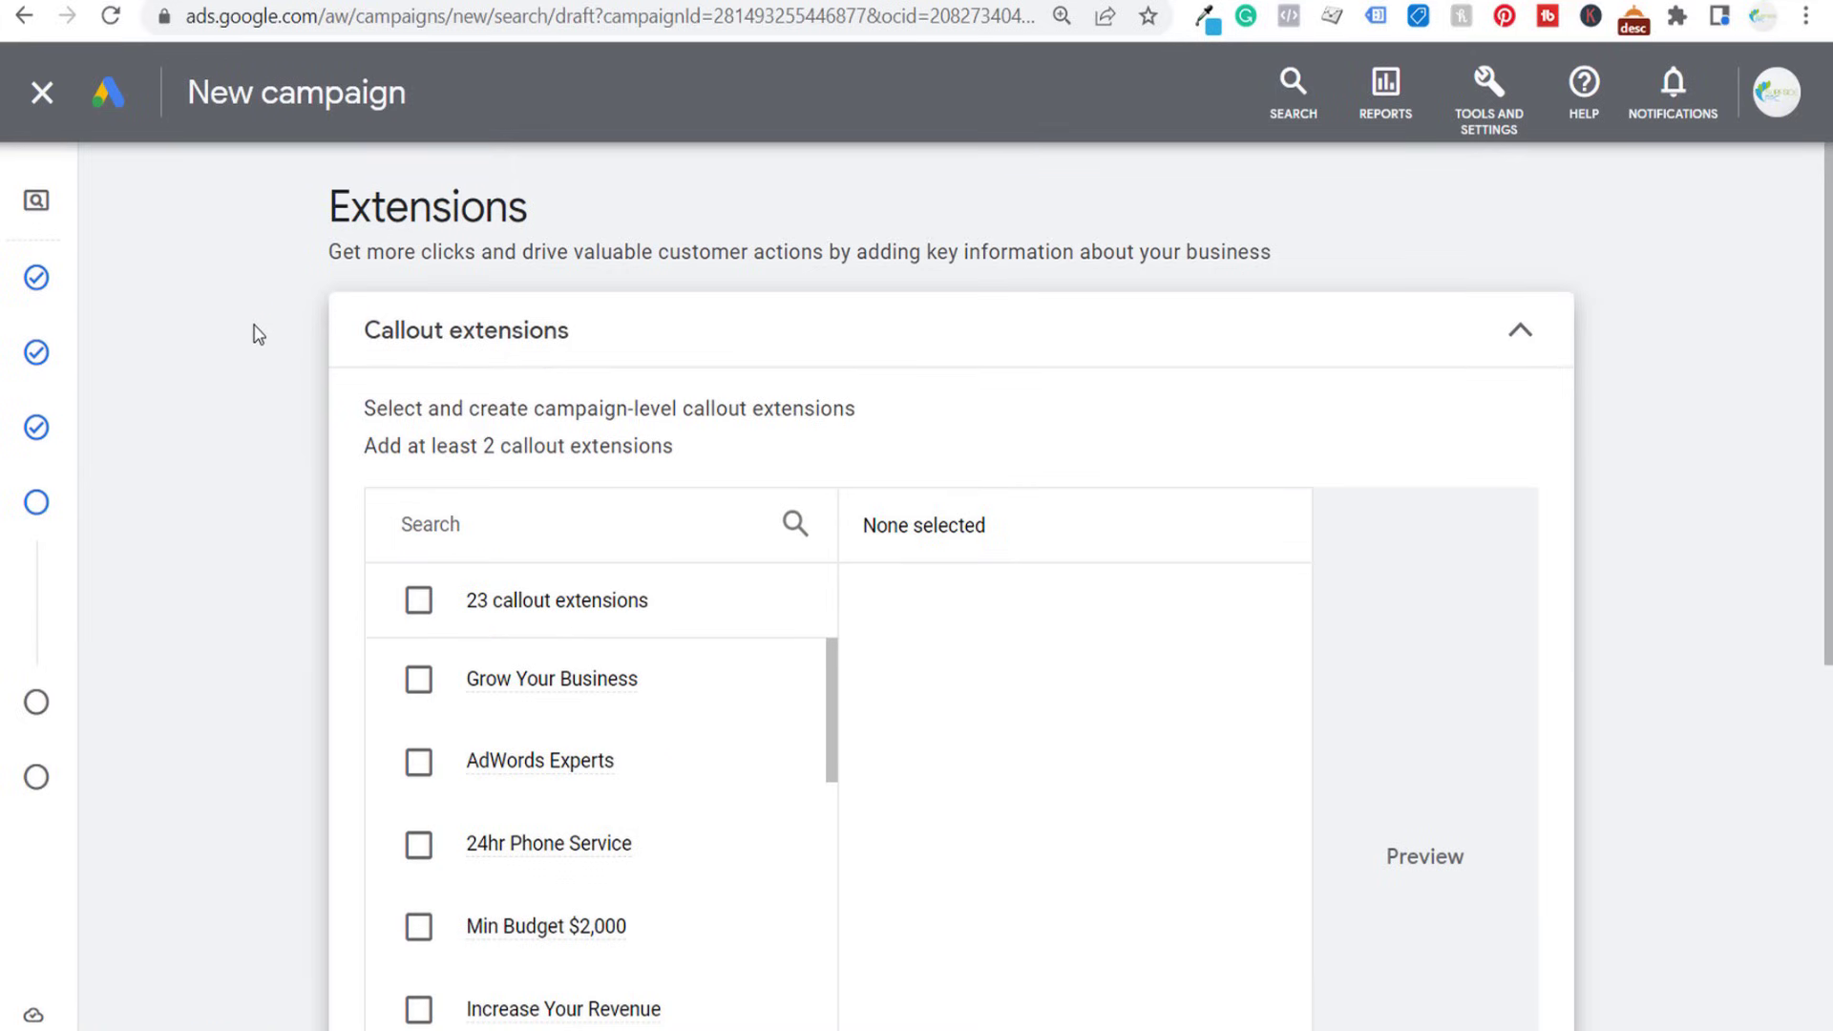
- Look through the existing callout extensions and the other extension types available for the campaign
{"action": "scroll", "coordinate": [252, 329], "scroll_direction": "down", "scroll_amount": 3}
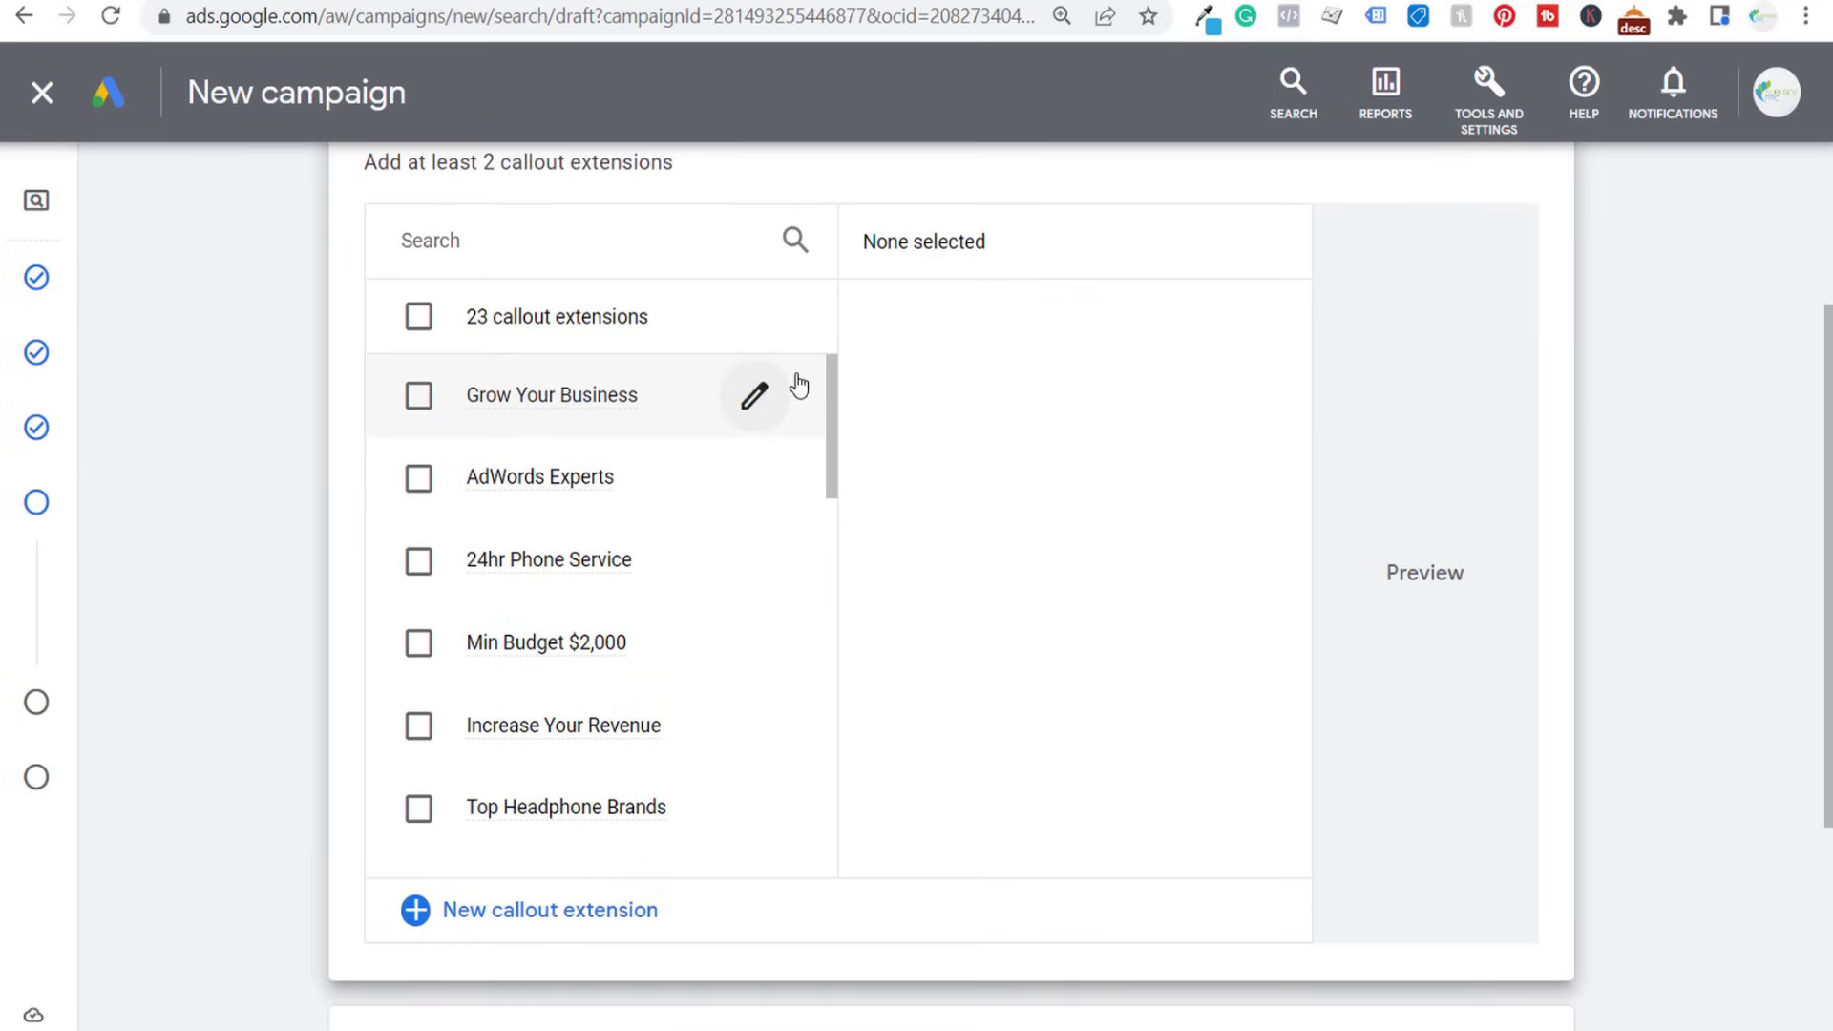
{"action": "scroll", "coordinate": [372, 501], "scroll_direction": "down", "scroll_amount": 1}
{"action": "scroll", "coordinate": [741, 712], "scroll_direction": "down", "scroll_amount": 4}
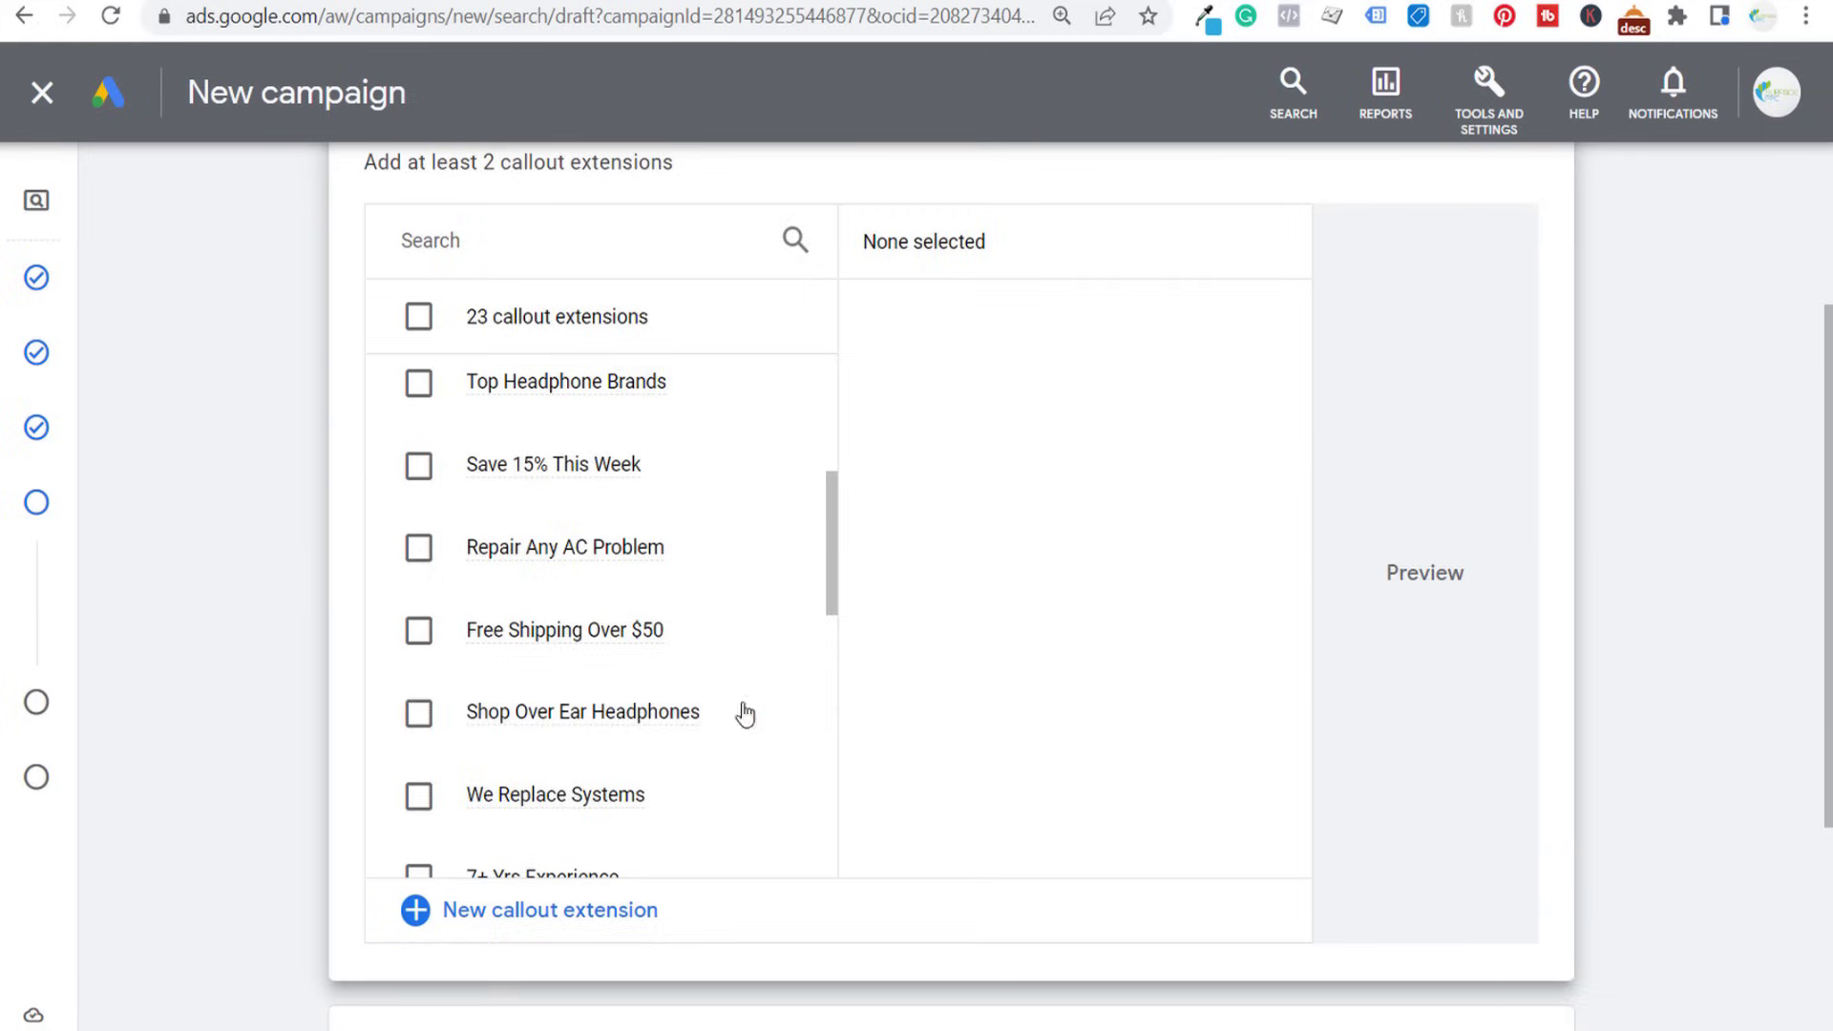
{"action": "scroll", "coordinate": [1045, 716], "scroll_direction": "down", "scroll_amount": 4}
{"action": "left_click", "coordinate": [1043, 774]}
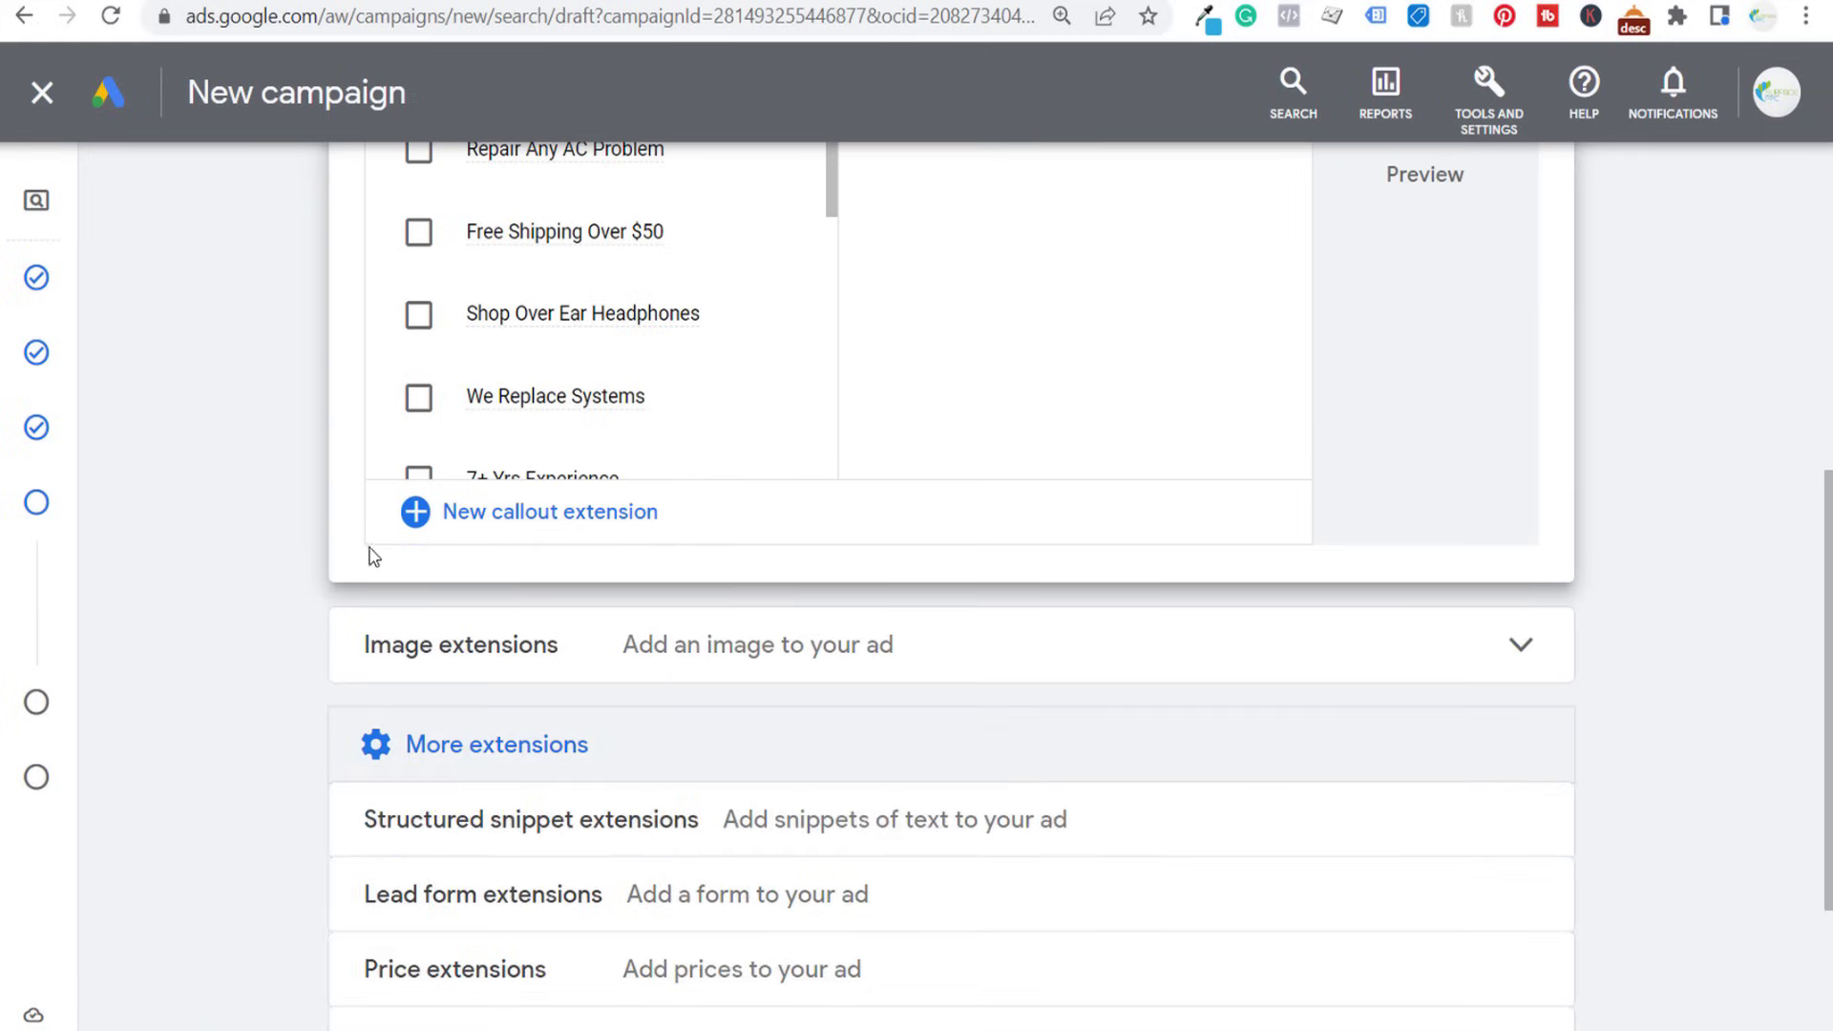
{"action": "scroll", "coordinate": [369, 551], "scroll_direction": "down", "scroll_amount": 3}
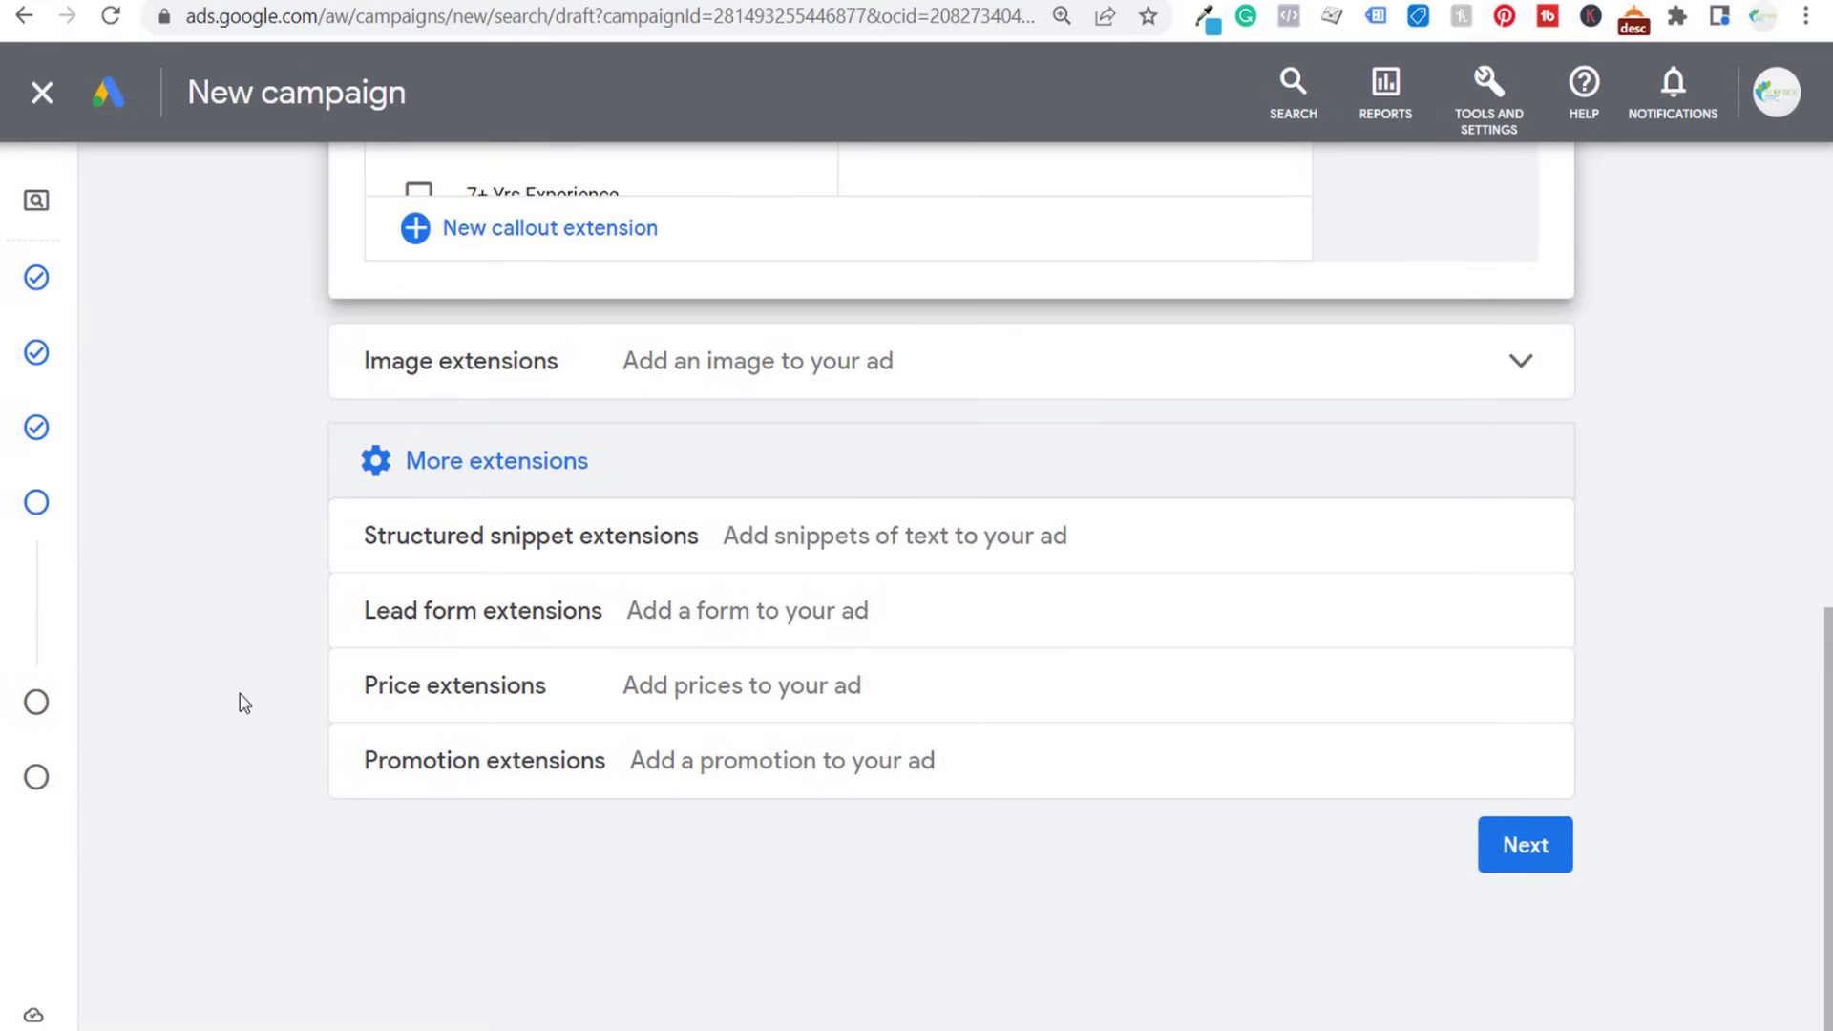
{"action": "scroll", "coordinate": [287, 621], "scroll_direction": "up", "scroll_amount": 10}
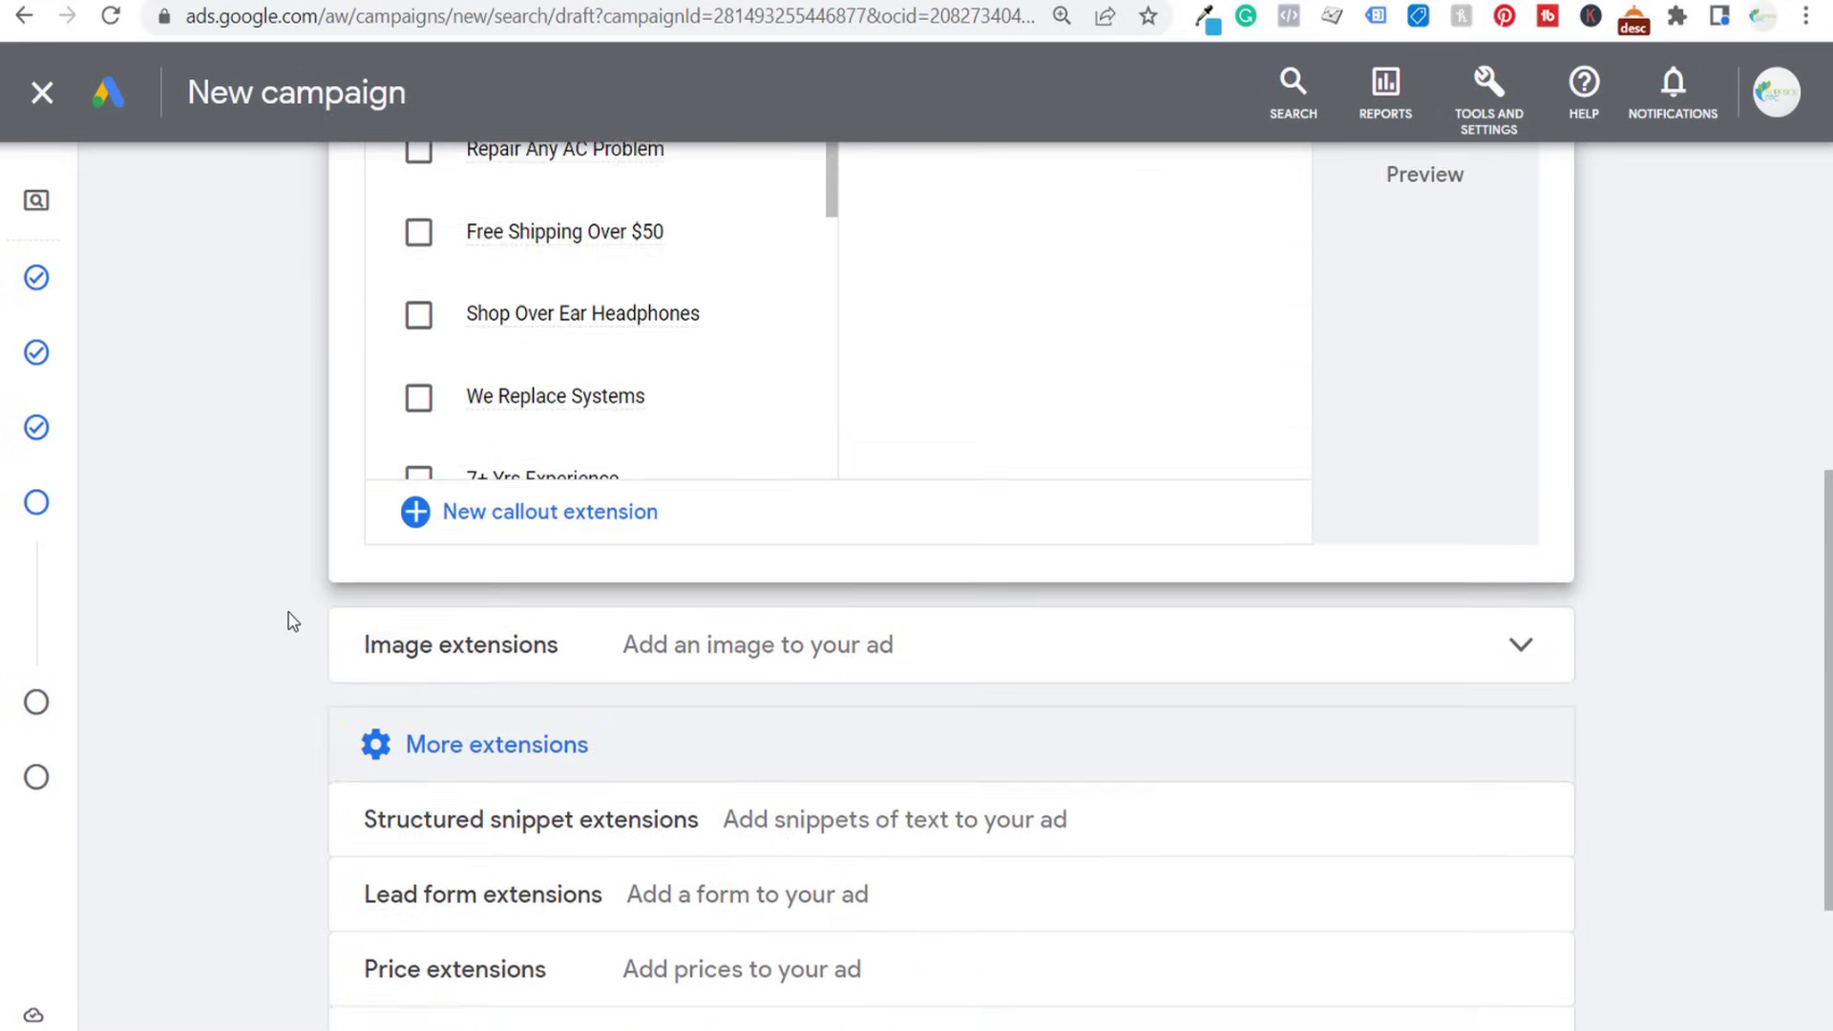
{"action": "scroll", "coordinate": [606, 507], "scroll_direction": "up", "scroll_amount": 2}
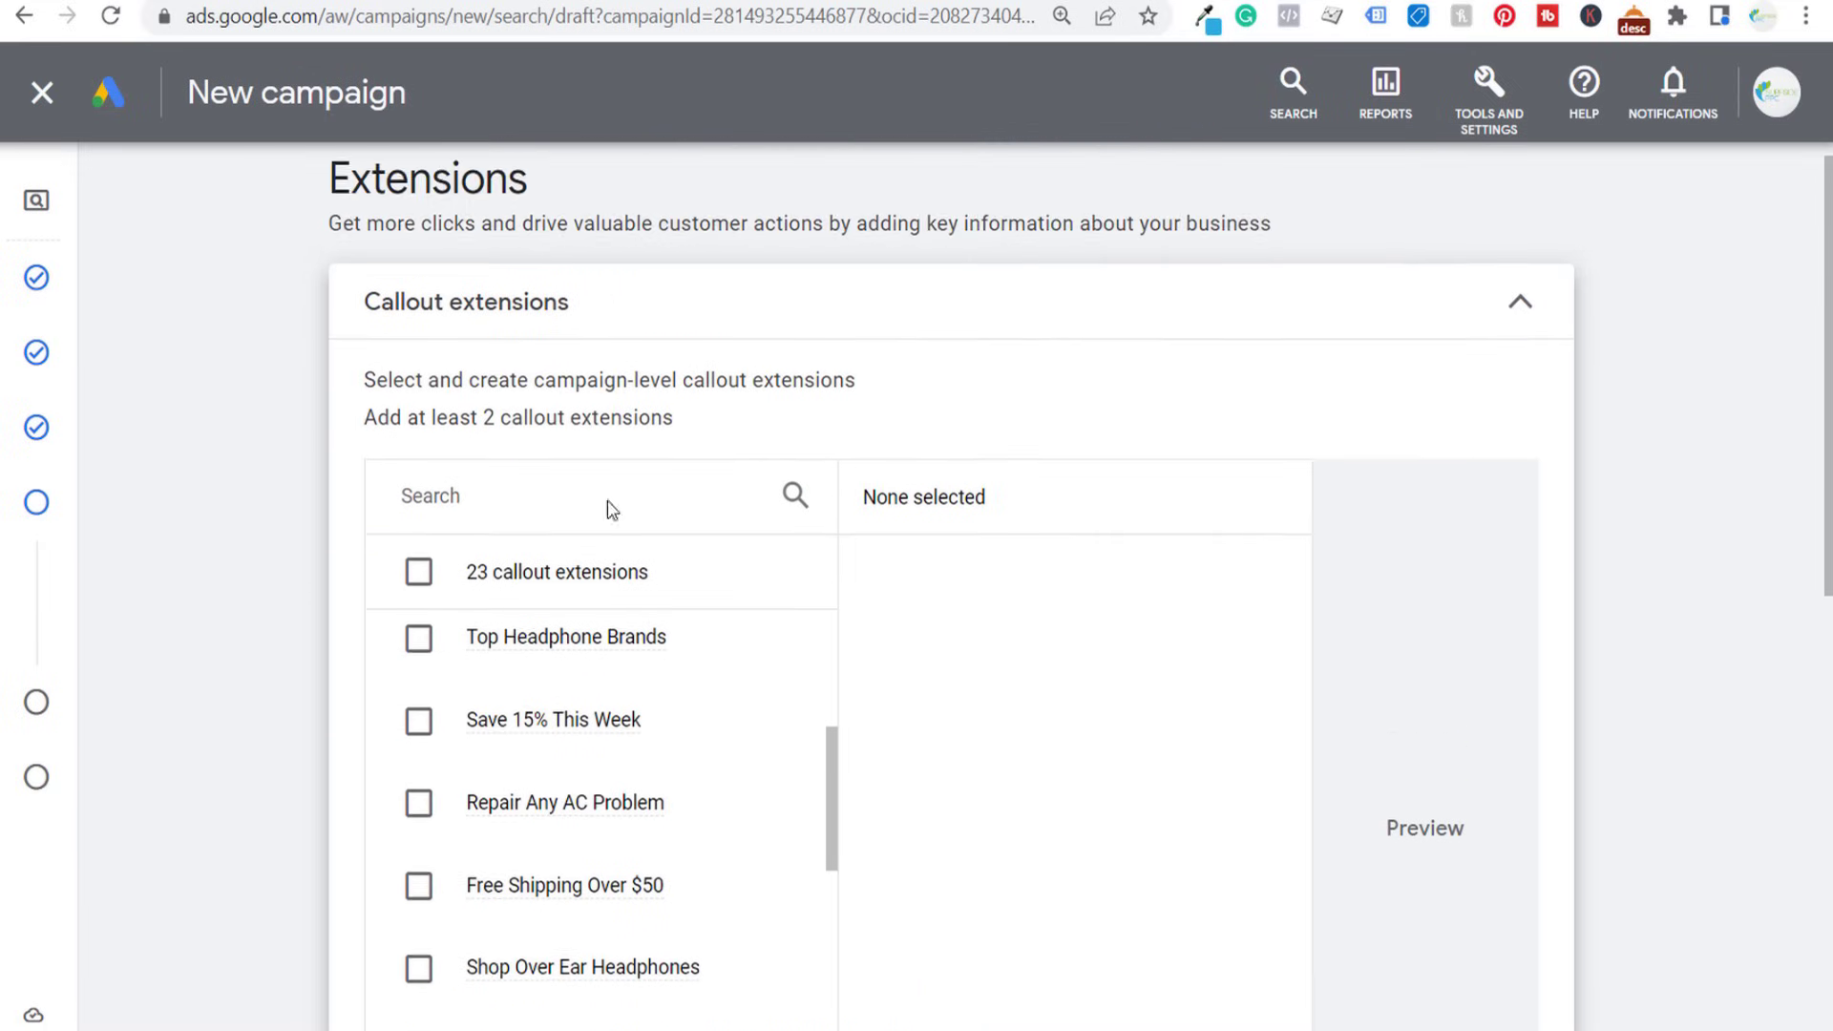
{"action": "left_click", "coordinate": [1515, 345]}
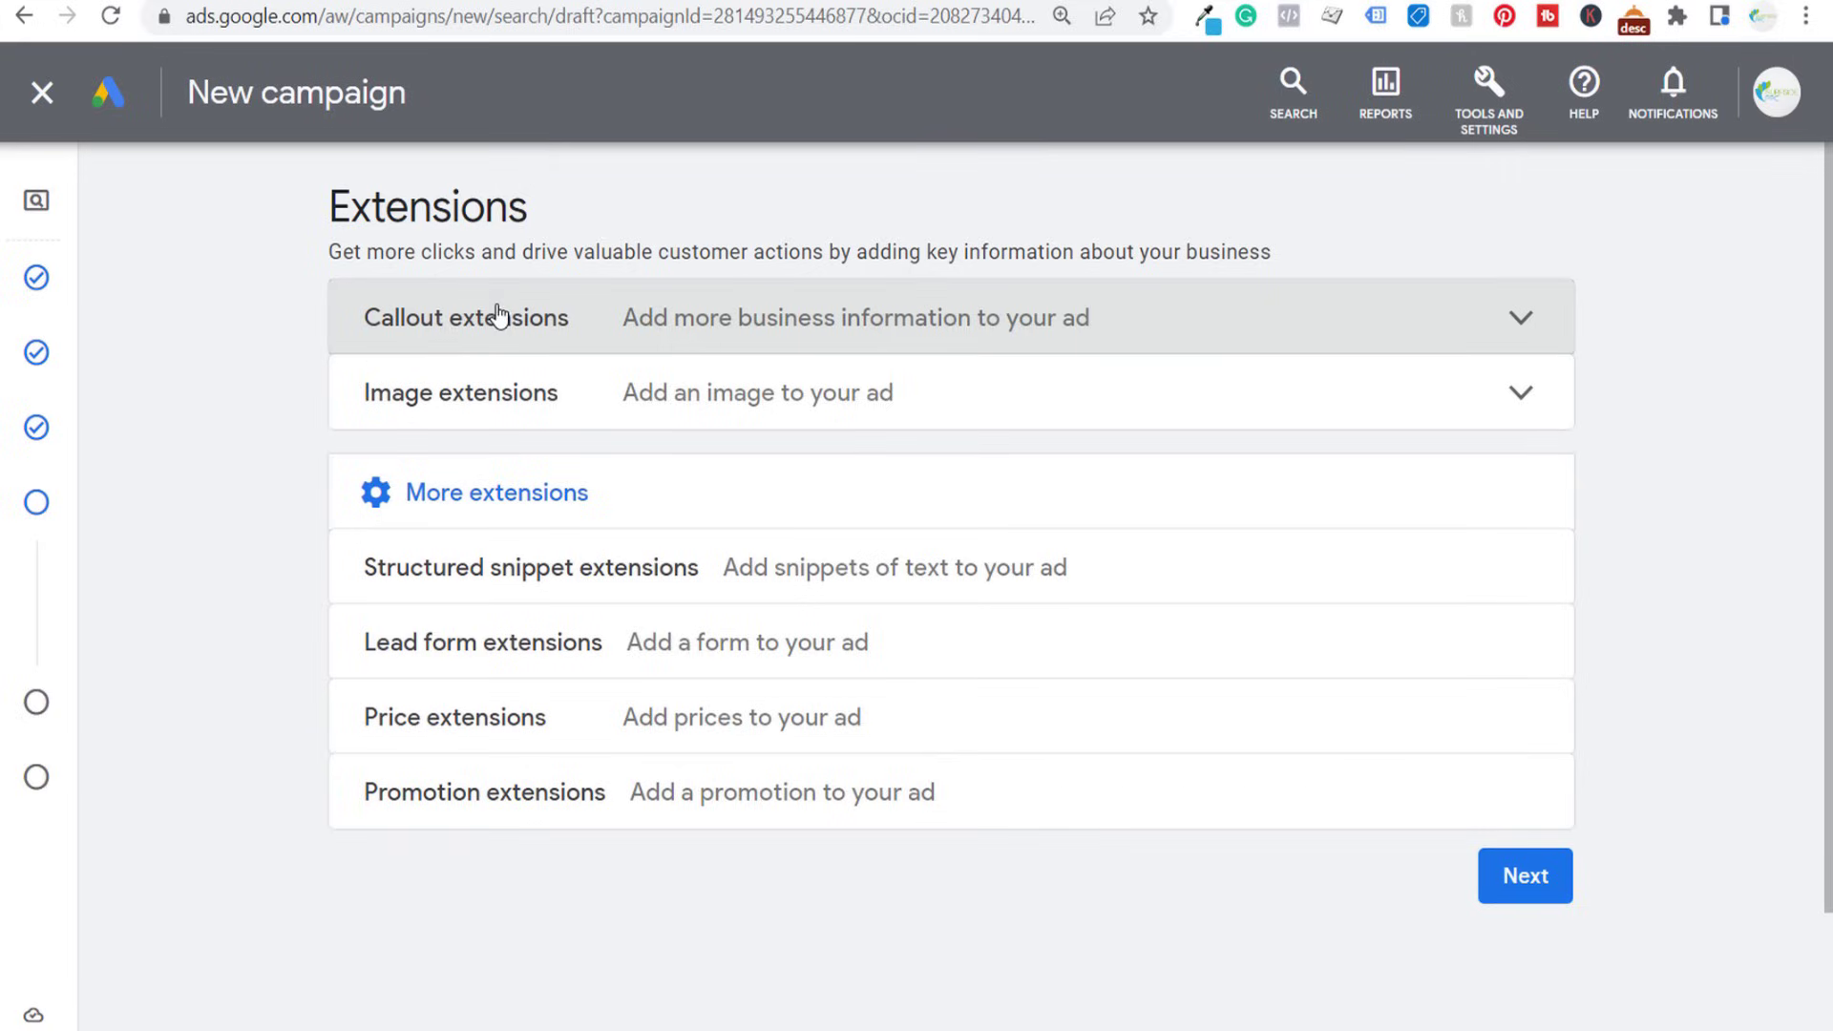
- Add the callout extensions 24/7 Service, 10+ Years In Business, Call Now and Fix Any Plumbing Problem to the campaign
{"action": "left_click", "coordinate": [761, 342]}
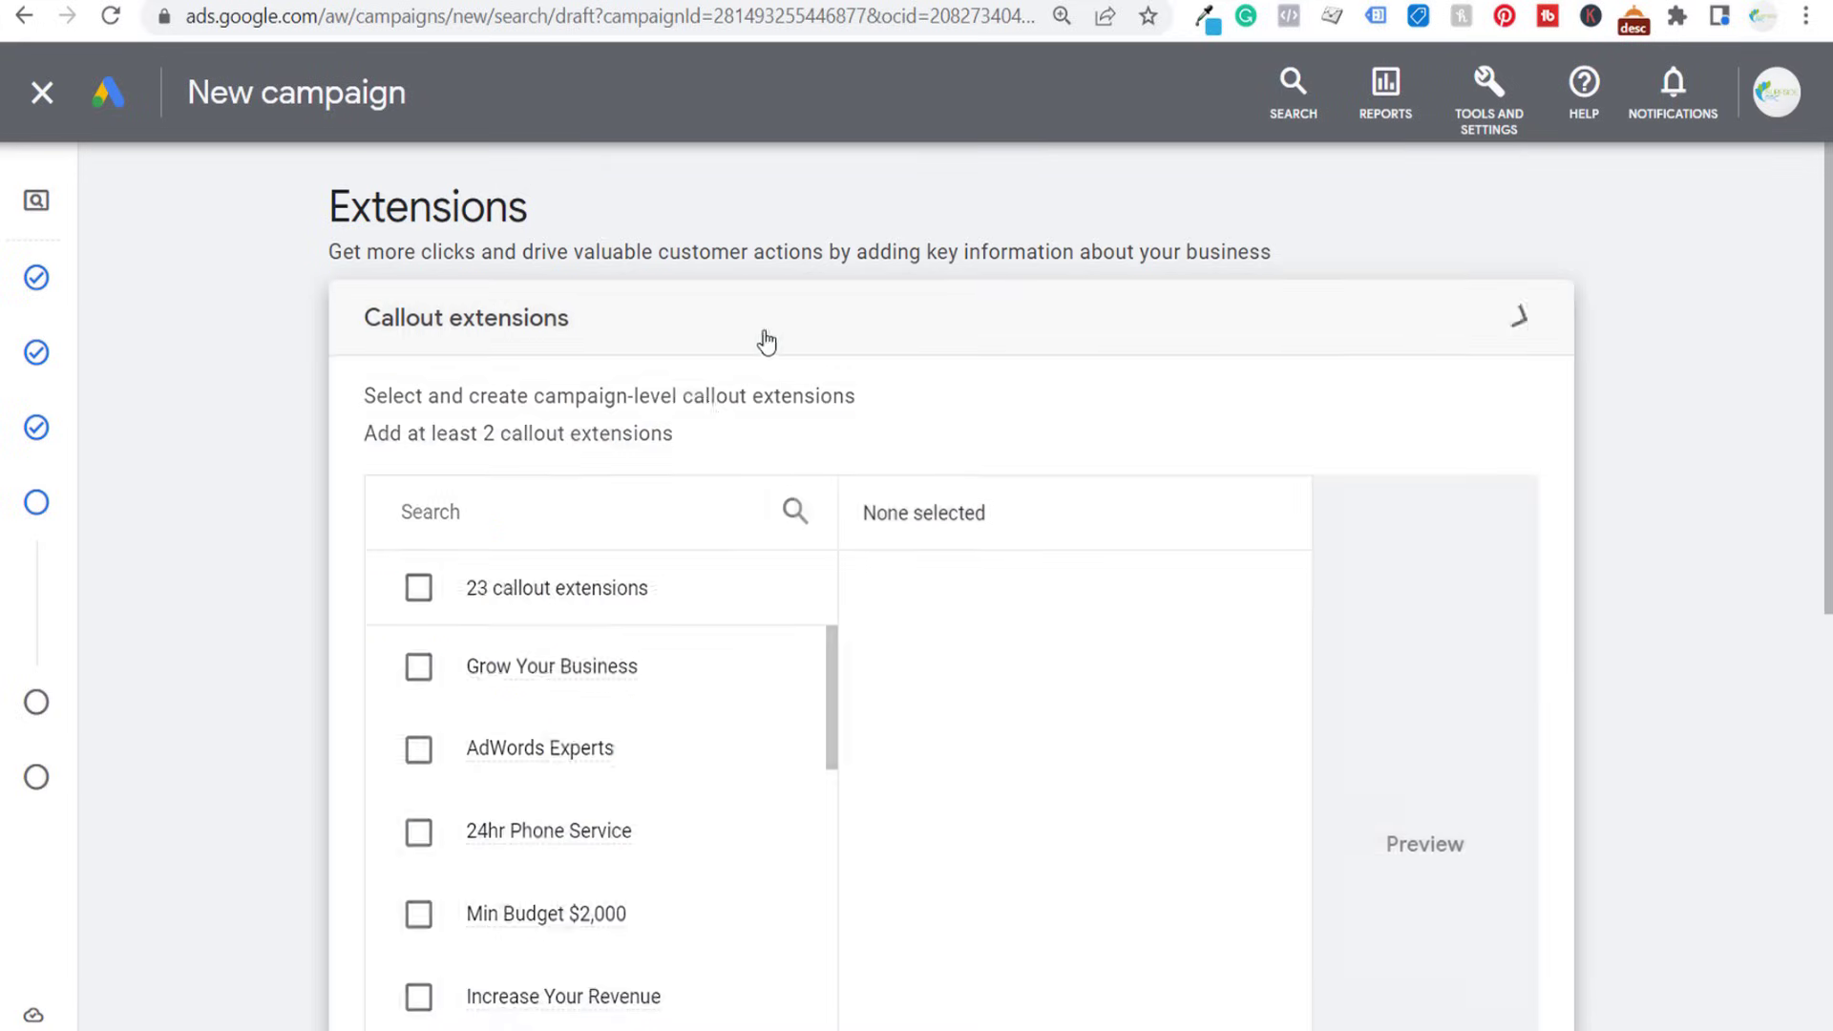
{"action": "scroll", "coordinate": [146, 503], "scroll_direction": "down", "scroll_amount": 2}
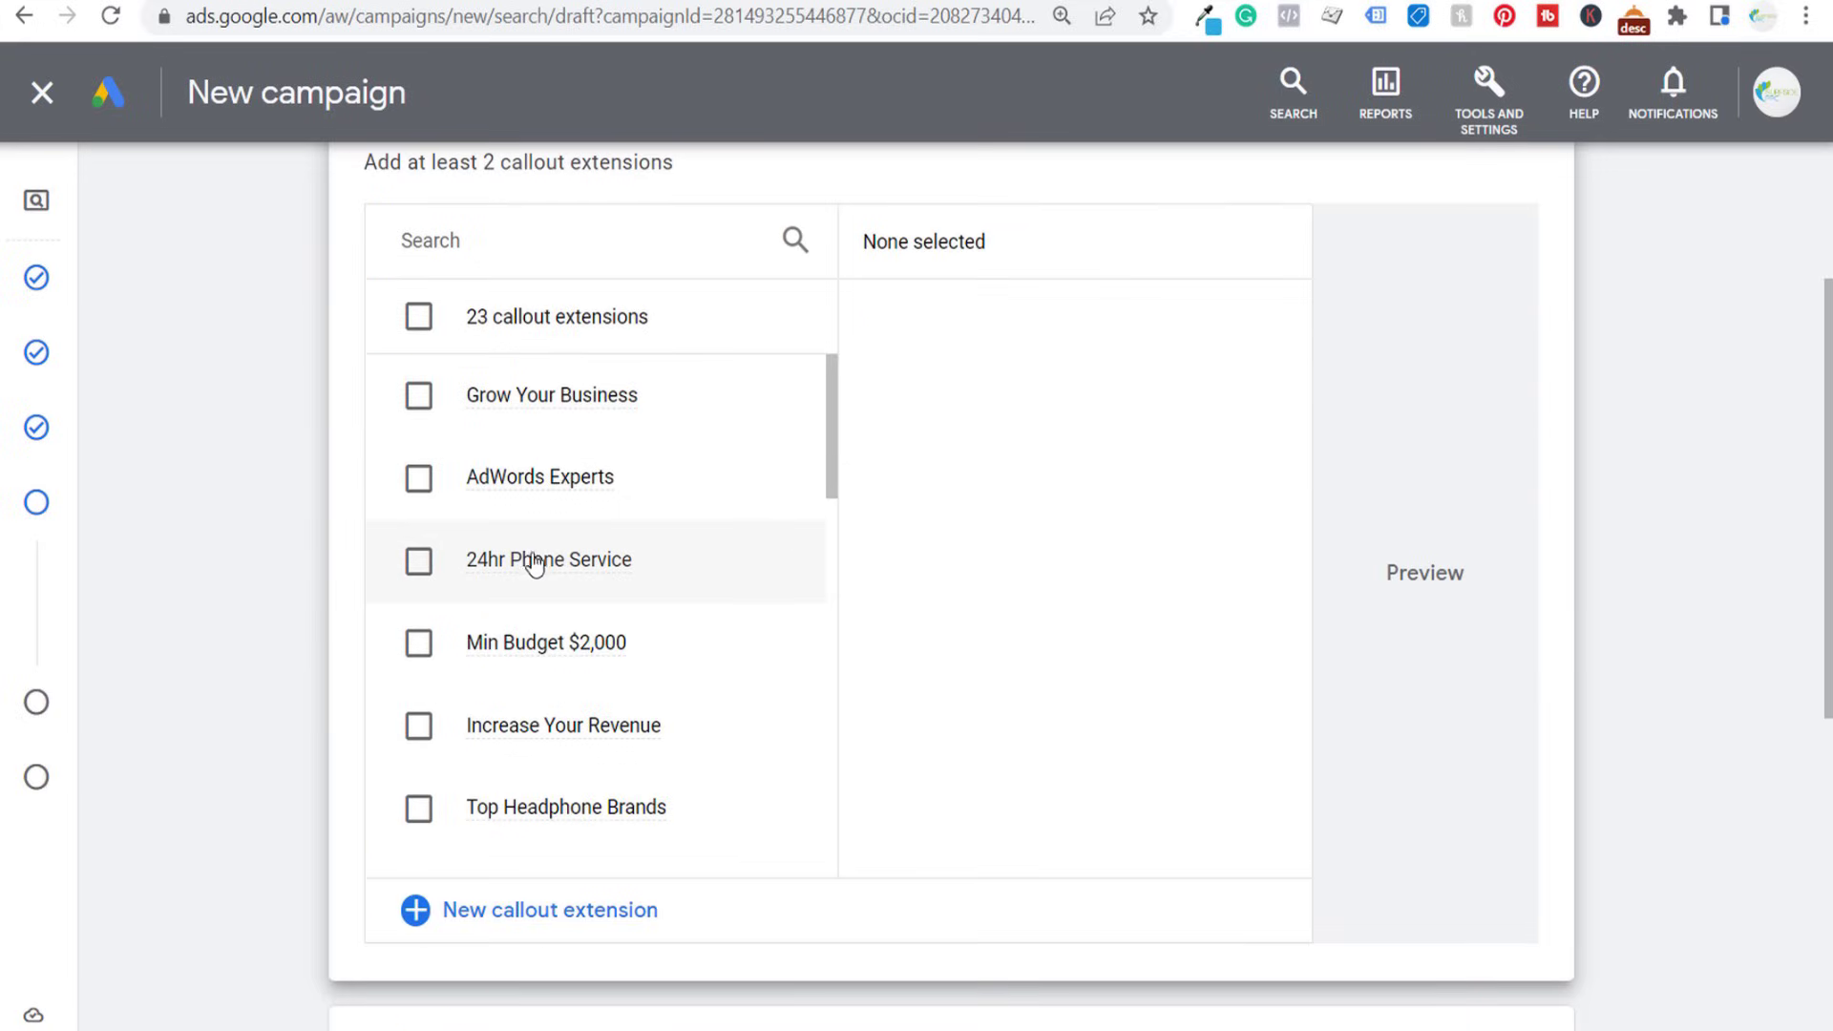
{"action": "left_click_drag", "start_coordinate": [834, 427], "coordinate": [834, 871]}
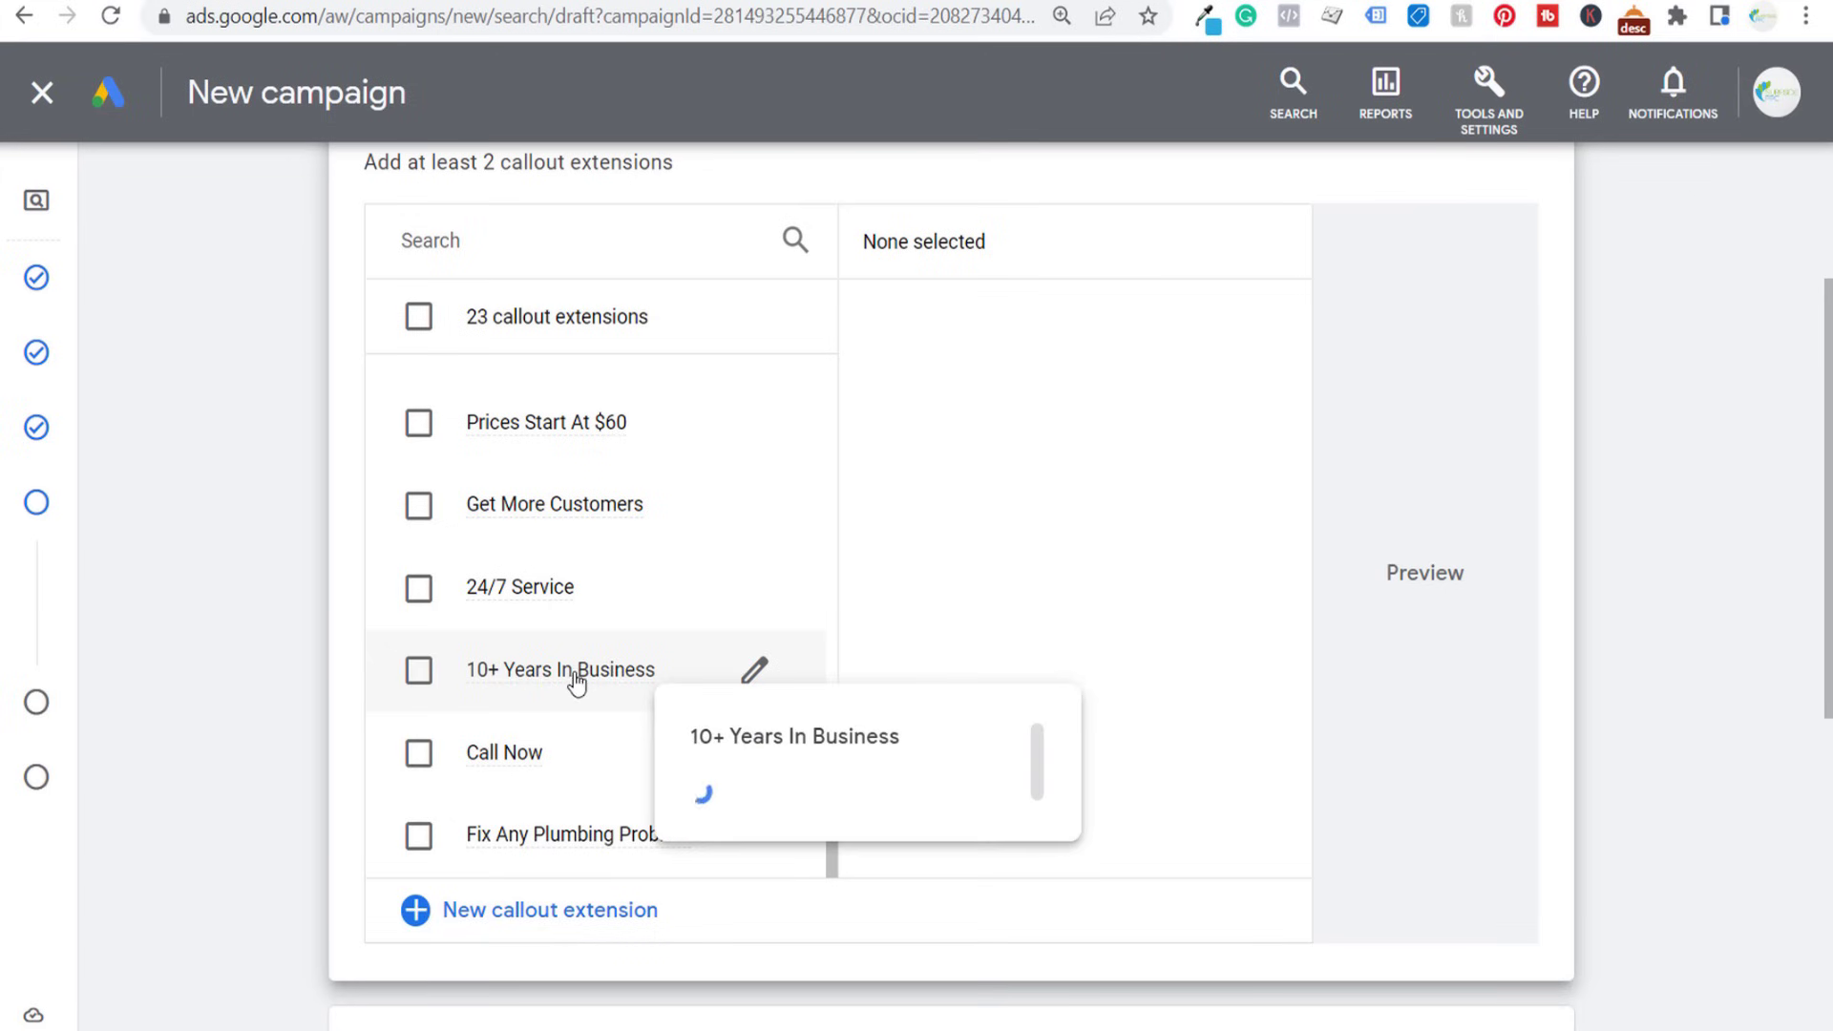
{"action": "left_click", "coordinate": [419, 588]}
{"action": "left_click", "coordinate": [419, 670]}
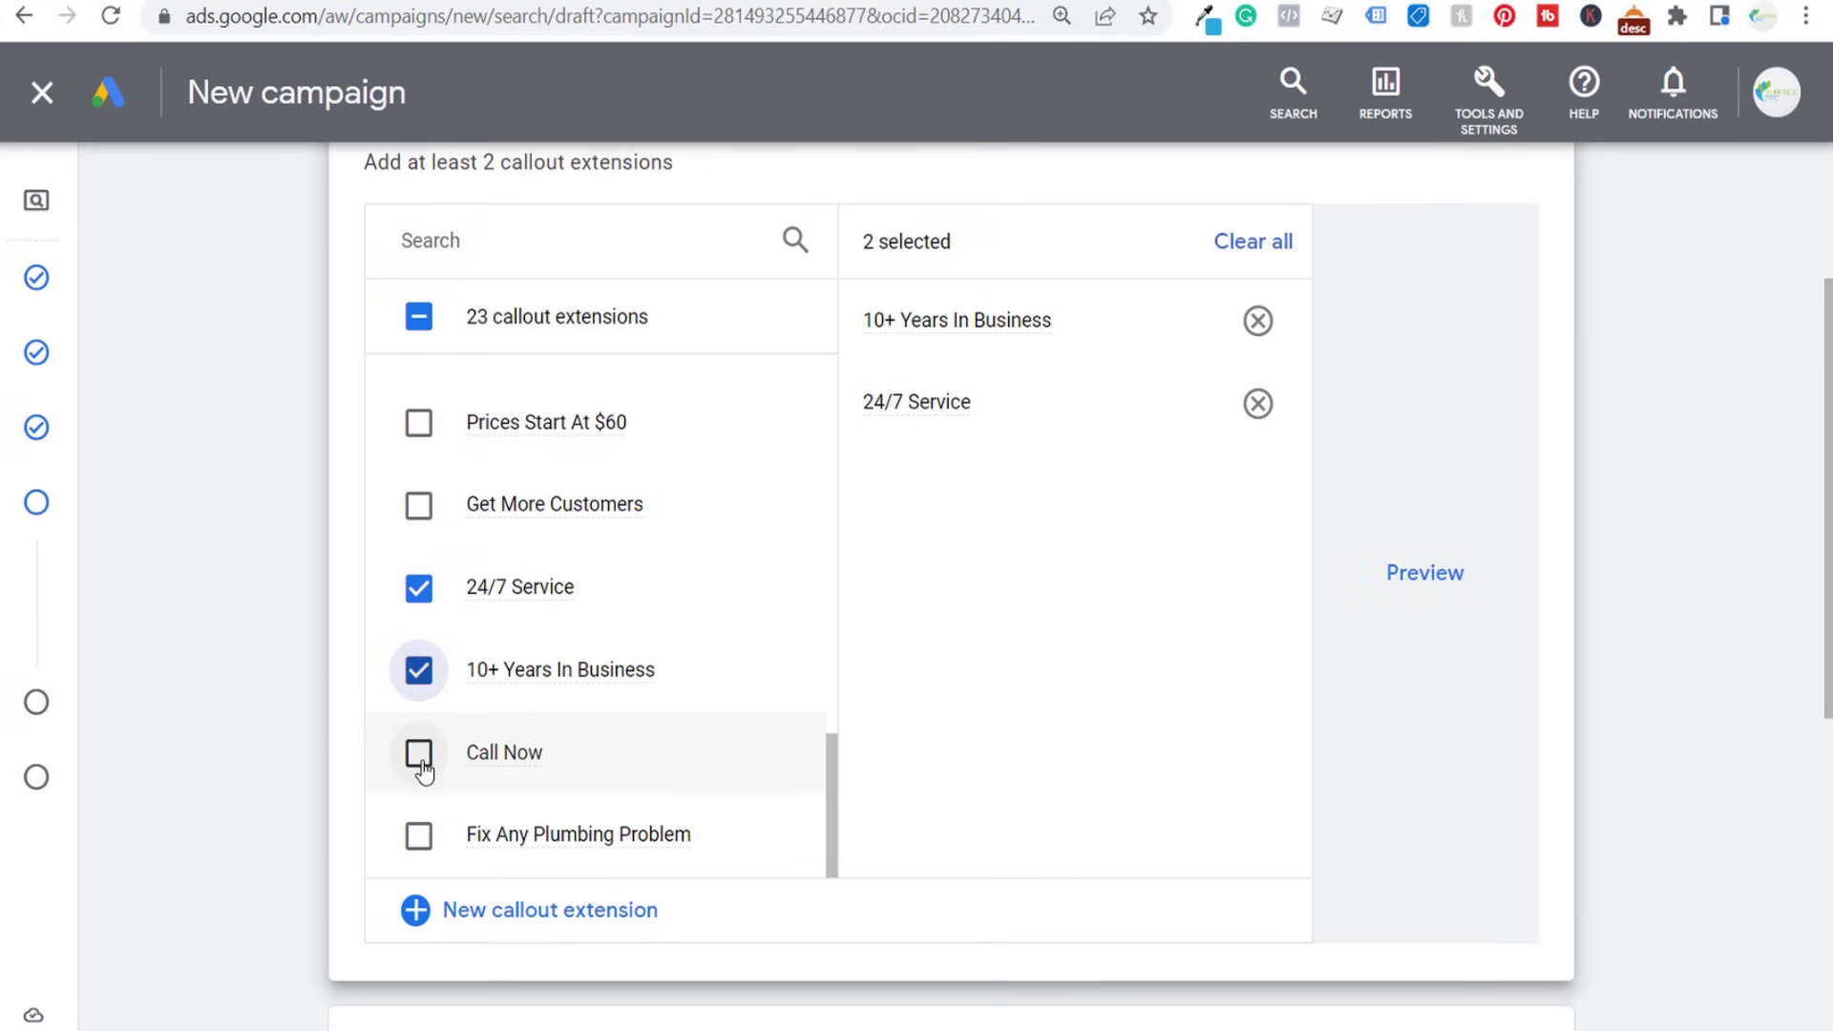
{"action": "left_click", "coordinate": [419, 753]}
{"action": "left_click", "coordinate": [419, 837]}
{"action": "scroll", "coordinate": [406, 646], "scroll_direction": "up", "scroll_amount": 1}
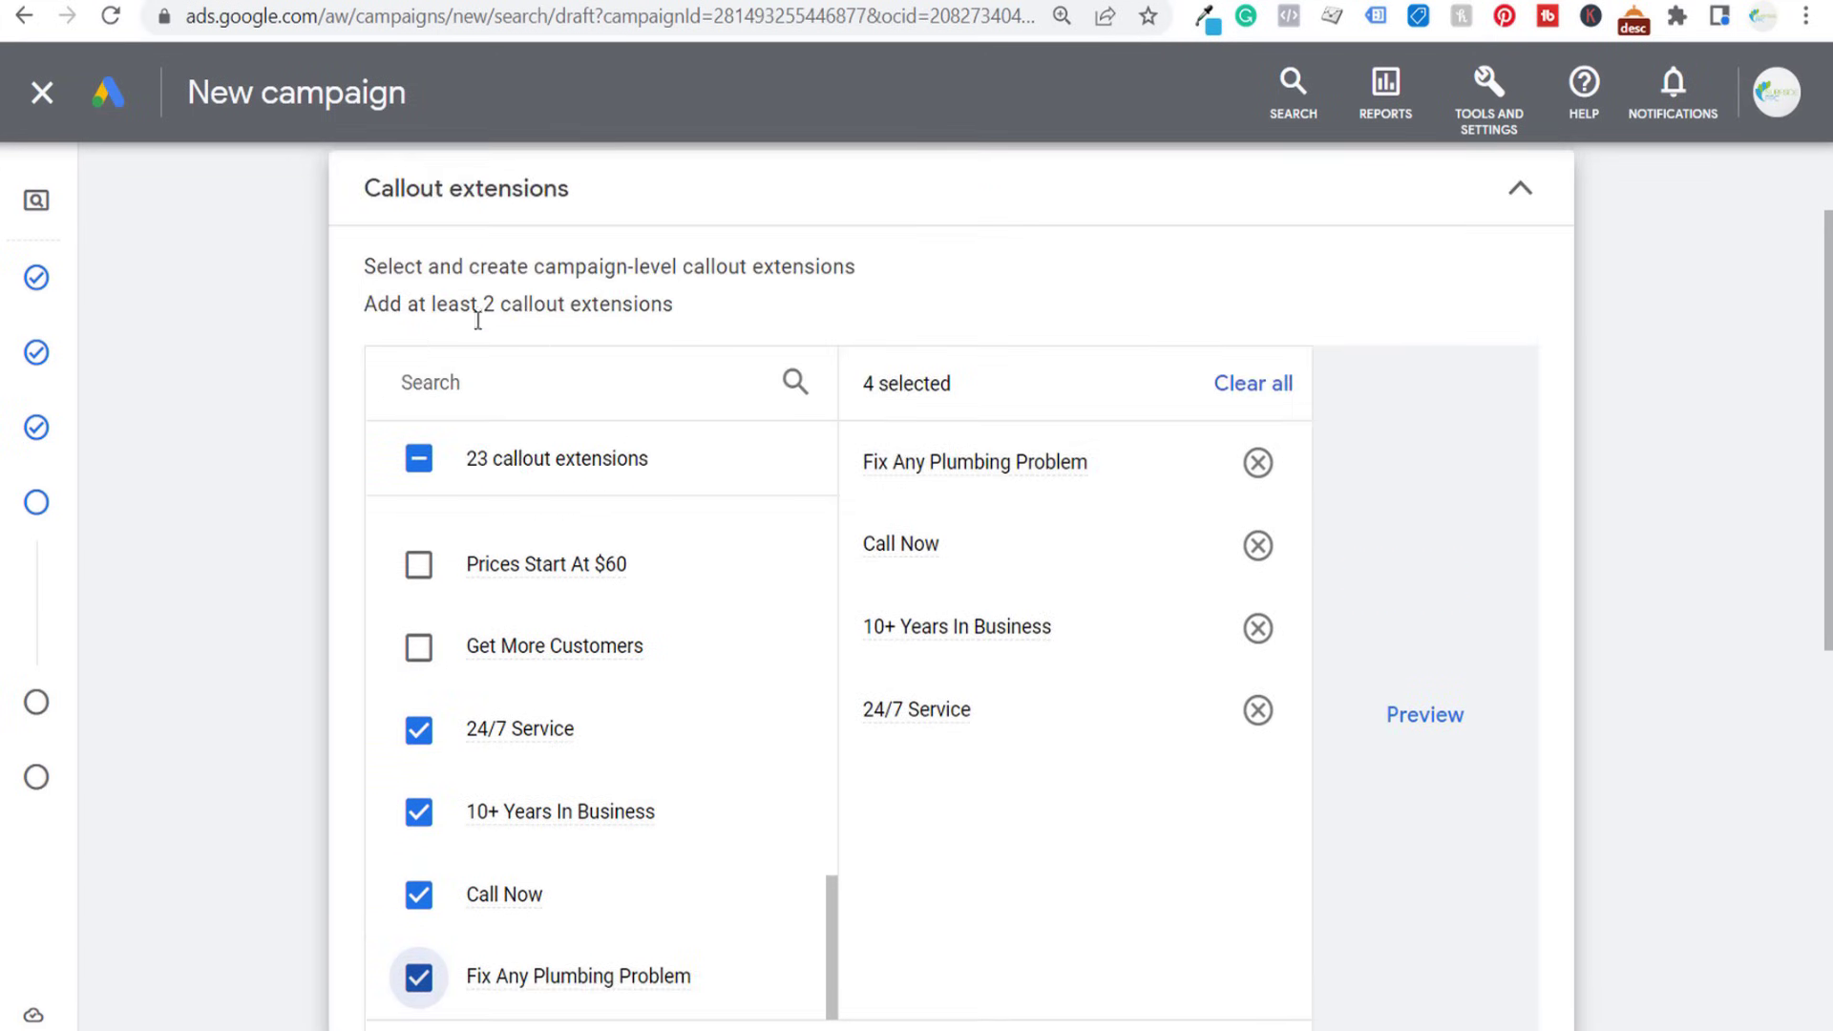
{"action": "left_click", "coordinate": [1523, 194]}
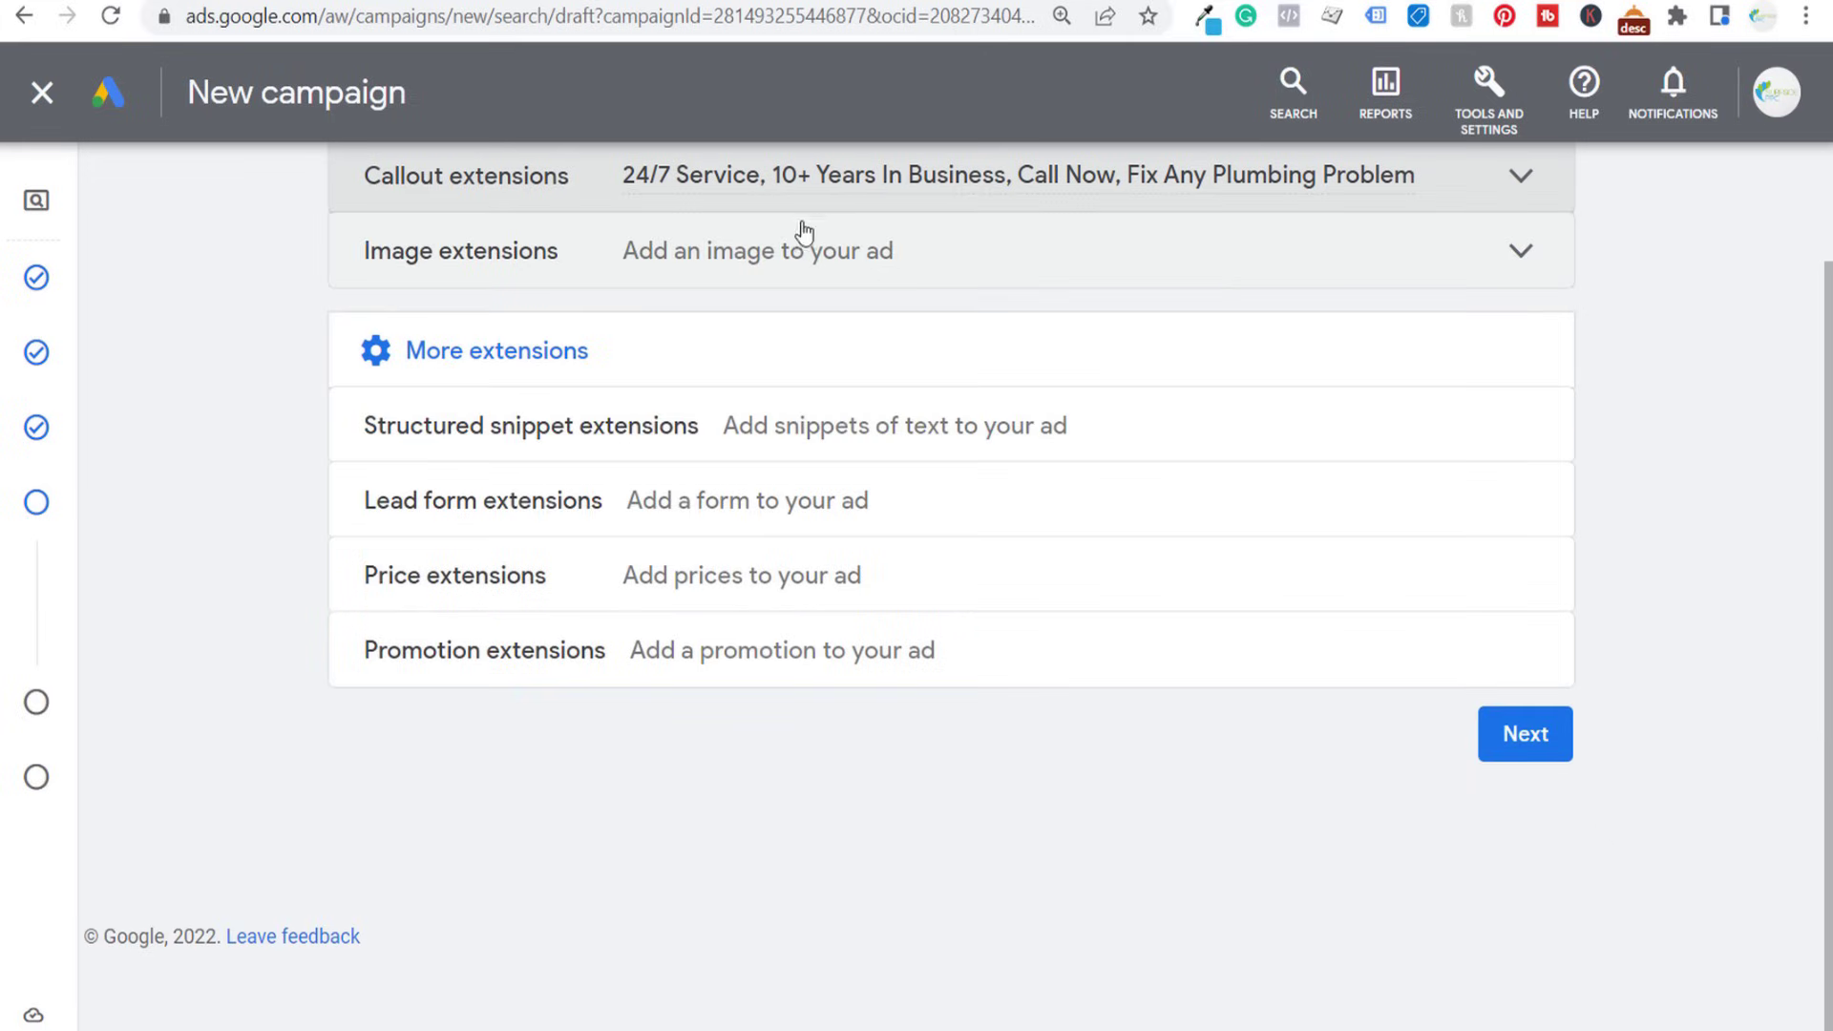
- Add the Service catalog structured snippet extension listing Plumbing, Leak Detection and Emergency Services
{"action": "left_click", "coordinate": [1039, 427]}
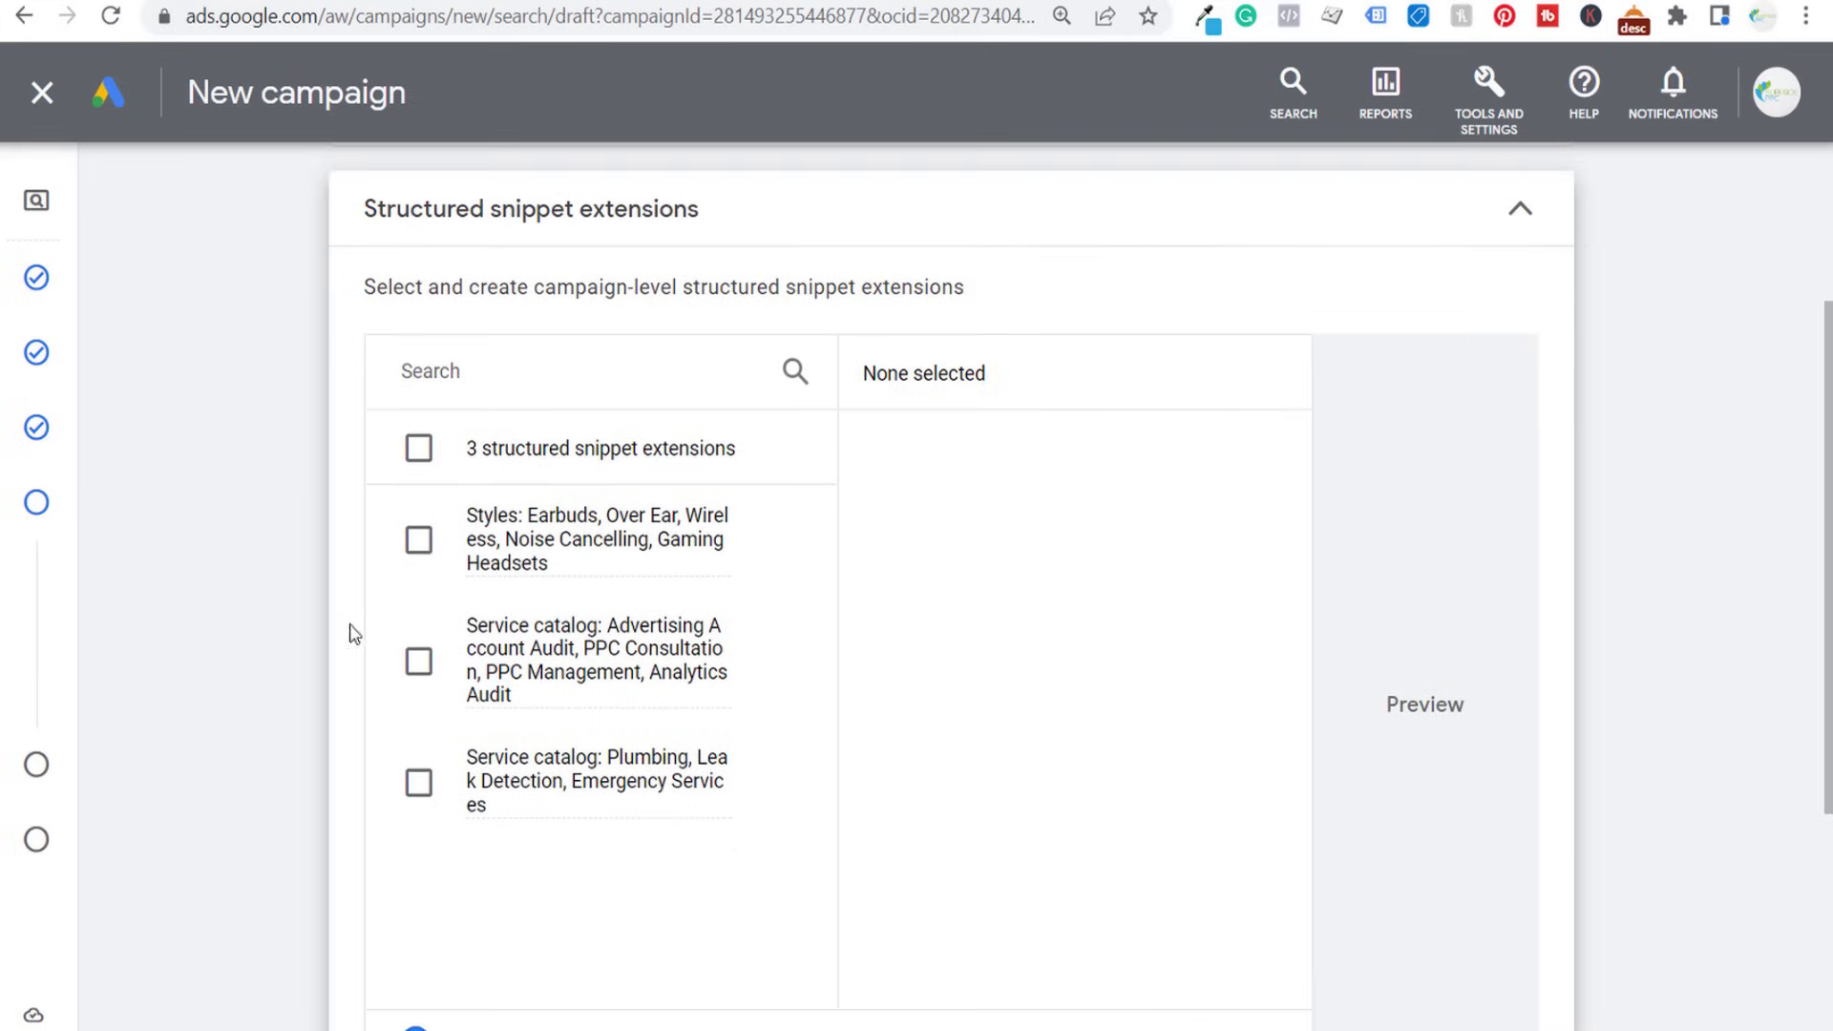
{"action": "left_click", "coordinate": [418, 785]}
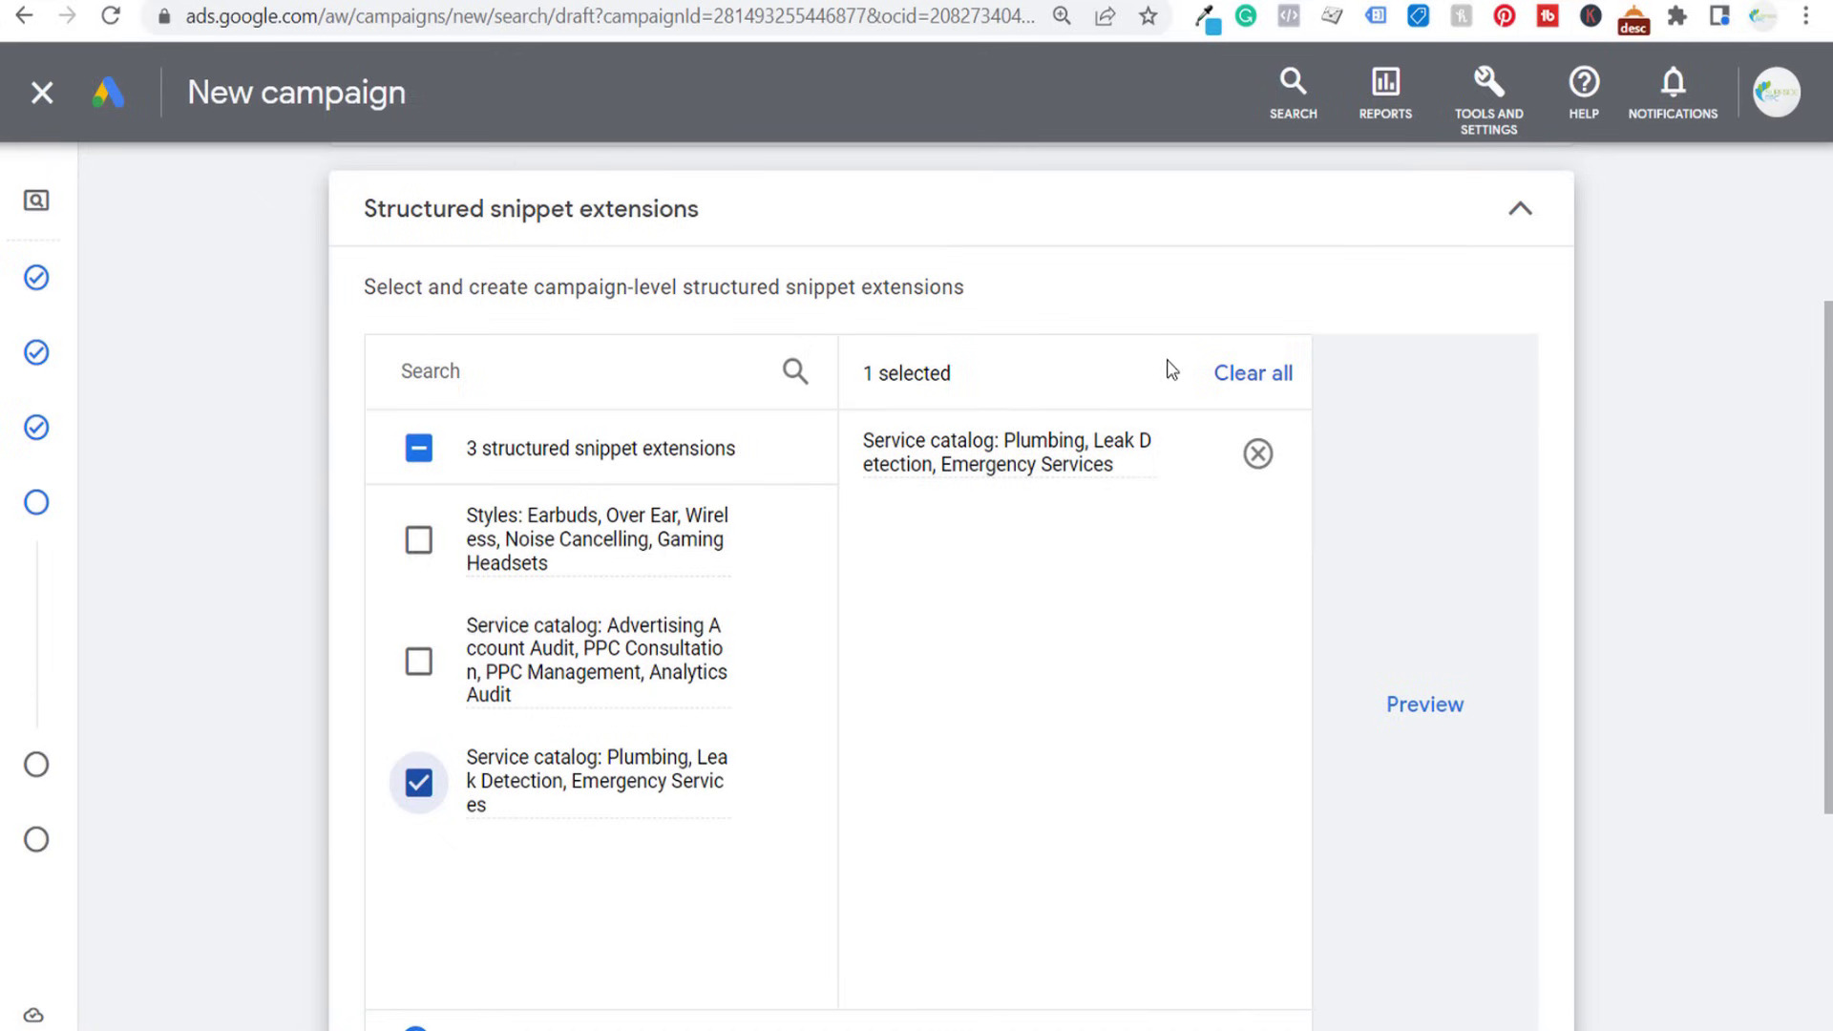
{"action": "mouse_move", "coordinate": [1127, 434]}
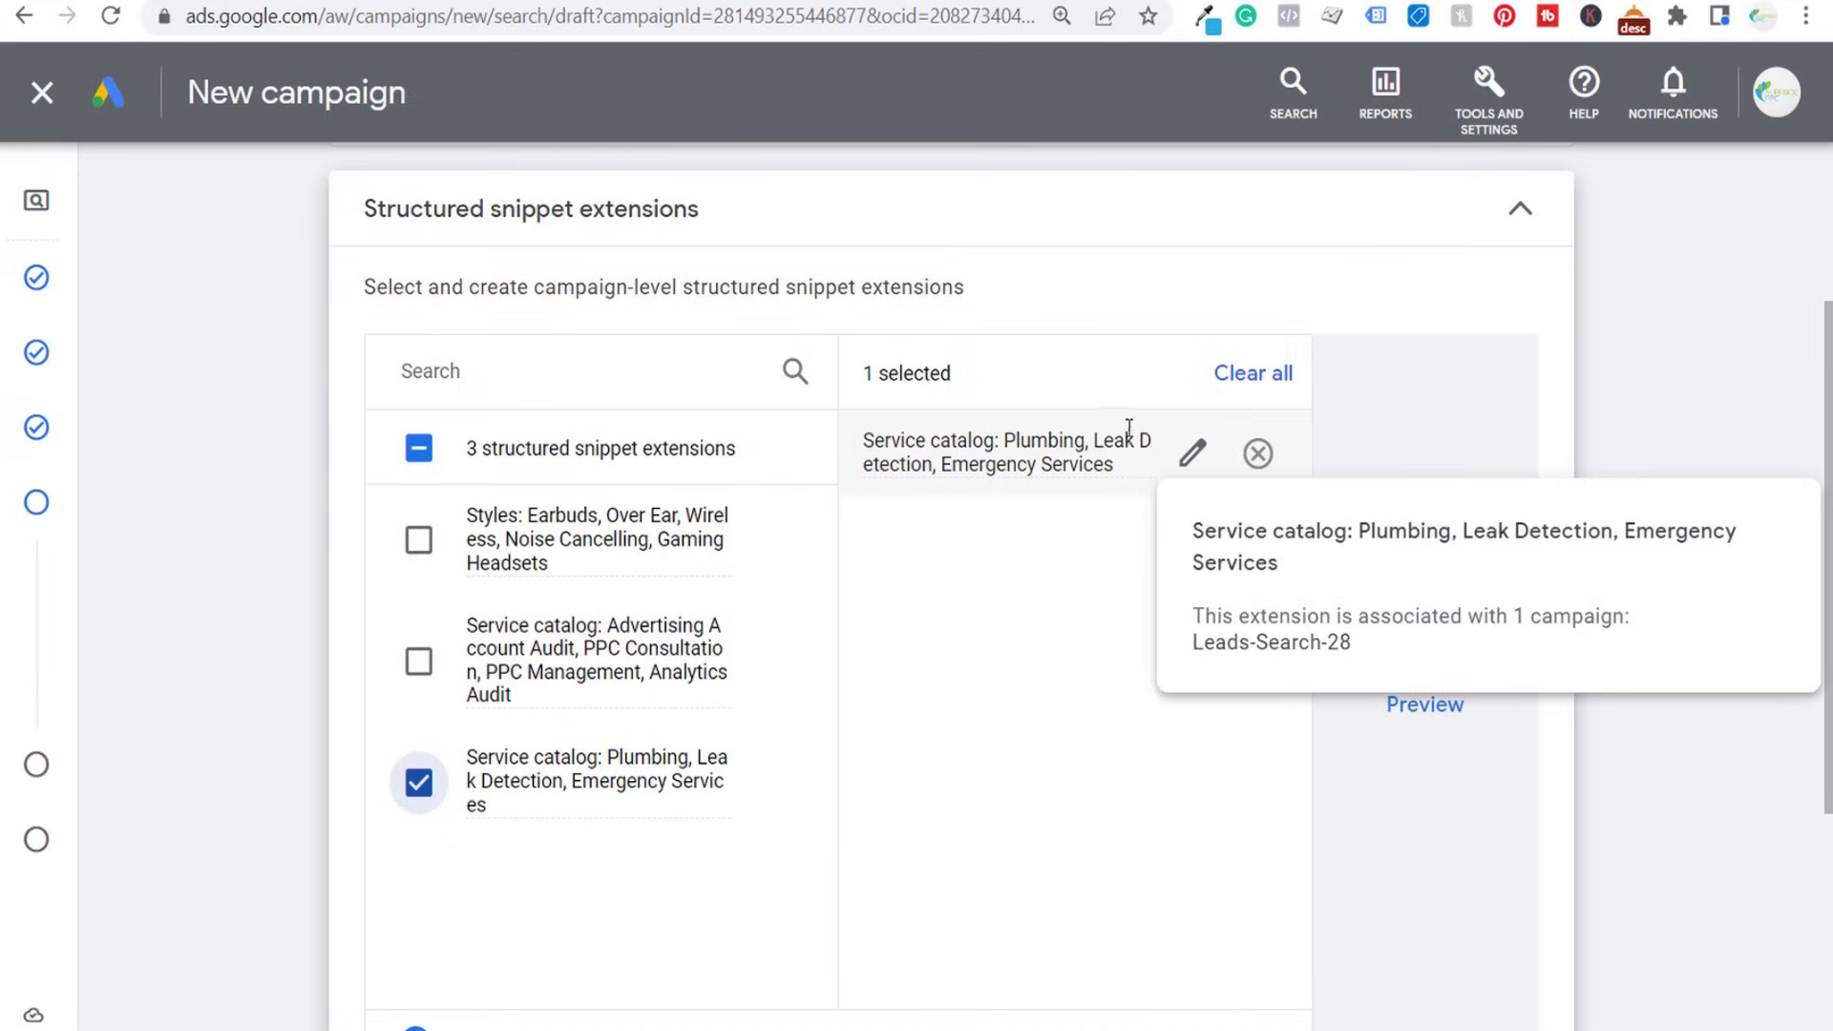
{"action": "left_click", "coordinate": [1509, 226]}
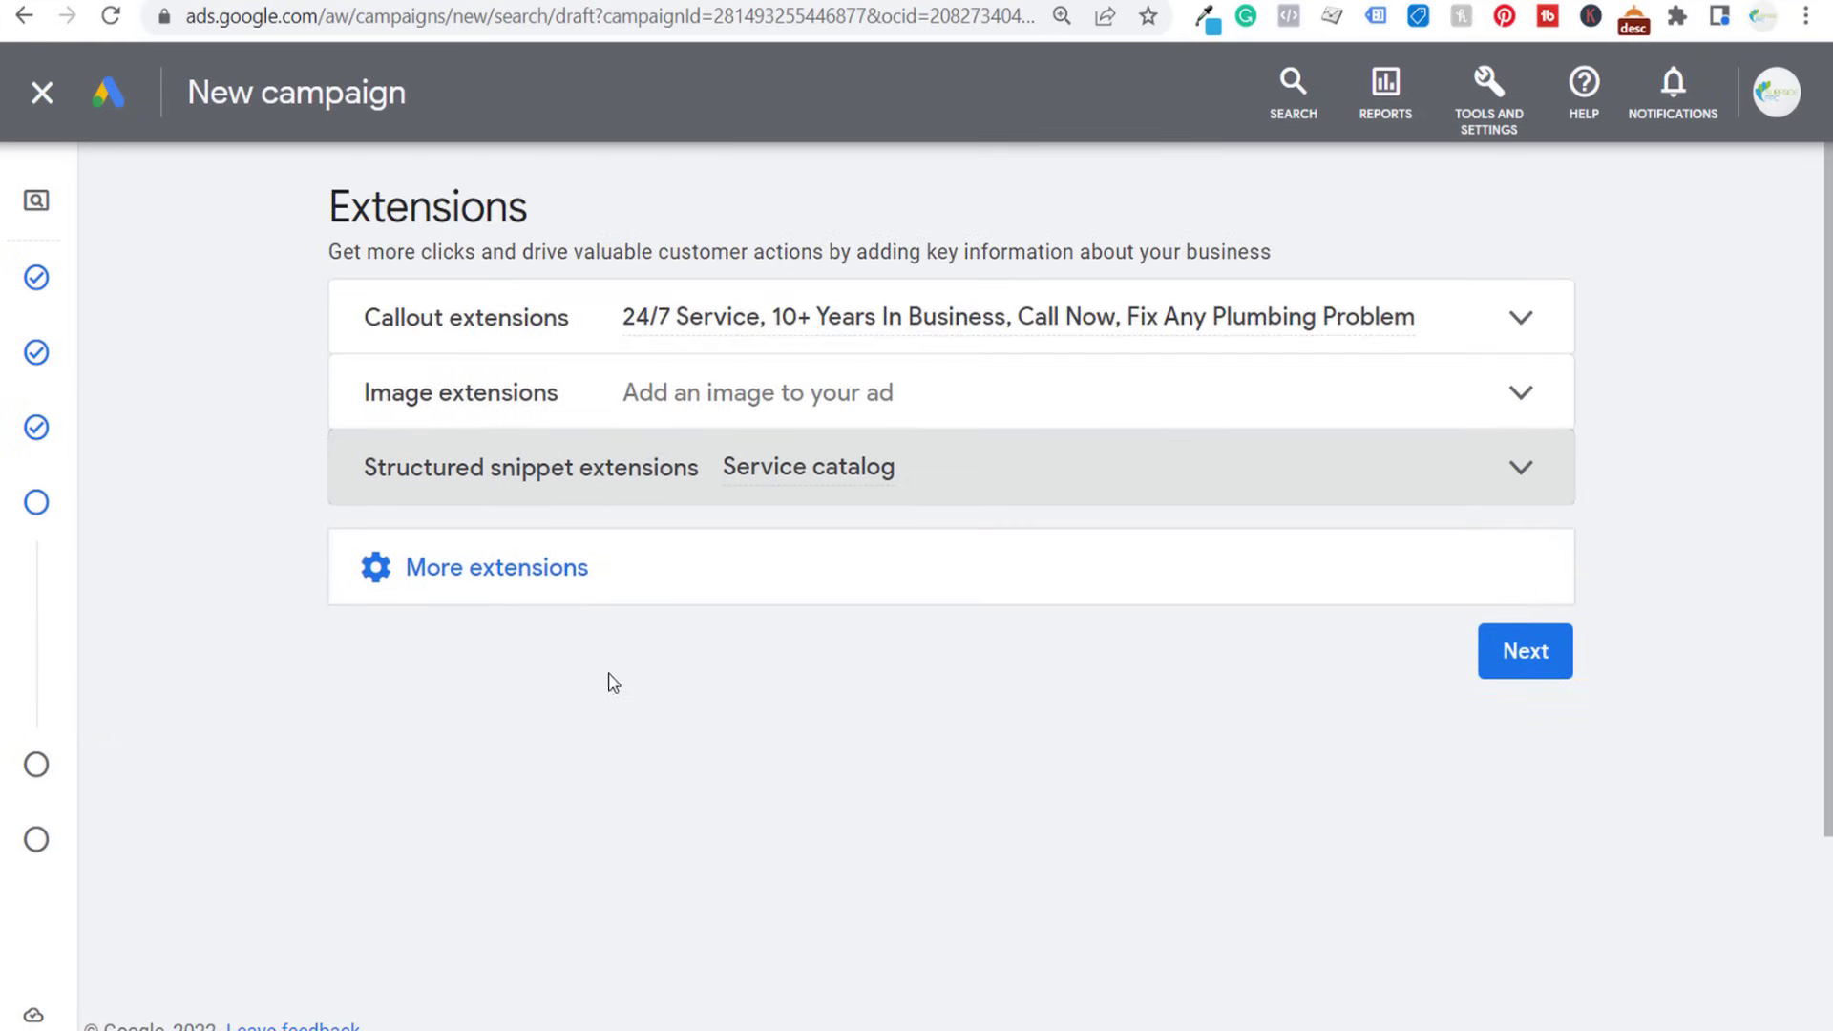
- Set the campaign's average daily budget to $100.00 and continue to the campaign review
{"action": "left_click", "coordinate": [1565, 673]}
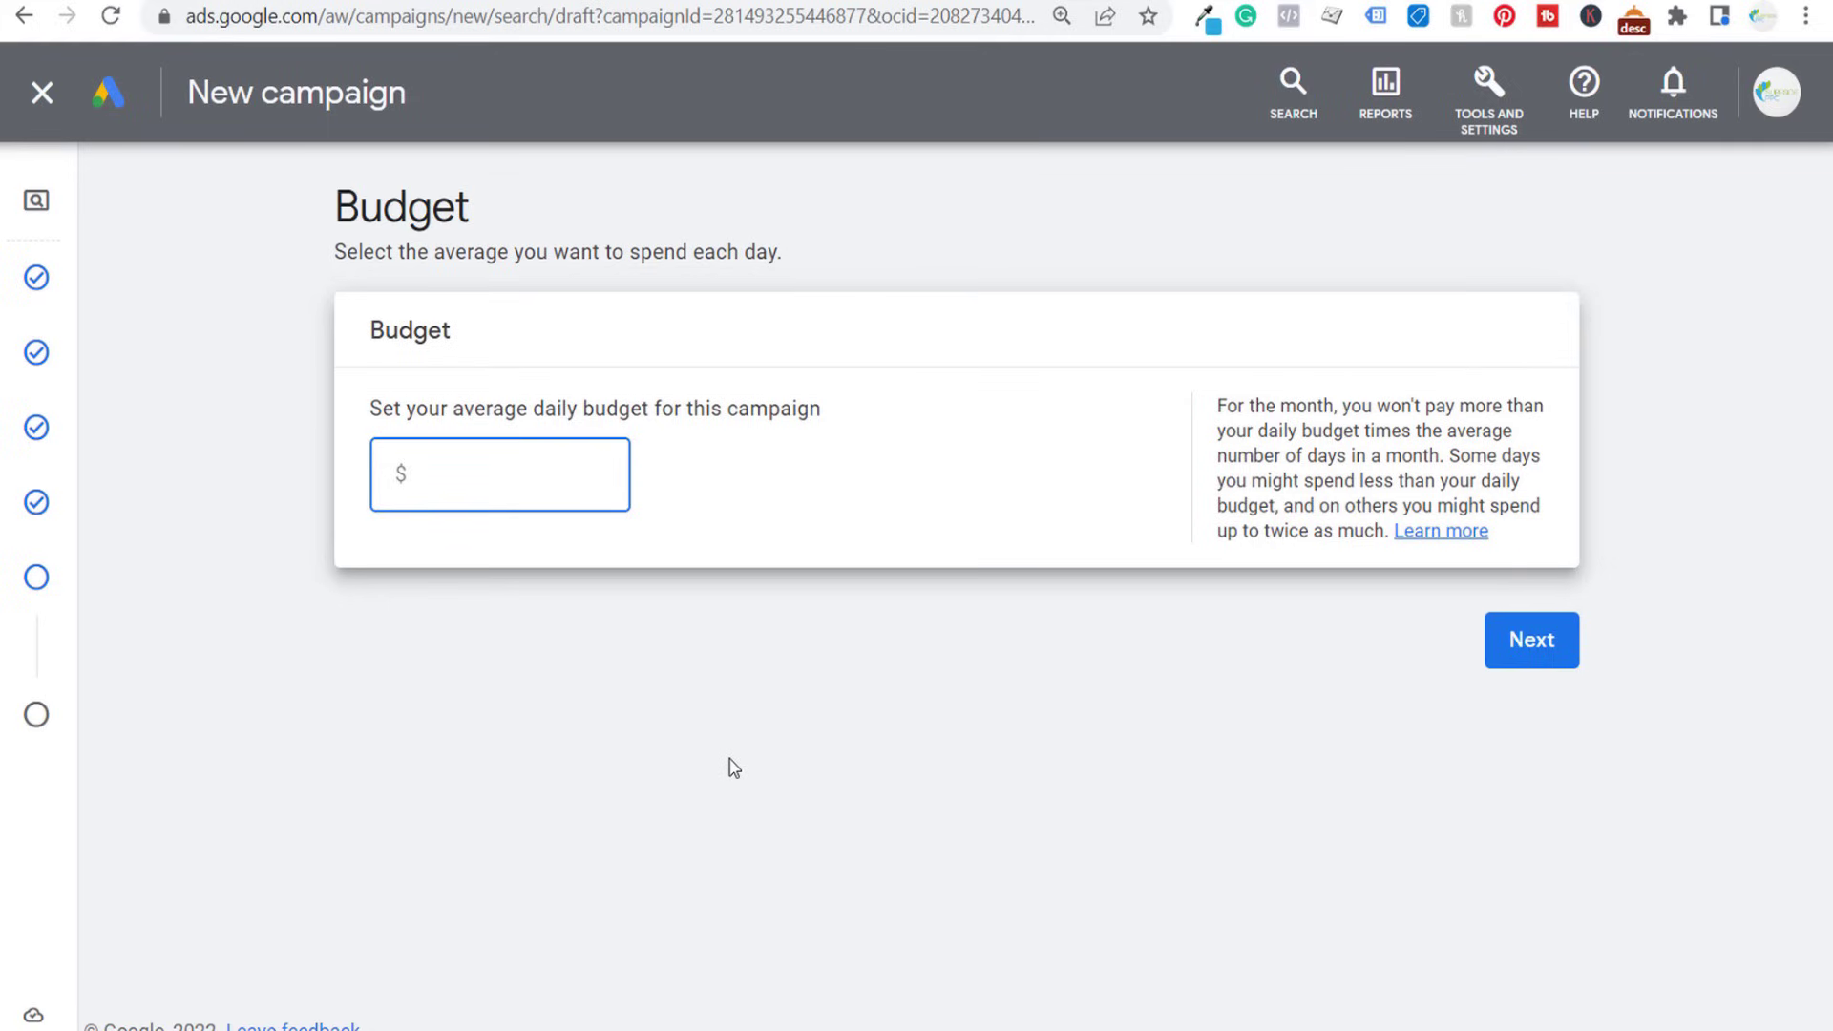
{"action": "type", "text": "100.00"}
{"action": "left_click", "coordinate": [733, 768]}
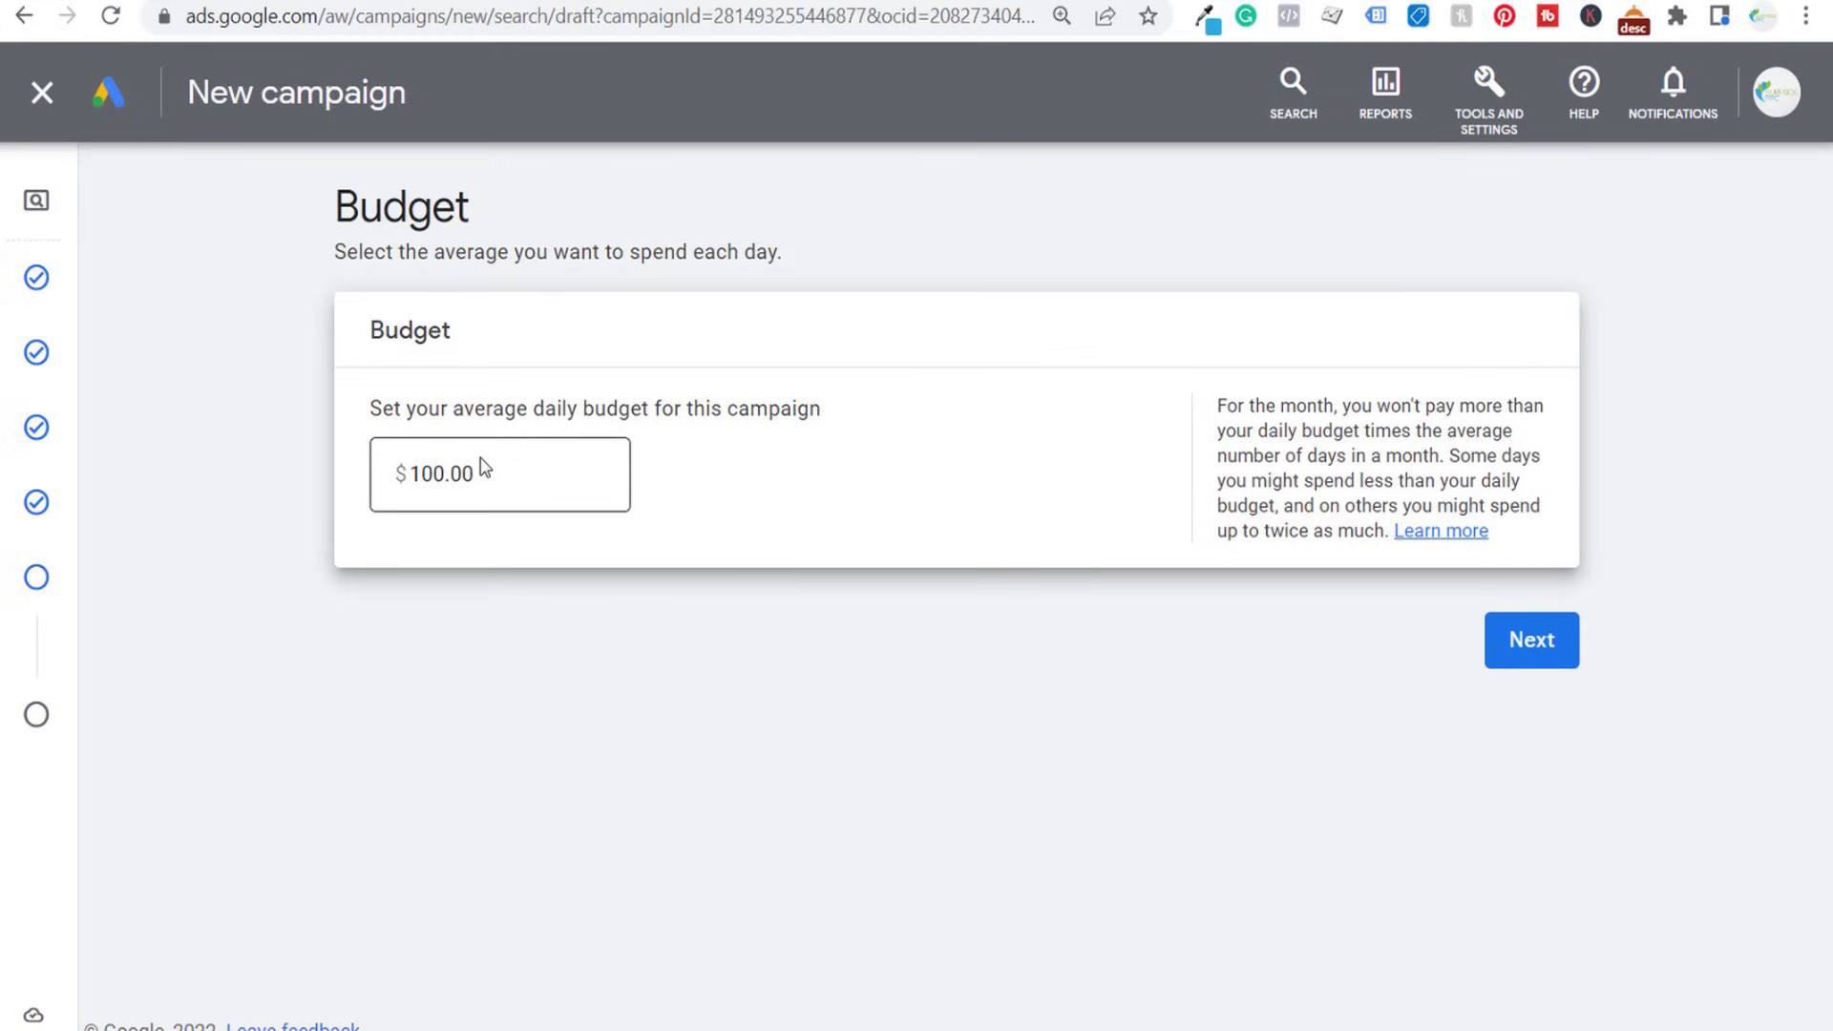
{"action": "left_click", "coordinate": [1523, 658]}
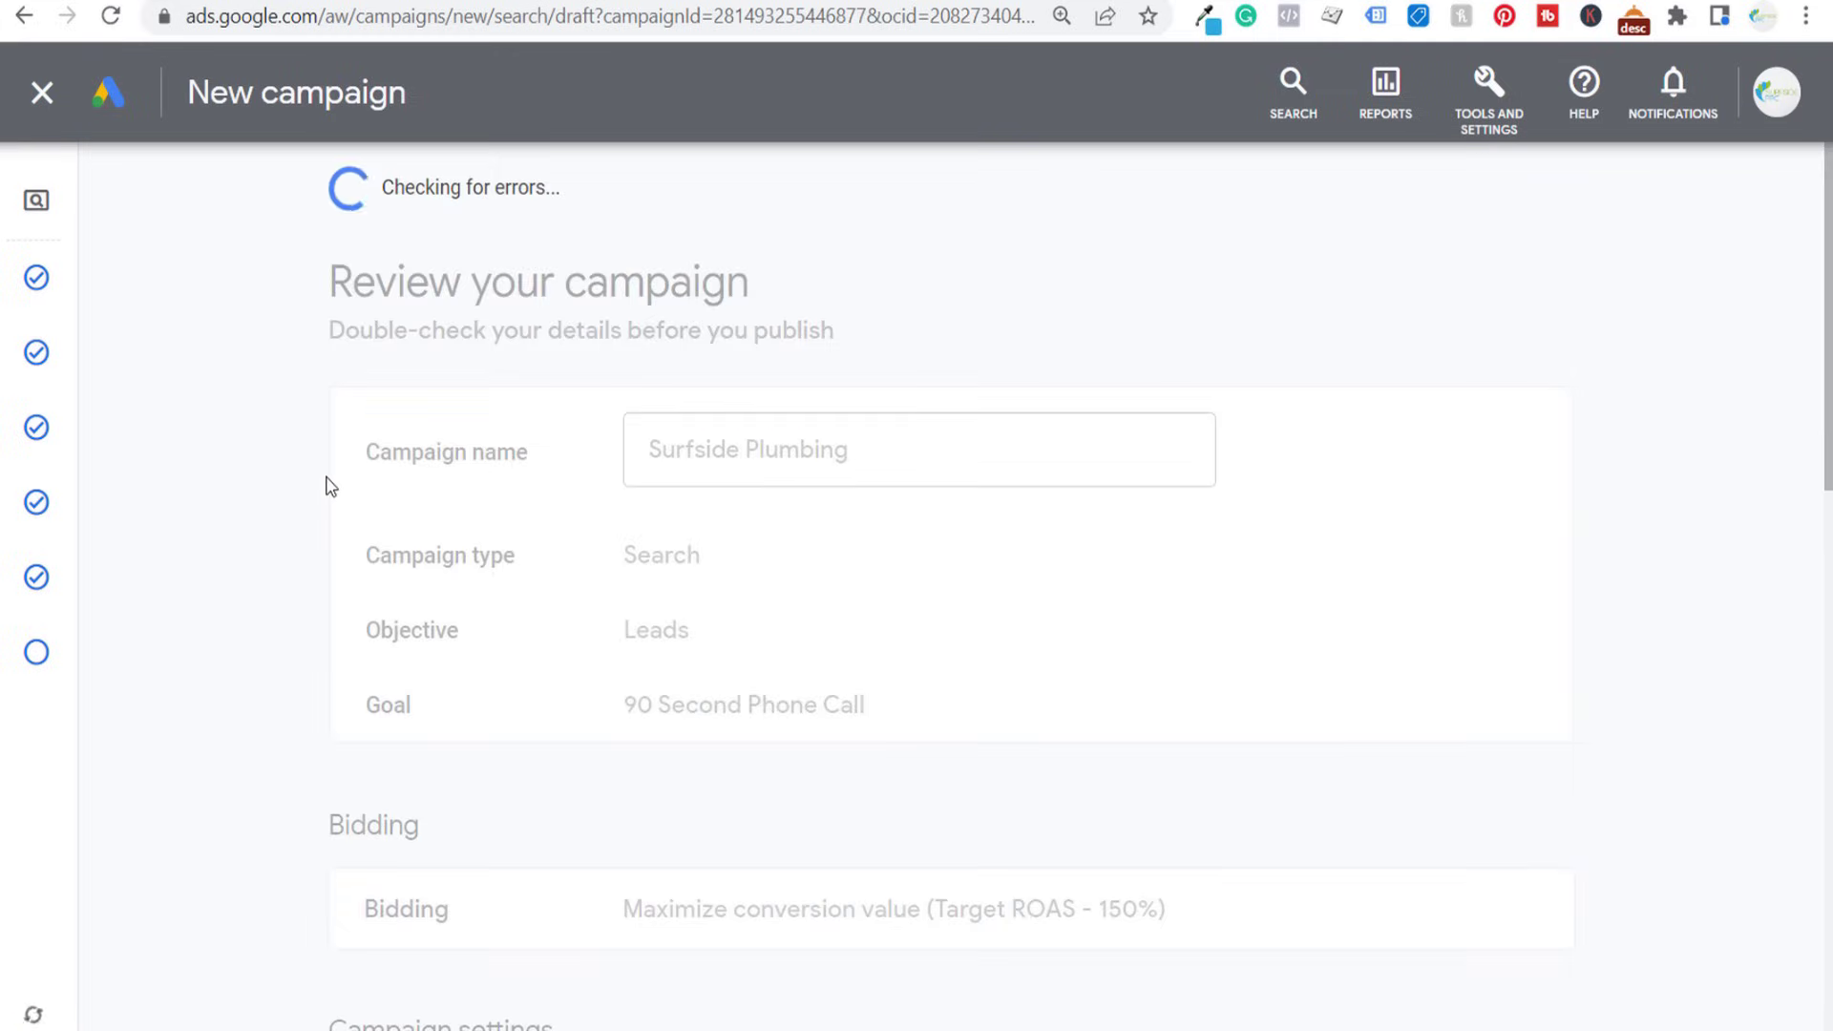
- Review the campaign summary, covering the goal, bidding, campaign settings, keywords and ads, extensions and budget
{"action": "left_click_drag", "start_coordinate": [489, 250], "coordinate": [752, 240]}
{"action": "left_click", "coordinate": [764, 282]}
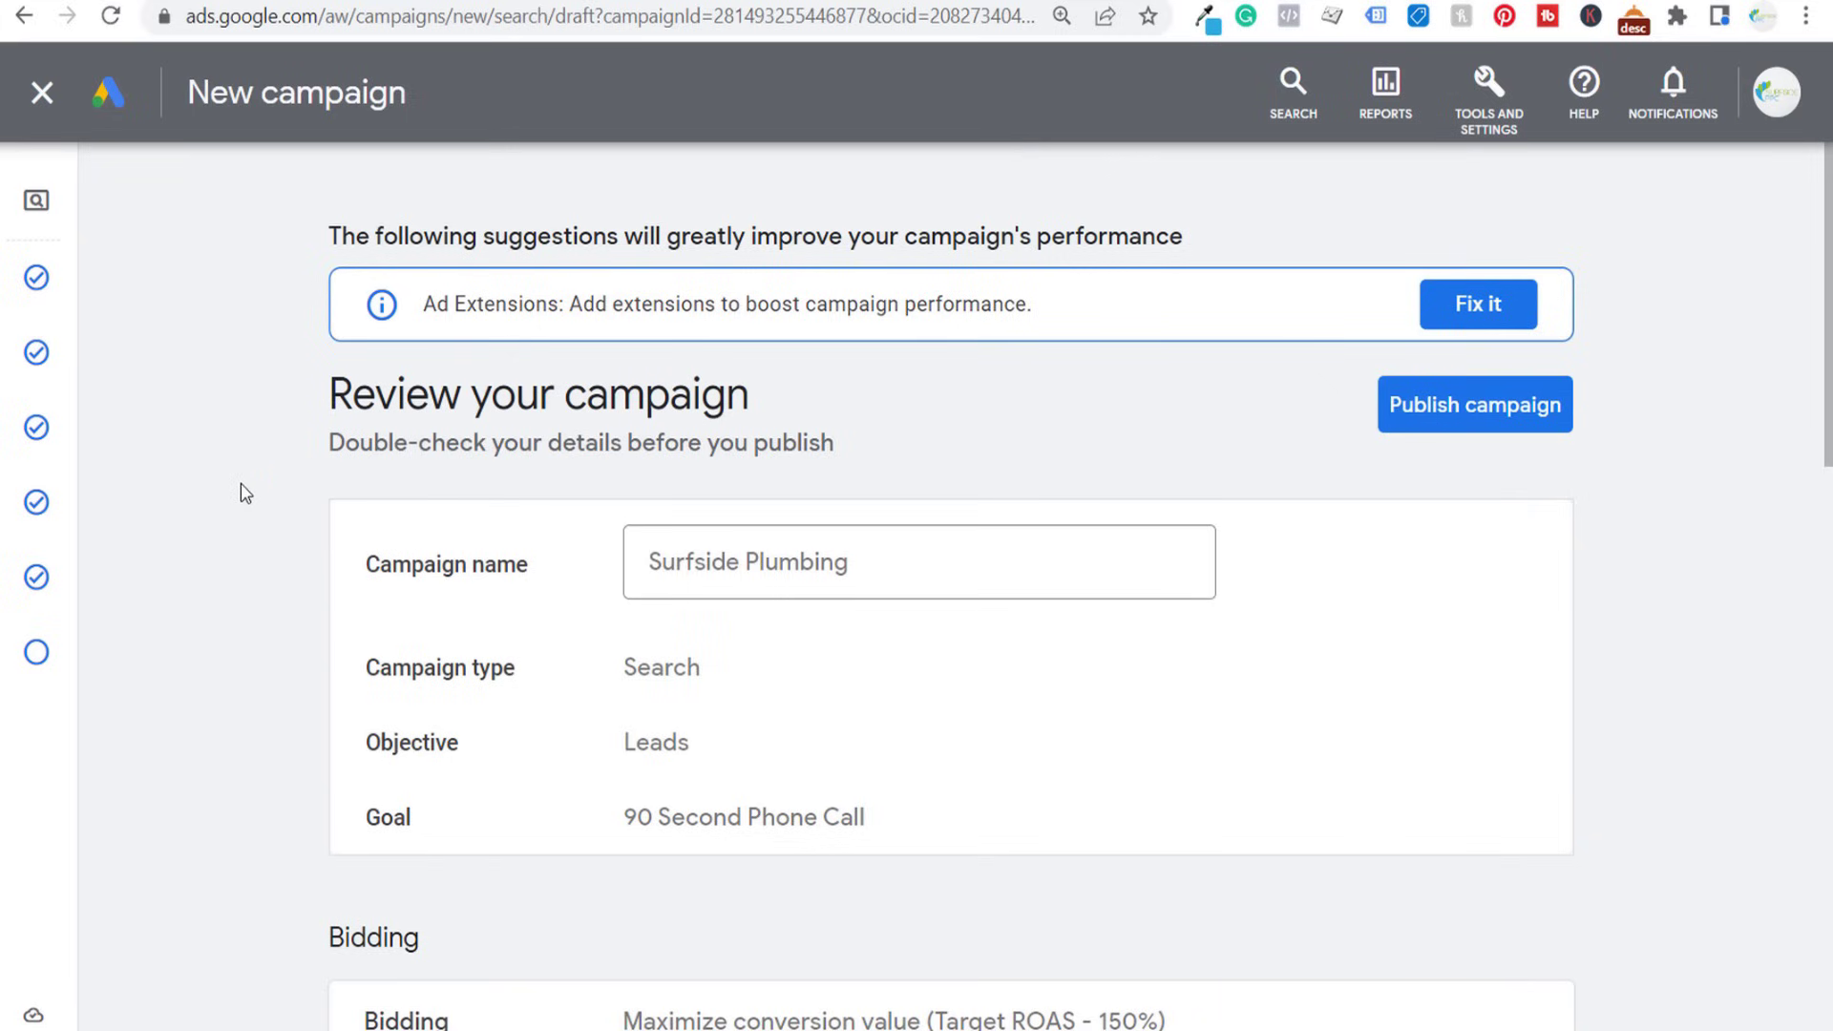
{"action": "scroll", "coordinate": [500, 519], "scroll_direction": "down", "scroll_amount": 3}
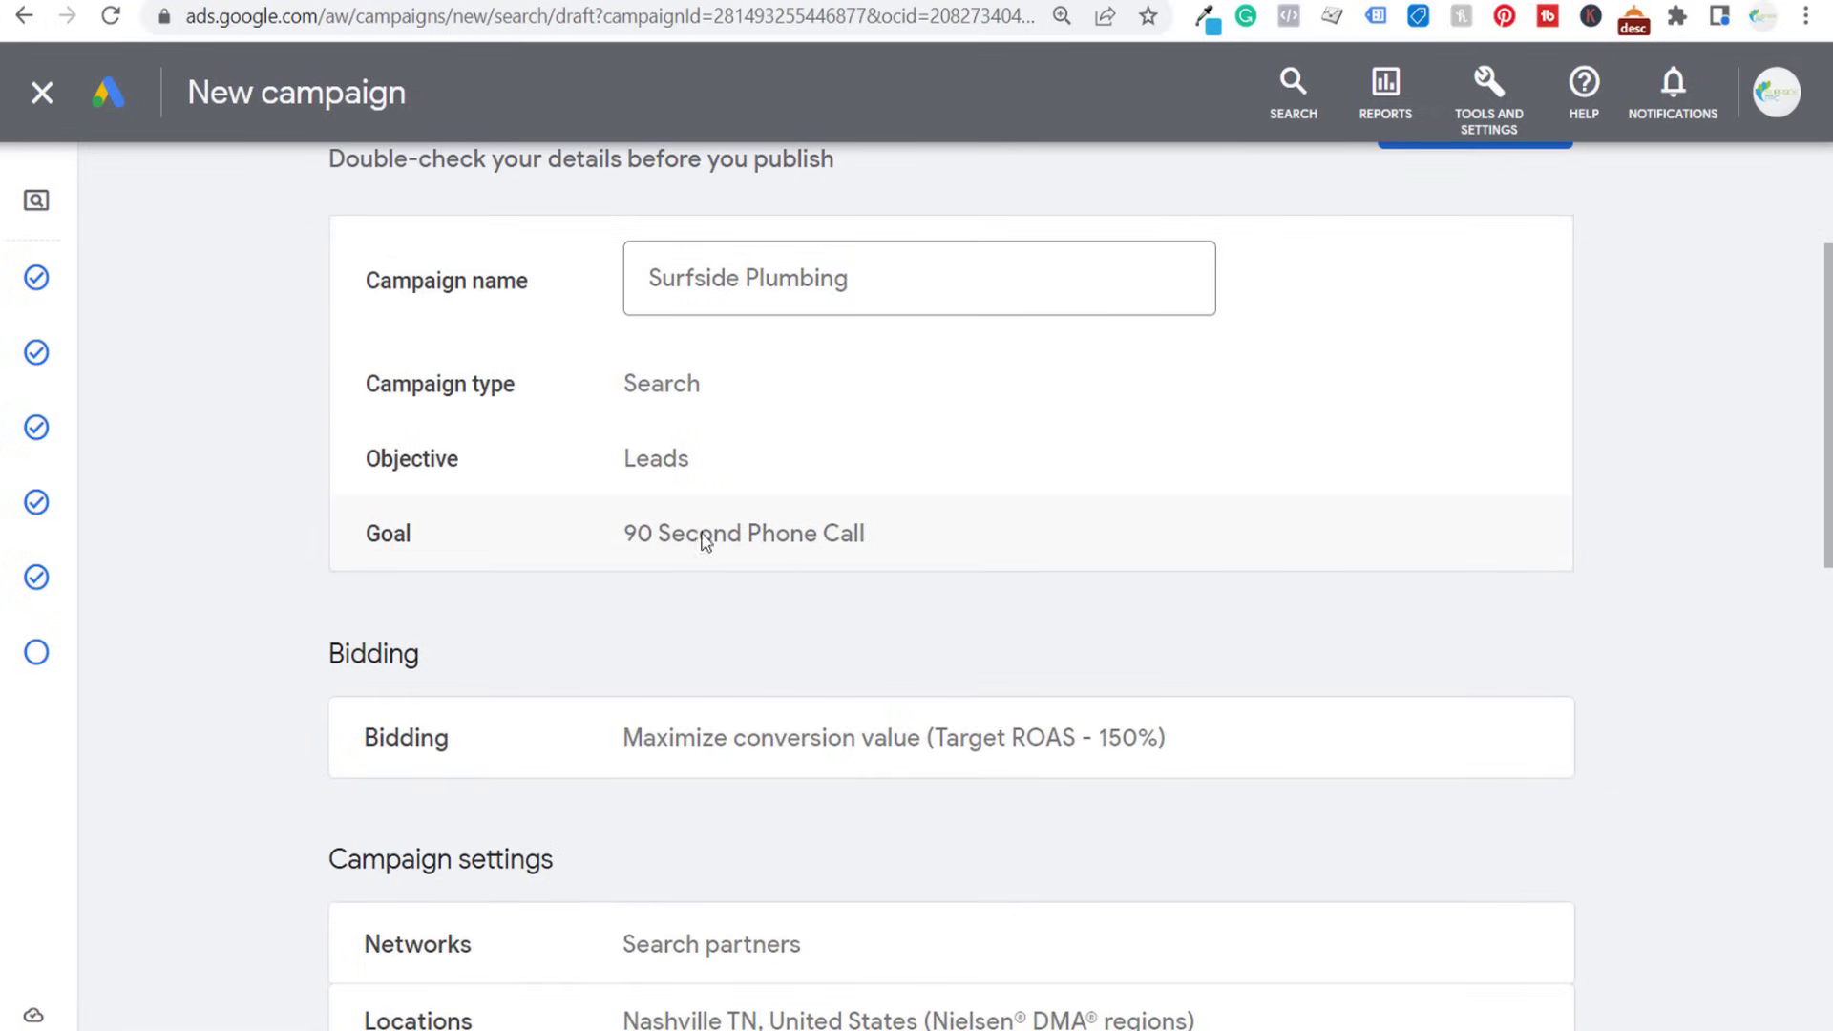
{"action": "scroll", "coordinate": [305, 458], "scroll_direction": "down", "scroll_amount": 1}
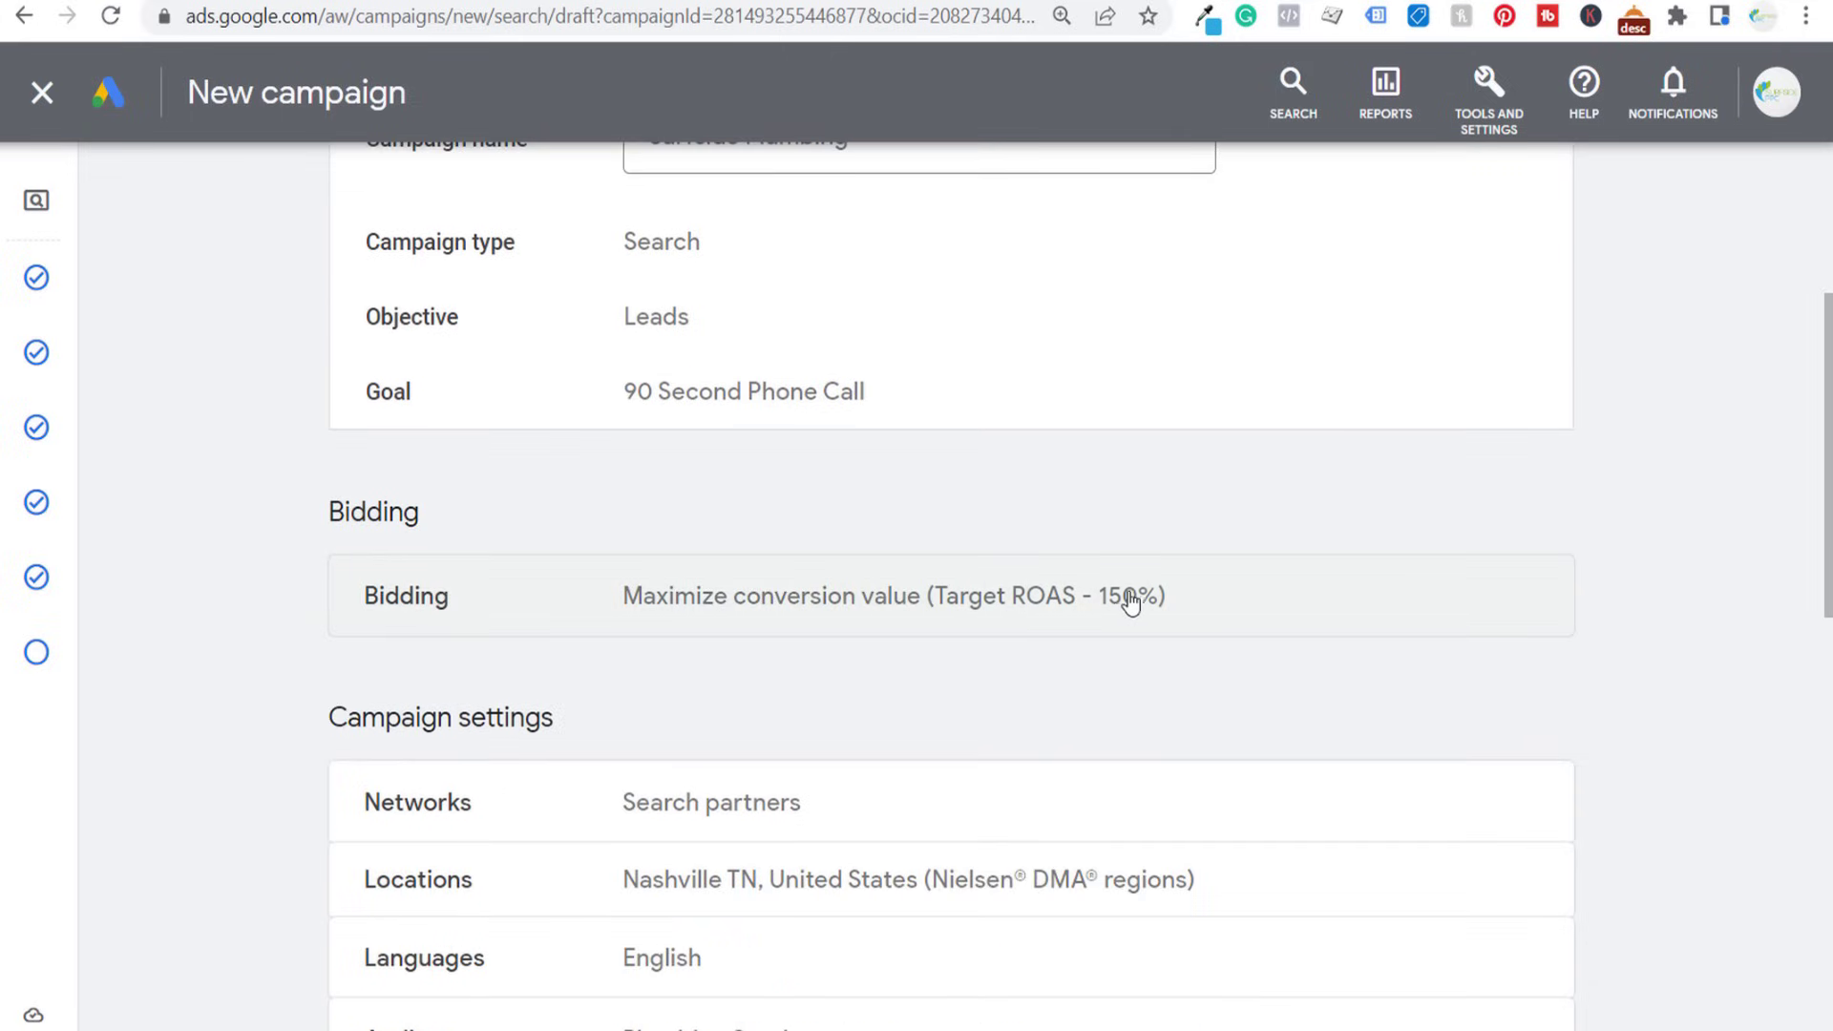
{"action": "scroll", "coordinate": [401, 573], "scroll_direction": "down", "scroll_amount": 3}
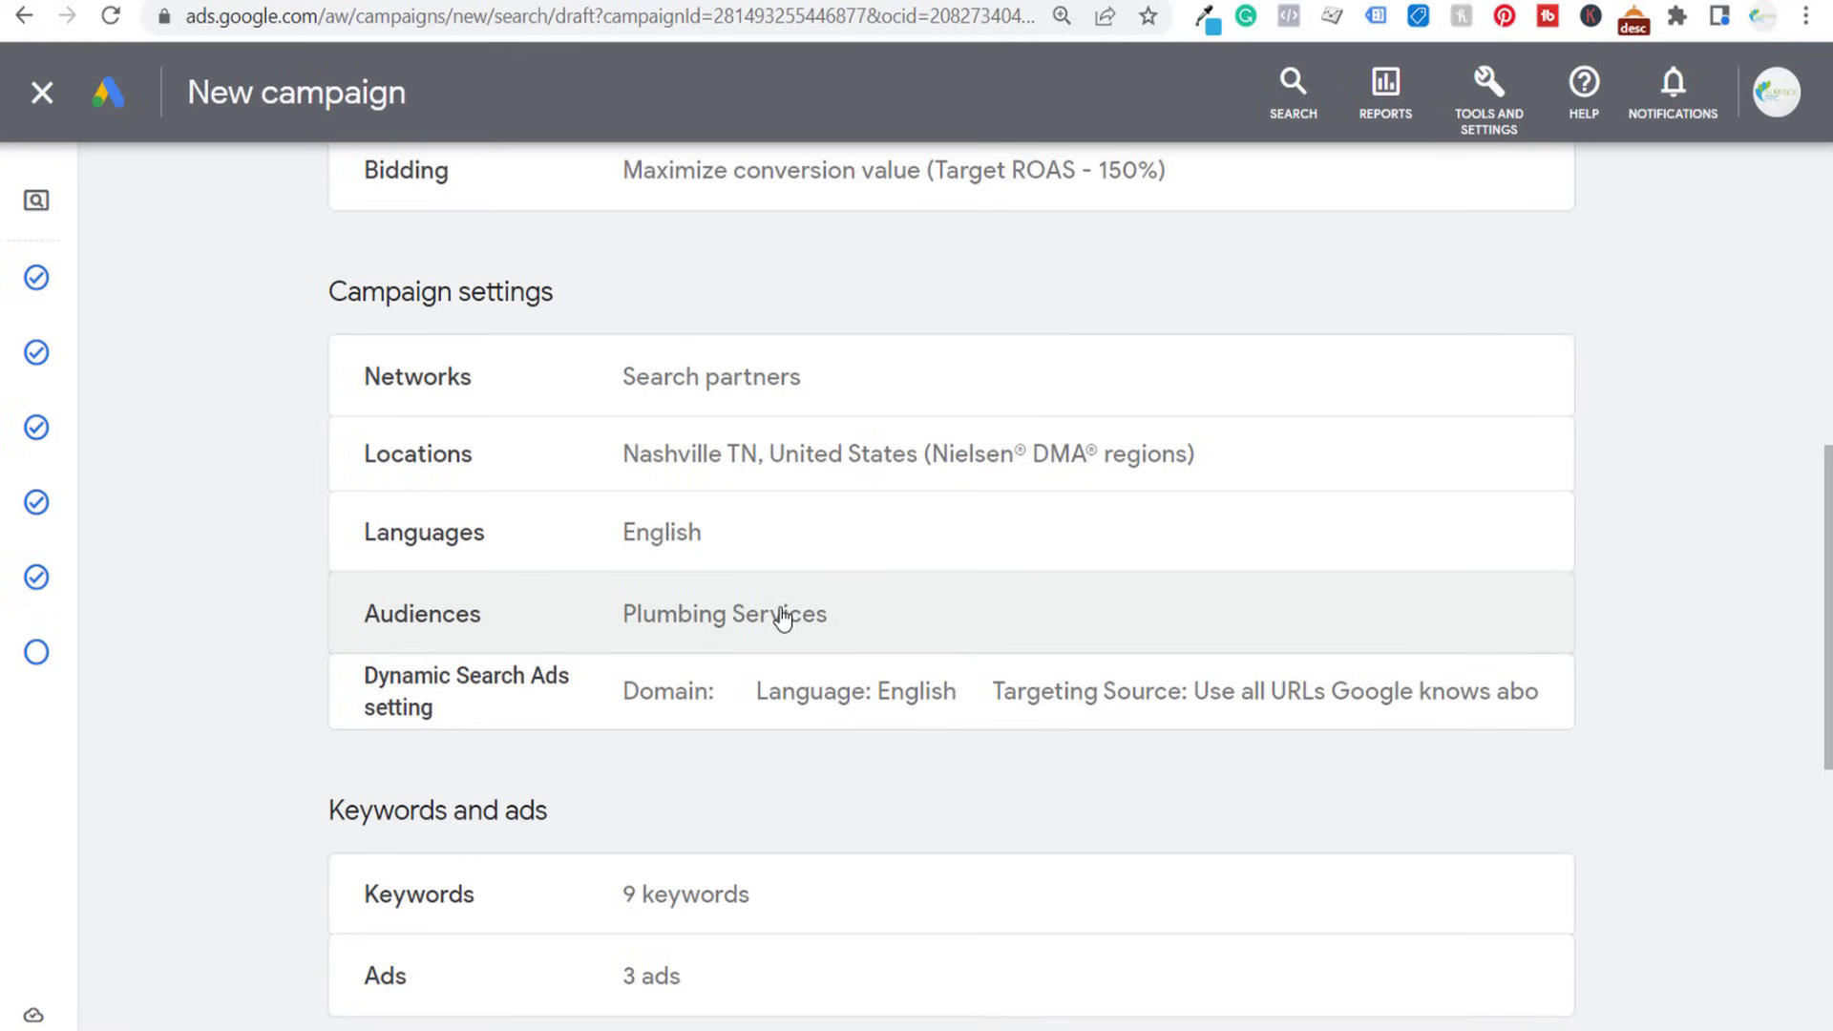
{"action": "scroll", "coordinate": [275, 550], "scroll_direction": "down", "scroll_amount": 1}
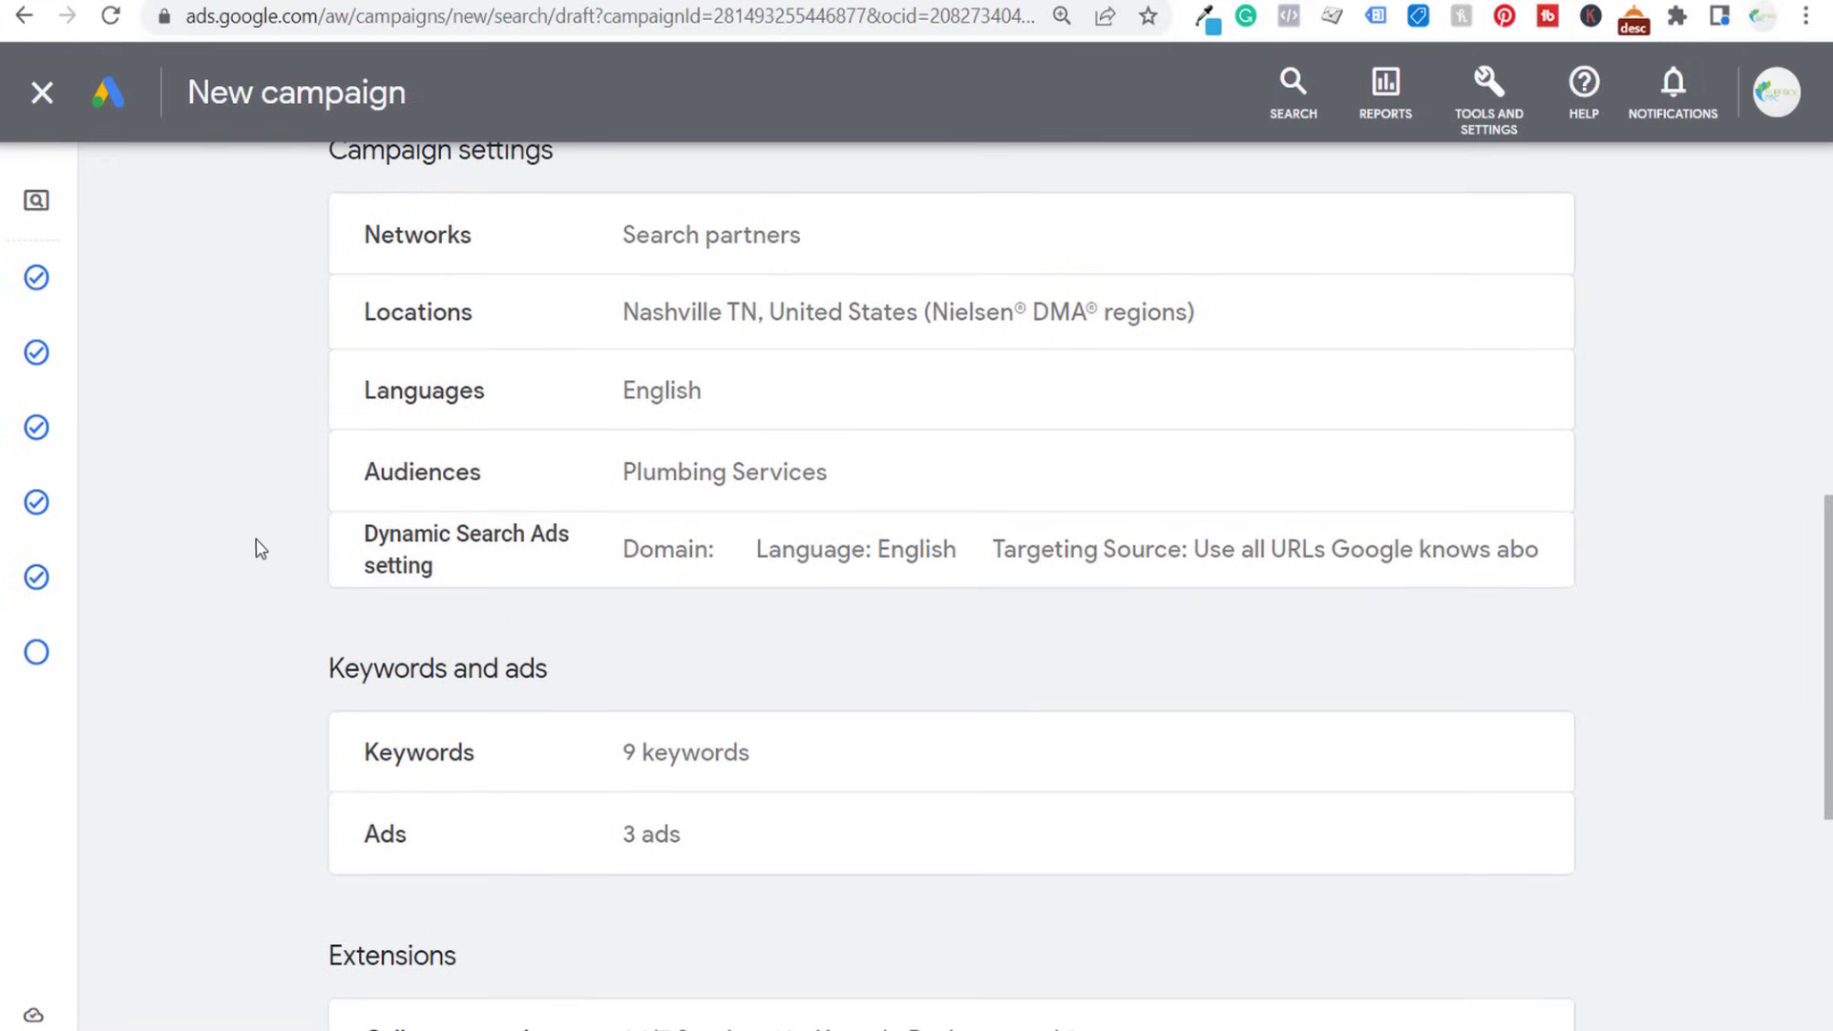
{"action": "scroll", "coordinate": [260, 549], "scroll_direction": "down", "scroll_amount": 2}
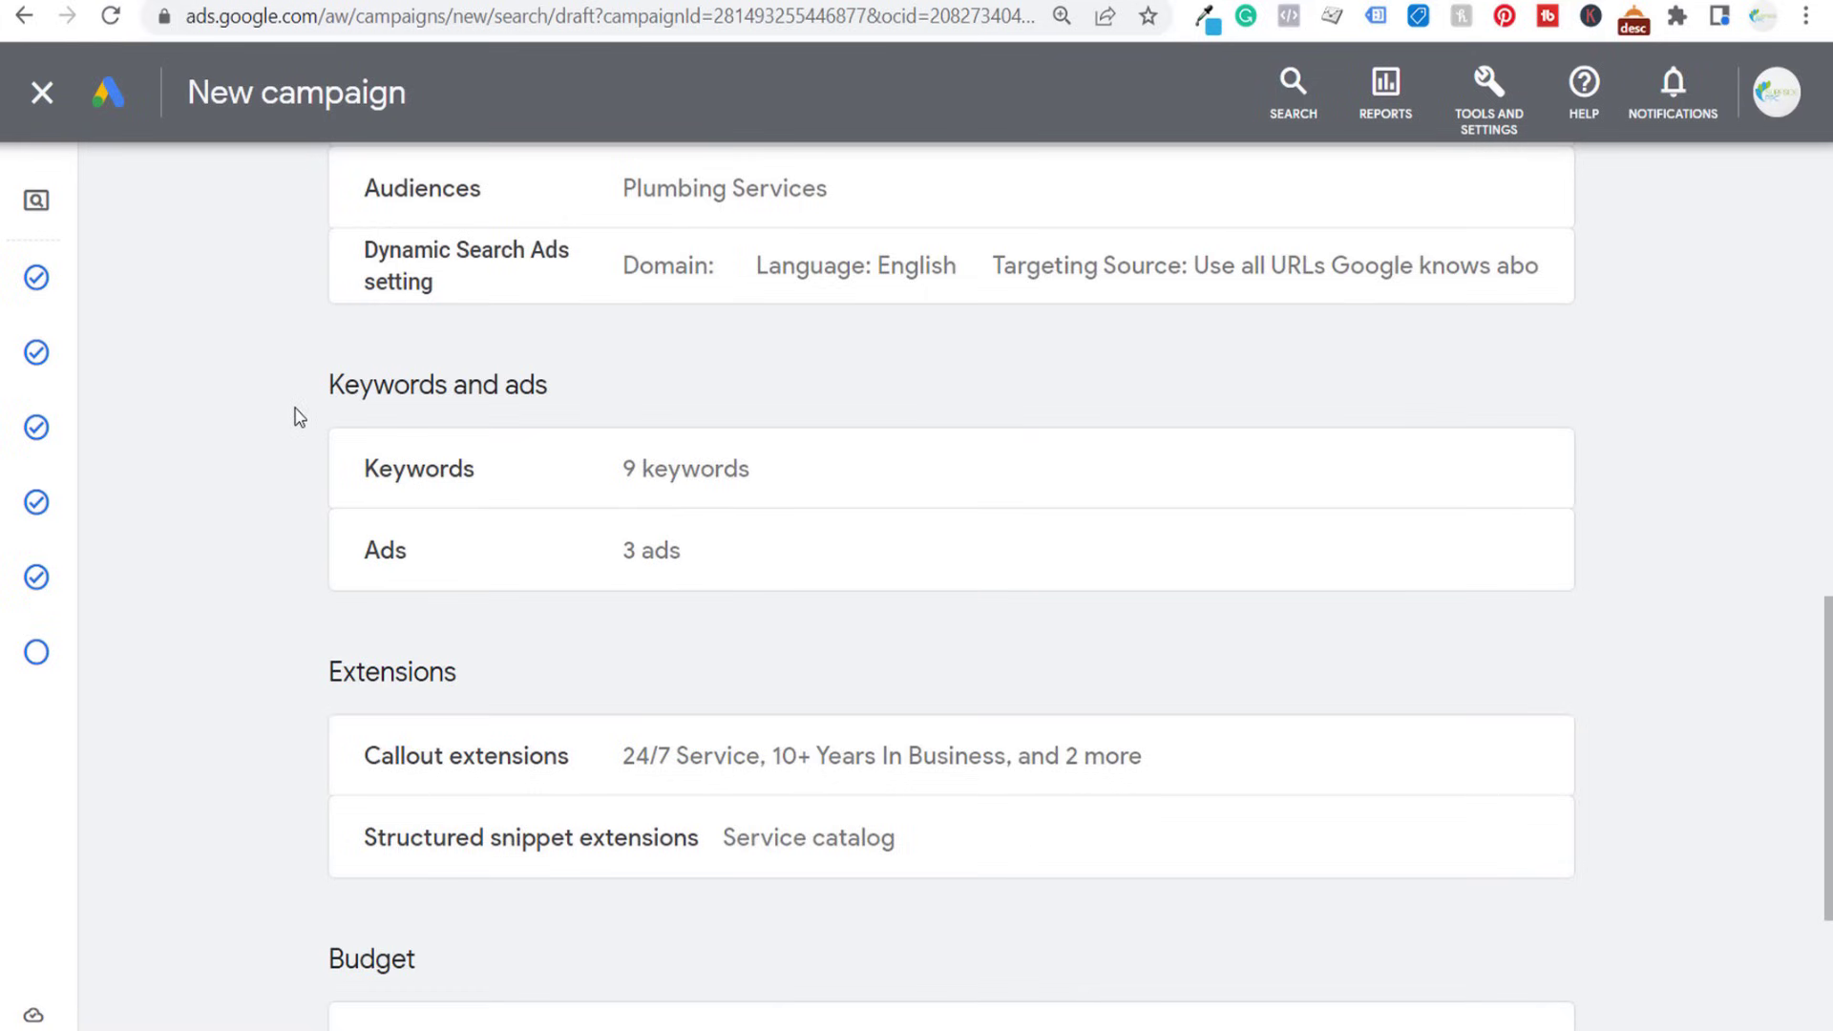
{"action": "scroll", "coordinate": [302, 421], "scroll_direction": "down", "scroll_amount": 3}
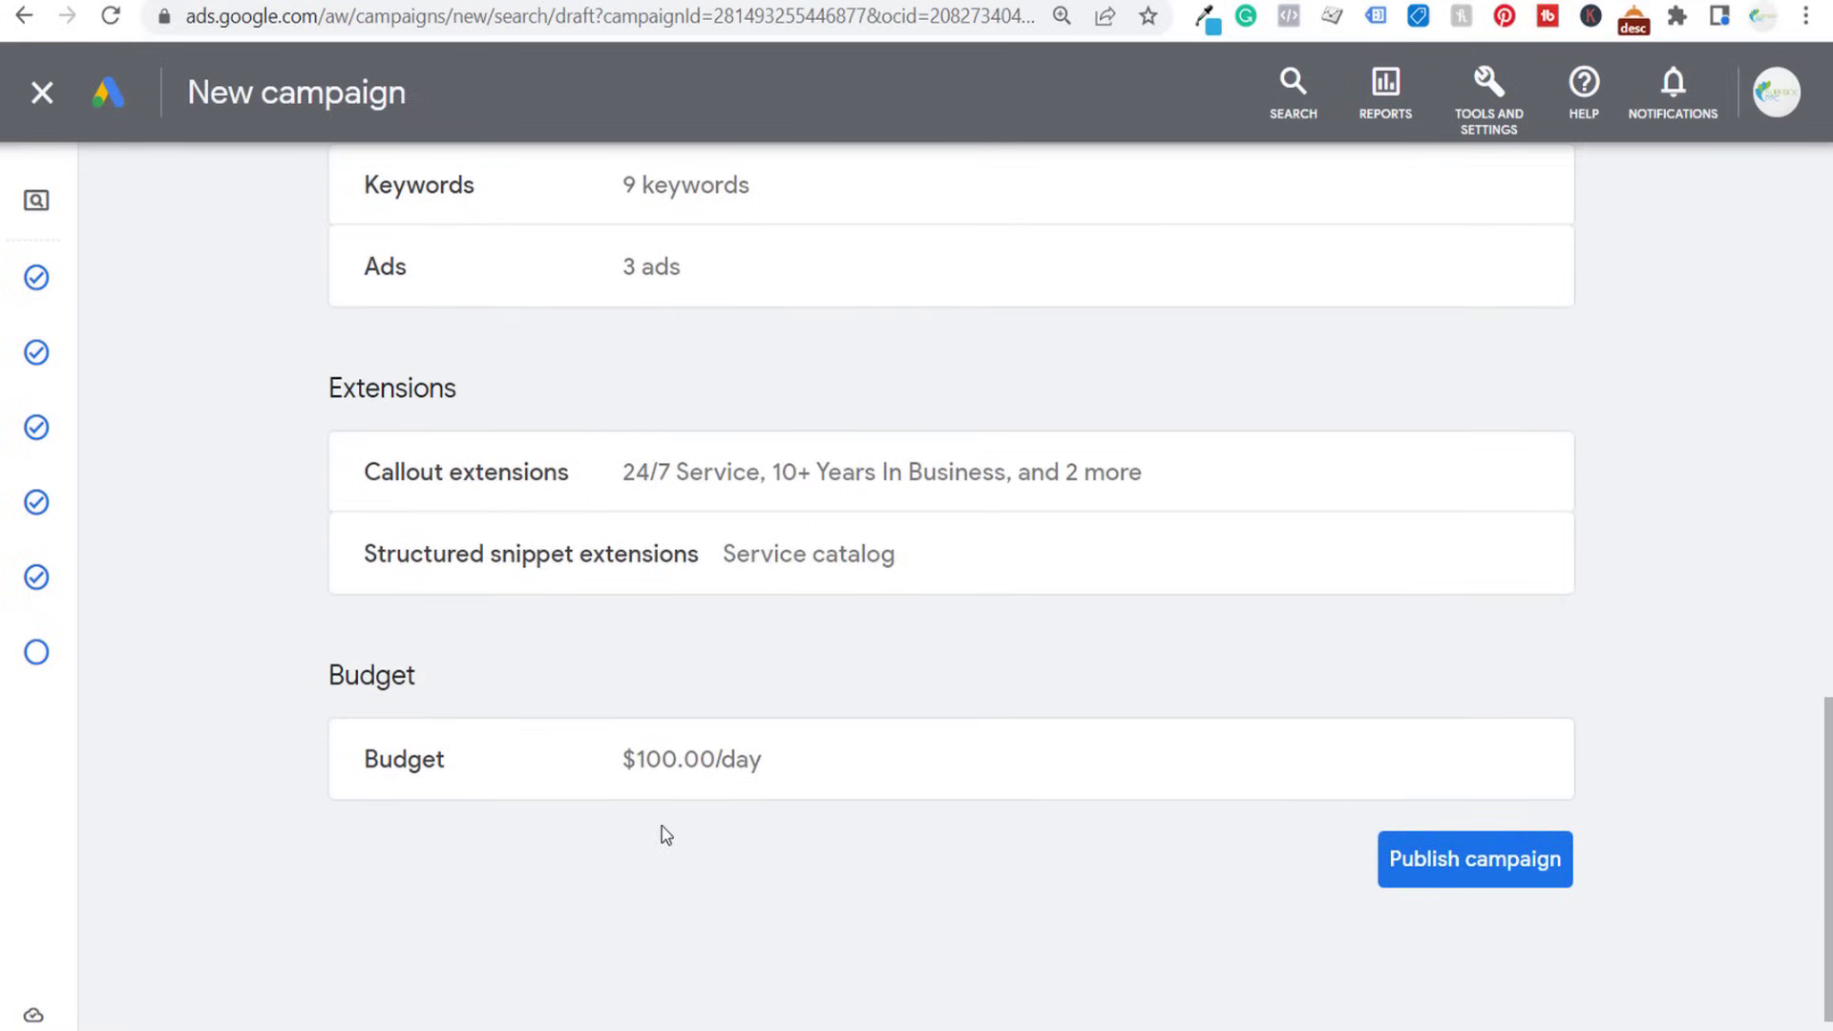
- Publish the Surfside Plumbing campaign and open its Plumbing Services ad group to check the listed call ads
{"action": "left_click", "coordinate": [1478, 870]}
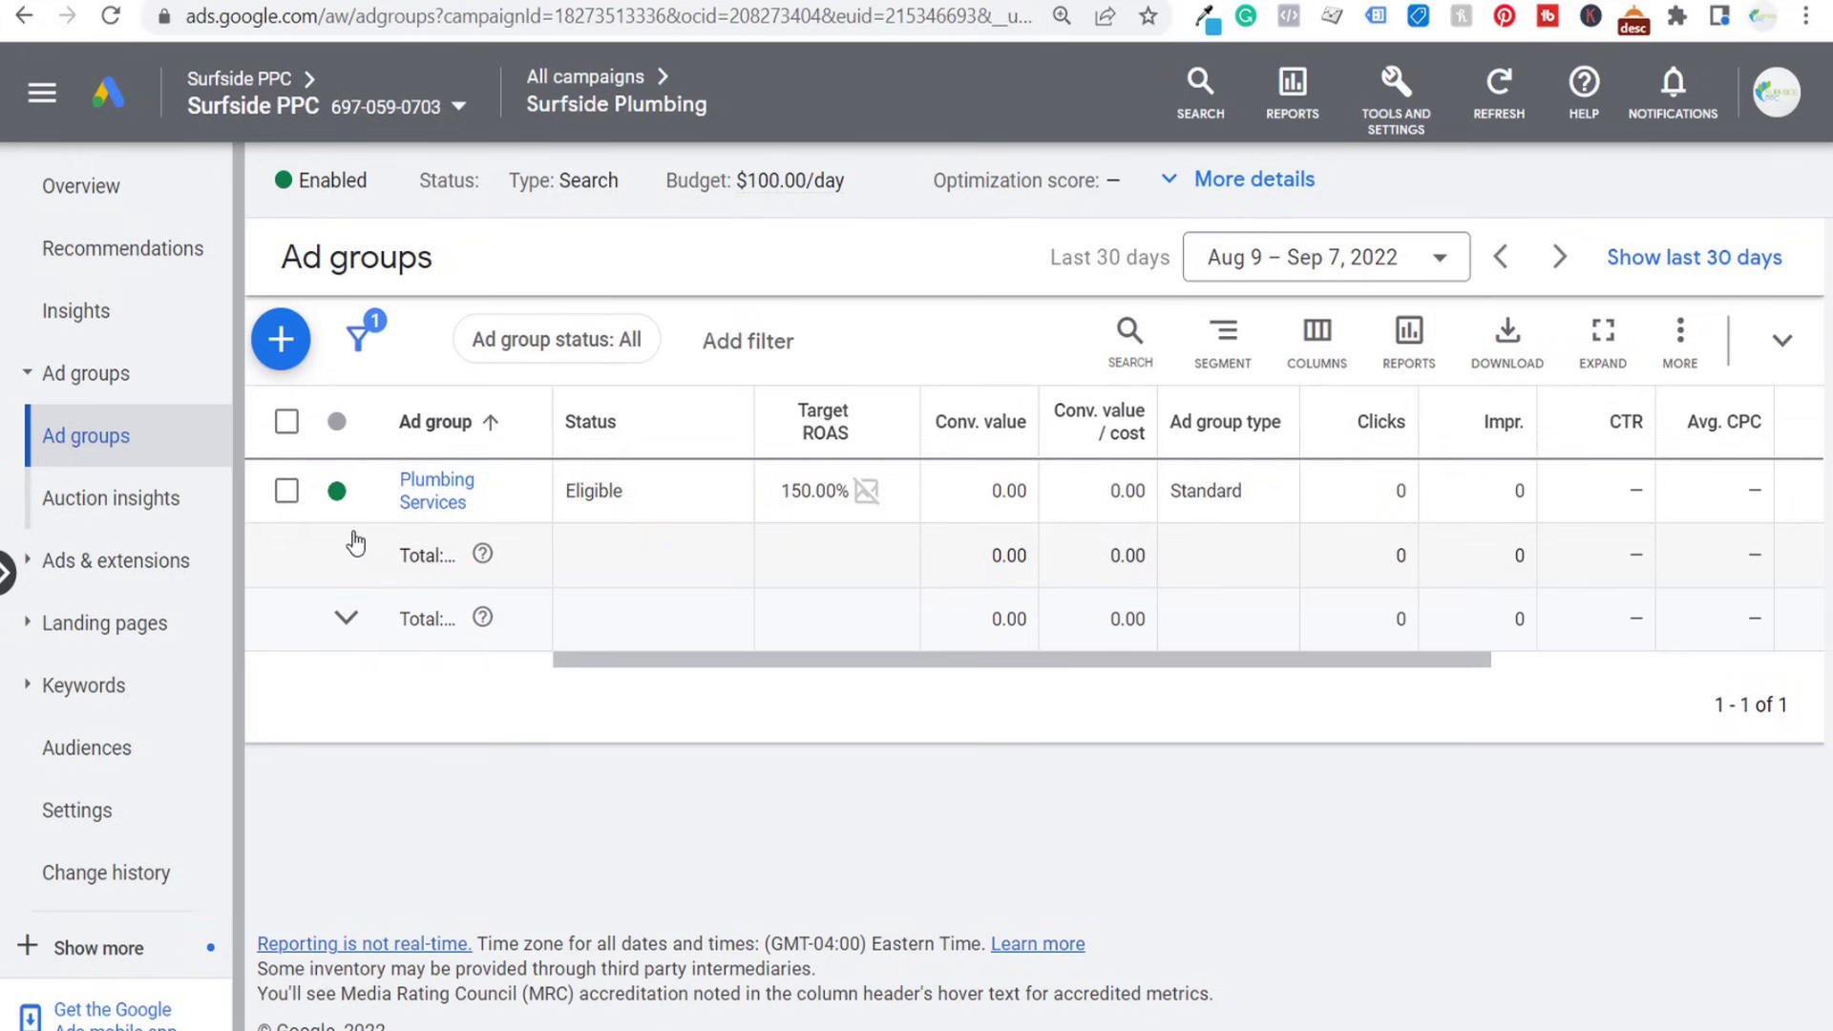
{"action": "left_click", "coordinate": [431, 498]}
{"action": "left_click", "coordinate": [120, 324]}
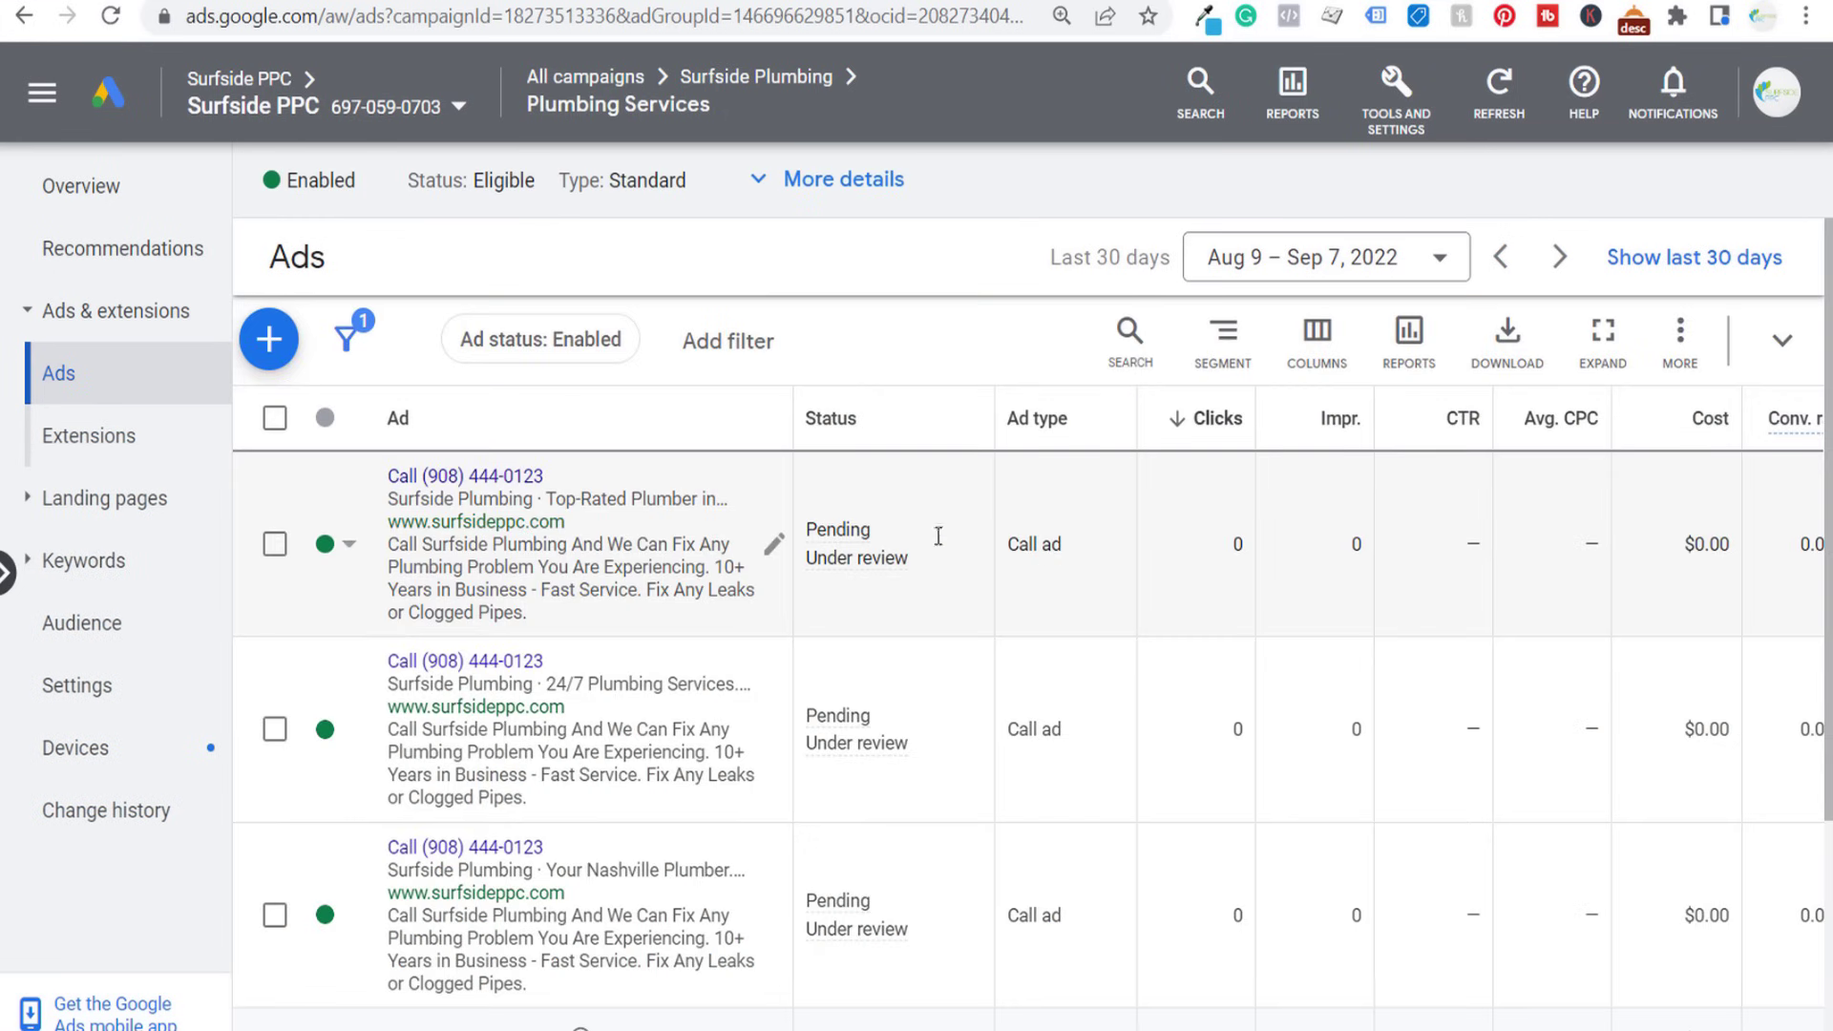
{"action": "scroll", "coordinate": [531, 647], "scroll_direction": "down", "scroll_amount": 2}
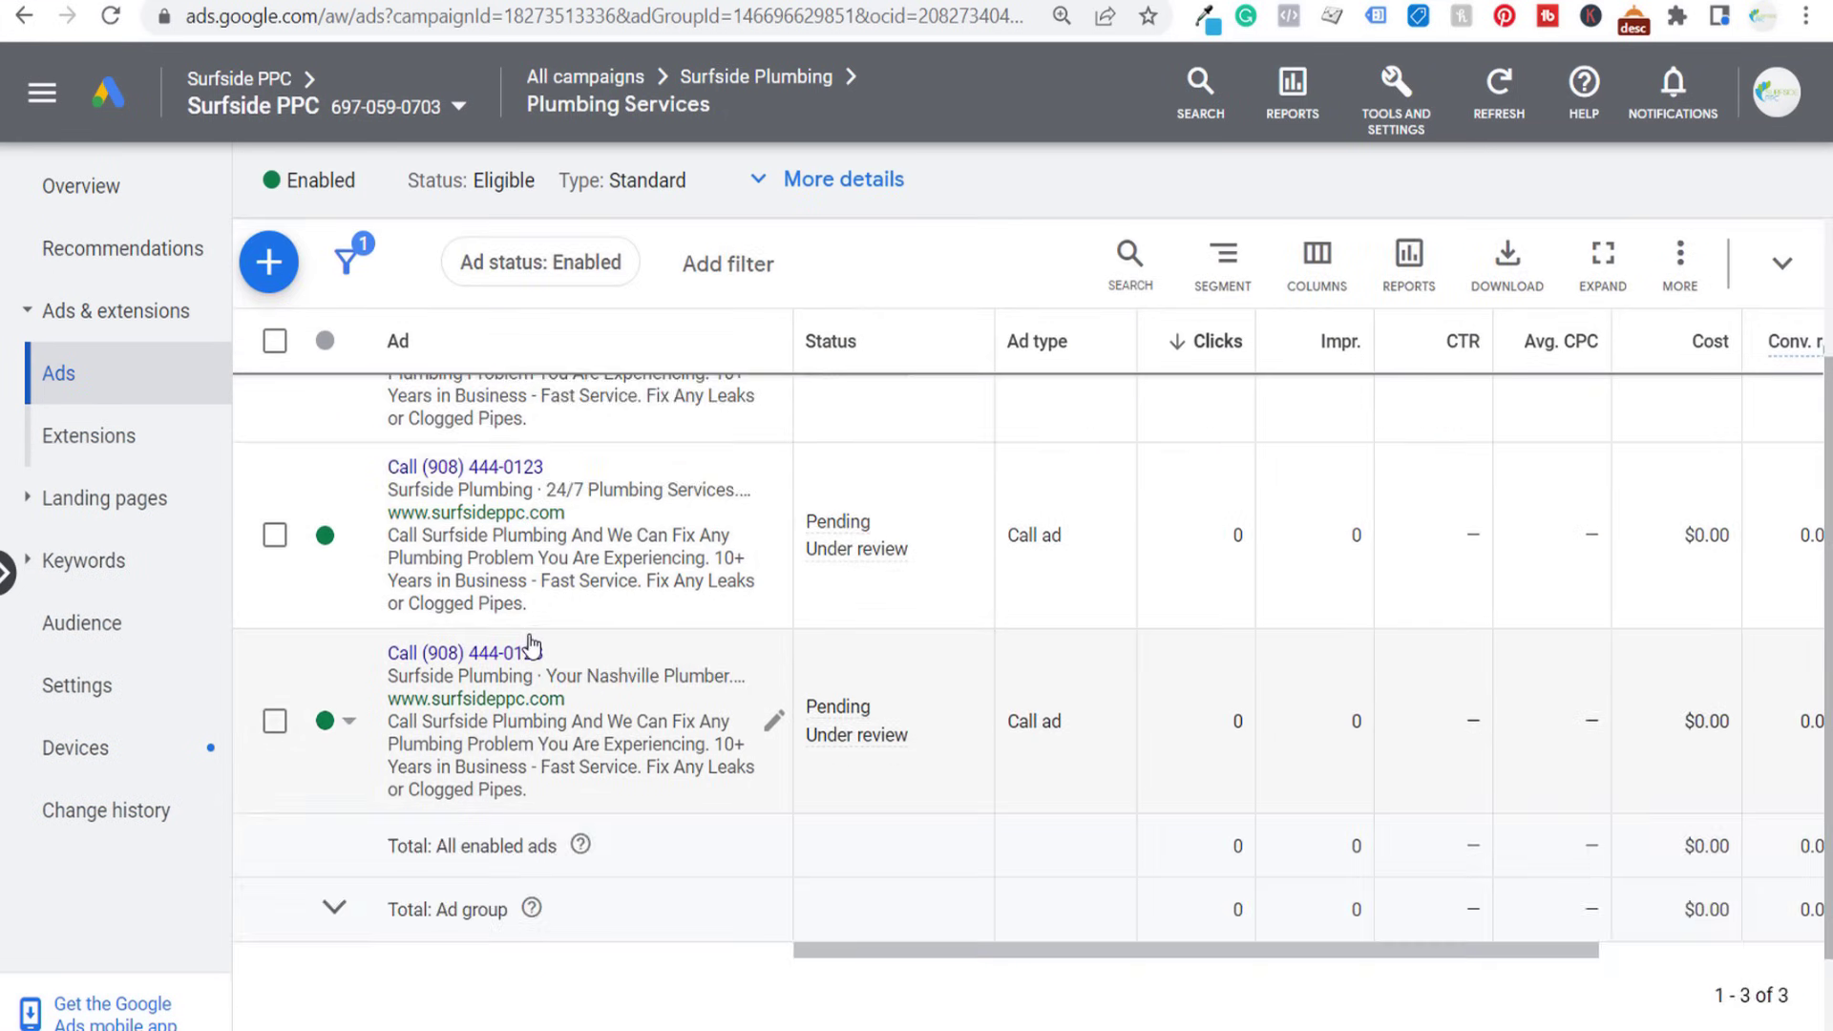
{"action": "scroll", "coordinate": [532, 647], "scroll_direction": "up", "scroll_amount": 2}
{"action": "left_click", "coordinate": [264, 330]}
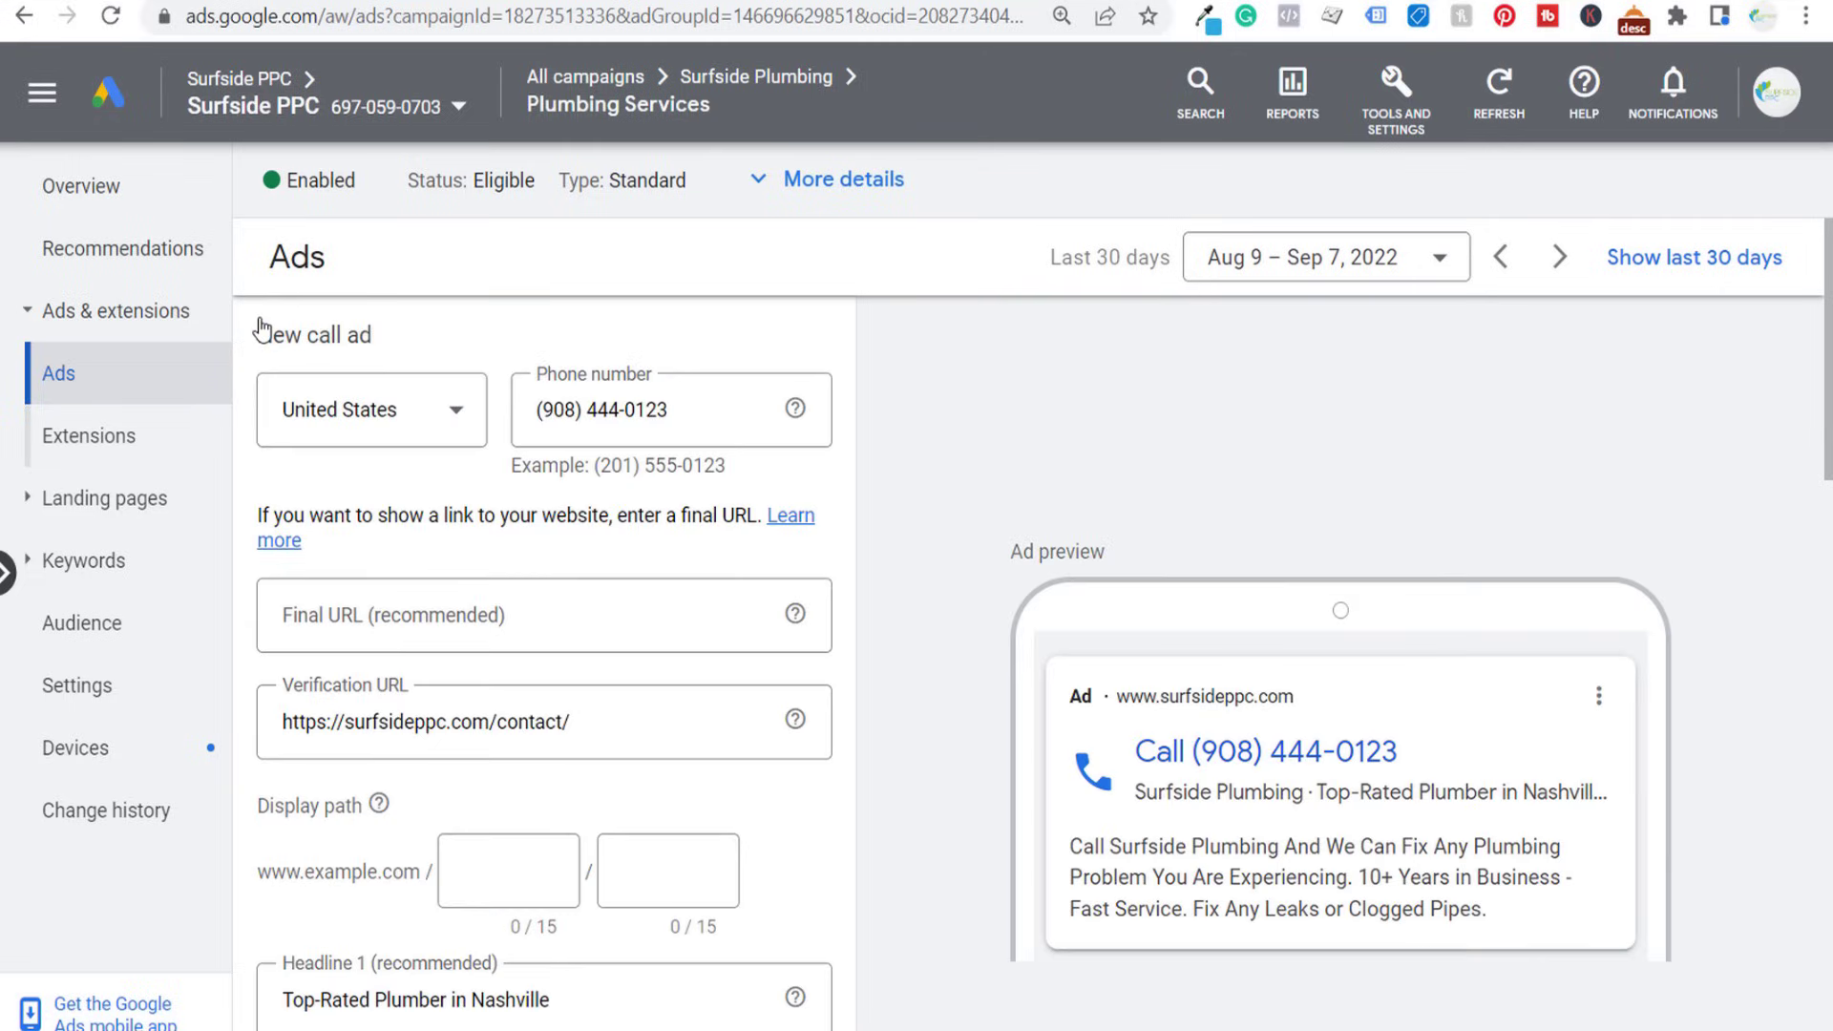
{"action": "scroll", "coordinate": [907, 620], "scroll_direction": "down", "scroll_amount": 10}
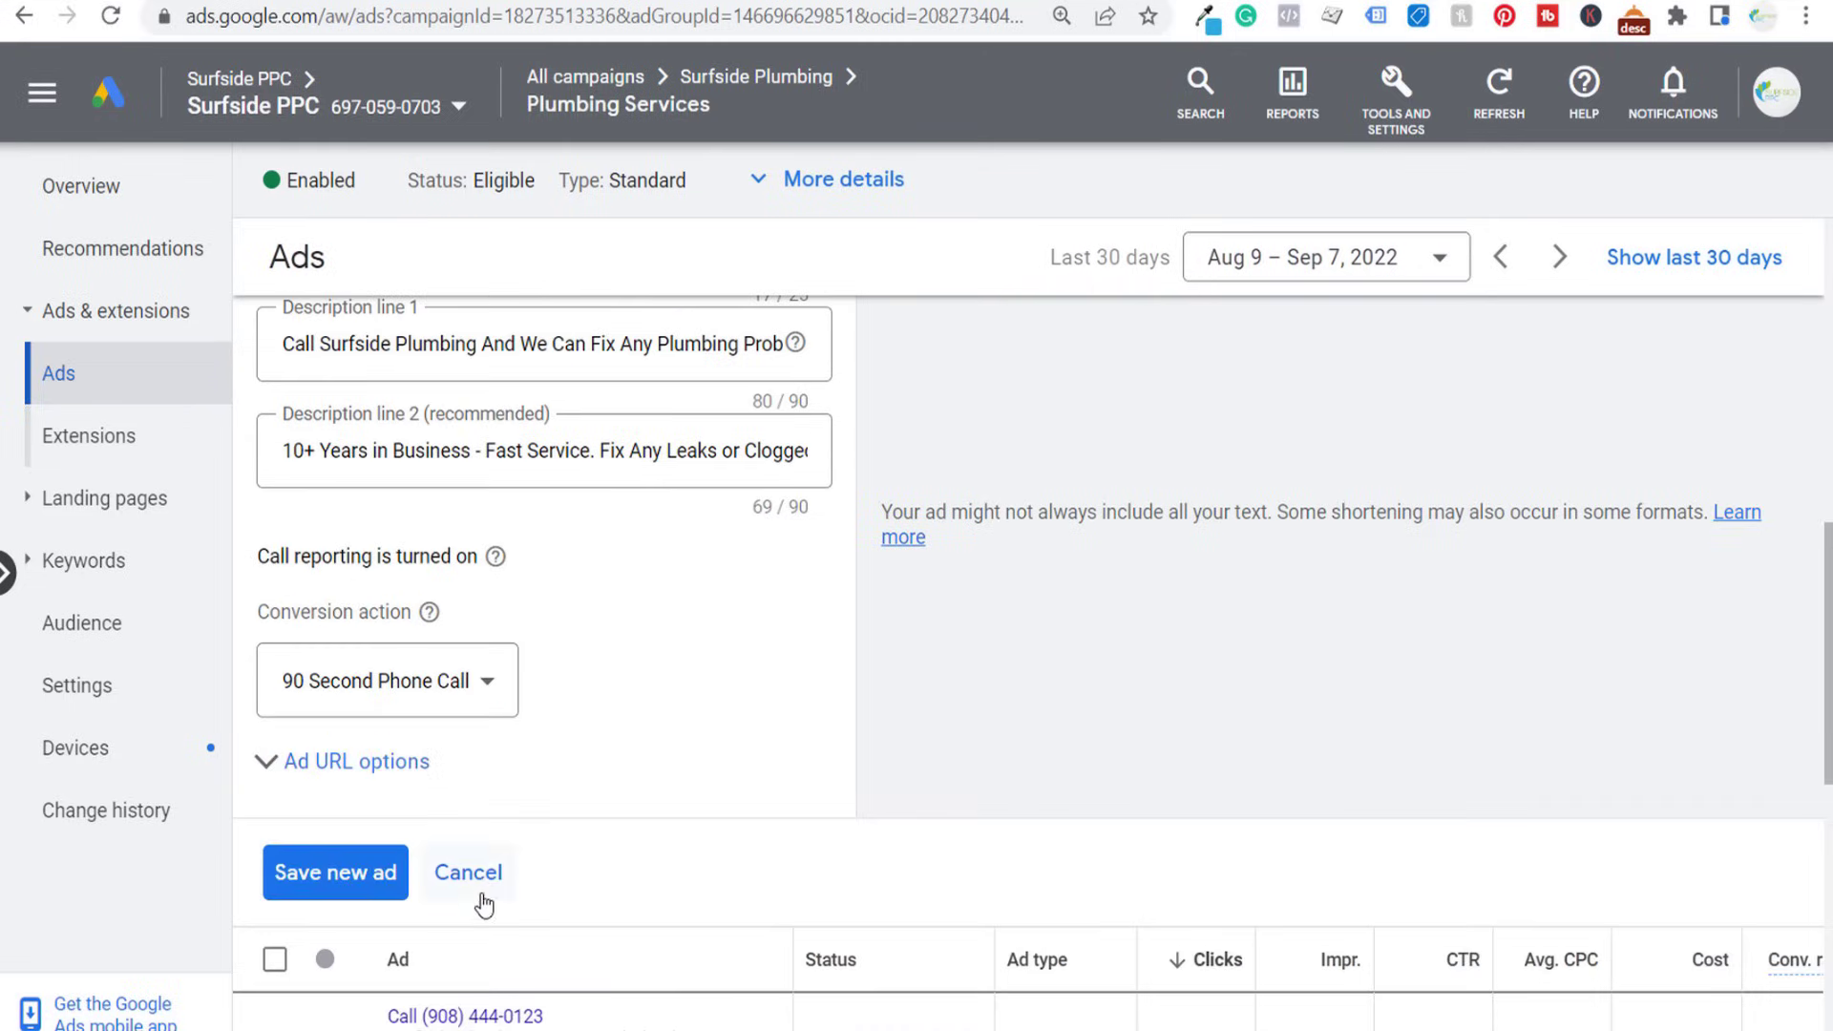
{"action": "left_click", "coordinate": [467, 872]}
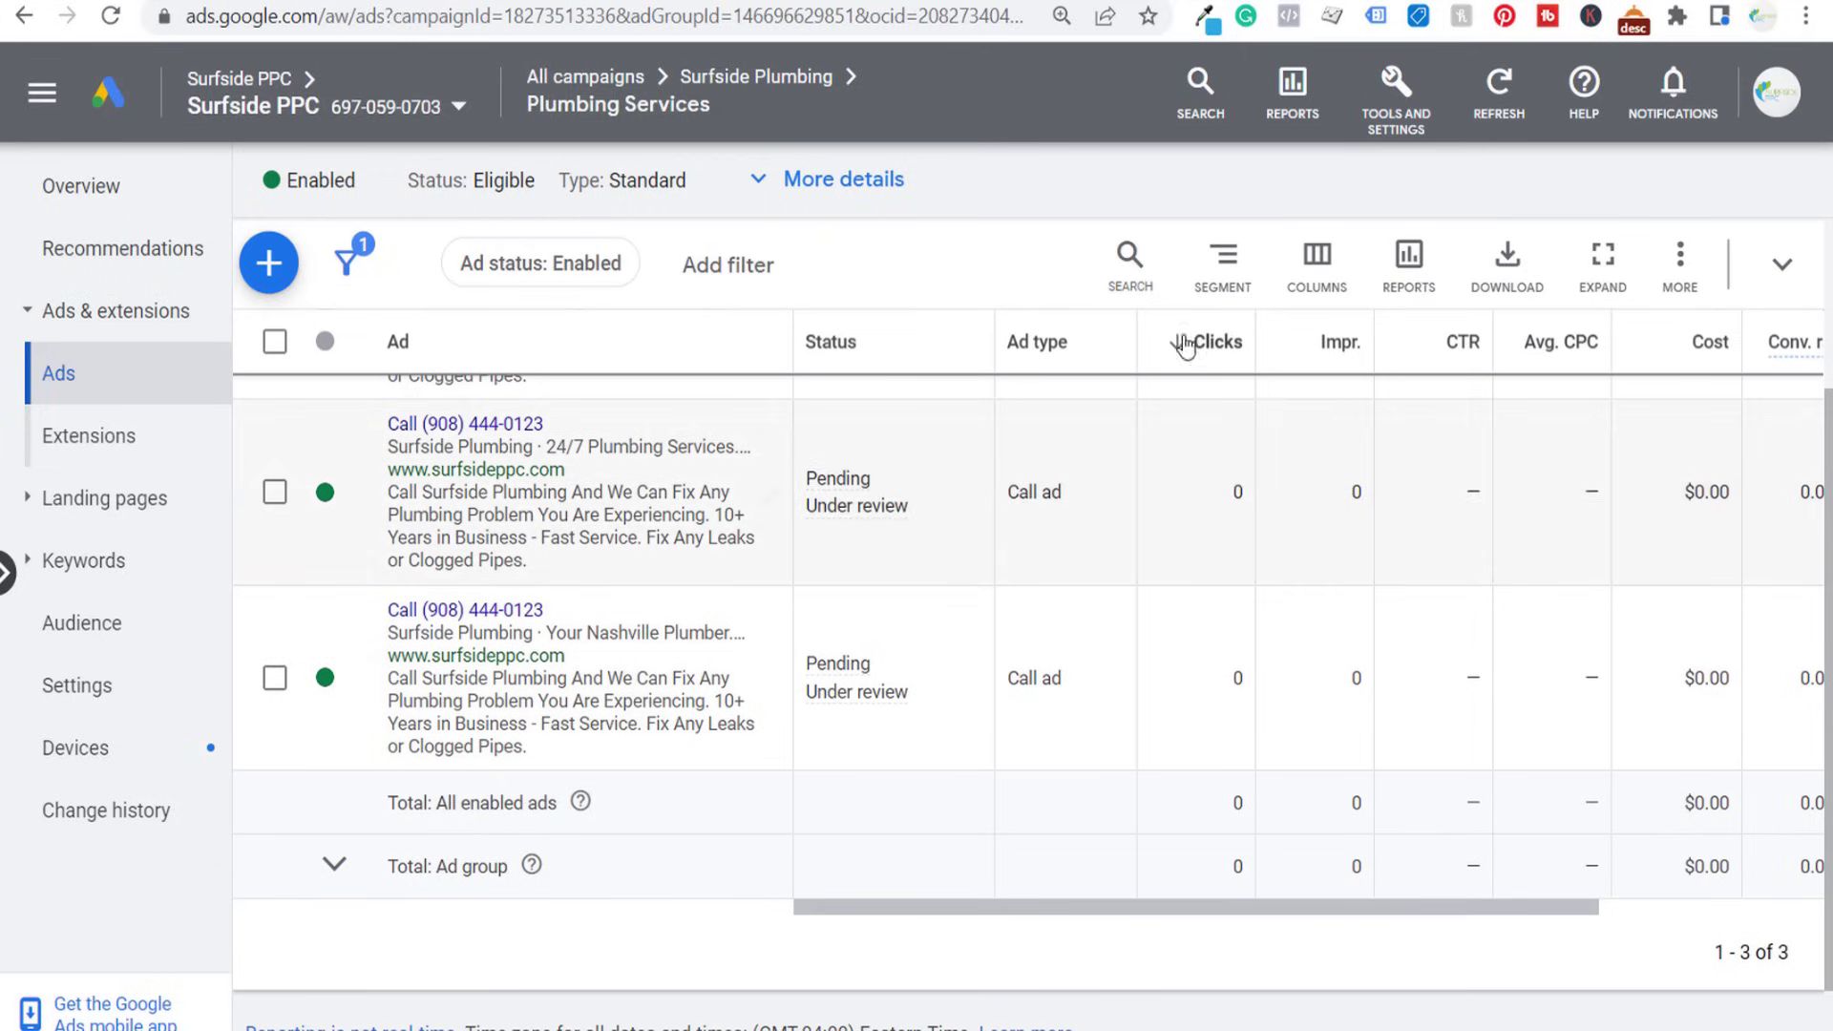
- Leave the Plumbing Services ad group and return to the view of all campaigns
{"action": "scroll", "coordinate": [902, 305], "scroll_direction": "up", "scroll_amount": 2}
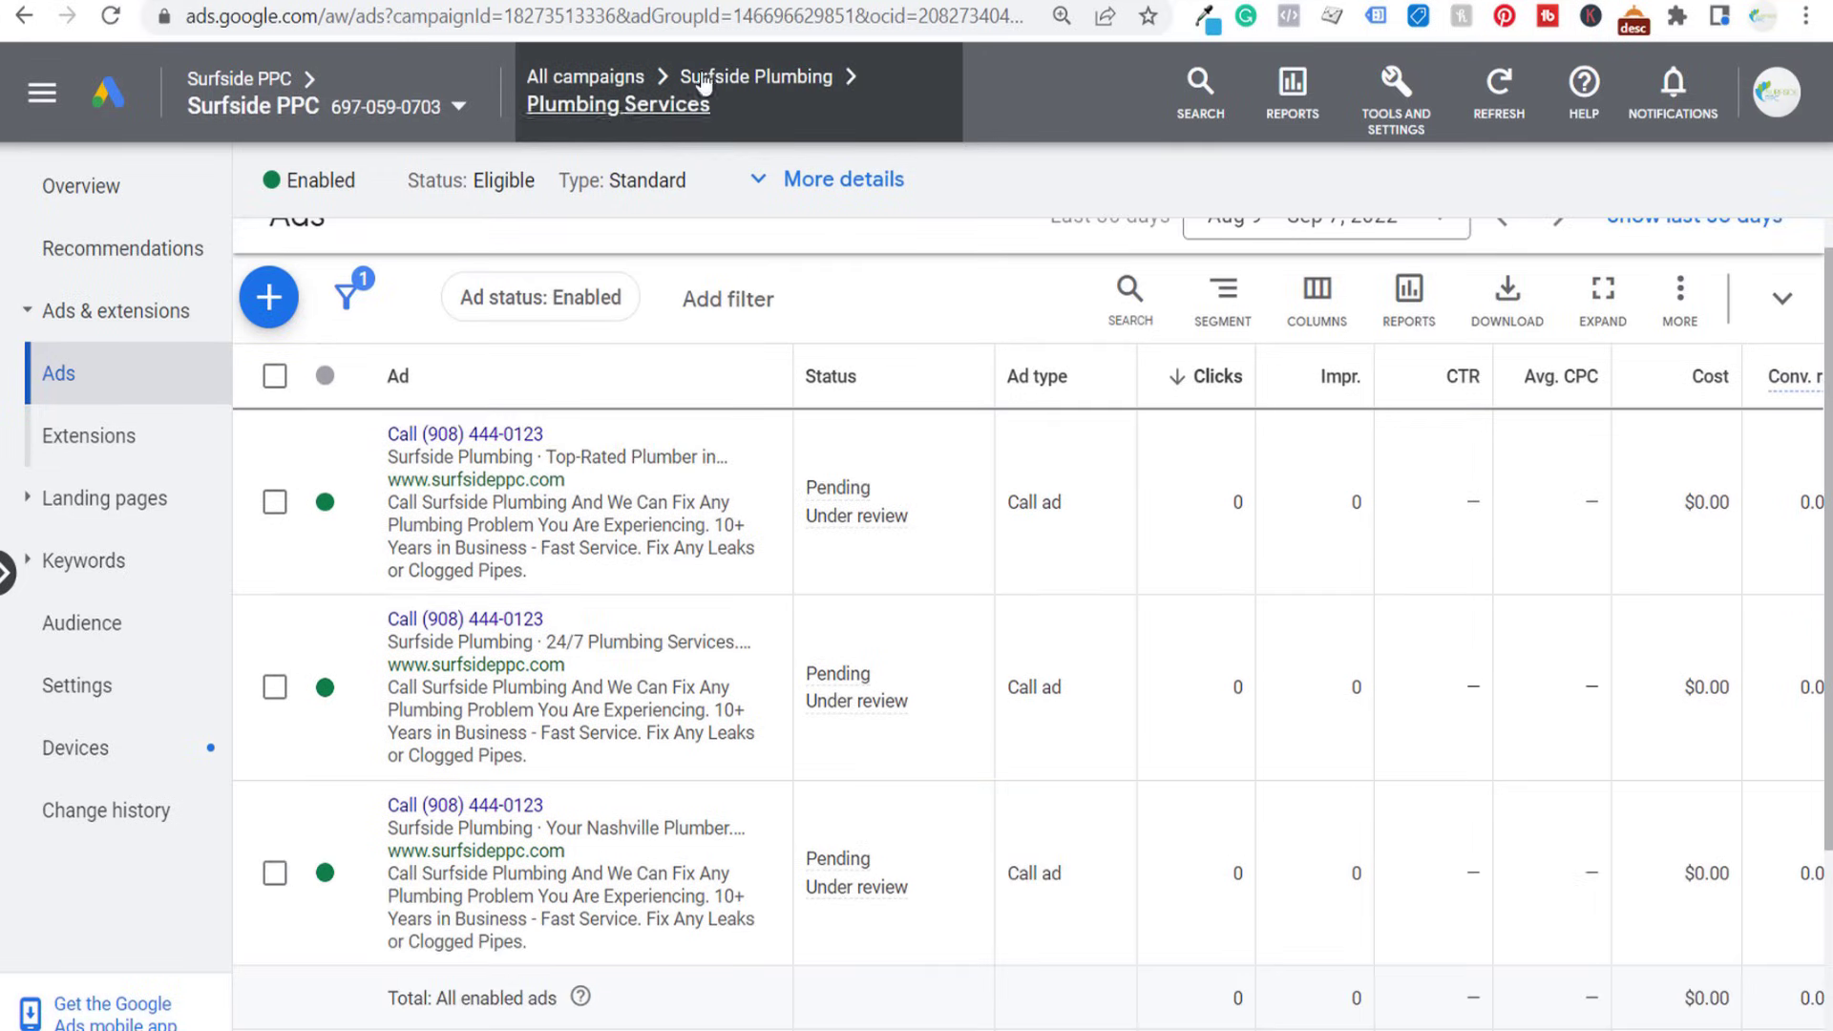
{"action": "left_click", "coordinate": [633, 81]}
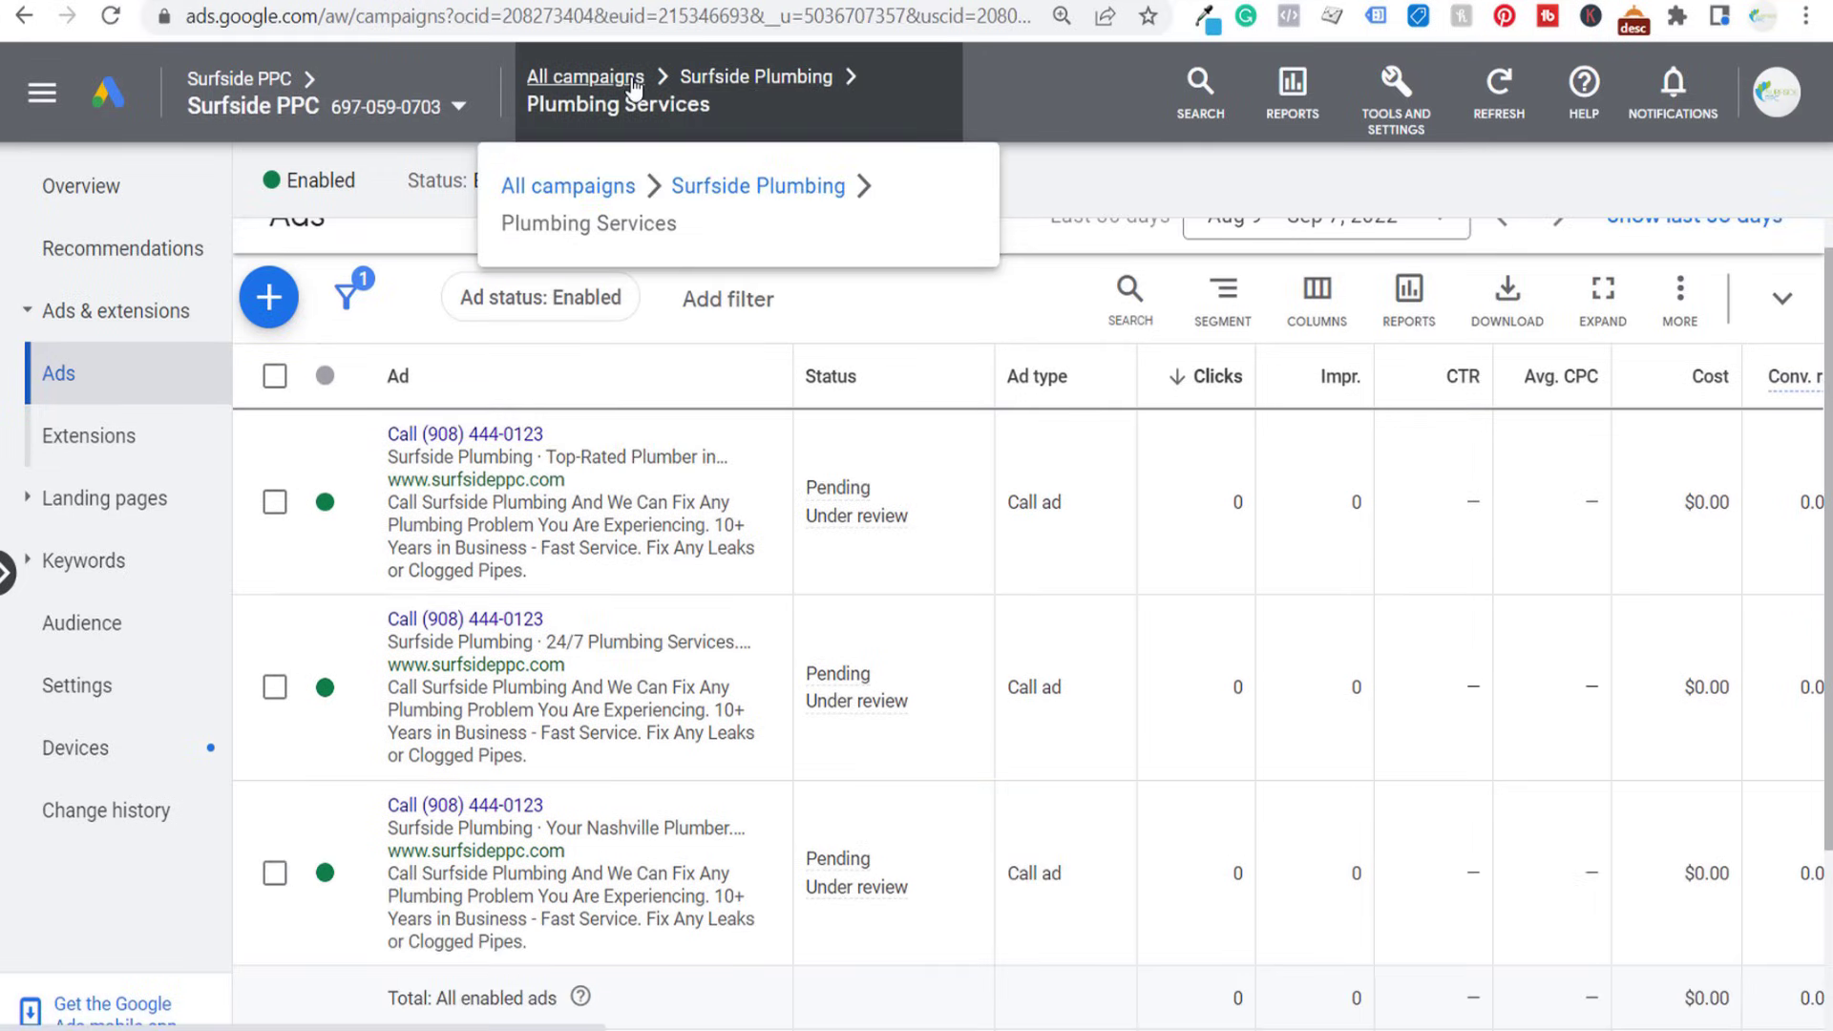